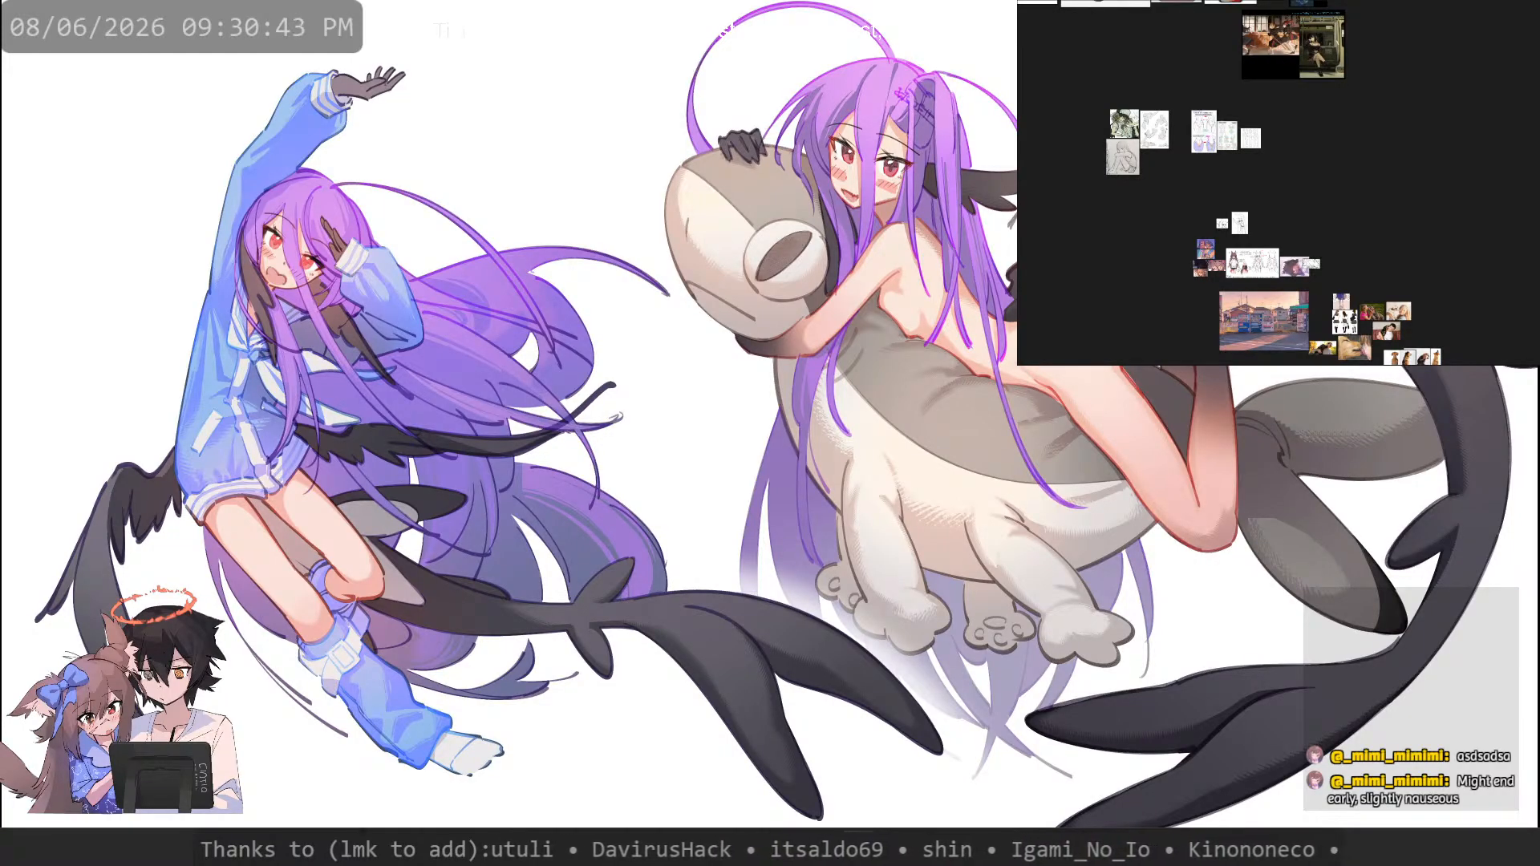
mouse_move(1538, 48)
mouse_down()
mouse_move(868, 46)
mouse_move(921, 5)
mouse_up()
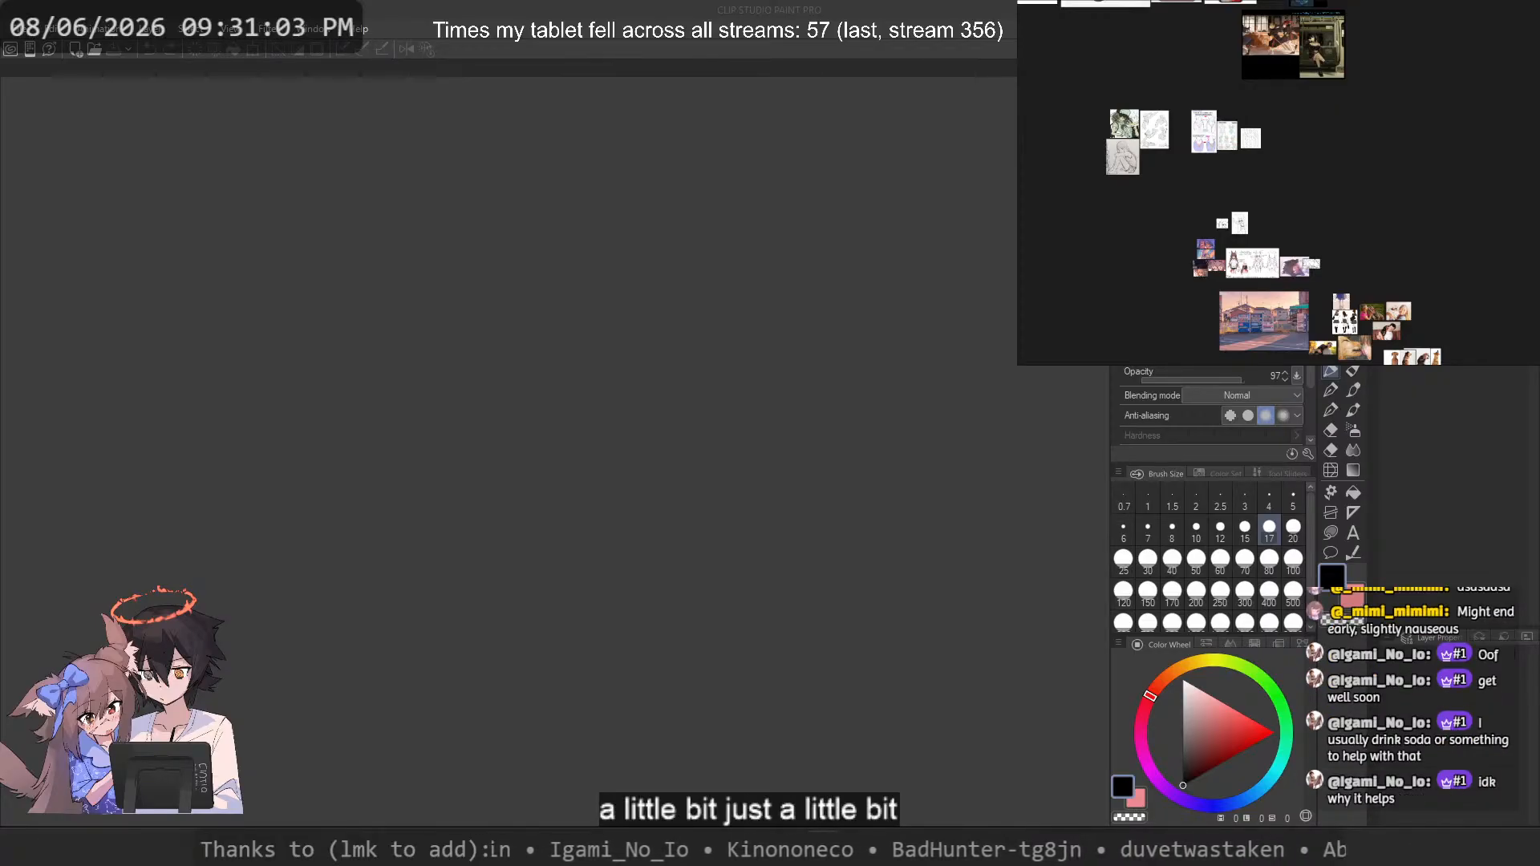
Step: Open paint13.clip from the recently used files
click(16, 29)
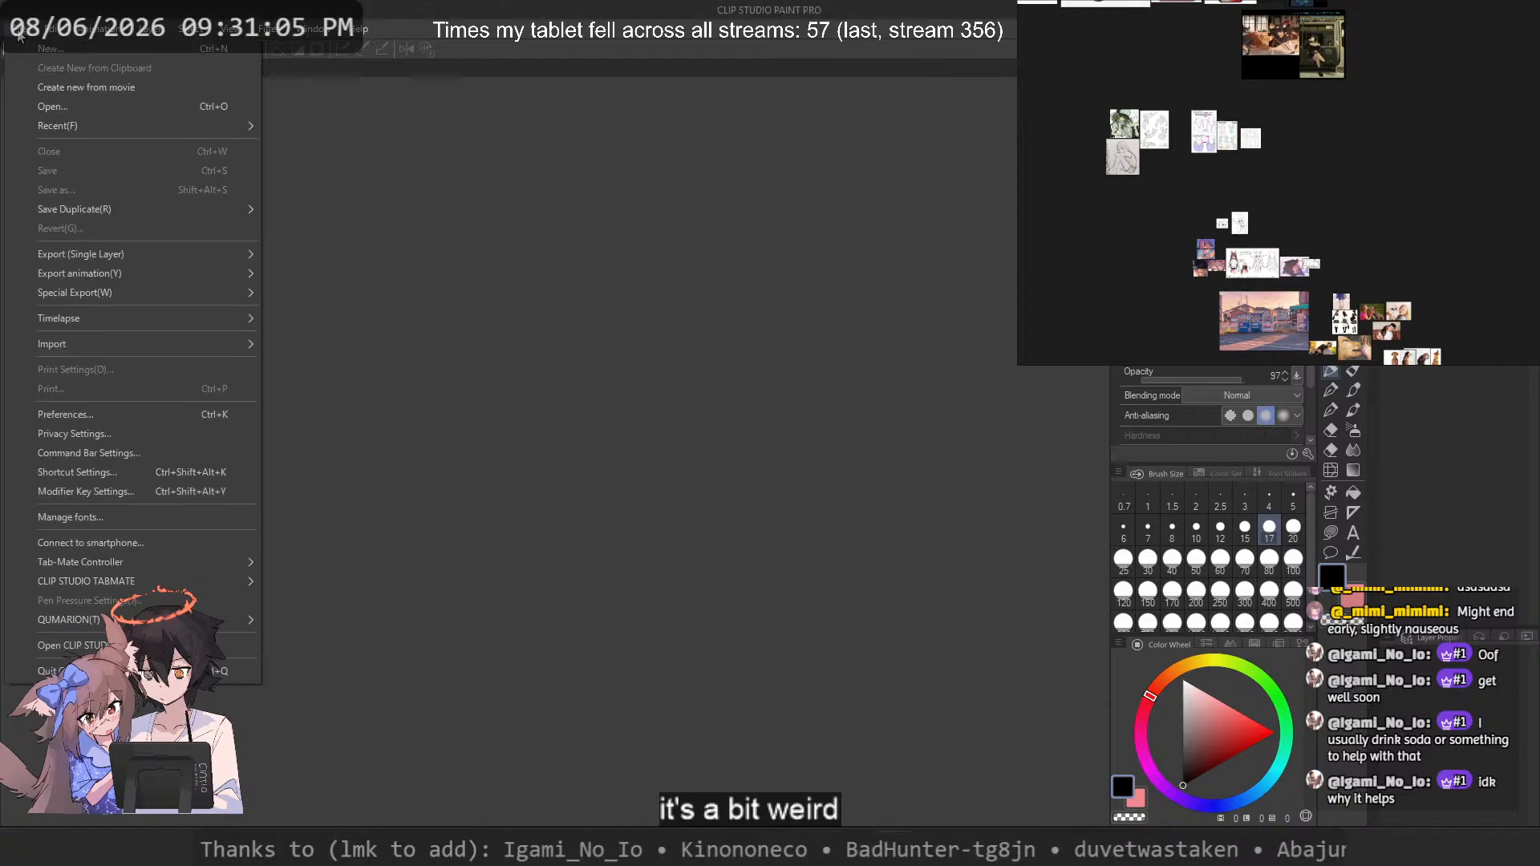
mouse_move(145, 126)
click(634, 129)
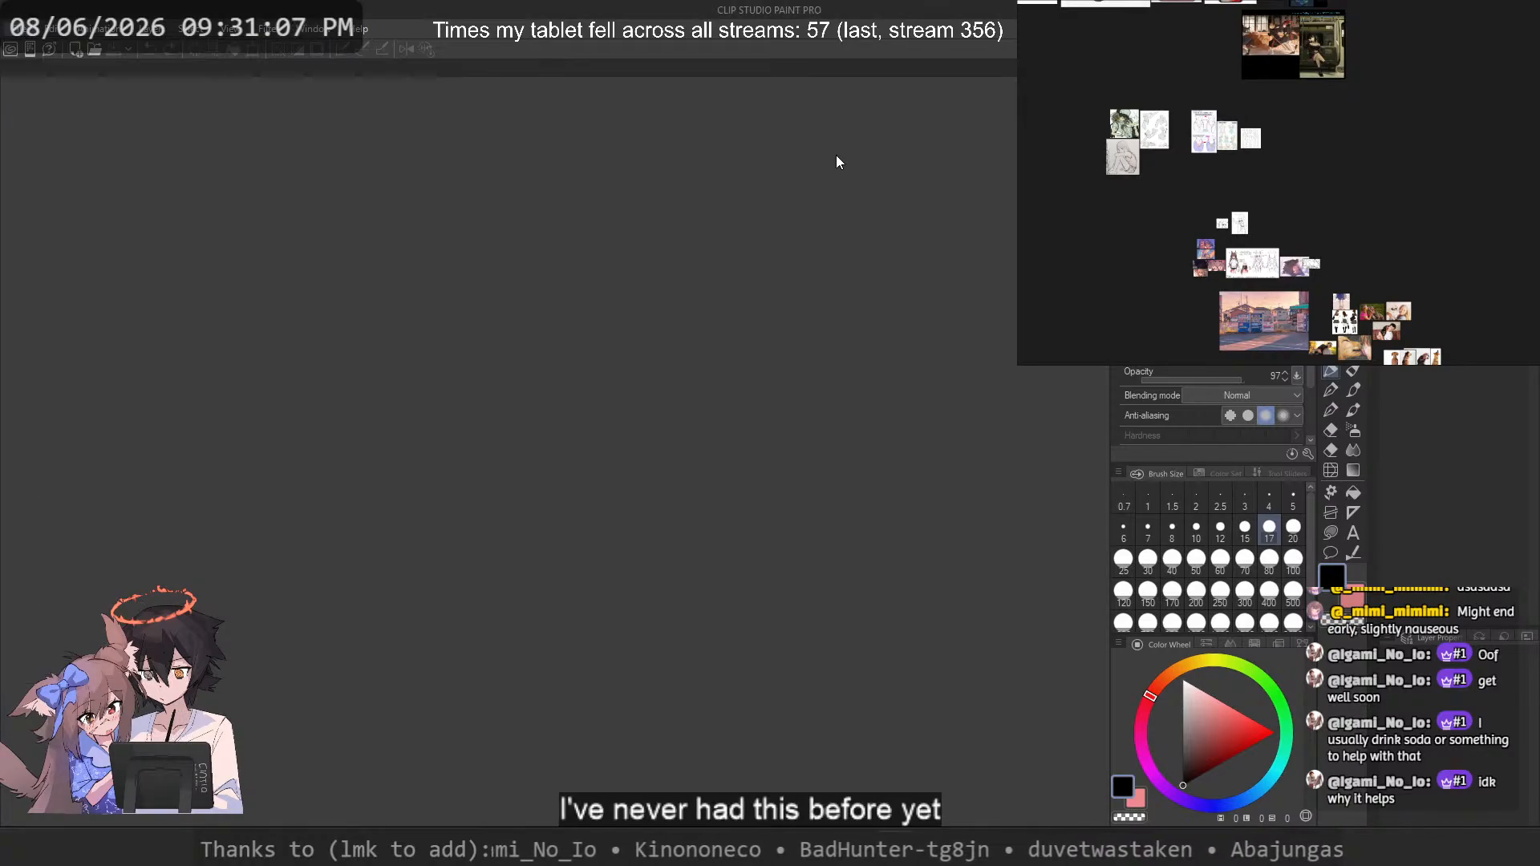
click(16, 29)
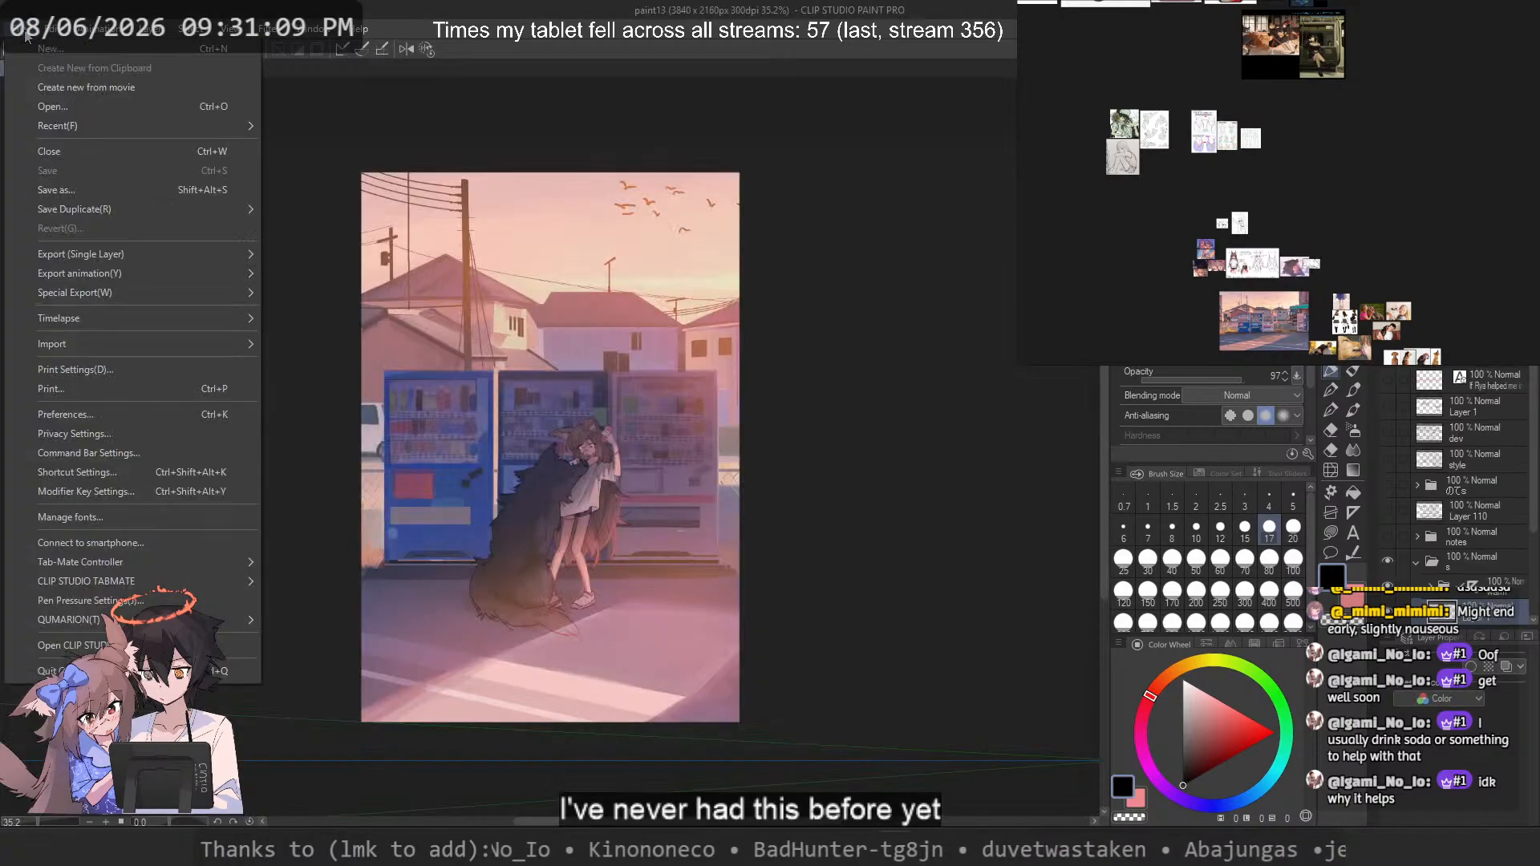
mouse_move(93, 128)
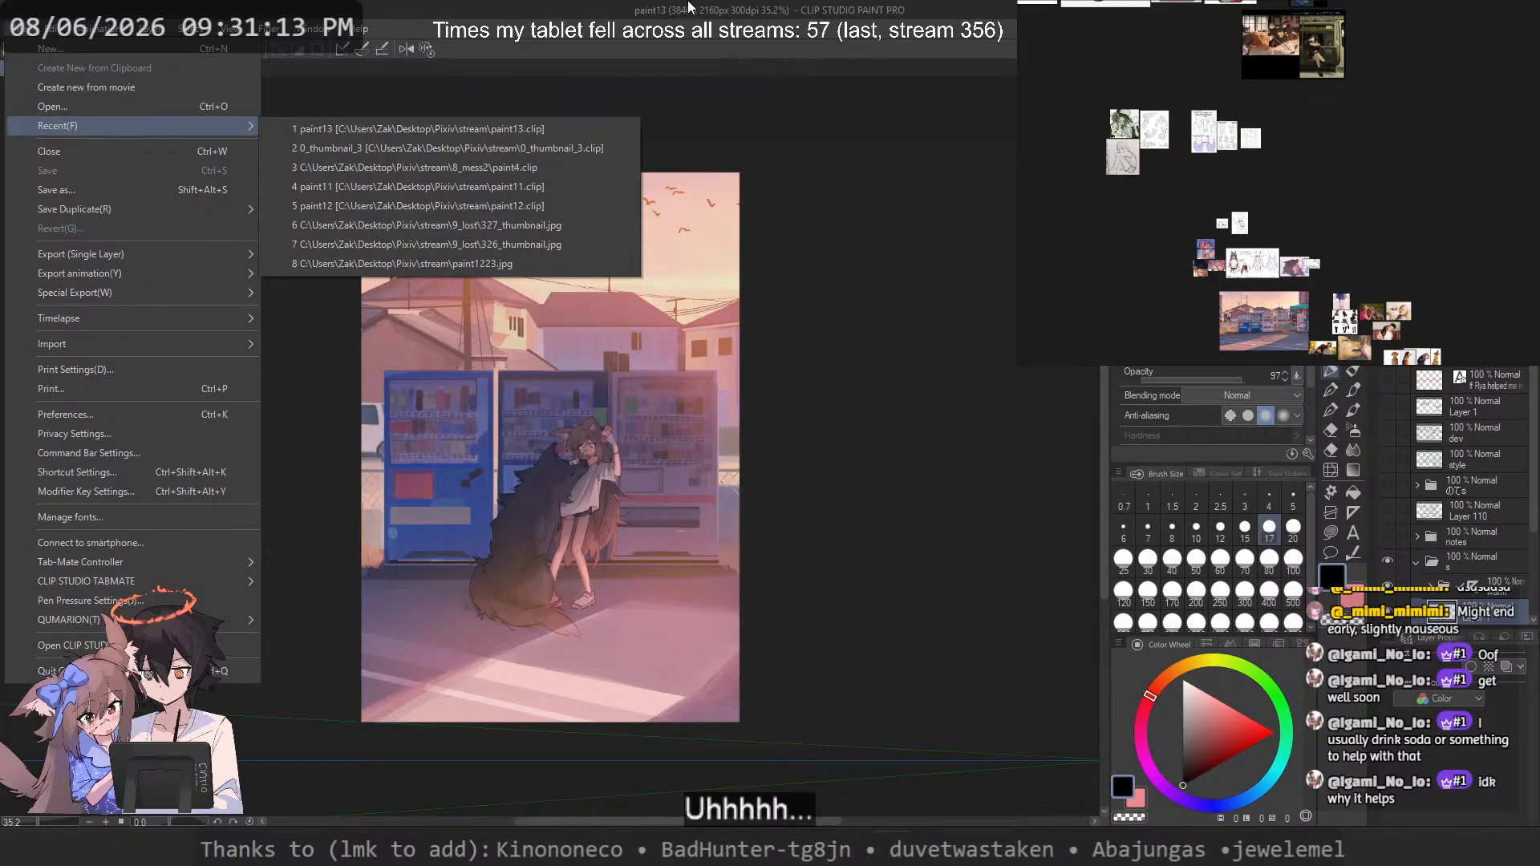
click(688, 11)
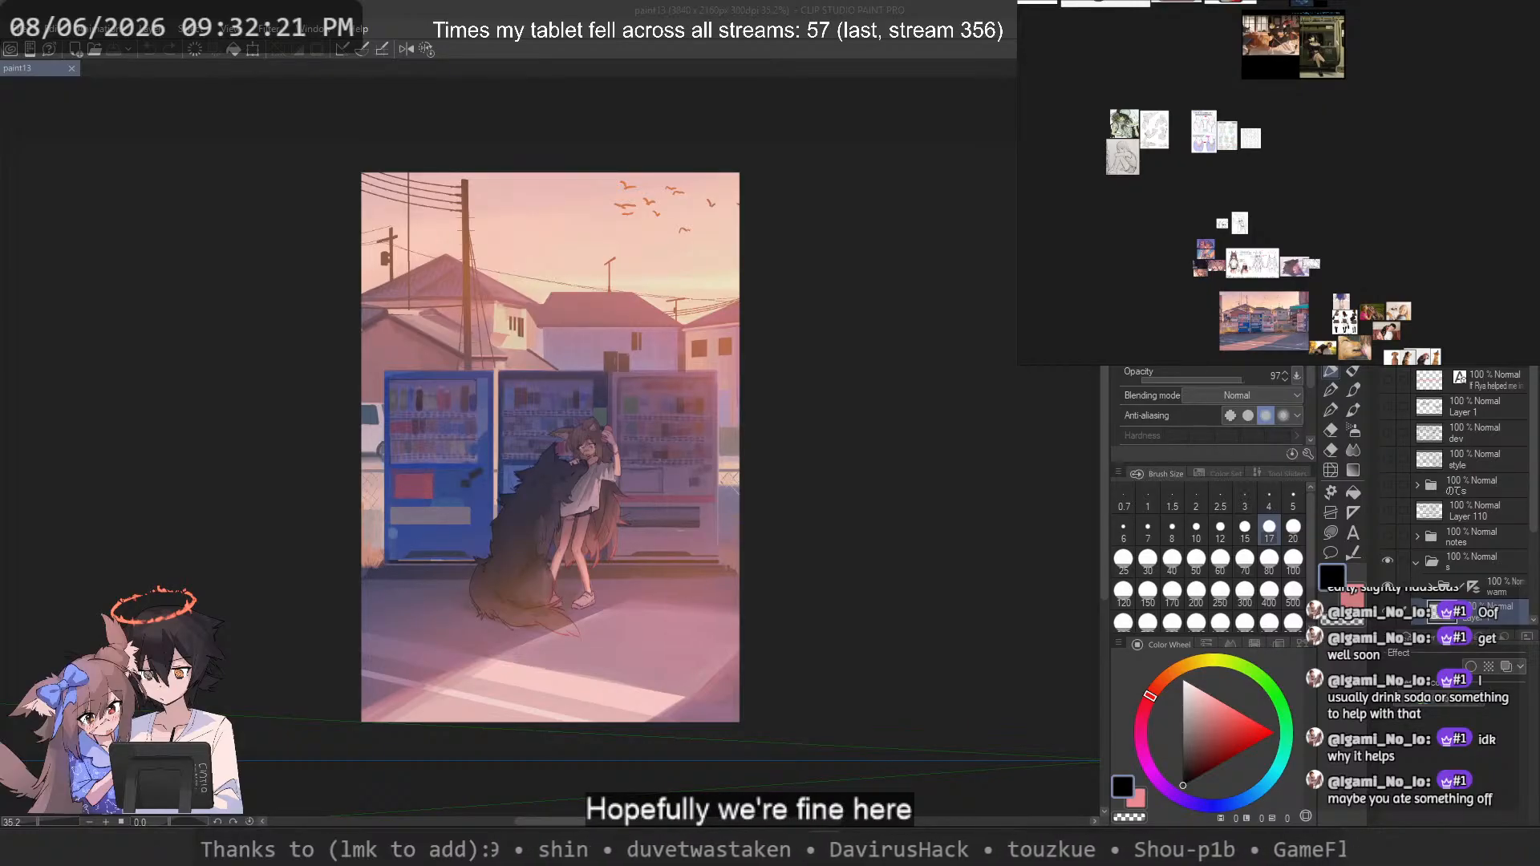
Step: Export the vending-machine painting as a single-layer JPEG named paint13.jpg in the stream folder
scroll(575, 663, up, 1)
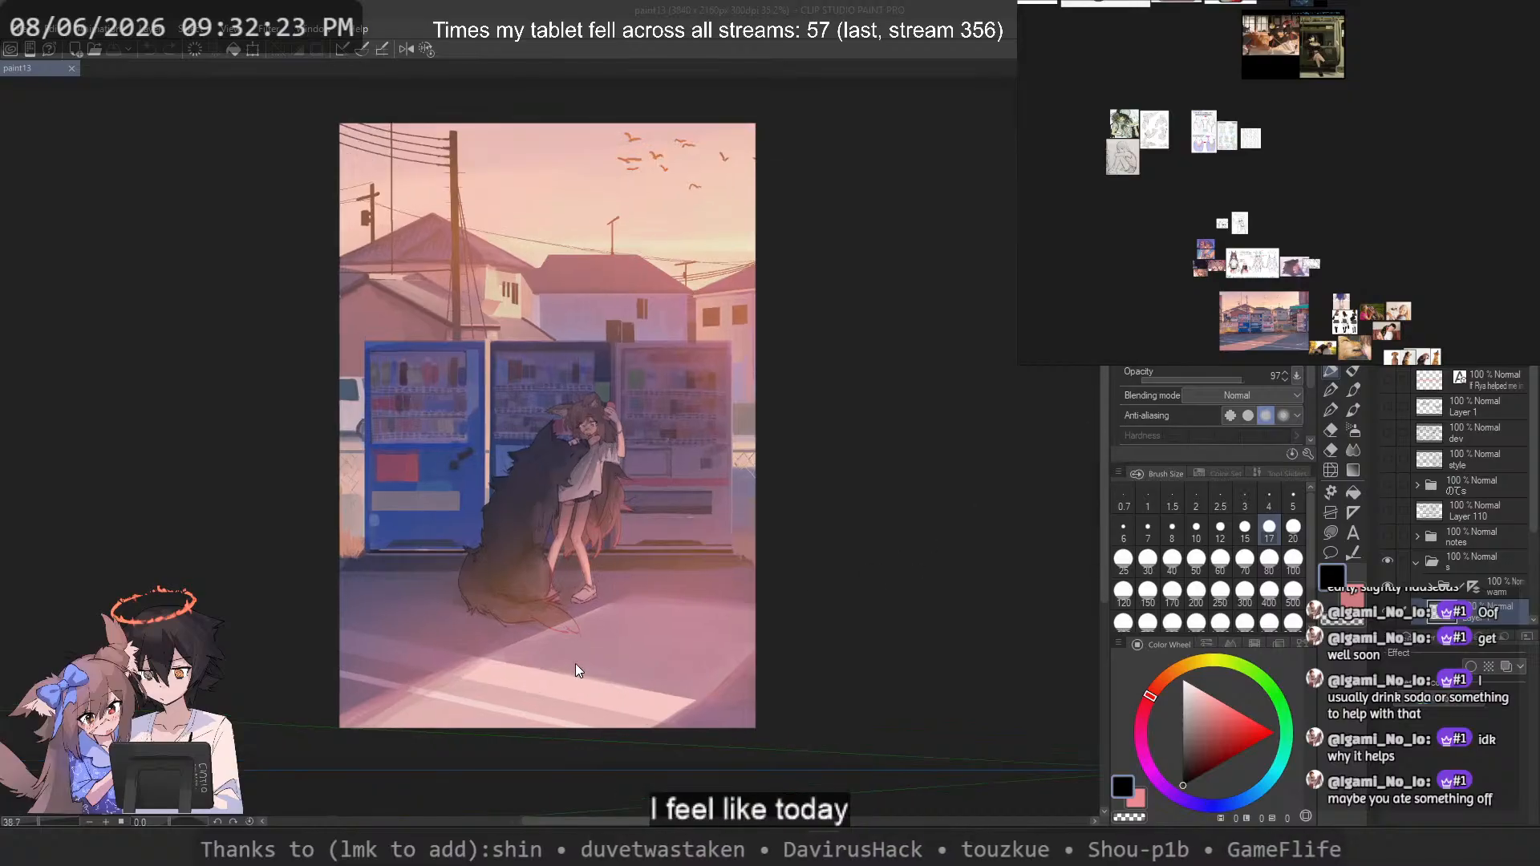
click(13, 28)
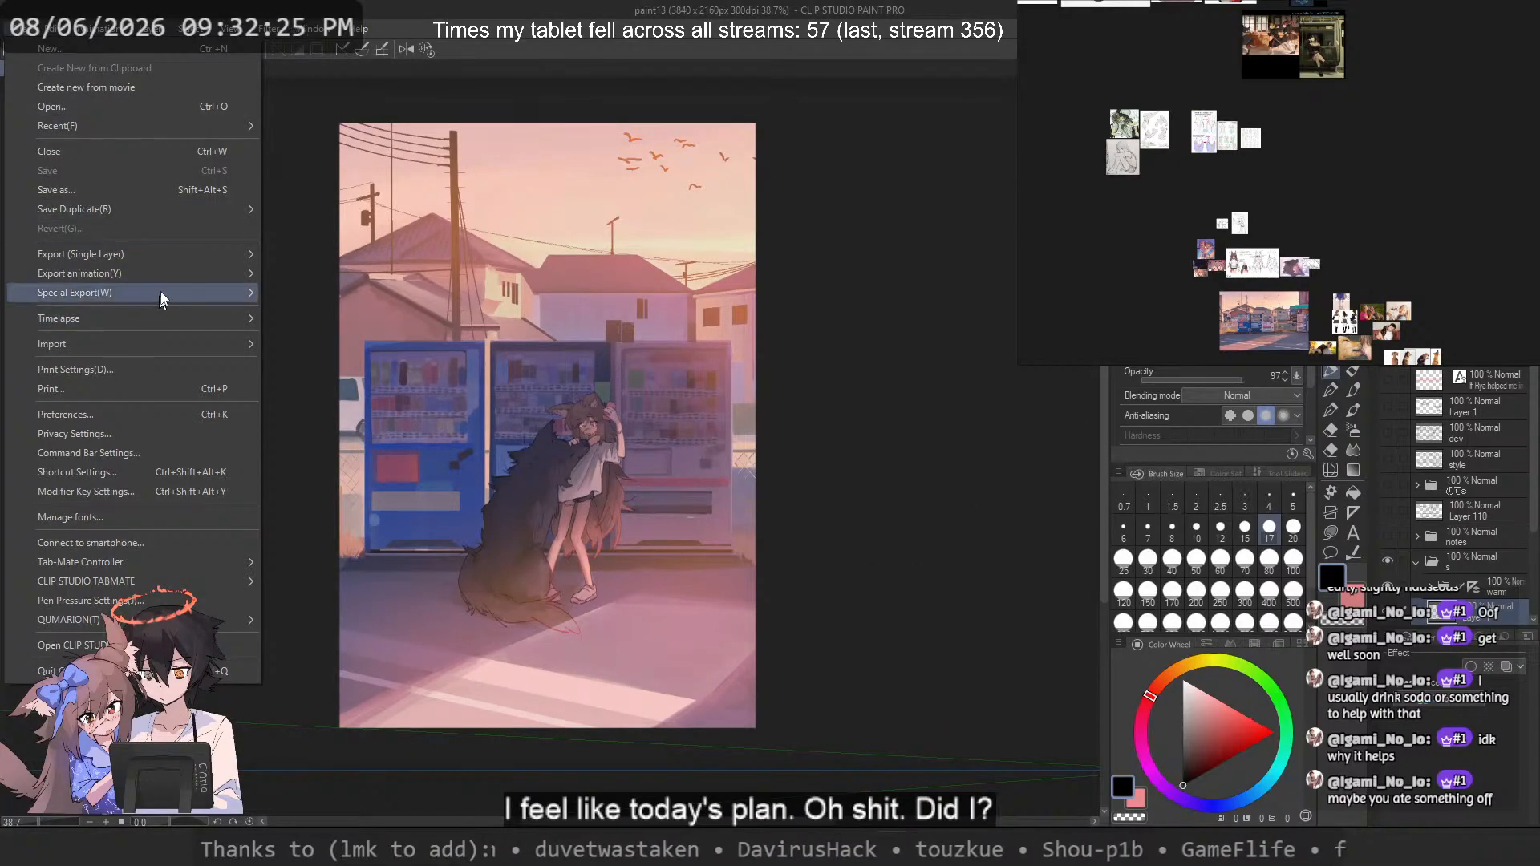
mouse_move(200, 260)
click(386, 279)
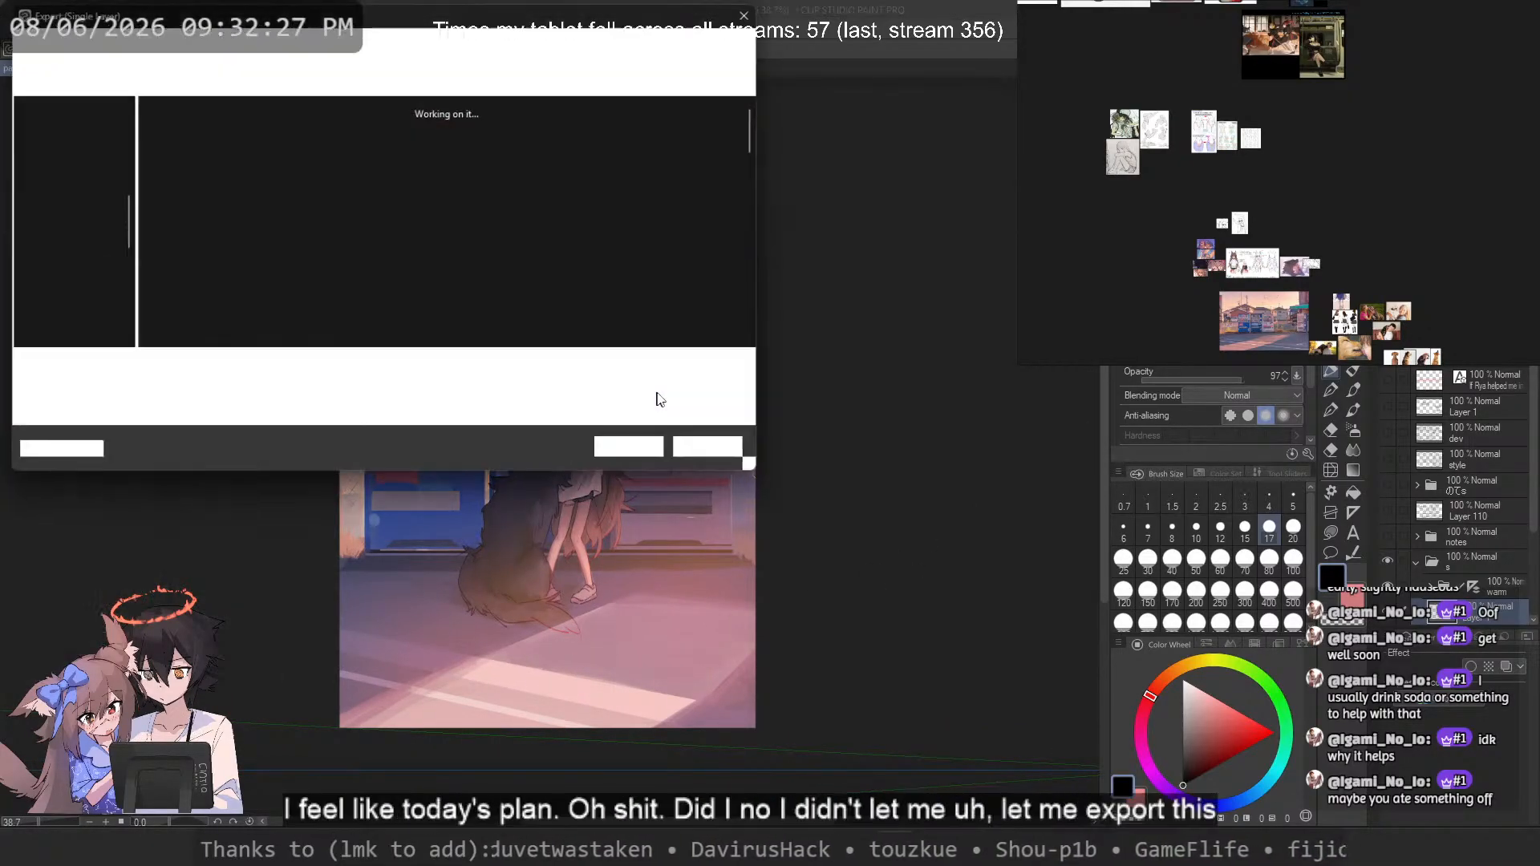
scroll(668, 336, down, 10)
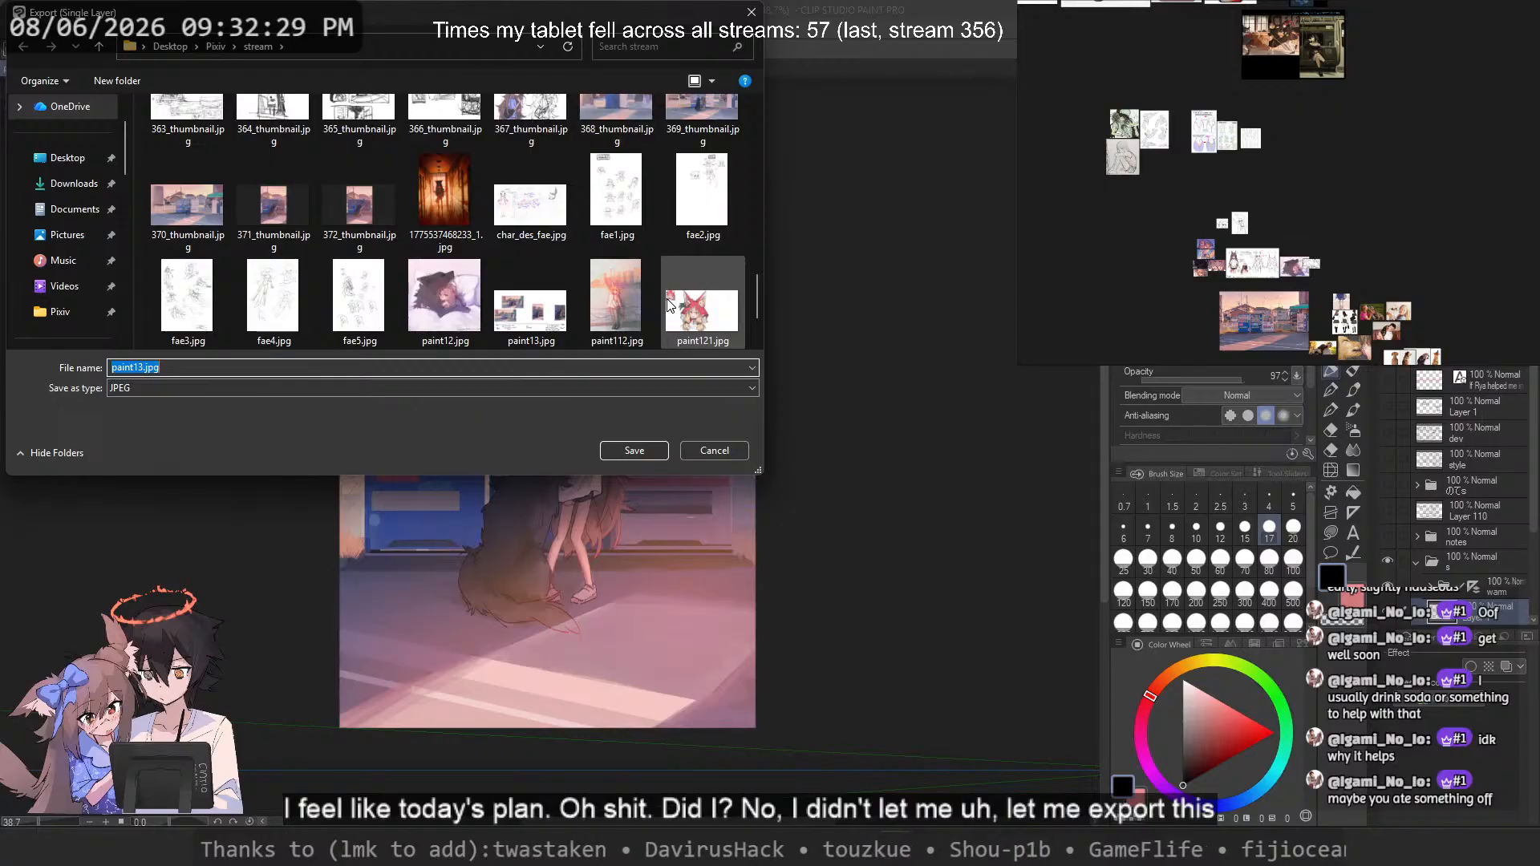
click(629, 451)
click(810, 423)
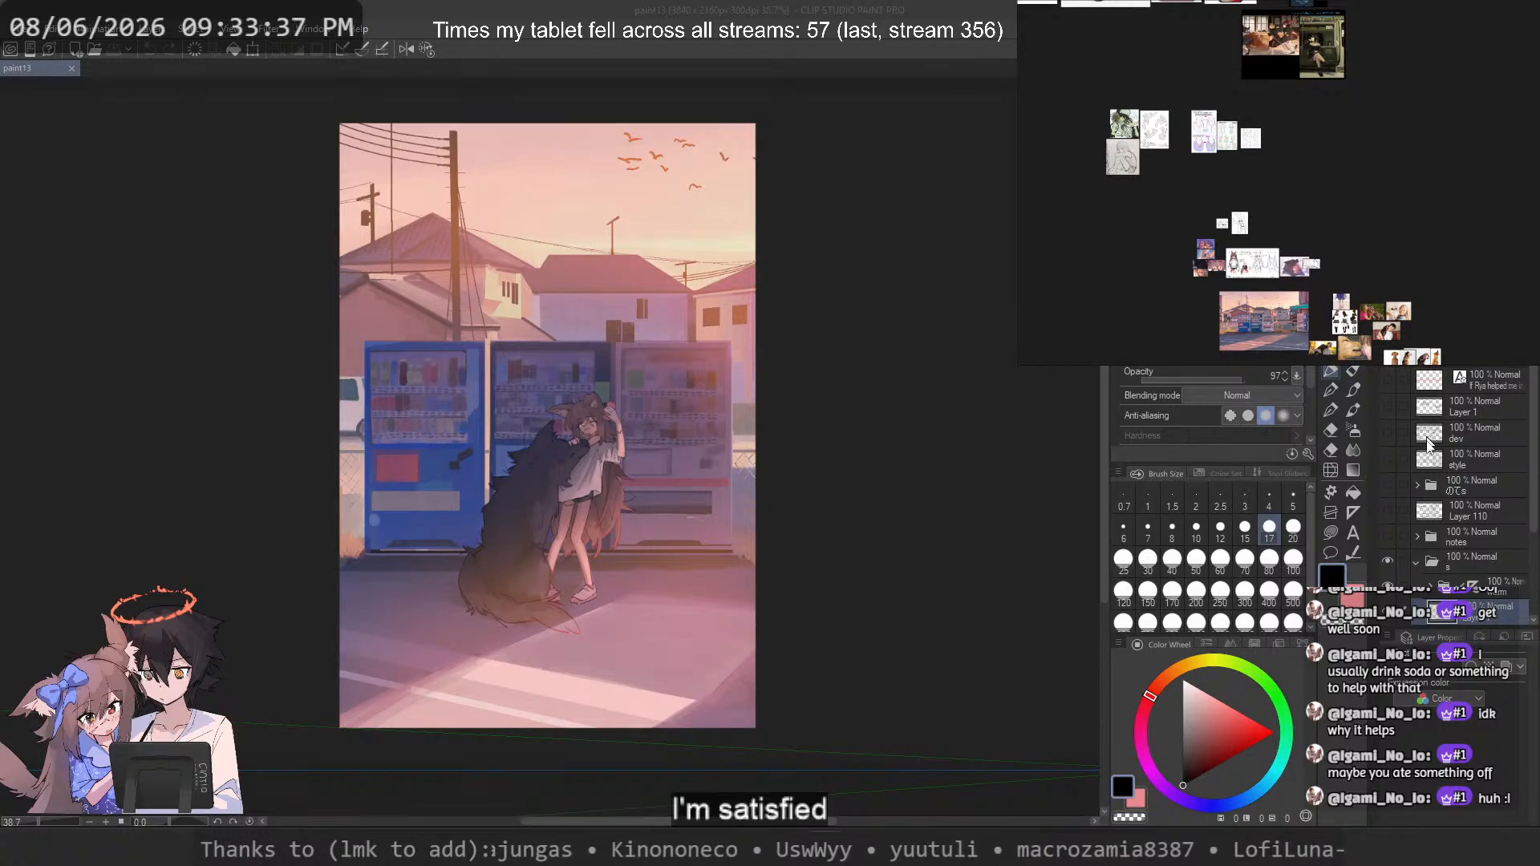
Step: Hide the finished painting's layers and folders and create a new layer folder above the upper warm folder
scroll(1430, 439, down, 3)
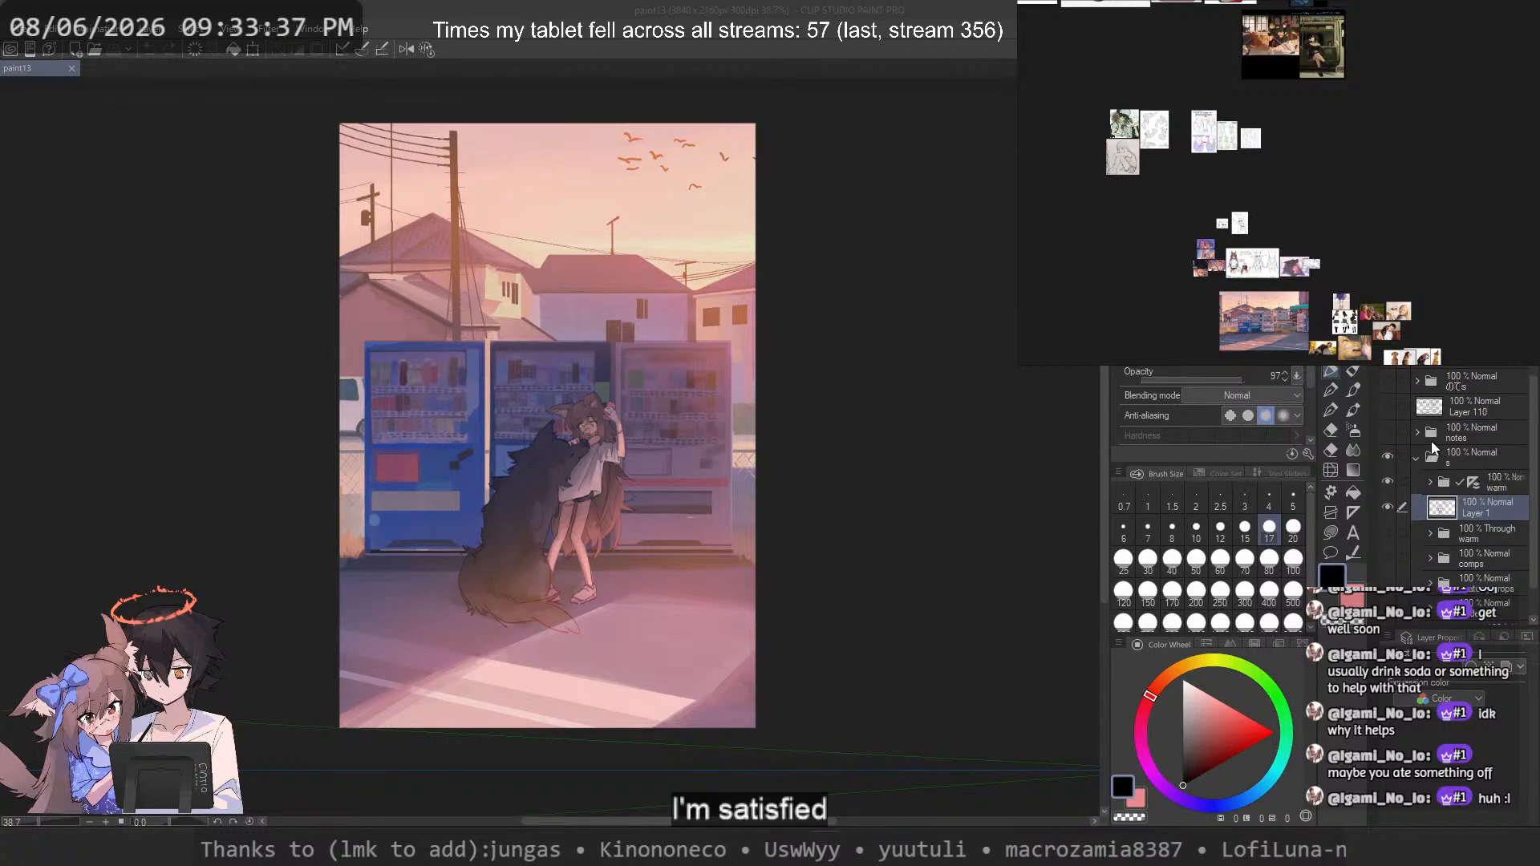
click(1389, 508)
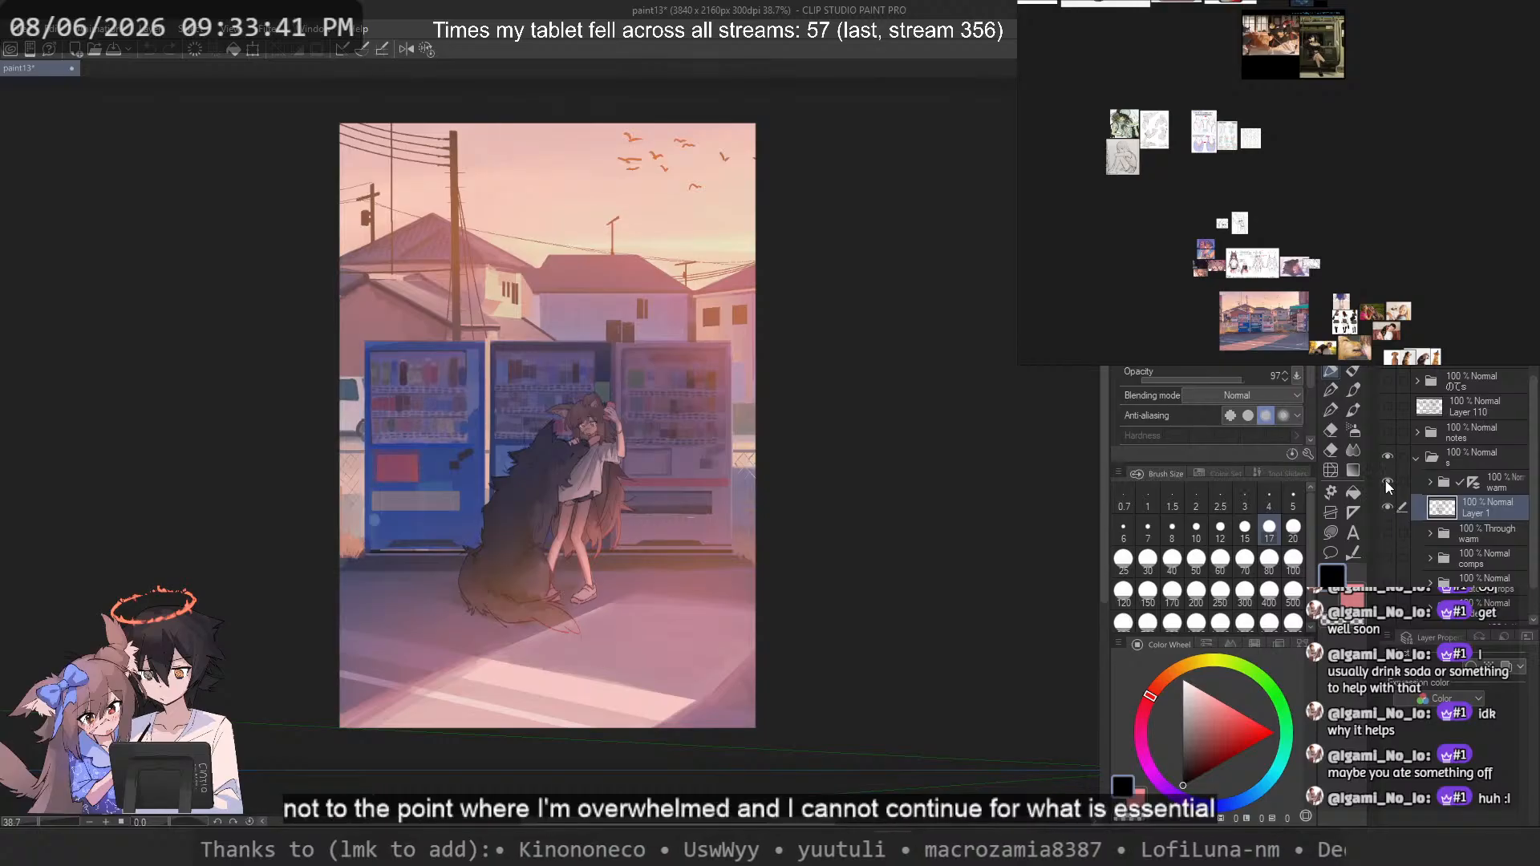
click(1389, 505)
click(1390, 505)
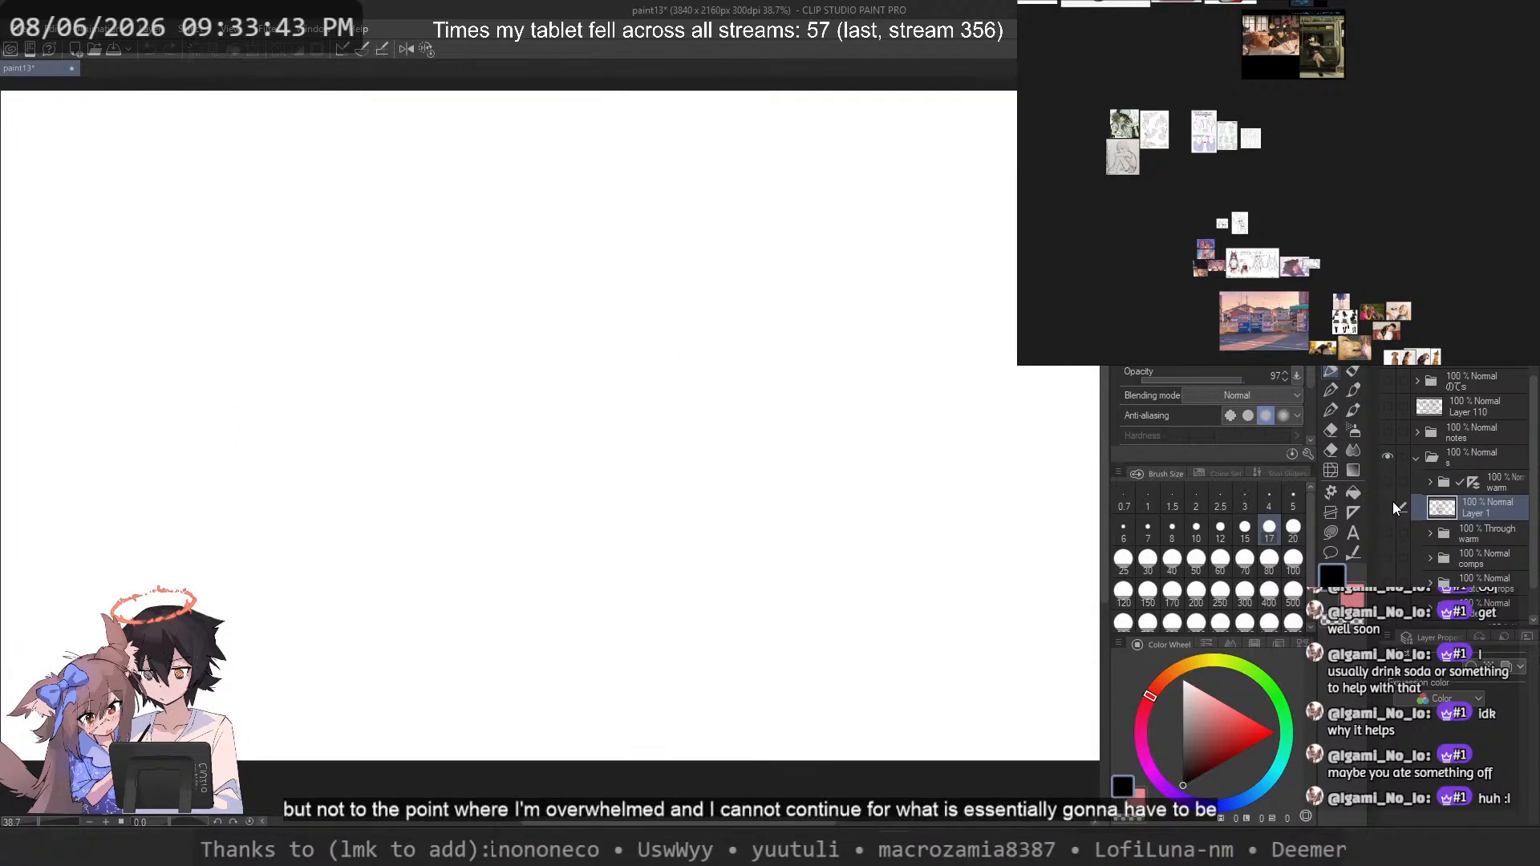
click(1495, 487)
key(ctrl+g)
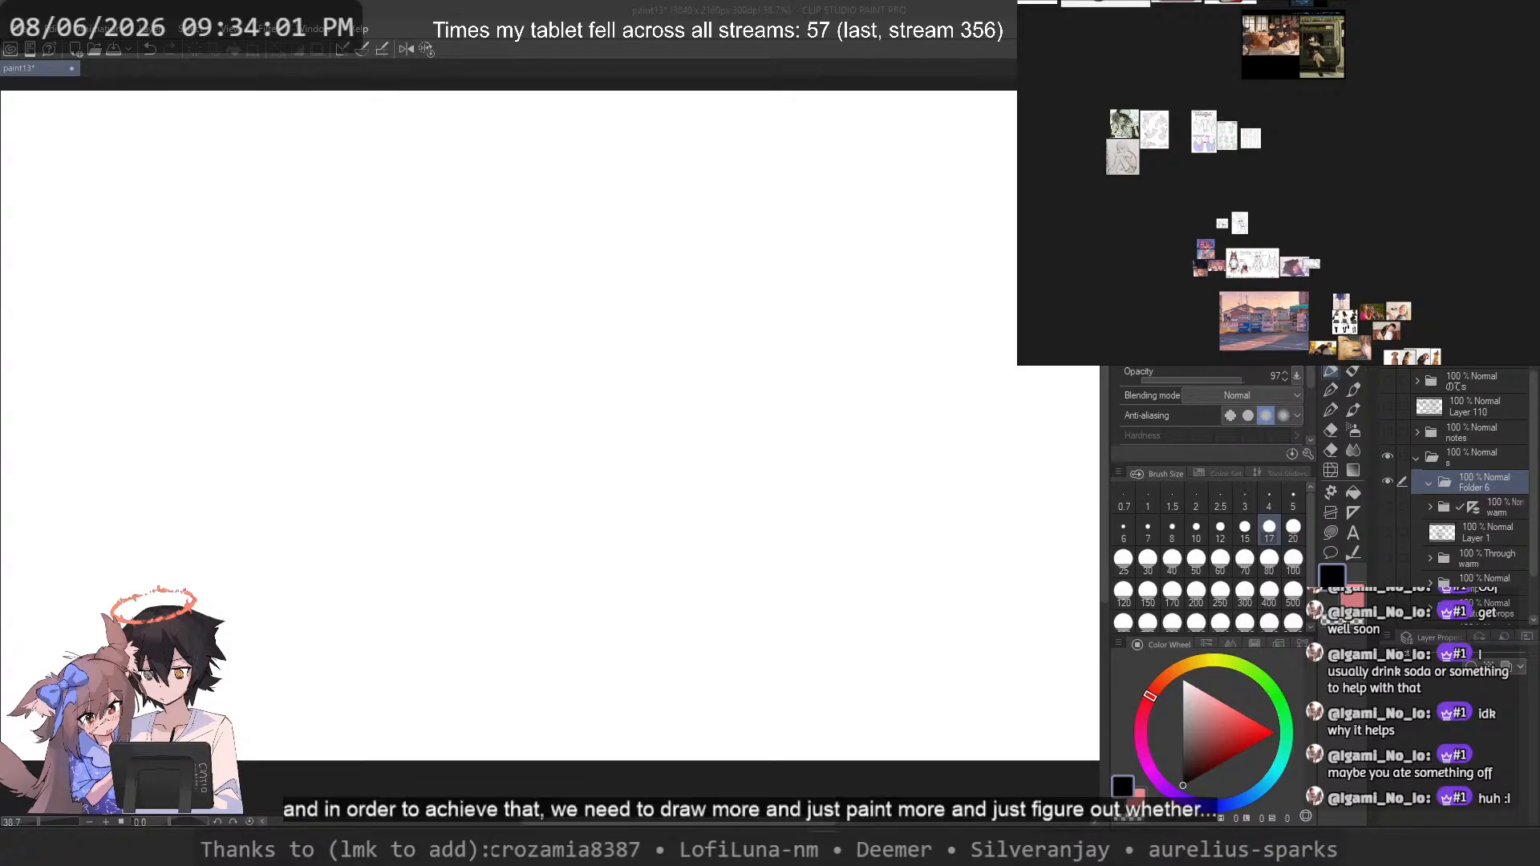
Step: Look over the reference board and examine the vending-machine street photo up close
scroll(1152, 160, down, 3)
scroll(1287, 97, up, 3)
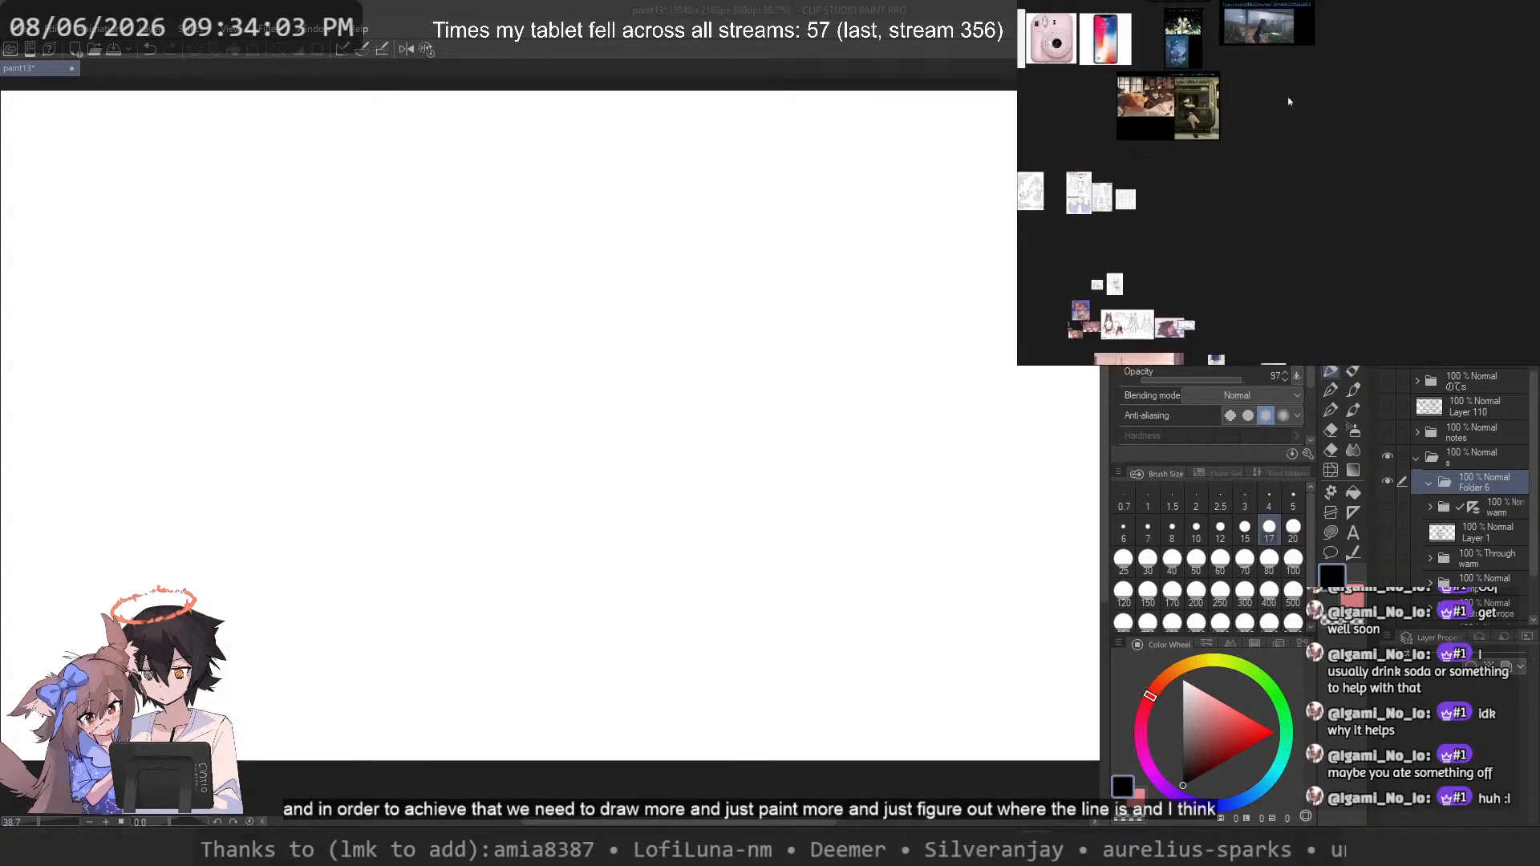
drag(1289, 113, 1296, 138)
scroll(1300, 221, up, 3)
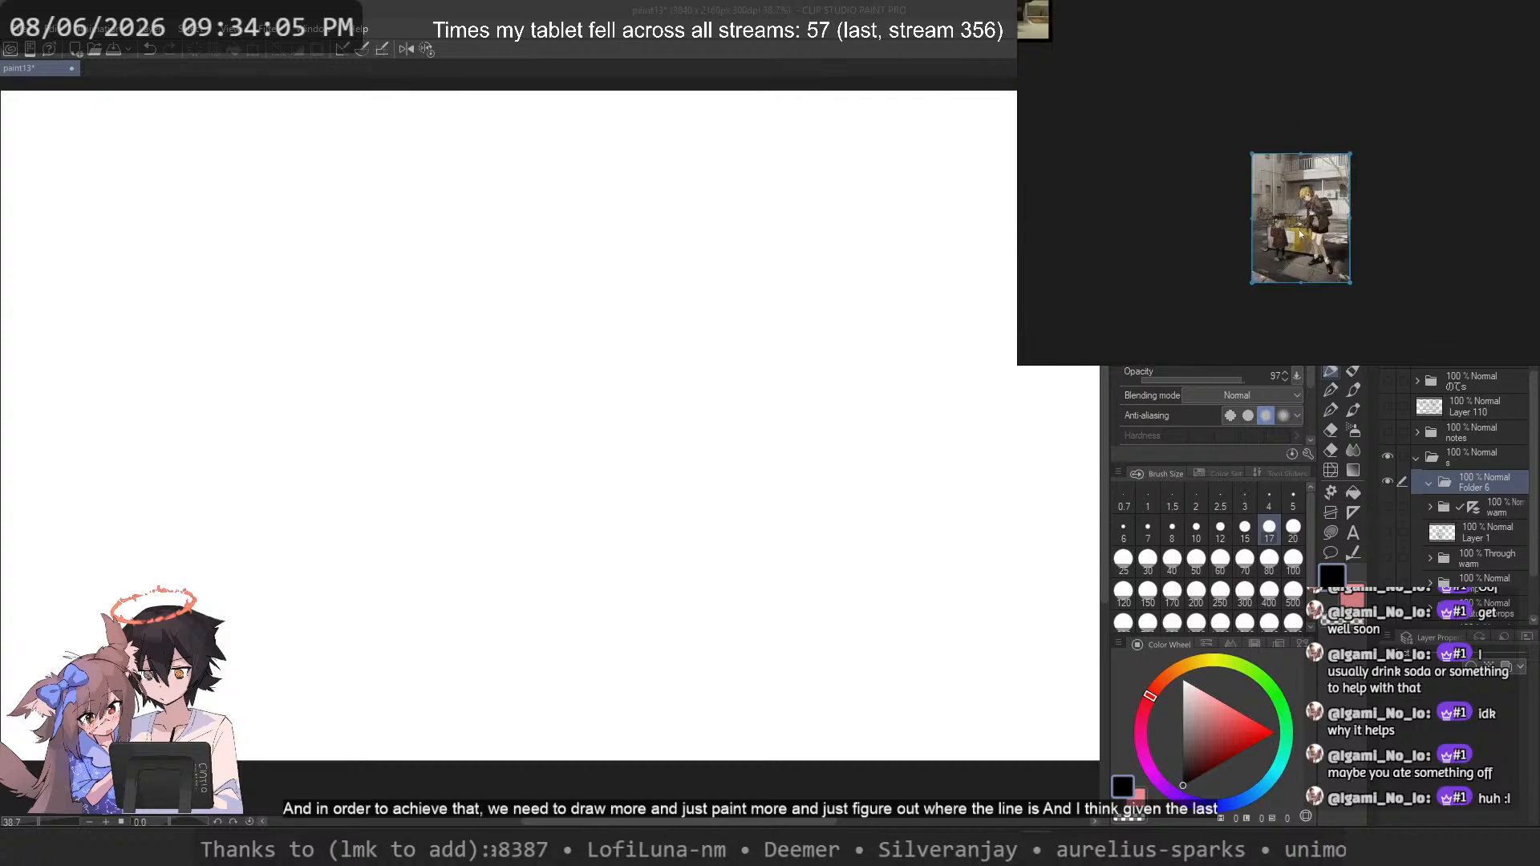
scroll(1283, 232, down, 4)
scroll(1186, 259, up, 3)
scroll(1318, 194, up, 4)
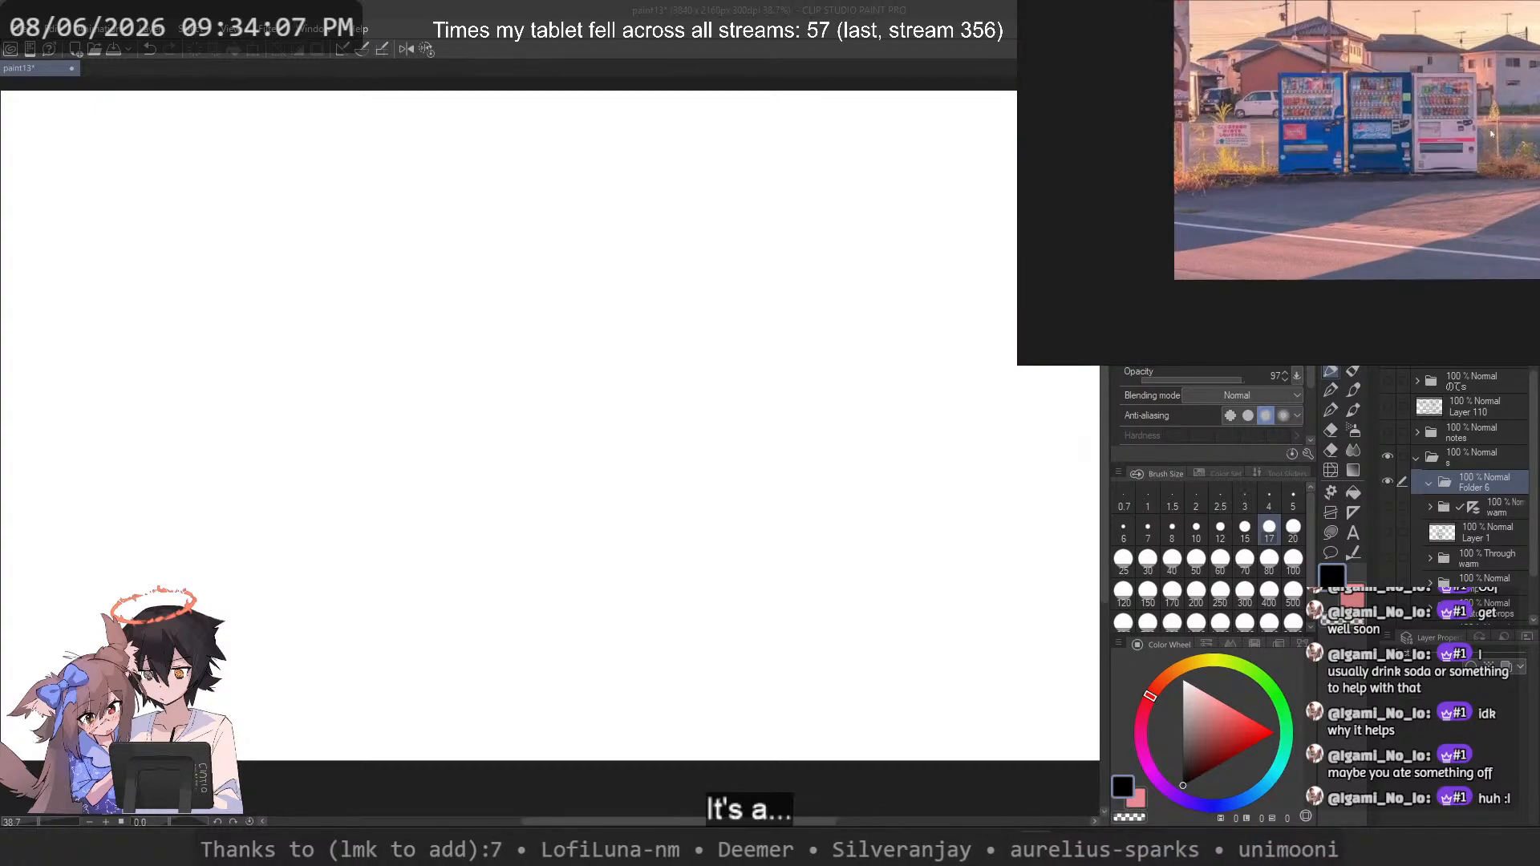
drag(1405, 167, 1329, 212)
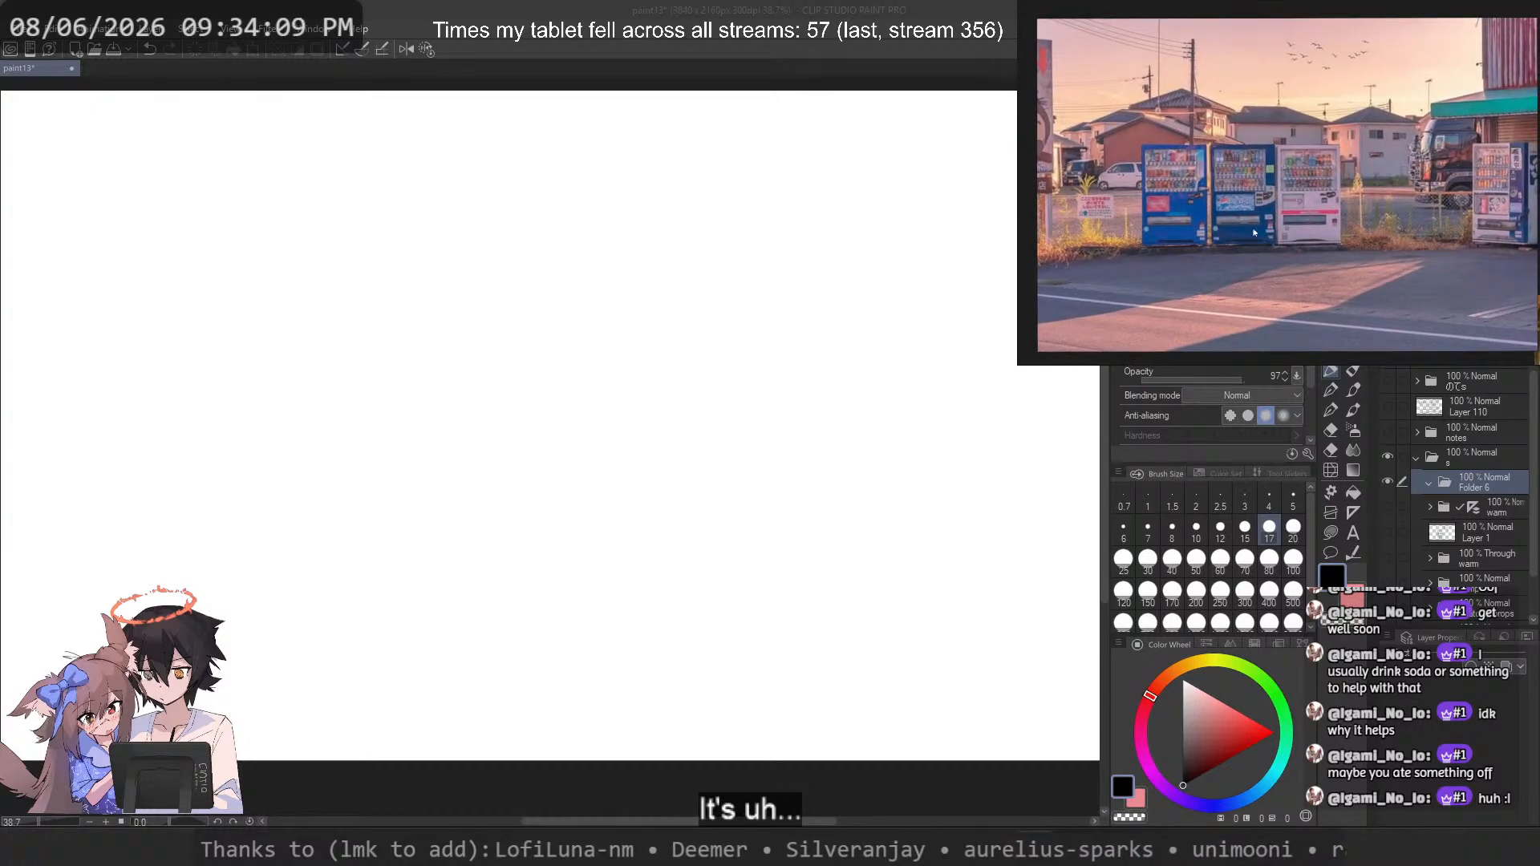
scroll(1186, 152, down, 1)
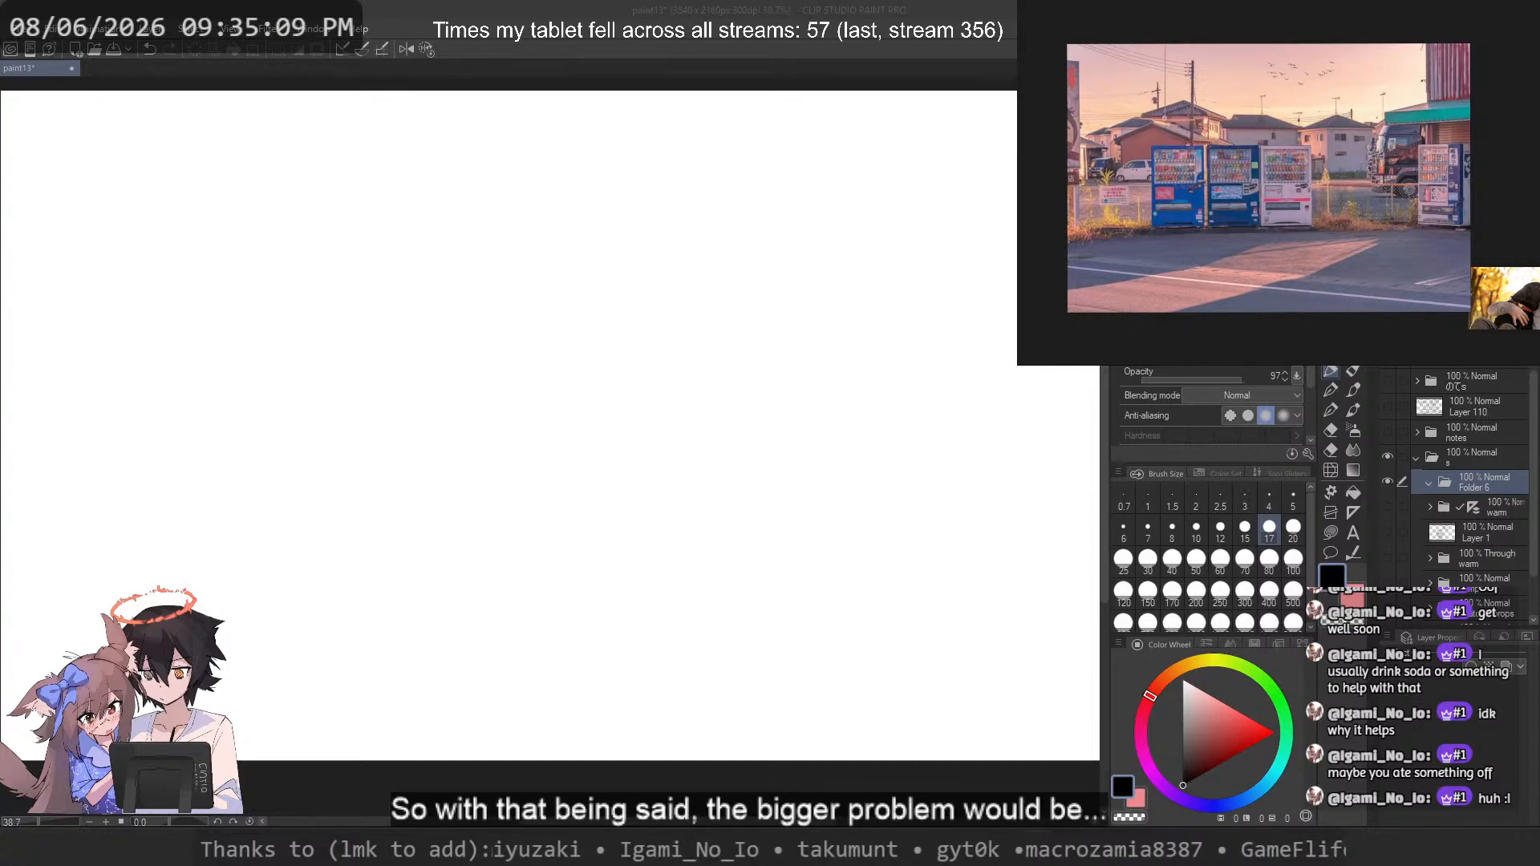
Step: Move the vending-machine photo with its surrounding character sketches and animal photos to the empty area right of the other references
scroll(1239, 136, down, 6)
scroll(1416, 175, up, 3)
scroll(1410, 132, down, 2)
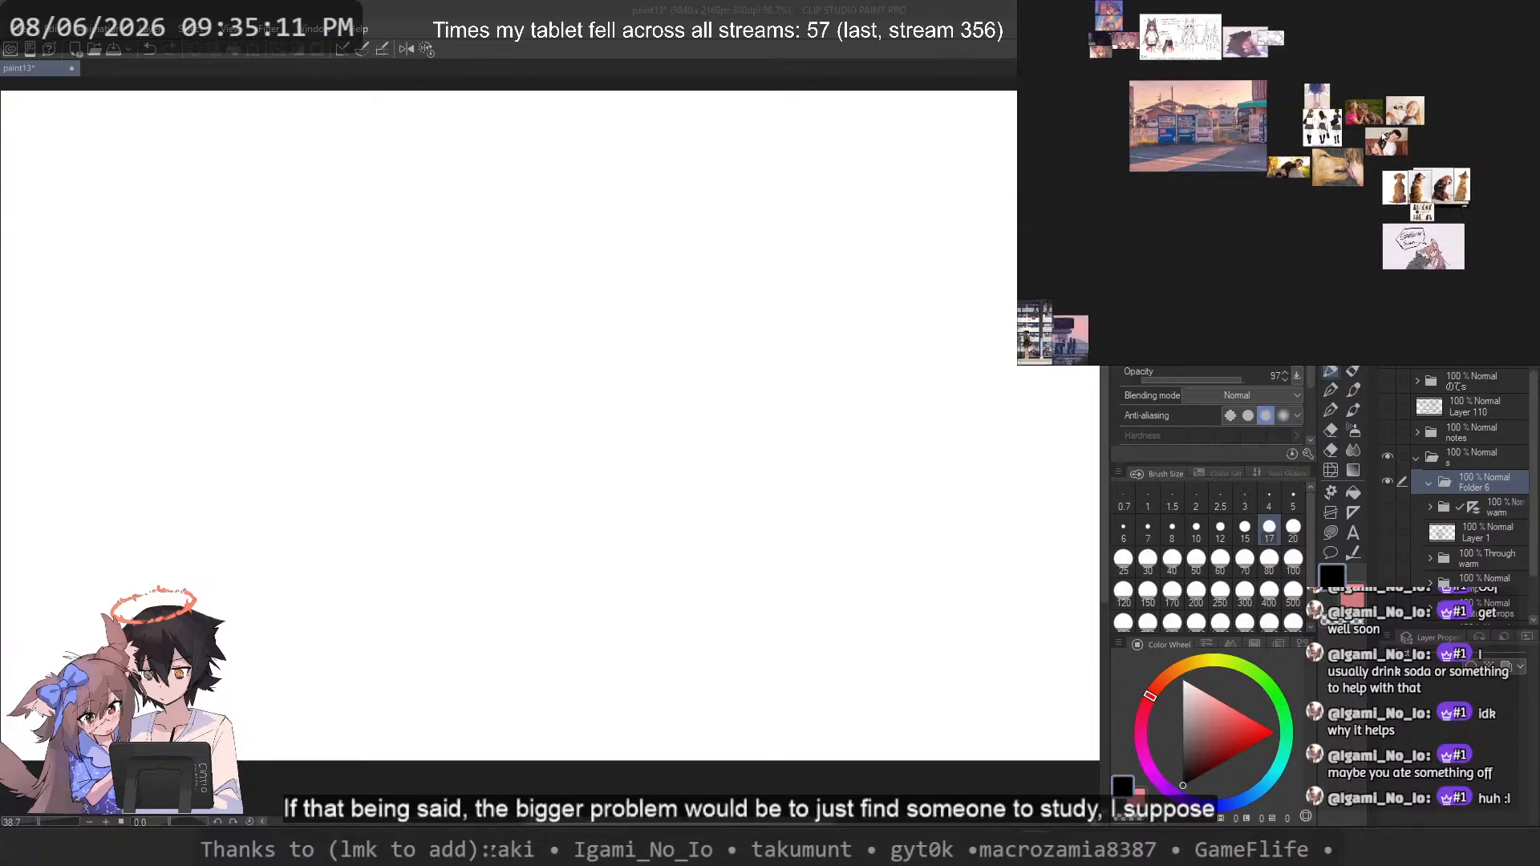
scroll(1407, 135, up, 1)
drag(1281, 150, 1351, 295)
scroll(1351, 294, down, 1)
scroll(1344, 142, down, 3)
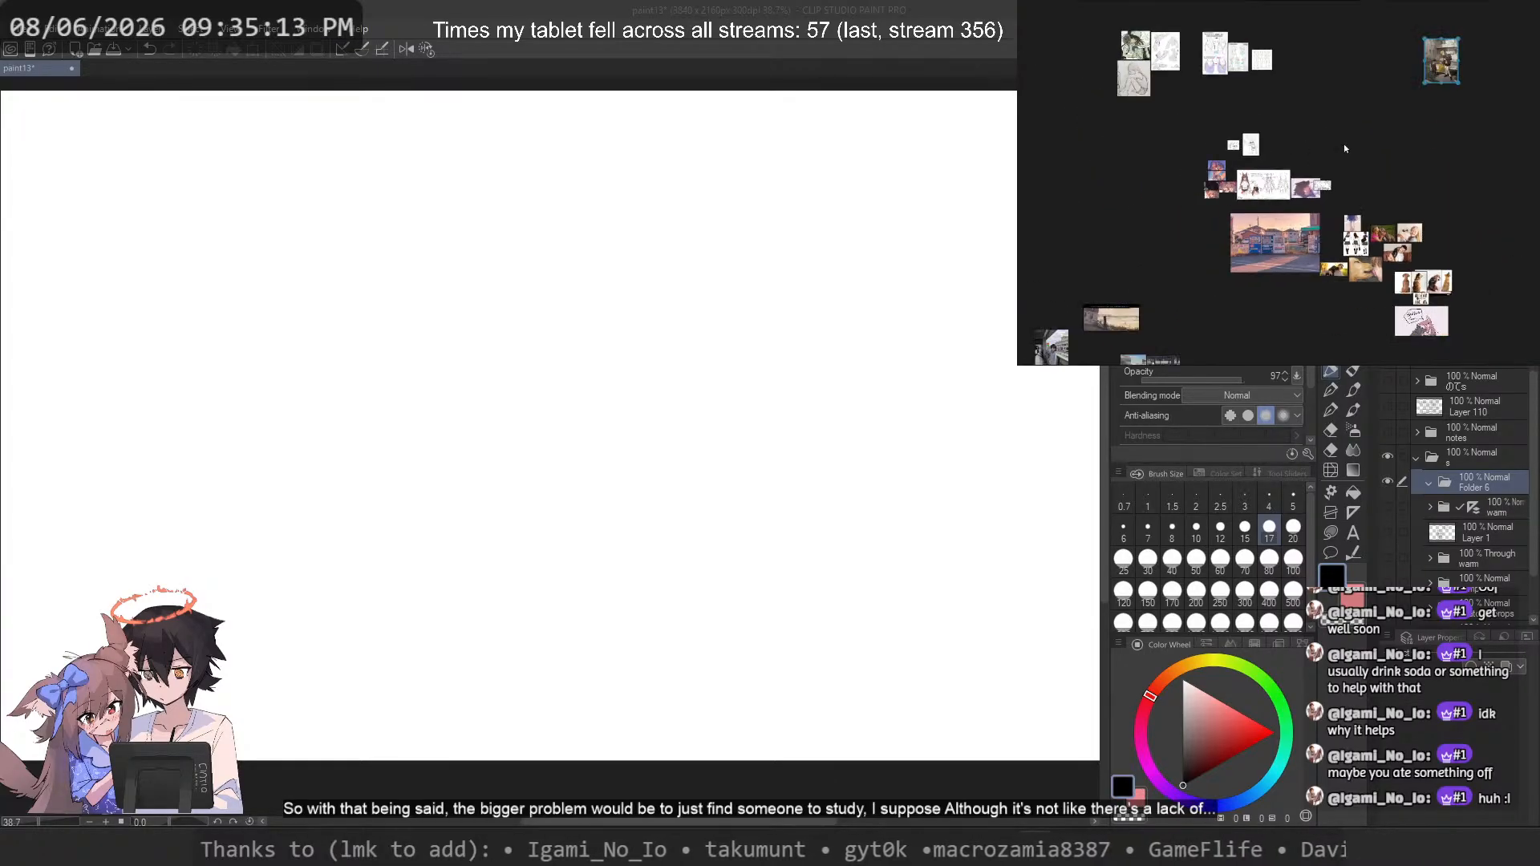
drag(1508, 132, 1356, 207)
scroll(1514, 135, up, 3)
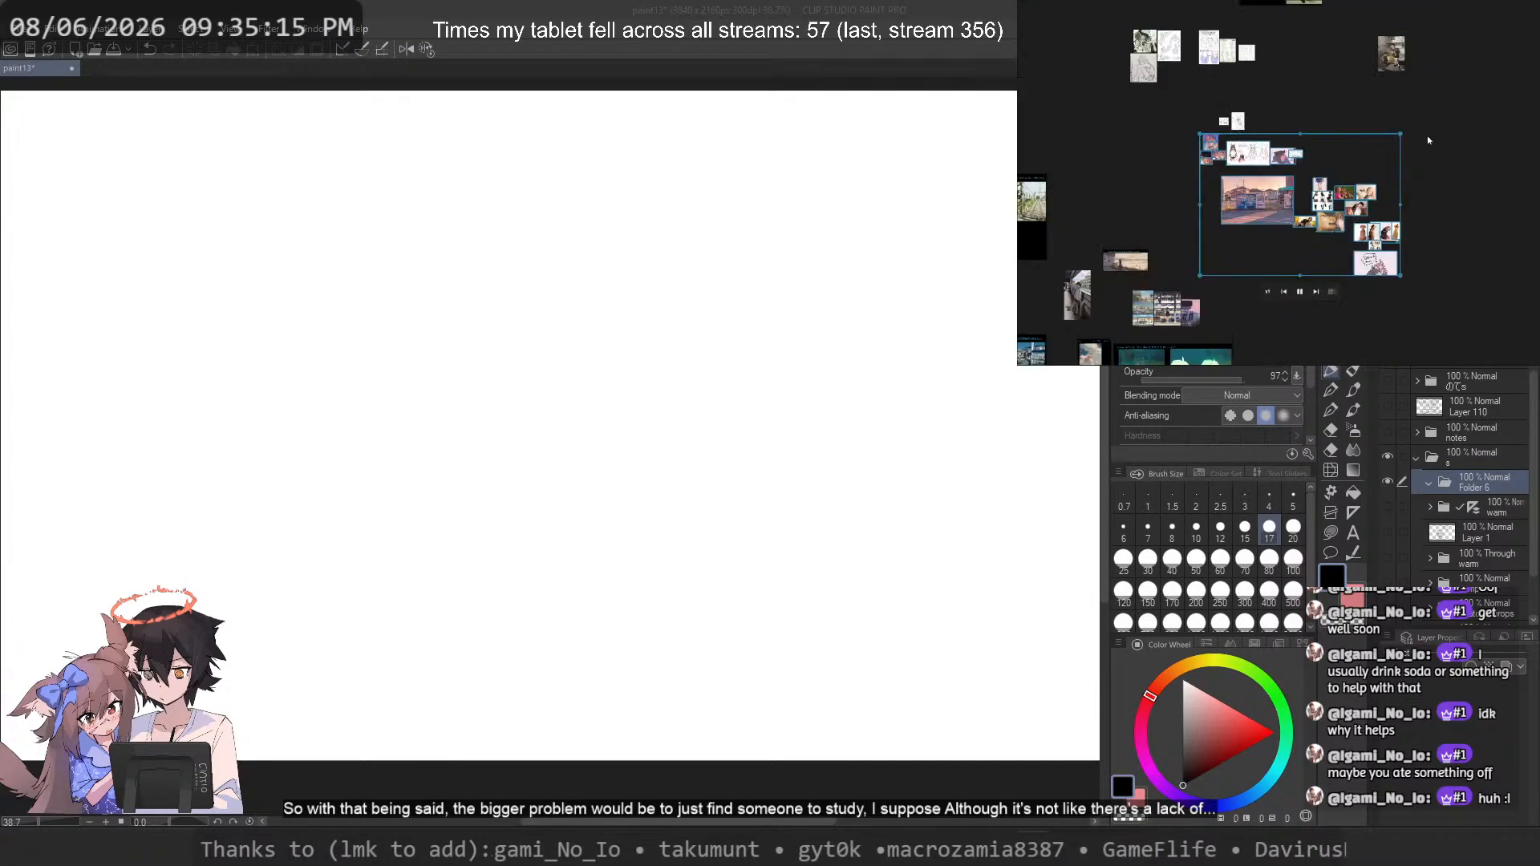
drag(1330, 101, 1507, 203)
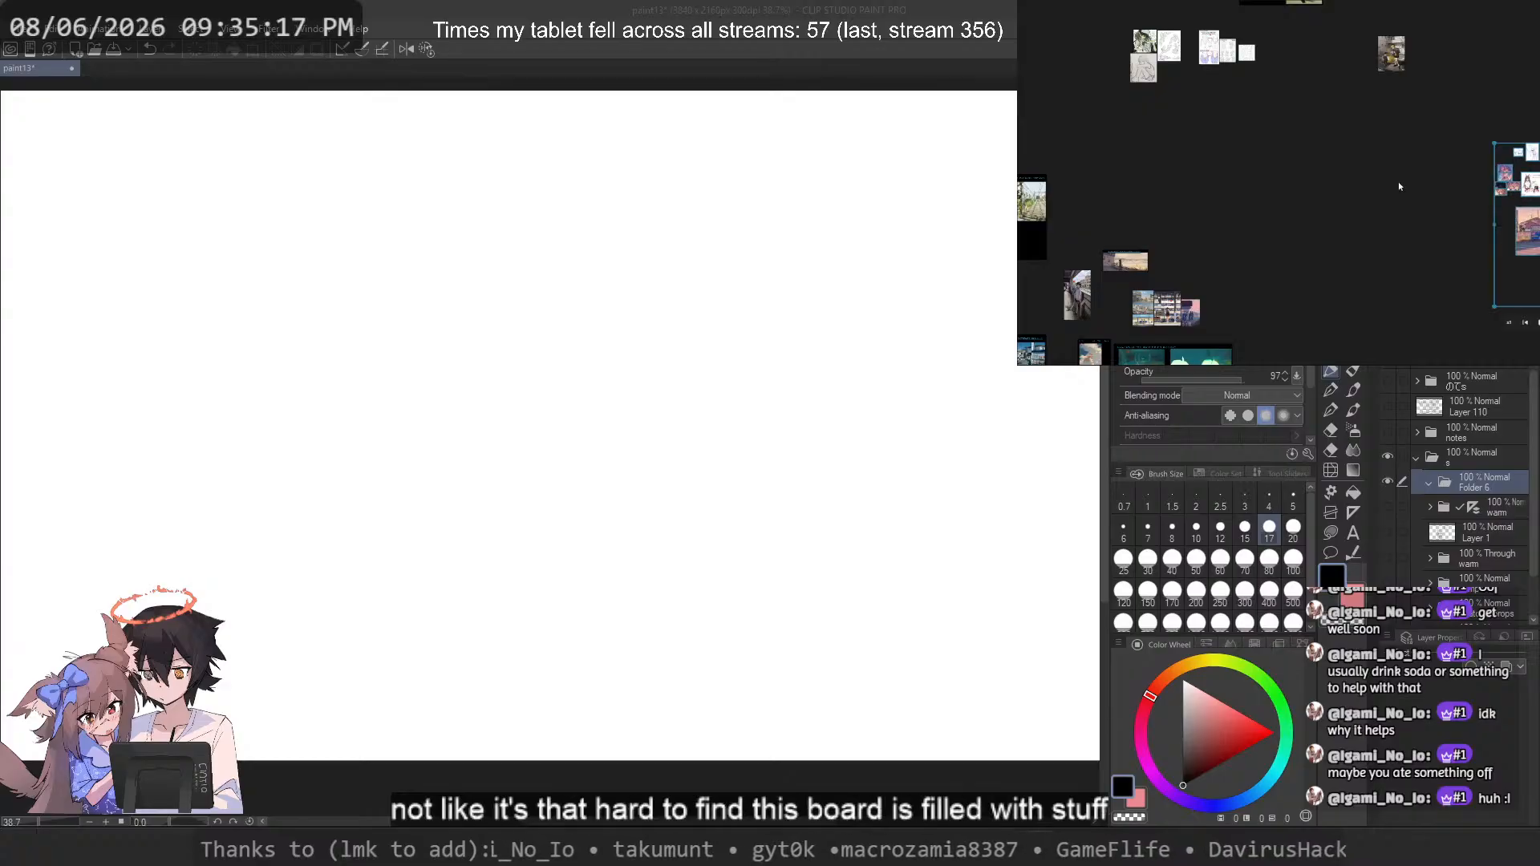
click(1397, 181)
Step: Move the character design sketches out of the vending-machine cluster, back toward the main group of references
scroll(1454, 162, up, 3)
drag(1454, 161, 1100, 165)
drag(1151, 115, 1443, 232)
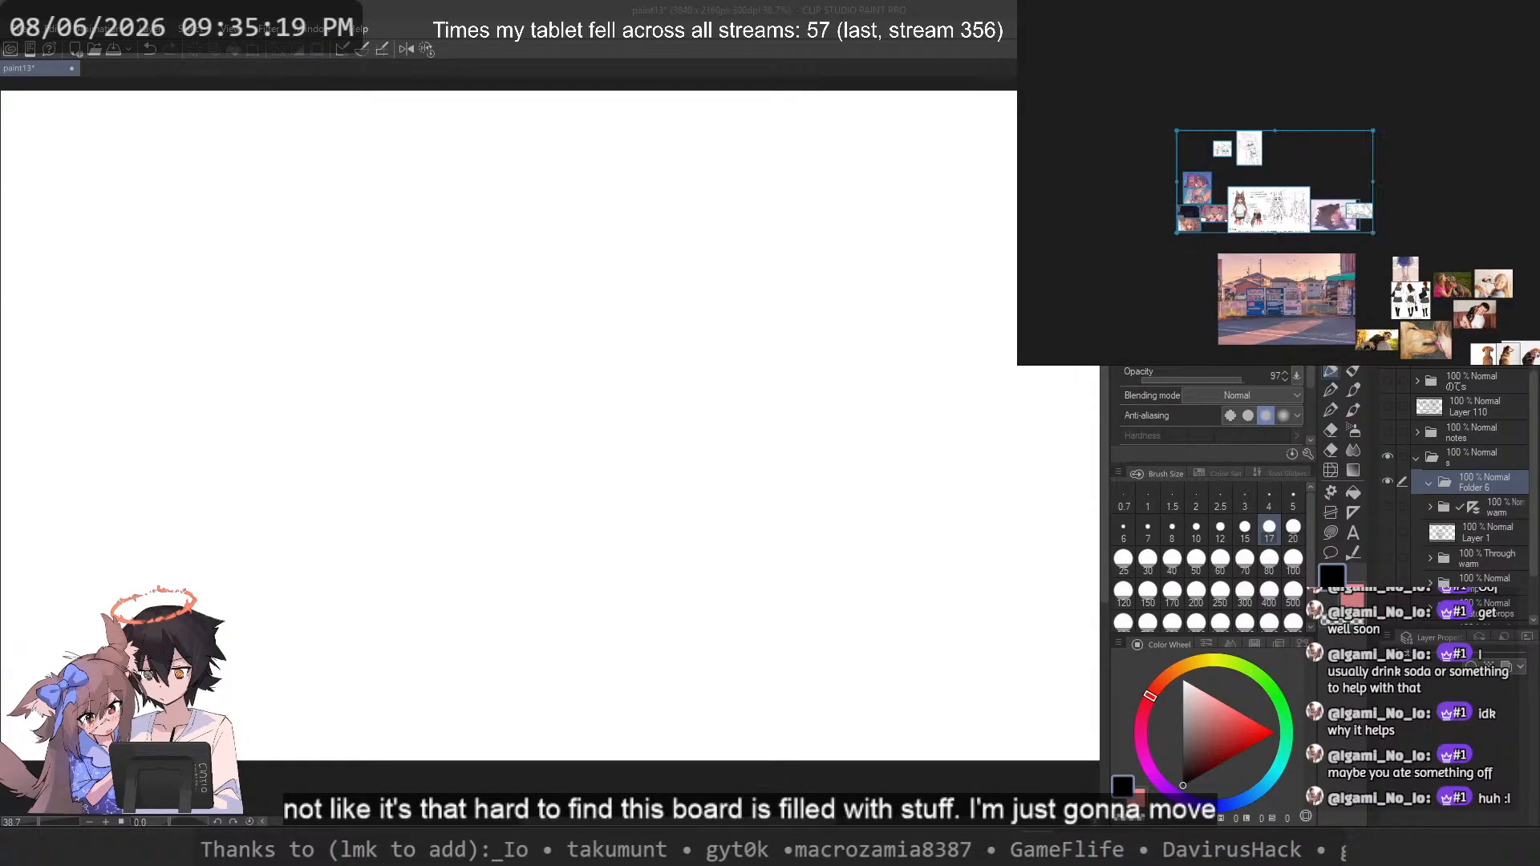
scroll(1337, 198, down, 4)
drag(1337, 198, 1179, 192)
click(1388, 186)
Step: Place the speech-bubble sketch above the animal photos and delete it together with the vending-machine photo and the rest of that cluster
scroll(1349, 248, up, 4)
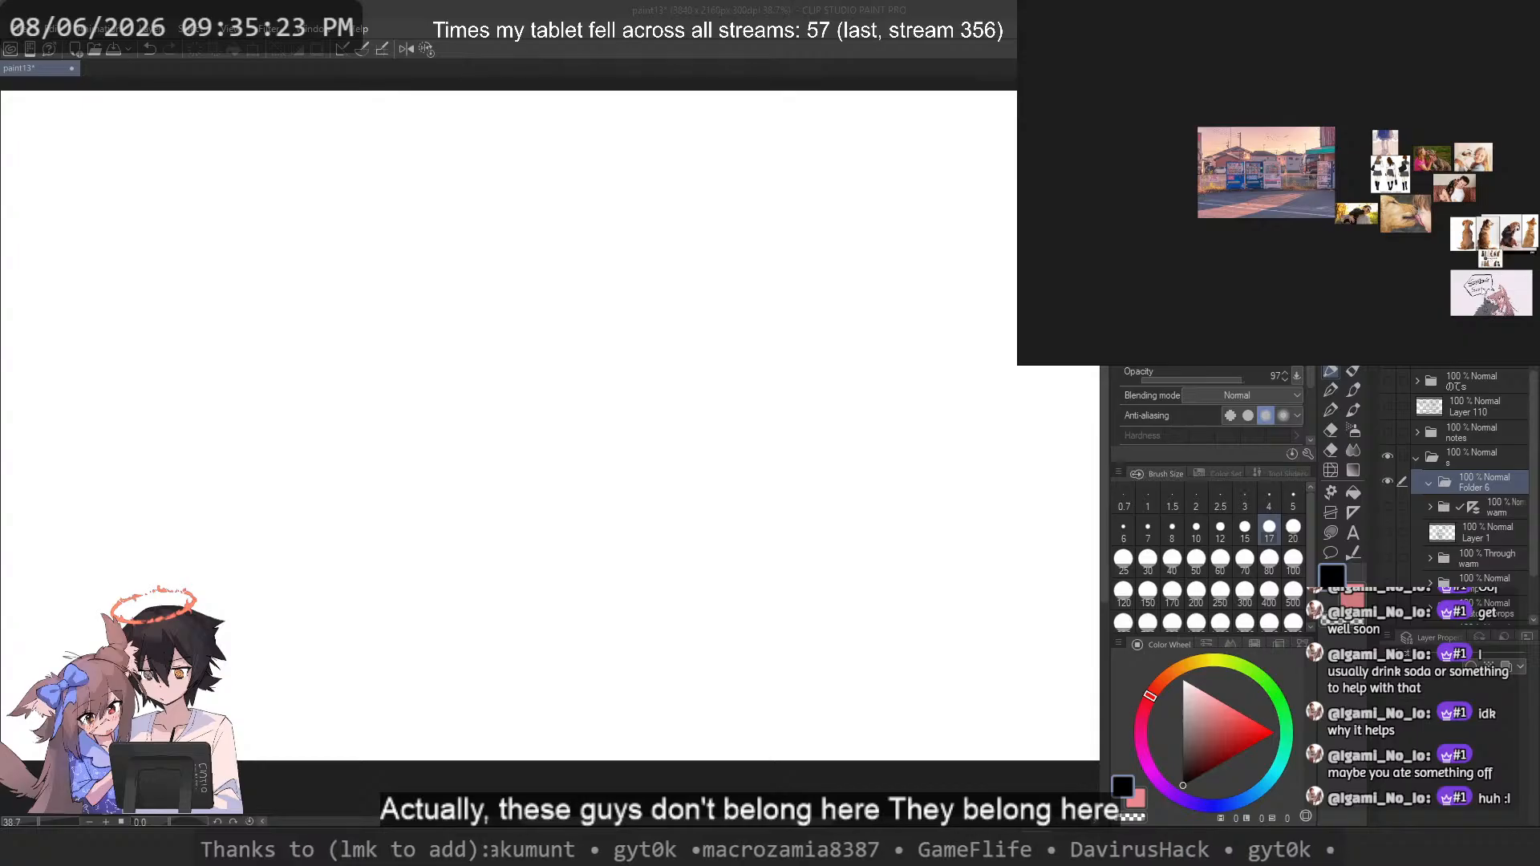
mouse_move(1490, 293)
mouse_down()
mouse_move(1454, 64)
mouse_move(1447, 118)
mouse_up()
click(1490, 78)
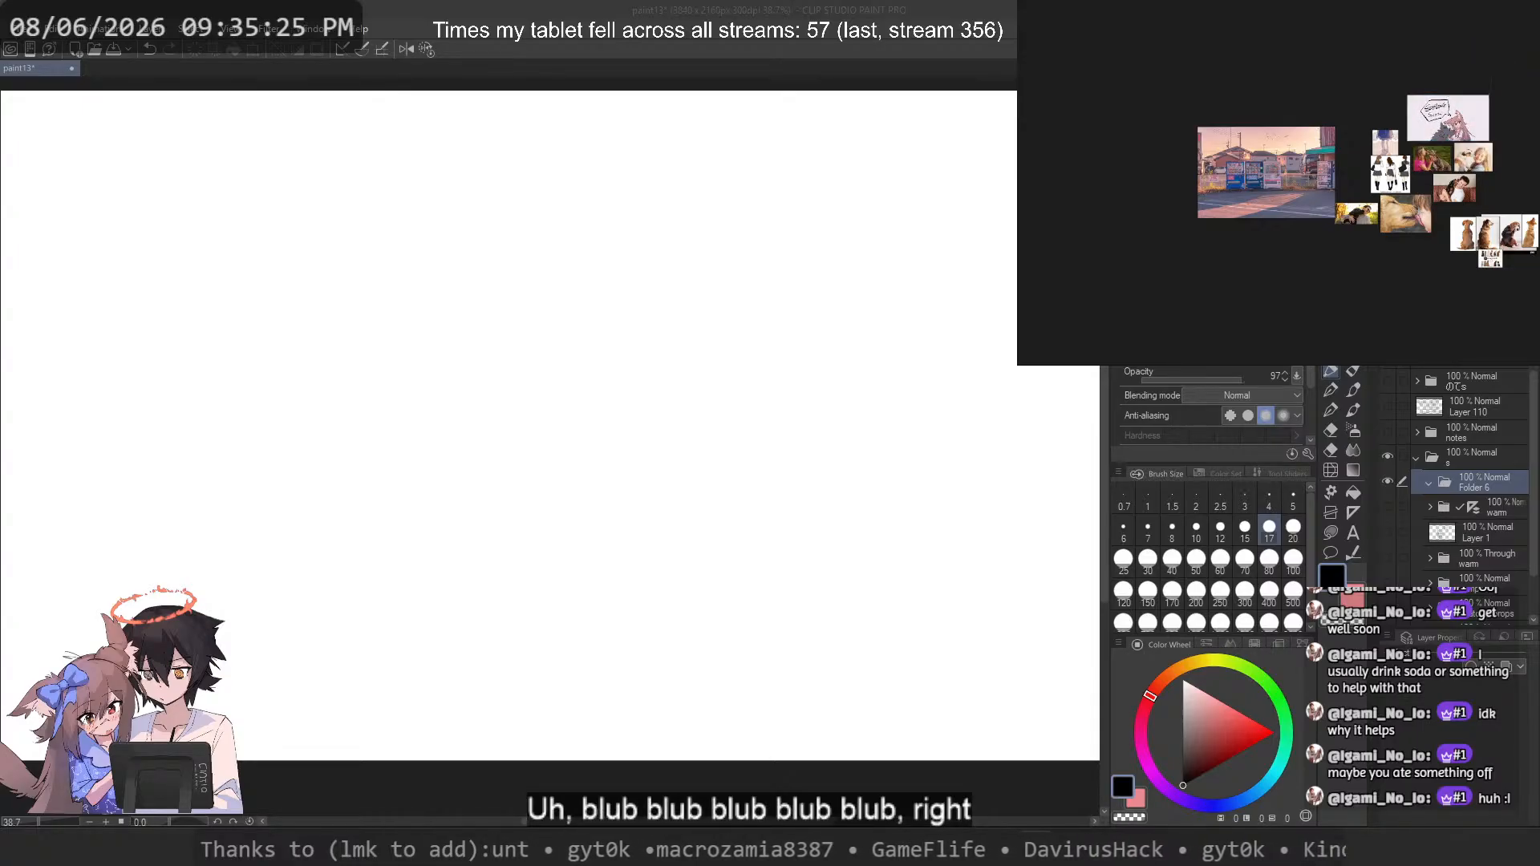
scroll(1222, 190, down, 4)
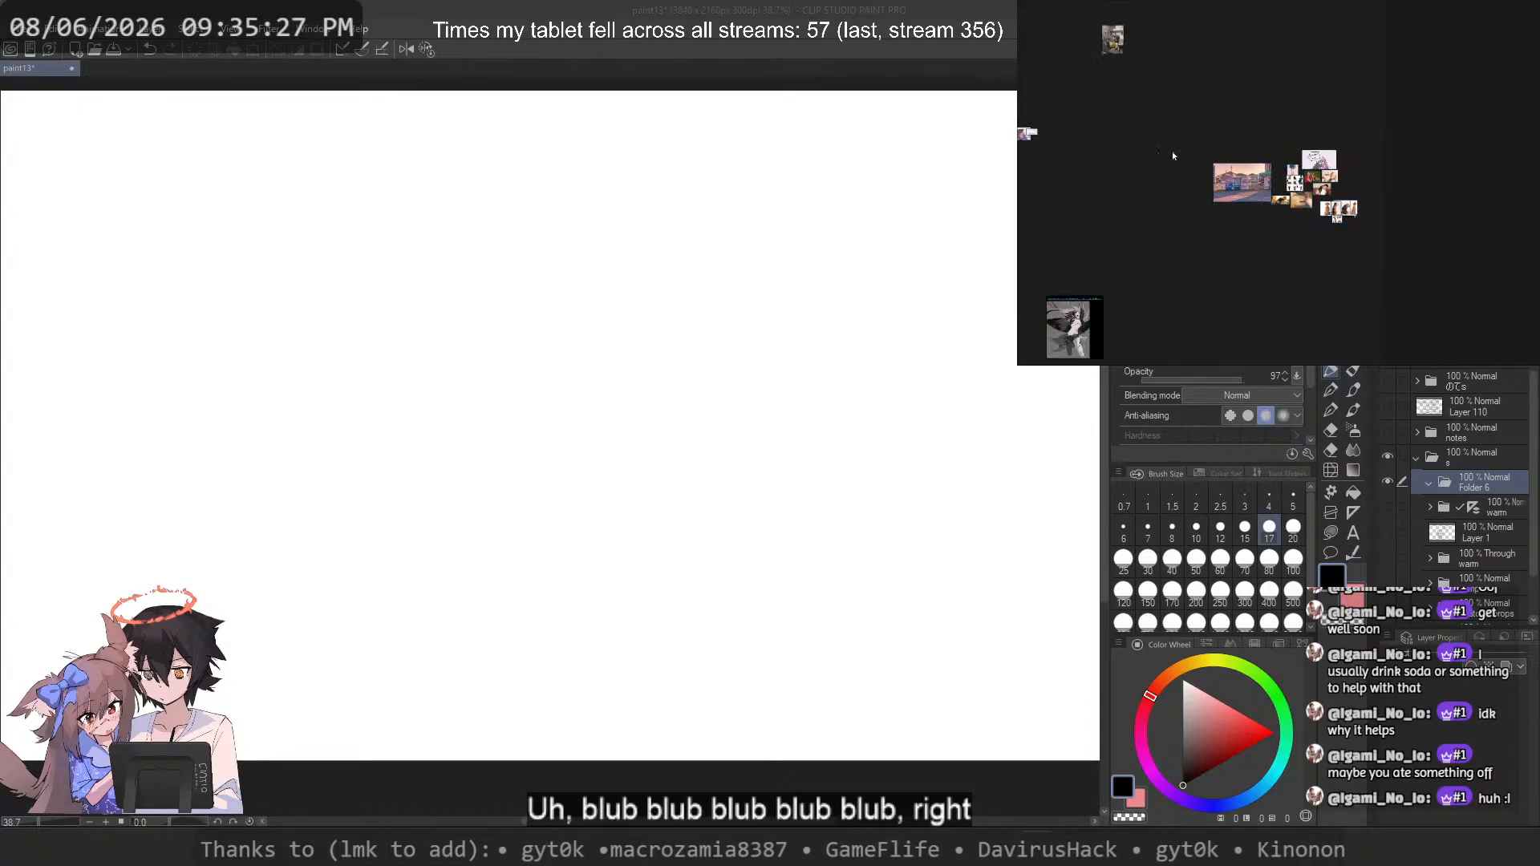
drag(1172, 151, 1408, 247)
key(Delete)
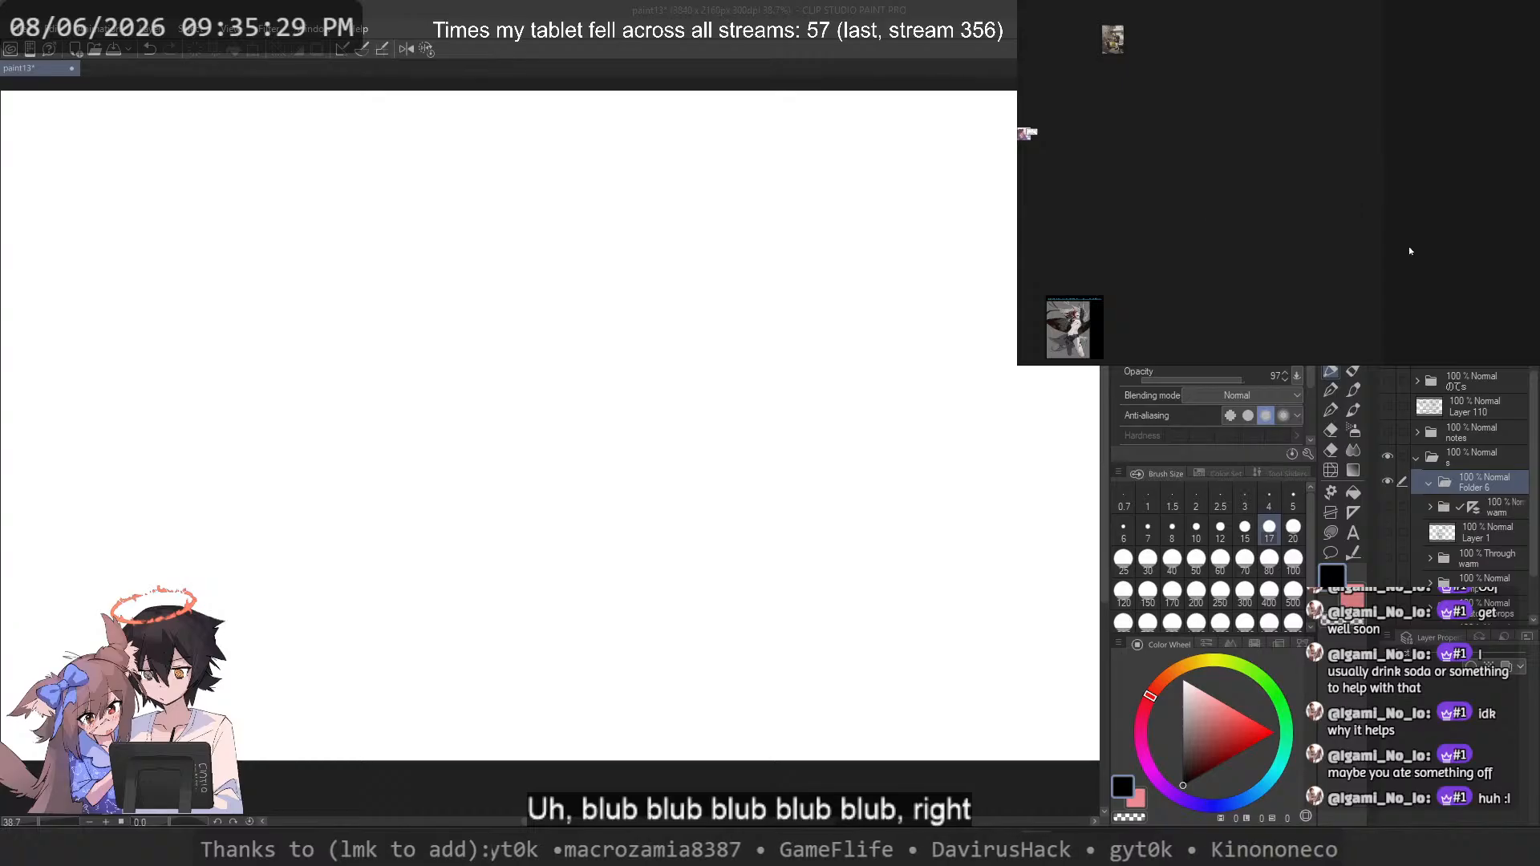
Step: Browse the remaining references on the board and examine the beach painting with the pier, ocean and bicycle
scroll(1368, 254, down, 5)
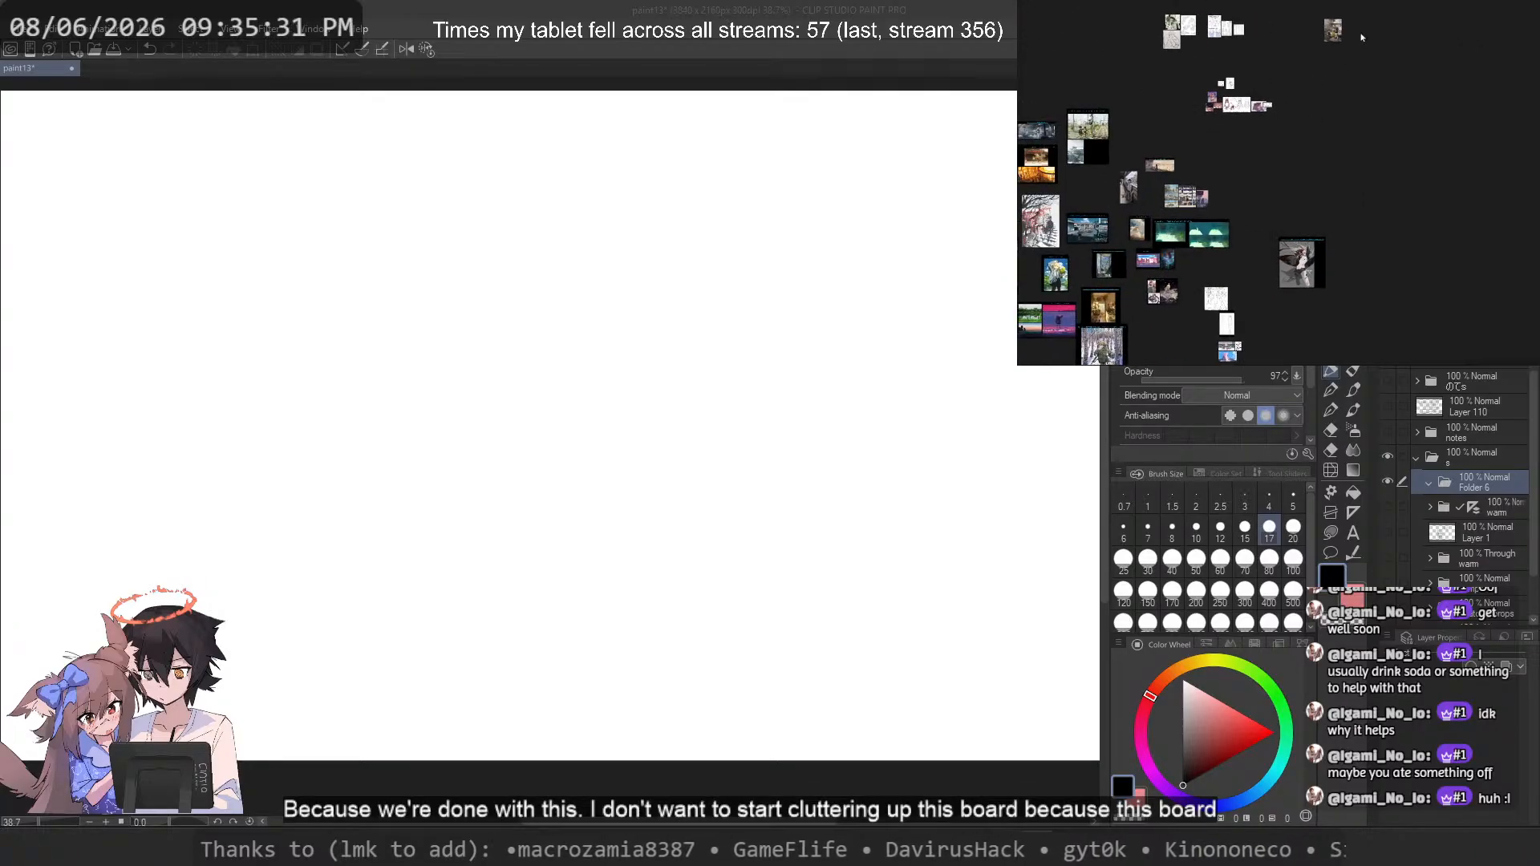
scroll(1379, 194, up, 4)
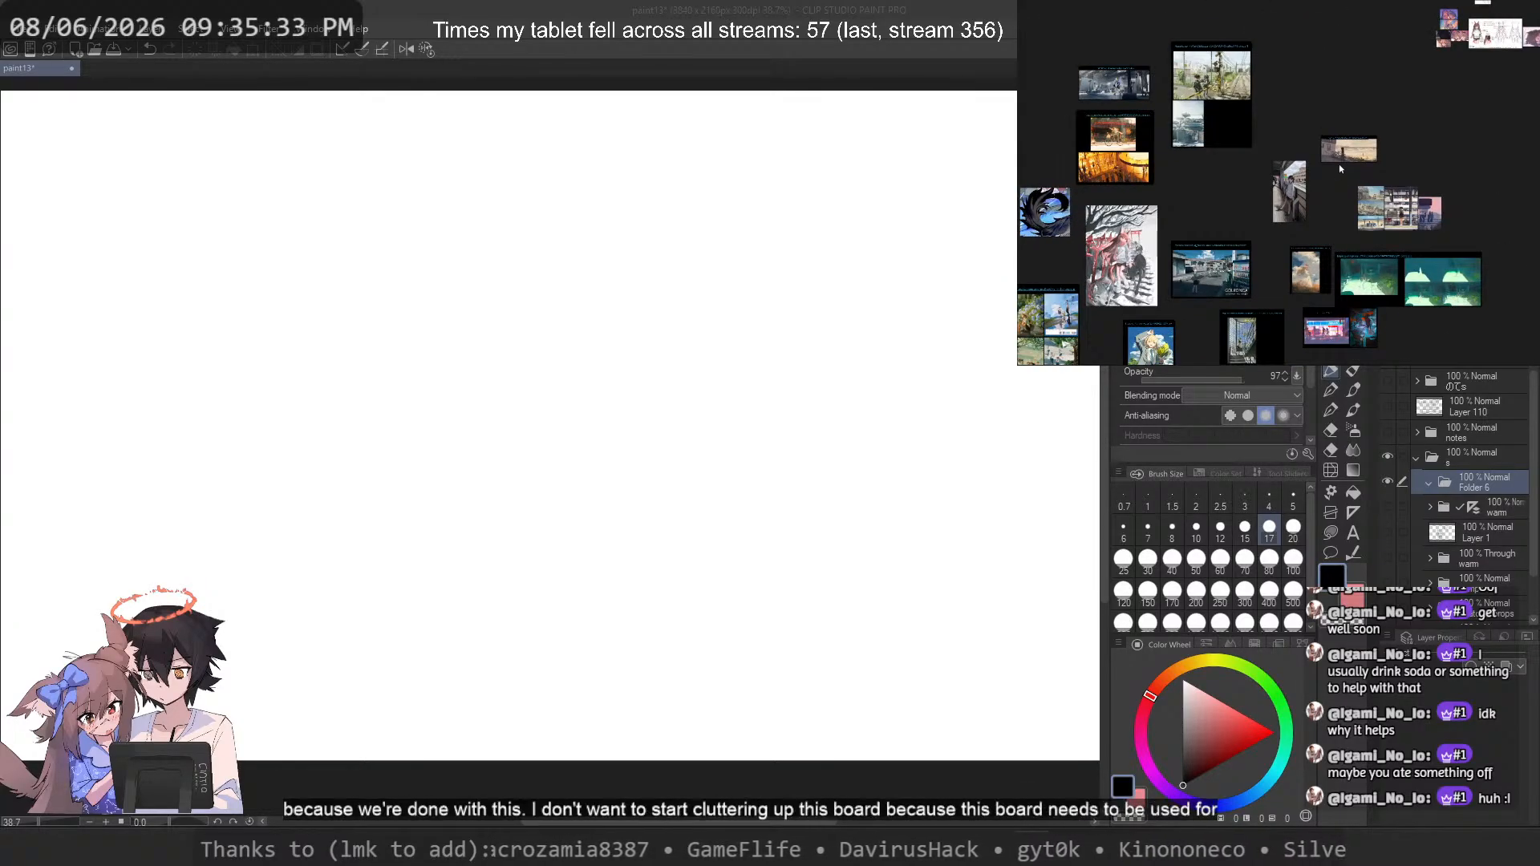
scroll(1339, 164, up, 2)
double_click(1358, 143)
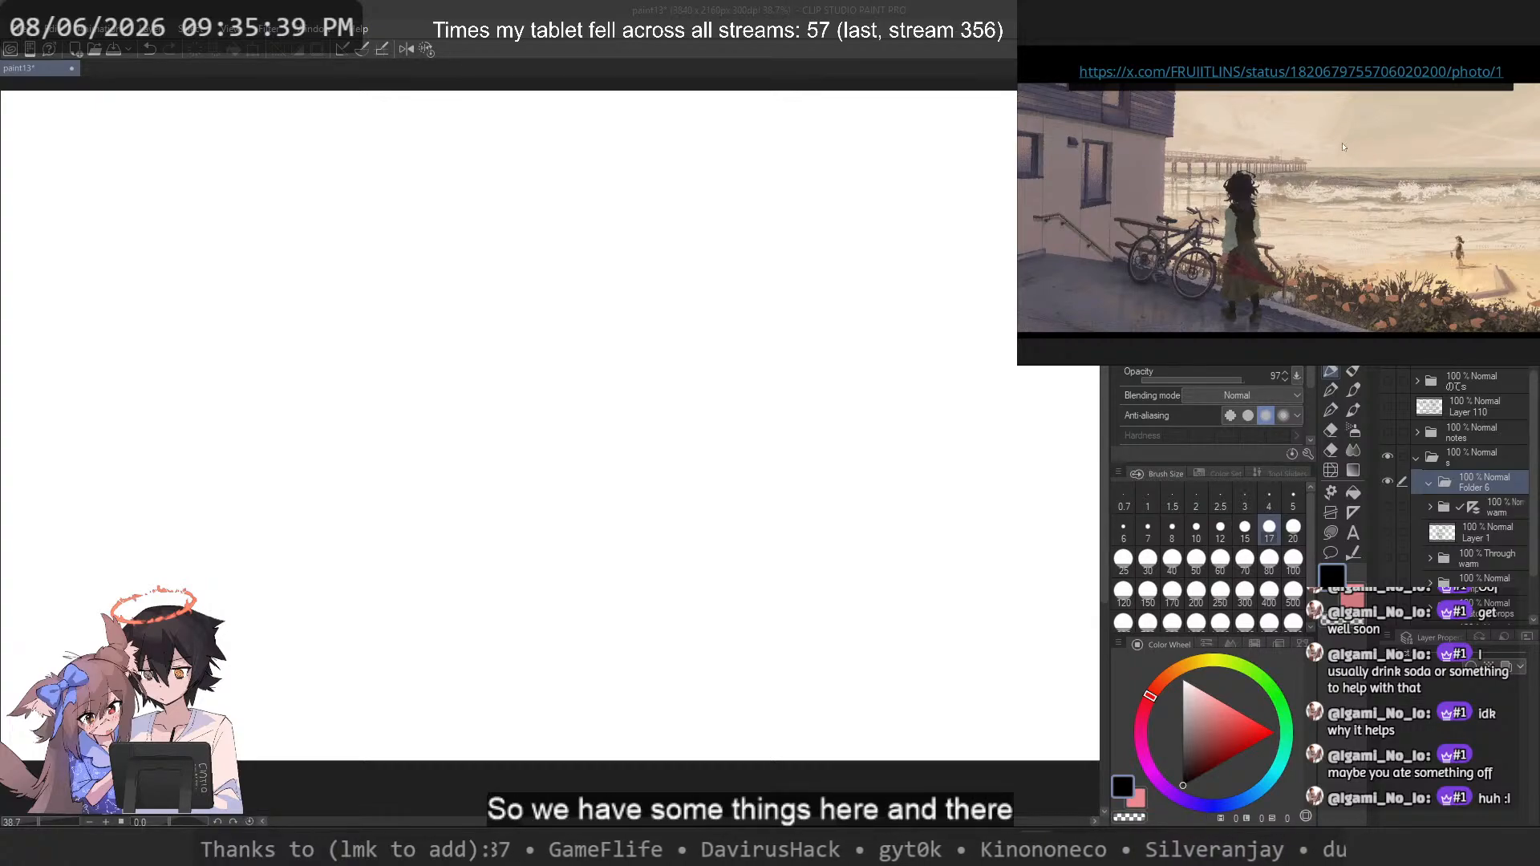
scroll(1263, 150, up, 6)
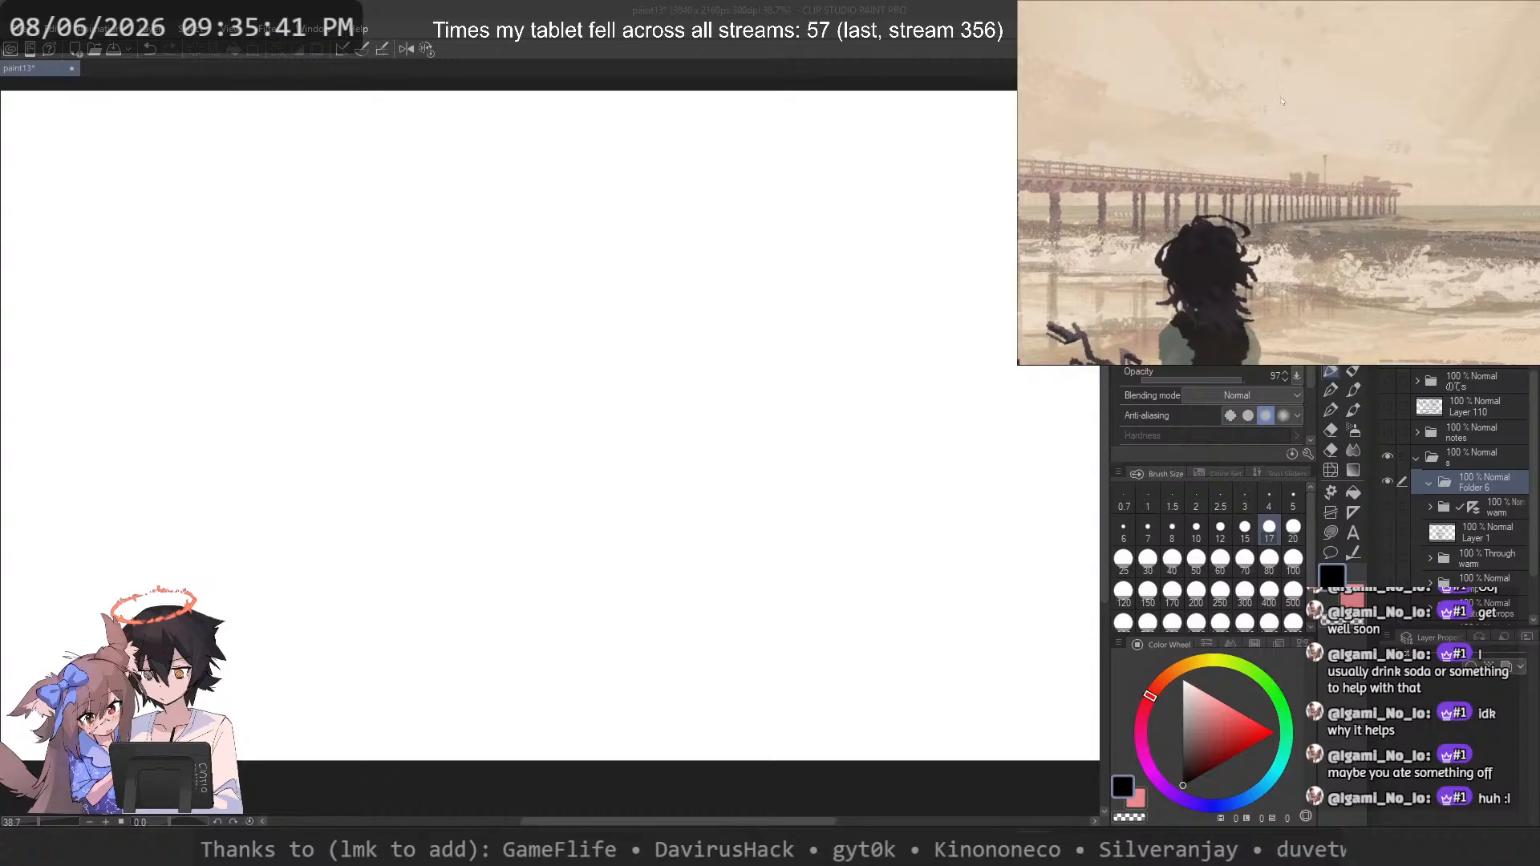
scroll(1263, 150, down, 3)
scroll(1285, 97, down, 2)
drag(1418, 101, 1383, 114)
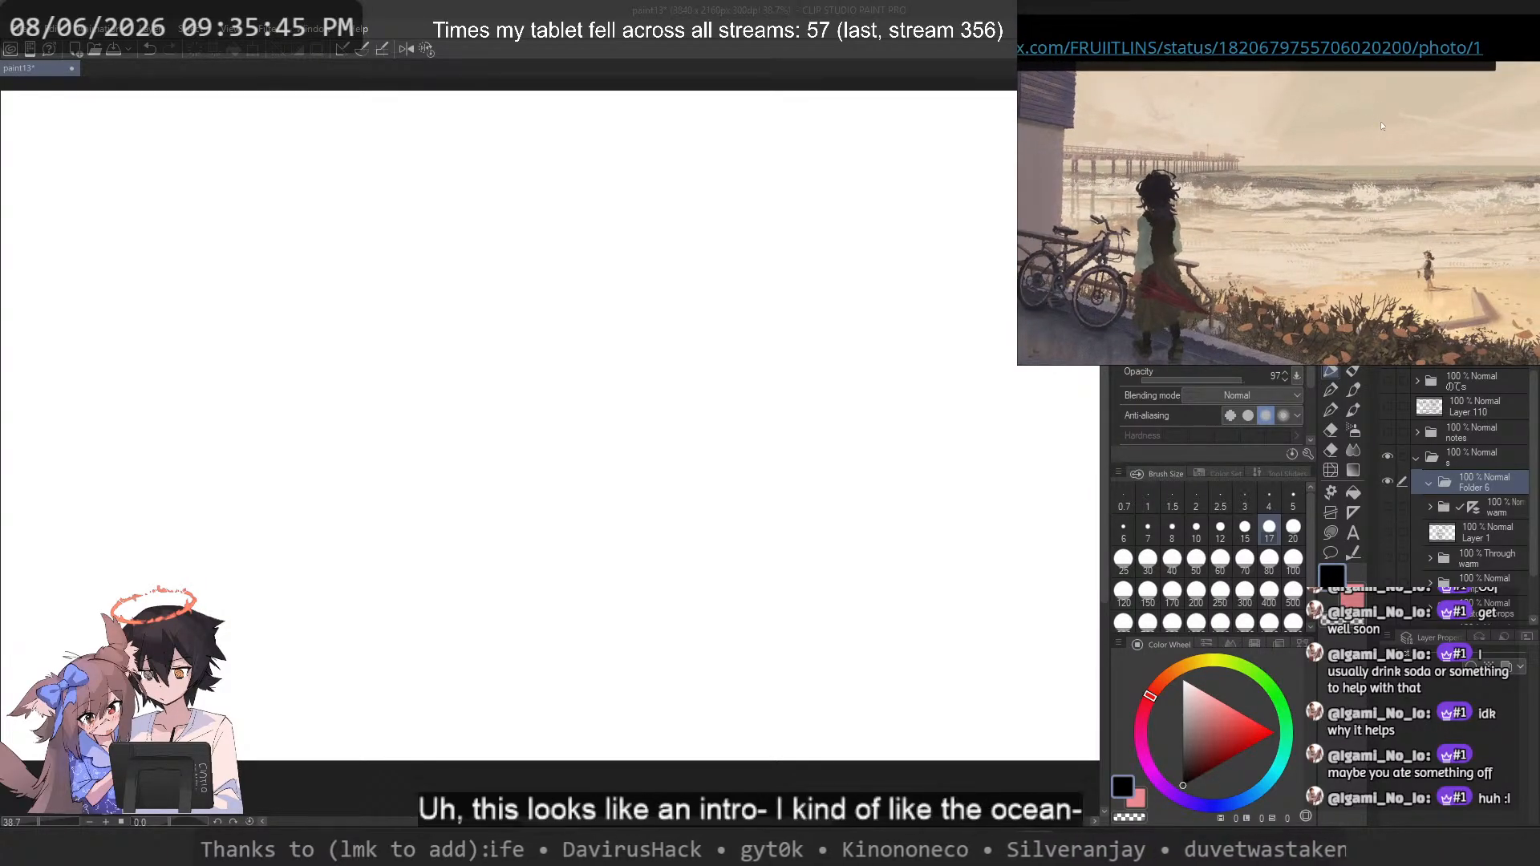
scroll(1381, 126, down, 5)
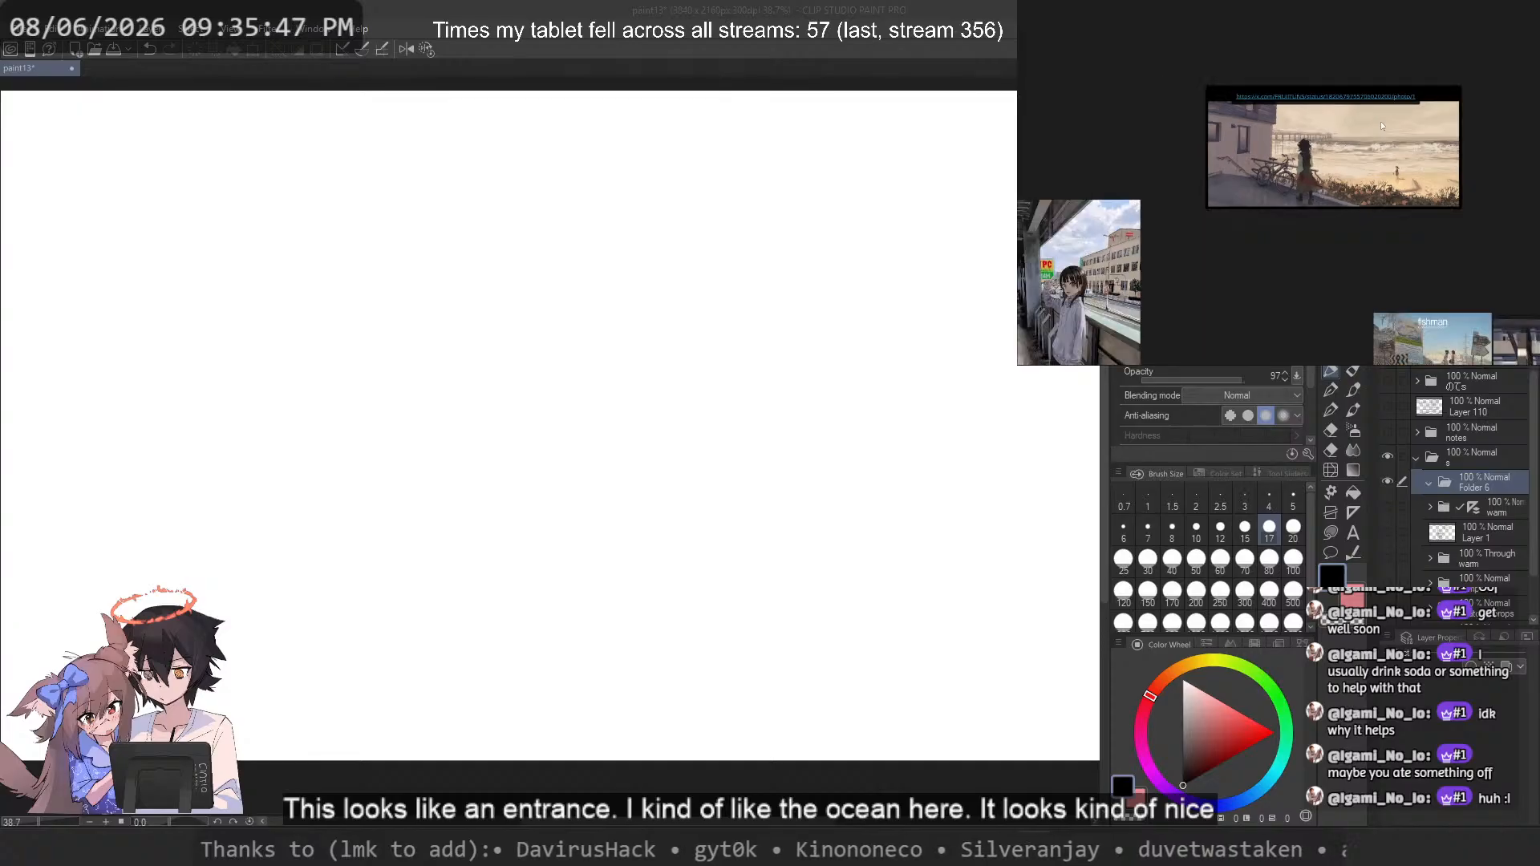
Step: Examine the parking-garage picture of the waving girl in a hoodie, including the rough brushwork on the floor and metal panels
scroll(1310, 215, up, 5)
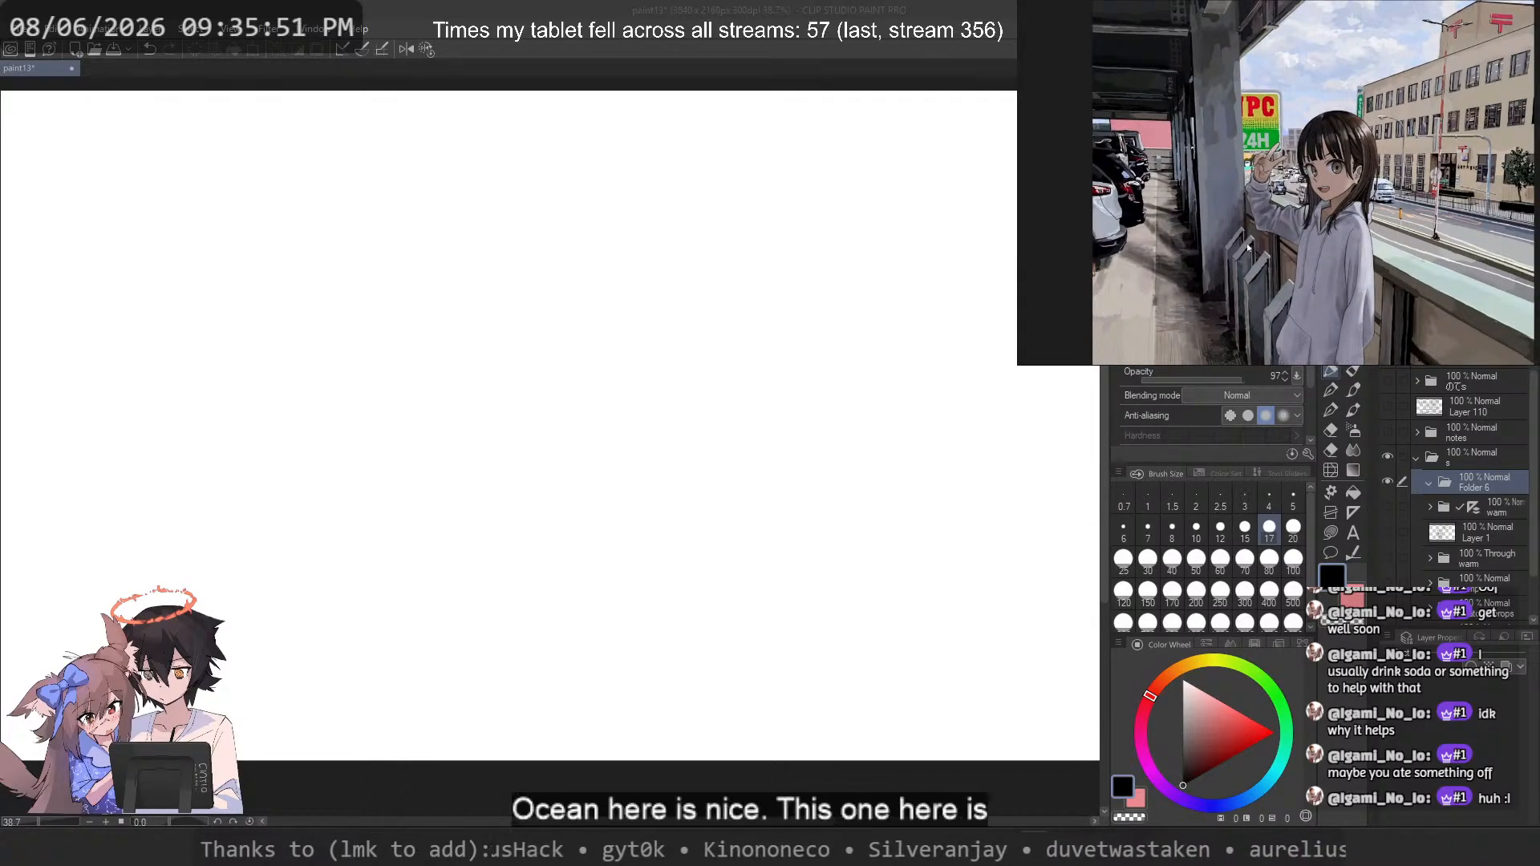
scroll(1247, 123, up, 5)
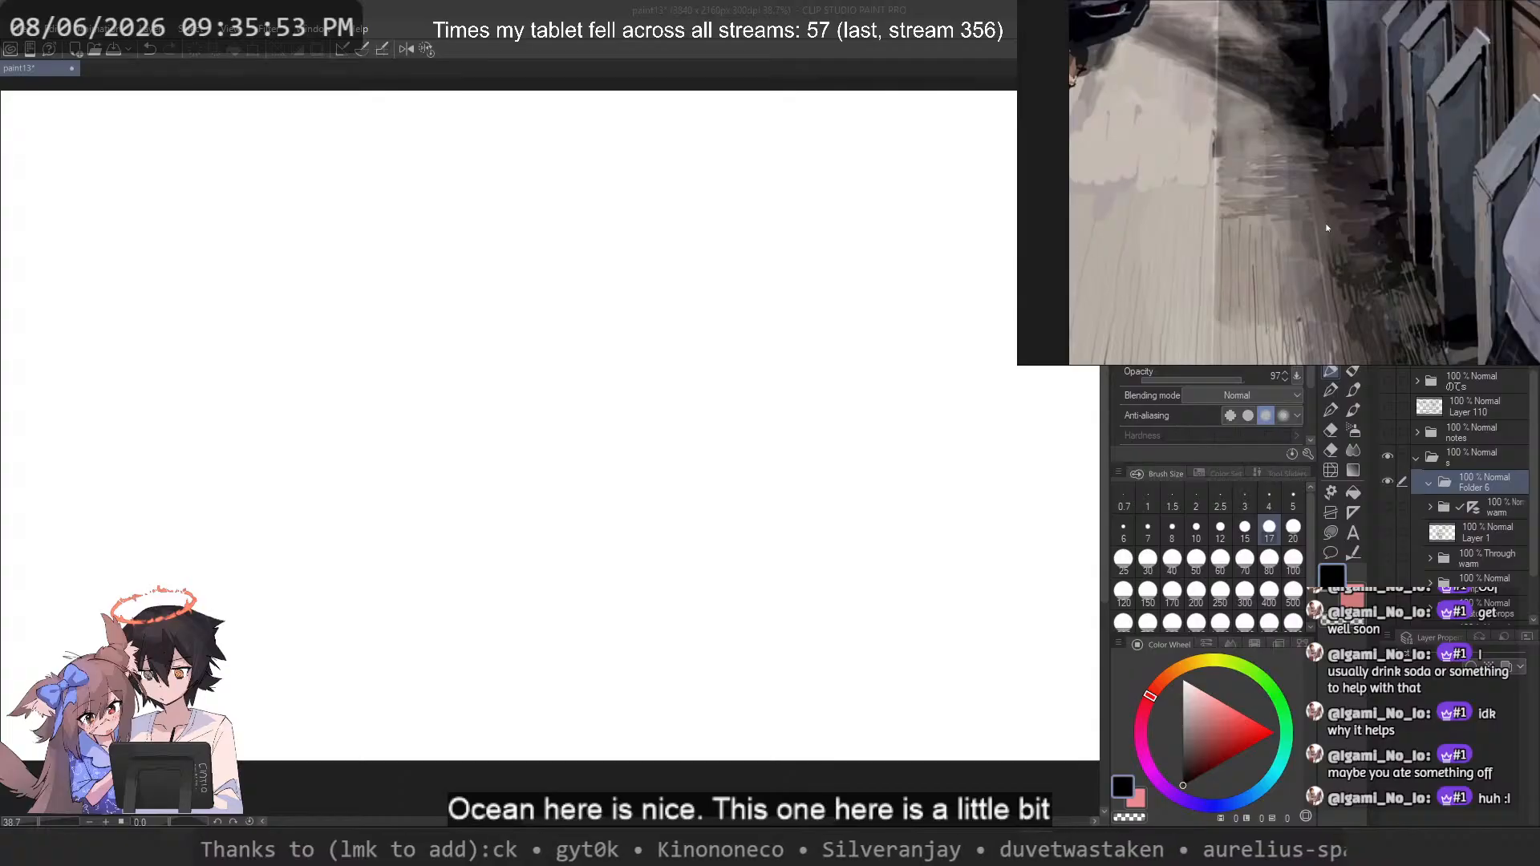
scroll(1315, 196, down, 1)
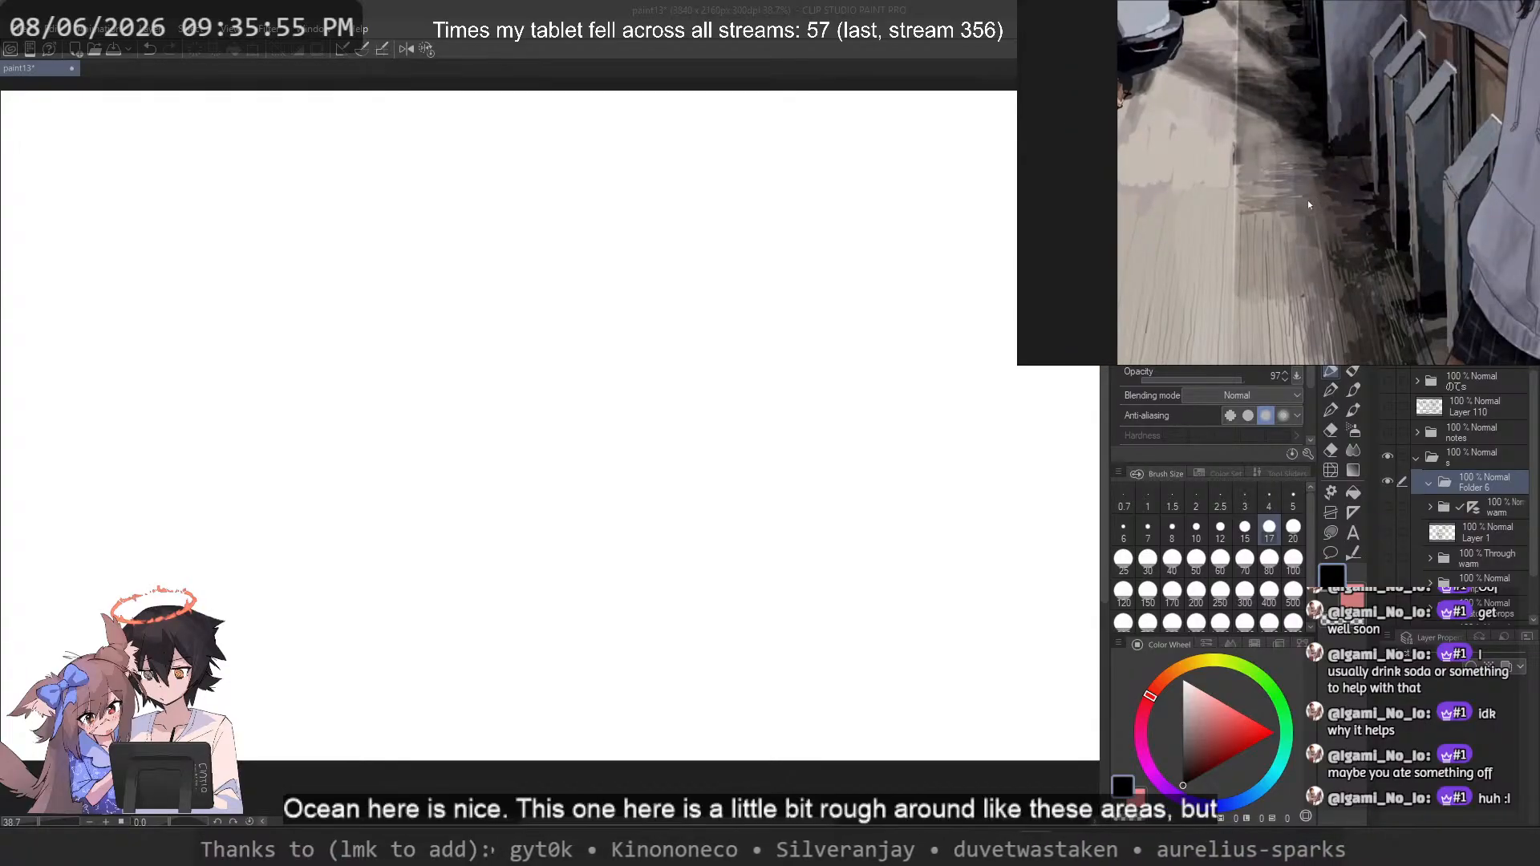
scroll(1307, 199, down, 5)
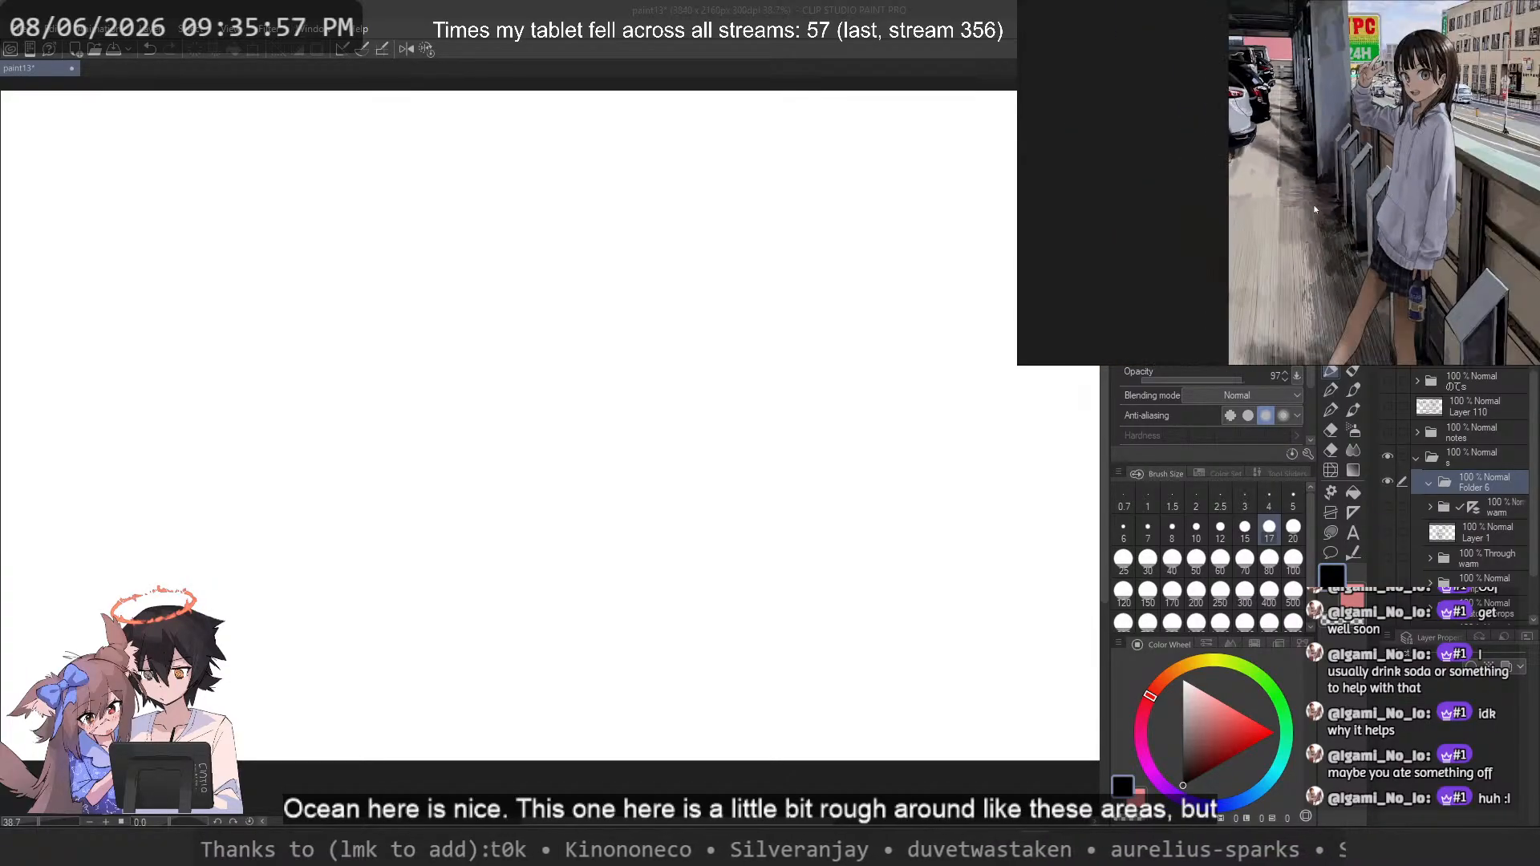
scroll(1340, 168, down, 5)
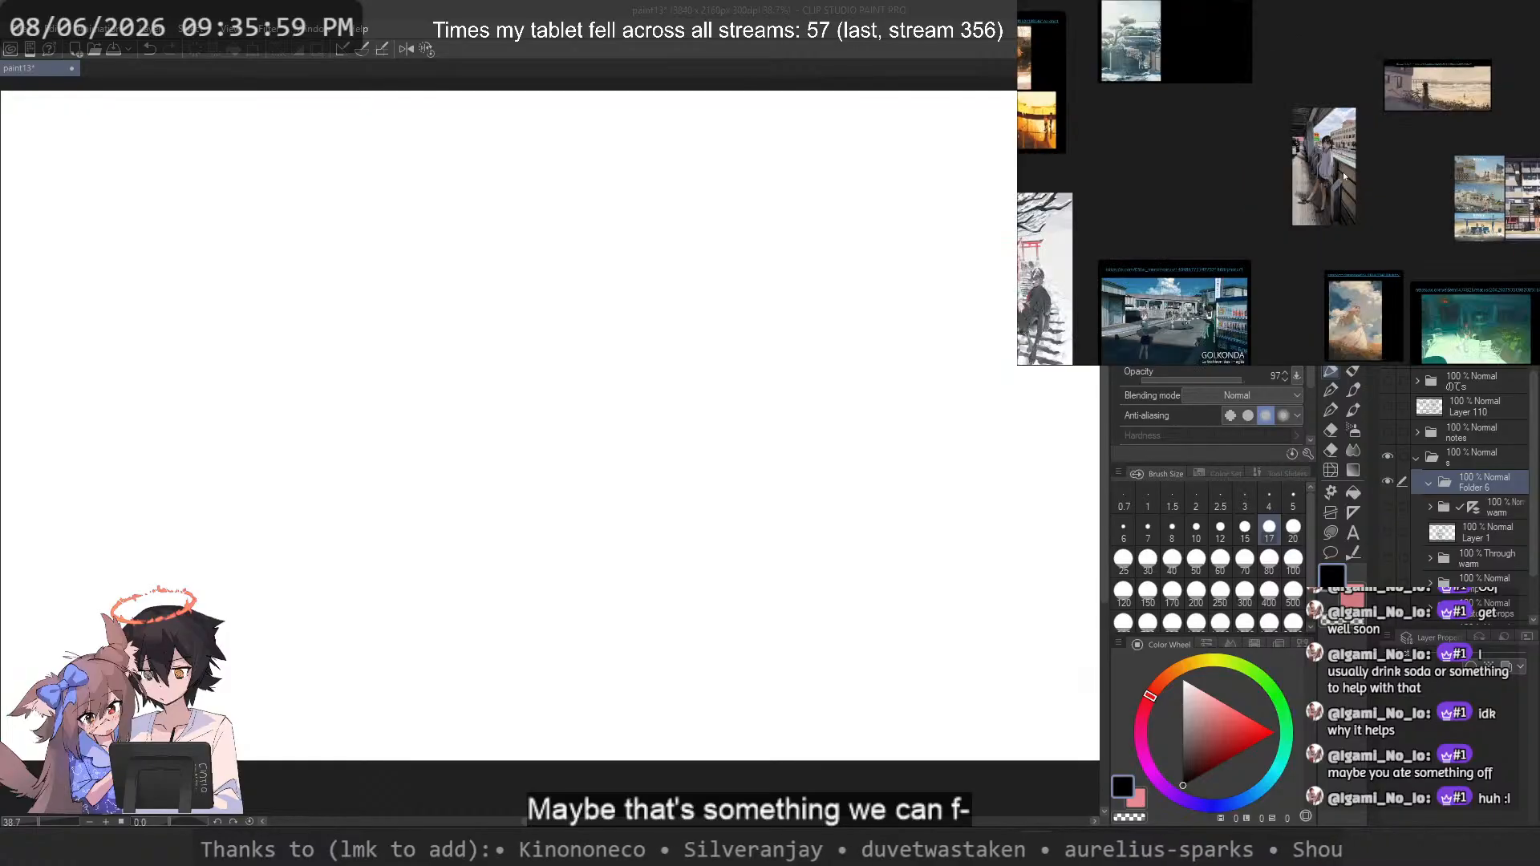
Step: Examine the orange-lit pair of references, the cyclist painting and the golden hall interior with silhouetted figures
scroll(1238, 127, up, 3)
scroll(1322, 247, down, 5)
scroll(1421, 240, up, 3)
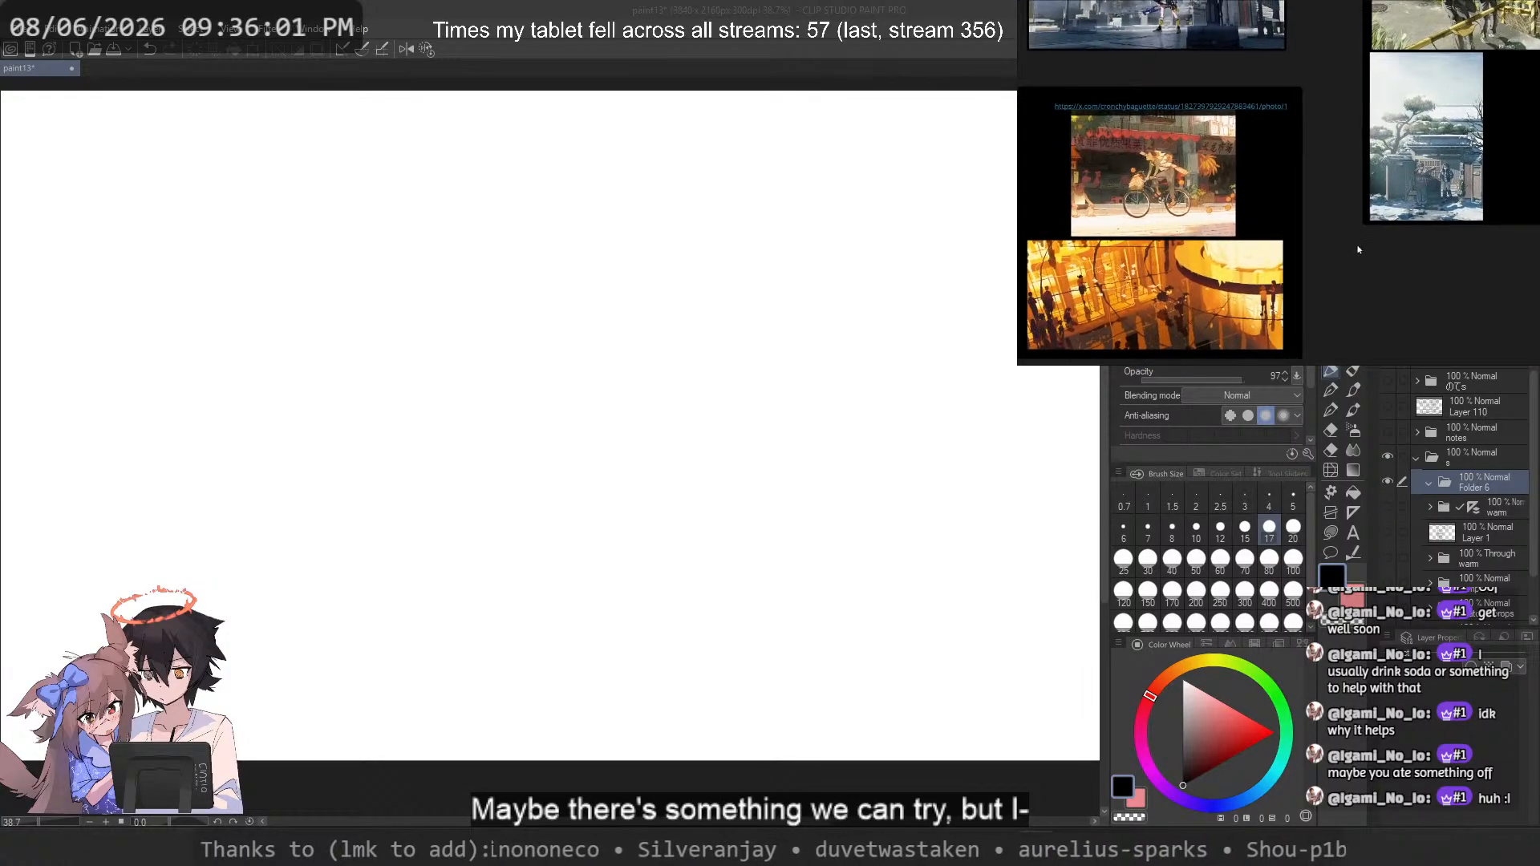
scroll(1388, 212, down, 1)
scroll(1235, 243, up, 4)
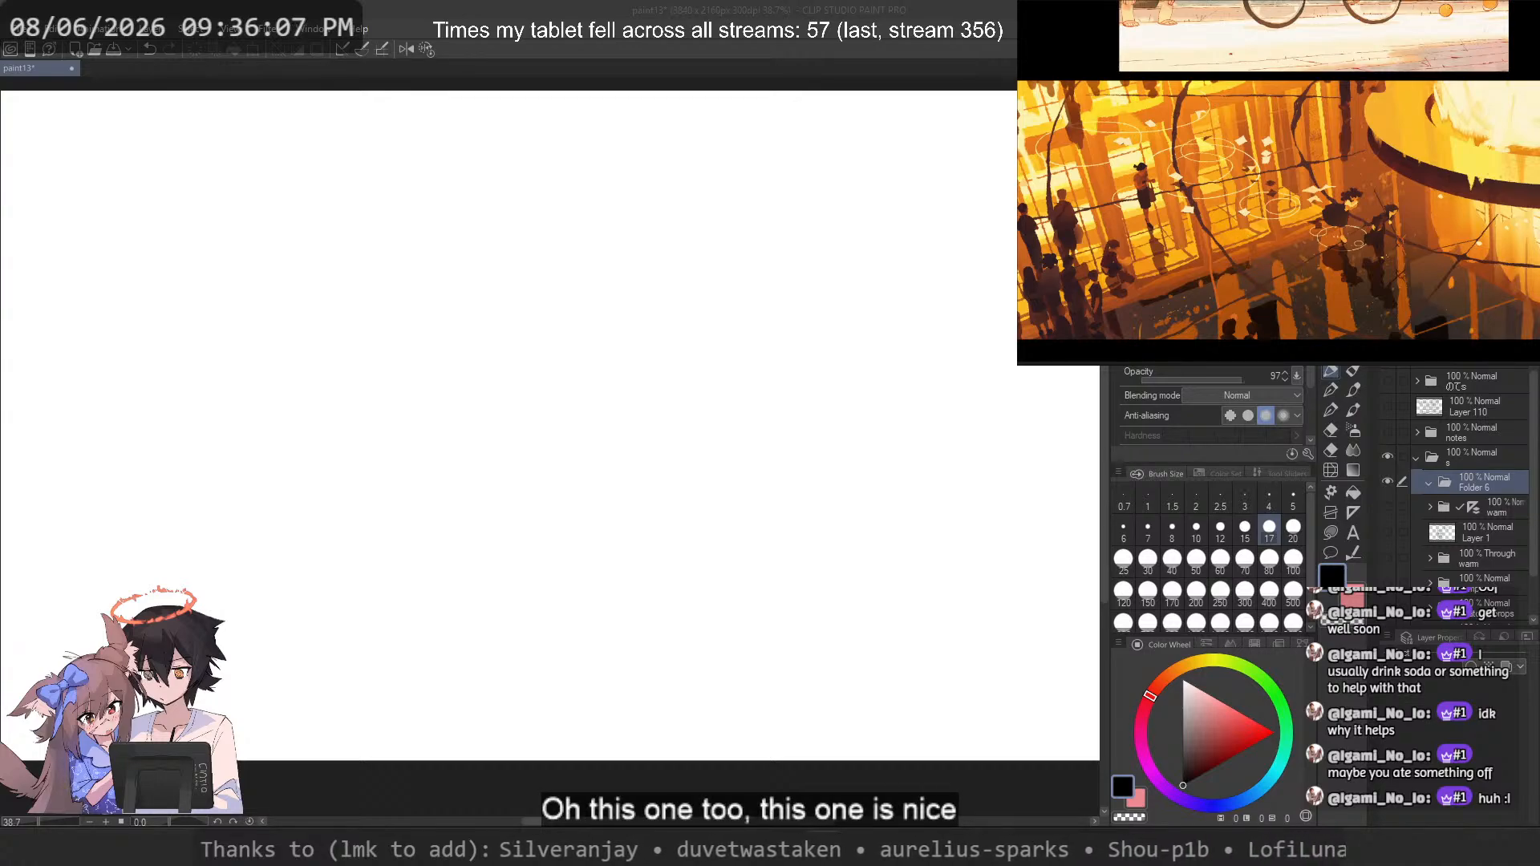
scroll(1249, 100, down, 6)
Step: Browse toward the cloud and skyline references and examine the dusk power-line painting, including its cloud brushwork
drag(1175, 210, 1413, 142)
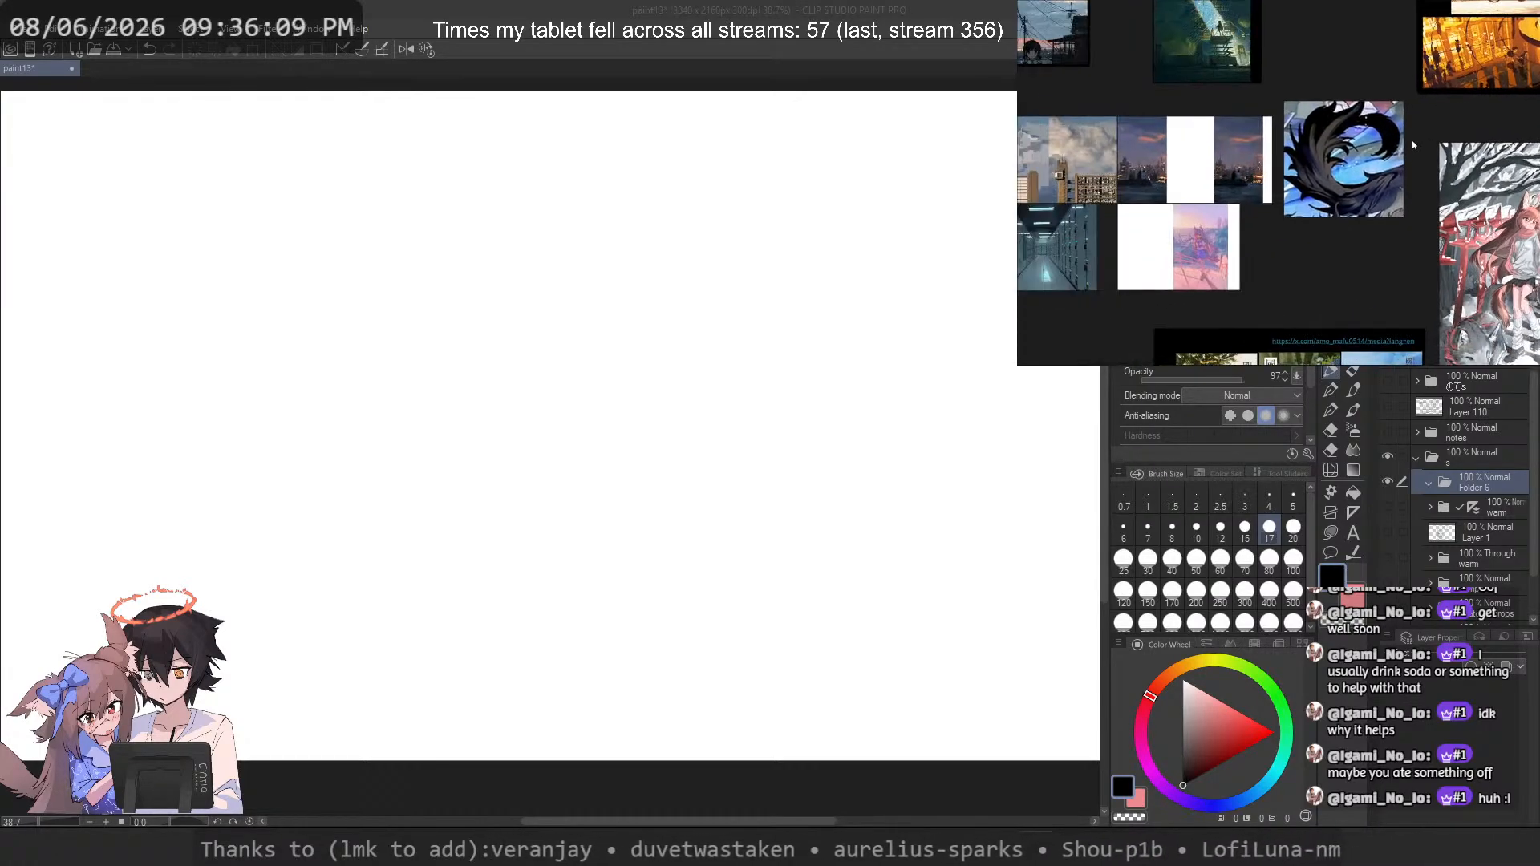
scroll(1315, 158, down, 3)
drag(1214, 167, 1292, 219)
scroll(1292, 219, up, 6)
scroll(1291, 219, down, 4)
drag(1304, 144, 1327, 253)
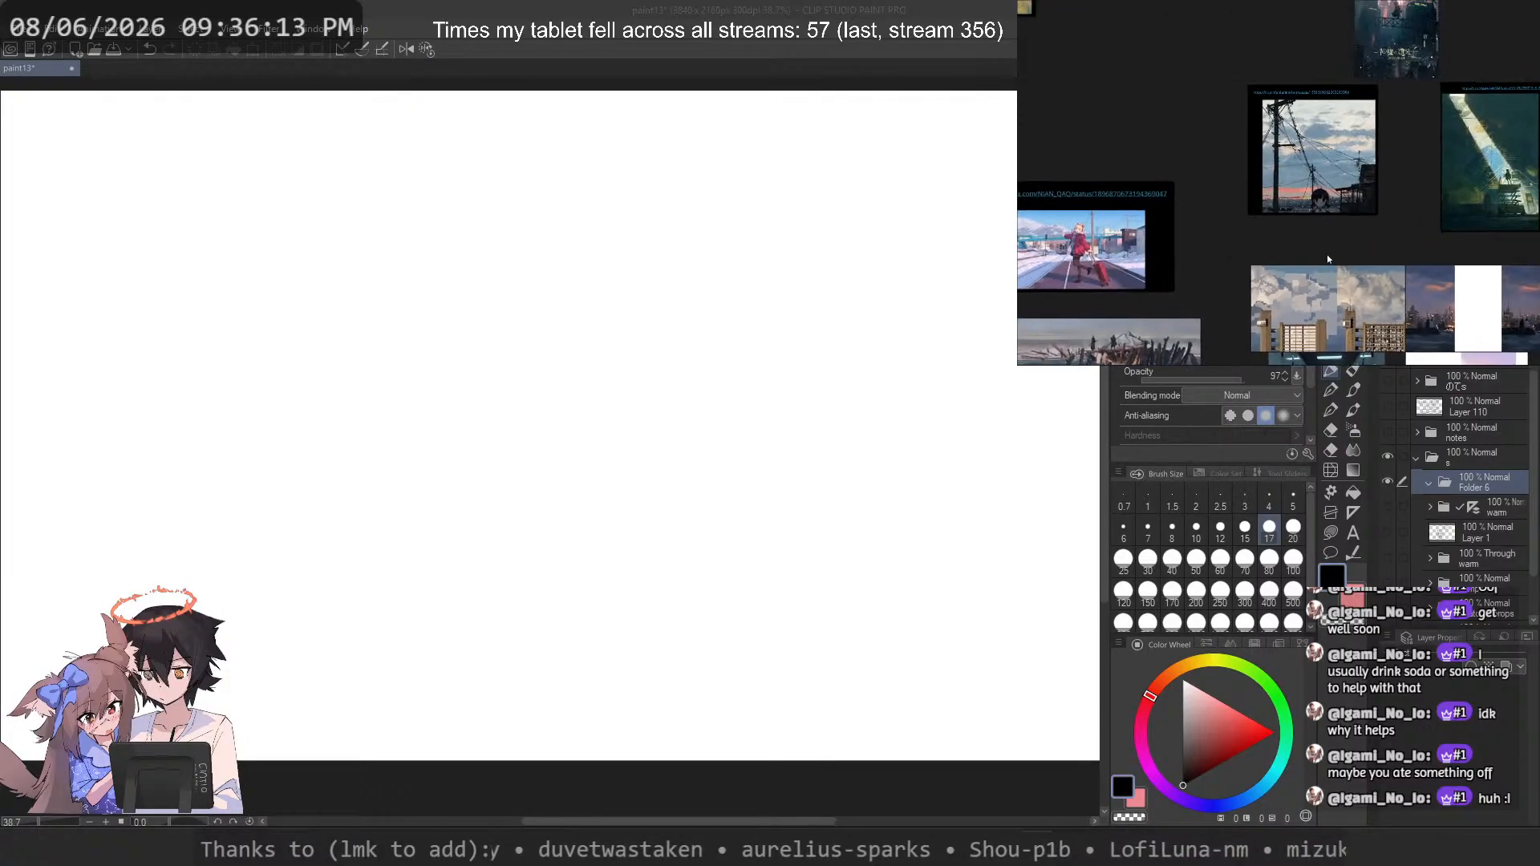
scroll(1305, 160, up, 4)
scroll(1306, 163, up, 2)
drag(1291, 188, 1234, 120)
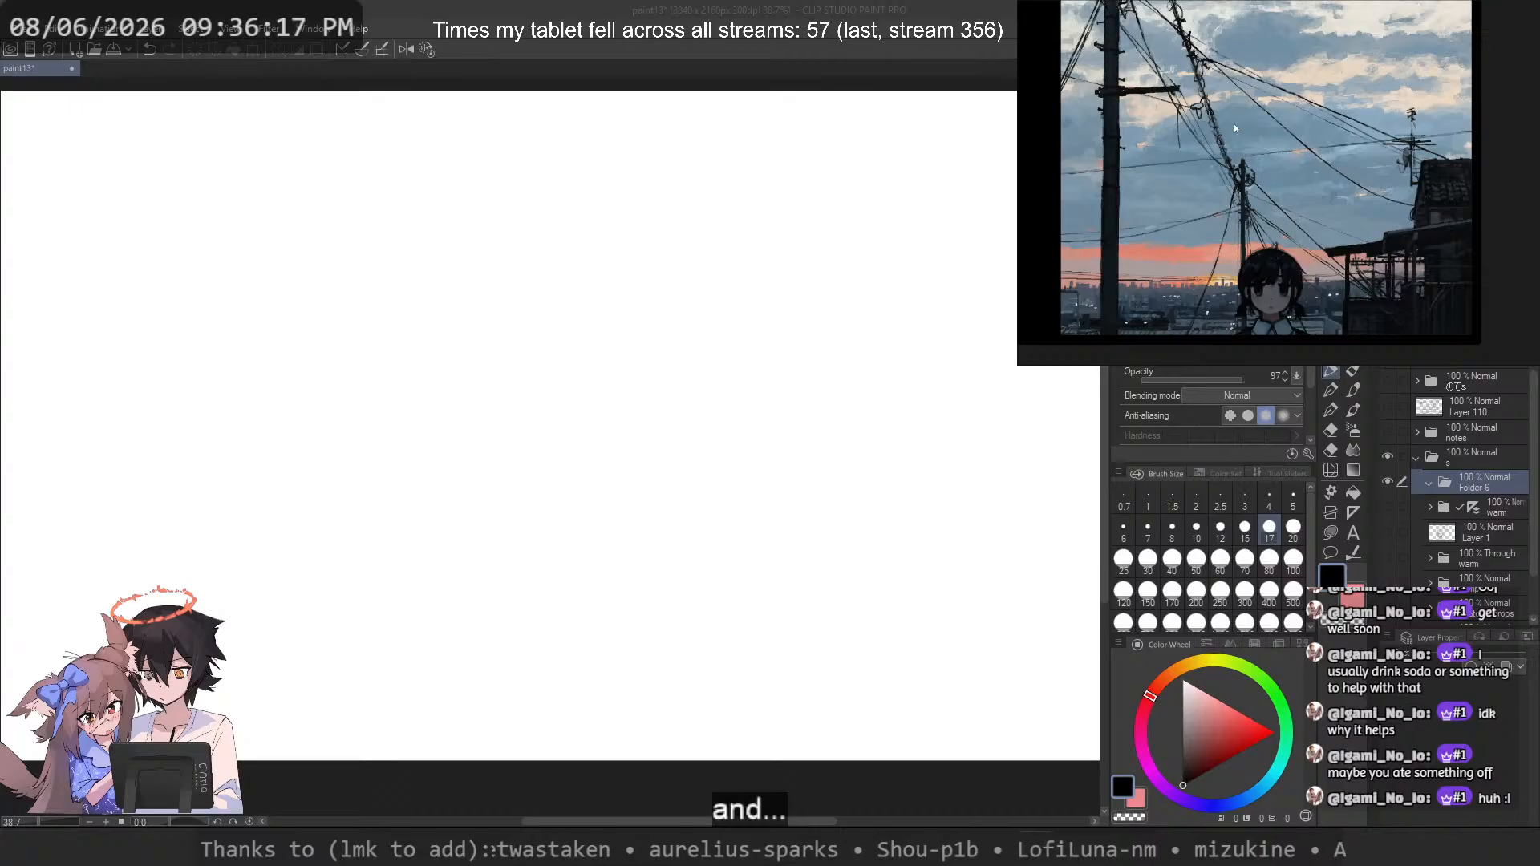
scroll(1233, 124, up, 4)
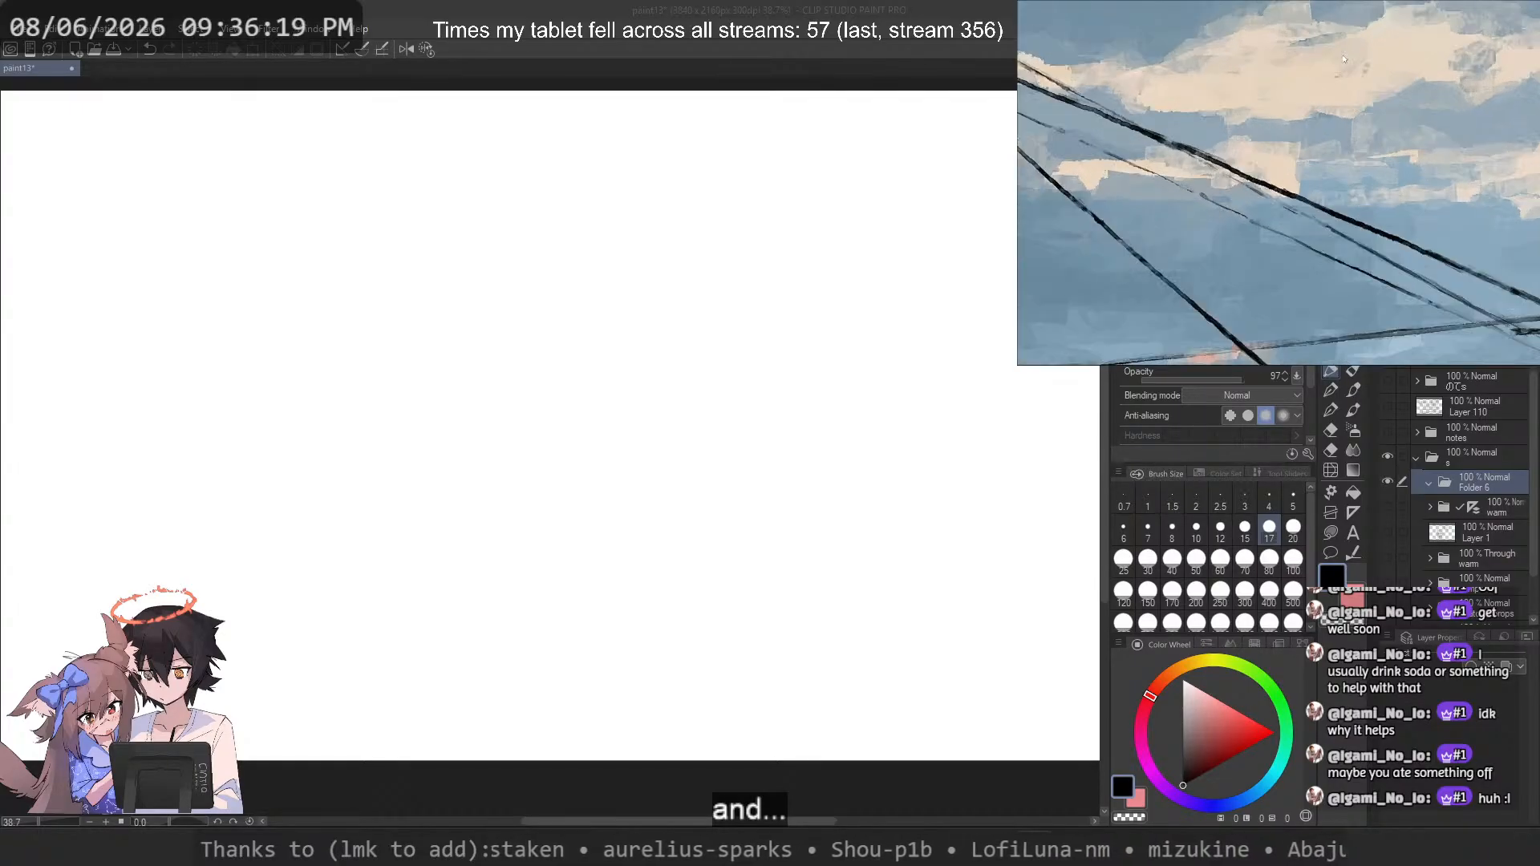
scroll(1238, 106, down, 8)
scroll(1283, 126, up, 3)
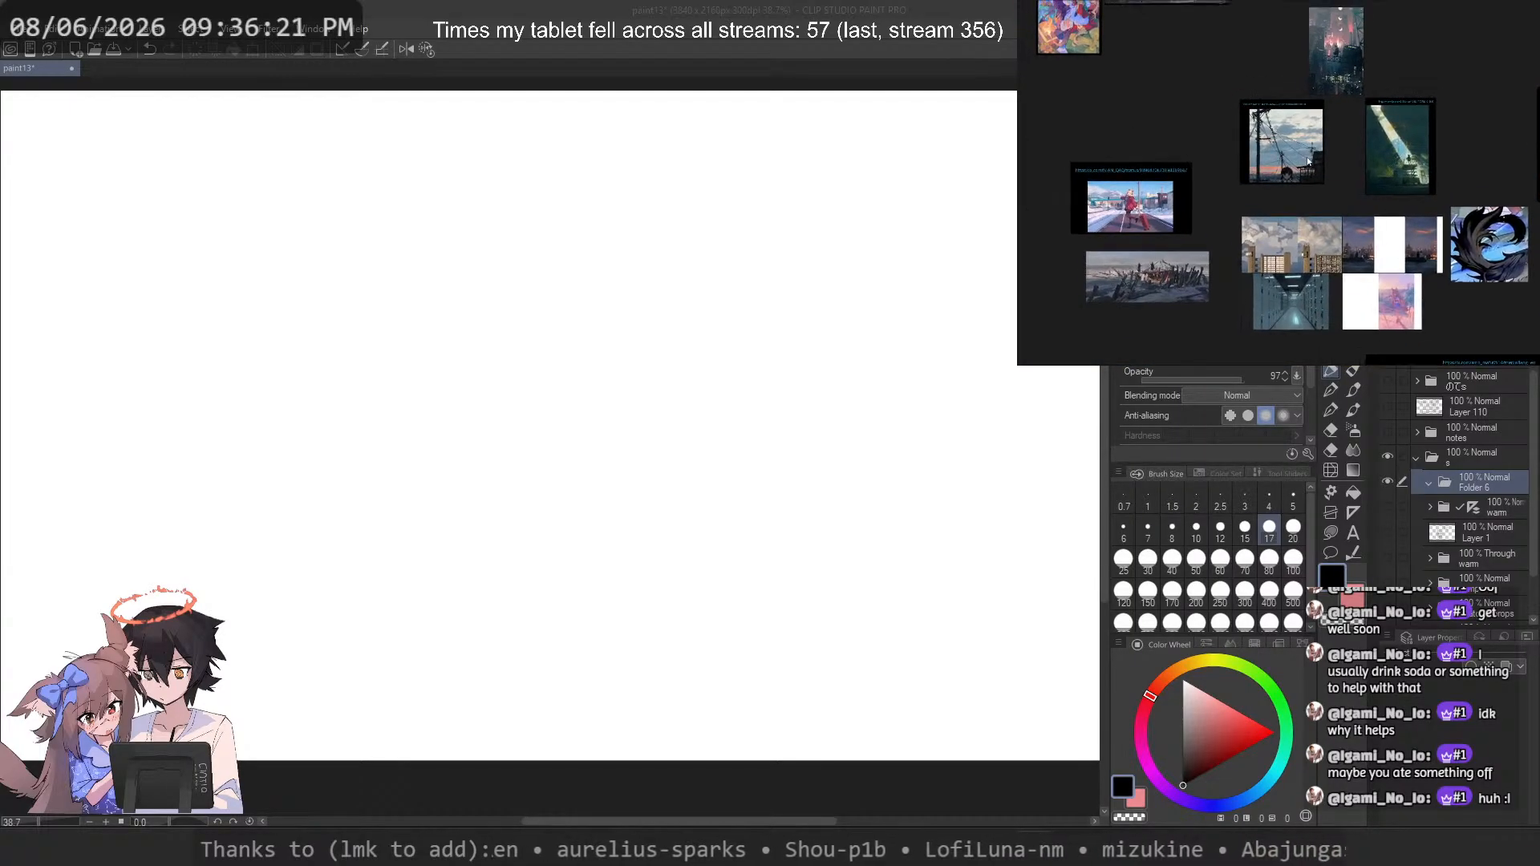
Step: Examine the snowy train station illustration, covering the girl with the red suitcase, the footbridge, the train and the background buildings
scroll(1254, 227, up, 10)
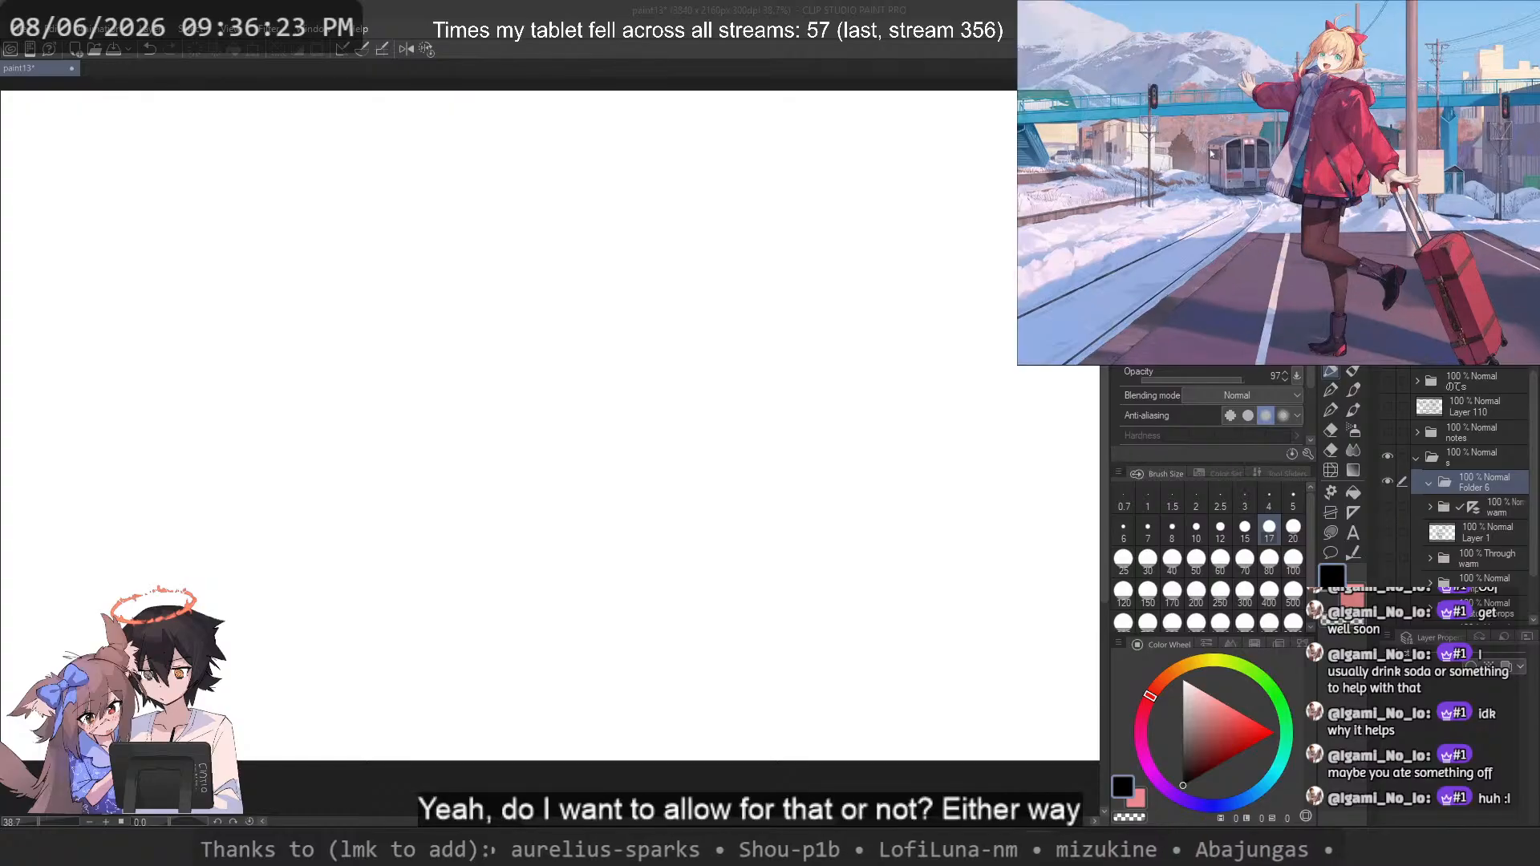
scroll(1142, 314, up, 4)
scroll(1203, 249, down, 2)
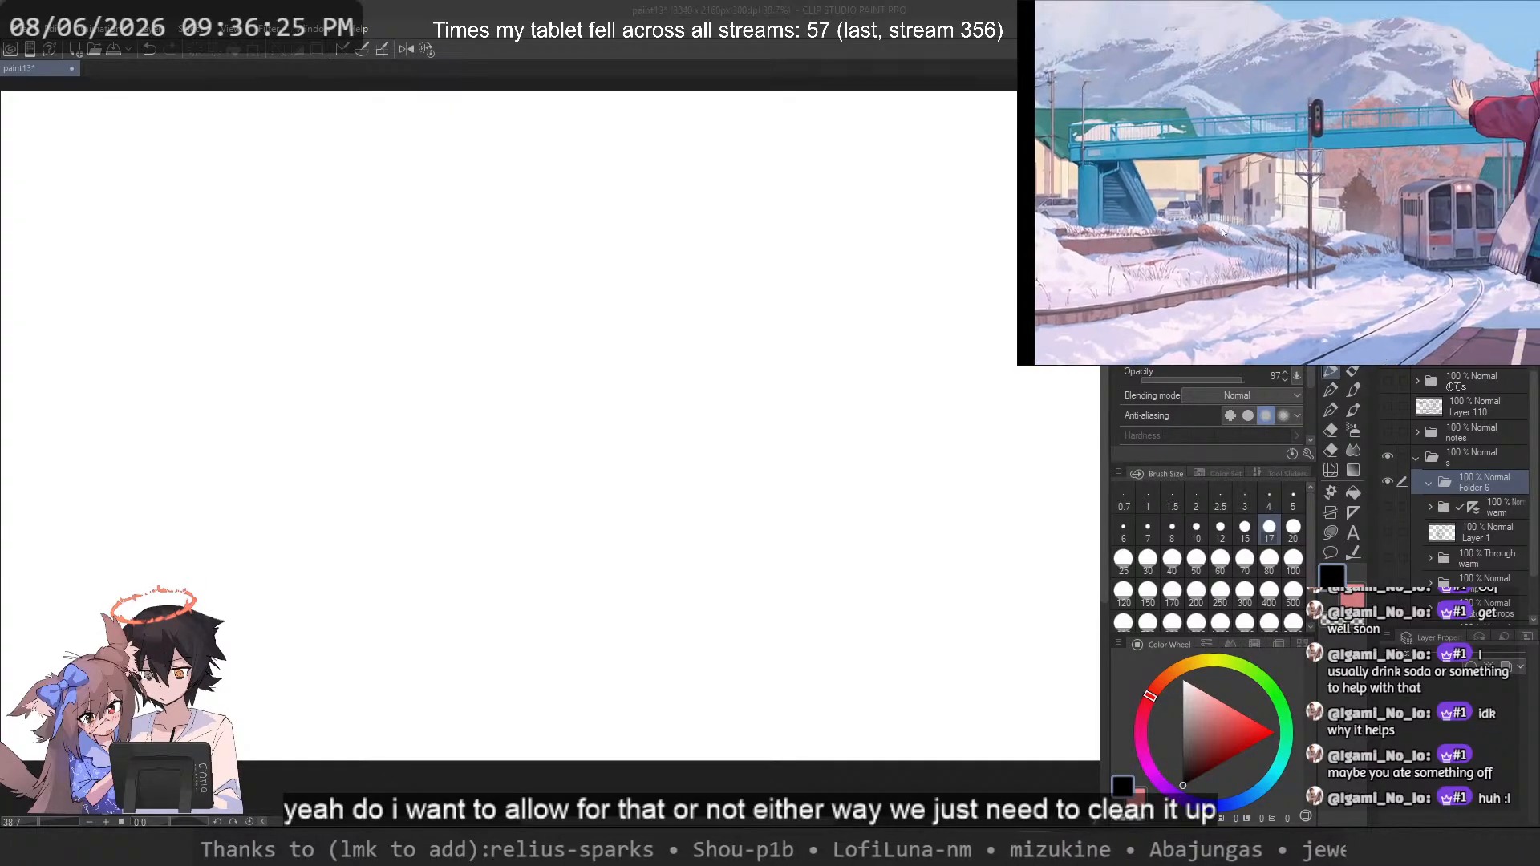
scroll(1222, 228, down, 3)
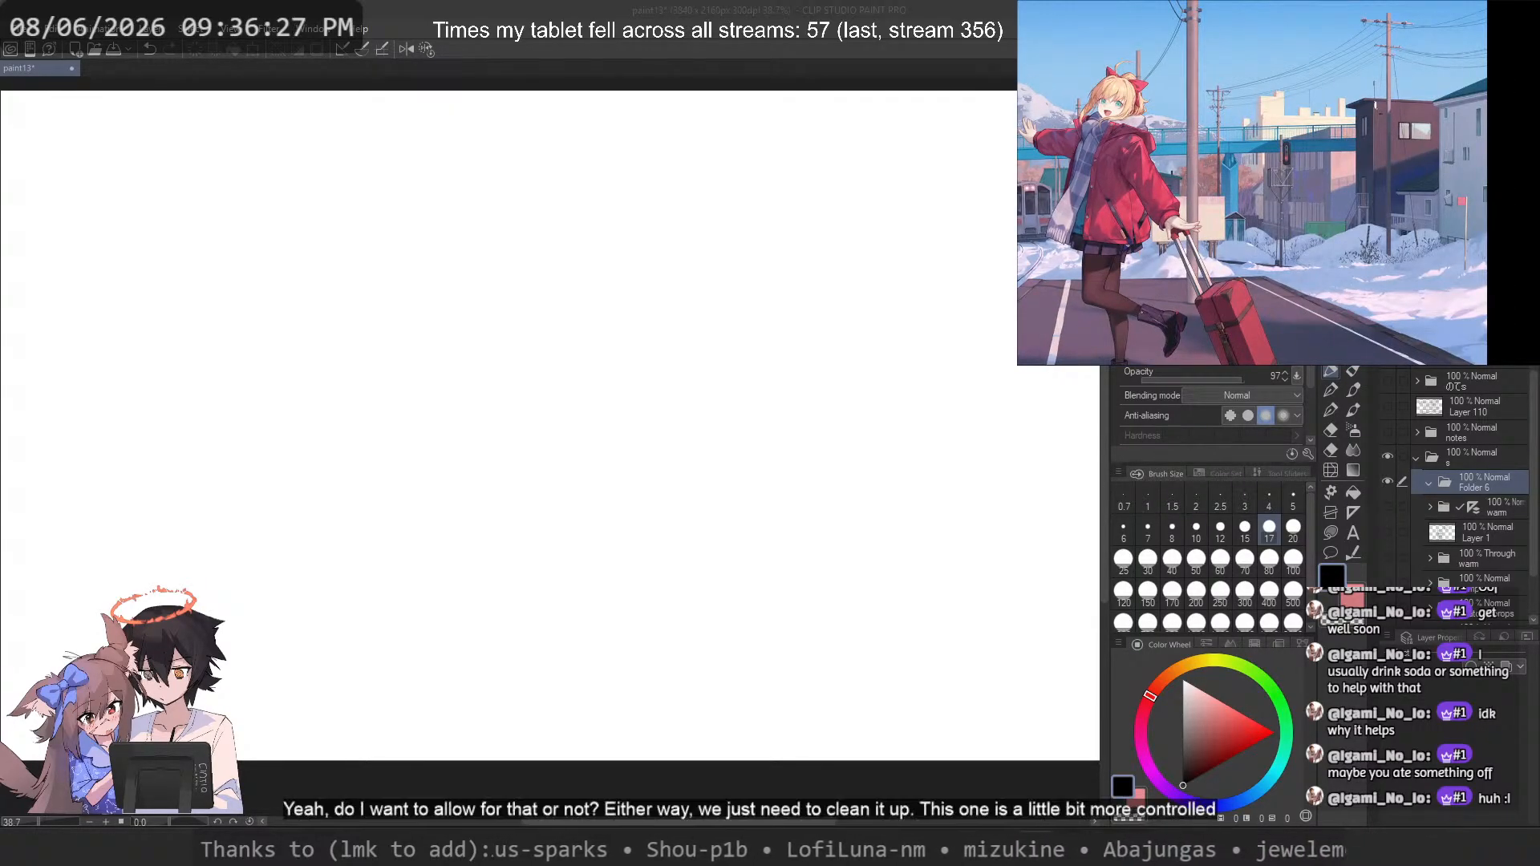
scroll(1227, 144, down, 10)
Step: Examine the colourful horned-girl illustration and the hazy industrial city painting beside it
drag(1227, 141, 1247, 246)
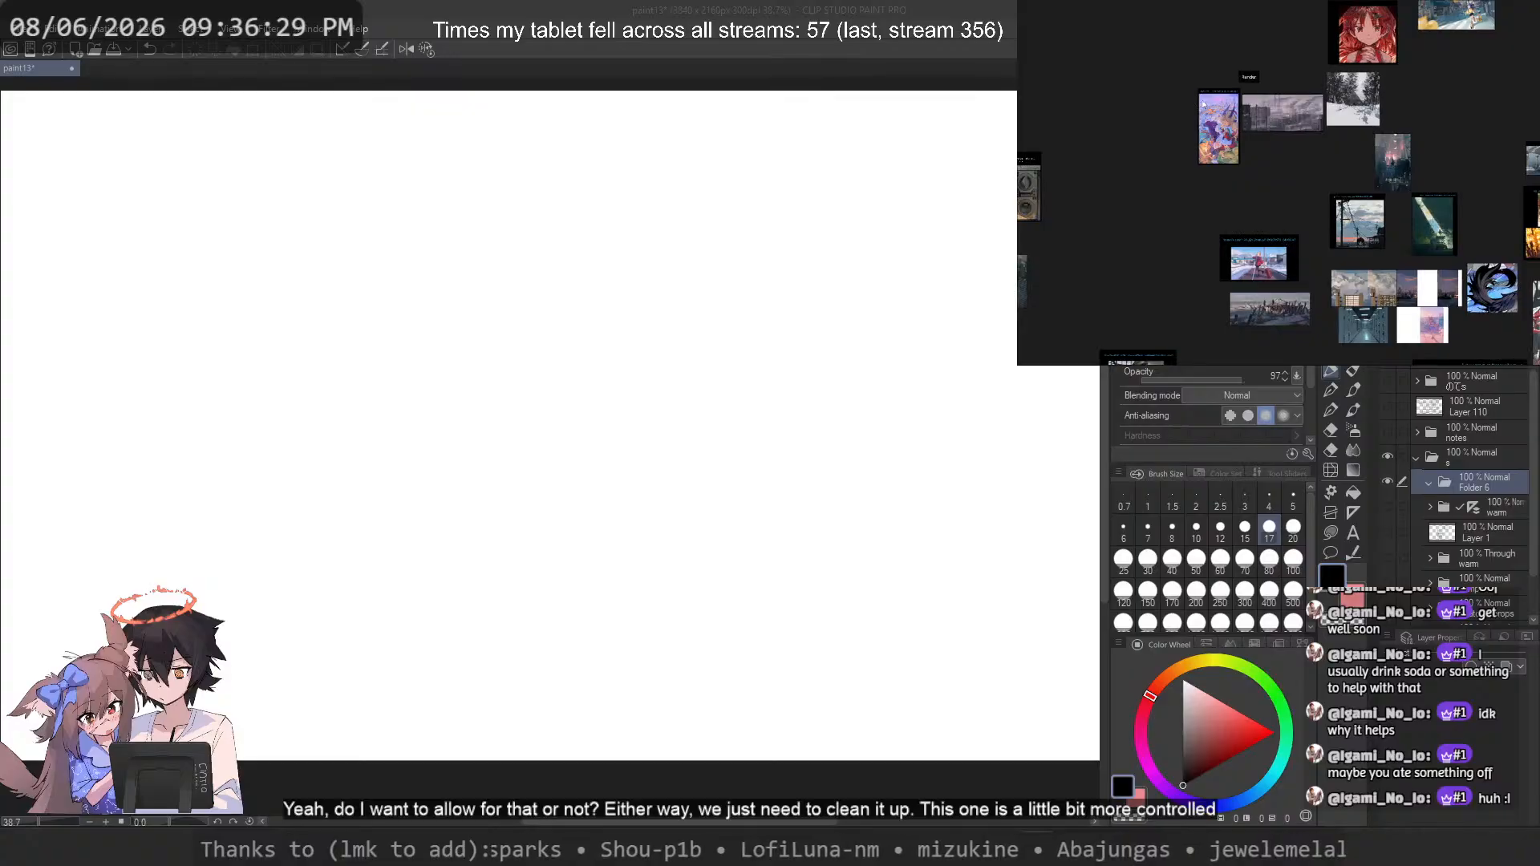
scroll(1248, 128, up, 10)
drag(1269, 193, 1273, 57)
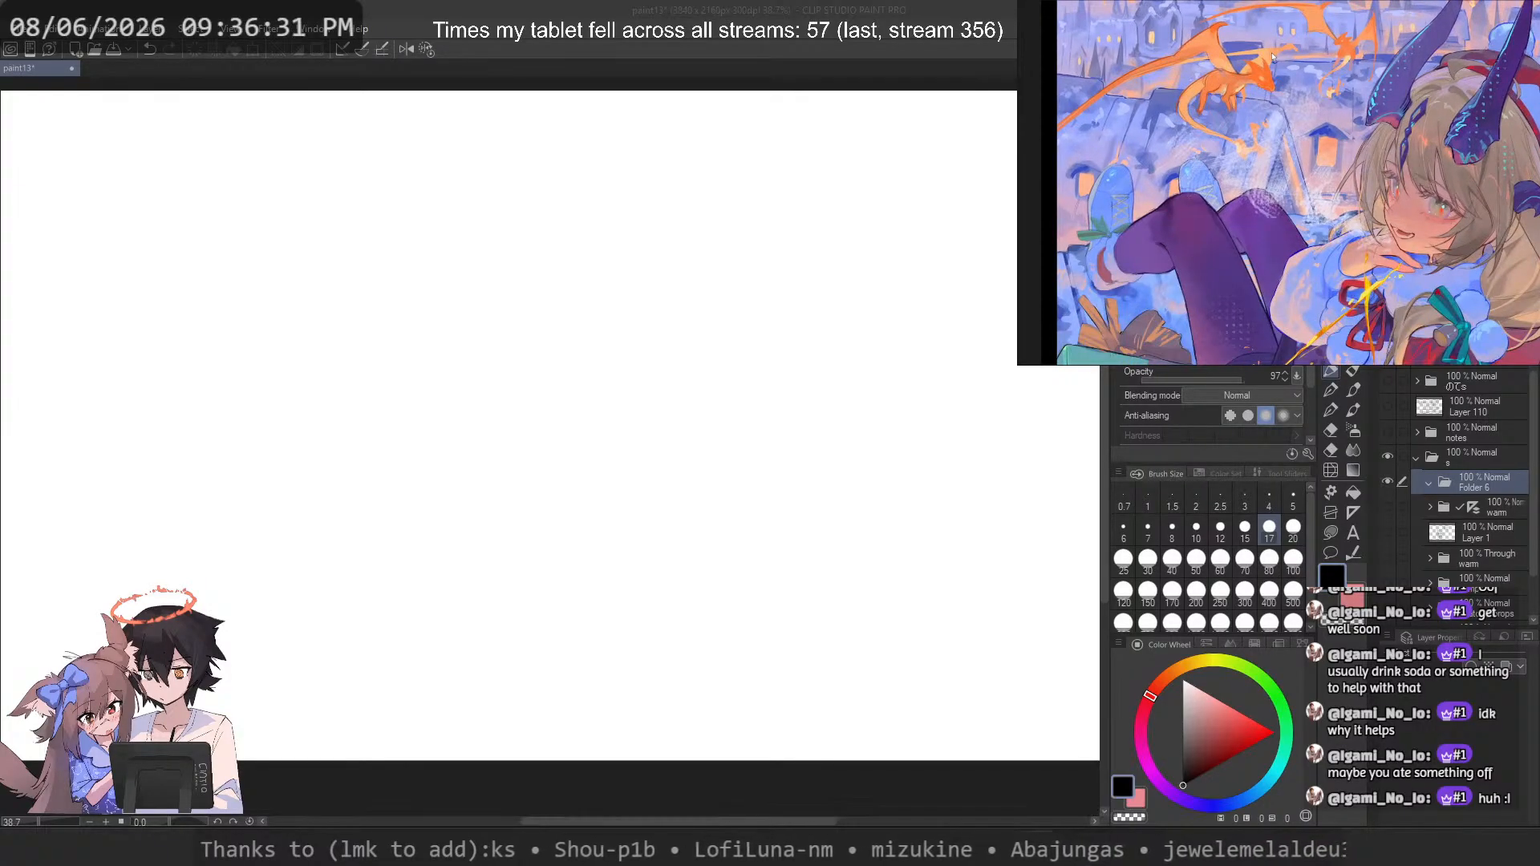
scroll(1273, 57, down, 4)
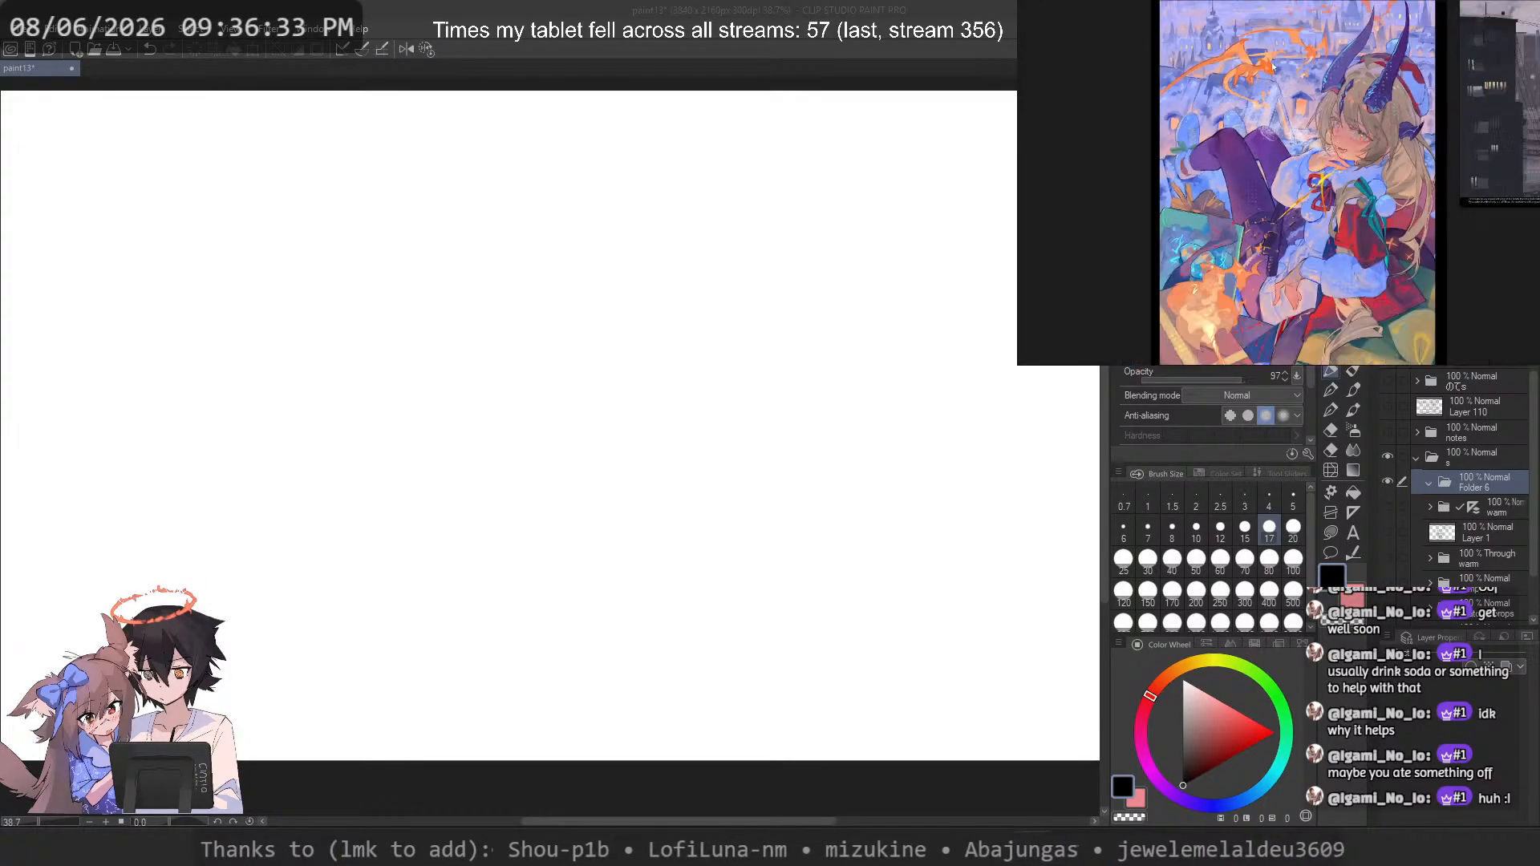
drag(1479, 92, 1328, 126)
scroll(1454, 98, up, 2)
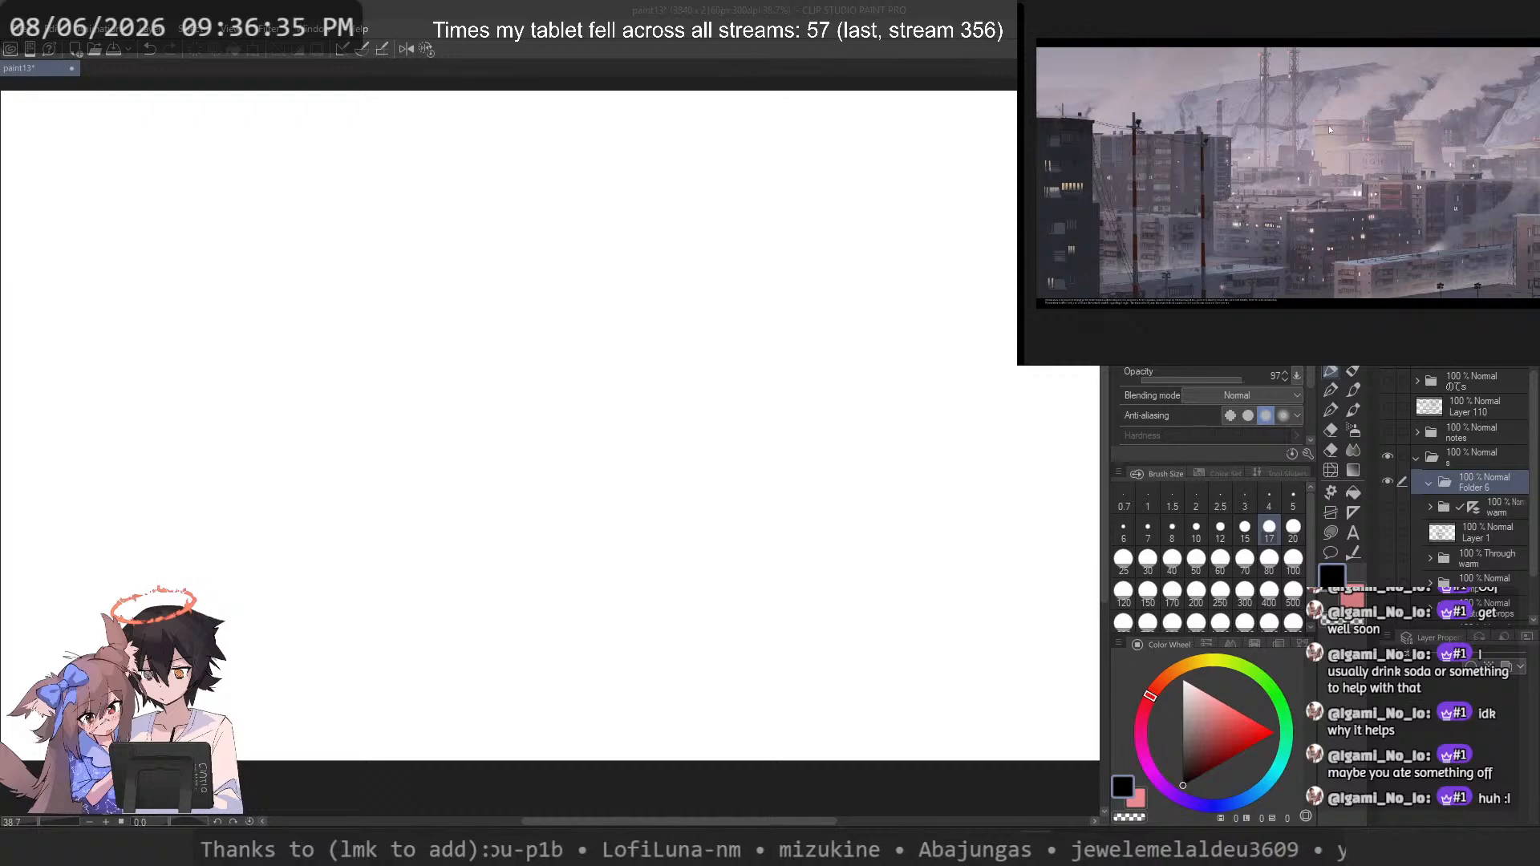
scroll(1321, 131, down, 5)
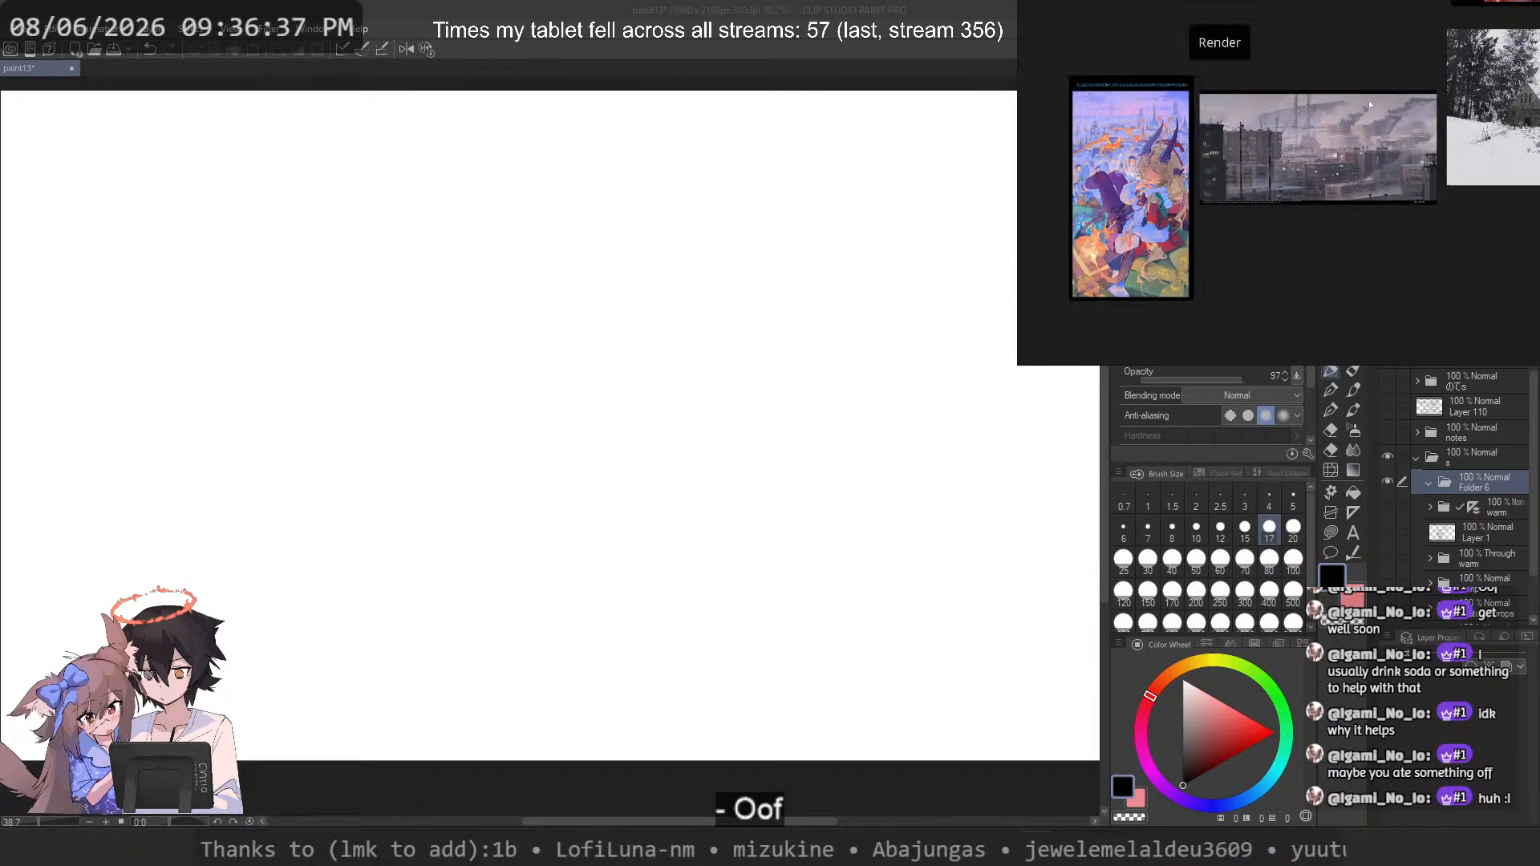
Step: Browse across the board and examine the fishman cover paintings of the desert bus stop and the seaside stone buildings
drag(1368, 100, 1032, 45)
scroll(1443, 93, down, 3)
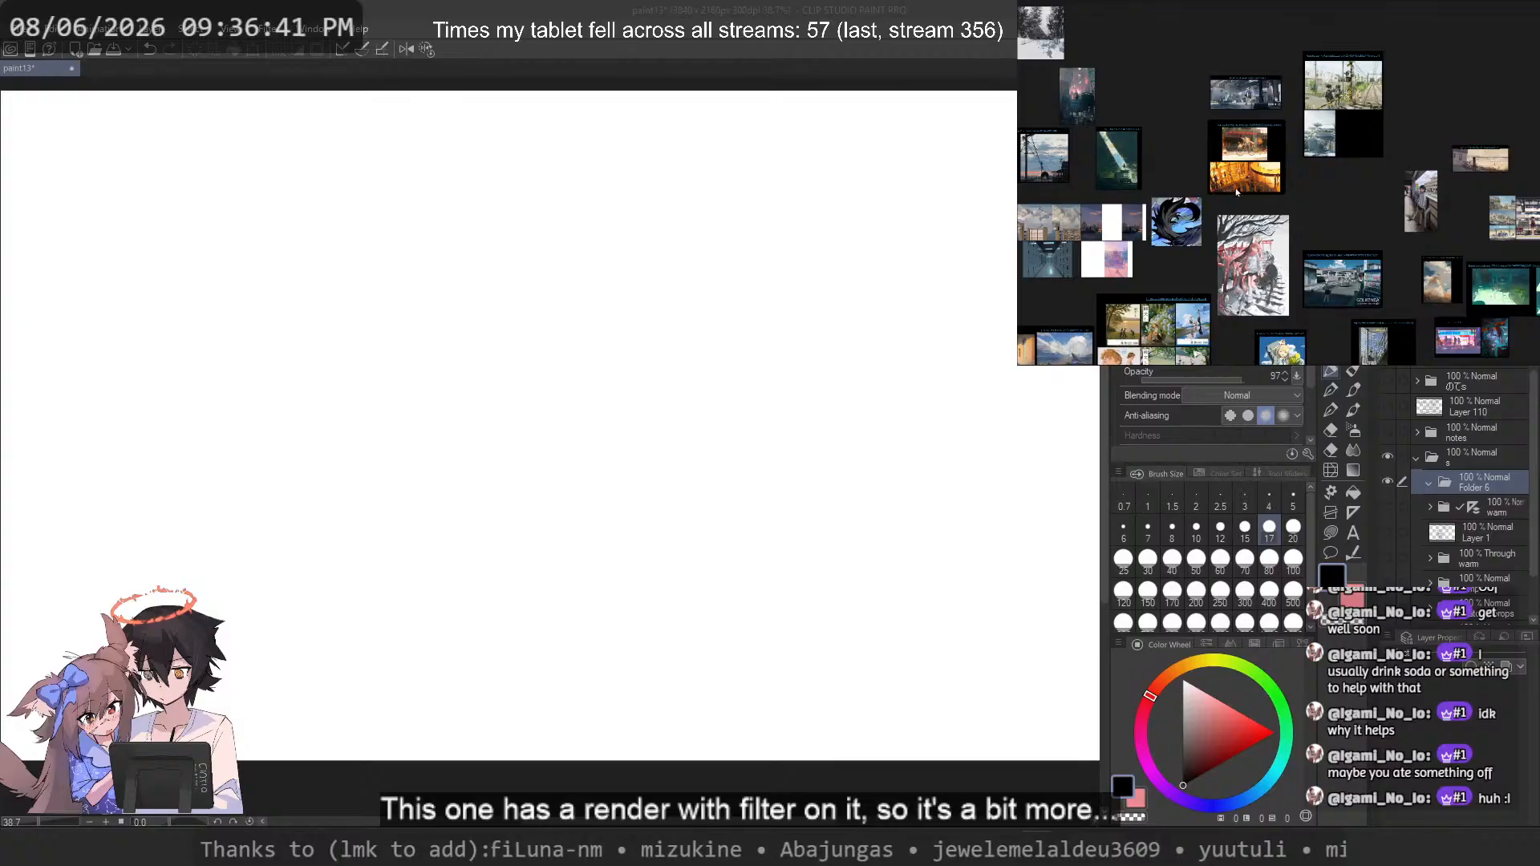
drag(1342, 197, 1220, 104)
scroll(1220, 103, down, 1)
scroll(1291, 146, up, 3)
scroll(1395, 48, up, 5)
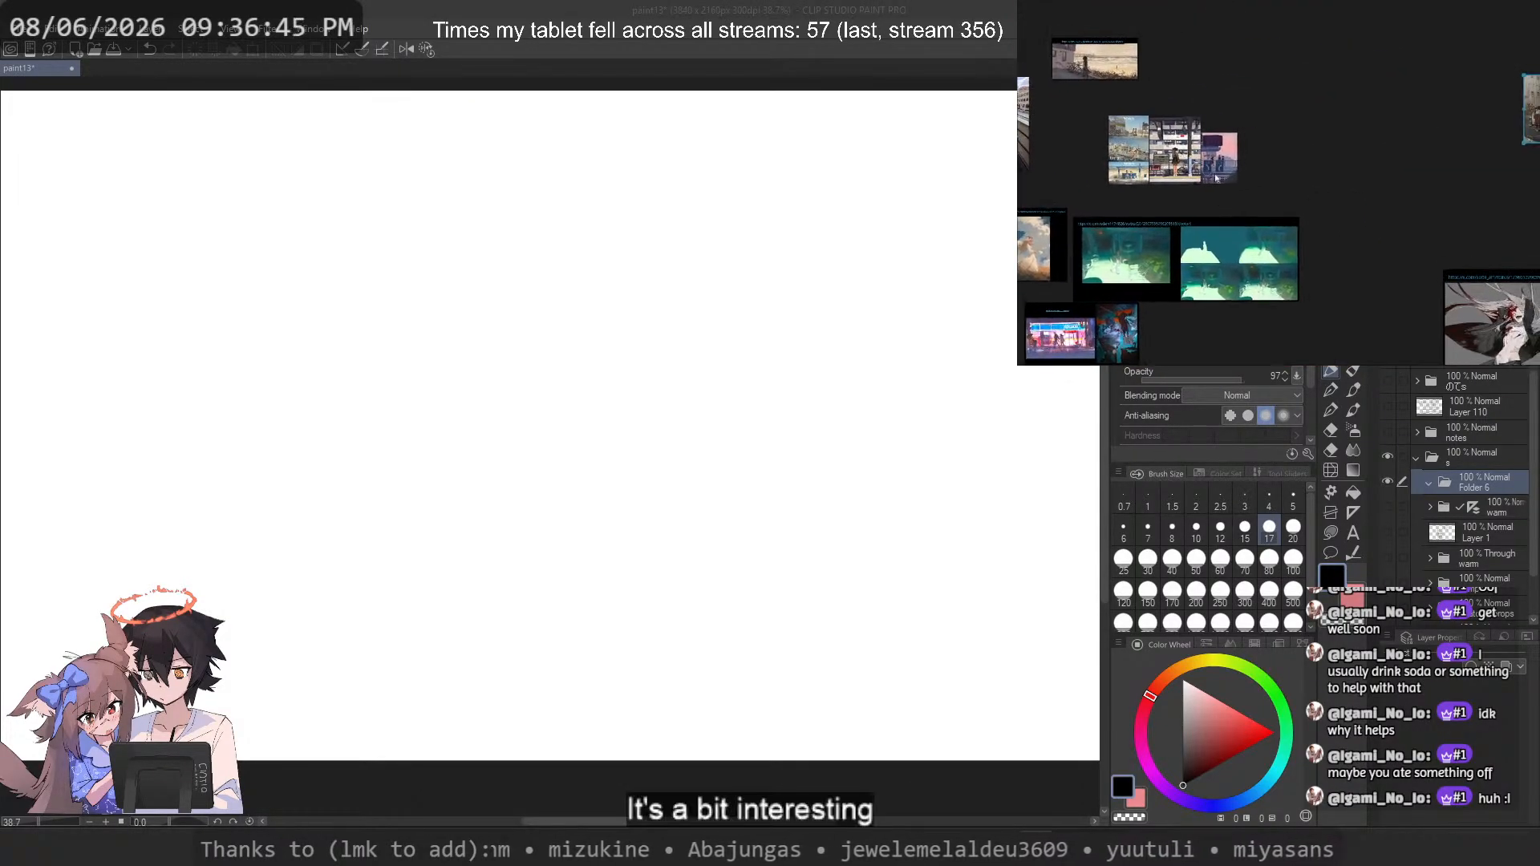
scroll(1073, 272, up, 5)
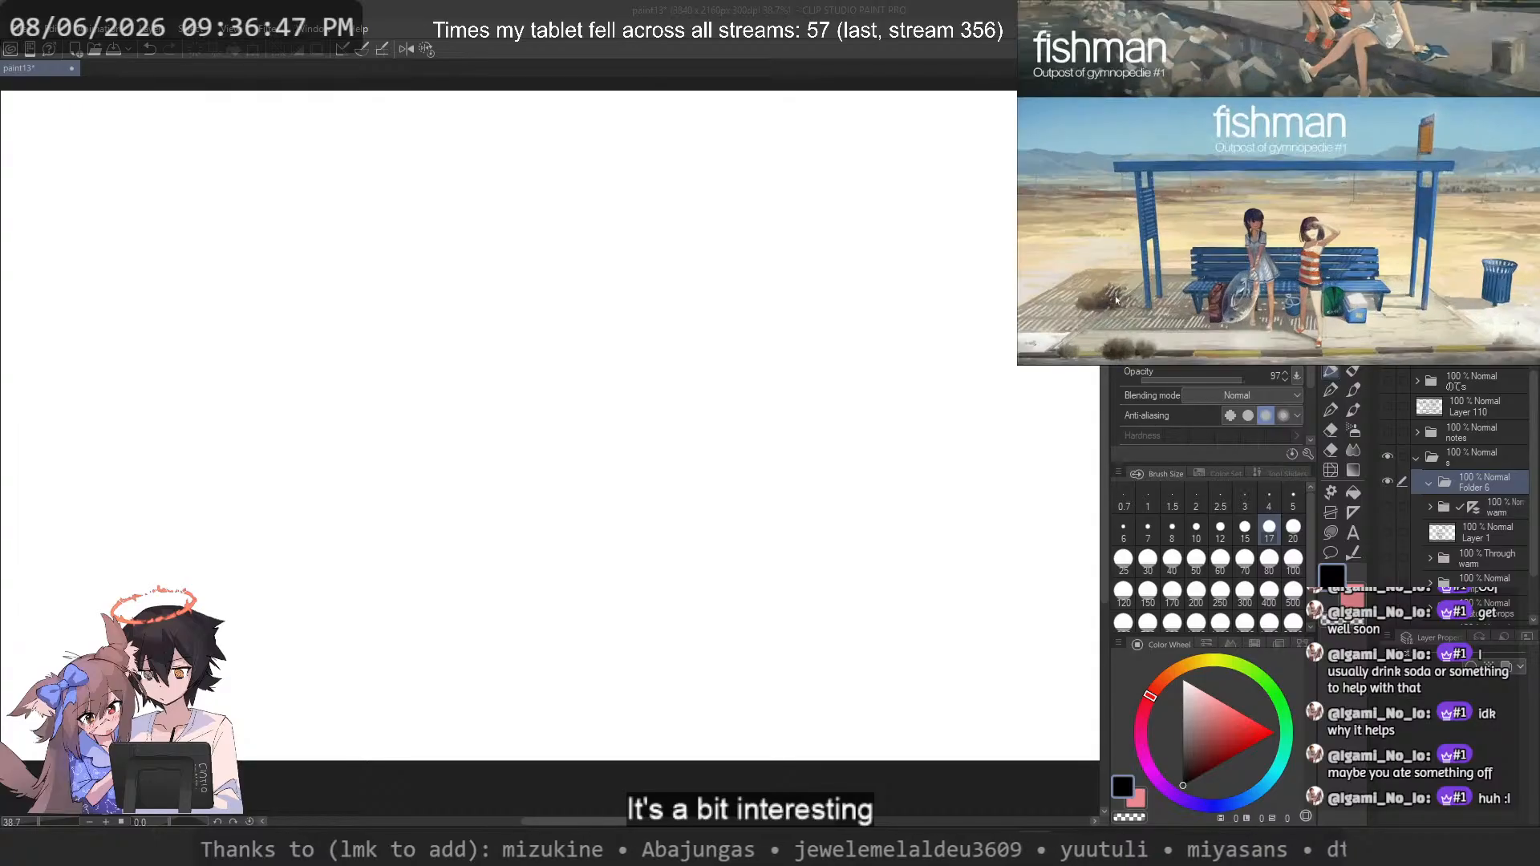
drag(1234, 142, 1278, 349)
drag(1302, 228, 1308, 320)
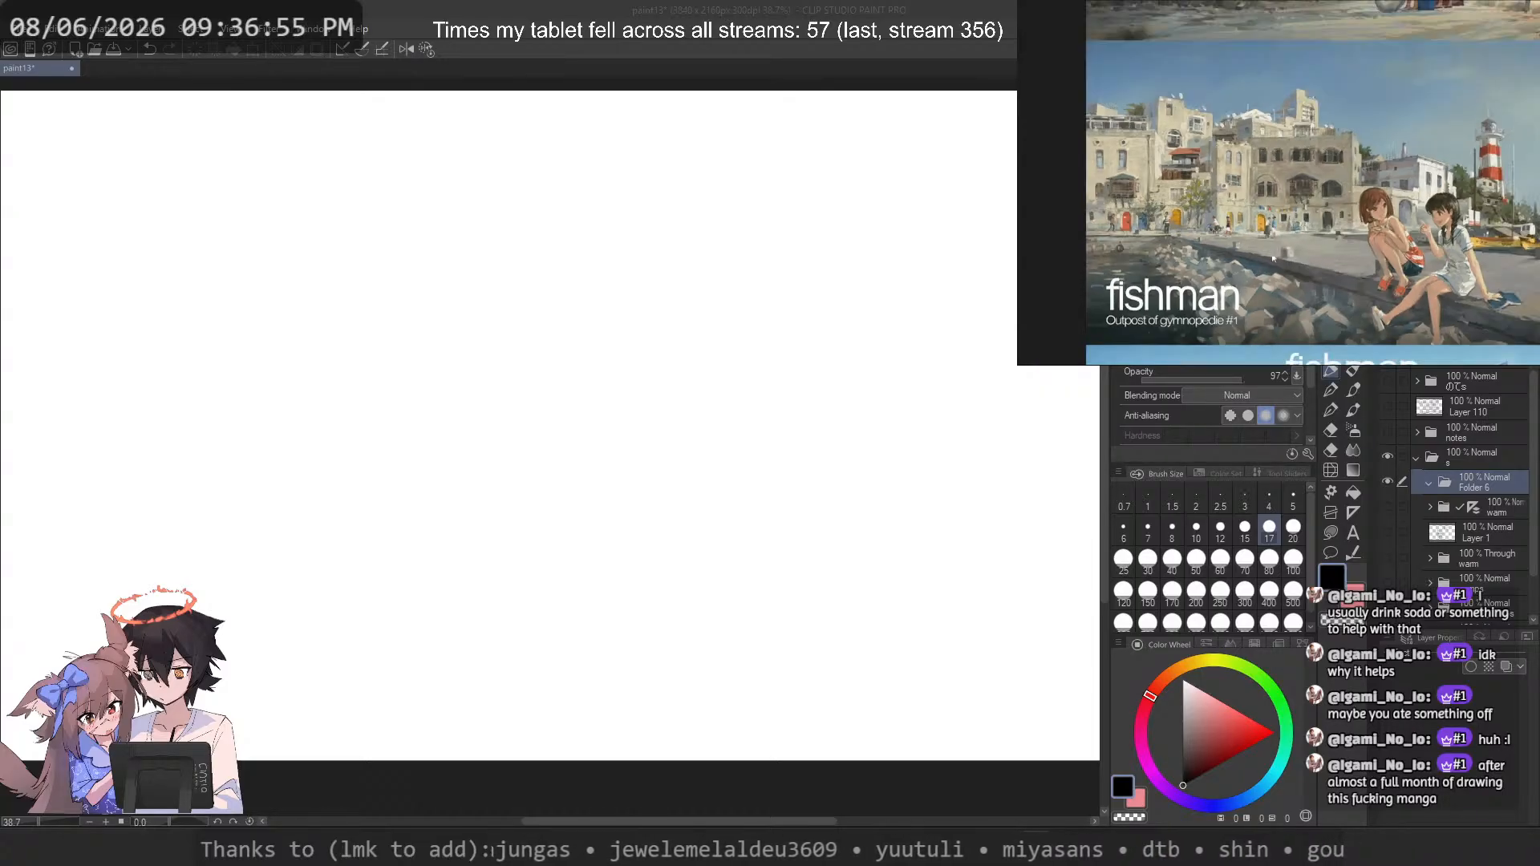
scroll(1235, 296, down, 3)
Step: Examine the apartment-balcony painting with the waiting woman and bicycle, and the pink-sky overpass painting with the road signs
drag(1296, 305, 1067, 108)
scroll(1337, 127, up, 3)
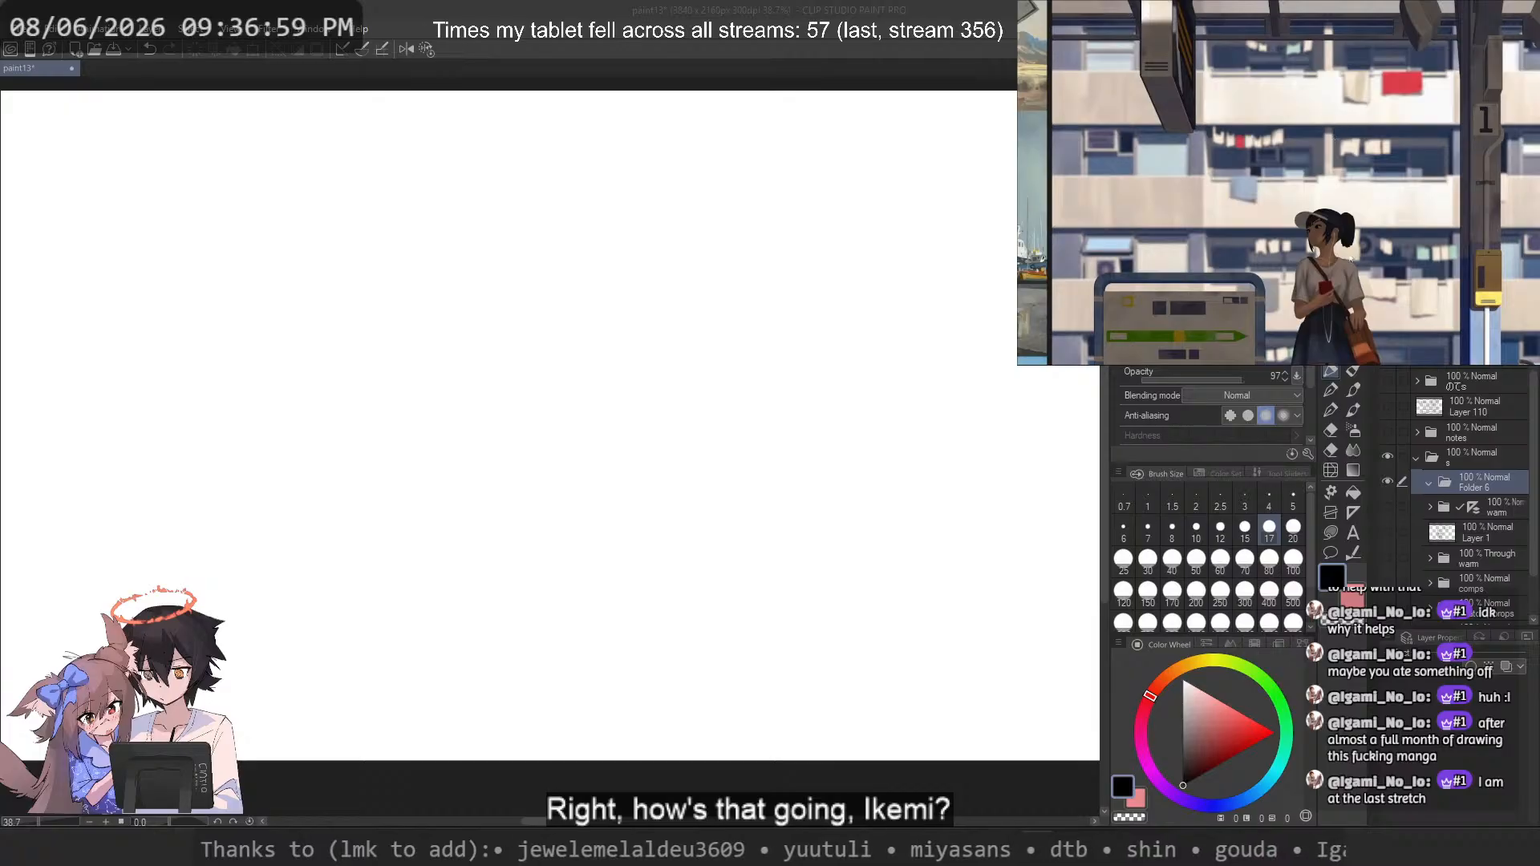
drag(1338, 306, 1094, 144)
scroll(1309, 177, down, 2)
drag(1367, 149, 1308, 154)
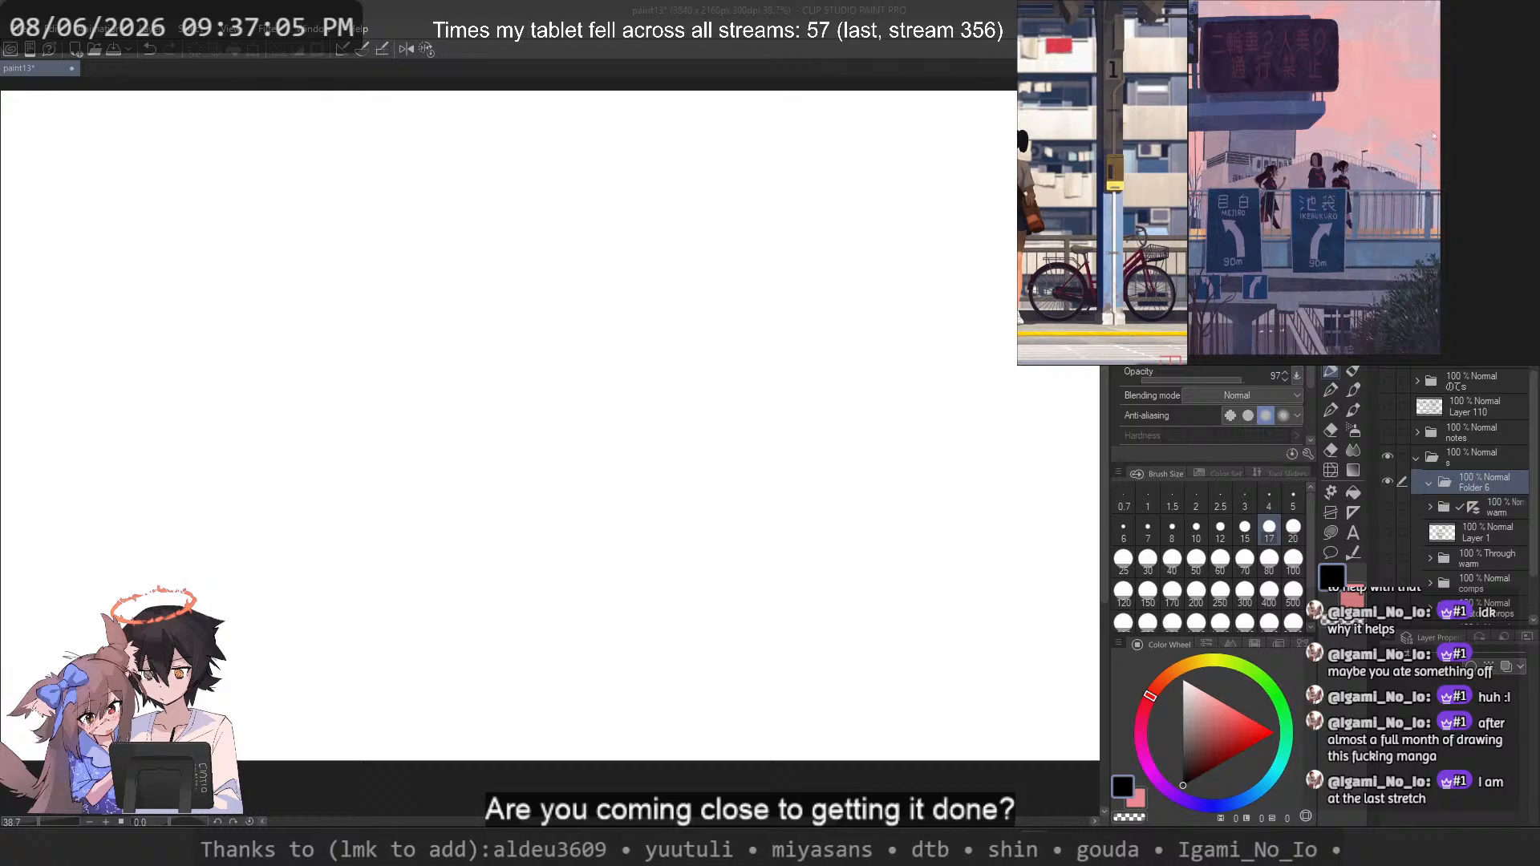
scroll(1266, 164, up, 1)
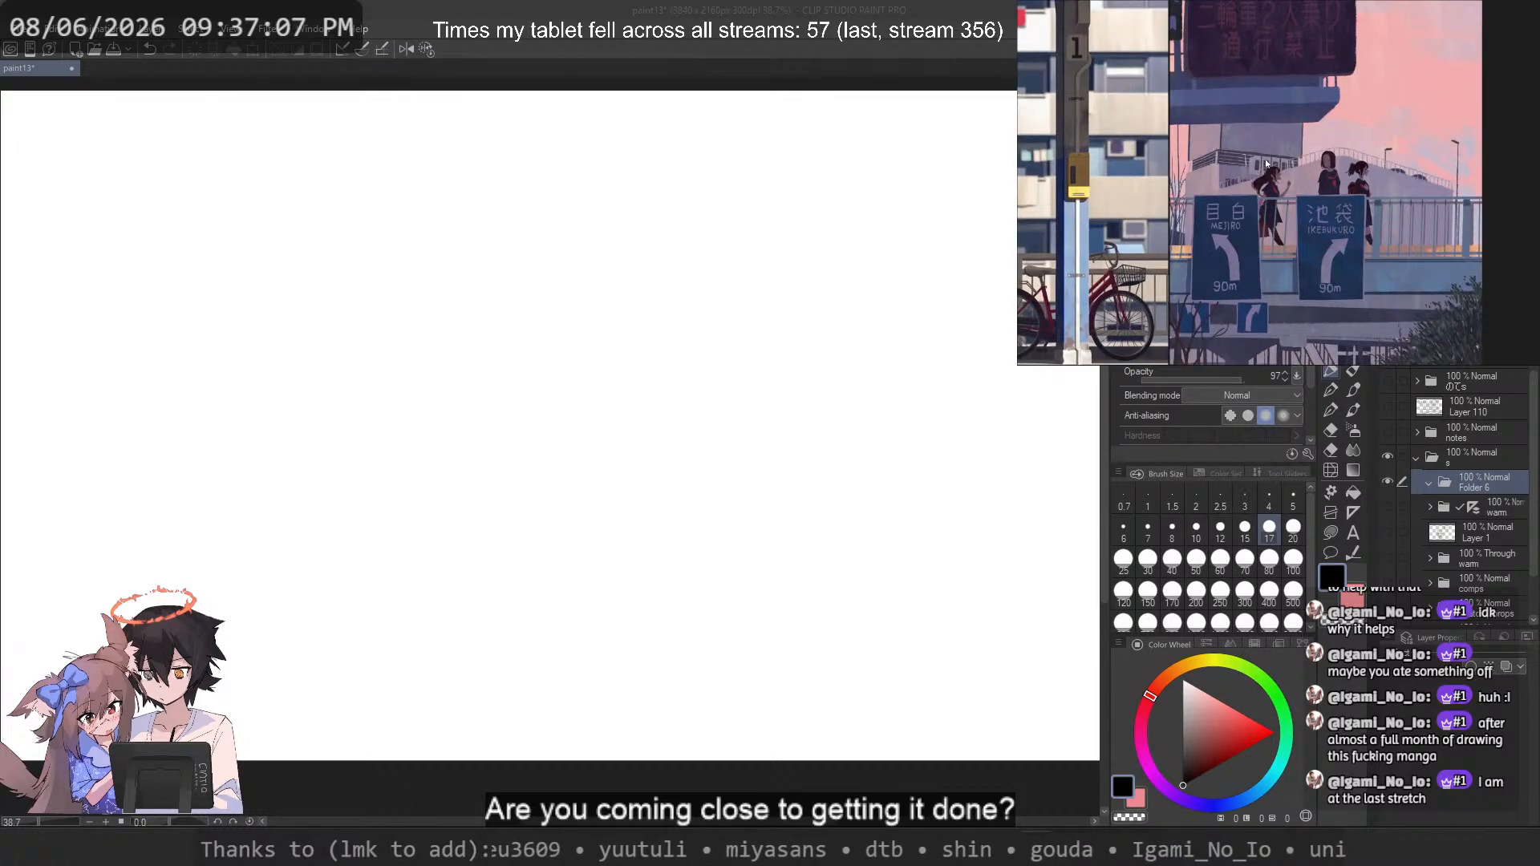
scroll(1266, 164, down, 5)
Step: Examine the overall composition of the street illustration with the blonde student and the child beside the yellow barrier
drag(1391, 170, 1147, 193)
scroll(1209, 127, up, 5)
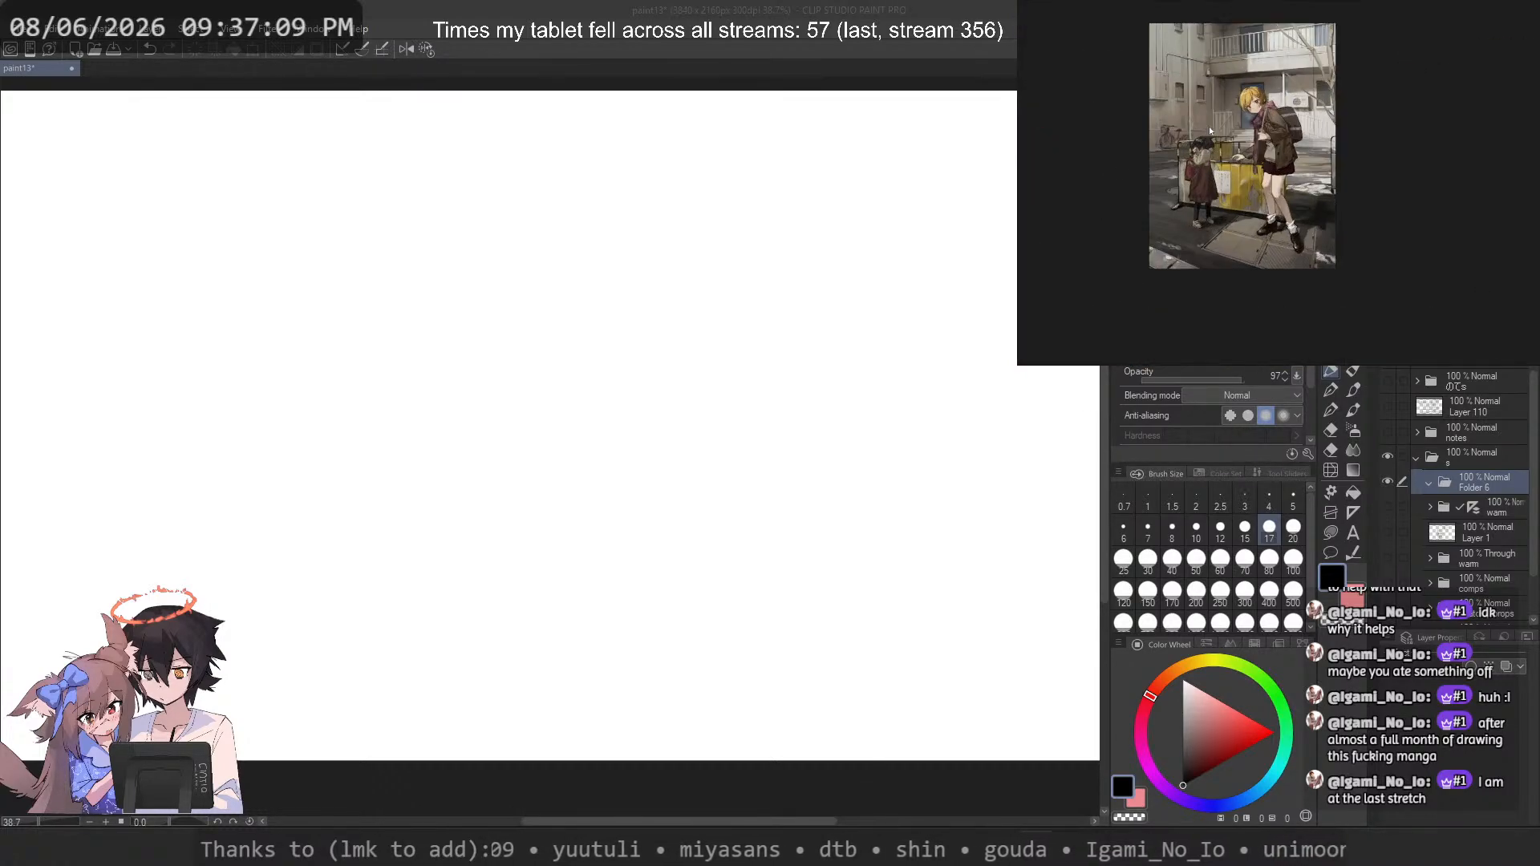
drag(1209, 126, 1215, 172)
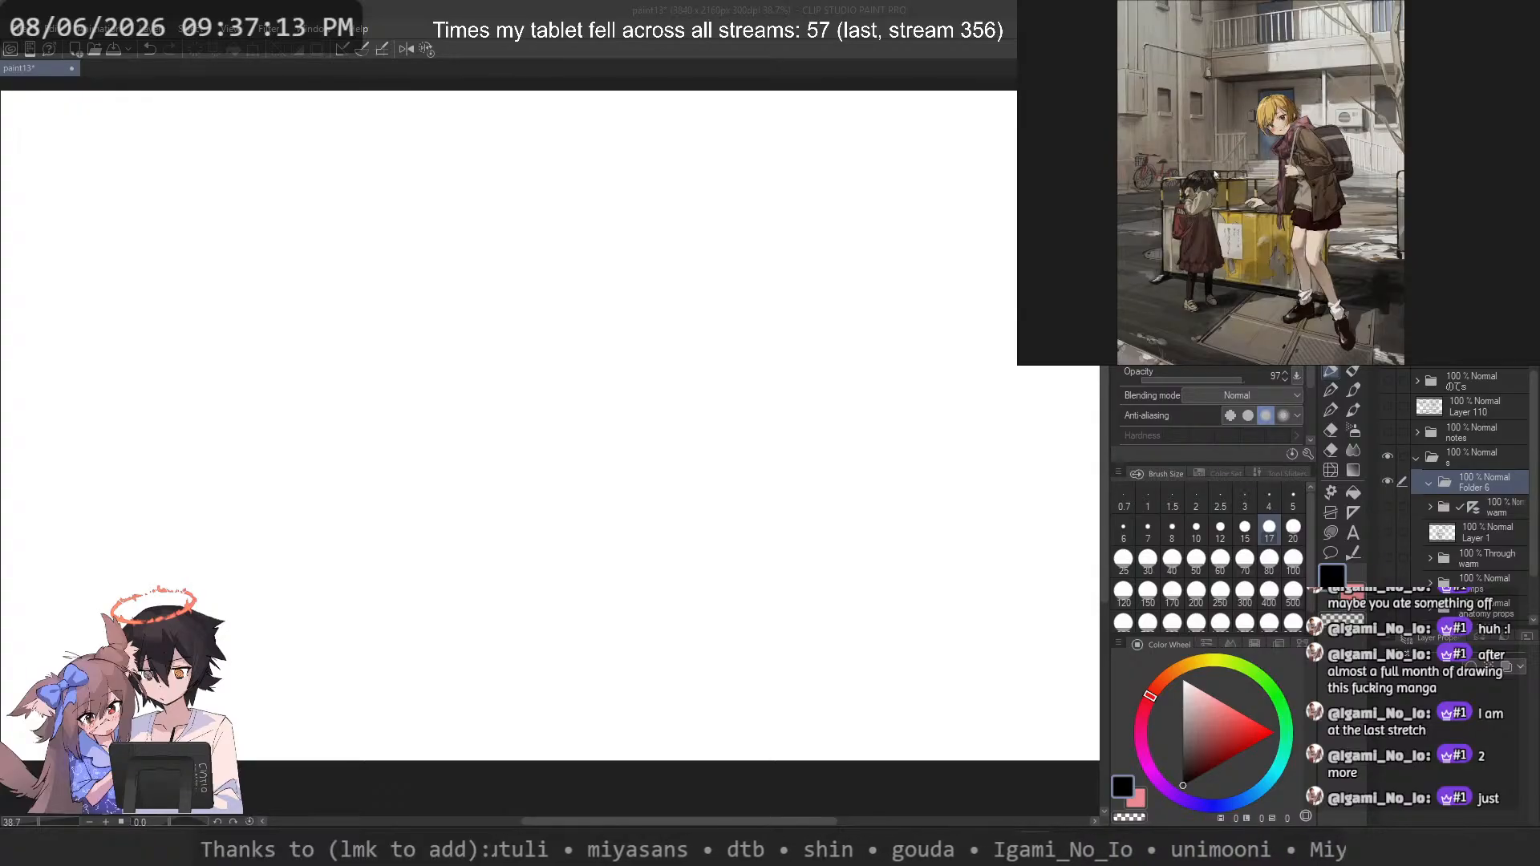
scroll(1224, 99, up, 3)
mouse_move(1240, 165)
mouse_down()
mouse_move(1254, 255)
mouse_move(1236, 262)
mouse_move(1235, 188)
mouse_up()
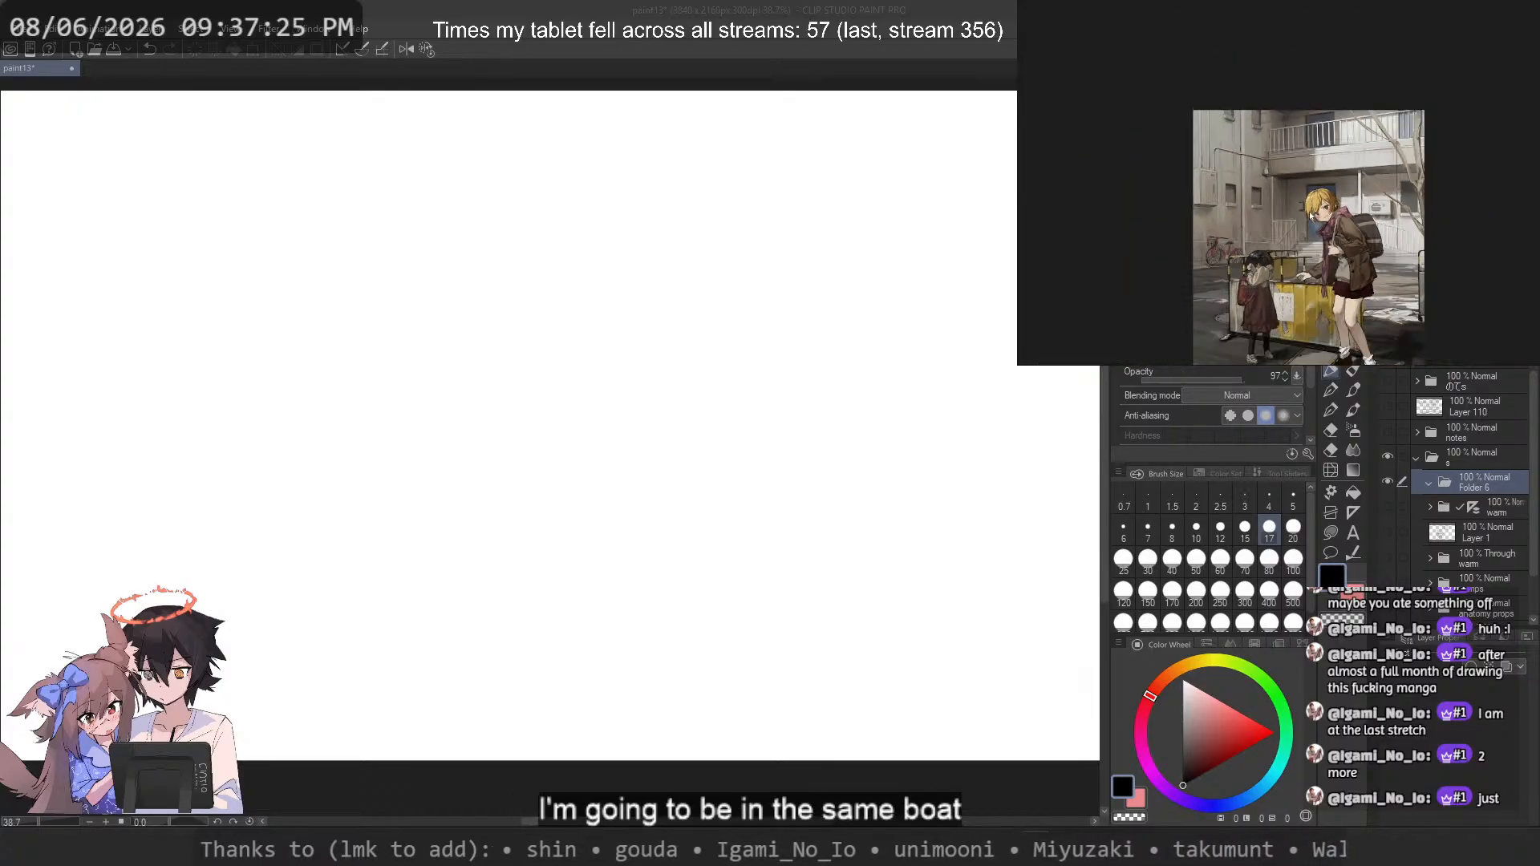
Step: Inspect the pavement, the figures' shoes, the yellow barrier and the building facade in the blonde student street illustration
scroll(1325, 268, up, 2)
drag(1334, 341, 1344, 190)
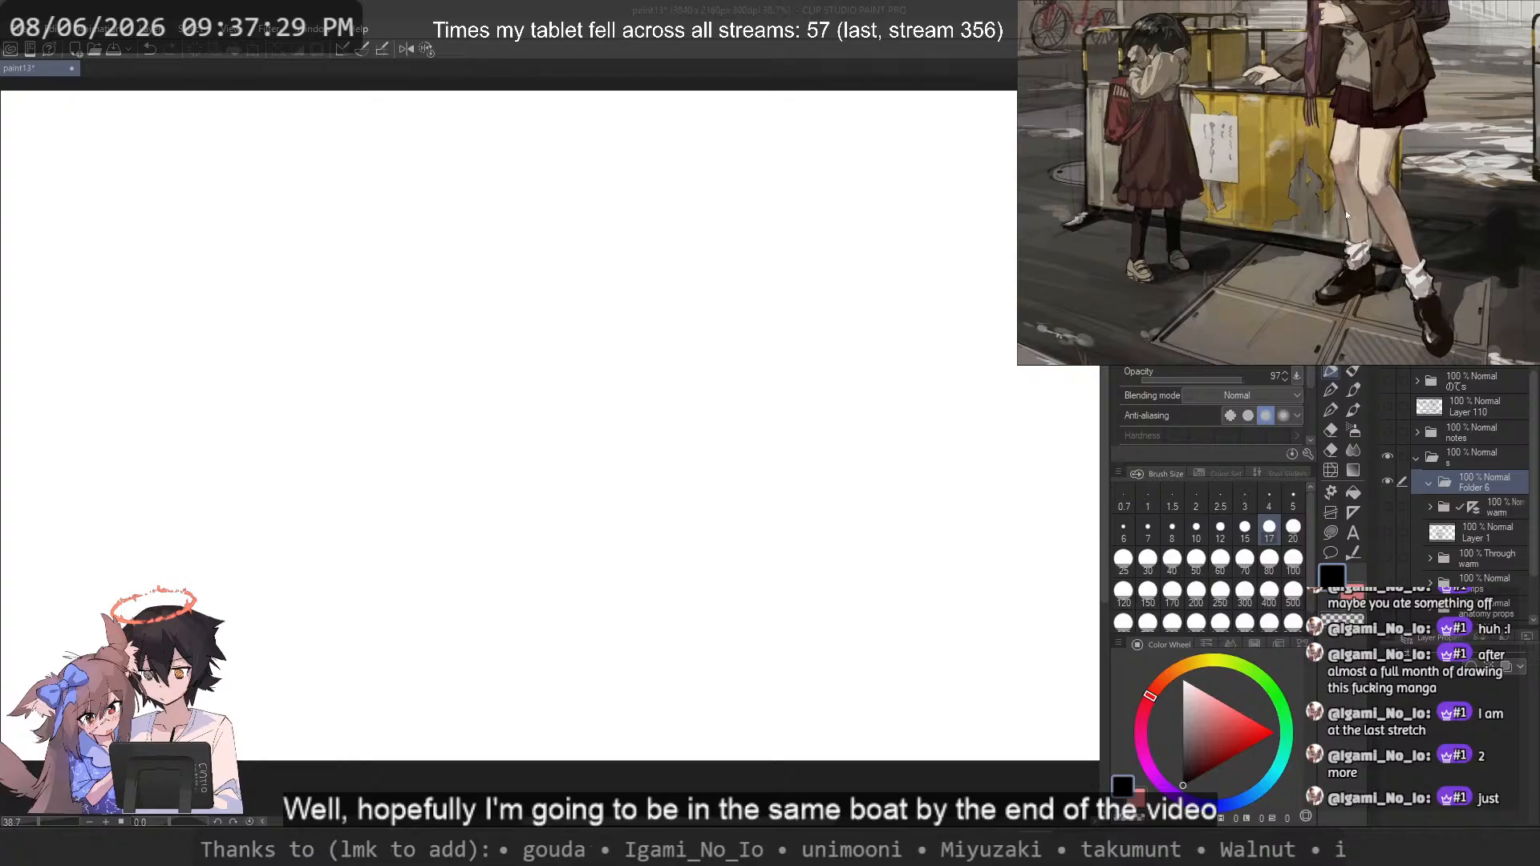
scroll(1342, 209, down, 3)
scroll(1185, 286, up, 2)
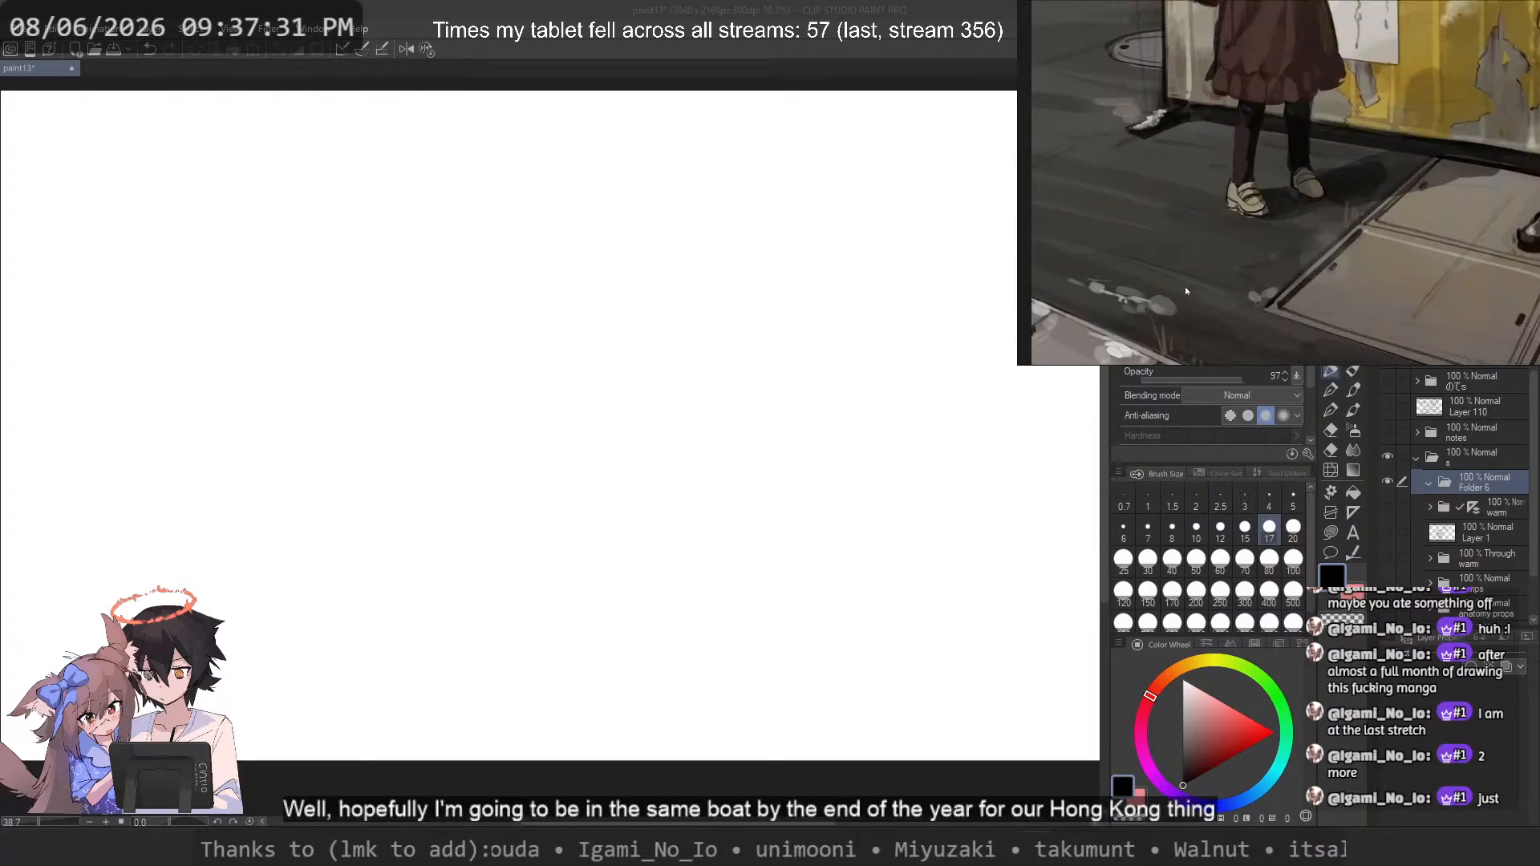
scroll(1323, 201, down, 1)
scroll(1323, 201, down, 2)
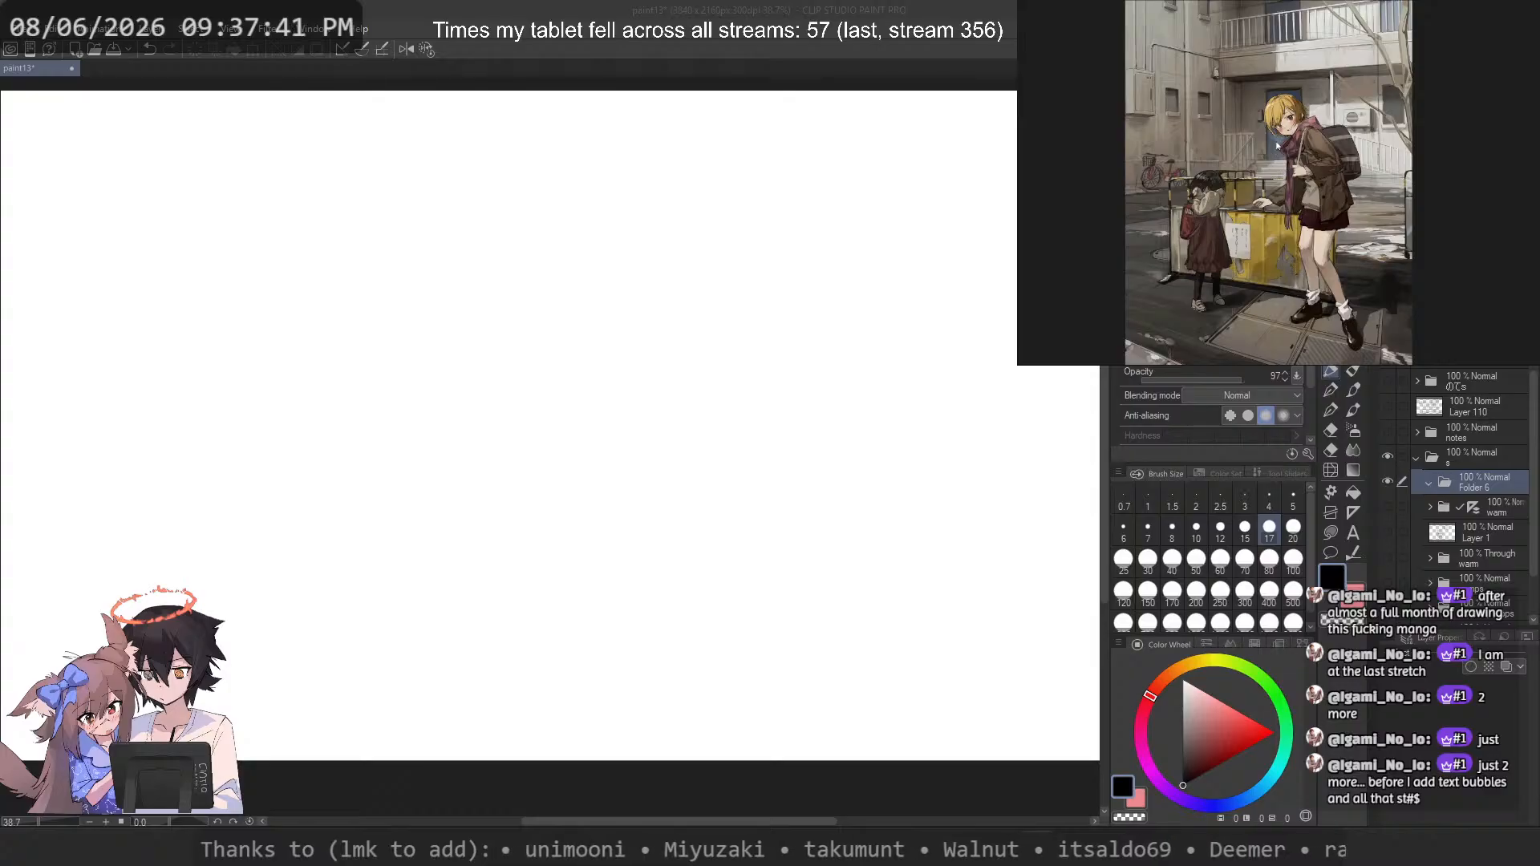
scroll(1272, 153, up, 5)
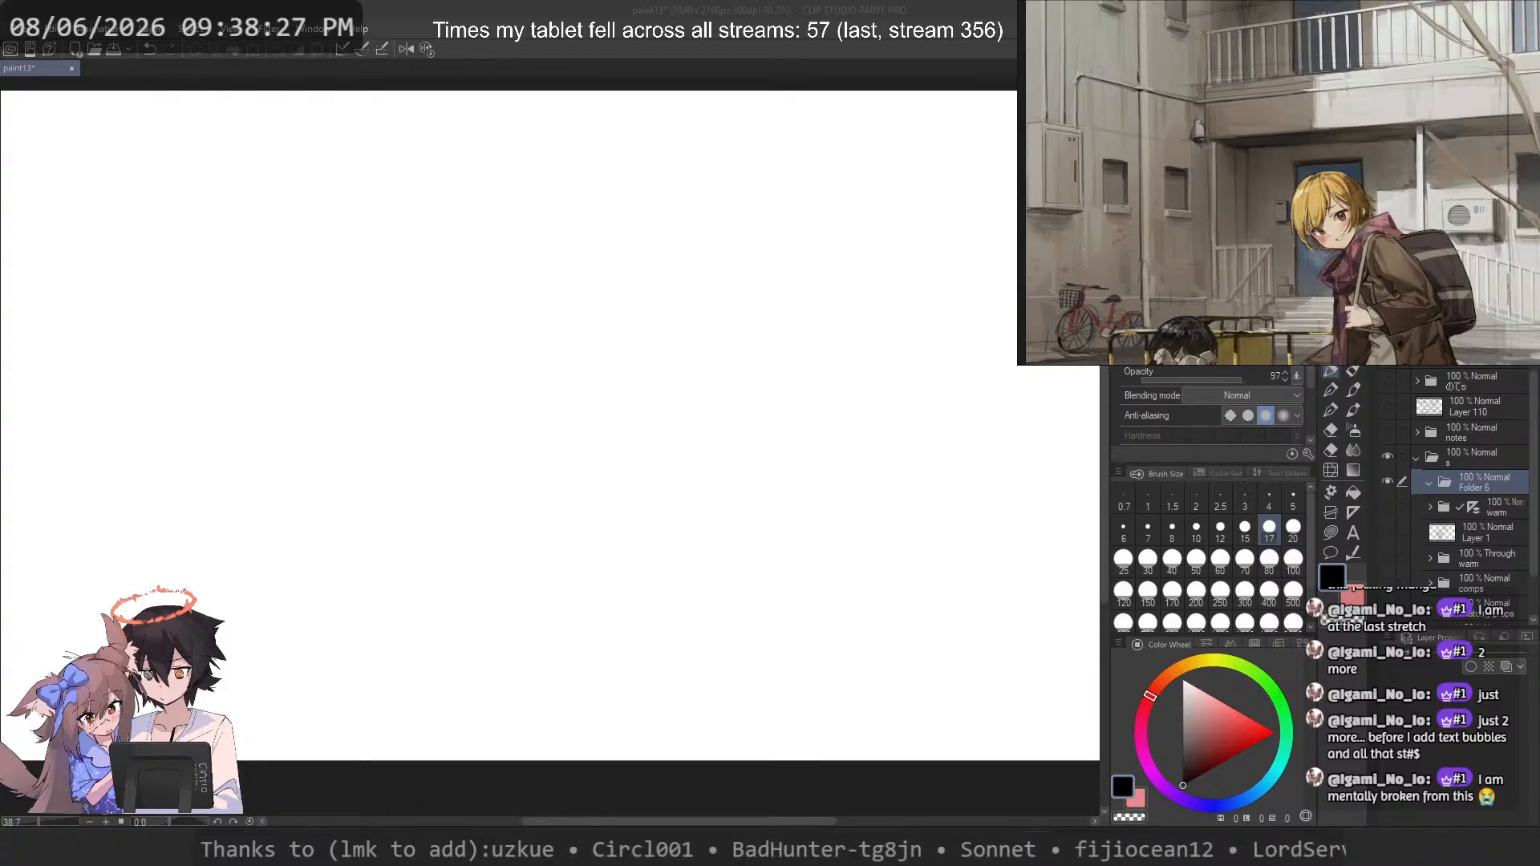
scroll(1402, 218, down, 6)
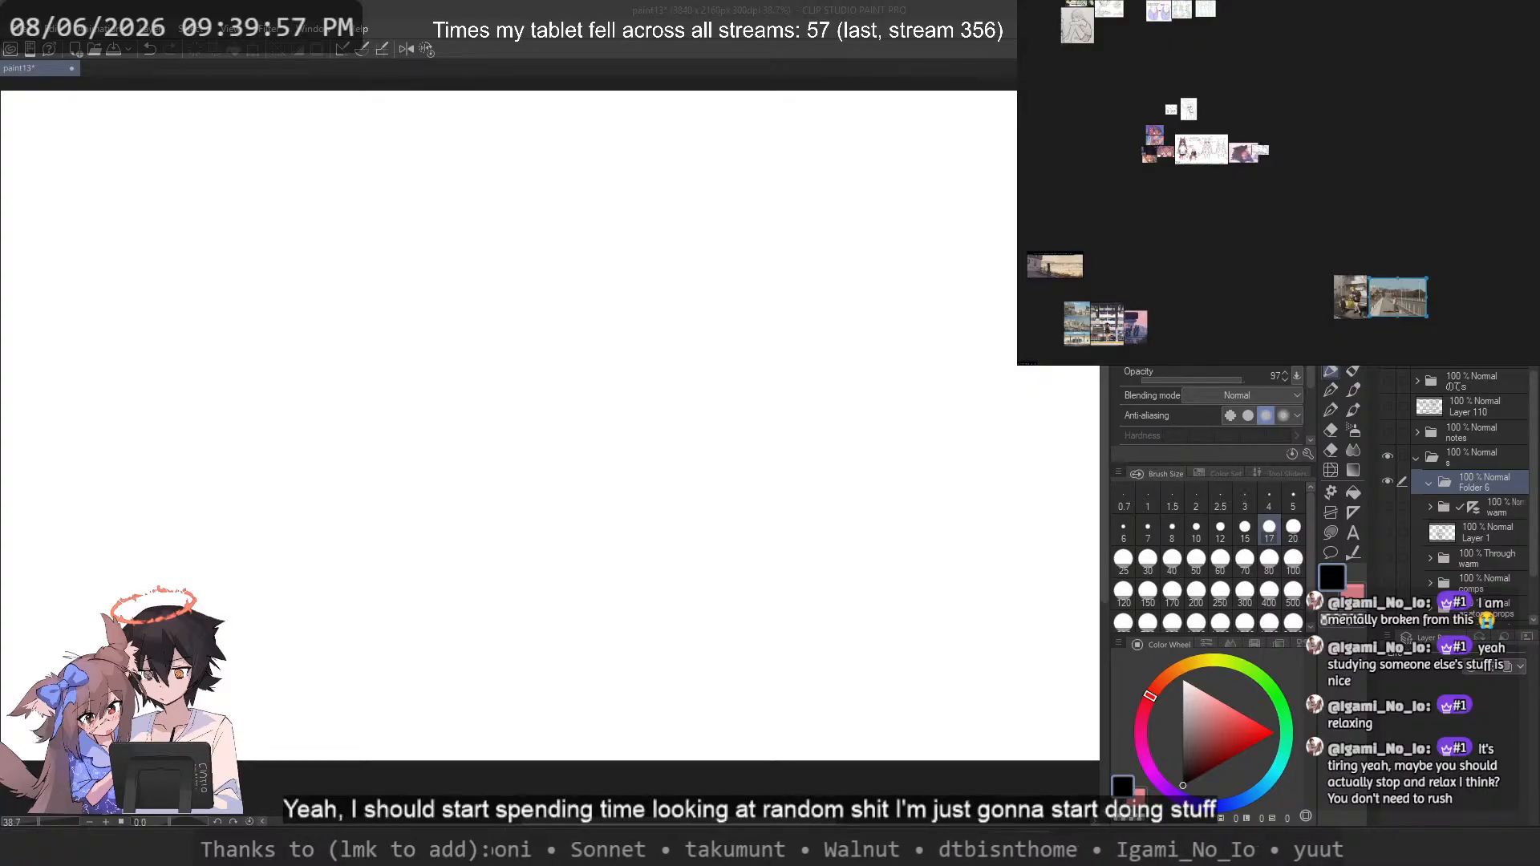
Step: Move the blonde student street illustration and the bridge walkway illustration together to just above the seaside bicycle painting
scroll(1224, 348, up, 1)
drag(1225, 348, 1297, 313)
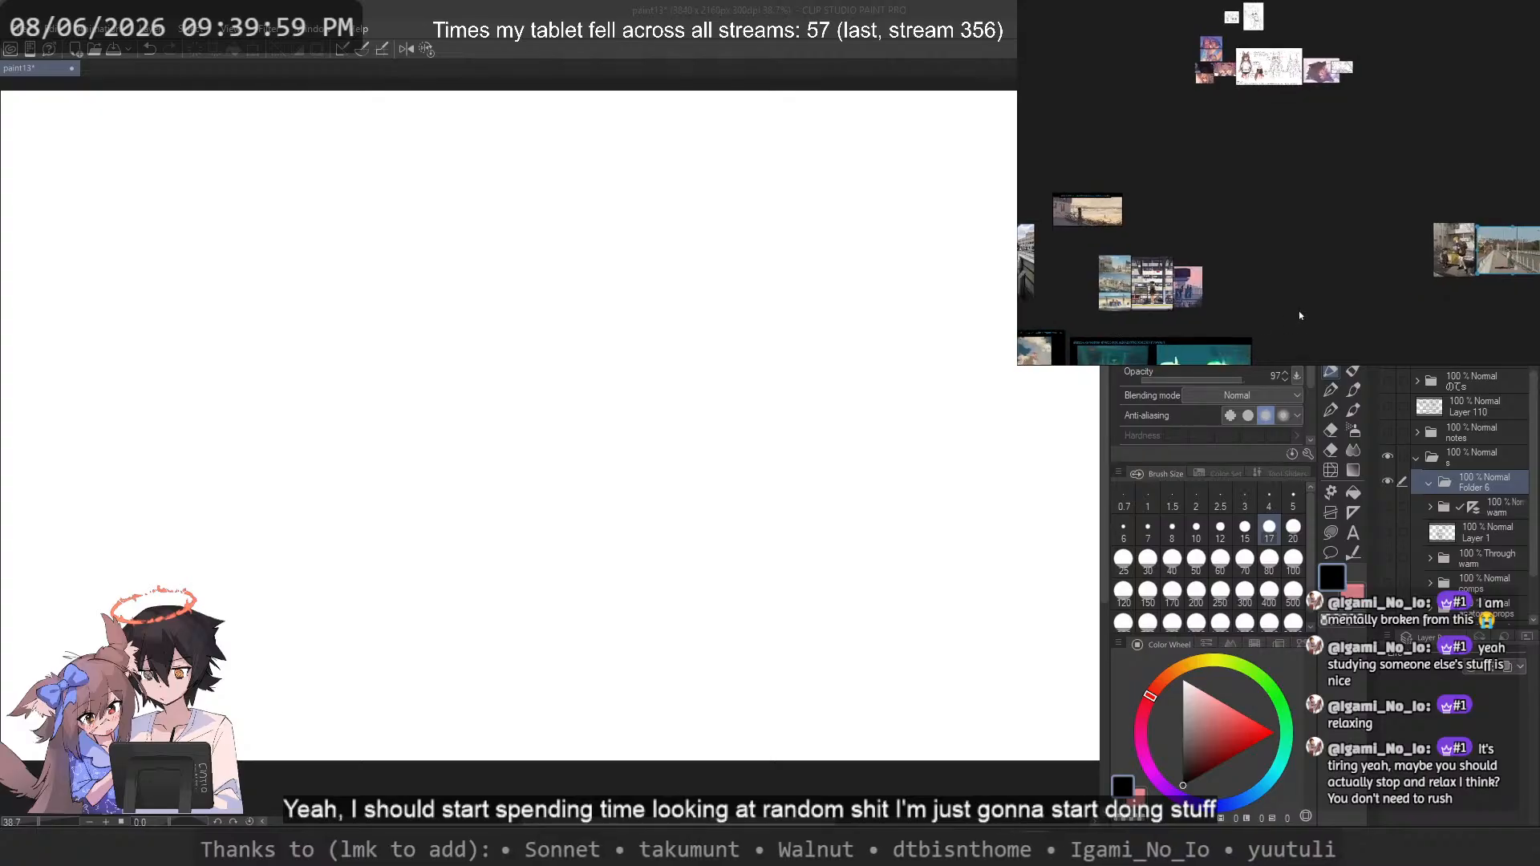
drag(1503, 250, 1075, 164)
drag(1266, 164, 1409, 168)
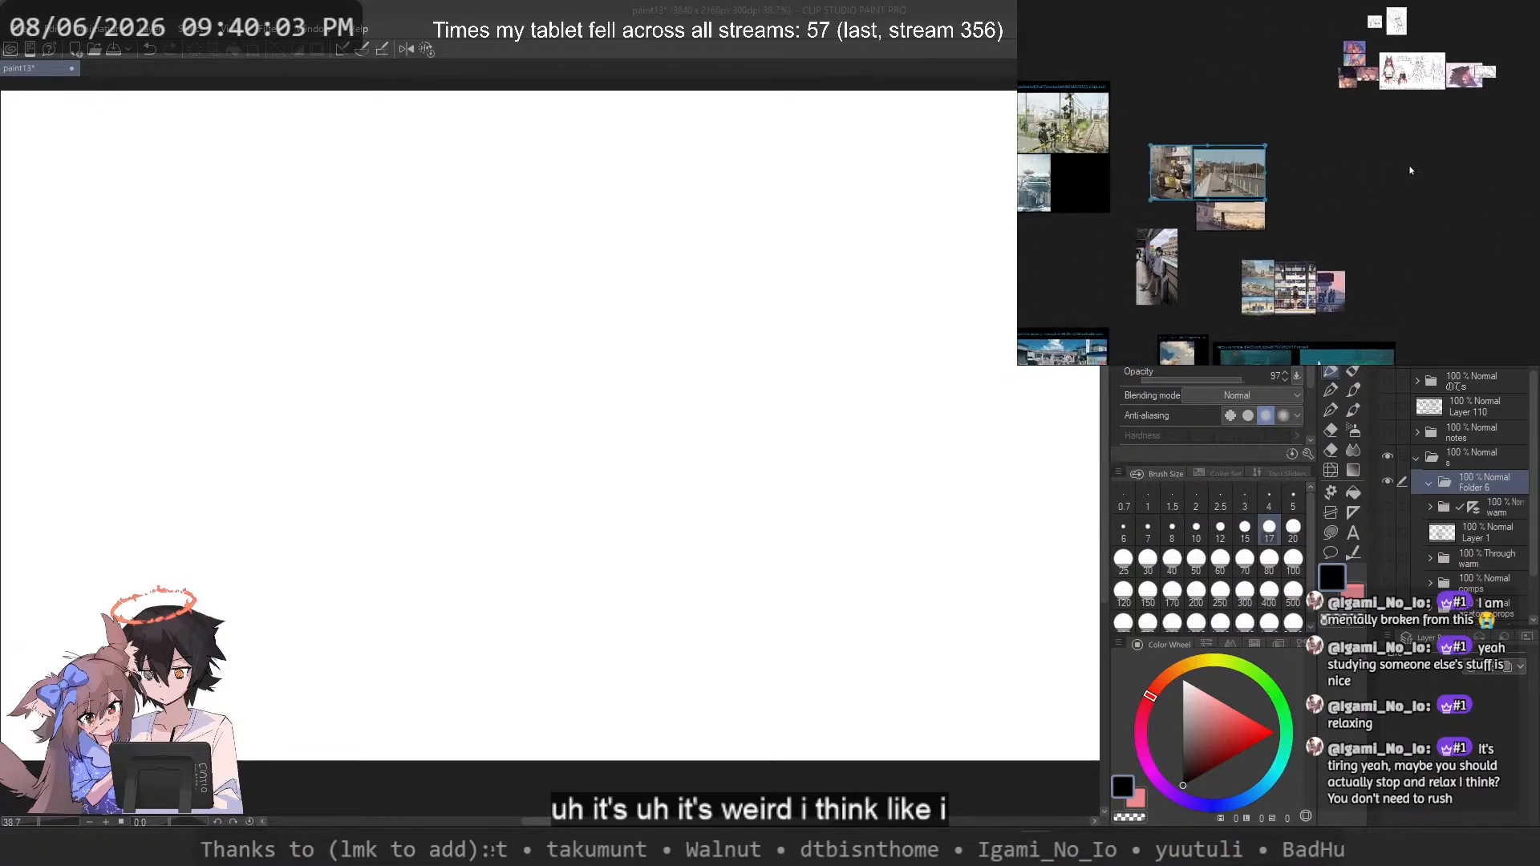
scroll(1184, 228, up, 1)
scroll(1185, 231, up, 1)
click(1230, 258)
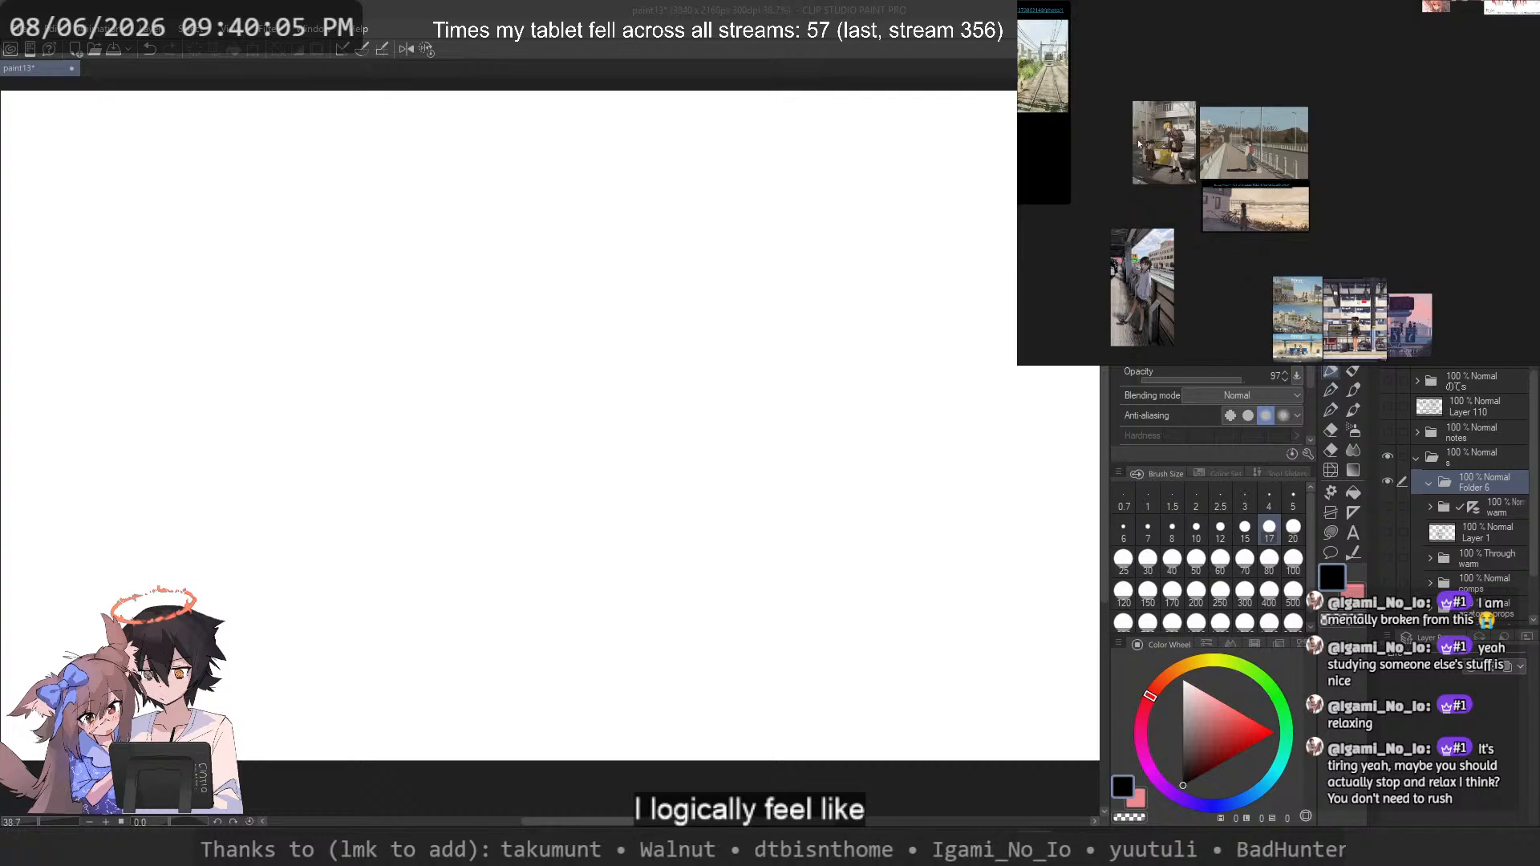
Step: Lower the street illustration and nudge the bridge illustration so both sit snugly around the seaside bicycle painting
scroll(1147, 146, down, 1)
drag(1150, 143, 1153, 164)
click(1235, 143)
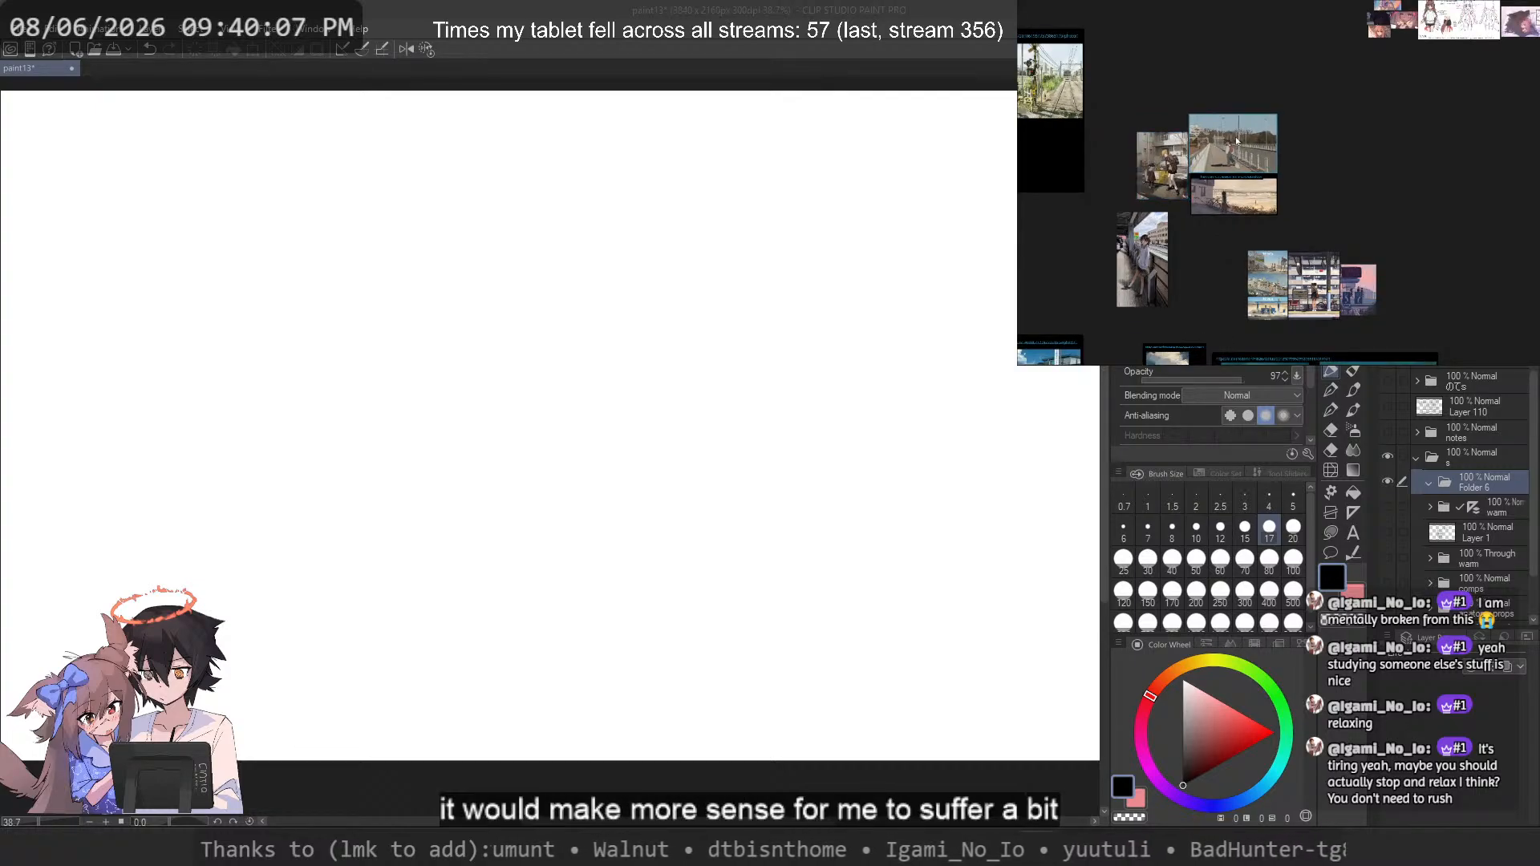
drag(1238, 141, 1164, 166)
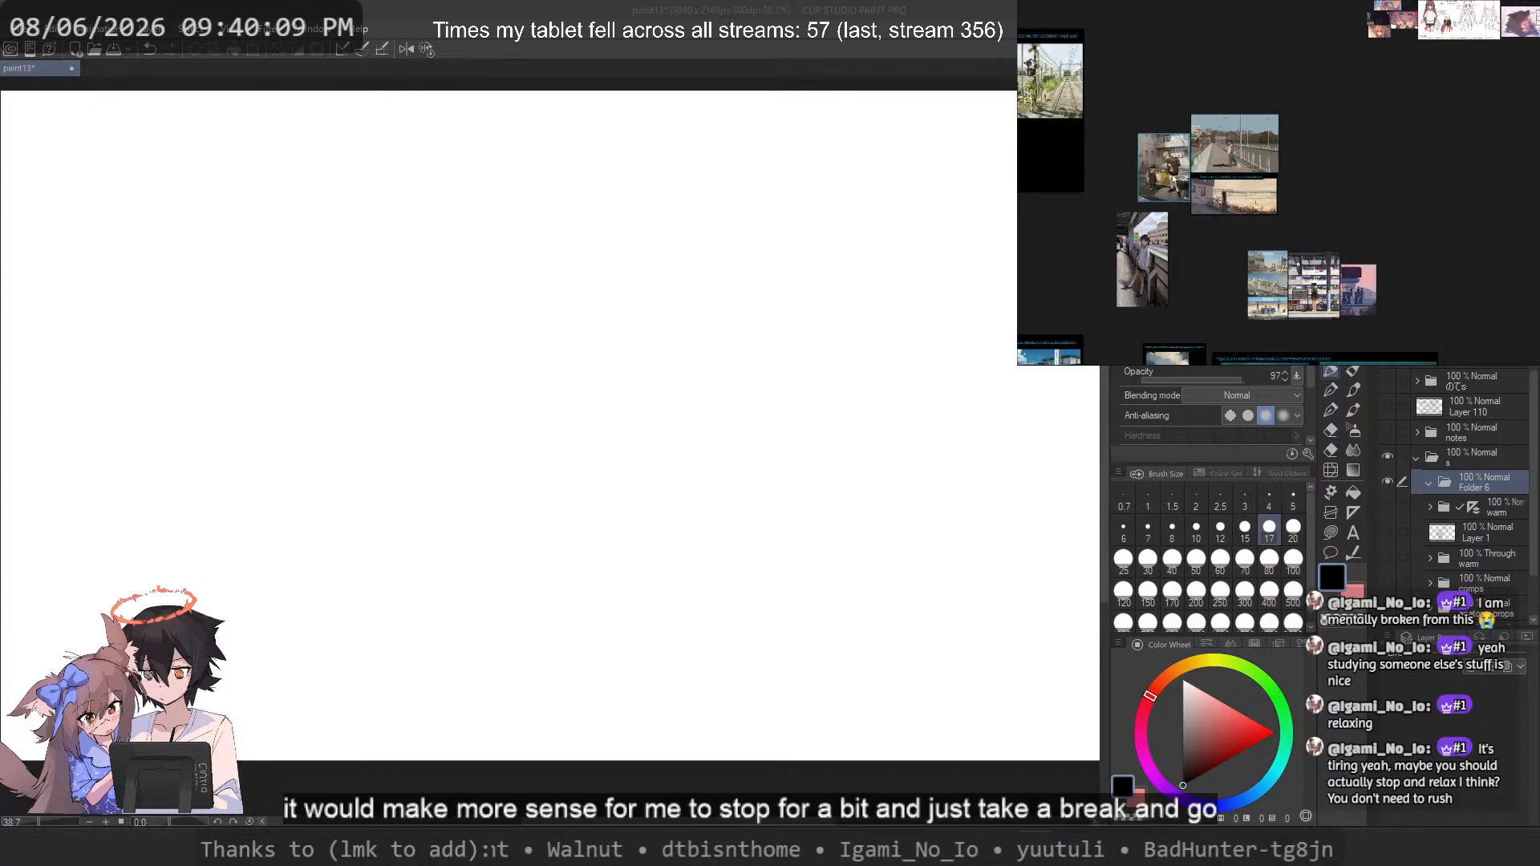
click(1335, 157)
Step: Examine the grouped street, bridge and seaside artworks, and browse the railway-crossing, snowy gate and surrounding environment references
scroll(1205, 161, up, 4)
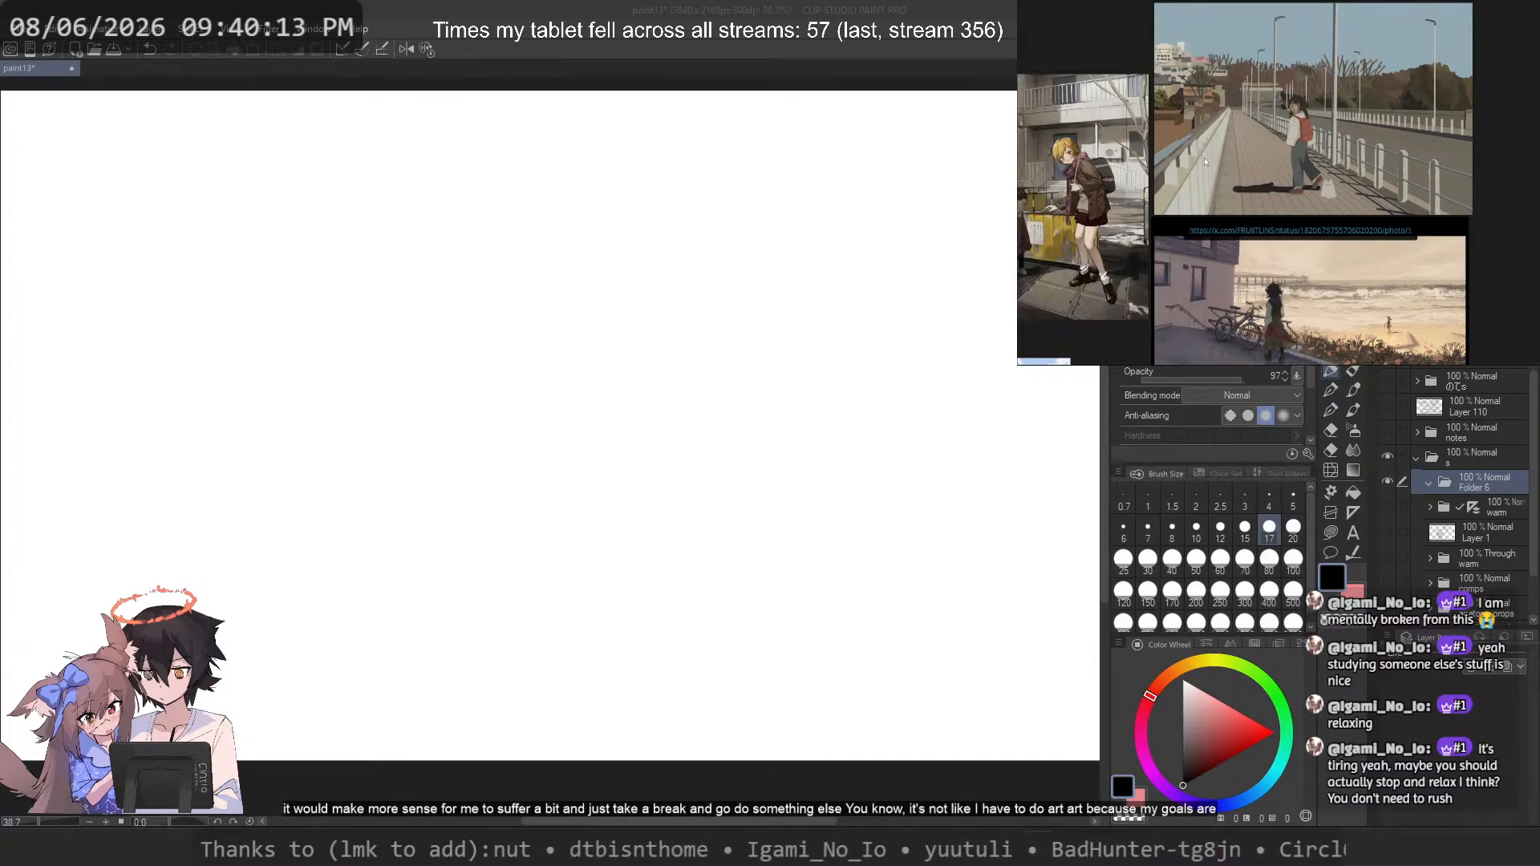
scroll(1351, 174, down, 6)
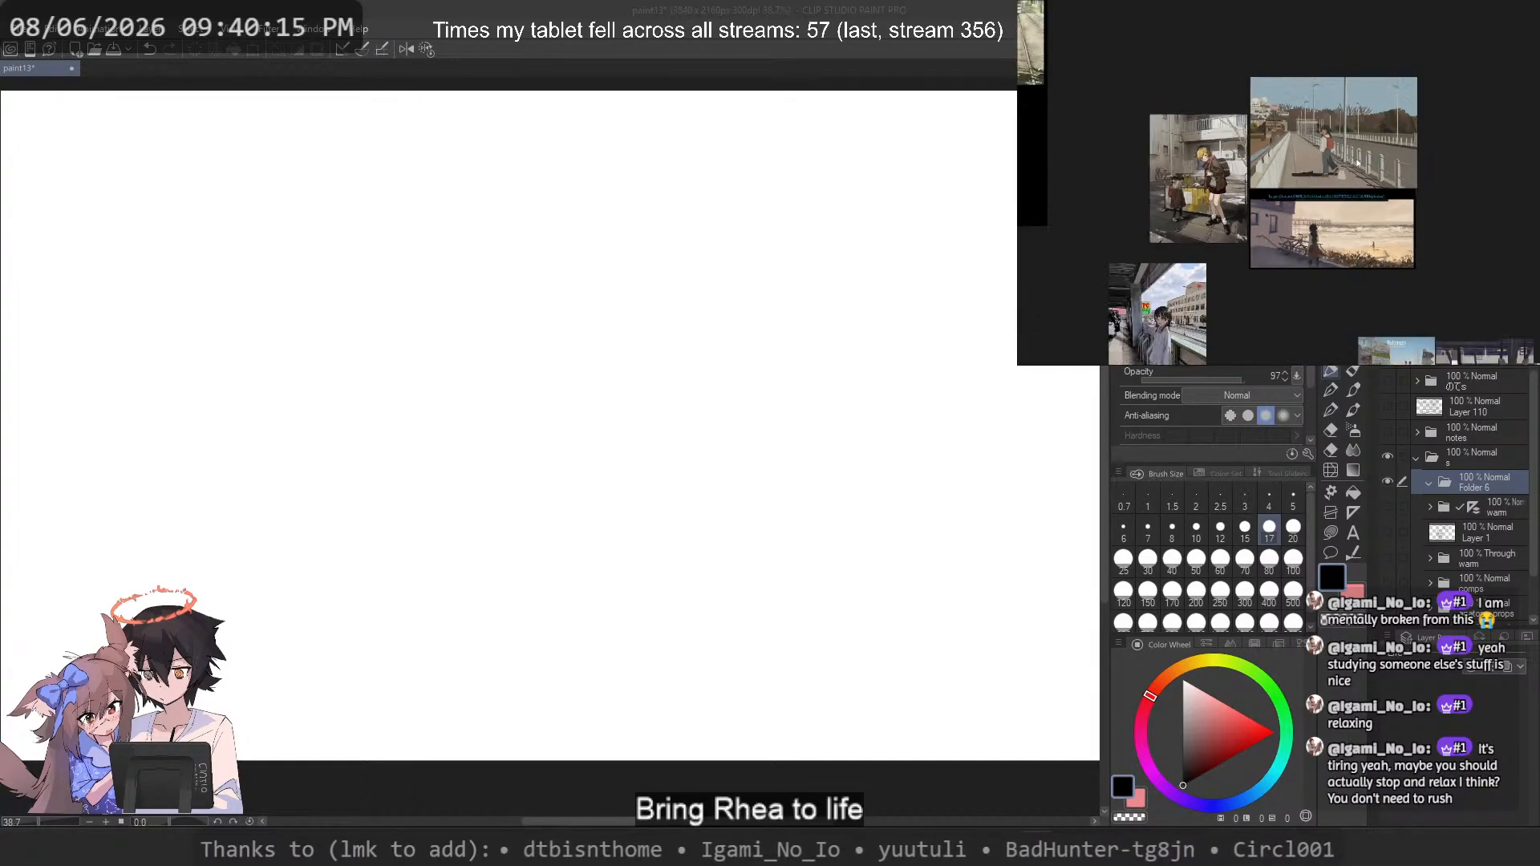
scroll(1235, 144, up, 4)
drag(1236, 131, 1413, 86)
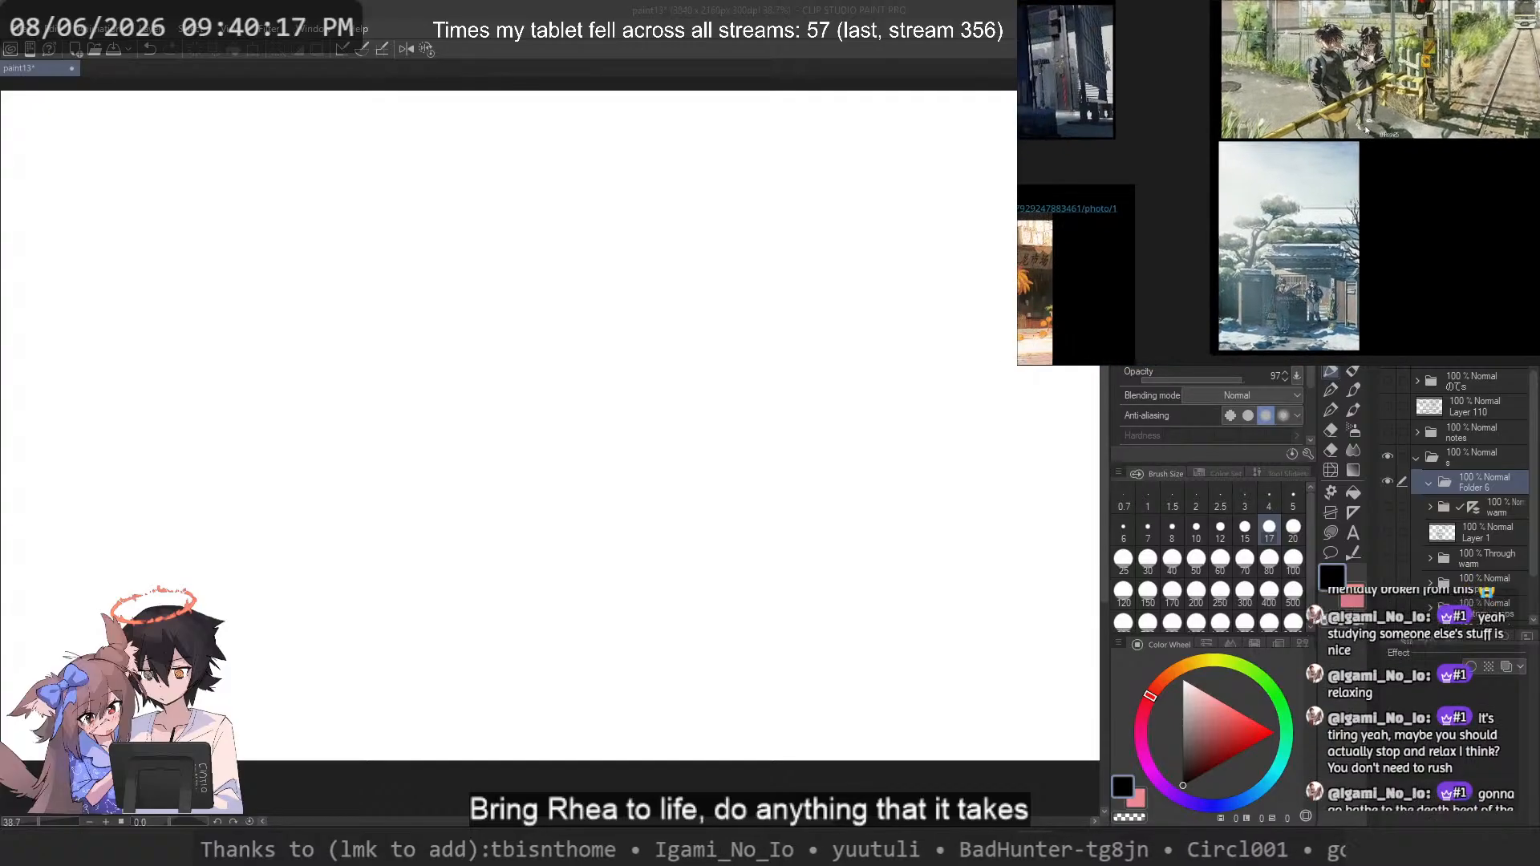
scroll(1391, 109, down, 3)
drag(1179, 189, 1327, 190)
scroll(1290, 204, down, 4)
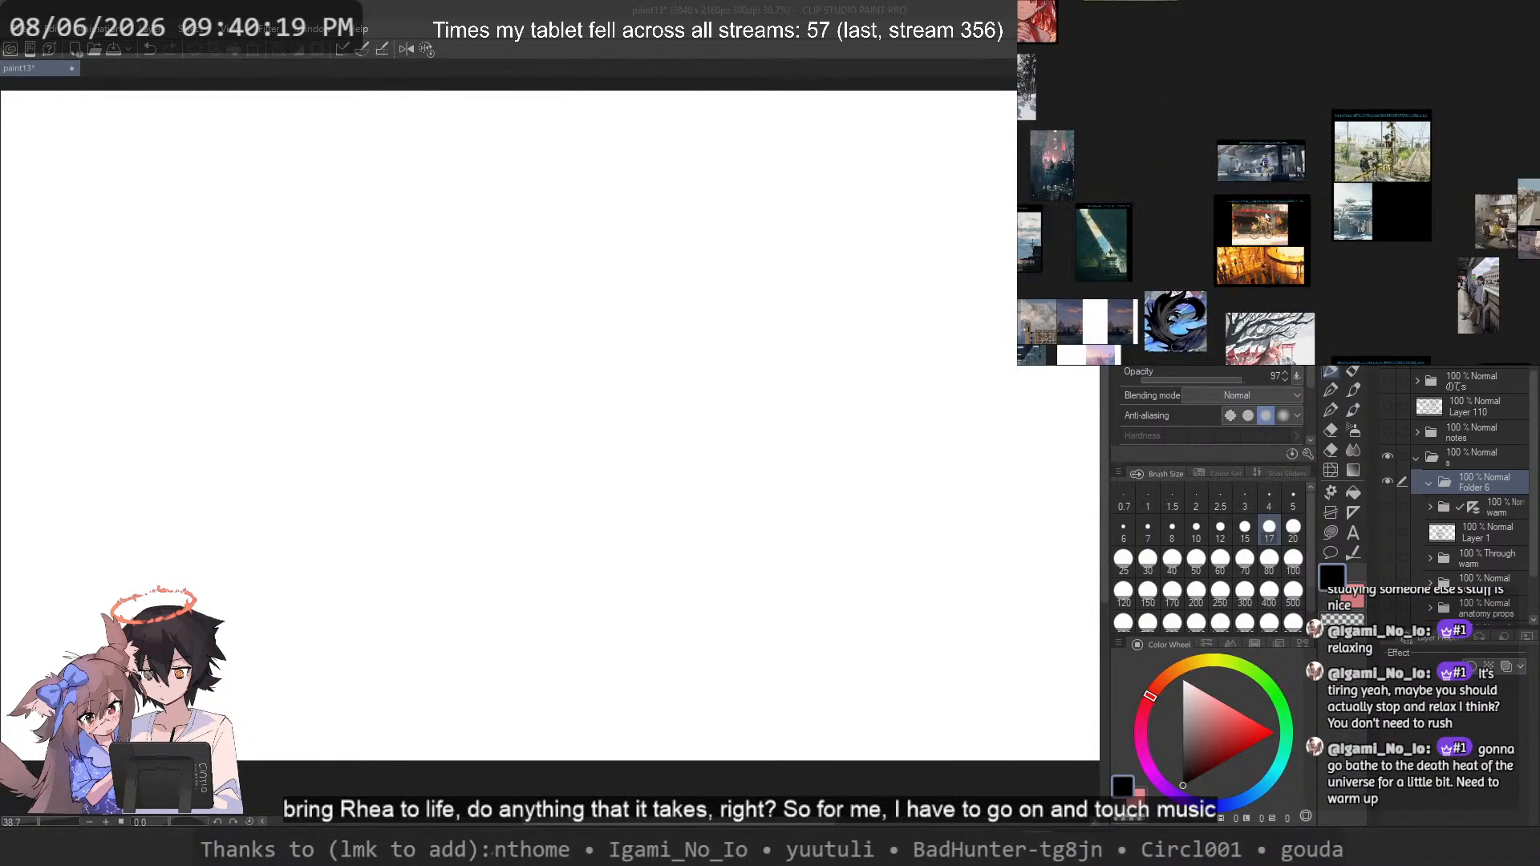
drag(1225, 223, 1313, 212)
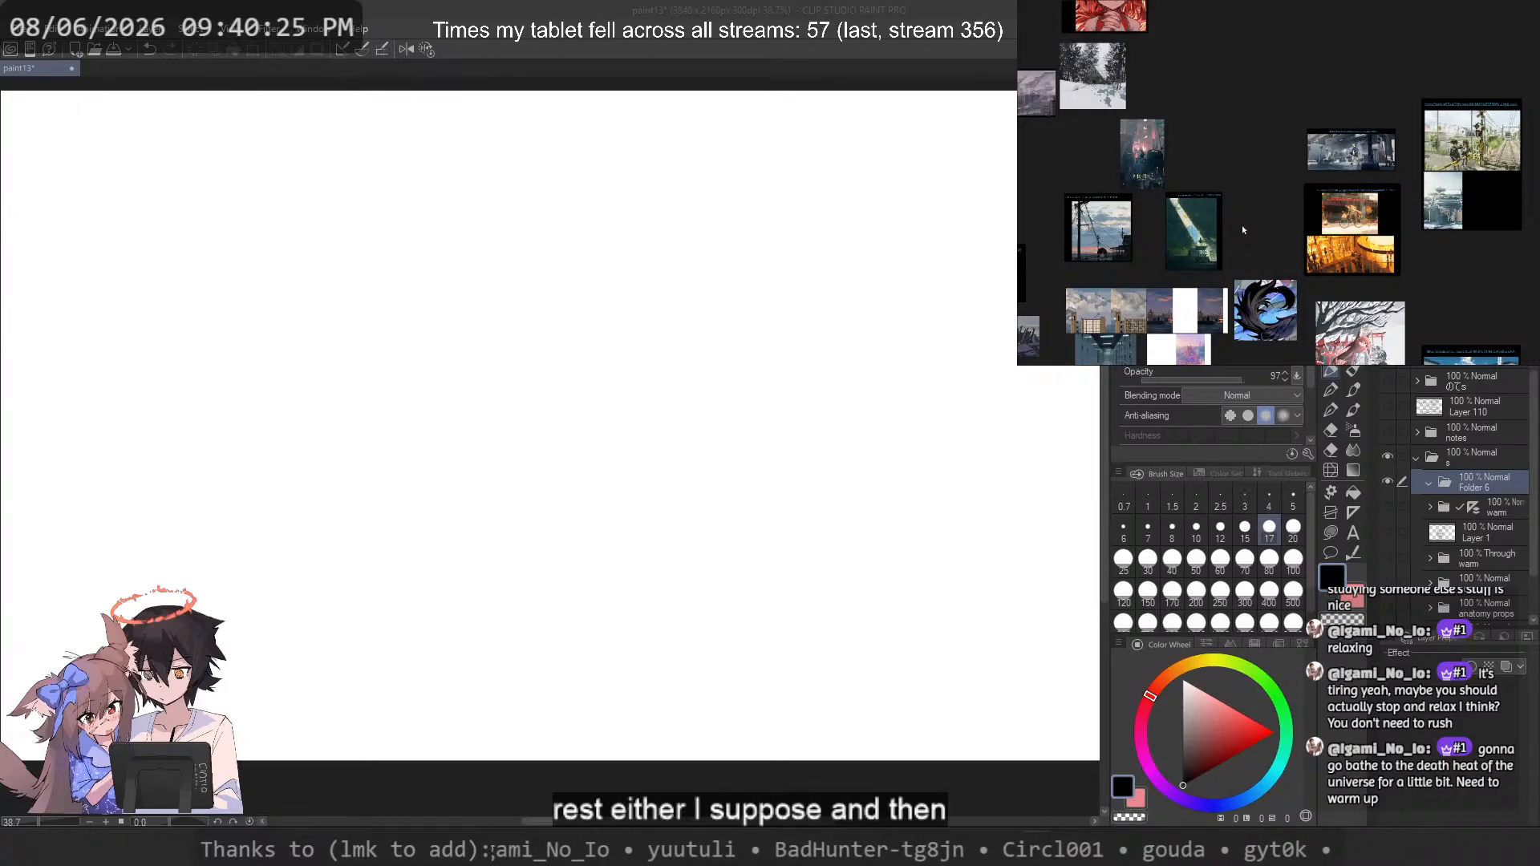
Step: Examine the snowy forest cabin painting, including its snow-laden trees, roof, figures and overall composition
double_click(1082, 72)
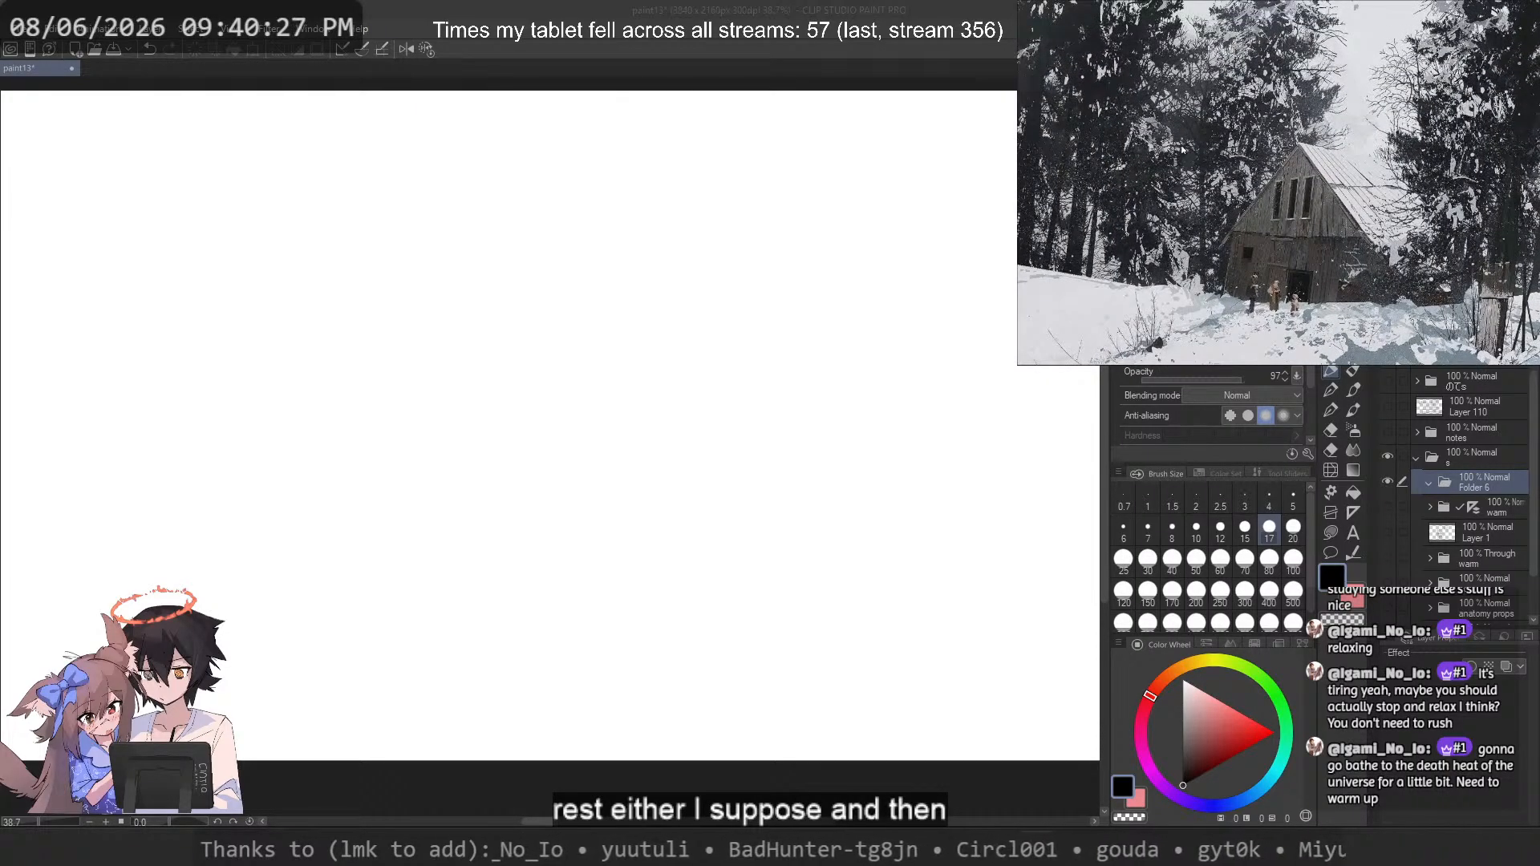
scroll(1171, 115, down, 4)
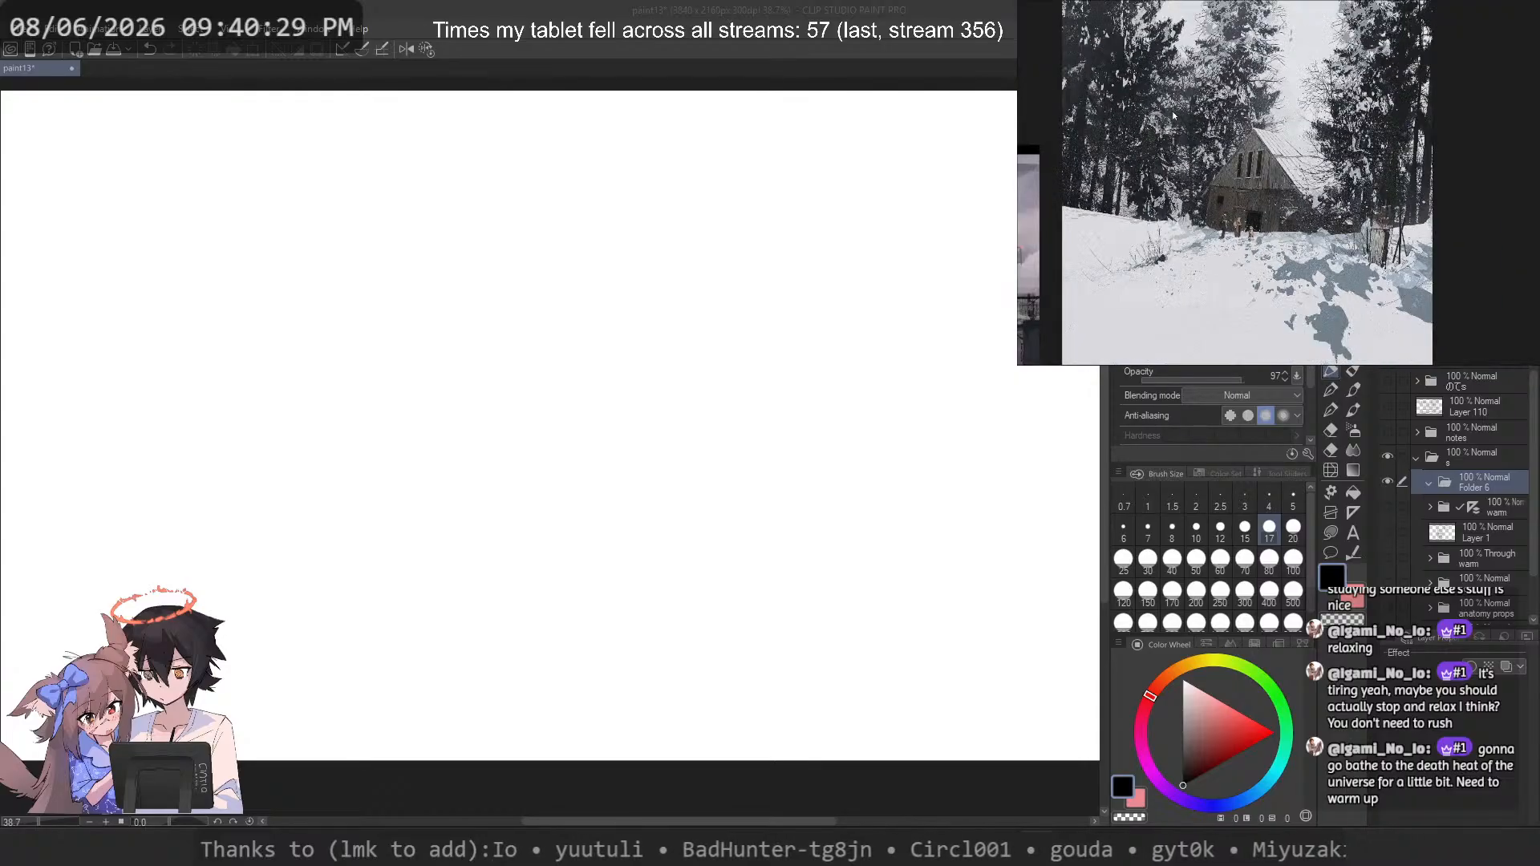
scroll(1172, 111, up, 4)
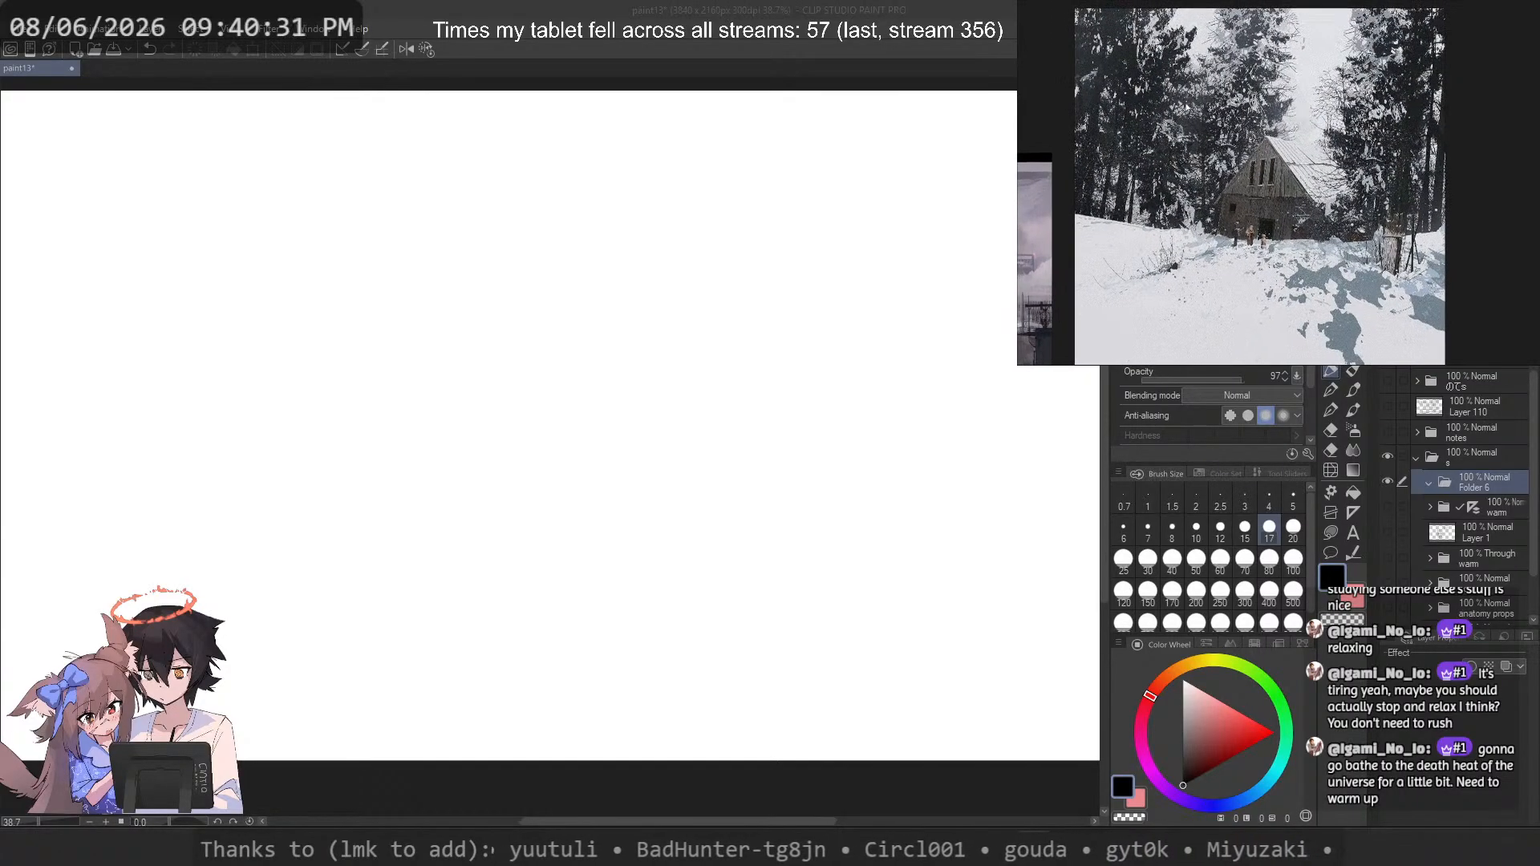
scroll(1345, 23, up, 2)
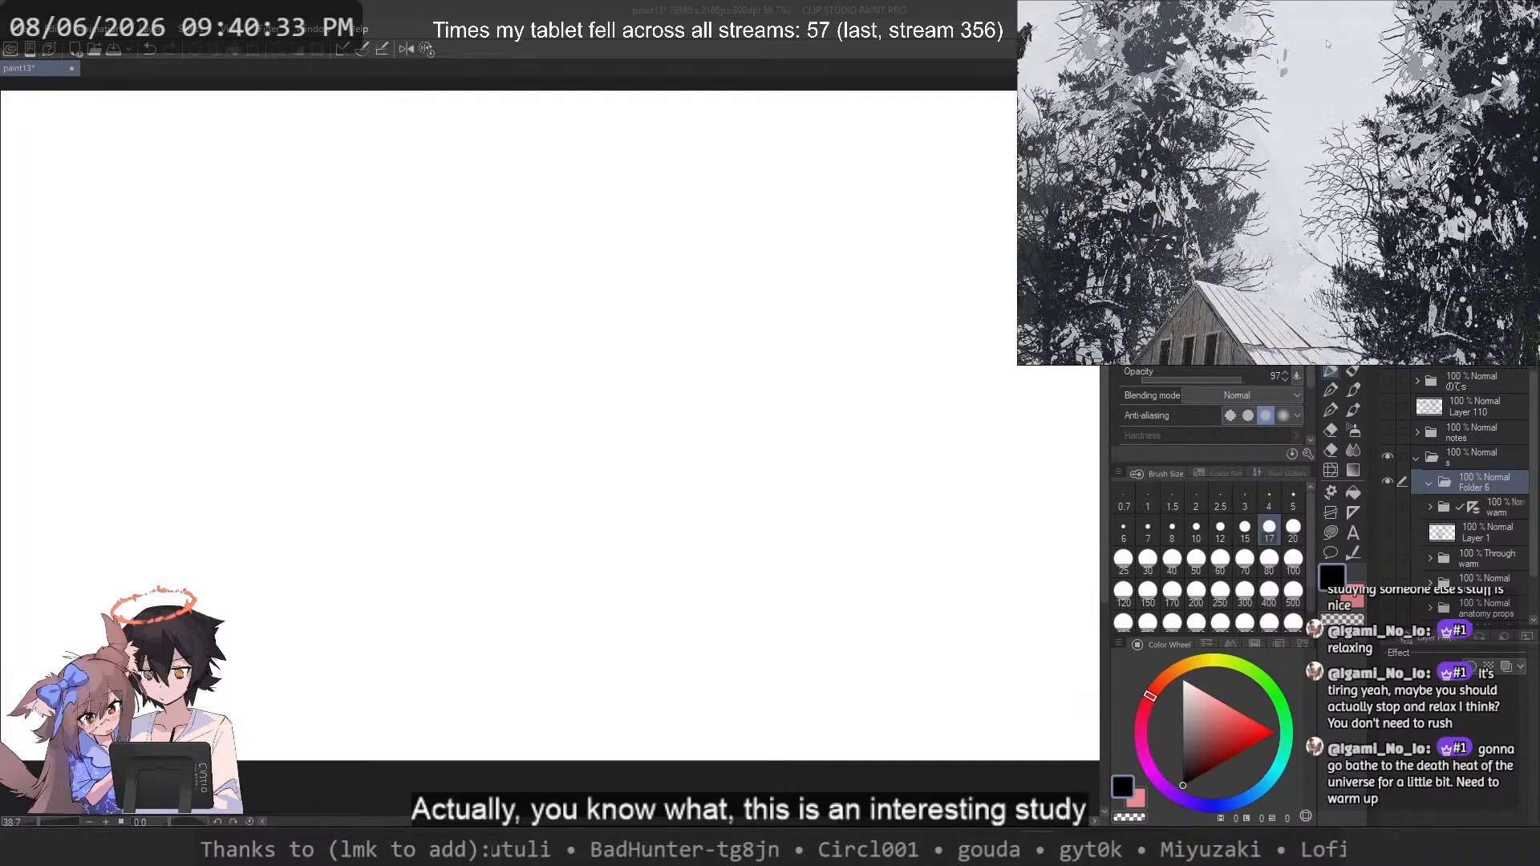
scroll(1327, 43, down, 2)
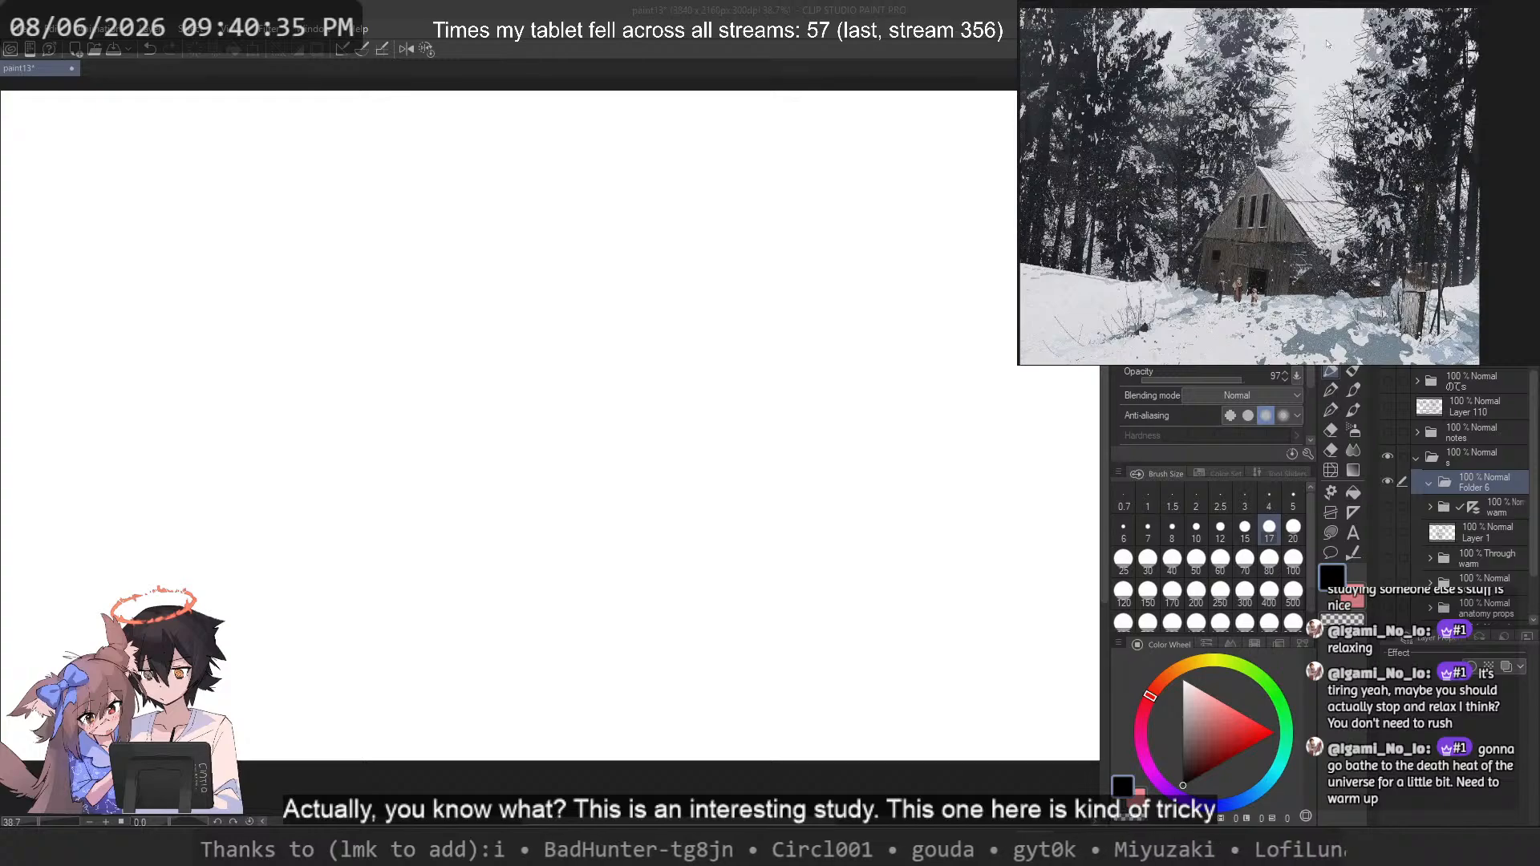
scroll(1322, 47, down, 2)
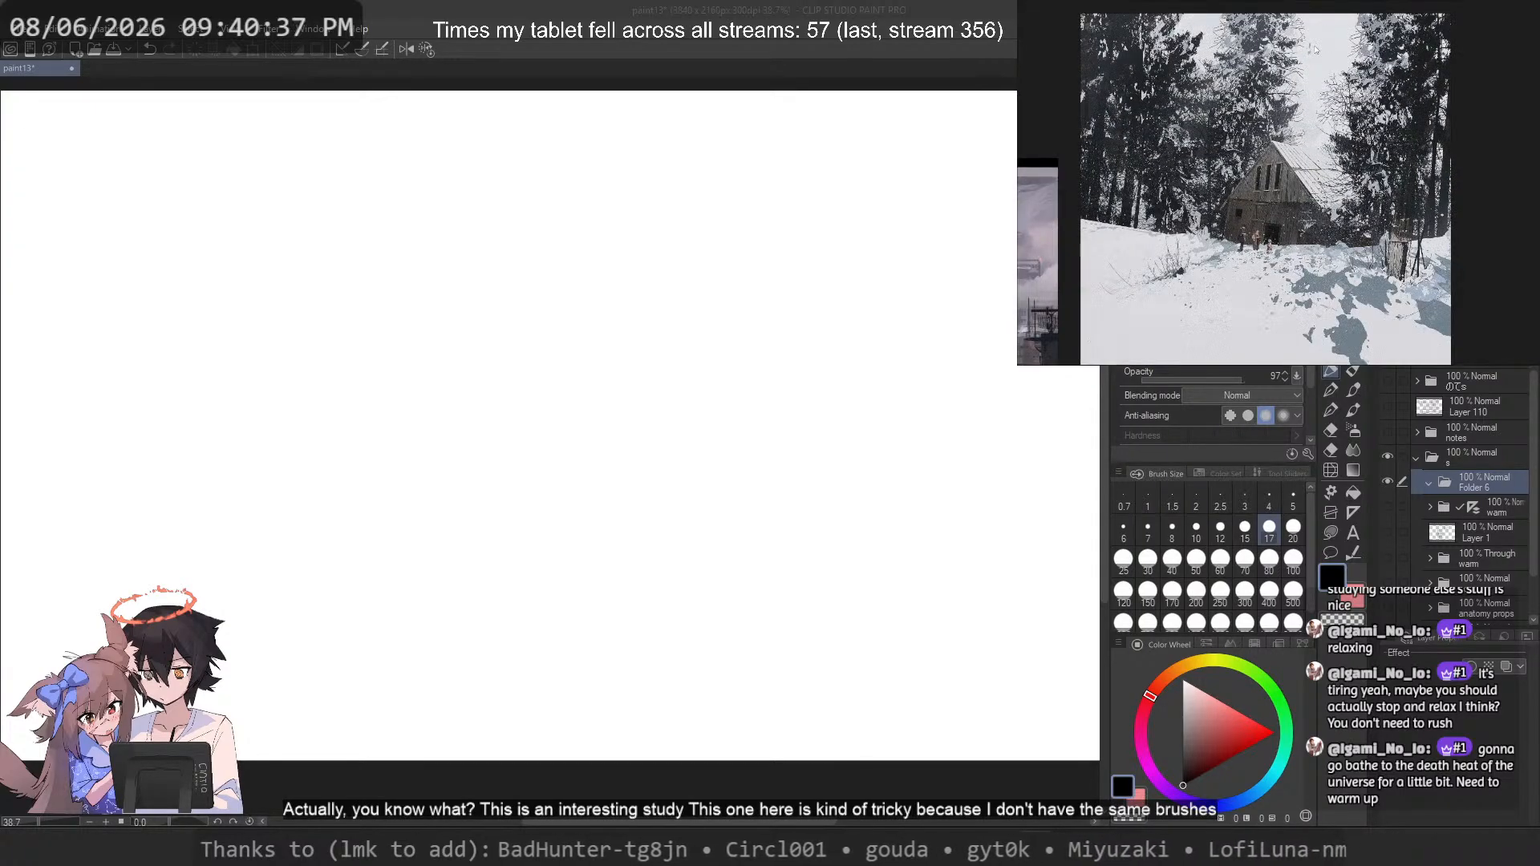
drag(1298, 117, 1320, 106)
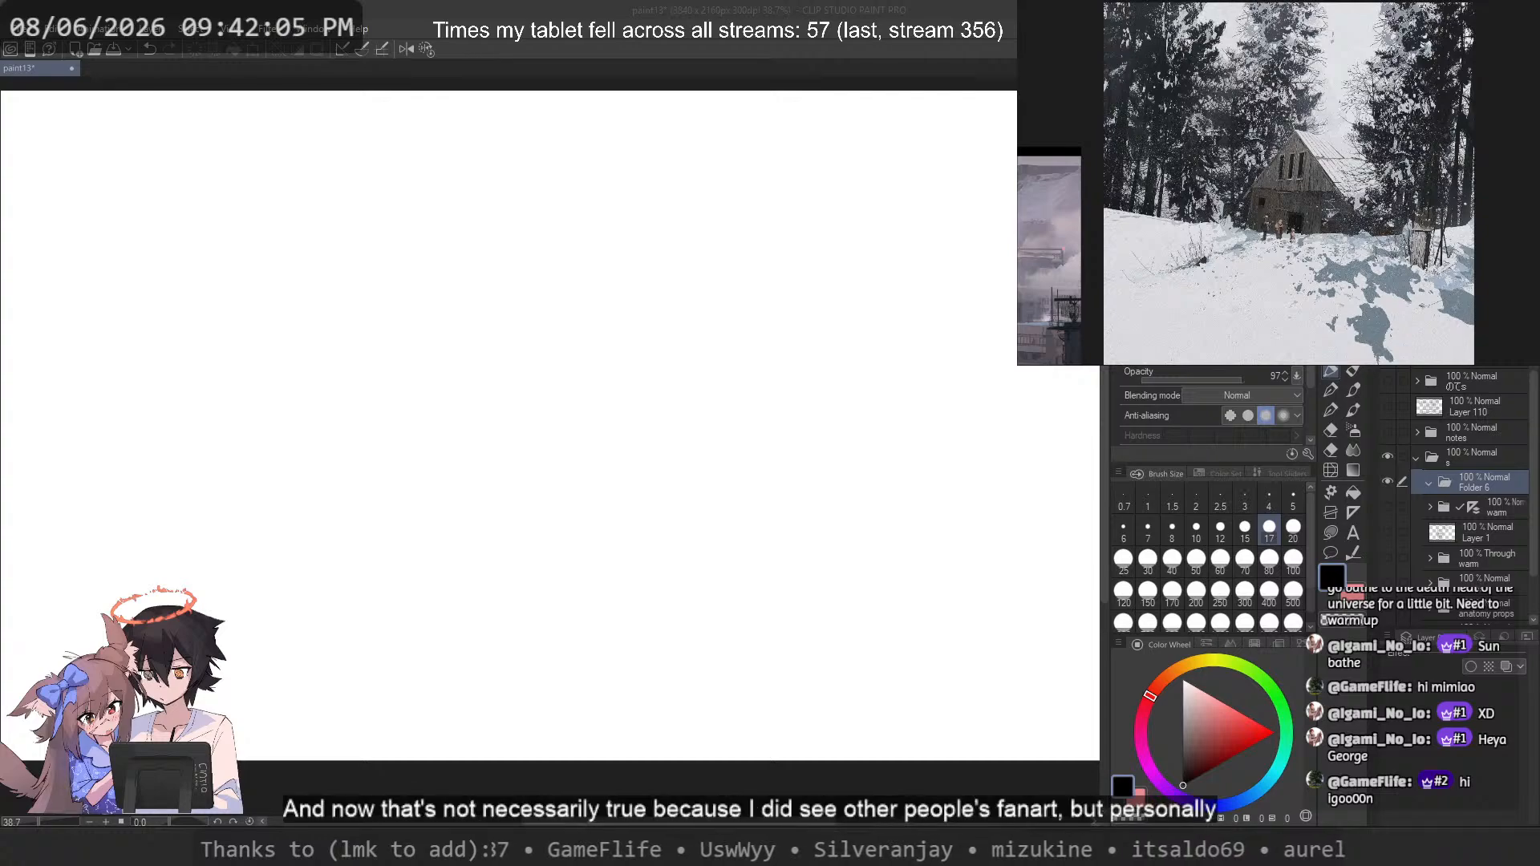
Step: Examine the facial expressions in the small character paintings beside the Rya design sheet
scroll(1397, 294, down, 5)
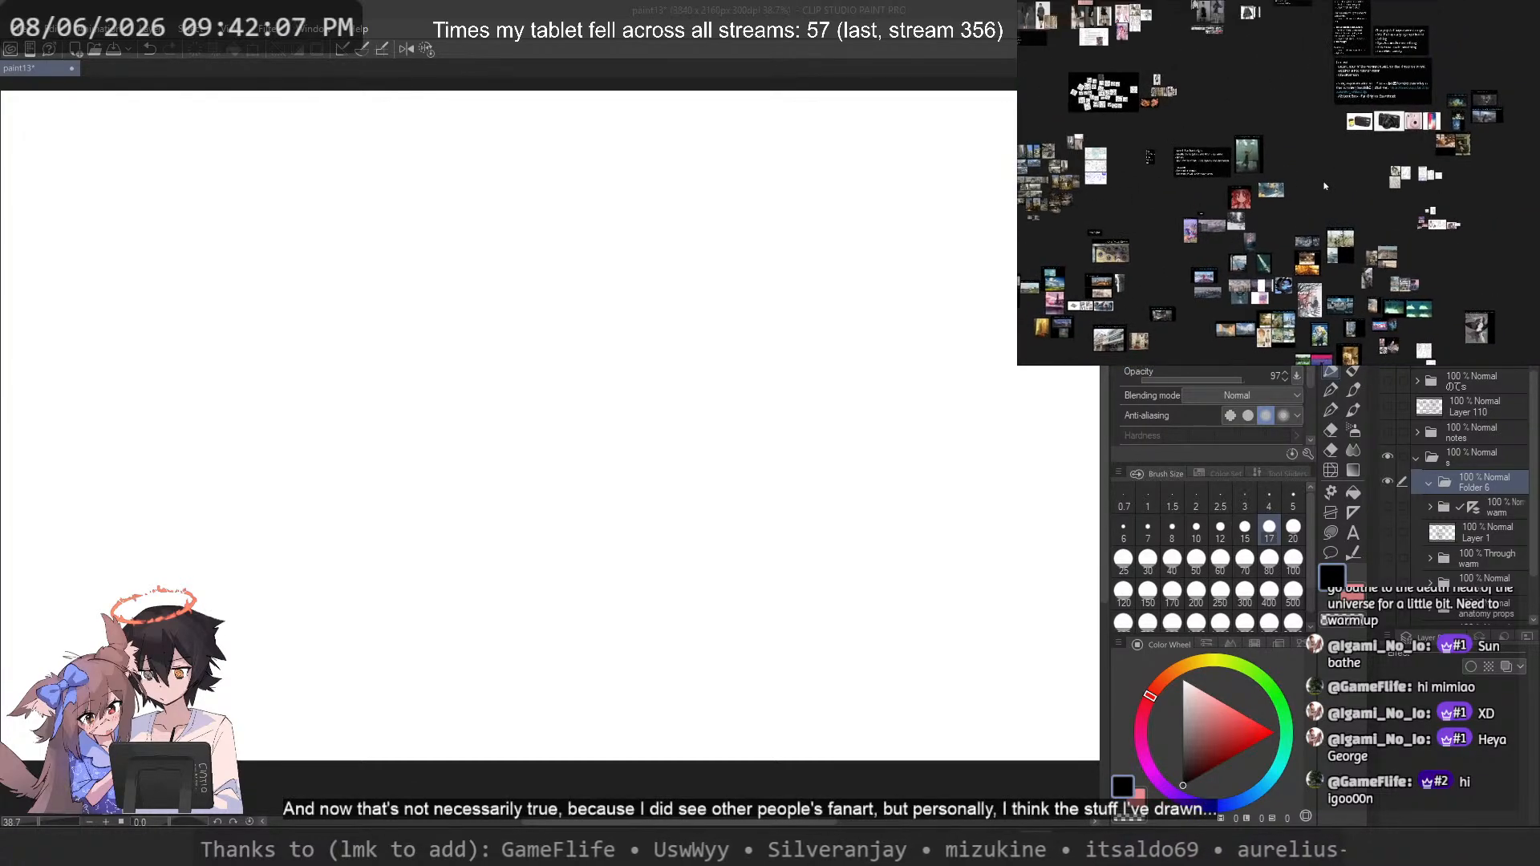
scroll(1396, 294, up, 2)
scroll(1396, 294, up, 5)
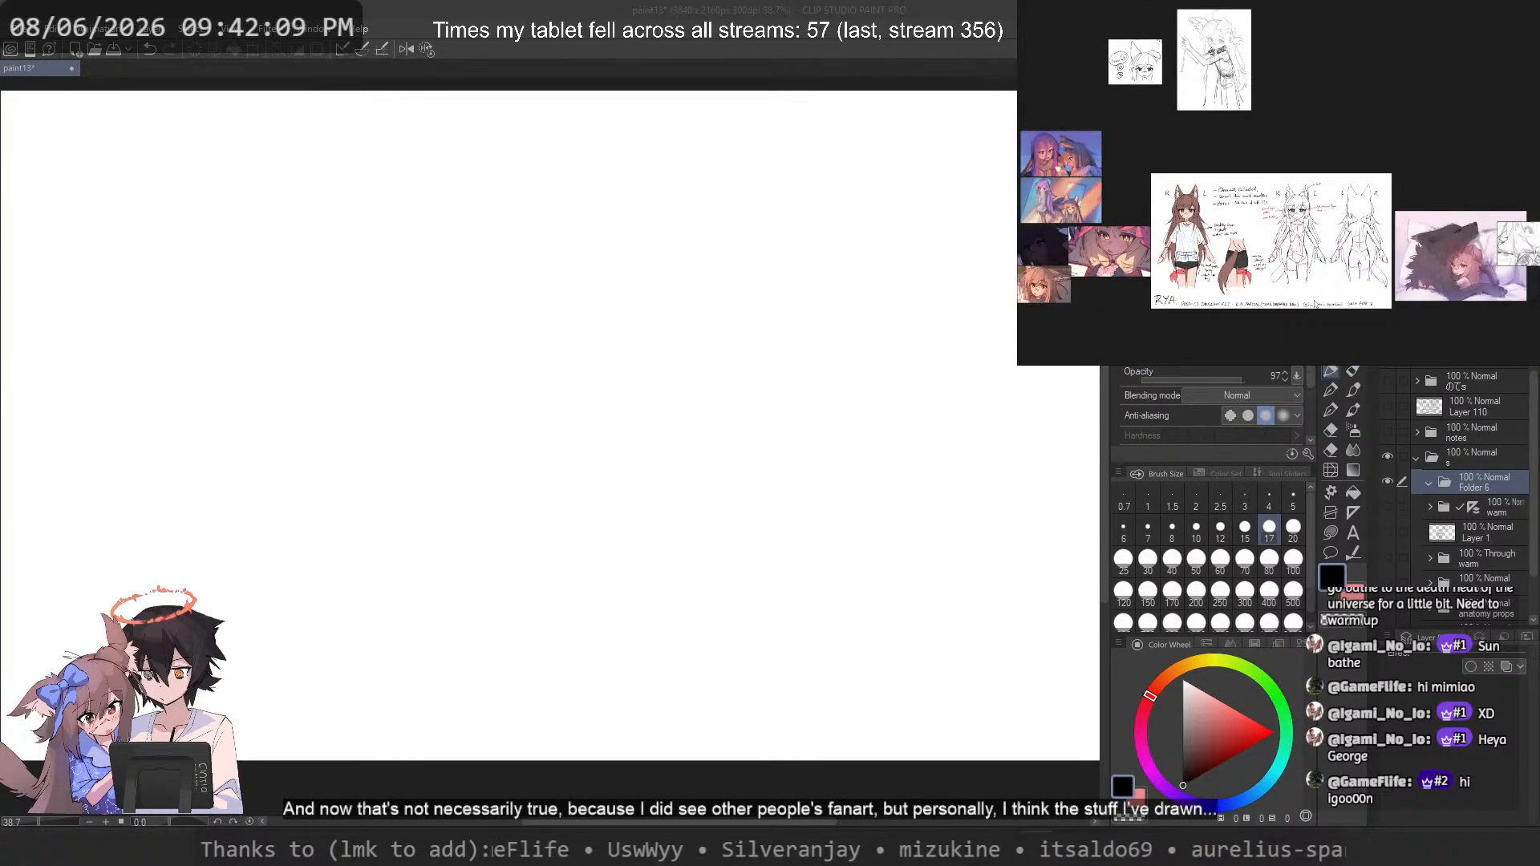
drag(1215, 297, 1343, 281)
scroll(1172, 227, up, 4)
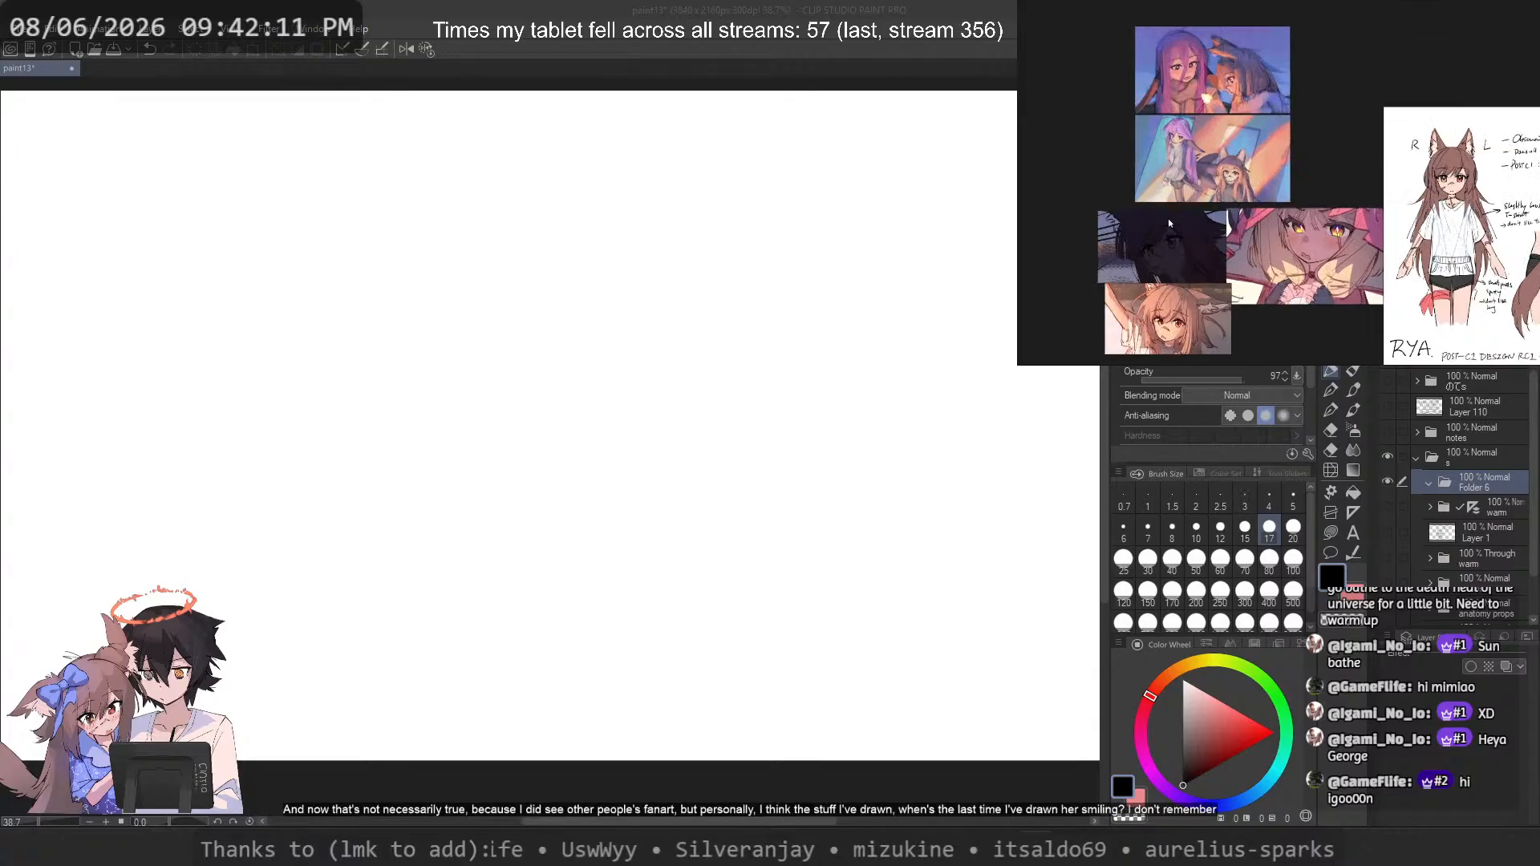
scroll(1199, 191, down, 2)
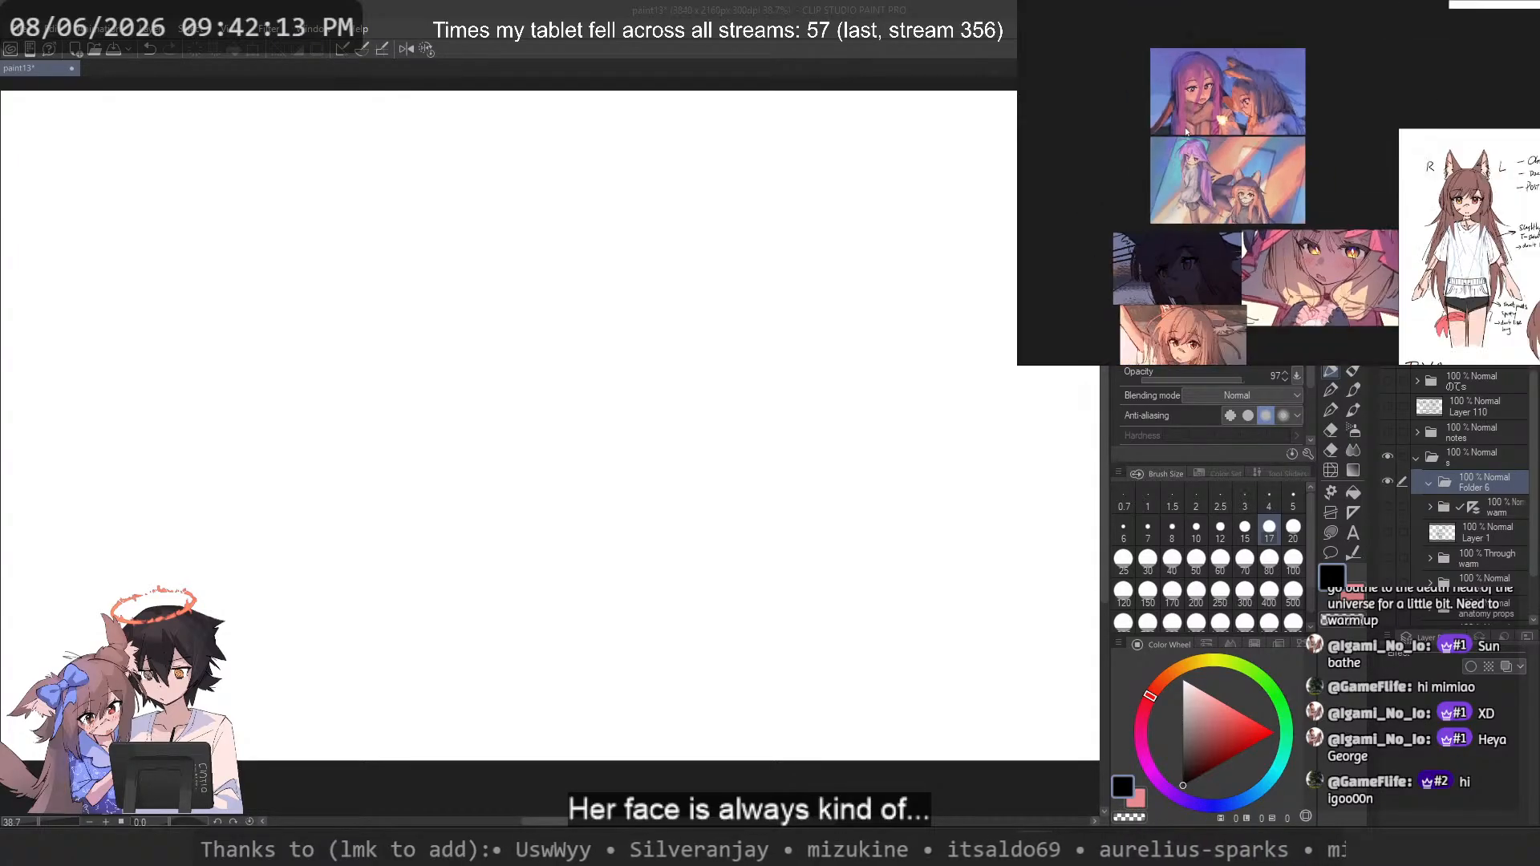
scroll(1225, 206, down, 2)
scroll(1353, 223, up, 1)
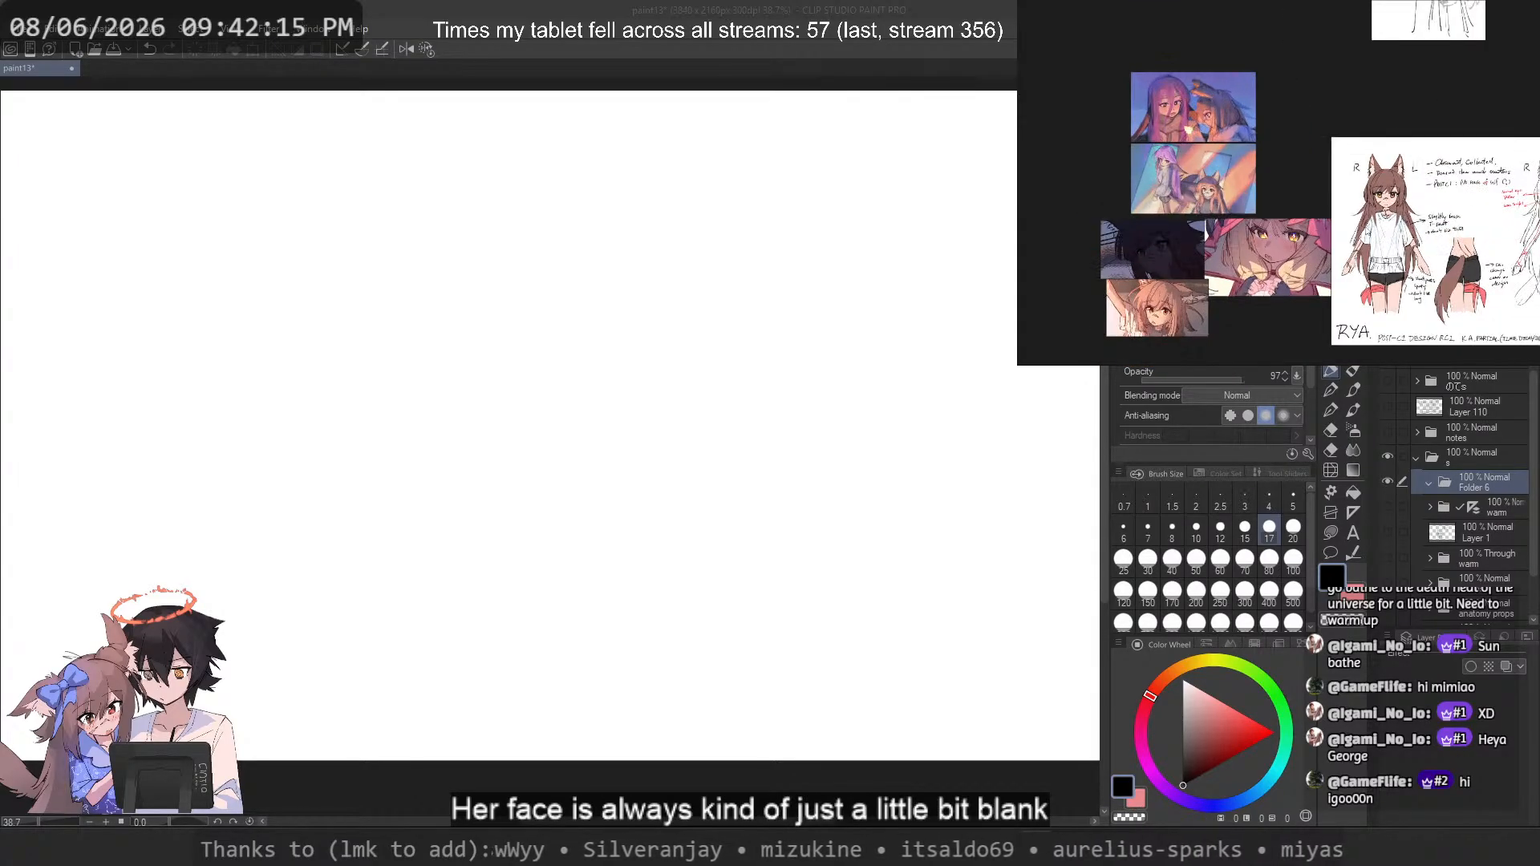
Step: Examine the painting of the black wolf lying around the pink-haired girl and return to the board overview
drag(1355, 223, 1066, 188)
drag(1491, 207, 1186, 191)
scroll(1145, 221, up, 2)
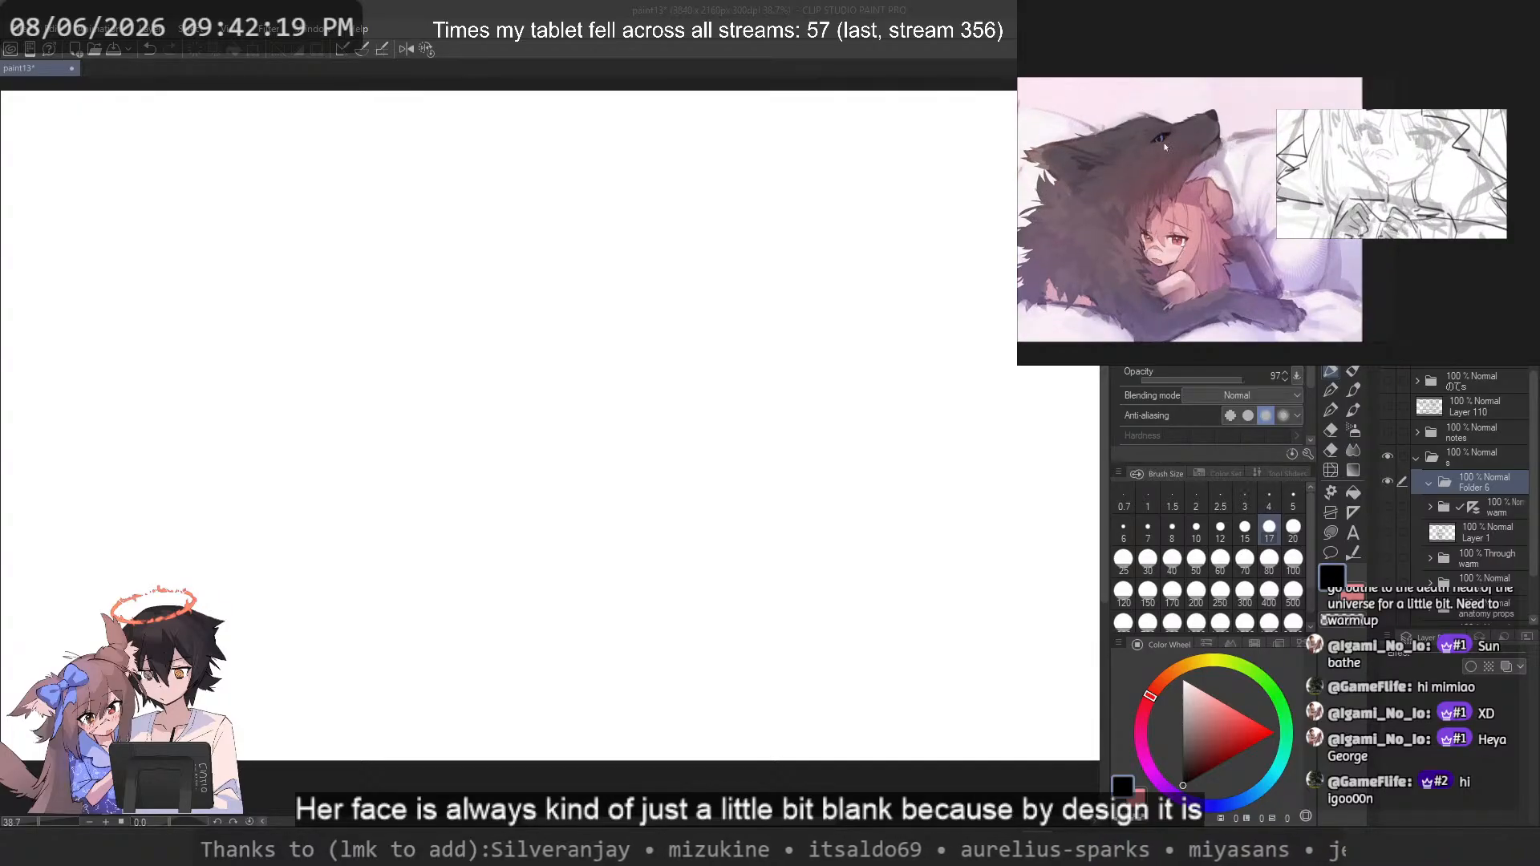
scroll(1164, 146, down, 4)
scroll(1262, 170, up, 2)
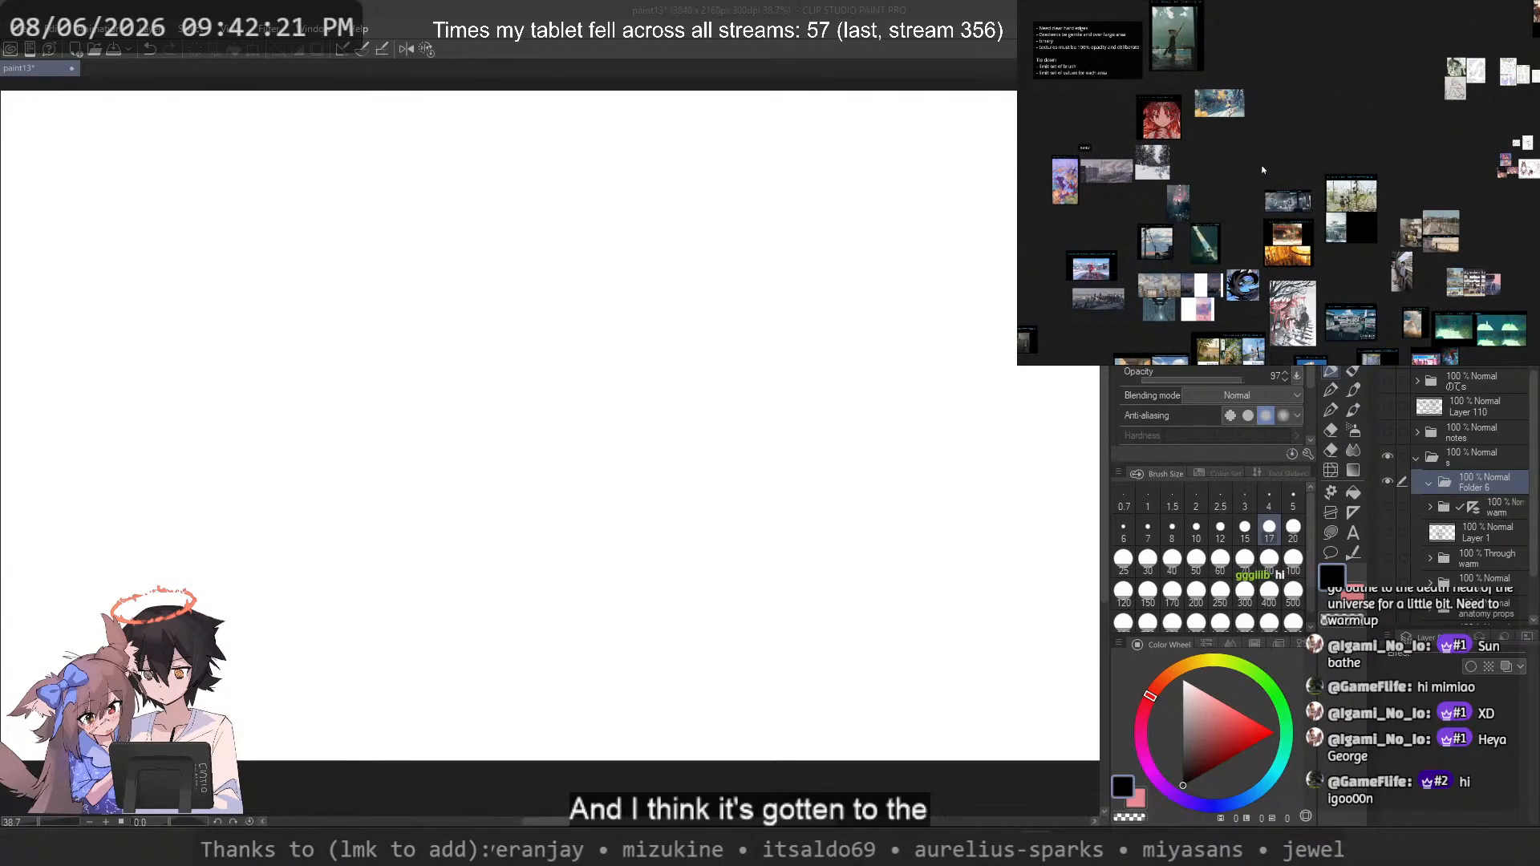
Step: Find the snowy forest cabin painting on the board again and frame it in full as the study reference
drag(1292, 147, 1458, 167)
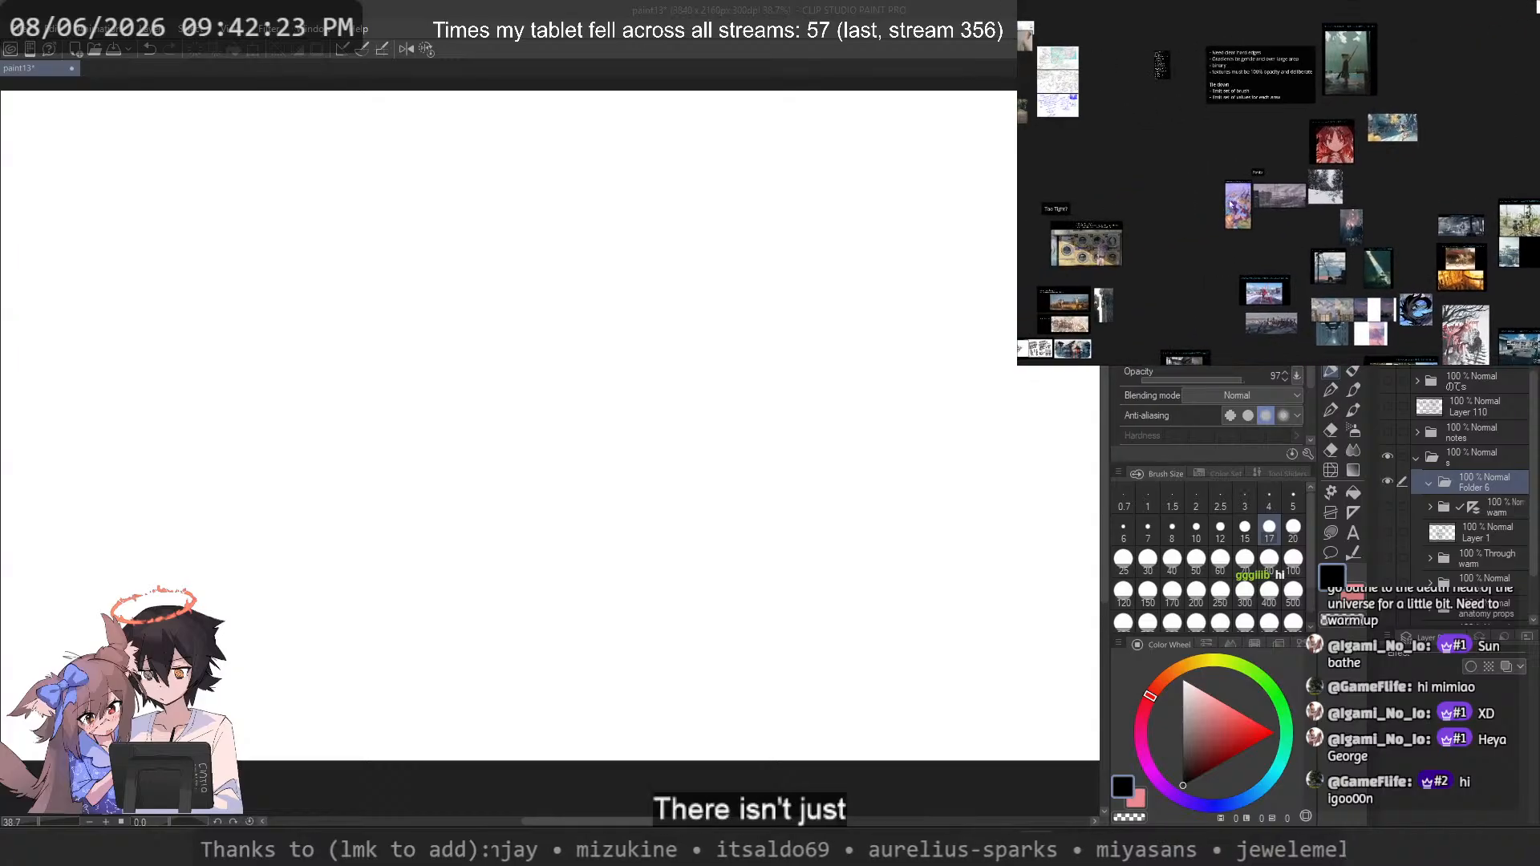
scroll(1215, 180, up, 5)
drag(1200, 105, 1115, 92)
scroll(1492, 113, up, 7)
mouse_move(1304, 165)
mouse_down()
mouse_move(1425, 104)
mouse_move(1359, 129)
mouse_up()
scroll(1425, 104, down, 1)
scroll(1356, 138, down, 1)
scroll(1380, 128, up, 1)
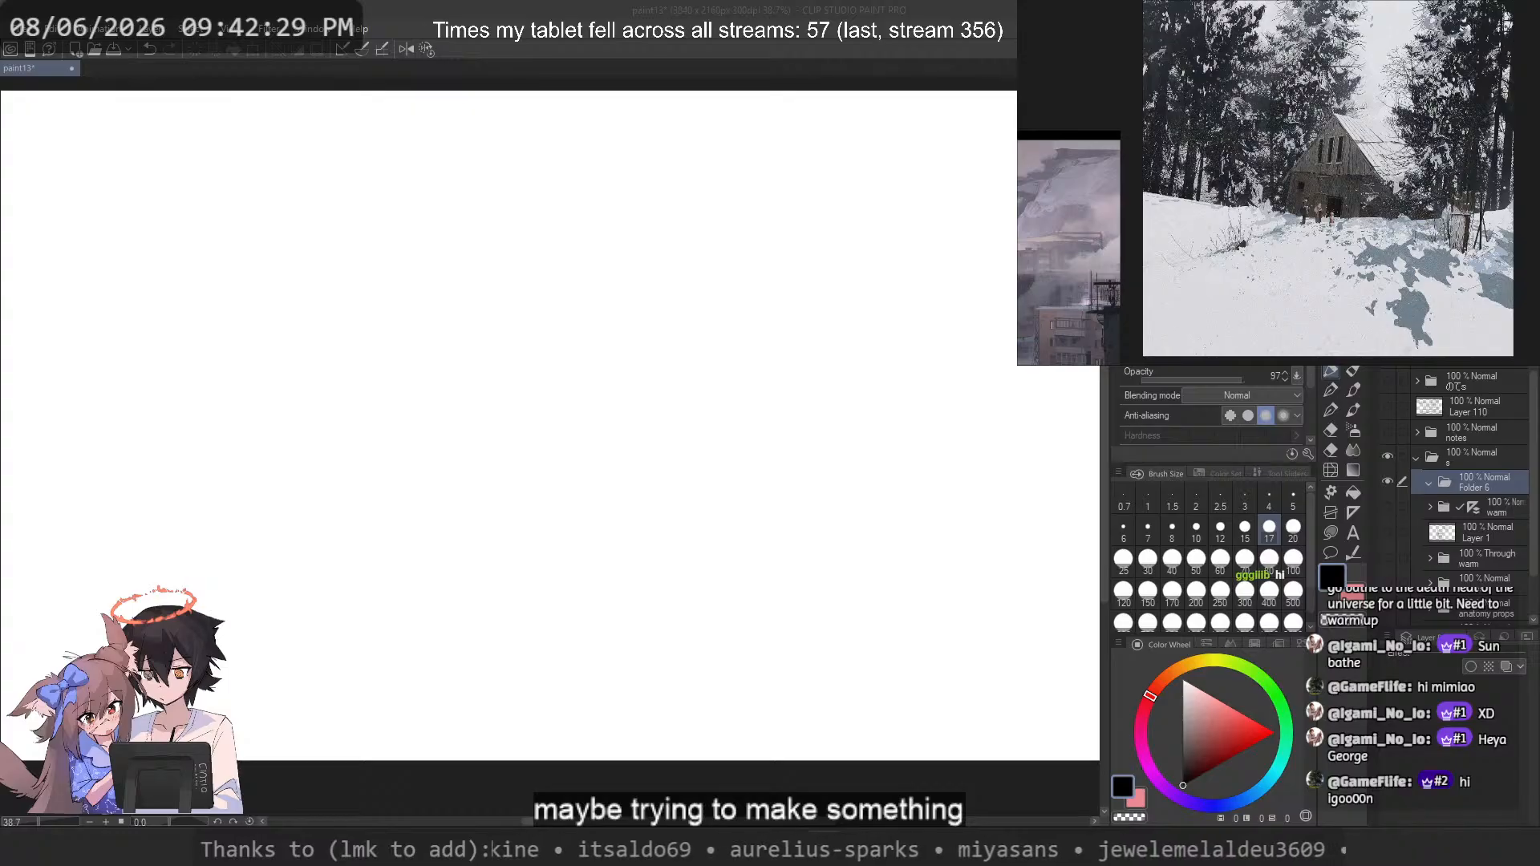
scroll(1331, 176, down, 2)
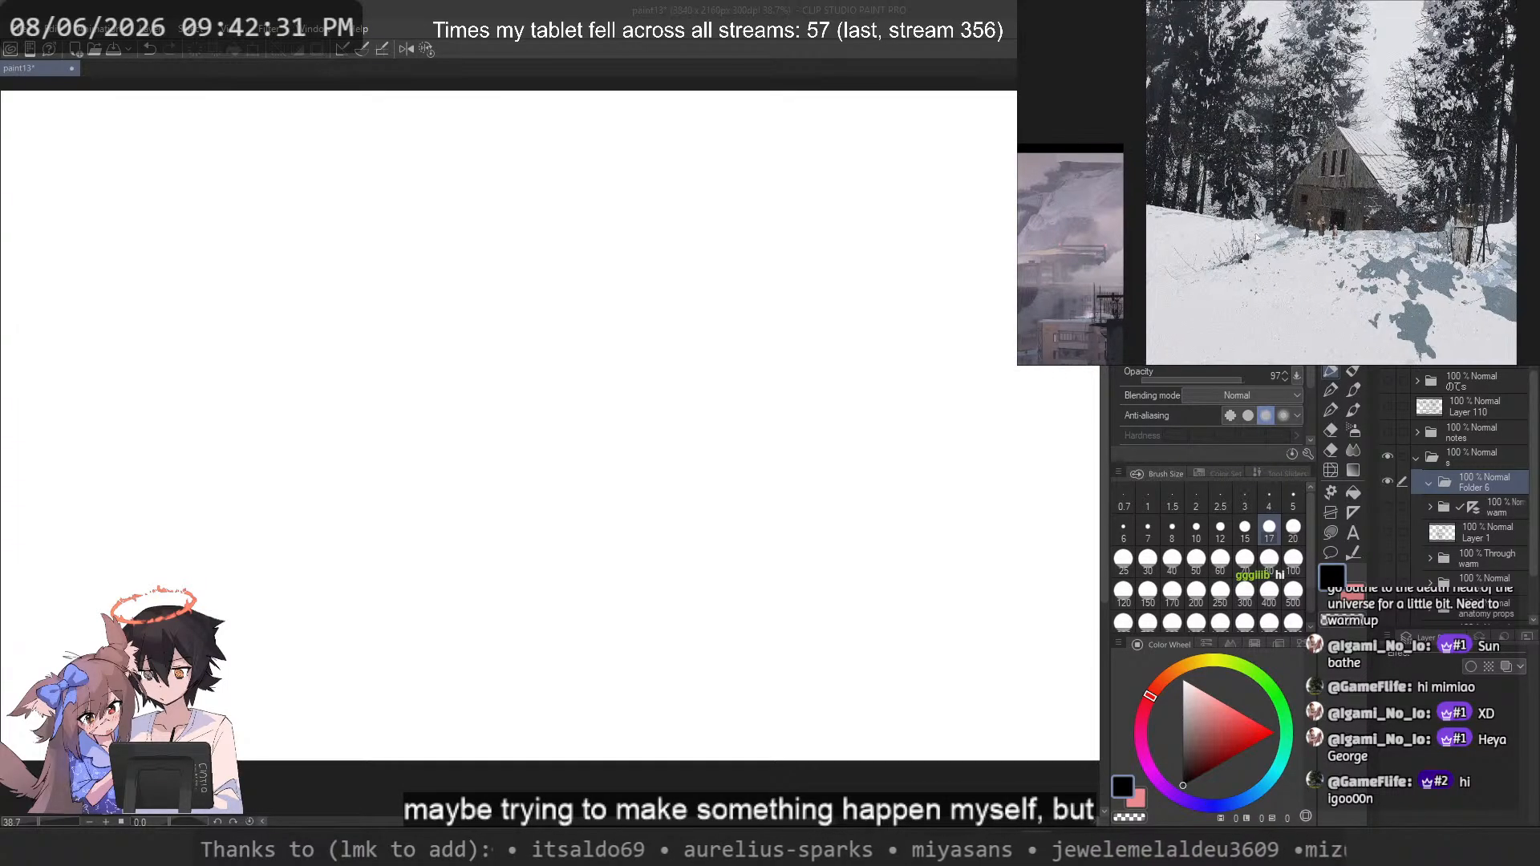
Step: Show the whole blank canvas and add a new raster layer inside Folder 6
click(353, 66)
scroll(608, 179, down, 3)
scroll(763, 165, up, 1)
drag(763, 165, 756, 185)
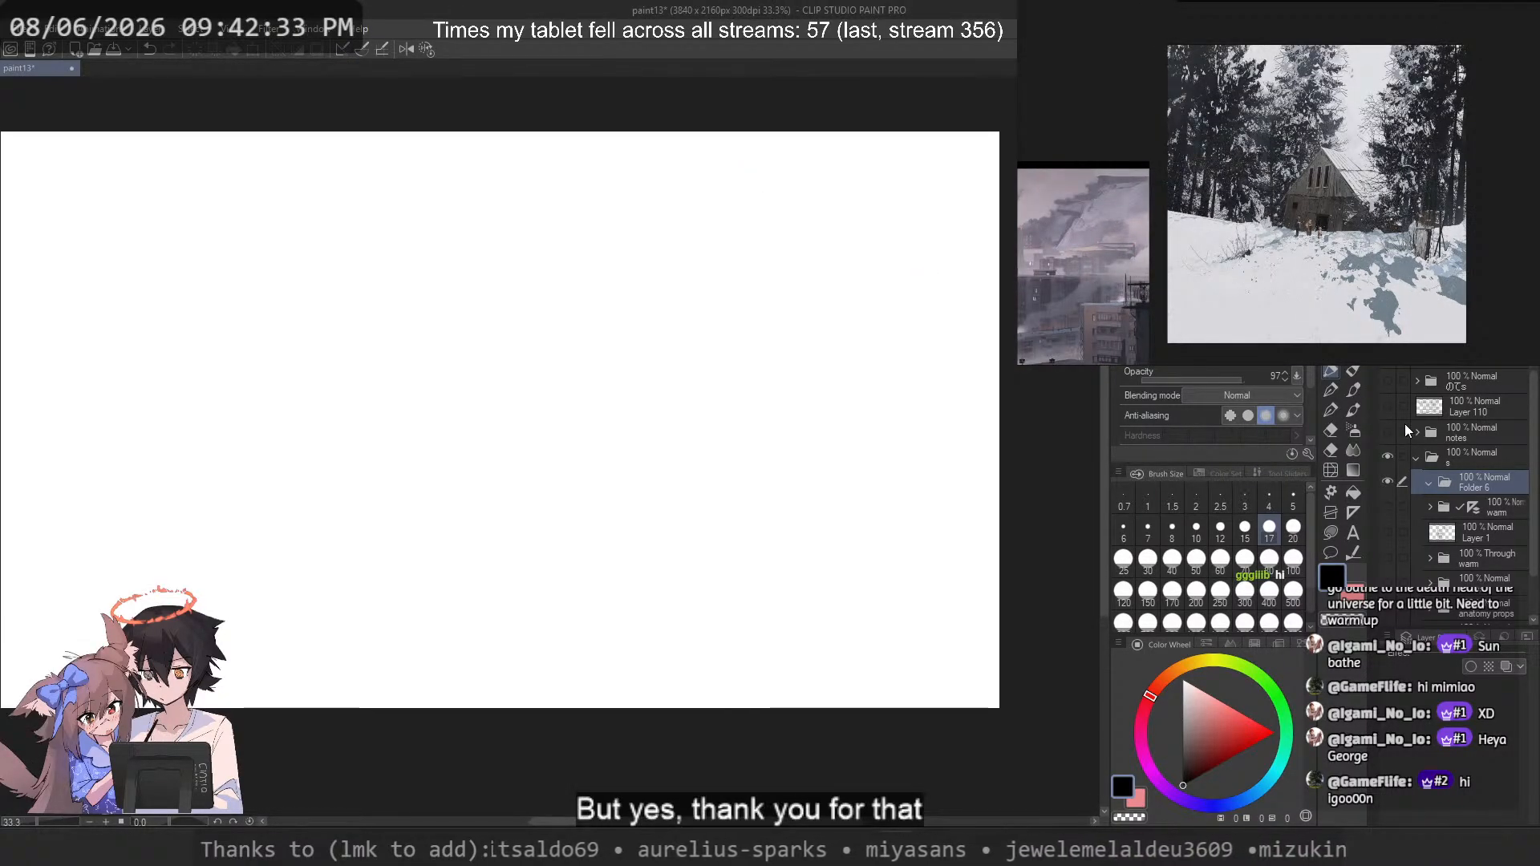
key(ctrl+shift+n)
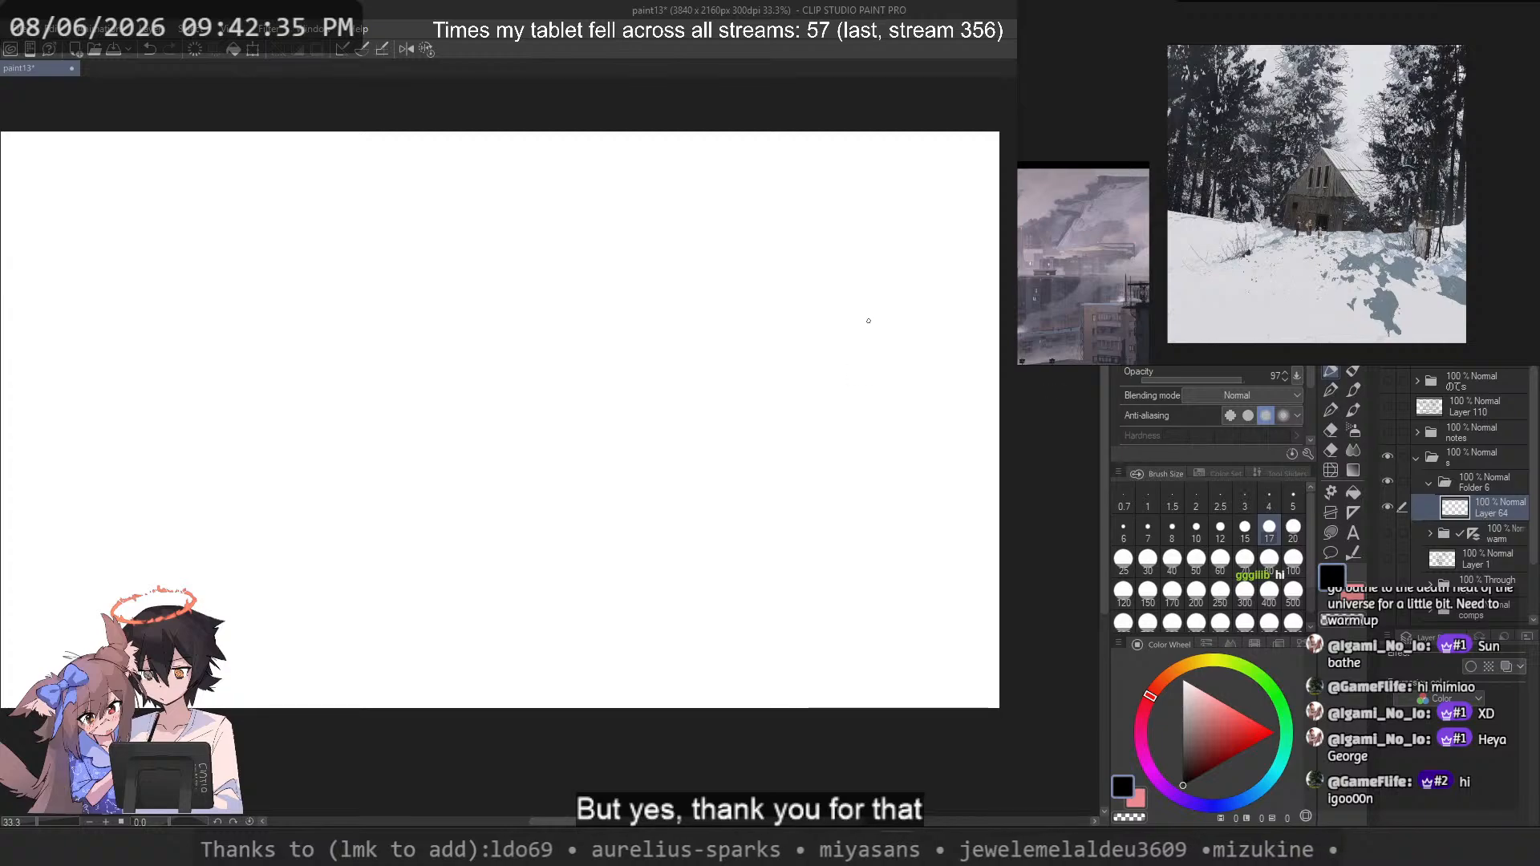
Step: Switch to the hard-edged pen at 100 opacity, with brush size 150 and a near-black grey drawing colour
scroll(888, 245, up, 1)
drag(889, 245, 921, 211)
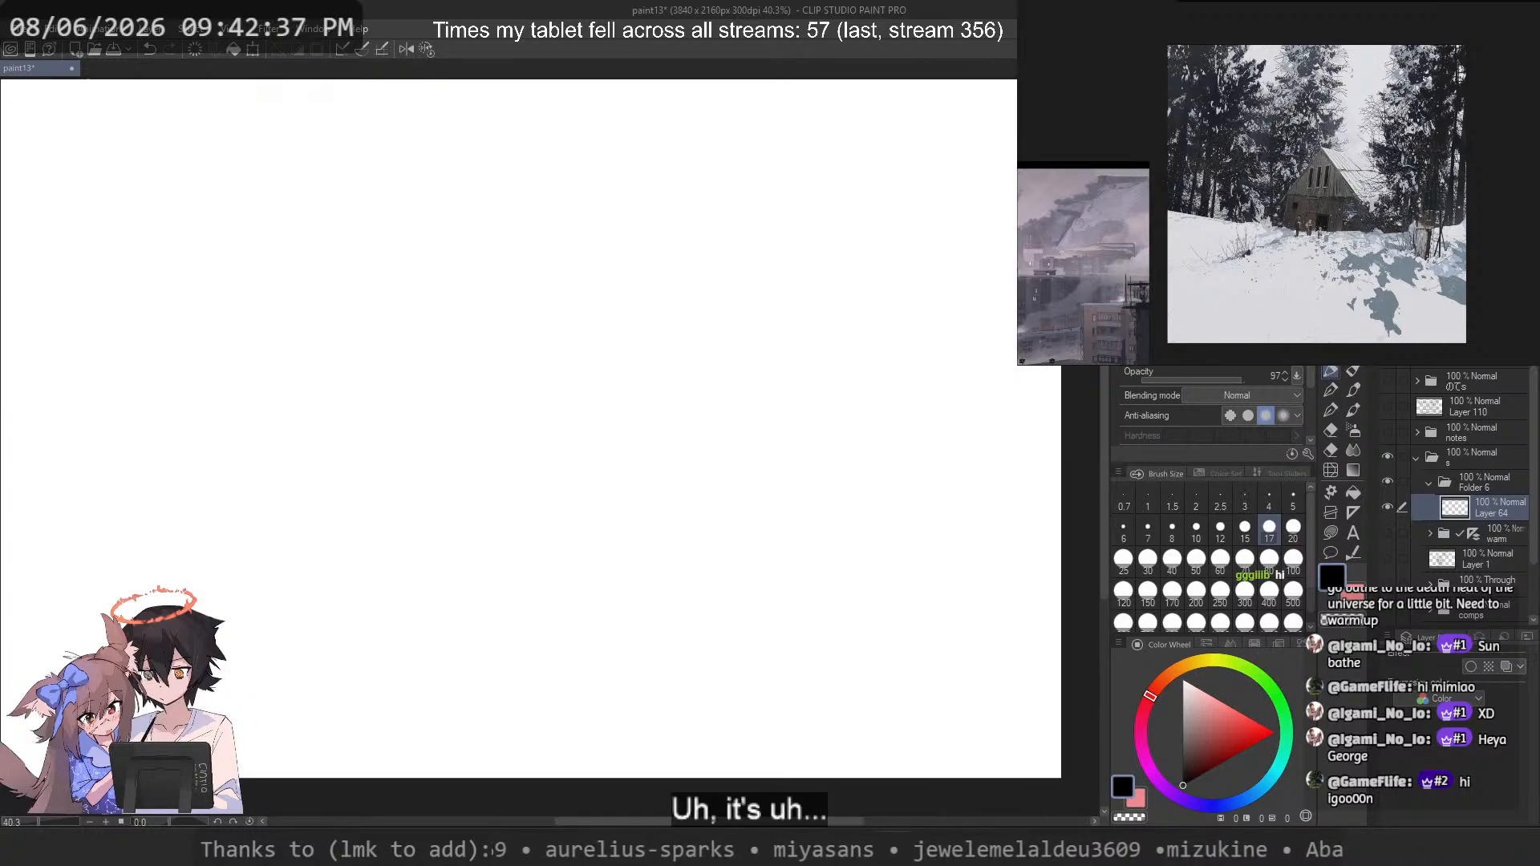
key(p)
key(p)
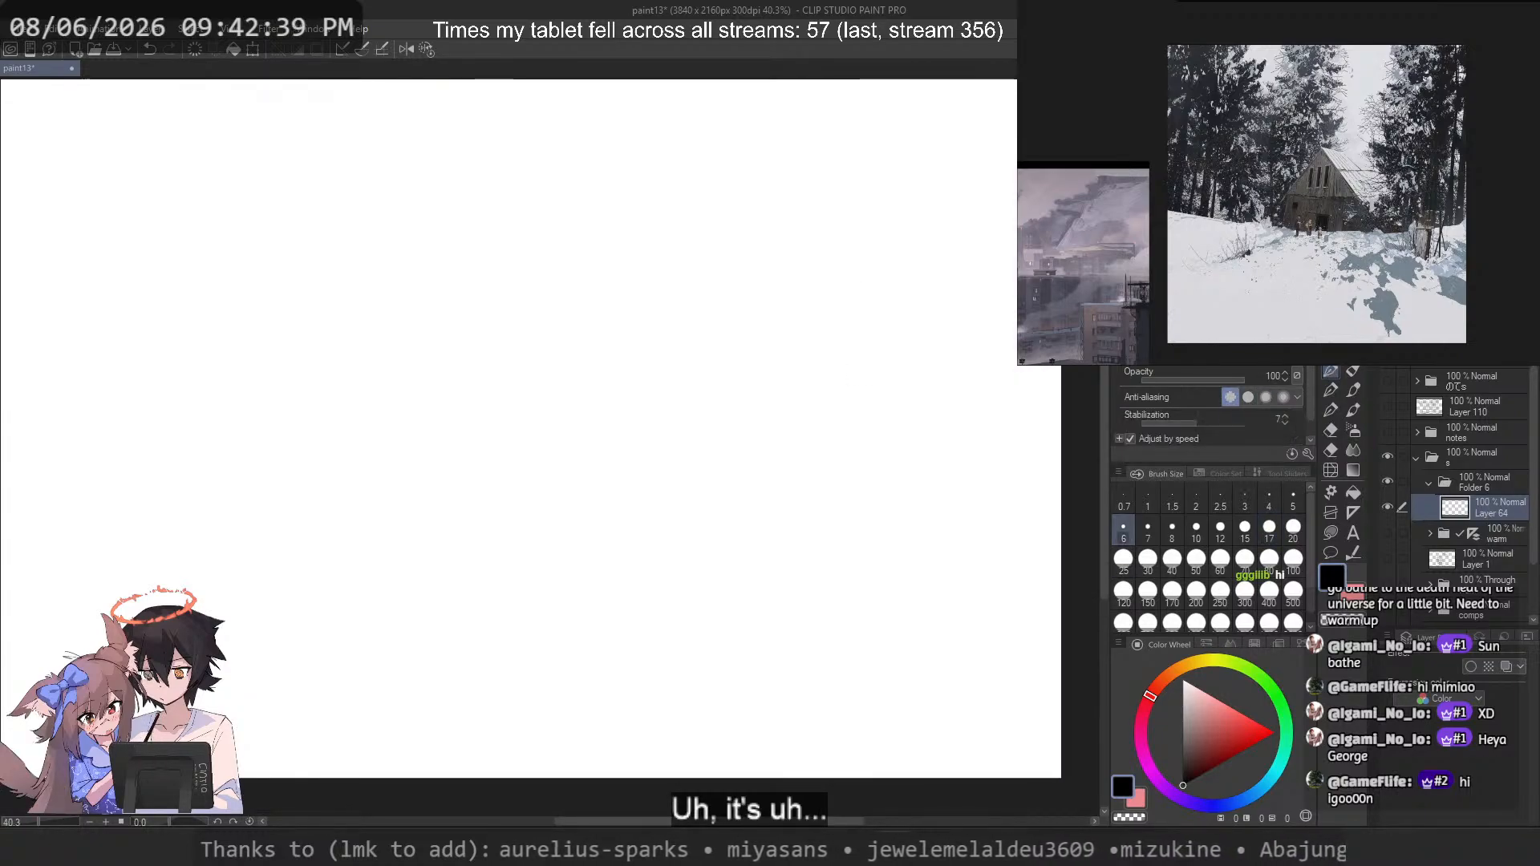
click(1148, 593)
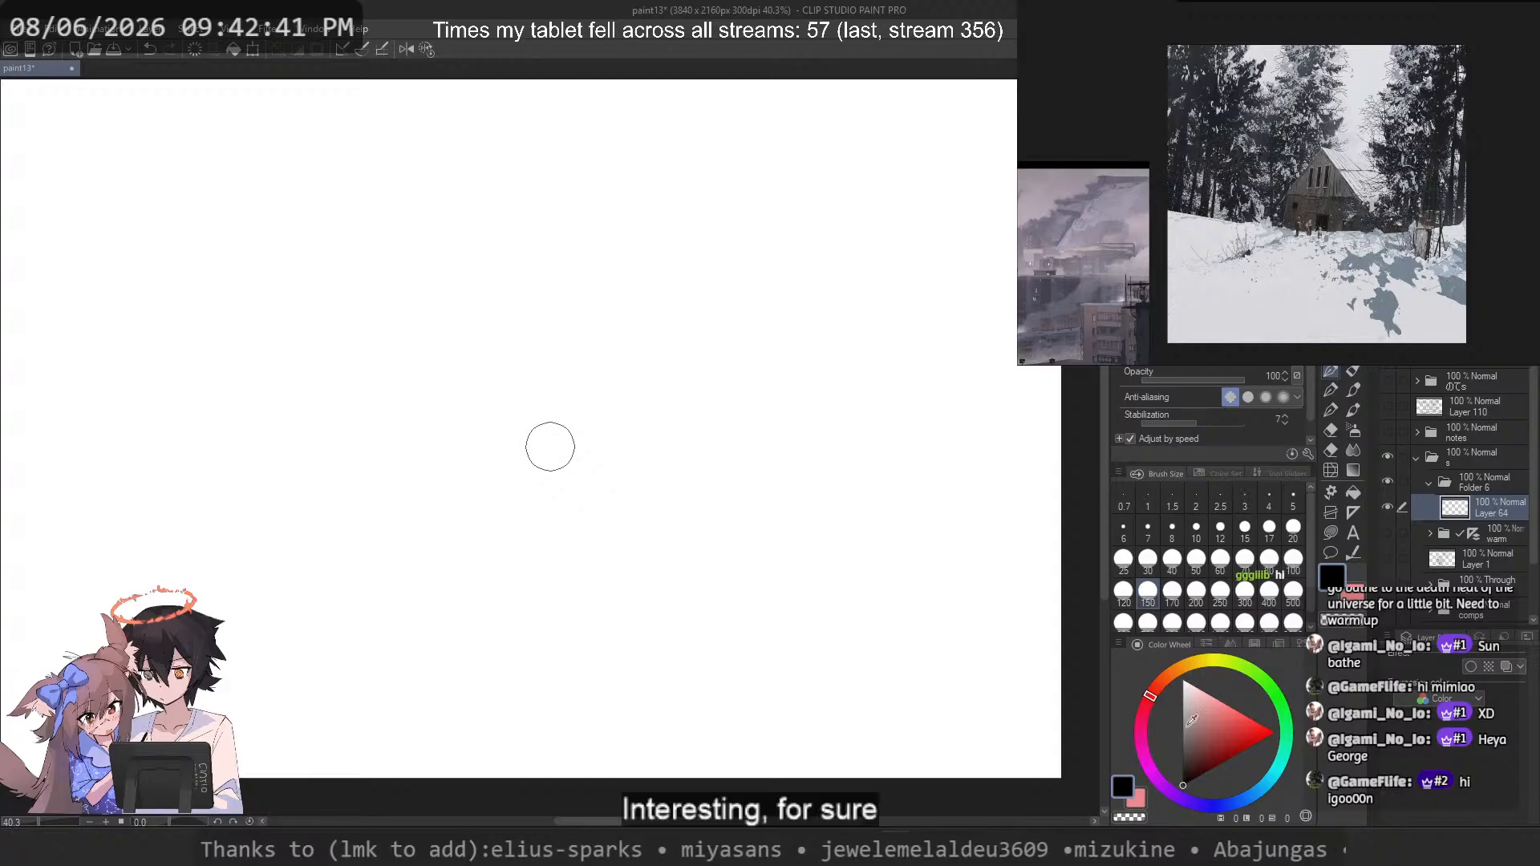
click(1183, 713)
drag(1183, 712, 1183, 769)
Step: Try to block in a dark tree mass with long vertical strokes near the canvas's right edge, and undo them
mouse_move(944, 160)
mouse_down()
mouse_move(935, 516)
mouse_move(906, 342)
mouse_move(939, 275)
mouse_up()
key(ctrl+z)
drag(943, 110, 959, 516)
drag(986, 84, 997, 498)
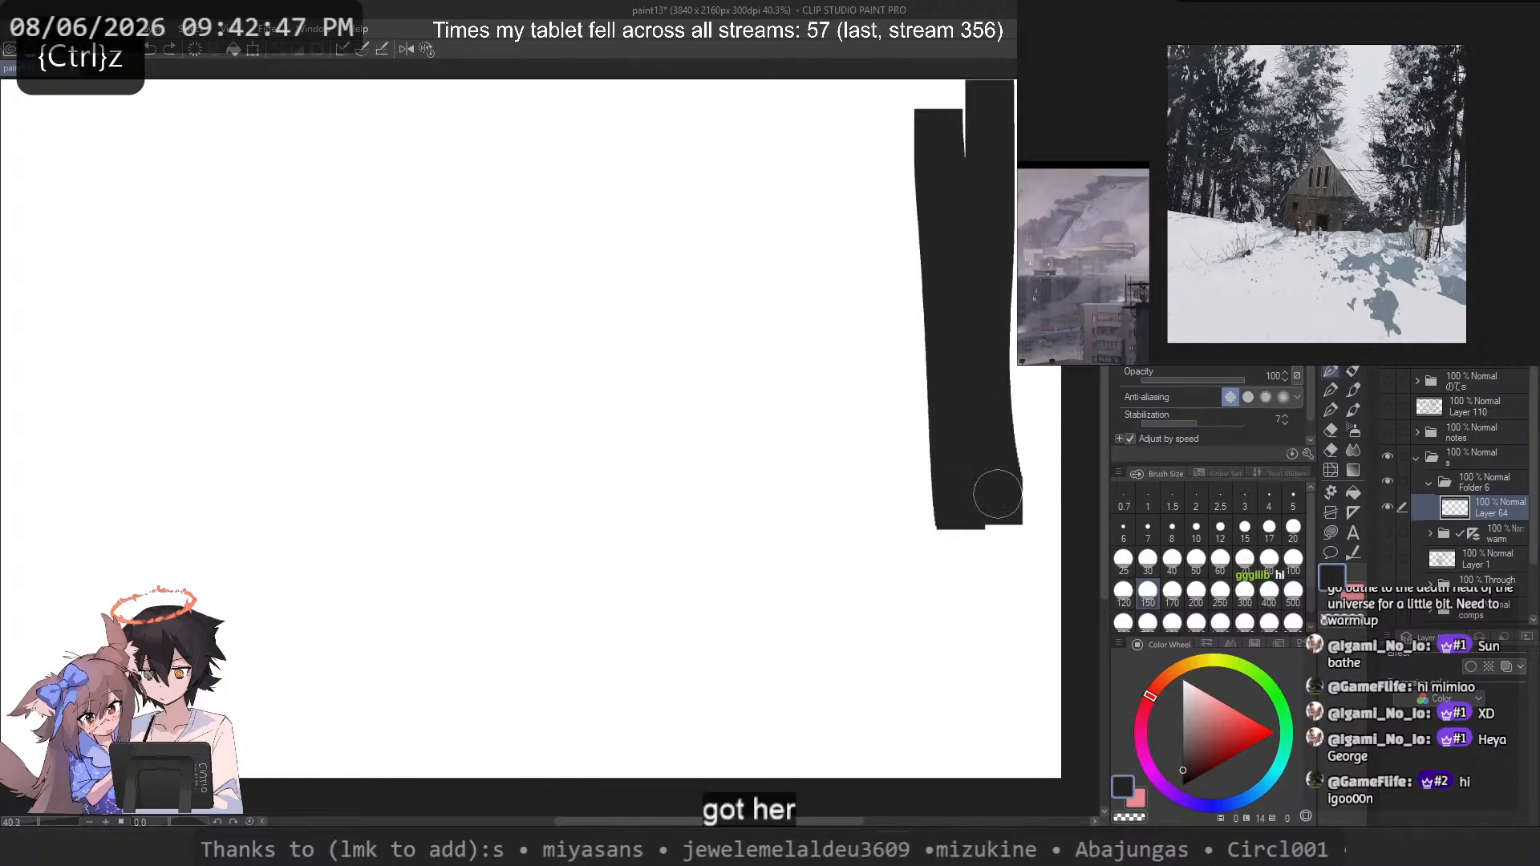
mouse_move(1017, 188)
mouse_down()
mouse_move(1018, 519)
mouse_move(1002, 562)
mouse_up()
key(ctrl+z)
key(ctrl+z)
key(ctrl+z)
key(ctrl+z)
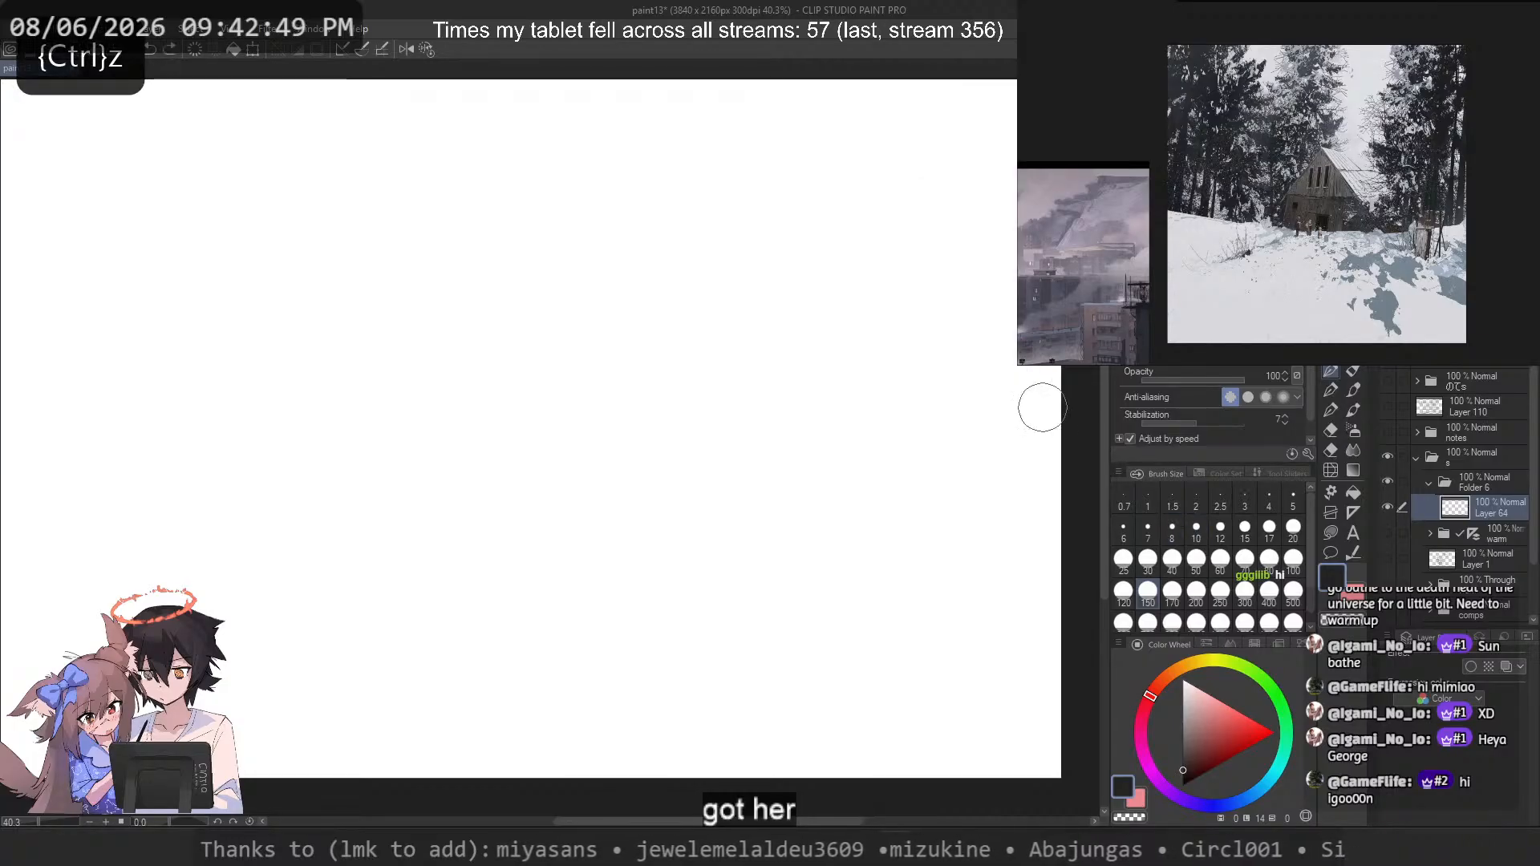
drag(781, 409, 794, 441)
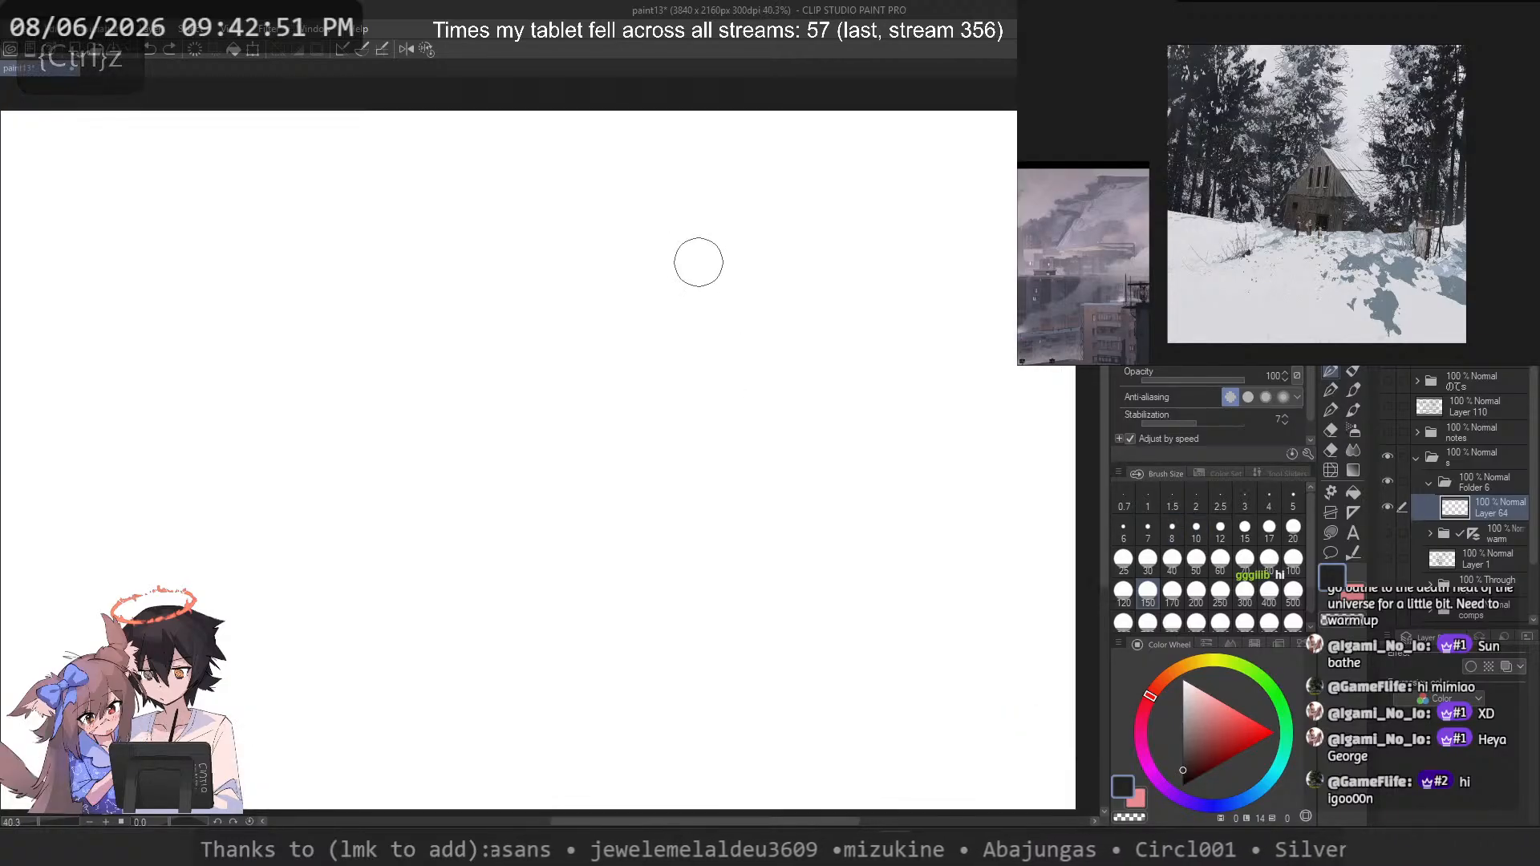
Step: Draw a filled near-black square over the middle-right area of the canvas as the study's frame, replacing a first attempt
click(1330, 532)
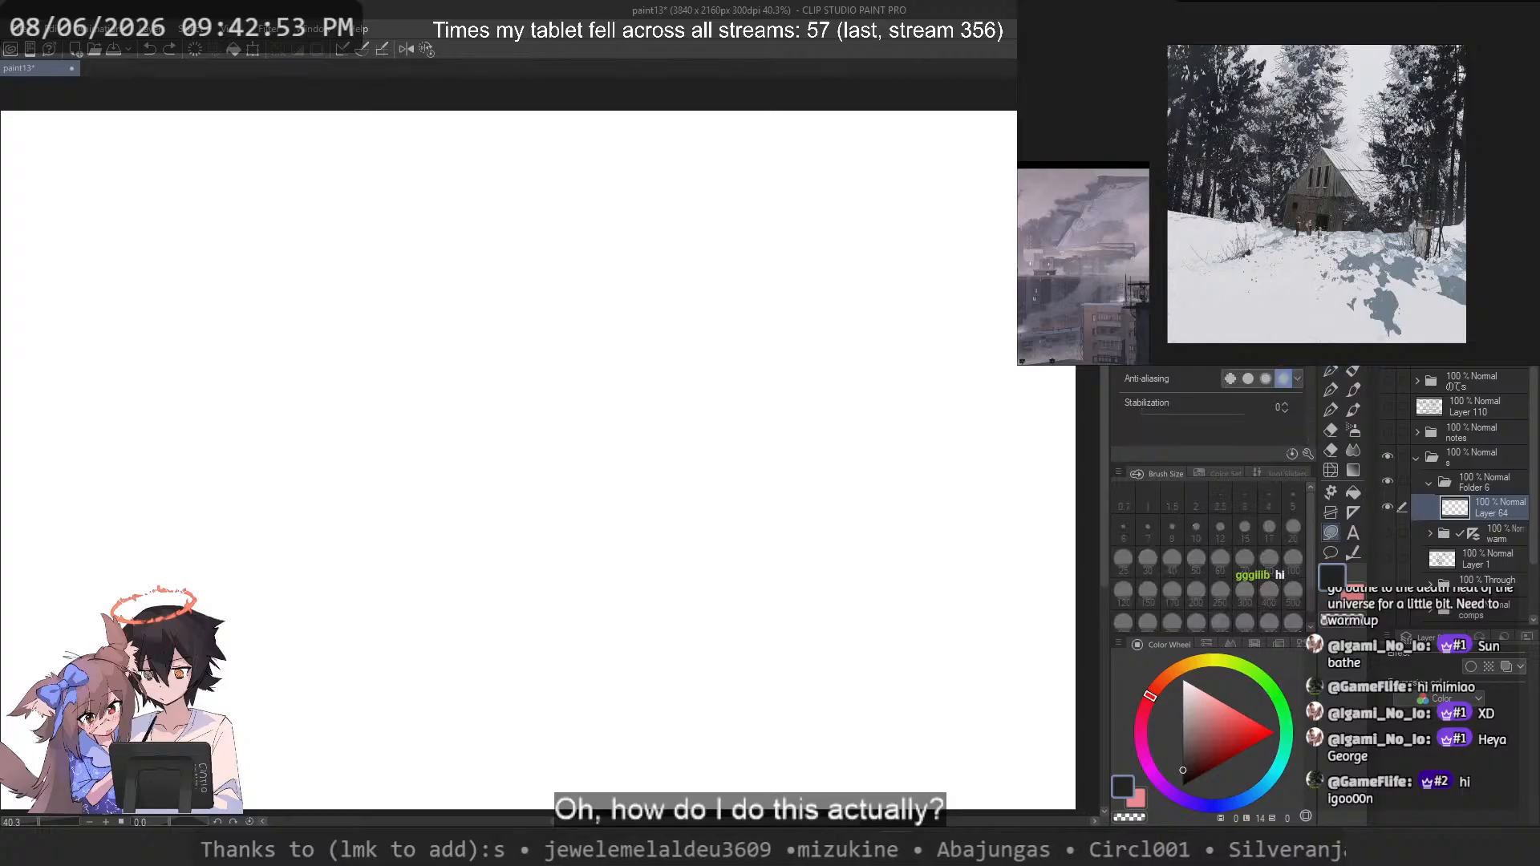
scroll(966, 237, down, 1)
drag(446, 124, 1000, 691)
key(ctrl+z)
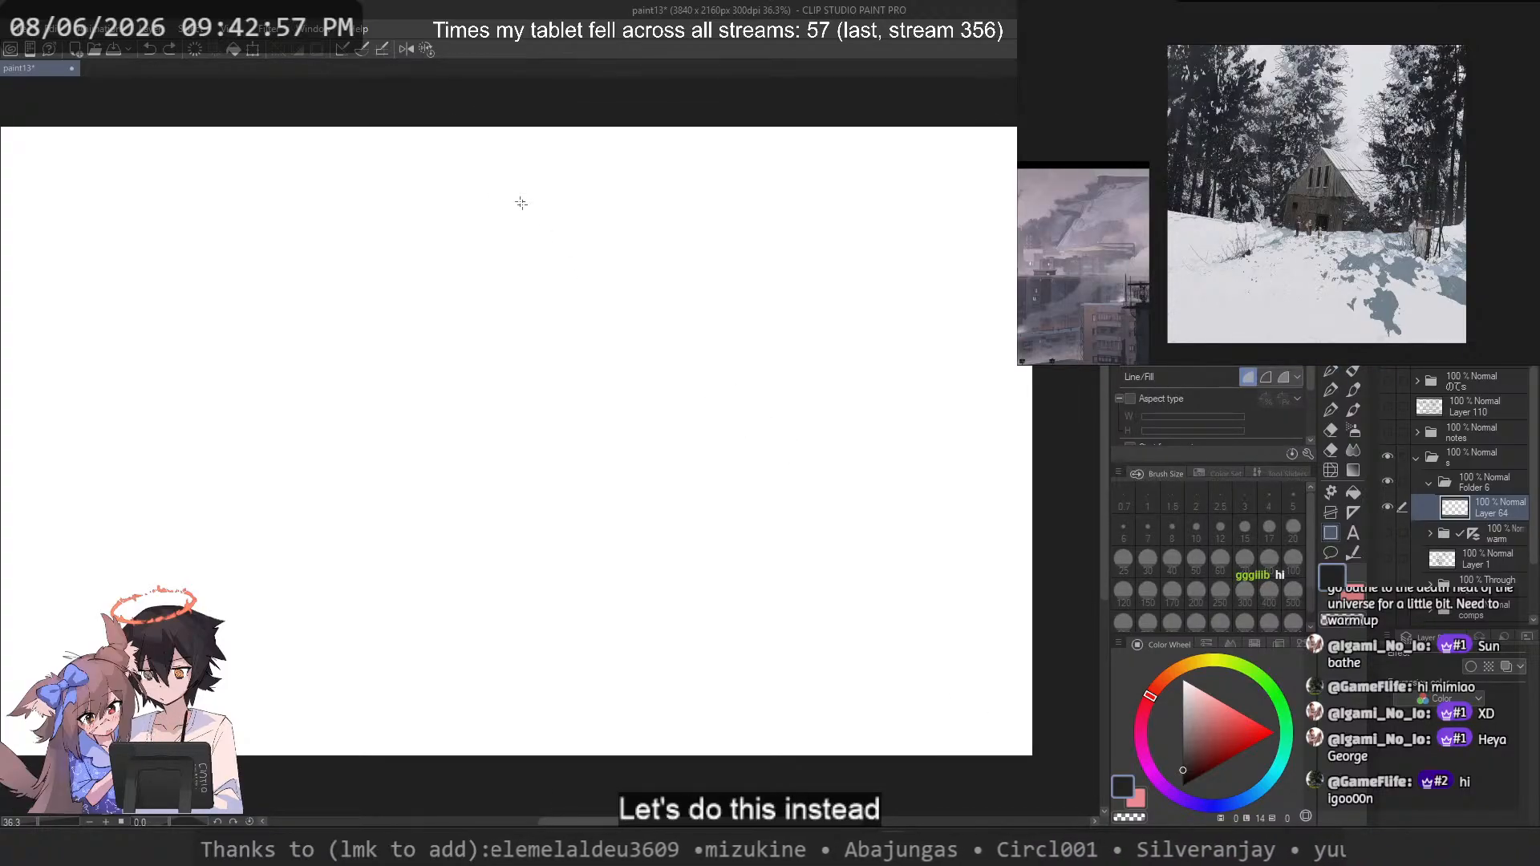
drag(484, 170, 993, 681)
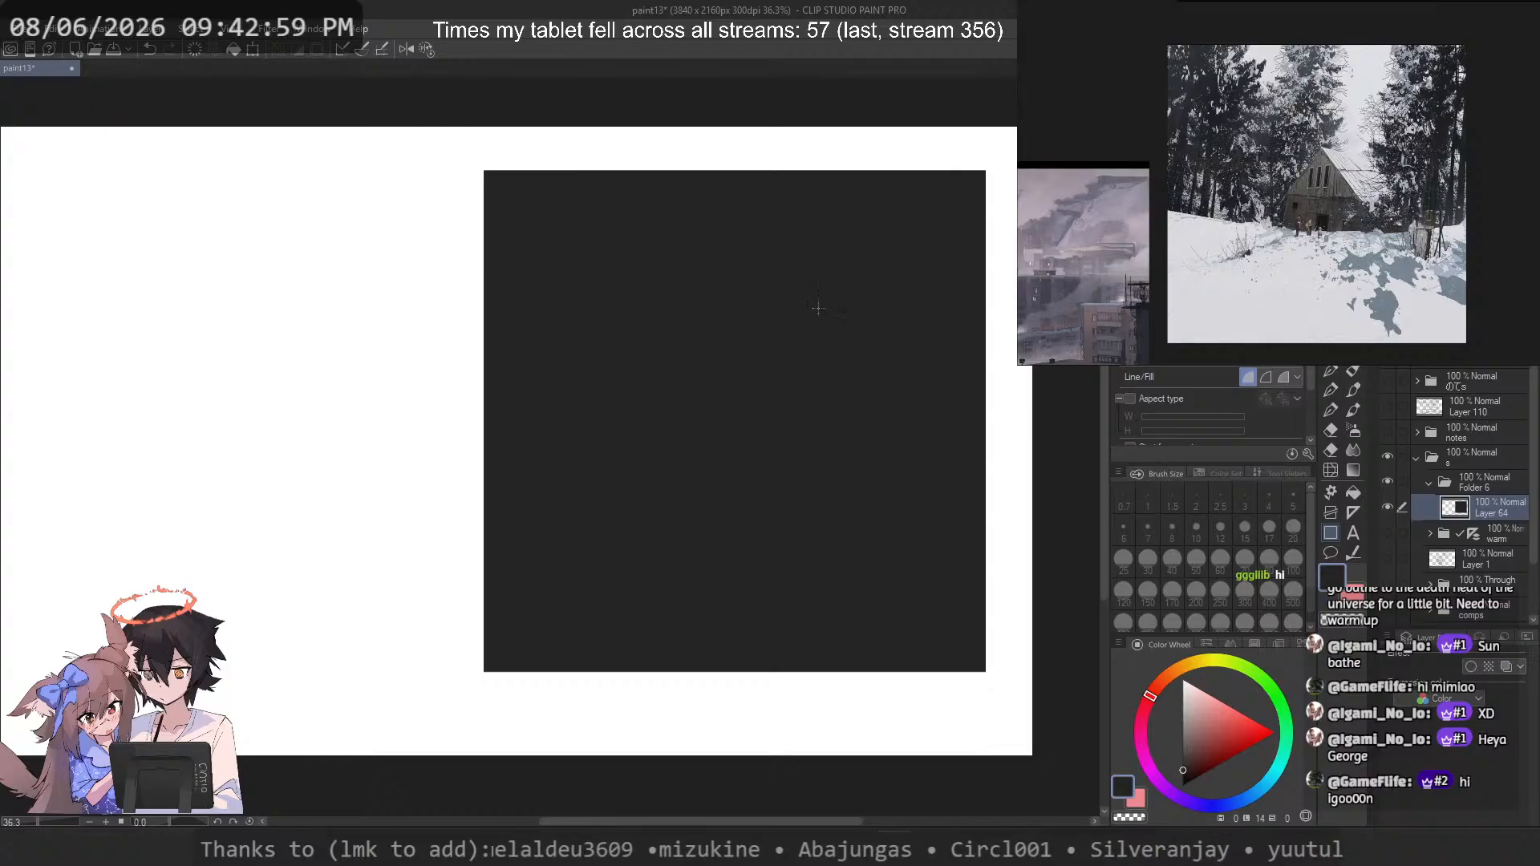
Step: Return to the hard-edged pen and set the drawing colour to transparent for erasing
scroll(806, 305, up, 1)
scroll(796, 304, up, 1)
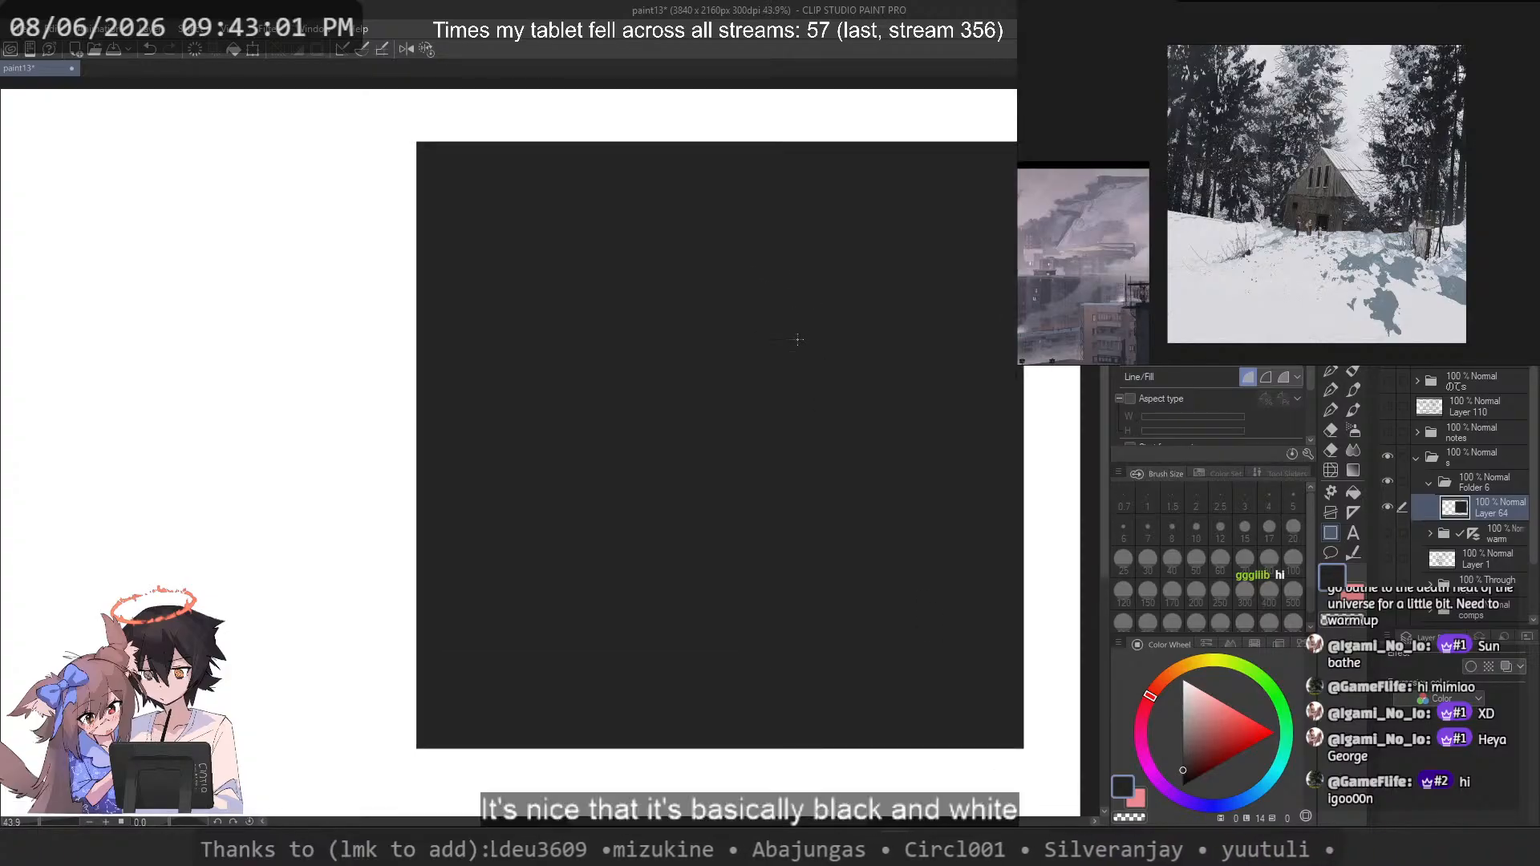
click(1334, 374)
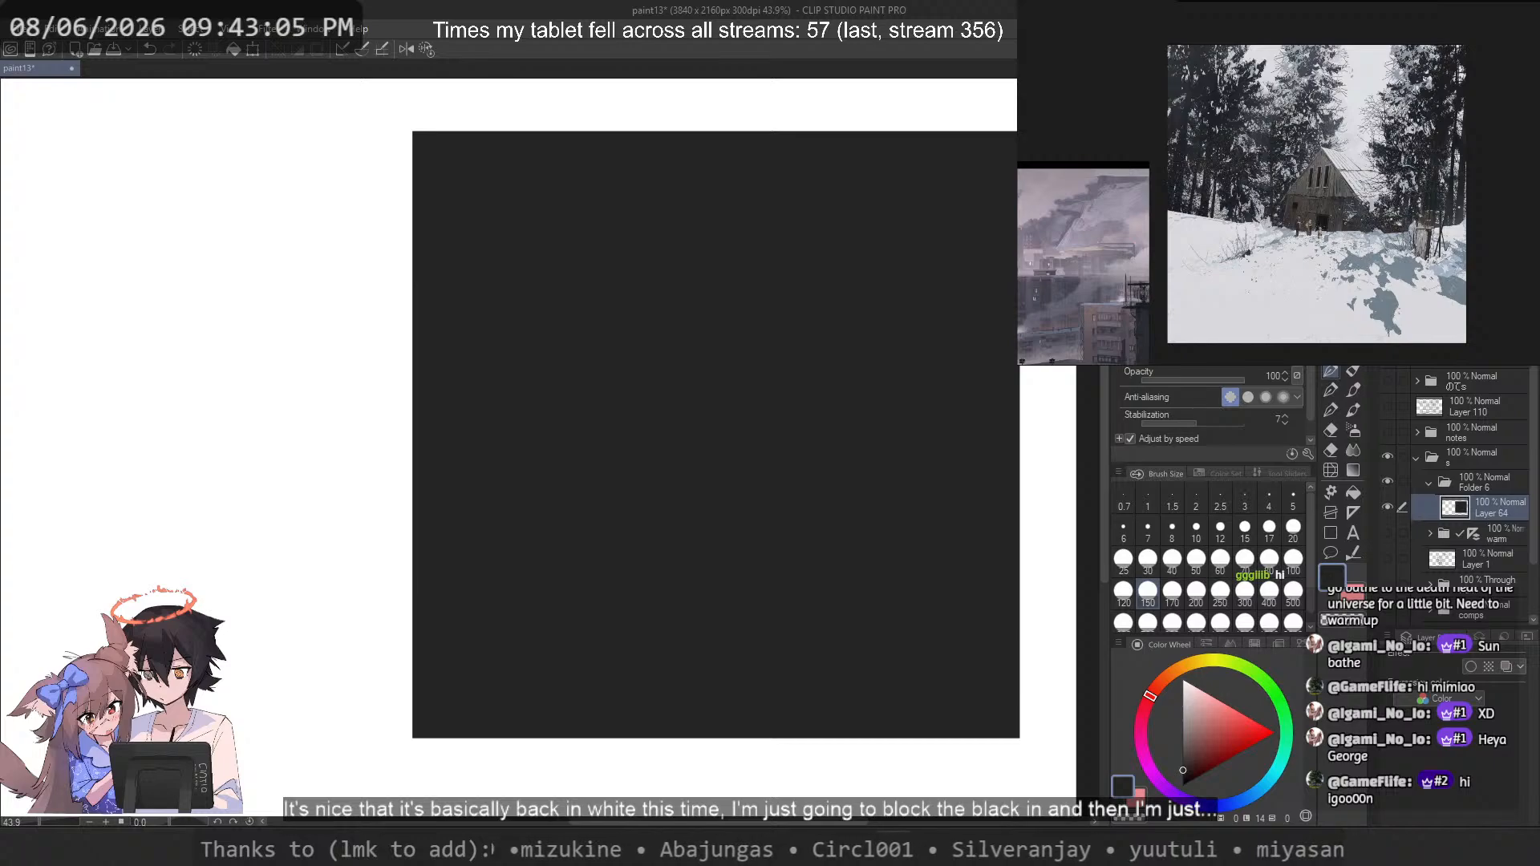
drag(745, 201, 738, 199)
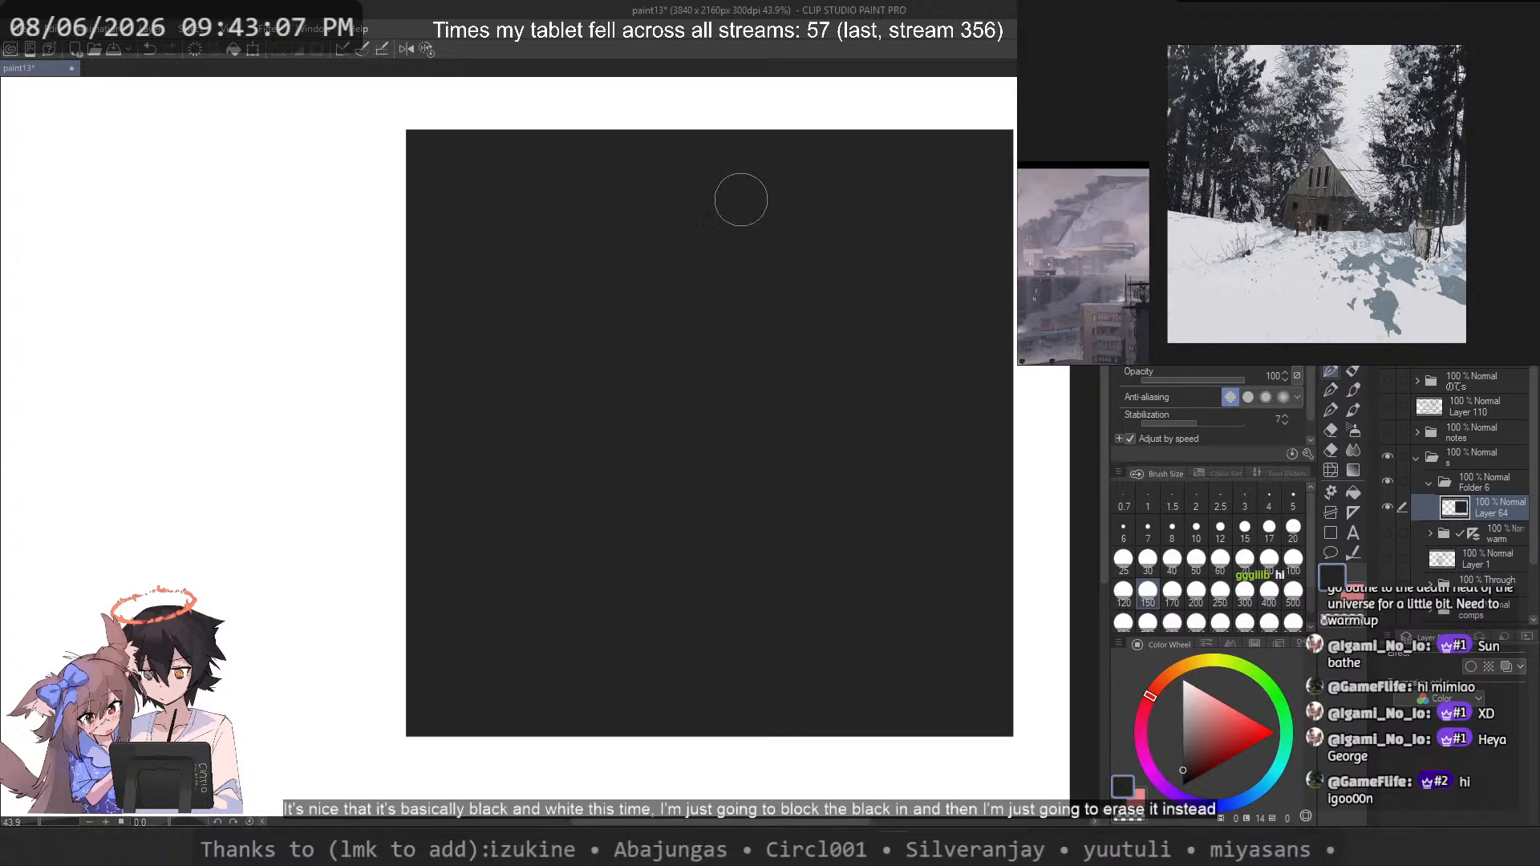
key(c)
Step: Try to erase the snowy ground freehand from the lower part of the square, and undo it
mouse_move(412, 436)
mouse_down()
mouse_move(874, 594)
mouse_move(354, 484)
mouse_move(356, 516)
mouse_move(316, 586)
mouse_move(411, 627)
mouse_up()
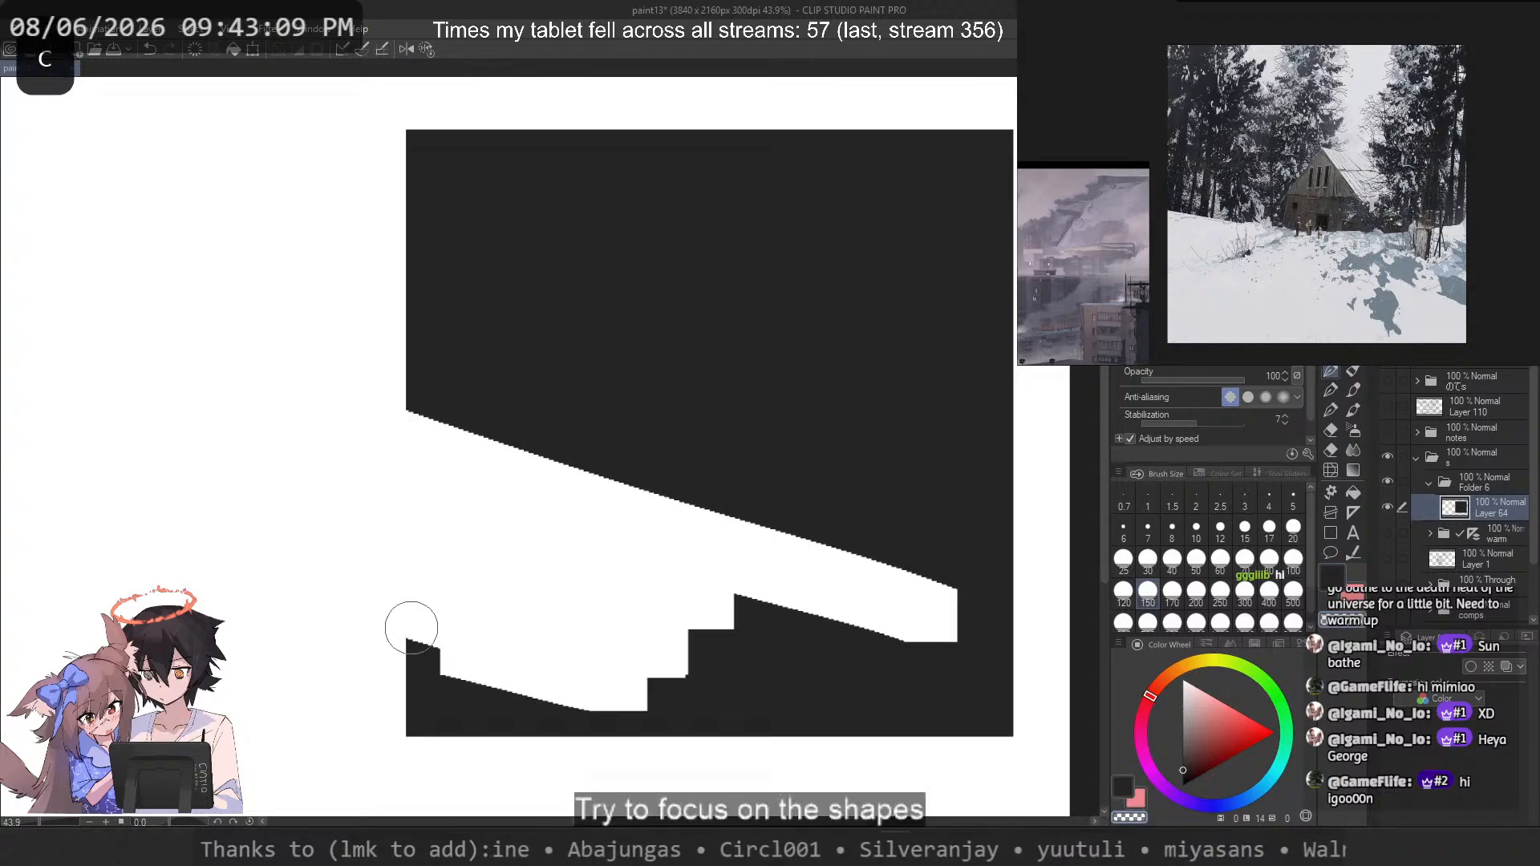
key(ctrl+z)
mouse_move(321, 471)
mouse_down()
mouse_move(413, 557)
mouse_move(469, 693)
mouse_move(552, 737)
mouse_up()
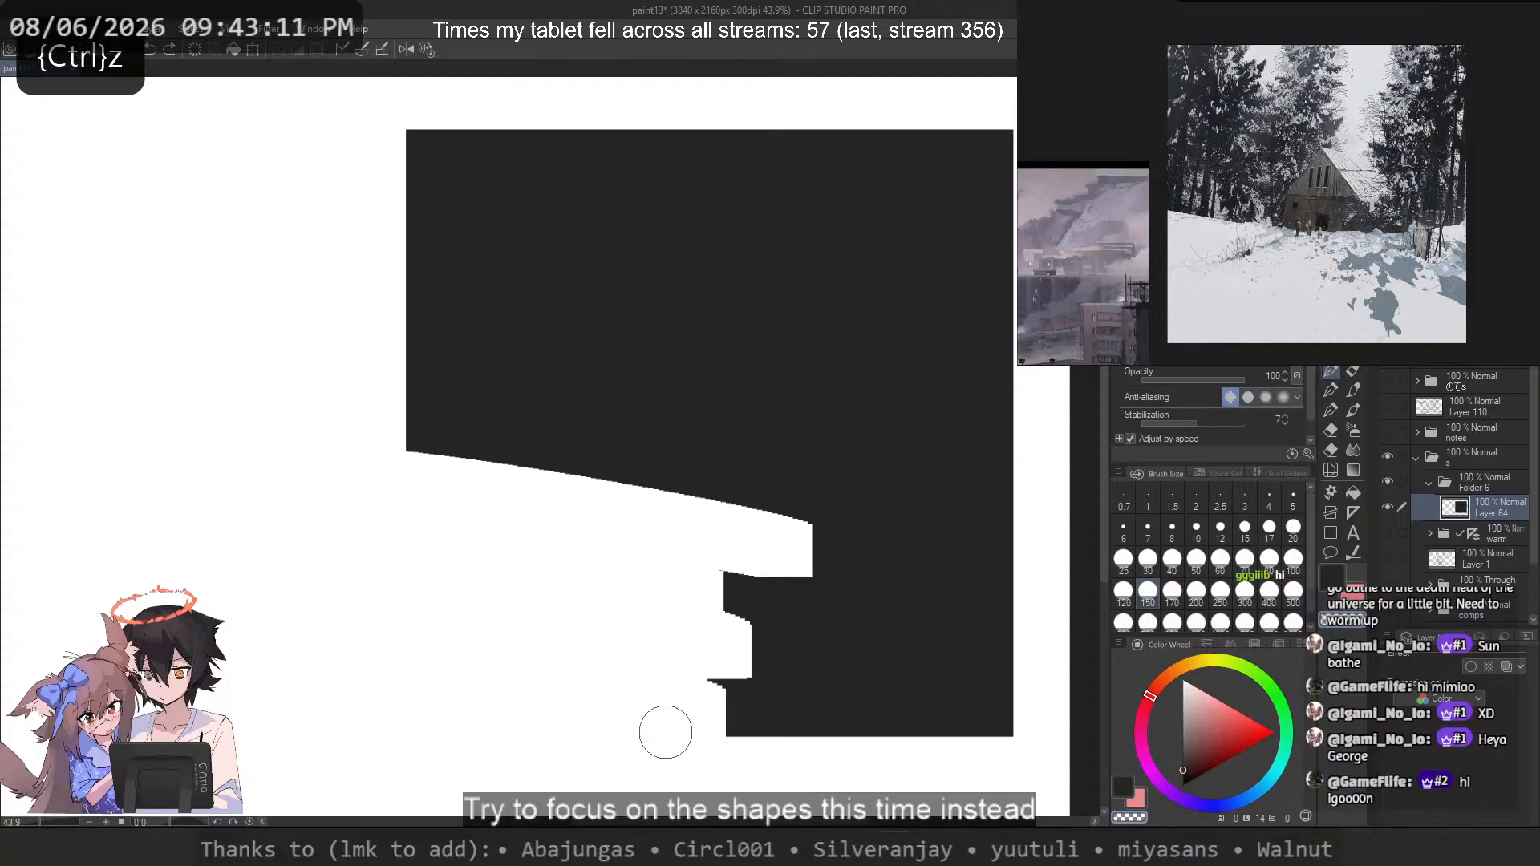
drag(593, 535, 986, 514)
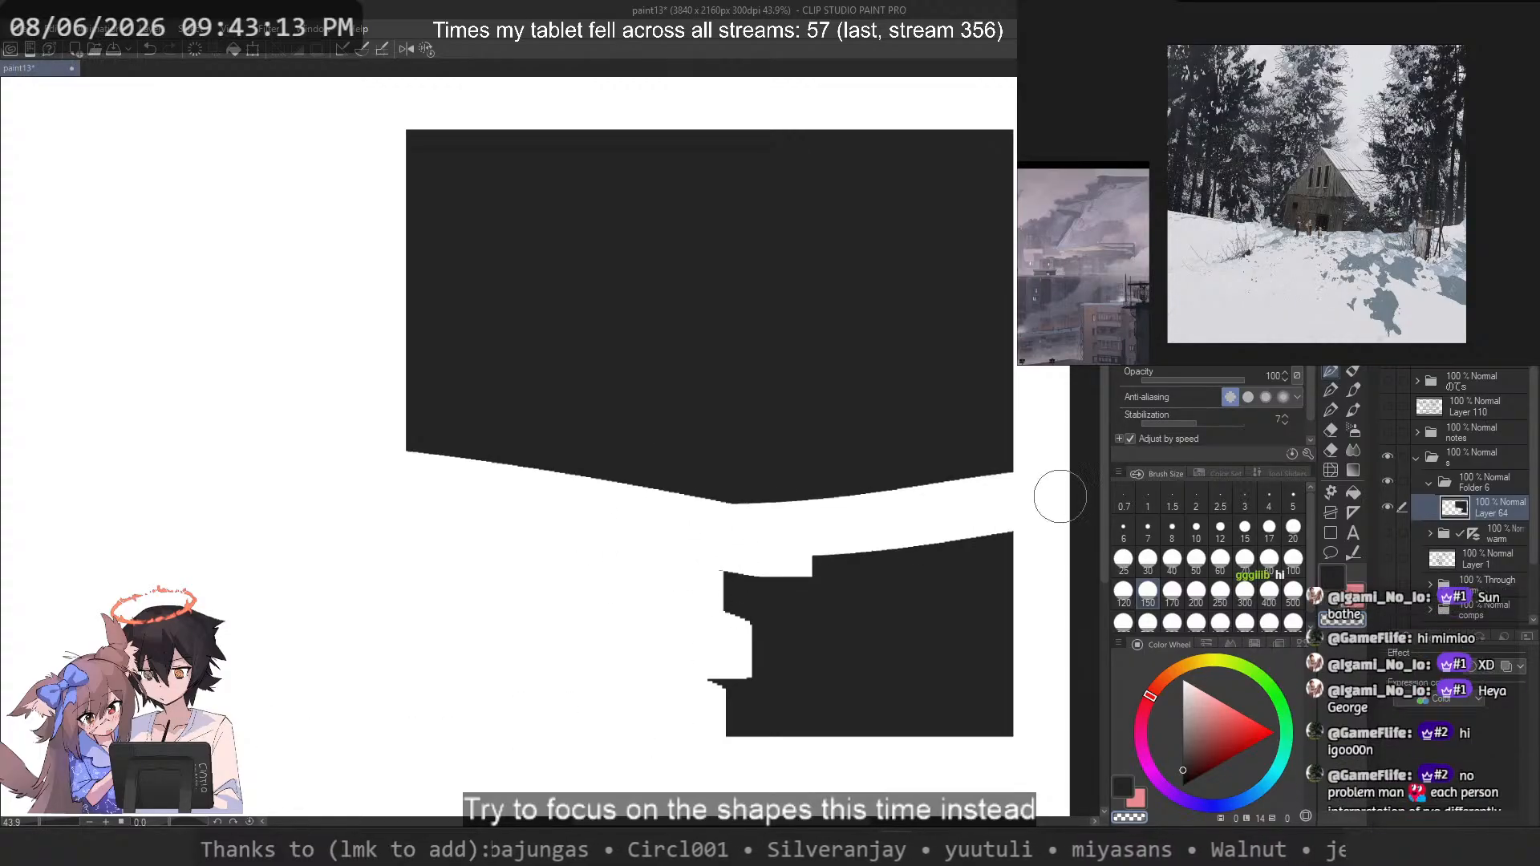
key(ctrl+z)
key(ctrl+z)
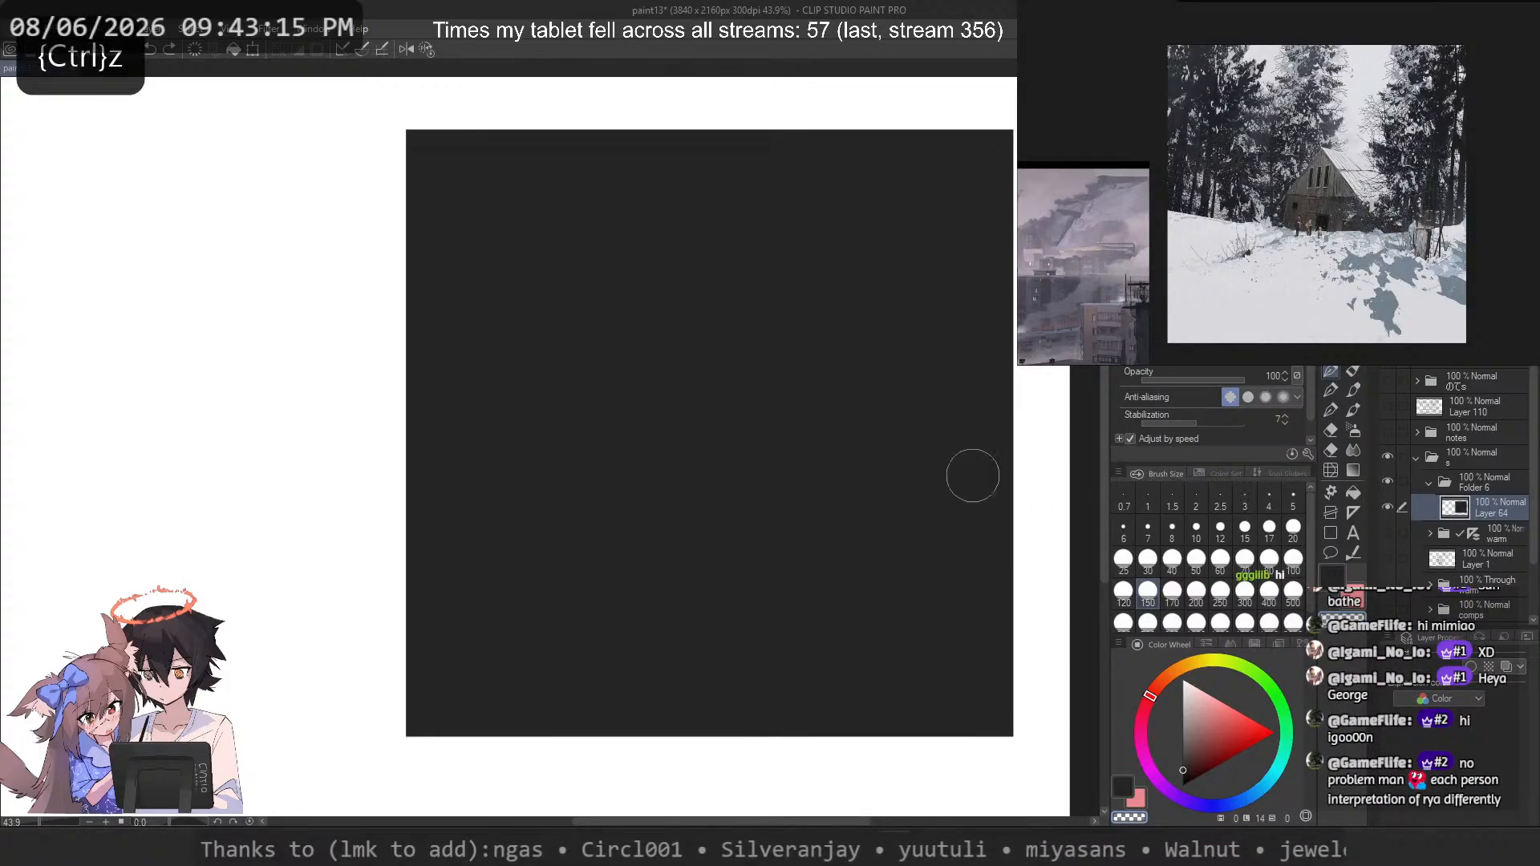
Step: Select the square's painted area and erase the snowy ground from its lower third, below a gently sloping horizon
ctrl+click(1455, 508)
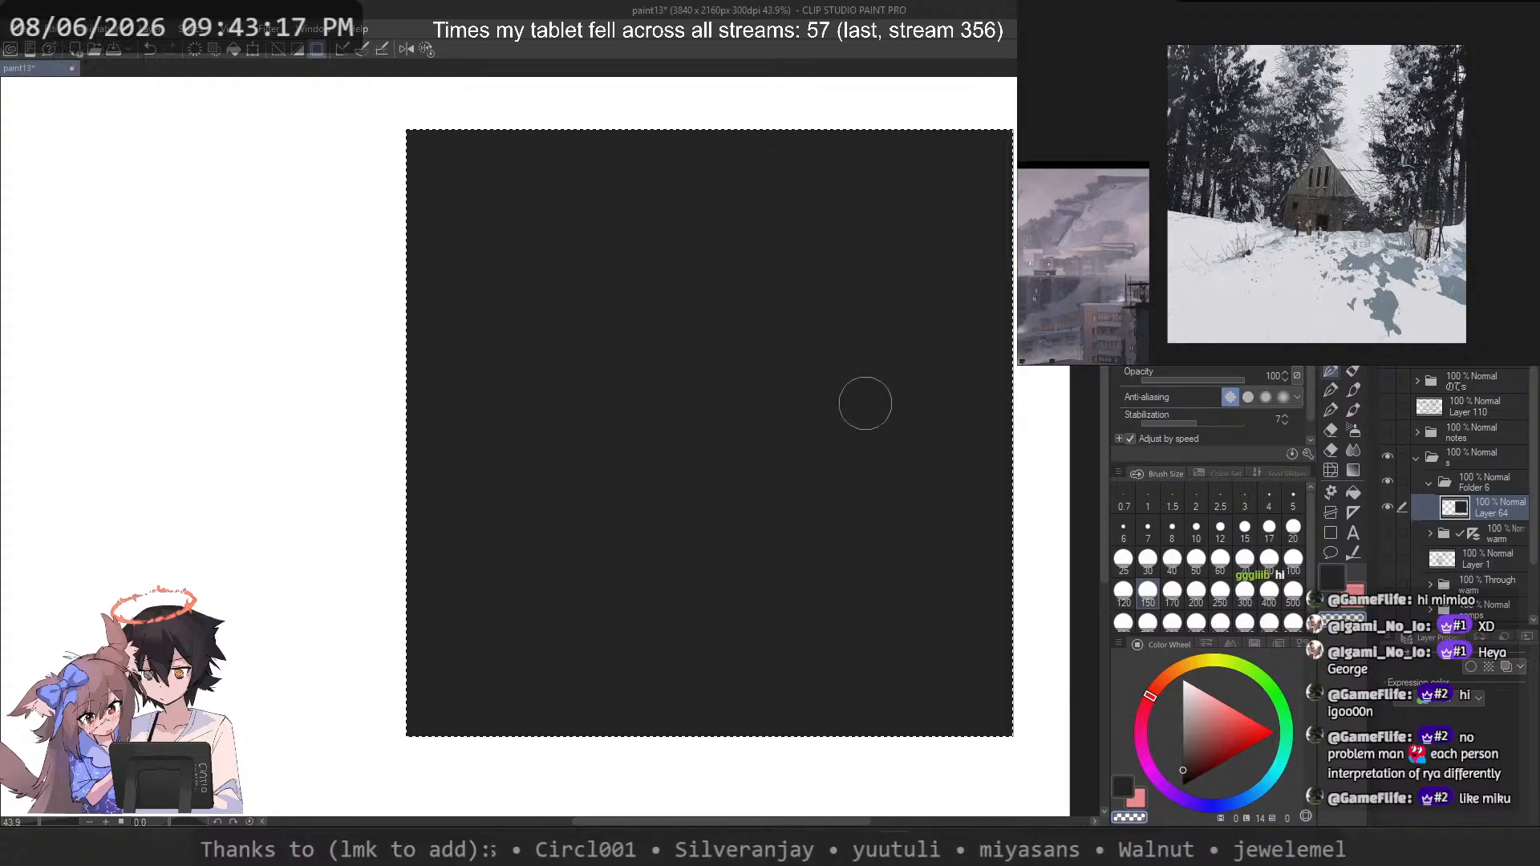
drag(354, 457, 977, 625)
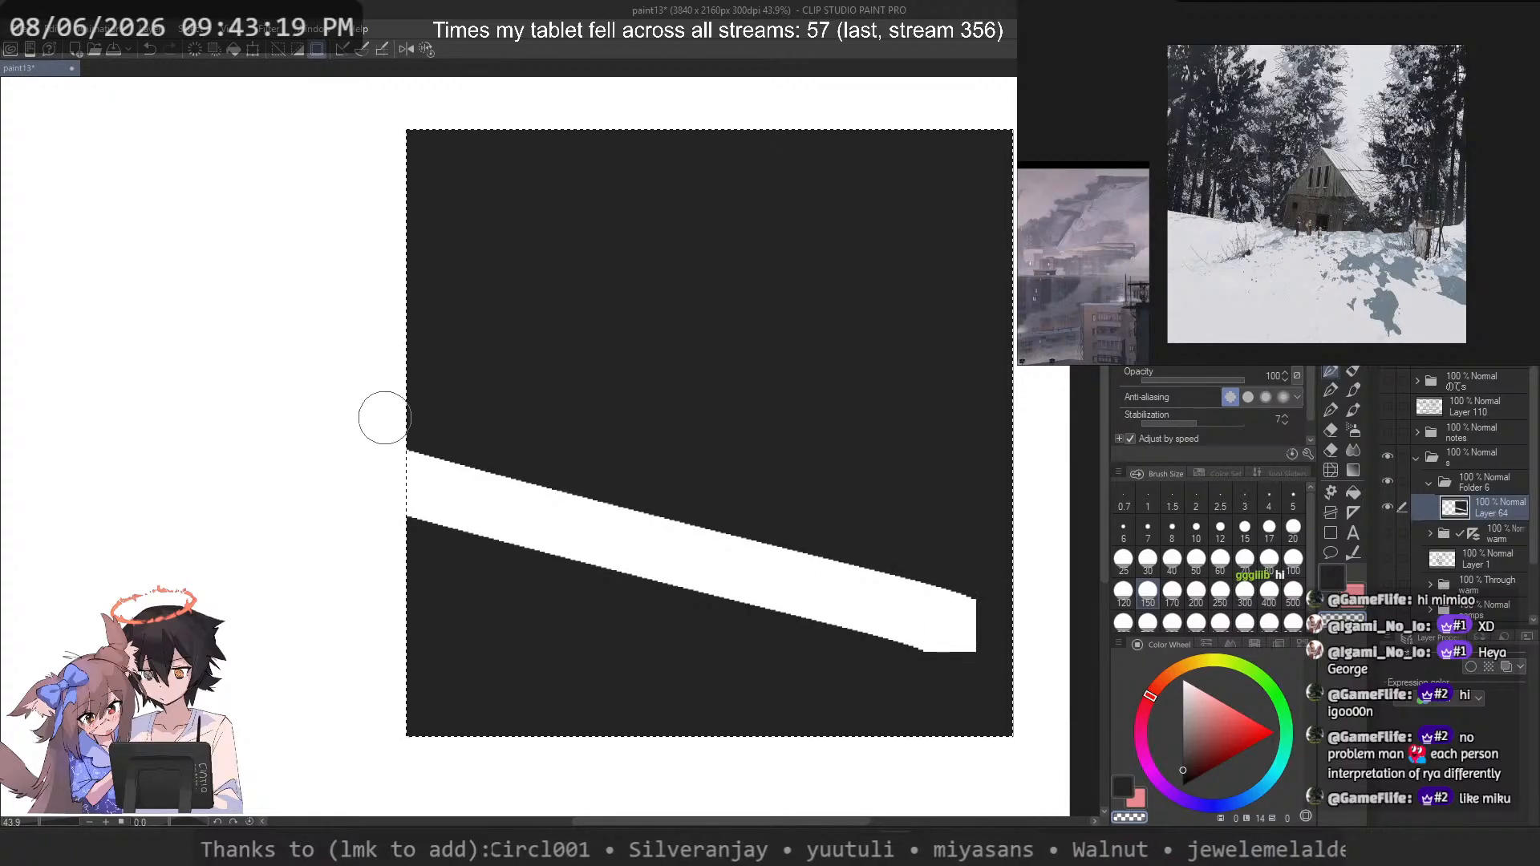
drag(381, 420, 885, 584)
key(ctrl+z)
mouse_move(742, 566)
mouse_down()
mouse_move(464, 591)
mouse_move(584, 697)
mouse_move(936, 718)
mouse_move(1017, 607)
mouse_move(306, 574)
mouse_up()
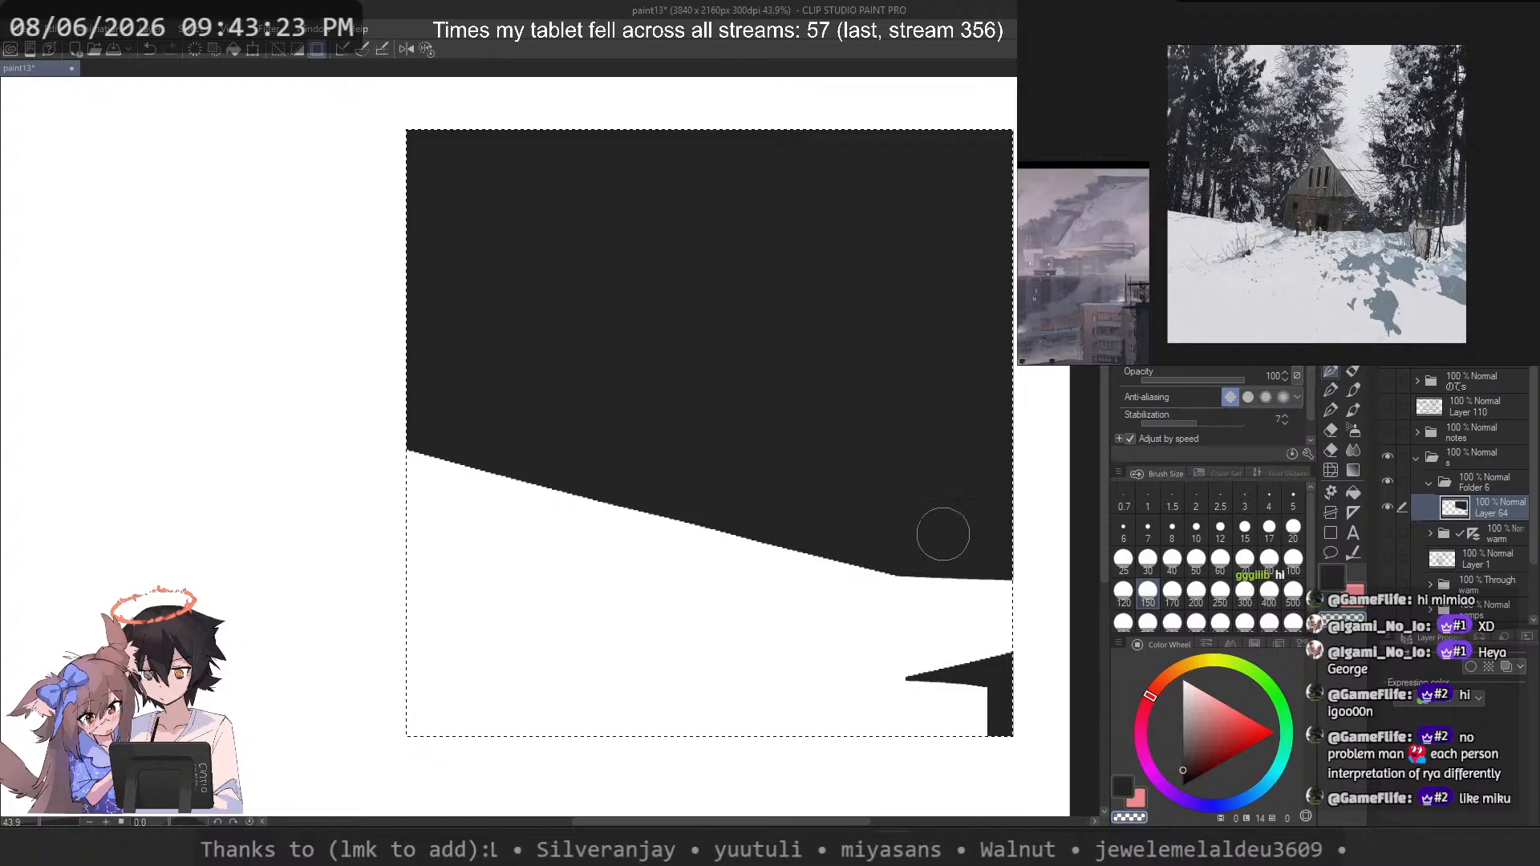
drag(1023, 559, 722, 567)
key(ctrl+z)
Step: Repaint the left part of the horizon in near-black so the dark tree mass reaches slightly lower
key(c)
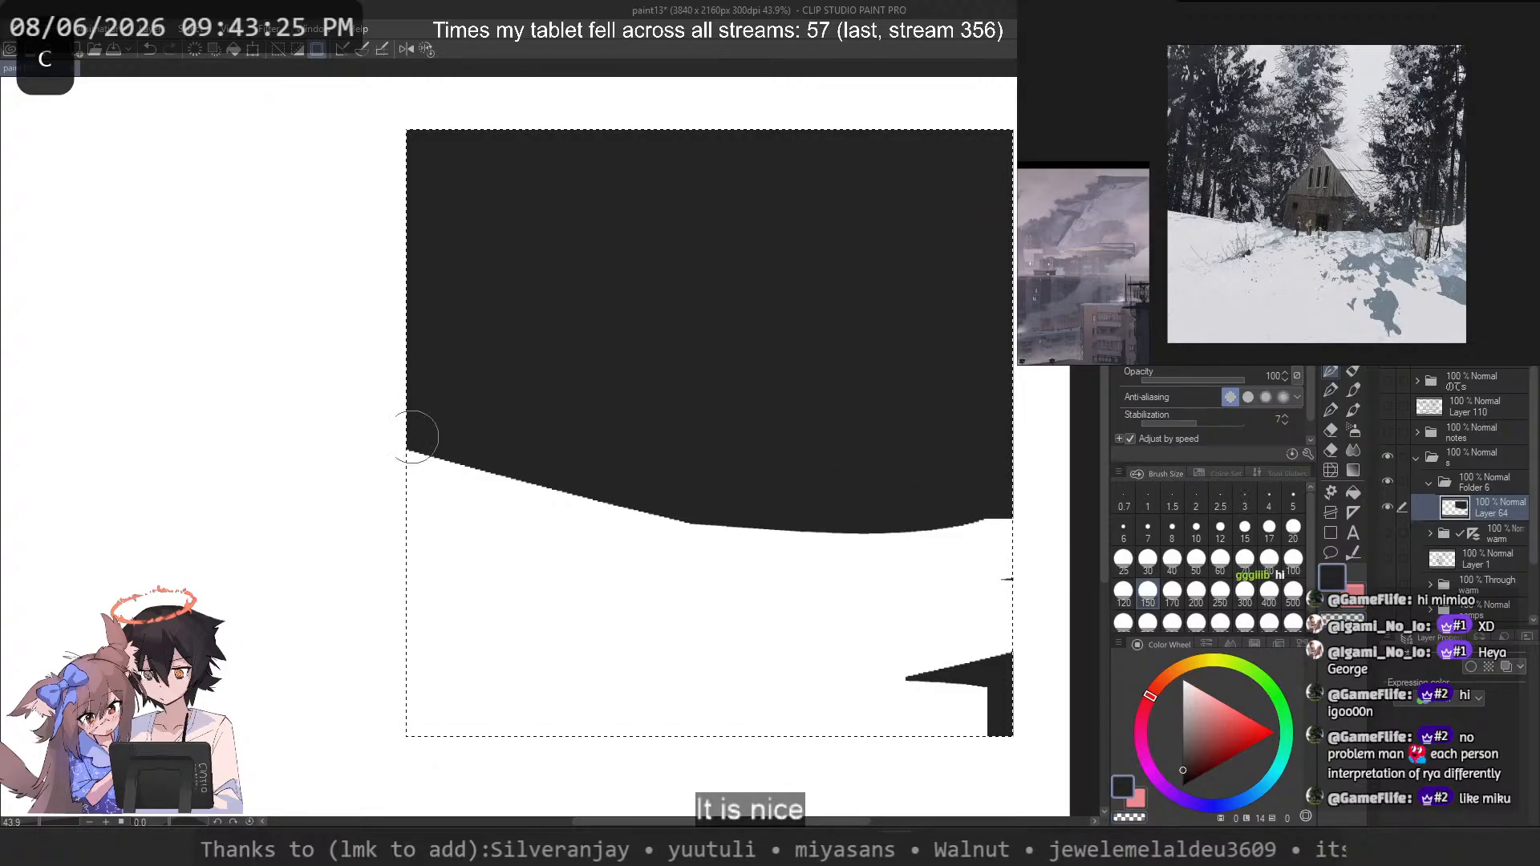
key(ctrl+z)
mouse_move(381, 460)
mouse_down()
mouse_move(799, 520)
mouse_move(765, 512)
mouse_up()
key(ctrl+z)
key(c)
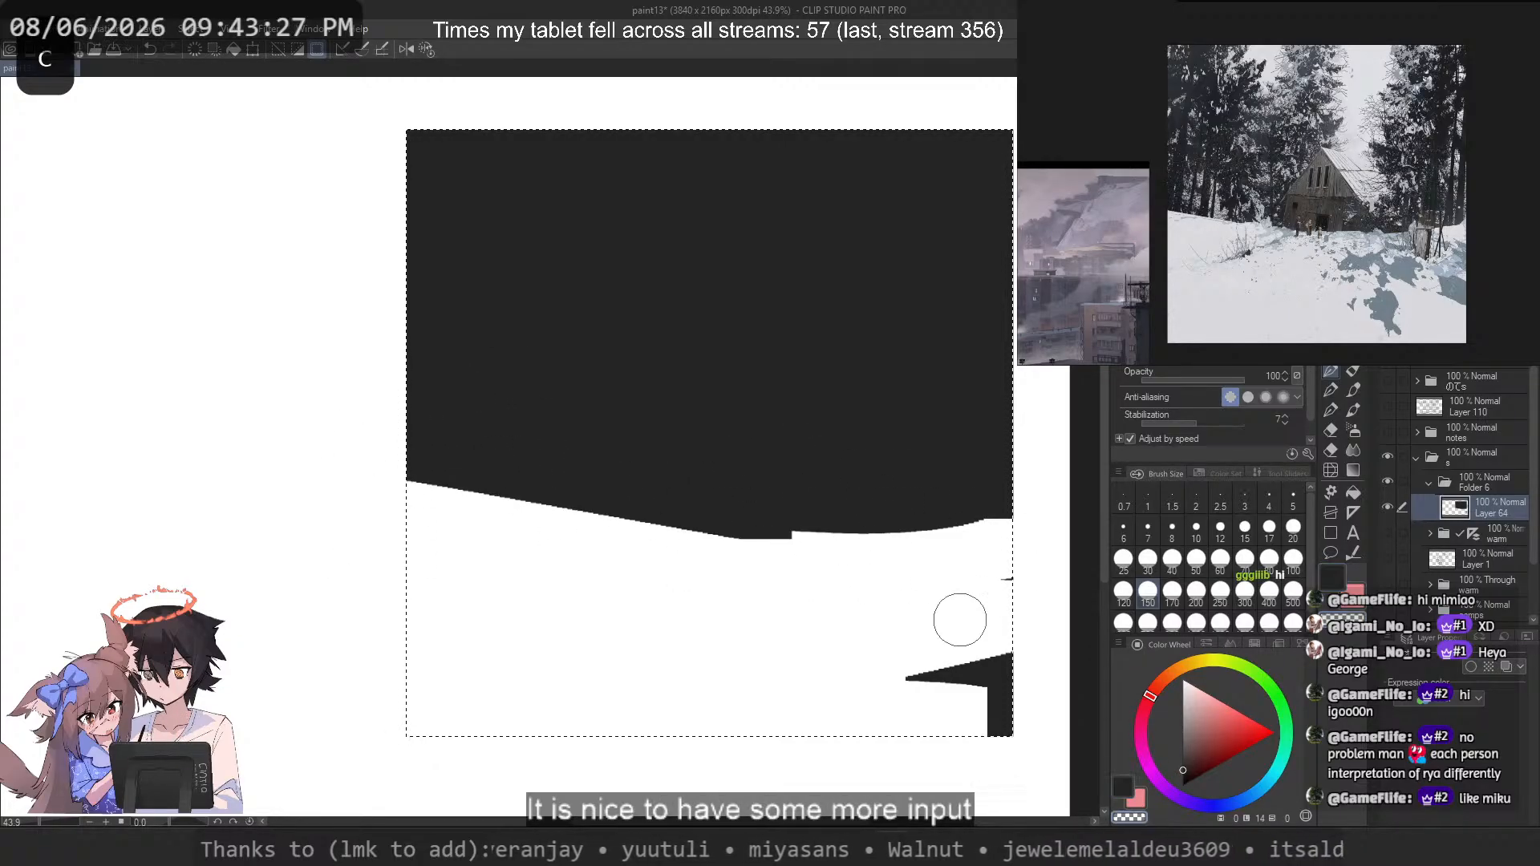
Step: Erase the leftover dark patches in the lower right and smooth the horizon into a shallow V
mouse_move(986, 603)
mouse_down()
mouse_move(920, 736)
mouse_move(835, 739)
mouse_up()
key(c)
drag(1026, 539, 659, 582)
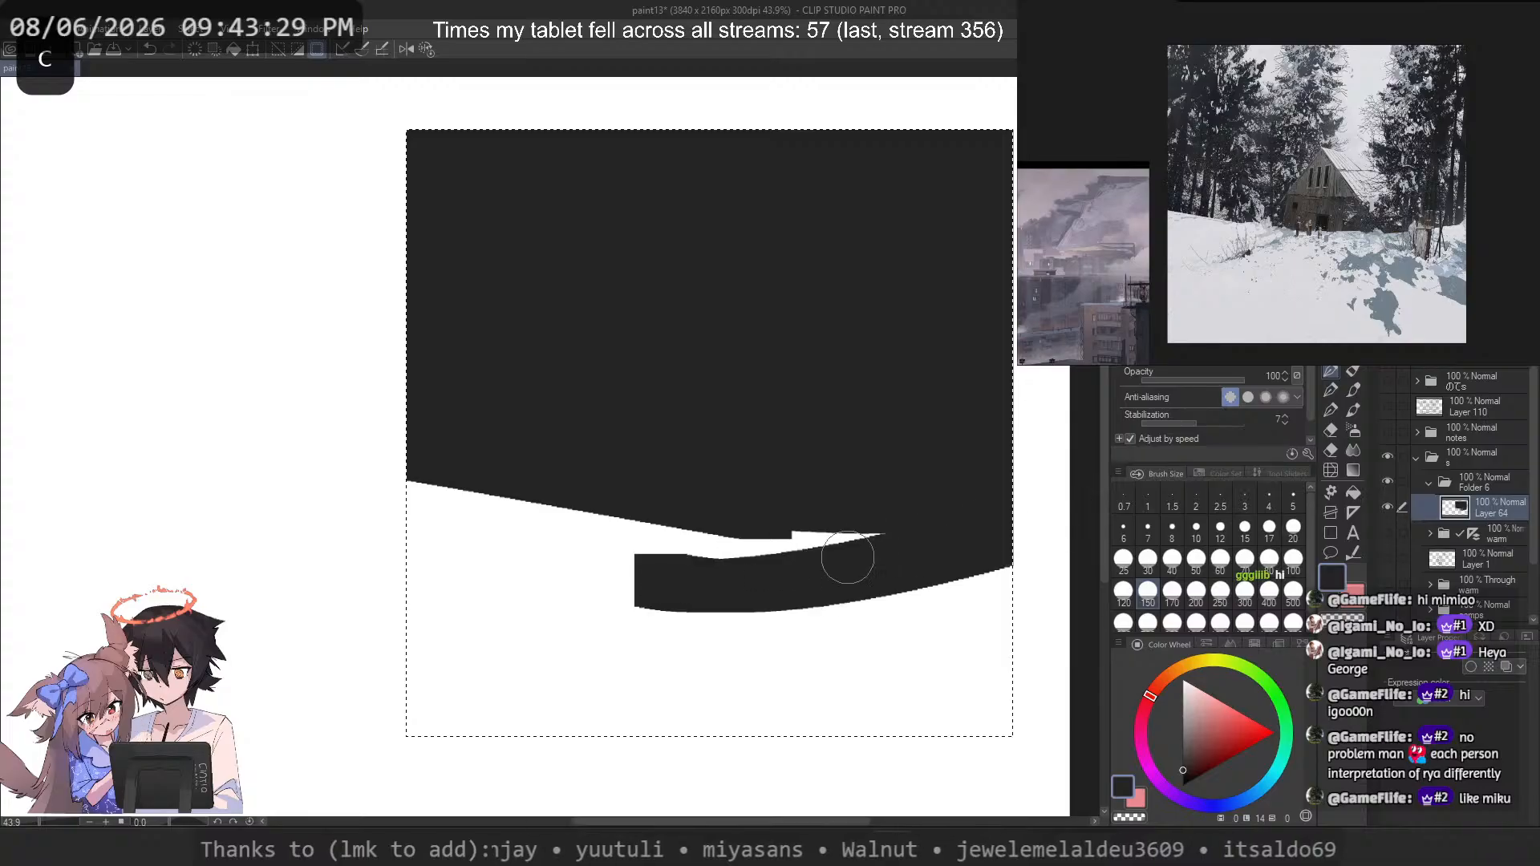
key(ctrl+z)
key(c)
drag(970, 515, 351, 553)
key(ctrl+z)
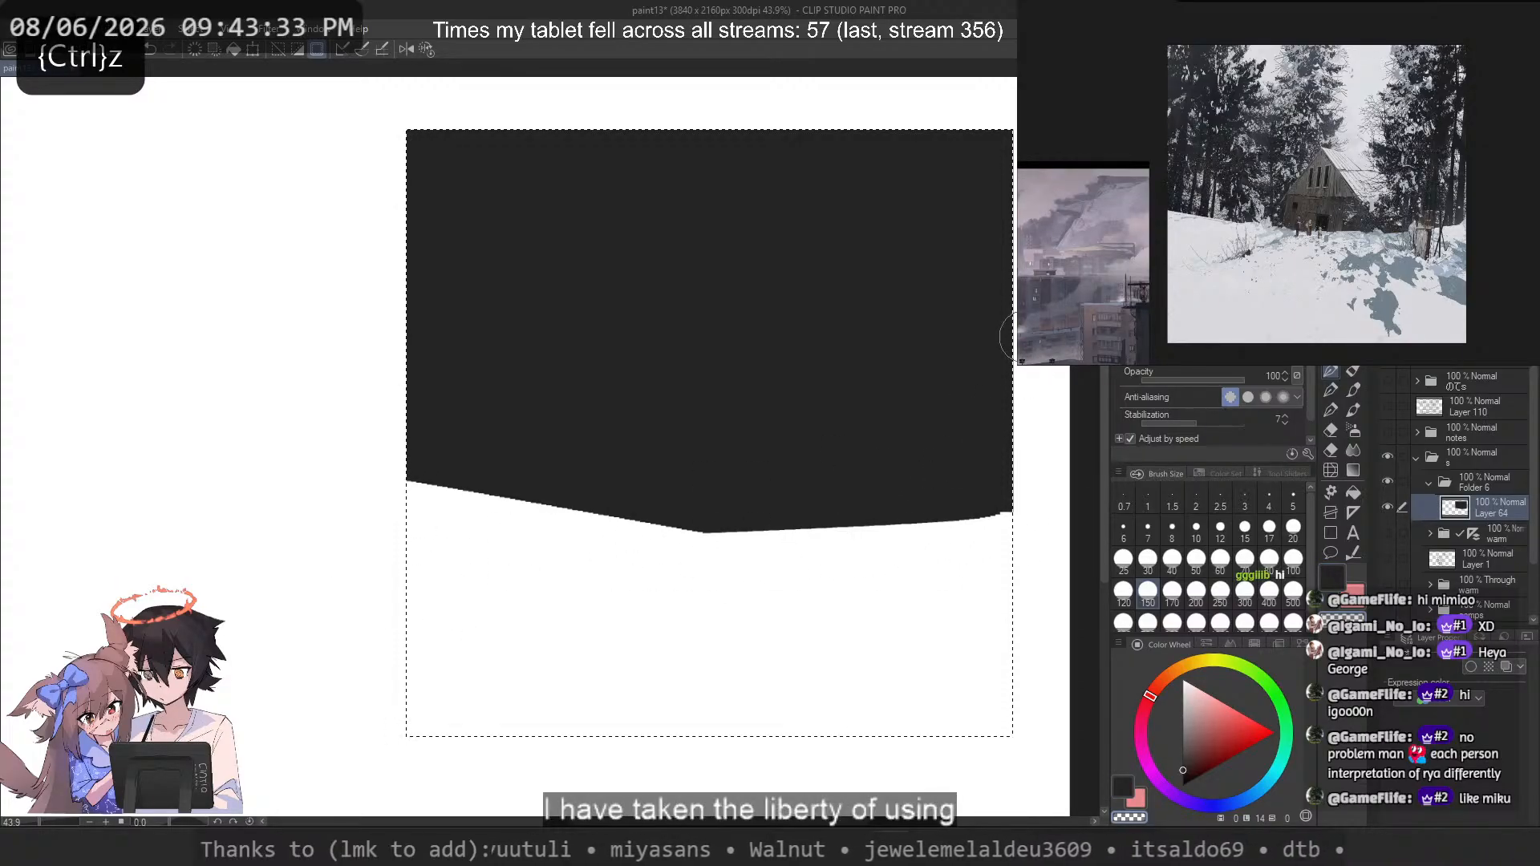
Step: Carve a tall sky gap between the trees right of centre and a small tapered one at the square's upper left
key(c)
mouse_move(666, 381)
mouse_down()
mouse_move(672, 440)
mouse_move(701, 492)
mouse_up()
key(ctrl+z)
key(c)
mouse_move(651, 379)
mouse_down()
mouse_move(689, 378)
mouse_move(699, 534)
mouse_move(705, 391)
mouse_move(730, 438)
mouse_move(741, 550)
mouse_up()
key(ctrl+z)
mouse_move(806, 332)
mouse_down()
mouse_move(764, 334)
mouse_move(825, 394)
mouse_move(845, 133)
mouse_up()
key(ctrl+z)
key(ctrl+z)
click(836, 136)
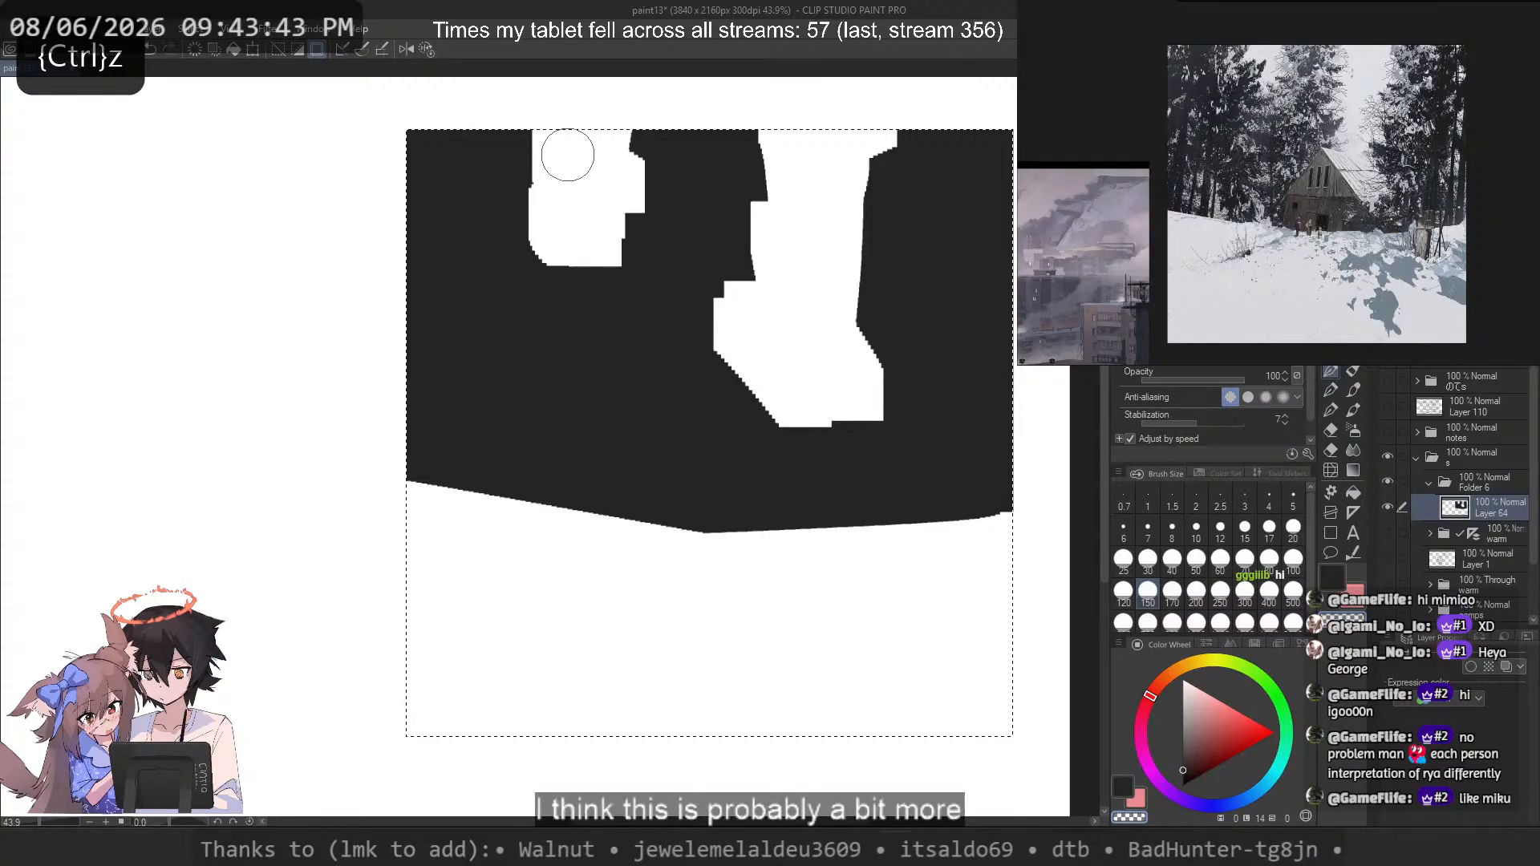
key(ctrl+z)
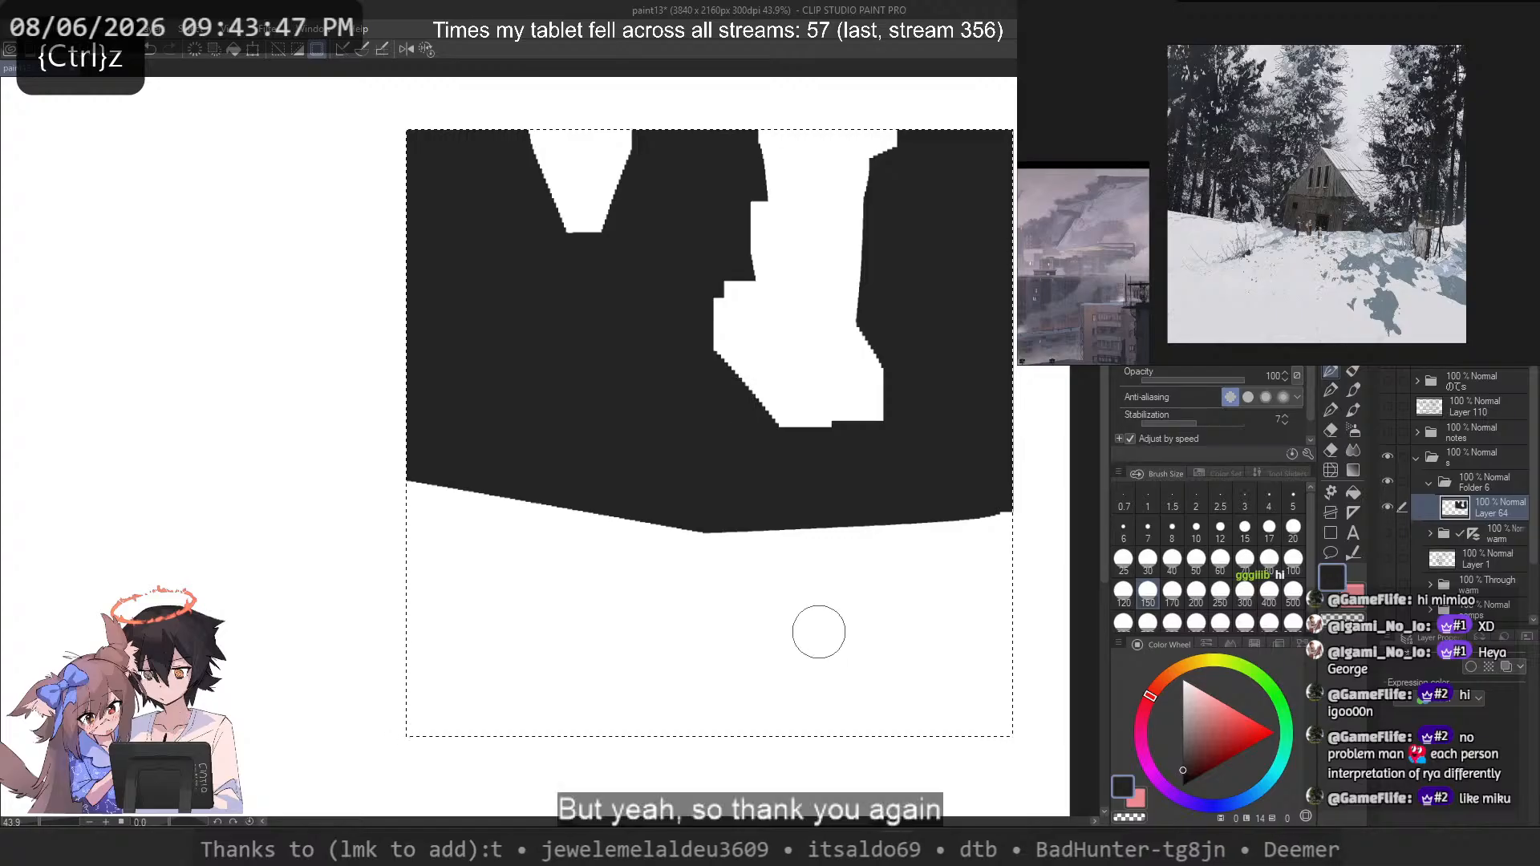
key(ctrl+z)
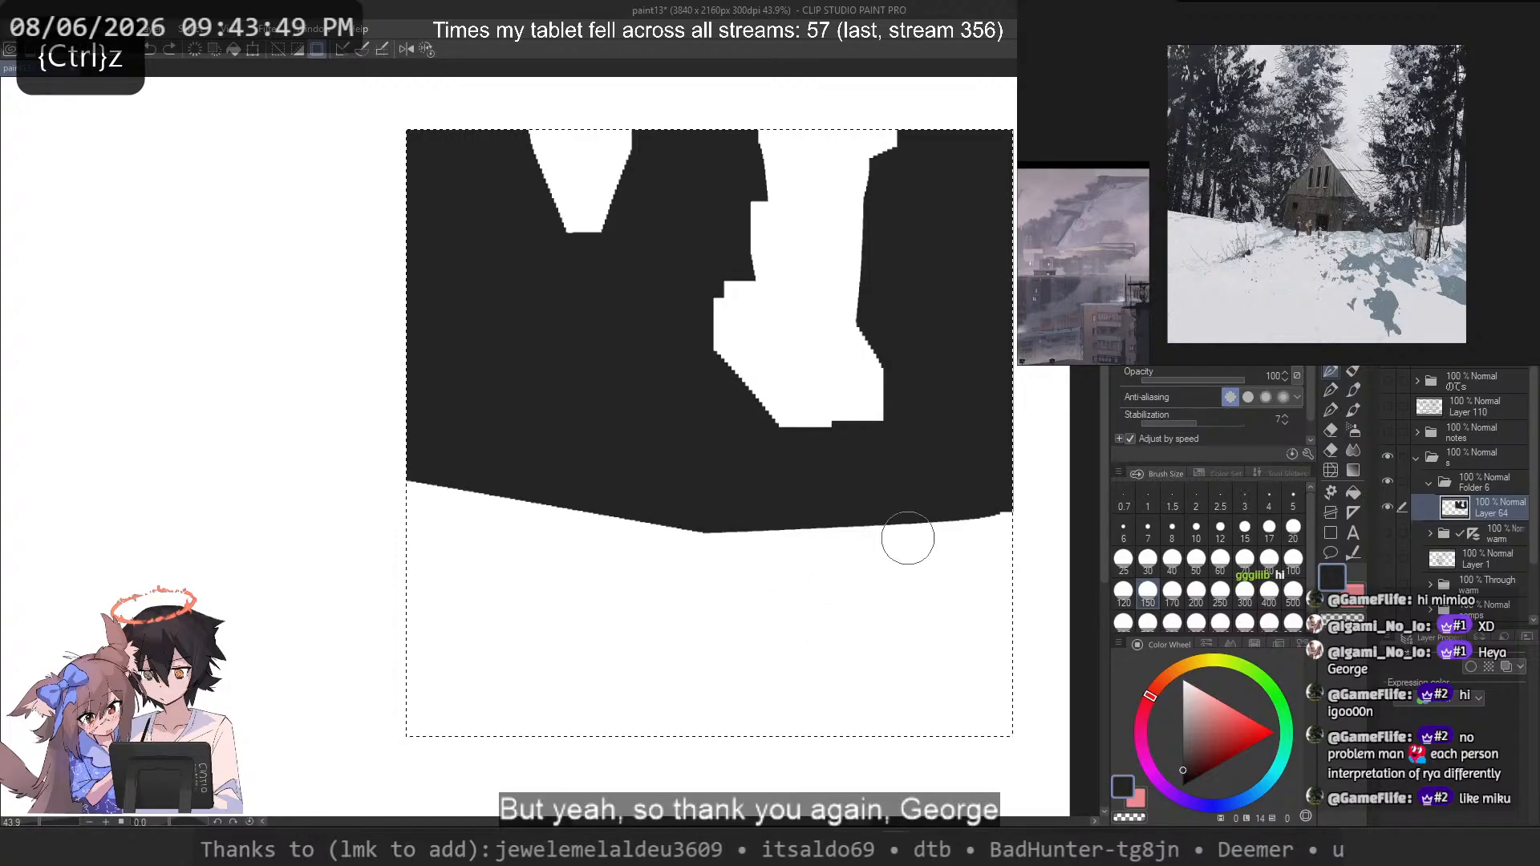
Step: Try to paint a dark post below the right part of the horizon with brush size 50, and undo it
drag(905, 562, 901, 498)
key(ctrl+z)
drag(902, 565, 914, 513)
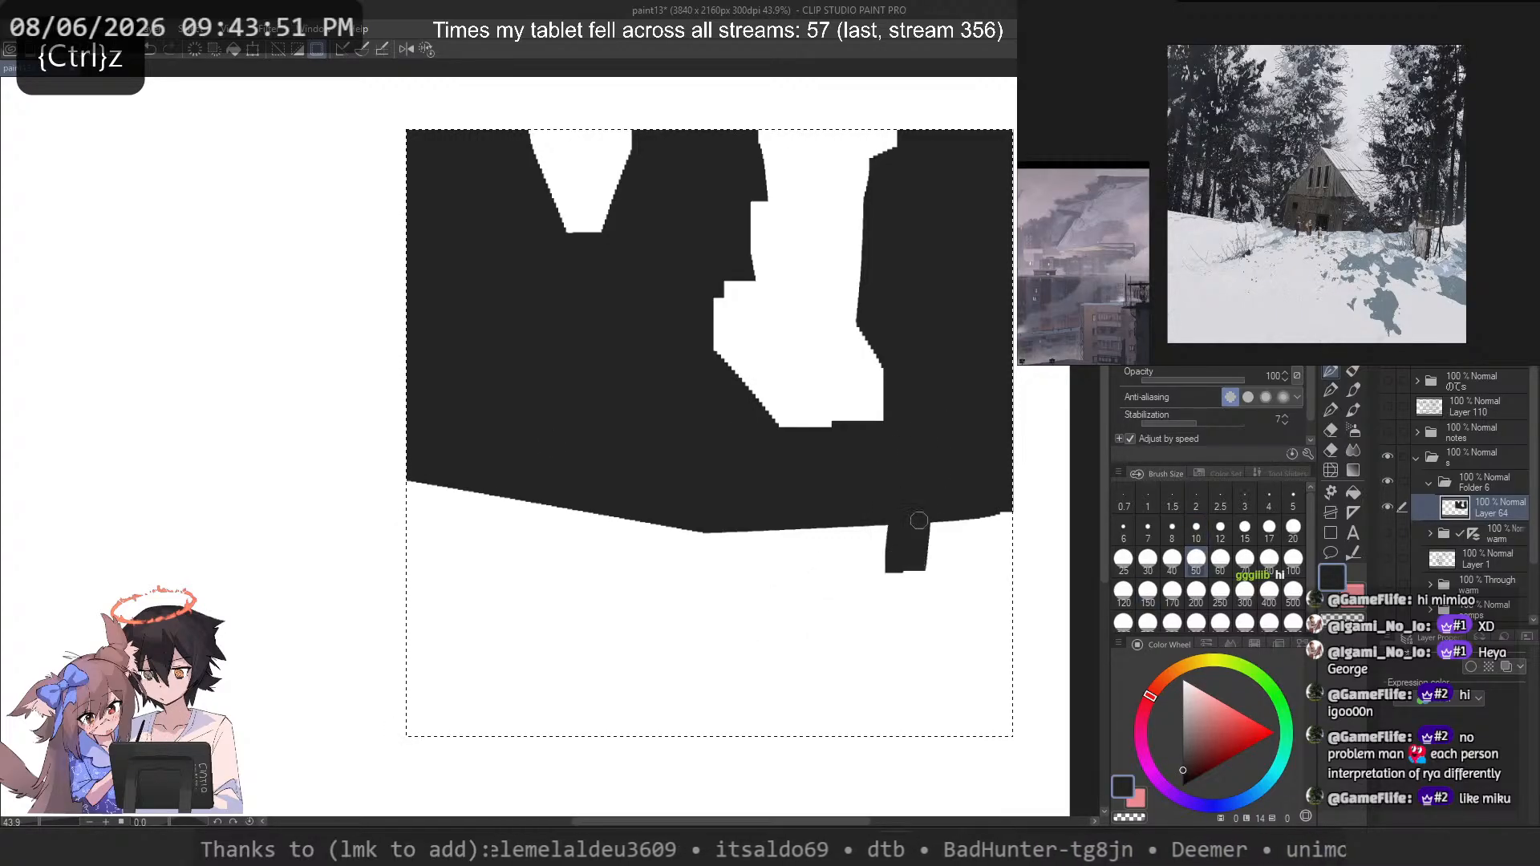
key(ctrl+z)
drag(890, 589, 914, 525)
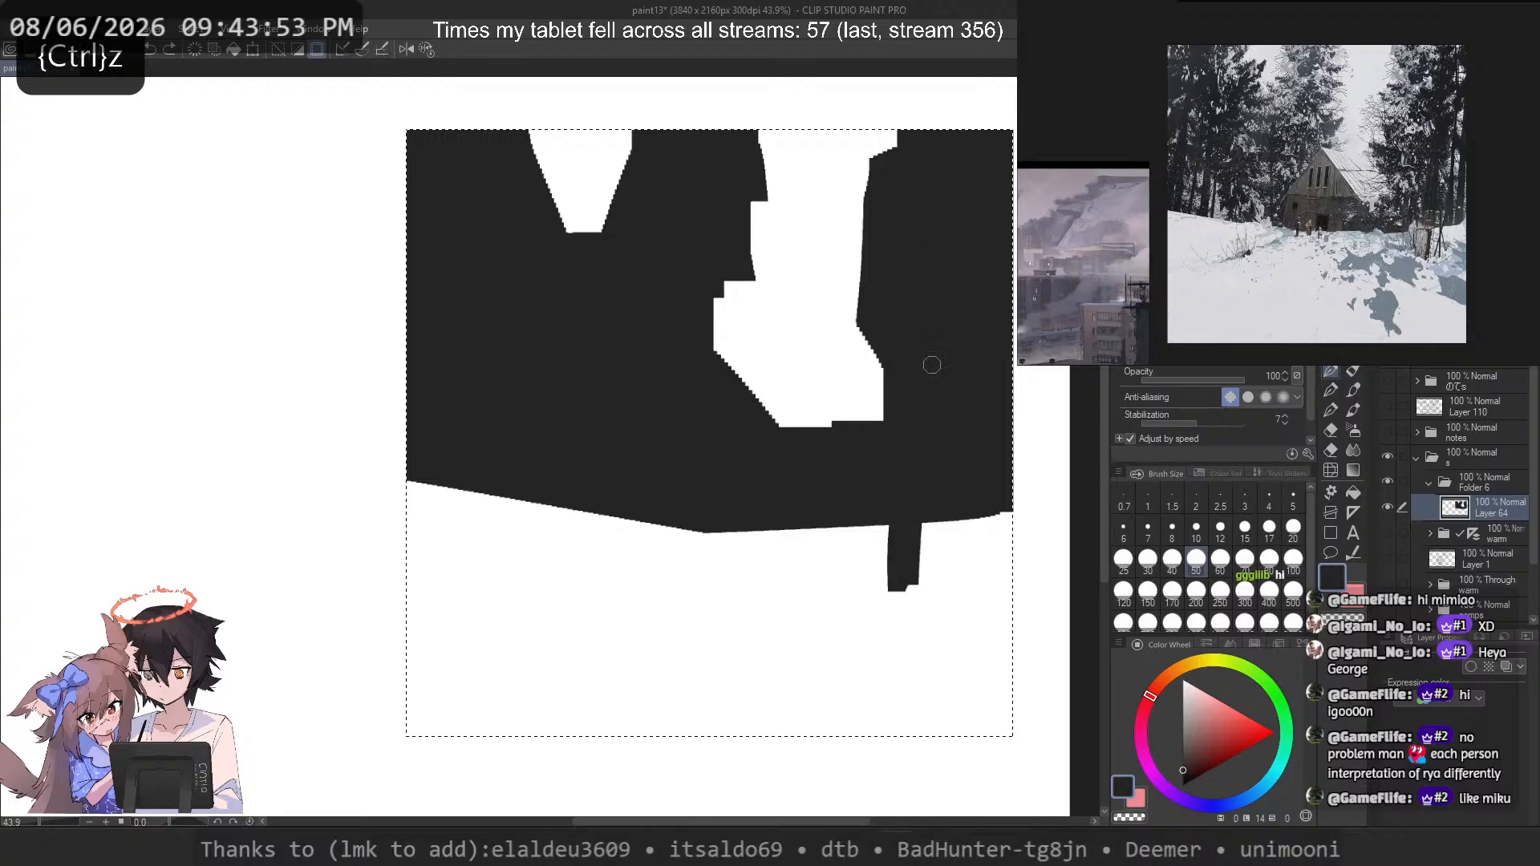
key(ctrl+z)
key(ctrl+z)
Step: Paint a short, slightly slanted dark block below the right part of the horizon, where the reference shows the gate
mouse_move(910, 605)
mouse_down()
mouse_move(917, 490)
mouse_move(894, 596)
mouse_move(927, 595)
mouse_move(912, 561)
mouse_move(991, 693)
mouse_move(936, 623)
mouse_move(972, 627)
mouse_up()
key(c)
mouse_move(950, 533)
mouse_down()
mouse_move(936, 601)
mouse_move(968, 515)
mouse_move(922, 571)
mouse_move(809, 618)
mouse_up()
key(ctrl+z)
key(ctrl+z)
key(c)
key(ctrl+z)
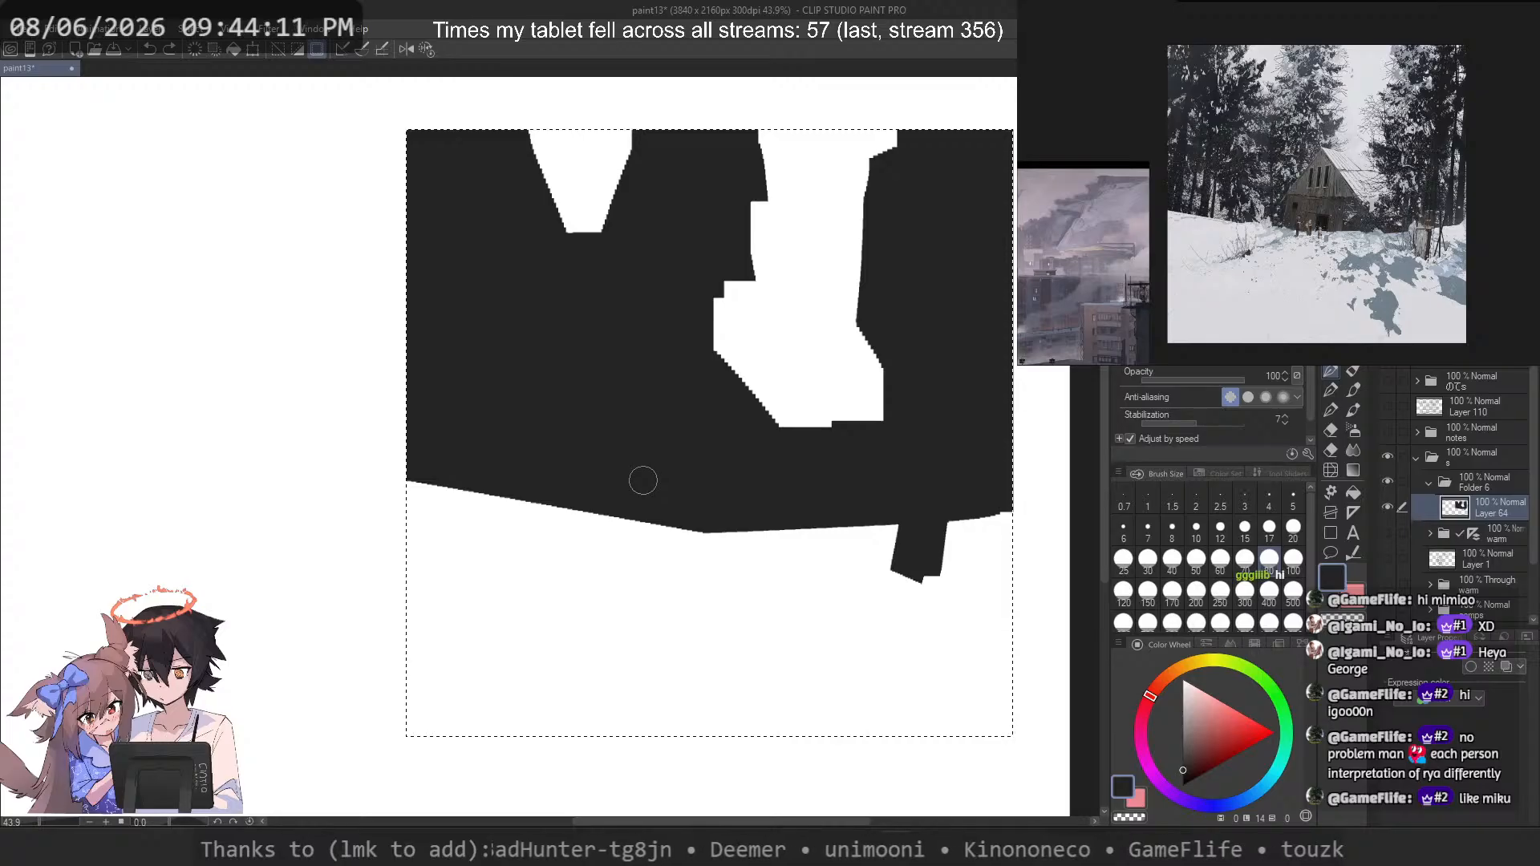
Step: Reshape the tall sky gap by filling its left notch and widening the dark tree along its right side
key(c)
drag(639, 316, 752, 296)
key(ctrl+z)
key(c)
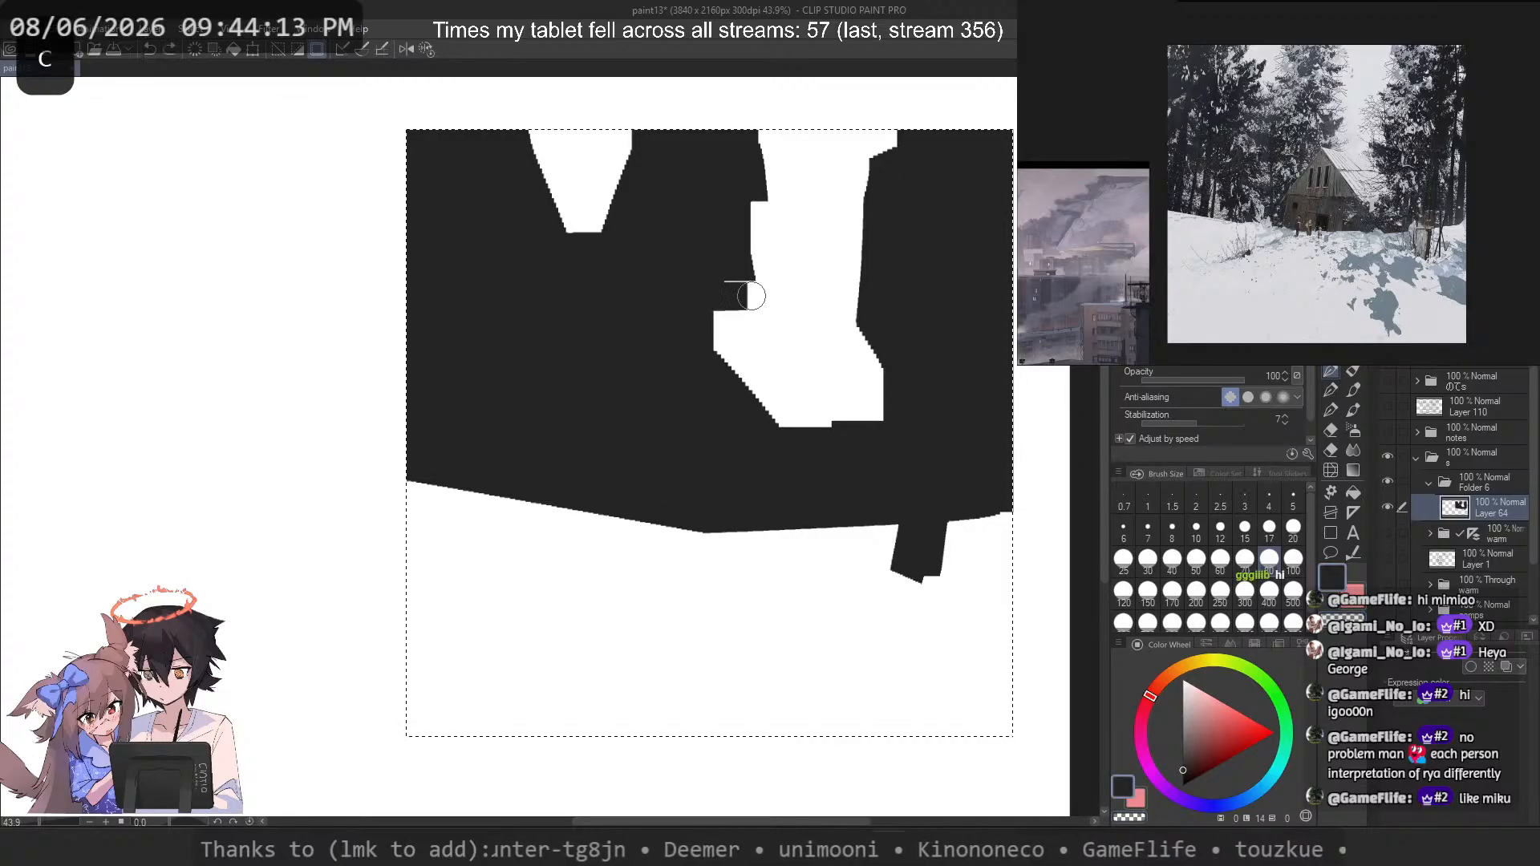
key(ctrl+z)
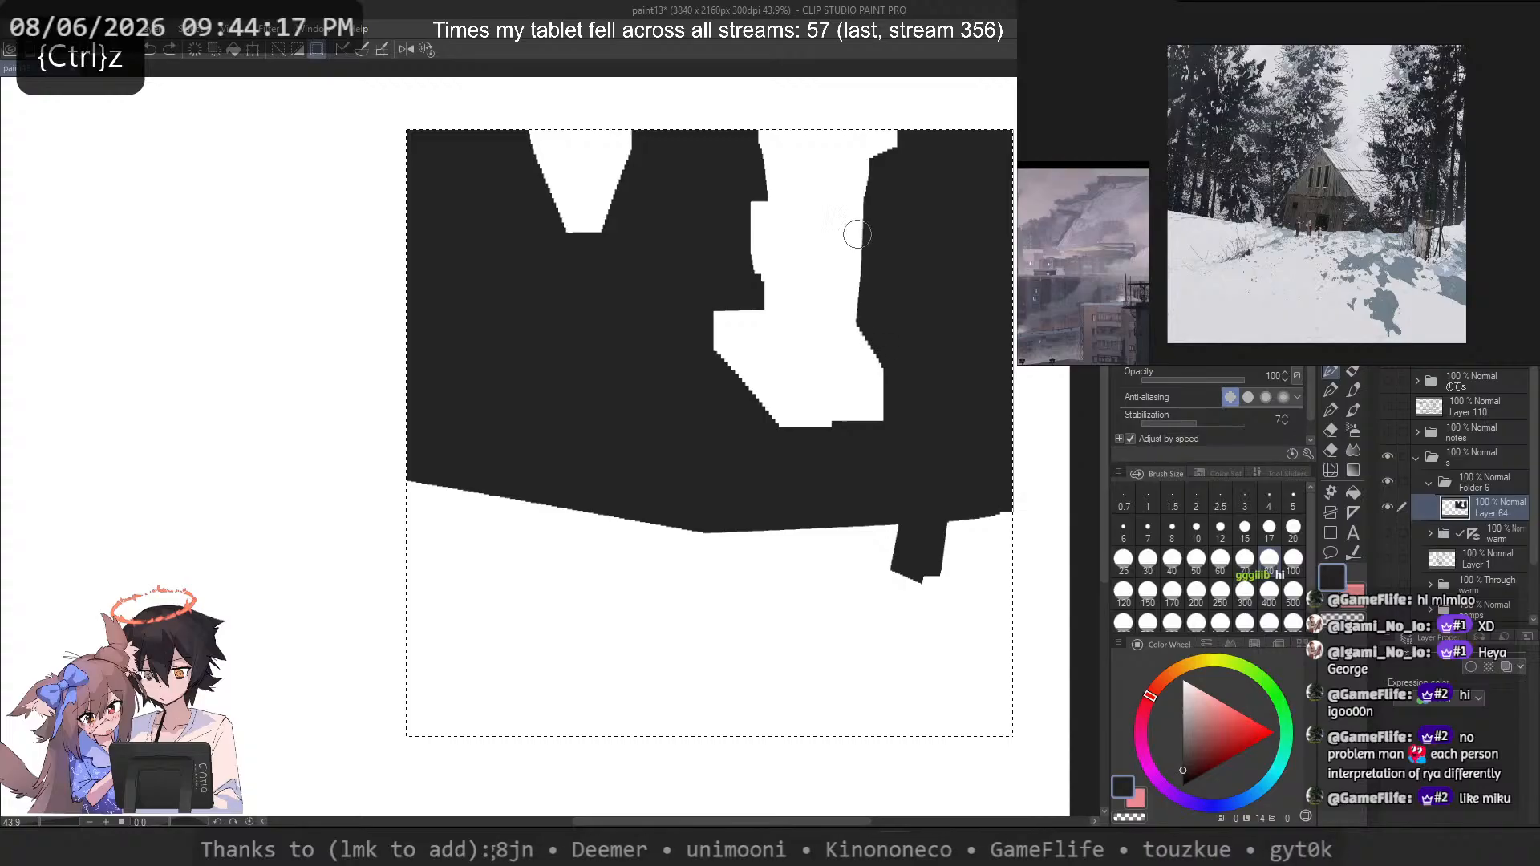
key(c)
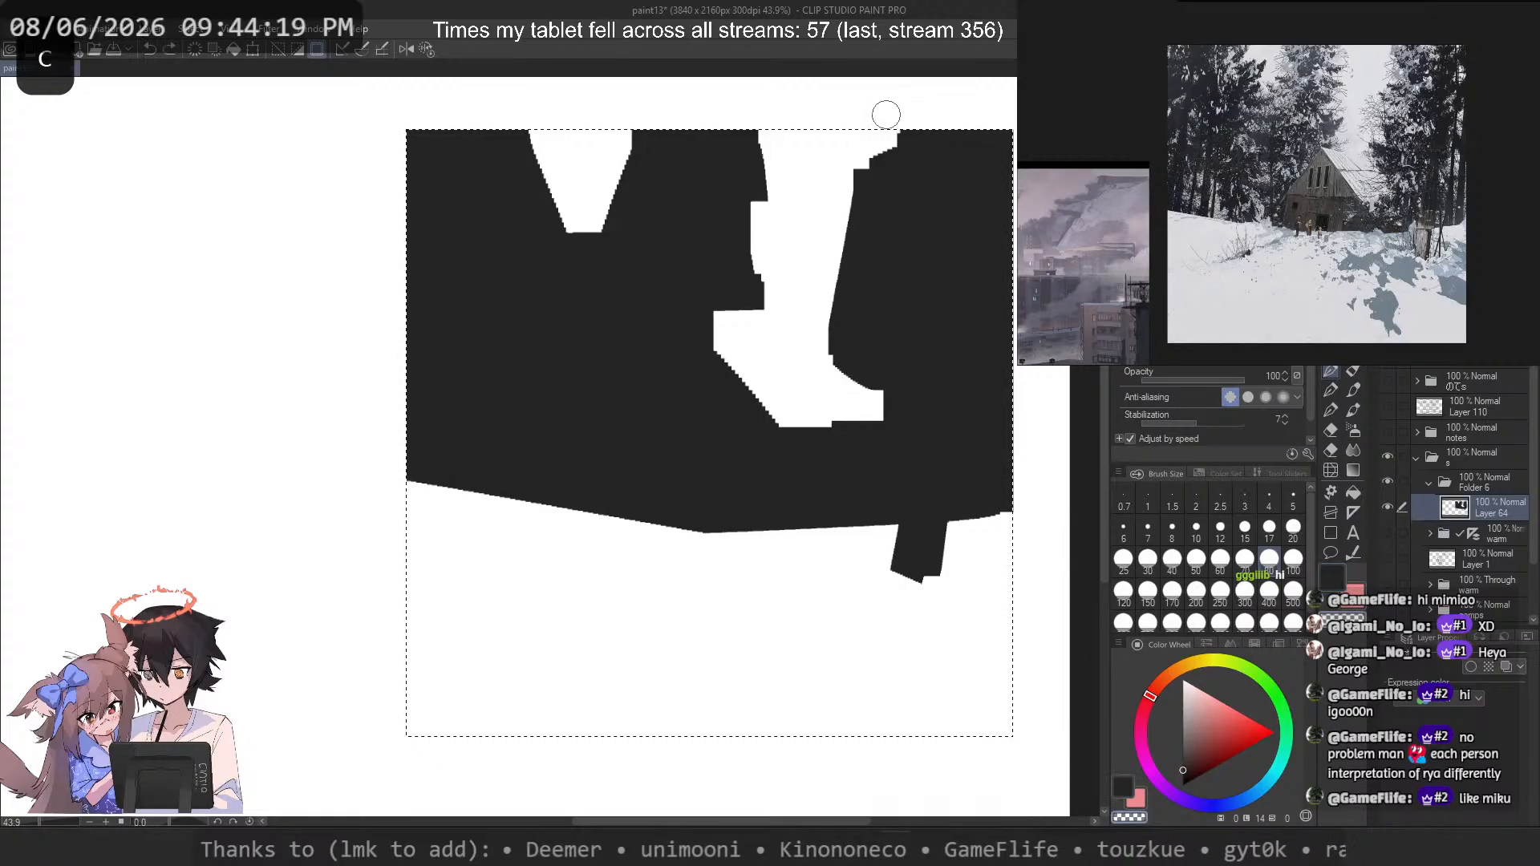
drag(889, 137, 871, 177)
key(ctrl+z)
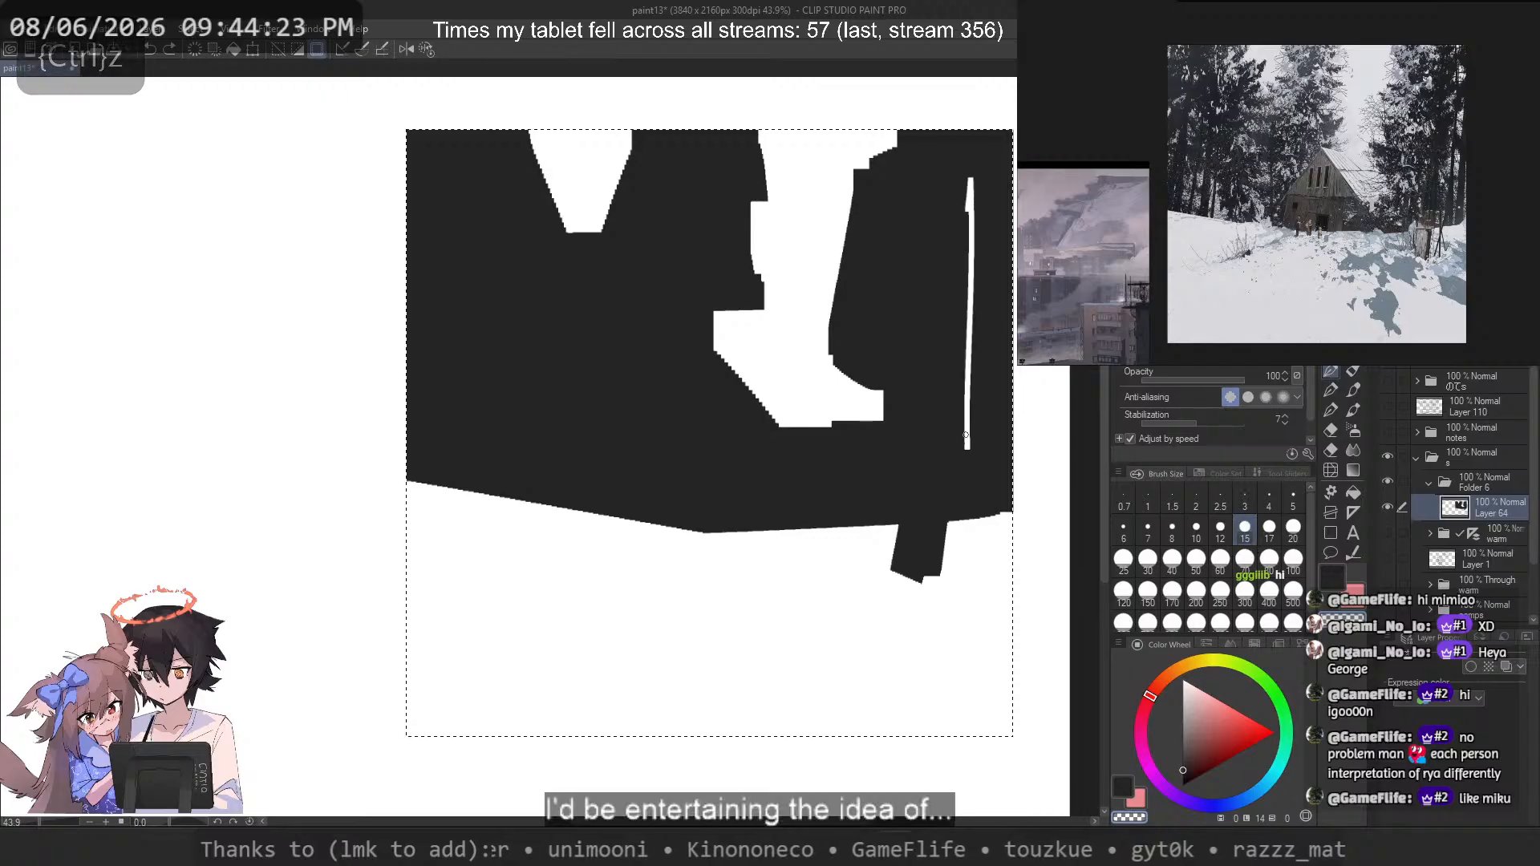
Step: Set the brush size to 40 and erase two small sky openings in the trees near the square's right edge
click(1172, 563)
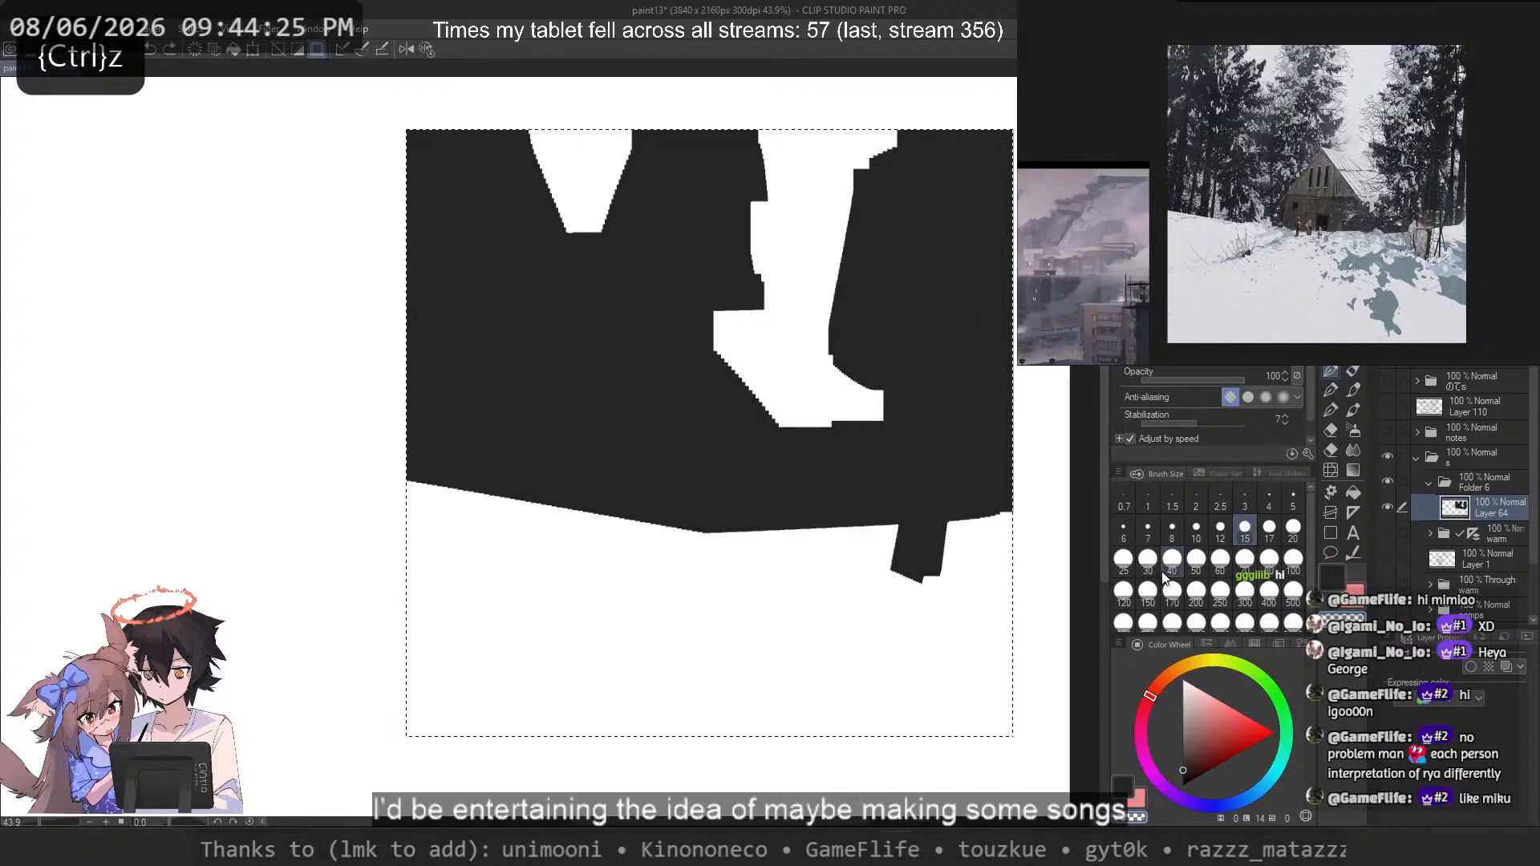
key(ctrl+z)
drag(989, 176, 979, 218)
key(ctrl+z)
key(ctrl+z)
drag(984, 159, 985, 178)
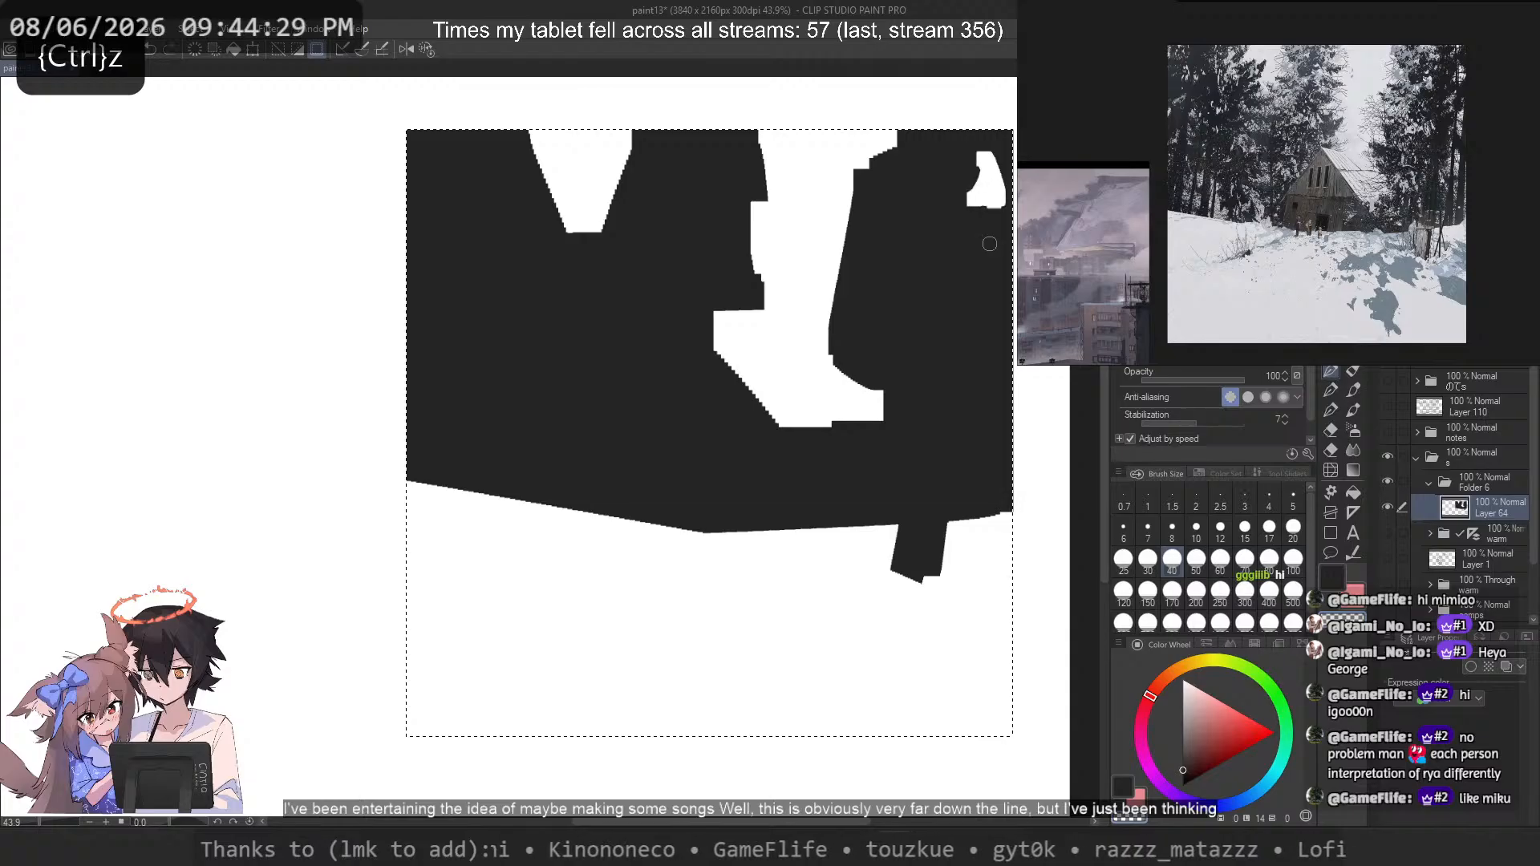
key(ctrl+z)
drag(989, 271, 982, 298)
Step: Narrow the two small sky openings near the right edge with near-black strokes and refine the upper one's outline
key(c)
drag(977, 160, 974, 204)
drag(972, 265, 961, 326)
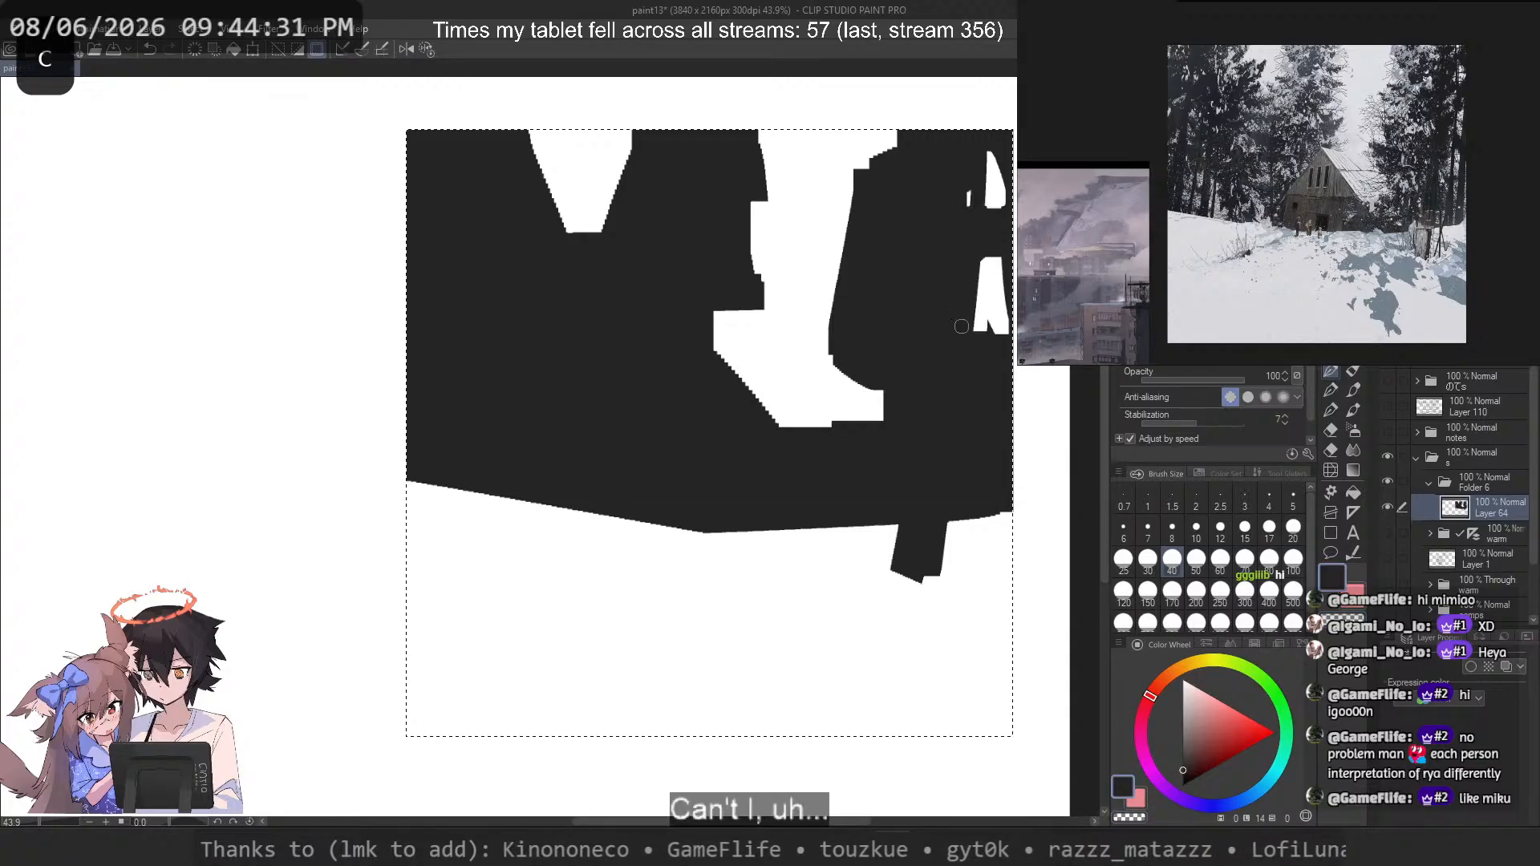
key(c)
drag(977, 180, 963, 199)
key(ctrl+z)
key(c)
key(ctrl+z)
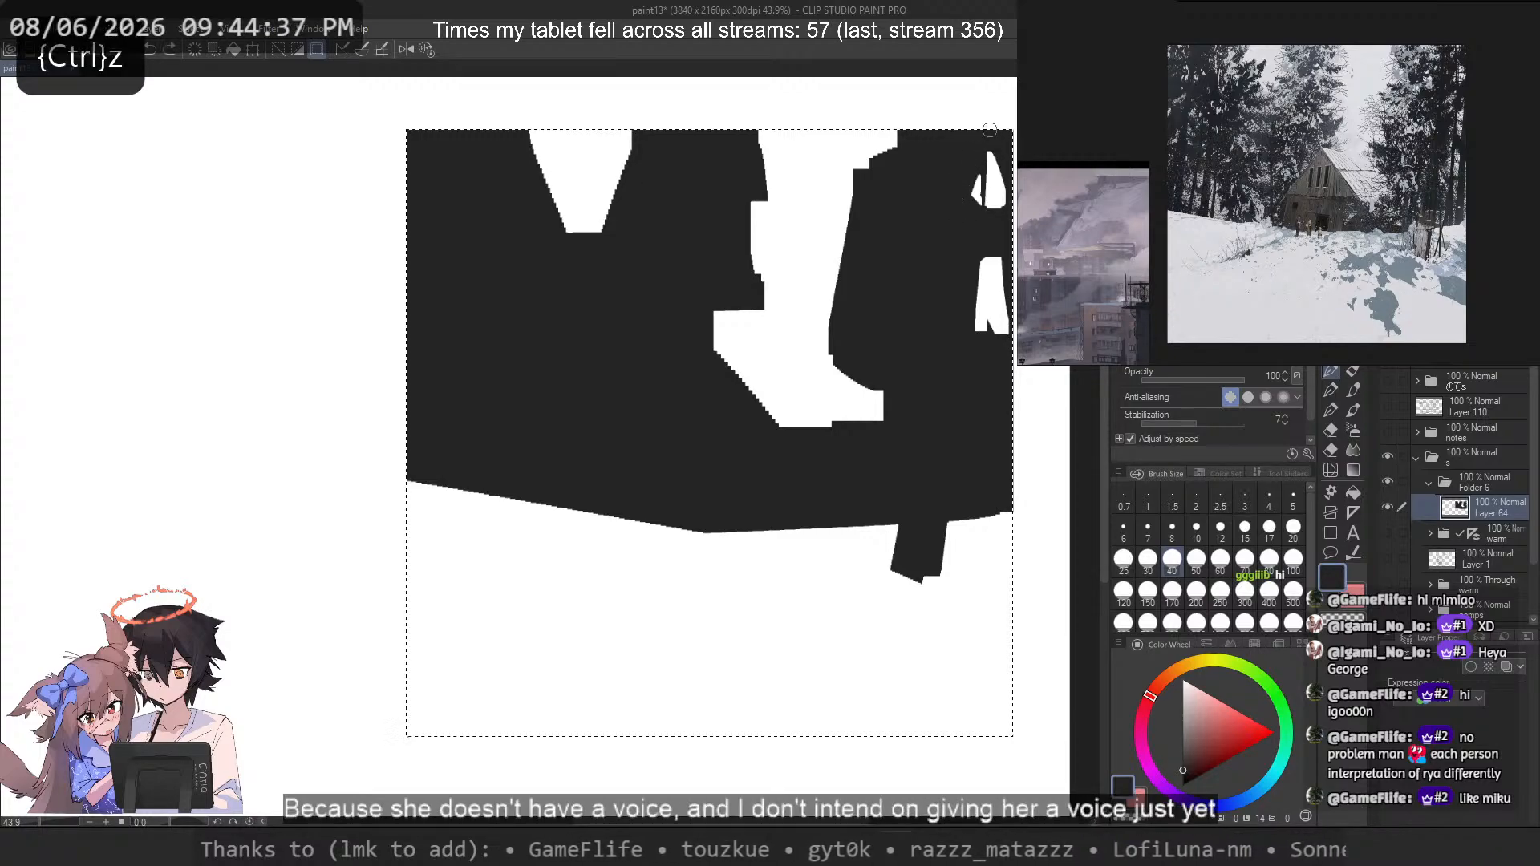
Step: Carve a long thin sky sliver beneath the right-edge openings and paint near-black along their right side
drag(980, 278, 989, 440)
key(ctrl+z)
key(ctrl+z)
key(c)
key(ctrl+z)
mouse_move(991, 347)
mouse_down()
mouse_move(989, 455)
mouse_move(985, 430)
mouse_up()
key(ctrl+z)
key(ctrl+z)
key(c)
drag(1011, 260, 992, 446)
key(ctrl+z)
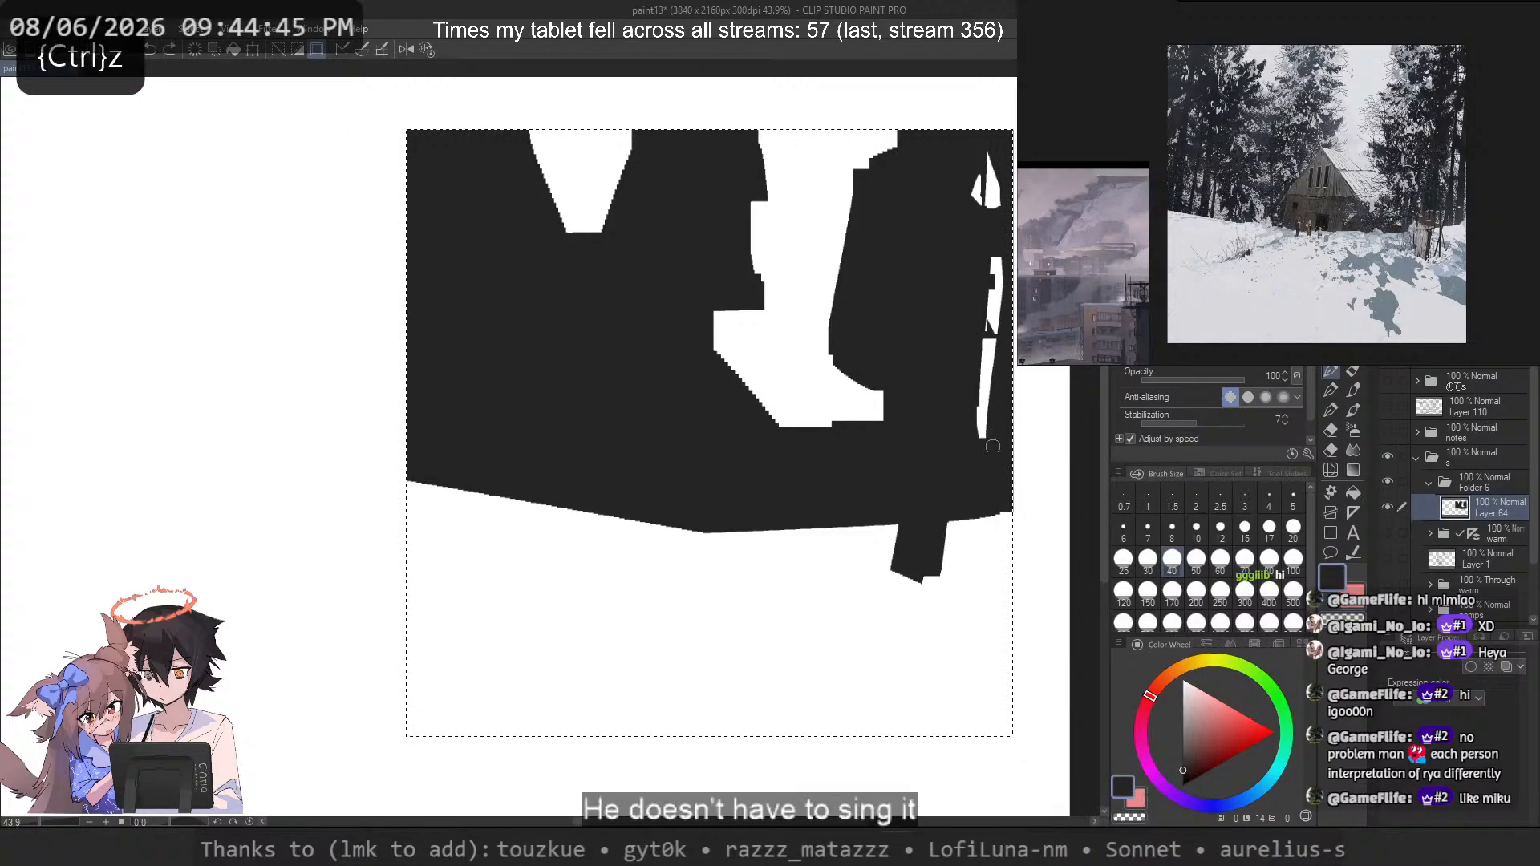
Step: Erase another narrow sky opening just left of the slivers and trim its upper part with near-black
key(c)
key(ctrl+z)
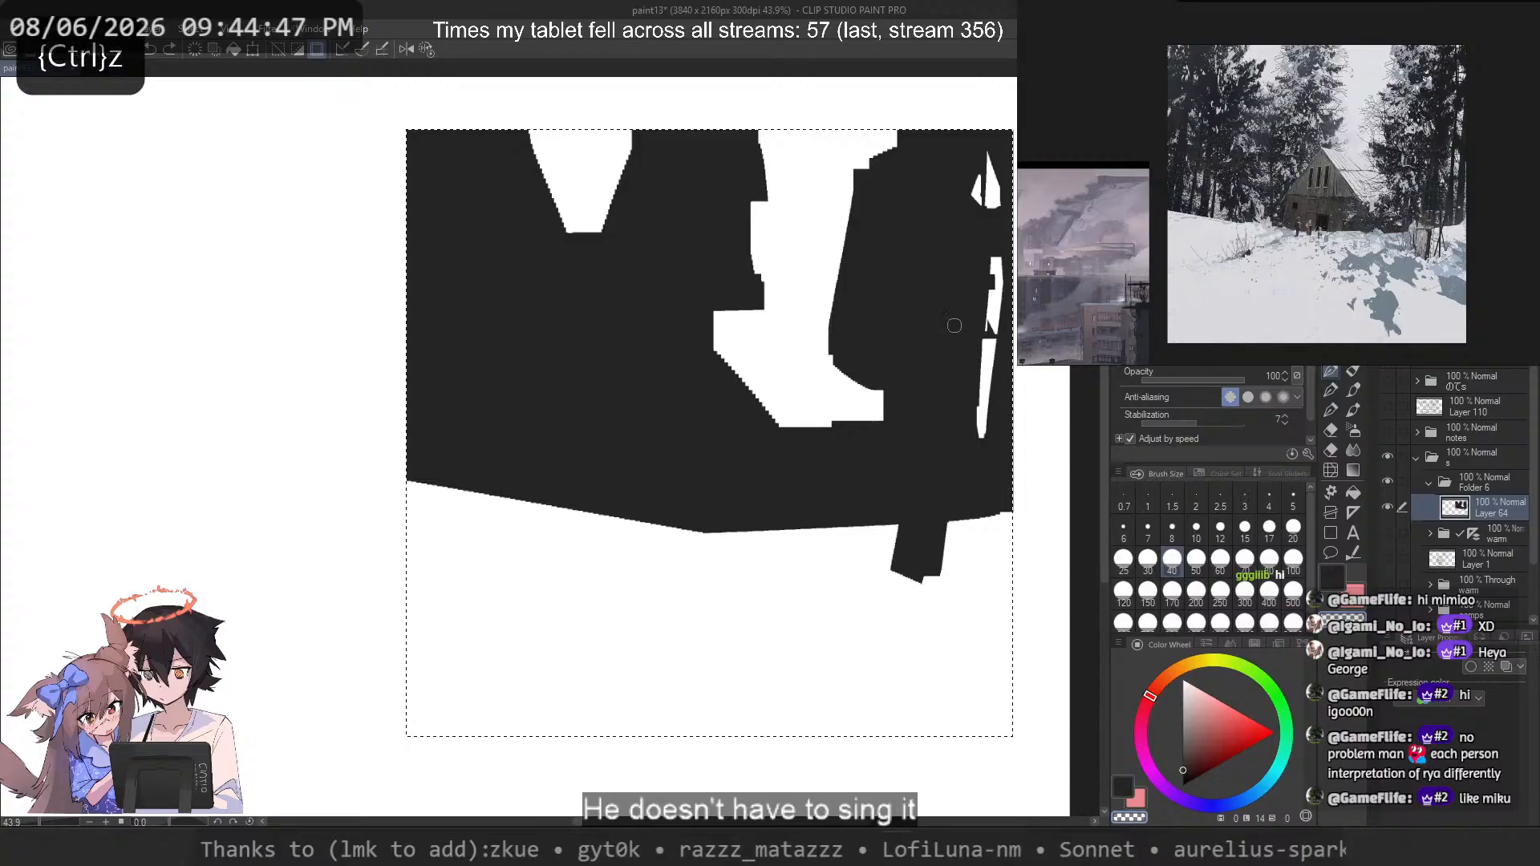
key(c)
key(ctrl+z)
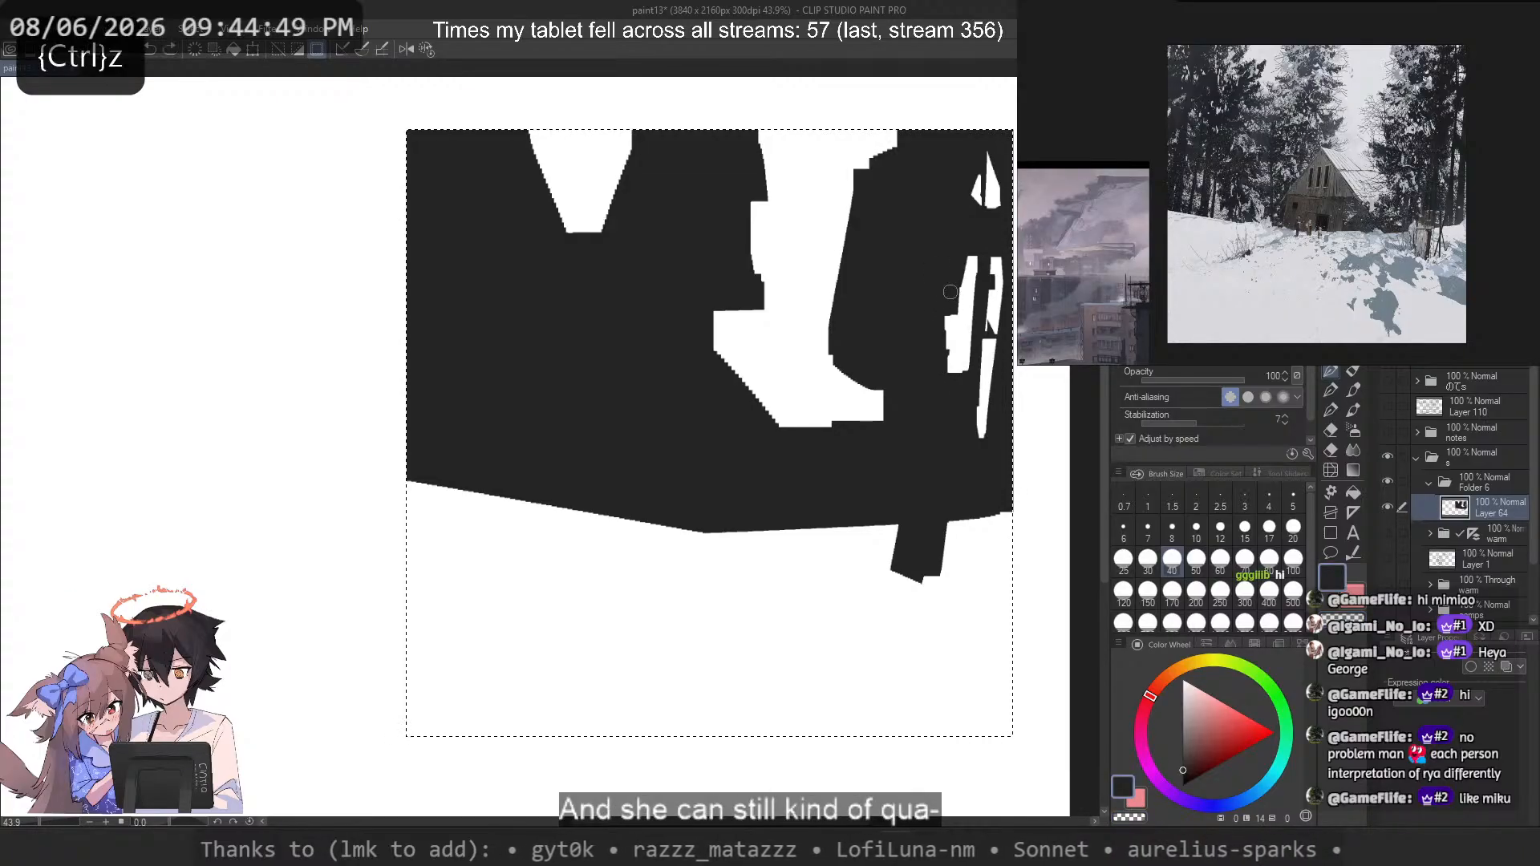
key(ctrl+z)
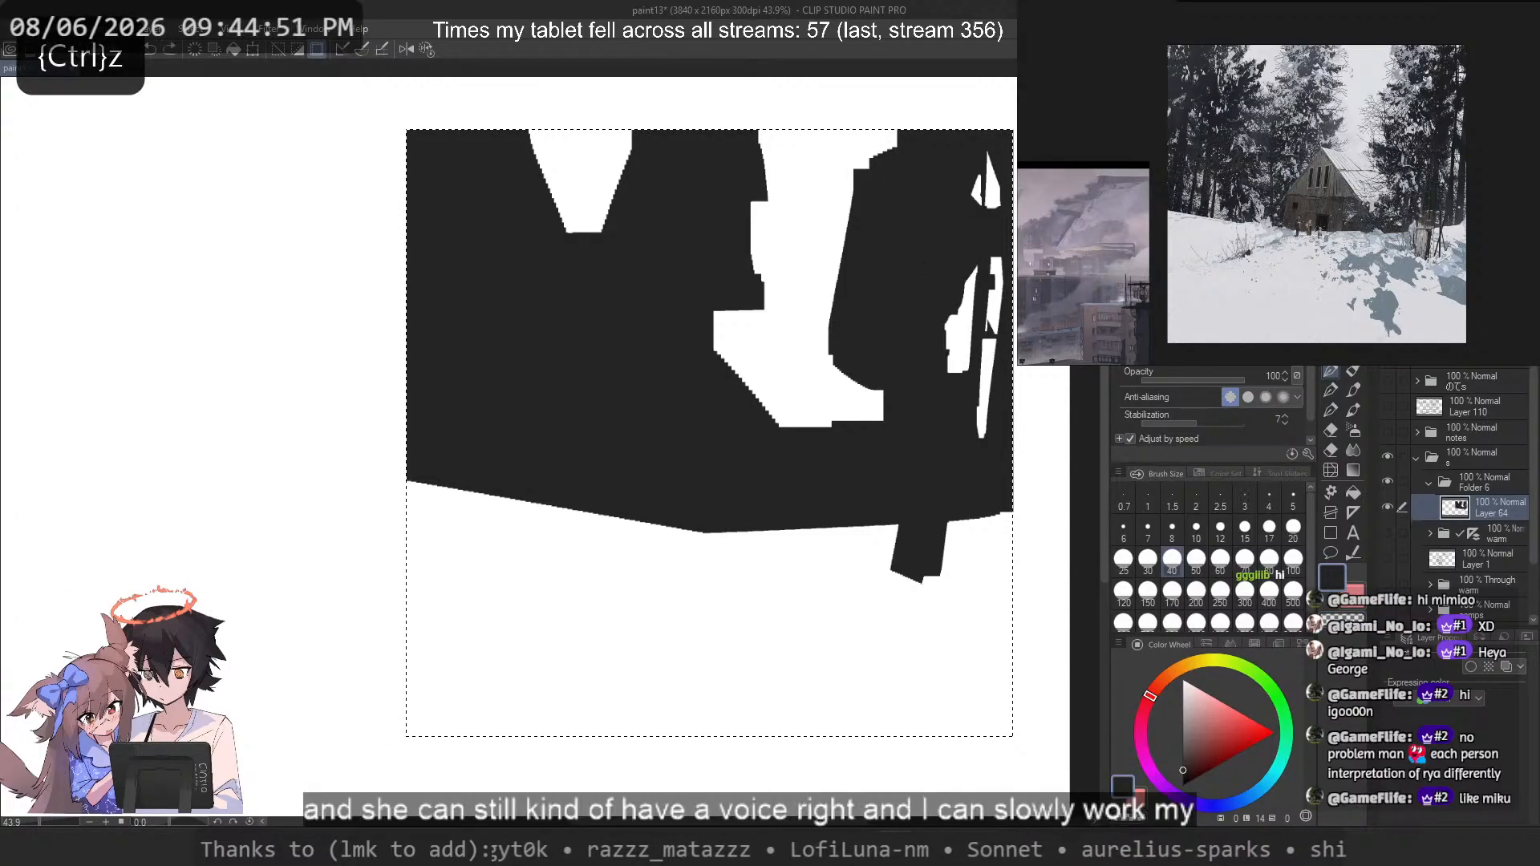
Step: Lengthen the sky sliver near the square's right edge downward and taper its lower end with near-black
key(c)
key(ctrl+z)
drag(949, 409, 945, 421)
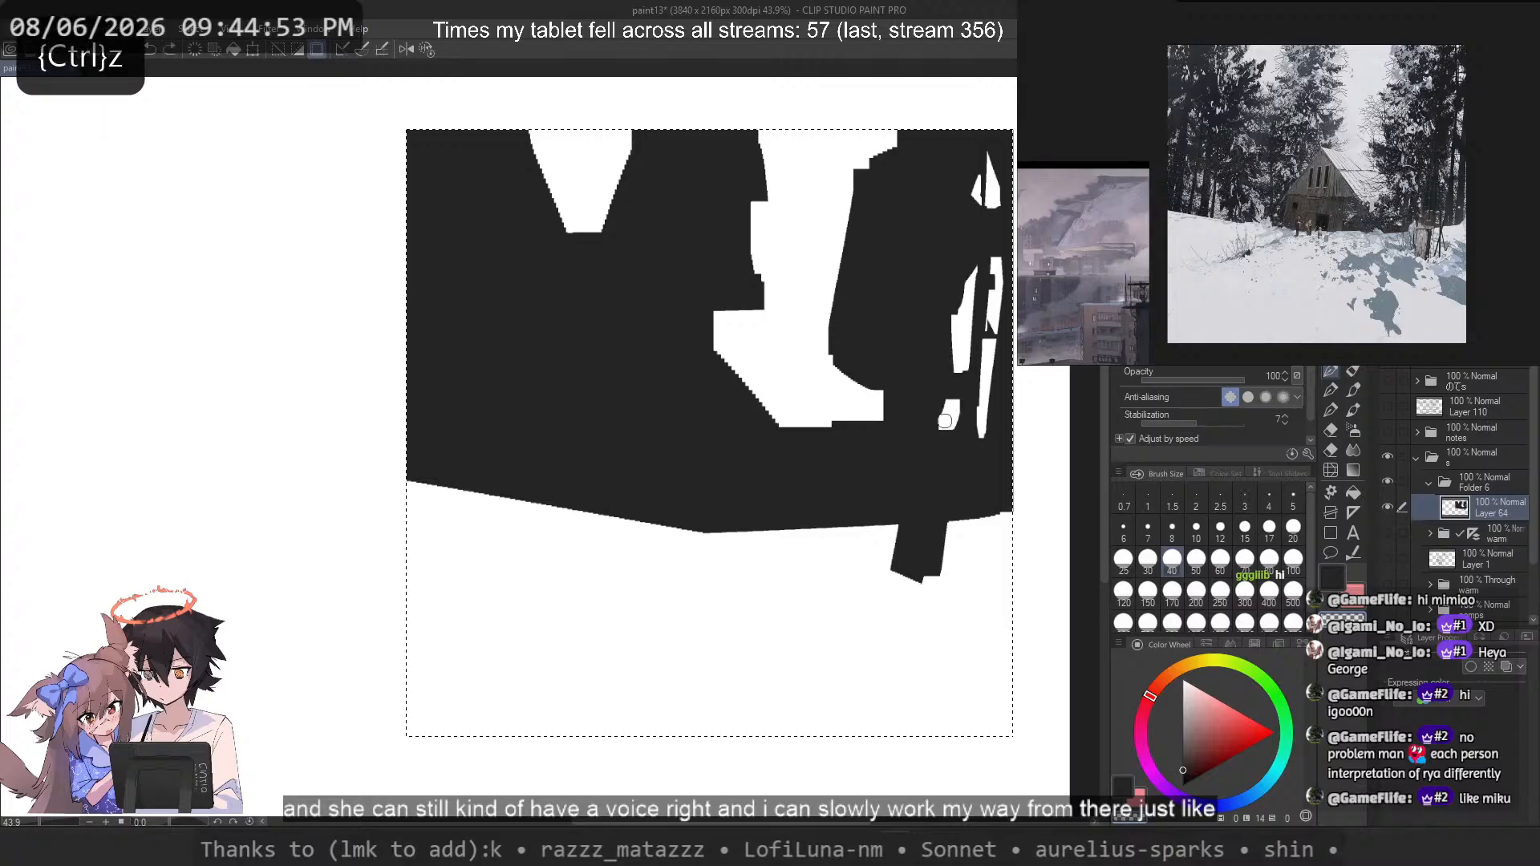
key(c)
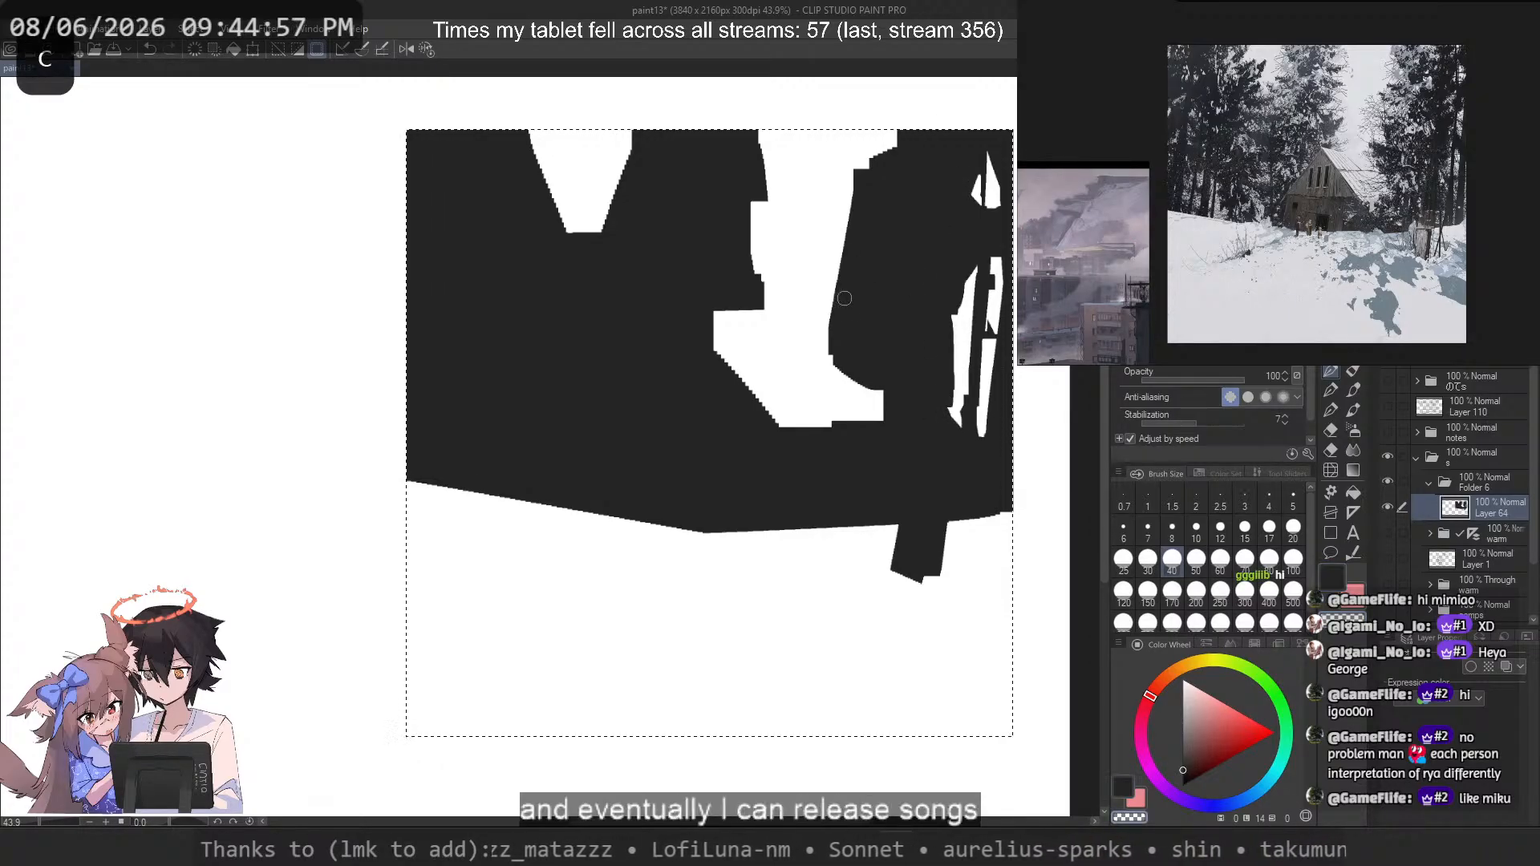
drag(878, 228, 850, 285)
key(ctrl+z)
drag(632, 267, 676, 361)
key(ctrl+z)
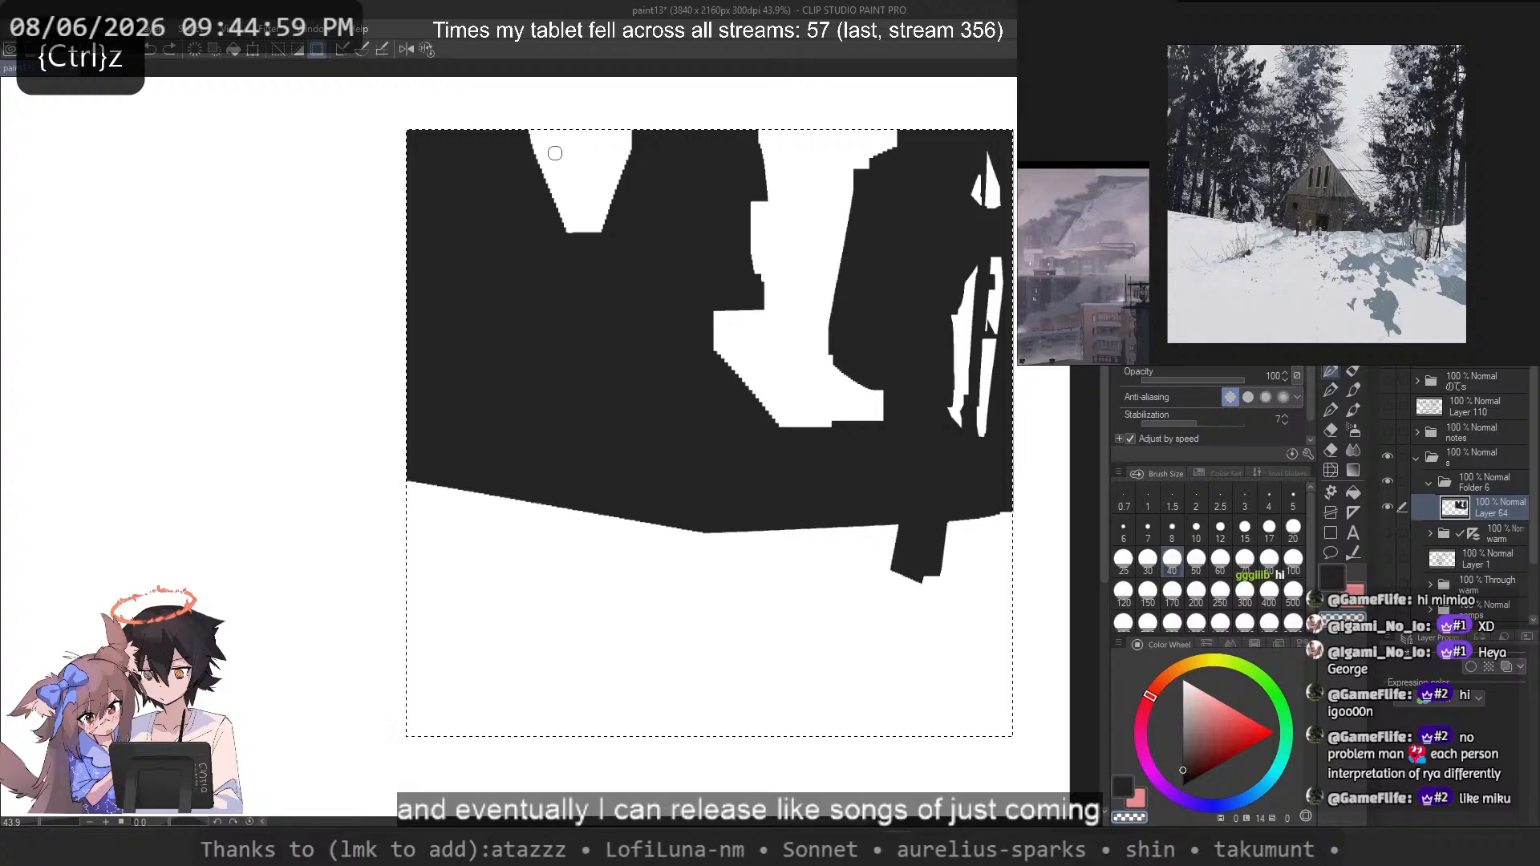
drag(482, 284, 475, 361)
key(ctrl+z)
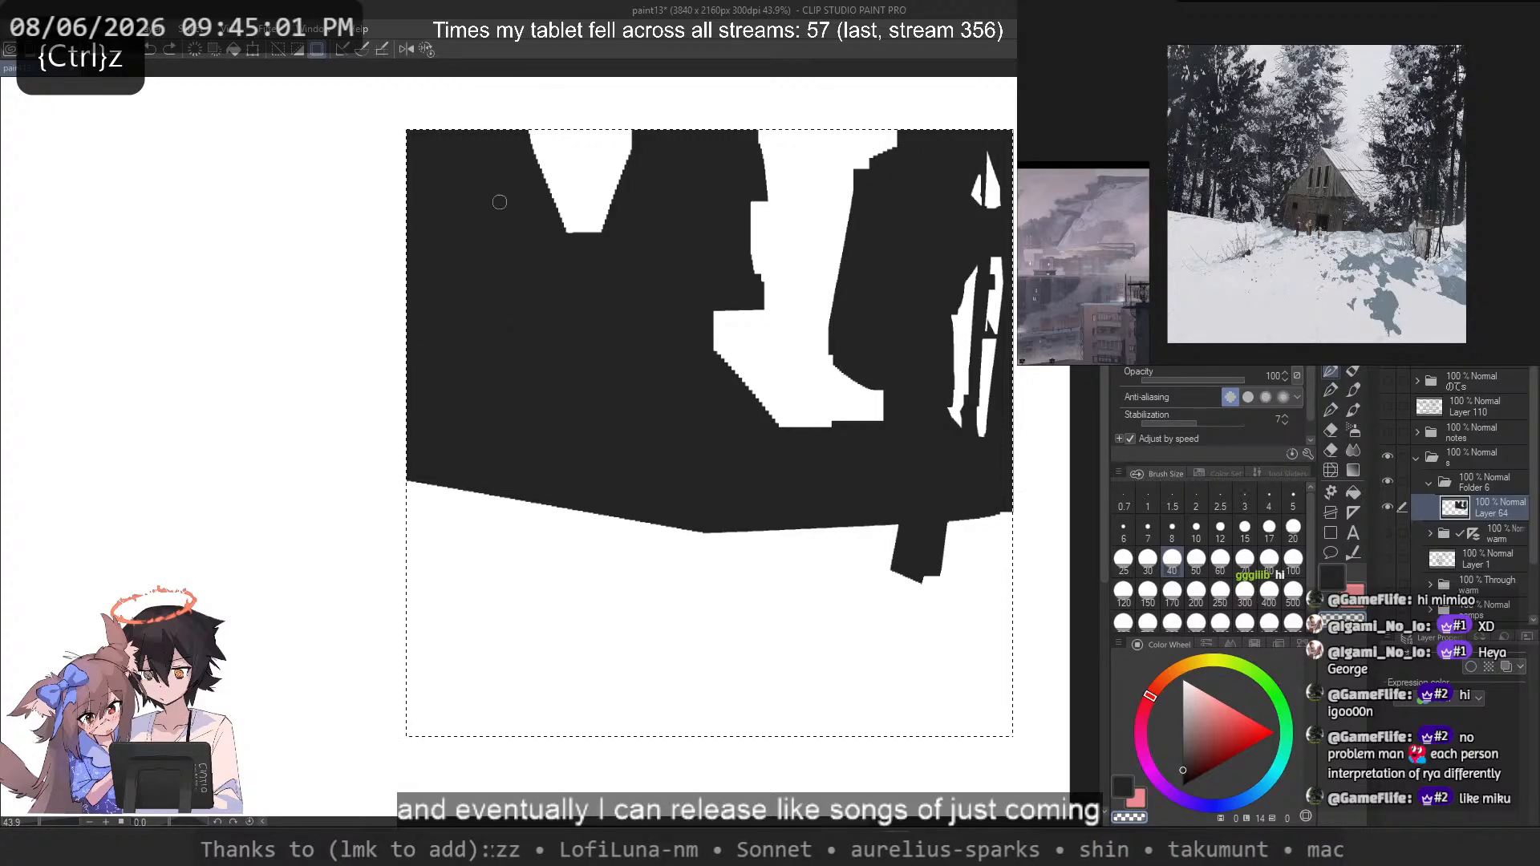
drag(455, 175, 427, 365)
key(ctrl+z)
Step: Erase a narrow sky opening at the square's left edge and trim its right side with near-black
mouse_move(422, 281)
mouse_down()
mouse_move(409, 357)
mouse_move(430, 251)
mouse_move(391, 352)
mouse_up()
key(ctrl+z)
key(ctrl+z)
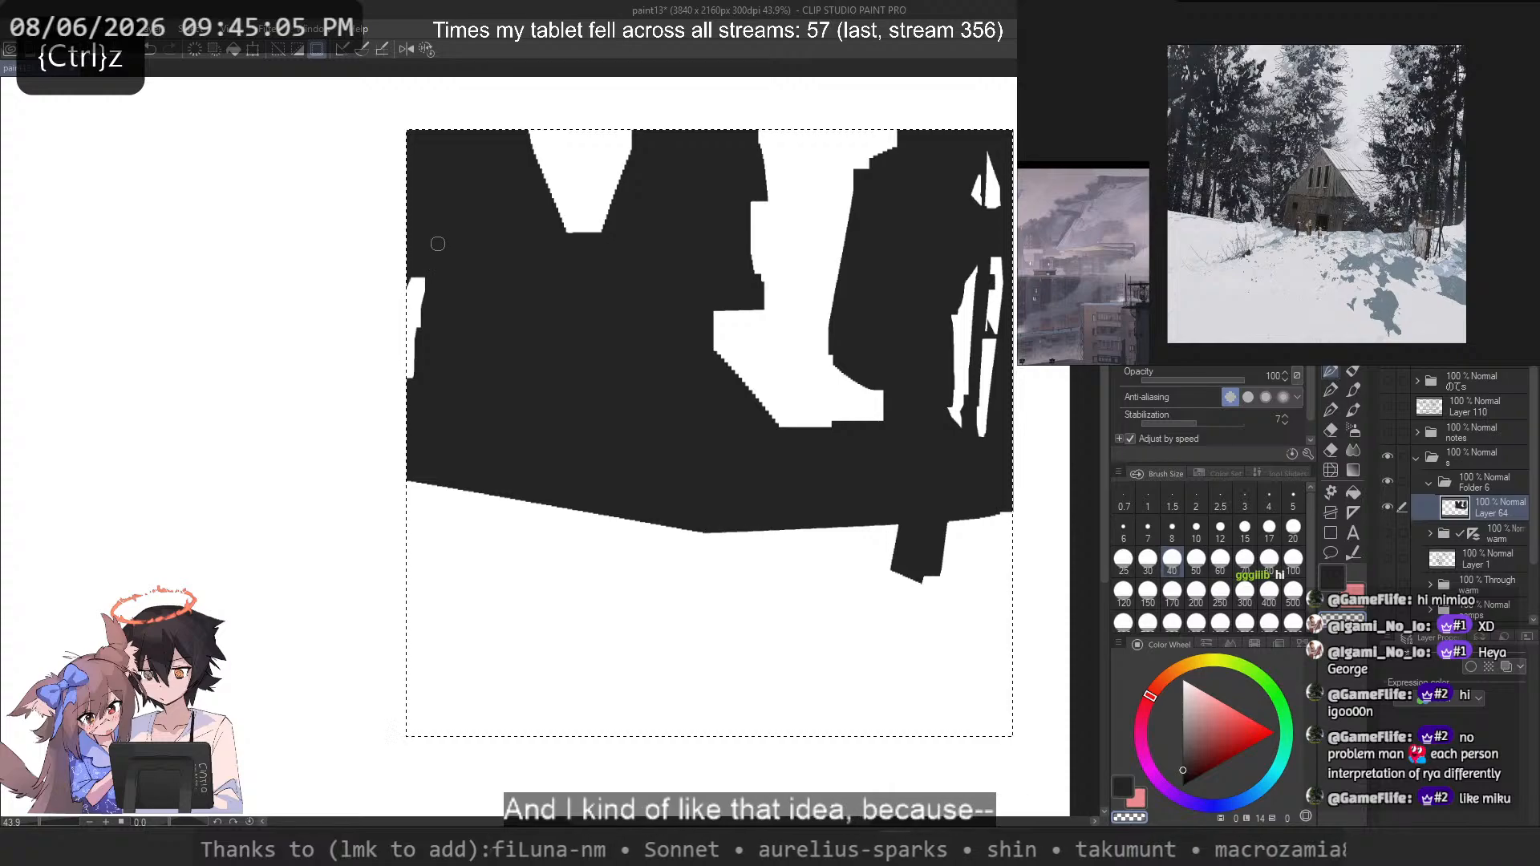
key(c)
drag(443, 244, 419, 370)
key(ctrl+z)
Step: Erase a long thin slanted sky sliver through the left trees and a shorter opening along its left side
key(c)
drag(481, 311, 464, 405)
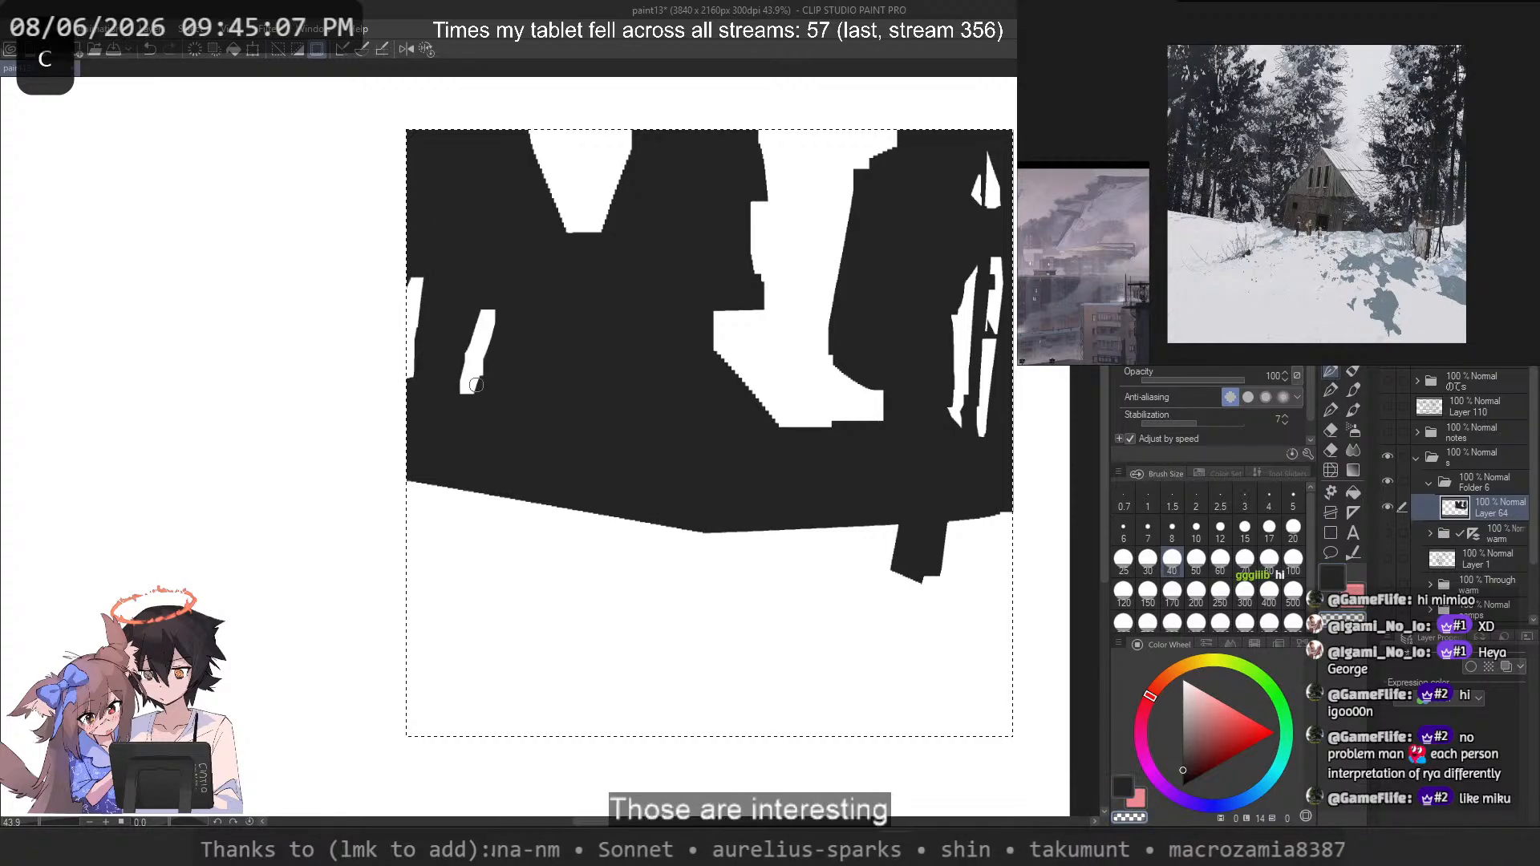
key(ctrl+z)
drag(478, 261, 458, 413)
key(ctrl+z)
drag(475, 200, 452, 405)
key(ctrl+z)
drag(479, 232, 451, 407)
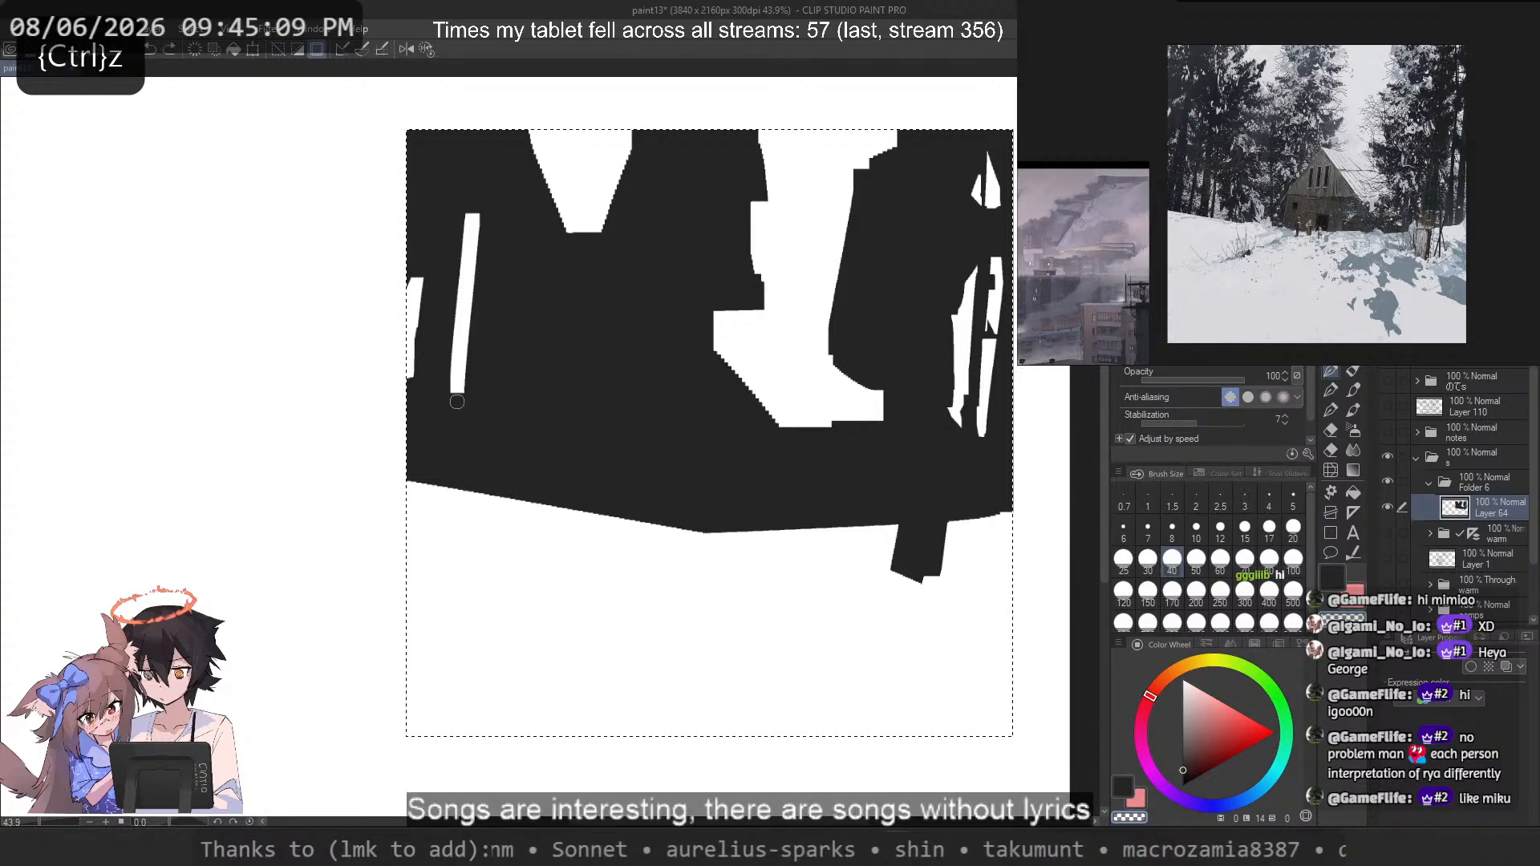
key(ctrl+z)
drag(487, 197, 461, 426)
drag(465, 227, 443, 353)
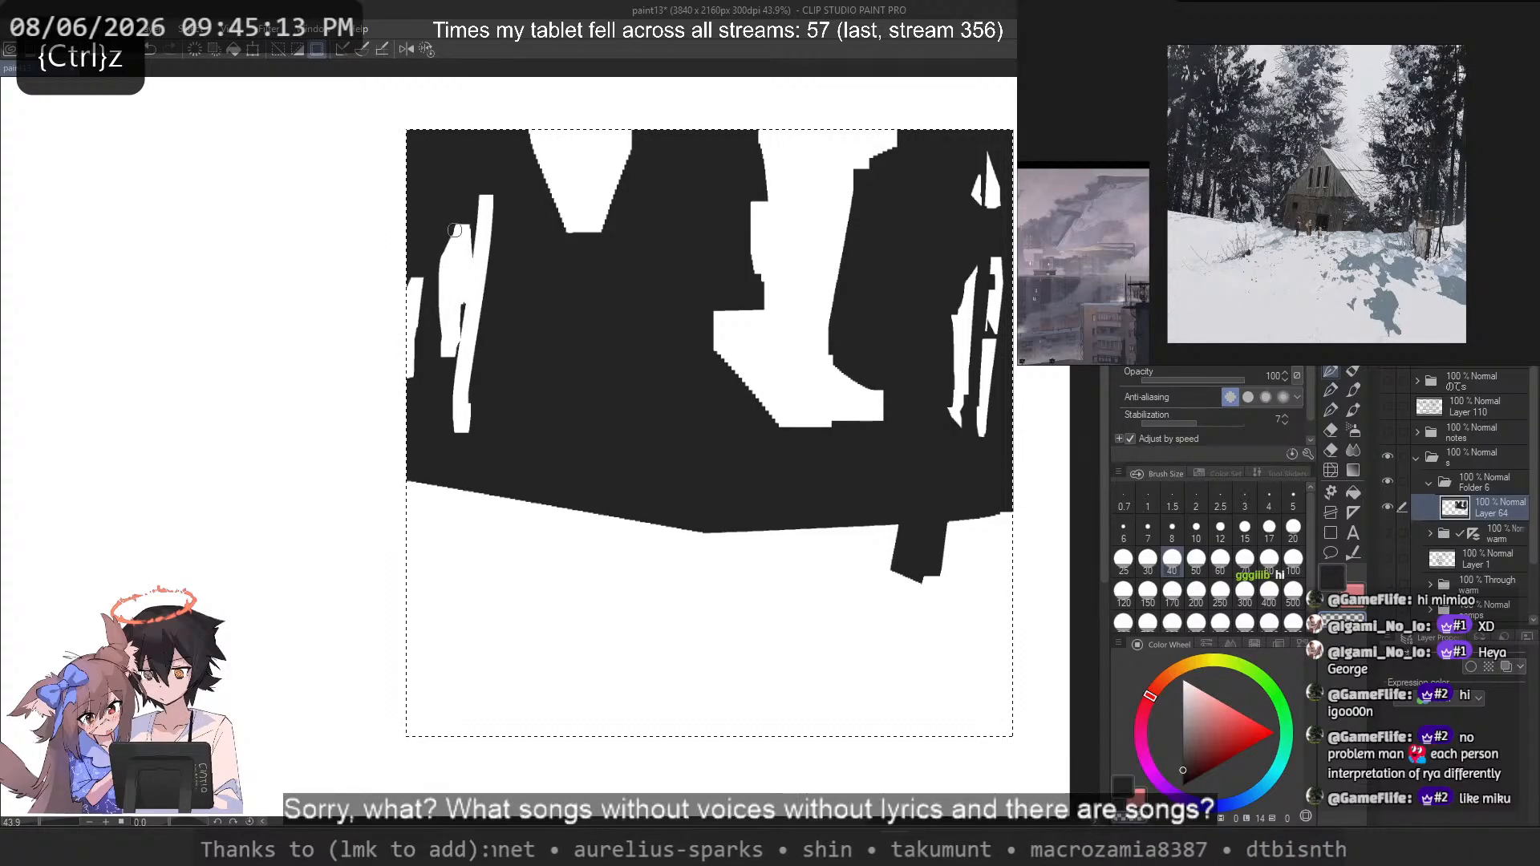
key(c)
drag(483, 154, 463, 397)
key(ctrl+z)
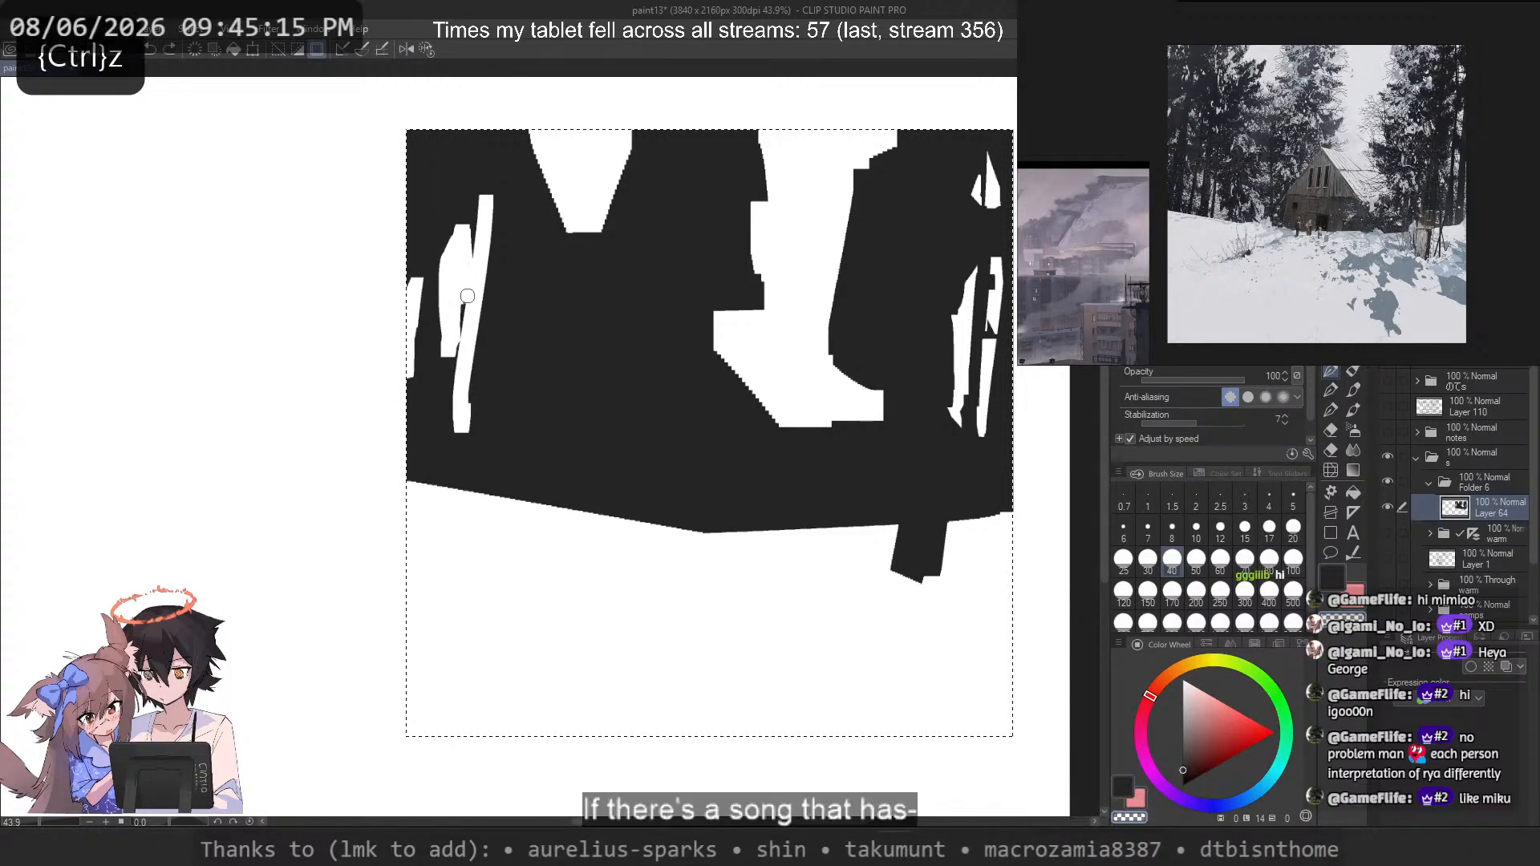
key(c)
drag(465, 233, 463, 402)
key(ctrl+z)
Step: Widen the lower end of the long left-hand sky sliver by erasing along its right side
key(c)
drag(486, 290, 476, 412)
key(ctrl+z)
drag(493, 301, 484, 416)
key(ctrl+z)
drag(486, 341, 489, 418)
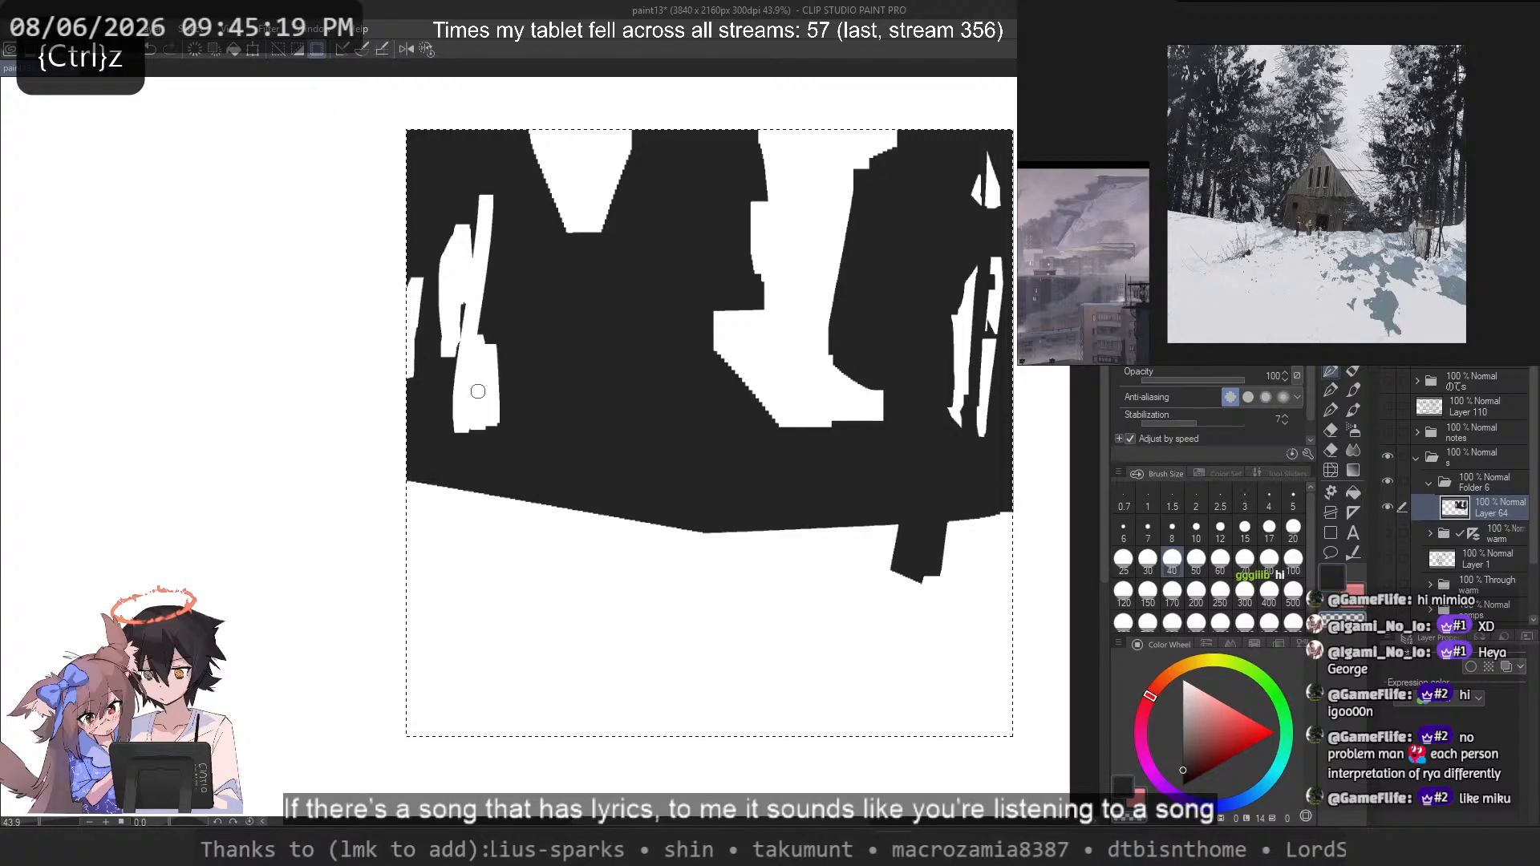
Step: Cover the left part of the sliver's lower half with near-black and erase a short thin gap beside it
key(c)
drag(481, 313, 459, 423)
key(ctrl+z)
drag(456, 319, 453, 443)
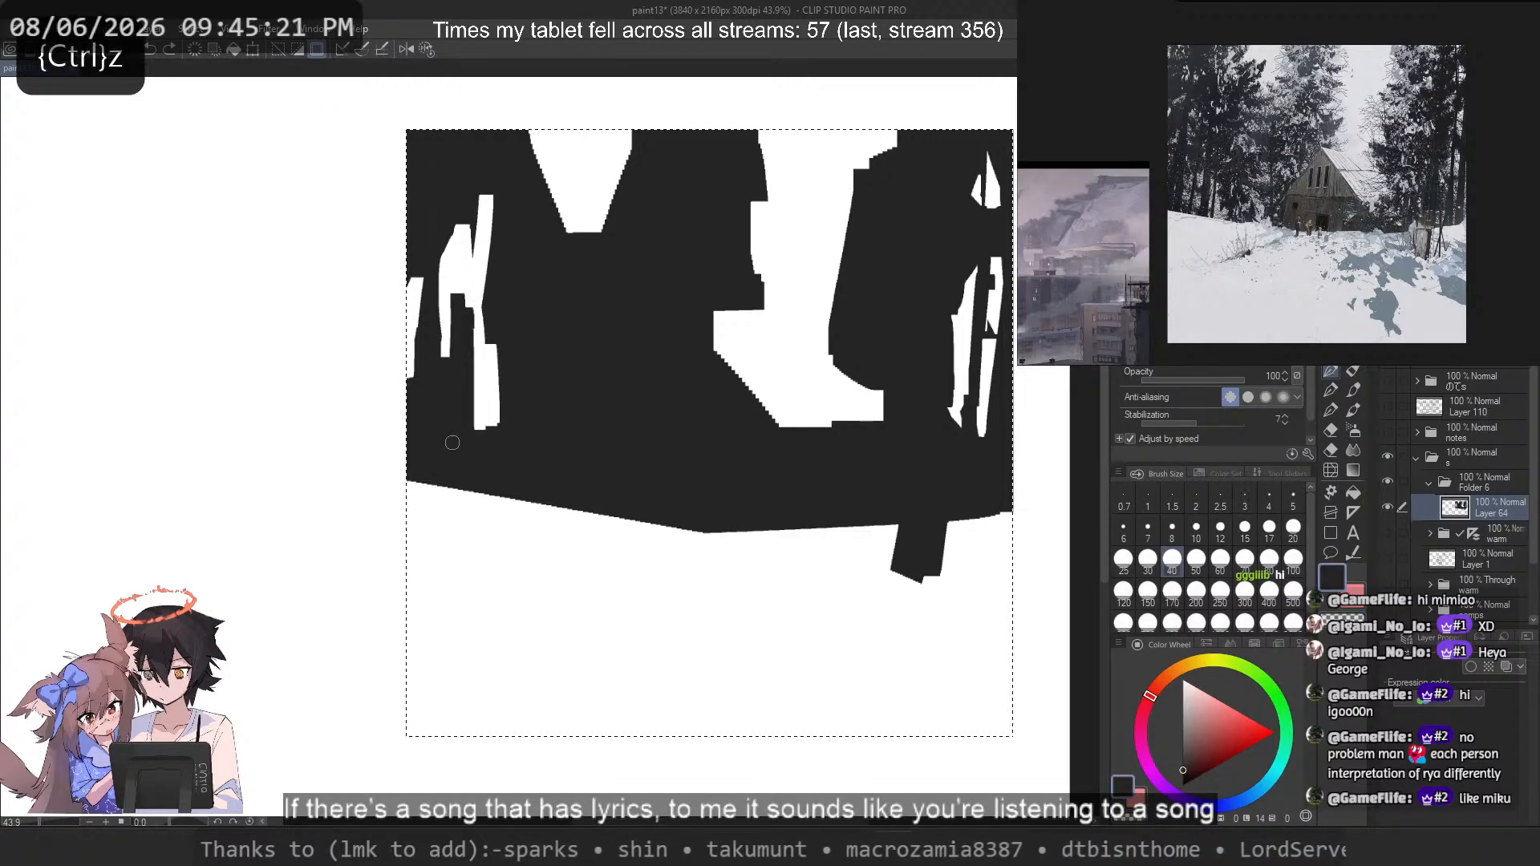
key(c)
drag(445, 357, 443, 392)
key(ctrl+z)
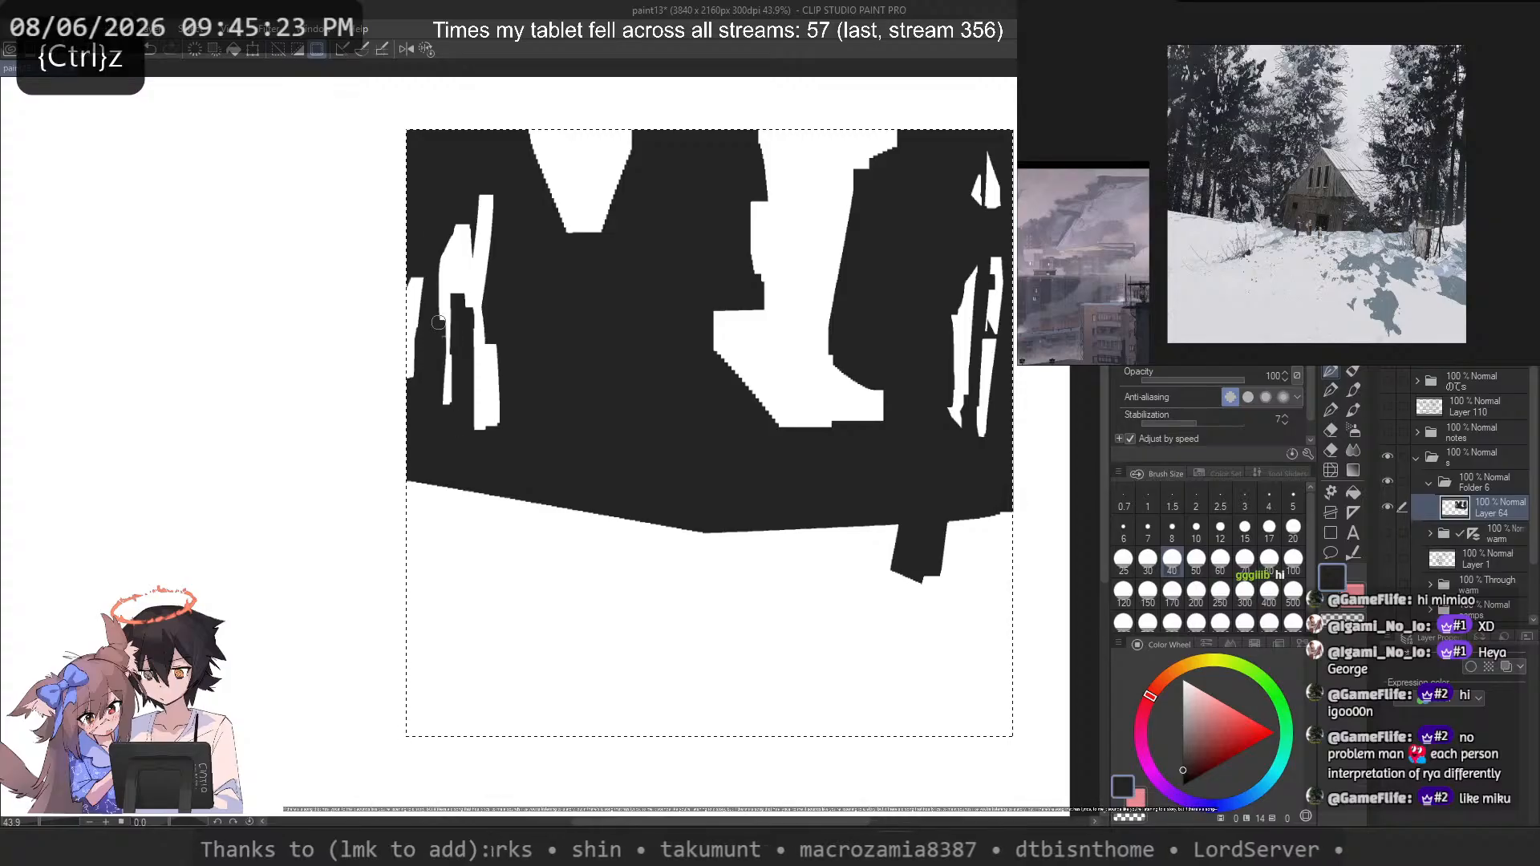
Step: Narrow the upper half of the left-hand sky opening with near-black strokes along its left side
drag(445, 257, 449, 345)
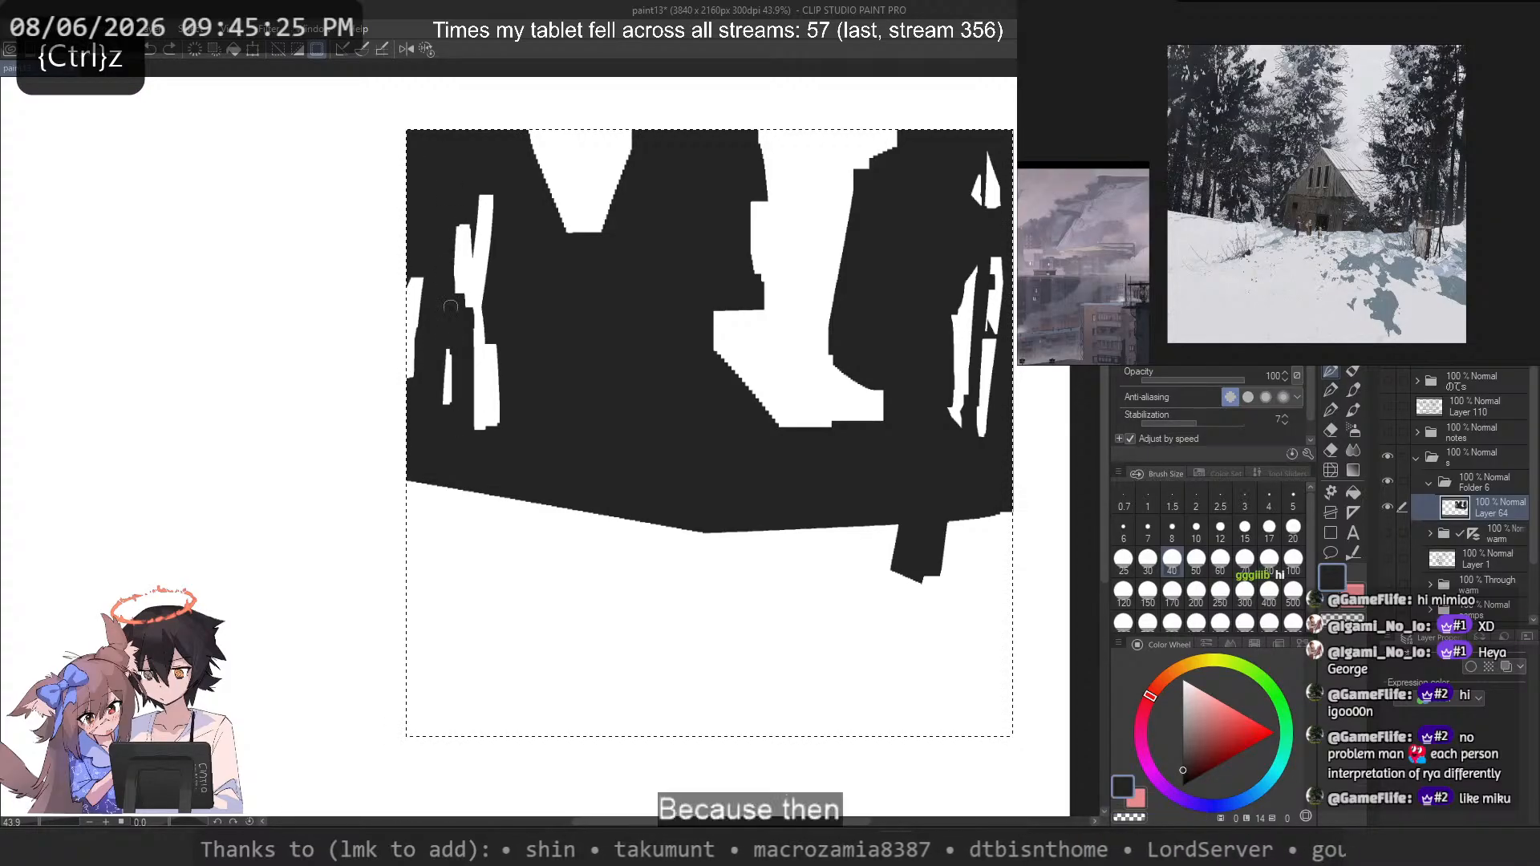
drag(464, 217, 459, 301)
key(ctrl+z)
drag(468, 218, 459, 300)
key(ctrl+z)
drag(461, 218, 456, 303)
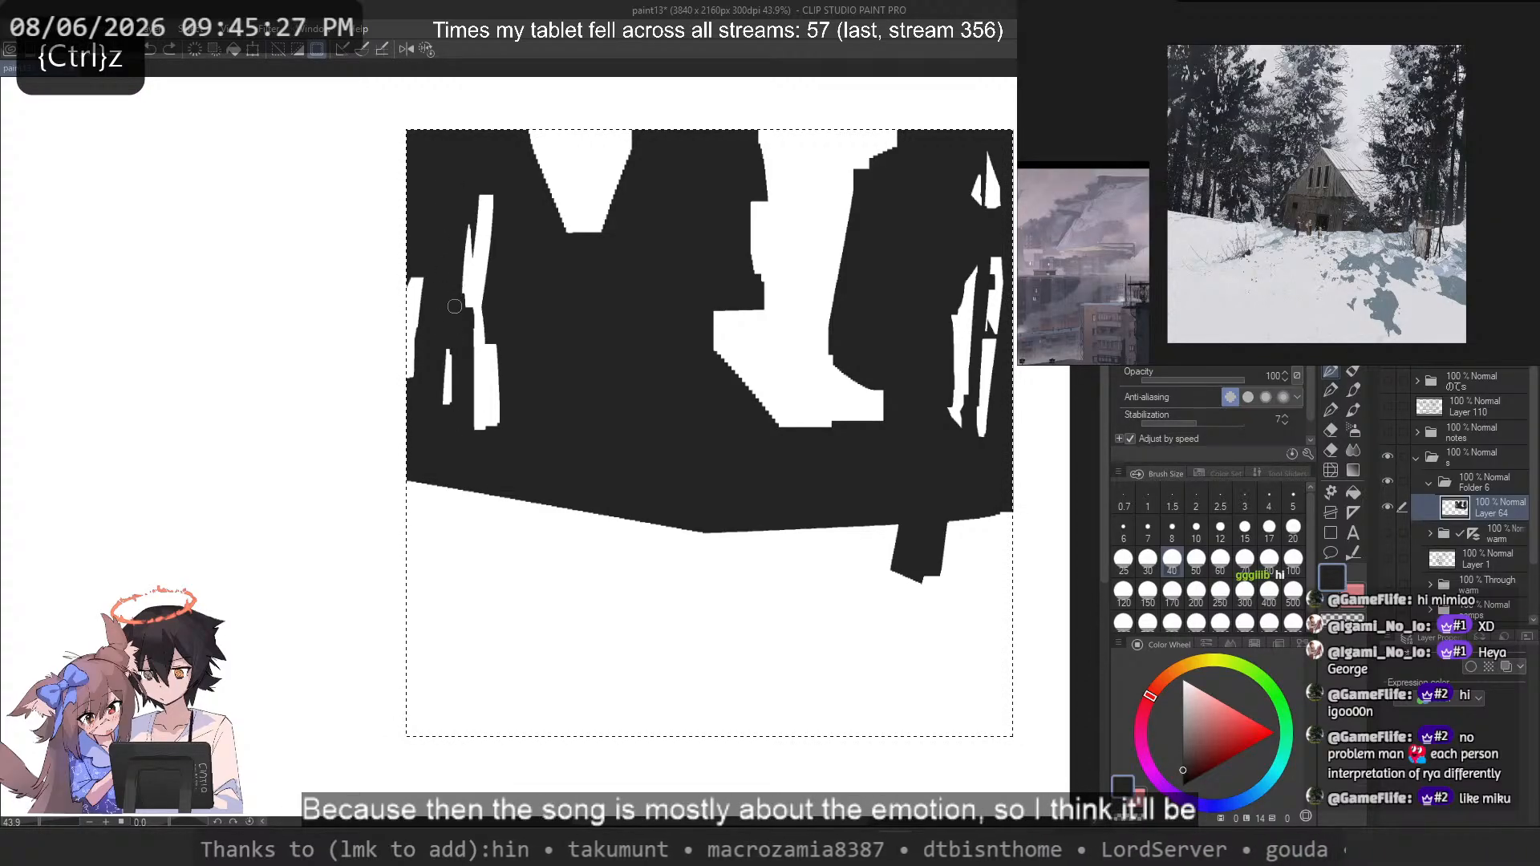
key(c)
drag(459, 201, 430, 250)
key(ctrl+z)
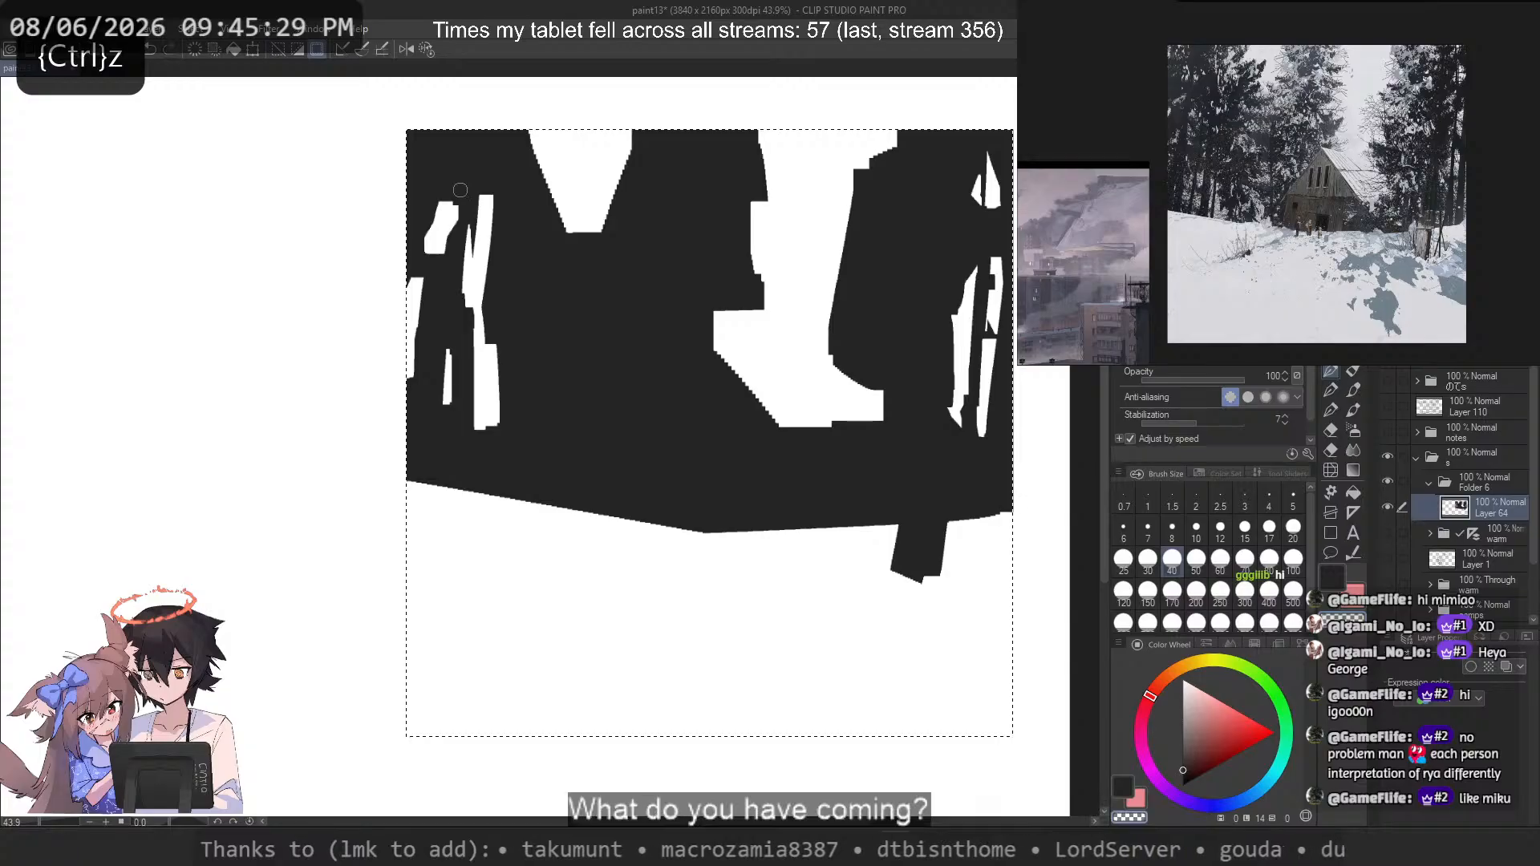
key(ctrl+z)
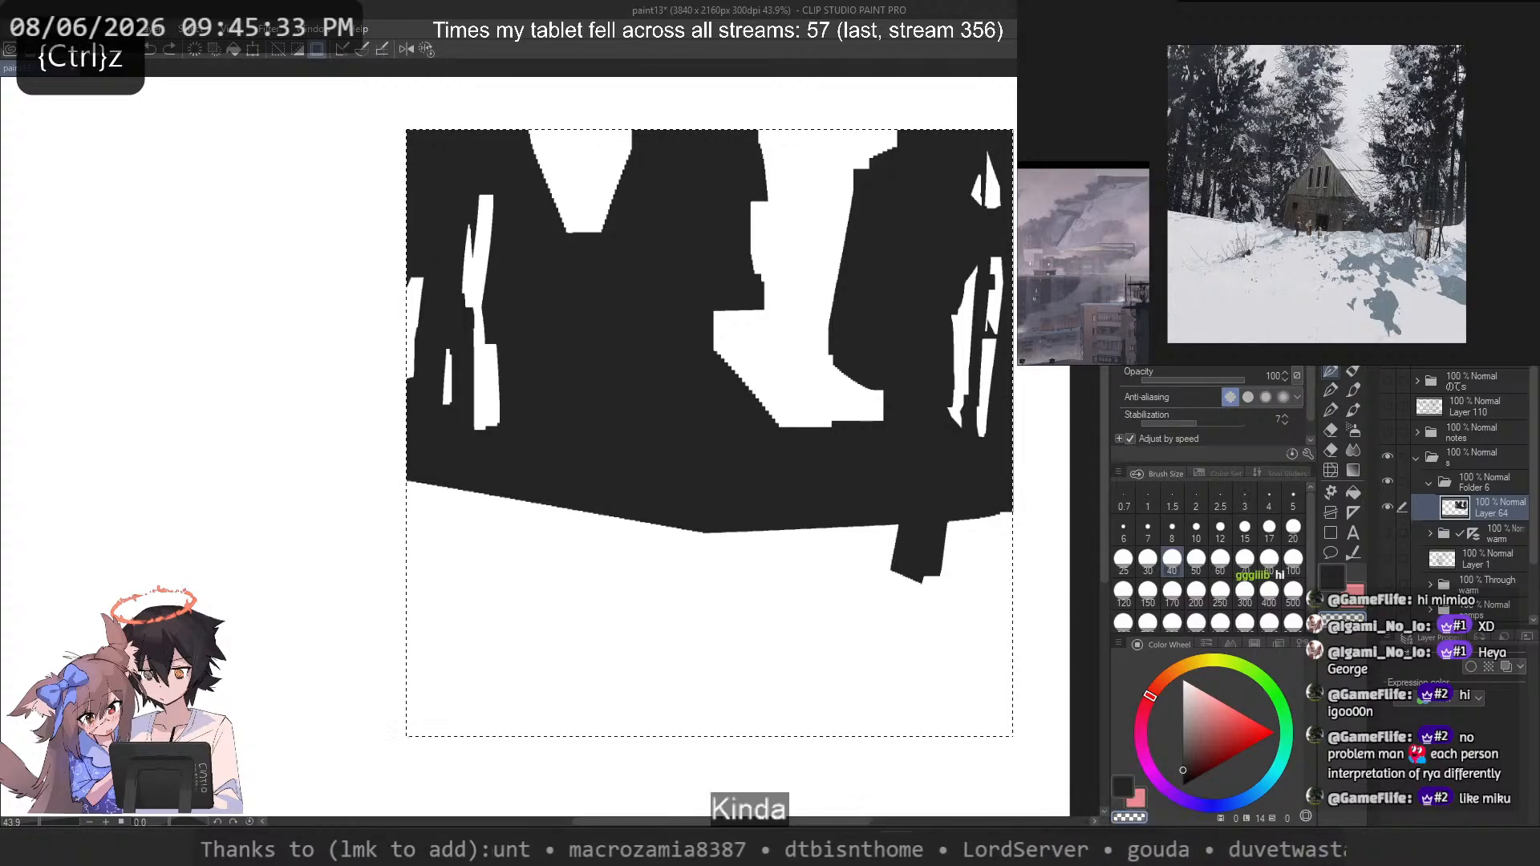
drag(840, 380, 819, 389)
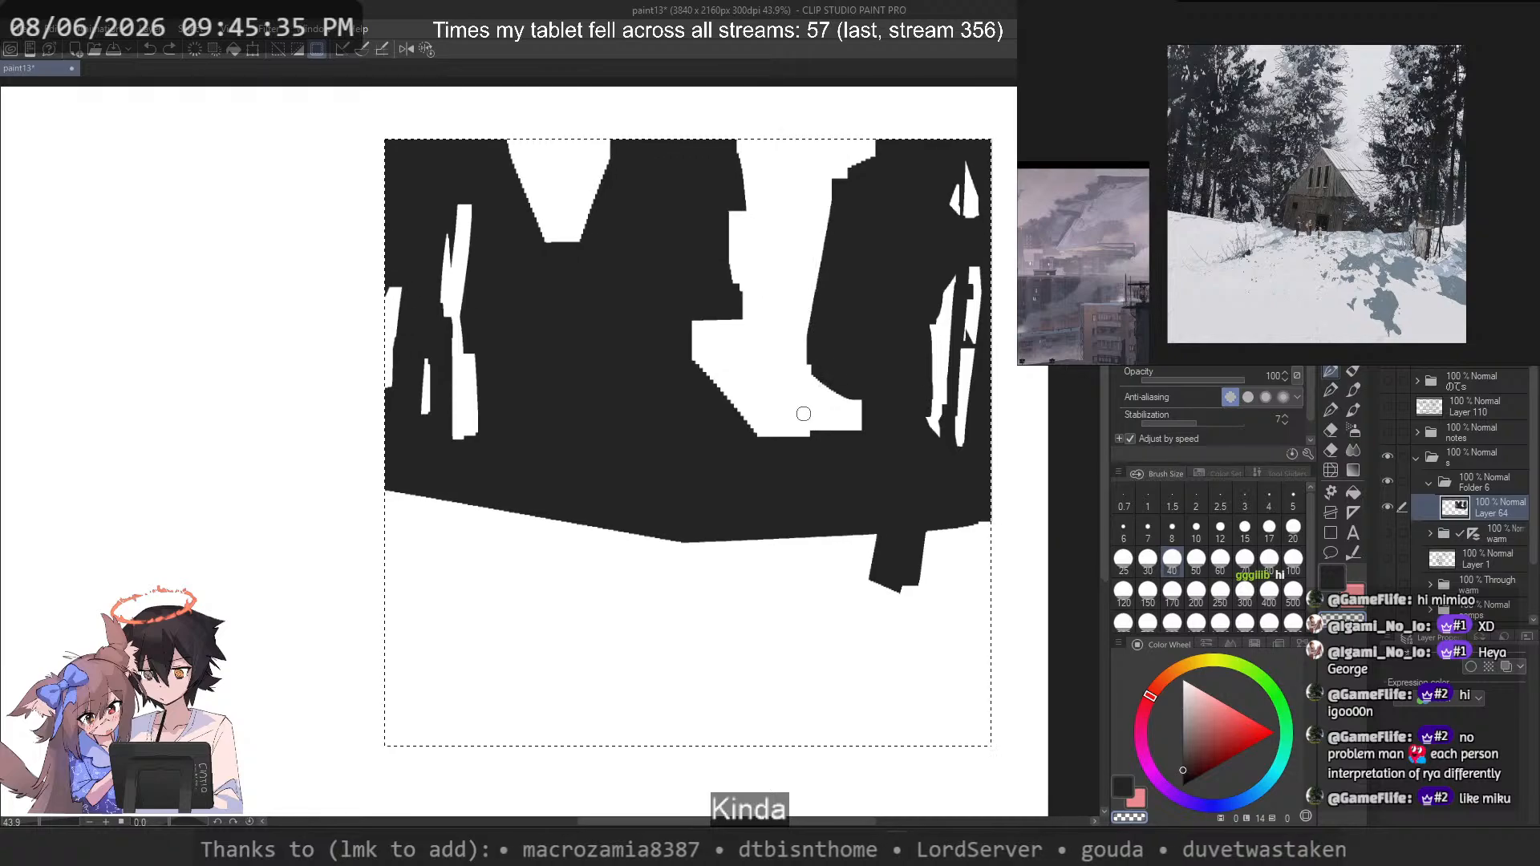
click(1269, 526)
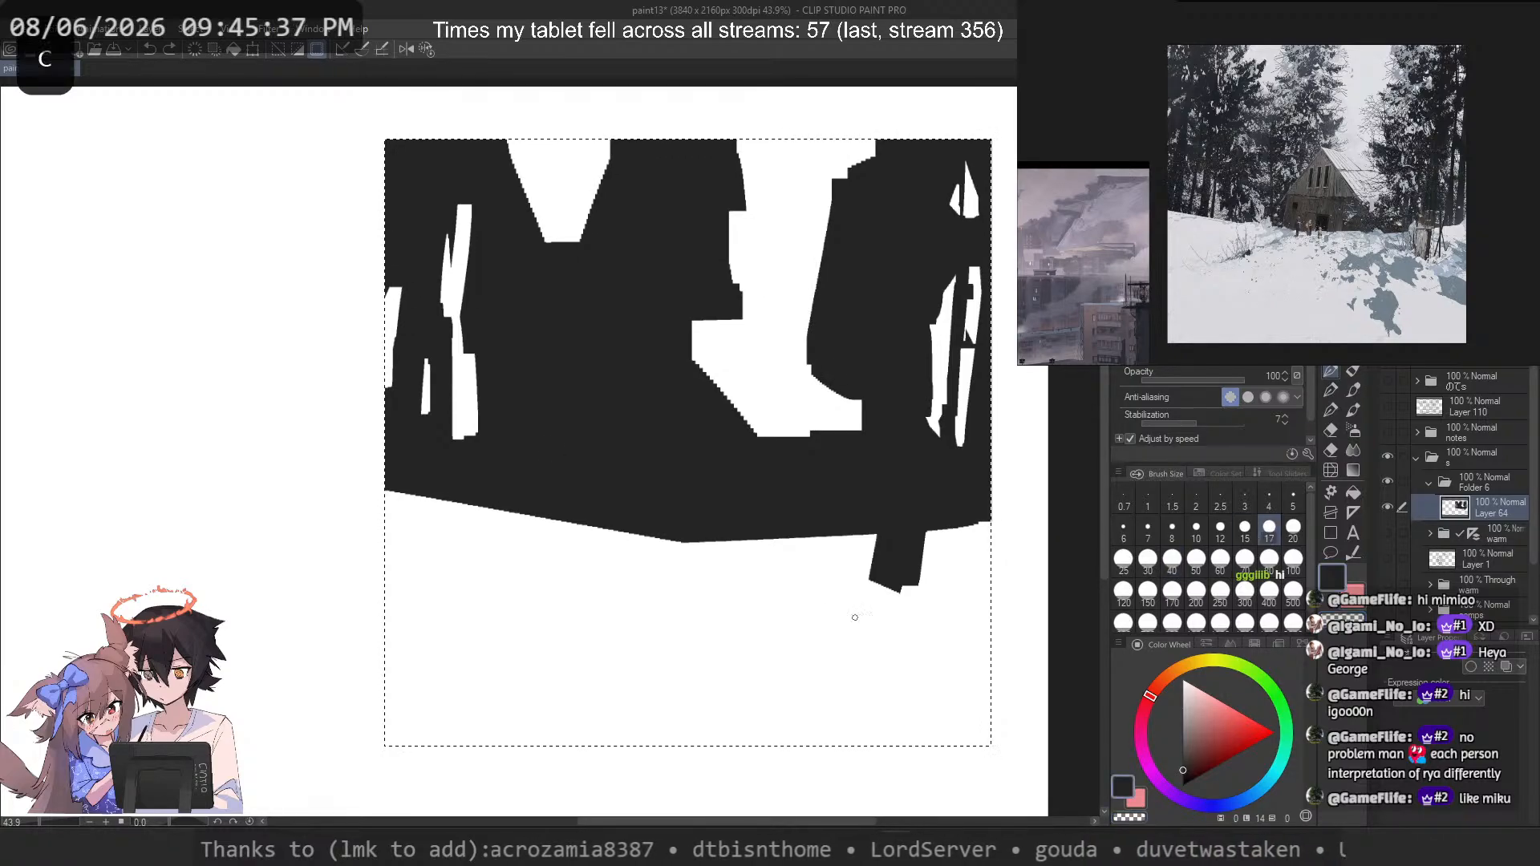
drag(801, 579, 754, 571)
key(ctrl+z)
click(1147, 559)
mouse_move(870, 603)
mouse_down()
mouse_move(790, 629)
mouse_move(794, 617)
mouse_move(826, 642)
mouse_move(801, 610)
mouse_move(798, 621)
mouse_move(797, 583)
mouse_move(764, 619)
mouse_move(790, 616)
mouse_move(805, 643)
mouse_move(792, 620)
mouse_move(850, 576)
mouse_move(842, 611)
mouse_move(879, 626)
mouse_move(834, 605)
mouse_move(851, 618)
mouse_up()
key(ctrl+z)
key(ctrl+z)
Step: Set the brush size to 50 and paint an irregular near-black shadow patch in the snow below the right-hand trees
click(1195, 559)
key(ctrl+z)
key(ctrl+z)
key(ctrl+z)
key(ctrl+z)
key(c)
key(ctrl+z)
key(ctrl+z)
key(c)
Step: Erase the left side of the stub hanging below the right-hand trees and extend its right side with near-black
drag(892, 538, 878, 583)
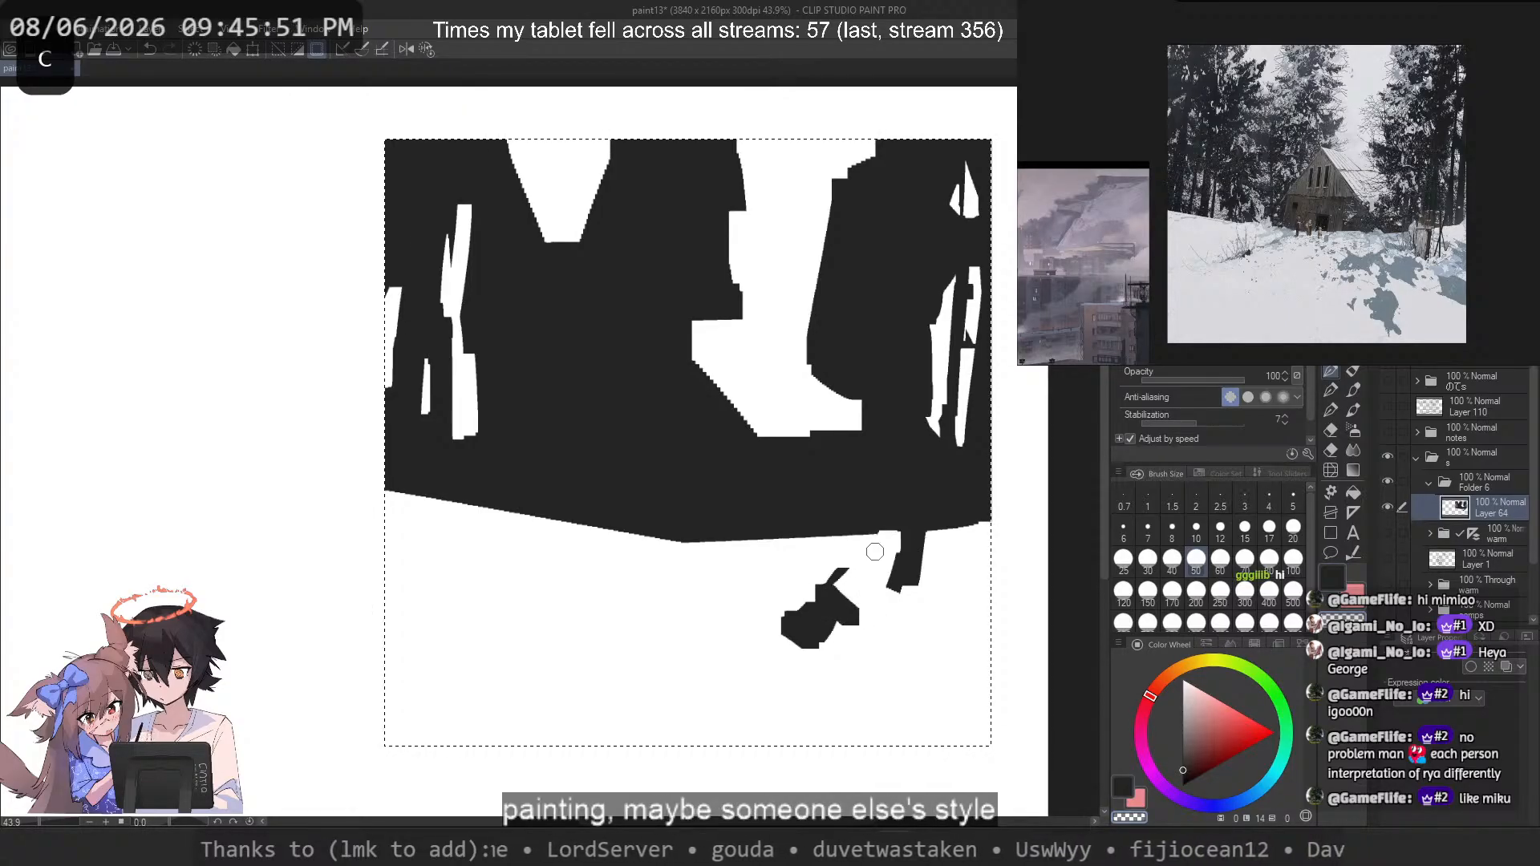
key(c)
drag(928, 538, 923, 578)
key(ctrl+z)
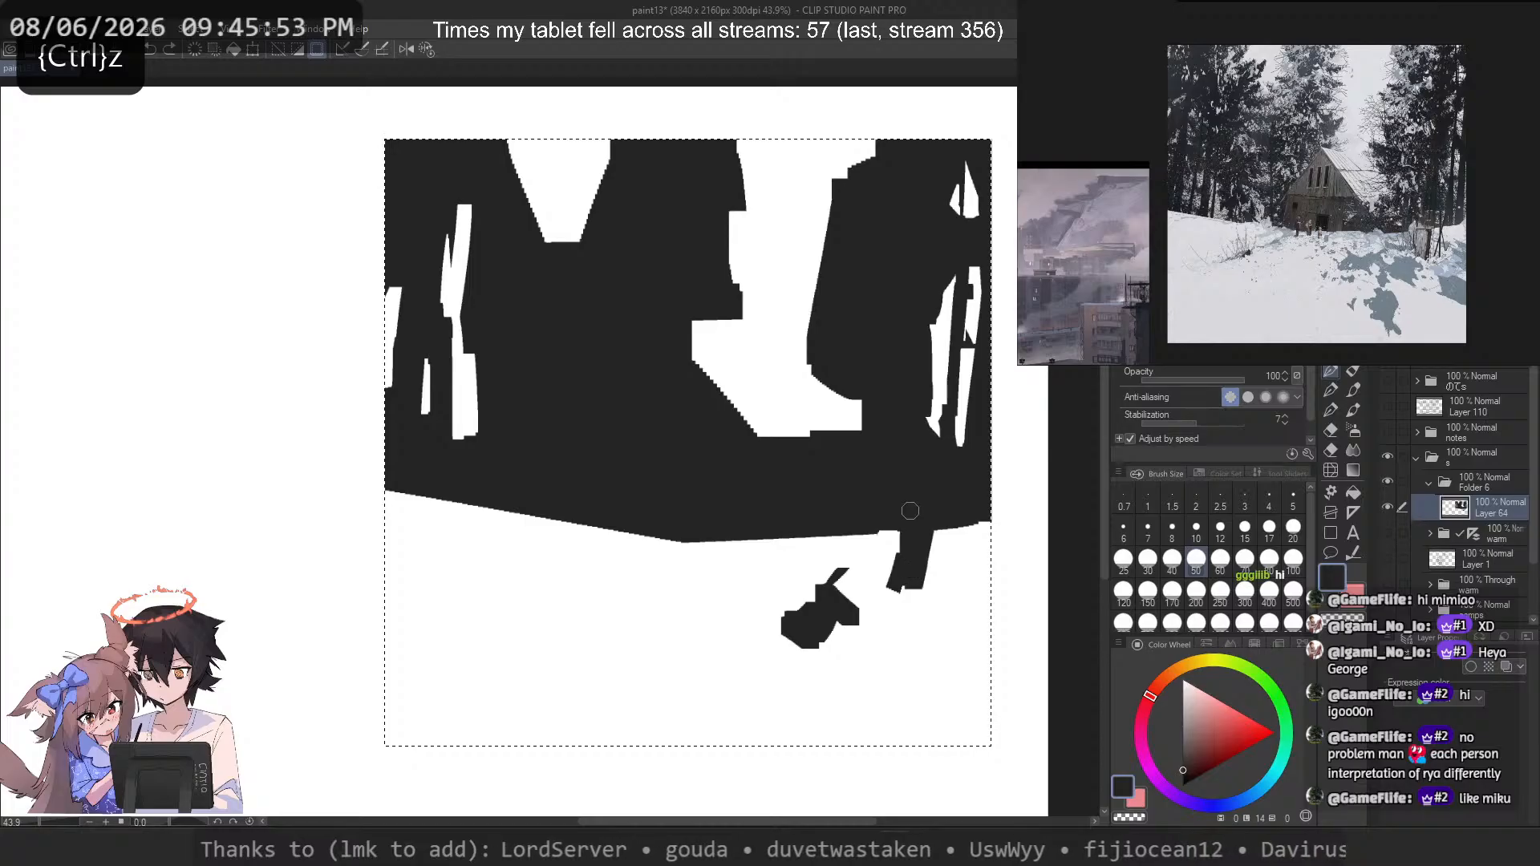
key(ctrl+z)
Step: Extend the shadow patch in the snow to the right with a jagged near-black shape beneath the stub
mouse_move(851, 622)
mouse_down()
mouse_move(885, 643)
mouse_move(917, 622)
mouse_move(858, 623)
mouse_move(888, 672)
mouse_up()
key(ctrl+z)
key(ctrl+z)
key(ctrl+z)
key(ctrl+z)
key(ctrl+z)
mouse_move(861, 634)
mouse_down()
mouse_move(909, 672)
mouse_move(911, 653)
mouse_move(882, 678)
mouse_move(905, 628)
mouse_move(902, 650)
mouse_up()
key(c)
key(c)
key(c)
key(c)
Step: Paint a near-black shadow wedge in the snow at the square's right edge and a smaller patch above it
mouse_move(907, 653)
mouse_down()
mouse_move(928, 624)
mouse_move(985, 666)
mouse_move(977, 687)
mouse_up()
key(ctrl+z)
key(ctrl+z)
key(ctrl+z)
key(ctrl+z)
key(ctrl+z)
mouse_move(951, 635)
mouse_down()
mouse_move(983, 671)
mouse_move(918, 677)
mouse_move(984, 691)
mouse_move(919, 650)
mouse_move(991, 601)
mouse_move(985, 613)
mouse_move(969, 598)
mouse_move(993, 584)
mouse_move(986, 613)
mouse_up()
key(ctrl+z)
key(c)
key(c)
key(ctrl+z)
key(ctrl+z)
key(ctrl+z)
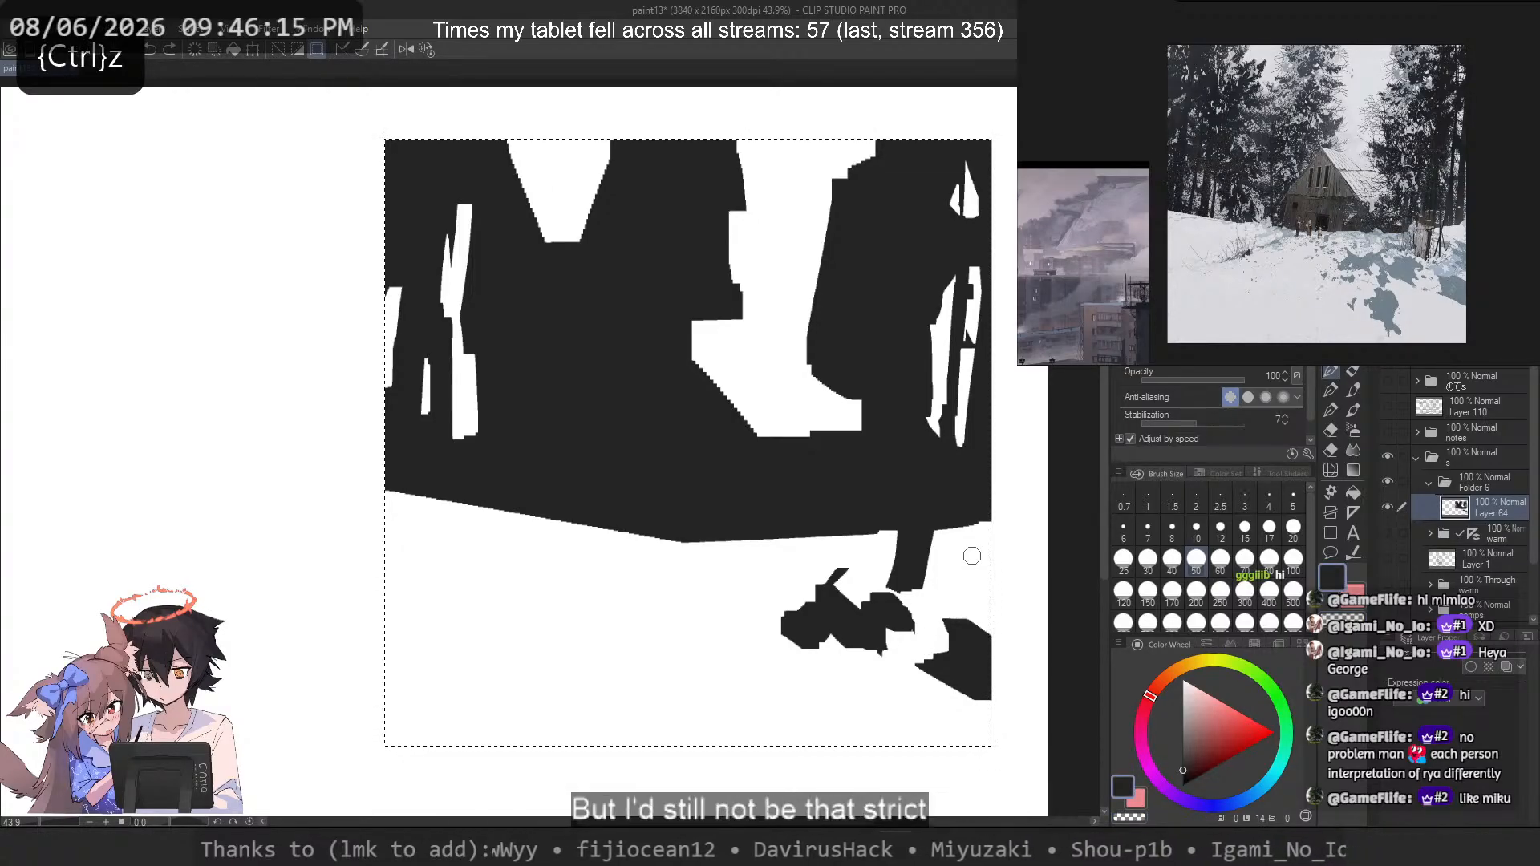
mouse_move(962, 558)
mouse_down()
mouse_move(1000, 605)
mouse_move(971, 601)
mouse_up()
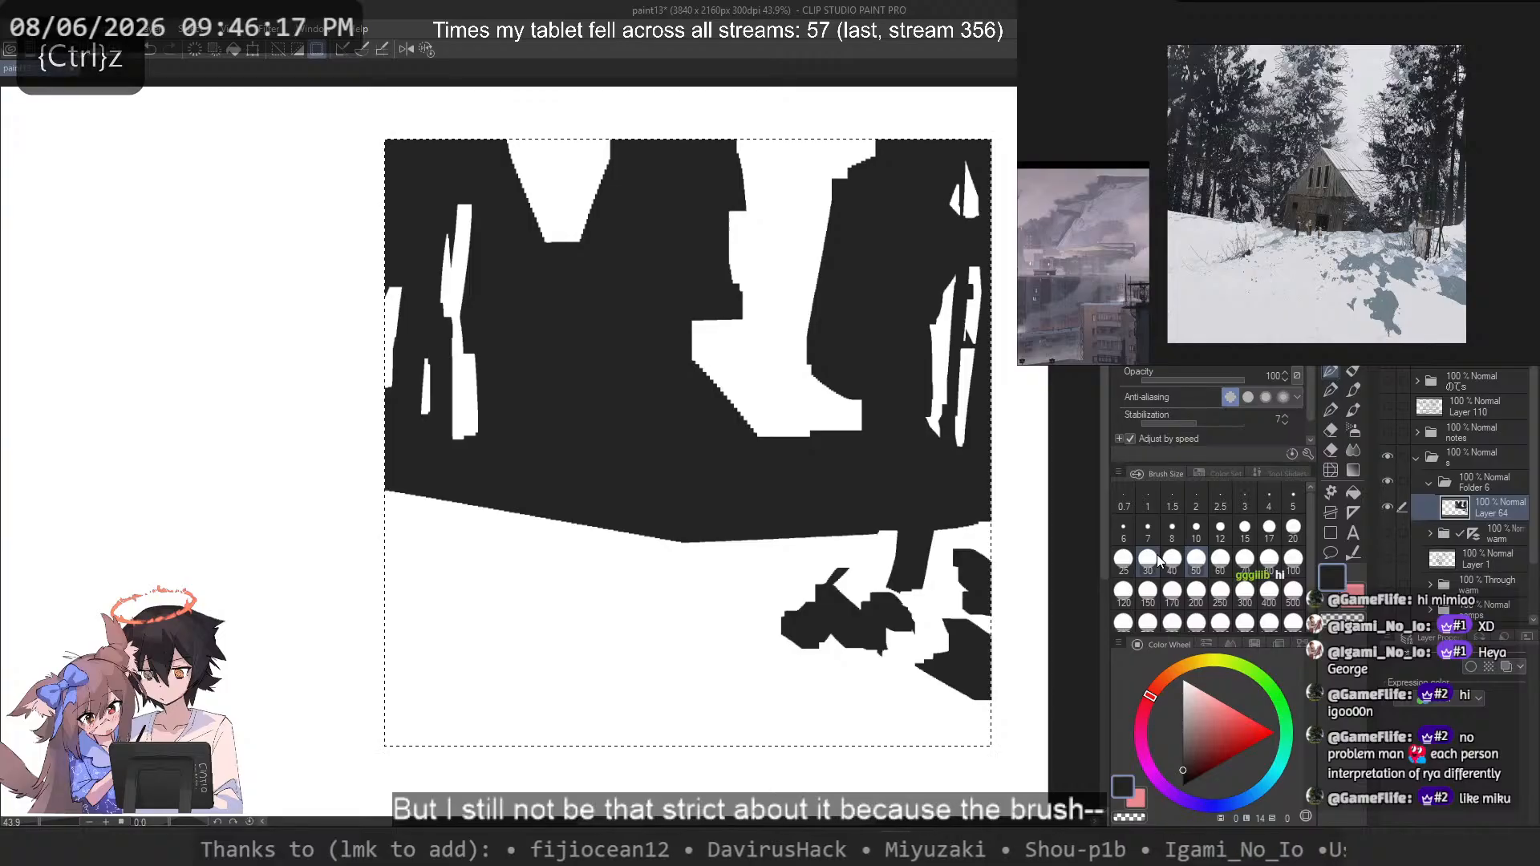
Step: Add thin branching near-black shadow shapes between the ground edge and the shadow patch left of the stub
key(c)
key(ctrl+z)
mouse_move(817, 574)
mouse_down()
mouse_move(884, 545)
mouse_move(877, 566)
mouse_move(812, 552)
mouse_up()
key(ctrl+z)
key(c)
key(c)
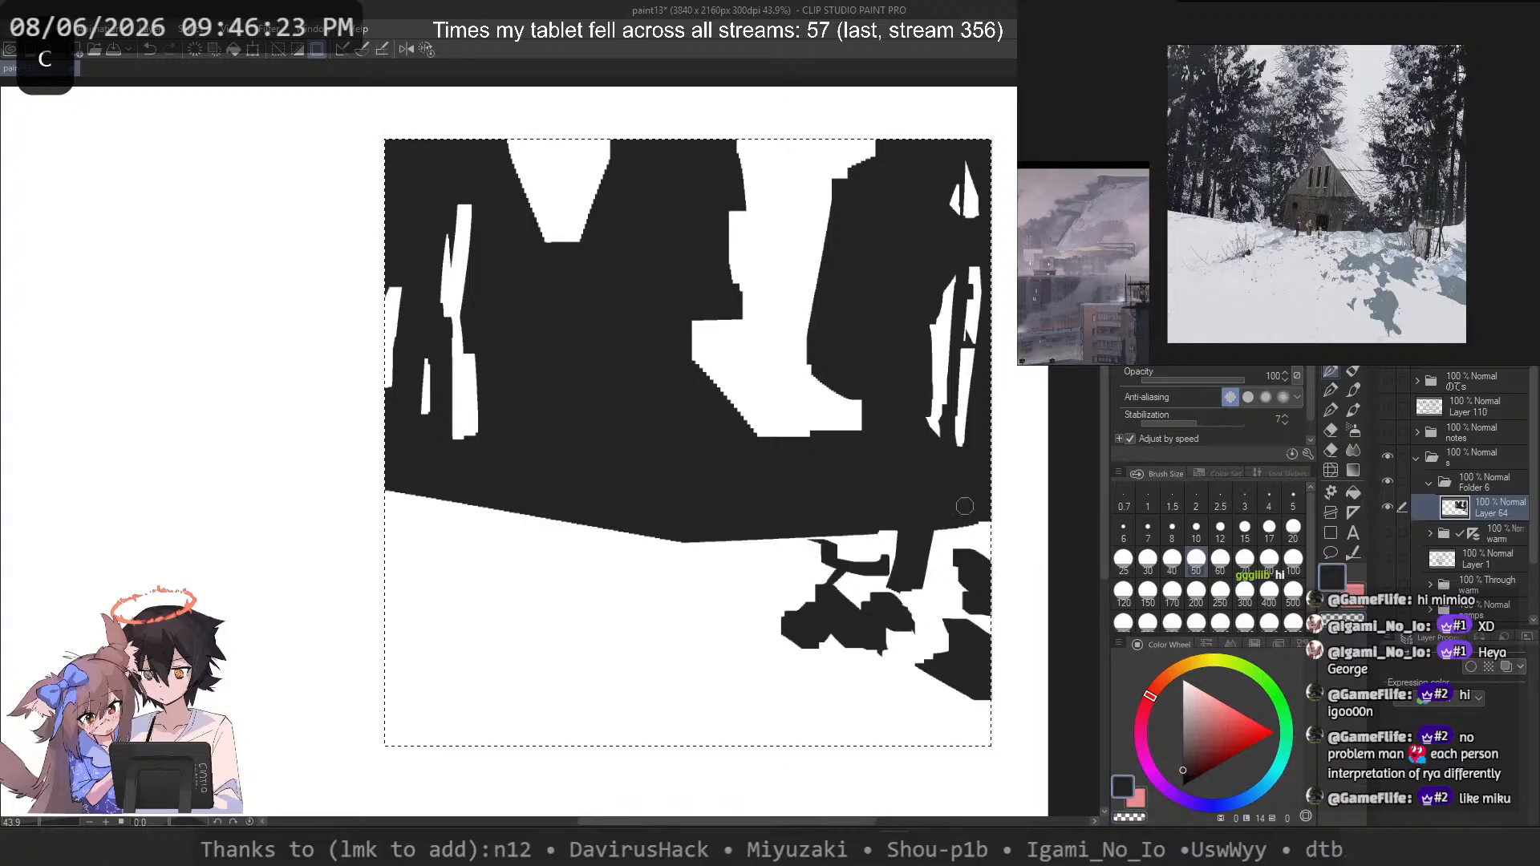
Step: Join the two right-edge shadow patches into one jagged cluster using near-black dabs and small erased notches
key(ctrl+z)
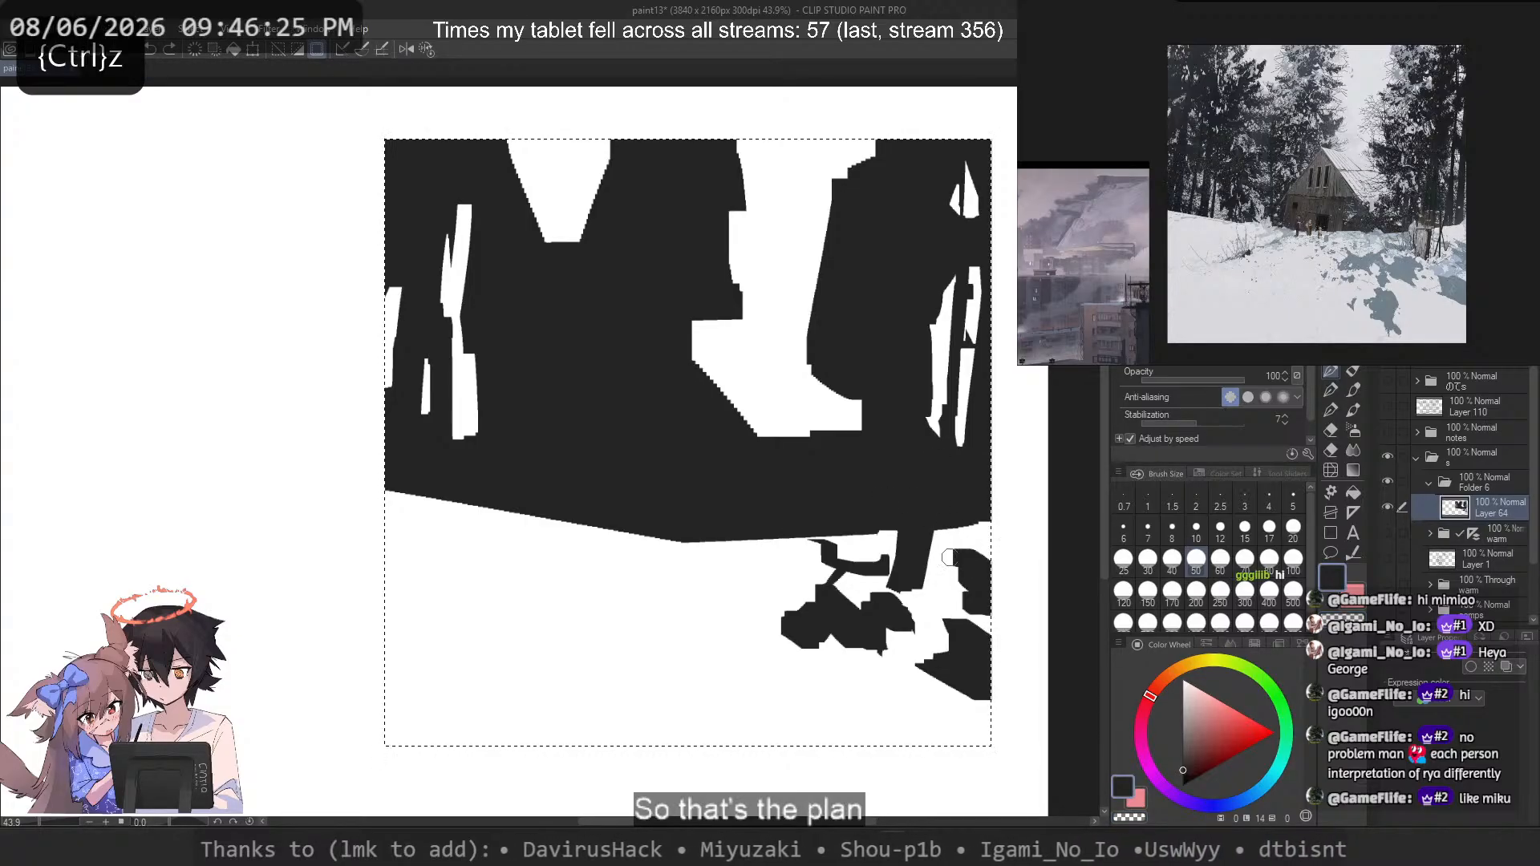
key(c)
drag(948, 554, 962, 587)
key(ctrl+z)
key(ctrl+z)
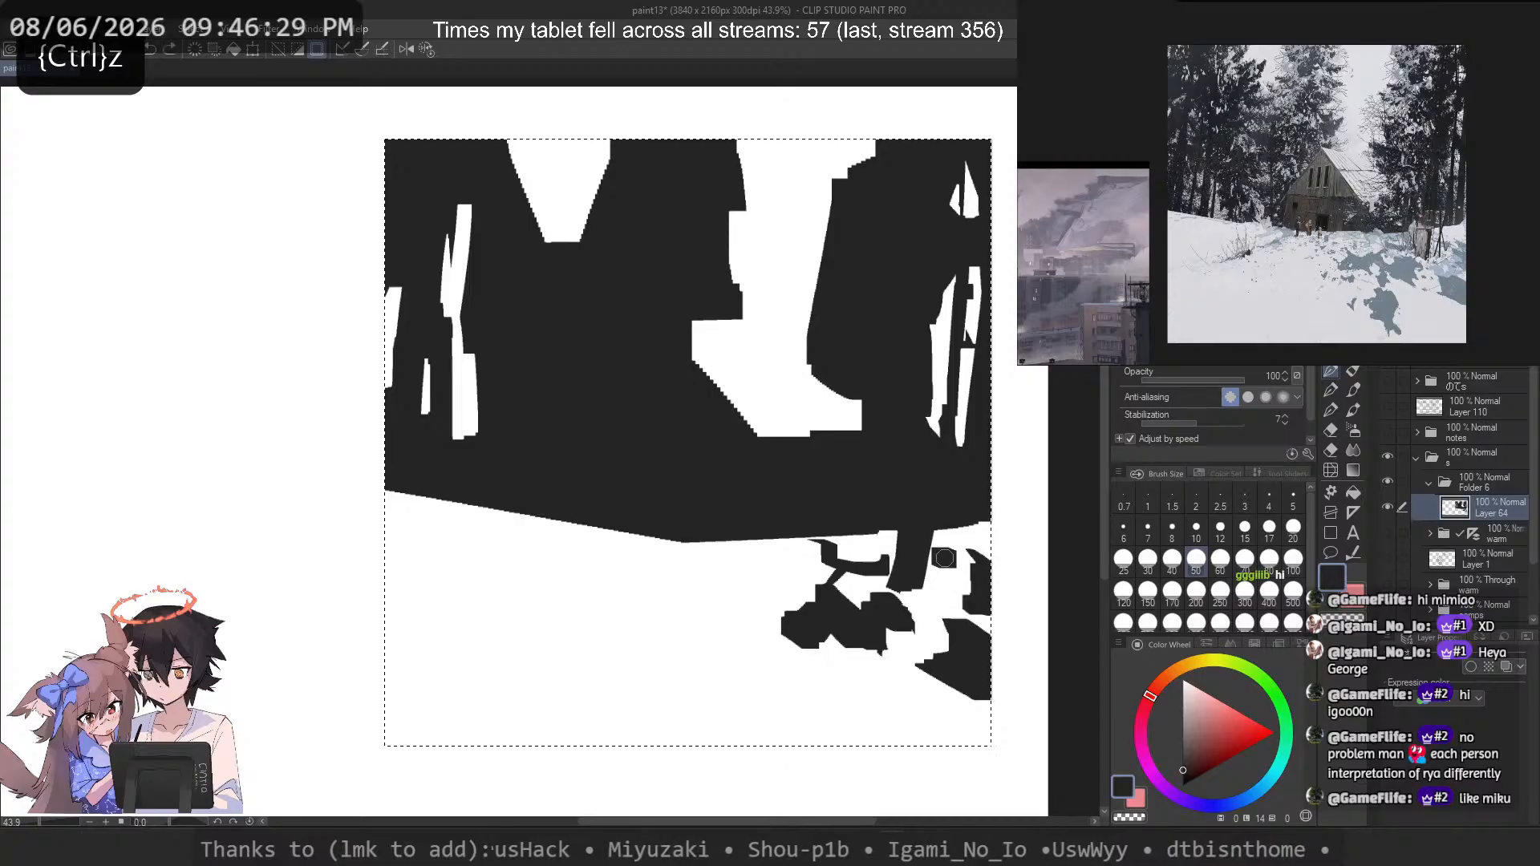
key(c)
key(ctrl+z)
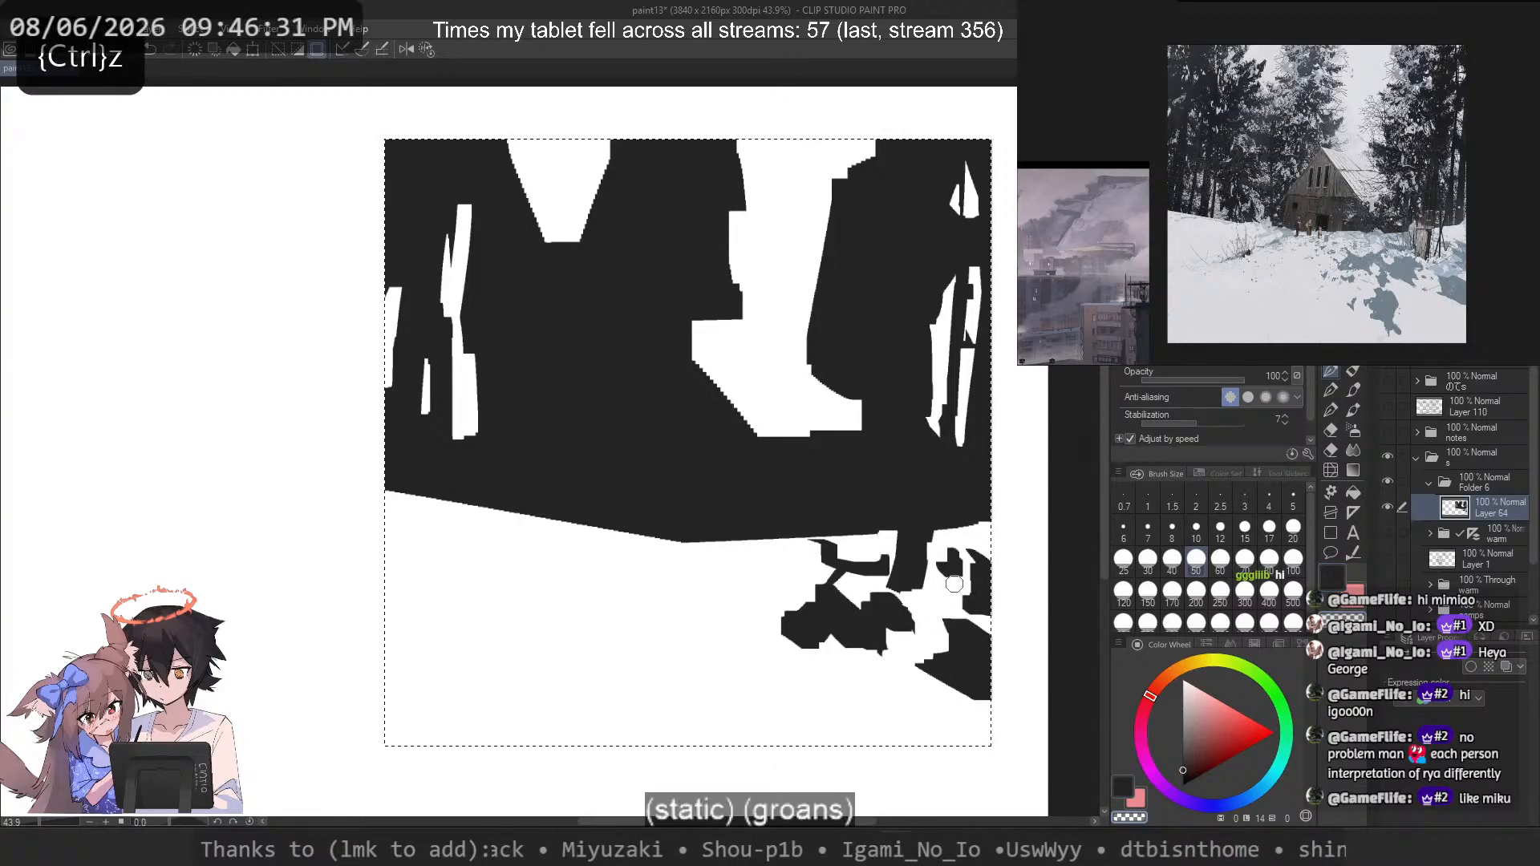
key(c)
key(ctrl+z)
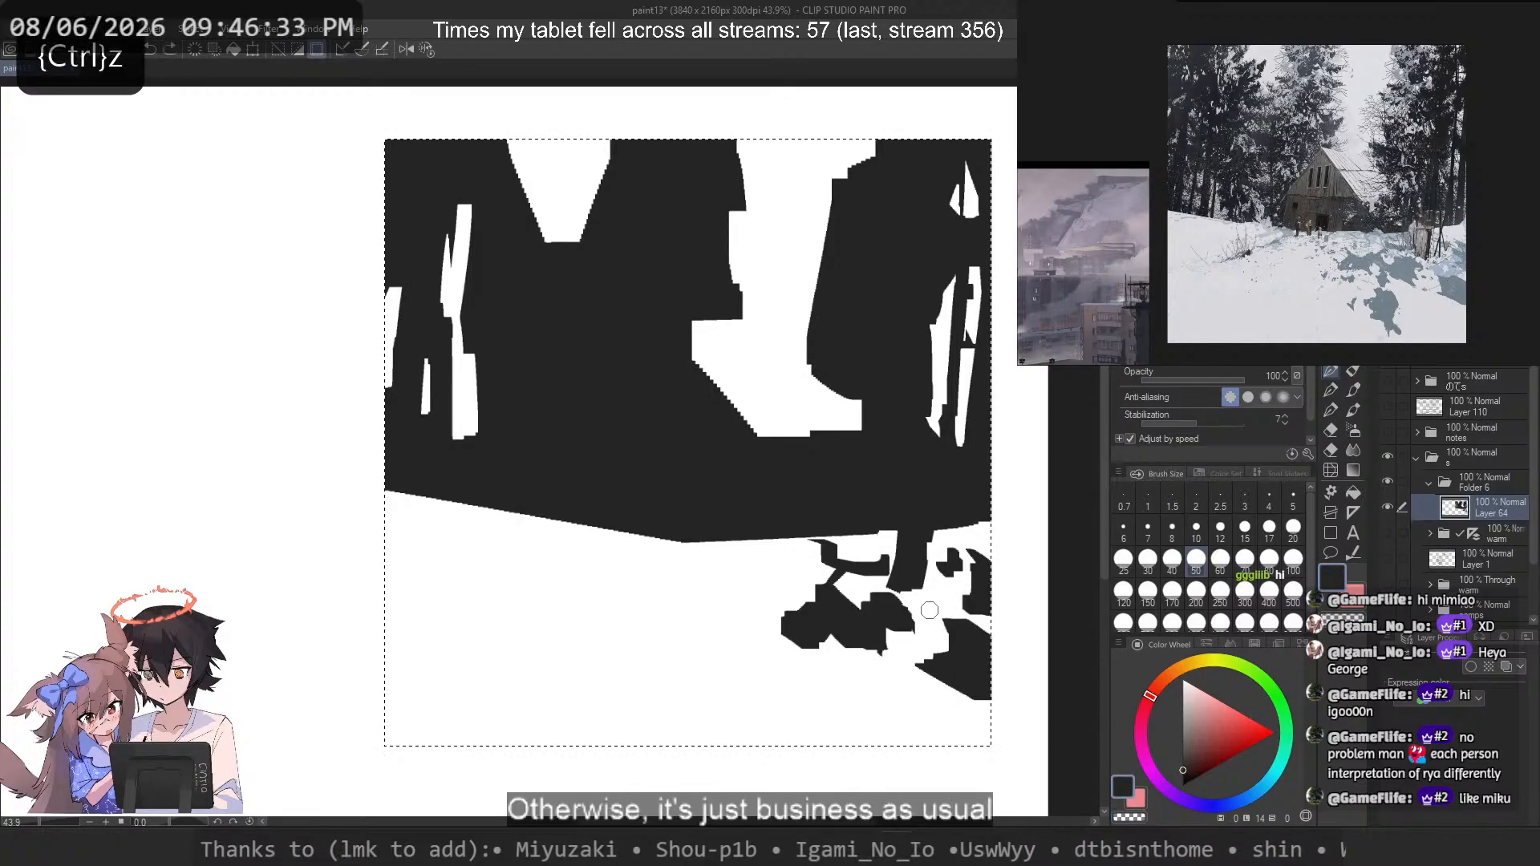
mouse_move(959, 576)
mouse_down()
mouse_move(959, 613)
mouse_move(984, 642)
mouse_up()
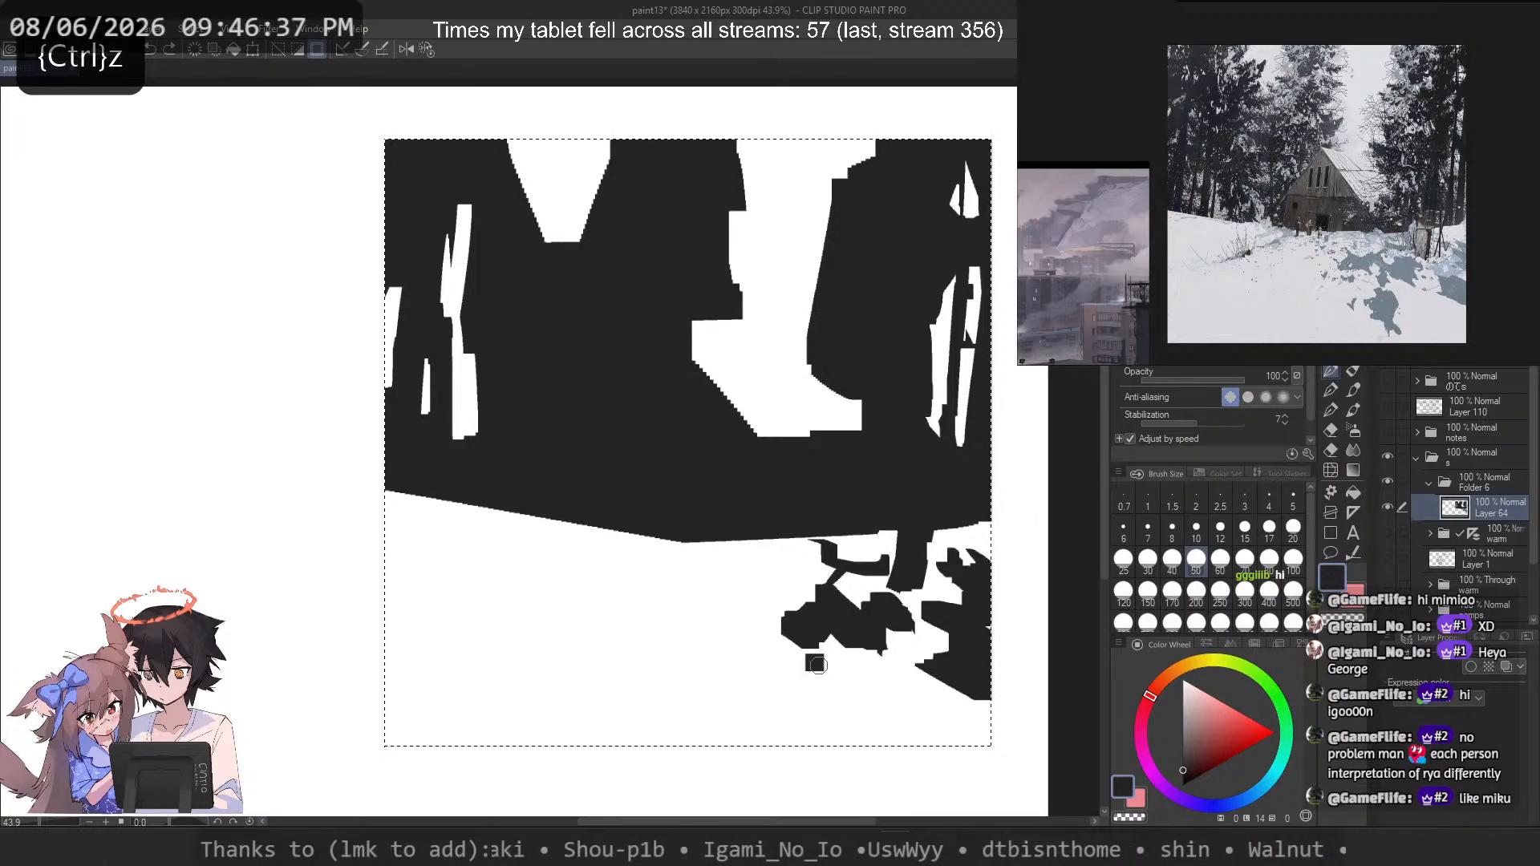
Step: Carve into the underside of the central shadow patch and extend it leftward with near-black
key(c)
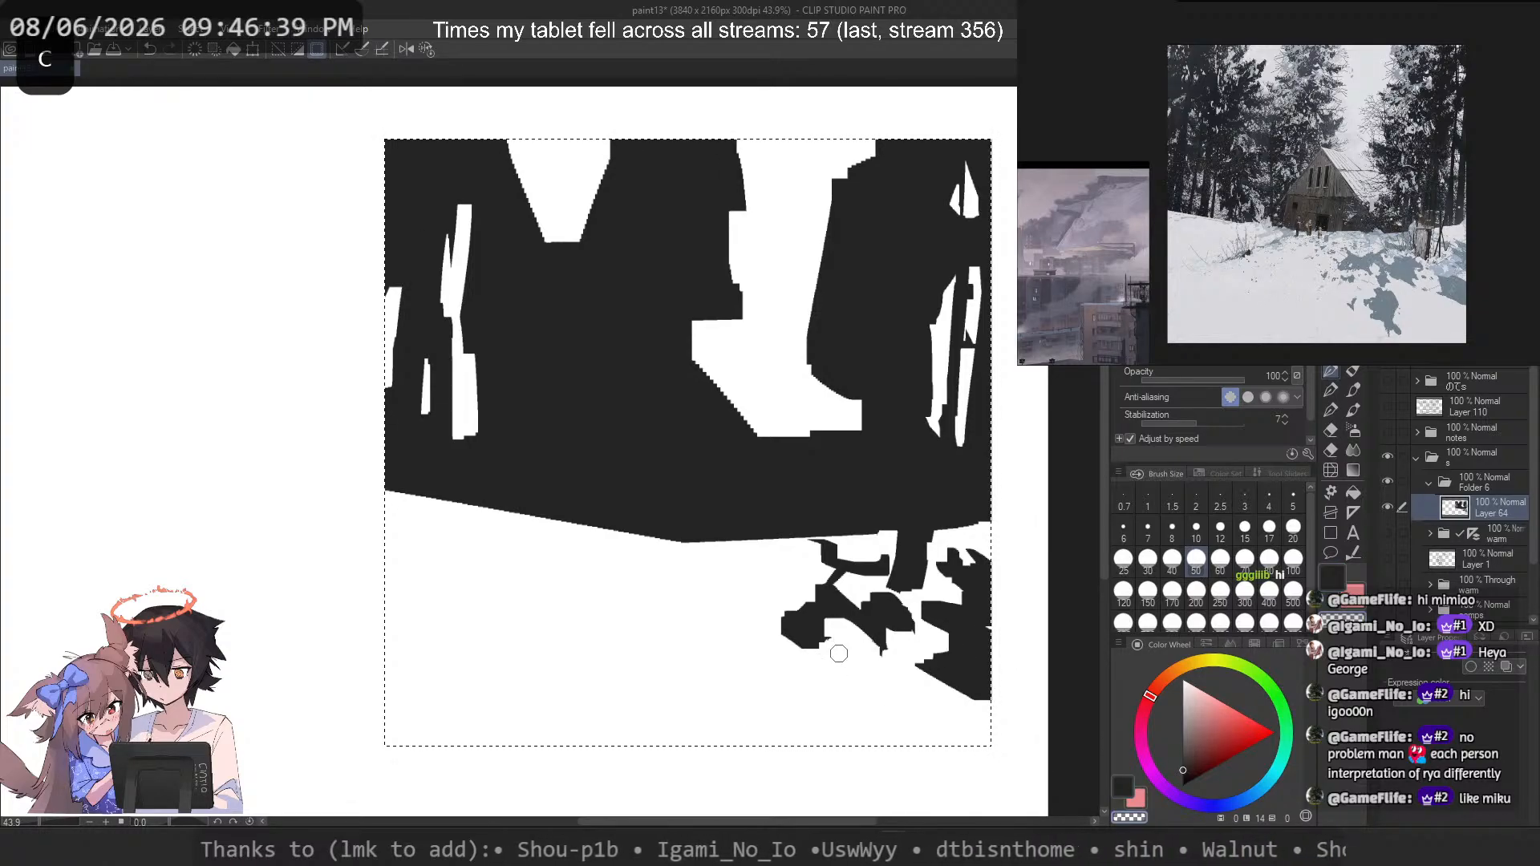
key(c)
mouse_move(802, 601)
mouse_down()
mouse_move(762, 595)
mouse_move(762, 611)
mouse_move(729, 577)
mouse_move(752, 638)
mouse_up()
key(ctrl+z)
Step: Shape the central shadow's left end into a slanted spur with near-black touches and erased cuts
key(c)
drag(741, 580, 795, 586)
key(ctrl+z)
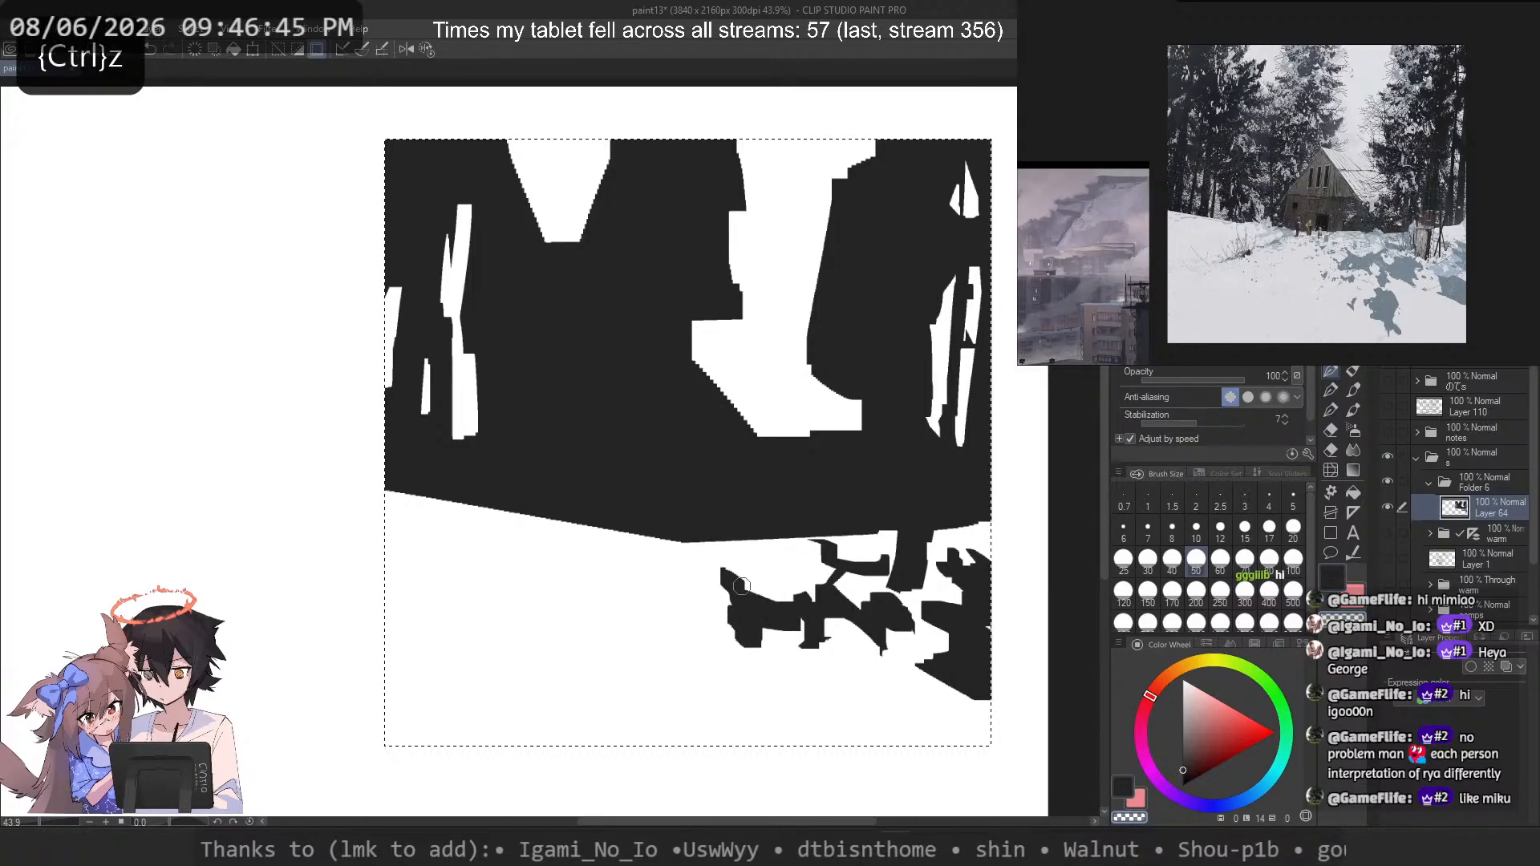
key(c)
key(ctrl+z)
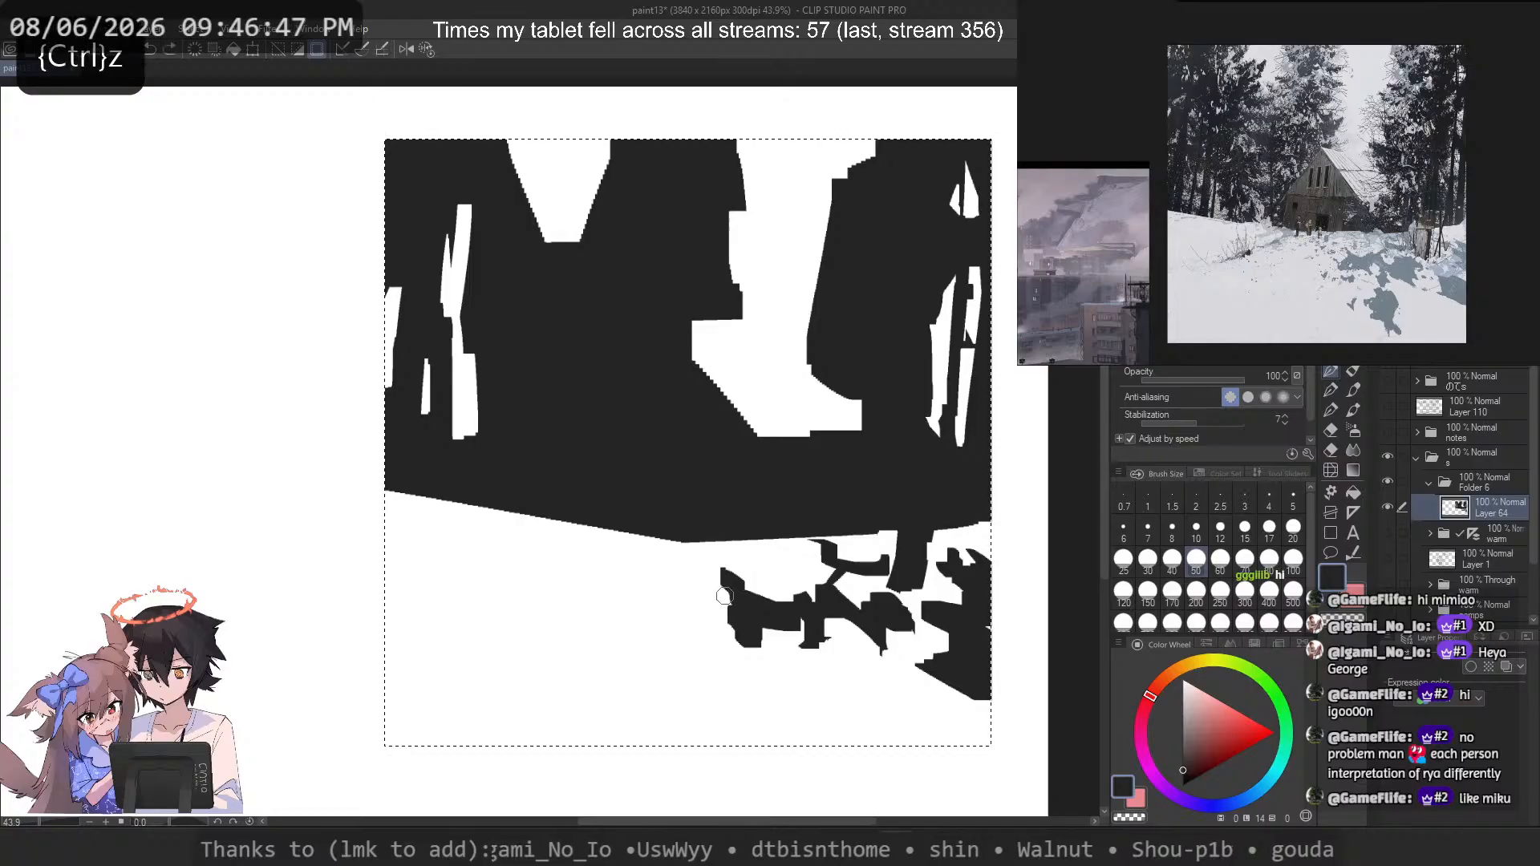
key(c)
Step: Paint an irregular near-black shadow patch near the square's bottom edge below the central shadow and trim its sides
key(ctrl+z)
mouse_move(850, 698)
mouse_down()
mouse_move(802, 670)
mouse_move(814, 649)
mouse_move(807, 673)
mouse_move(836, 704)
mouse_up()
key(ctrl+z)
key(ctrl+z)
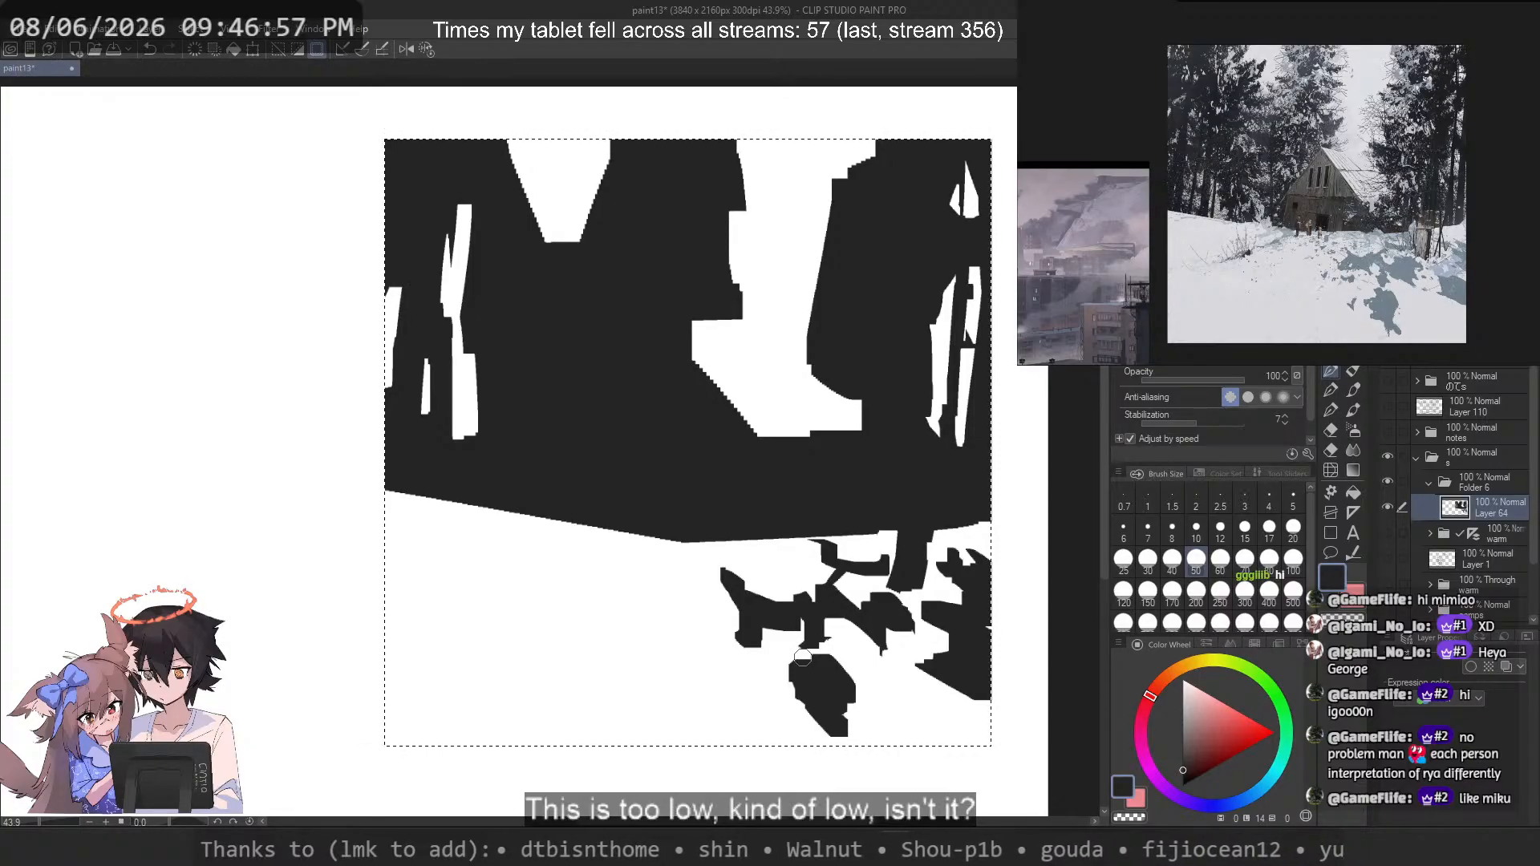
key(ctrl+z)
key(ctrl+z)
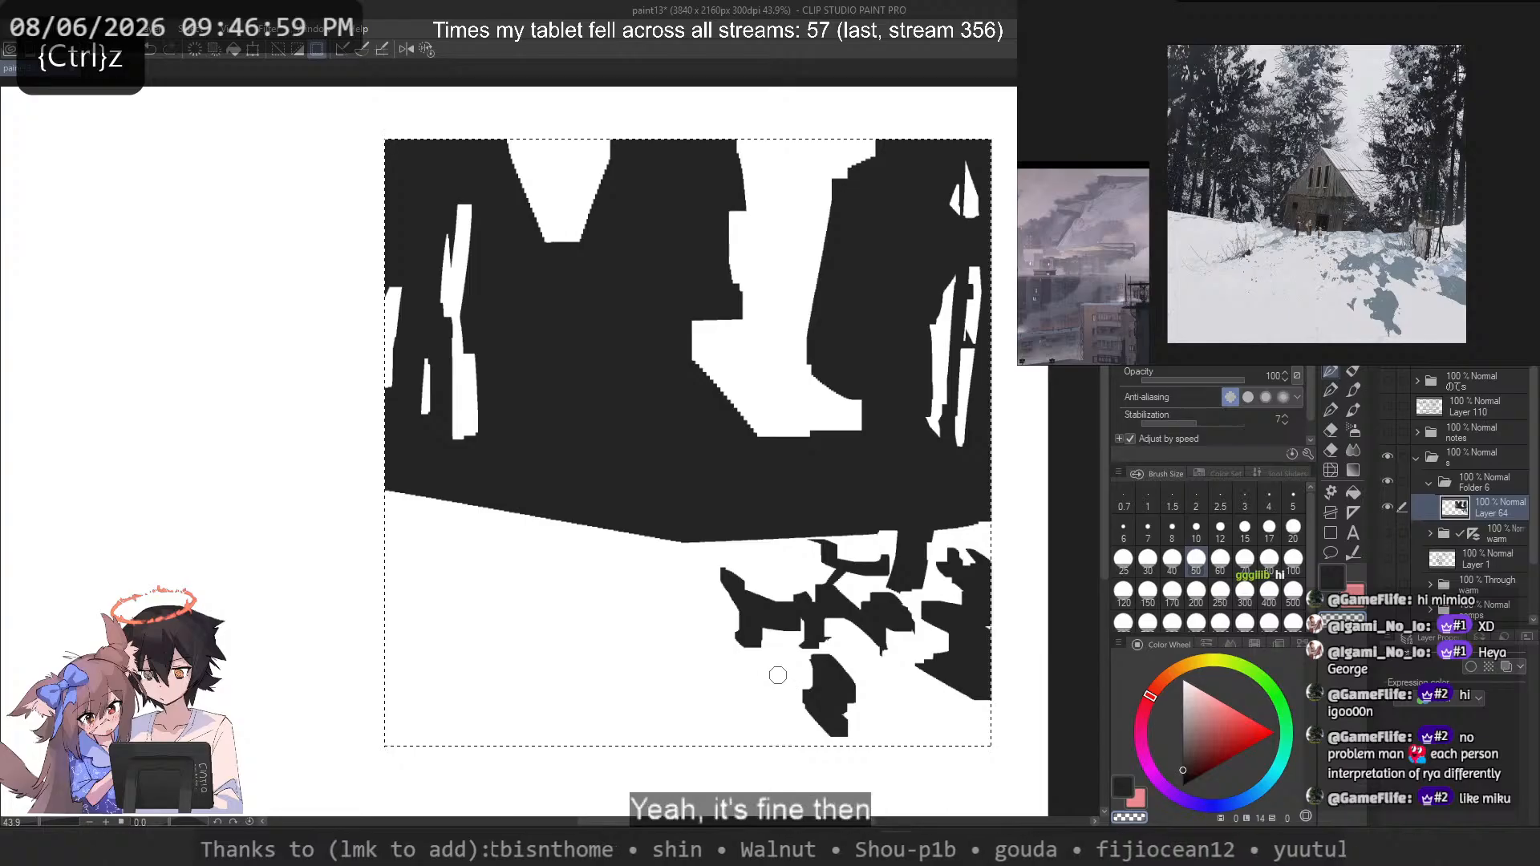
key(ctrl+z)
key(ctrl+z)
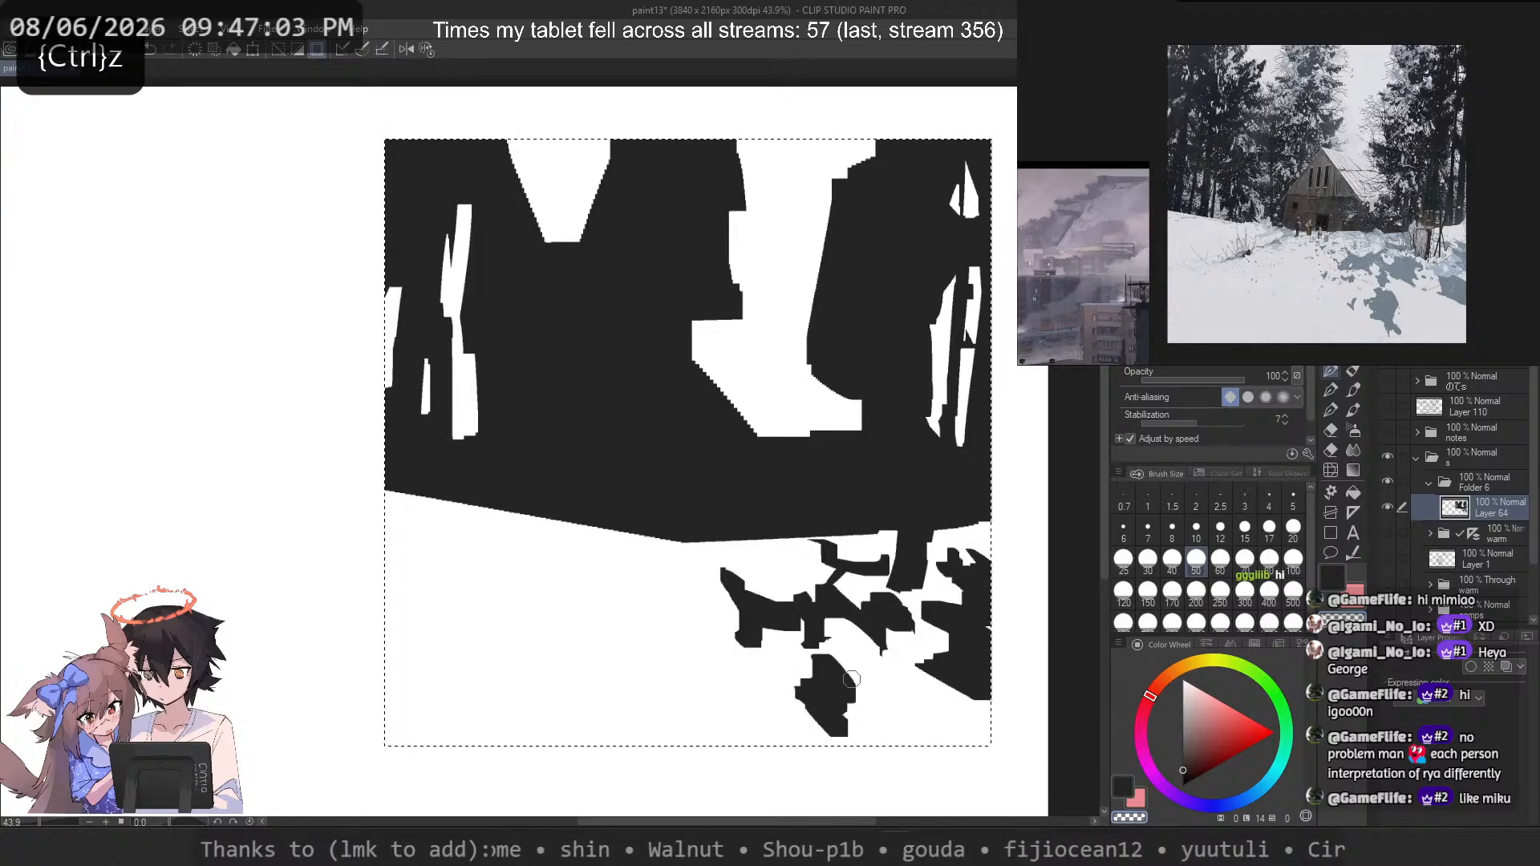
key(ctrl+z)
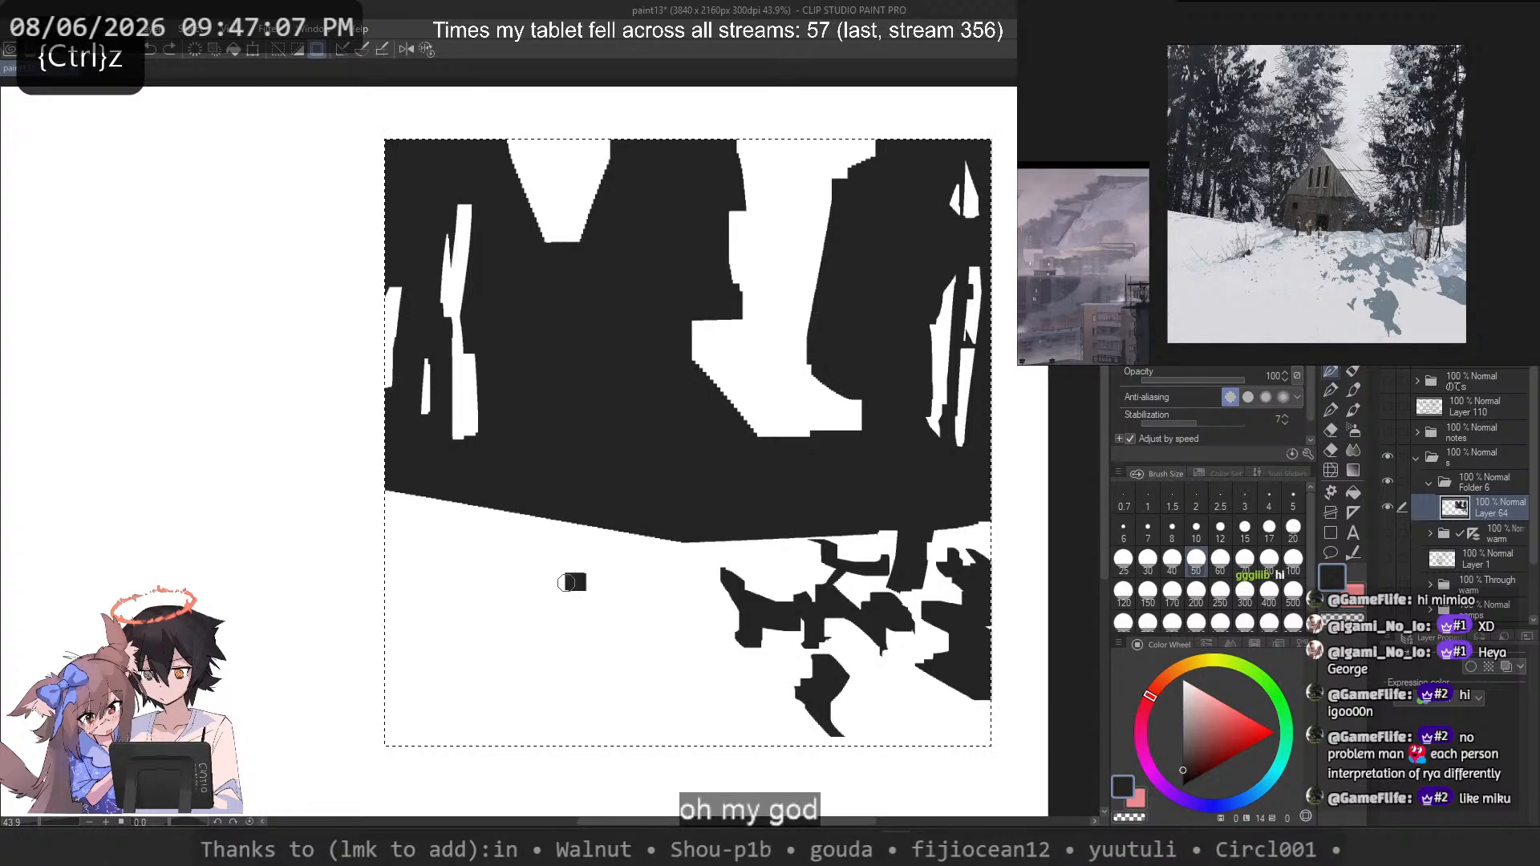
Step: Paint a jagged near-black spur from the dark mass's lower edge onto the snow left of centre, trimming it with erased cuts
mouse_move(640, 555)
mouse_down()
mouse_move(583, 525)
mouse_move(617, 542)
mouse_move(654, 529)
mouse_move(620, 499)
mouse_move(608, 562)
mouse_up()
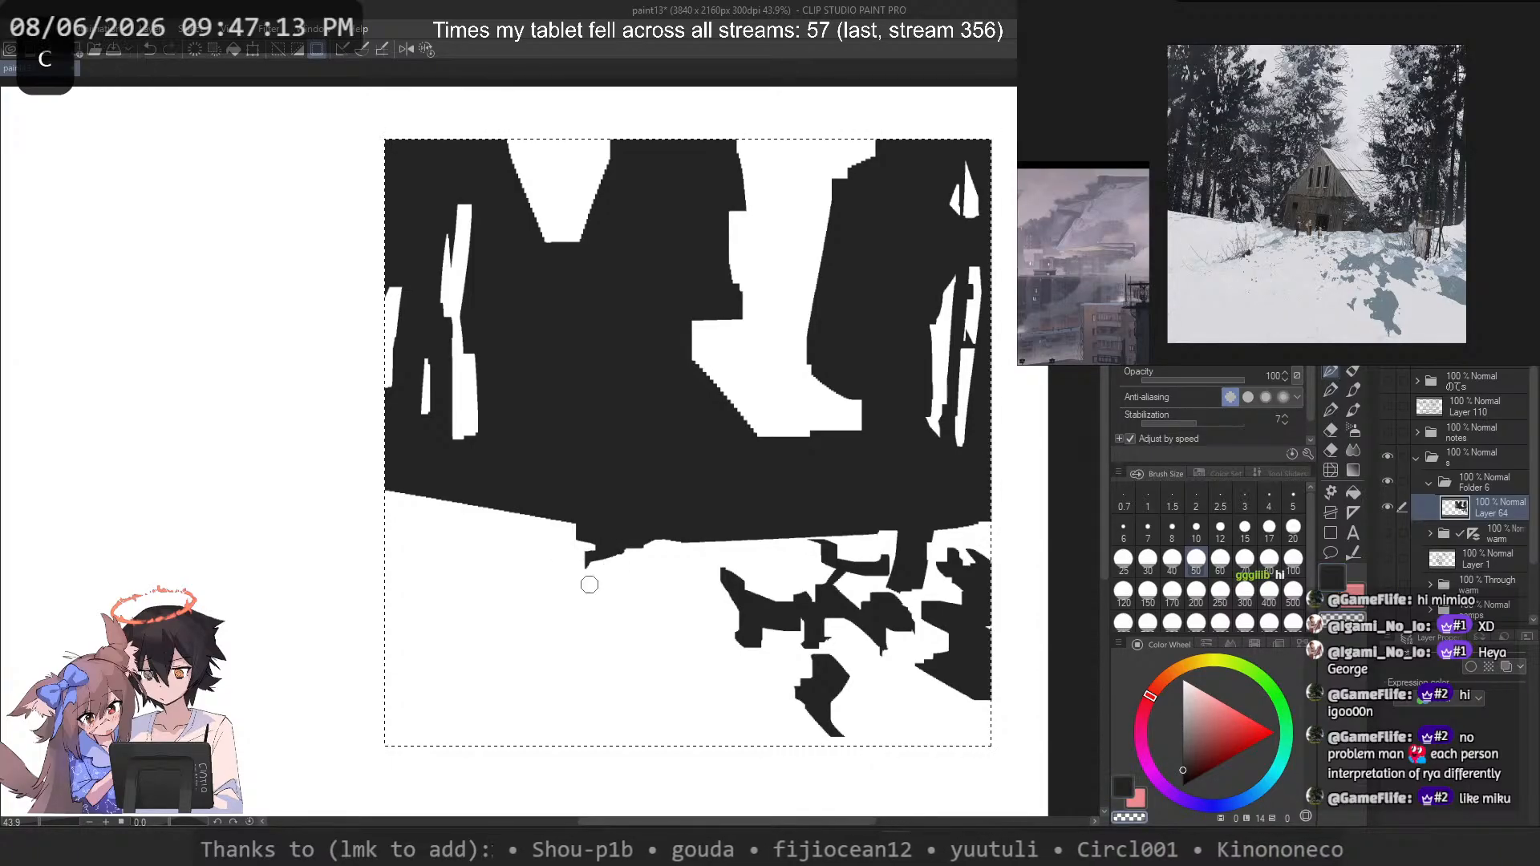
key(ctrl+z)
mouse_move(592, 557)
mouse_down()
mouse_move(561, 581)
mouse_move(571, 594)
mouse_up()
key(c)
key(ctrl+z)
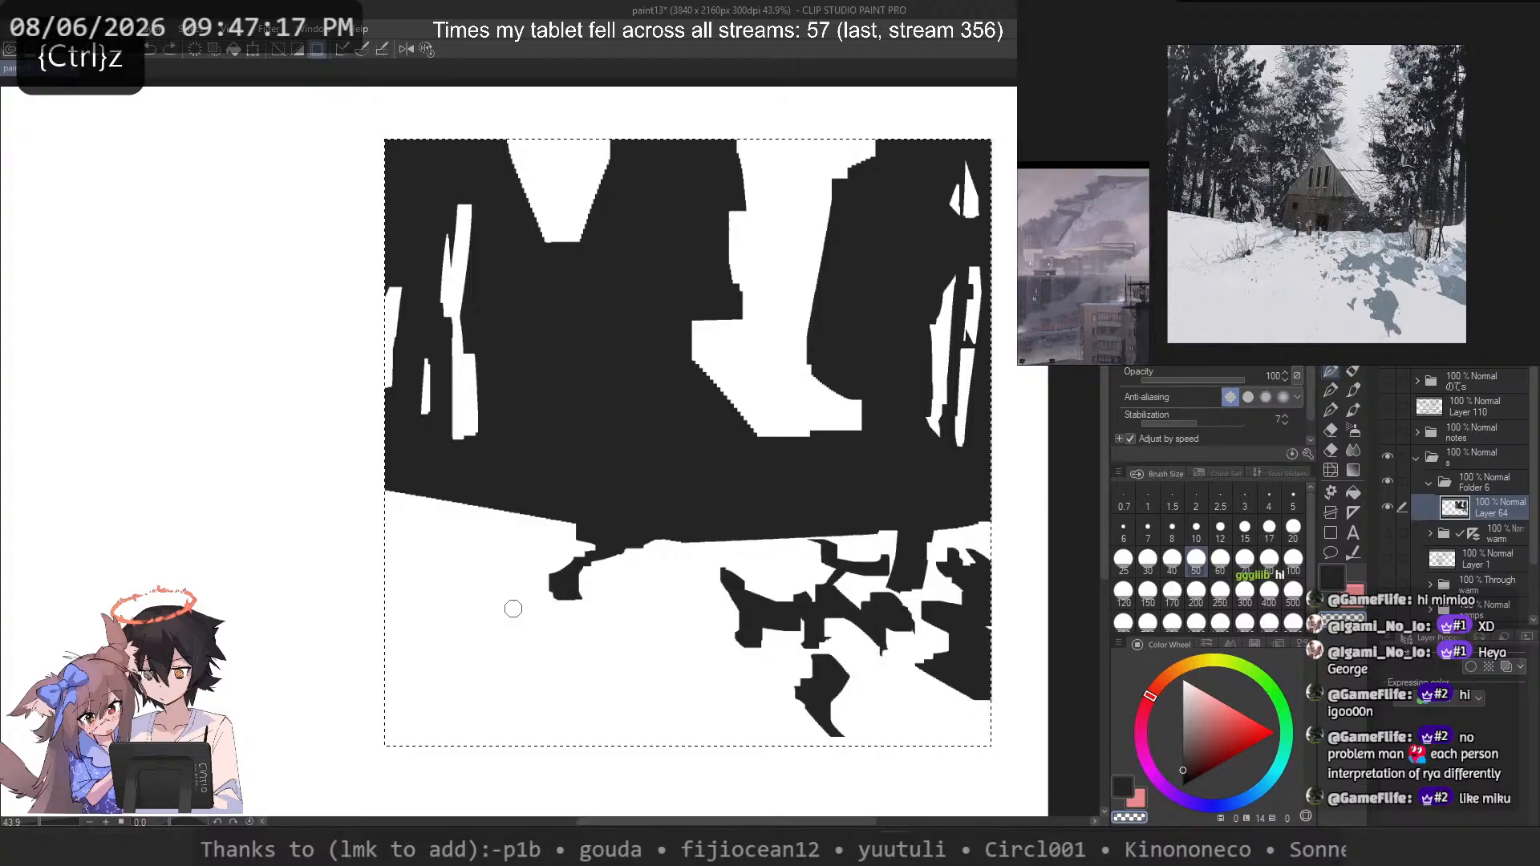
key(c)
drag(557, 585, 608, 553)
Step: Add a thin slanted near-black patch on the snow below the spur at brush size 25, trimming its edges
key(ctrl+z)
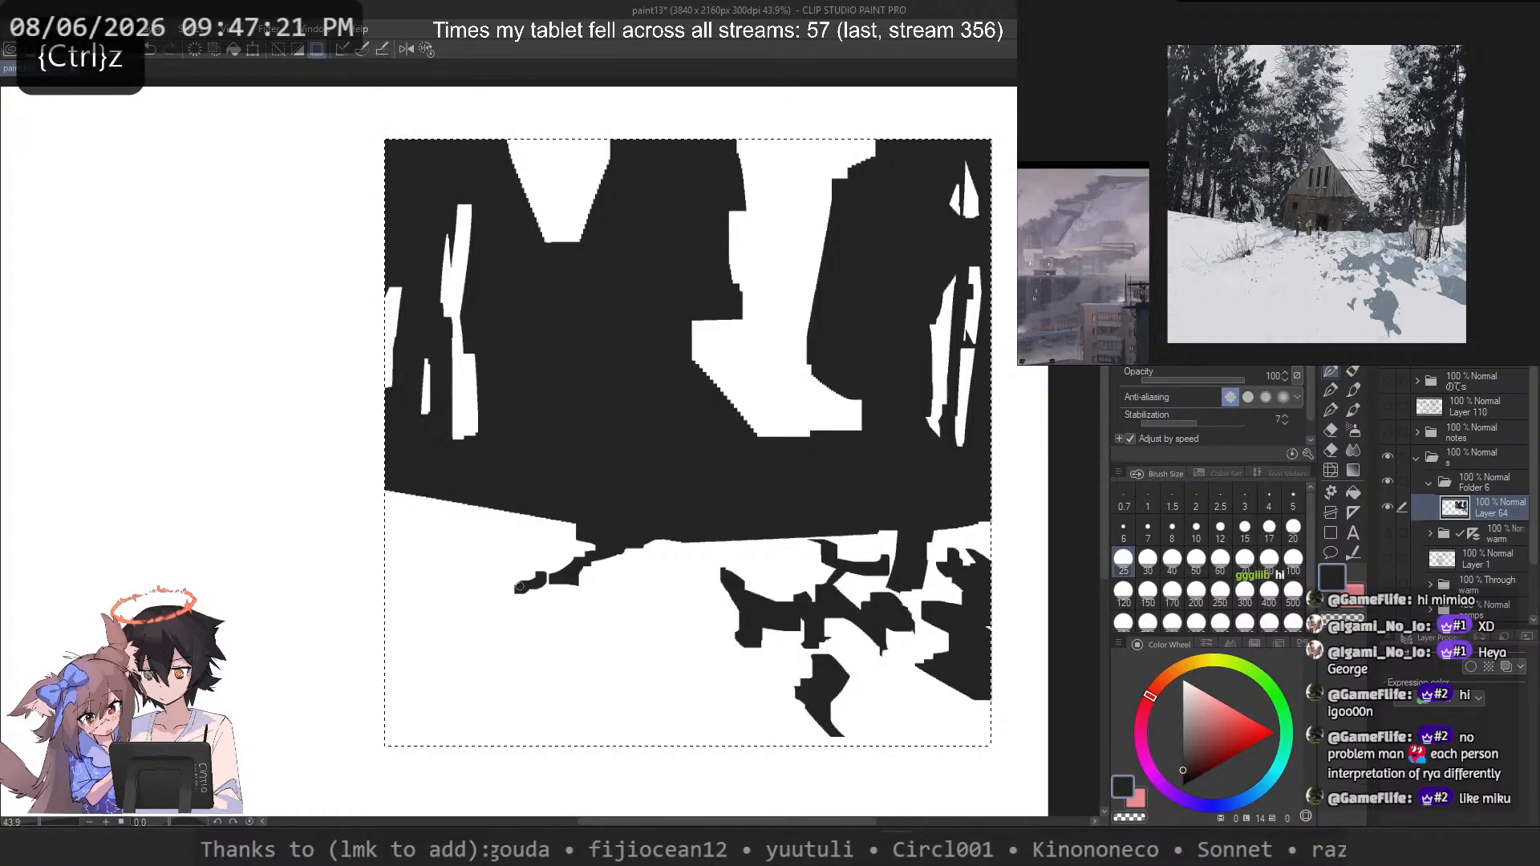
key(ctrl+z)
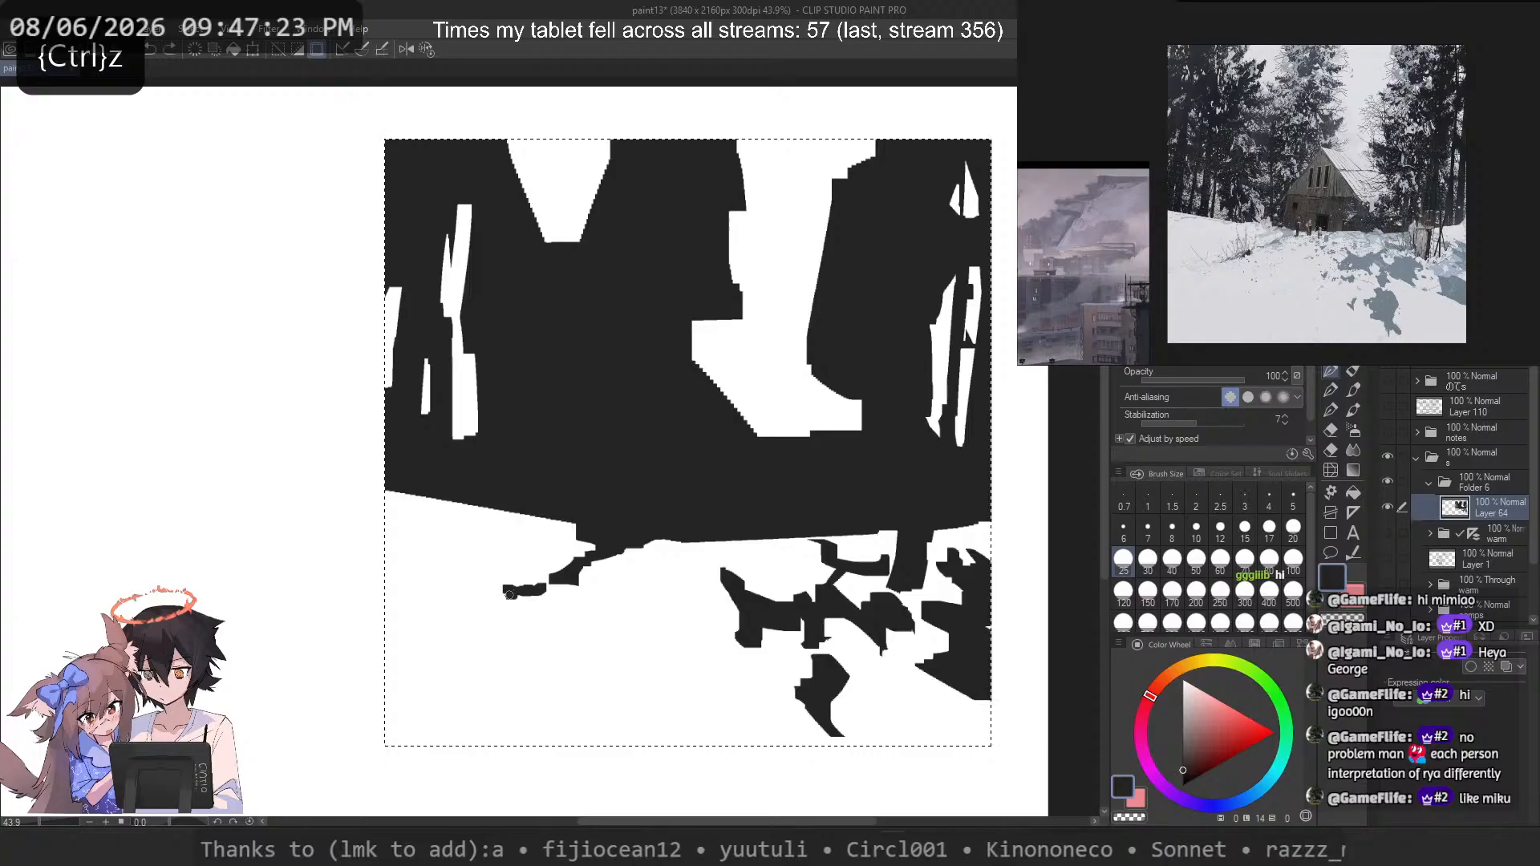
click(503, 591)
drag(534, 591, 463, 627)
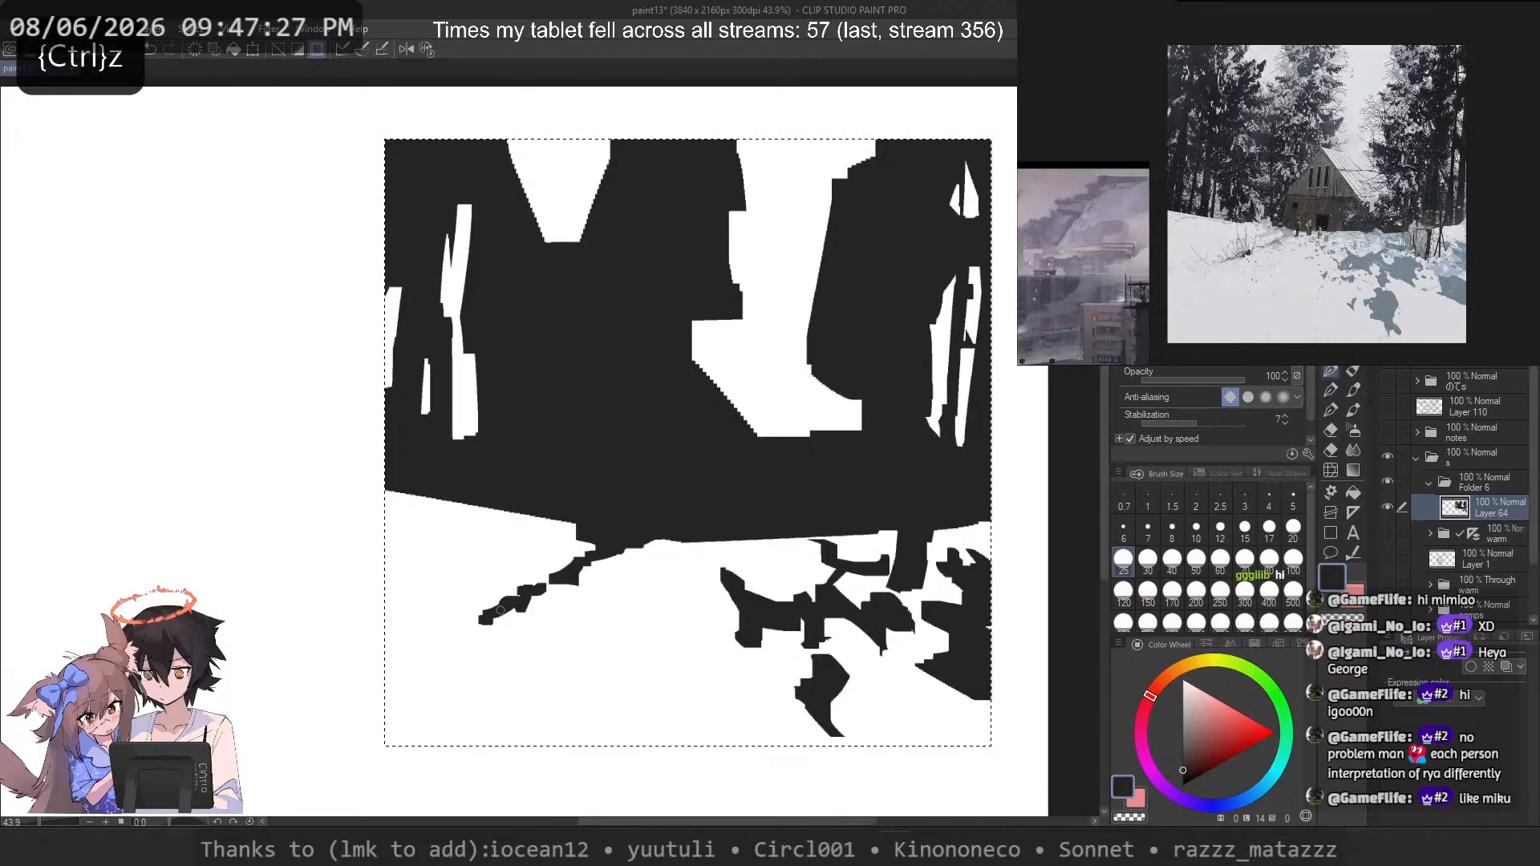
key(c)
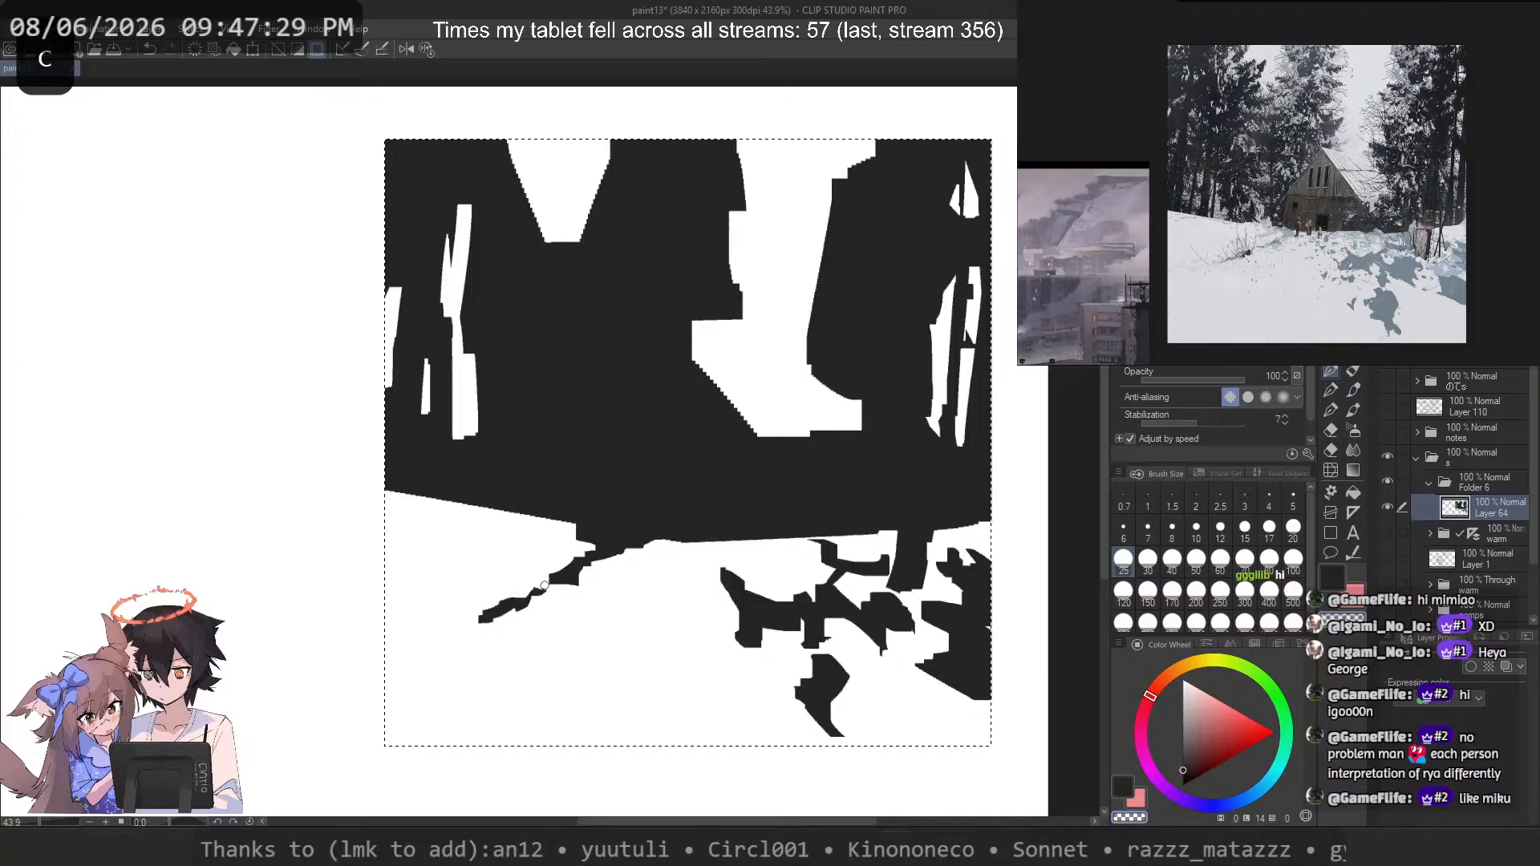
key(ctrl+z)
key(c)
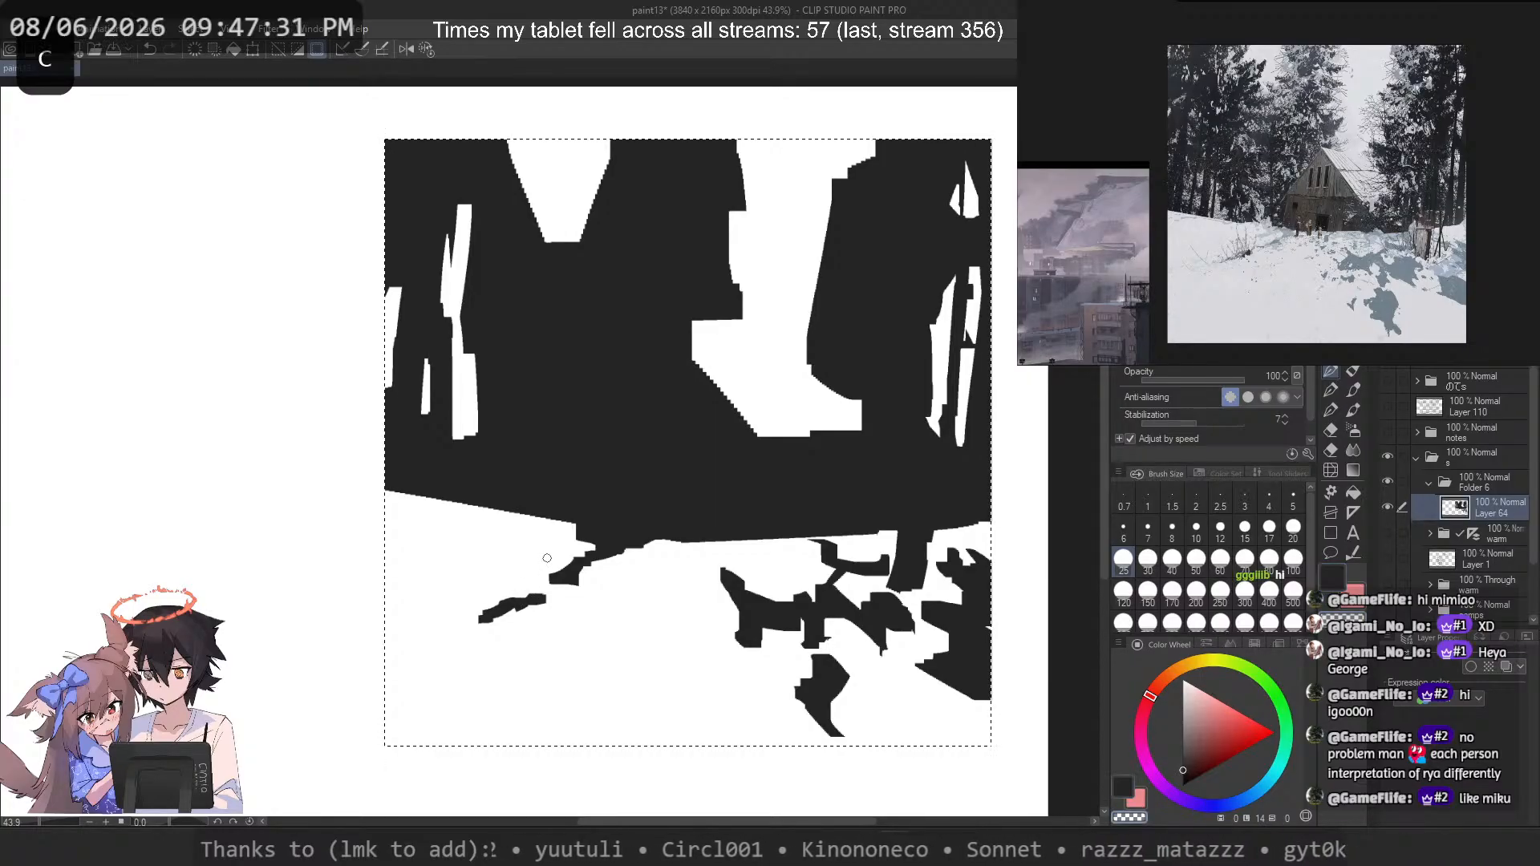
key(c)
key(ctrl+z)
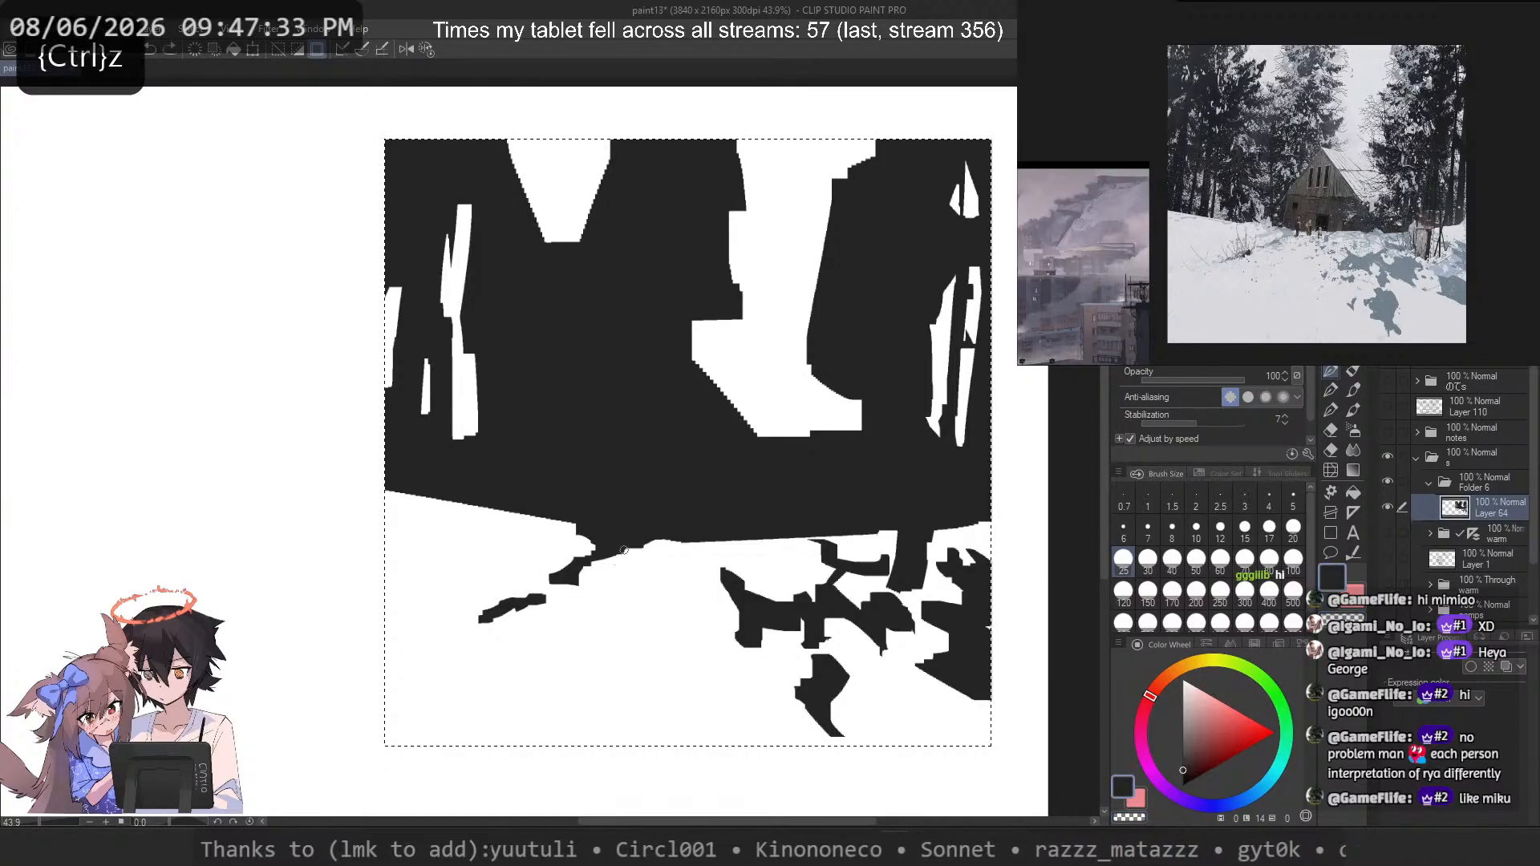
key(ctrl+z)
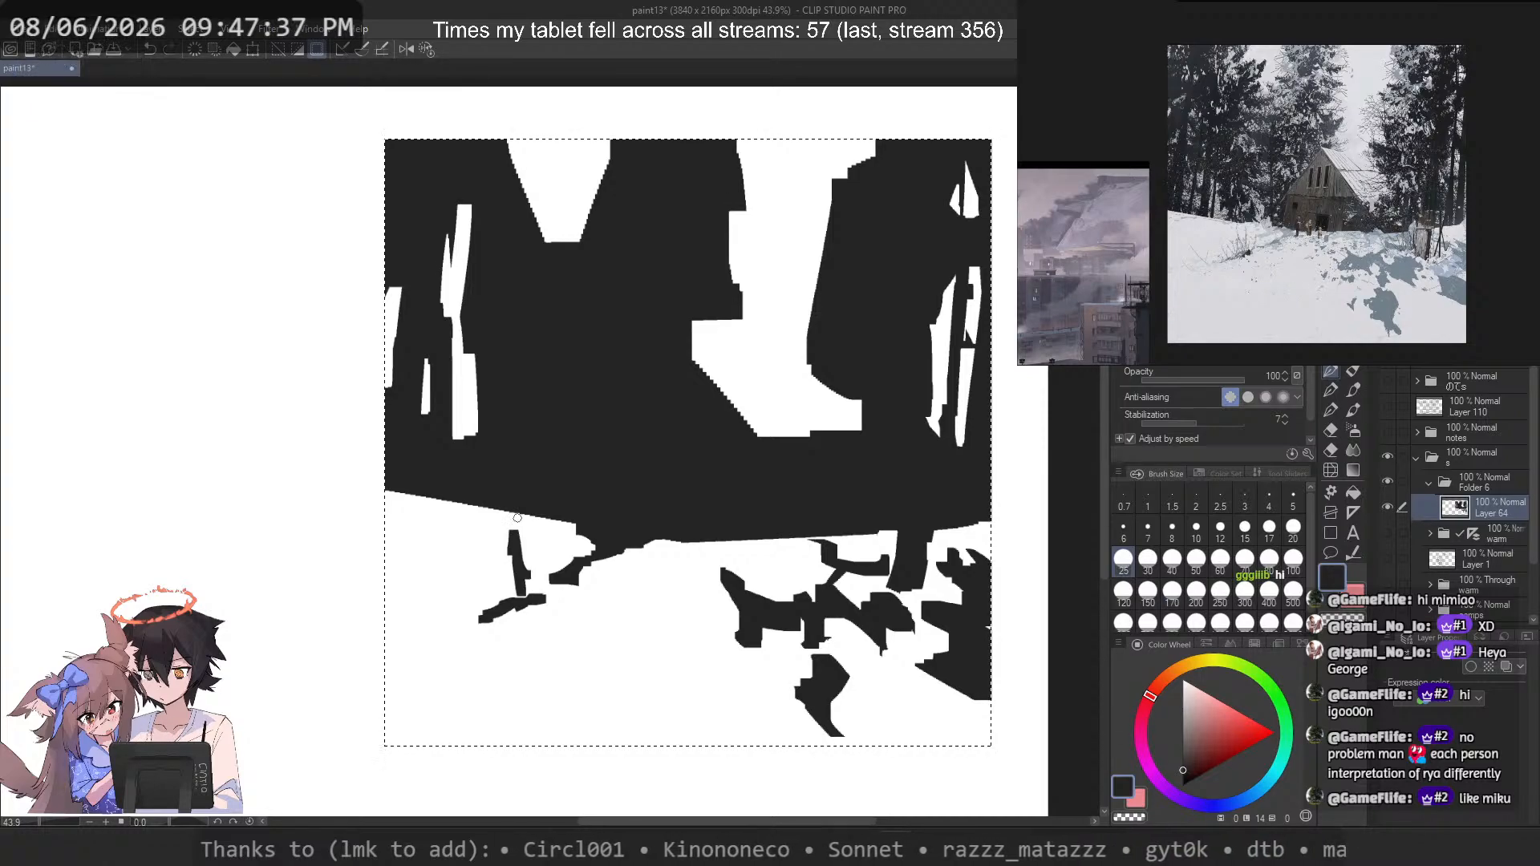
Step: Remove the thick vertical stroke and draw the first thin, near-vertical grass blades above the slanted patch at brush size 3
key(ctrl+z)
click(1244, 496)
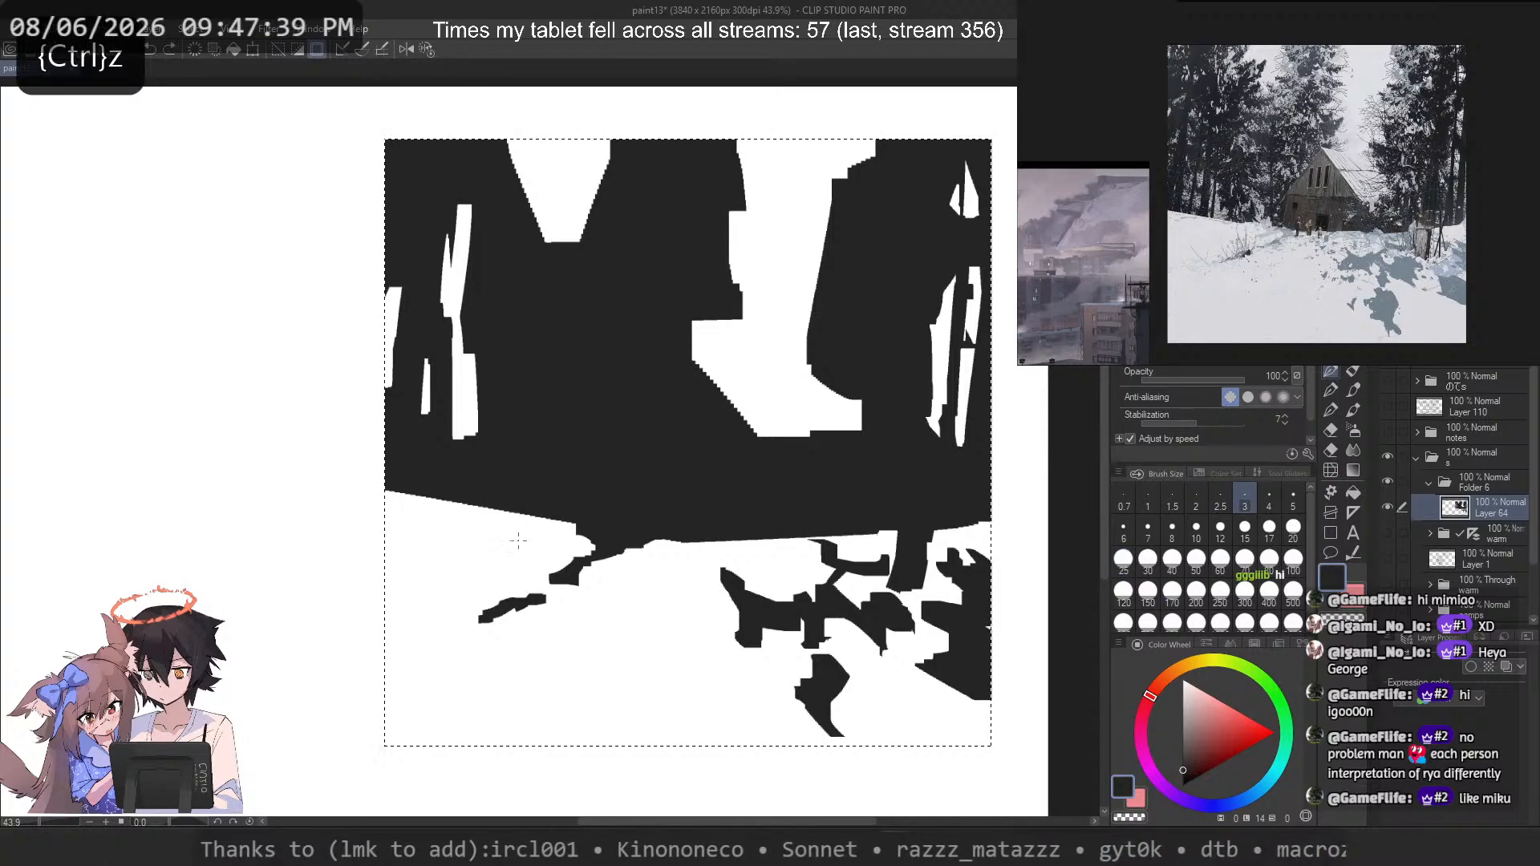
drag(517, 539, 518, 597)
drag(495, 549, 509, 599)
key(ctrl+z)
key(ctrl+z)
key(ctrl+z)
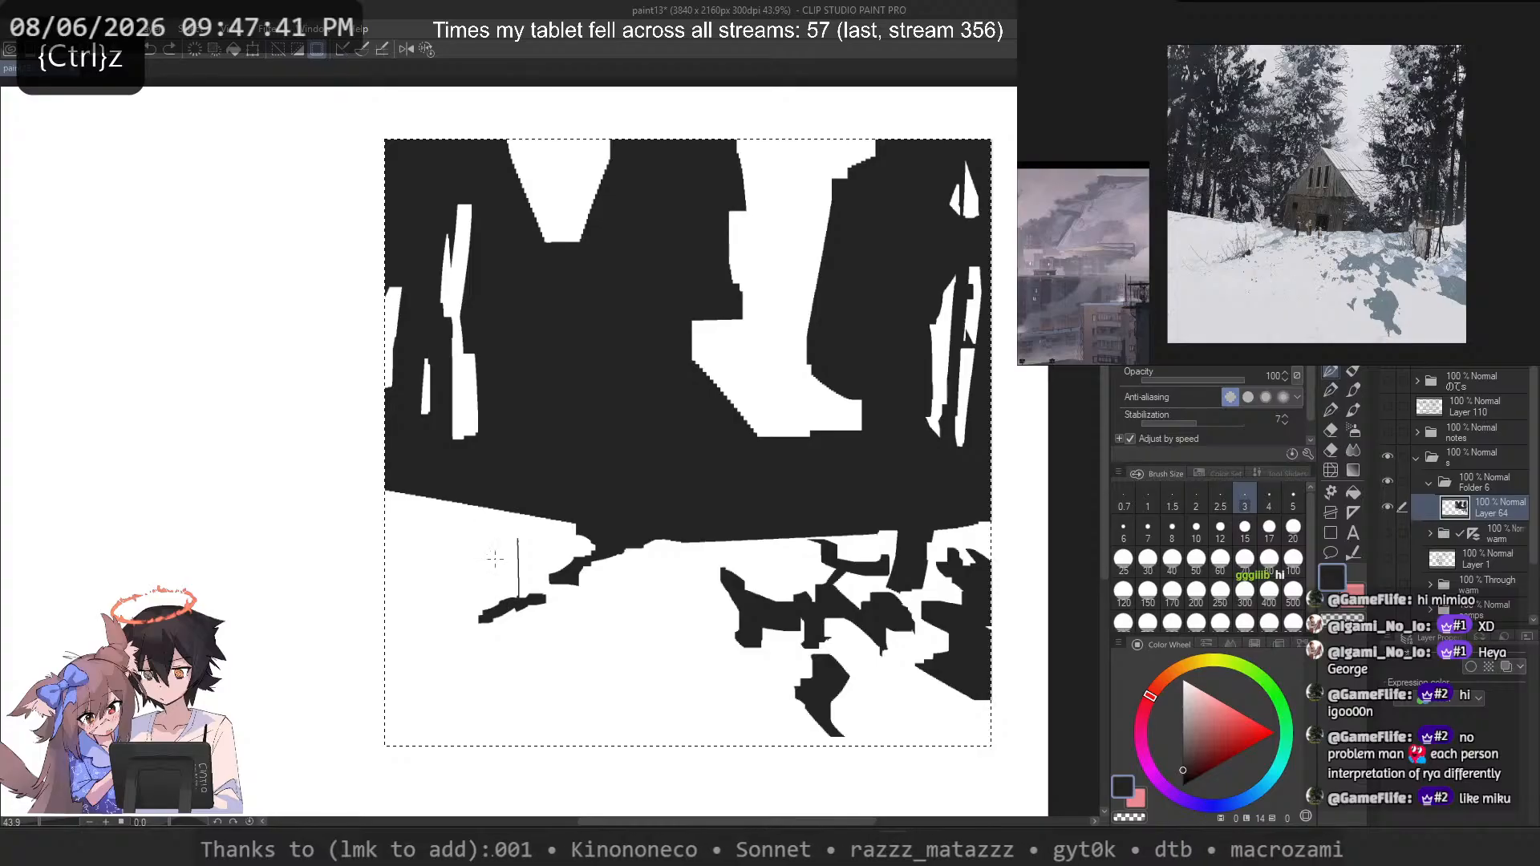
drag(488, 520, 496, 607)
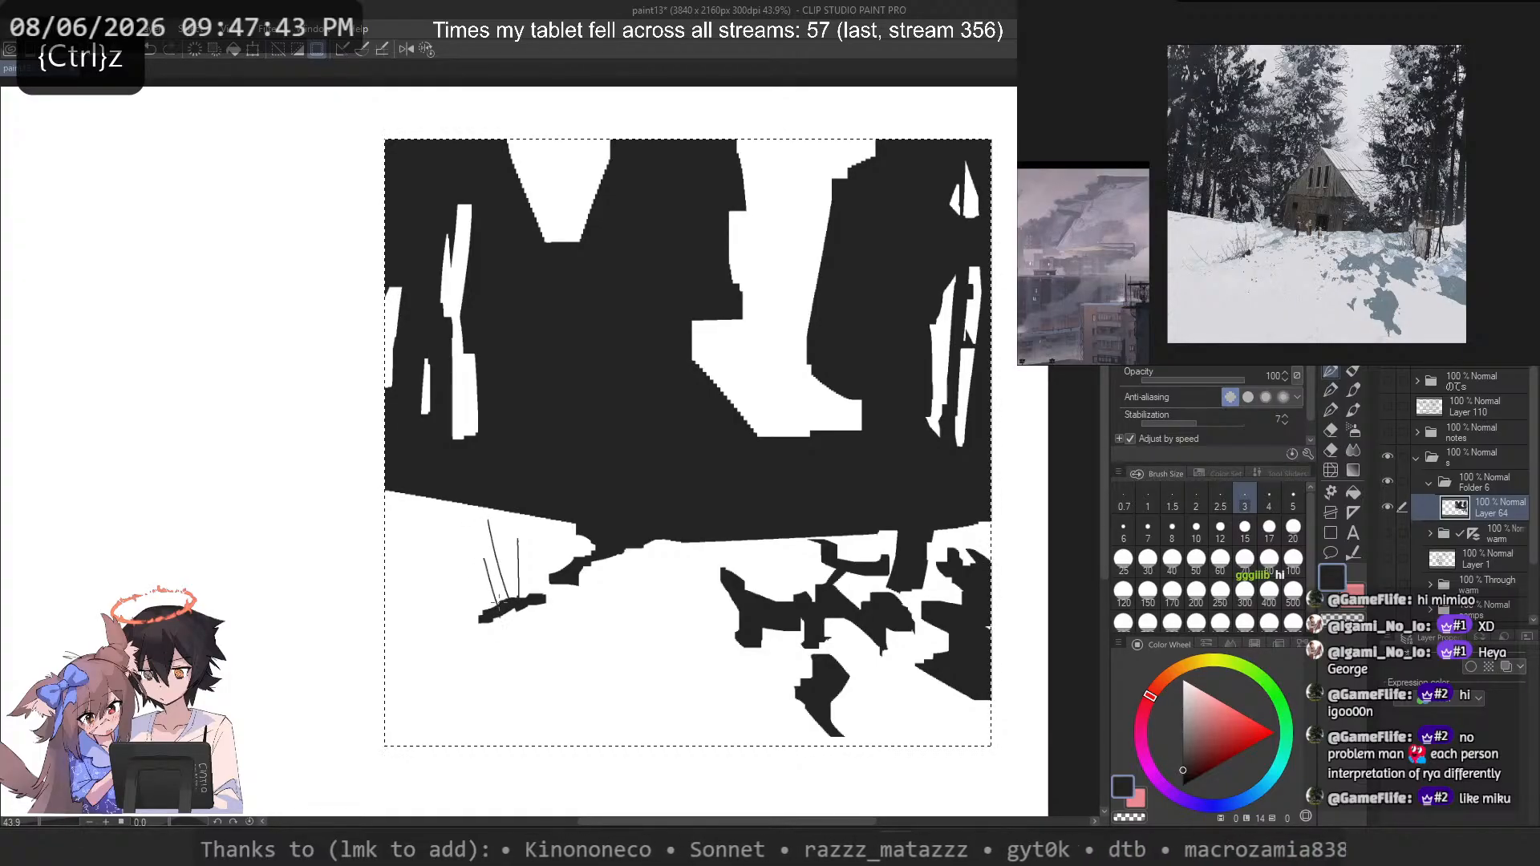
key(ctrl+z)
Step: Fan out more thin near-black grass blades along the full length of the slanted patch, redoing unsatisfactory strokes
drag(485, 552, 487, 610)
key(ctrl+z)
key(ctrl+z)
key(ctrl+z)
key(ctrl+z)
key(ctrl+z)
key(ctrl+z)
key(ctrl+z)
key(ctrl+z)
key(ctrl+z)
key(ctrl+z)
key(ctrl+z)
key(ctrl+z)
mouse_move(516, 538)
mouse_down()
mouse_move(513, 611)
mouse_move(517, 533)
mouse_move(526, 586)
mouse_move(545, 552)
mouse_move(538, 592)
mouse_up()
key(ctrl+z)
key(ctrl+z)
key(ctrl+z)
key(ctrl+z)
key(ctrl+z)
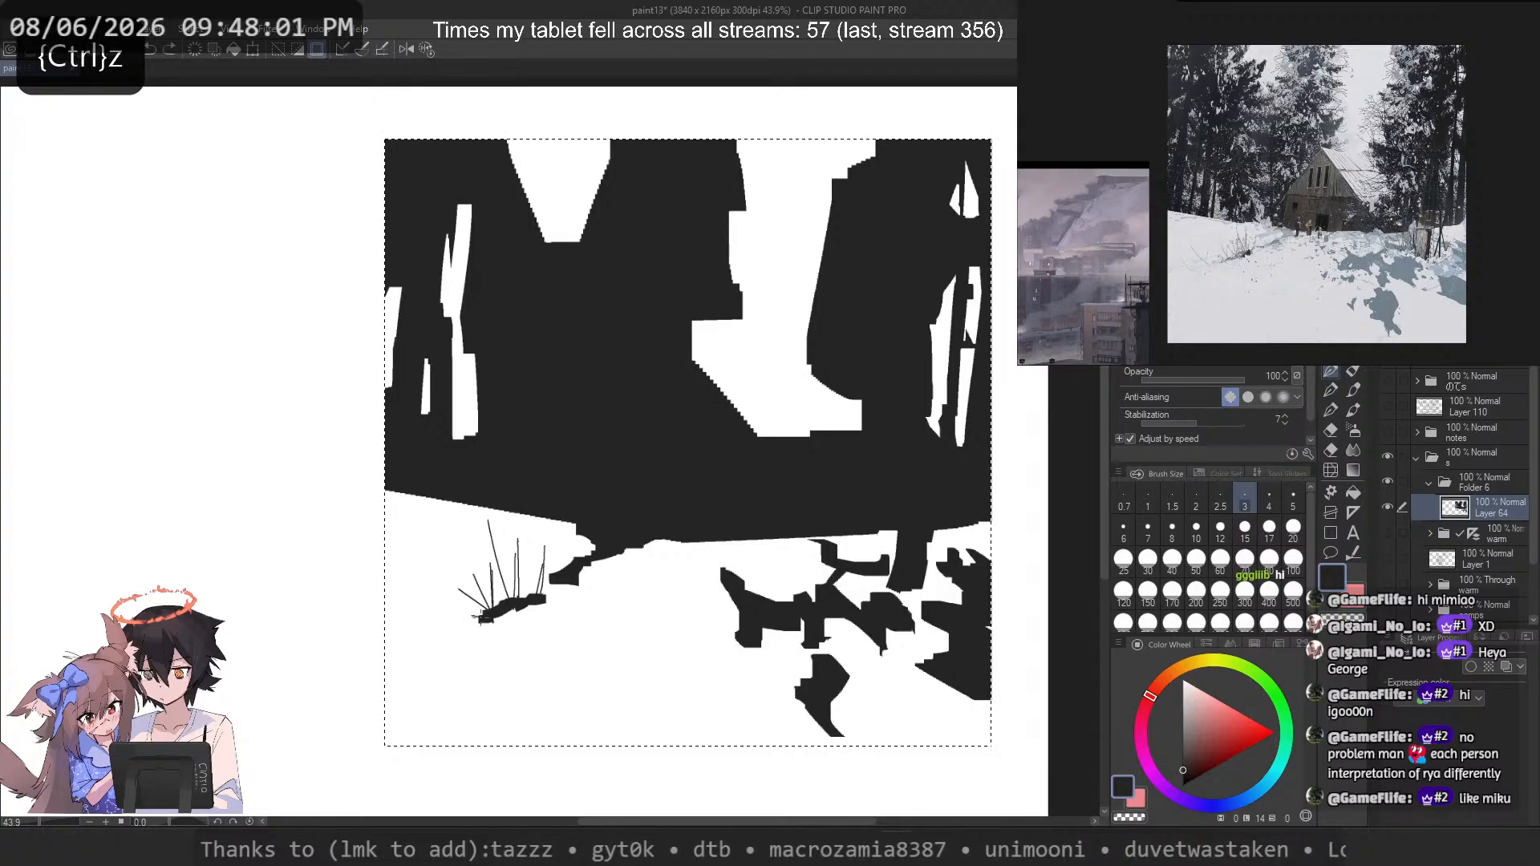
key(ctrl+z)
Step: Draw a few short, thin near-black twigs on the snow left of the grass tuft
mouse_move(392, 577)
mouse_down()
mouse_move(441, 633)
mouse_move(446, 617)
mouse_up()
drag(437, 595, 467, 626)
key(ctrl+z)
key(ctrl+z)
key(ctrl+z)
key(ctrl+z)
key(ctrl+z)
key(ctrl+z)
drag(445, 590, 450, 610)
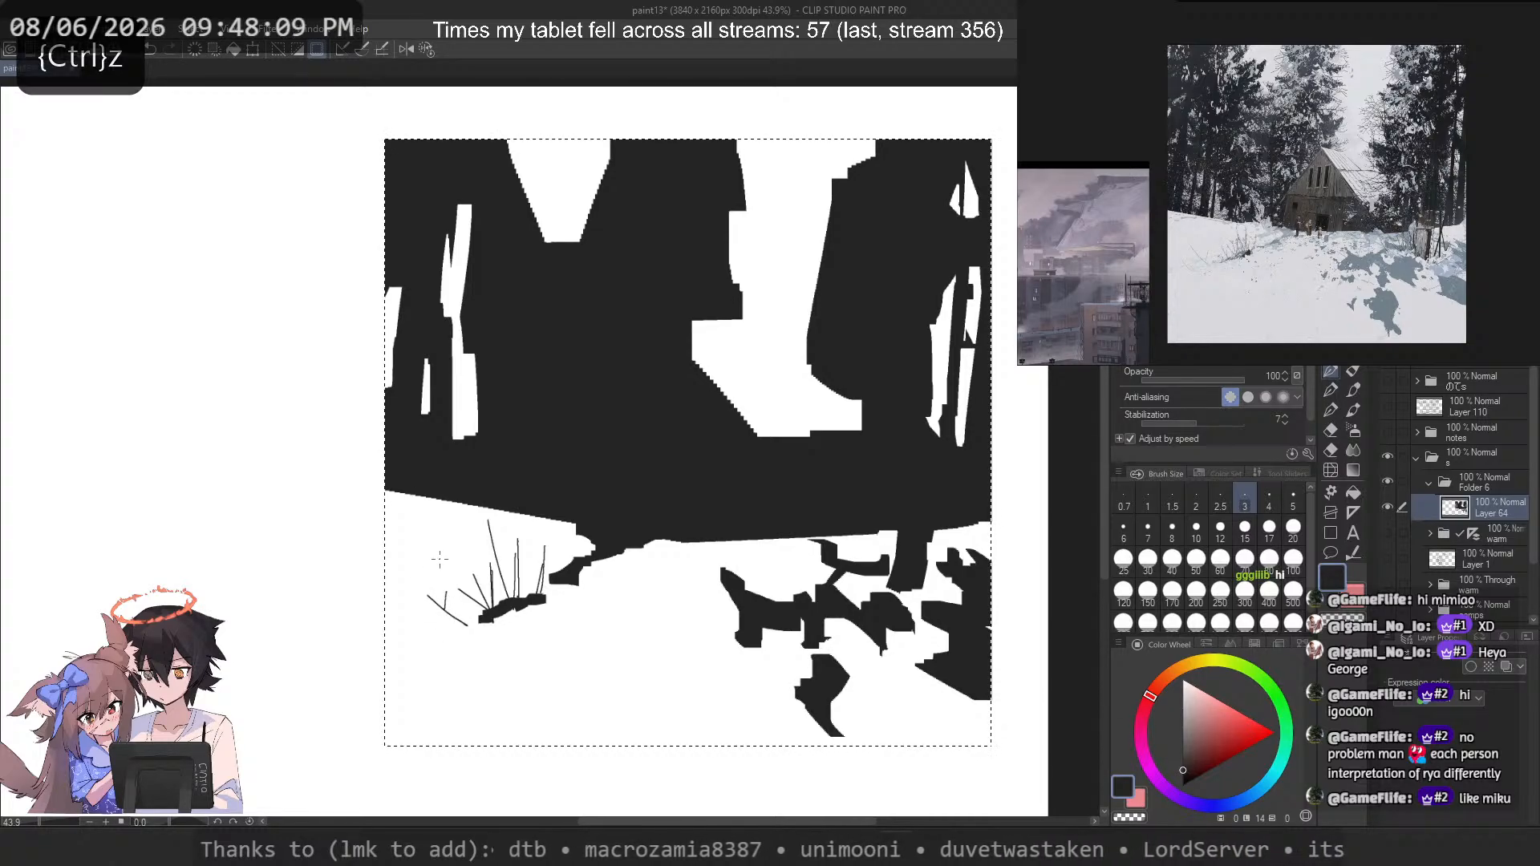
Step: Examine the trees and the cabin up close in the reference photo
click(1147, 559)
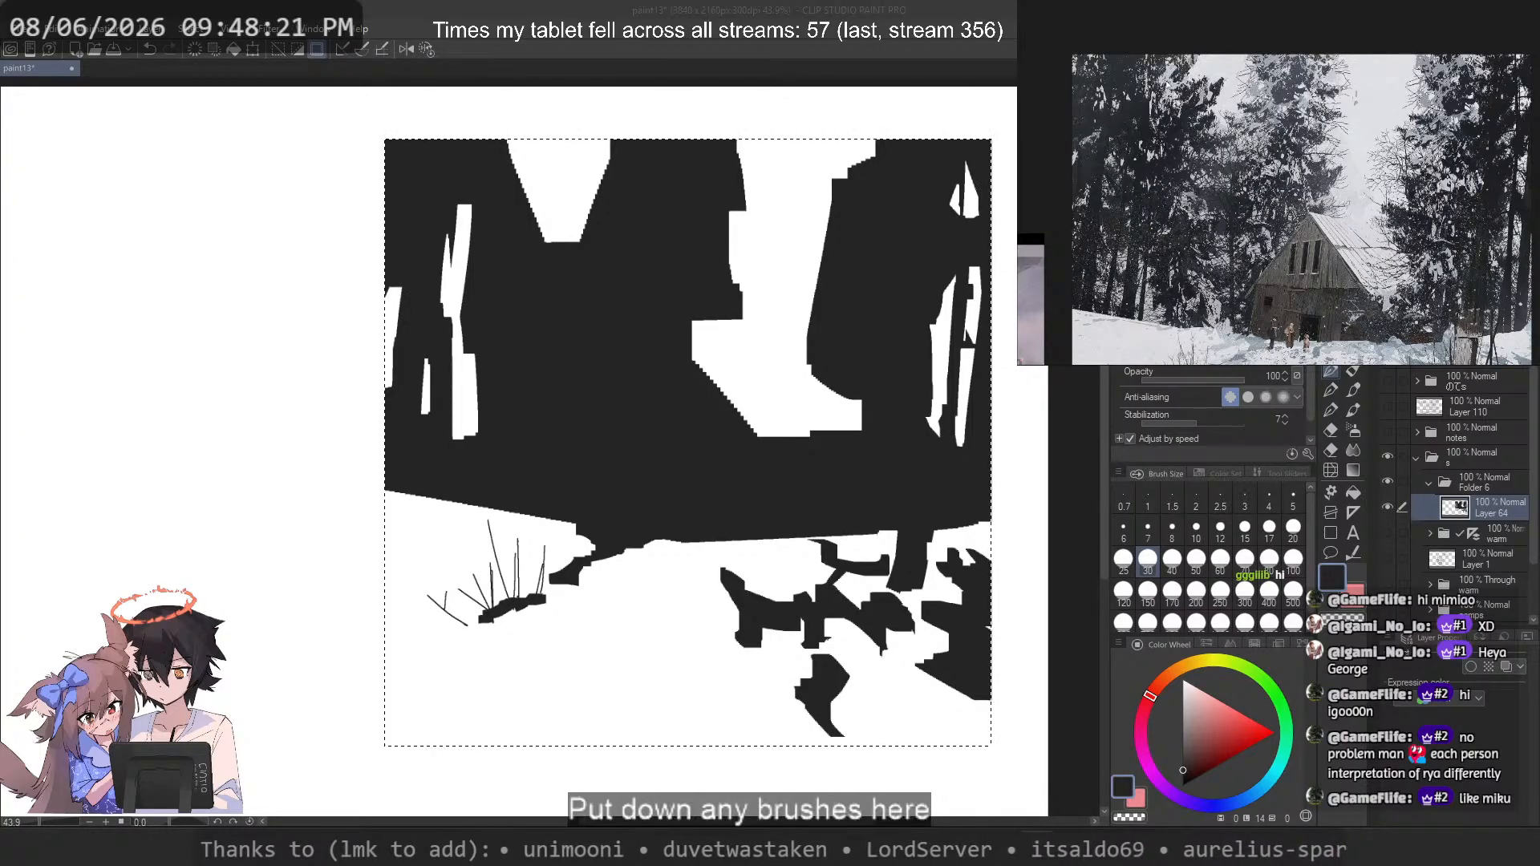
scroll(1203, 104, up, 3)
drag(1195, 129, 1260, 128)
scroll(1260, 104, down, 2)
scroll(1235, 156, up, 5)
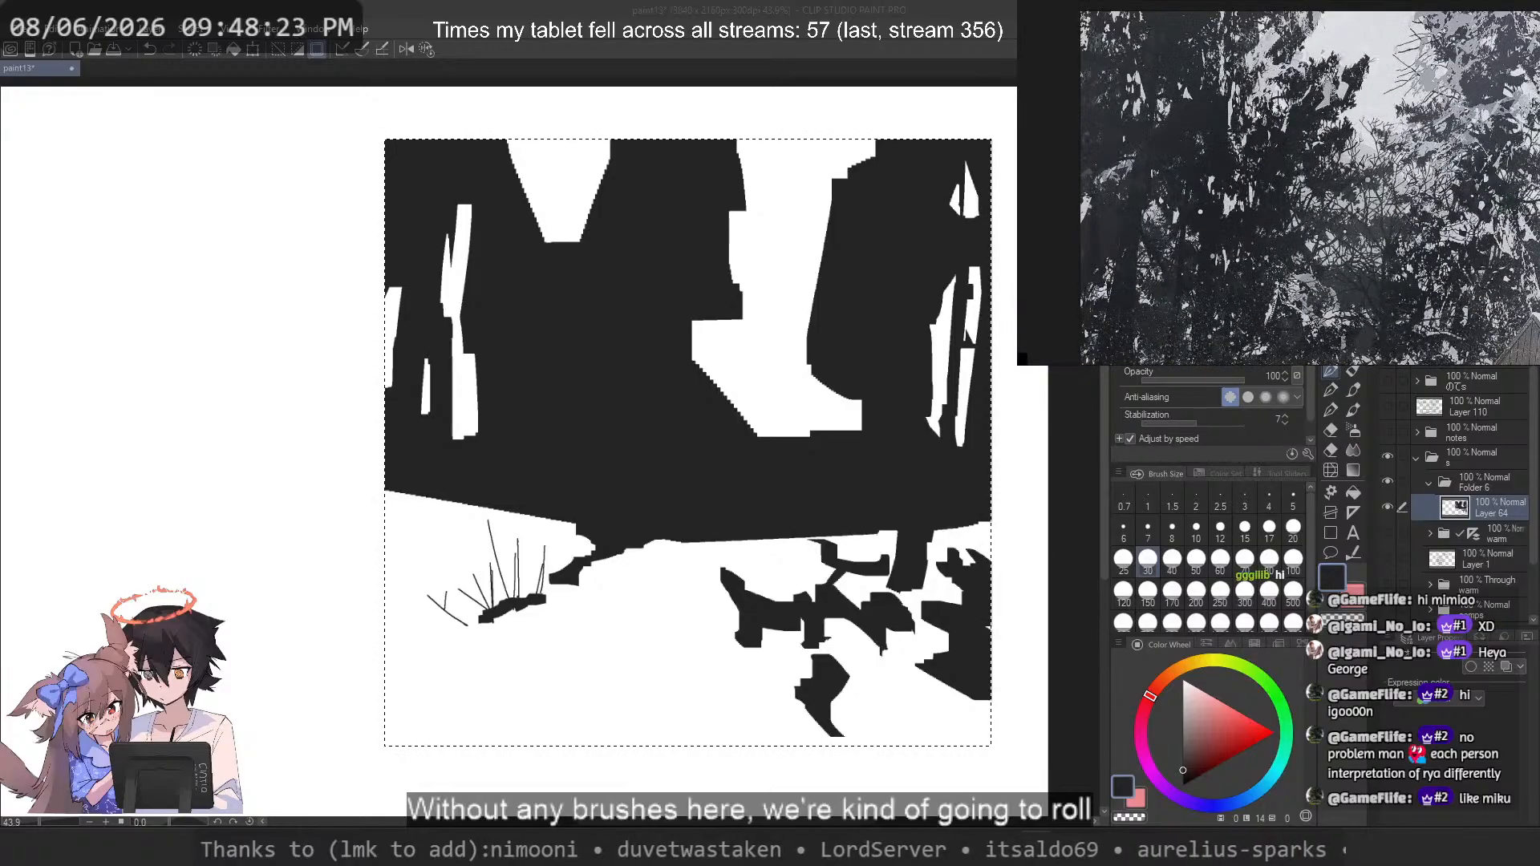
scroll(1253, 163, down, 5)
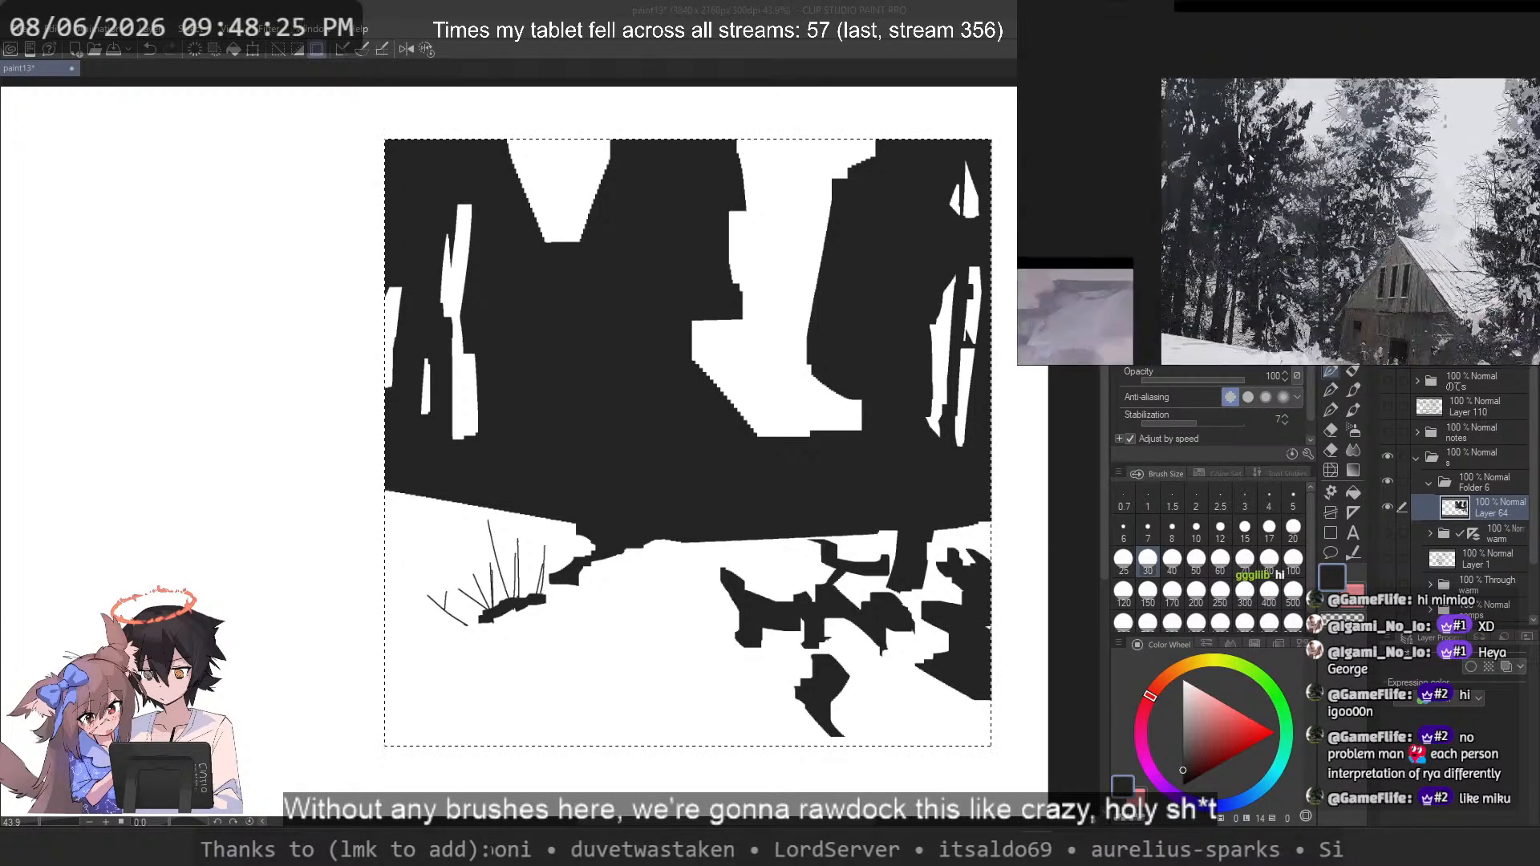
scroll(1274, 168, up, 4)
scroll(1275, 168, down, 2)
drag(1275, 167, 1272, 159)
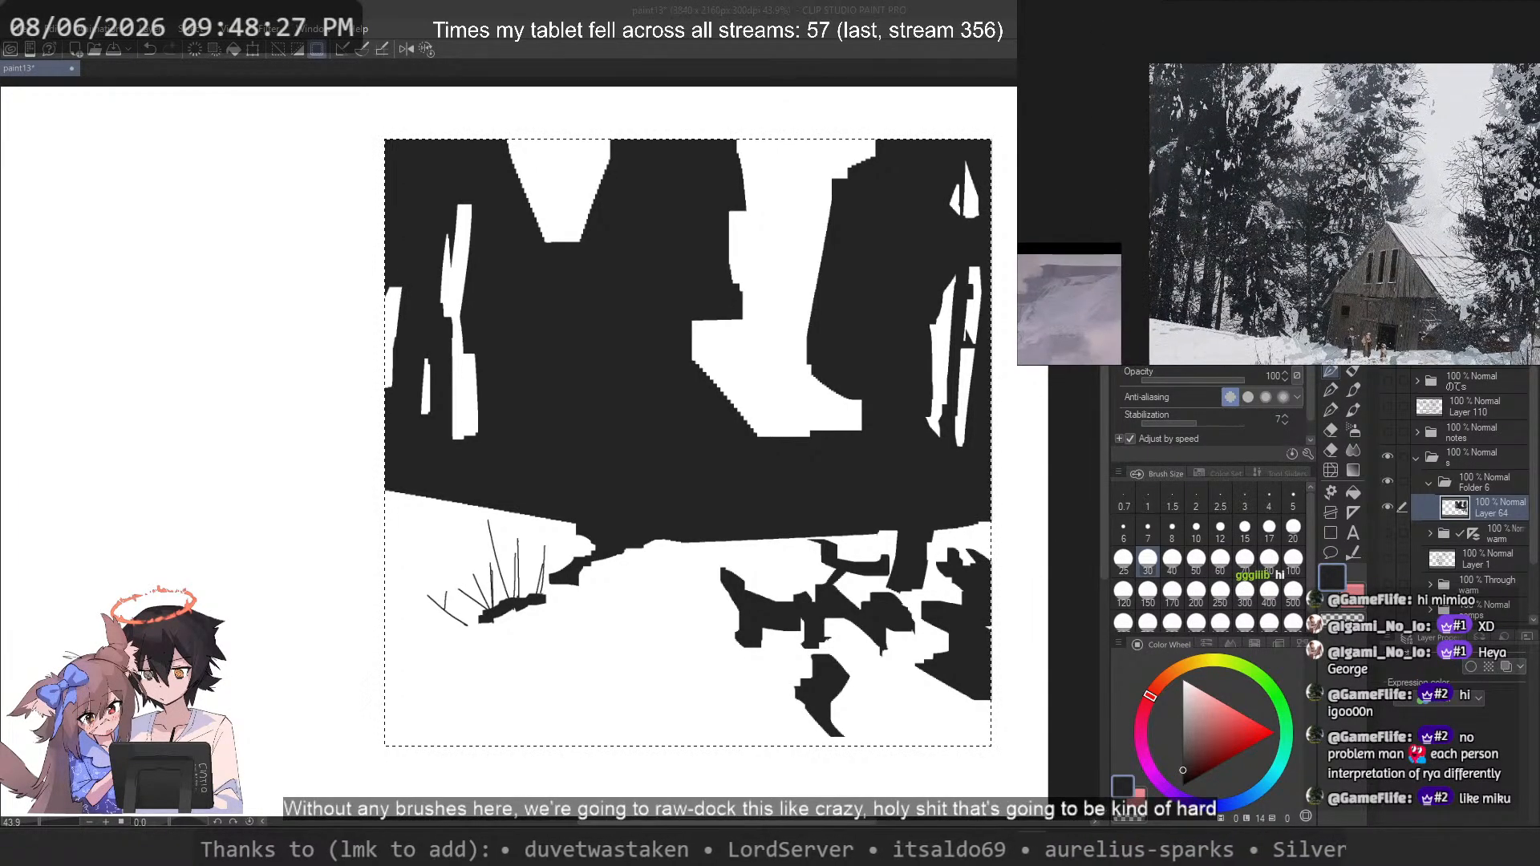
Step: Carve a thin white diagonal for the cabin's left roof edge from the gable peak down-left, using brush size 25
drag(873, 362, 883, 381)
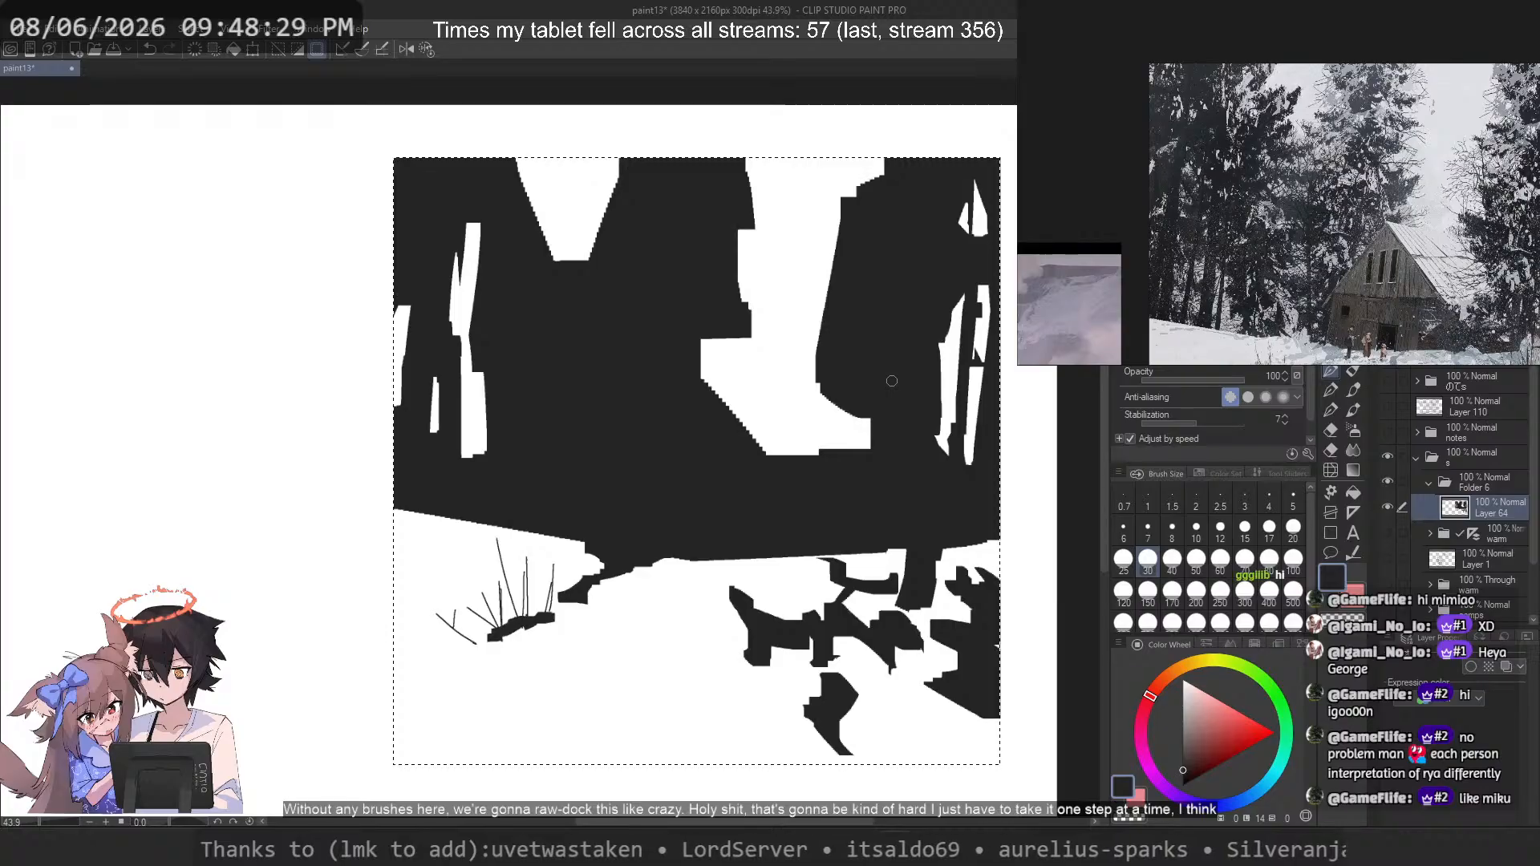
click(1219, 528)
key(ctrl+z)
drag(718, 338, 622, 458)
click(1125, 560)
key(c)
key(ctrl+z)
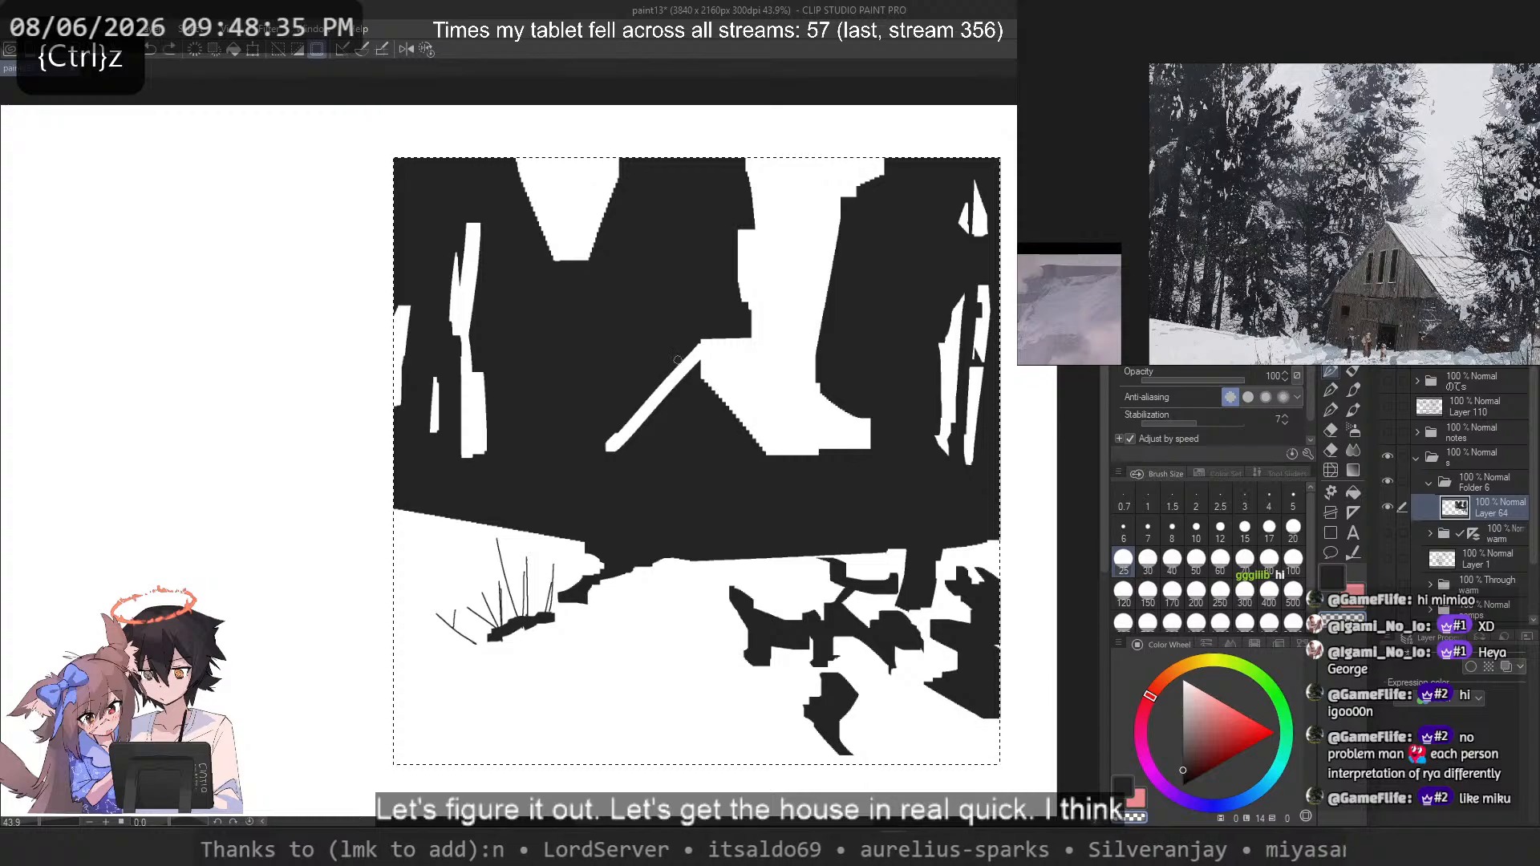
key(ctrl+z)
drag(698, 353, 590, 469)
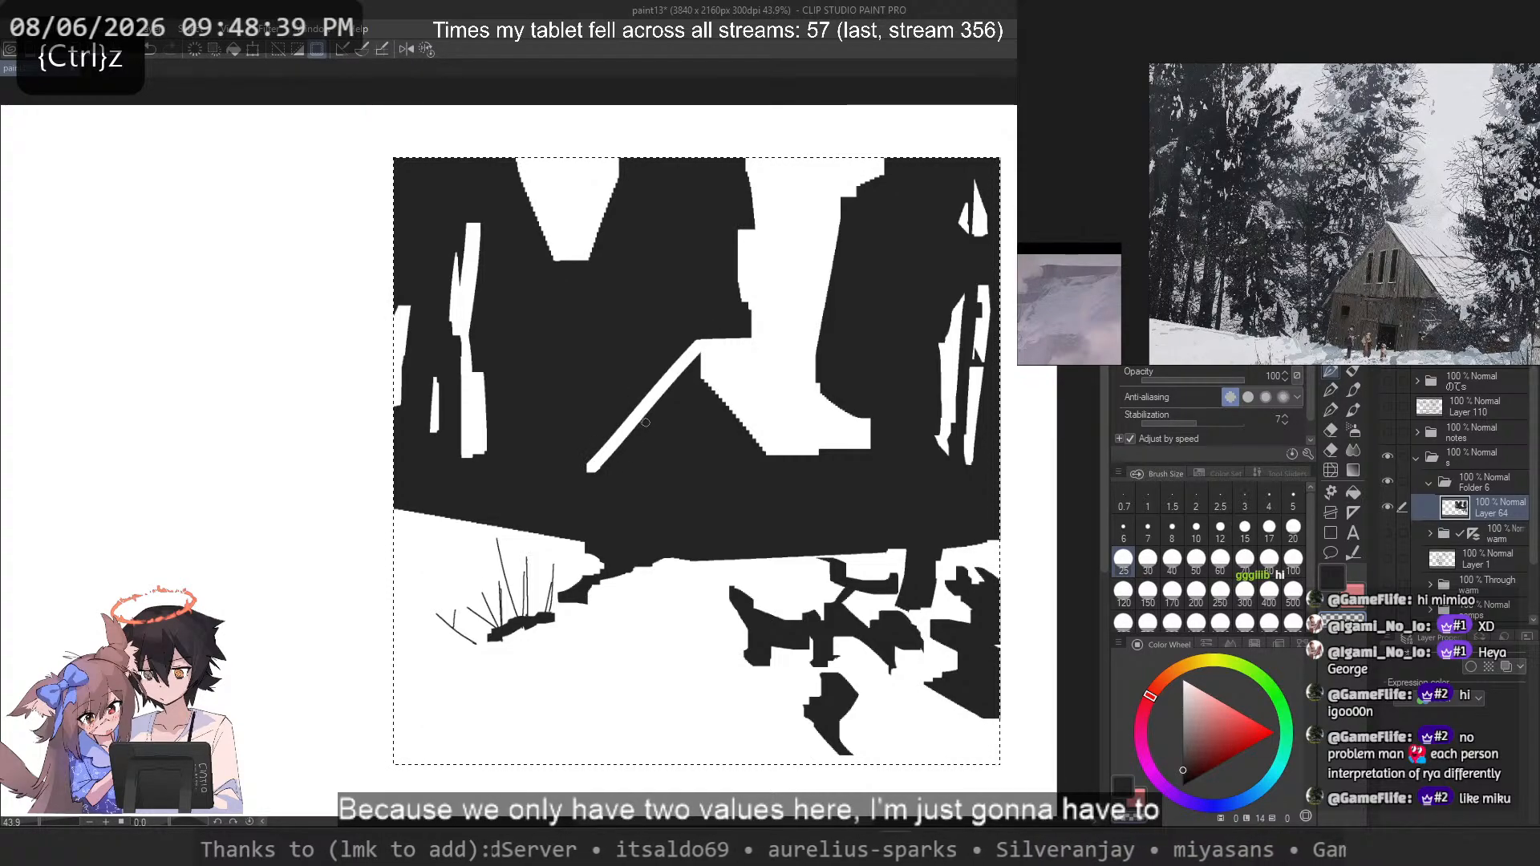
key(ctrl+z)
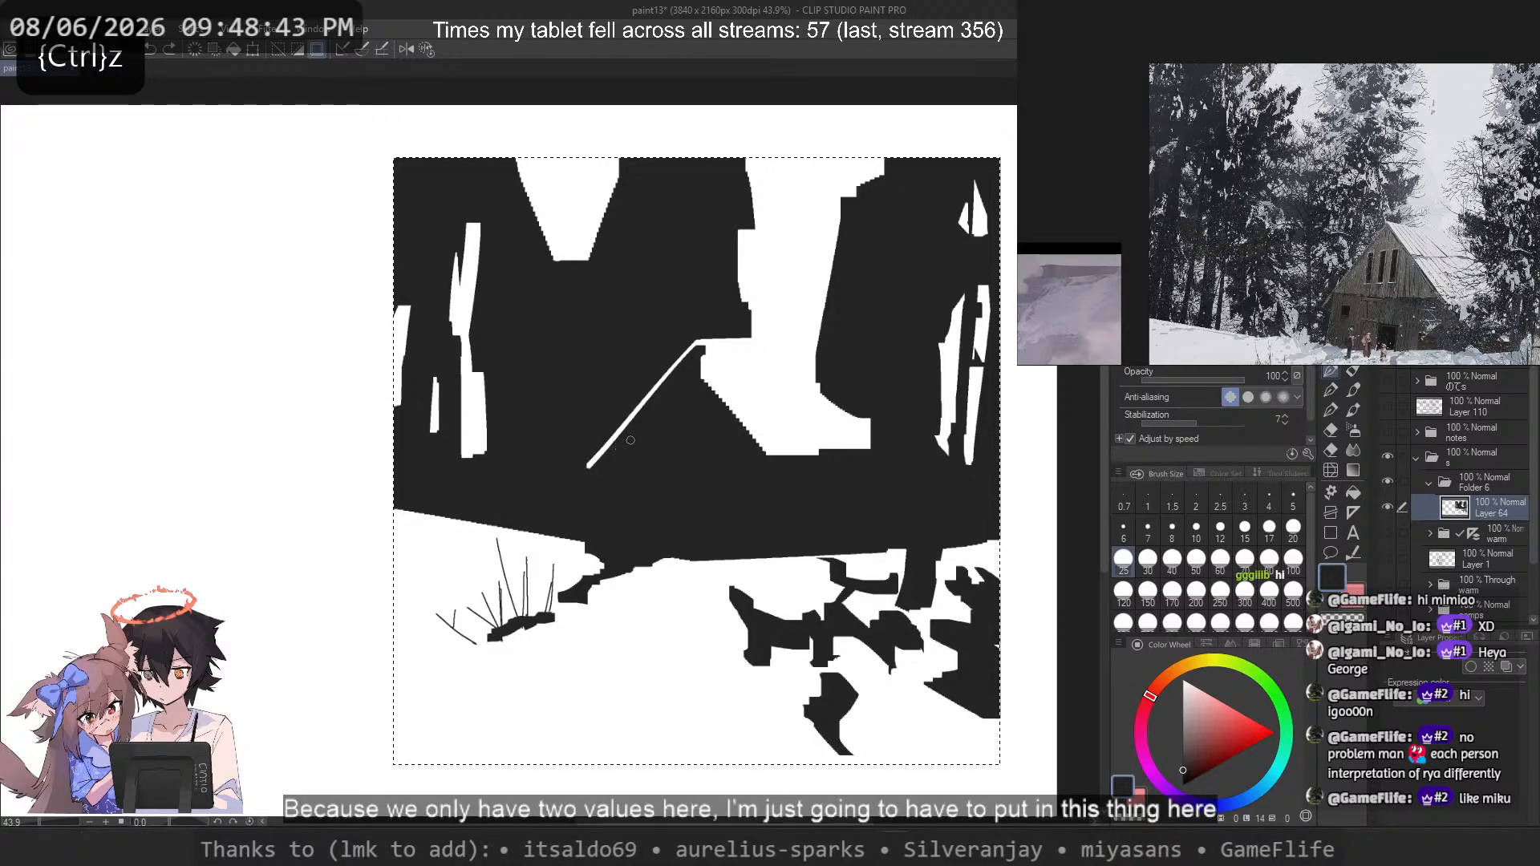
Step: Carve a narrow white sliver below the left roof edge for the cabin's left wall, trimming it with near-black
key(c)
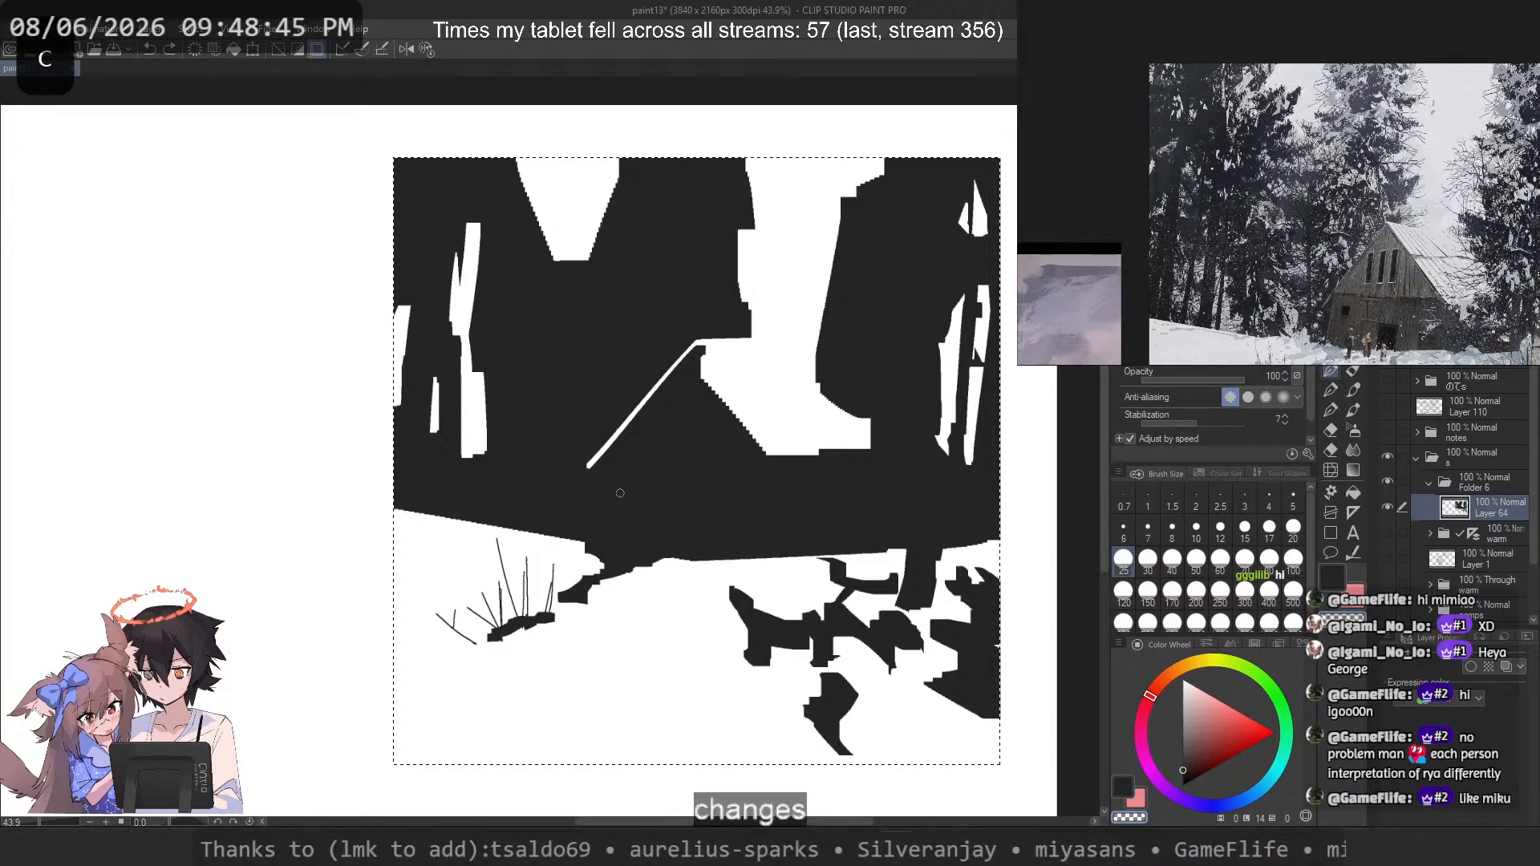
key(ctrl+z)
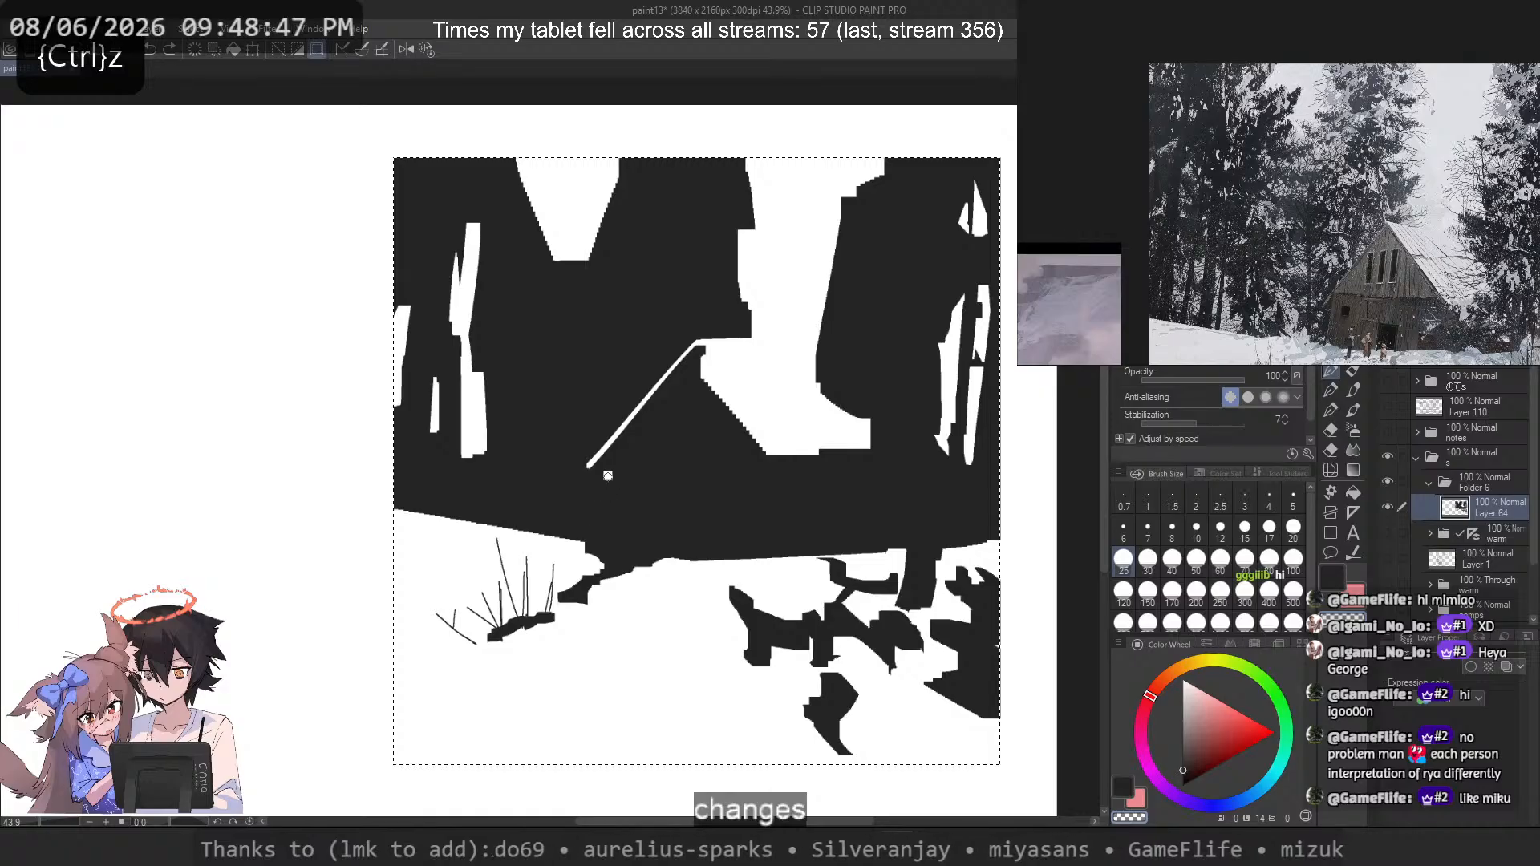
key(c)
drag(598, 485, 588, 548)
key(ctrl+z)
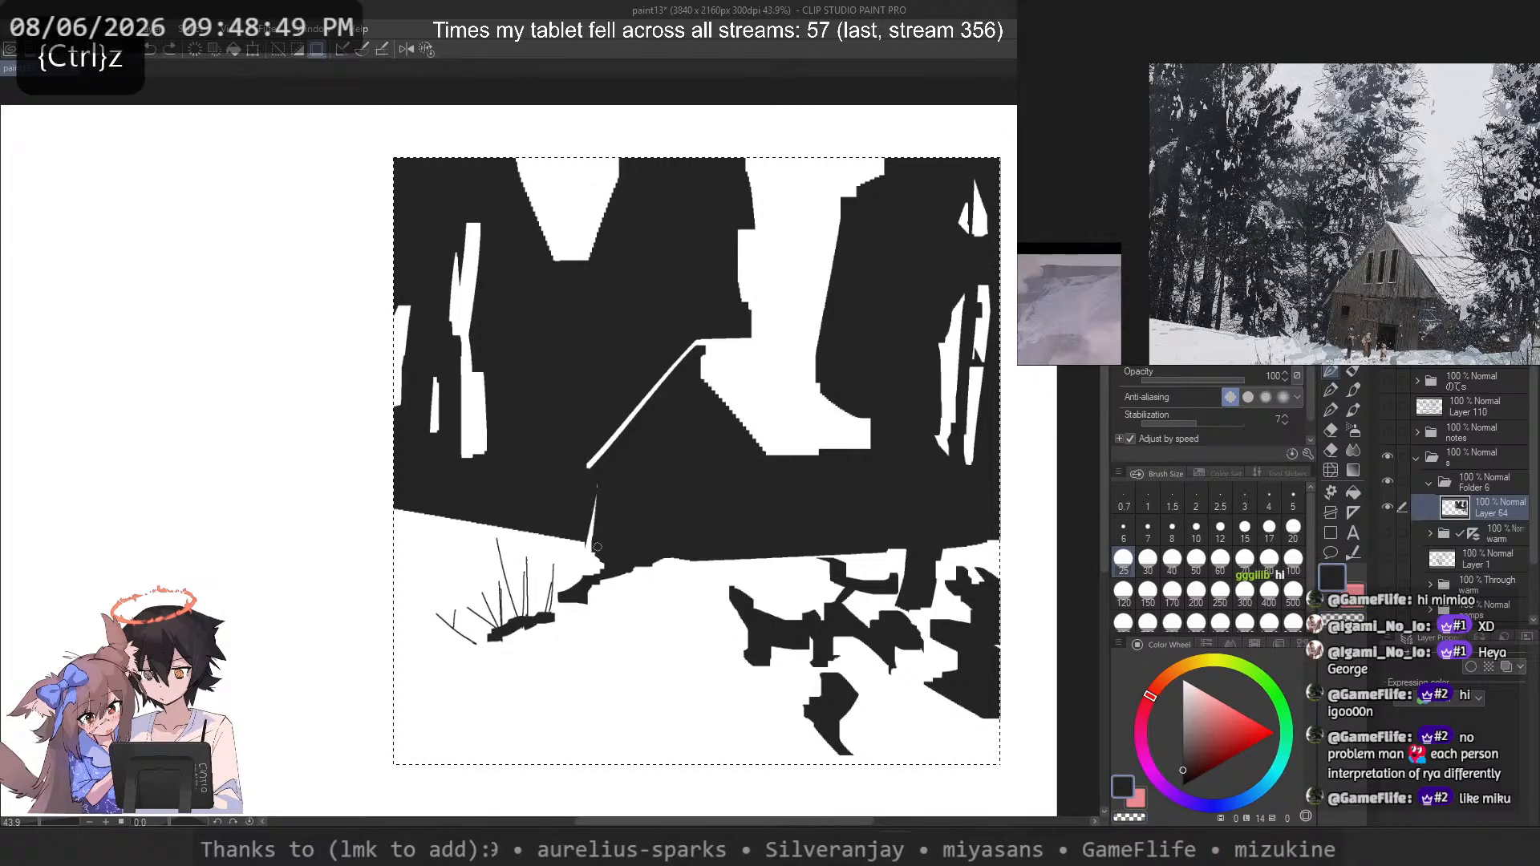
key(c)
key(ctrl+z)
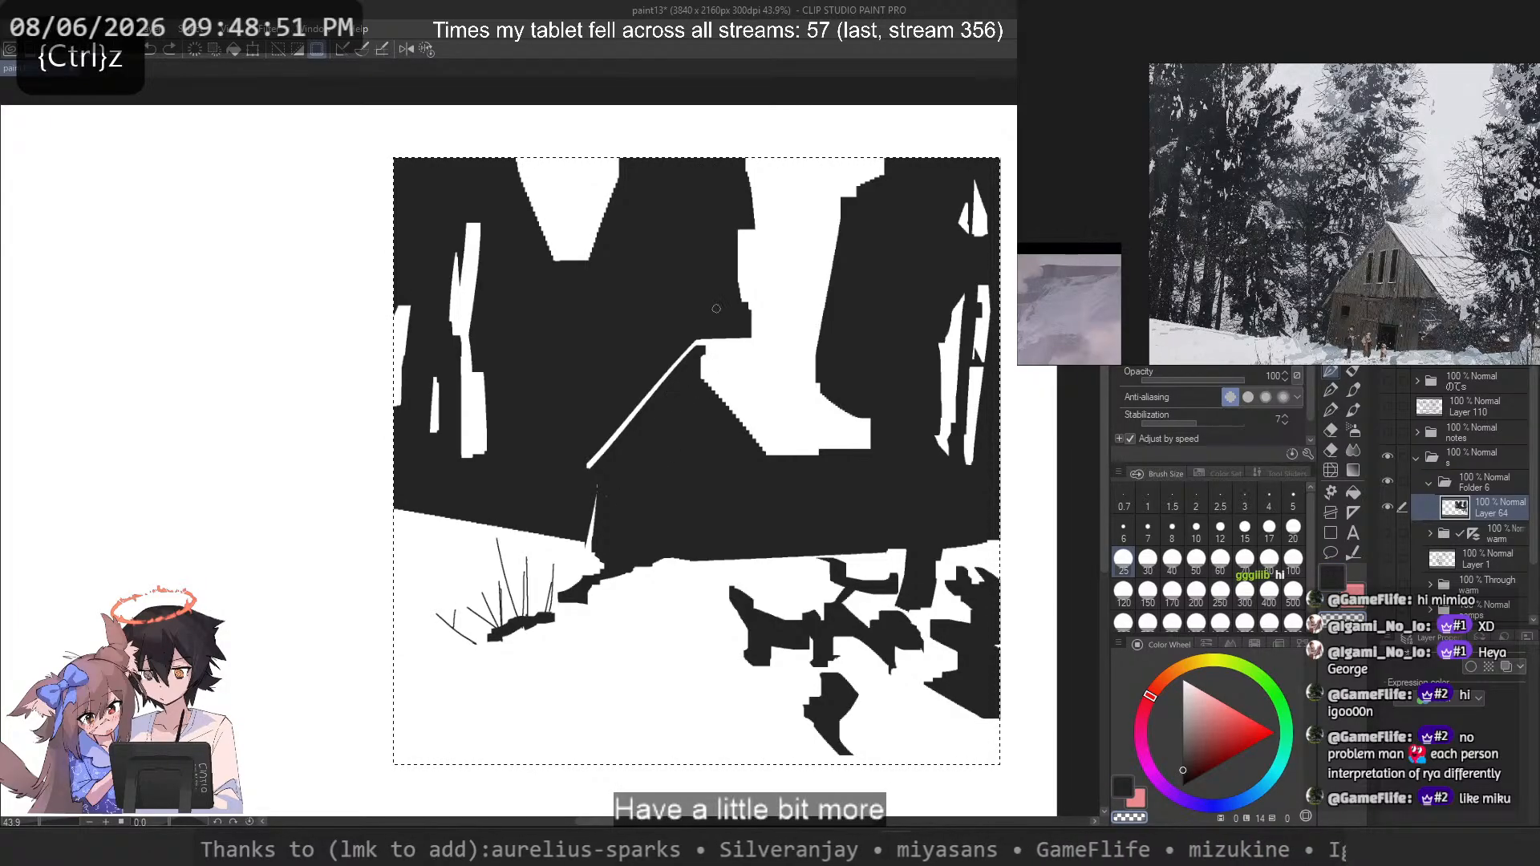
Step: Straighten the cabin's right gable slope with near-black at brush size 40 and extend the white roof area downward beside it
key(c)
drag(703, 352, 762, 437)
key(ctrl+z)
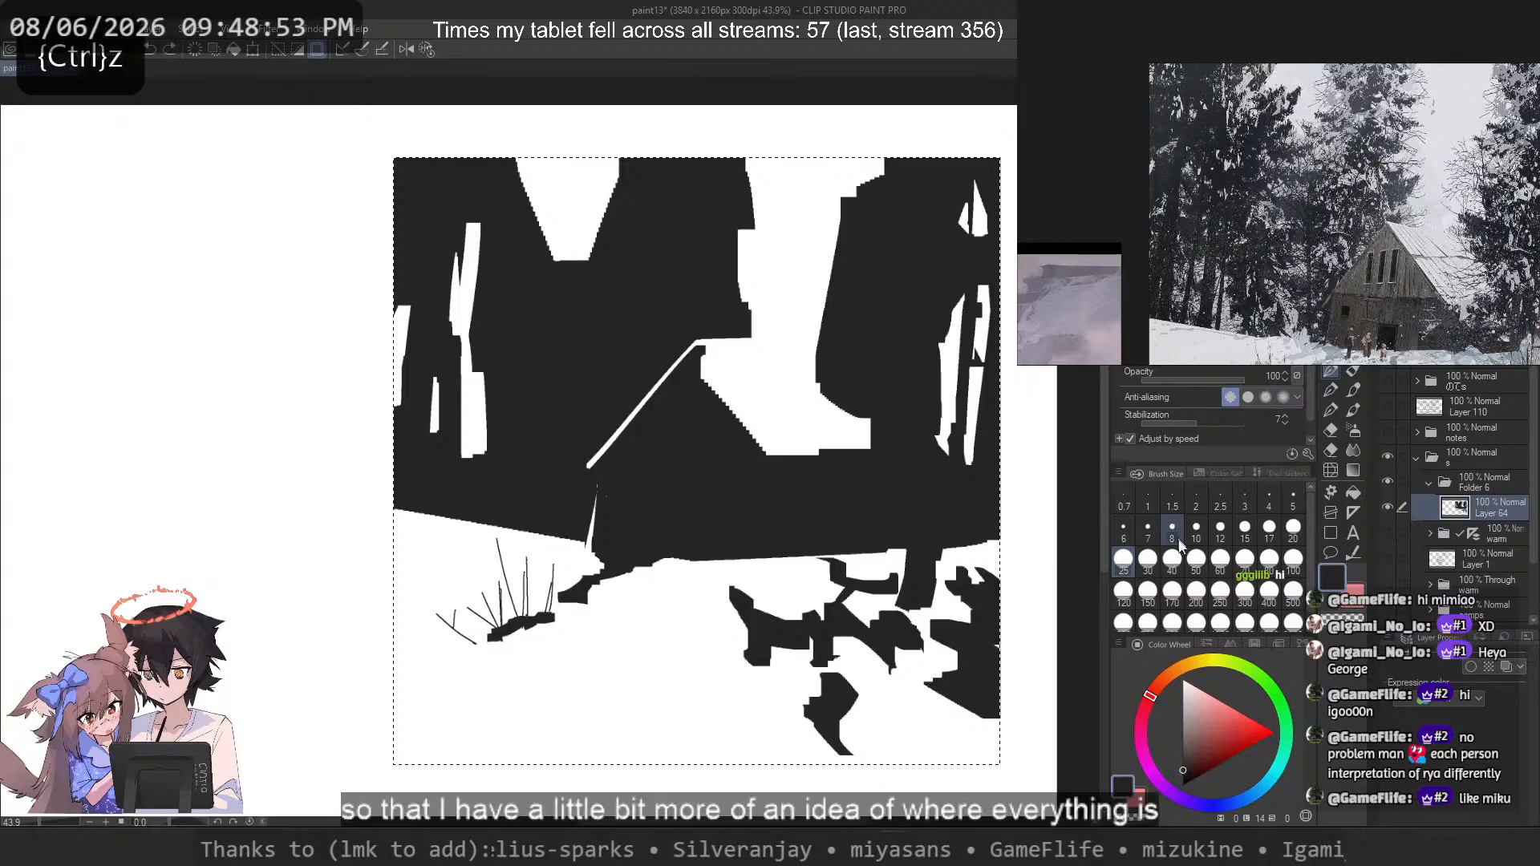
key(ctrl+z)
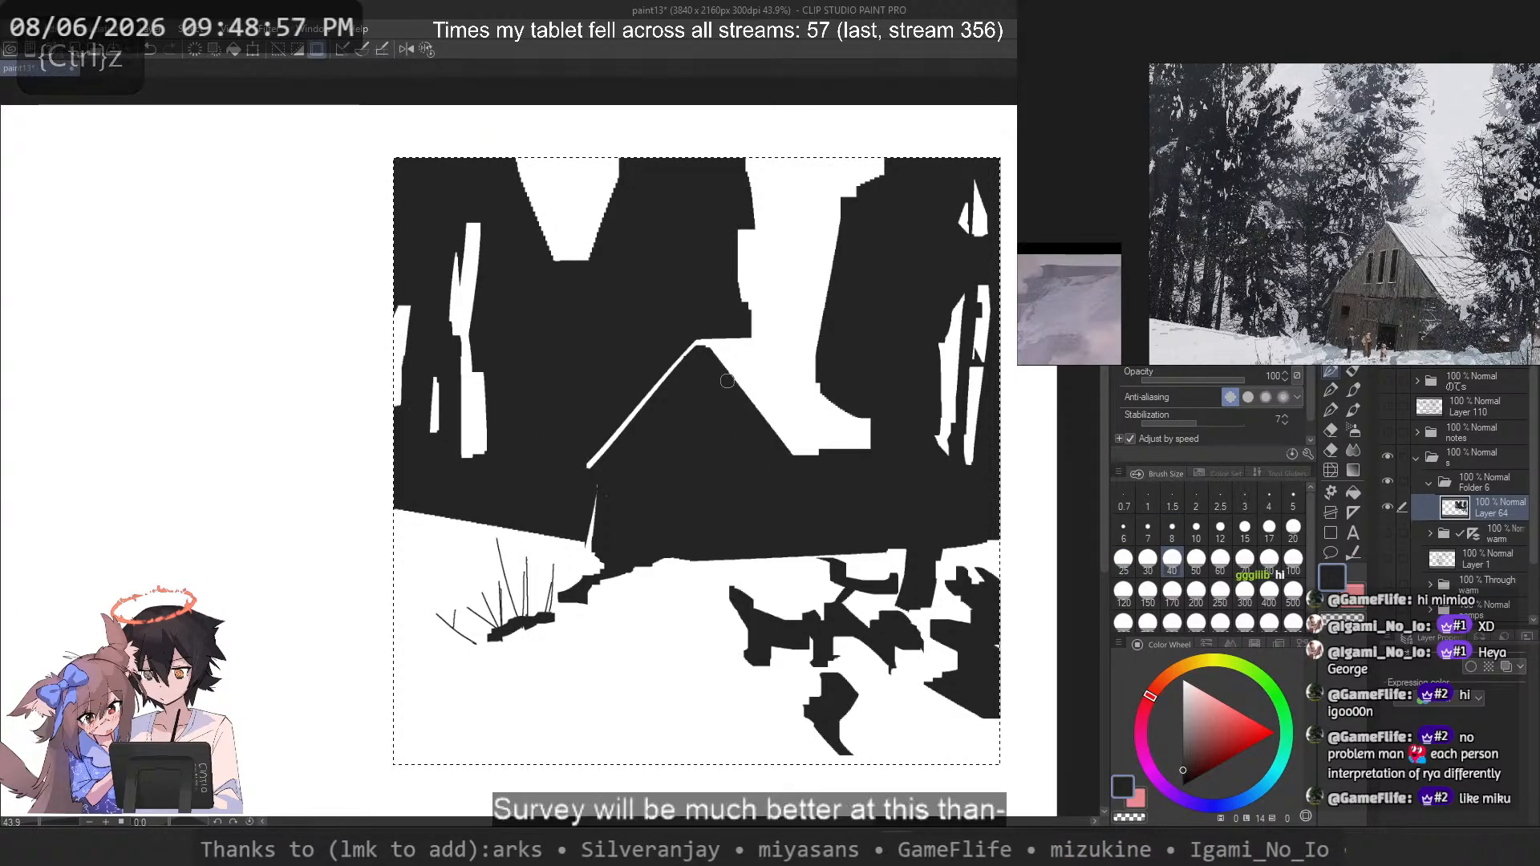
key(ctrl+z)
mouse_move(827, 459)
mouse_down()
mouse_move(861, 451)
mouse_move(840, 499)
mouse_move(823, 485)
mouse_move(856, 508)
mouse_move(718, 437)
mouse_up()
key(ctrl+z)
key(c)
Step: Carve a short, slightly tilted white line across the gable's middle for the windows' lower edge, using brush size 15
key(ctrl+z)
key(ctrl+z)
key(ctrl+z)
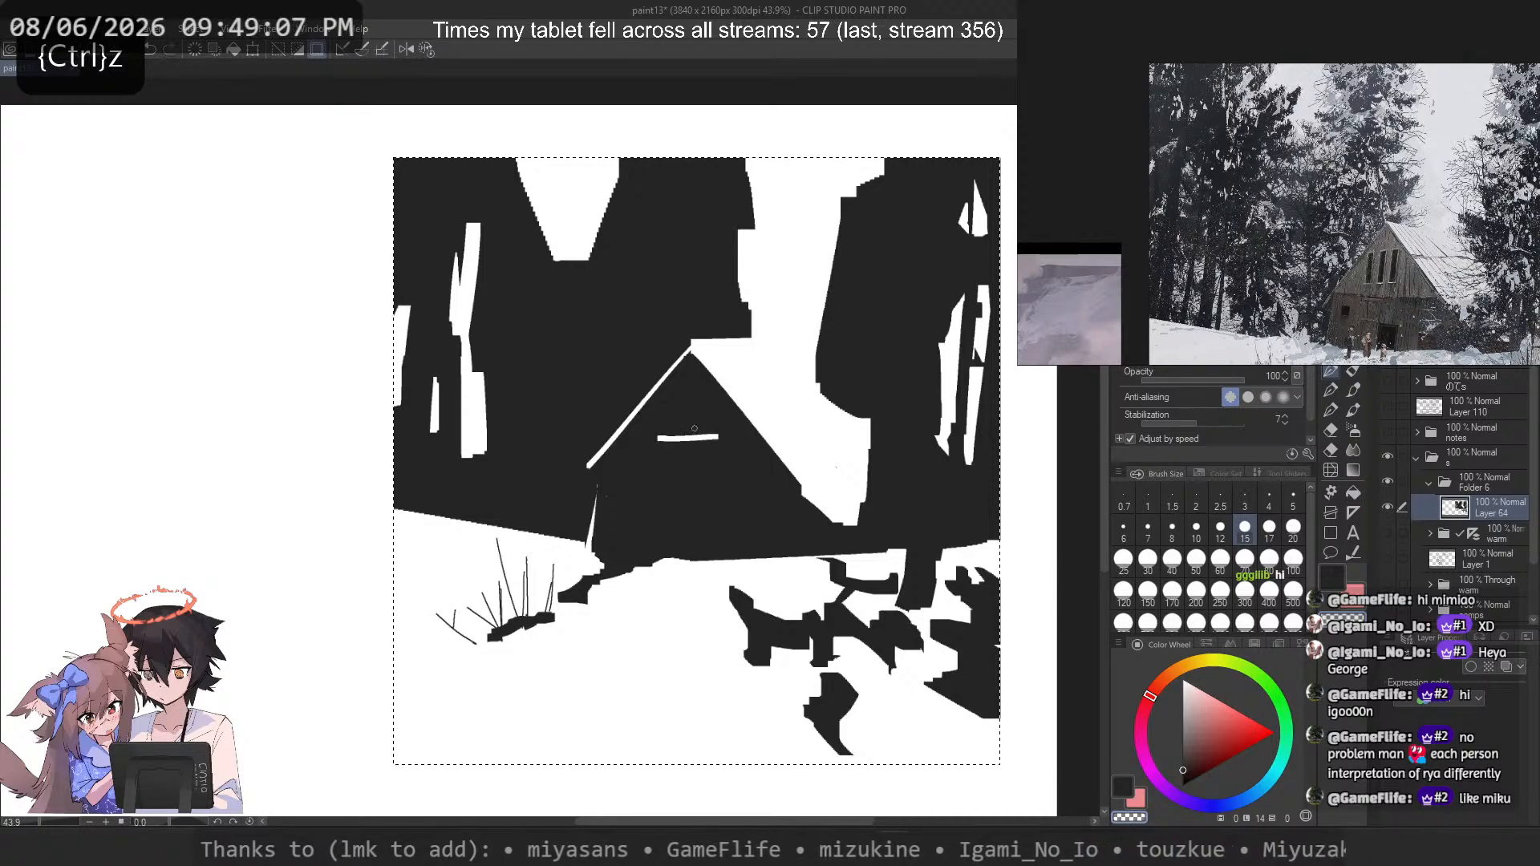
key(ctrl+z)
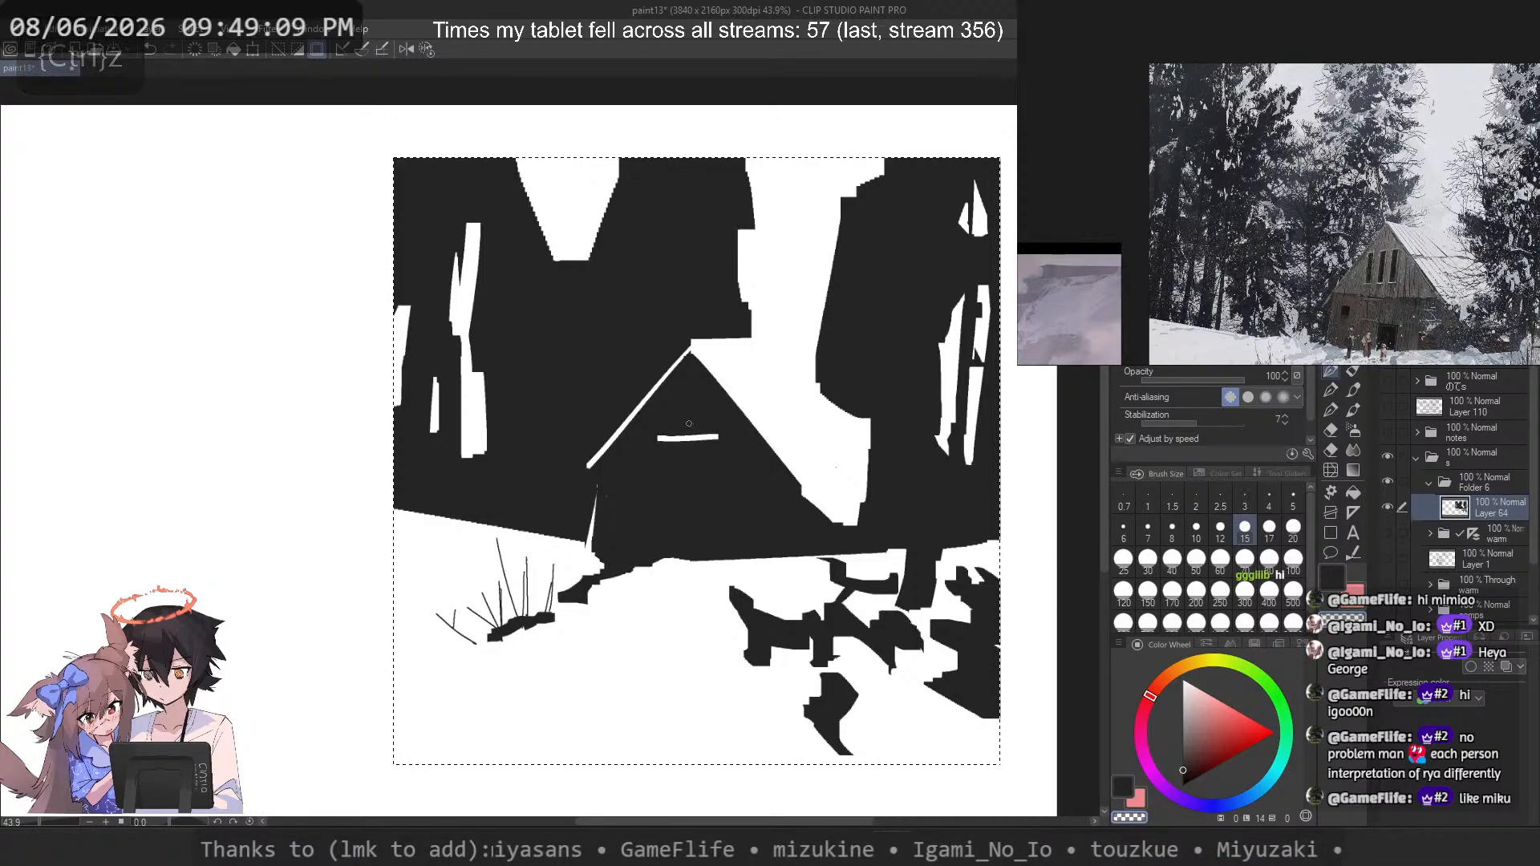
drag(611, 466, 786, 474)
key(ctrl+z)
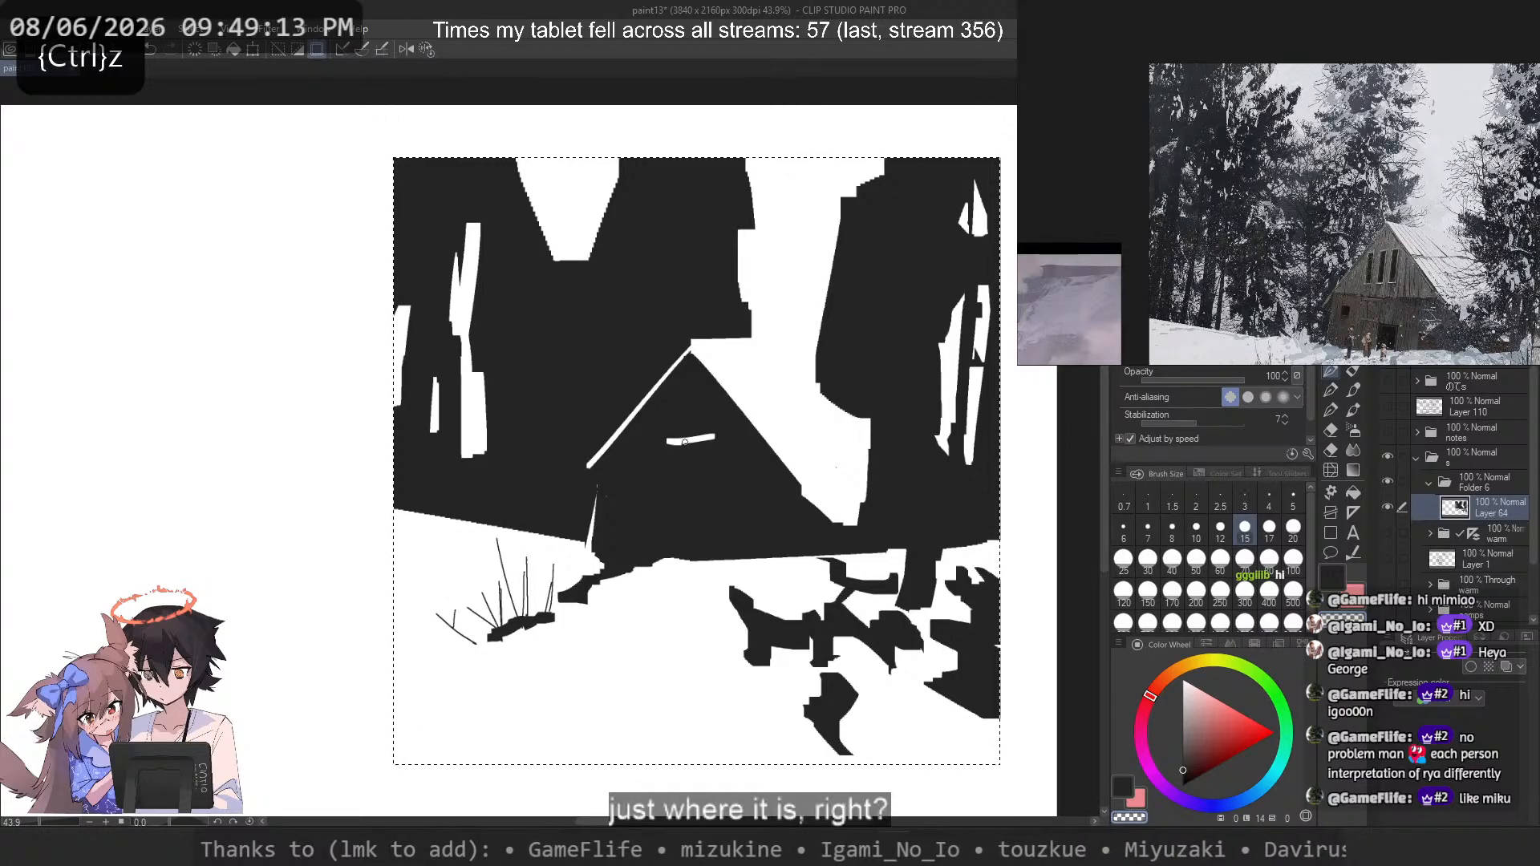
key(ctrl+z)
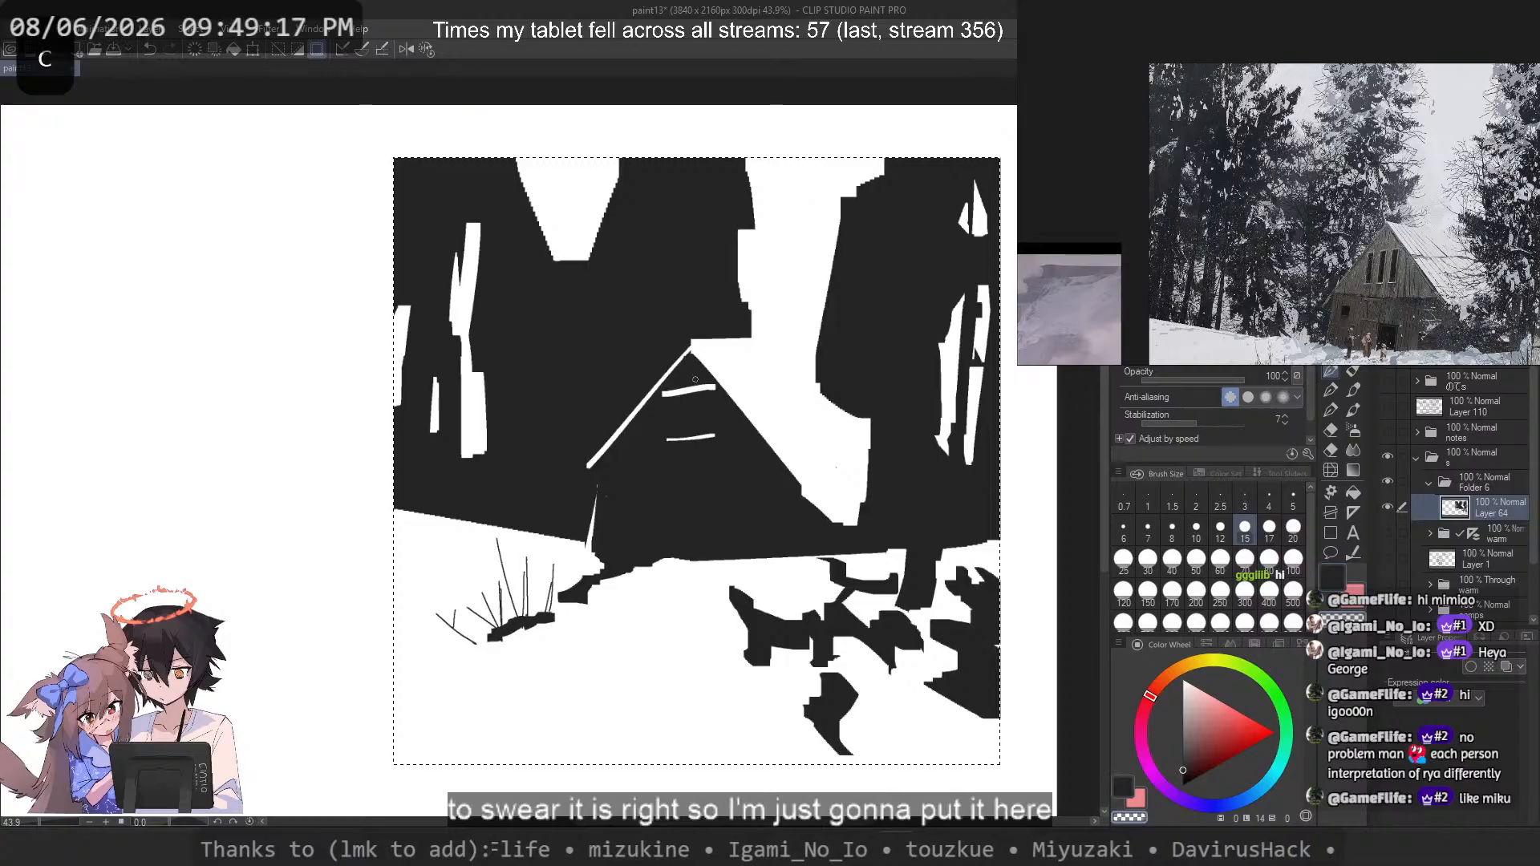
Step: Refine a matching white line for the windows' upper edge and break both lines into short dashes with near-black
key(ctrl+z)
drag(666, 394, 713, 386)
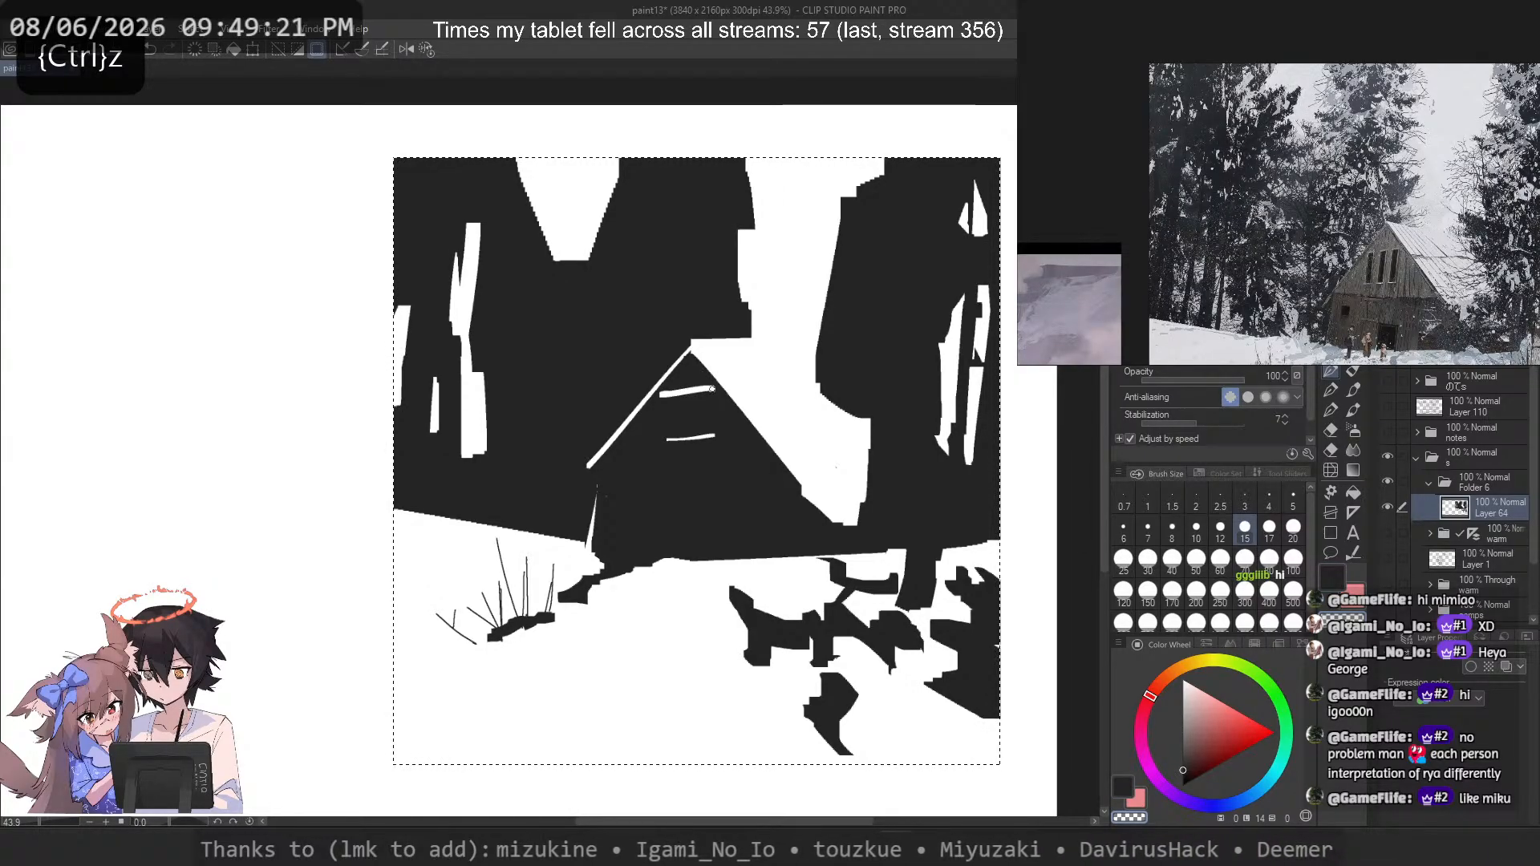
key(c)
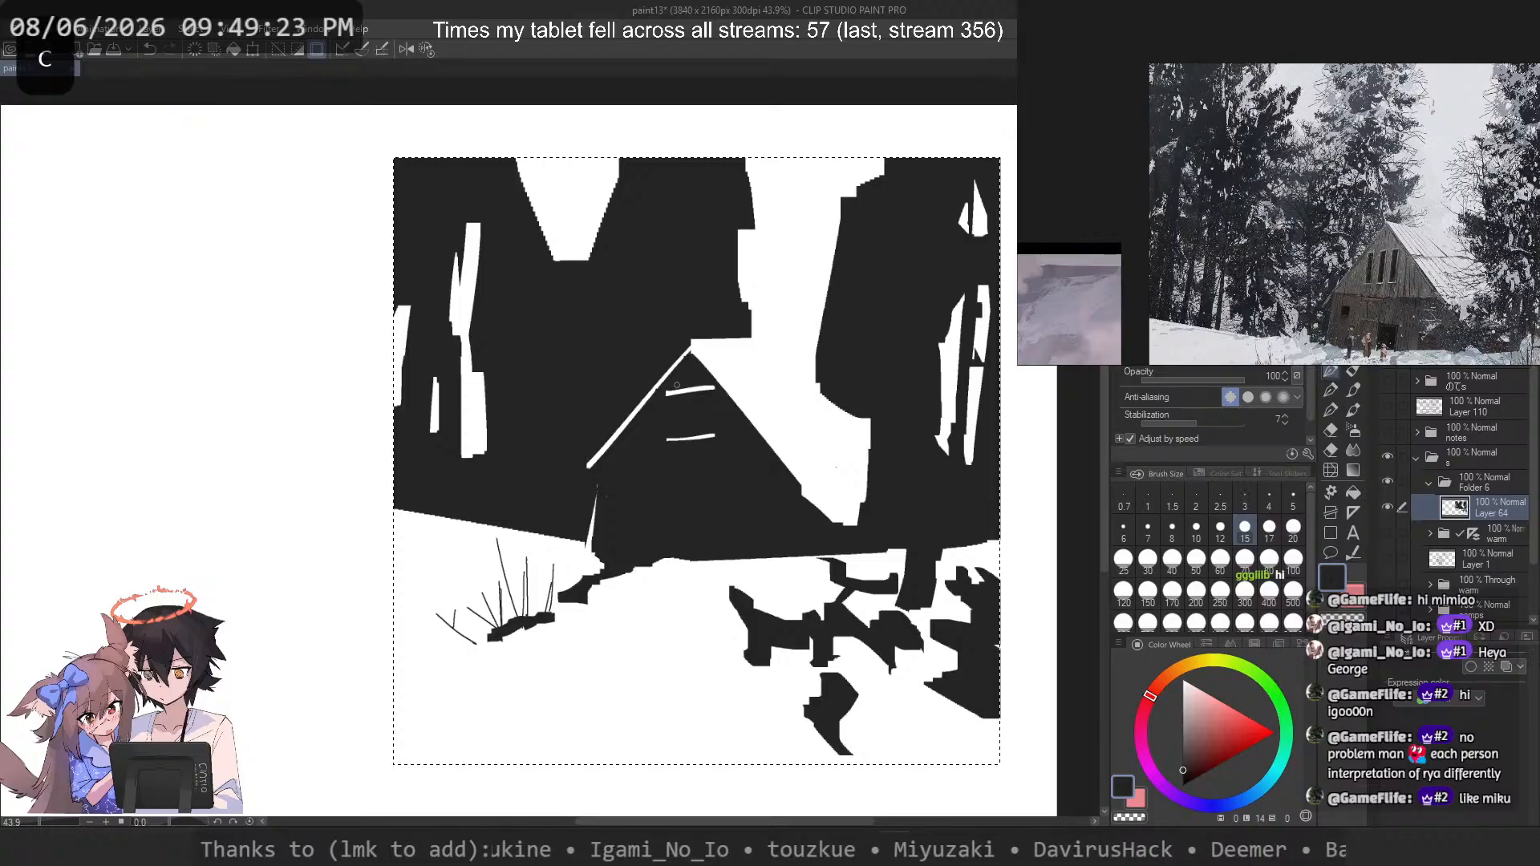
key(ctrl+z)
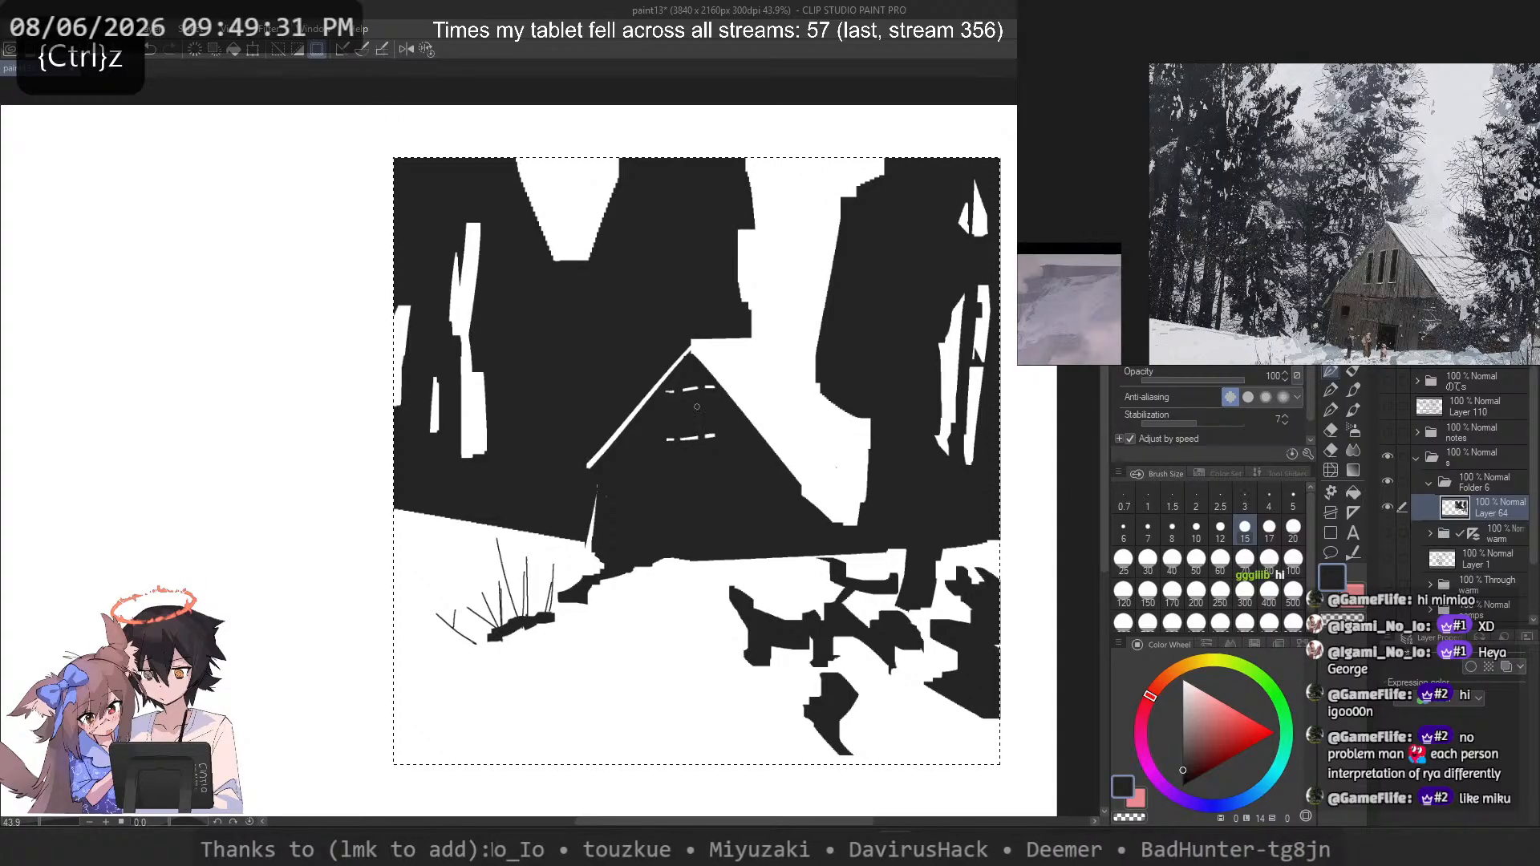
Step: Carve thin white vertical lines down from the upper window dashes on the cabin's gable, using brush size 4
click(1195, 530)
key(c)
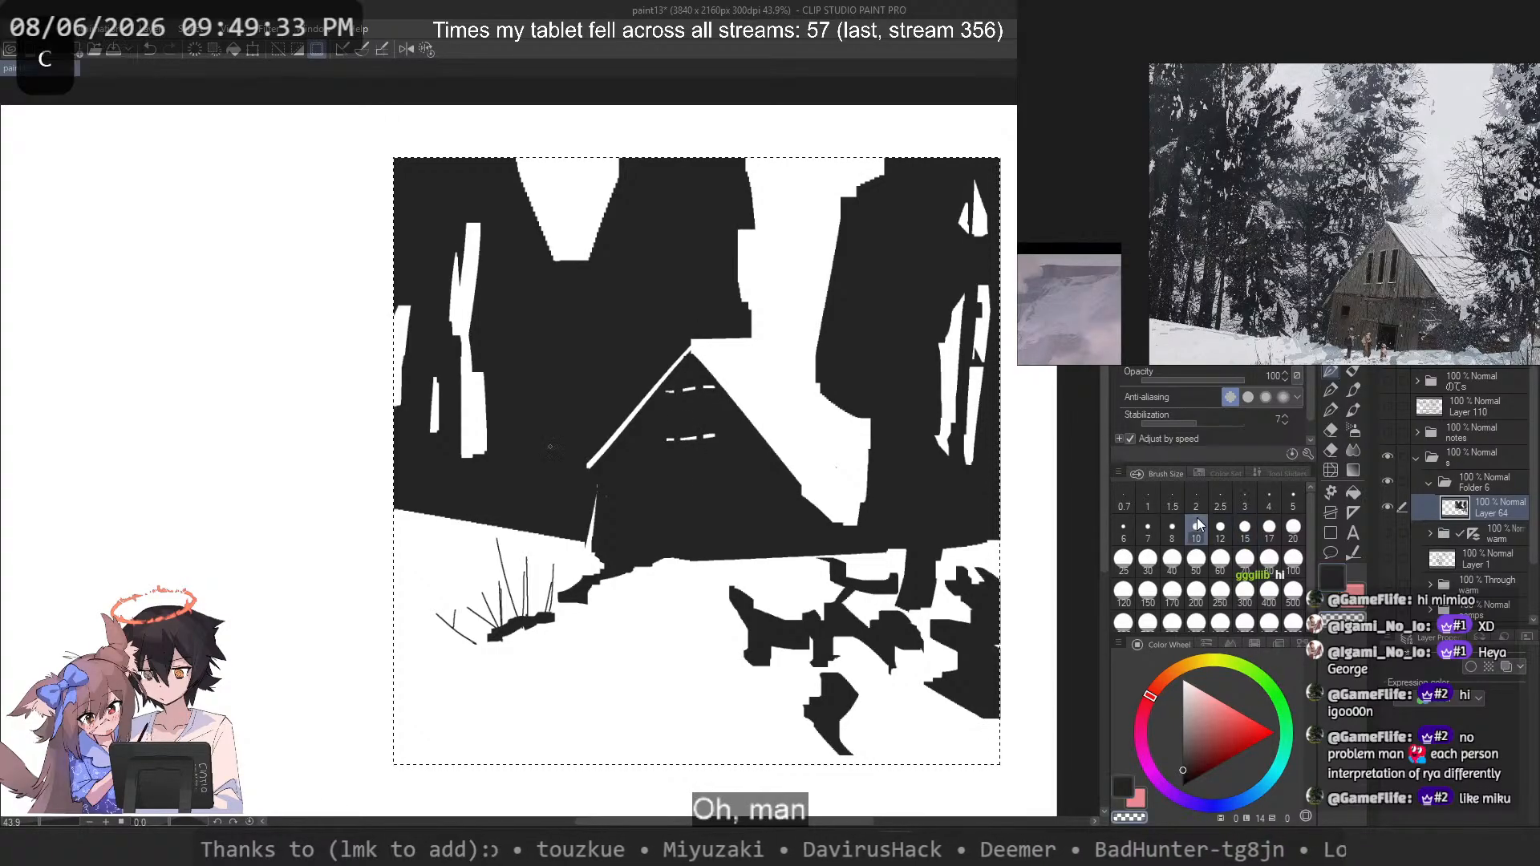
drag(675, 392, 680, 440)
key(ctrl+z)
key(ctrl+z)
click(1269, 494)
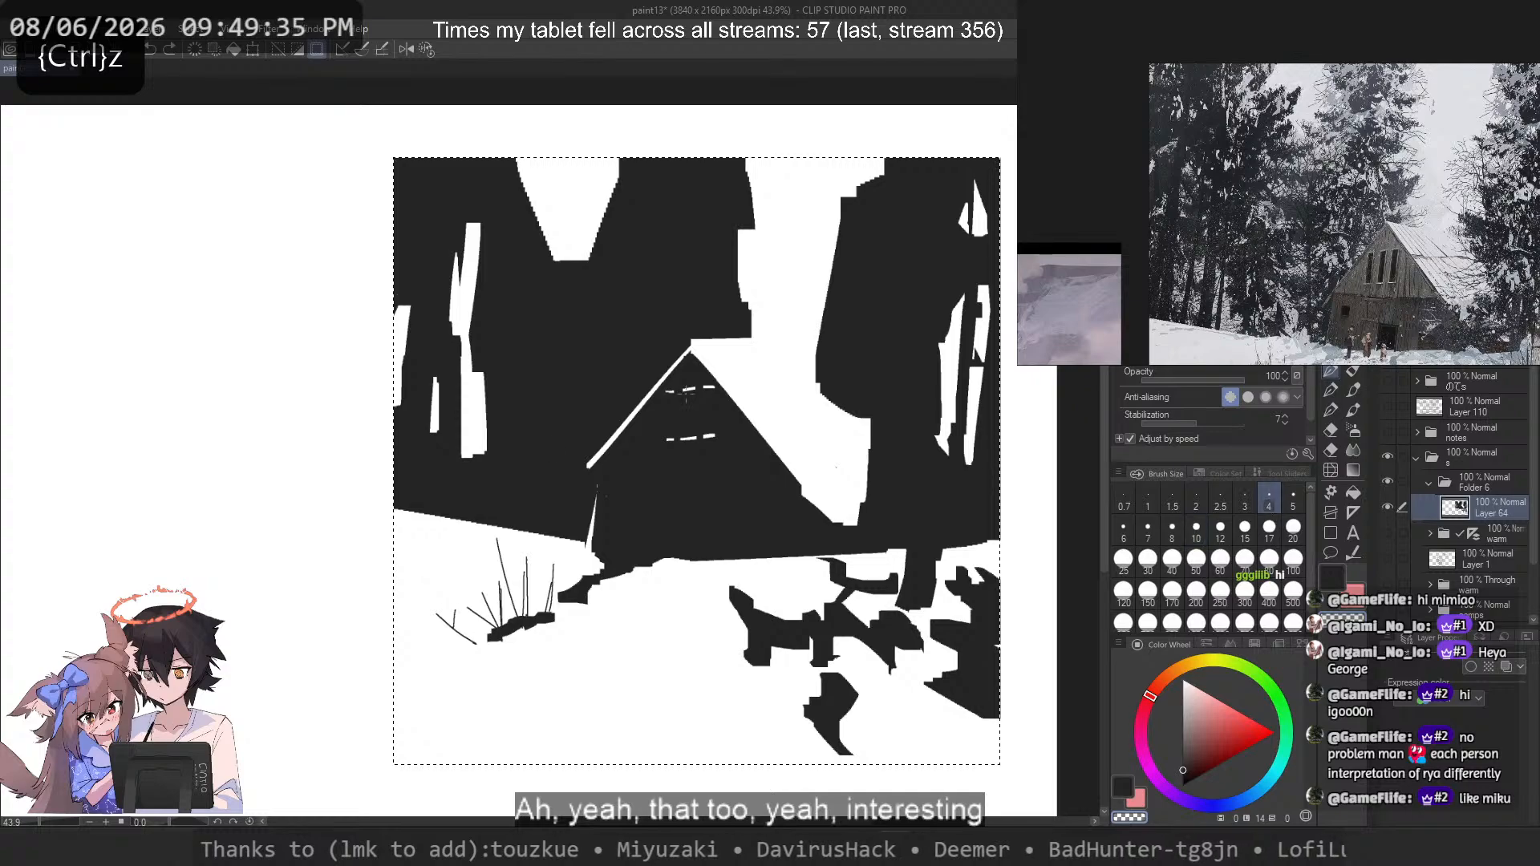
key(ctrl+z)
mouse_move(674, 392)
mouse_down()
mouse_move(706, 394)
mouse_move(692, 405)
mouse_move(709, 408)
mouse_move(714, 388)
mouse_move(703, 436)
mouse_up()
key(ctrl+z)
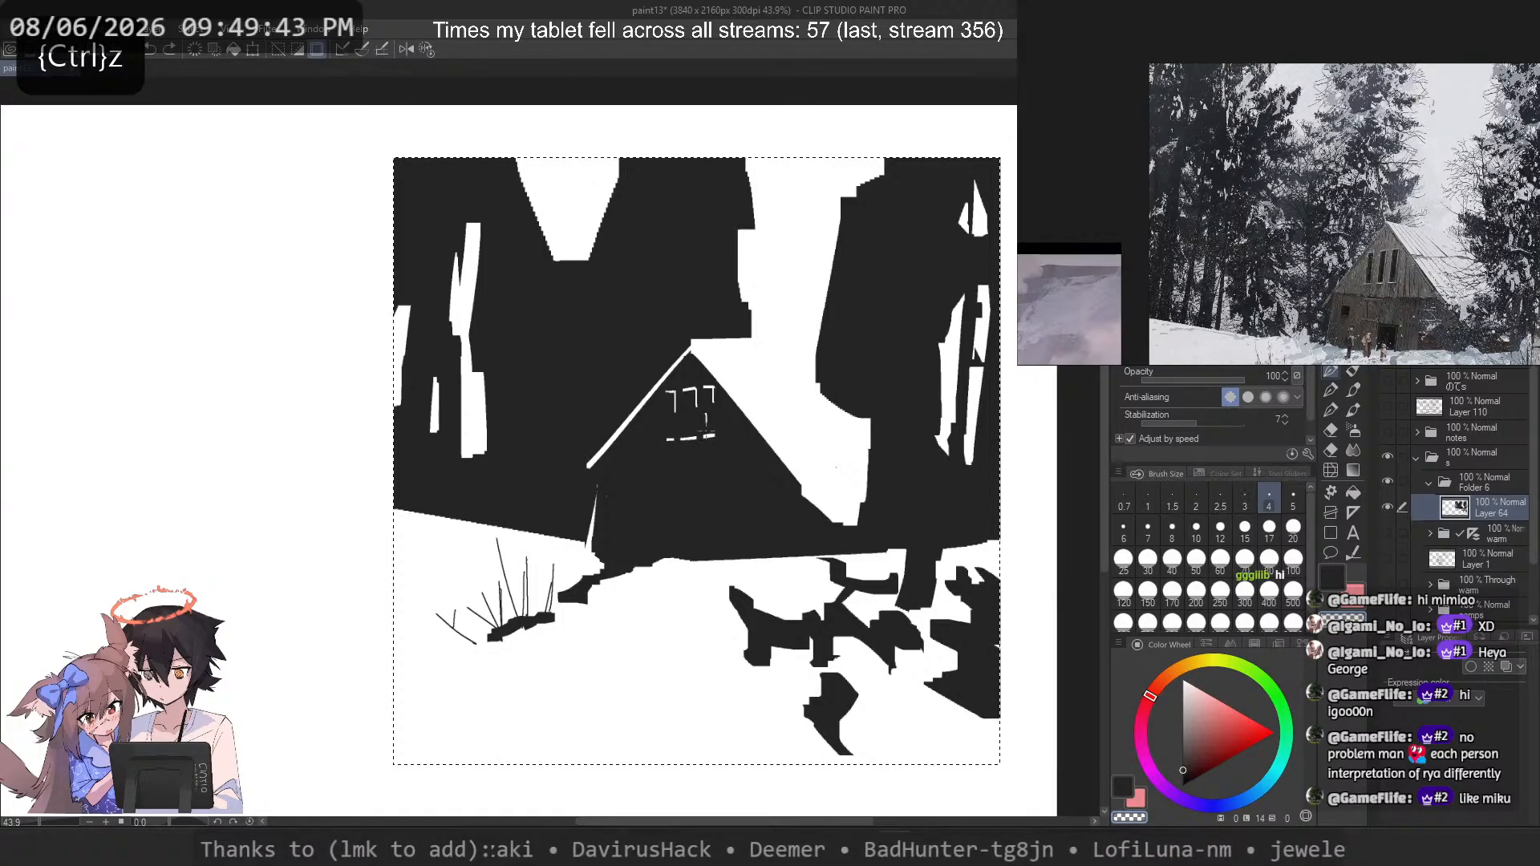
Step: Complete the gable windows' outlines with thin white verticals along the left and right sides and between the panes
mouse_move(704, 421)
mouse_down()
mouse_move(706, 436)
mouse_move(666, 393)
mouse_up()
key(ctrl+z)
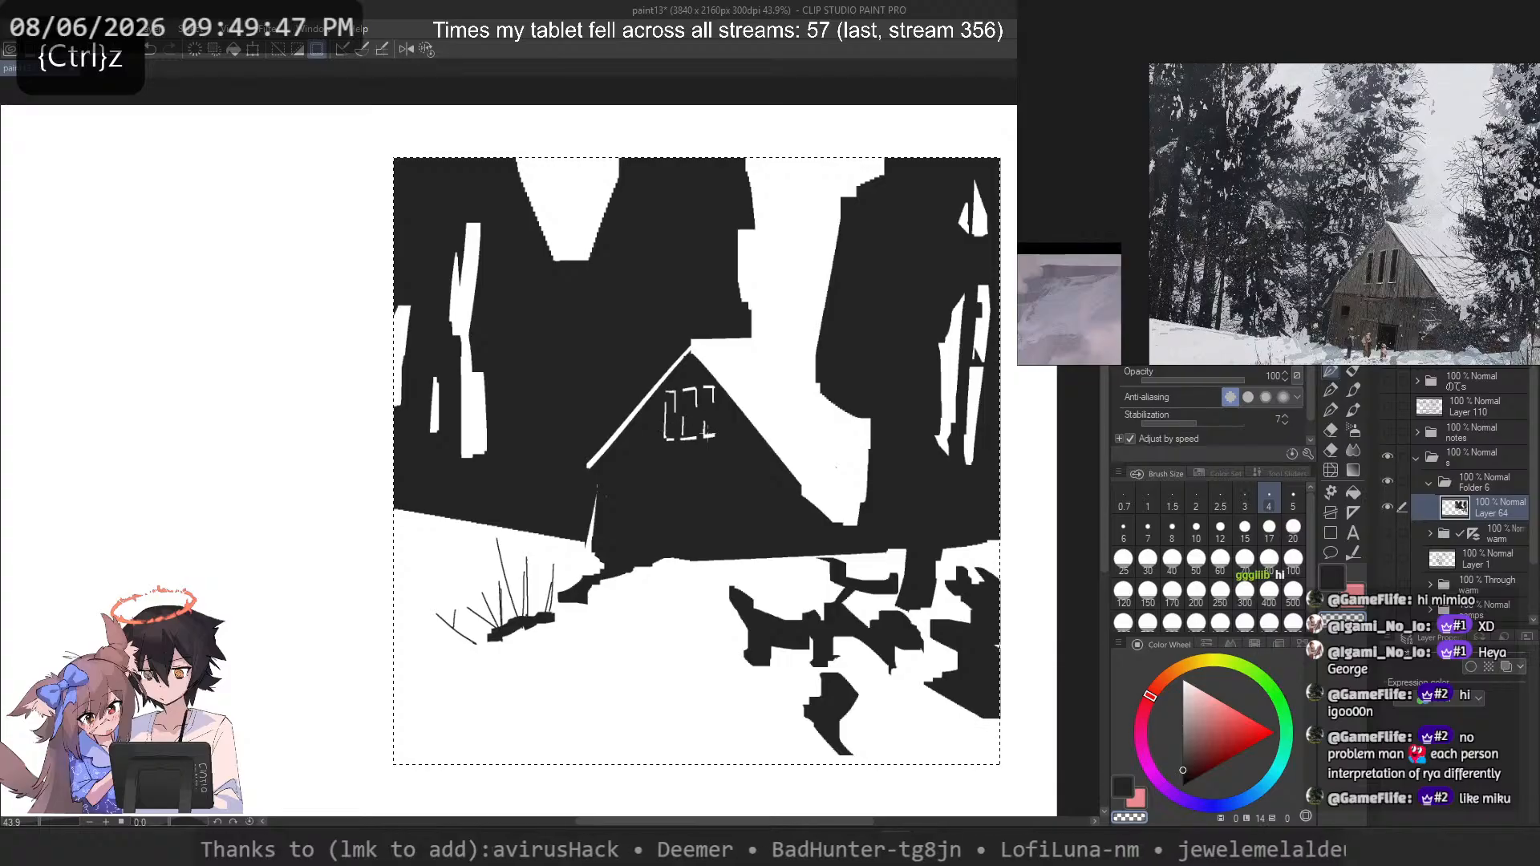
key(ctrl+z)
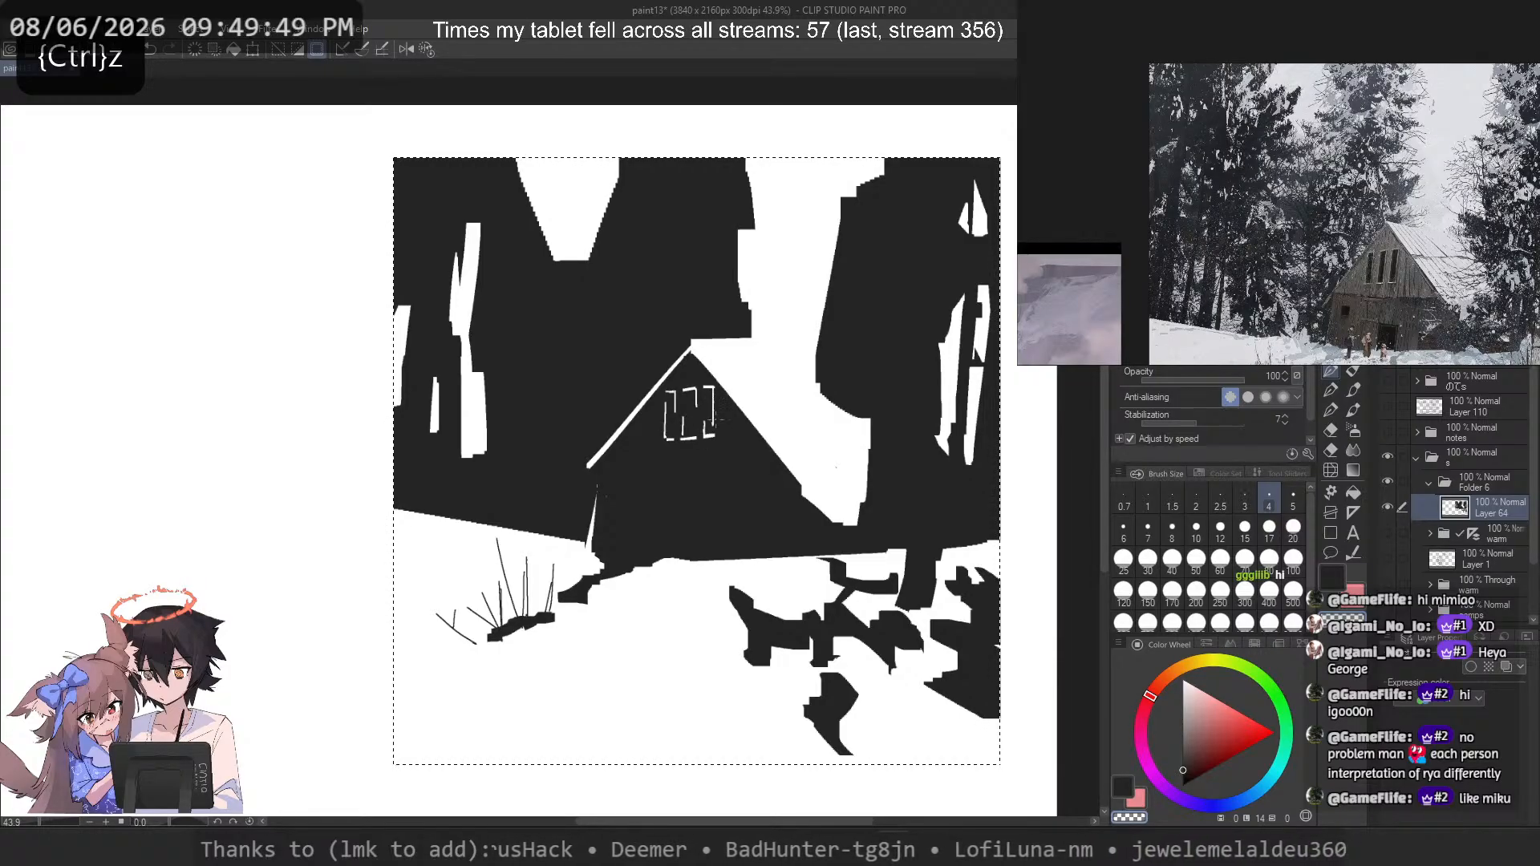
key(ctrl+z)
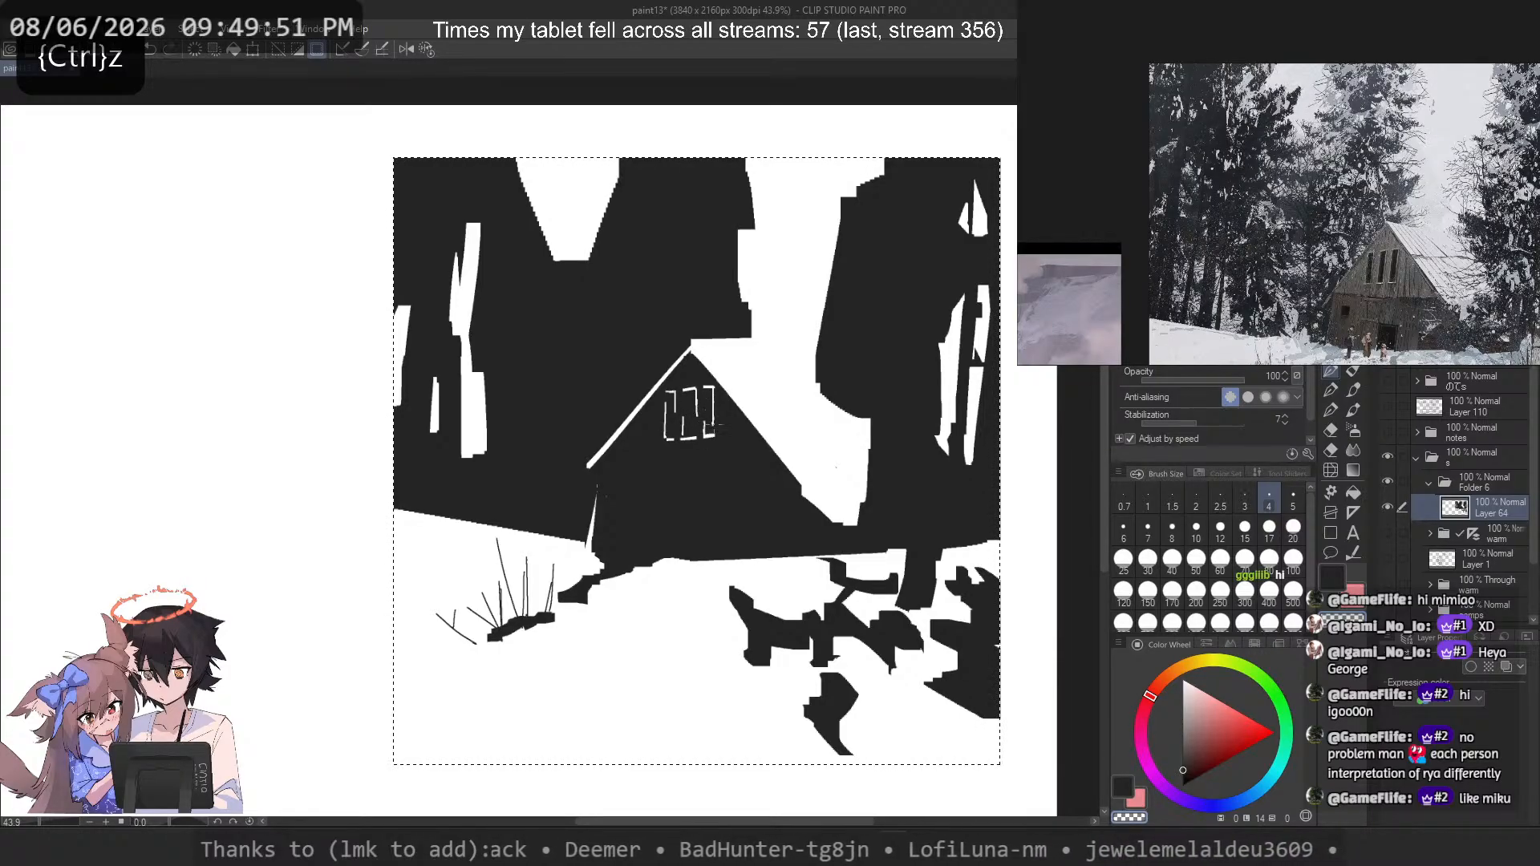
key(c)
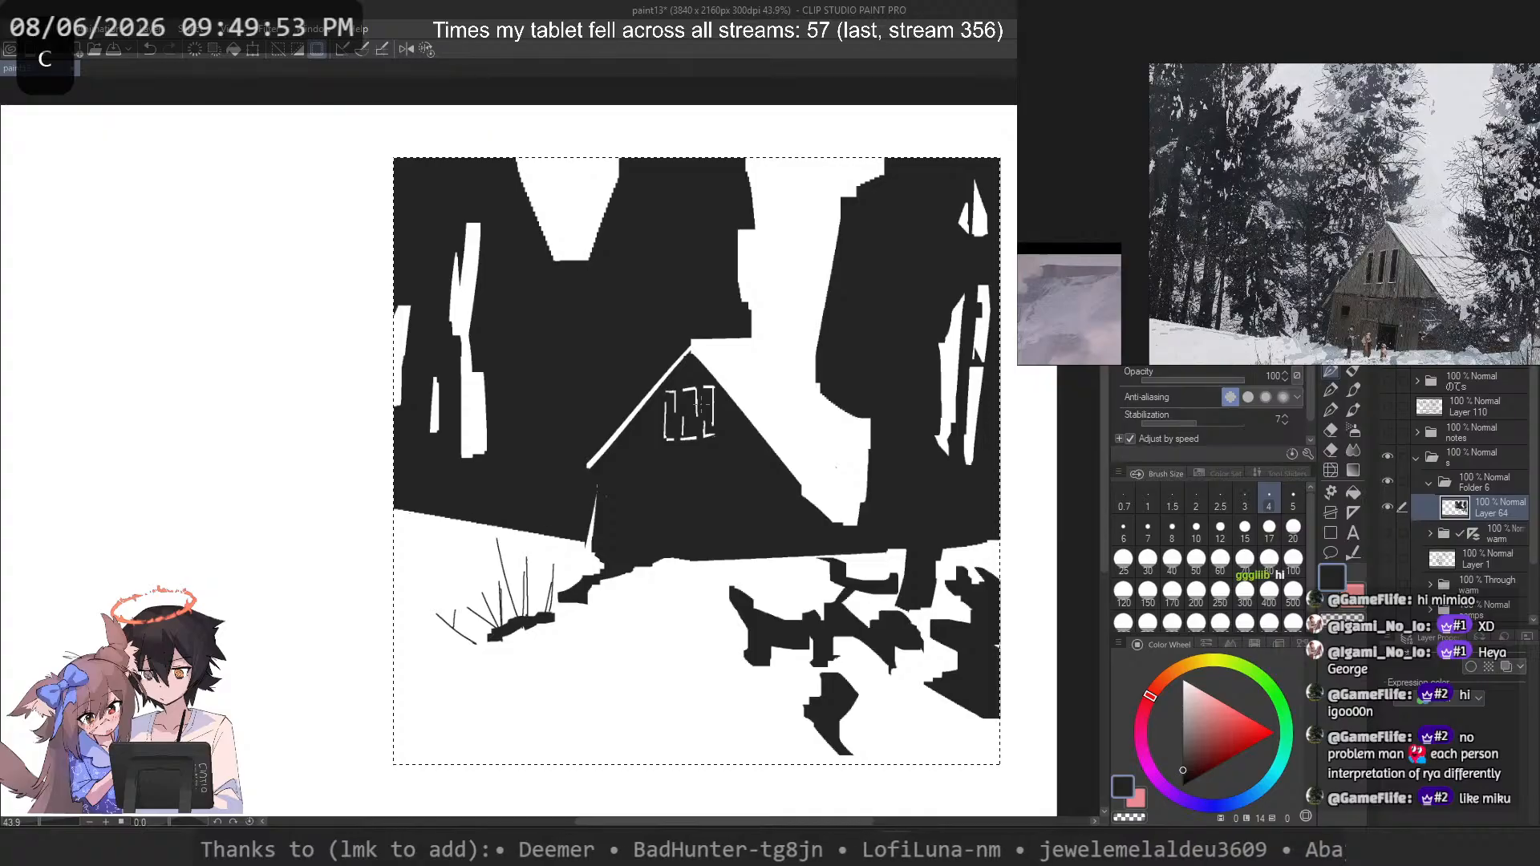
key(ctrl+z)
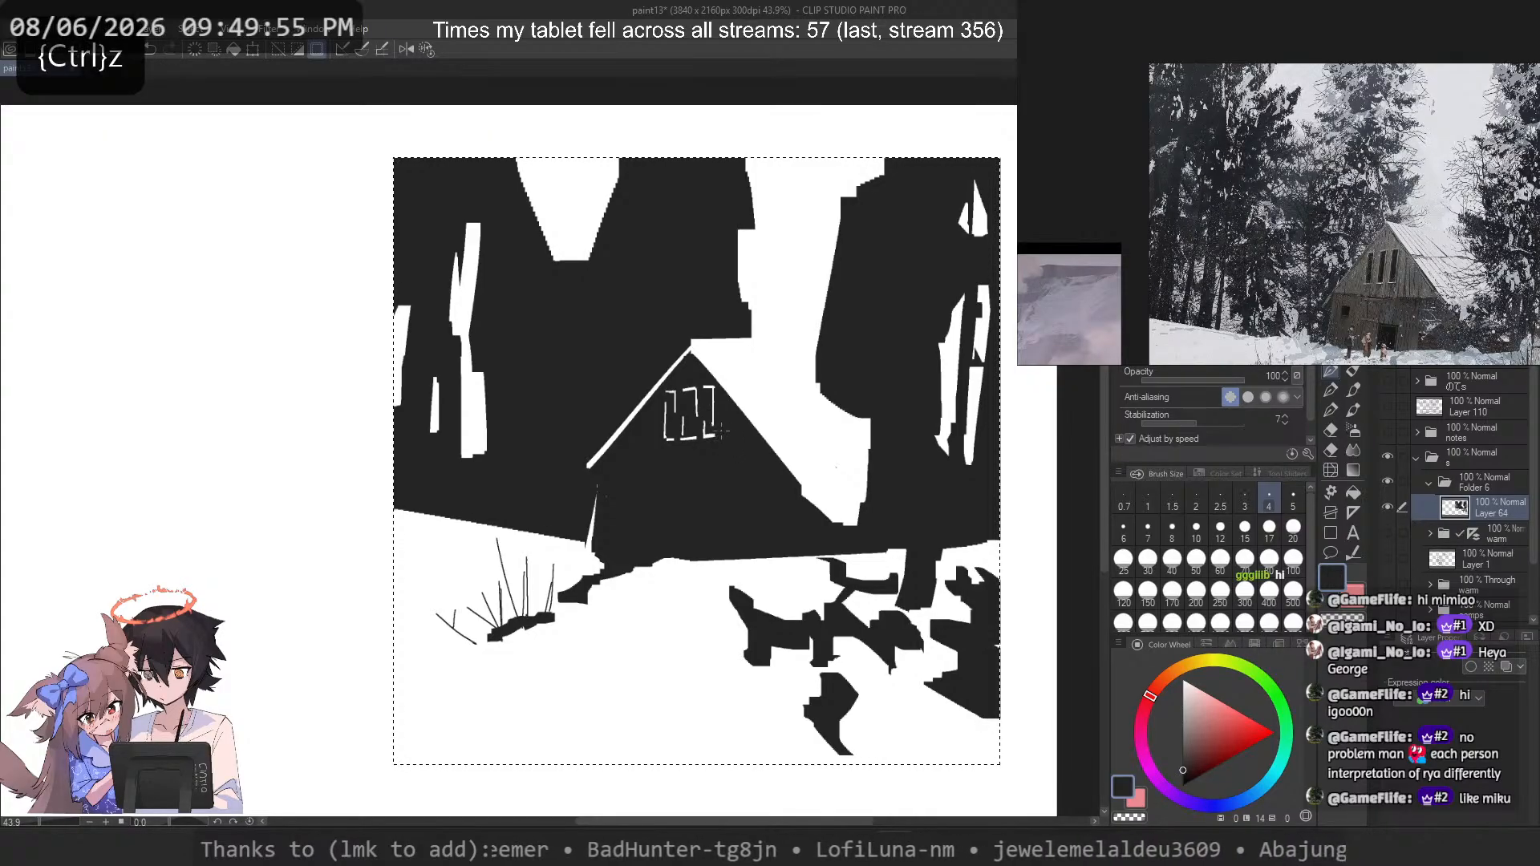
key(c)
click(1172, 529)
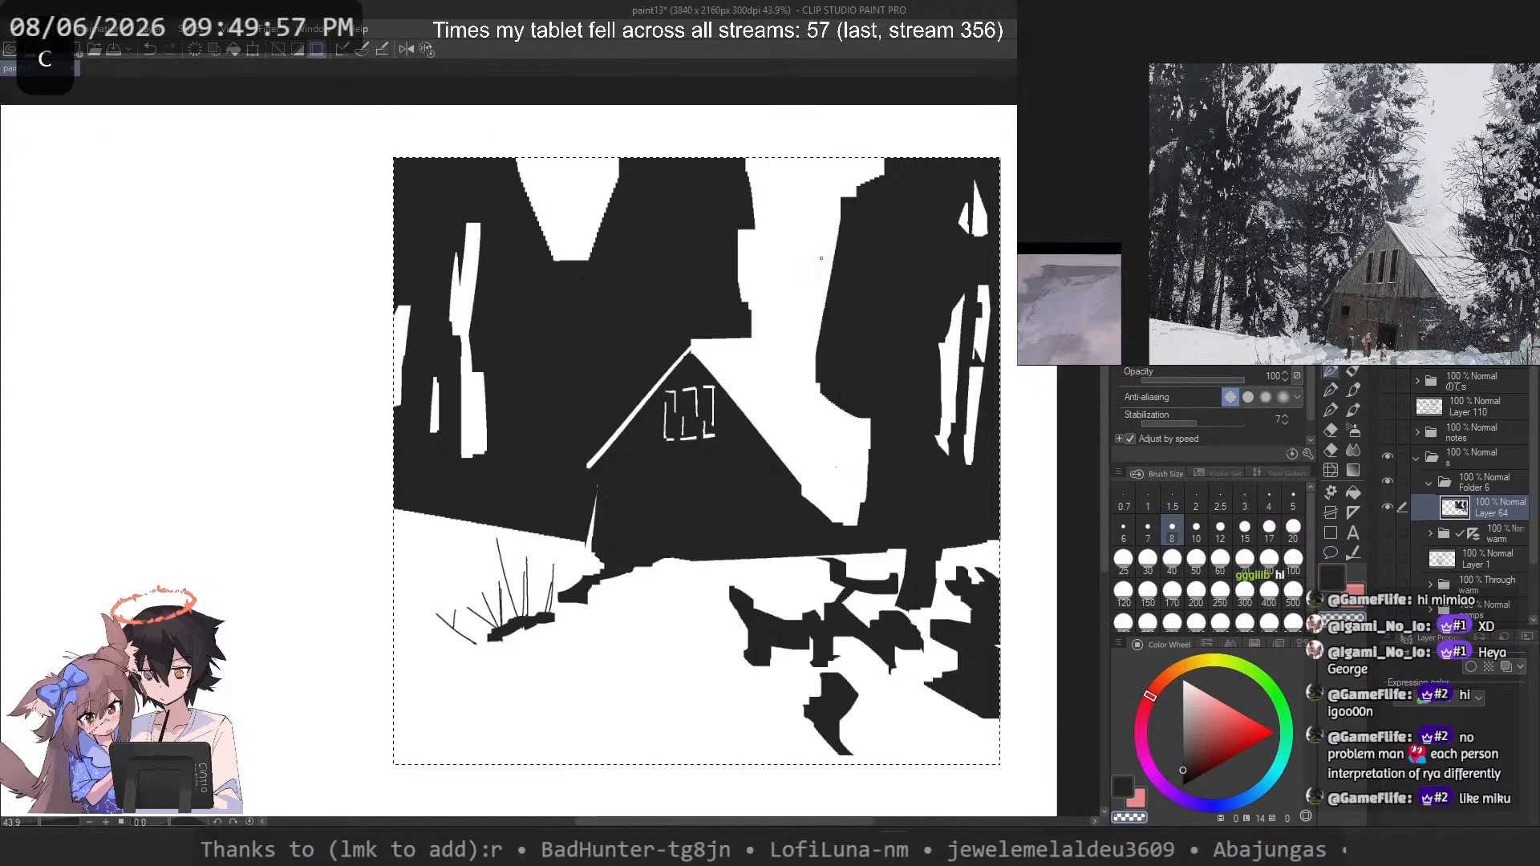
key(c)
drag(703, 345, 762, 413)
key(ctrl+z)
key(ctrl+z)
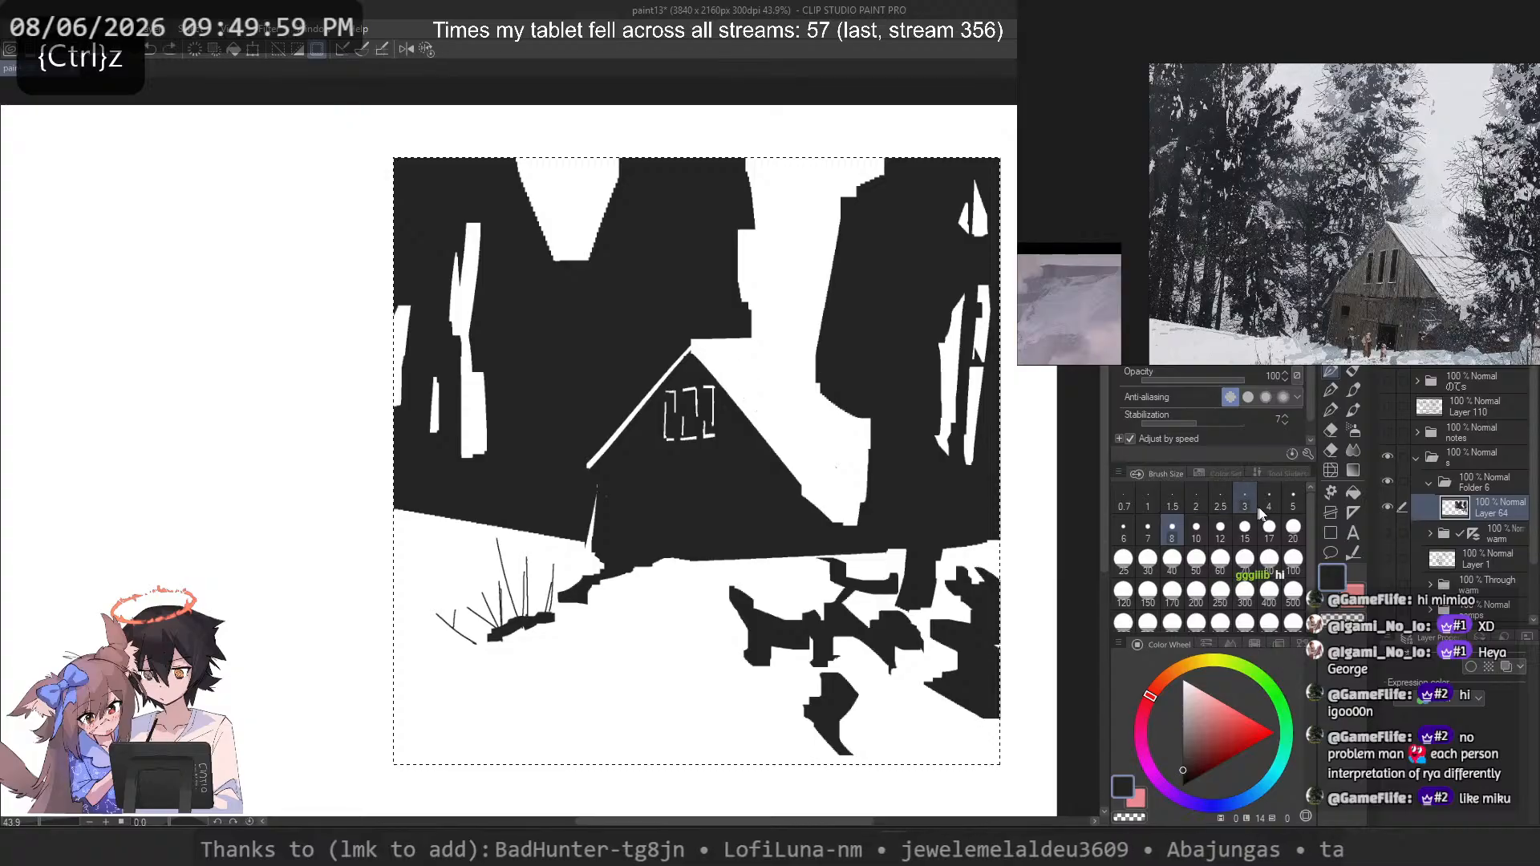
click(1244, 498)
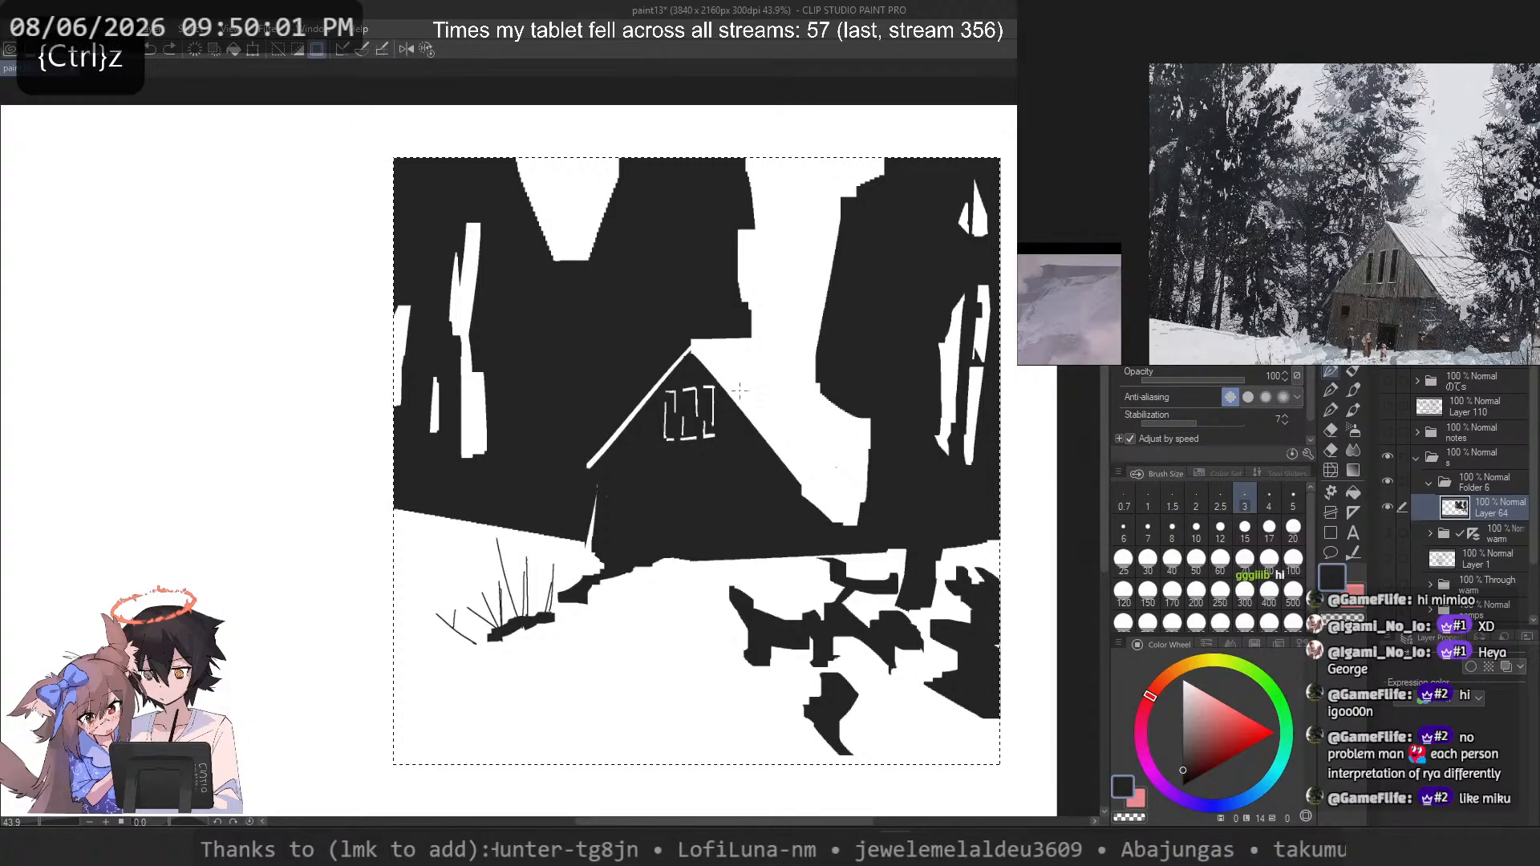
click(1172, 529)
drag(739, 407, 788, 404)
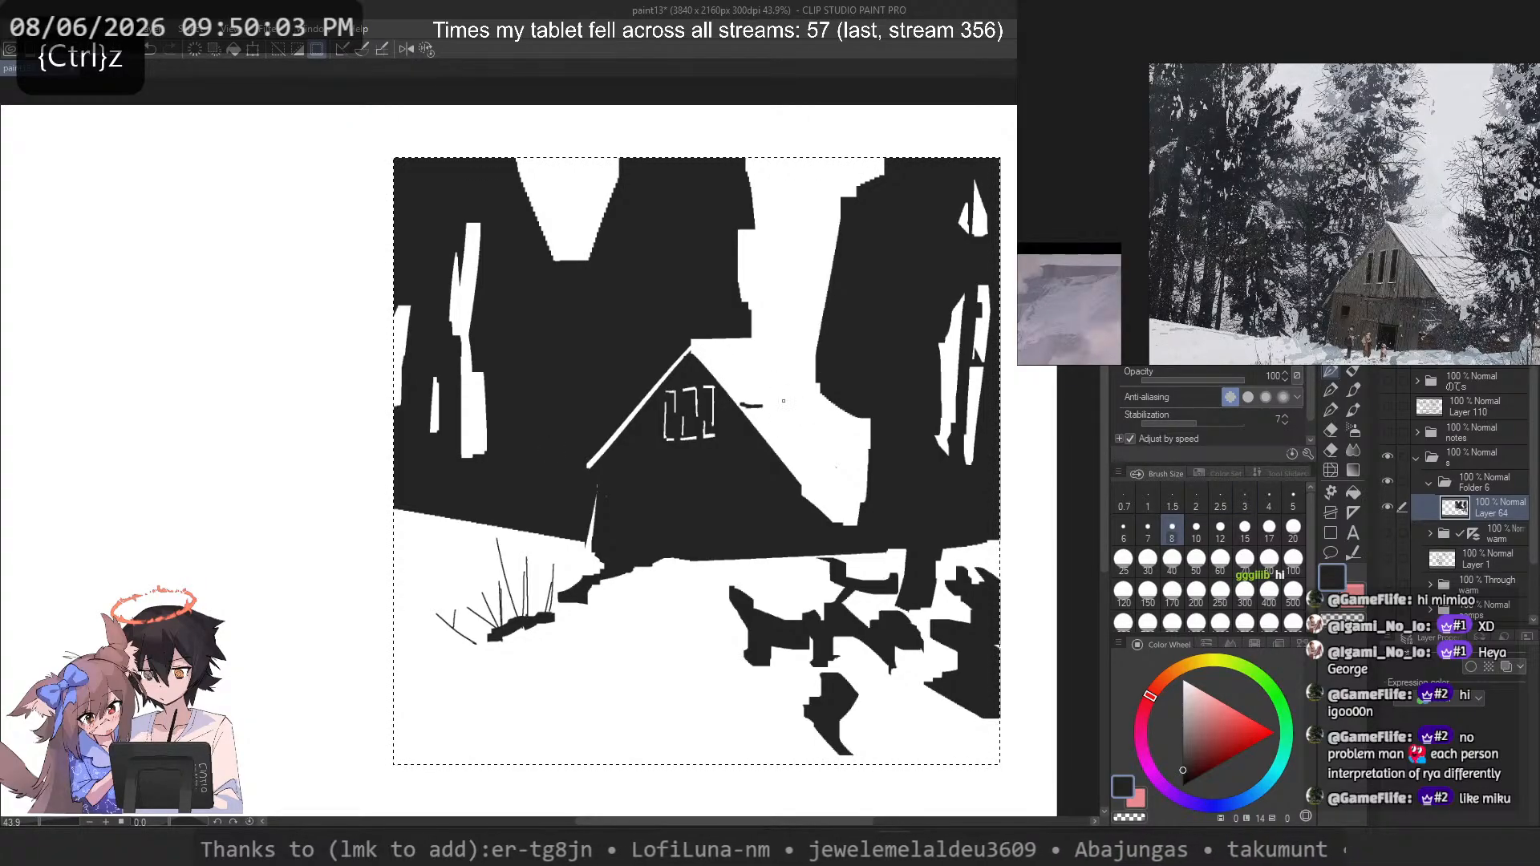
click(1245, 530)
key(ctrl+z)
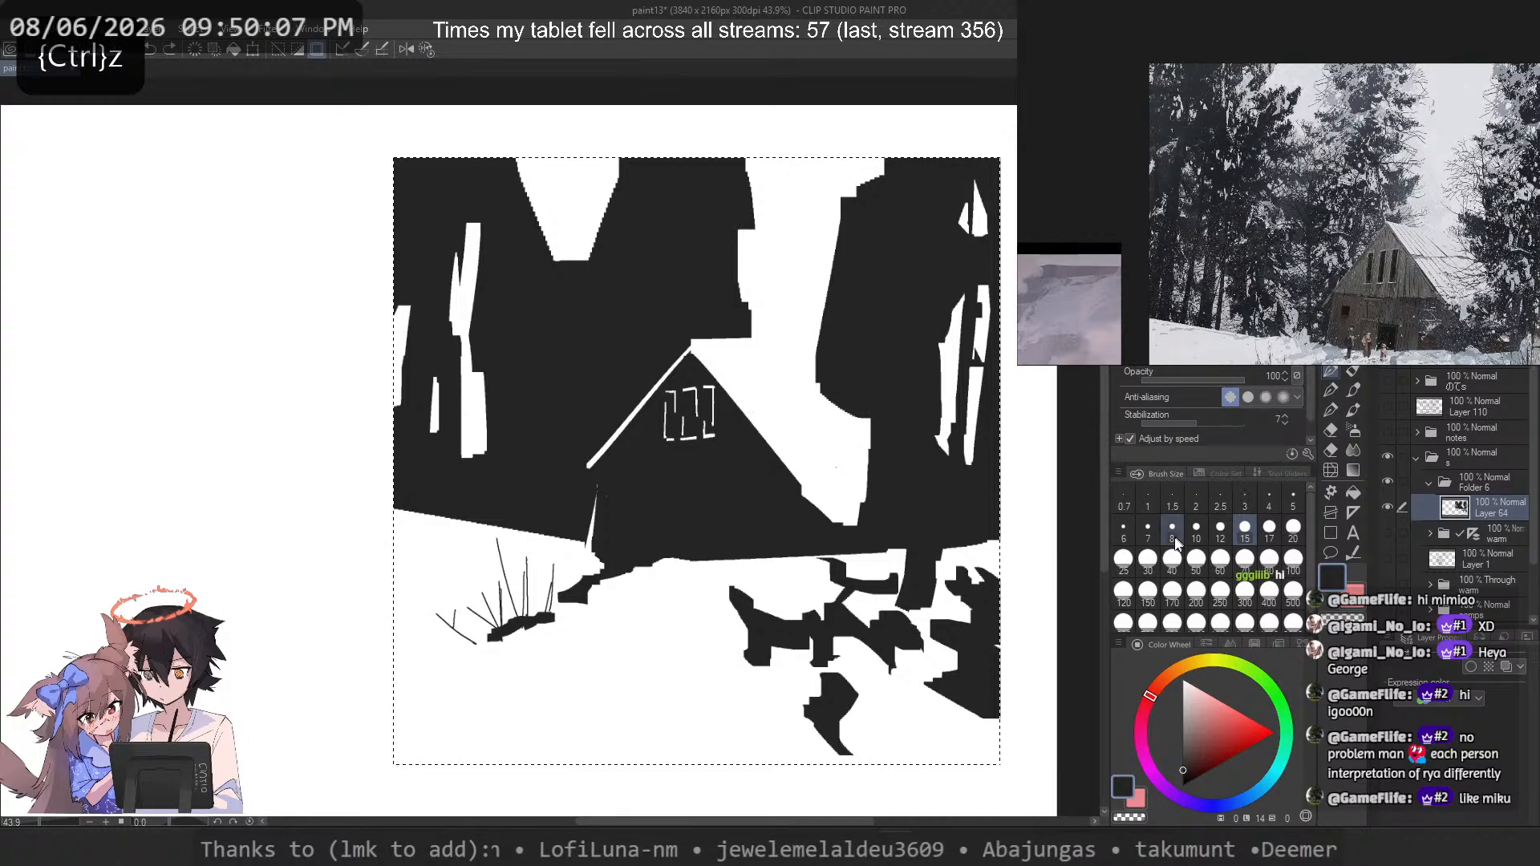
Step: Paint a near-black band across the white roof at brush size 40, then trim it thin and extend the roof's right side with white
click(1171, 562)
drag(739, 401, 830, 403)
key(ctrl+z)
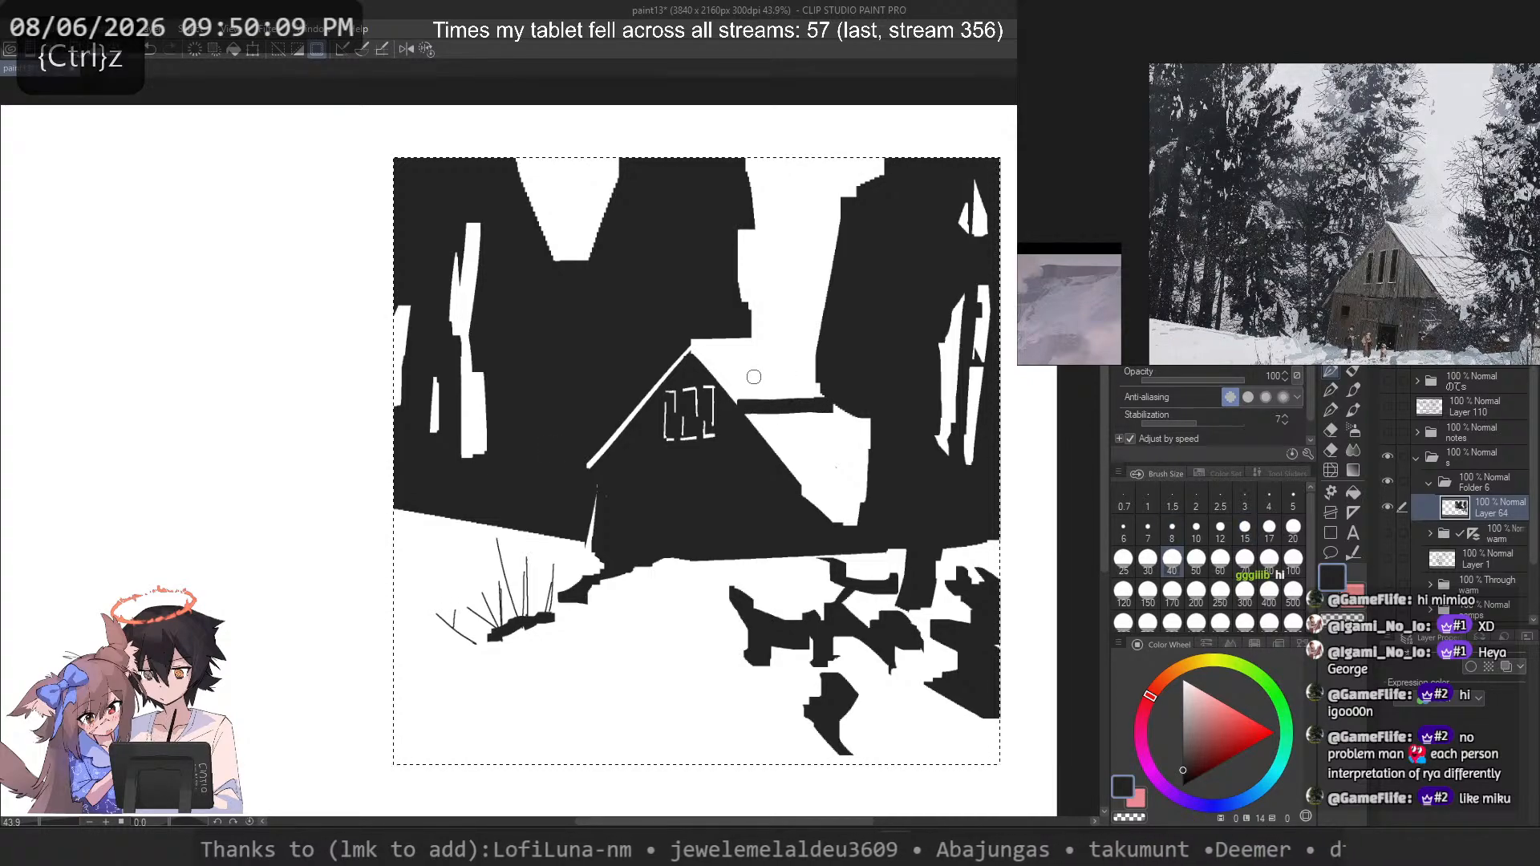
drag(735, 401, 831, 379)
key(c)
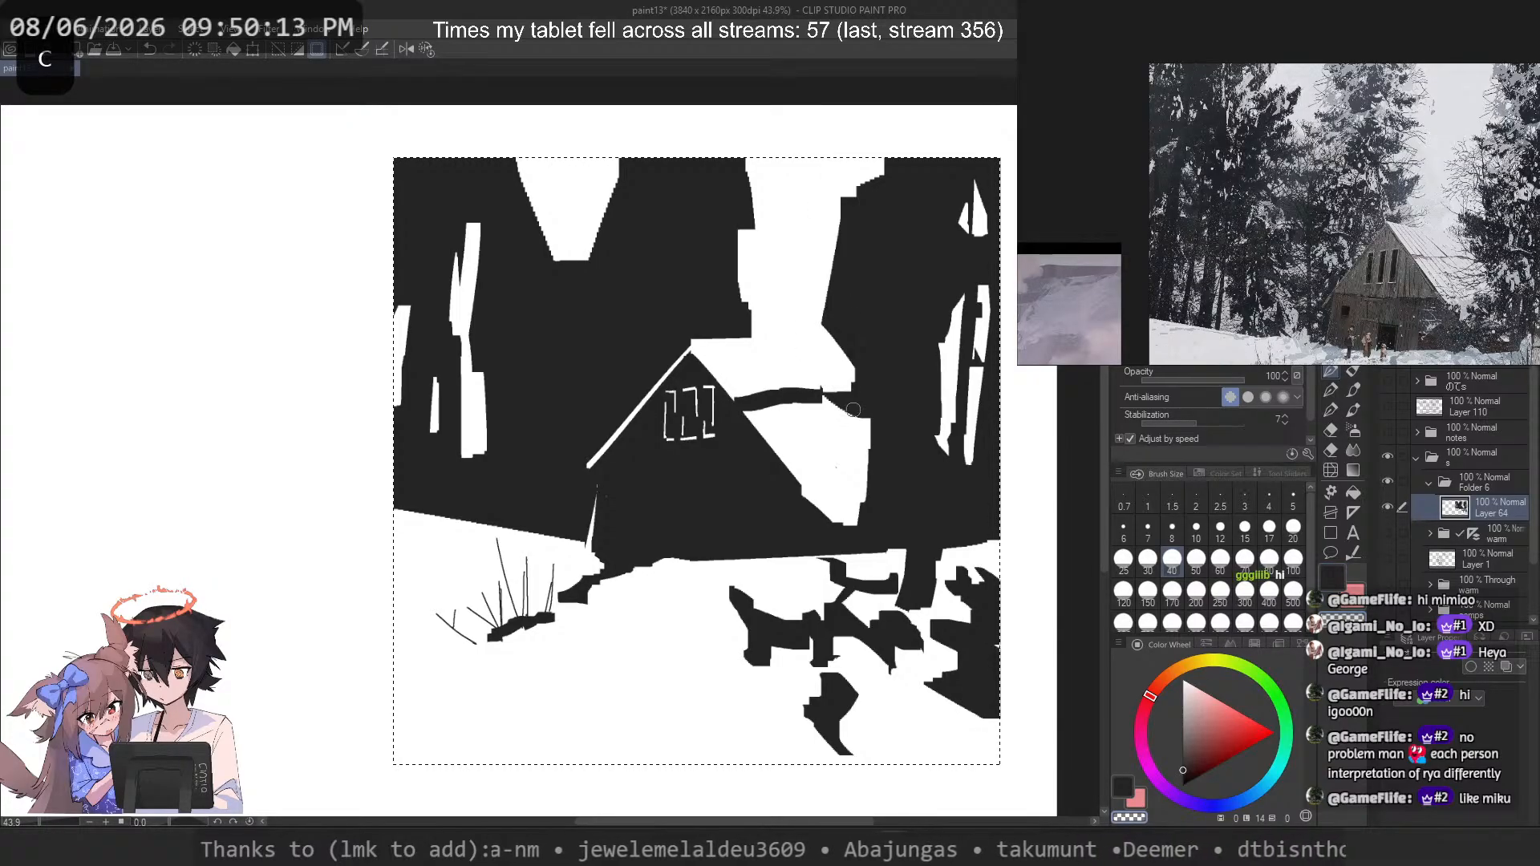
key(ctrl+z)
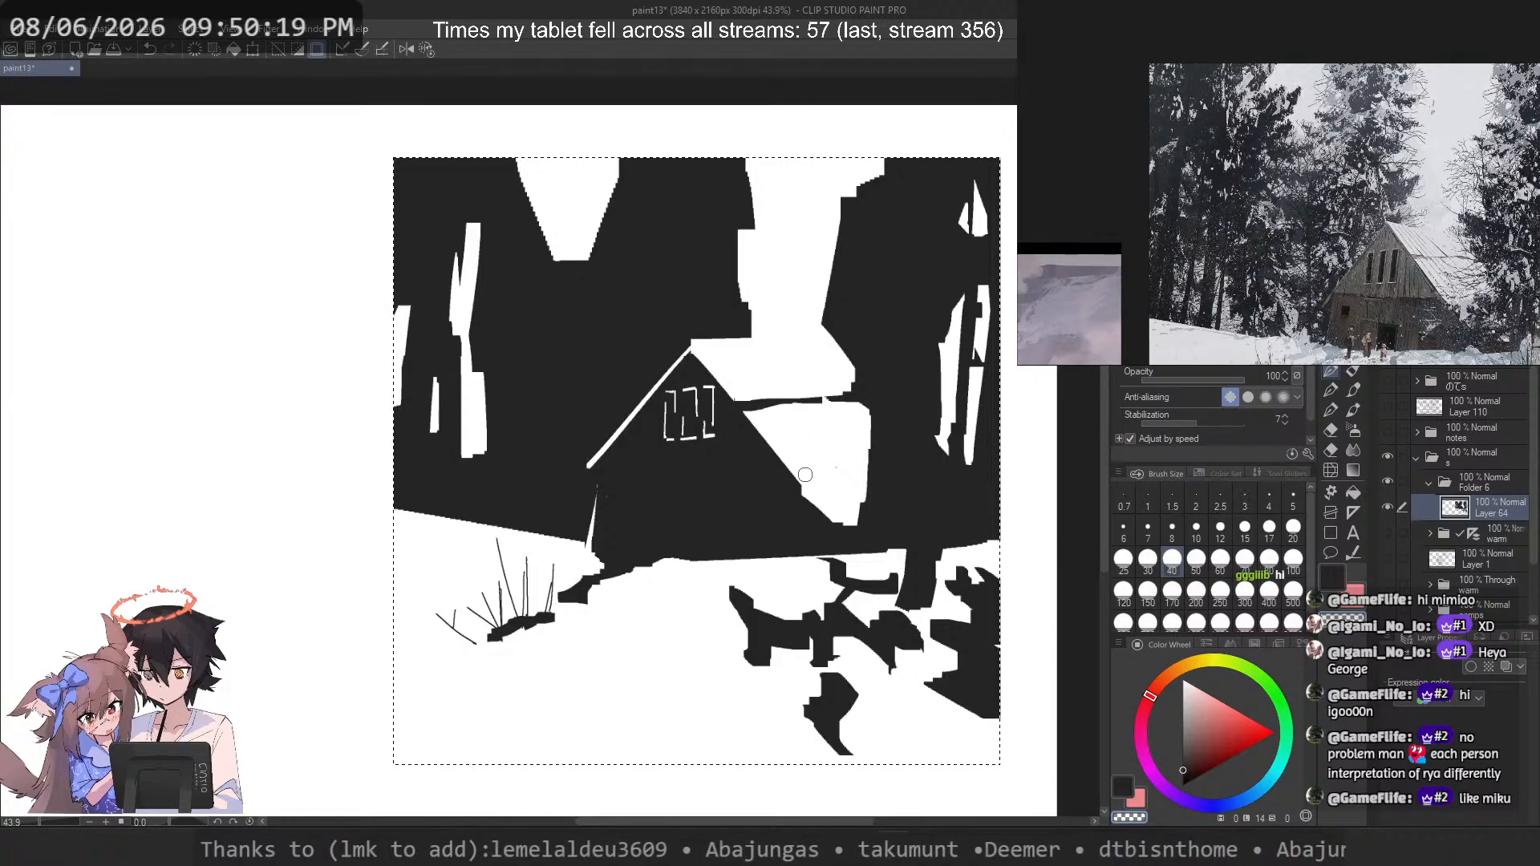
key(ctrl+z)
Step: Draw slanted near-black plank lines across the upper roof section, parallel to the gable slope, using brush size 4
click(1172, 530)
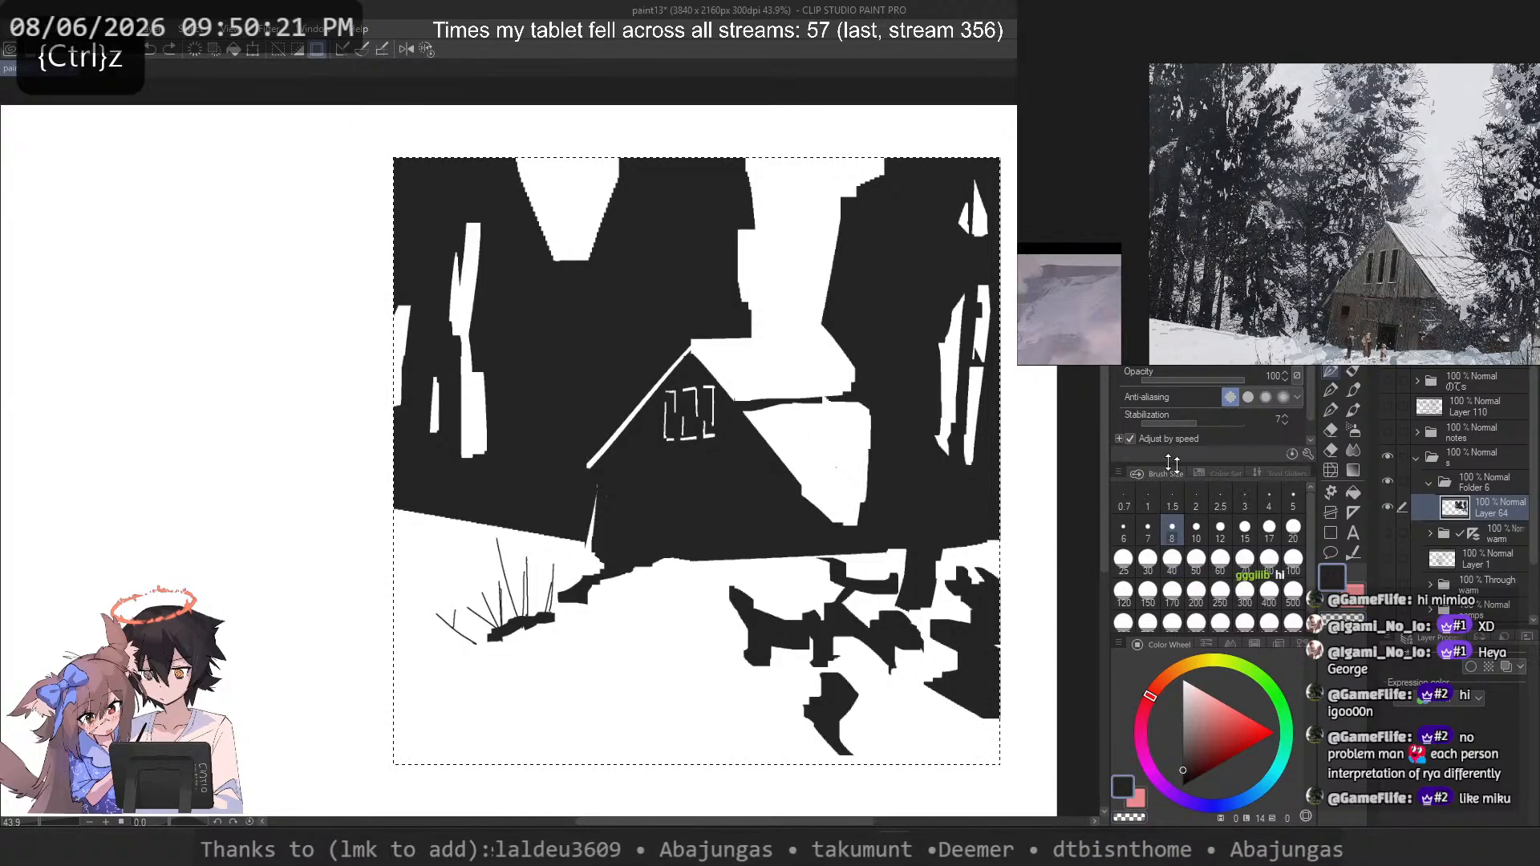
click(1268, 501)
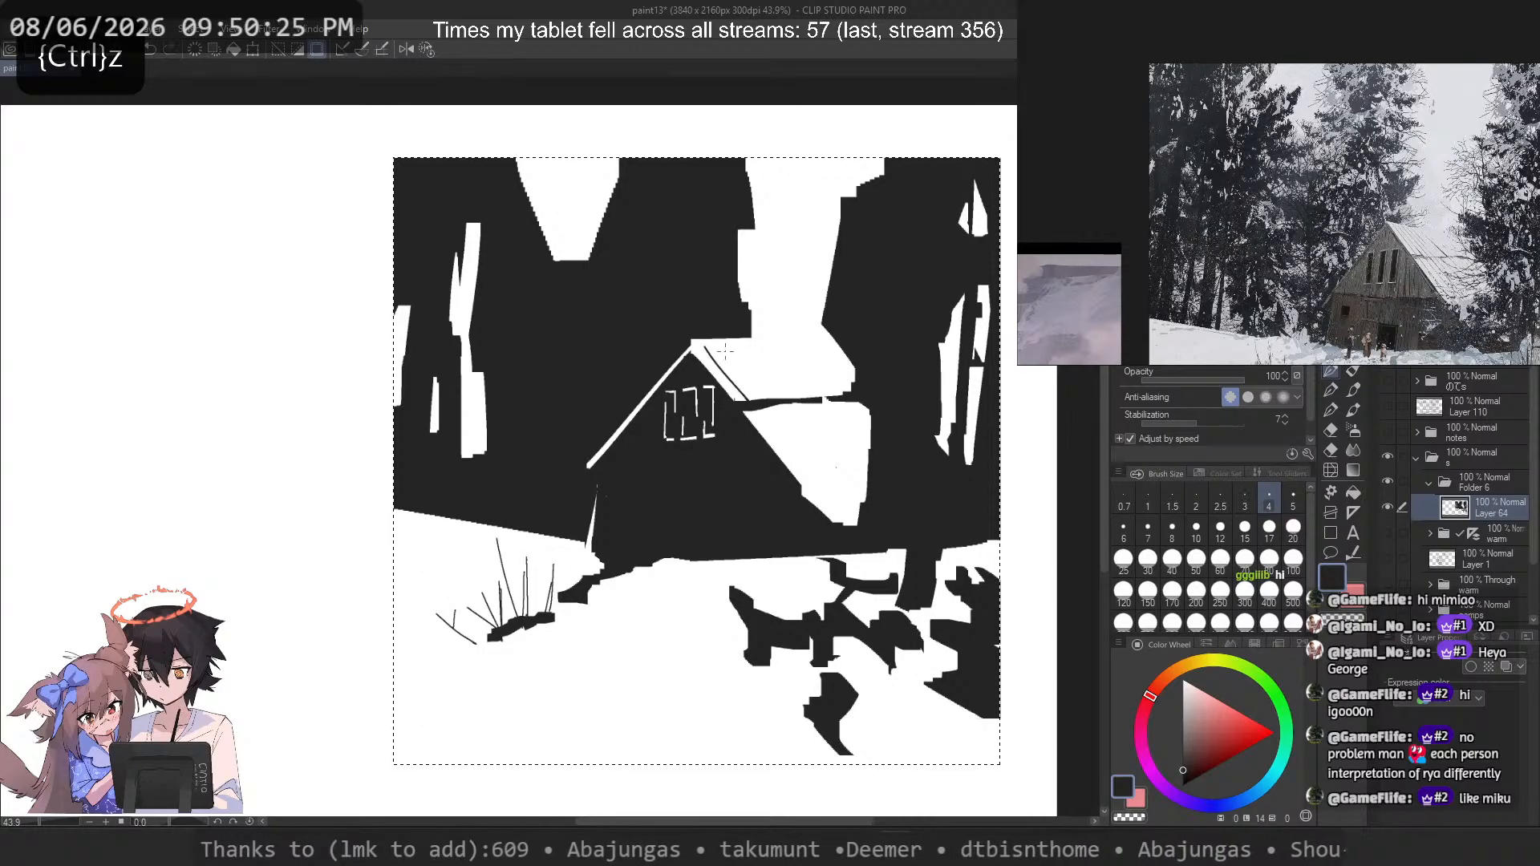
key(ctrl+z)
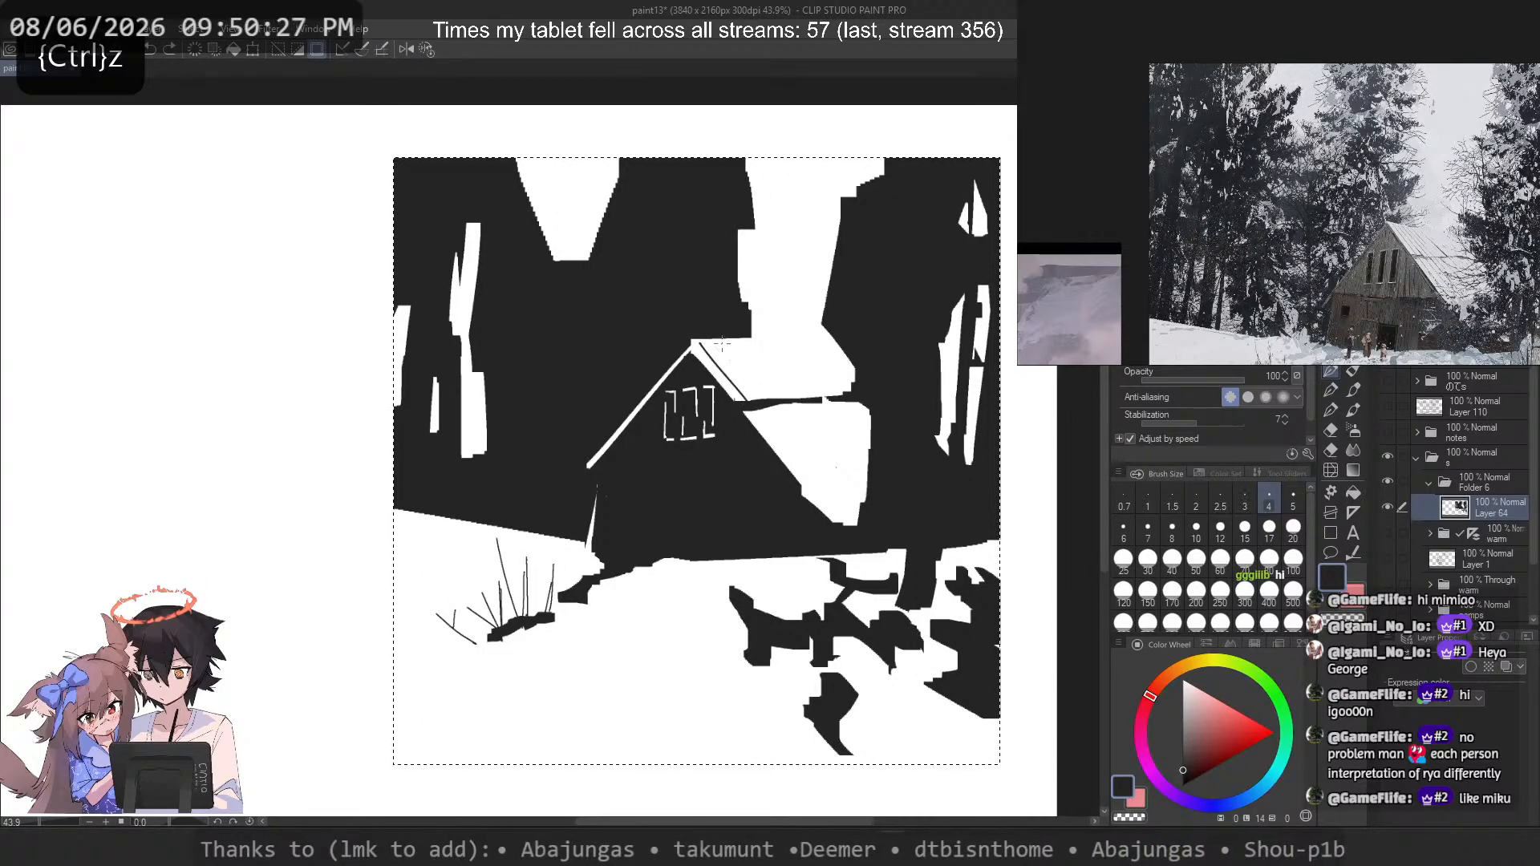
mouse_move(709, 345)
mouse_down()
mouse_move(771, 392)
mouse_move(817, 398)
mouse_up()
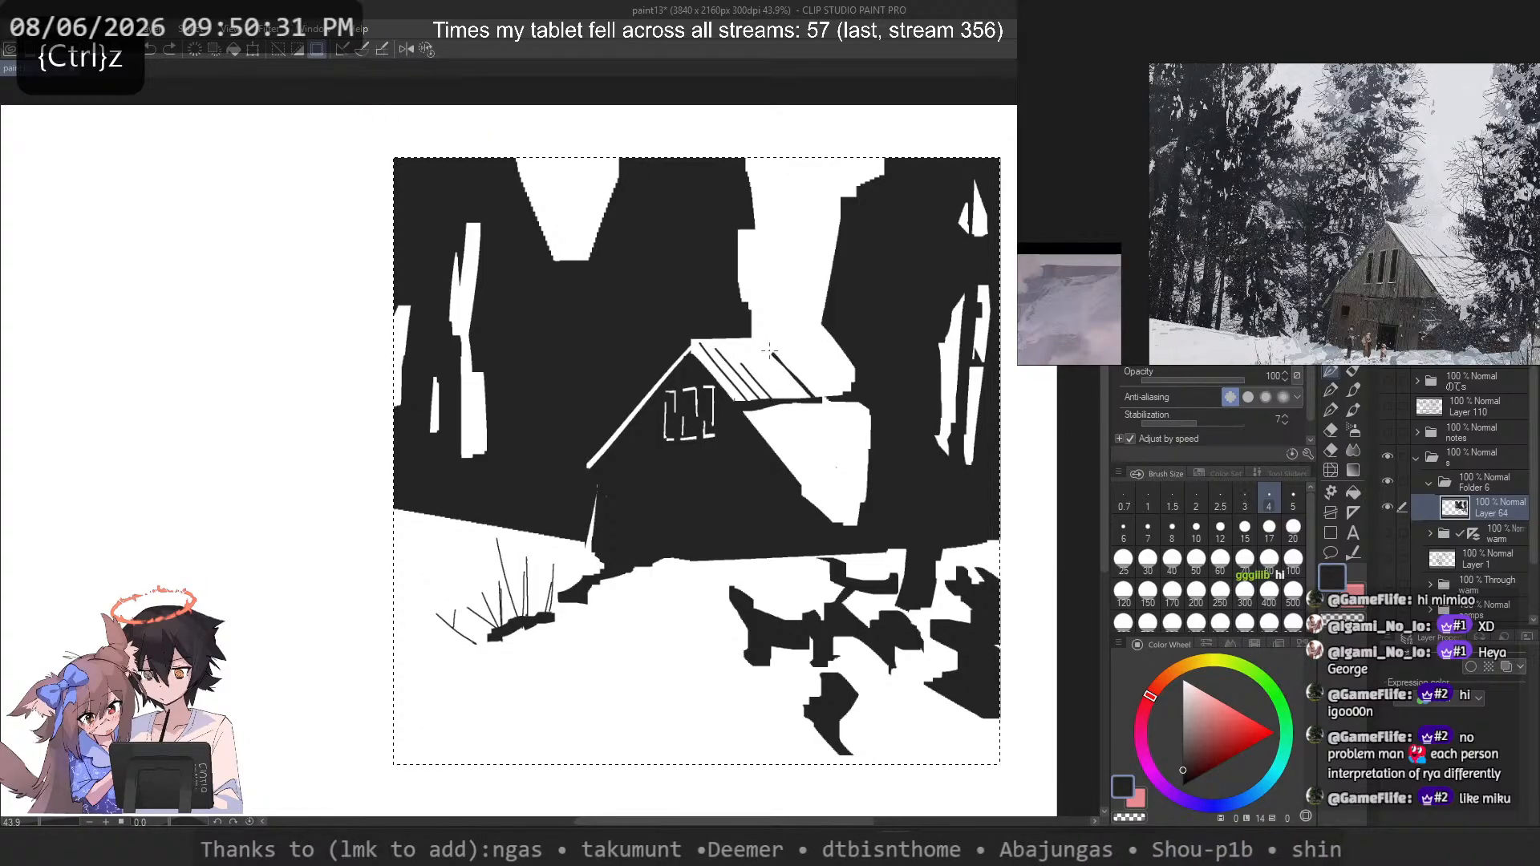
key(ctrl+z)
key(ctrl+z)
drag(767, 352, 815, 399)
key(ctrl+z)
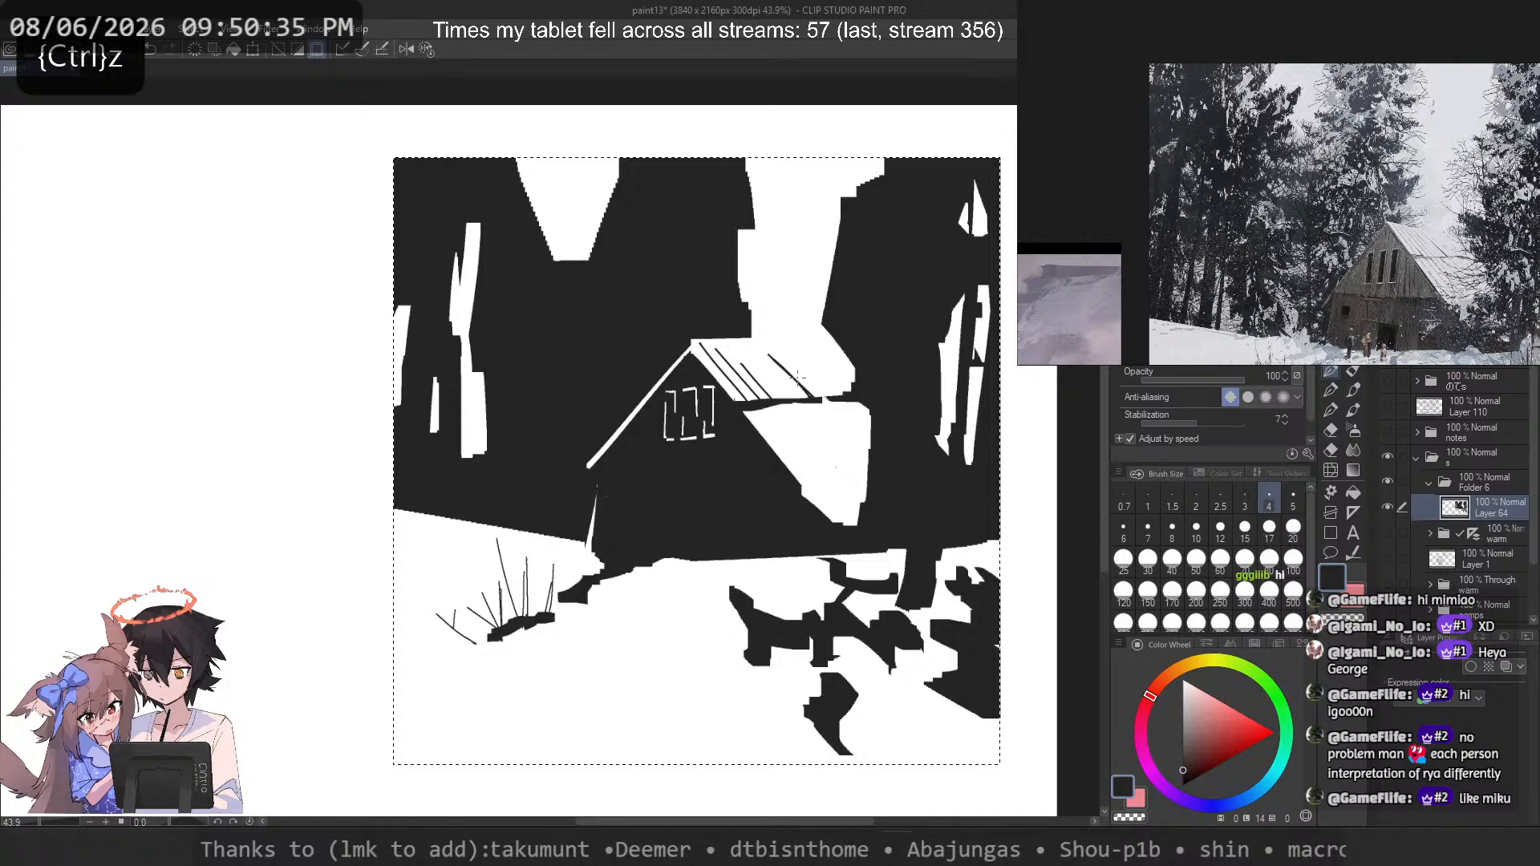
drag(823, 395, 832, 406)
key(ctrl+z)
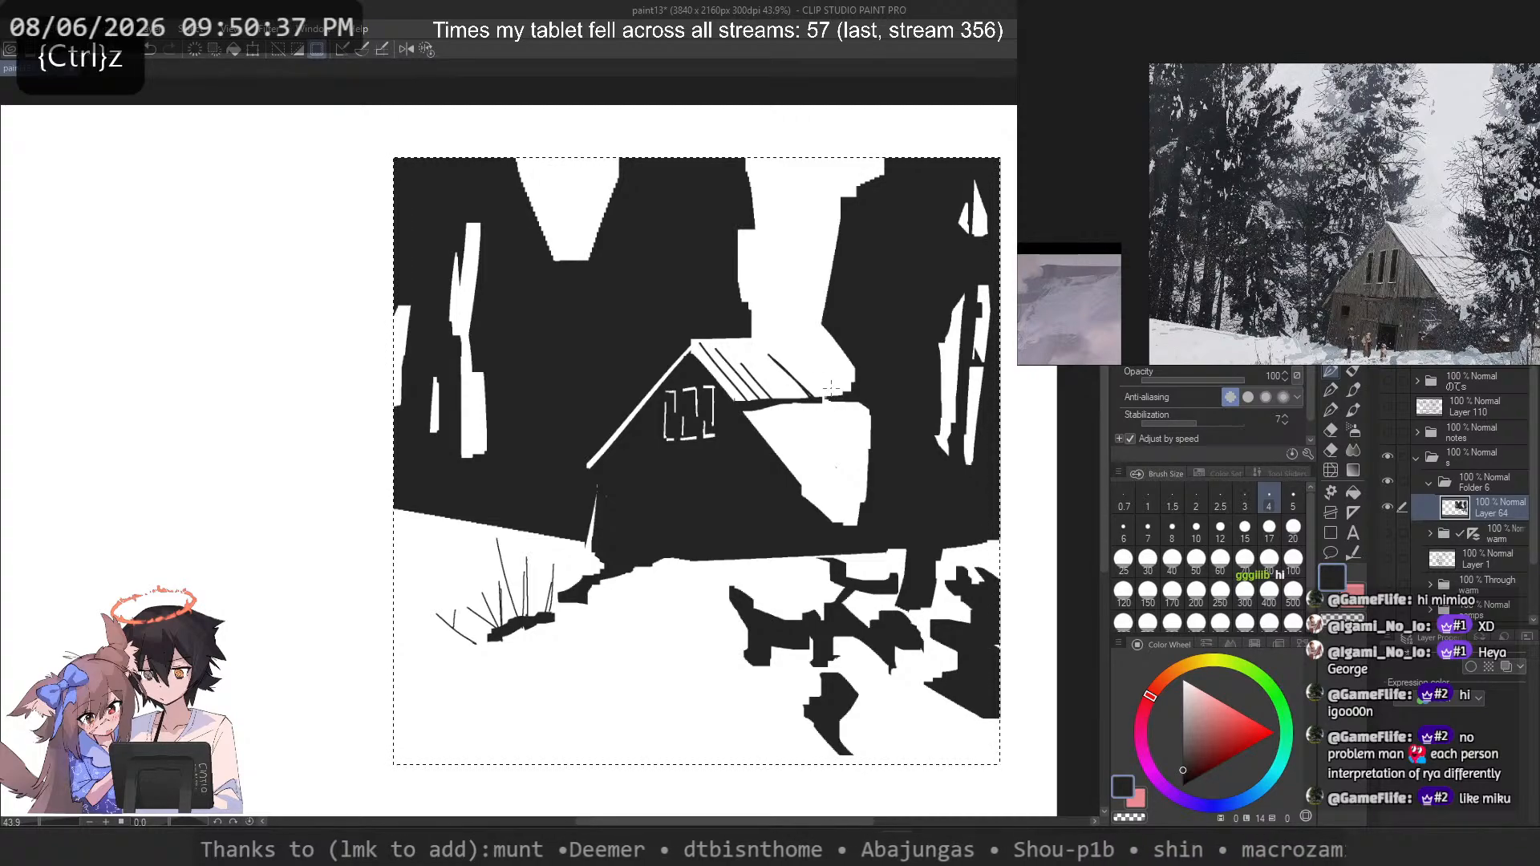
Step: Redraw the rightmost slanted line of the upper roof closer to its neighbours, ending at the dark band
scroll(804, 350, up, 2)
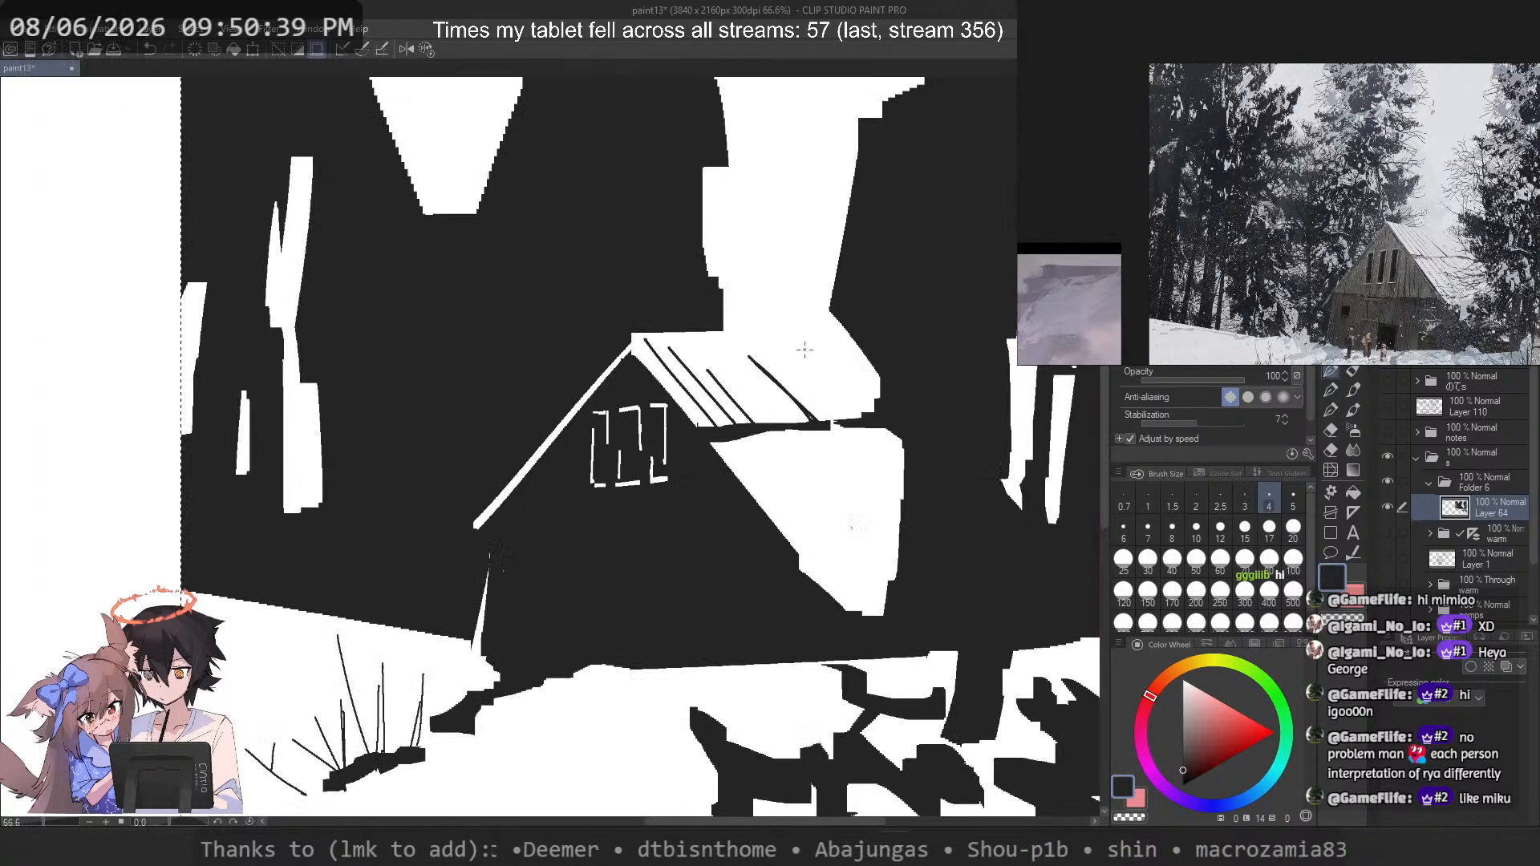
key(ctrl+z)
drag(715, 332, 804, 419)
drag(746, 368, 794, 419)
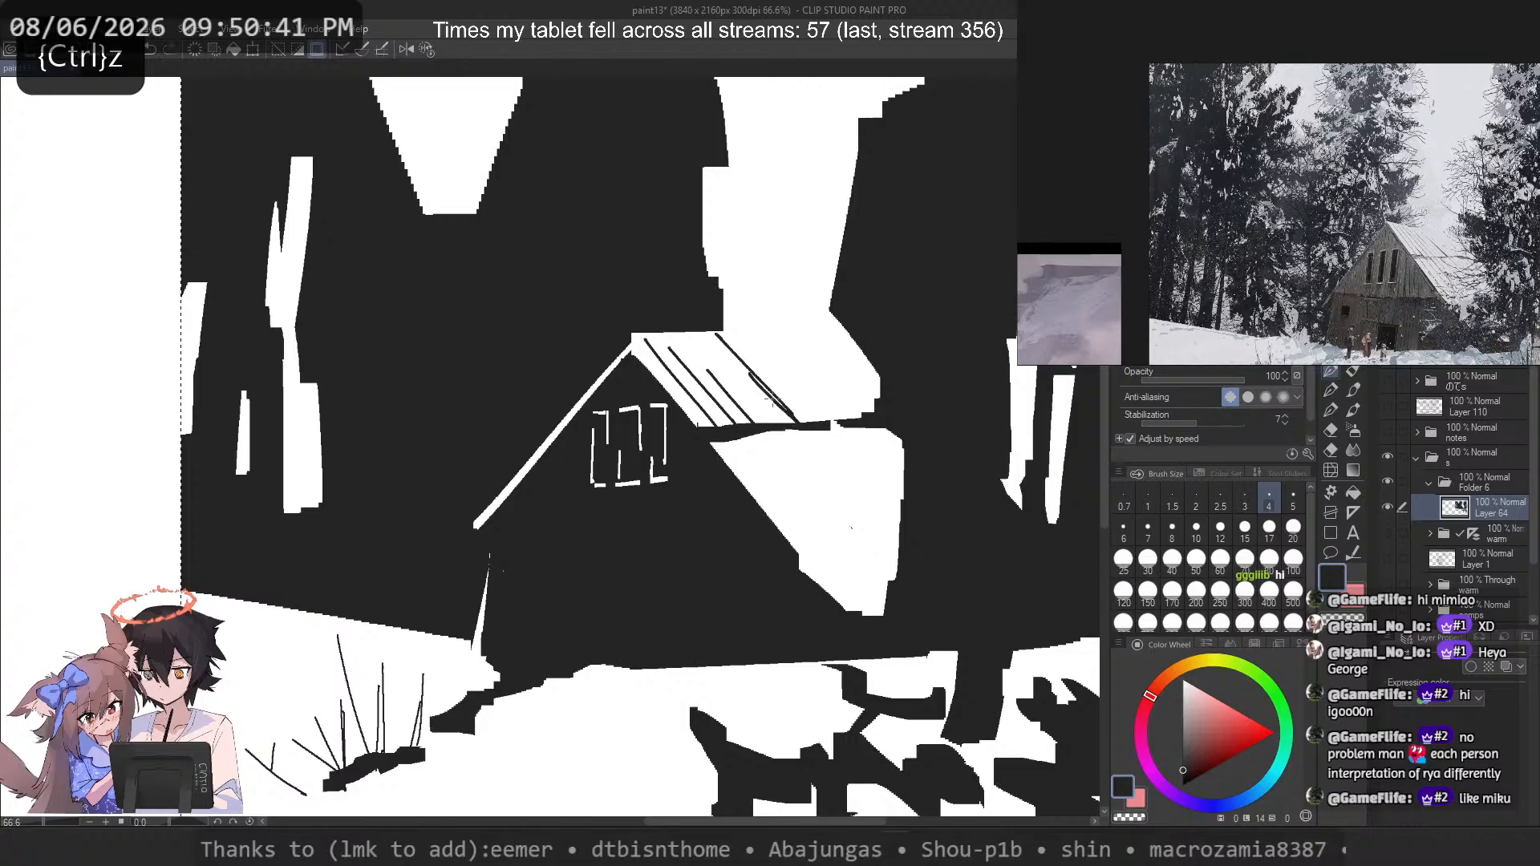
key(ctrl+z)
drag(718, 341, 802, 417)
drag(746, 374, 798, 421)
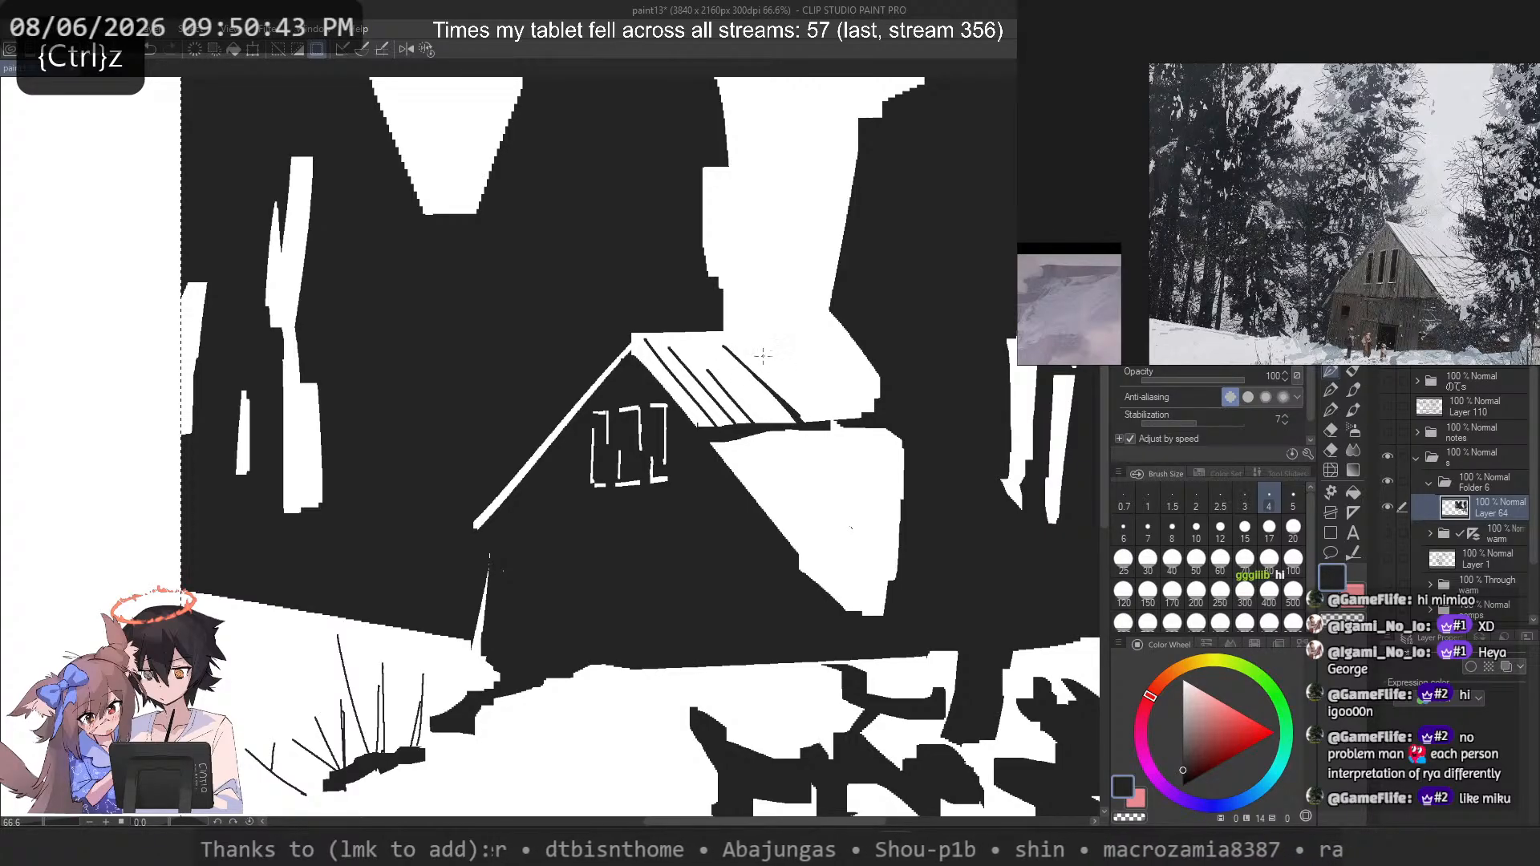
key(ctrl+z)
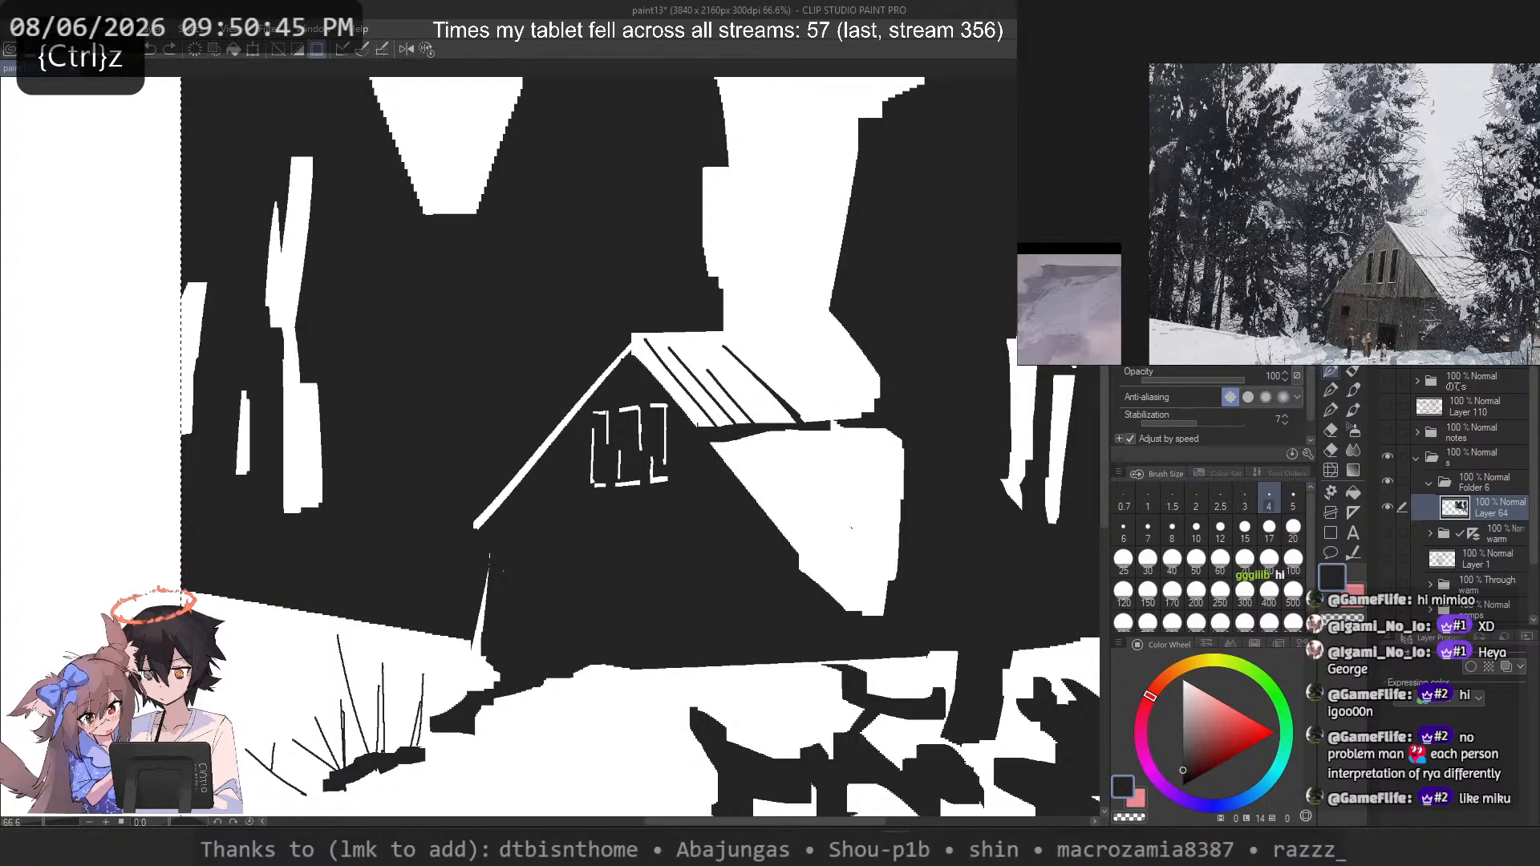
key(ctrl+z)
Step: Draw thin slanted near-black plank lines on the lower roof section, parallel to the gable slope, using brush size 2.5
click(1216, 490)
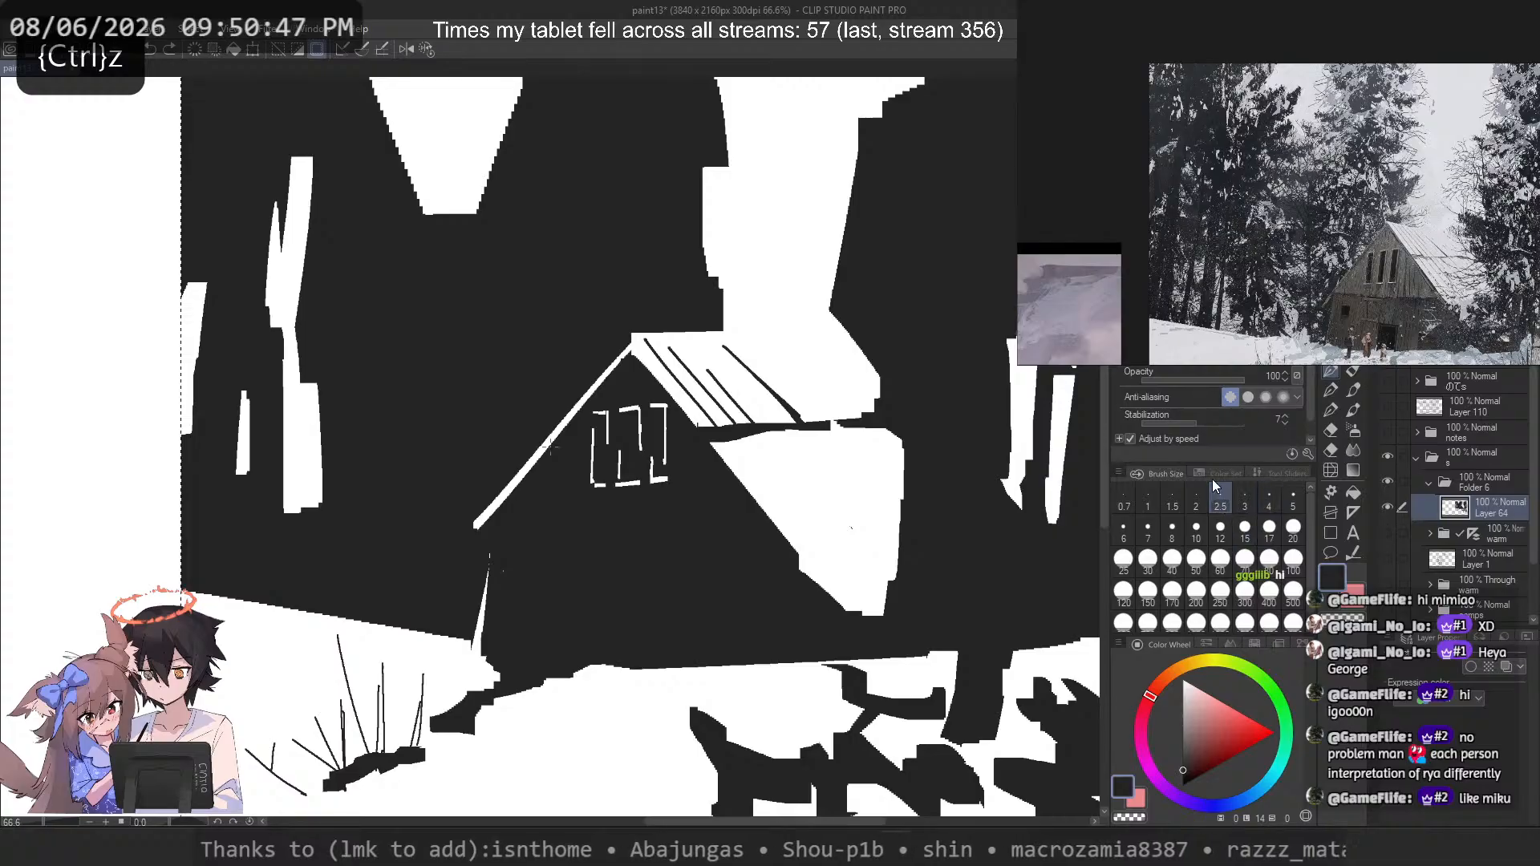
drag(714, 442, 822, 550)
key(ctrl+z)
key(ctrl+z)
mouse_move(714, 443)
mouse_down()
mouse_move(824, 552)
mouse_move(809, 547)
mouse_move(825, 529)
mouse_up()
key(ctrl+z)
key(ctrl+z)
key(ctrl+z)
key(ctrl+z)
key(ctrl+z)
drag(780, 432, 855, 530)
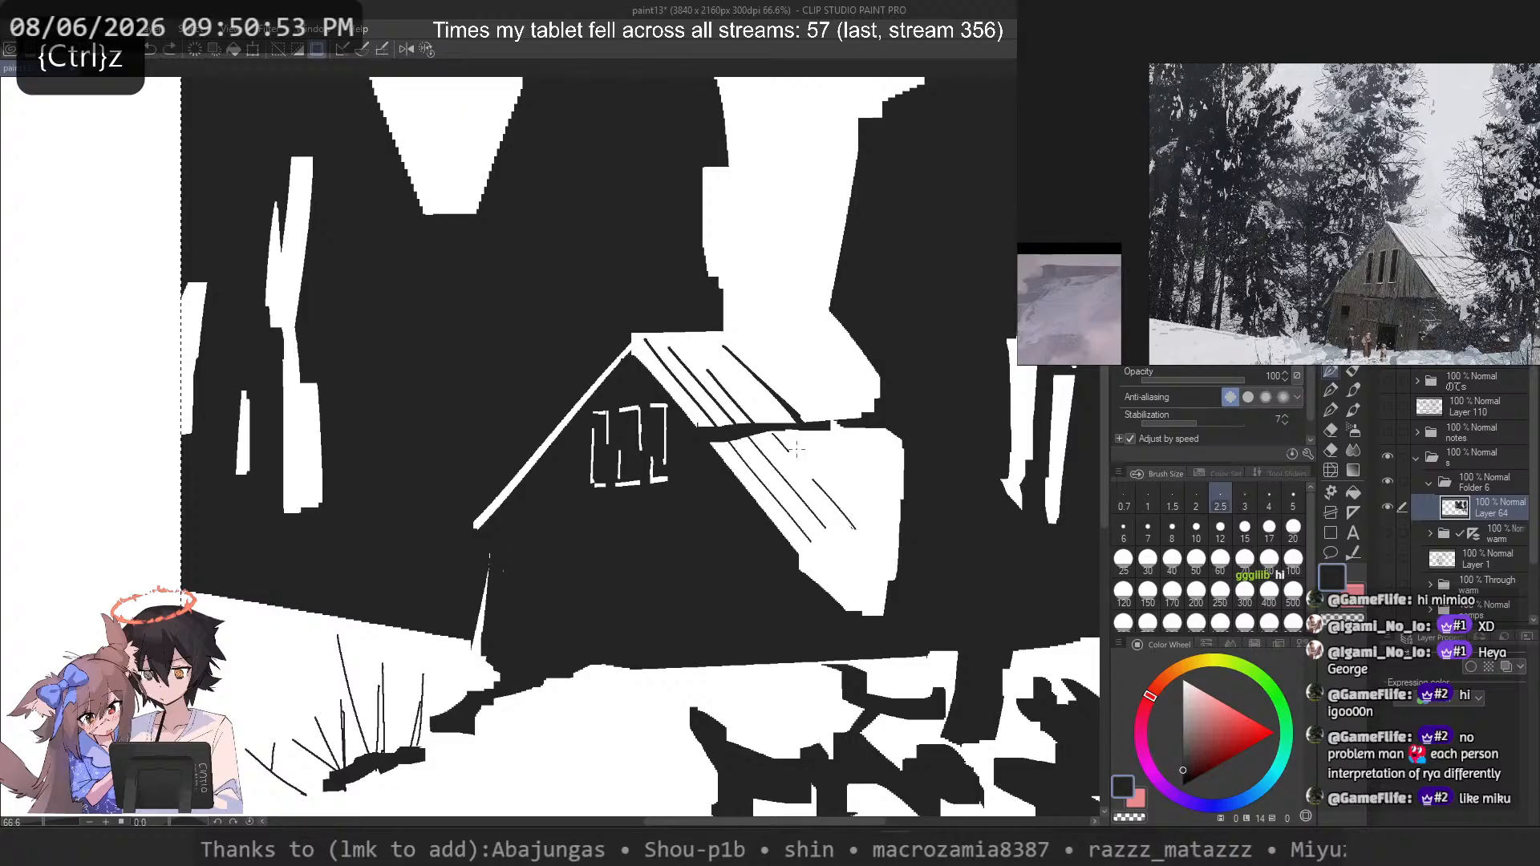
Step: Compare the whole study with the reference photo, checking the cabin's tilt and the trees behind it
click(1197, 529)
mouse_move(665, 384)
mouse_down()
mouse_move(546, 334)
mouse_move(594, 329)
mouse_up()
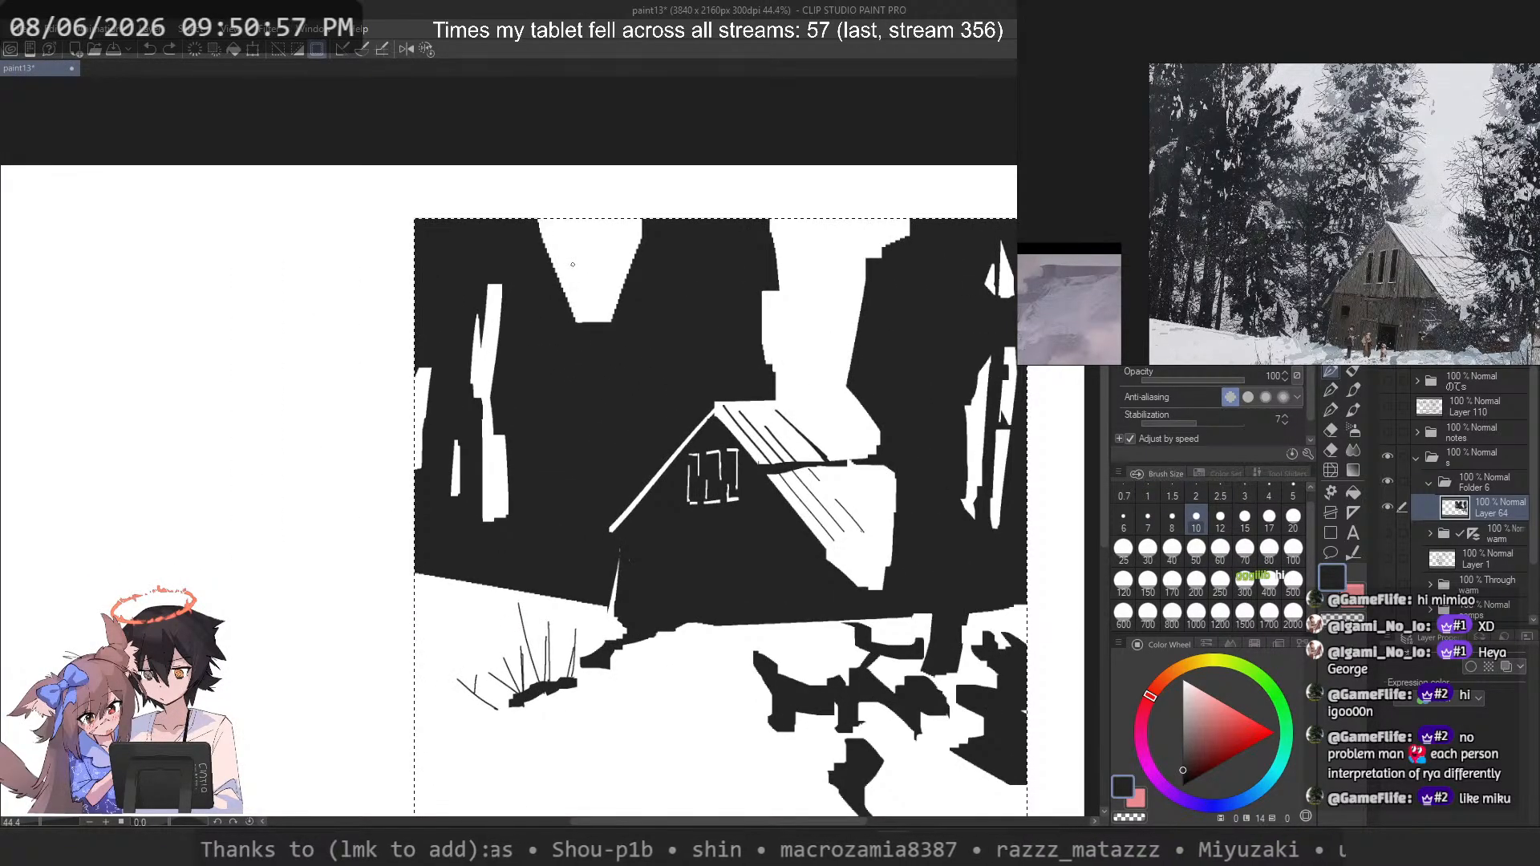
scroll(427, 168, down, 2)
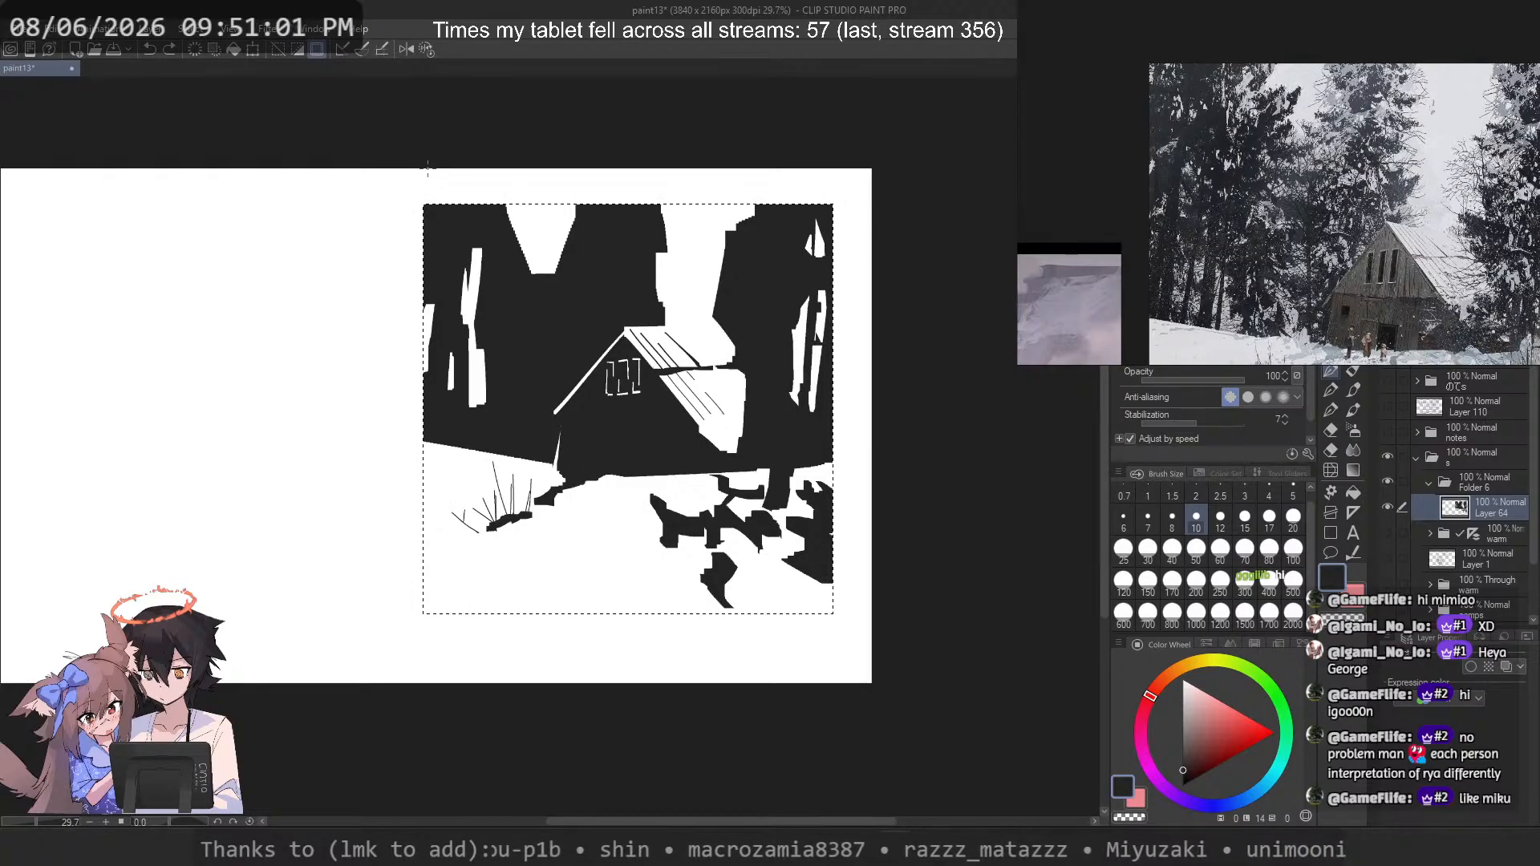
scroll(427, 168, up, 1)
scroll(1278, 241, up, 2)
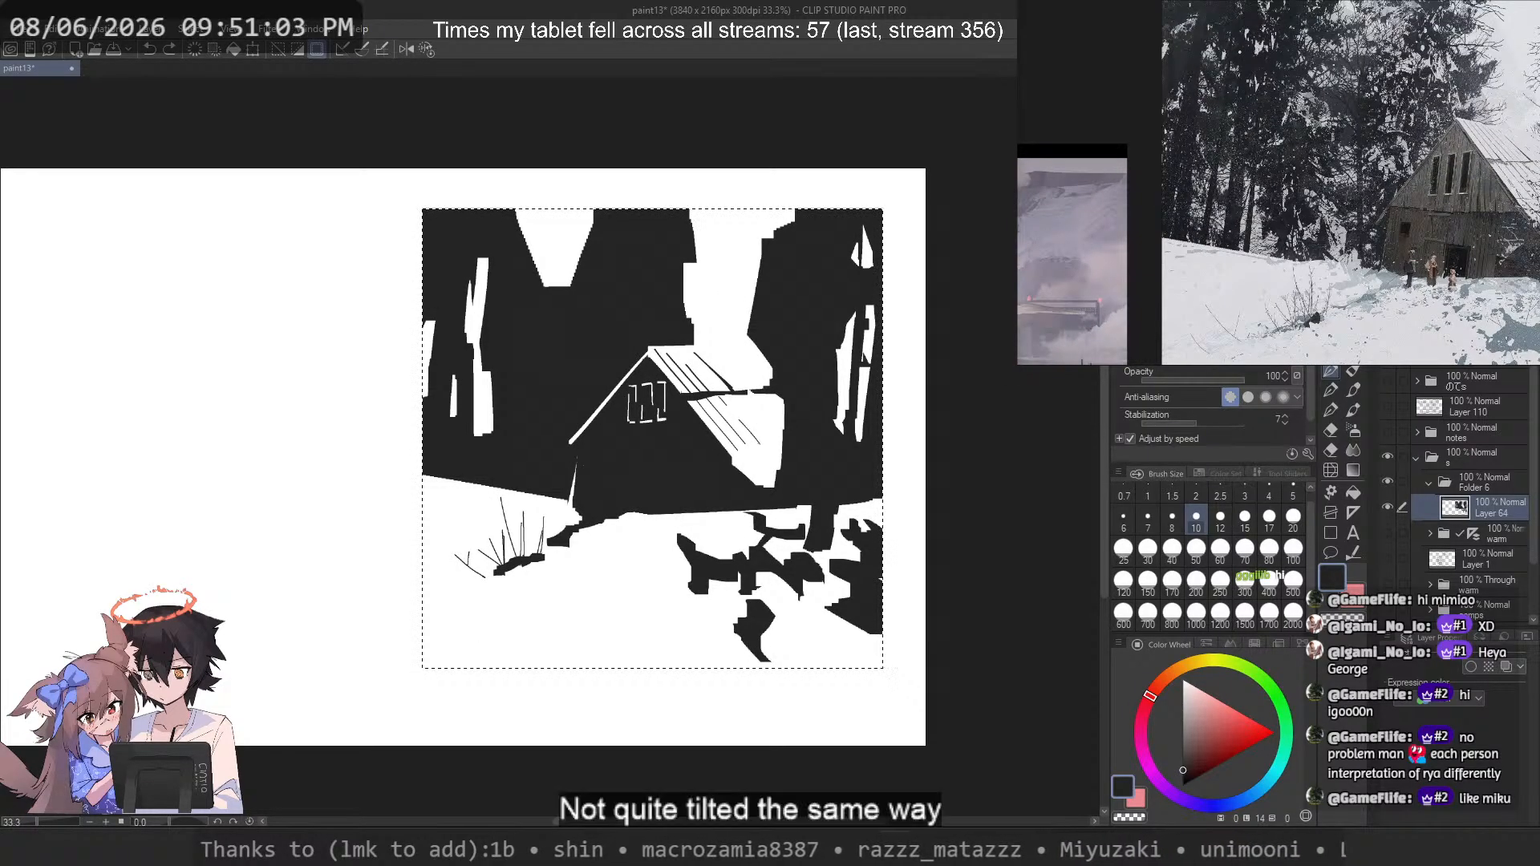
drag(1211, 110, 1208, 202)
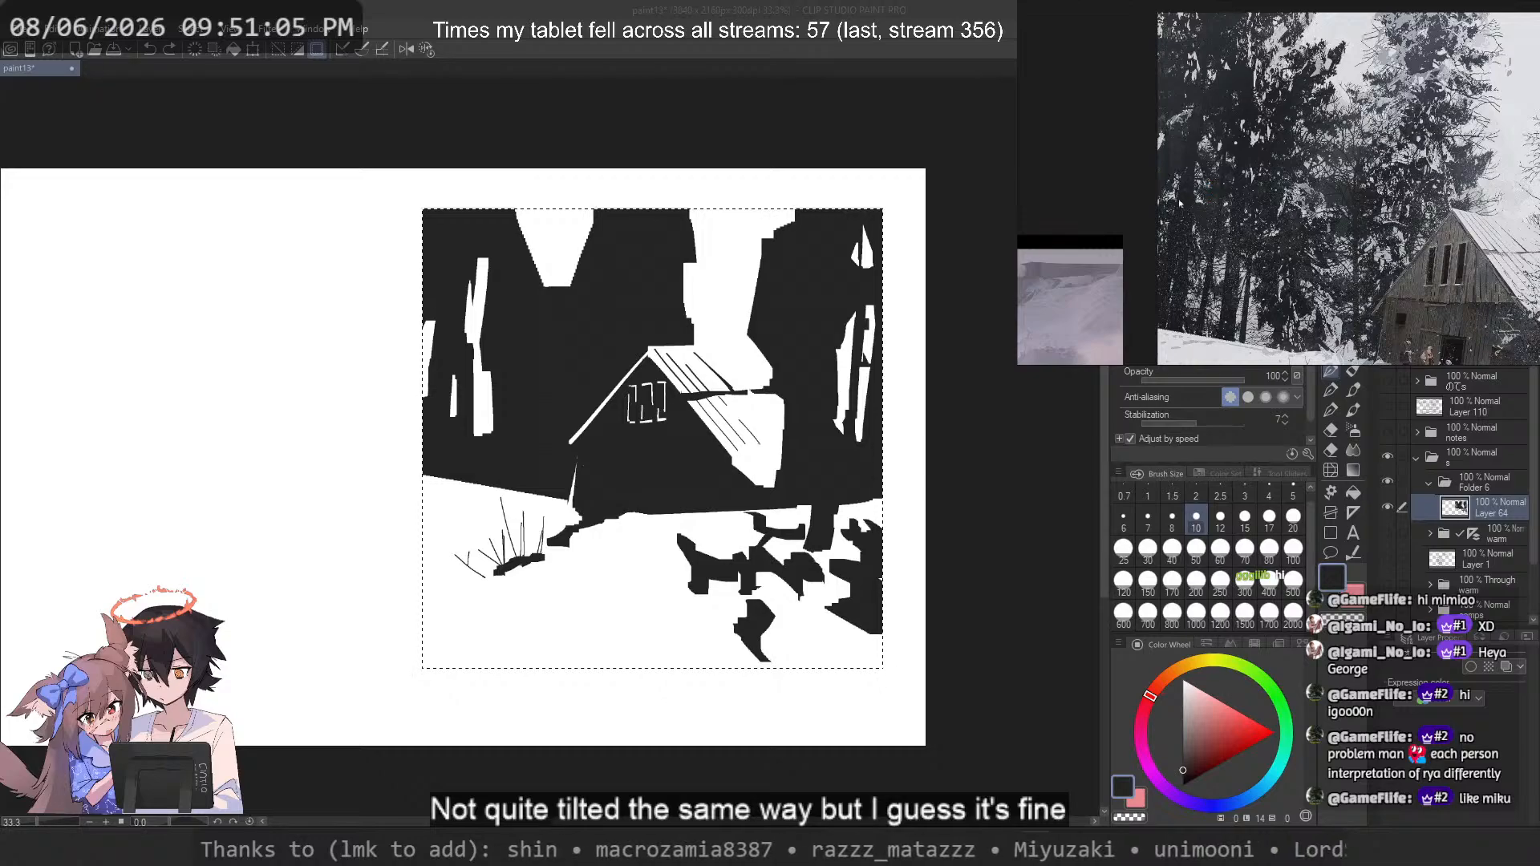
mouse_move(643, 275)
mouse_down()
mouse_move(721, 321)
mouse_move(776, 328)
mouse_up()
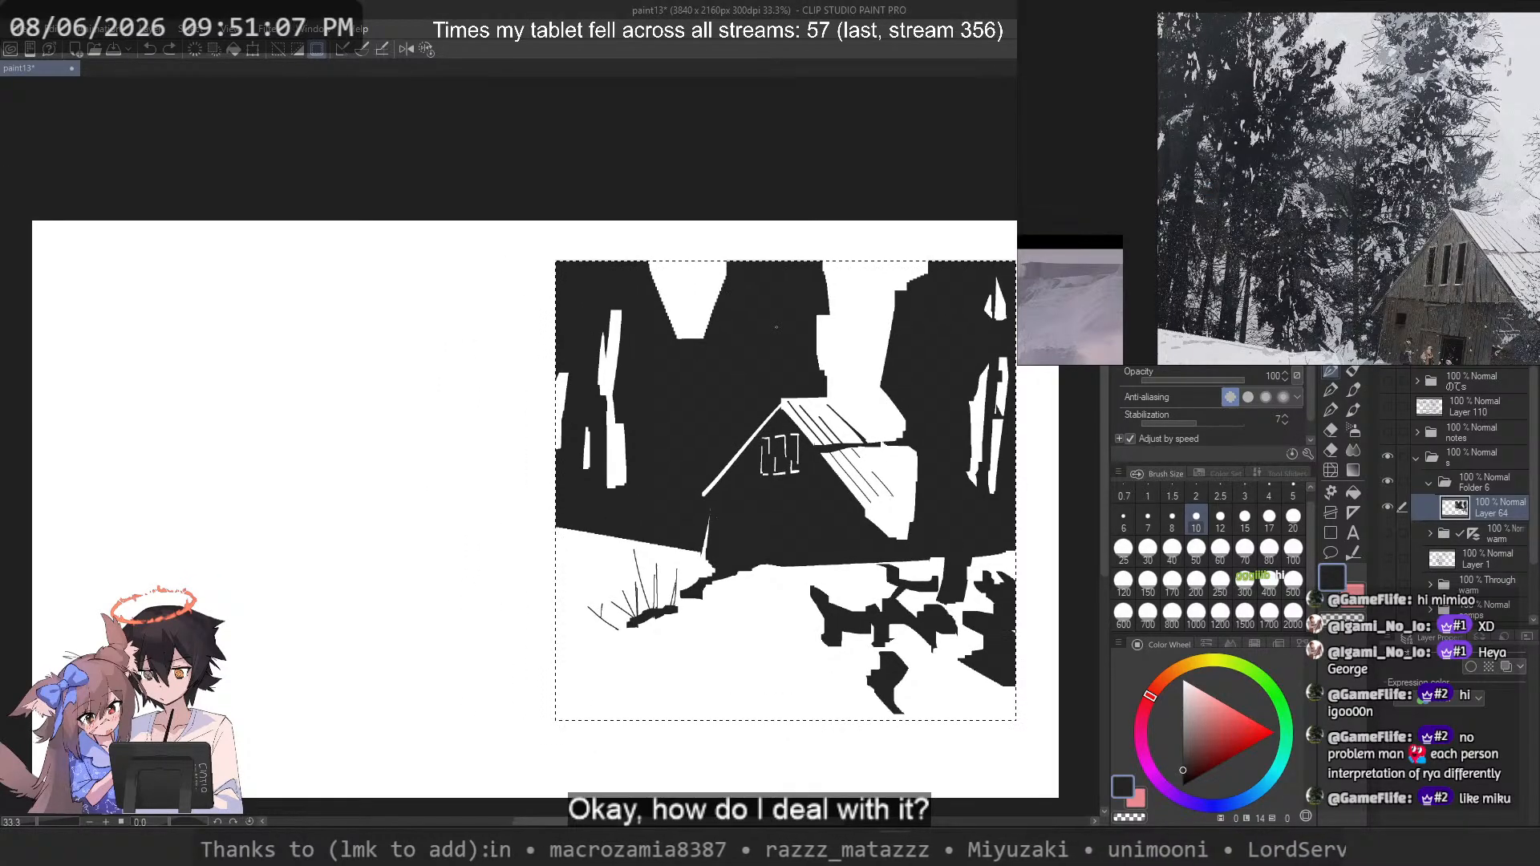
click(1148, 547)
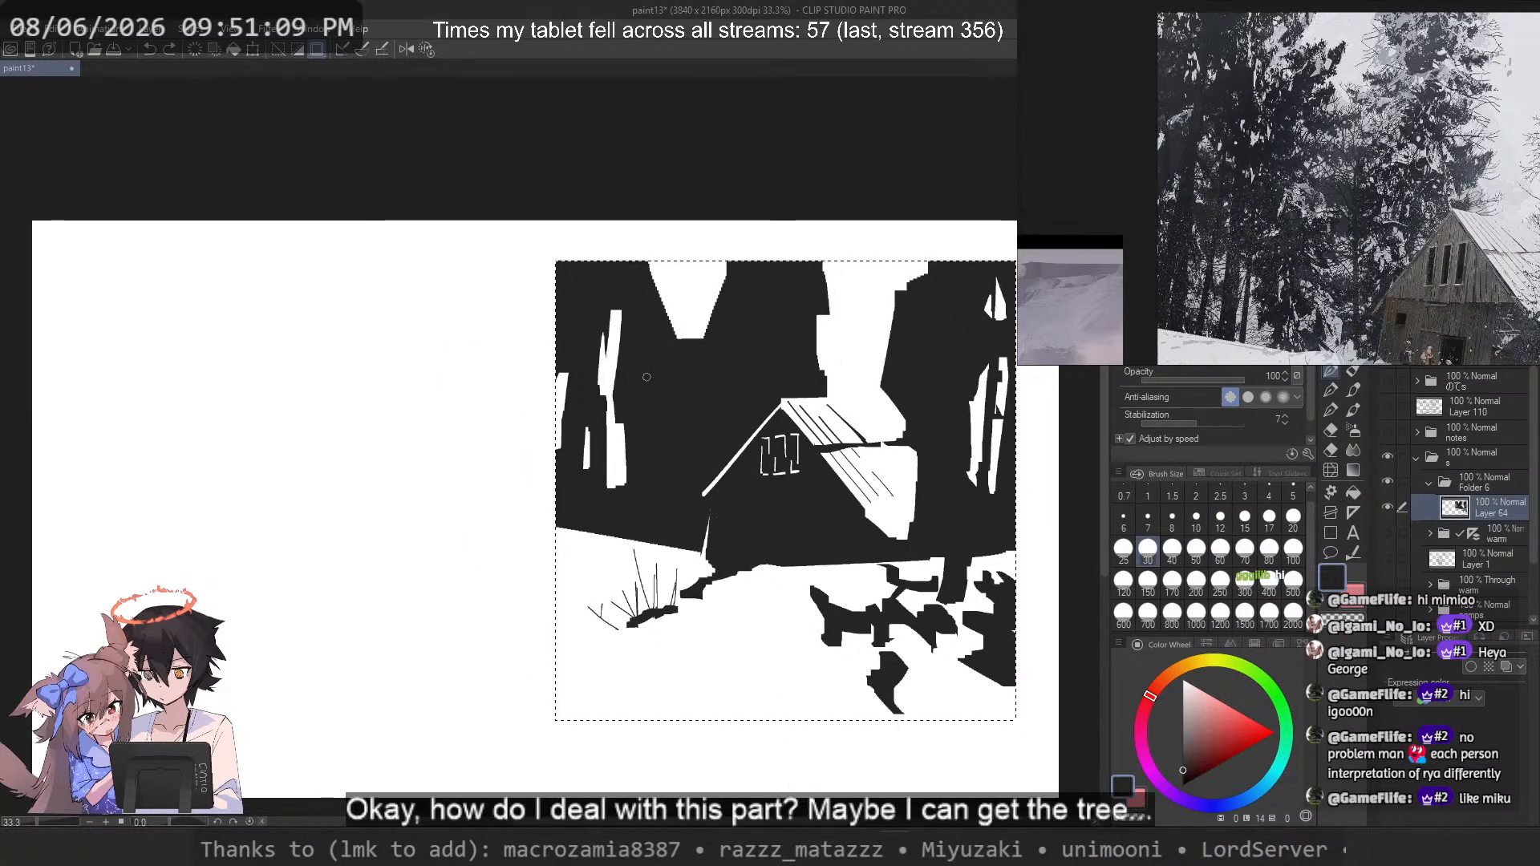
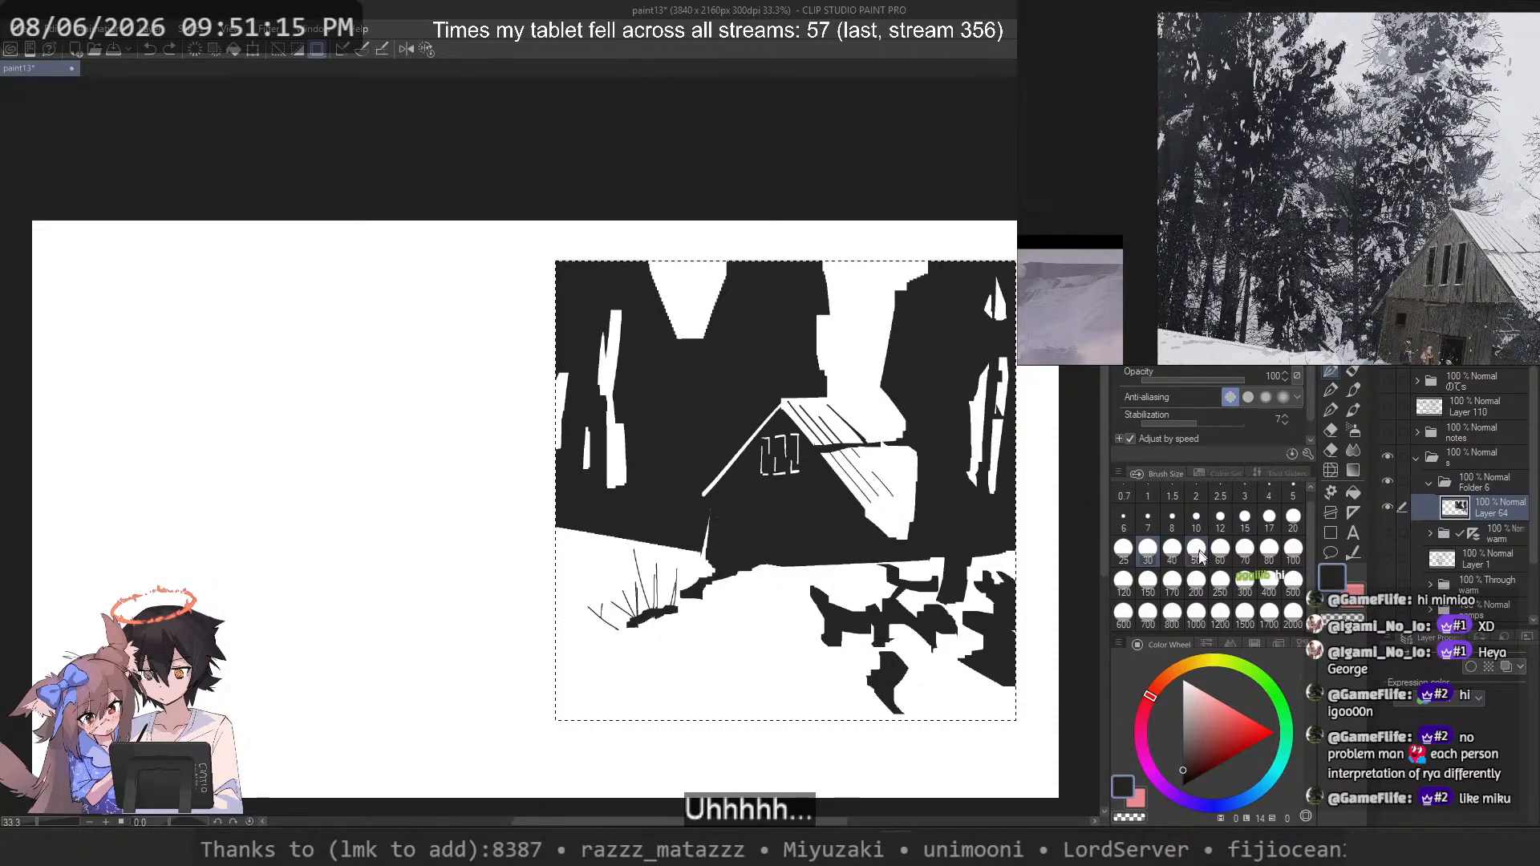
Step: Erase the outer edge of the leftmost tree mass along a diagonal, shaping a slanted trunk, using brush size 40
key(c)
key(ctrl+z)
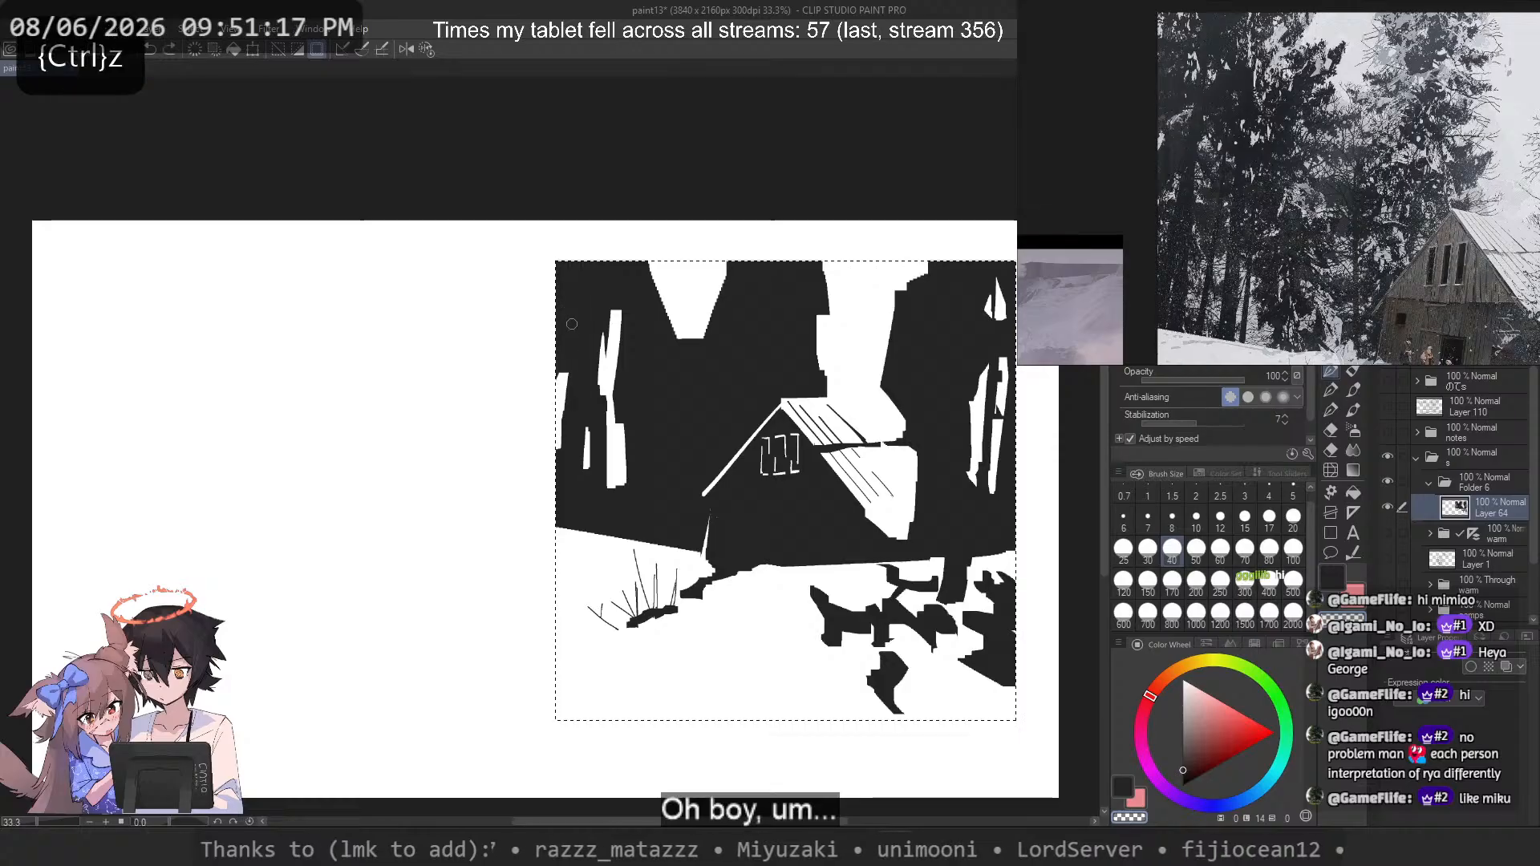
mouse_move(595, 263)
mouse_down()
mouse_move(557, 259)
mouse_move(569, 313)
mouse_move(583, 270)
mouse_up()
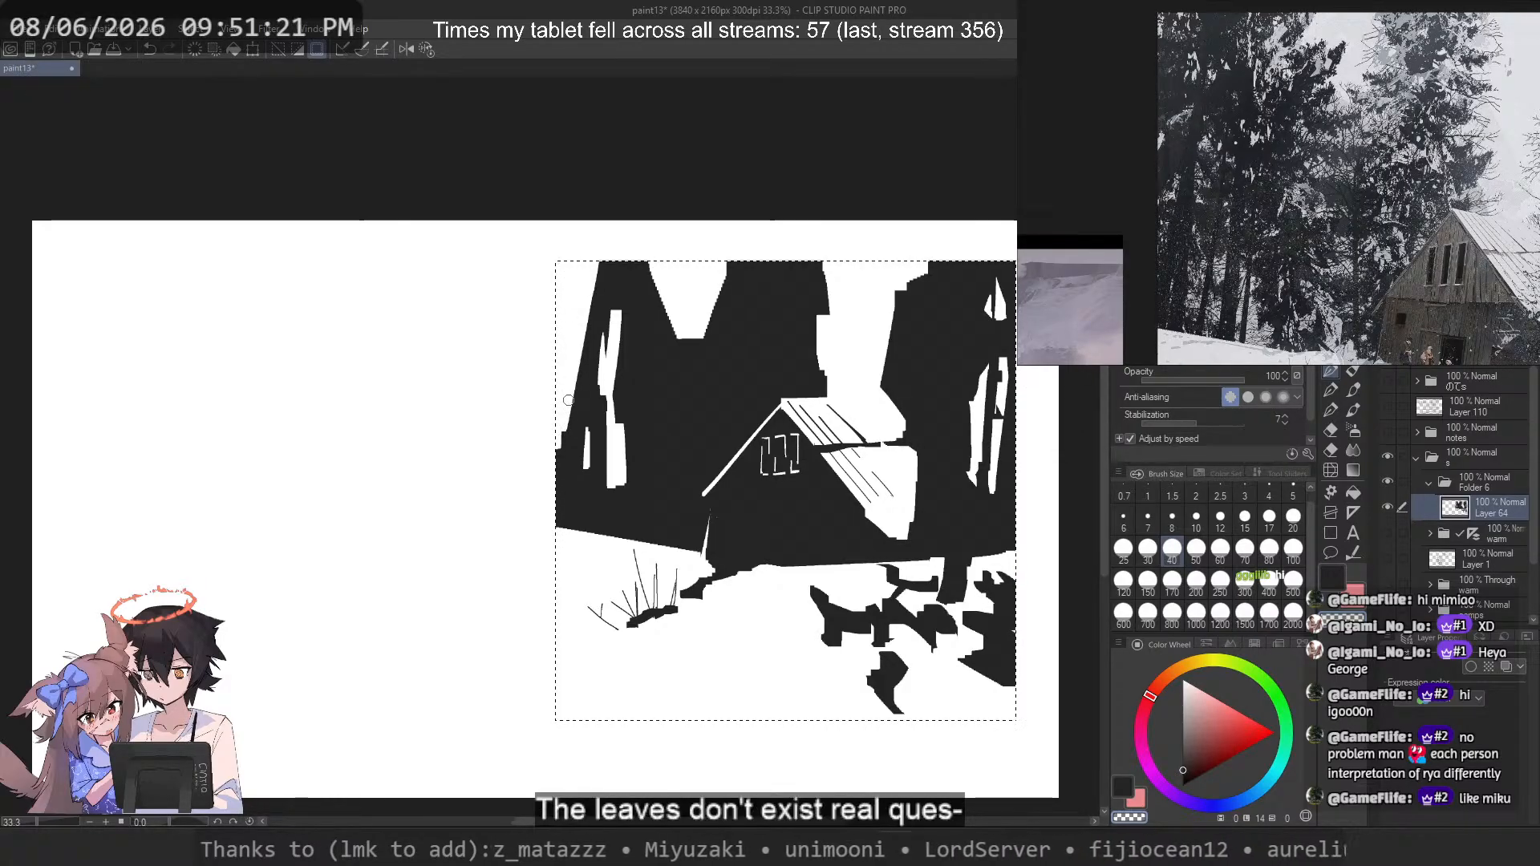
key(ctrl+z)
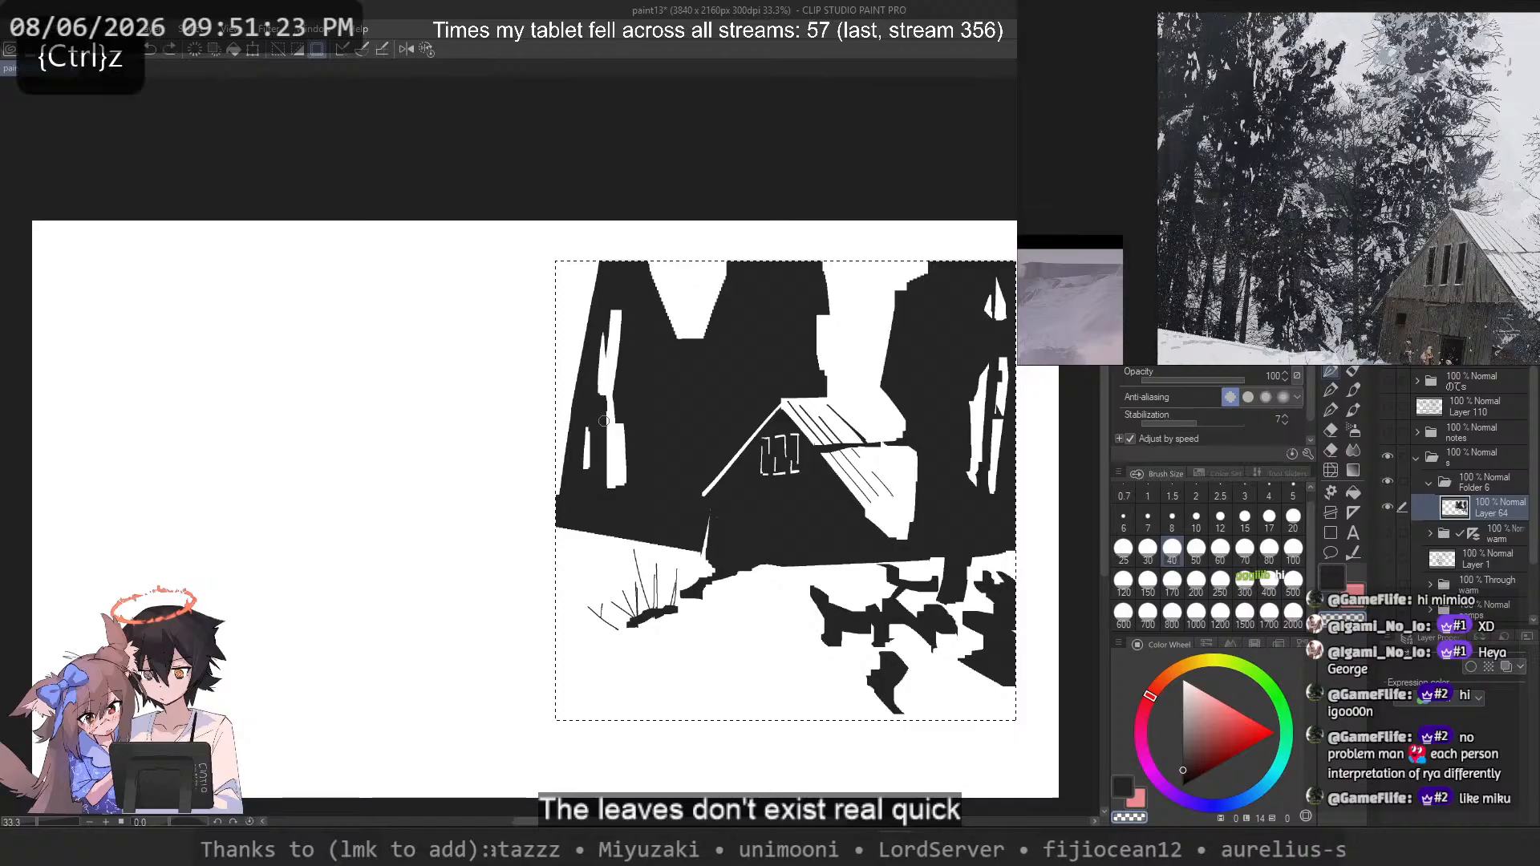
Step: Widen the white gap beside the leftmost trunk and extend it up to the picture's top edge
key(c)
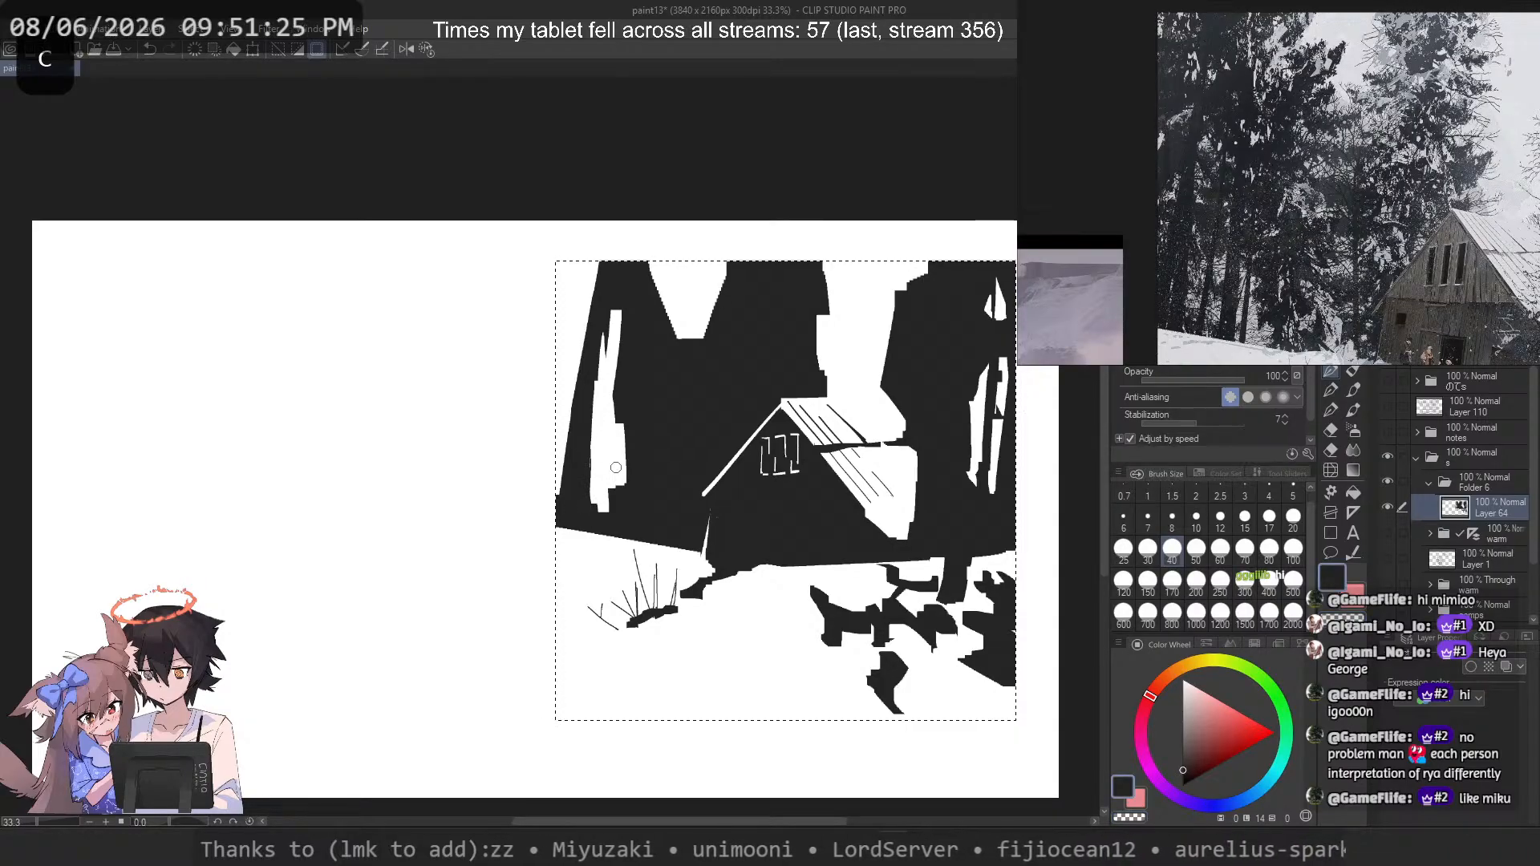
key(ctrl+z)
key(c)
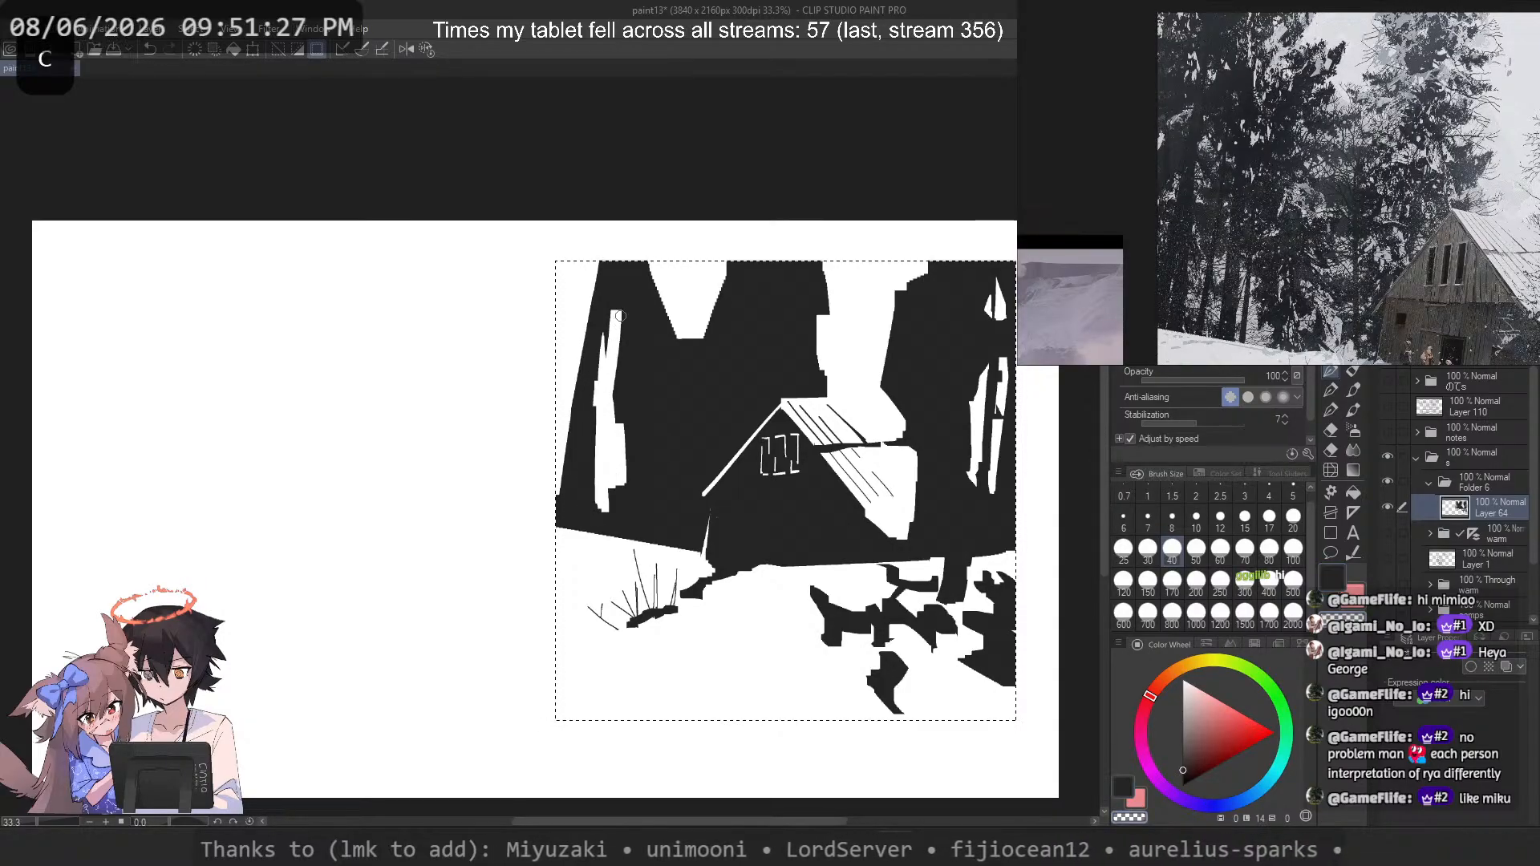
key(ctrl+z)
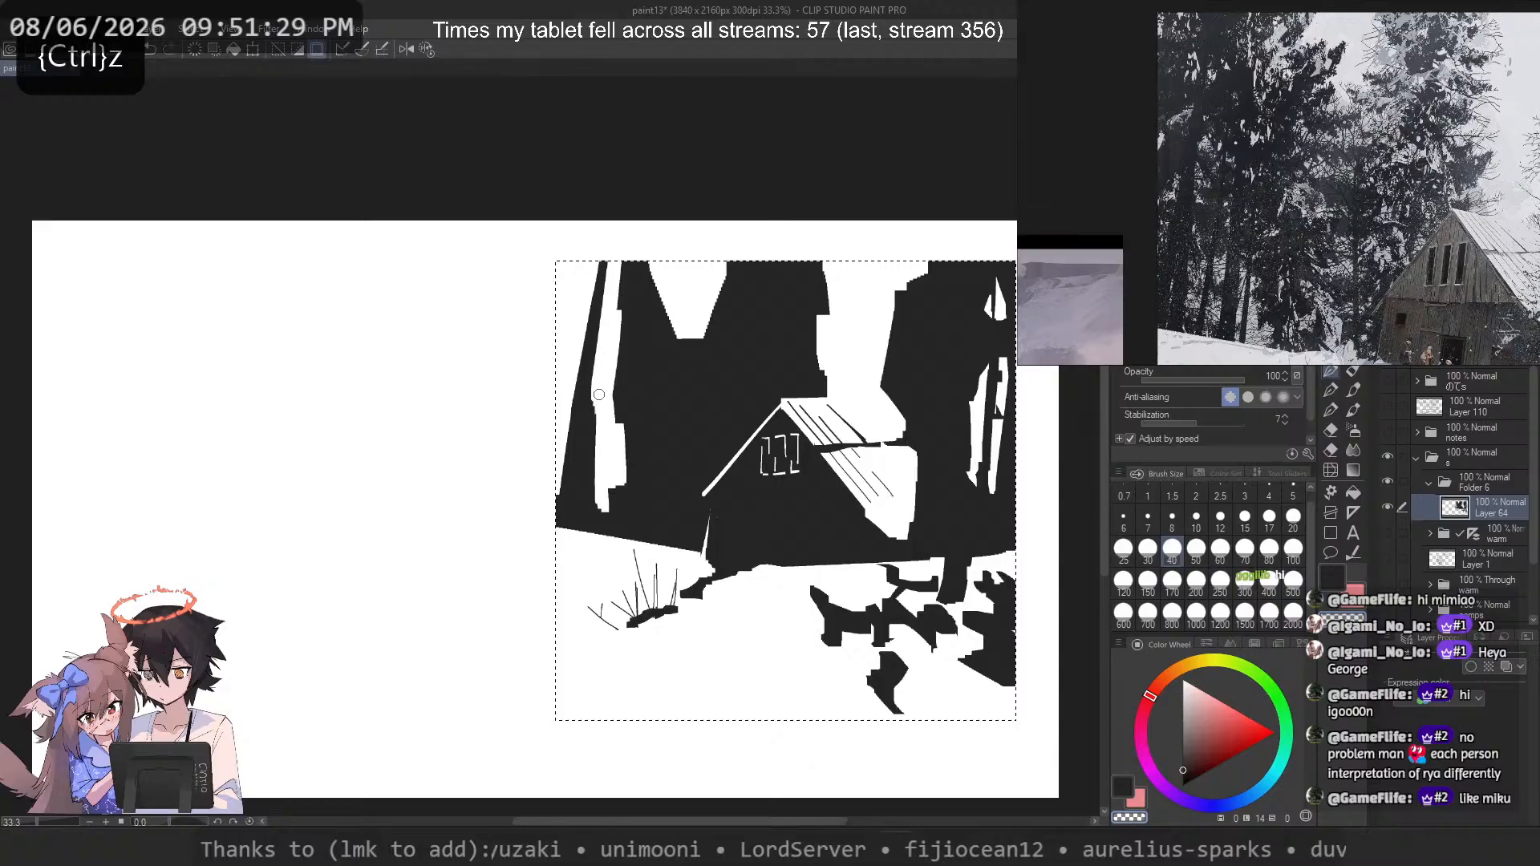
mouse_move(610, 302)
mouse_down()
mouse_move(601, 420)
mouse_move(621, 305)
mouse_move(626, 429)
mouse_move(649, 270)
mouse_move(639, 523)
mouse_up()
key(c)
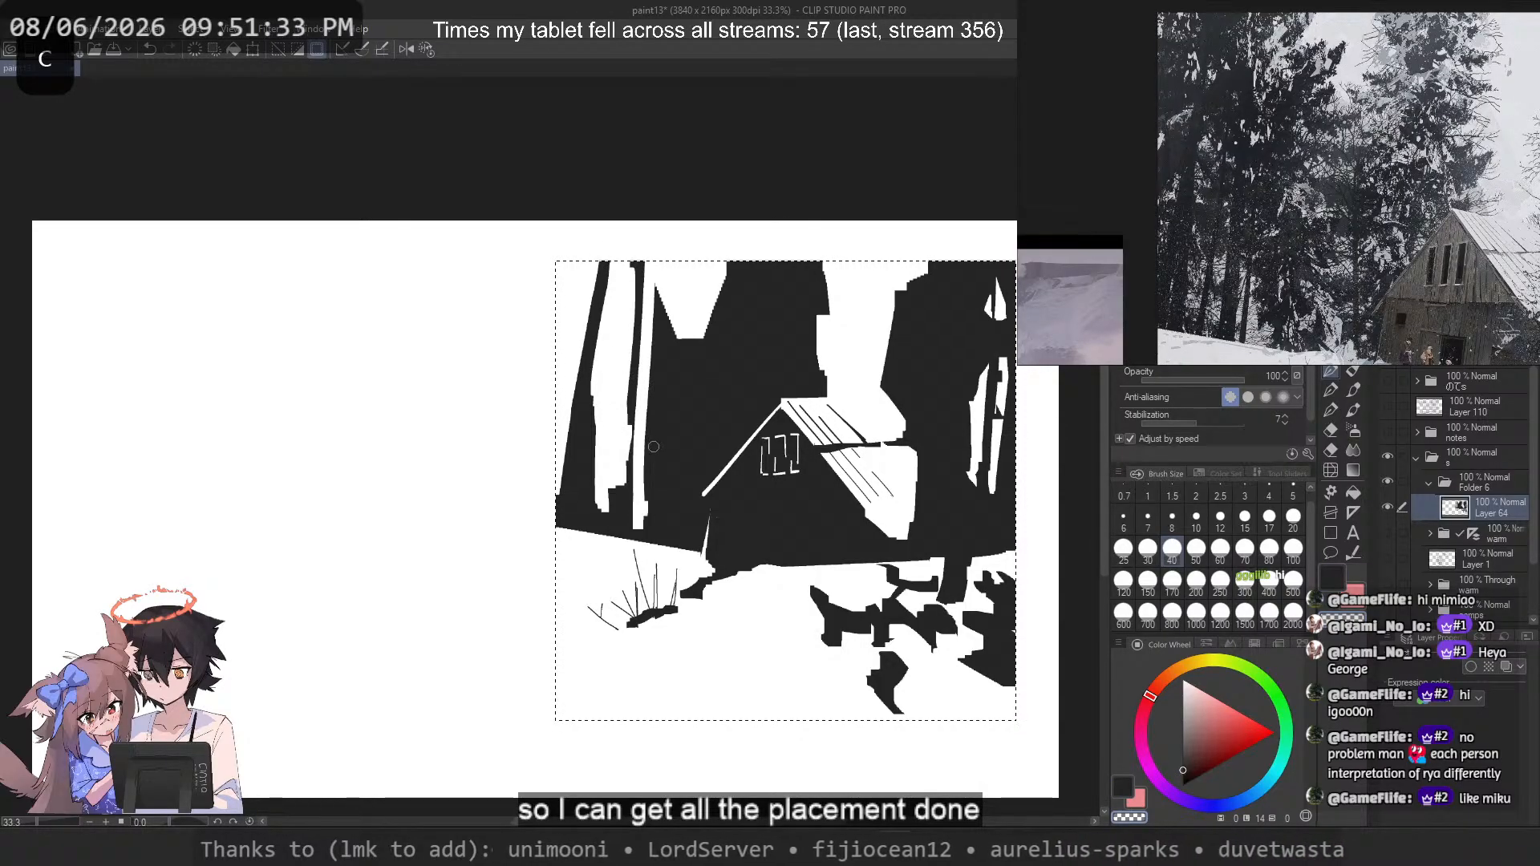
drag(671, 295, 676, 531)
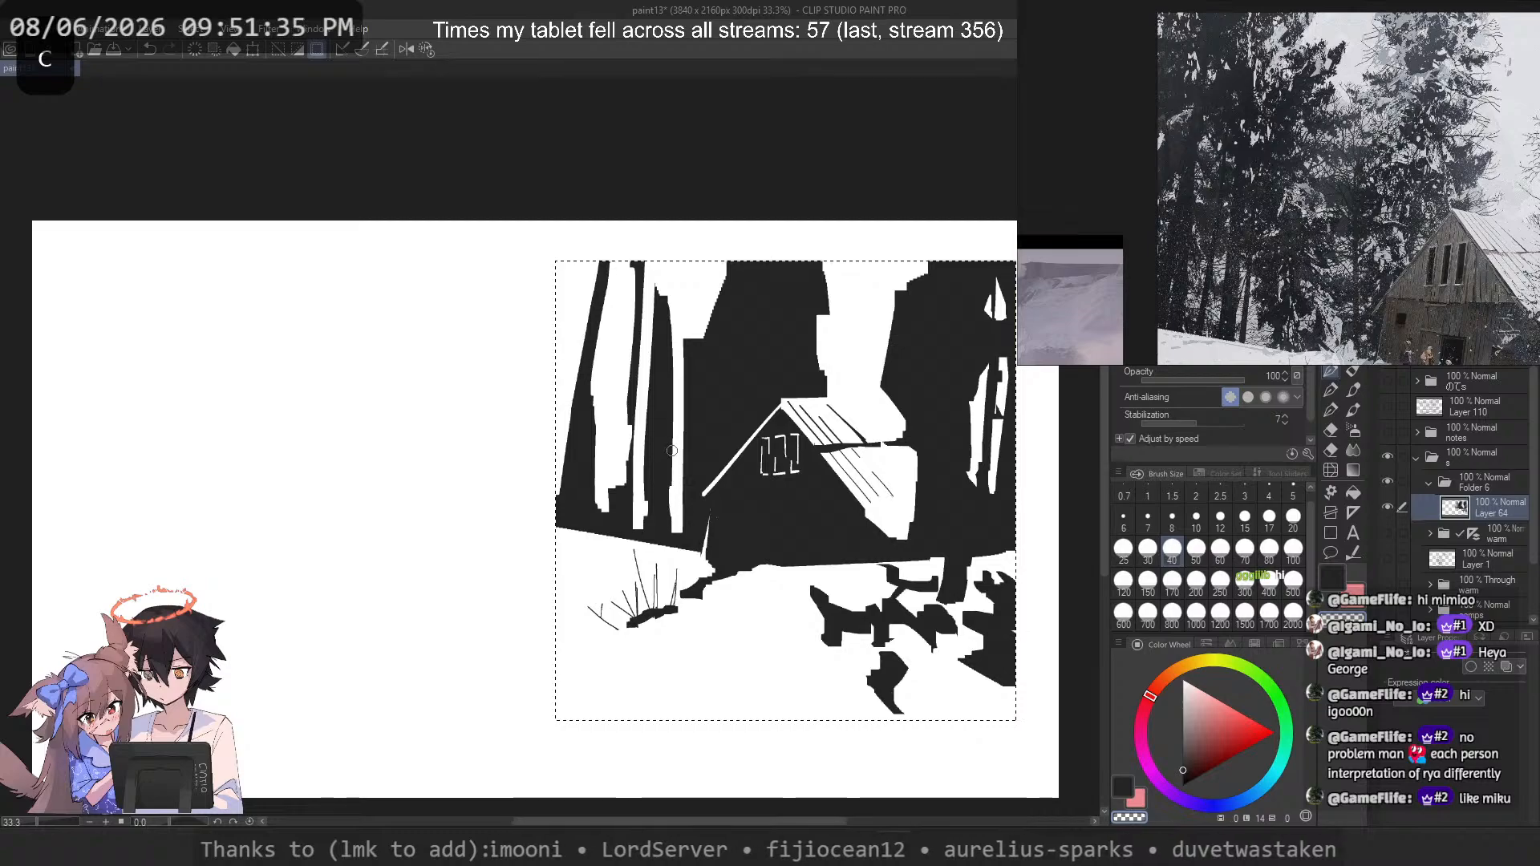
key(ctrl+z)
key(ctrl+z)
key(ctrl+z)
key(ctrl+z)
key(ctrl+z)
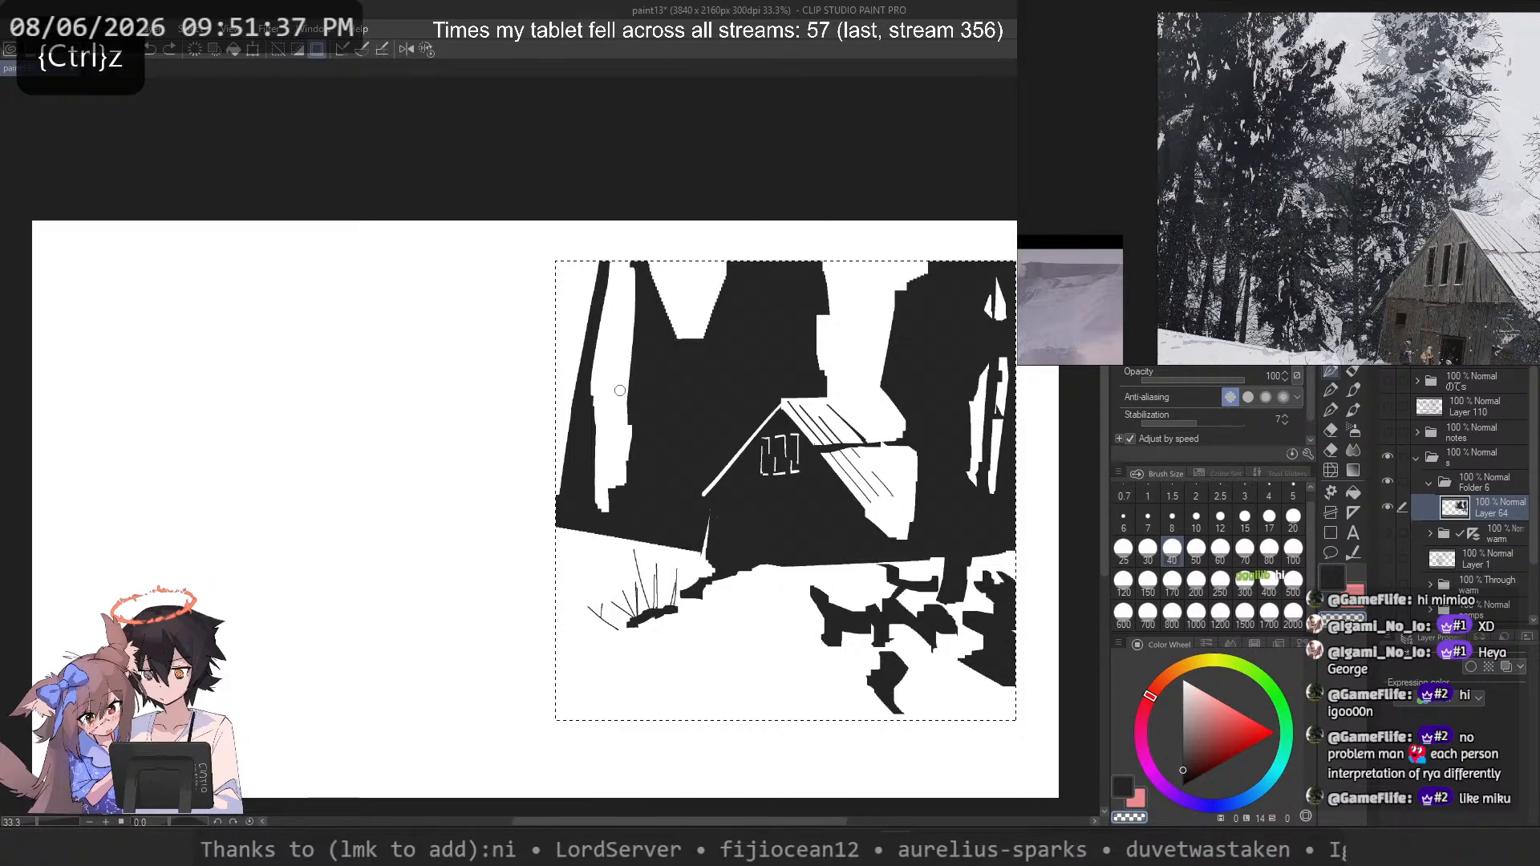
Step: Repaint the edges around the leftmost white gap, making it a narrower slanted strip that tapers toward the snow line
key(c)
drag(633, 283, 613, 506)
drag(626, 429, 618, 479)
key(c)
mouse_move(595, 392)
mouse_down()
mouse_move(598, 483)
mouse_move(591, 377)
mouse_move(591, 513)
mouse_up()
key(ctrl+z)
drag(590, 465, 590, 413)
key(c)
drag(595, 265, 563, 488)
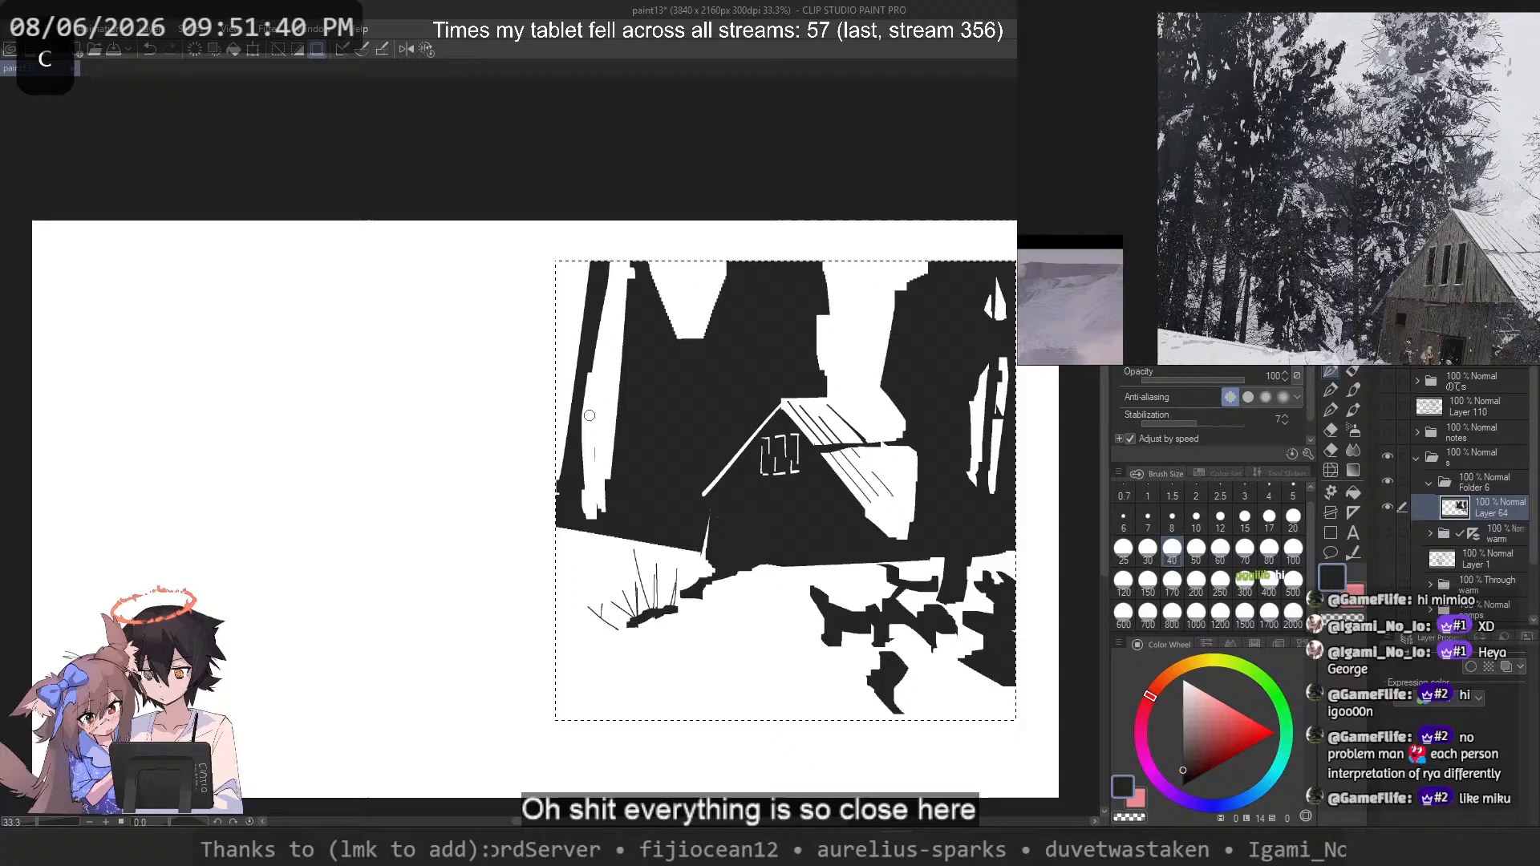
Step: Draw a thin slanted near-black trunk down the length of the leftmost white gap, using brush size 12
click(1220, 521)
key(c)
drag(603, 266, 587, 388)
drag(606, 269, 592, 371)
key(c)
mouse_move(606, 304)
mouse_down()
mouse_move(609, 267)
mouse_move(598, 514)
mouse_up()
key(ctrl+z)
drag(623, 269, 599, 507)
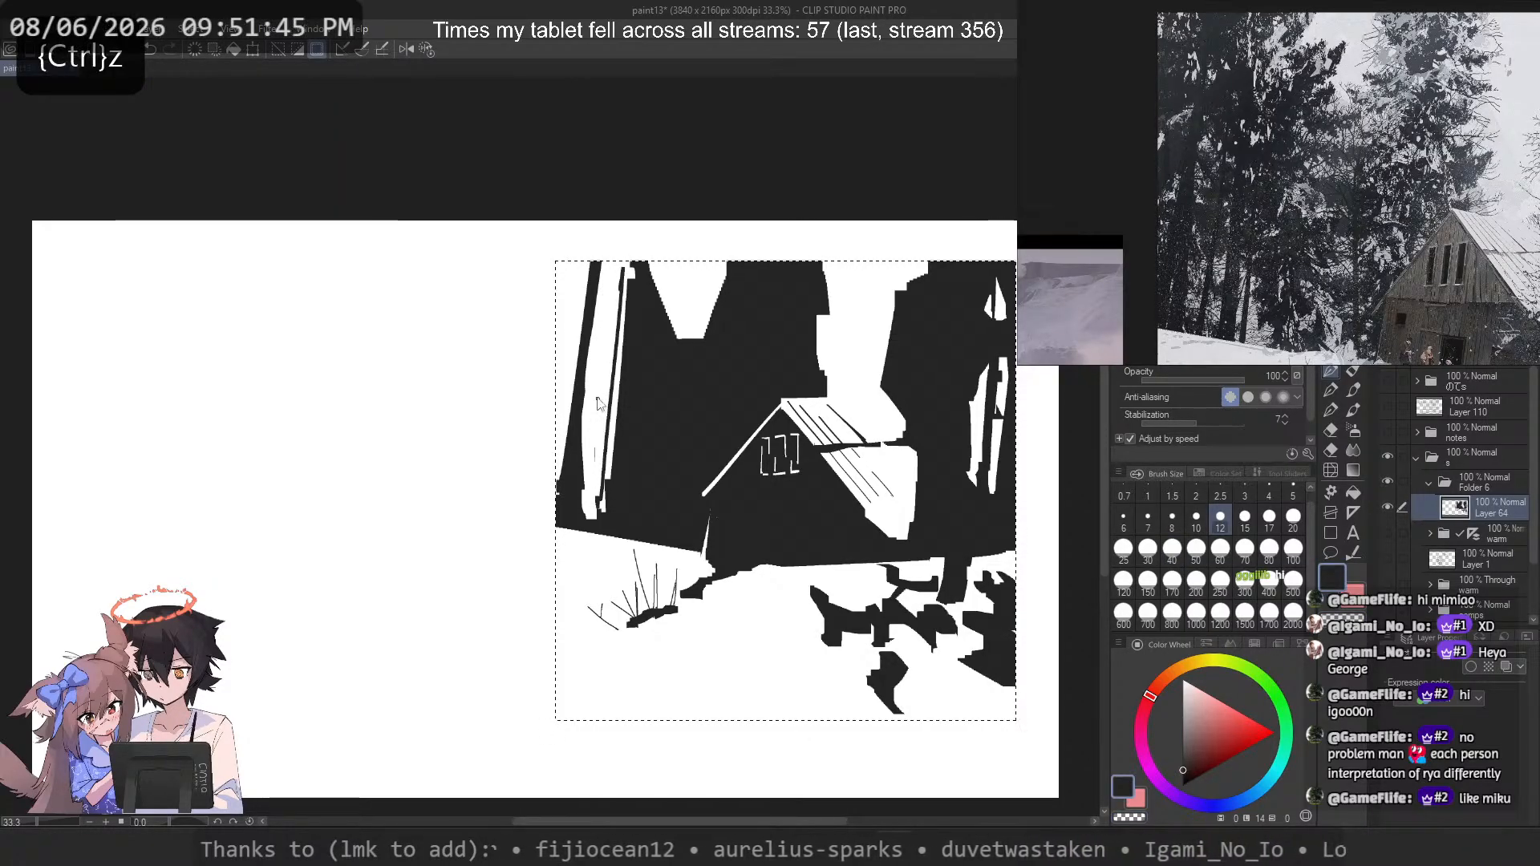
drag(620, 269, 604, 414)
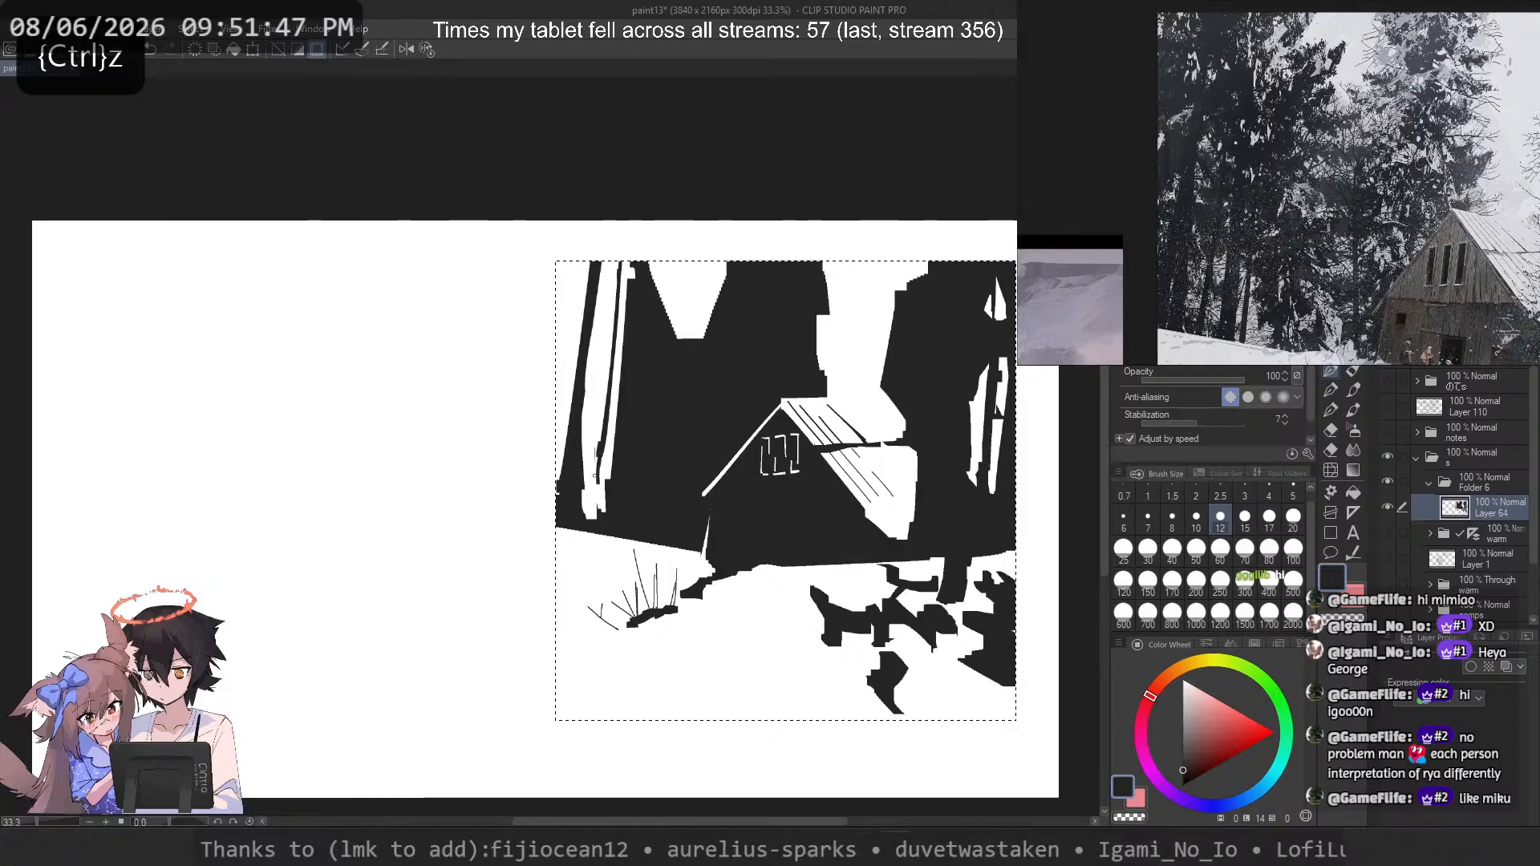
Step: Refine the thin slanted trunk's edges and taper the lower ends of the white strips beside it
key(c)
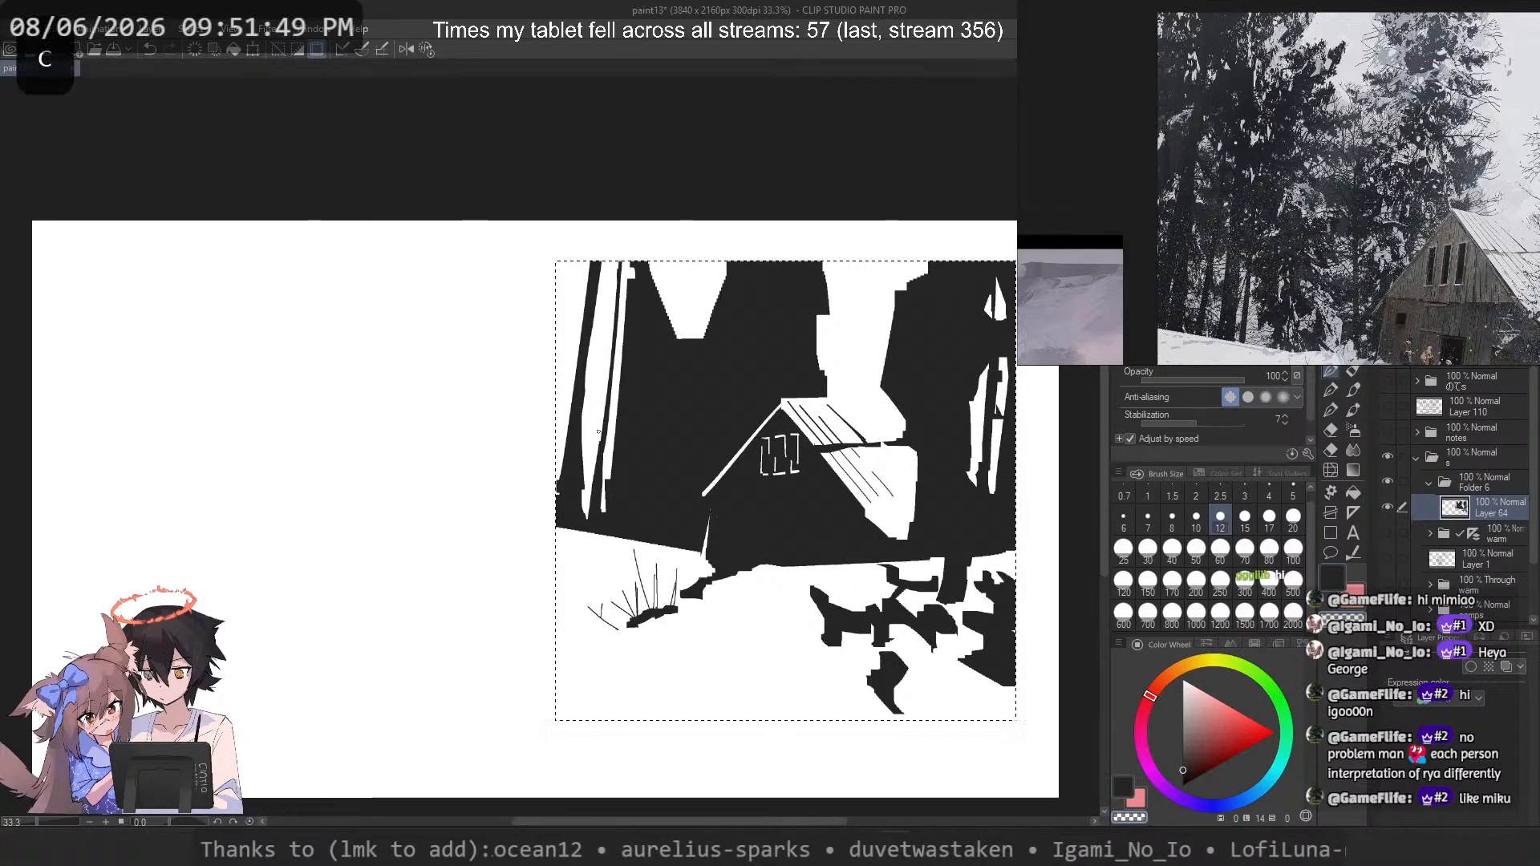
key(c)
key(ctrl+z)
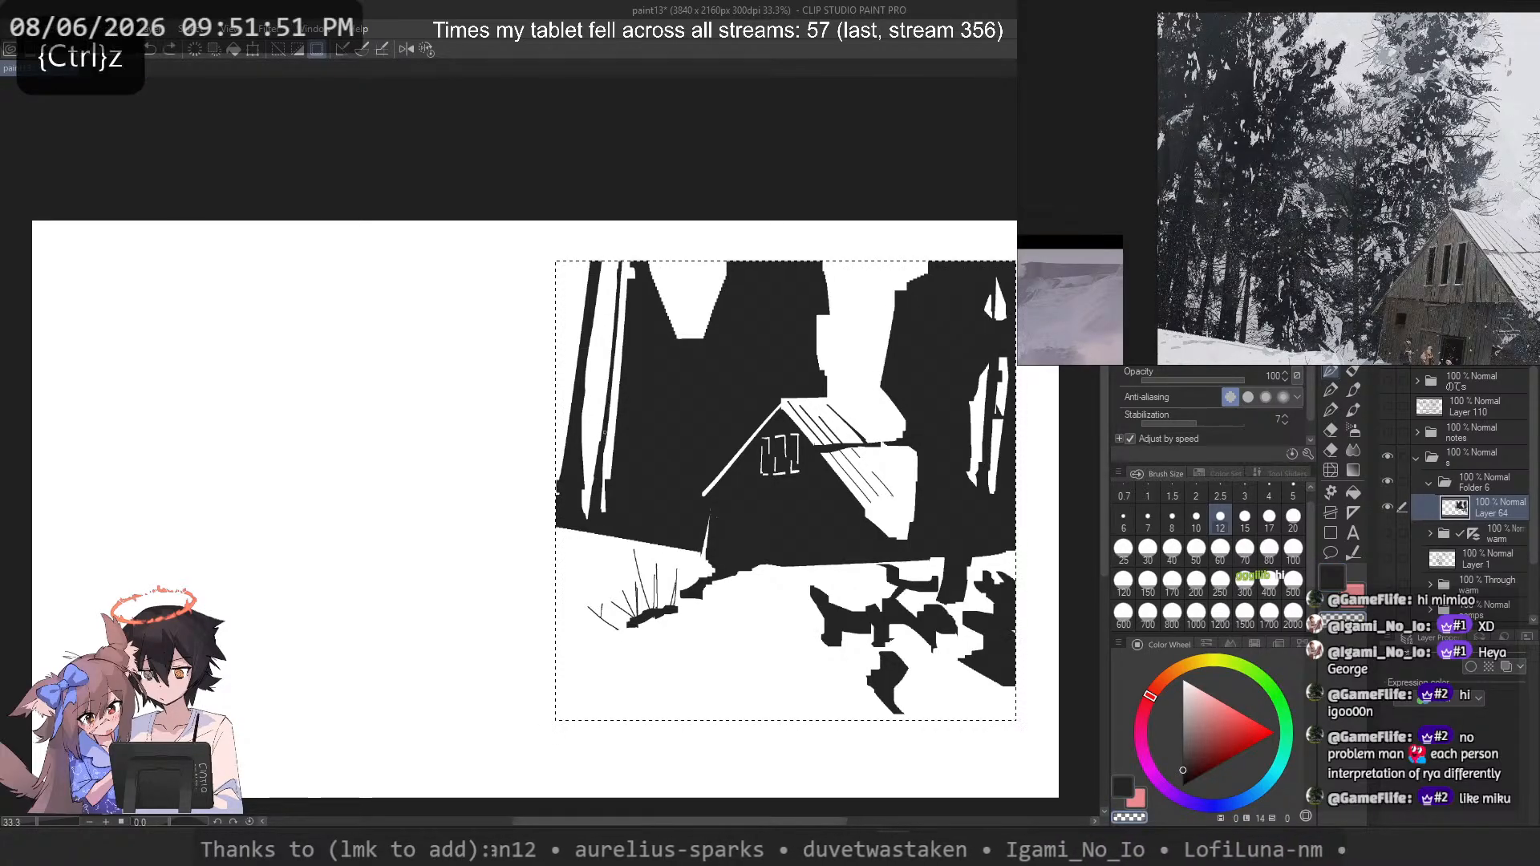
key(c)
key(ctrl+z)
key(c)
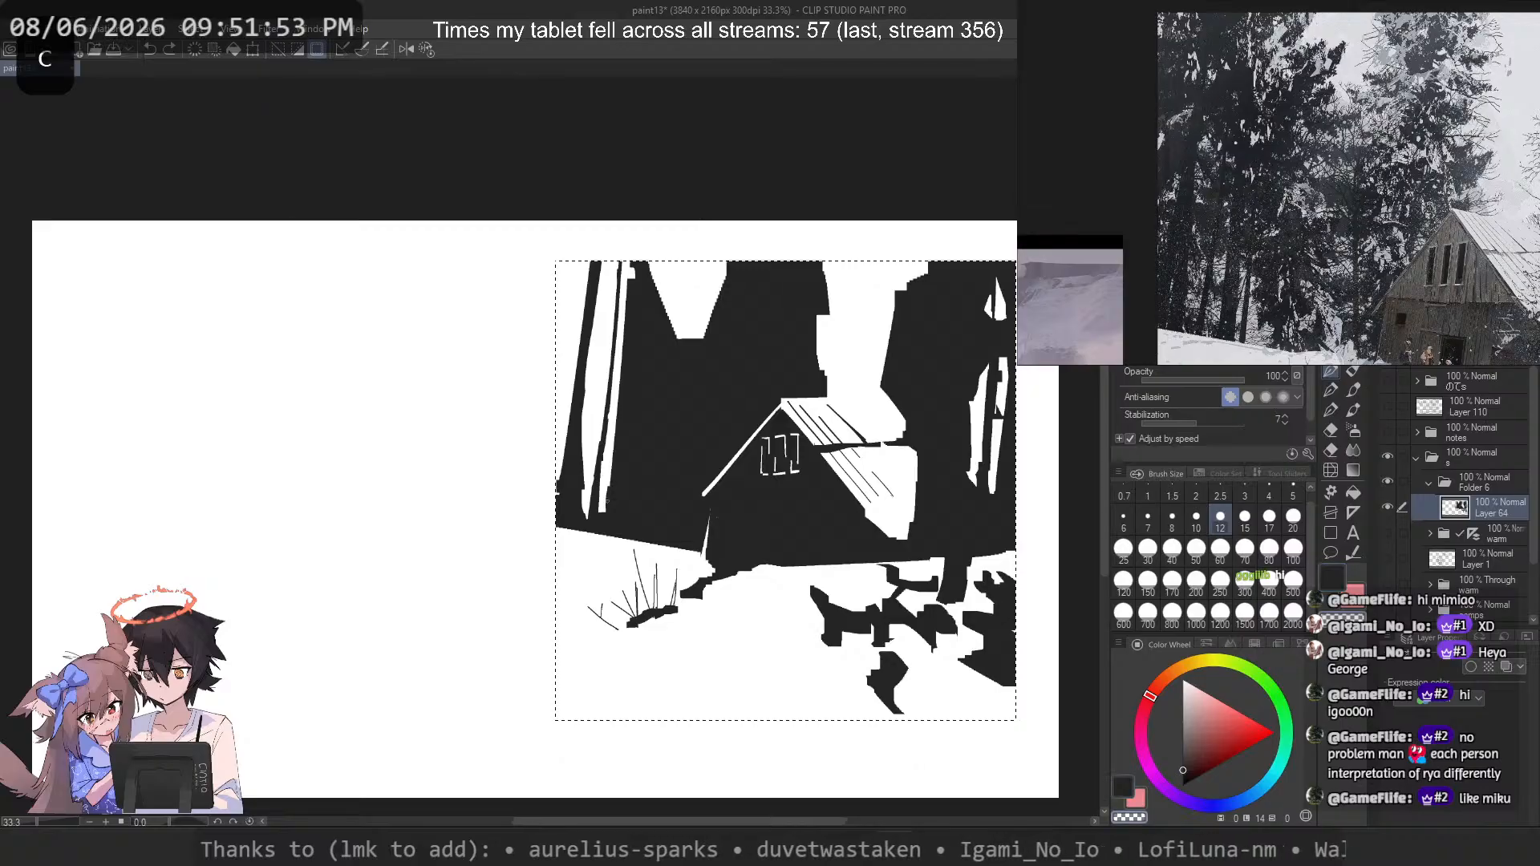
key(c)
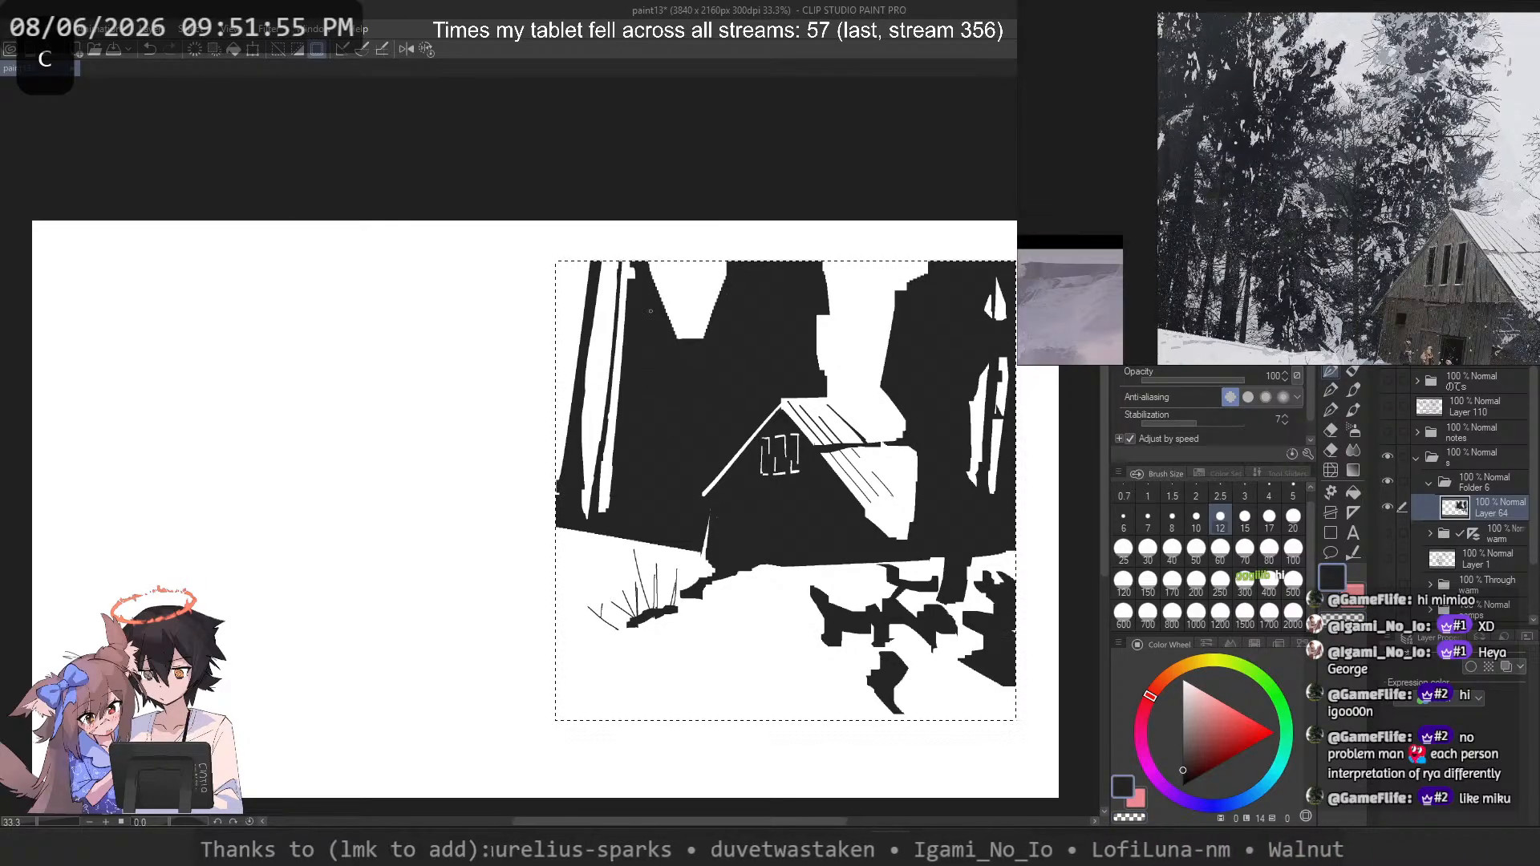
Step: Erase a second narrow slanted gap through the dark tree mass down to the snow line, using brush size 30
click(1147, 551)
key(c)
mouse_move(656, 274)
mouse_down()
mouse_move(639, 501)
mouse_move(645, 264)
mouse_move(634, 531)
mouse_up()
key(ctrl+z)
key(ctrl+z)
key(c)
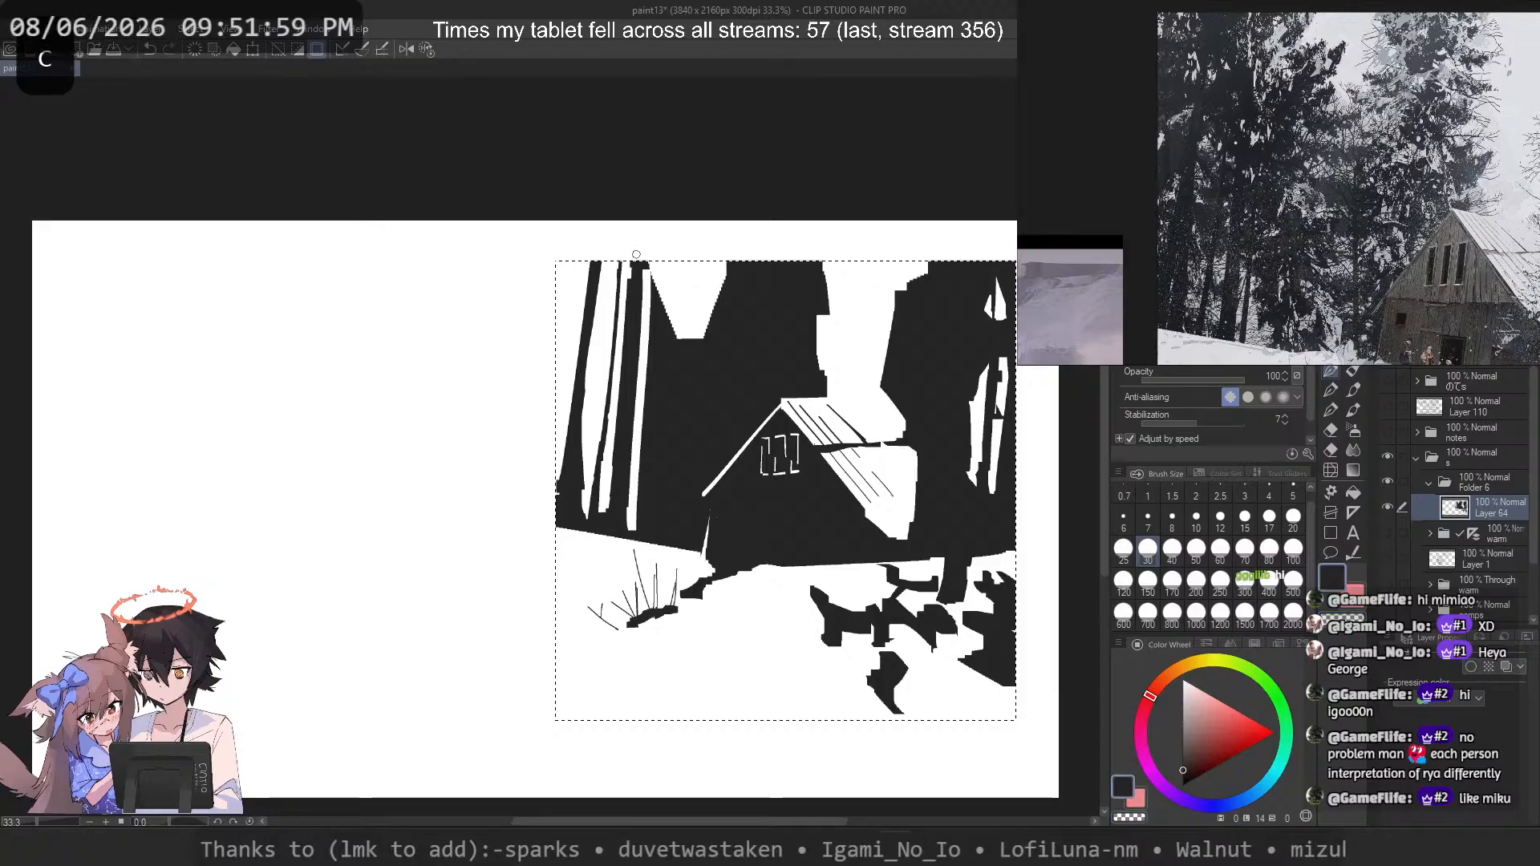
key(ctrl+z)
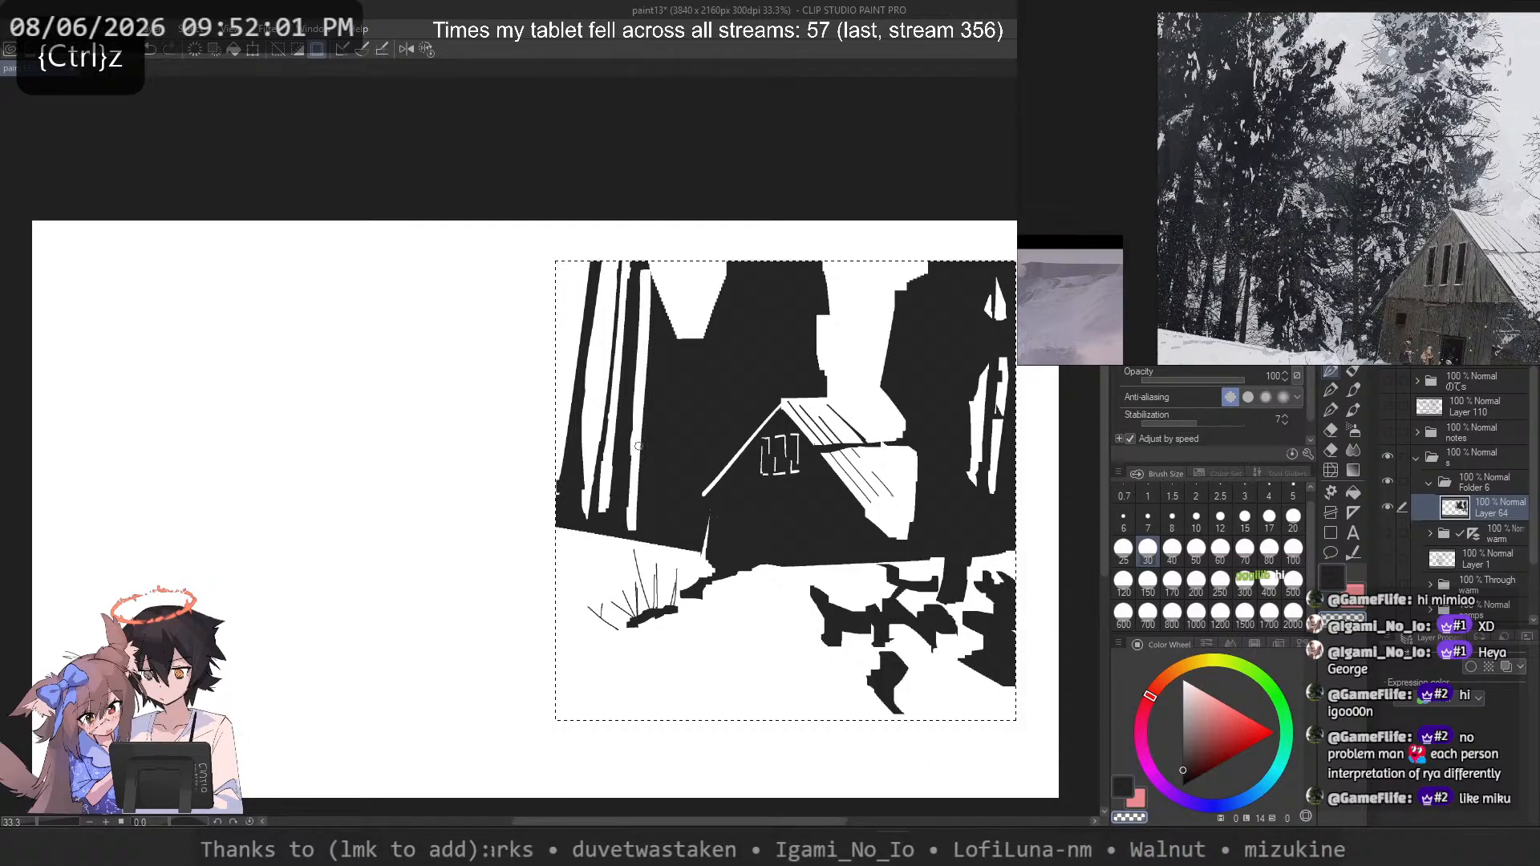
Step: Trim the upper ends and edges of the trunk between the two white gaps, opening the newer gap to the top
key(c)
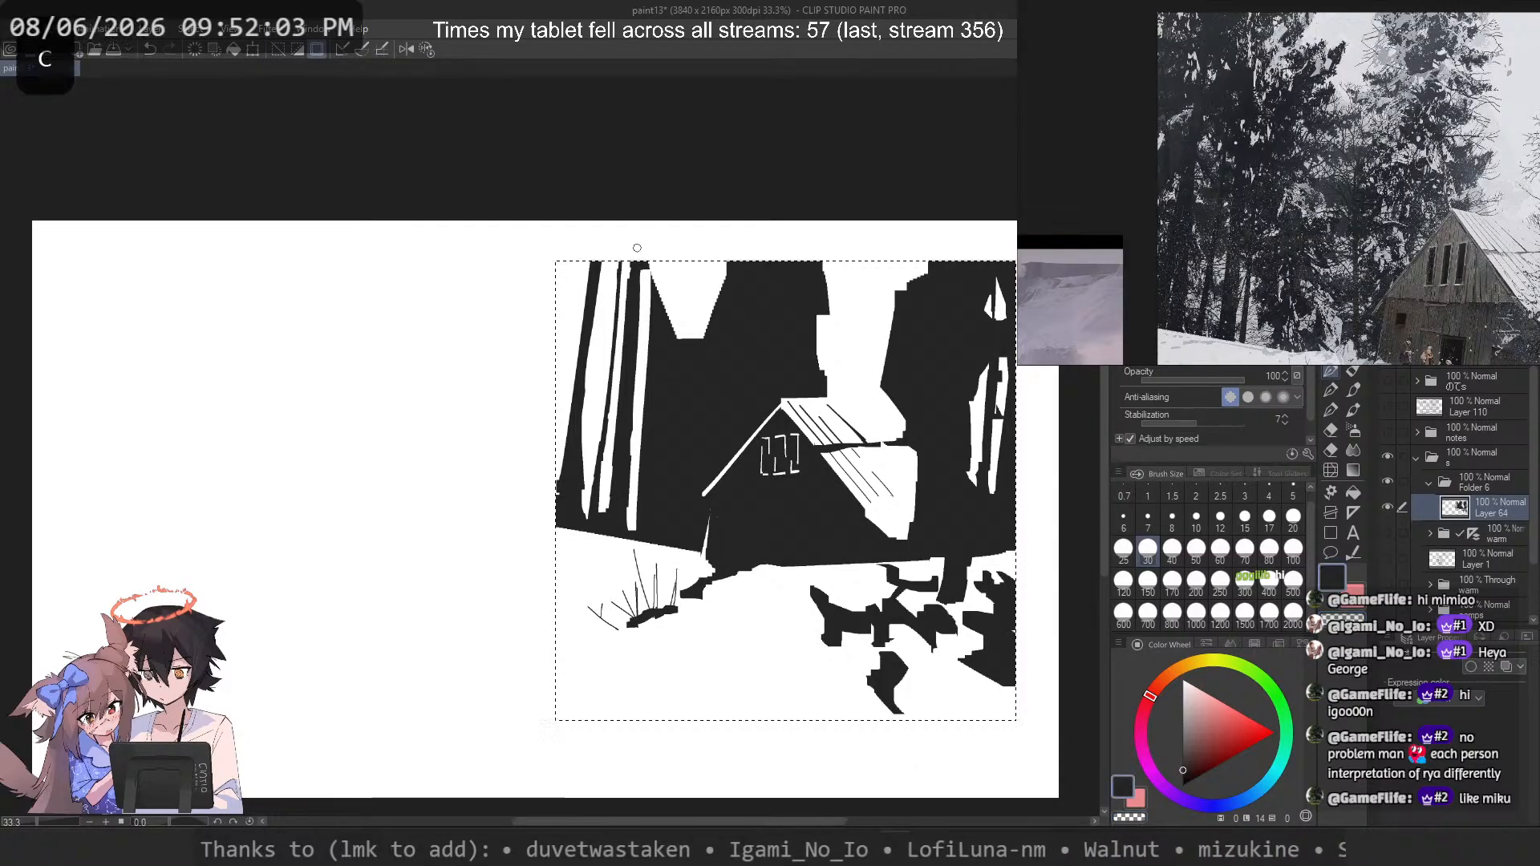
key(ctrl+z)
key(c)
drag(642, 268, 628, 363)
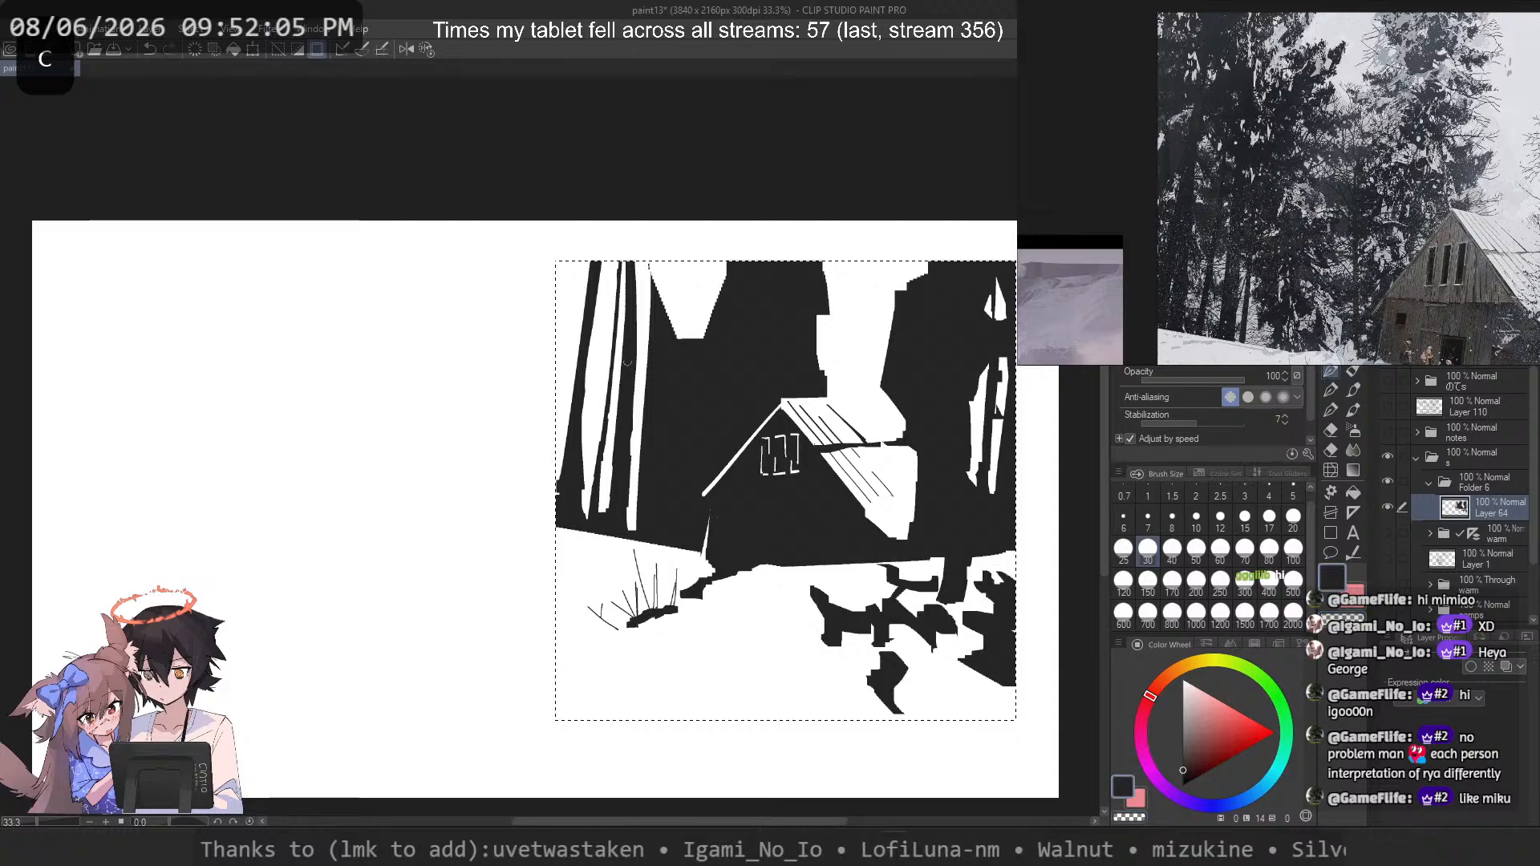
key(ctrl+z)
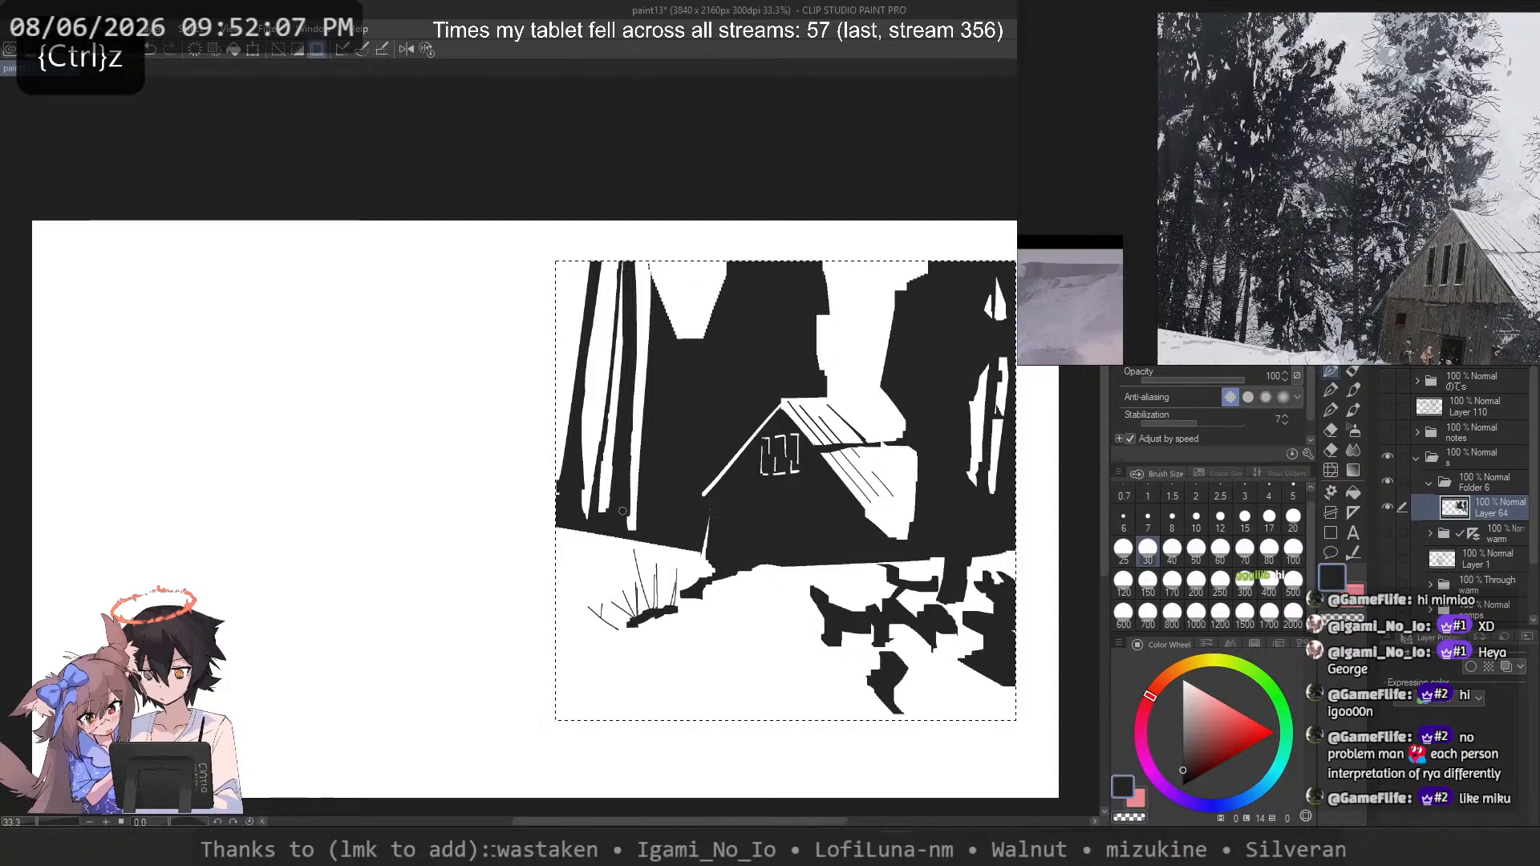
Step: Form another thin near-vertical trunk inside the second gap, with a narrow white strip on each side down to the snow
key(c)
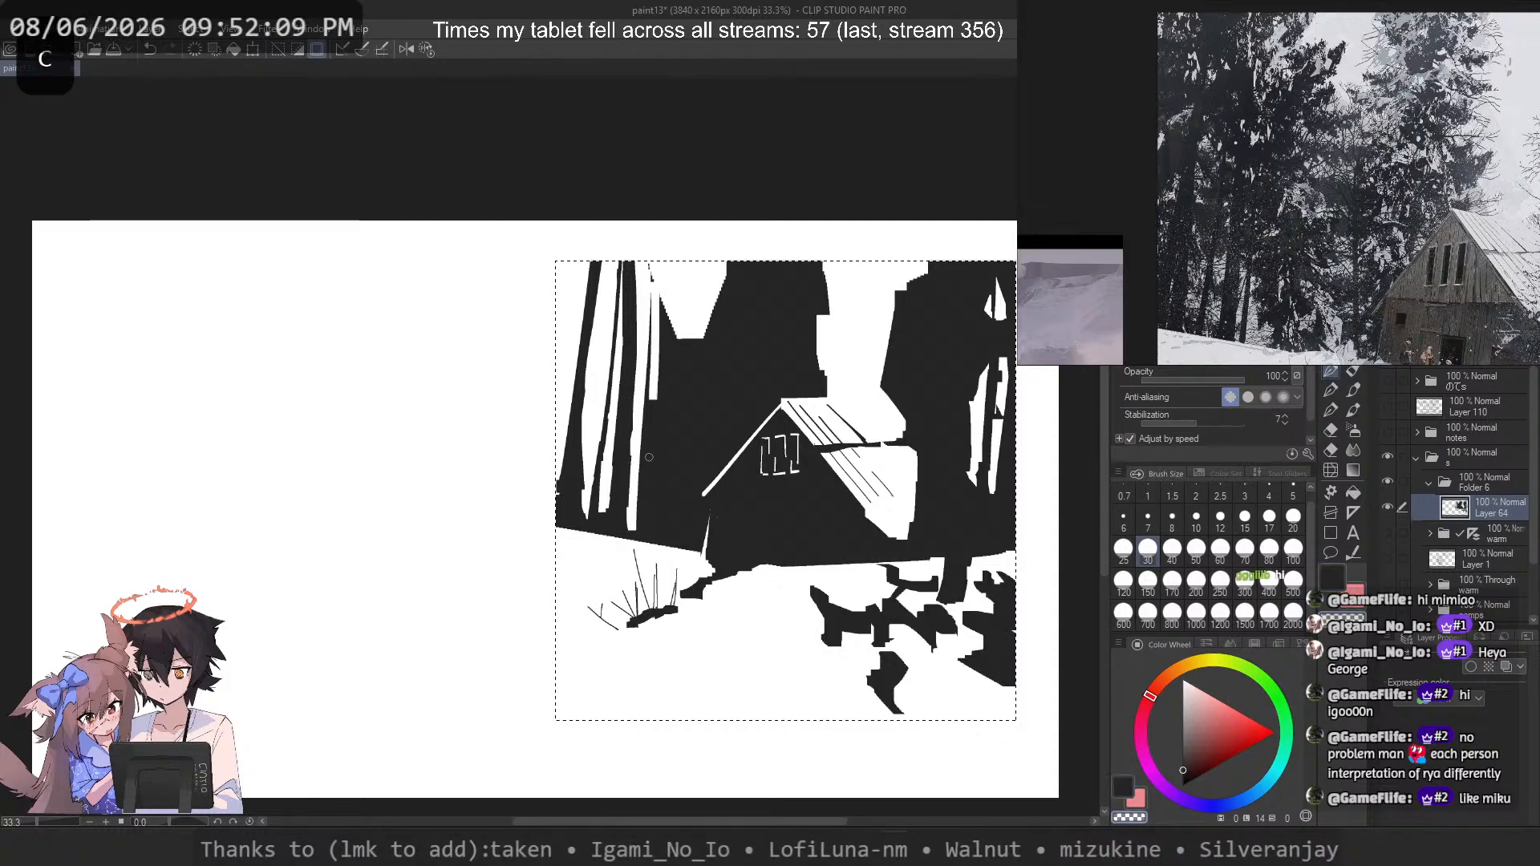
key(ctrl+z)
key(c)
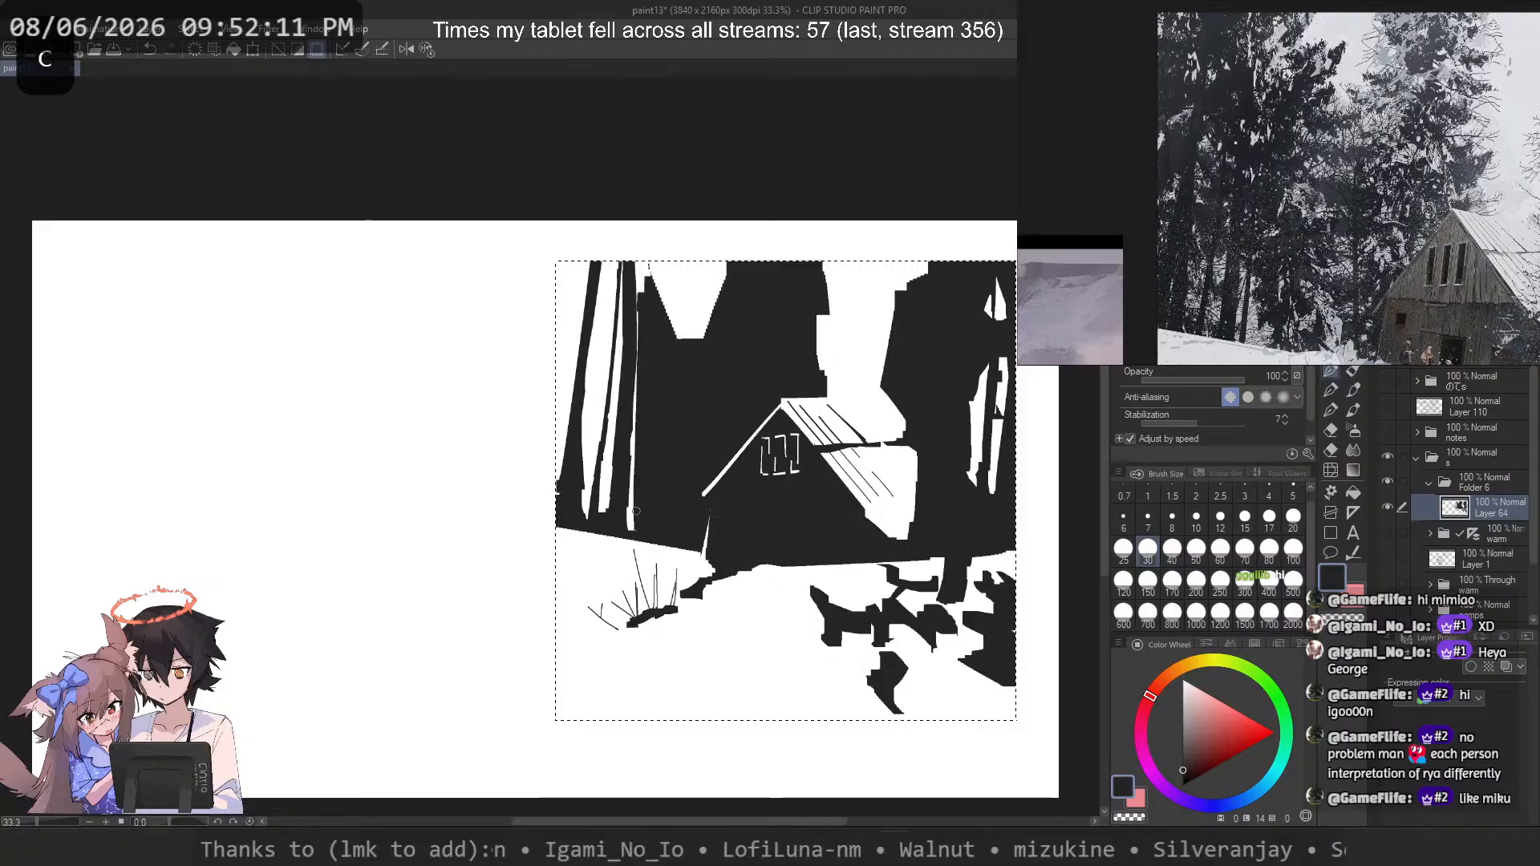
key(ctrl+z)
key(c)
key(ctrl+z)
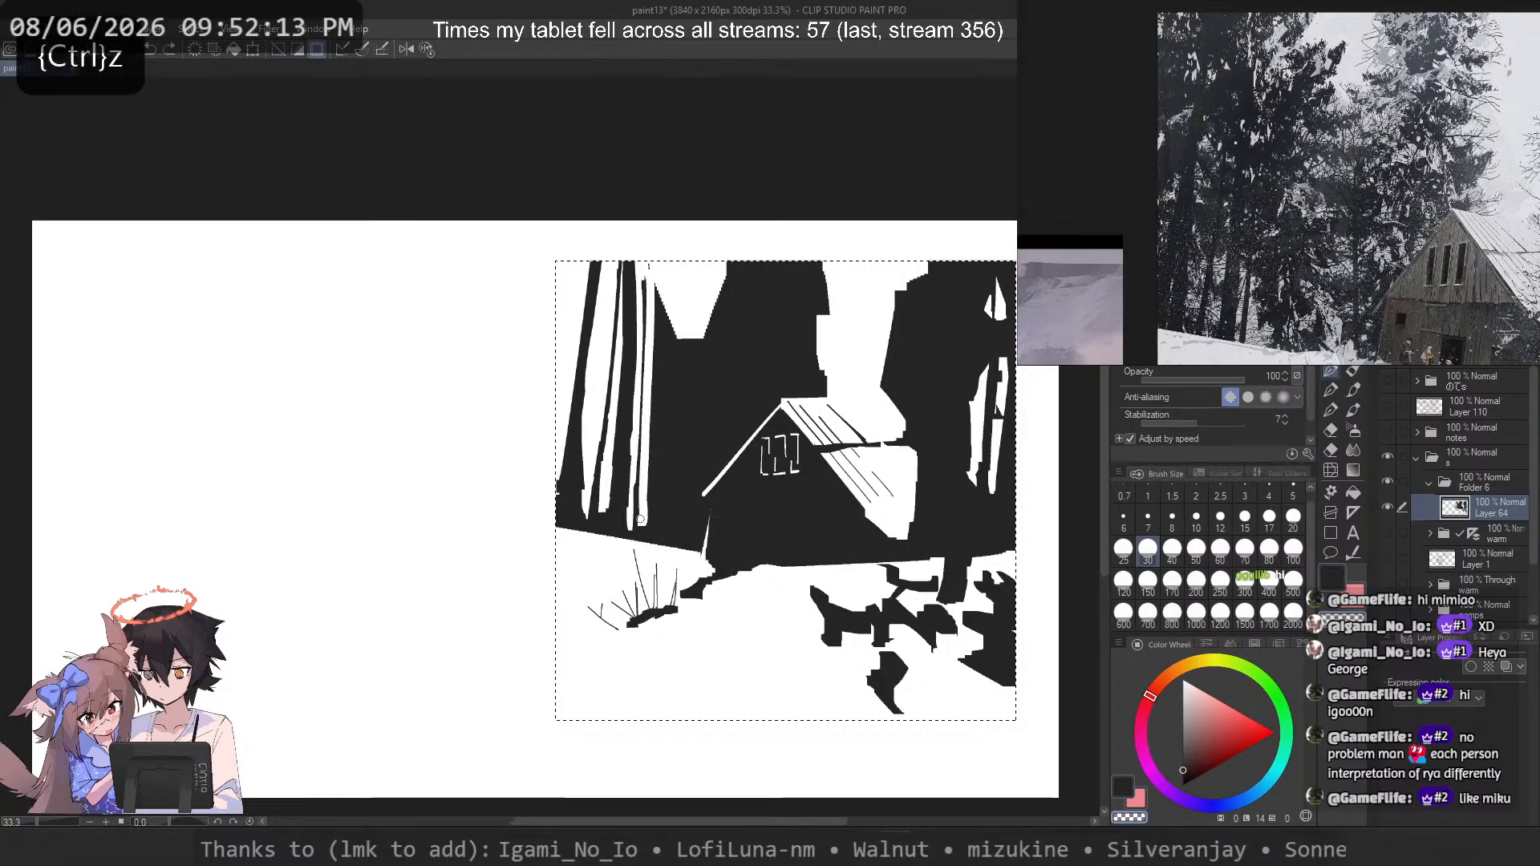
drag(647, 271, 646, 526)
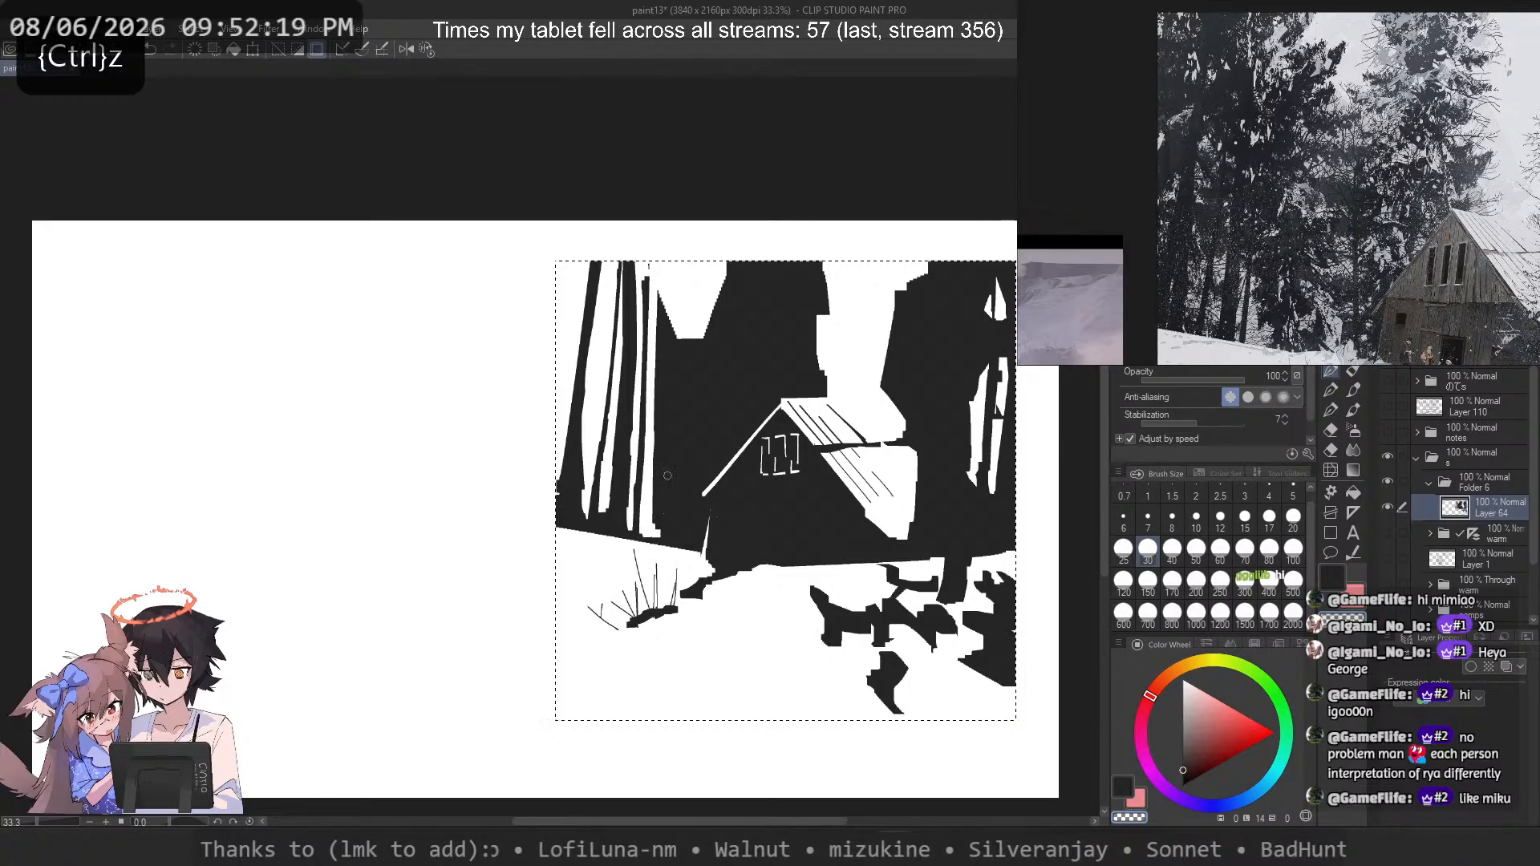
key(c)
key(ctrl+z)
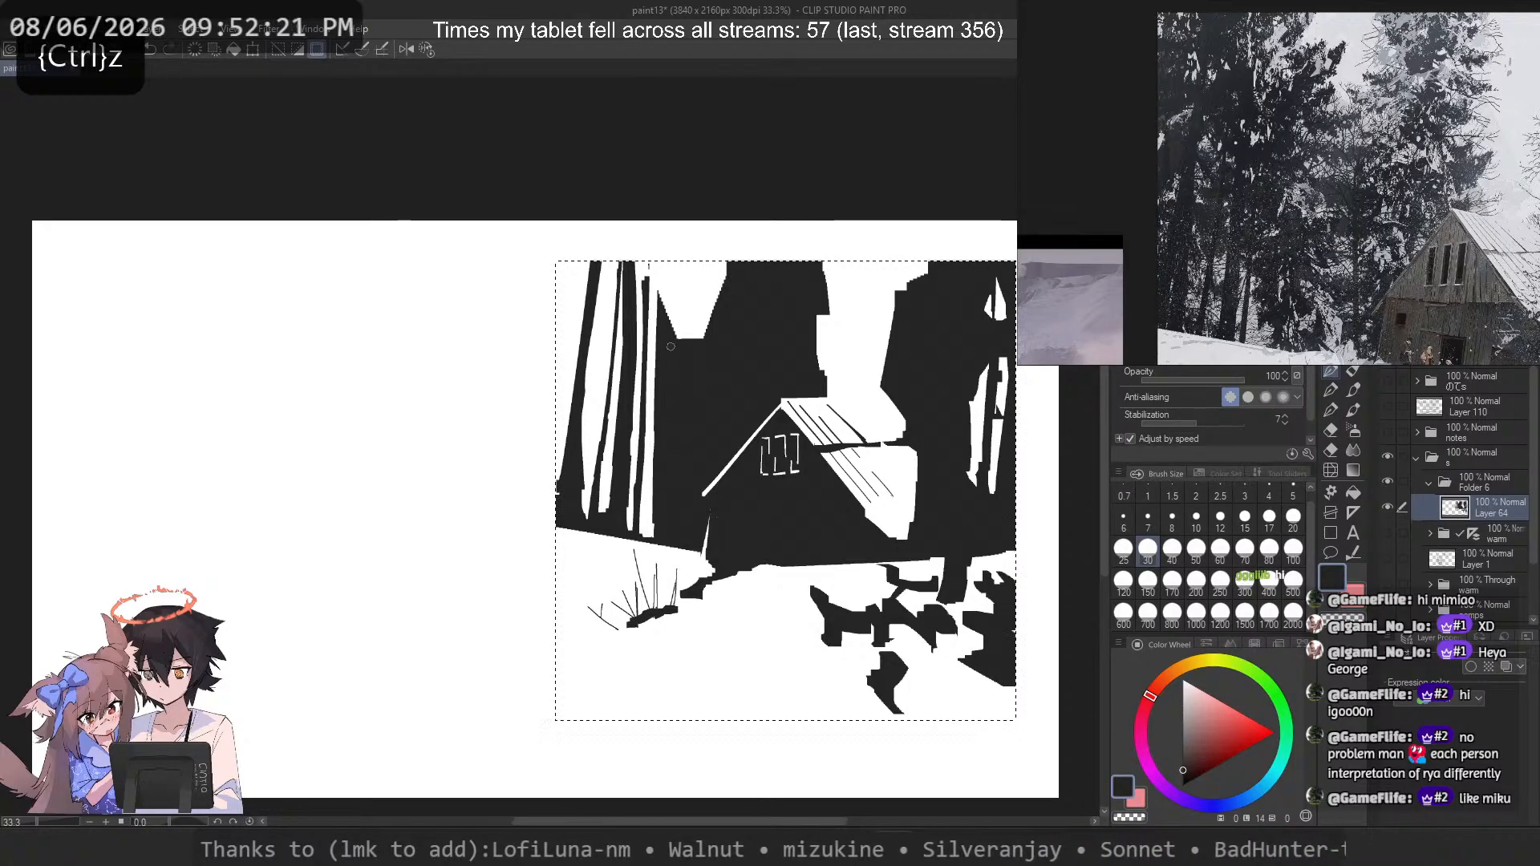
key(c)
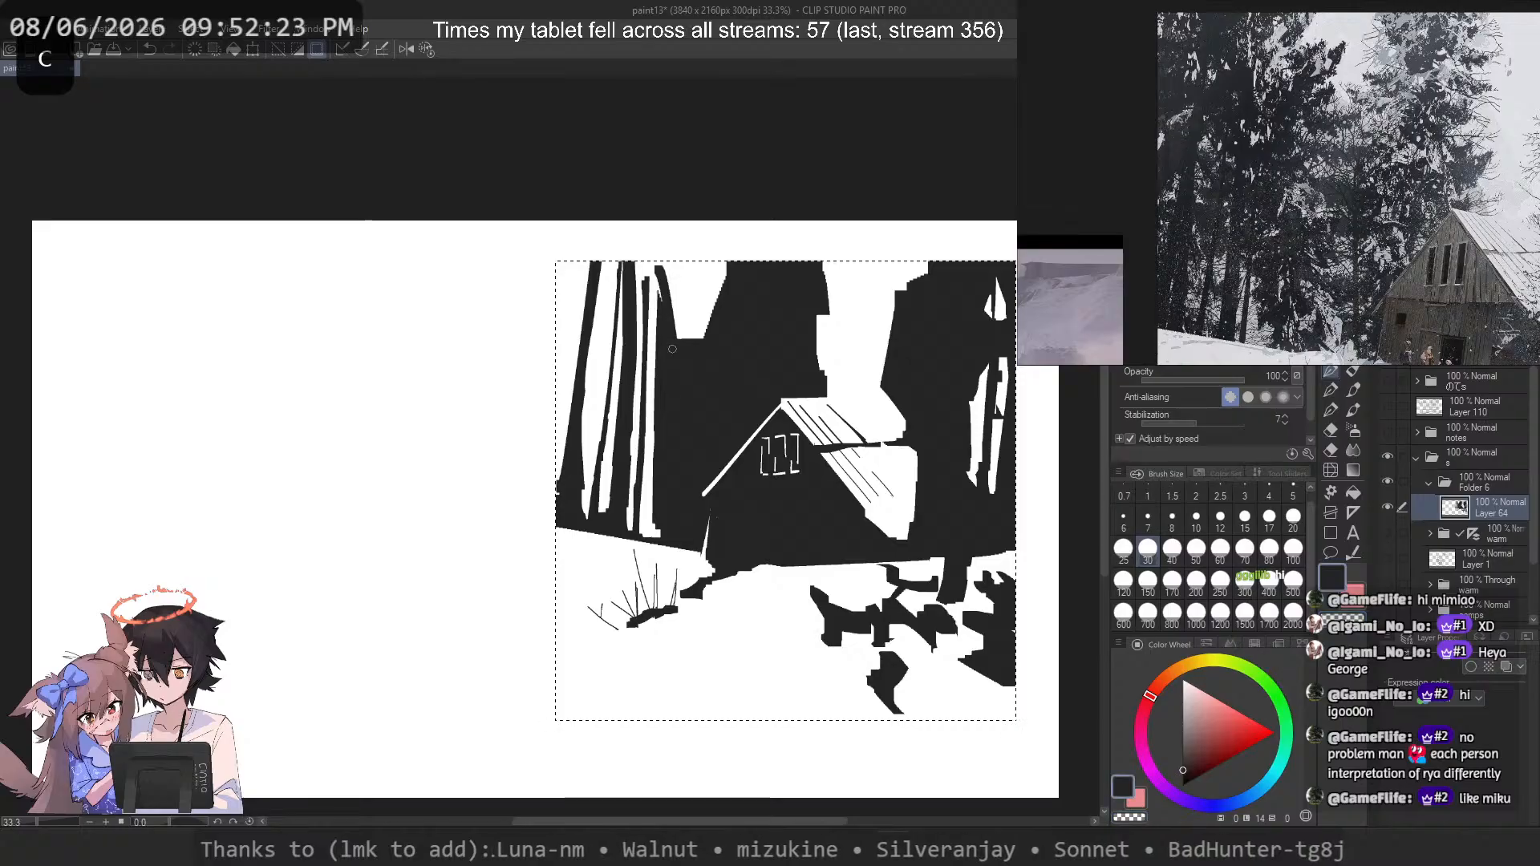
key(ctrl+z)
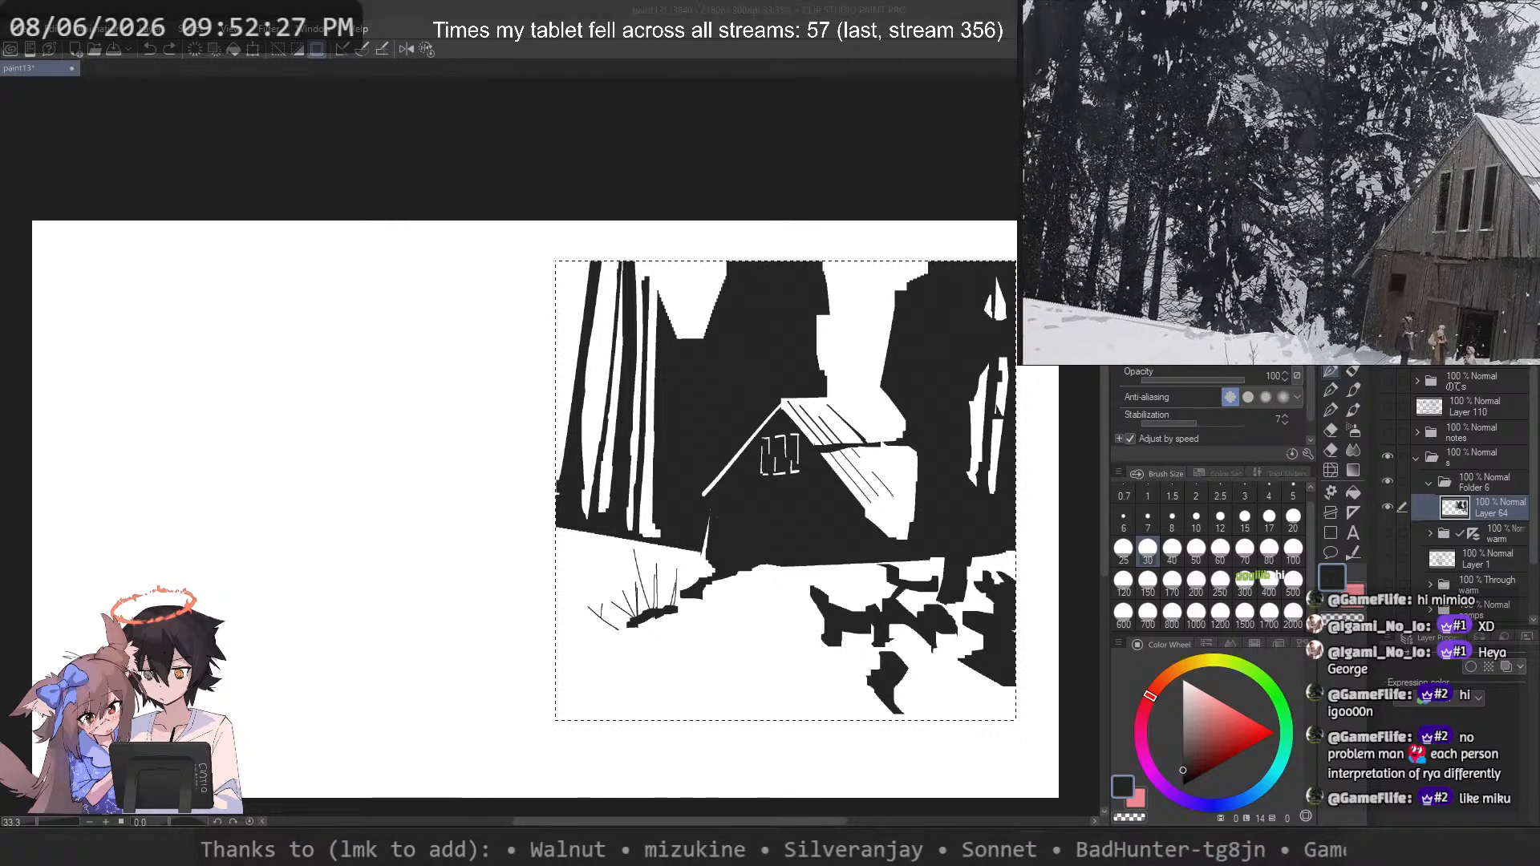
Step: Erase the dark mass between the thin trunks and the large central tree, leaving a wide white gap above the snow line
drag(579, 482, 573, 483)
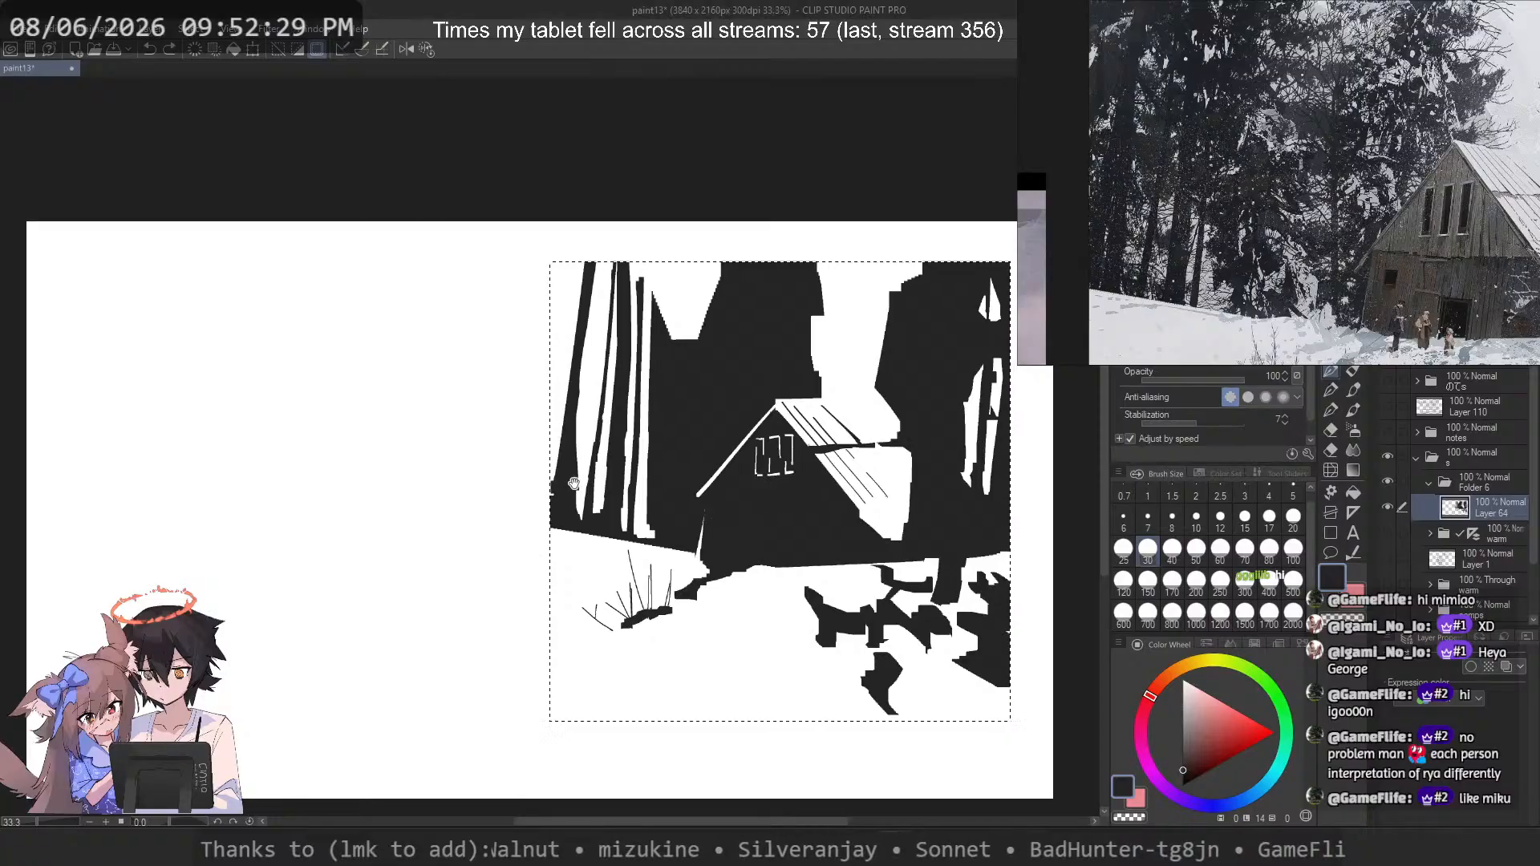
key(c)
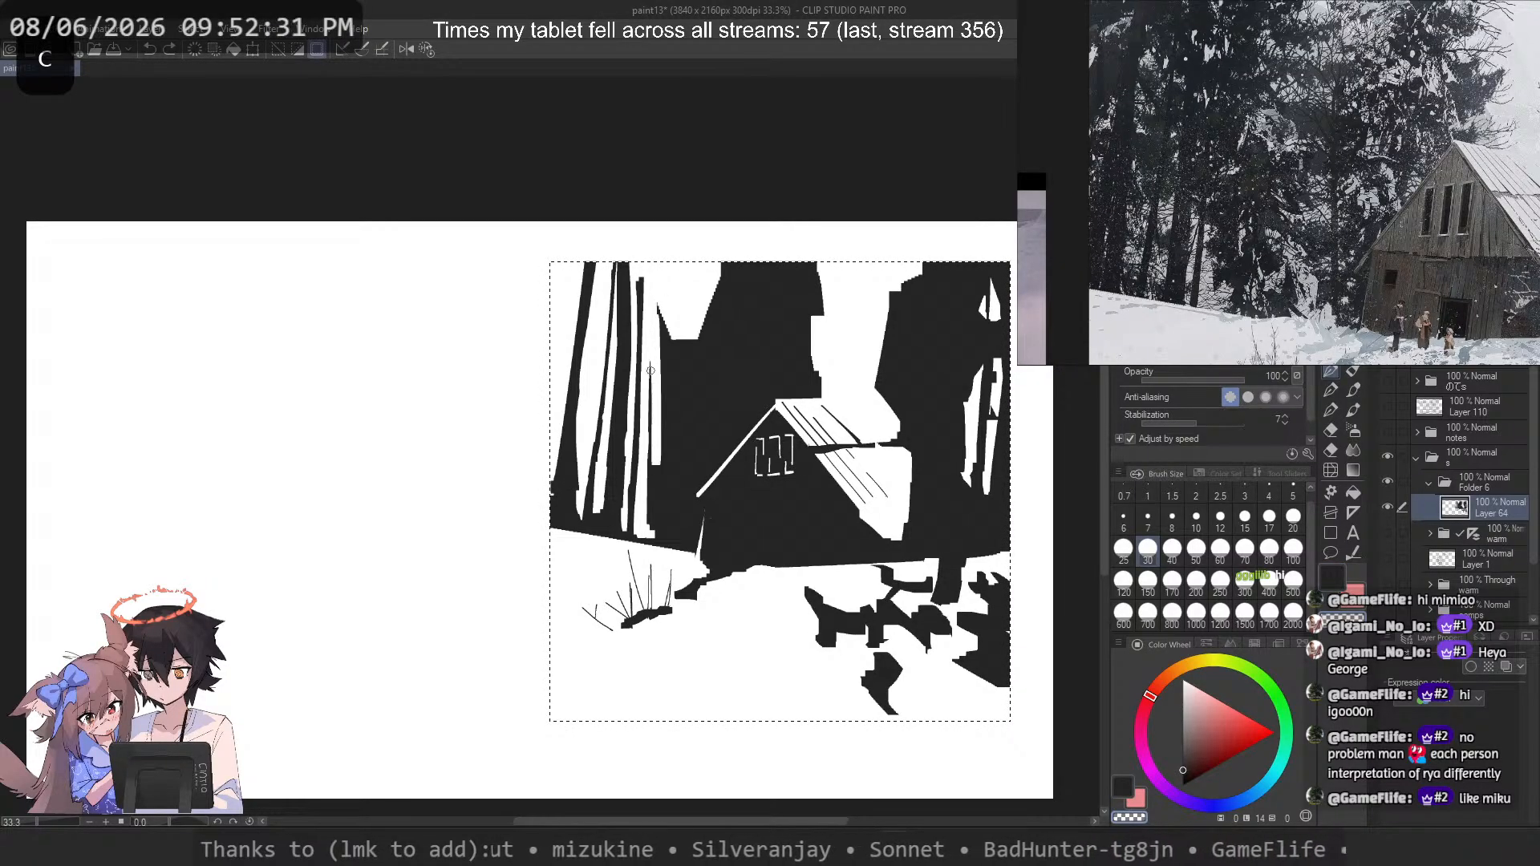
mouse_move(676, 321)
mouse_down()
mouse_move(685, 405)
mouse_move(652, 465)
mouse_up()
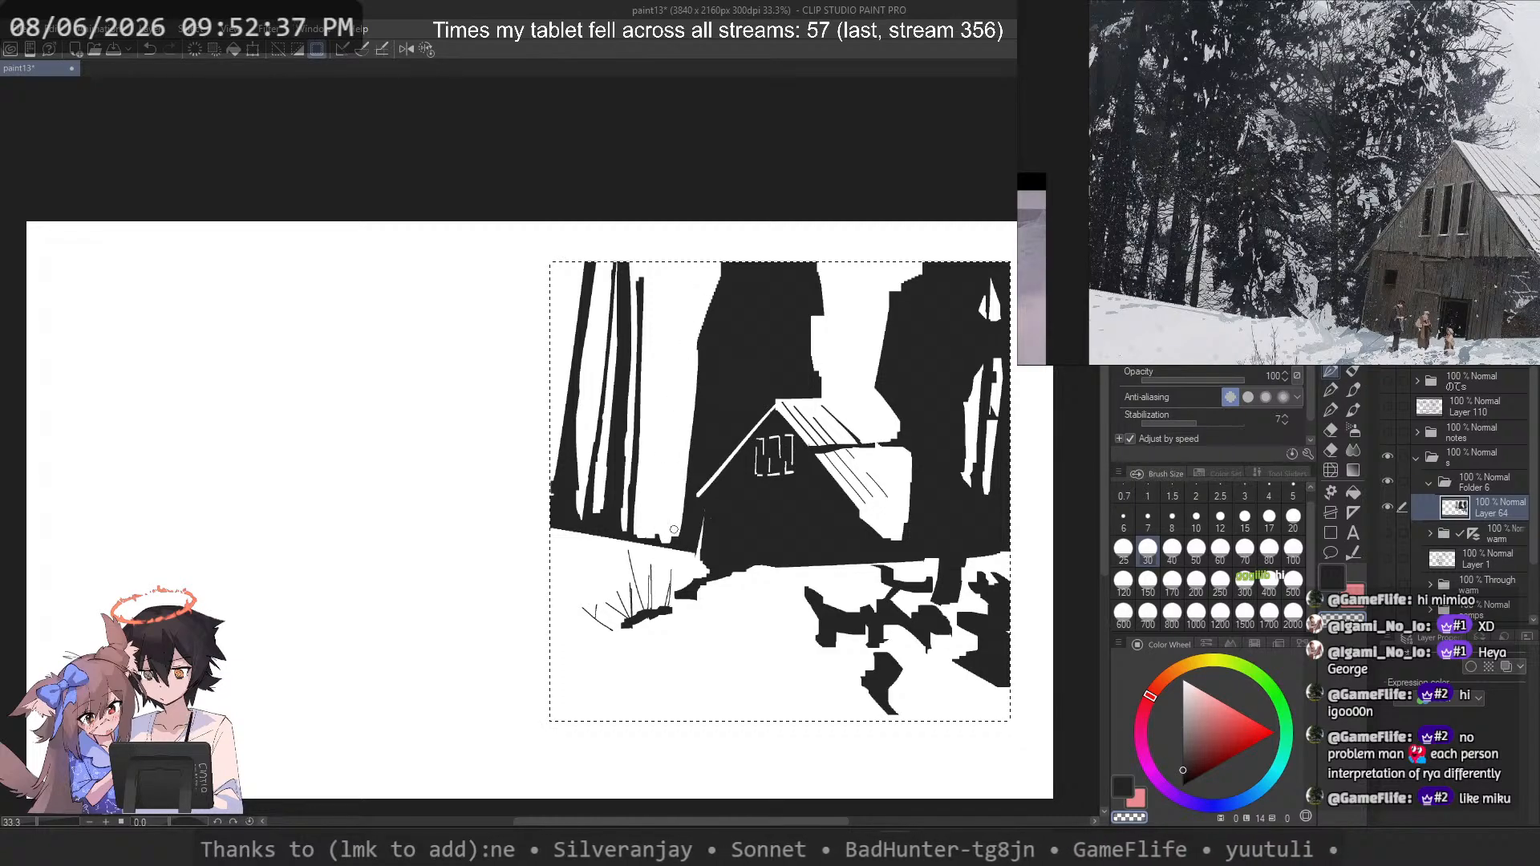
Step: Paint a thin near-black trunk beside the large central tree, tapering its tip to a point and refining it with brush size 12
key(ctrl+z)
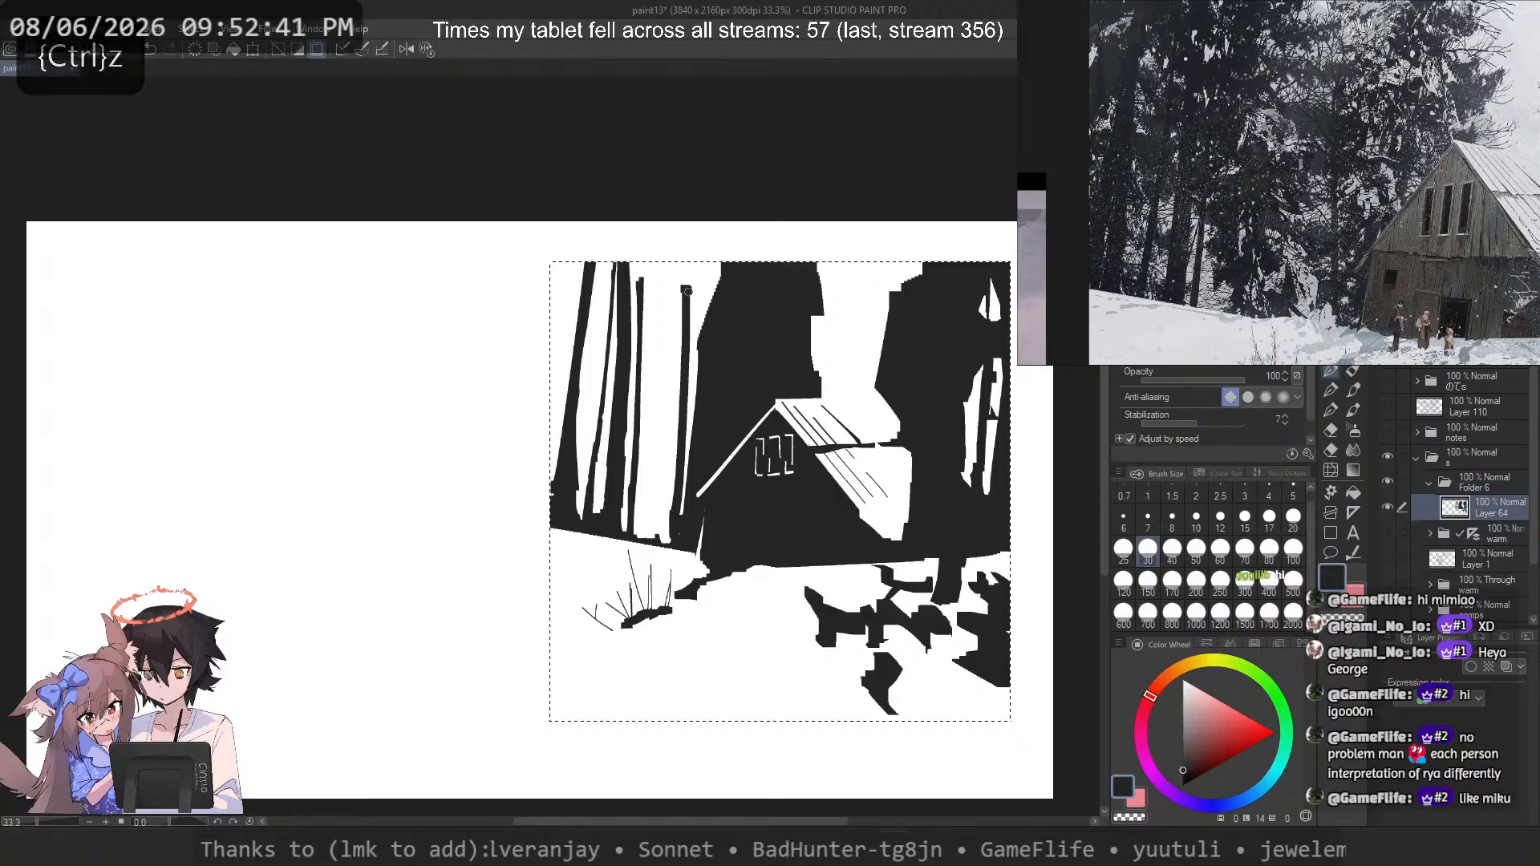
key(c)
mouse_move(680, 294)
mouse_down()
mouse_move(680, 370)
mouse_move(692, 361)
mouse_up()
click(1219, 518)
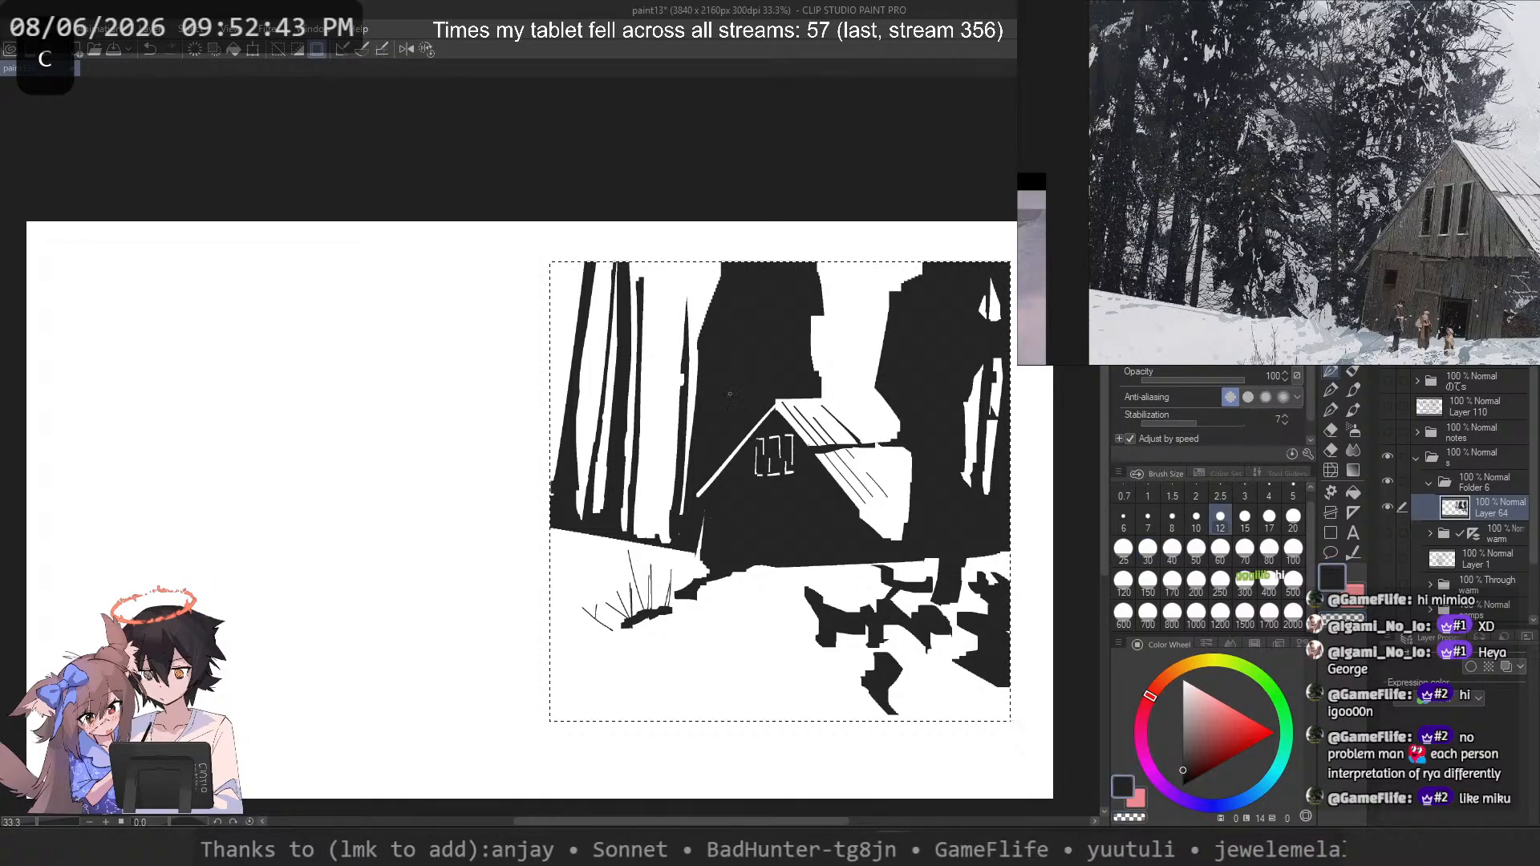
key(ctrl+z)
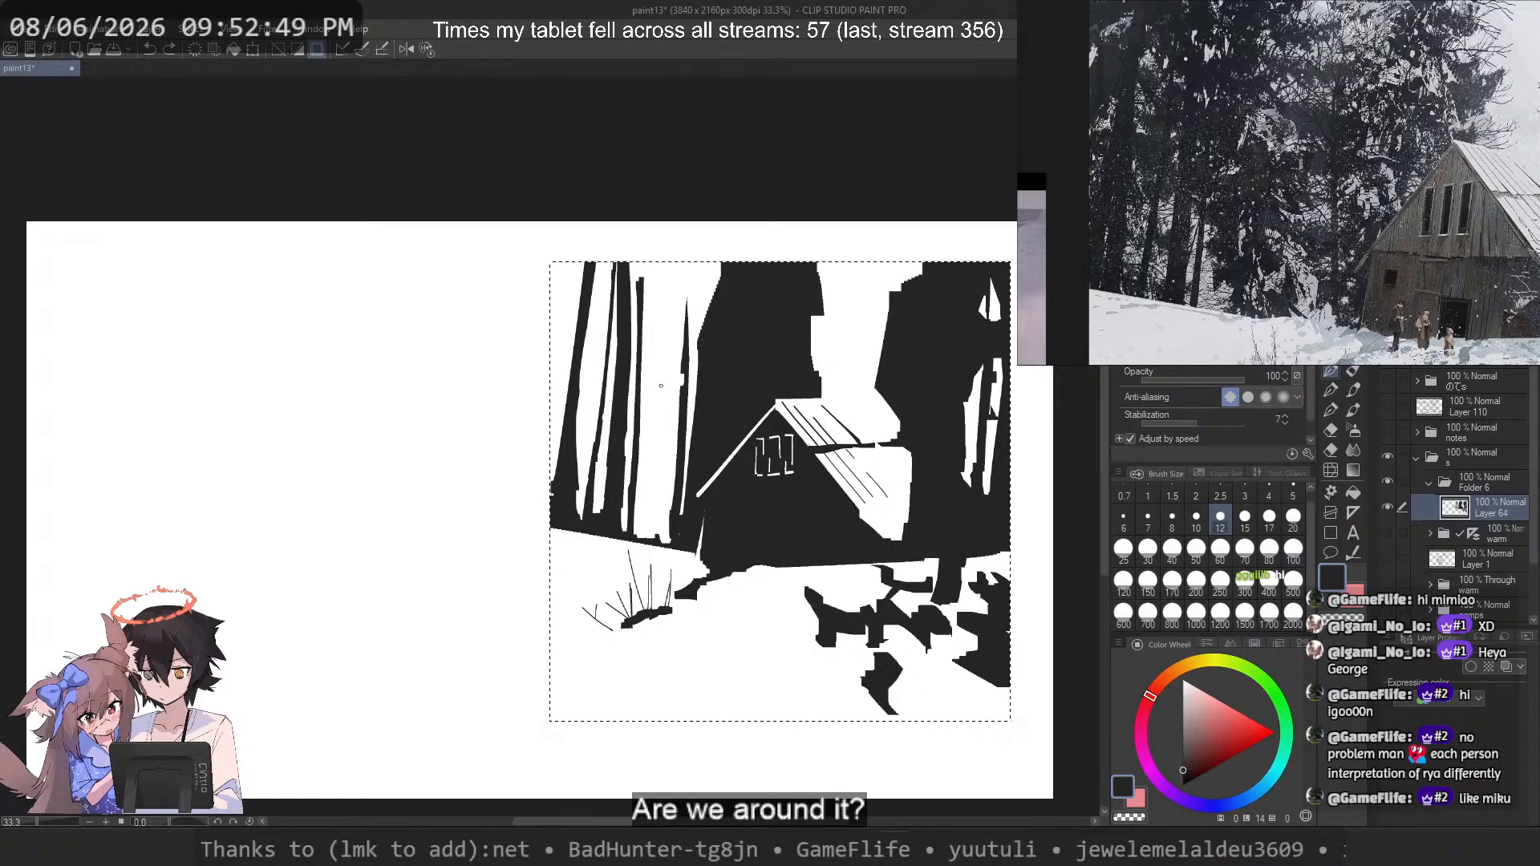
Step: Add a short slanted branch joining the pointed trunk beside the central tree, using brush size 17
key(])
key(])
drag(663, 330, 689, 401)
key(ctrl+z)
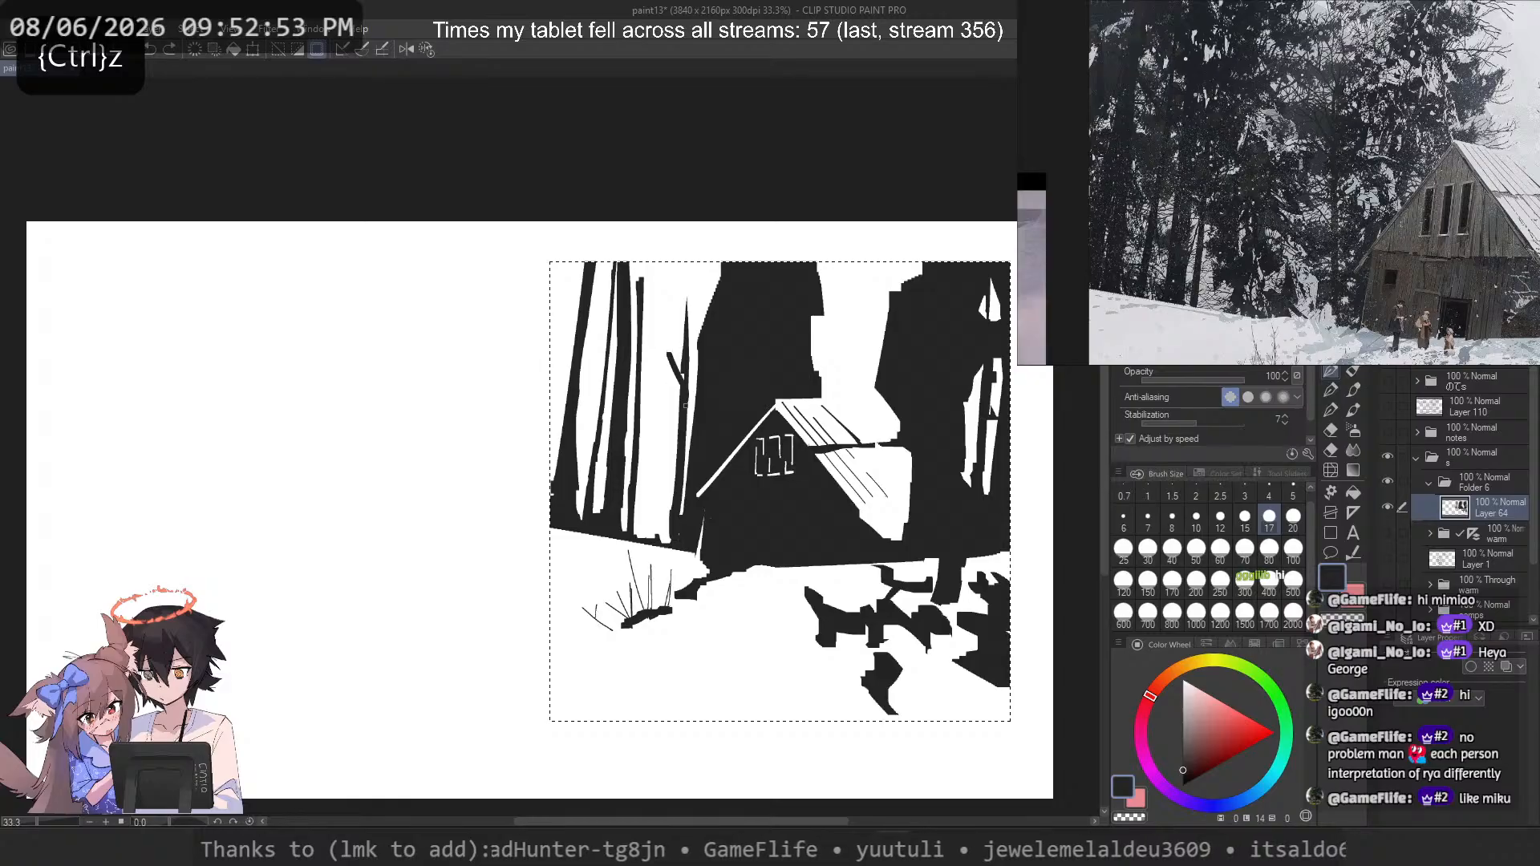
Step: Extend the slanted branch as a thin bent limb reaching the neighbouring thin trunk, refining it with brush size 10
key(ctrl+z)
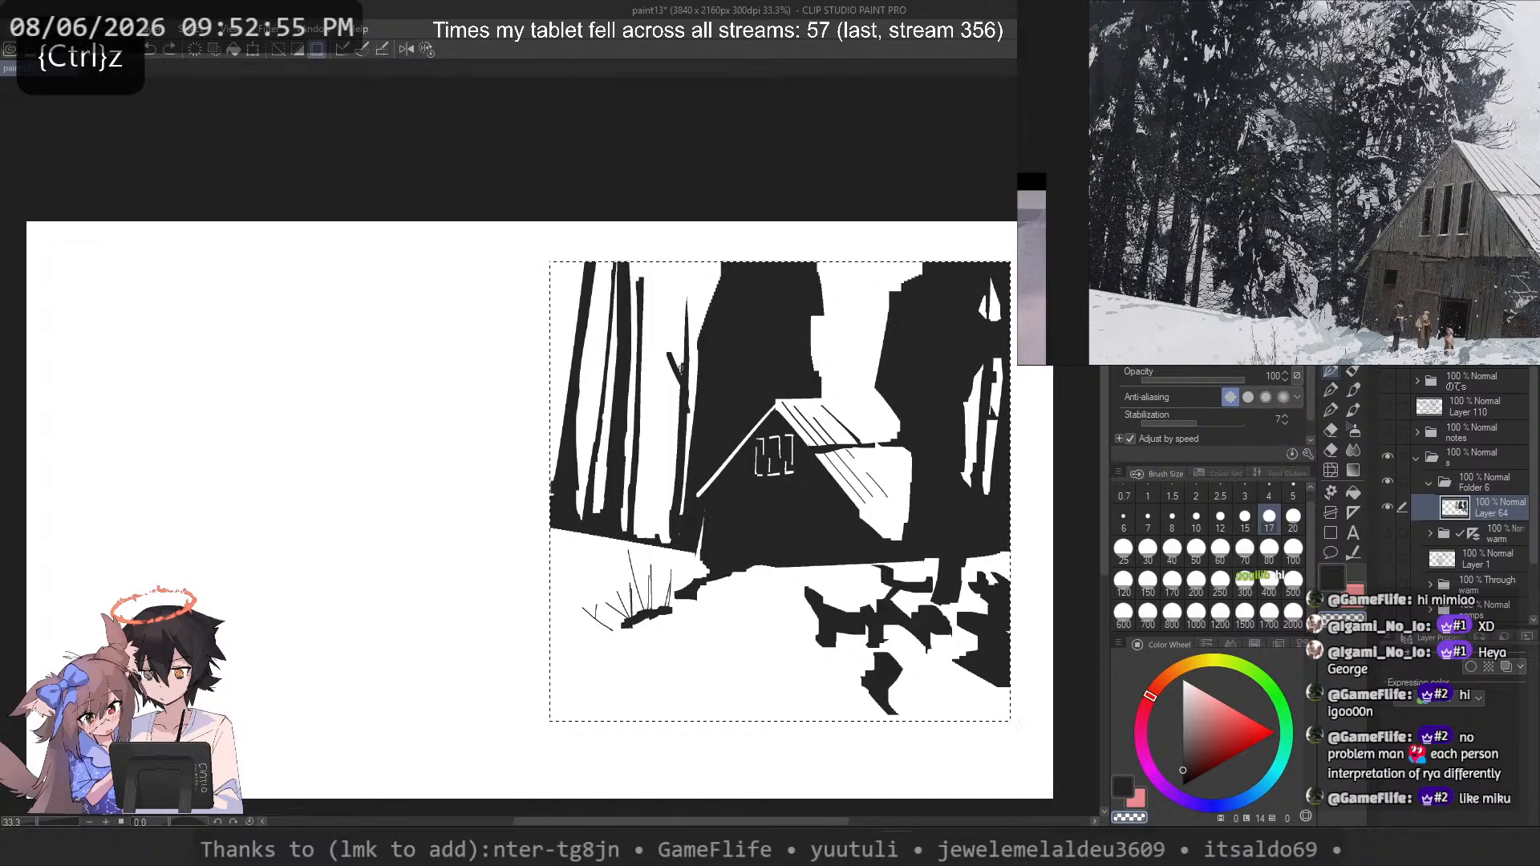
key(ctrl+y)
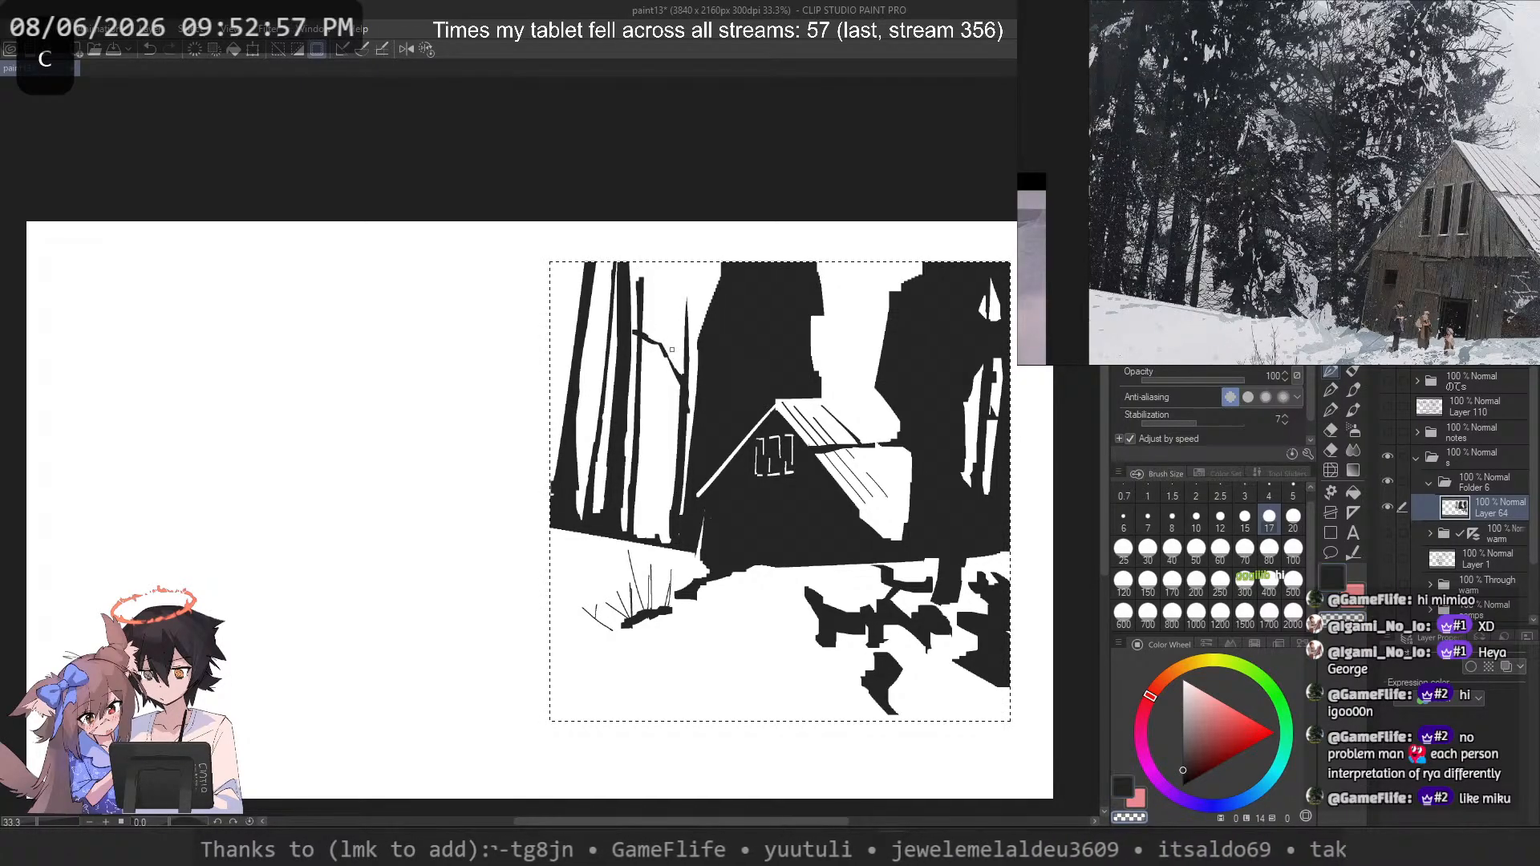
key(bracketleft)
key(bracketleft)
key(bracketleft)
mouse_move(635, 334)
mouse_down()
mouse_move(678, 373)
mouse_move(643, 354)
mouse_up()
key(ctrl+z)
key(ctrl+z)
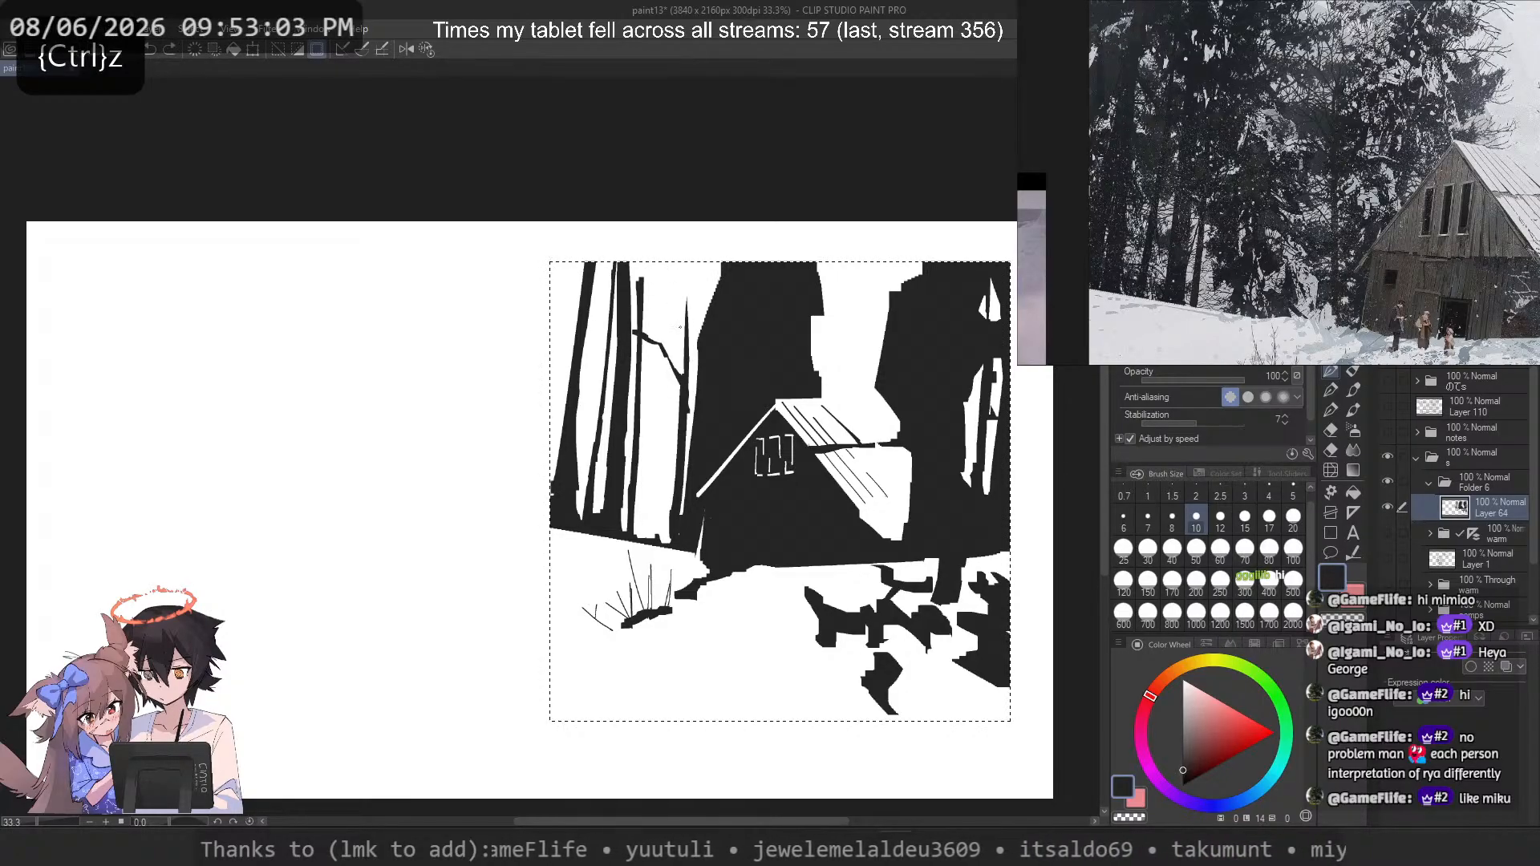
Step: Add thin forked branches rising from the pointed trunk's upper part and its bent limb, using brush size 10
key(ctrl+z)
mouse_move(672, 277)
mouse_down()
mouse_move(687, 353)
mouse_move(654, 292)
mouse_up()
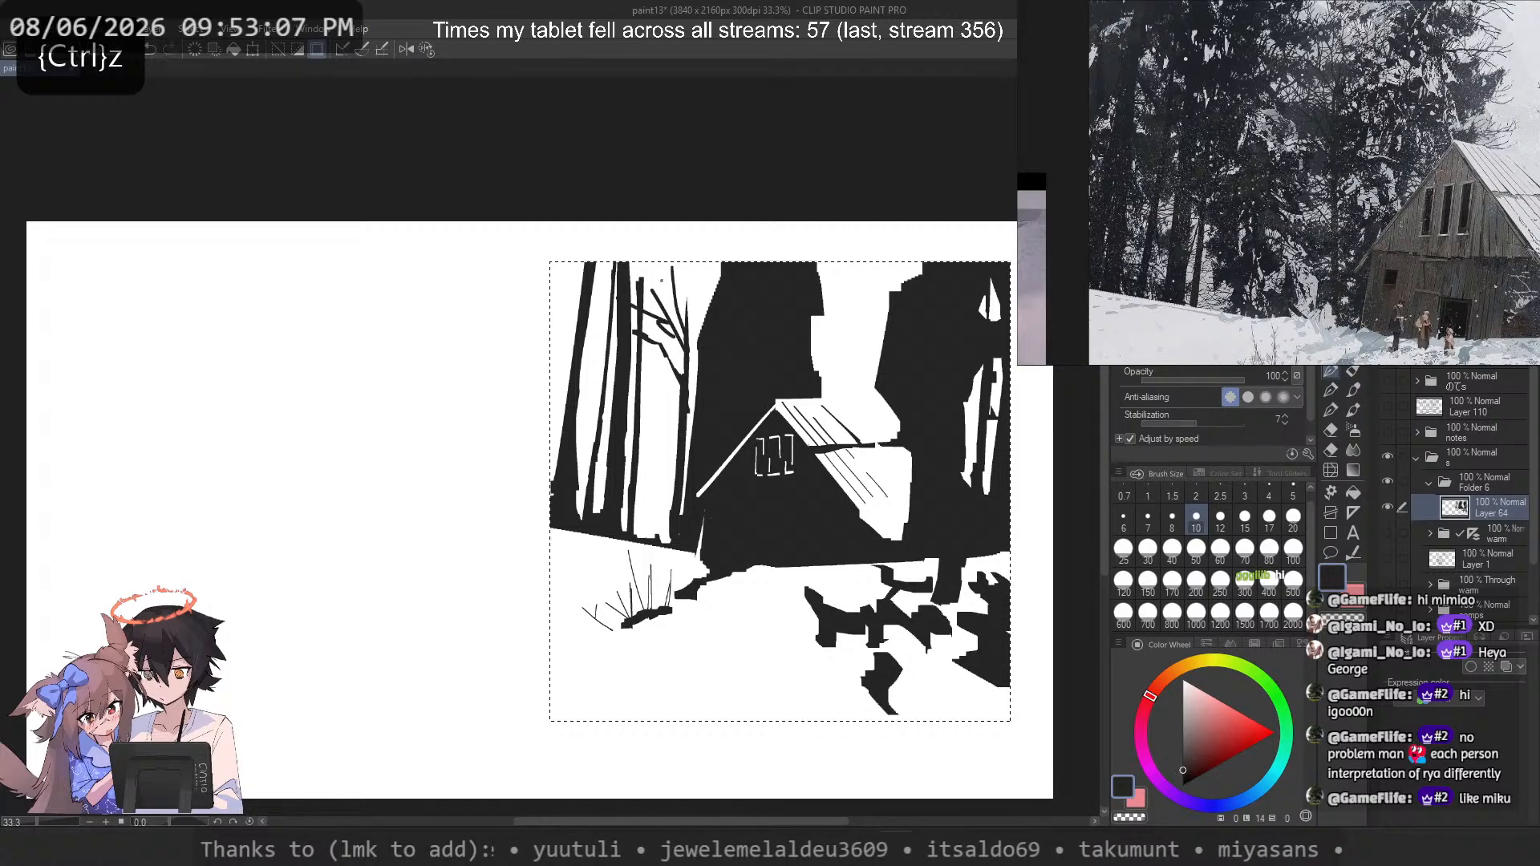
key(ctrl+z)
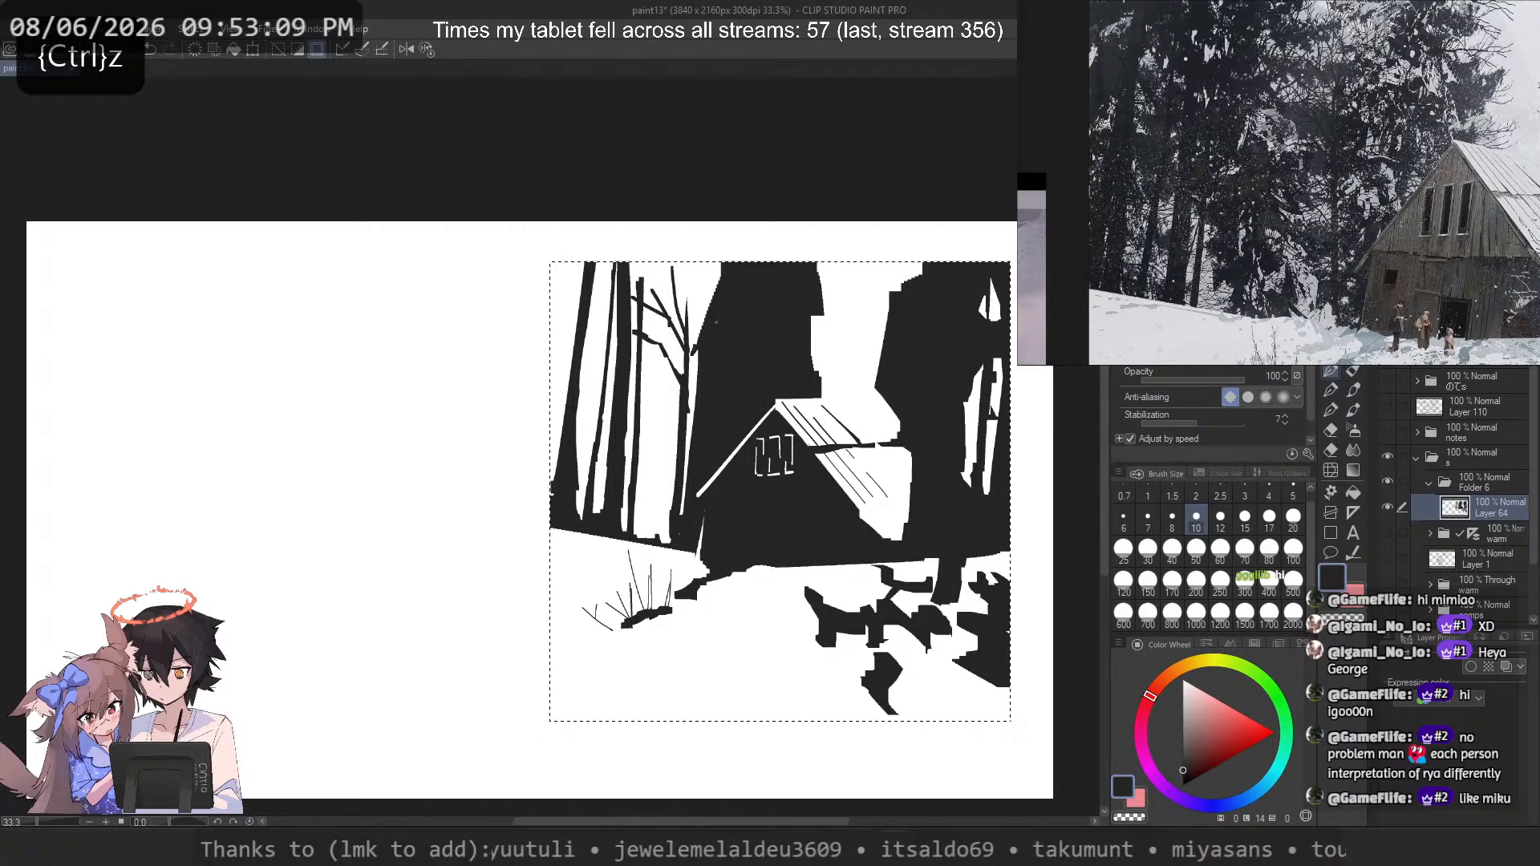
Step: Erase much of the large central tree beside the pointed trunk with brush size 150, leaving a narrower trunk above the cabin roof
click(1147, 579)
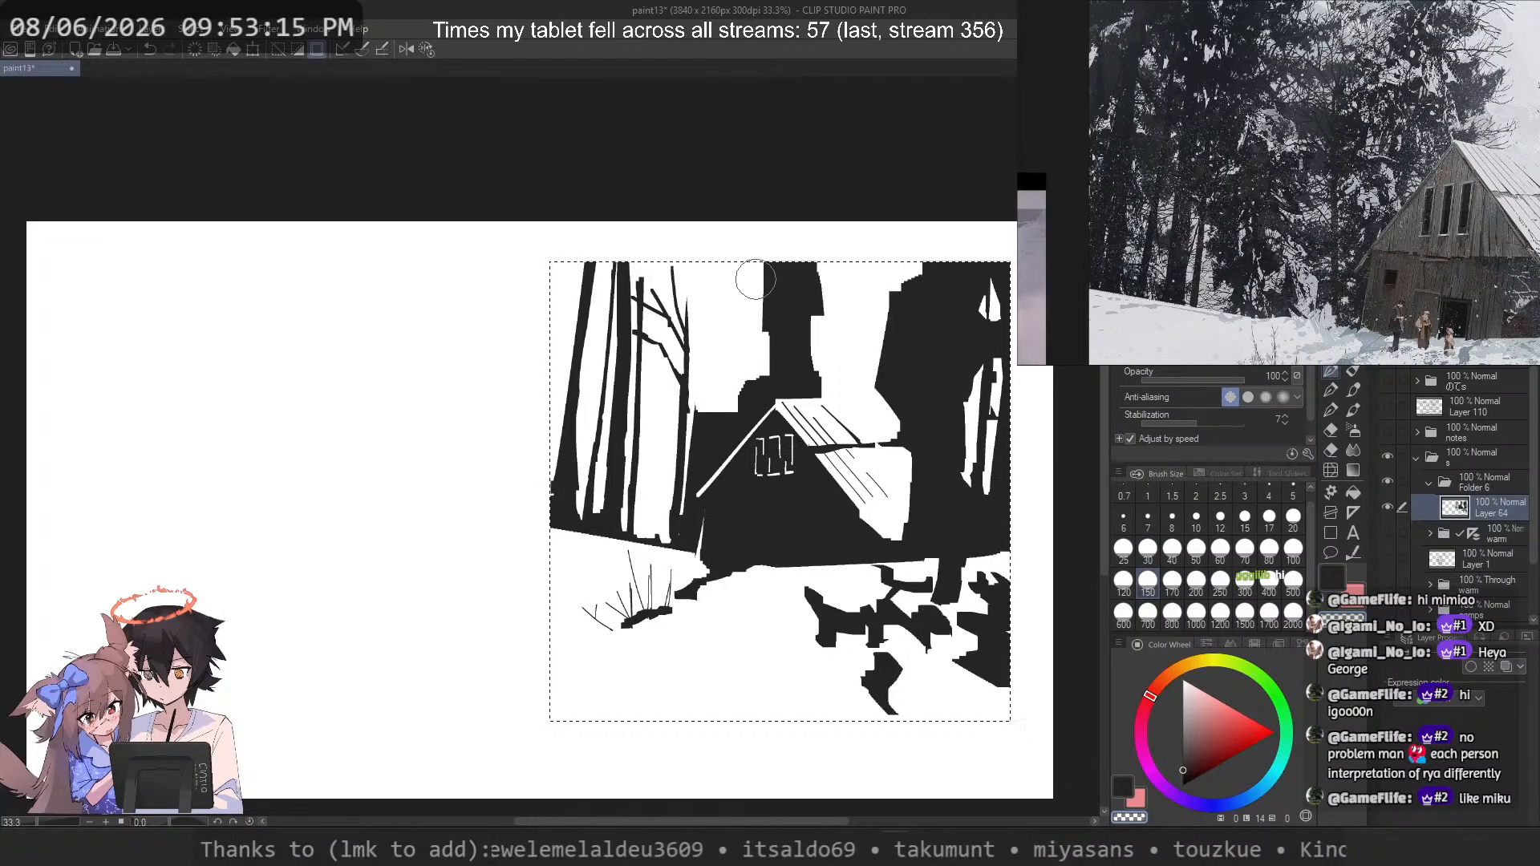
key(ctrl+z)
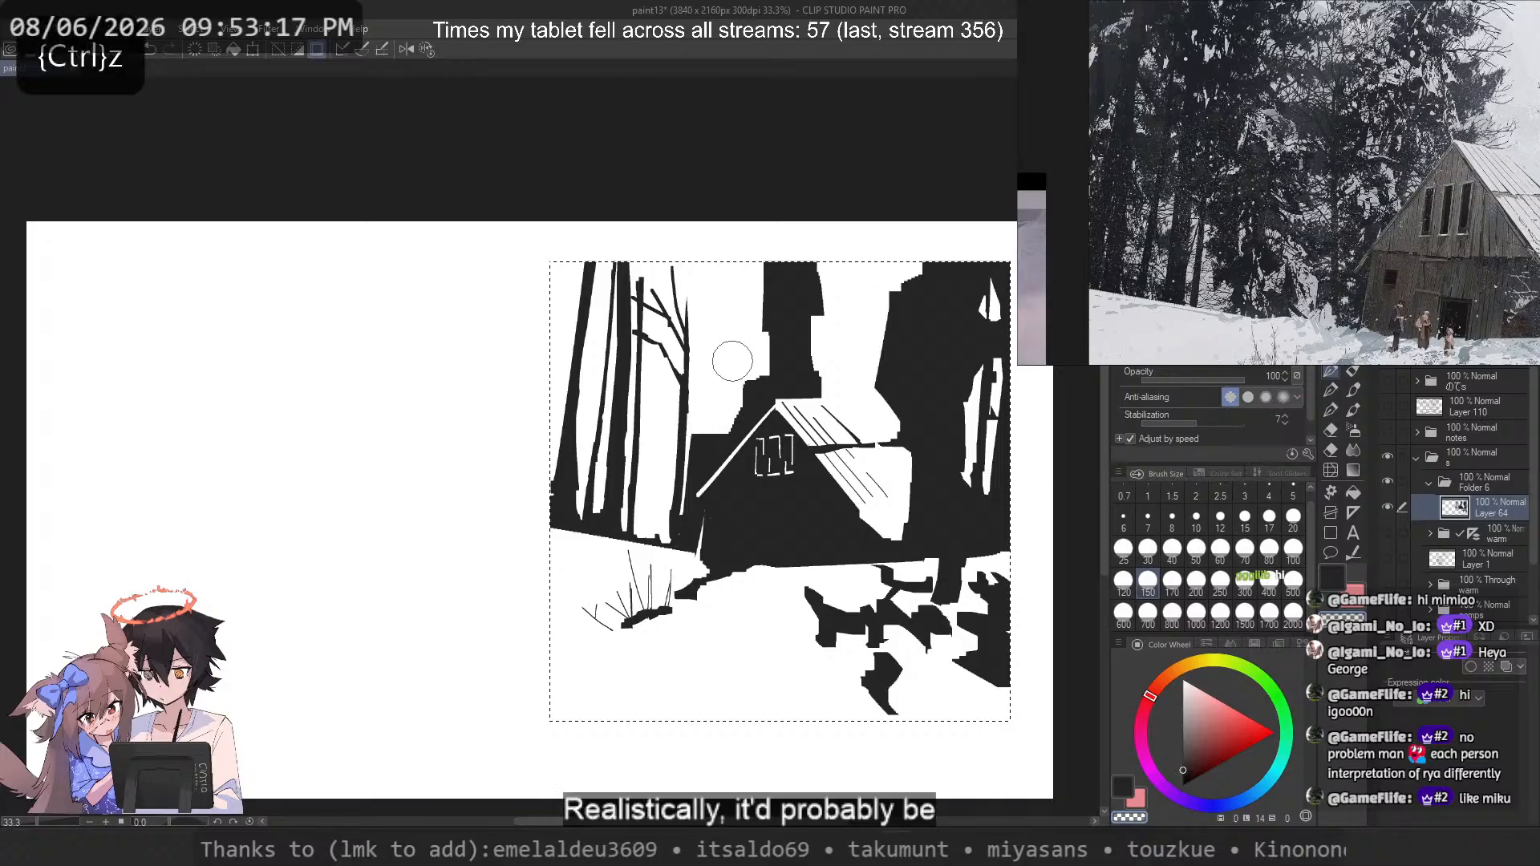
click(1219, 550)
Step: Paint slanted near-black branches from the pointed trunk towards the cleared gap, using brush size 15
click(1245, 518)
key(c)
key(ctrl+z)
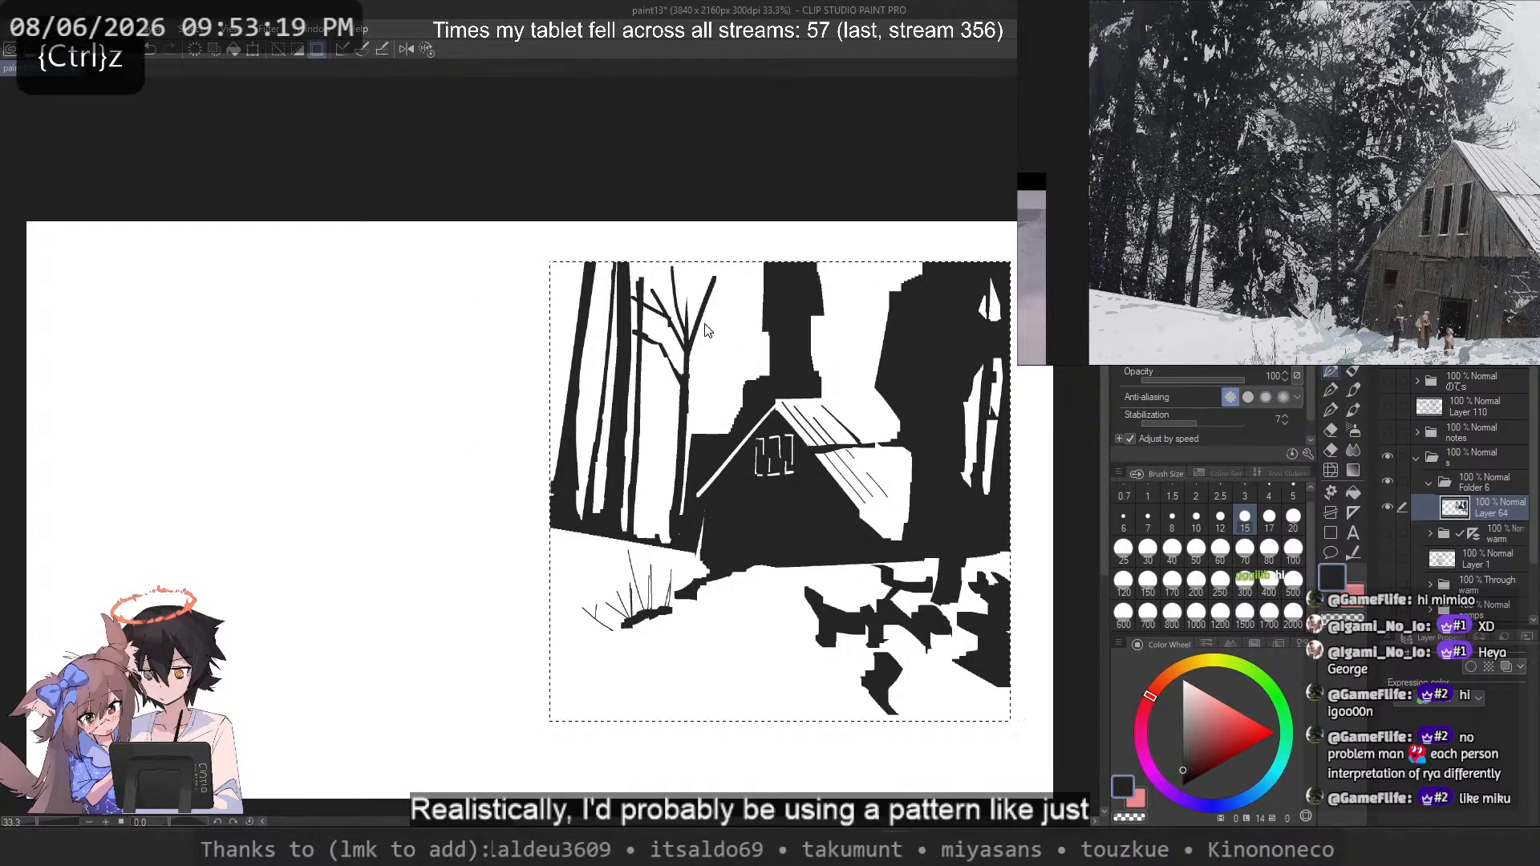
drag(687, 391, 718, 340)
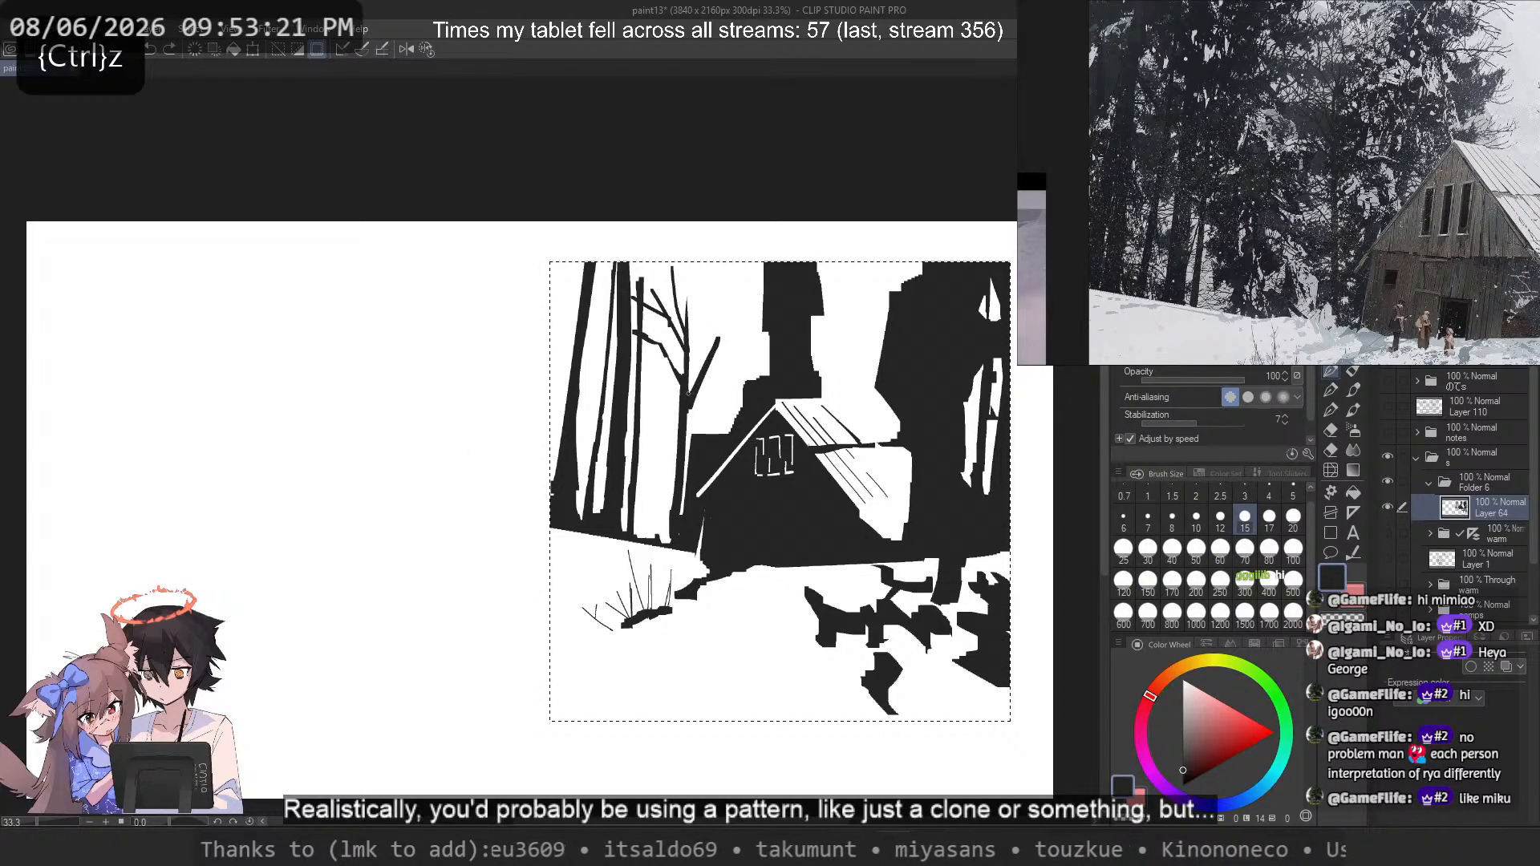
Step: Extend the gap-side branch with a curved forked offshoot and add thin upright branches above it, using brush sizes 17 and 10
click(1172, 518)
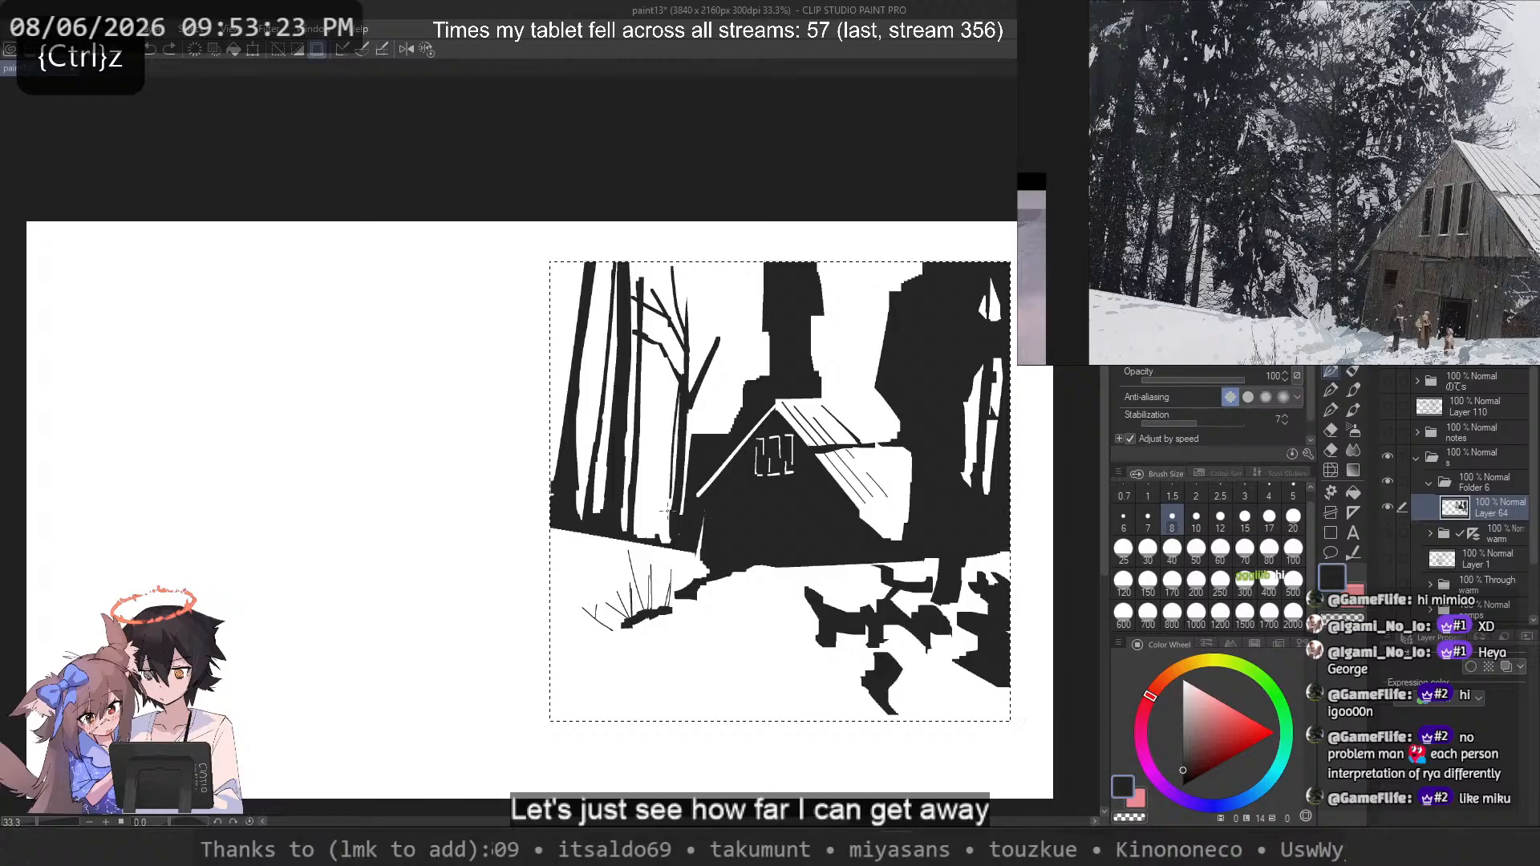
click(1195, 518)
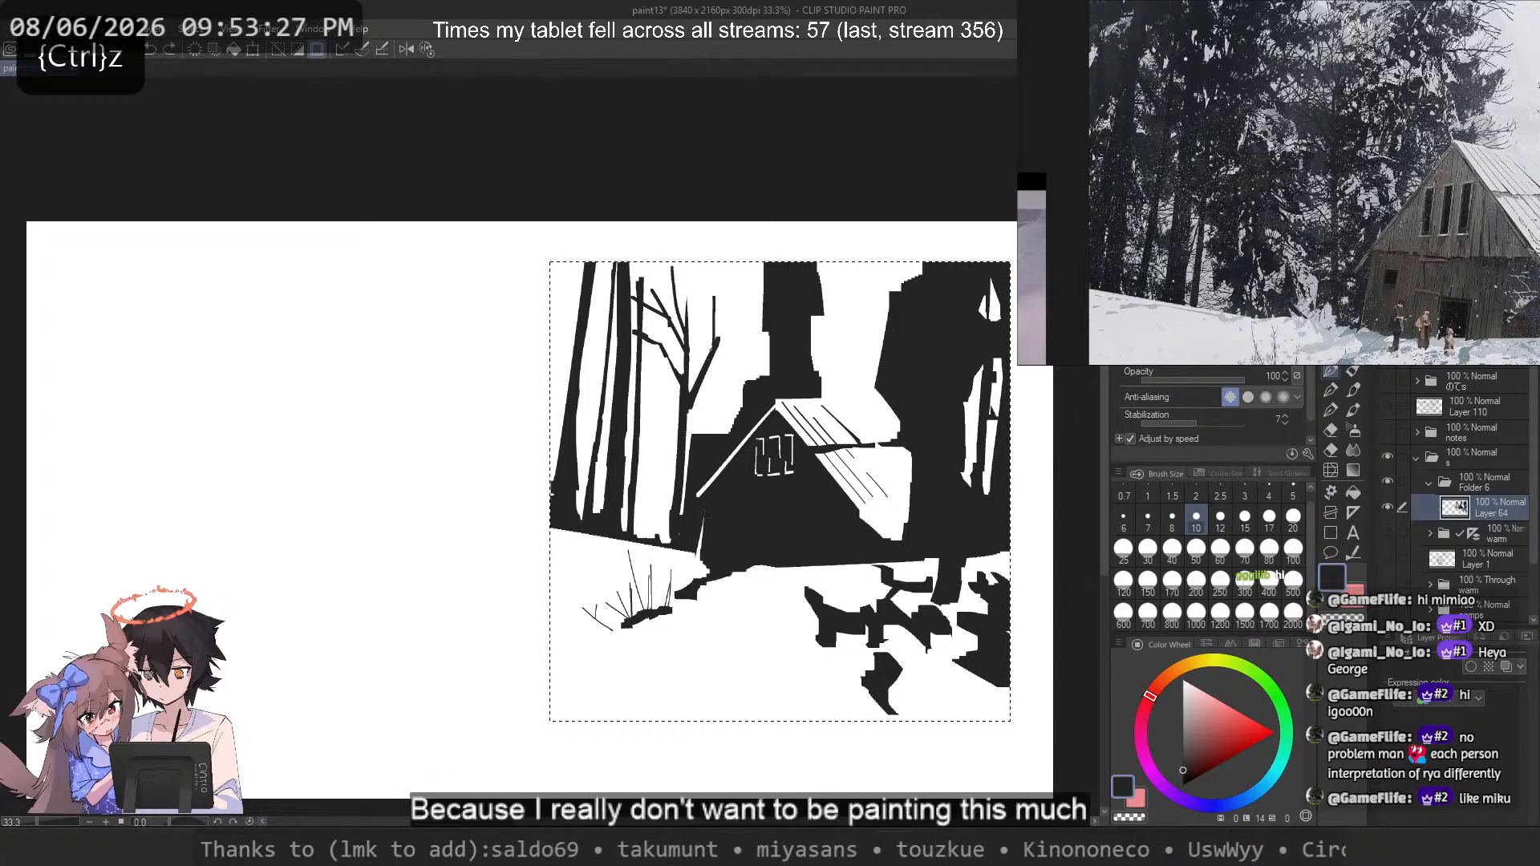
key(bracketright)
key(bracketright)
key(bracketright)
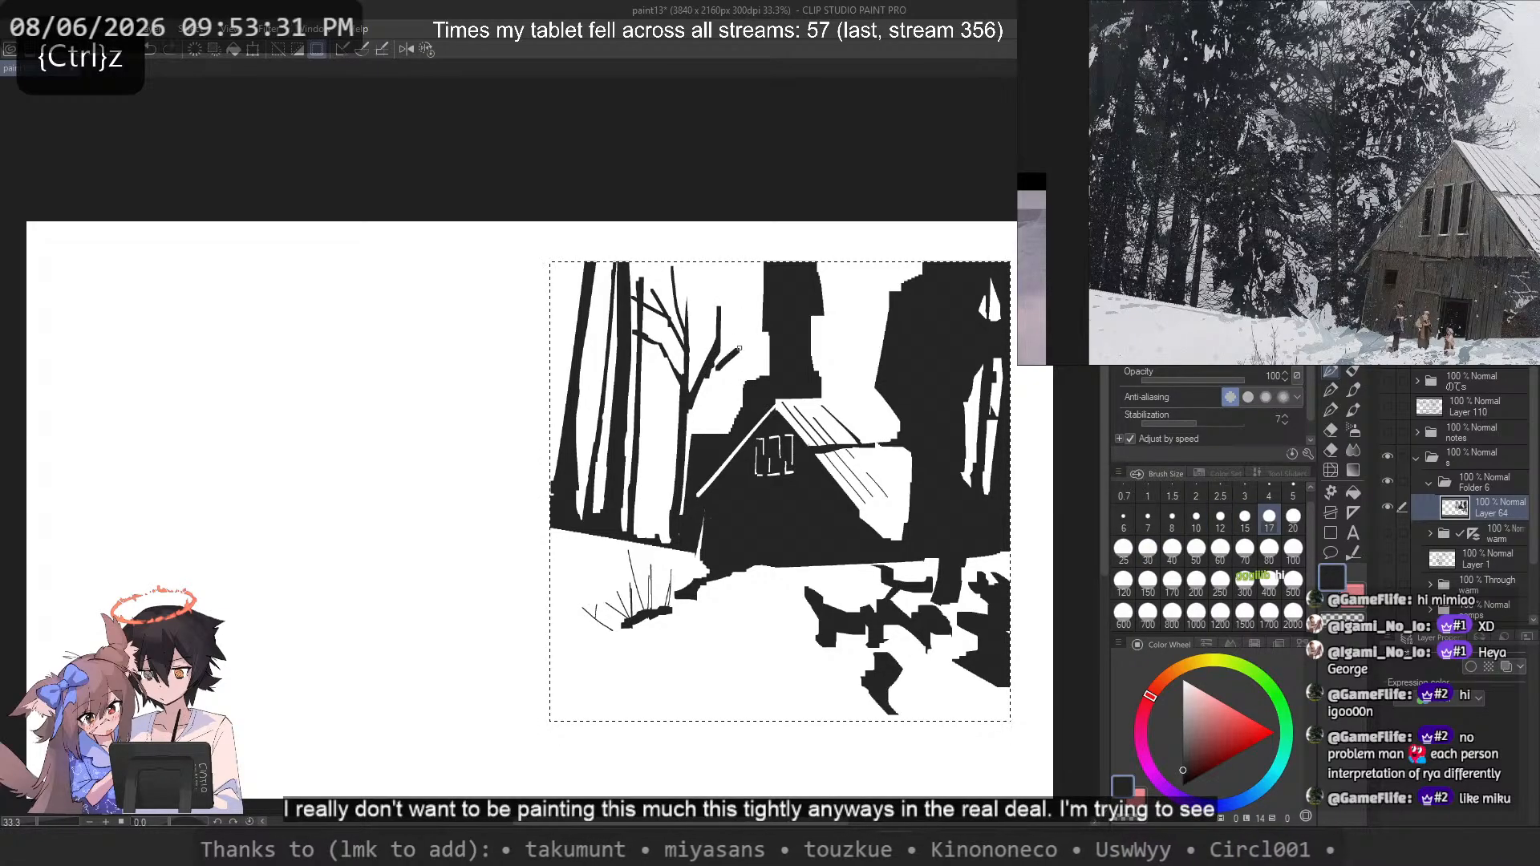
click(1195, 520)
mouse_move(717, 330)
mouse_down()
mouse_move(753, 287)
mouse_move(704, 269)
mouse_up()
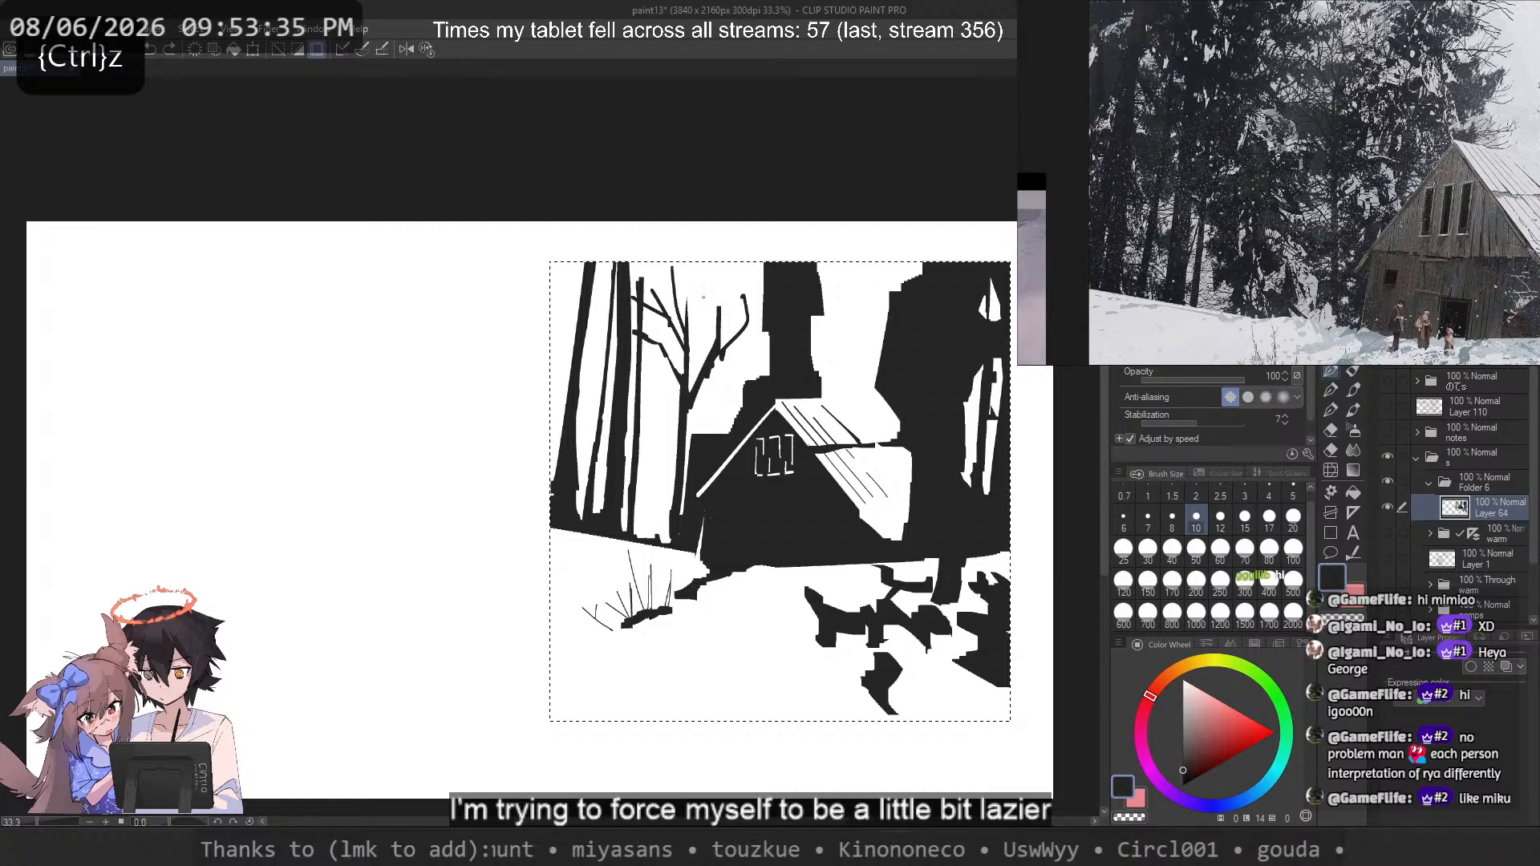
Step: Fill the top of the bare tree's crown with fine twigs, using brush size 7
key(bracketleft)
key(bracketleft)
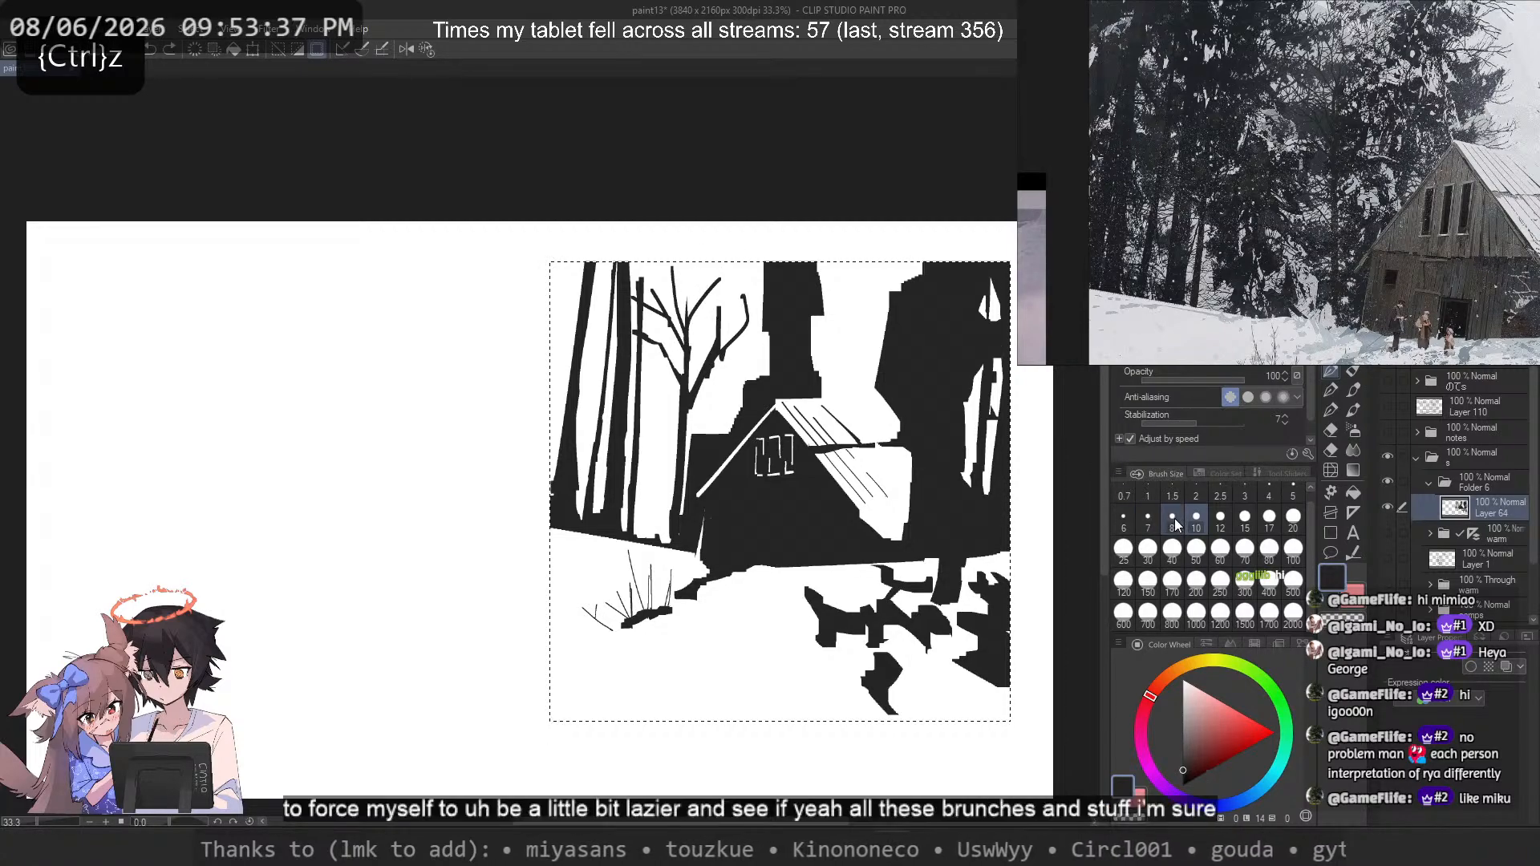
key(ctrl+z)
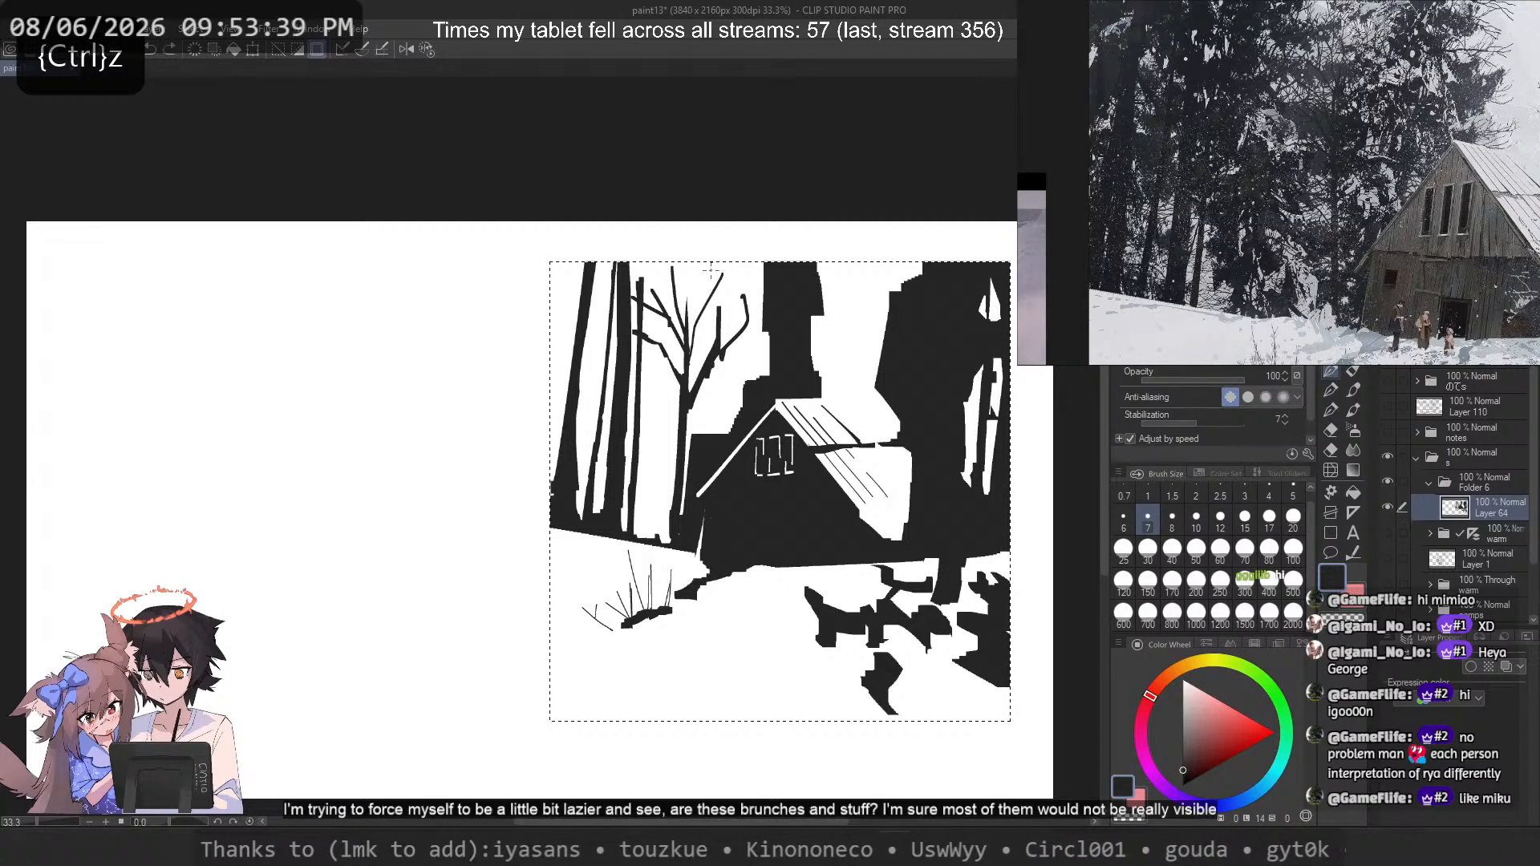
key(ctrl+z)
drag(733, 264, 700, 322)
key(ctrl+z)
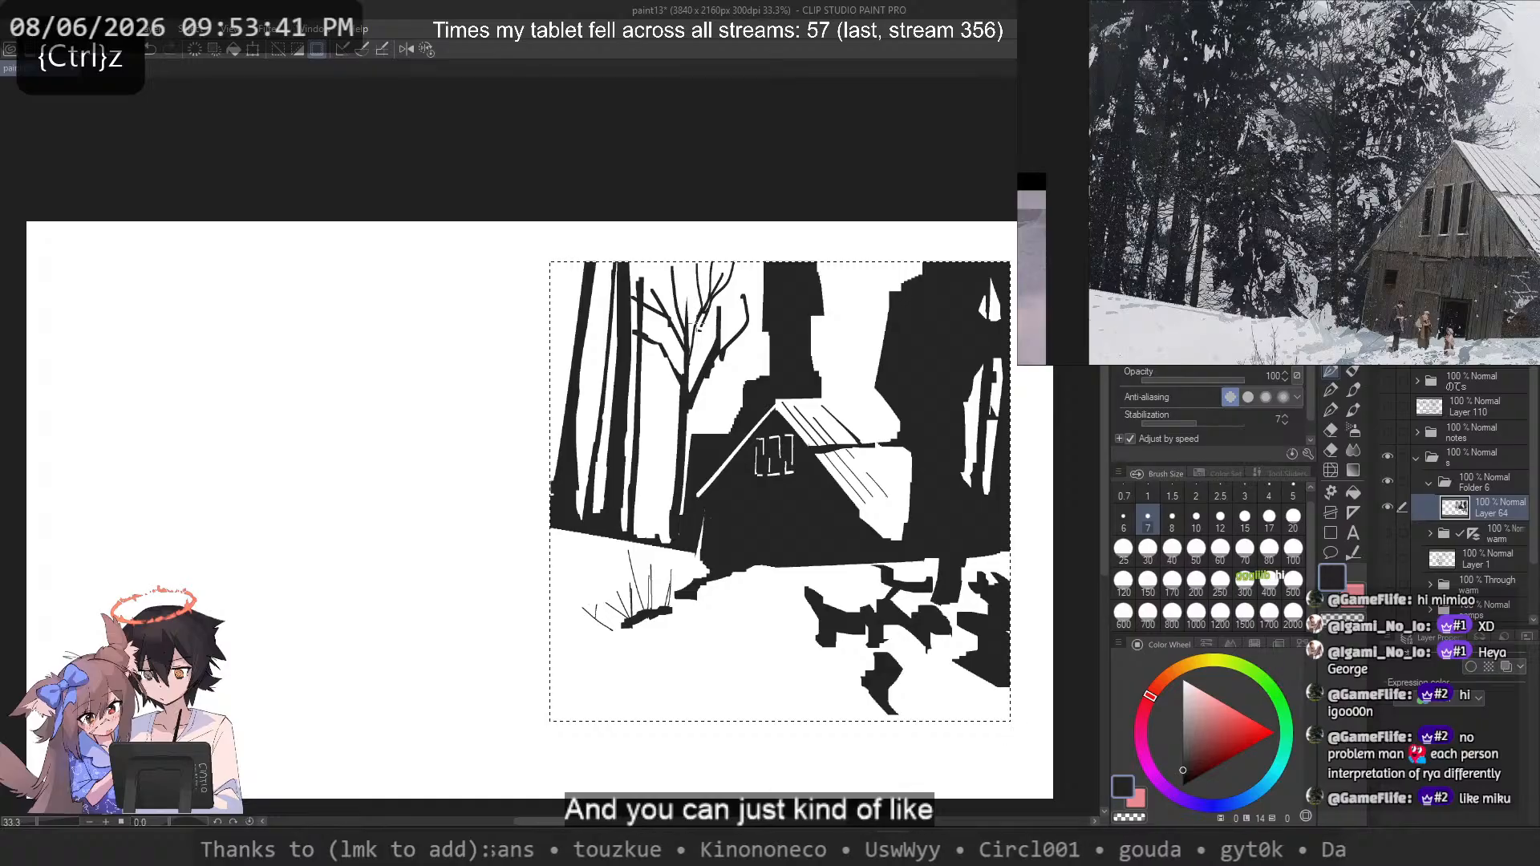
Step: Thicken the bare tree's crown with fine twigs around the trunk and along the underside of the curved offshoot
mouse_move(687, 263)
mouse_down()
mouse_move(671, 300)
mouse_move(651, 273)
mouse_move(685, 298)
mouse_move(659, 260)
mouse_move(676, 310)
mouse_move(681, 263)
mouse_move(706, 343)
mouse_move(723, 356)
mouse_move(748, 336)
mouse_move(701, 406)
mouse_up()
key(ctrl+z)
key(ctrl+z)
key(ctrl+z)
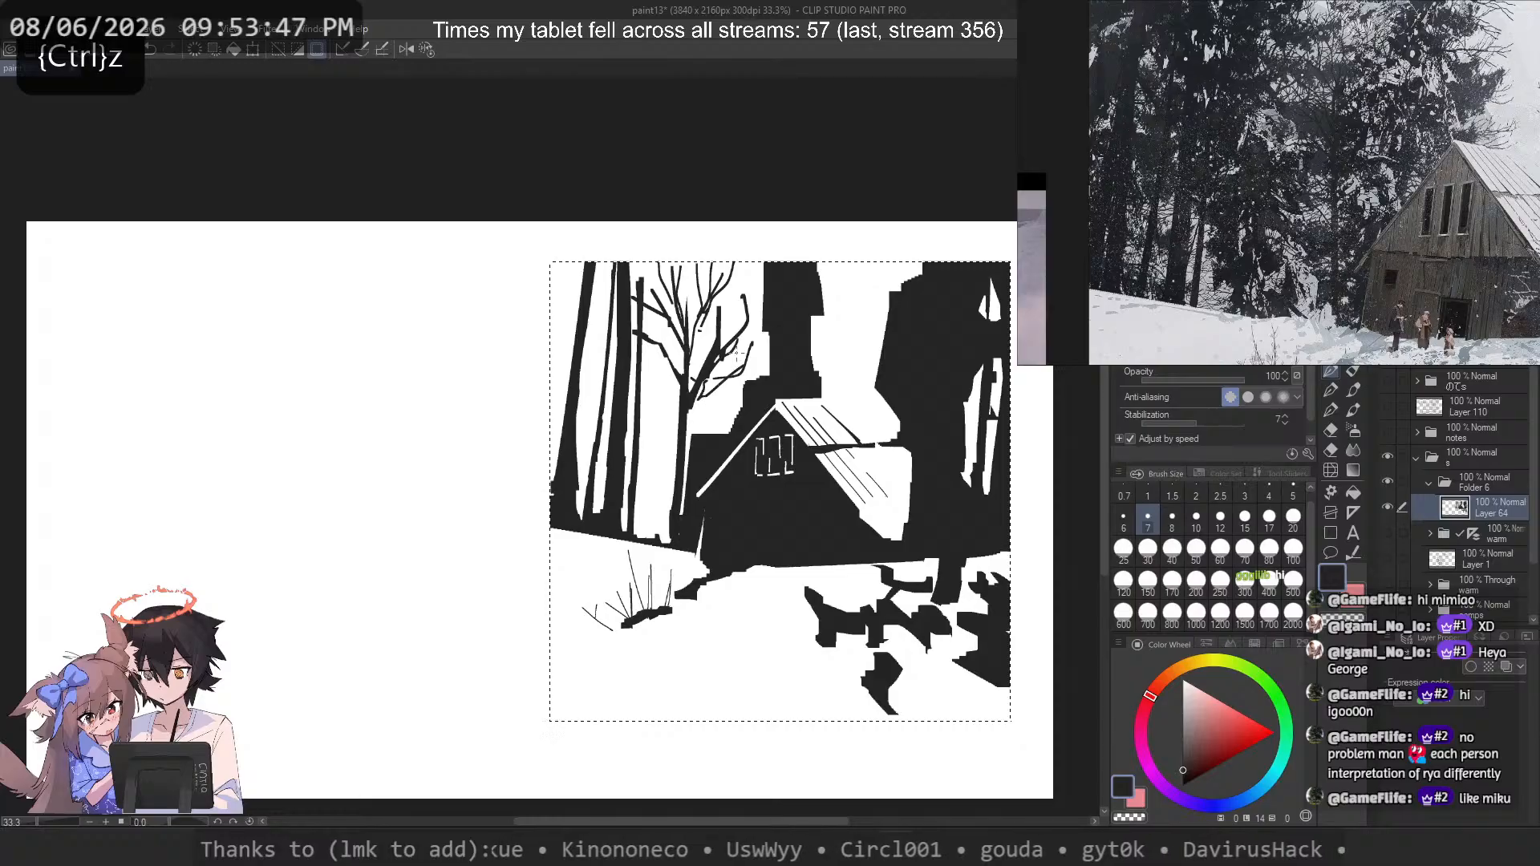
key(ctrl+z)
Step: Spread more twigs outward from the bare tree towards the narrowed central trunk and across to the thin trunk beside it
mouse_move(753, 343)
mouse_down()
mouse_move(689, 401)
mouse_move(734, 381)
mouse_move(736, 354)
mouse_move(689, 387)
mouse_up()
key(ctrl+z)
key(ctrl+z)
key(ctrl+z)
key(ctrl+z)
key(ctrl+z)
key(ctrl+z)
drag(712, 318, 700, 363)
mouse_move(685, 308)
mouse_down()
mouse_move(695, 380)
mouse_move(635, 309)
mouse_move(670, 333)
mouse_move(668, 362)
mouse_move(679, 321)
mouse_move(633, 344)
mouse_up()
key(ctrl+z)
key(ctrl+z)
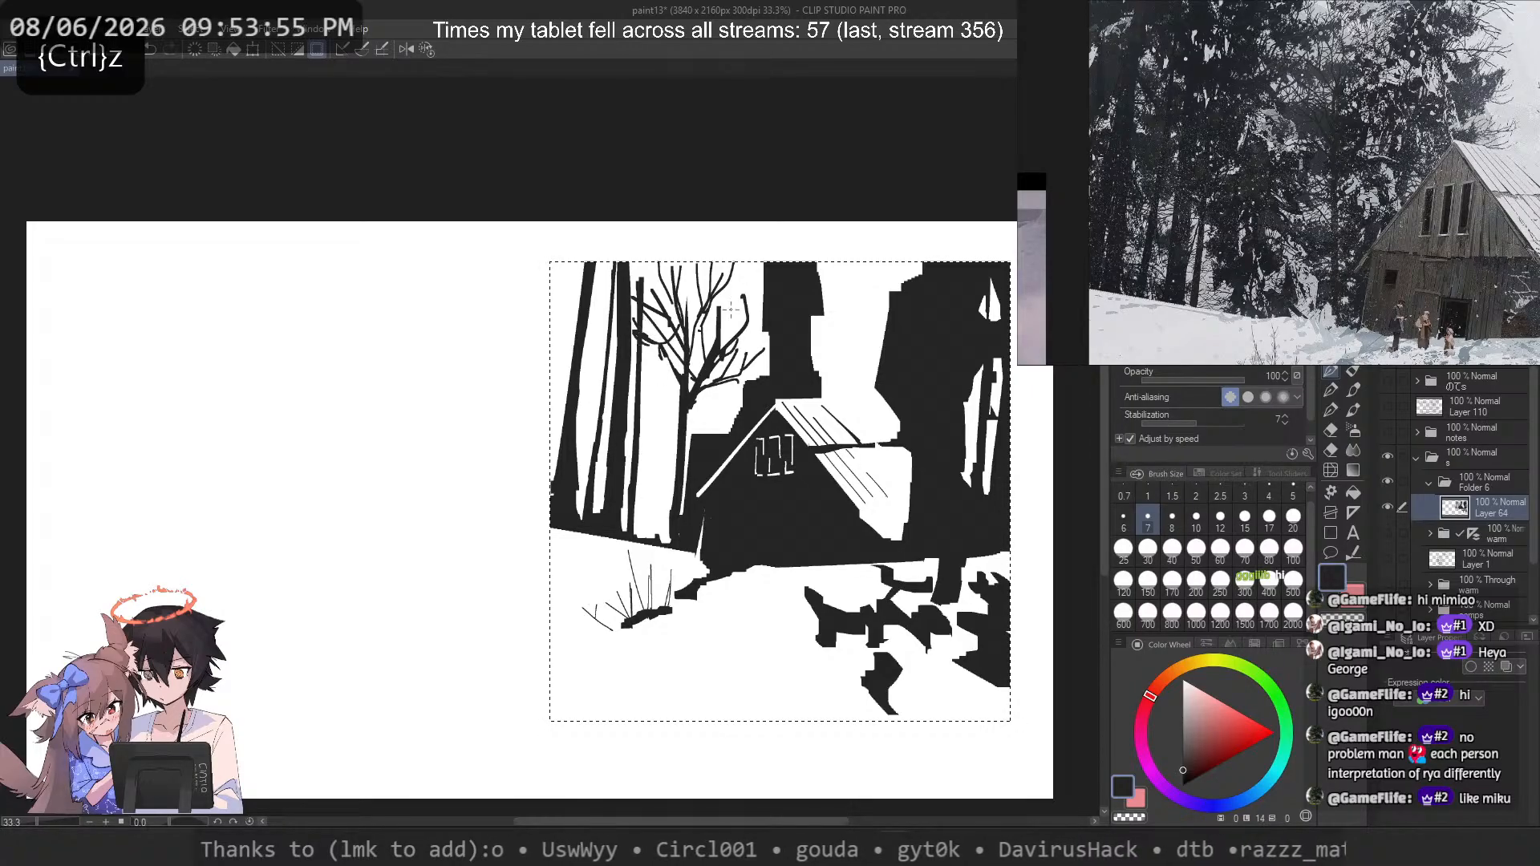
Step: Paint long curved twigs in the crown's upper corner beside the central trunk, with short offshoots below them
mouse_move(746, 274)
mouse_down()
mouse_move(726, 325)
mouse_move(727, 309)
mouse_move(746, 328)
mouse_up()
key(ctrl+z)
key(ctrl+z)
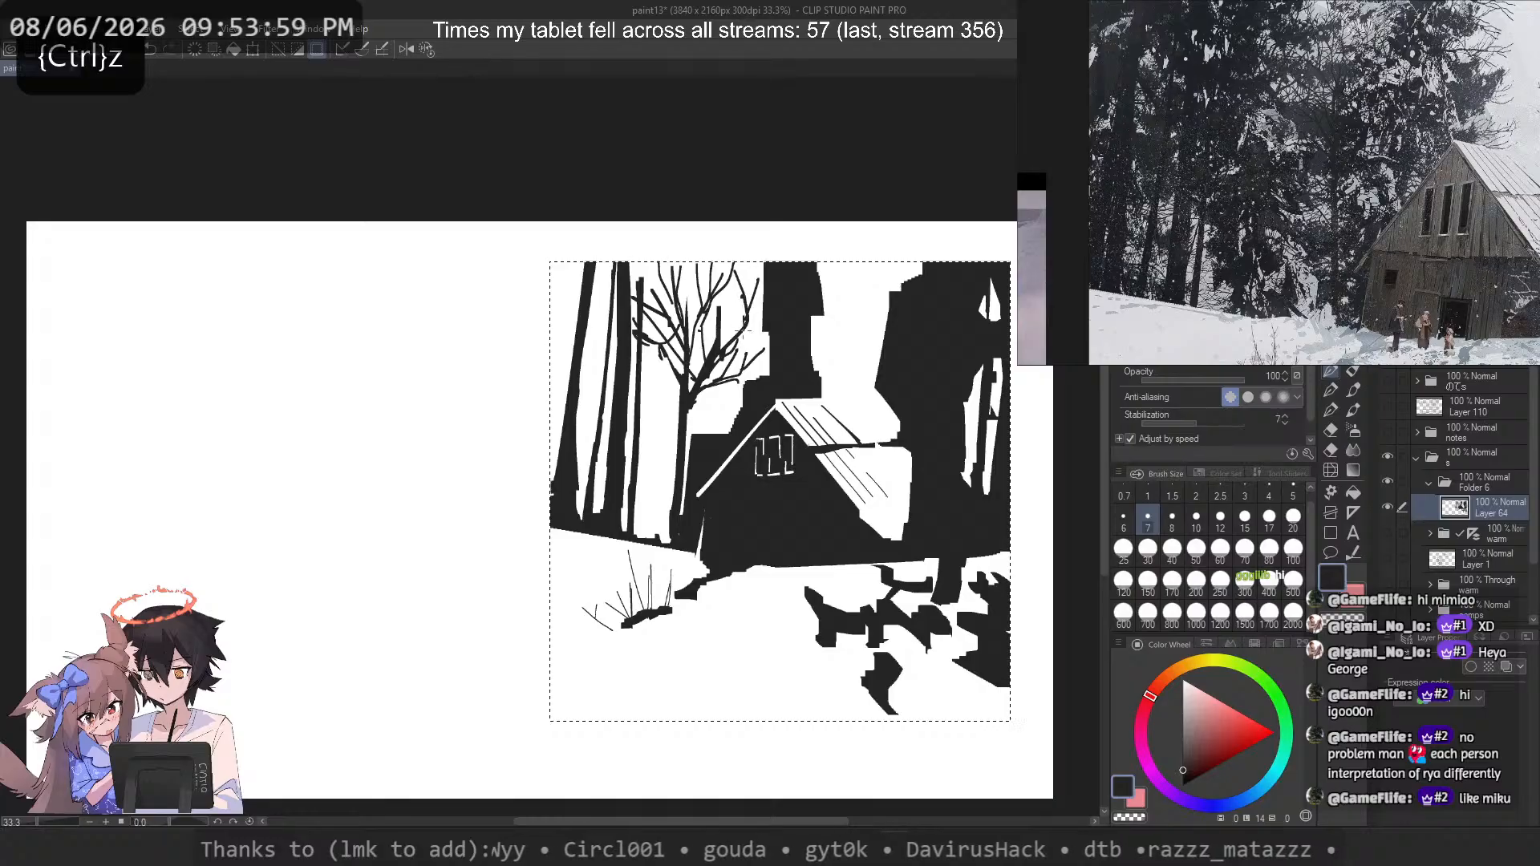
key(ctrl+z)
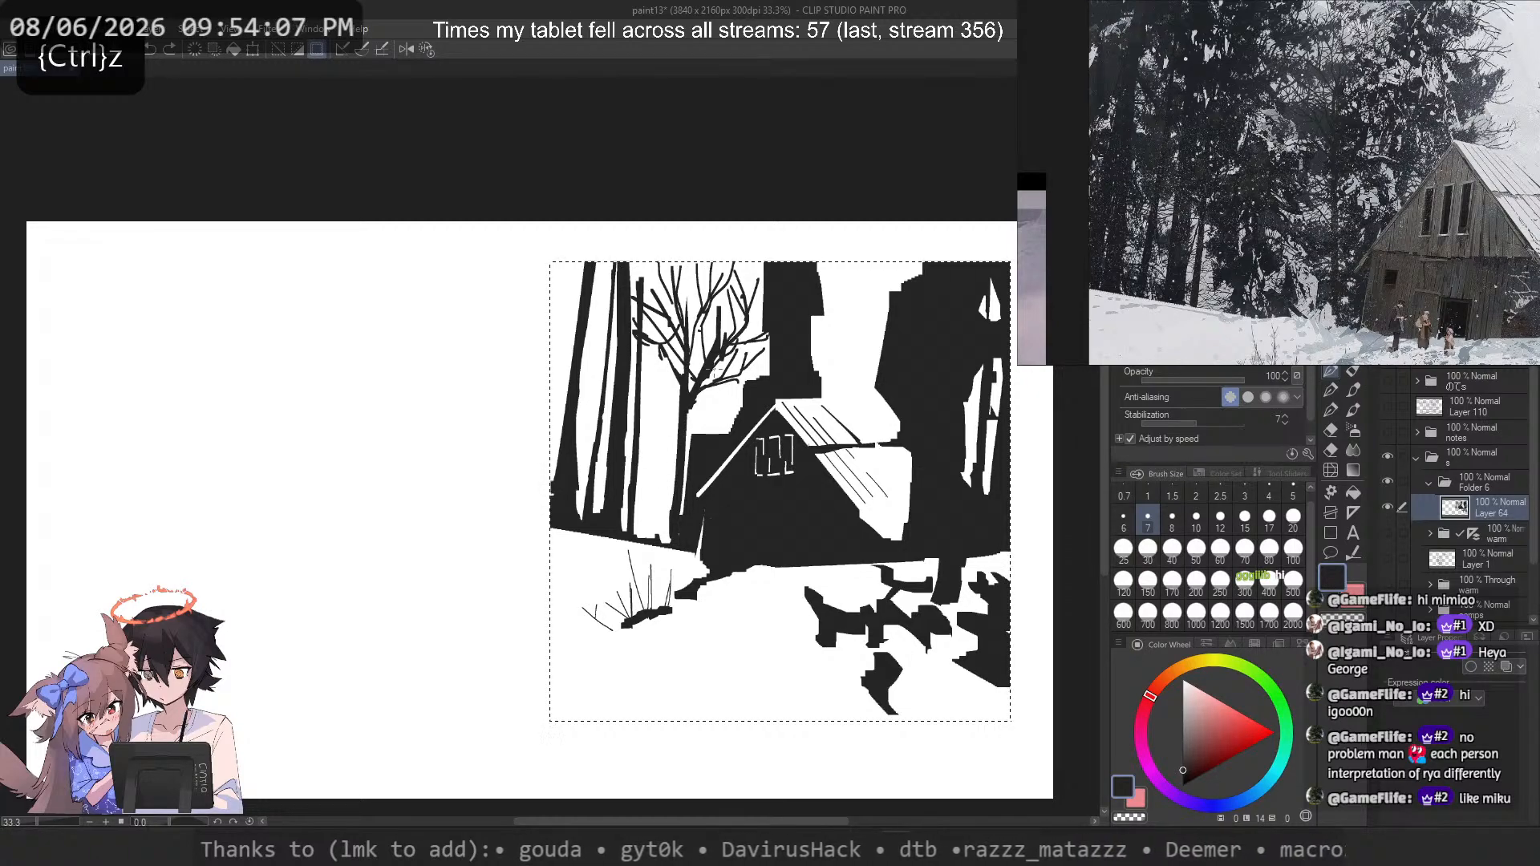
Step: Paint slanted lower branches along the bare tree's trunk down towards the cabin roof and snow line, using brush size 8
click(1172, 518)
mouse_move(677, 470)
mouse_down()
mouse_move(653, 389)
mouse_move(680, 478)
mouse_move(629, 398)
mouse_move(666, 483)
mouse_move(629, 428)
mouse_move(675, 492)
mouse_up()
key(ctrl+z)
key(ctrl+z)
mouse_move(701, 433)
mouse_down()
mouse_move(728, 394)
mouse_move(681, 456)
mouse_up()
key(ctrl+z)
key(ctrl+z)
key(ctrl+z)
drag(720, 401, 686, 460)
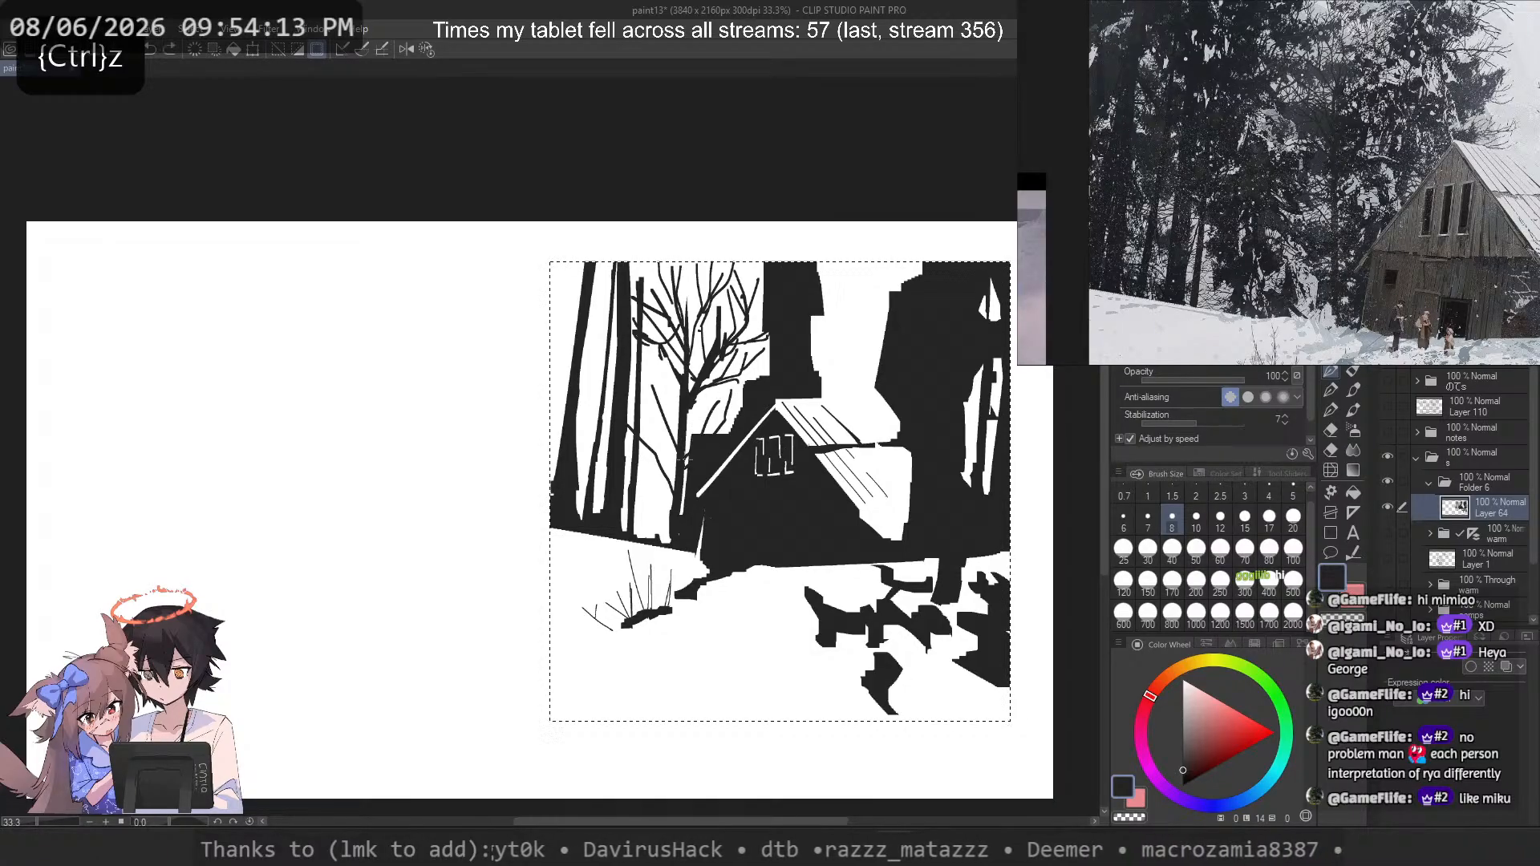
Step: Add short forked twigs in the gap between the bare tree's mid-trunk and the neighbouring thin trunk
mouse_move(696, 386)
mouse_down()
mouse_move(707, 433)
mouse_move(724, 433)
mouse_move(659, 405)
mouse_move(659, 375)
mouse_move(667, 426)
mouse_move(643, 392)
mouse_up()
key(ctrl+z)
key(ctrl+z)
key(ctrl+z)
key(ctrl+z)
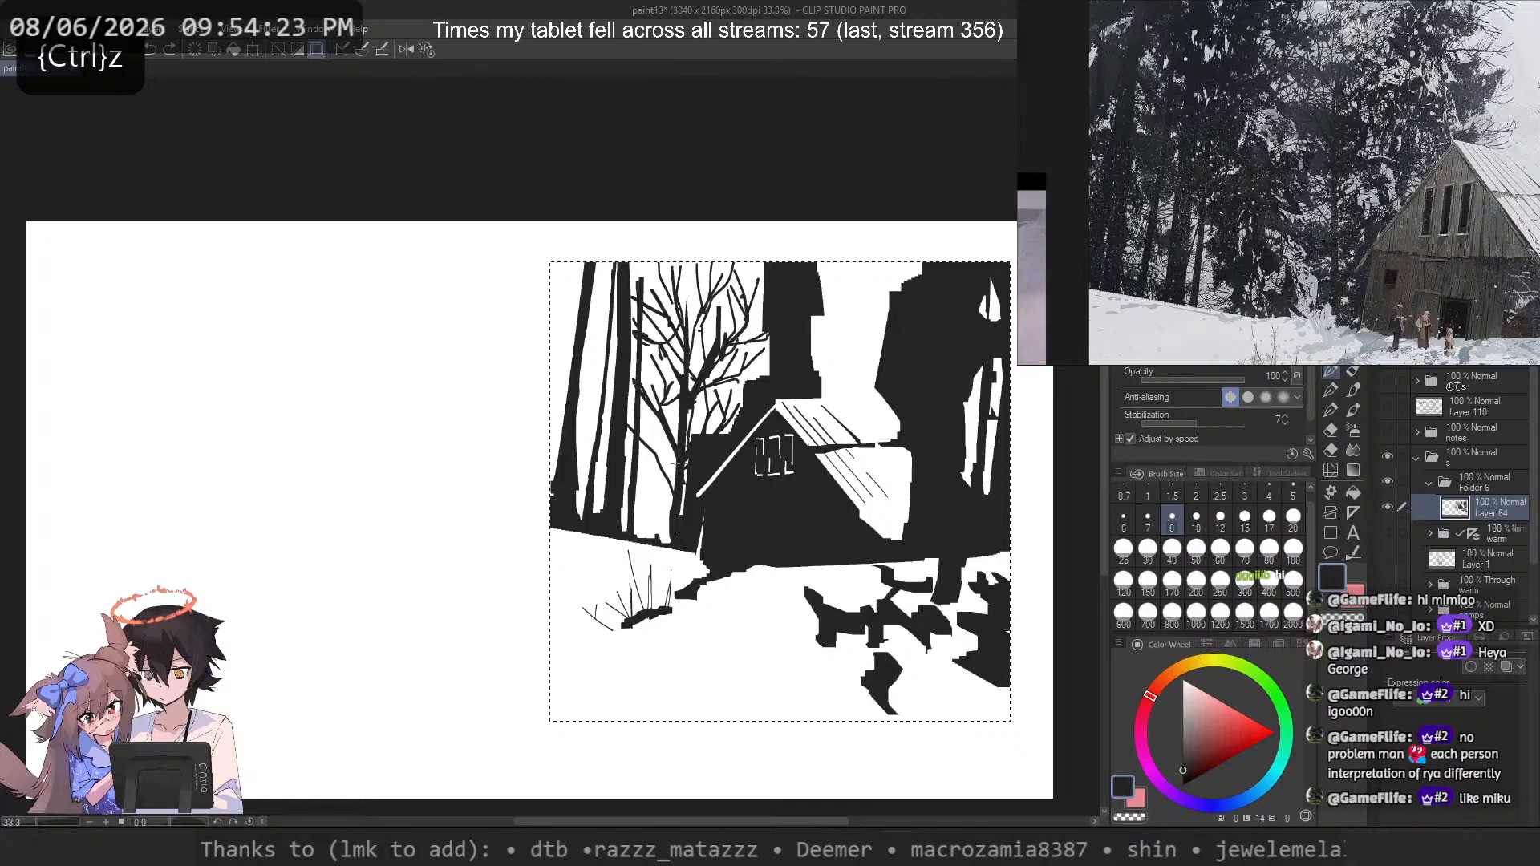
Step: Paint tangled thin undergrowth strokes around the trunk bases above the snow line and across the neighbouring thin trunks
key(c)
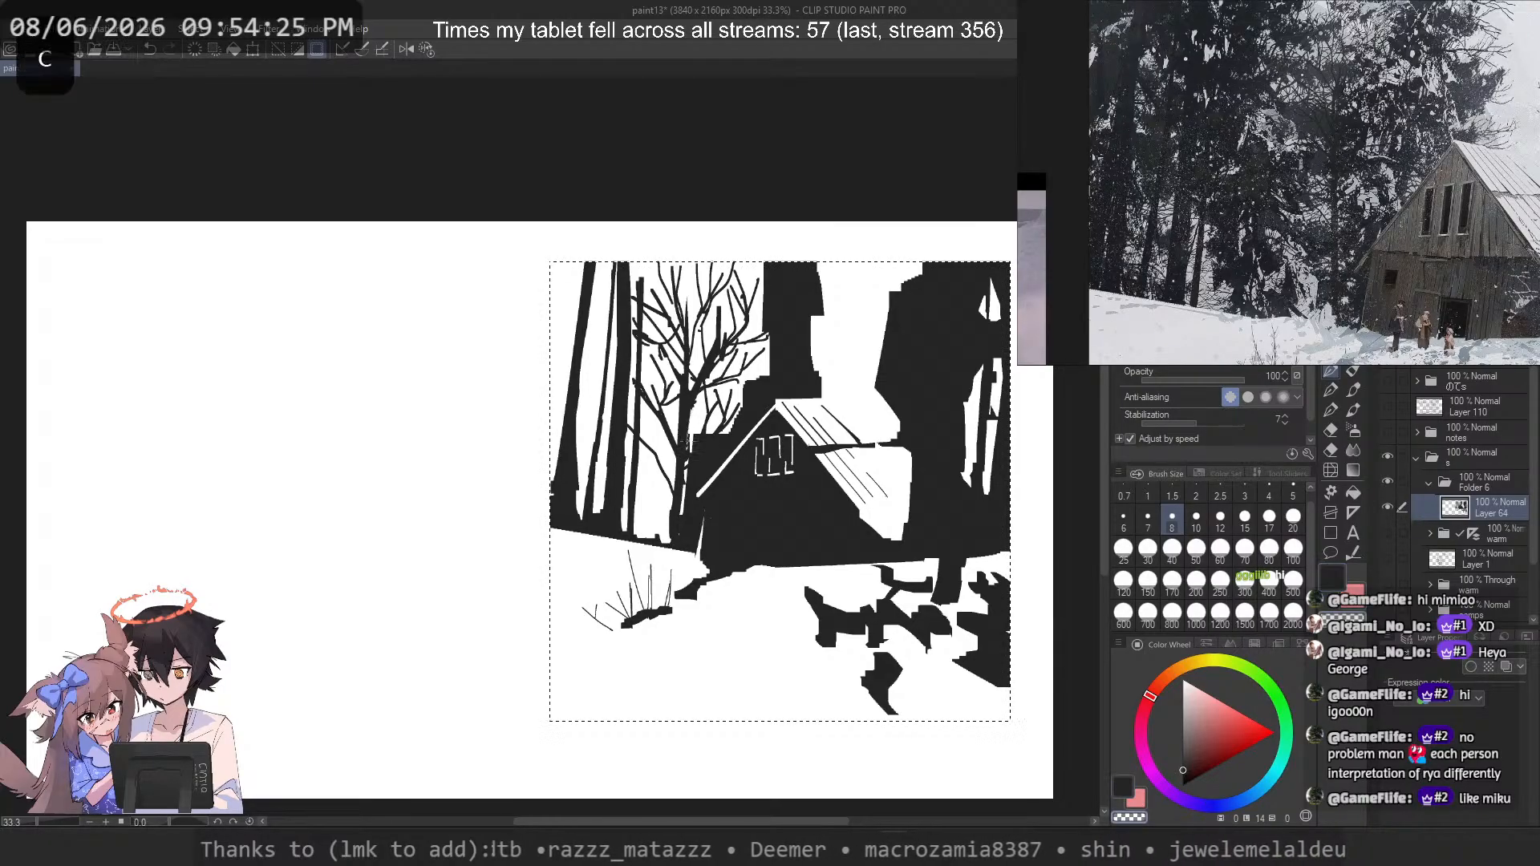
key(ctrl+z)
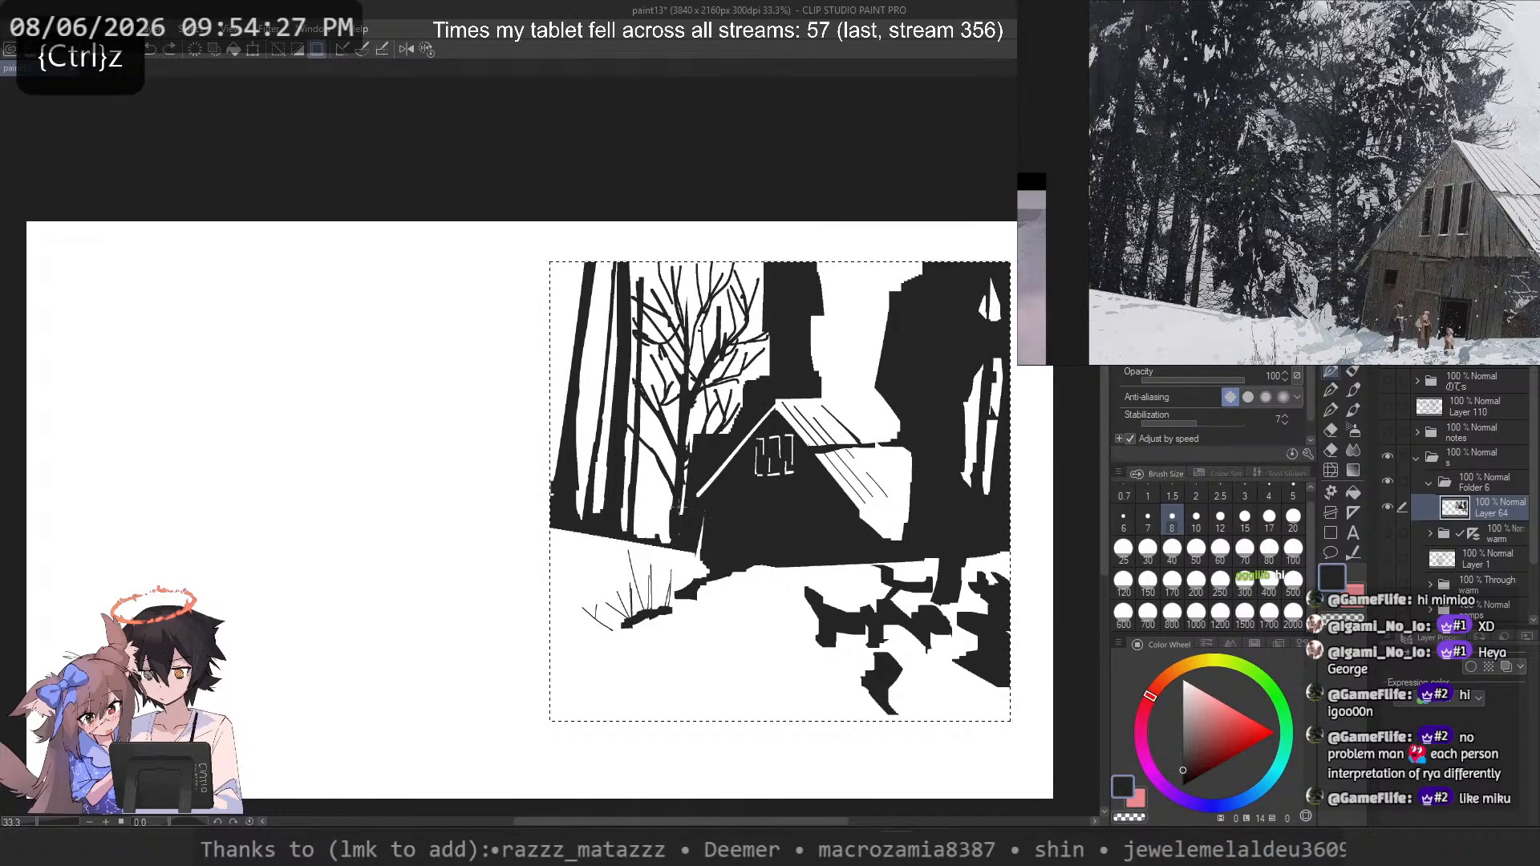
drag(649, 471, 661, 541)
drag(635, 511, 654, 536)
drag(597, 455, 631, 472)
drag(634, 512, 645, 532)
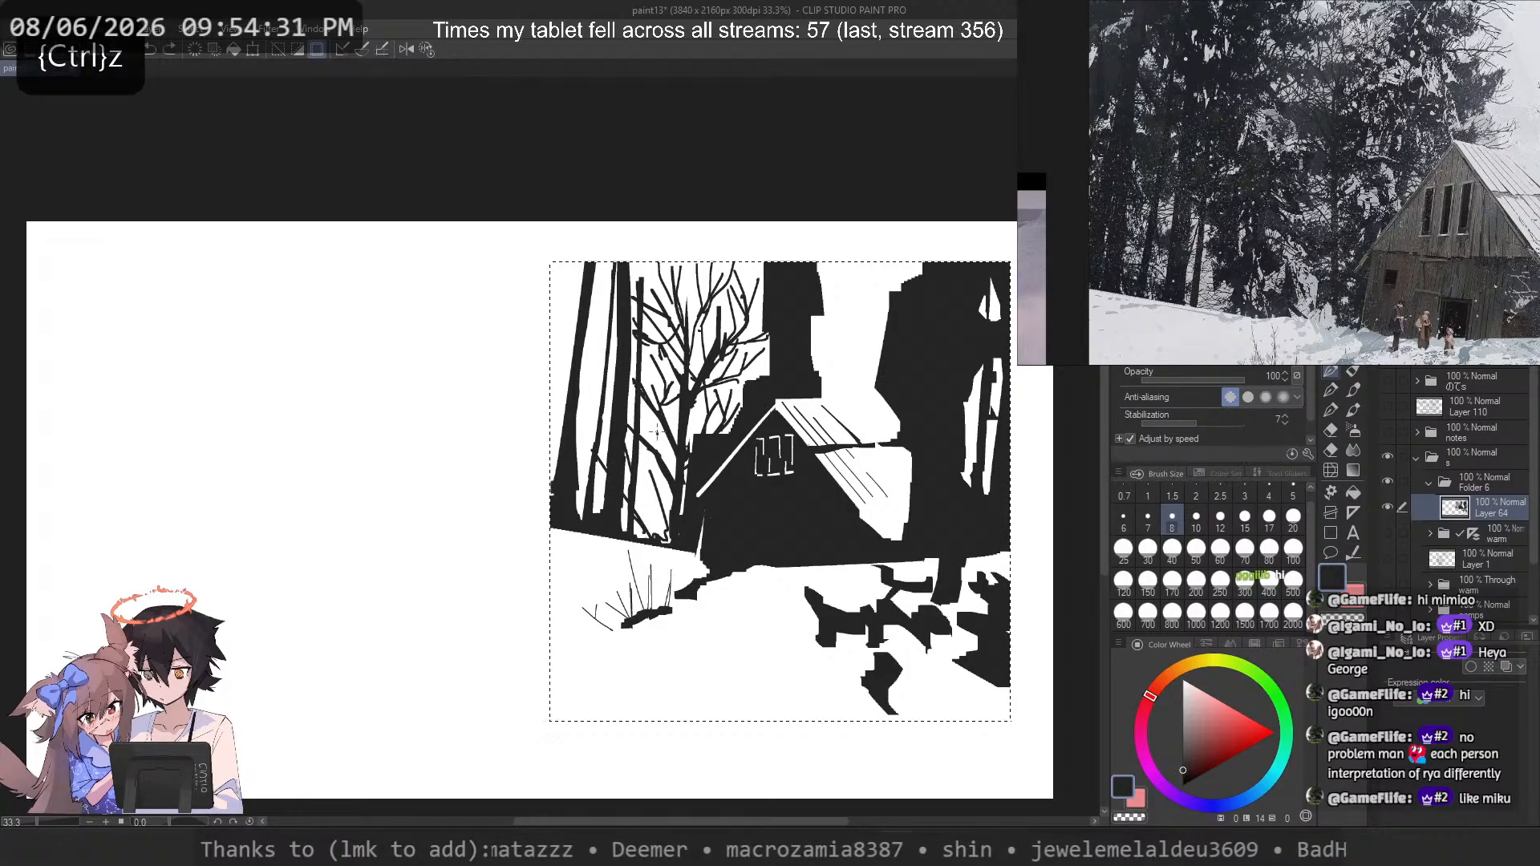
drag(653, 458, 658, 487)
drag(639, 455, 647, 478)
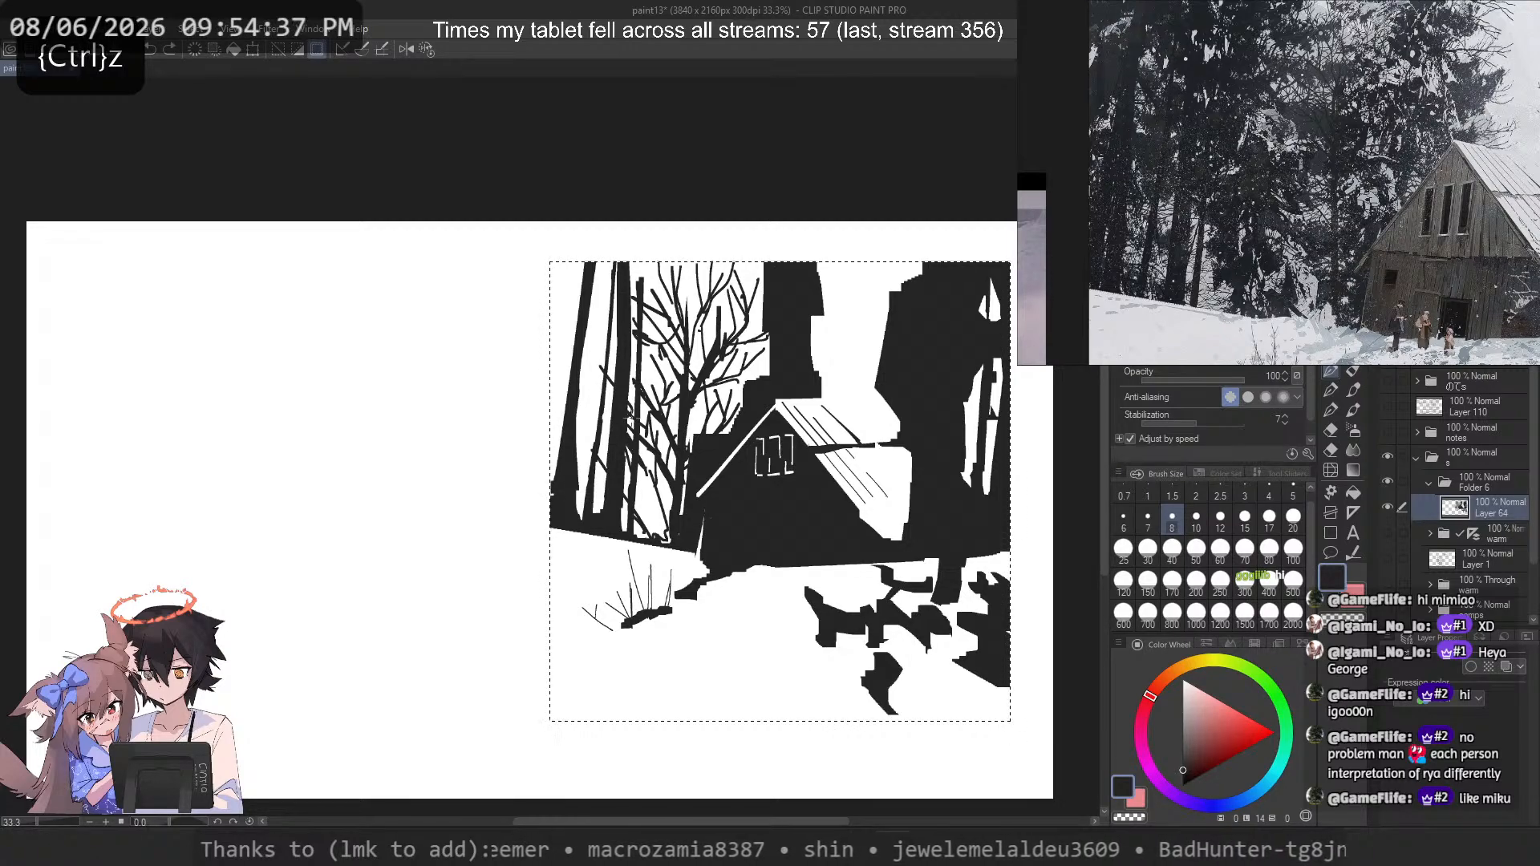
Step: Touch up the bare tree's branches above the cabin roof, trying brush sizes 15 and 40
click(1245, 519)
key(ctrl+z)
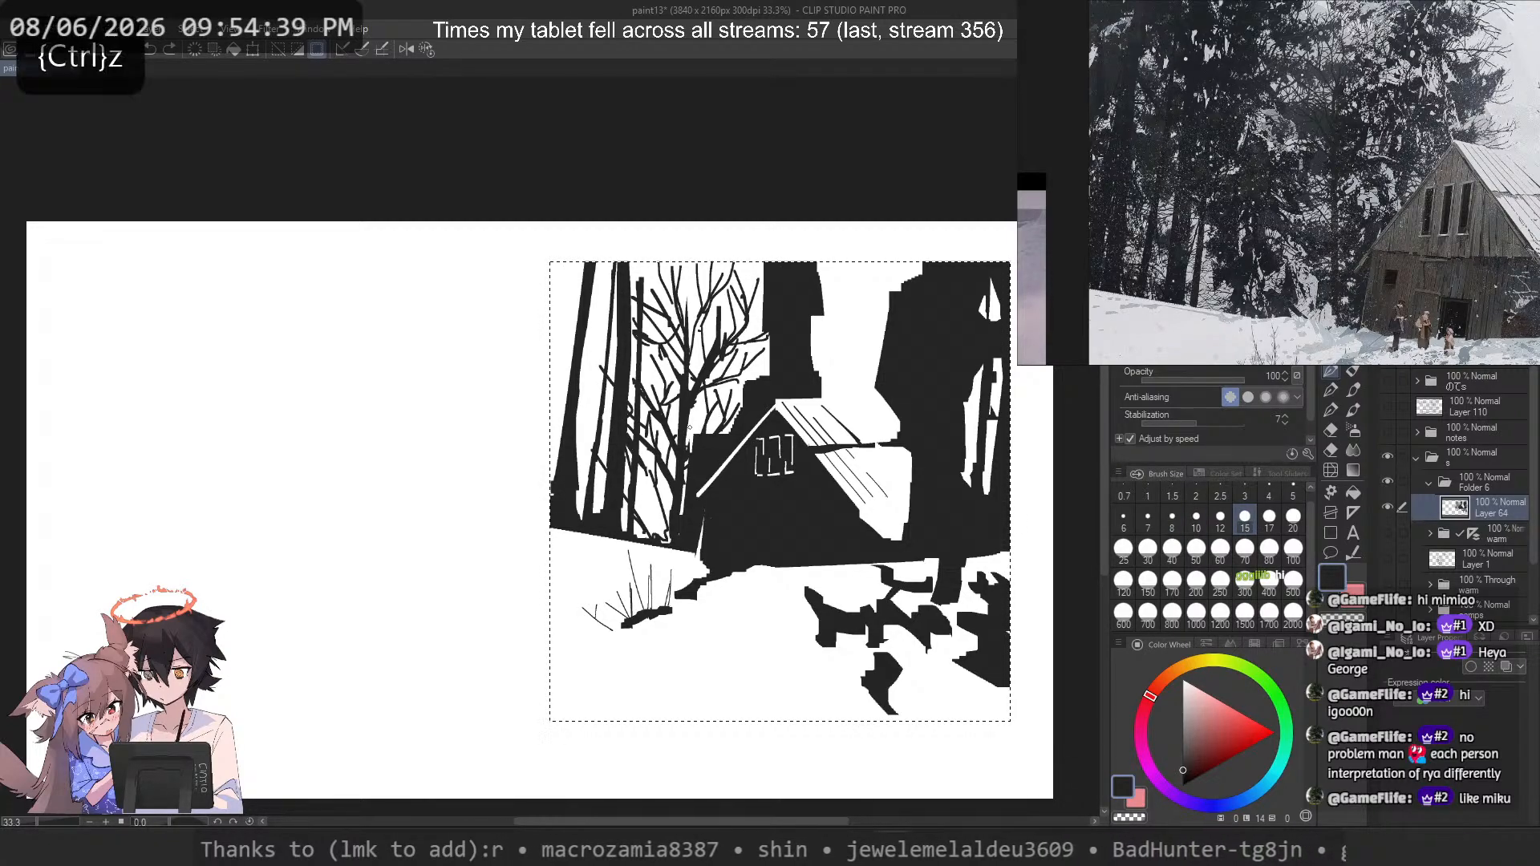
drag(707, 388, 739, 382)
click(1175, 547)
drag(631, 260, 613, 365)
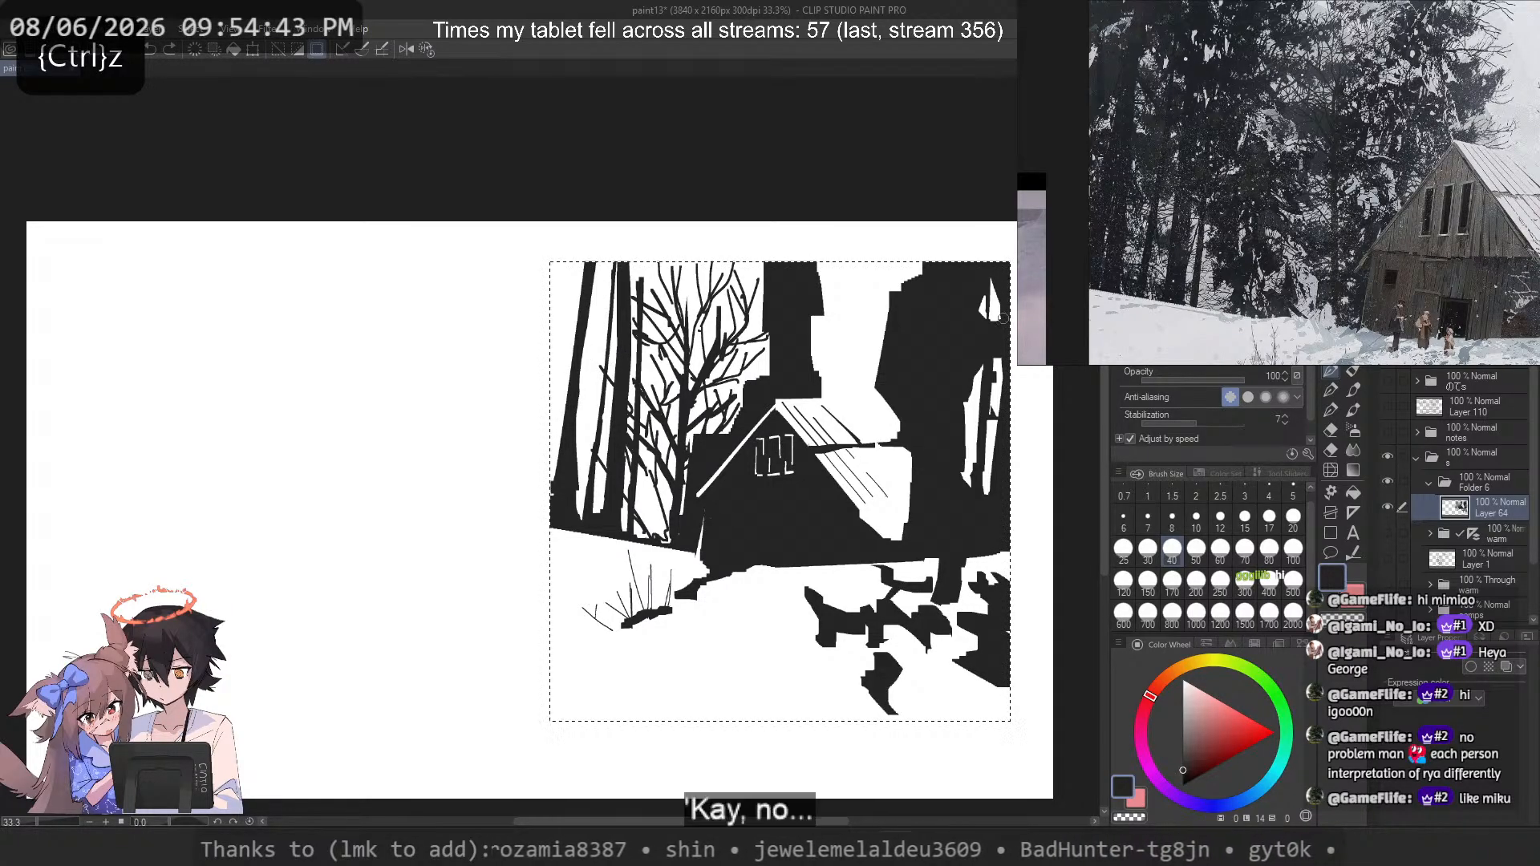
Step: Examine the foliage texture and tree edges up close in the reference photo
scroll(1241, 219, up, 5)
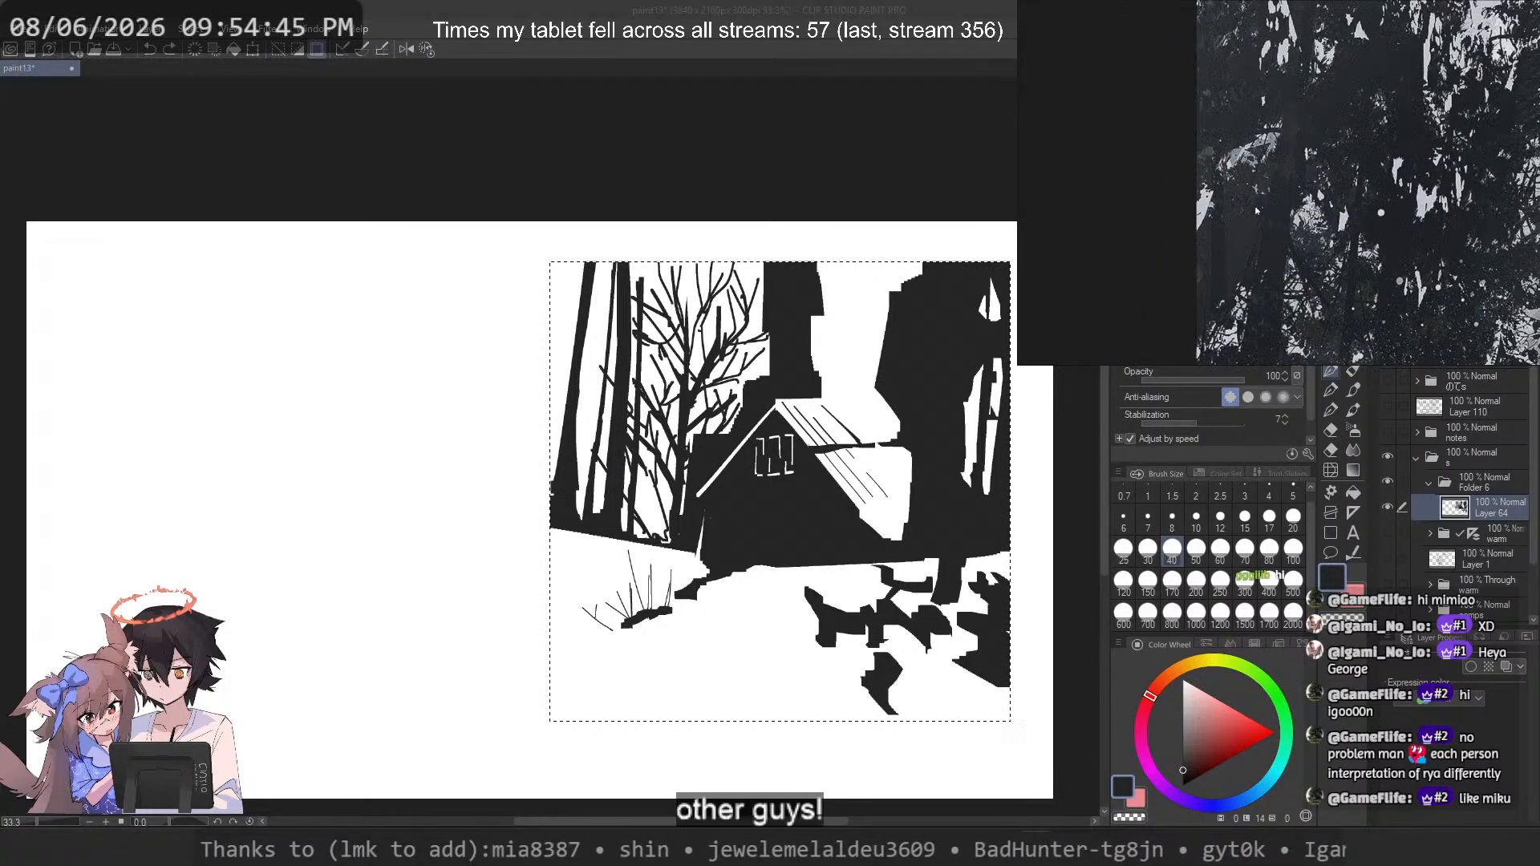
drag(1235, 211, 1152, 175)
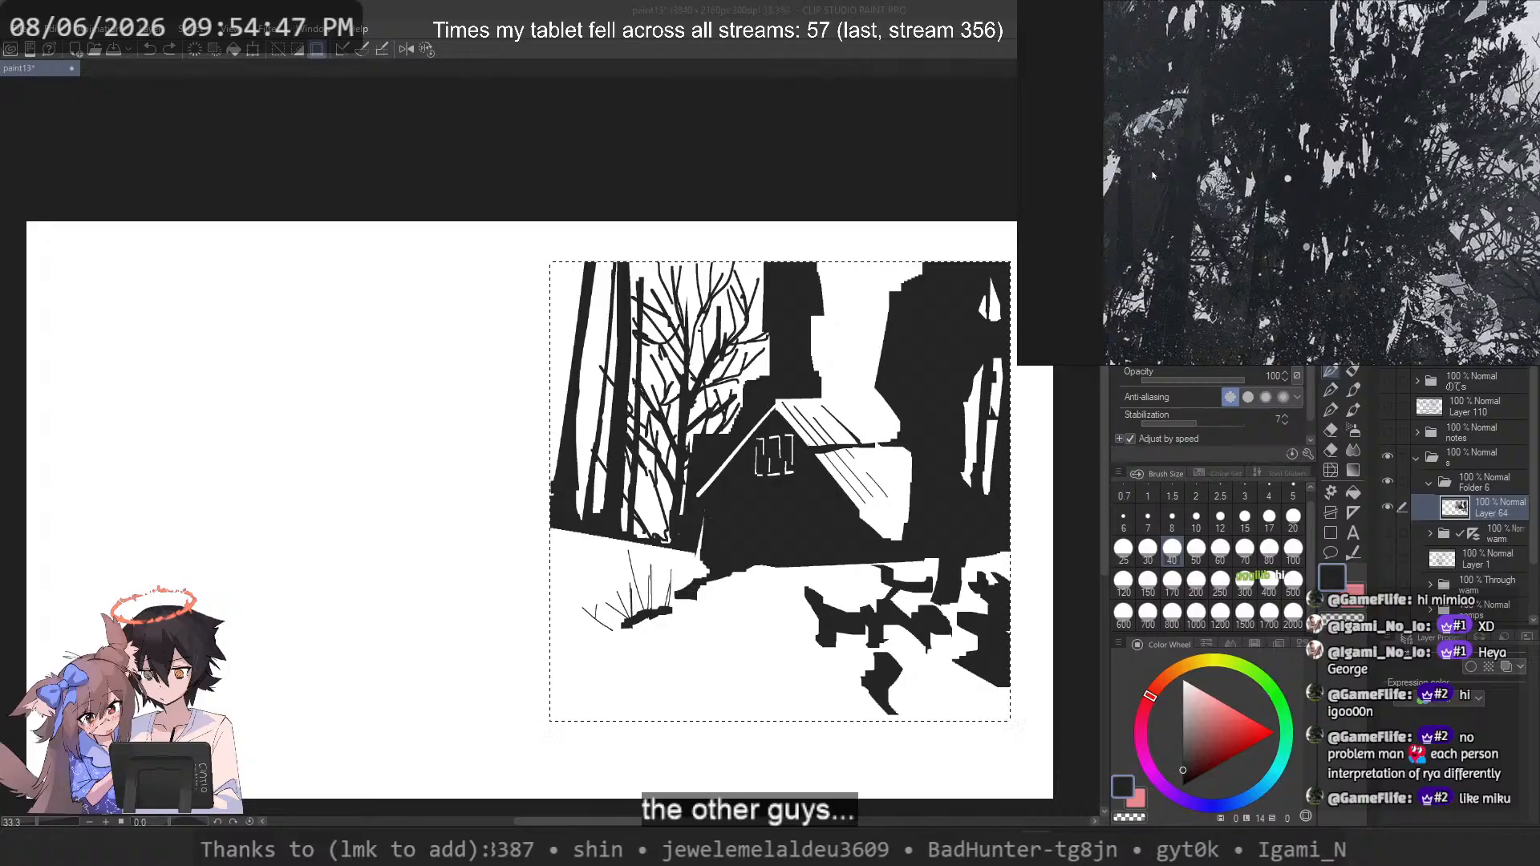
scroll(1182, 141, up, 3)
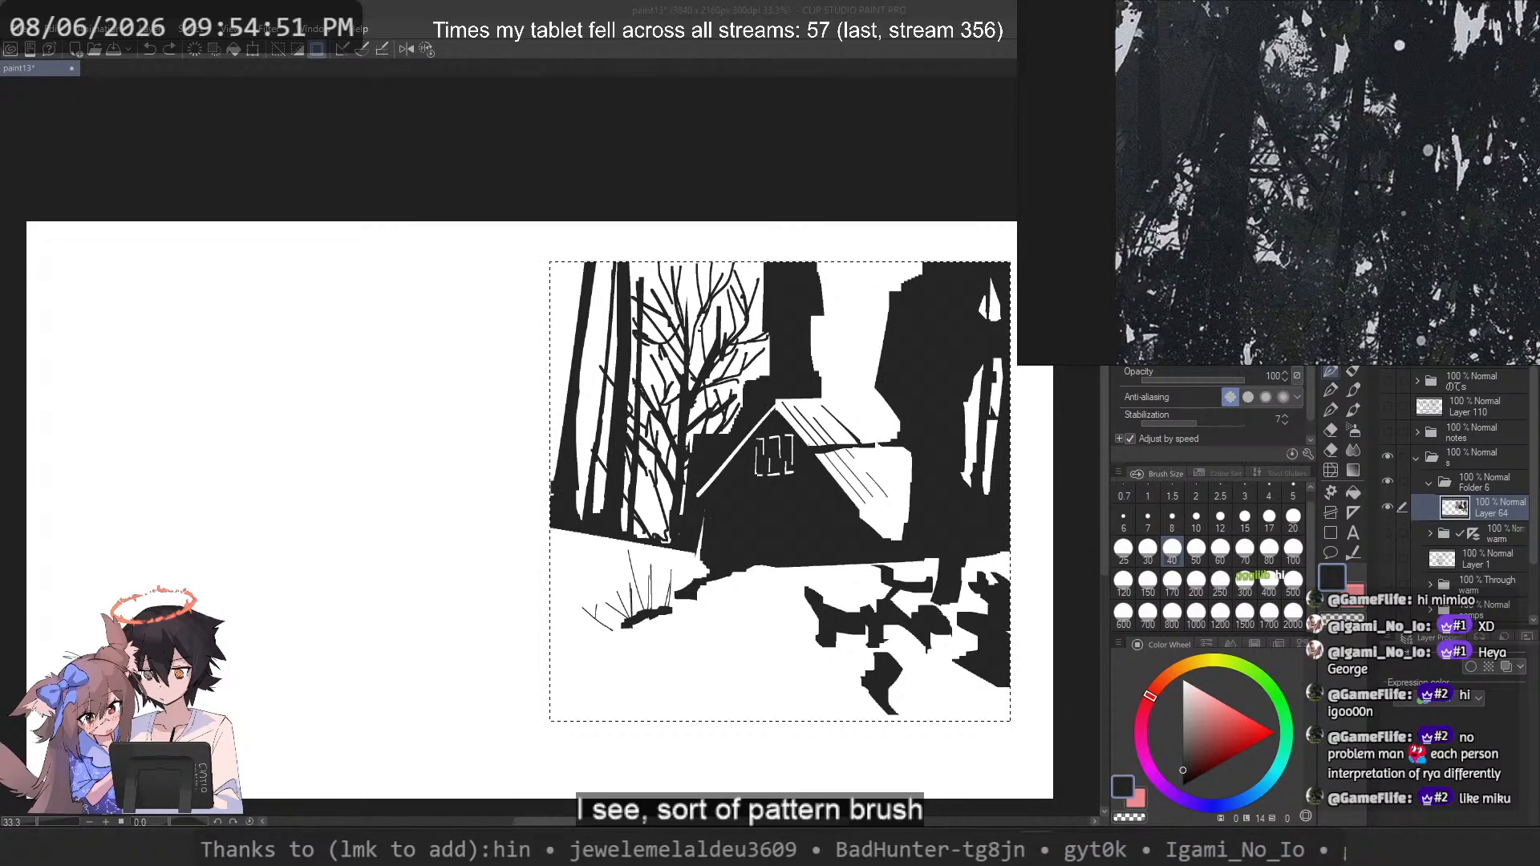
scroll(1156, 230, down, 4)
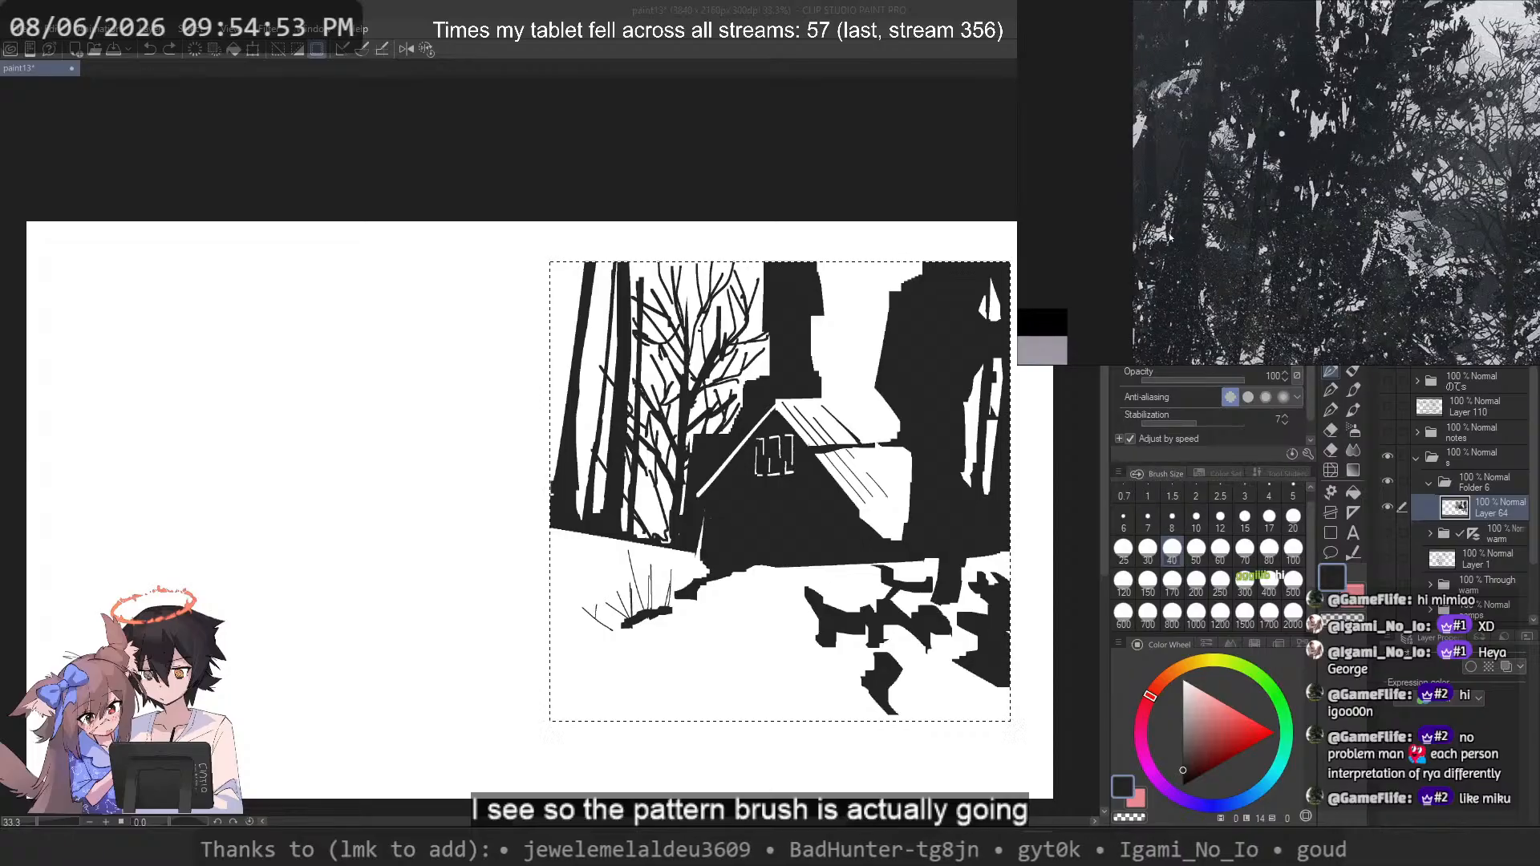
drag(1197, 244, 1137, 239)
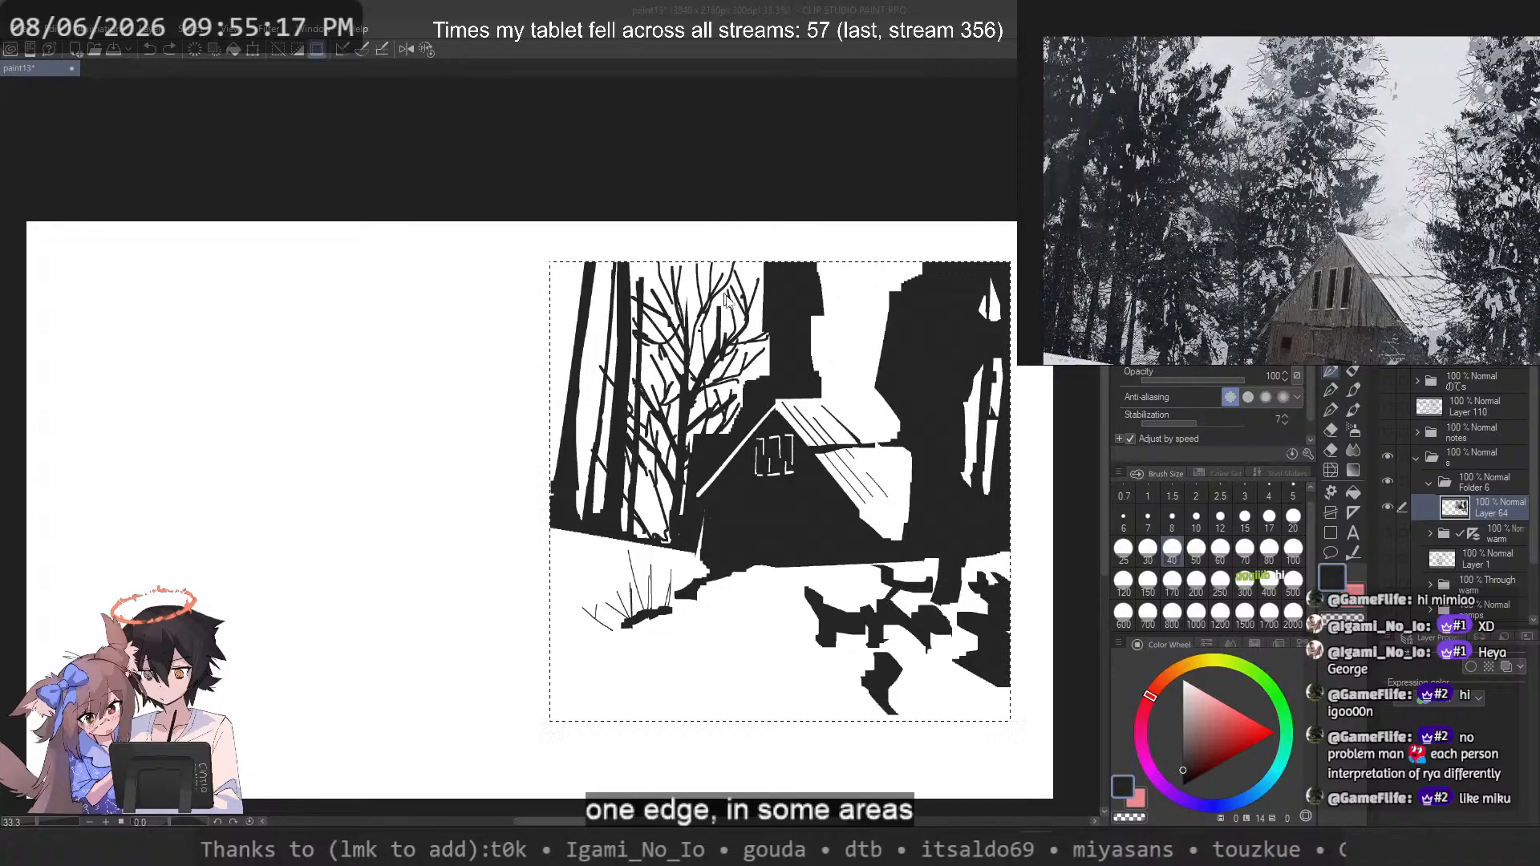
Step: Erase the bare tree's upper branches with transparent strokes at brush size 200
scroll(778, 287, up, 2)
drag(779, 281, 803, 247)
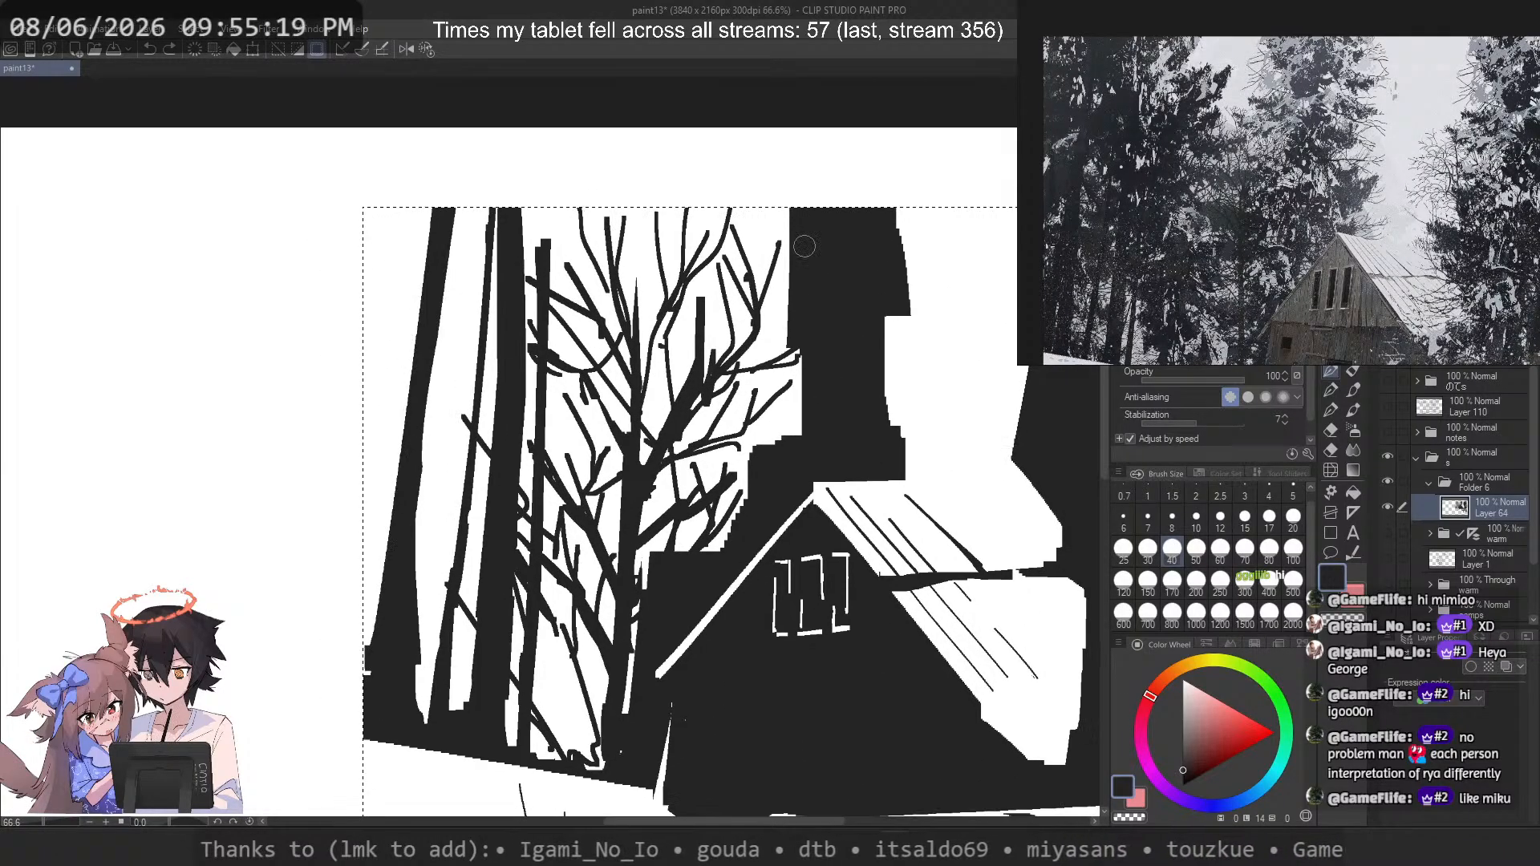
drag(725, 297, 770, 251)
click(1200, 583)
key(c)
mouse_move(635, 178)
mouse_down()
mouse_move(698, 264)
mouse_move(770, 132)
mouse_move(698, 237)
mouse_move(722, 220)
mouse_move(674, 265)
mouse_up()
key(ctrl+z)
key(ctrl+z)
key(ctrl+z)
mouse_move(712, 188)
mouse_down()
mouse_move(672, 166)
mouse_move(667, 243)
mouse_up()
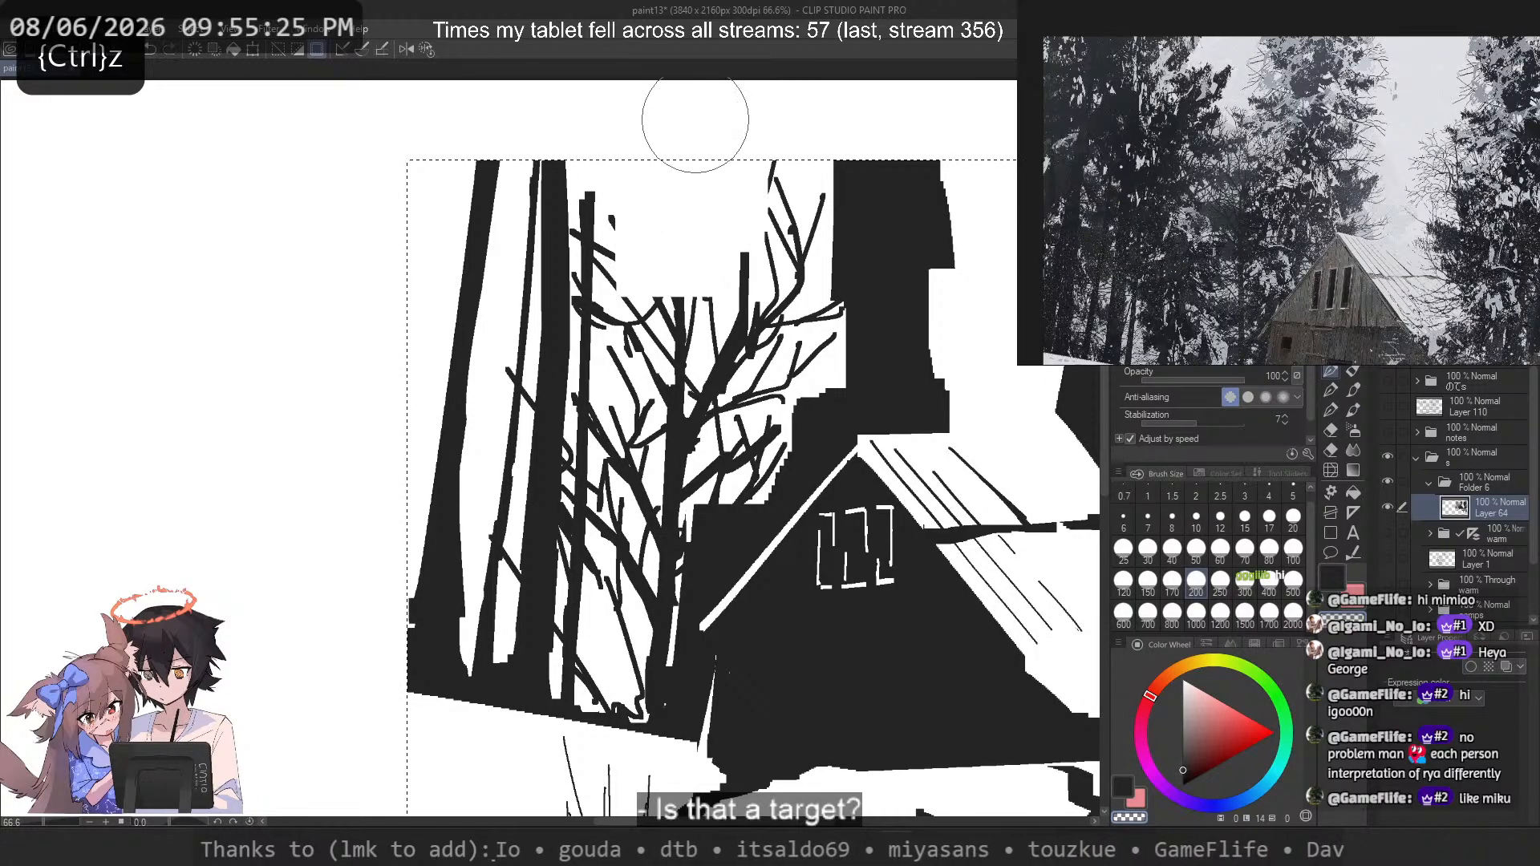
Step: Erase the wide blocky trunk column standing behind the cabin roof, leaving only its base above the roof
click(1196, 550)
key(c)
key(ctrl+z)
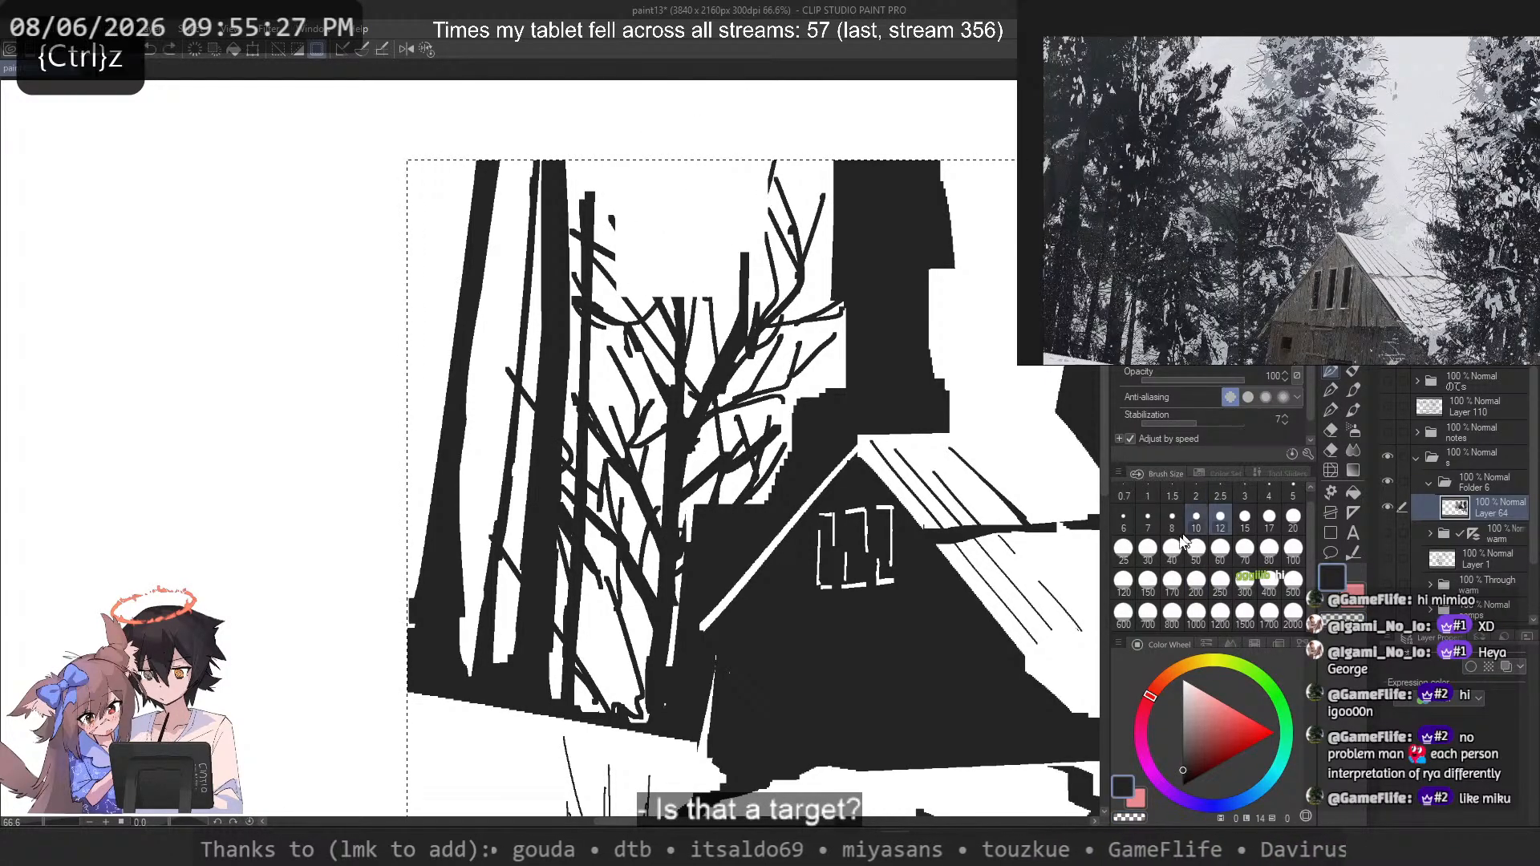
key(c)
mouse_move(821, 171)
mouse_down()
mouse_move(923, 257)
mouse_move(889, 324)
mouse_move(840, 169)
mouse_move(919, 289)
mouse_move(950, 277)
mouse_move(868, 306)
mouse_move(856, 357)
mouse_move(943, 348)
mouse_move(948, 380)
mouse_move(836, 392)
mouse_move(902, 394)
mouse_up()
Step: Paint a slim slanted trunk from the picture's top edge to the cabin roof at brush size 30, trying size 12 for refinements
click(1148, 549)
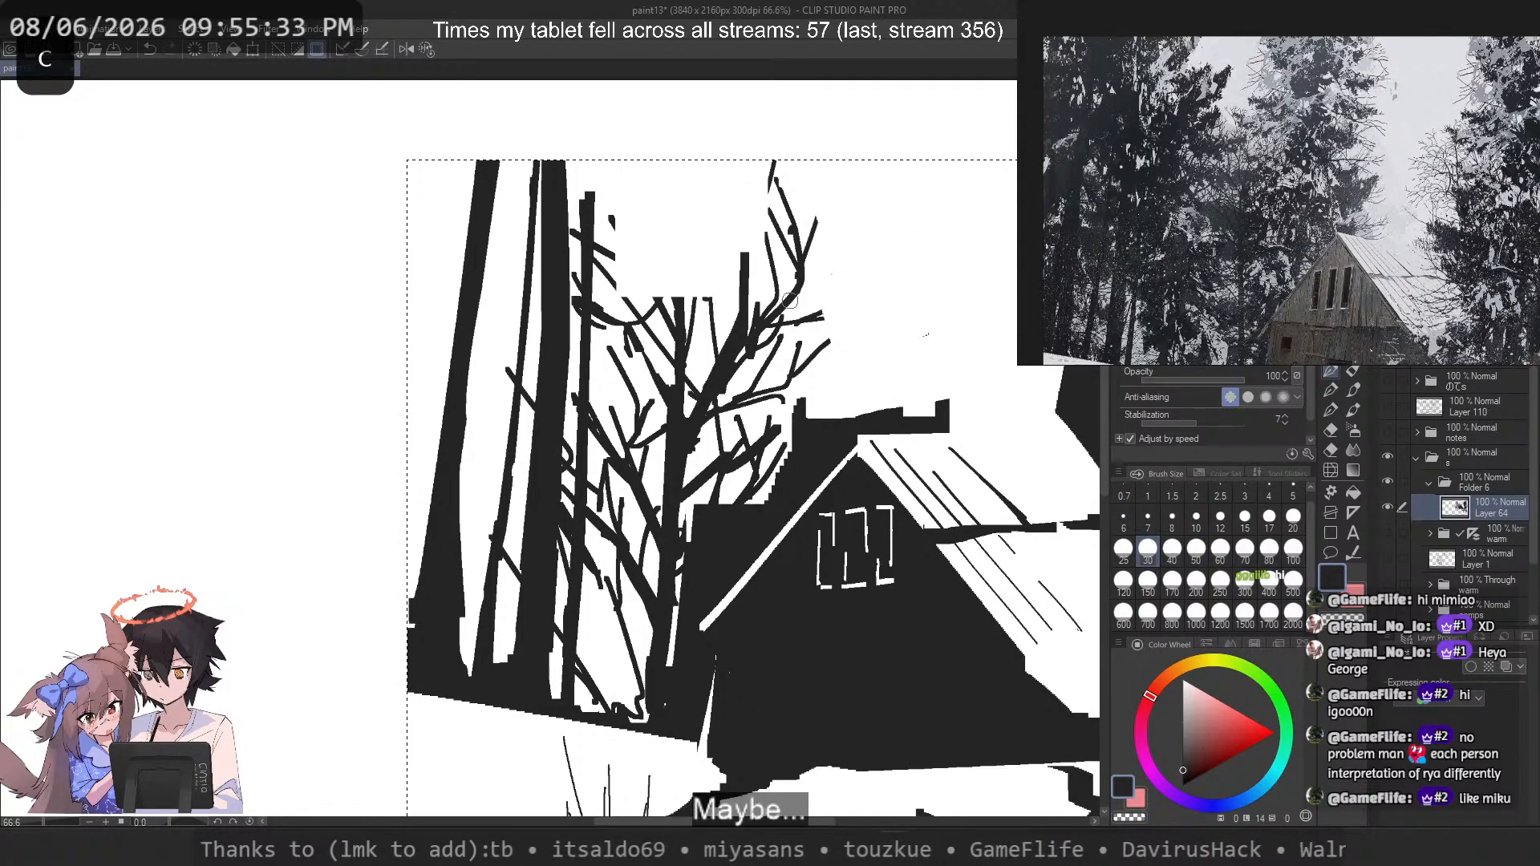
drag(848, 163, 831, 312)
key(ctrl+z)
mouse_move(842, 165)
mouse_down()
mouse_move(783, 459)
mouse_move(788, 445)
mouse_up()
key(ctrl+z)
key(ctrl+z)
click(1215, 524)
key(c)
mouse_move(837, 181)
mouse_down()
mouse_move(814, 286)
mouse_move(886, 157)
mouse_up()
key(ctrl+z)
key(c)
key(ctrl+z)
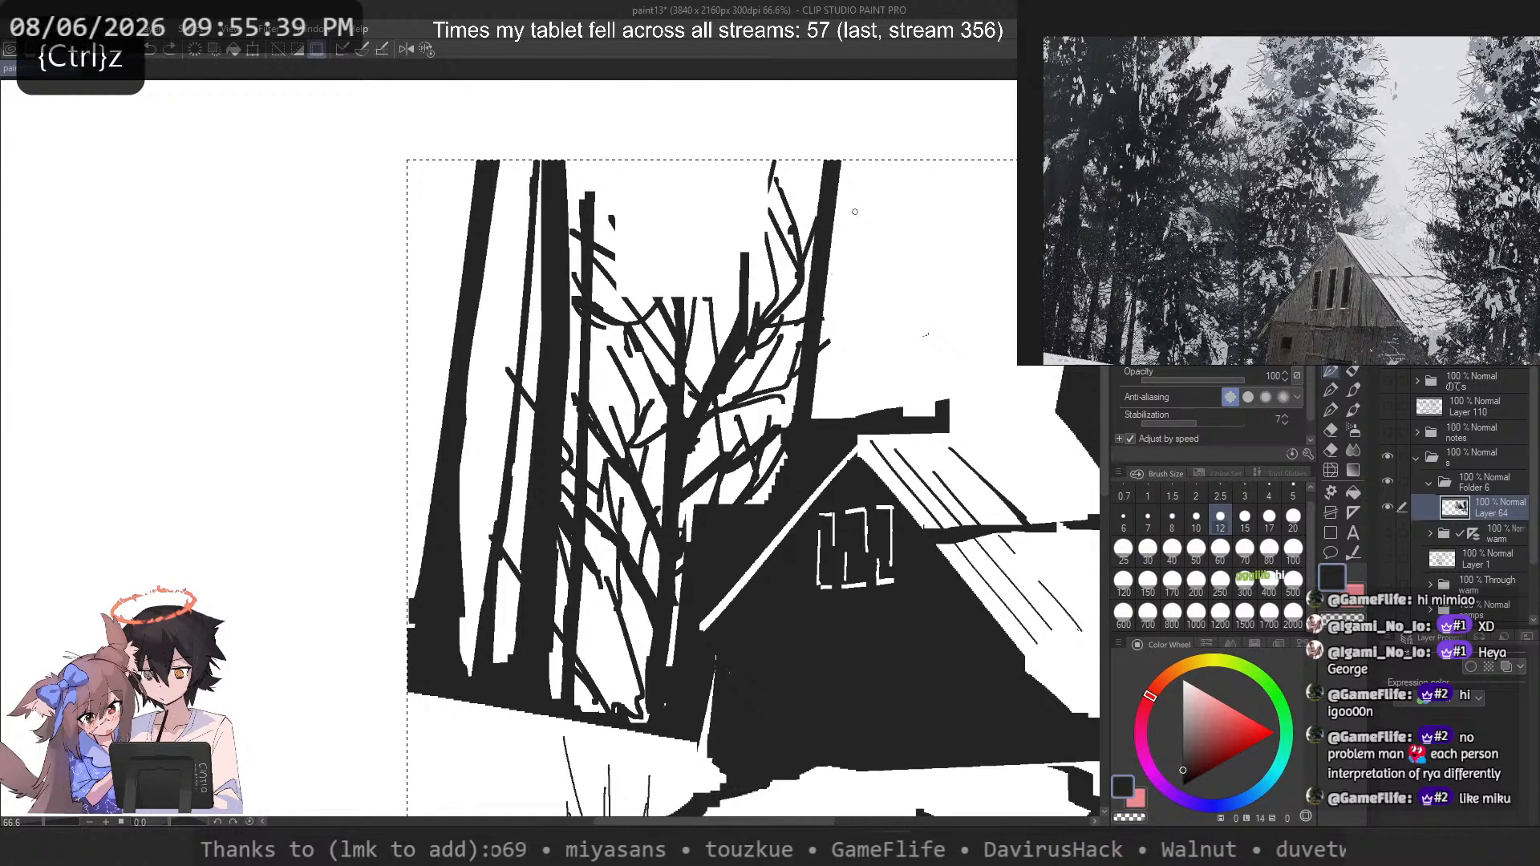
Step: Block in a ragged dark foliage clump around the top of the slanted trunk at brush size 40
click(1171, 550)
mouse_move(845, 222)
mouse_down()
mouse_move(794, 247)
mouse_move(819, 138)
mouse_move(771, 200)
mouse_up()
key(ctrl+z)
key(ctrl+z)
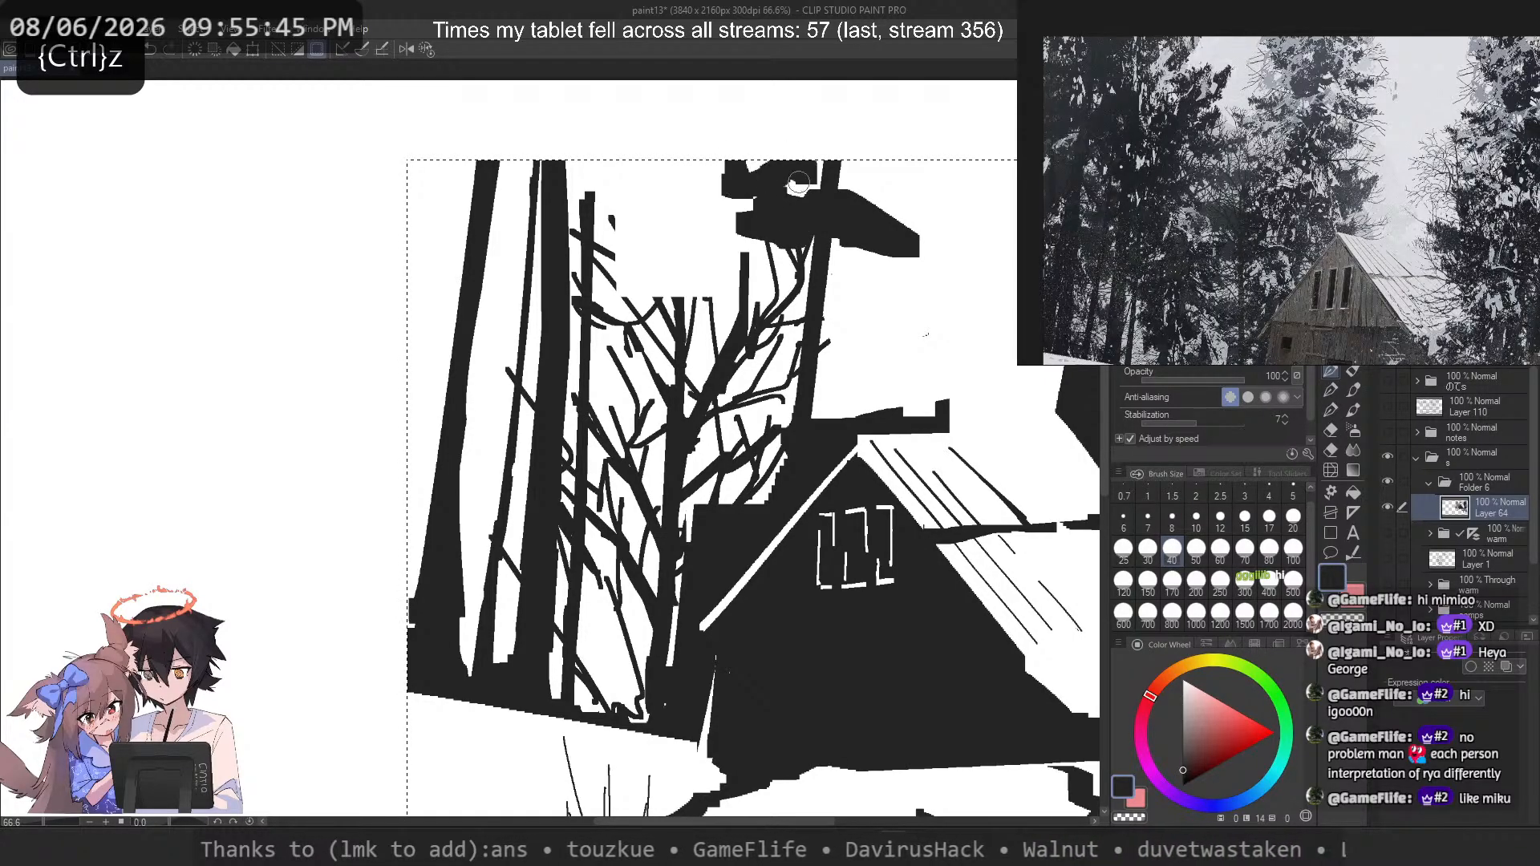
drag(902, 178, 923, 195)
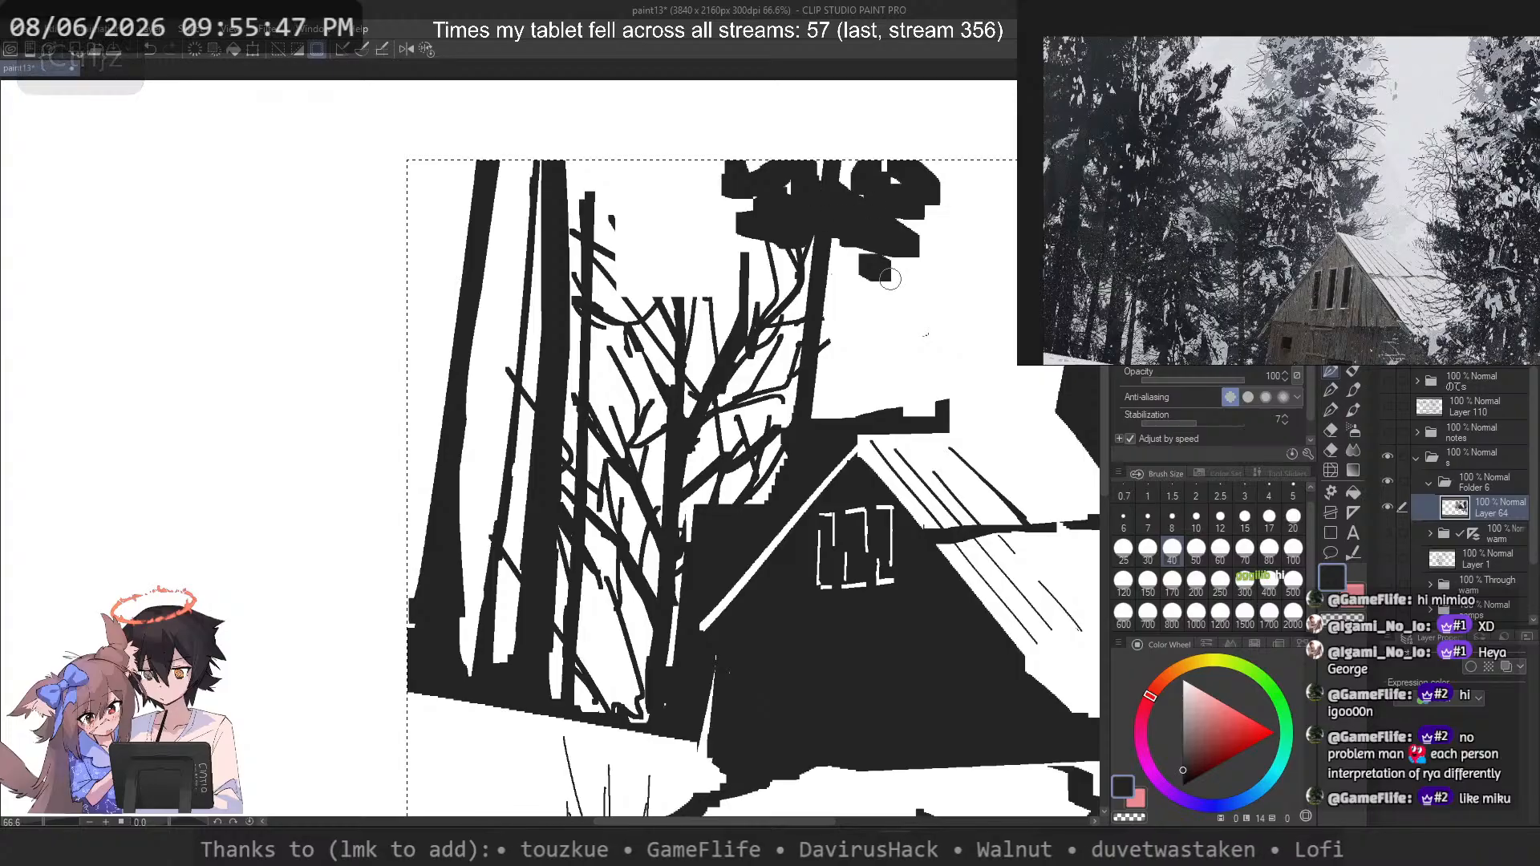
key(ctrl+z)
mouse_move(891, 282)
mouse_down()
mouse_move(850, 272)
mouse_move(902, 317)
mouse_up()
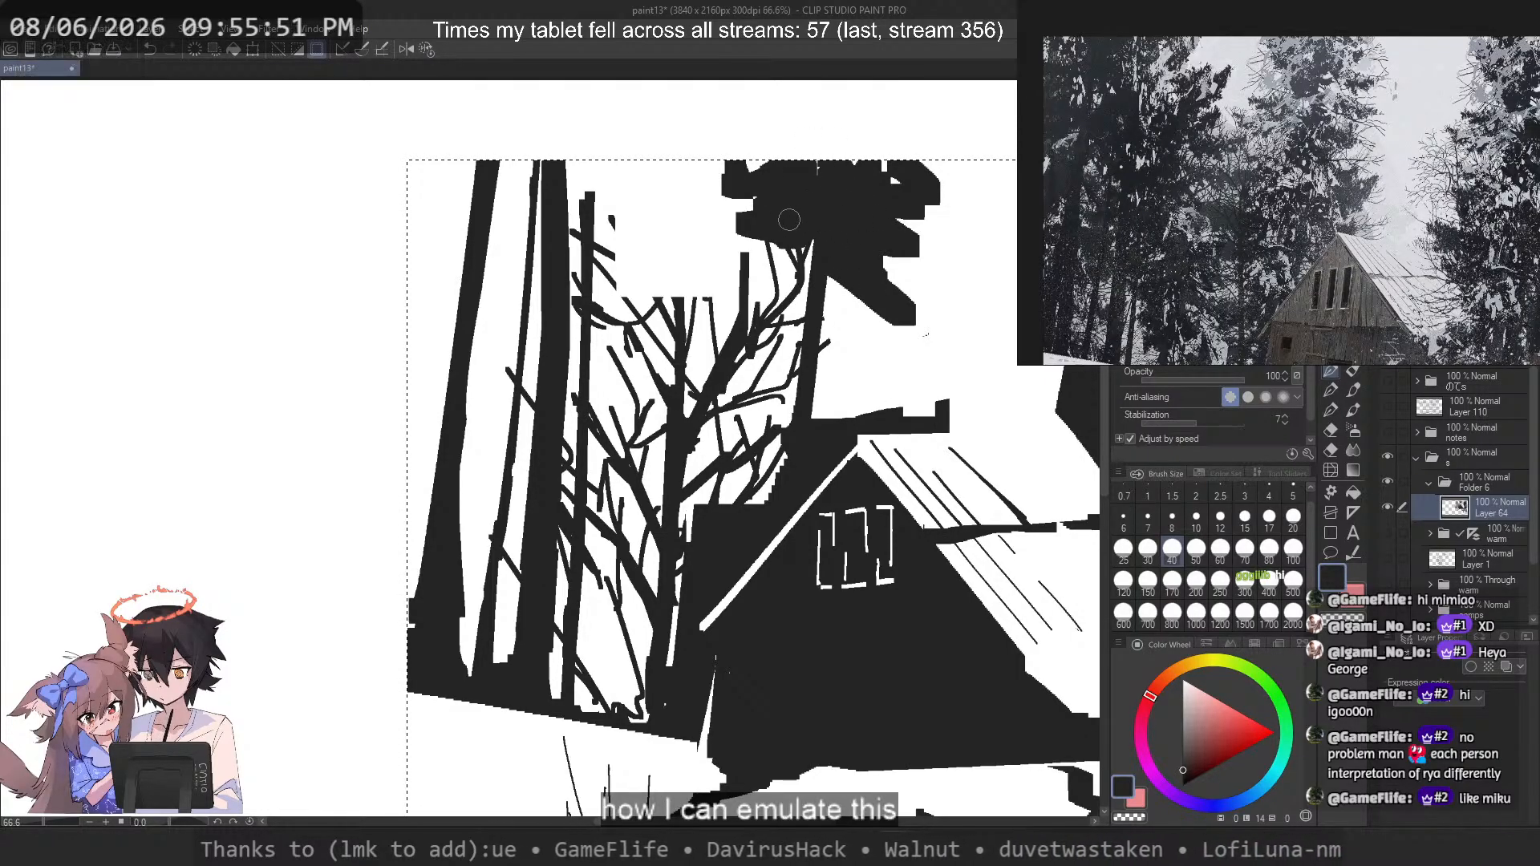
Step: Carve small white gaps into the foliage clump at brush size 12, alternating between dark and transparent strokes
click(1220, 519)
key(c)
mouse_move(802, 199)
mouse_down()
mouse_move(776, 219)
mouse_move(788, 209)
mouse_up()
key(ctrl+z)
key(ctrl+z)
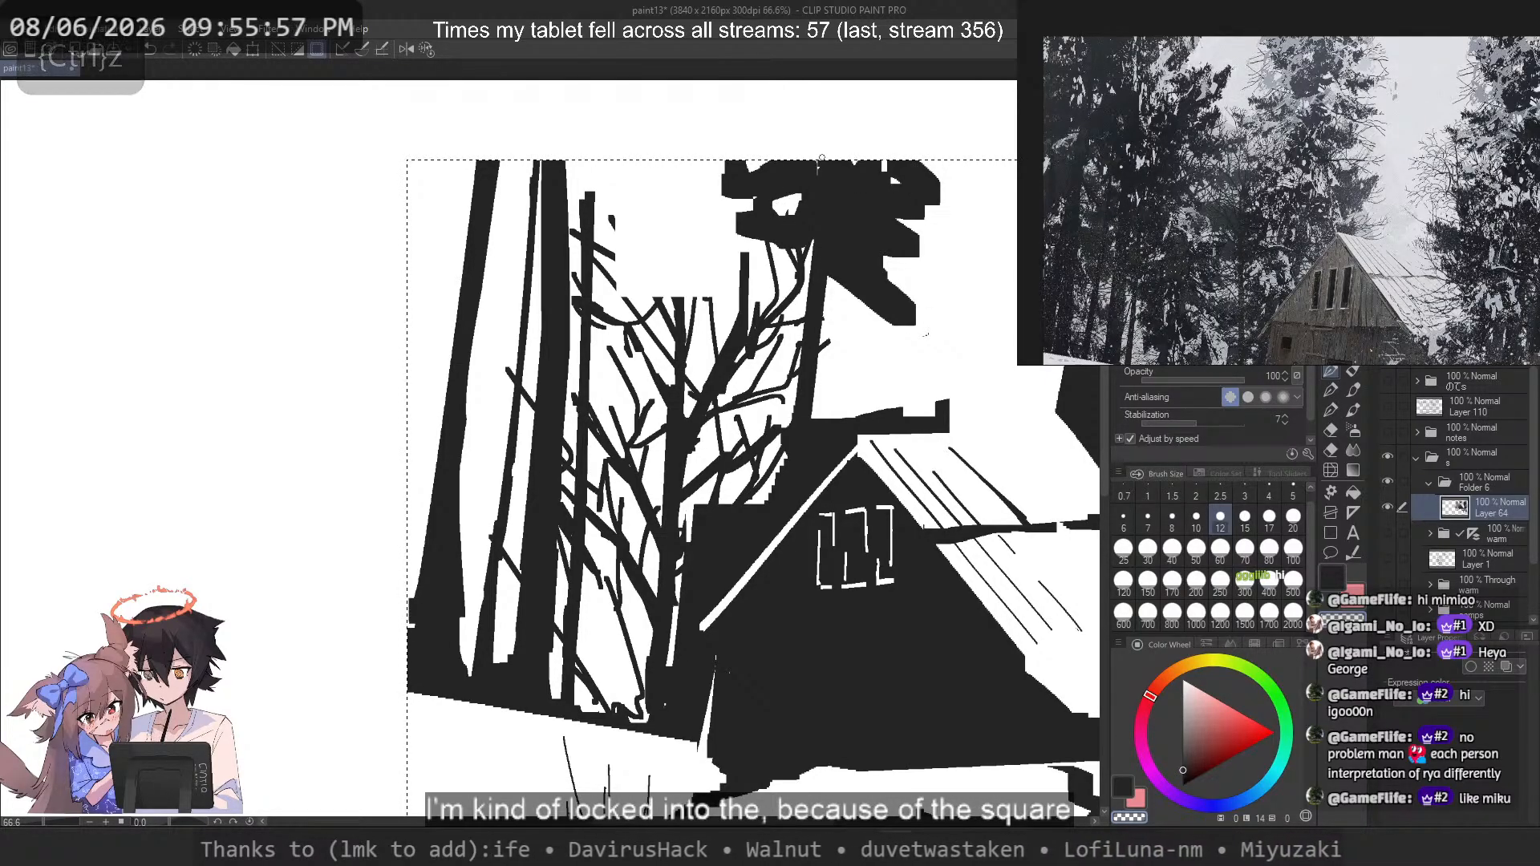
key(c)
drag(794, 212, 774, 204)
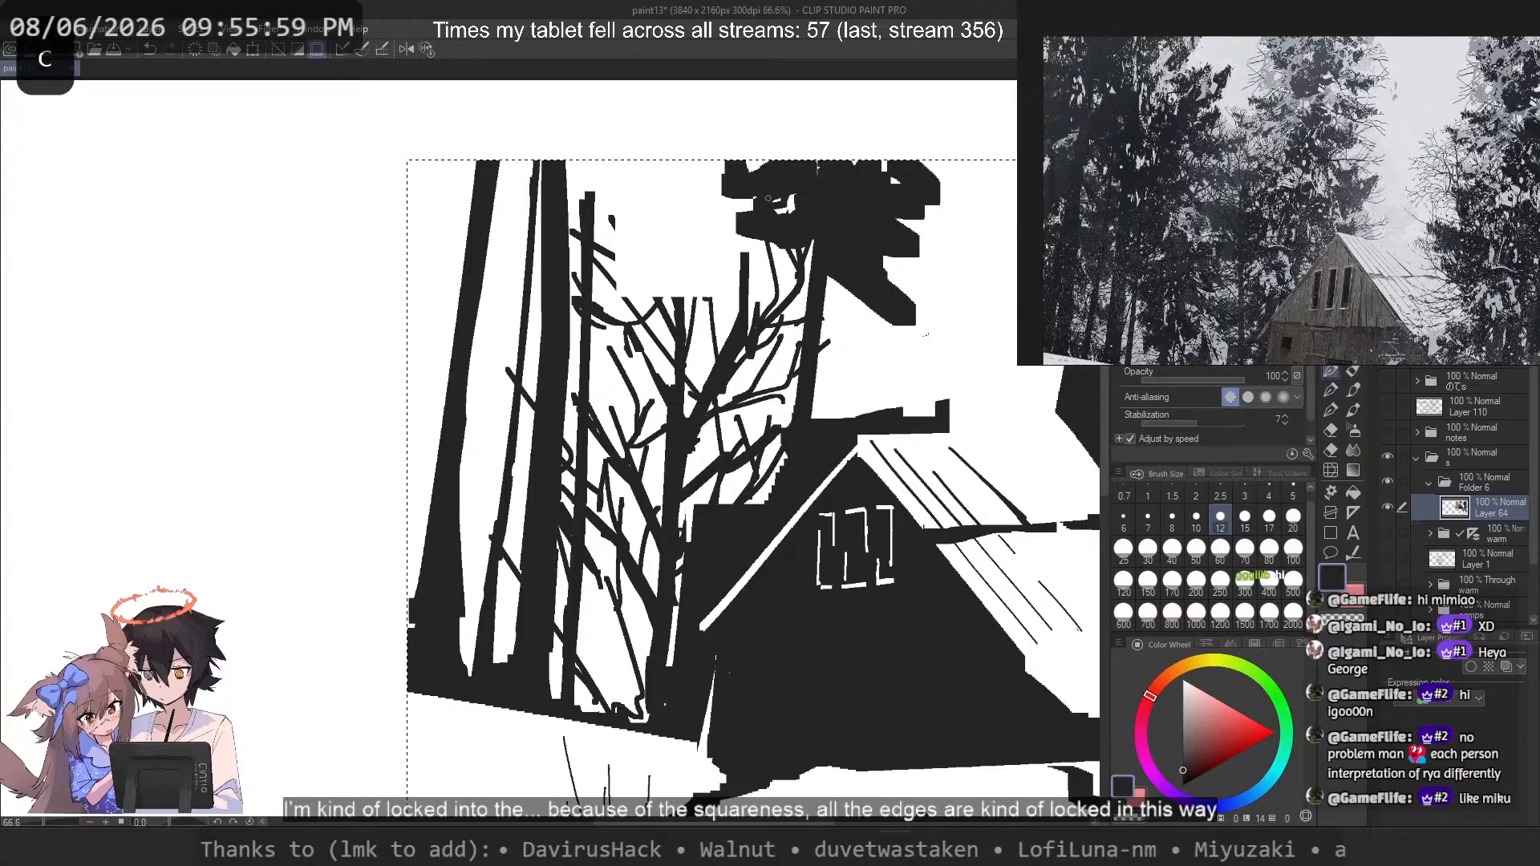
key(ctrl+z)
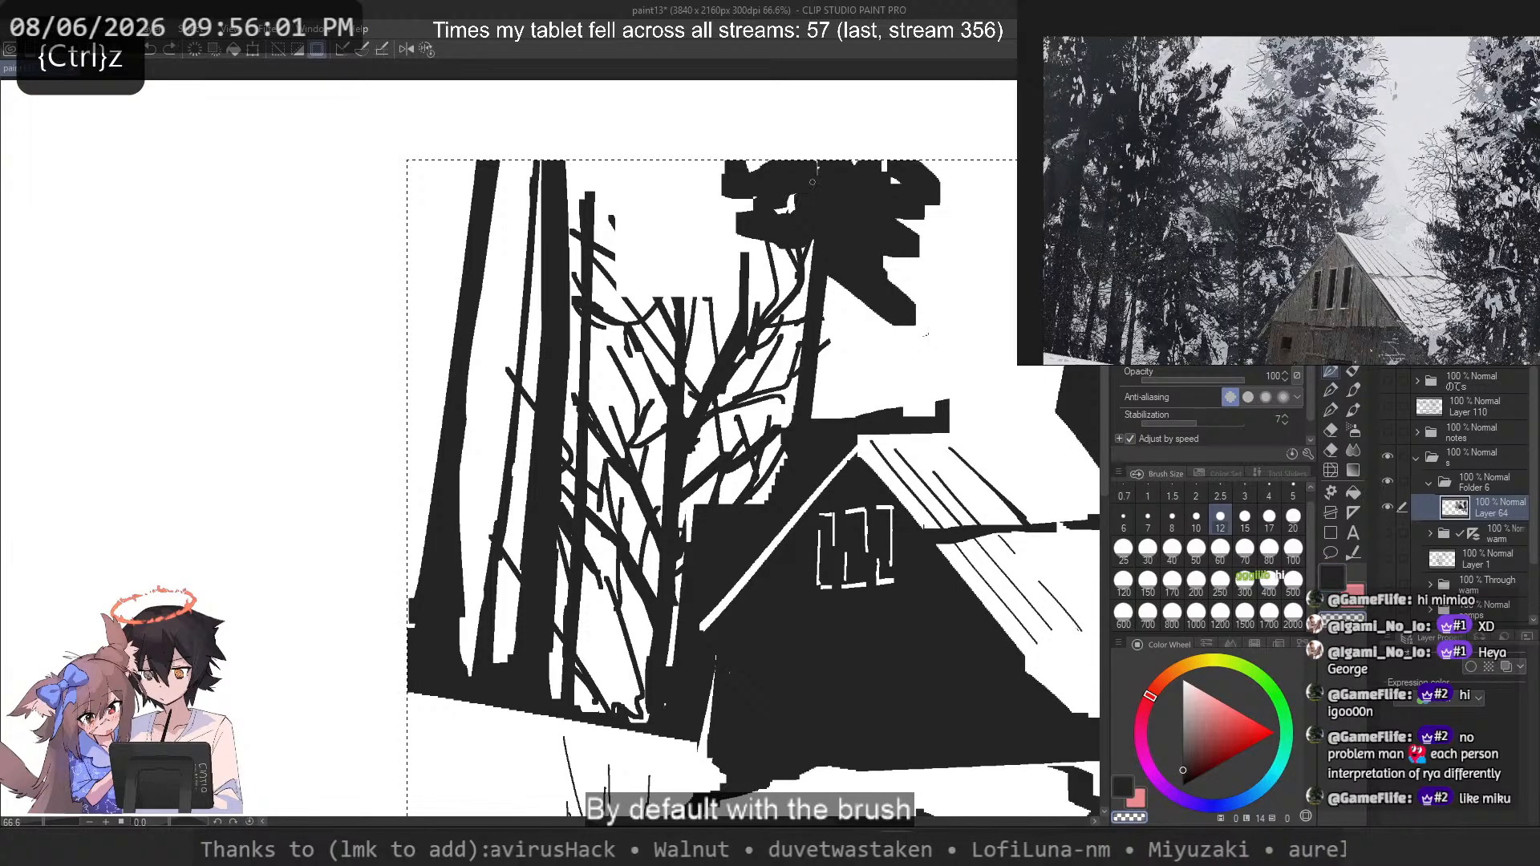
key(c)
key(ctrl+z)
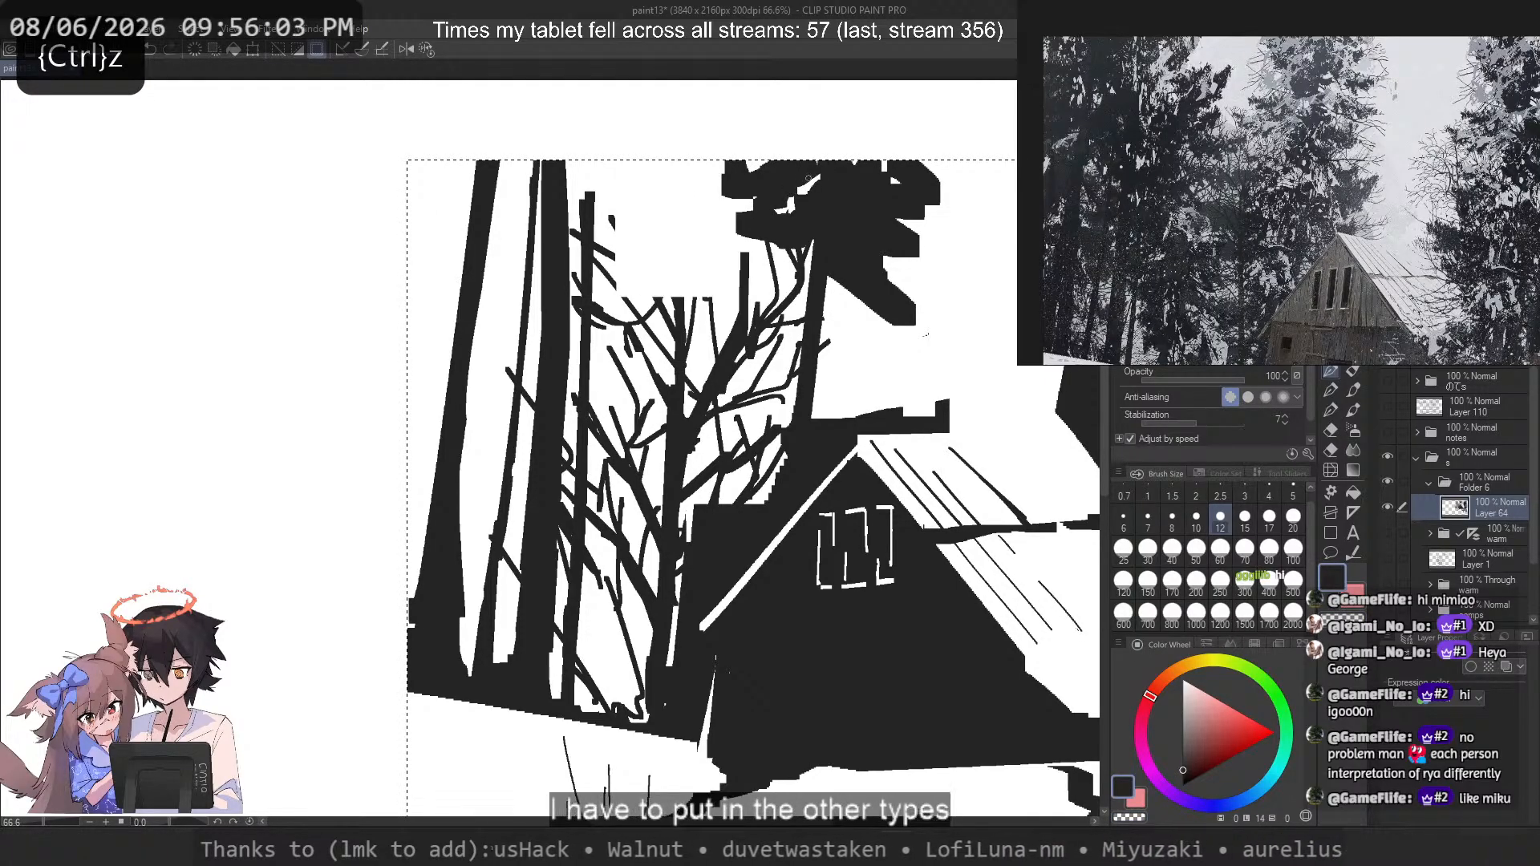
Step: Rework the white notches in the foliage clump beside the trunk with fine dark and transparent strokes
key(c)
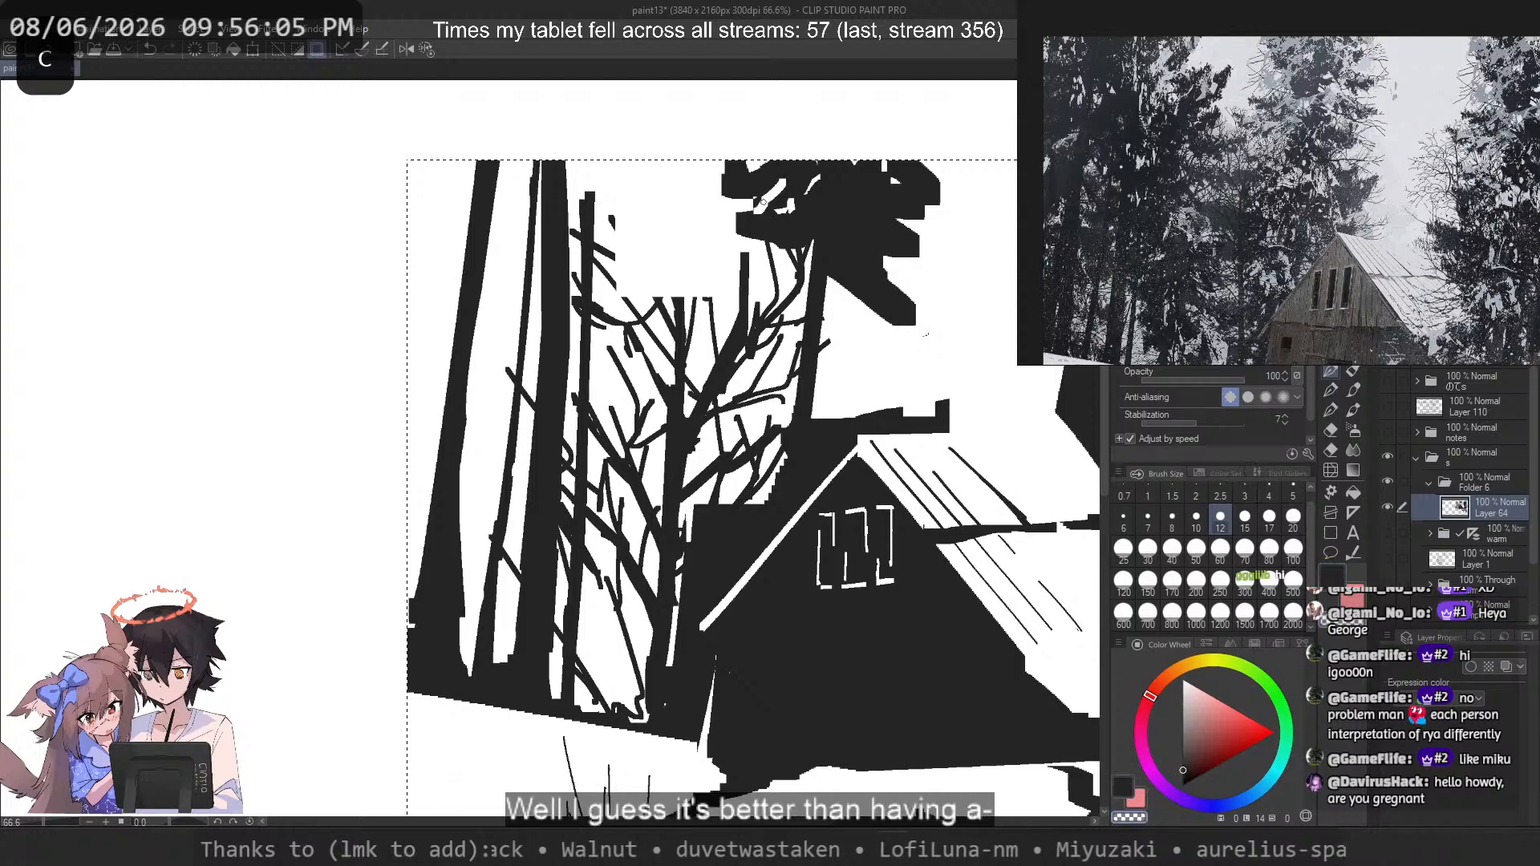
key(ctrl+z)
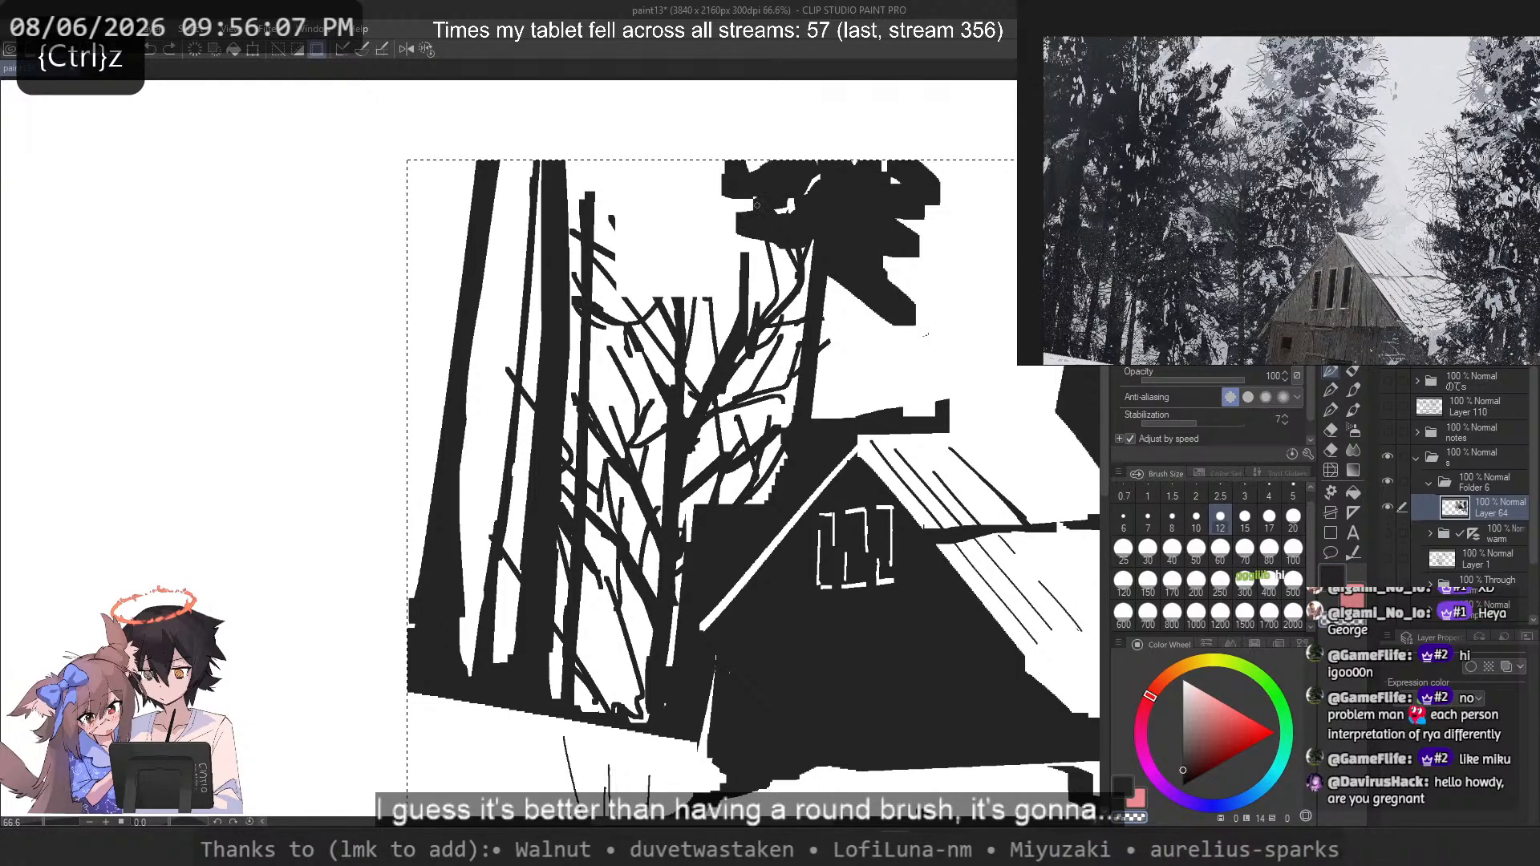
key(c)
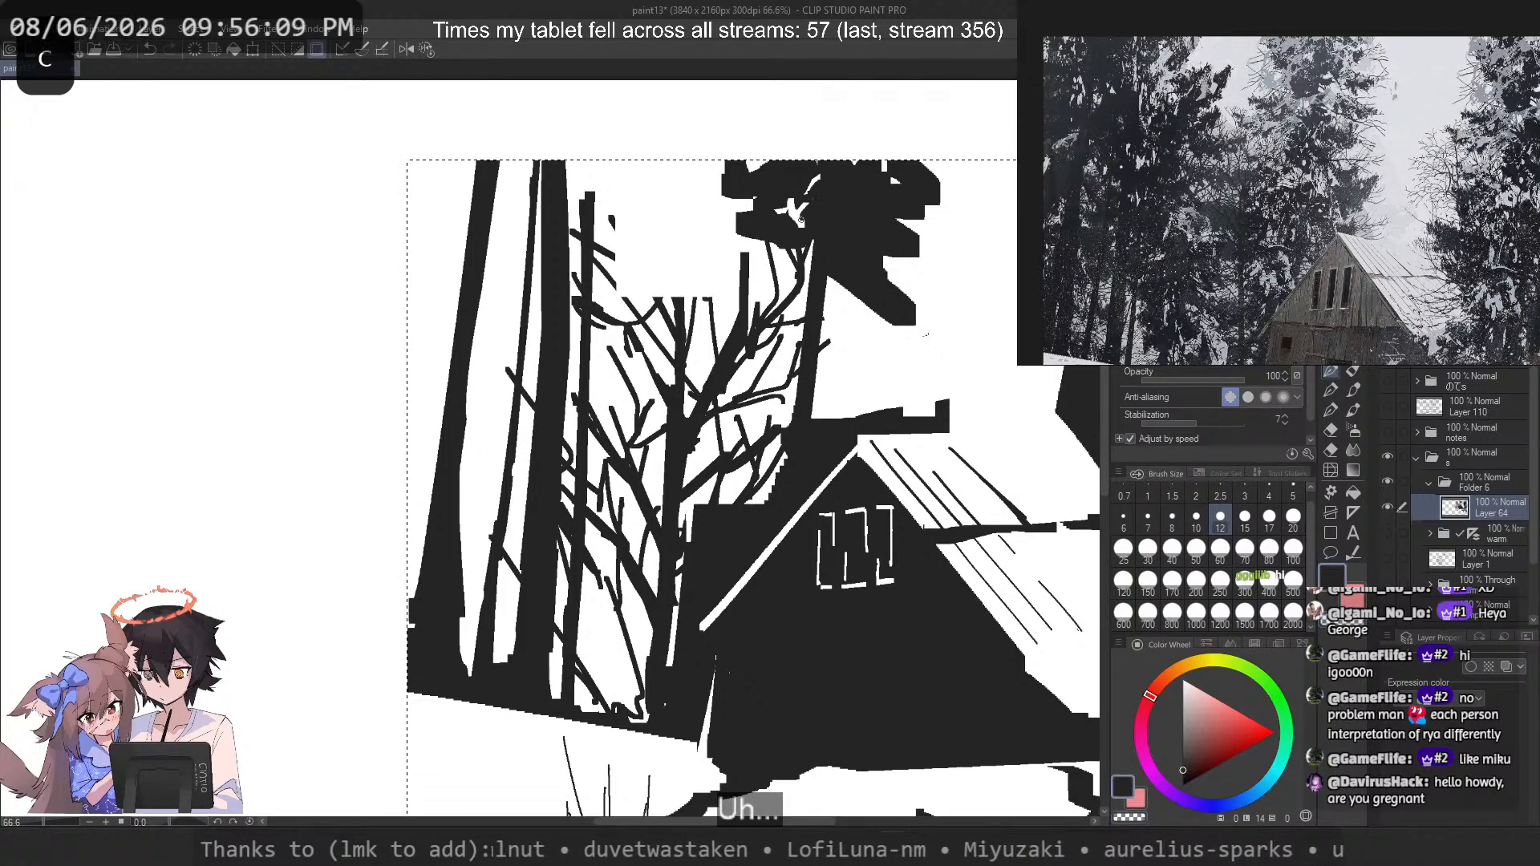
key(ctrl+z)
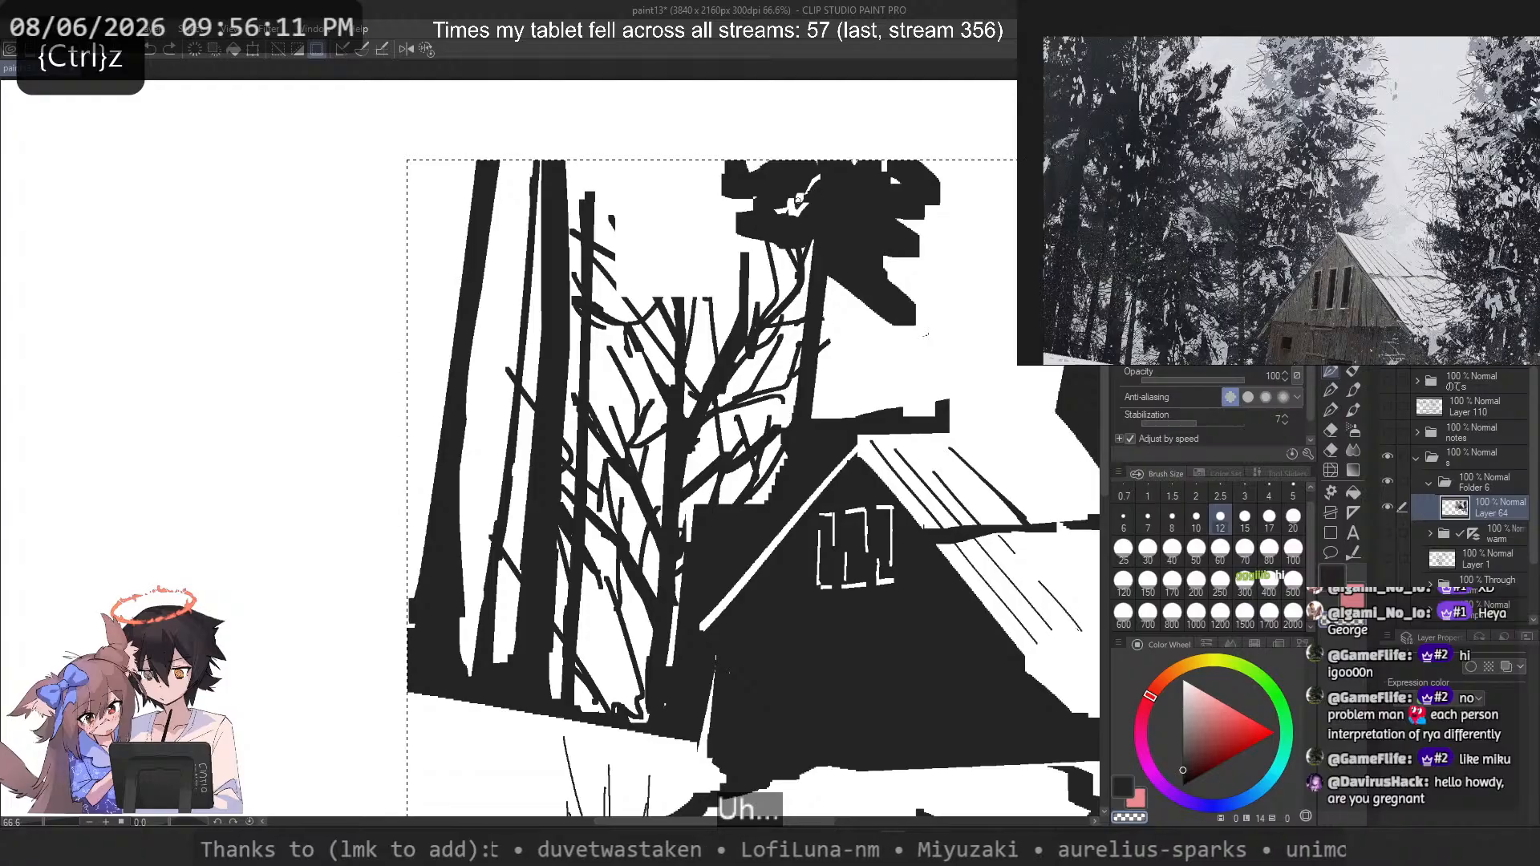
drag(818, 193, 800, 203)
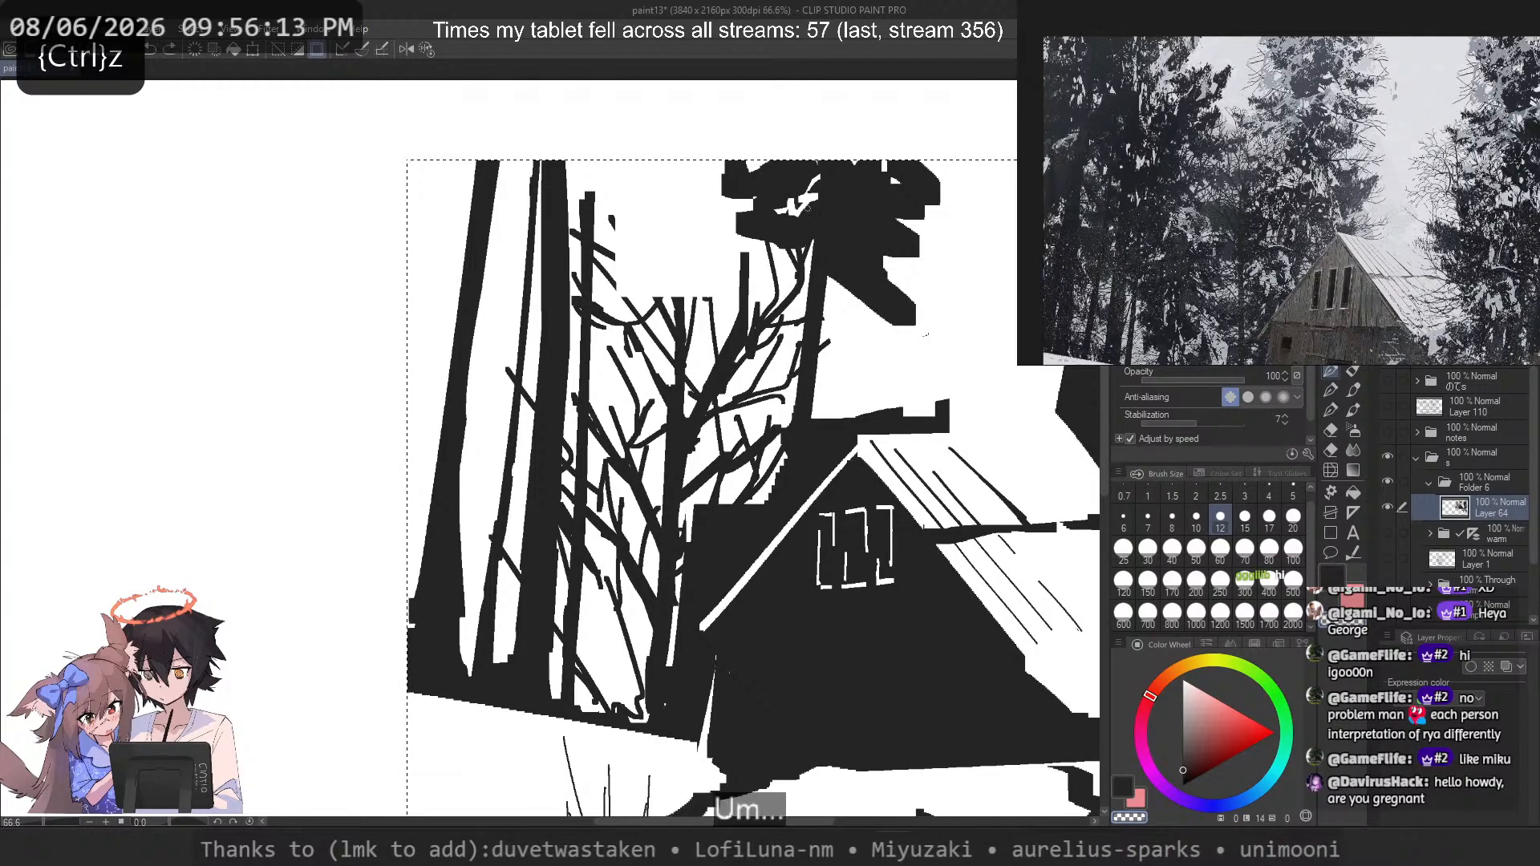
key(c)
key(ctrl+z)
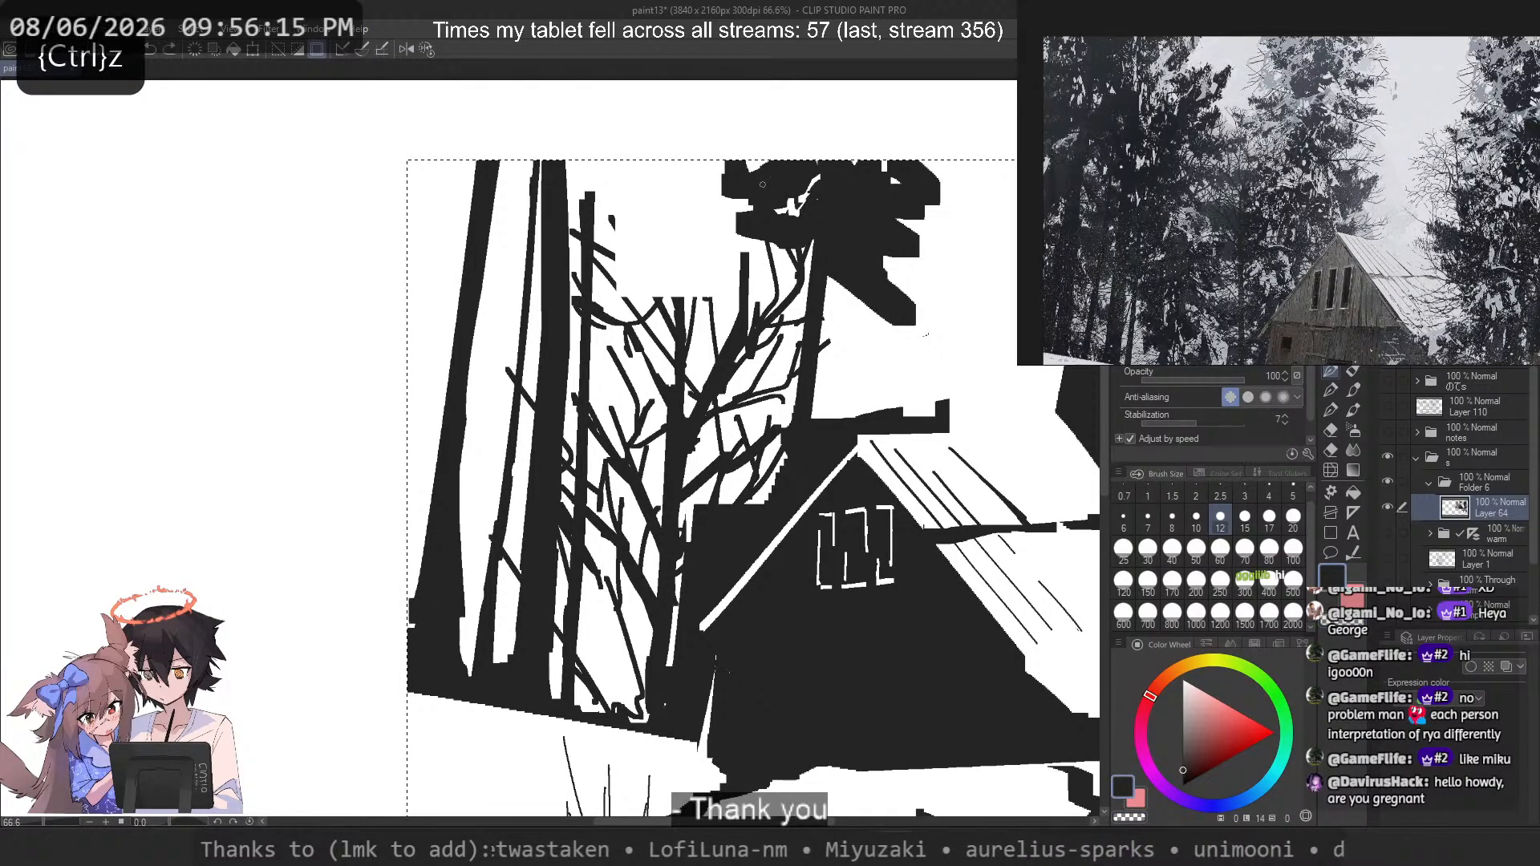
Step: Break up the blocky outer edge of the foliage clump at brush size 25
key(c)
key(ctrl+z)
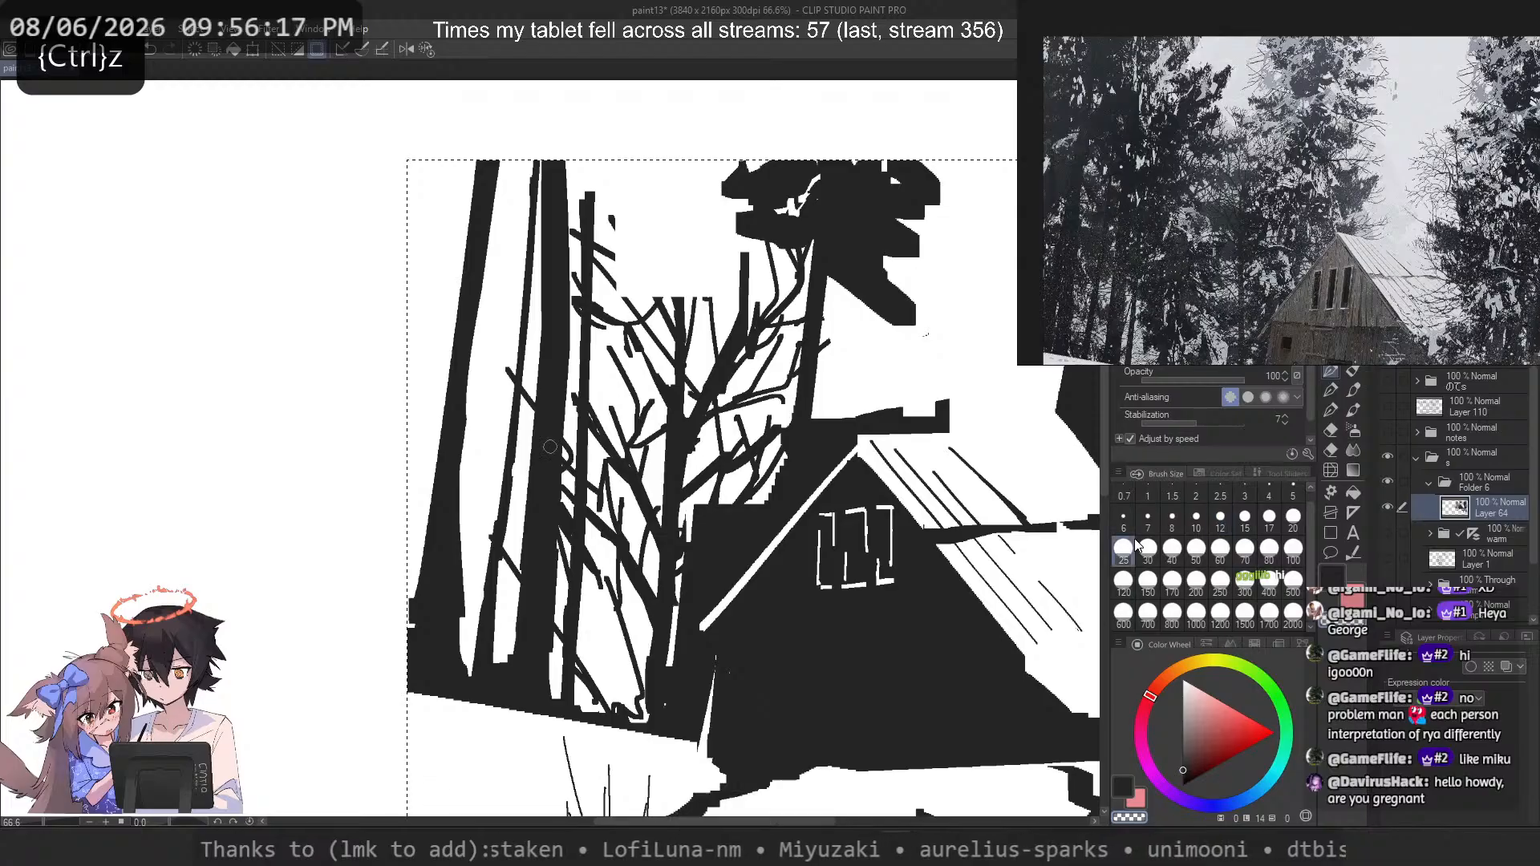
key(c)
key(ctrl+z)
key(c)
key(ctrl+z)
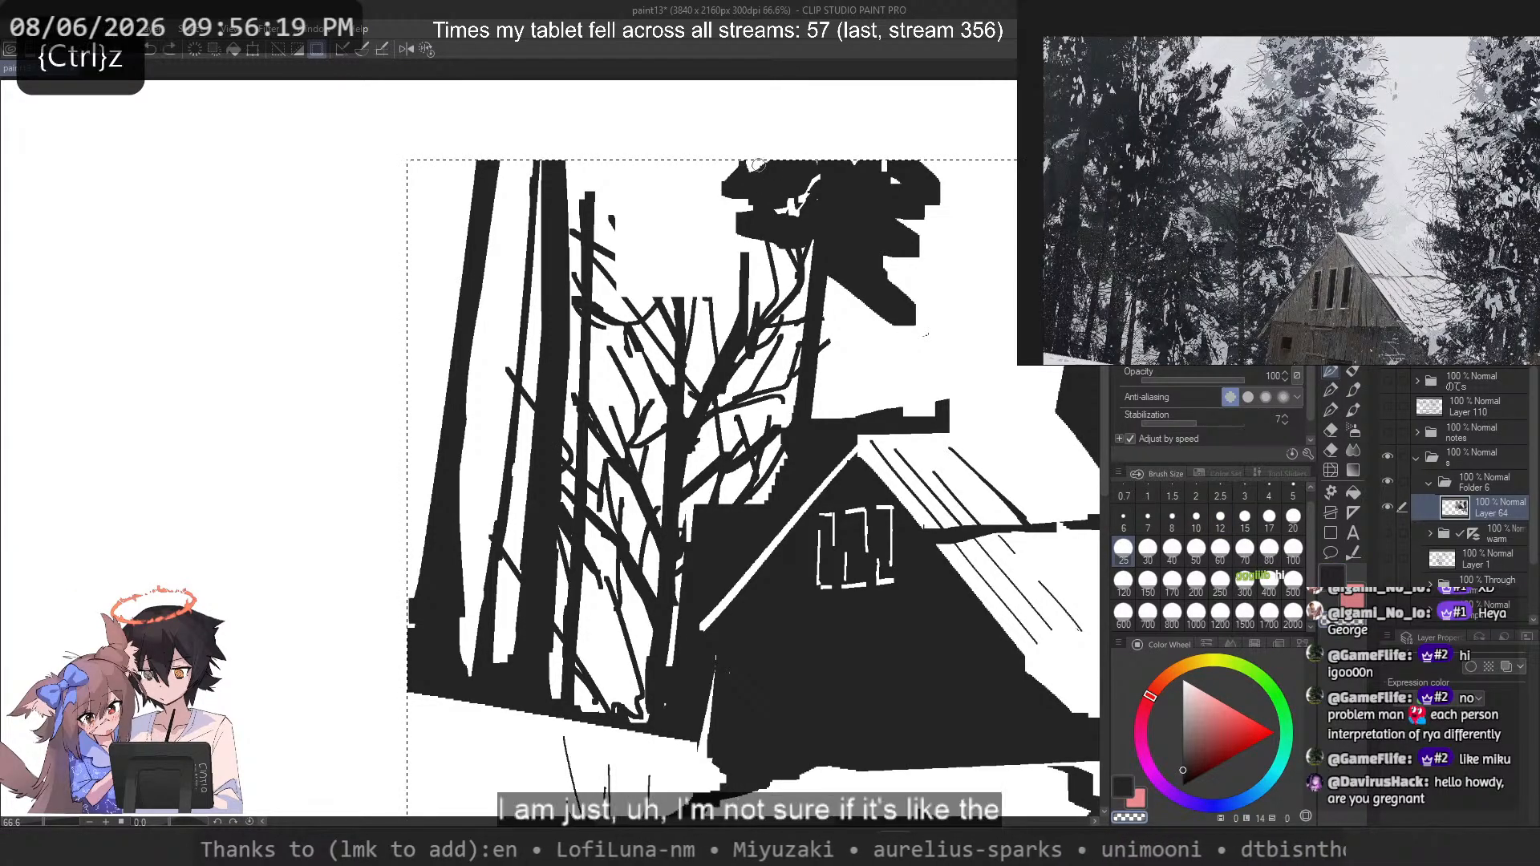
key(c)
key(ctrl+z)
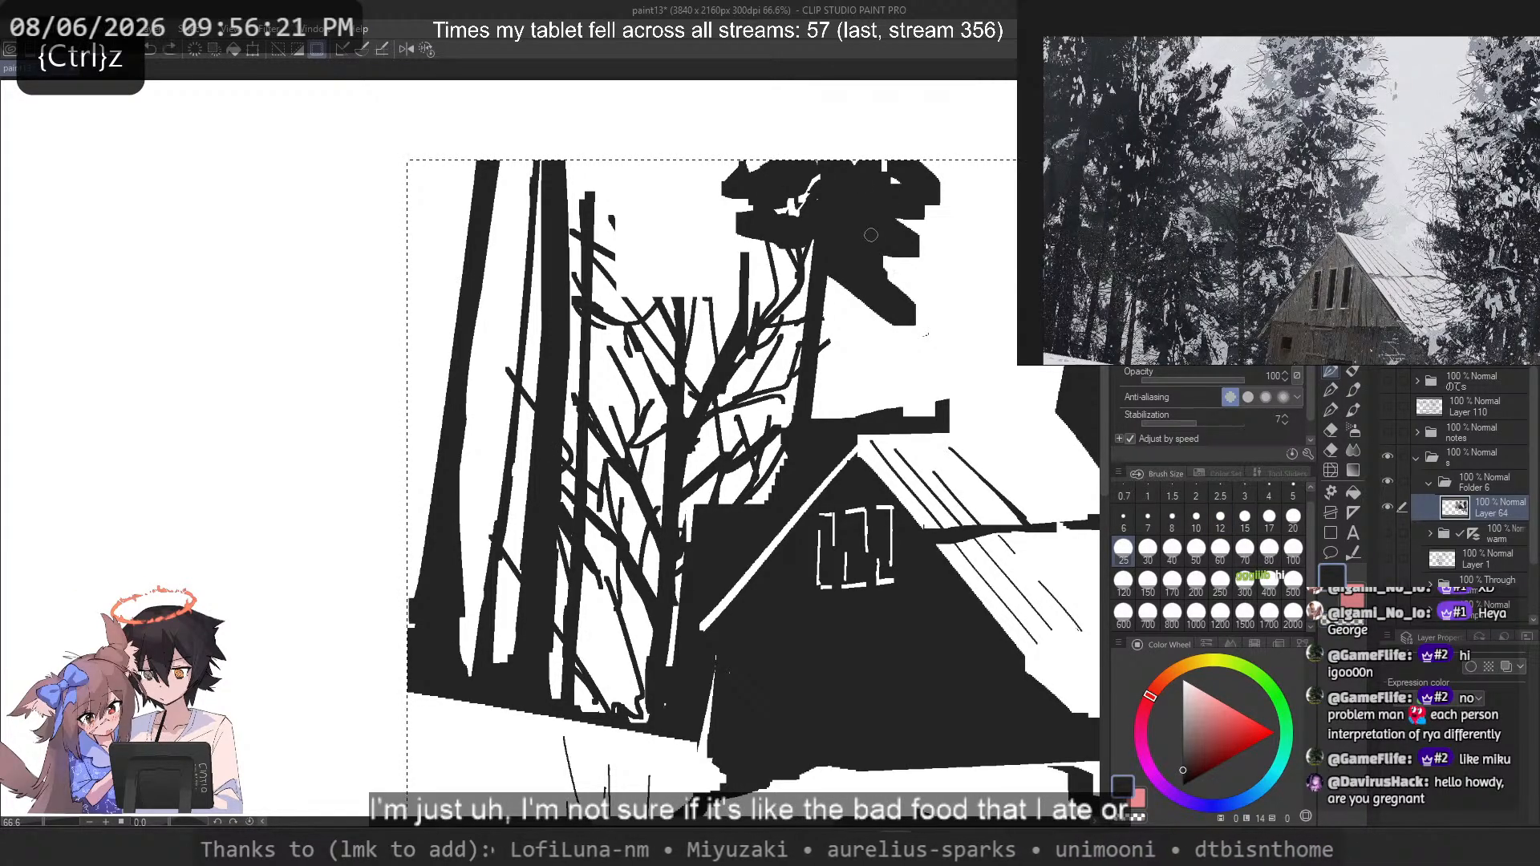
key(c)
key(ctrl+z)
key(c)
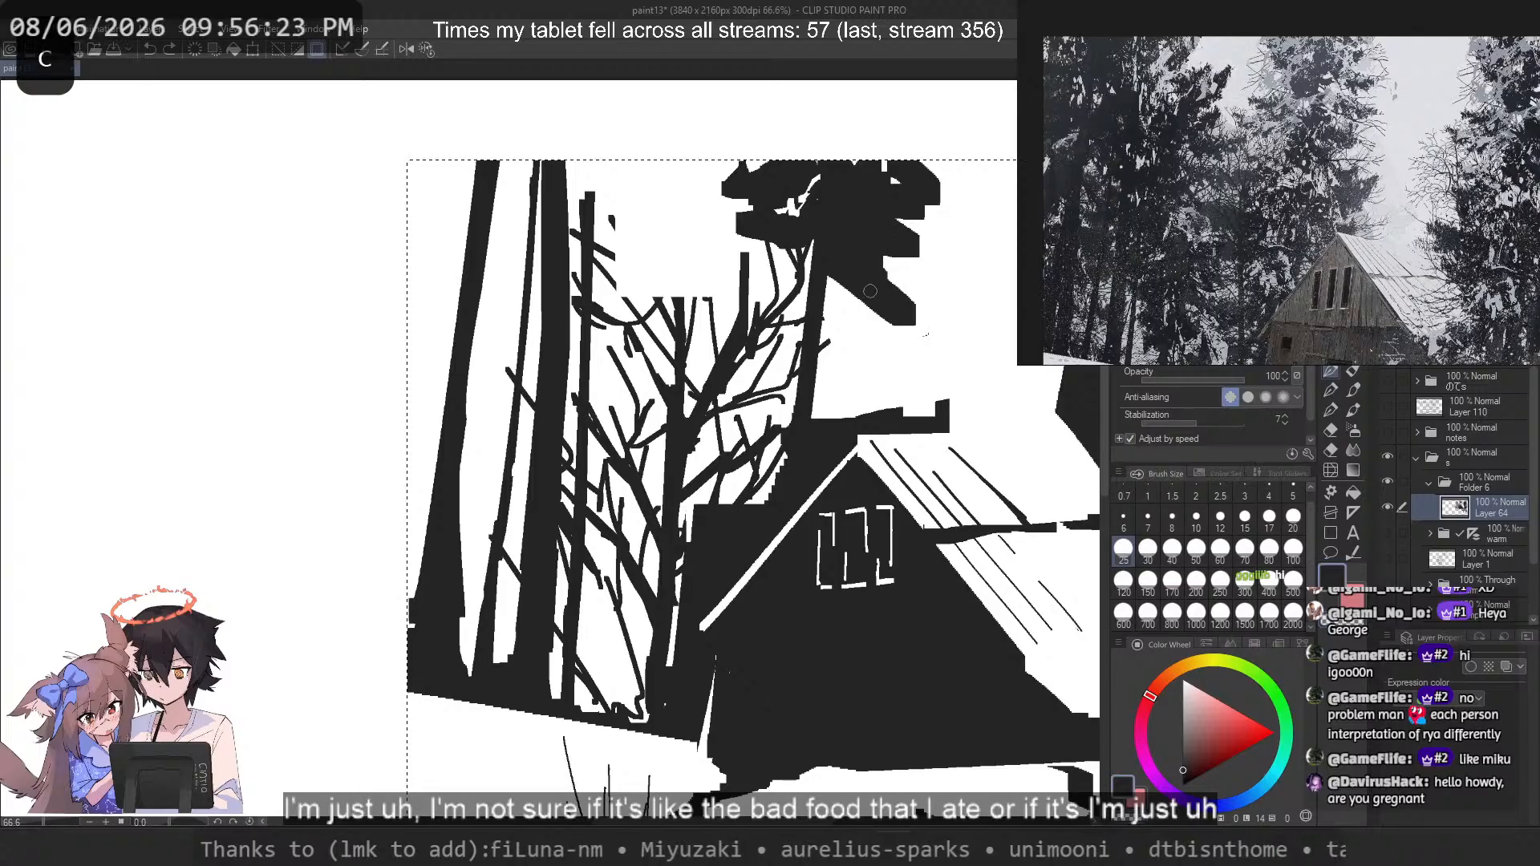
key(ctrl+z)
Step: Reshape the underside of the foliage clump into pointed, drooping branches with dark and transparent strokes
key(c)
drag(855, 286, 836, 265)
mouse_move(836, 265)
mouse_down()
mouse_move(911, 306)
mouse_move(913, 292)
mouse_move(946, 299)
mouse_up()
mouse_move(911, 292)
mouse_down()
mouse_move(950, 287)
mouse_move(900, 313)
mouse_move(949, 302)
mouse_up()
key(ctrl+z)
key(c)
key(c)
drag(832, 290, 863, 324)
key(c)
drag(952, 290, 932, 308)
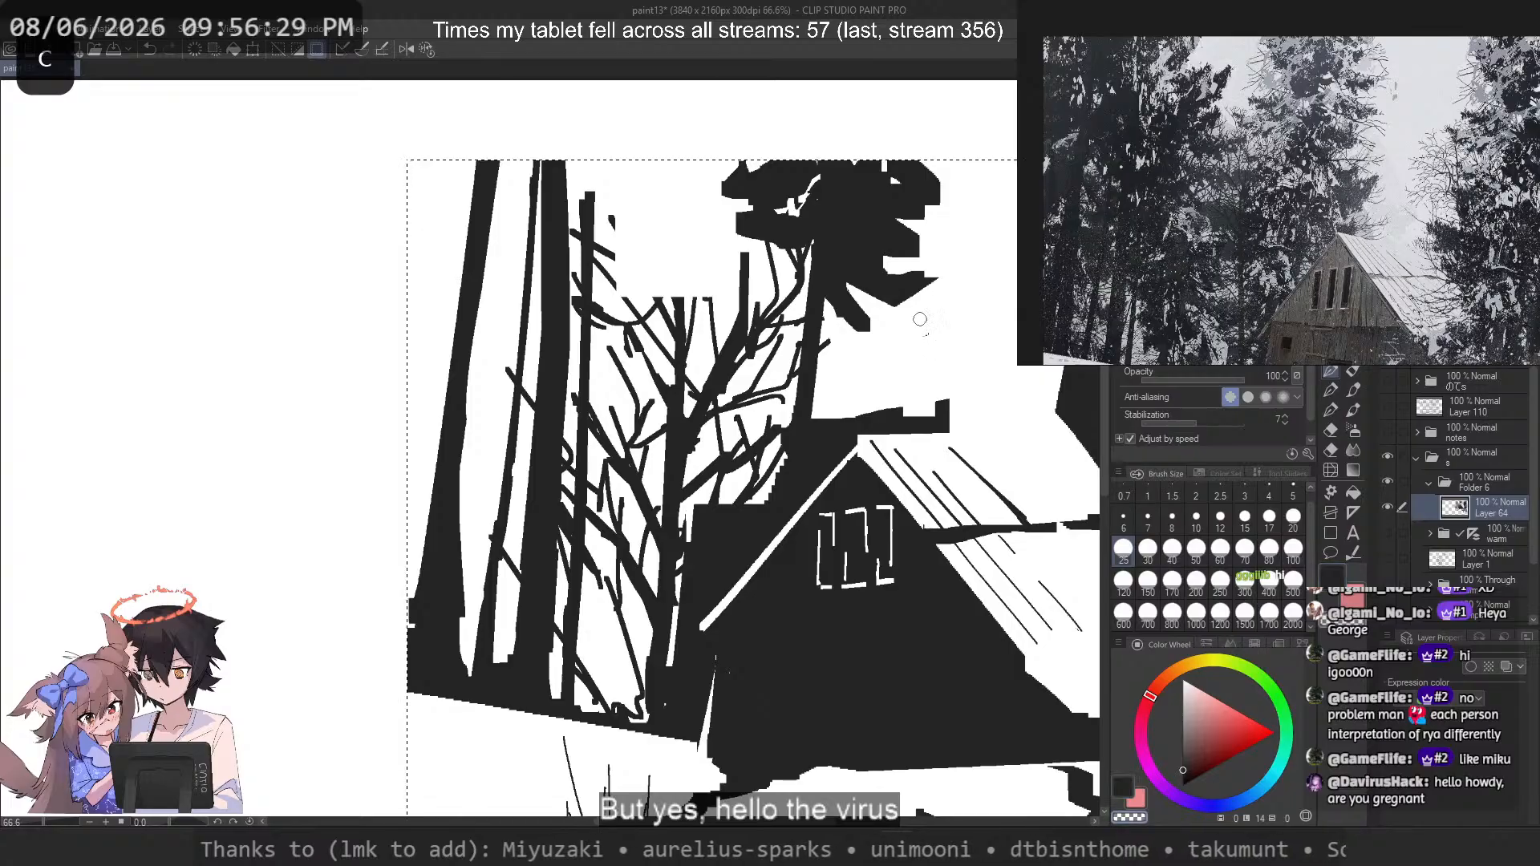
key(c)
key(ctrl+z)
mouse_move(832, 290)
mouse_down()
mouse_move(888, 314)
mouse_move(829, 290)
mouse_move(847, 339)
mouse_move(801, 301)
mouse_move(805, 259)
mouse_move(782, 287)
mouse_move(751, 270)
mouse_move(803, 255)
mouse_move(801, 294)
mouse_move(770, 245)
mouse_move(800, 237)
mouse_move(790, 261)
mouse_move(817, 244)
mouse_move(783, 282)
mouse_move(773, 249)
mouse_move(816, 281)
mouse_move(800, 308)
mouse_up()
key(ctrl+z)
key(ctrl+z)
key(ctrl+z)
key(ctrl+z)
key(ctrl+z)
key(ctrl+z)
Step: Fill the conifer's lower foliage down to the cabin roof at brush size 150 and start shaping it at size 60
click(1148, 583)
drag(824, 358, 902, 368)
click(1220, 550)
key(c)
mouse_move(858, 391)
mouse_down()
mouse_move(824, 377)
mouse_move(895, 313)
mouse_move(854, 352)
mouse_up()
click(899, 389)
click(818, 309)
Step: Trim the conifer's lower foliage into jagged tiers above the cabin roof with dark and transparent strokes
key(c)
mouse_move(817, 302)
mouse_down()
mouse_move(930, 357)
mouse_move(898, 368)
mouse_move(879, 396)
mouse_move(891, 408)
mouse_move(841, 401)
mouse_move(873, 404)
mouse_move(904, 372)
mouse_up()
key(ctrl+z)
key(ctrl+z)
key(ctrl+z)
key(ctrl+z)
key(c)
drag(944, 350, 932, 388)
key(c)
mouse_move(841, 374)
mouse_down()
mouse_move(898, 401)
mouse_move(850, 393)
mouse_move(794, 423)
mouse_up()
key(ctrl+z)
key(ctrl+z)
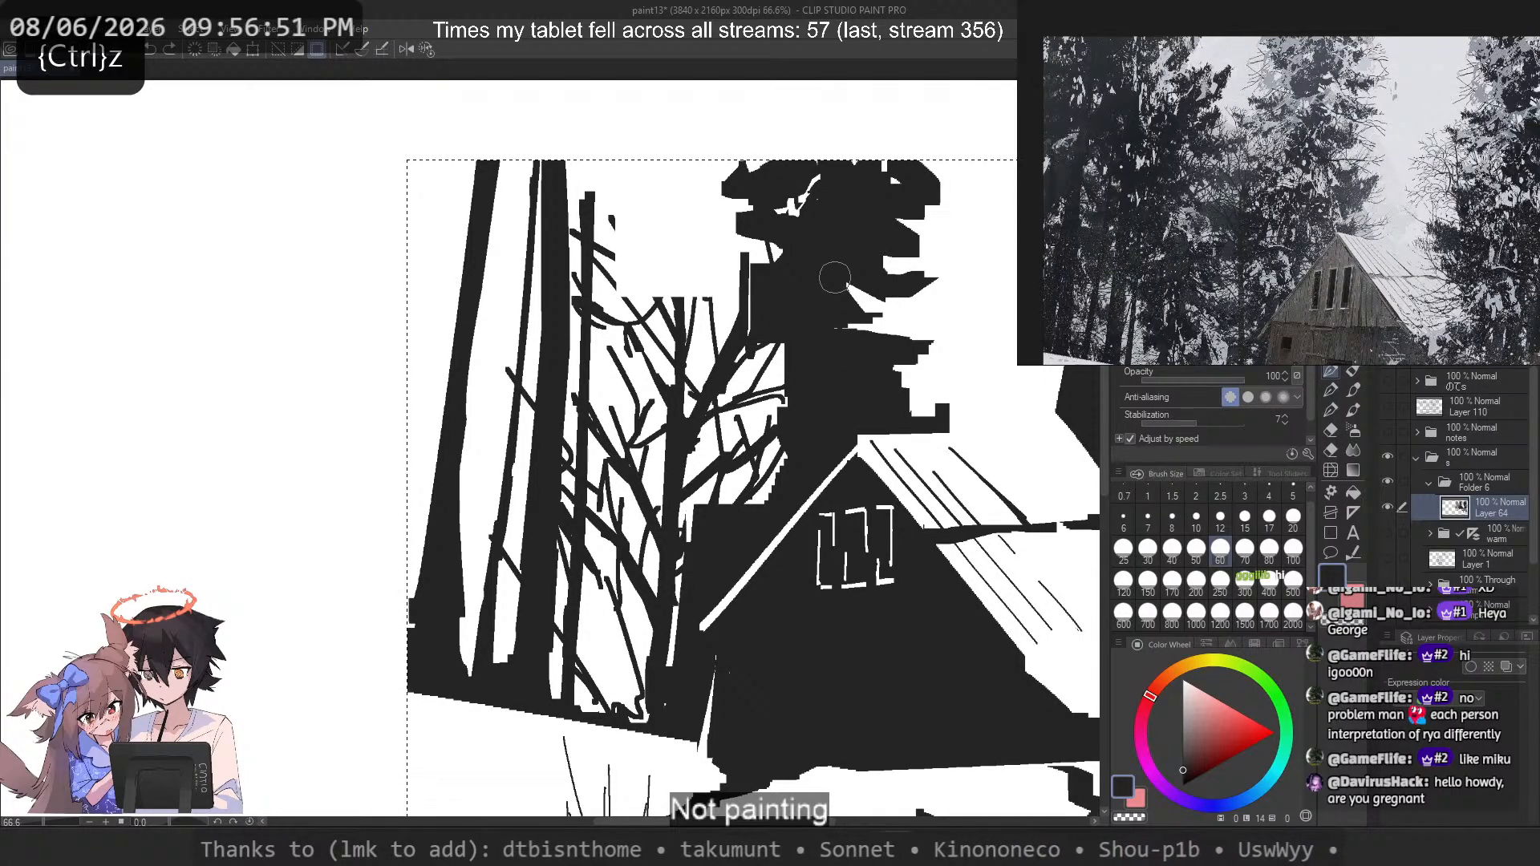
Step: Check the foliage in the reference photo and try a size 30 stroke between the bare tree and the conifer
scroll(1283, 200, up, 5)
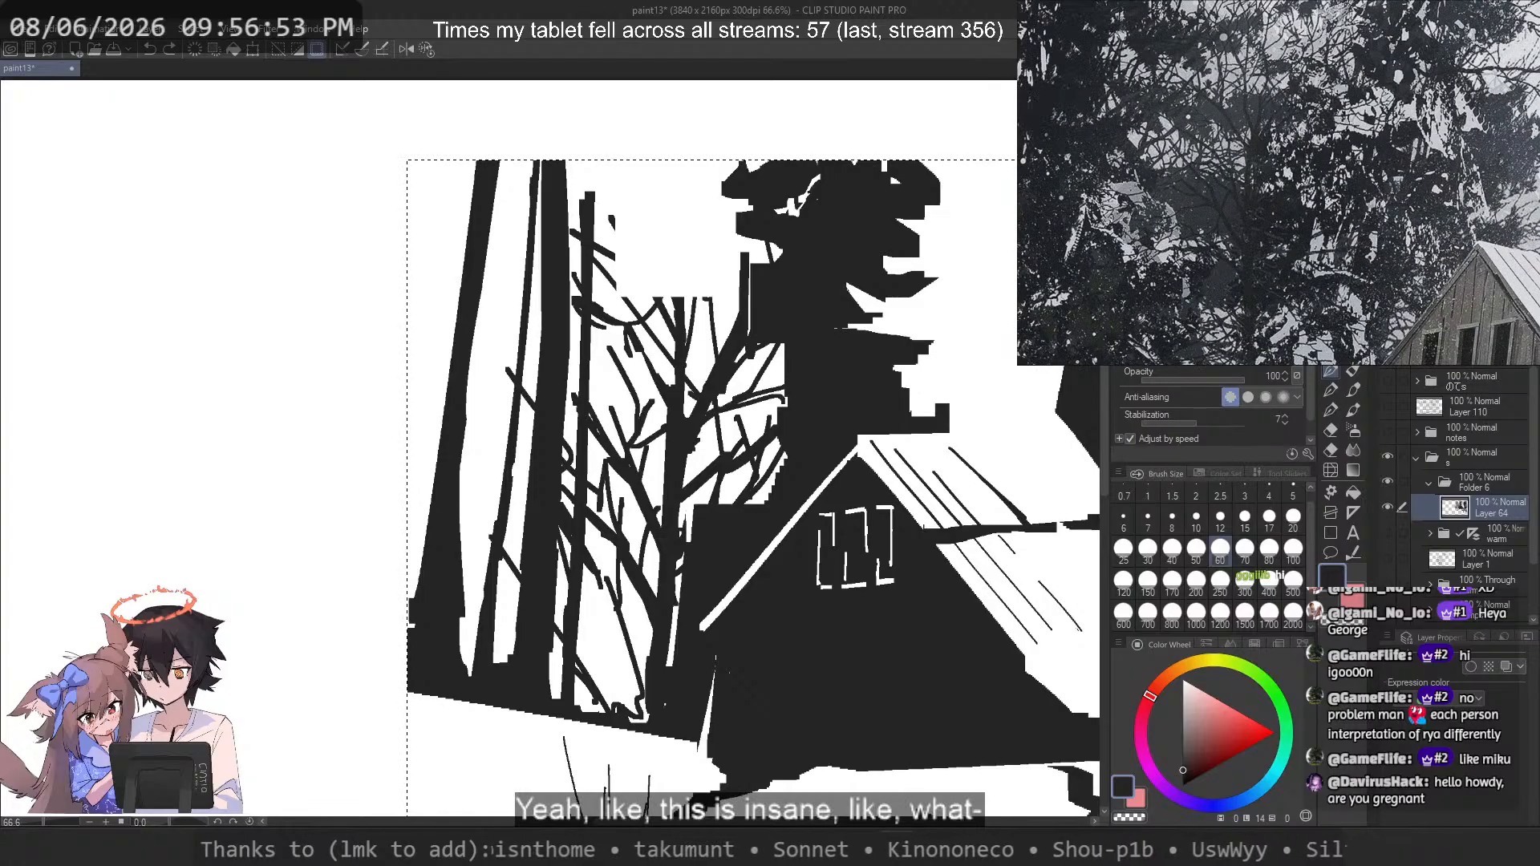
scroll(1283, 201, down, 5)
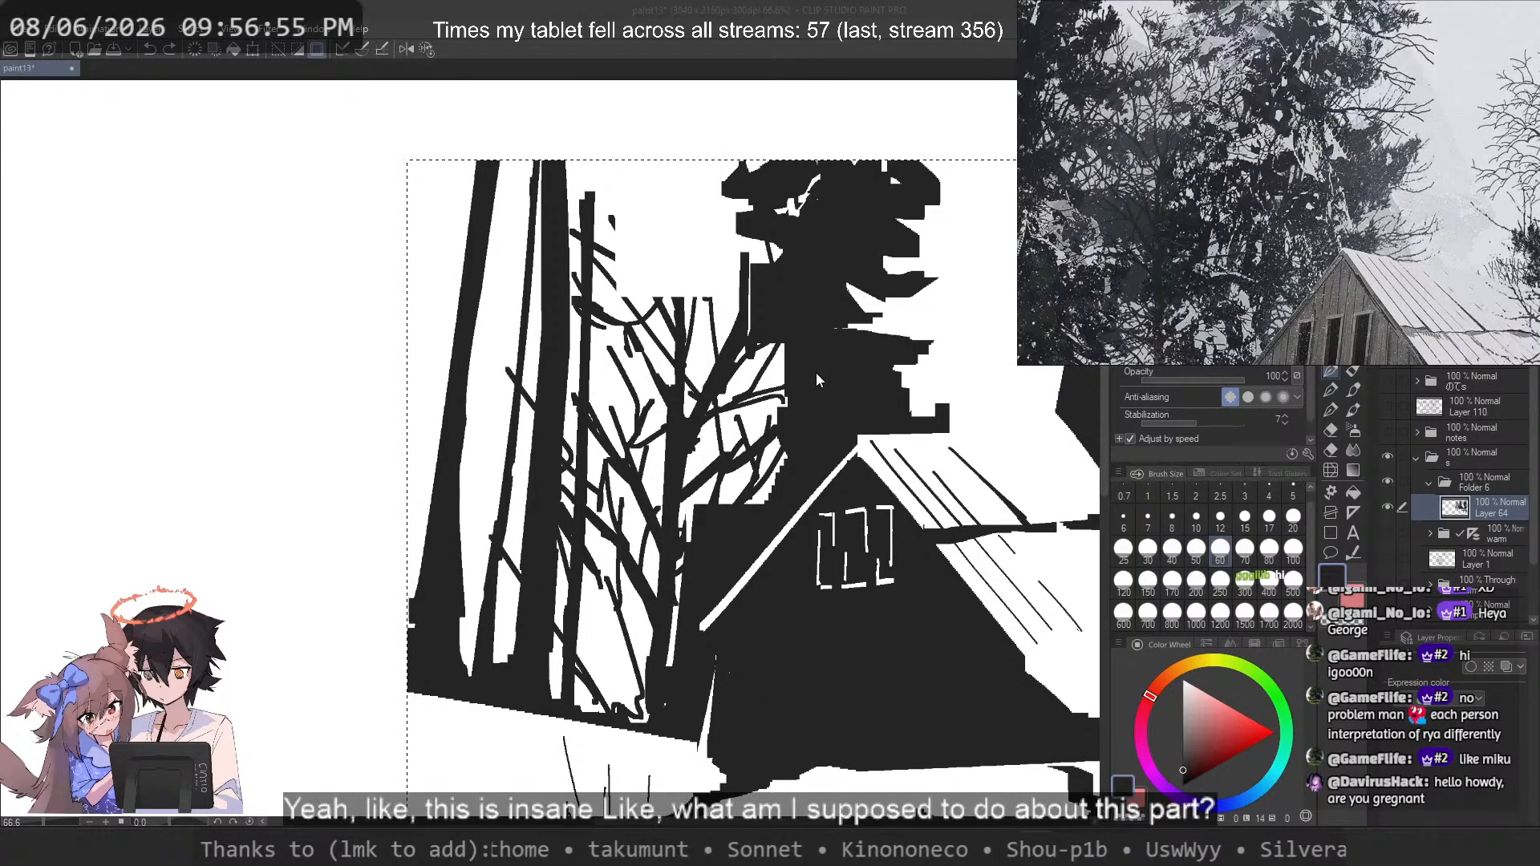
click(1153, 548)
key(ctrl+z)
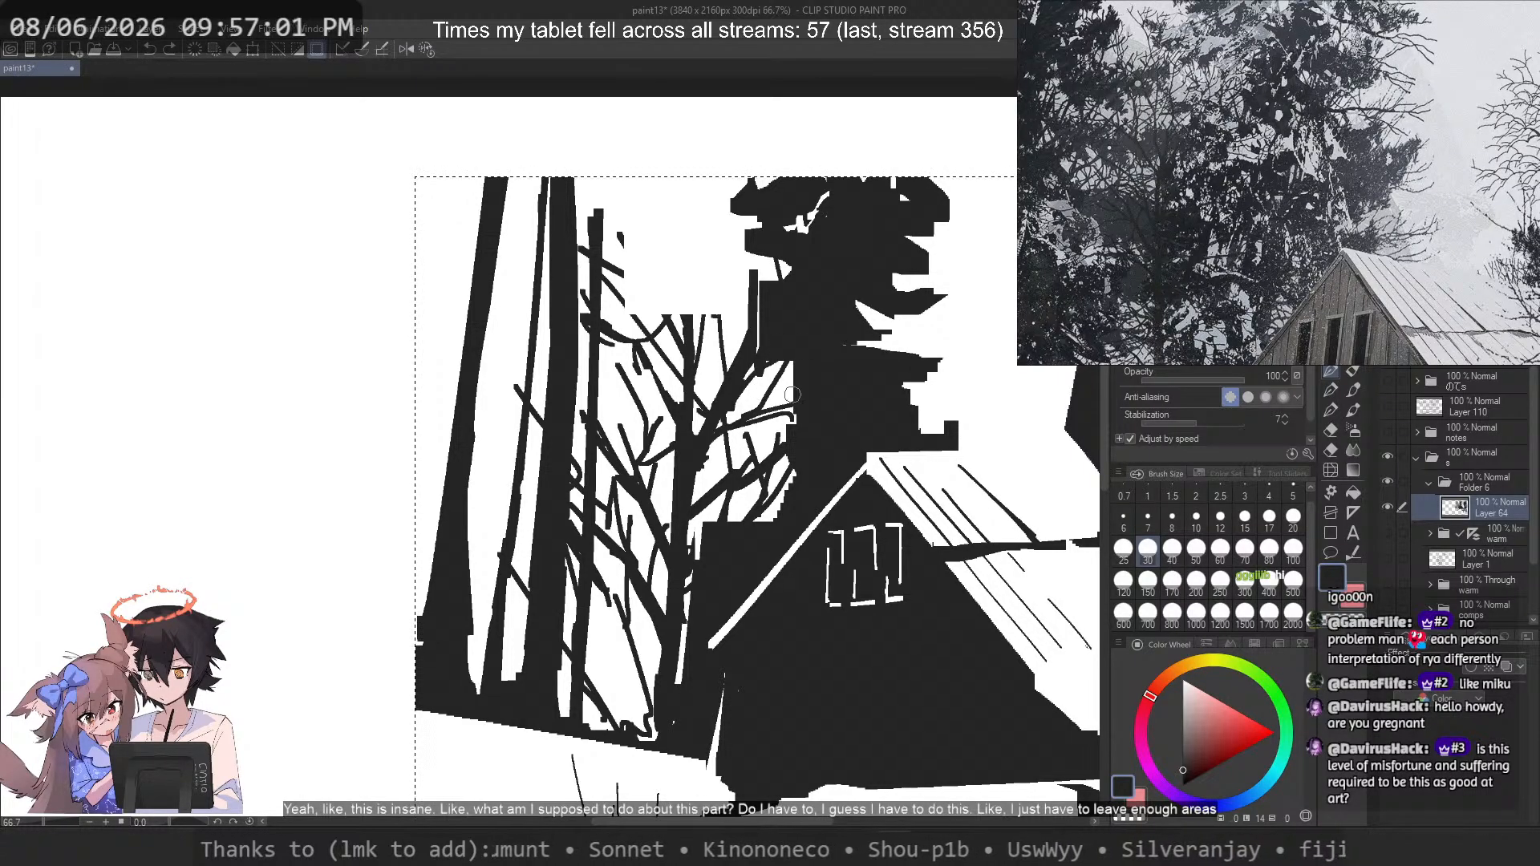
drag(785, 362, 729, 520)
key(ctrl+z)
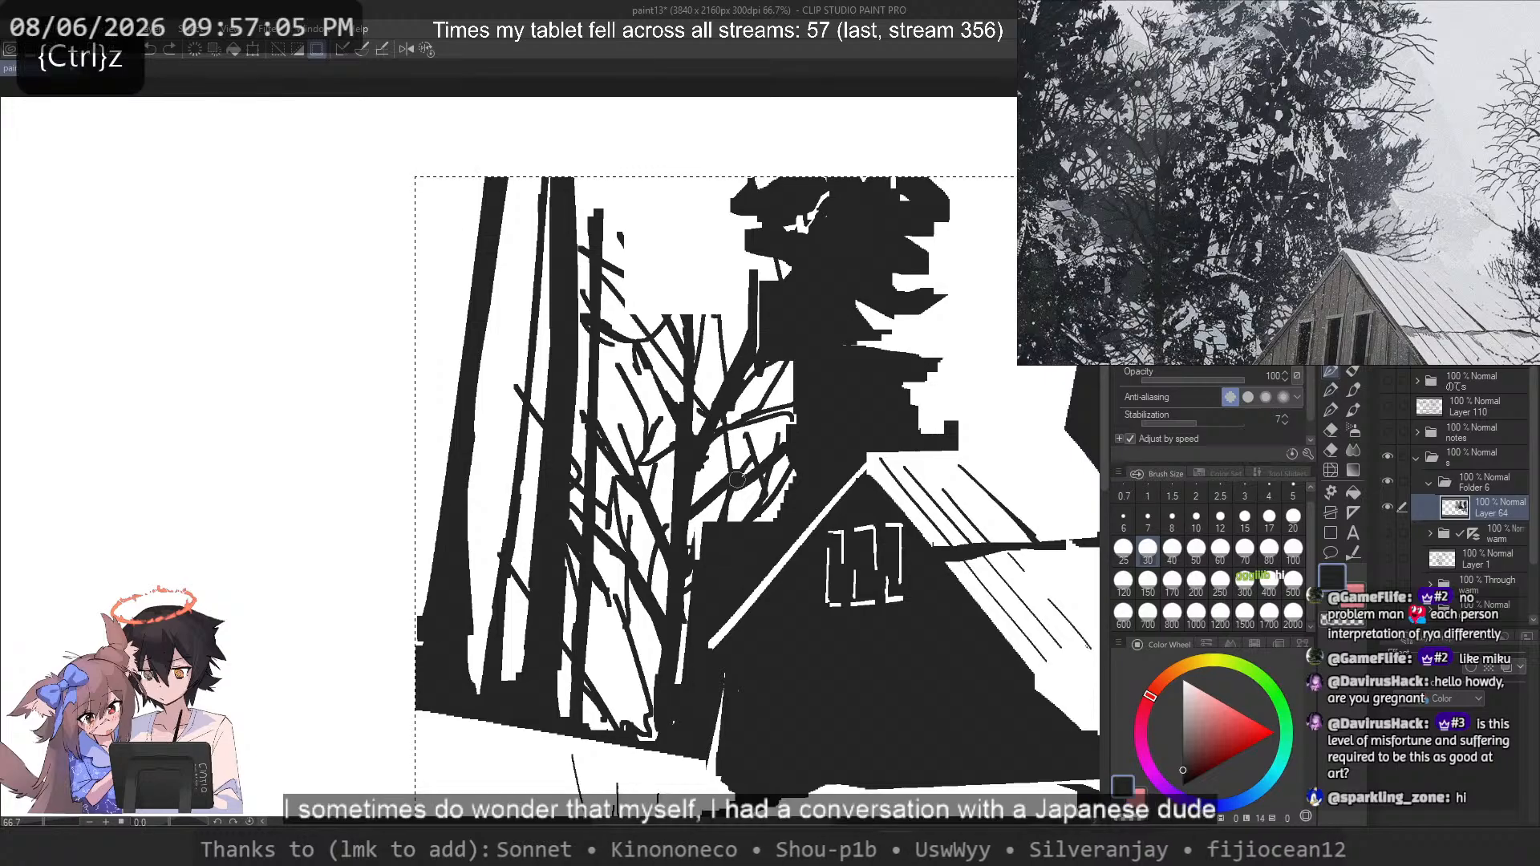
Step: Try thinner slanting strokes at brush size 15 through the branches between the bare tree and the conifer
click(1242, 518)
drag(783, 366, 736, 521)
drag(780, 397, 749, 513)
key(ctrl+z)
key(ctrl+z)
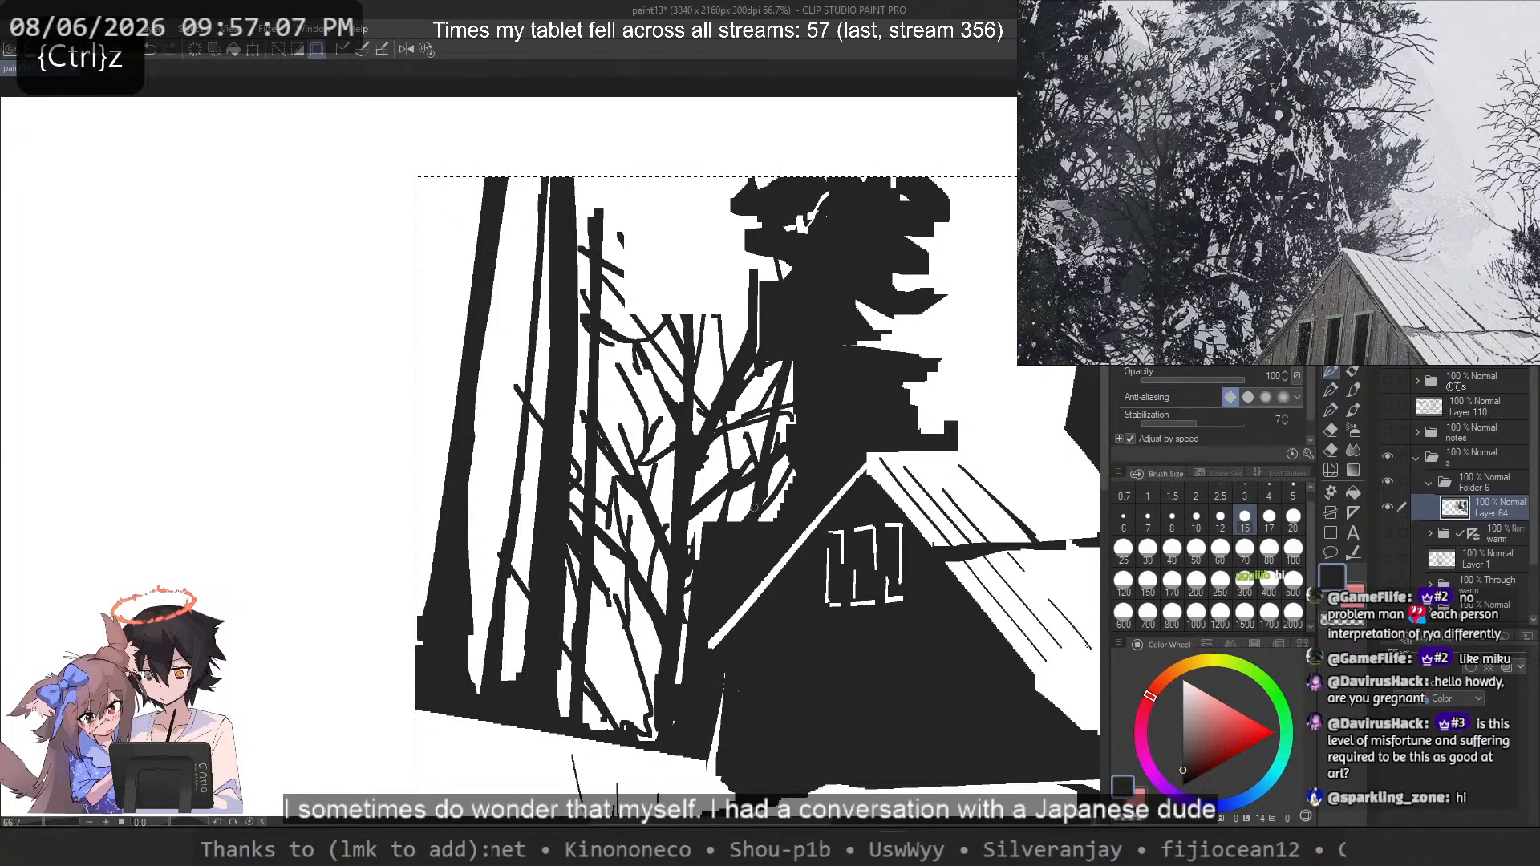
key(ctrl+z)
drag(780, 369, 750, 472)
key(ctrl+z)
drag(774, 421, 746, 518)
key(ctrl+z)
key(ctrl+z)
key(ctrl+z)
key(ctrl+z)
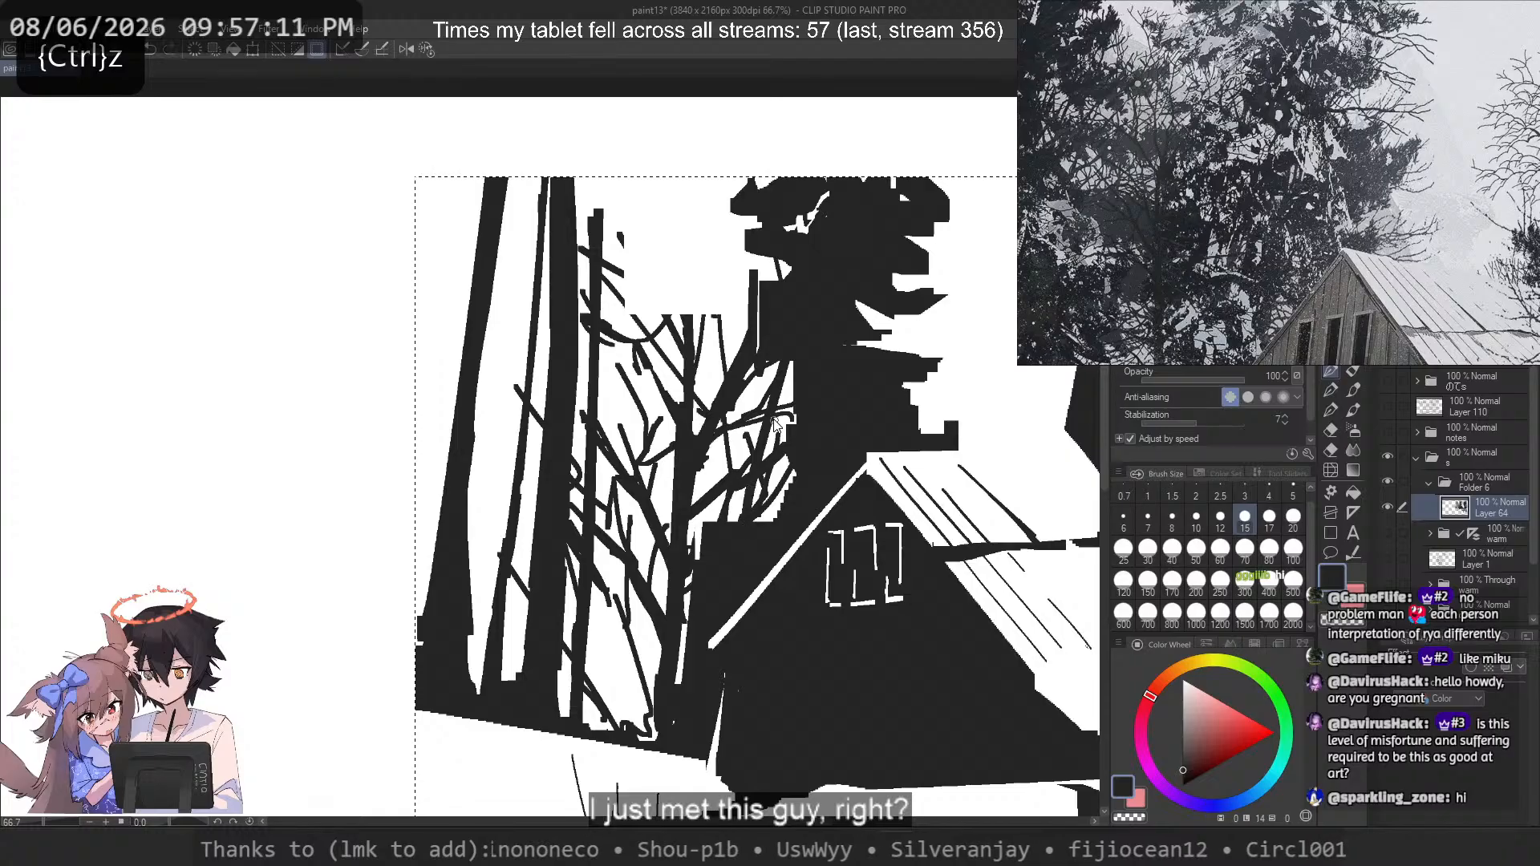
key(ctrl+z)
mouse_move(768, 386)
mouse_down()
mouse_move(752, 433)
mouse_move(763, 411)
mouse_up()
key(ctrl+z)
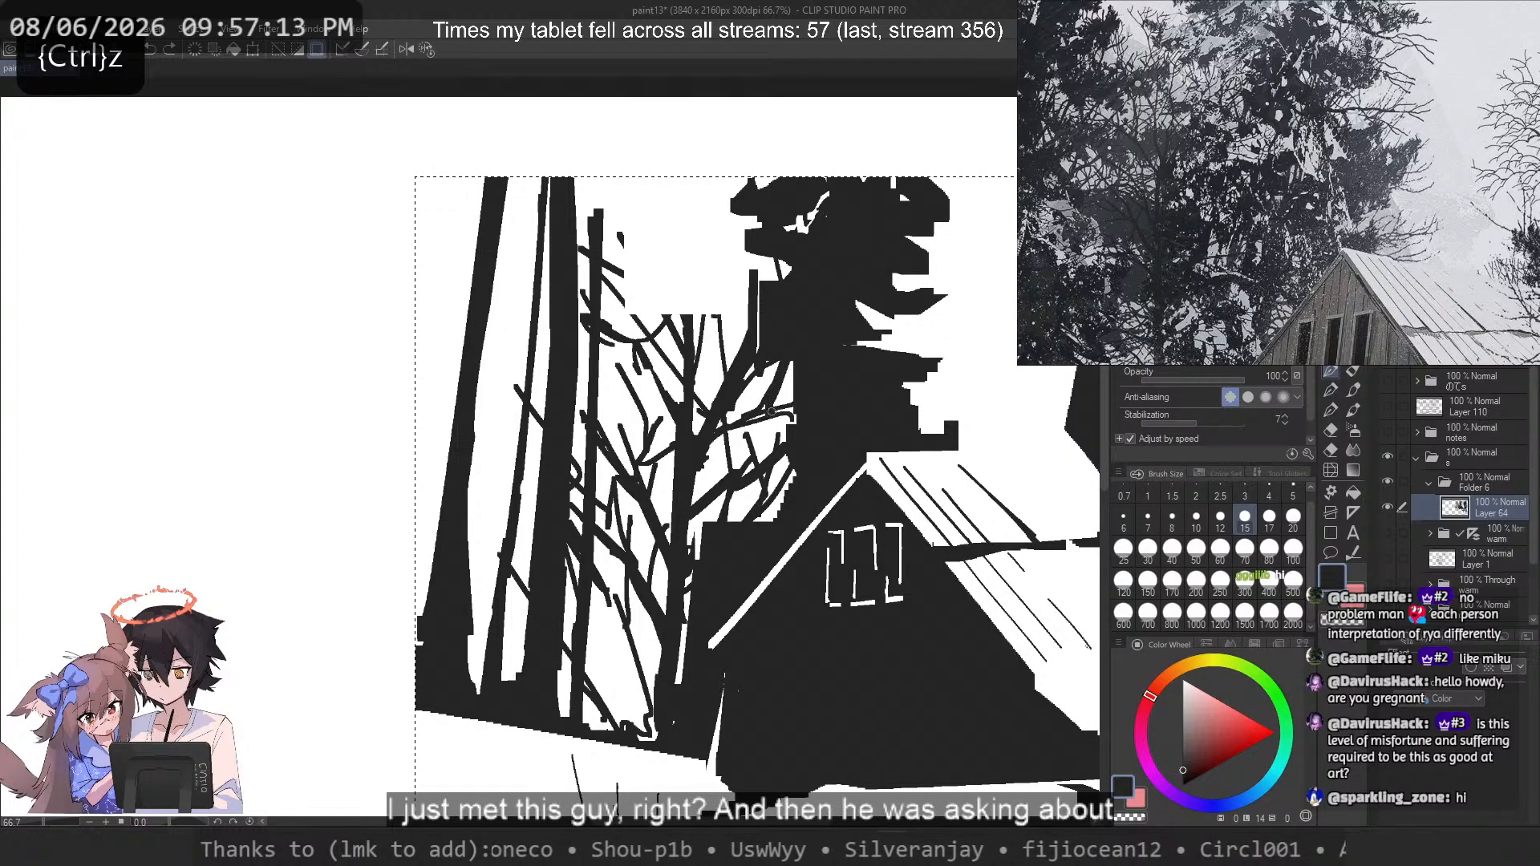
Step: Dab small dark and transparent marks at brush size 15 where the bare tree's branches meet the conifer's lower foliage
key(c)
mouse_move(787, 414)
mouse_down()
mouse_move(806, 371)
mouse_move(802, 404)
mouse_up()
key(ctrl+z)
key(c)
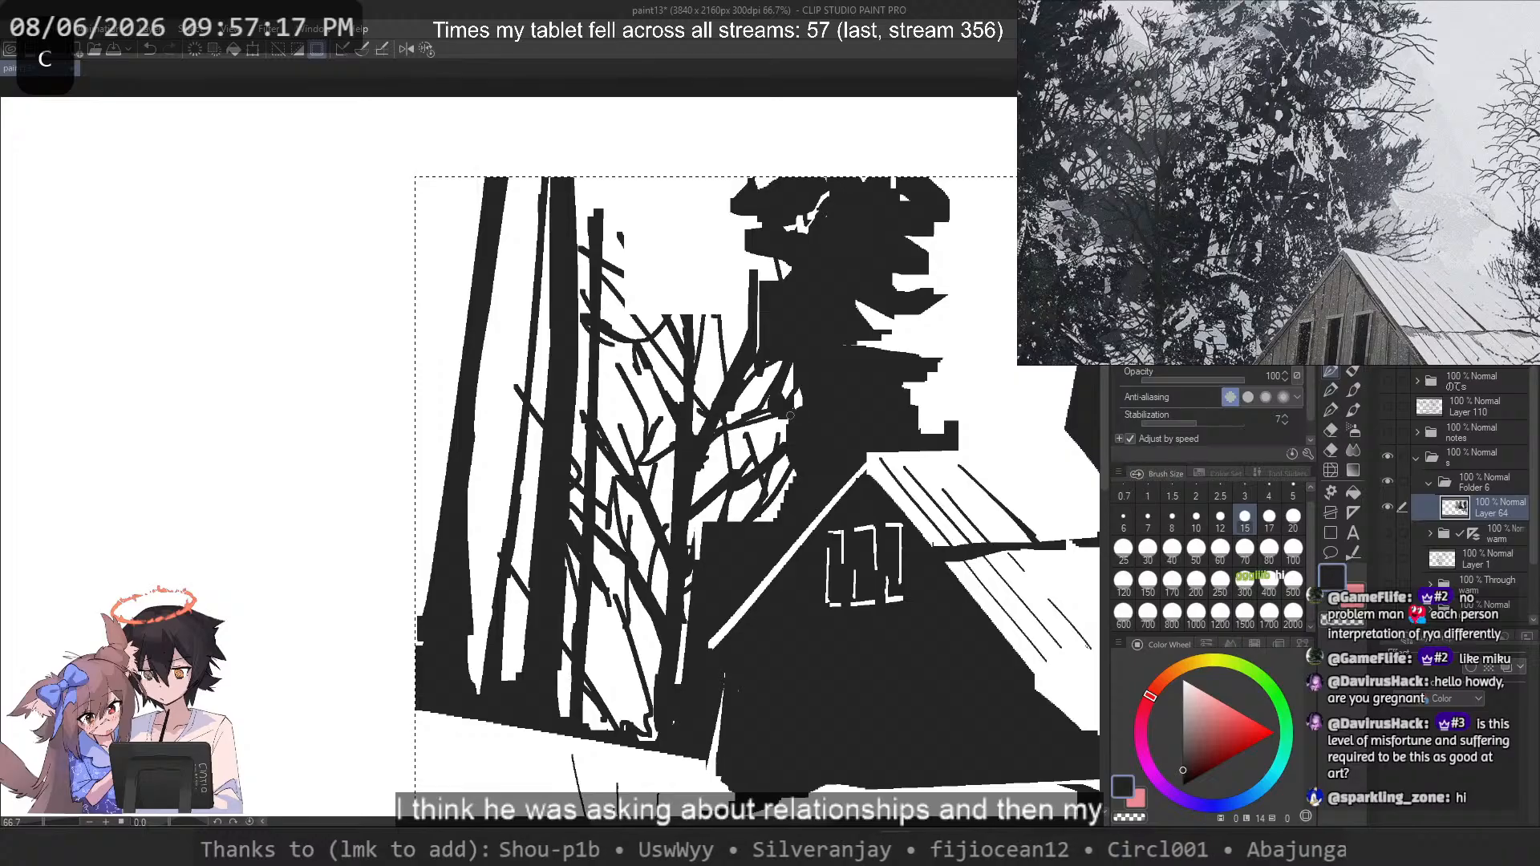
key(c)
key(ctrl+z)
key(c)
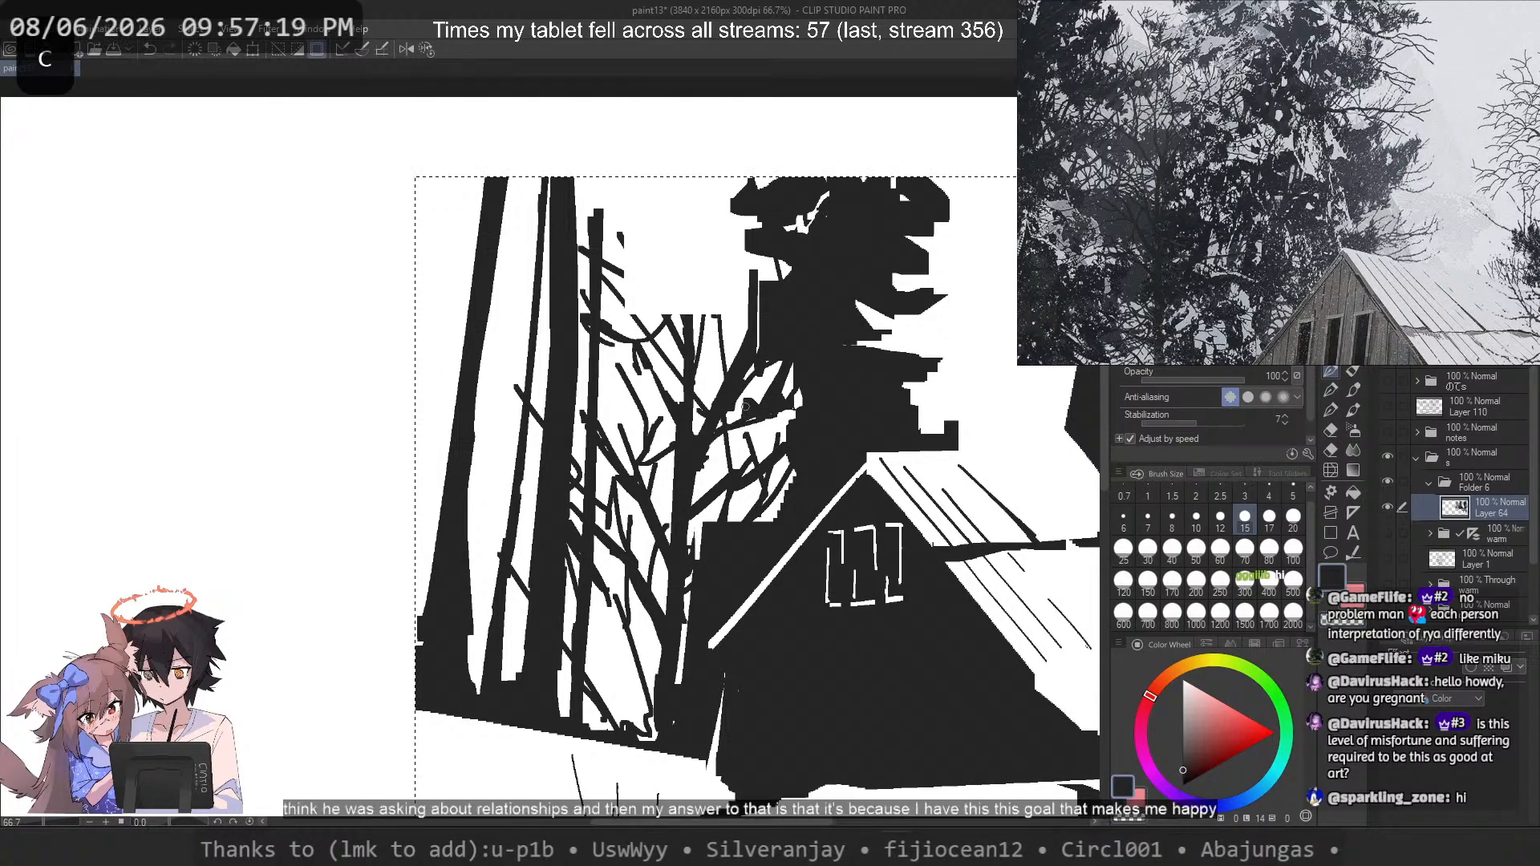
key(ctrl+z)
key(c)
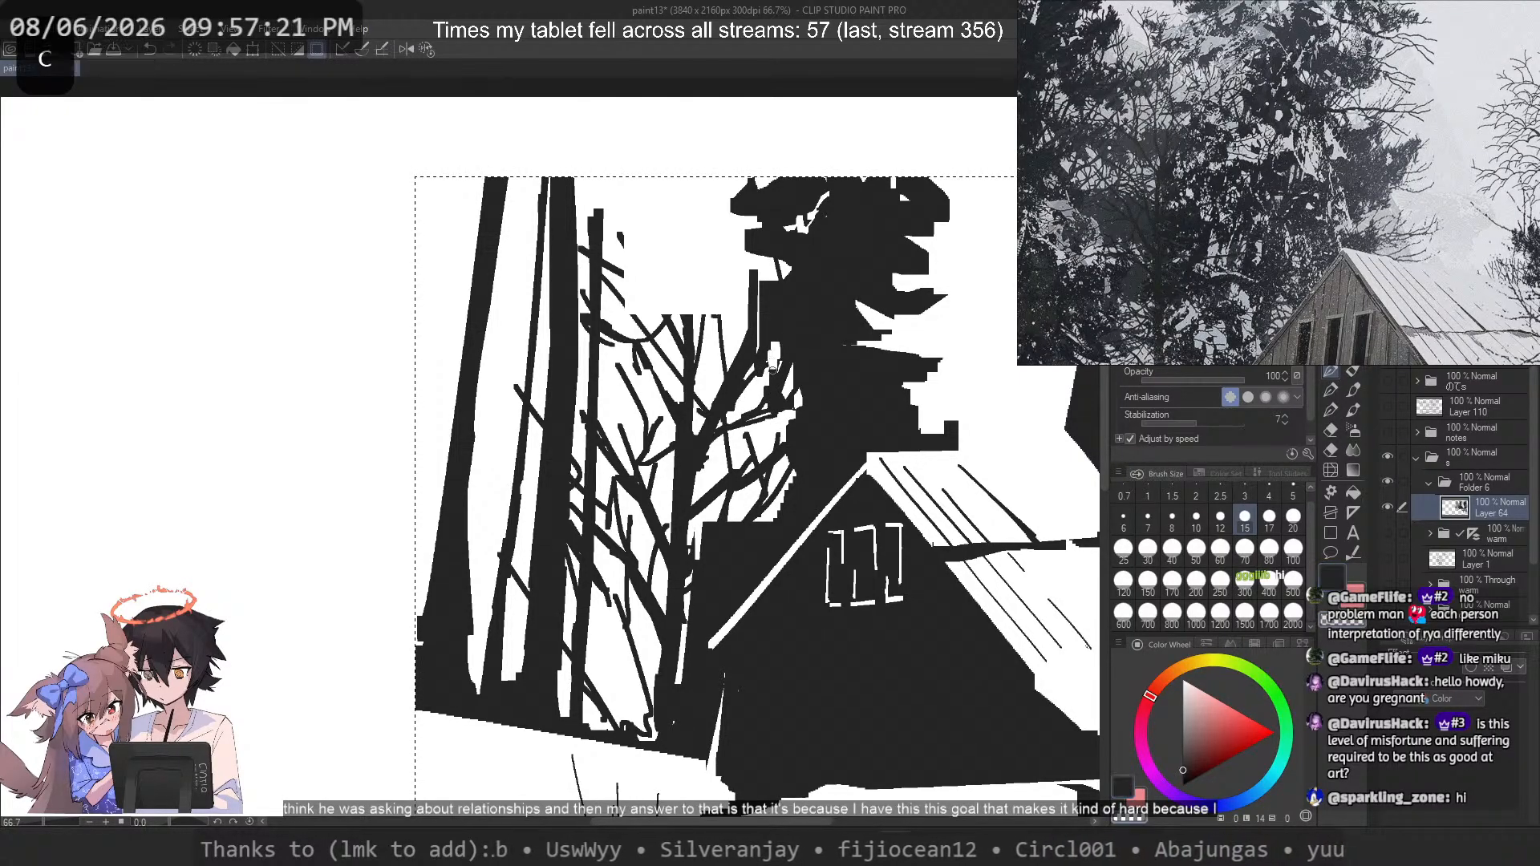
key(ctrl+z)
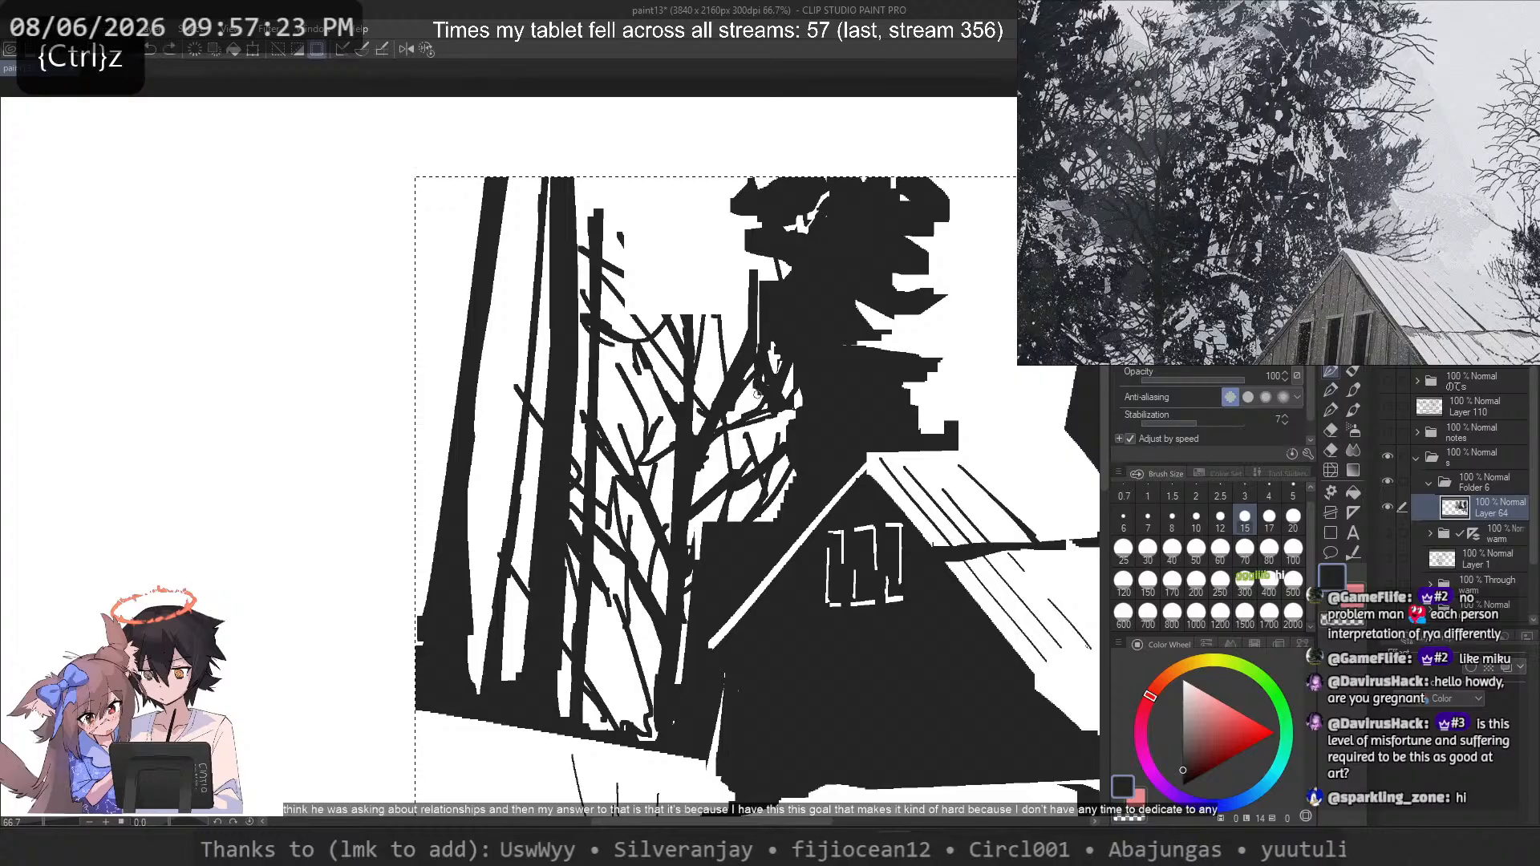
Step: Break up the conifer's lower edge facing the bare tree with small transparent gaps and dark flecks at brush size 15
key(c)
drag(790, 325, 774, 350)
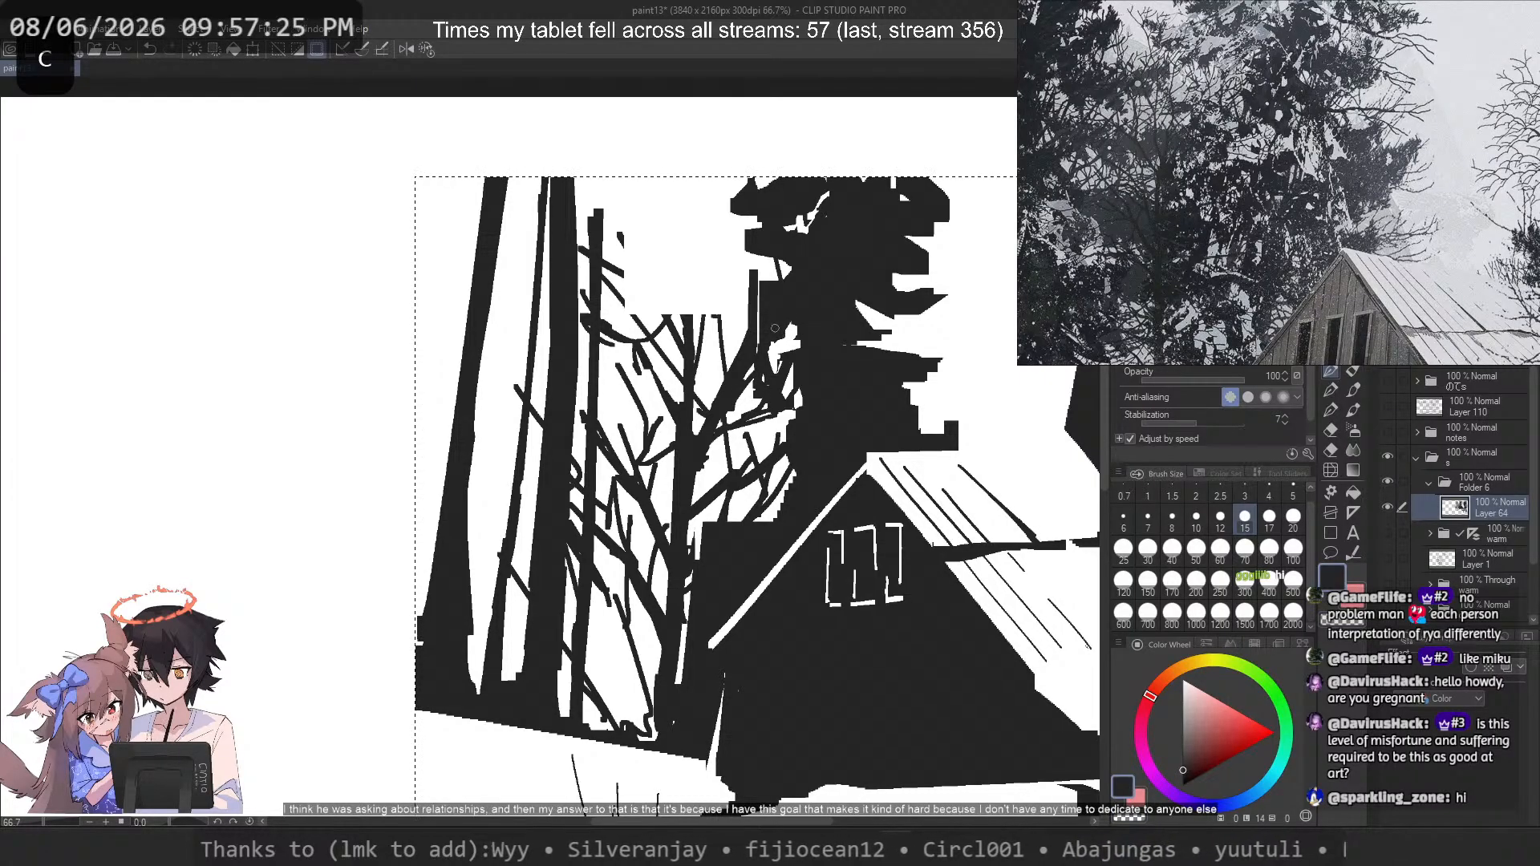
key(c)
key(ctrl+z)
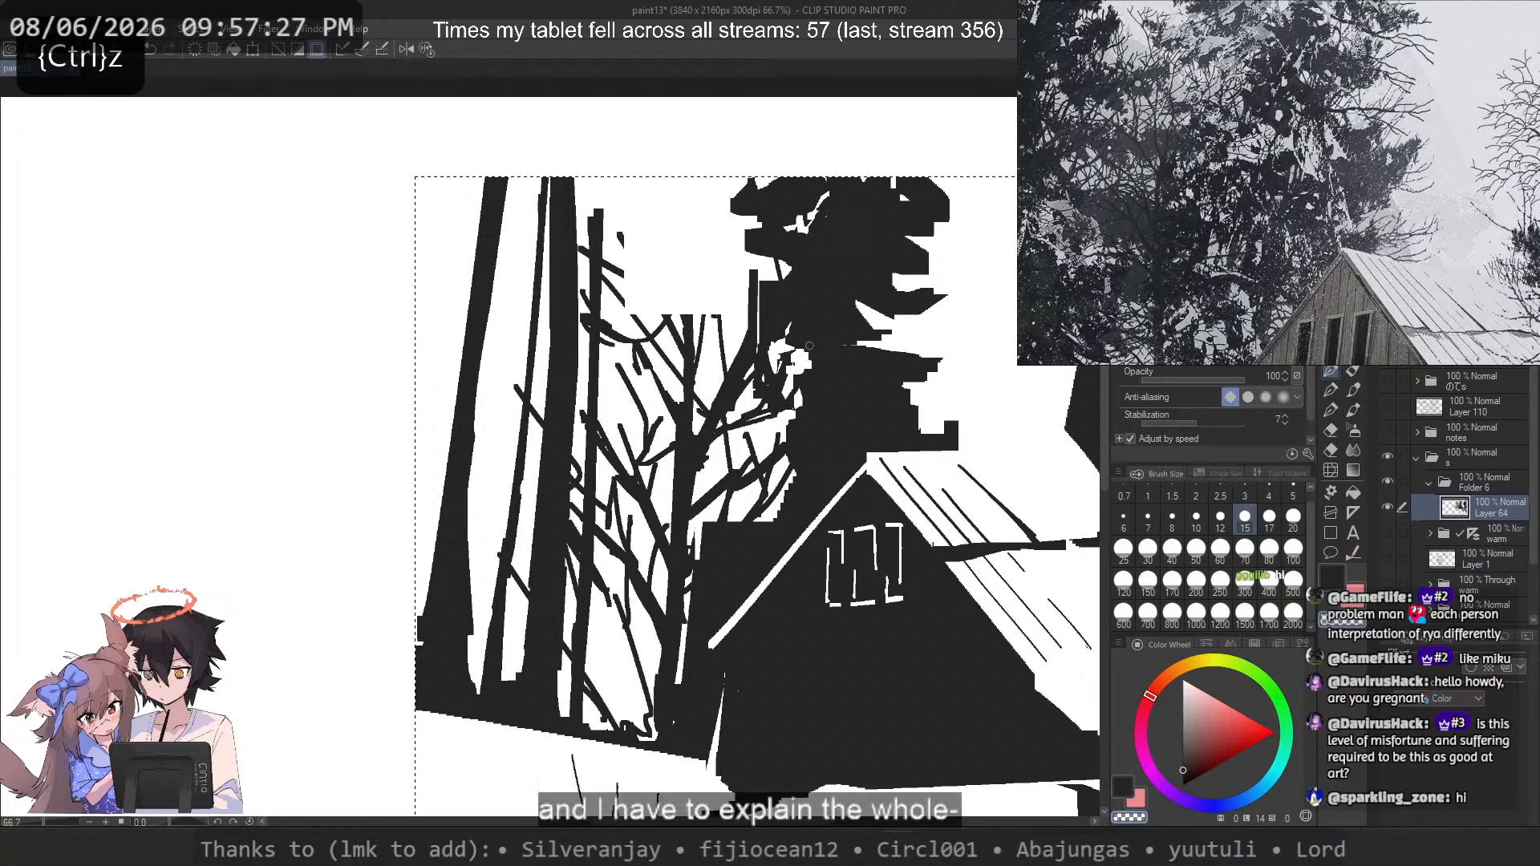
key(c)
key(ctrl+z)
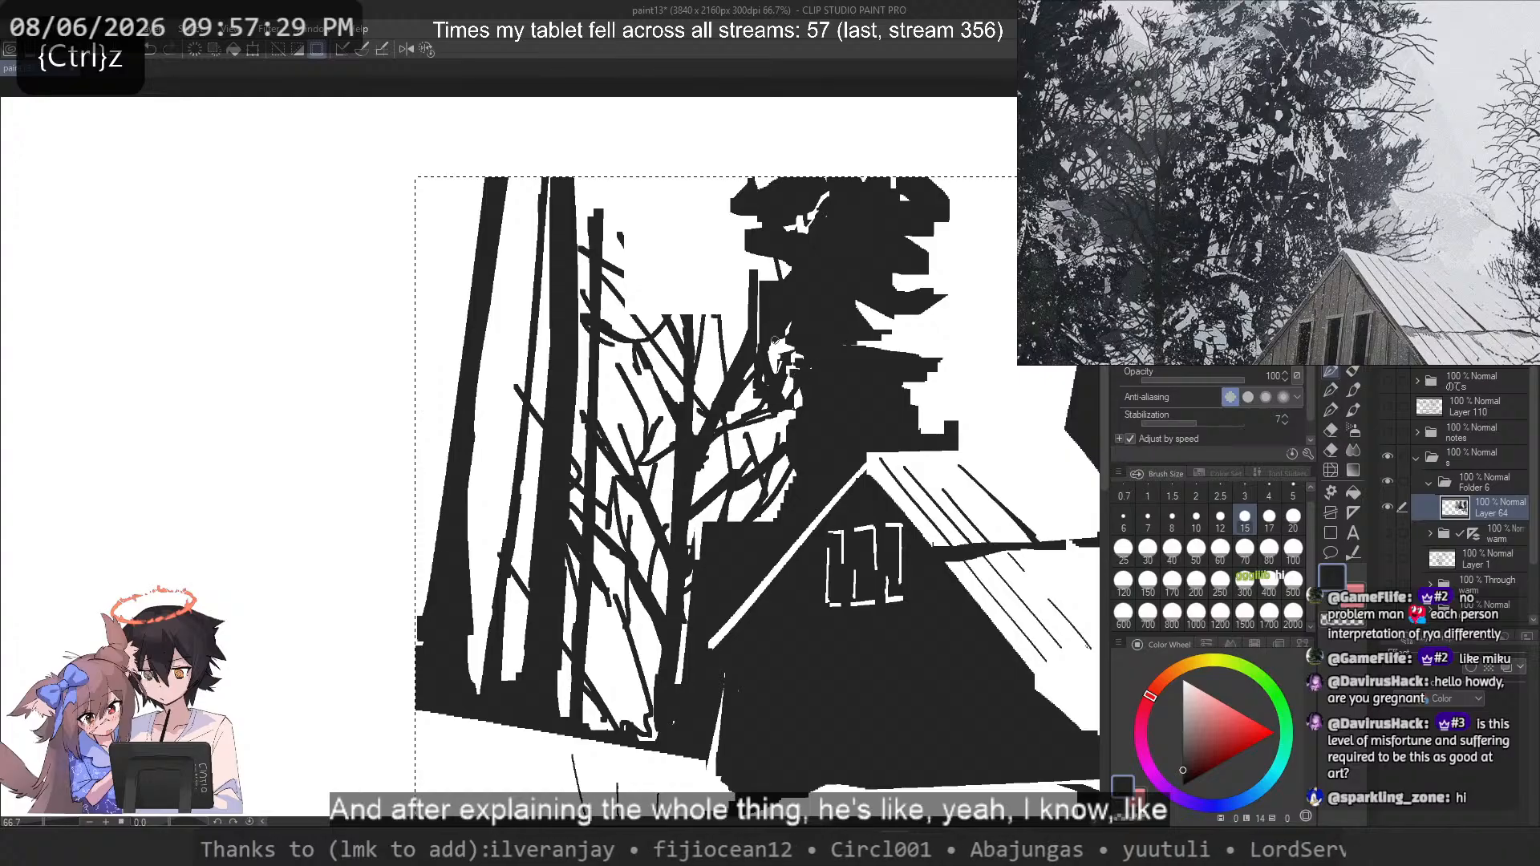
key(c)
click(796, 440)
key(c)
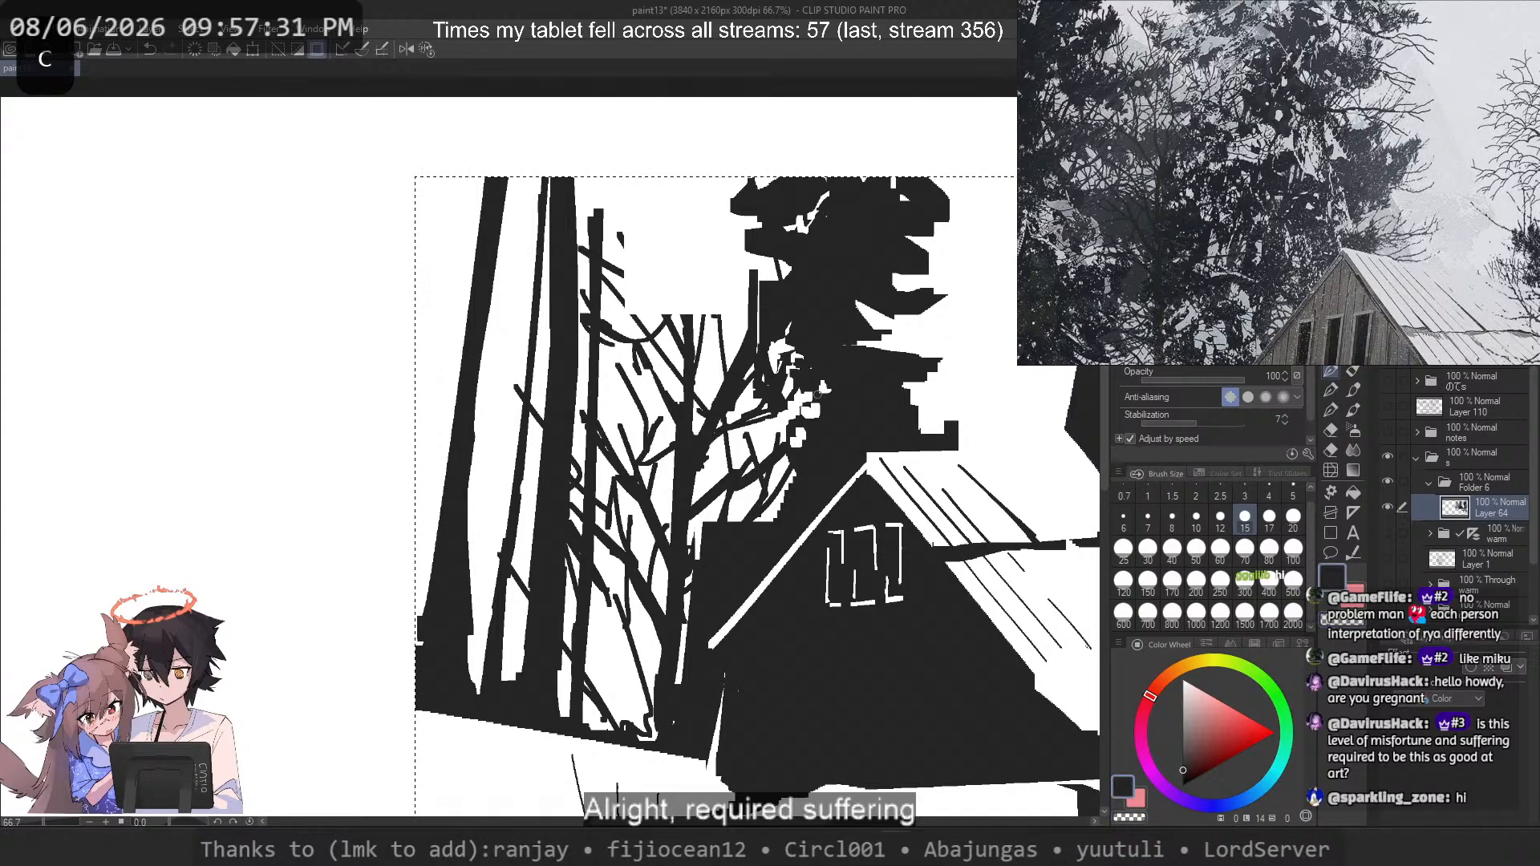
key(c)
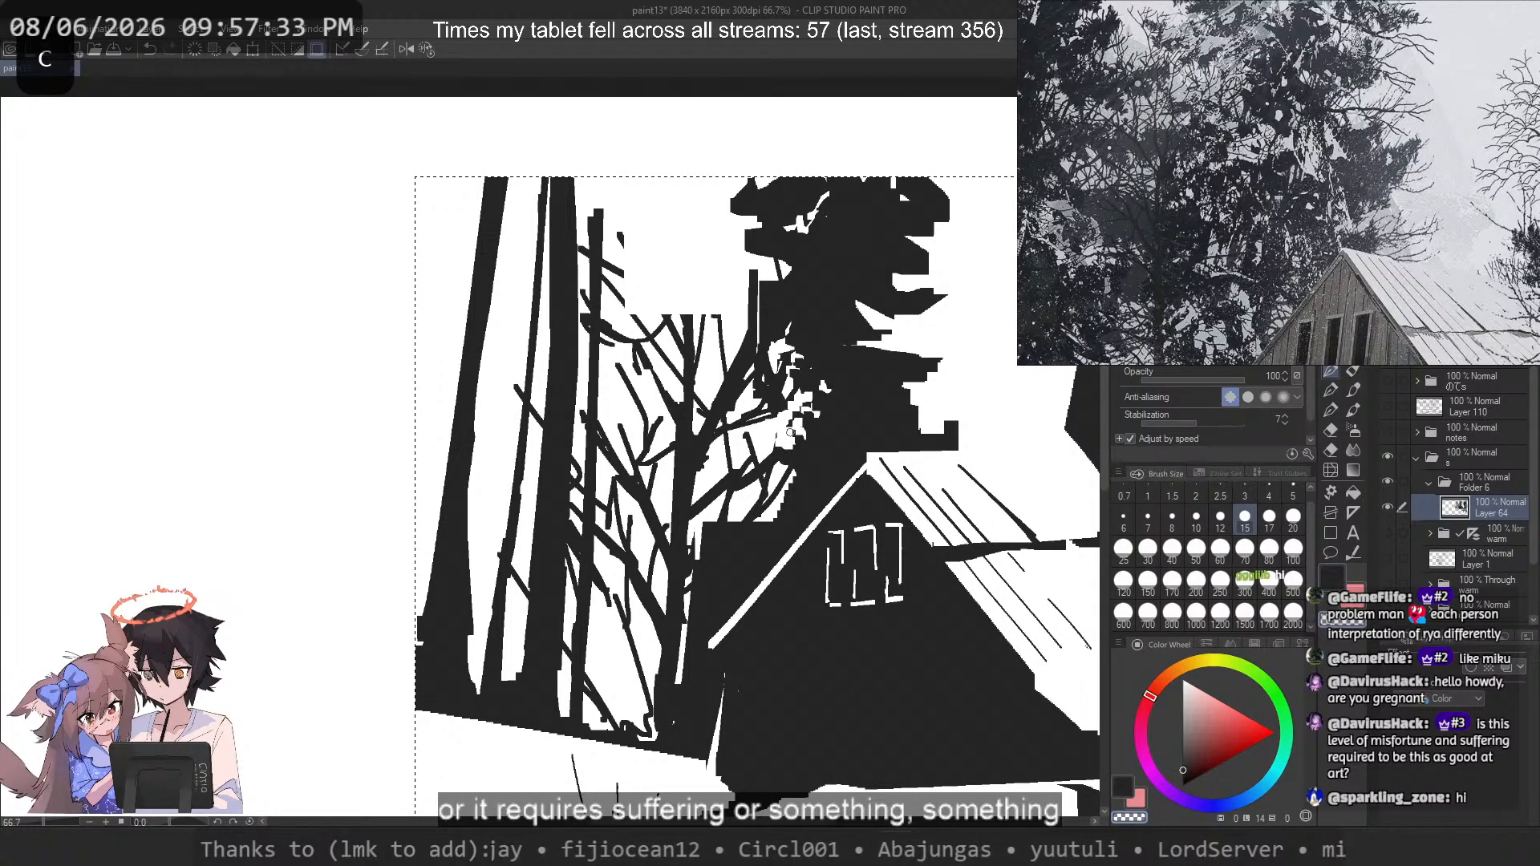
drag(775, 441, 790, 438)
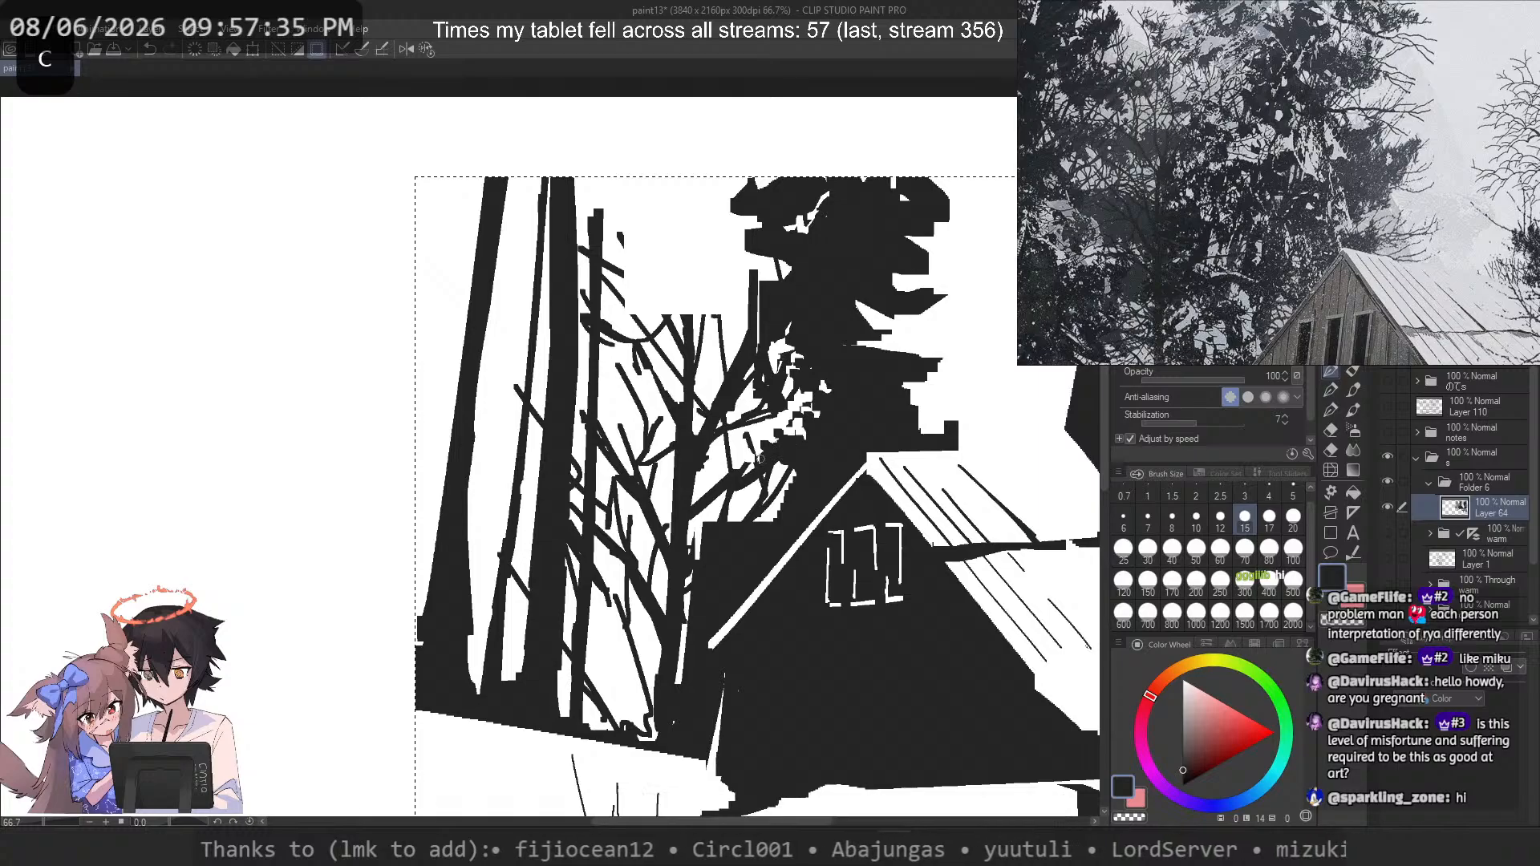
Step: Extend the dark and transparent speckles down toward the cabin roof and across the bare tree's branches nearest the conifer
key(c)
key(c)
mouse_move(784, 470)
mouse_down()
mouse_move(782, 417)
mouse_move(733, 443)
mouse_move(750, 417)
mouse_up()
key(c)
key(c)
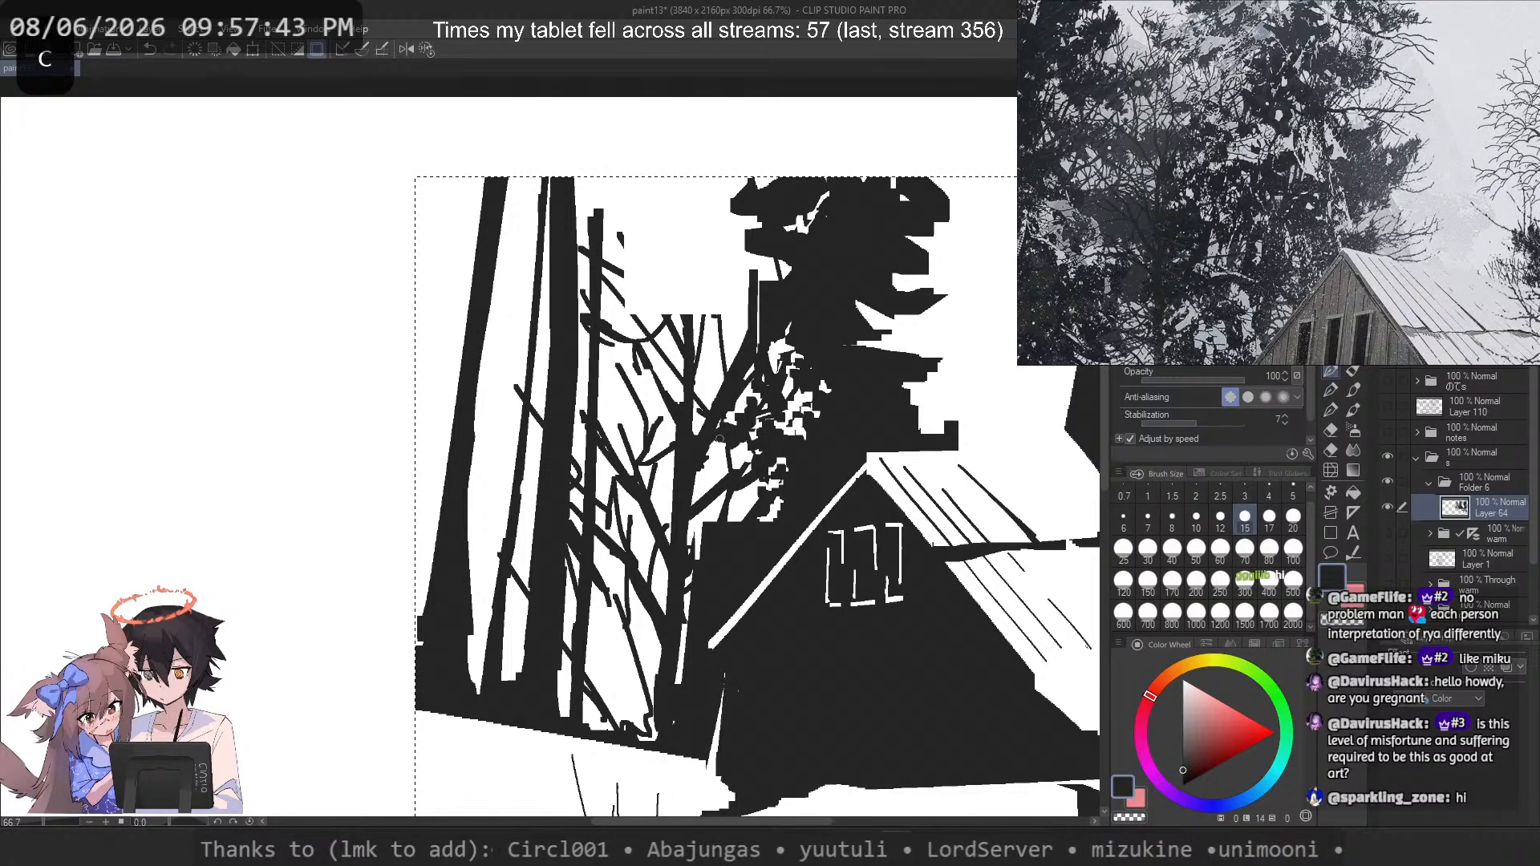
key(c)
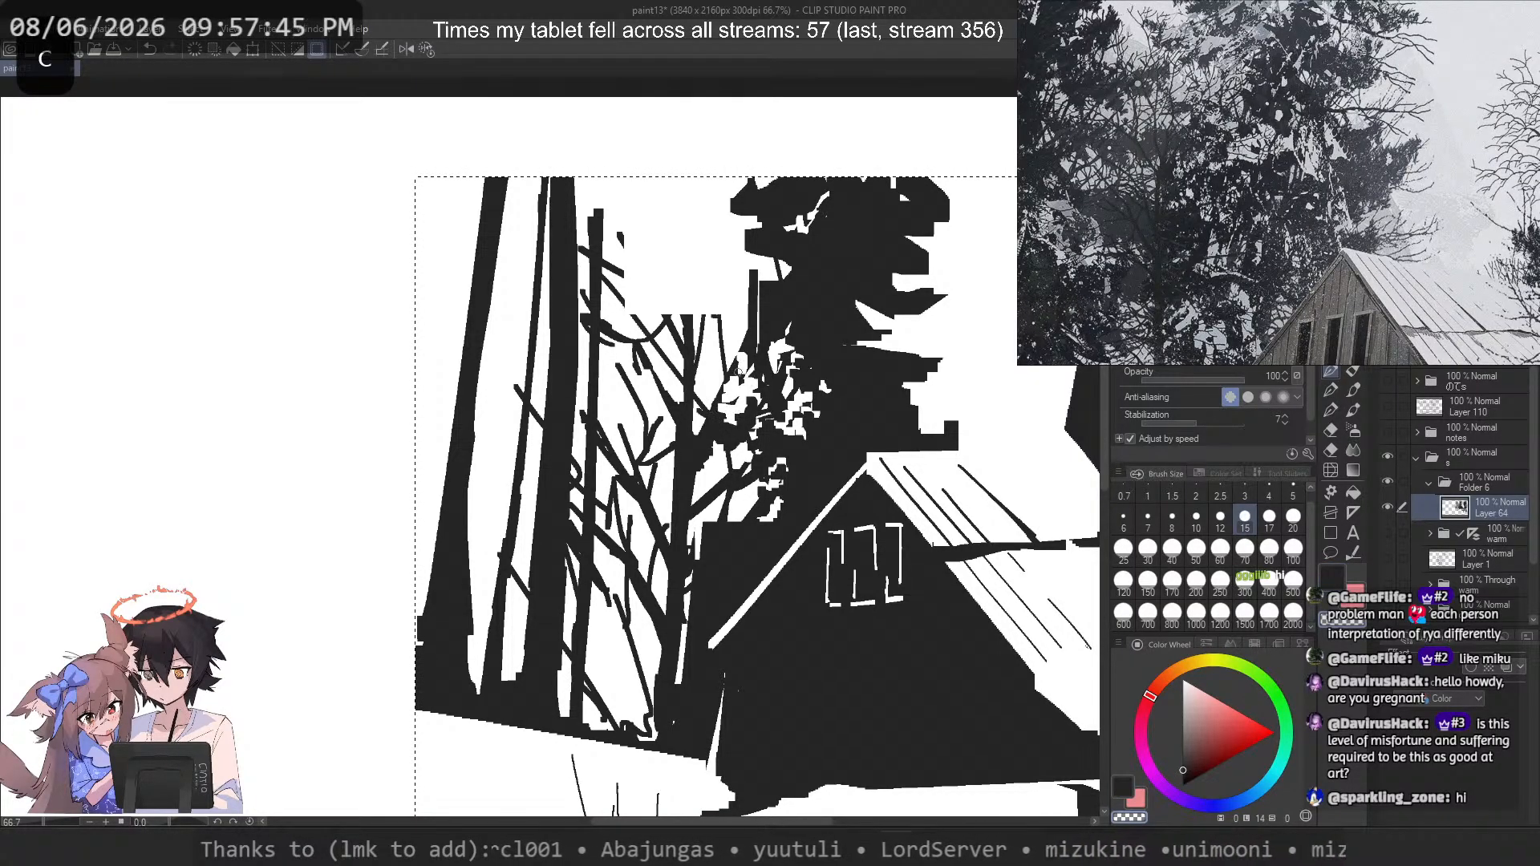
key(c)
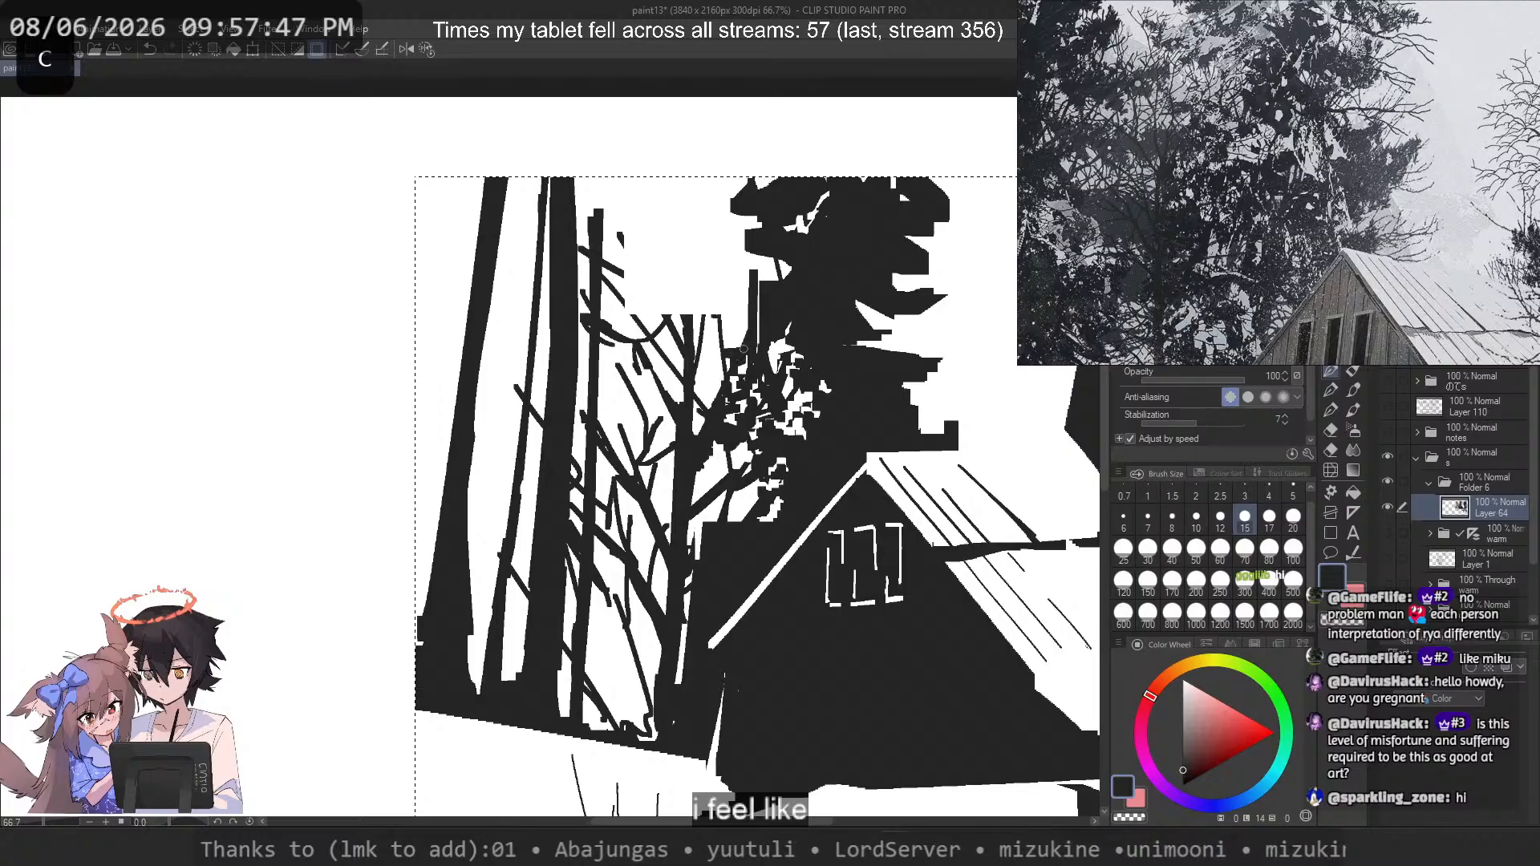
key(ctrl+z)
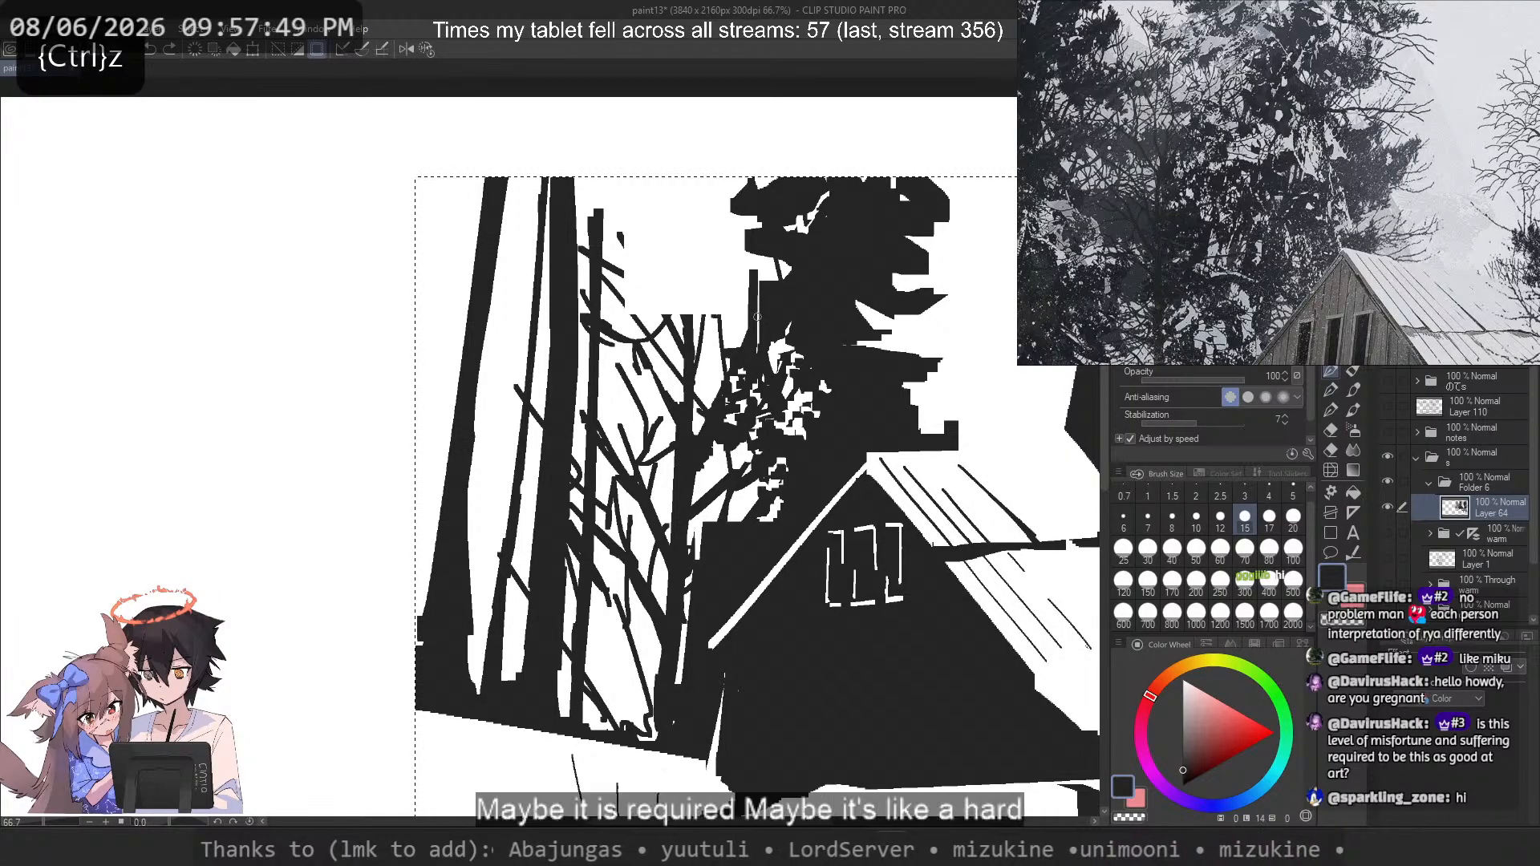
key(c)
key(ctrl+z)
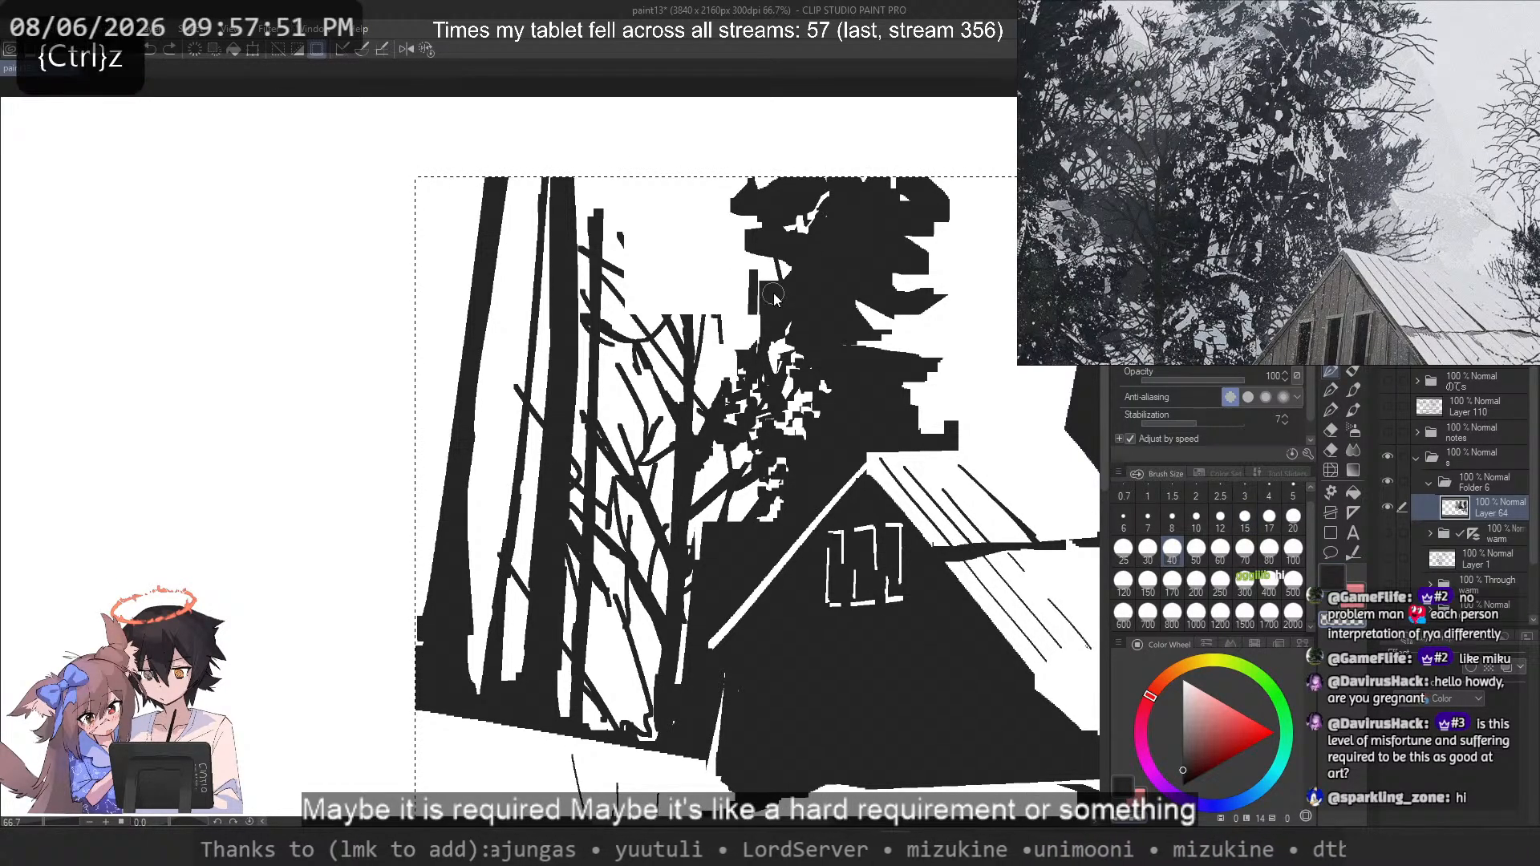
Step: Break up the vertical bar beside the conifer and add blocky foliage toward the bare tree's top at brush size 40
key(c)
mouse_move(729, 363)
mouse_down()
mouse_move(753, 242)
mouse_move(726, 363)
mouse_move(701, 376)
mouse_move(754, 325)
mouse_move(699, 346)
mouse_up()
key(ctrl+z)
click(726, 363)
click(701, 380)
key(ctrl+z)
key(c)
drag(744, 292, 762, 304)
drag(754, 318, 719, 336)
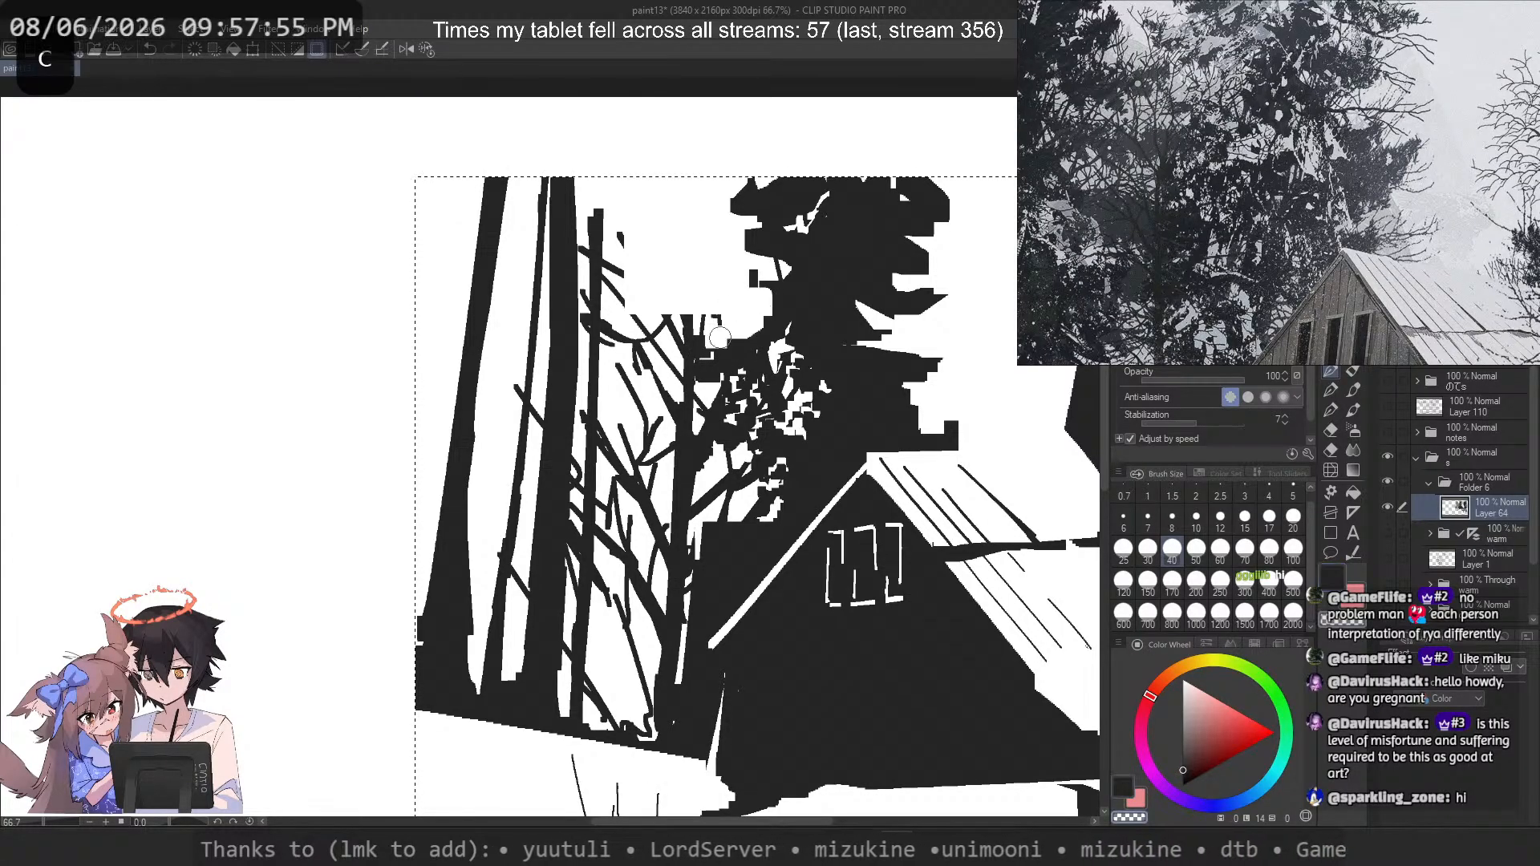
key(ctrl+z)
key(ctrl+z)
click(763, 311)
mouse_move(802, 294)
mouse_down()
mouse_move(762, 311)
mouse_move(767, 267)
mouse_move(743, 295)
mouse_up()
key(ctrl+z)
key(ctrl+z)
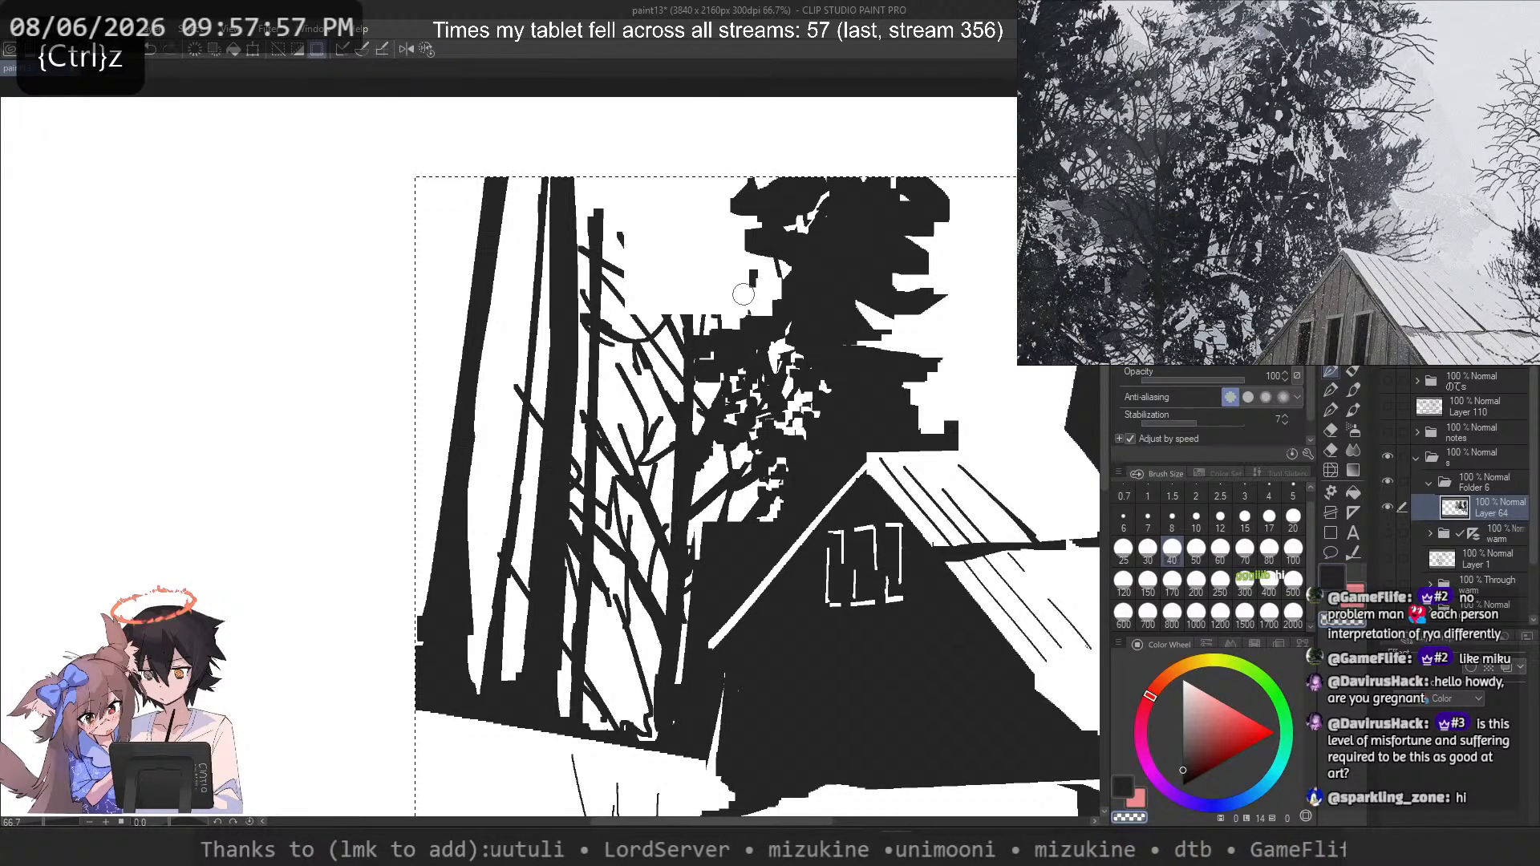
Step: Build jagged dark clumps with light gaps on the conifer's upper foliage, on the side facing the bare tree
key(c)
mouse_move(731, 217)
mouse_down()
mouse_move(750, 259)
mouse_move(779, 269)
mouse_move(741, 285)
mouse_move(781, 260)
mouse_move(739, 248)
mouse_move(798, 264)
mouse_move(761, 280)
mouse_move(804, 275)
mouse_up()
click(741, 285)
key(c)
key(c)
mouse_move(738, 270)
mouse_down()
mouse_move(733, 283)
mouse_move(771, 299)
mouse_move(741, 305)
mouse_up()
key(c)
drag(785, 197, 781, 207)
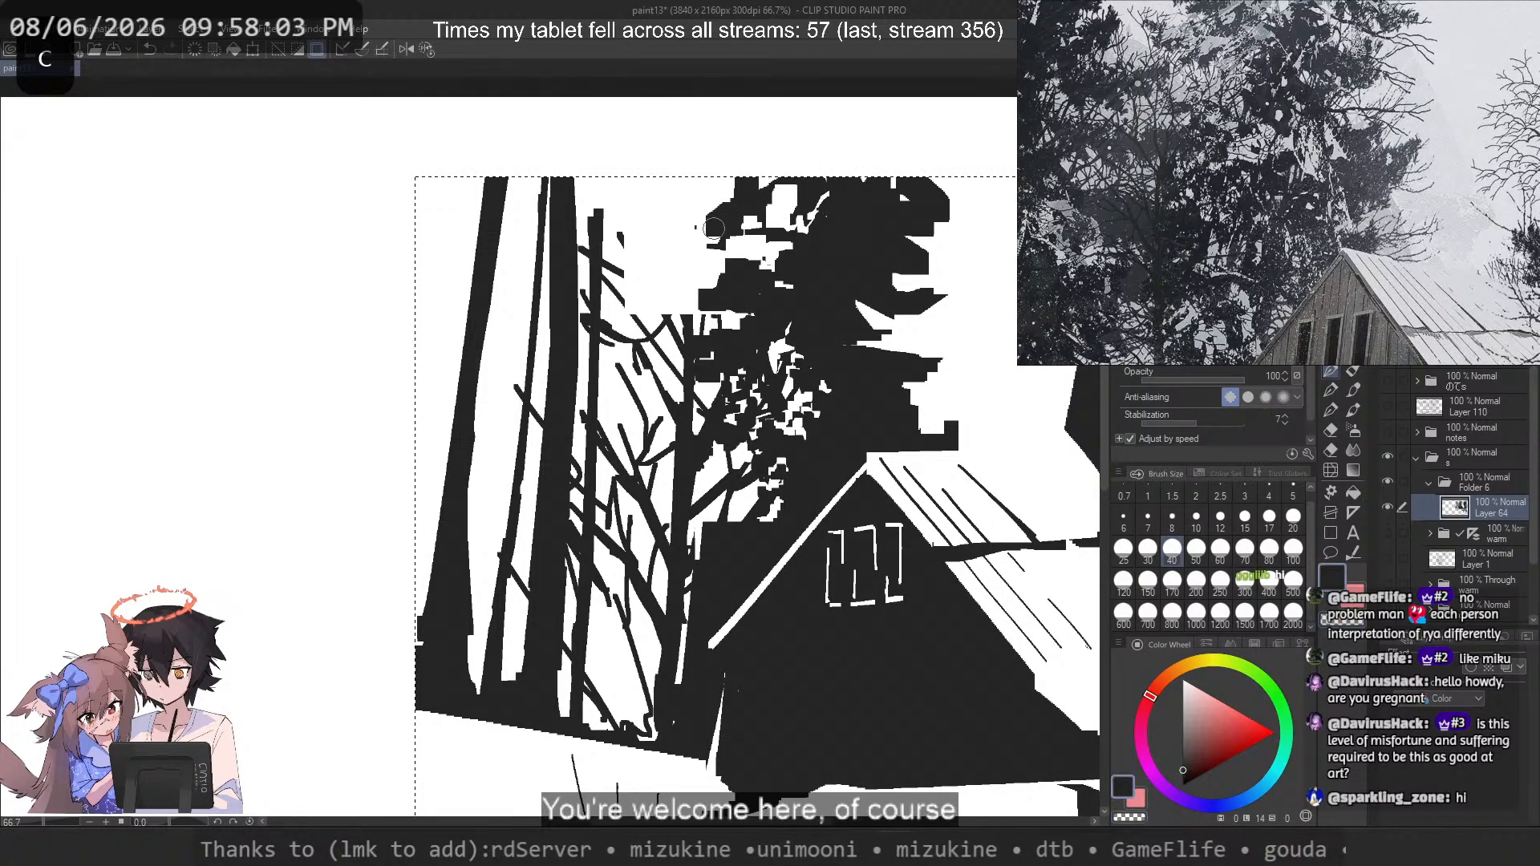
key(ctrl+z)
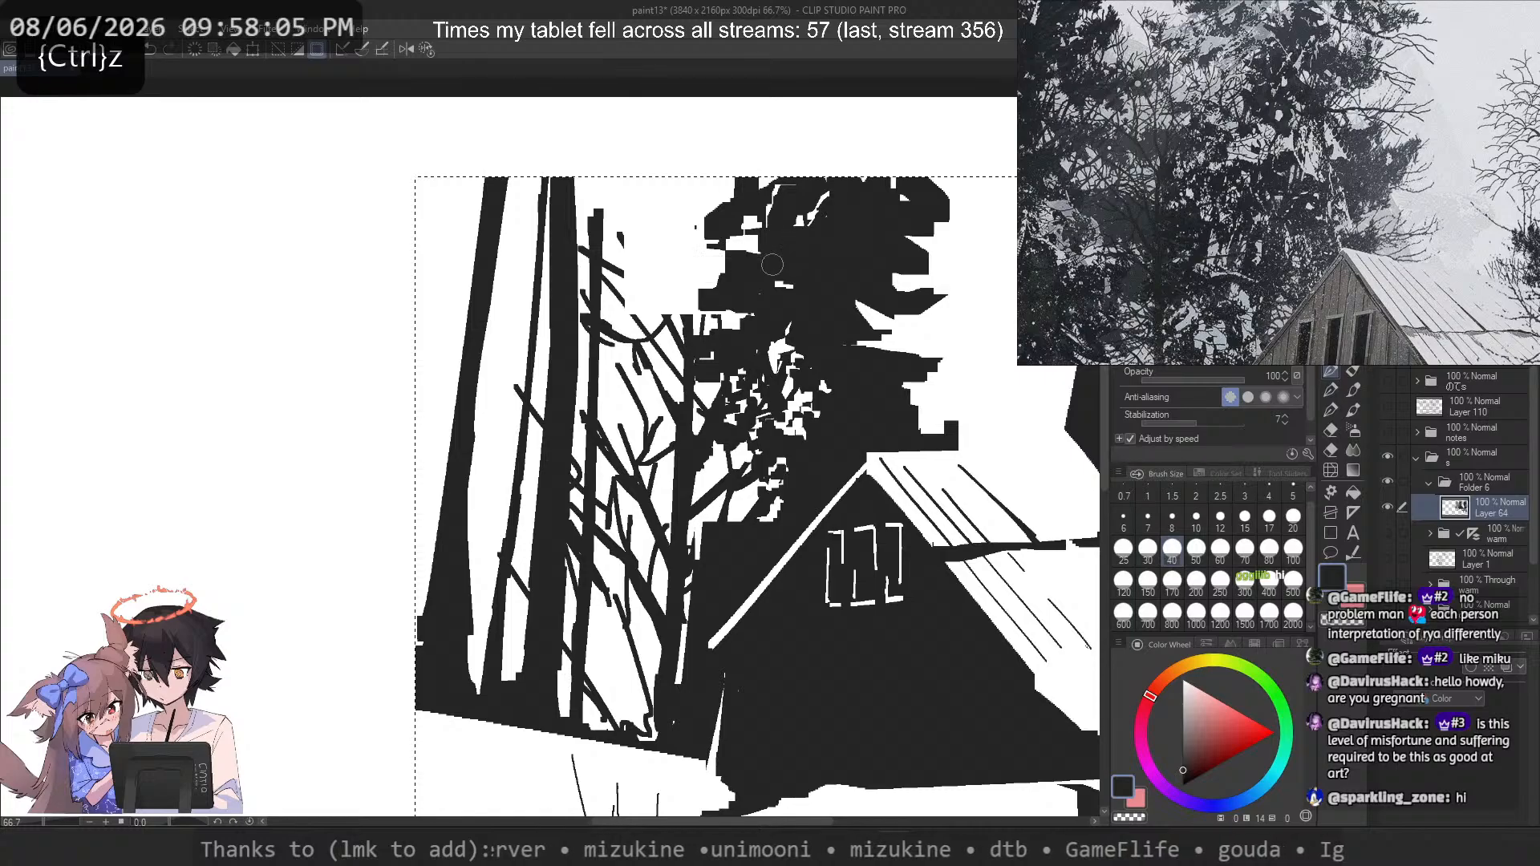
Step: Cut transparent gaps at brush size 40 into the conifer's upper tiers on the side away from the bare tree
key(c)
drag(887, 247, 903, 287)
key(ctrl+z)
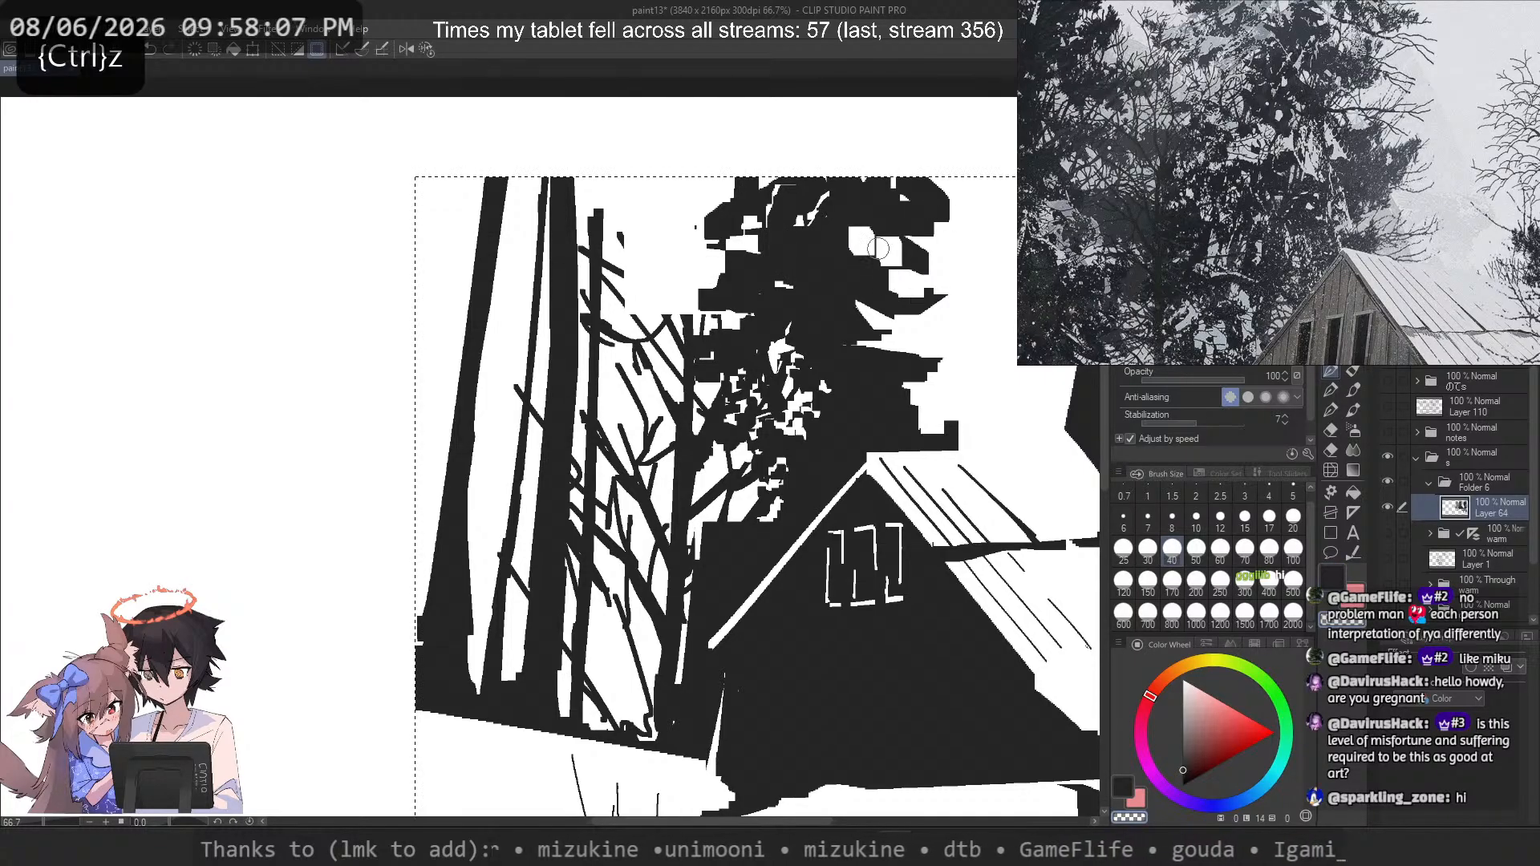
mouse_move(869, 233)
mouse_down()
mouse_move(854, 246)
mouse_move(892, 263)
mouse_move(934, 263)
mouse_move(911, 239)
mouse_move(937, 251)
mouse_up()
key(c)
key(c)
key(ctrl+z)
key(c)
Step: Refine the conifer's outer upper branch tips with fine dark strokes at brush size 12
click(1218, 517)
drag(932, 250, 949, 243)
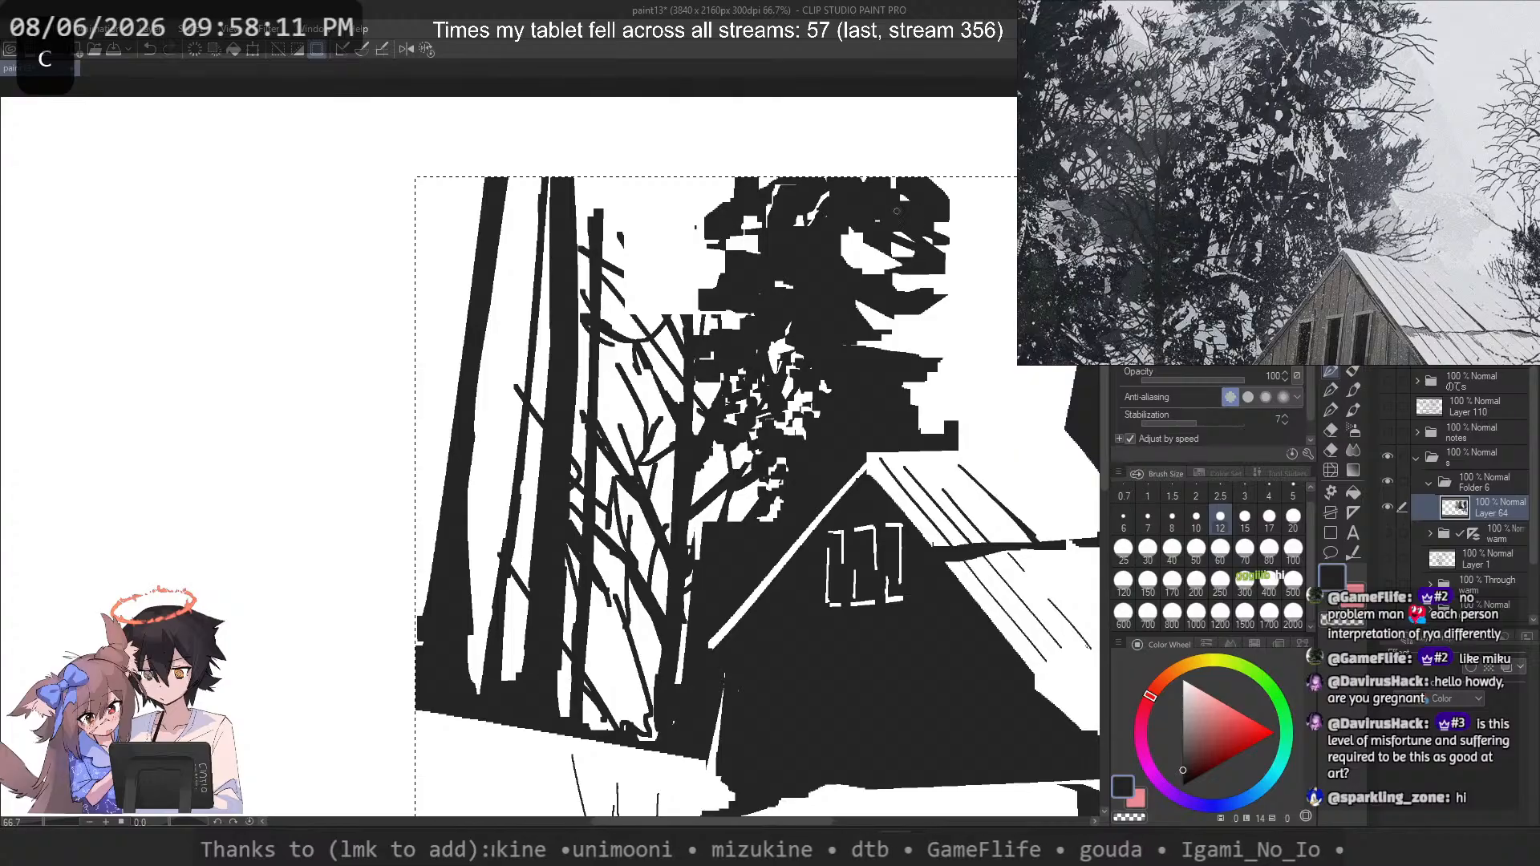
key(ctrl+z)
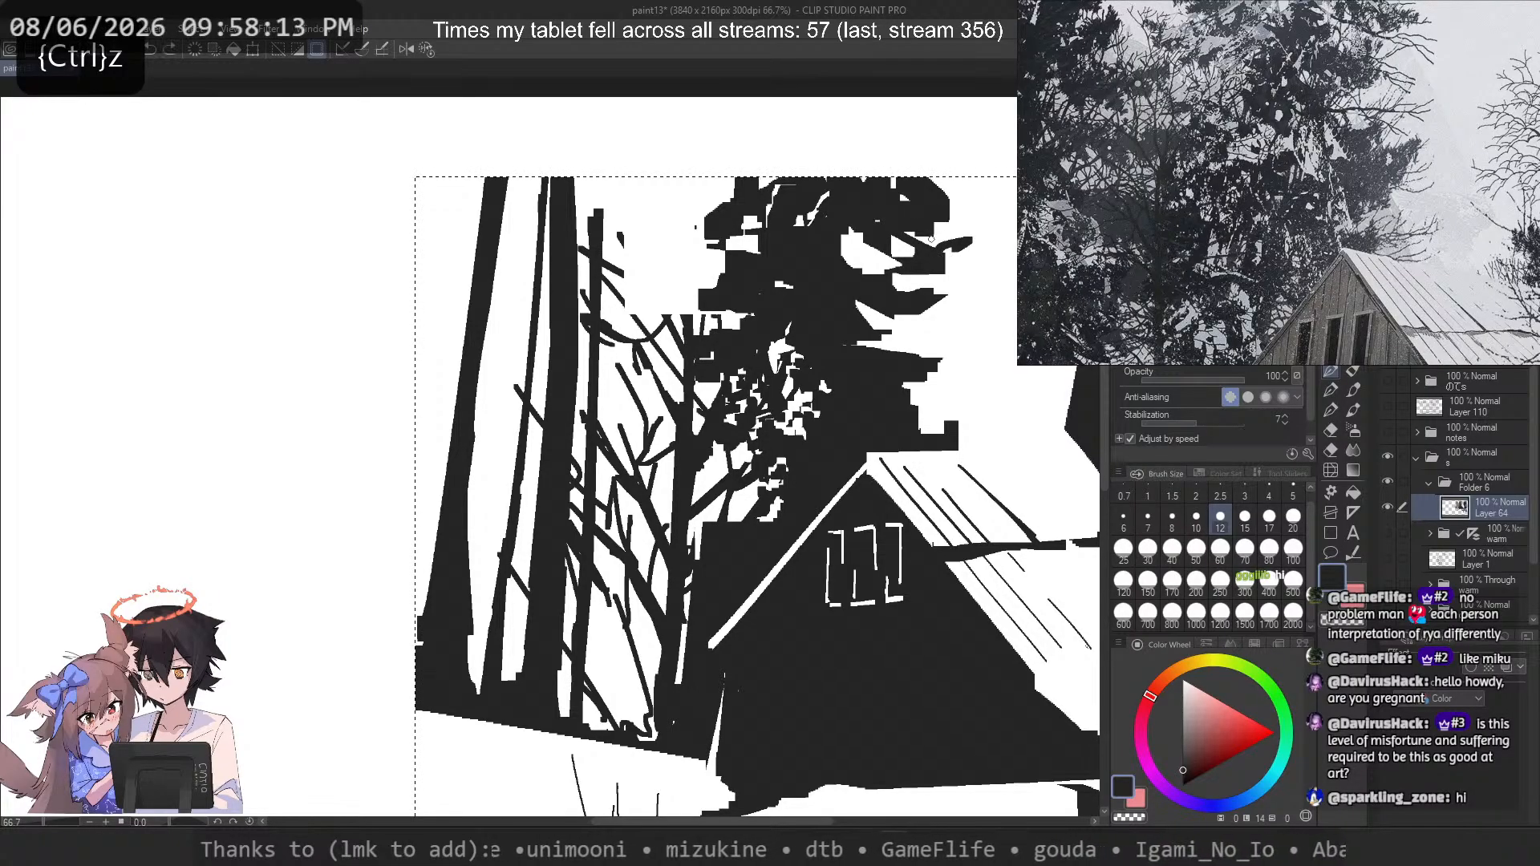
key(ctrl+z)
Step: Try scattering small square dabs at brush size 25 in the open sky between the conifer and the large dark tree
scroll(689, 278, down, 5)
scroll(750, 329, up, 1)
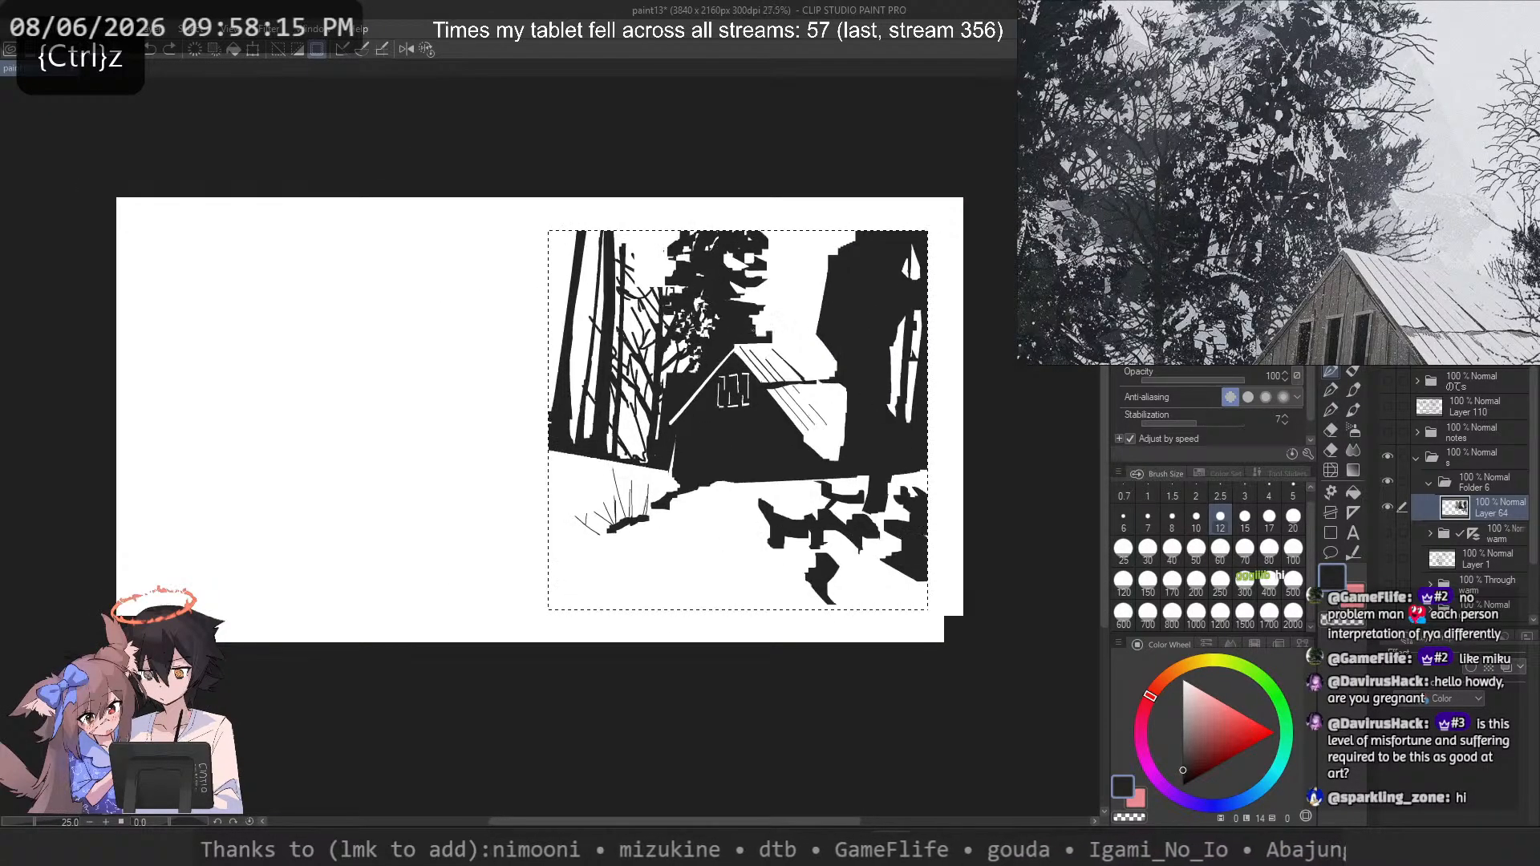
scroll(724, 344, up, 5)
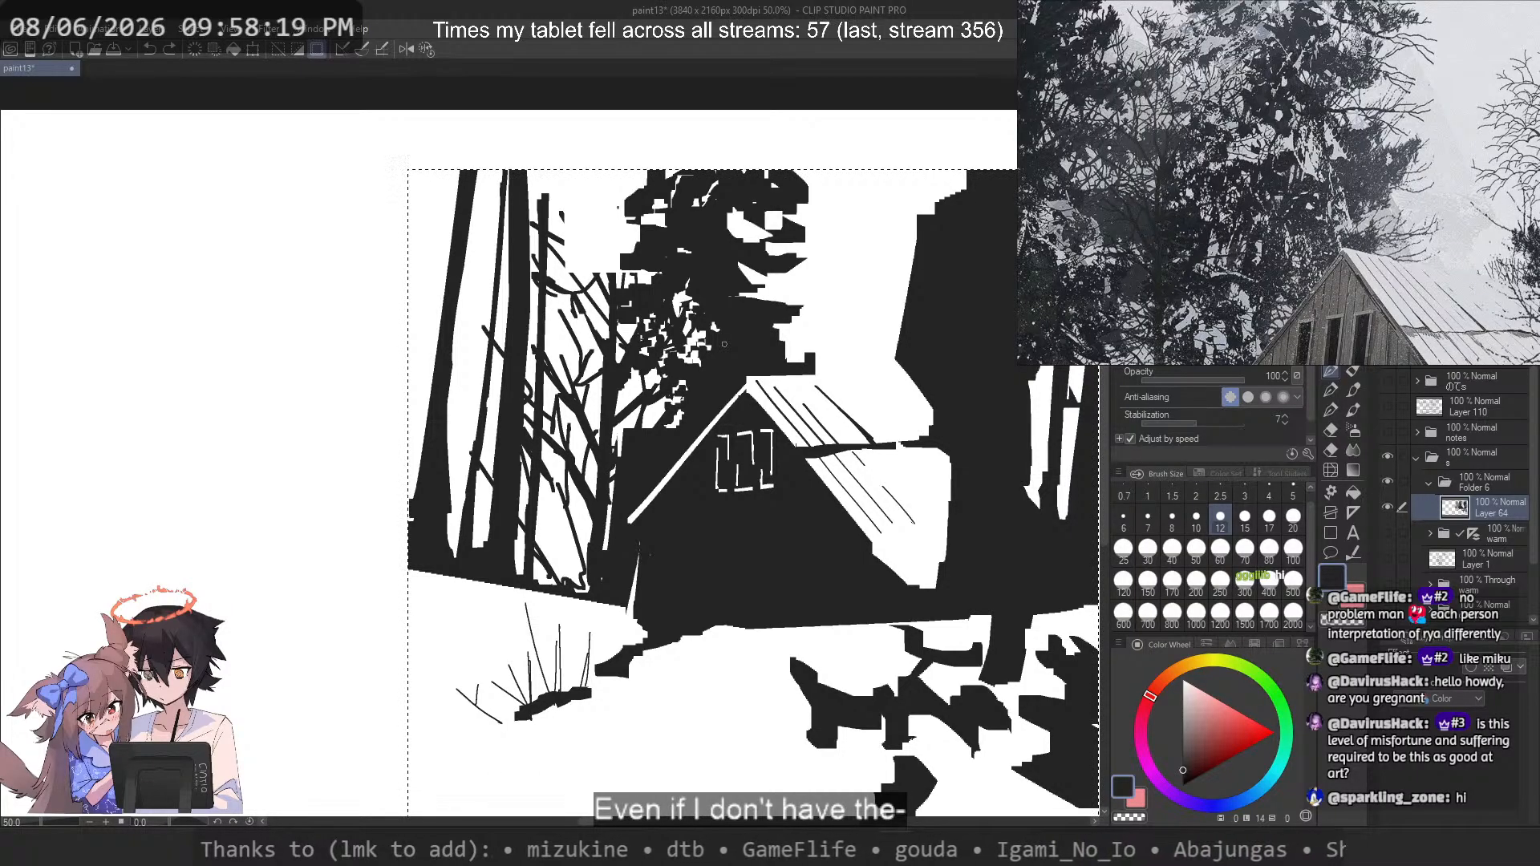
key(c)
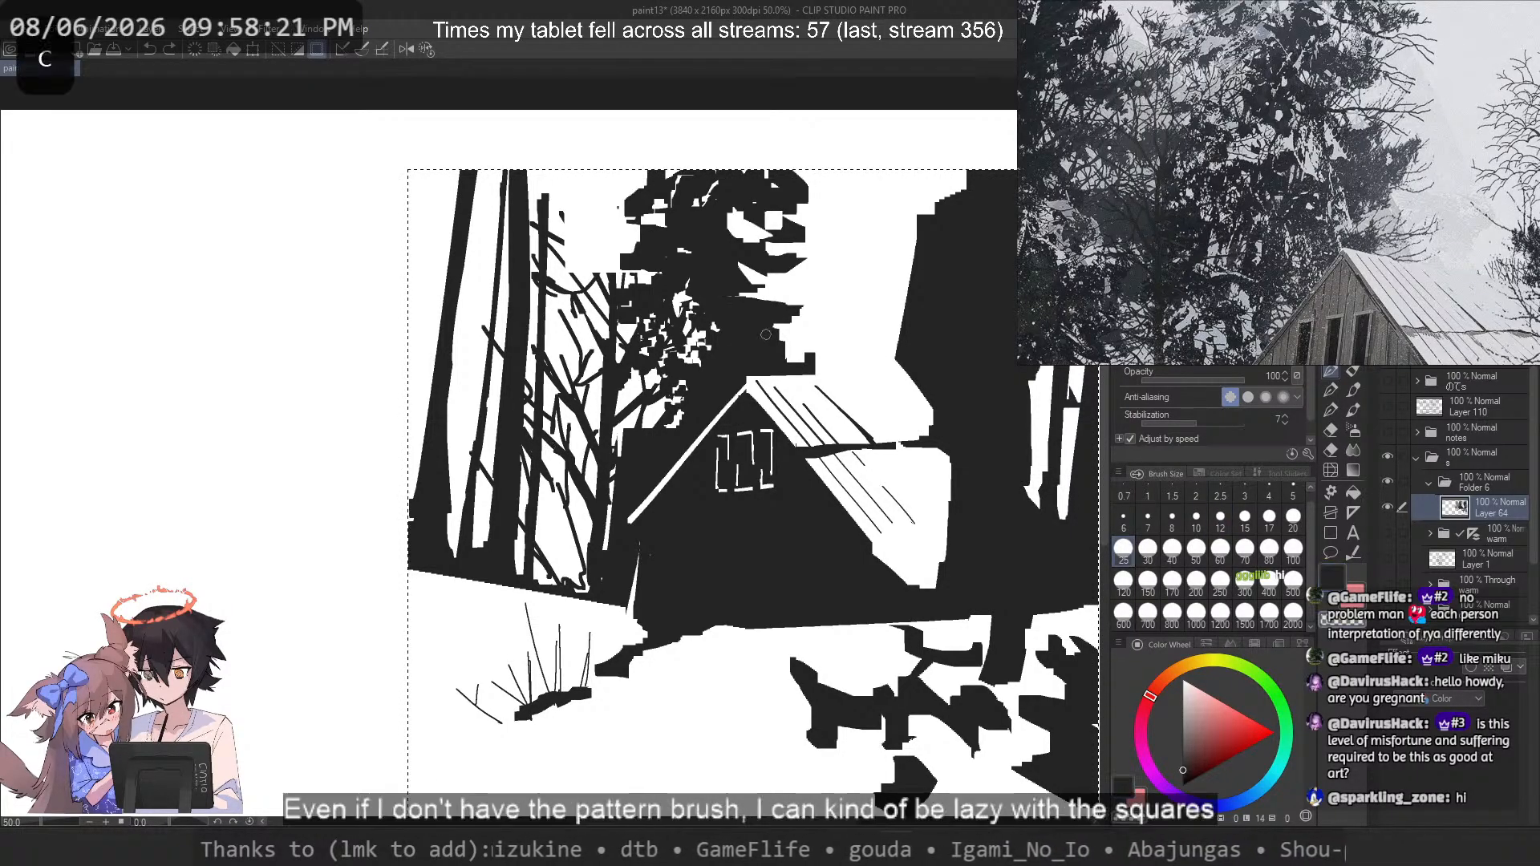
click(831, 288)
click(824, 300)
click(836, 305)
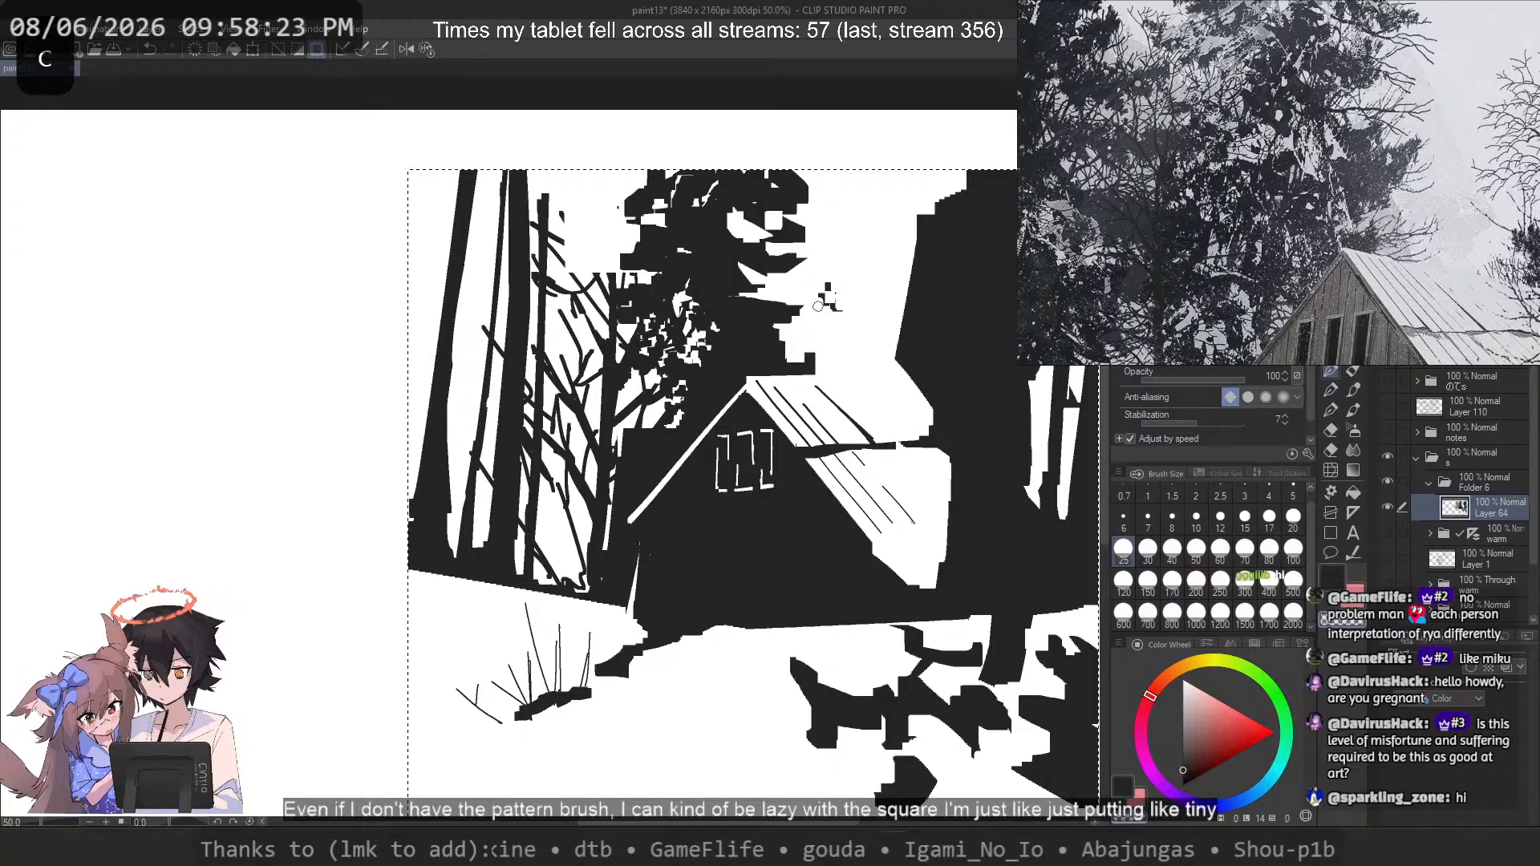
click(840, 316)
click(822, 327)
click(834, 331)
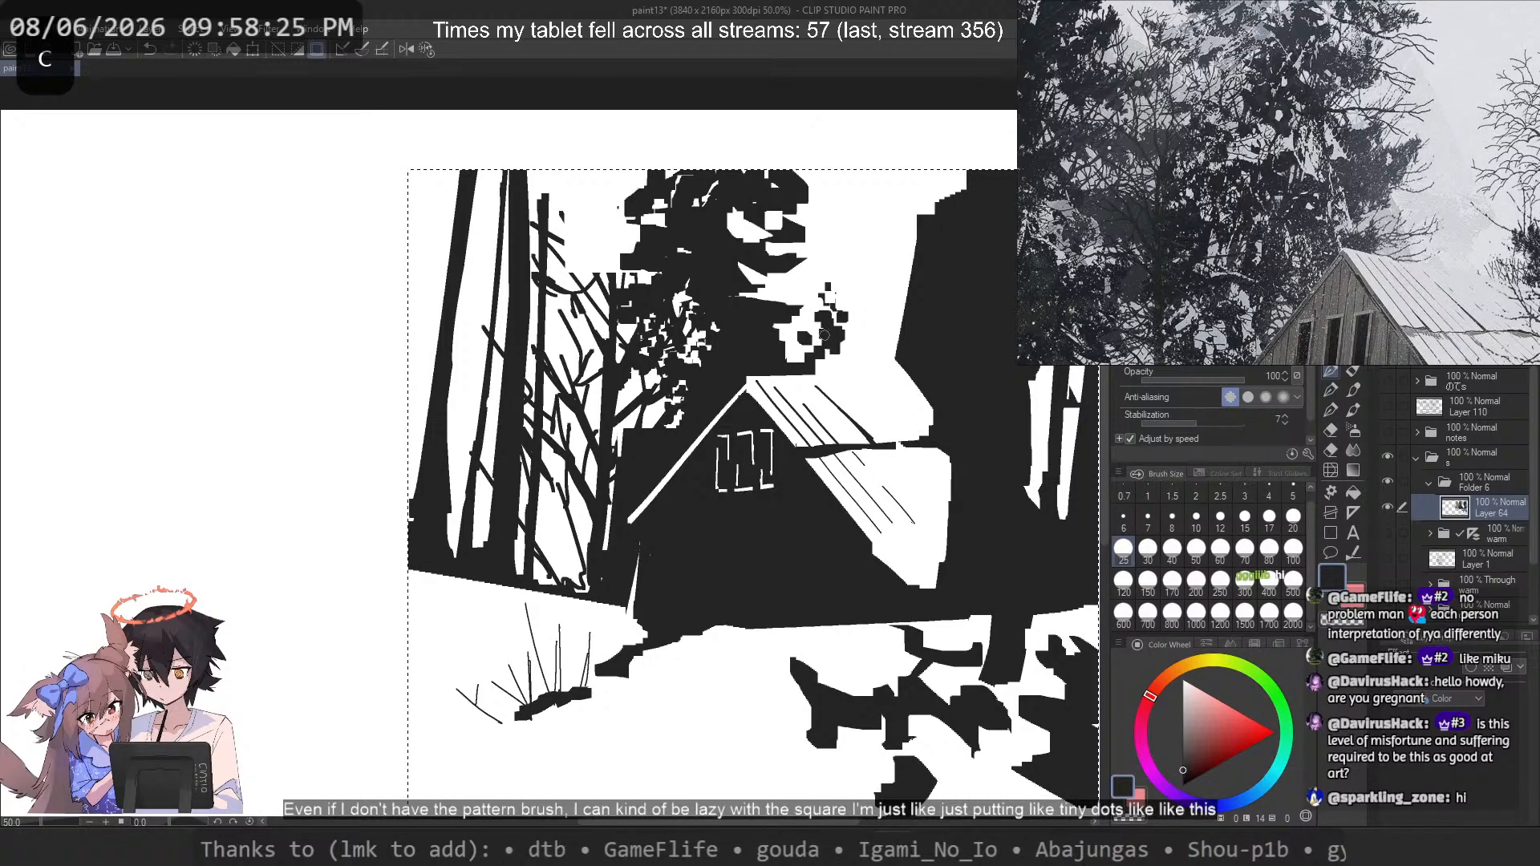
key(ctrl+z)
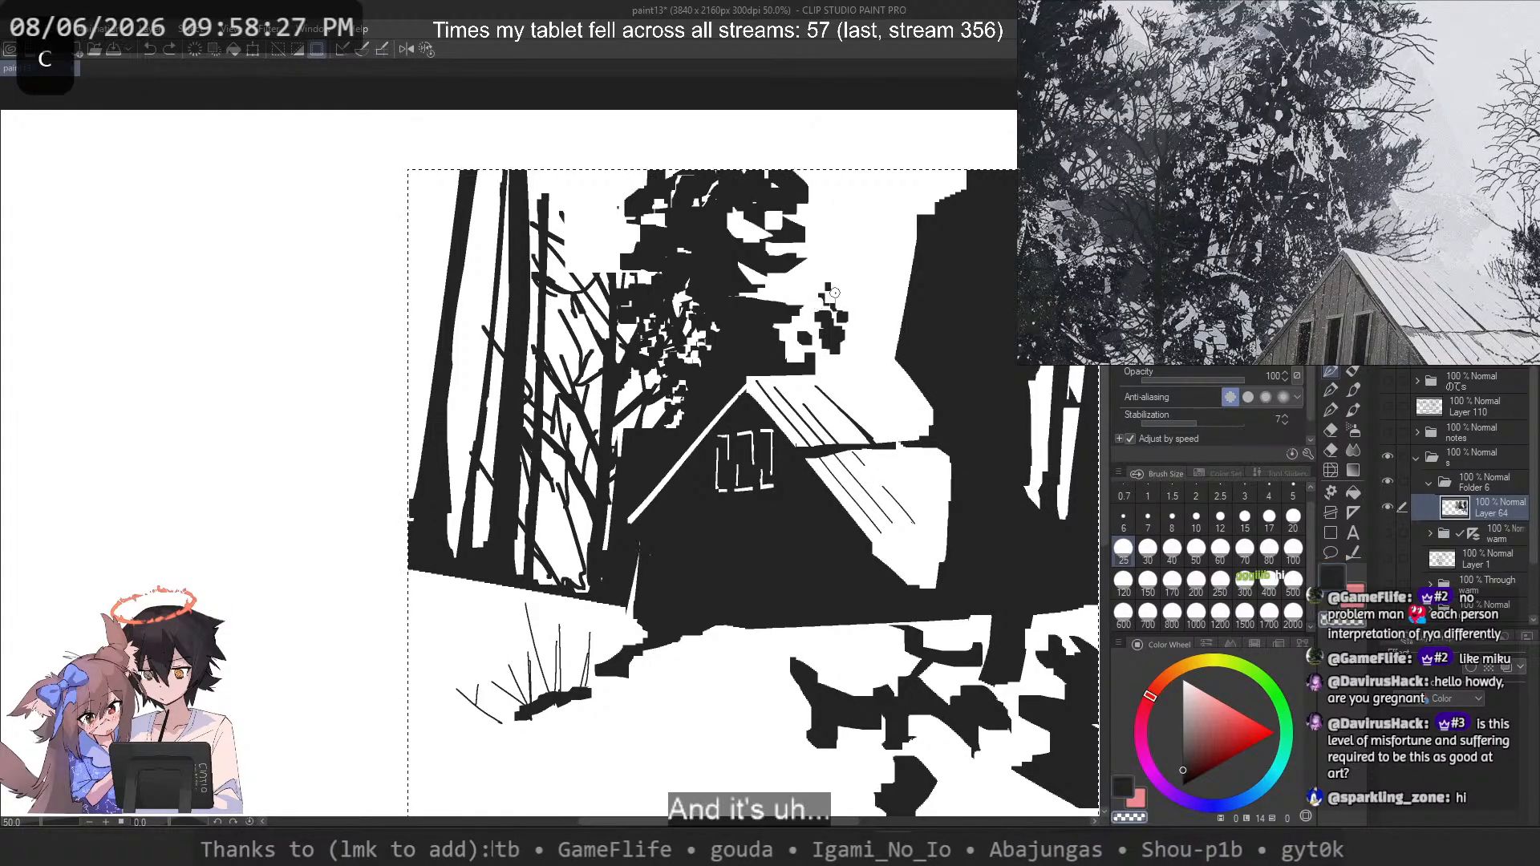
key(ctrl+z)
key(ctrl+z)
key(ctrl+z)
key(ctrl+z)
key(ctrl+z)
Step: Compare the woods with the reference photo and try dark undergrowth strokes at brush size 50 below the bare tree
drag(808, 335, 934, 374)
scroll(869, 385, up, 1)
scroll(1239, 128, down, 5)
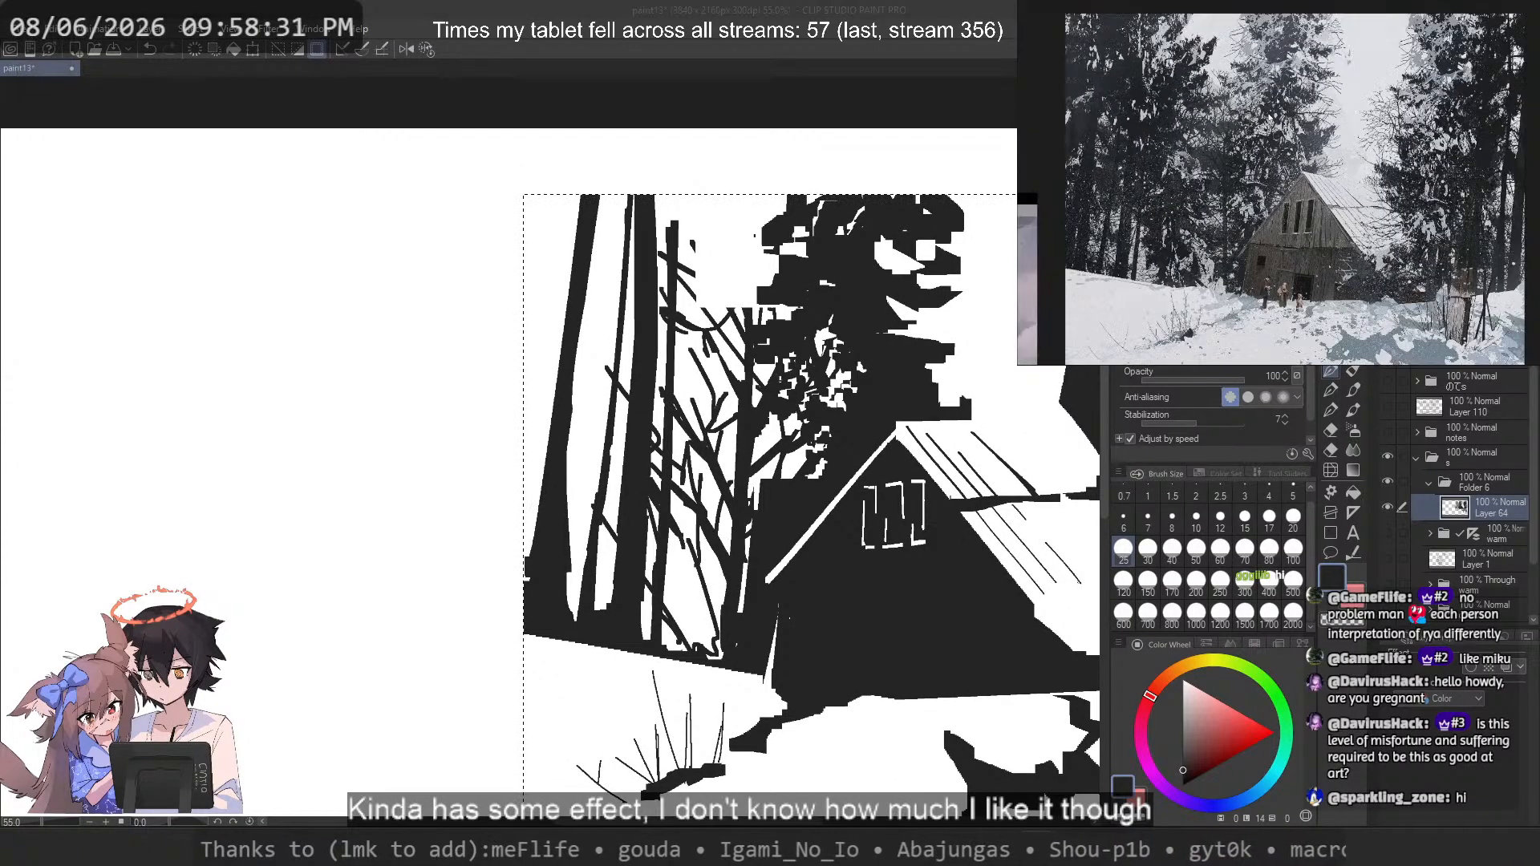
drag(1177, 152, 1213, 164)
scroll(1213, 164, up, 2)
drag(653, 526, 641, 551)
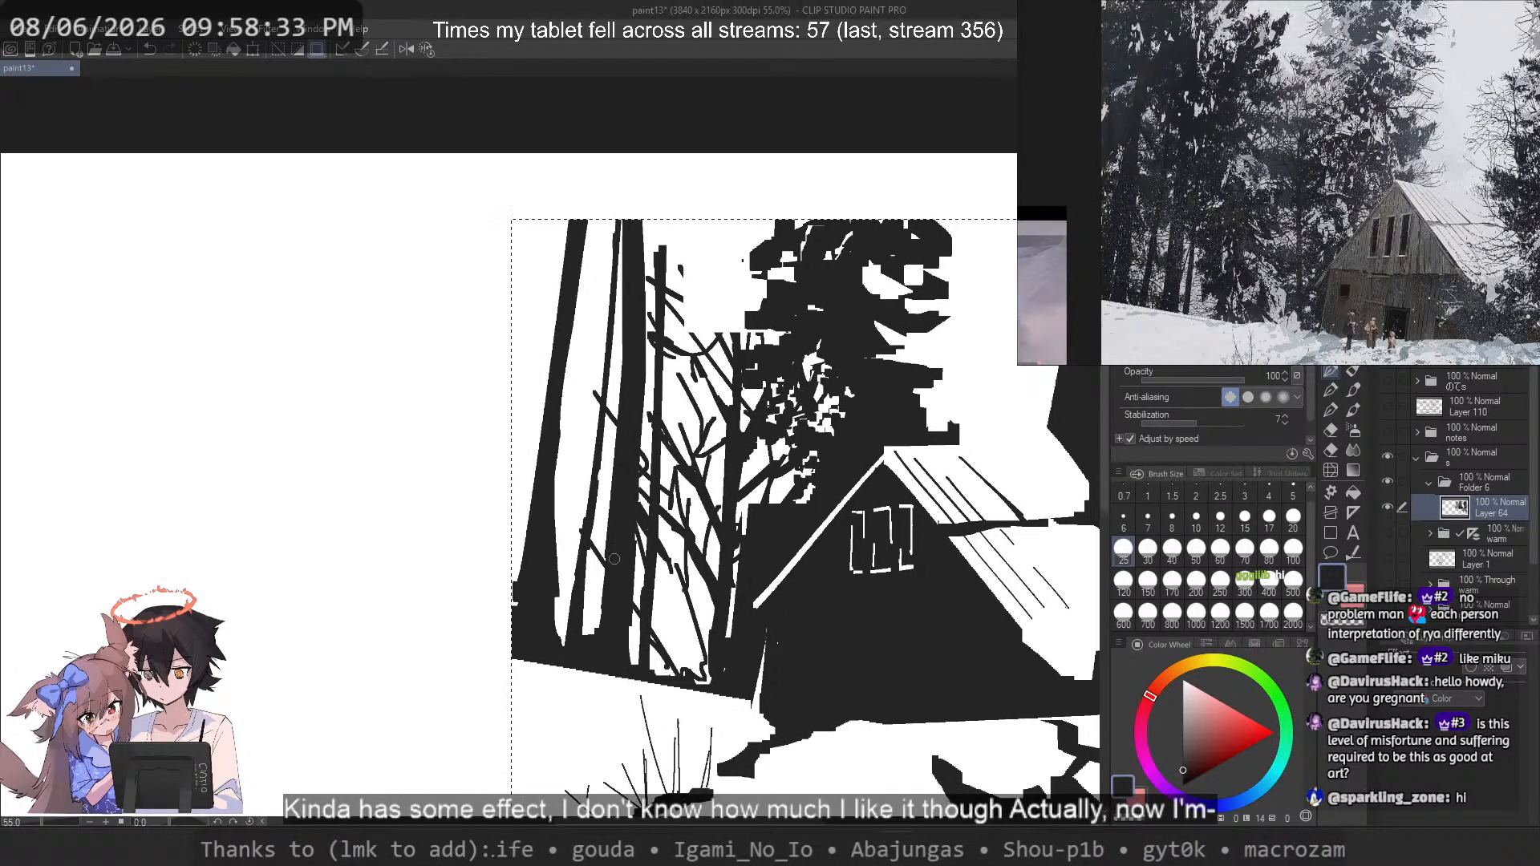
scroll(641, 551, up, 2)
key(bracketright)
key(bracketright)
key(bracketright)
mouse_move(644, 609)
mouse_down()
mouse_move(643, 654)
mouse_move(683, 622)
mouse_up()
key(ctrl+z)
mouse_move(666, 571)
mouse_down()
mouse_move(685, 629)
mouse_move(660, 562)
mouse_move(705, 657)
mouse_up()
drag(682, 603, 704, 659)
key(ctrl+z)
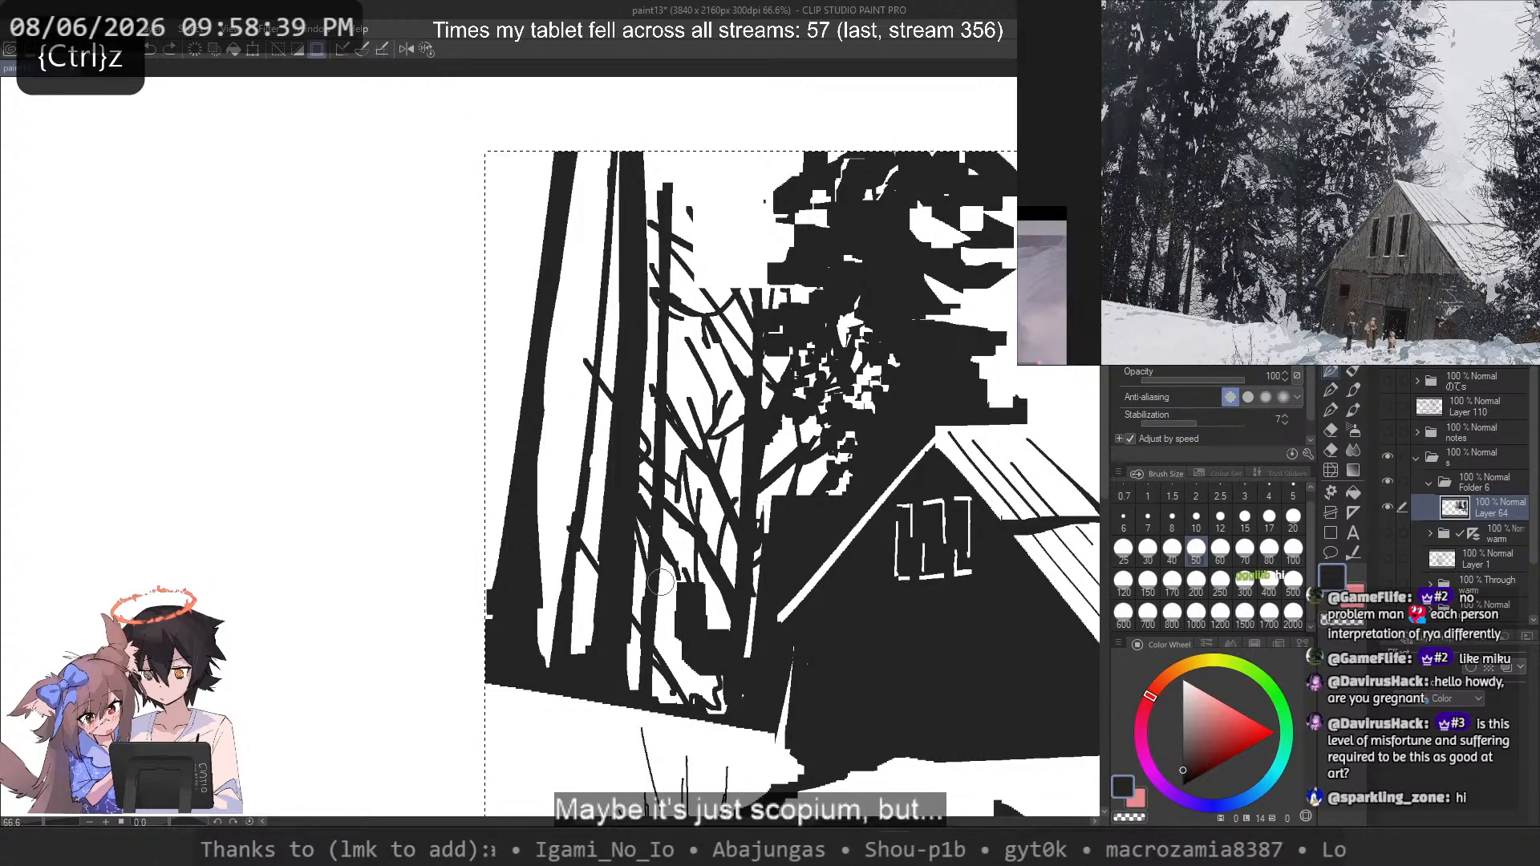
key(ctrl+z)
key(ctrl+z)
Step: Paint blocky dark undergrowth with transparent gaps between the trunks and the bare tree's base, reducing the brush size to 30
mouse_move(659, 596)
mouse_down()
mouse_move(645, 643)
mouse_move(686, 624)
mouse_move(686, 678)
mouse_move(714, 696)
mouse_move(682, 699)
mouse_up()
key(ctrl+z)
key(c)
mouse_move(694, 624)
mouse_down()
mouse_move(704, 685)
mouse_move(709, 662)
mouse_move(680, 665)
mouse_move(704, 629)
mouse_move(716, 684)
mouse_move(712, 618)
mouse_move(712, 699)
mouse_move(653, 688)
mouse_move(707, 694)
mouse_move(712, 646)
mouse_move(681, 686)
mouse_up()
key(c)
click(1147, 550)
key(ctrl+z)
key(c)
key(ctrl+z)
key(c)
key(c)
mouse_move(708, 608)
mouse_down()
mouse_move(723, 659)
mouse_move(721, 619)
mouse_up()
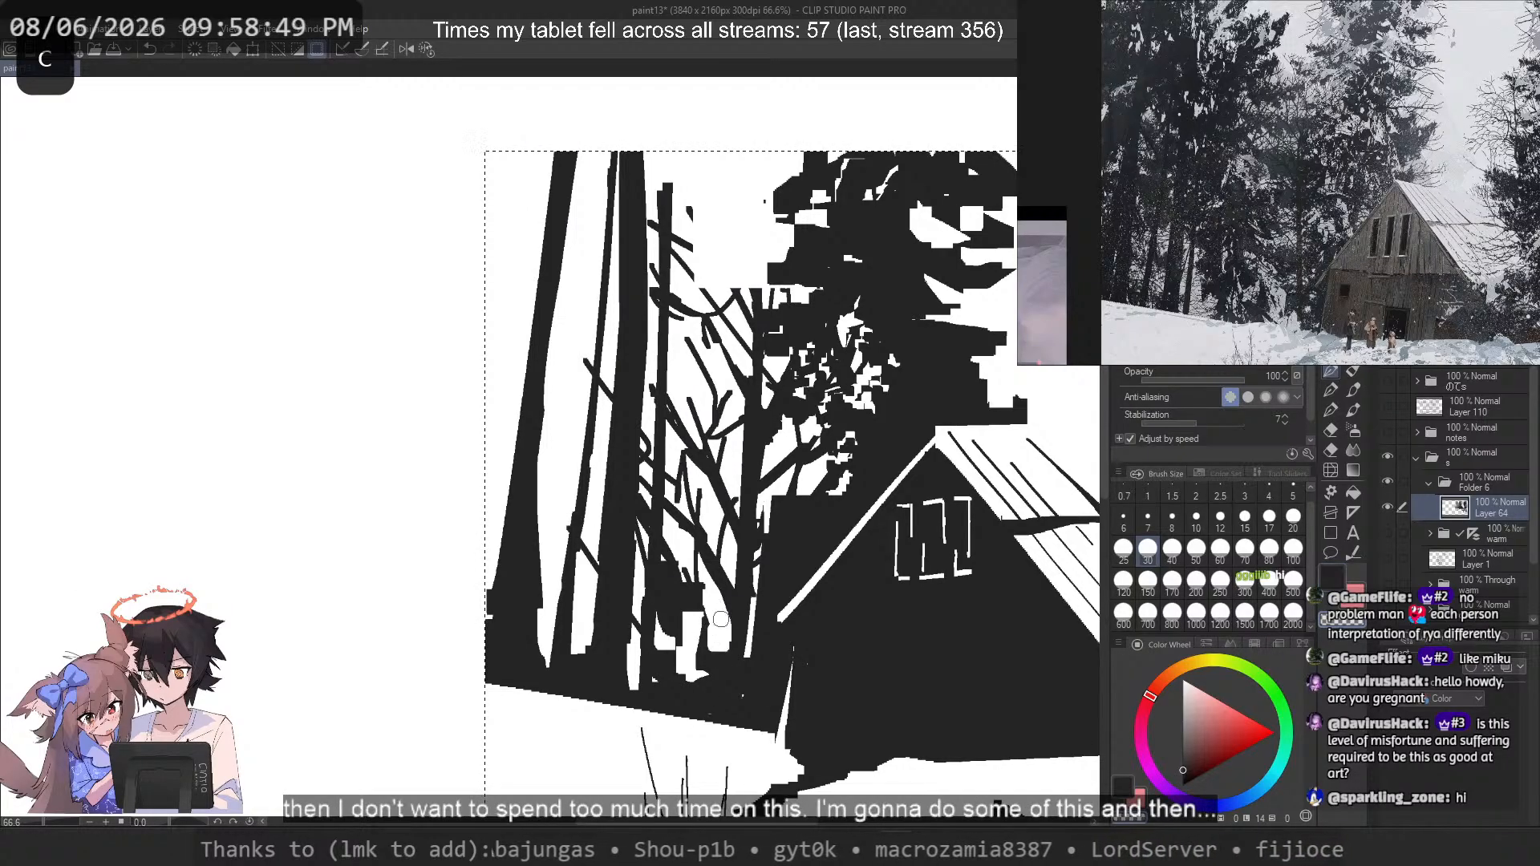
key(ctrl+z)
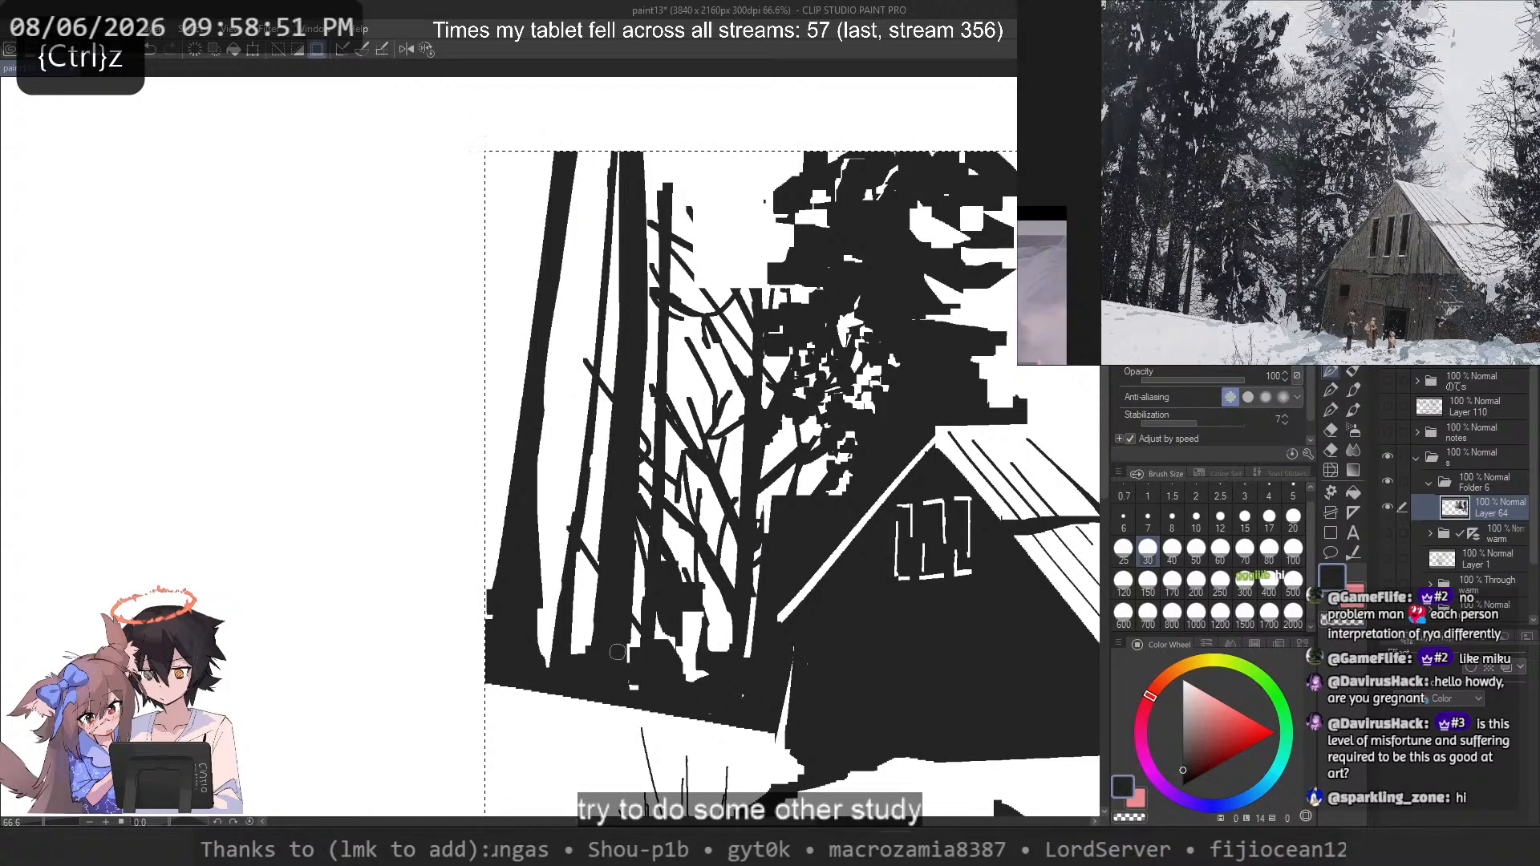
Step: Carve a thin transparent line along the outer edge of the bare tree's trunk, reducing the brush size to 12
drag(741, 619, 749, 659)
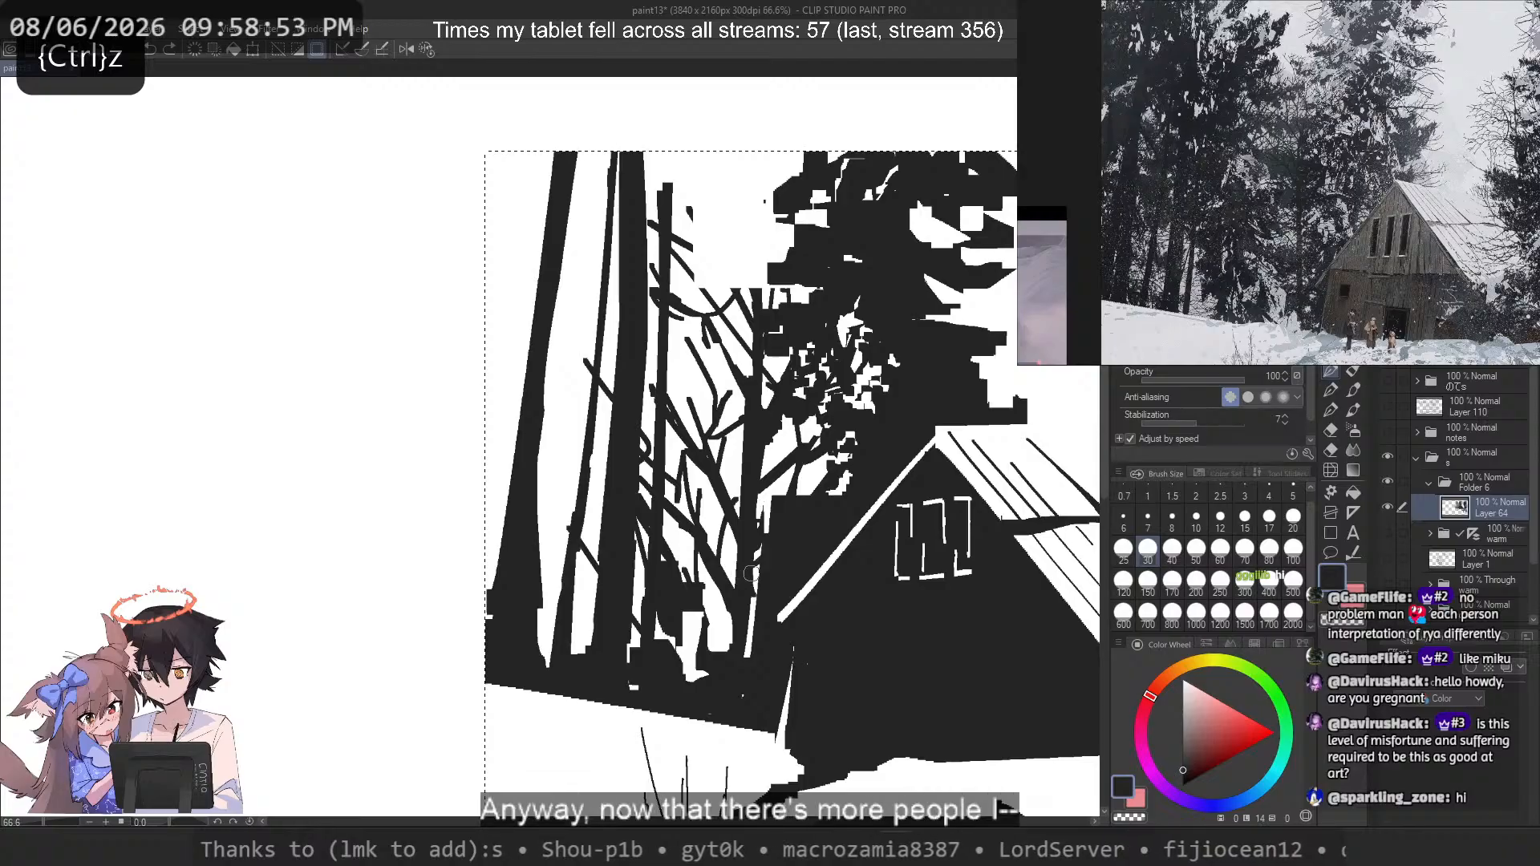
key(c)
drag(748, 417, 732, 653)
key(ctrl+z)
click(1219, 520)
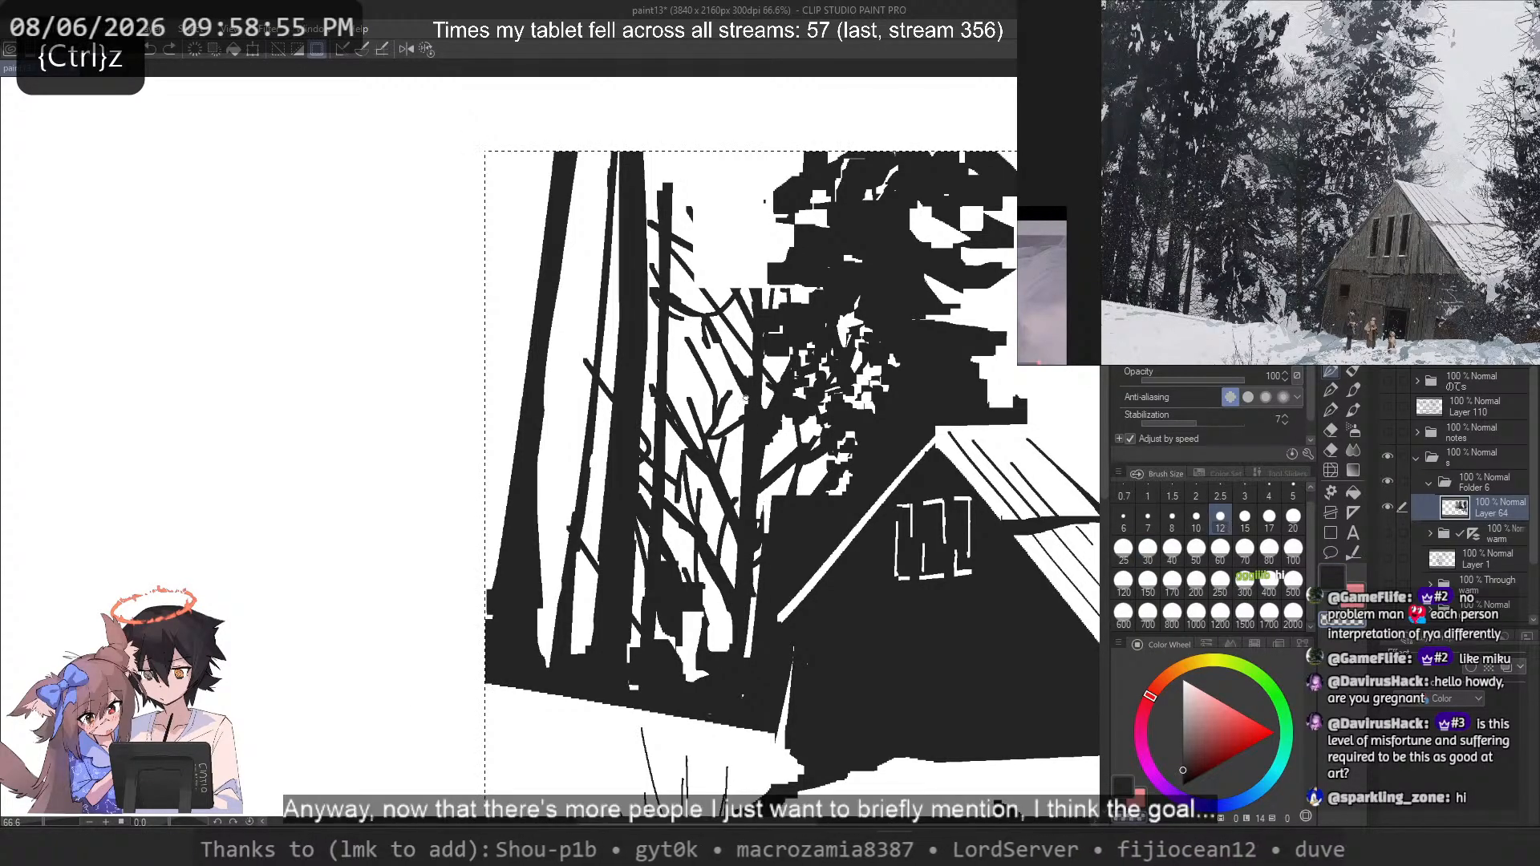
drag(746, 398, 733, 659)
key(ctrl+z)
drag(745, 435, 737, 700)
key(ctrl+z)
mouse_move(745, 478)
mouse_down()
mouse_move(741, 714)
mouse_move(731, 700)
mouse_up()
key(ctrl+z)
key(ctrl+z)
drag(747, 464, 743, 700)
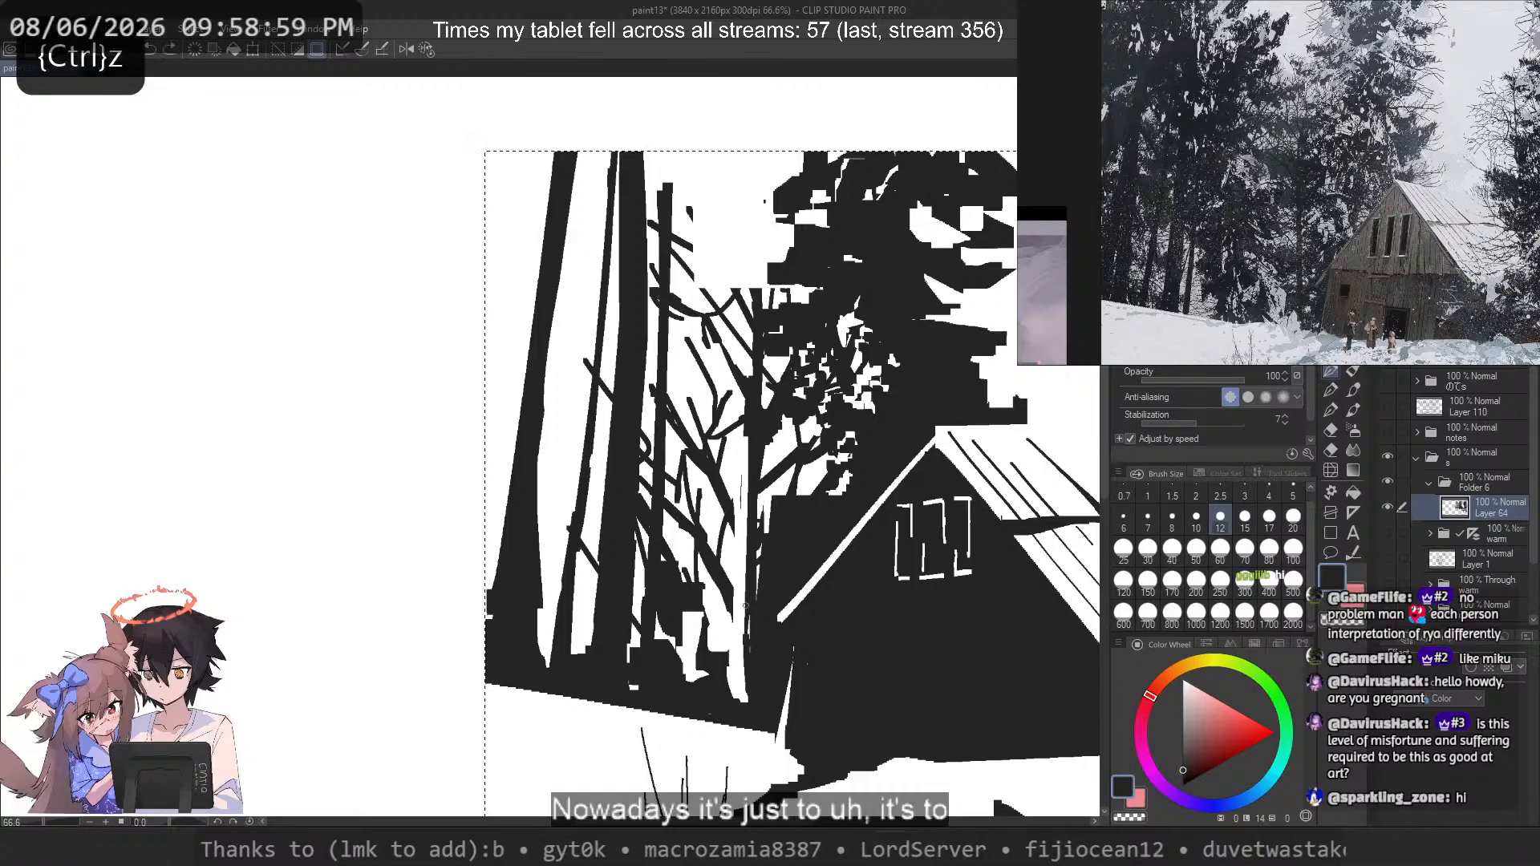
Step: Separate the bare tree's lower trunk from the dark mass beside the cabin with narrow transparent strokes
drag(745, 605, 746, 640)
key(c)
drag(759, 518, 757, 658)
drag(761, 554, 757, 657)
mouse_move(766, 520)
mouse_down()
mouse_move(763, 654)
mouse_move(701, 567)
mouse_up()
Step: Refine the bare tree's mid-height branch junctions with short dark and transparent strokes at brush size 10
click(1196, 517)
key(c)
key(c)
drag(726, 515, 719, 524)
drag(726, 497, 740, 529)
key(c)
drag(742, 512, 746, 502)
key(ctrl+z)
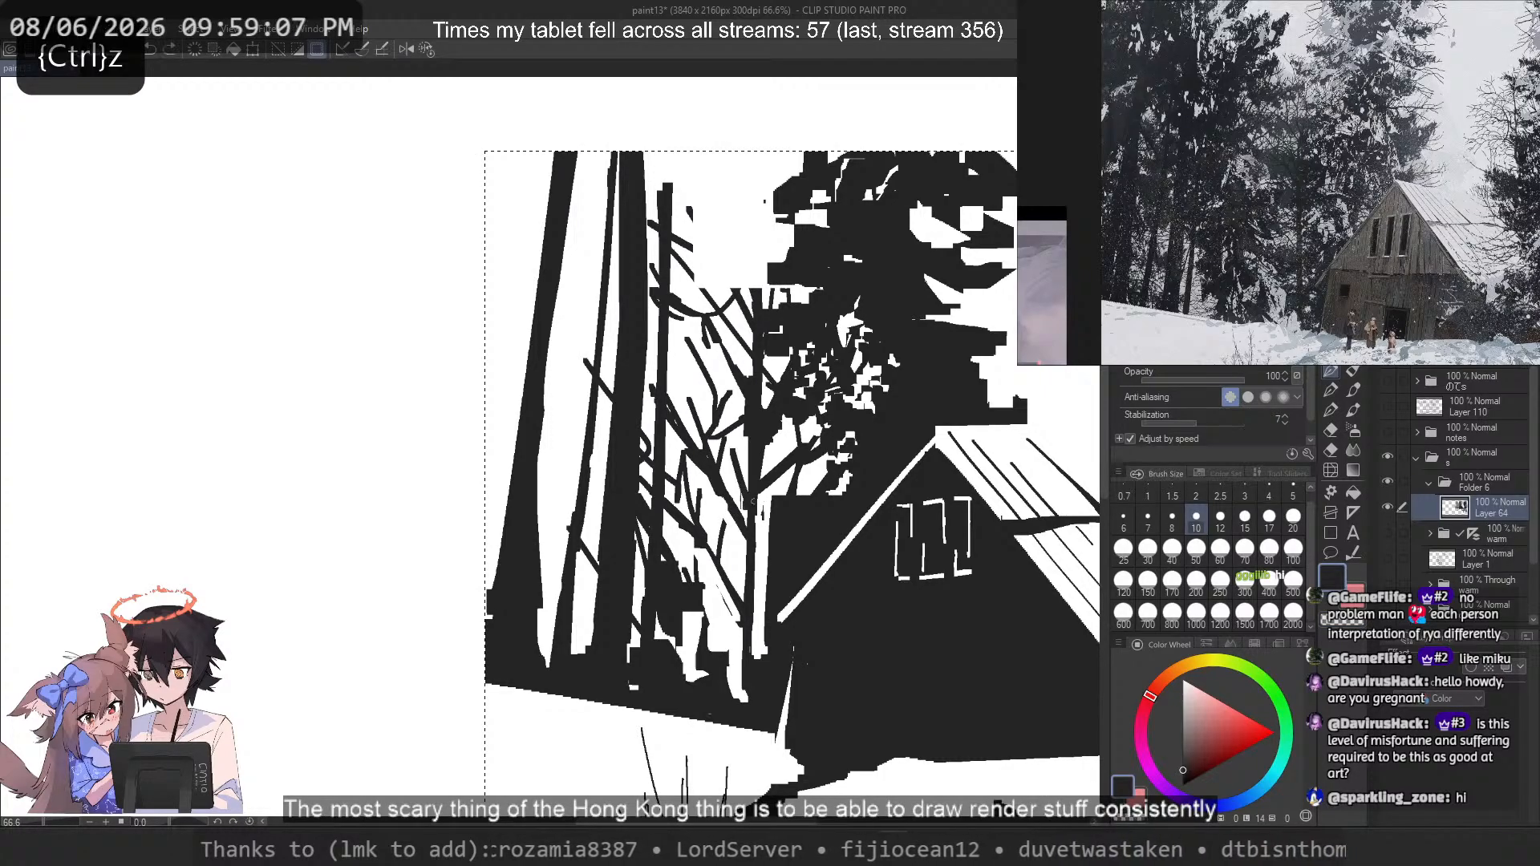
drag(704, 432, 751, 461)
Step: Rework the open gap between the undergrowth and the bare trunk's base, trying brush size 40
mouse_move(728, 533)
mouse_down()
mouse_move(734, 665)
mouse_move(759, 651)
mouse_move(715, 690)
mouse_move(723, 704)
mouse_move(737, 702)
mouse_move(728, 677)
mouse_up()
key(c)
click(1172, 551)
key(c)
key(ctrl+z)
key(ctrl+z)
key(c)
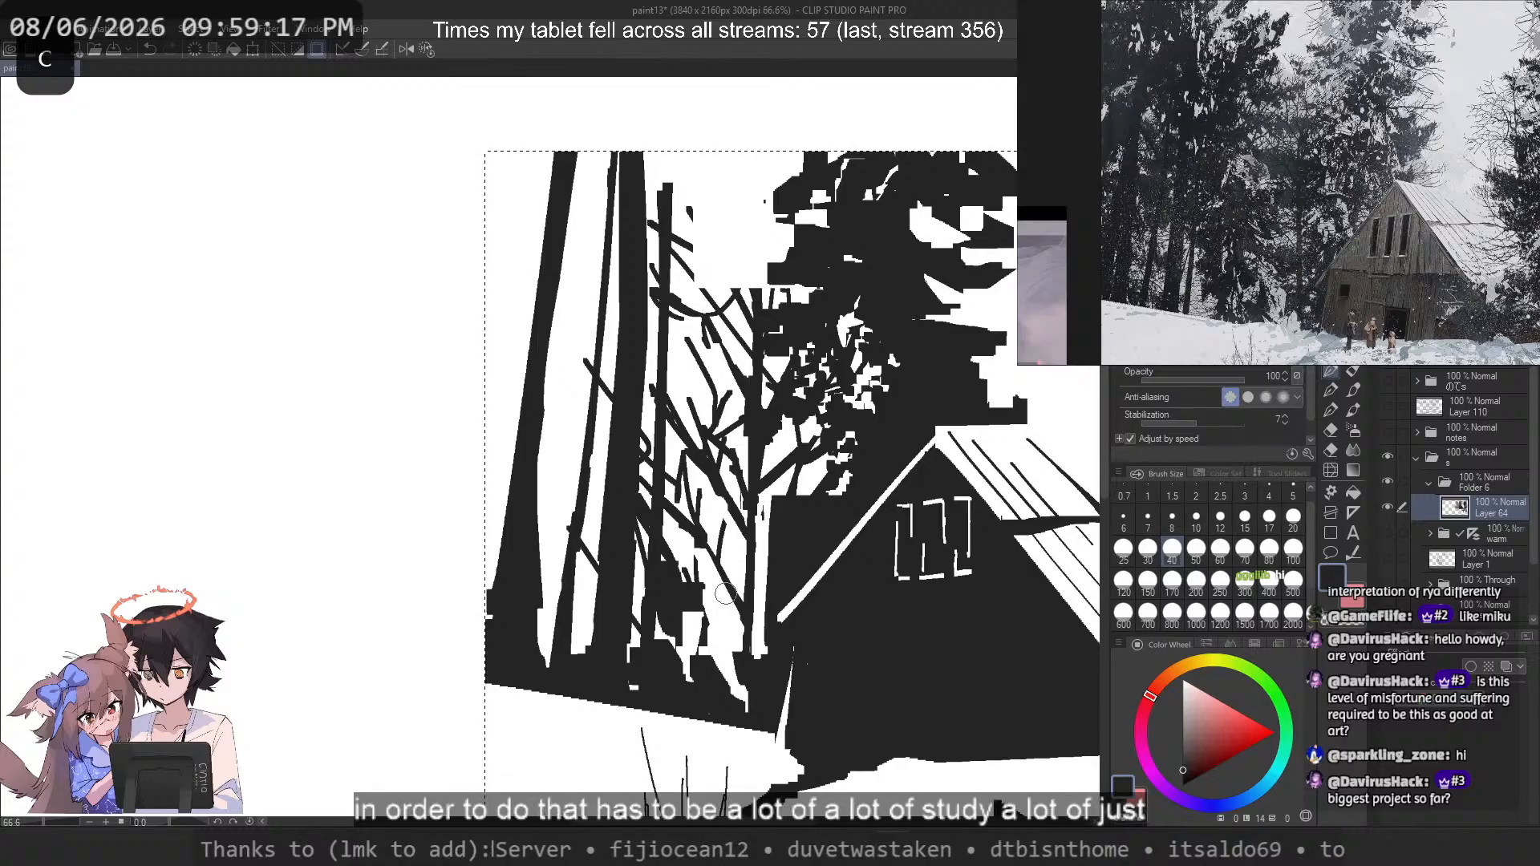
Step: Nibble the edges of the gap between the bare trunk and the cabin's eave at brush size 17
key(bracketleft)
key(bracketleft)
key(bracketleft)
key(bracketleft)
key(c)
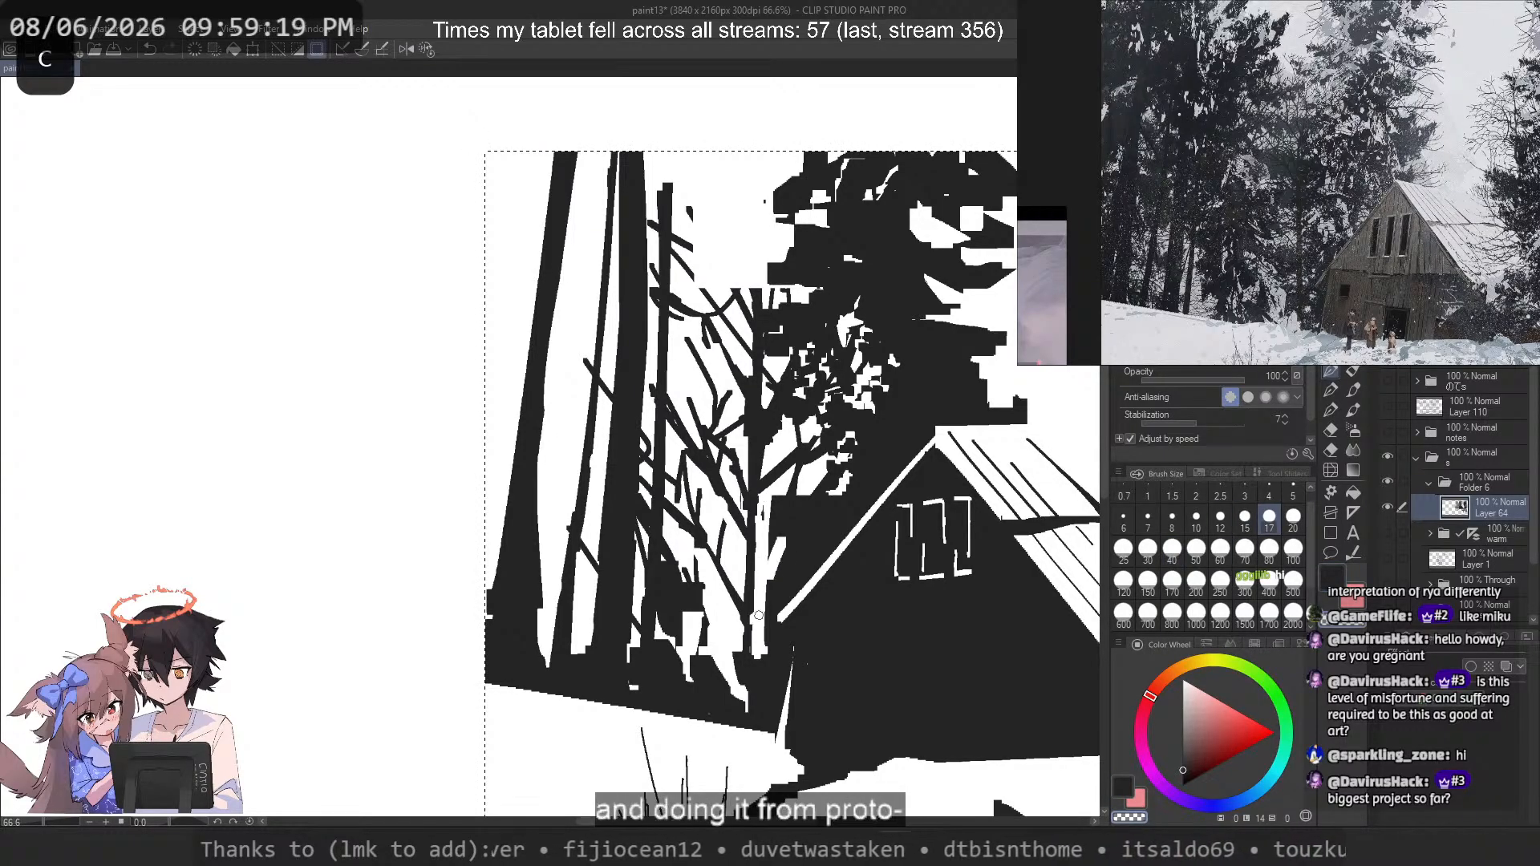
key(ctrl+z)
key(c)
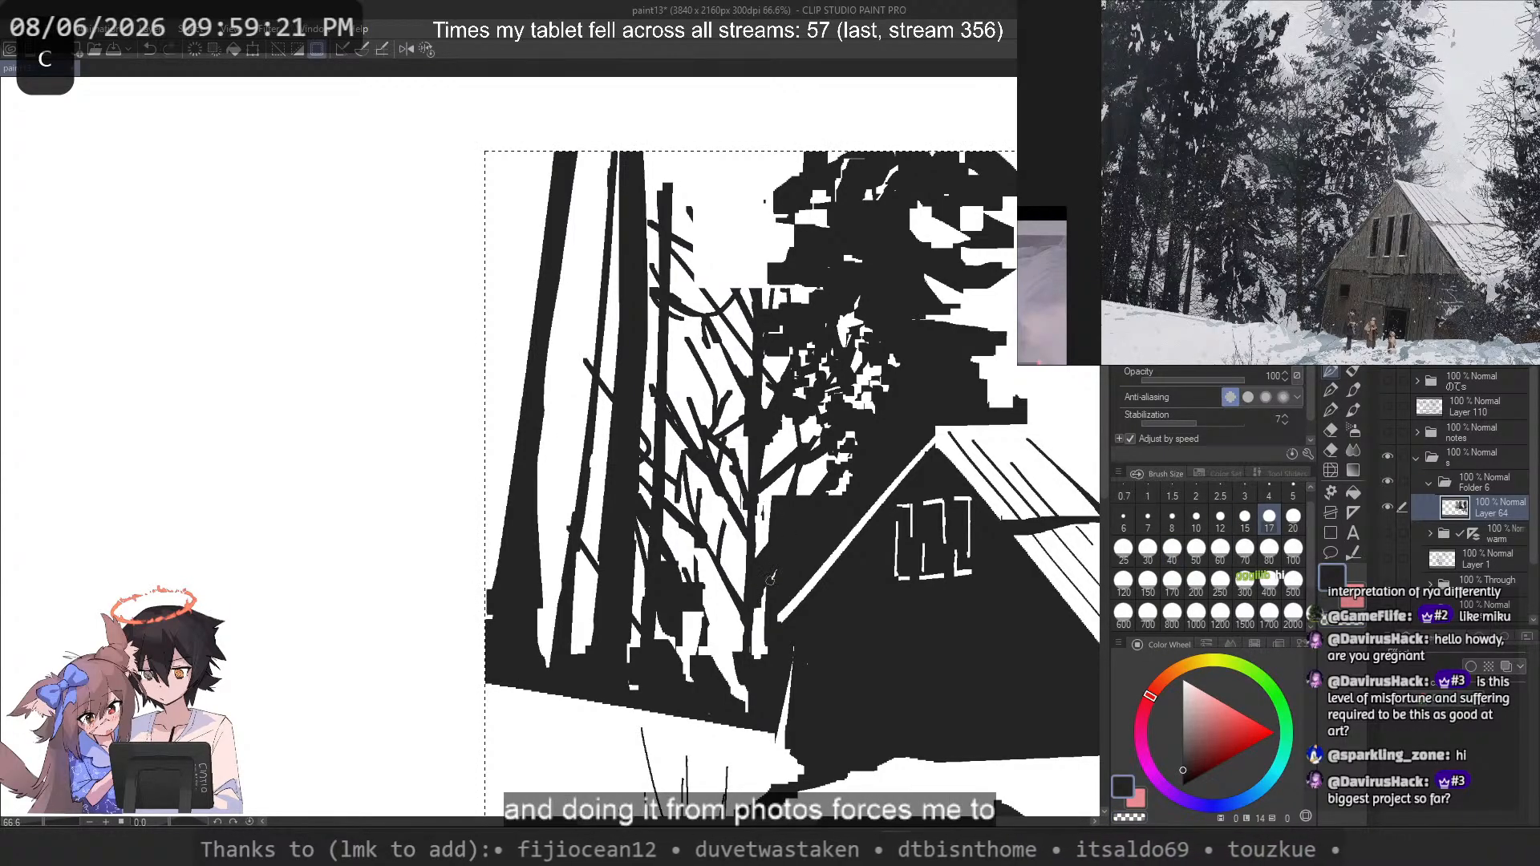
Step: Fill the upper gap between the bare trunk and the cabin's roof edge with dark paint at brush size 30
key(bracketright)
key(bracketright)
key(bracketright)
key(ctrl+z)
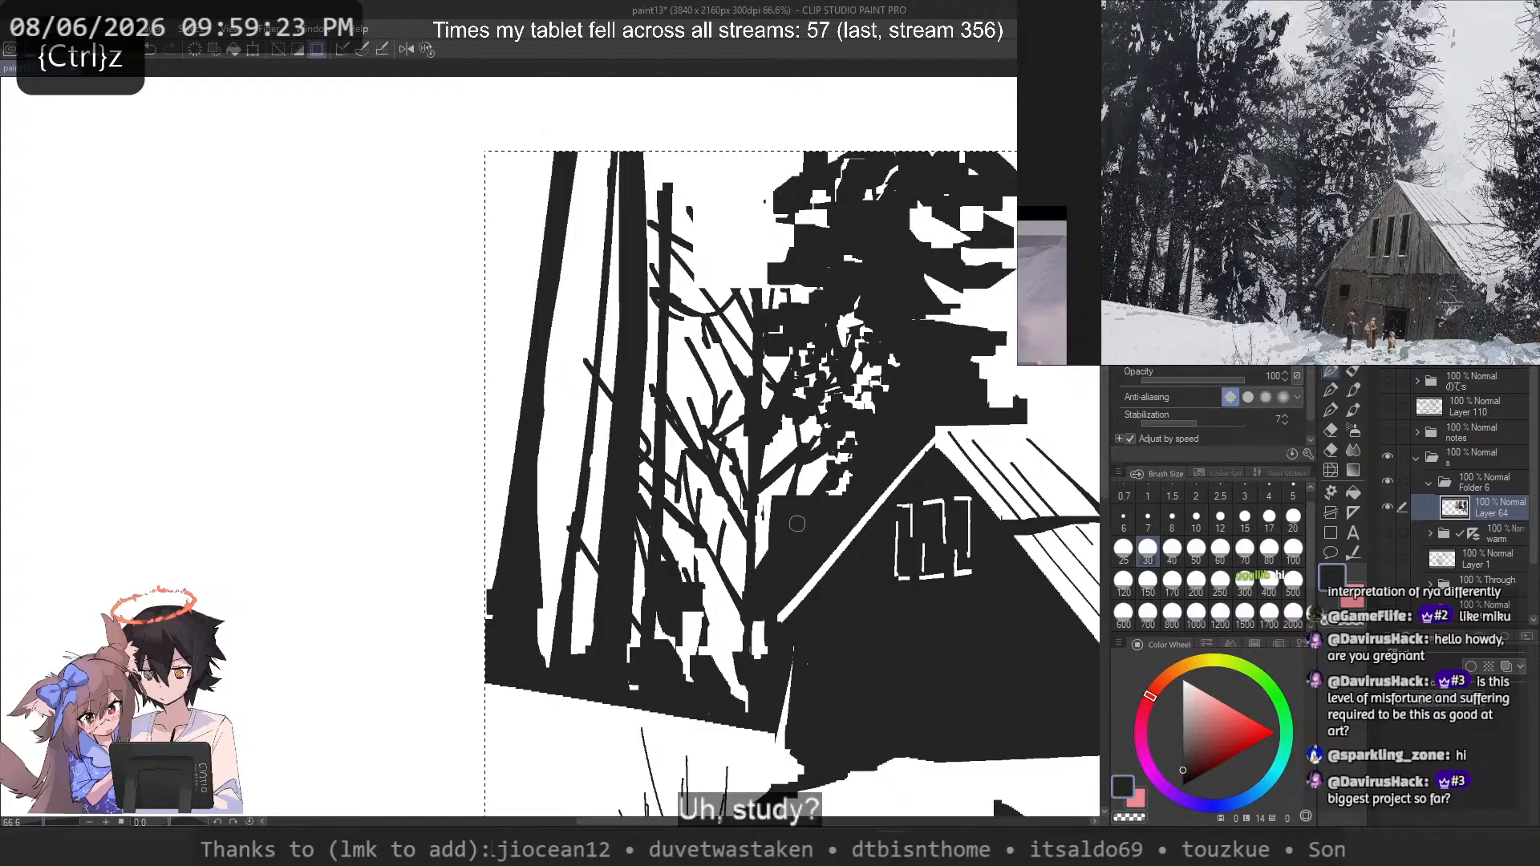
Step: Carve a blocky transparent opening between the bare trunk and the conifer's lower foliage, above the roof edge
key(c)
mouse_move(780, 499)
mouse_down()
mouse_move(785, 529)
mouse_move(813, 519)
mouse_up()
drag(800, 541, 814, 521)
key(ctrl+z)
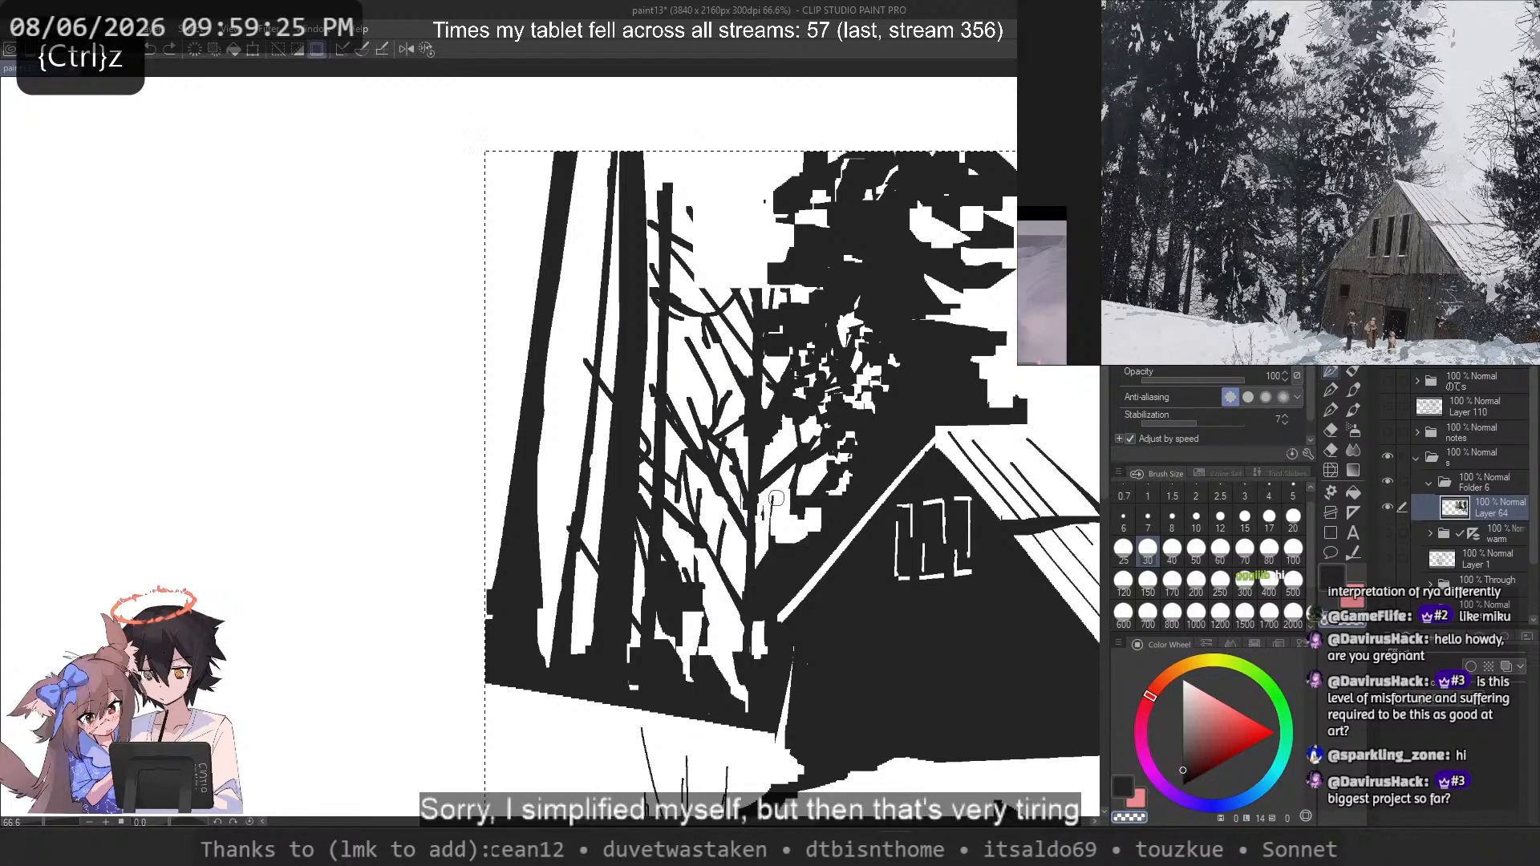
key(c)
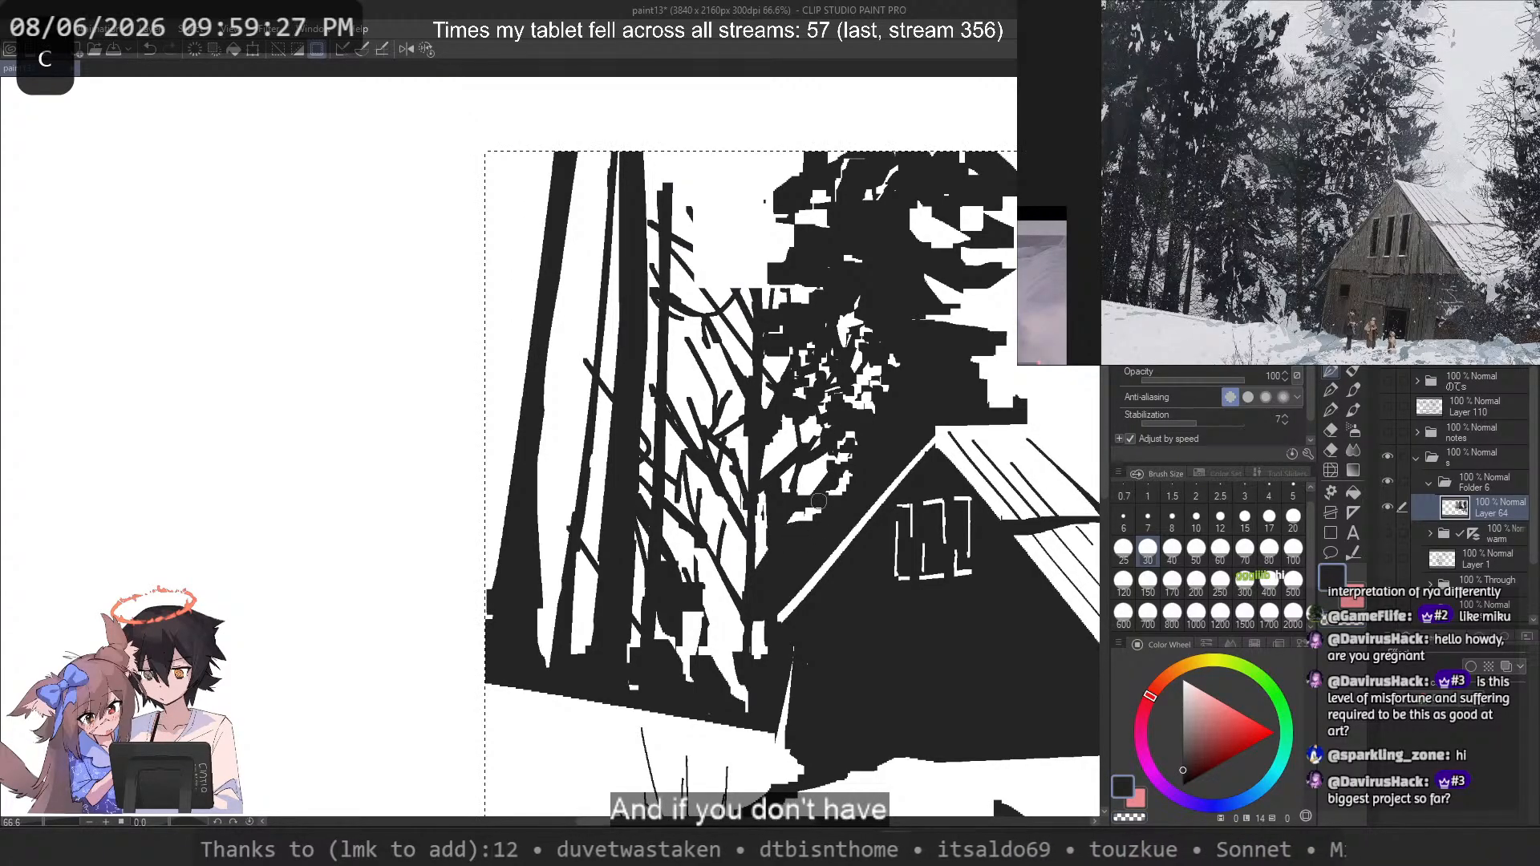
Step: Break up the opening beside the roof edge with alternating dark and transparent blocks, undoing the unwanted strokes
key(c)
mouse_move(811, 488)
mouse_down()
mouse_move(819, 526)
mouse_move(807, 545)
mouse_move(806, 510)
mouse_move(787, 558)
mouse_move(804, 560)
mouse_up()
key(ctrl+z)
key(c)
key(c)
key(ctrl+z)
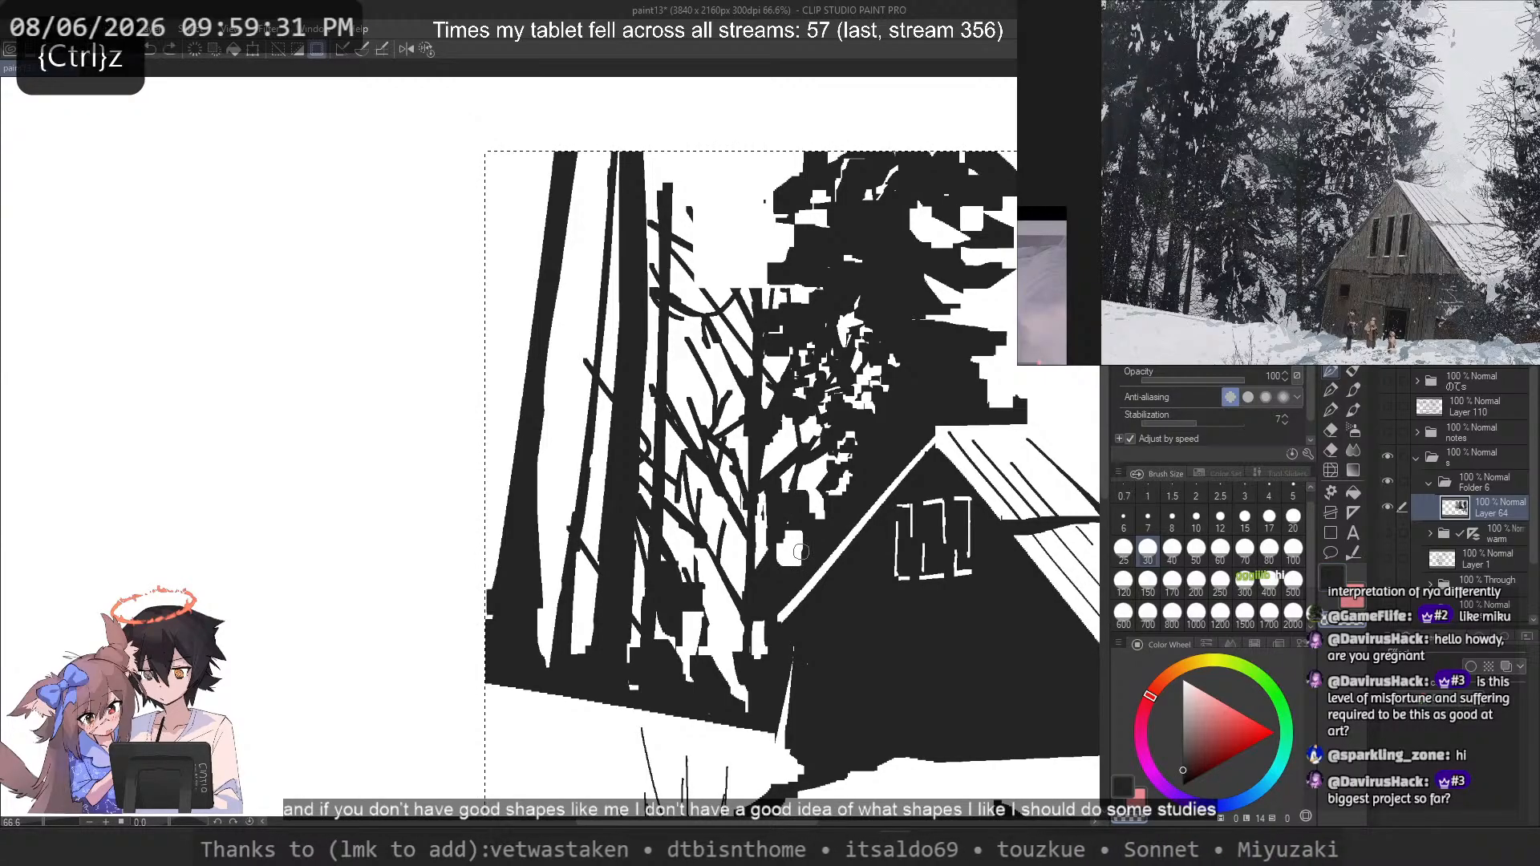
mouse_move(889, 459)
mouse_down()
mouse_move(847, 514)
mouse_move(880, 468)
mouse_move(876, 481)
mouse_up()
key(ctrl+z)
key(ctrl+z)
Step: Scatter small transparent and dark specks through the conifer's lower foliage along the roof edge at brush size 12
key(c)
drag(848, 504, 845, 515)
click(1219, 520)
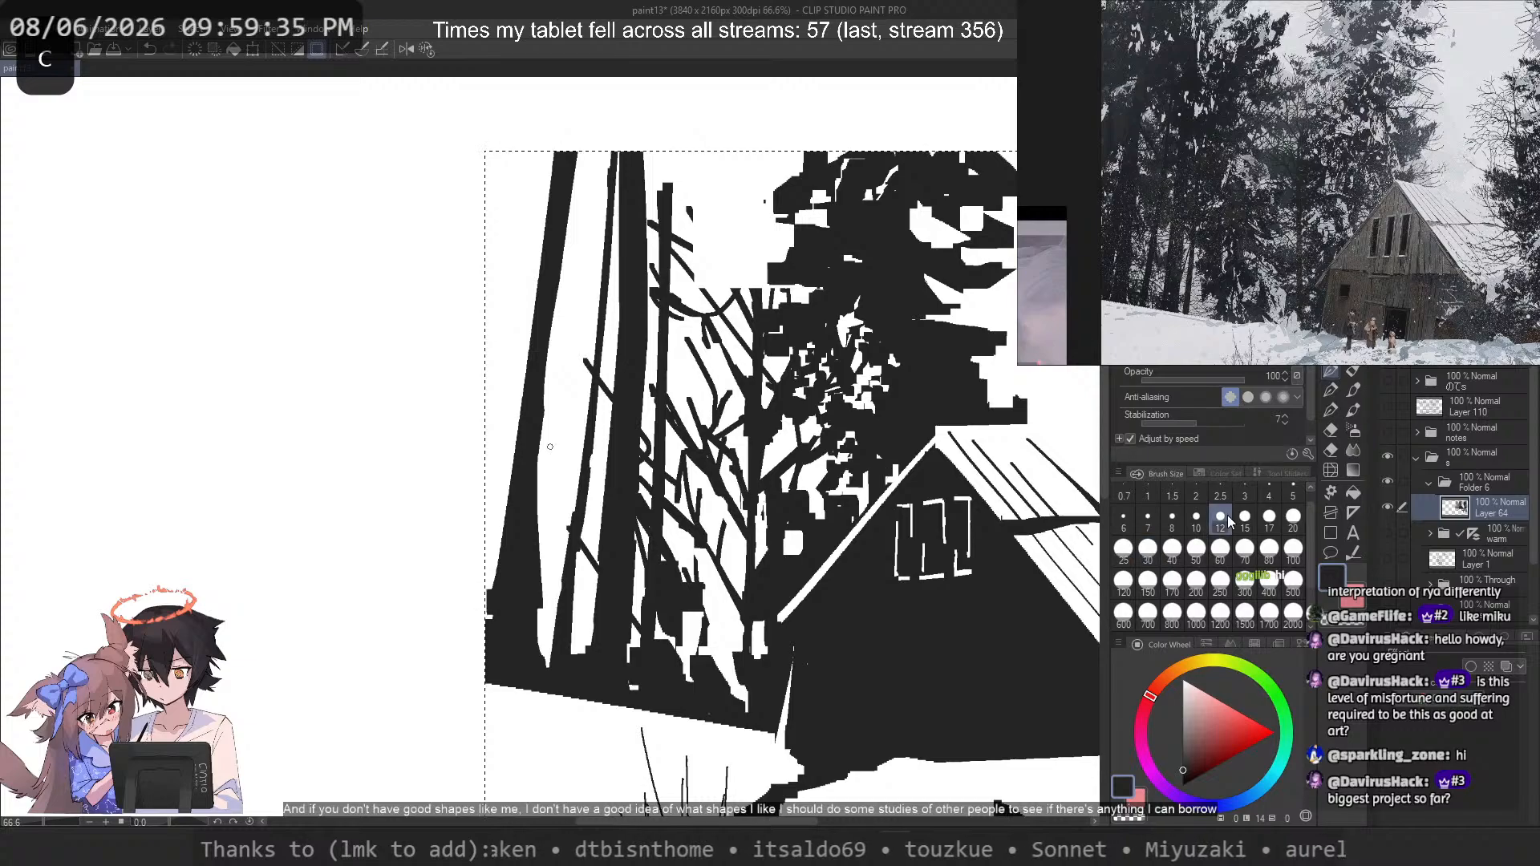
key(c)
drag(902, 428, 895, 438)
key(ctrl+z)
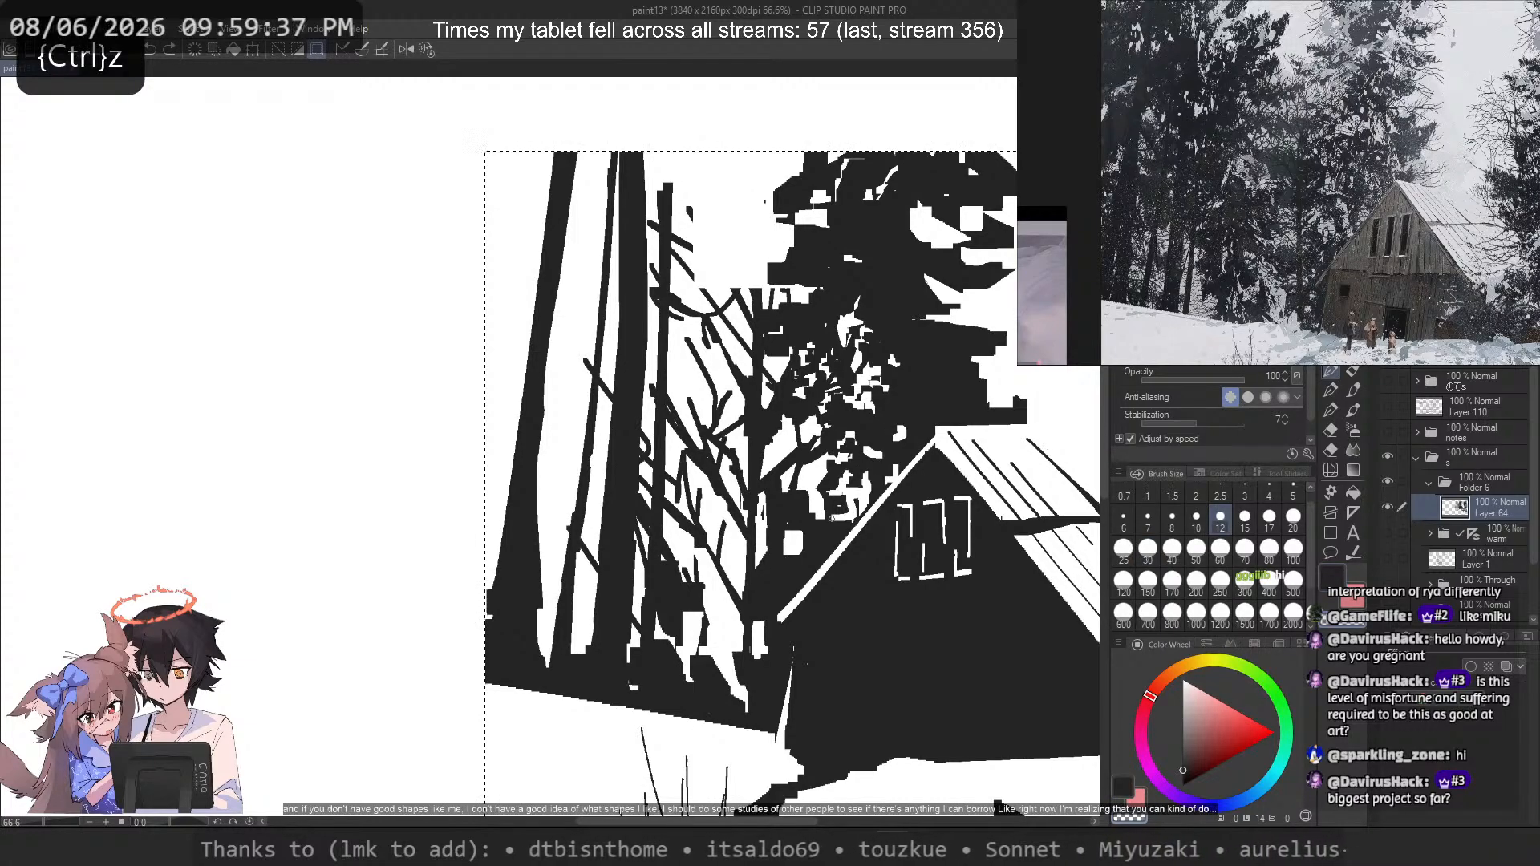
key(c)
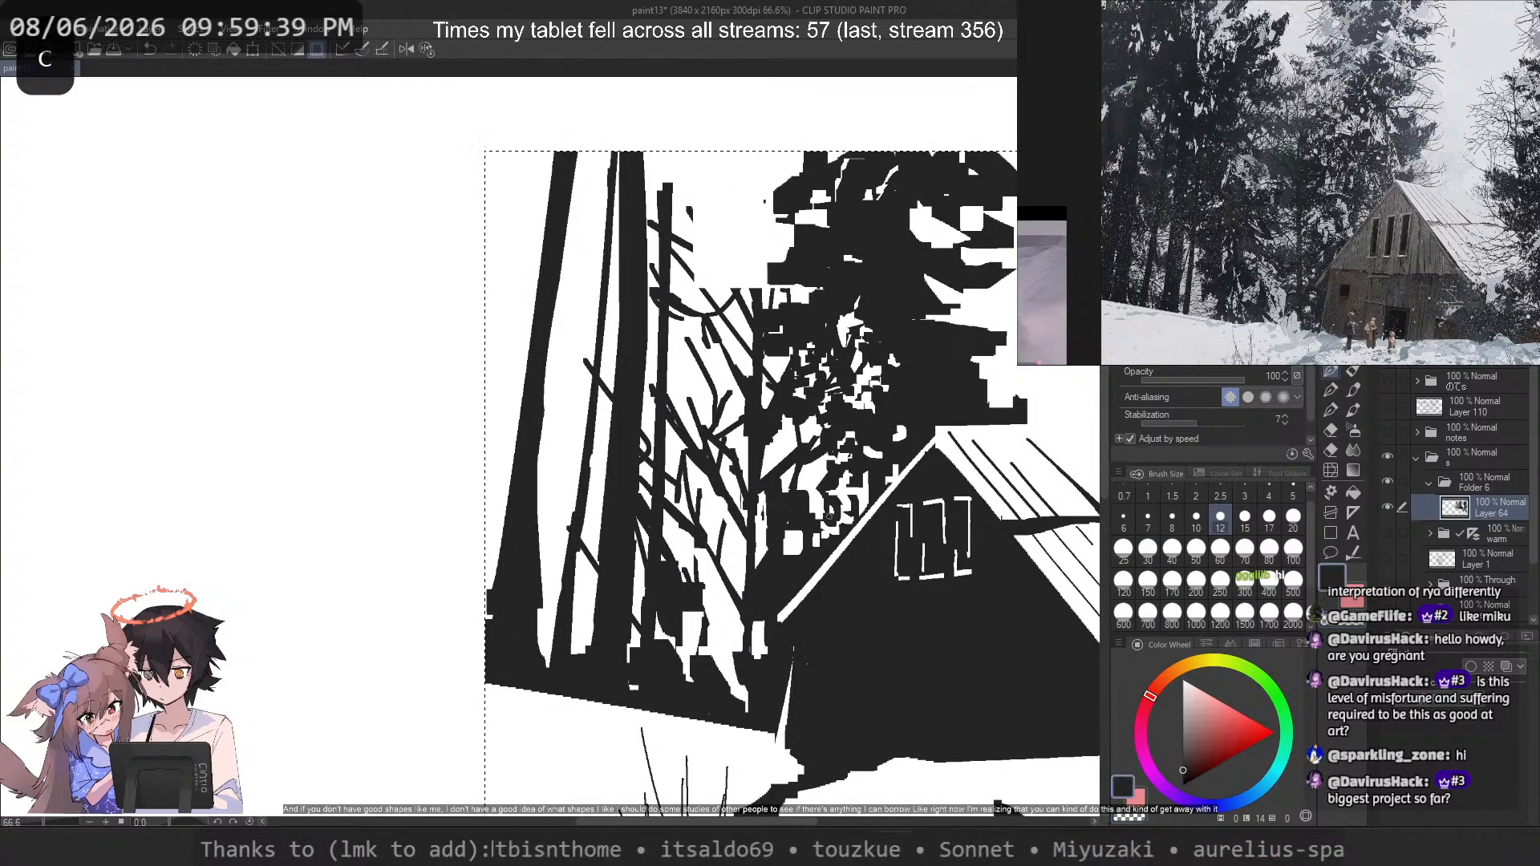
key(c)
drag(829, 506, 828, 521)
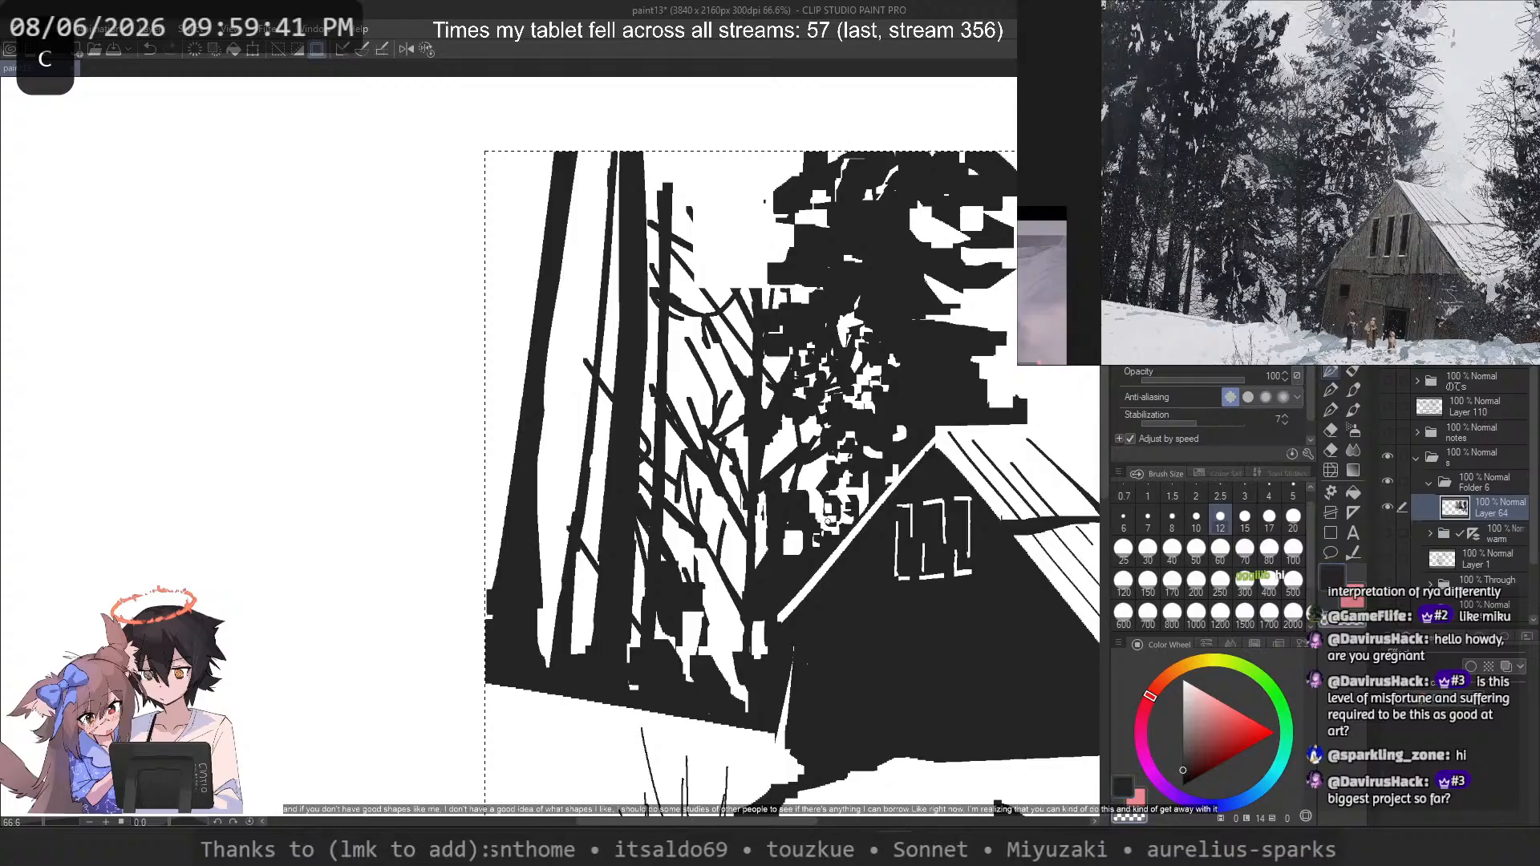
key(ctrl+z)
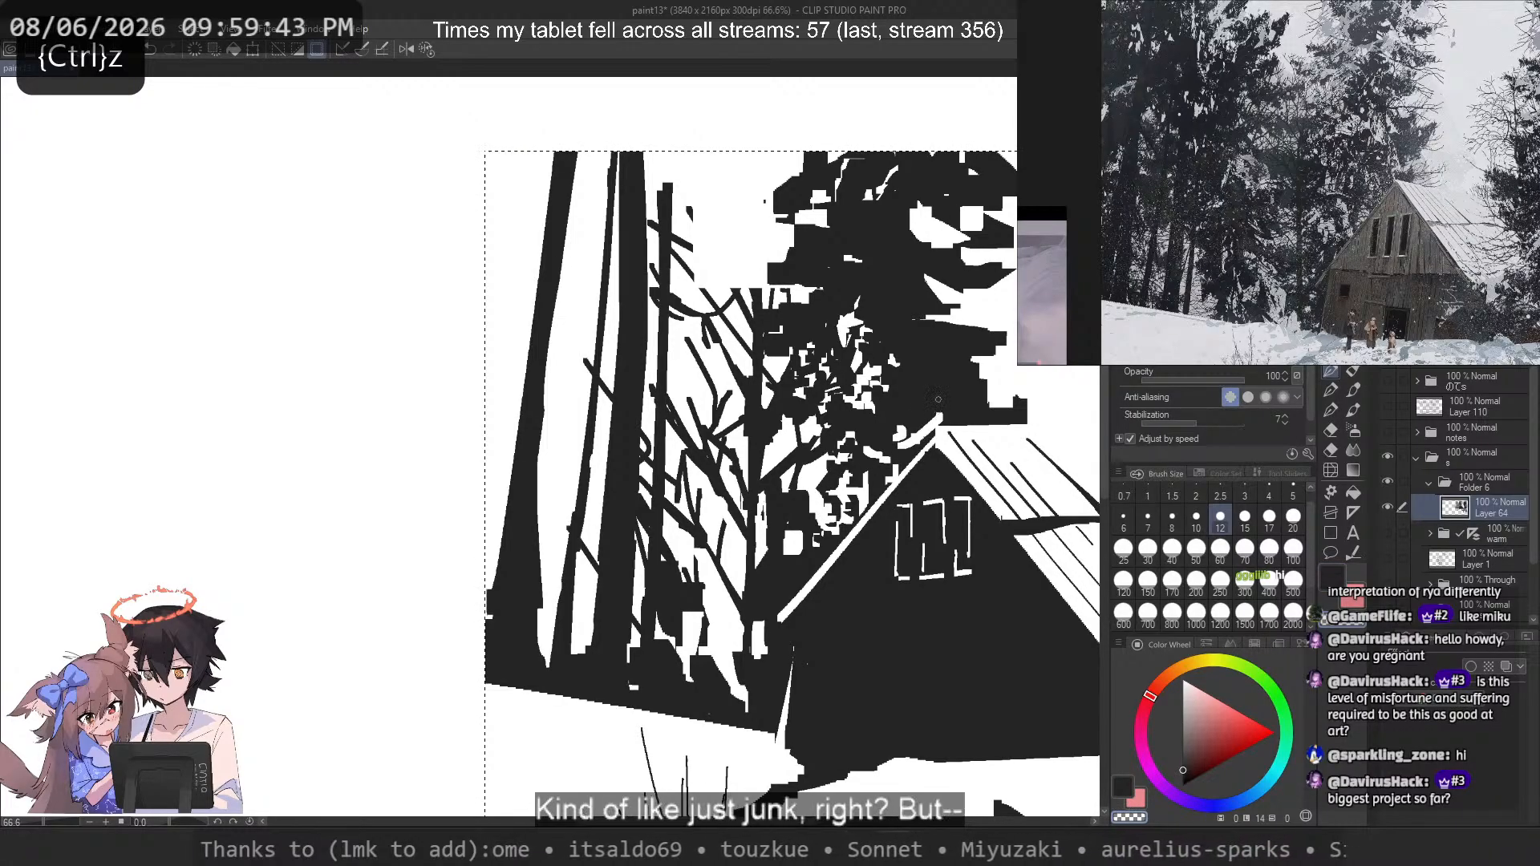
key(c)
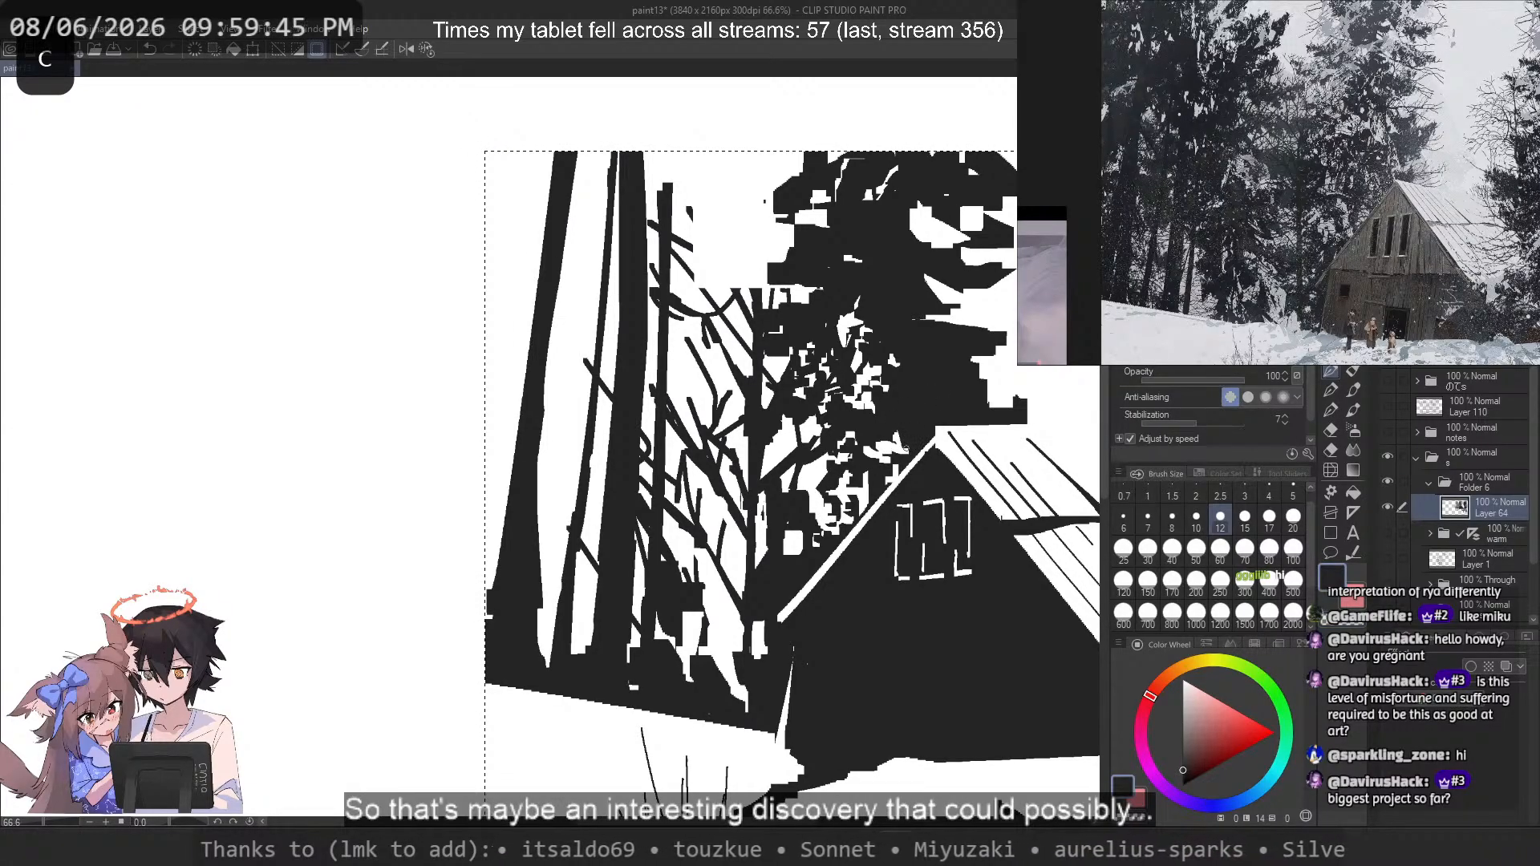
Step: Paint dark undergrowth between the bare trees just left of the cabin with a size 20 brush
drag(906, 449, 895, 434)
key(c)
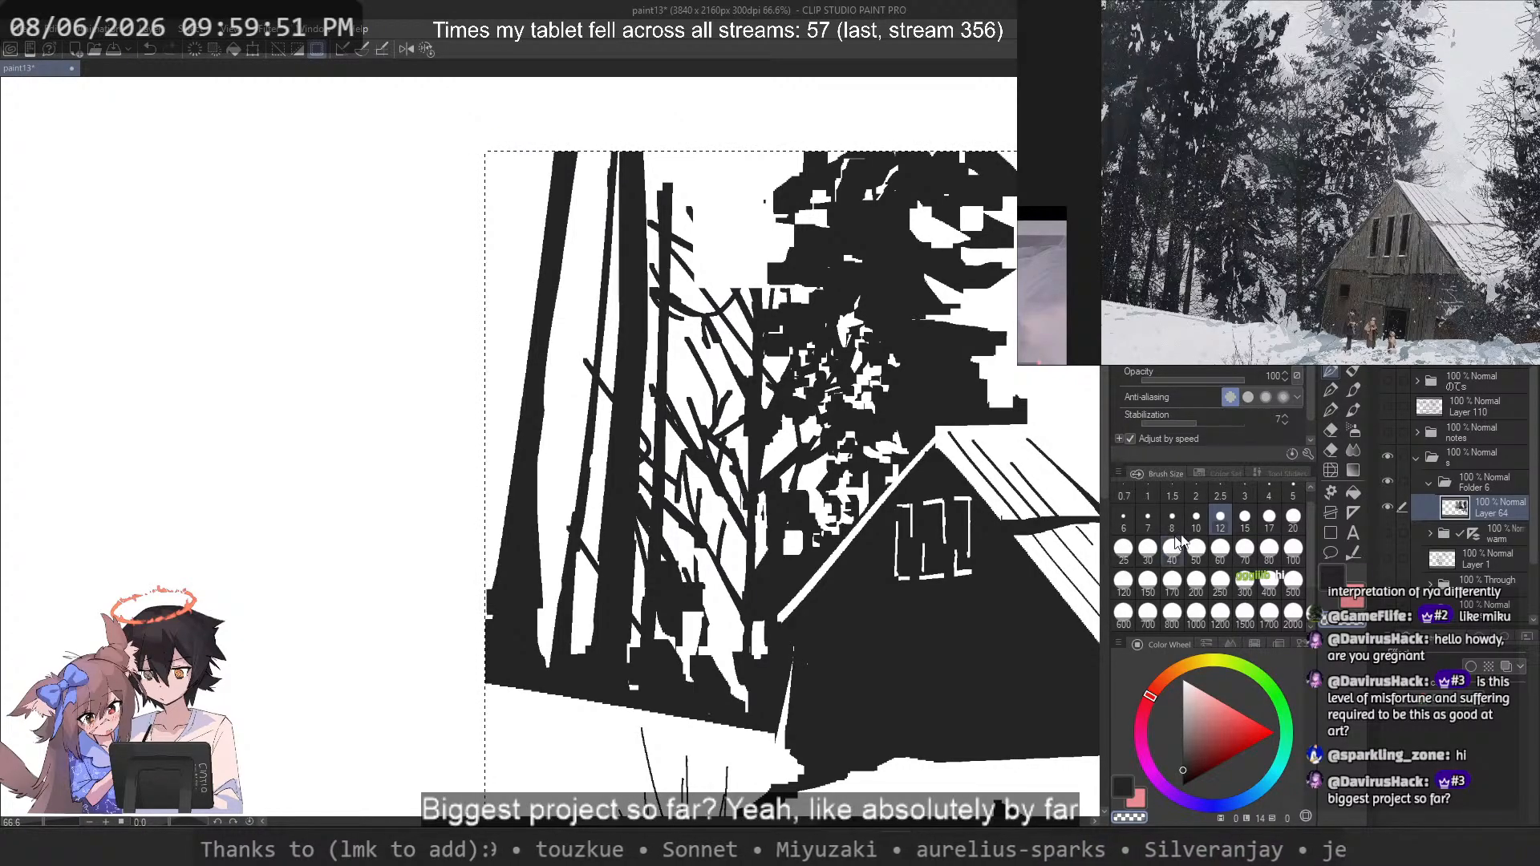
click(1292, 515)
drag(685, 575, 708, 624)
key(ctrl+z)
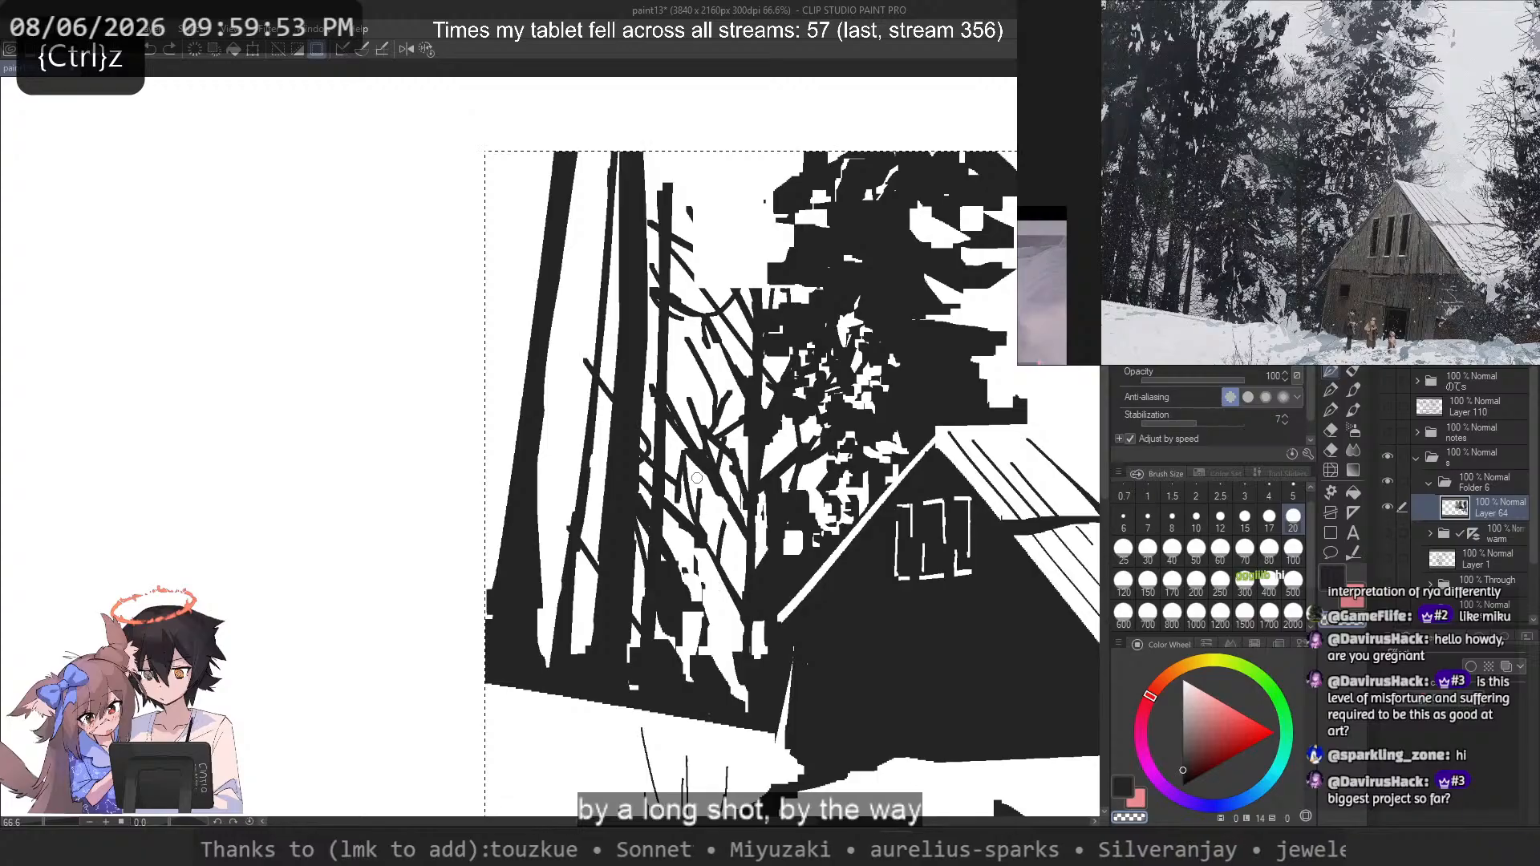
key(c)
drag(732, 571, 708, 601)
mouse_move(687, 583)
mouse_down()
mouse_move(703, 610)
mouse_move(687, 586)
mouse_up()
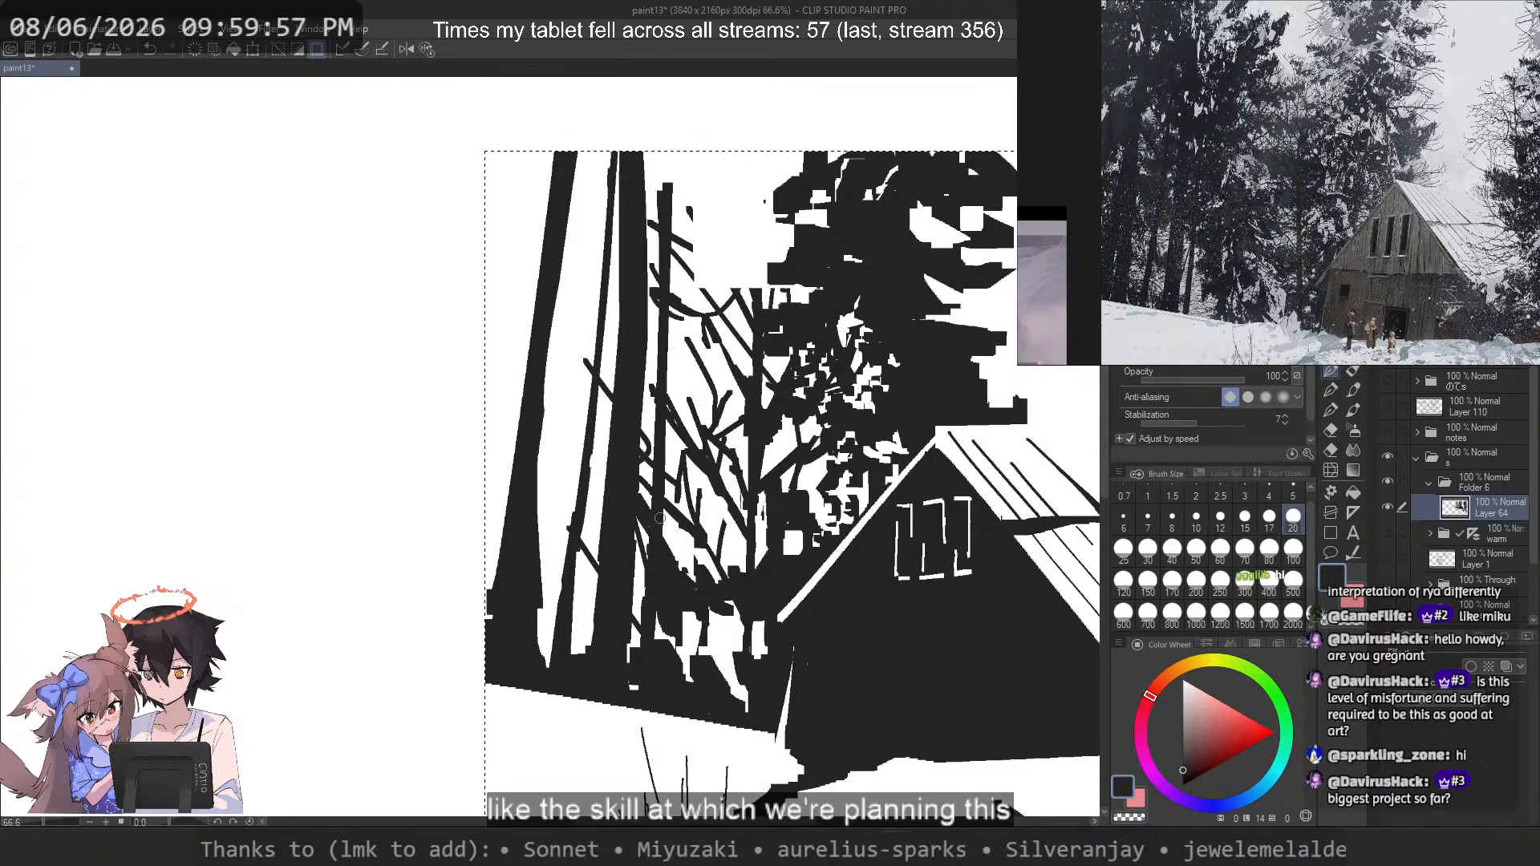
Step: Add dark foliage clumps across the middle branches of the bare trees with a size 40 brush
click(1171, 548)
drag(742, 453, 714, 501)
key(ctrl+z)
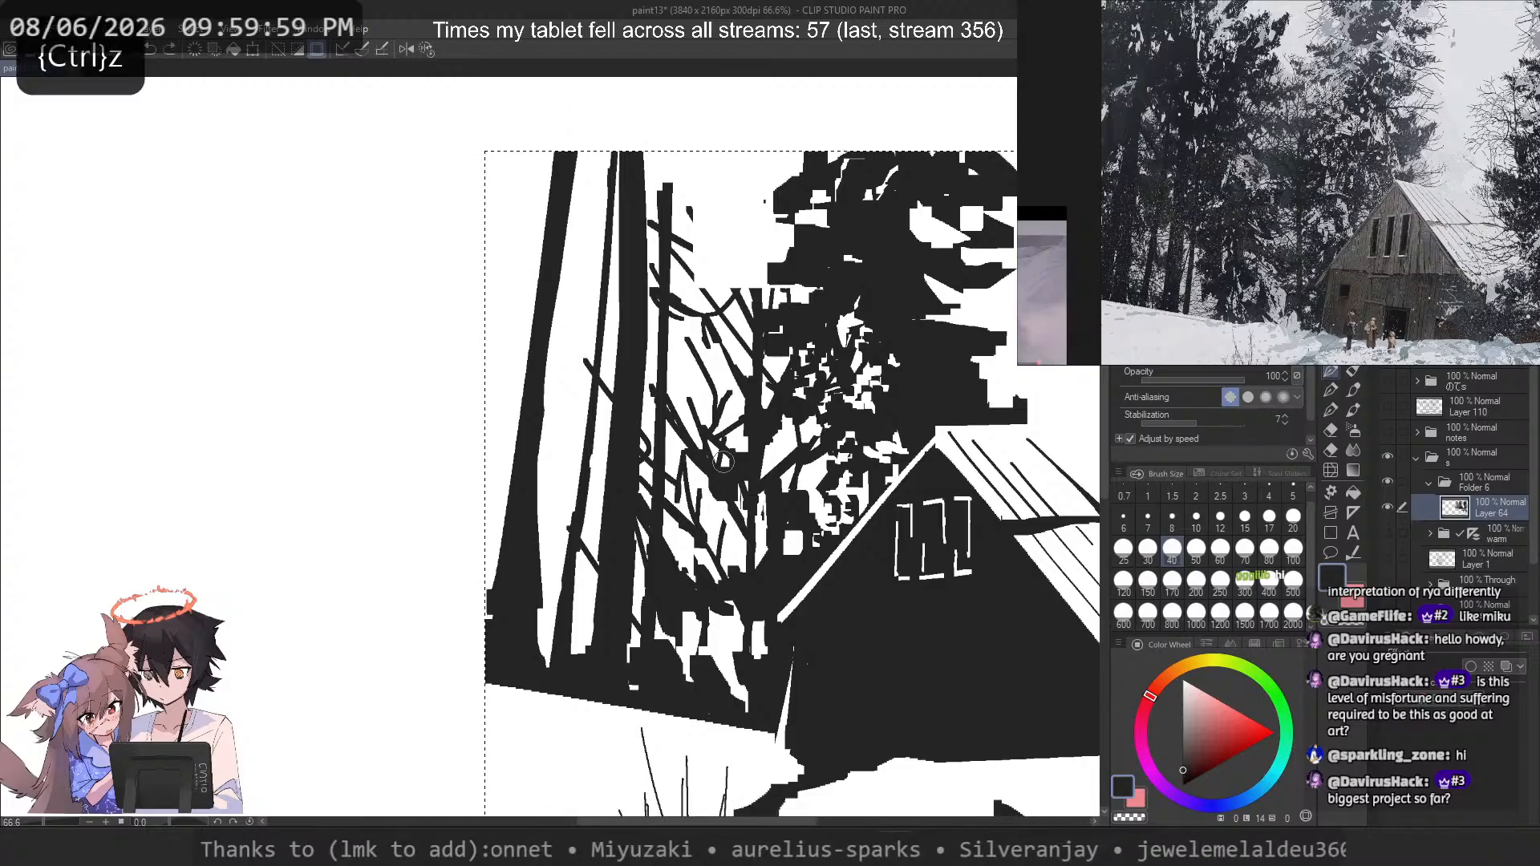
mouse_move(725, 438)
mouse_down()
mouse_move(738, 489)
mouse_move(697, 449)
mouse_up()
drag(696, 445, 674, 433)
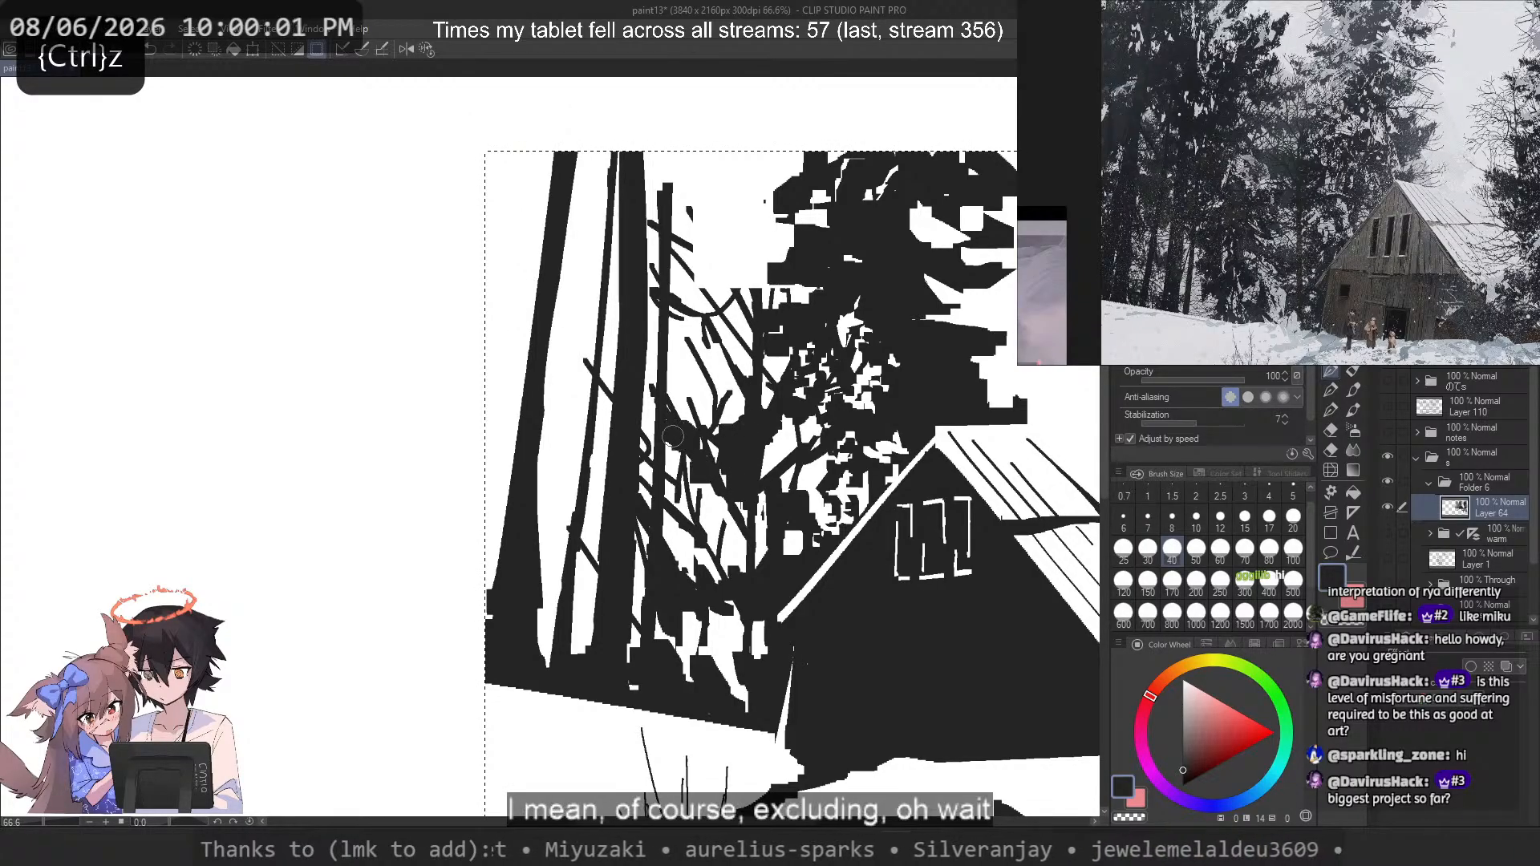
mouse_move(687, 378)
mouse_down()
mouse_move(712, 422)
mouse_move(693, 412)
mouse_move(730, 417)
mouse_up()
key(ctrl+z)
mouse_move(637, 382)
mouse_down()
mouse_move(611, 374)
mouse_move(632, 414)
mouse_move(671, 401)
mouse_move(718, 453)
mouse_up()
Step: Break up the new foliage on the bare trees with transparent gaps, reducing the brush to size 17
key(c)
click(712, 438)
key(c)
key(bracketleft)
key(bracketleft)
key(bracketleft)
key(bracketleft)
key(ctrl+z)
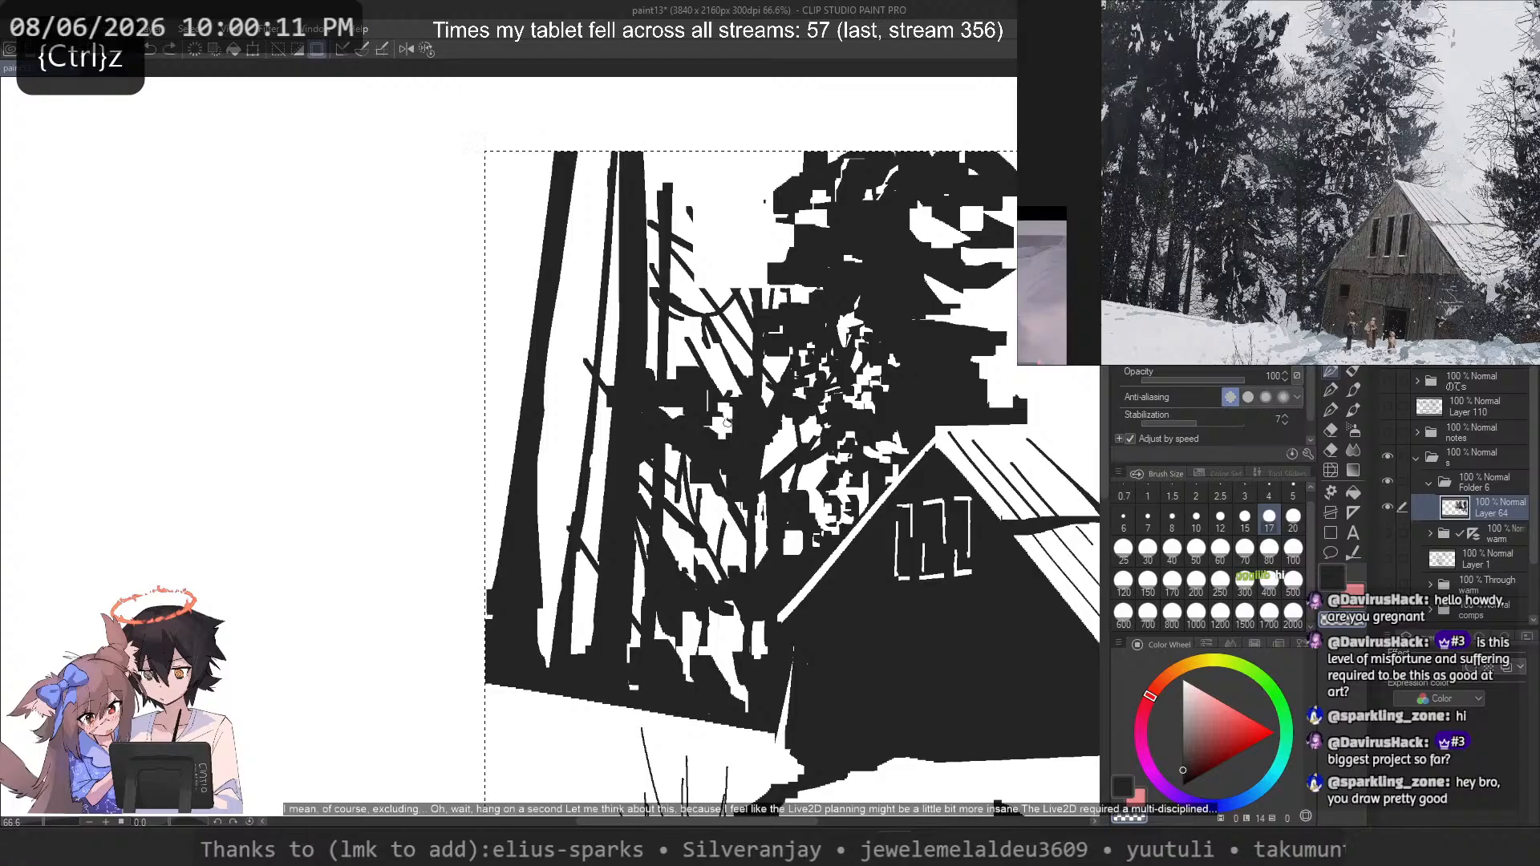
Step: Try to cut a transparent gap into the thick trunk beside the new foliage
key(c)
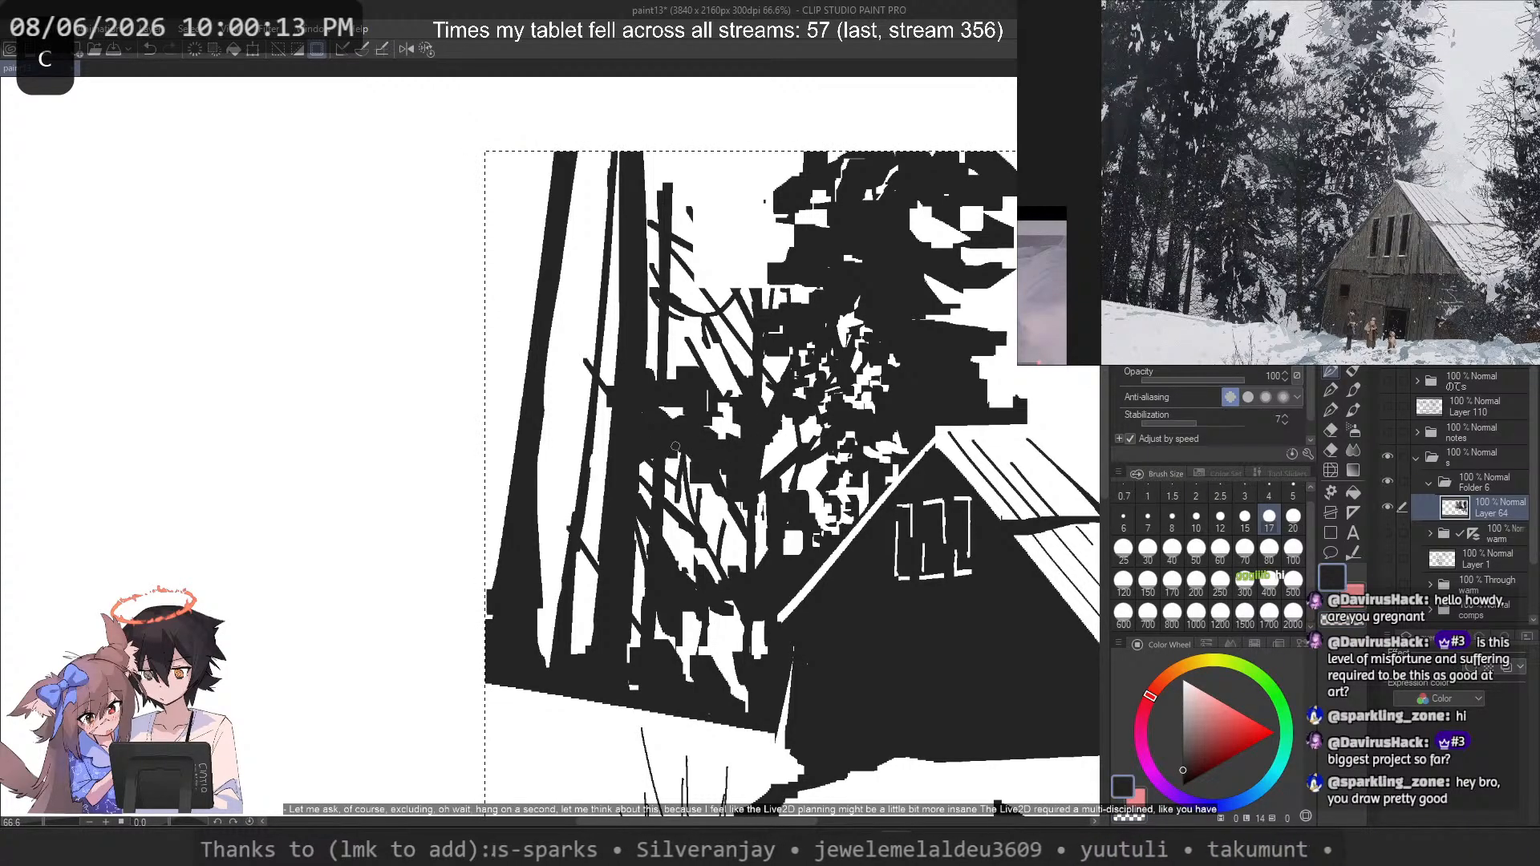
key(ctrl+z)
key(c)
drag(619, 394, 623, 449)
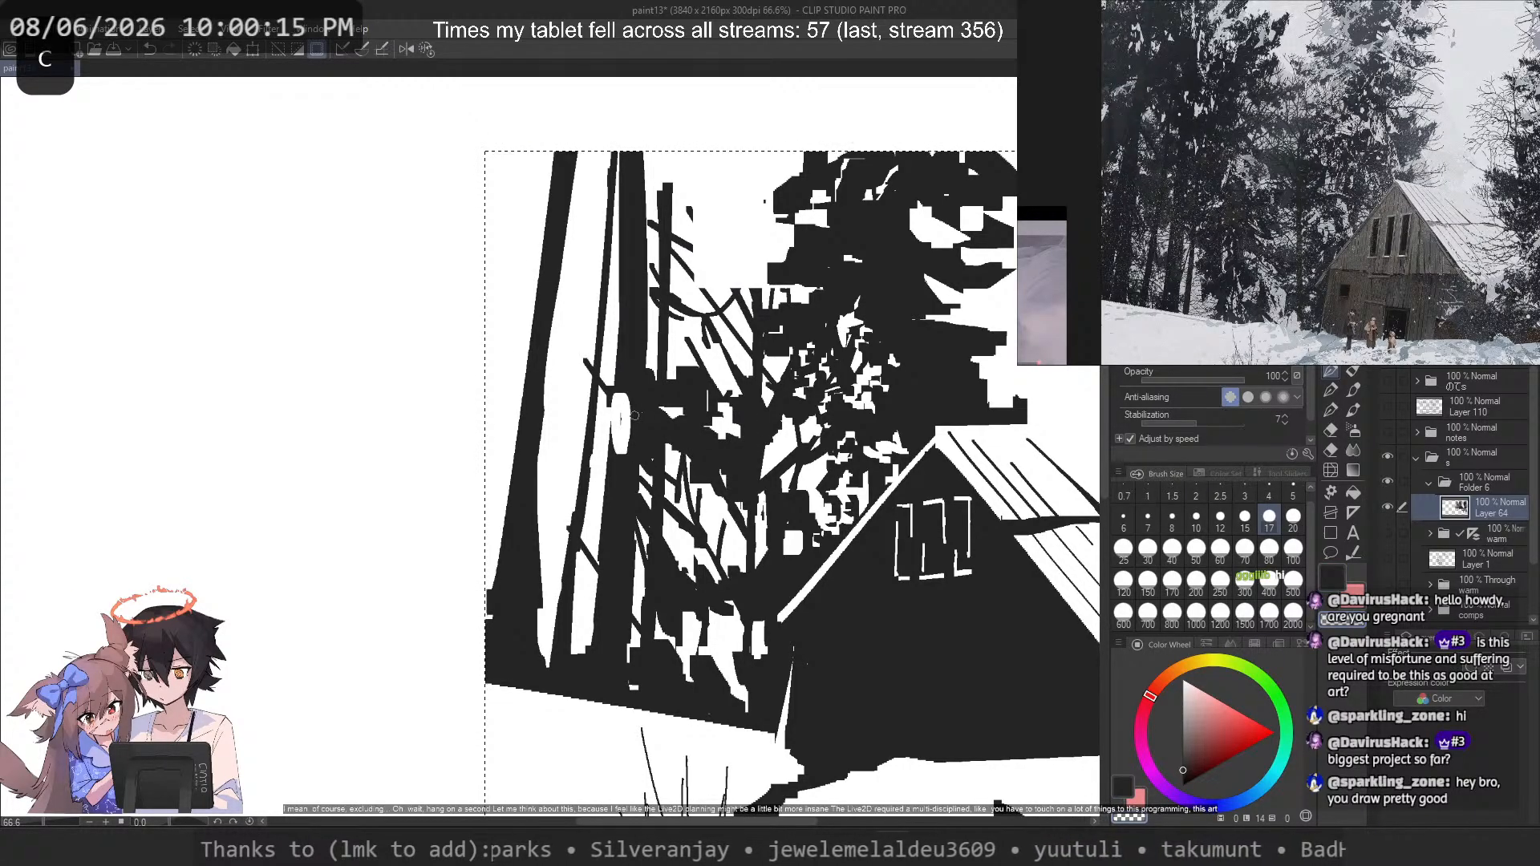
key(ctrl+z)
drag(624, 393, 644, 401)
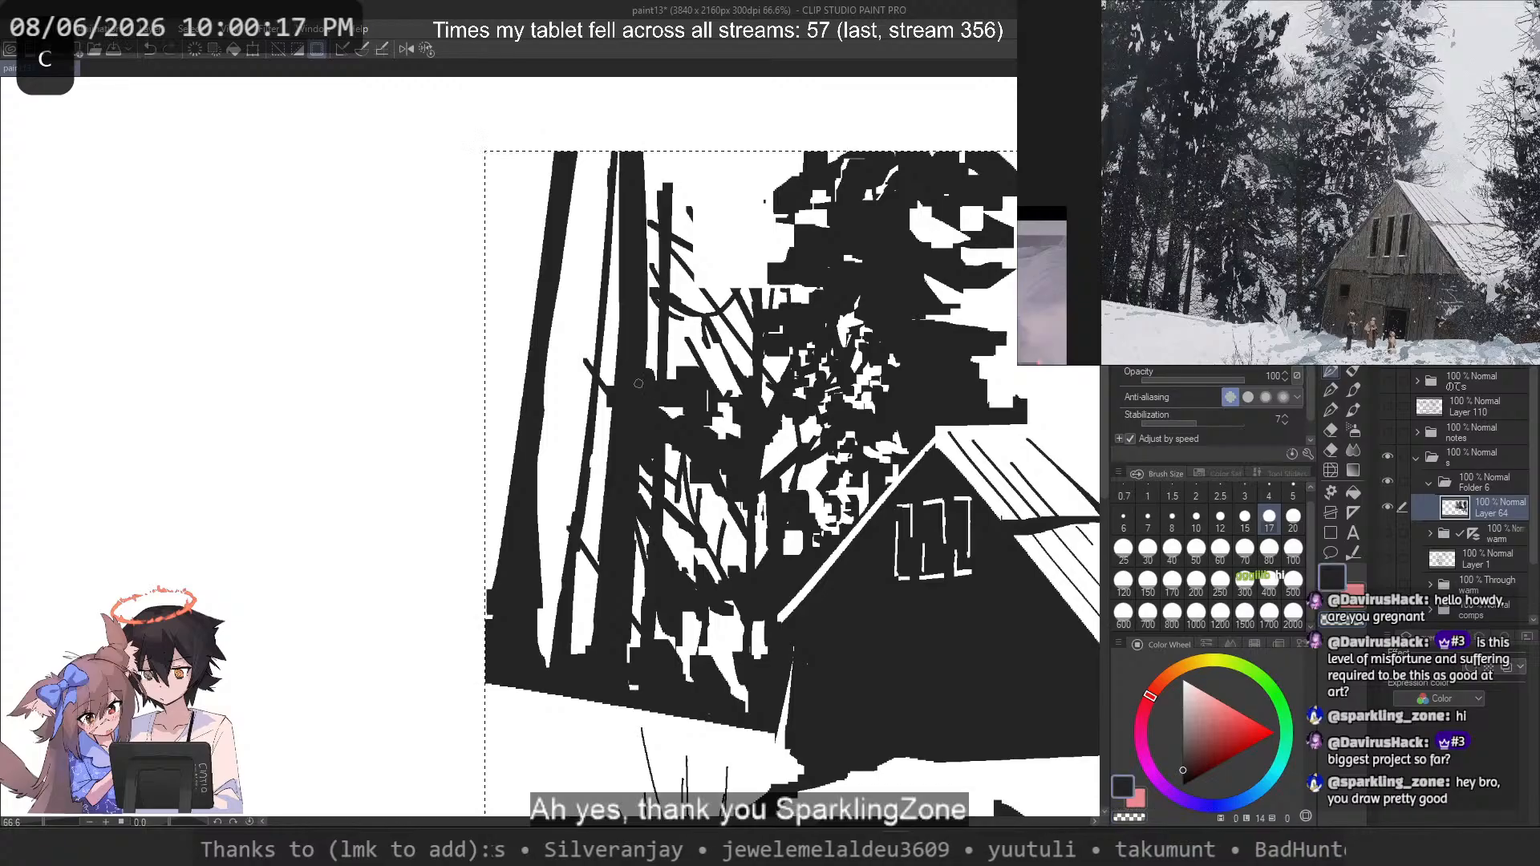
key(ctrl+z)
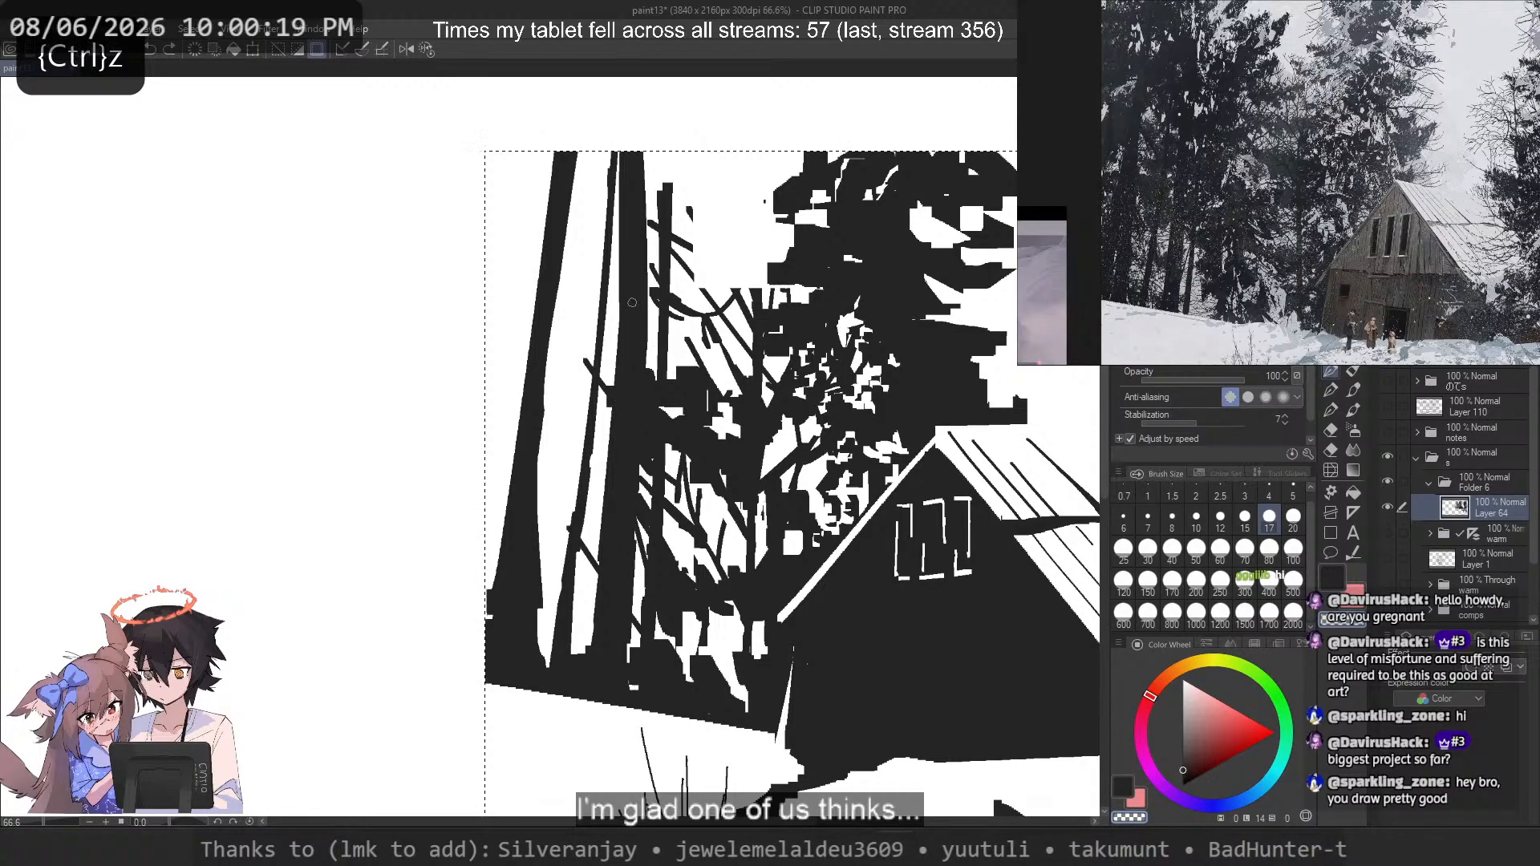
Step: Block in a large dark foliage mass across the leftmost trunk with a size 170 brush
click(1170, 552)
key(c)
drag(561, 338, 564, 437)
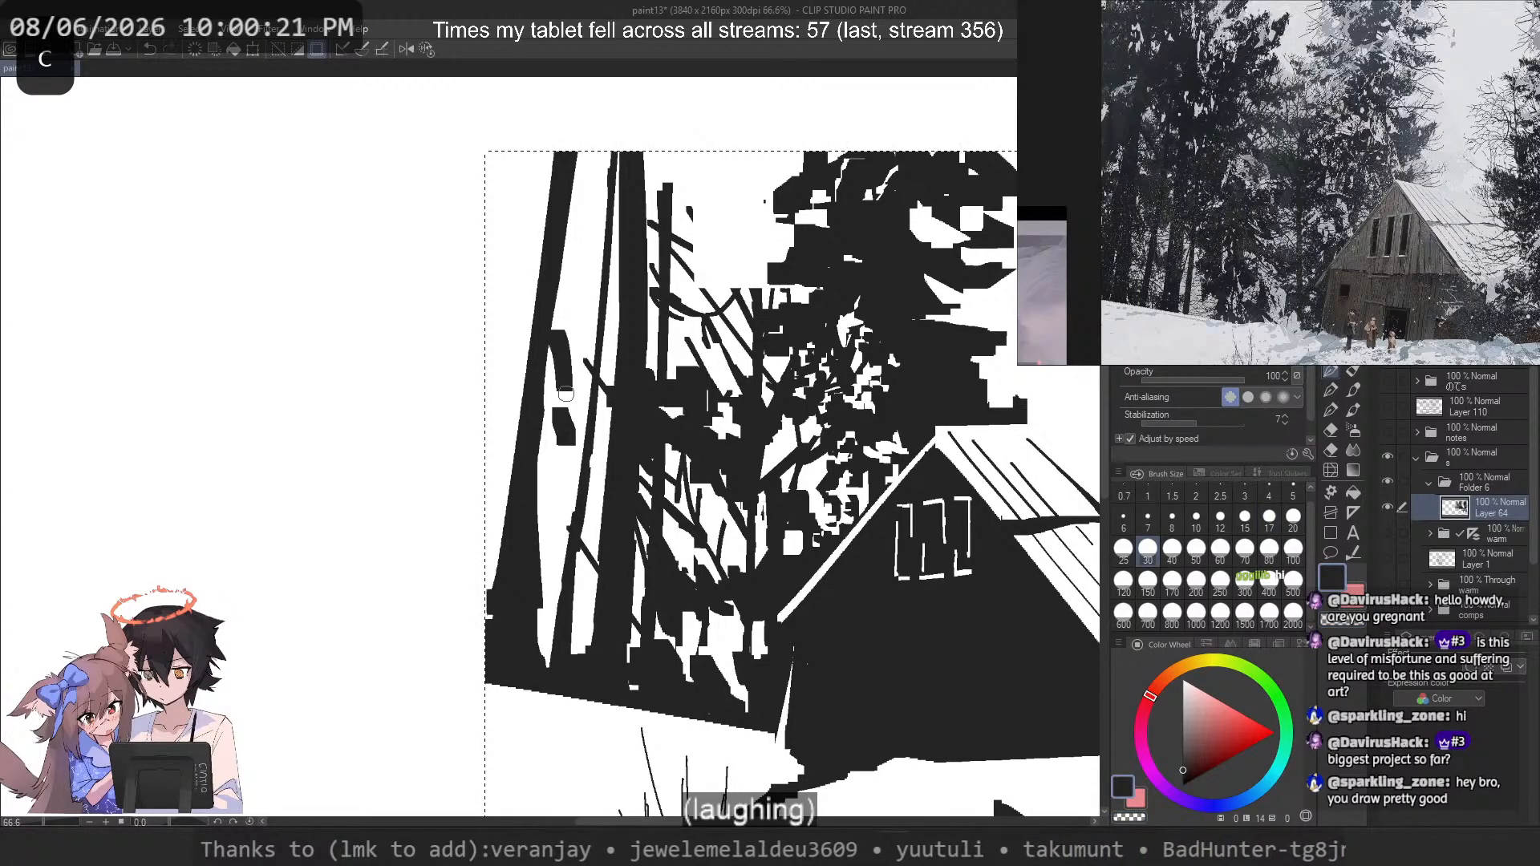
key(ctrl+z)
click(1167, 579)
click(543, 355)
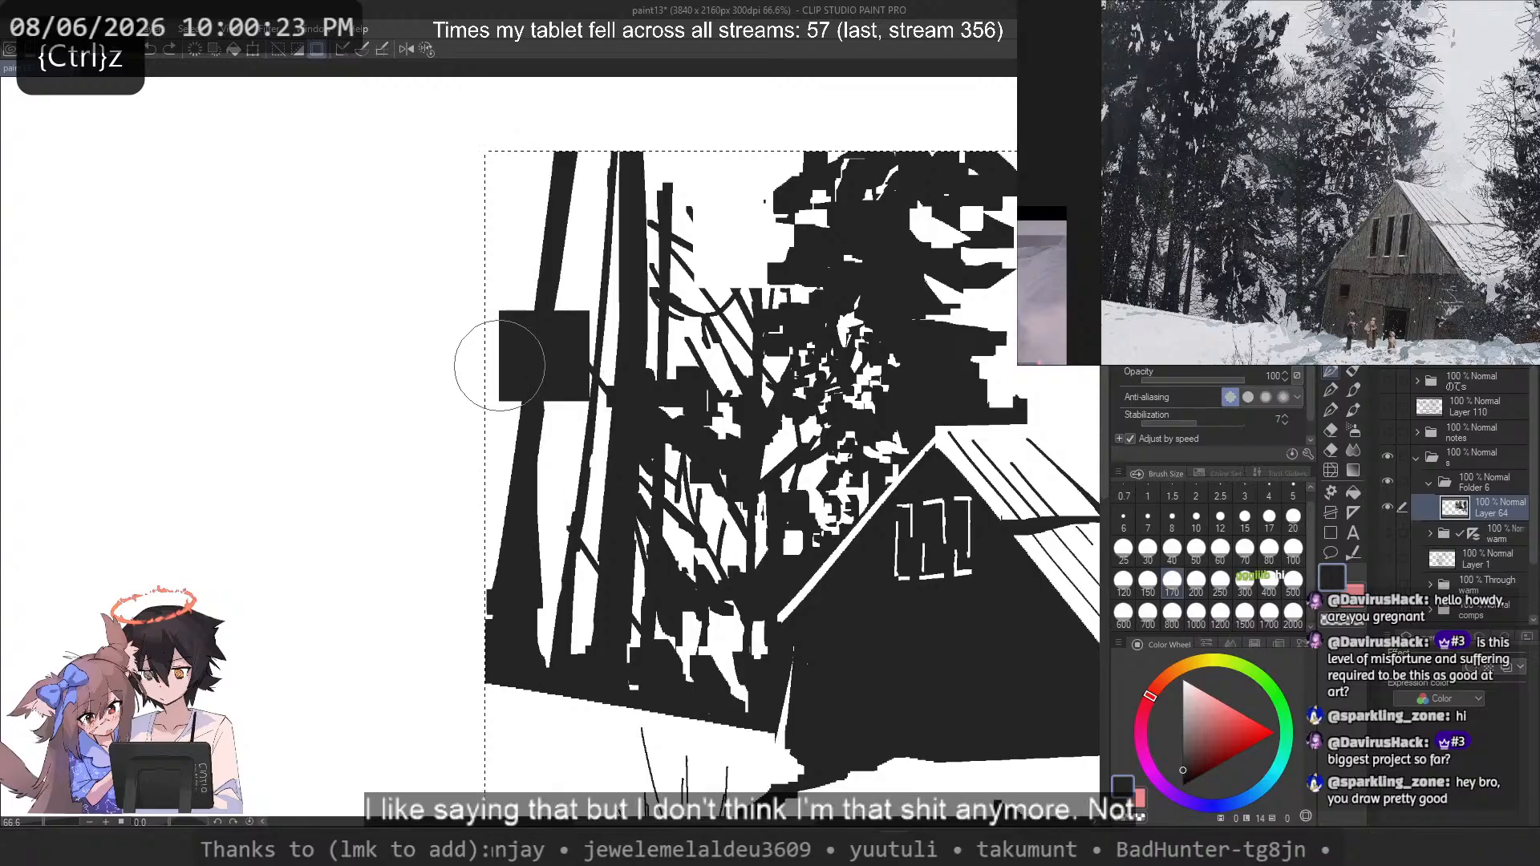
Step: Fill the drawing's upper-left corner with dark foliage around the leftmost trunk using a size 50 brush
click(1196, 552)
key(c)
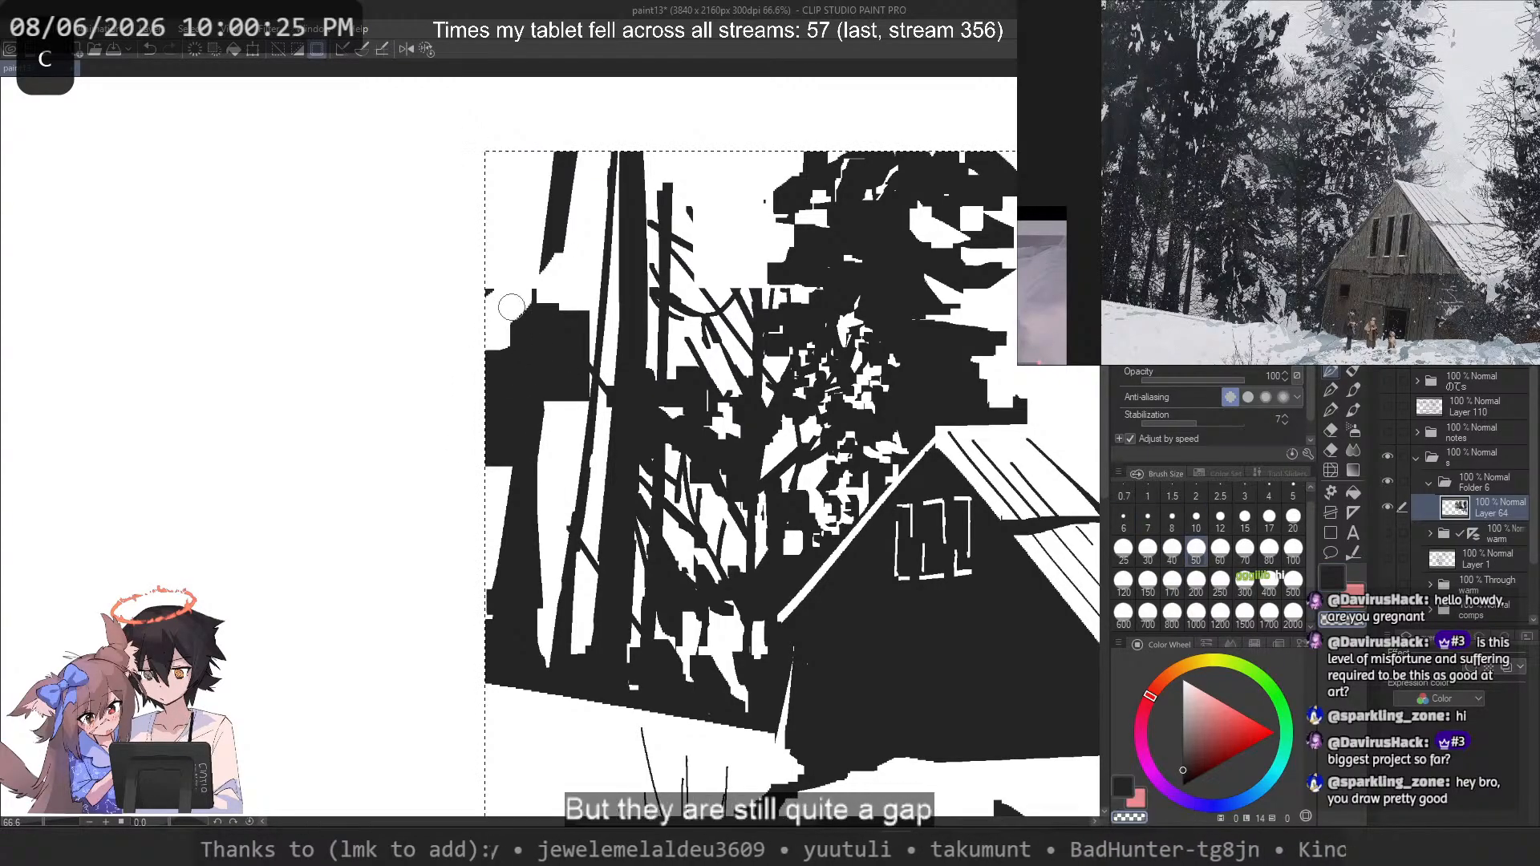
key(ctrl+z)
key(c)
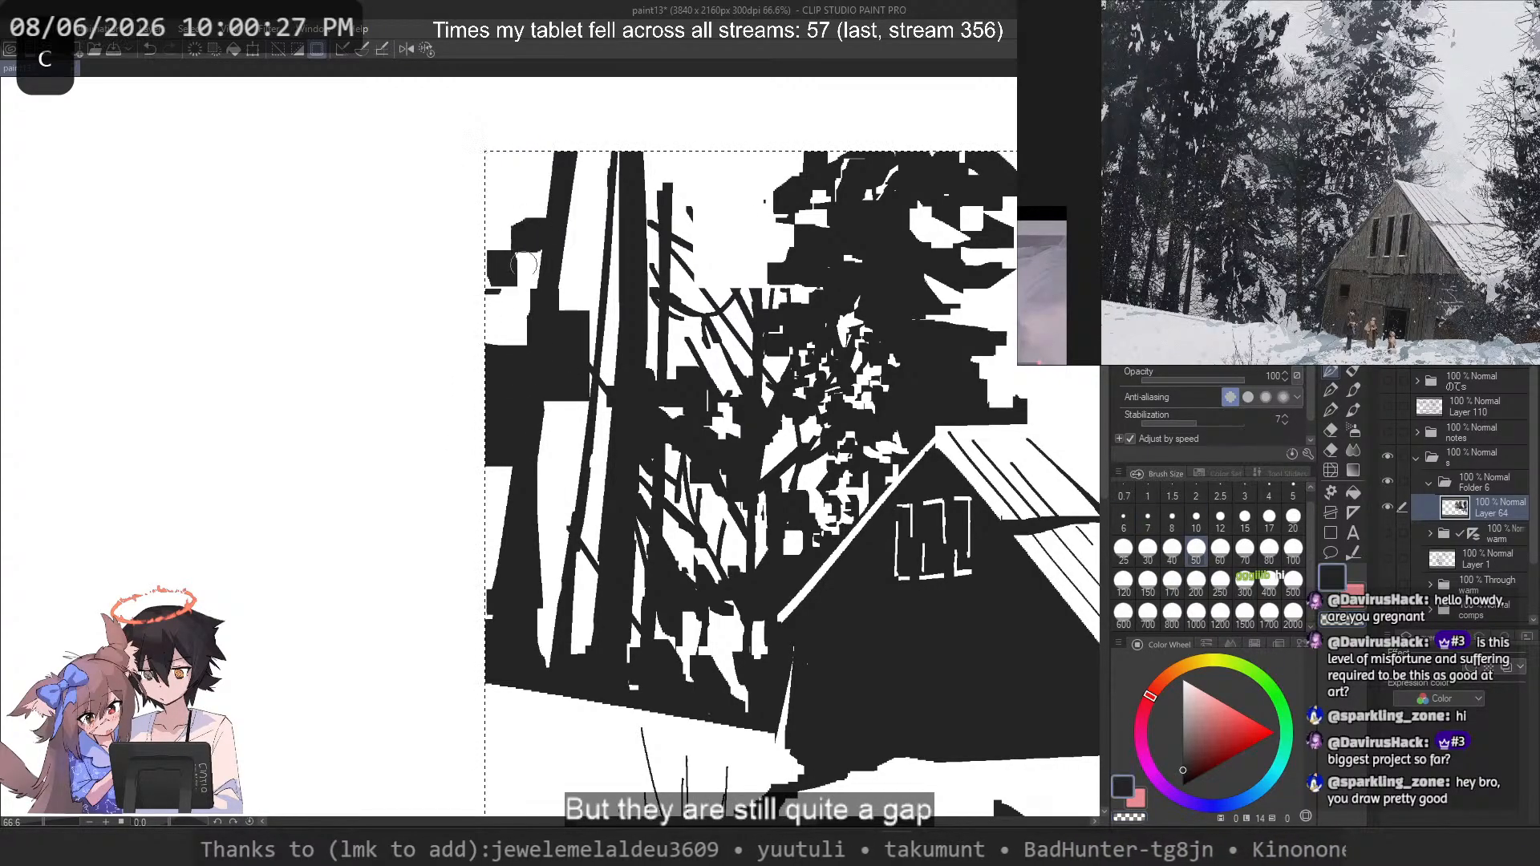
key(ctrl+z)
drag(529, 255, 488, 294)
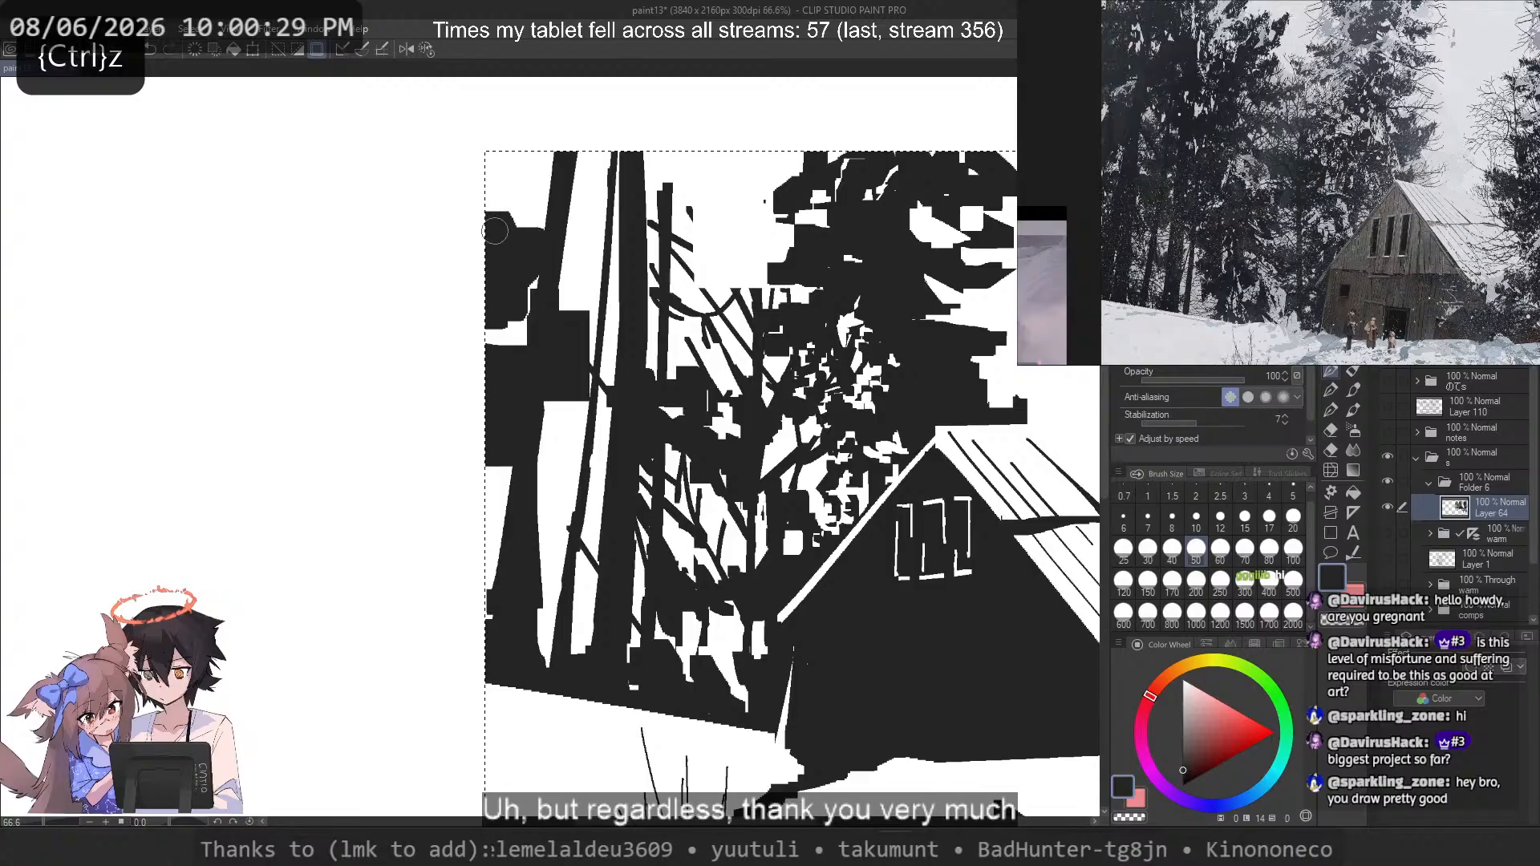
key(c)
mouse_move(553, 201)
mouse_down()
mouse_move(544, 170)
mouse_move(506, 191)
mouse_up()
Step: Carve small transparent gaps into the upper-left foliage with a size 20 brush, trimming them with dark strokes
click(1292, 520)
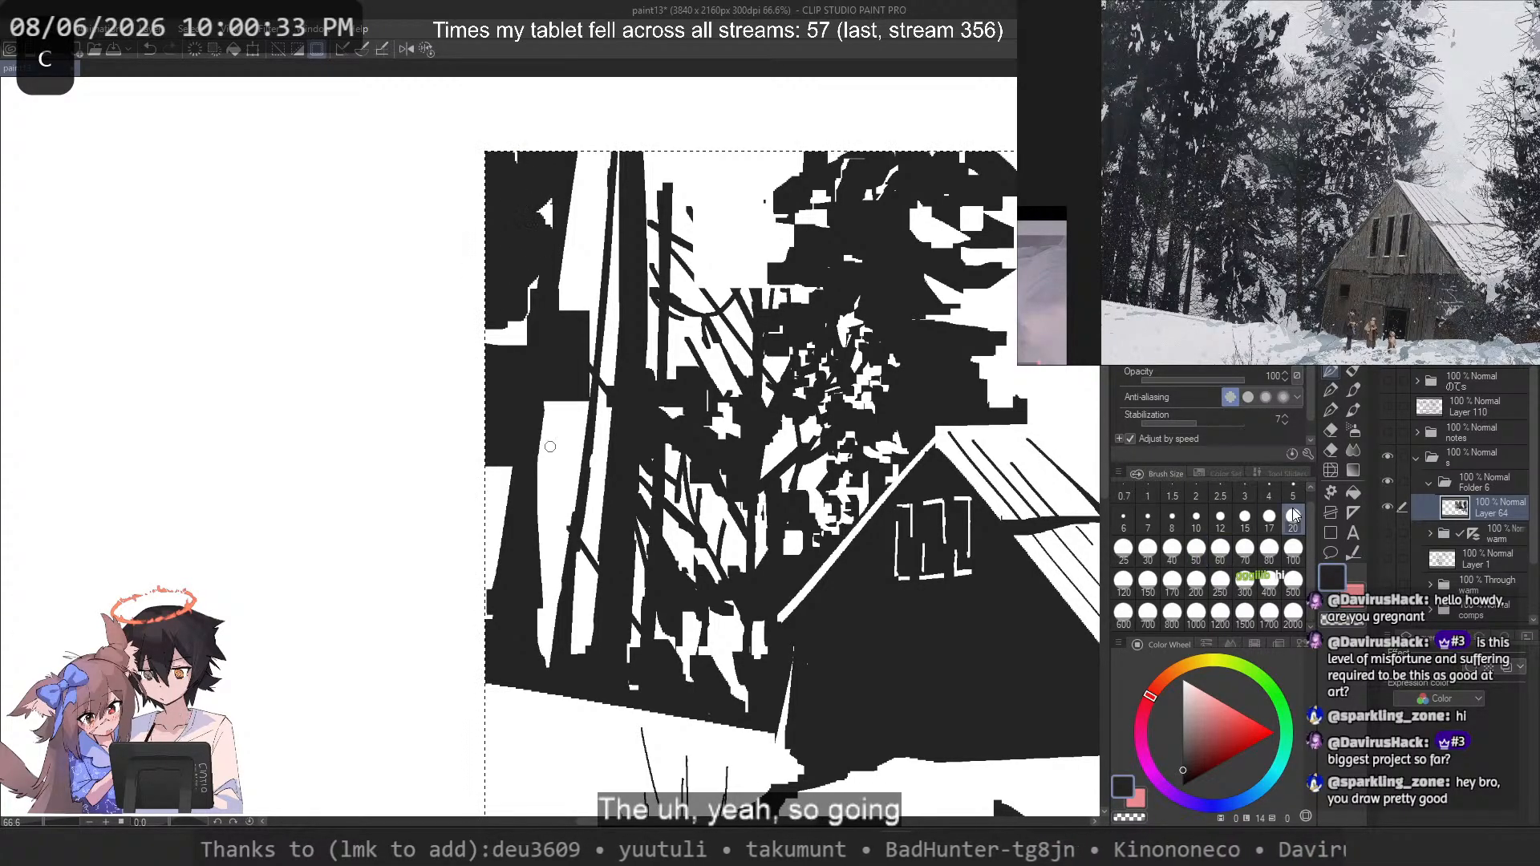
key(c)
key(ctrl+z)
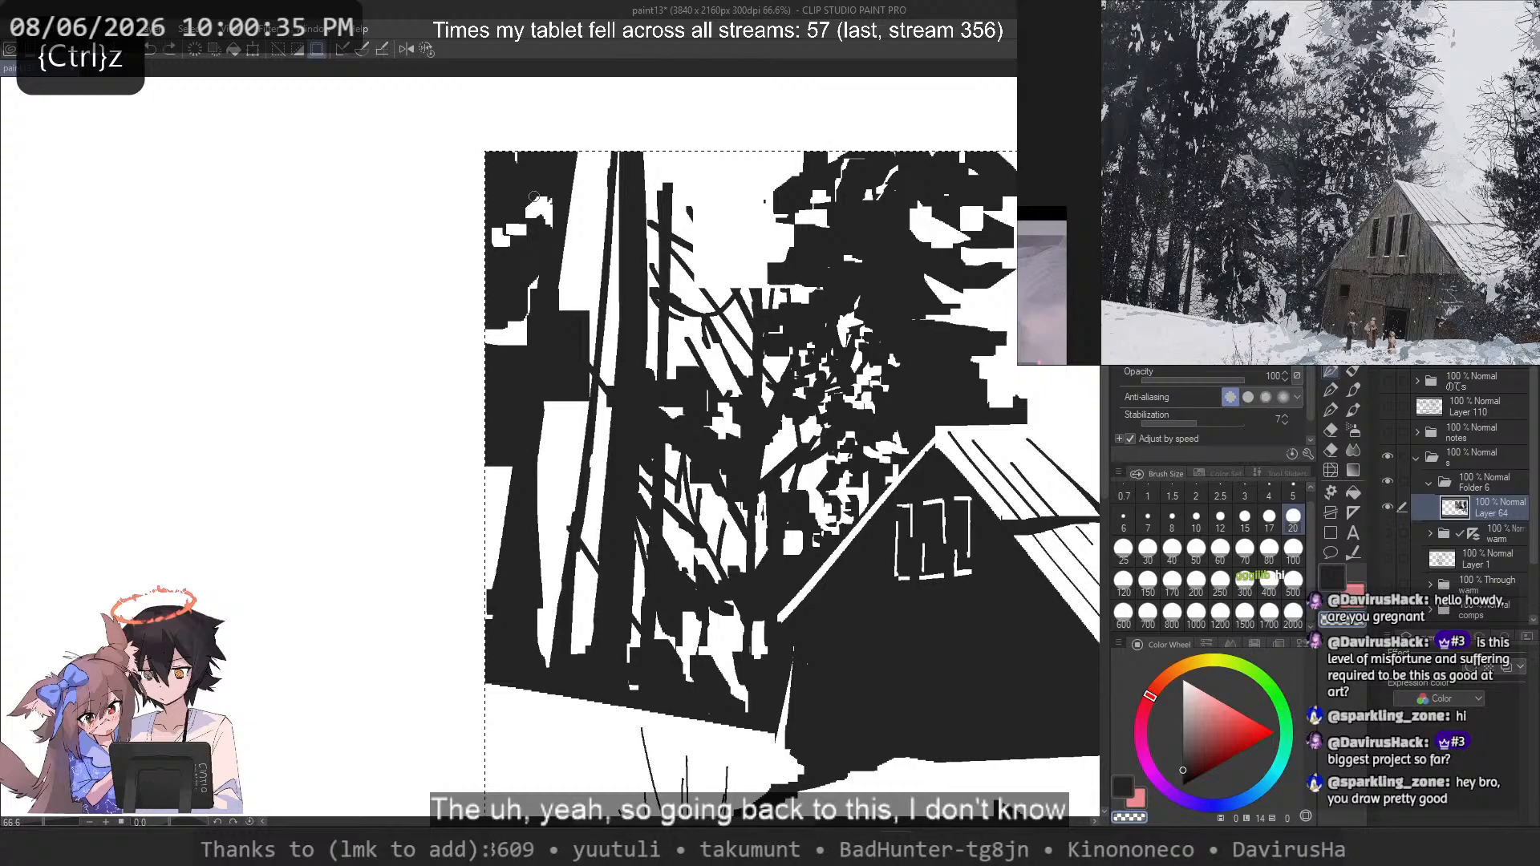
key(ctrl+z)
key(ctrl+z)
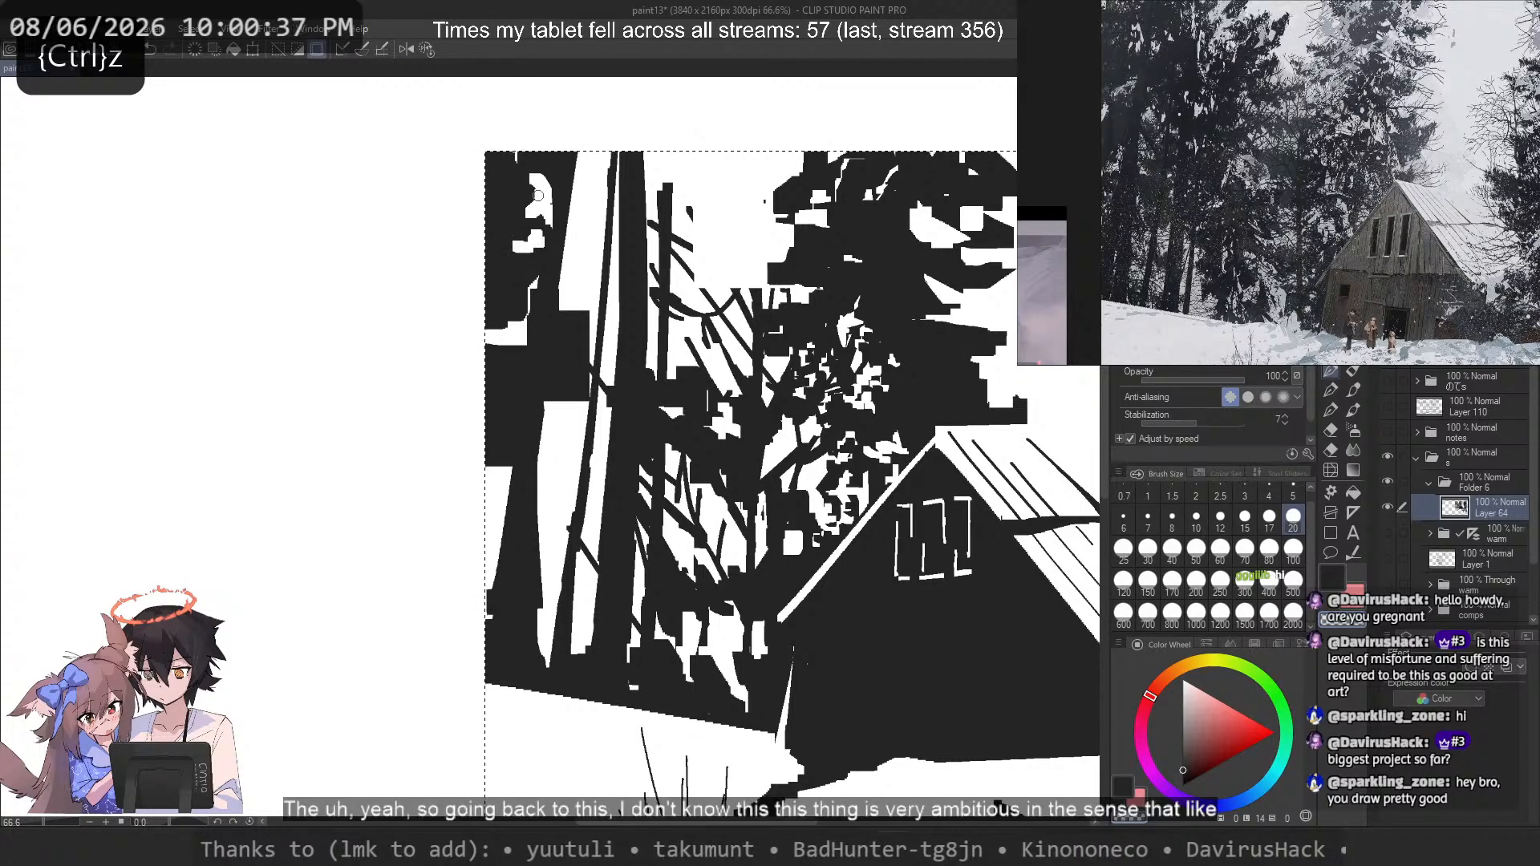
key(c)
drag(512, 226, 519, 216)
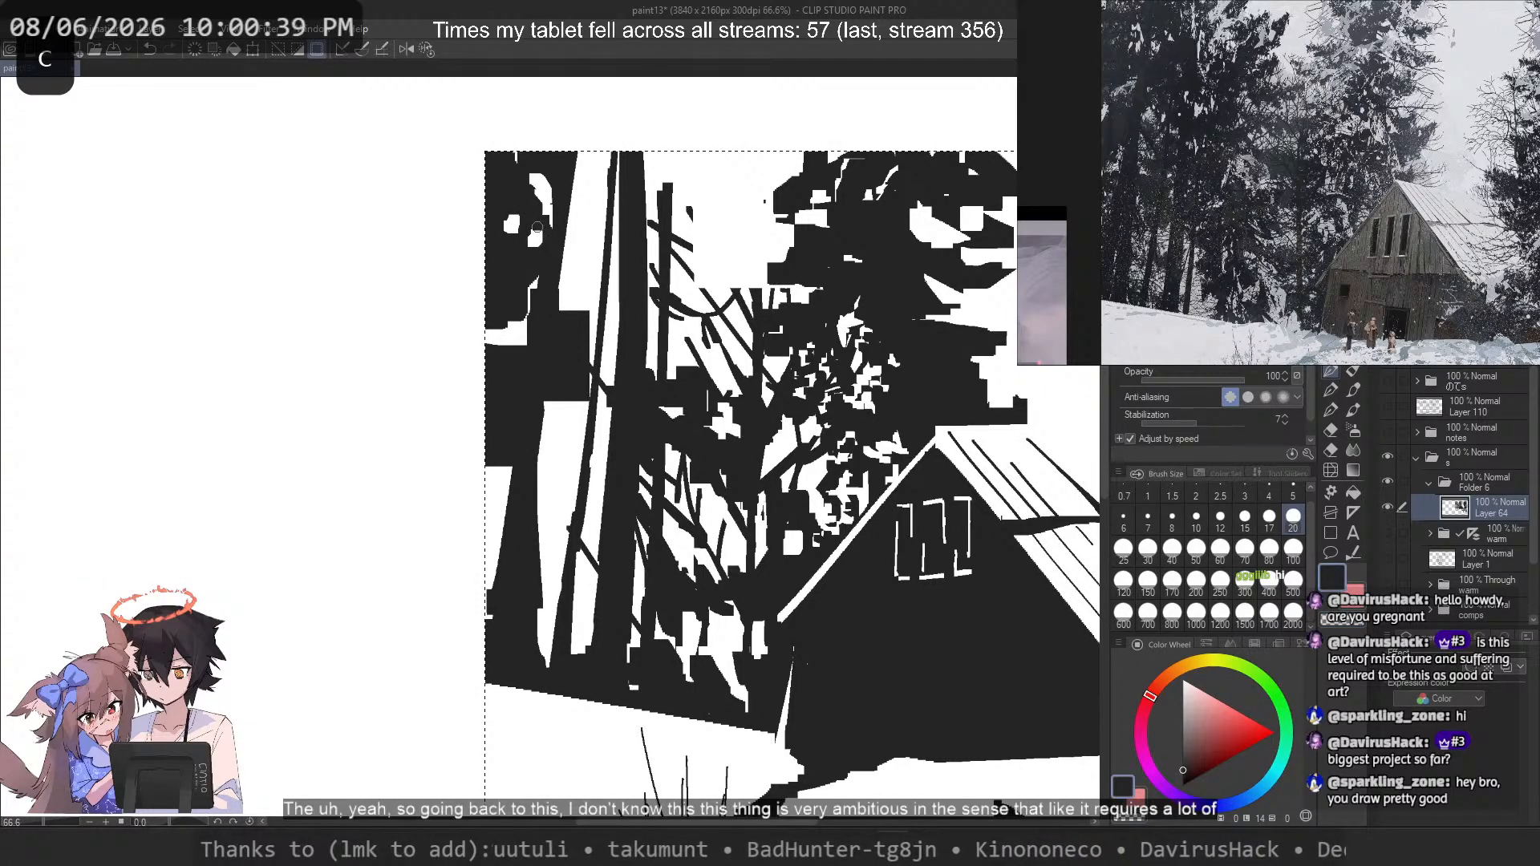
Step: Extend ragged dark foliage edges from the upper-left mass toward the thin second trunk at size 20
key(c)
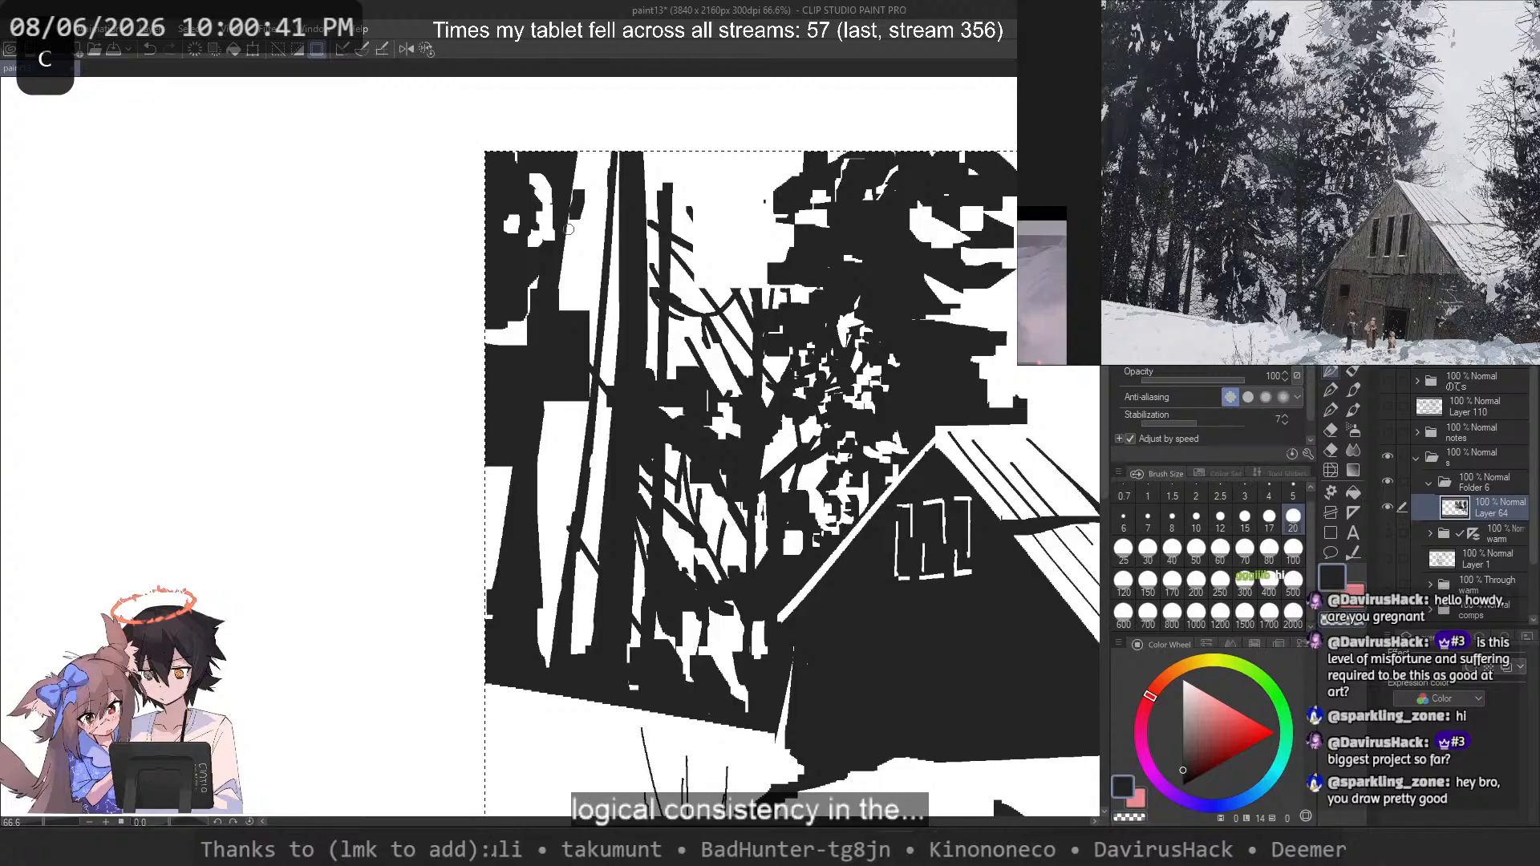
key(ctrl+z)
key(c)
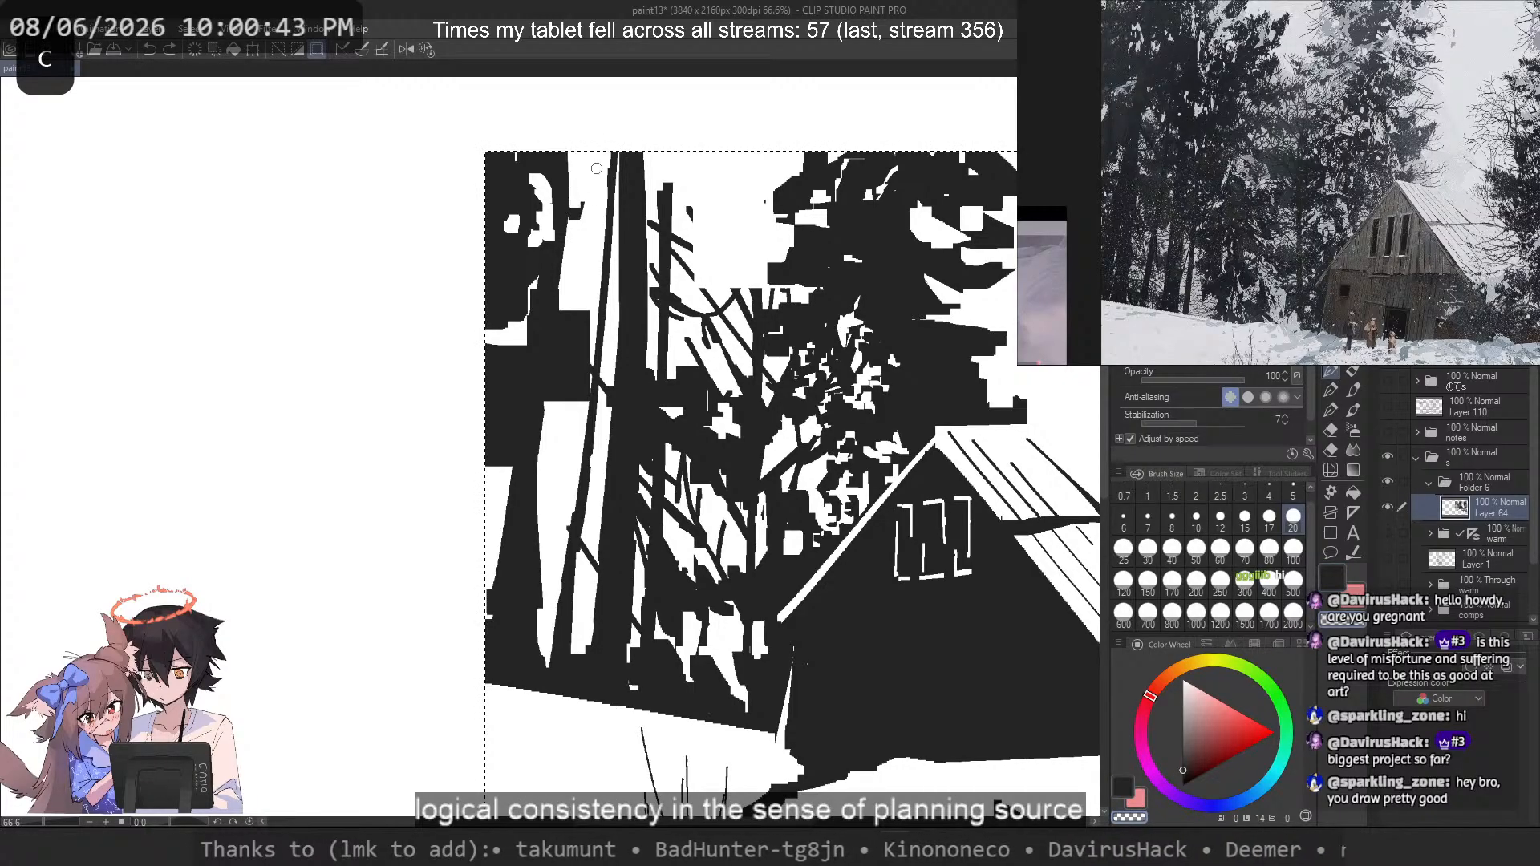
key(ctrl+z)
Step: Fill the space around the upper parts of the left trunks with dense dark foliage using a size 40 brush
key(c)
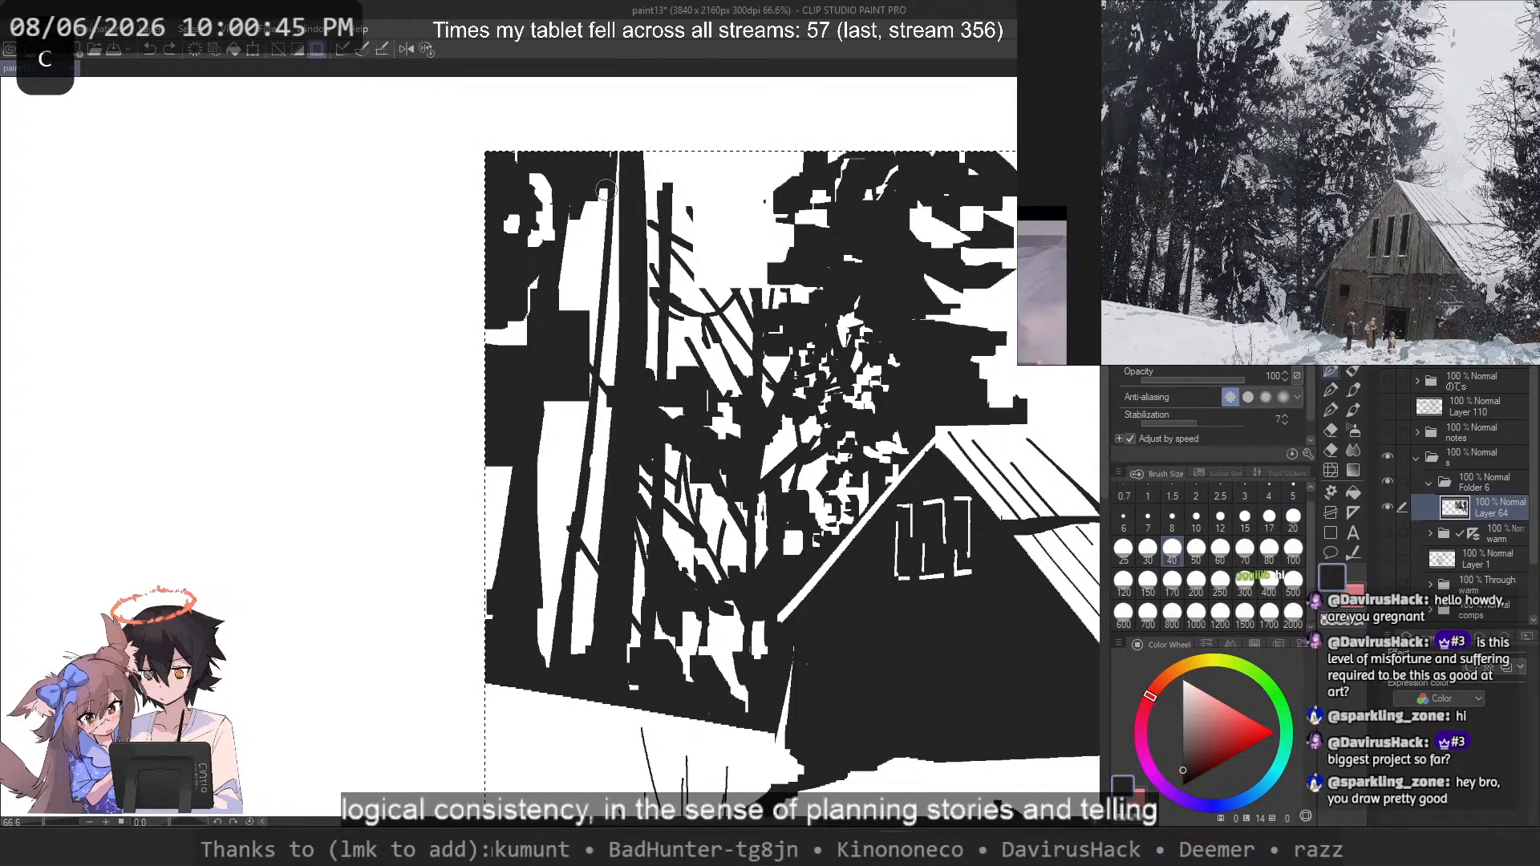
key(ctrl+z)
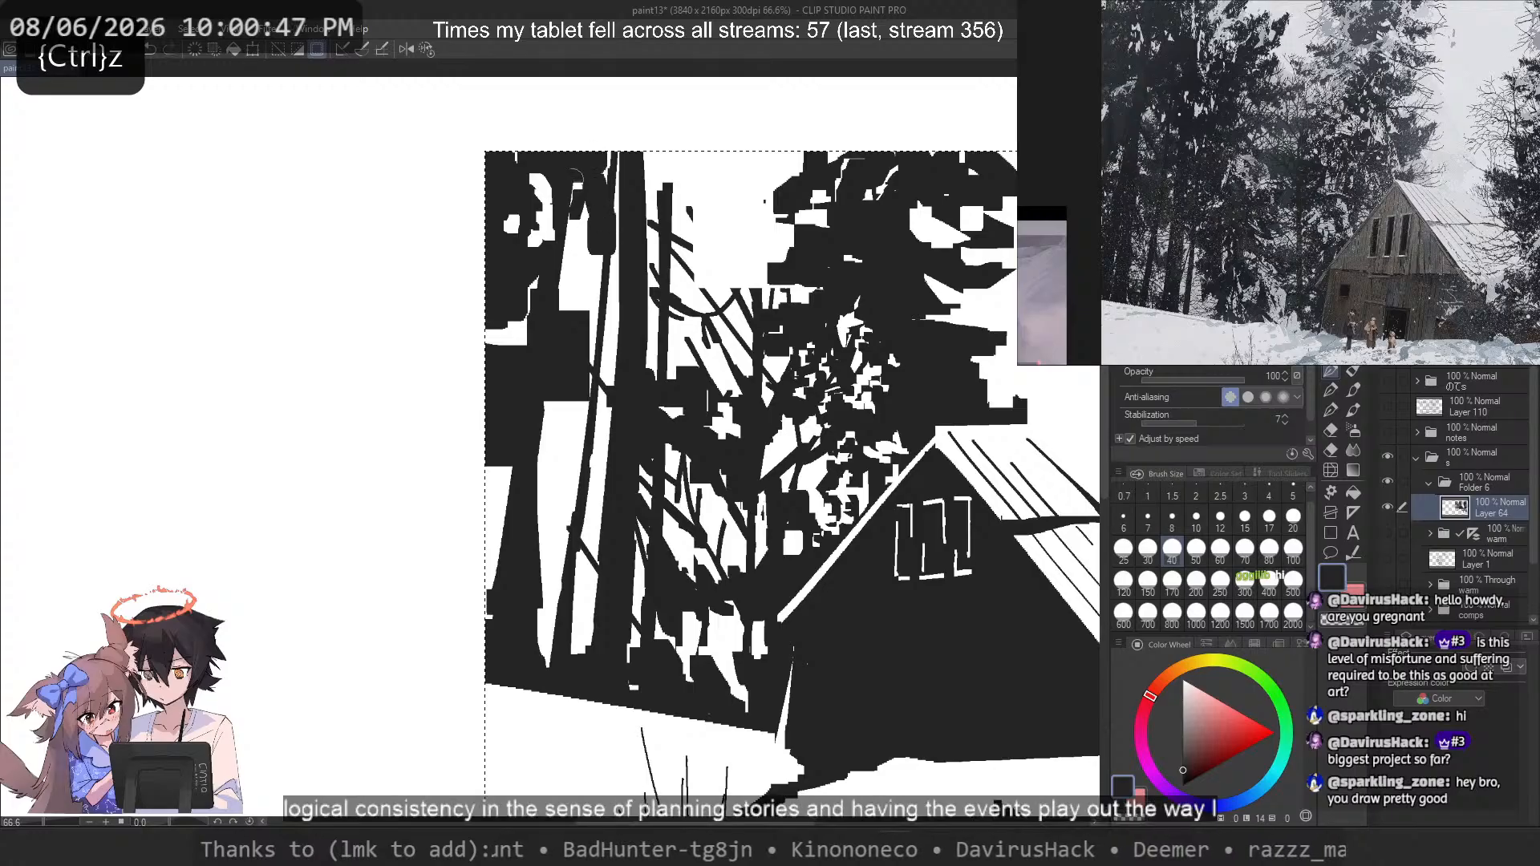
key(c)
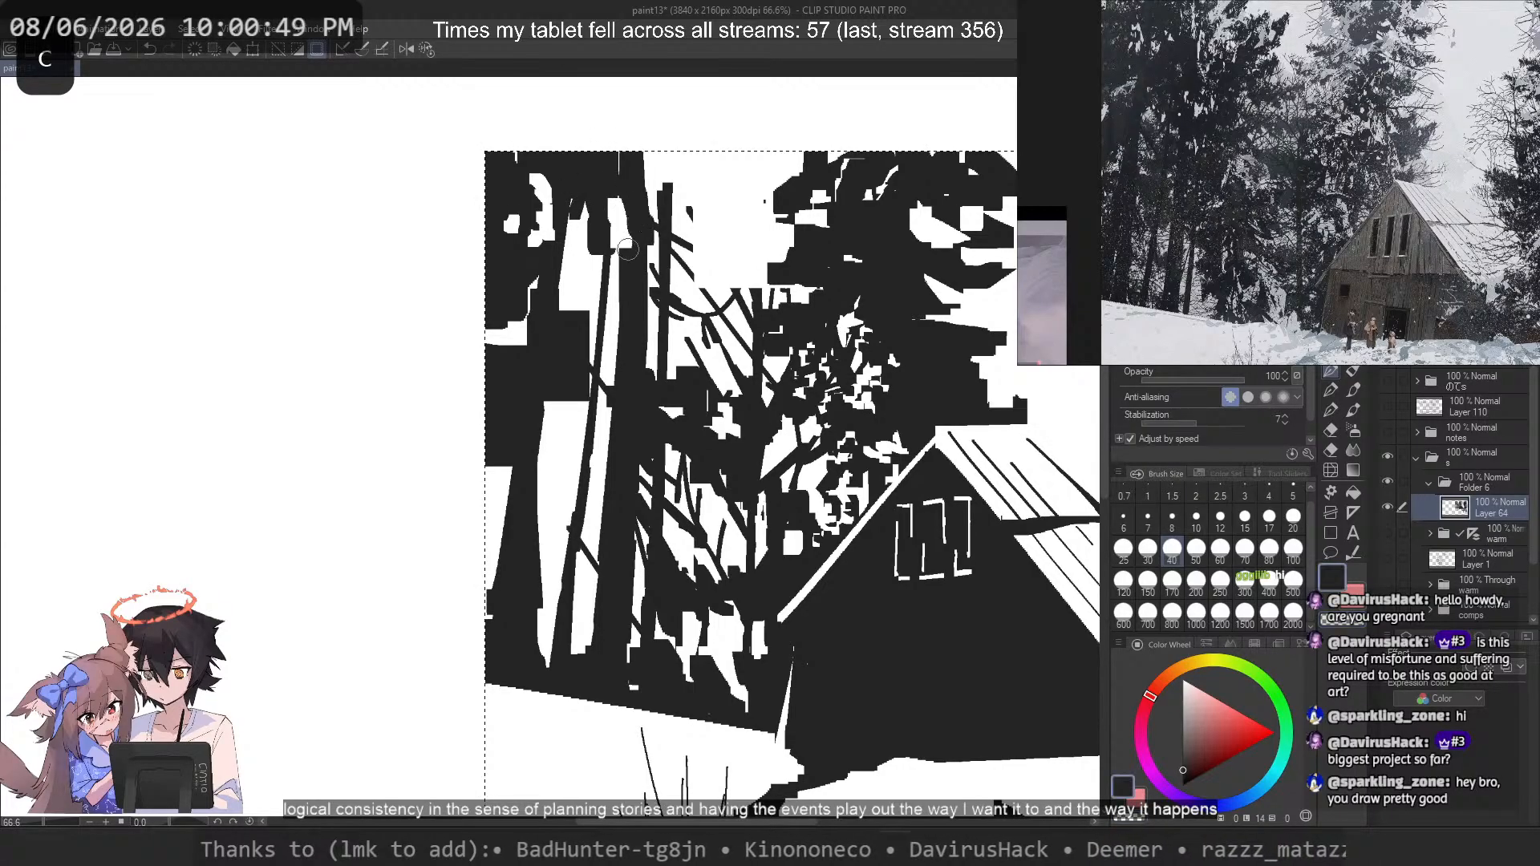
mouse_move(605, 232)
mouse_down()
mouse_move(569, 285)
mouse_move(579, 306)
mouse_move(600, 295)
mouse_up()
key(ctrl+z)
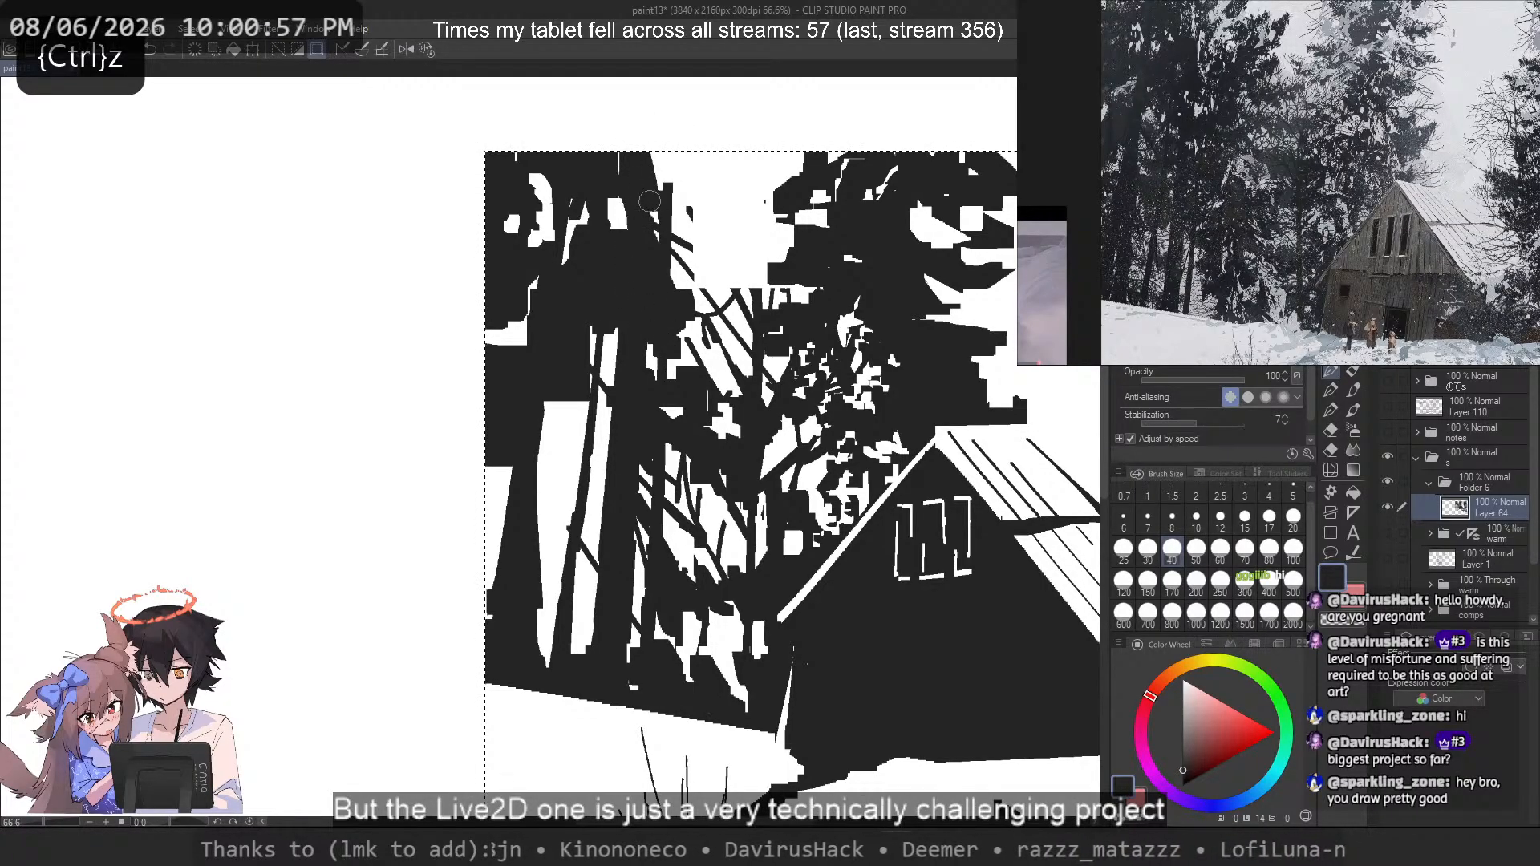
Step: Paint small dark leaf clumps at the top of the thick trunk's right side with a size 17 brush
click(1269, 517)
mouse_move(697, 146)
mouse_down()
mouse_move(678, 189)
mouse_move(677, 167)
mouse_move(679, 180)
mouse_move(711, 178)
mouse_move(695, 153)
mouse_move(667, 198)
mouse_up()
key(ctrl+z)
key(ctrl+z)
key(ctrl+z)
drag(697, 147, 655, 182)
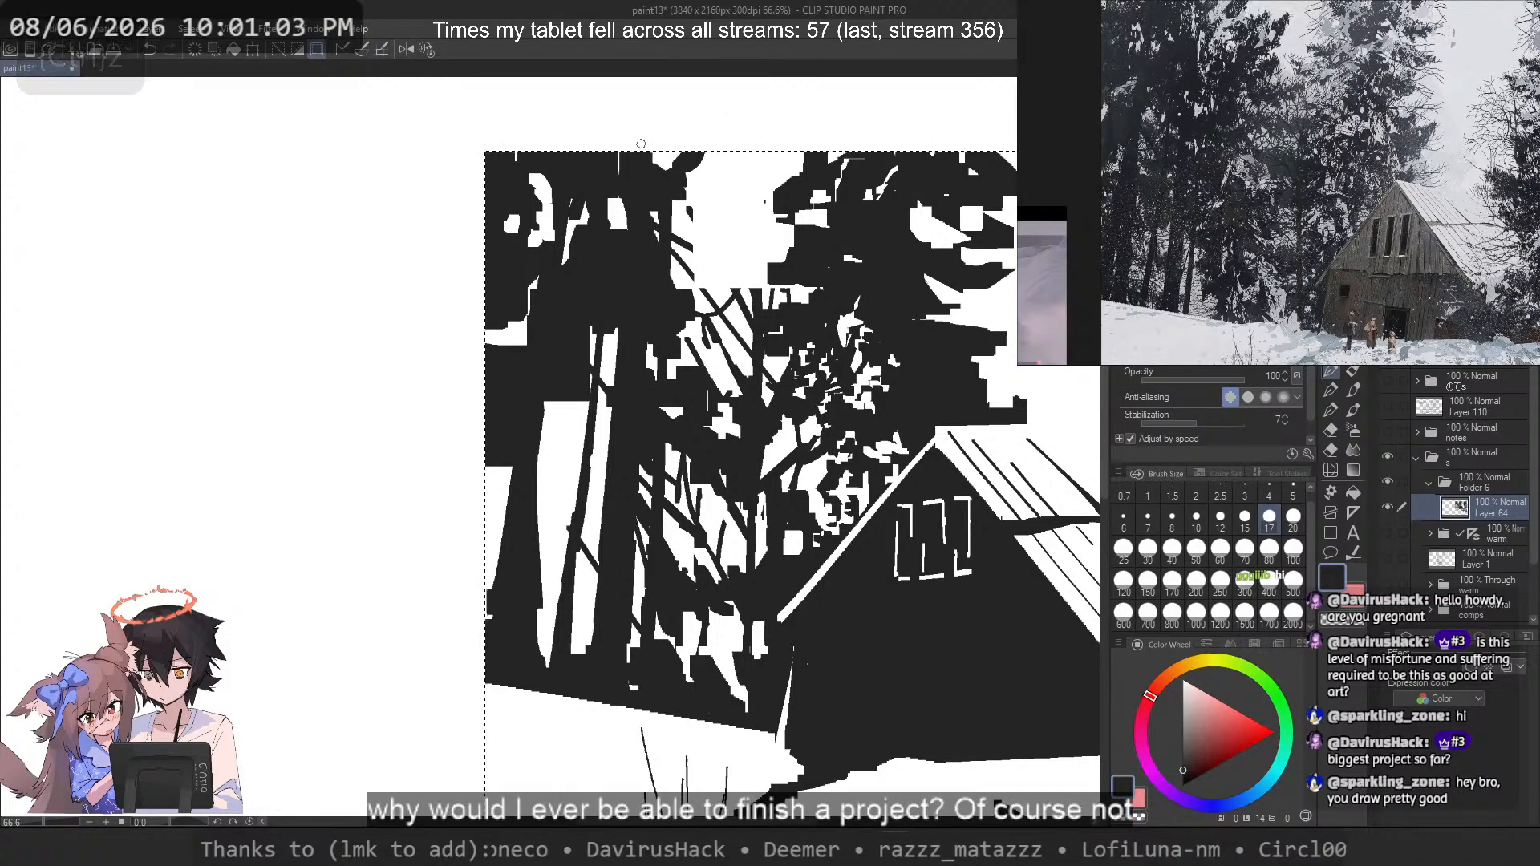
key(ctrl+z)
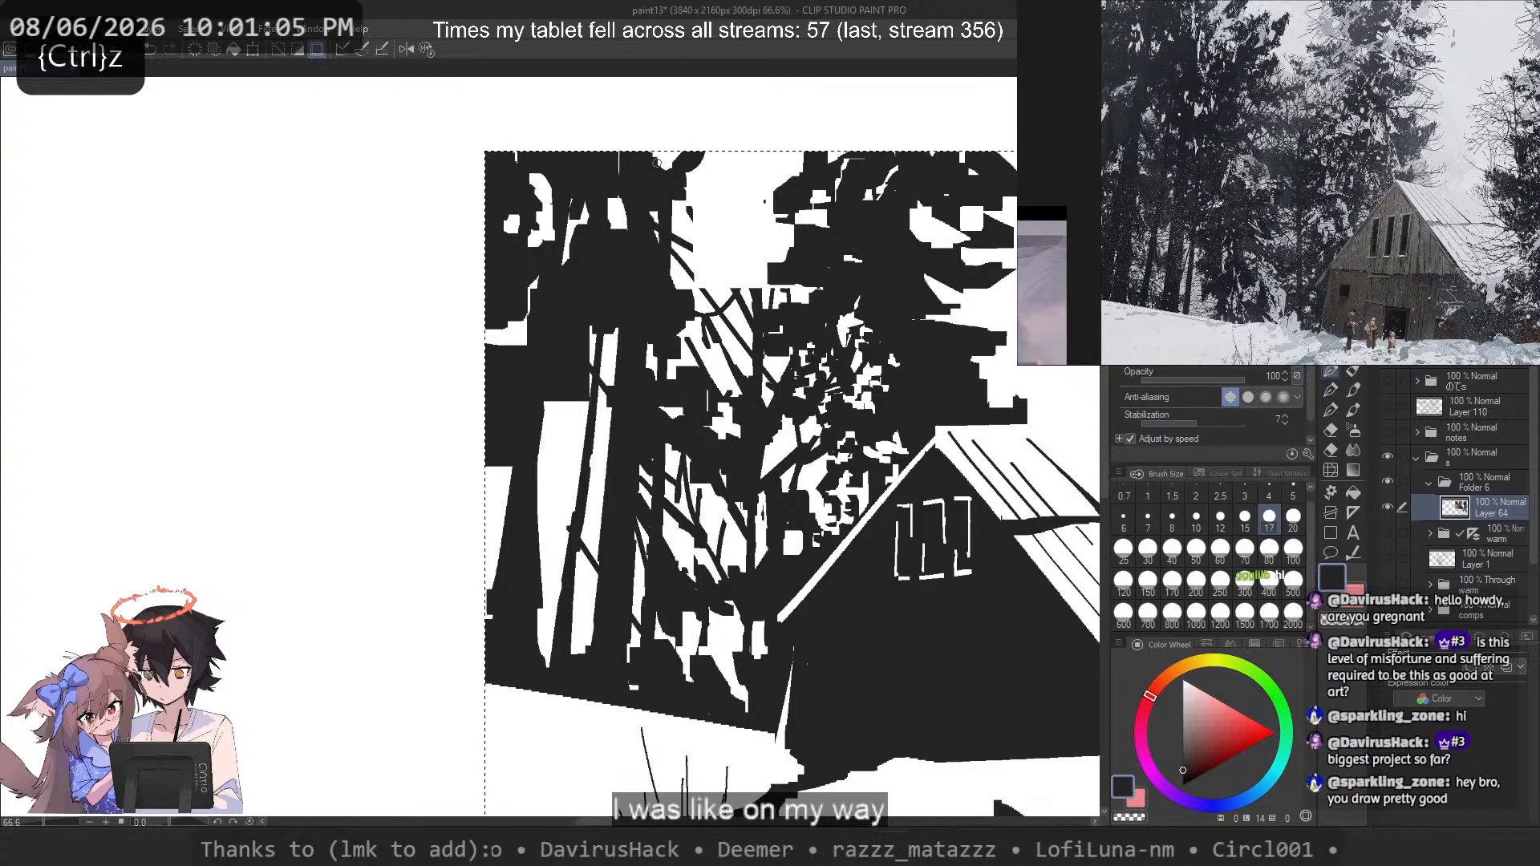
Step: Extend the leaf clumps into the open sky between the two tree groups near the drawing's upper edge
key(ctrl+z)
key(c)
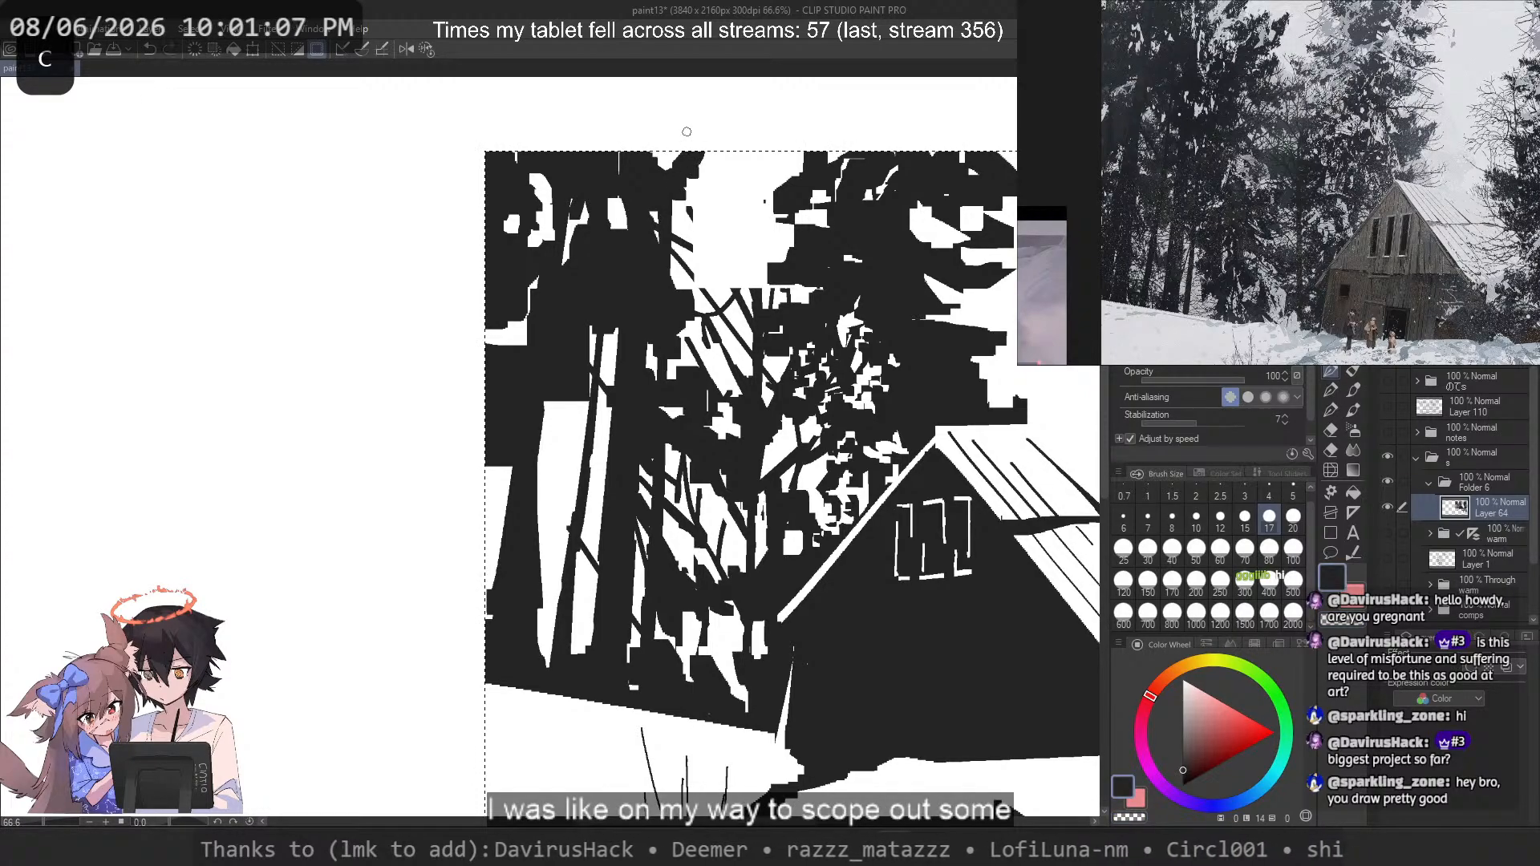
key(ctrl+z)
key(ctrl+z)
key(c)
mouse_move(706, 184)
mouse_down()
mouse_move(733, 151)
mouse_move(703, 182)
mouse_up()
key(ctrl+z)
key(ctrl+z)
key(ctrl+z)
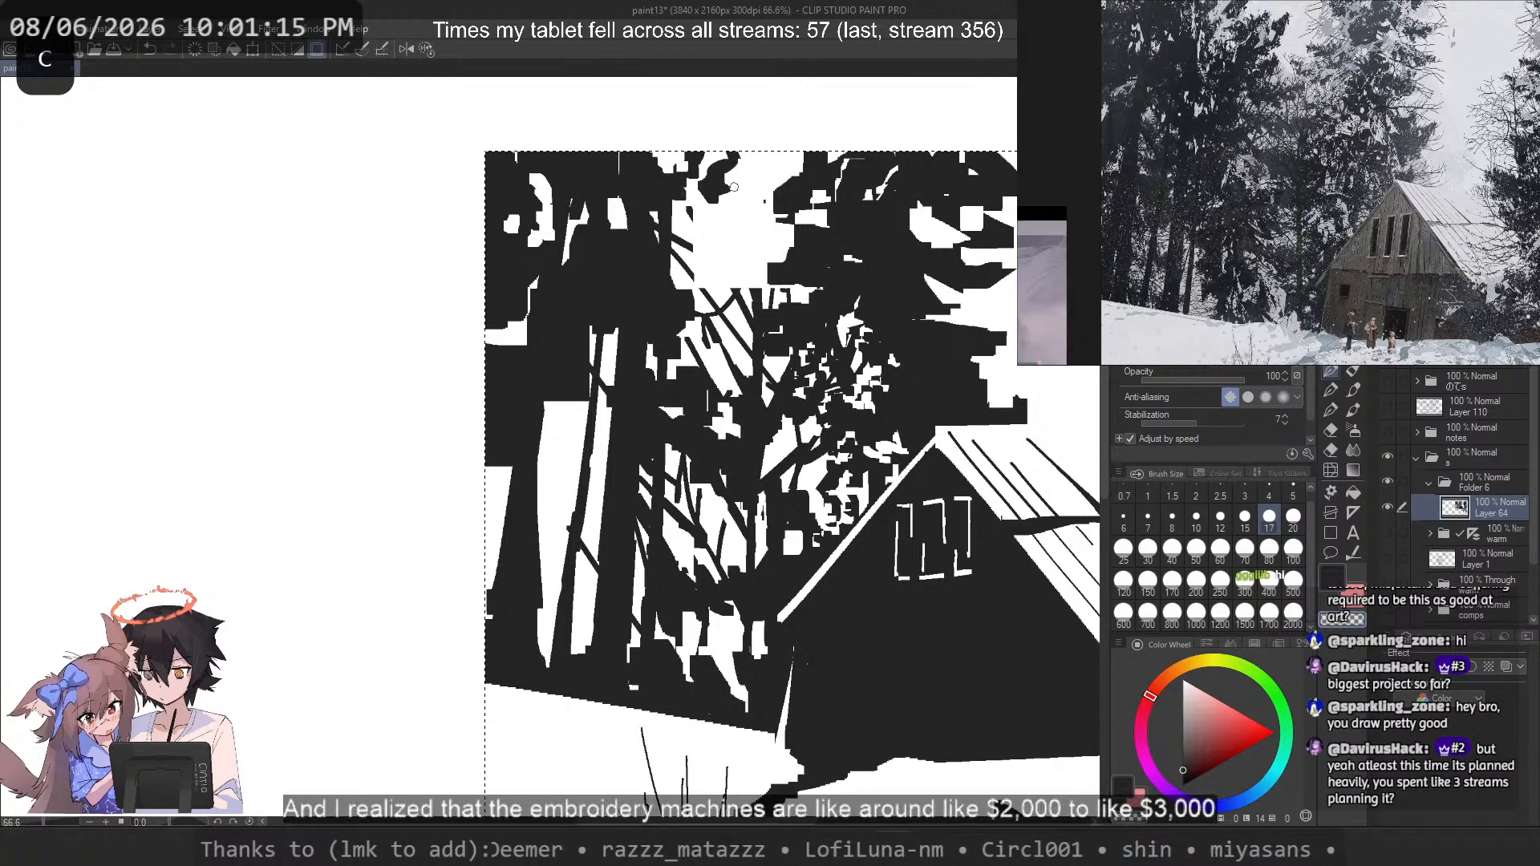
Step: Refine the sky leaf clumps with further small dark marks and transparent gaps
key(ctrl+z)
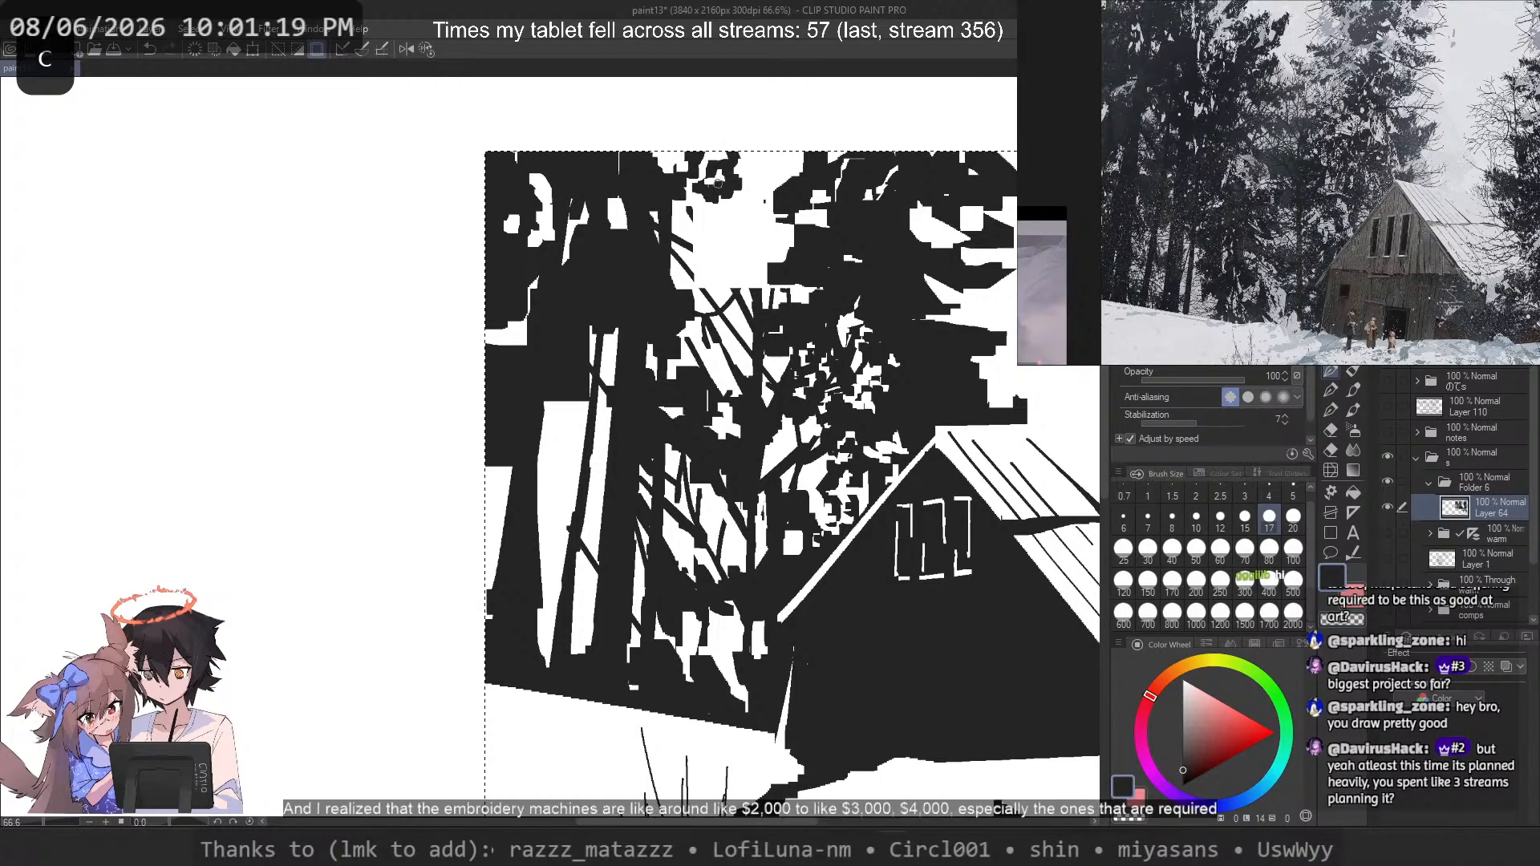
key(ctrl+z)
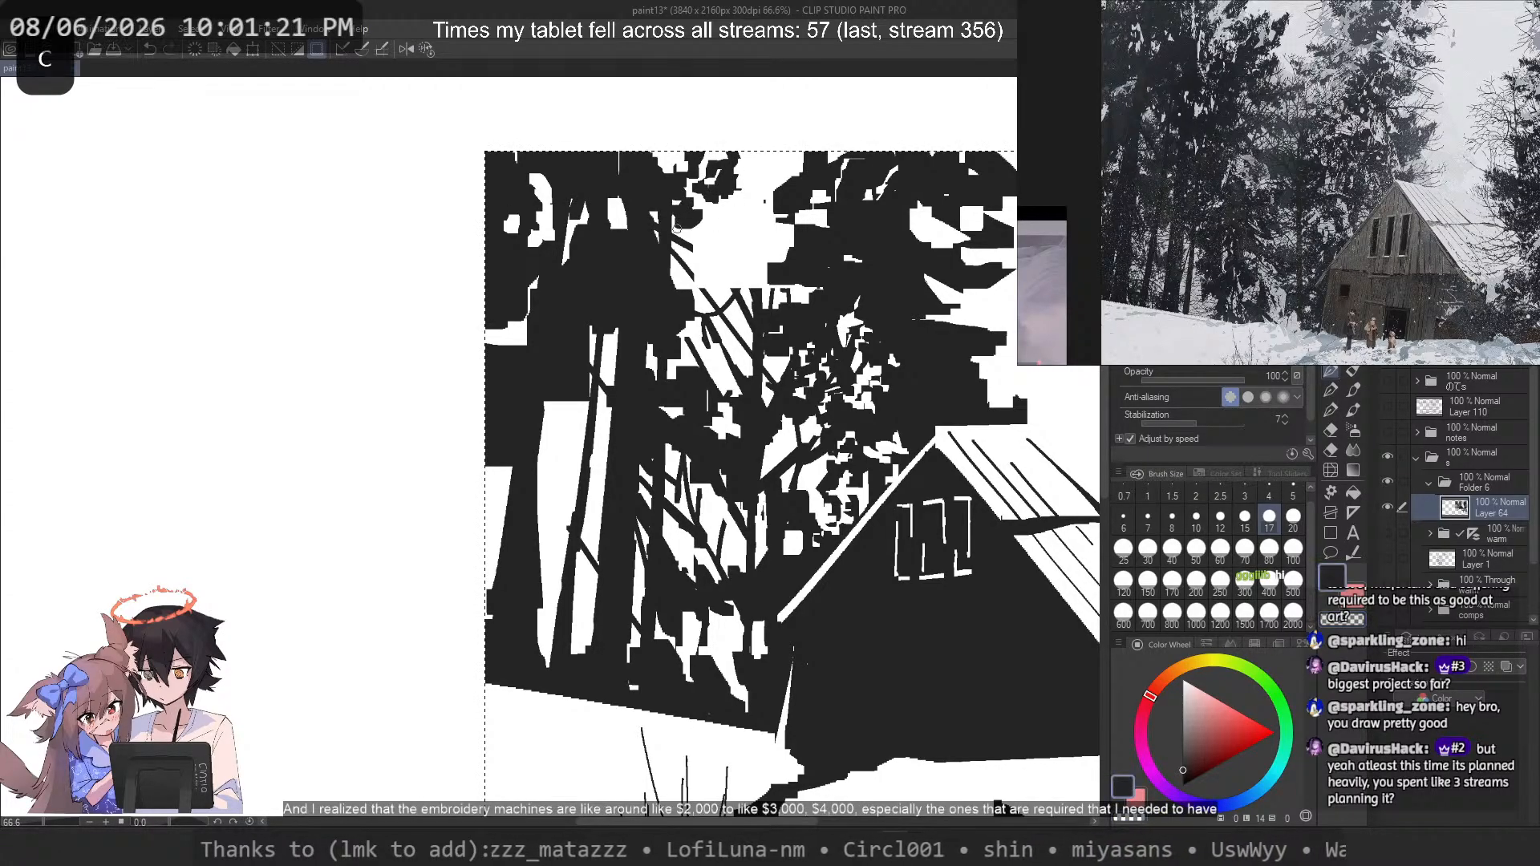
key(ctrl+z)
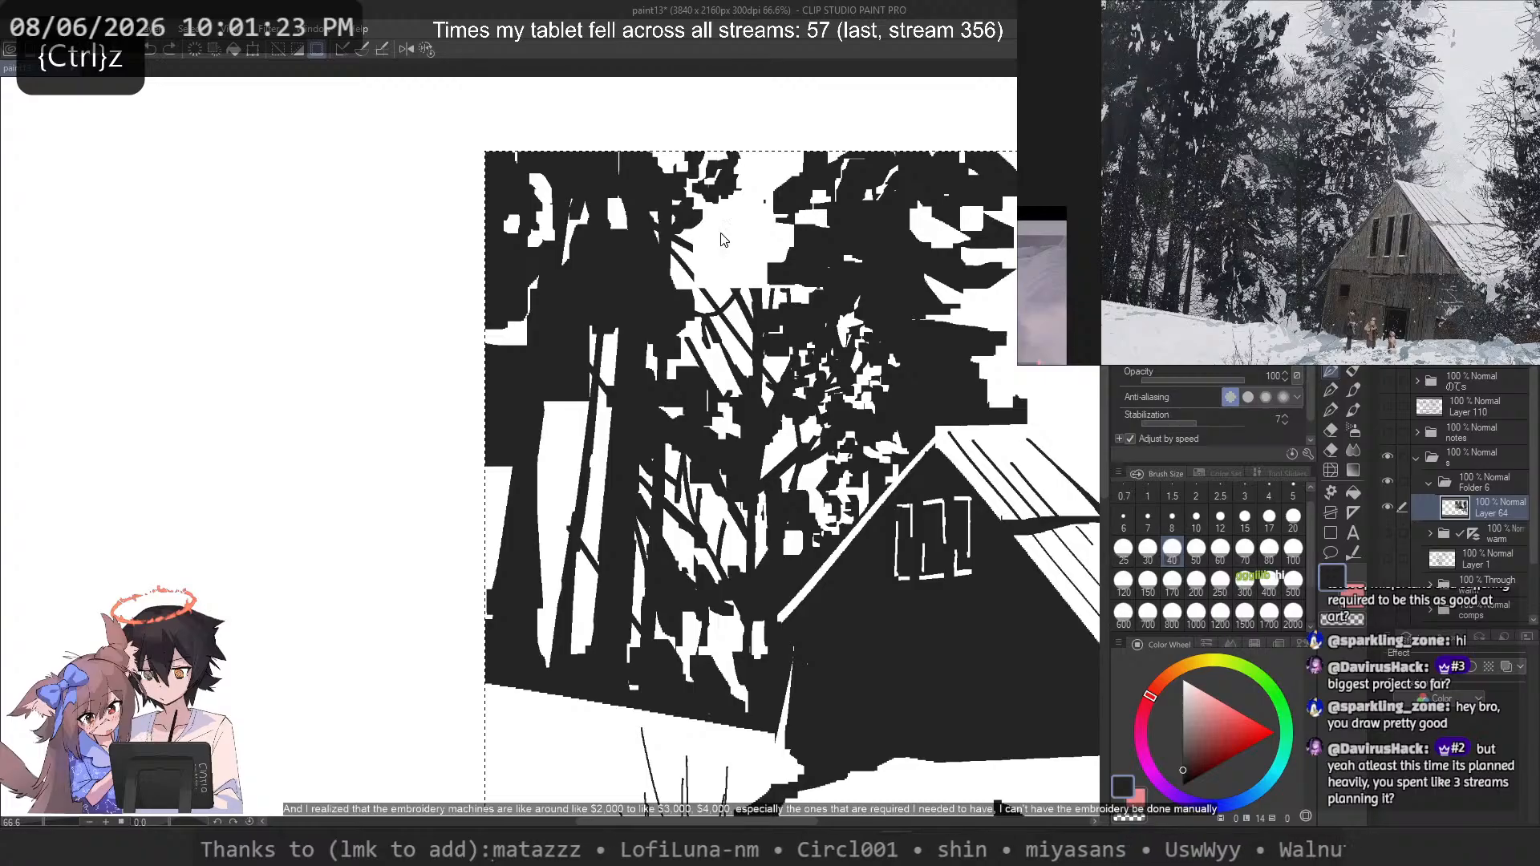
Step: Paint dark foliage down into the lower sky gap and open a transparent hole in the left tree mass at size 40
mouse_move(709, 231)
mouse_down()
mouse_move(742, 202)
mouse_move(736, 255)
mouse_move(769, 188)
mouse_move(733, 249)
mouse_move(736, 217)
mouse_move(697, 204)
mouse_move(679, 257)
mouse_move(715, 270)
mouse_up()
key(c)
key(c)
key(ctrl+z)
key(ctrl+z)
key(c)
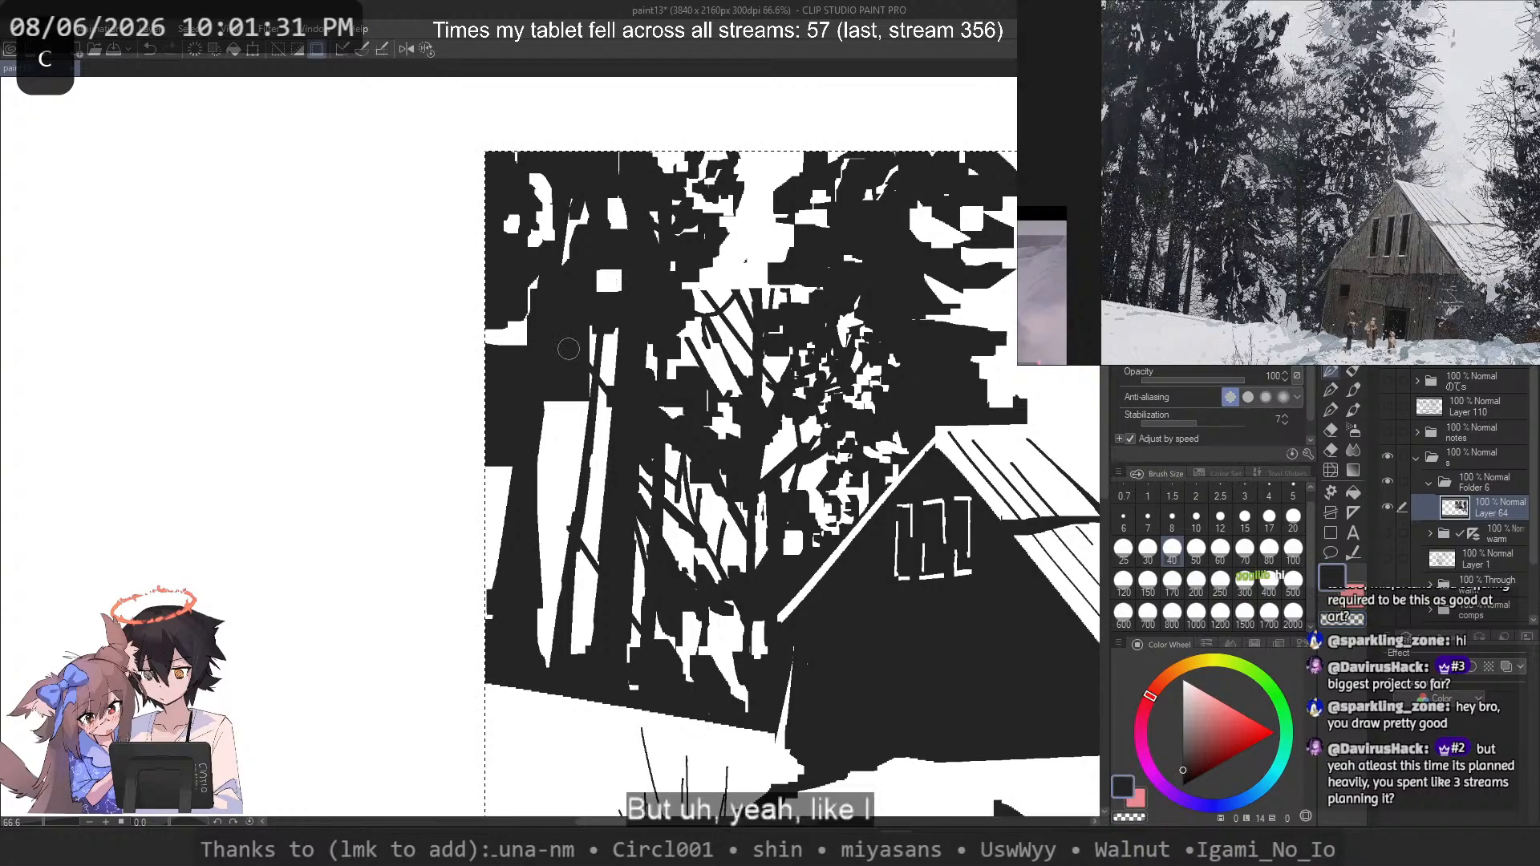
Step: Paint dark leaf clumps into the upper part of the gap between the two left trunks, refining them at size 17
key(ctrl+z)
key(ctrl+z)
drag(552, 388, 552, 560)
key(ctrl+z)
mouse_move(588, 415)
mouse_down()
mouse_move(553, 461)
mouse_move(569, 480)
mouse_up()
click(1267, 520)
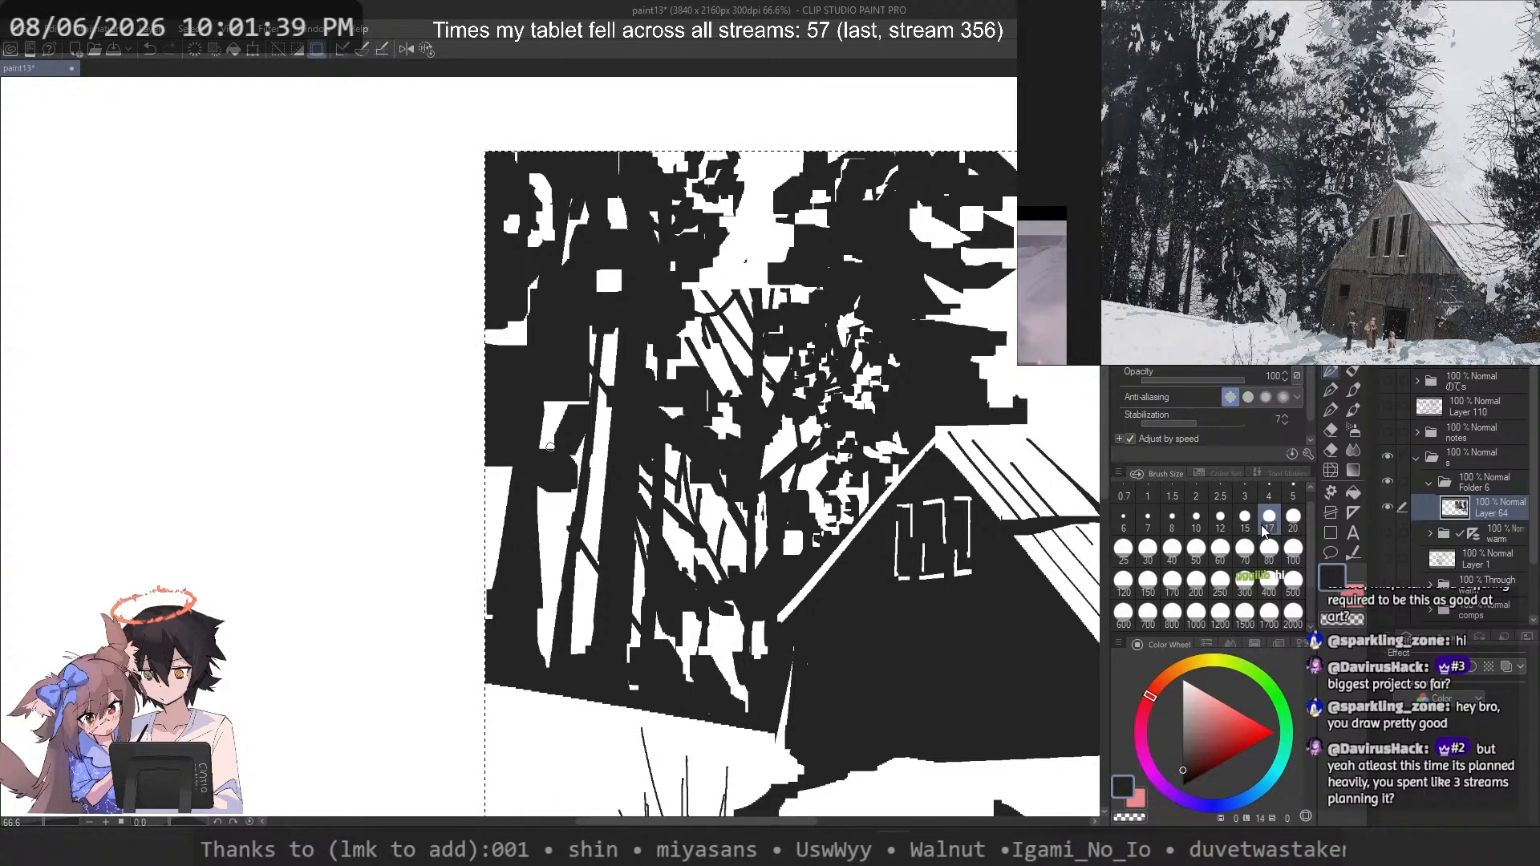
key(c)
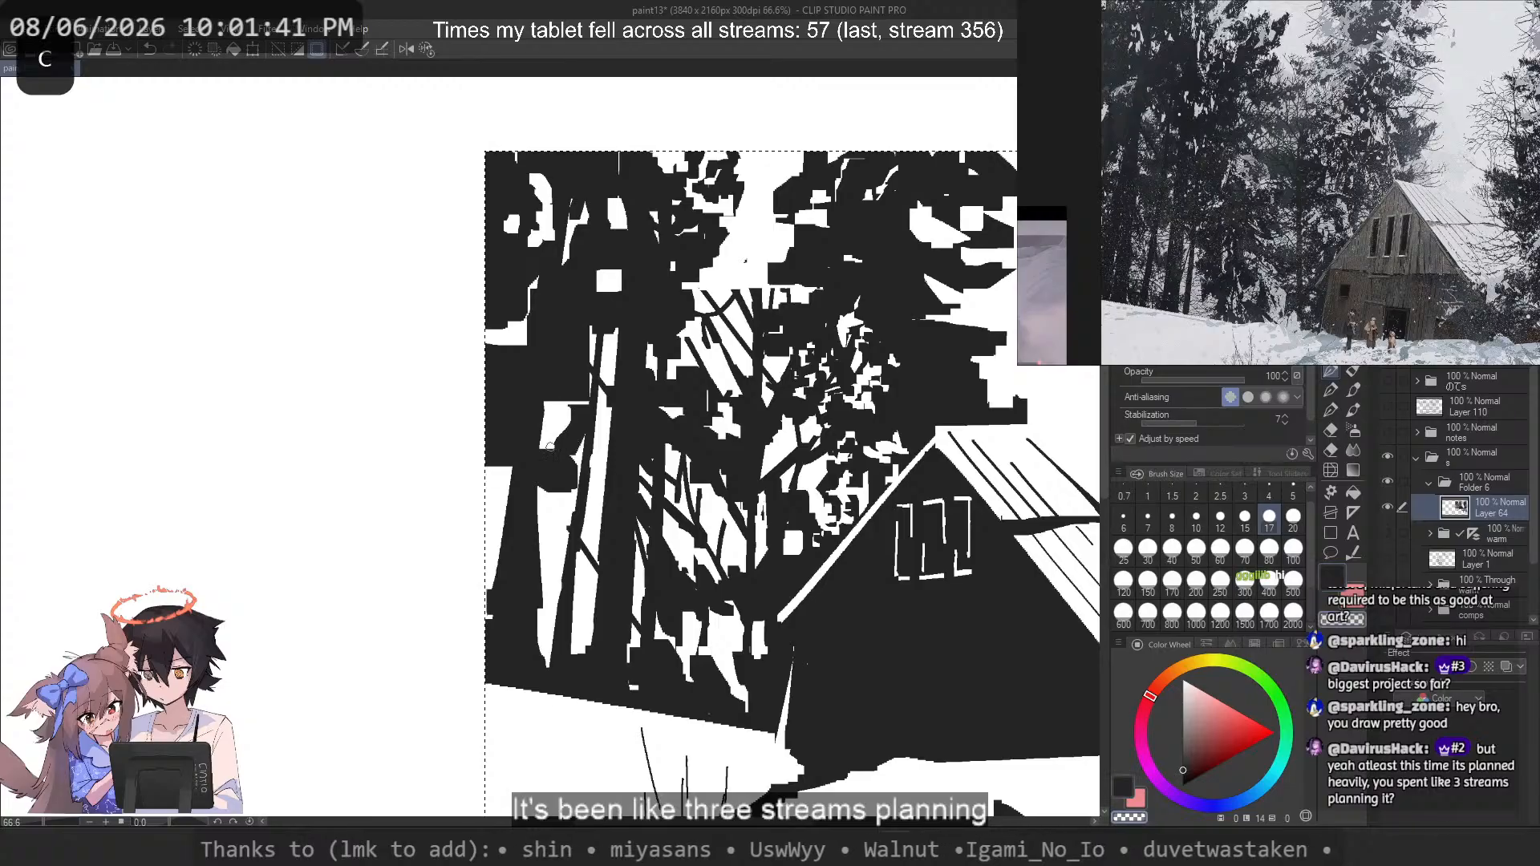
key(ctrl+z)
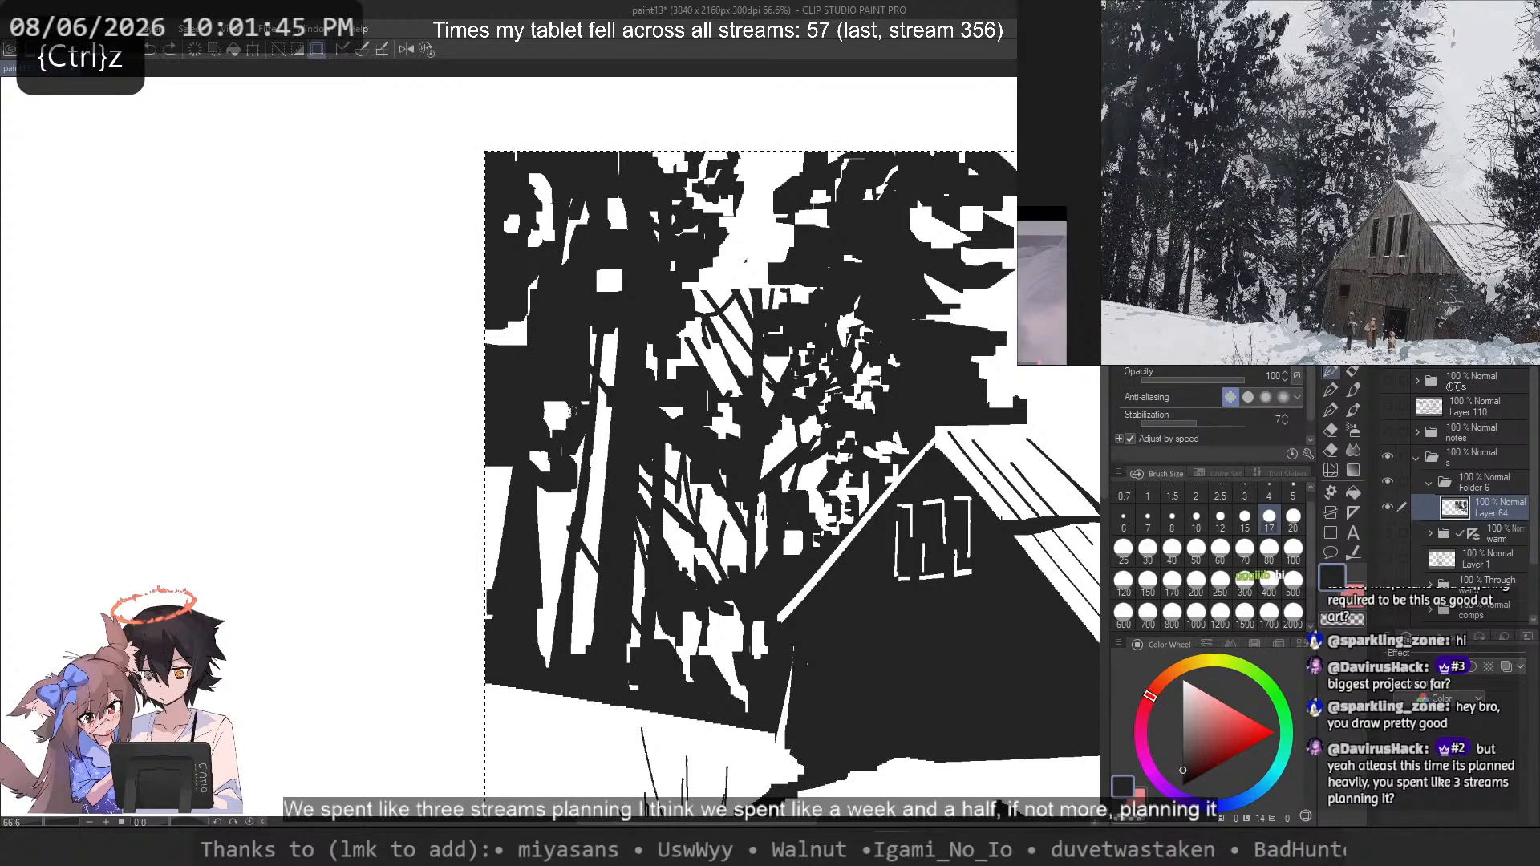
Step: Extend the foliage down the gap between the left trunks with dark and transparent marks using a size 30 brush
click(1125, 522)
key(c)
key(ctrl+z)
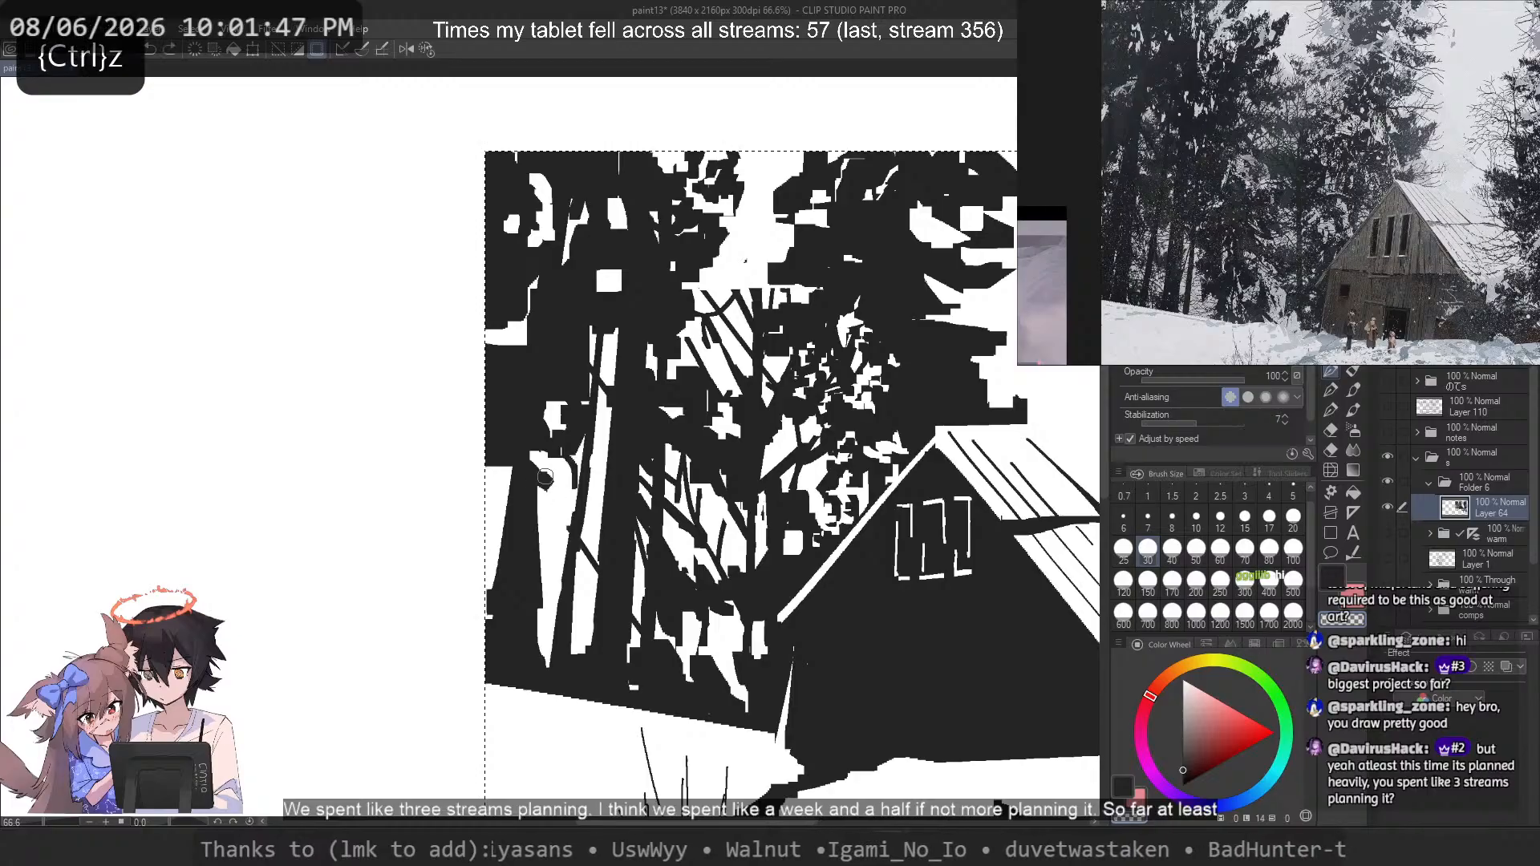
key(c)
key(ctrl+z)
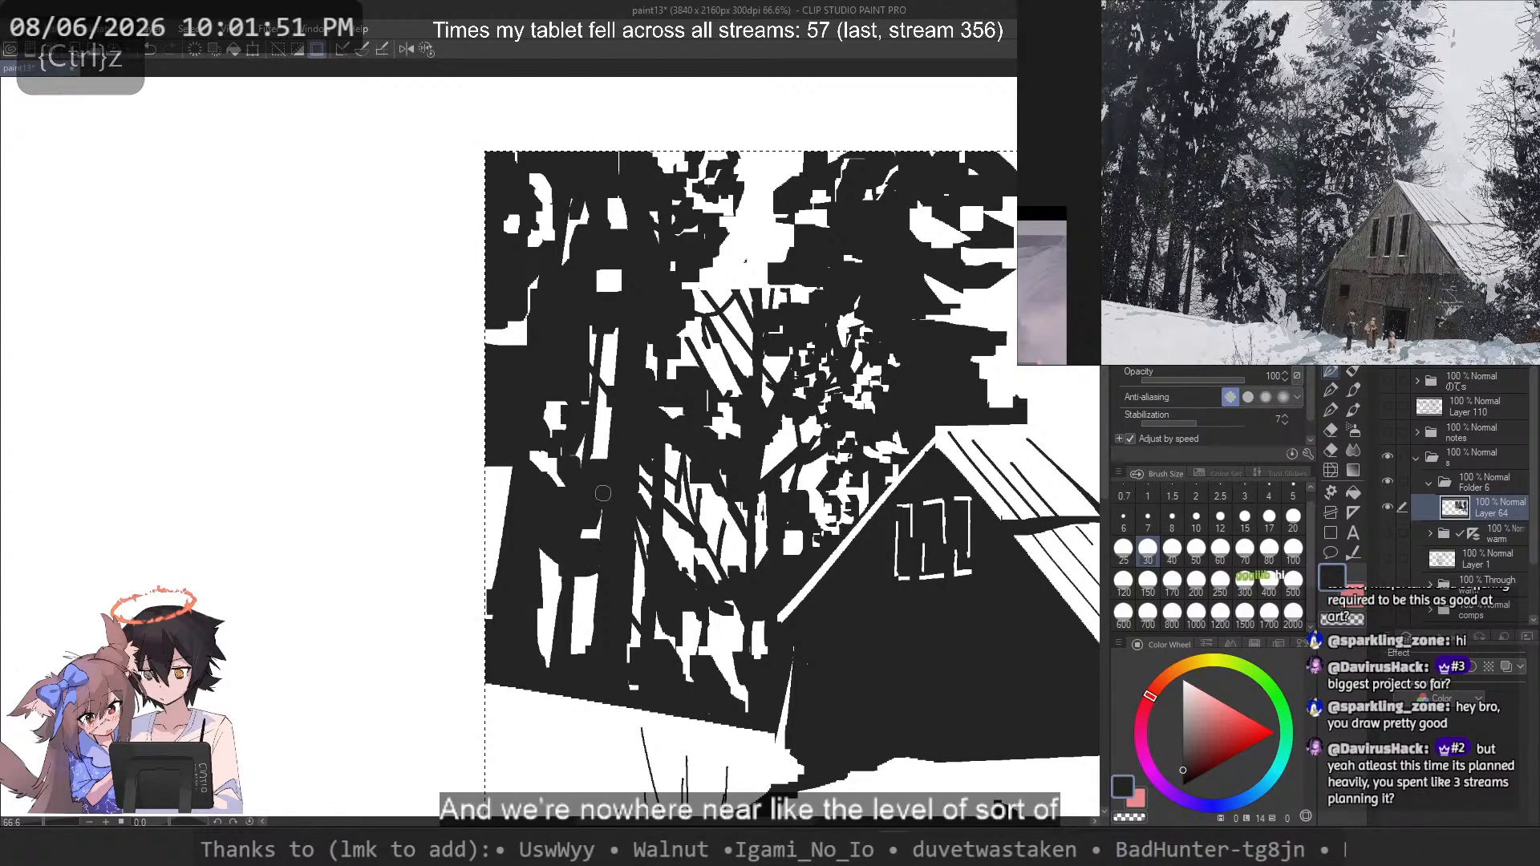
key(c)
key(c)
mouse_move(593, 594)
mouse_down()
mouse_move(583, 611)
mouse_move(618, 570)
mouse_up()
drag(597, 626, 590, 646)
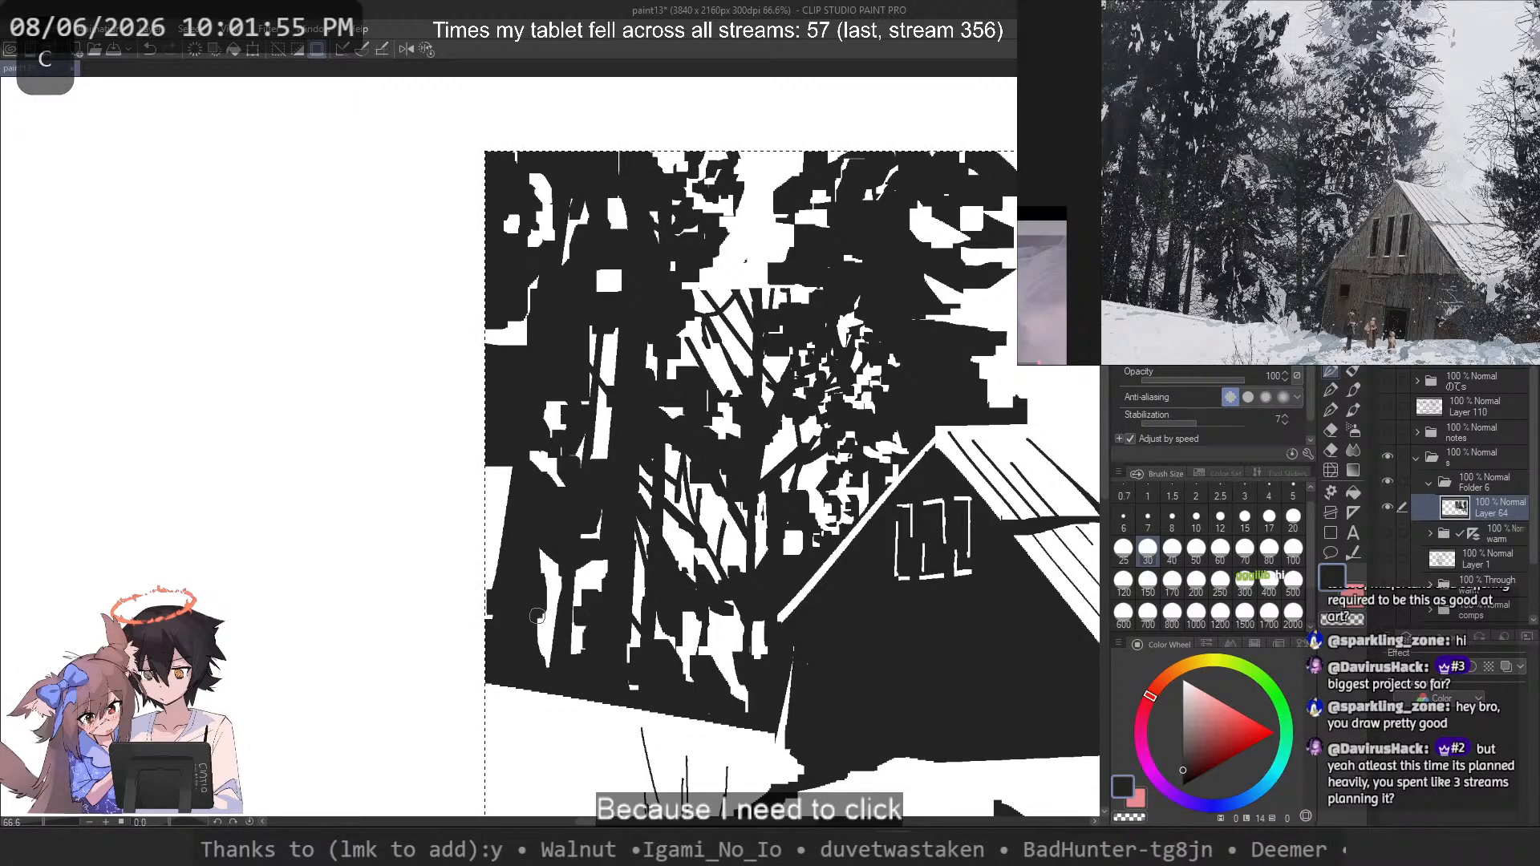
key(ctrl+z)
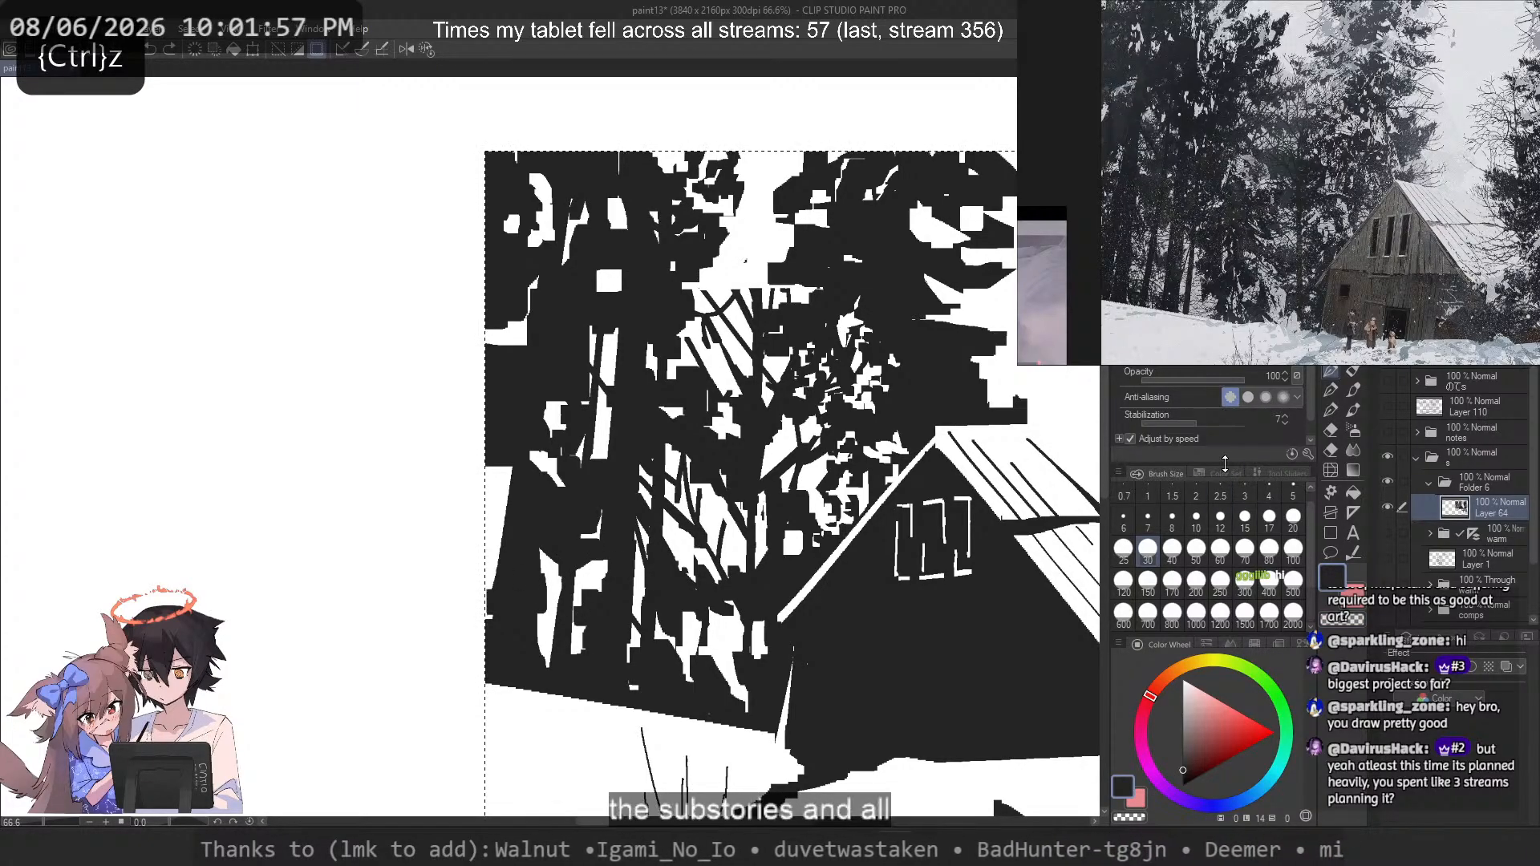
Step: Try to draw thin bare branches across the lower gap between the left trunks with a size 2 brush
click(1196, 518)
mouse_move(606, 561)
mouse_down()
mouse_move(545, 621)
mouse_move(573, 610)
mouse_move(539, 623)
mouse_up()
key(ctrl+z)
click(1196, 491)
key(ctrl+z)
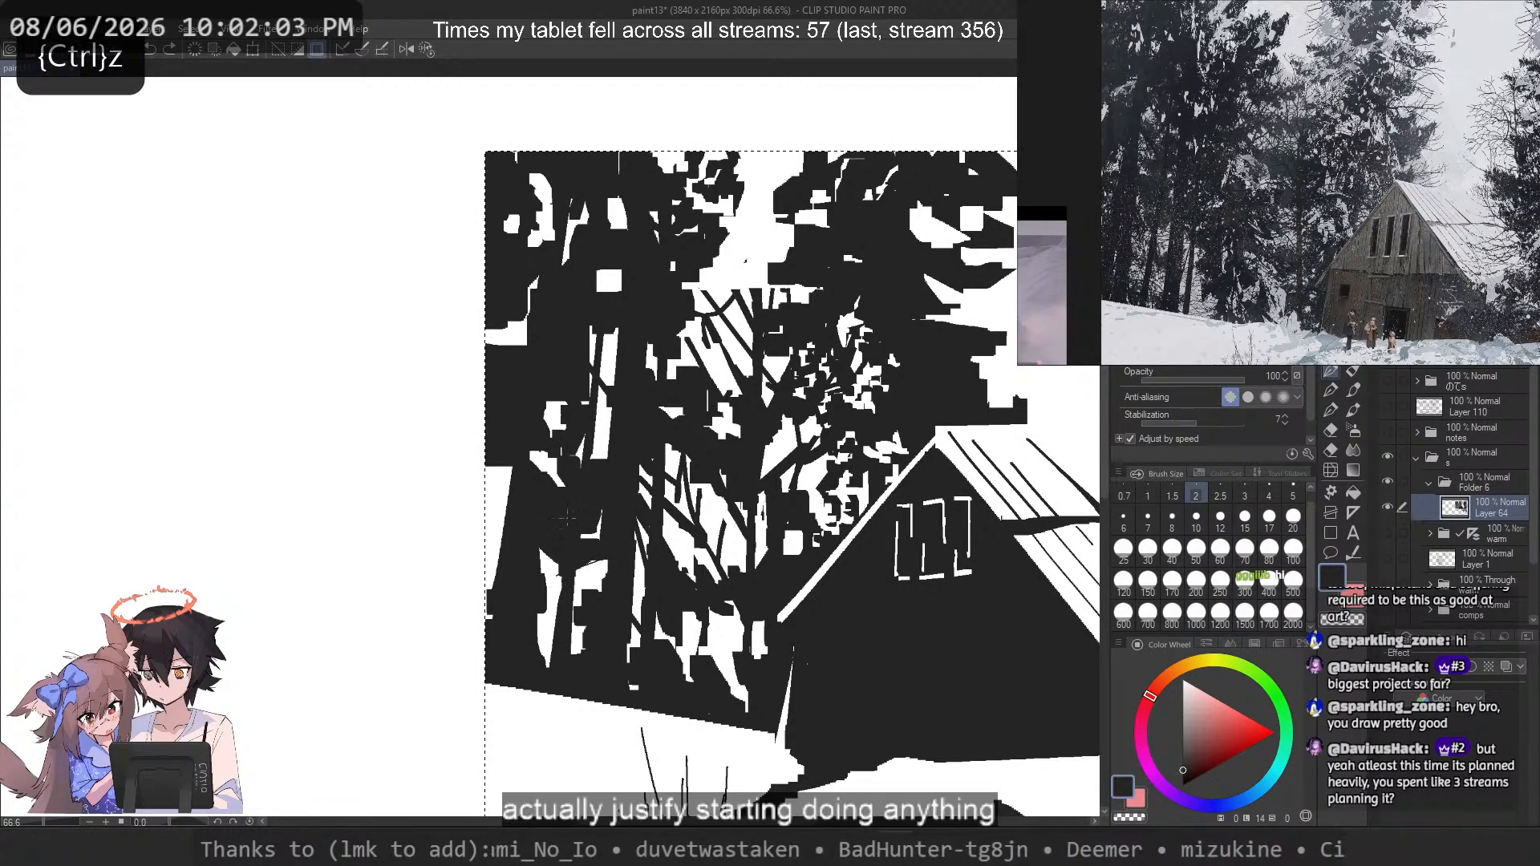
key(ctrl+z)
mouse_move(599, 570)
mouse_down()
mouse_move(560, 574)
mouse_move(560, 591)
mouse_move(590, 581)
mouse_up()
key(ctrl+z)
key(ctrl+z)
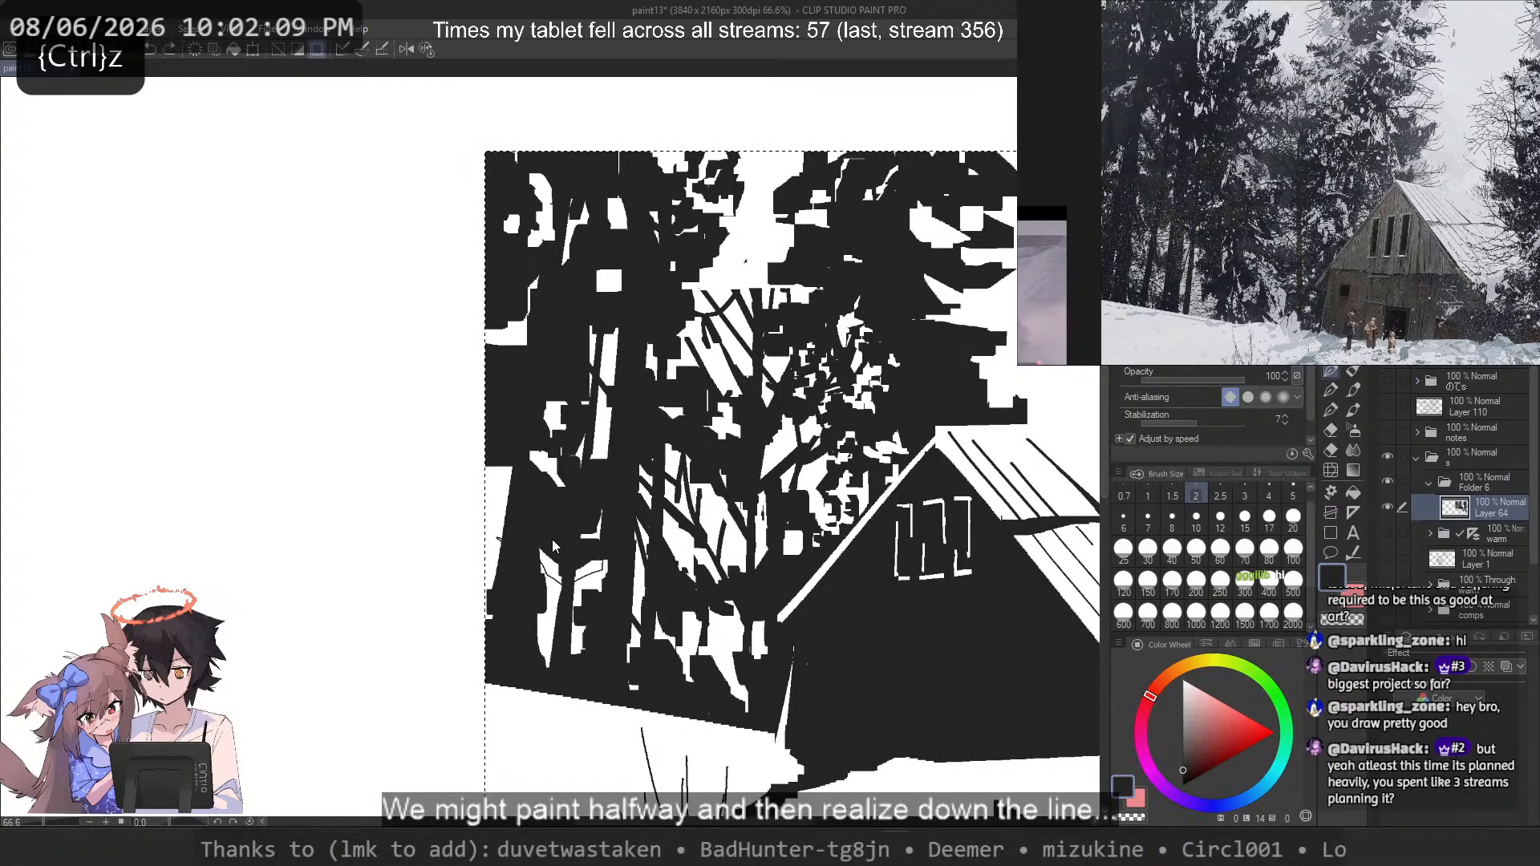
key(ctrl+z)
Step: Try a thicker branch stroke down the same lower trunk gap with a size 10 brush
click(1195, 519)
key(c)
key(ctrl+z)
mouse_move(553, 552)
mouse_down()
mouse_move(575, 584)
mouse_move(542, 664)
mouse_up()
key(ctrl+z)
Step: Open a transparent gap near the base of the left trunks, just above the snow line, at size 30
click(1147, 551)
key(c)
key(ctrl+z)
key(ctrl+z)
key(ctrl+z)
key(c)
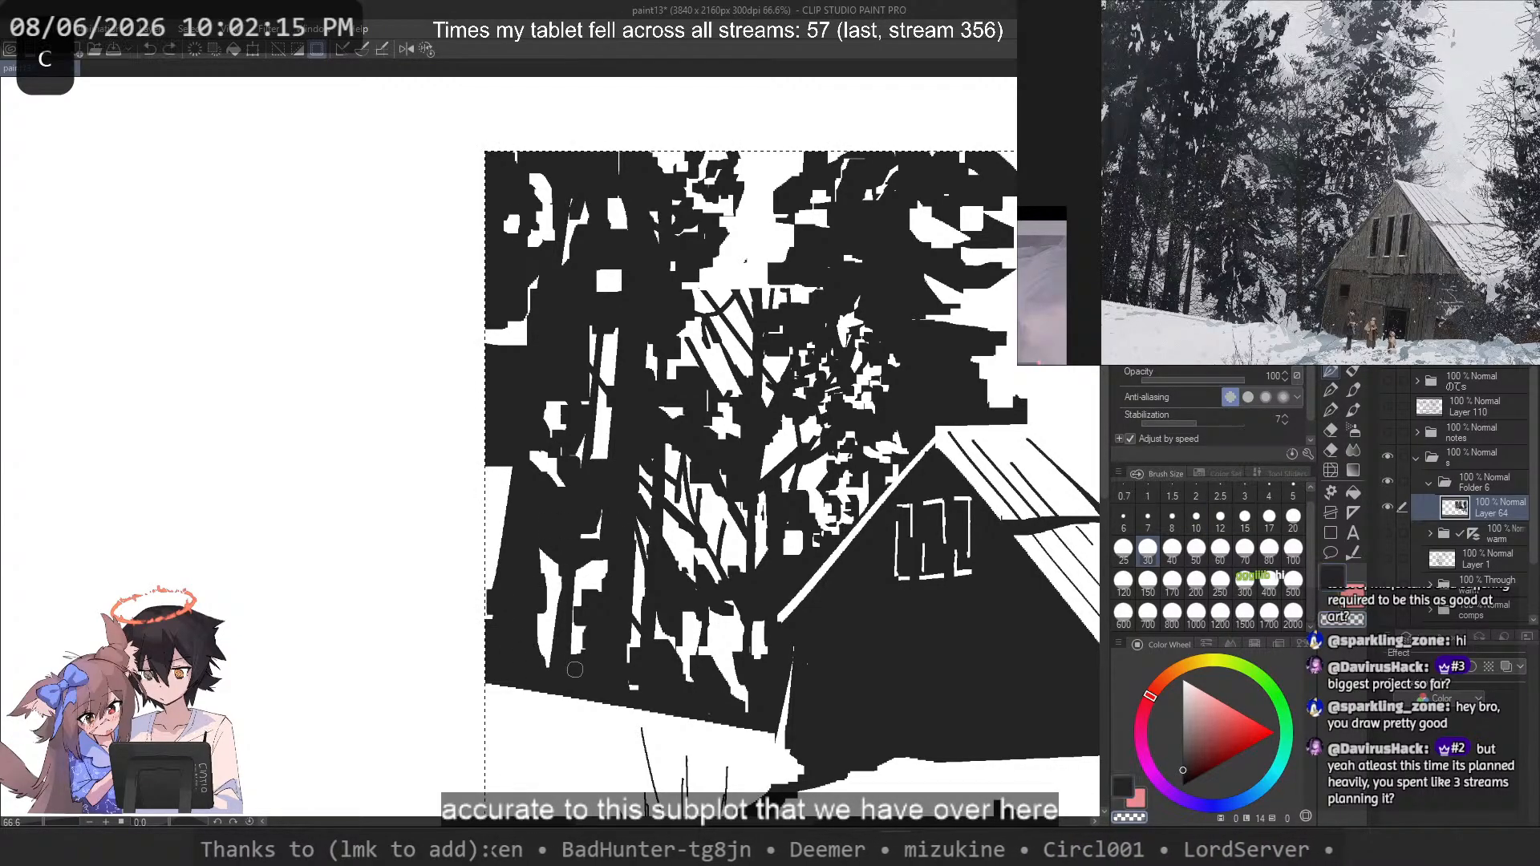
mouse_move(584, 612)
mouse_down()
mouse_move(585, 686)
mouse_move(578, 651)
mouse_up()
key(ctrl+z)
key(c)
key(c)
Step: Break up the gap at the trunk base with small dark and transparent marks using a size 15 brush
click(1245, 519)
key(c)
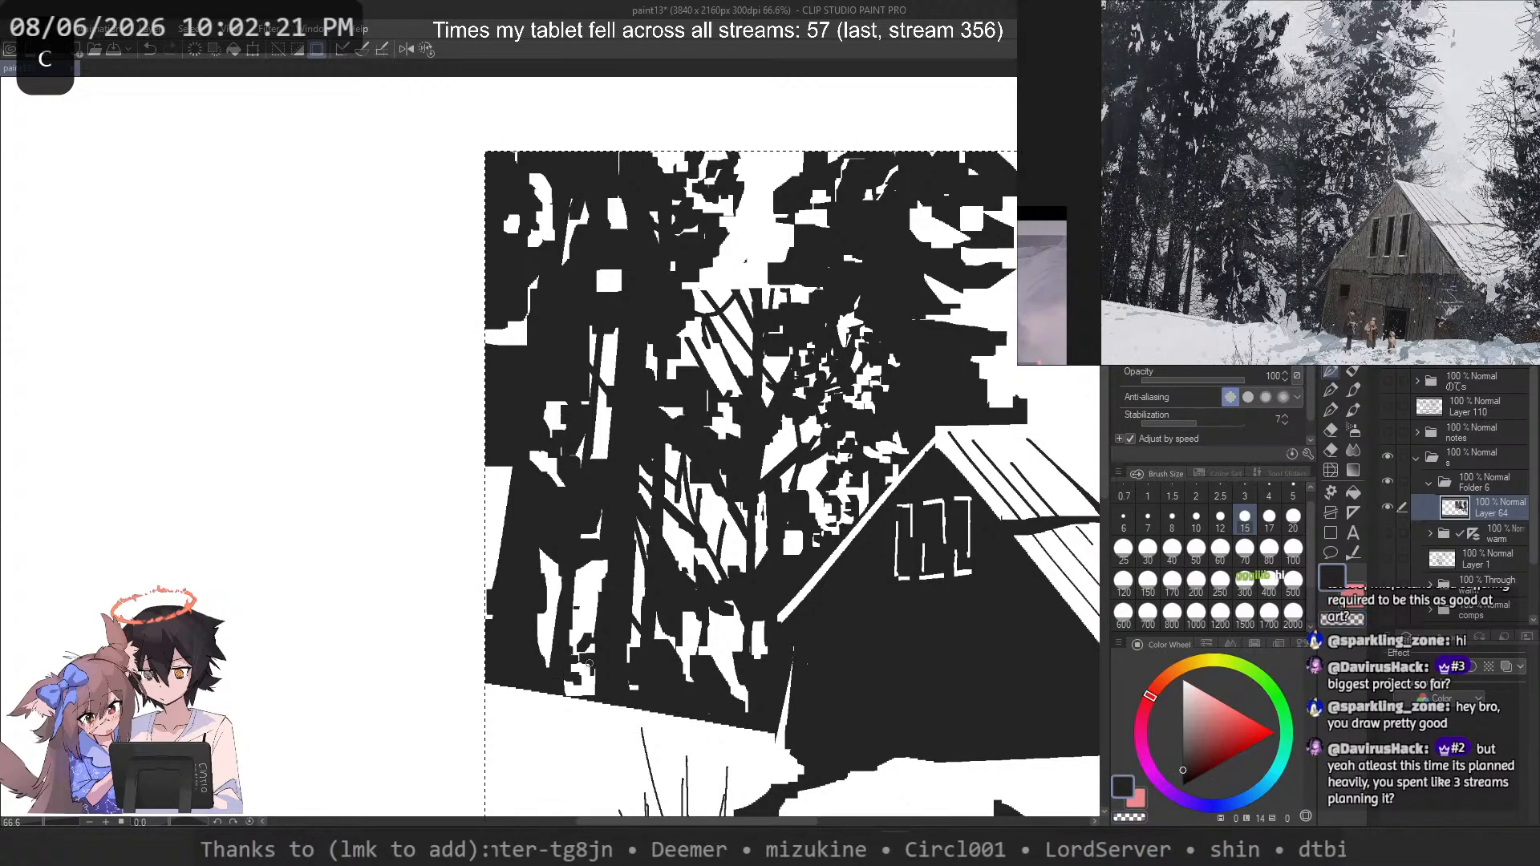
key(ctrl+z)
key(c)
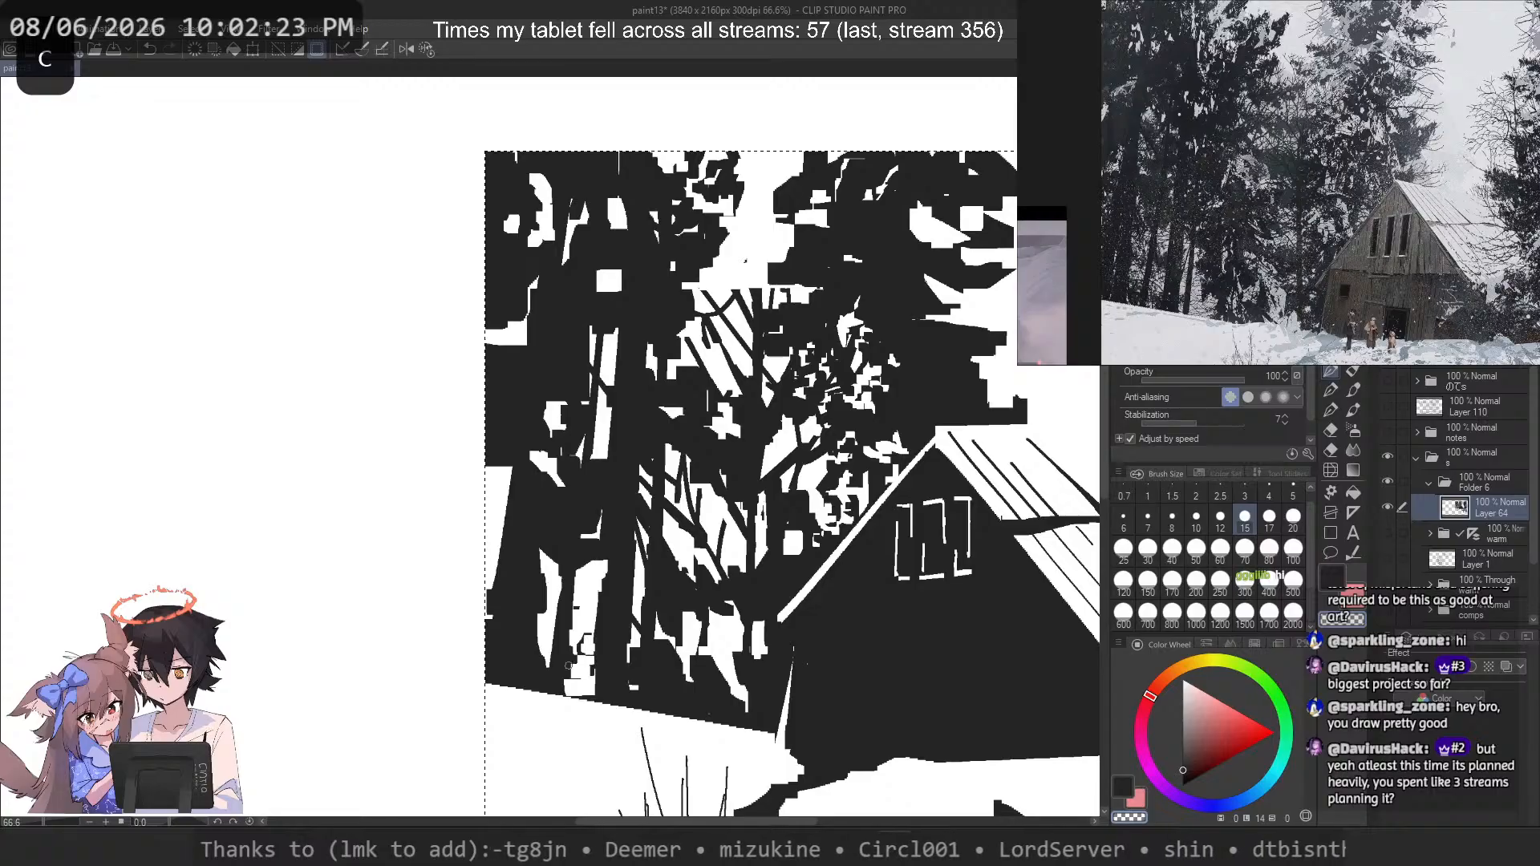
key(c)
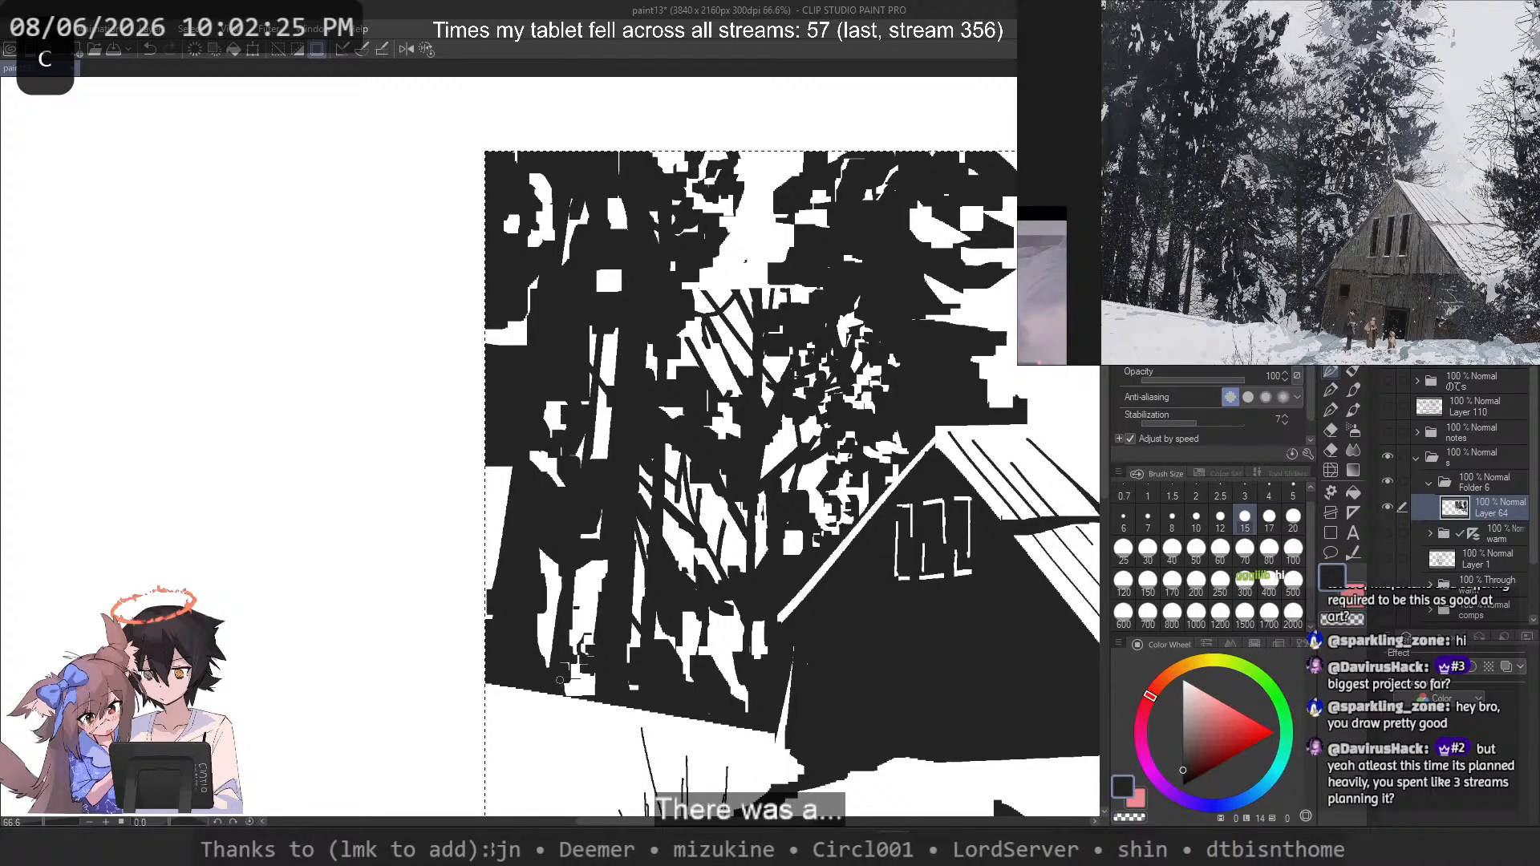
key(c)
key(ctrl+z)
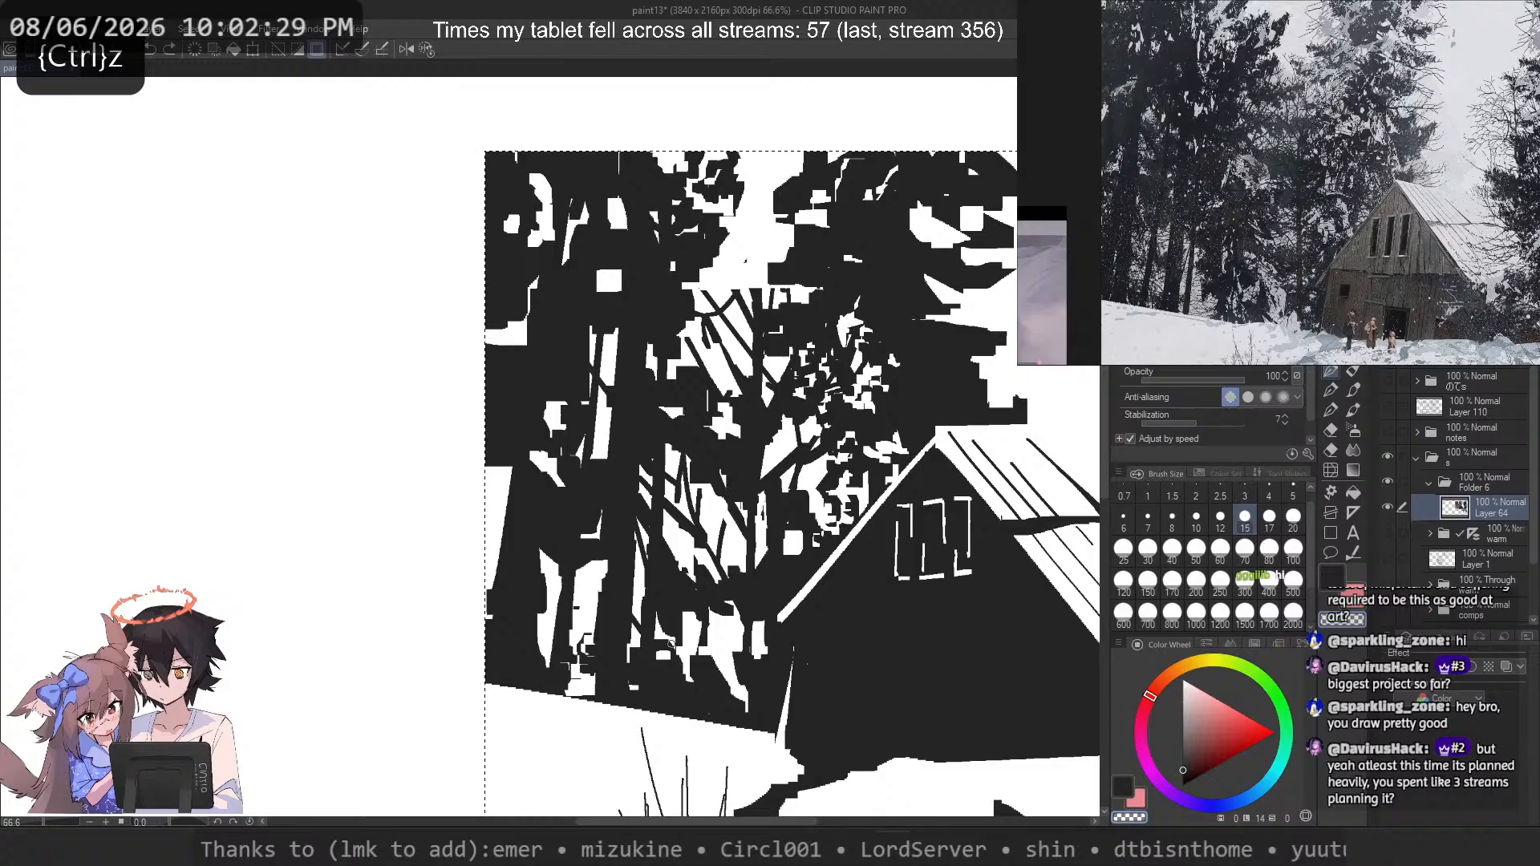
key(c)
key(ctrl+z)
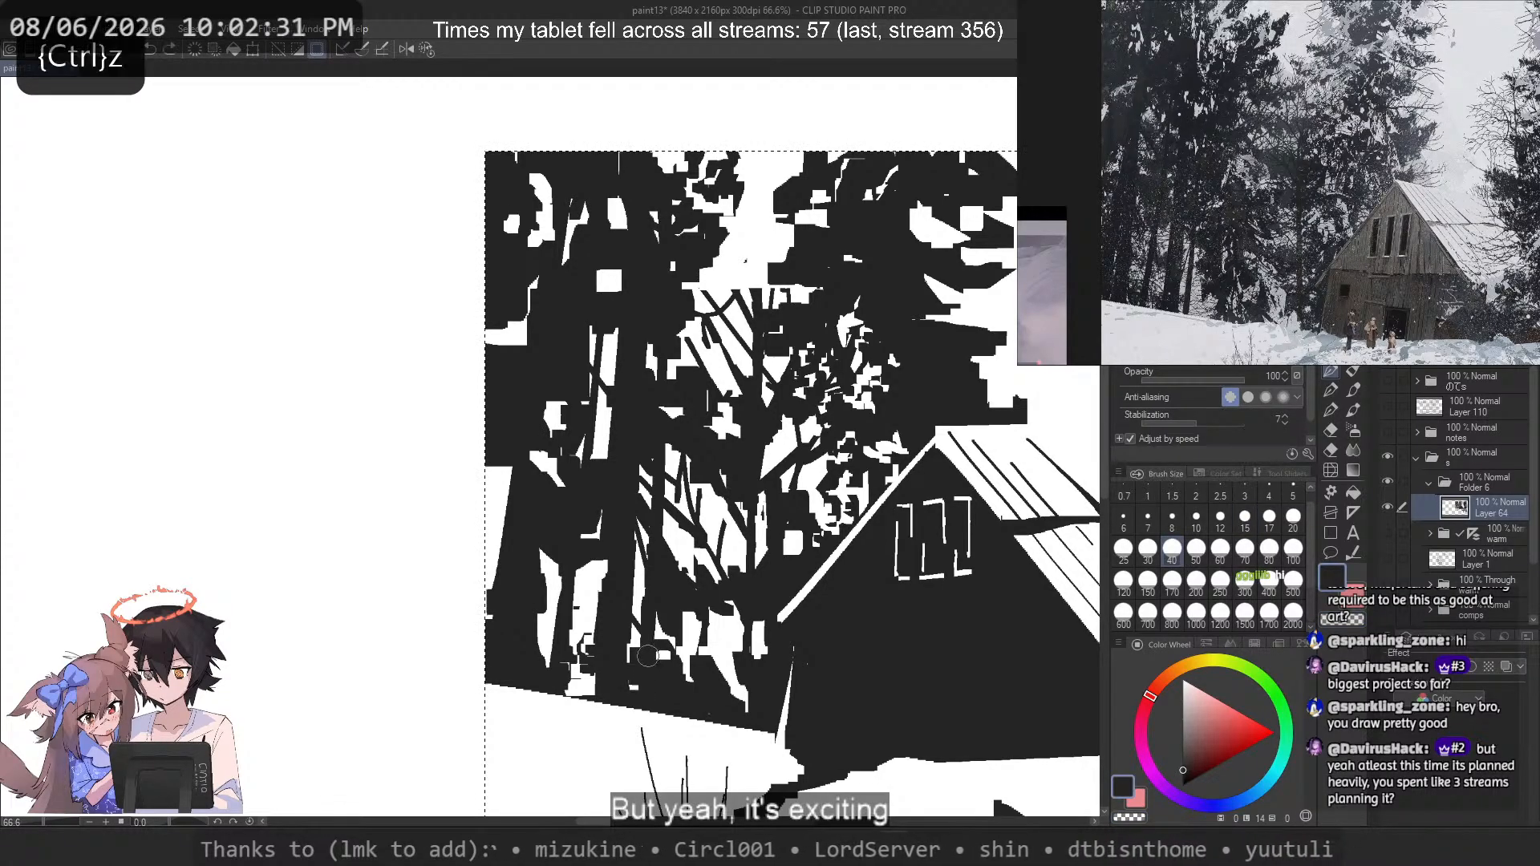
Step: Try to open transparent gaps across the bases of the neighbouring trunks toward the cabin
key(c)
mouse_move(648, 641)
mouse_down()
mouse_move(658, 674)
mouse_move(682, 654)
mouse_move(671, 693)
mouse_move(700, 671)
mouse_move(687, 689)
mouse_move(687, 607)
mouse_move(686, 638)
mouse_move(738, 623)
mouse_move(723, 632)
mouse_move(736, 571)
mouse_move(718, 618)
mouse_up()
key(ctrl+z)
key(c)
key(ctrl+z)
key(ctrl+z)
key(ctrl+z)
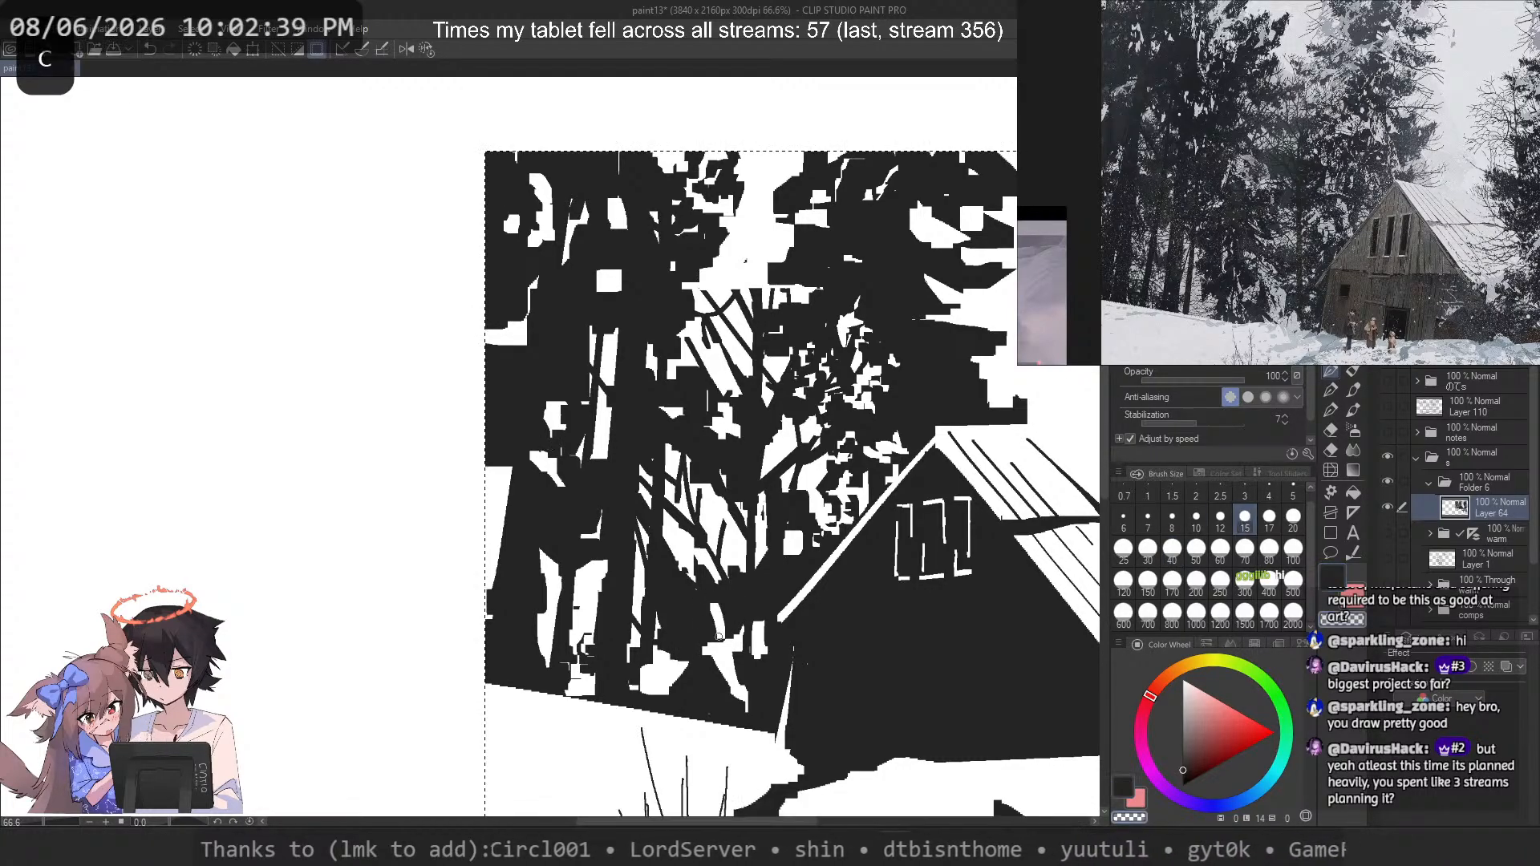
Step: Paint a thin dark vertical trunk through the bare branches left of the cabin with a size 15 brush
key(c)
drag(691, 457, 699, 587)
key(ctrl+z)
key(ctrl+z)
drag(693, 491, 696, 508)
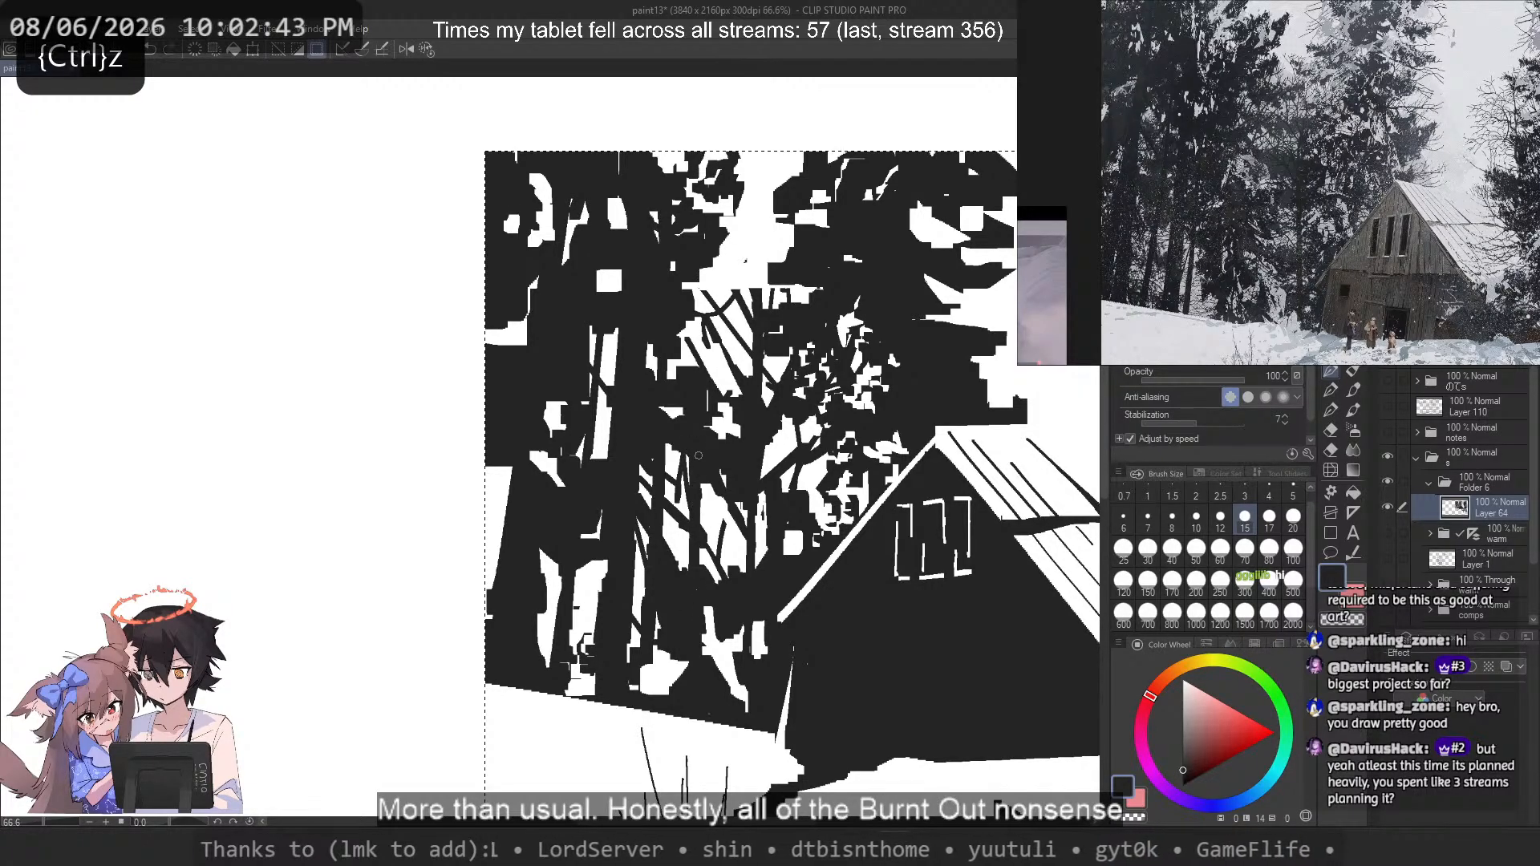
drag(697, 454, 703, 592)
Step: Try small leaf marks above the tips of the bare branches at the bottom of the sky gap
mouse_move(739, 258)
mouse_down()
mouse_move(749, 270)
mouse_move(716, 294)
mouse_up()
key(ctrl+z)
key(c)
key(c)
key(ctrl+z)
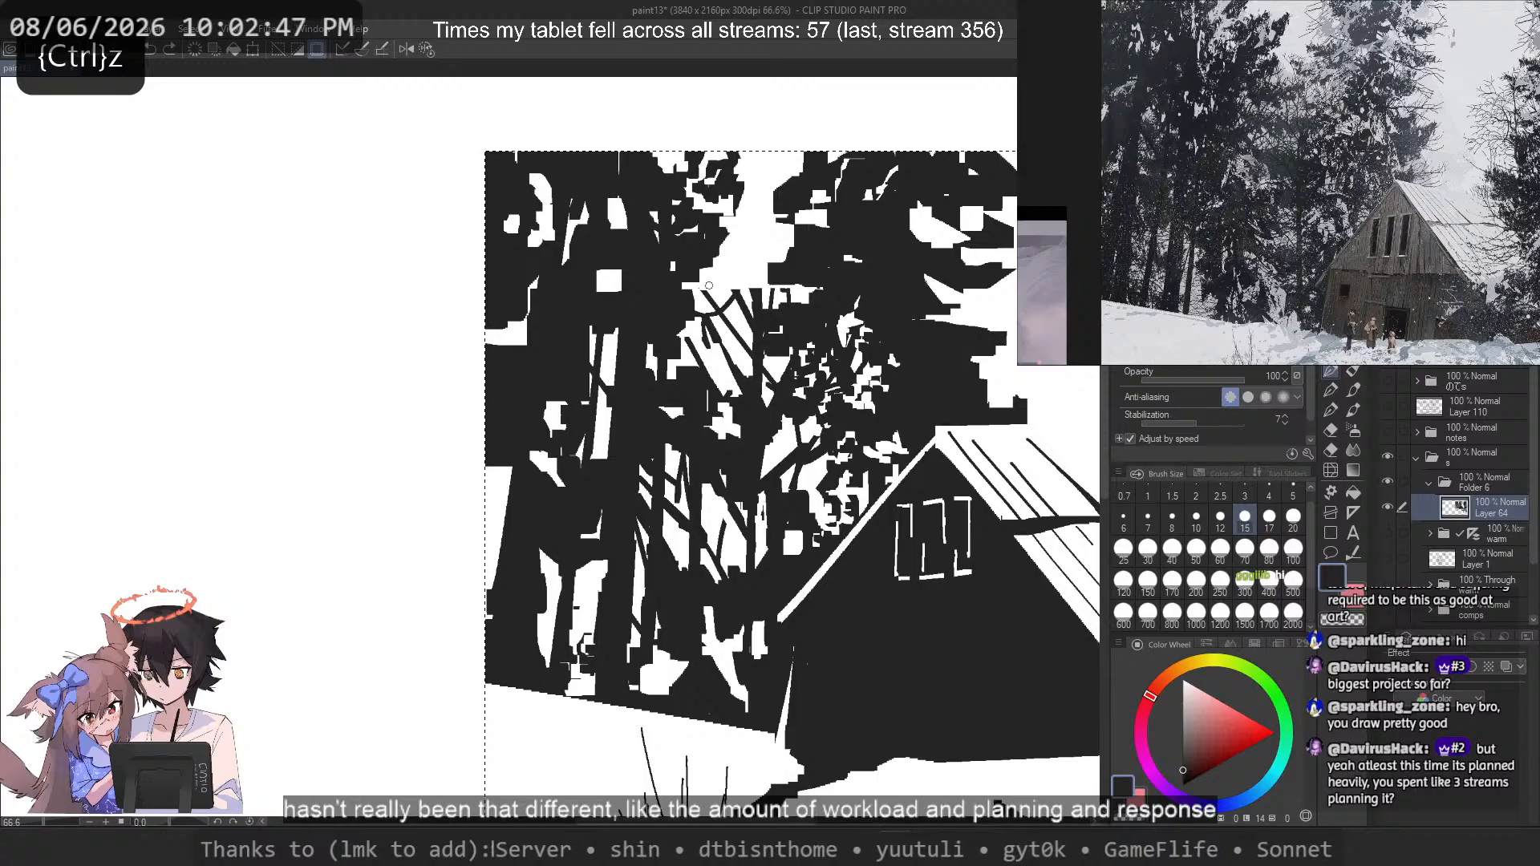
key(ctrl+z)
Step: Cover the upper bare branches with dark foliage at size 40 and add small leaf marks and transparent holes at size 20
click(1172, 551)
mouse_move(715, 294)
mouse_down()
mouse_move(748, 318)
mouse_move(726, 273)
mouse_move(725, 310)
mouse_move(744, 317)
mouse_move(701, 342)
mouse_move(719, 337)
mouse_move(711, 286)
mouse_move(725, 291)
mouse_move(692, 293)
mouse_move(724, 267)
mouse_move(784, 294)
mouse_move(802, 266)
mouse_move(731, 276)
mouse_up()
click(1293, 519)
key(c)
click(732, 318)
key(ctrl+z)
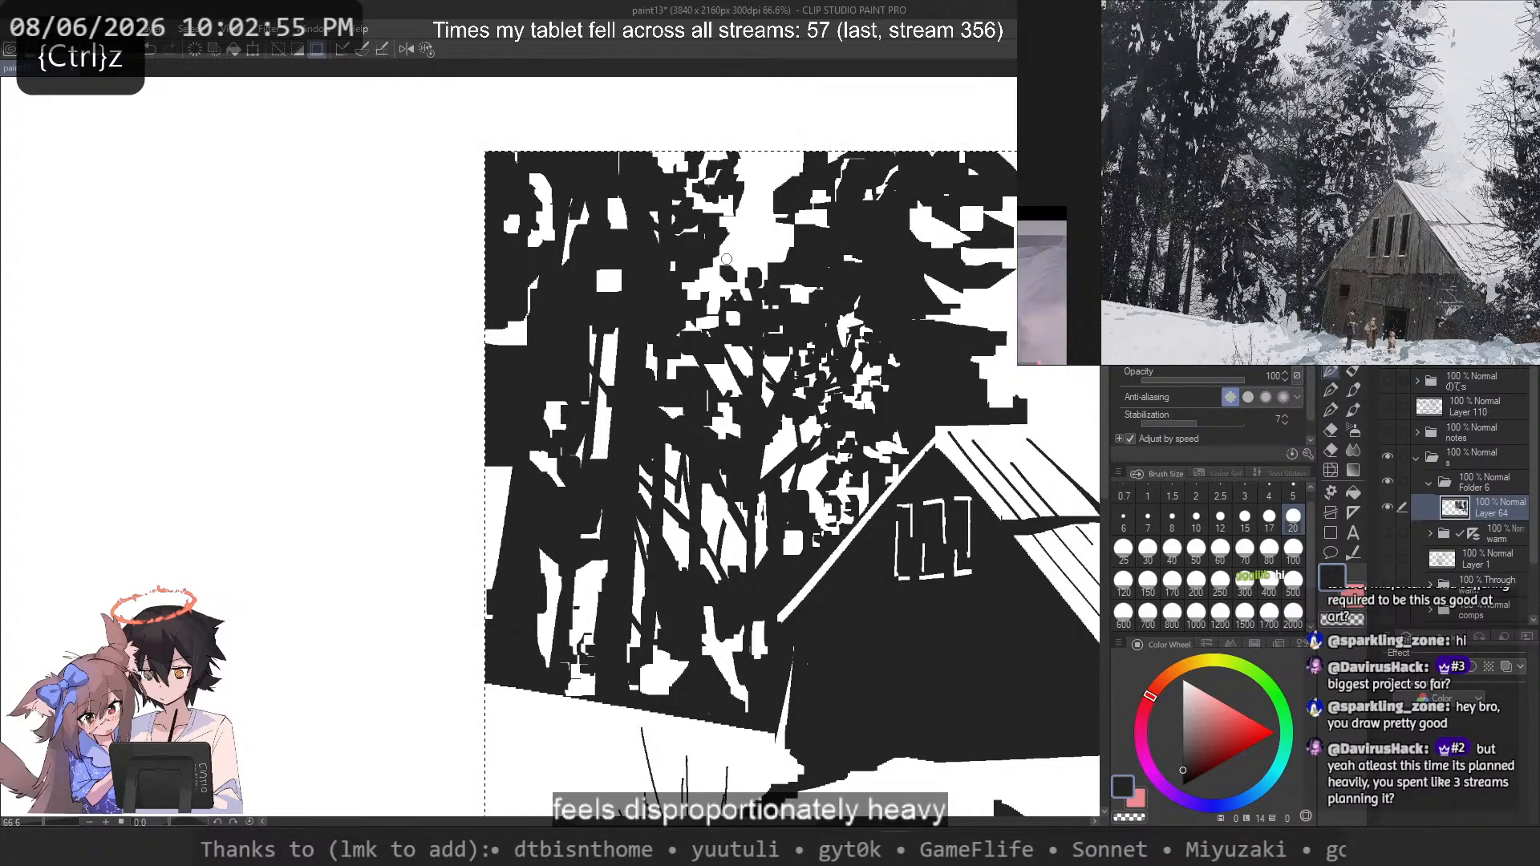
Step: Reshape the middle tree's lower foliage just above the cabin roof with transparent and dark marks at size 40
scroll(641, 279, down, 5)
scroll(834, 253, up, 2)
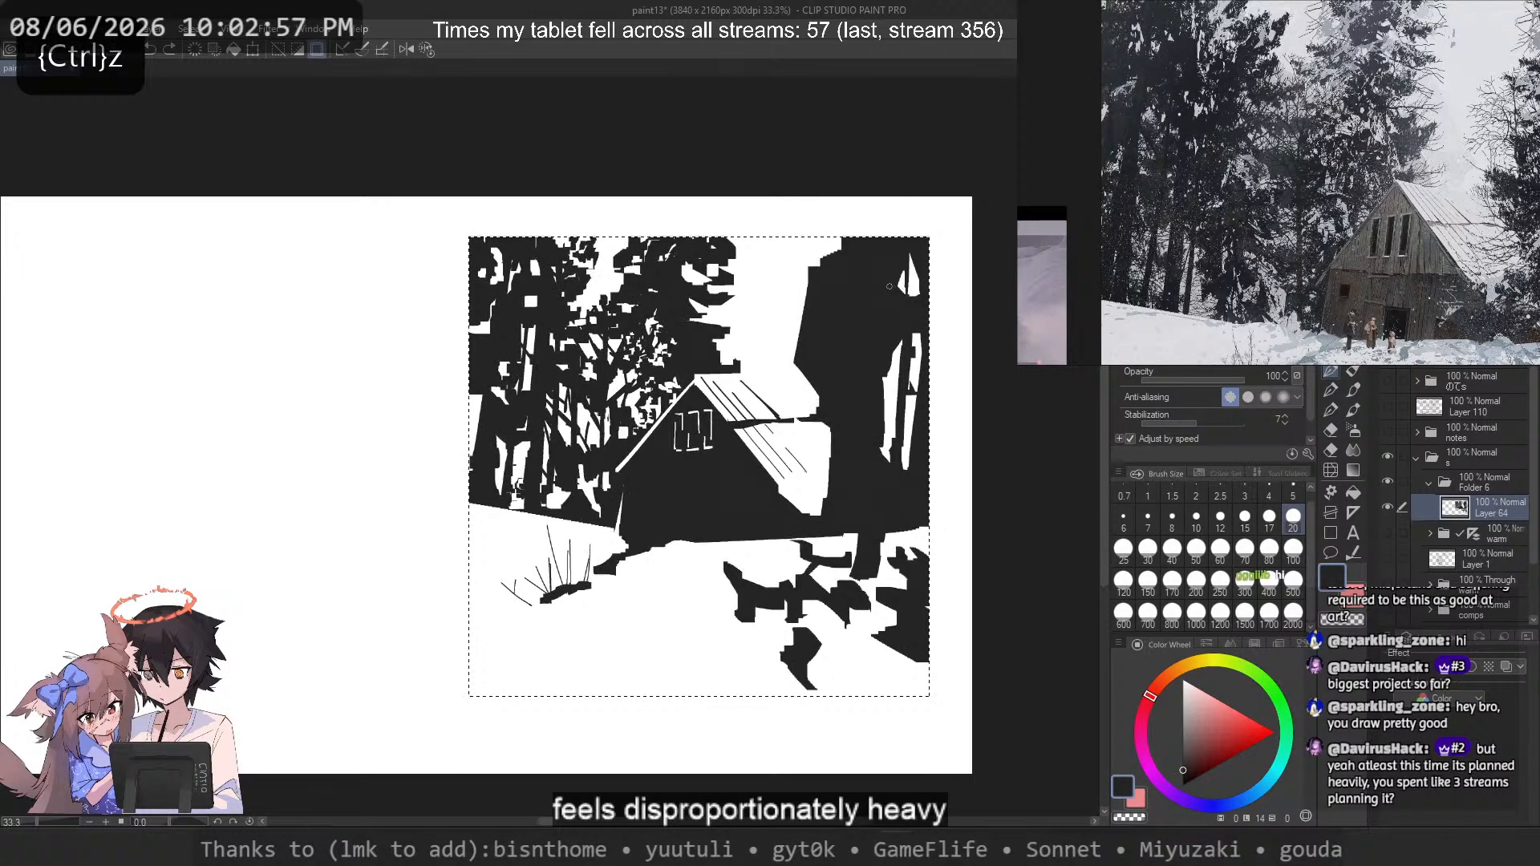
scroll(890, 287, up, 2)
scroll(891, 282, up, 1)
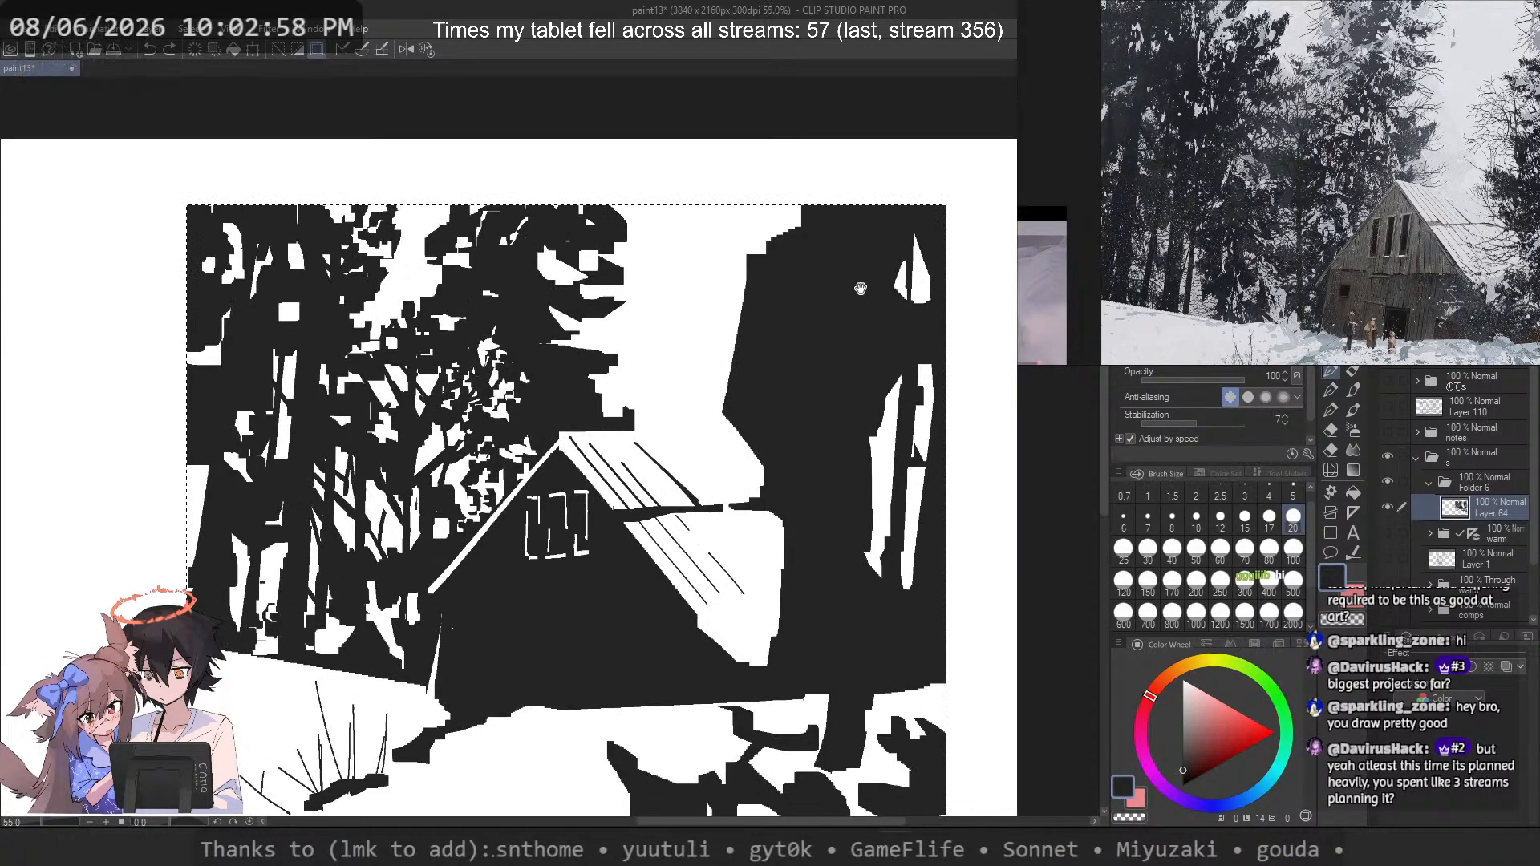
click(1169, 549)
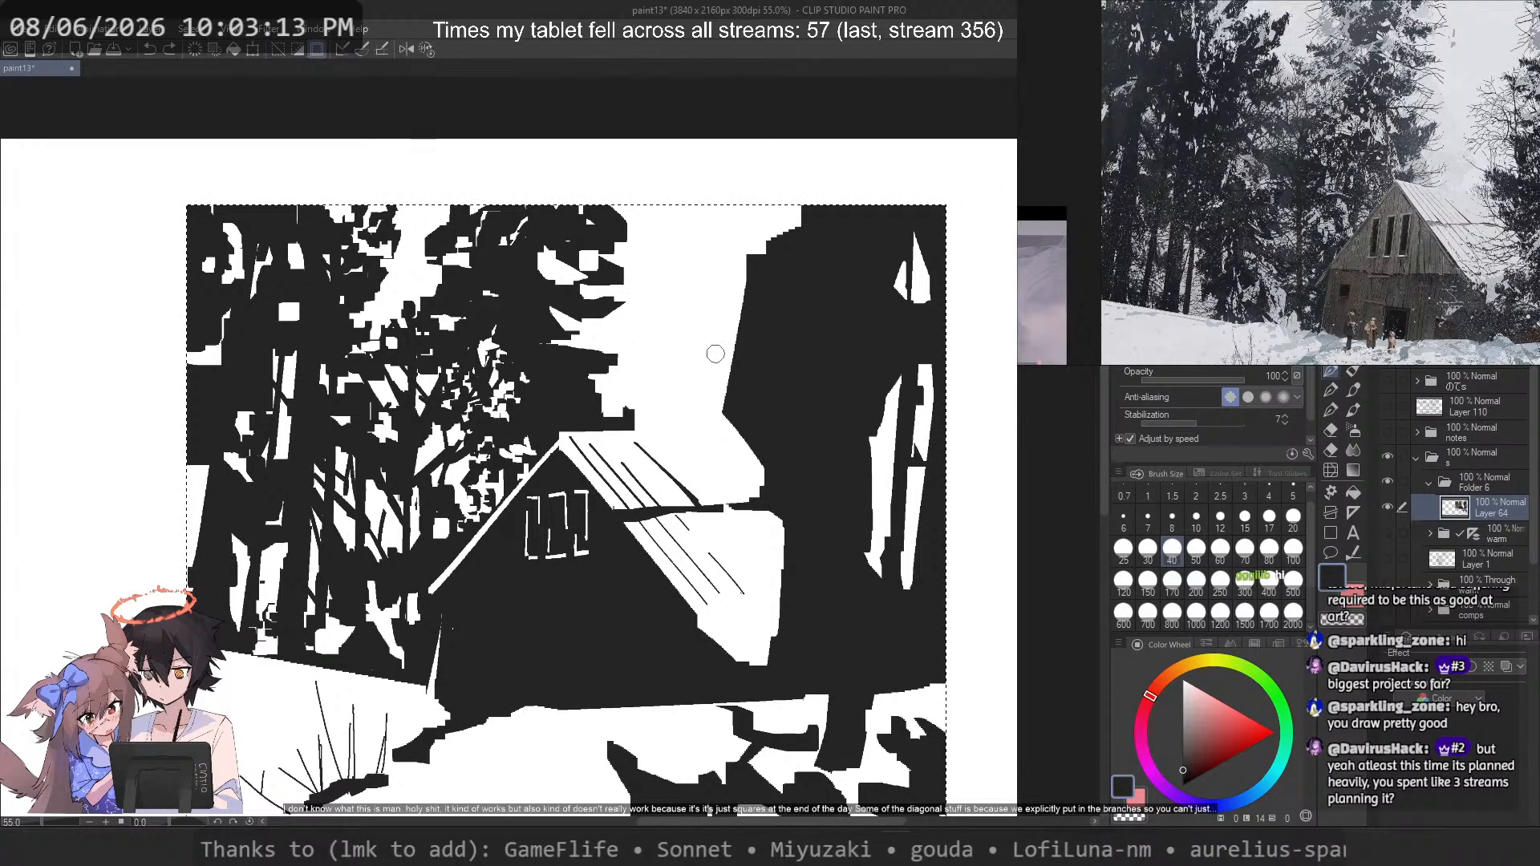
key(ctrl+z)
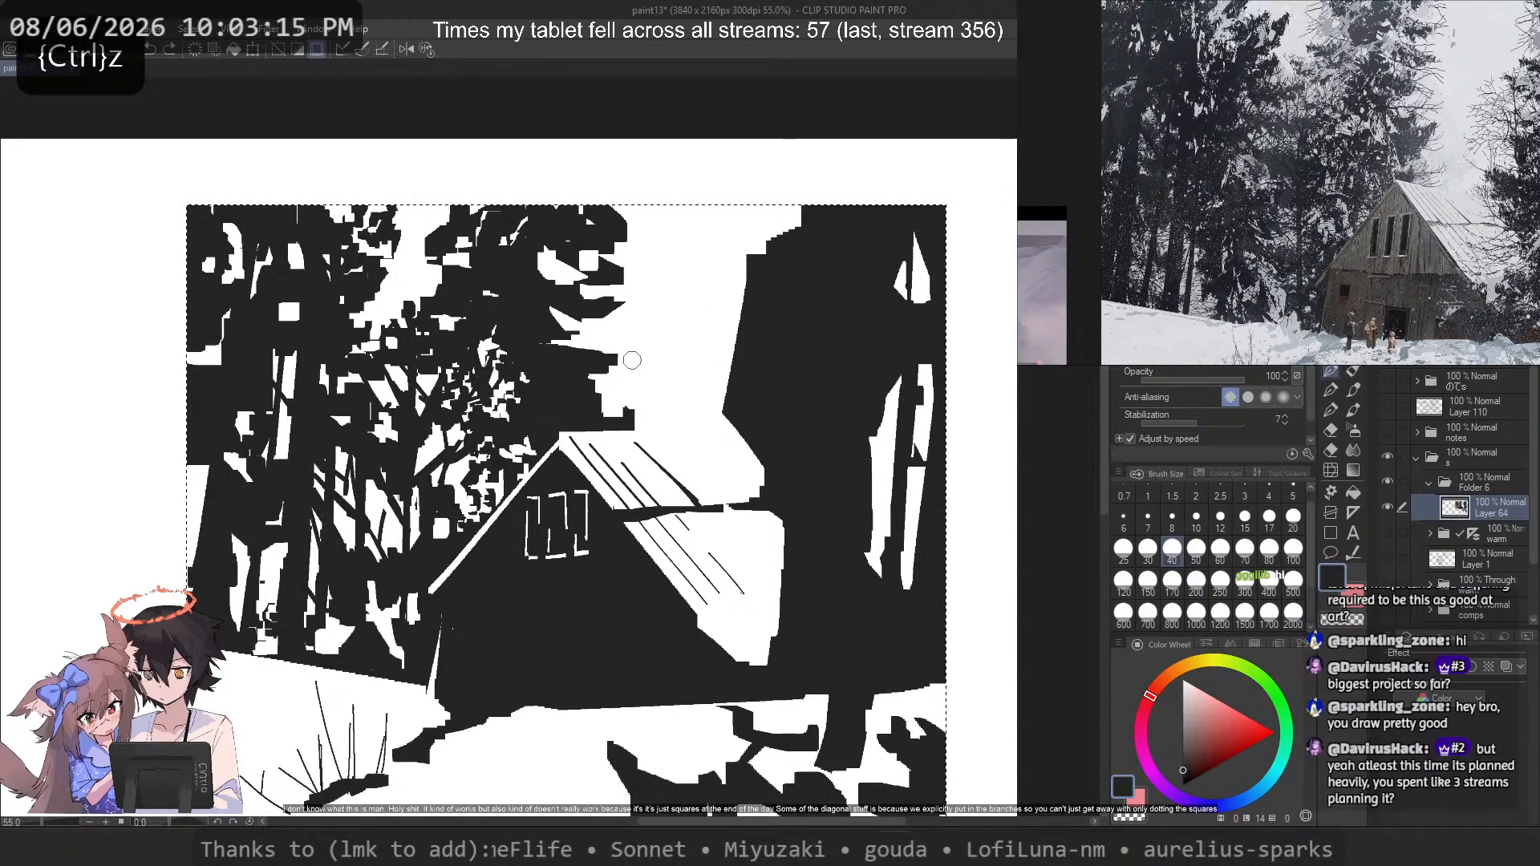
key(c)
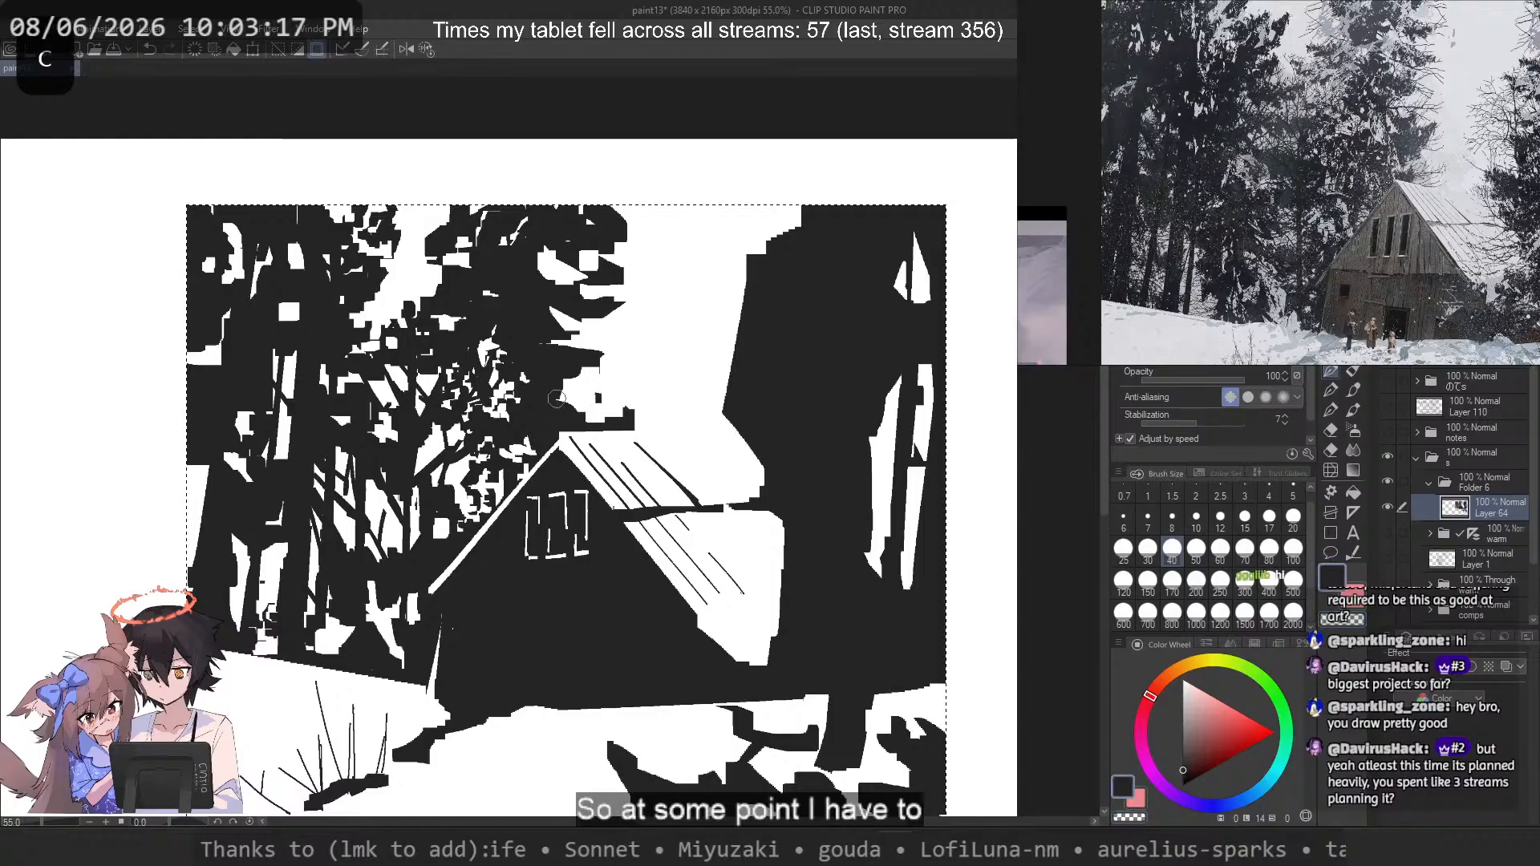
key(ctrl+z)
key(c)
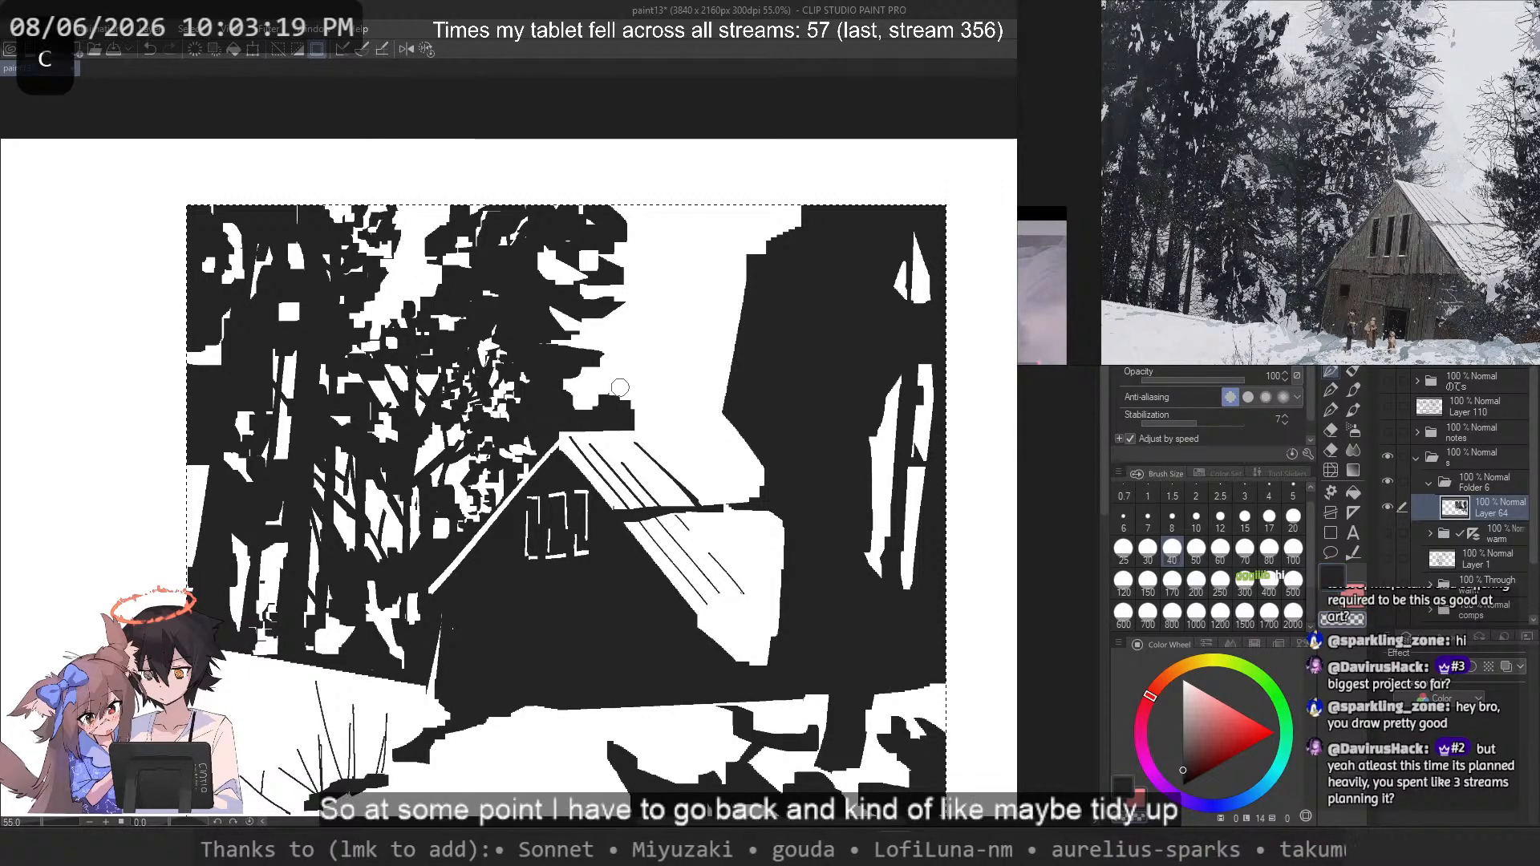
key(ctrl+z)
Step: Add small dark twig details to the foliage edge above the roof ridge with a size 8 brush
key(c)
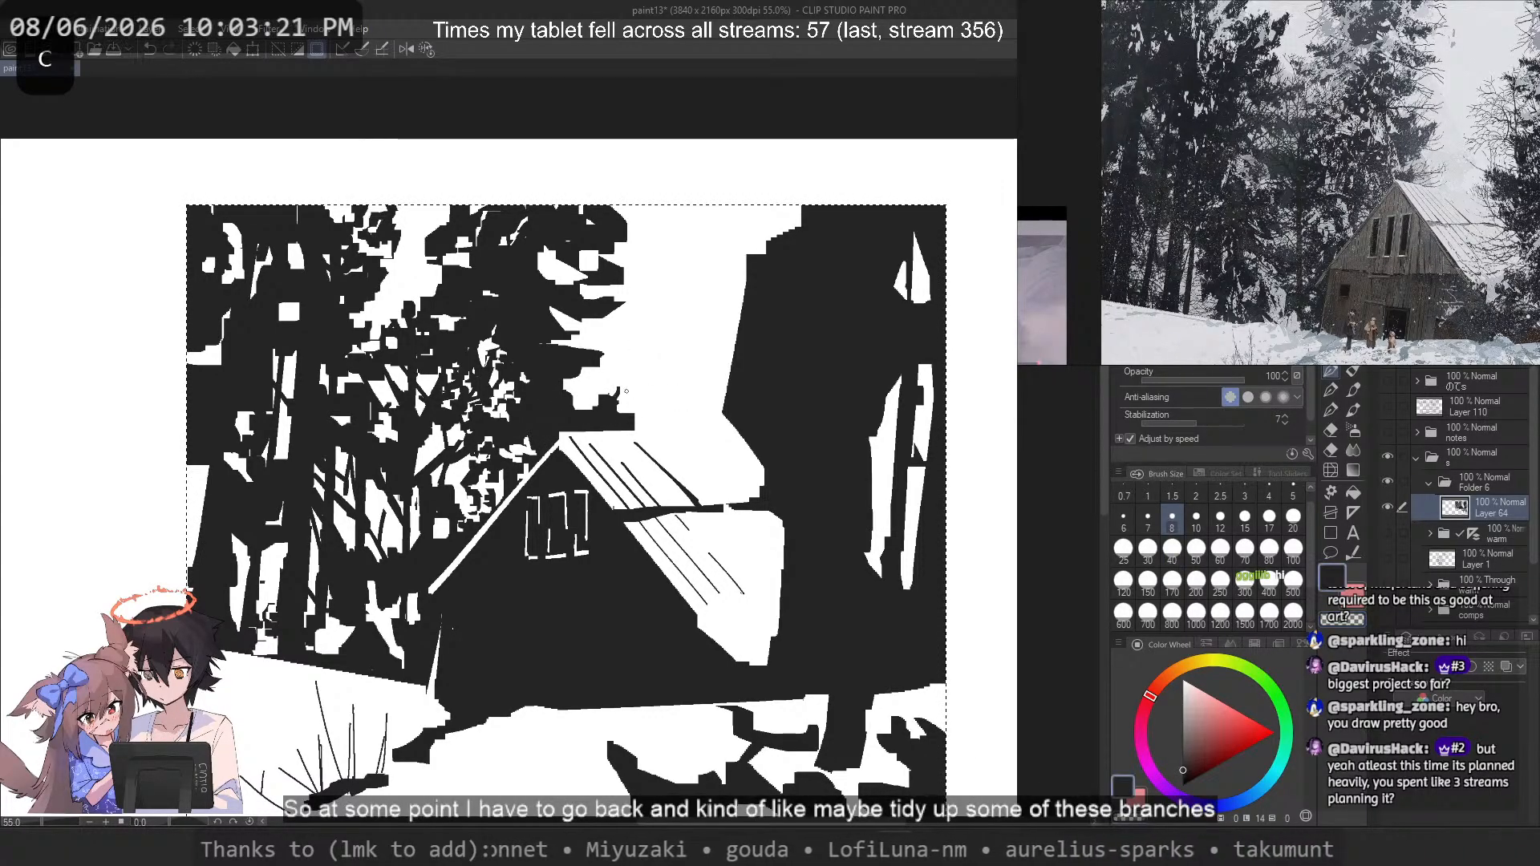
key(ctrl+z)
drag(633, 414, 661, 399)
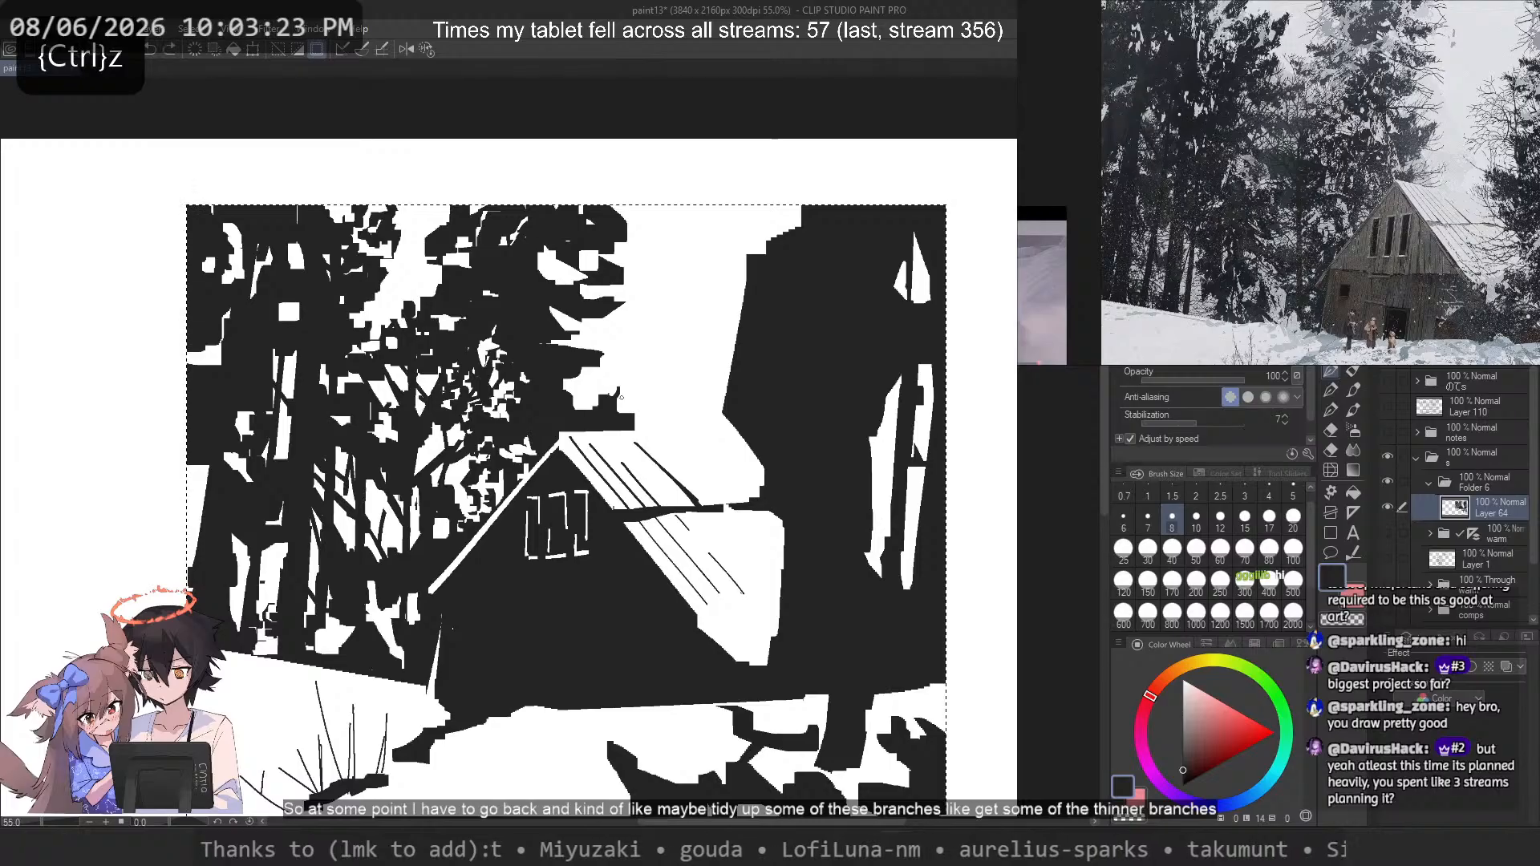
drag(549, 446, 559, 446)
Step: Try to carve a transparent hole into the upper part of the large dark right tree at size 30
key(c)
drag(819, 288, 811, 301)
drag(811, 303, 808, 335)
key(ctrl+z)
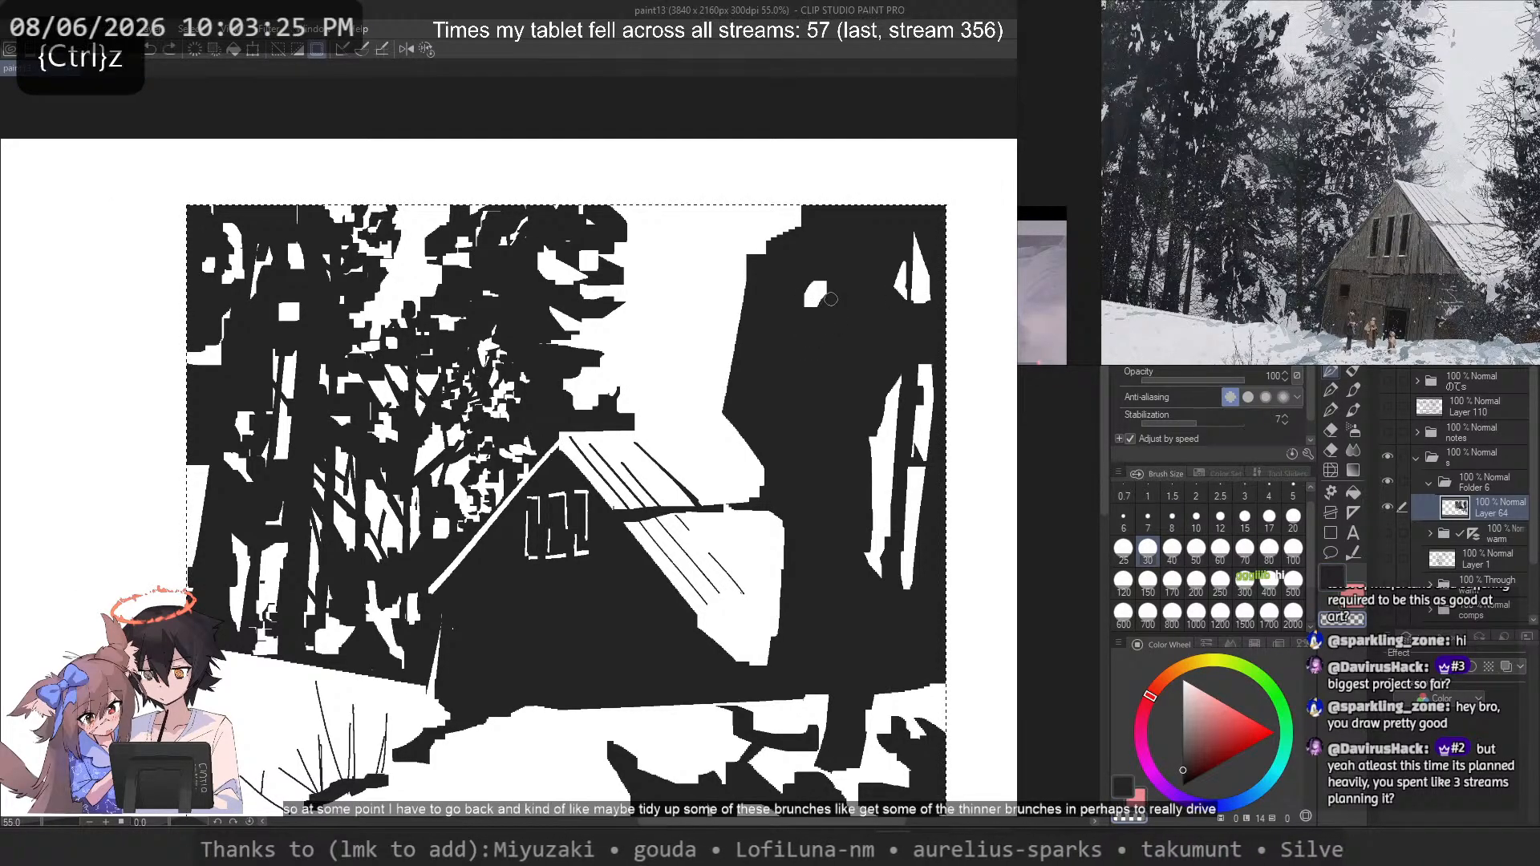
key(ctrl+z)
Step: Break up the area beside the leftmost trunk at the drawing's edge with dark and transparent leaf marks at size 30
scroll(1131, 127, down, 3)
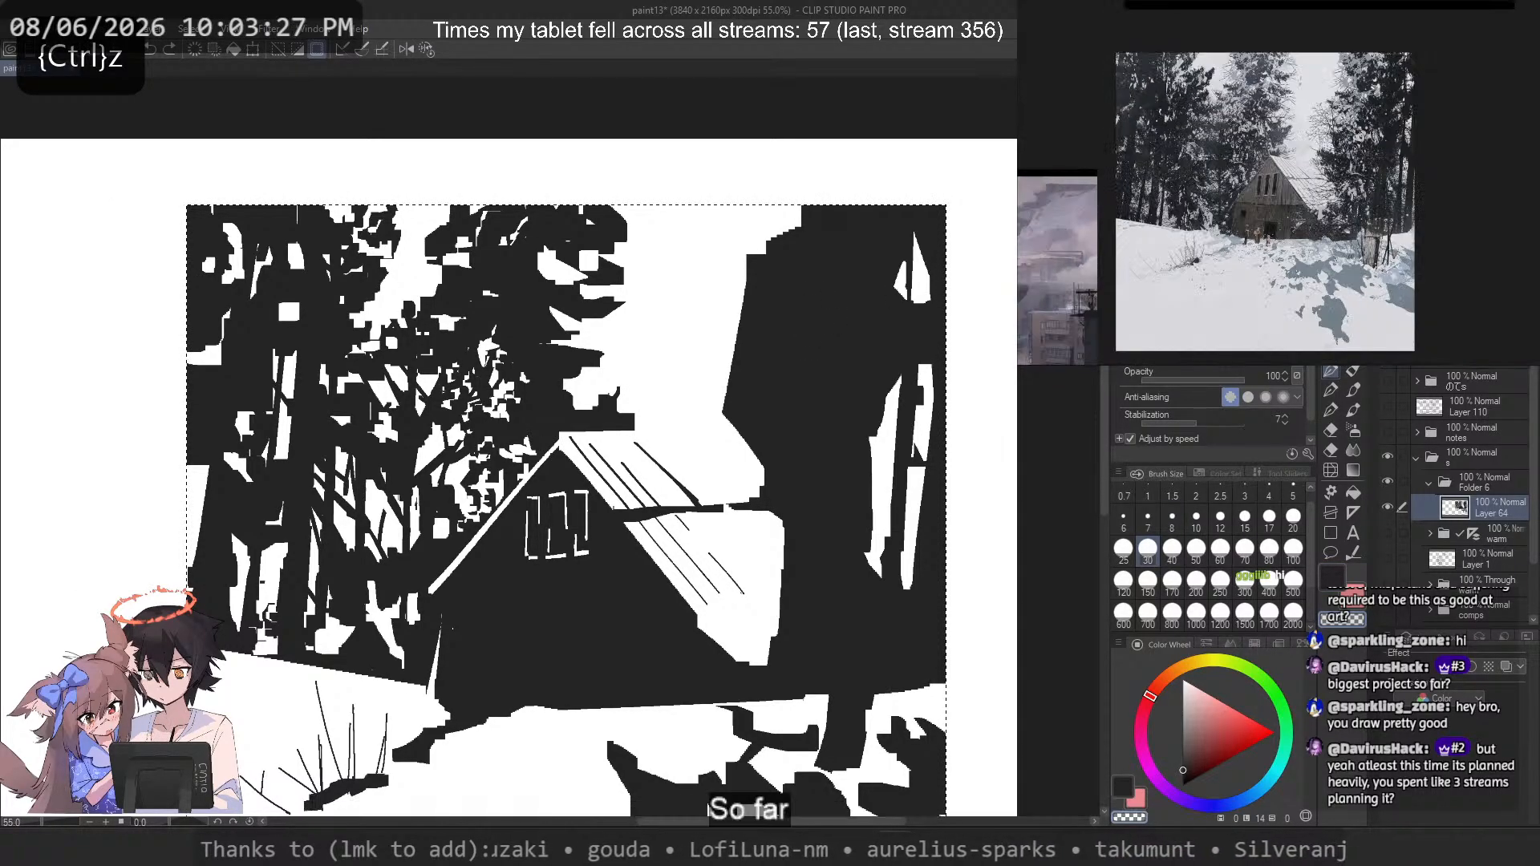
scroll(1313, 100, up, 2)
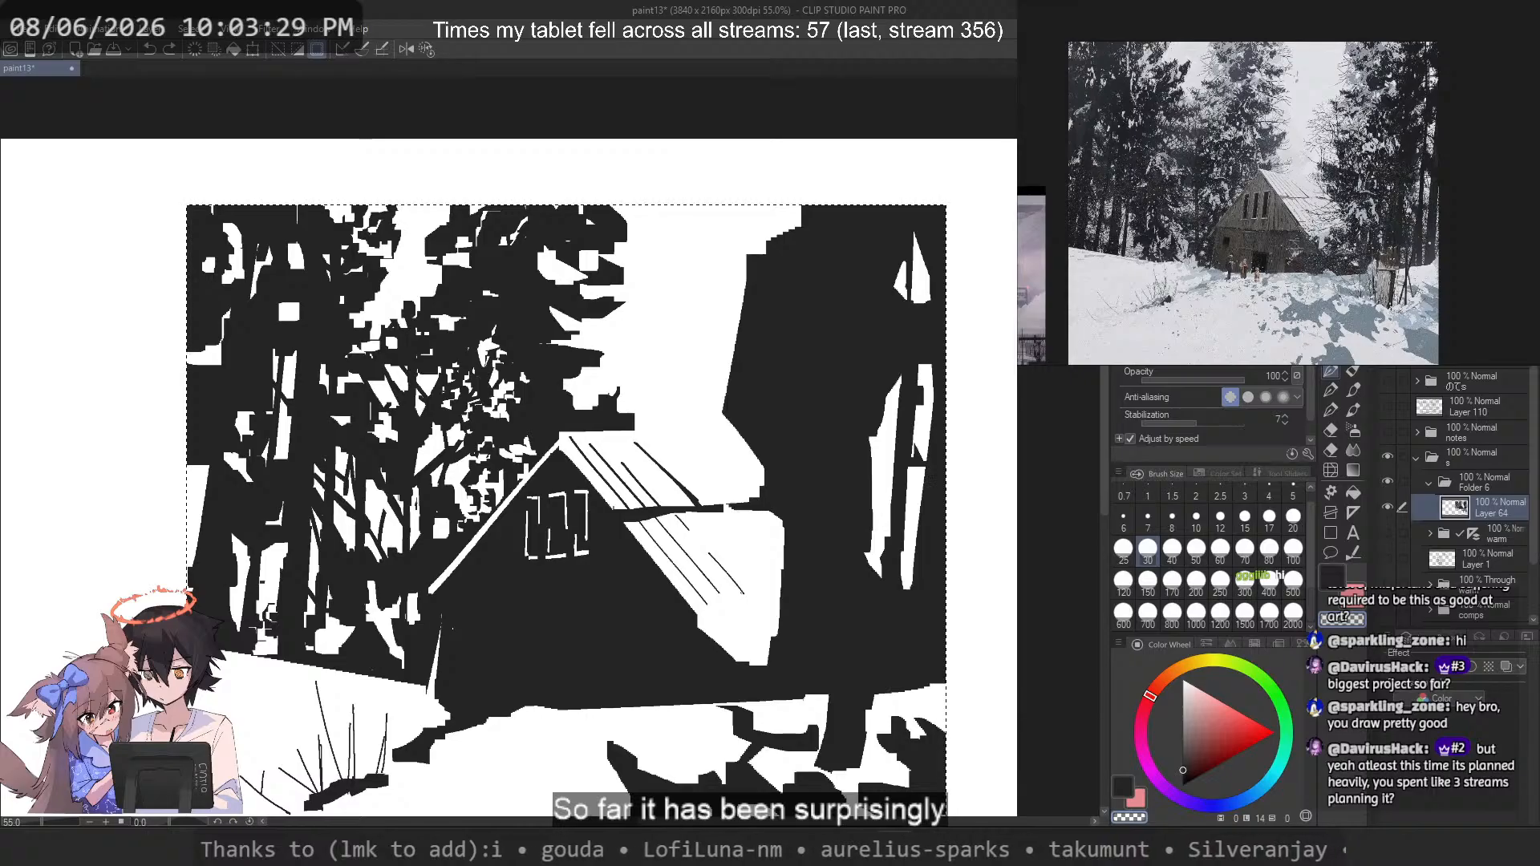
key(c)
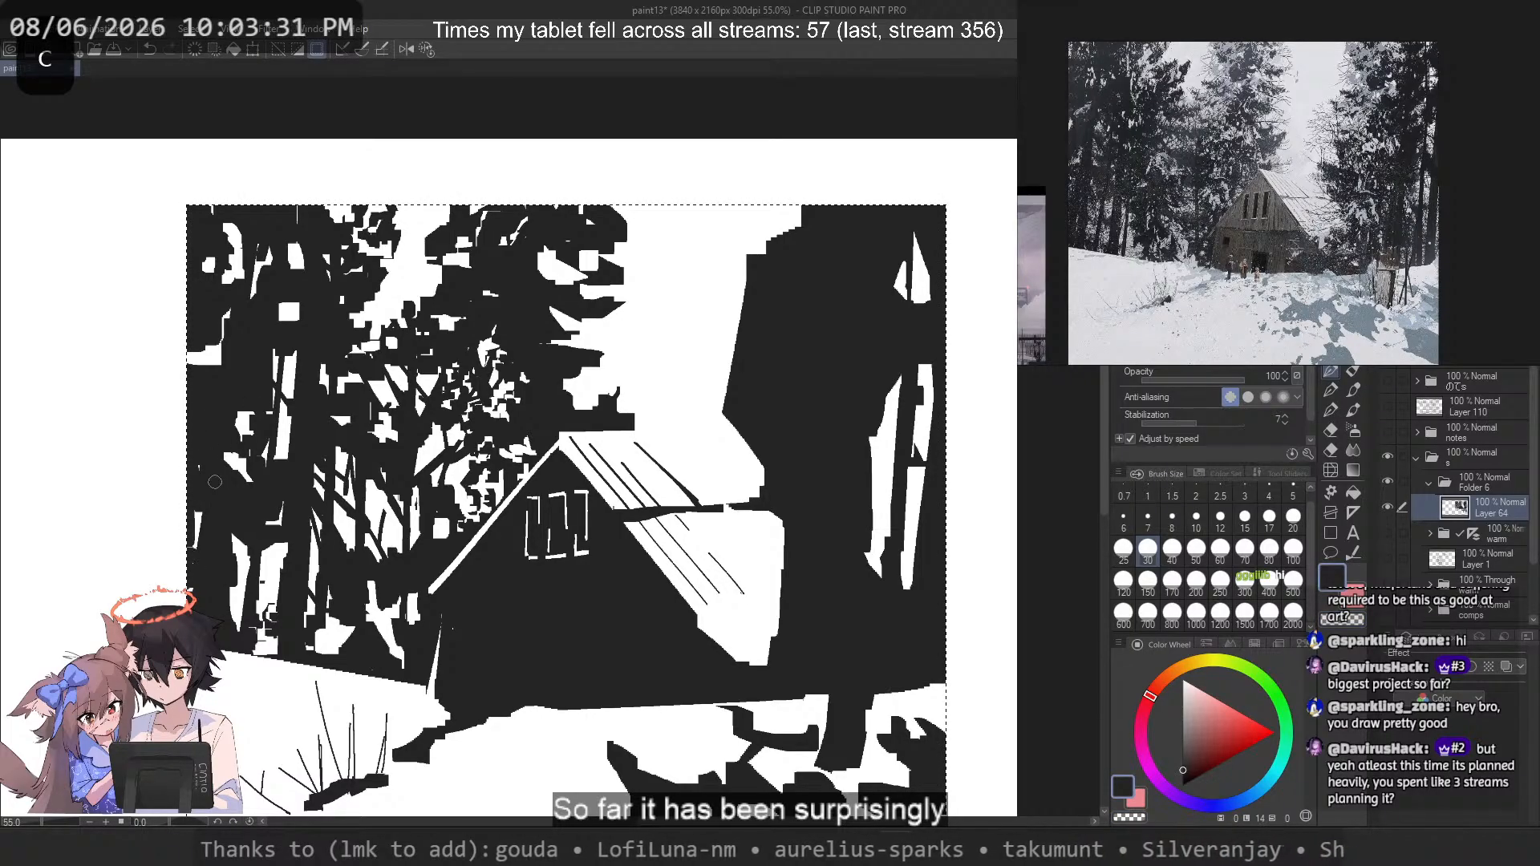
key(c)
key(c)
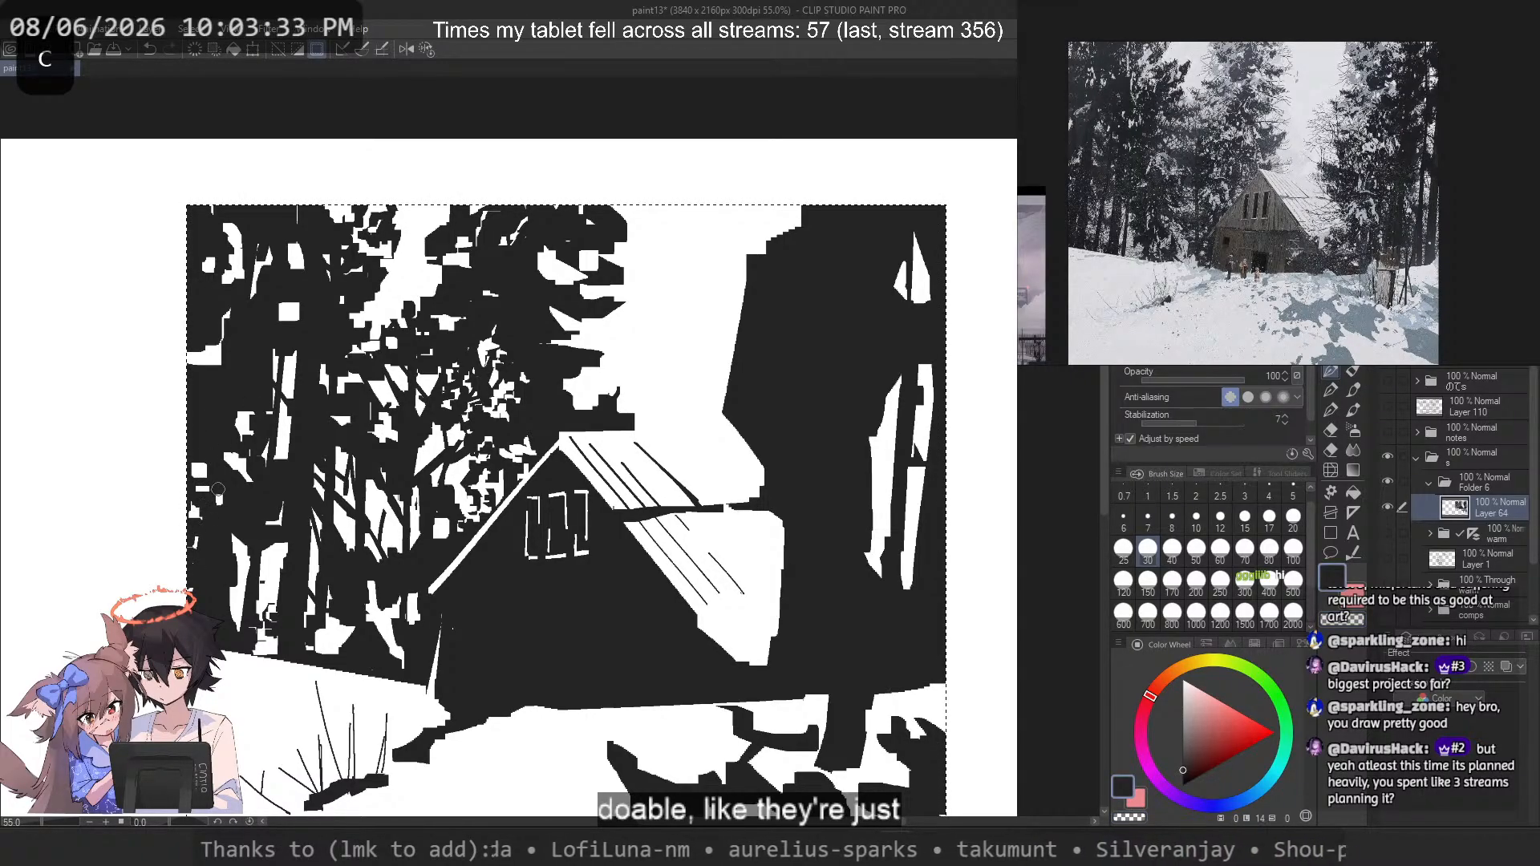
key(ctrl+z)
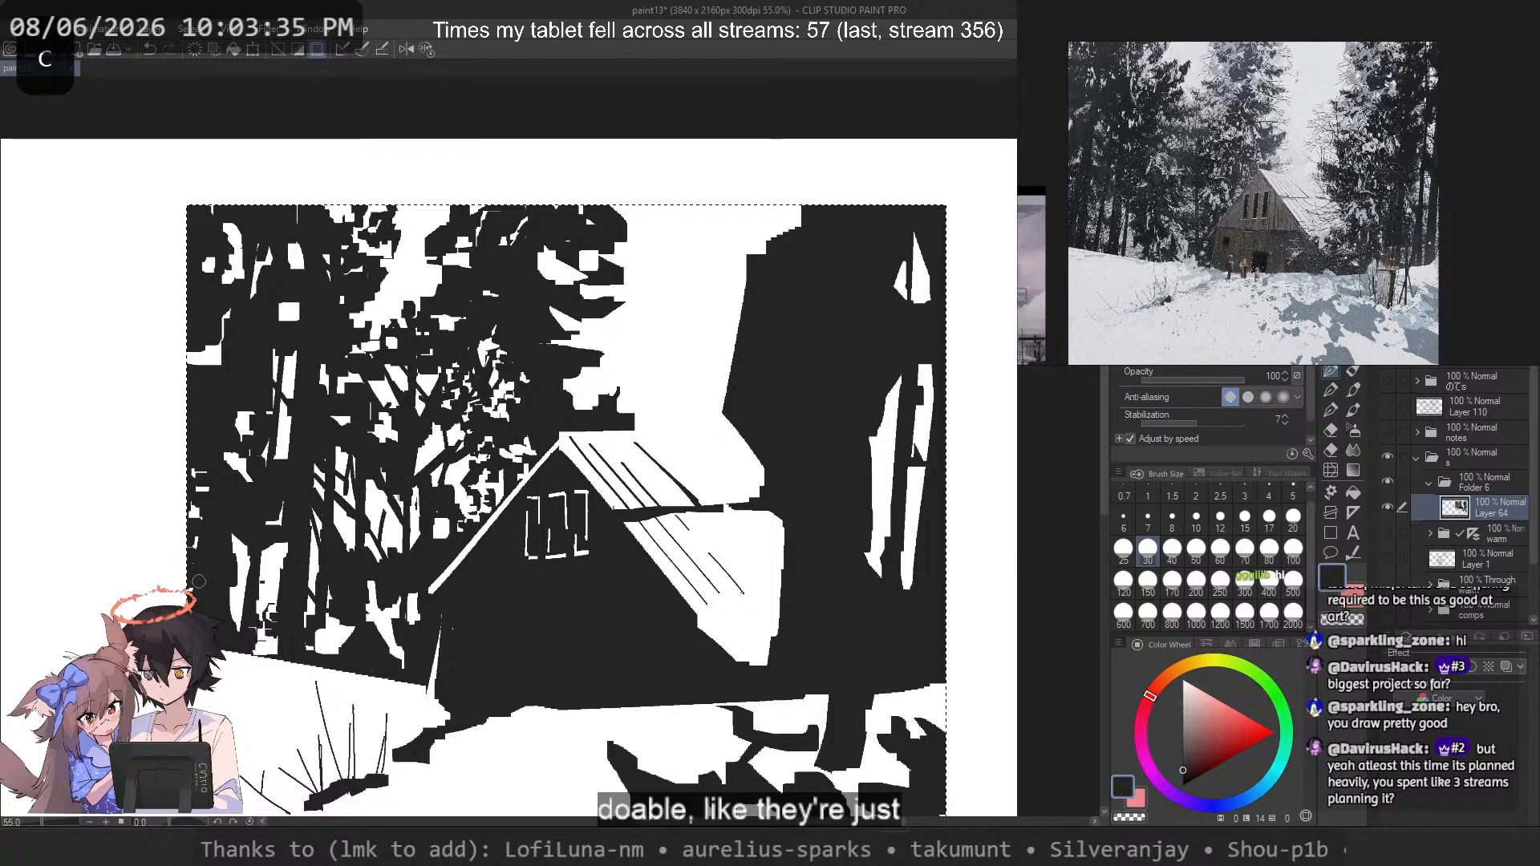
key(c)
key(c)
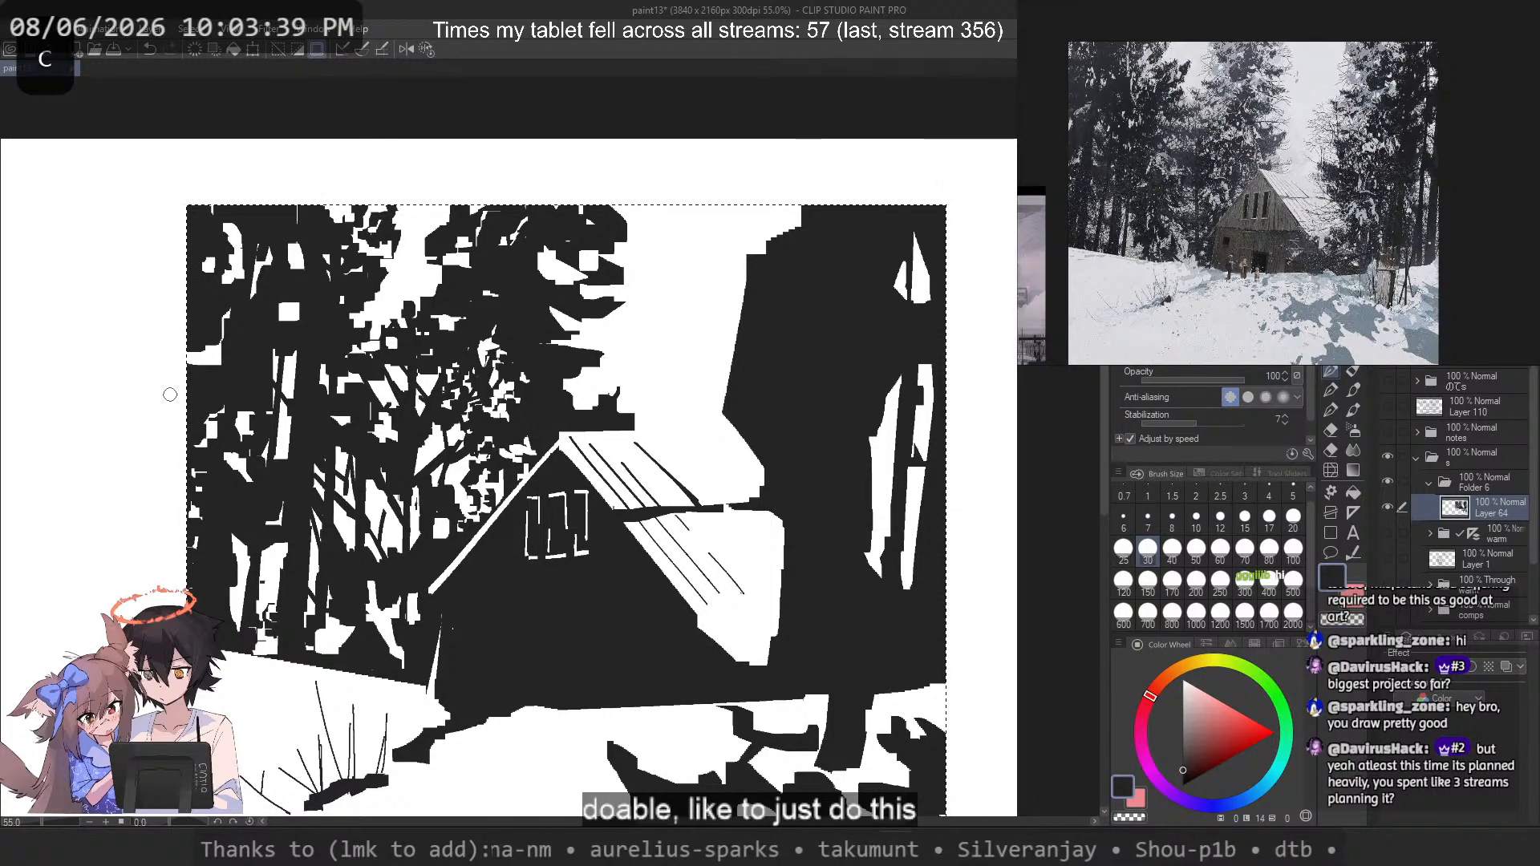
key(c)
drag(840, 273, 826, 497)
key(ctrl+z)
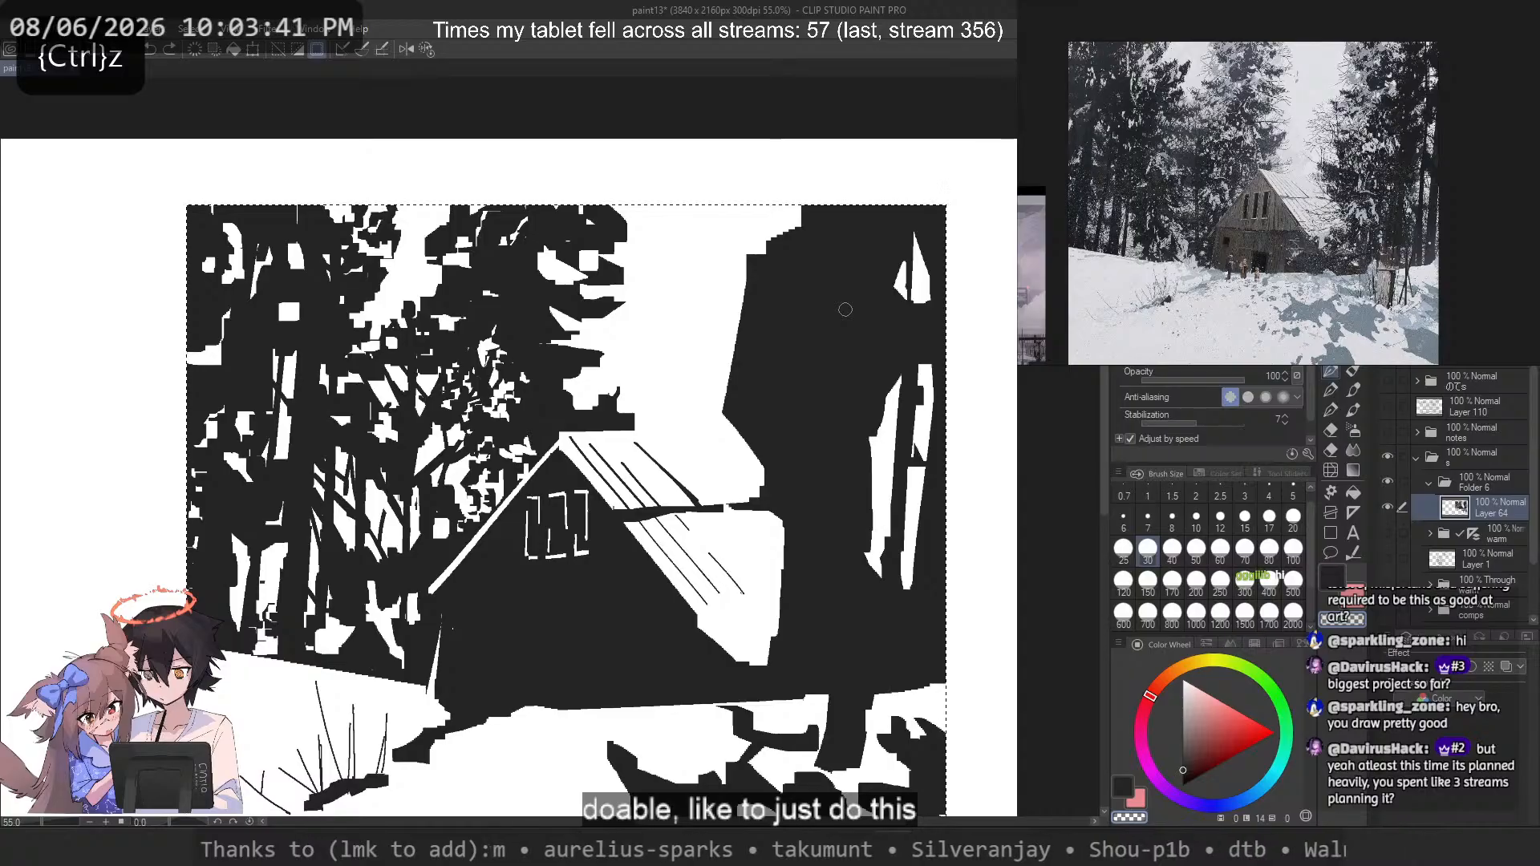
key(c)
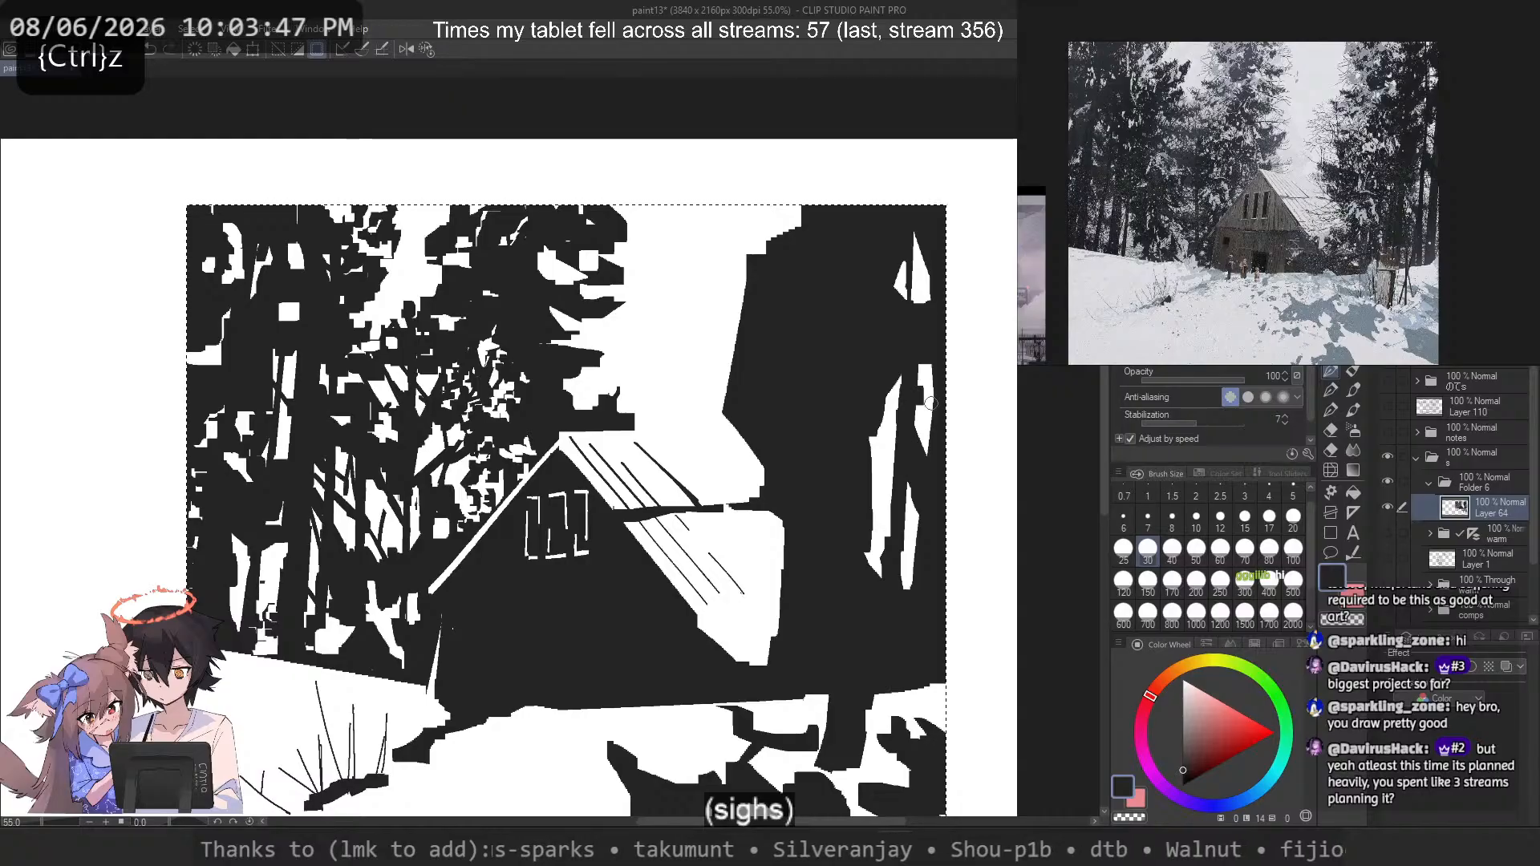
key(c)
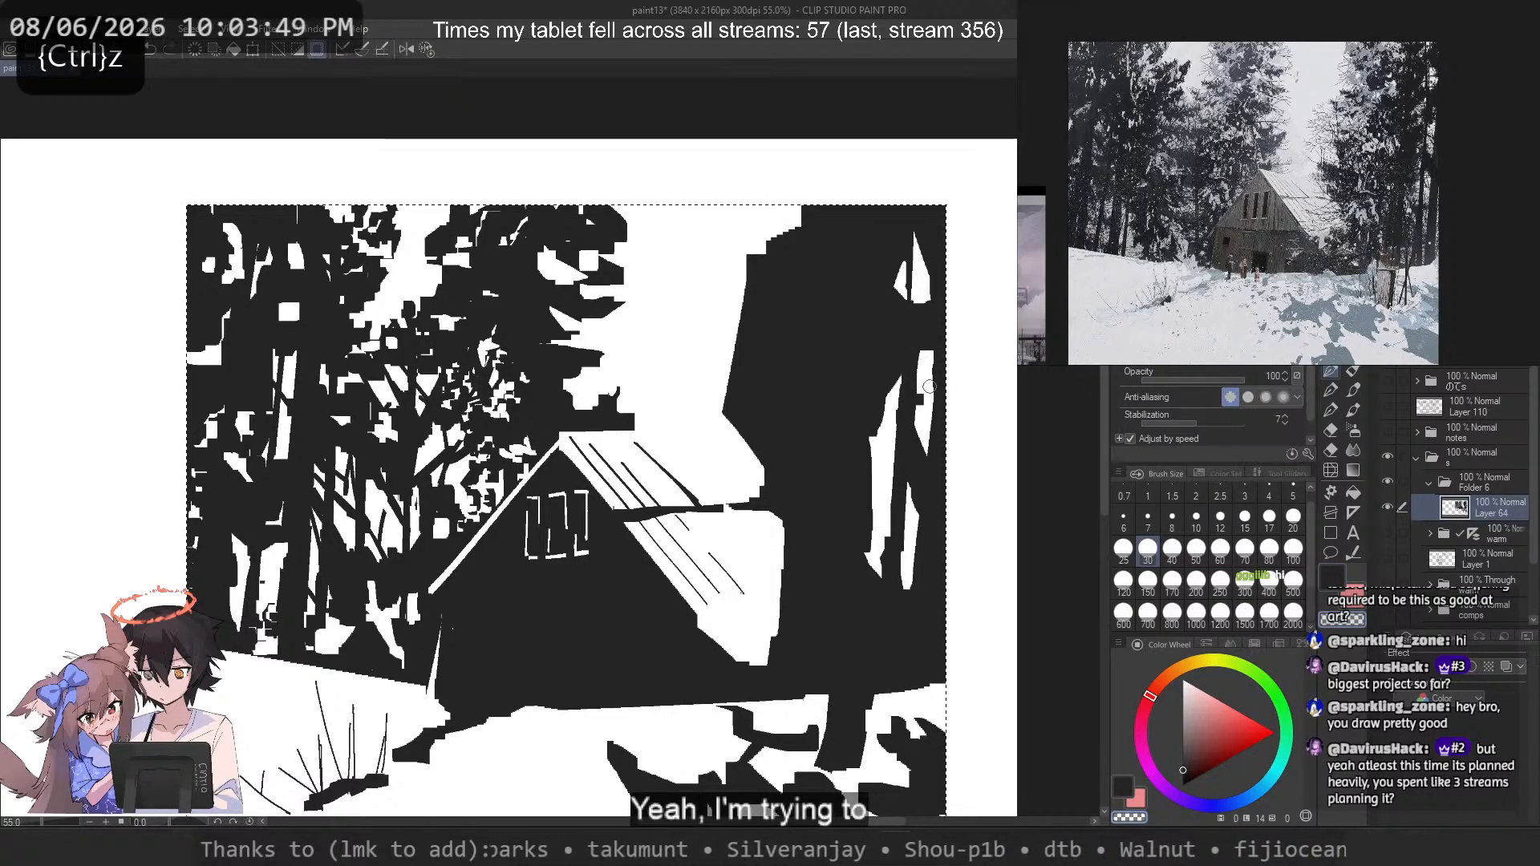
Step: Refine the narrow light gaps between the trunks near the drawing's right edge with dark and transparent marks at size 15
click(1244, 519)
key(c)
drag(930, 353, 920, 385)
key(ctrl+z)
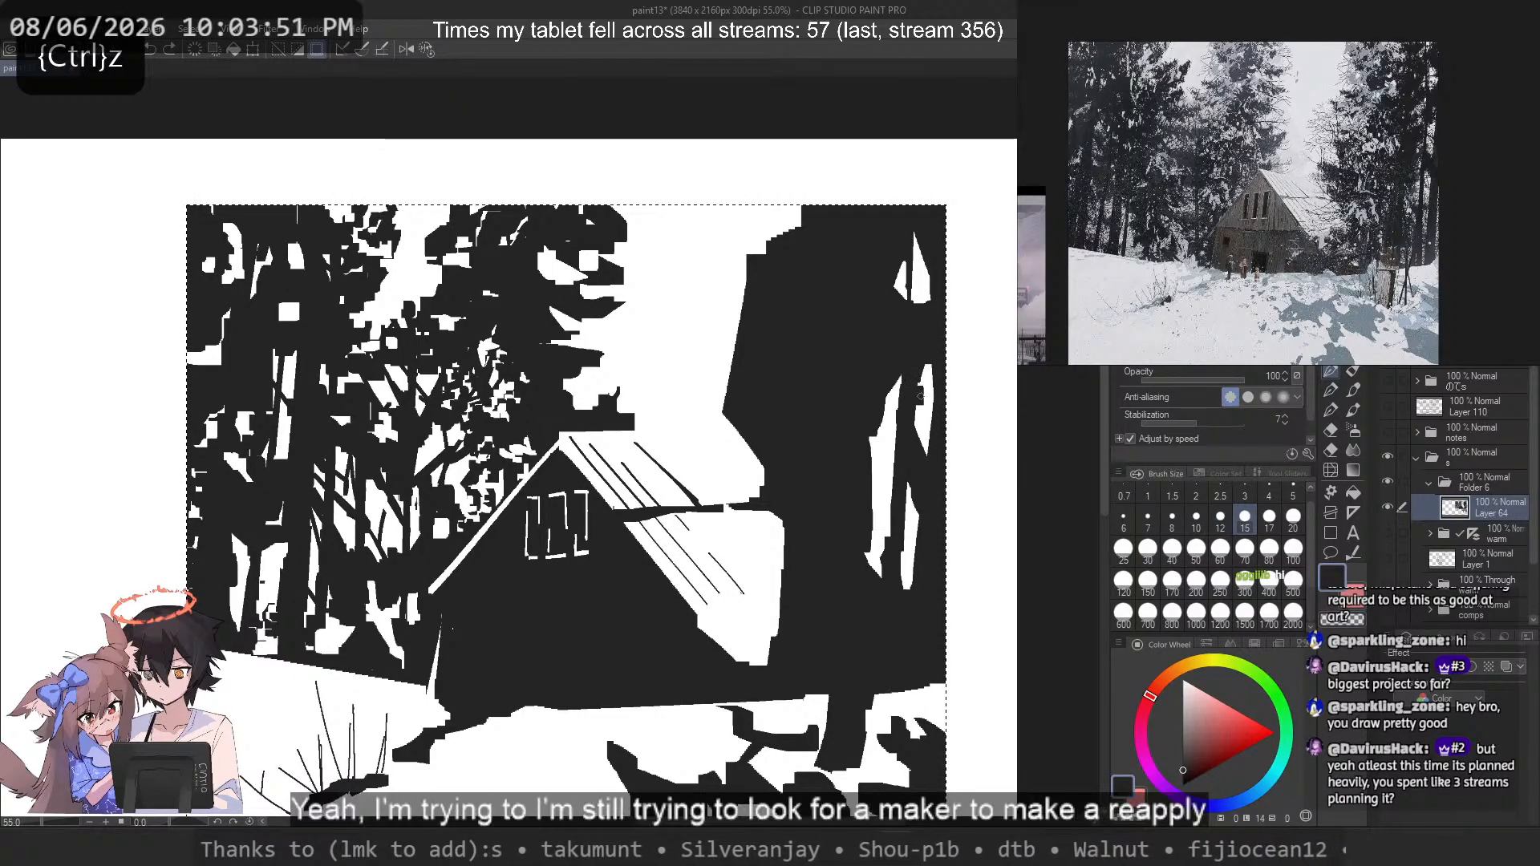
key(c)
key(ctrl+z)
key(c)
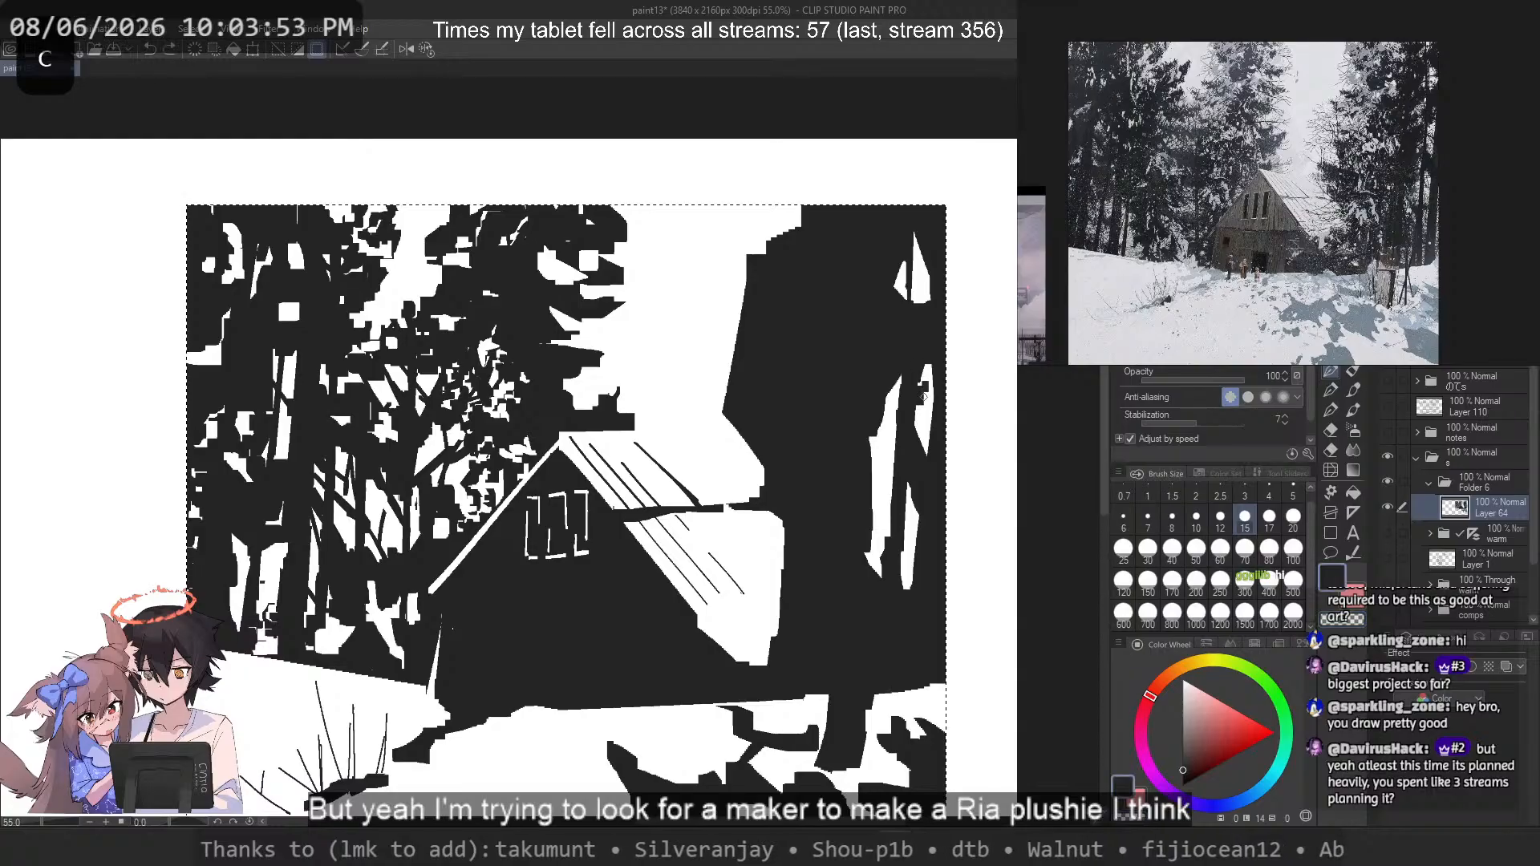
key(ctrl+z)
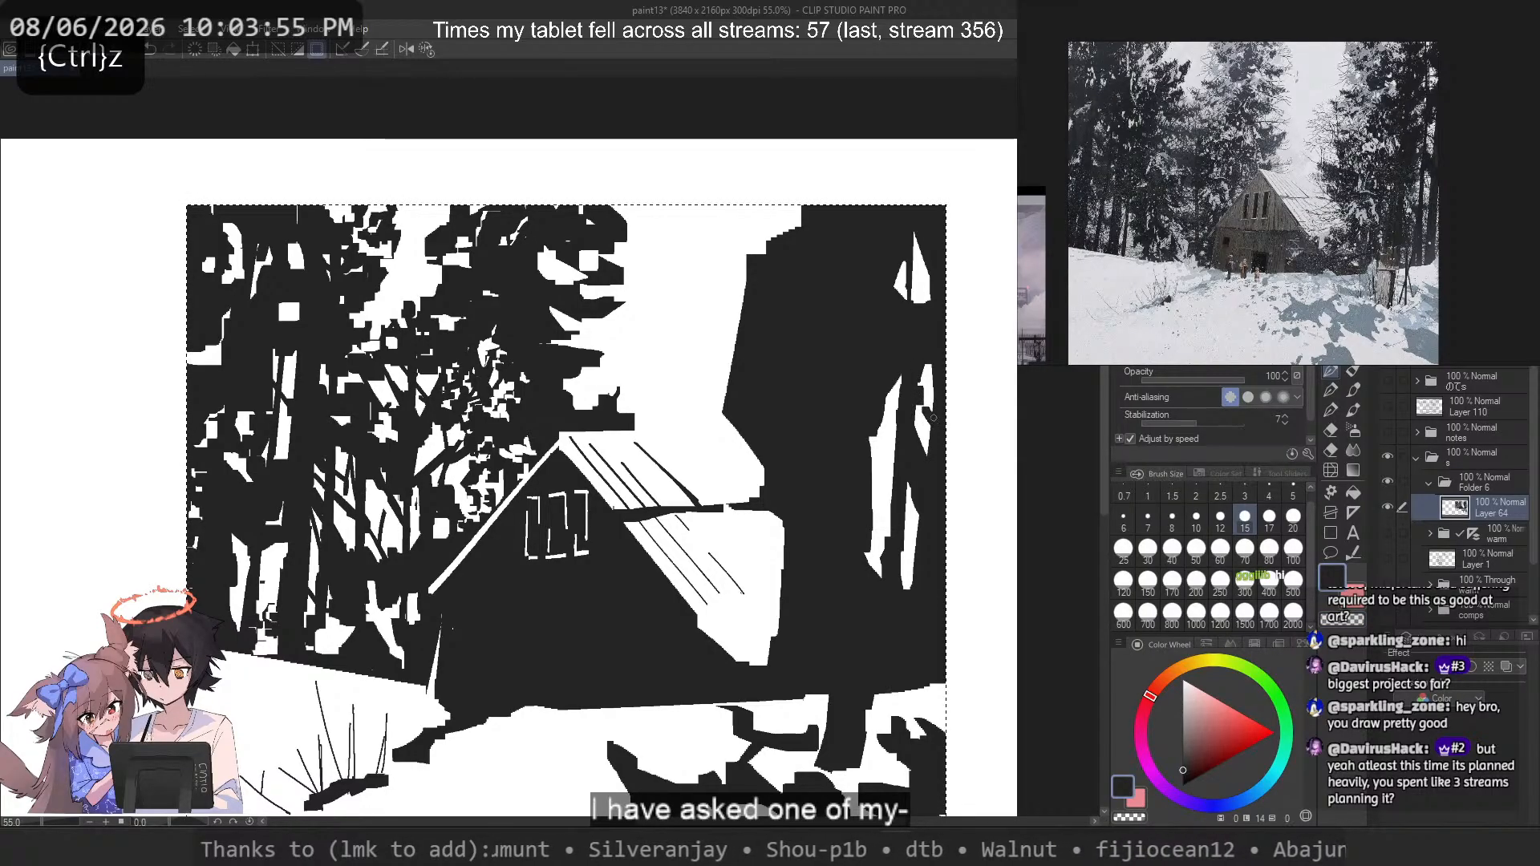
Step: Reshape the upper light gap at the drawing's right edge with a thin dark trunk and transparent marks at size 15
key(c)
key(ctrl+z)
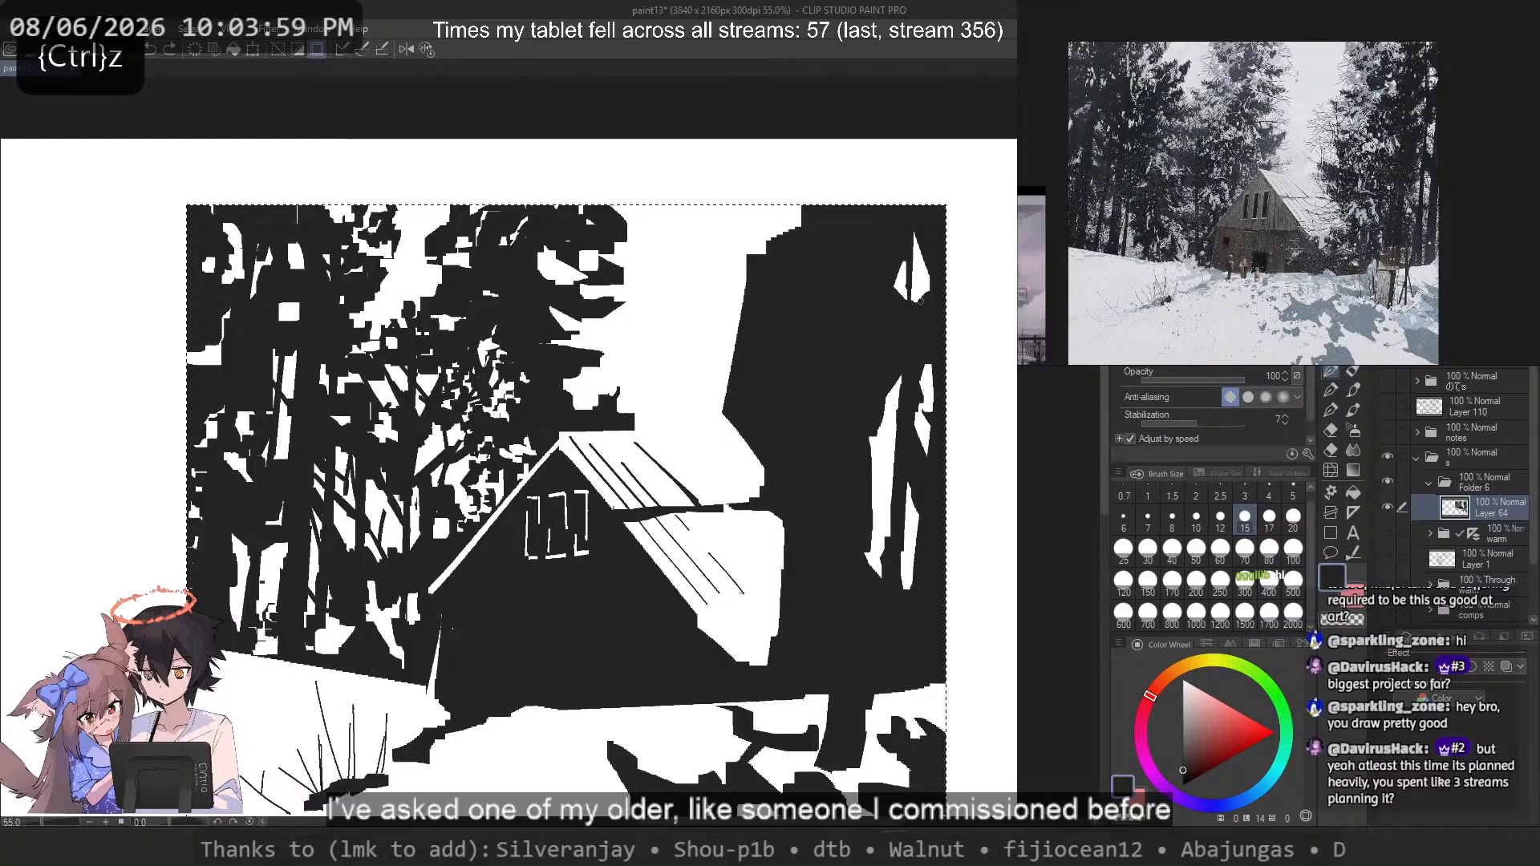
key(c)
key(ctrl+z)
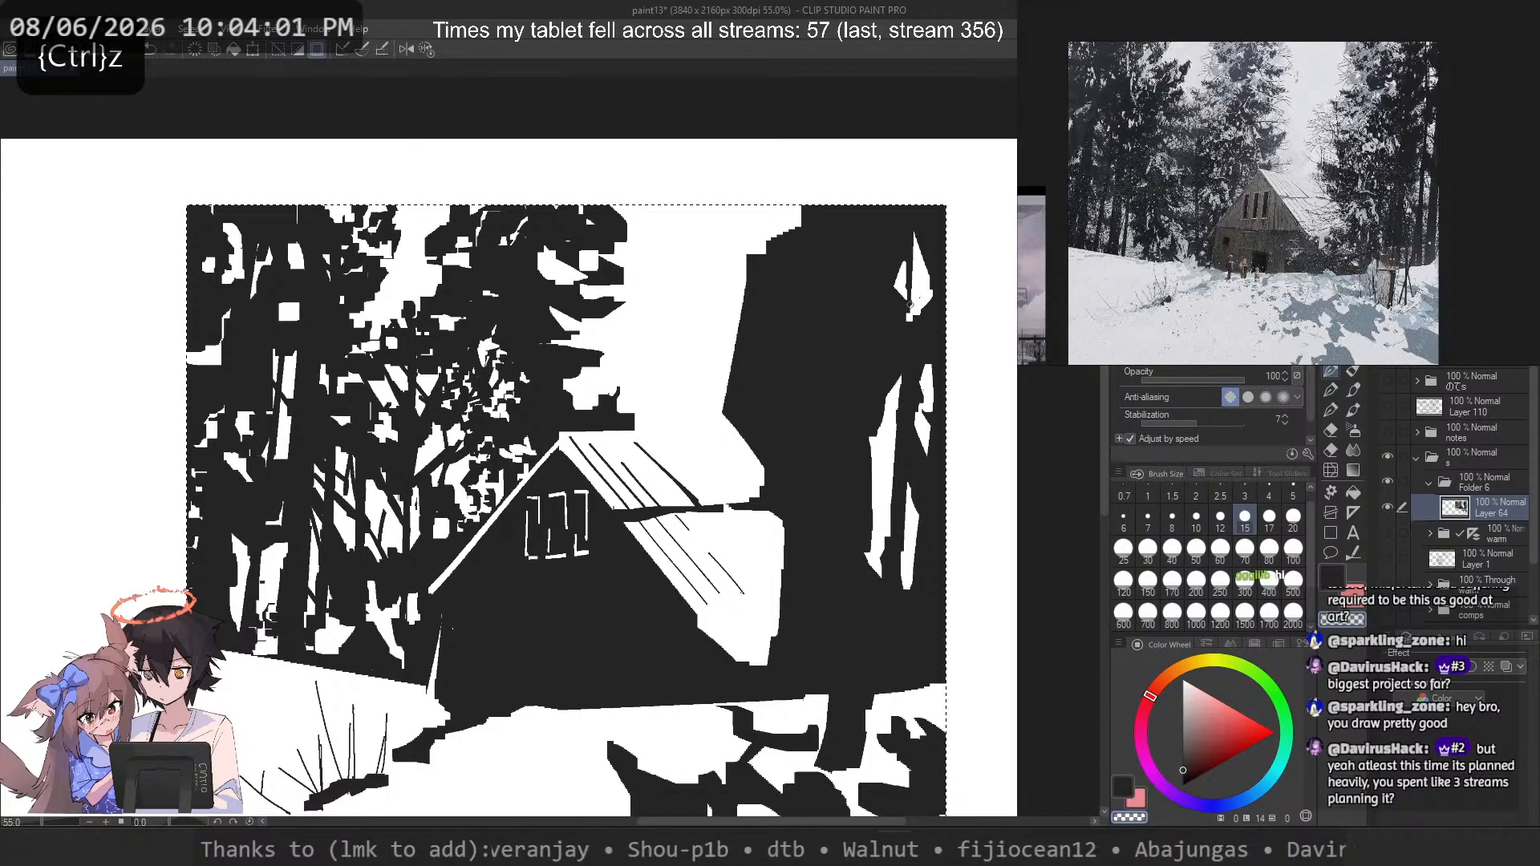
key(c)
key(ctrl+z)
key(c)
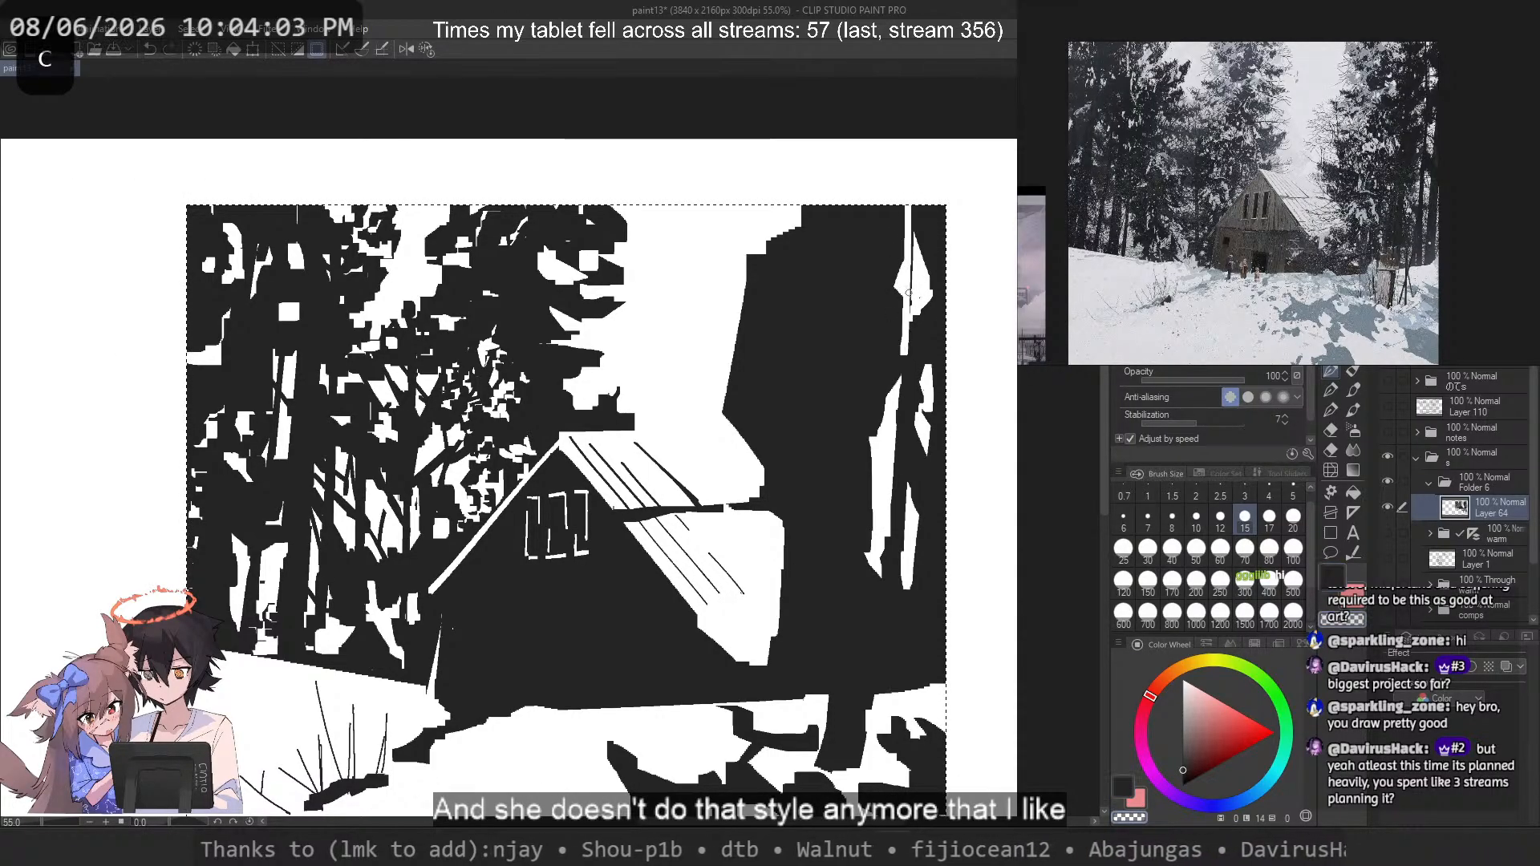
key(ctrl+z)
key(c)
drag(910, 296, 909, 322)
key(c)
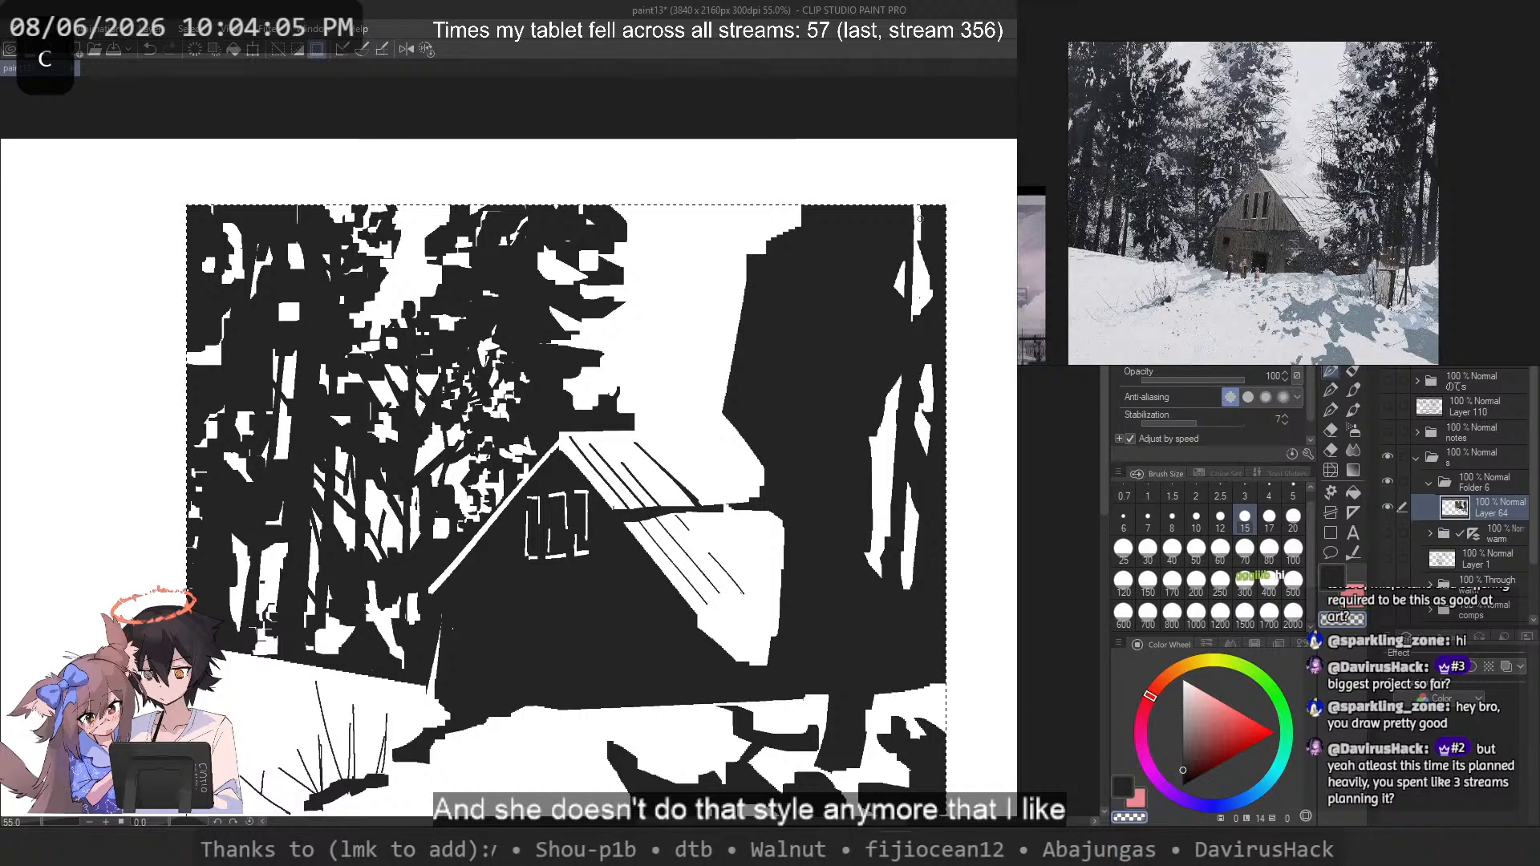
key(ctrl+z)
key(c)
key(ctrl+z)
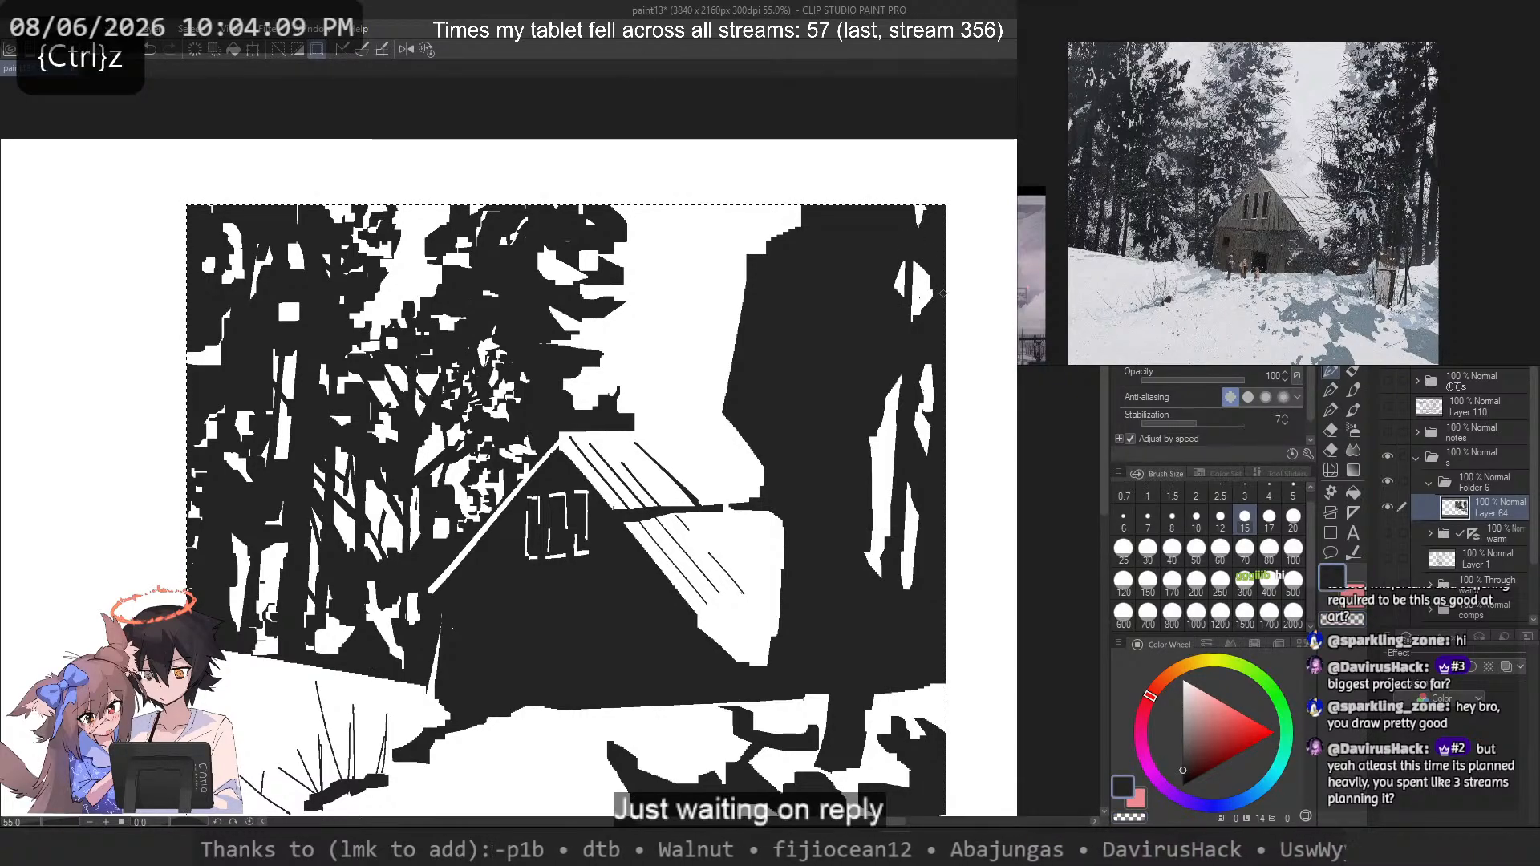
Step: Start breaking up the solid top of the large right tree with small transparent marks at size 15
key(c)
key(ctrl+z)
mouse_move(898, 224)
mouse_down()
mouse_move(894, 252)
mouse_move(902, 233)
mouse_move(832, 273)
mouse_move(771, 270)
mouse_move(763, 247)
mouse_up()
key(c)
key(c)
key(ctrl+z)
Step: Carve a jagged leafy outline and transparent sky patches into the right tree's upper foliage at size 40
click(1172, 550)
key(c)
mouse_move(761, 221)
mouse_down()
mouse_move(782, 255)
mouse_move(806, 240)
mouse_move(774, 237)
mouse_move(812, 236)
mouse_move(809, 259)
mouse_move(747, 307)
mouse_move(736, 261)
mouse_move(732, 305)
mouse_move(774, 265)
mouse_move(774, 290)
mouse_move(721, 304)
mouse_move(733, 329)
mouse_move(771, 322)
mouse_move(789, 296)
mouse_move(800, 312)
mouse_move(838, 297)
mouse_up()
key(ctrl+z)
key(c)
key(ctrl+z)
key(ctrl+z)
key(c)
key(c)
key(ctrl+z)
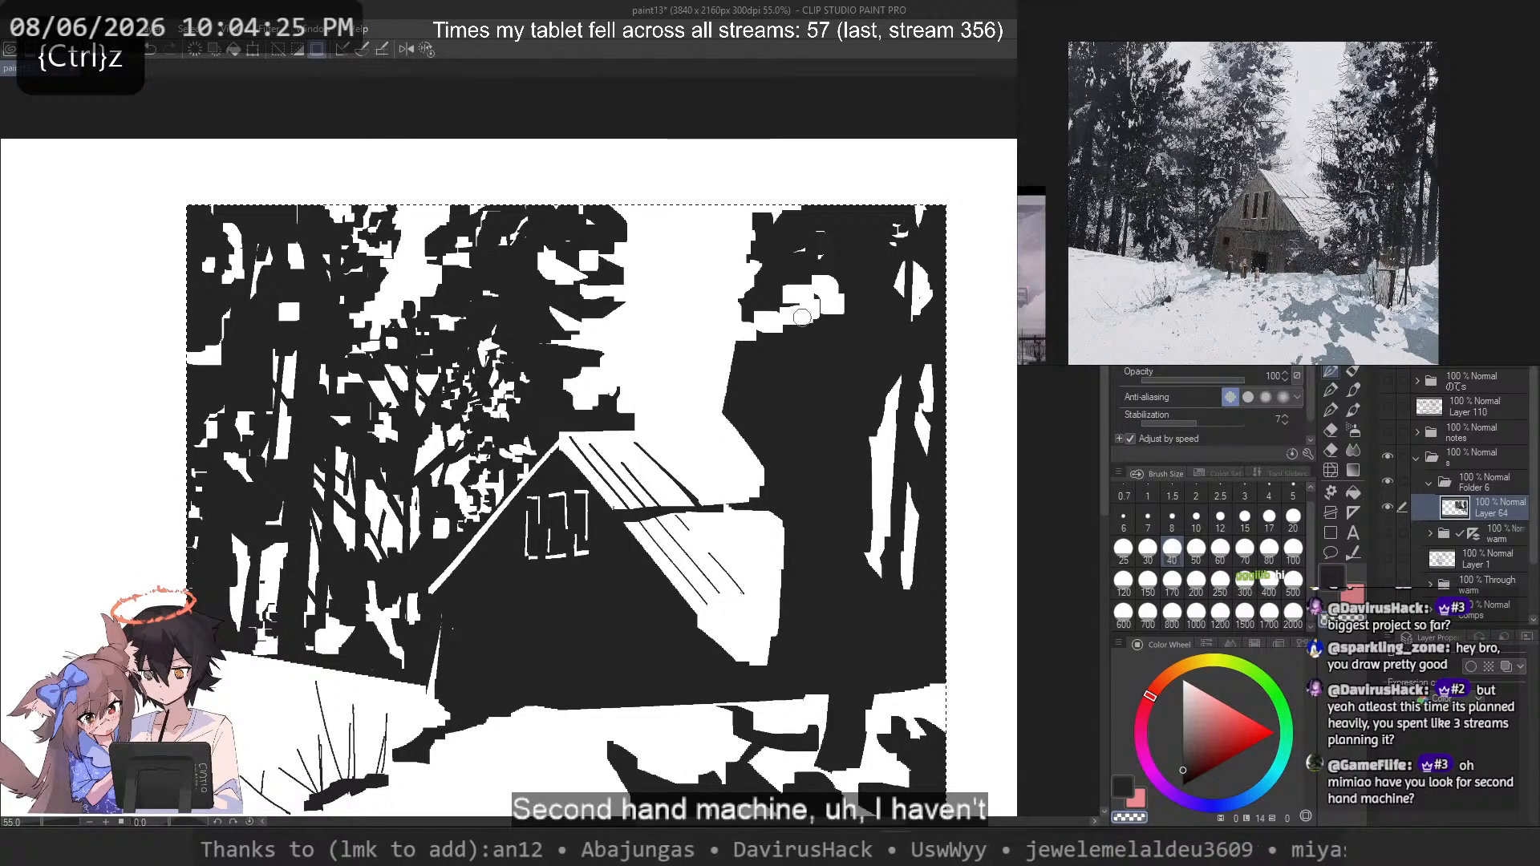
Step: Shape the right tree's sky-facing edge below the upper patches, alternating dark branch masses and transparent cuts at size 40
mouse_move(774, 352)
mouse_down()
mouse_move(806, 324)
mouse_move(809, 277)
mouse_move(834, 284)
mouse_up()
key(c)
mouse_move(810, 309)
mouse_down()
mouse_move(782, 313)
mouse_move(831, 313)
mouse_move(790, 290)
mouse_move(806, 340)
mouse_up()
mouse_move(806, 341)
mouse_down()
mouse_move(774, 372)
mouse_move(744, 354)
mouse_move(782, 357)
mouse_move(757, 375)
mouse_move(752, 348)
mouse_move(726, 376)
mouse_move(734, 391)
mouse_move(740, 363)
mouse_move(712, 394)
mouse_move(718, 378)
mouse_move(757, 369)
mouse_move(723, 408)
mouse_move(743, 339)
mouse_move(743, 368)
mouse_move(688, 352)
mouse_move(732, 422)
mouse_up()
key(c)
key(ctrl+z)
key(c)
key(ctrl+z)
key(ctrl+z)
key(ctrl+z)
key(c)
key(ctrl+z)
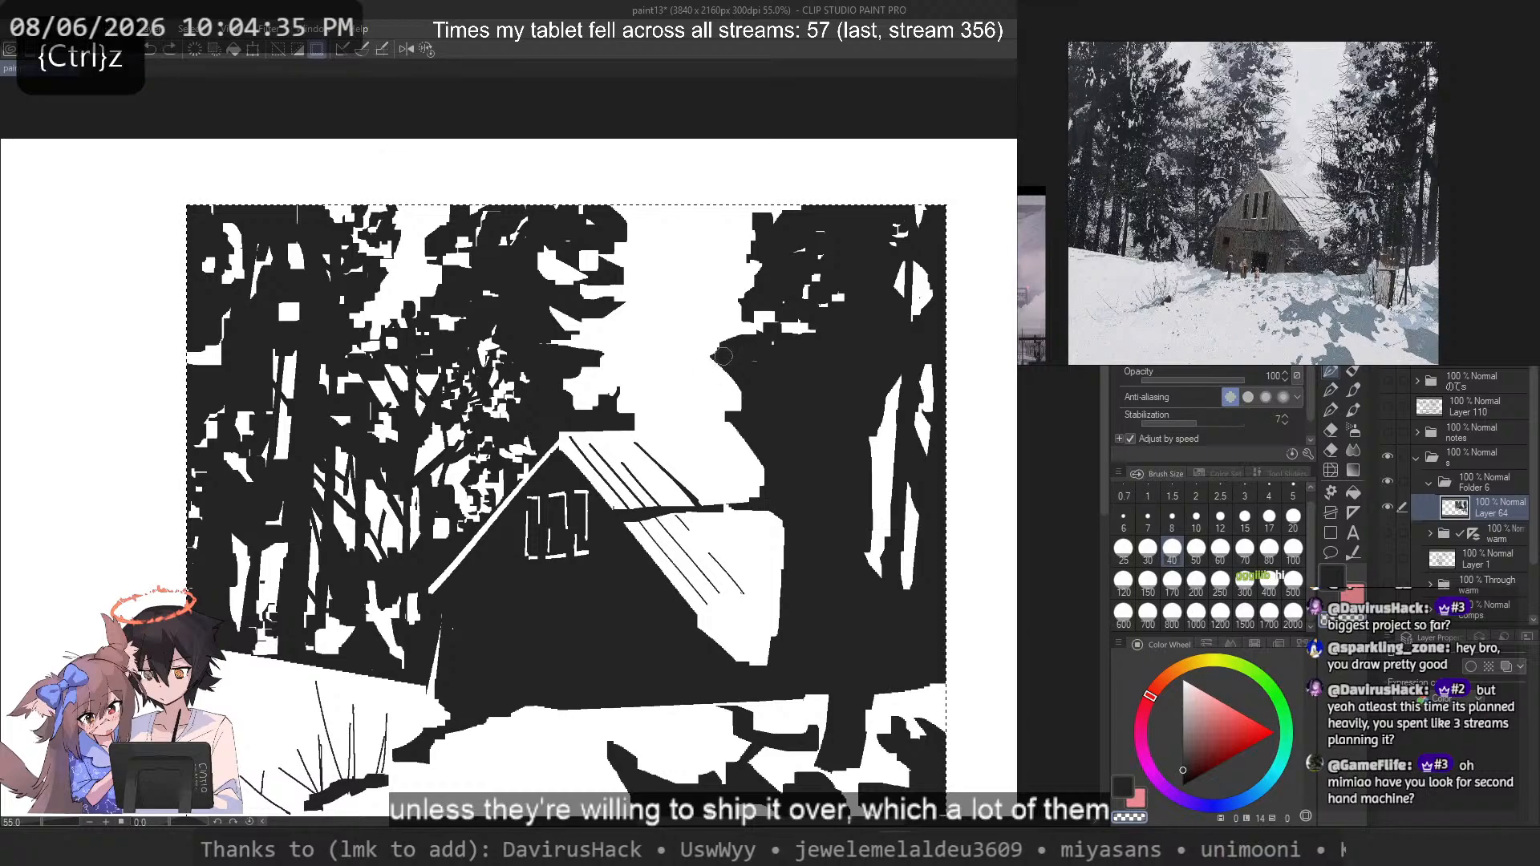
Step: Form a pointed dark branch midway up the right tree and open transparent patches through the foliage beside it at size 40
click(764, 403)
mouse_move(703, 356)
mouse_down()
mouse_move(766, 404)
mouse_move(712, 390)
mouse_move(768, 426)
mouse_move(743, 406)
mouse_move(763, 397)
mouse_move(788, 422)
mouse_move(746, 430)
mouse_up()
key(c)
key(c)
drag(807, 362, 825, 348)
mouse_move(780, 374)
mouse_down()
mouse_move(762, 354)
mouse_move(788, 350)
mouse_move(741, 385)
mouse_up()
mouse_move(782, 394)
mouse_down()
mouse_move(805, 401)
mouse_move(791, 428)
mouse_up()
key(c)
mouse_move(819, 362)
mouse_down()
mouse_move(796, 398)
mouse_move(777, 377)
mouse_move(816, 366)
mouse_up()
mouse_move(807, 400)
mouse_down()
mouse_move(784, 404)
mouse_move(812, 467)
mouse_up()
key(c)
key(ctrl+z)
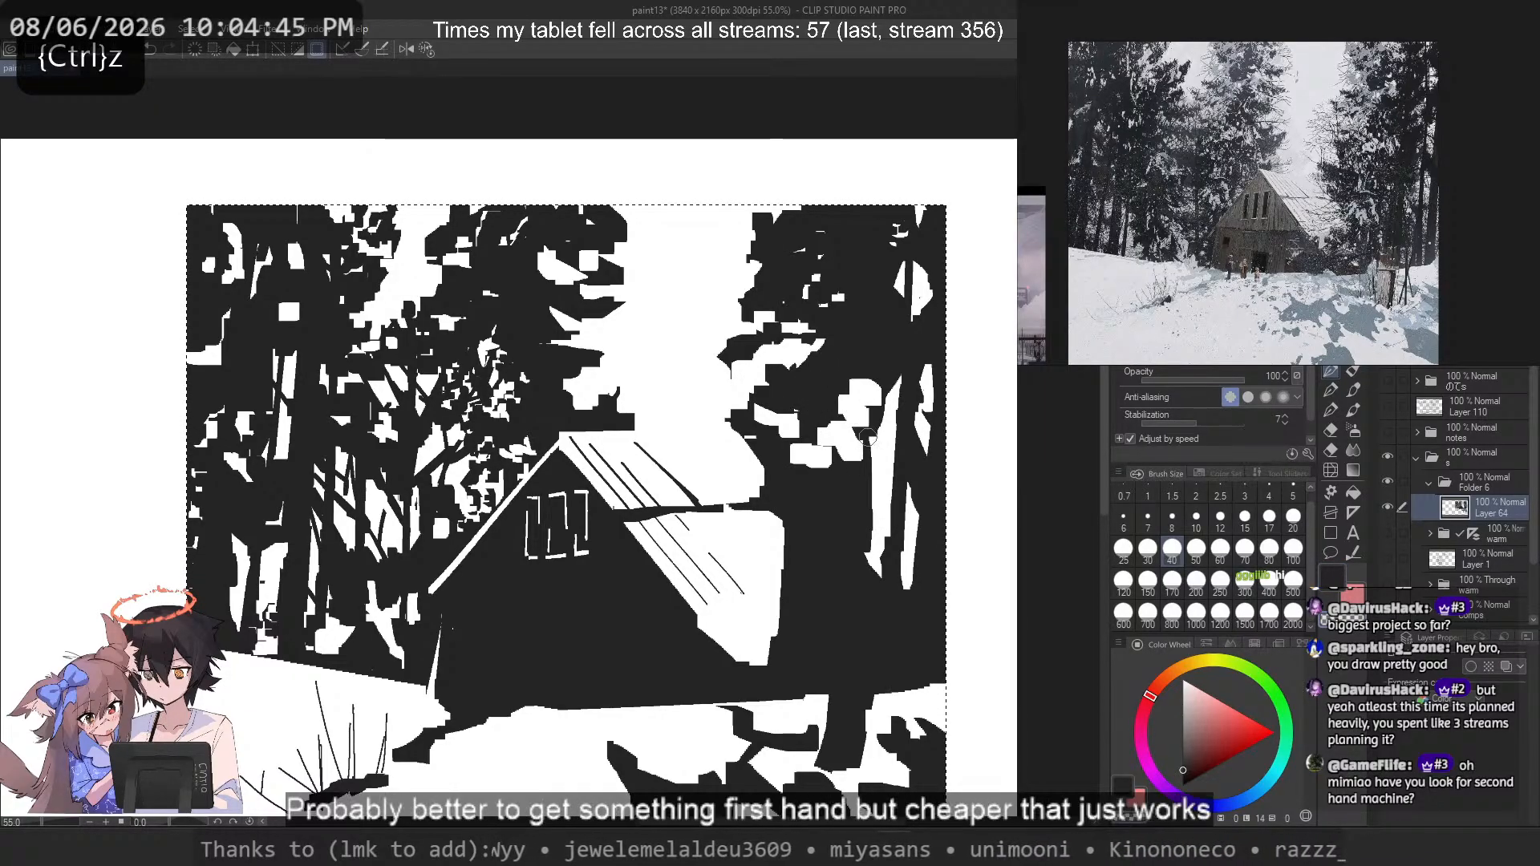
Step: Rework the transparent patches in the right tree's middle foliage with dark and transparent marks at size 40
key(c)
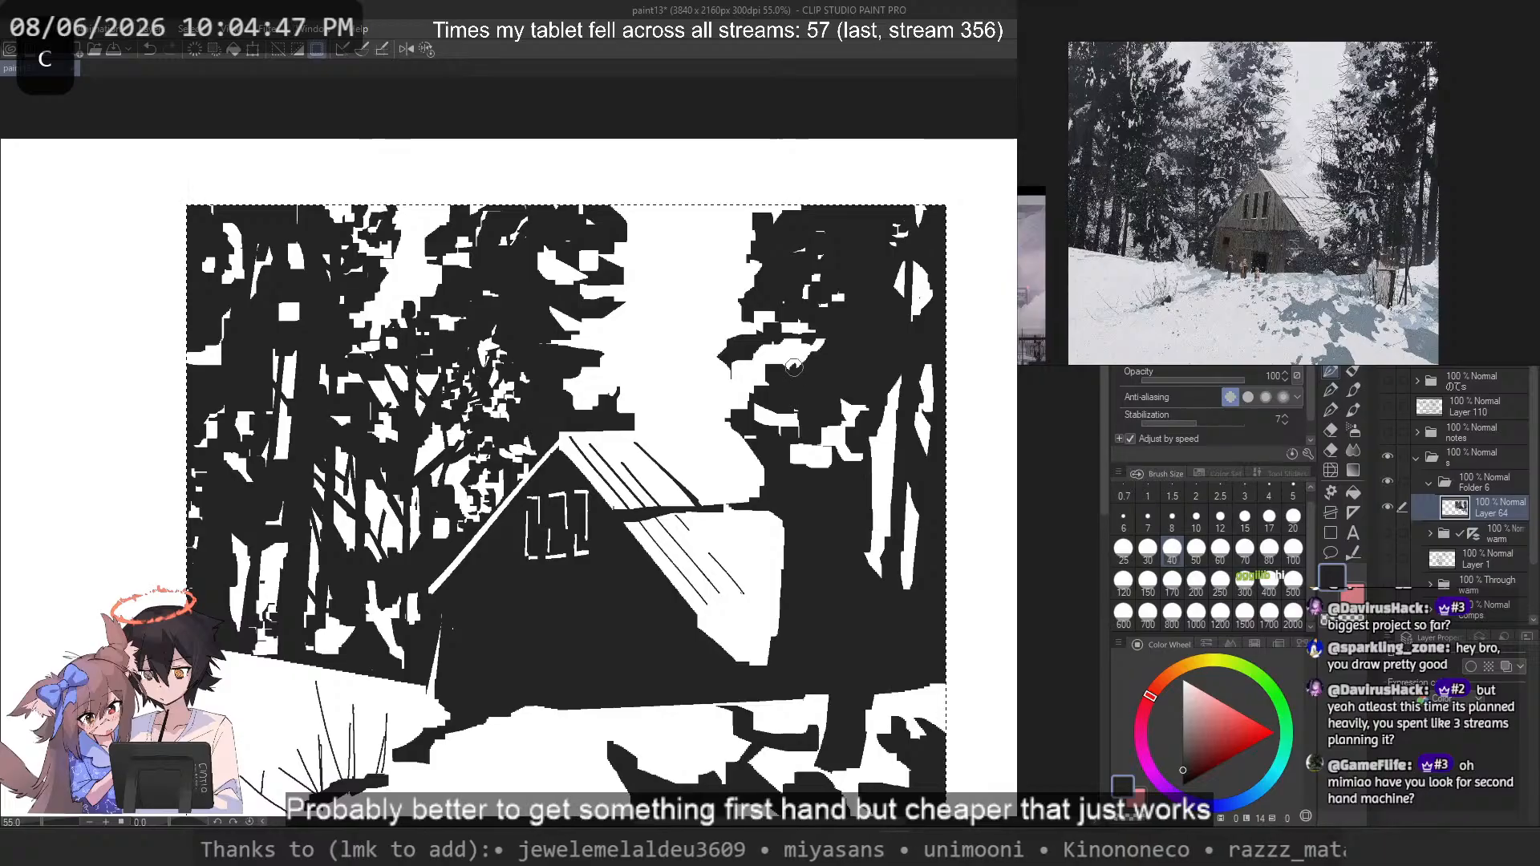
key(ctrl+z)
key(c)
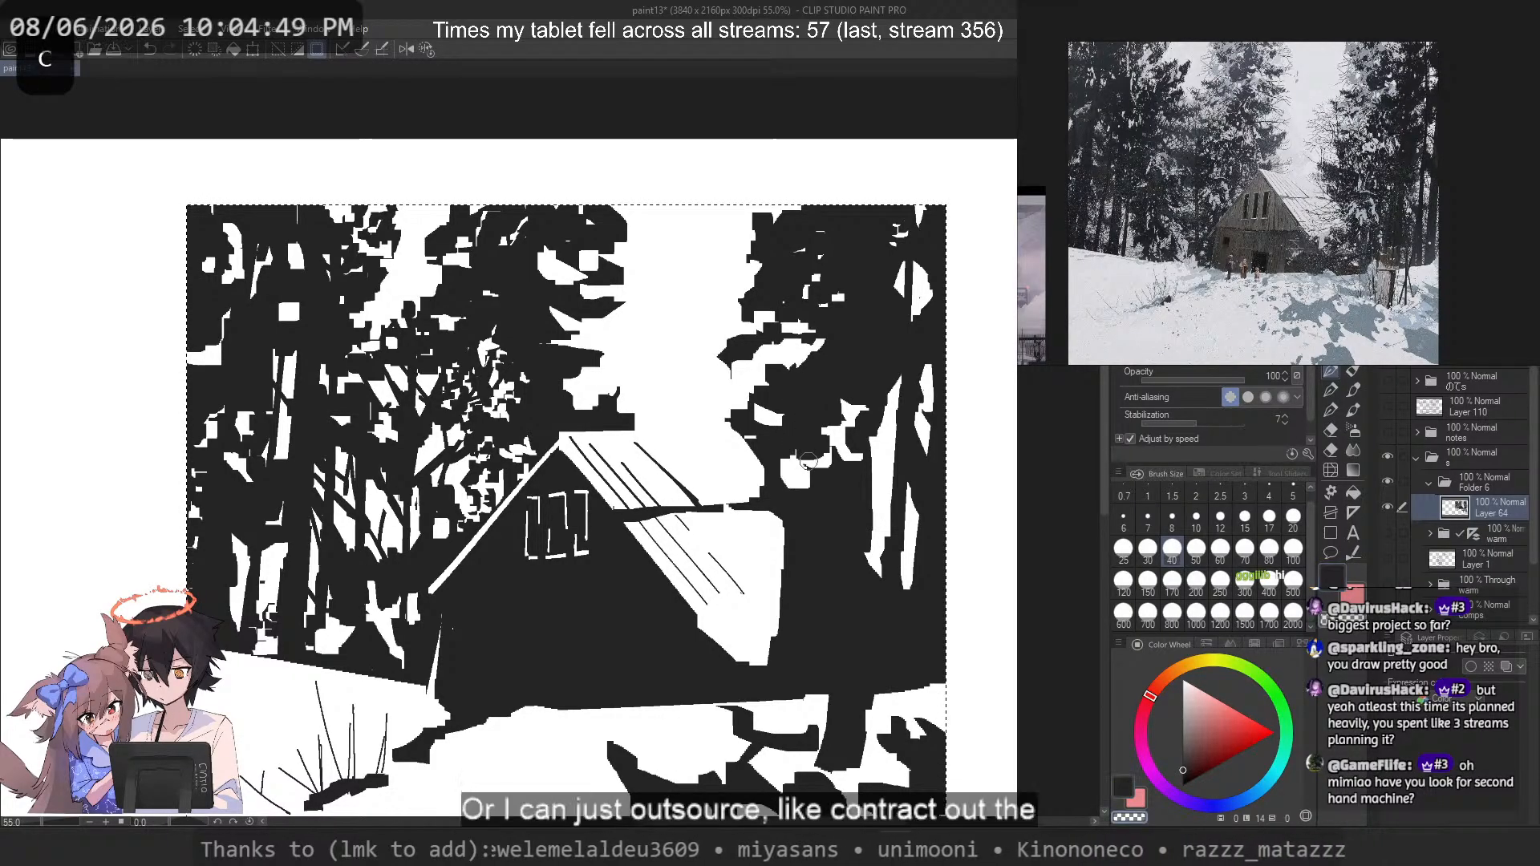
key(ctrl+z)
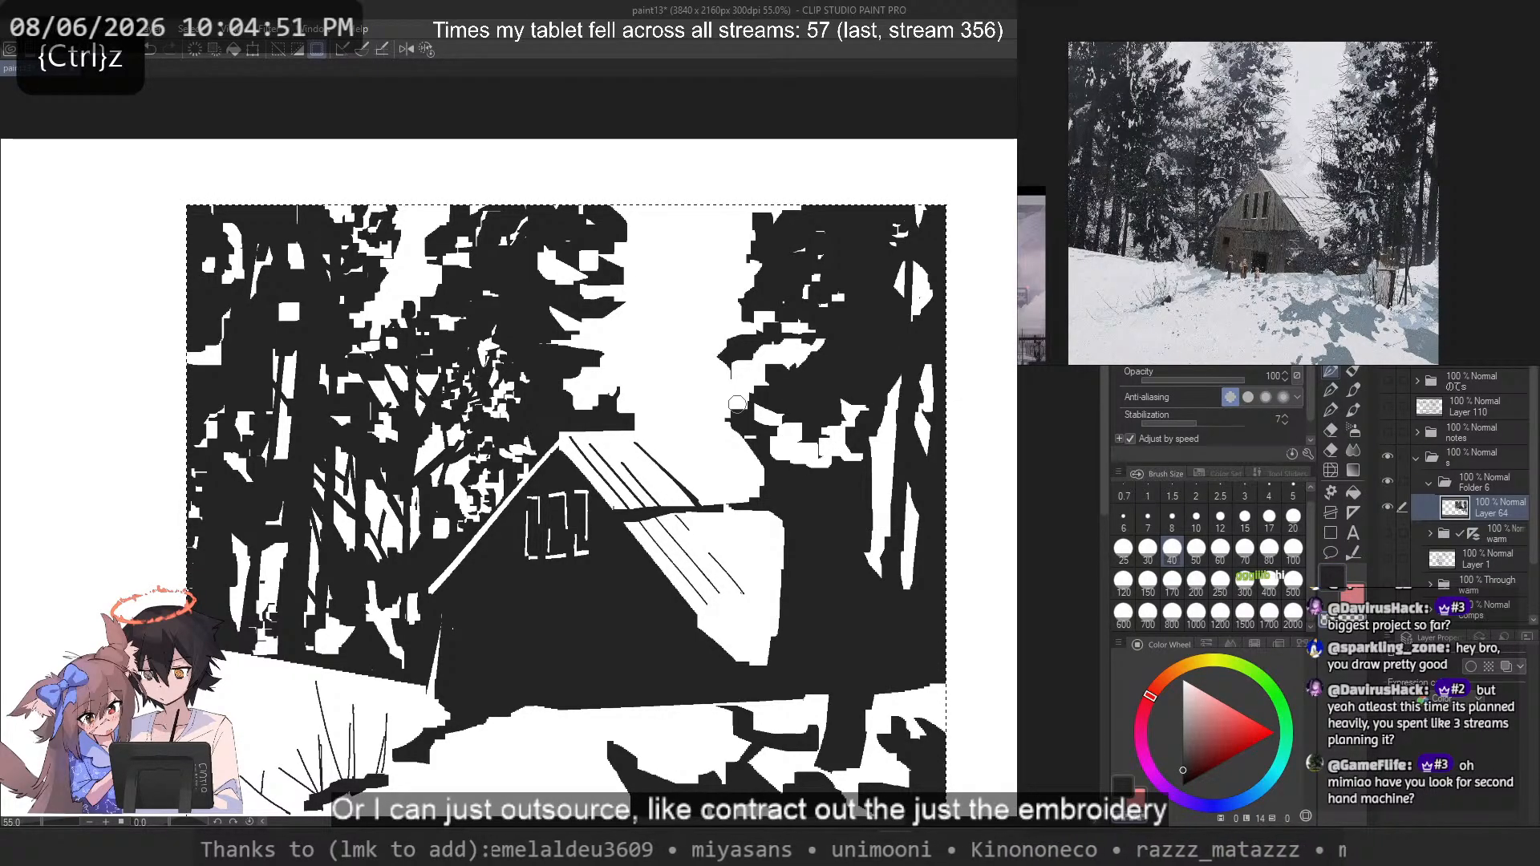
Step: Carve a small, irregular transparent patch into the right tree's lower foliage beside the cabin roof at size 40
drag(842, 518, 834, 555)
key(c)
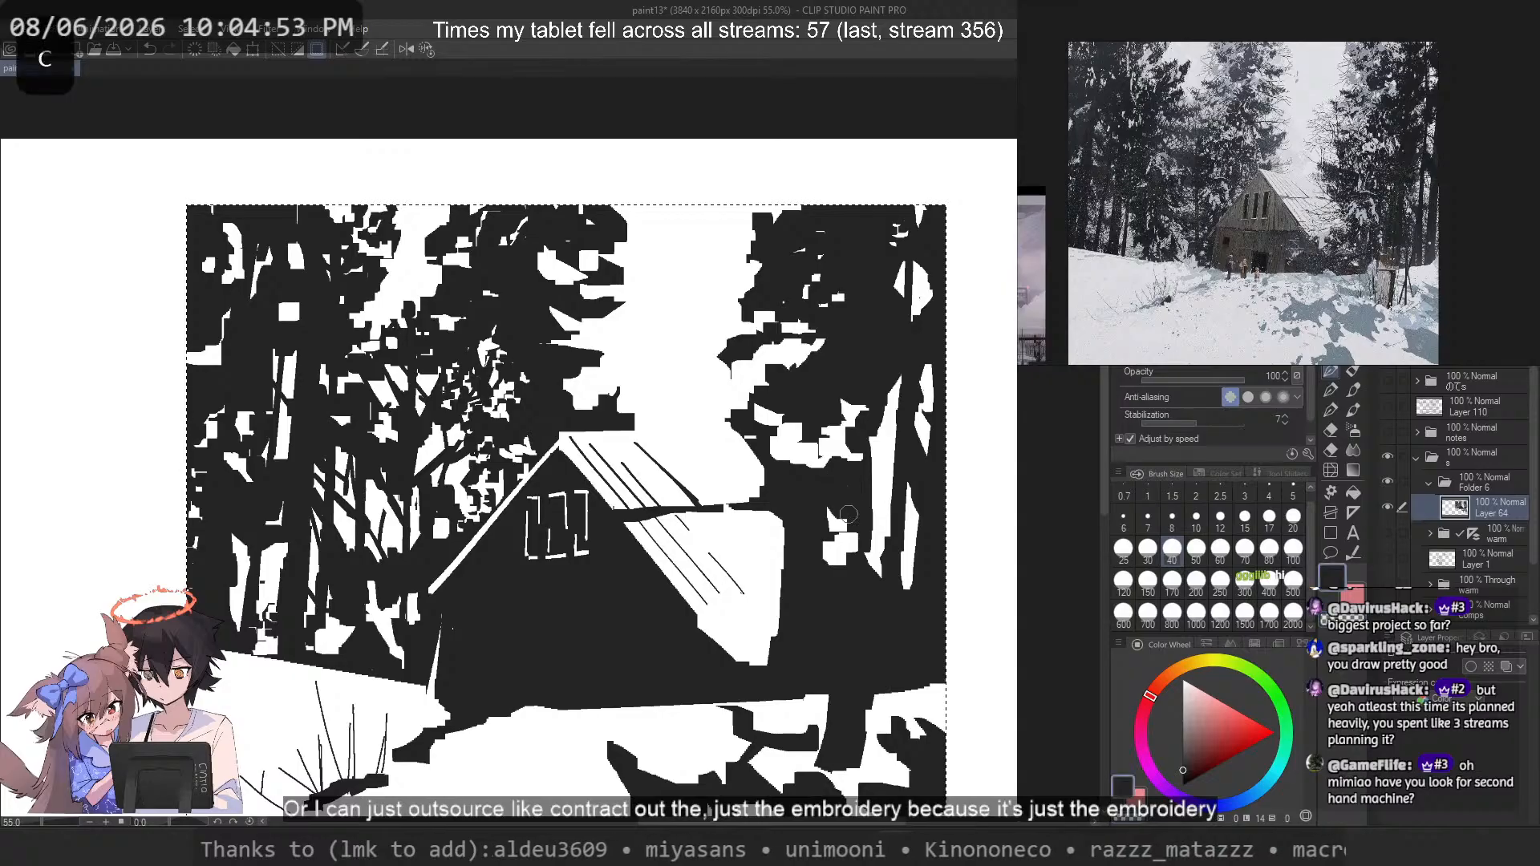
key(ctrl+z)
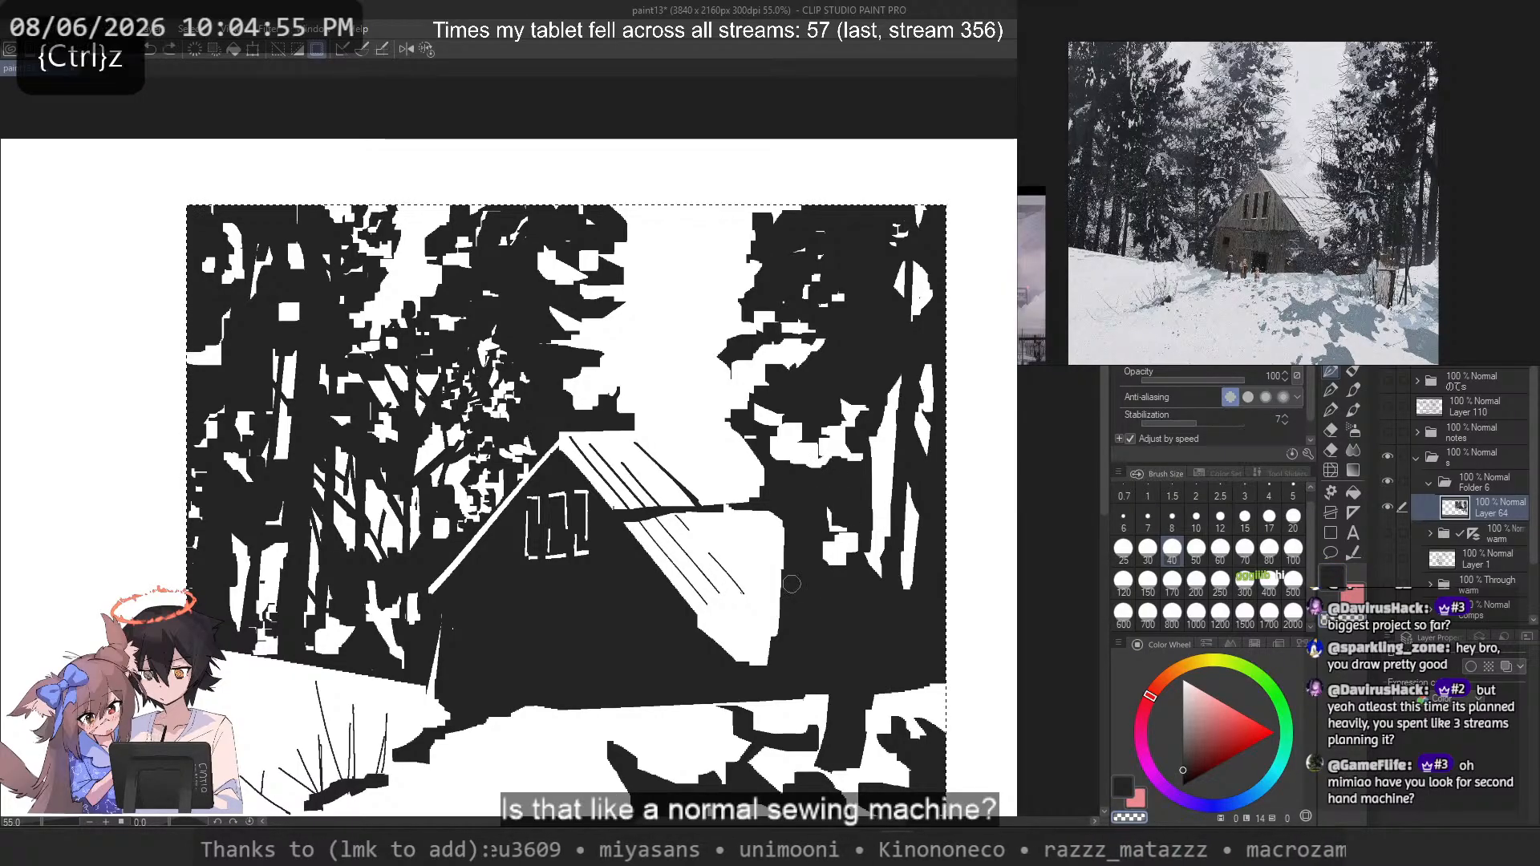
key(c)
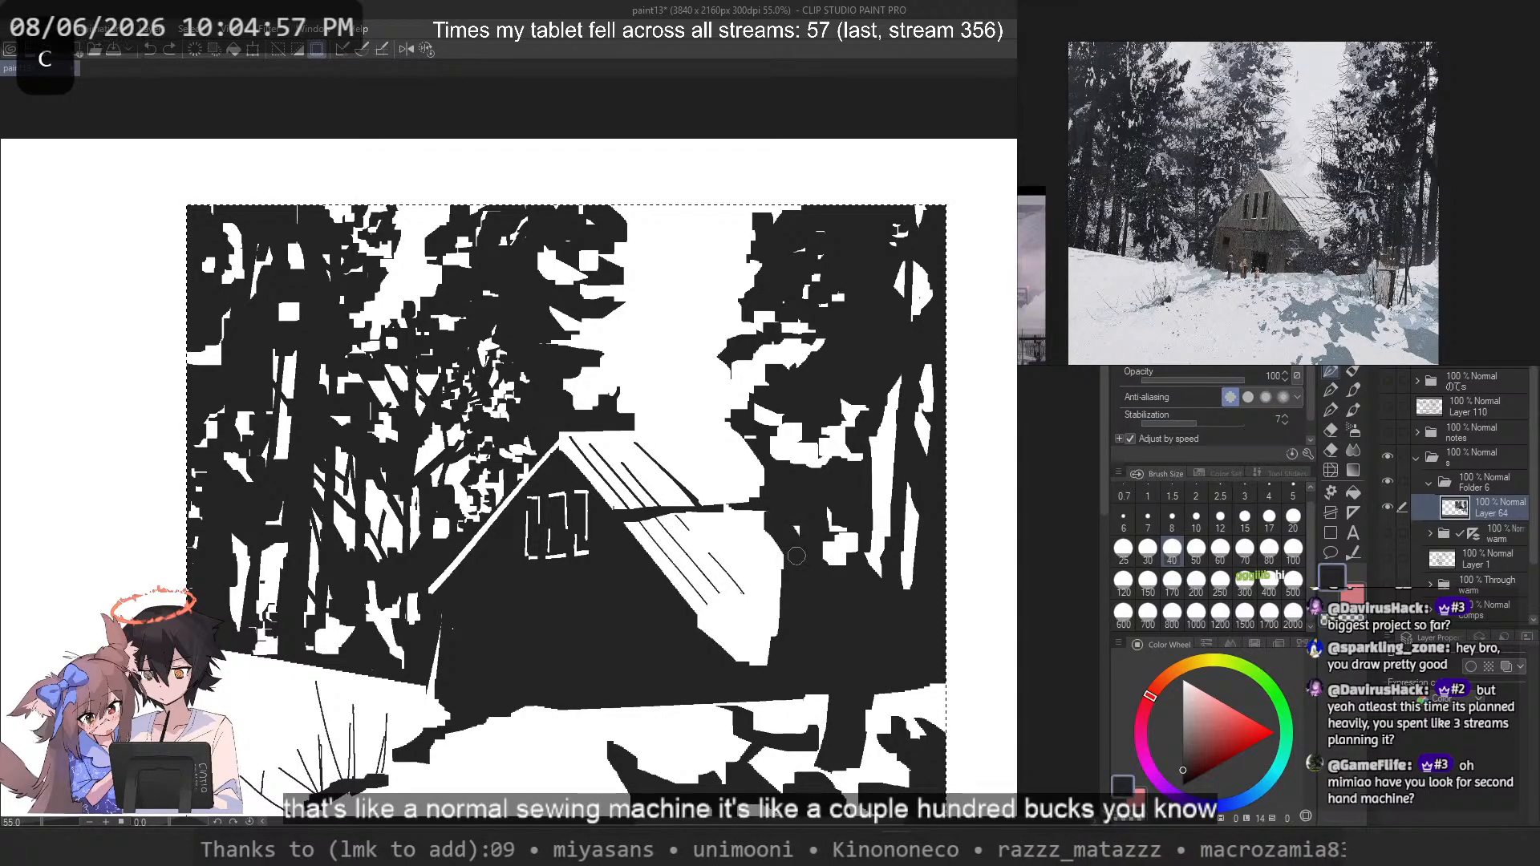
Step: Cover the cabin roof's far end with the right tree's dark foliage at size 40, leaving a snow patch at the lower corner
drag(796, 554, 745, 529)
key(ctrl+z)
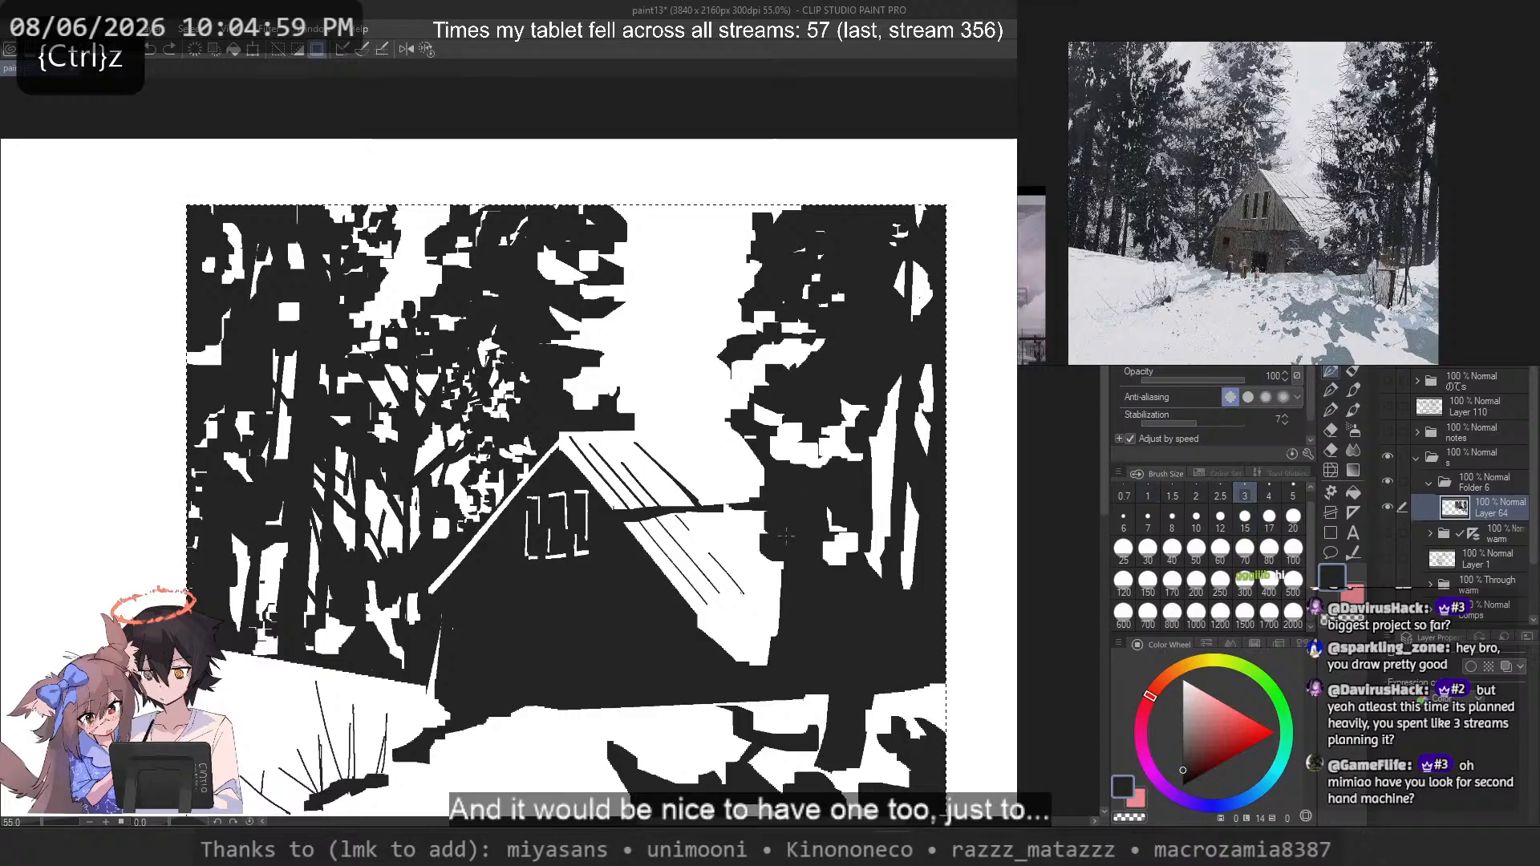
key(ctrl+z)
click(1171, 550)
key(c)
mouse_move(792, 567)
mouse_down()
mouse_move(802, 537)
mouse_move(782, 585)
mouse_move(758, 516)
mouse_move(761, 584)
mouse_move(773, 541)
mouse_move(762, 567)
mouse_move(782, 585)
mouse_move(784, 563)
mouse_move(789, 579)
mouse_move(774, 544)
mouse_move(788, 590)
mouse_move(759, 656)
mouse_move(780, 616)
mouse_move(705, 658)
mouse_move(700, 609)
mouse_move(755, 633)
mouse_move(778, 626)
mouse_move(742, 620)
mouse_move(775, 590)
mouse_move(803, 636)
mouse_move(747, 637)
mouse_up()
key(ctrl+z)
key(c)
key(ctrl+z)
key(c)
key(c)
key(ctrl+z)
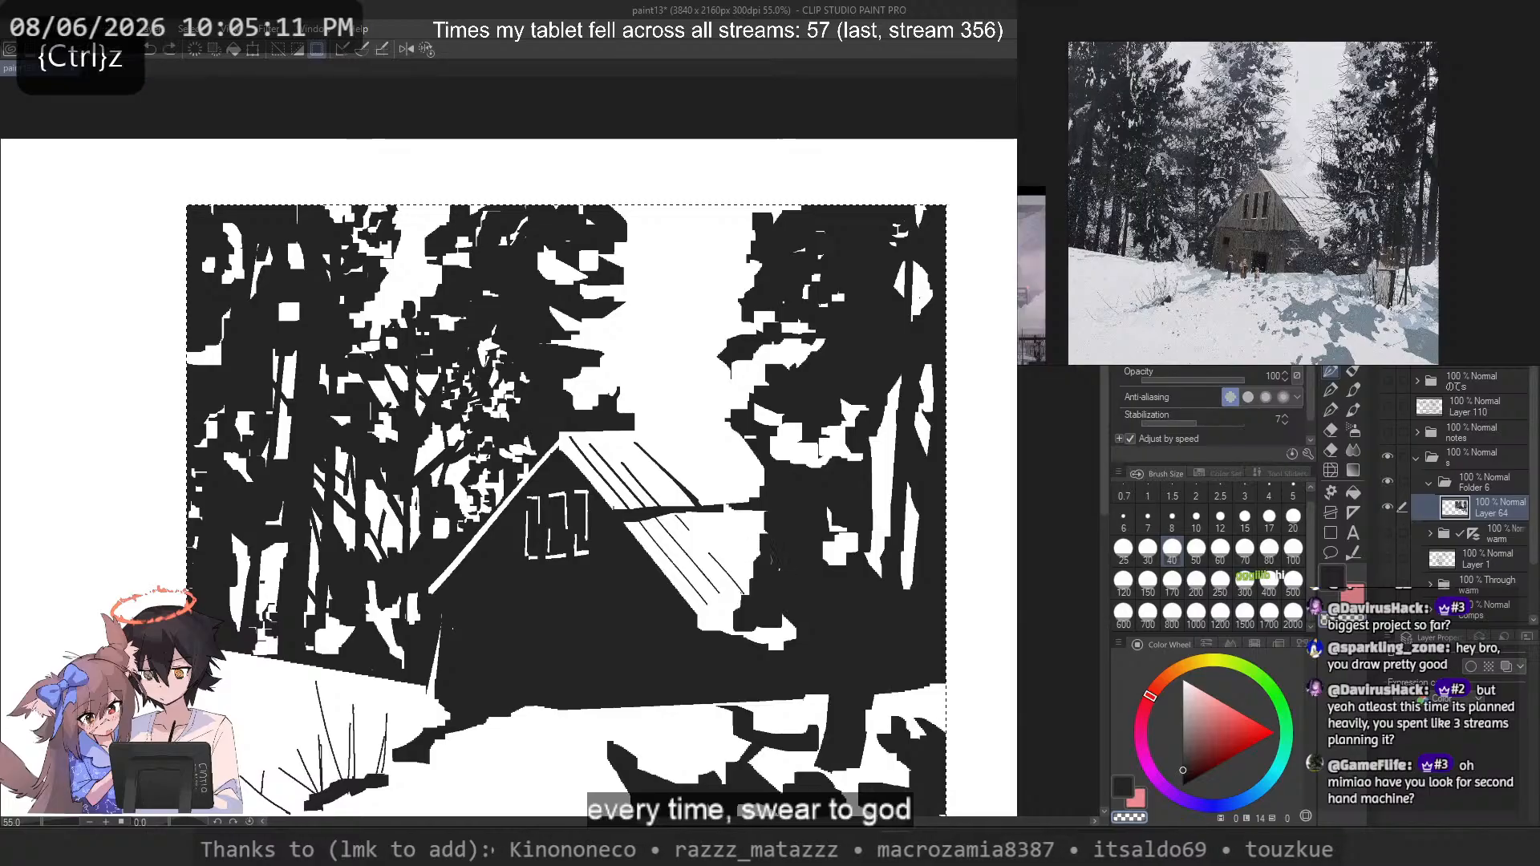
Step: Extend the dark foliage farther over the cabin roof's snowy far end at size 40
key(c)
drag(766, 529, 739, 585)
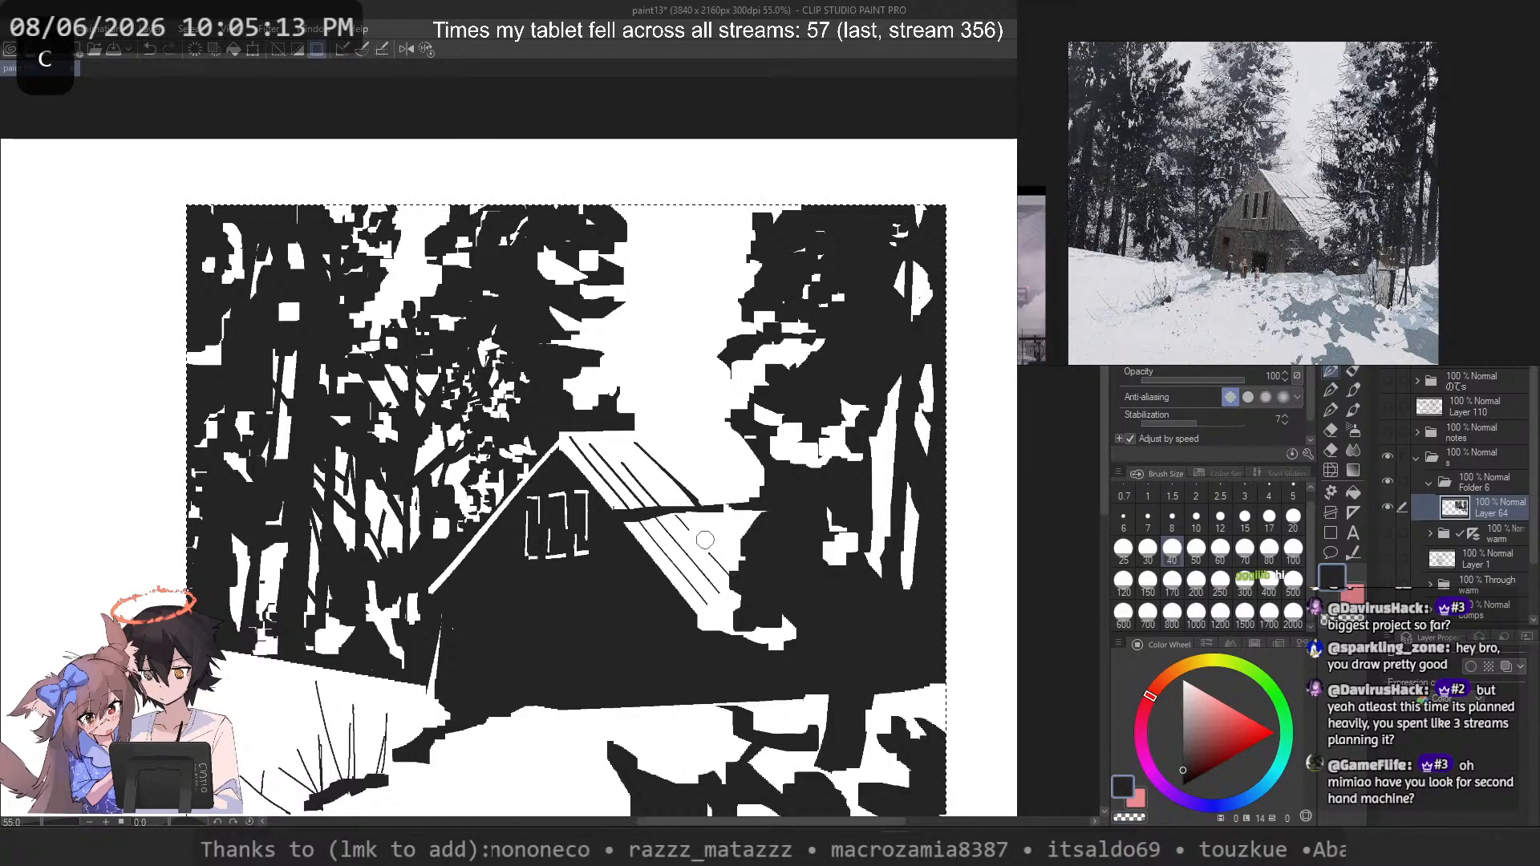
drag(701, 526, 706, 539)
key(ctrl+z)
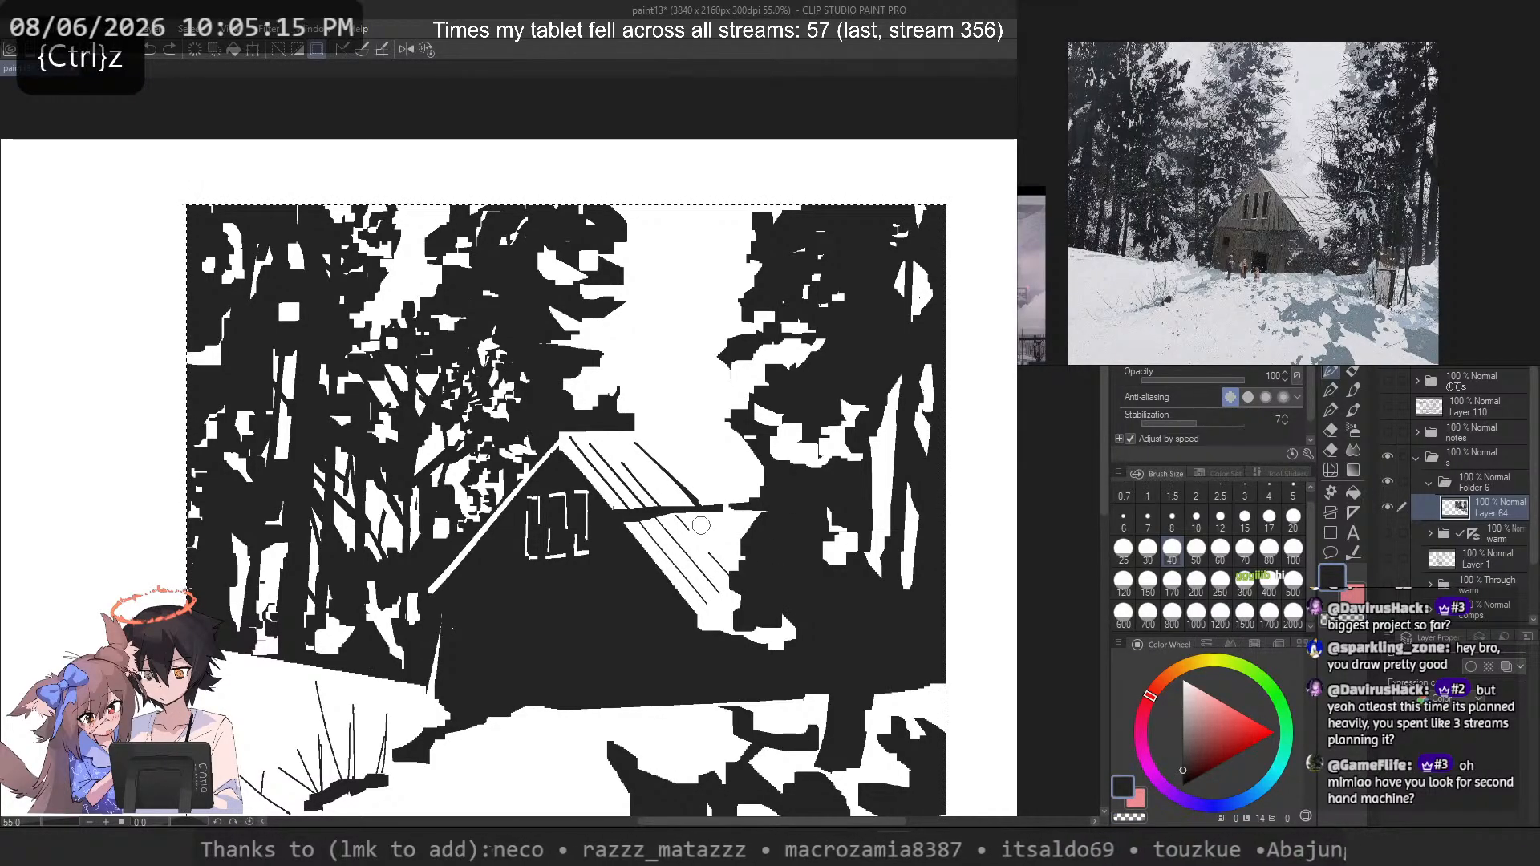
Step: Erase the pointed dark branch tip protruding into the sky from the right tree at size 40
key(c)
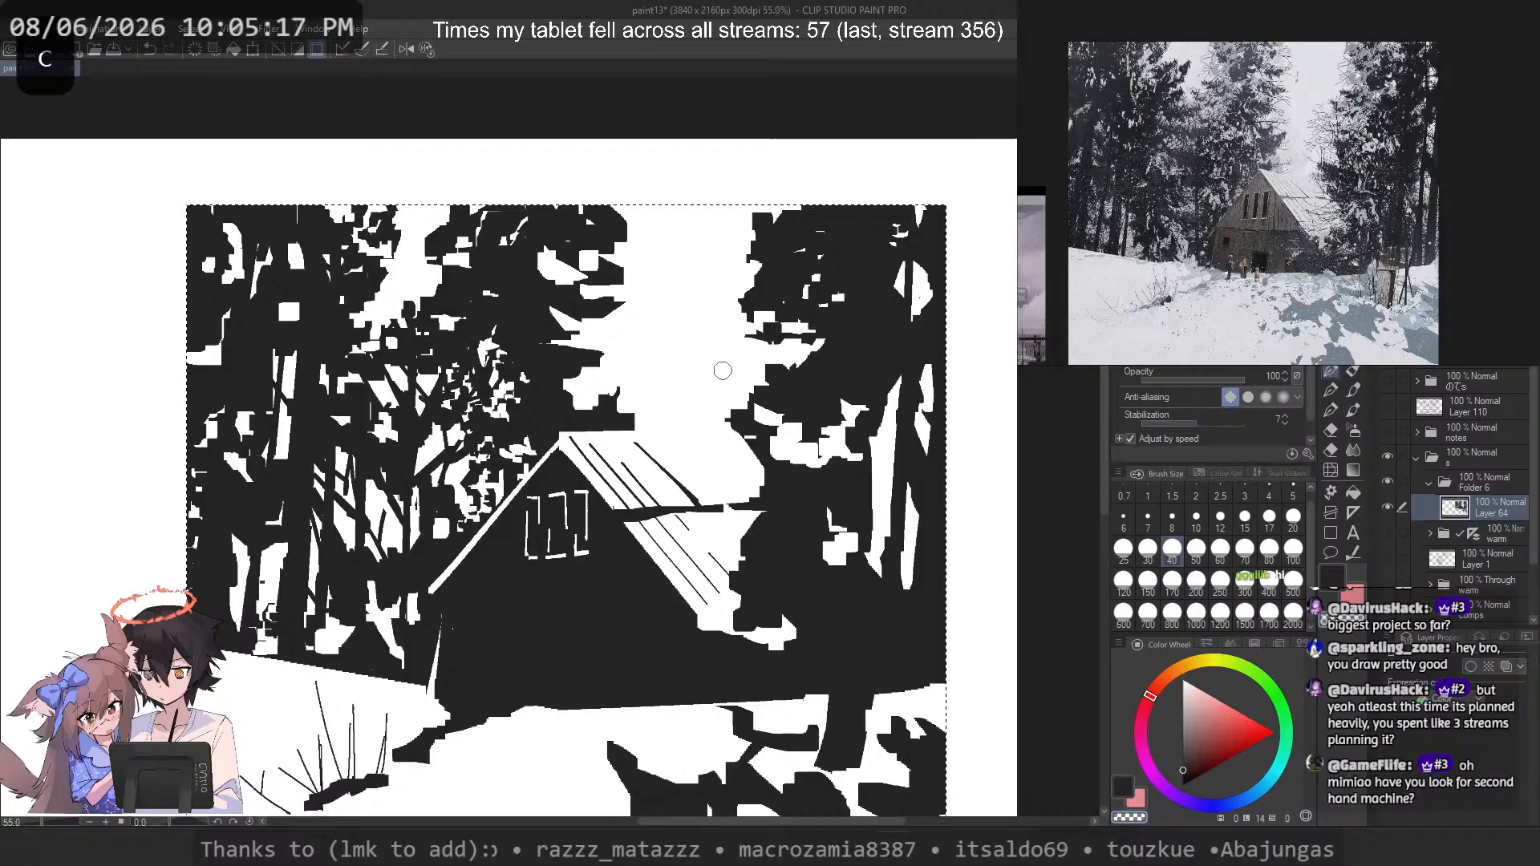
key(c)
drag(717, 350, 723, 394)
key(ctrl+z)
Step: Try to draw a thin dark branch in the sky beside the right tree with a size 2.5 brush
click(1219, 495)
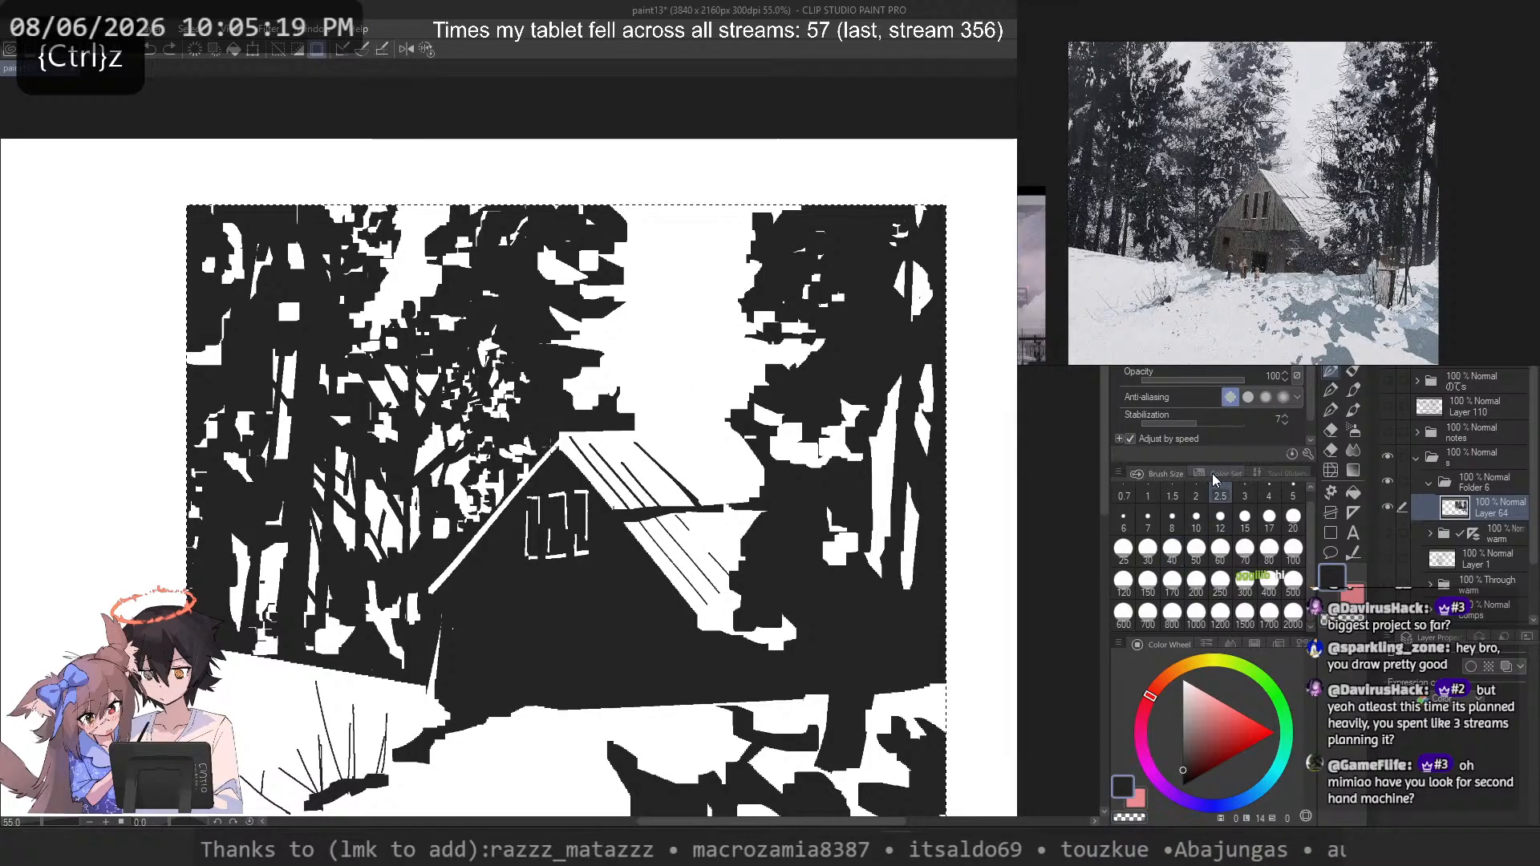
drag(715, 314, 749, 446)
key(ctrl+z)
key(ctrl+z)
drag(724, 303, 744, 409)
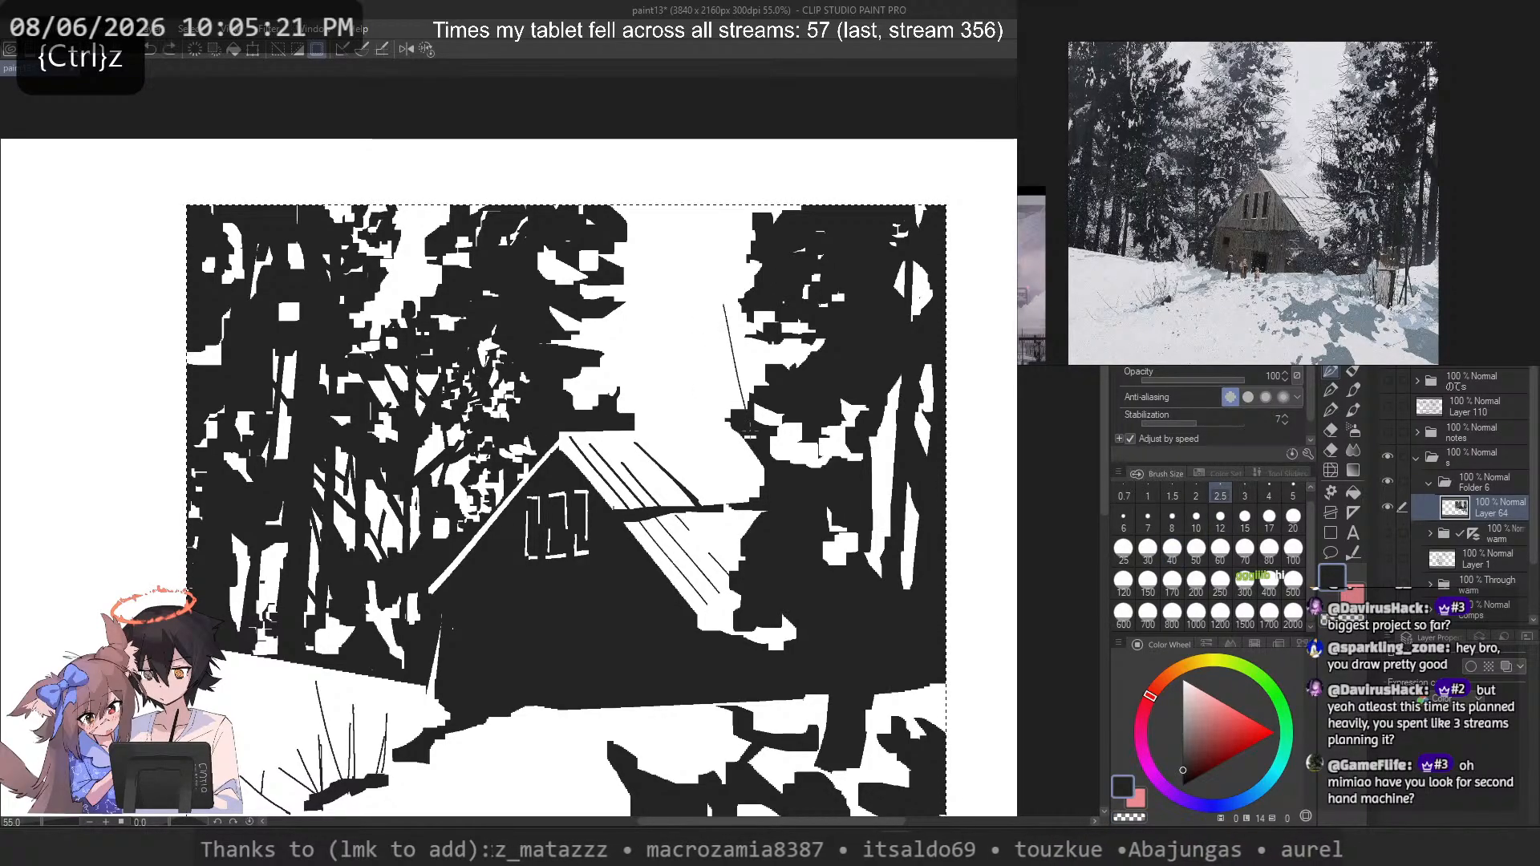
Step: Try to redraw the thin branch beside the right tree with a size 3 brush, matching the reference's bare branches
click(1245, 495)
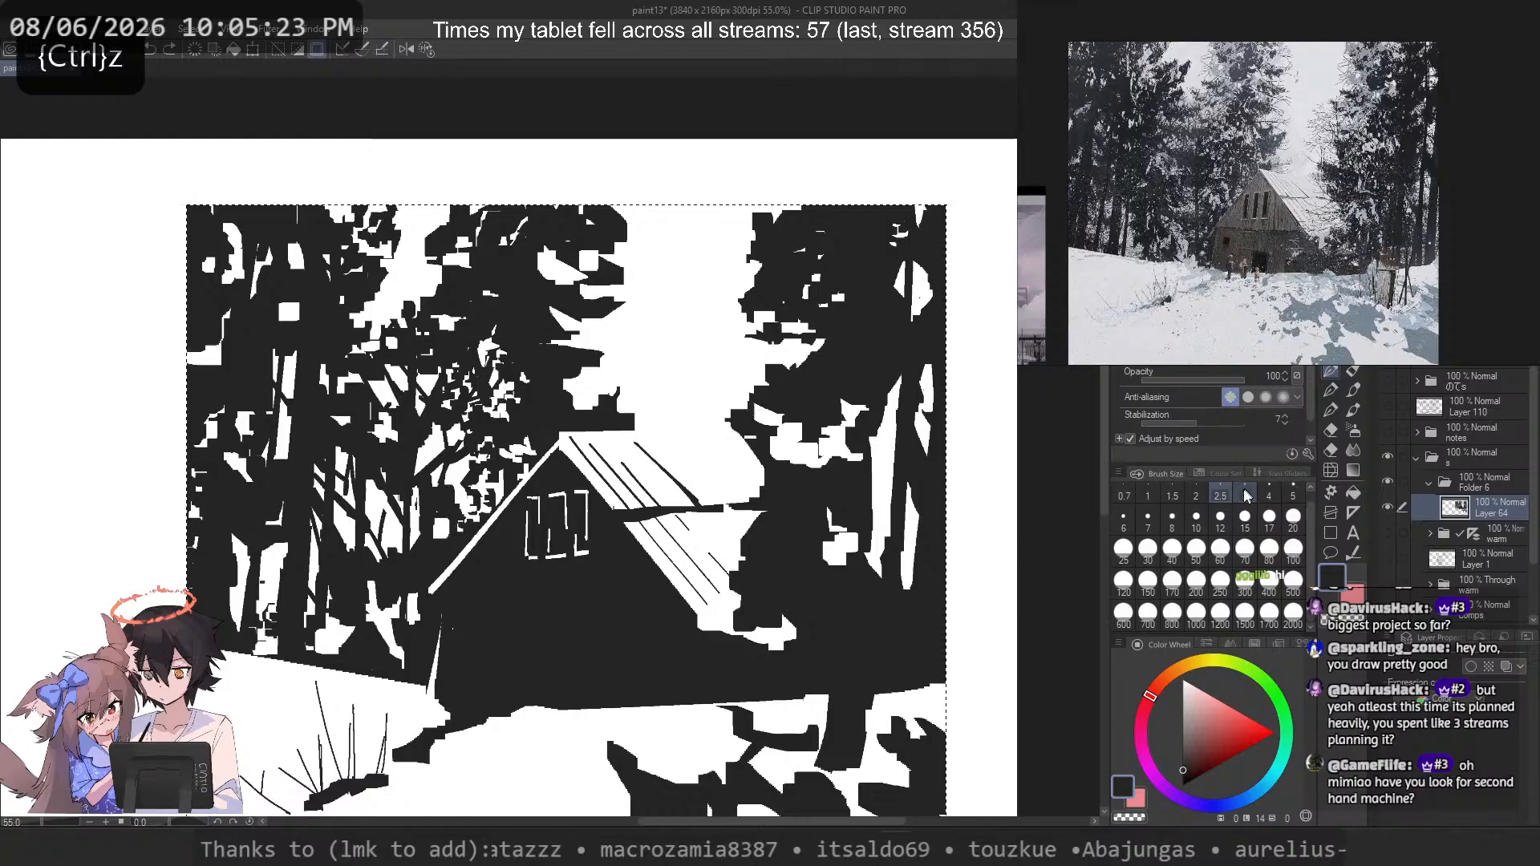
key(ctrl+z)
key(ctrl+z)
drag(730, 323, 744, 409)
key(ctrl+z)
key(ctrl+z)
drag(728, 308, 746, 409)
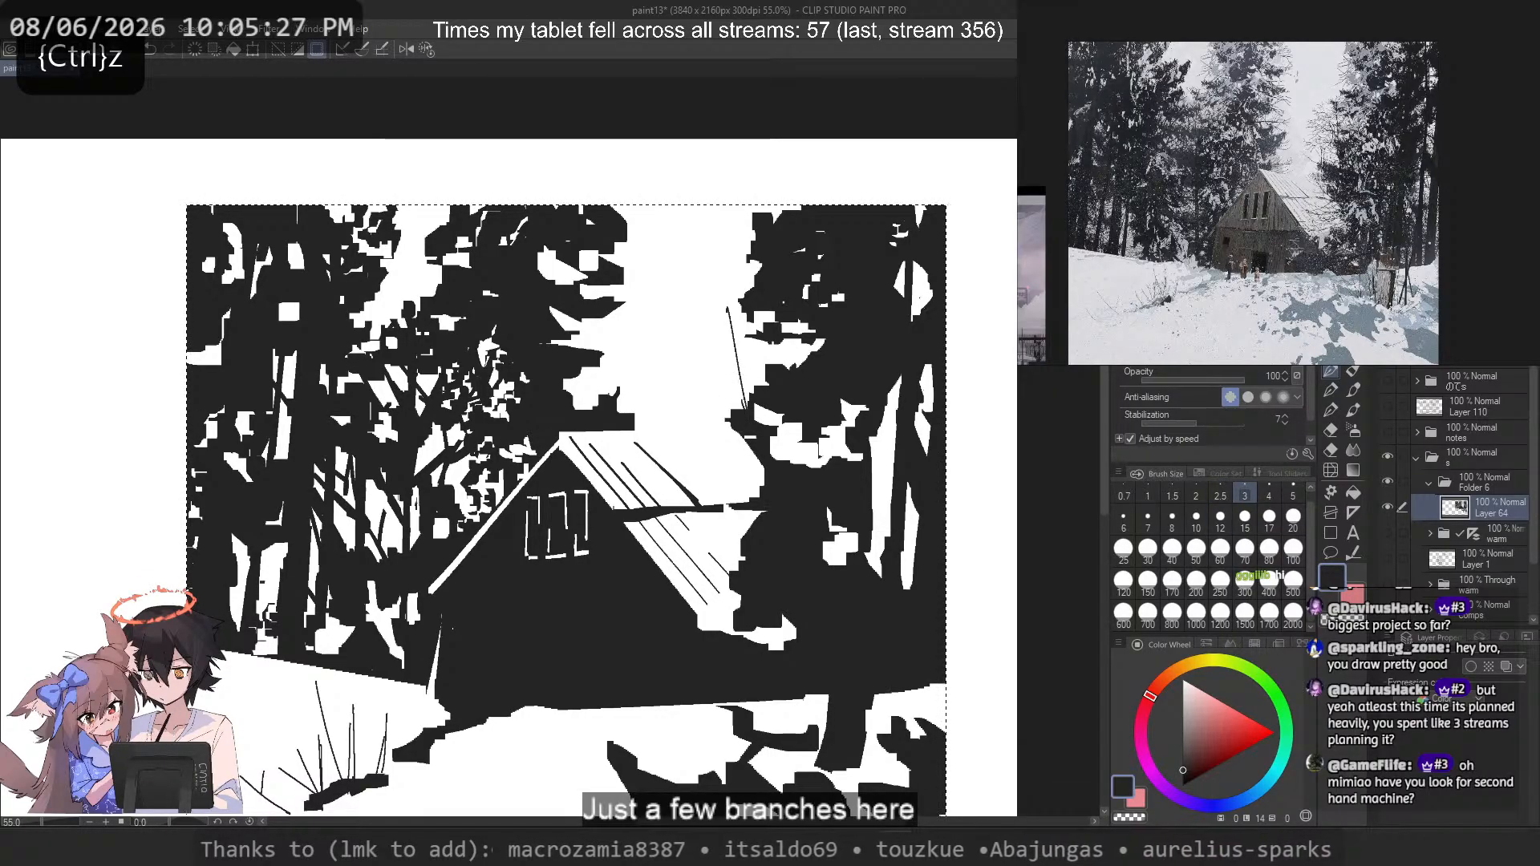
scroll(1347, 128, up, 8)
scroll(1235, 105, down, 1)
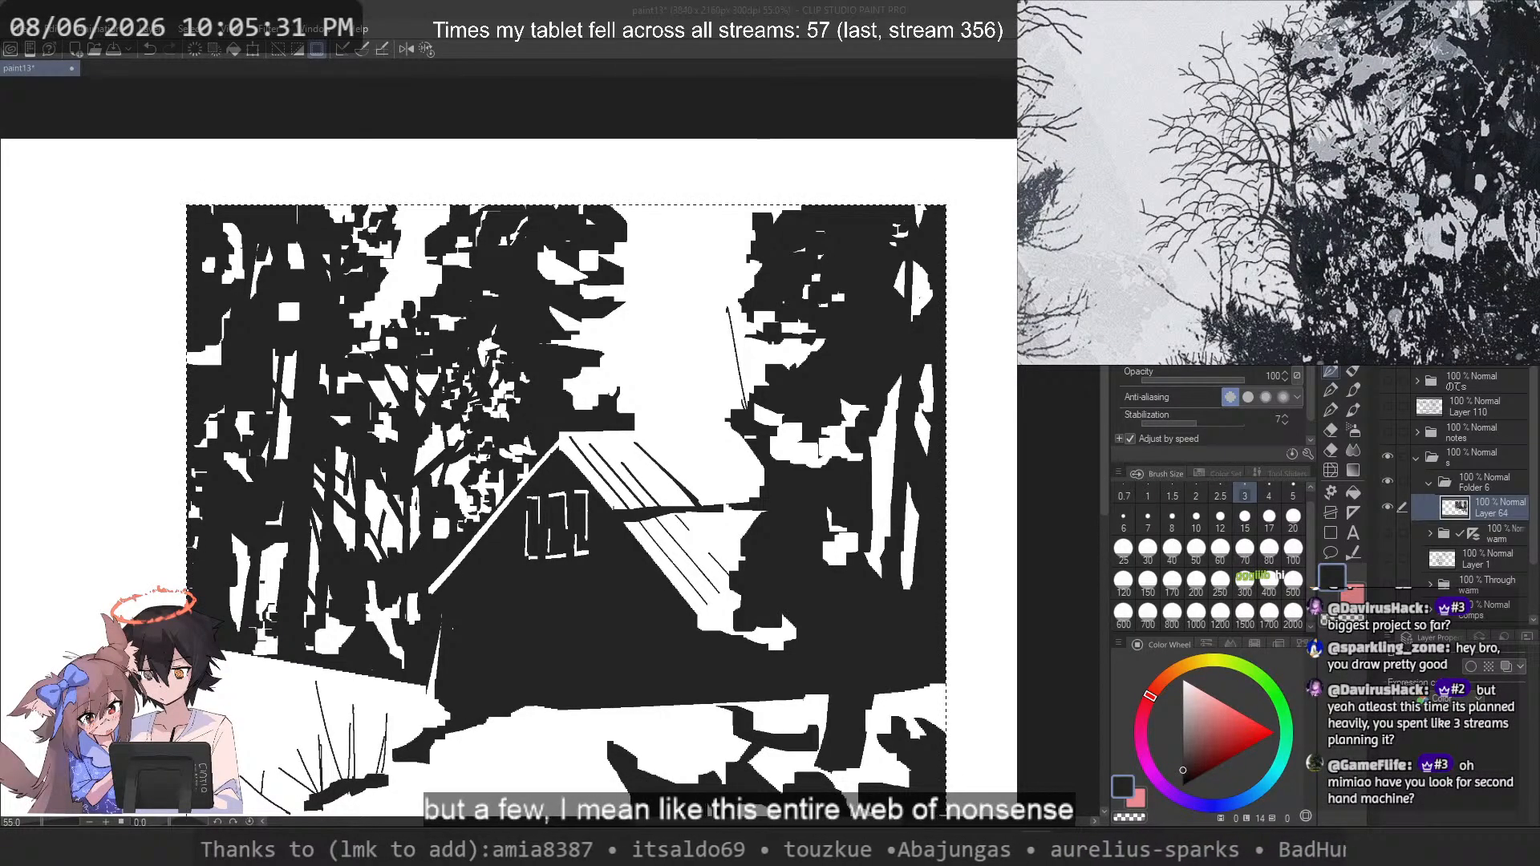
scroll(741, 343, up, 2)
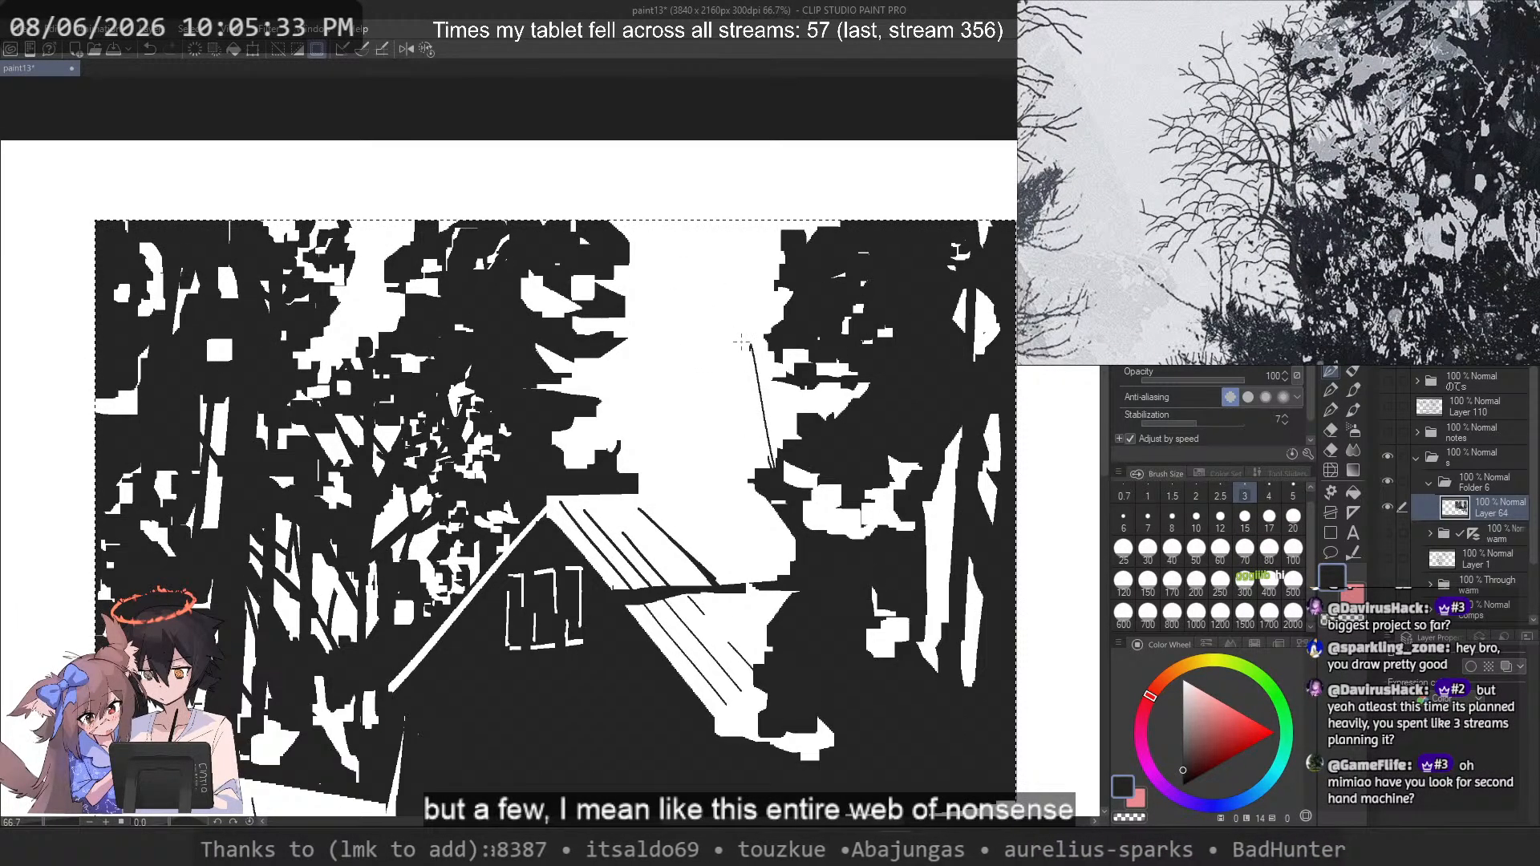
key(ctrl+z)
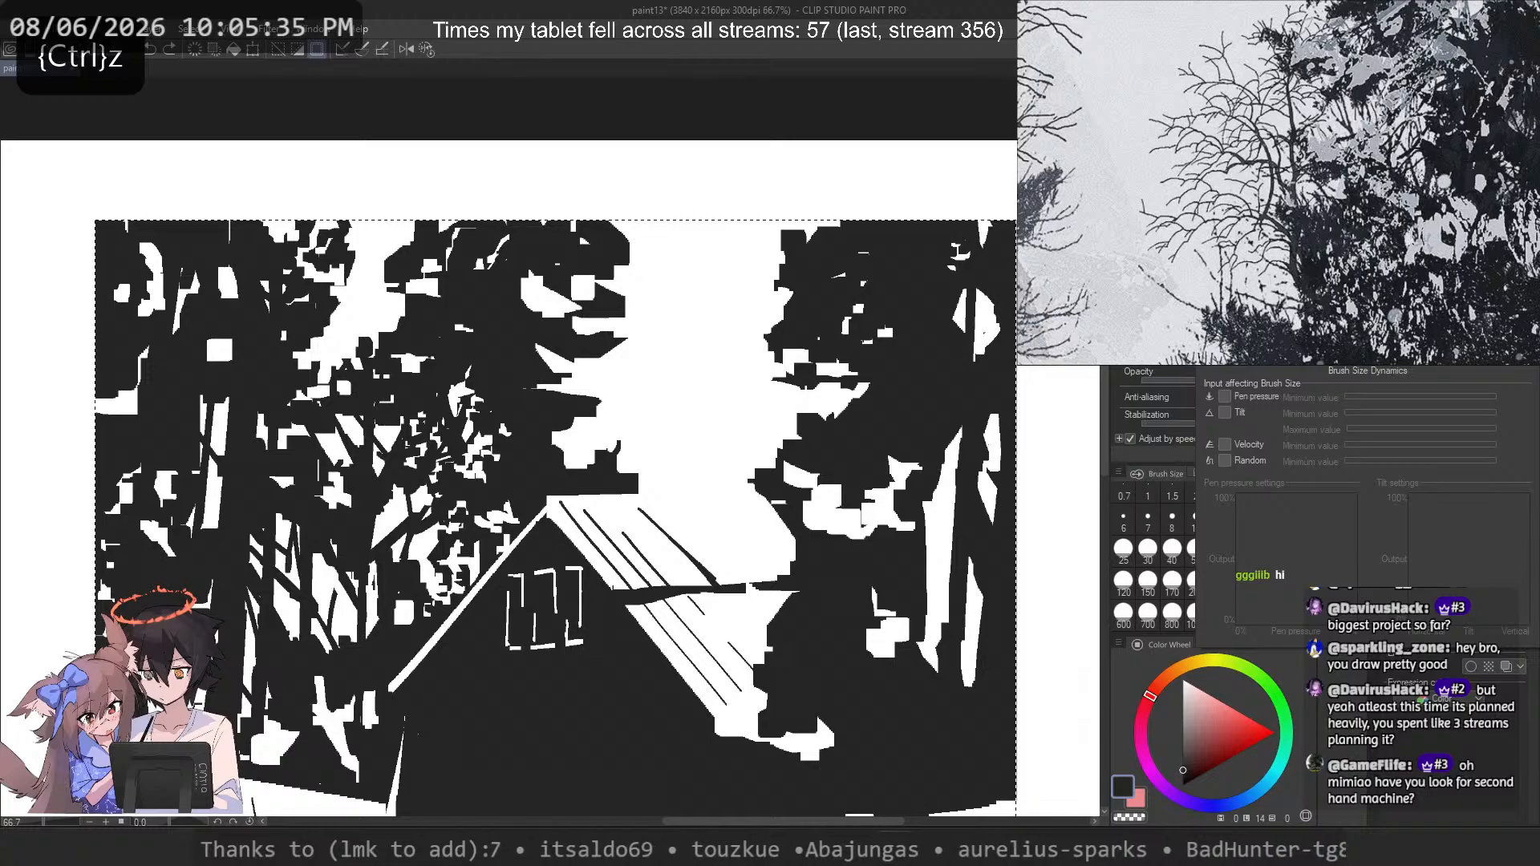
Step: Make pen pressure control the brush size with a minimum value of 42, and test a branch stroke at size 10
click(1225, 397)
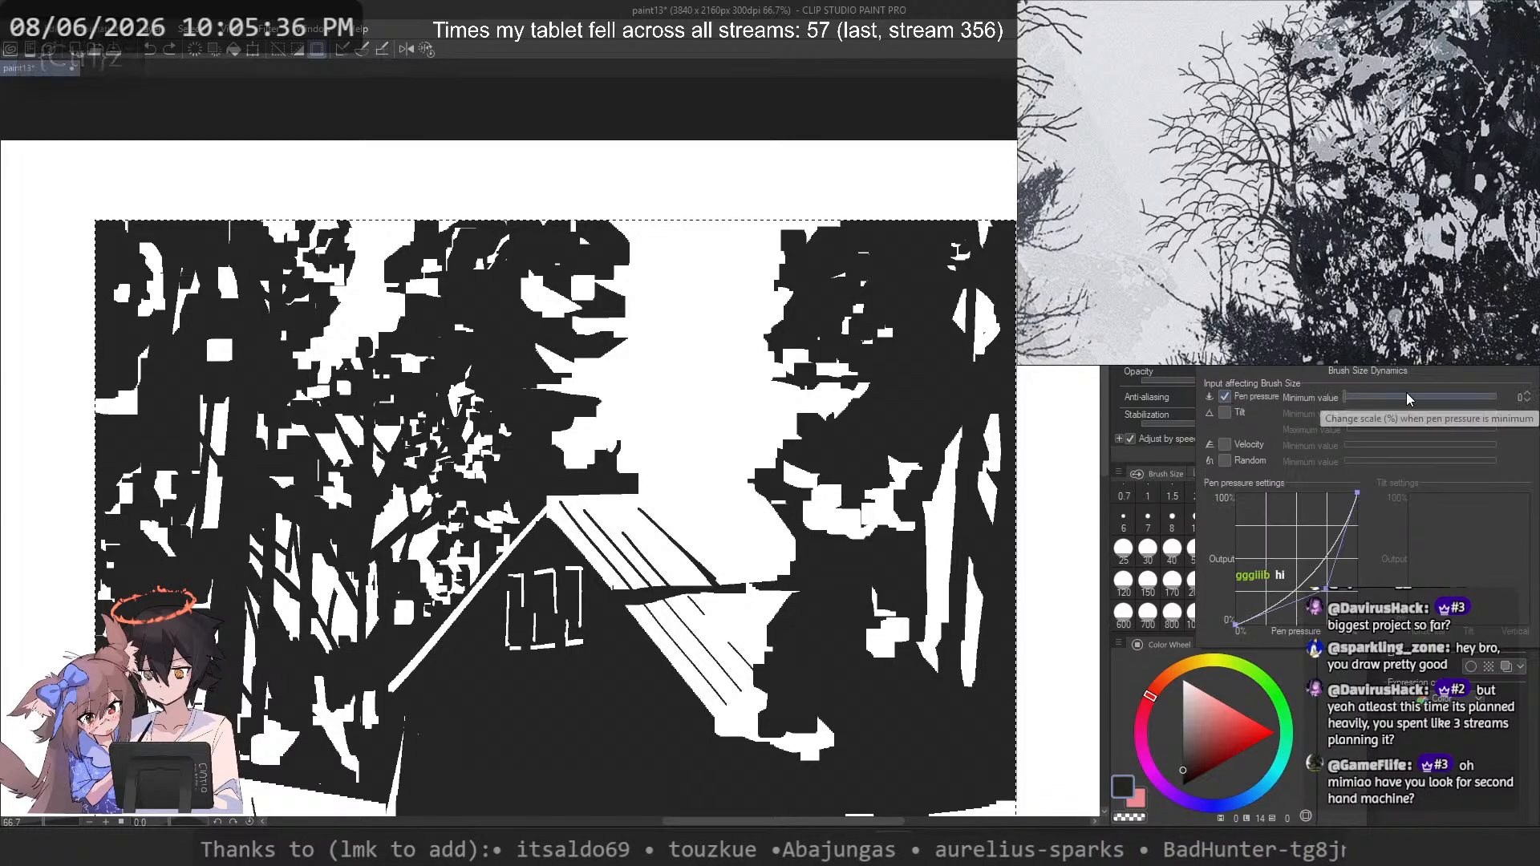
click(1063, 485)
click(1197, 521)
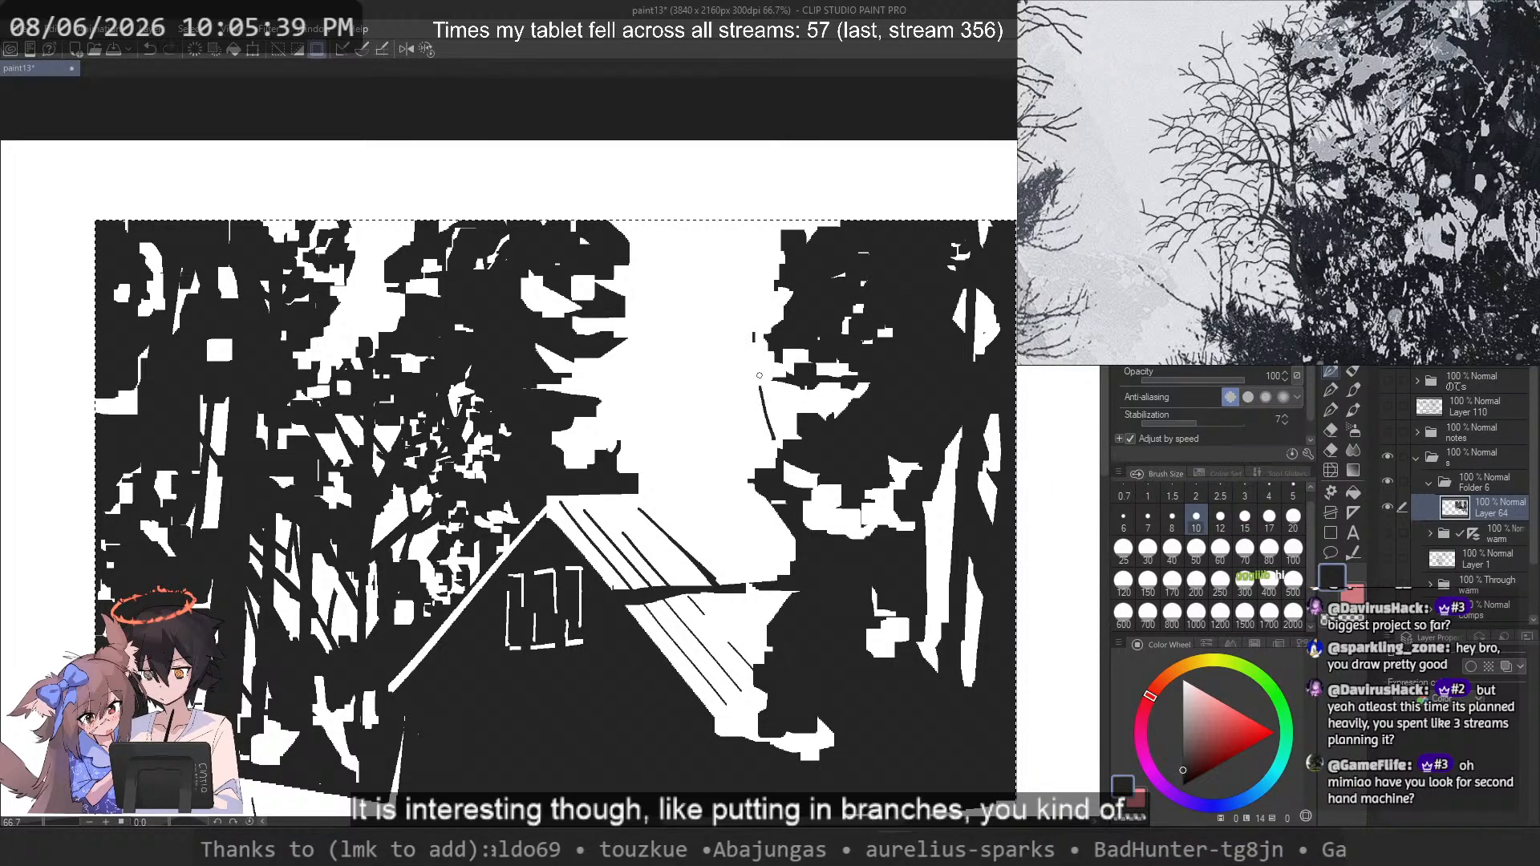
key(ctrl+z)
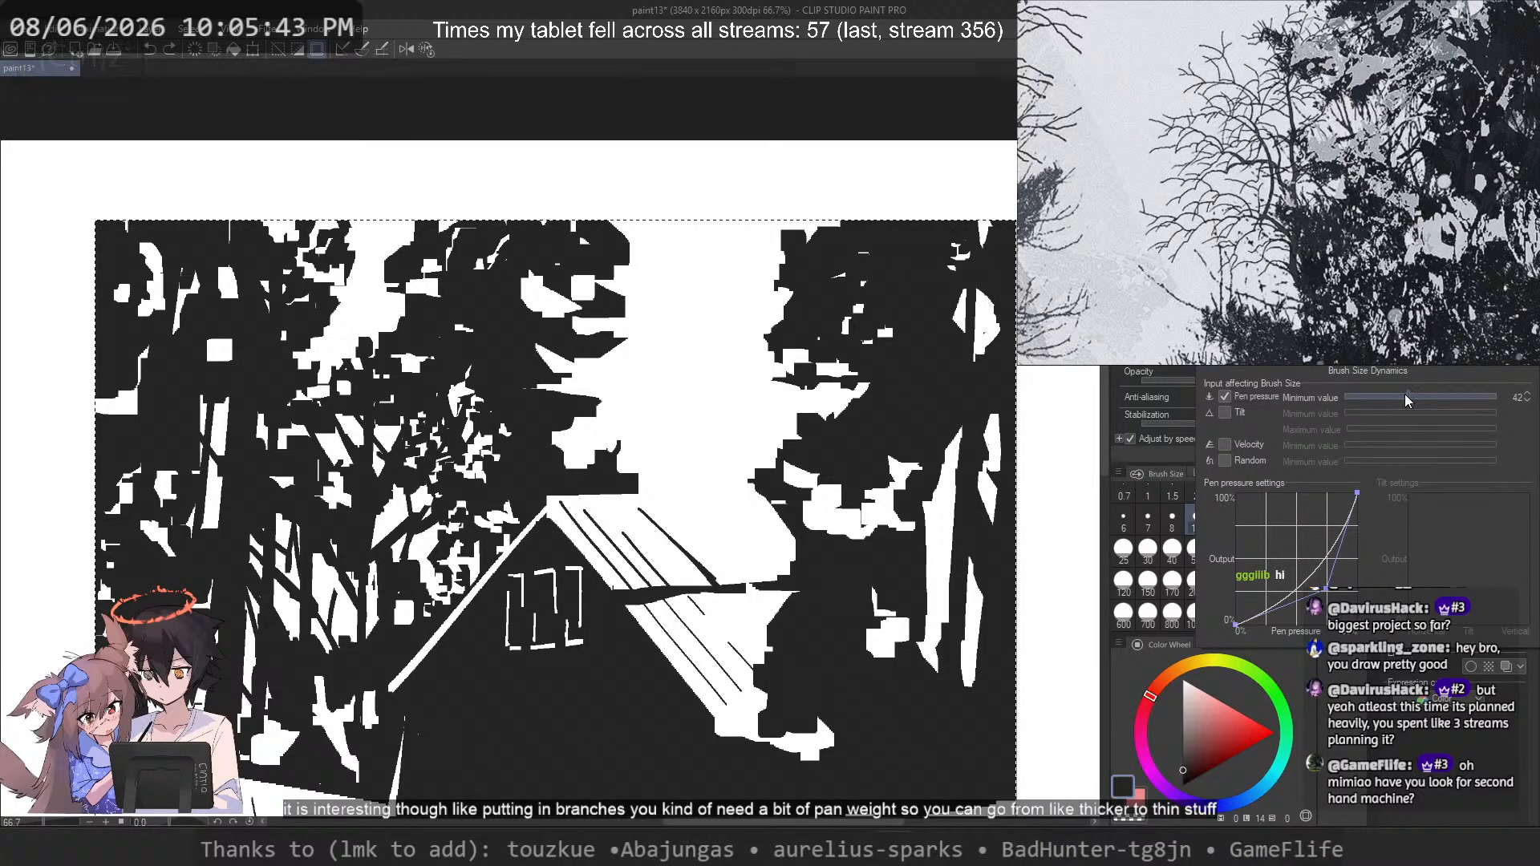
Step: Close the brush size dynamics settings and try to draw an upright bare branch with a side twig beside the right tree
click(838, 369)
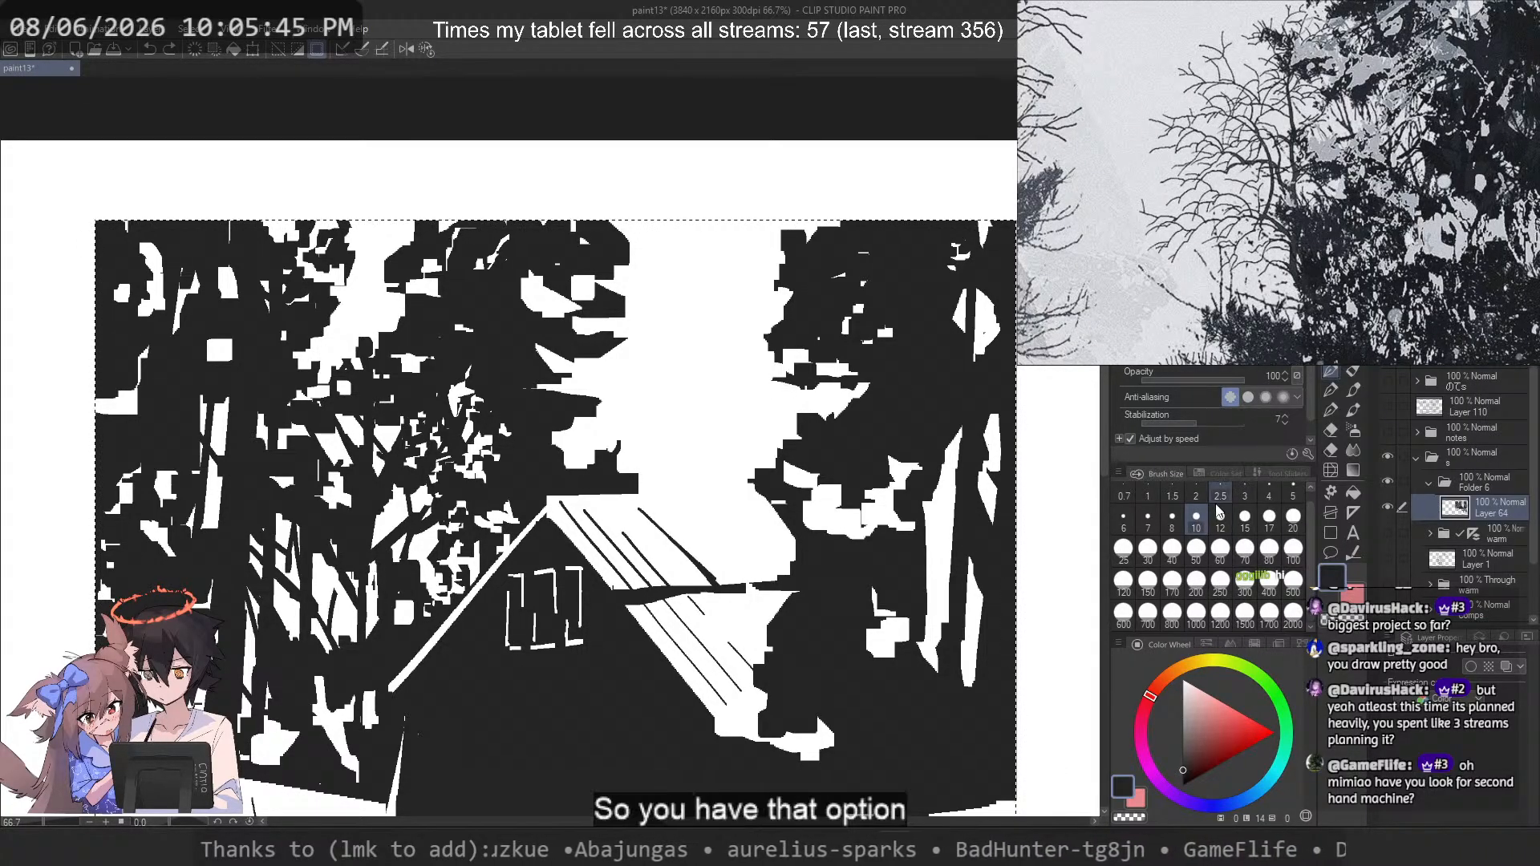
drag(746, 370, 765, 467)
key(ctrl+z)
key(ctrl+z)
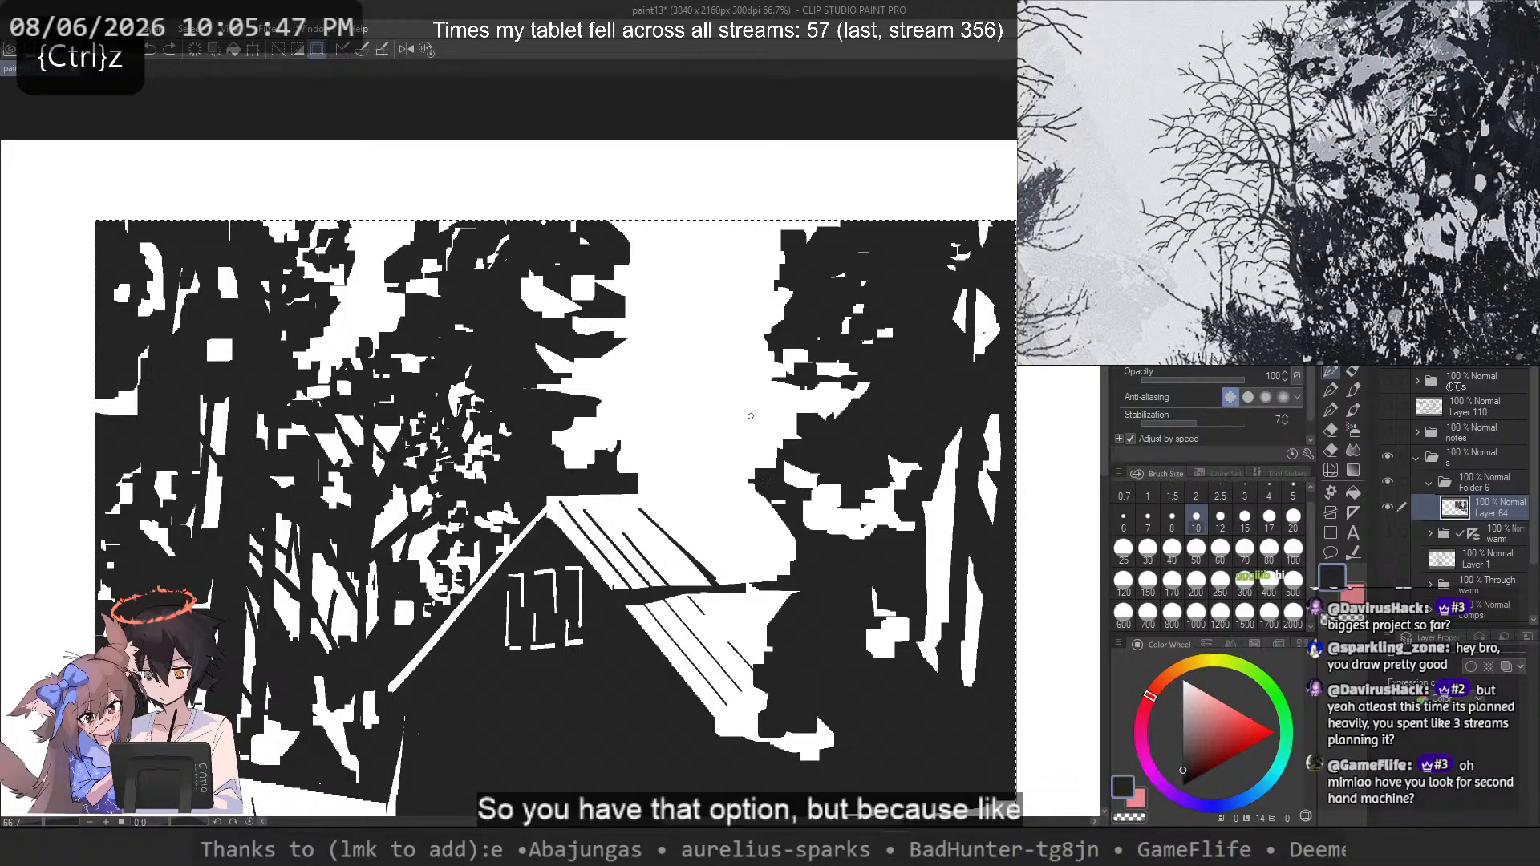
mouse_move(751, 377)
mouse_down()
mouse_move(775, 472)
mouse_move(710, 385)
mouse_up()
key(ctrl+z)
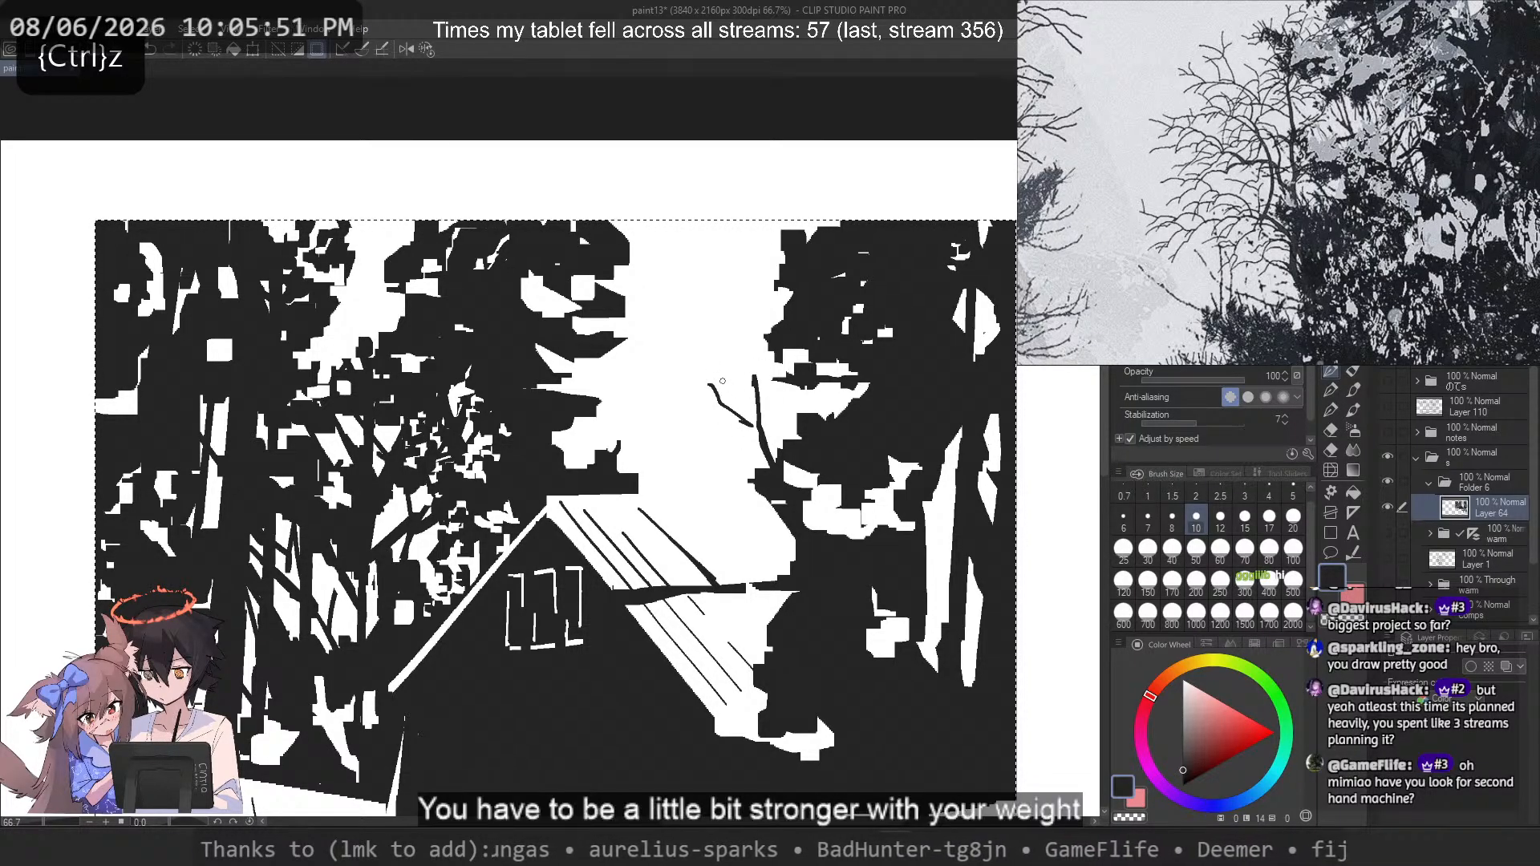
Step: Try to redraw the side twig as a curved offshoot, and undo it together with the upright branch beside the right tree
key(ctrl+z)
mouse_move(757, 438)
mouse_down()
mouse_move(719, 415)
mouse_move(781, 450)
mouse_up()
key(ctrl+z)
key(ctrl+z)
key(ctrl+z)
key(ctrl+z)
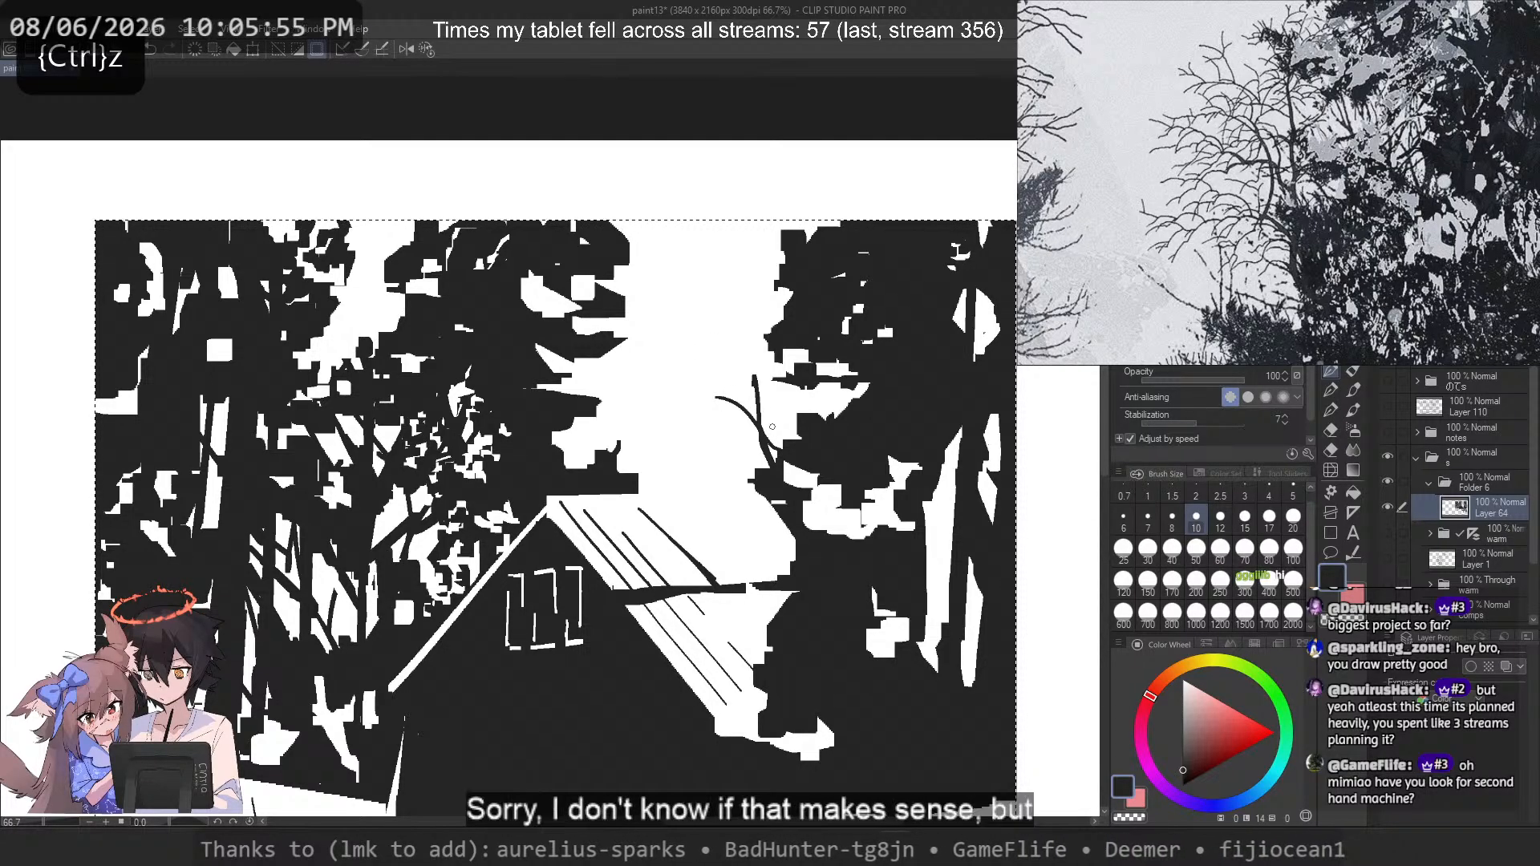
key(ctrl+z)
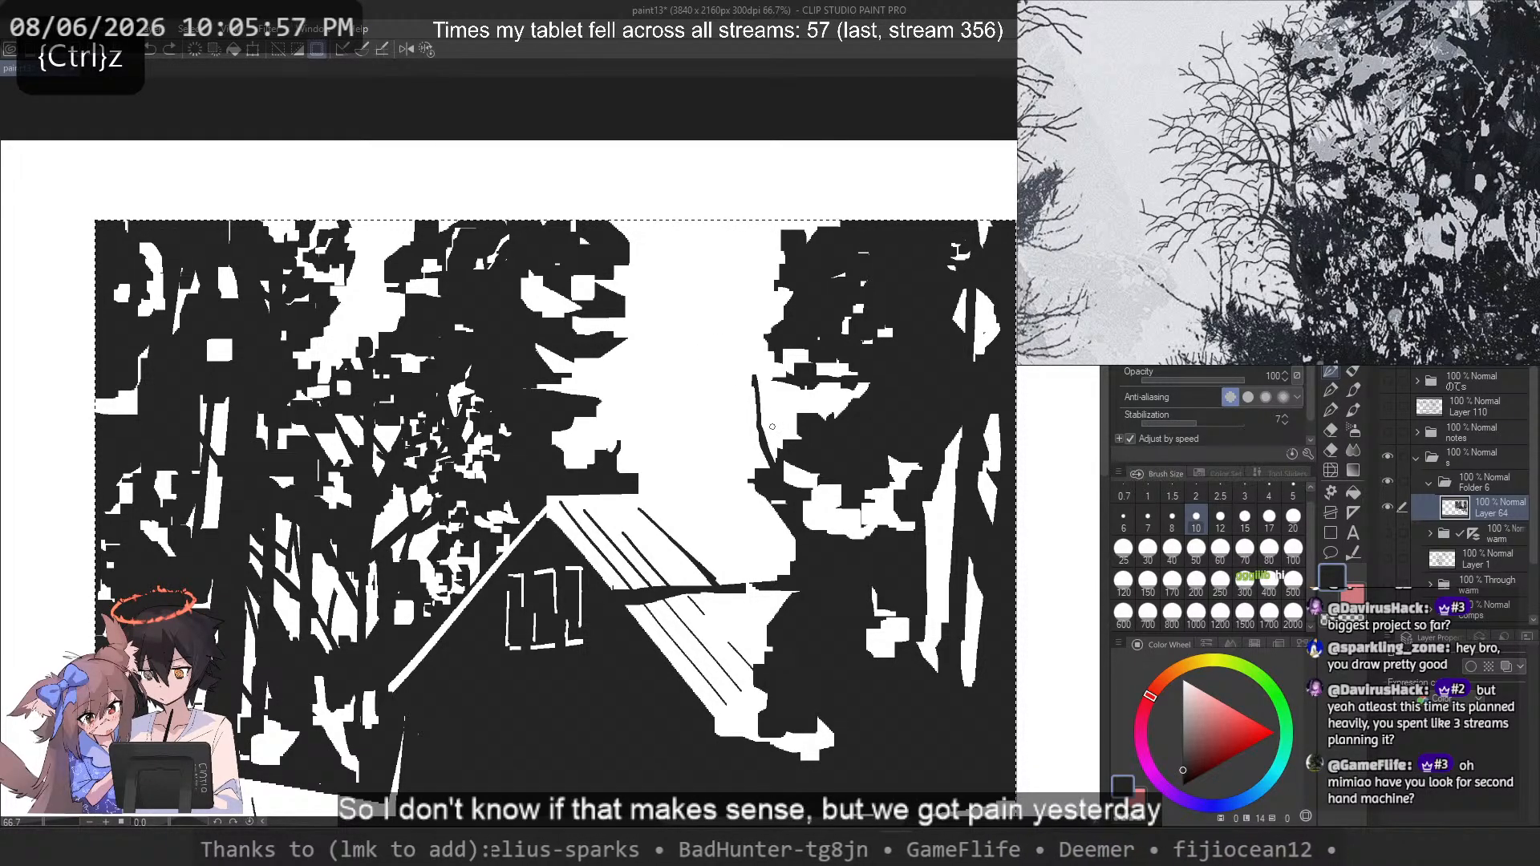
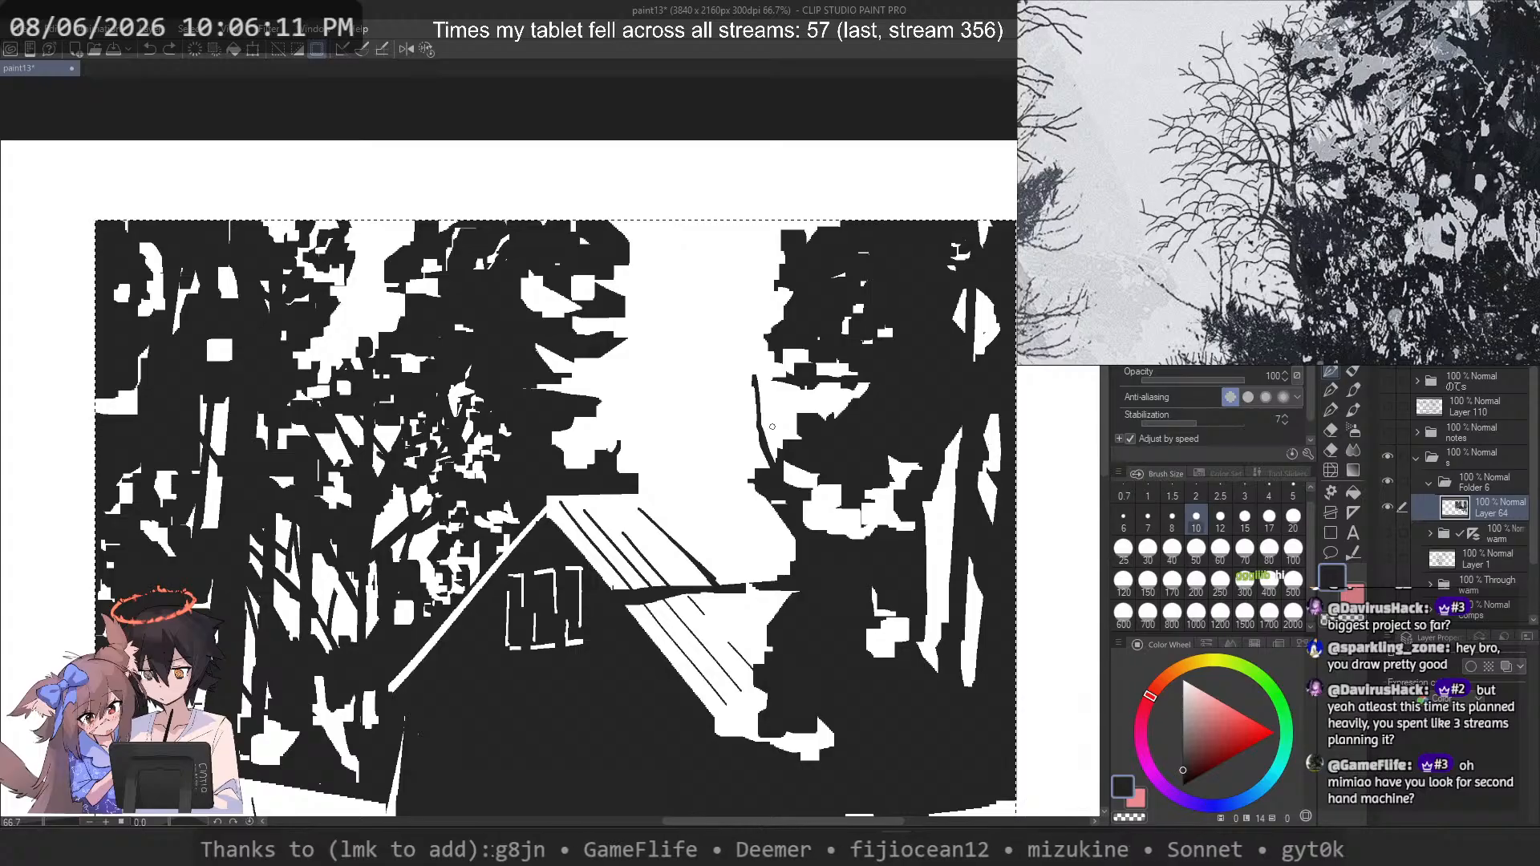
key(ctrl+z)
key(ctrl+z)
Step: Draw a thin upright branch along the sky-side edge of the right tree with the size 10 brush, bridging its foliage clumps
drag(768, 349, 796, 434)
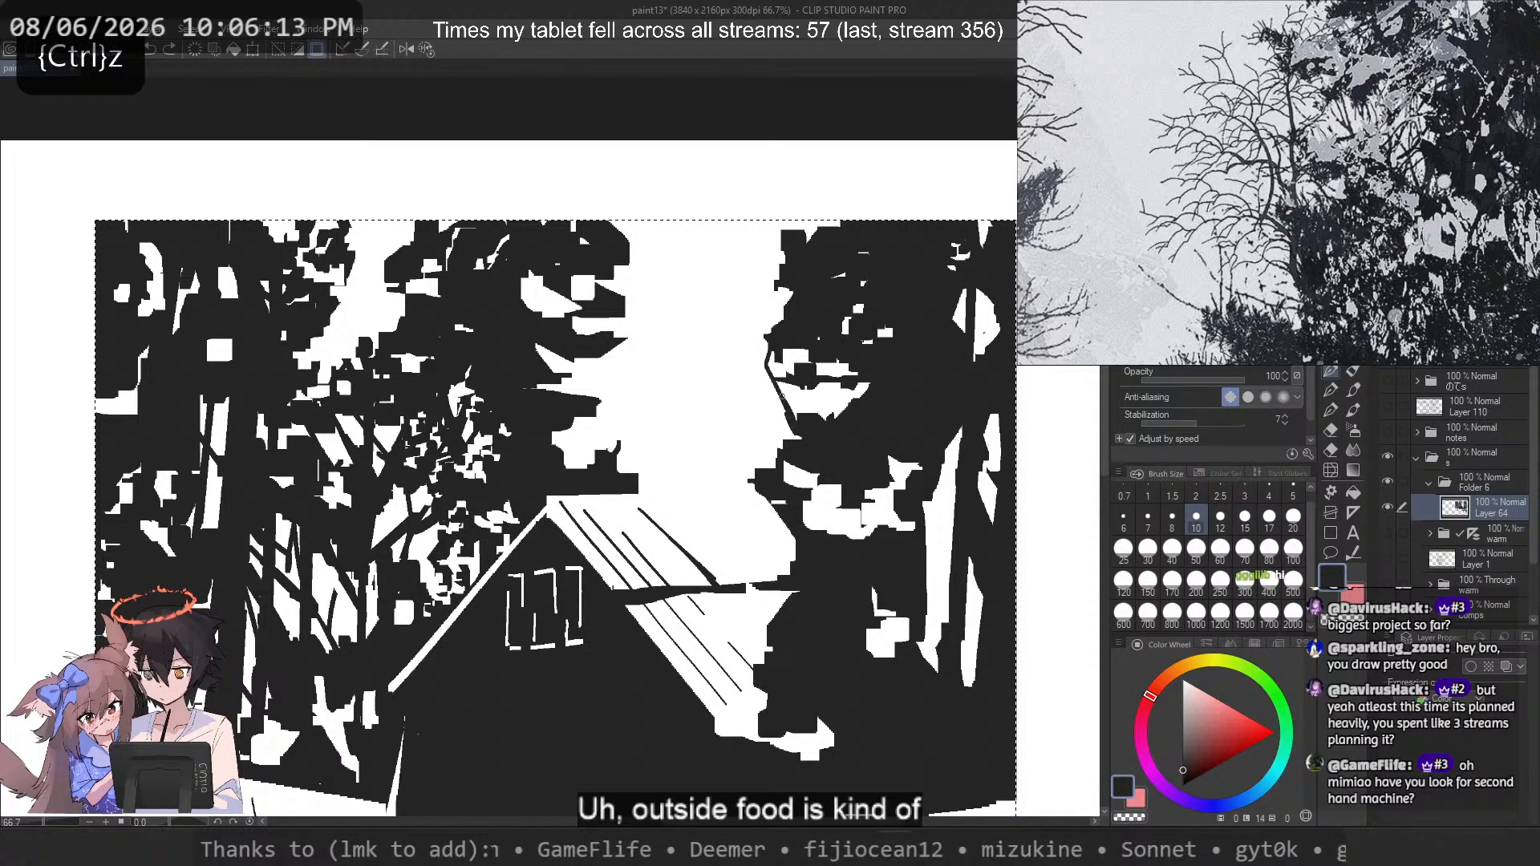
key(ctrl+z)
drag(766, 343, 782, 441)
key(ctrl+z)
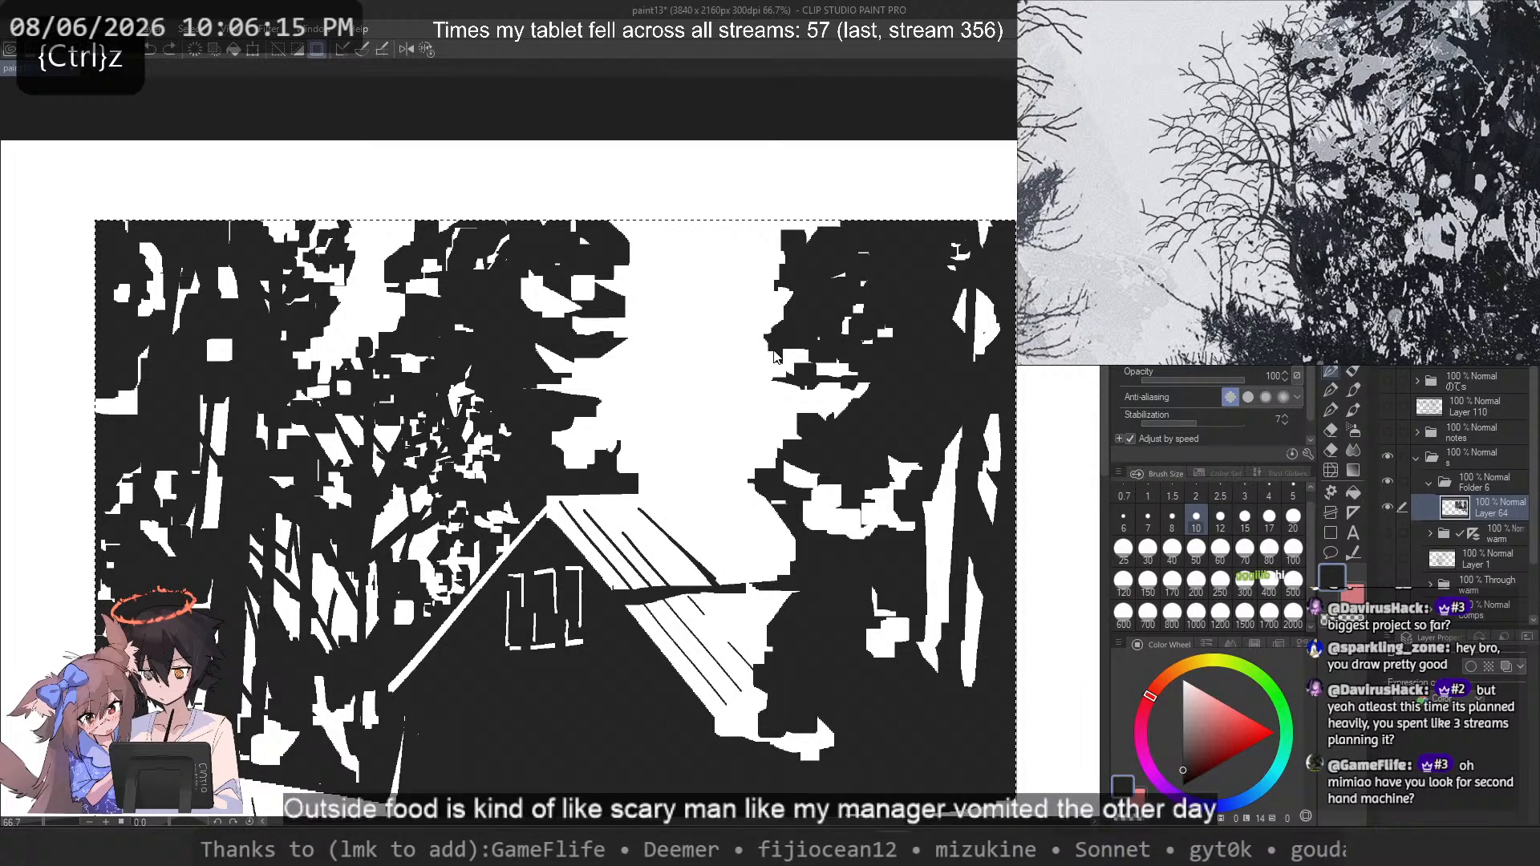
key(ctrl+z)
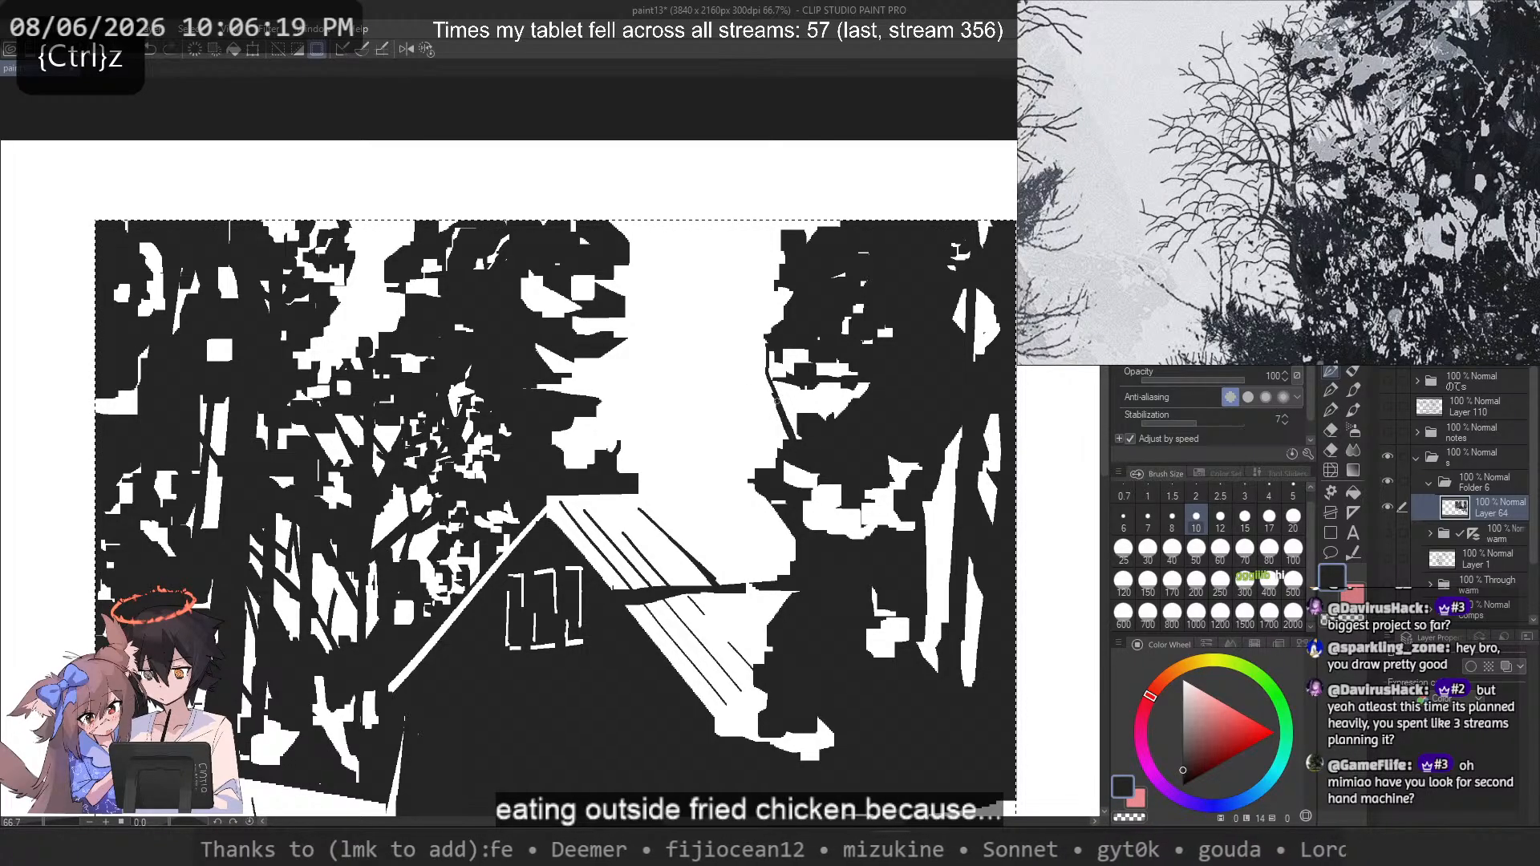
Step: Draw a curved side branch reaching from the upright branch out into the open sky, undoing strokes that do not fit
mouse_move(770, 393)
mouse_down()
mouse_move(711, 368)
mouse_move(745, 355)
mouse_move(765, 397)
mouse_move(740, 388)
mouse_move(735, 377)
mouse_move(752, 379)
mouse_move(771, 402)
mouse_move(708, 384)
mouse_move(704, 363)
mouse_move(736, 376)
mouse_move(708, 393)
mouse_up()
key(ctrl+z)
key(ctrl+z)
key(ctrl+z)
key(ctrl+z)
key(ctrl+z)
key(ctrl+z)
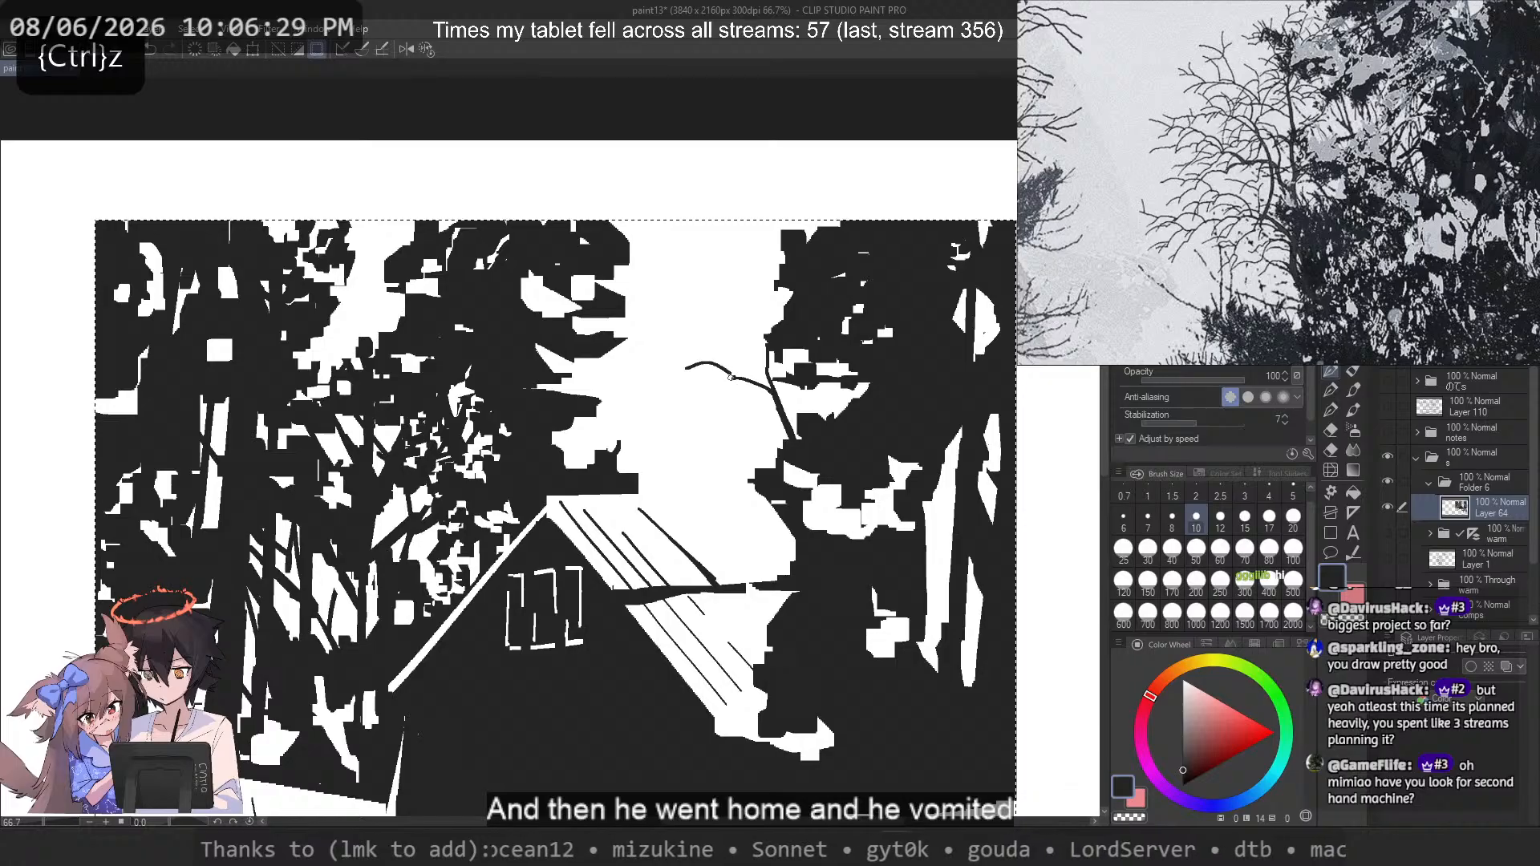
key(ctrl+z)
key(ctrl+z)
Step: Draw a second, lower bare branch curving up from the right tree's foliage into the sky above the roof
mouse_move(733, 399)
mouse_down()
mouse_move(733, 482)
mouse_move(741, 456)
mouse_up()
key(ctrl+z)
key(ctrl+z)
drag(742, 401, 748, 462)
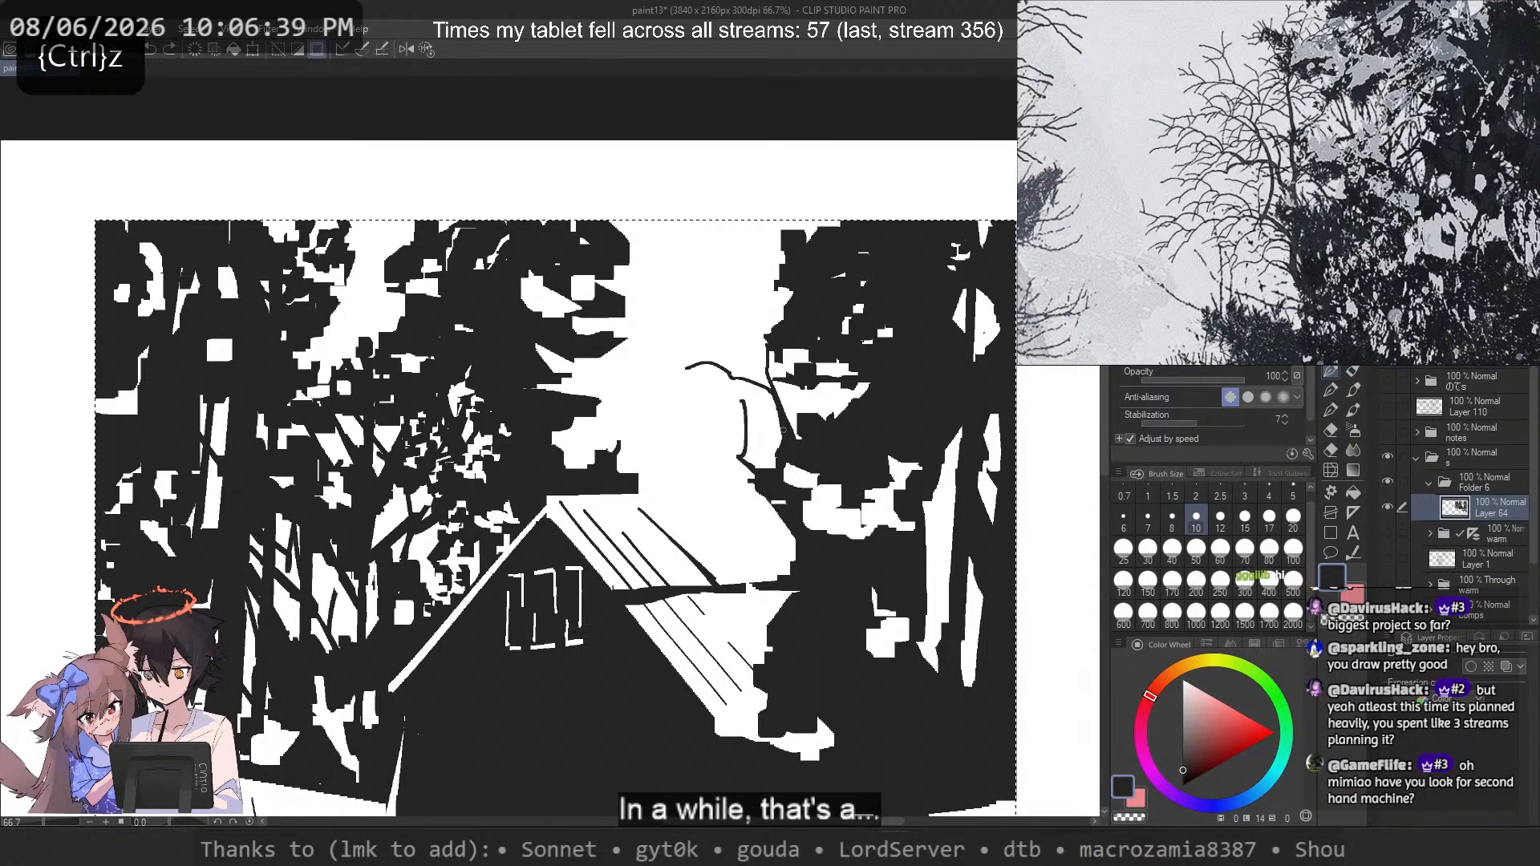
key(ctrl+z)
drag(794, 465, 800, 492)
key(ctrl+z)
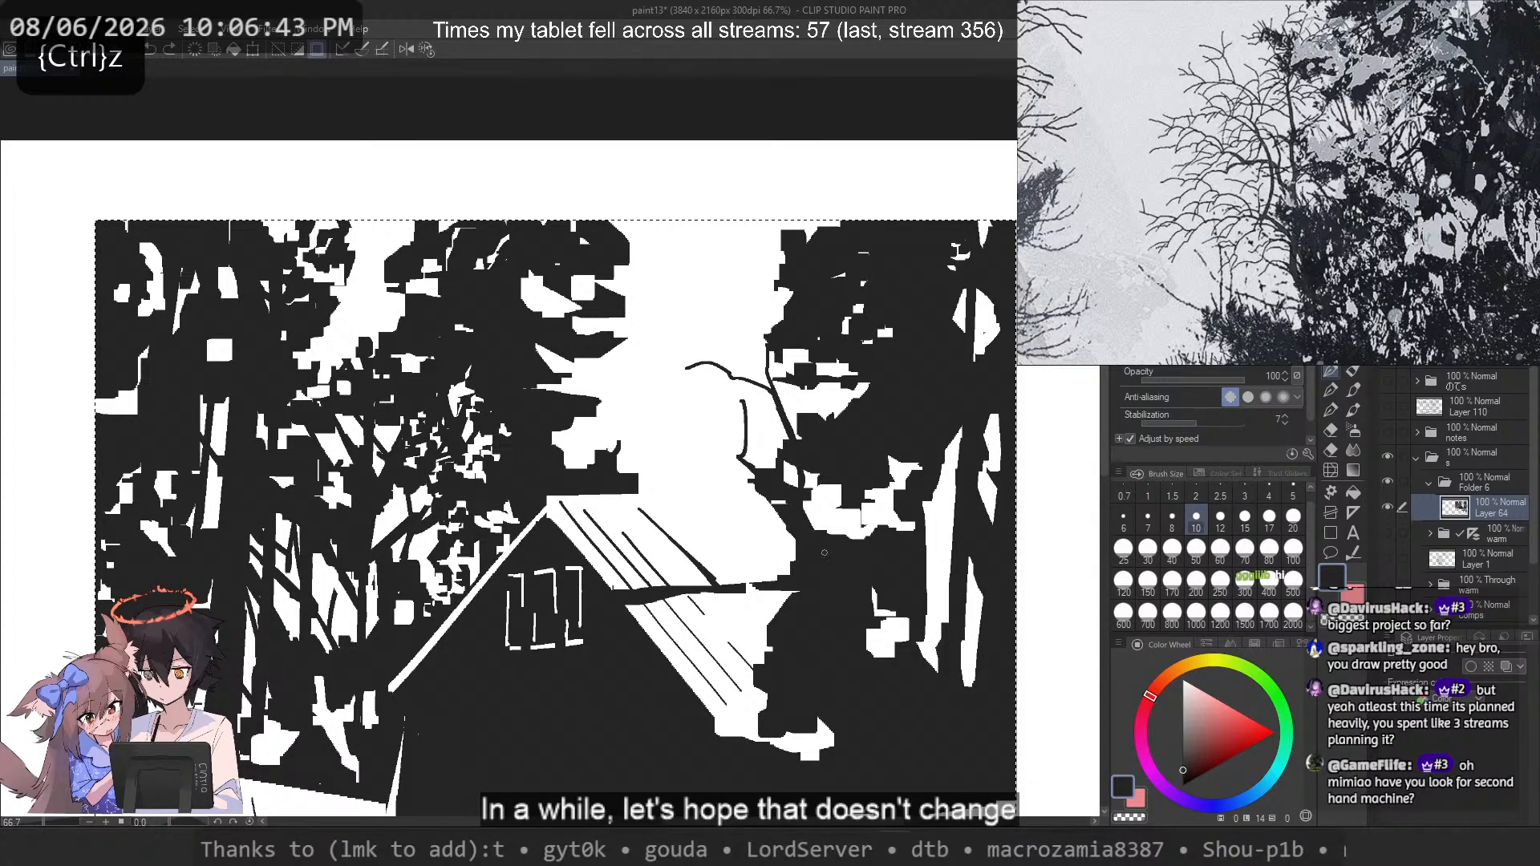
Step: Add a short dark branch across the white gap in the lower foliage of the right tree, matching the lower bare branch
mouse_move(838, 483)
mouse_down()
mouse_move(804, 521)
mouse_move(812, 499)
mouse_move(848, 538)
mouse_move(809, 520)
mouse_move(836, 474)
mouse_move(801, 525)
mouse_move(831, 477)
mouse_move(803, 516)
mouse_up()
key(ctrl+z)
key(ctrl+z)
key(ctrl+z)
key(ctrl+z)
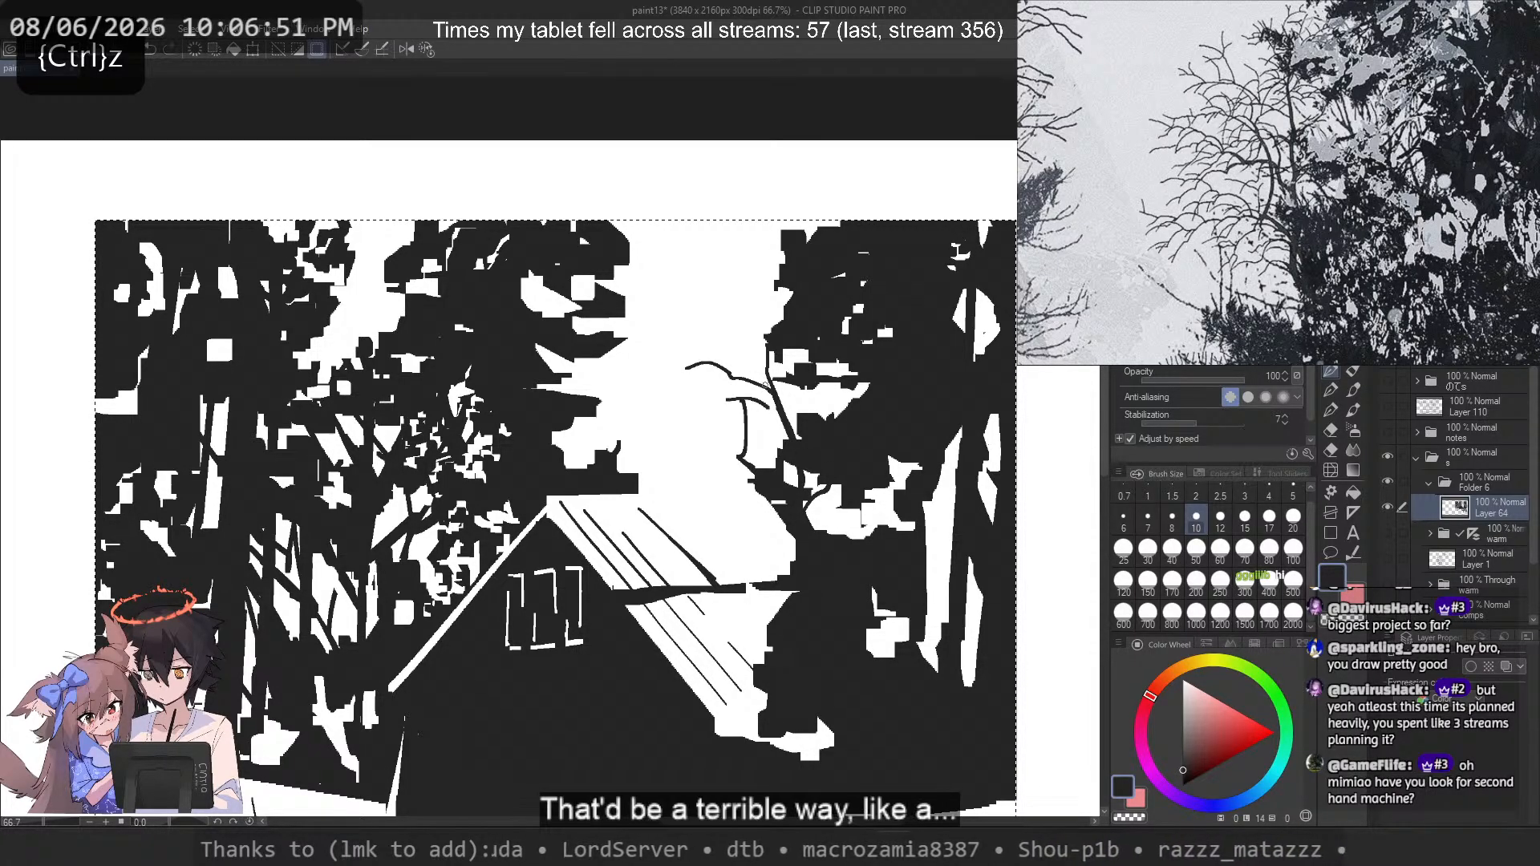
Step: Add a short curved twig on the sky side of the lower bare branch, undoing the strokes that do not fit
mouse_move(779, 392)
mouse_down()
mouse_move(752, 468)
mouse_move(753, 440)
mouse_up()
key(ctrl+z)
key(ctrl+z)
key(ctrl+z)
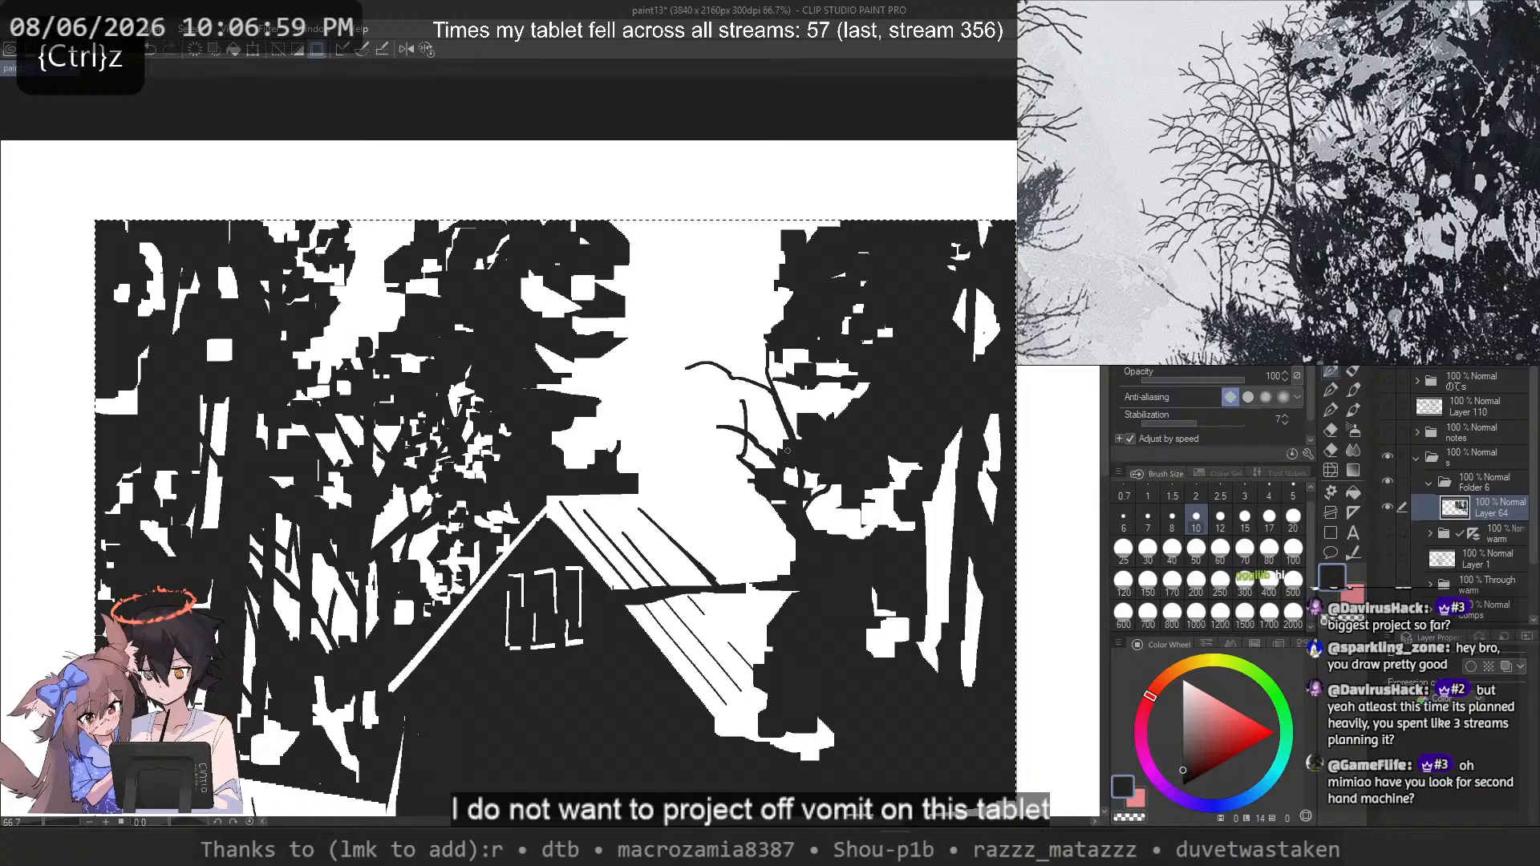
key(ctrl+z)
key(ctrl+z)
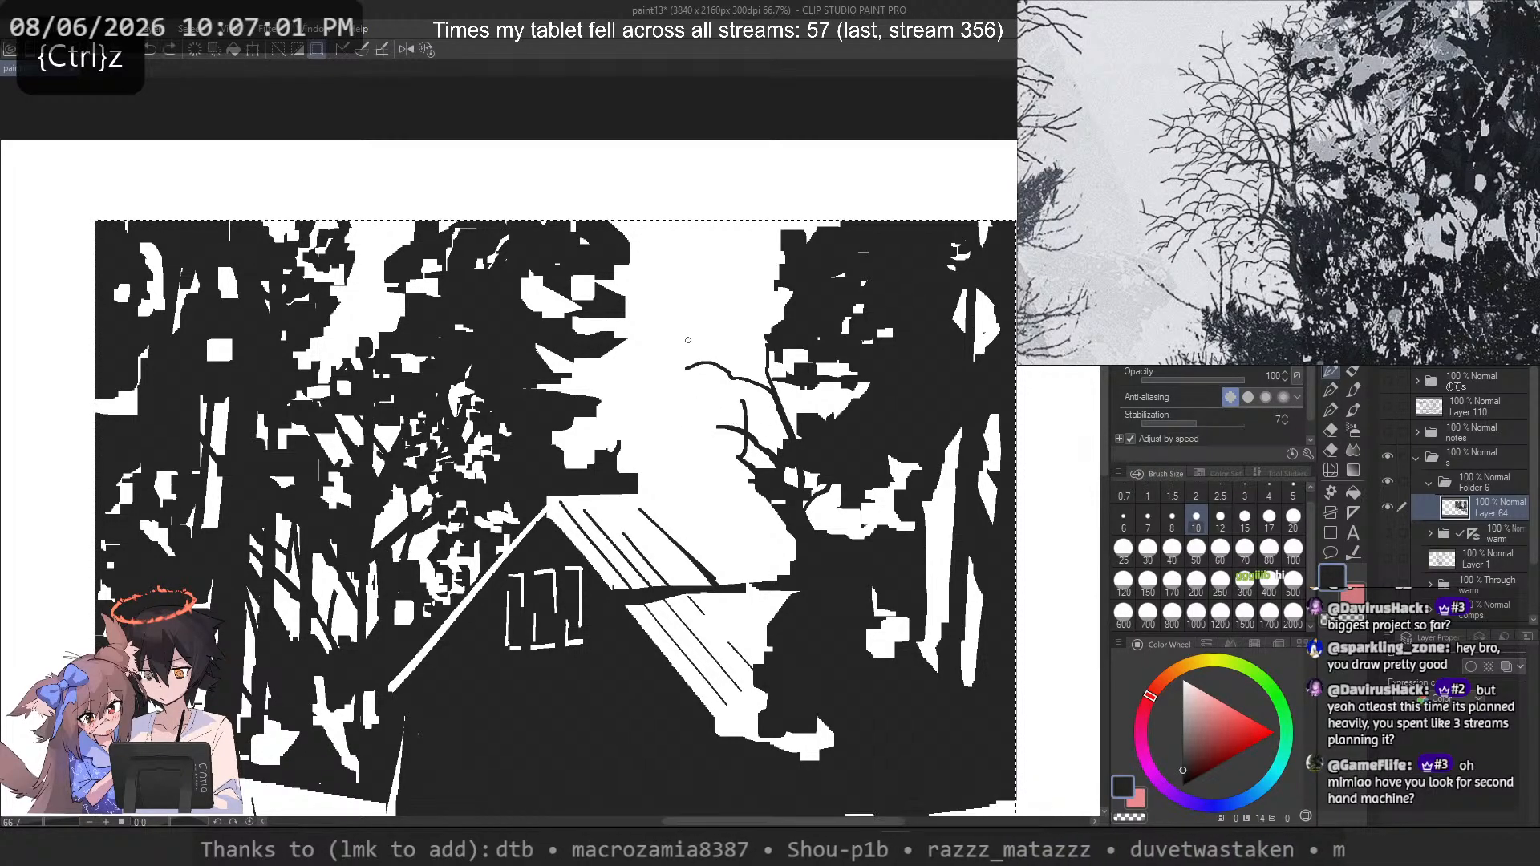
key(ctrl+z)
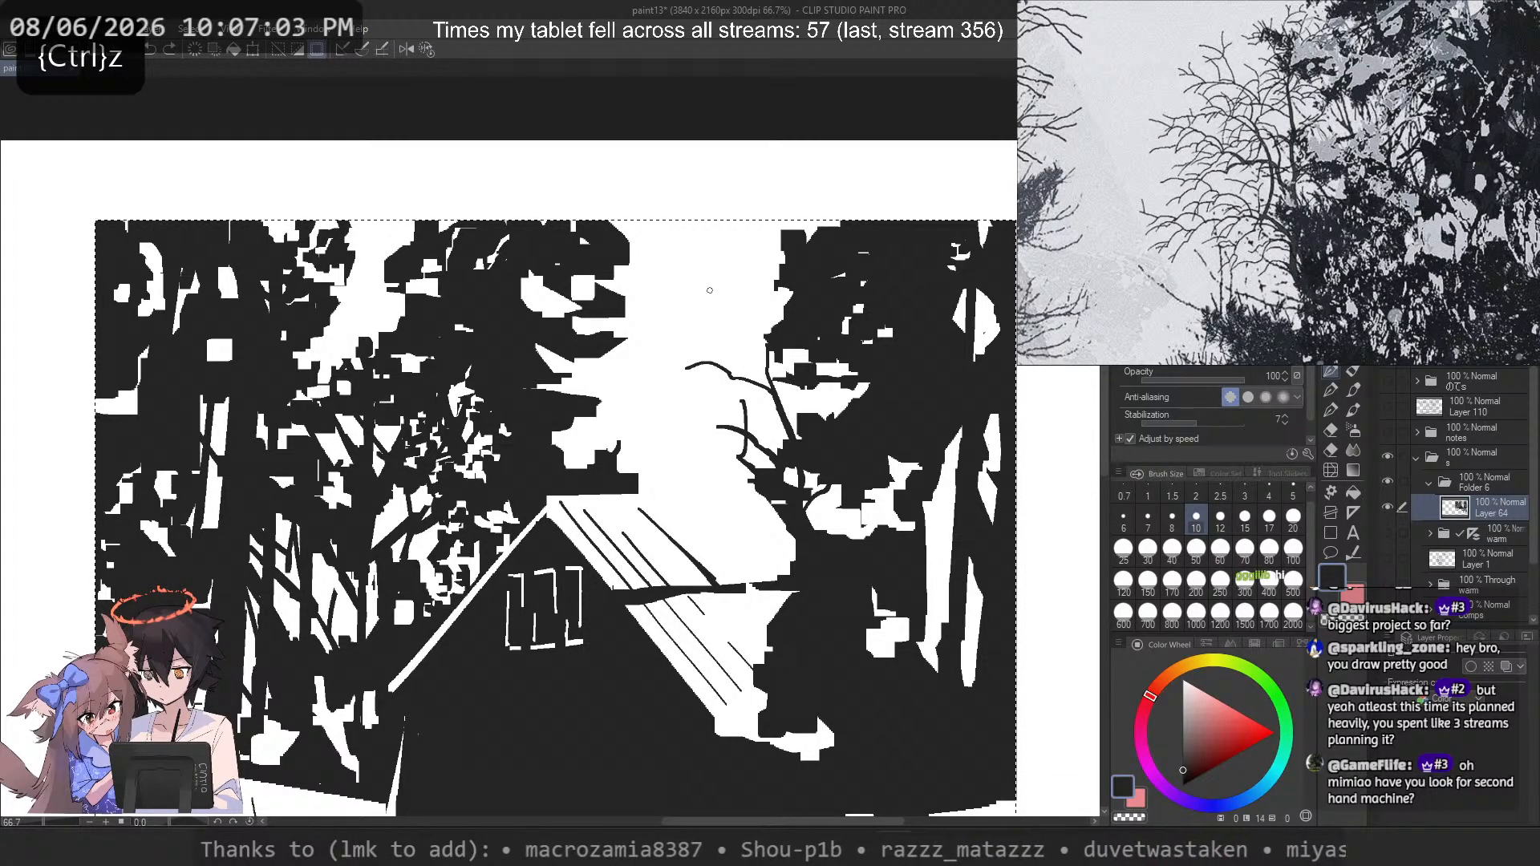
Step: Draw a fine, wavy twig from the top of the lower bare branch into the sky with the size 5 brush
click(1293, 493)
drag(697, 411, 744, 421)
key(ctrl+z)
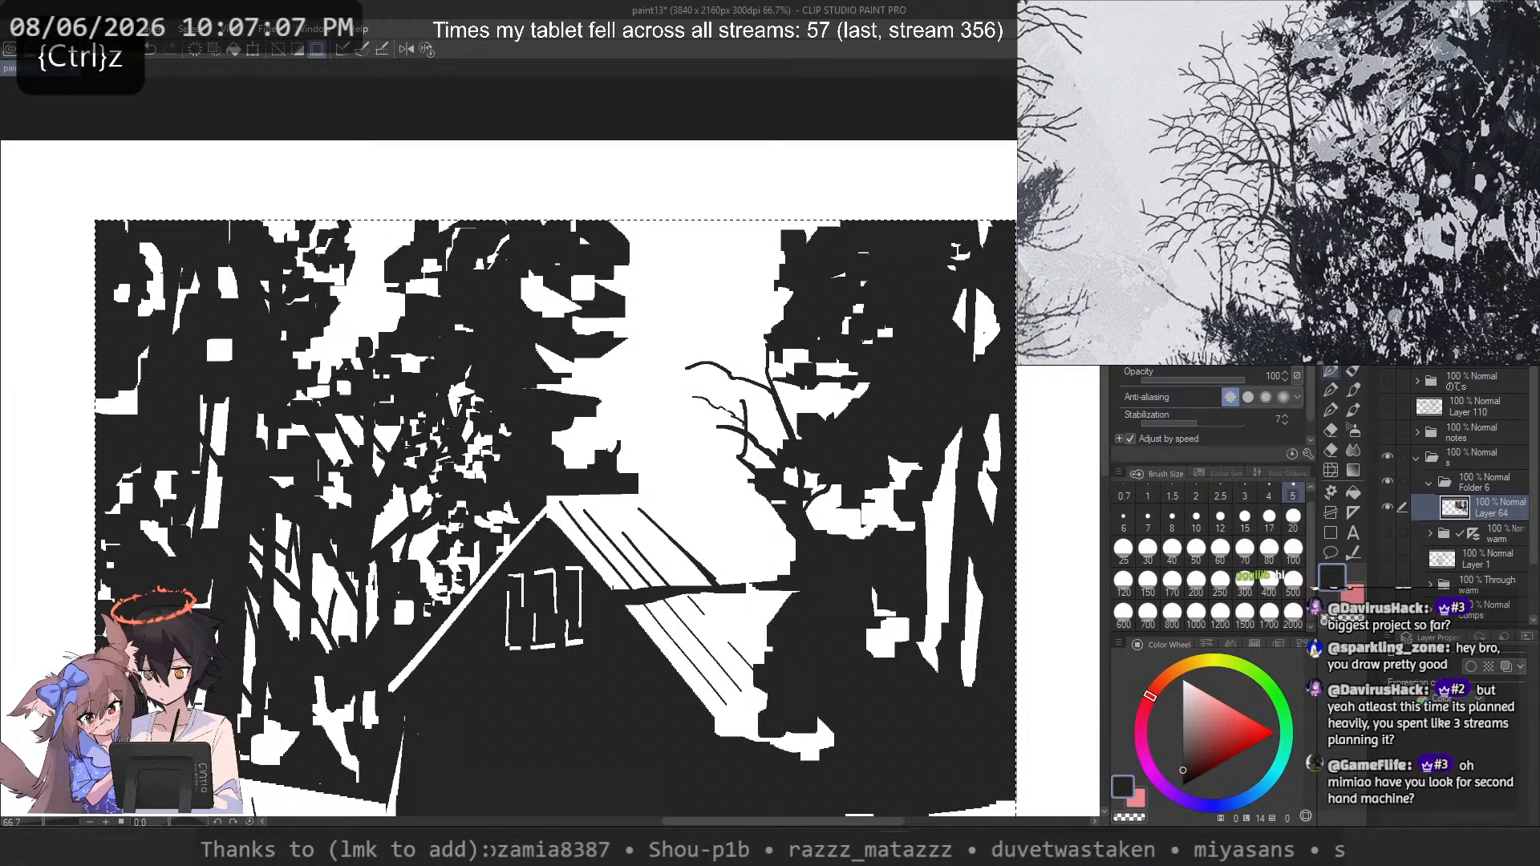
key(ctrl+z)
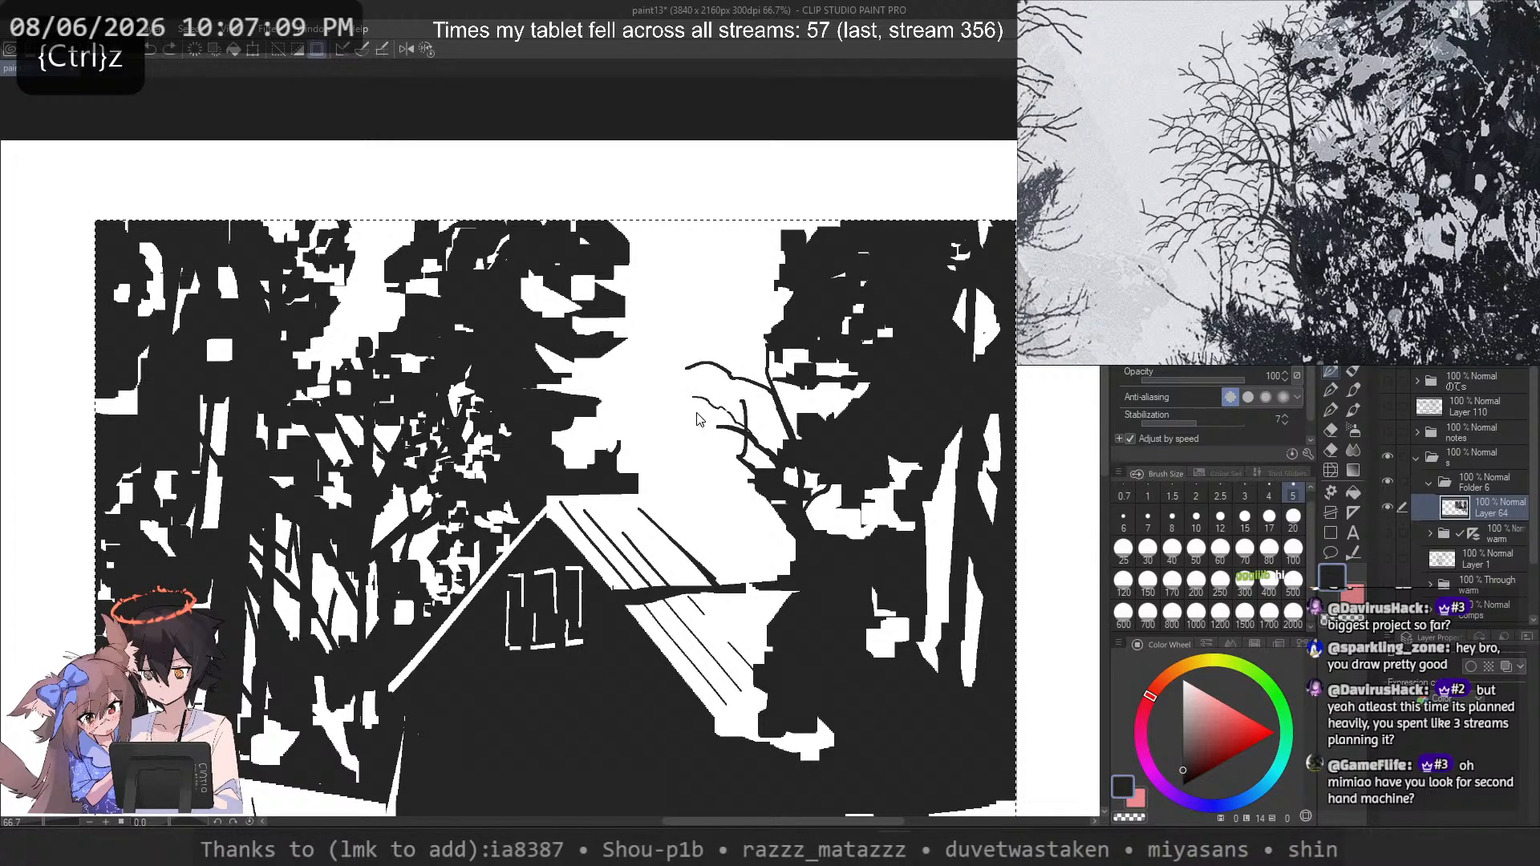
key(ctrl+z)
Step: Add small forking offshoots beneath the fine upper twig of the lower bare branch
drag(683, 401, 706, 423)
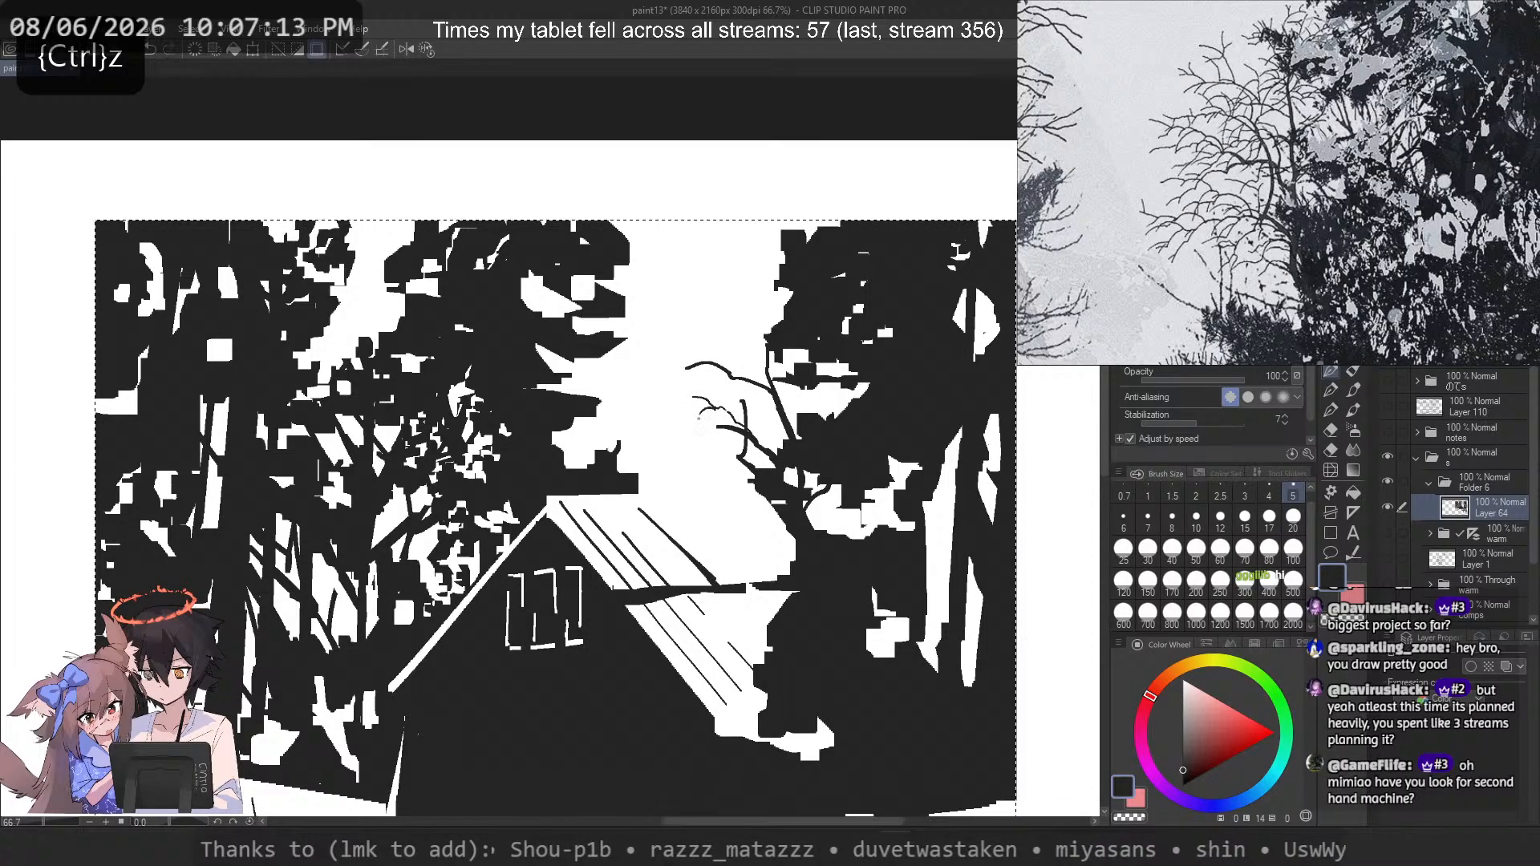
key(ctrl+z)
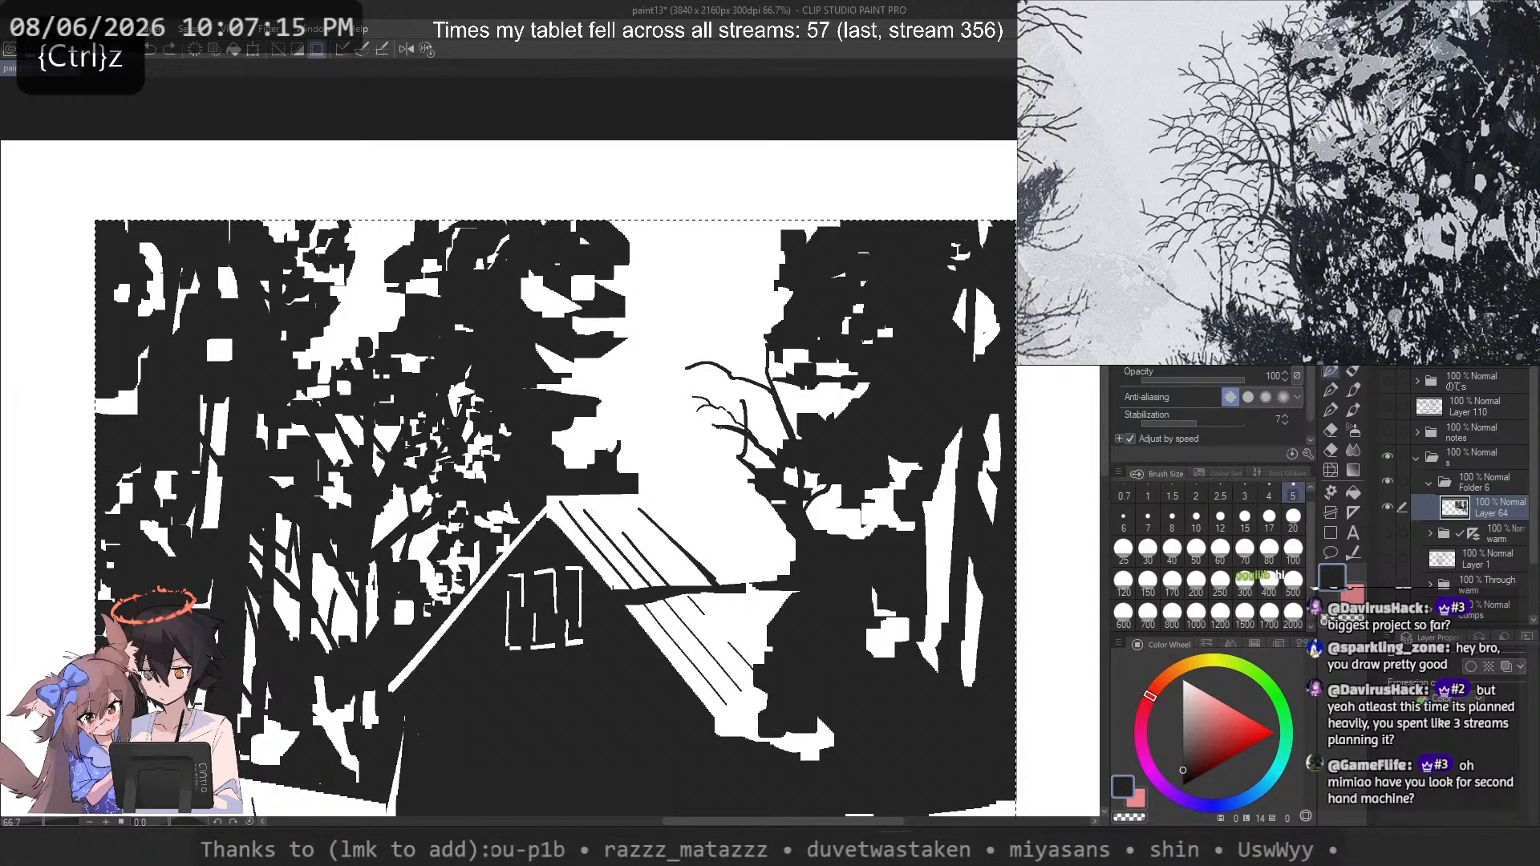
drag(709, 425, 718, 423)
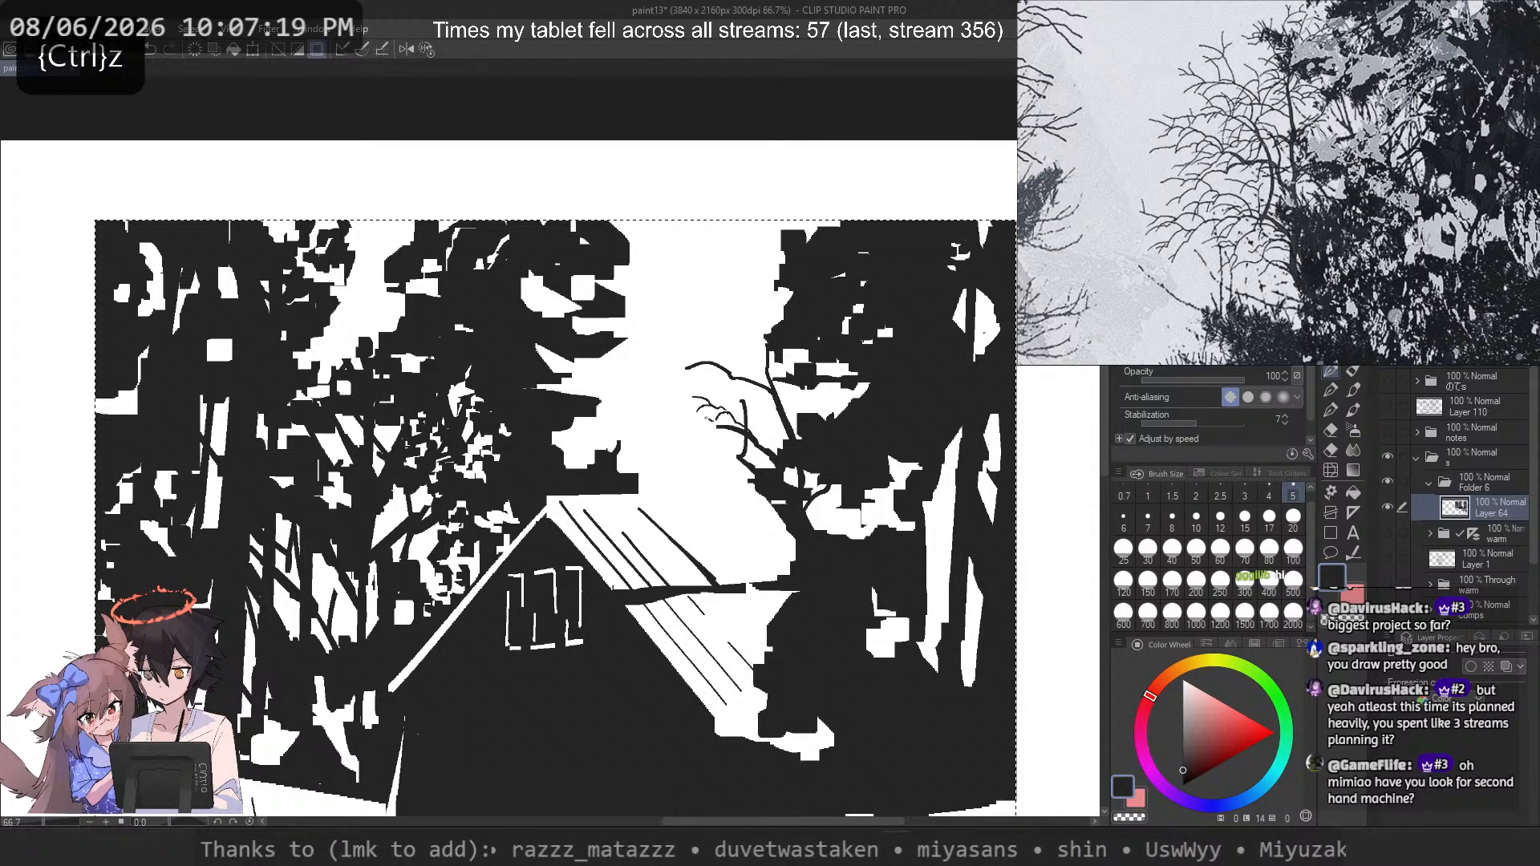
drag(719, 426, 732, 420)
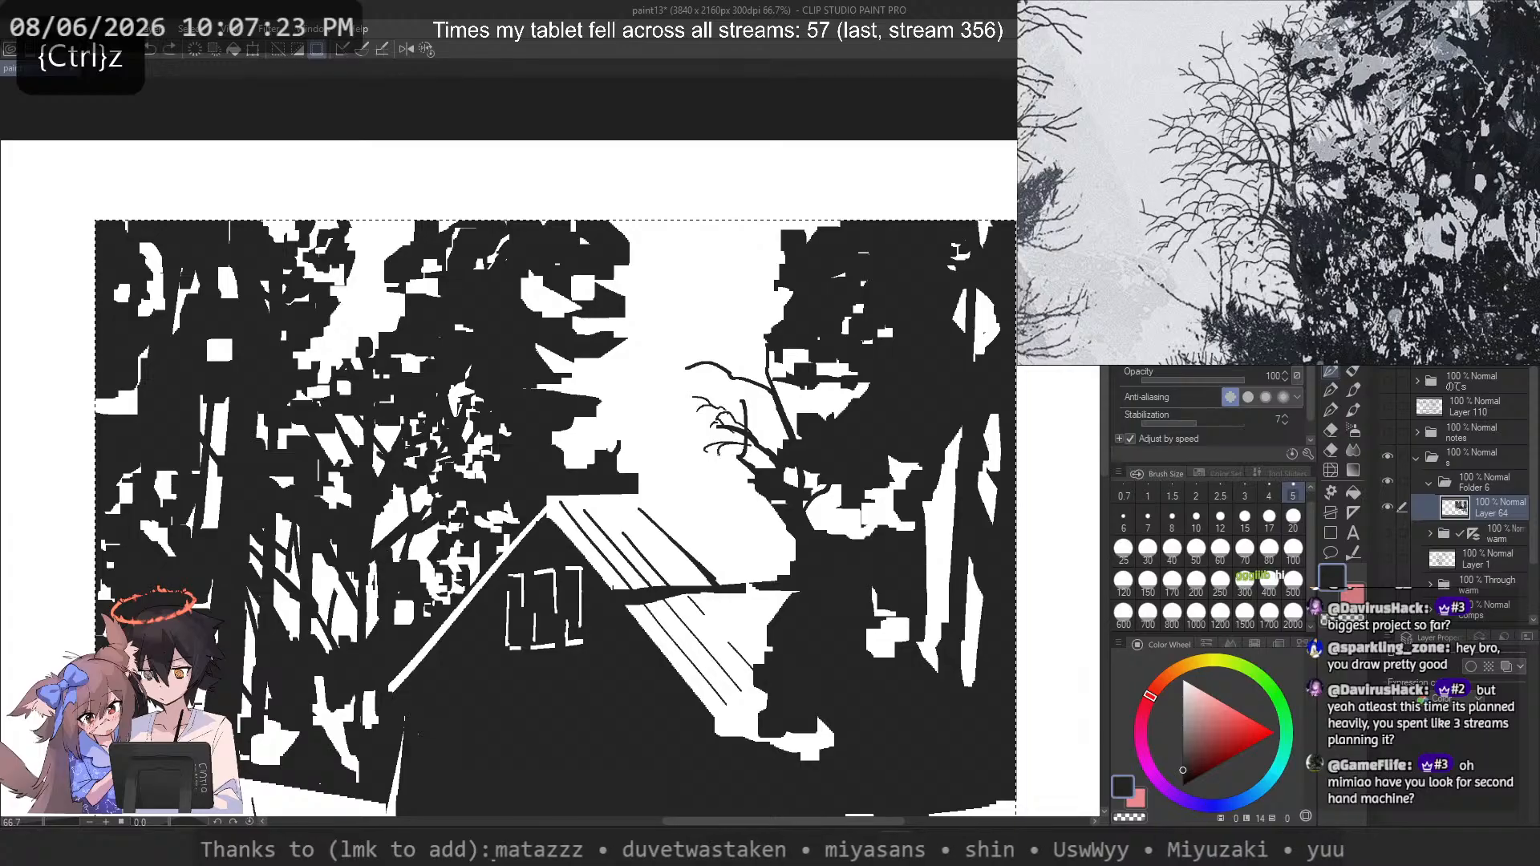
Step: Add fine forked twigs to the lower part of the bare branch, filling the space above the roof
drag(704, 449, 725, 441)
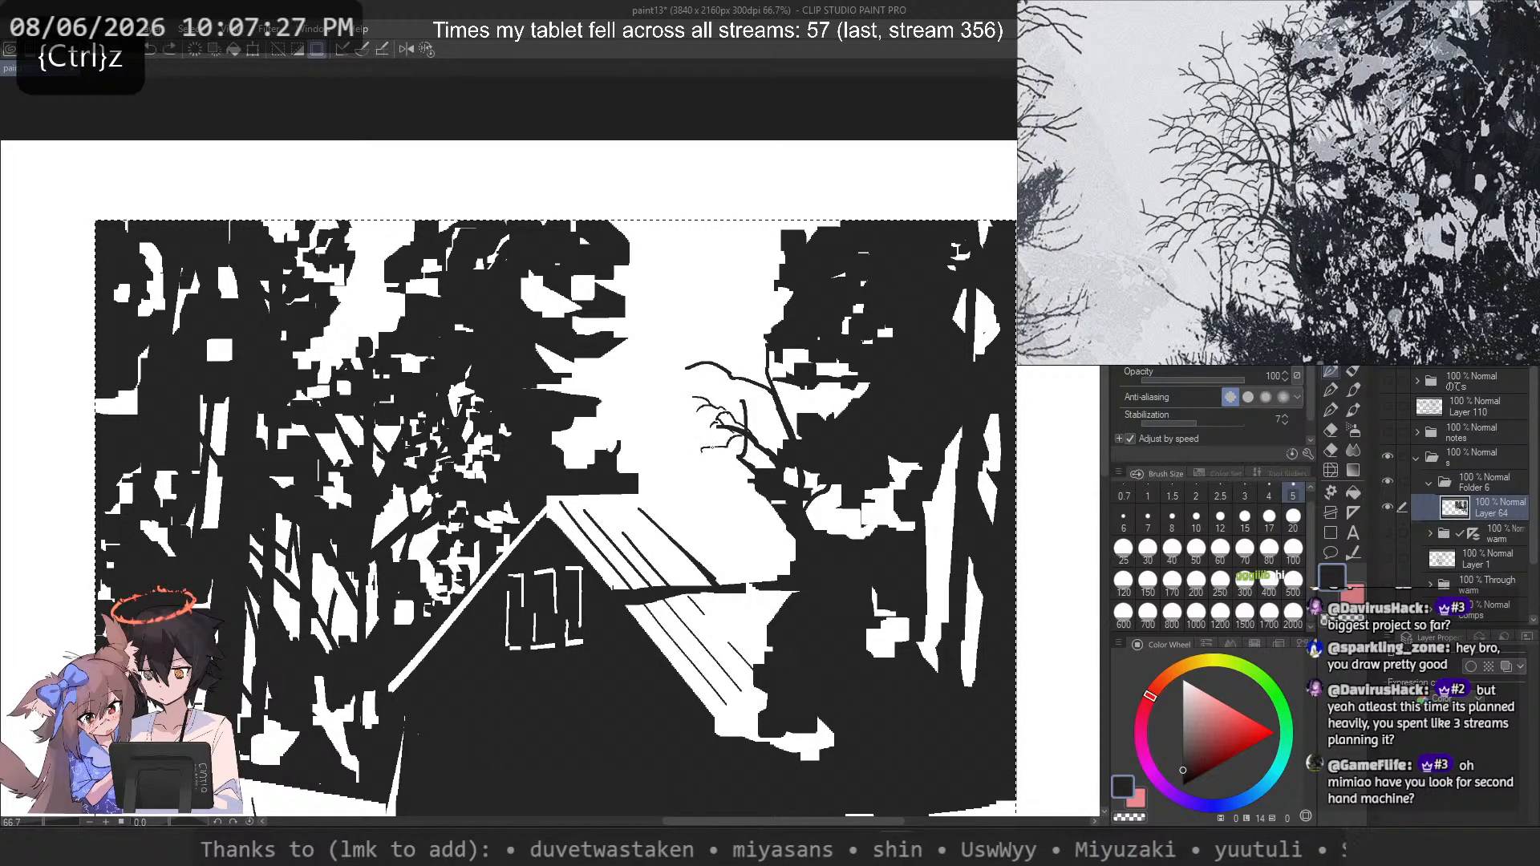
drag(722, 463, 726, 454)
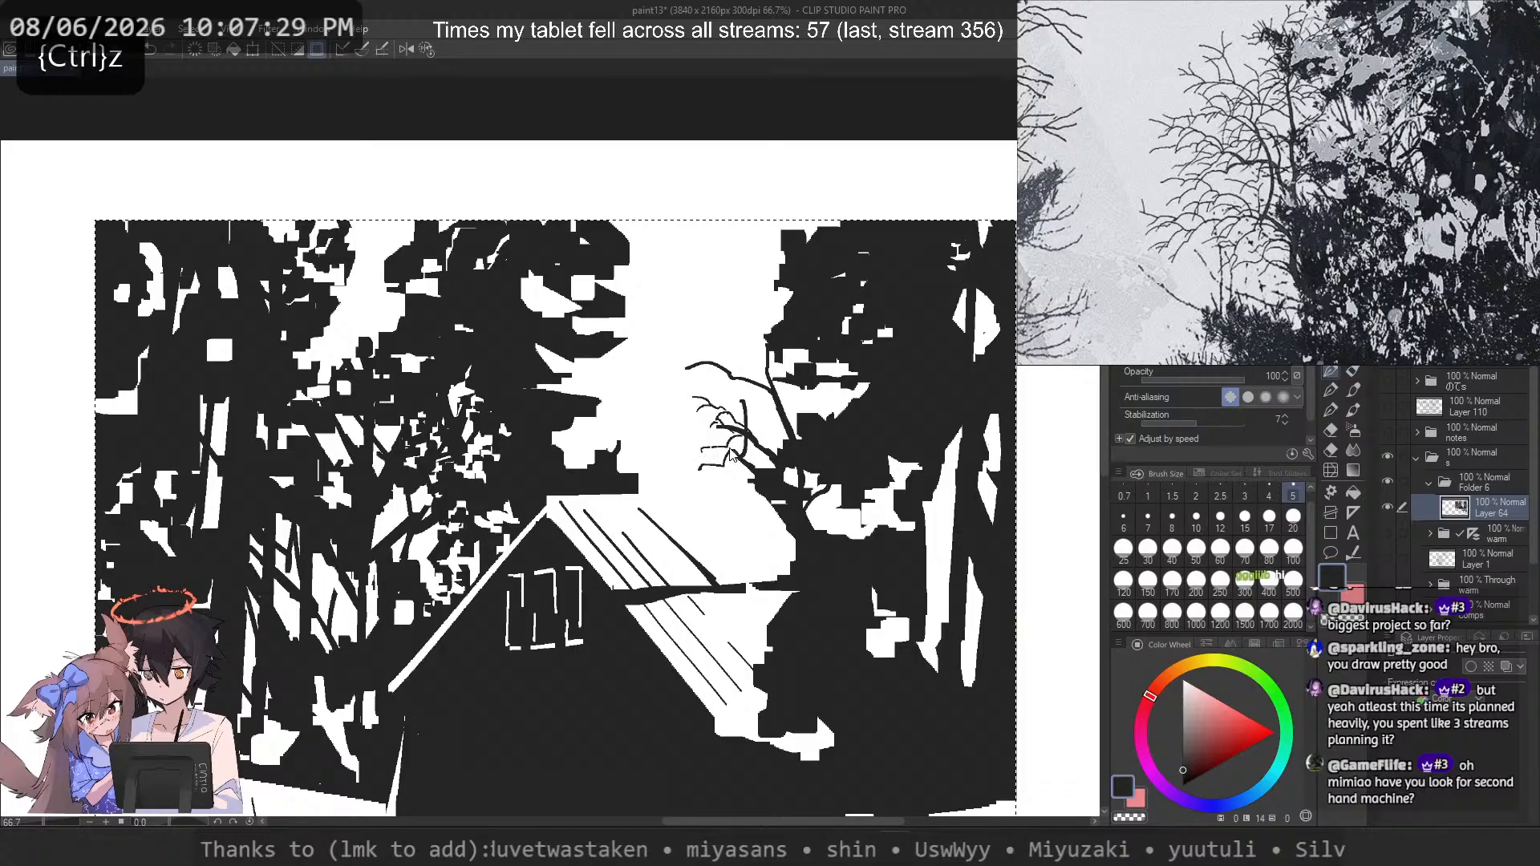
drag(755, 441, 734, 449)
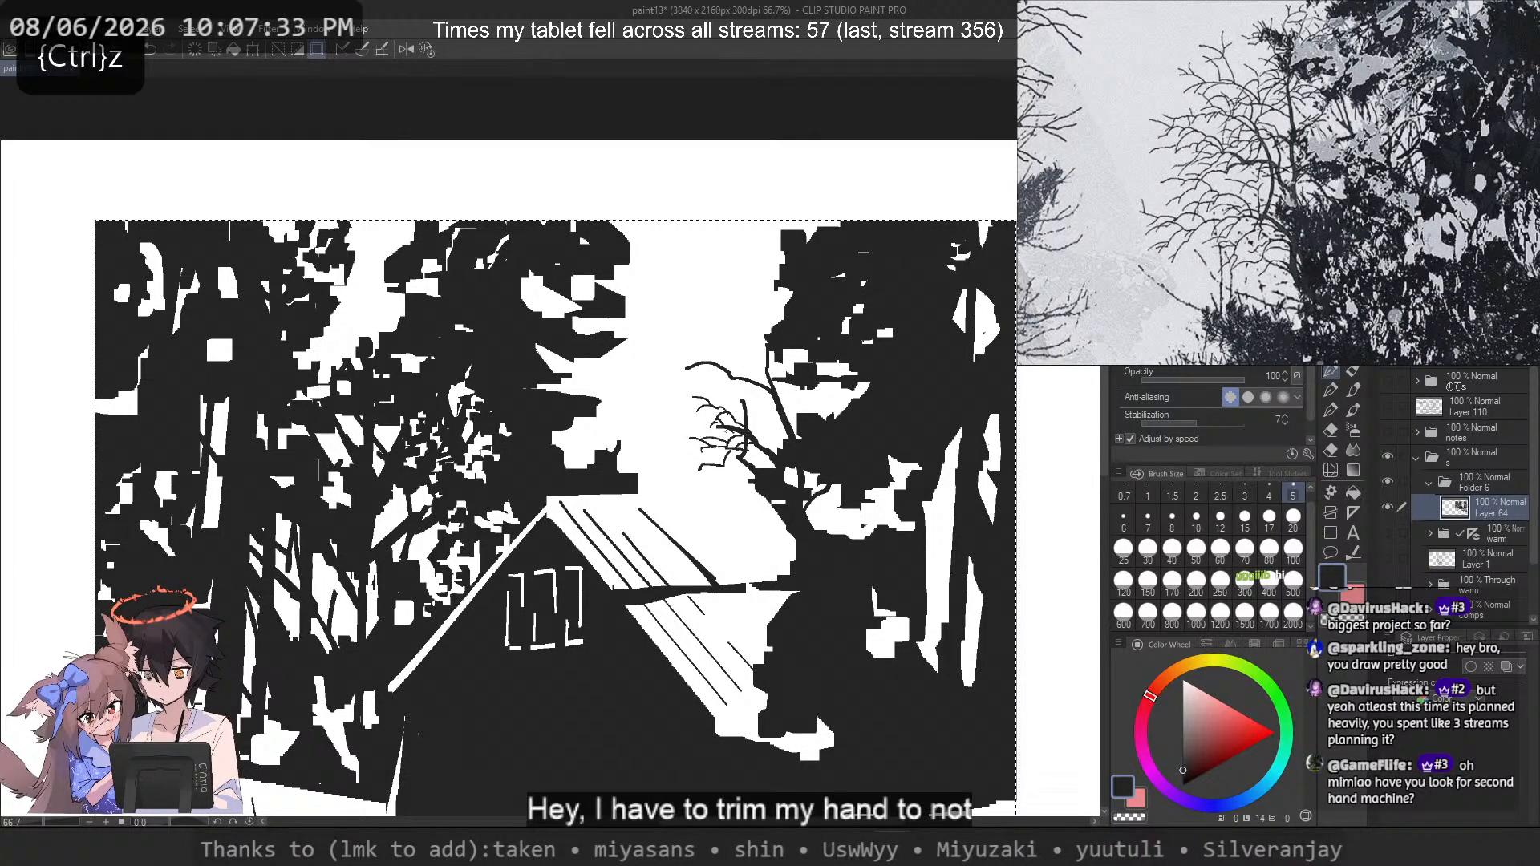
Step: Test long, thin tapering strokes in the open sky between the trees and undo them
drag(704, 250, 647, 354)
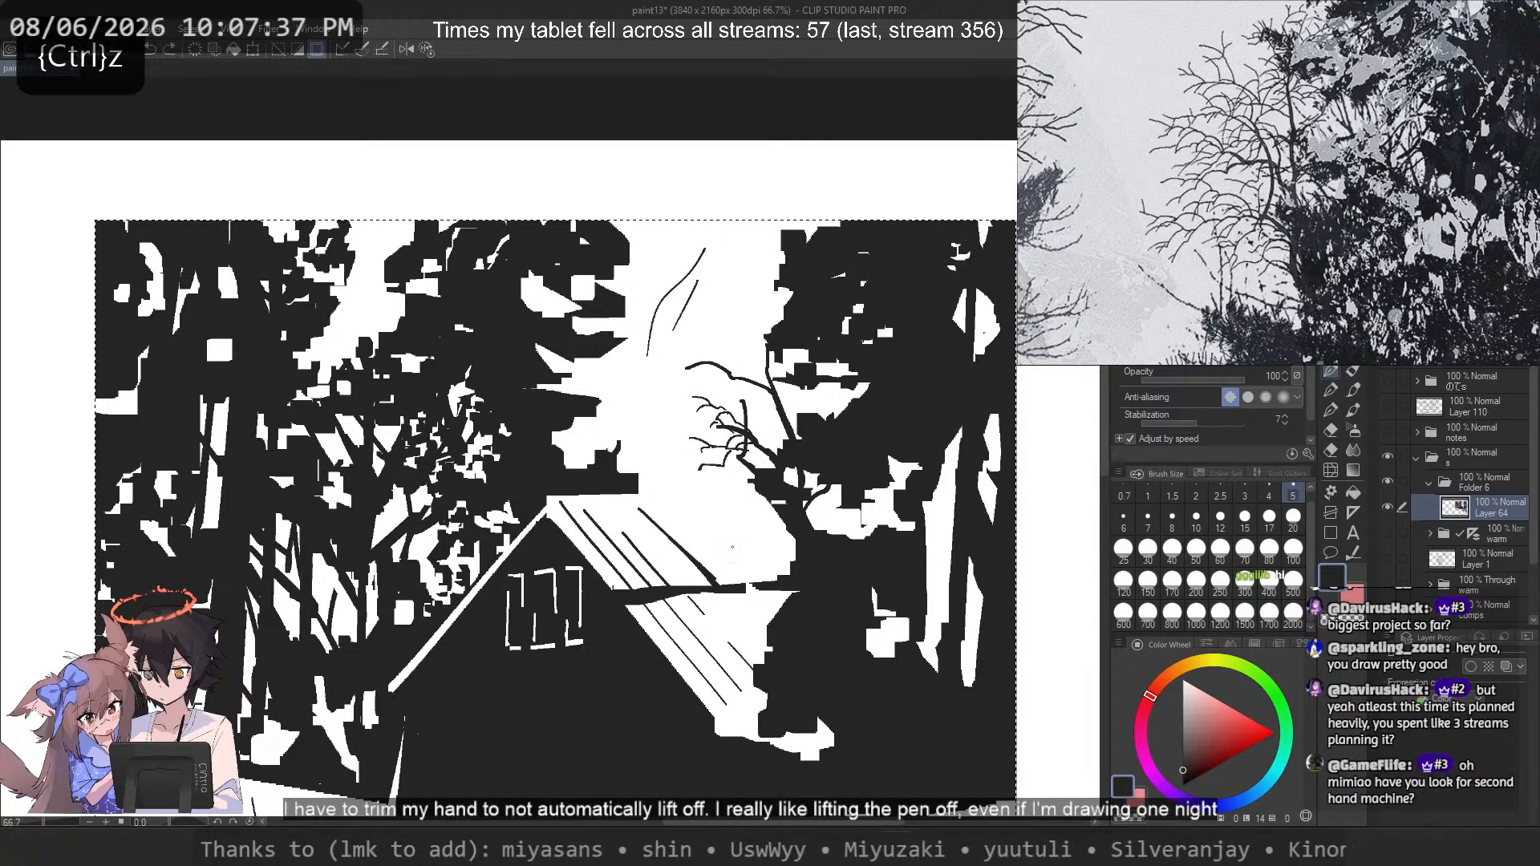
key(ctrl+z)
key(ctrl+z)
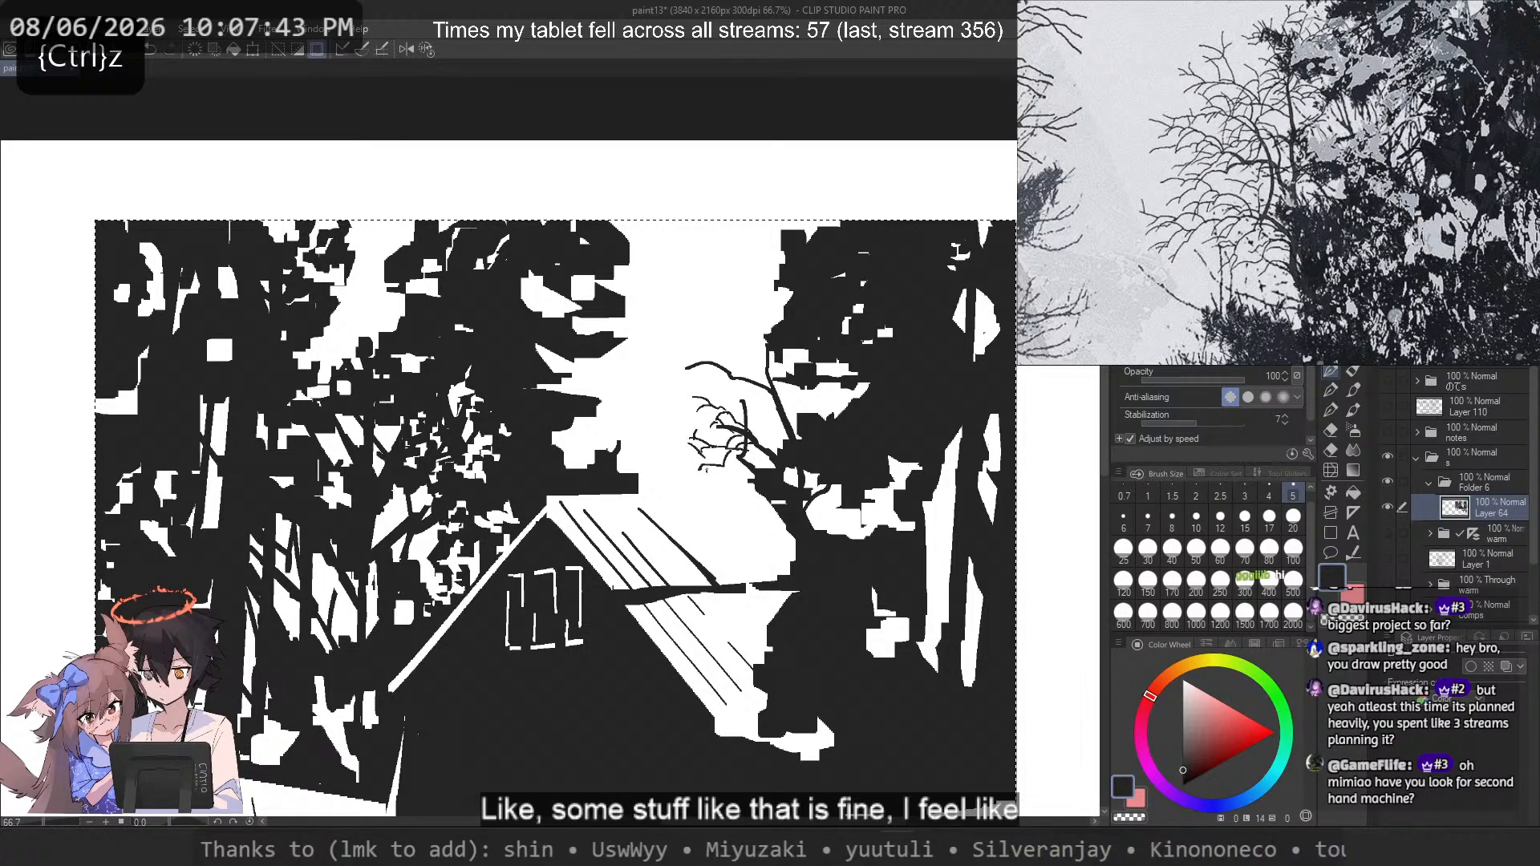
Step: Extend the outer ends of the lower bare branch with more fine twigs spreading into the sky
drag(688, 444, 707, 449)
key(ctrl+z)
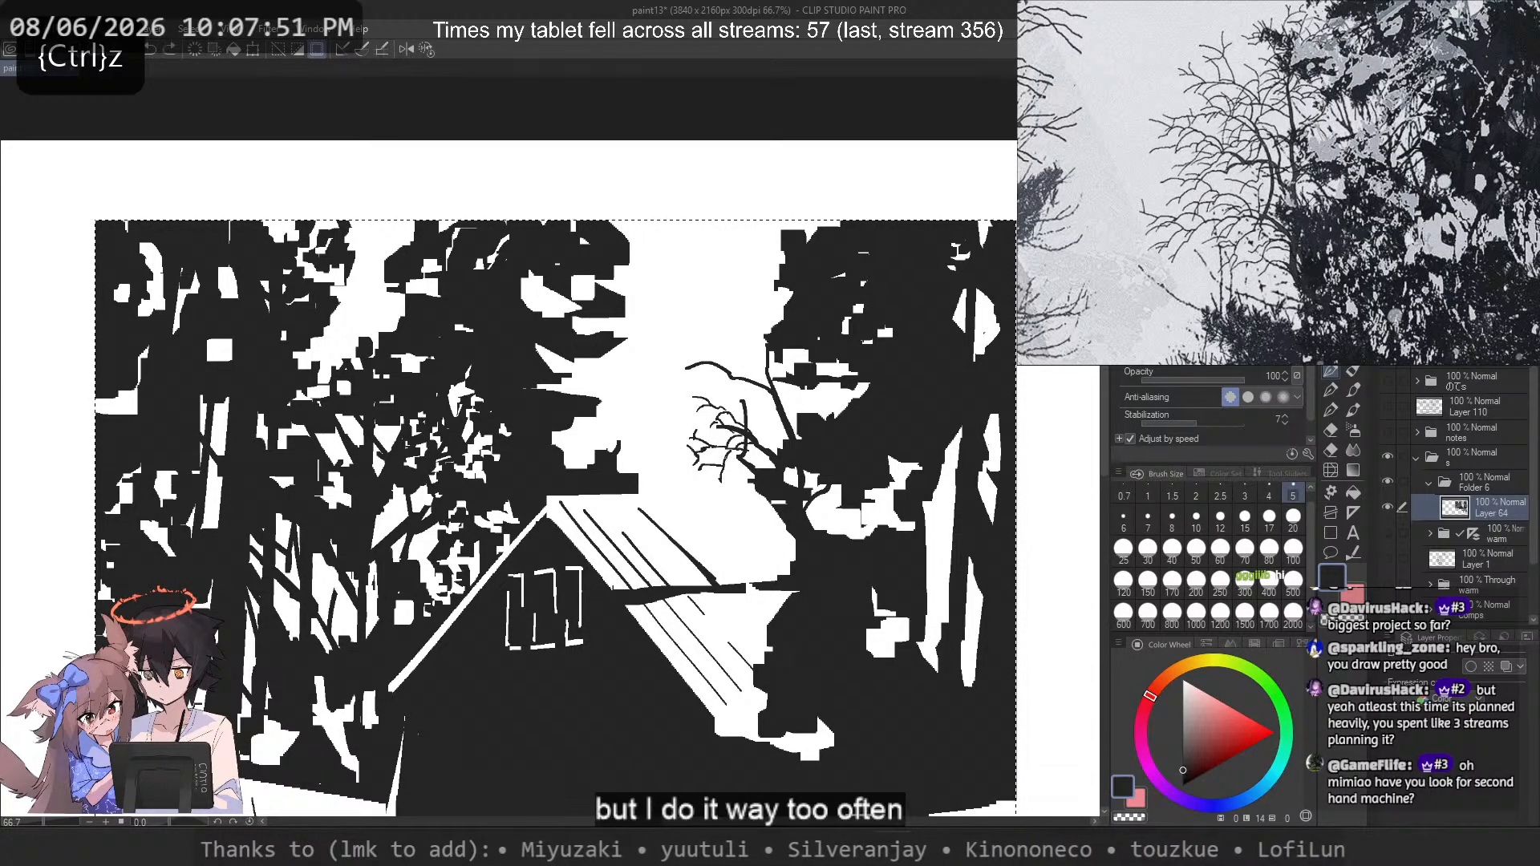
key(ctrl+z)
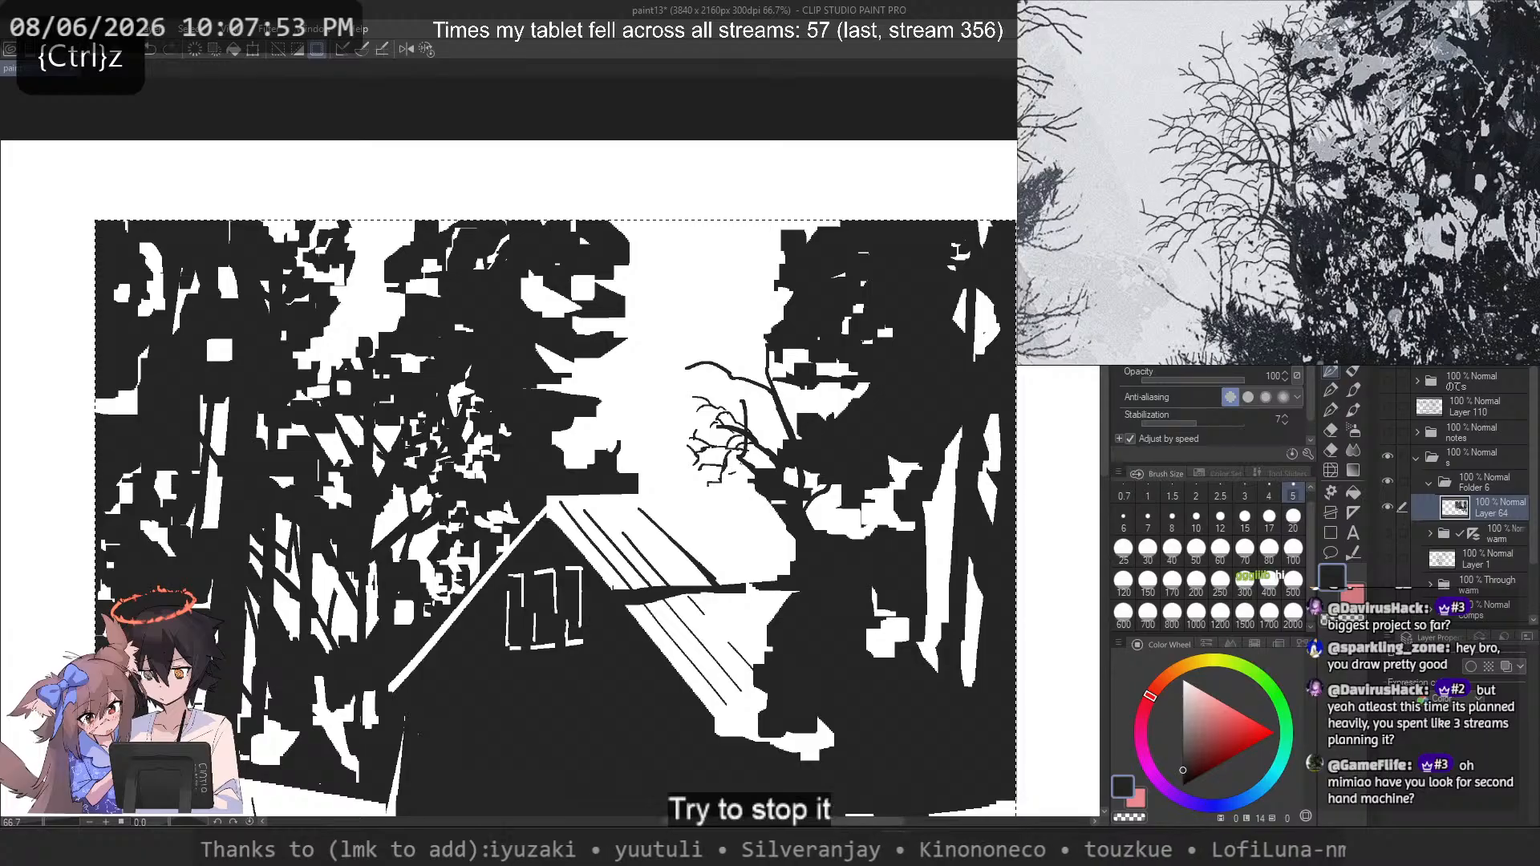
Step: Connect the lower twigs to the tree and add a thin inner branch between the two main branches at brush size 6
click(1122, 517)
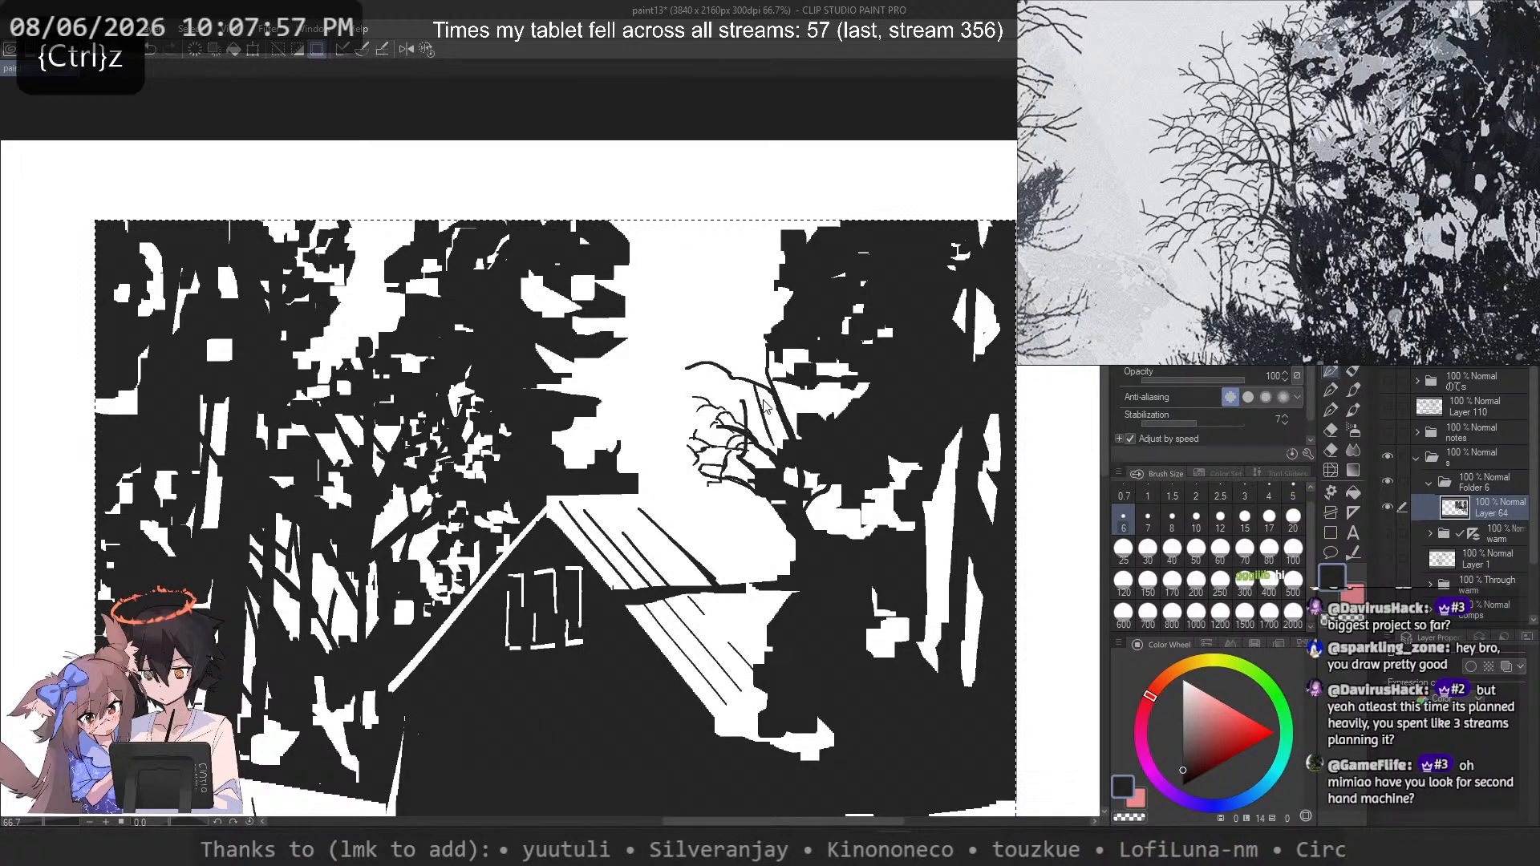
key(ctrl+z)
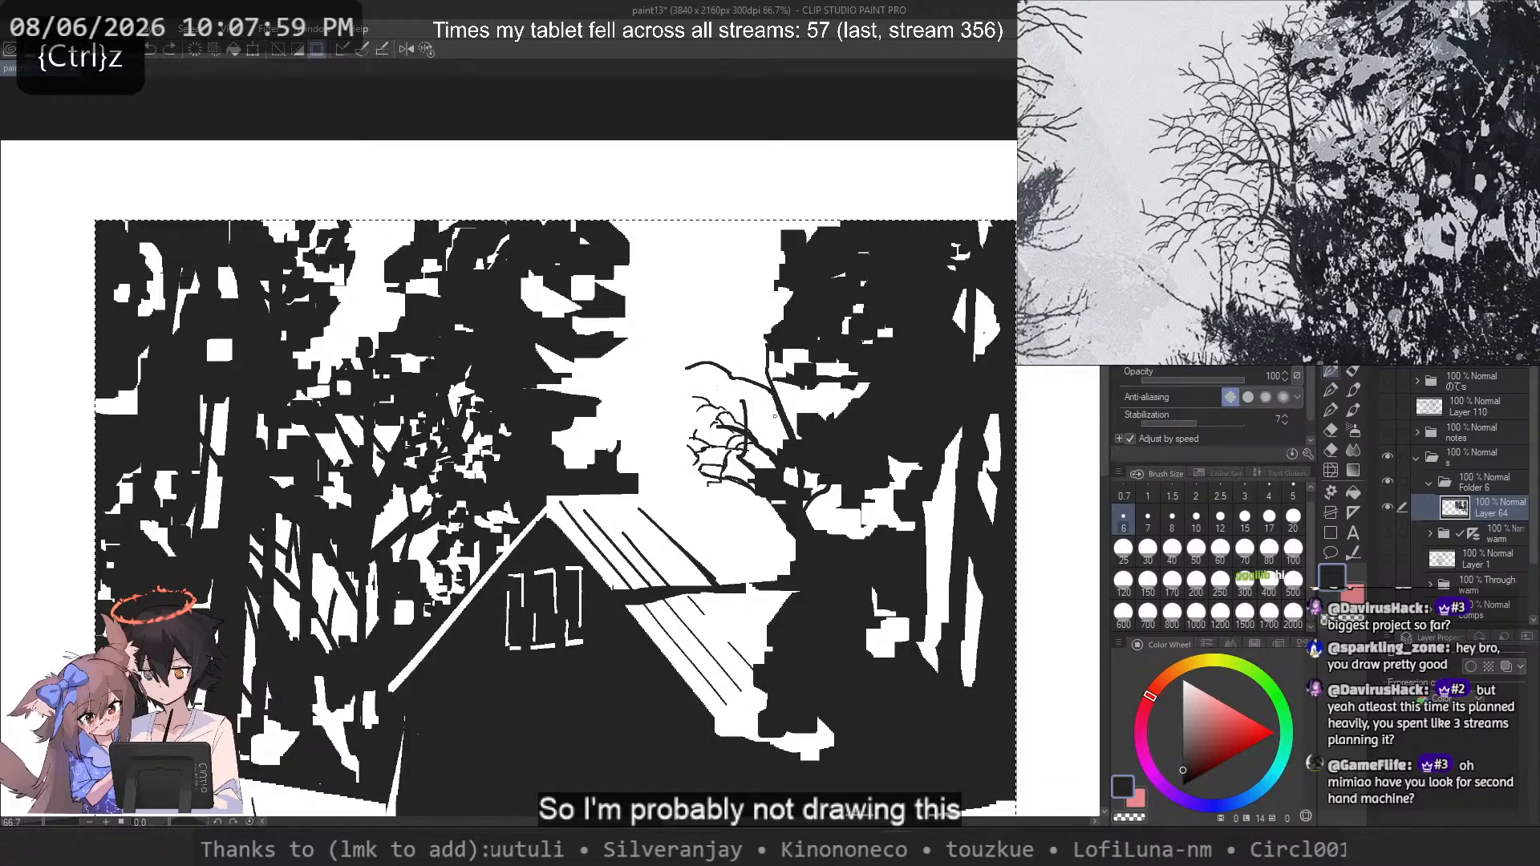
drag(758, 405, 766, 448)
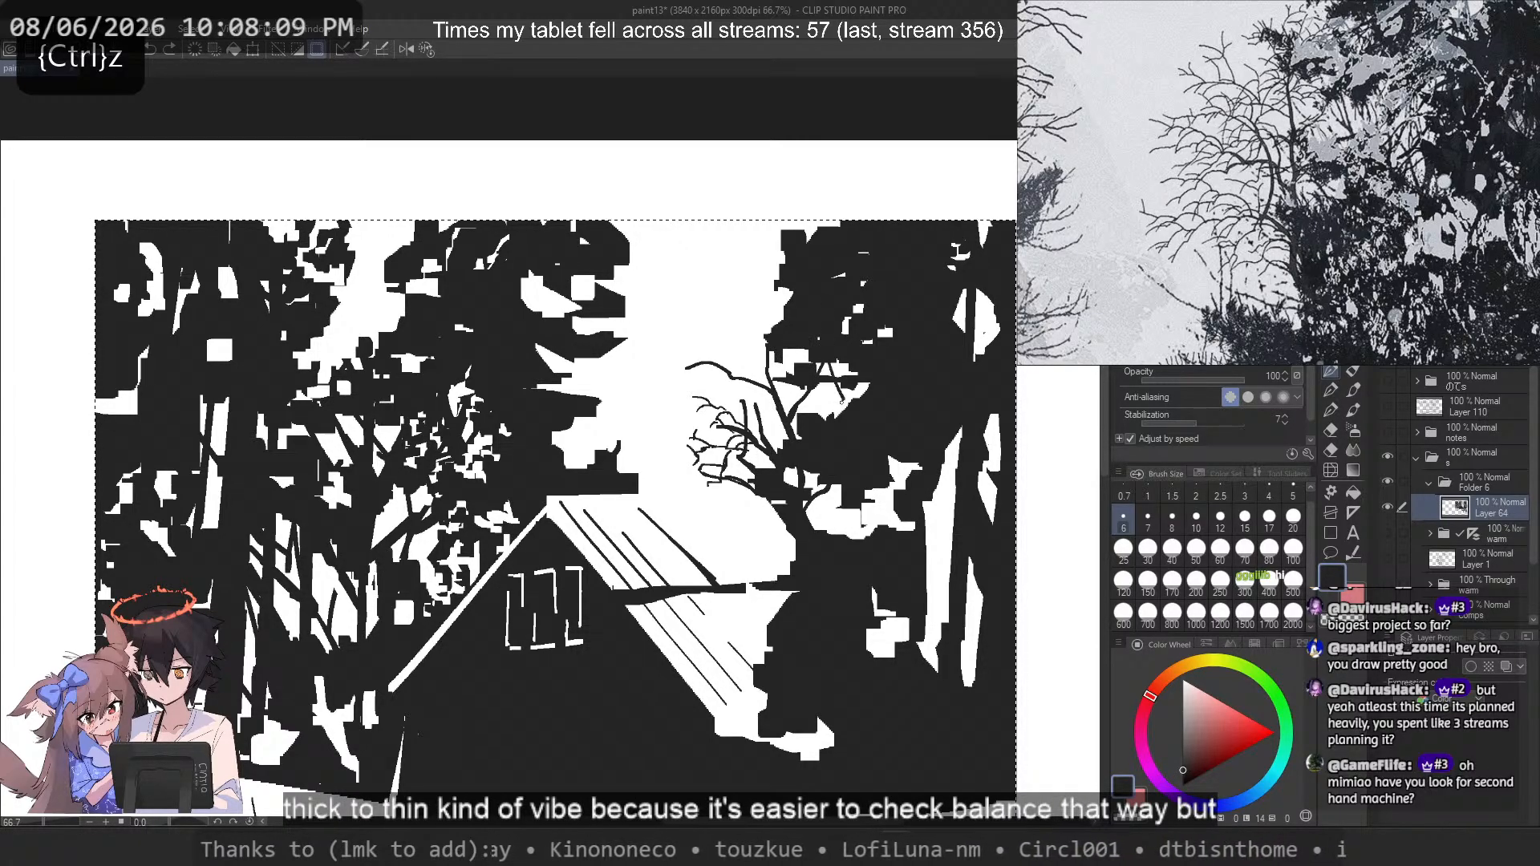
Step: Add small twigs in the white gap inside the right tree's foliage, trying brush sizes 8 and 7
click(1171, 517)
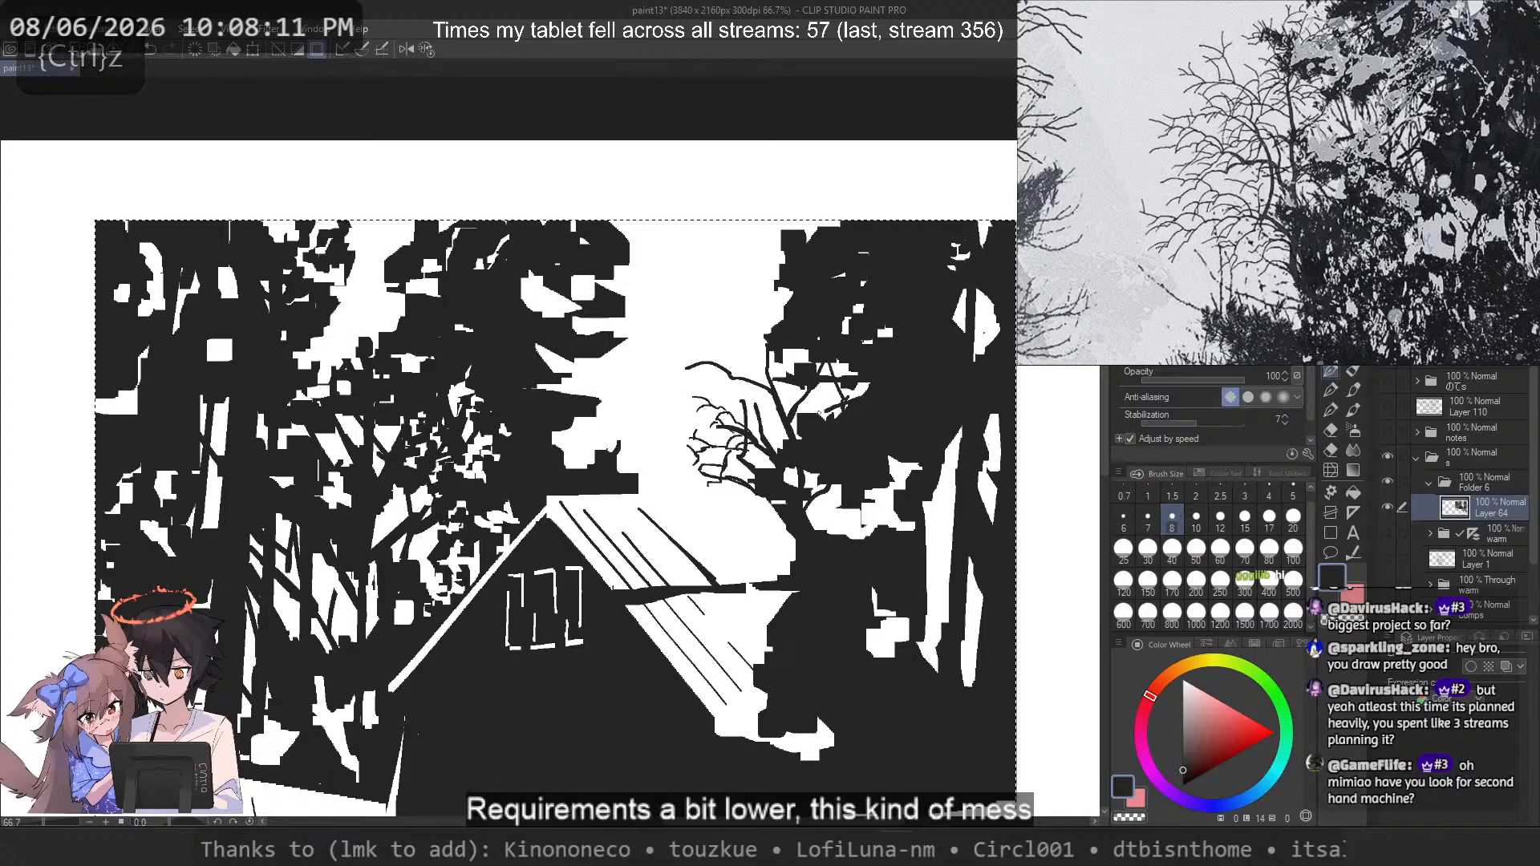
key(ctrl+z)
mouse_move(829, 414)
mouse_down()
mouse_move(866, 384)
mouse_move(835, 409)
mouse_up()
key(ctrl+z)
click(1147, 519)
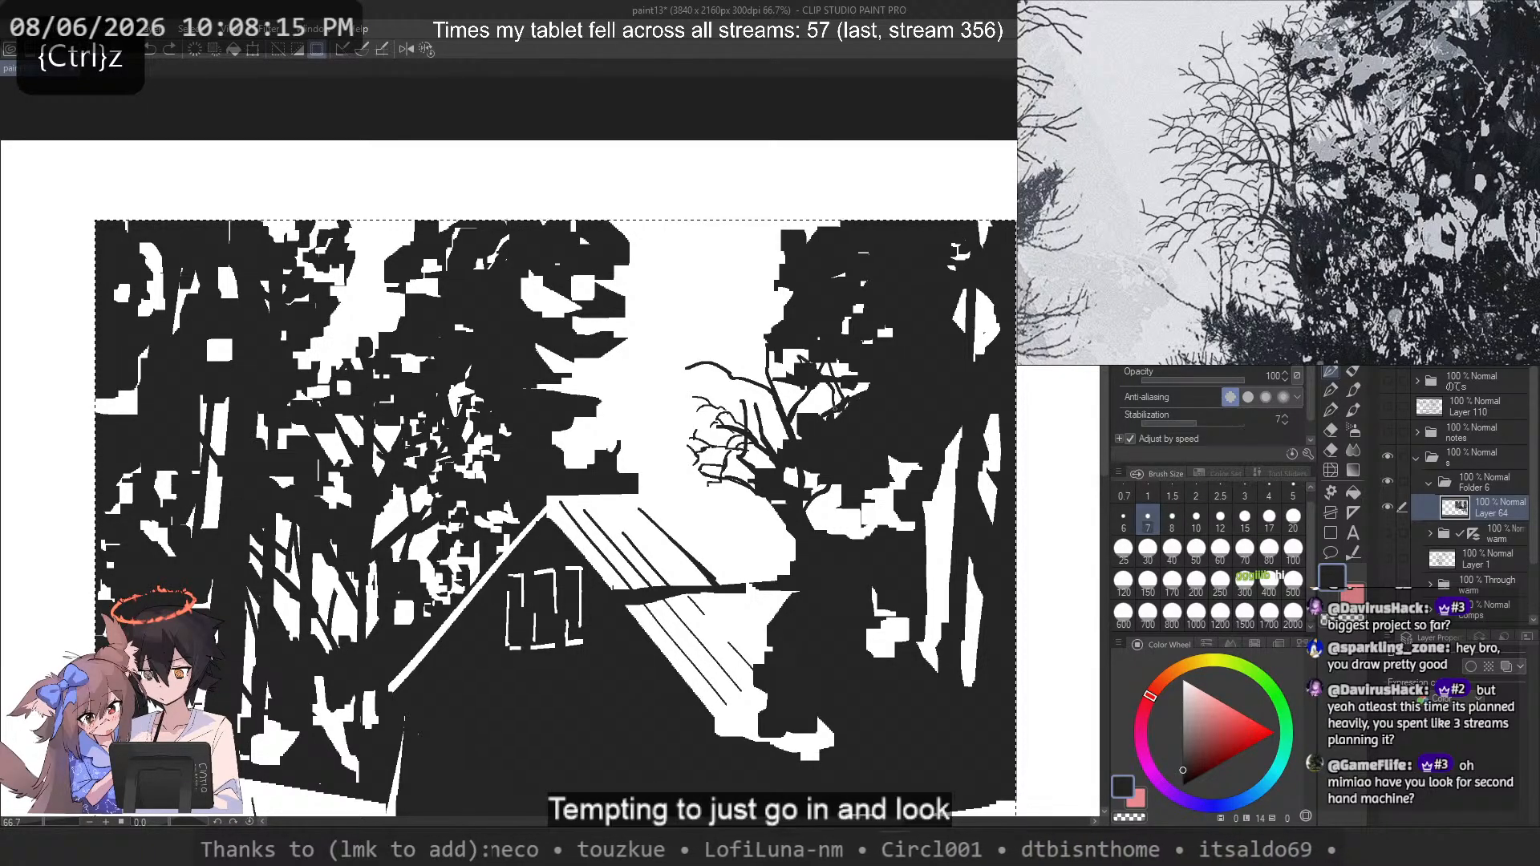
key(ctrl+z)
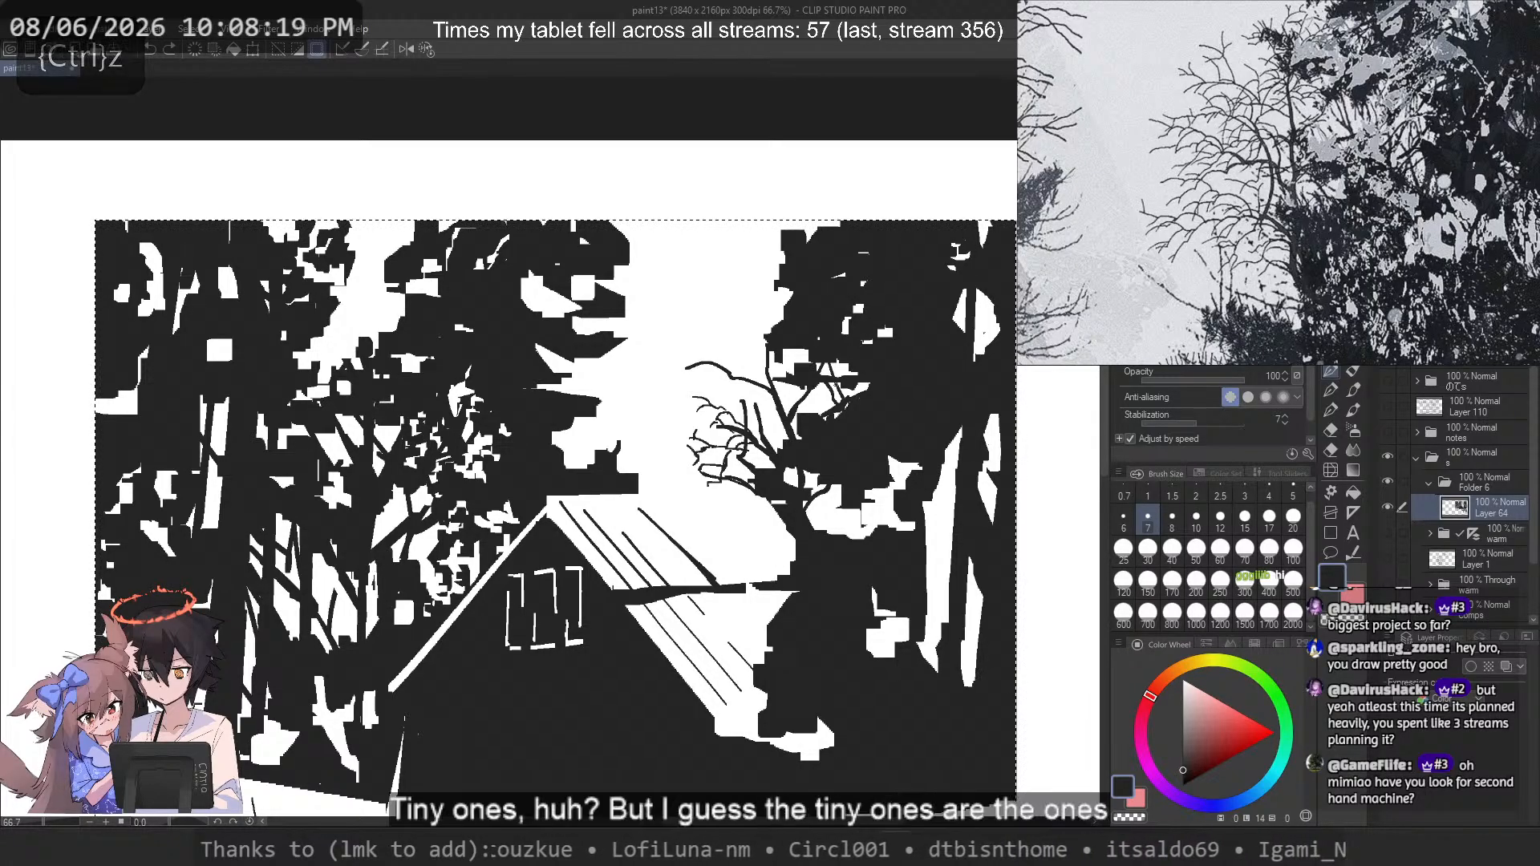
Step: Add fine forked twigs above the upper bare branch of the right tree at brush size 4
click(1269, 495)
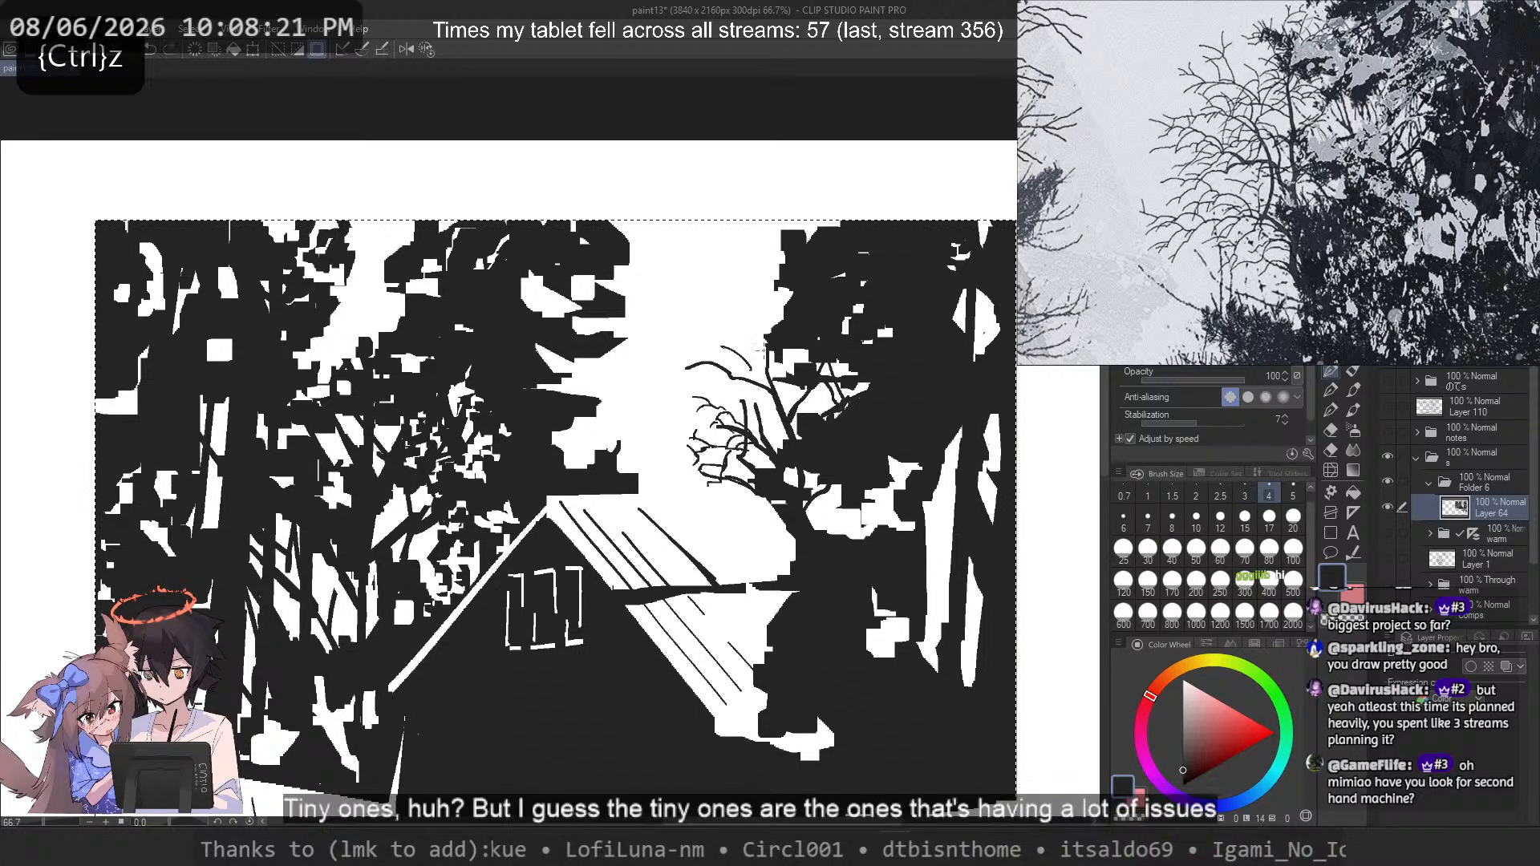
mouse_move(738, 388)
mouse_down()
mouse_move(753, 331)
mouse_move(756, 353)
mouse_move(683, 345)
mouse_move(725, 345)
mouse_move(702, 321)
mouse_move(727, 330)
mouse_move(705, 345)
mouse_move(723, 332)
mouse_move(757, 351)
mouse_up()
key(ctrl+z)
key(ctrl+z)
key(ctrl+z)
key(ctrl+z)
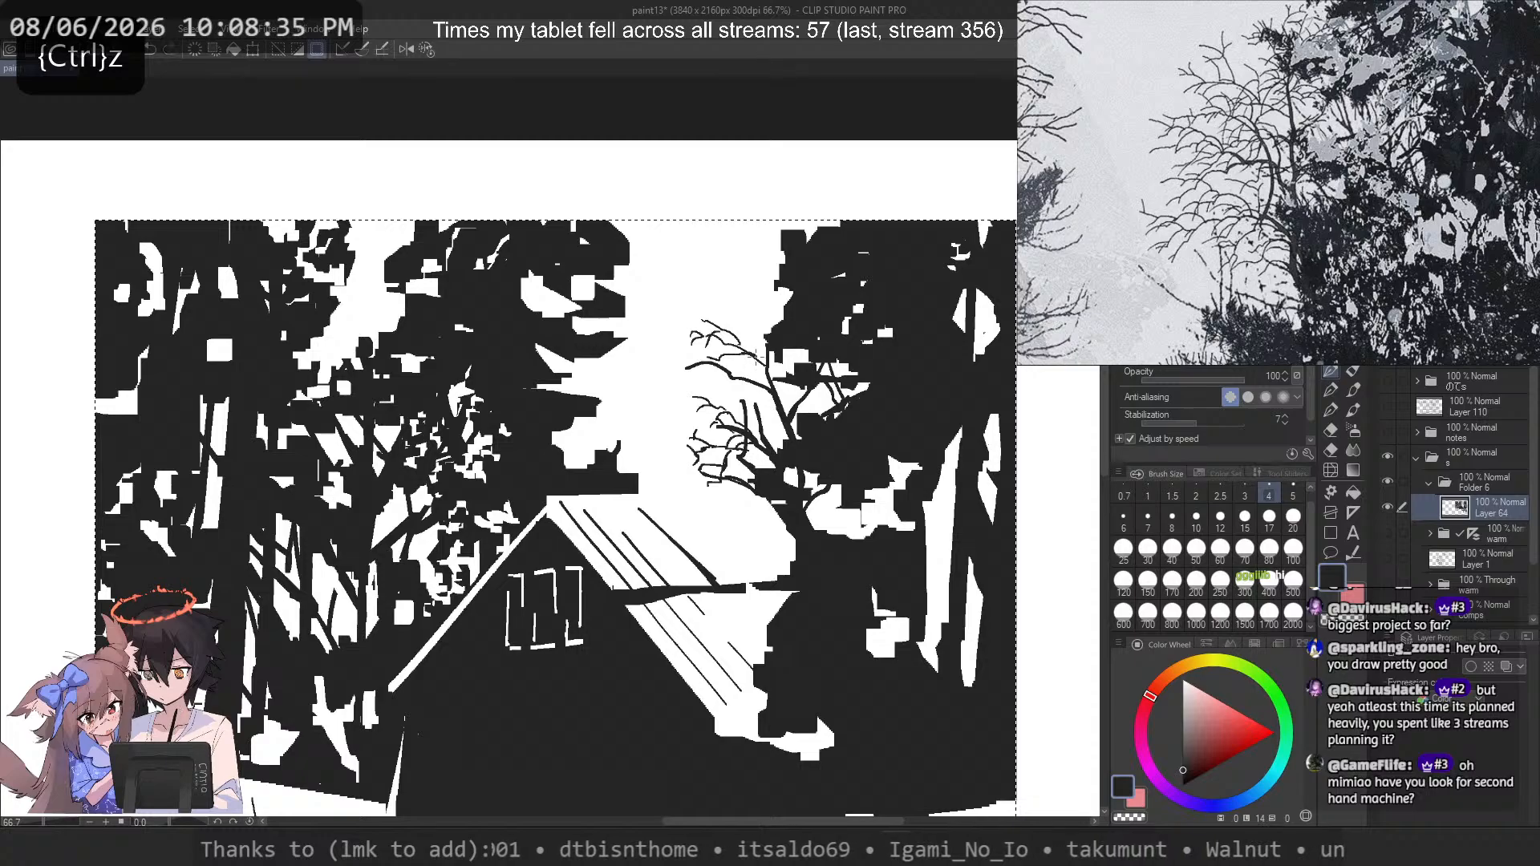
key(ctrl+z)
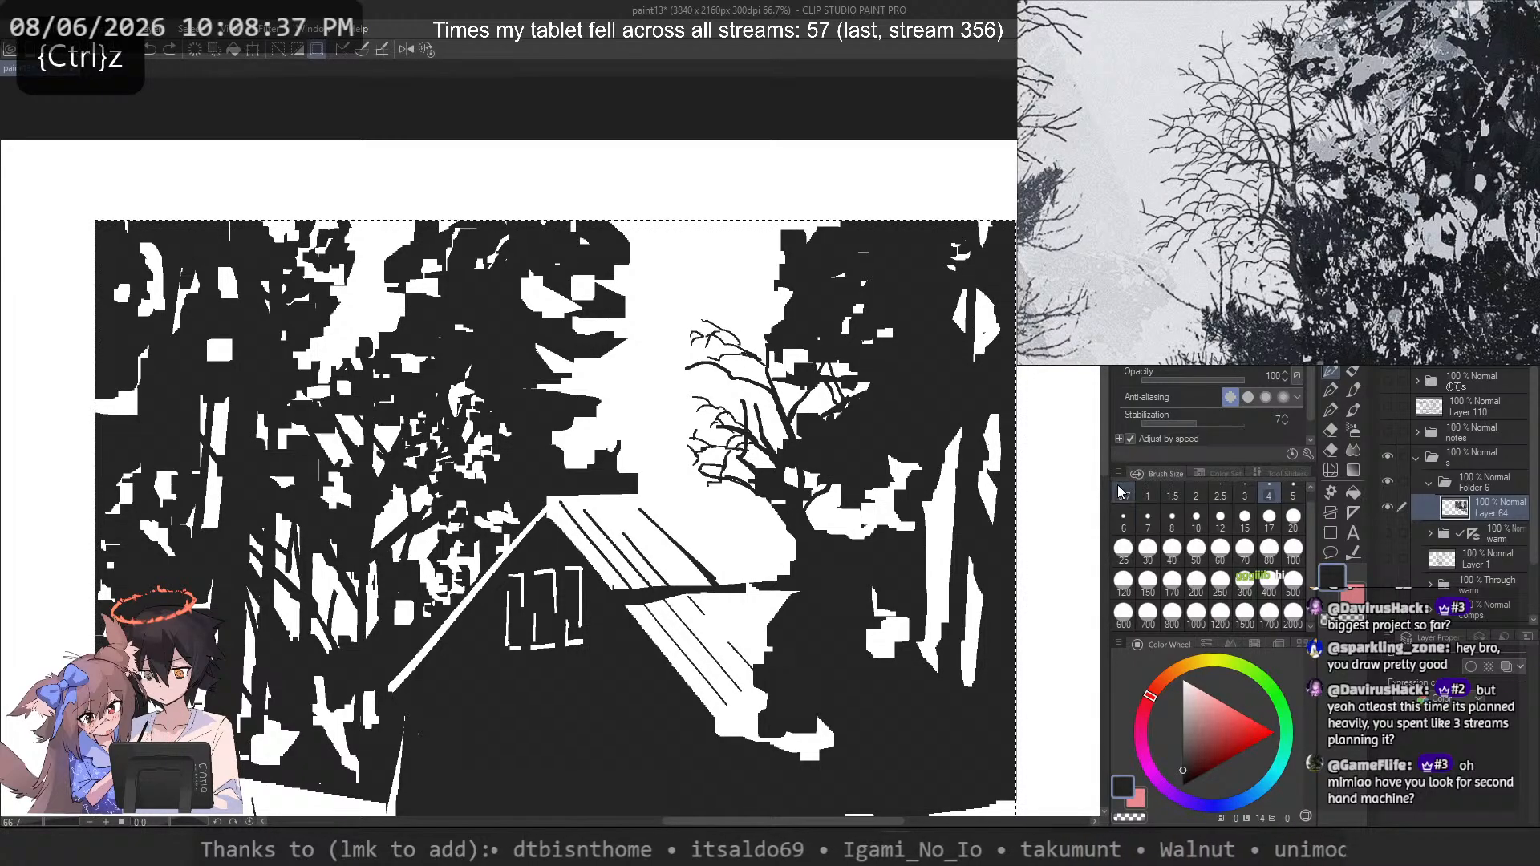
Step: Try fine twigs along the underside of the upper bare branch and undo them
mouse_move(740, 362)
mouse_down()
mouse_move(758, 348)
mouse_move(752, 365)
mouse_move(719, 360)
mouse_move(710, 387)
mouse_move(694, 366)
mouse_move(700, 379)
mouse_up()
key(ctrl+z)
key(ctrl+z)
key(ctrl+z)
key(ctrl+z)
key(ctrl+z)
key(ctrl+z)
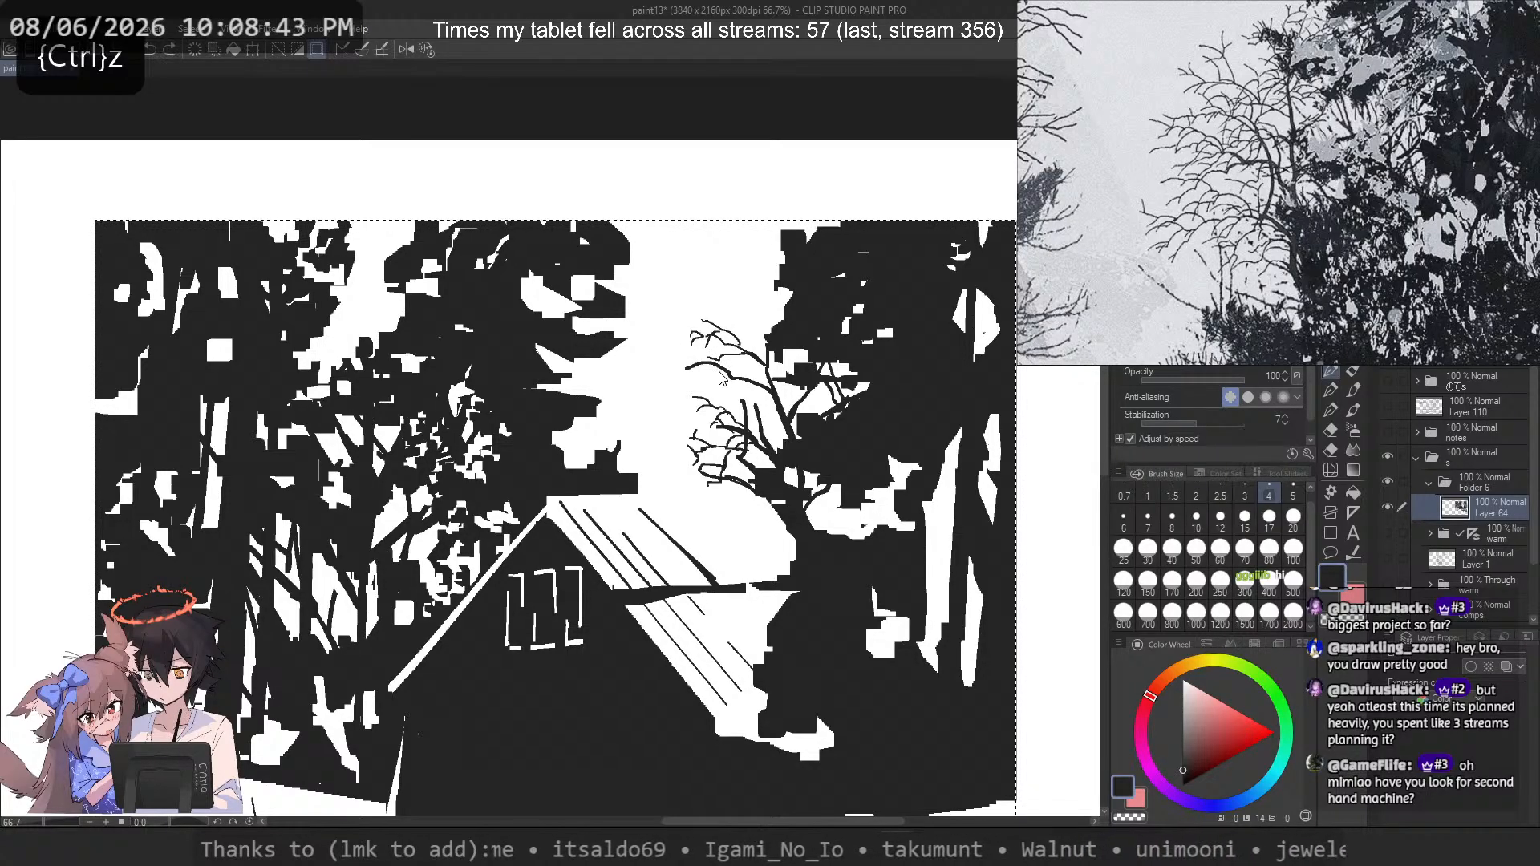
key(ctrl+z)
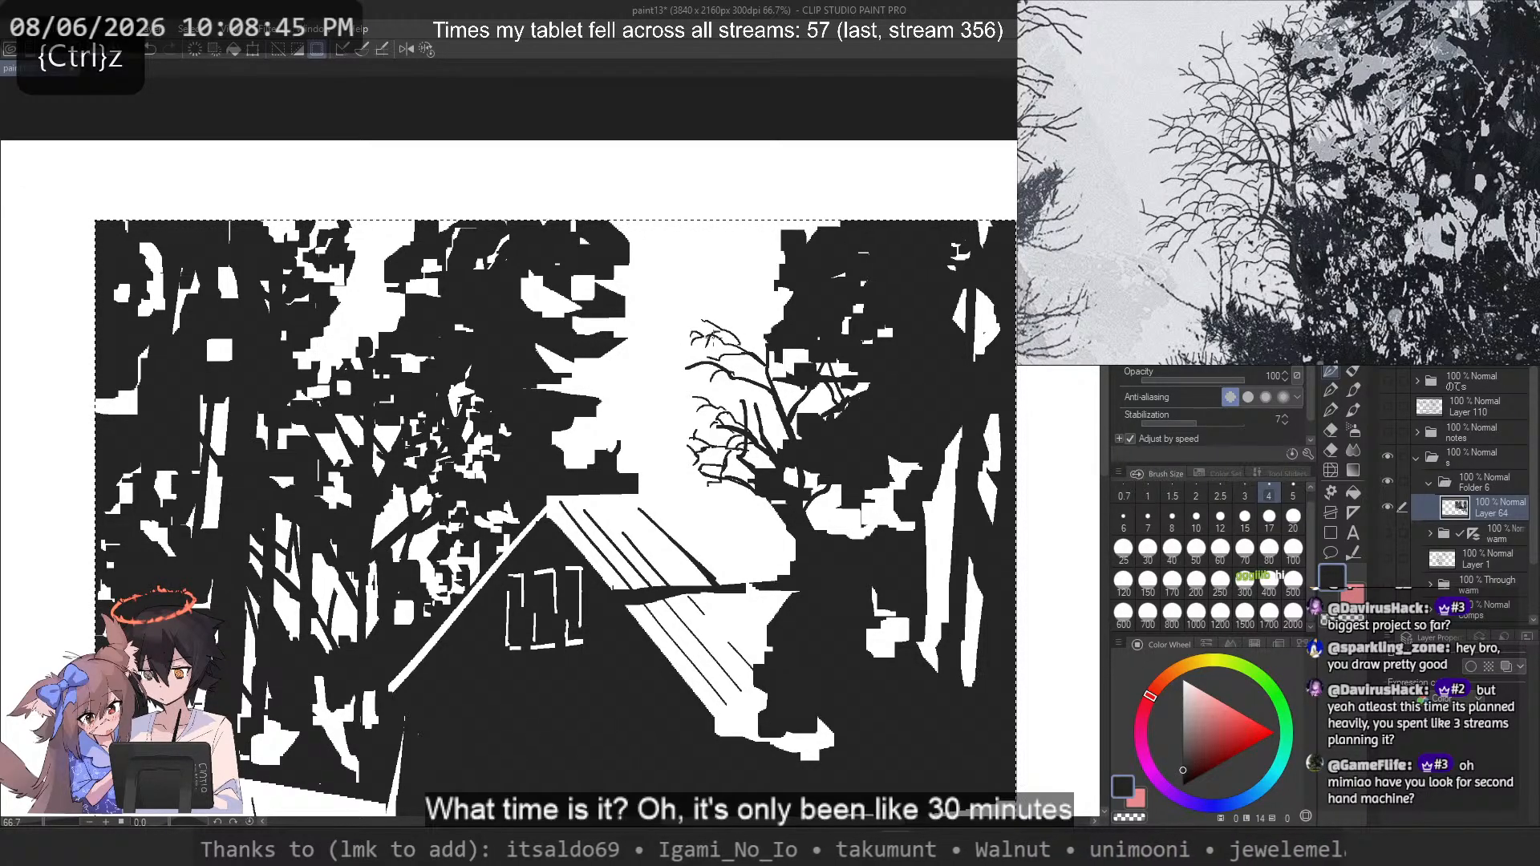
Step: Extend the lower twig cluster outward into the sky with a slightly thicker twig at brush size 8
key(bracketright)
key(bracketright)
key(bracketright)
key(bracketright)
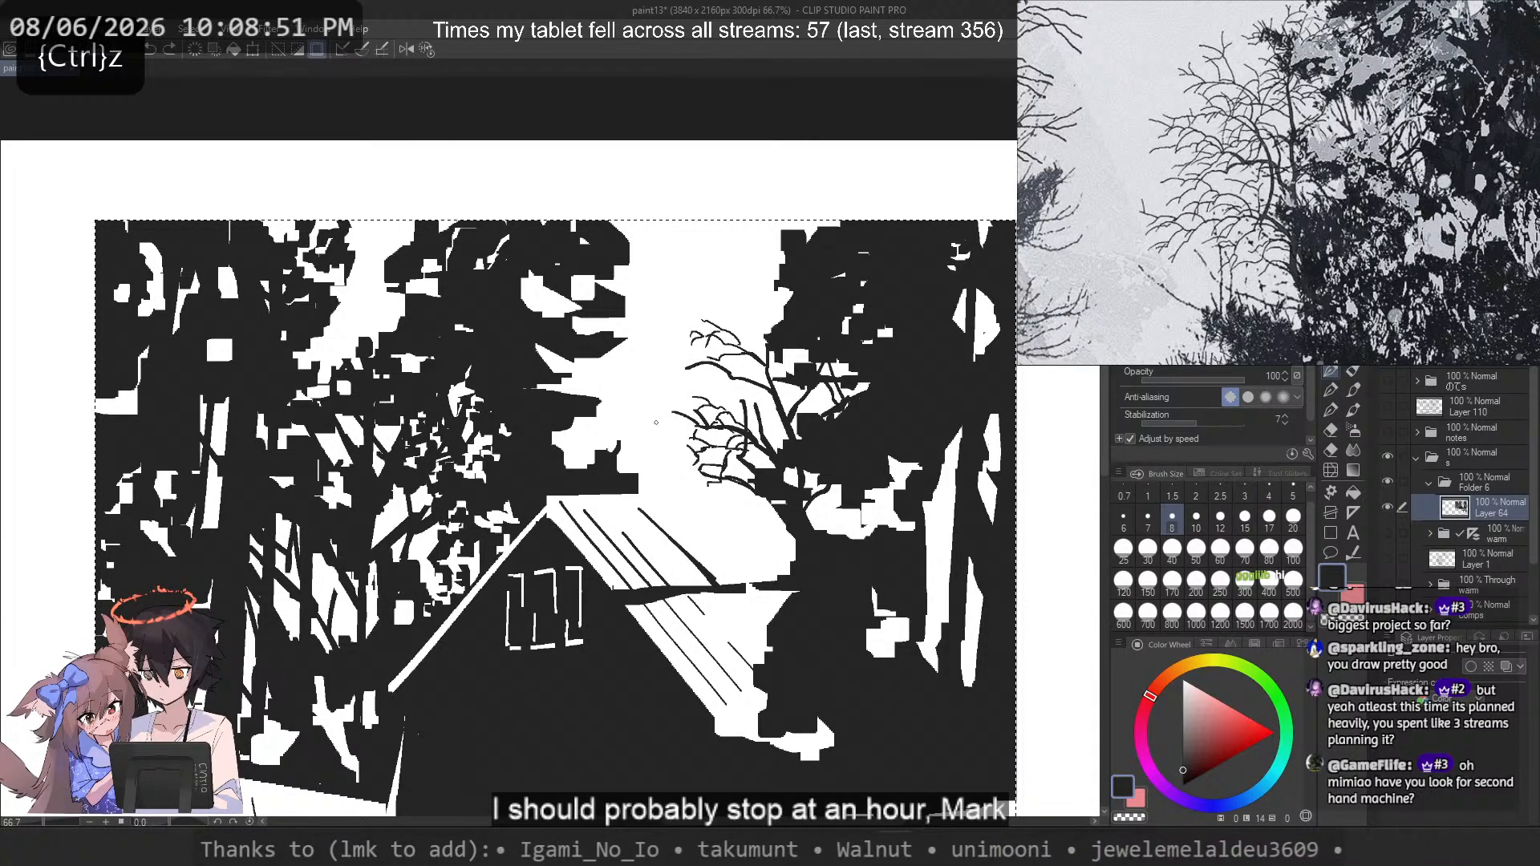
key(ctrl+z)
mouse_move(758, 432)
mouse_down()
mouse_move(710, 388)
mouse_move(725, 388)
mouse_up()
key(ctrl+z)
key(ctrl+z)
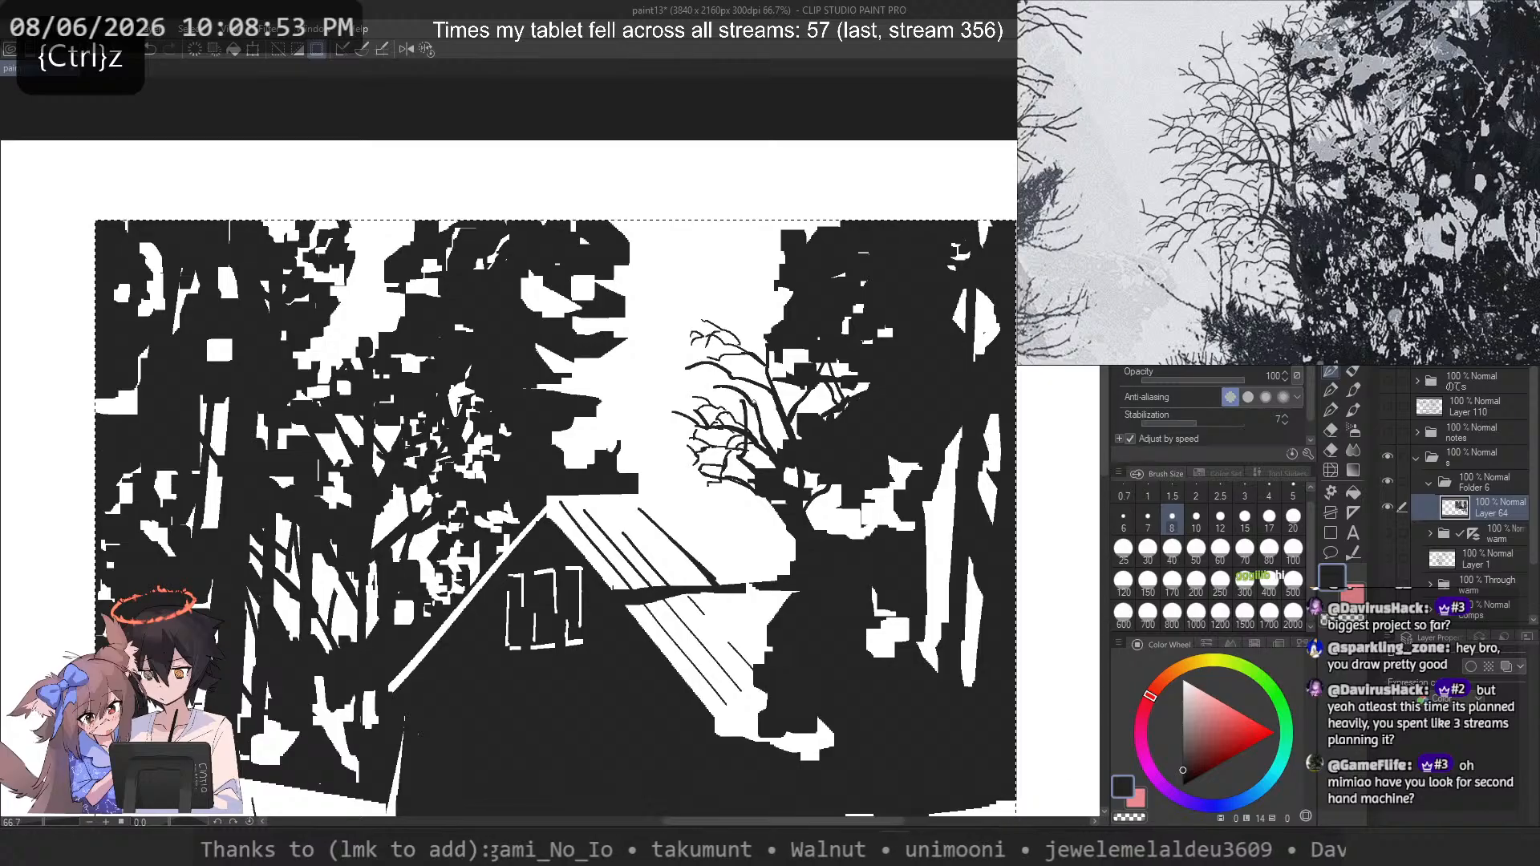
key(ctrl+z)
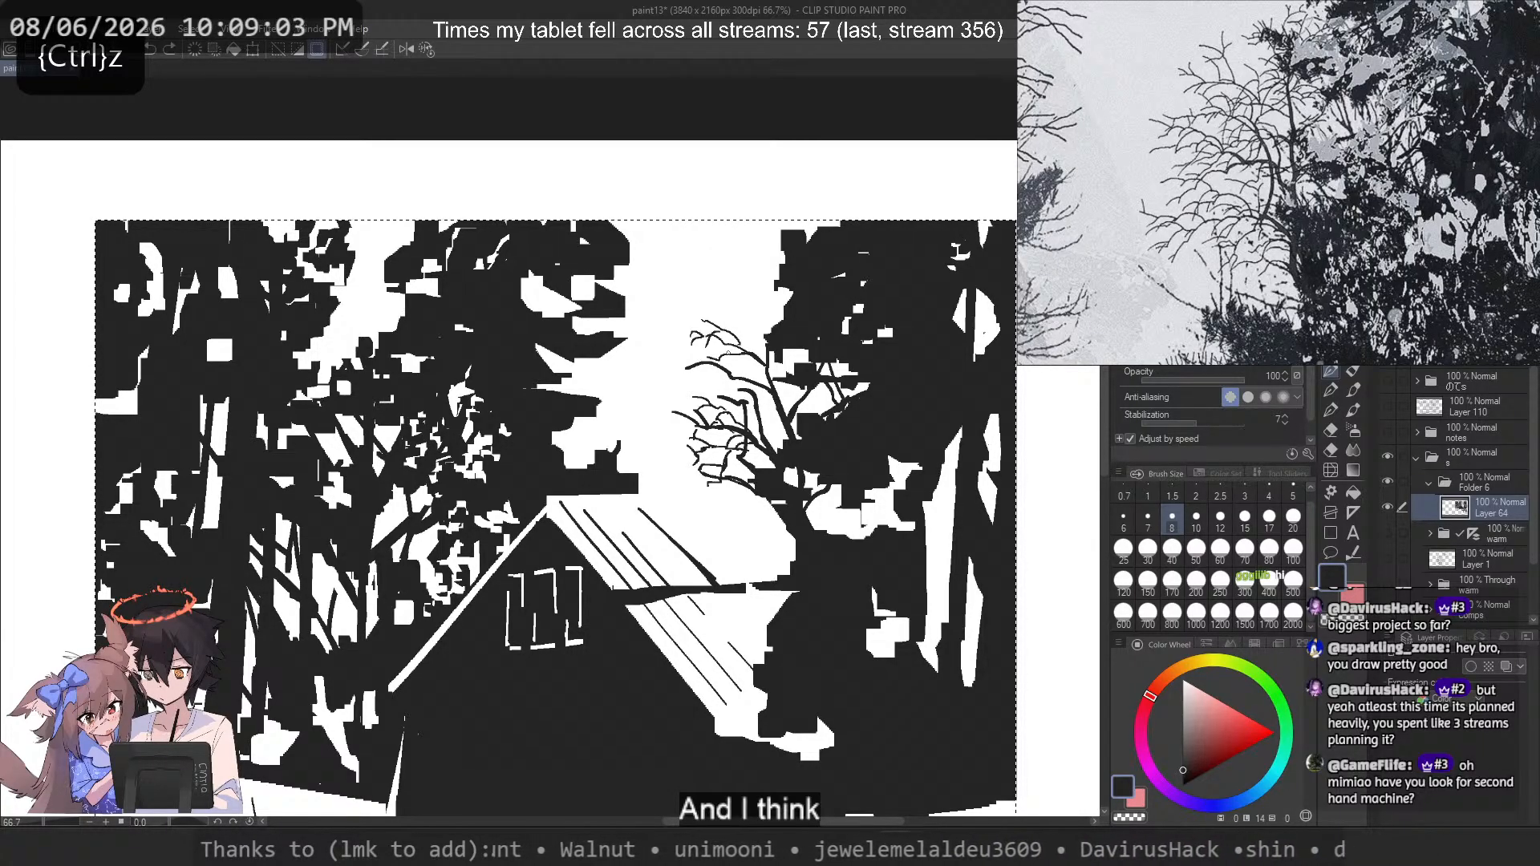
Step: Paint a thick bare branch reaching from the right trunk toward the roof, below the twig cluster, at brush size 12
key(bracketright)
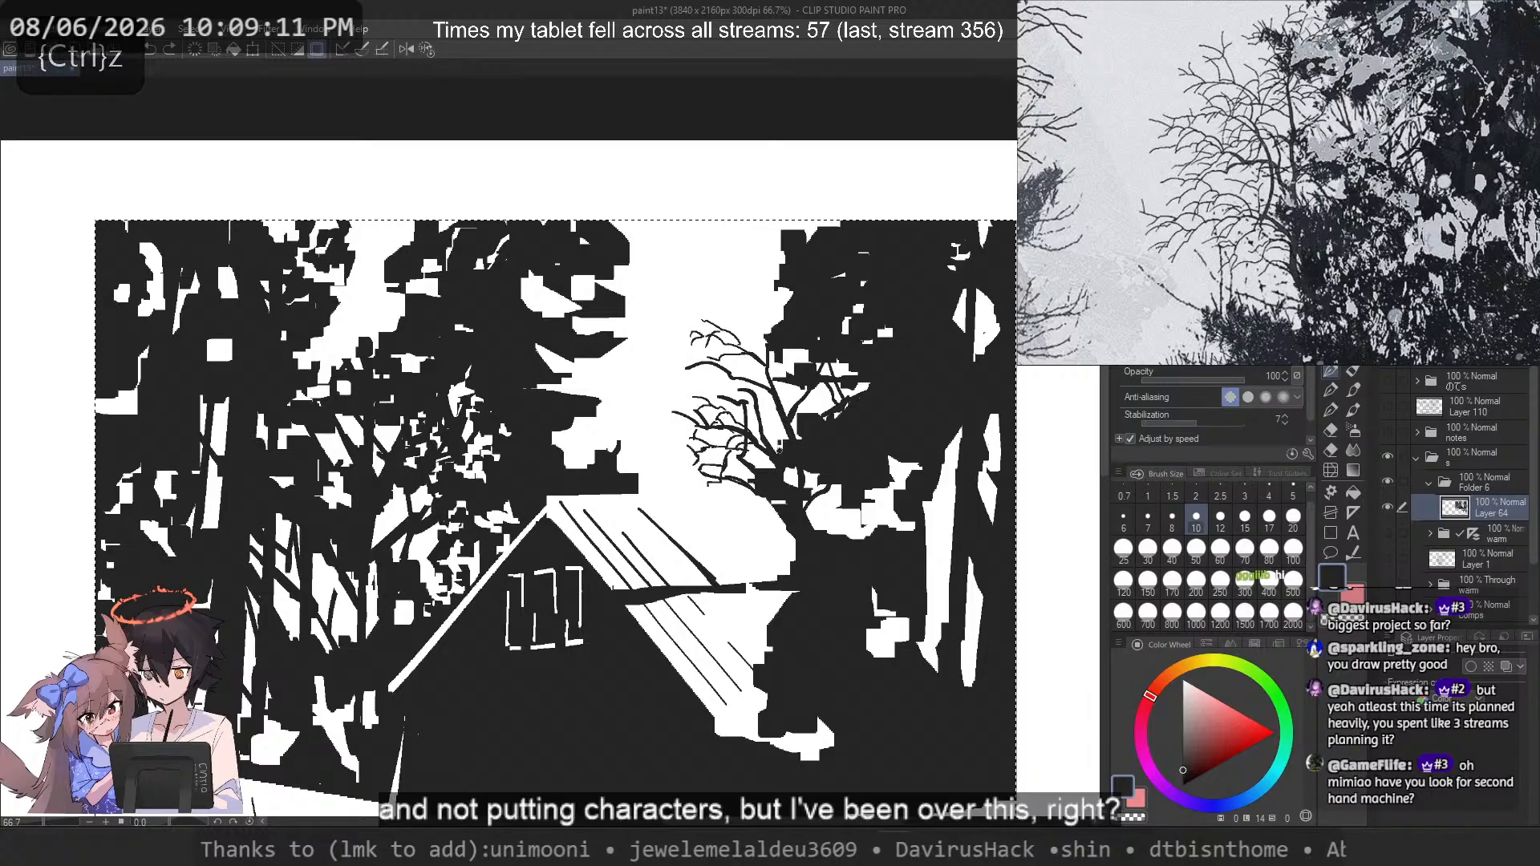
key(bracketright)
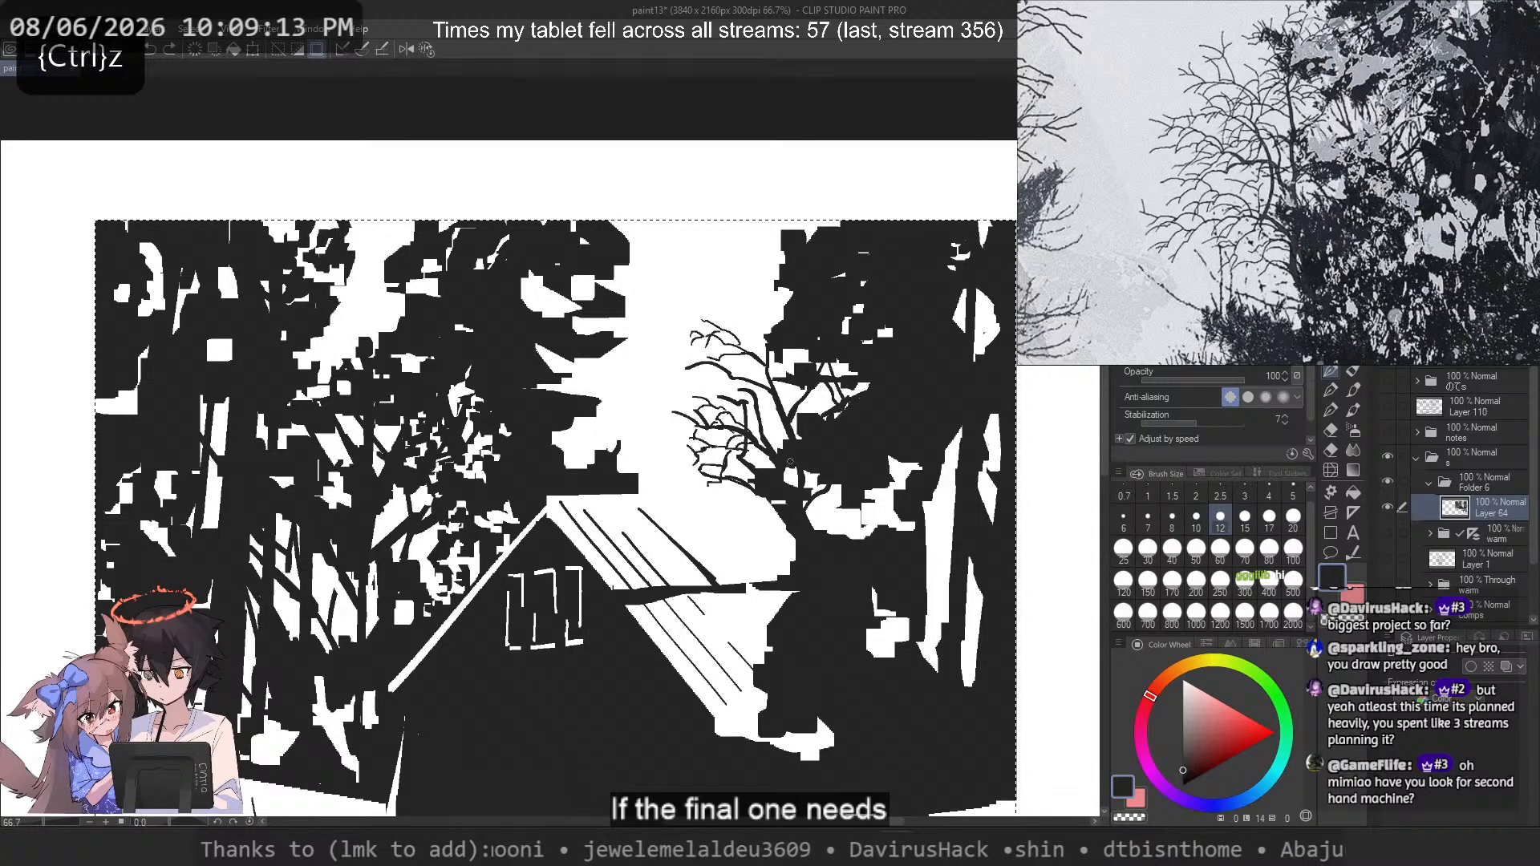
key(ctrl+z)
drag(708, 514, 773, 531)
mouse_move(708, 500)
mouse_down()
mouse_move(762, 511)
mouse_move(777, 554)
mouse_move(789, 544)
mouse_move(710, 512)
mouse_move(786, 533)
mouse_up()
key(ctrl+z)
key(ctrl+z)
key(ctrl+z)
key(ctrl+z)
key(ctrl+z)
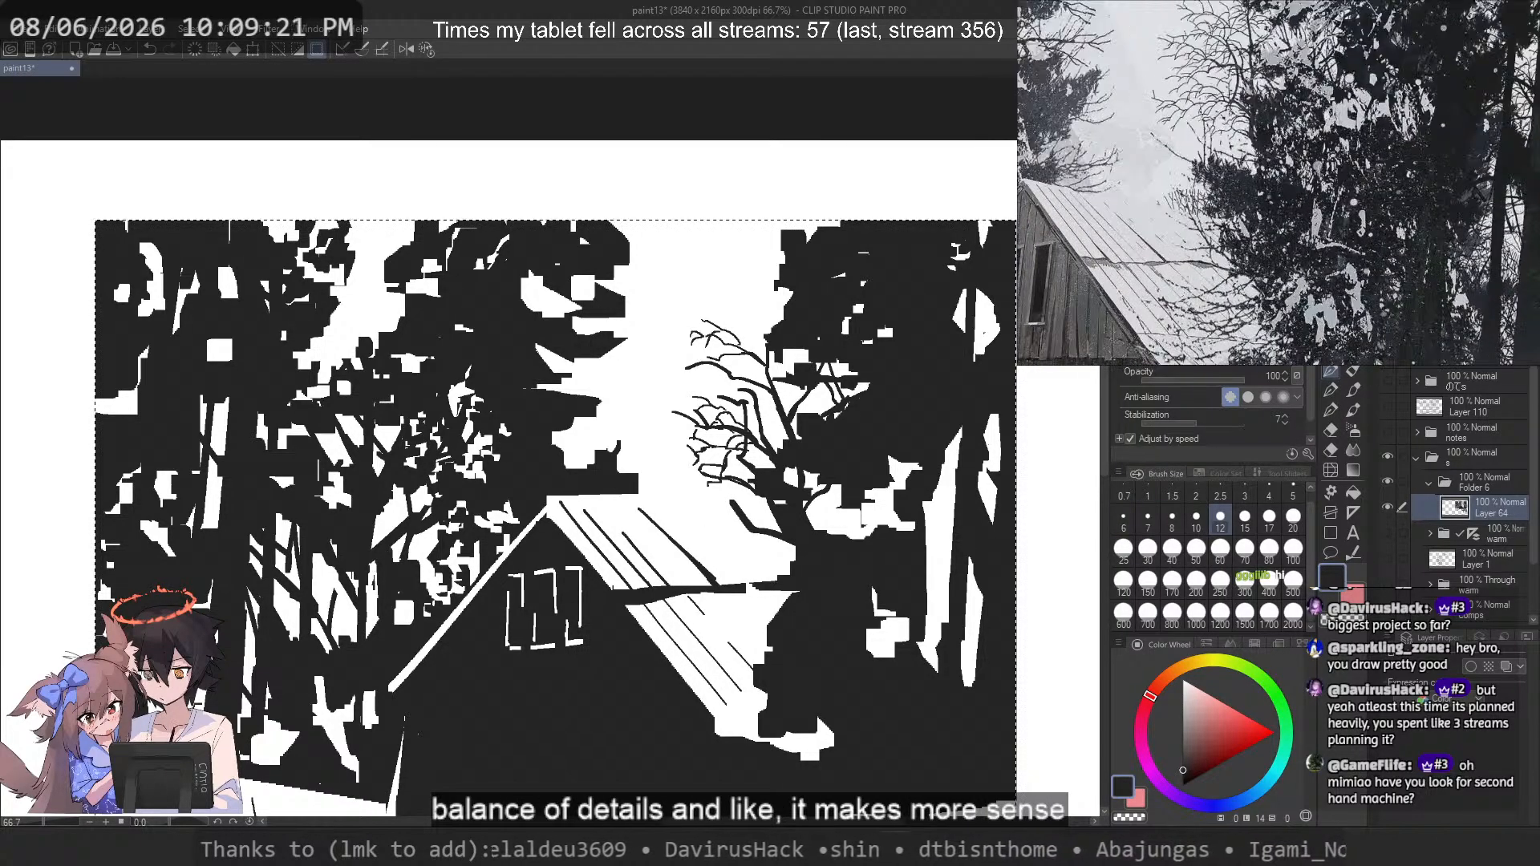
Step: Block in a dark foliage clump over the branch between the twig cluster and the roof at brush size 40
scroll(586, 274, down, 3)
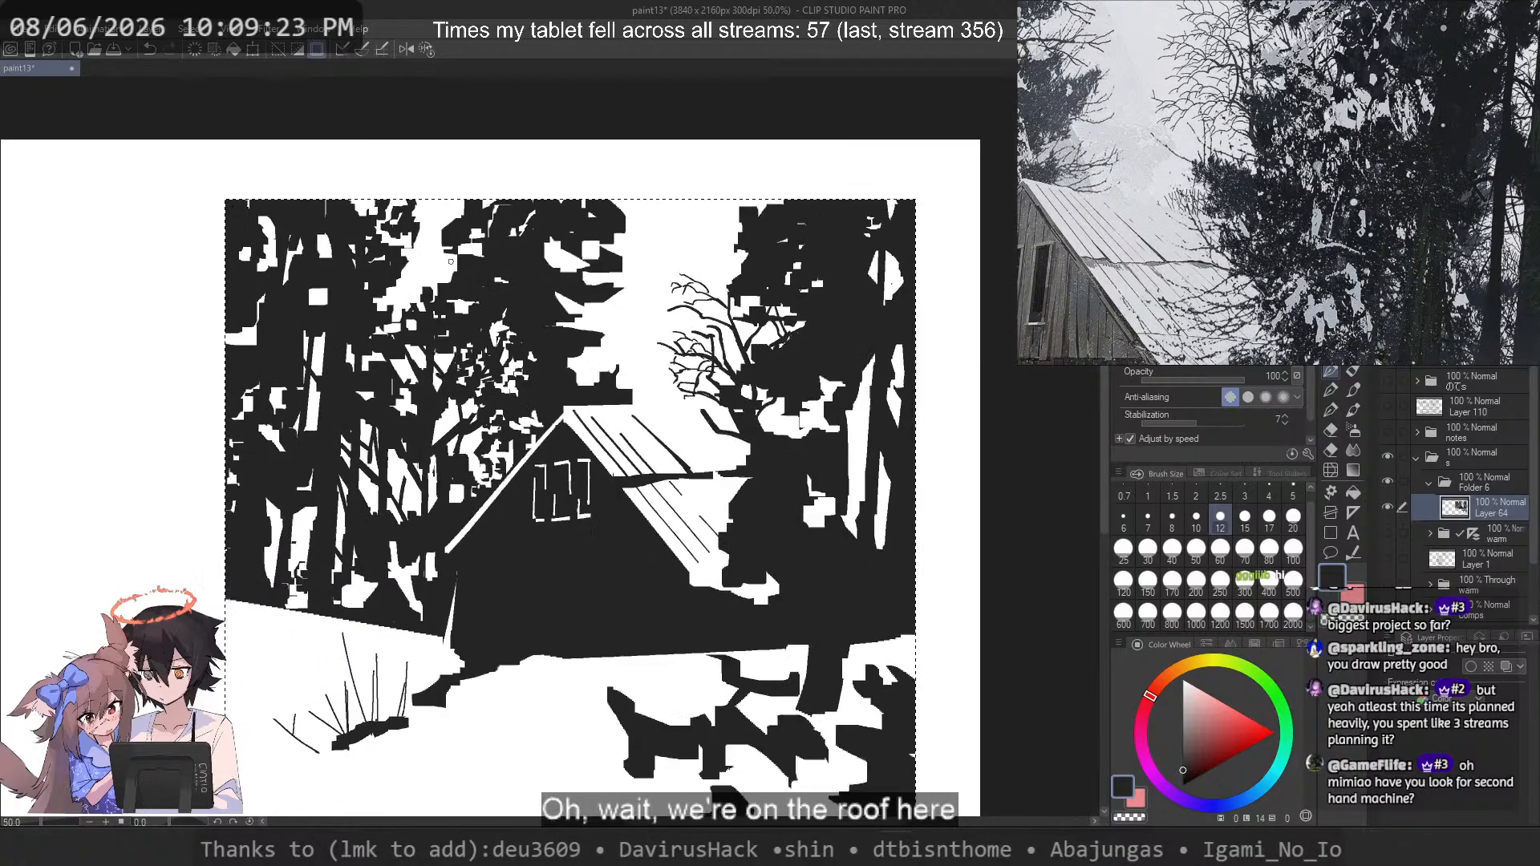
scroll(586, 274, up, 3)
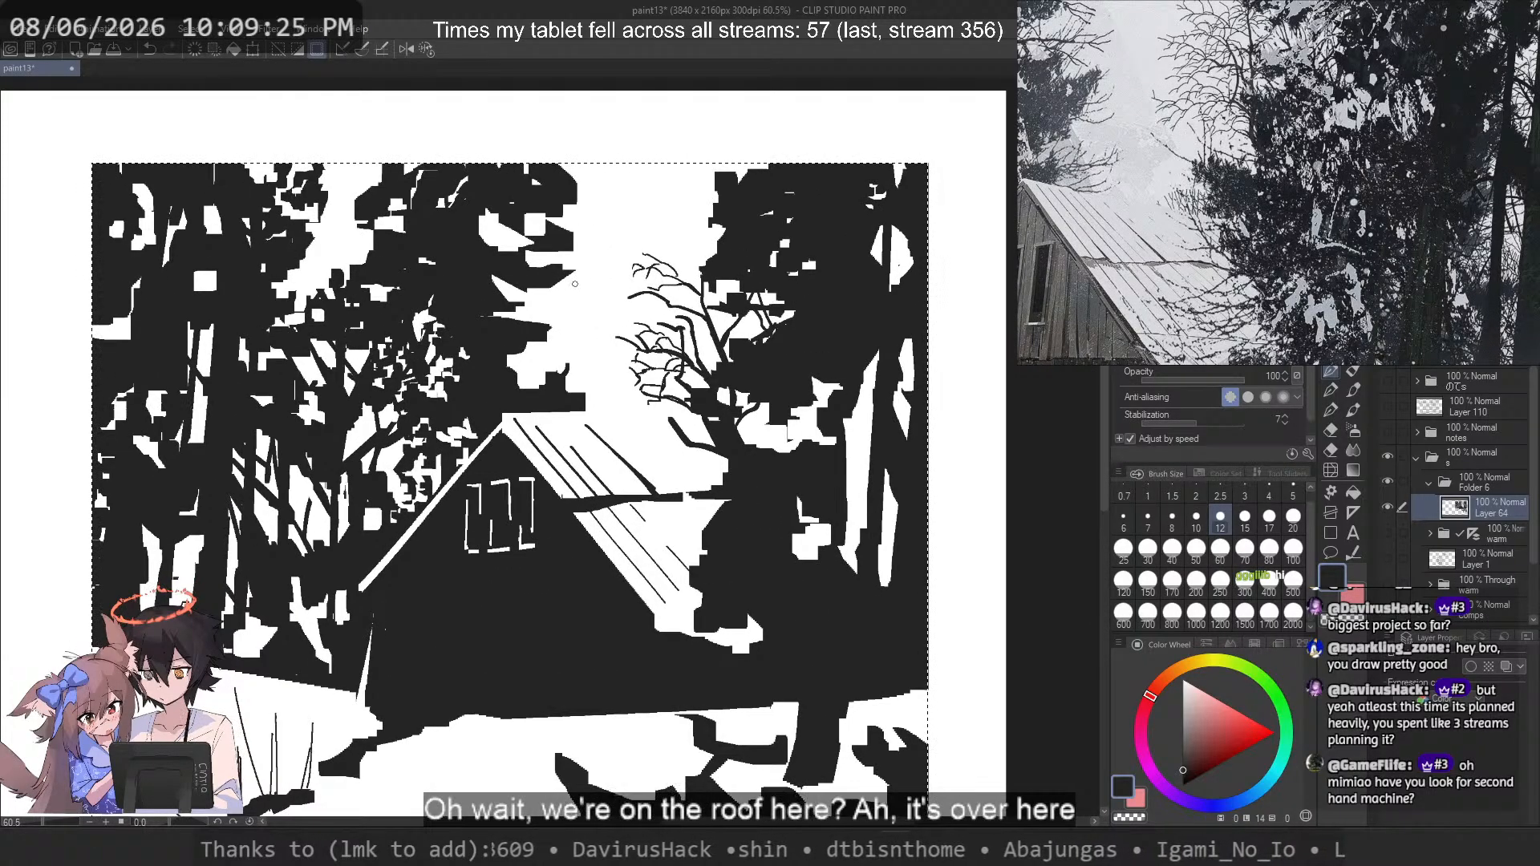
click(1170, 526)
key(ctrl+z)
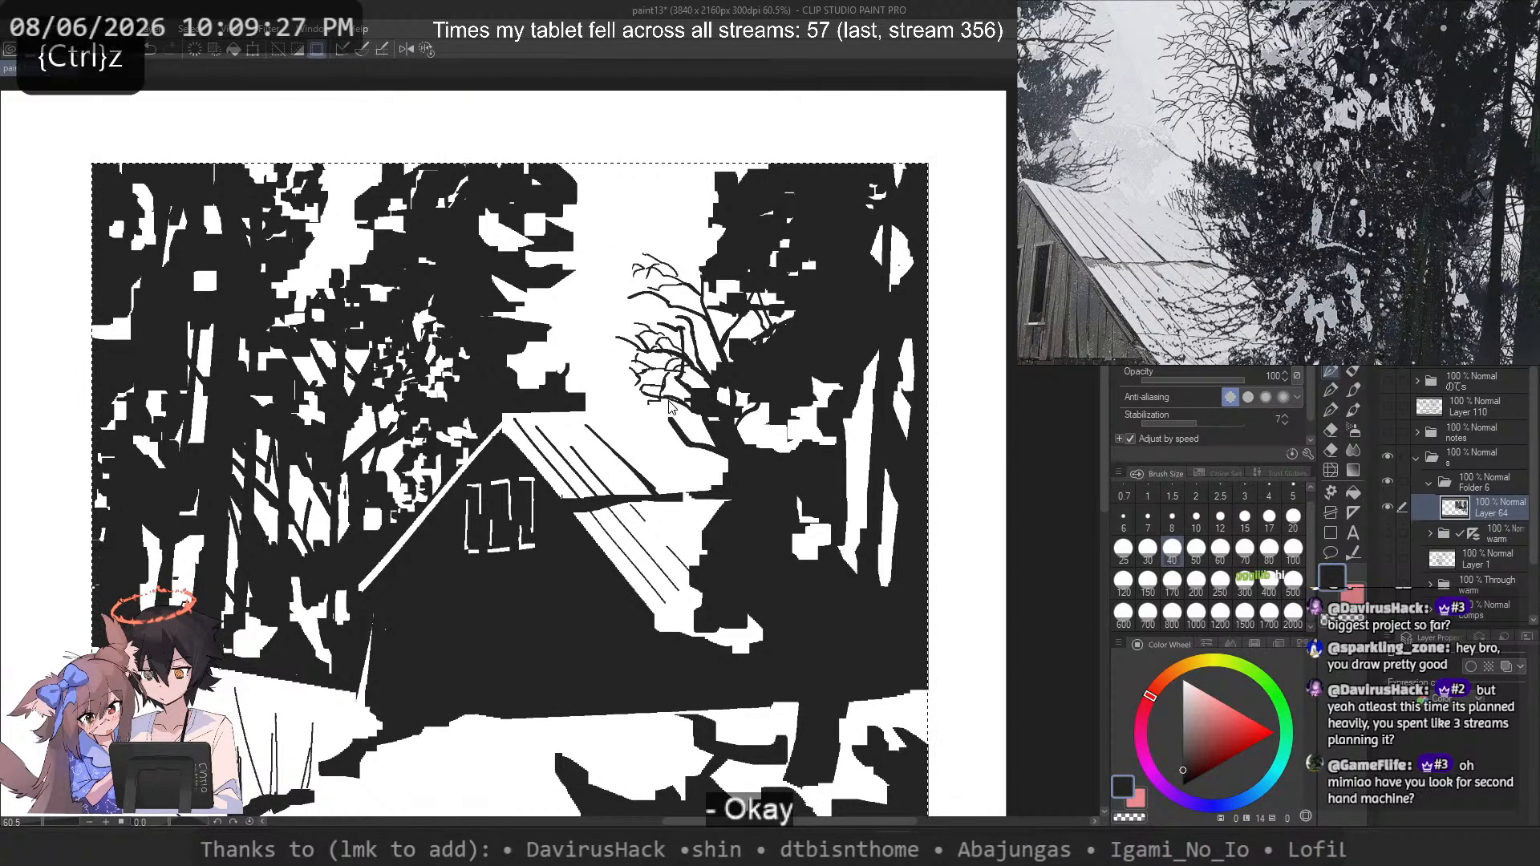
key(ctrl+z)
drag(716, 439, 671, 424)
Step: Carve the upper and outer edge of the foliage clump into ragged shapes with transparent strokes at brush sizes 7 and 10
scroll(671, 425, up, 4)
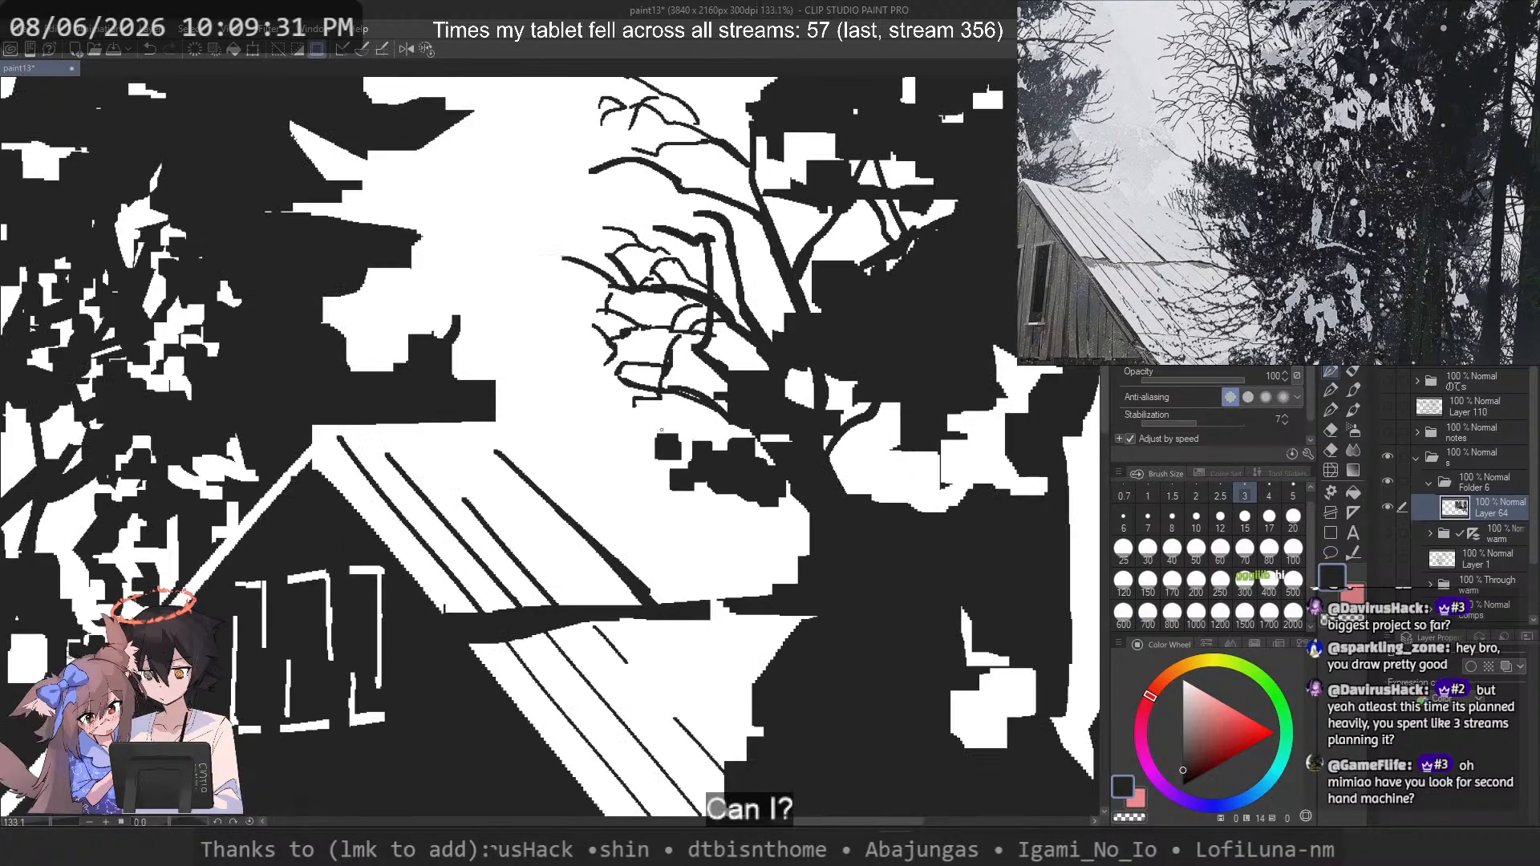
key(ctrl+z)
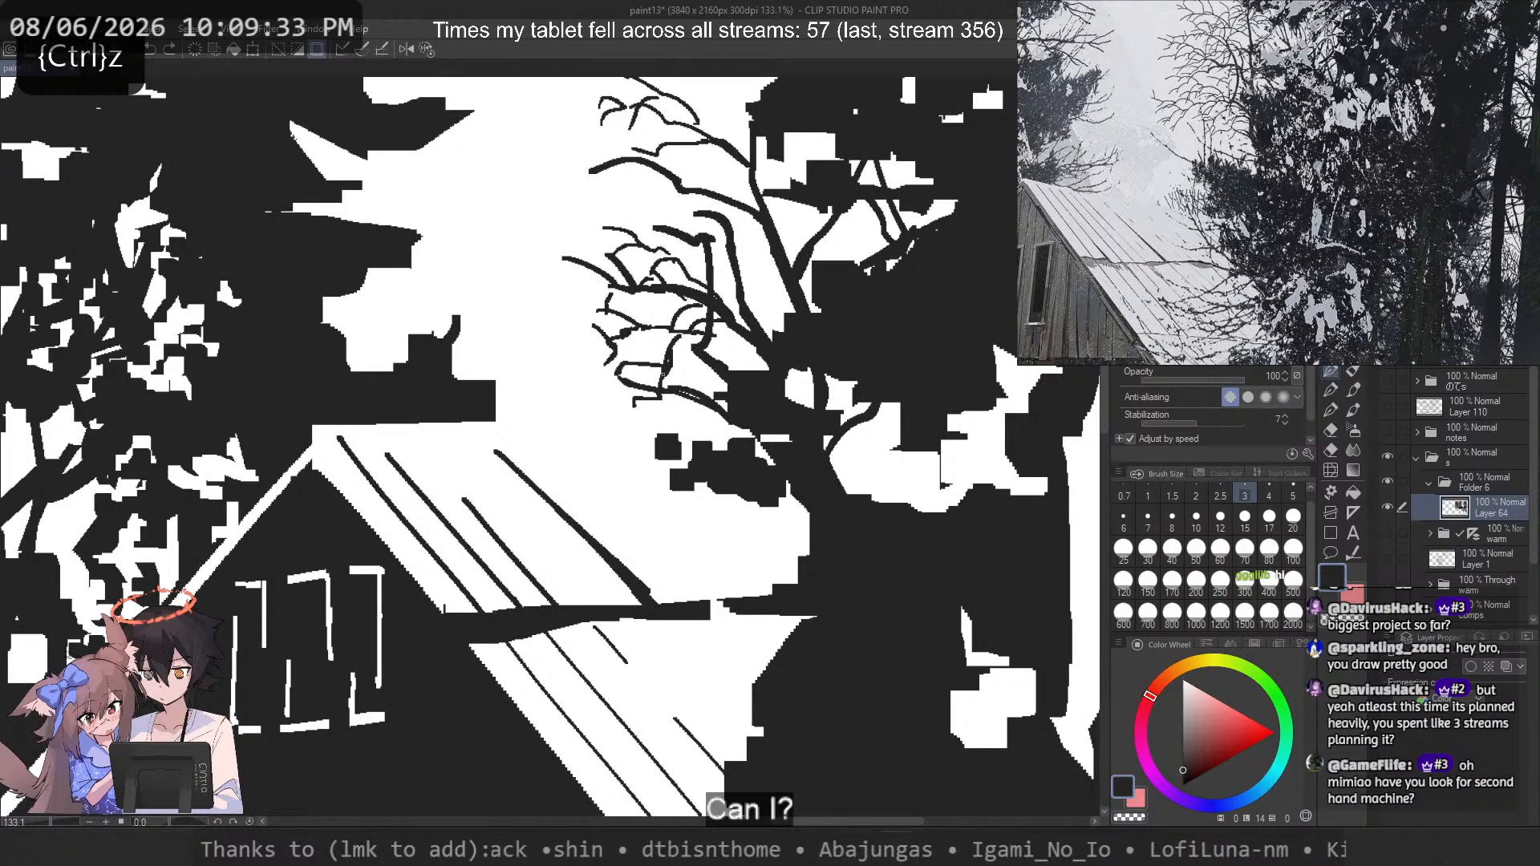
mouse_move(676, 445)
mouse_down()
mouse_move(688, 449)
mouse_move(662, 436)
mouse_move(658, 456)
mouse_up()
key(ctrl+z)
click(1147, 518)
key(c)
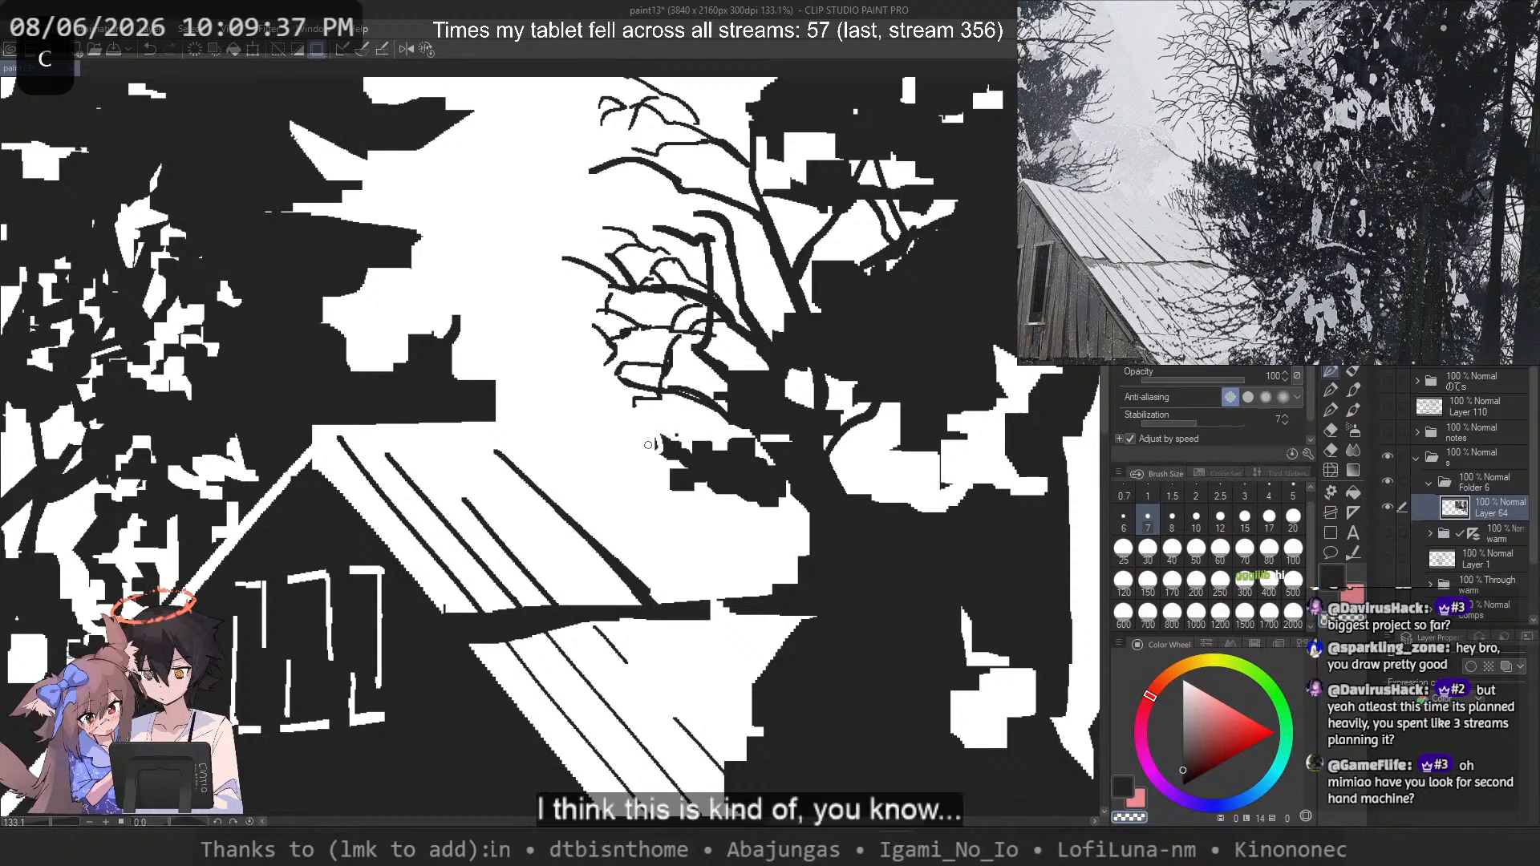
click(1196, 519)
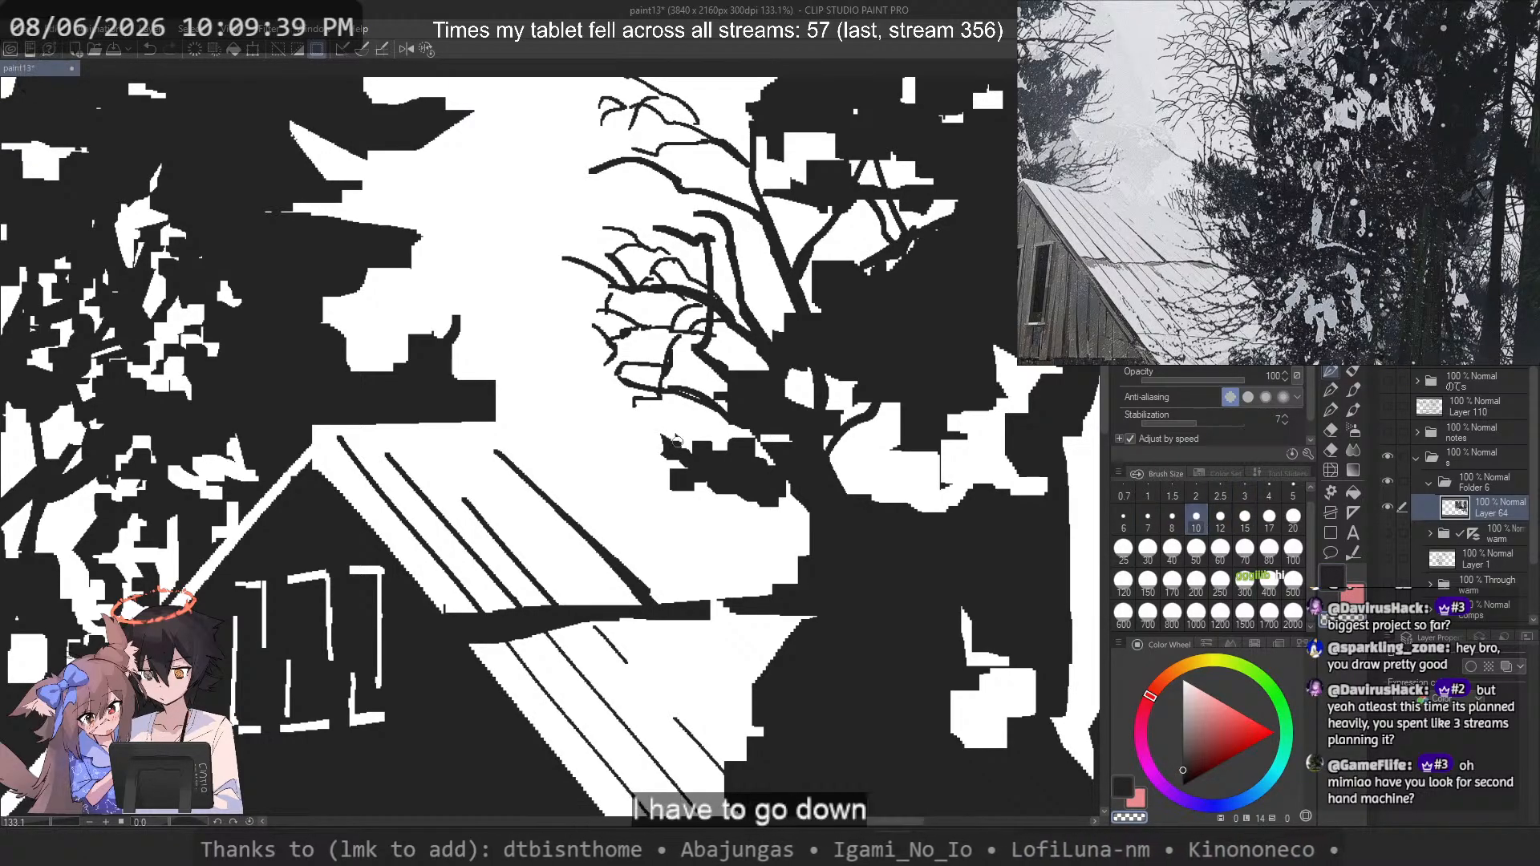
mouse_move(718, 438)
mouse_down()
mouse_move(760, 453)
mouse_move(726, 436)
mouse_move(754, 439)
mouse_move(732, 459)
mouse_move(725, 442)
mouse_move(770, 461)
mouse_move(672, 464)
mouse_up()
key(c)
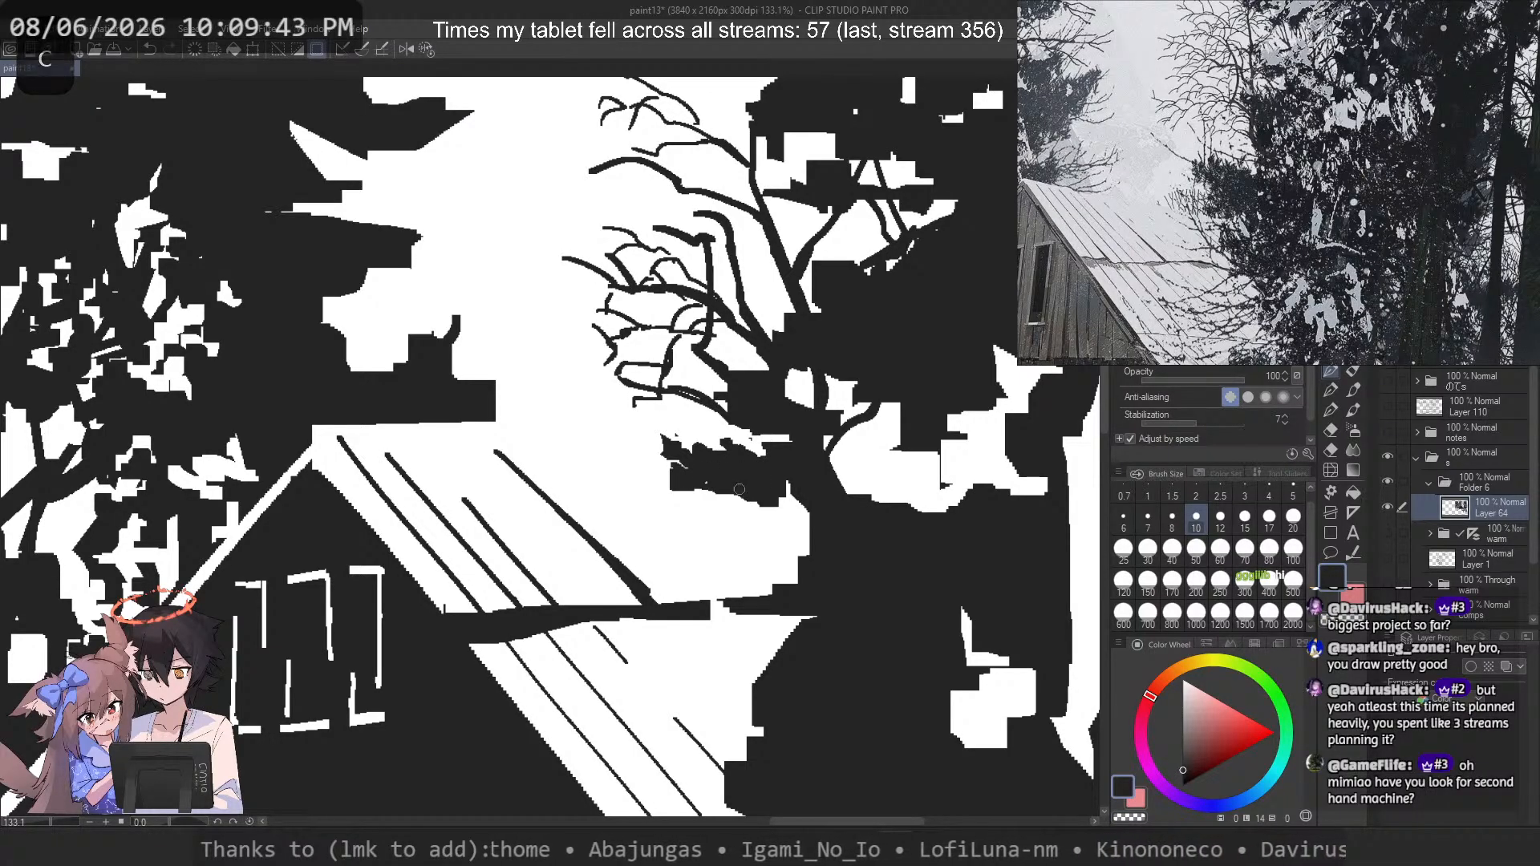
Step: Extend the foliage clump down toward the trunk just above the roof at brush size 17
key(ctrl+z)
click(1245, 520)
mouse_move(746, 521)
mouse_down()
mouse_move(804, 535)
mouse_move(778, 495)
mouse_move(751, 499)
mouse_move(805, 534)
mouse_up()
key(ctrl+z)
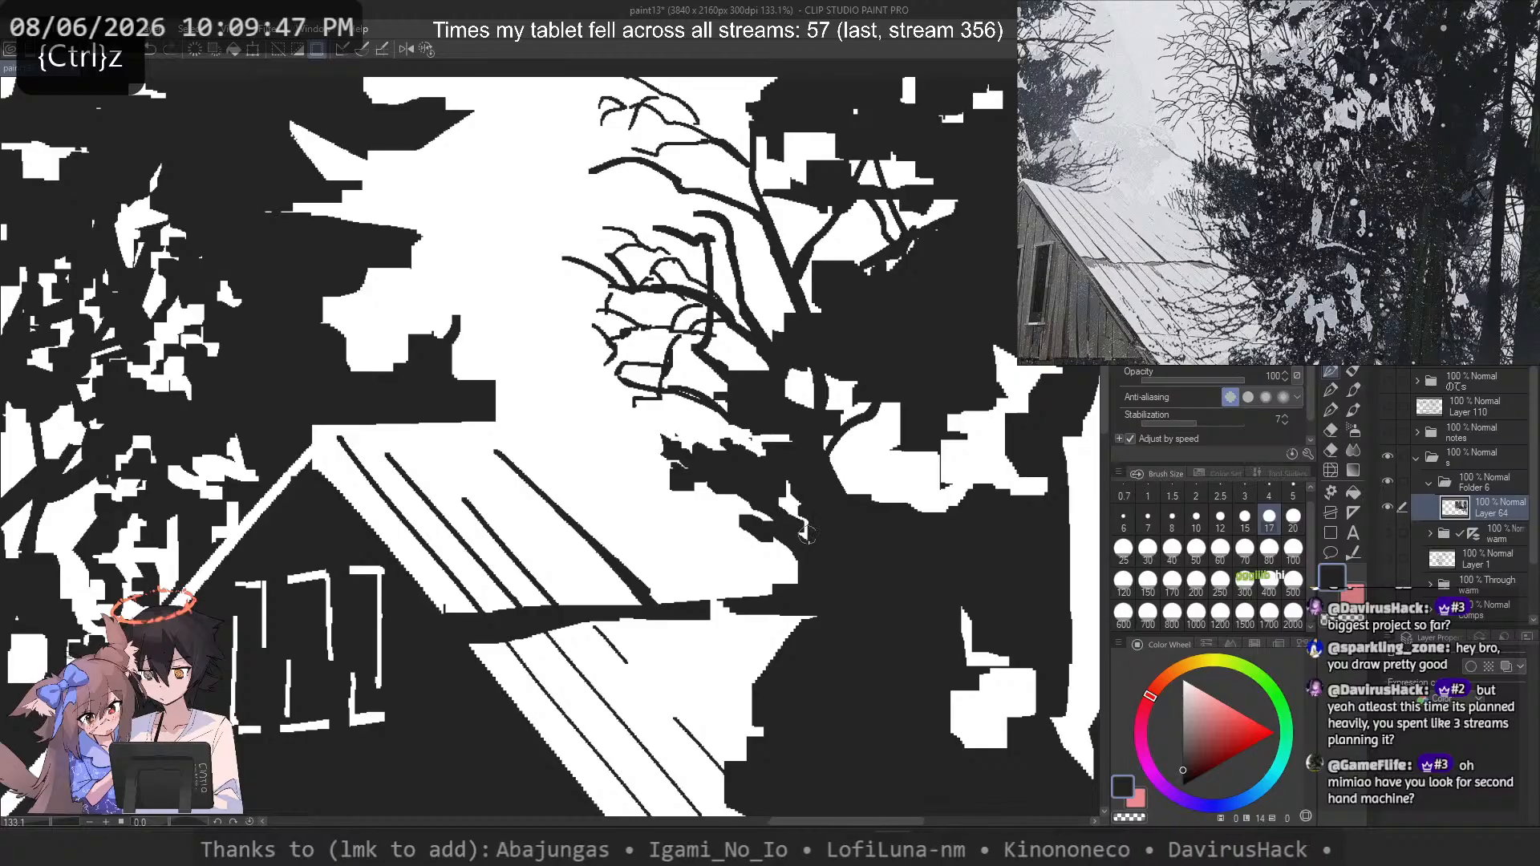
Step: Break the clump's lower edge into jagged needles, alternating black and transparent strokes at brush size 12
click(1220, 520)
key(c)
key(ctrl+z)
mouse_move(752, 485)
mouse_down()
mouse_move(763, 505)
mouse_move(744, 515)
mouse_up()
mouse_move(750, 490)
mouse_down()
mouse_move(737, 512)
mouse_move(770, 520)
mouse_up()
key(c)
mouse_move(724, 498)
mouse_down()
mouse_move(738, 514)
mouse_move(696, 481)
mouse_up()
key(c)
mouse_move(699, 484)
mouse_down()
mouse_move(688, 498)
mouse_move(741, 531)
mouse_up()
key(c)
mouse_move(741, 531)
mouse_down()
mouse_move(768, 537)
mouse_move(708, 527)
mouse_up()
mouse_move(681, 516)
mouse_down()
mouse_move(742, 529)
mouse_move(708, 481)
mouse_move(694, 523)
mouse_up()
key(ctrl+z)
Step: Fill the lower part of the foliage clump at brush size 30 and trim its outer edge with transparent strokes
click(1148, 552)
mouse_move(741, 533)
mouse_down()
mouse_move(759, 542)
mouse_move(727, 538)
mouse_move(788, 567)
mouse_up()
key(c)
drag(678, 514, 694, 539)
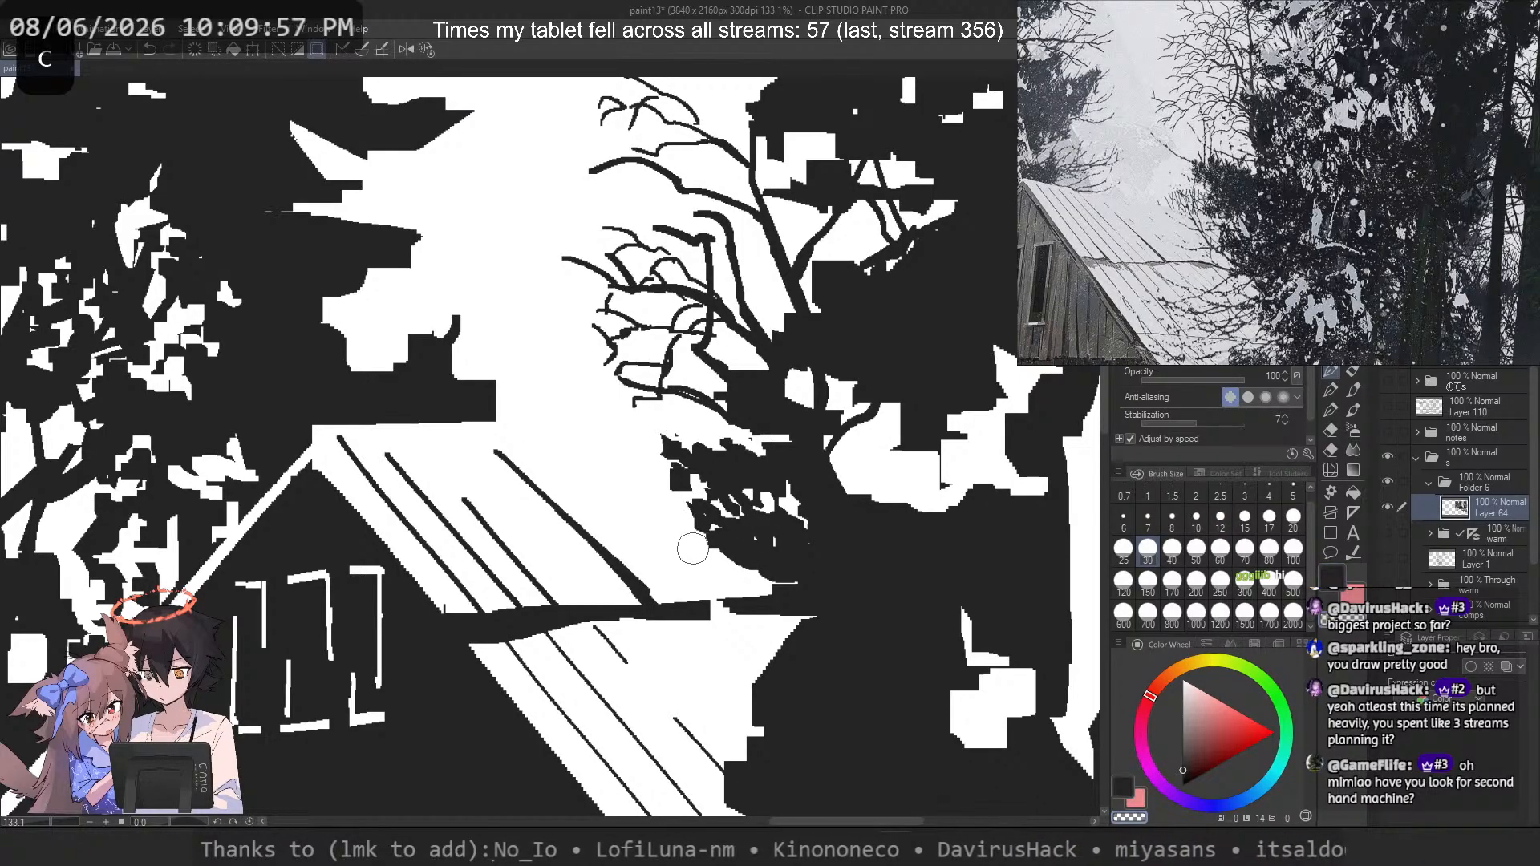
key(ctrl+z)
key(ctrl+z)
key(ctrl+z)
key(ctrl+z)
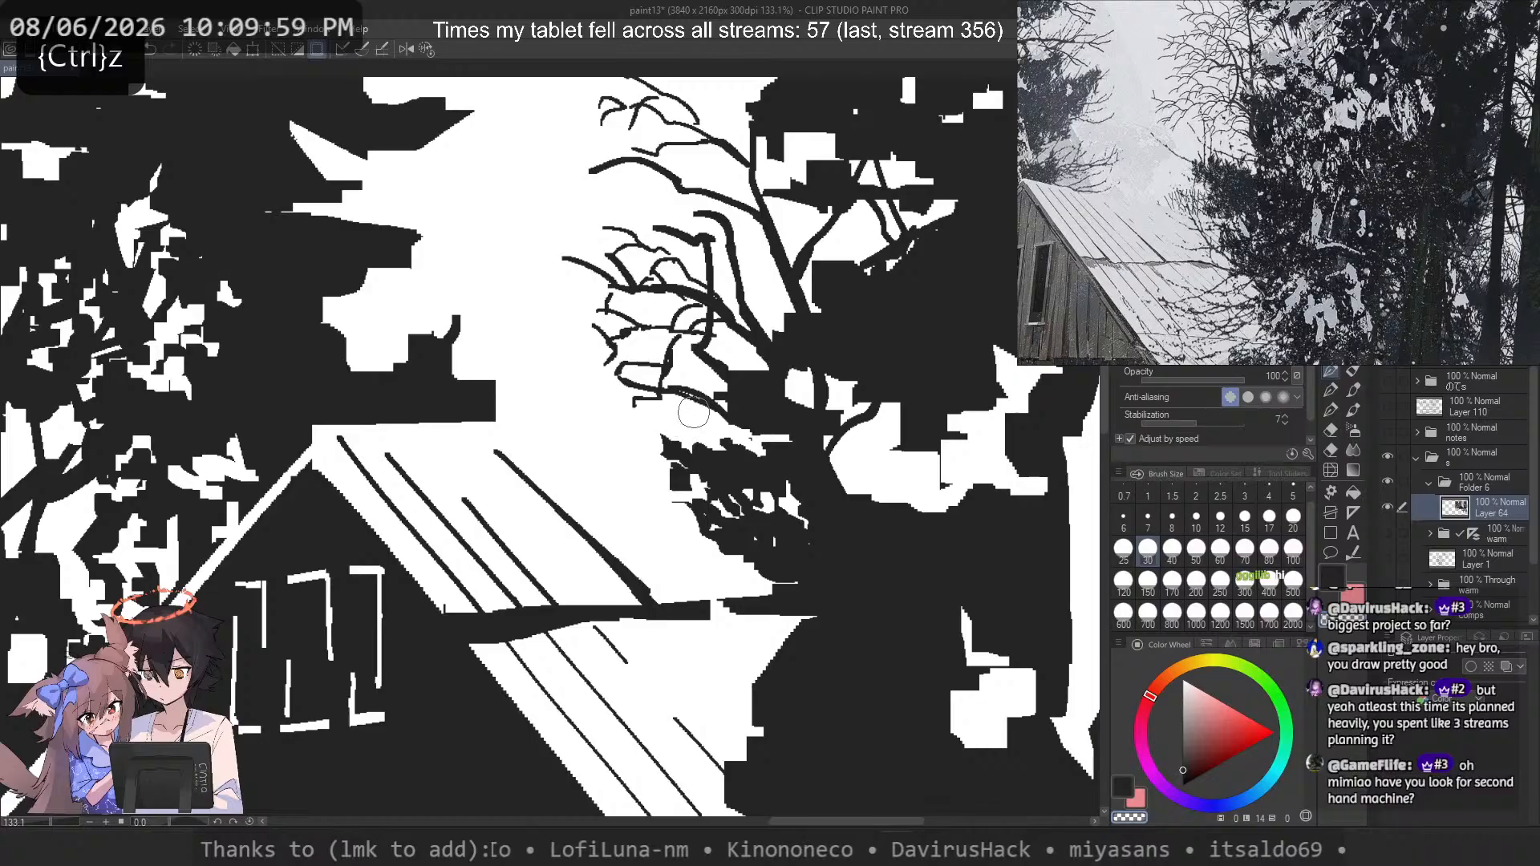
Step: Cut small white gaps inside the lower foliage clump near the trunk at brush size 10
click(1196, 519)
key(c)
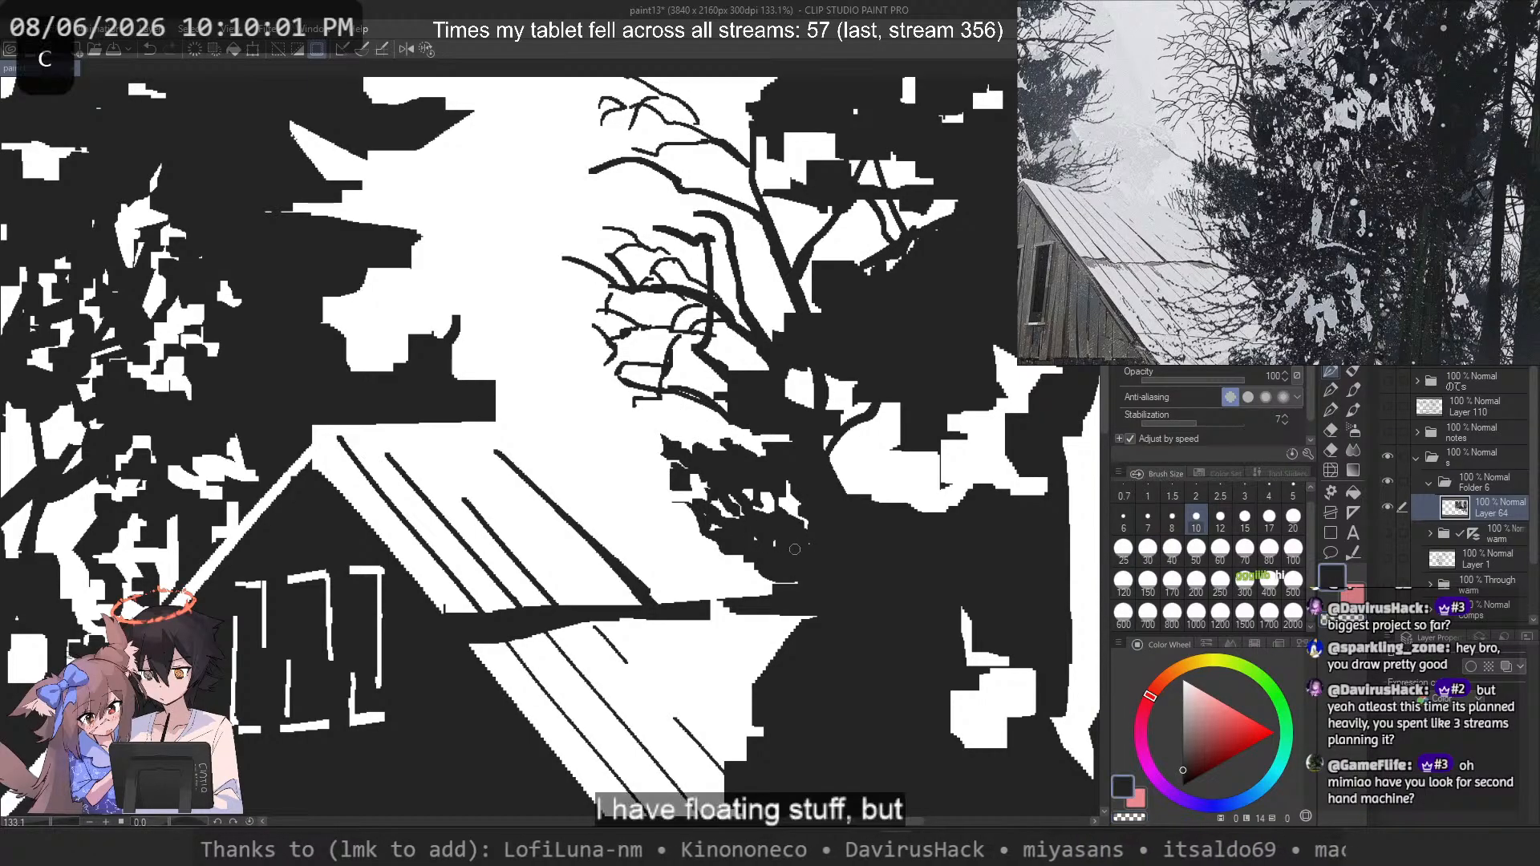
key(c)
mouse_move(810, 549)
mouse_down()
mouse_move(783, 551)
mouse_move(803, 561)
mouse_move(787, 553)
mouse_move(796, 538)
mouse_up()
key(c)
key(c)
drag(790, 526, 777, 535)
key(c)
mouse_move(789, 524)
mouse_down()
mouse_move(798, 533)
mouse_move(785, 501)
mouse_up()
key(c)
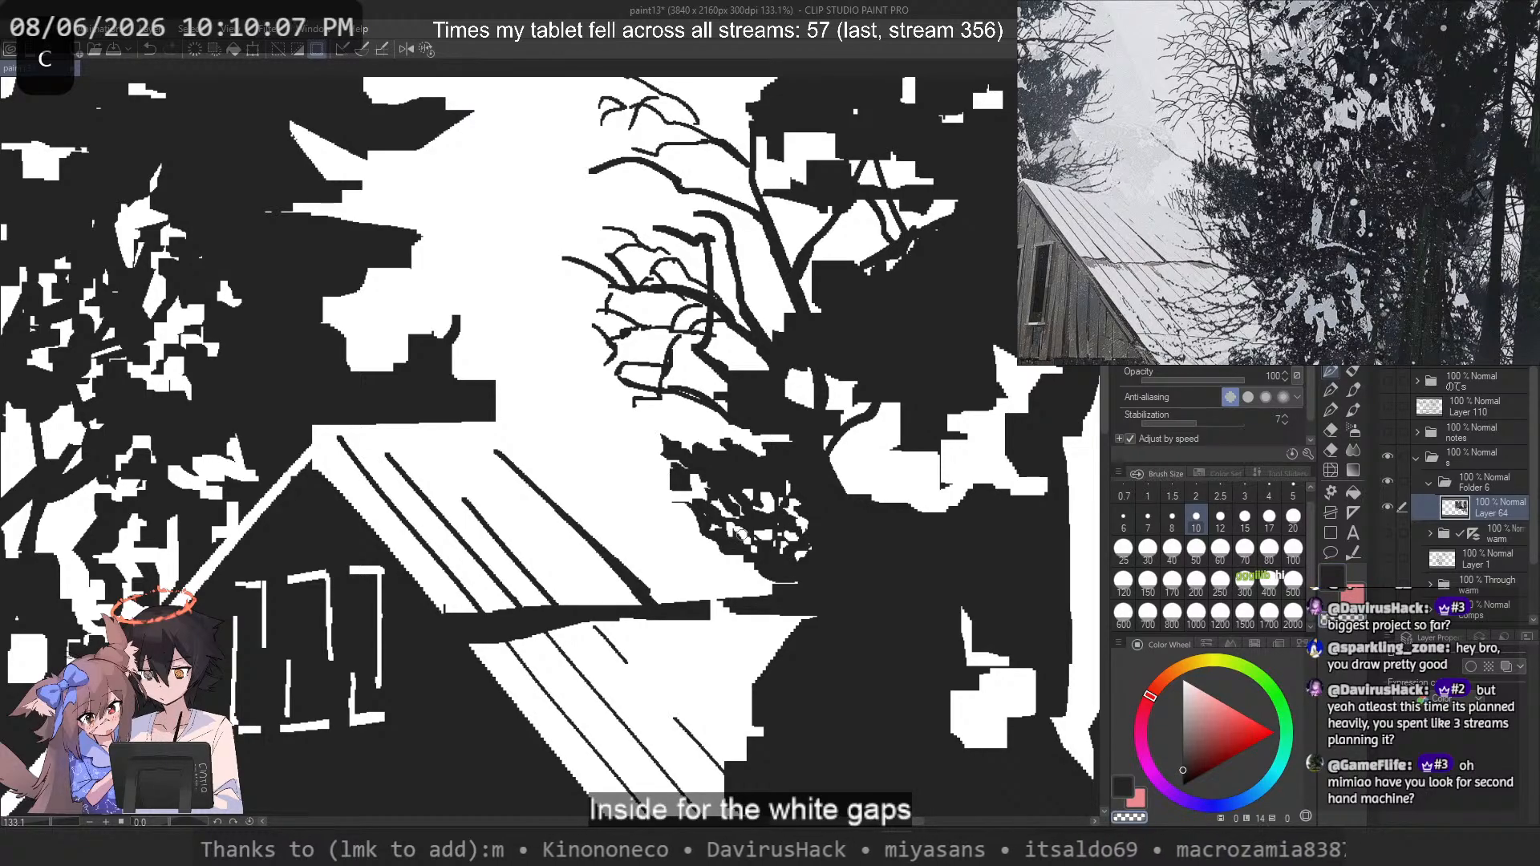
key(ctrl+z)
Step: Rebalance the clump's density by repainting some white gaps black and opening new ones on its outer side
scroll(754, 511, down, 5)
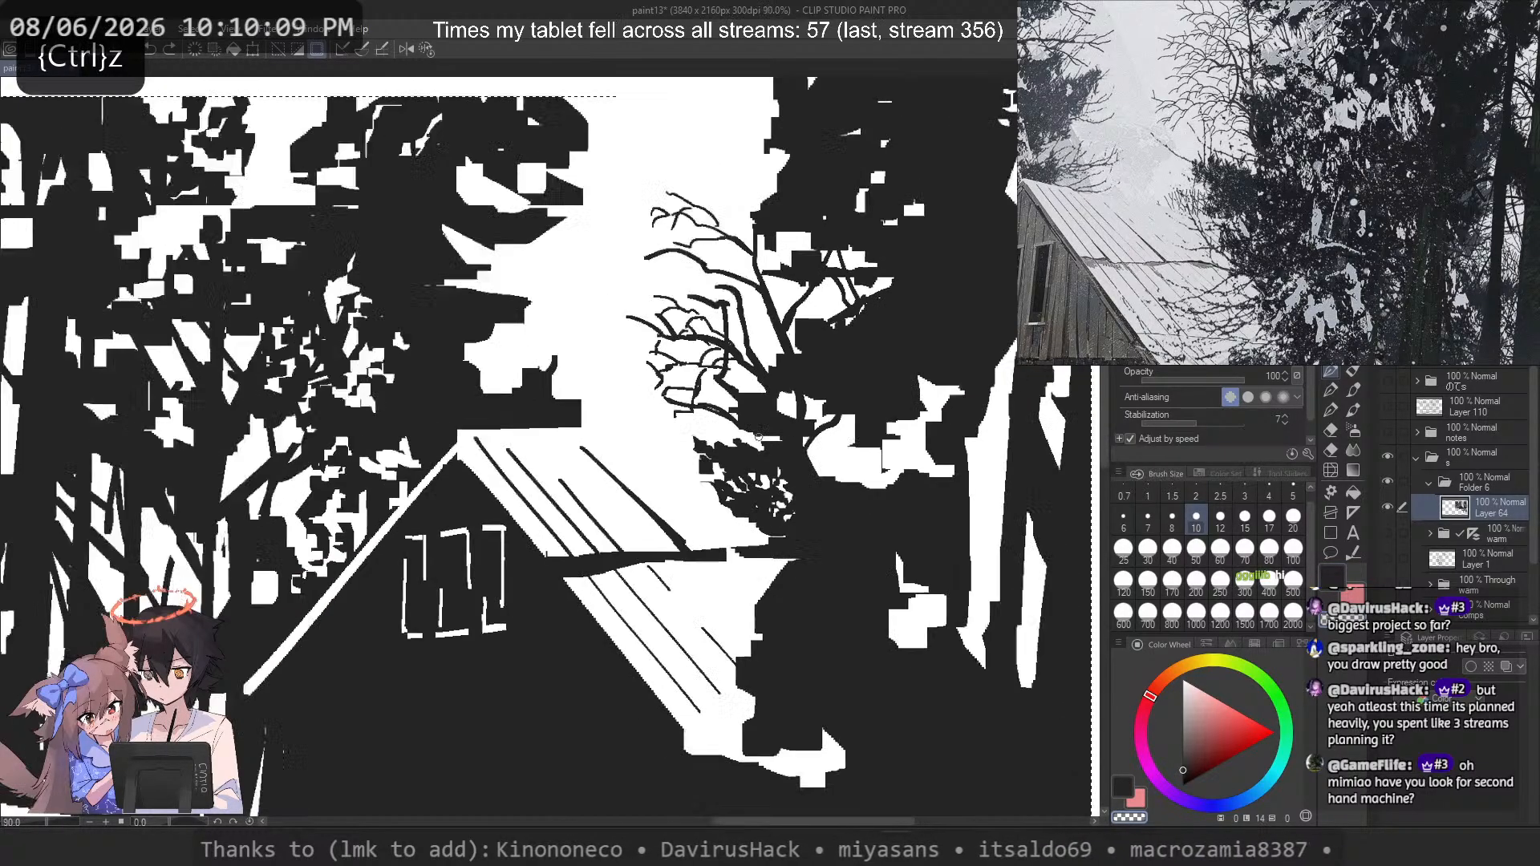
scroll(732, 488, up, 6)
mouse_move(722, 521)
mouse_down()
mouse_move(754, 489)
mouse_move(733, 527)
mouse_move(770, 537)
mouse_up()
key(ctrl+z)
key(c)
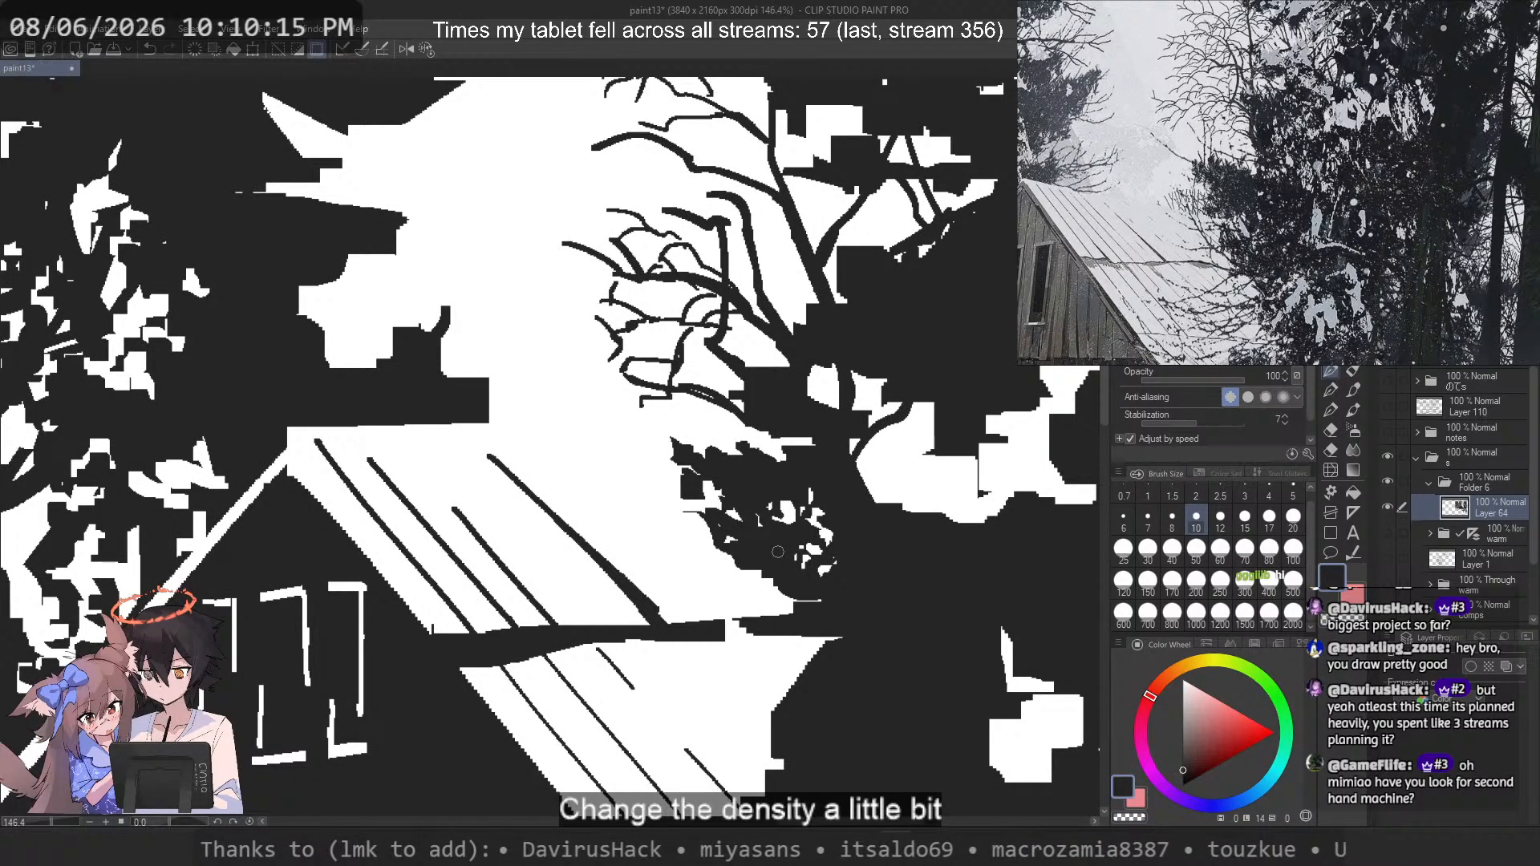
key(c)
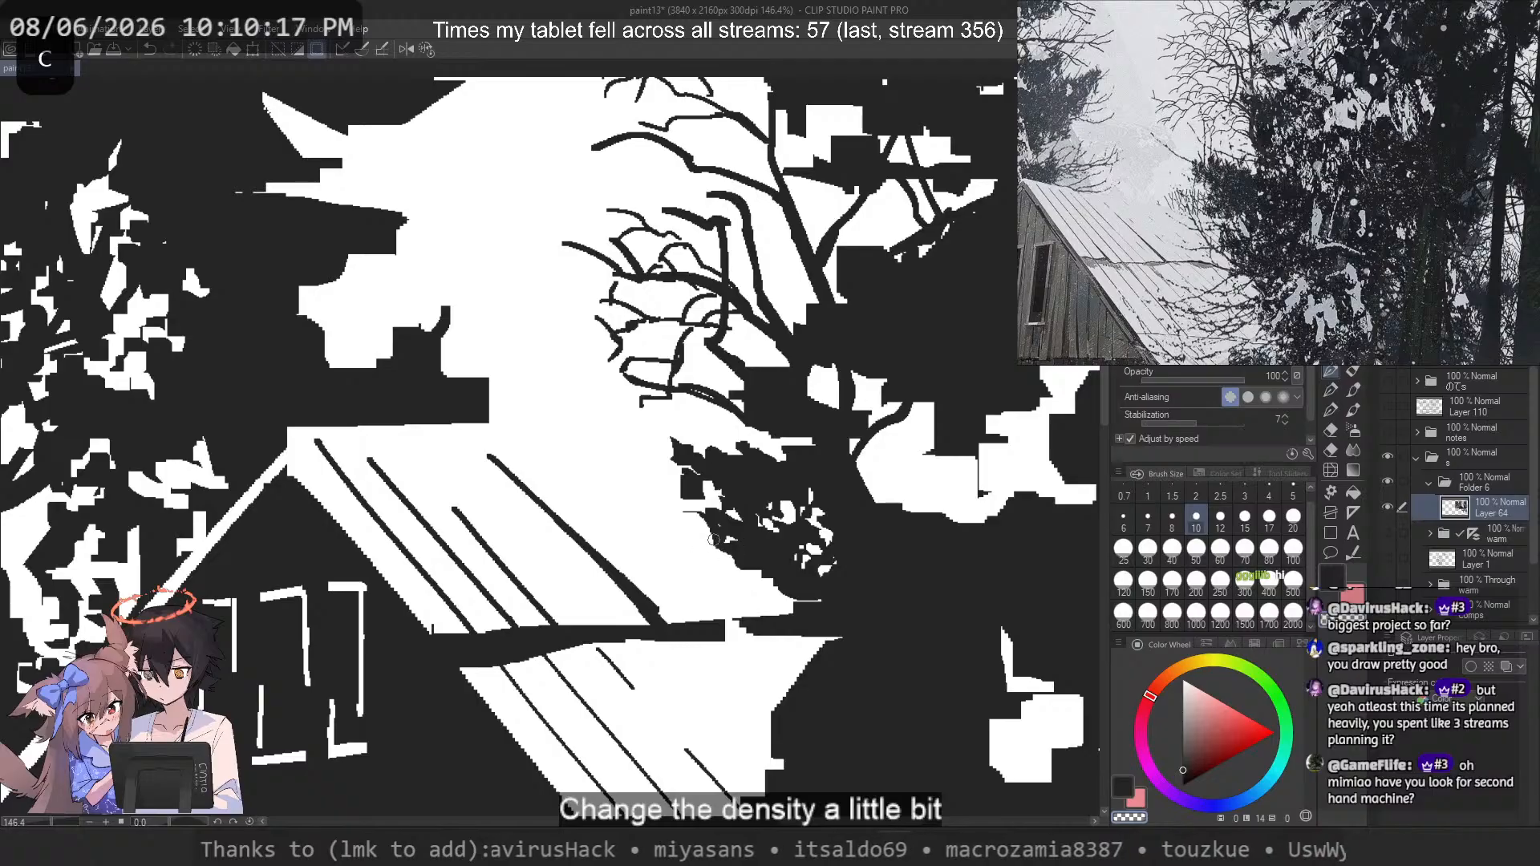
key(ctrl+z)
key(c)
drag(752, 583, 701, 548)
key(ctrl+z)
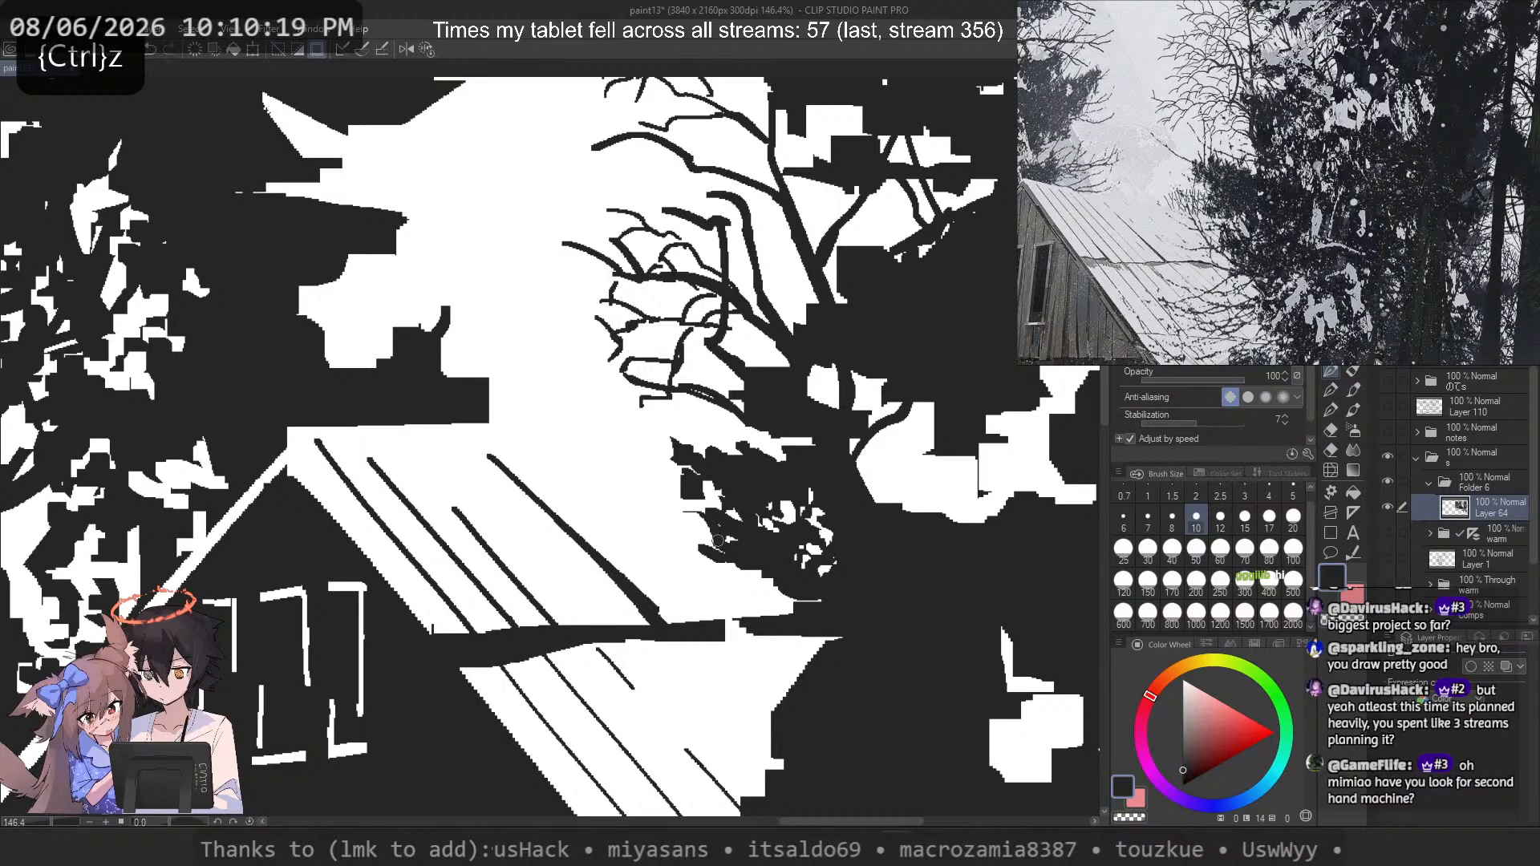
Step: Draw a long thin branch from the right tree across the lower roof at brush size 3 and erase its looped tip
scroll(1276, 182, down, 3)
drag(1275, 249, 1288, 176)
drag(573, 716, 668, 588)
scroll(668, 588, up, 1)
click(1245, 491)
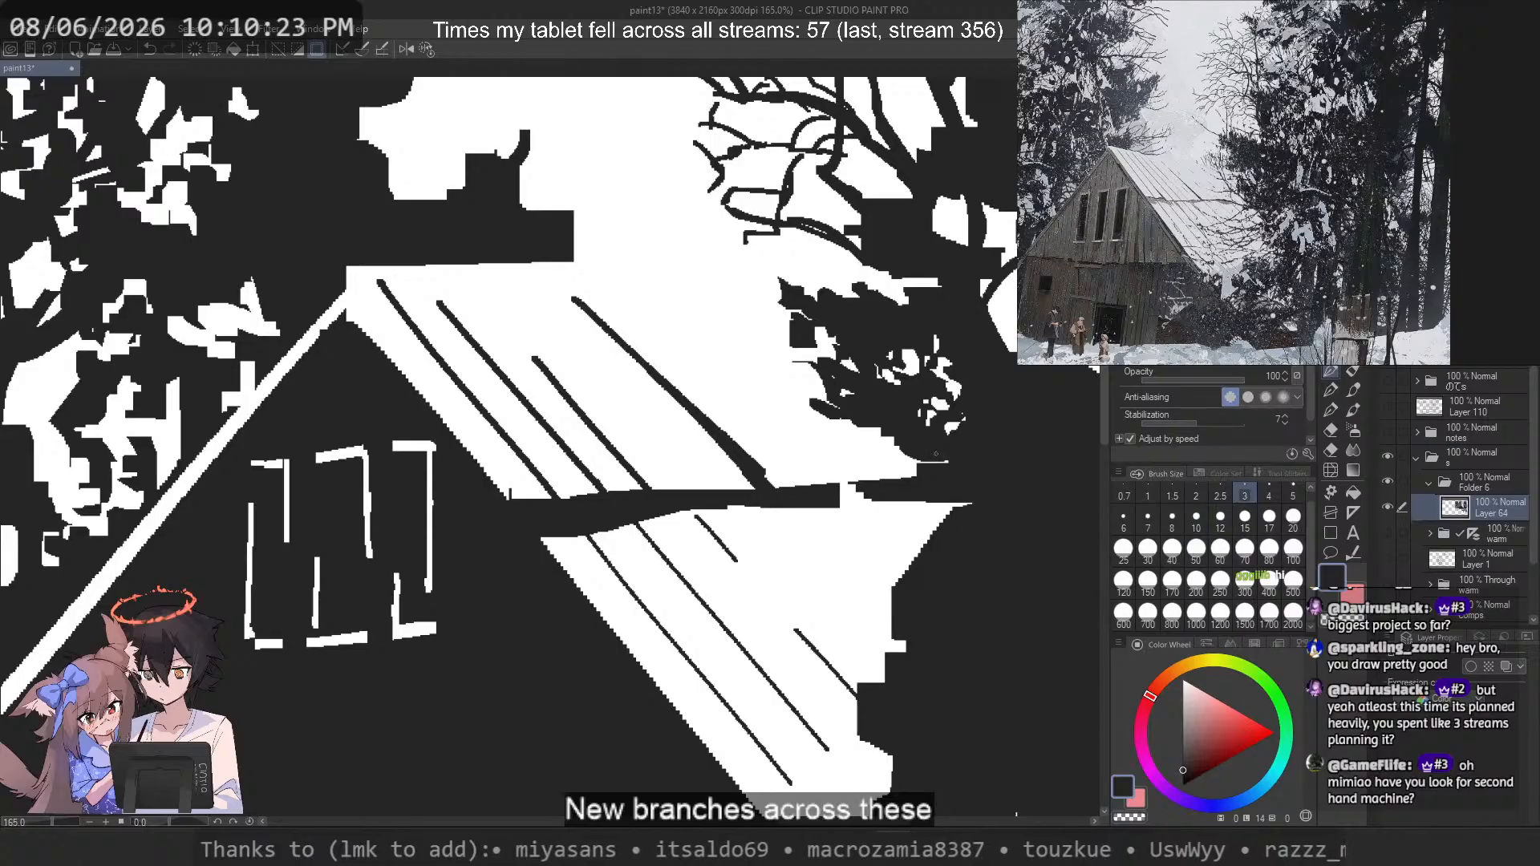
mouse_move(570, 587)
mouse_down()
mouse_move(898, 502)
mouse_move(718, 595)
mouse_up()
key(ctrl+z)
key(ctrl+z)
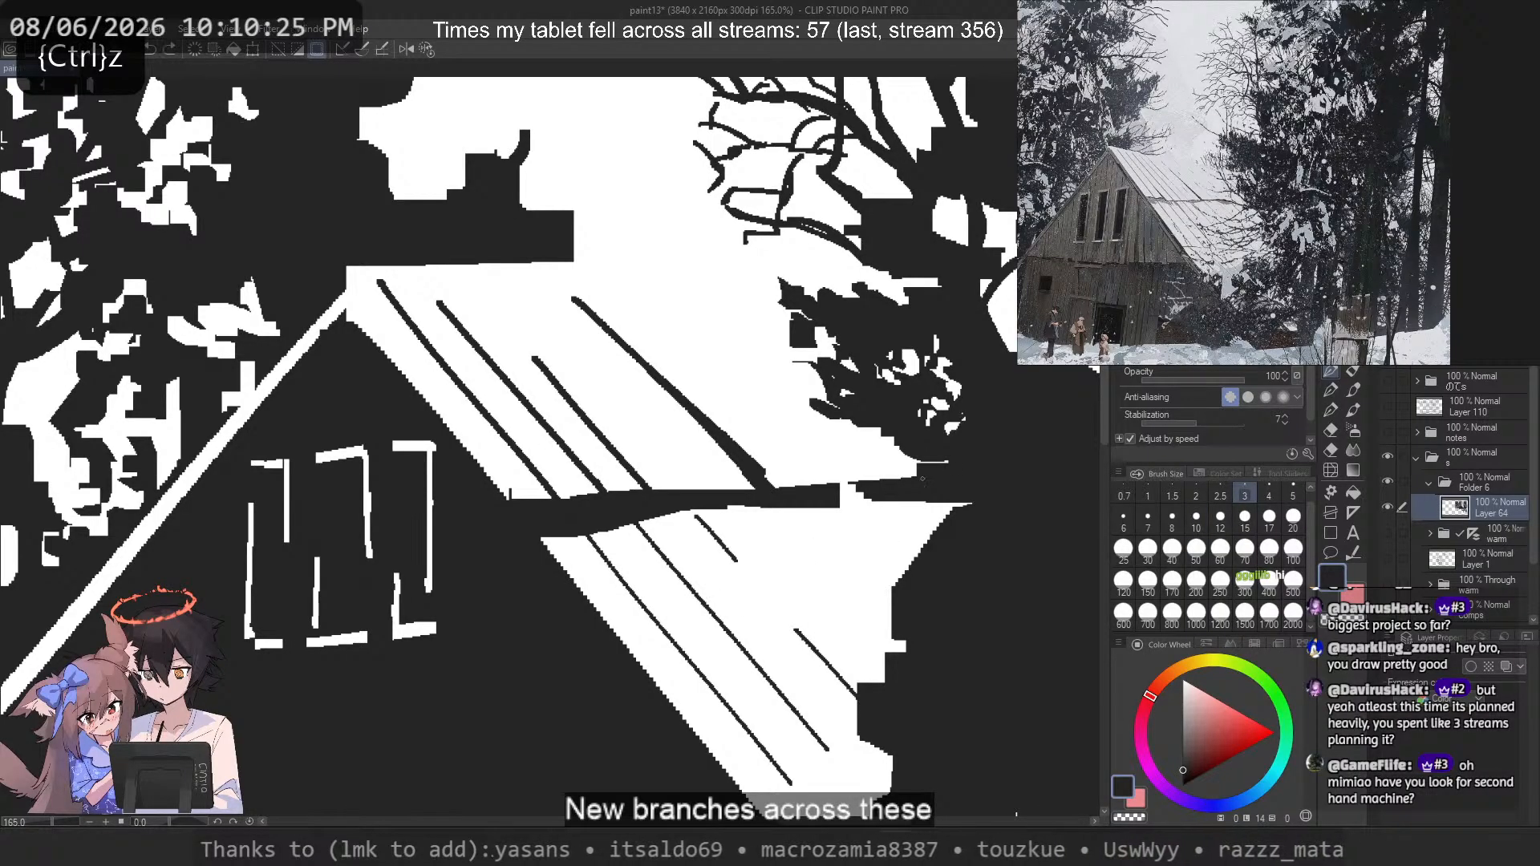
drag(899, 502, 728, 587)
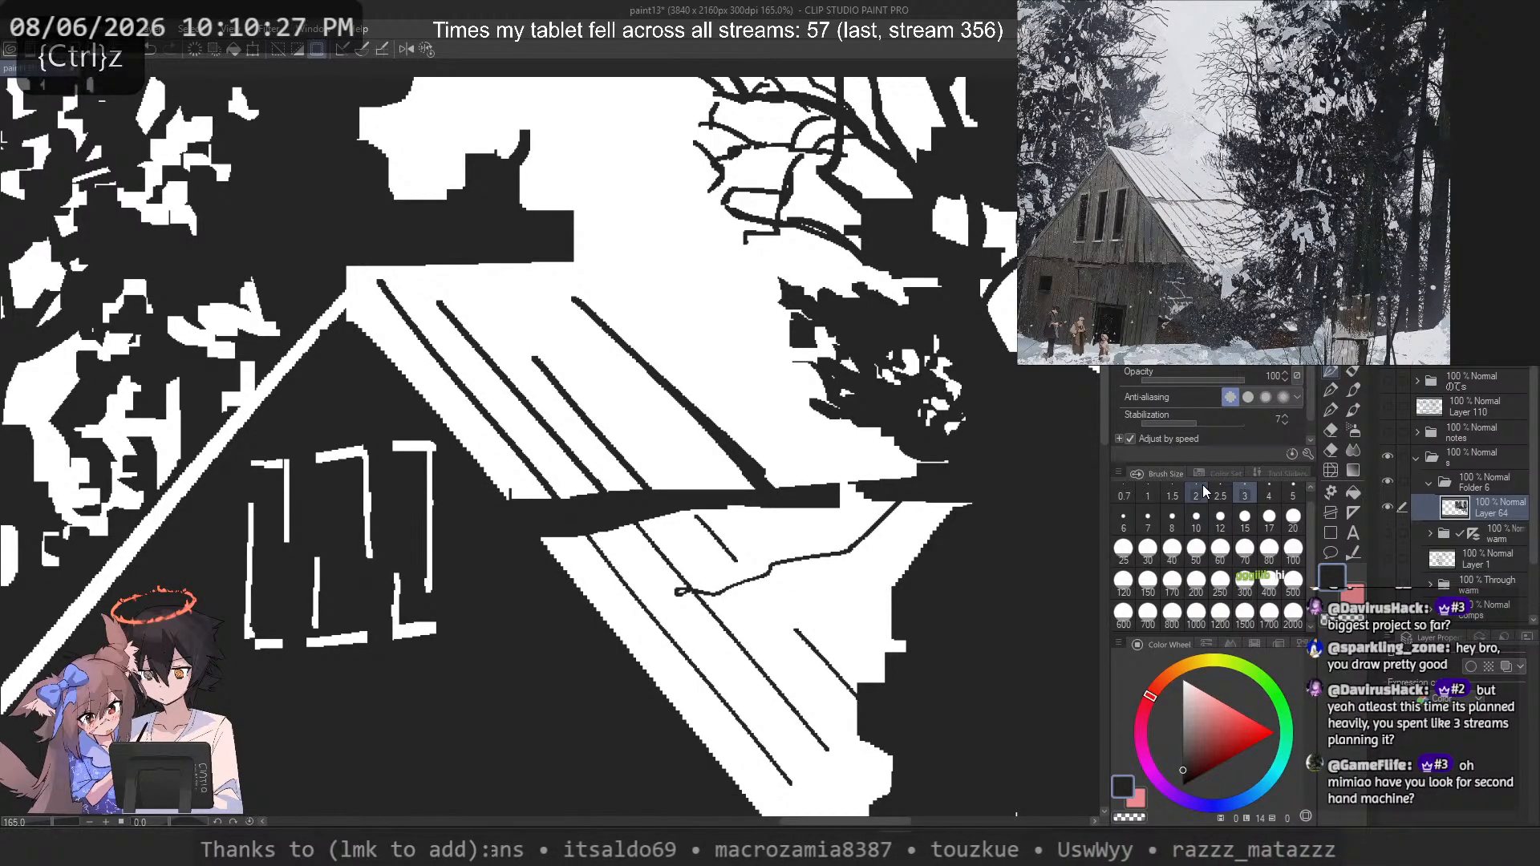
key(c)
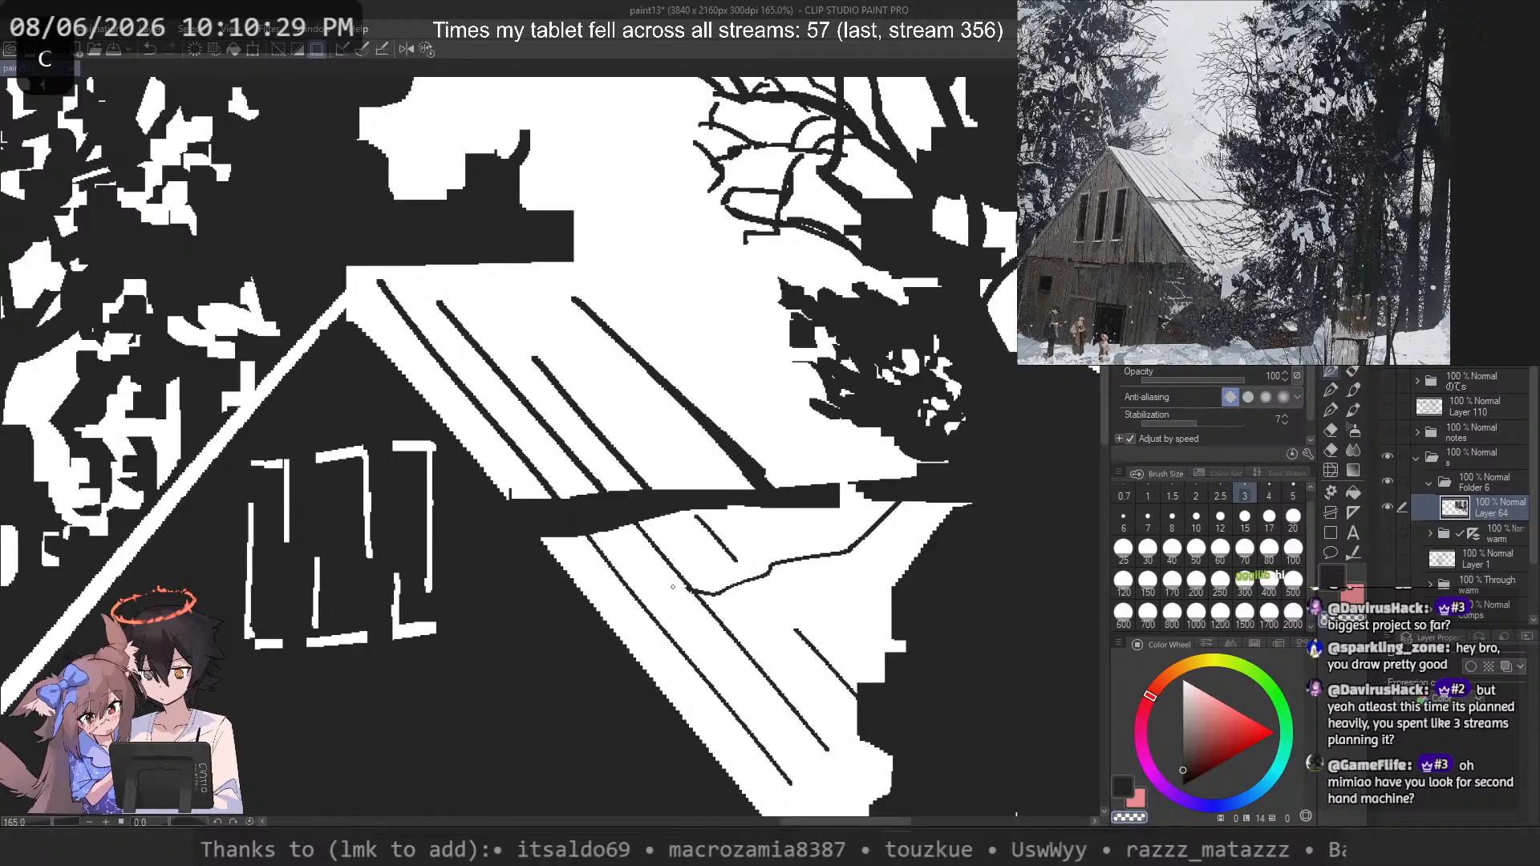
key(c)
Step: Add a second branch across the lower roof at brush size 5, joining the first one and forking into short twigs
click(1293, 491)
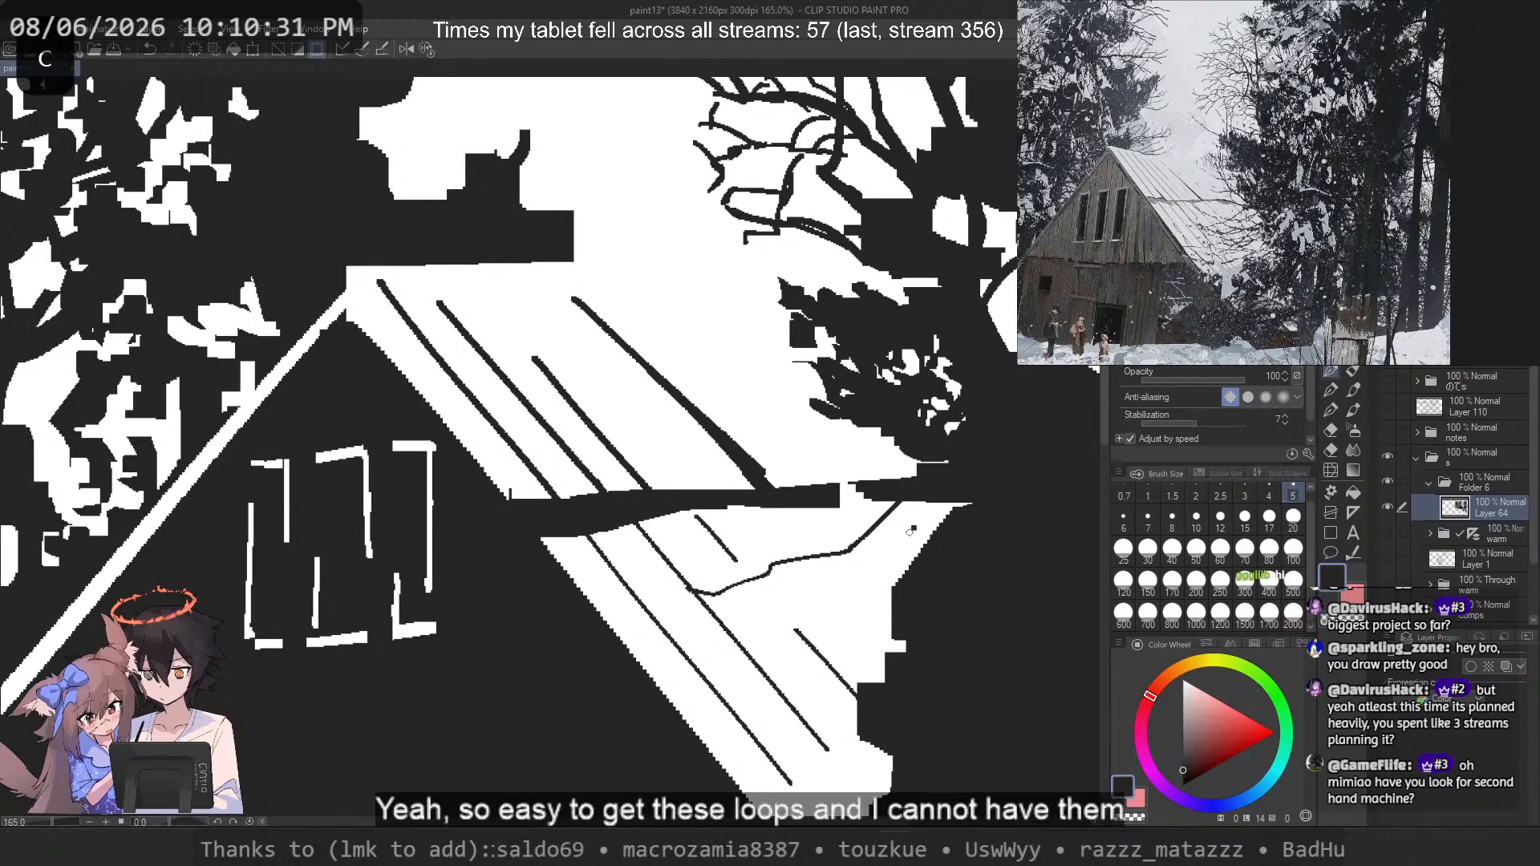
mouse_move(914, 527)
mouse_down()
mouse_move(825, 612)
mouse_move(728, 611)
mouse_up()
key(ctrl+z)
key(ctrl+z)
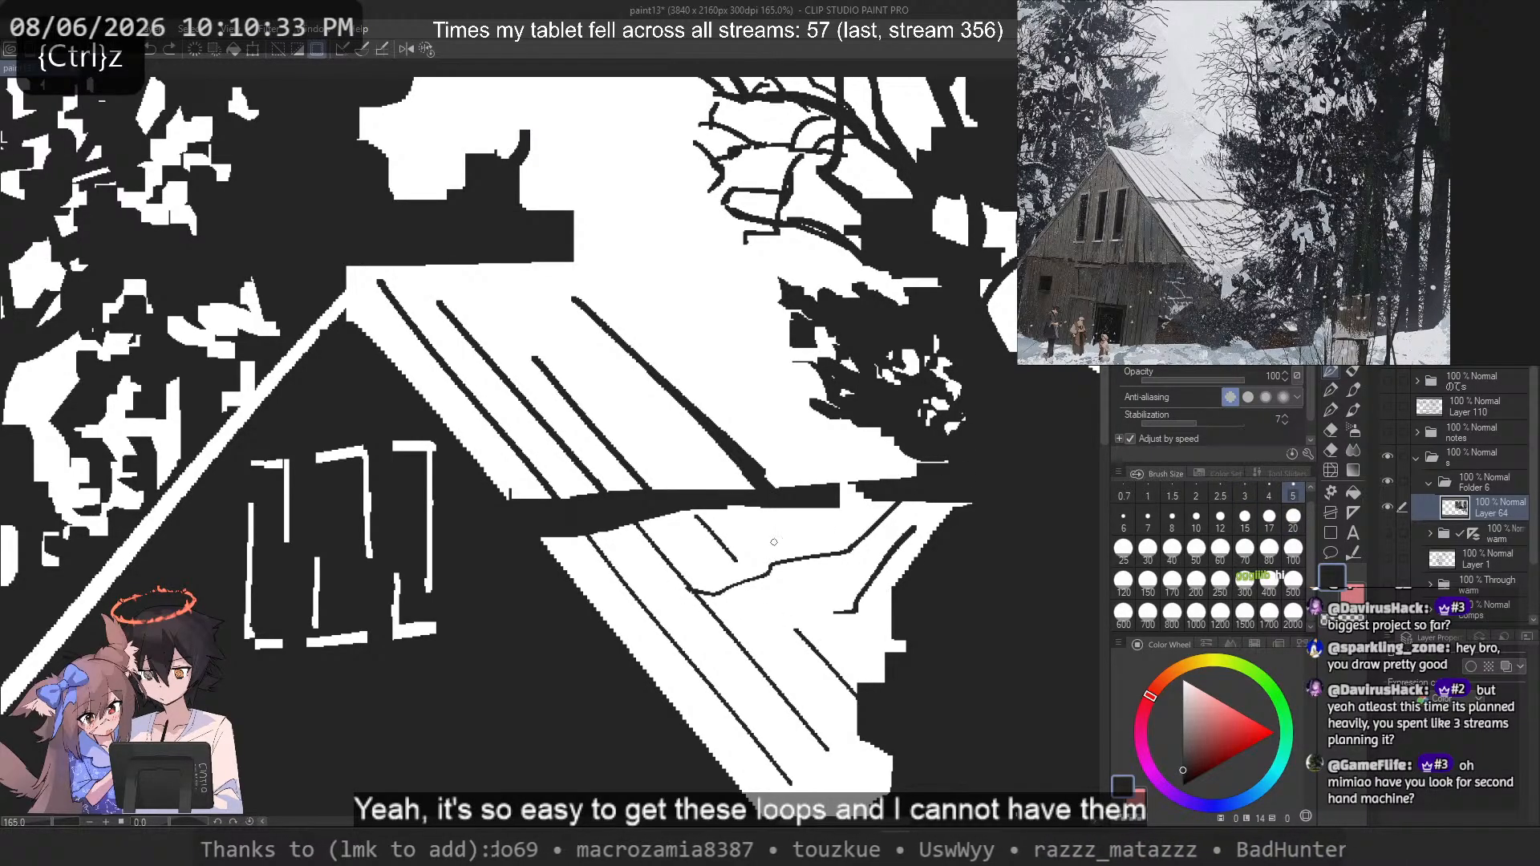
key(ctrl+z)
mouse_move(721, 531)
mouse_down()
mouse_move(861, 575)
mouse_move(928, 540)
mouse_move(714, 539)
mouse_up()
key(ctrl+z)
key(ctrl+z)
Step: Draw another bare branch across the lower roof panel, beneath the two joined branches
mouse_move(921, 550)
mouse_down()
mouse_move(860, 588)
mouse_move(660, 535)
mouse_move(879, 572)
mouse_move(690, 647)
mouse_up()
key(ctrl+z)
key(ctrl+z)
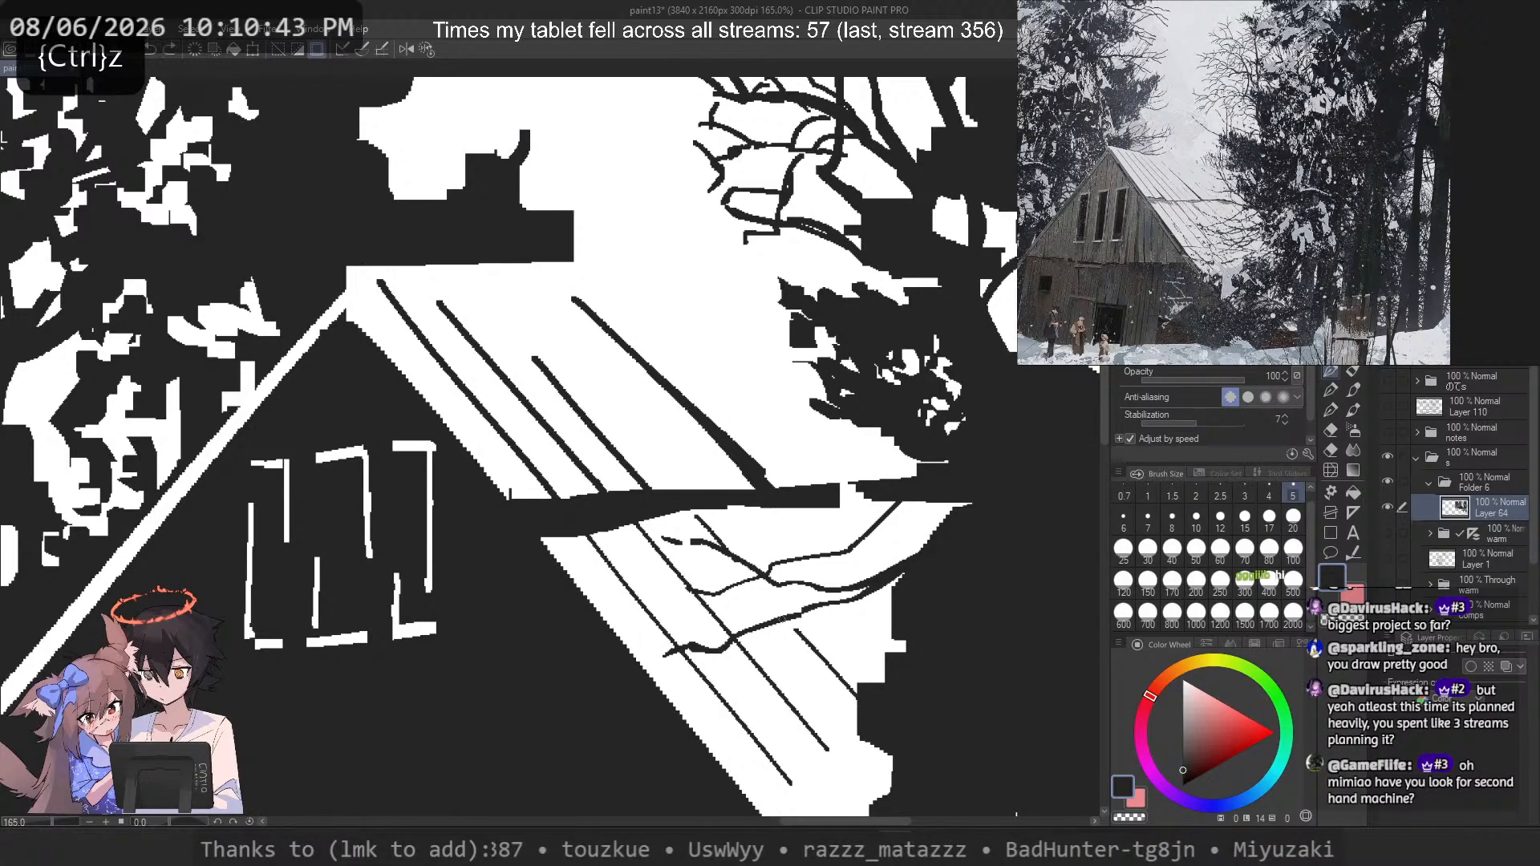
Step: Draw short forking twigs off the lowest bare branch on the lower roof panel at brush size 5
drag(786, 614, 726, 692)
drag(865, 601, 749, 694)
key(ctrl+z)
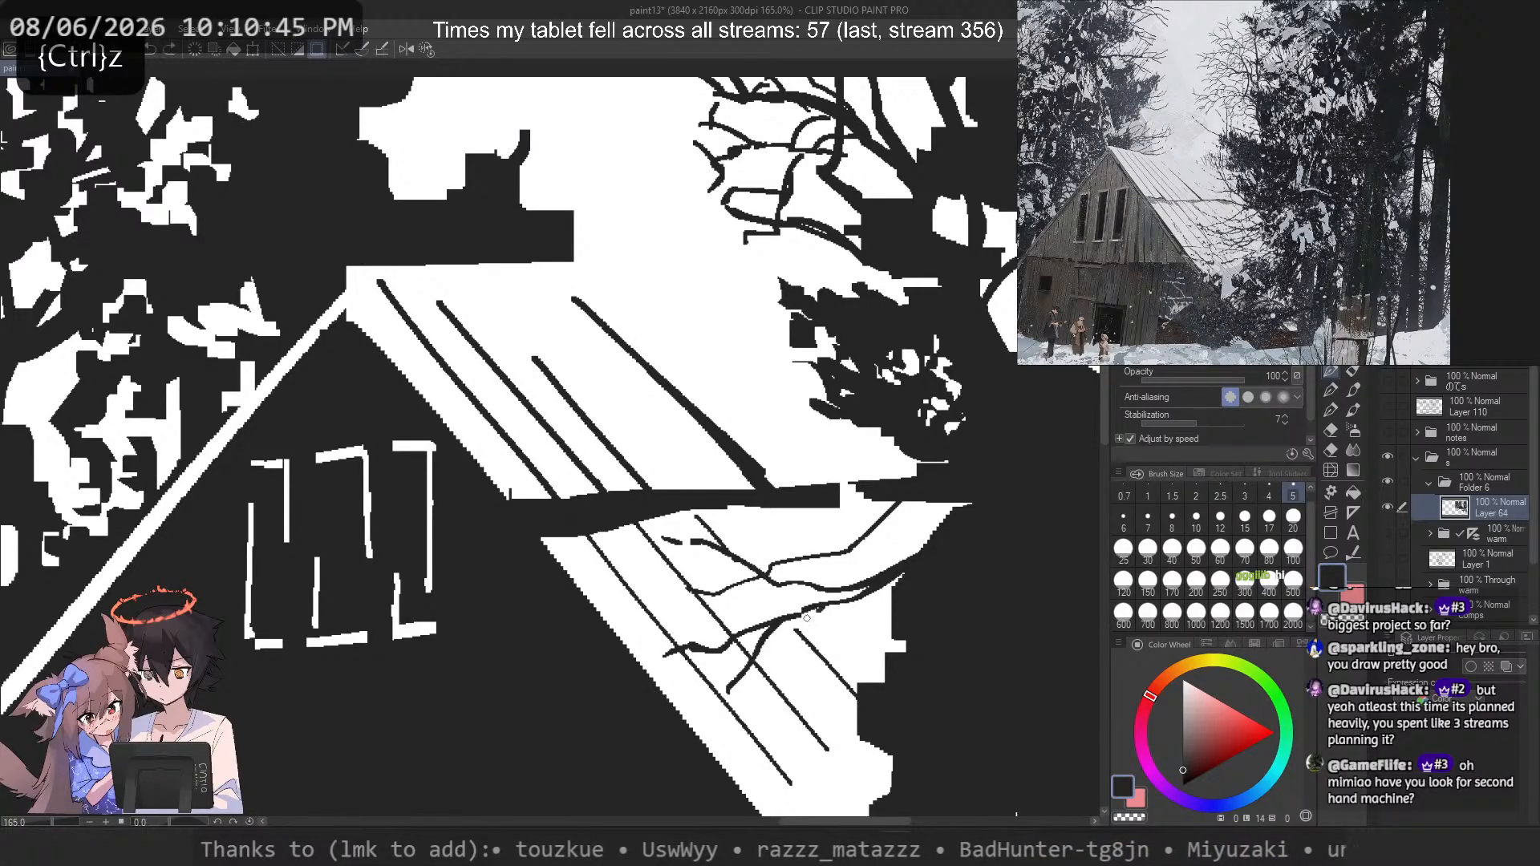
key(ctrl+z)
mouse_move(818, 610)
mouse_down()
mouse_move(652, 617)
mouse_move(844, 613)
mouse_move(788, 633)
mouse_move(844, 604)
mouse_move(773, 625)
mouse_move(688, 603)
mouse_up()
key(ctrl+z)
mouse_move(683, 602)
mouse_down()
mouse_move(654, 579)
mouse_move(684, 596)
mouse_up()
key(ctrl+z)
Step: Add another bare branch over the lower roof panel, running from the right tree up to the eave
drag(850, 584, 699, 520)
key(ctrl+z)
mouse_move(767, 568)
mouse_down()
mouse_move(654, 528)
mouse_move(686, 541)
mouse_move(653, 487)
mouse_move(740, 546)
mouse_move(800, 537)
mouse_move(806, 554)
mouse_move(839, 554)
mouse_move(905, 502)
mouse_up()
key(ctrl+z)
key(ctrl+z)
key(ctrl+z)
mouse_move(844, 555)
mouse_down()
mouse_move(963, 493)
mouse_move(928, 537)
mouse_move(960, 524)
mouse_move(991, 473)
mouse_move(837, 545)
mouse_move(775, 508)
mouse_up()
key(ctrl+z)
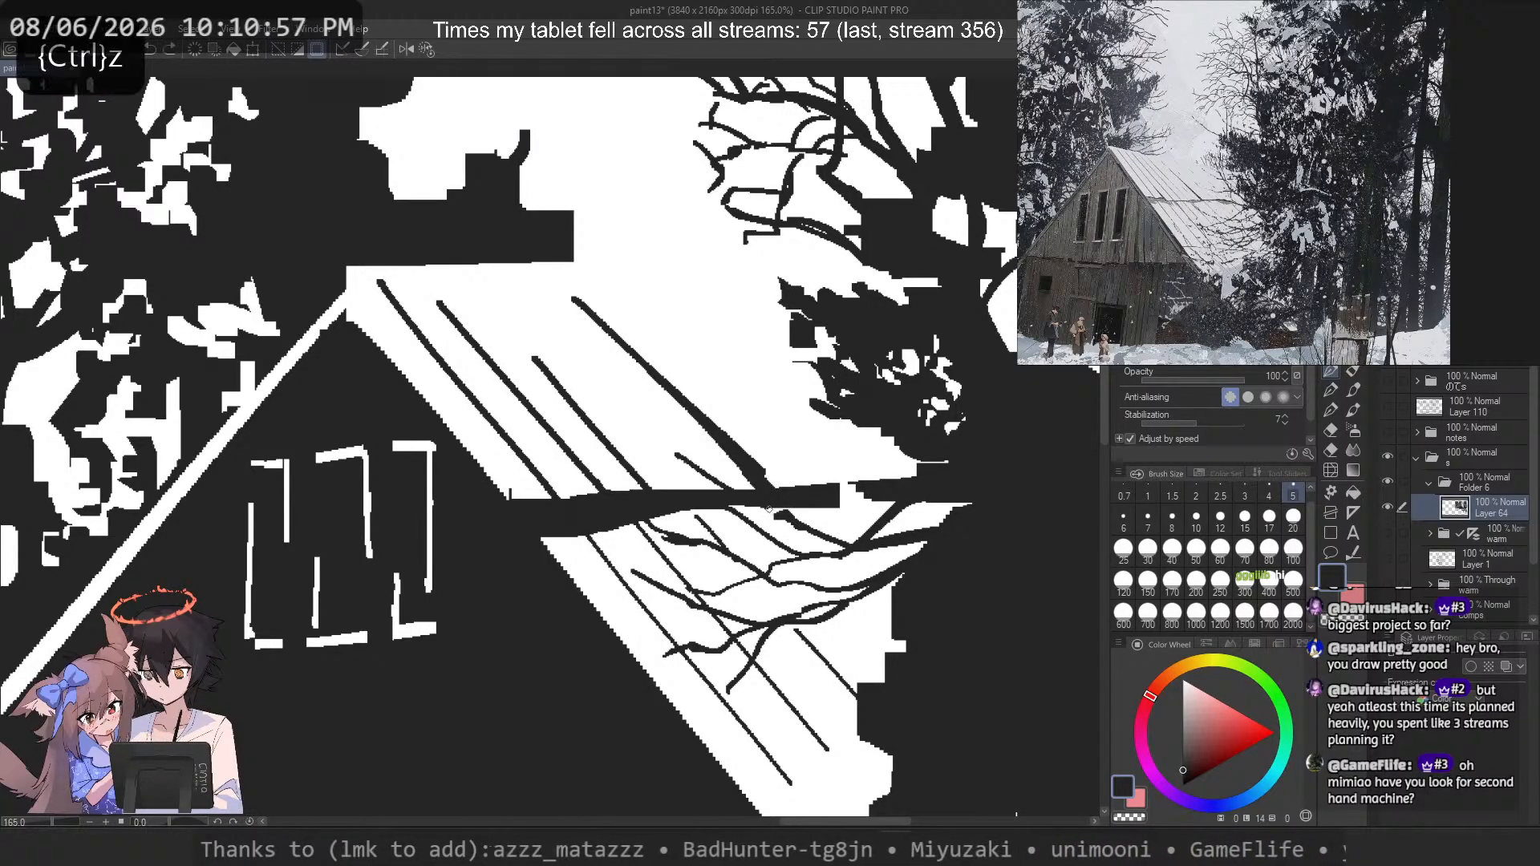
Step: Extend the branch tips past the eave as short forked twigs on the upper roof
key(ctrl+z)
drag(619, 448, 695, 471)
key(ctrl+z)
key(ctrl+z)
Step: Fill the spaces between the lower roof branches with more connecting twigs near the right tree
mouse_move(627, 601)
mouse_down()
mouse_move(726, 631)
mouse_move(771, 599)
mouse_move(824, 594)
mouse_up()
key(ctrl+z)
key(ctrl+z)
key(ctrl+z)
mouse_move(702, 571)
mouse_down()
mouse_move(757, 594)
mouse_move(839, 585)
mouse_up()
key(ctrl+z)
drag(740, 529, 859, 587)
key(ctrl+z)
drag(778, 547, 908, 604)
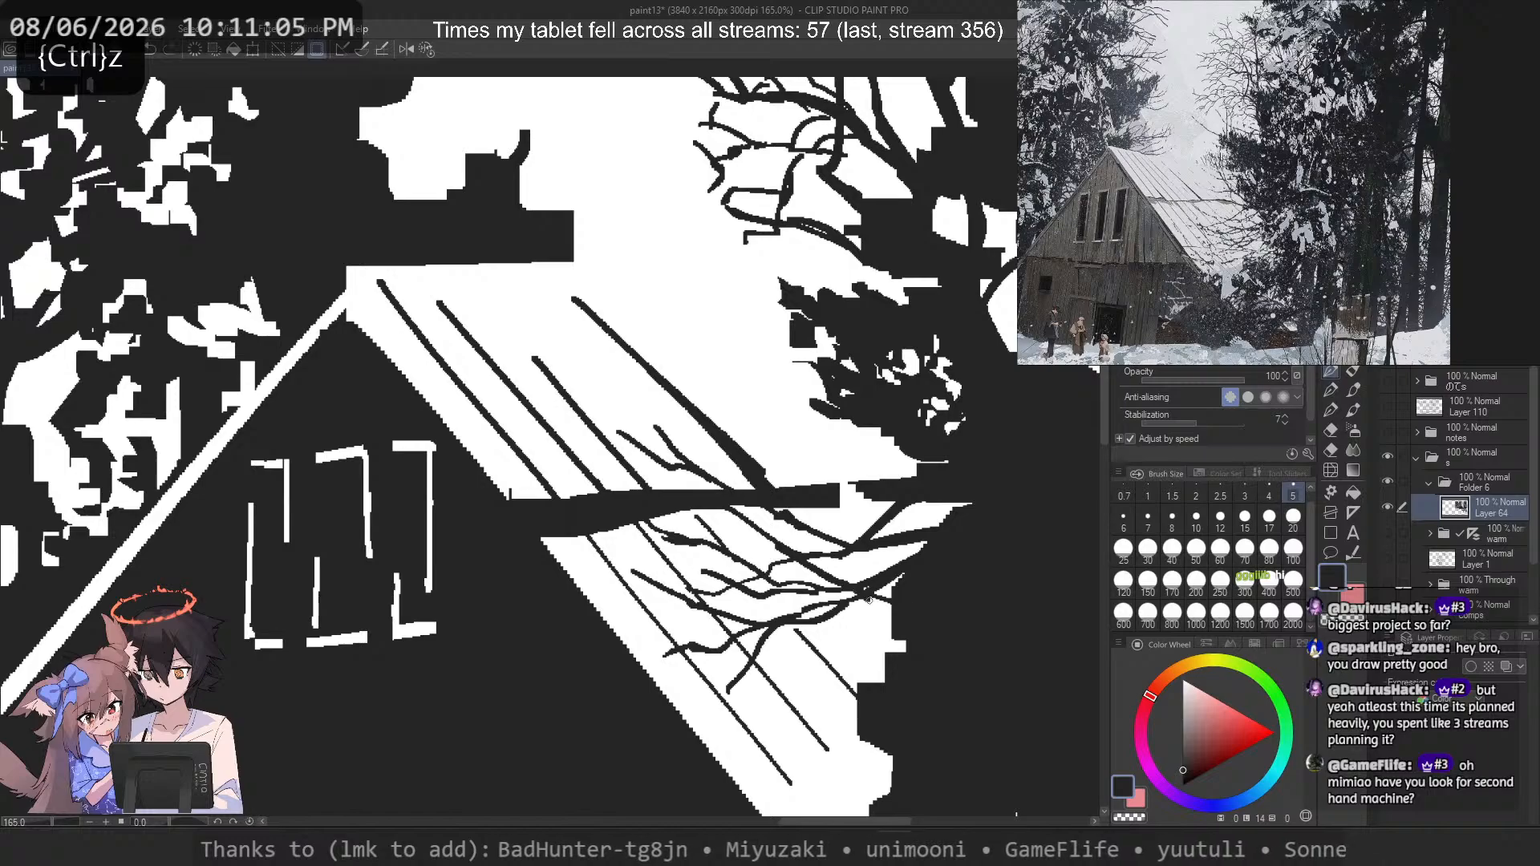
Step: Draw a small twig on the lower roof's right side and dab foliage where the branches meet the tree at brush size 12
drag(831, 653, 866, 676)
click(1220, 520)
key(c)
mouse_move(947, 566)
mouse_down()
mouse_move(918, 603)
mouse_move(965, 556)
mouse_move(939, 584)
mouse_move(955, 550)
mouse_move(945, 579)
mouse_move(933, 558)
mouse_move(936, 594)
mouse_move(960, 568)
mouse_move(963, 538)
mouse_move(911, 598)
mouse_move(955, 583)
mouse_move(921, 605)
mouse_move(903, 567)
mouse_move(940, 538)
mouse_move(906, 570)
mouse_up()
key(ctrl+z)
key(c)
key(c)
key(c)
drag(938, 552, 941, 538)
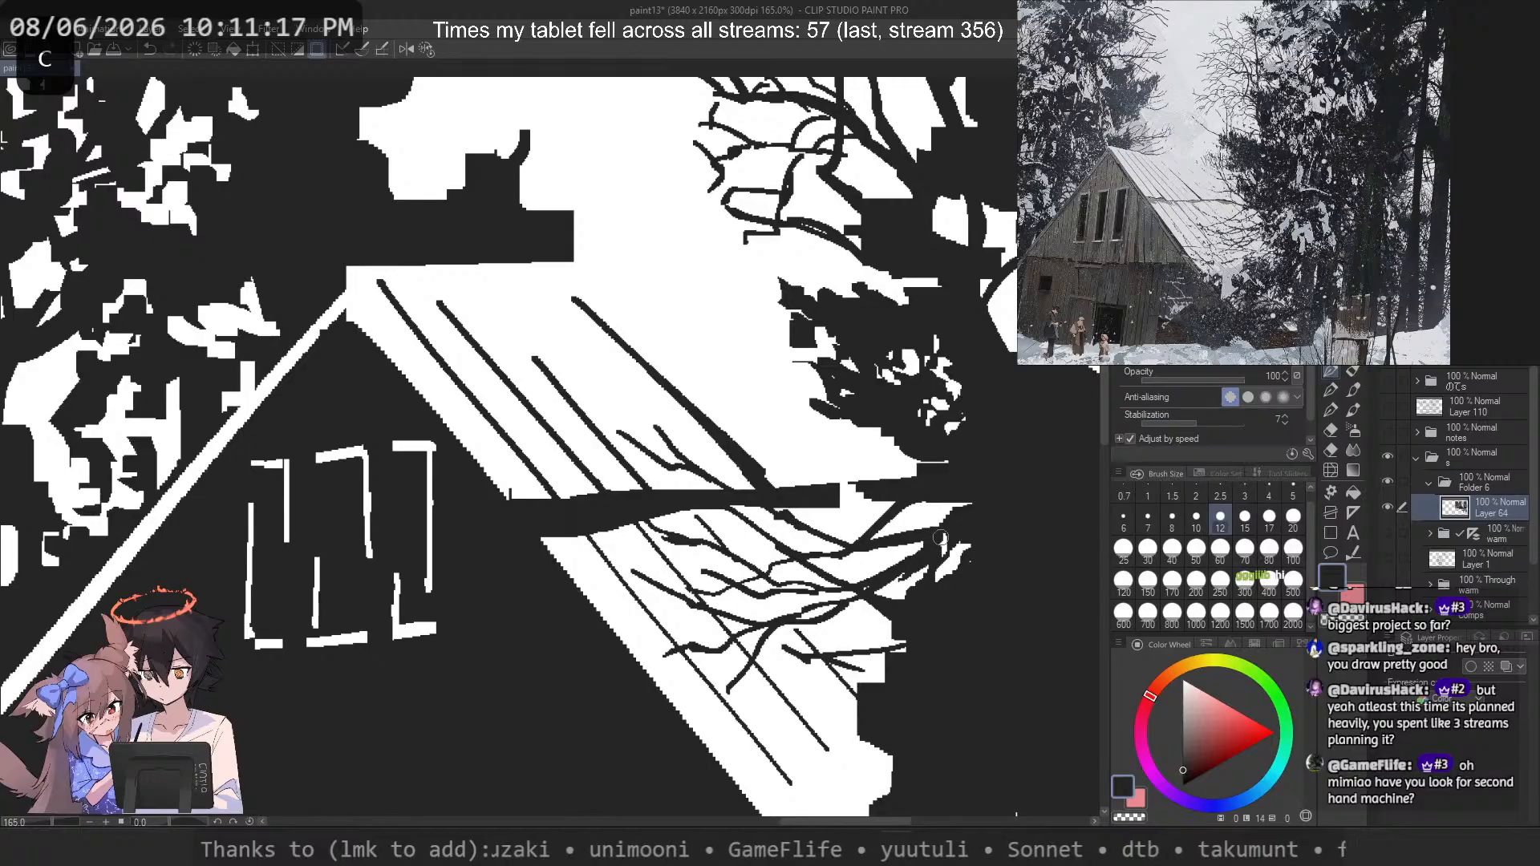
Step: Paint ragged foliage clumps down the lower roof's right edge, alternating black with white gaps
key(c)
mouse_move(921, 595)
mouse_down()
mouse_move(936, 635)
mouse_move(886, 667)
mouse_move(913, 677)
mouse_move(878, 697)
mouse_move(900, 686)
mouse_move(903, 700)
mouse_move(870, 720)
mouse_move(884, 686)
mouse_move(865, 699)
mouse_move(906, 661)
mouse_move(902, 707)
mouse_move(881, 703)
mouse_move(869, 732)
mouse_move(878, 686)
mouse_move(847, 714)
mouse_move(818, 707)
mouse_move(849, 699)
mouse_move(852, 732)
mouse_up()
key(c)
key(c)
key(c)
drag(904, 651, 882, 679)
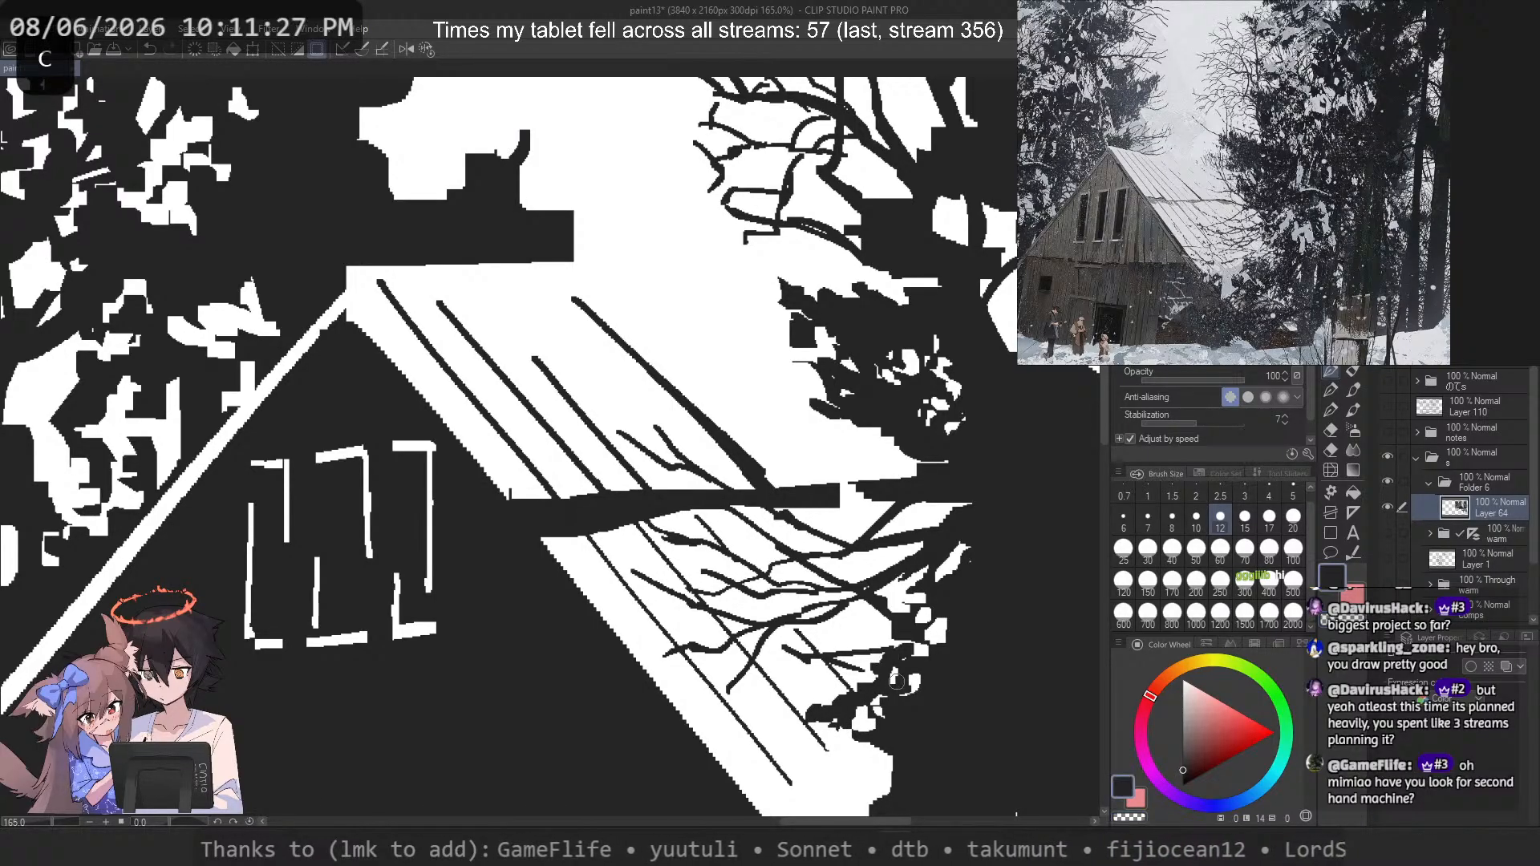
key(ctrl+z)
Step: Try to open a white gap in the dark mass right of the lower roof at brush size 50
click(1196, 550)
key(c)
mouse_move(986, 664)
mouse_down()
mouse_move(946, 731)
mouse_move(1033, 649)
mouse_move(1014, 715)
mouse_move(962, 736)
mouse_up()
mouse_move(1055, 602)
mouse_down()
mouse_move(1049, 744)
mouse_move(992, 686)
mouse_move(968, 690)
mouse_move(977, 740)
mouse_move(931, 748)
mouse_move(957, 671)
mouse_up()
key(c)
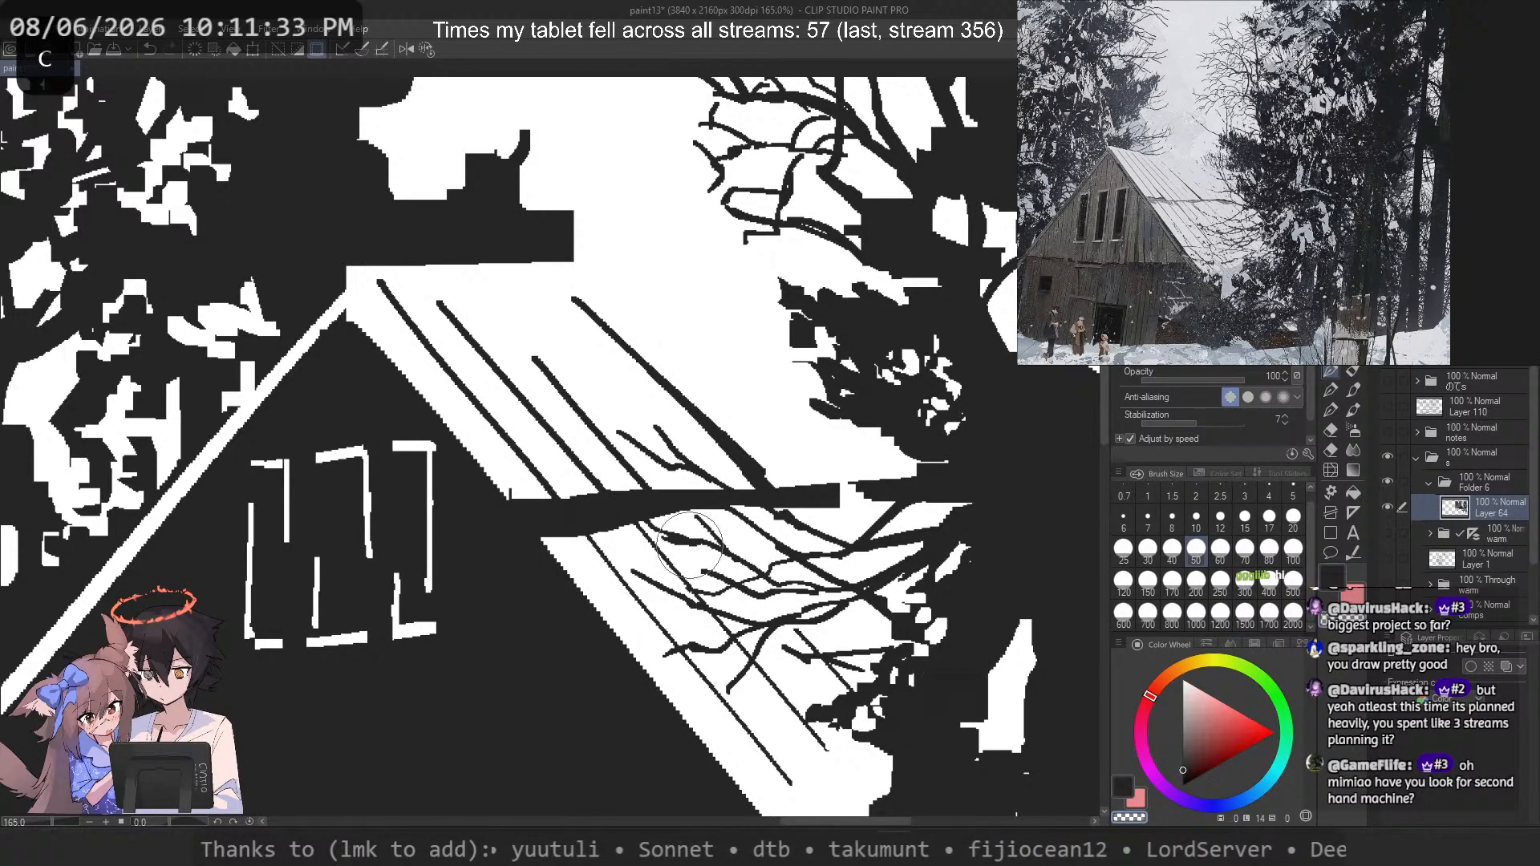
Step: Examine the whole composition and compare the left tree group with the reference photo
scroll(690, 542, down, 6)
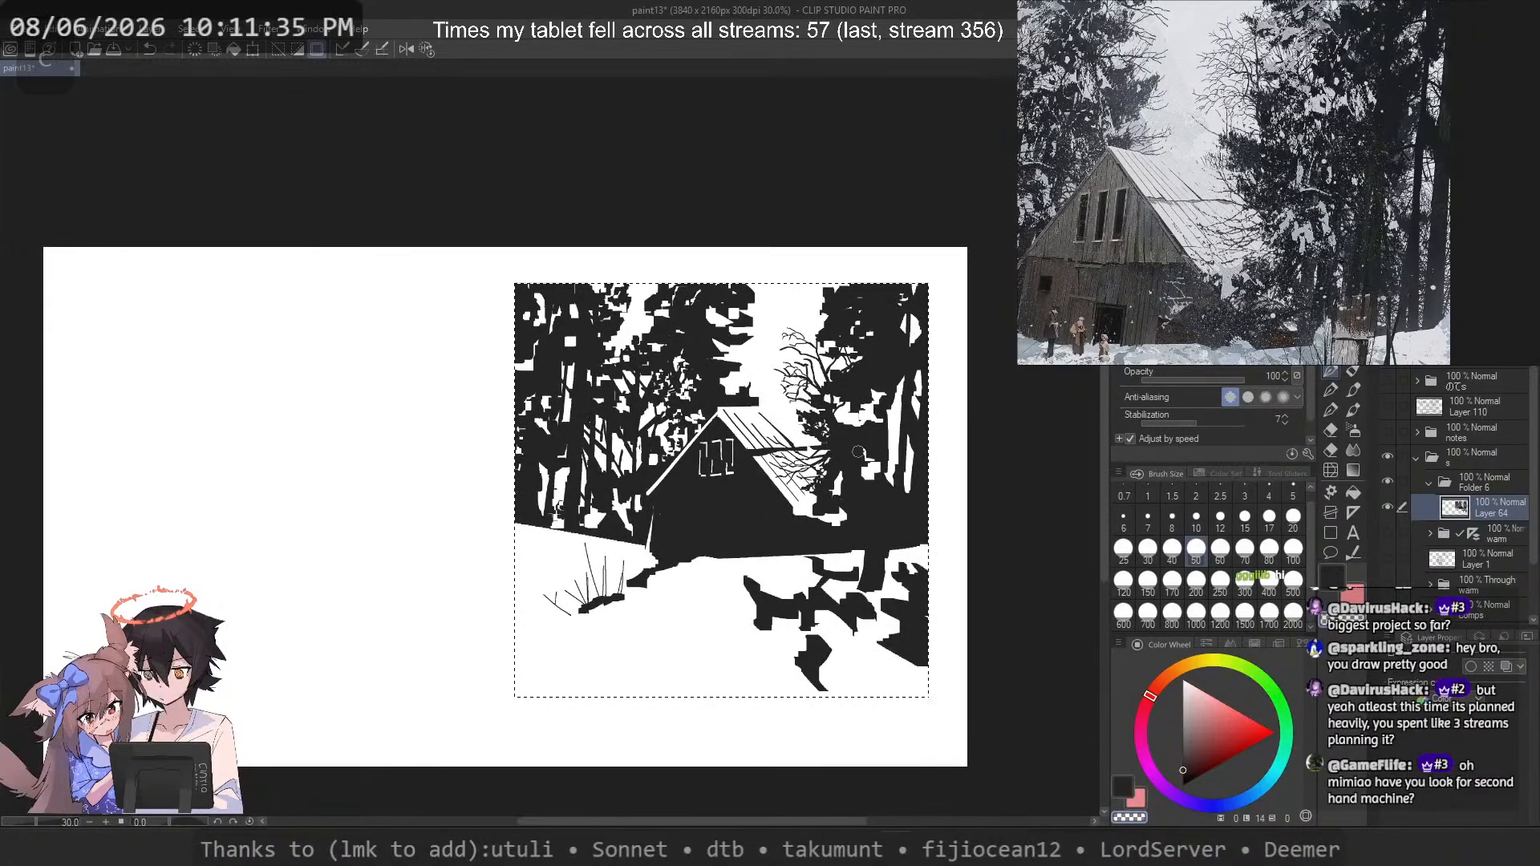
scroll(656, 343, up, 1)
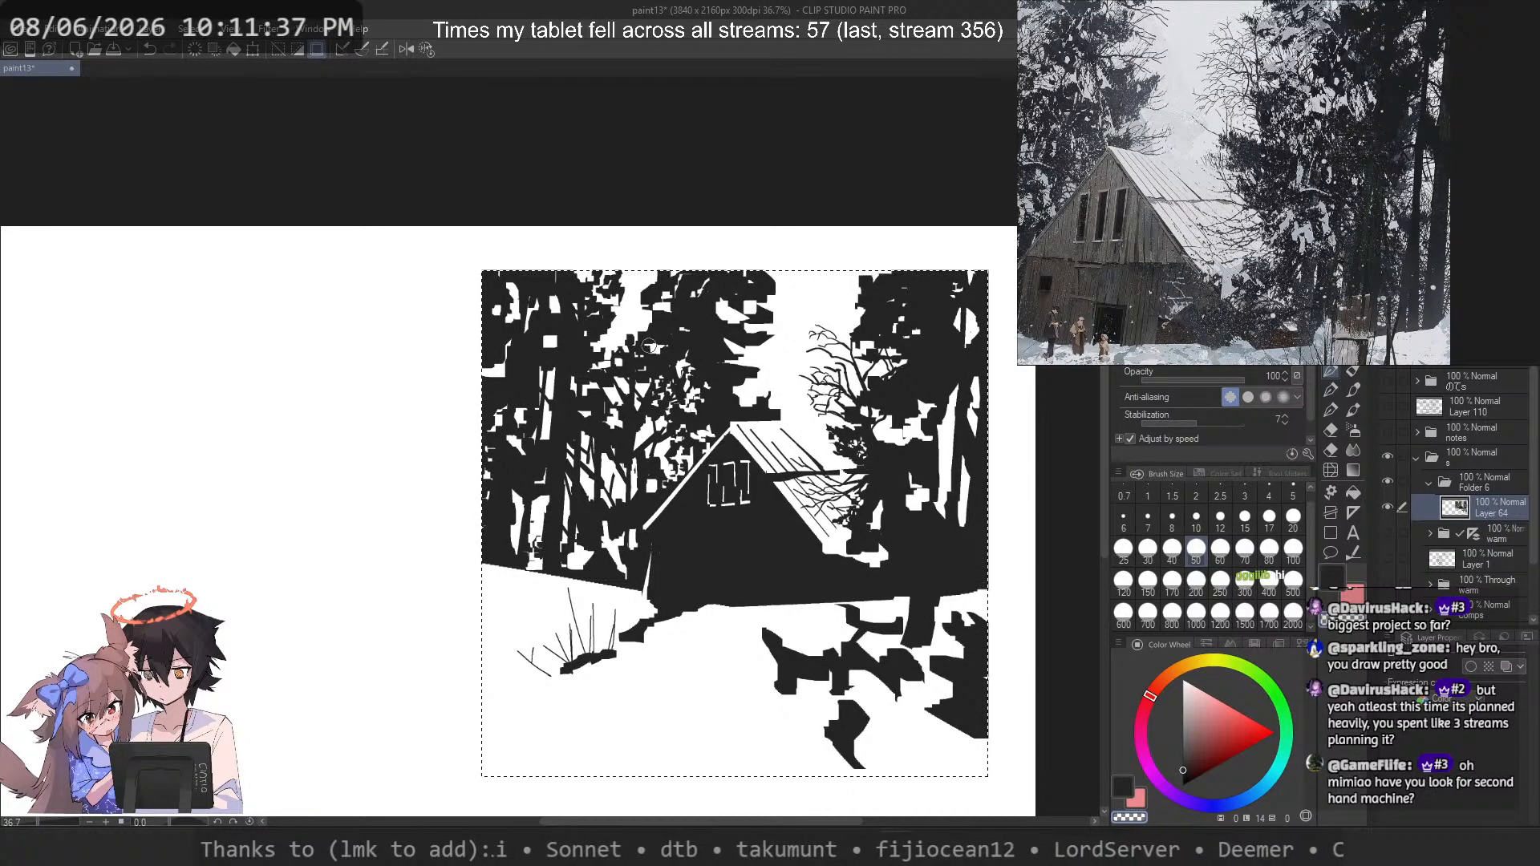
scroll(898, 433, up, 3)
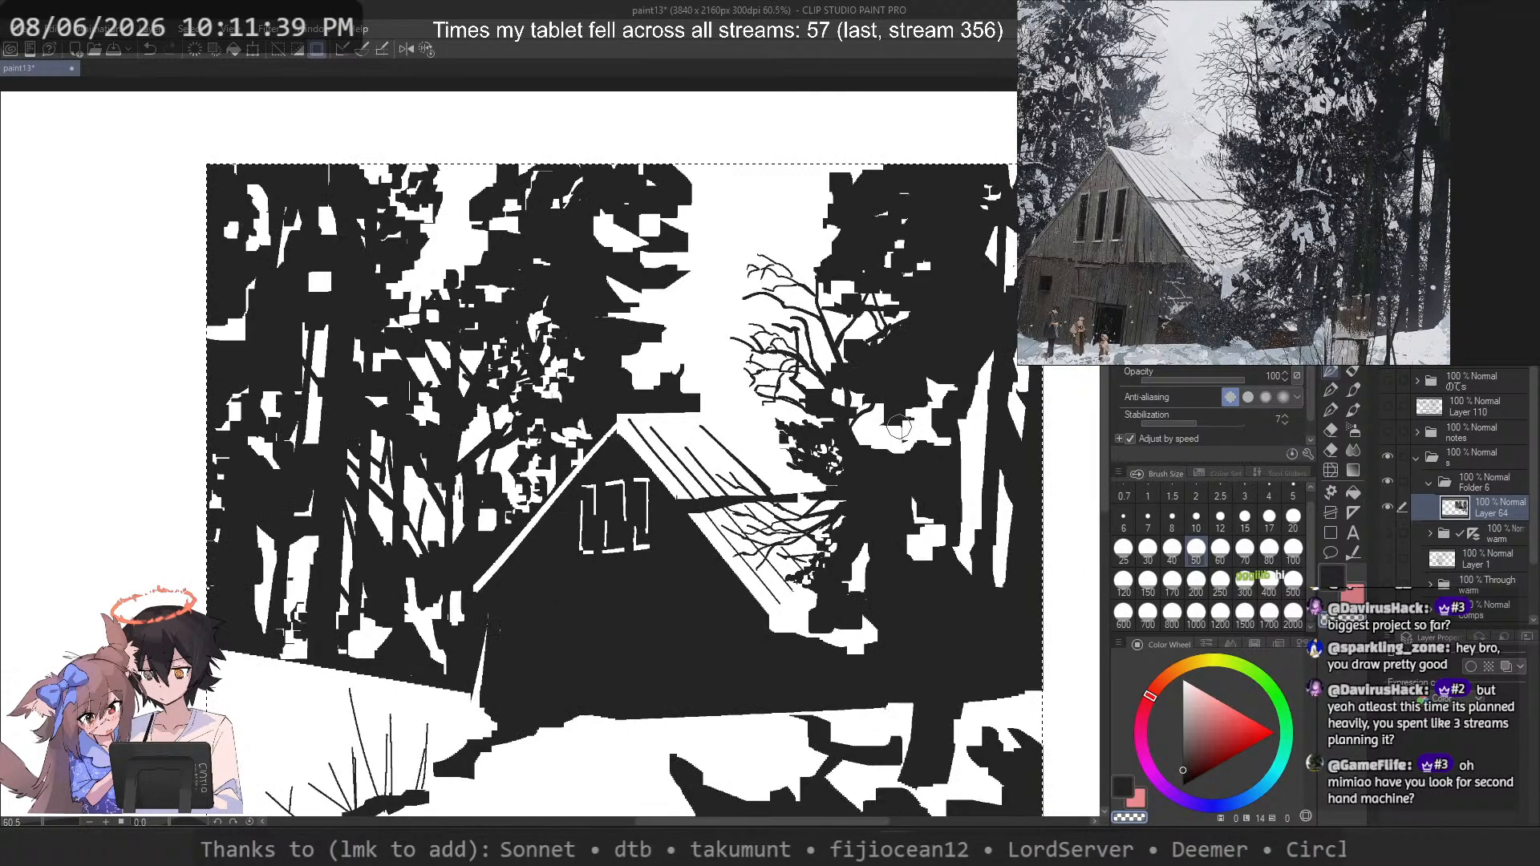
mouse_move(830, 210)
mouse_down()
mouse_move(861, 633)
mouse_move(887, 562)
mouse_up()
key(ctrl+z)
key(c)
mouse_move(758, 220)
mouse_down()
mouse_move(906, 413)
mouse_move(742, 261)
mouse_up()
key(ctrl+z)
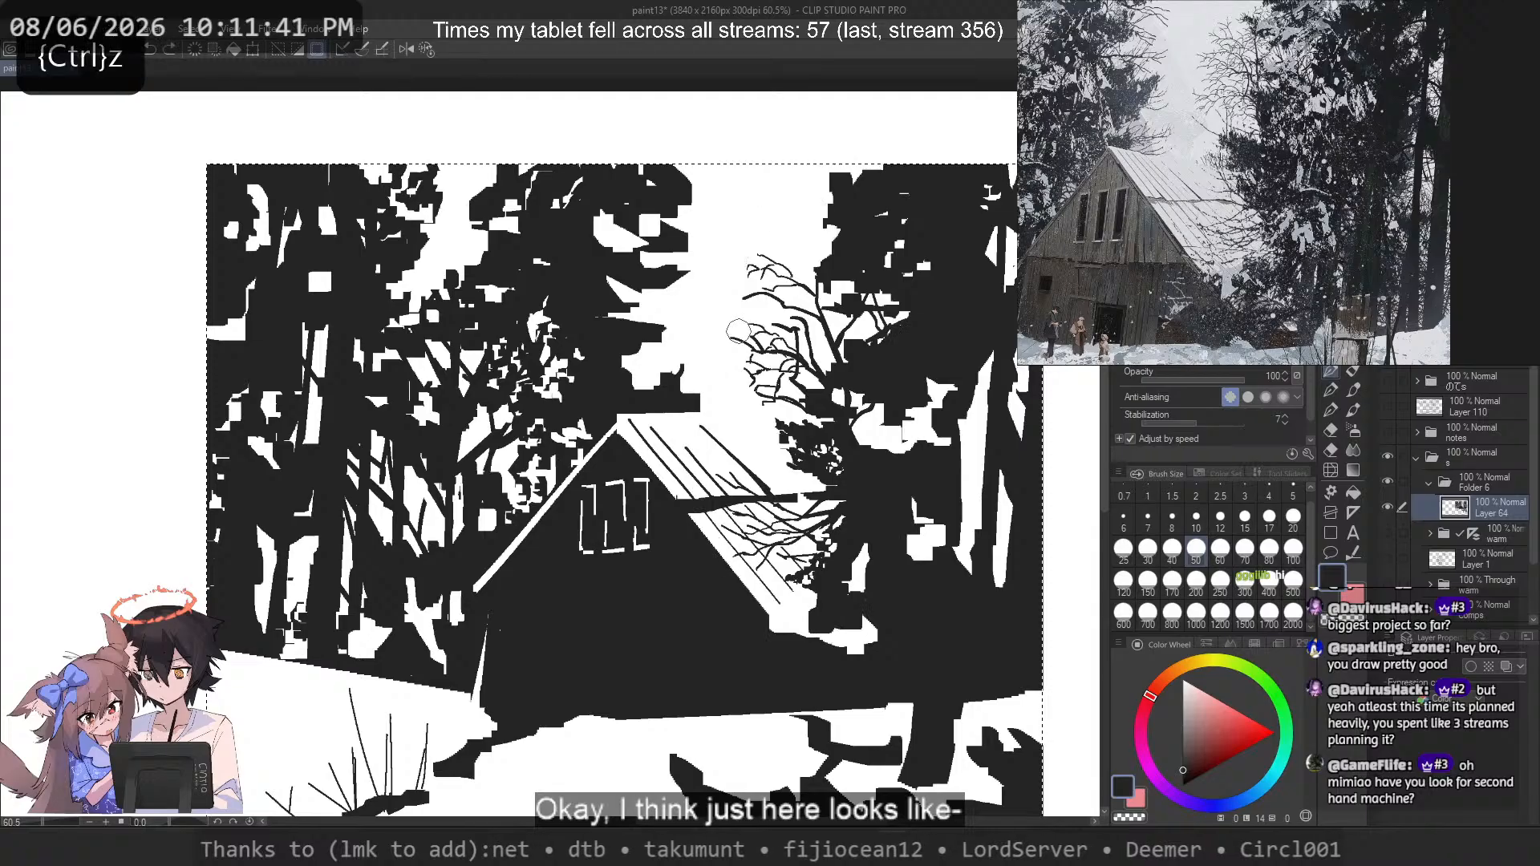
drag(317, 420, 514, 432)
scroll(491, 386, up, 2)
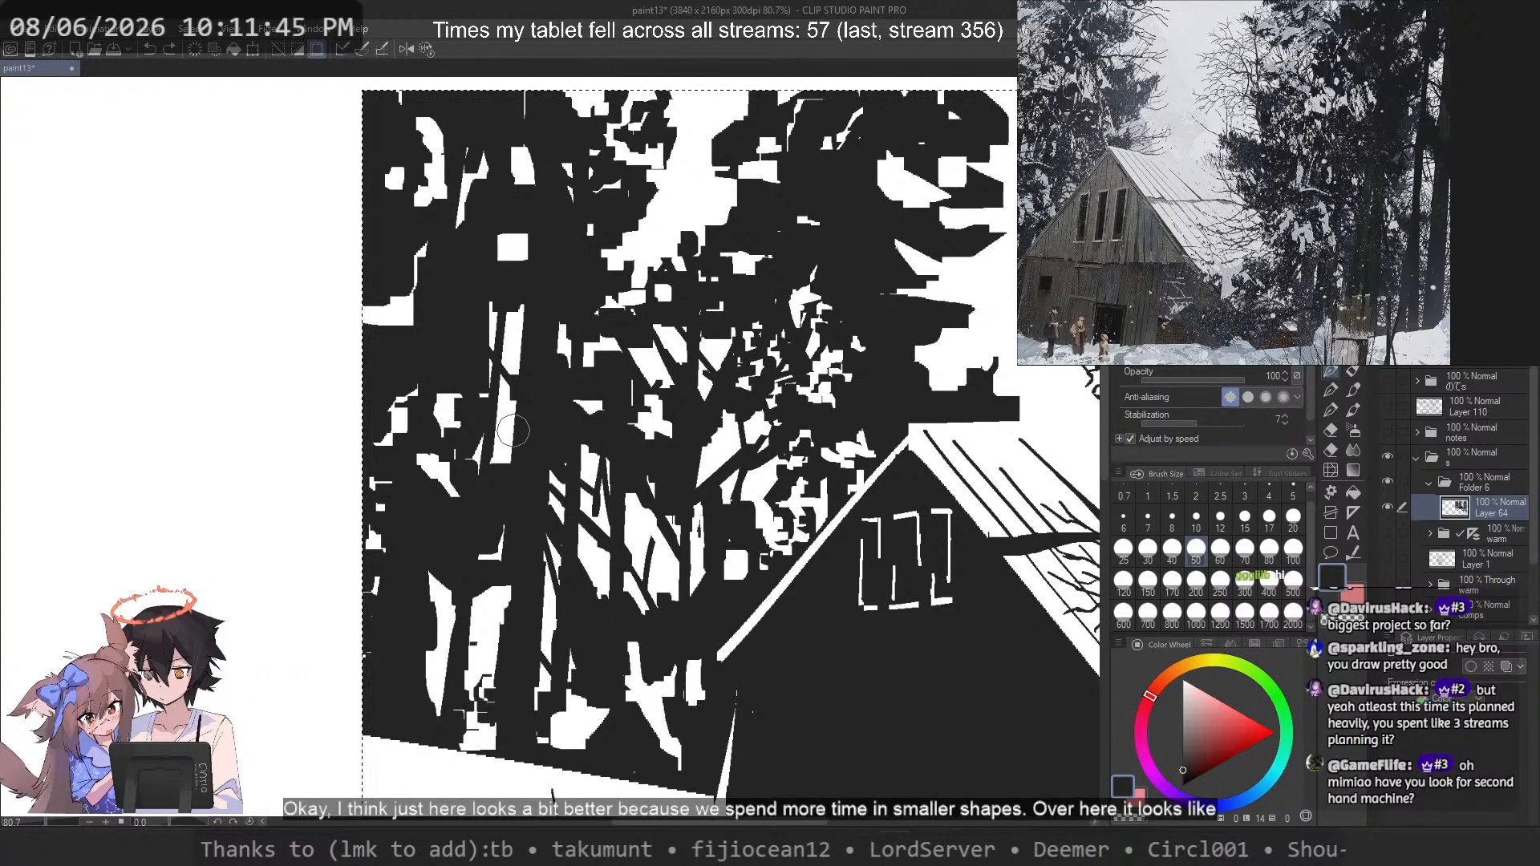
mouse_move(626, 542)
mouse_down()
mouse_move(645, 580)
mouse_move(639, 531)
mouse_up()
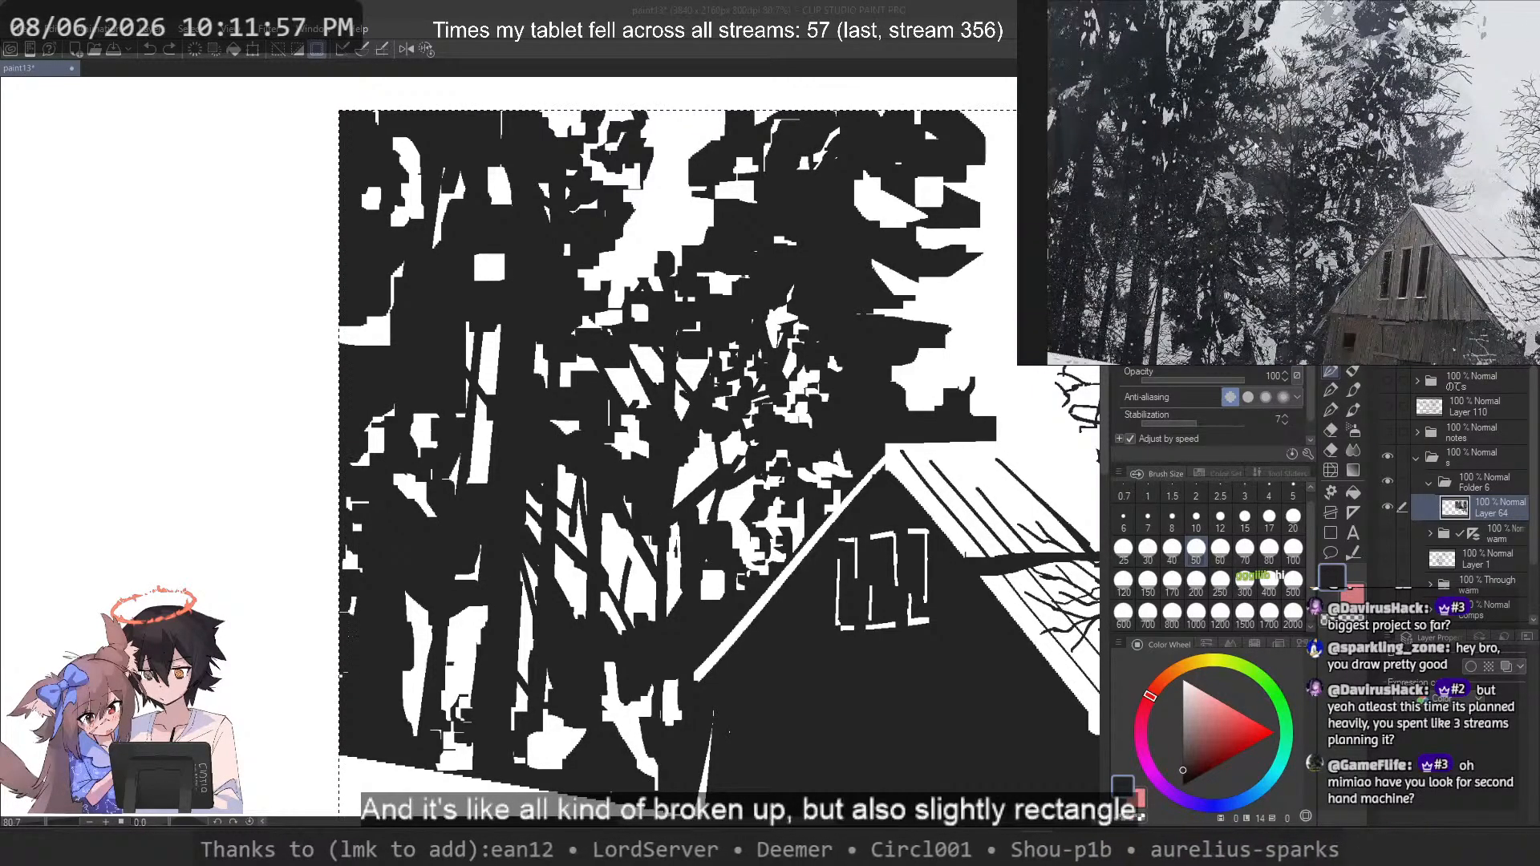
Step: Draw thin twigs at brush size 3 across the slanted white gap left of the bare tree's trunk
scroll(494, 309, up, 3)
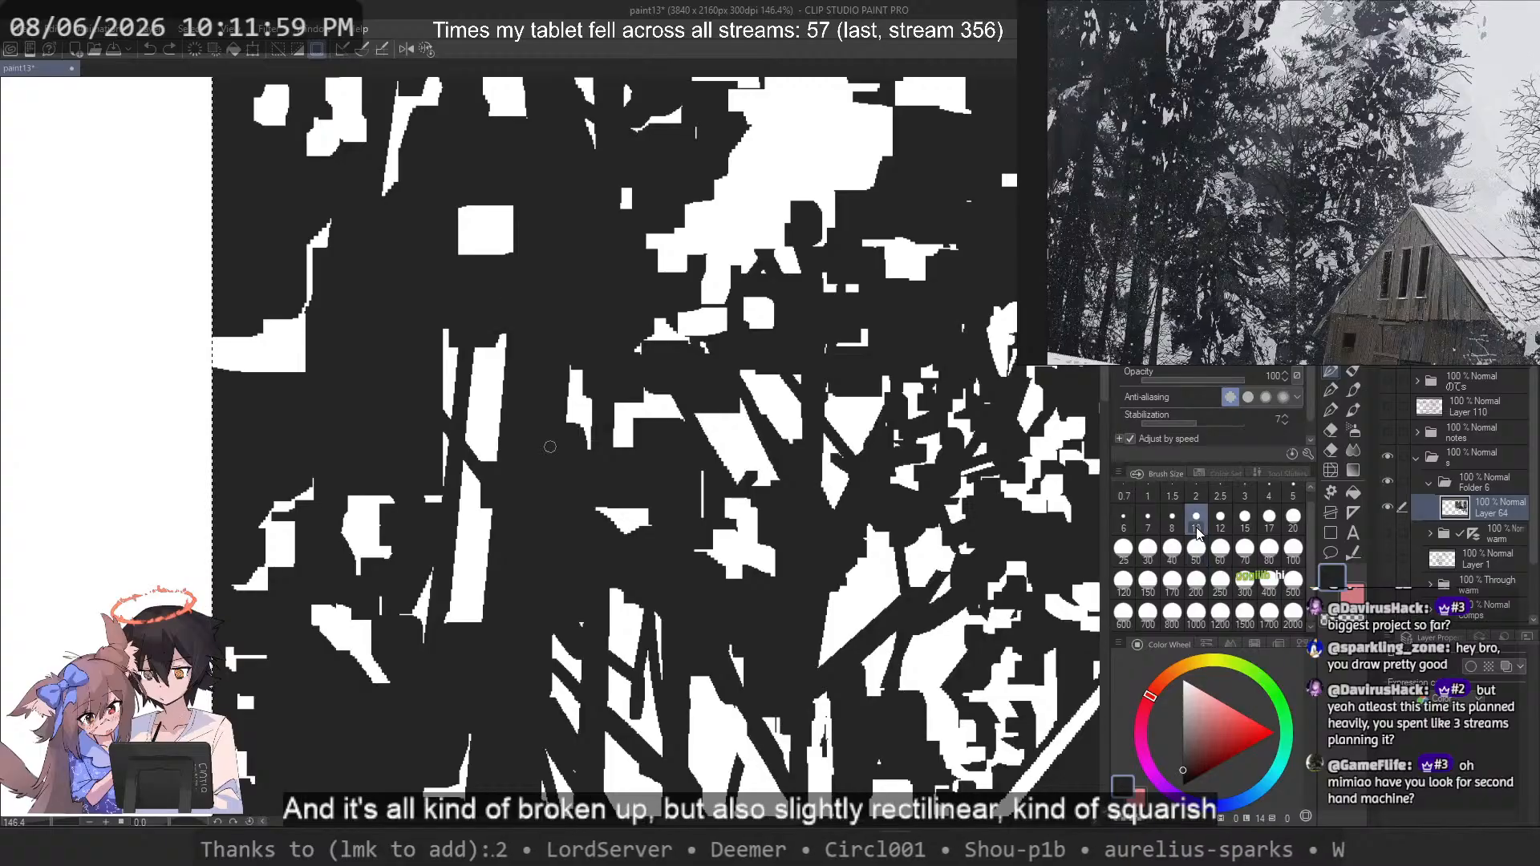
click(1245, 495)
key(c)
mouse_move(698, 405)
mouse_down()
mouse_move(774, 445)
mouse_move(713, 410)
mouse_move(774, 444)
mouse_move(713, 422)
mouse_move(752, 443)
mouse_up()
key(ctrl+z)
key(c)
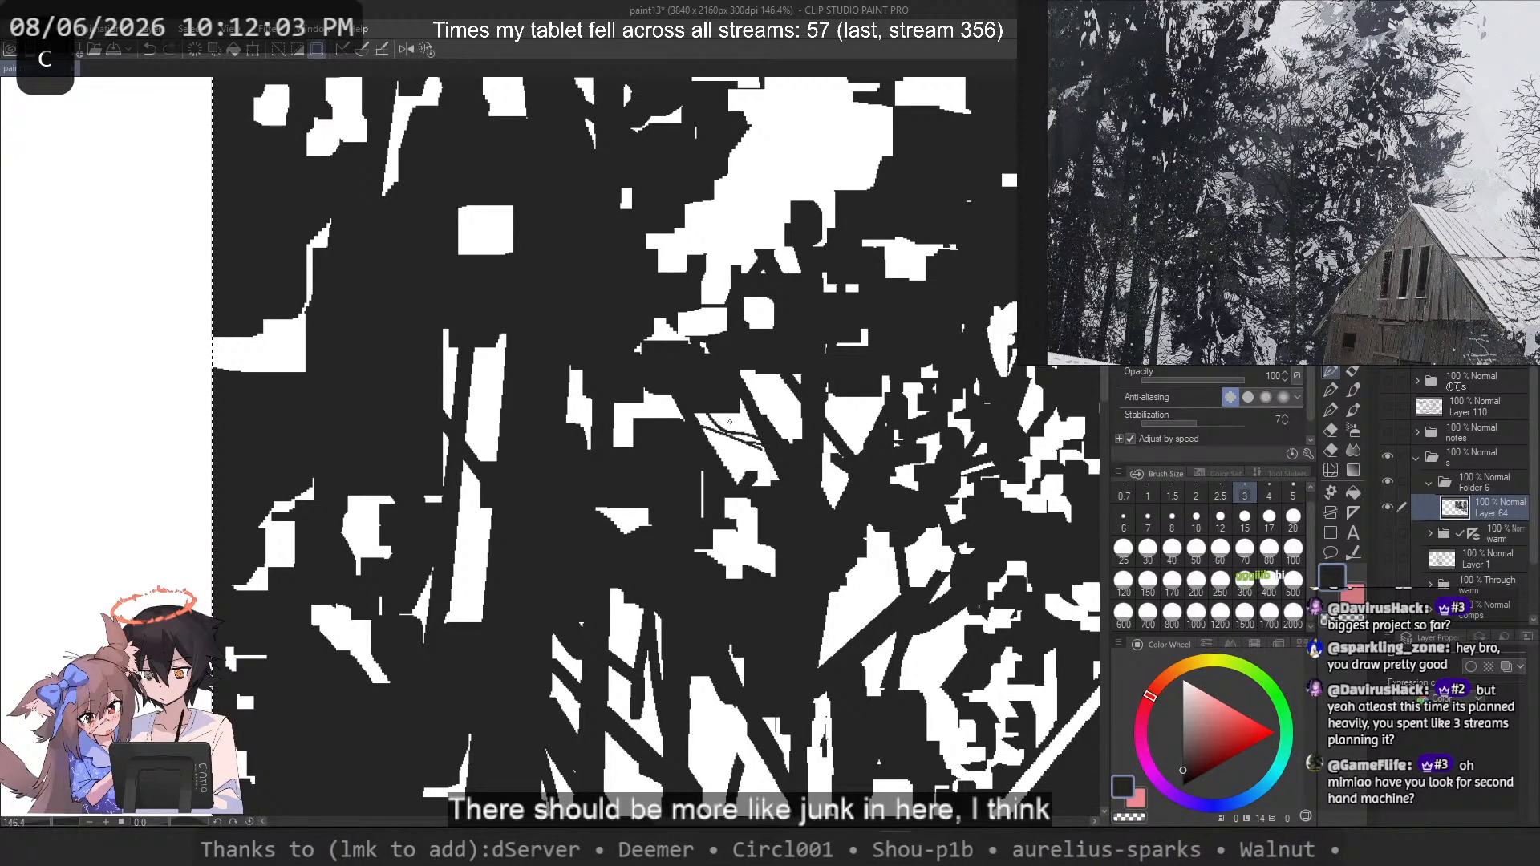
key(ctrl+z)
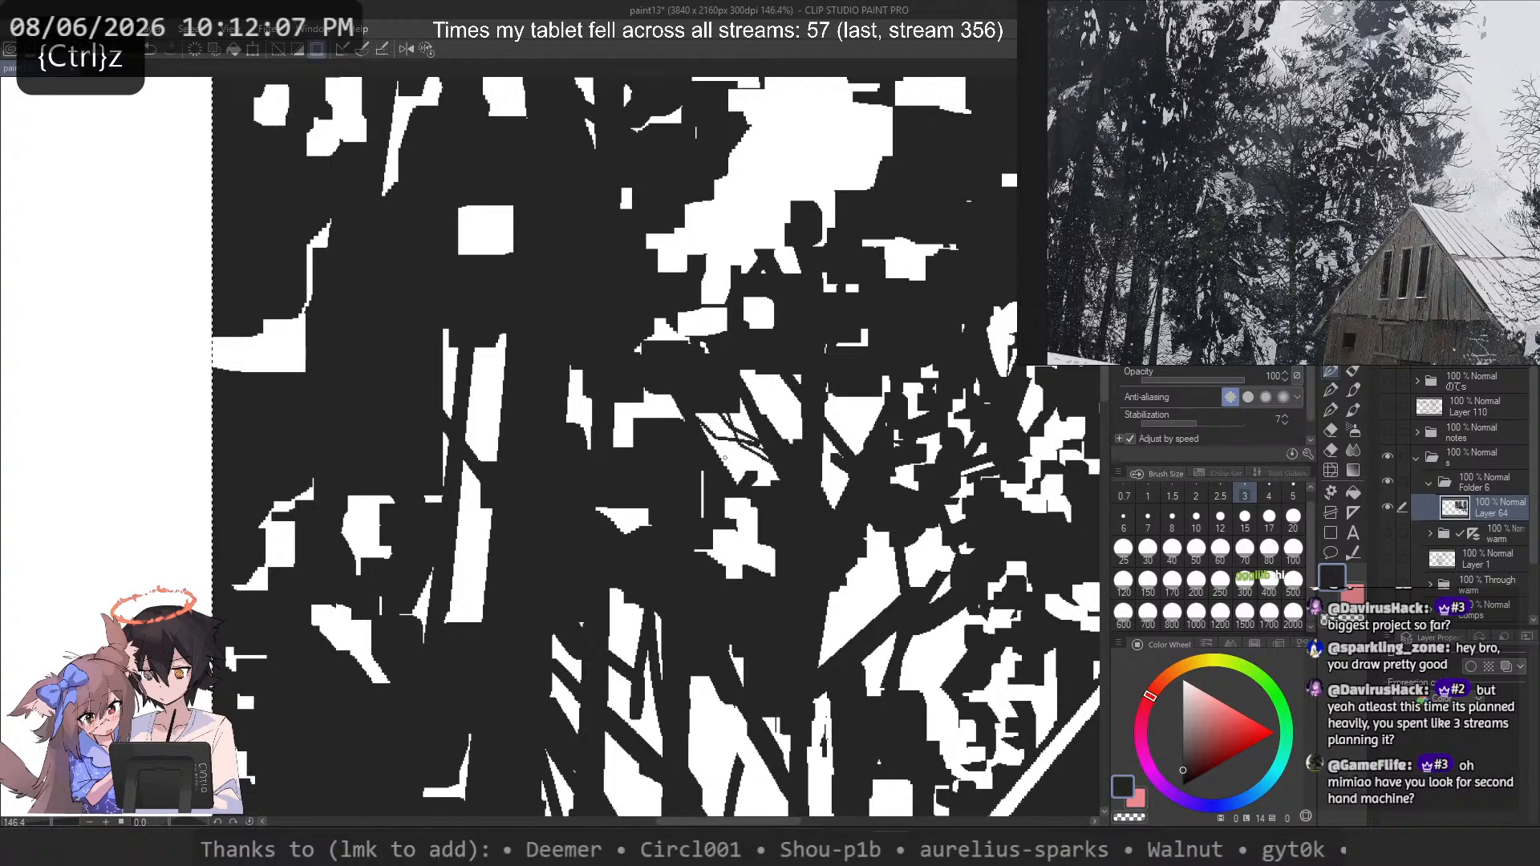
key(ctrl+z)
mouse_move(724, 446)
mouse_down()
mouse_move(786, 472)
mouse_move(716, 468)
mouse_up()
key(ctrl+z)
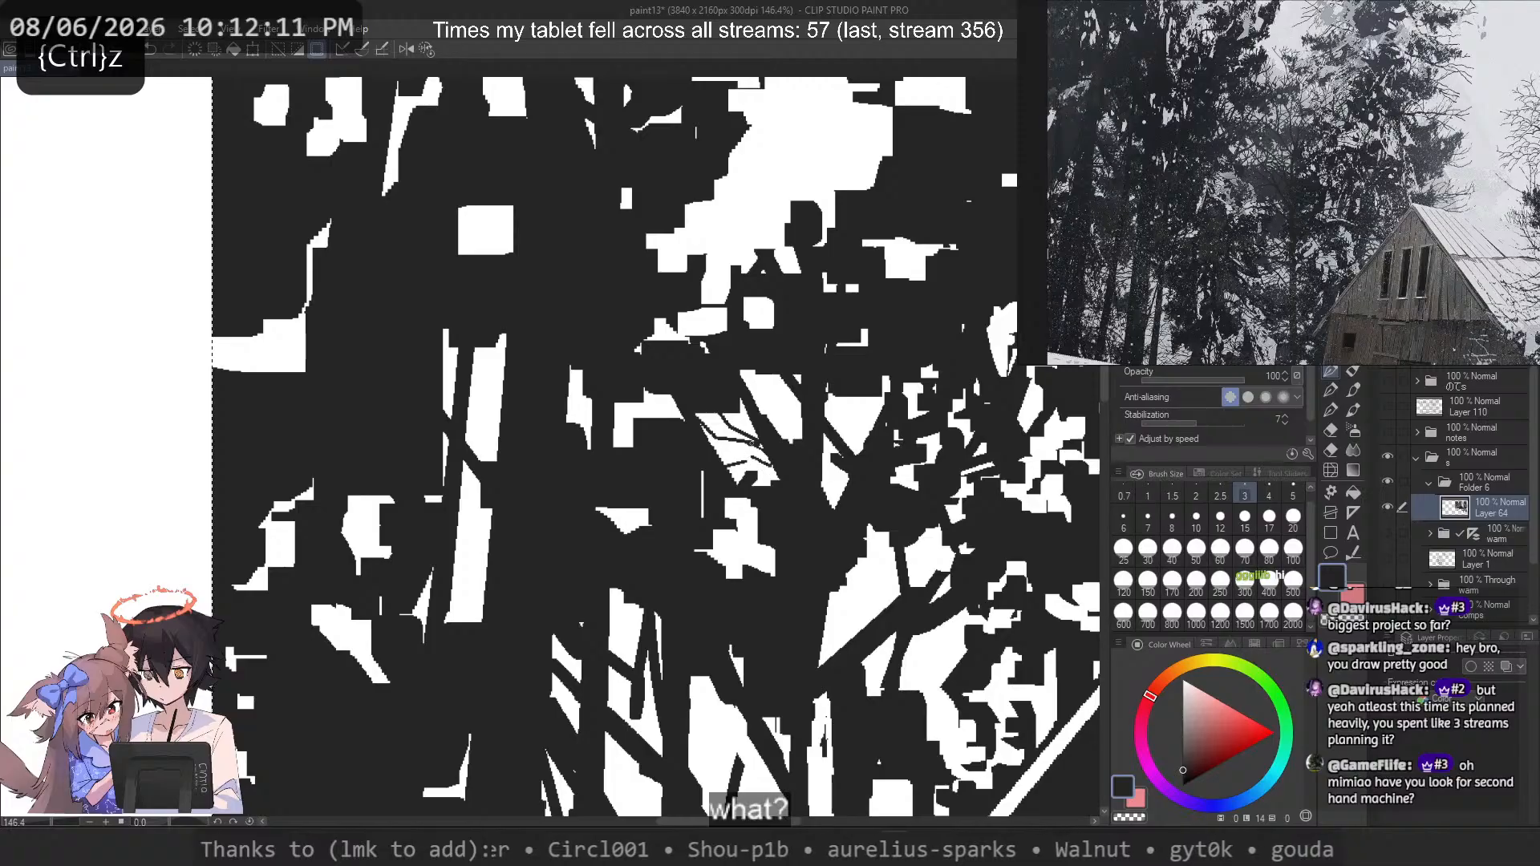
key(ctrl+z)
drag(736, 443, 771, 485)
key(ctrl+z)
Step: Try straight twigs in the upper white gaps on both sides of the bare tree's trunk
drag(802, 375, 768, 433)
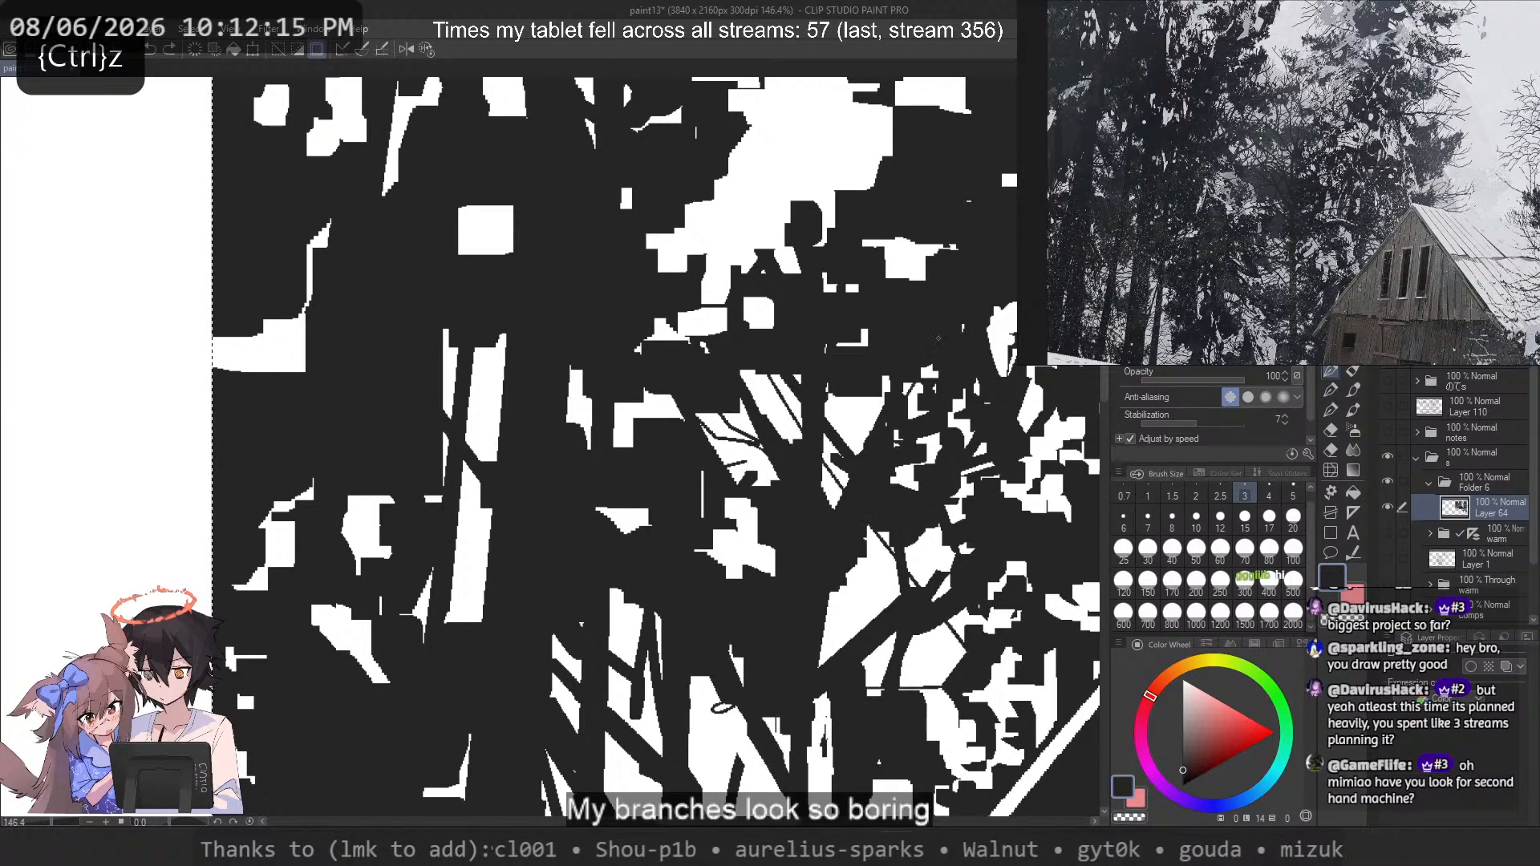
key(ctrl+z)
mouse_move(862, 396)
mouse_down()
mouse_move(841, 435)
mouse_move(858, 456)
mouse_up()
key(ctrl+z)
key(ctrl+z)
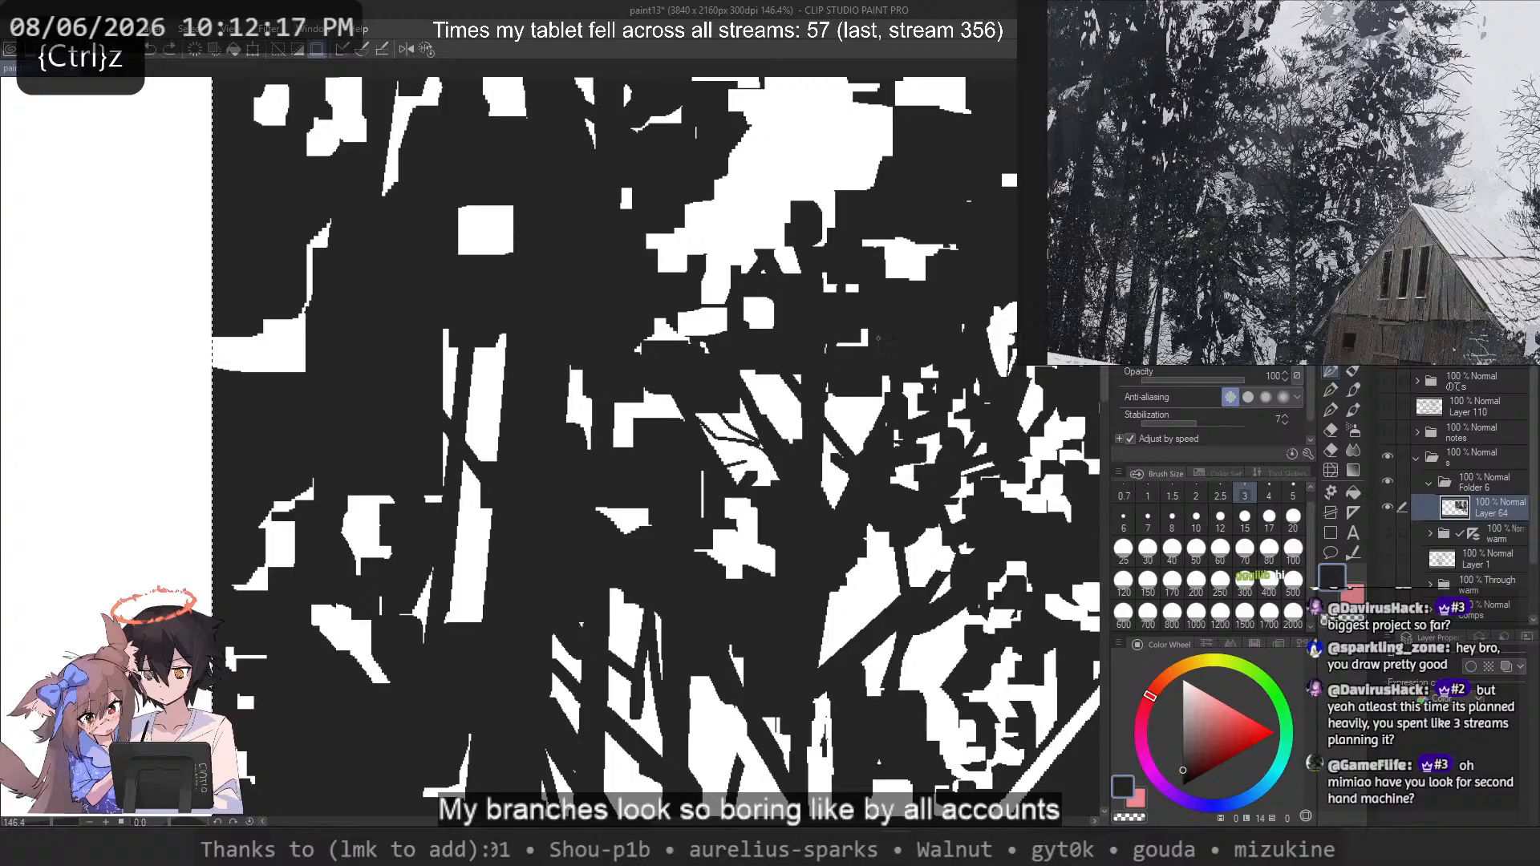
Step: Draw curved, forking twigs in the white gap right of the bare tree's trunk
mouse_move(850, 397)
mouse_down()
mouse_move(828, 421)
mouse_move(864, 453)
mouse_move(867, 437)
mouse_up()
key(ctrl+z)
drag(887, 377, 850, 444)
drag(837, 465, 823, 485)
key(ctrl+z)
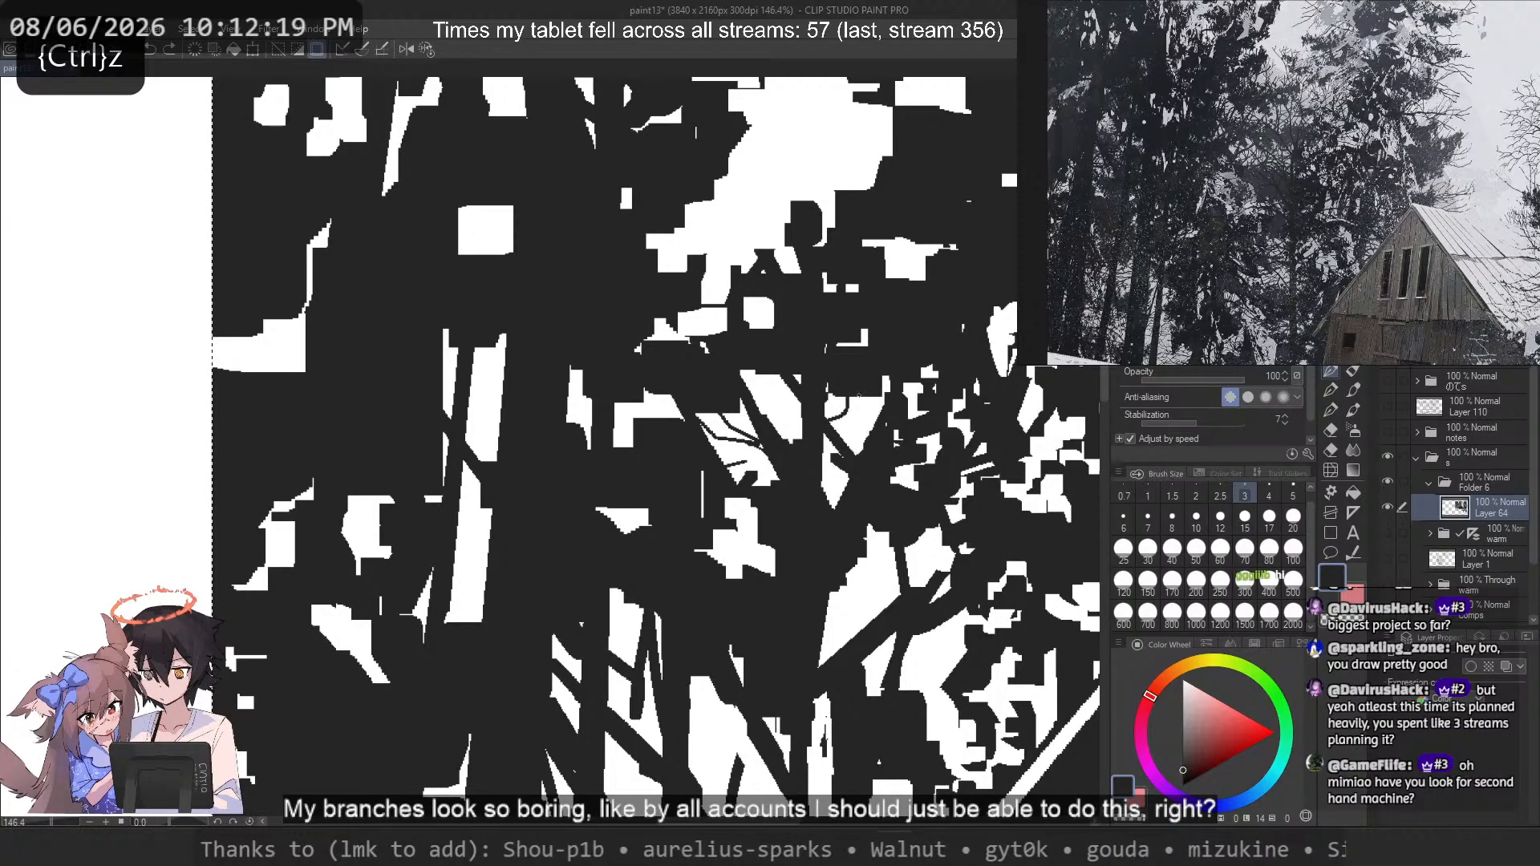
key(ctrl+z)
mouse_move(858, 397)
mouse_down()
mouse_move(882, 500)
mouse_move(846, 383)
mouse_move(868, 458)
mouse_move(892, 462)
mouse_move(867, 438)
mouse_up()
key(ctrl+z)
key(ctrl+z)
mouse_move(883, 394)
mouse_down()
mouse_move(844, 434)
mouse_move(802, 425)
mouse_up()
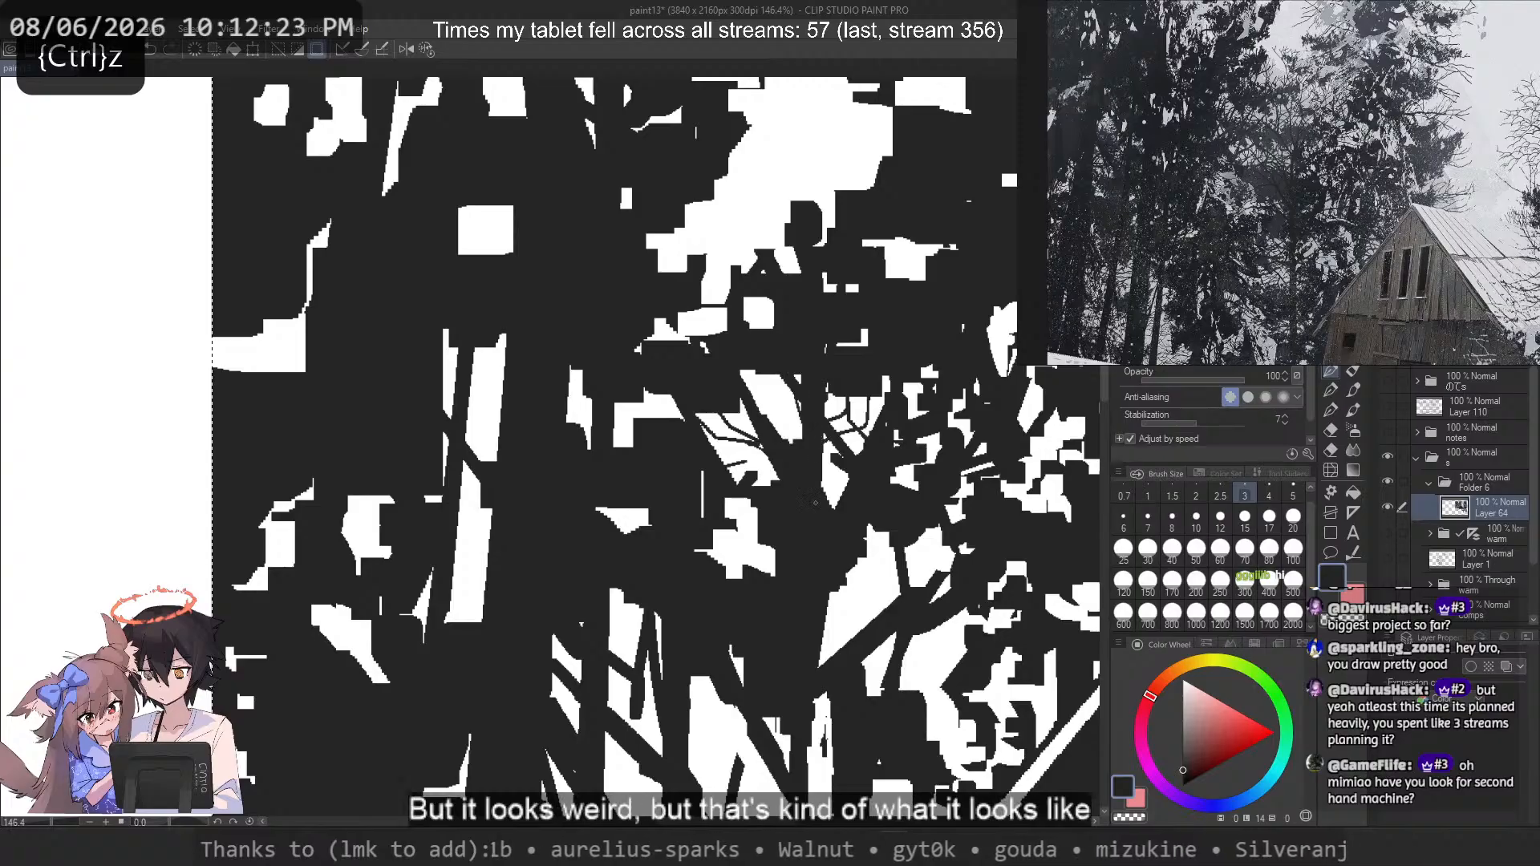
Step: Draw branching twigs in the upper white gap directly left of the bare tree's trunk
key(ctrl+z)
mouse_move(760, 375)
mouse_down()
mouse_move(799, 439)
mouse_move(782, 407)
mouse_move(795, 441)
mouse_move(745, 437)
mouse_up()
key(ctrl+z)
click(1196, 520)
key(ctrl+z)
key(ctrl+z)
Step: Add heavier twigs at brush size 5 in the fork right of the bare tree's trunk
click(1292, 496)
drag(849, 472, 824, 492)
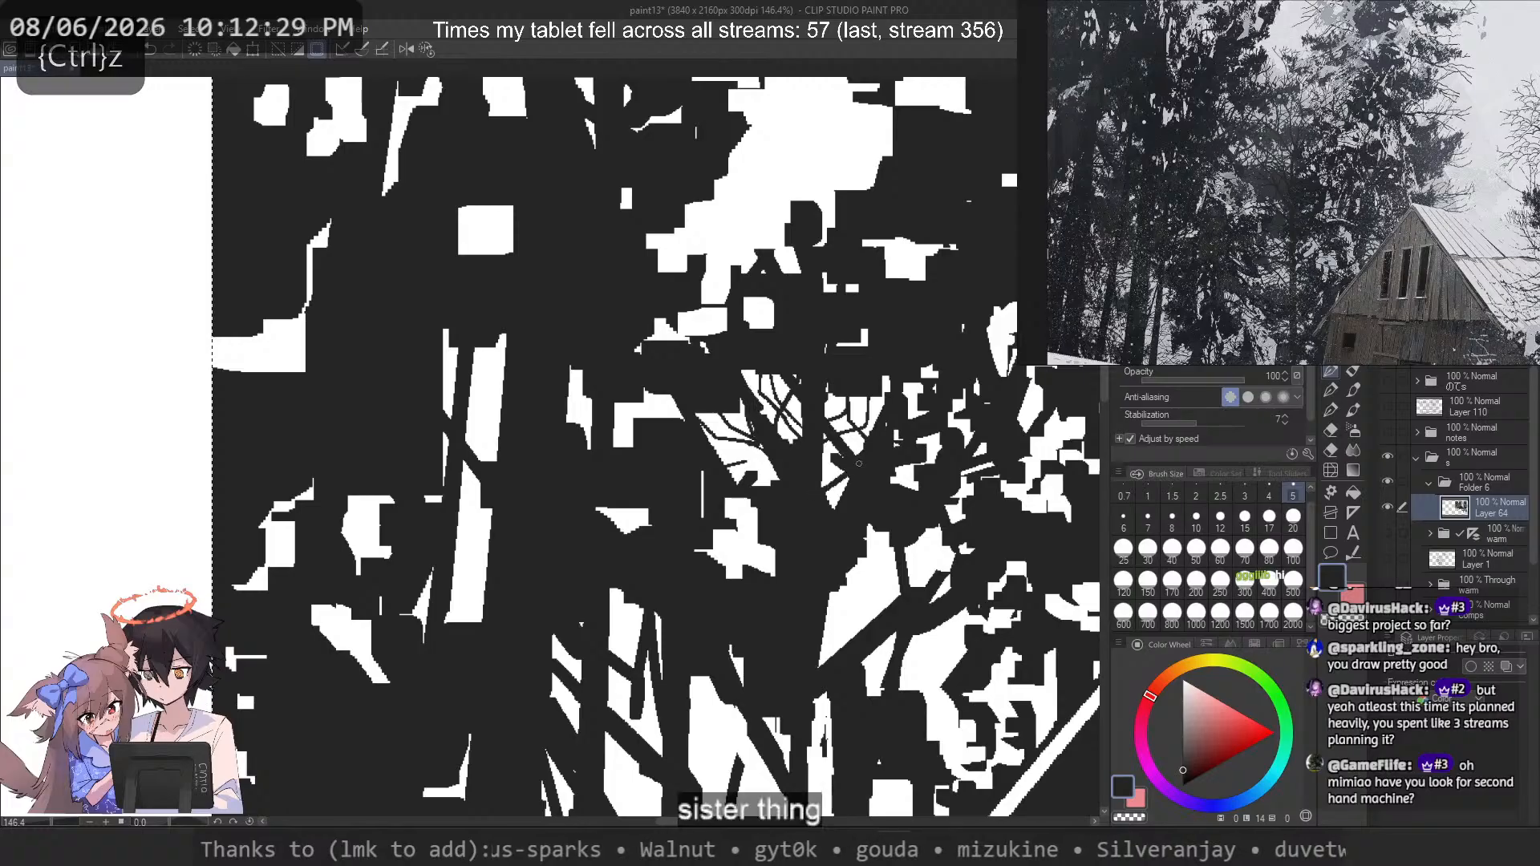
drag(882, 396, 857, 453)
key(ctrl+z)
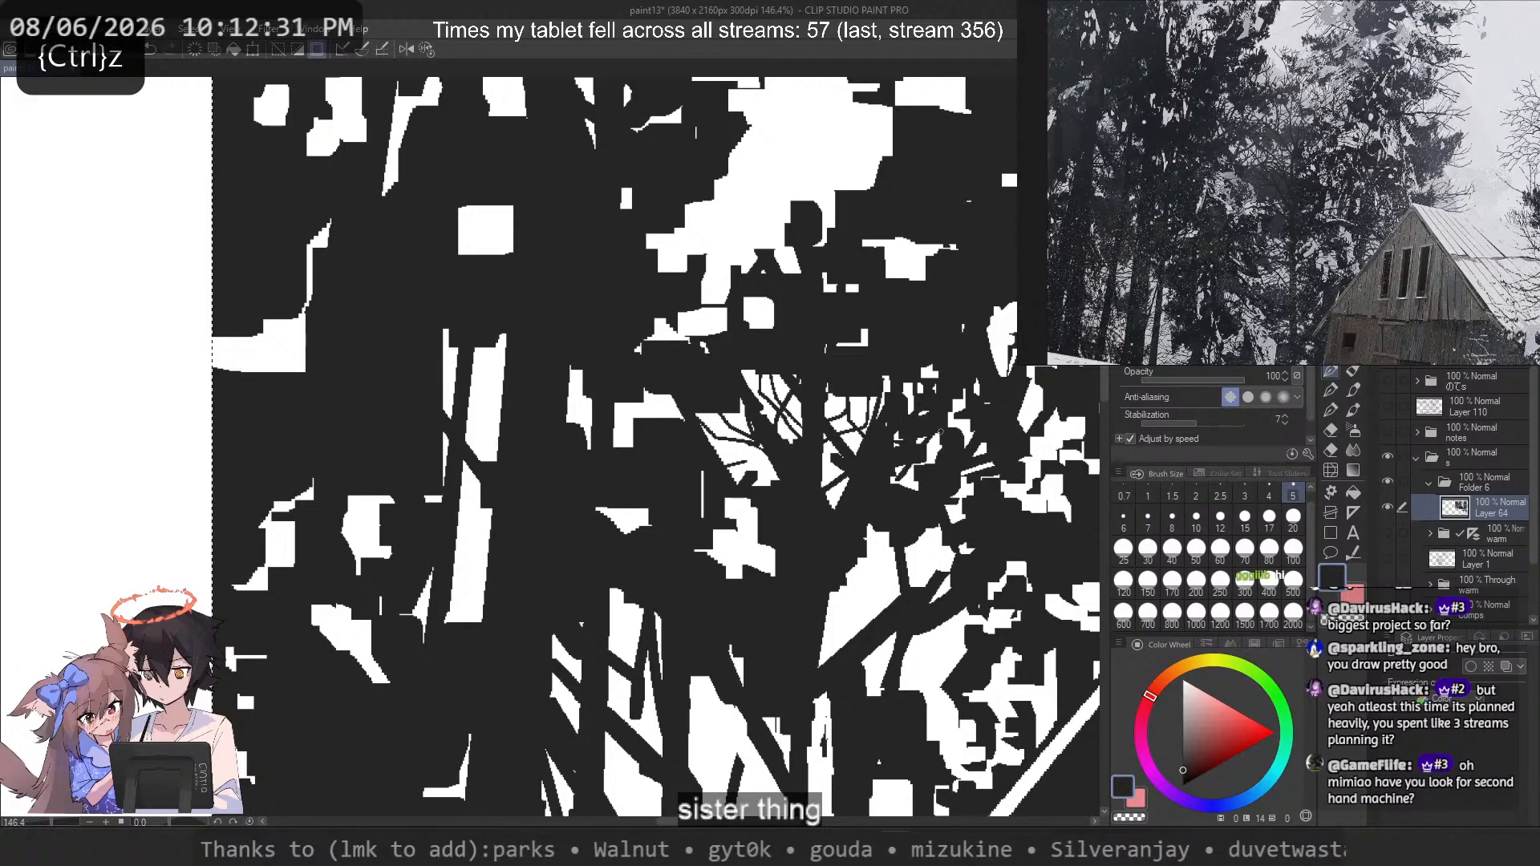
Step: Draw forking twigs across the large white gap above the lower rising branch right of the trunk
drag(940, 431, 920, 475)
mouse_move(854, 525)
mouse_down()
mouse_move(880, 560)
mouse_move(856, 600)
mouse_move(912, 575)
mouse_up()
key(ctrl+z)
key(ctrl+z)
mouse_move(941, 536)
mouse_down()
mouse_move(911, 588)
mouse_move(825, 633)
mouse_up()
key(ctrl+z)
drag(866, 614, 823, 646)
drag(867, 572, 833, 623)
drag(873, 565, 833, 623)
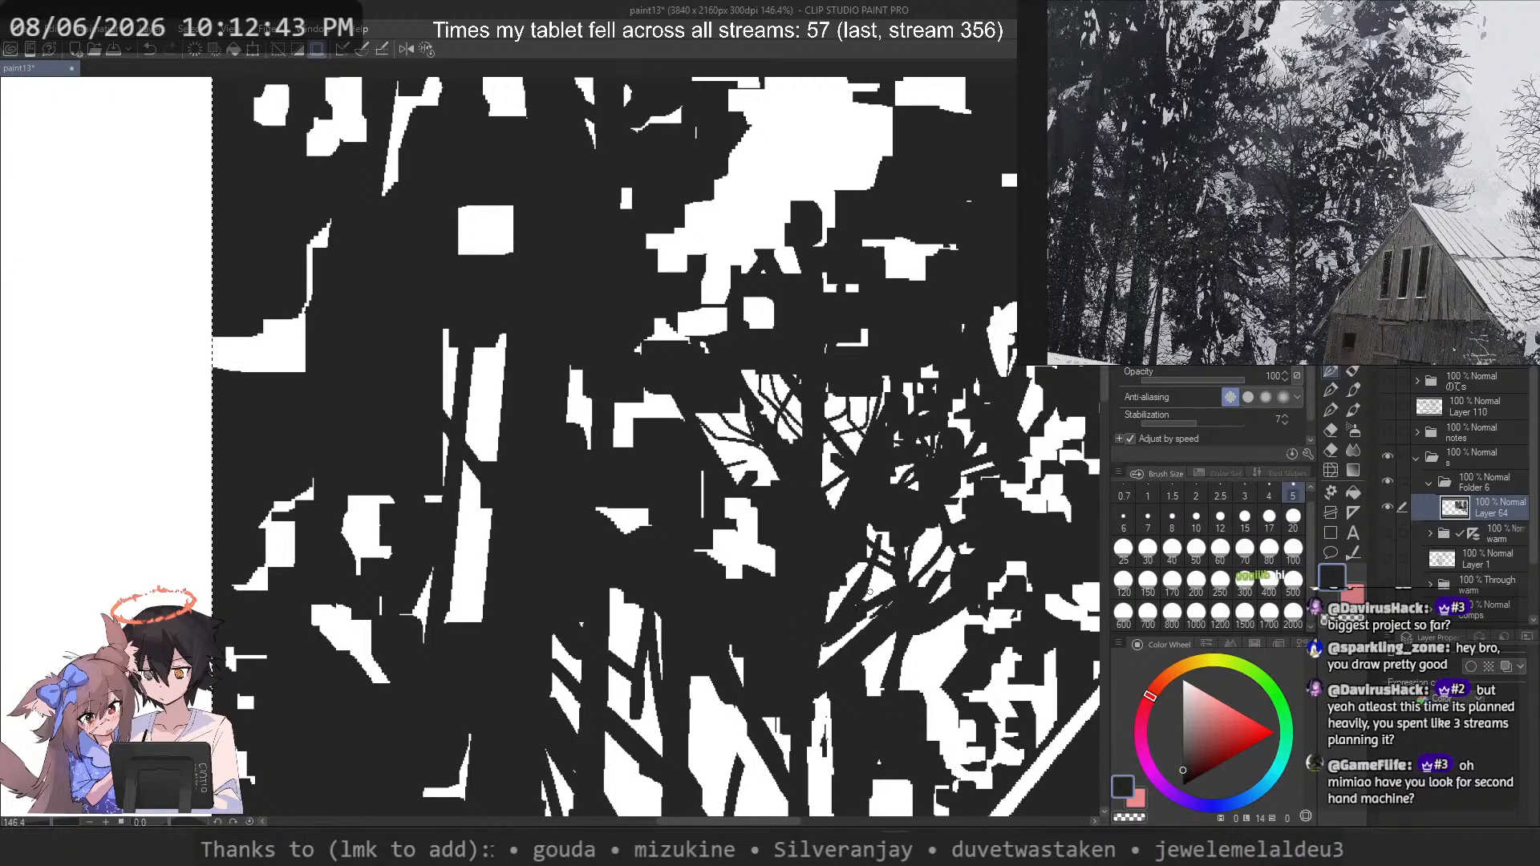
key(ctrl+z)
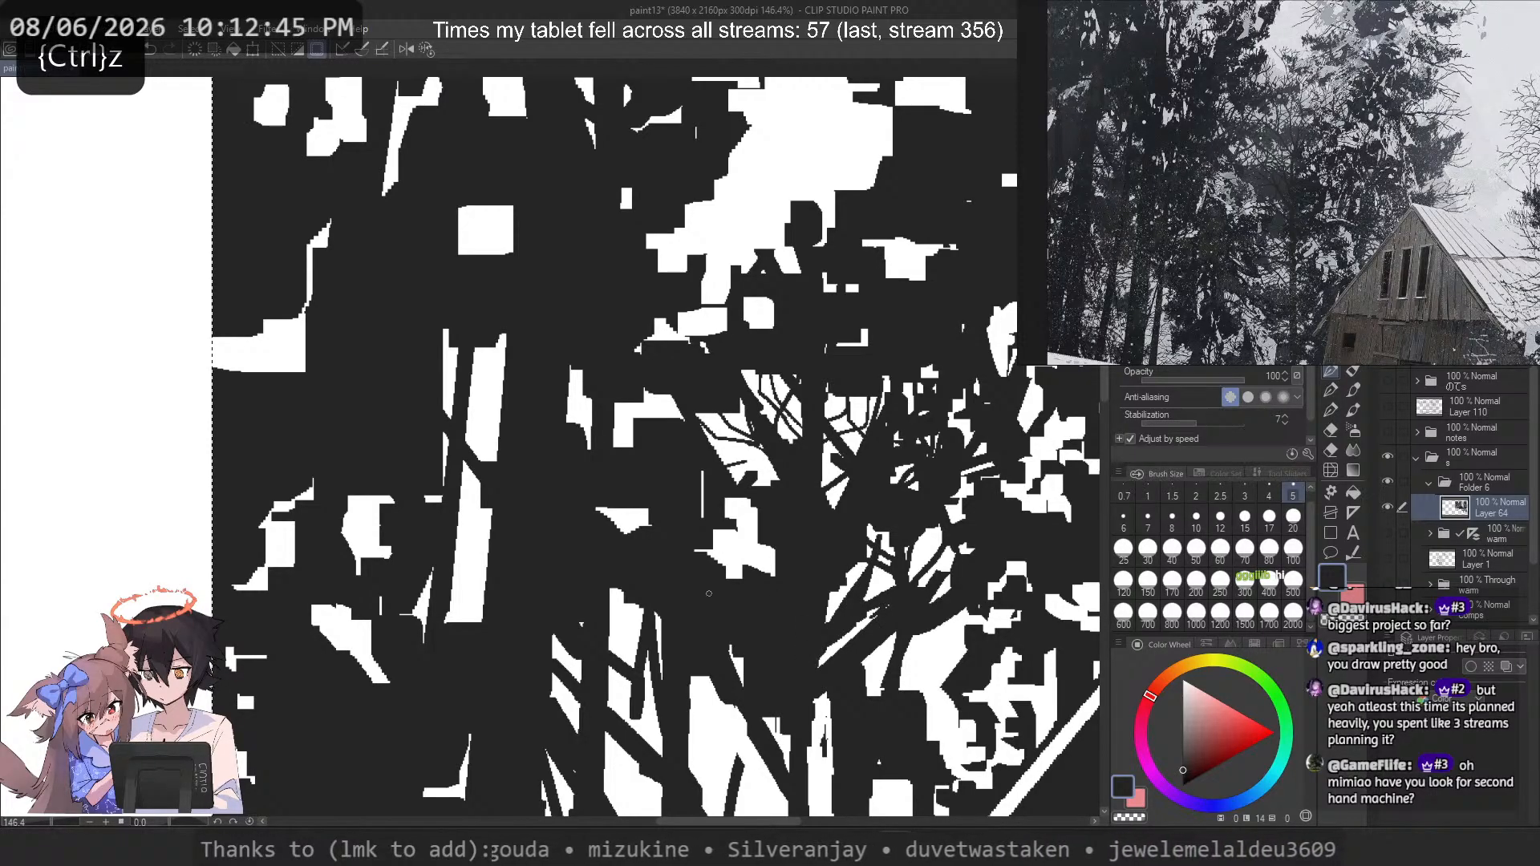
Step: Add short twigs beneath the lower rising branch and at the upper end of the gap above it
drag(879, 640, 884, 656)
drag(897, 667, 947, 631)
drag(928, 561, 938, 528)
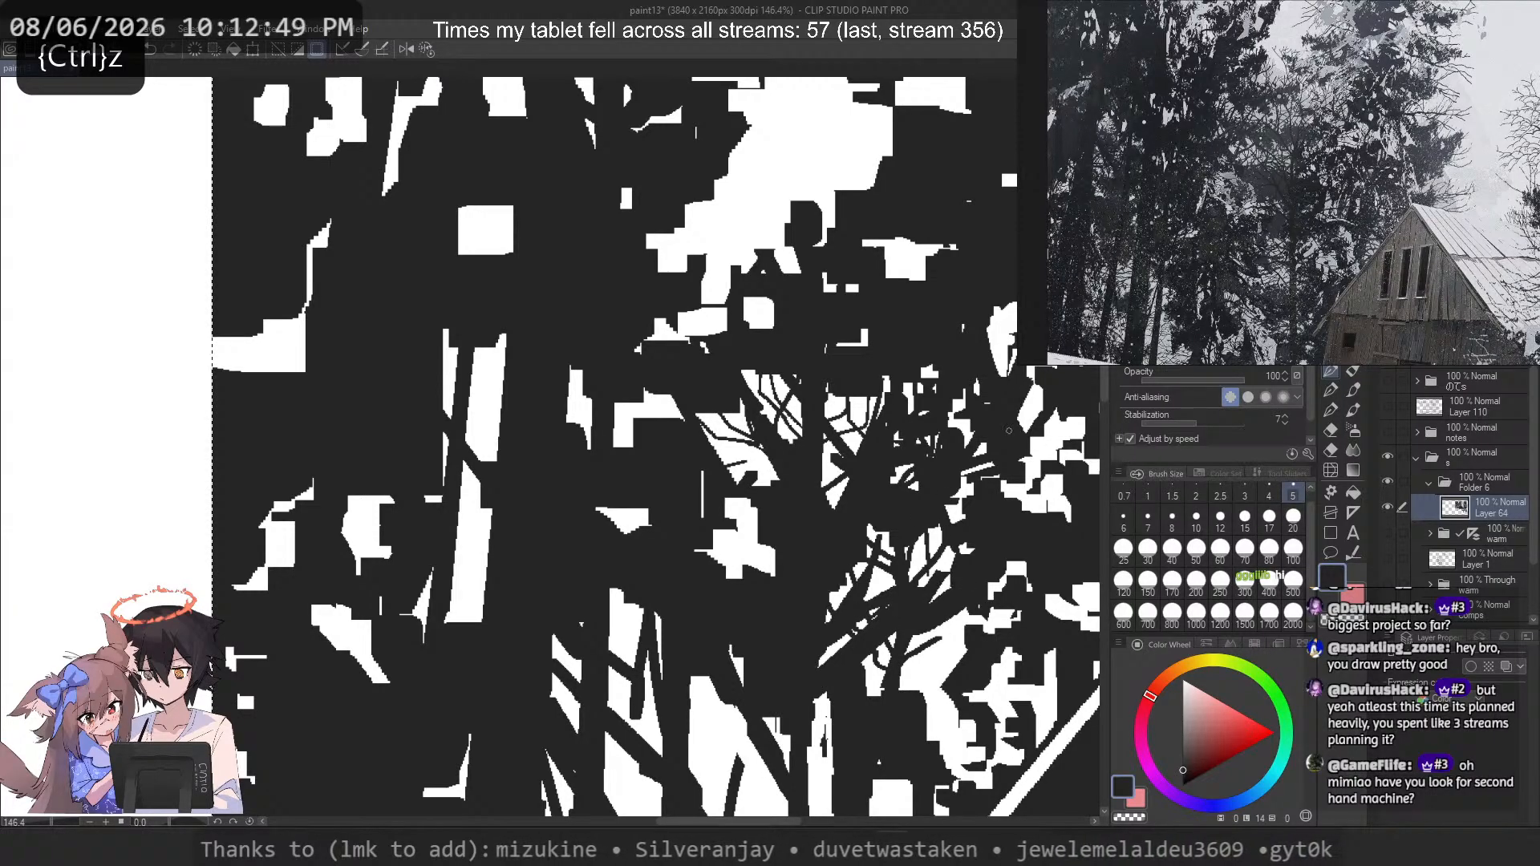
Step: Break up the white gaps on the bare tree's outer right side with small forked twigs
mouse_move(1054, 425)
mouse_down()
mouse_move(1036, 480)
mouse_move(1082, 415)
mouse_move(1062, 439)
mouse_up()
key(ctrl+z)
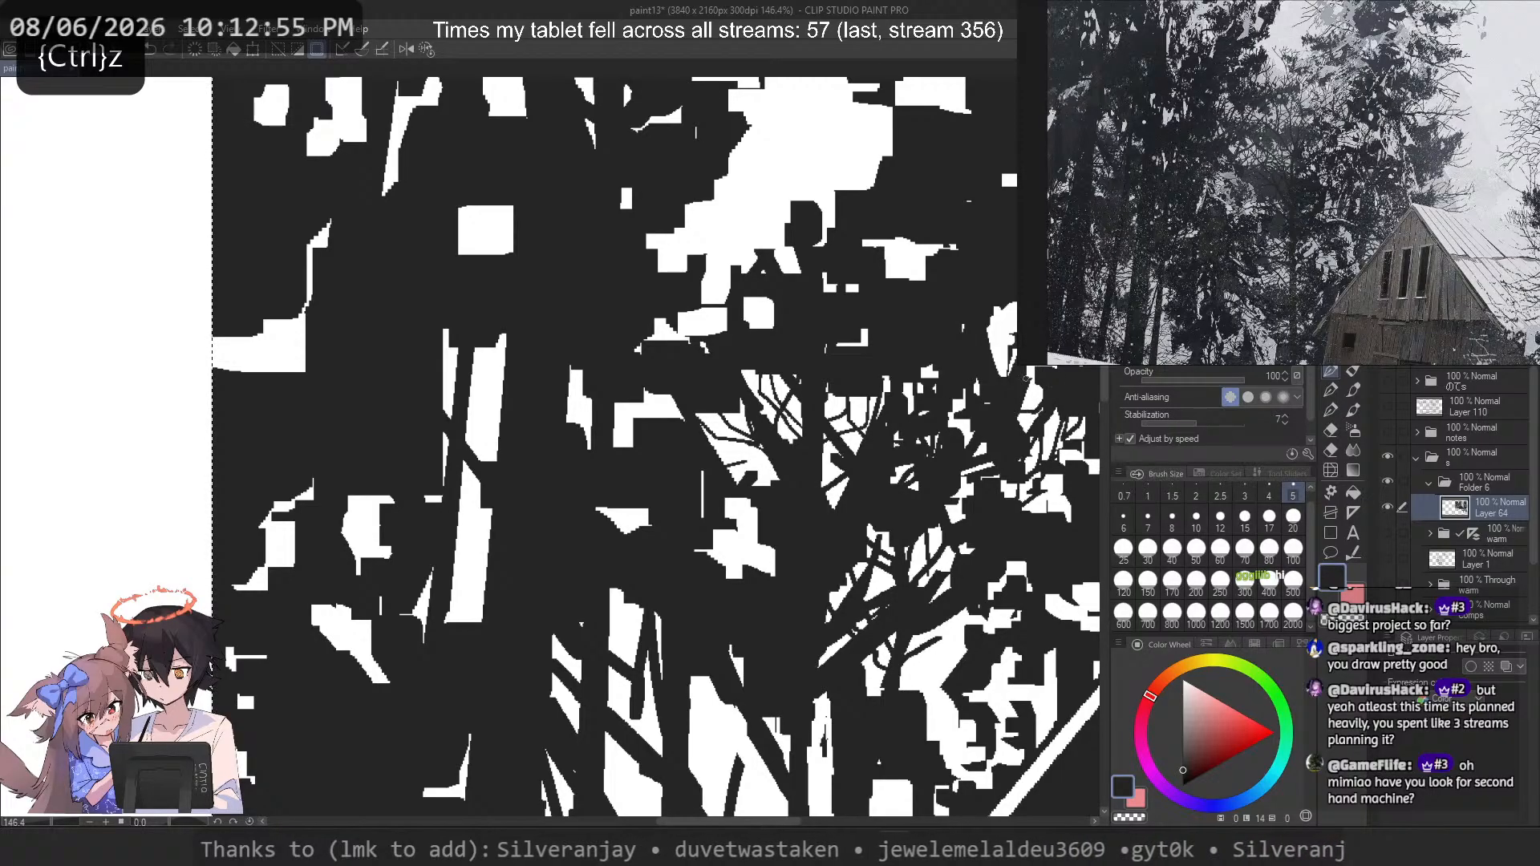
drag(1008, 307, 983, 367)
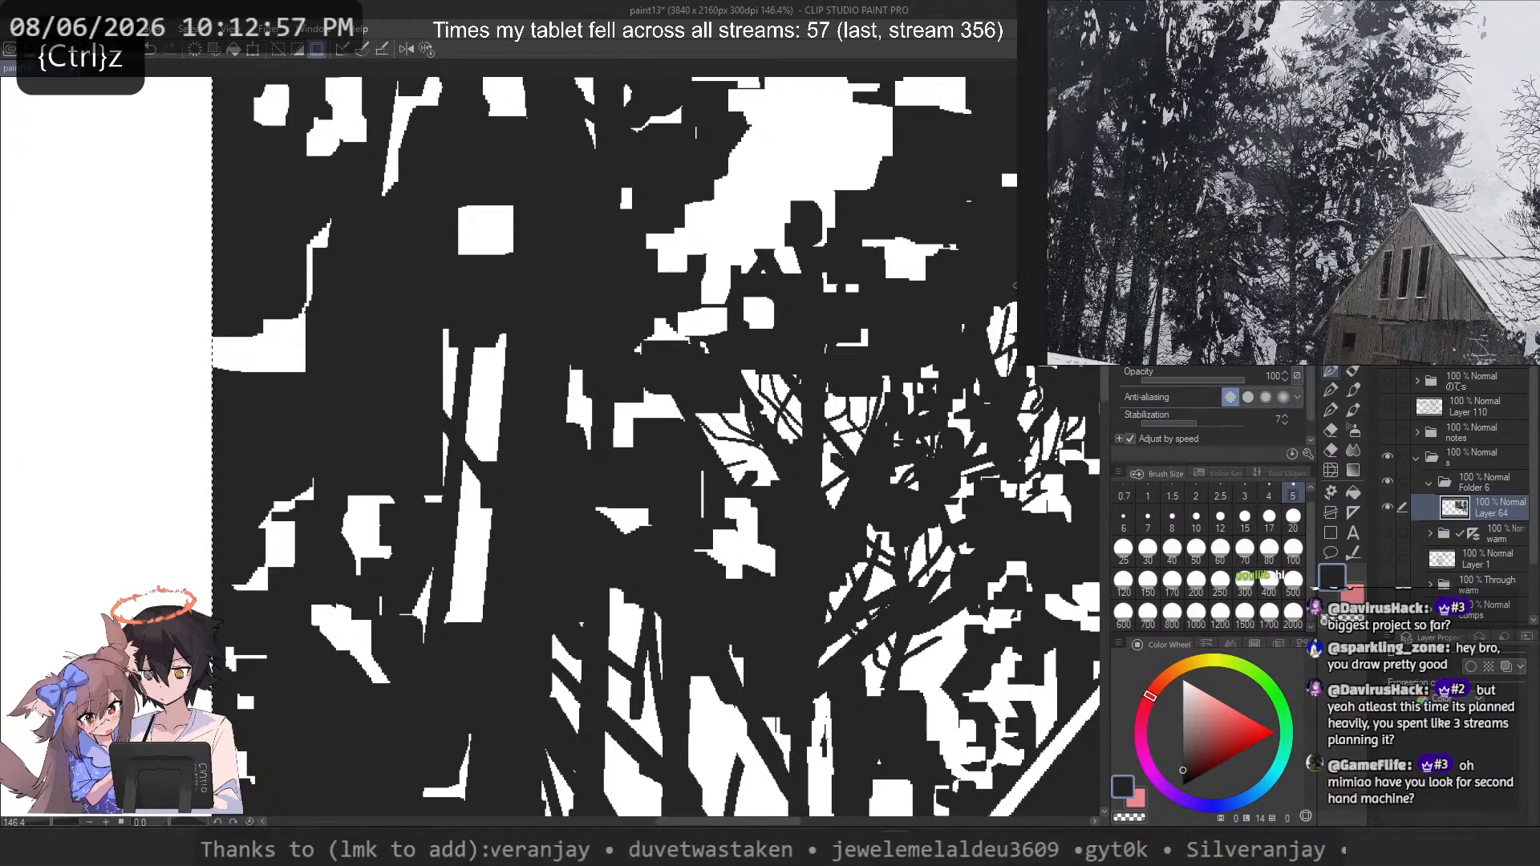
drag(1016, 302, 1009, 345)
drag(1016, 313, 1002, 345)
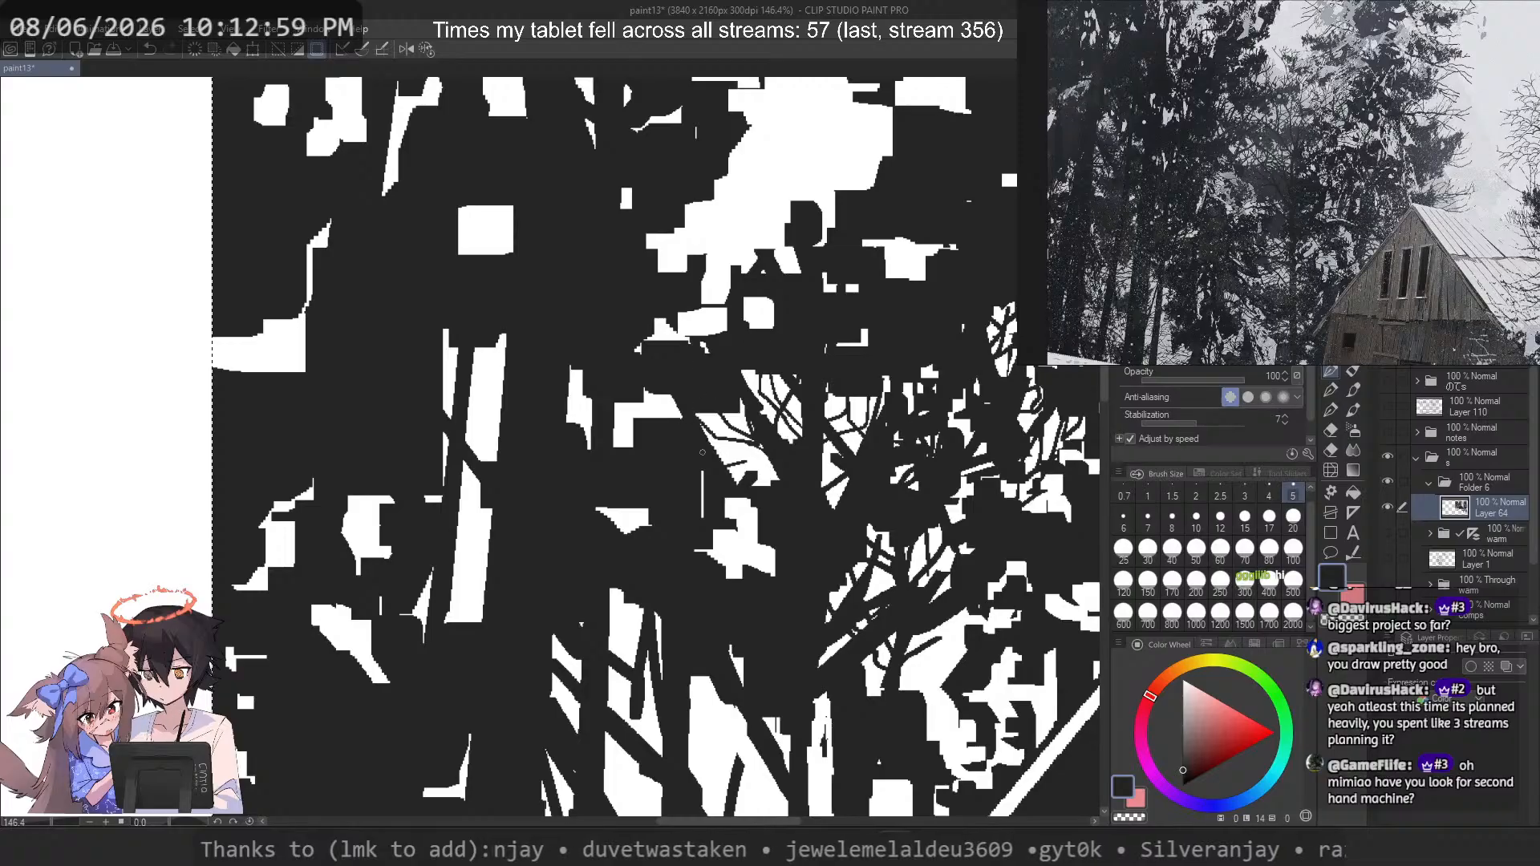
Step: Add denser twigs to the slanted white gap left of the bare tree's trunk
mouse_move(748, 448)
mouse_down()
mouse_move(776, 482)
mouse_move(731, 474)
mouse_up()
key(ctrl+z)
drag(743, 456, 764, 466)
drag(701, 412, 742, 466)
key(ctrl+z)
key(ctrl+z)
Step: Draw small branching twigs in the remaining white gaps farther left of the bare tree's trunk
mouse_move(733, 520)
mouse_down()
mouse_move(772, 571)
mouse_move(744, 550)
mouse_up()
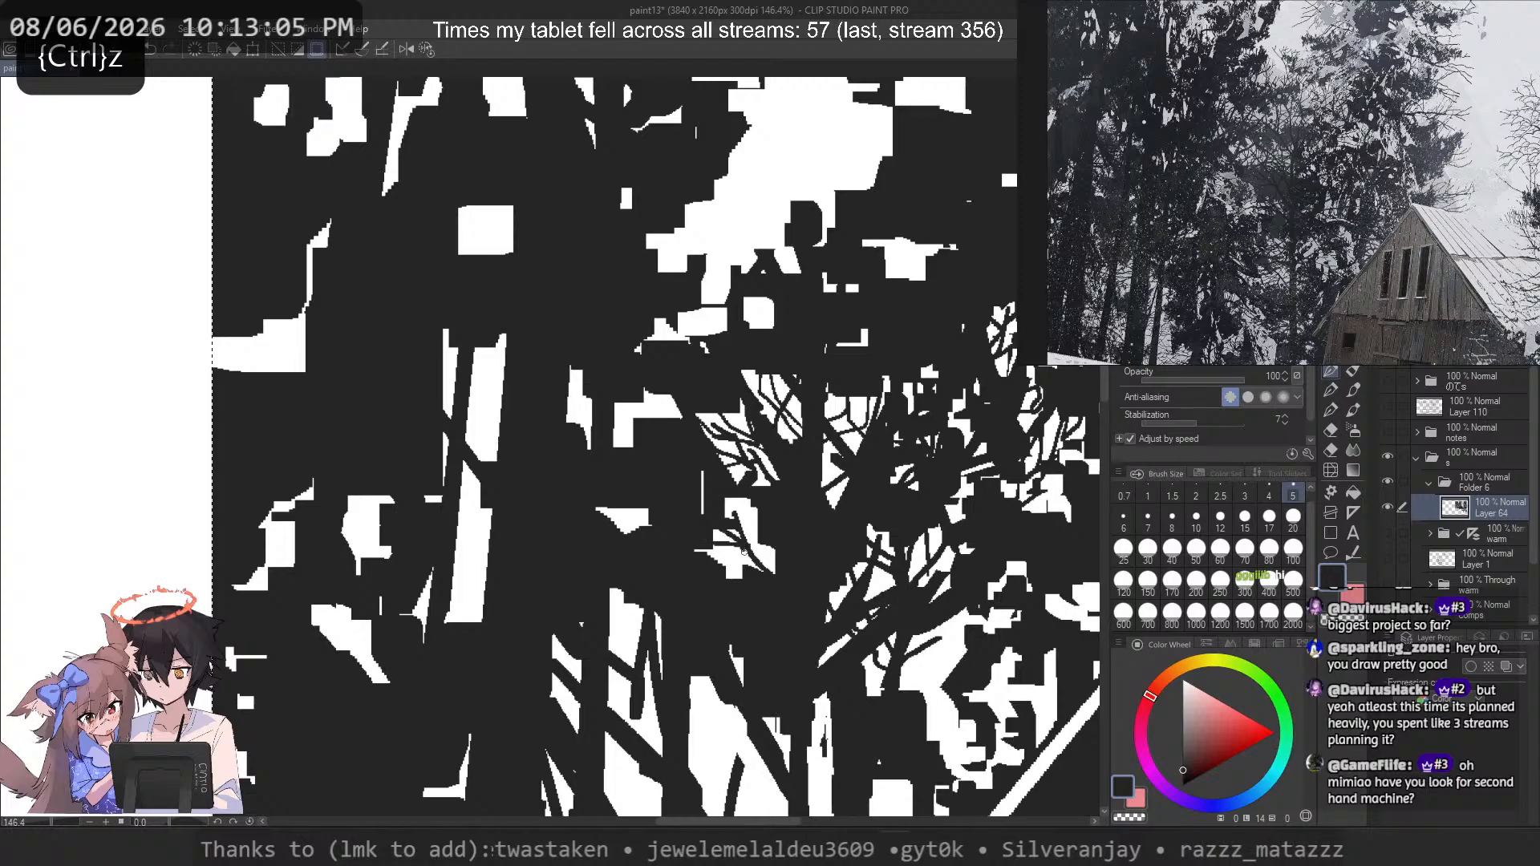
key(ctrl+z)
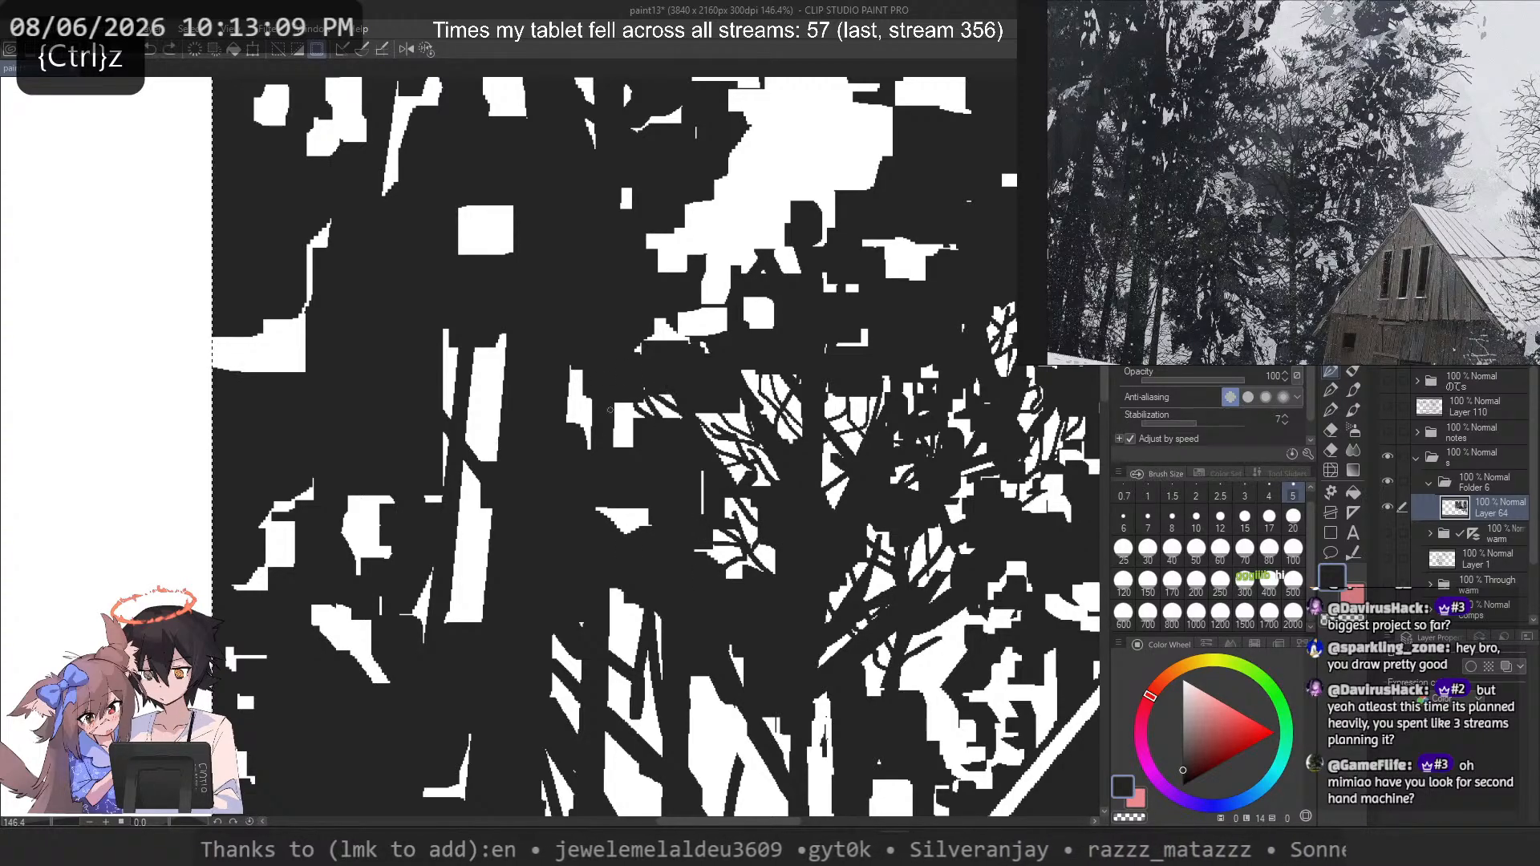
key(ctrl+z)
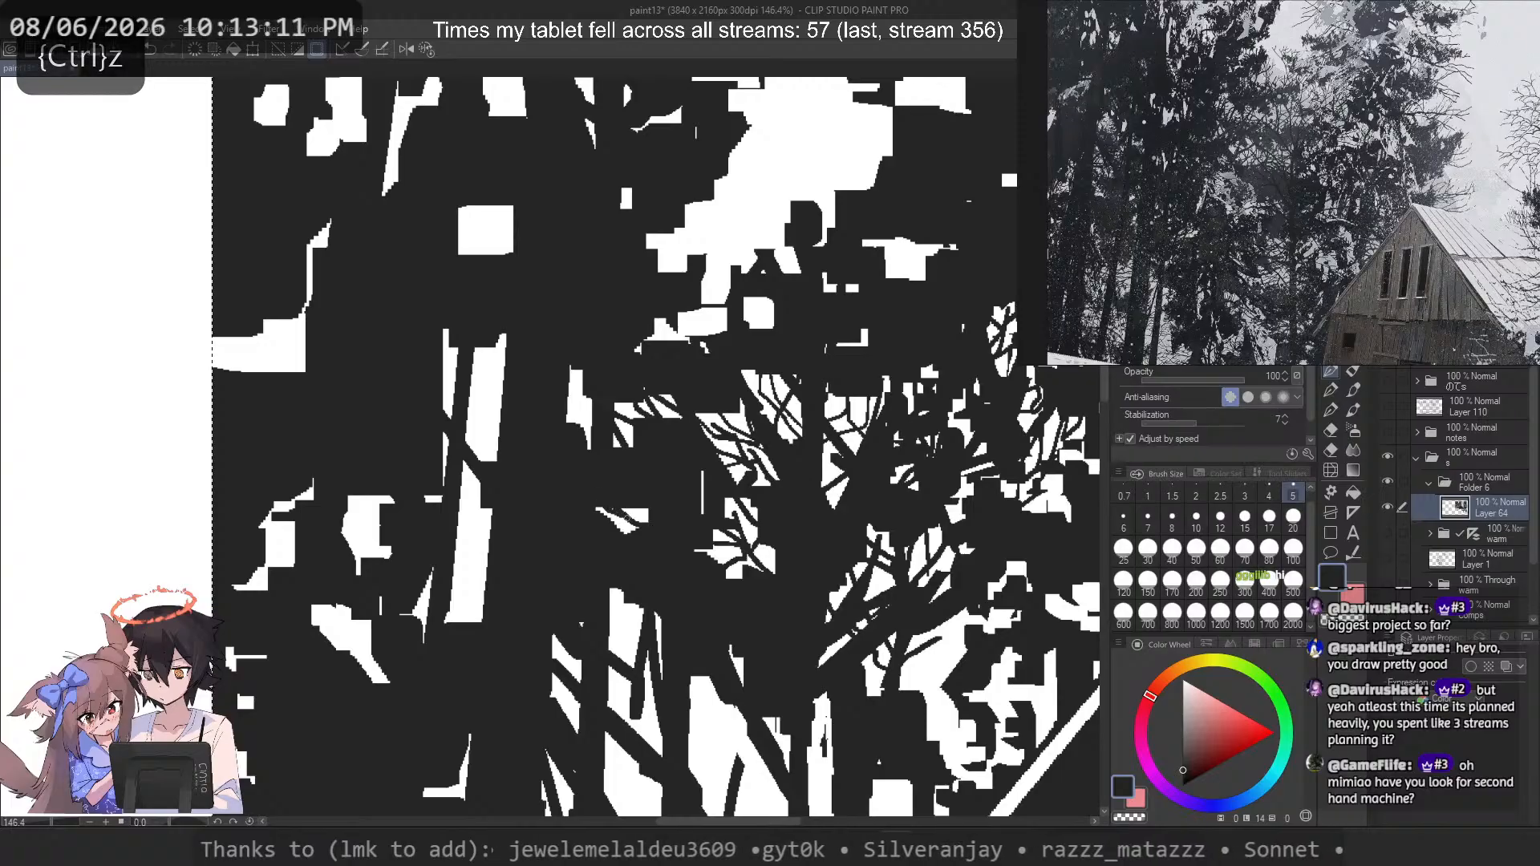
mouse_move(599, 508)
mouse_down()
mouse_move(630, 525)
mouse_move(634, 510)
mouse_up()
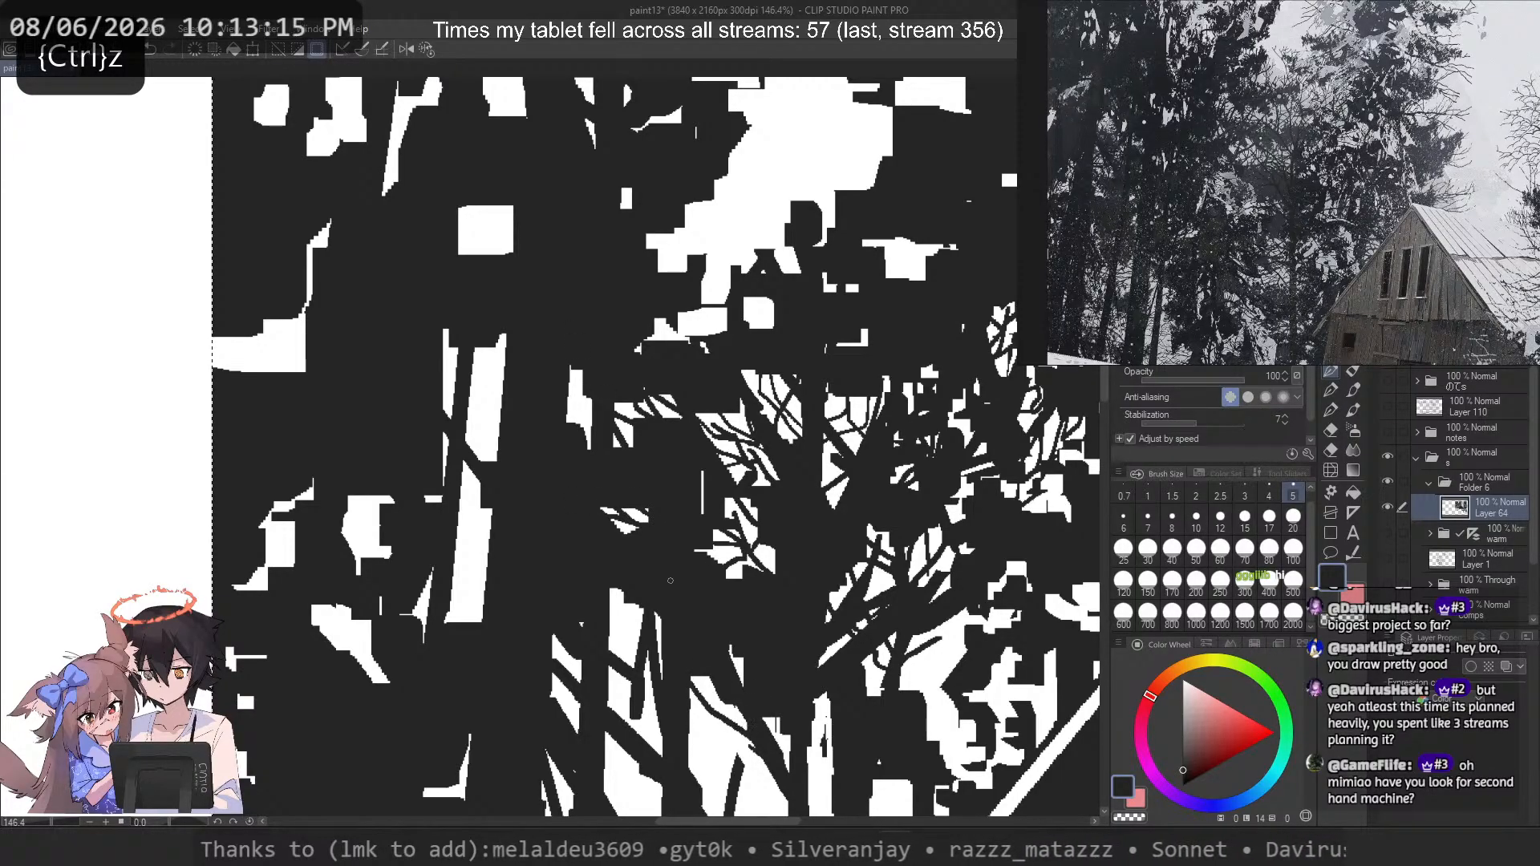
scroll(670, 580, down, 5)
drag(670, 580, 688, 421)
scroll(694, 473, down, 5)
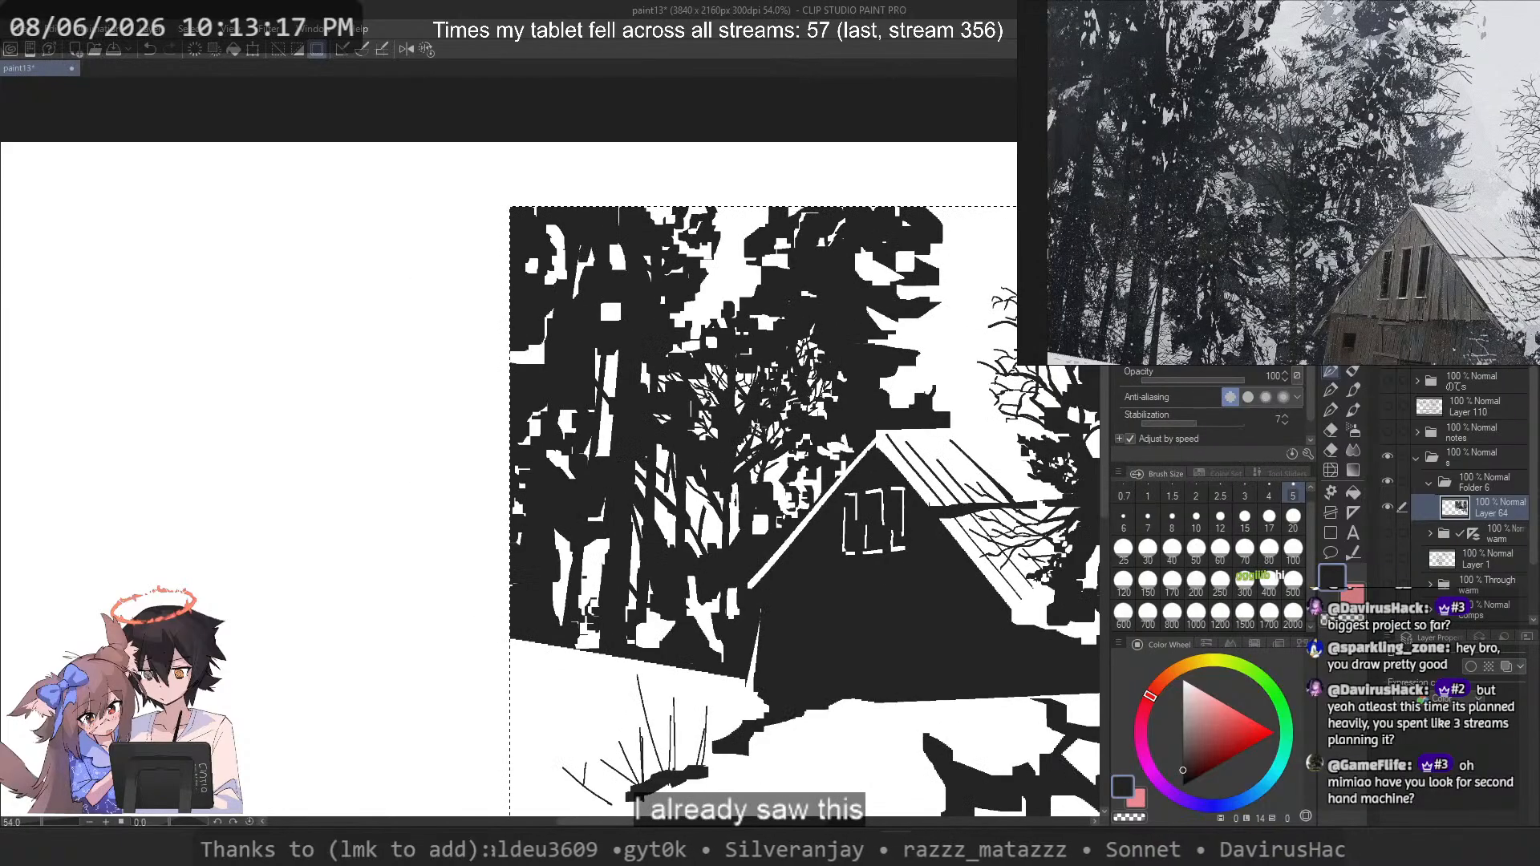
scroll(694, 473, down, 3)
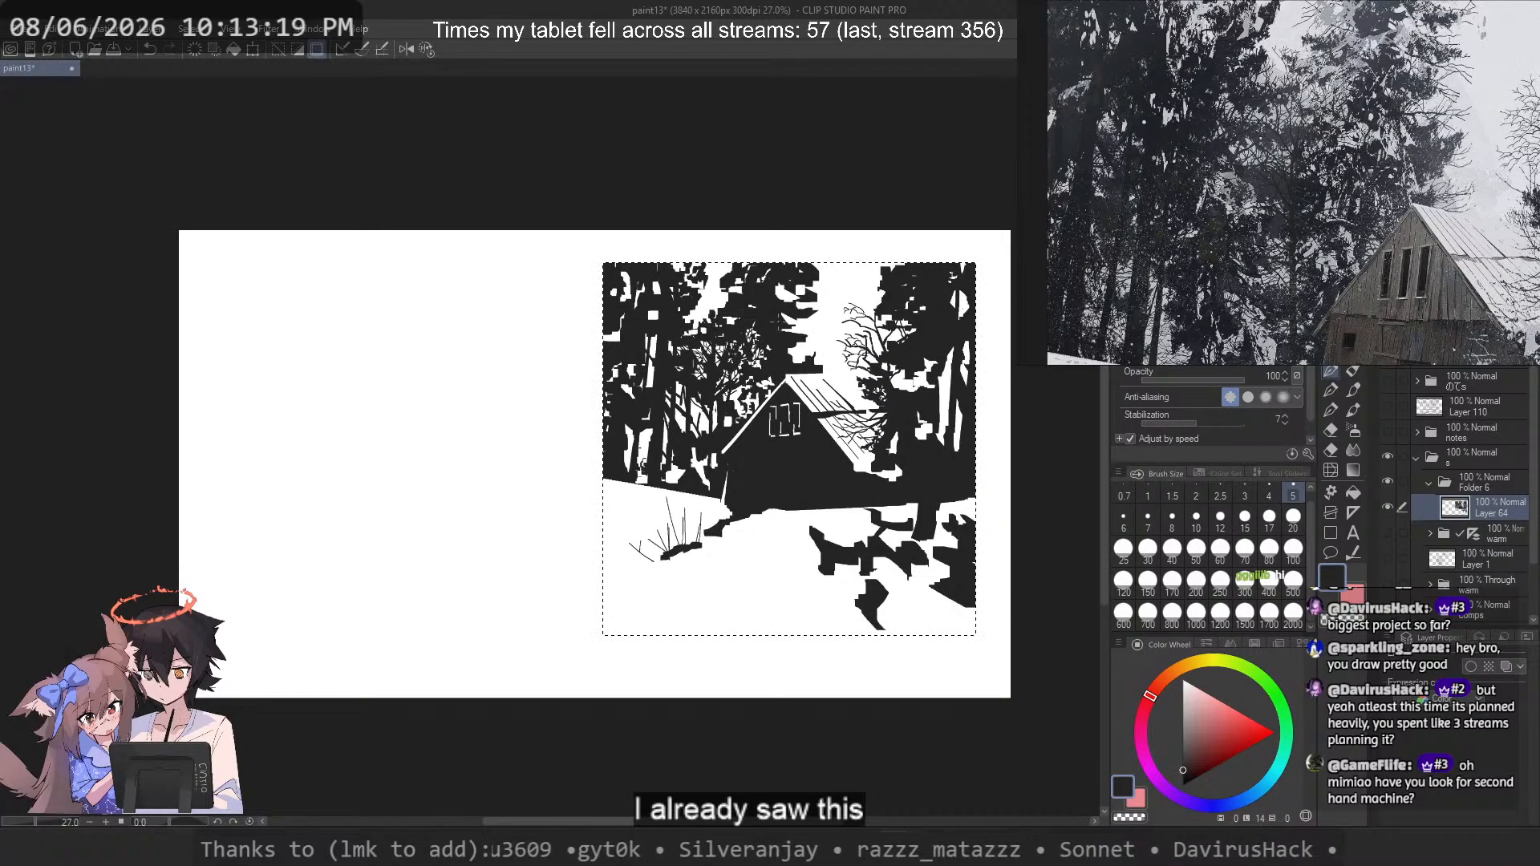
scroll(775, 323, up, 2)
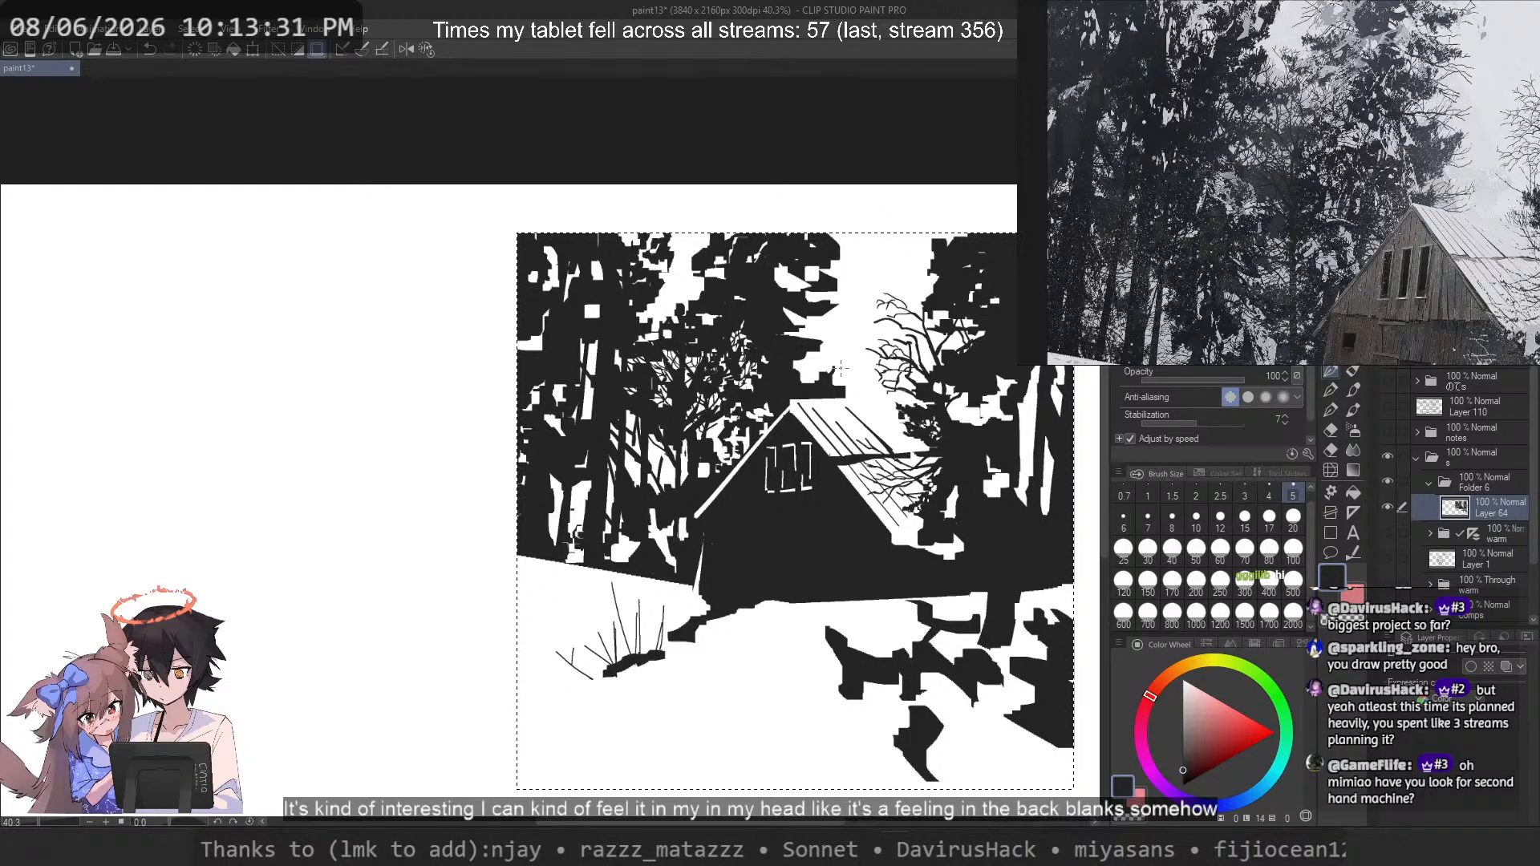
Step: Save the painting
scroll(839, 369, up, 3)
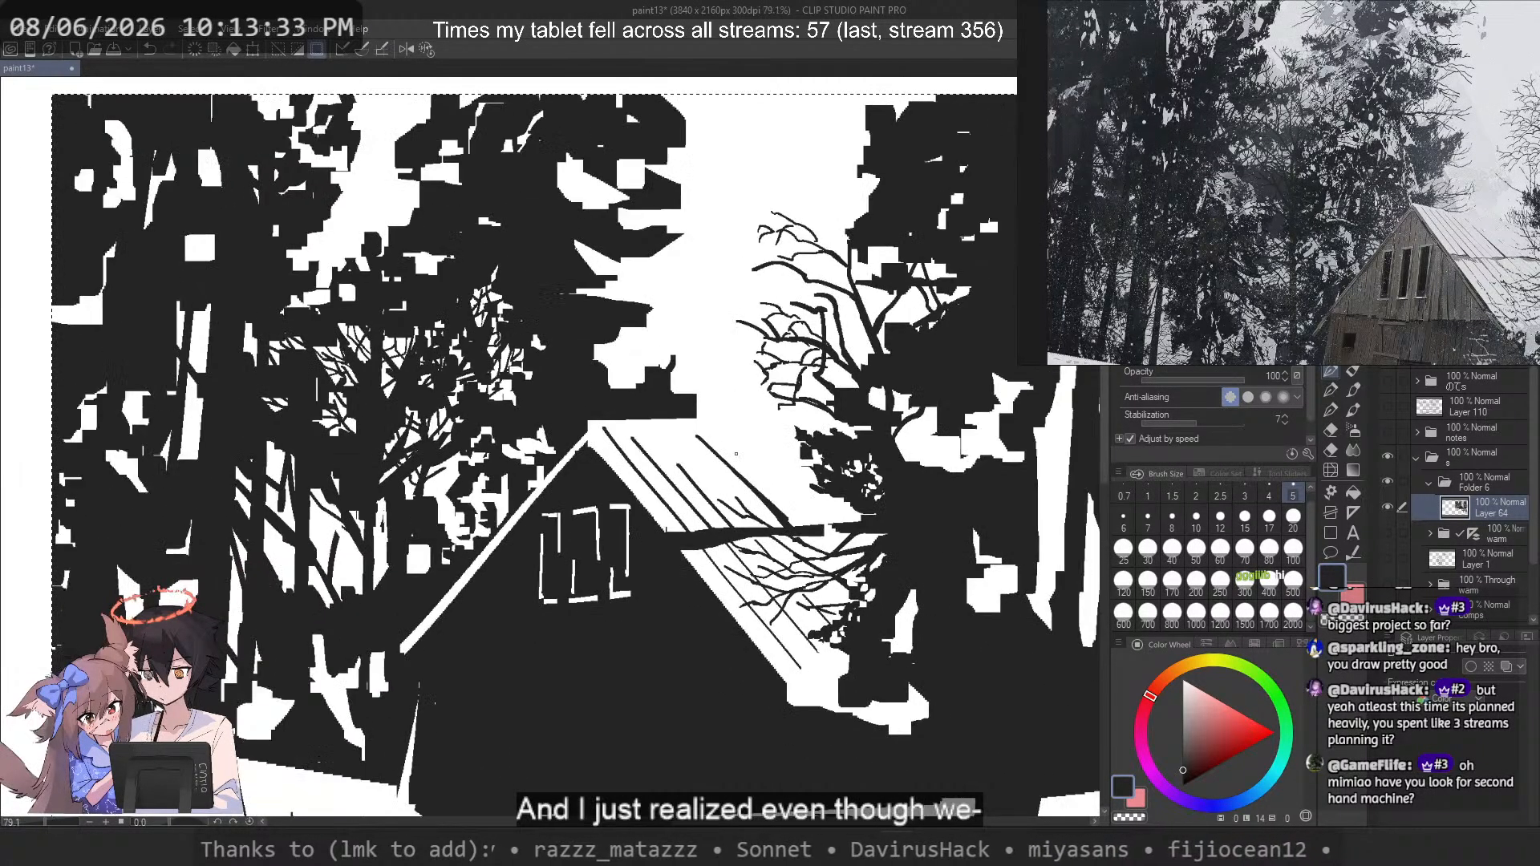
drag(735, 454, 1120, 442)
key(ctrl+s)
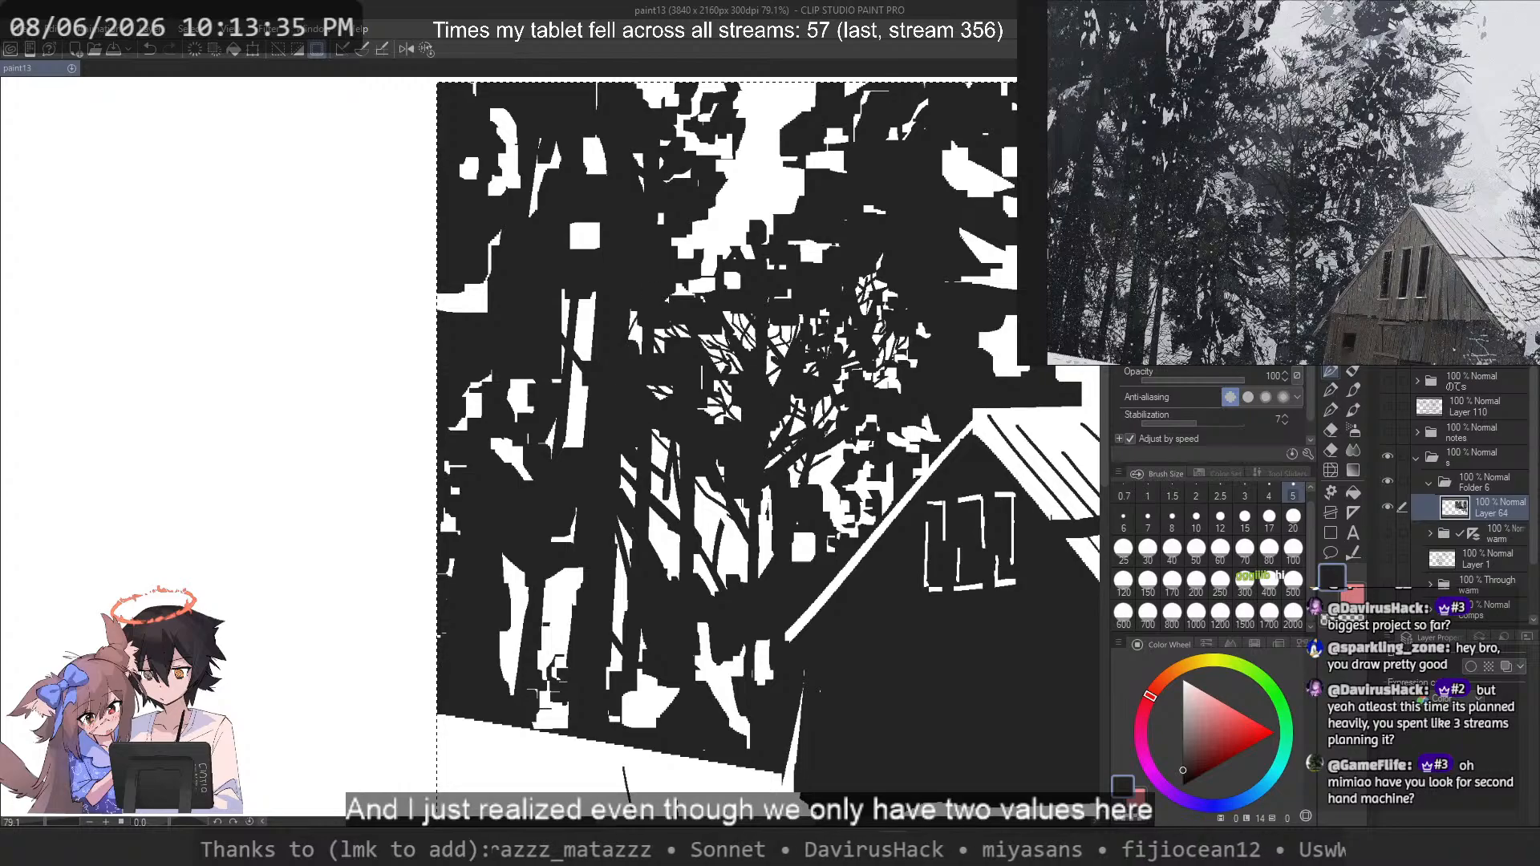
Step: Try painting a white snow patch over the dark branches below and left of the bare tree, using a size 50 brush
drag(842, 442, 811, 480)
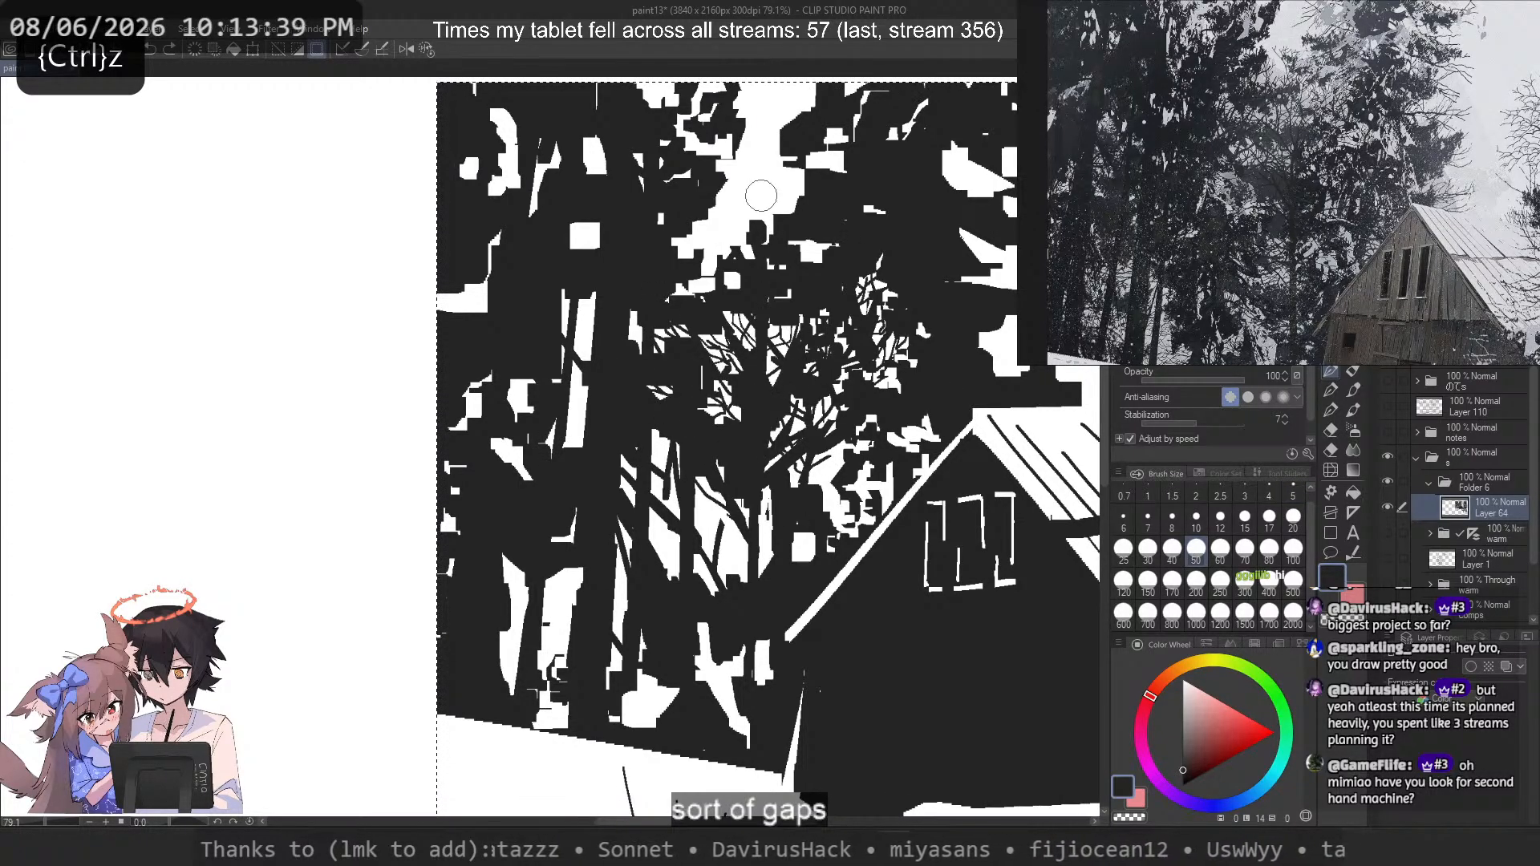
mouse_move(690, 400)
mouse_down()
mouse_move(707, 436)
mouse_move(739, 408)
mouse_move(723, 291)
mouse_move(685, 465)
mouse_move(695, 492)
mouse_move(688, 459)
mouse_move(672, 485)
mouse_move(694, 444)
mouse_move(667, 517)
mouse_move(695, 502)
mouse_up()
key(ctrl+z)
key(c)
key(ctrl+z)
key(ctrl+z)
mouse_move(686, 435)
mouse_down()
mouse_move(666, 551)
mouse_move(697, 501)
mouse_move(700, 444)
mouse_move(716, 451)
mouse_move(712, 538)
mouse_up()
key(ctrl+z)
key(c)
key(ctrl+z)
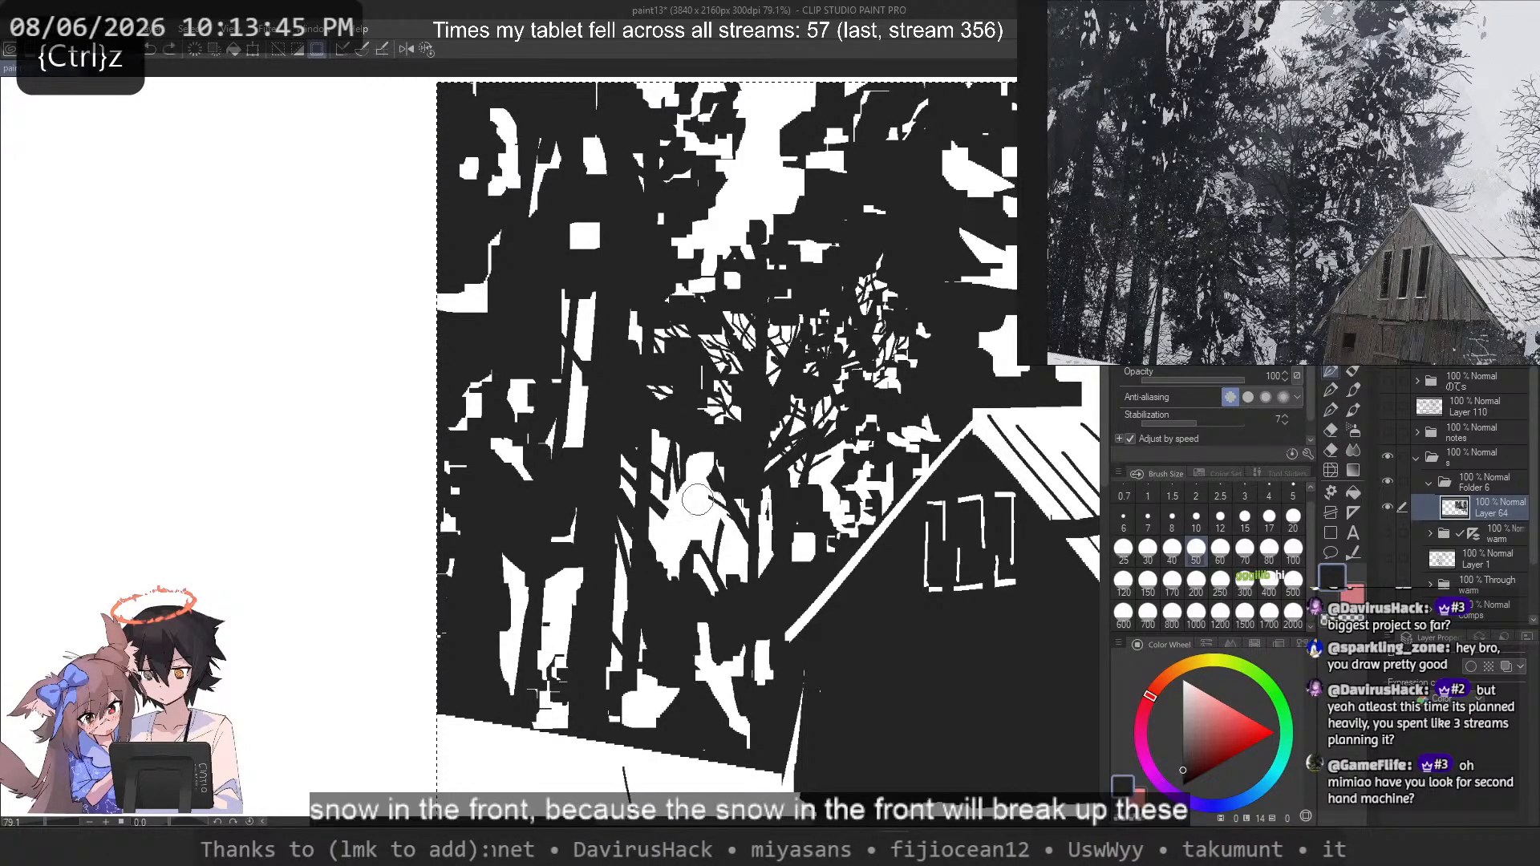
drag(716, 468, 680, 572)
key(ctrl+z)
mouse_move(712, 452)
mouse_down()
mouse_move(704, 573)
mouse_move(638, 523)
mouse_up()
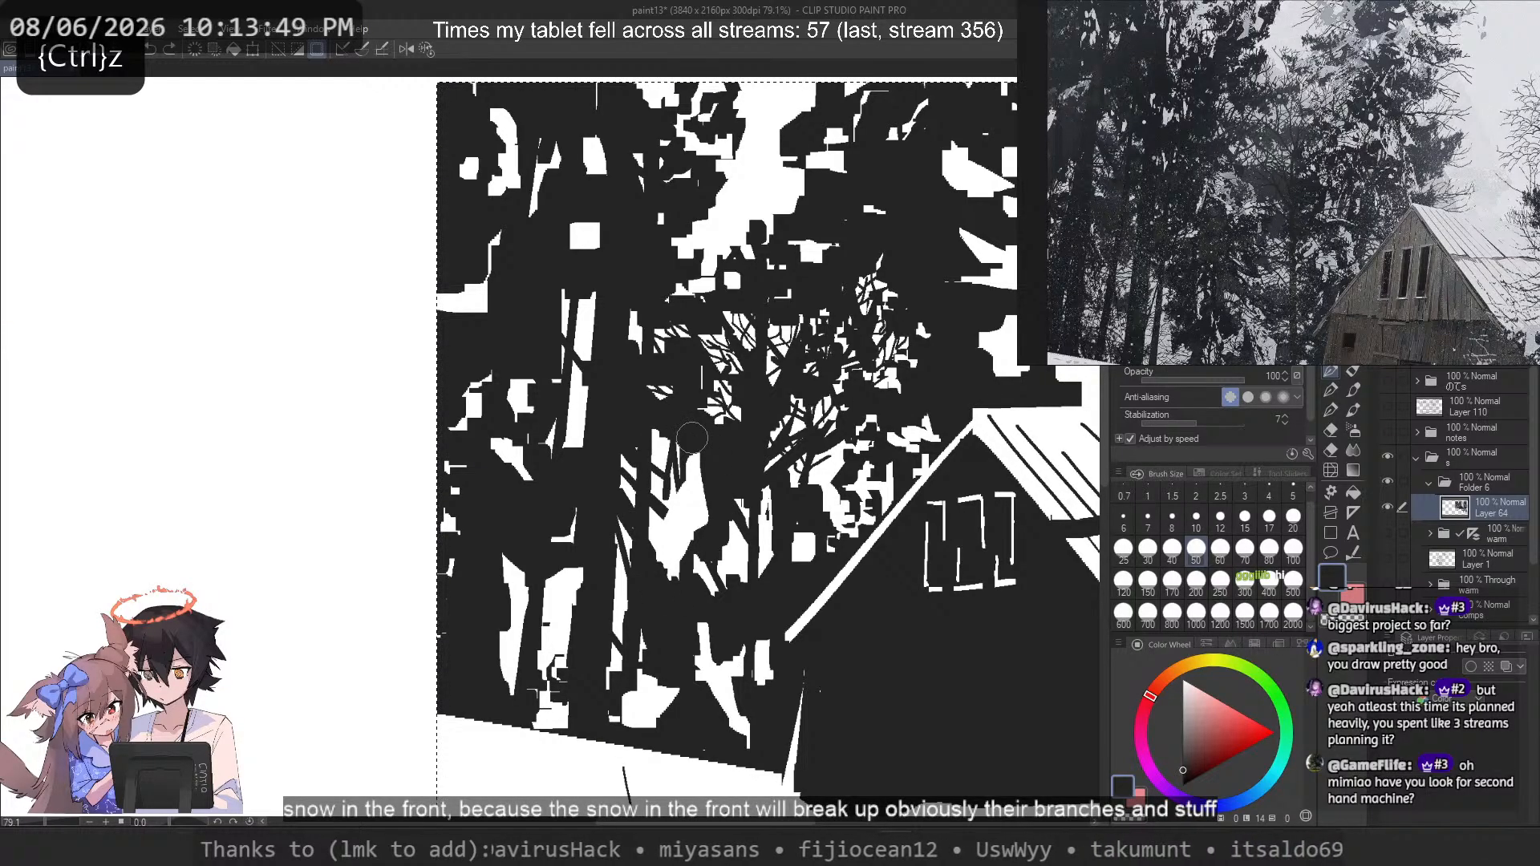
key(ctrl+z)
key(ctrl+z)
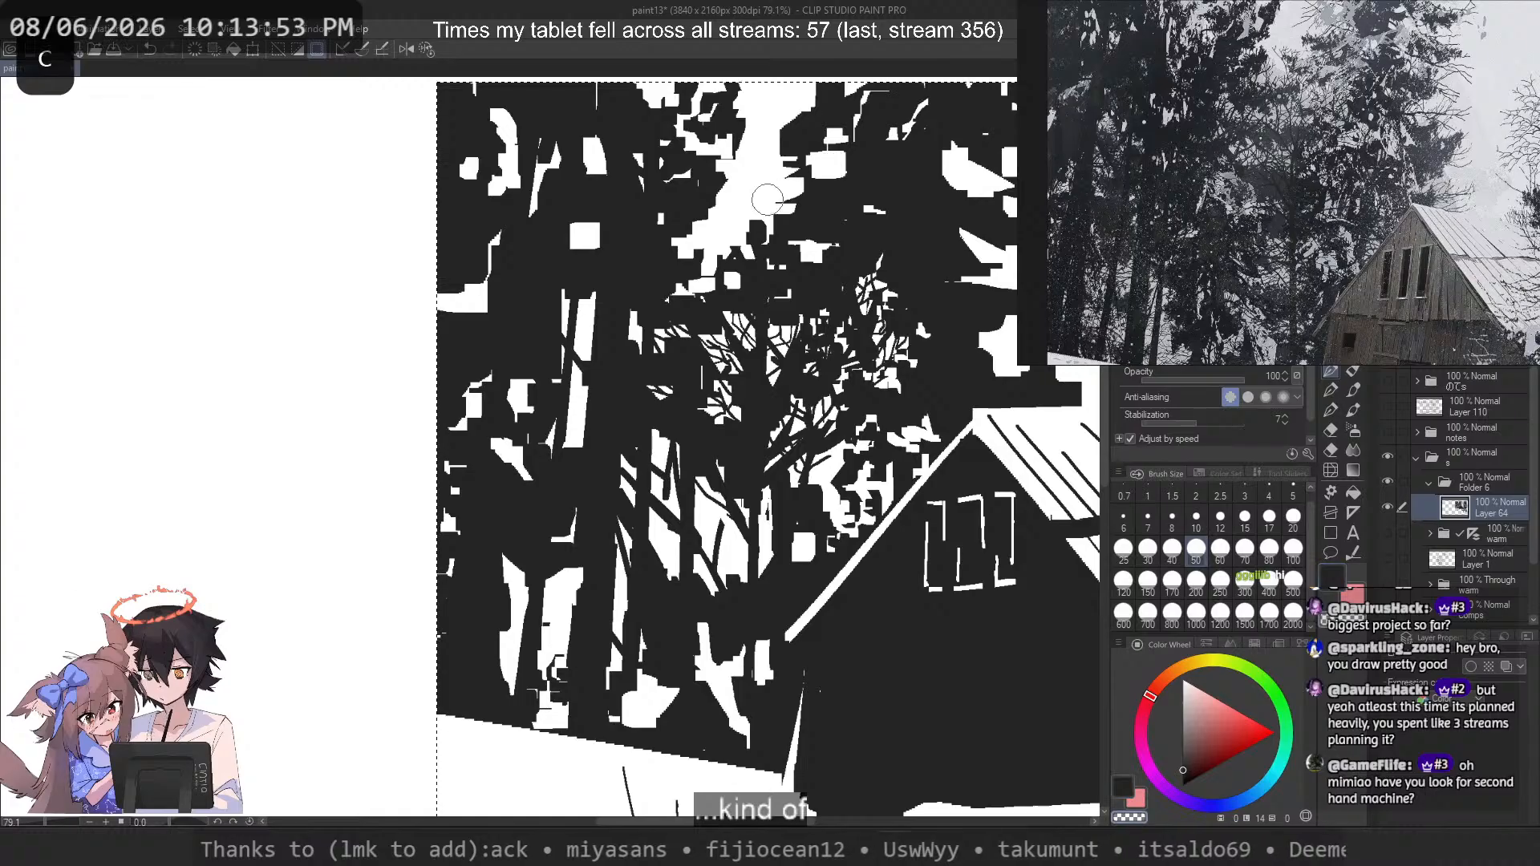
key(ctrl+z)
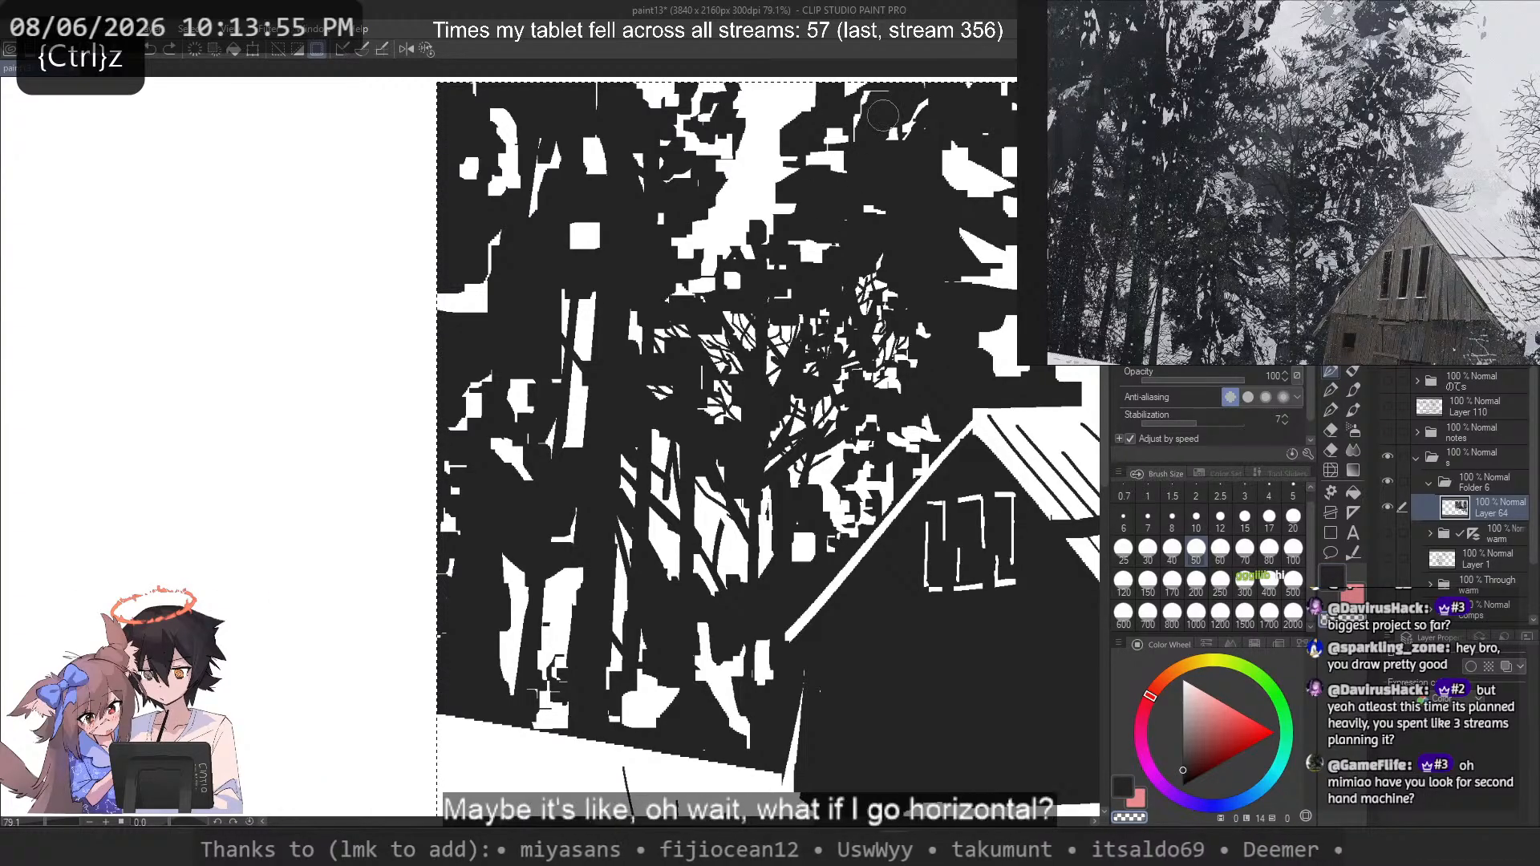
Step: Carve slanted white snow patches into the tall conifer's foliage, sloping down and outward on both sides of its trunk
key(c)
mouse_move(784, 199)
mouse_down()
mouse_move(847, 170)
mouse_move(790, 206)
mouse_move(877, 173)
mouse_move(864, 215)
mouse_move(863, 195)
mouse_move(842, 217)
mouse_move(779, 217)
mouse_up()
key(ctrl+z)
key(c)
key(c)
key(c)
mouse_move(895, 165)
mouse_down()
mouse_move(904, 200)
mouse_move(974, 225)
mouse_up()
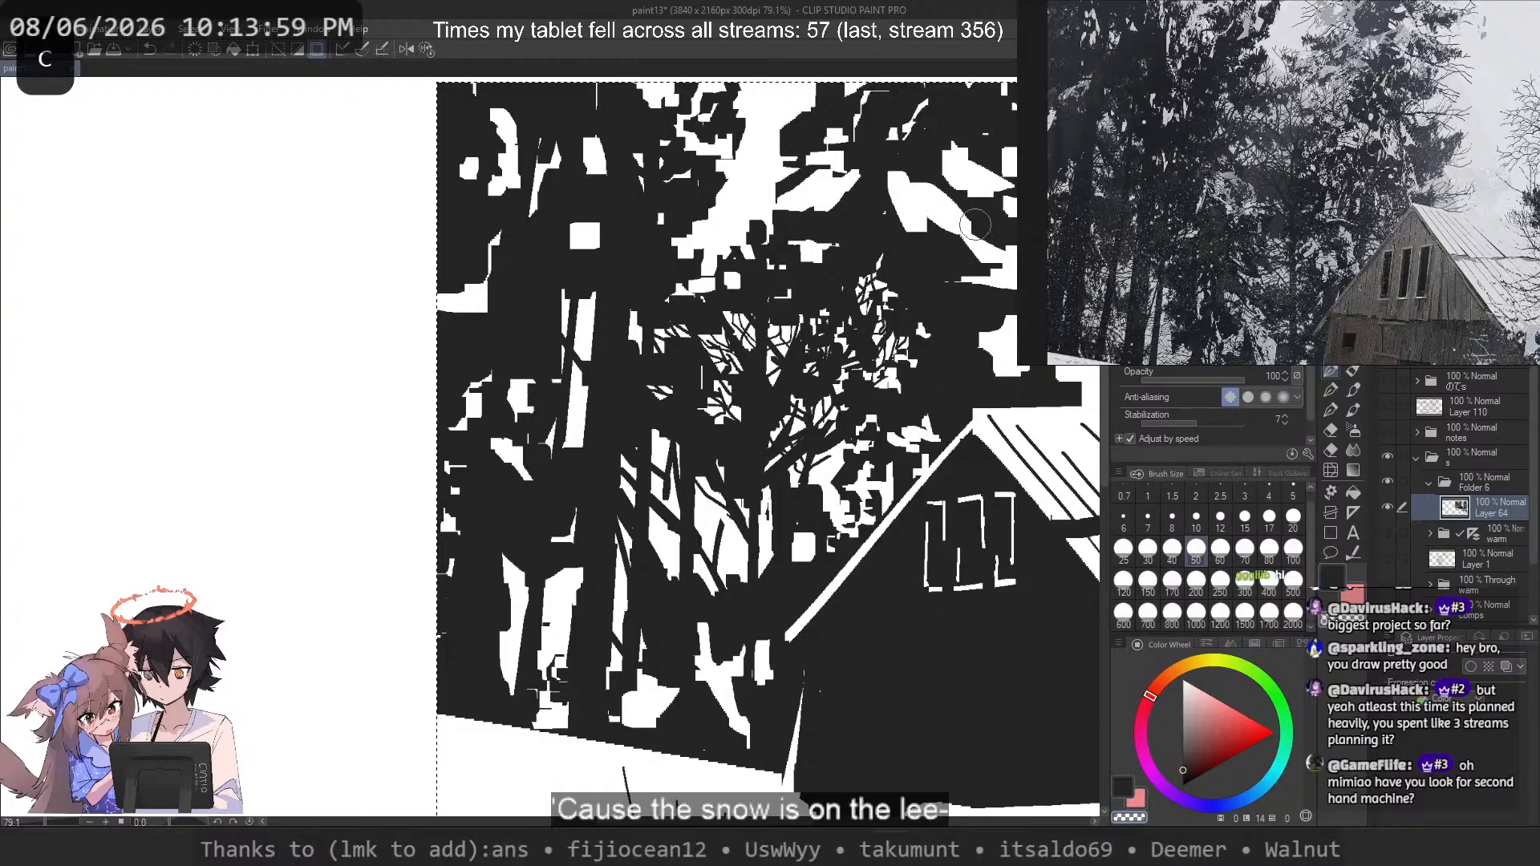
Step: Open snow gaps in the conifer's upper right foliage and trim the right slanted patch with dark strokes
drag(914, 280, 745, 450)
key(ctrl+z)
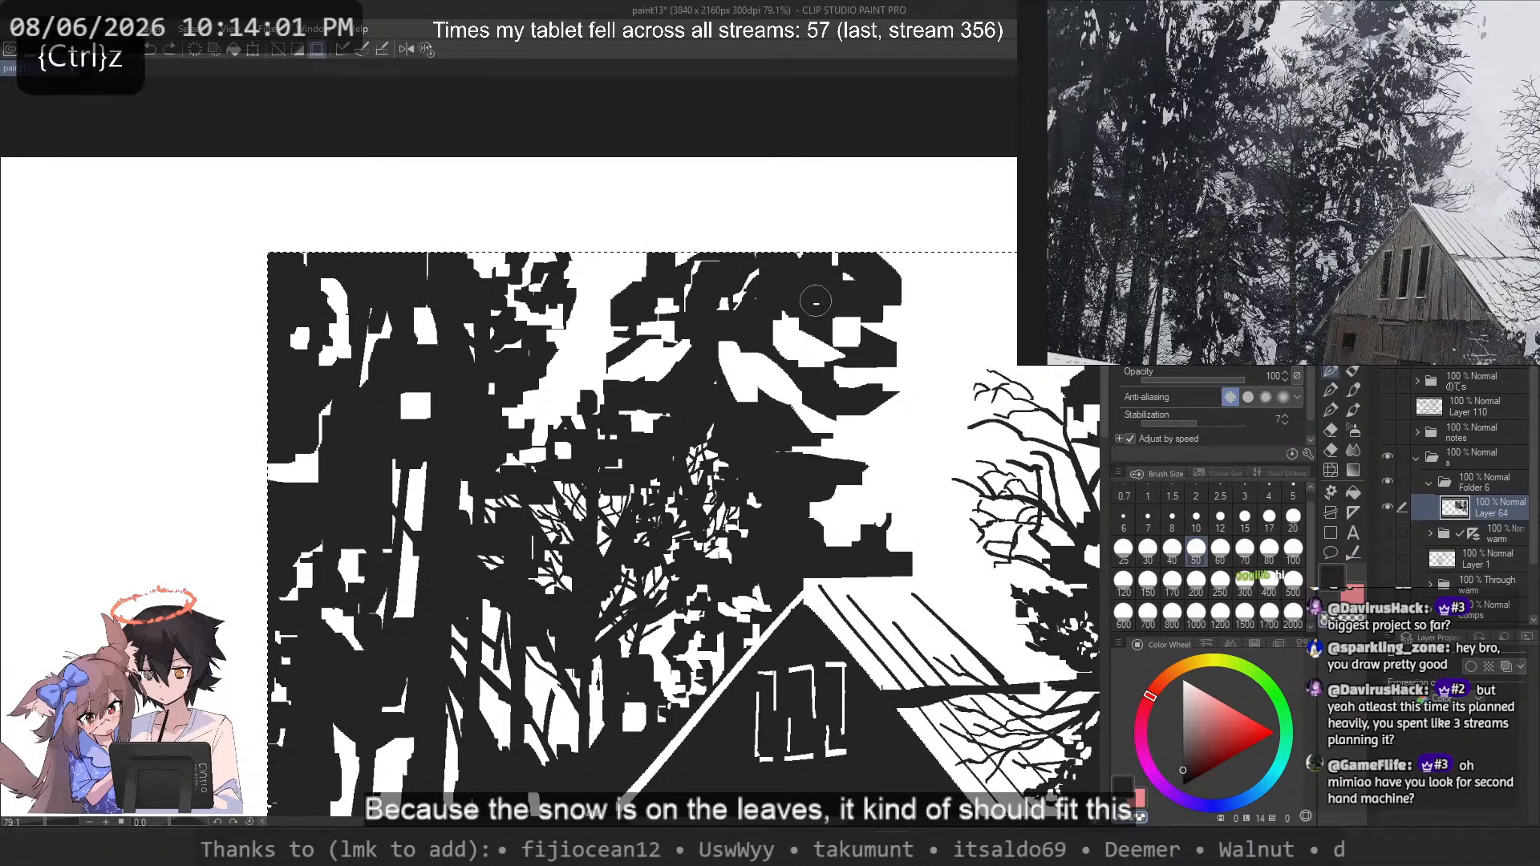
key(c)
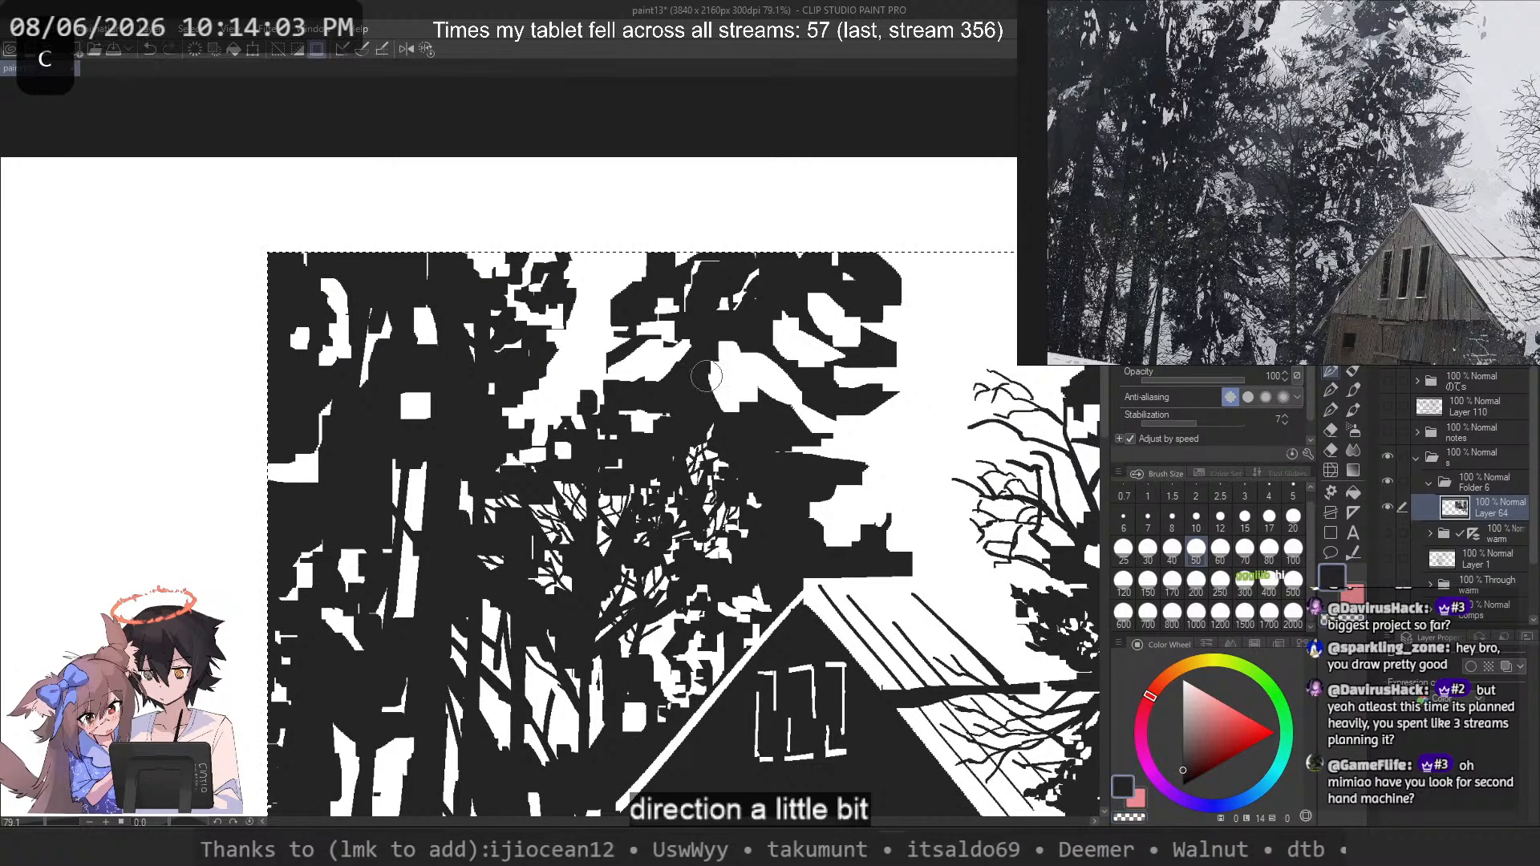
mouse_move(744, 430)
mouse_down()
mouse_move(743, 337)
mouse_move(776, 372)
mouse_move(718, 329)
mouse_move(768, 369)
mouse_move(783, 340)
mouse_up()
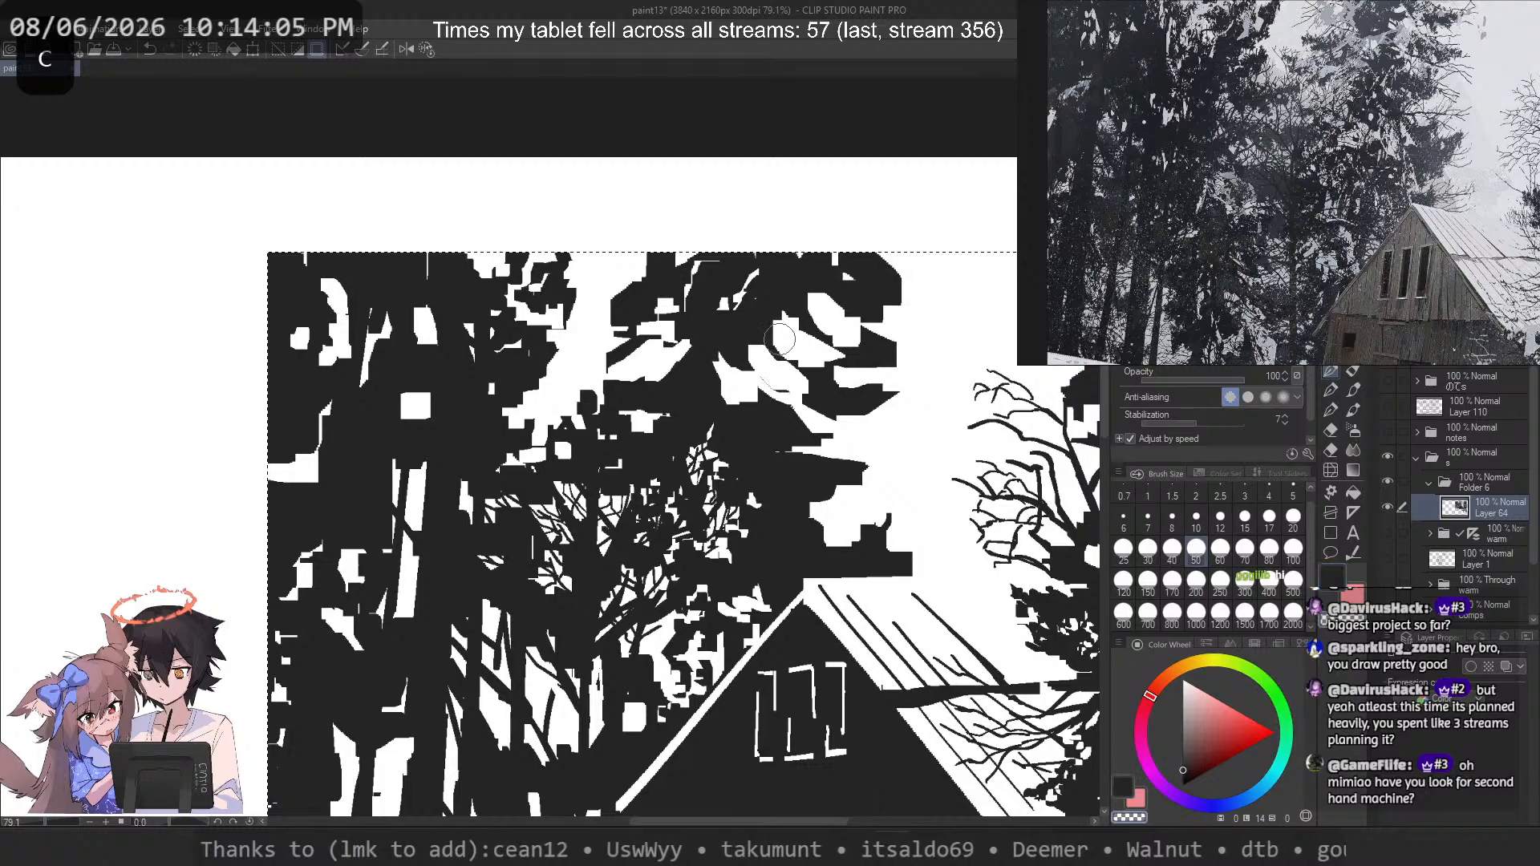
Step: Extend dark drooping branches from the conifer's upper right edge into the sky, with white snow gaps between them
mouse_move(792, 277)
mouse_down()
mouse_move(826, 337)
mouse_move(882, 345)
mouse_move(842, 375)
mouse_move(930, 393)
mouse_up()
key(ctrl+z)
key(c)
key(ctrl+z)
mouse_move(914, 329)
mouse_down()
mouse_move(911, 281)
mouse_move(886, 269)
mouse_move(923, 257)
mouse_move(888, 263)
mouse_move(882, 293)
mouse_move(856, 288)
mouse_move(894, 258)
mouse_move(923, 280)
mouse_move(887, 303)
mouse_move(945, 325)
mouse_up()
key(c)
key(ctrl+z)
Step: Cut back the outermost branch at the conifer's upper right edge, leaving only small dark flecks
key(c)
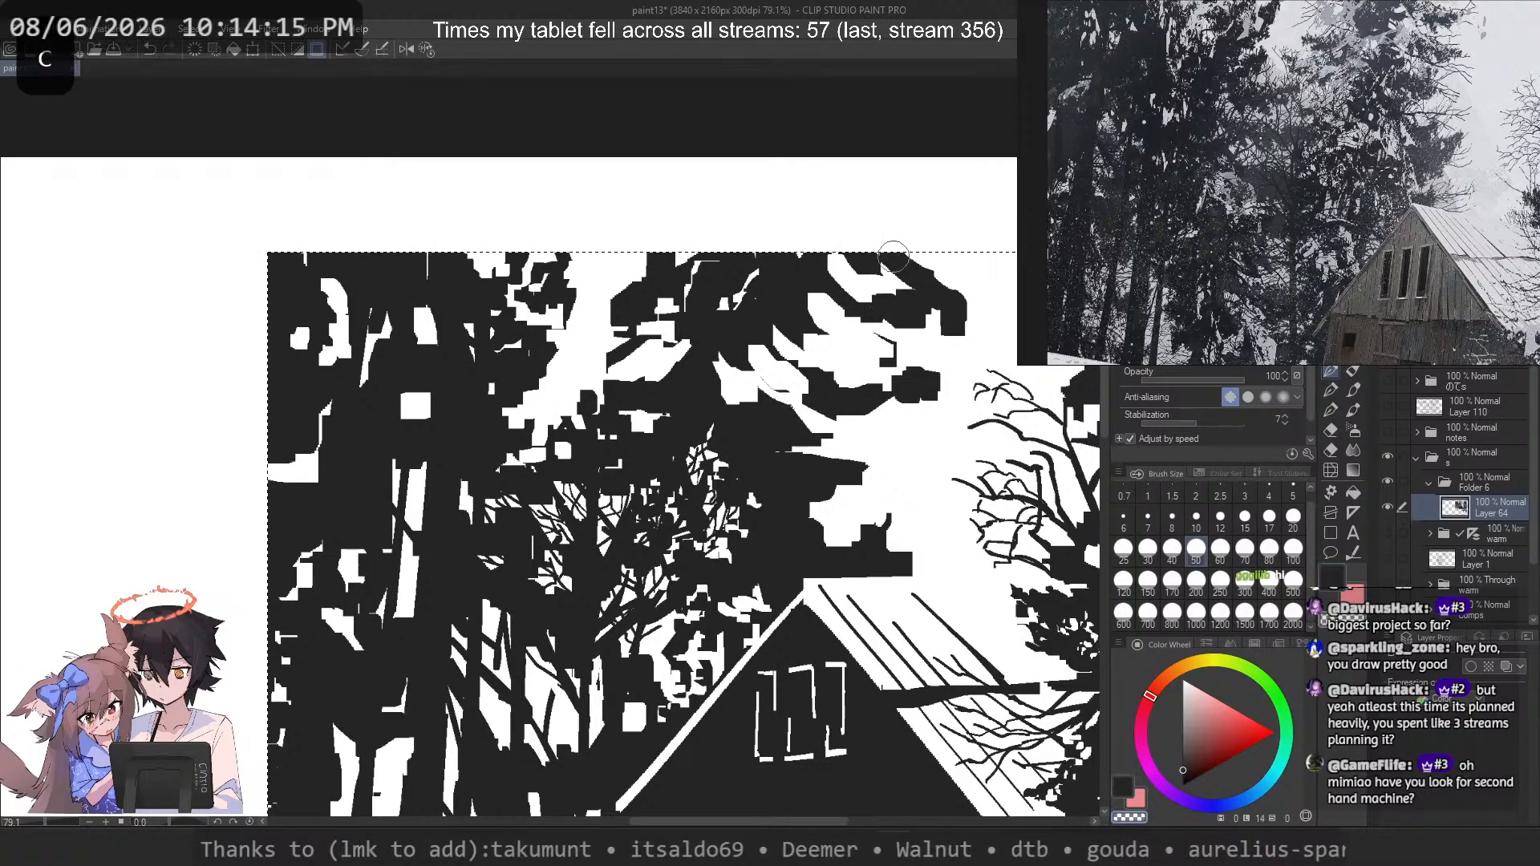
key(c)
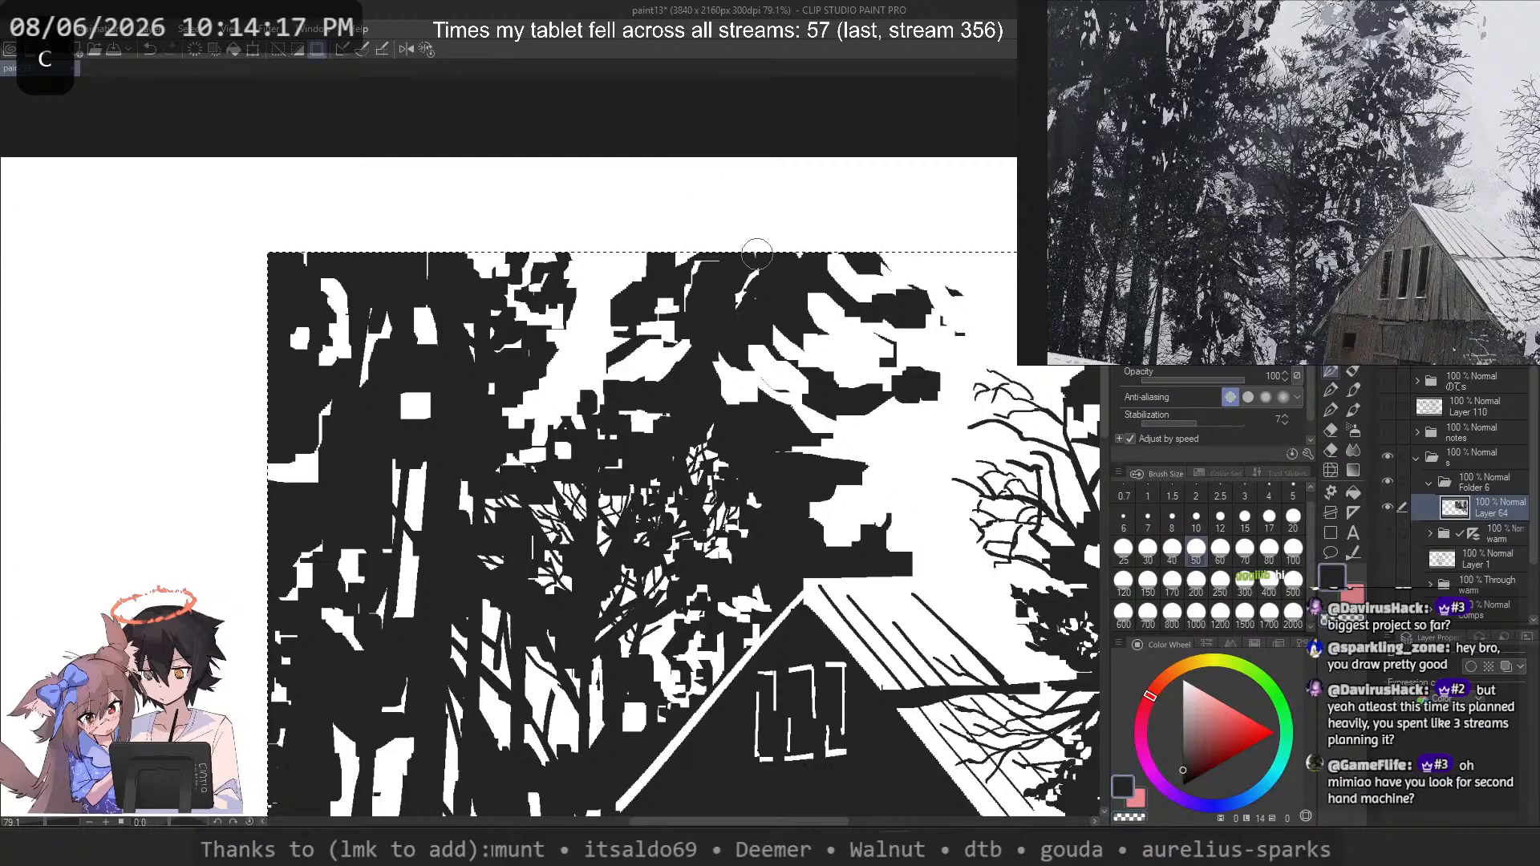
key(ctrl+z)
key(c)
key(ctrl+z)
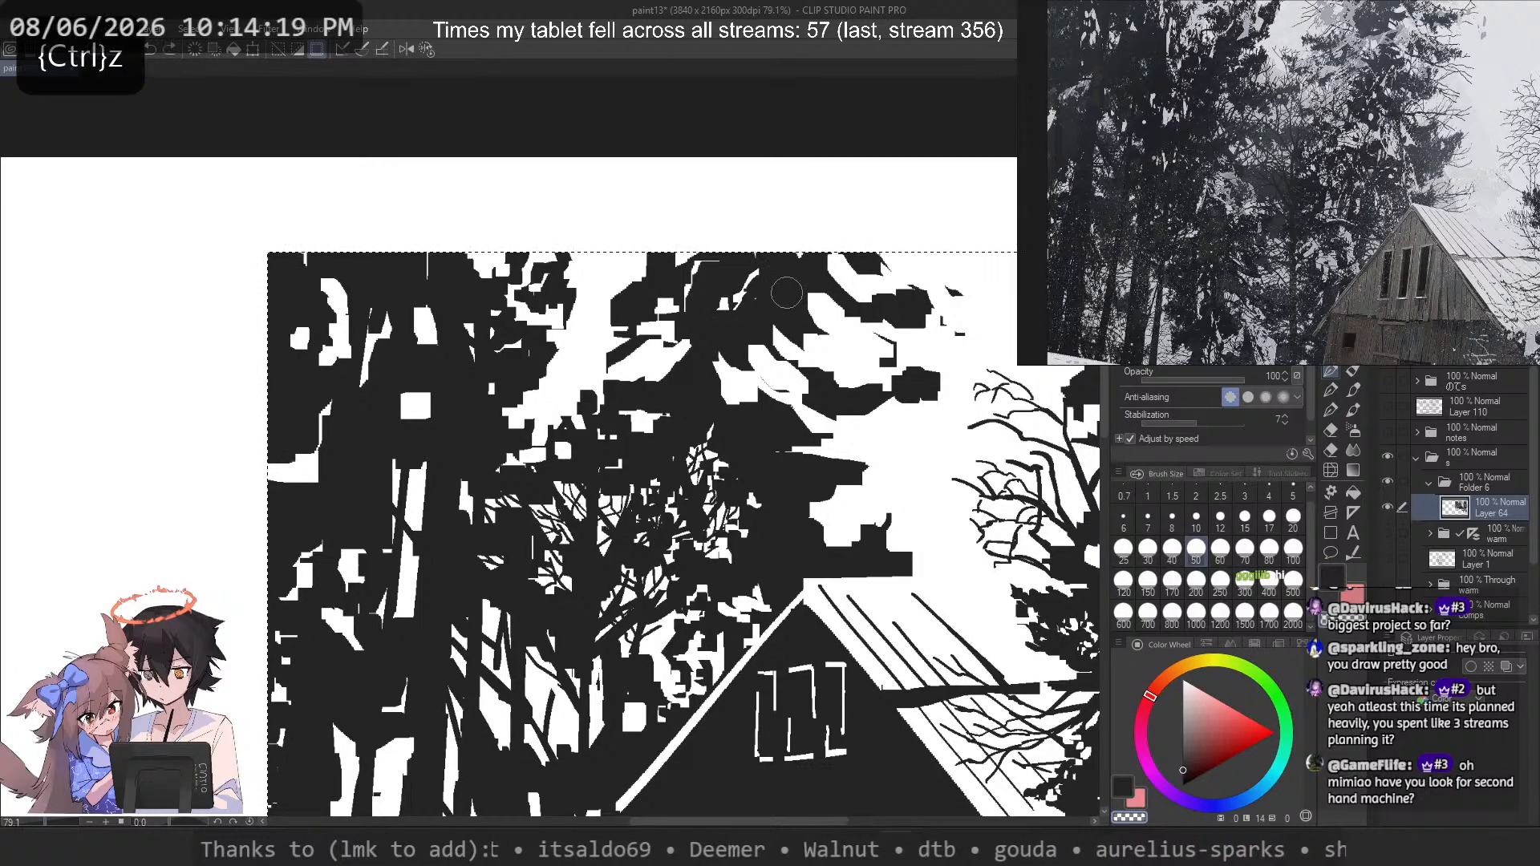
Step: Open a small snow gap near the conifer's top and draw thin dark twigs through it with a size 10 brush
click(781, 286)
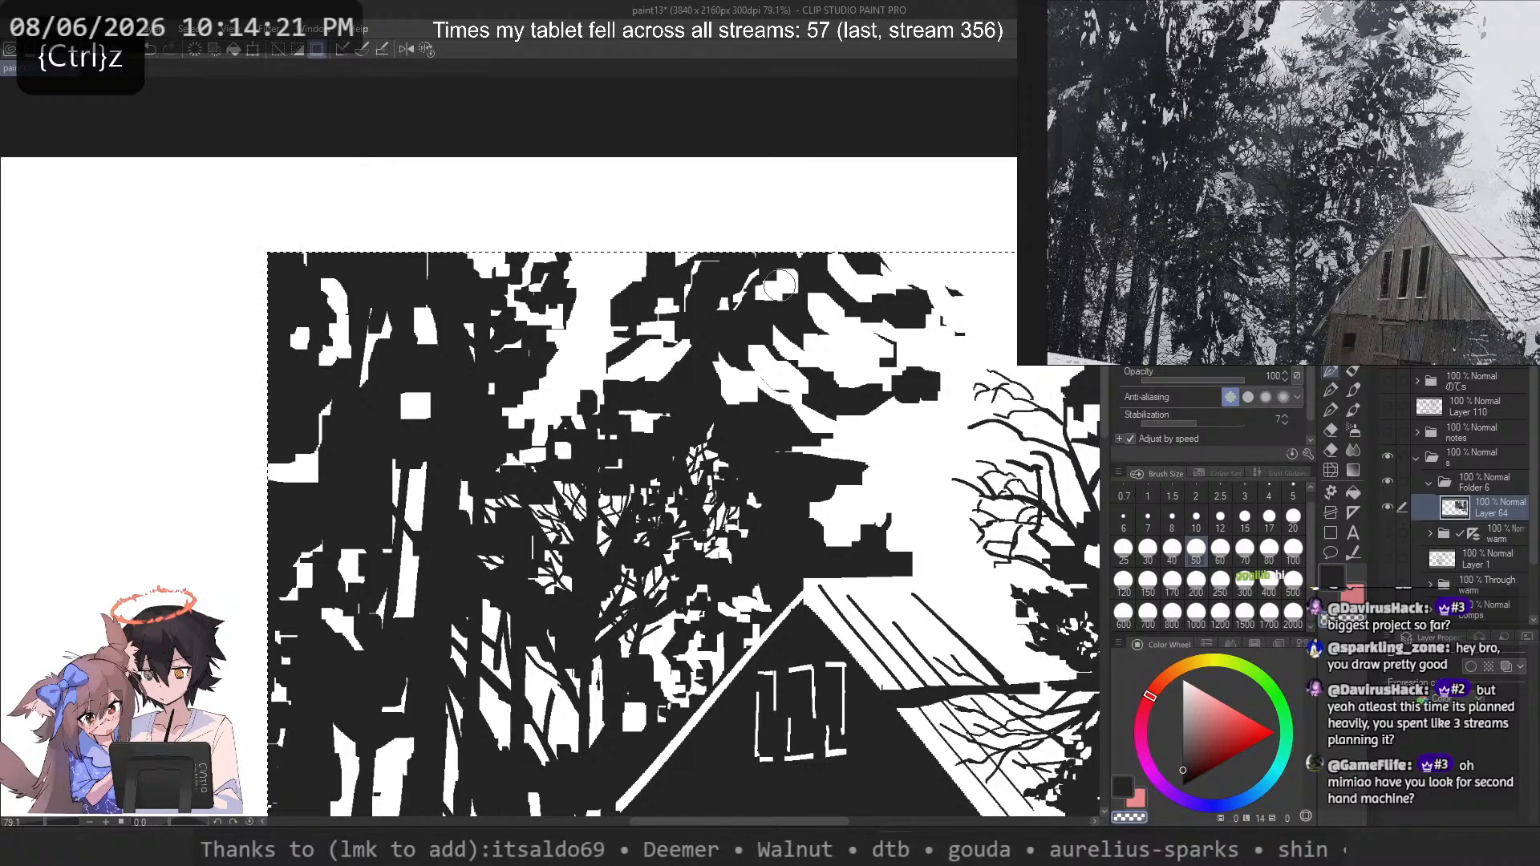
key(c)
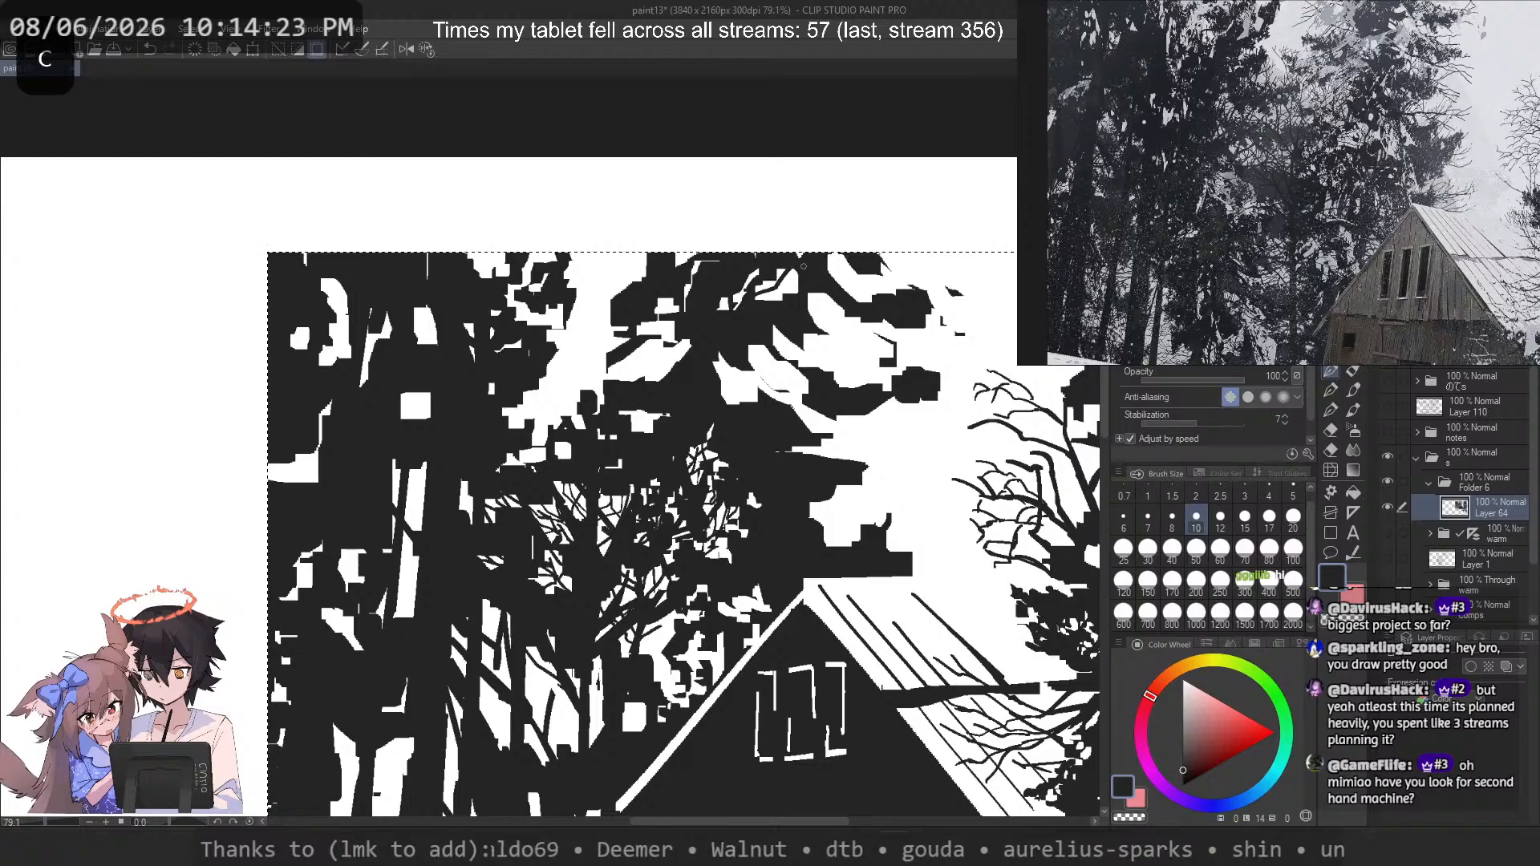
key(ctrl+z)
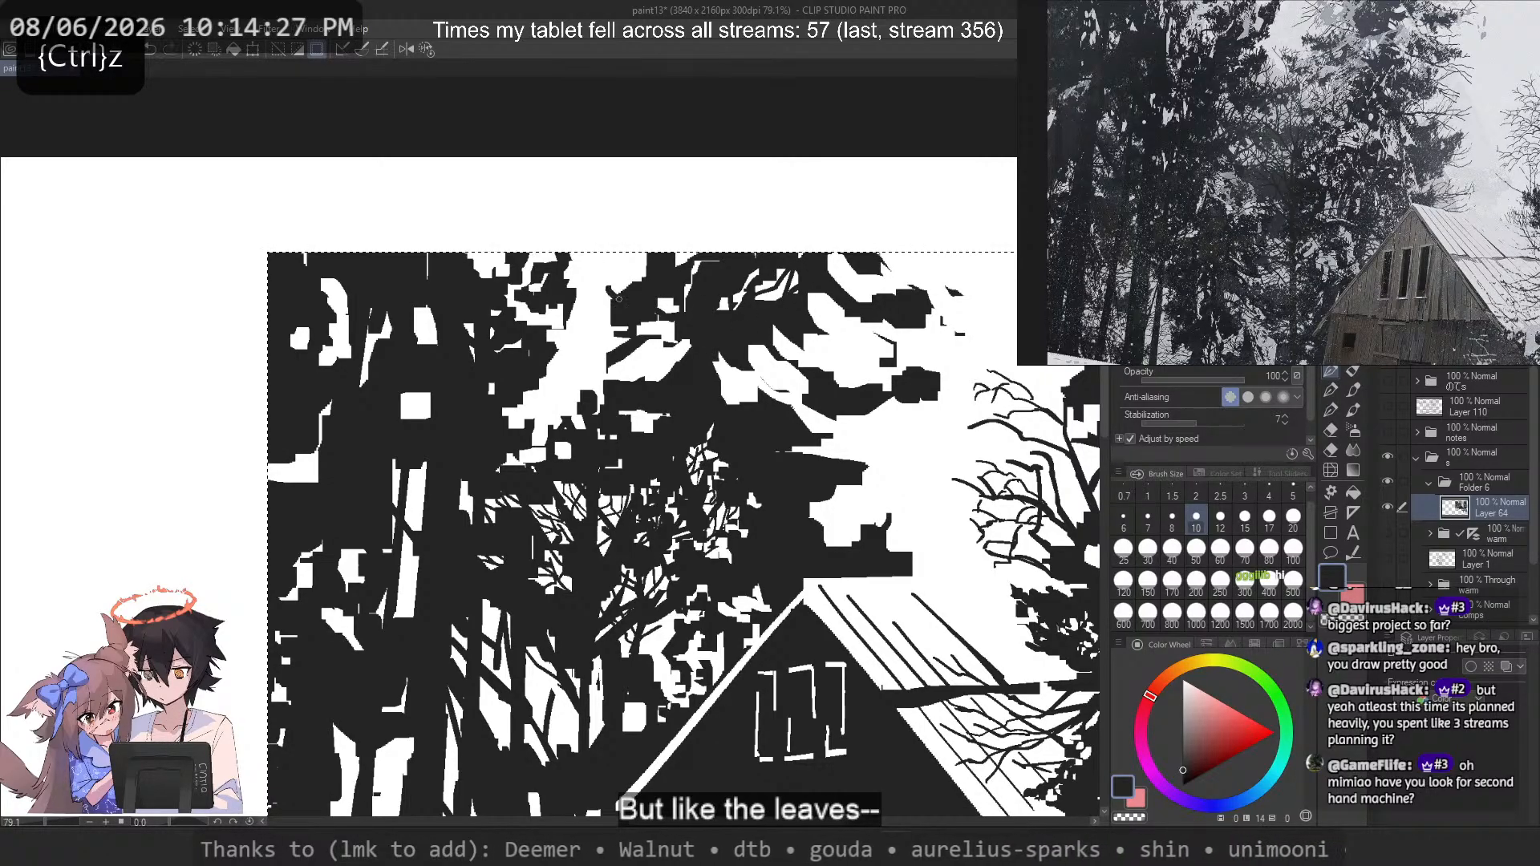
Step: Add small dark foliage clumps along the conifer's upper left edge with a size 30 brush, trimming the excess
key(c)
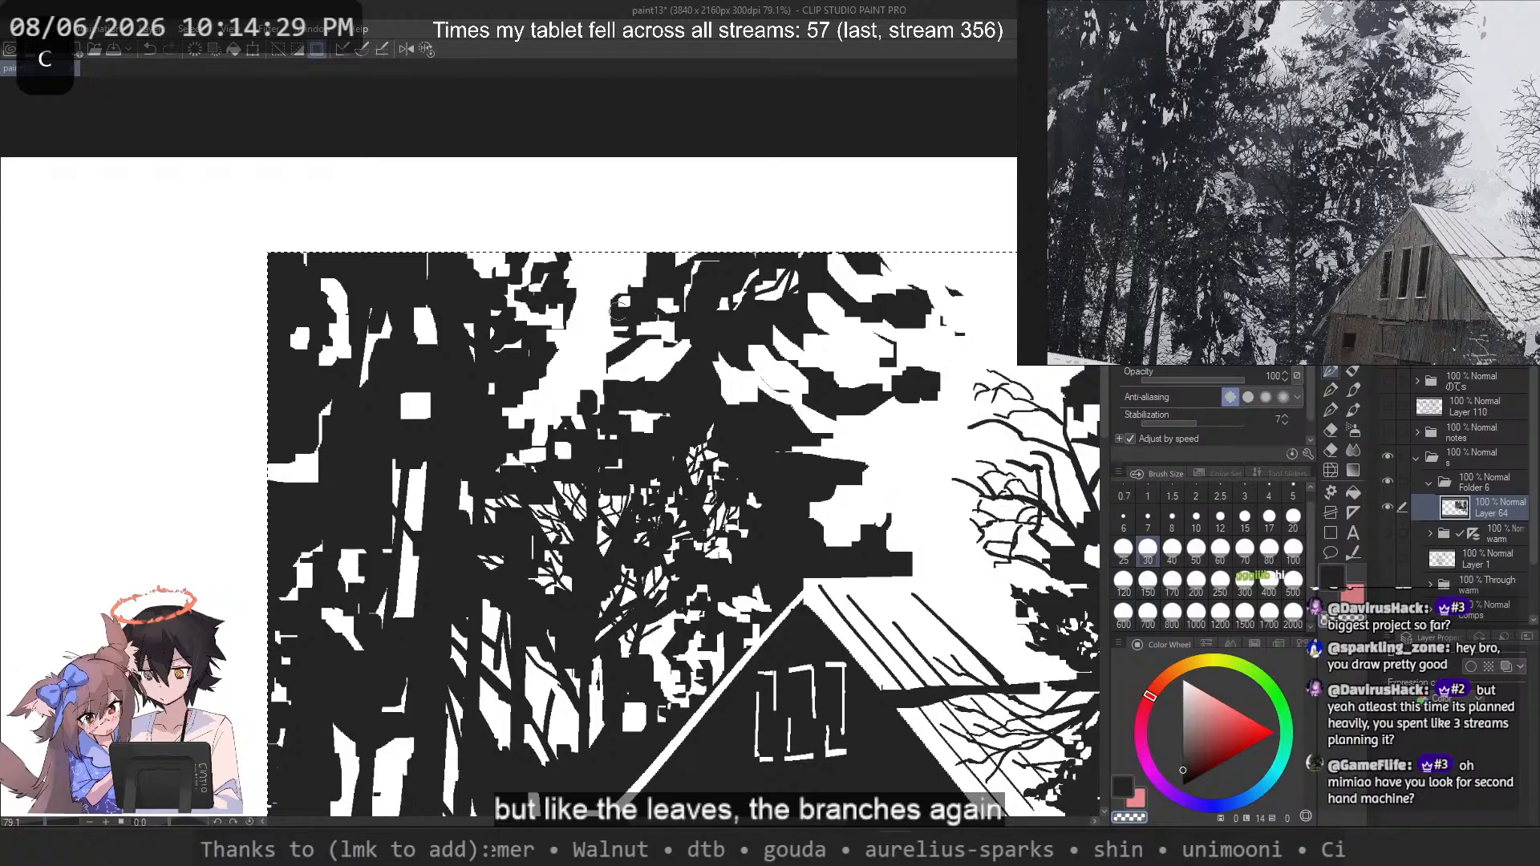
key(c)
mouse_move(597, 314)
mouse_down()
mouse_move(615, 316)
mouse_move(568, 249)
mouse_up()
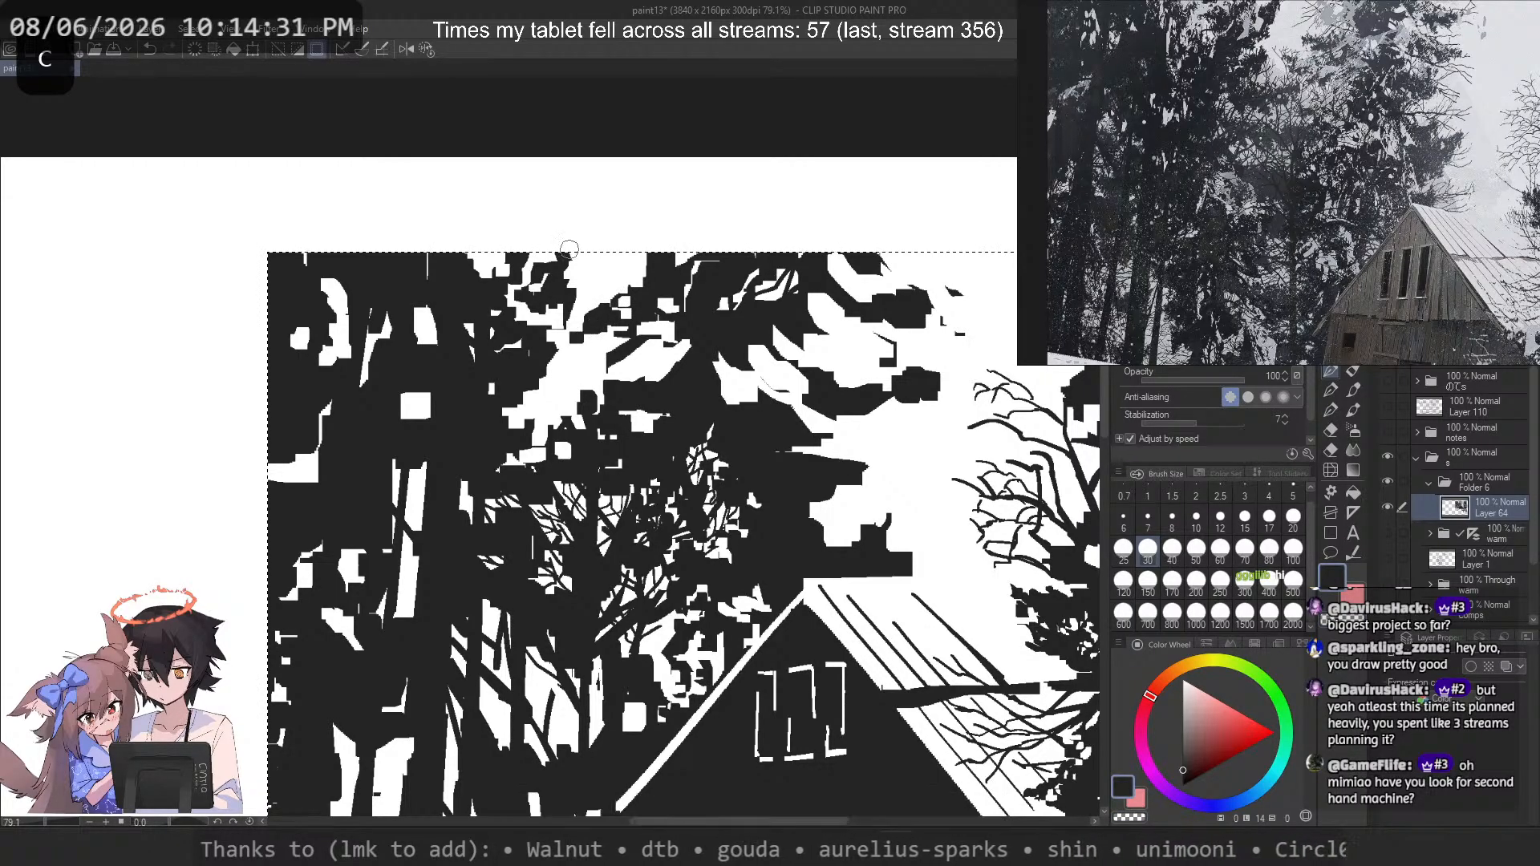
key(ctrl+z)
key(c)
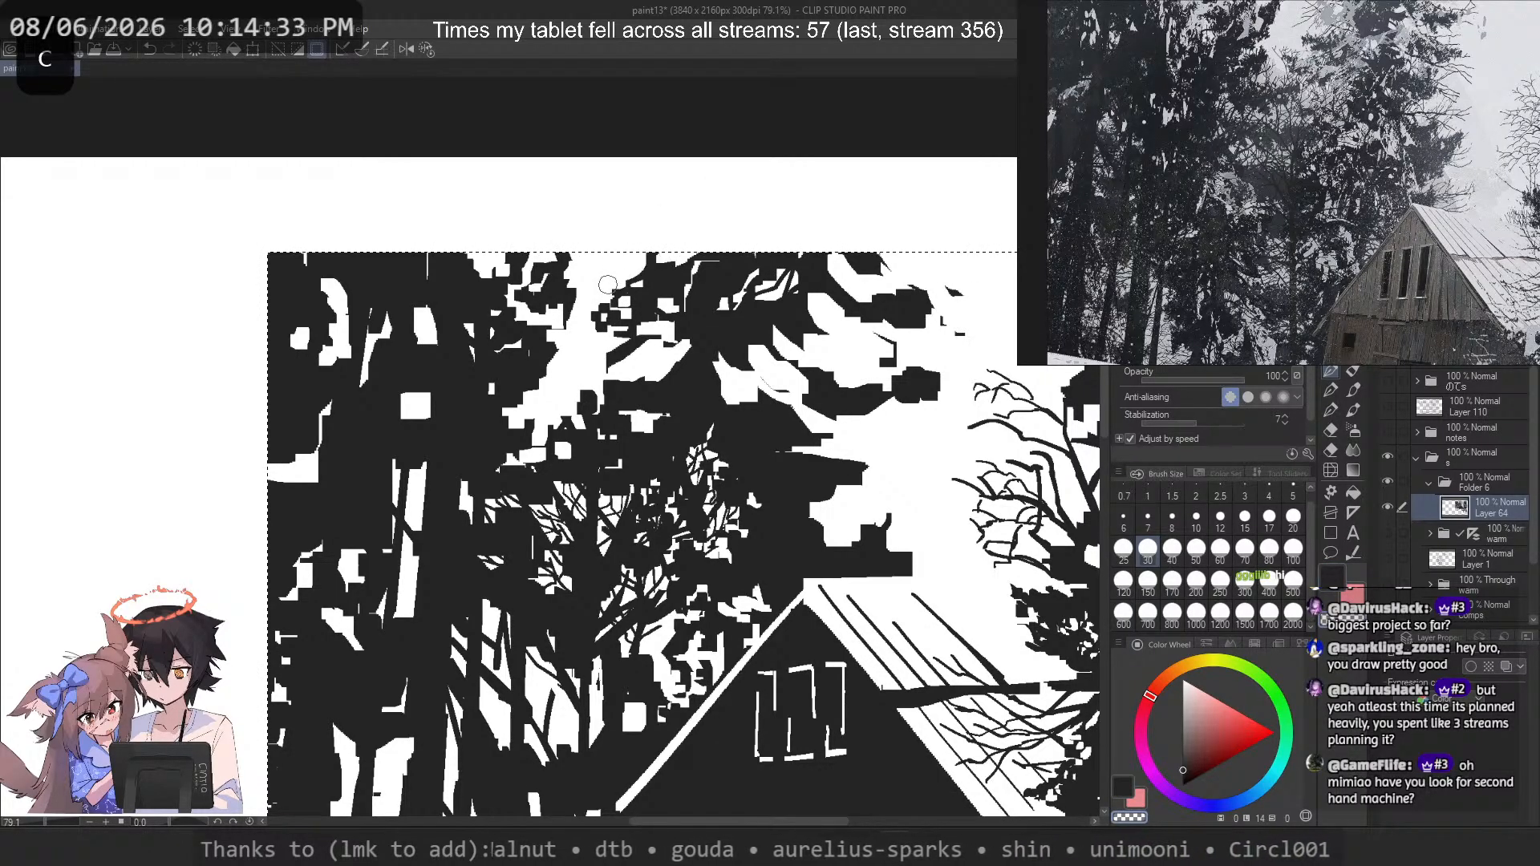
key(ctrl+z)
scroll(669, 236, down, 1)
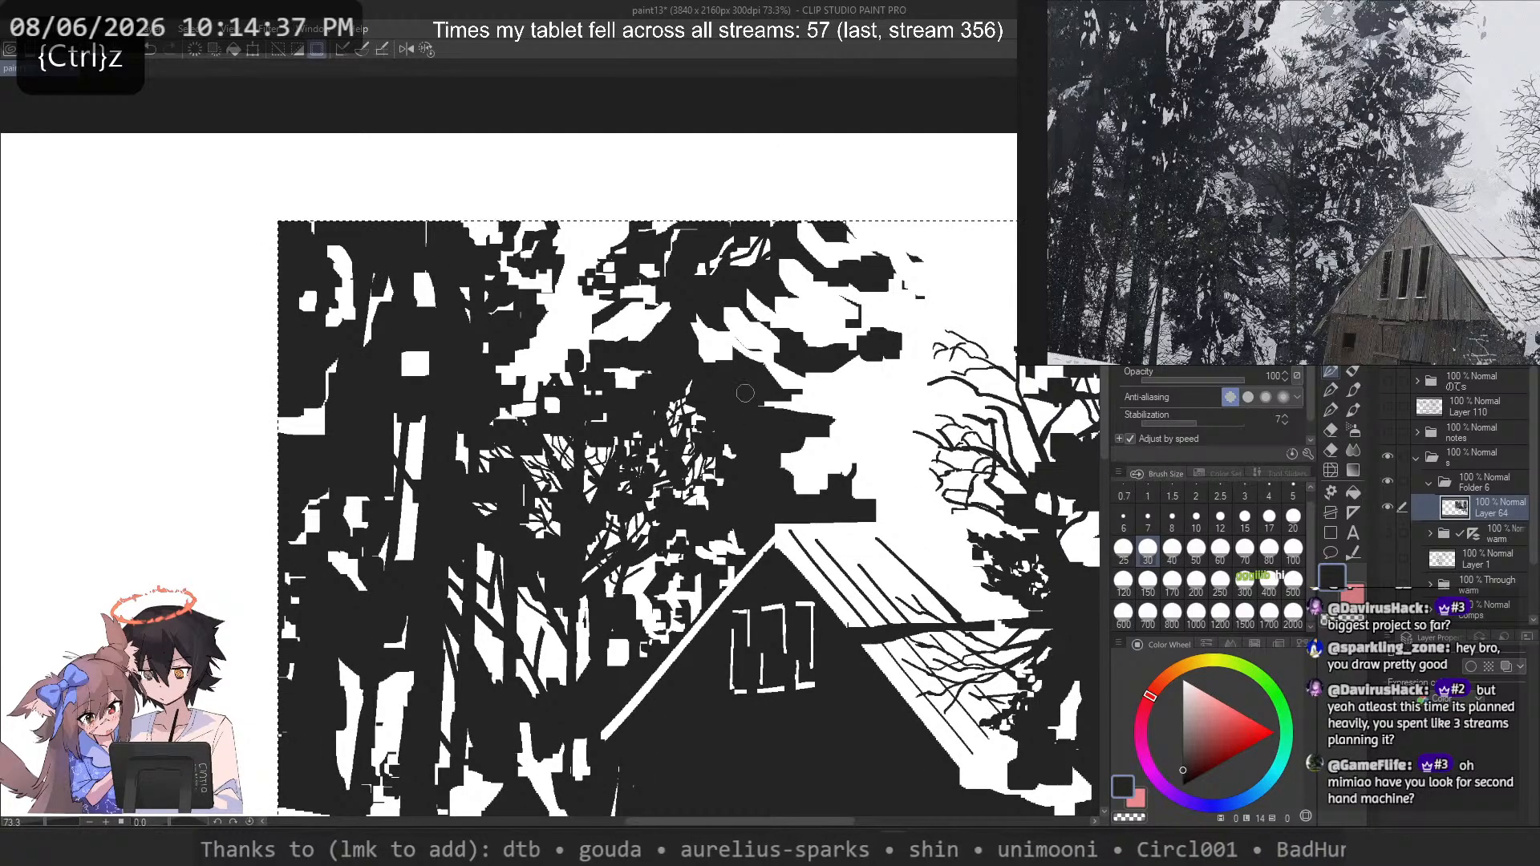
Step: Try opening a large white gap in the foliage above the bare tree with a size 150 brush
key(c)
key(ctrl+z)
key(c)
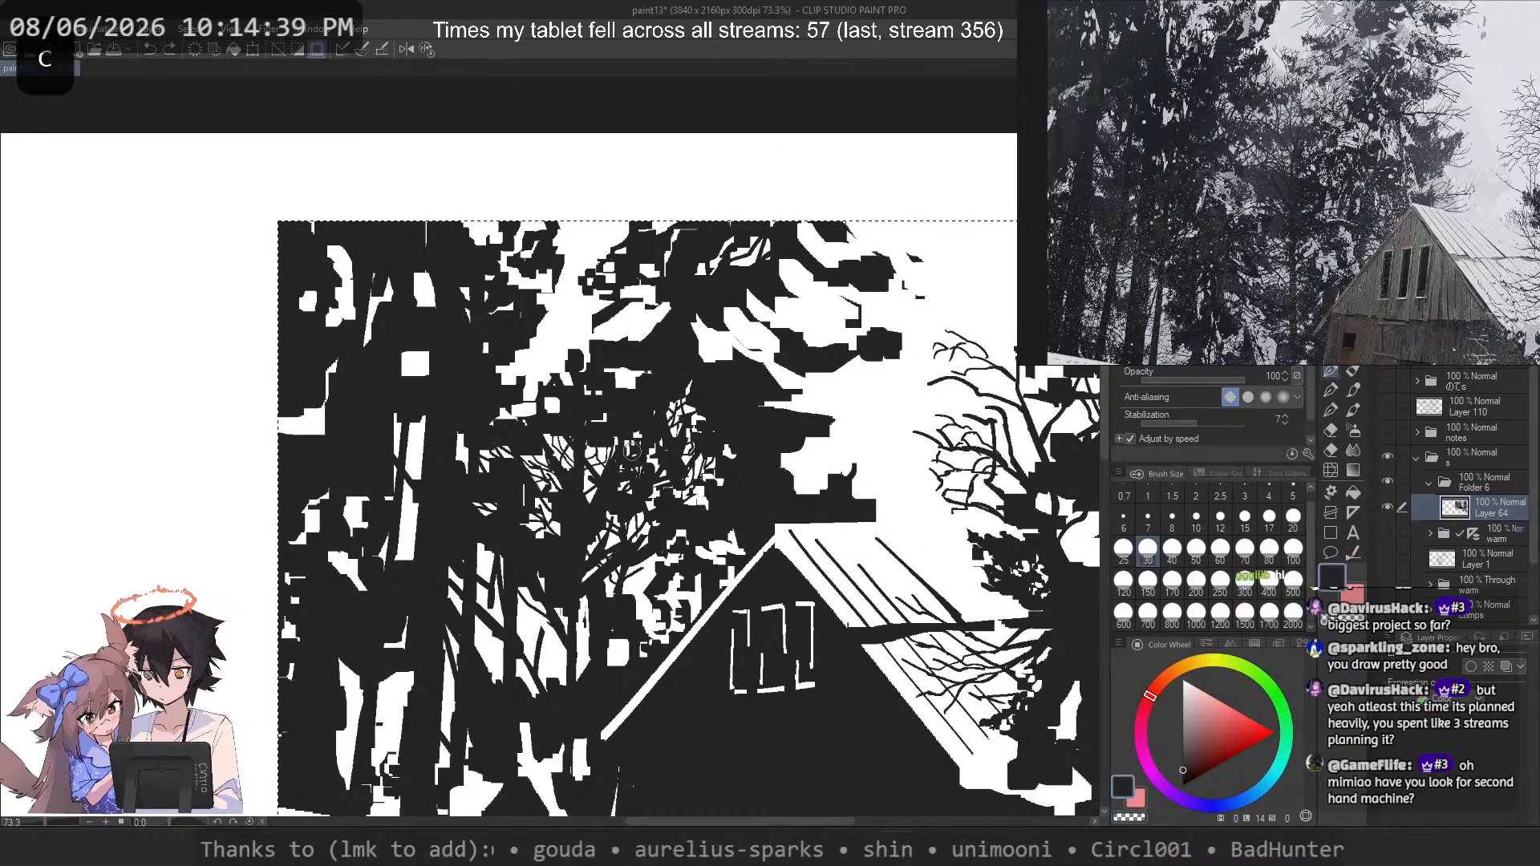
key(ctrl+z)
click(1147, 579)
key(c)
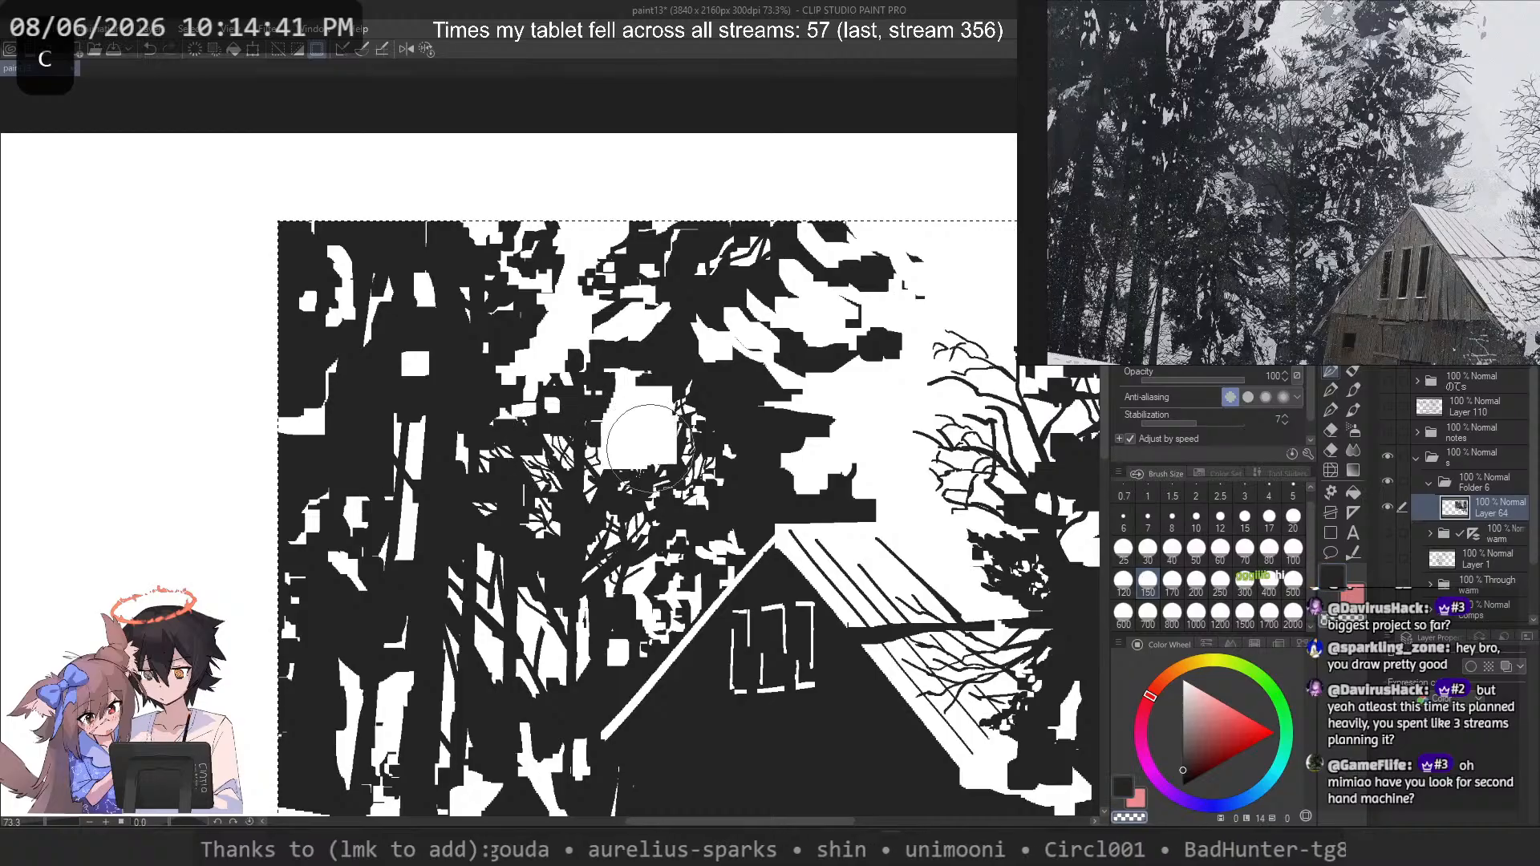
key(ctrl+z)
Step: Carve a snow patch above the bare tree's crown with a size 50 brush and rework the foliage above it
click(1196, 550)
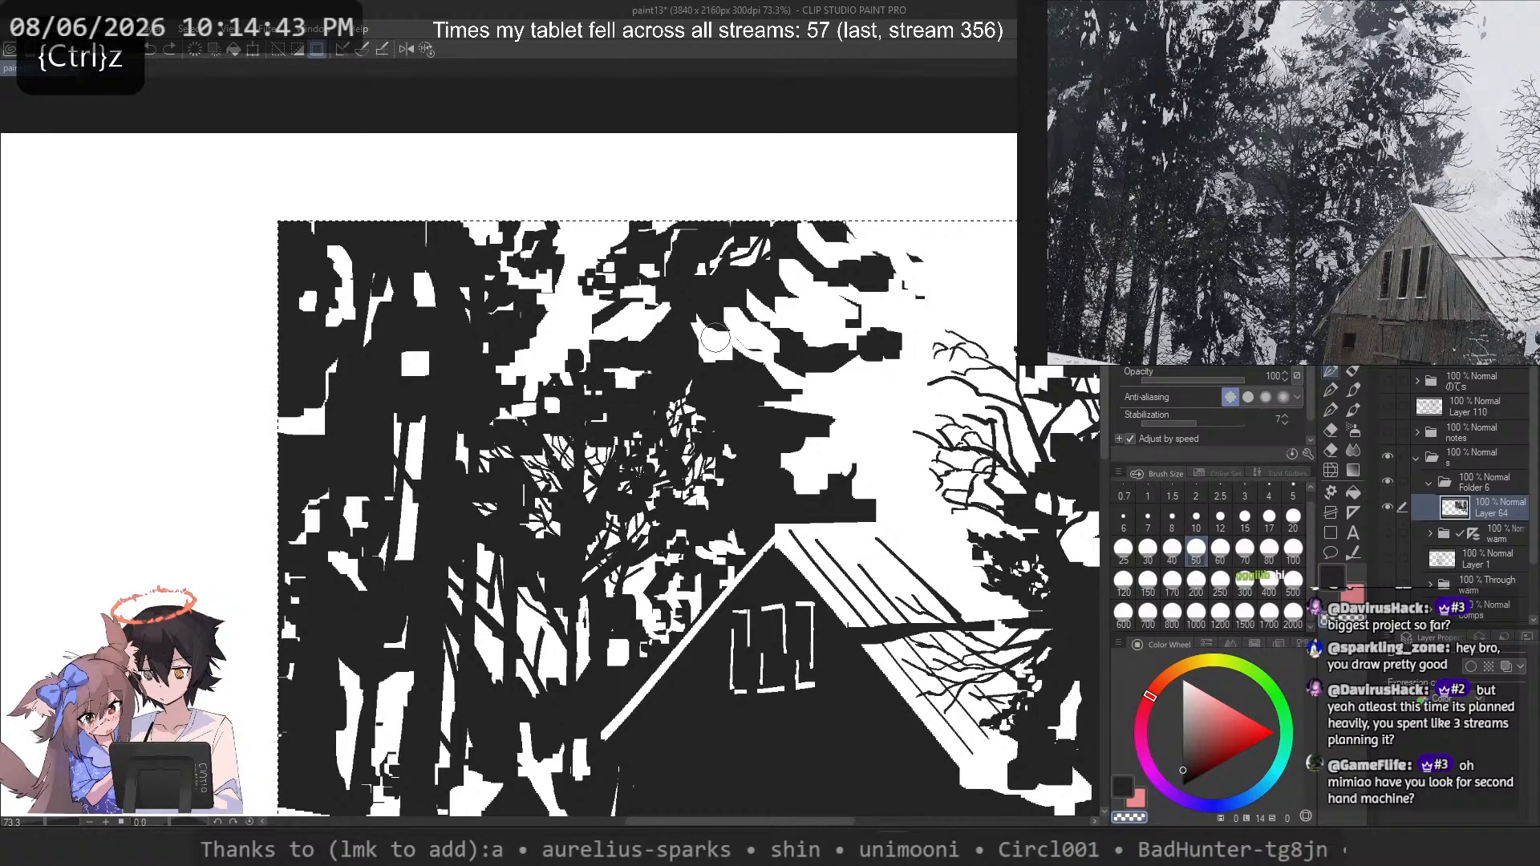
mouse_move(651, 394)
mouse_down()
mouse_move(585, 399)
mouse_move(617, 413)
mouse_up()
key(ctrl+z)
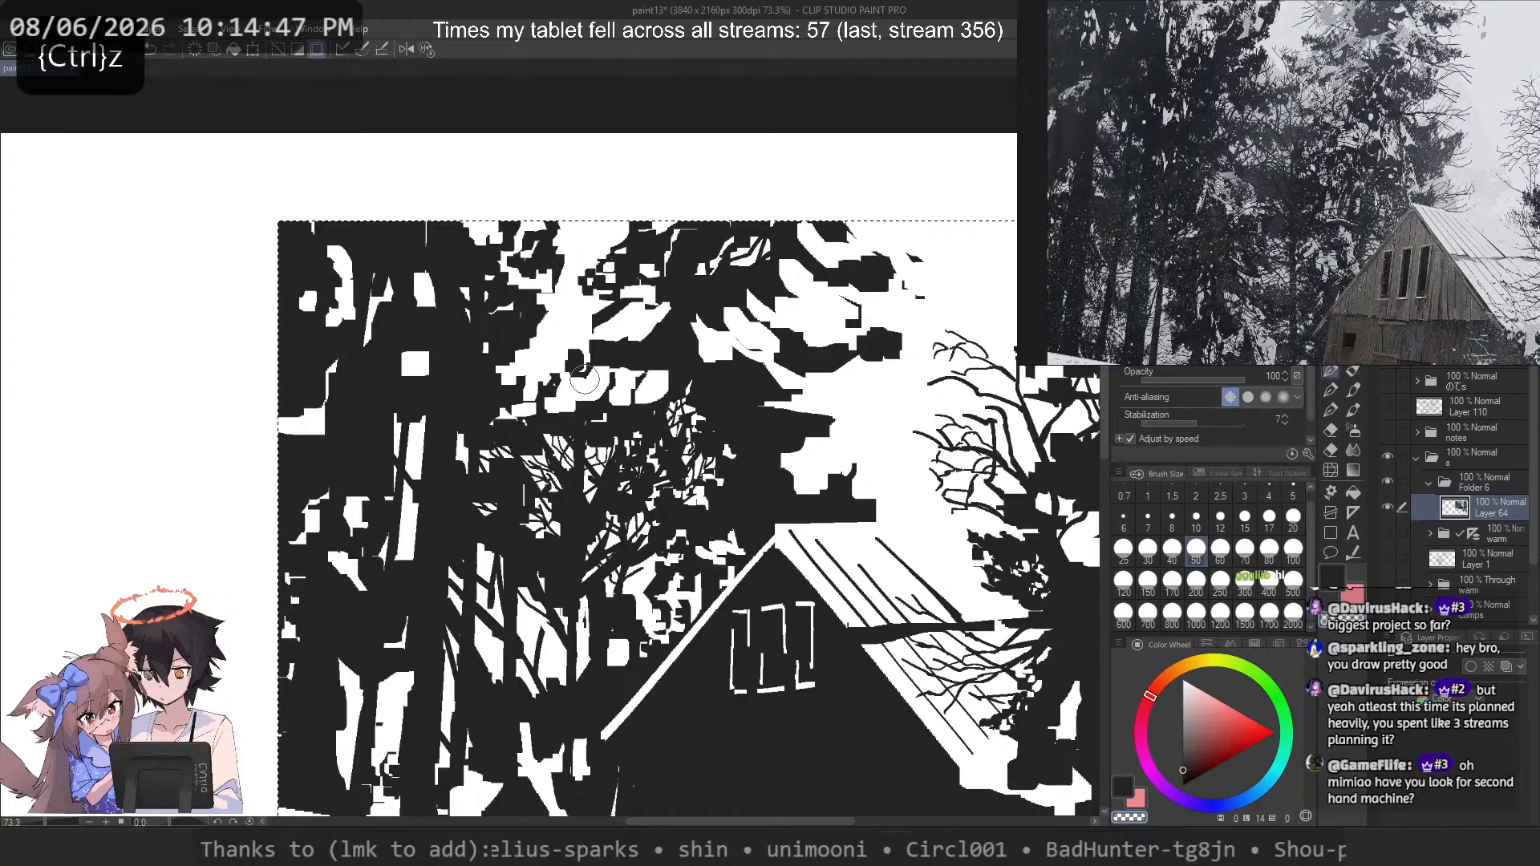
key(c)
drag(633, 317, 634, 306)
key(c)
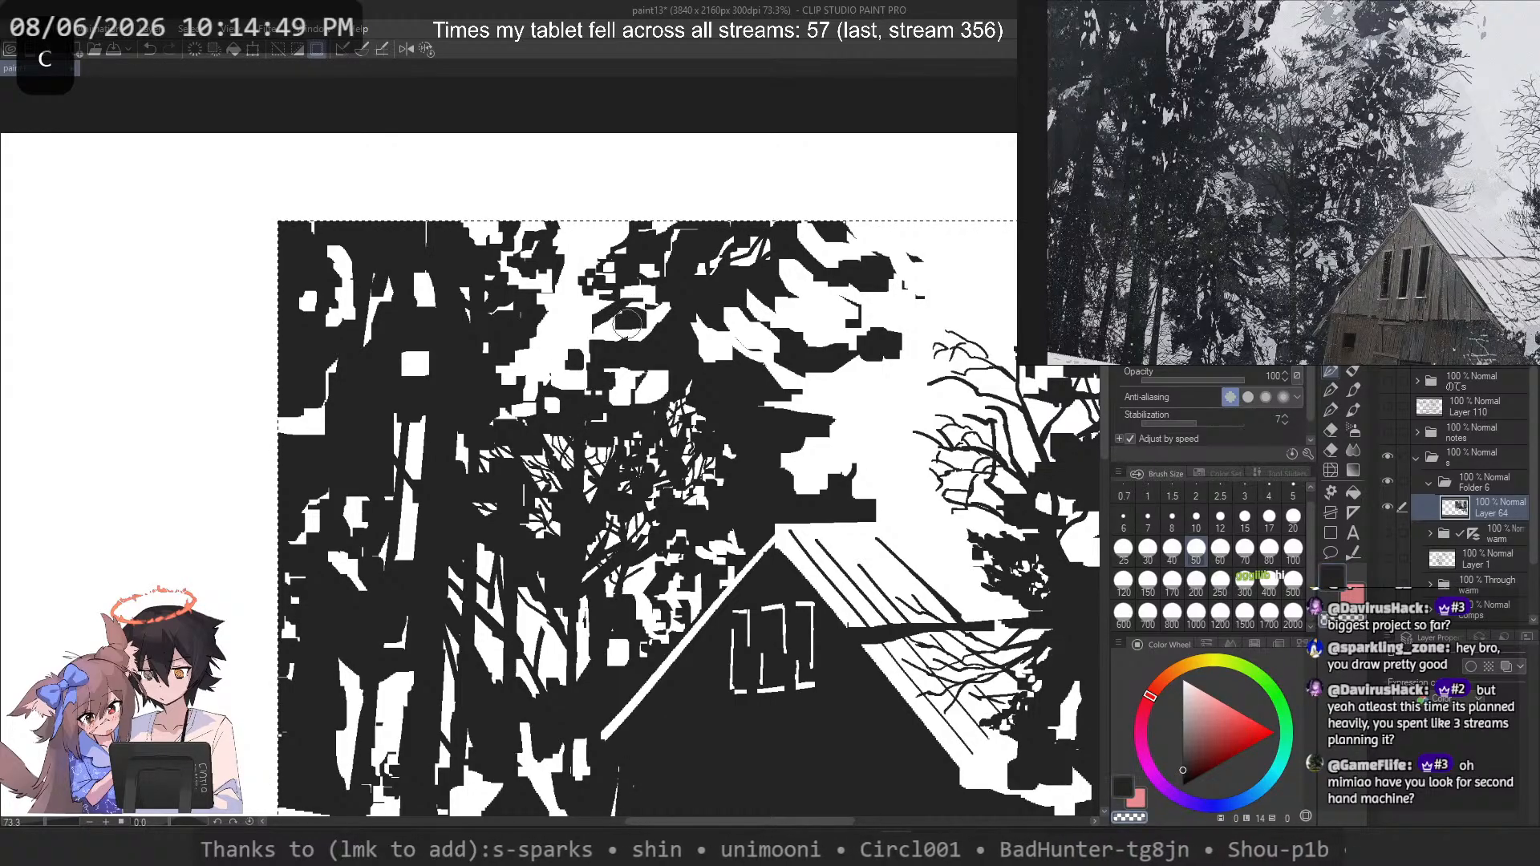
key(ctrl+z)
Step: Carve a short slanted snow patch in the dark foliage above the right part of the bare tree's crown
key(c)
mouse_move(637, 386)
mouse_down()
mouse_move(595, 388)
mouse_move(644, 373)
mouse_move(653, 342)
mouse_move(575, 392)
mouse_move(683, 372)
mouse_up()
key(ctrl+z)
key(c)
key(ctrl+z)
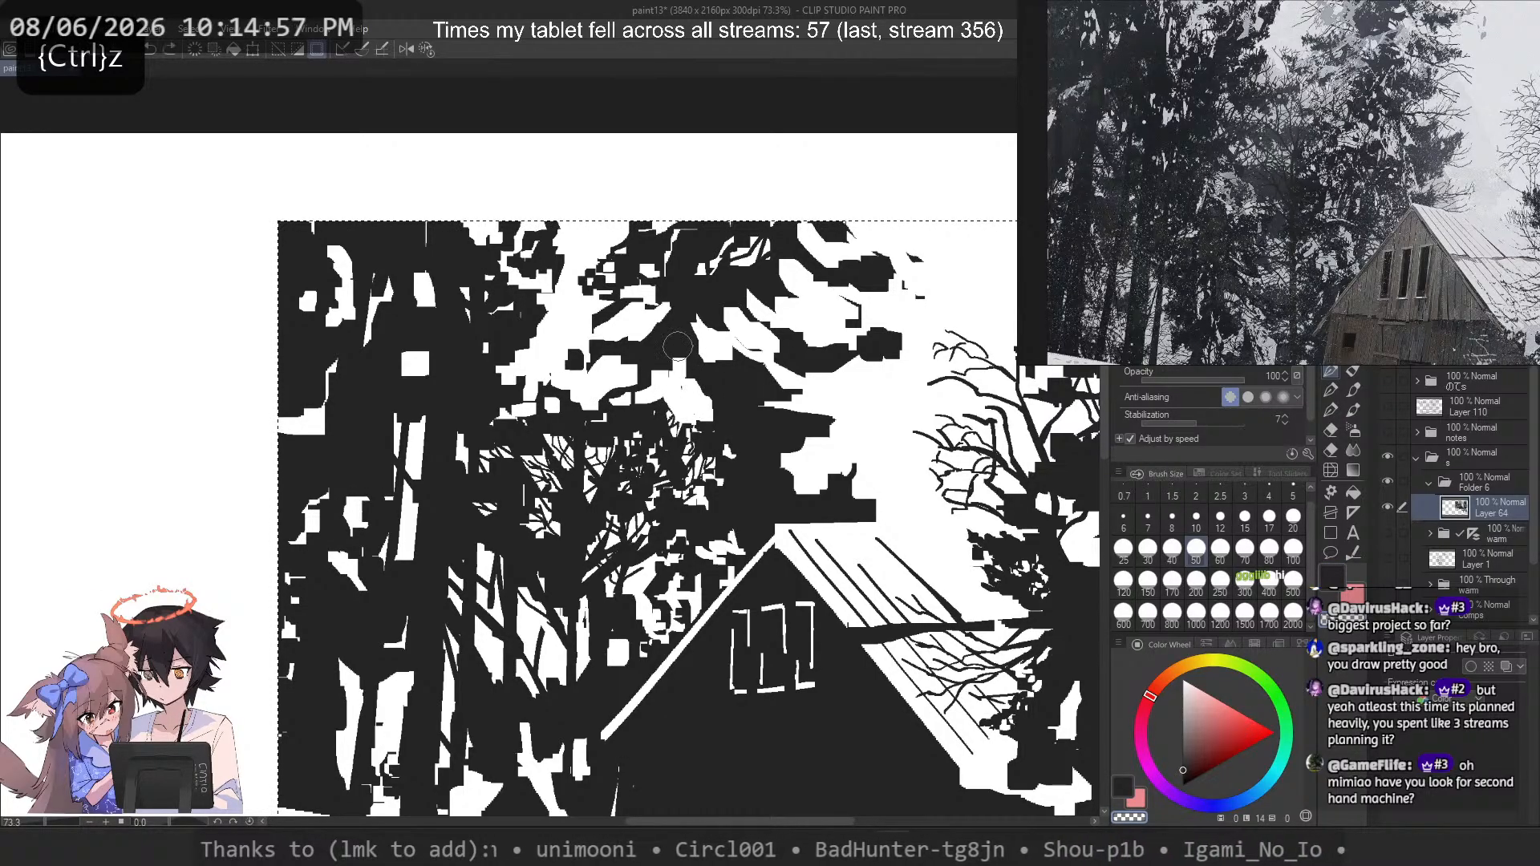
Step: Draw a thin twig with a size 4 brush across the narrow white gap between the far-left trunks, just above the snow line
scroll(499, 522, down, 4)
drag(499, 521, 588, 351)
scroll(522, 397, up, 1)
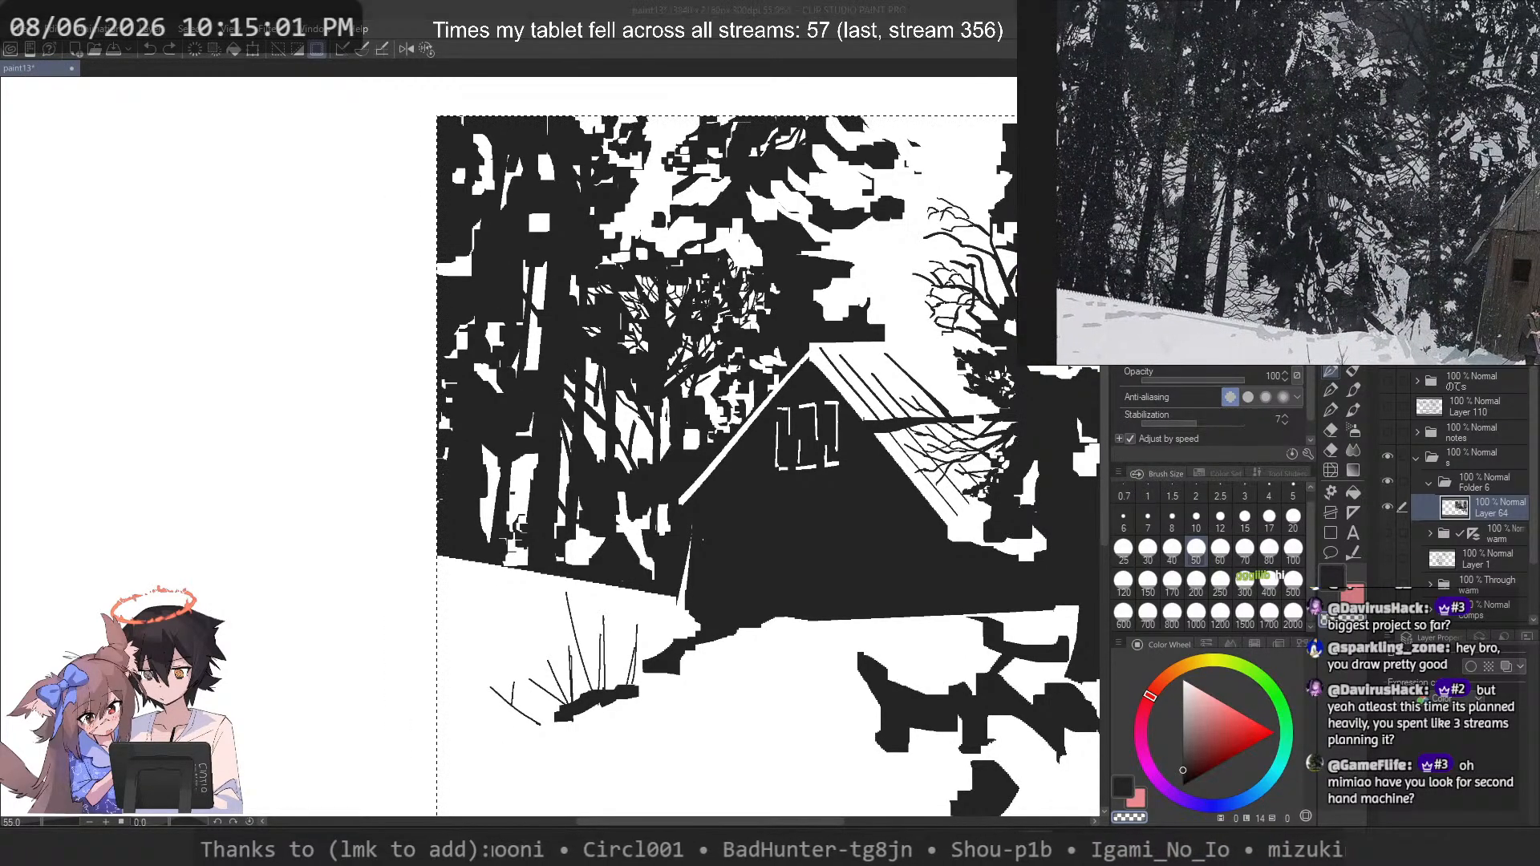
scroll(505, 441, up, 4)
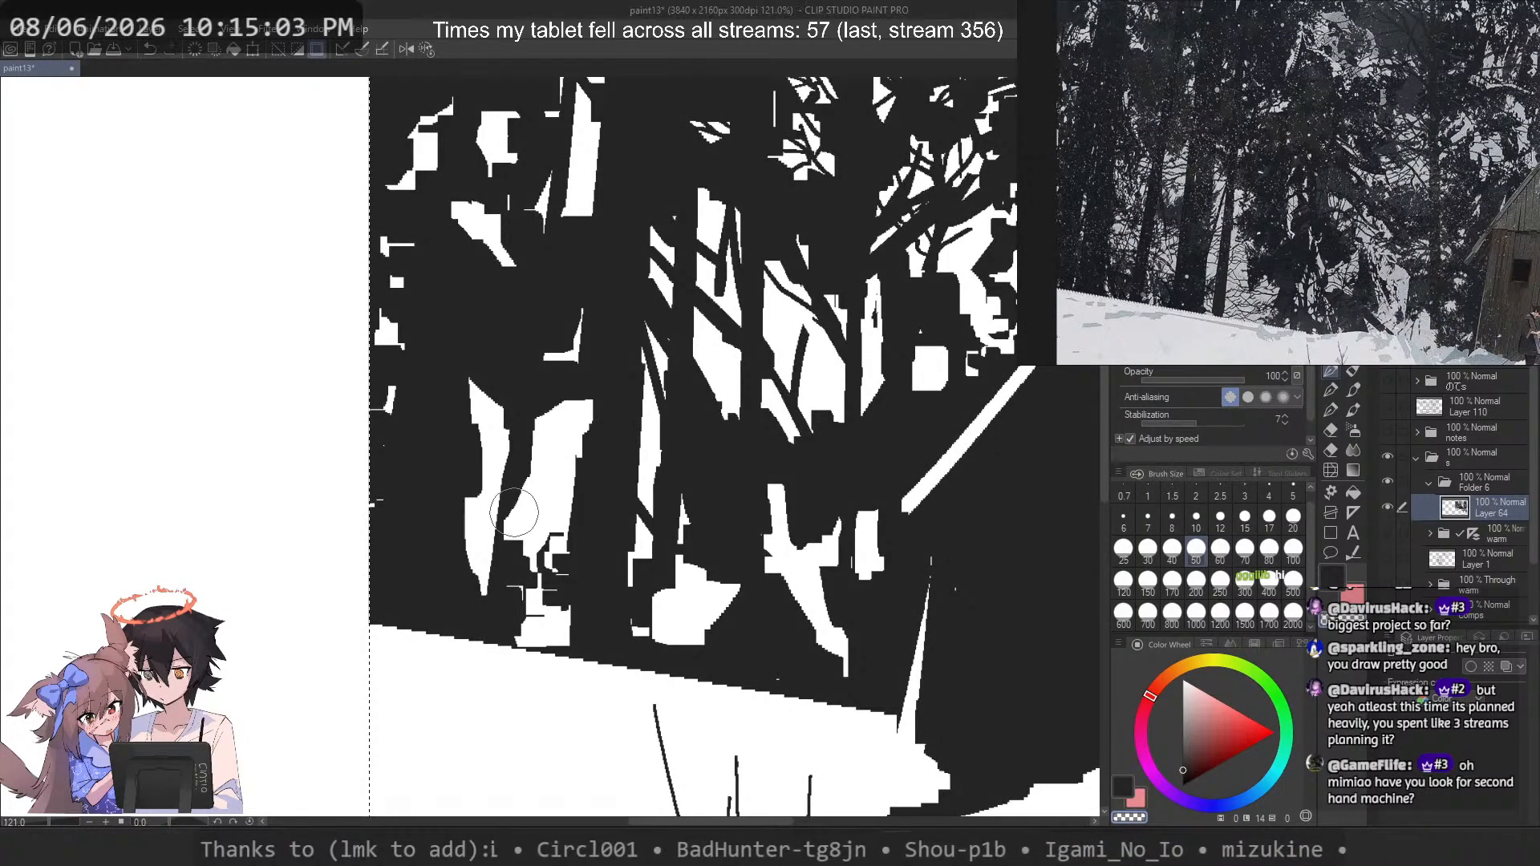
key(ctrl+z)
key(bracketleft)
key(bracketleft)
key(bracketleft)
key(bracketleft)
key(bracketleft)
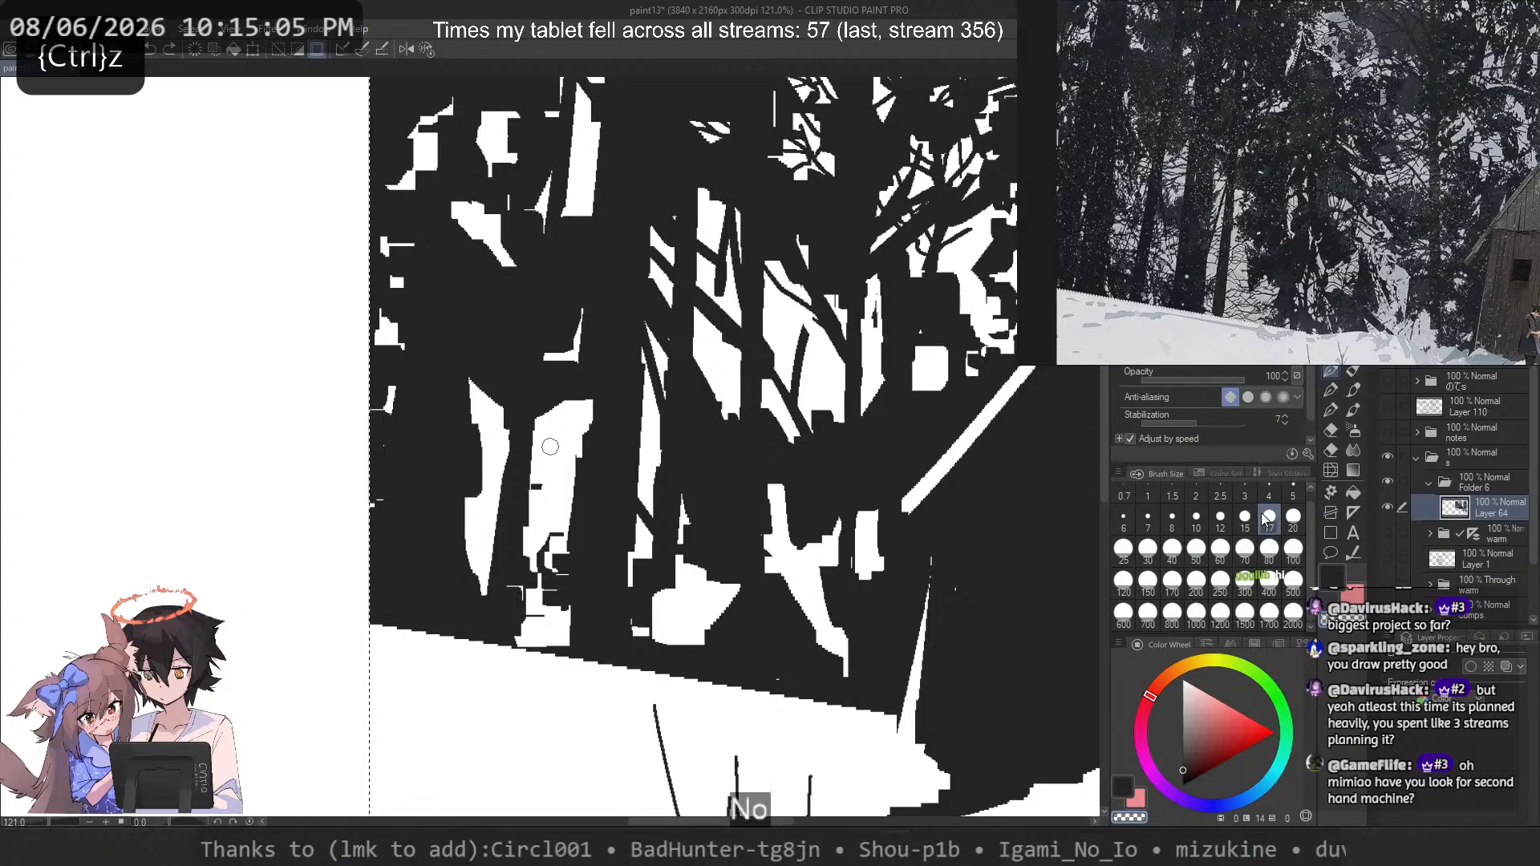
key(bracketleft)
key(bracketleft)
key(bracketleft)
key(bracketleft)
key(bracketleft)
key(bracketleft)
key(bracketleft)
key(bracketleft)
key(bracketleft)
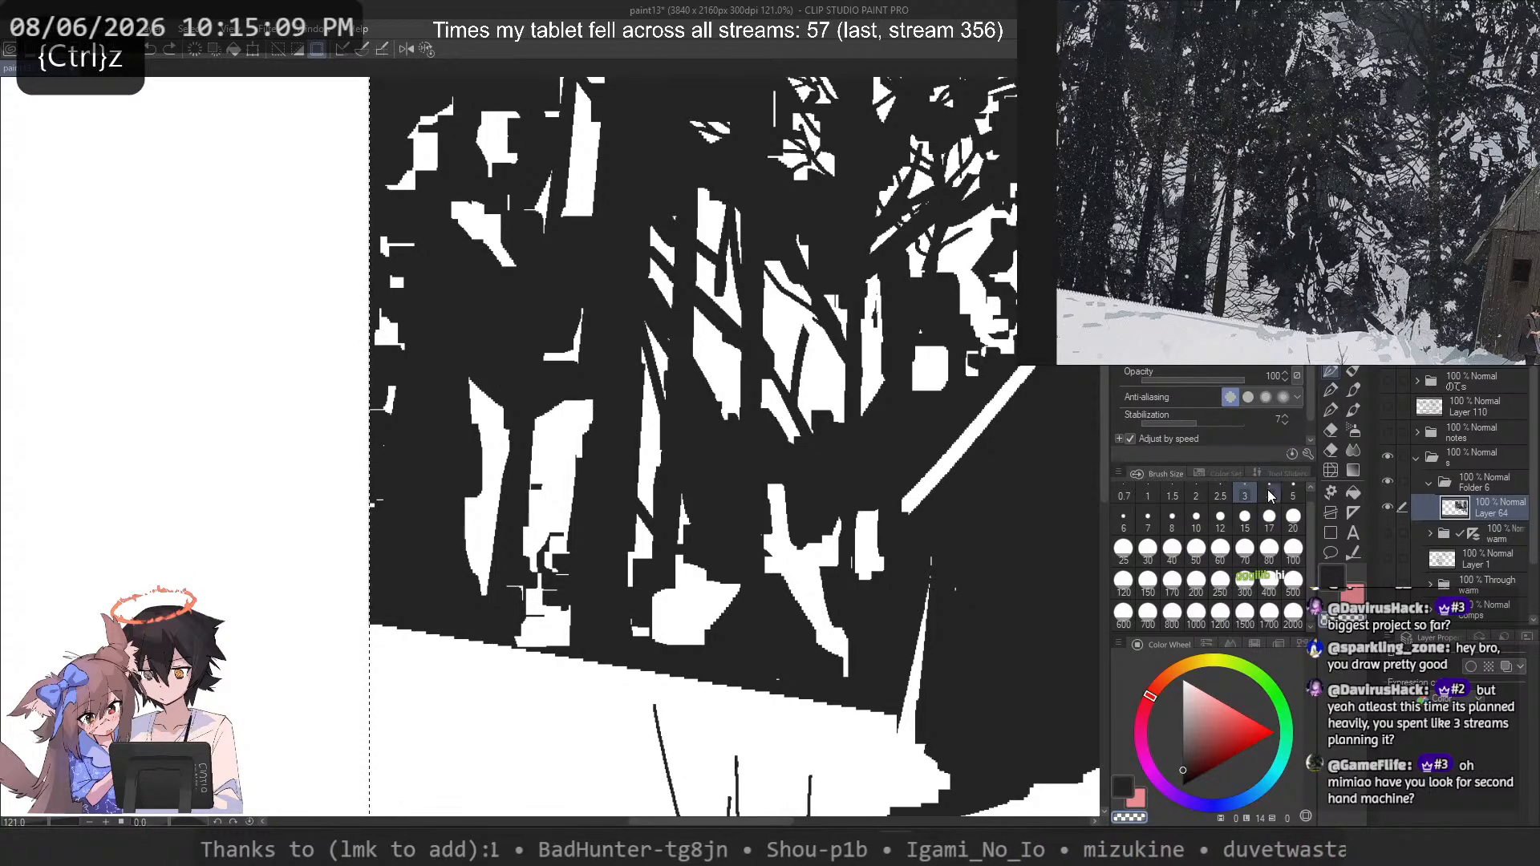
key(bracketright)
drag(461, 436, 533, 430)
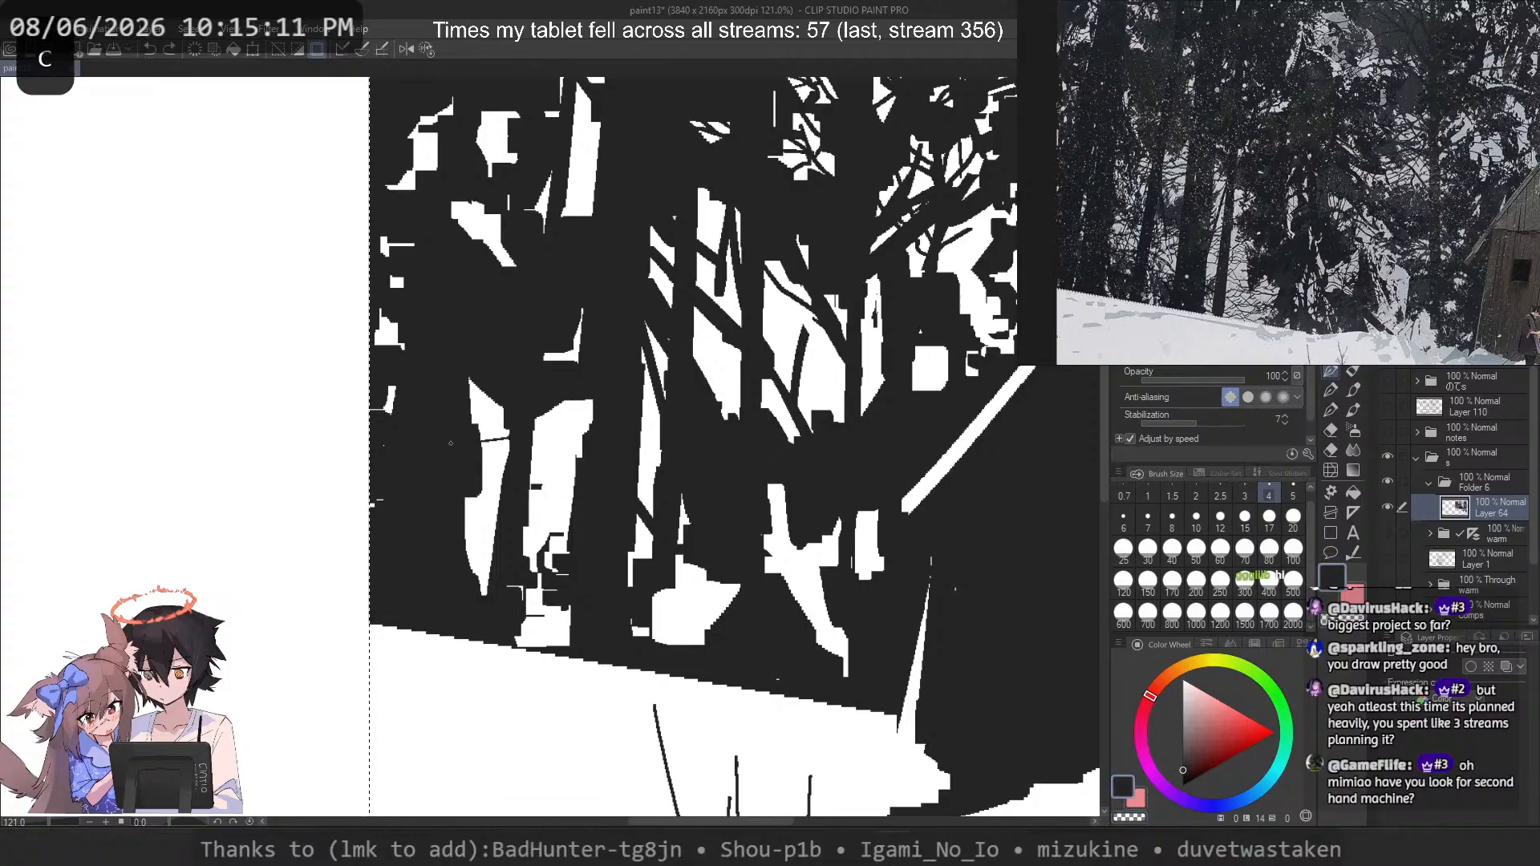
key(ctrl+z)
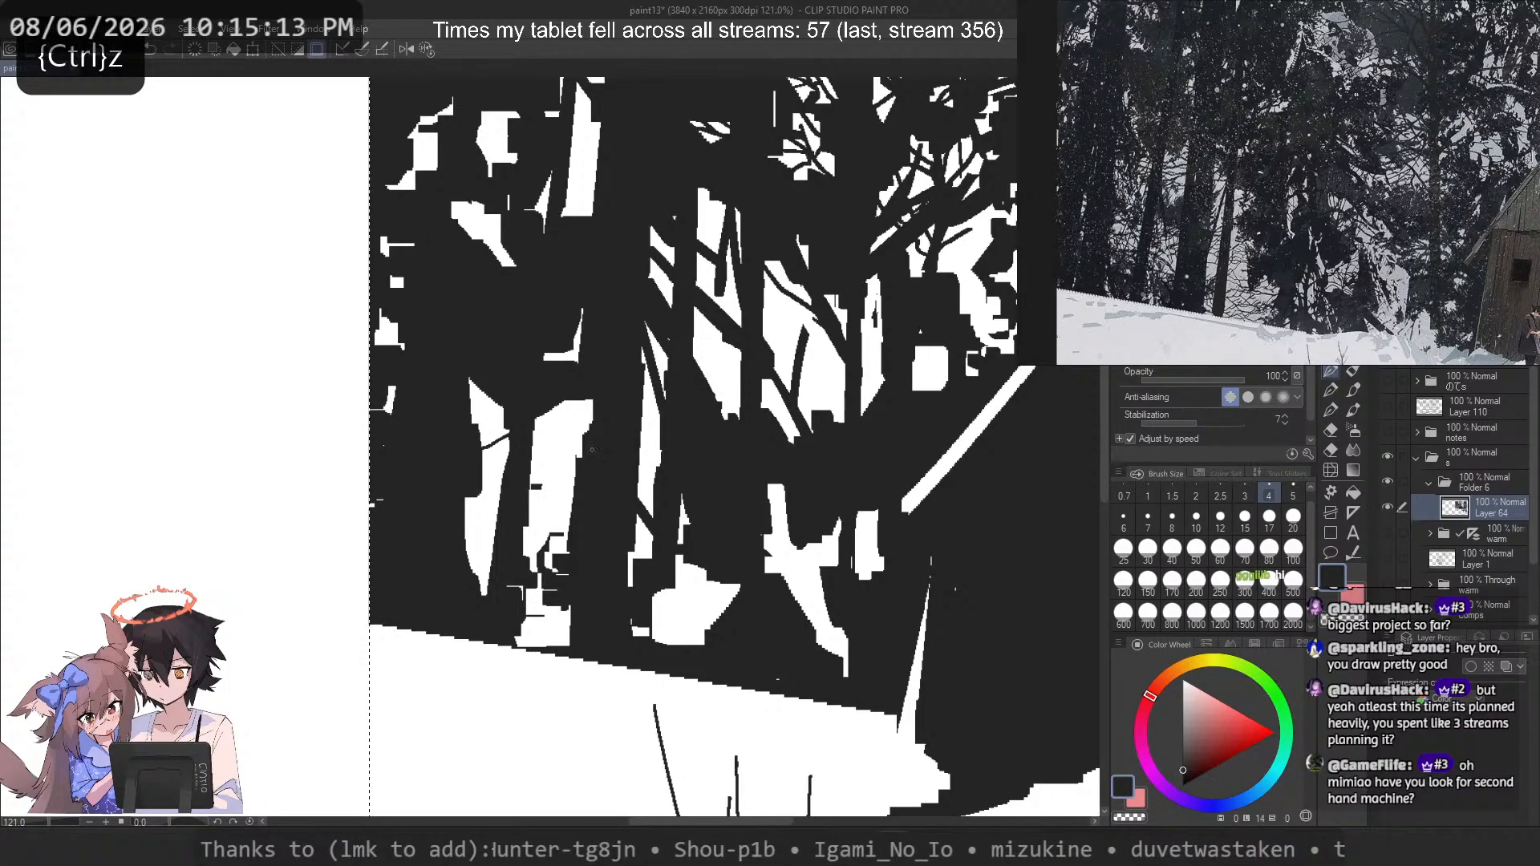
Step: Draw thin curved twigs across the wider white gap just right of the narrow one between the far-left trunks
key(ctrl+z)
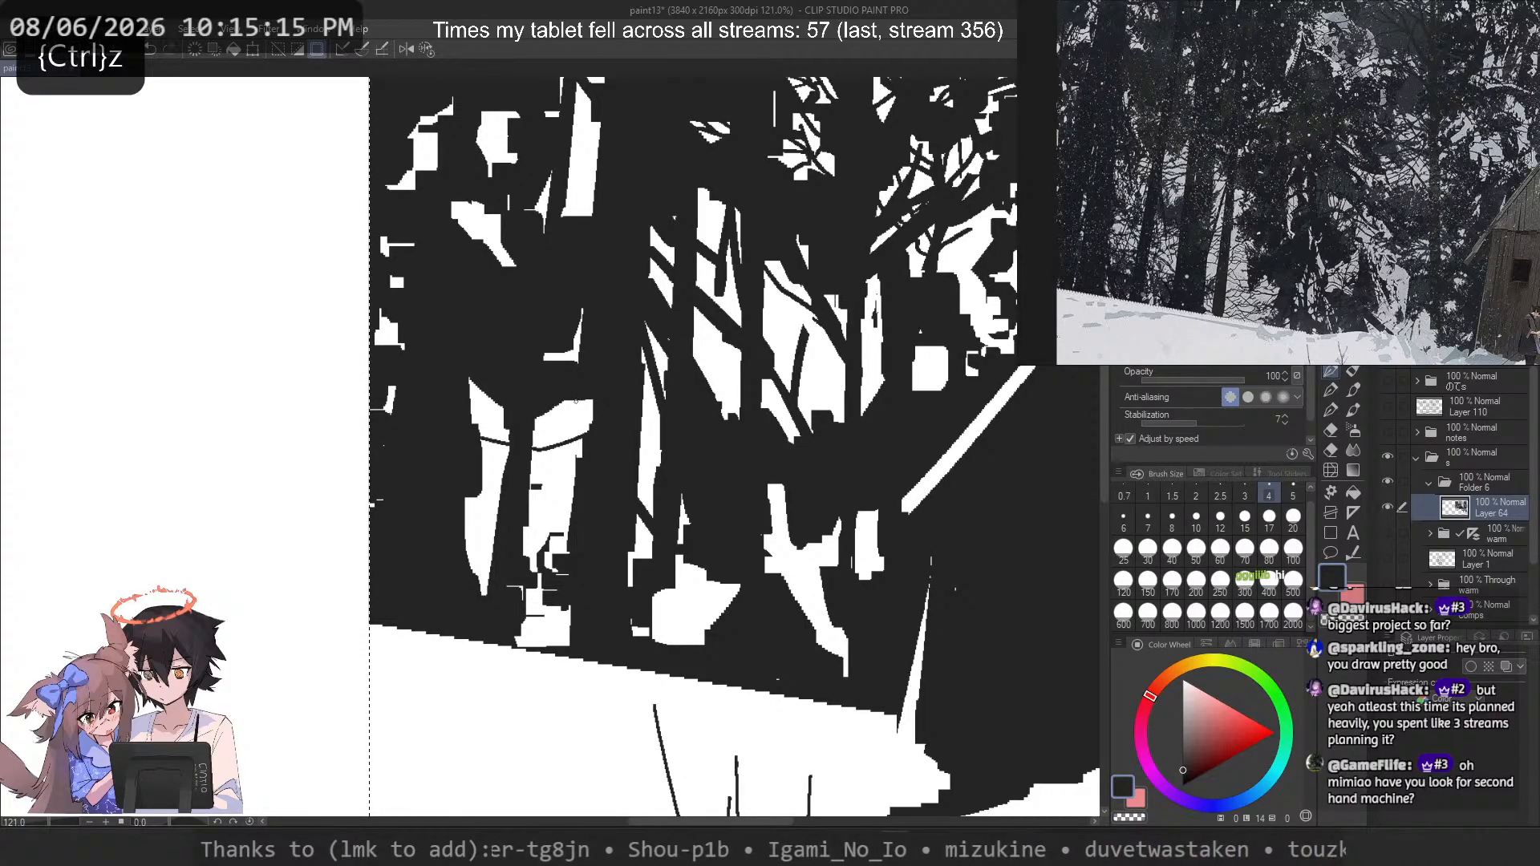
mouse_move(481, 438)
mouse_down()
mouse_move(513, 432)
mouse_move(524, 447)
mouse_move(442, 461)
mouse_move(598, 396)
mouse_move(507, 446)
mouse_move(585, 433)
mouse_move(563, 414)
mouse_move(588, 442)
mouse_up()
key(ctrl+z)
key(ctrl+z)
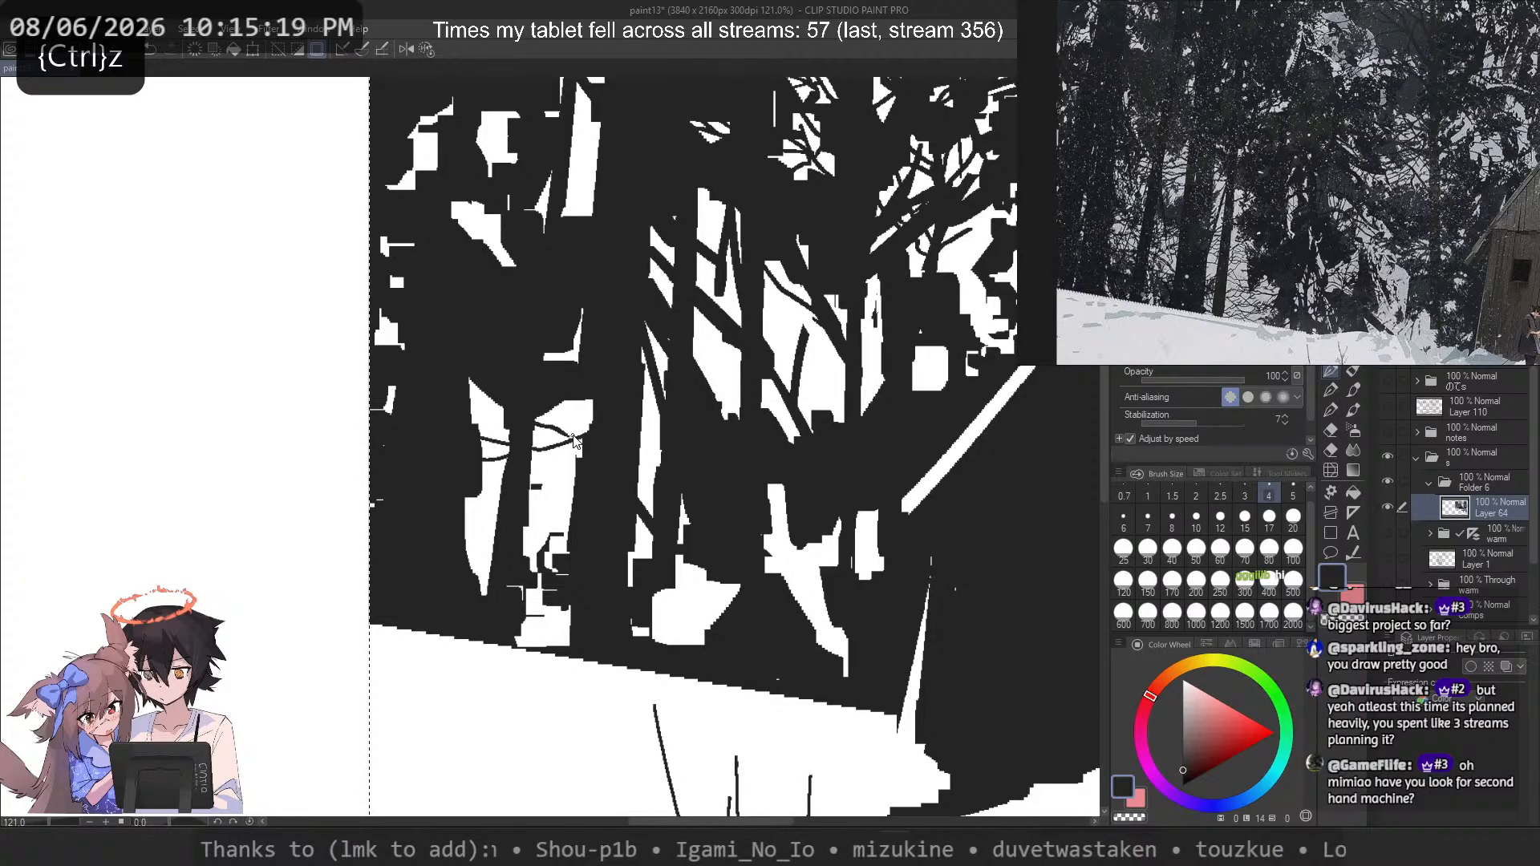
Step: Draw a network of crossing twigs over the two white gaps between the far-left trunks with size 4 and 8 brushes
drag(477, 397, 489, 421)
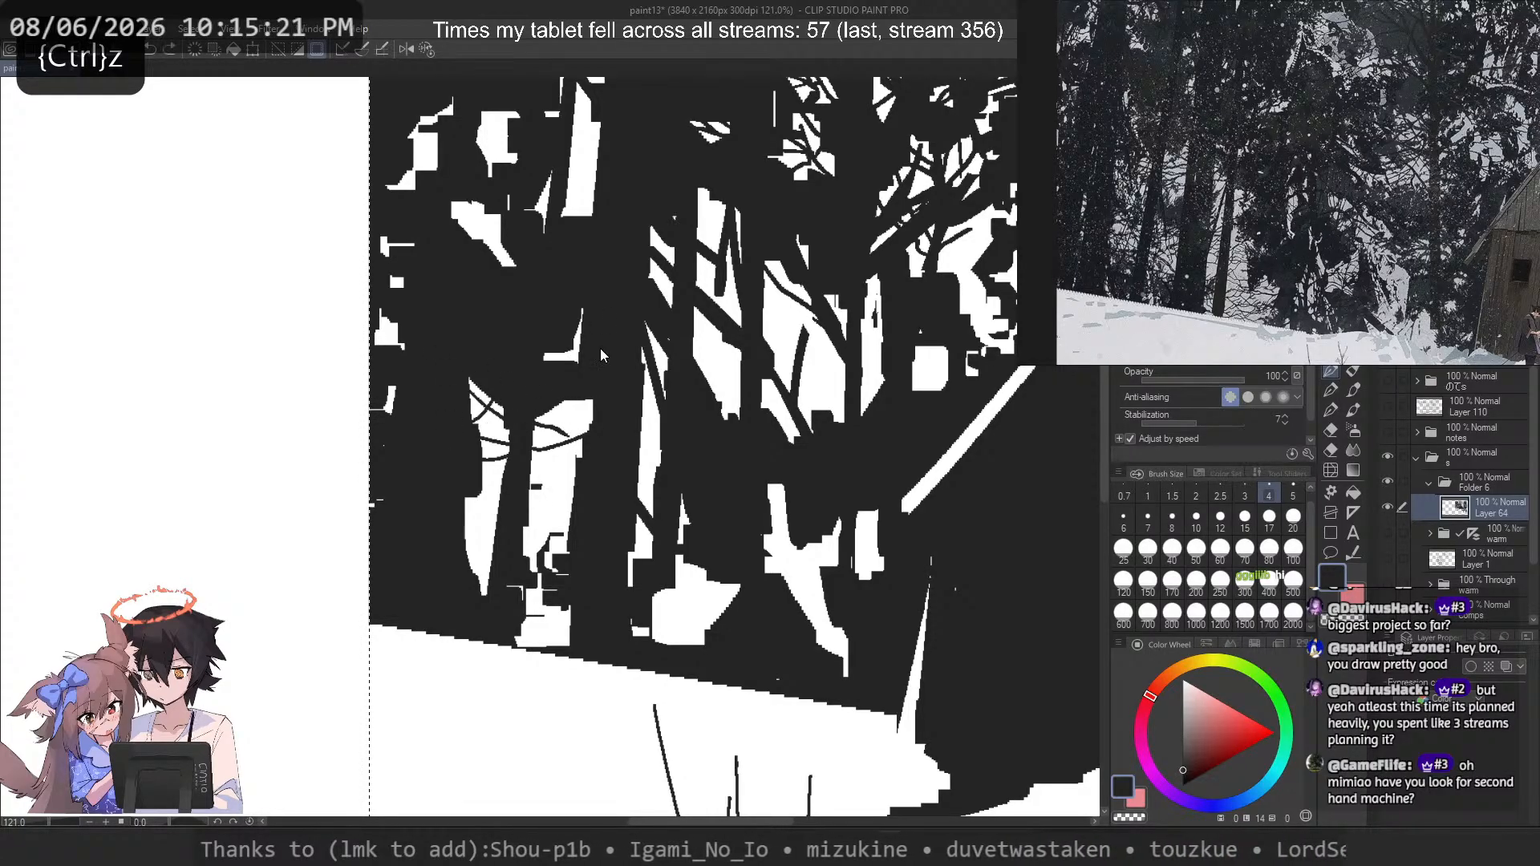
mouse_move(535, 406)
mouse_down()
mouse_move(570, 411)
mouse_move(562, 390)
mouse_move(549, 446)
mouse_move(569, 424)
mouse_move(598, 478)
mouse_move(524, 391)
mouse_move(599, 509)
mouse_move(506, 475)
mouse_move(575, 473)
mouse_move(555, 453)
mouse_move(522, 507)
mouse_move(502, 483)
mouse_move(535, 477)
mouse_move(525, 490)
mouse_move(547, 485)
mouse_move(504, 481)
mouse_move(452, 517)
mouse_move(514, 533)
mouse_move(468, 489)
mouse_move(497, 530)
mouse_up()
click(1172, 522)
key(ctrl+z)
key(ctrl+z)
key(ctrl+z)
key(ctrl+z)
key(ctrl+z)
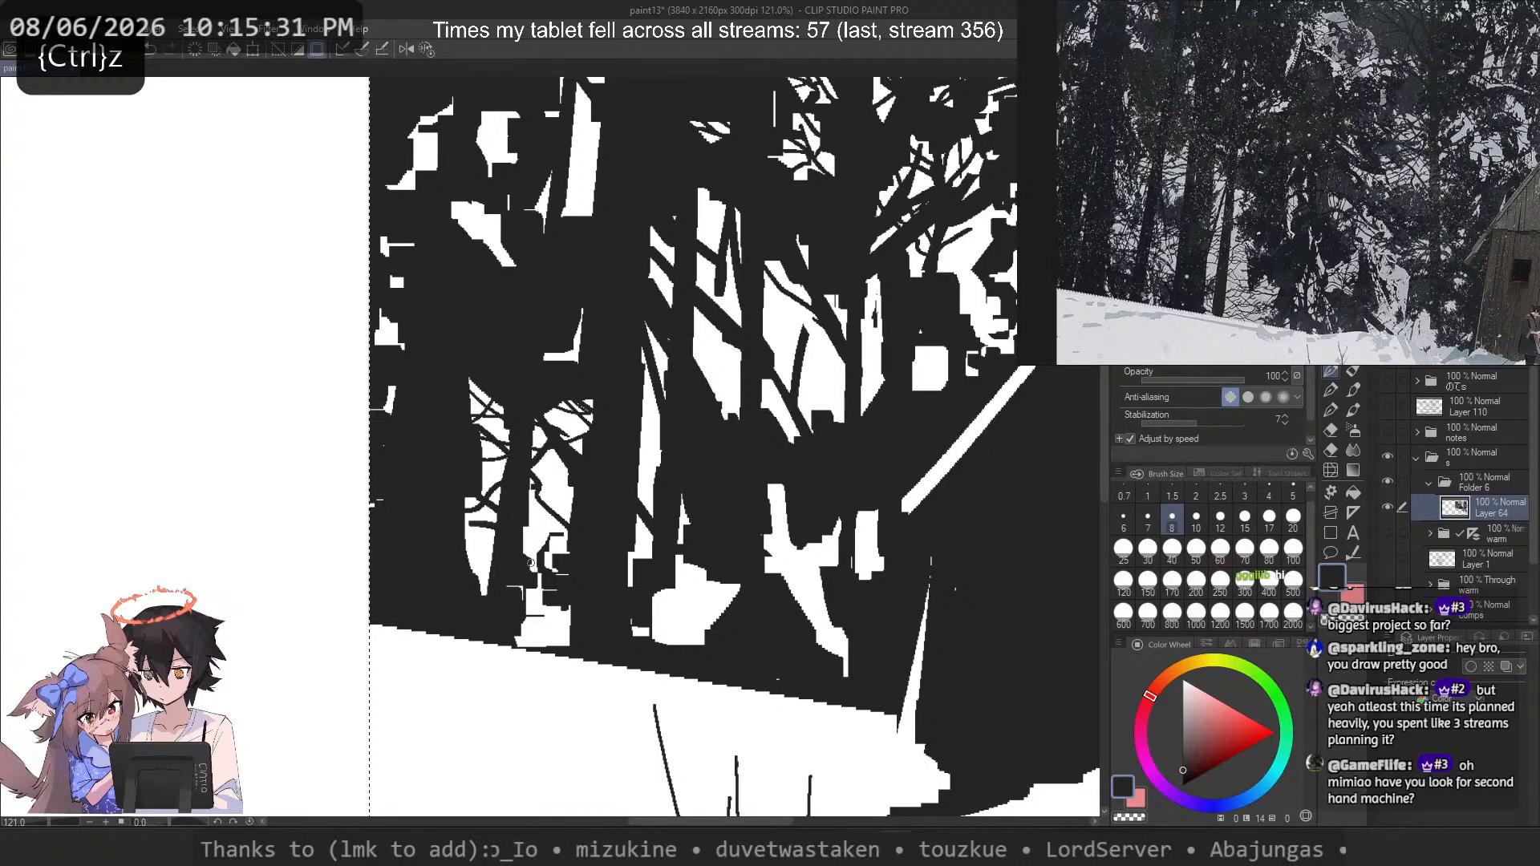
drag(546, 601, 521, 624)
drag(569, 504, 524, 556)
key(ctrl+z)
Step: Draw curved twigs across the tall narrow white gap just right of the thick trunk with the size 8 brush
drag(645, 349, 669, 407)
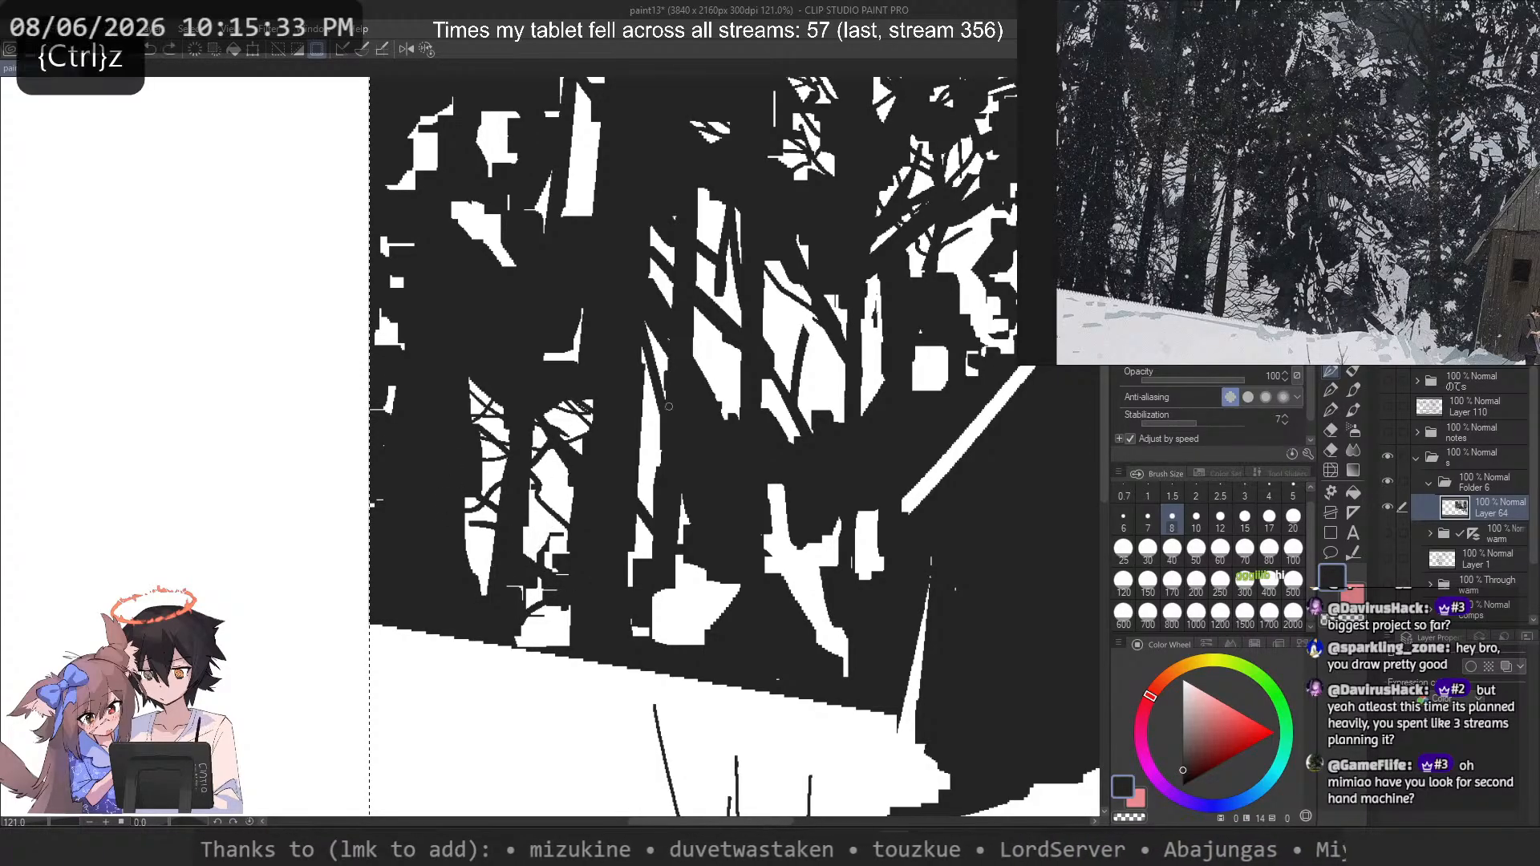
key(ctrl+z)
drag(665, 346, 626, 532)
key(ctrl+z)
drag(665, 351, 629, 473)
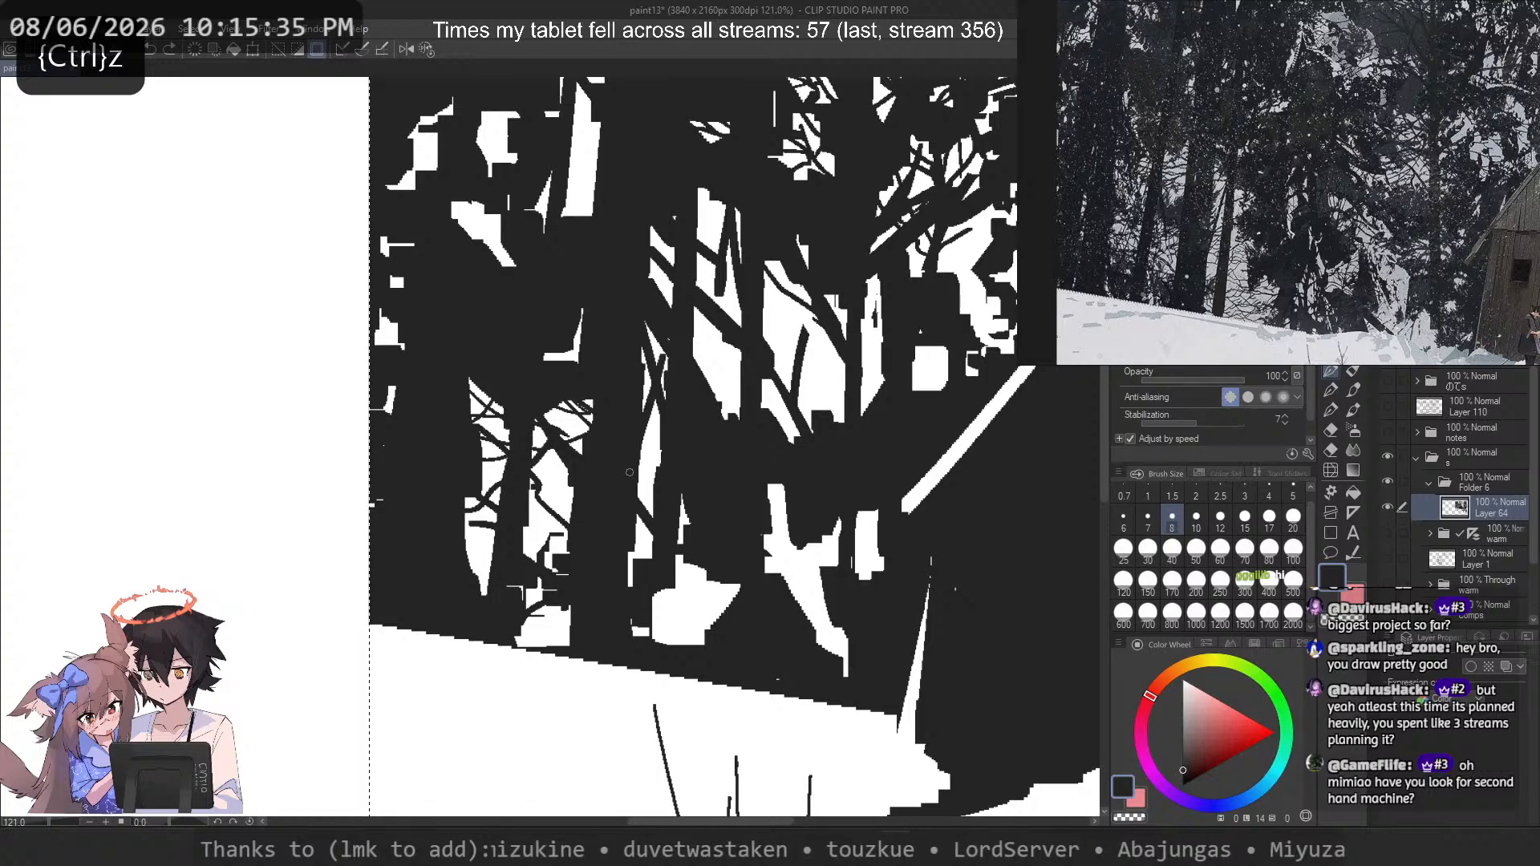
Step: Draw crossing branches over the wide central gaps between the trunks and a twig in the tall gap near the upper left
drag(750, 365, 709, 403)
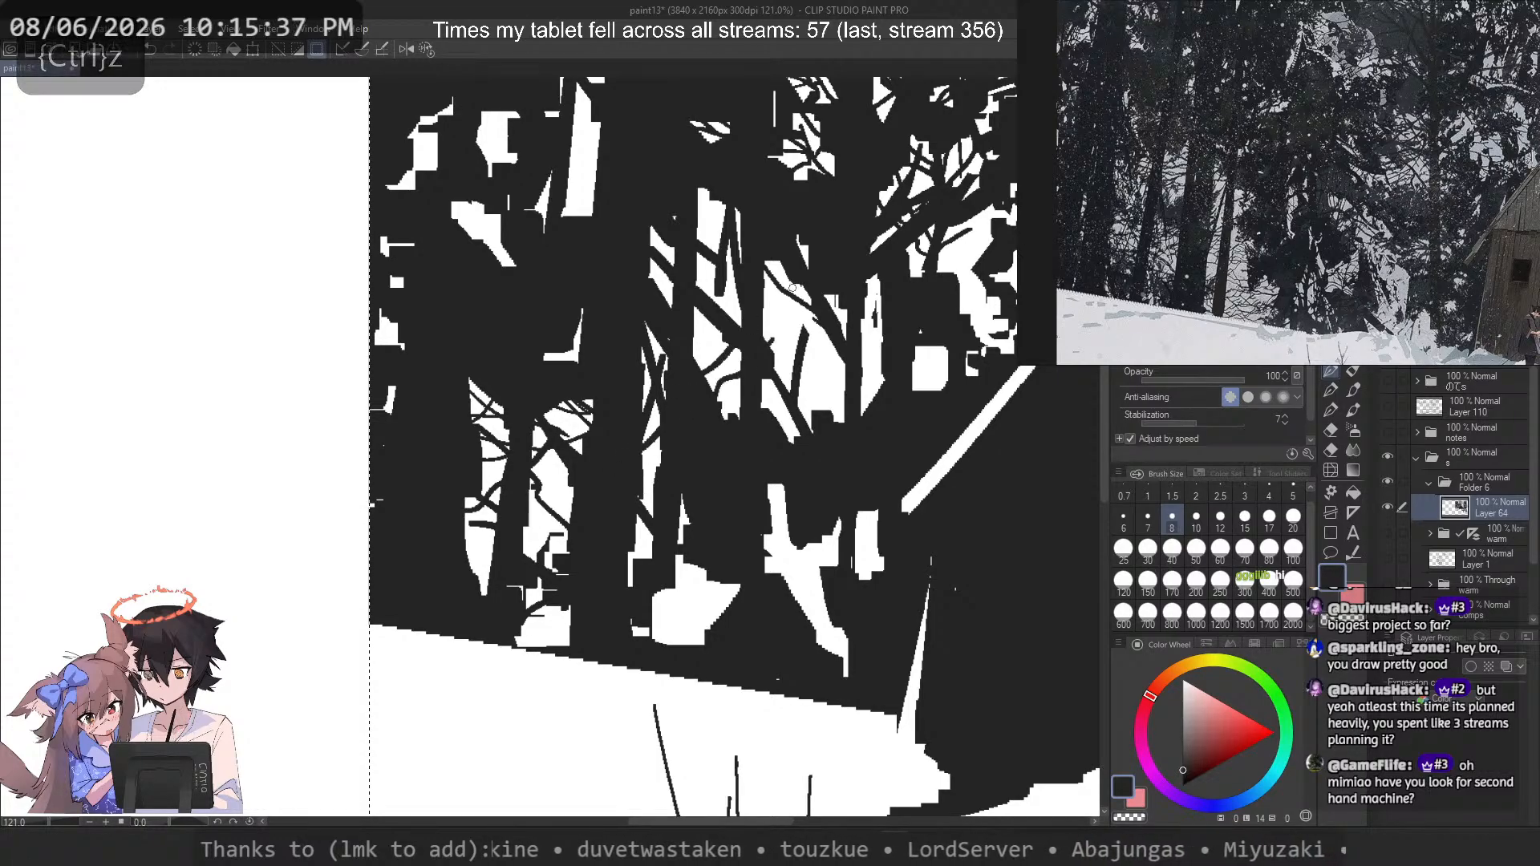
key(ctrl+z)
drag(790, 281, 709, 399)
drag(768, 370, 840, 360)
mouse_move(656, 263)
mouse_down()
mouse_move(677, 299)
mouse_move(847, 379)
mouse_up()
drag(572, 221, 594, 138)
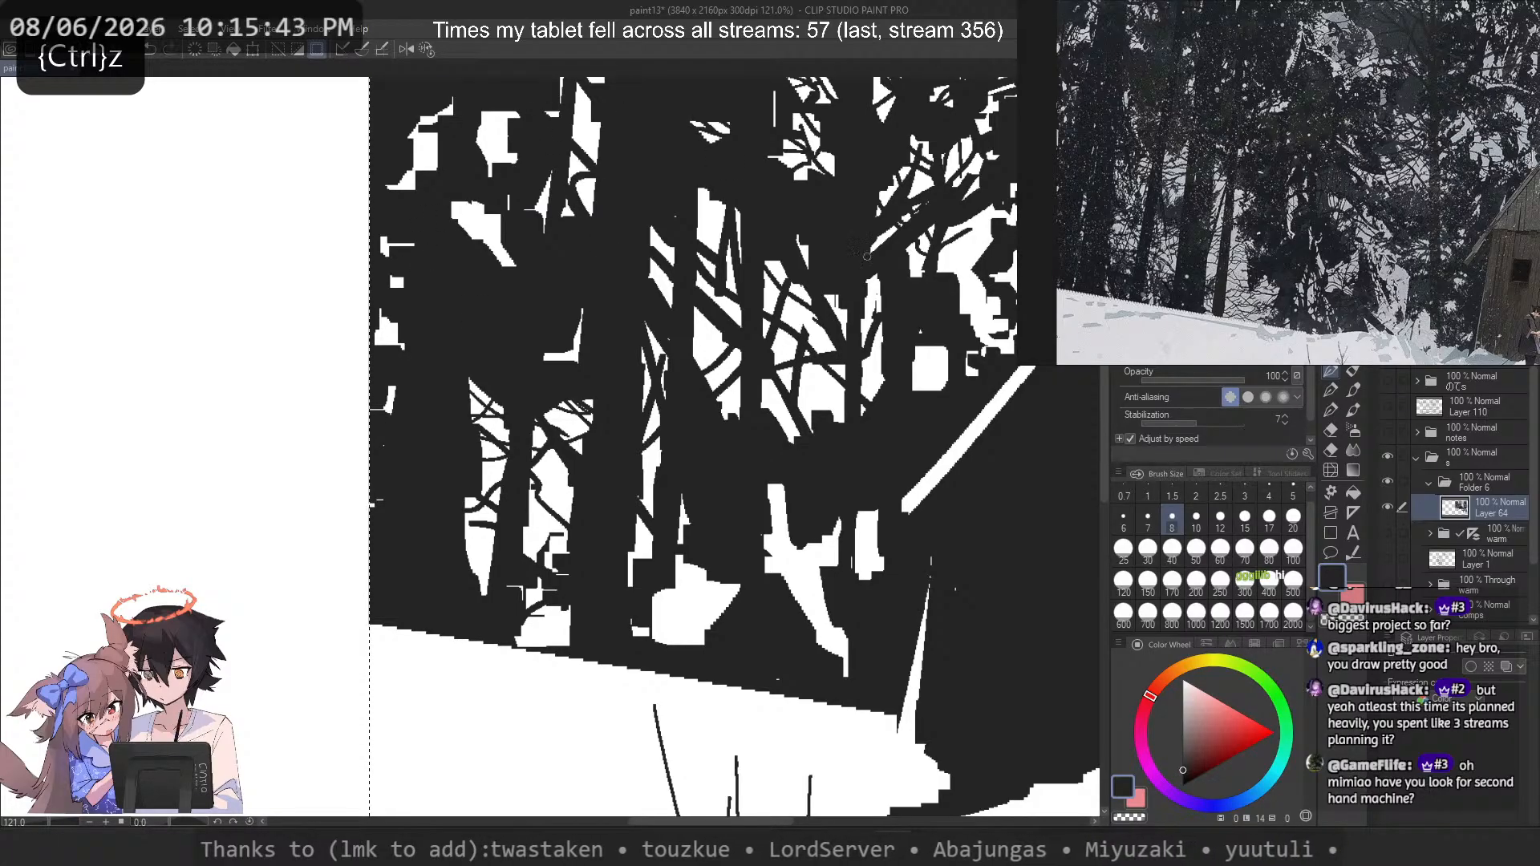
Step: Break up the white patches among the bare tree's branches and just above the cabin roof's slope with short twigs
key(ctrl+z)
drag(944, 348, 915, 372)
mouse_move(1012, 255)
mouse_down()
mouse_move(995, 305)
mouse_move(968, 315)
mouse_move(957, 290)
mouse_move(987, 214)
mouse_move(941, 290)
mouse_move(980, 257)
mouse_up()
key(ctrl+z)
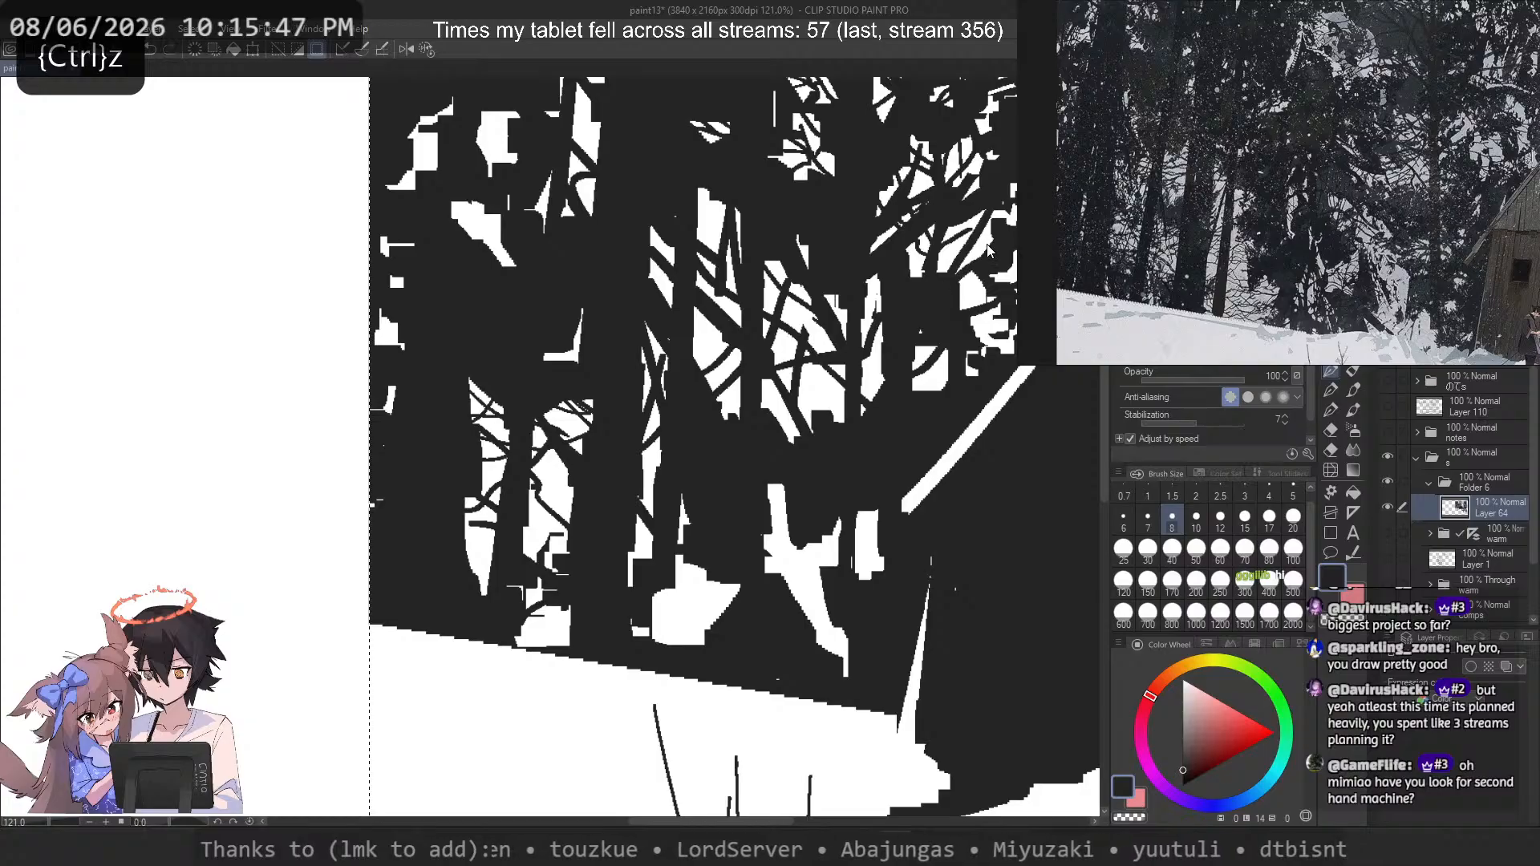
Step: Add finer twigs with a size 4 brush across the central white gaps left of the bare tree
click(1269, 495)
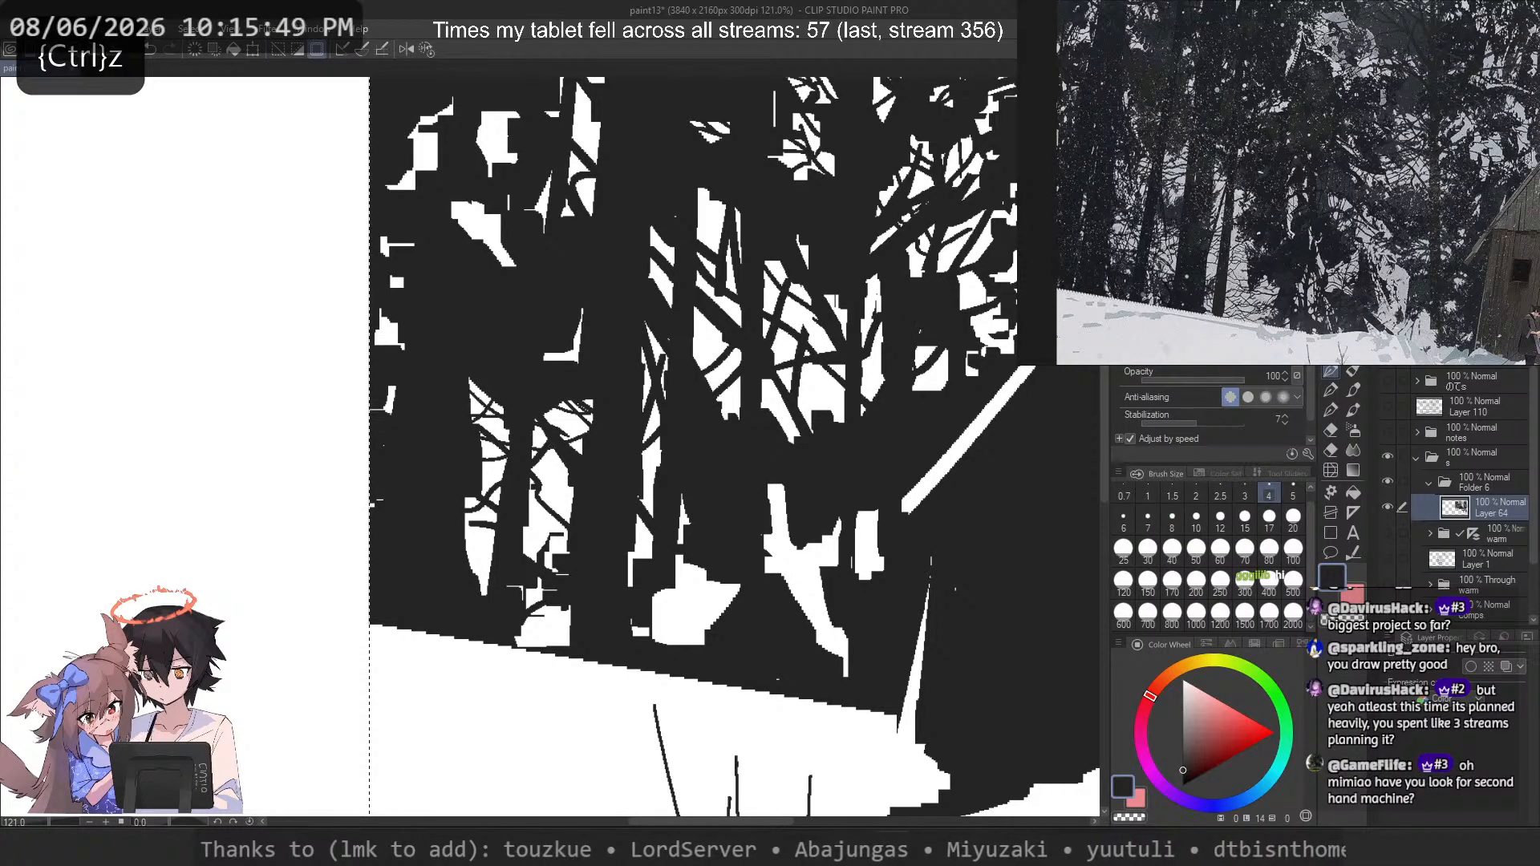
drag(931, 346, 914, 365)
key(ctrl+z)
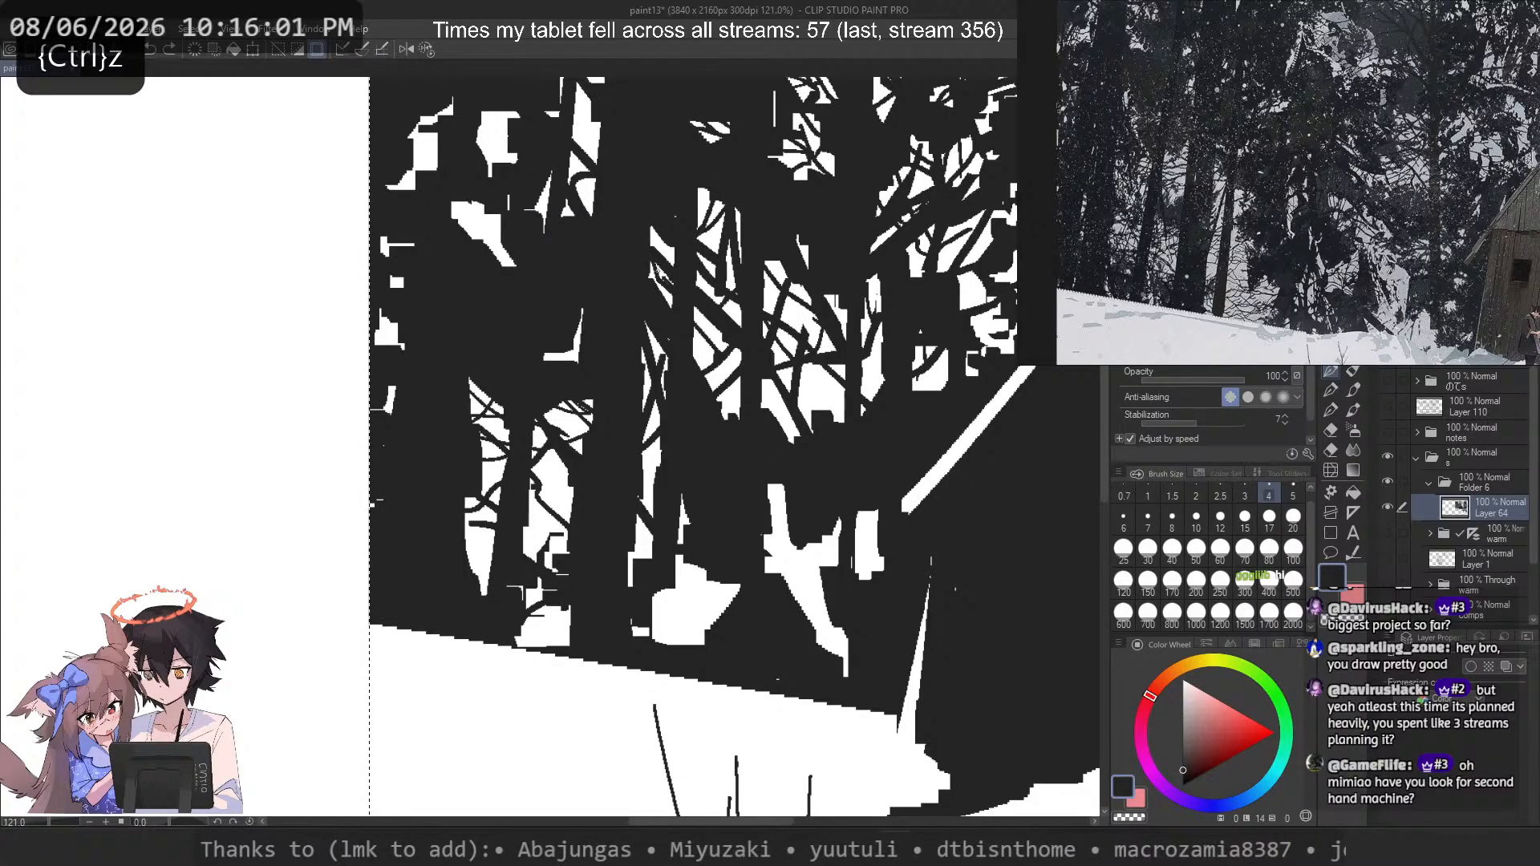
key(ctrl+z)
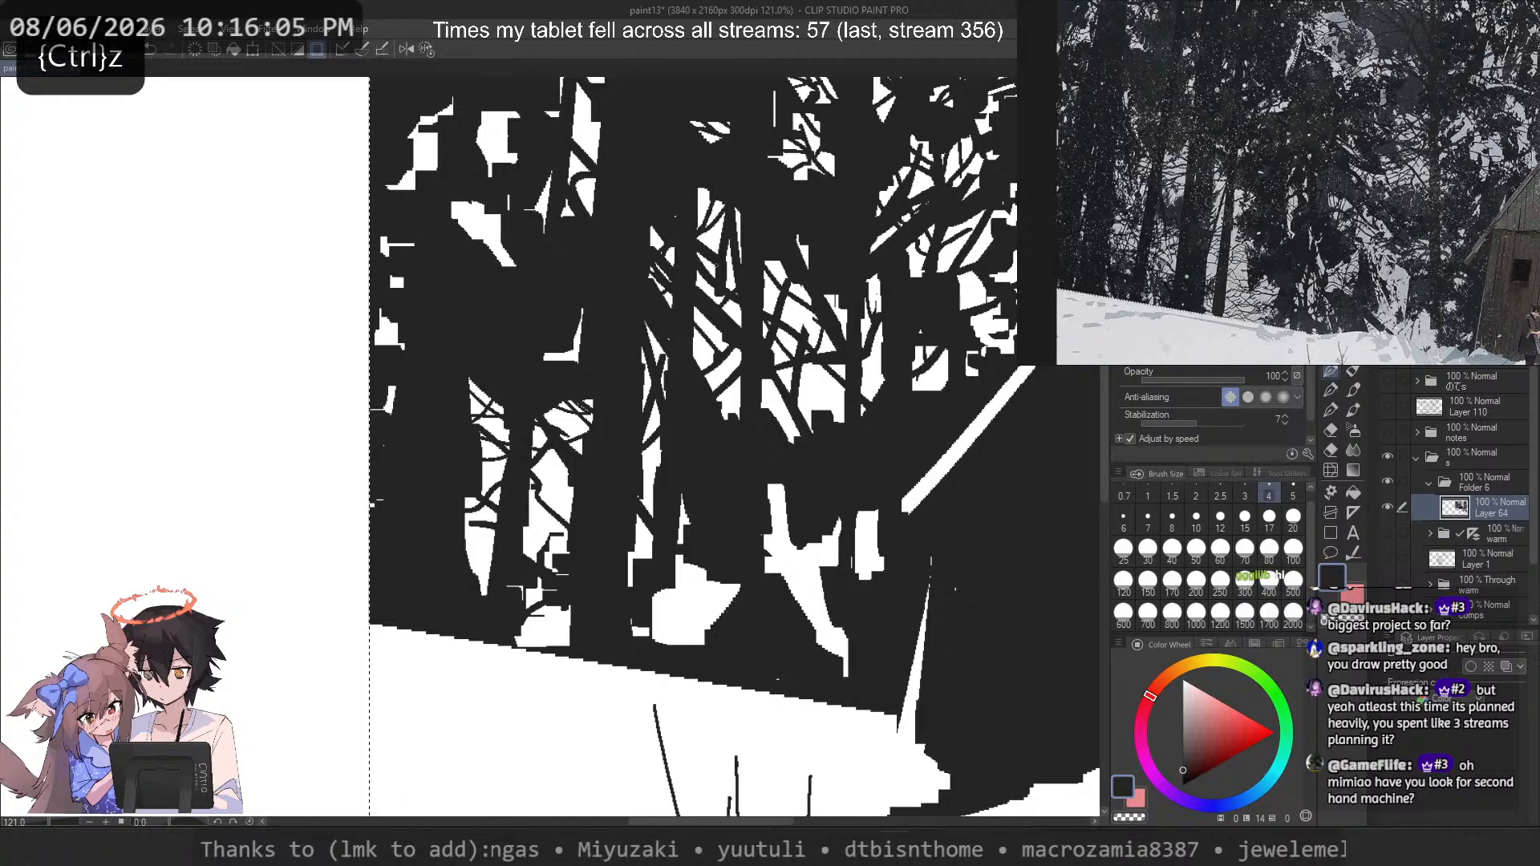
key(ctrl+z)
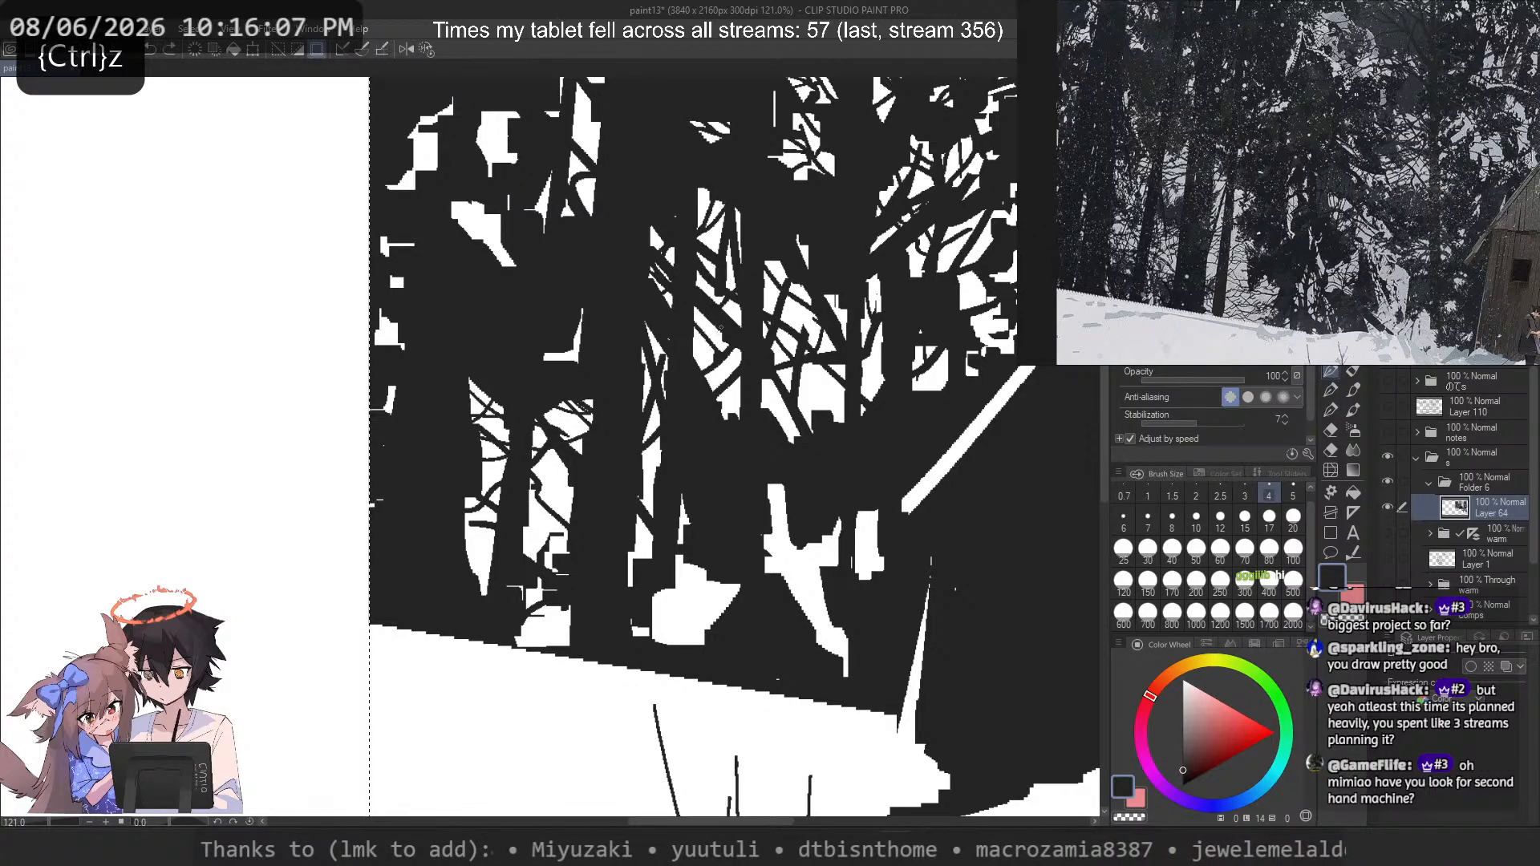
key(ctrl+z)
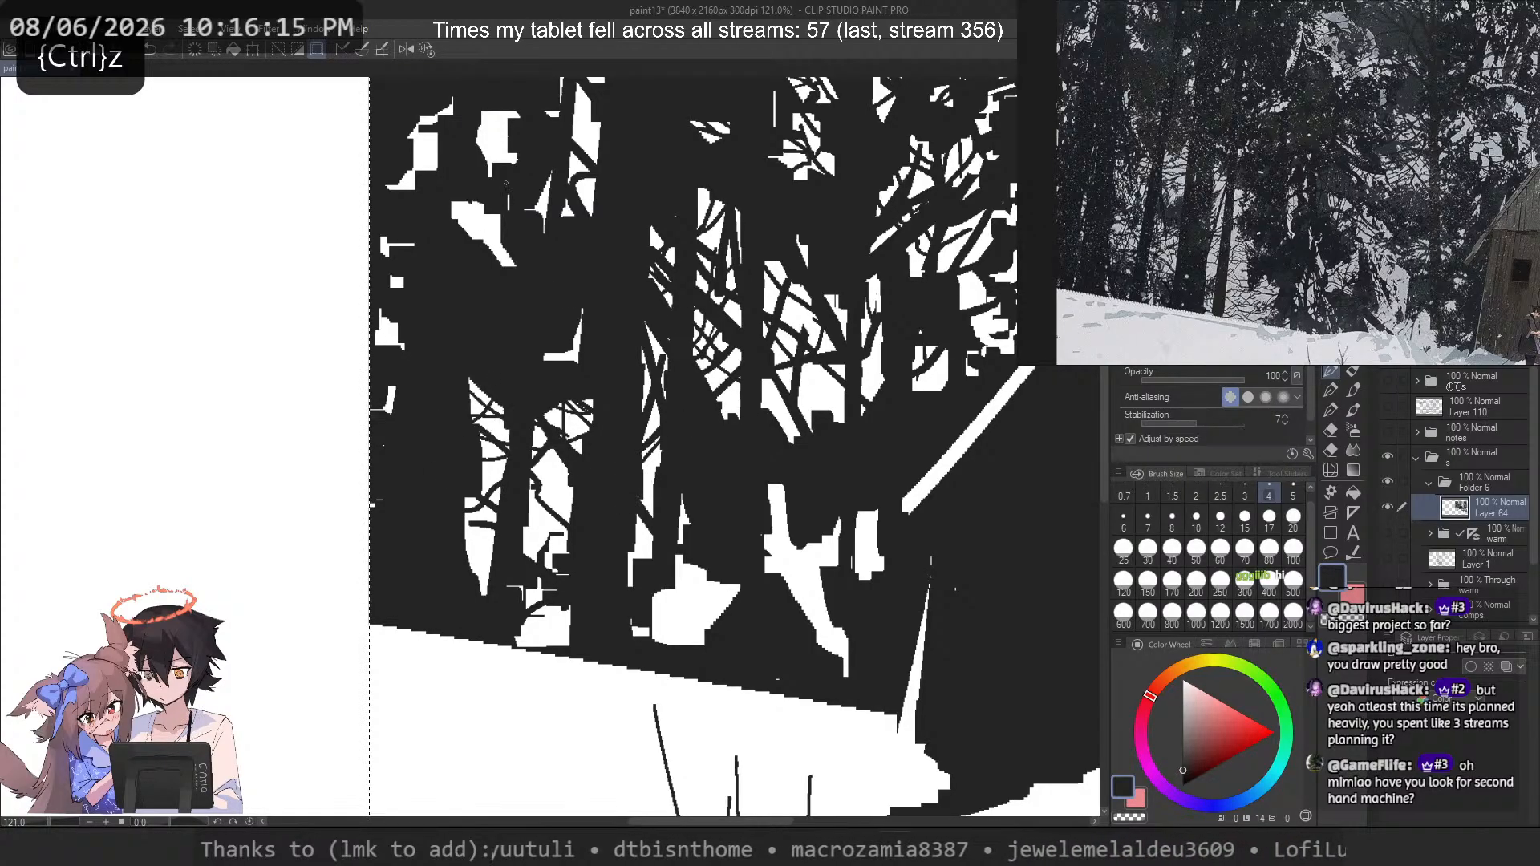
Step: Draw thin twigs across the tall white gap left of the thick trunk, above the central gaps
scroll(524, 274, up, 2)
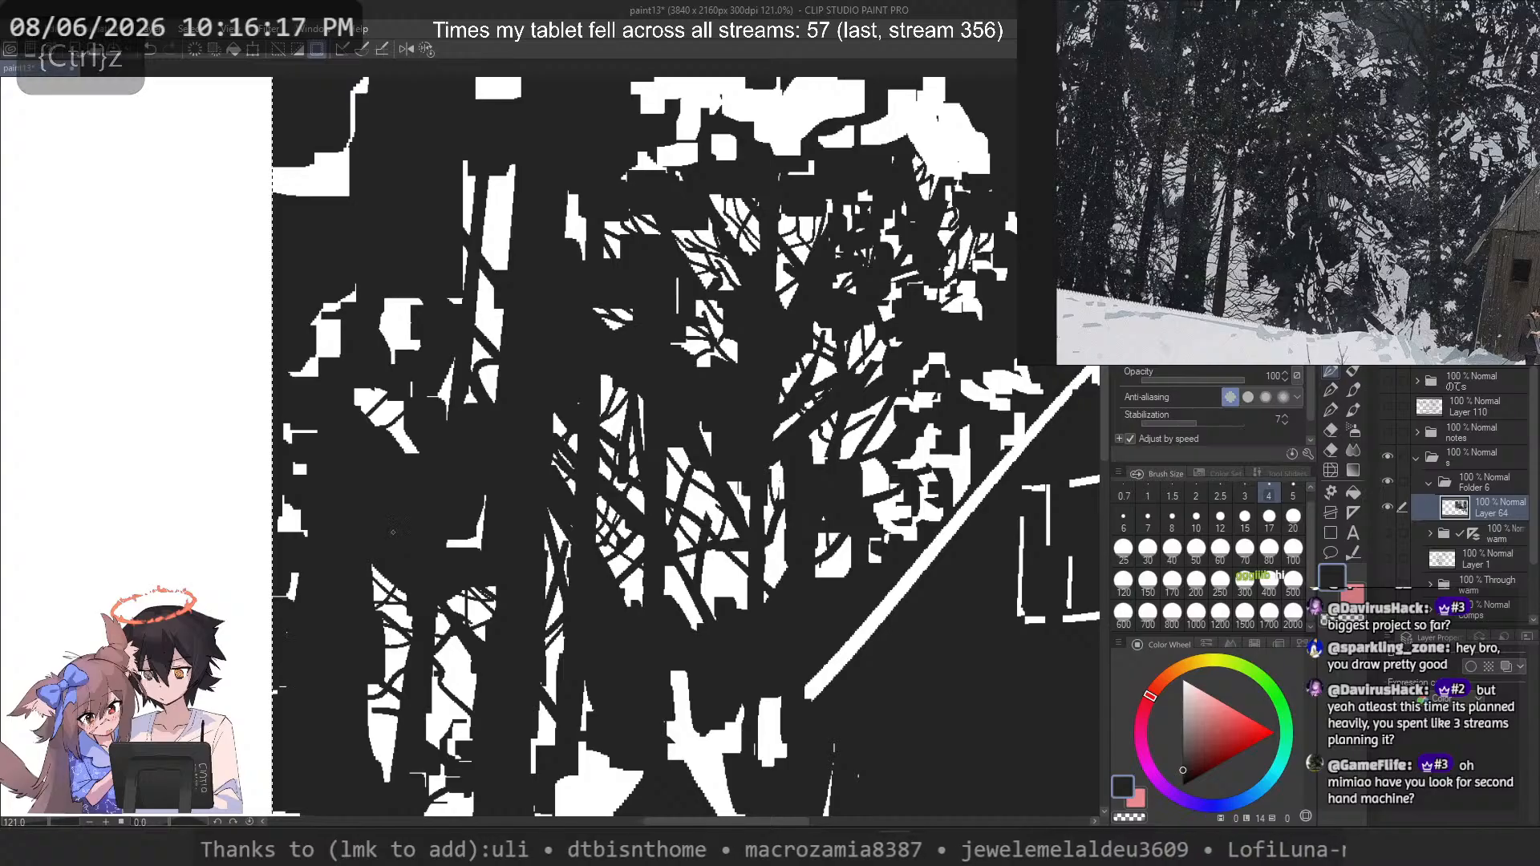
key(ctrl+z)
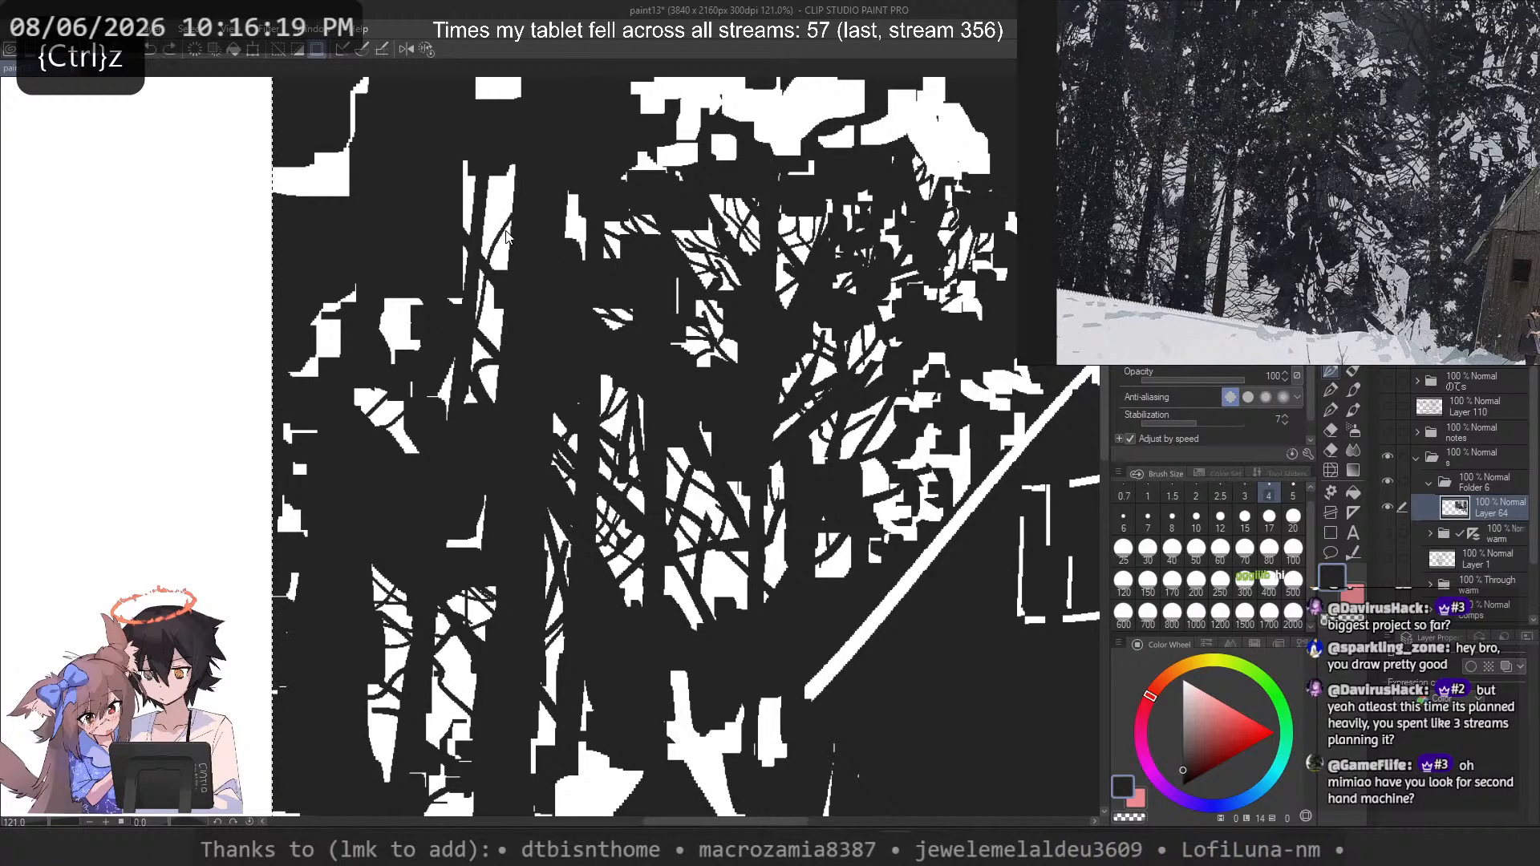
key(ctrl+z)
drag(488, 176, 505, 221)
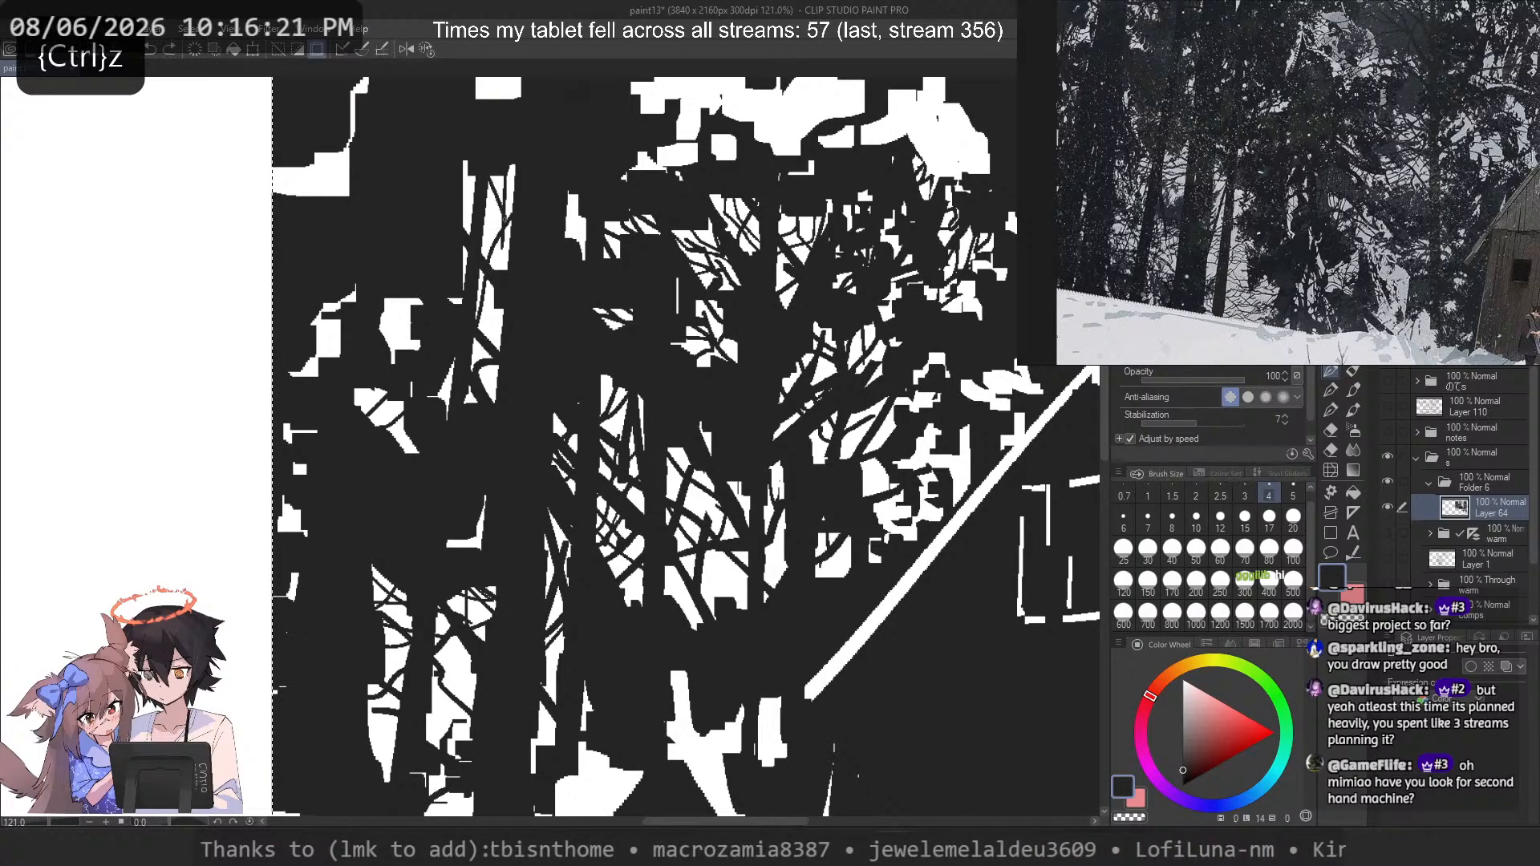
Step: Draw small twigs over the white patch in the far-left foliage, moving from the size 4 to the size 7 brush
key(c)
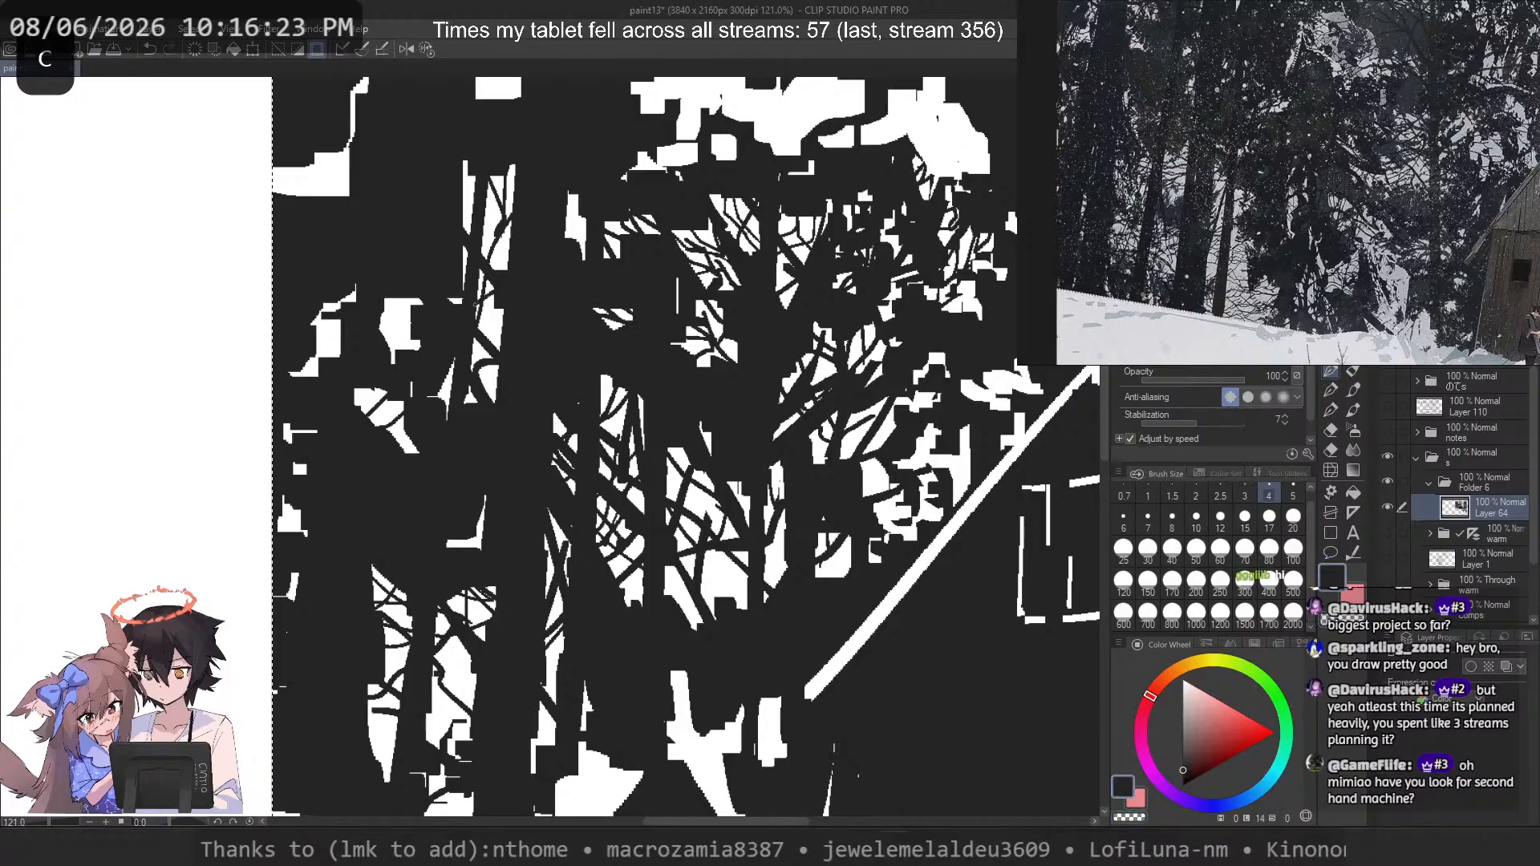
key(ctrl+z)
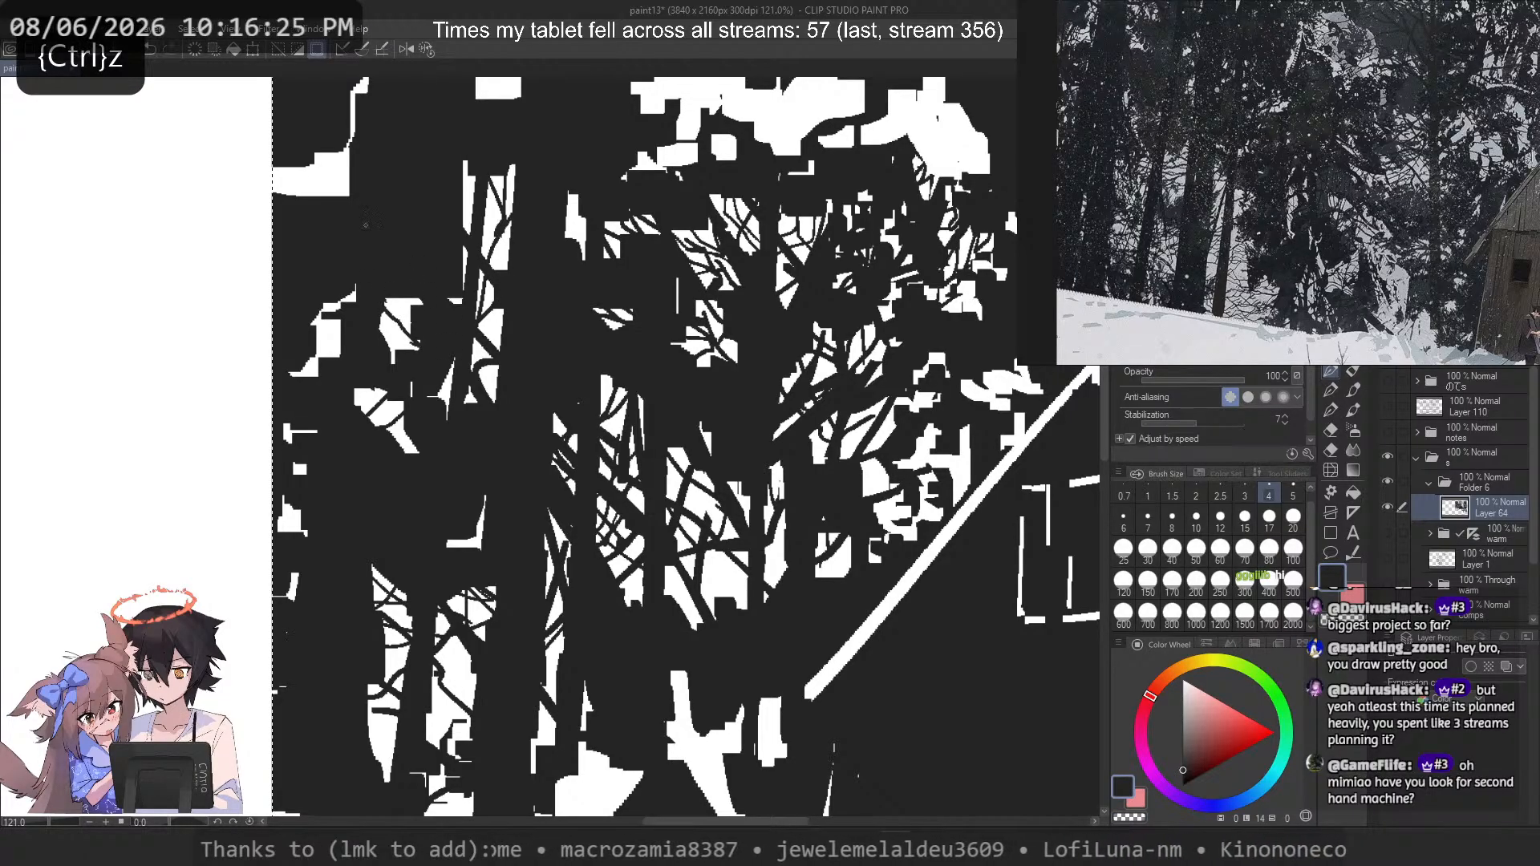
click(1148, 520)
drag(395, 299, 419, 330)
key(ctrl+z)
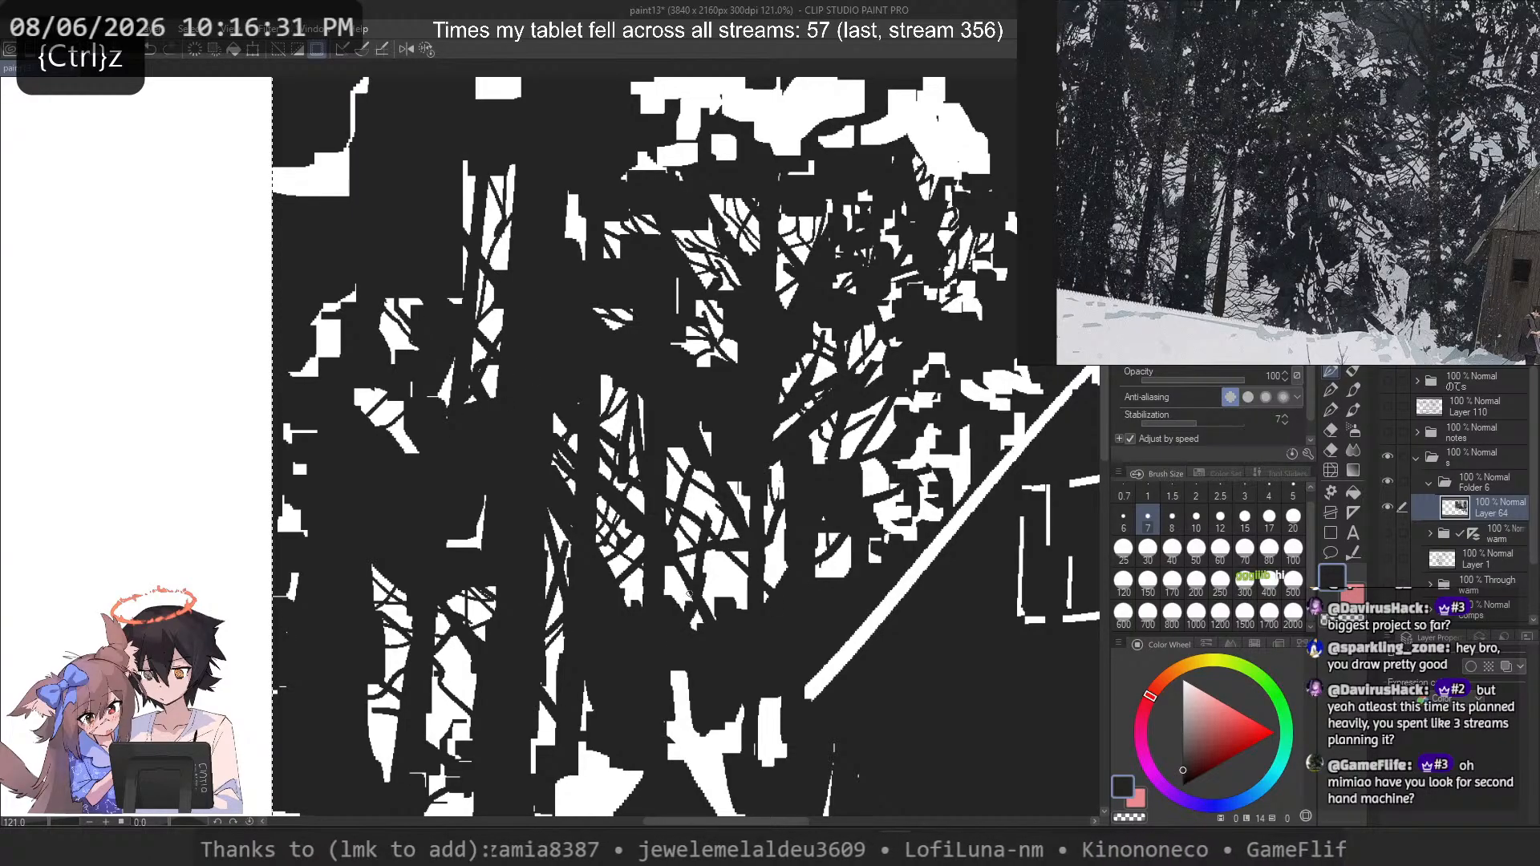
Step: Compare the whole cabin painting with the reference photo and examine the snow patches in the reference's left trees up close
scroll(427, 343, down, 2)
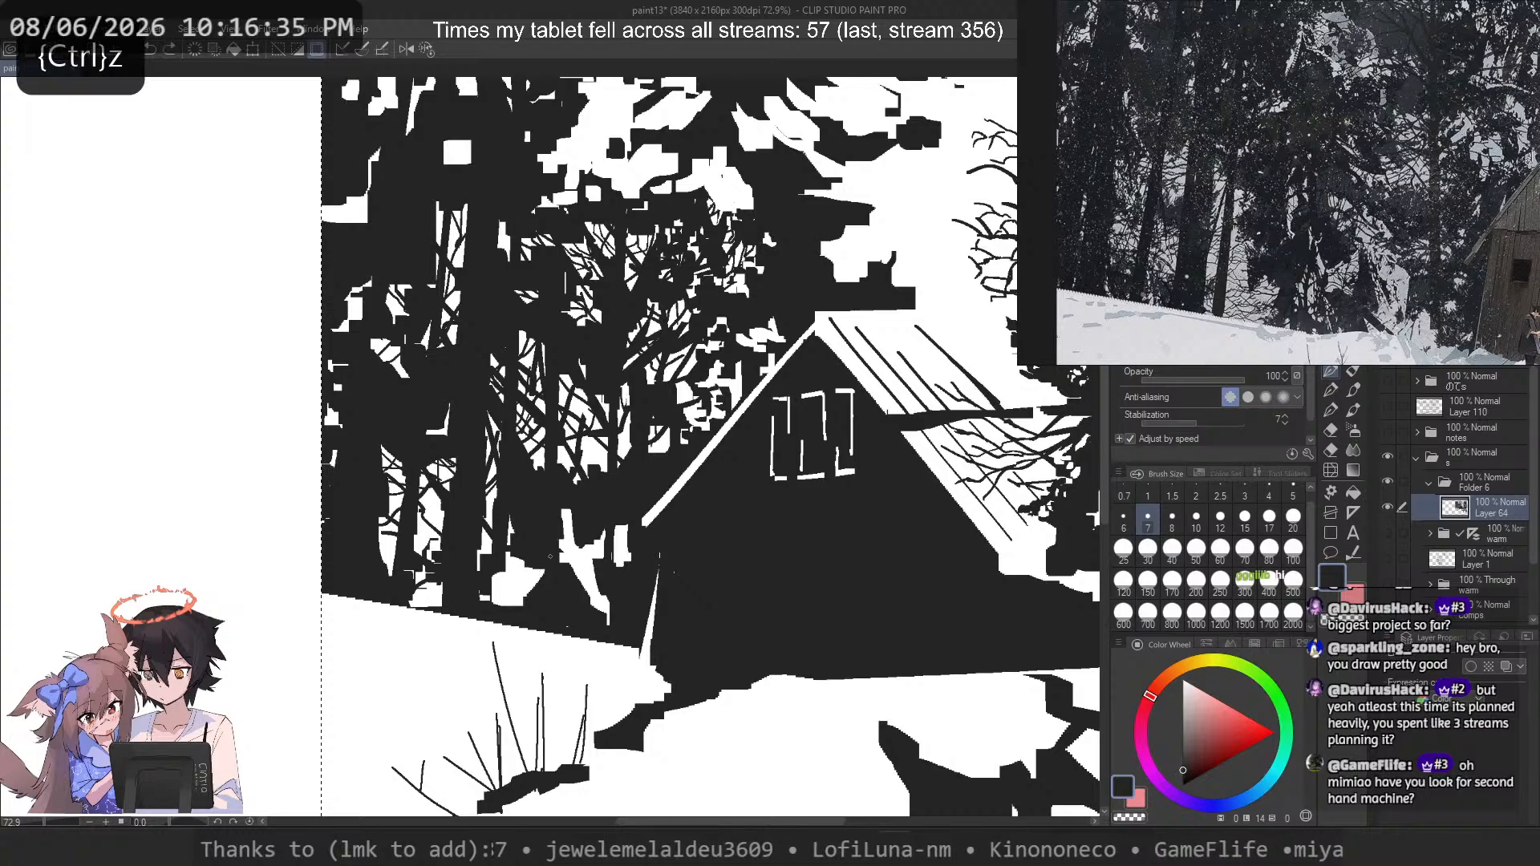
scroll(526, 604, down, 2)
scroll(617, 327, up, 2)
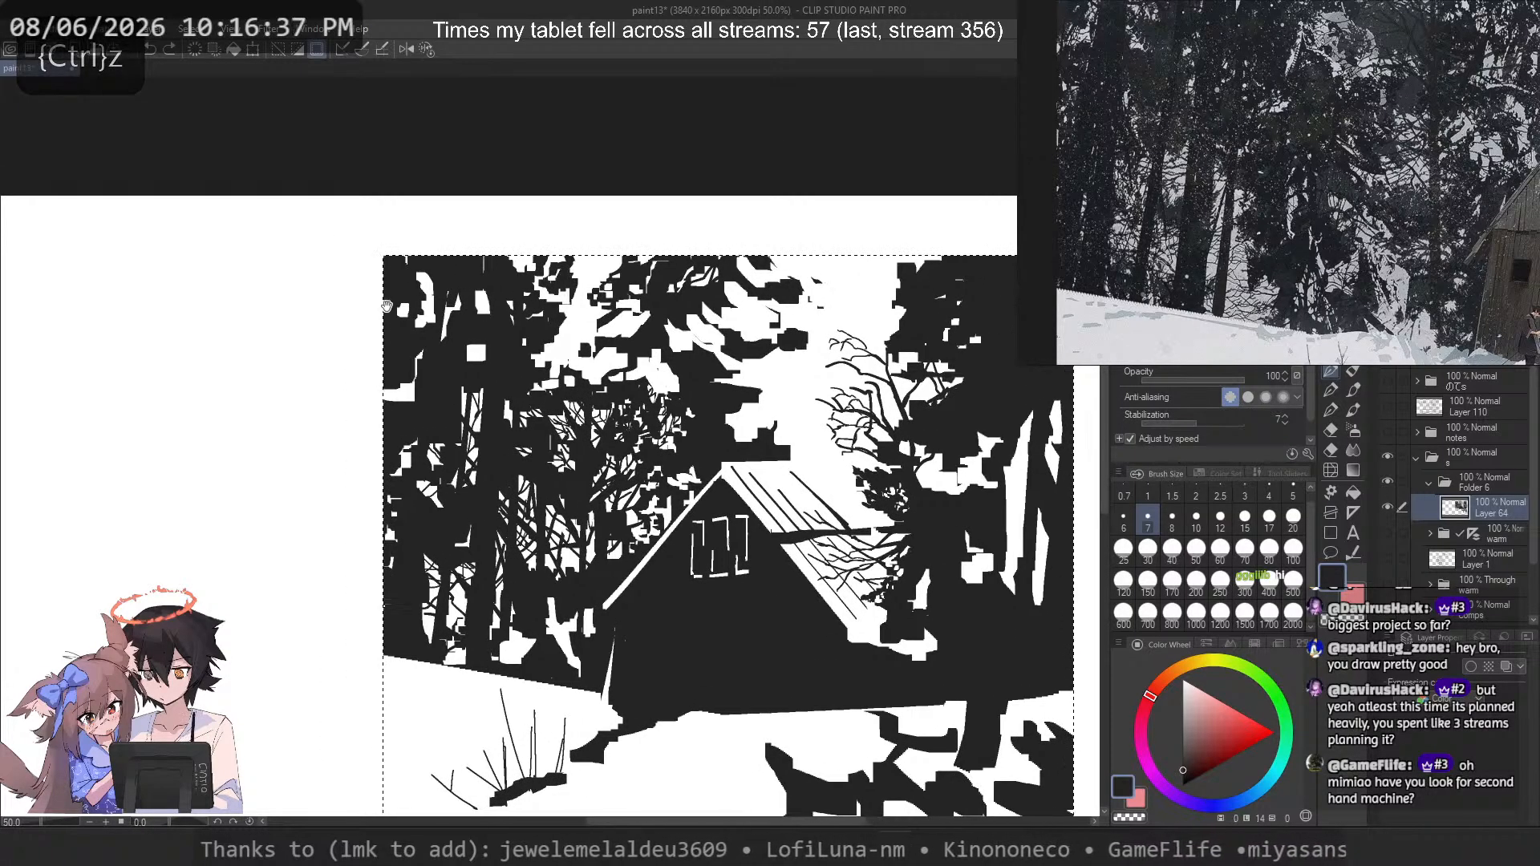
drag(1251, 97, 1296, 180)
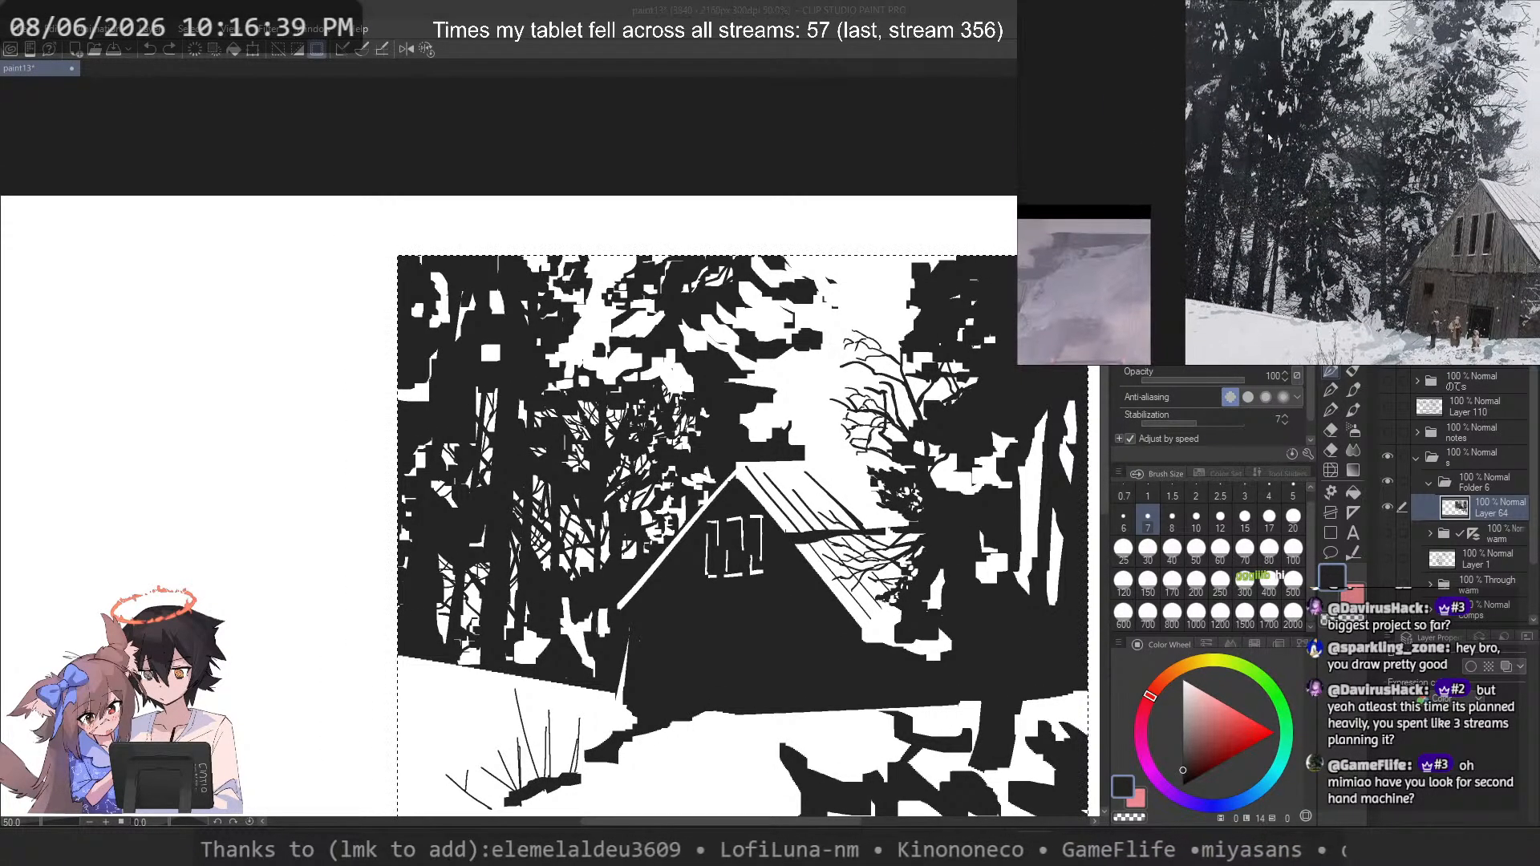
scroll(1236, 88, up, 3)
drag(1241, 66, 1236, 89)
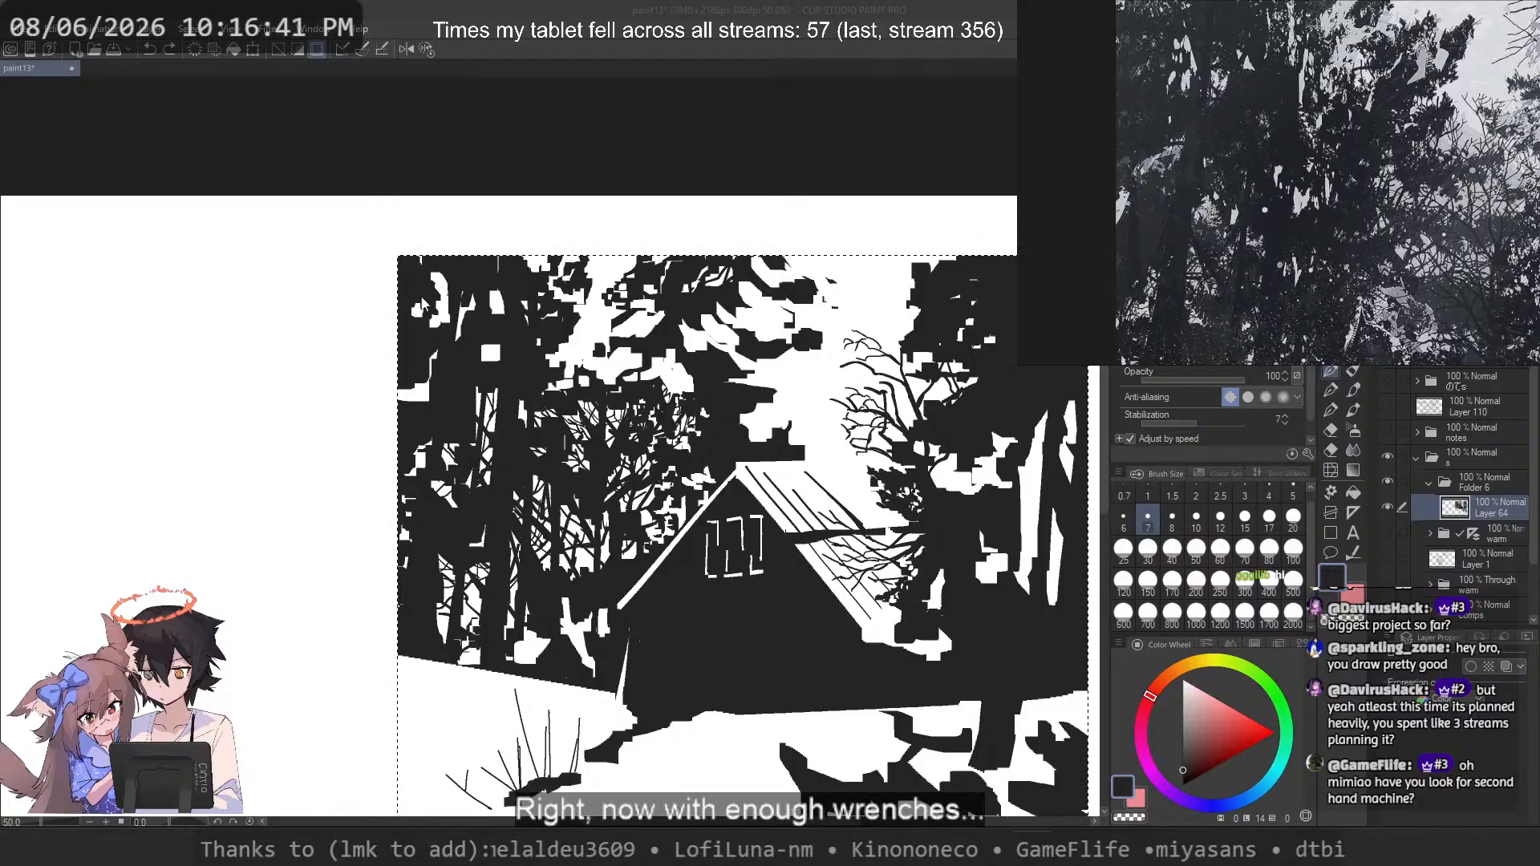
scroll(575, 404, up, 4)
Step: Reshape the square snow patch above the tall trunk gap with a size 30 brush and paint it over with dark foliage
click(1146, 552)
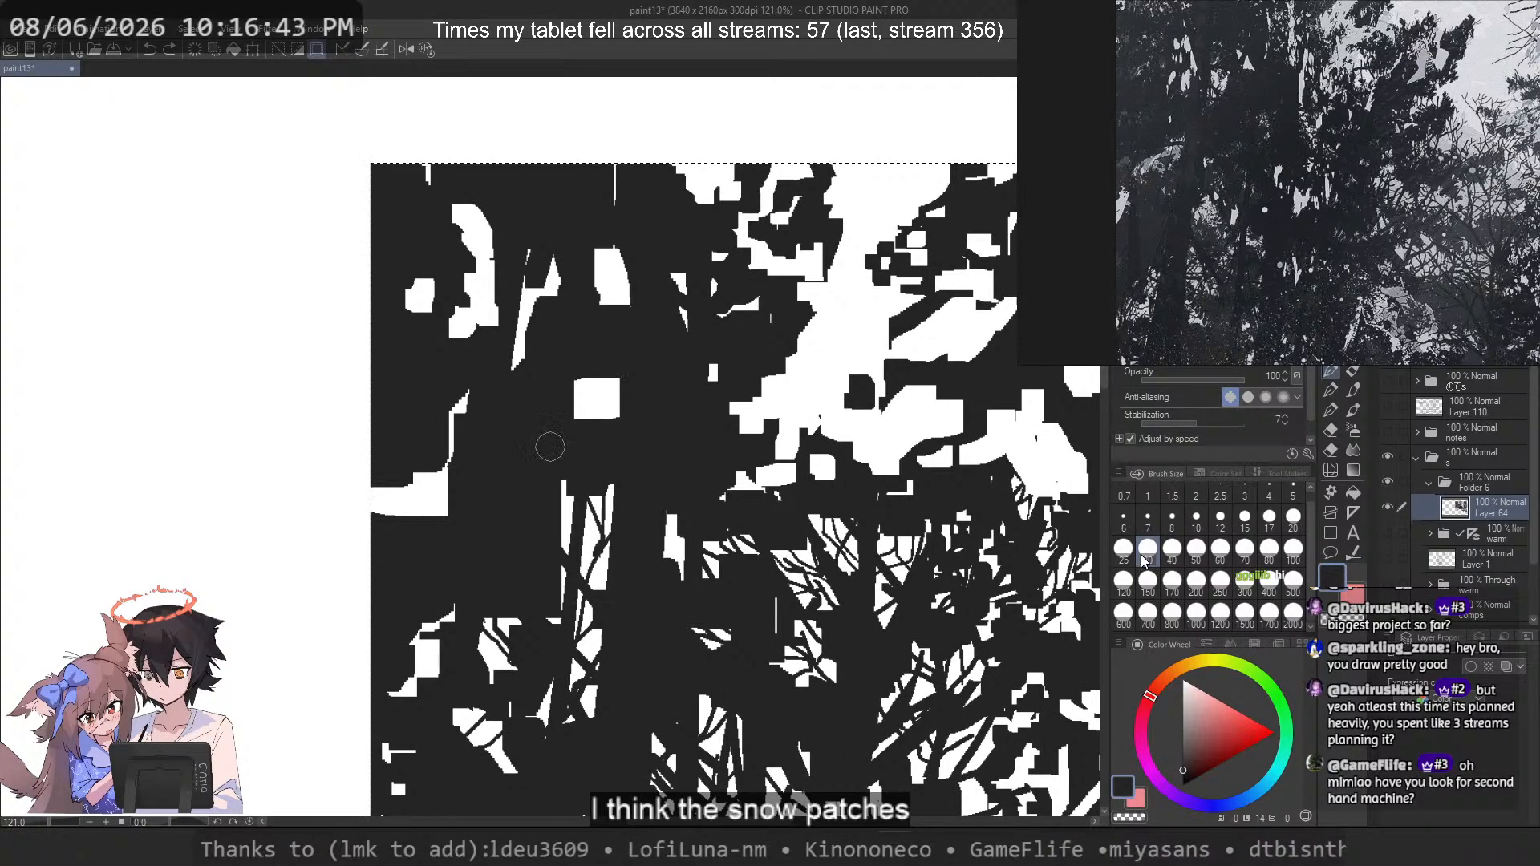
key(c)
drag(595, 367, 585, 409)
key(ctrl+z)
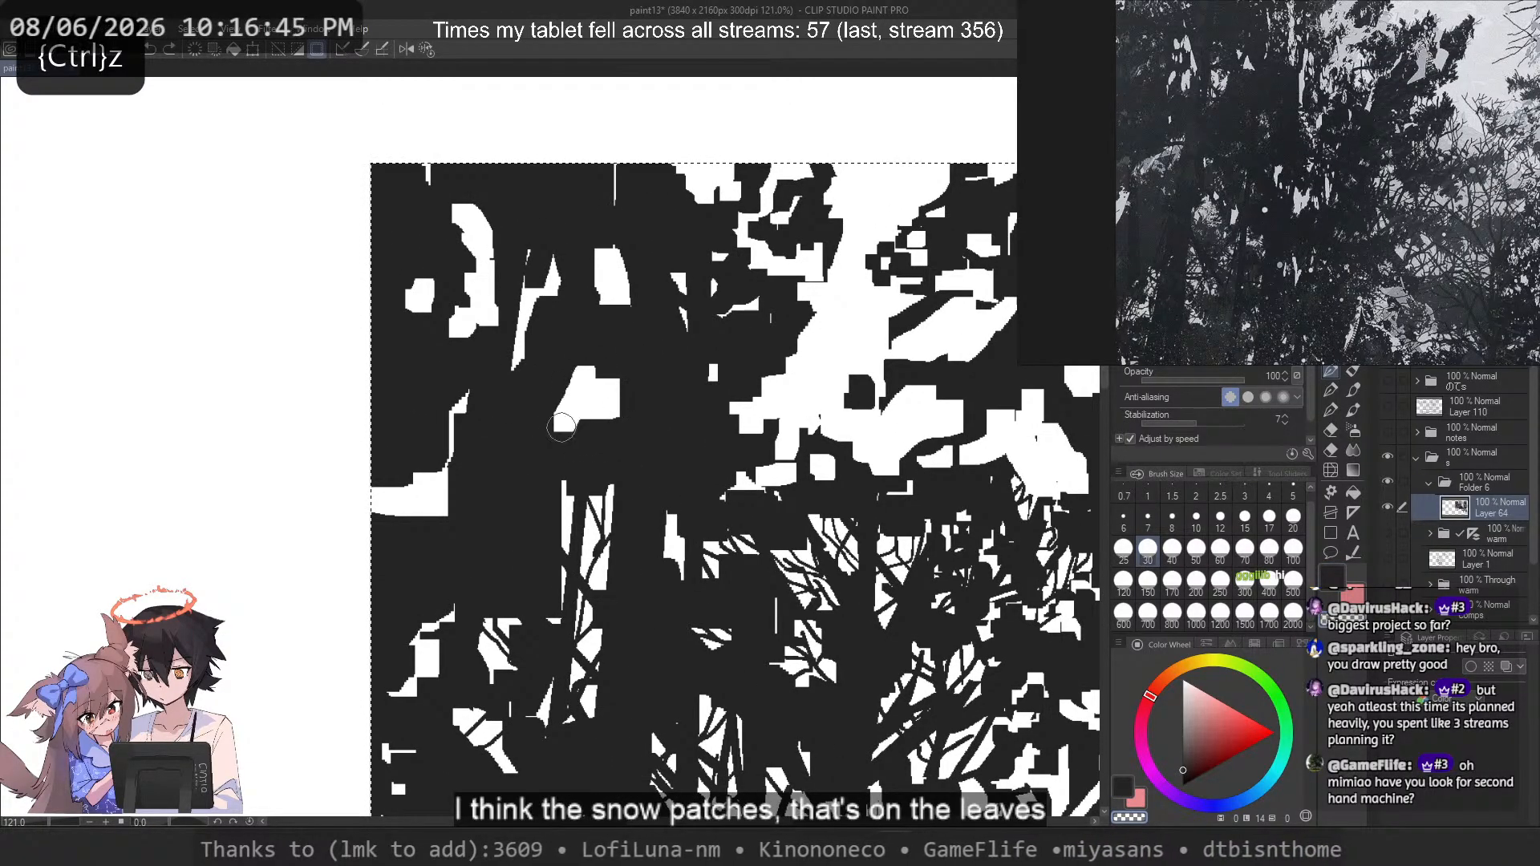
key(c)
mouse_move(595, 398)
mouse_down()
mouse_move(612, 397)
mouse_move(566, 465)
mouse_move(626, 380)
mouse_up()
key(c)
key(ctrl+z)
Step: Carve irregular snow patches with a size 15 brush in the dark foliage just above the tall trunk gap
click(1242, 519)
key(ctrl+z)
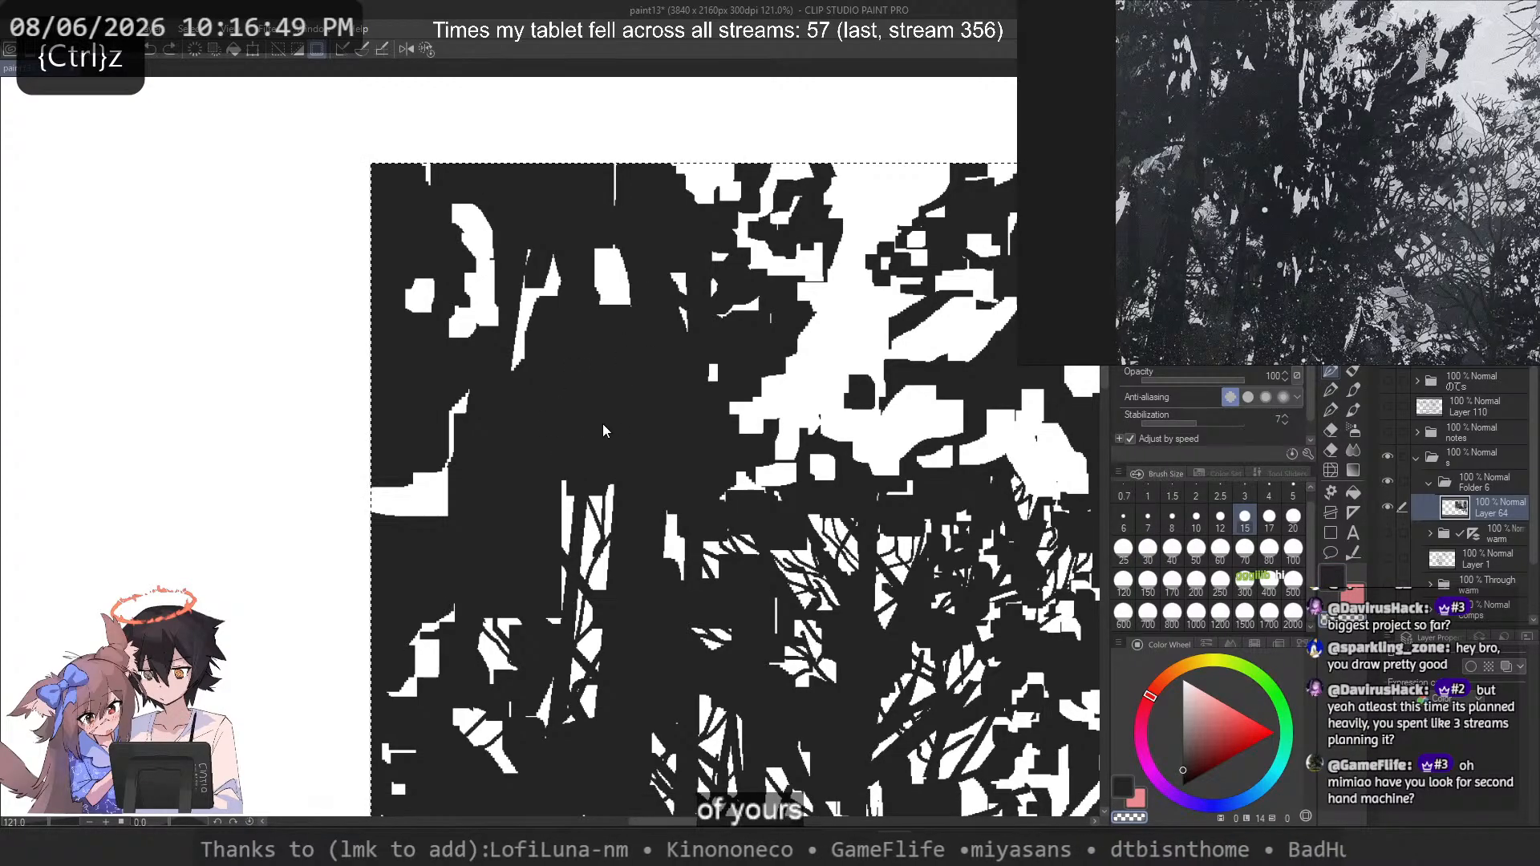
mouse_move(613, 421)
mouse_down()
mouse_move(622, 455)
mouse_move(624, 423)
mouse_move(658, 452)
mouse_move(689, 435)
mouse_up()
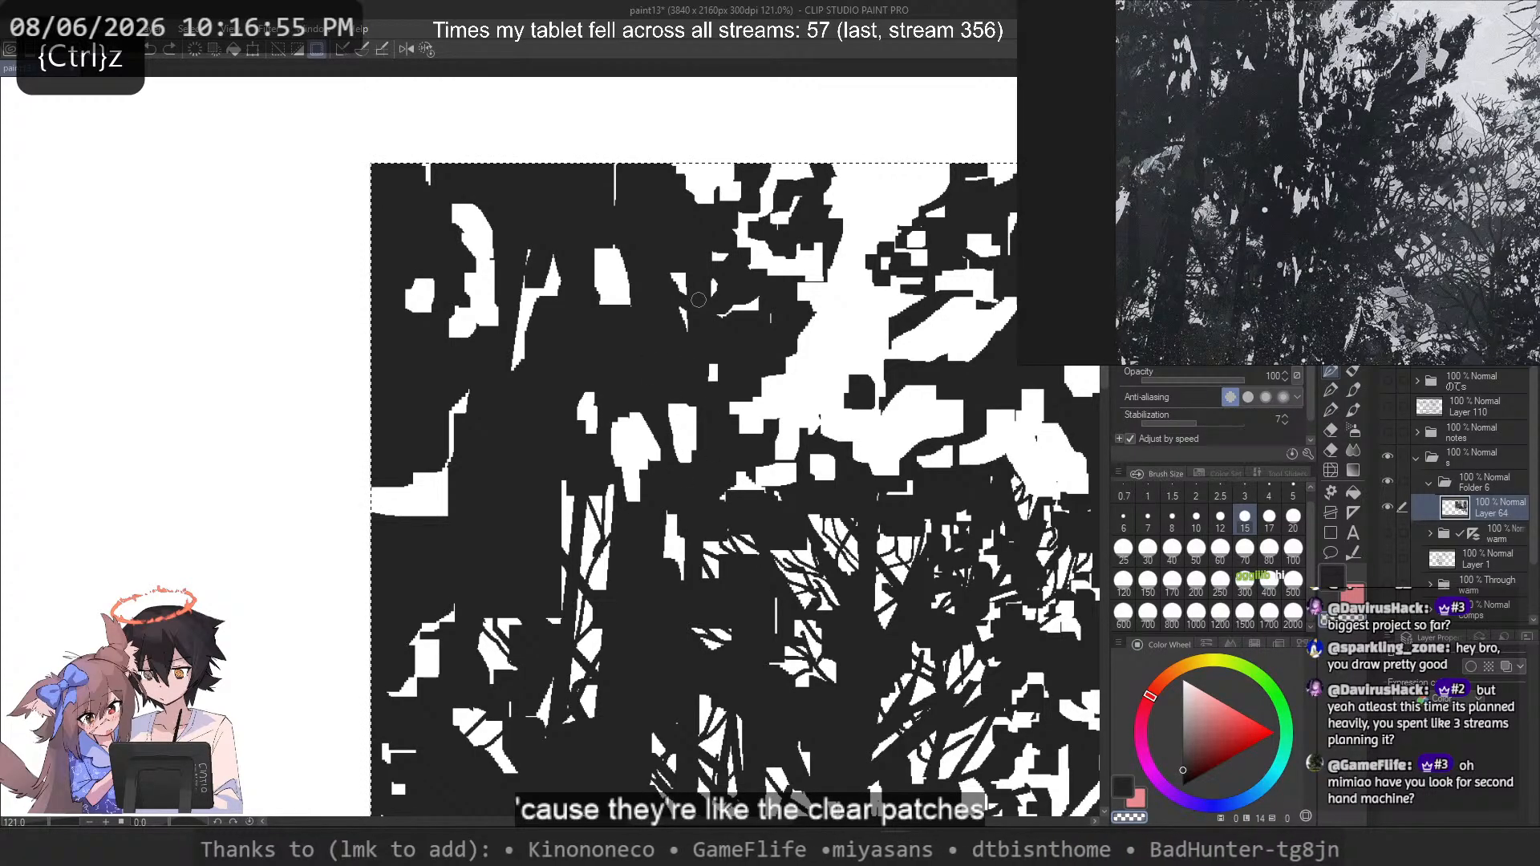
Step: Carve a winding snow strip down through the dark foliage near the picture's upper edge with a size 17 brush
key(c)
click(1196, 553)
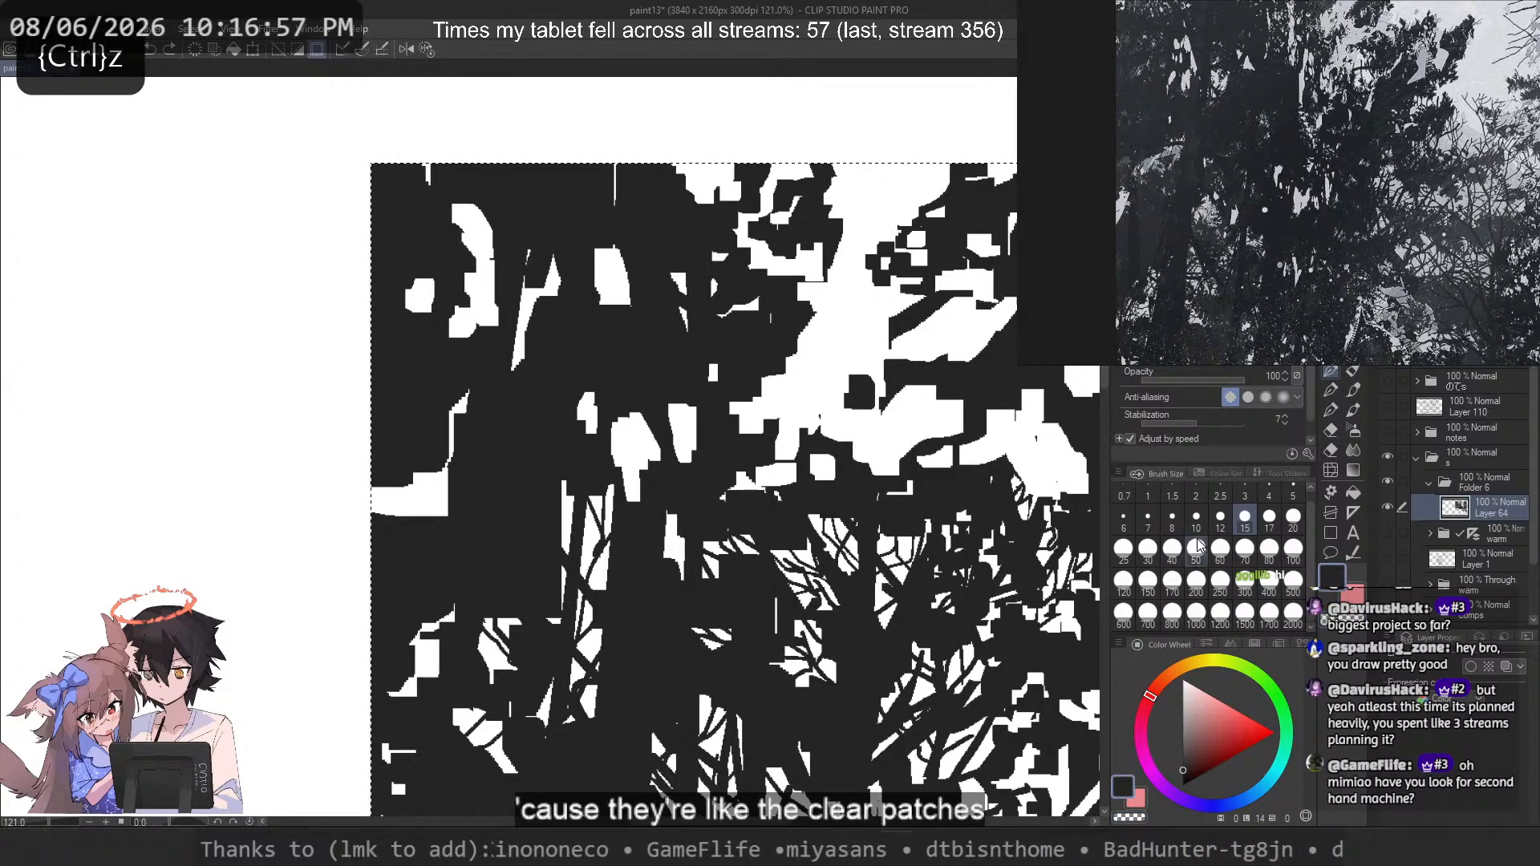
click(1268, 518)
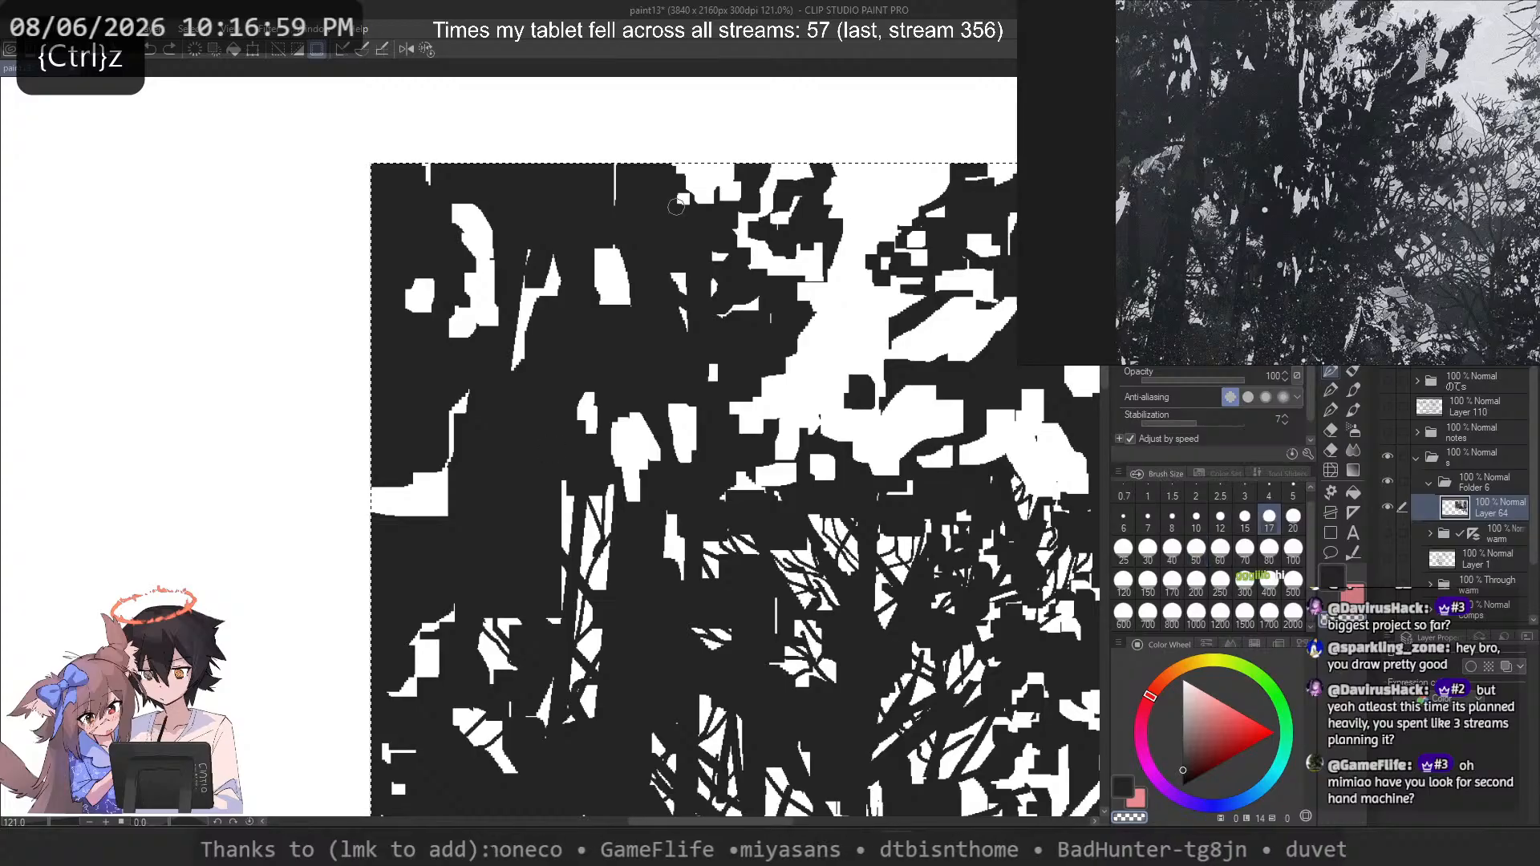
key(c)
drag(676, 234, 681, 289)
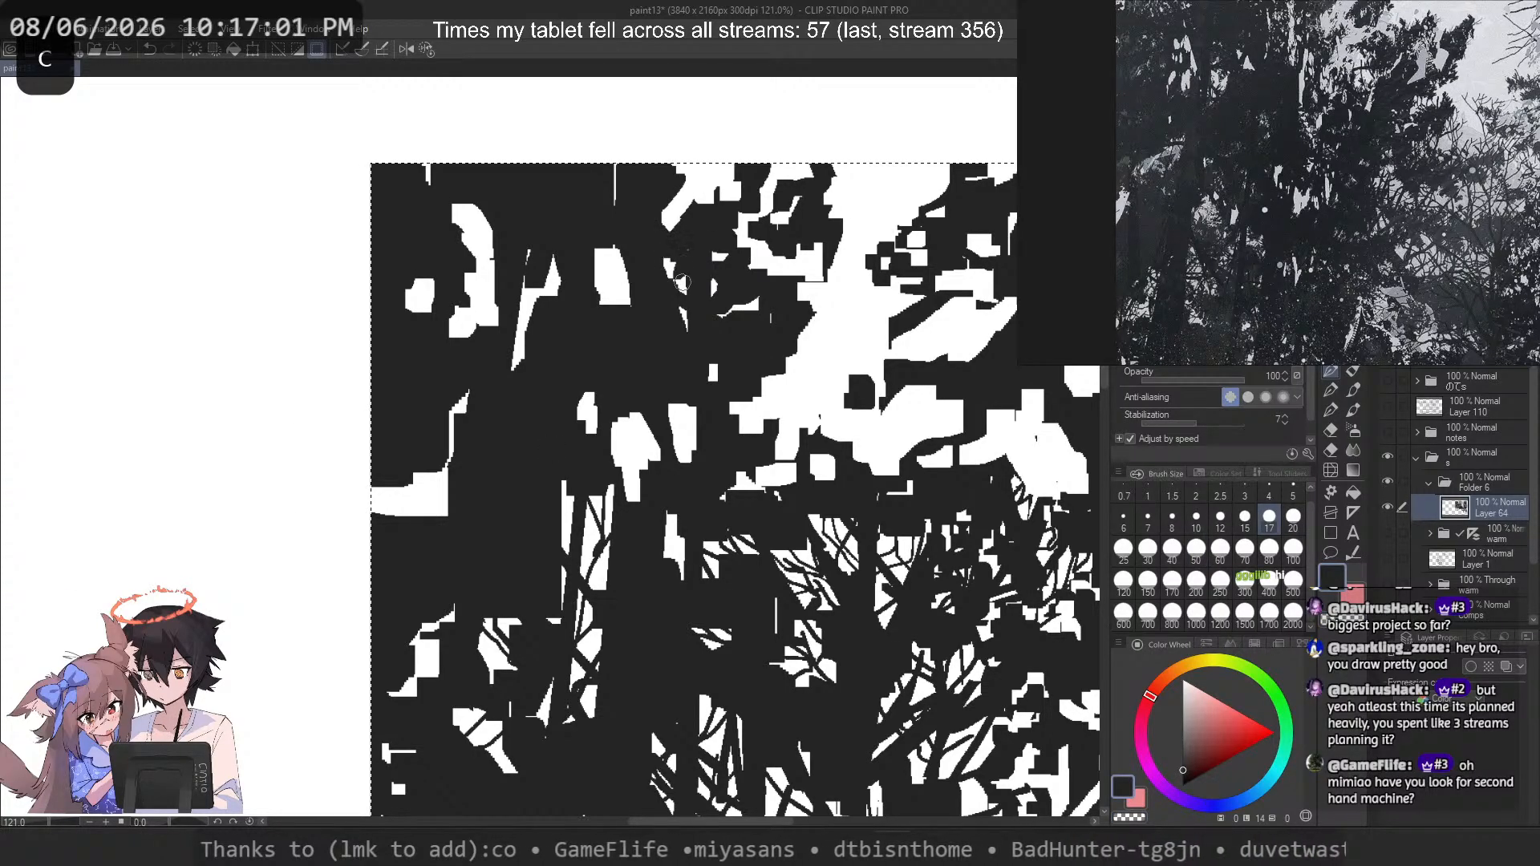
mouse_move(704, 178)
mouse_down()
mouse_move(713, 255)
mouse_move(721, 305)
mouse_up()
key(c)
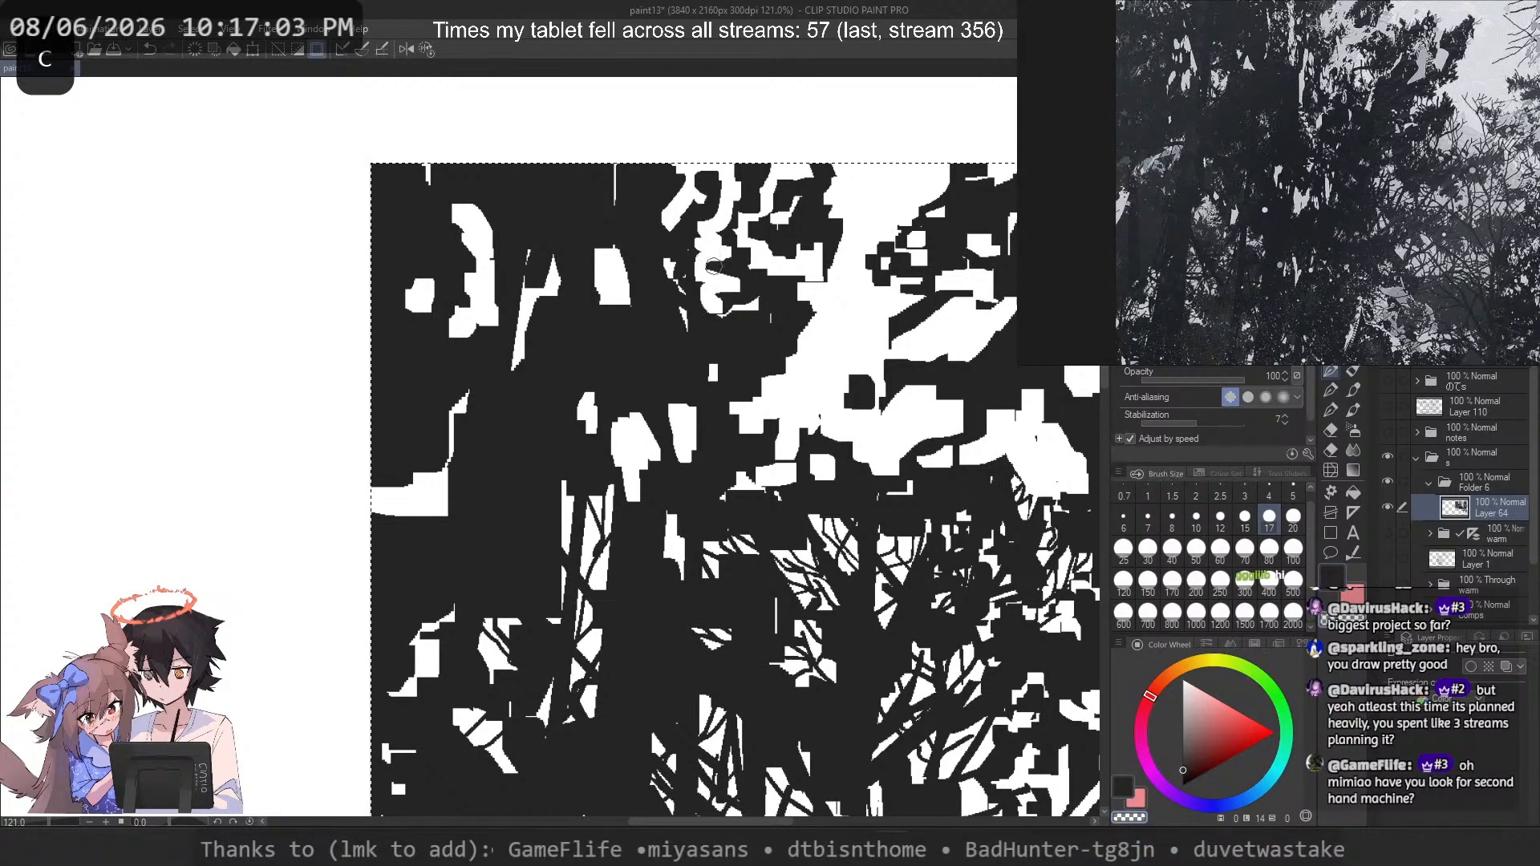
Step: Paint over the winding snow strip, carve it again narrower, and darken the foliage along its right side
key(c)
mouse_move(722, 215)
mouse_down()
mouse_move(700, 244)
mouse_move(706, 303)
mouse_up()
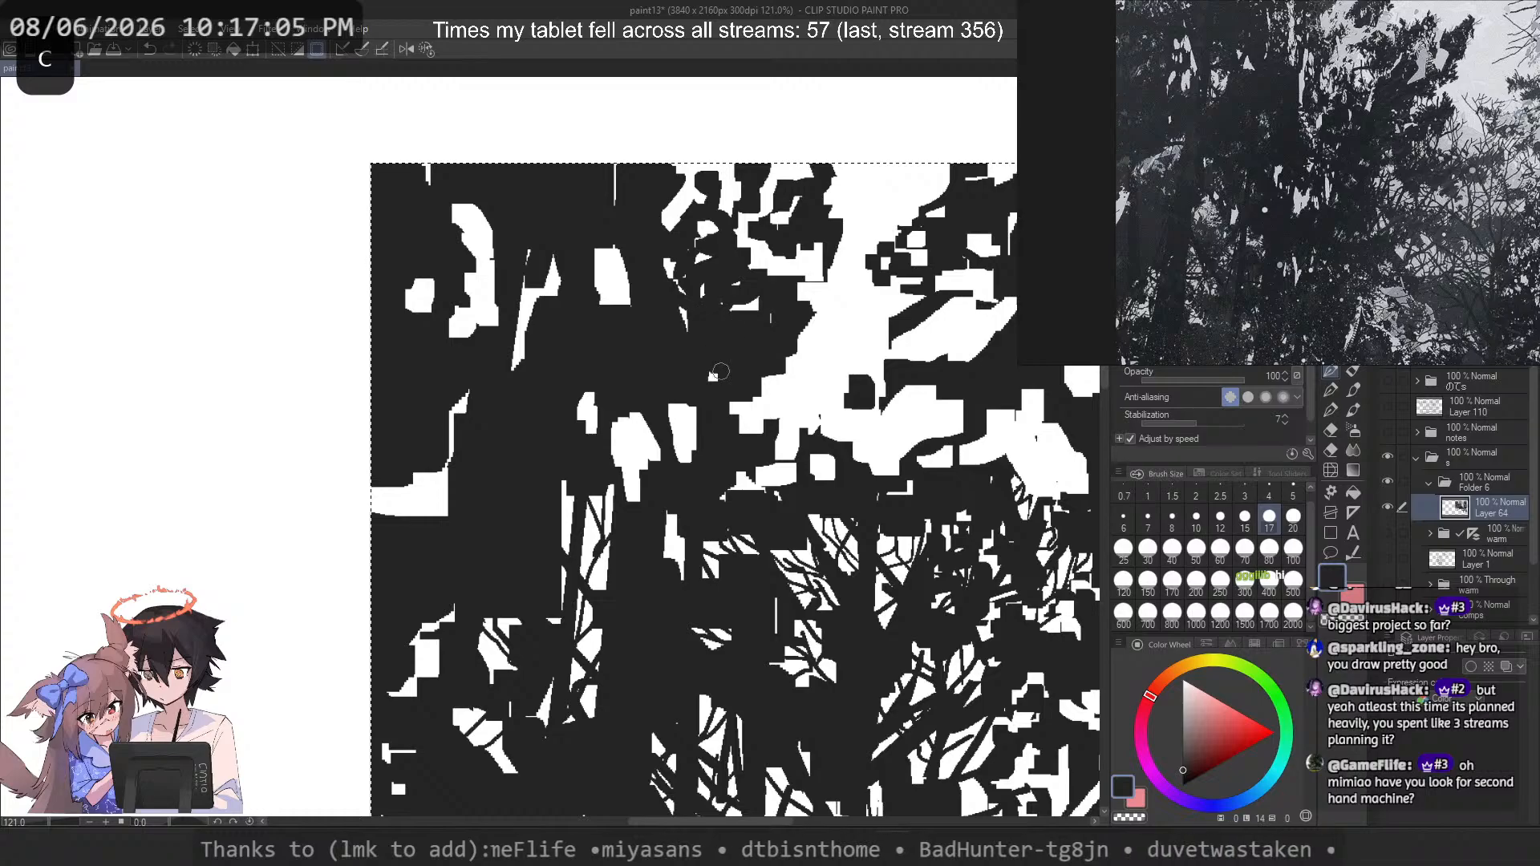
key(c)
mouse_move(706, 207)
mouse_down()
mouse_move(708, 289)
mouse_move(717, 276)
mouse_move(746, 309)
mouse_move(760, 259)
mouse_move(746, 298)
mouse_up()
key(c)
key(c)
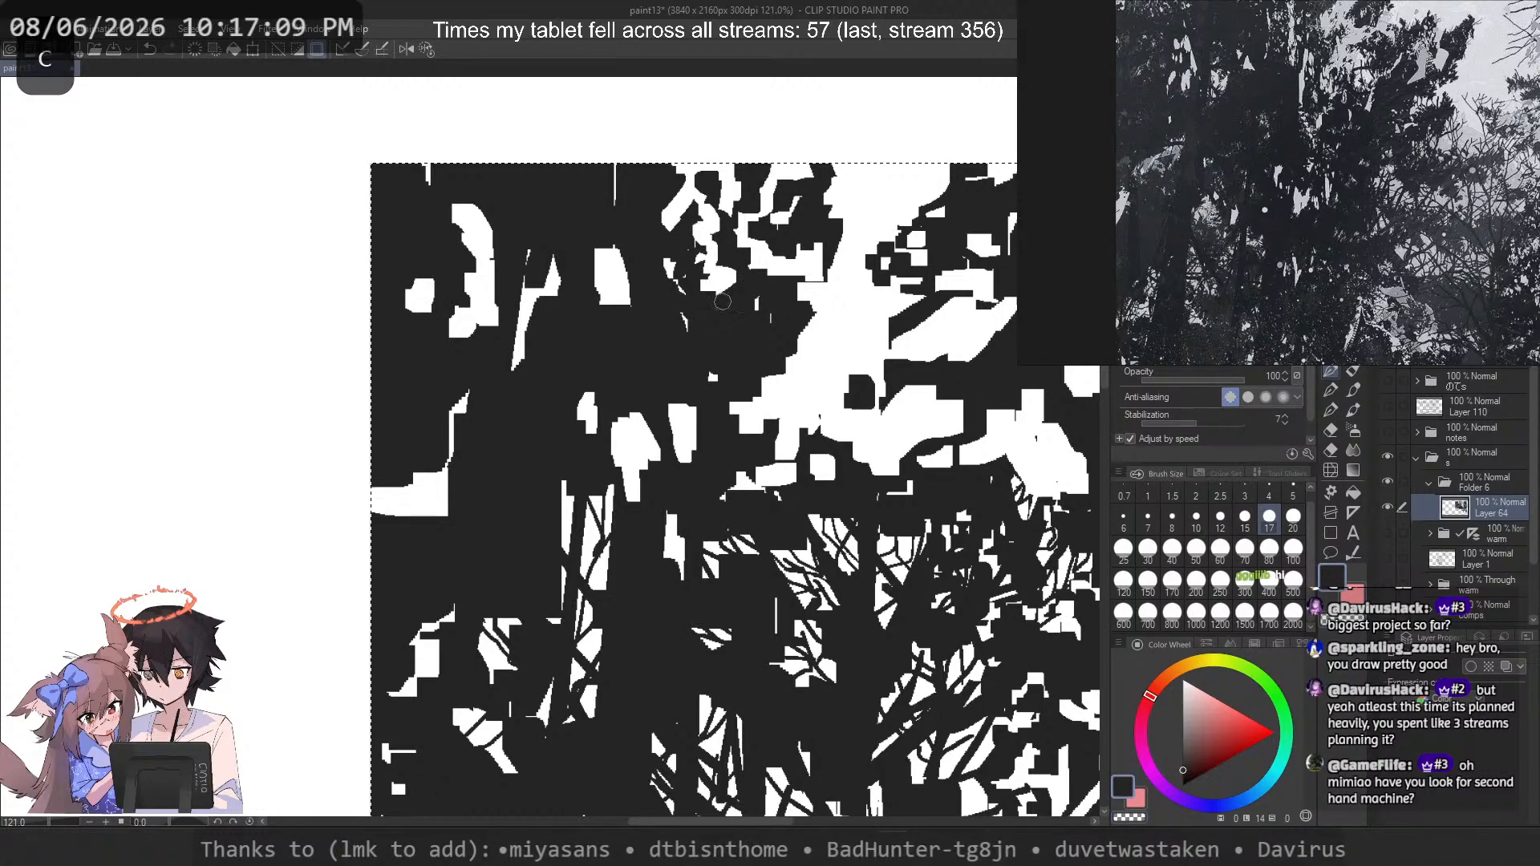
mouse_move(726, 192)
mouse_down()
mouse_move(733, 234)
mouse_move(729, 206)
mouse_move(746, 196)
mouse_move(729, 226)
mouse_move(748, 215)
mouse_move(741, 246)
mouse_move(793, 240)
mouse_move(771, 277)
mouse_move(800, 282)
mouse_move(784, 304)
mouse_move(779, 272)
mouse_move(748, 310)
mouse_up()
key(c)
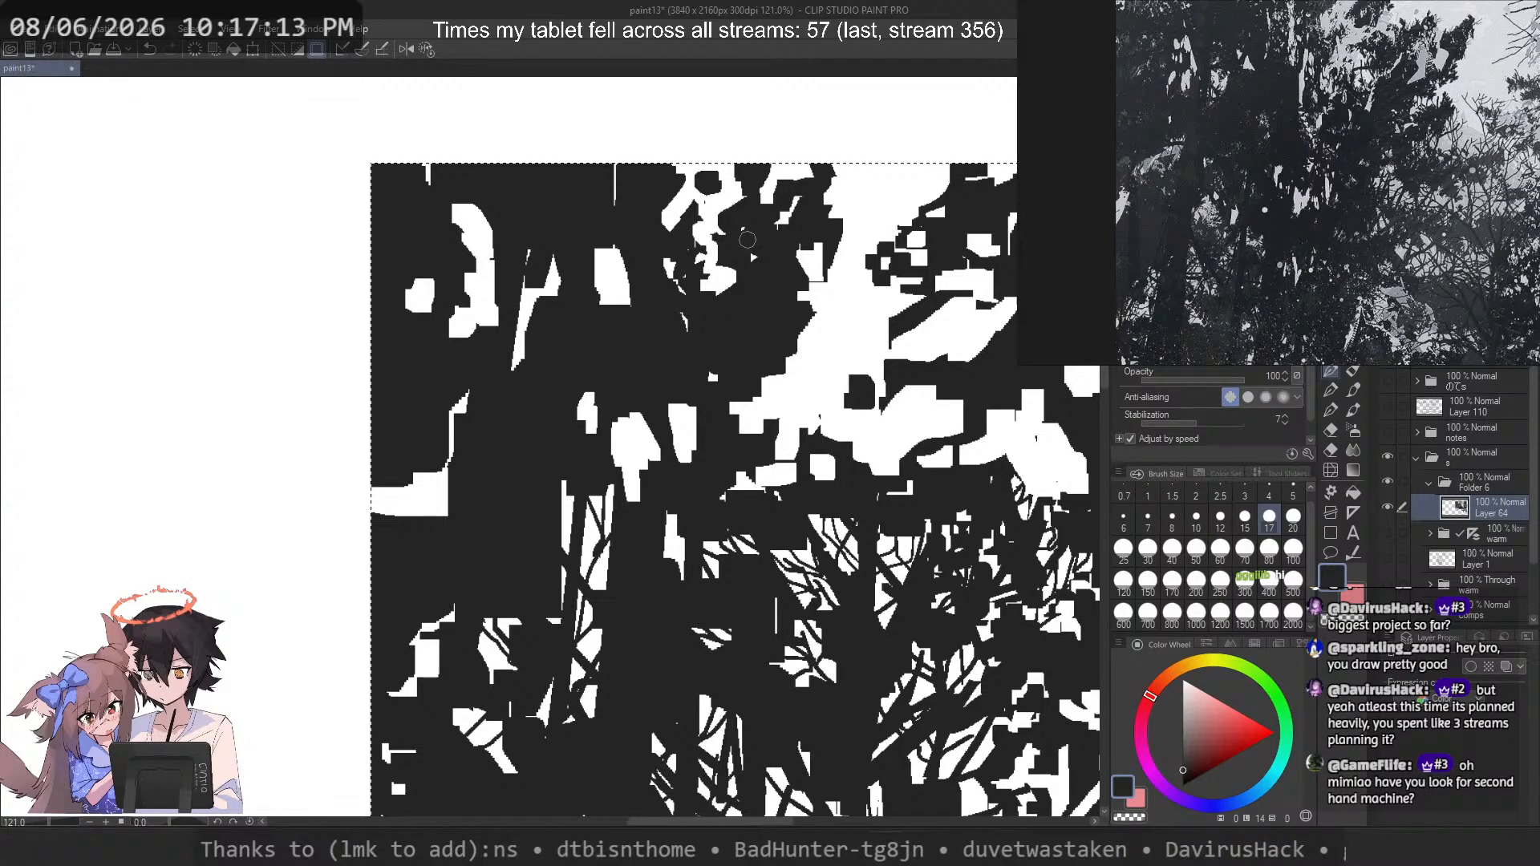
Step: Carve small snow flecks in the dark foliage just right of the winding strip
key(c)
drag(730, 236, 747, 280)
key(ctrl+z)
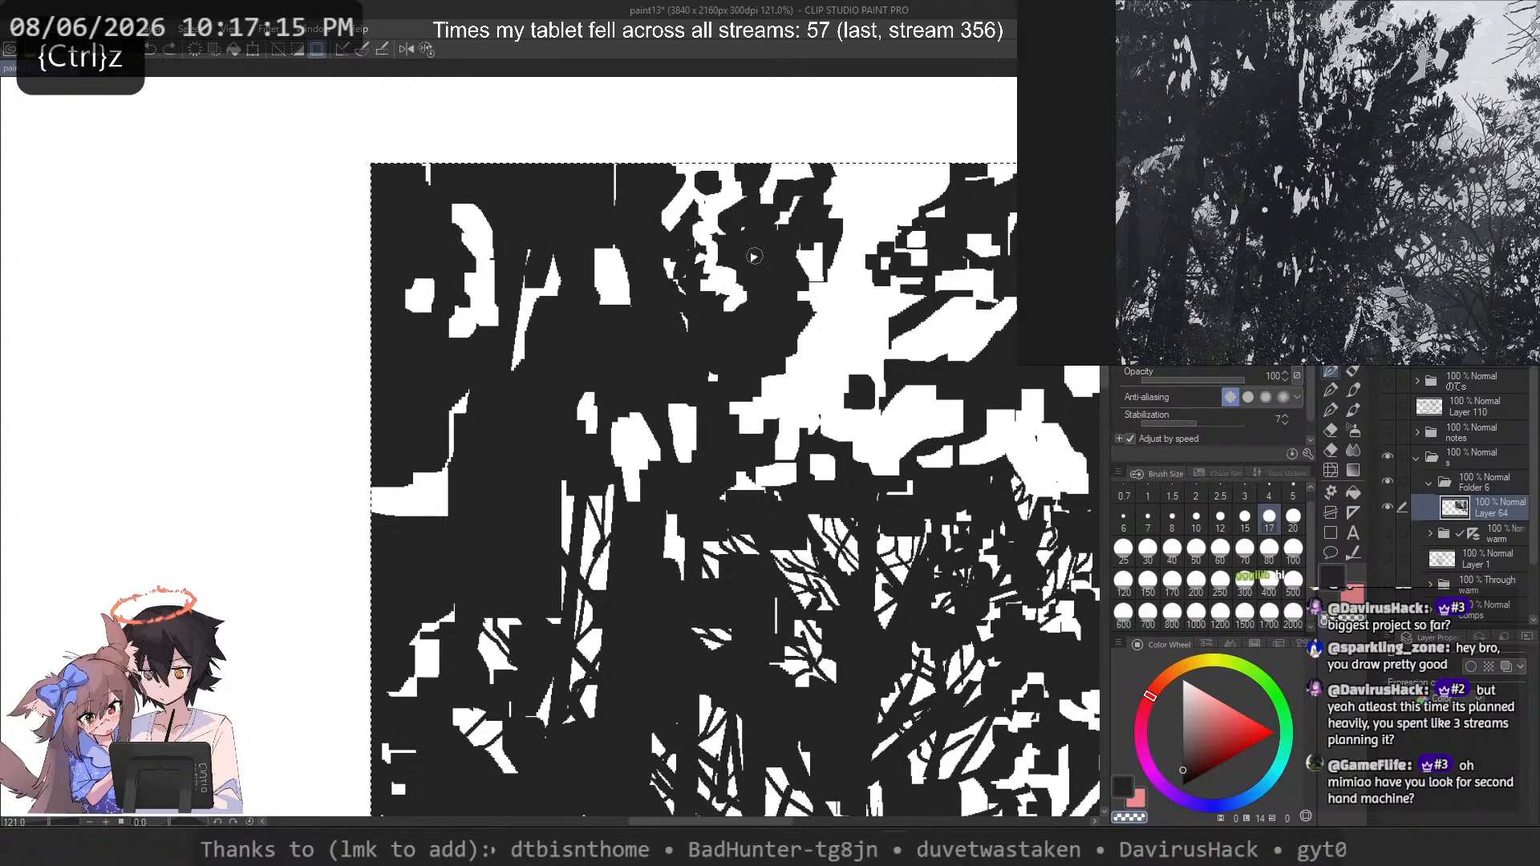
key(c)
key(c)
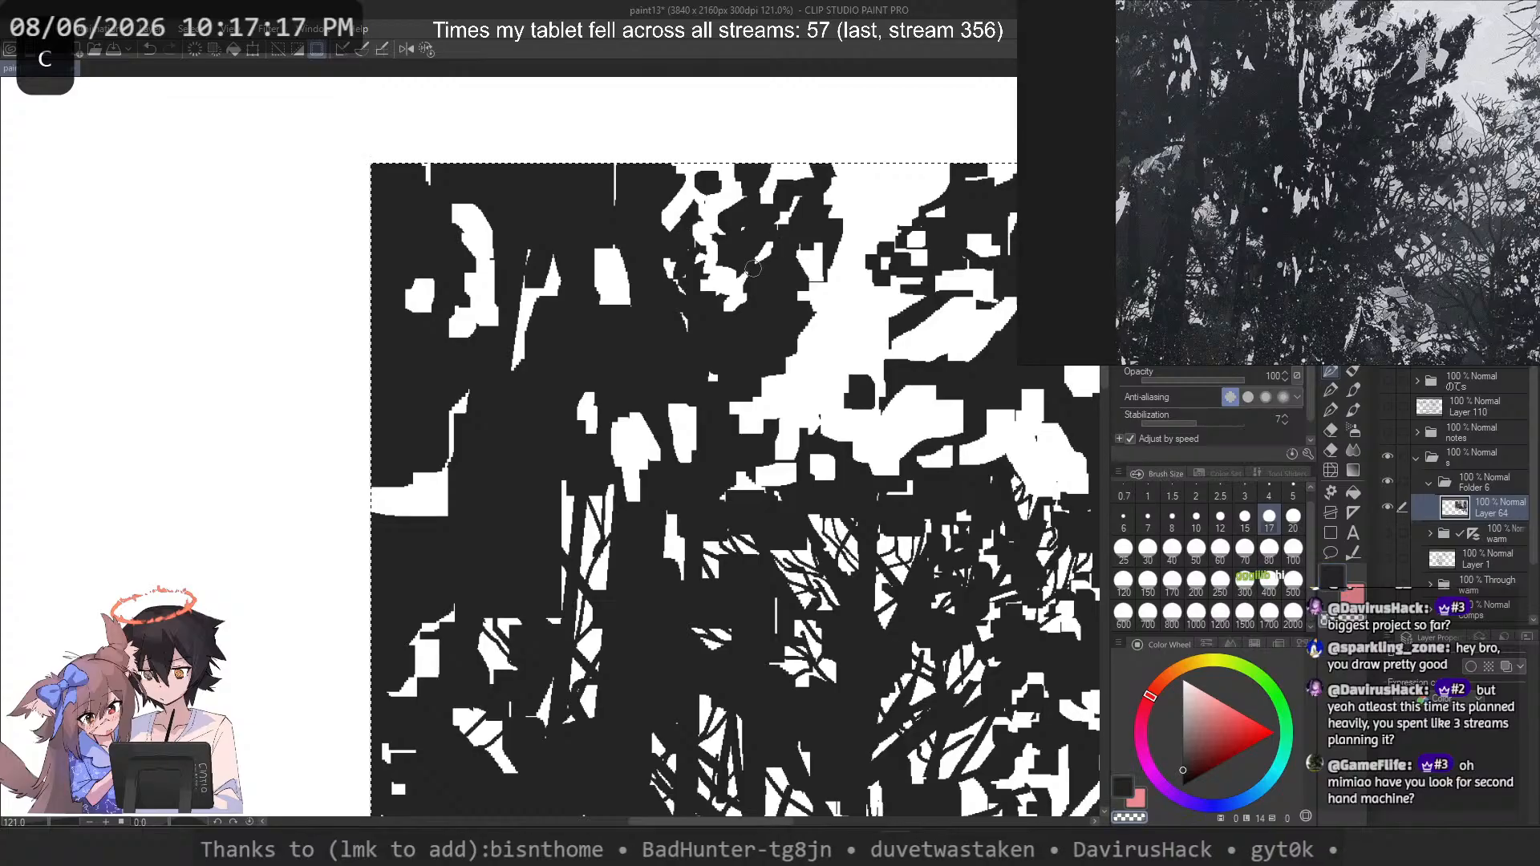
Step: Paint small jagged leaf tips along the dark foliage's edge beside the open sky with a size 12 brush
key(c)
drag(749, 267, 746, 295)
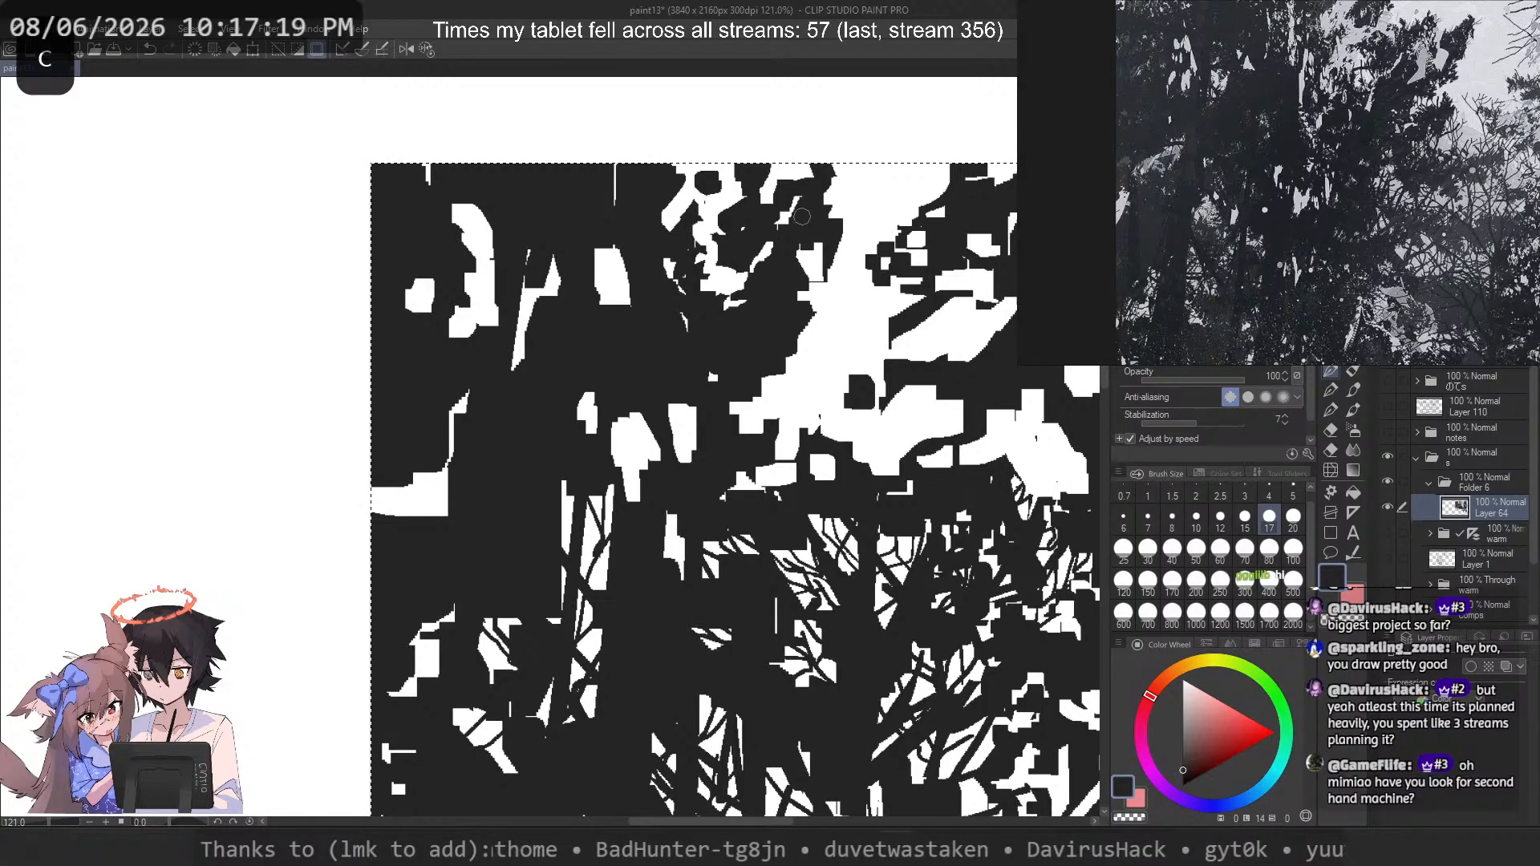
key(c)
key(ctrl+z)
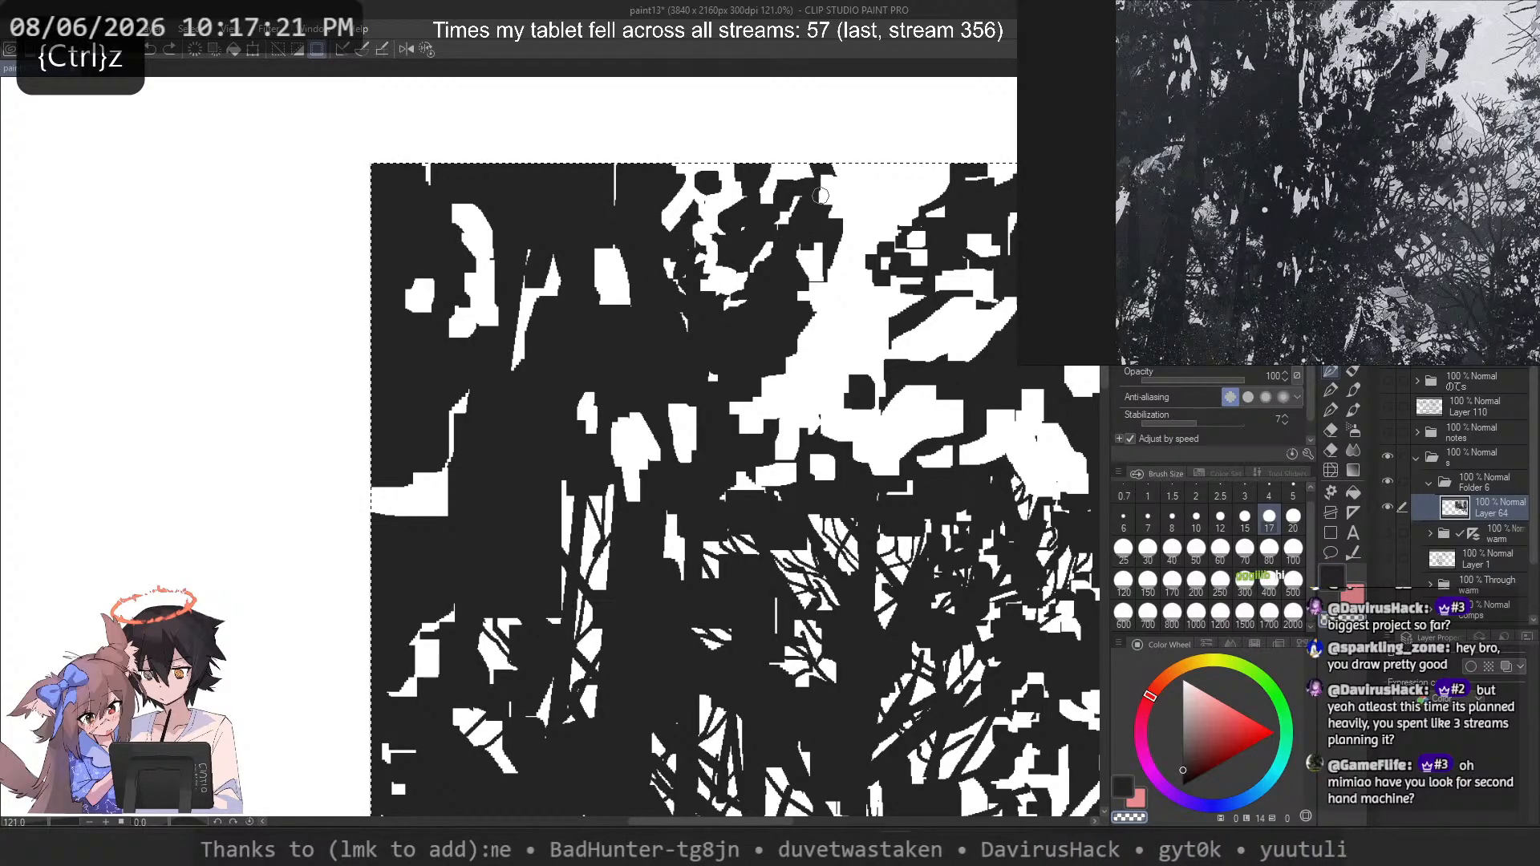
key(bracketleft)
key(bracketleft)
key(ctrl+z)
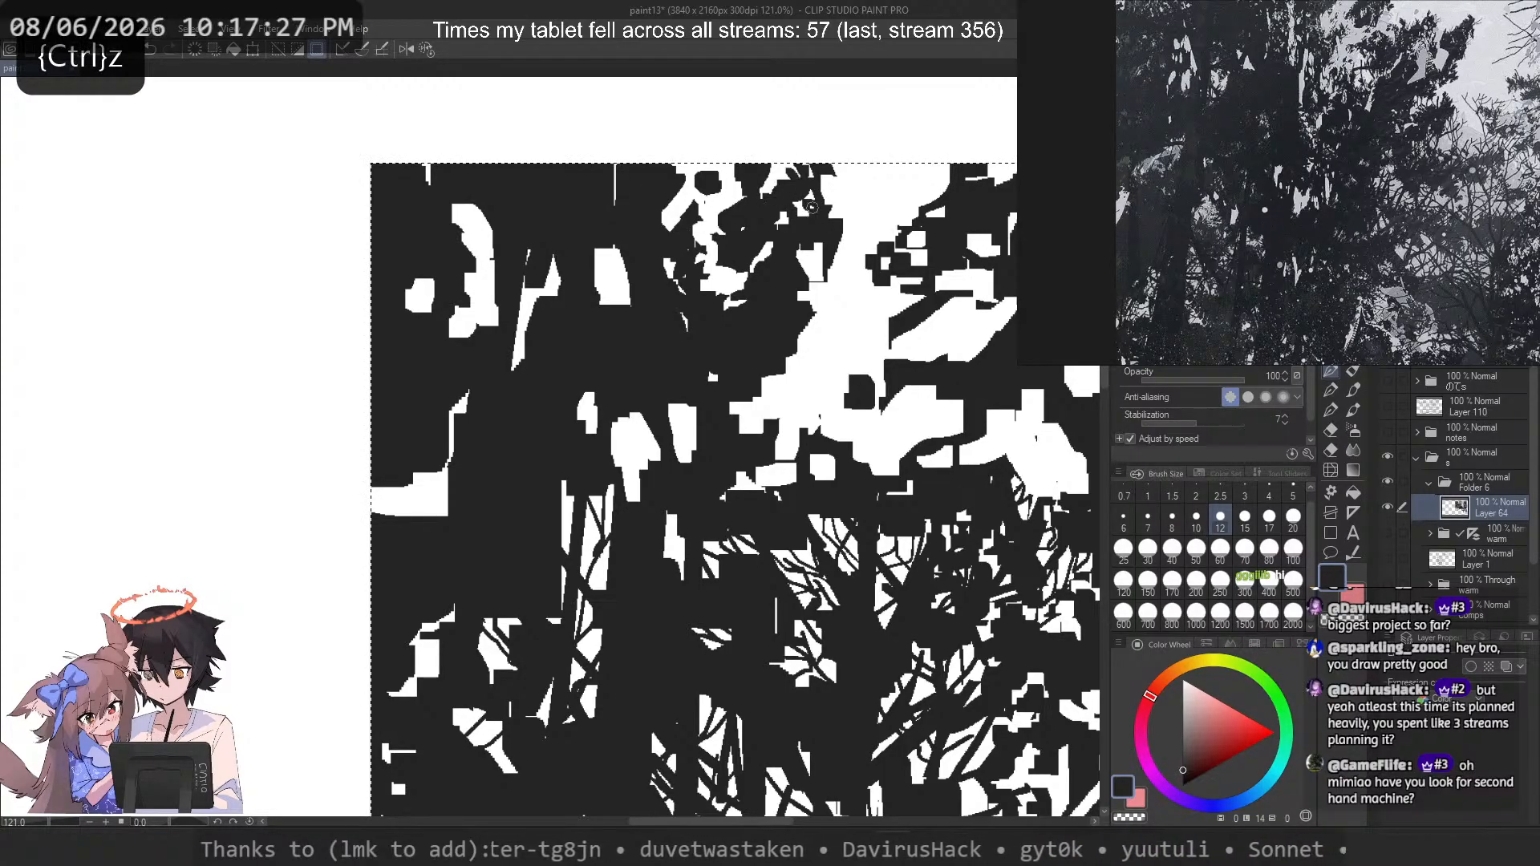
drag(824, 193, 833, 180)
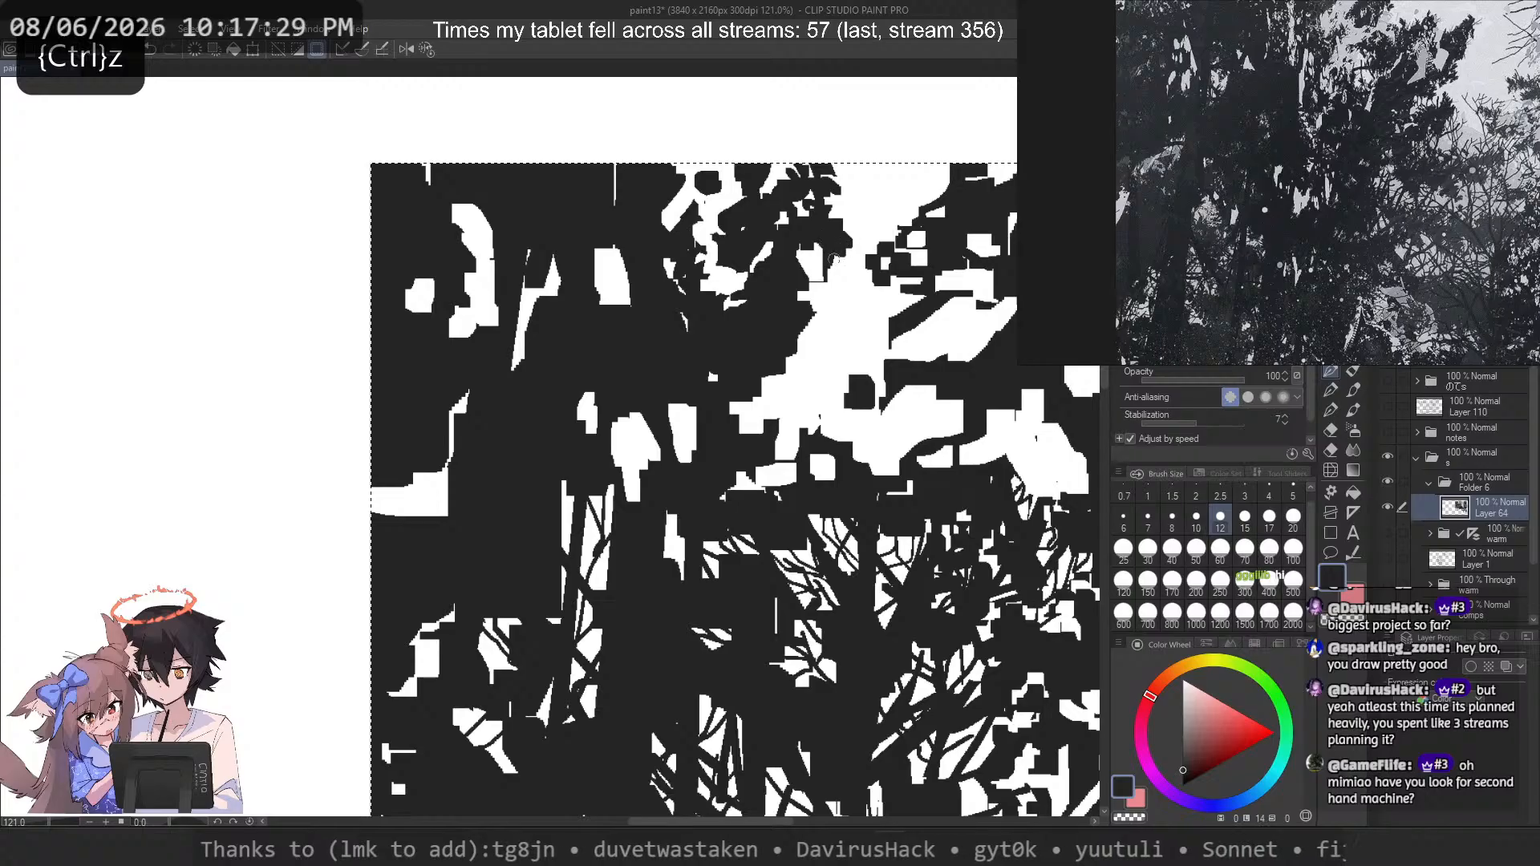
mouse_move(807, 263)
mouse_down()
mouse_move(816, 318)
mouse_move(805, 299)
mouse_move(847, 307)
mouse_up()
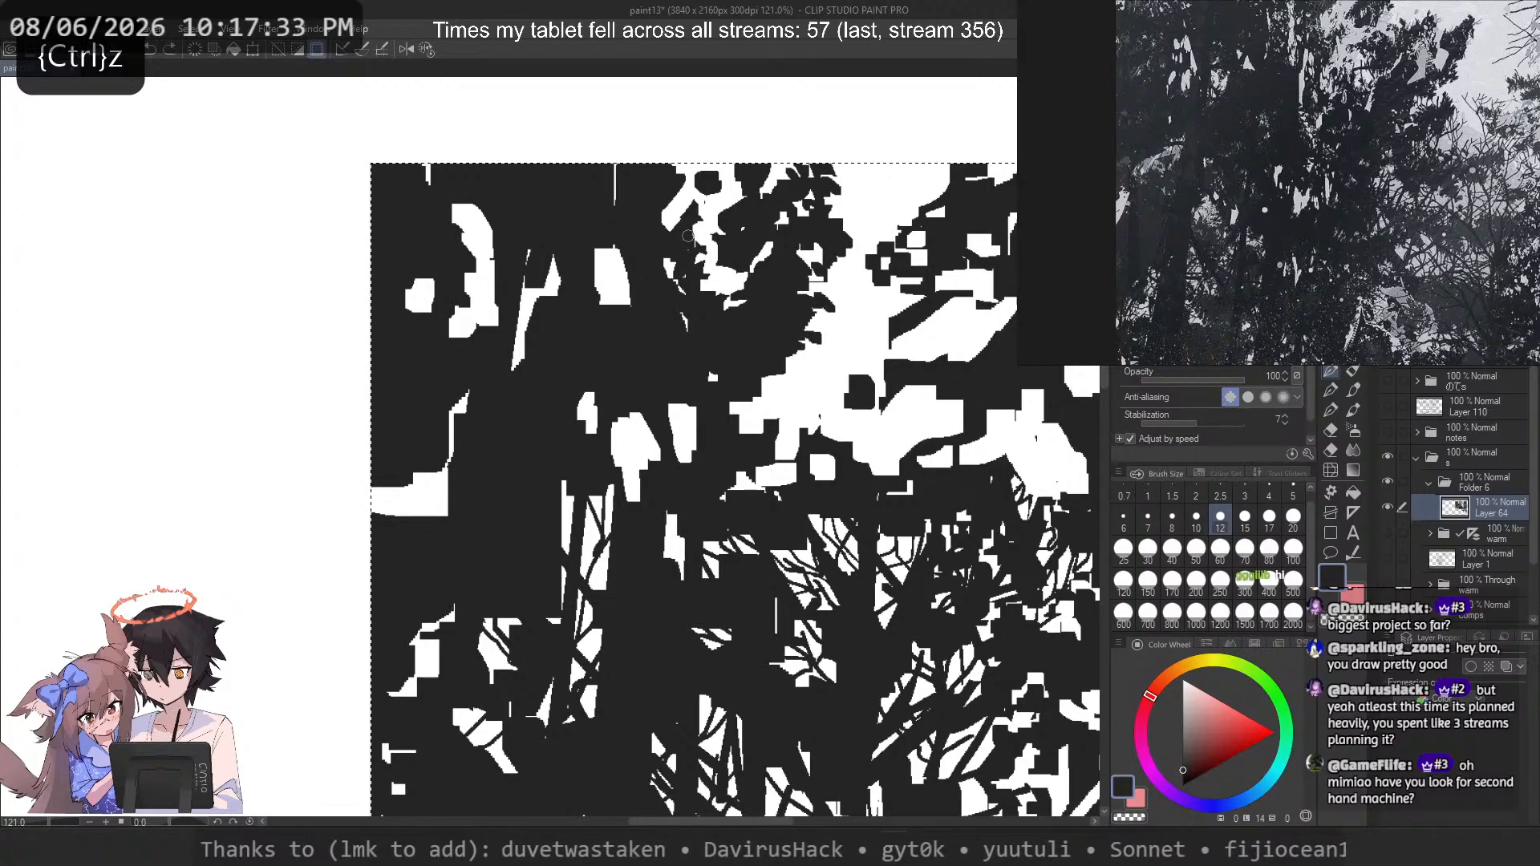
Step: Break up the blocky dark spot at the top of the winding snow strip into small leaf shapes
key(c)
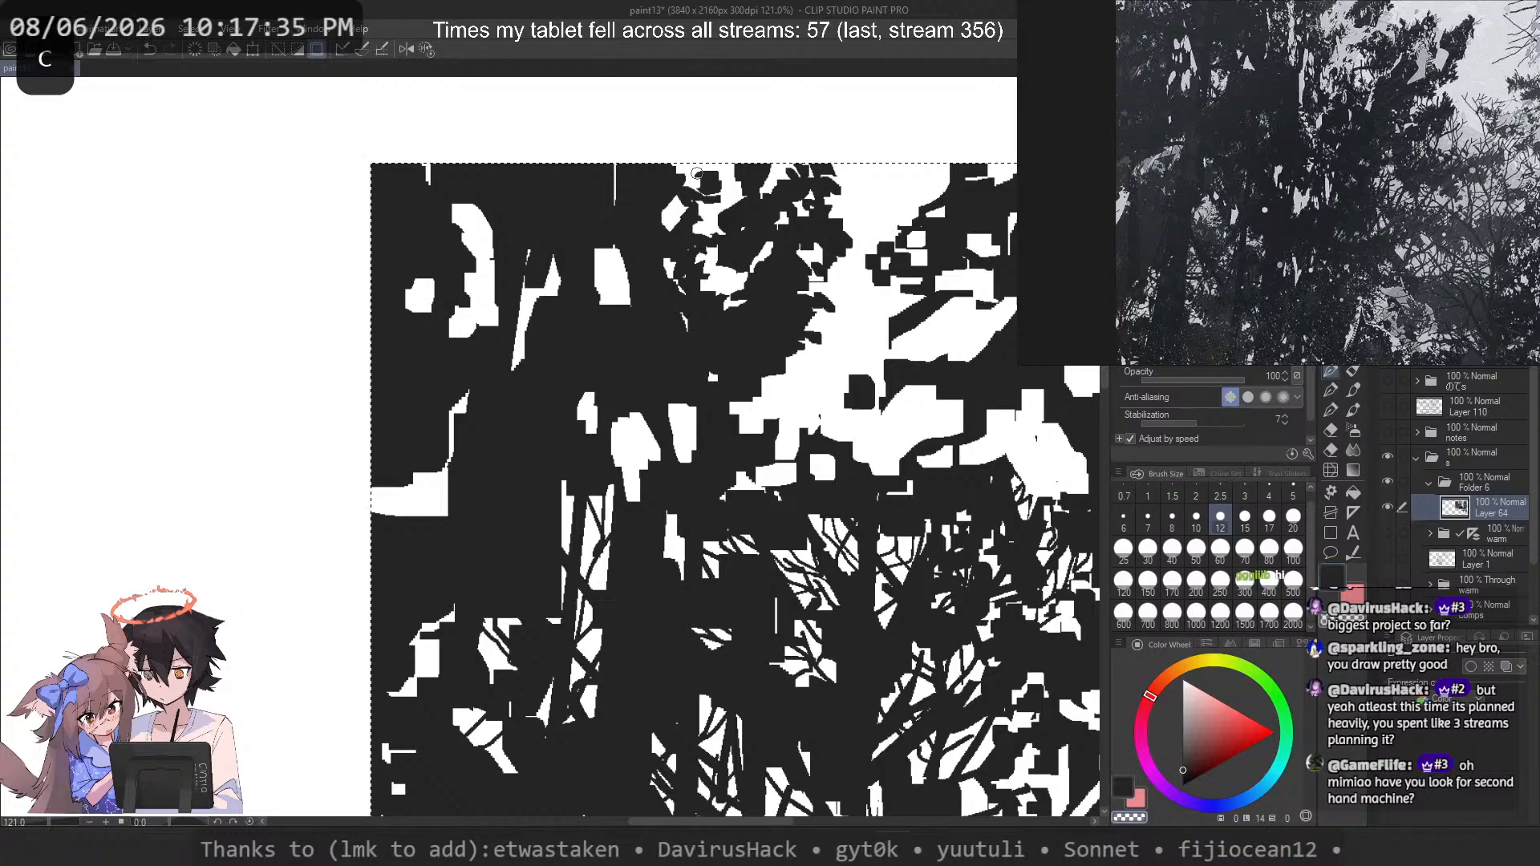
drag(690, 162, 710, 199)
key(ctrl+z)
key(c)
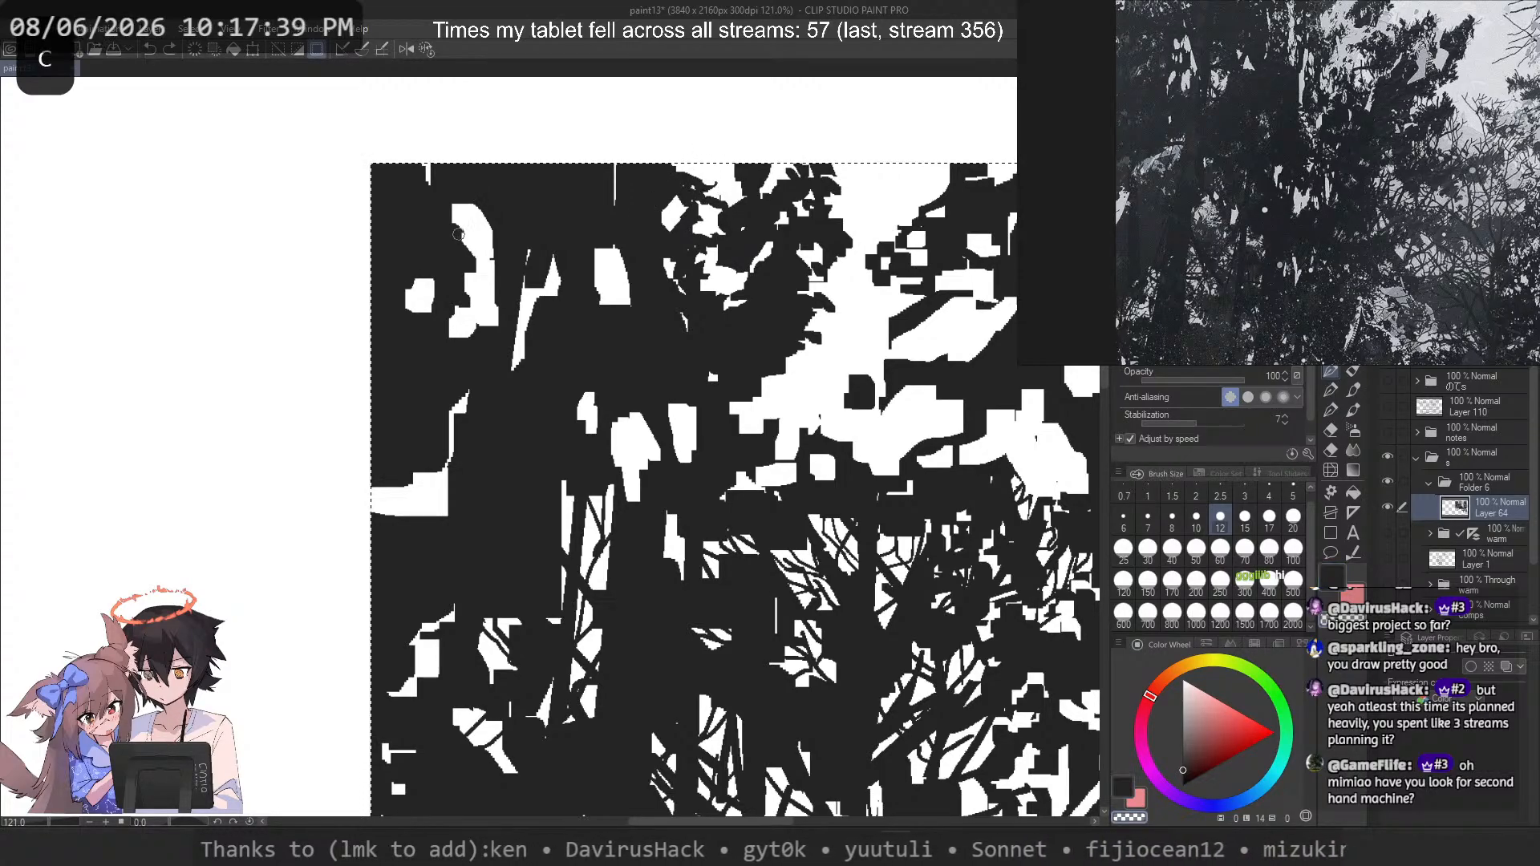
Step: Split the curved snow patch in the picture's upper-left foliage with a slanting dark branch and make the neighbouring patches more irregular
mouse_move(484, 227)
mouse_down()
mouse_move(469, 261)
mouse_move(424, 266)
mouse_move(452, 243)
mouse_move(431, 258)
mouse_move(456, 280)
mouse_move(461, 244)
mouse_move(455, 271)
mouse_move(483, 277)
mouse_move(474, 231)
mouse_move(493, 247)
mouse_move(489, 226)
mouse_move(497, 302)
mouse_up()
key(ctrl+z)
key(c)
key(ctrl+z)
key(c)
mouse_move(473, 229)
mouse_down()
mouse_move(490, 187)
mouse_move(502, 229)
mouse_move(468, 211)
mouse_move(500, 244)
mouse_move(496, 202)
mouse_move(497, 254)
mouse_up()
key(c)
key(c)
drag(494, 232, 486, 191)
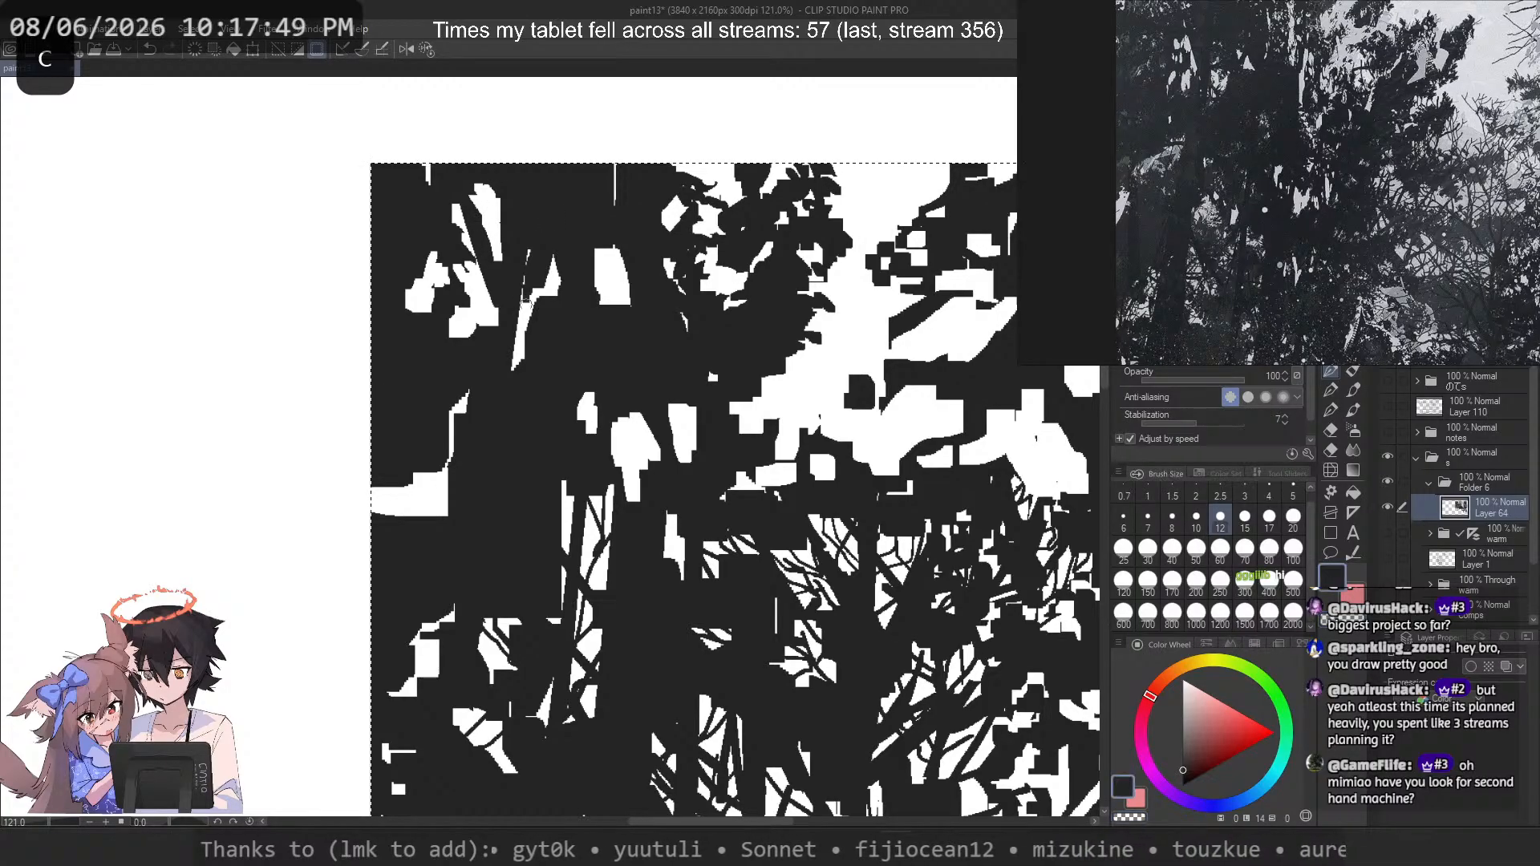
key(ctrl+z)
key(c)
key(ctrl+z)
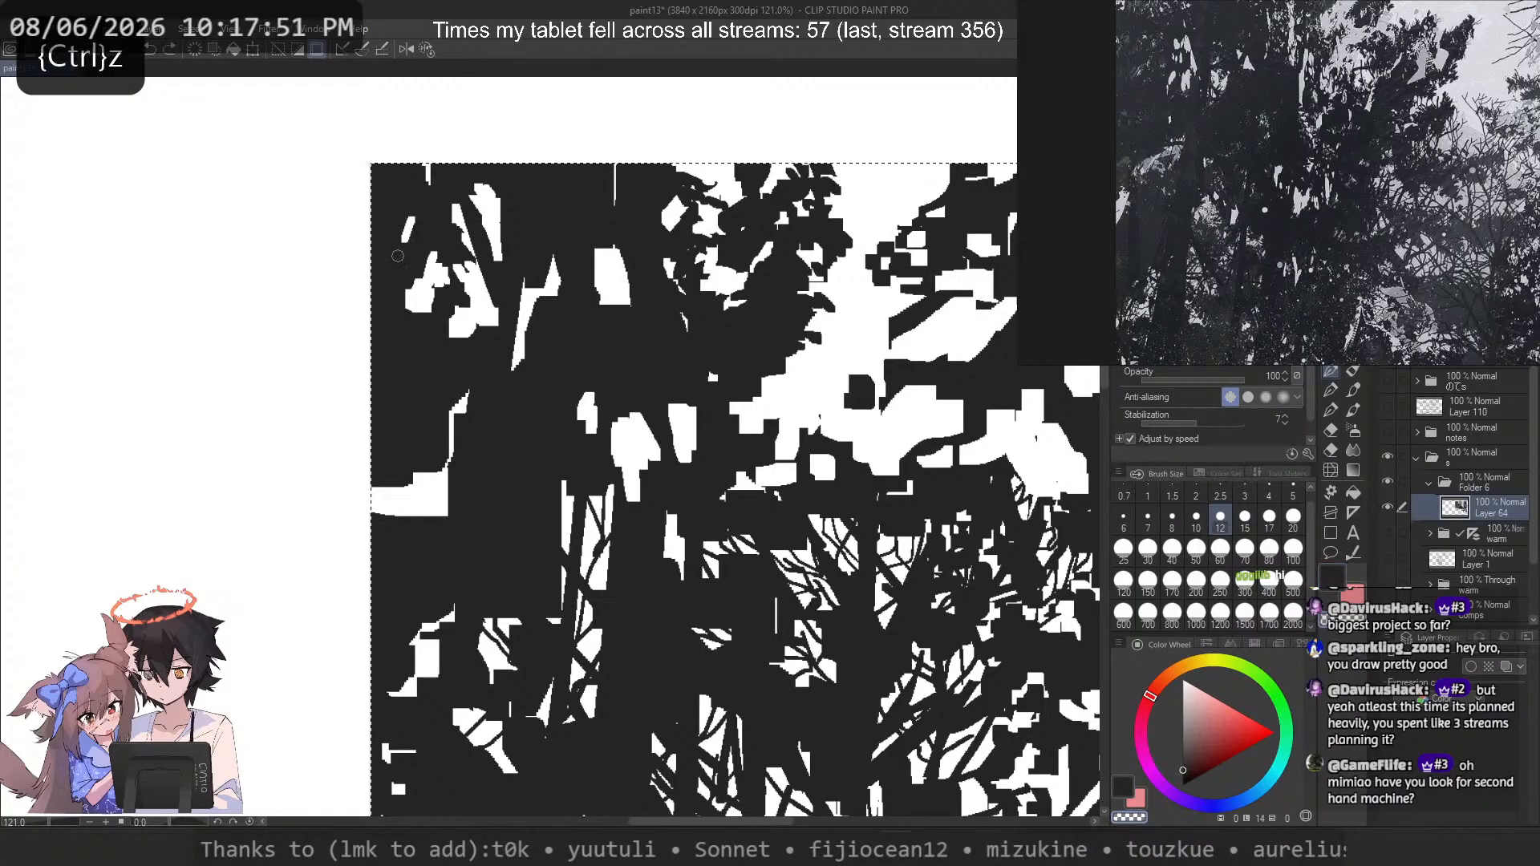
drag(398, 256, 387, 289)
key(ctrl+z)
Step: Compare the whole picture with the reference photo, examining the trees around the cabin
scroll(437, 167, down, 6)
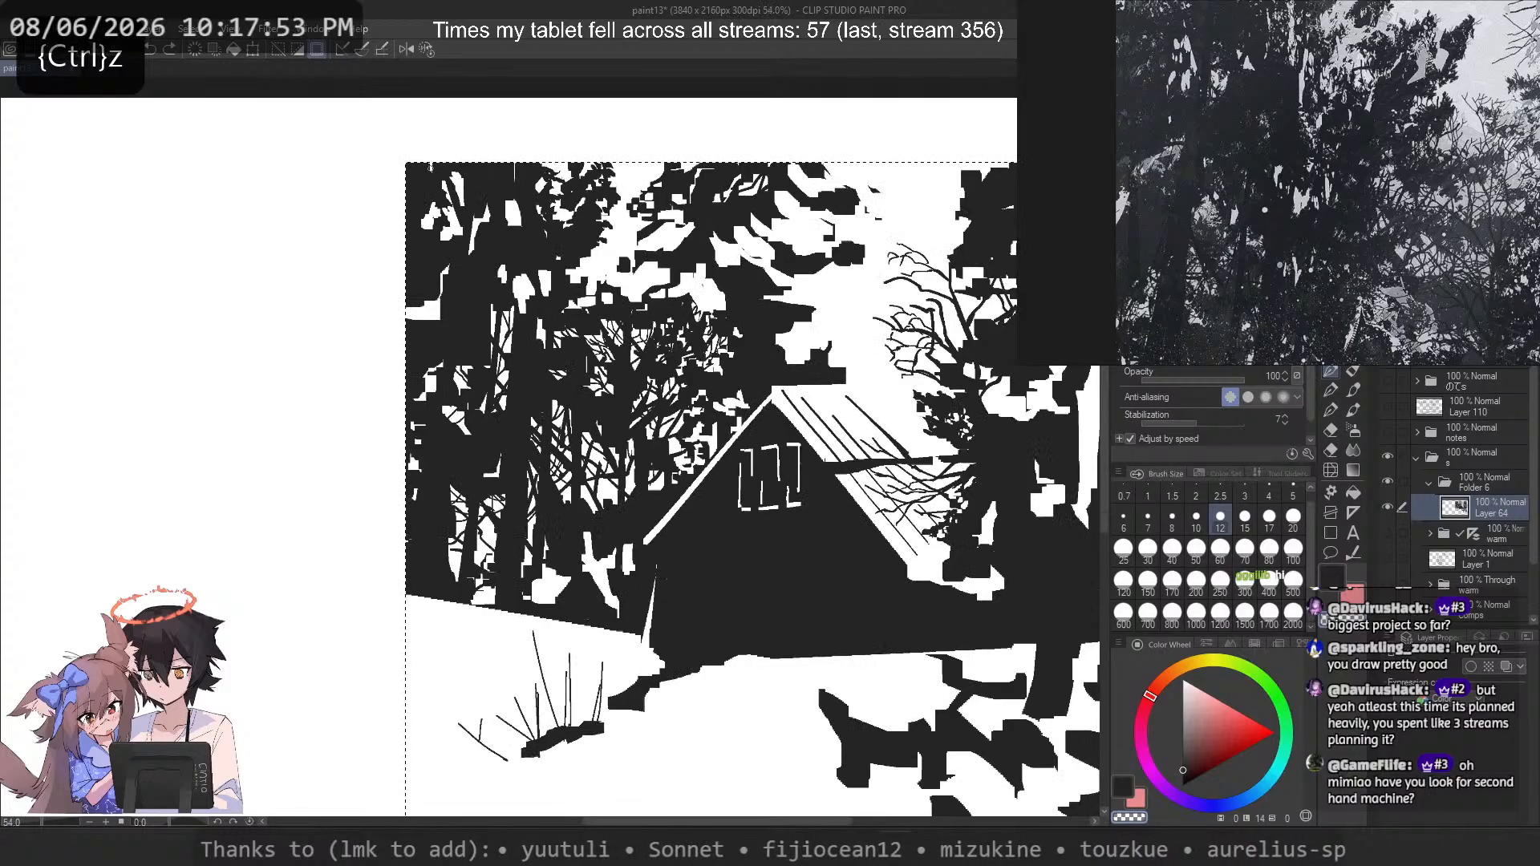
scroll(590, 207, down, 2)
scroll(660, 245, up, 3)
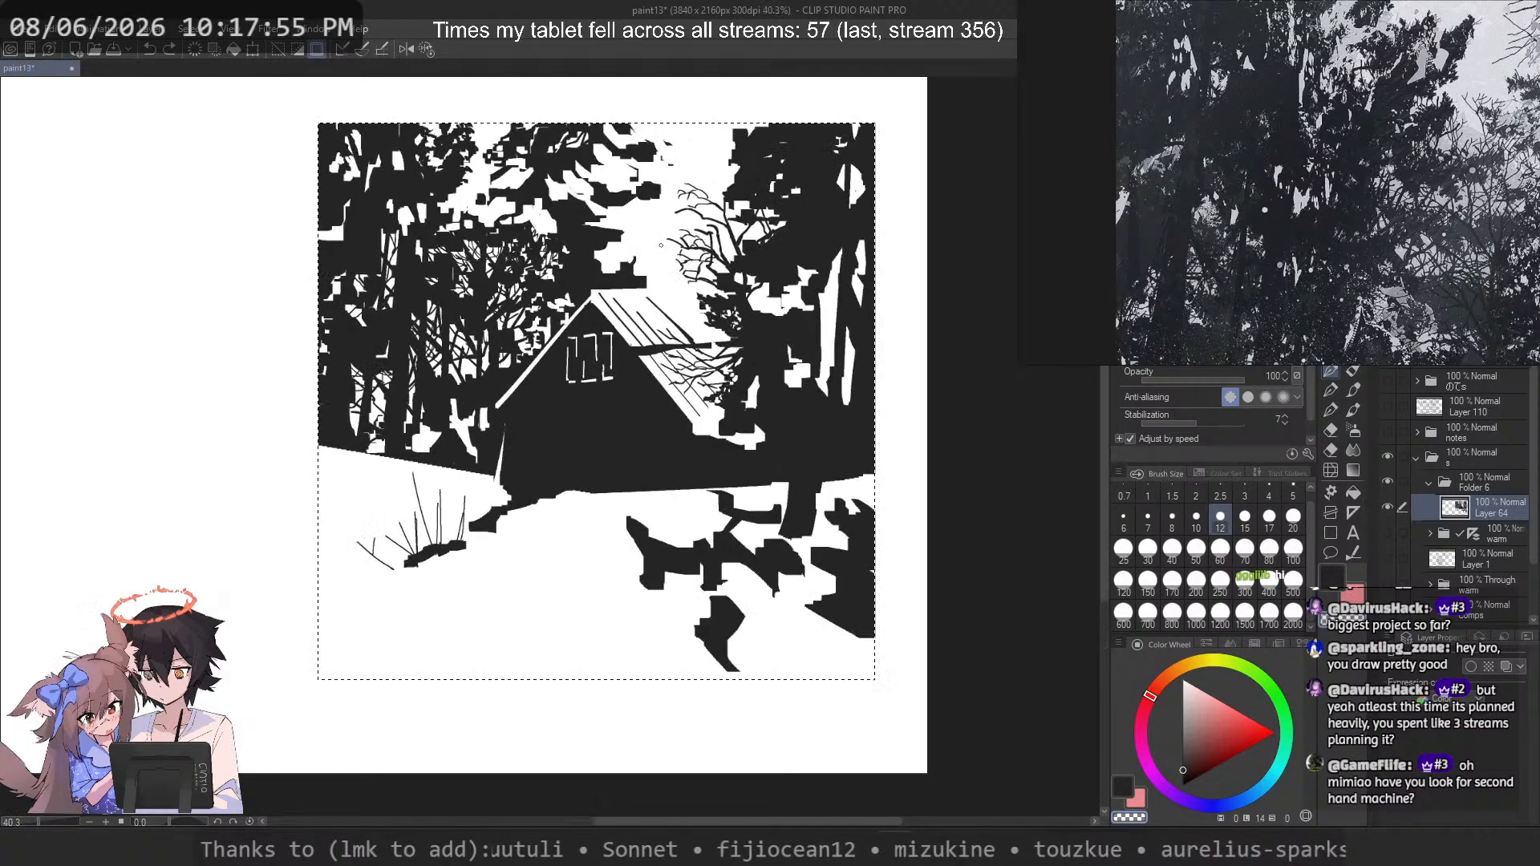
scroll(1203, 112, down, 3)
scroll(1390, 220, up, 3)
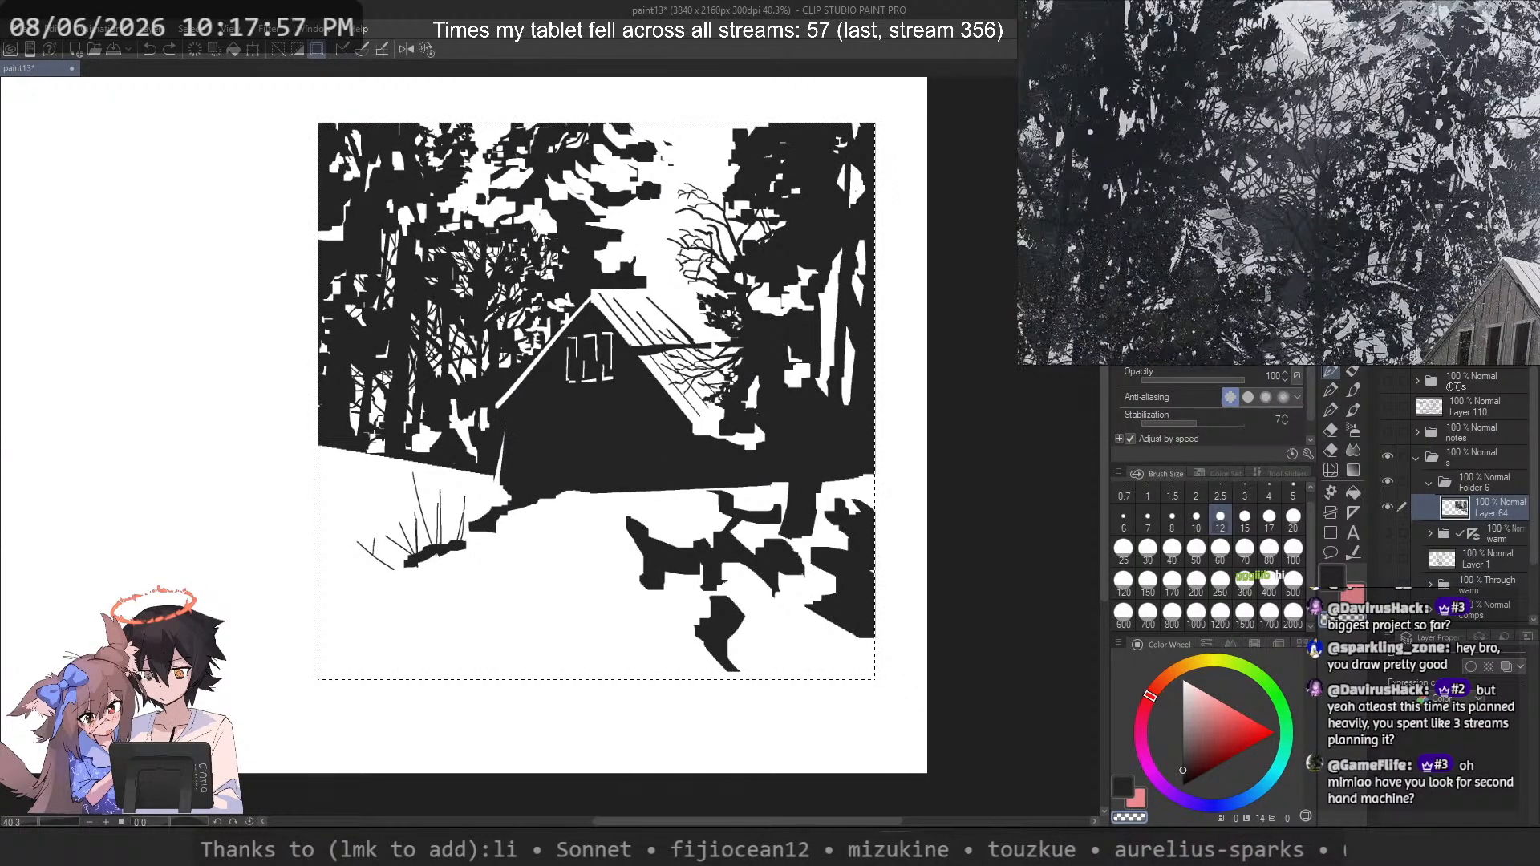
drag(1389, 221, 1319, 152)
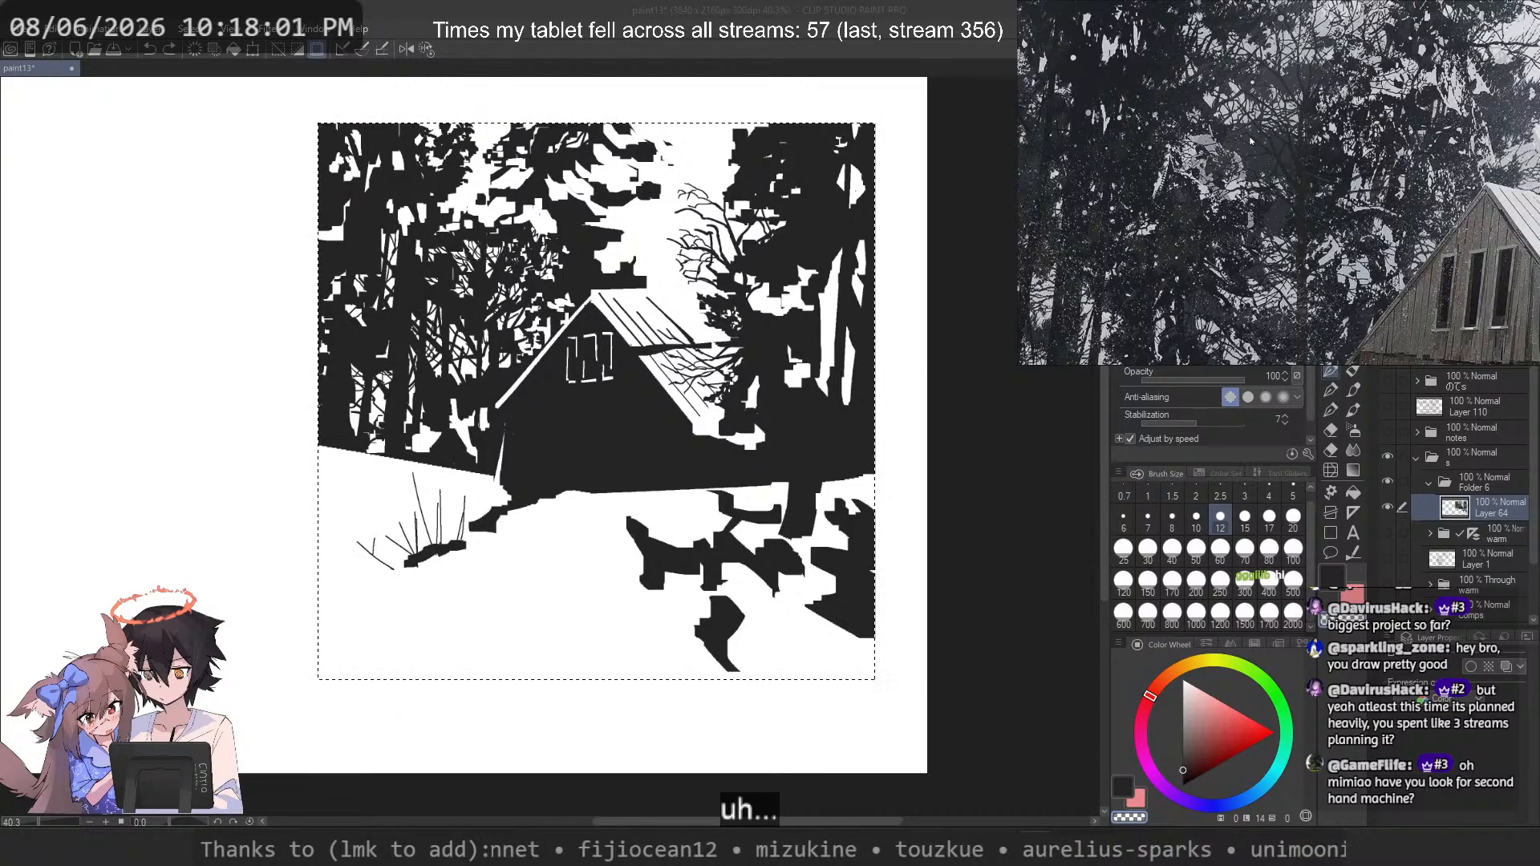
scroll(1318, 150, down, 3)
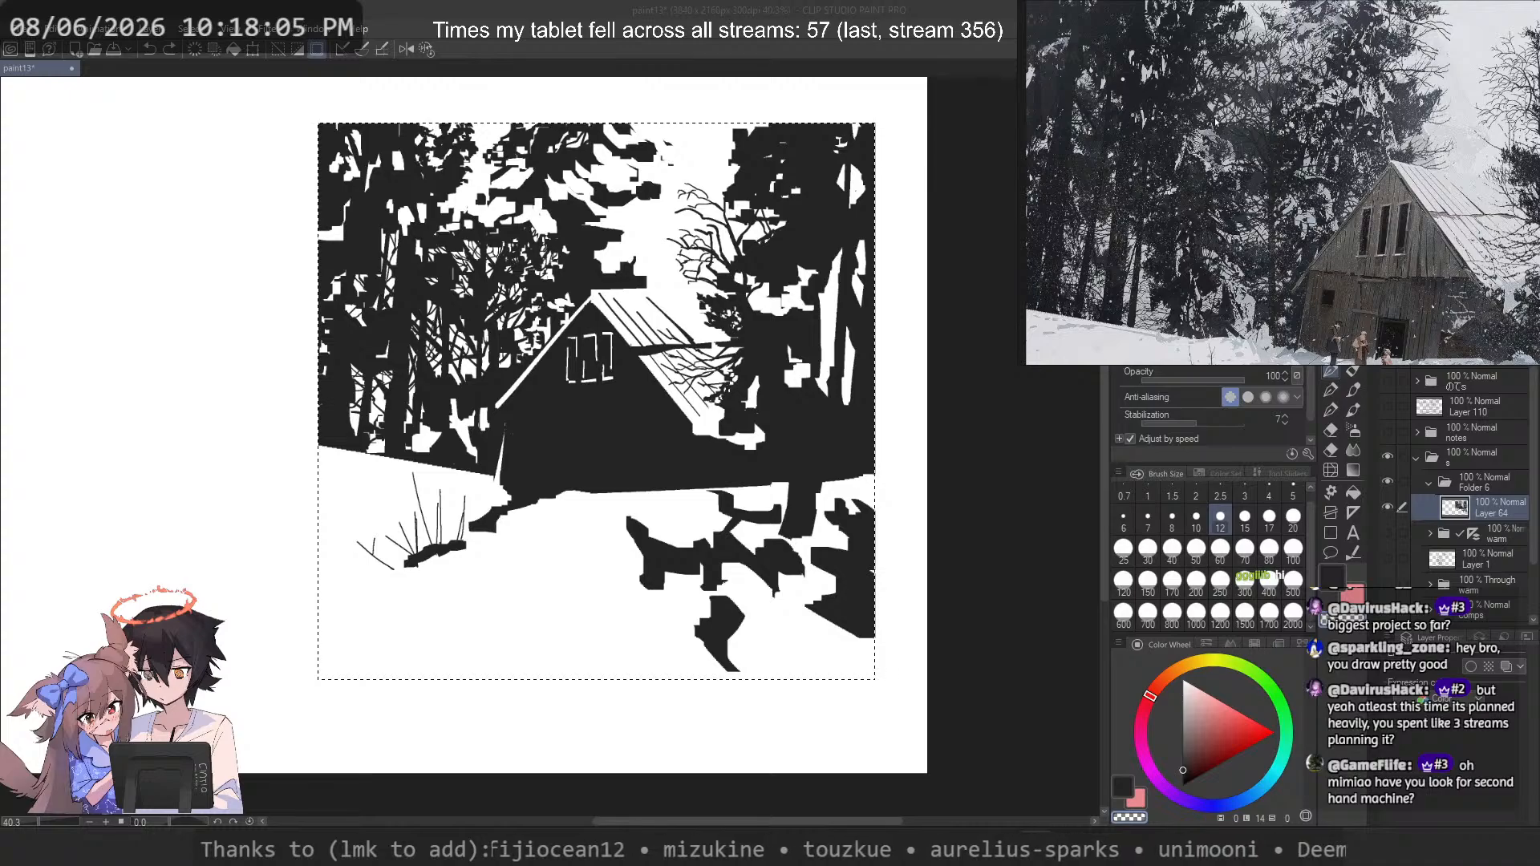
Step: Carve a broad snow patch with a size 50 brush in the dark foliage beside the bare twigs left of the cabin
drag(377, 243, 453, 268)
click(1148, 550)
key(c)
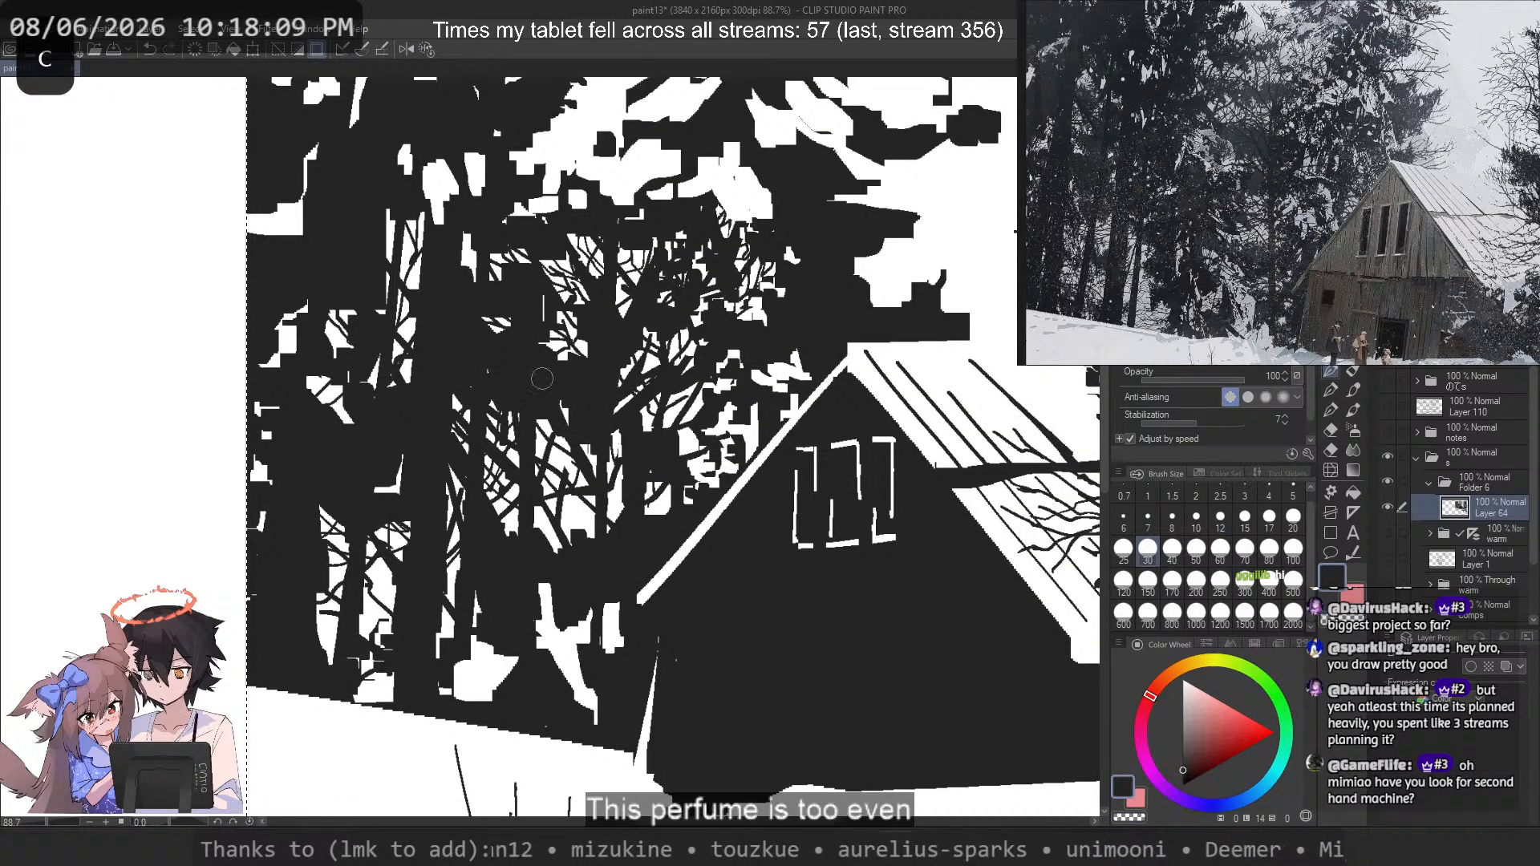
key(ctrl+z)
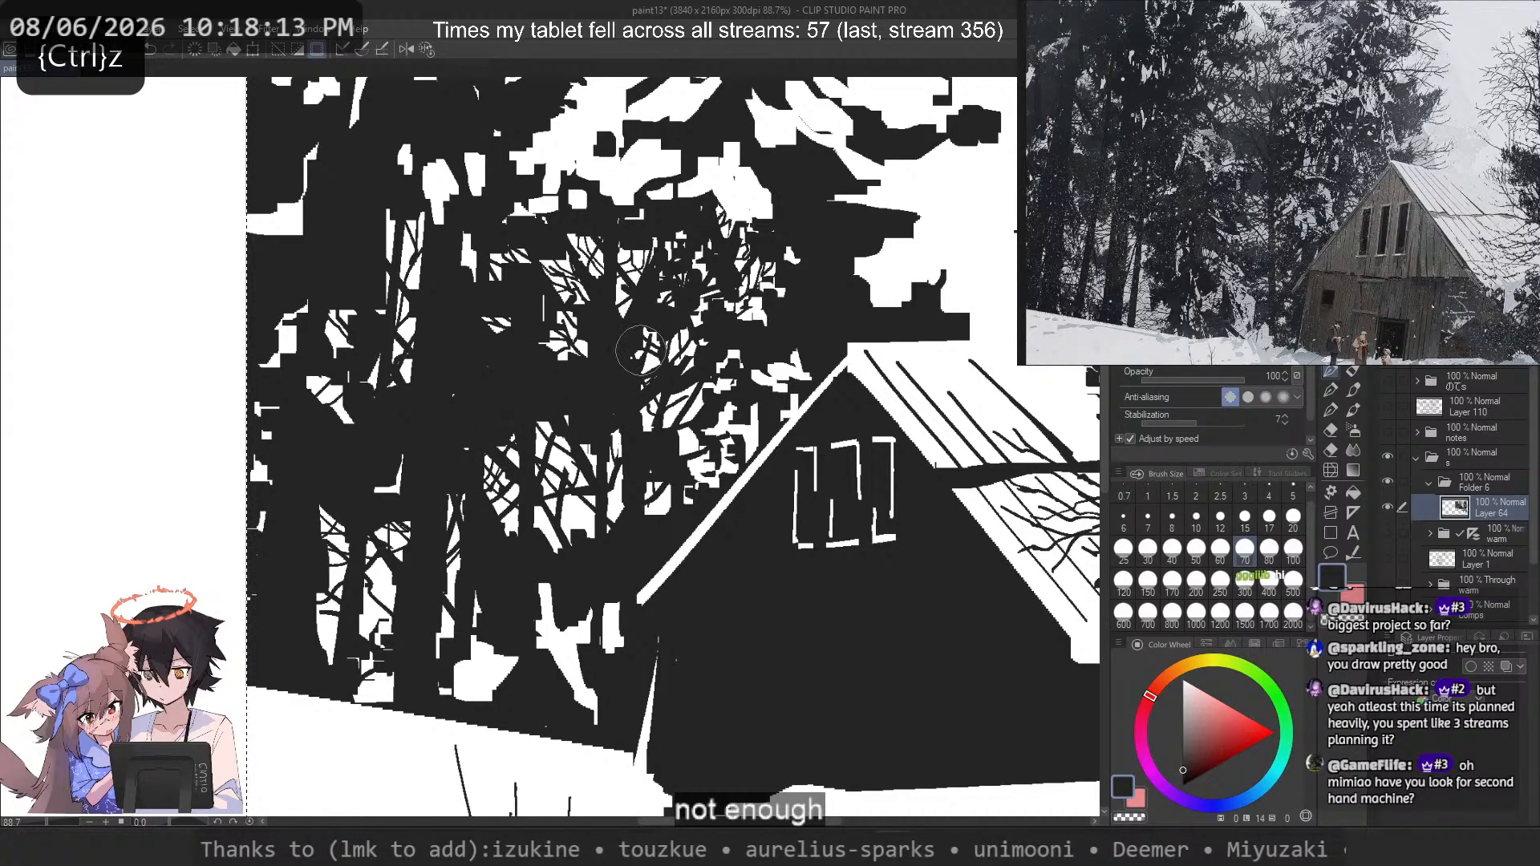
key(c)
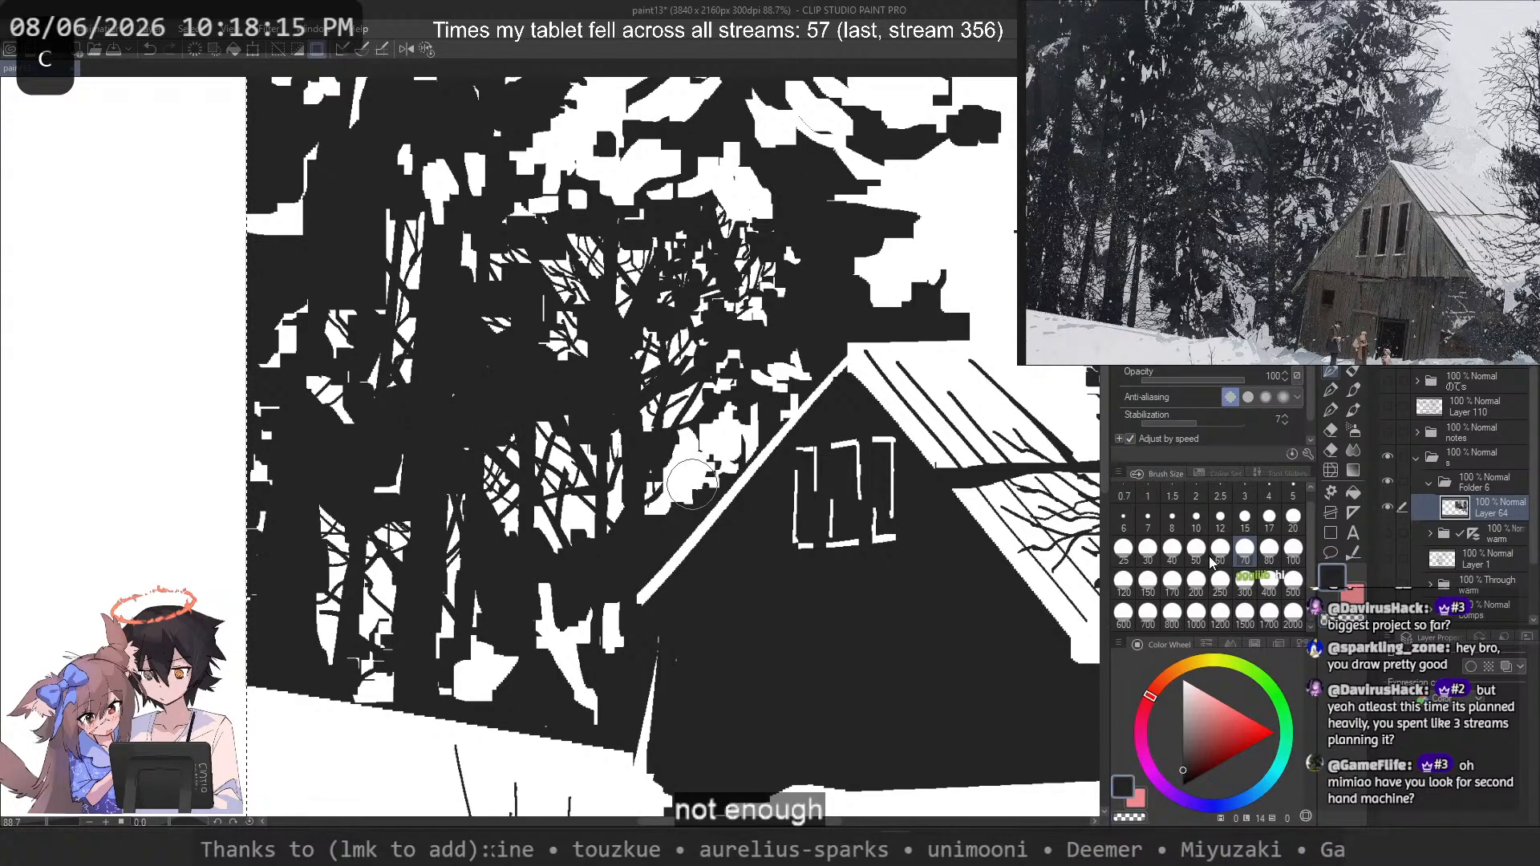
key(ctrl+z)
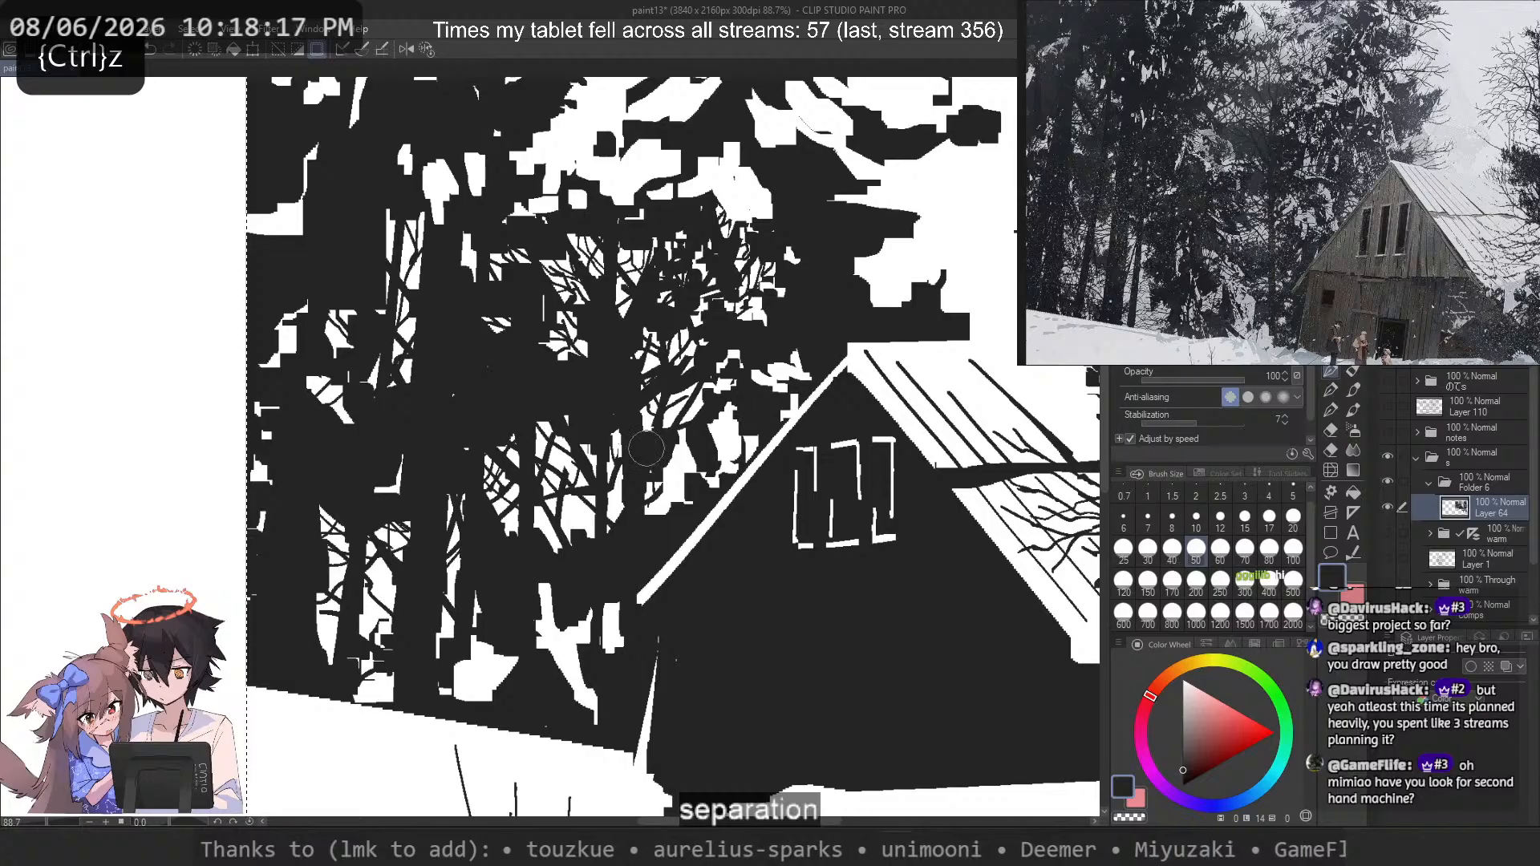
key(c)
mouse_move(499, 325)
mouse_down()
mouse_move(474, 367)
mouse_move(562, 396)
mouse_move(566, 379)
mouse_move(487, 351)
mouse_move(572, 377)
mouse_up()
key(ctrl+z)
key(c)
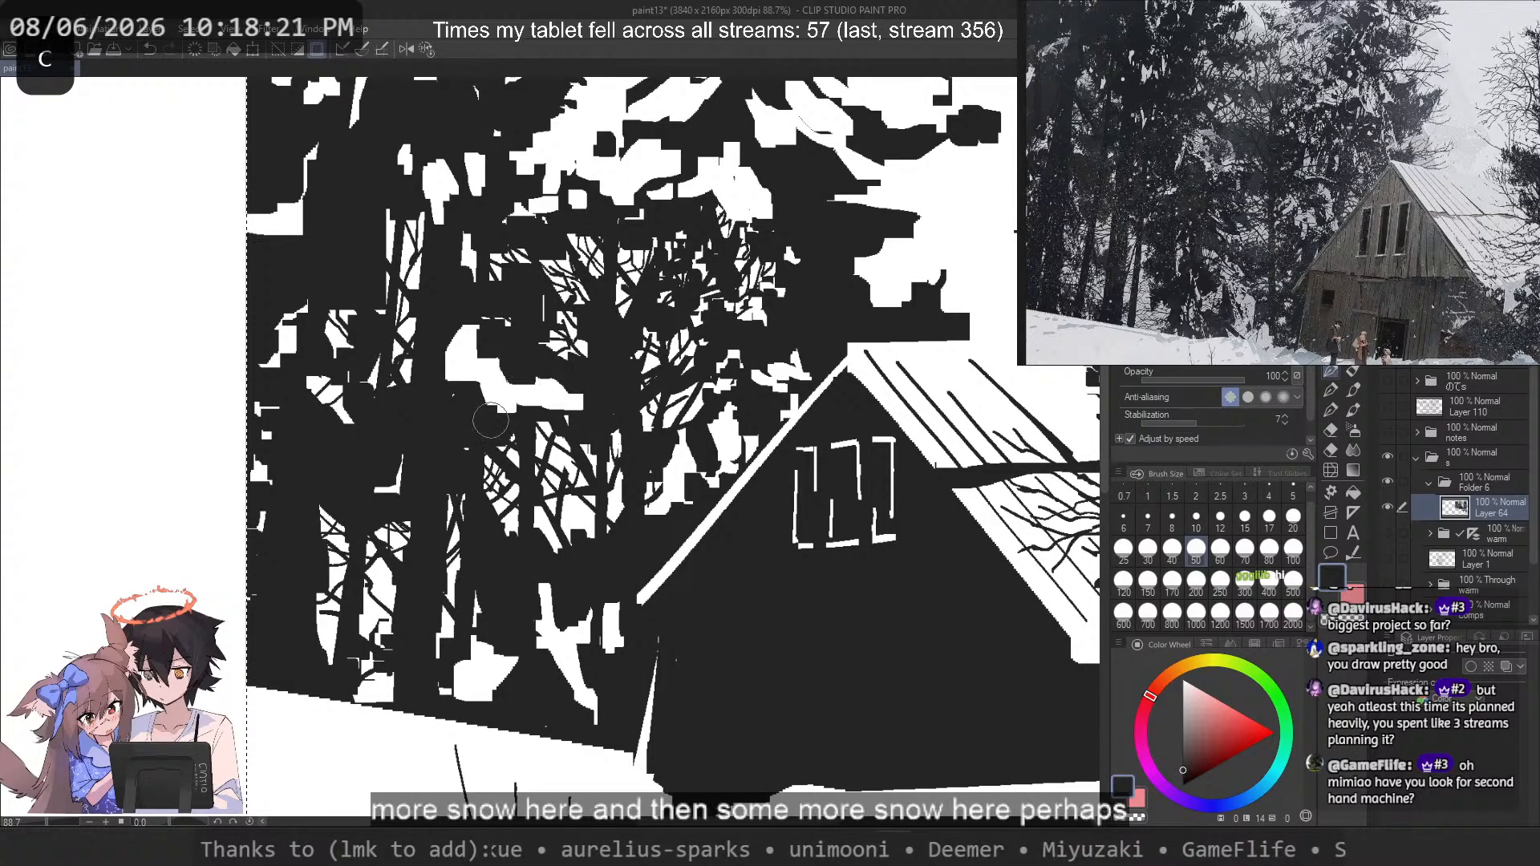
Step: Break the new snow patch's edges into smaller irregular bits with a size 12 brush
click(1219, 520)
key(c)
key(ctrl+z)
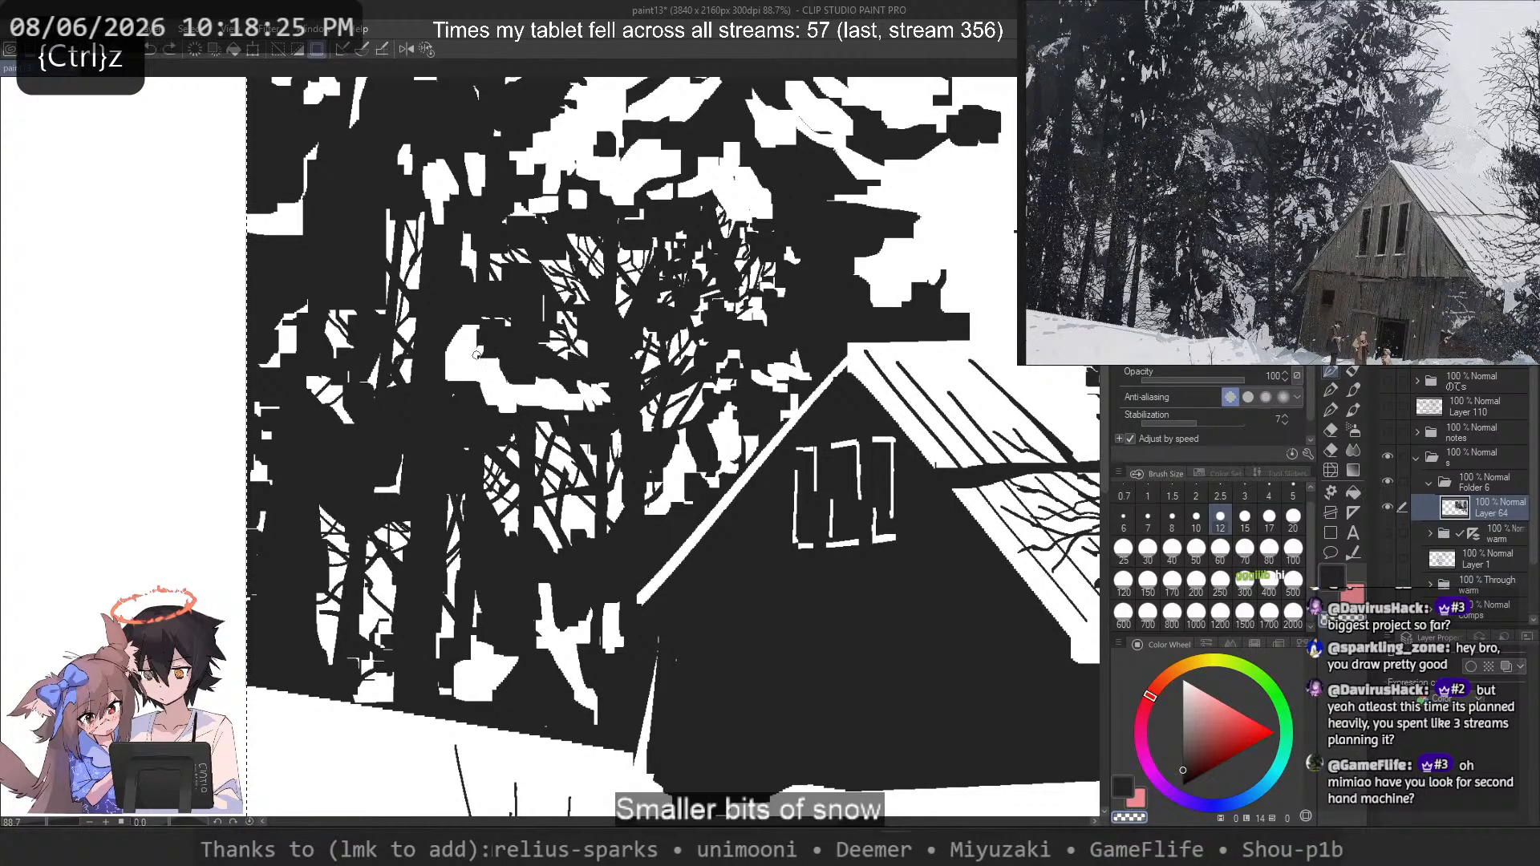
key(c)
drag(476, 338, 449, 355)
key(c)
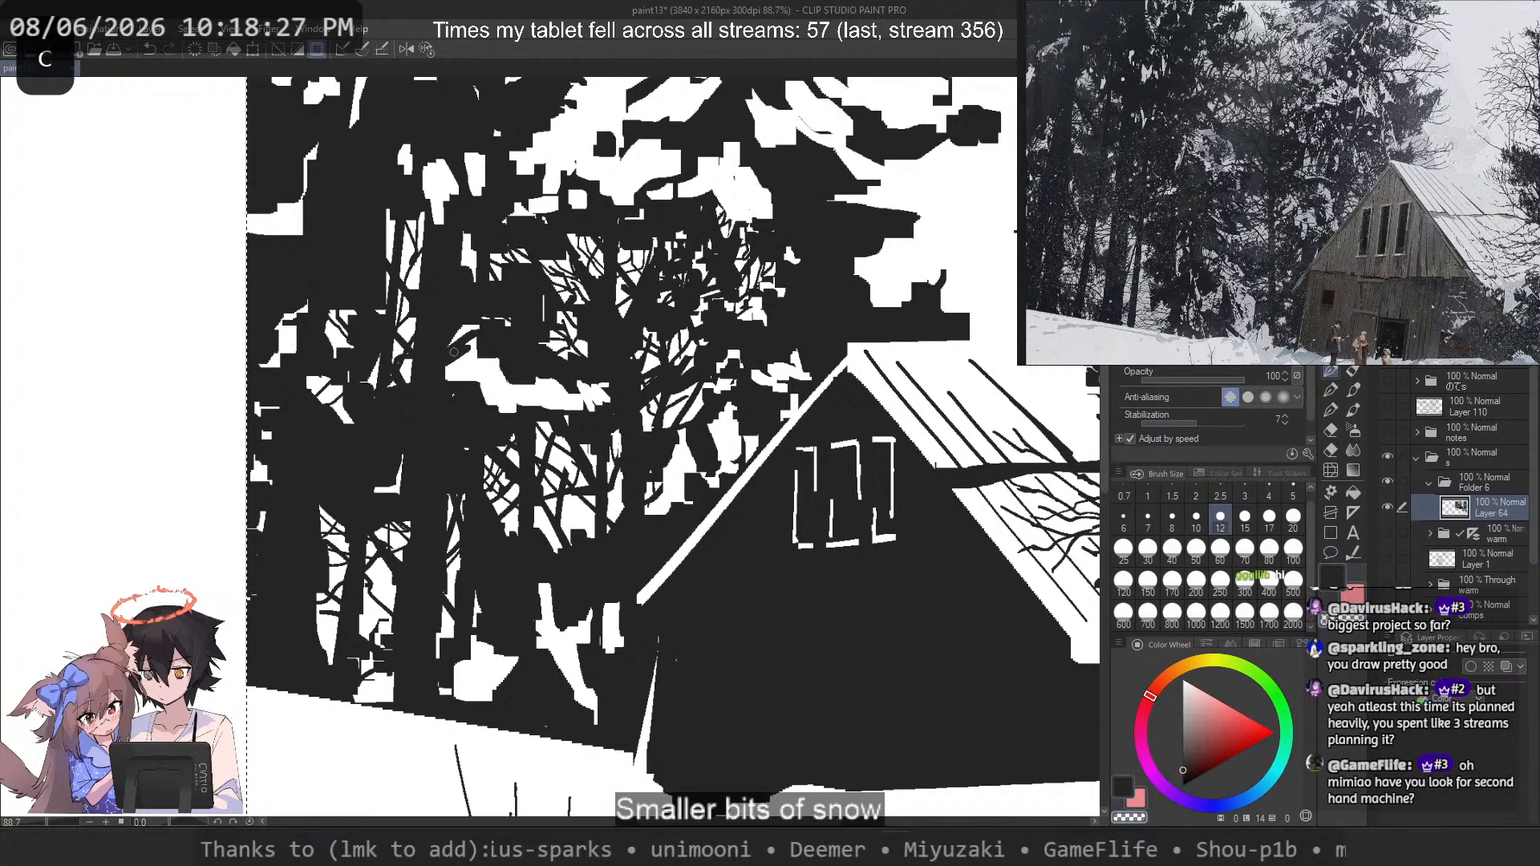
key(ctrl+z)
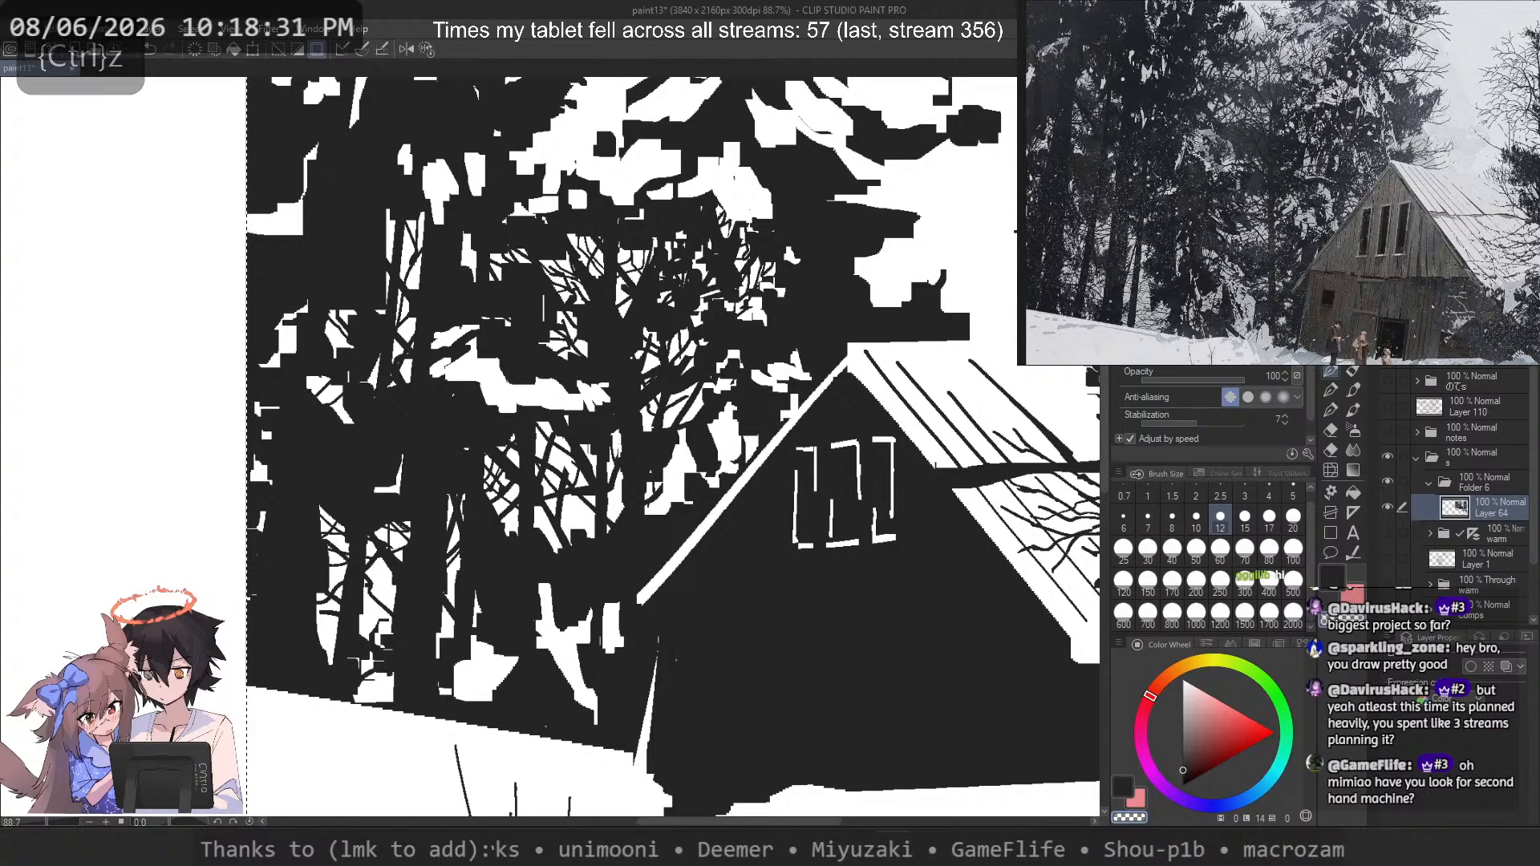
Step: Reshape the snow patch beside the slim left trunks into a band slanting down from the picture's left edge with a size 40 brush
drag(587, 520, 441, 510)
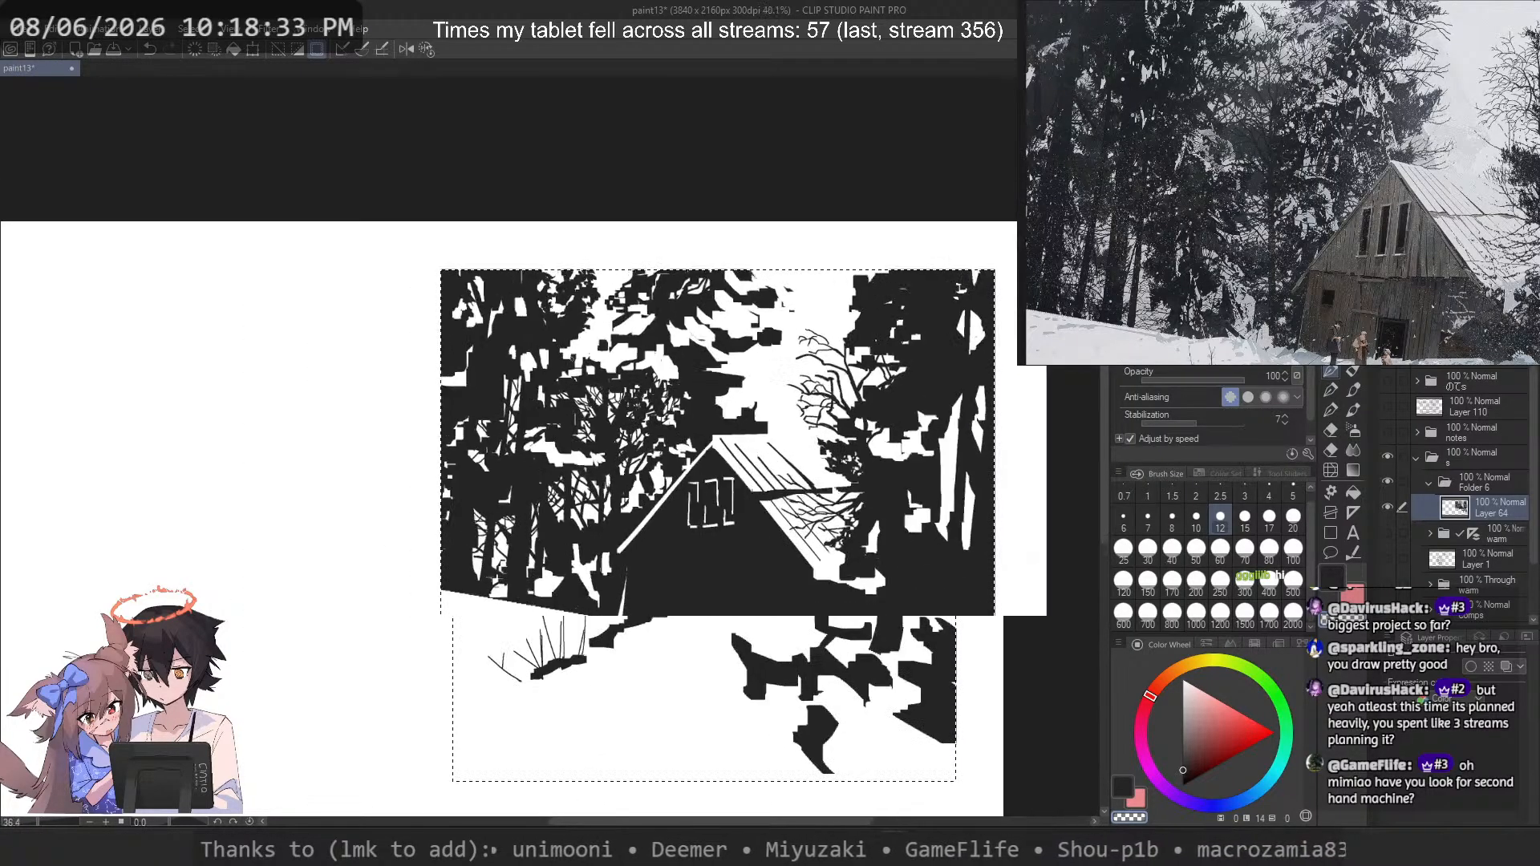
drag(550, 364, 633, 361)
drag(466, 356, 521, 354)
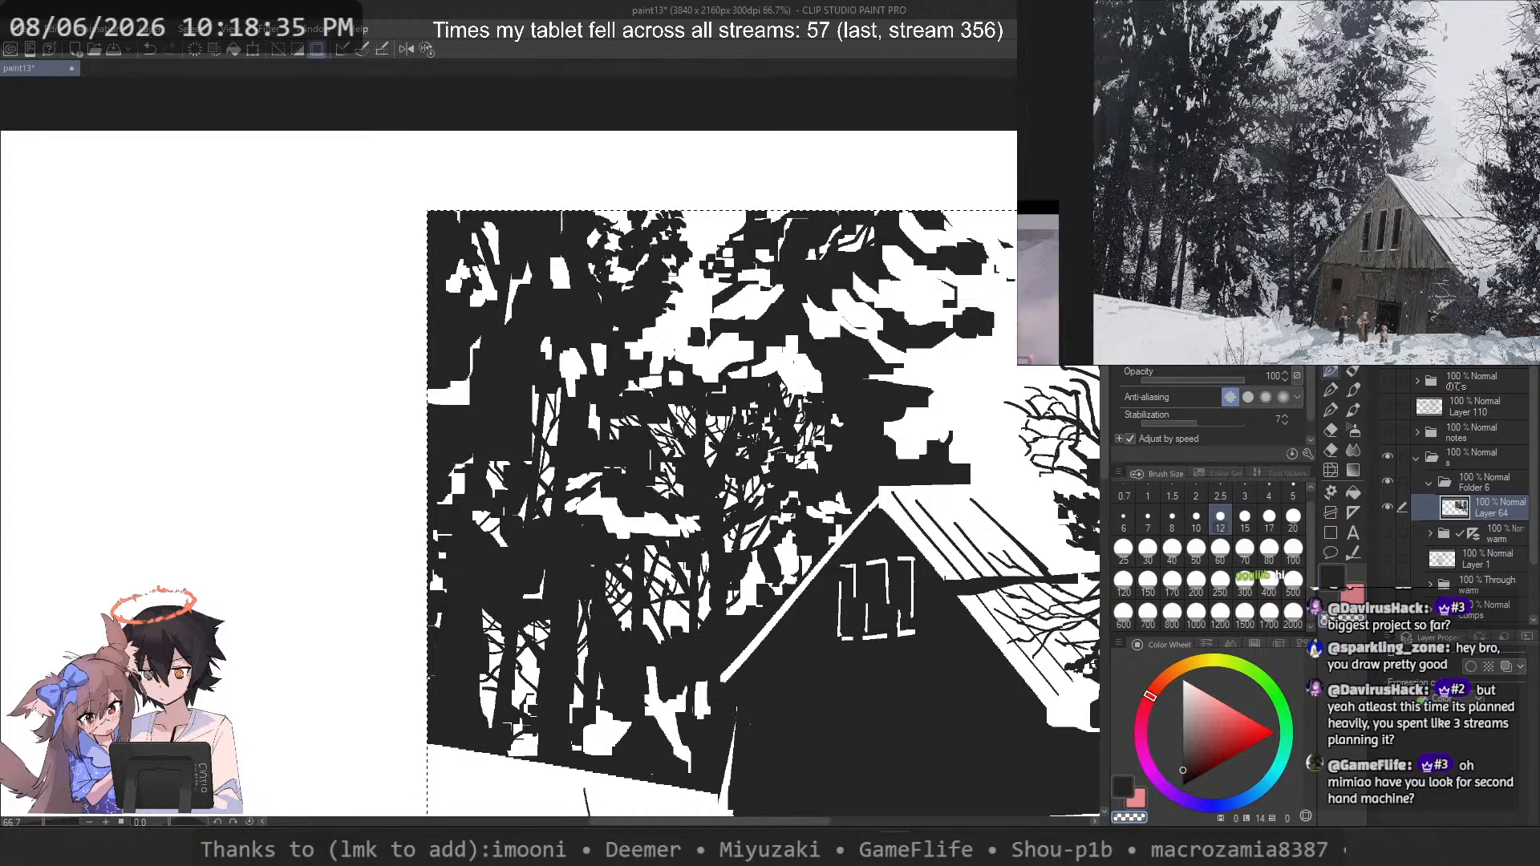
drag(690, 413, 666, 413)
mouse_move(504, 397)
mouse_down()
mouse_move(589, 397)
mouse_move(566, 481)
mouse_move(557, 401)
mouse_move(536, 391)
mouse_up()
click(1169, 552)
key(c)
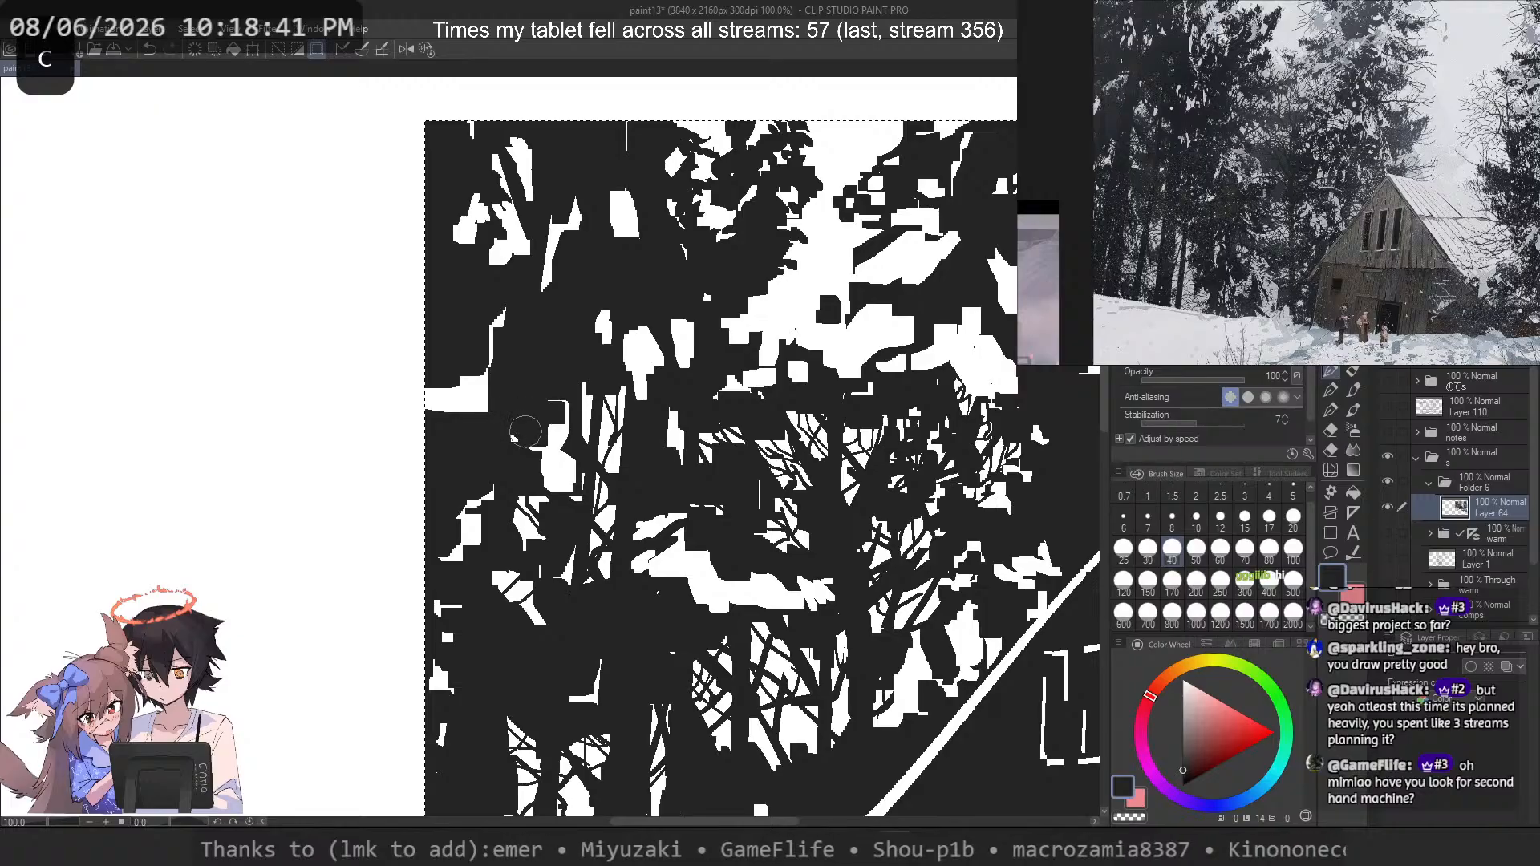
key(ctrl+z)
key(ctrl+z)
key(ctrl+z)
key(c)
drag(538, 469, 538, 486)
mouse_move(536, 378)
mouse_down()
mouse_move(527, 401)
mouse_move(477, 421)
mouse_move(541, 400)
mouse_move(481, 446)
mouse_up()
key(c)
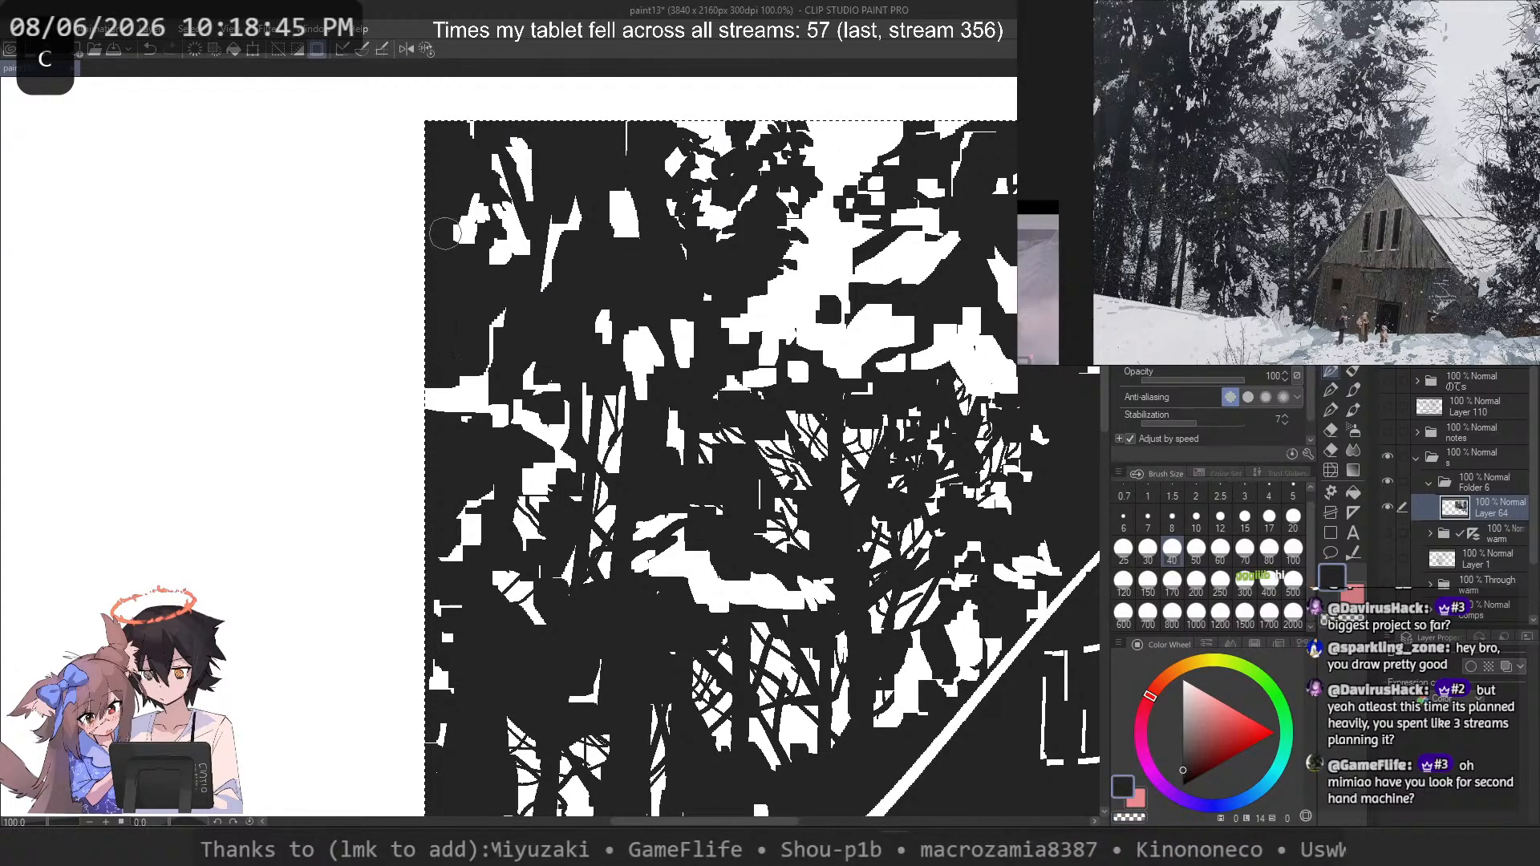
Step: Paint dark branches through the tall snow gaps between the right-hand tree trunks with a size 15 brush
scroll(445, 208, down, 3)
scroll(867, 252, up, 3)
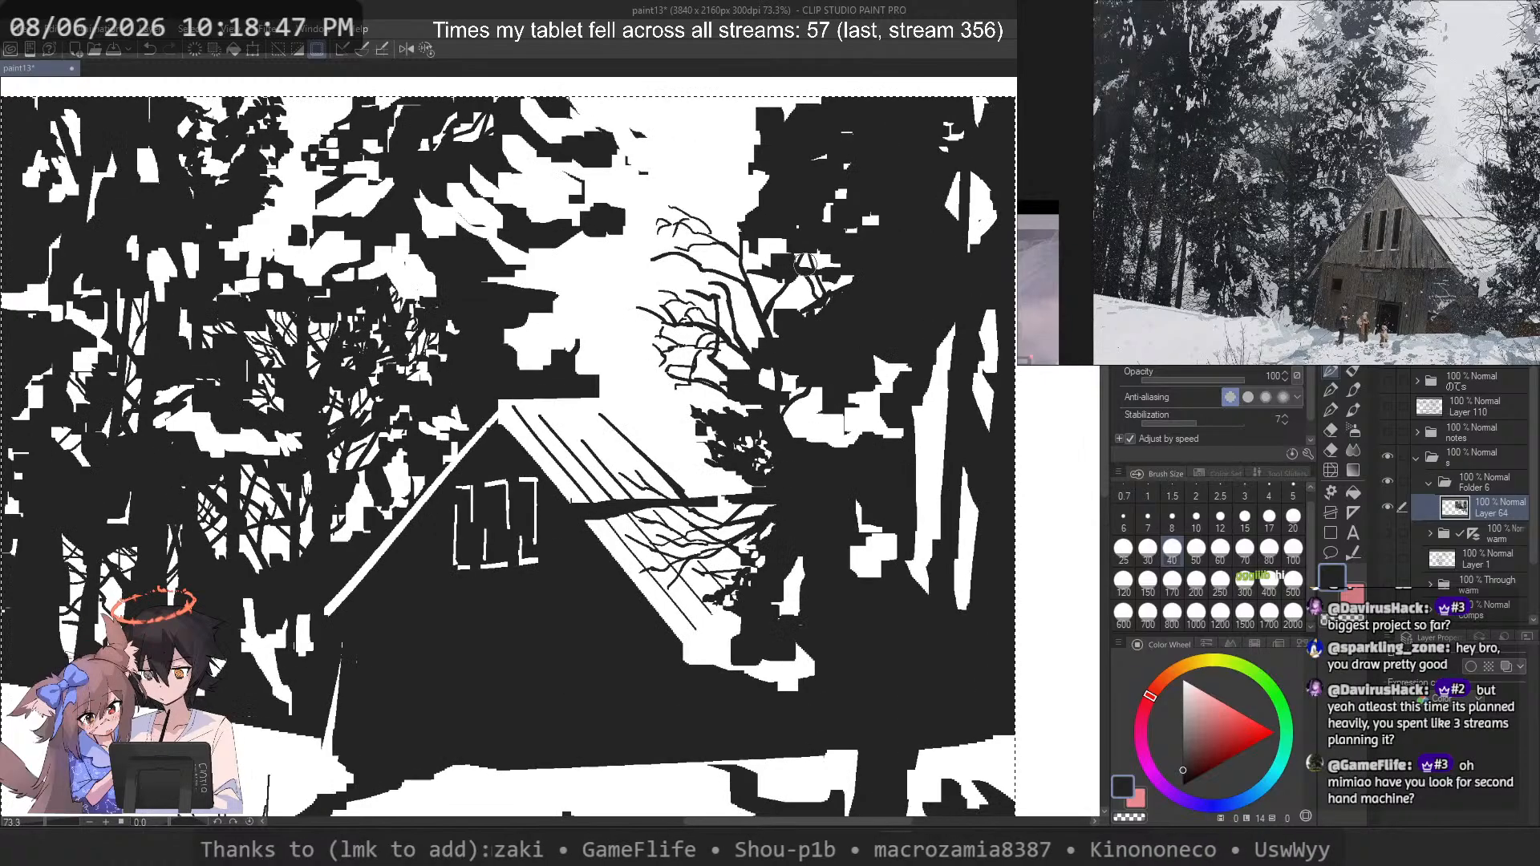
click(1245, 520)
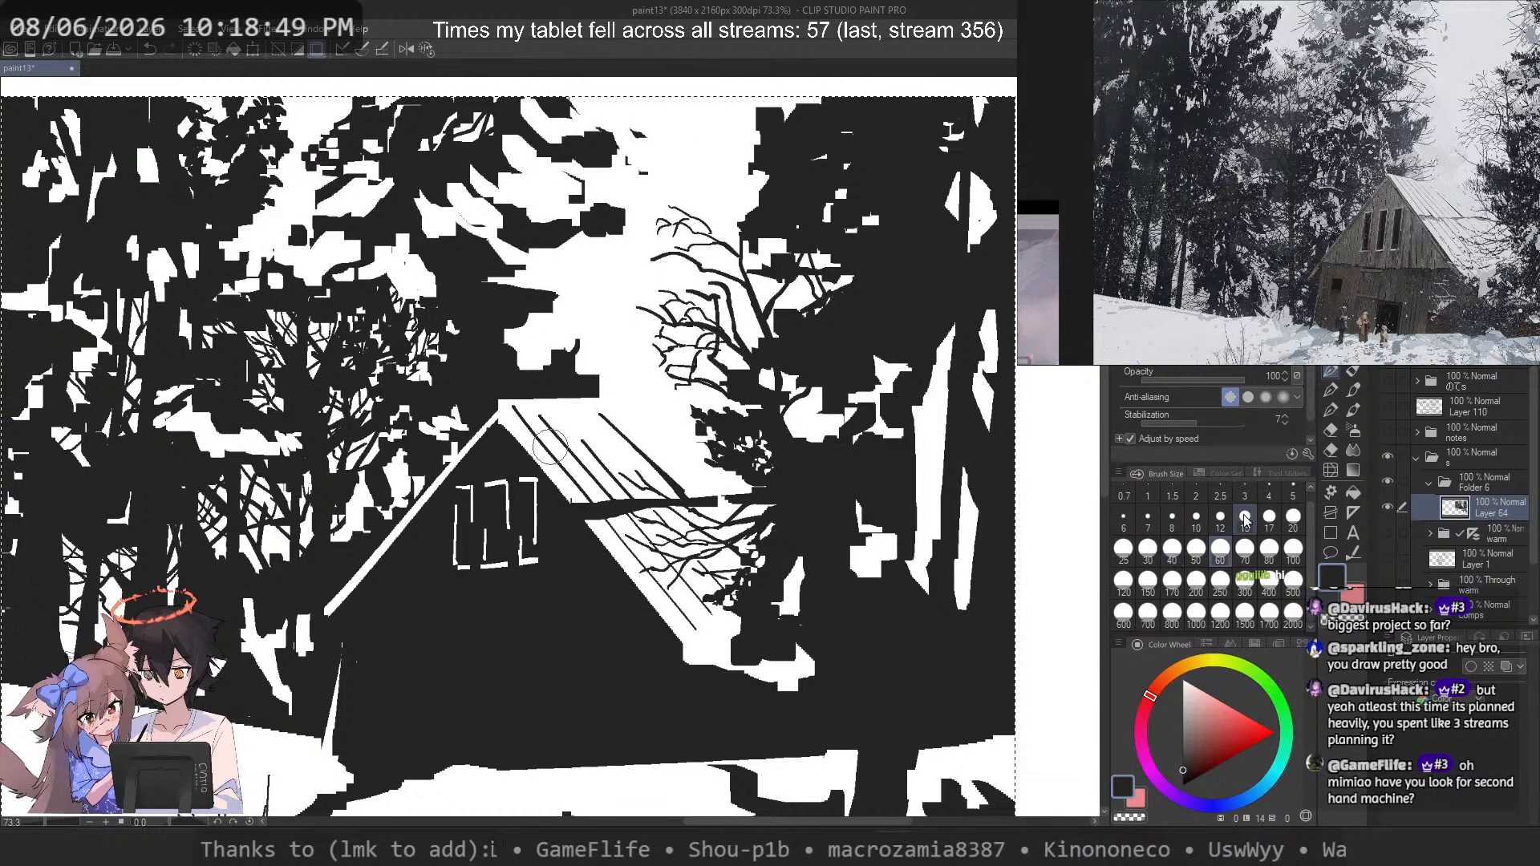
key(c)
drag(896, 277, 943, 558)
key(ctrl+z)
key(c)
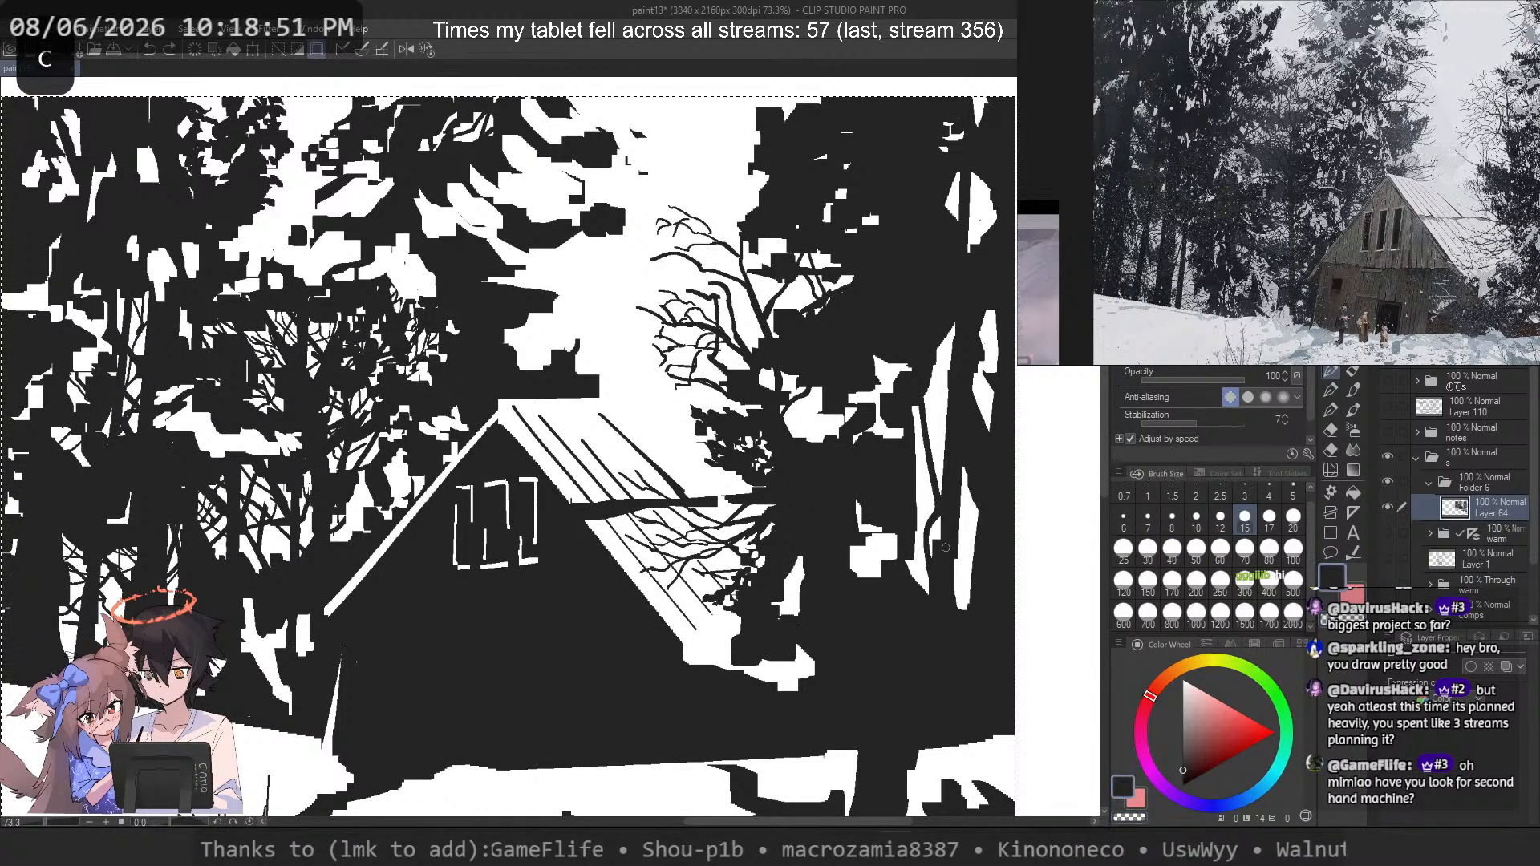
key(ctrl+z)
mouse_move(925, 391)
mouse_down()
mouse_move(939, 481)
mouse_move(919, 525)
mouse_up()
key(ctrl+z)
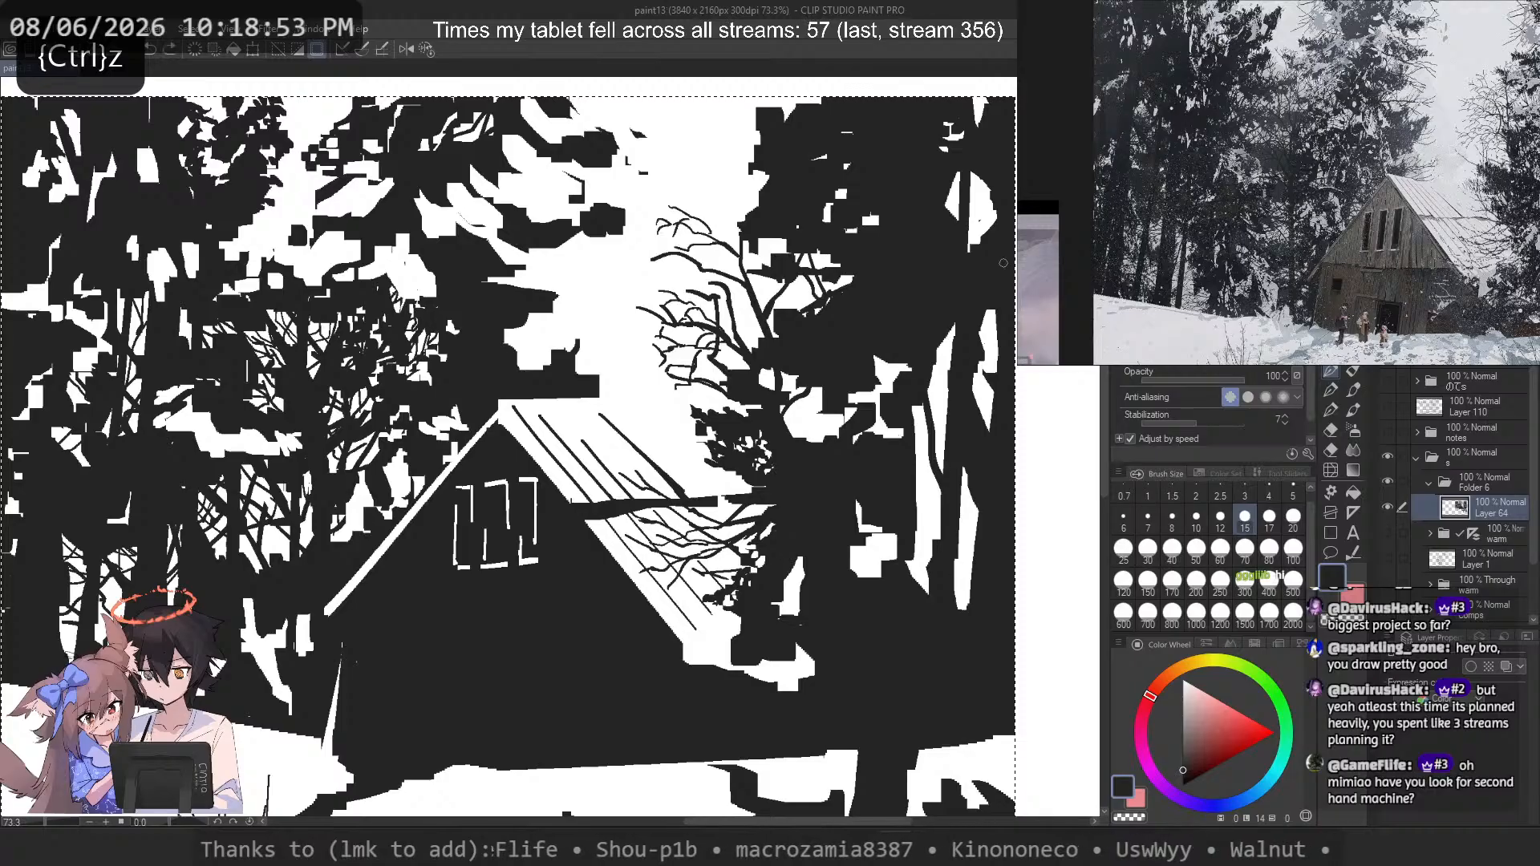
drag(992, 309, 976, 392)
key(ctrl+z)
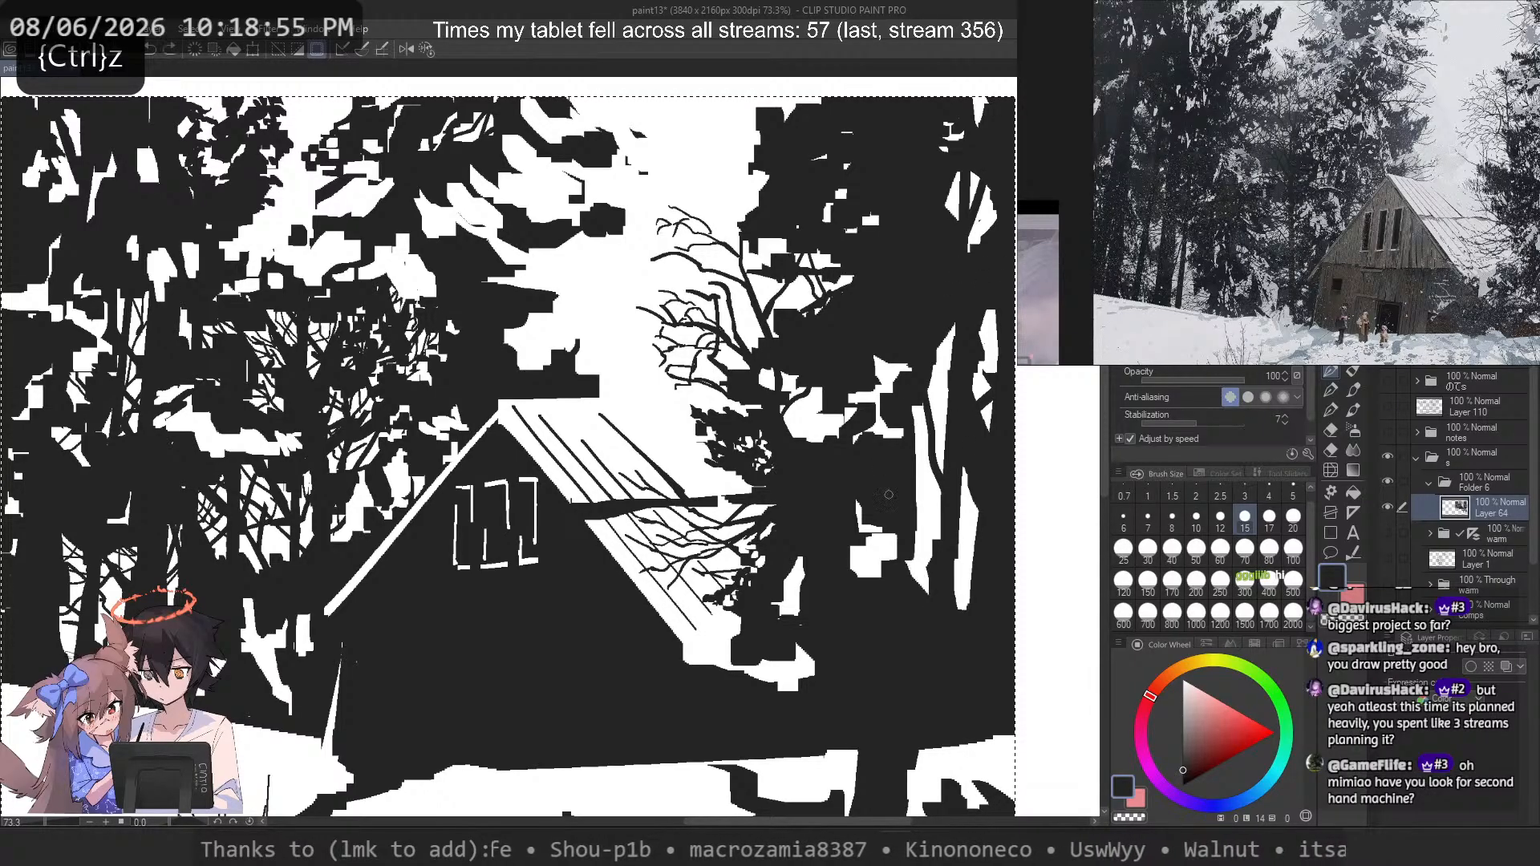
Step: Refine the dark shapes around the right-hand trunk gaps and the small snow patch beside them
drag(913, 484, 967, 610)
drag(852, 541, 883, 579)
key(ctrl+z)
drag(898, 363, 835, 446)
mouse_move(794, 412)
mouse_down()
mouse_move(810, 443)
mouse_move(837, 439)
mouse_up()
key(ctrl+z)
Step: Add thin branches in the right-hand trunk gaps and trim the nearby snow patch's lower edge with a size 8 brush
click(1172, 520)
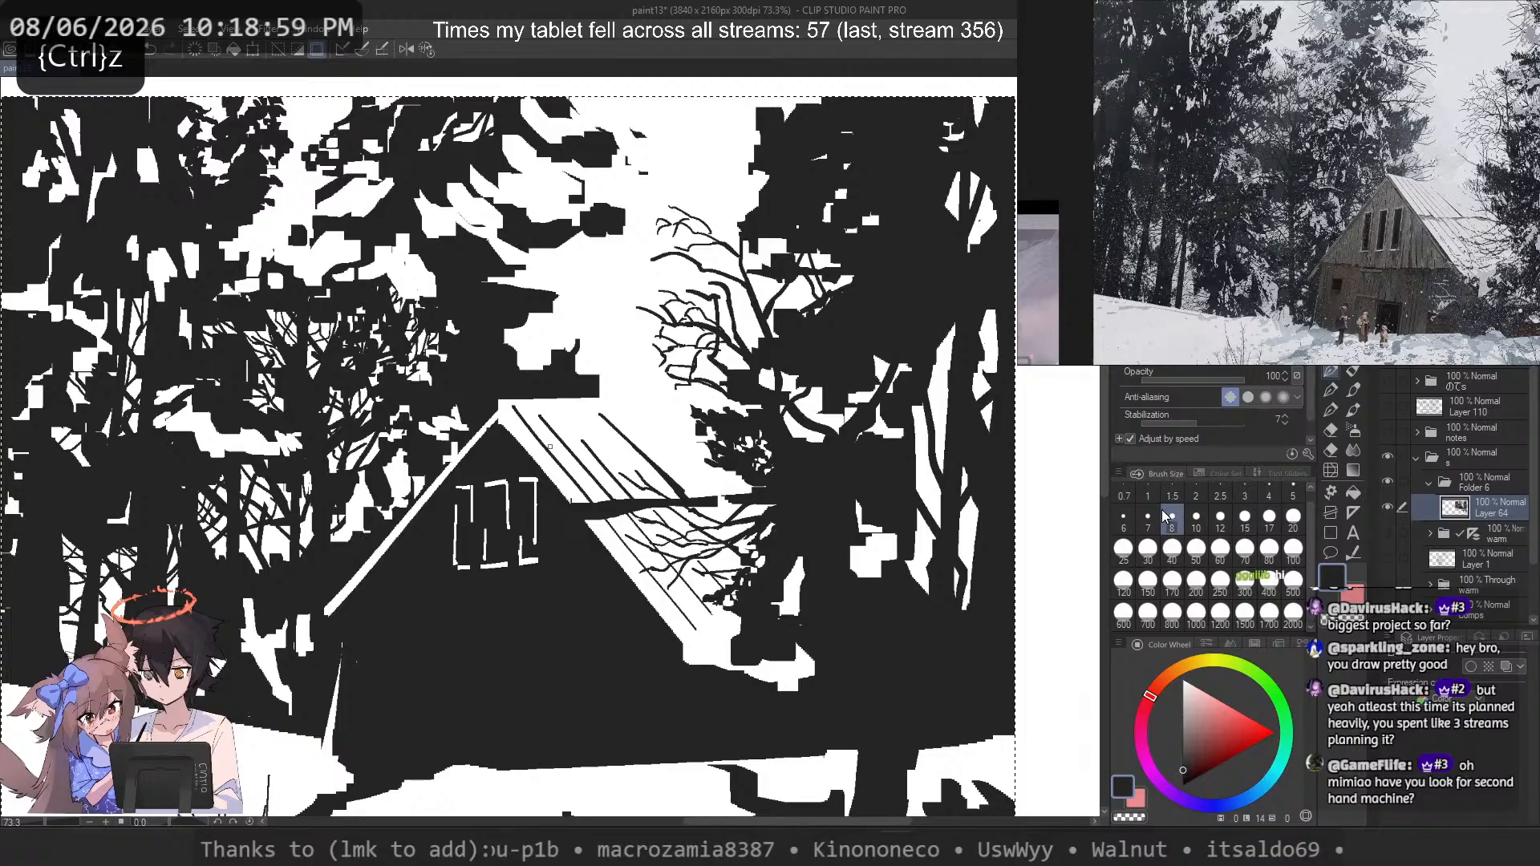
drag(954, 326, 930, 407)
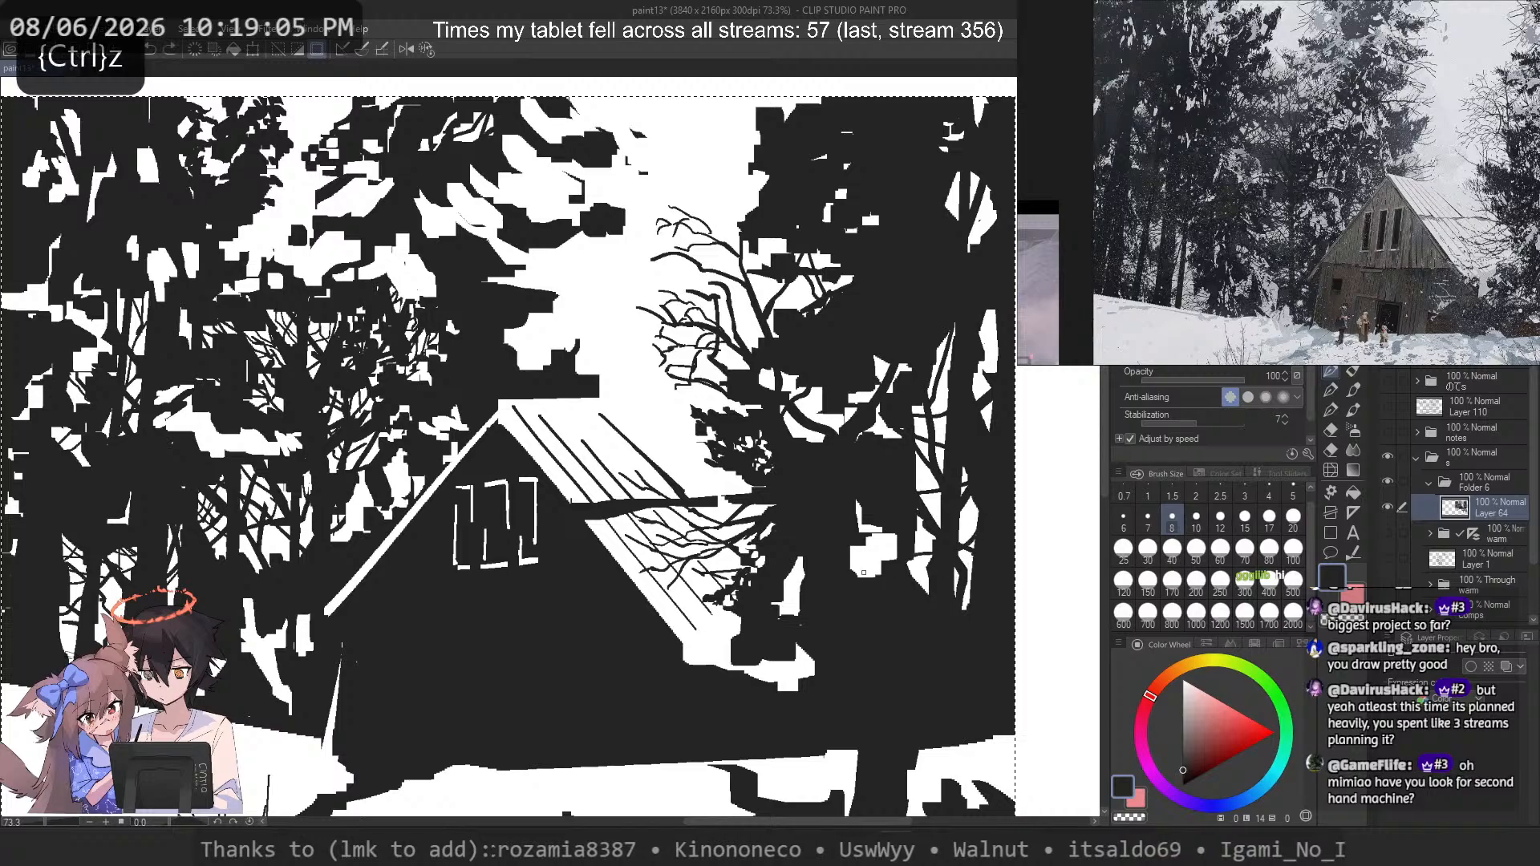
drag(852, 568, 878, 570)
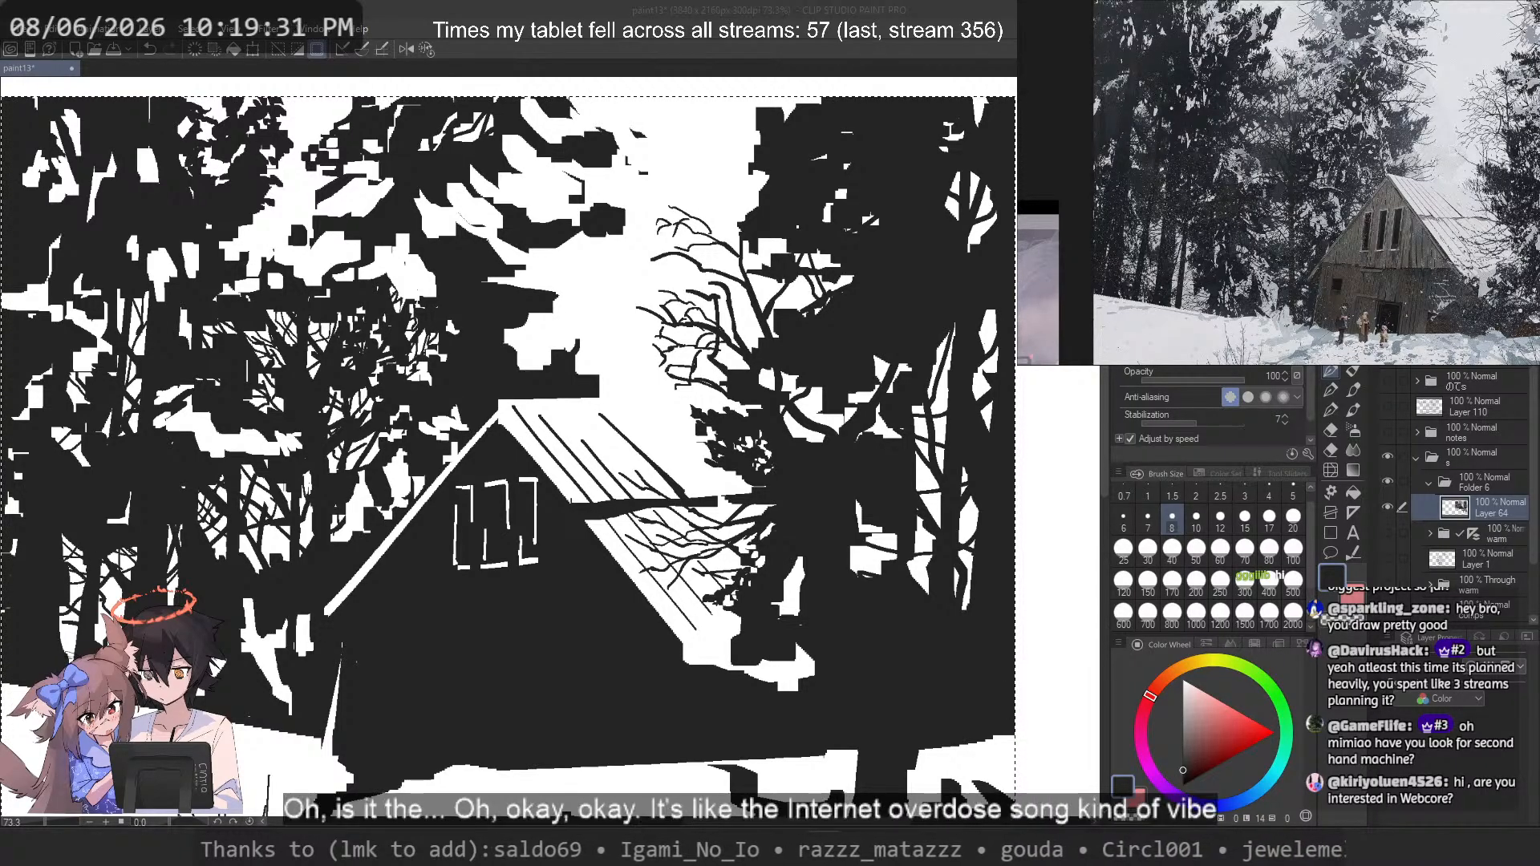
Step: Switch to the browser to view the image search results for webcore
key(alt+Tab)
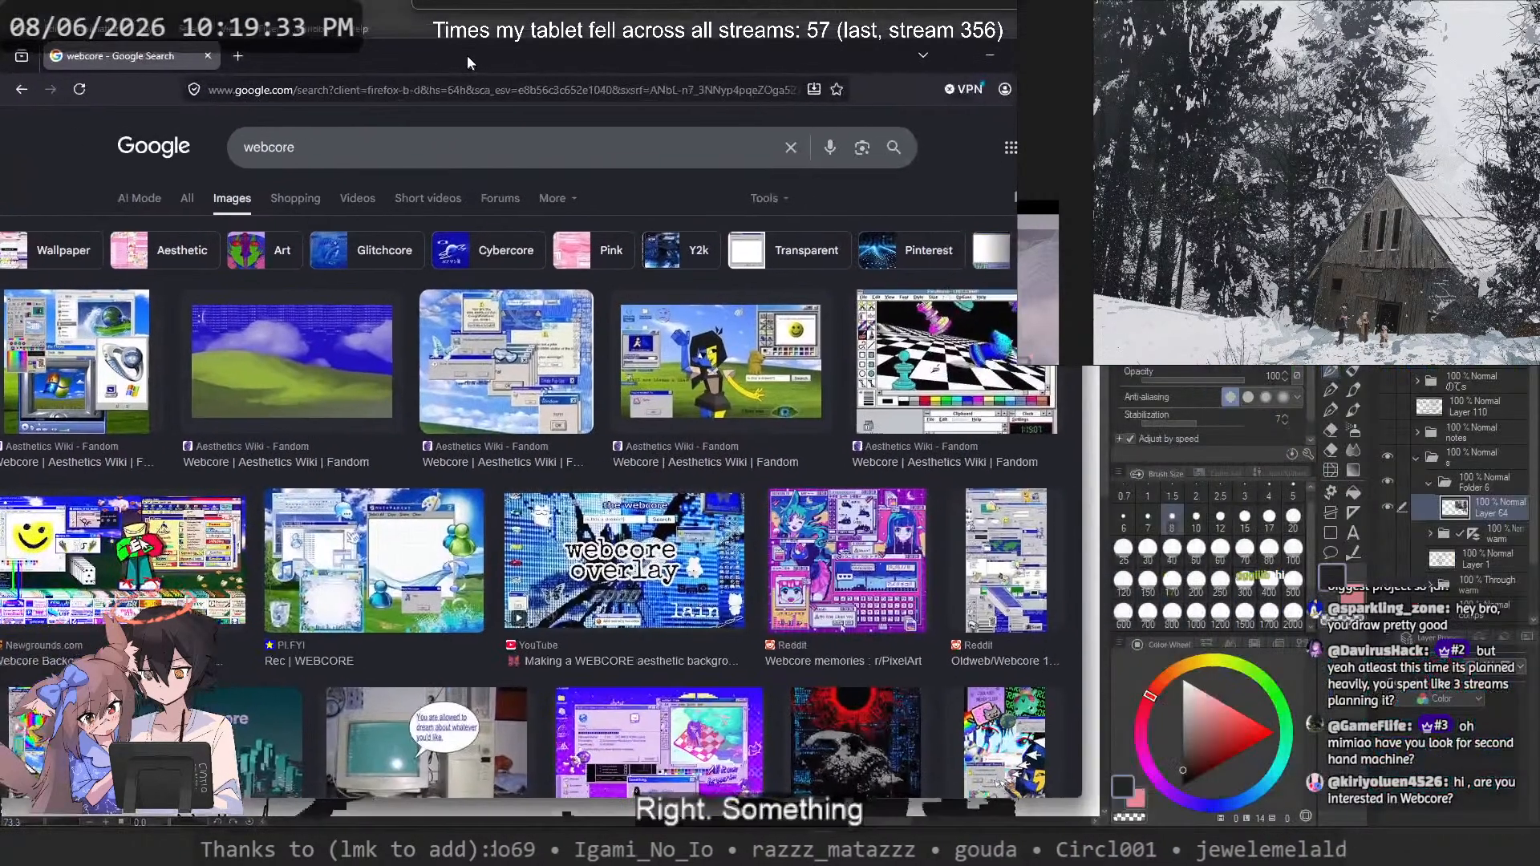
Step: Preview the pixel-art Reddit image and the Newgrounds background in the webcore image results
scroll(265, 505, down, 1)
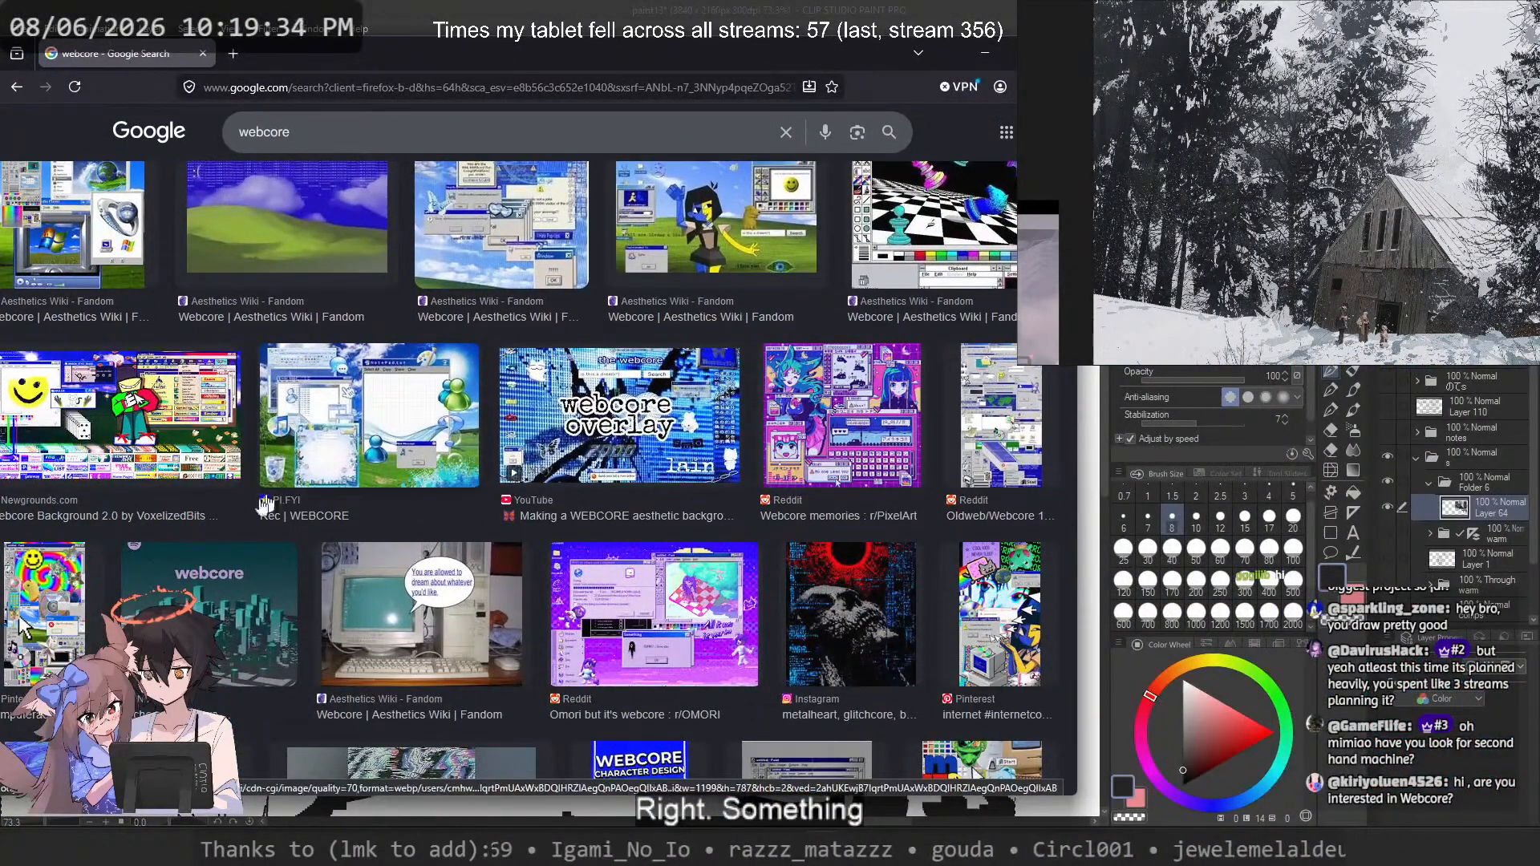
click(834, 393)
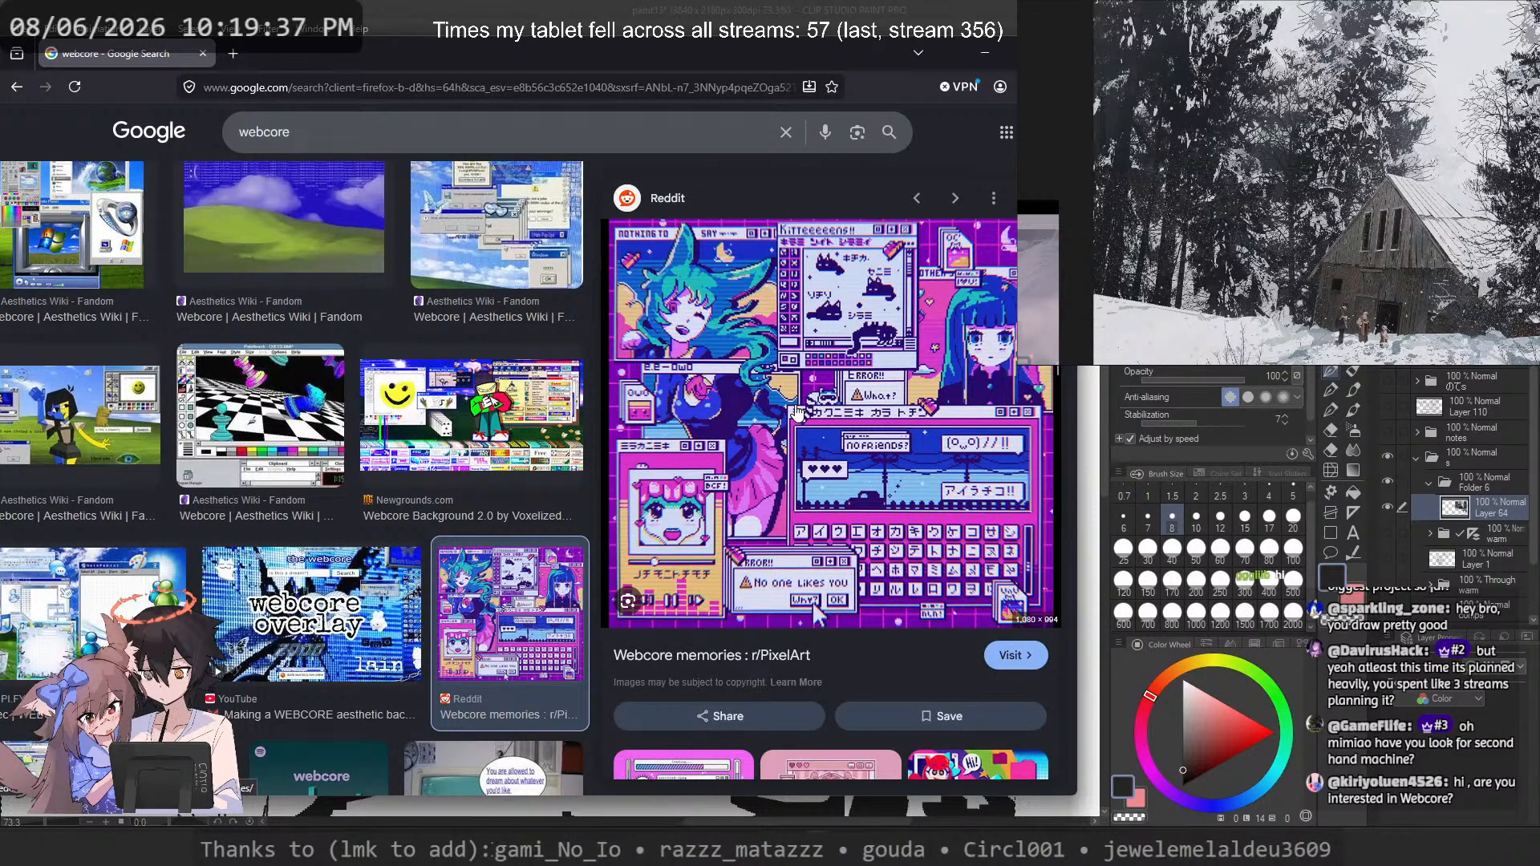
scroll(679, 517, down, 3)
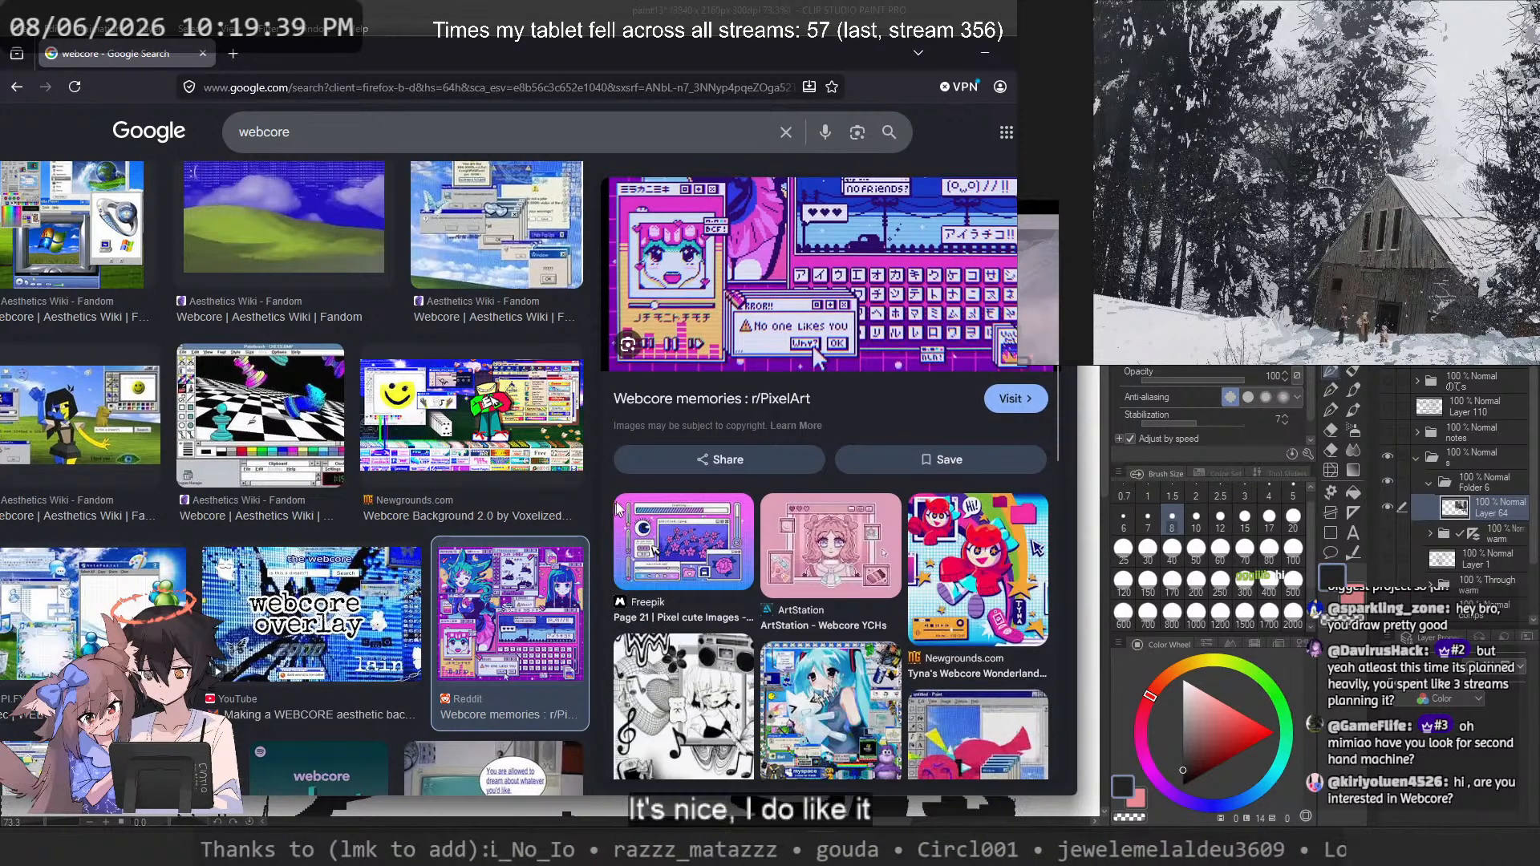
click(465, 423)
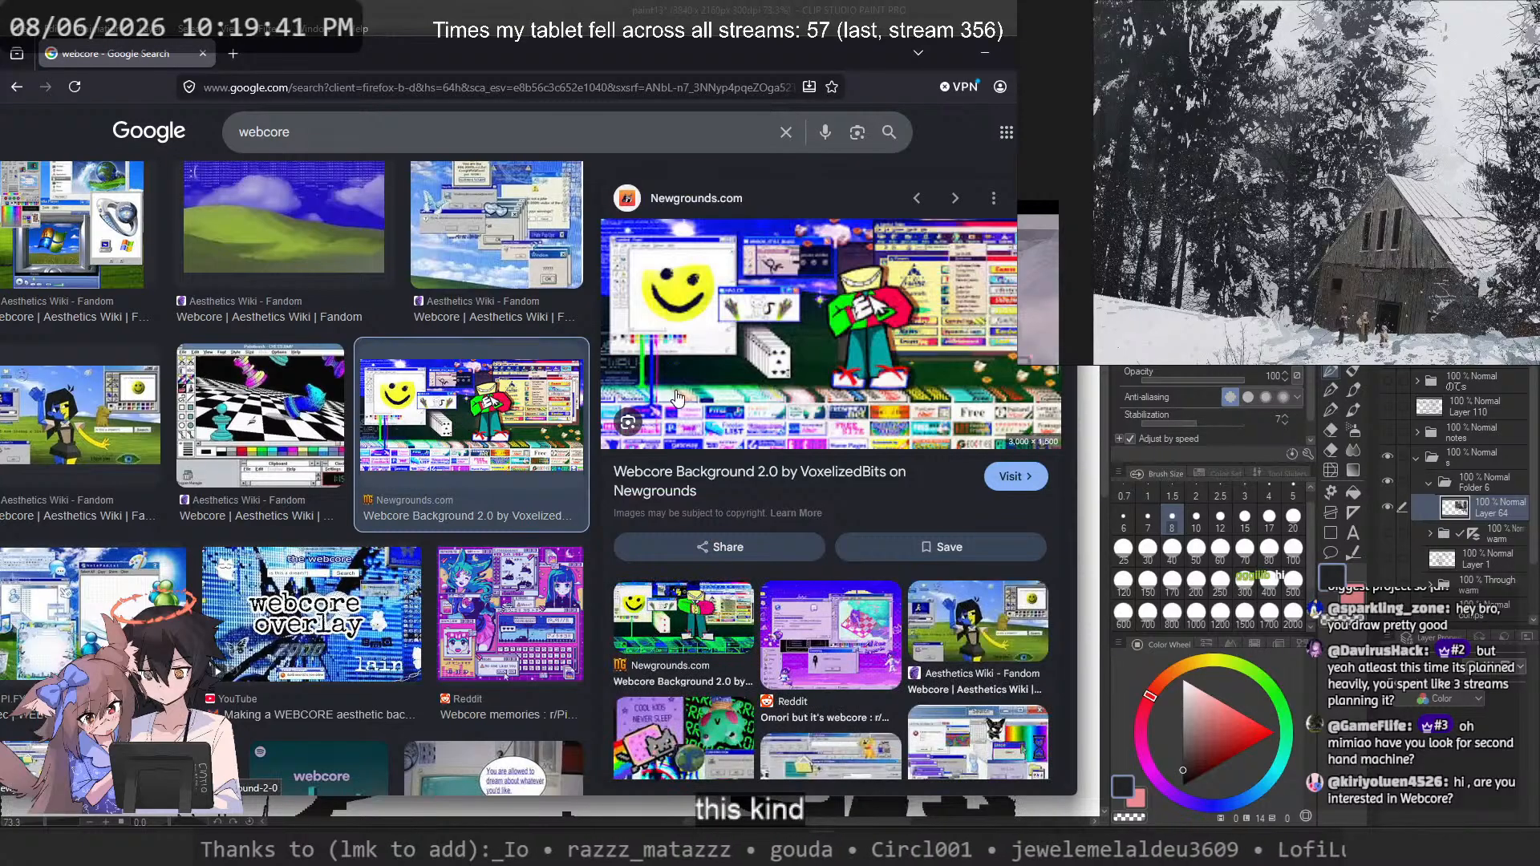
click(509, 613)
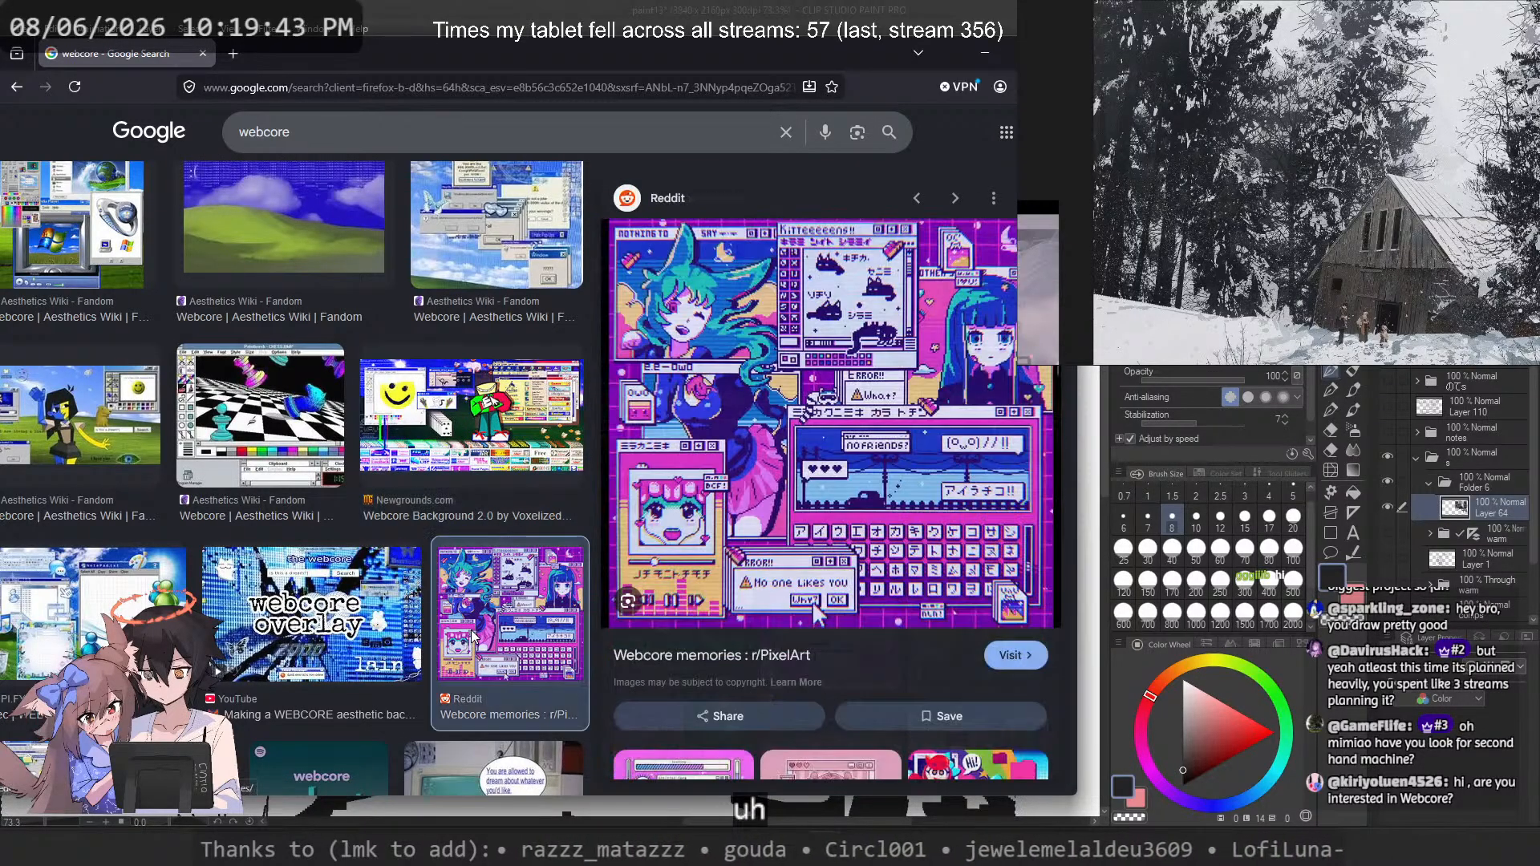
scroll(806, 554, up, 2)
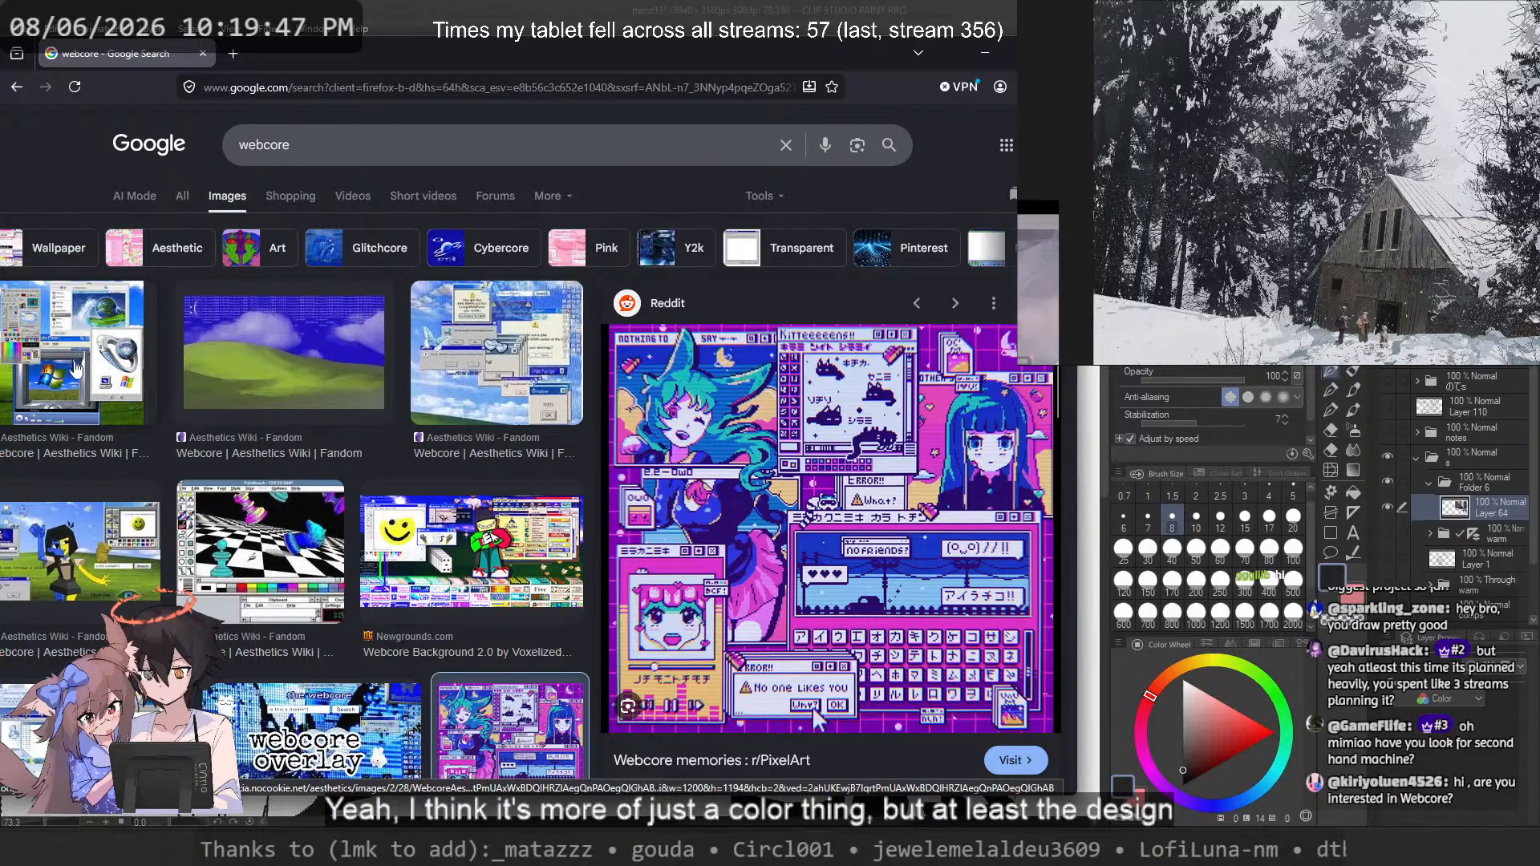
Step: Browse further through the webcore results and related images, and preview the Aesthetics Wiki image of nested paint windows
scroll(81, 569, down, 2)
scroll(80, 569, down, 10)
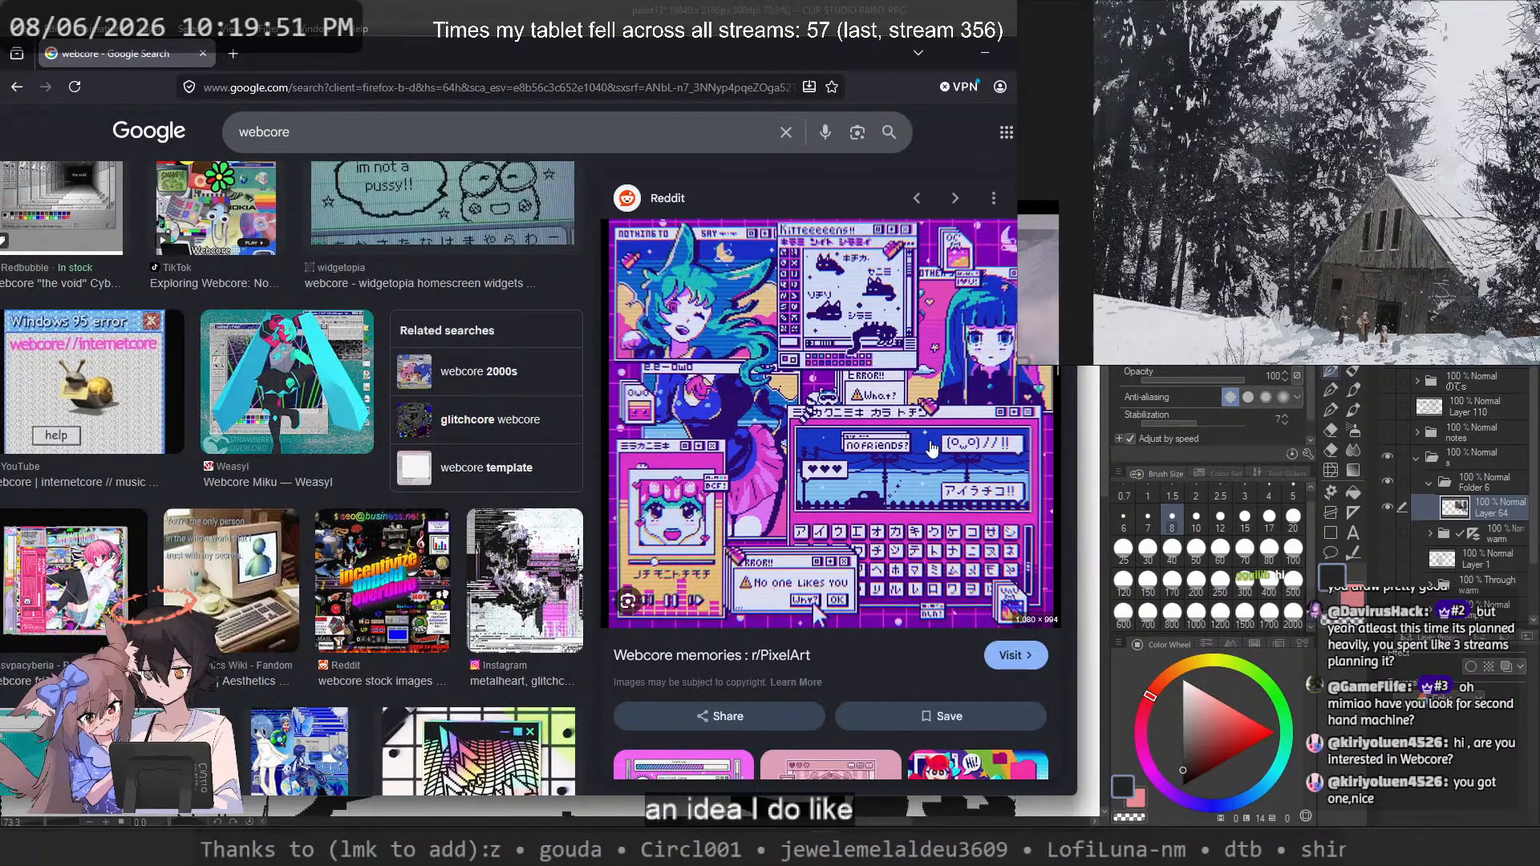
scroll(911, 413, down, 5)
scroll(911, 413, down, 6)
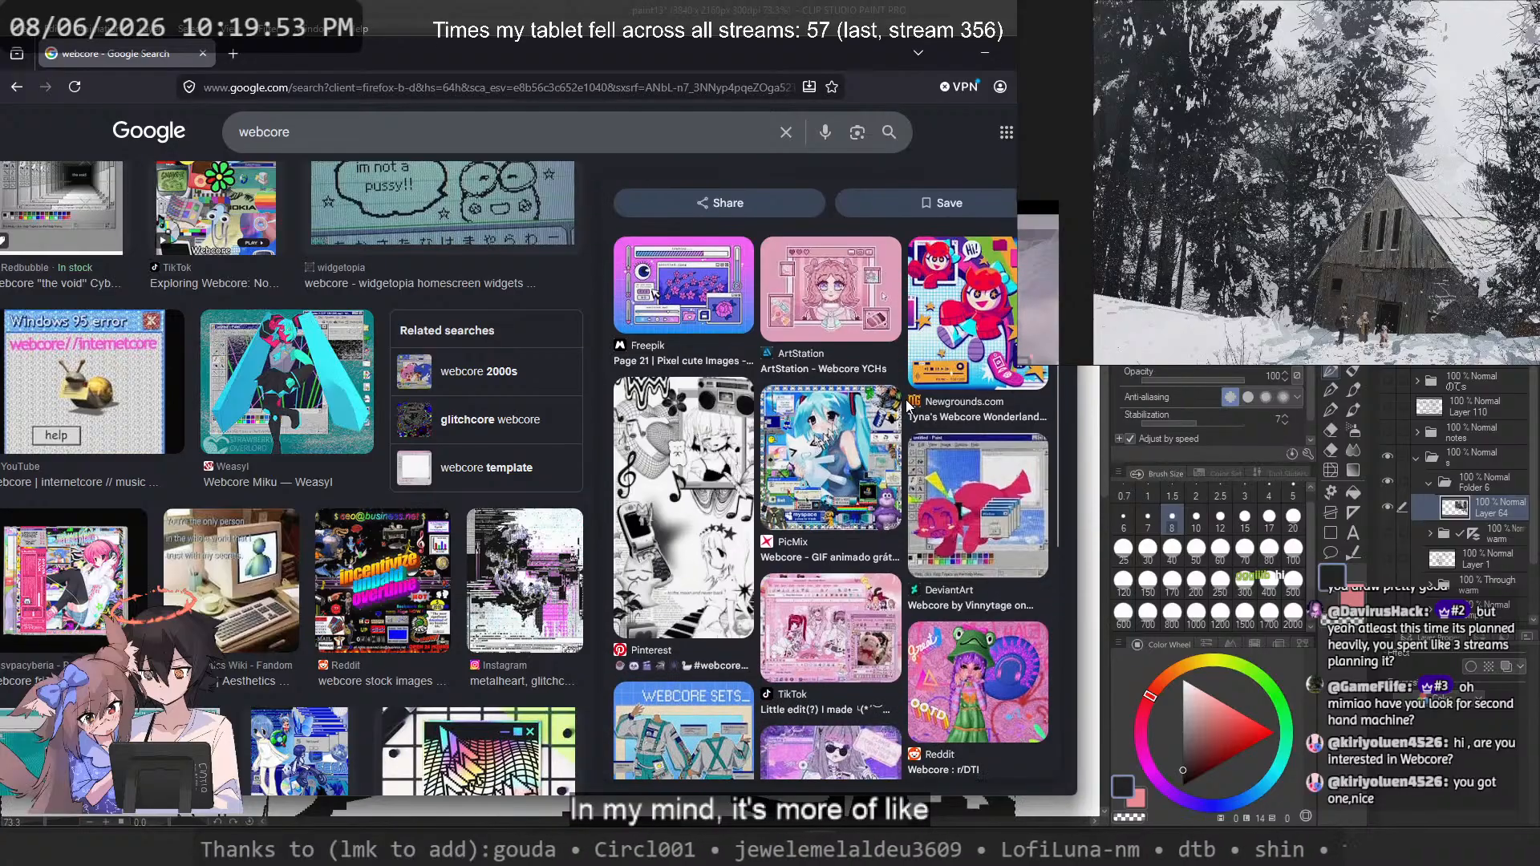
scroll(336, 463, down, 6)
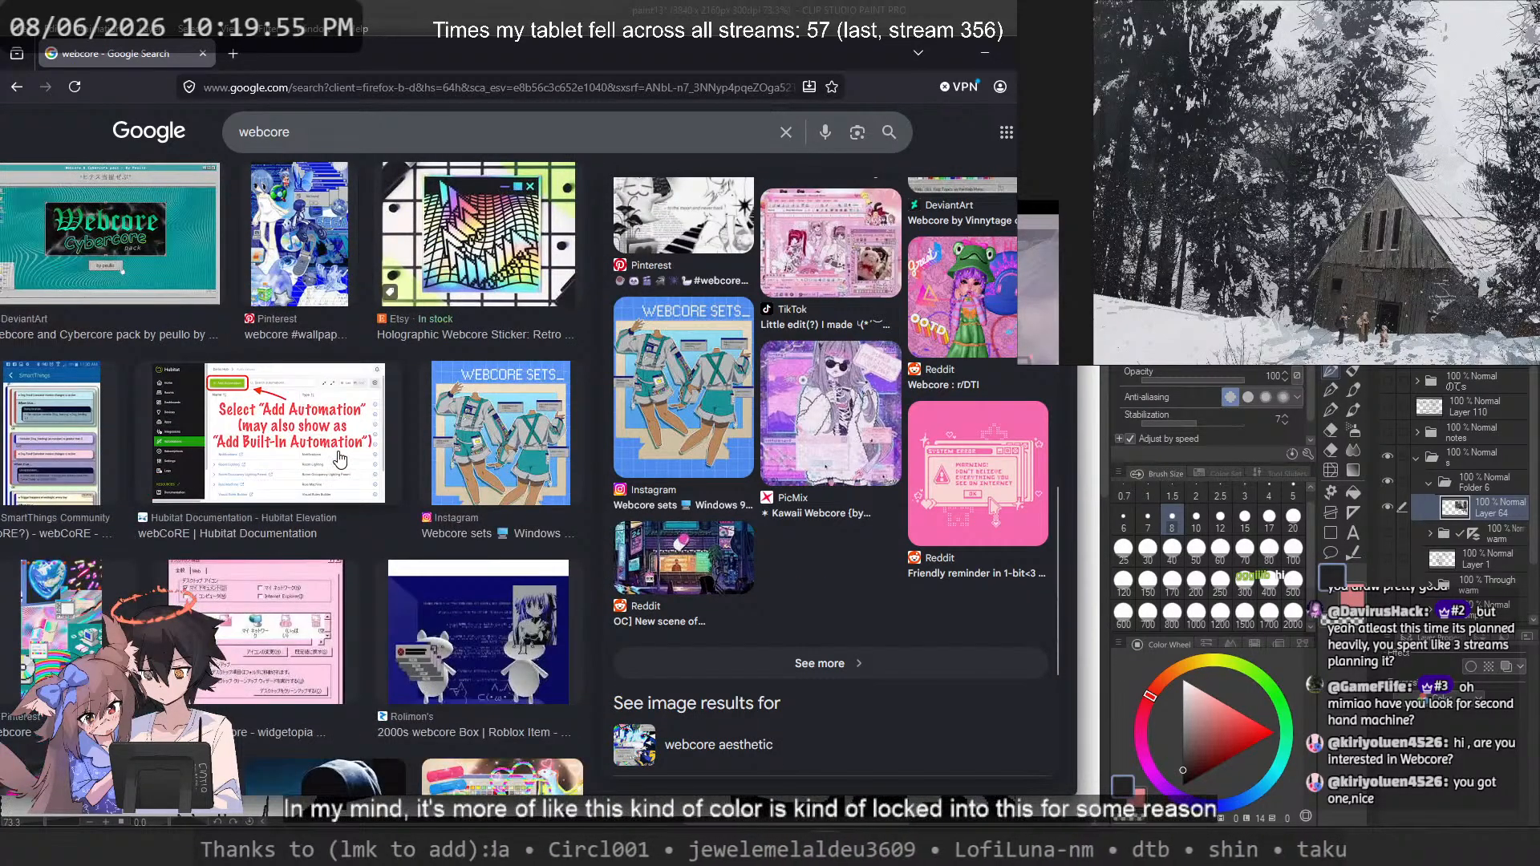
scroll(340, 457, down, 8)
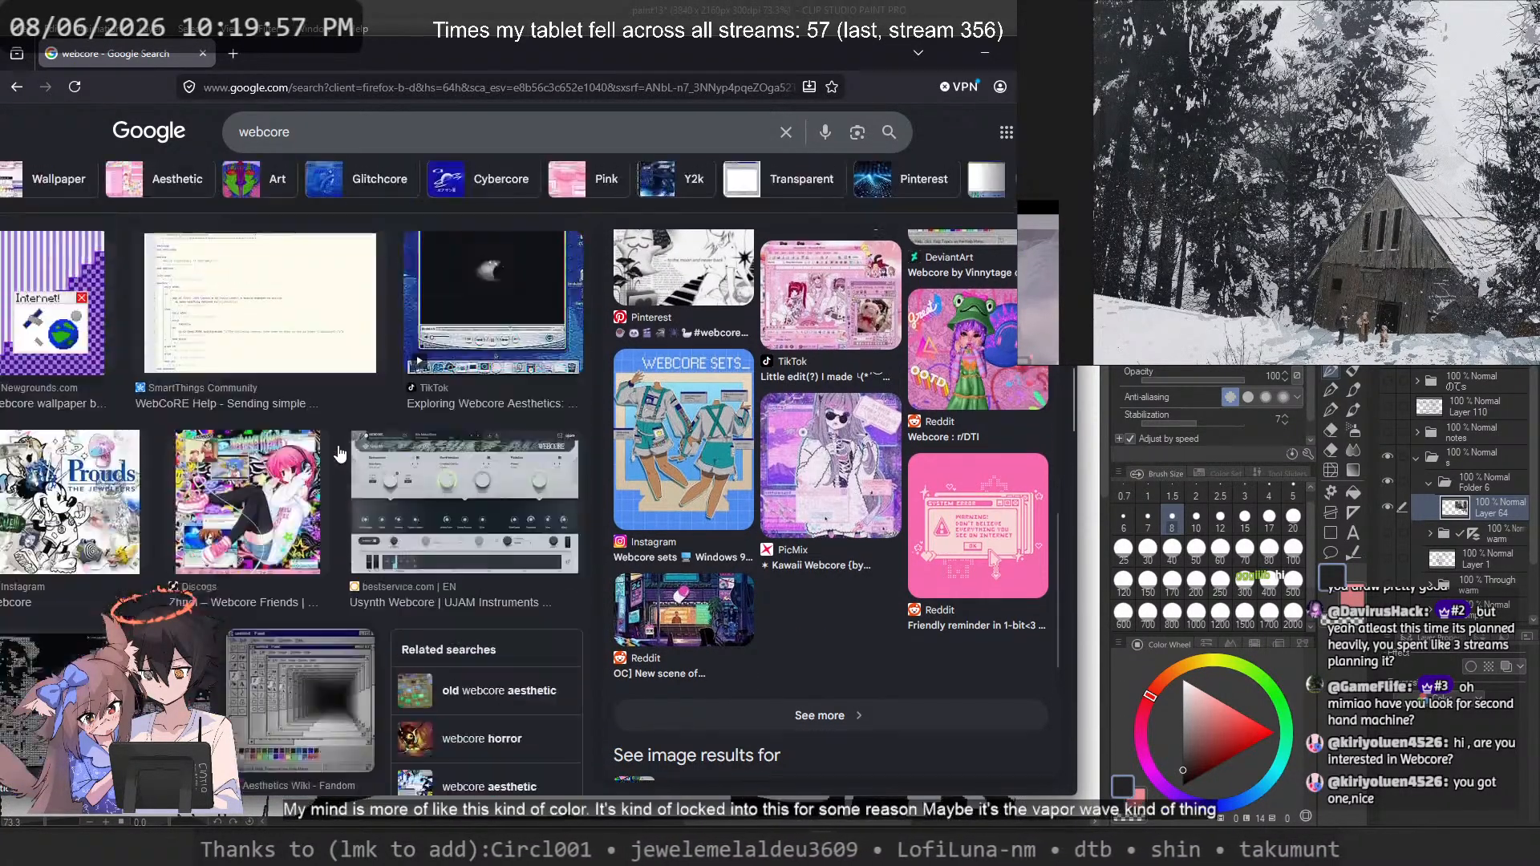
click(308, 666)
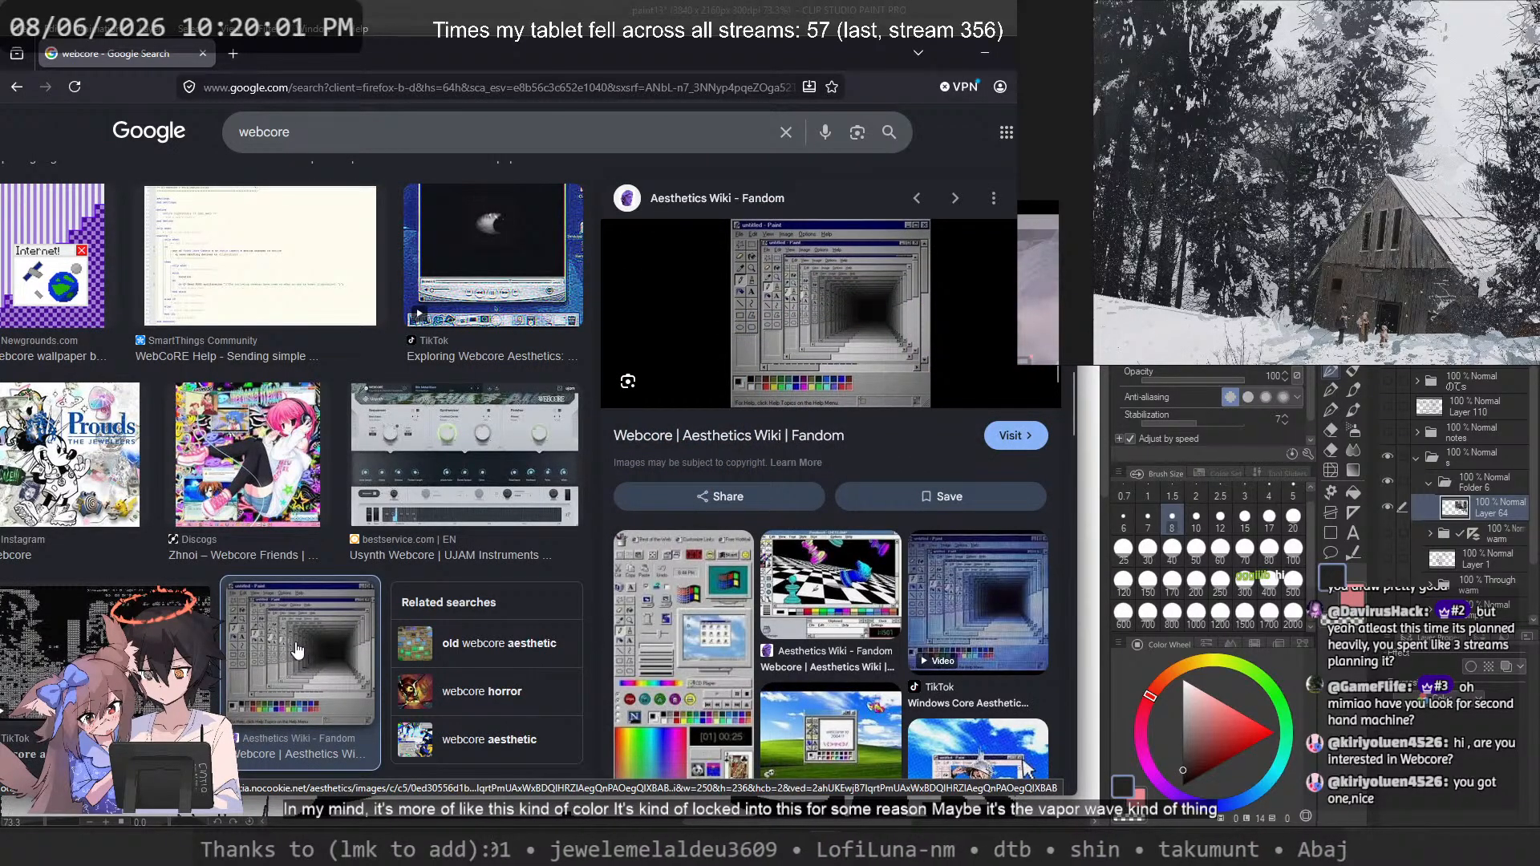
scroll(297, 650, up, 10)
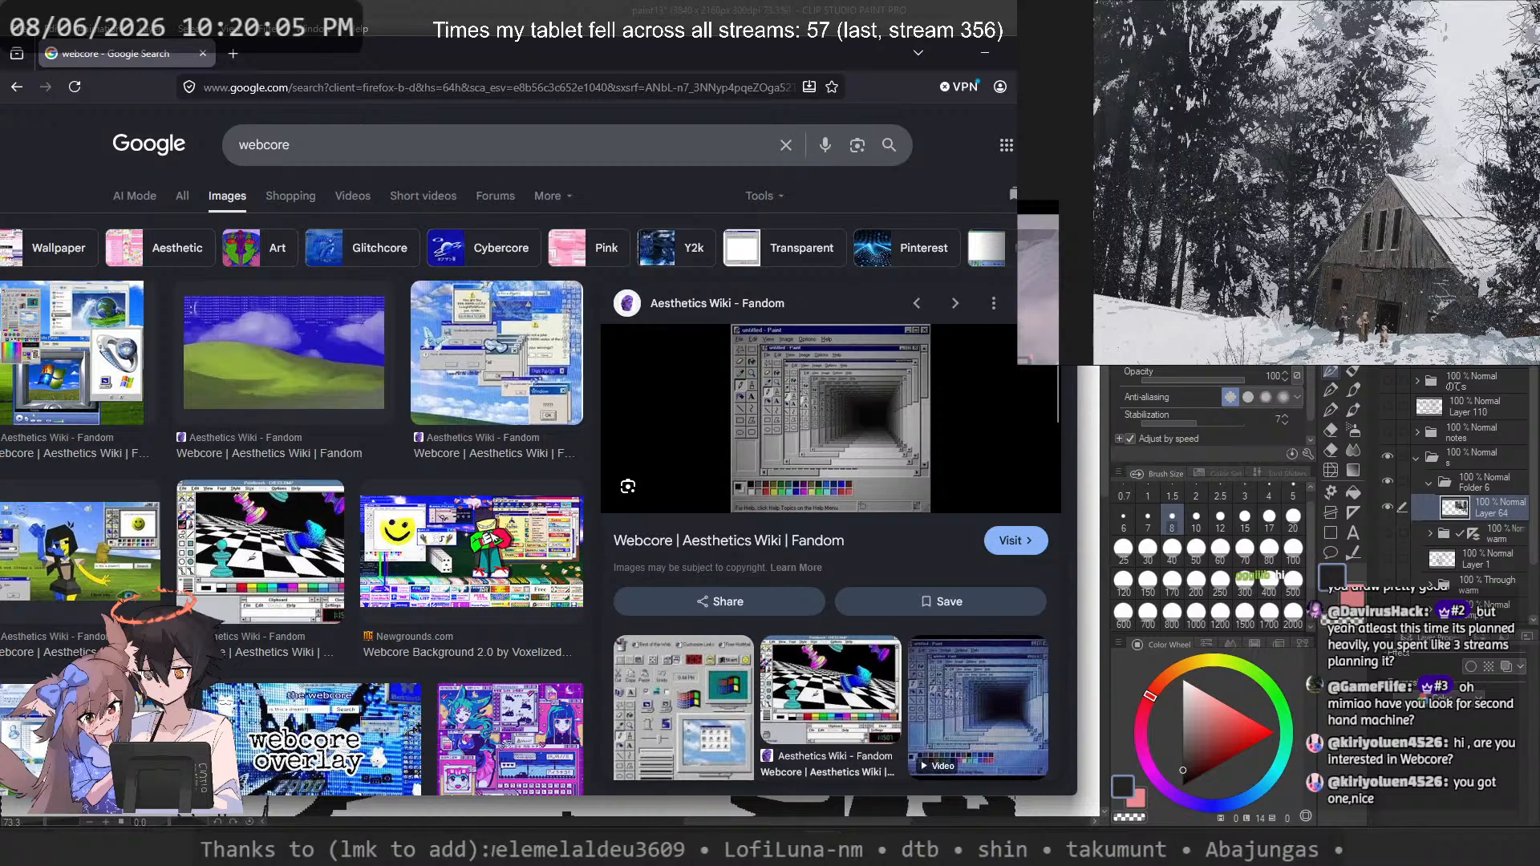
Step: Switch back to Clip Studio Paint and bring the whole width of the cabin painting into view
key(alt+Tab)
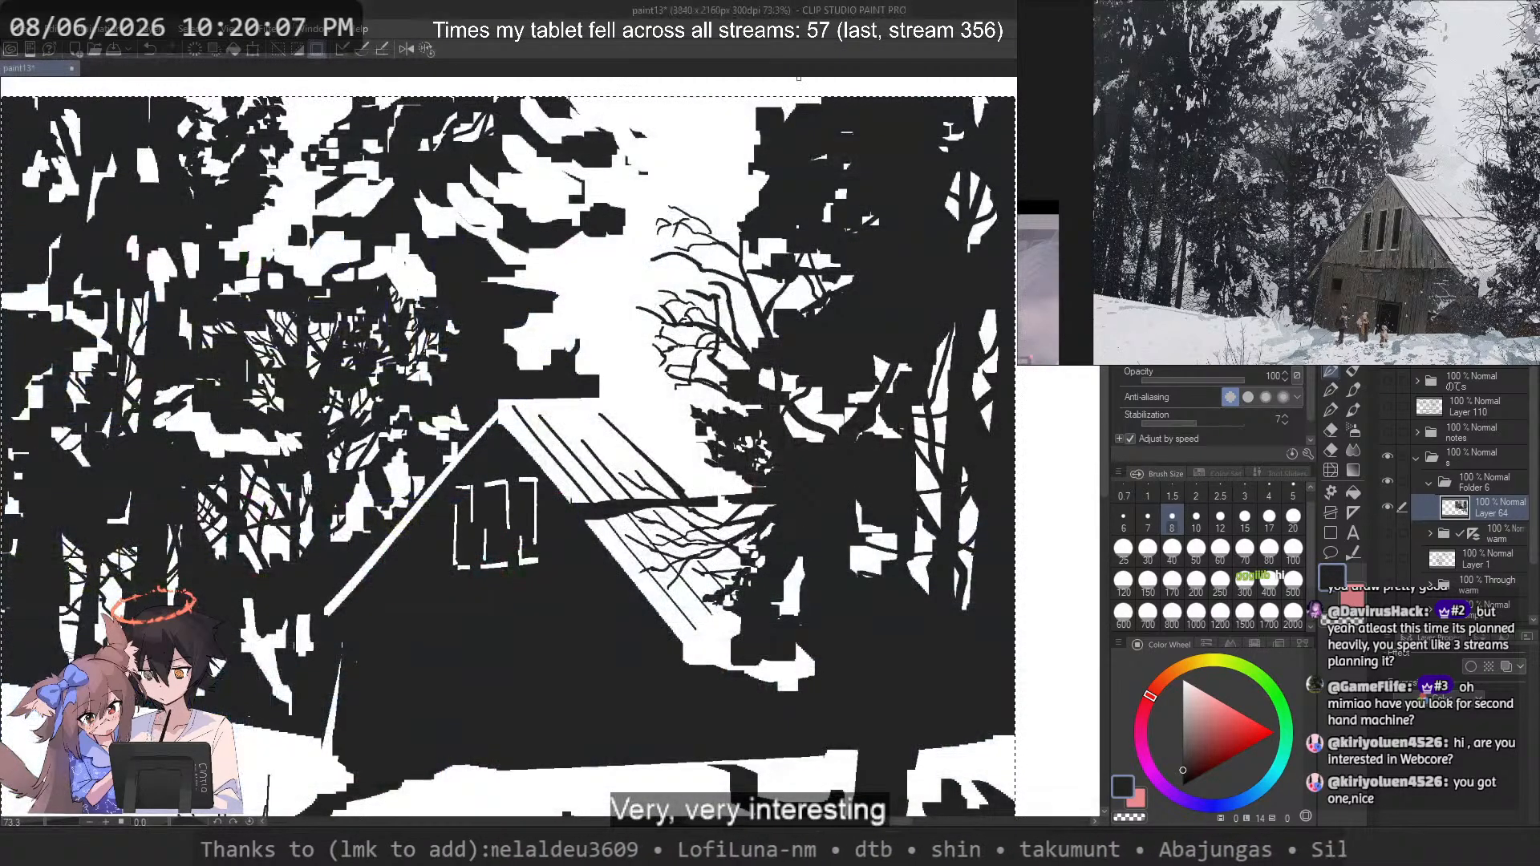
scroll(641, 173, down, 2)
scroll(820, 298, up, 1)
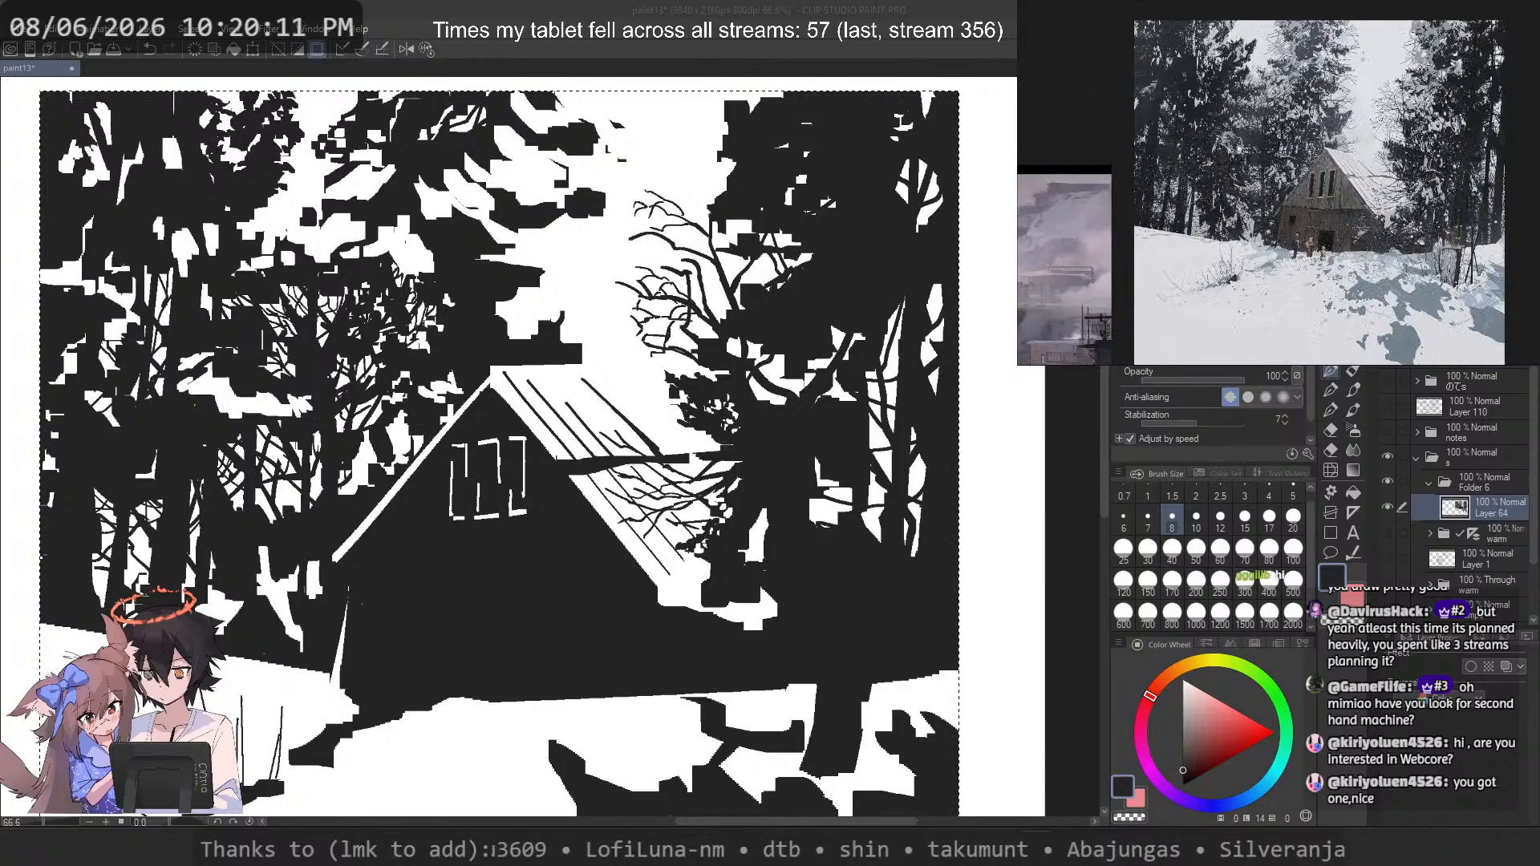
drag(935, 310, 904, 318)
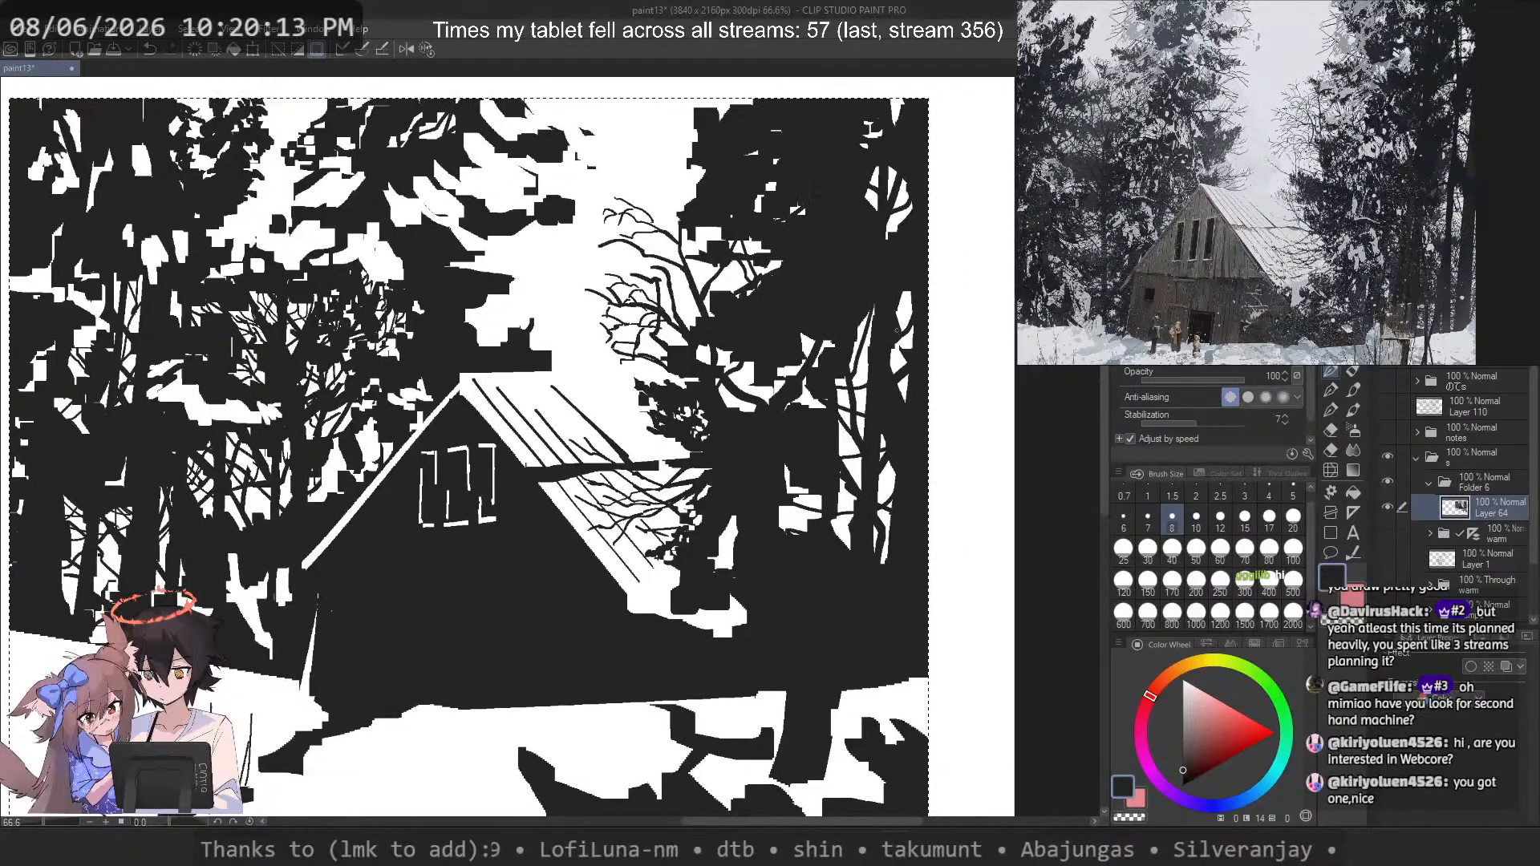
key(c)
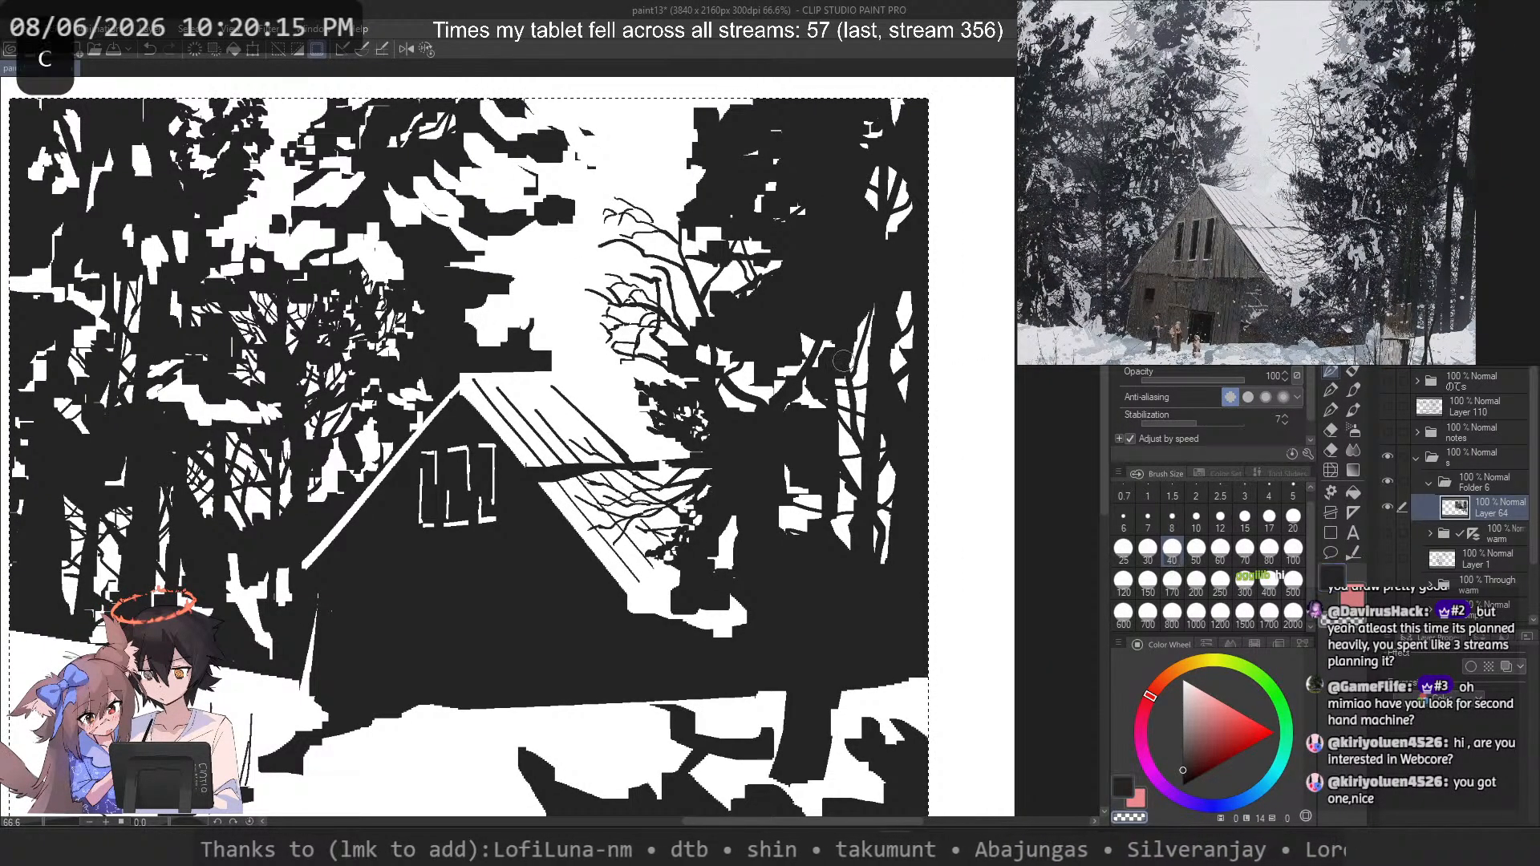
key(ctrl+z)
mouse_move(861, 364)
mouse_down()
mouse_move(828, 425)
mouse_move(825, 412)
mouse_move(837, 426)
mouse_up()
key(ctrl+z)
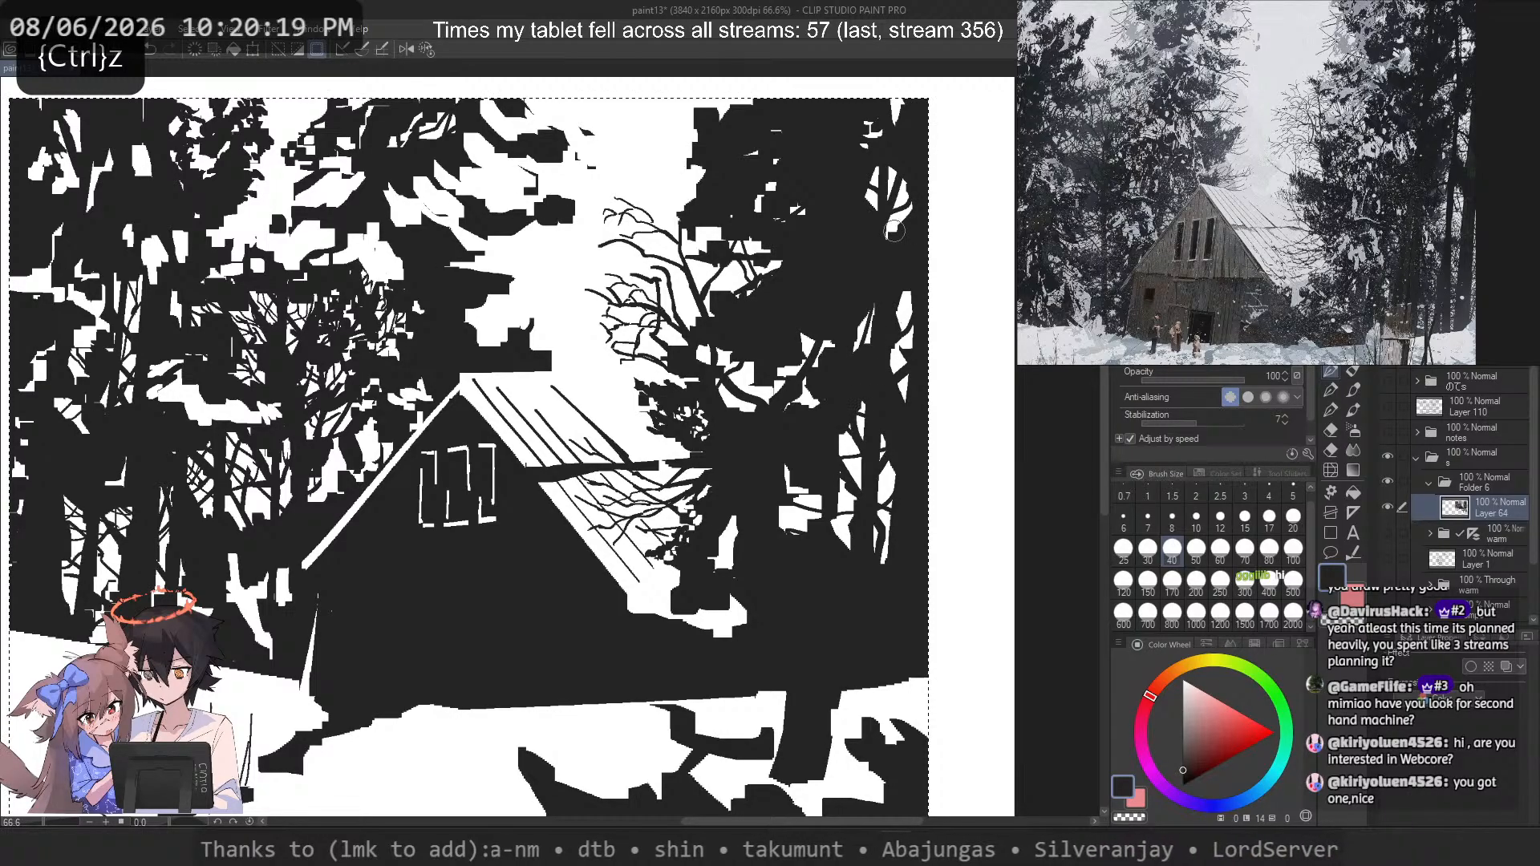
Step: Carve small snow marks into the dark foliage of the right-hand tree using transparent colour and a size 15 brush
key(c)
click(1245, 515)
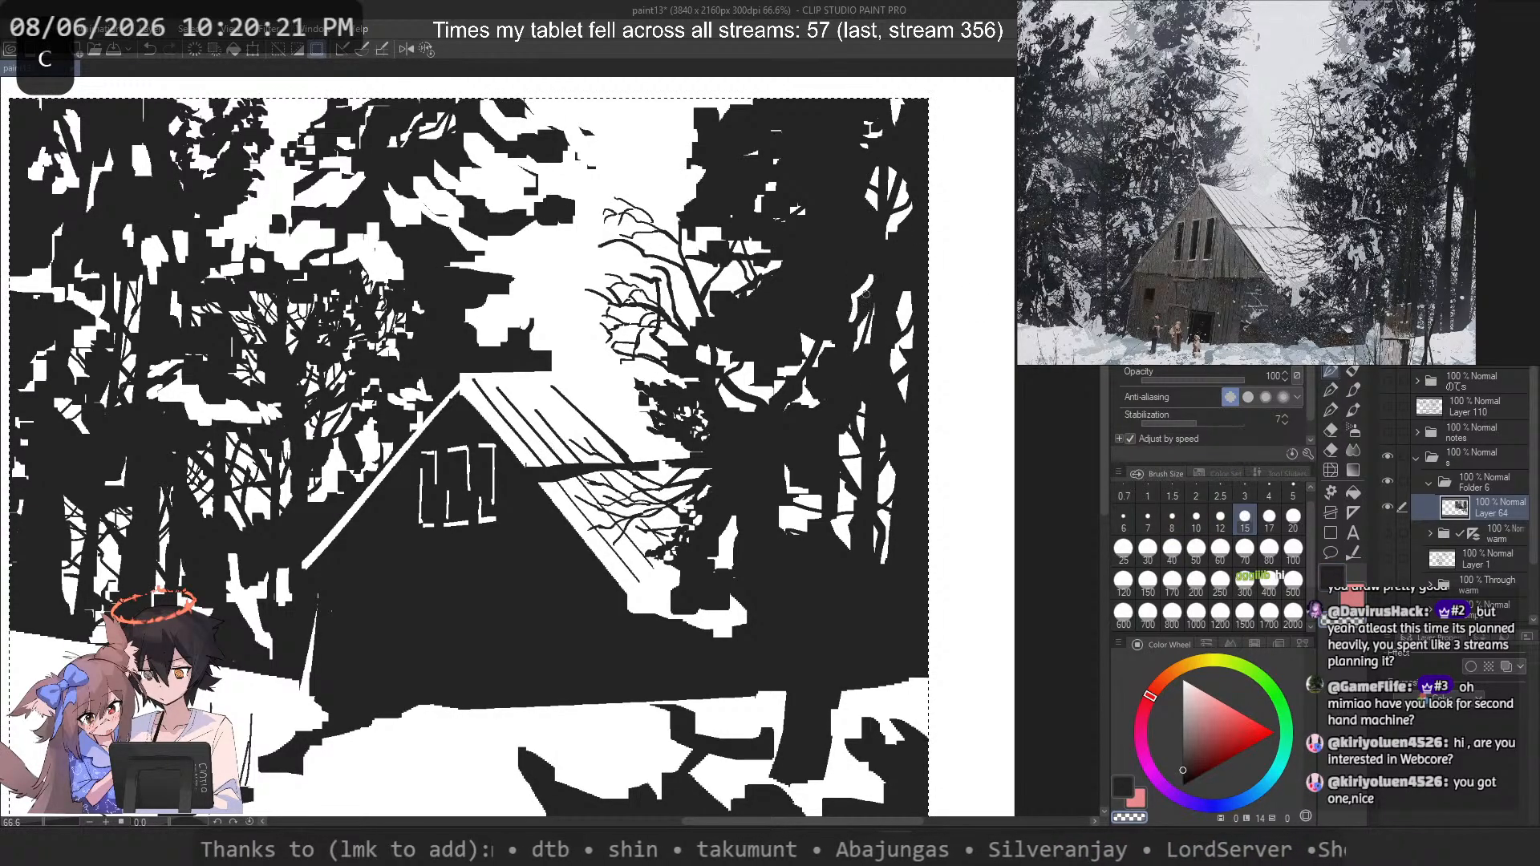
key(ctrl+z)
drag(841, 298, 794, 320)
Step: Break up the small snow marks in the right-hand foliage with thin dark strokes, using brush sizes 3 and 5
click(1196, 517)
click(1244, 491)
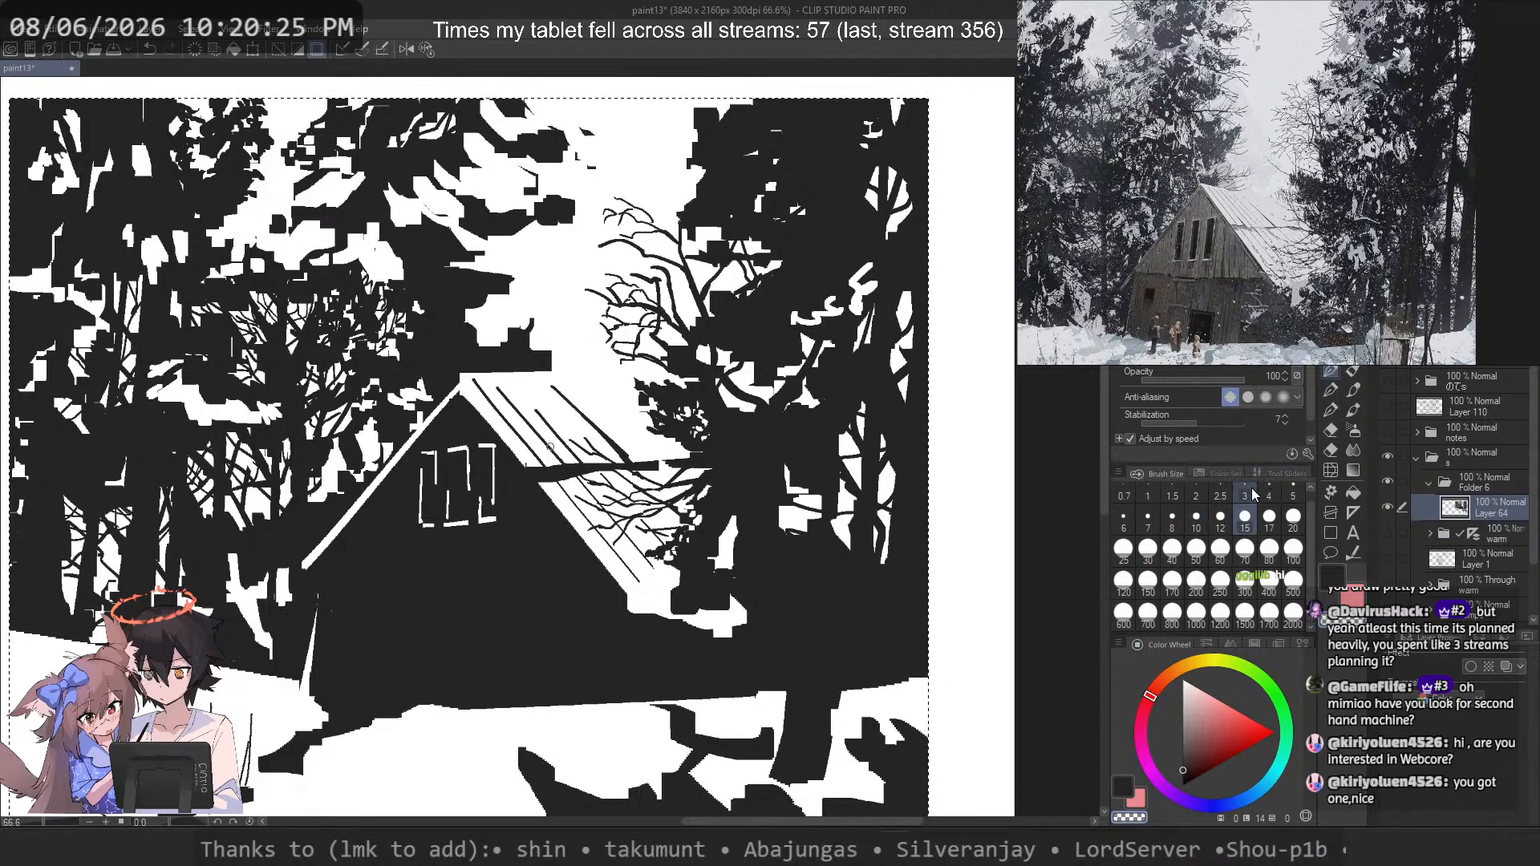
key(c)
key(ctrl+z)
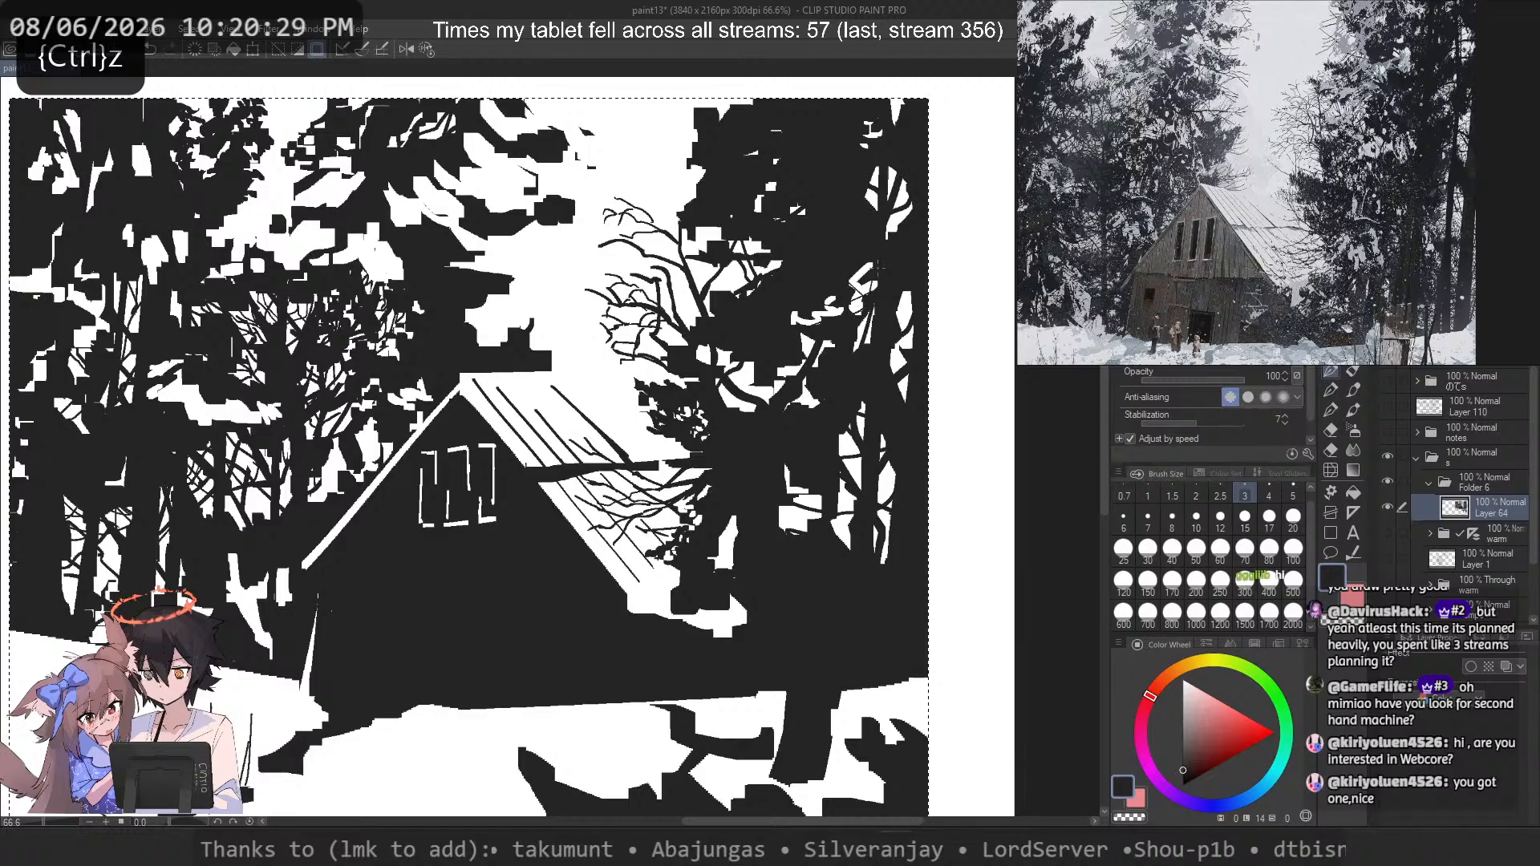
key(ctrl+z)
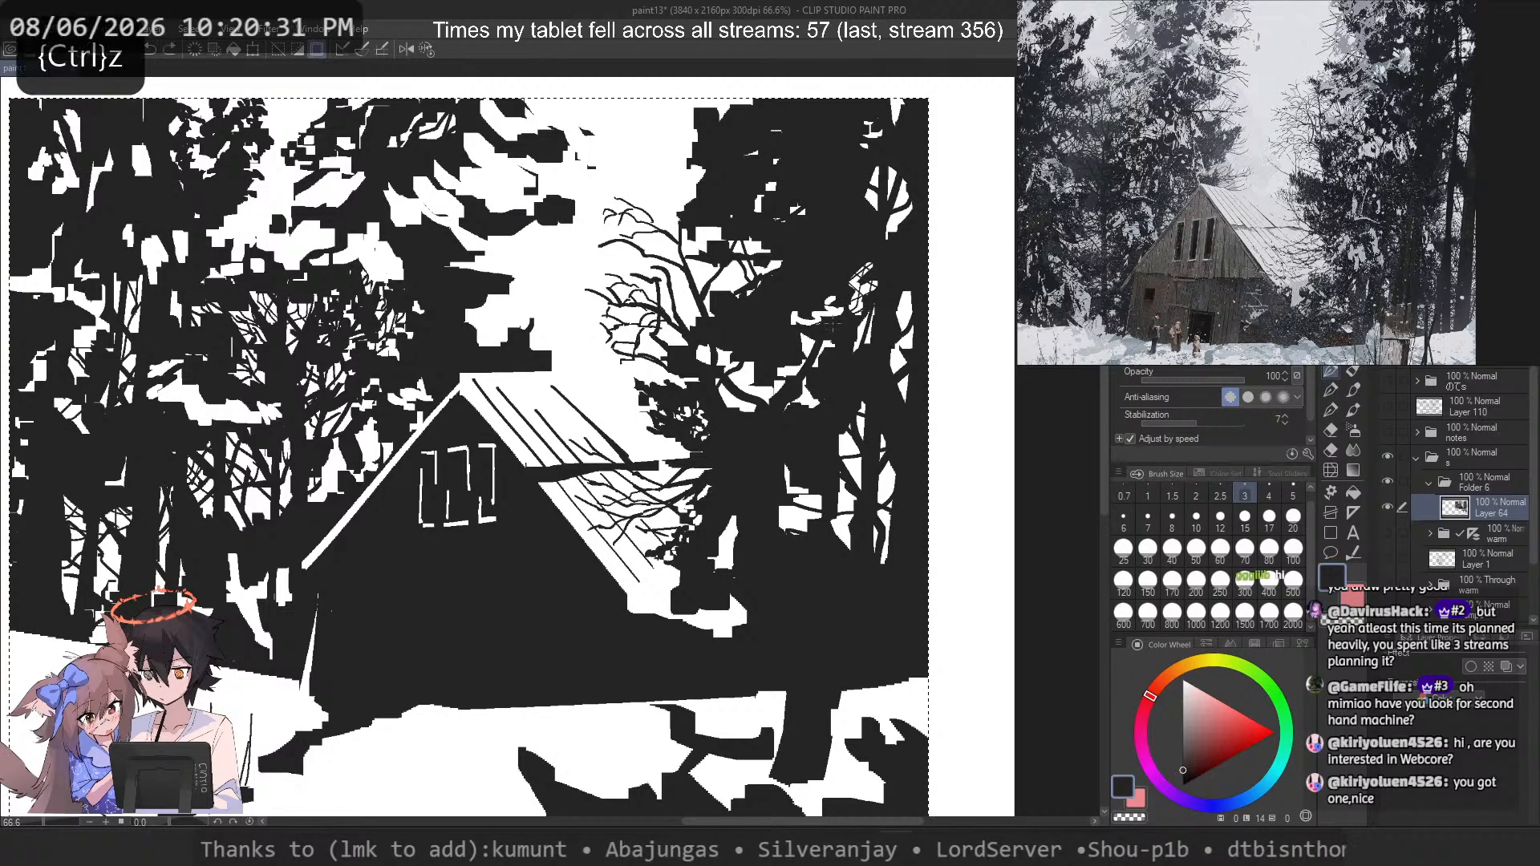
key(ctrl+z)
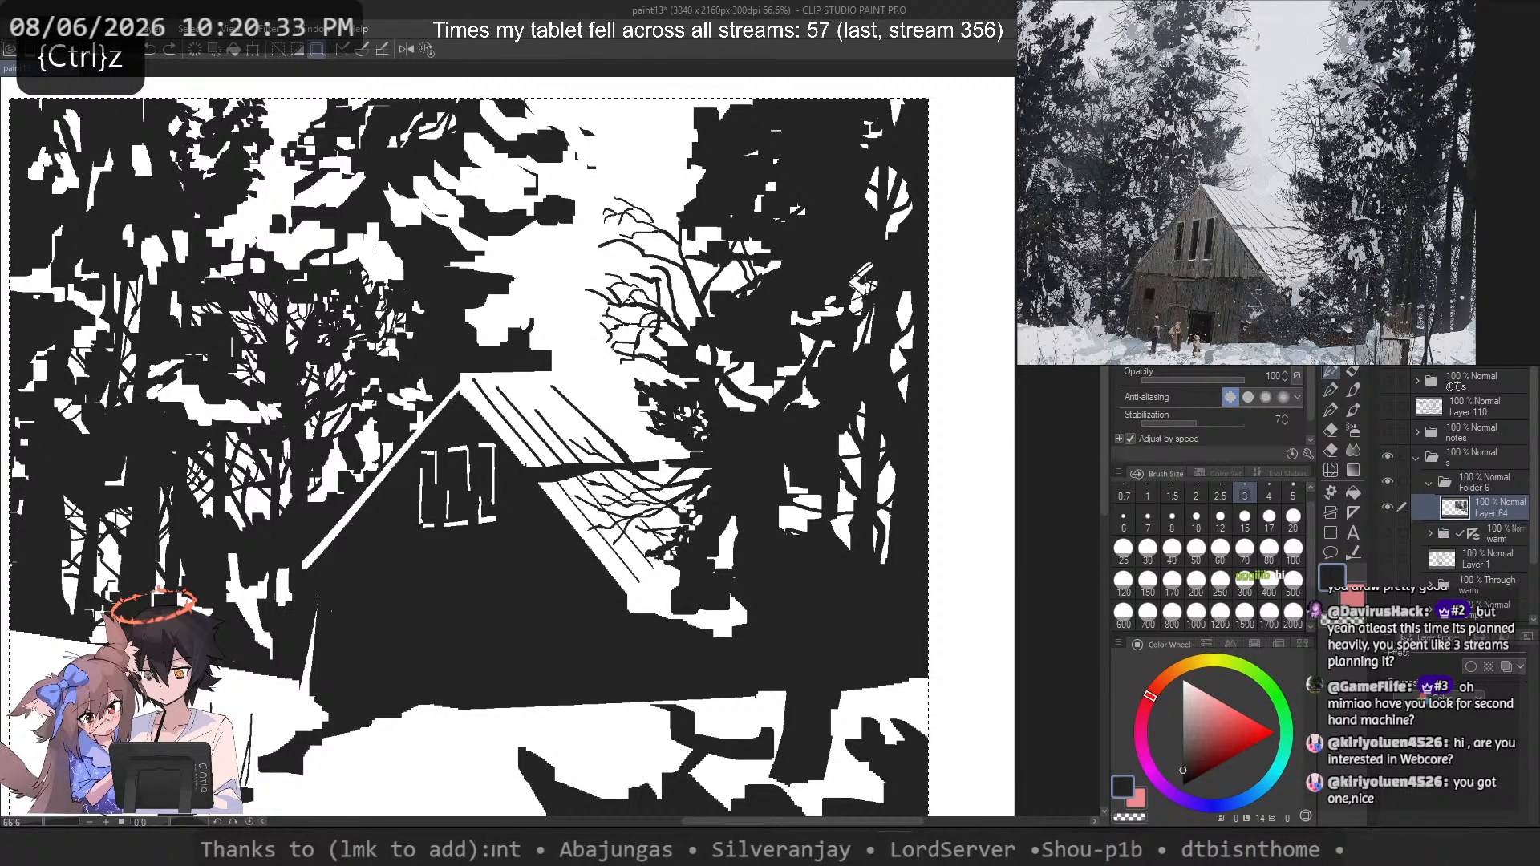
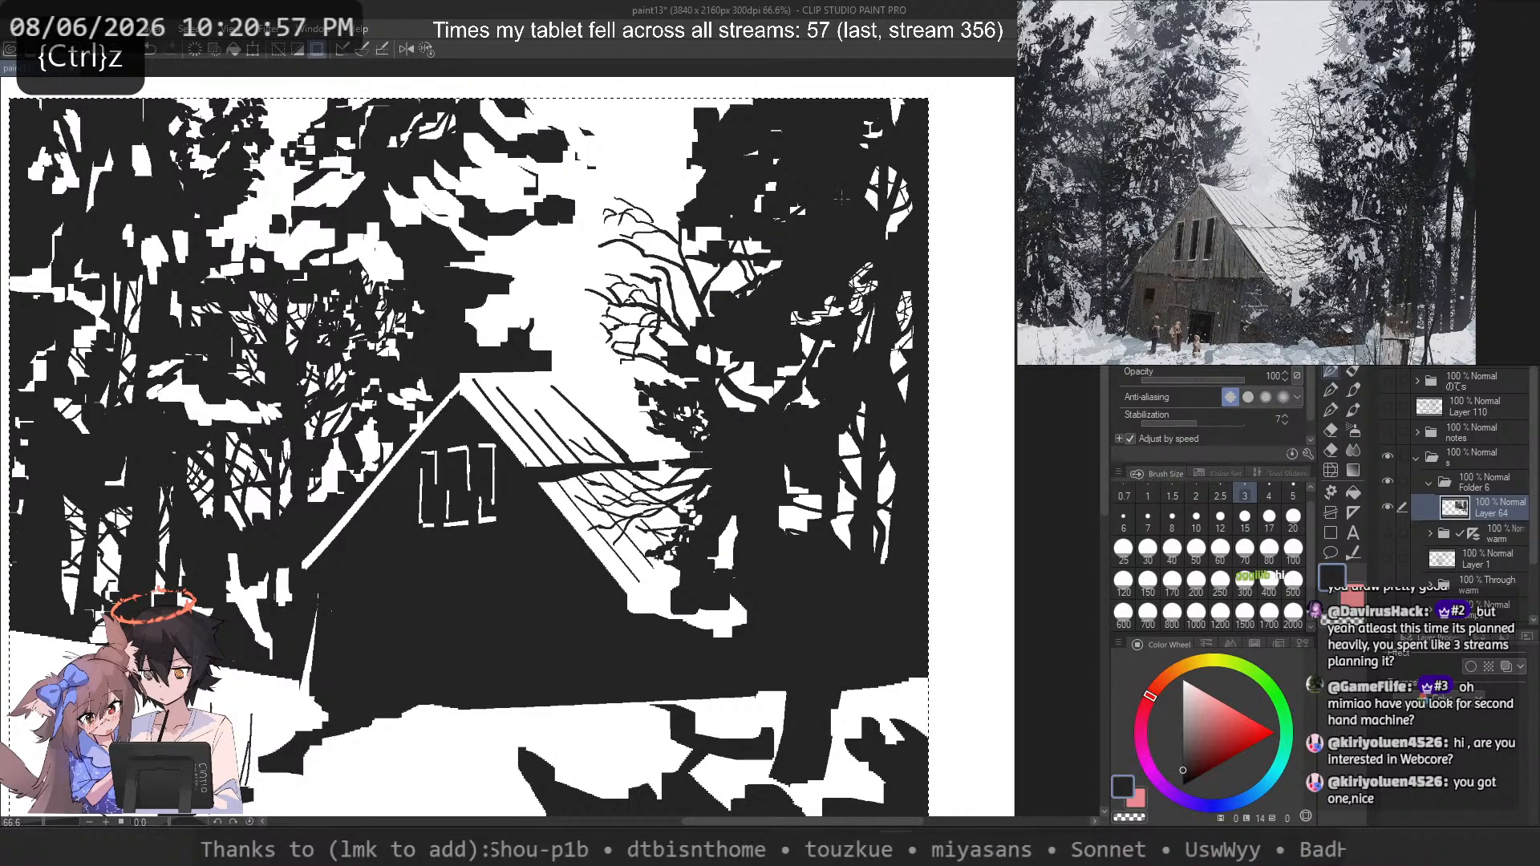
key(ctrl+z)
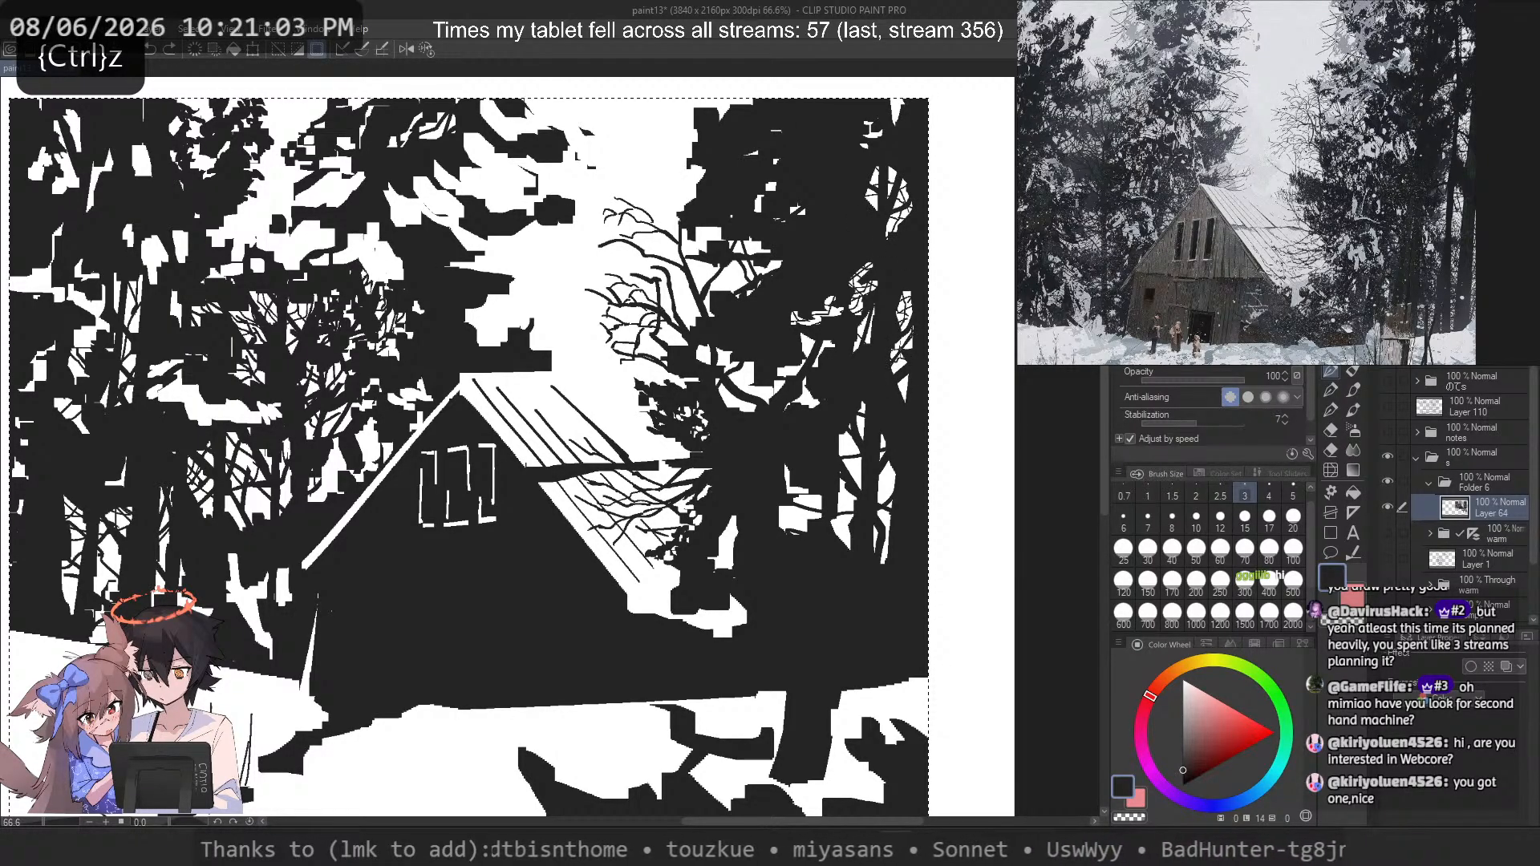
key(bracketright)
key(bracketright)
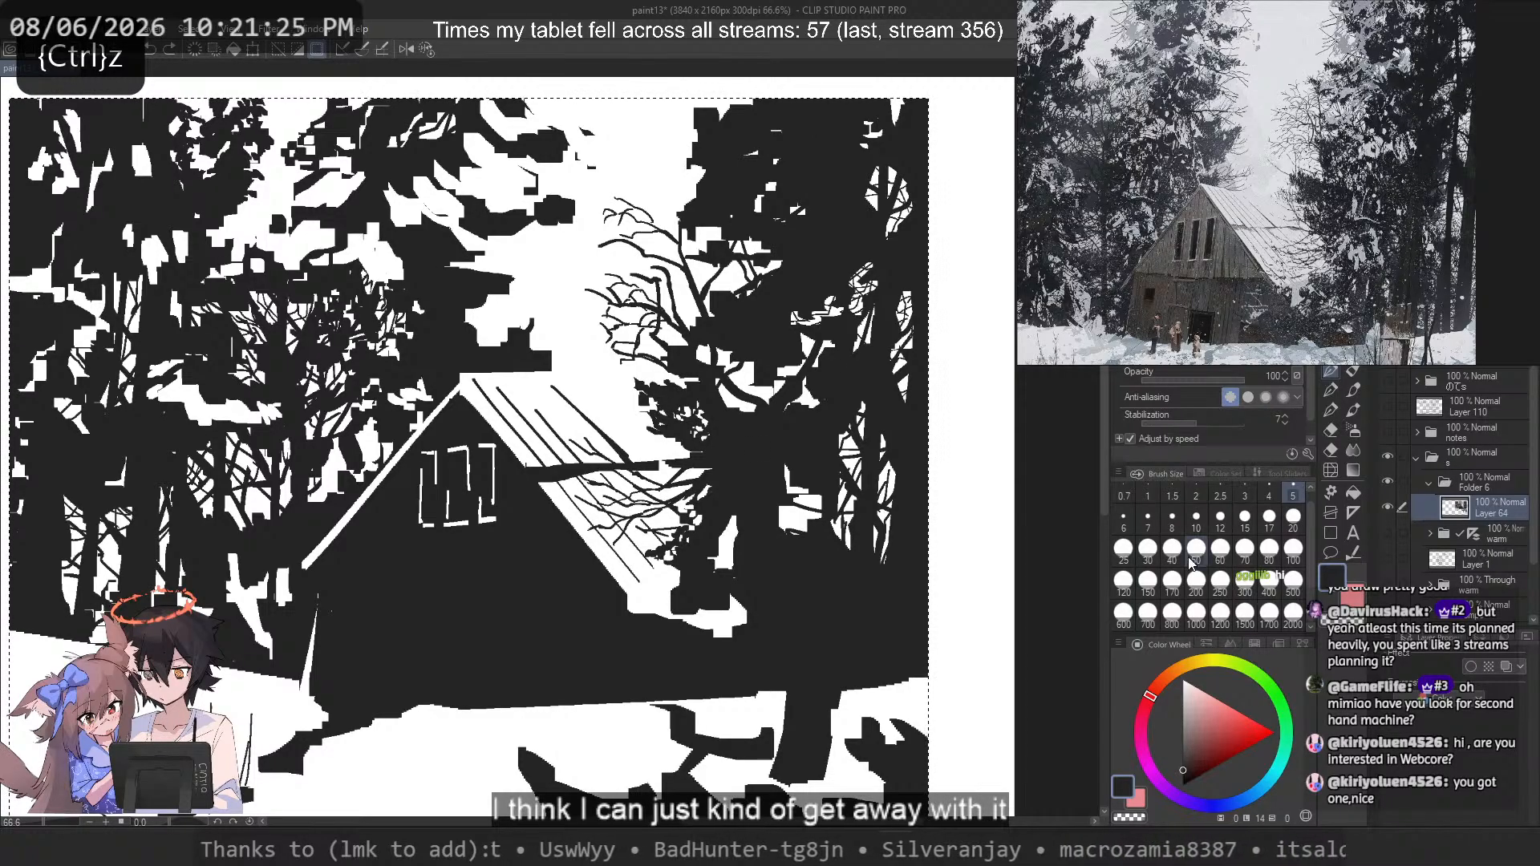
Step: Carve a tall, narrow snow gap along the painting's lower right edge using transparent colour and a size 30 brush
click(1155, 547)
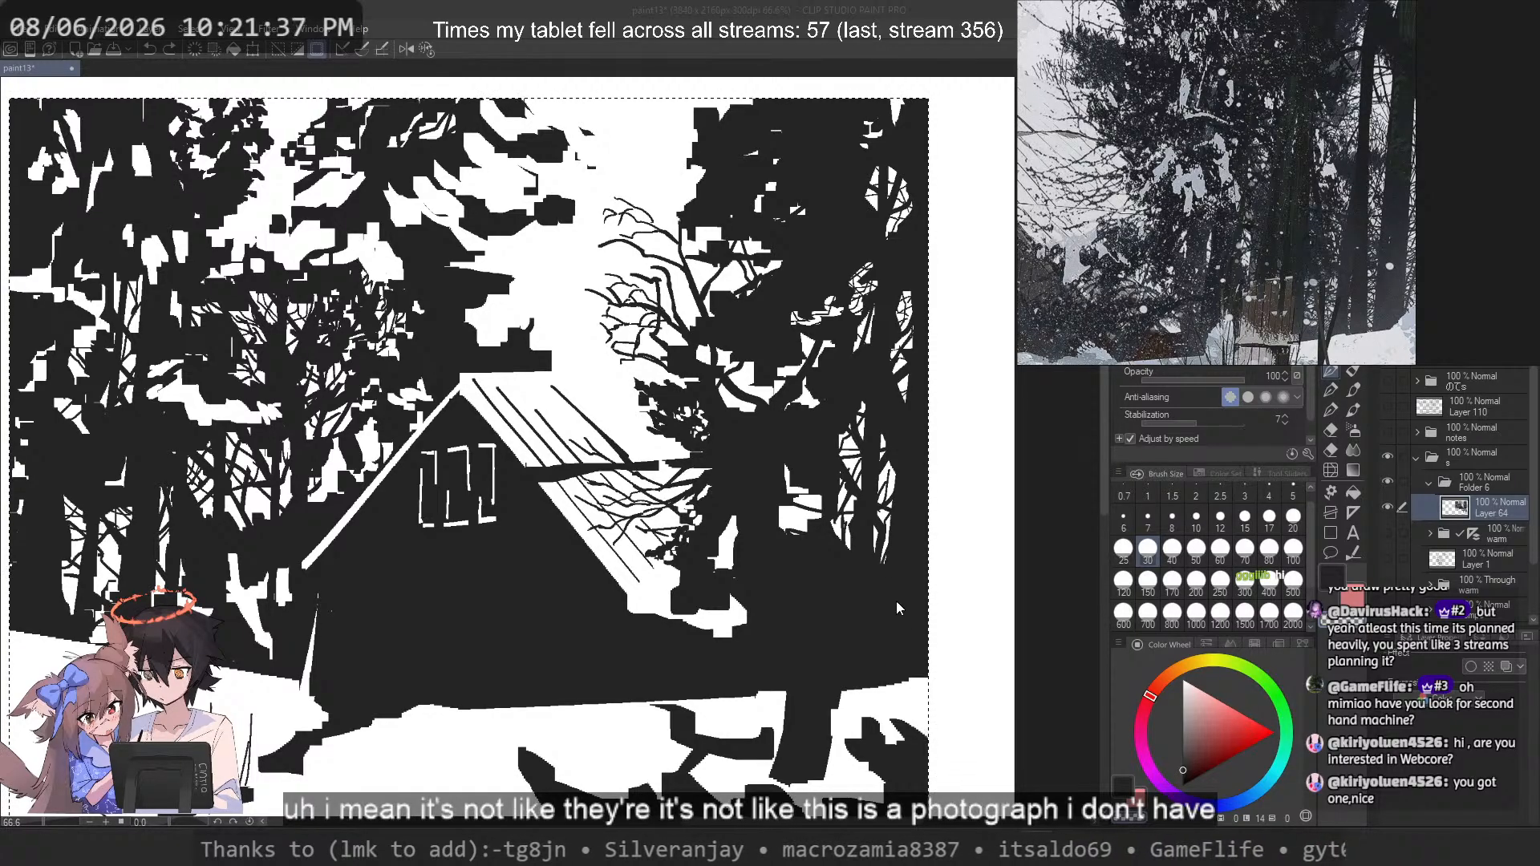
key(ctrl+z)
drag(933, 393, 906, 632)
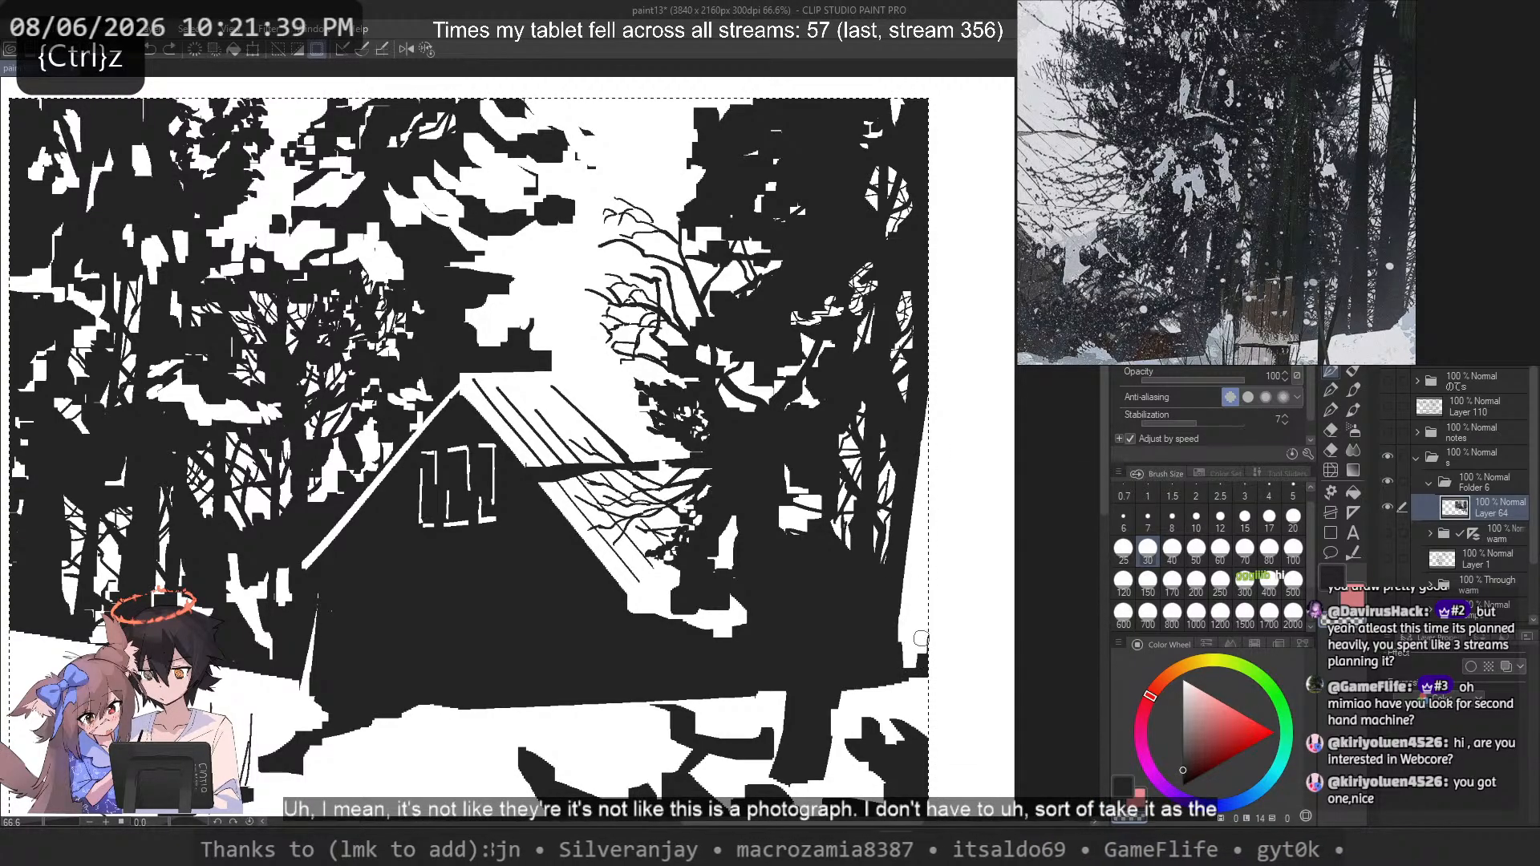
key(ctrl+z)
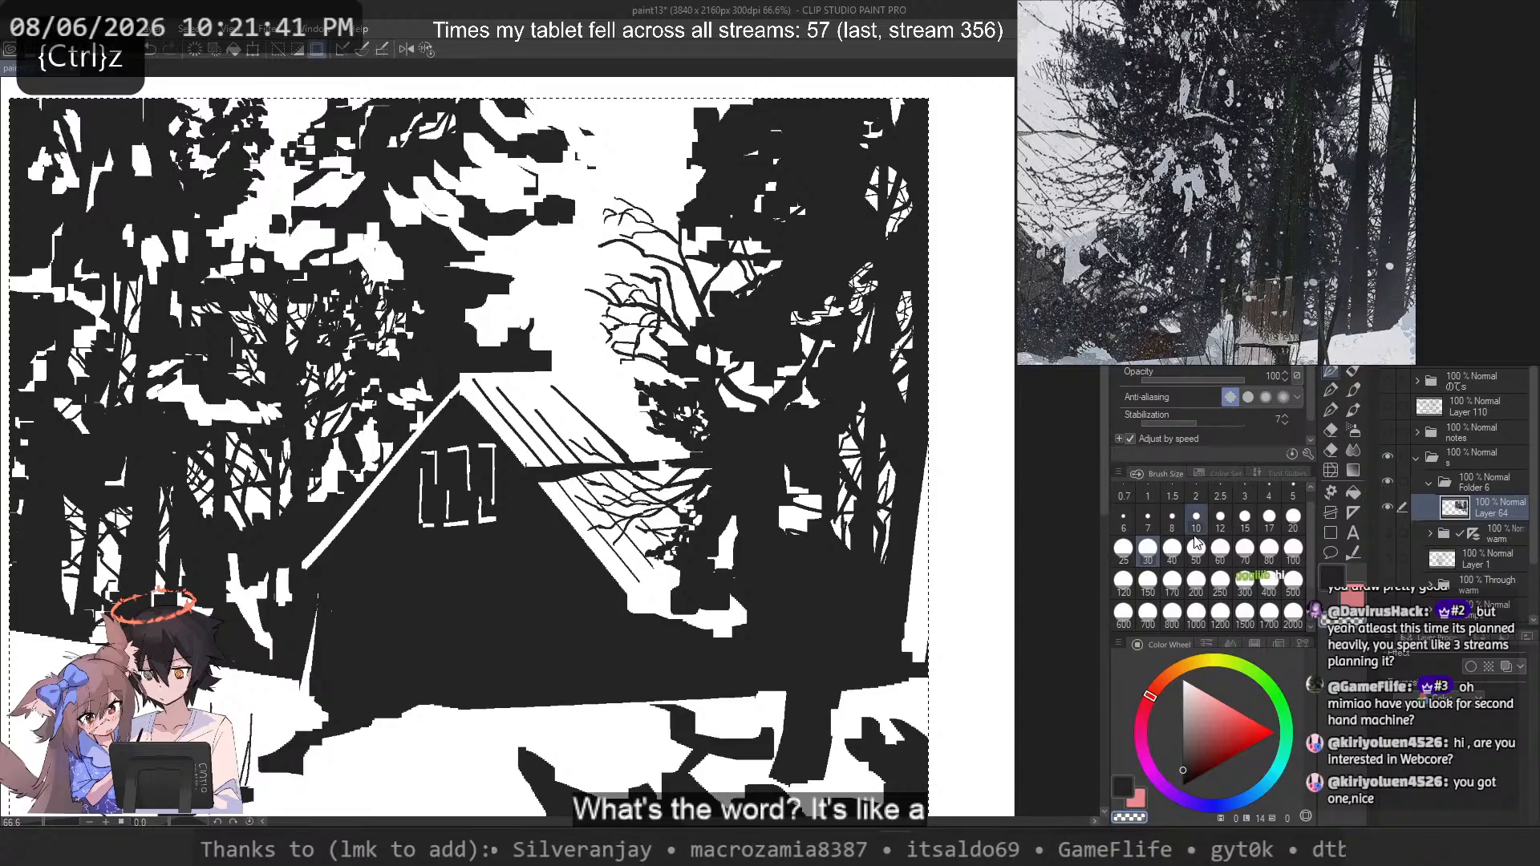
Step: Paint thin dark trunks and branches inside the right-edge snow gap with brush sizes from 3 to 8
click(1244, 495)
key(c)
key(ctrl+z)
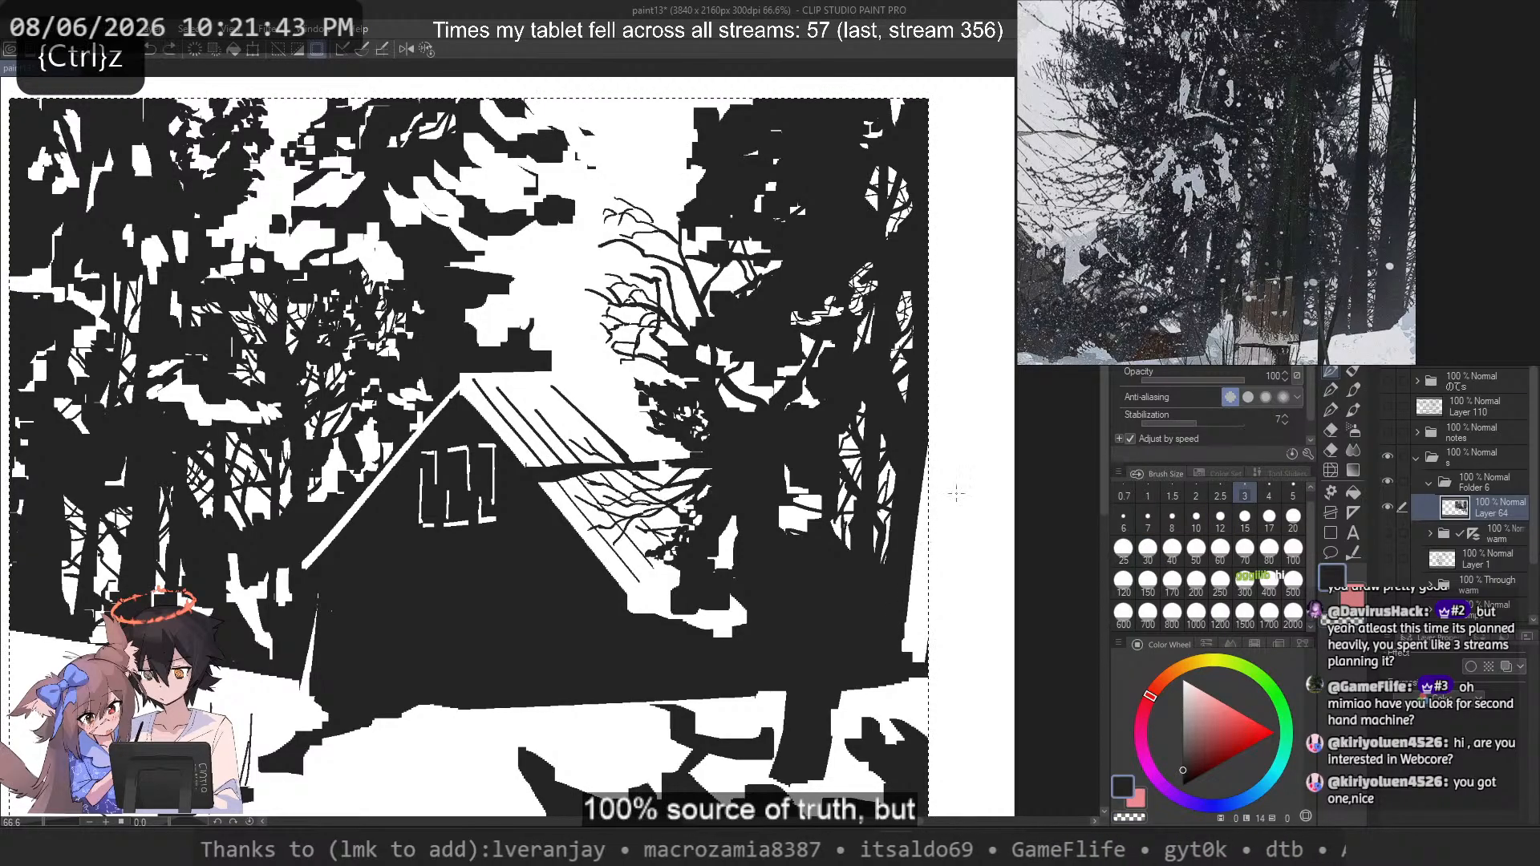
click(1293, 495)
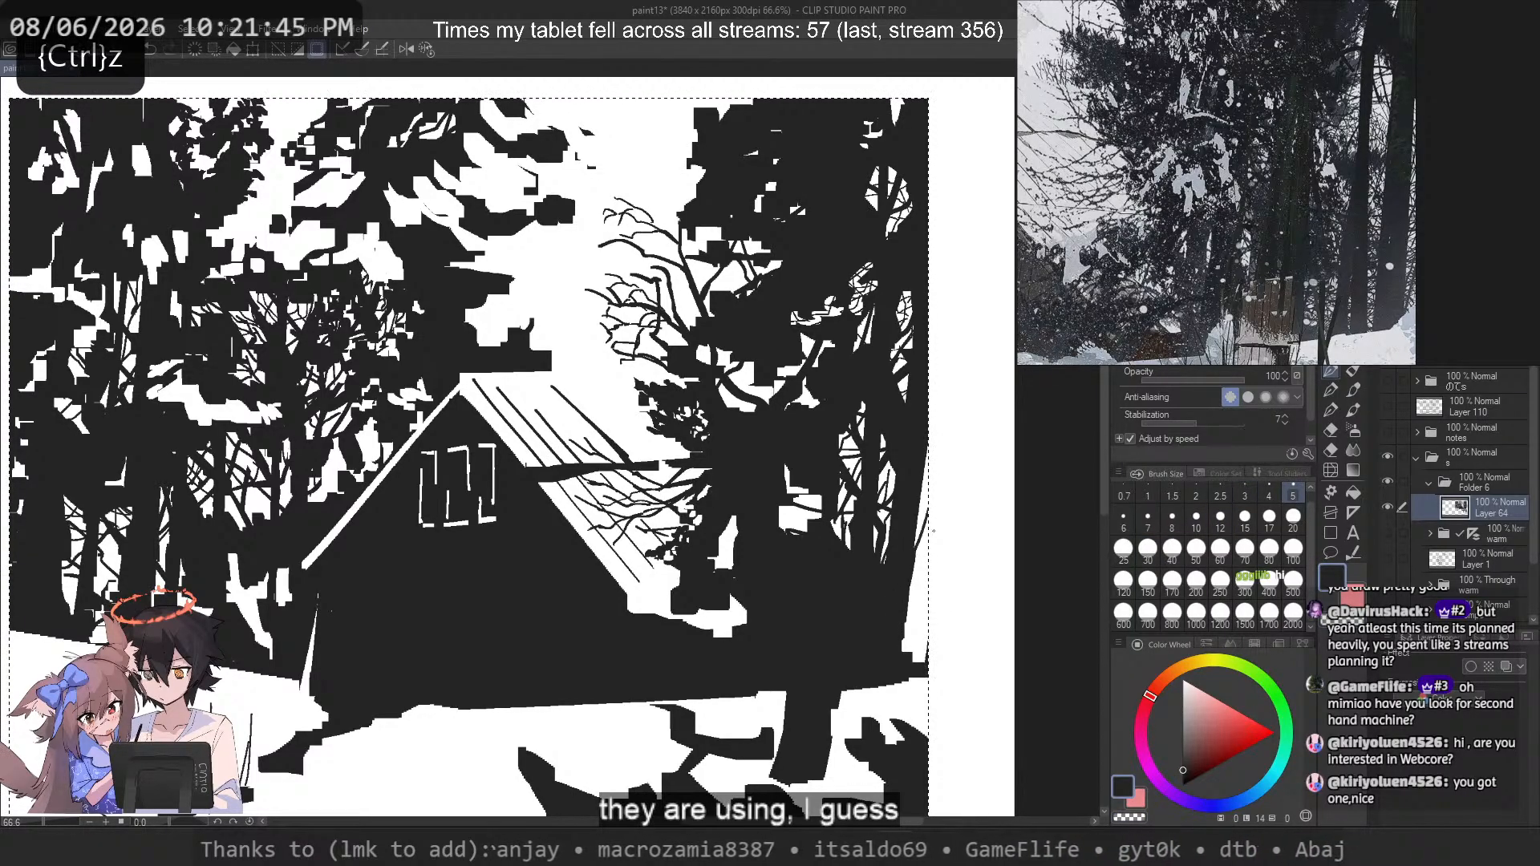
click(1122, 517)
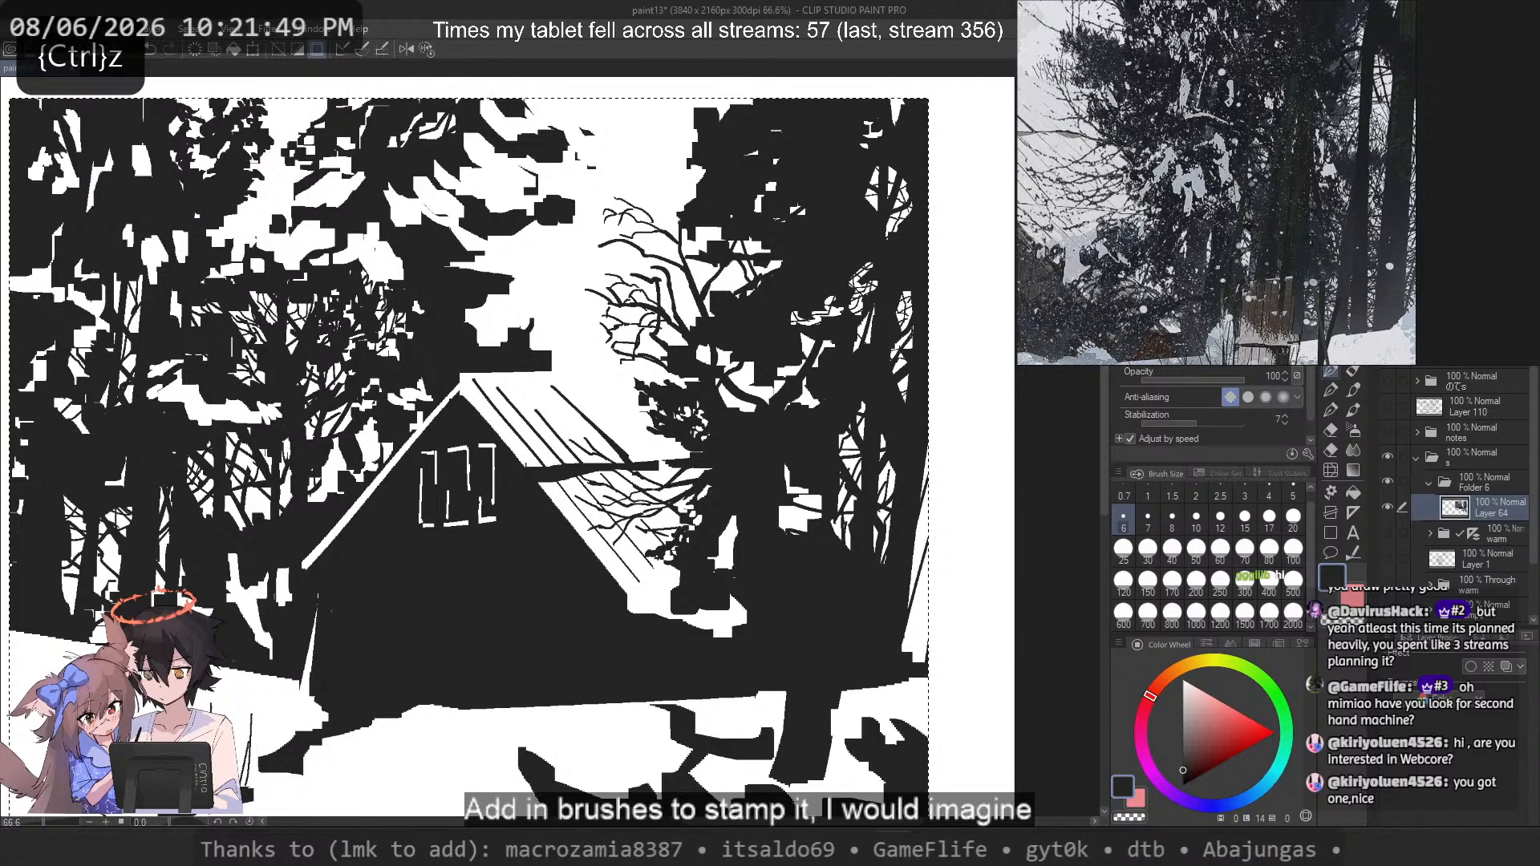
click(1172, 518)
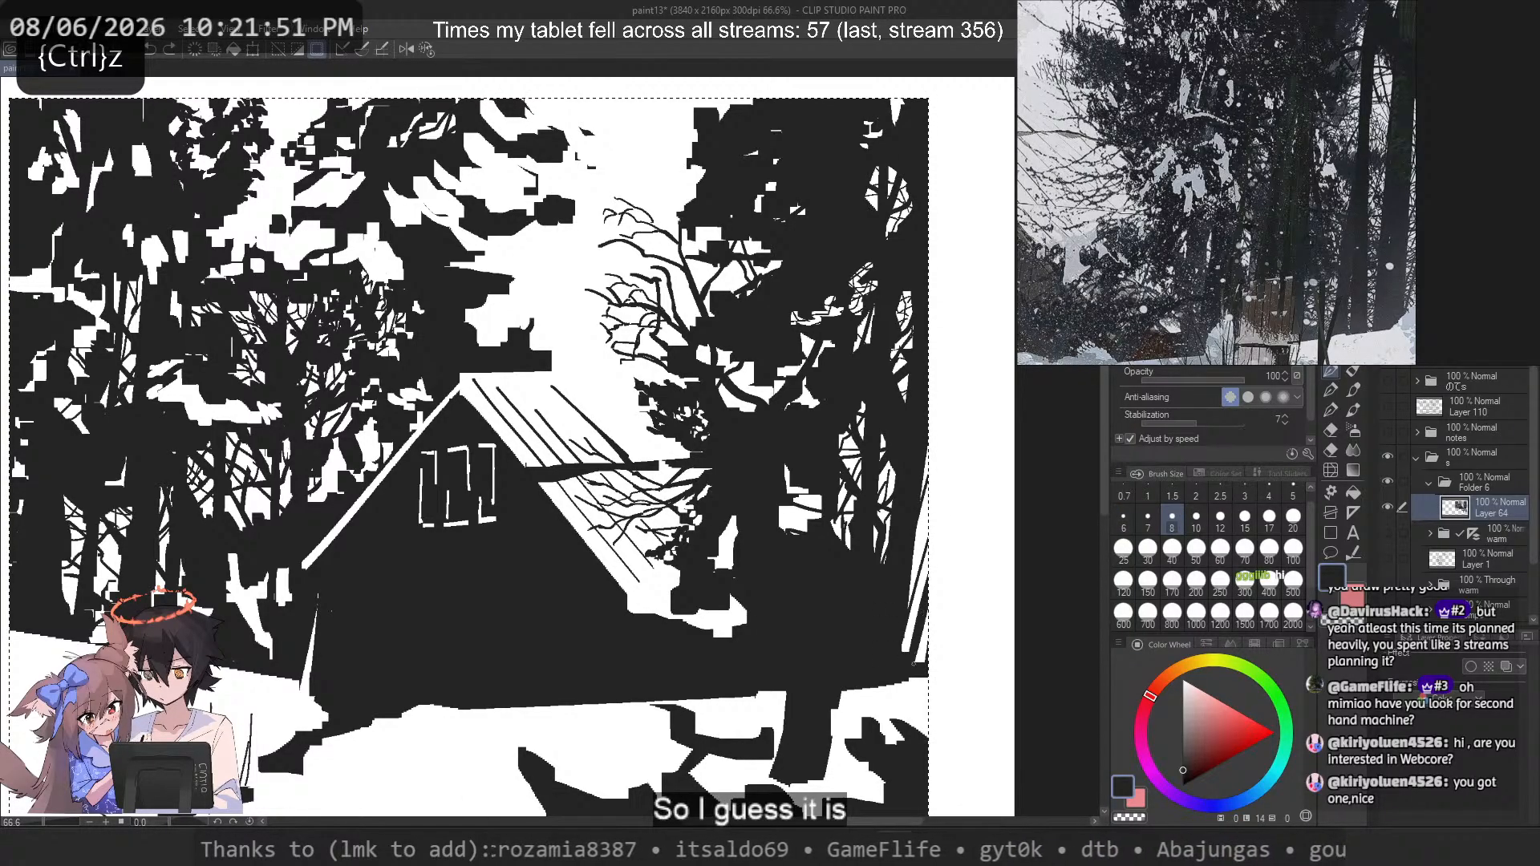
Step: Refine the dark trunks in the snow gap along the lower right edge using brush sizes 15, 10 and 5
click(1244, 517)
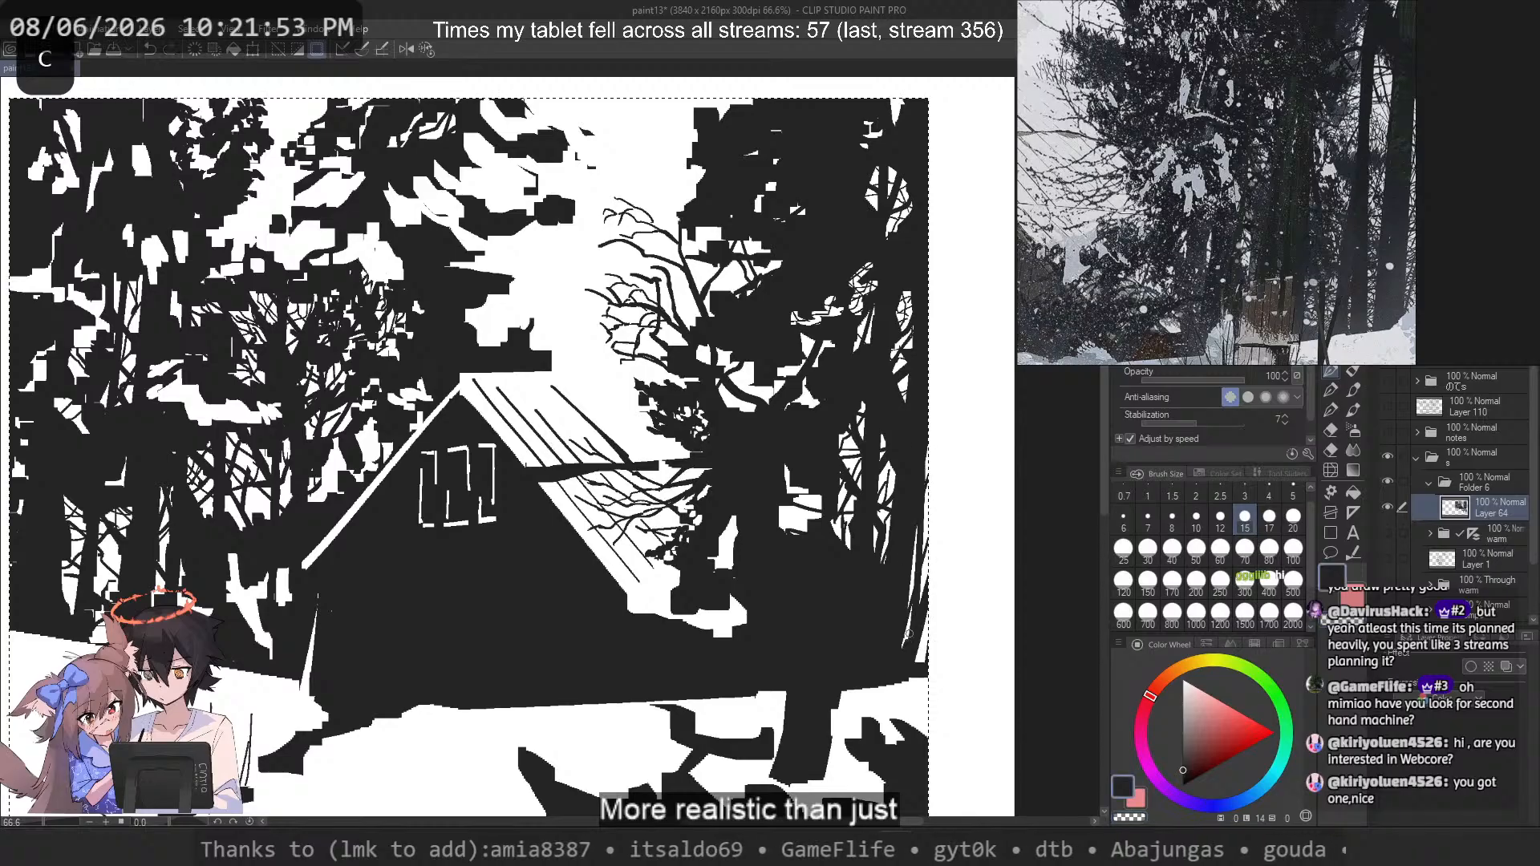
key(ctrl+z)
click(1196, 518)
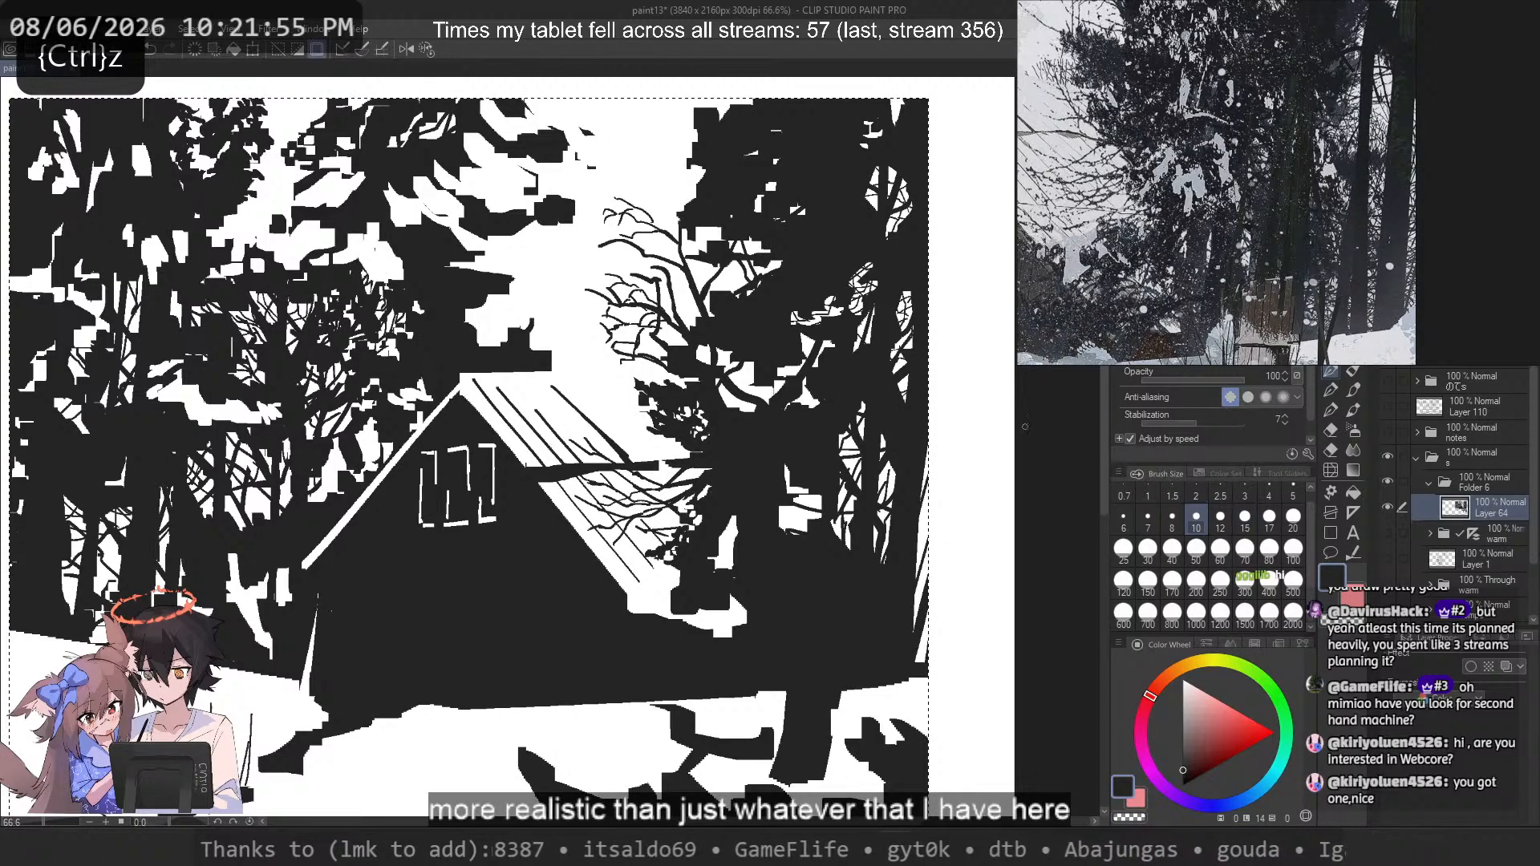
click(915, 545)
key(ctrl+z)
click(1293, 495)
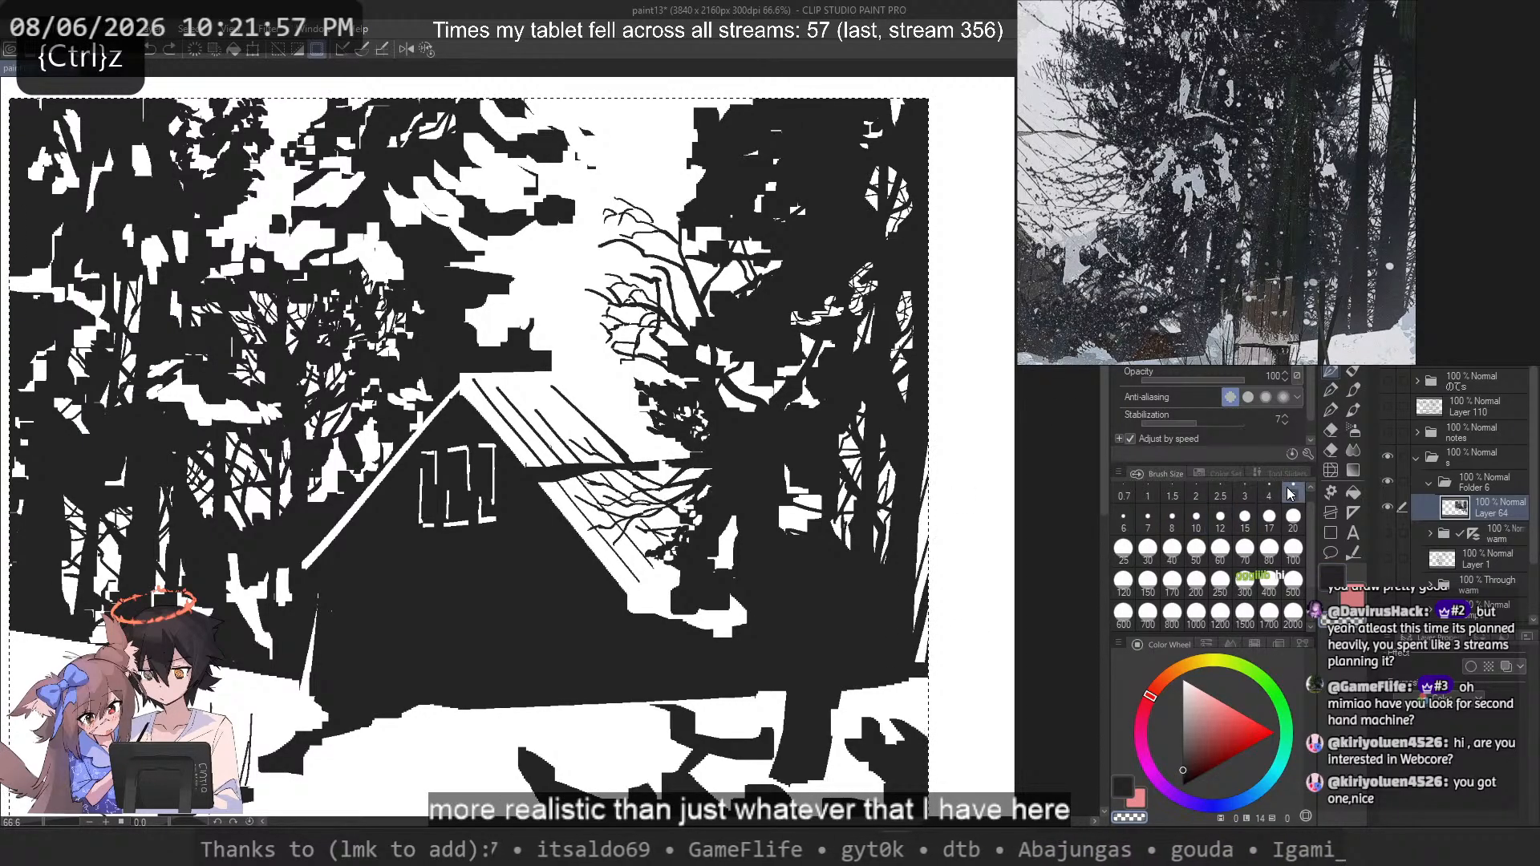
key(c)
key(ctrl+z)
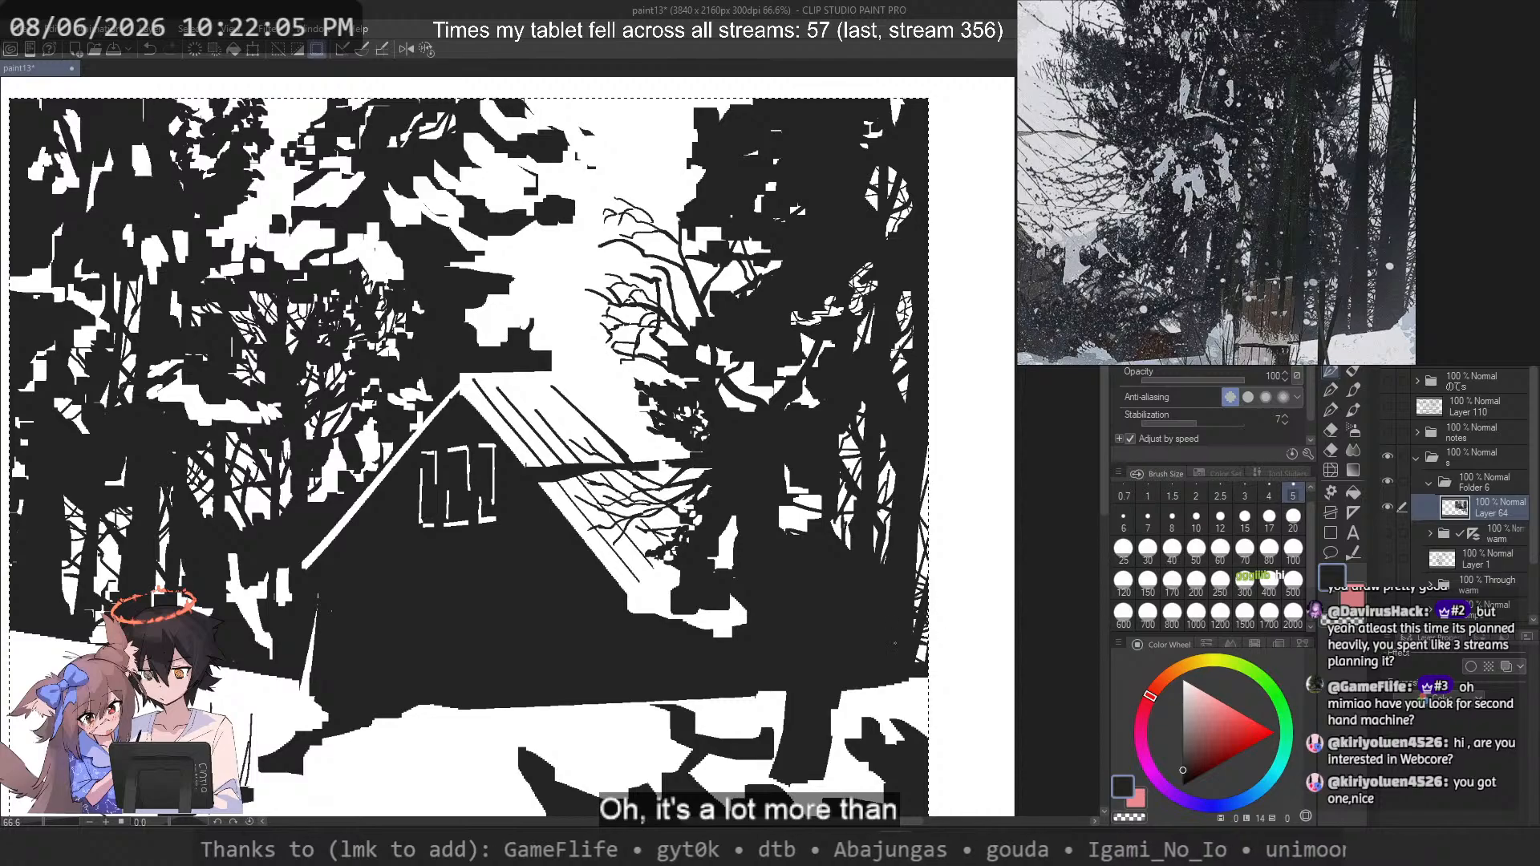
drag(290, 350, 759, 351)
scroll(759, 352, up, 3)
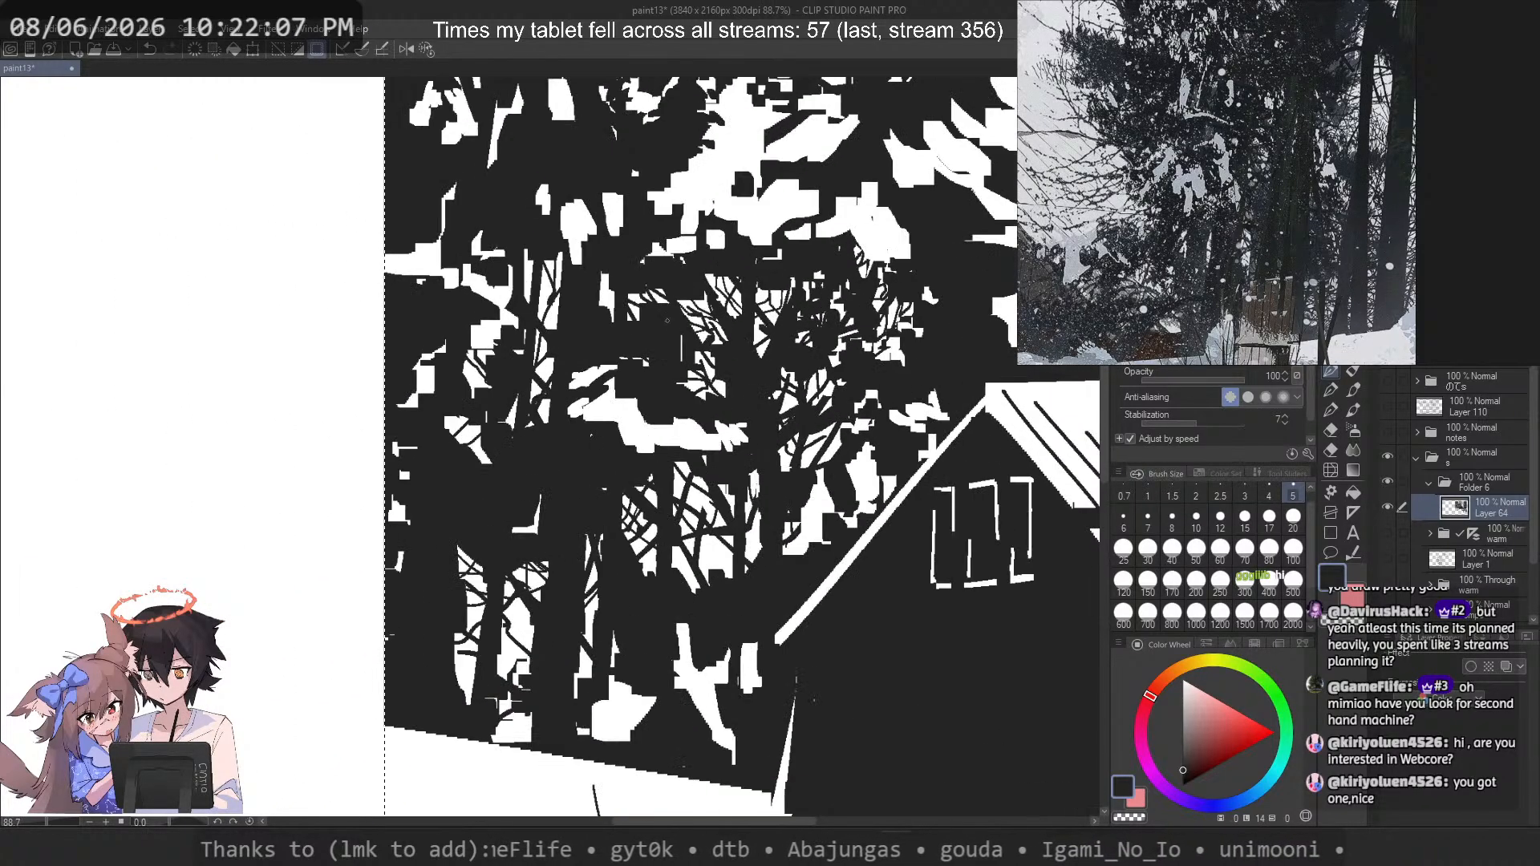
drag(639, 399, 637, 453)
key(ctrl+z)
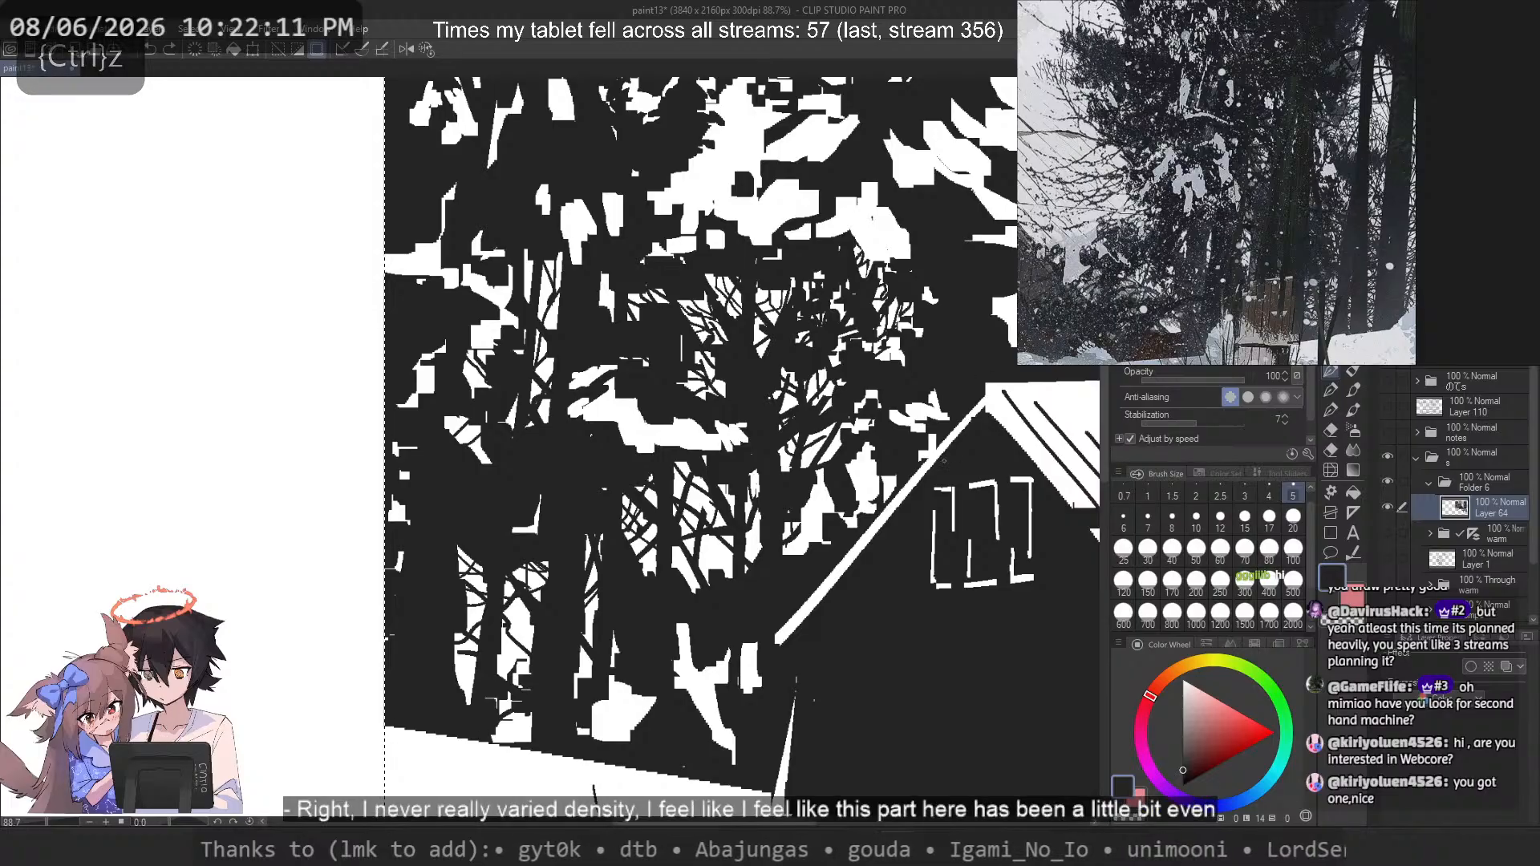
Step: Paint fine dark twigs into the snow gaps among the right-hand trunks with the size 5 brush
scroll(1007, 486, down, 1)
drag(1007, 486, 229, 484)
drag(607, 497, 779, 472)
scroll(739, 494, up, 3)
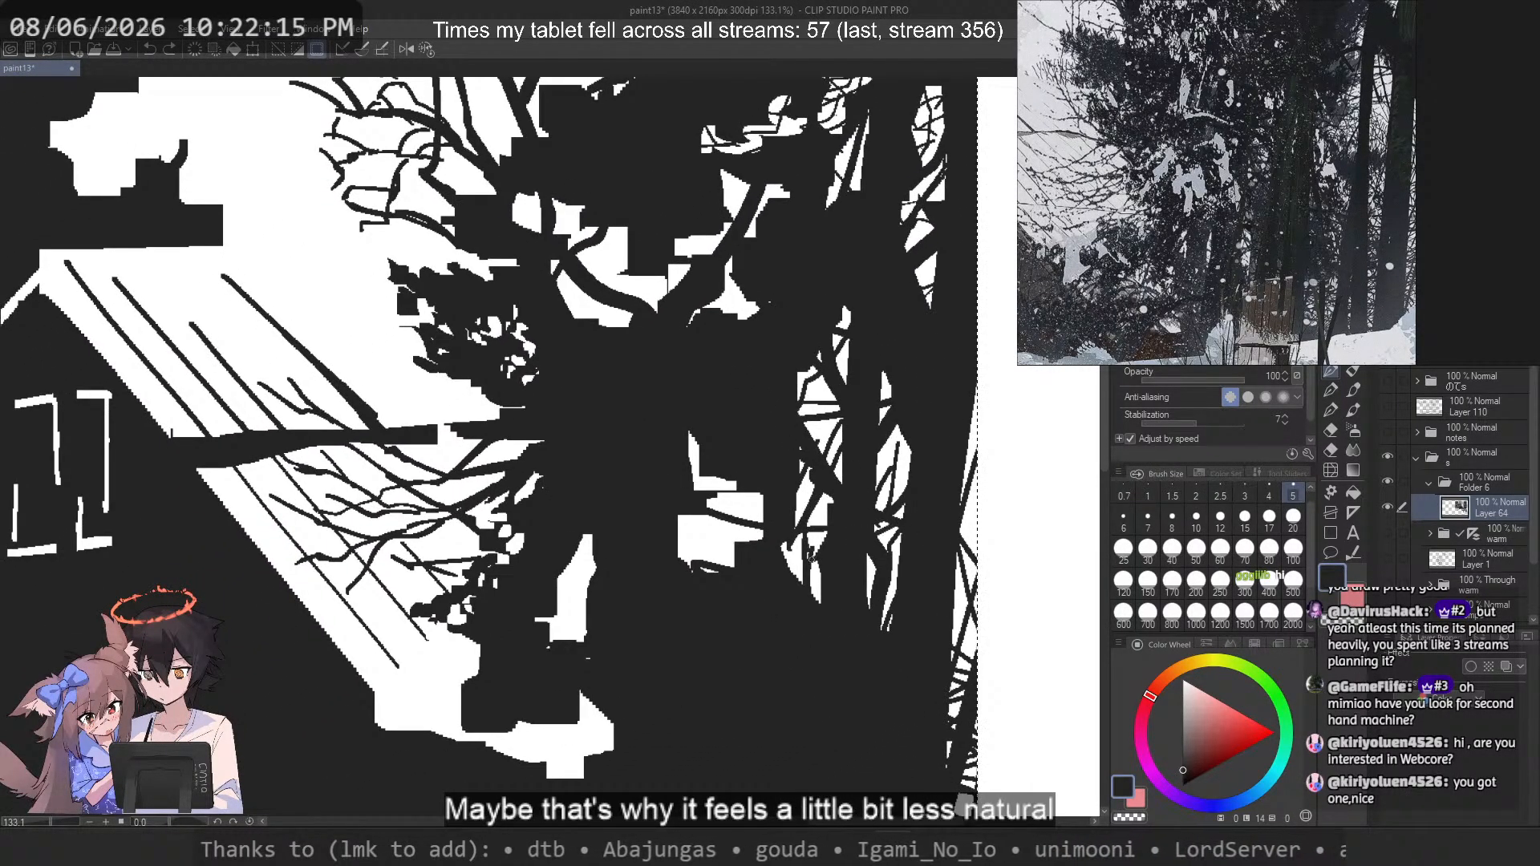
mouse_move(826, 522)
mouse_down()
mouse_move(815, 552)
mouse_move(892, 583)
mouse_move(810, 526)
mouse_up()
mouse_move(802, 538)
mouse_down()
mouse_move(788, 549)
mouse_move(735, 517)
mouse_up()
key(ctrl+z)
mouse_move(831, 494)
mouse_down()
mouse_move(712, 532)
mouse_move(810, 516)
mouse_up()
key(ctrl+z)
key(ctrl+z)
drag(803, 542, 786, 555)
drag(765, 499, 746, 509)
mouse_move(909, 468)
mouse_down()
mouse_move(894, 479)
mouse_move(890, 466)
mouse_up()
drag(895, 492, 874, 490)
key(ctrl+z)
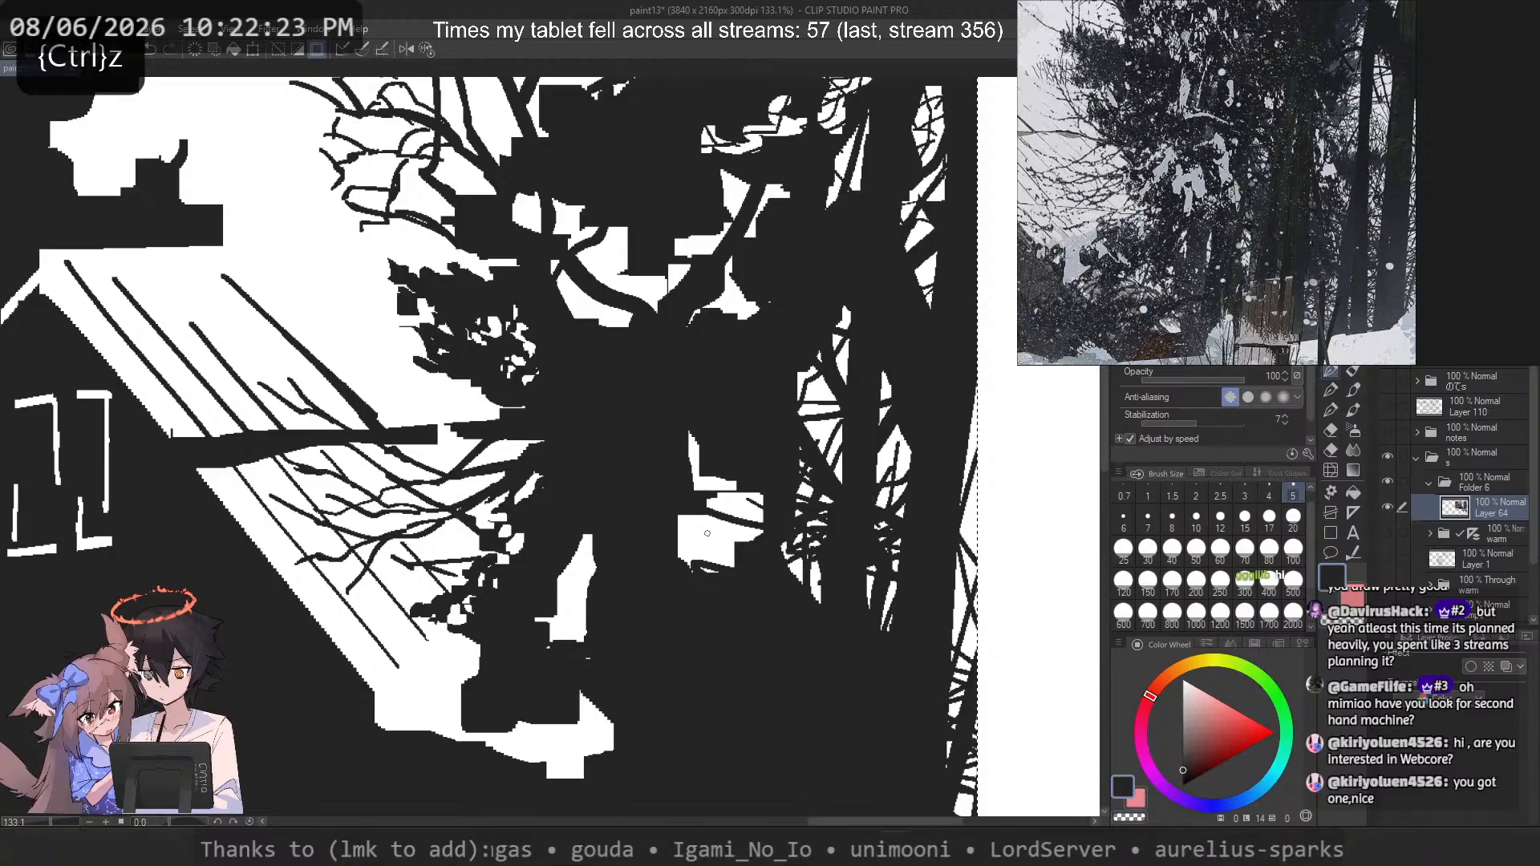
Step: Add thin dark branches reaching from the right-hand tree across the upper roof, above the thick horizontal branch
mouse_move(498, 413)
mouse_down()
mouse_move(374, 357)
mouse_move(271, 338)
mouse_move(450, 429)
mouse_up()
key(ctrl+z)
drag(339, 364, 443, 426)
key(ctrl+z)
drag(339, 366, 360, 378)
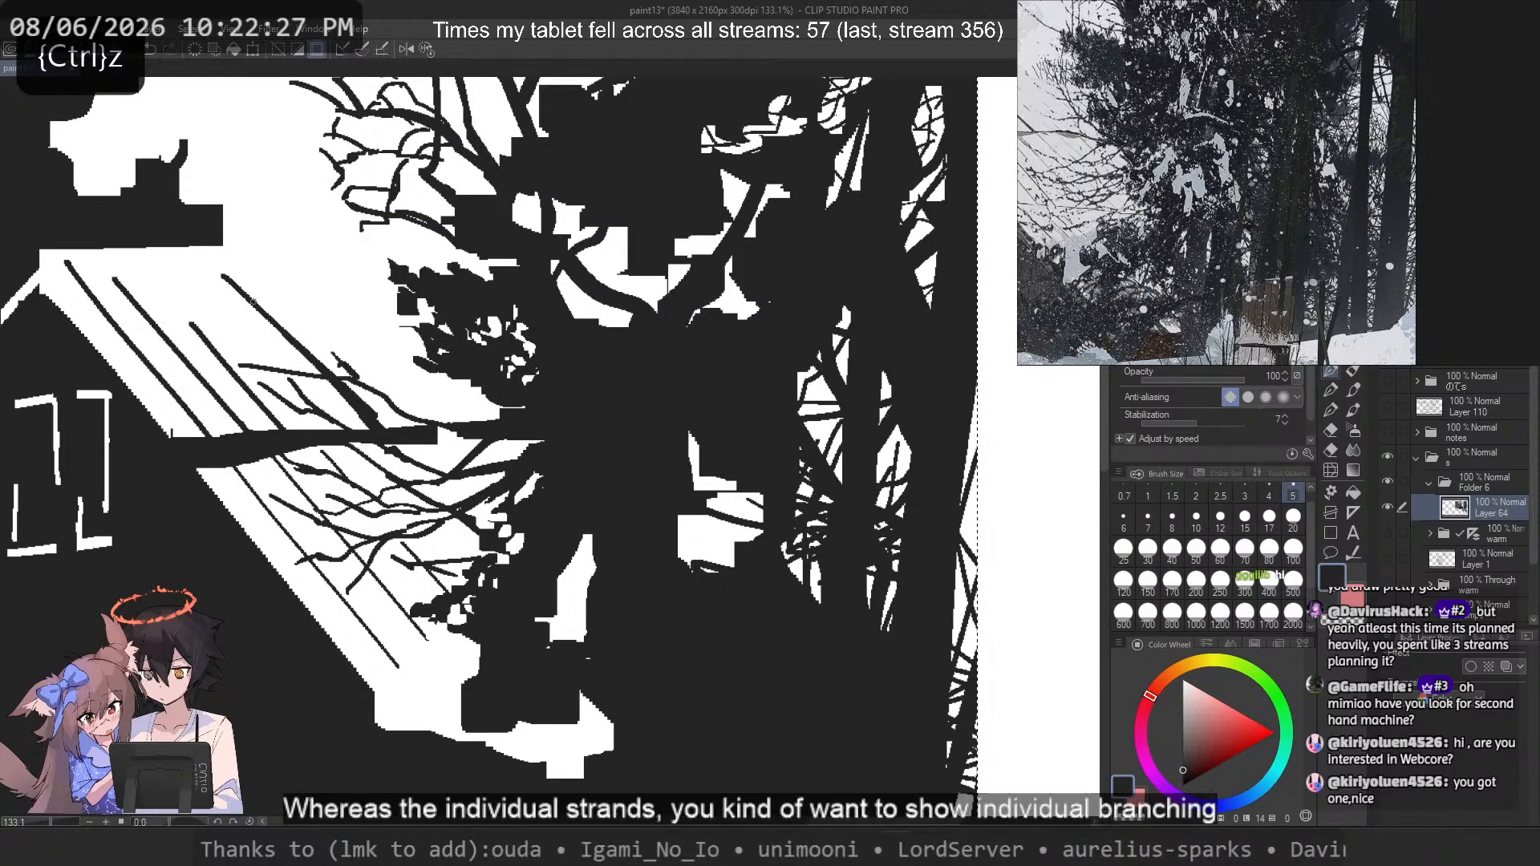
mouse_move(247, 339)
mouse_down()
mouse_move(330, 352)
mouse_move(404, 404)
mouse_move(496, 421)
mouse_up()
key(ctrl+z)
key(ctrl+z)
drag(350, 408, 541, 407)
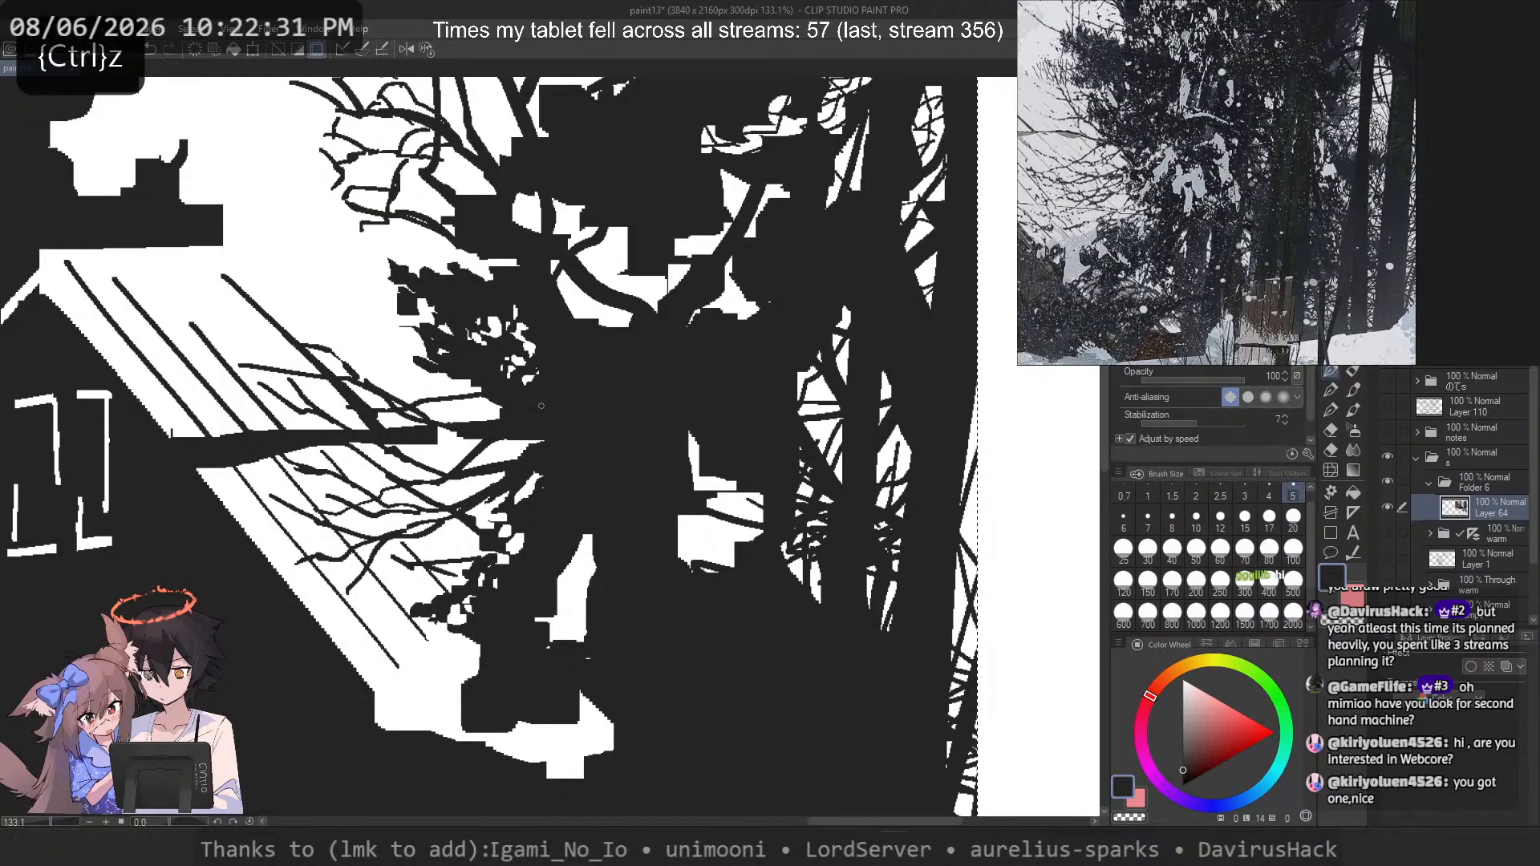
key(ctrl+z)
Step: Extend thin dark branches over the lower snowy roof slope beneath the thick horizontal branch
drag(248, 505, 450, 575)
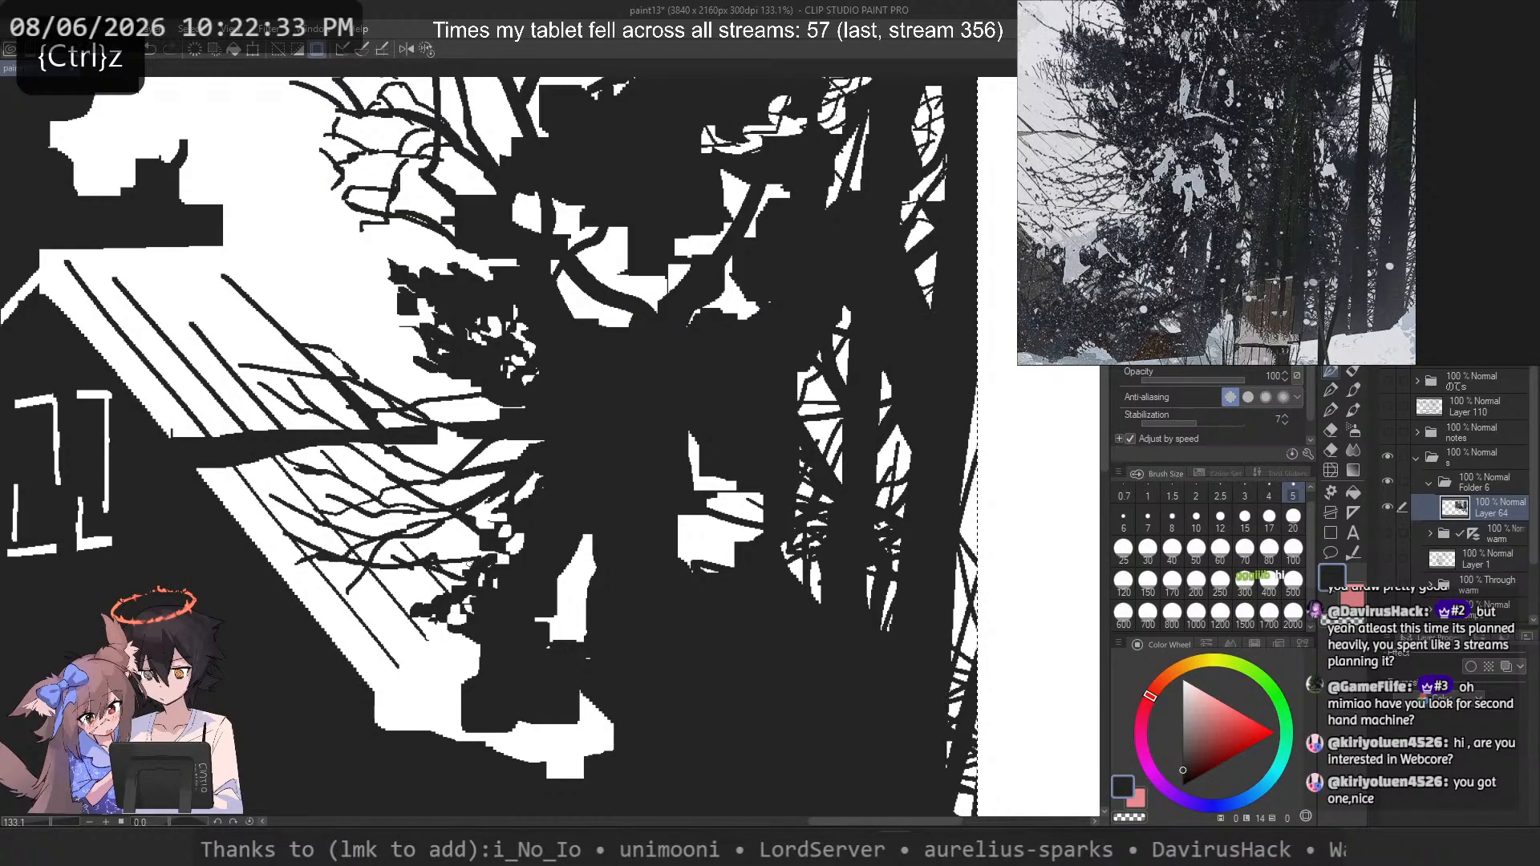
key(ctrl+z)
mouse_move(318, 577)
mouse_down()
mouse_move(390, 598)
mouse_move(469, 594)
mouse_up()
mouse_move(301, 564)
mouse_down()
mouse_move(466, 587)
mouse_move(408, 571)
mouse_up()
key(ctrl+z)
drag(273, 526, 362, 571)
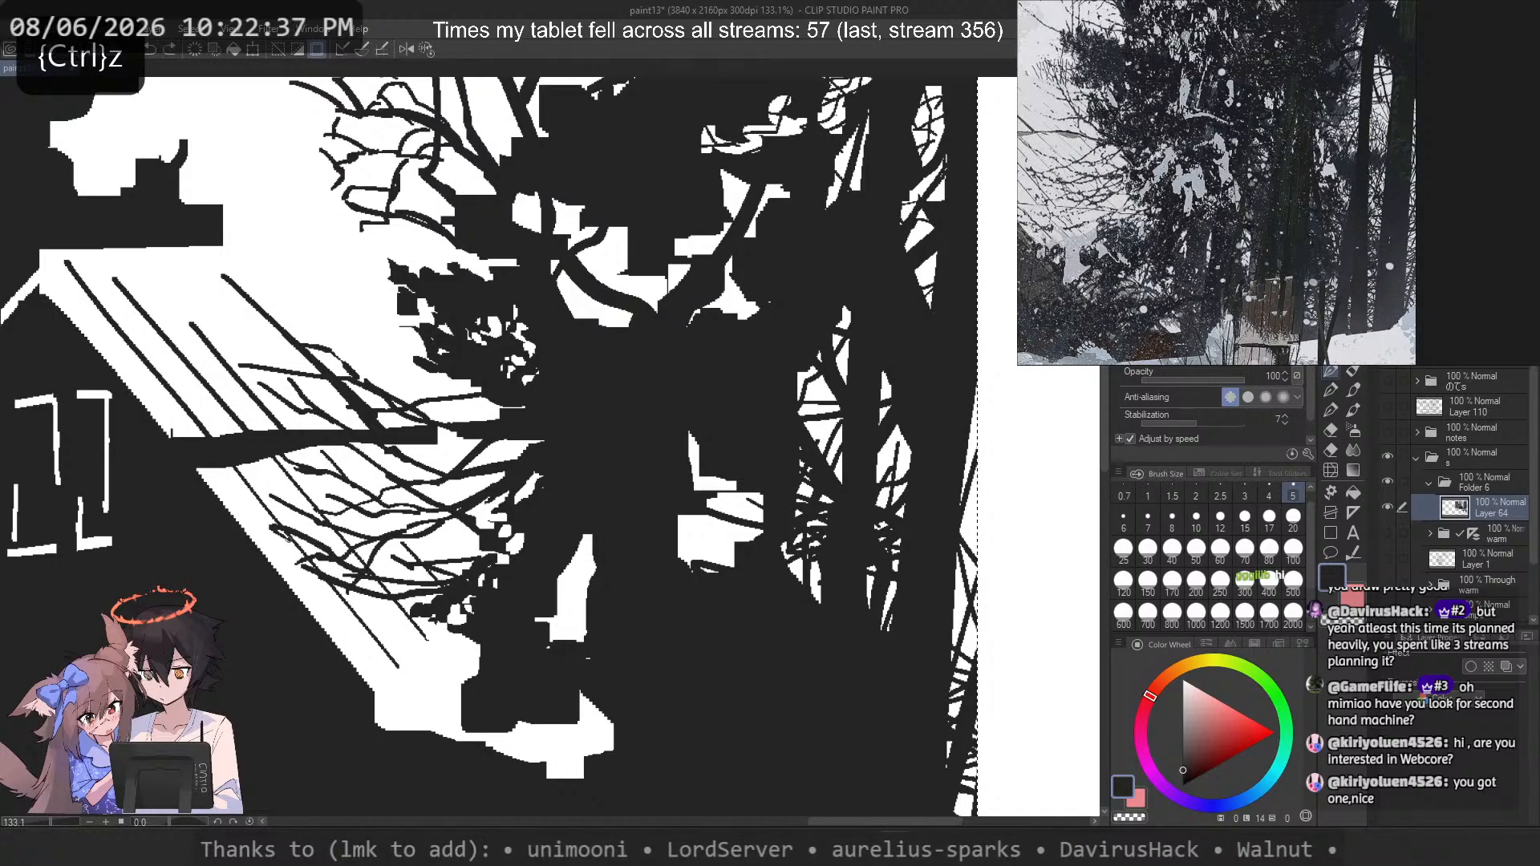
key(ctrl+z)
drag(290, 539, 245, 535)
drag(395, 568, 369, 582)
key(ctrl+z)
mouse_move(446, 624)
mouse_down()
mouse_move(359, 640)
mouse_move(480, 651)
mouse_up()
key(ctrl+z)
key(ctrl+z)
key(ctrl+z)
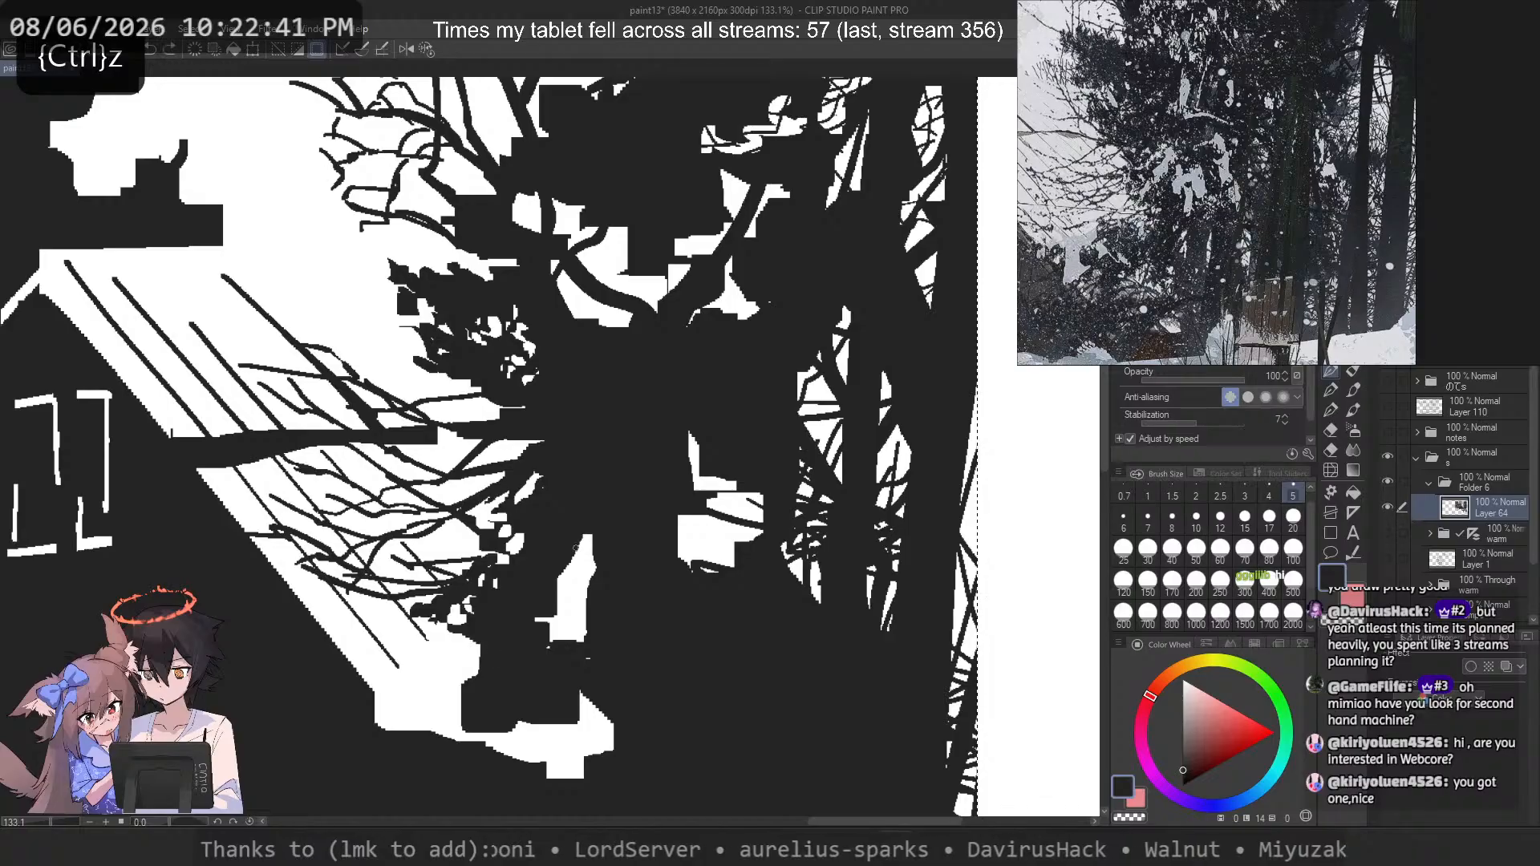
click(1225, 519)
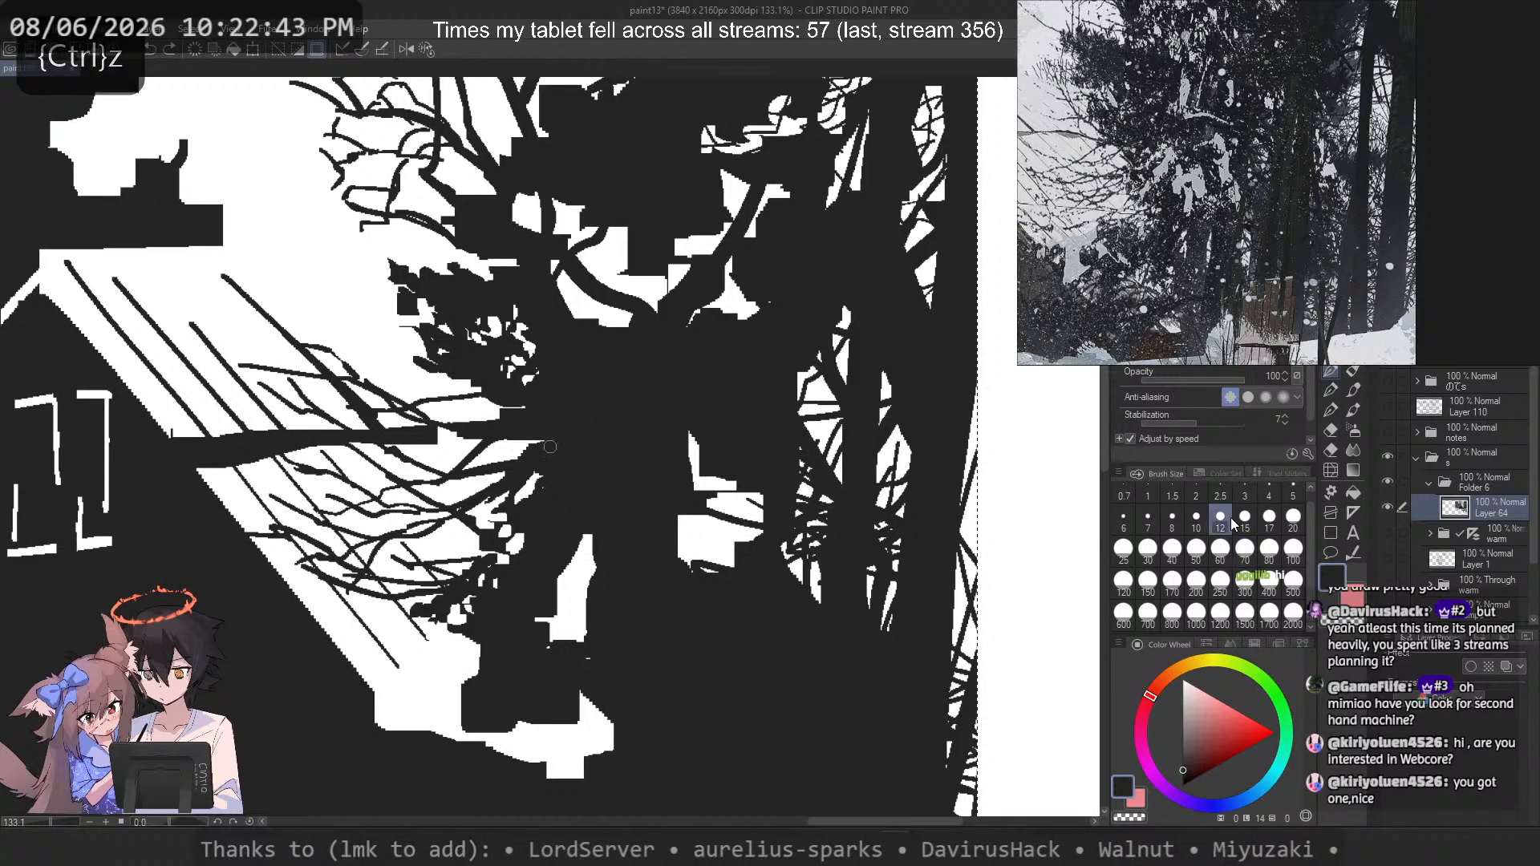
key(c)
drag(664, 635, 656, 739)
key(ctrl+z)
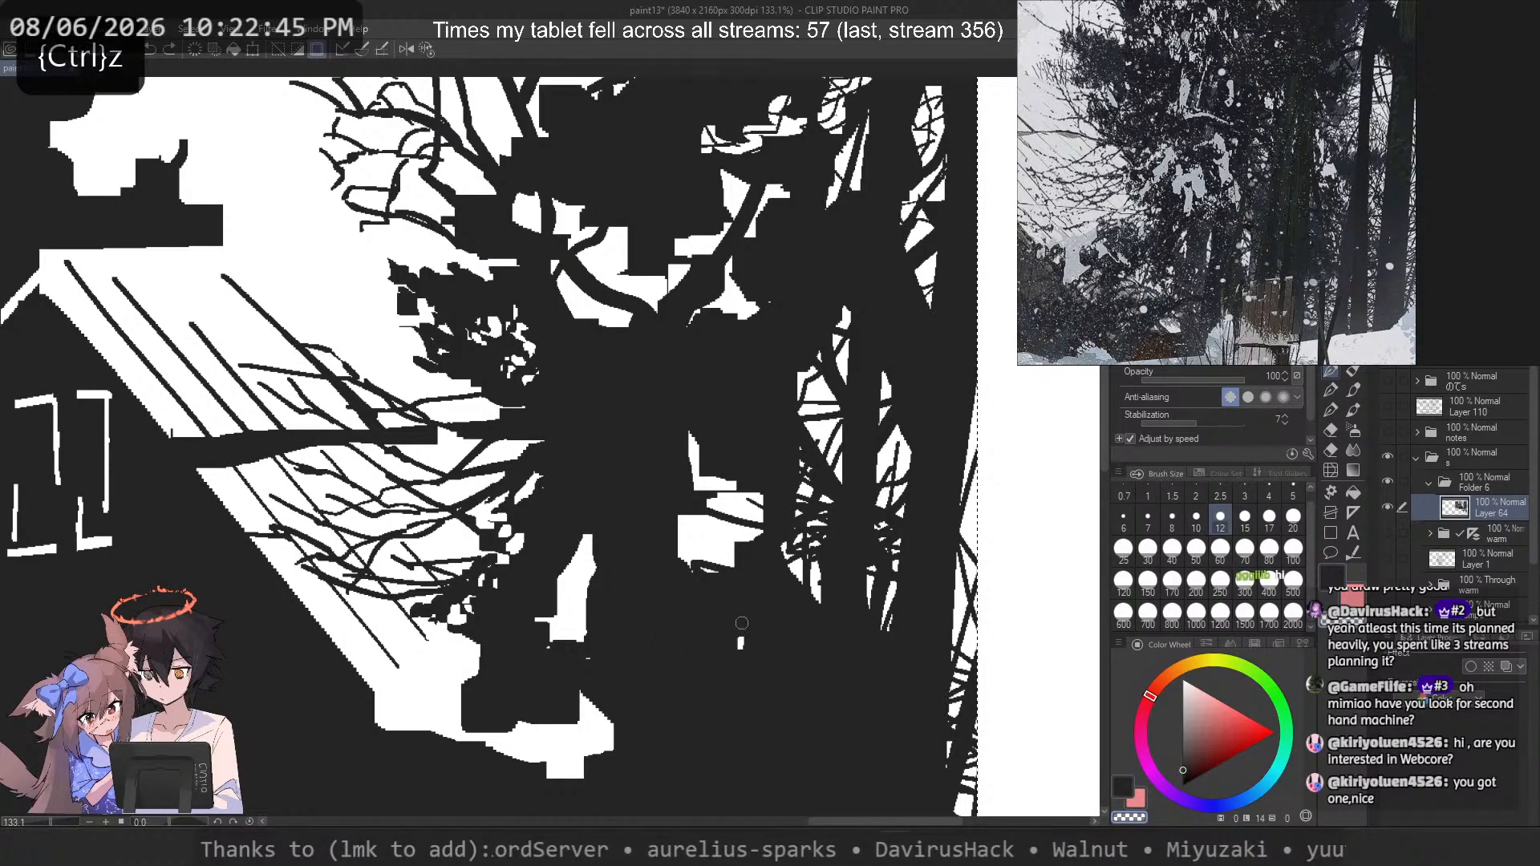
mouse_move(742, 607)
mouse_down()
mouse_move(733, 753)
mouse_move(750, 762)
mouse_up()
scroll(714, 381, down, 3)
scroll(710, 359, up, 1)
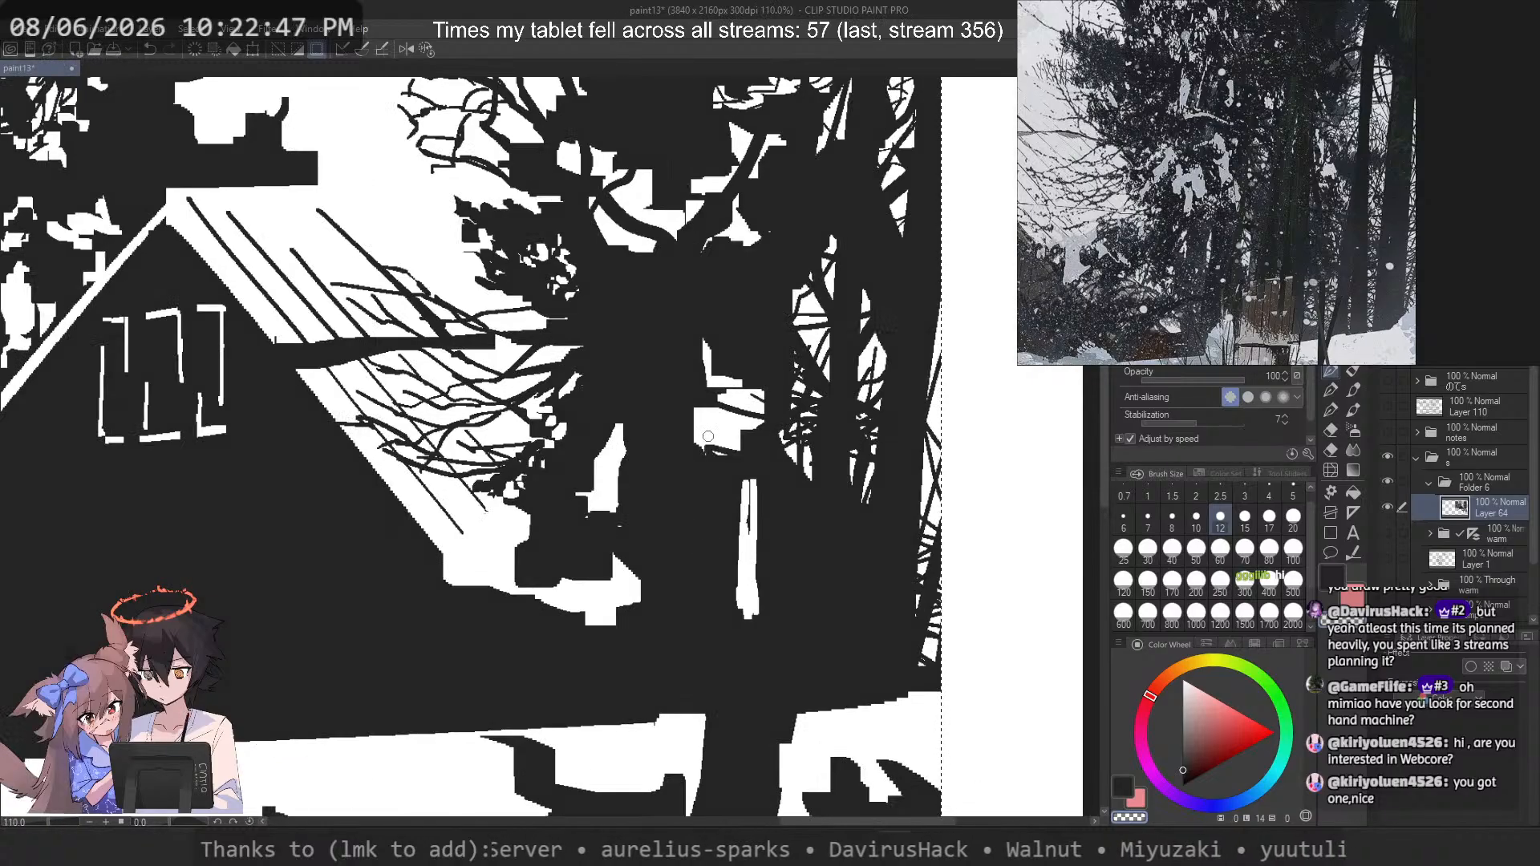
key(ctrl+z)
drag(694, 585, 708, 478)
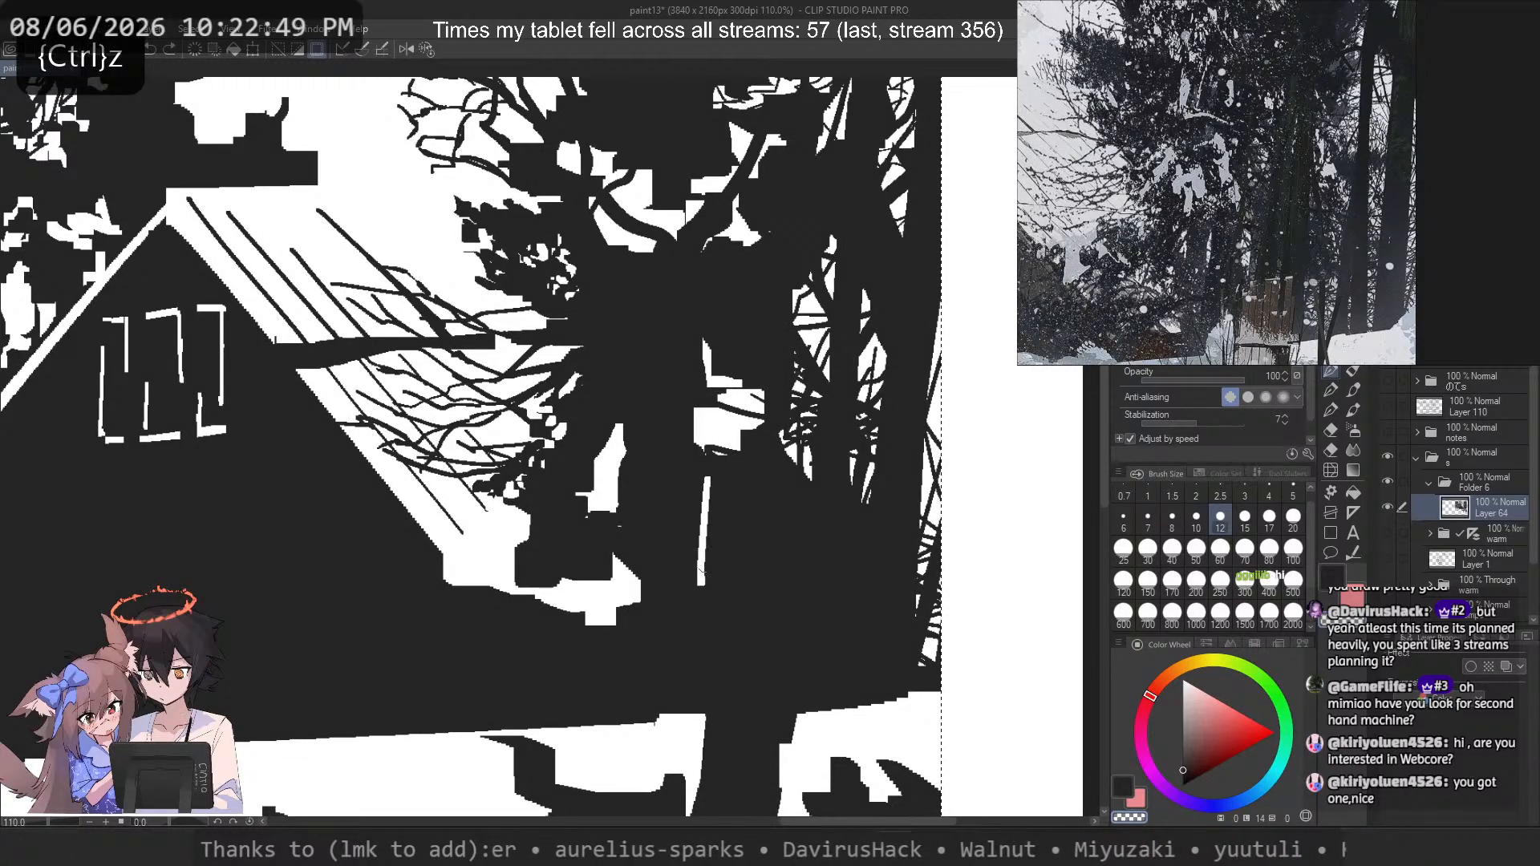
mouse_move(721, 554)
mouse_down()
mouse_move(710, 449)
mouse_move(706, 560)
mouse_up()
key(ctrl+z)
key(ctrl+z)
key(ctrl+z)
scroll(1215, 182, down, 2)
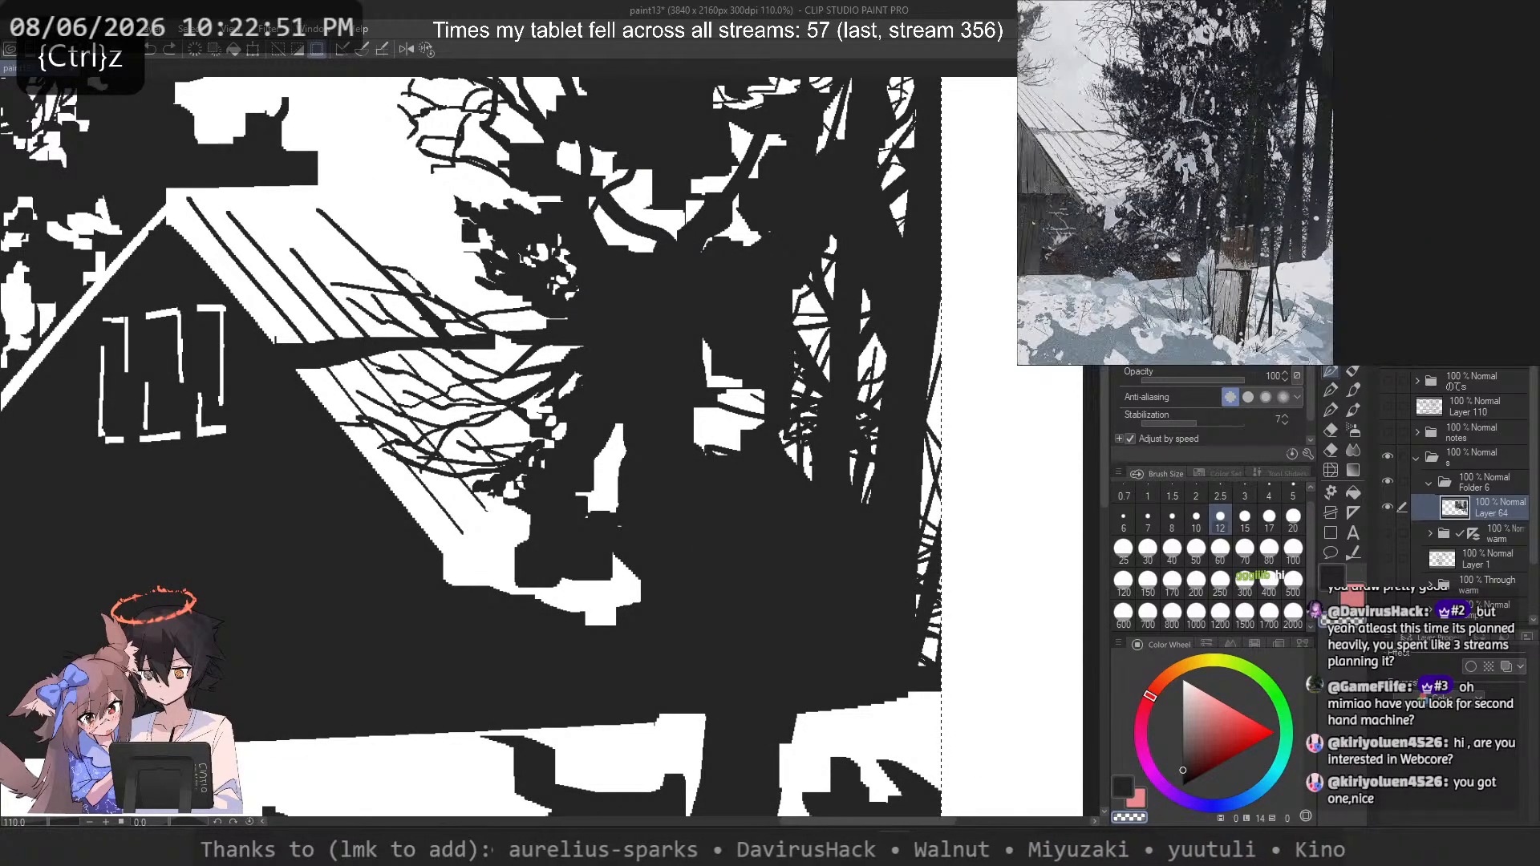
Step: Carve the white face of the wooden post in the right foreground using transparent colour and a size 30 brush
drag(1163, 192, 1243, 162)
drag(576, 569, 628, 300)
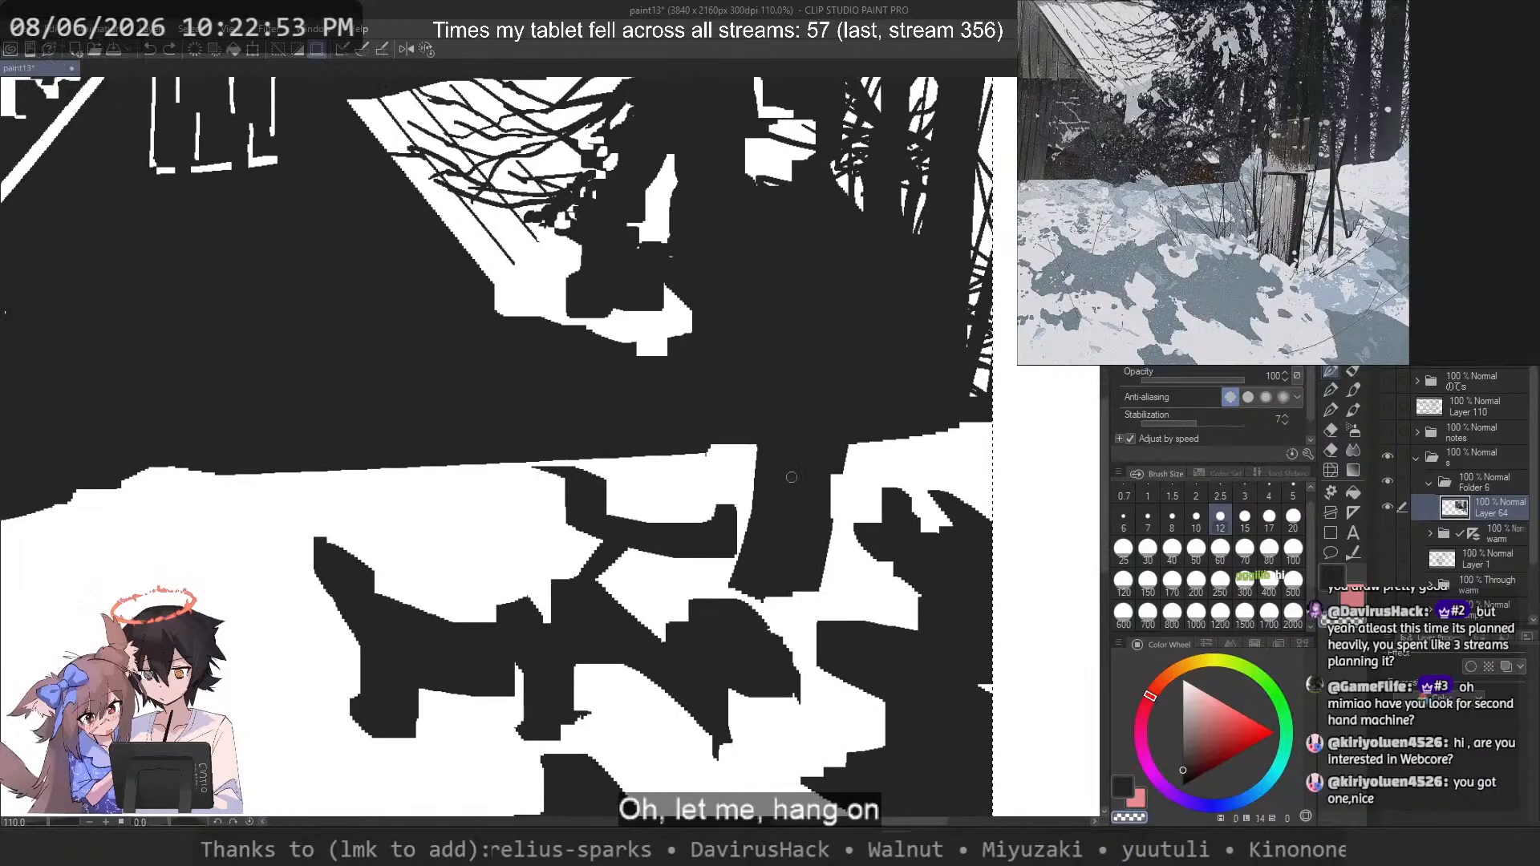
drag(792, 403, 754, 560)
key(ctrl+z)
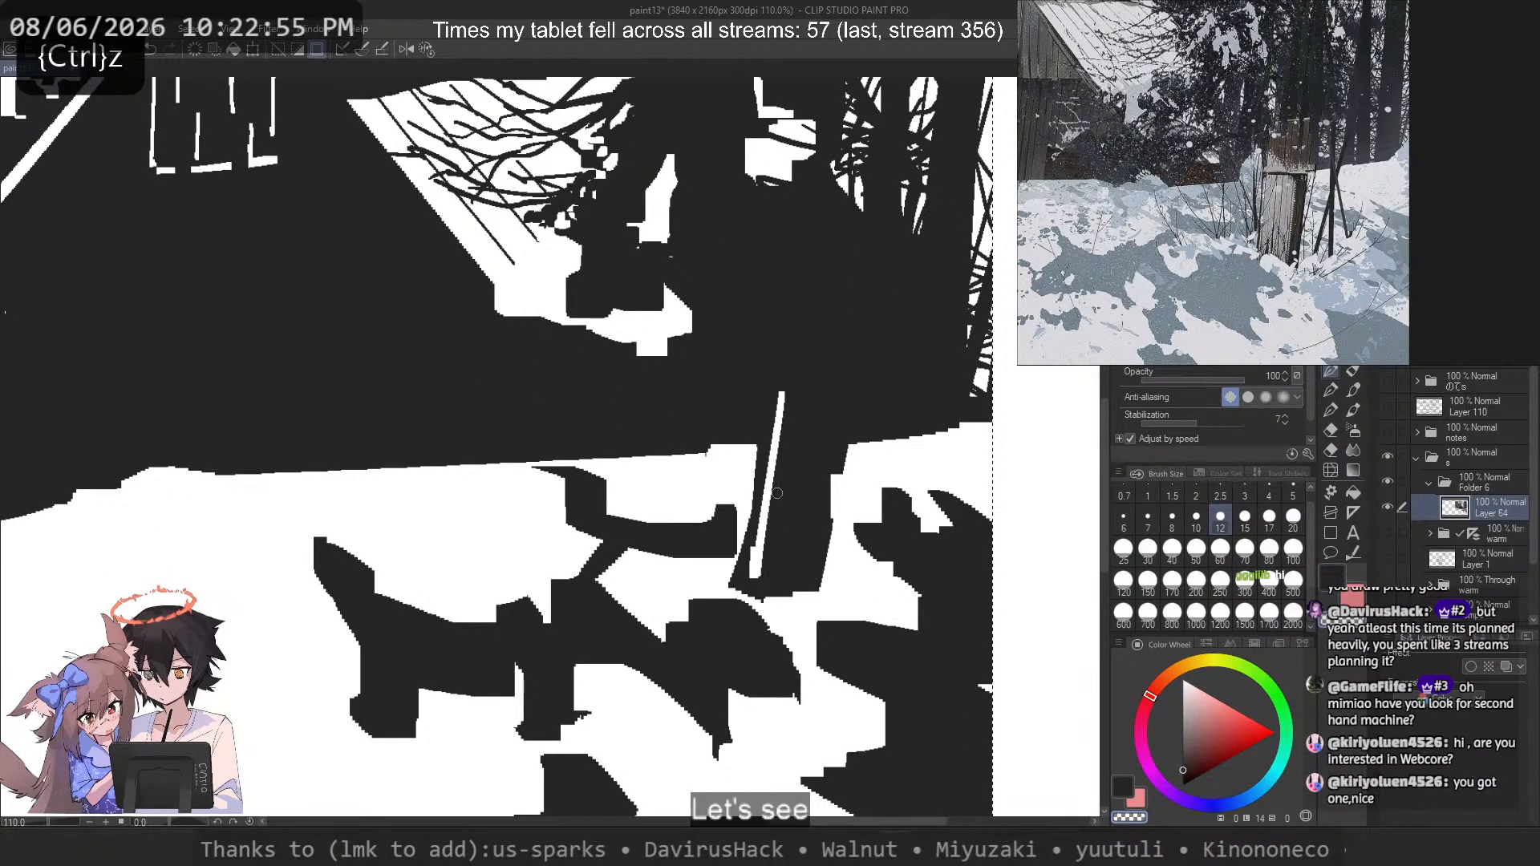
key(ctrl+z)
key(bracketright)
key(bracketright)
key(bracketright)
key(bracketright)
key(bracketright)
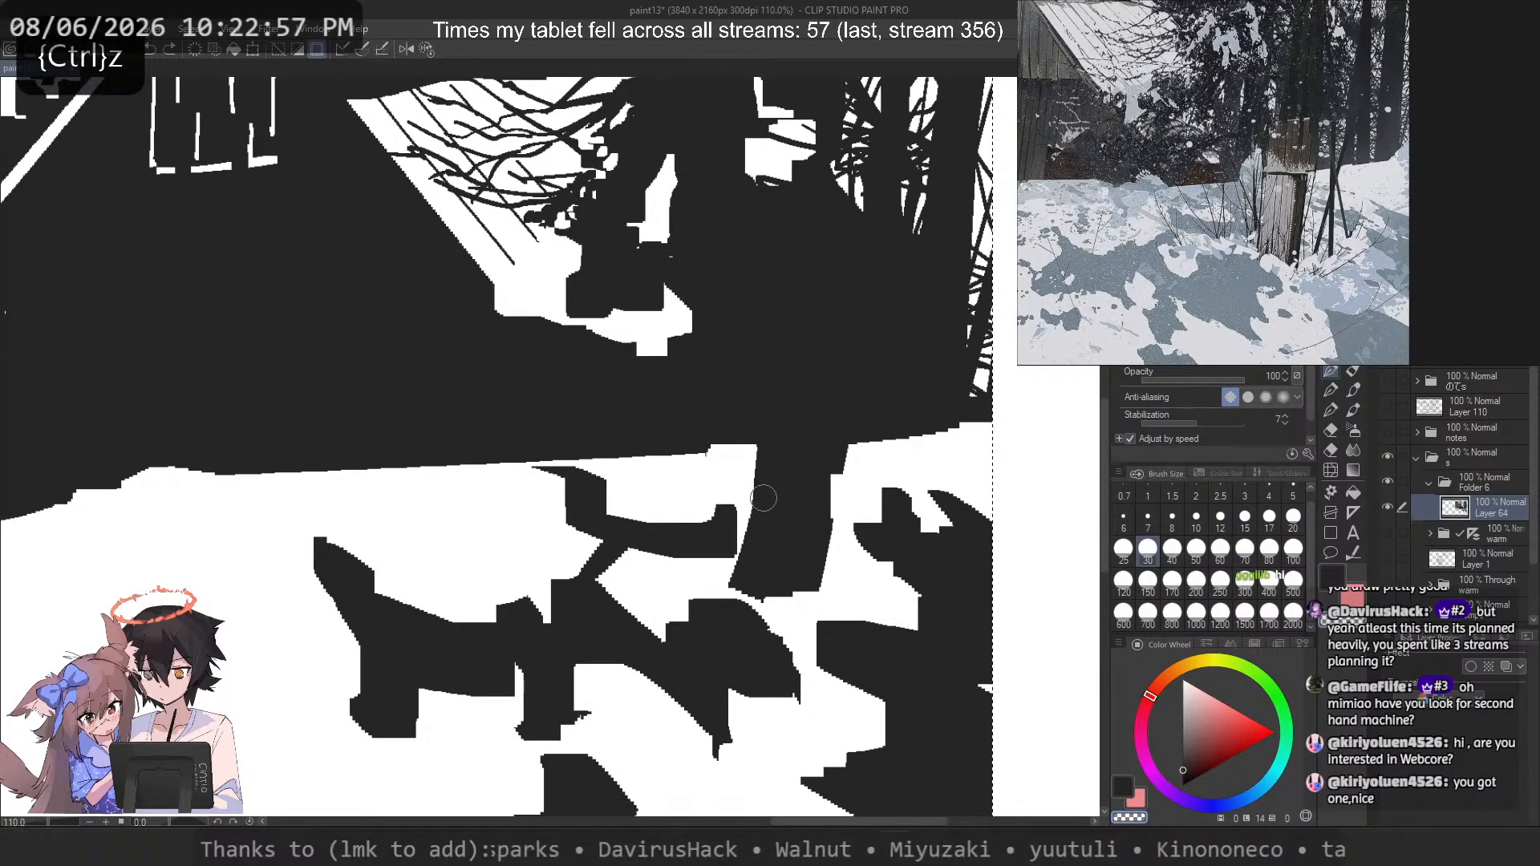
drag(775, 431, 762, 563)
key(ctrl+z)
mouse_move(762, 563)
mouse_down()
mouse_move(777, 499)
mouse_move(787, 567)
mouse_move(760, 572)
mouse_up()
Step: Add dark touches at the lower left of the post's white face with a size 10 brush
click(1196, 517)
key(c)
drag(778, 441, 757, 583)
key(ctrl+z)
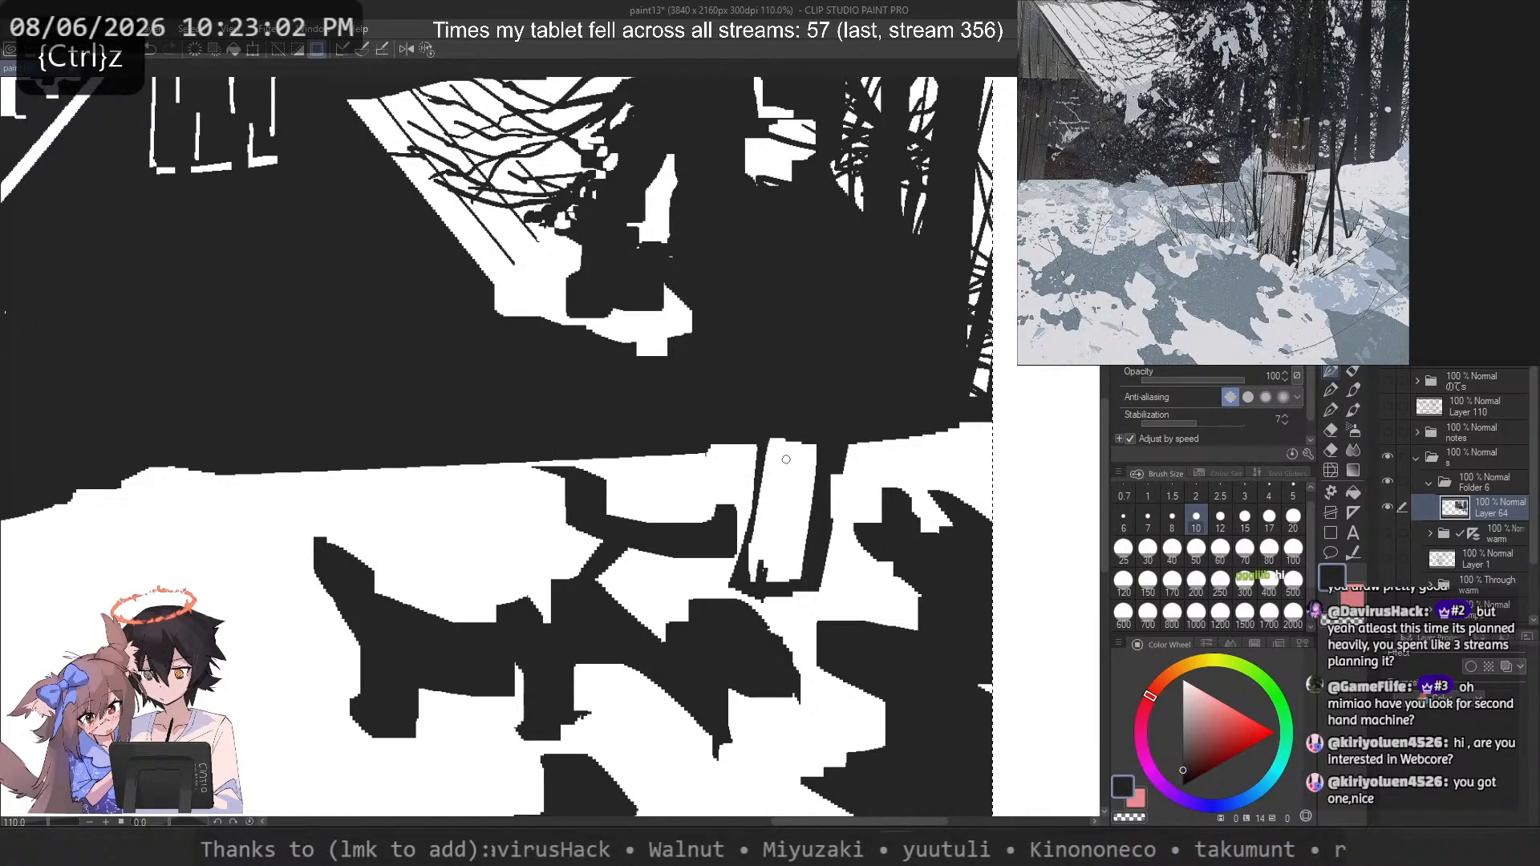
Step: Draw thin dark wood-grain lines down the post's white face with a size 3 brush
click(1195, 496)
mouse_move(786, 441)
mouse_down()
mouse_move(761, 572)
mouse_move(790, 441)
mouse_move(779, 581)
mouse_up()
key(ctrl+z)
click(1244, 496)
key(ctrl+z)
drag(803, 442, 782, 582)
drag(817, 455, 798, 570)
key(c)
drag(825, 457, 806, 579)
key(ctrl+z)
key(ctrl+z)
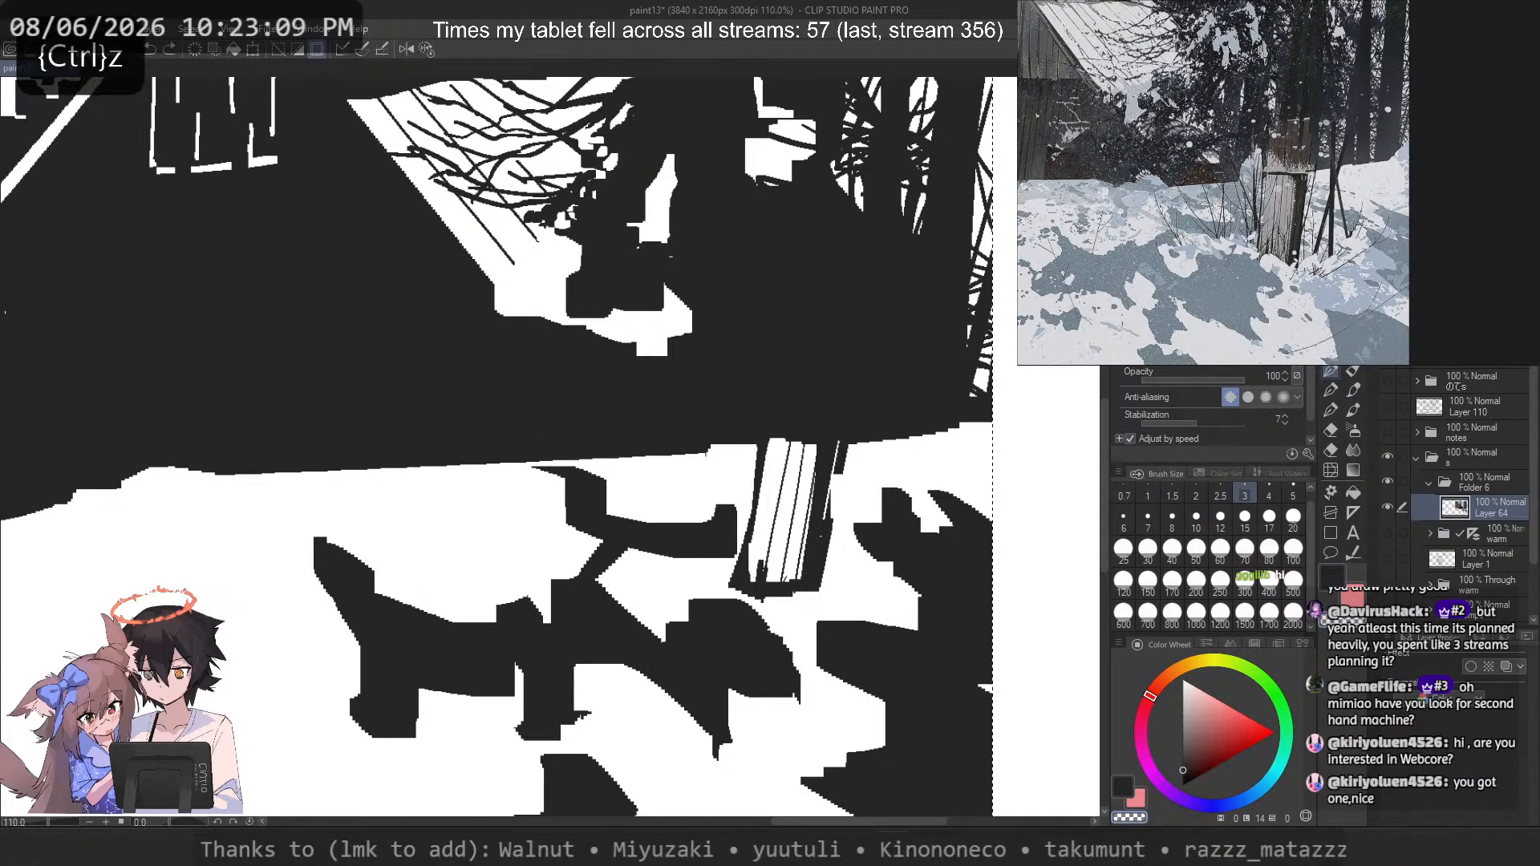
key(c)
drag(774, 441, 754, 573)
key(c)
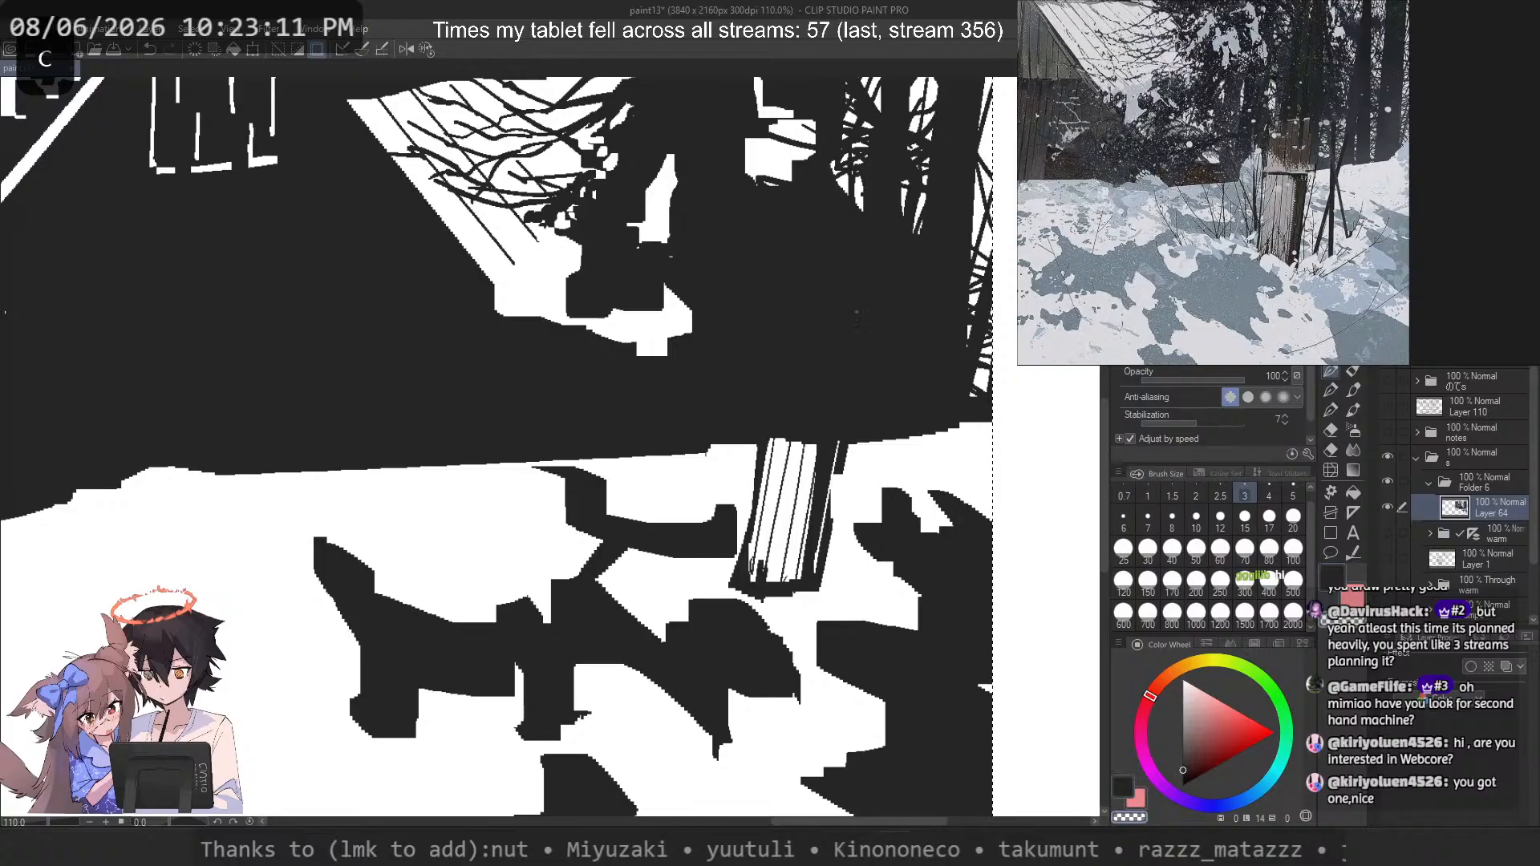
Step: Shape a jagged white cap on top of the post with a size 12 brush, alternating transparent and dark colour
mouse_move(752, 425)
mouse_down()
mouse_move(825, 421)
mouse_move(752, 423)
mouse_move(758, 437)
mouse_move(782, 407)
mouse_move(754, 412)
mouse_move(752, 434)
mouse_move(771, 414)
mouse_move(815, 419)
mouse_move(767, 418)
mouse_up()
key(ctrl+z)
click(1220, 519)
key(ctrl+z)
key(ctrl+z)
key(ctrl+z)
key(c)
key(c)
key(ctrl+z)
key(c)
key(c)
key(c)
key(ctrl+z)
key(c)
key(ctrl+z)
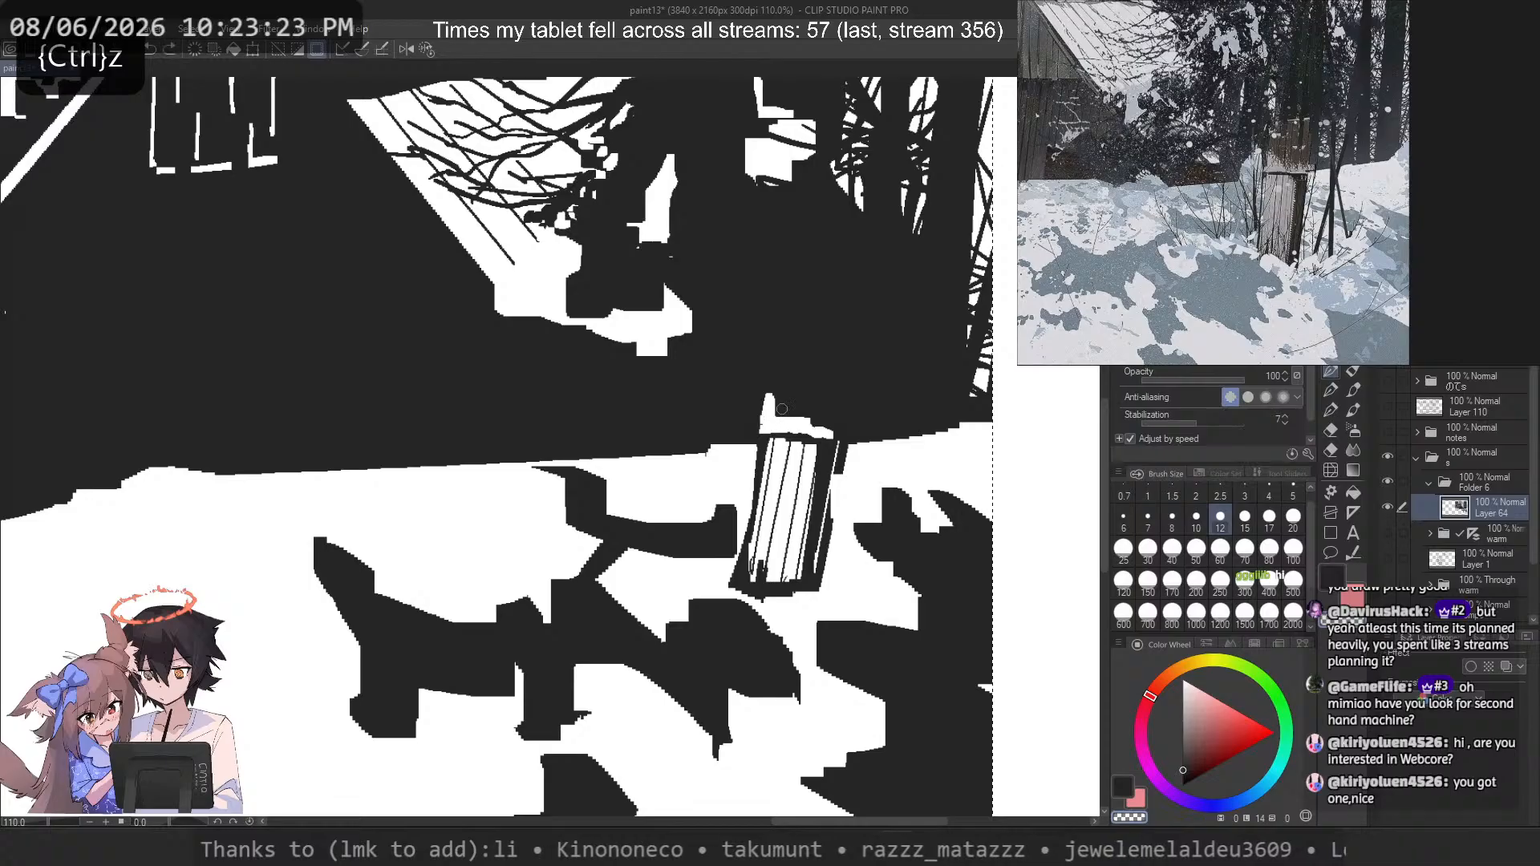
key(ctrl+z)
mouse_move(777, 416)
mouse_down()
mouse_move(812, 411)
mouse_move(812, 425)
mouse_up()
key(c)
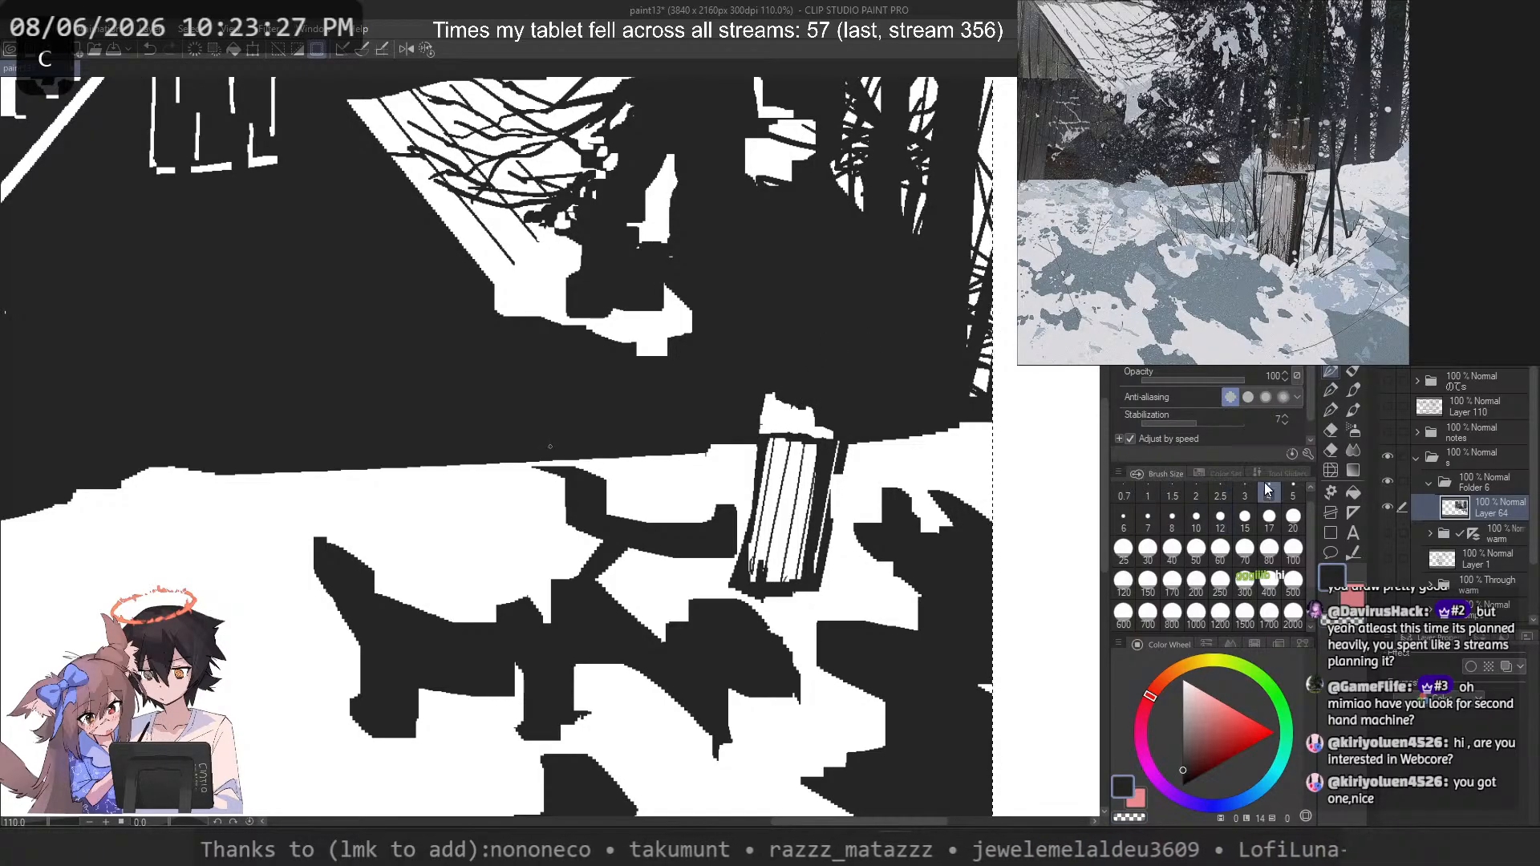
Step: Cut thin dark notches into the post's white cap with a size 3 brush
click(1243, 496)
key(ctrl+z)
key(c)
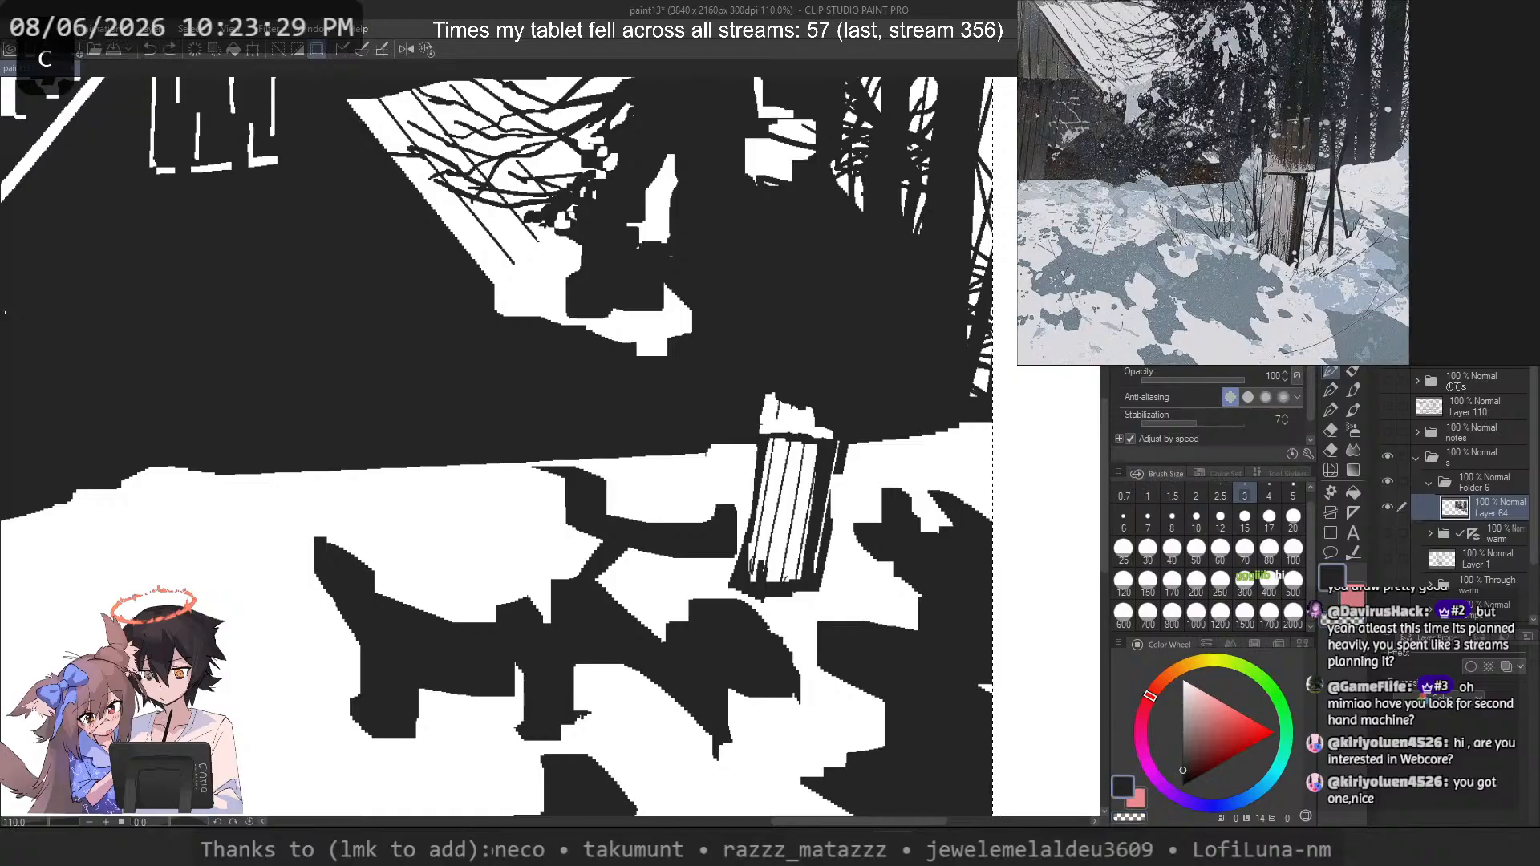
key(ctrl+z)
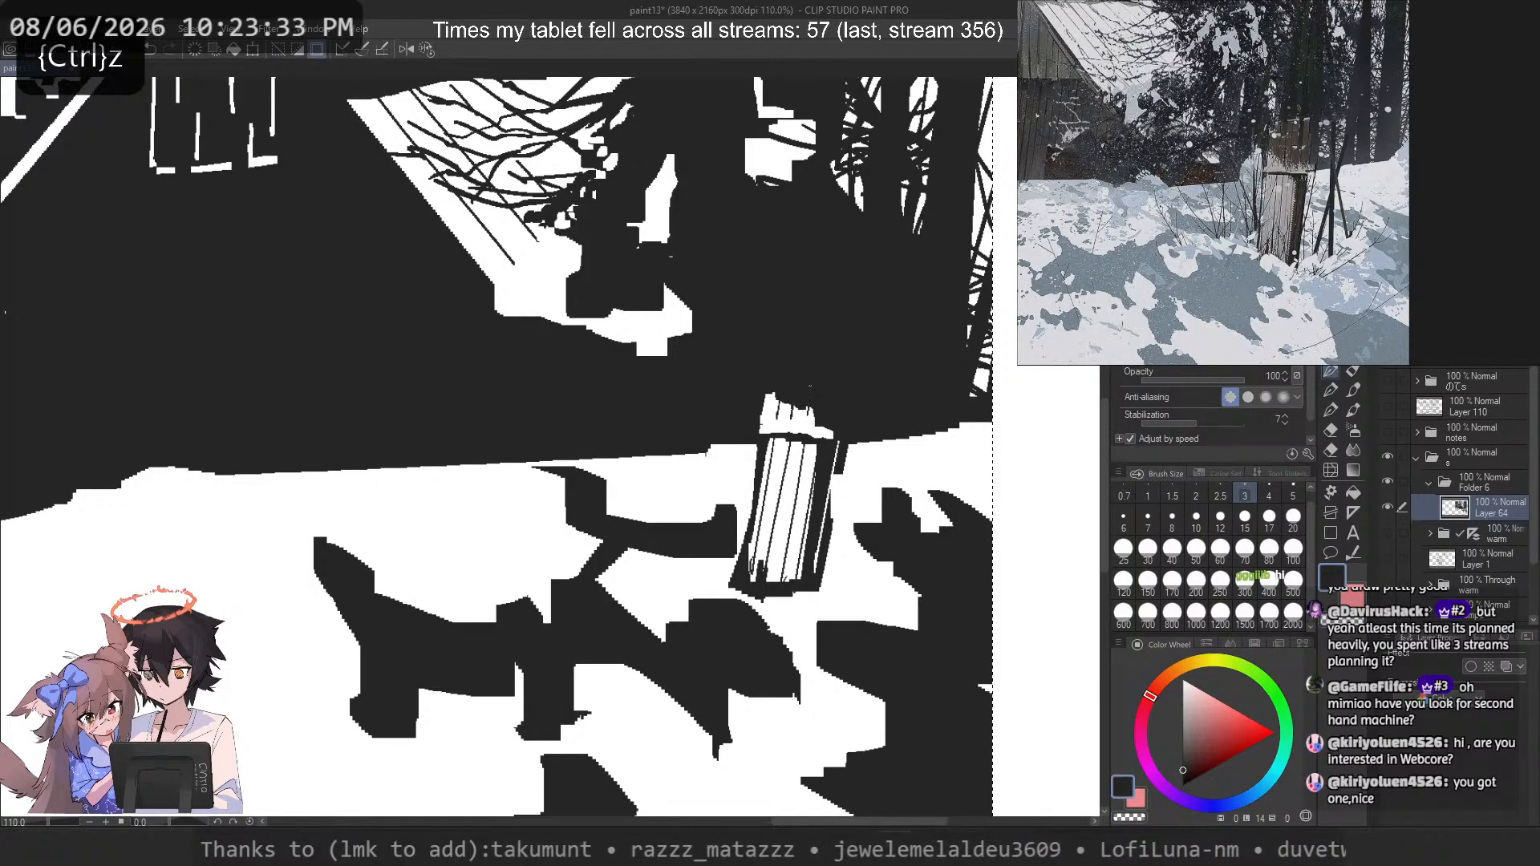
Step: Carve small thin horizontal snow marks into the dark area above the post with a size 8 brush
click(1172, 516)
key(c)
key(ctrl+z)
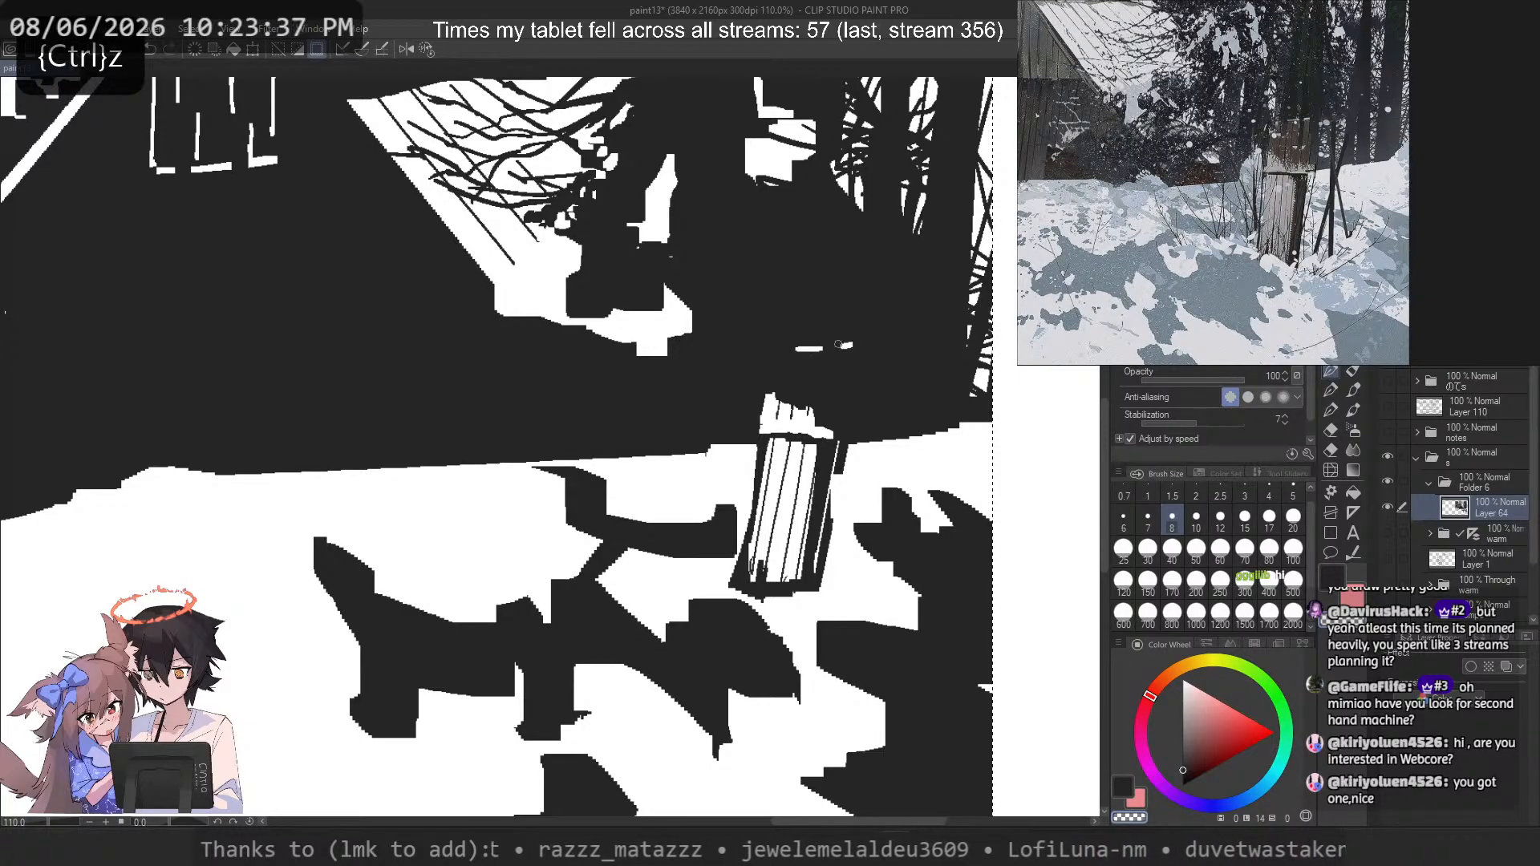
key(c)
key(ctrl+z)
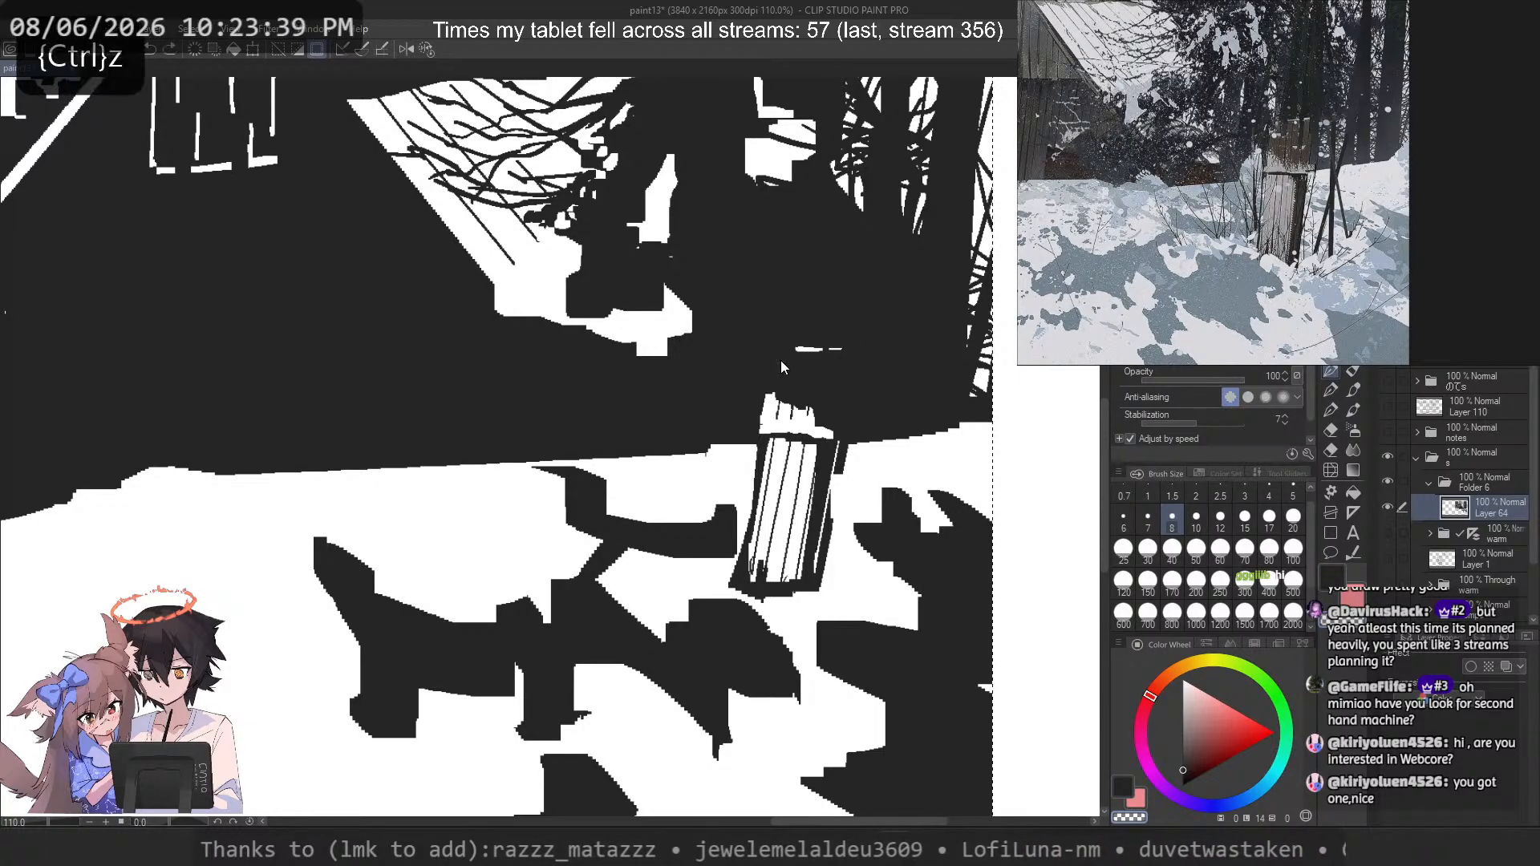
key(c)
key(c)
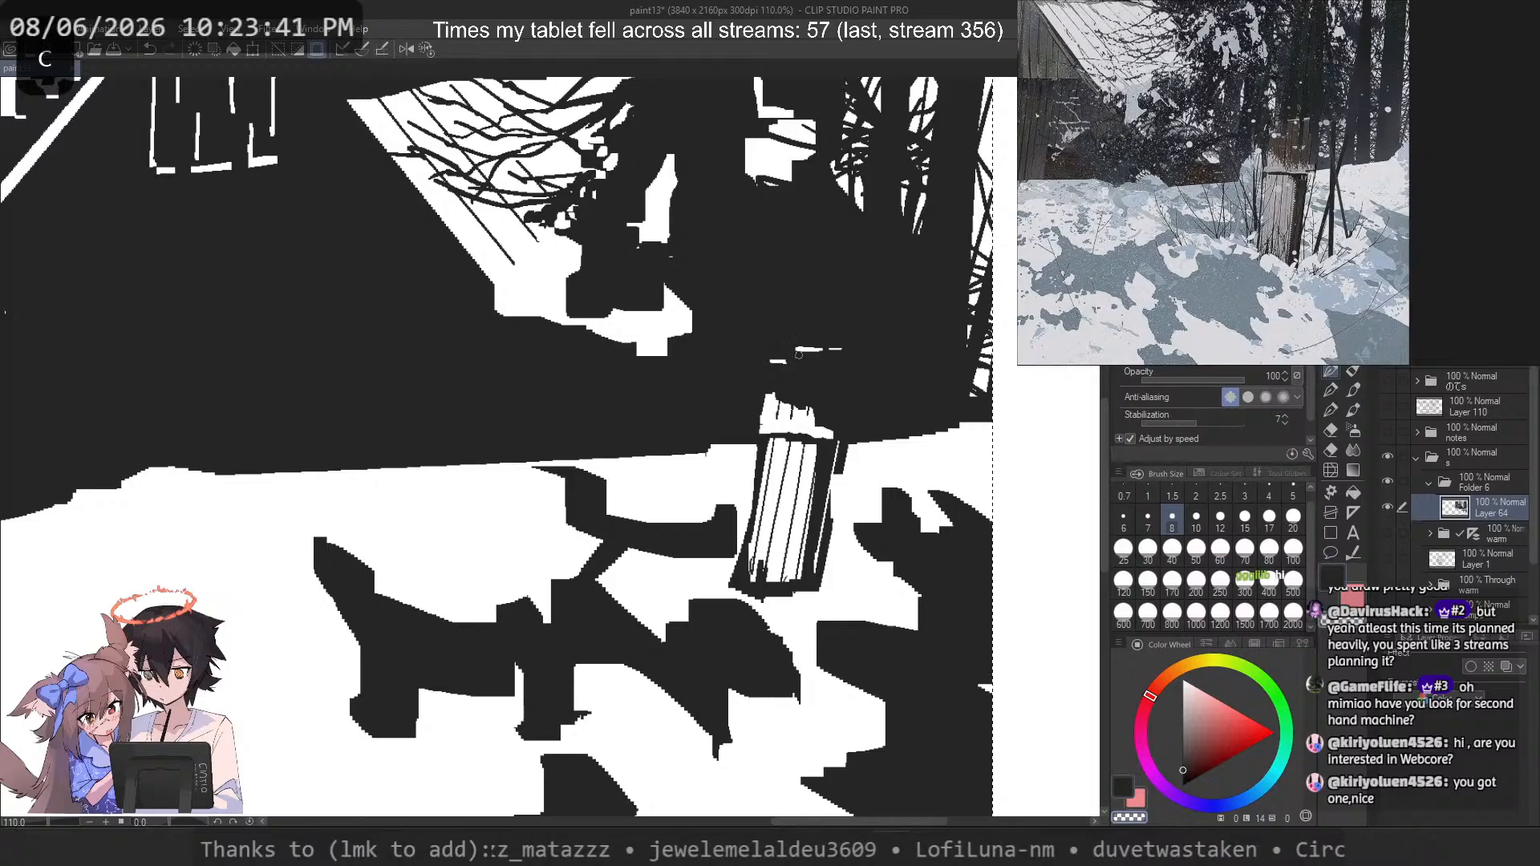
key(ctrl+z)
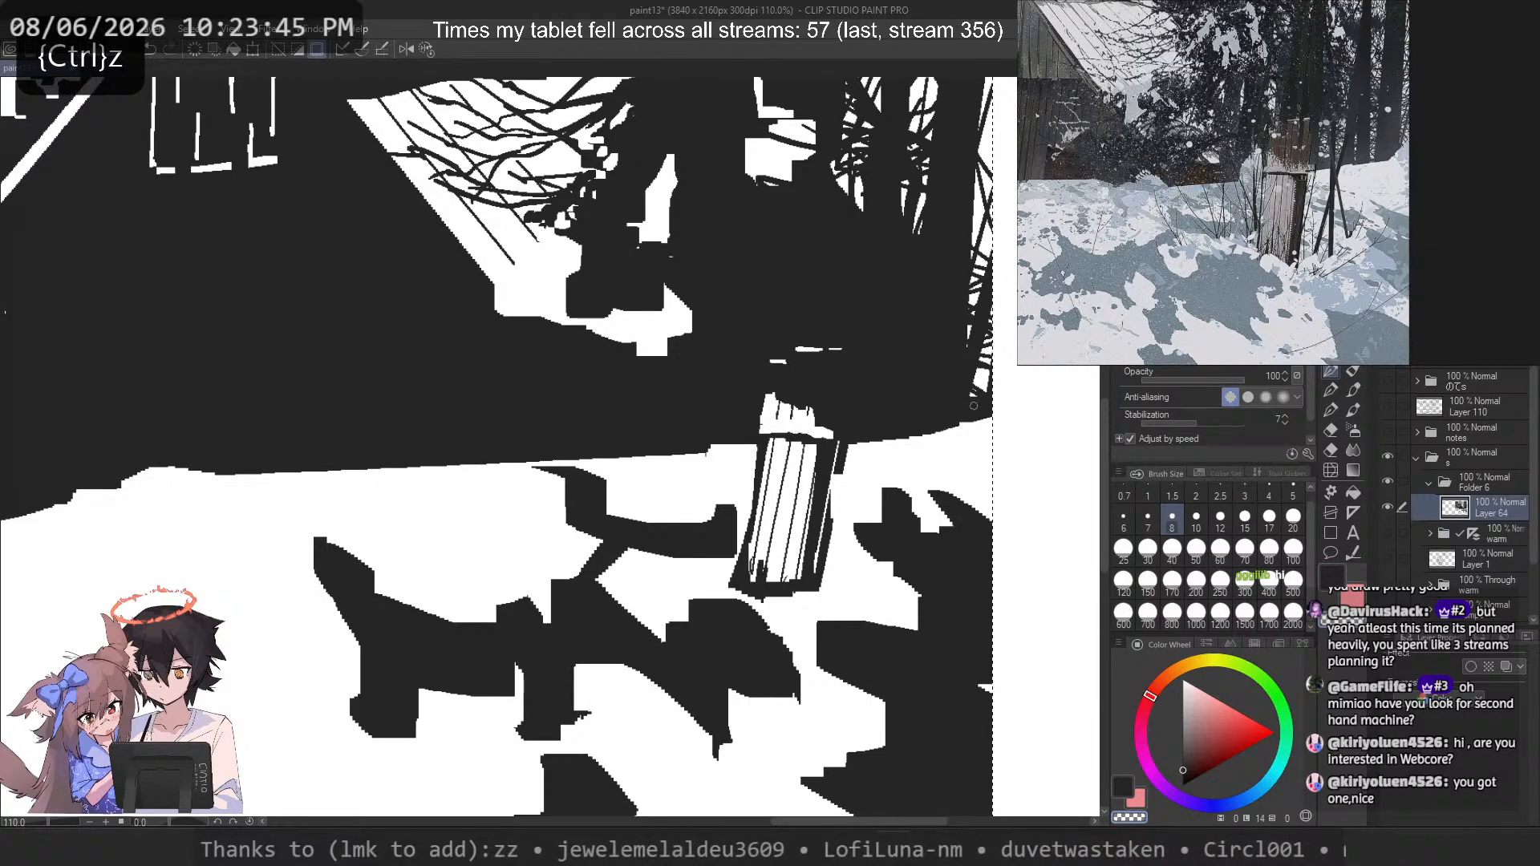
Step: Carve two tall snow gaps between the right-hand trunks with a size 15 transparent brush, then narrow them with dark strokes
key(])
key(])
key(])
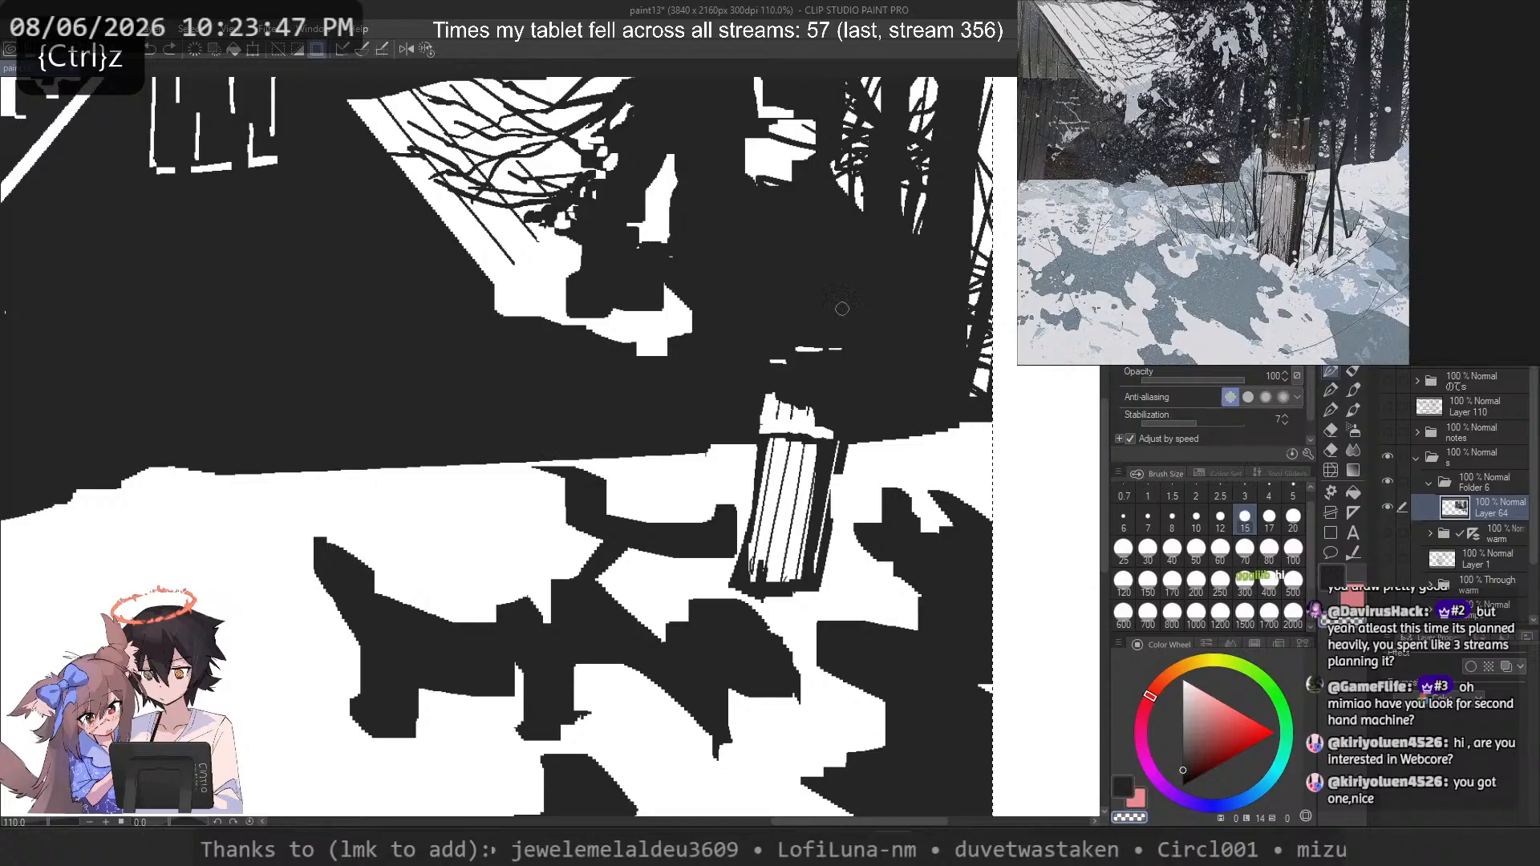
key(c)
mouse_move(866, 217)
mouse_down()
mouse_move(851, 414)
mouse_move(870, 373)
mouse_move(851, 415)
mouse_up()
key(ctrl+z)
drag(913, 215, 902, 397)
key(ctrl+z)
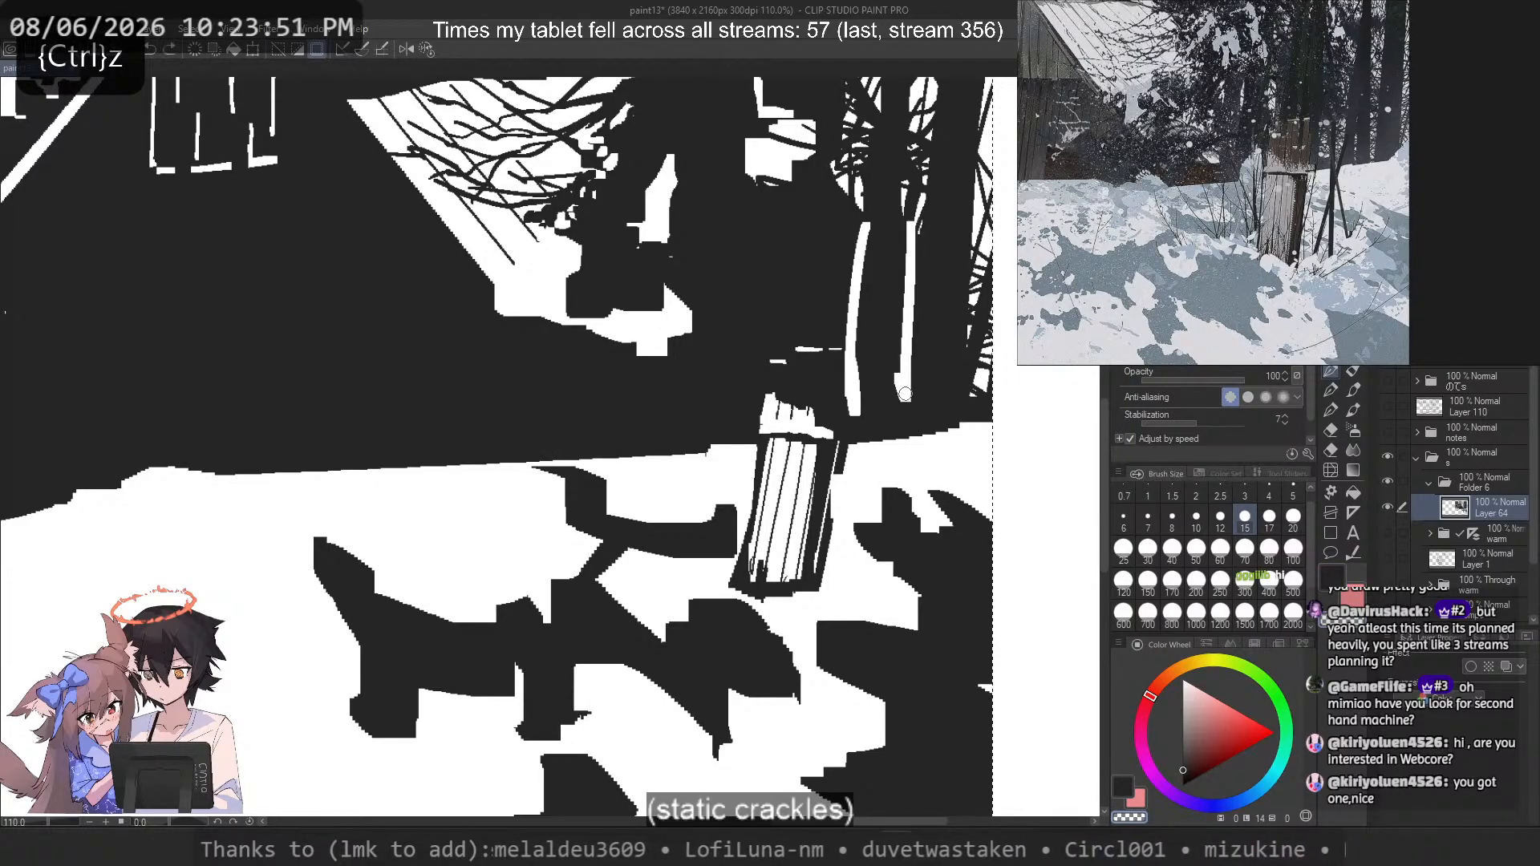
drag(918, 245, 914, 381)
key(c)
drag(926, 240, 921, 401)
drag(871, 221, 858, 412)
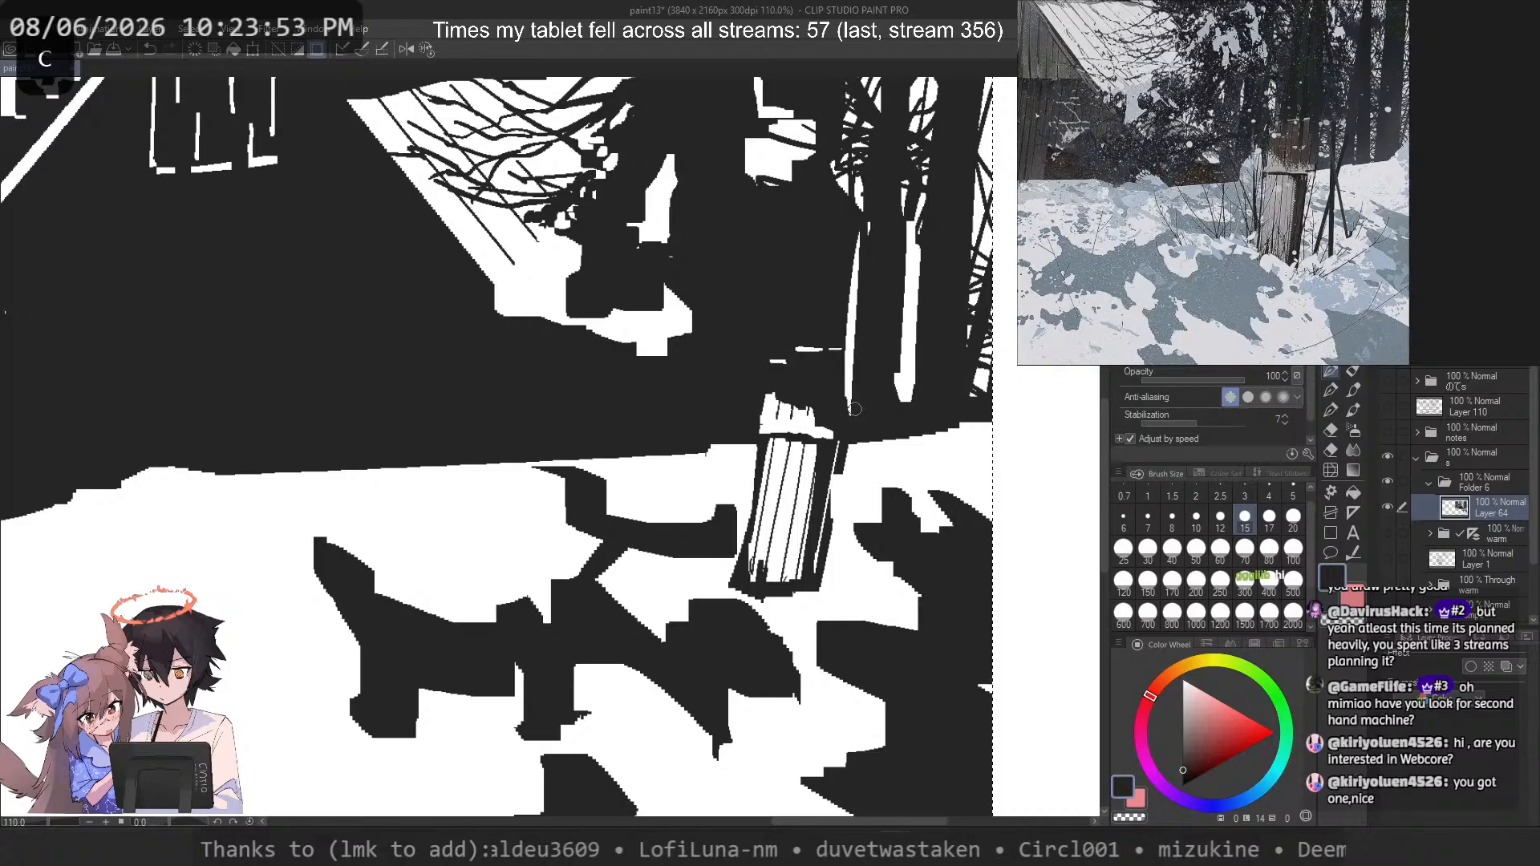
Step: Recarve the tall snow gap between the trunks nearest the post with a size 15 brush, alternating transparent and dark colour
key(ctrl+z)
key(c)
drag(872, 210, 863, 403)
key(ctrl+z)
key(c)
drag(871, 213, 862, 399)
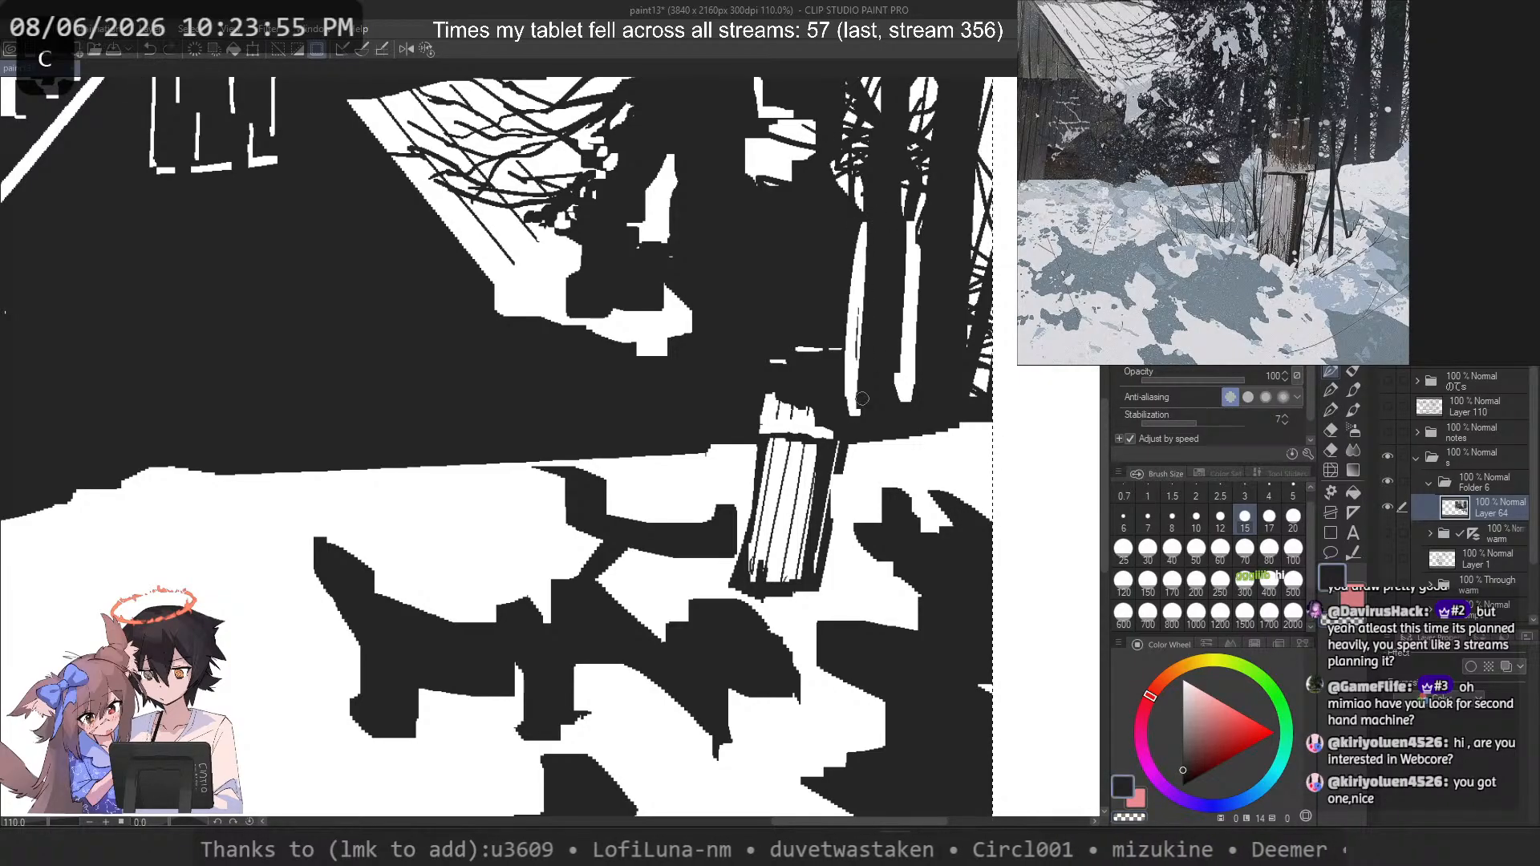
key(c)
drag(870, 307, 855, 362)
drag(852, 282, 846, 356)
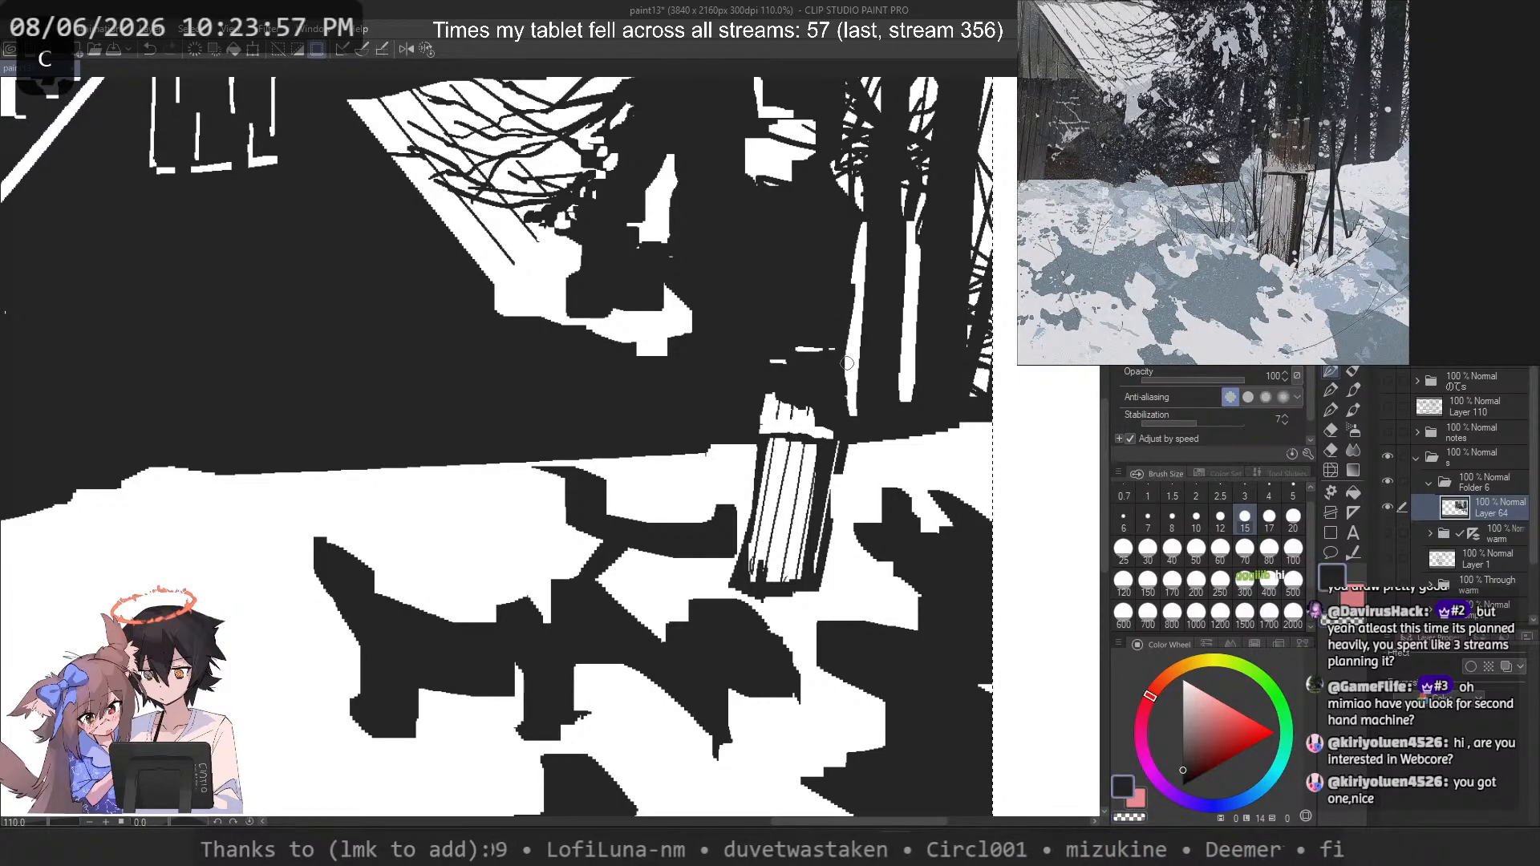
key(ctrl+z)
Step: Extend the small snow patch above the post downward along the dark trunk with a size 15 transparent stroke
key(c)
drag(758, 179, 735, 384)
key(ctrl+z)
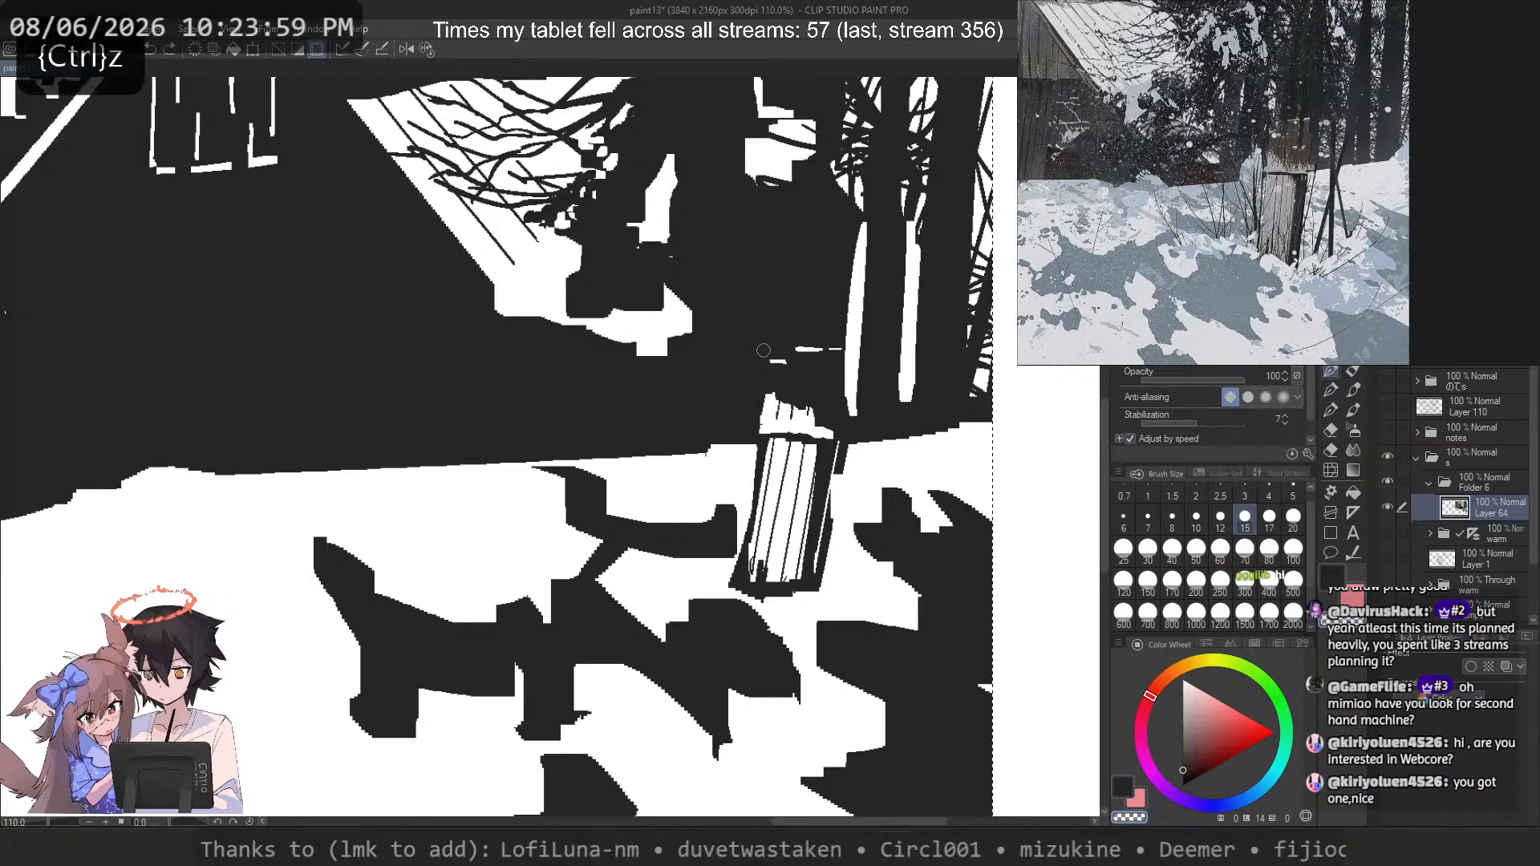
mouse_move(757, 175)
mouse_down()
mouse_move(738, 276)
mouse_move(734, 241)
mouse_move(749, 252)
mouse_up()
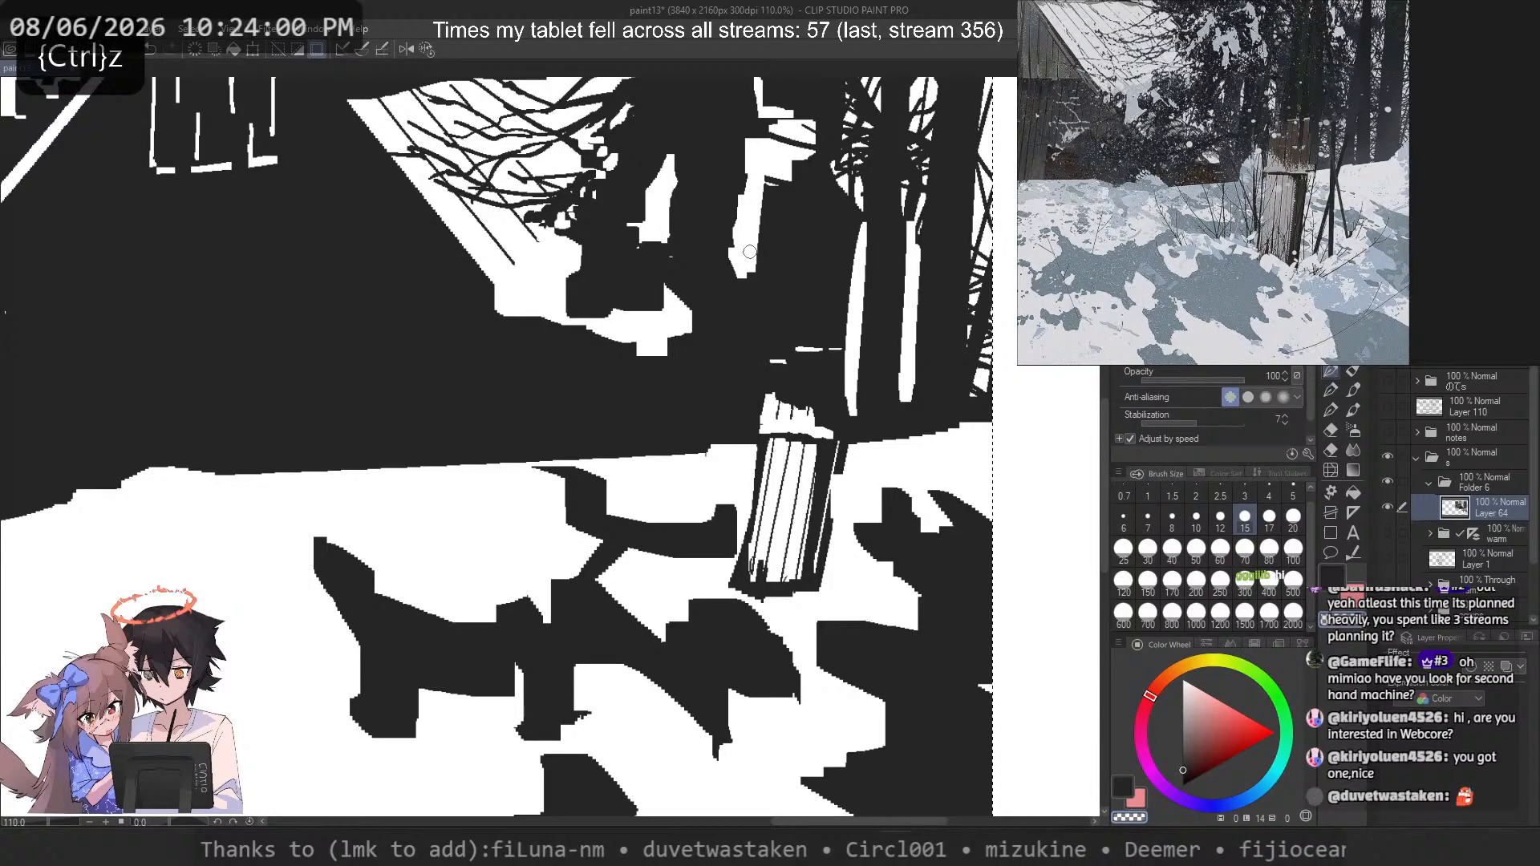
Step: Draw thin dark twigs across the tall snow gaps between the right-hand trunks with a size 5 brush
click(1171, 517)
key(c)
key(ctrl+z)
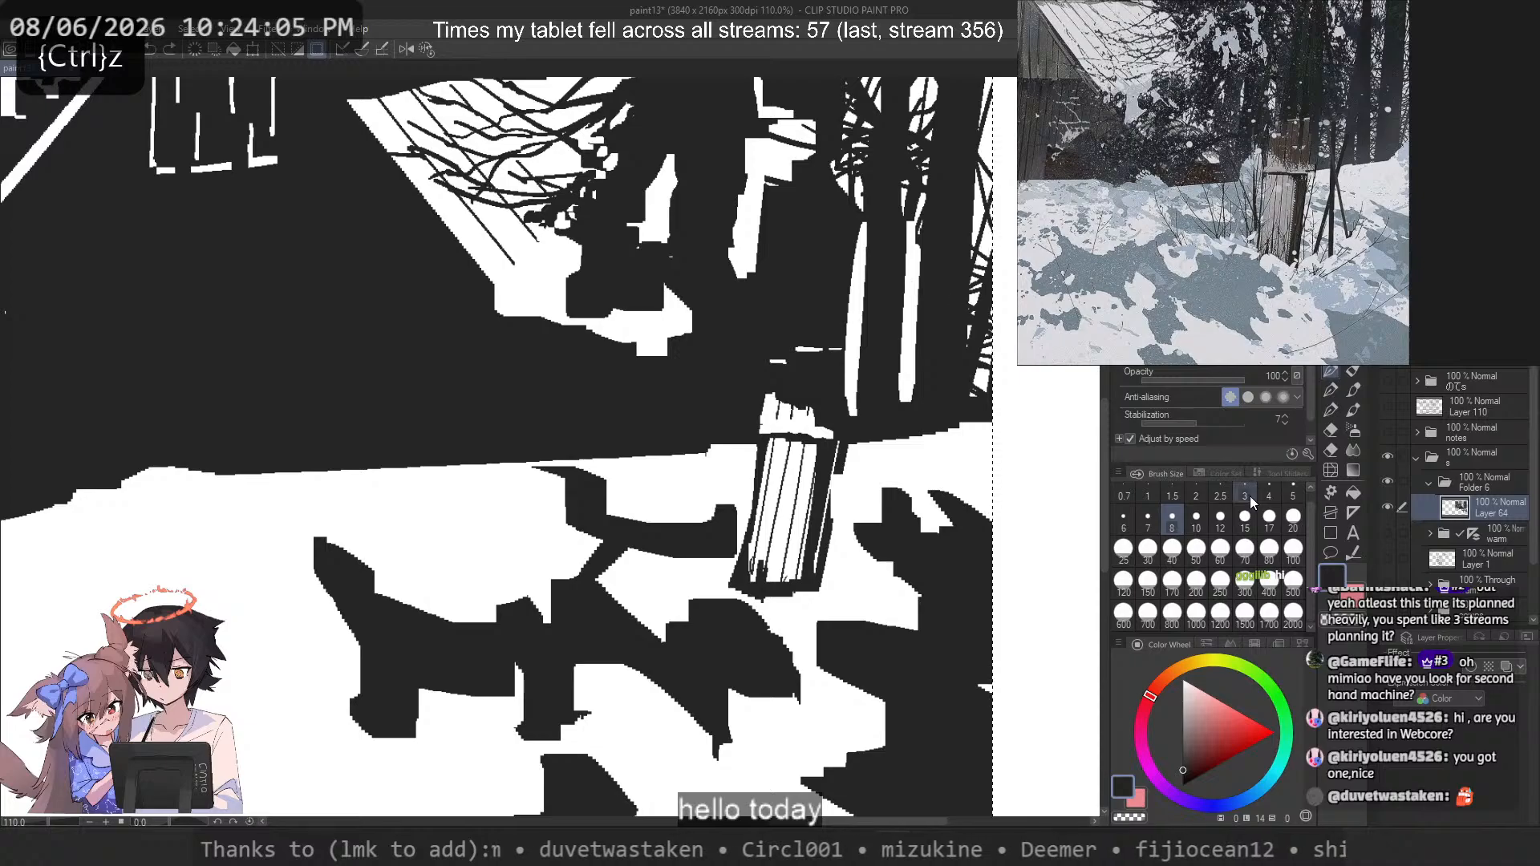
click(1291, 499)
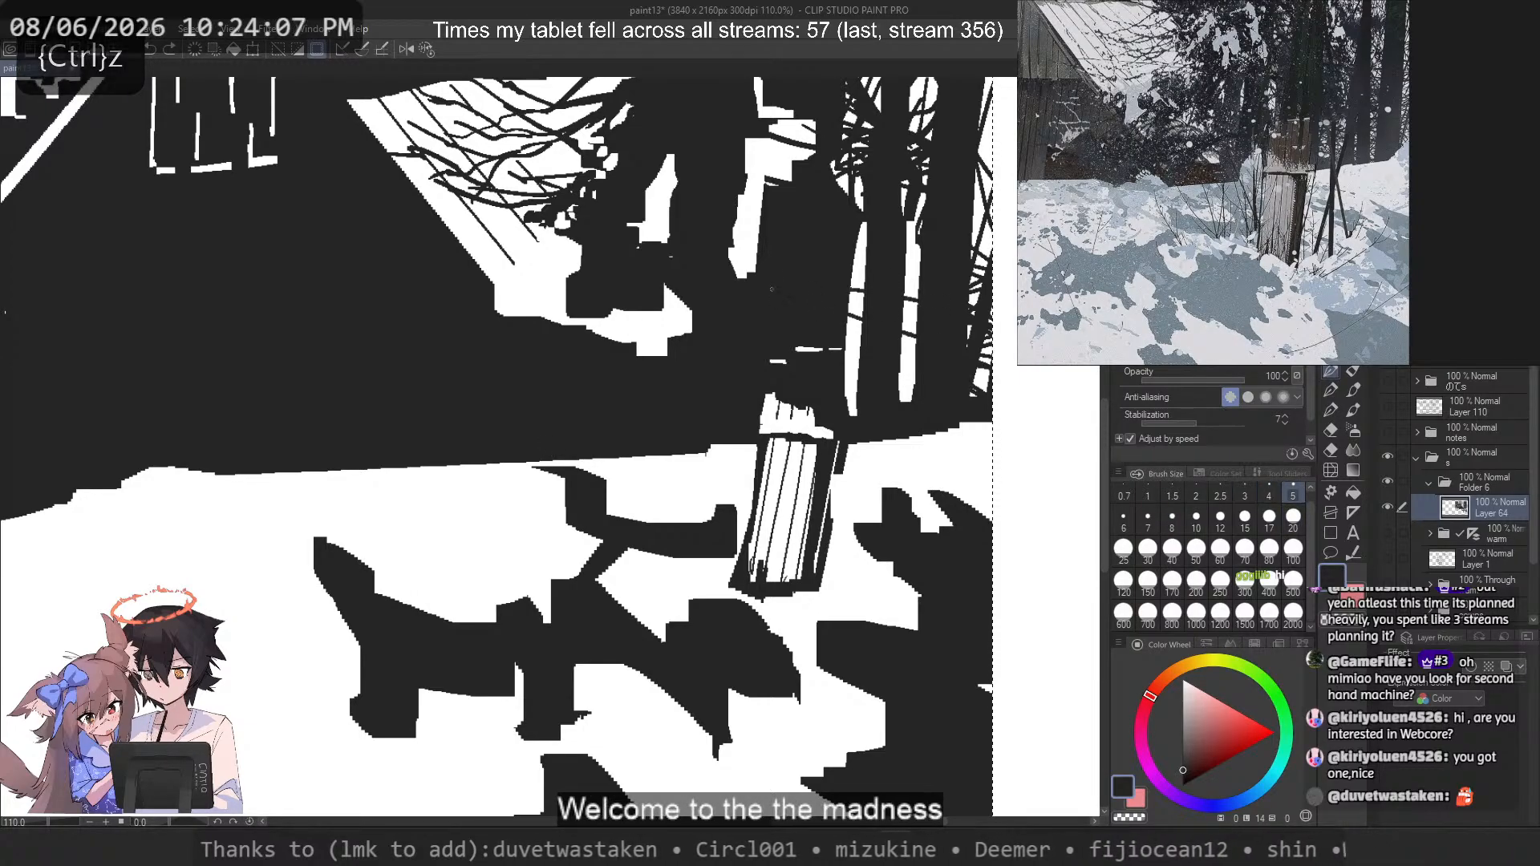
key(ctrl+z)
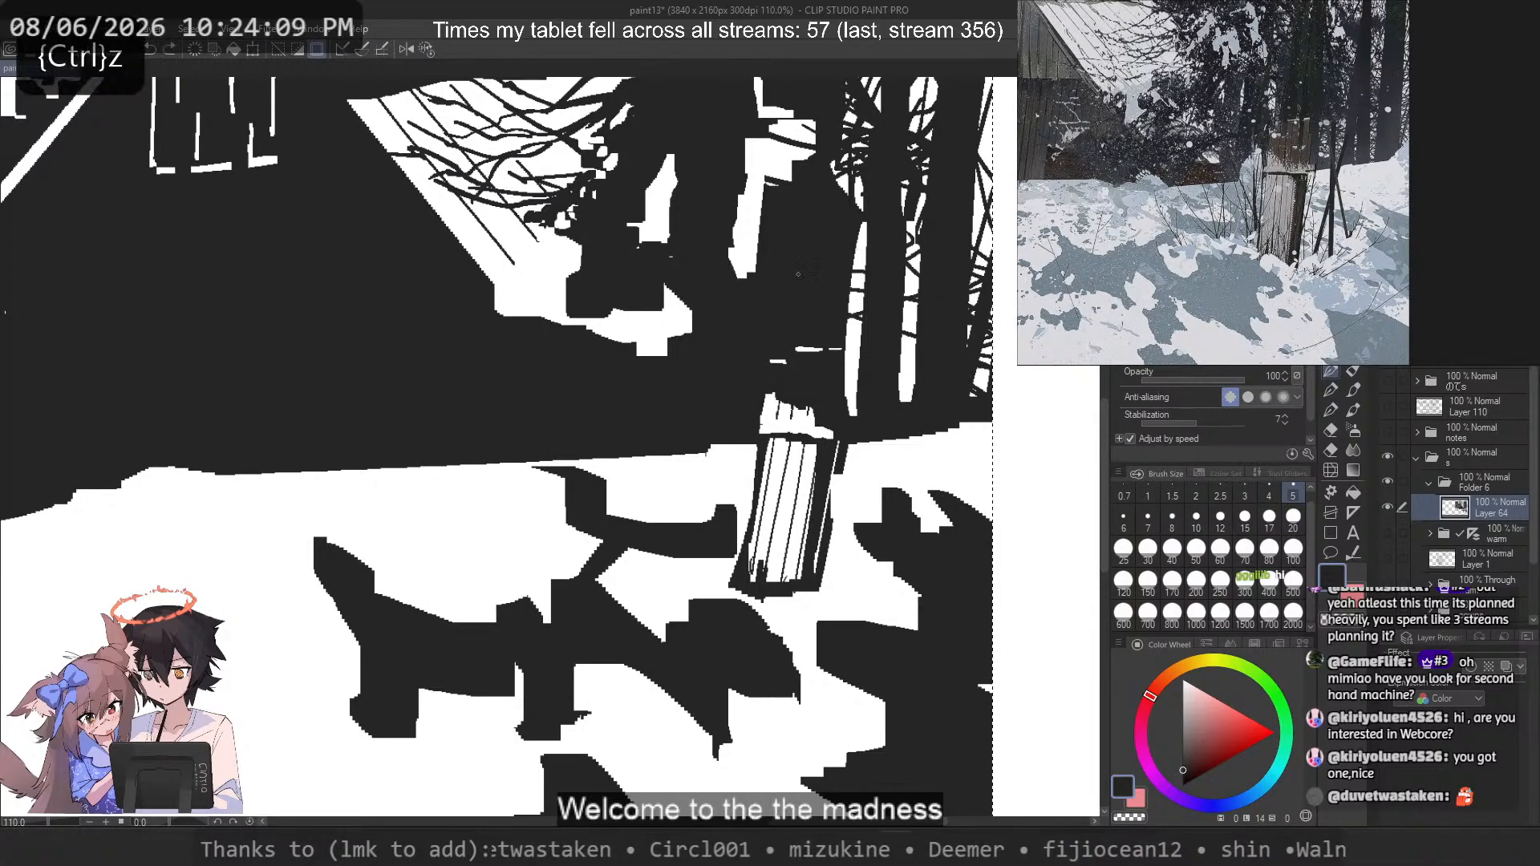
key(ctrl+z)
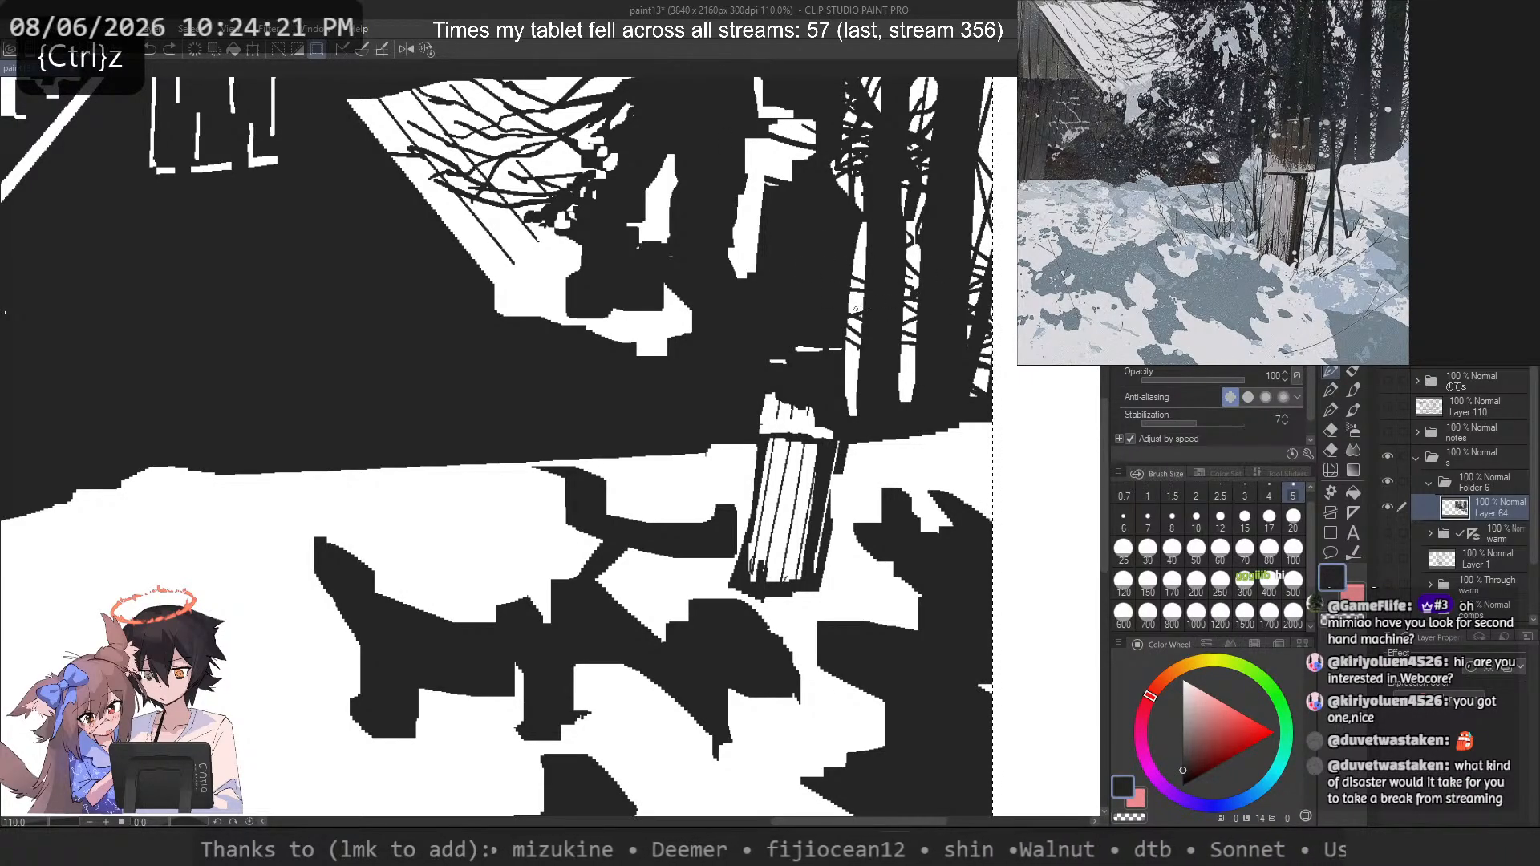
Step: Try to widen the snow gap nearest the post with a size 25 transparent brush, then try retouching with size 8
click(1172, 520)
click(1124, 551)
key(c)
drag(868, 203, 840, 341)
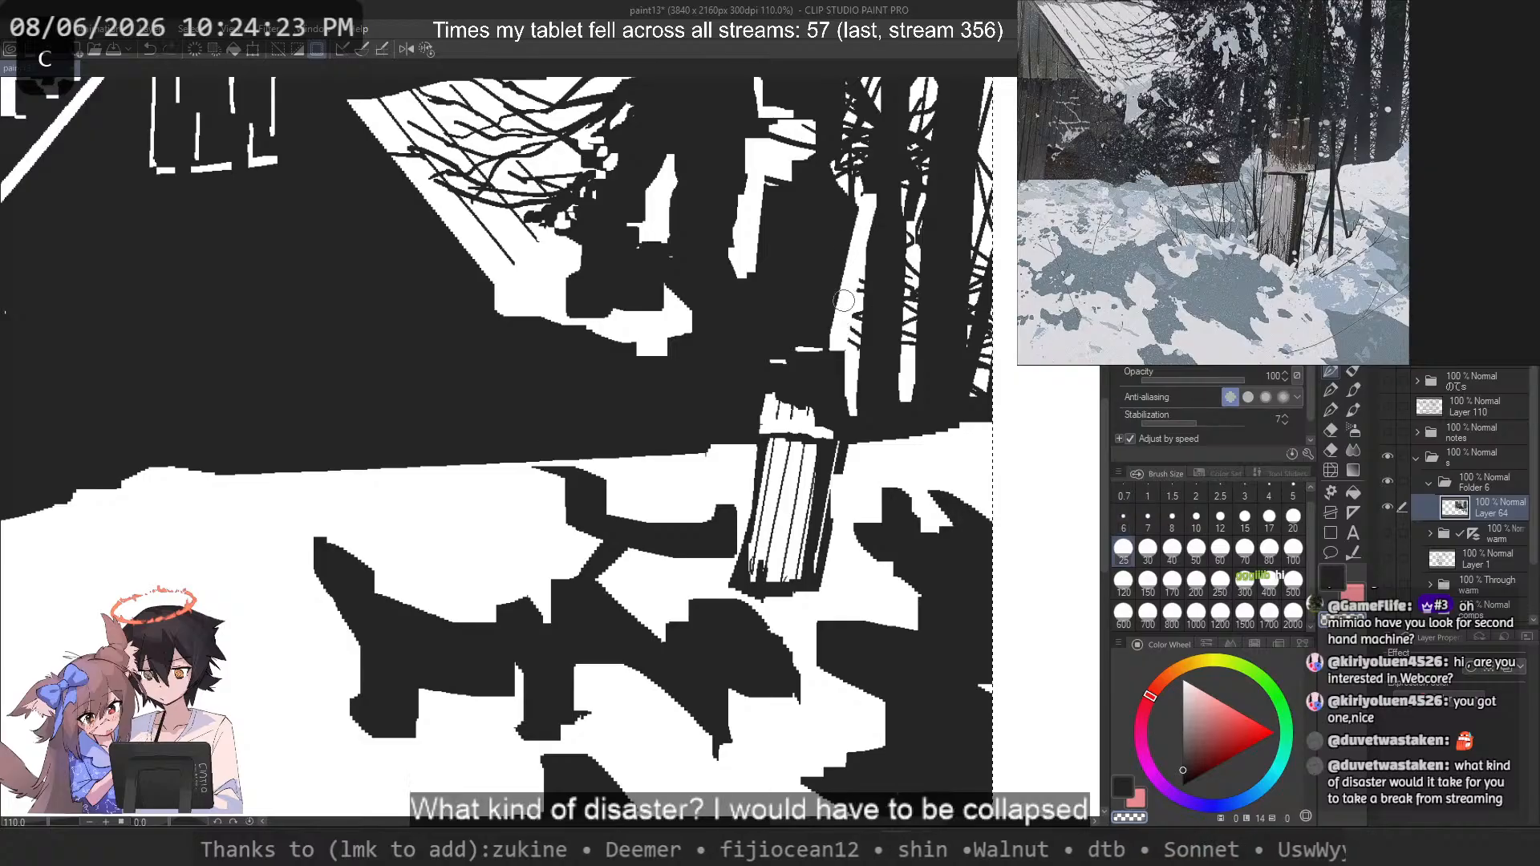
key(ctrl+z)
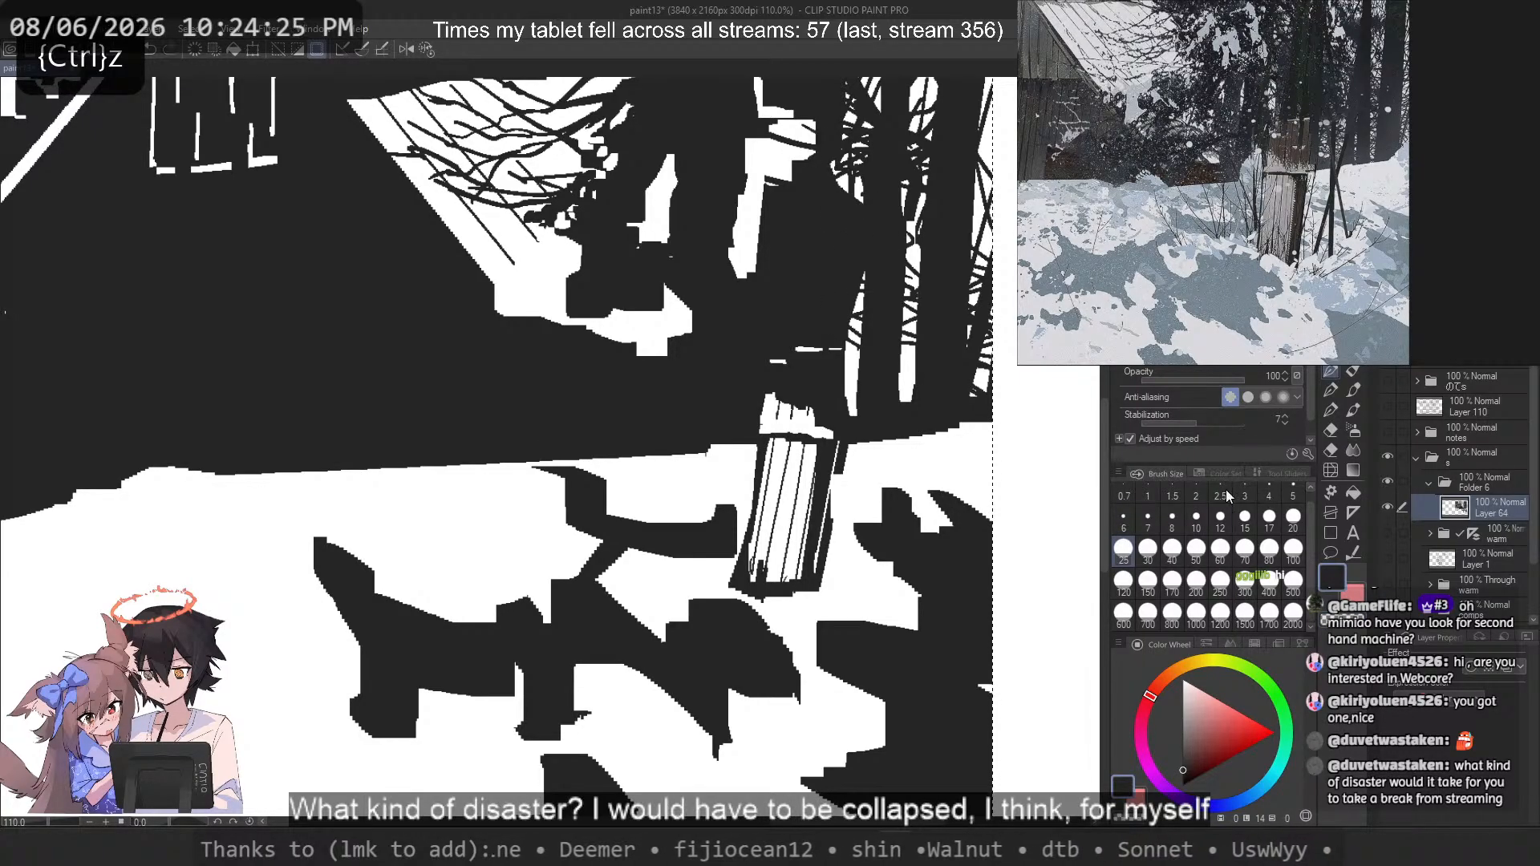
key(c)
key(ctrl+z)
click(1171, 520)
key(c)
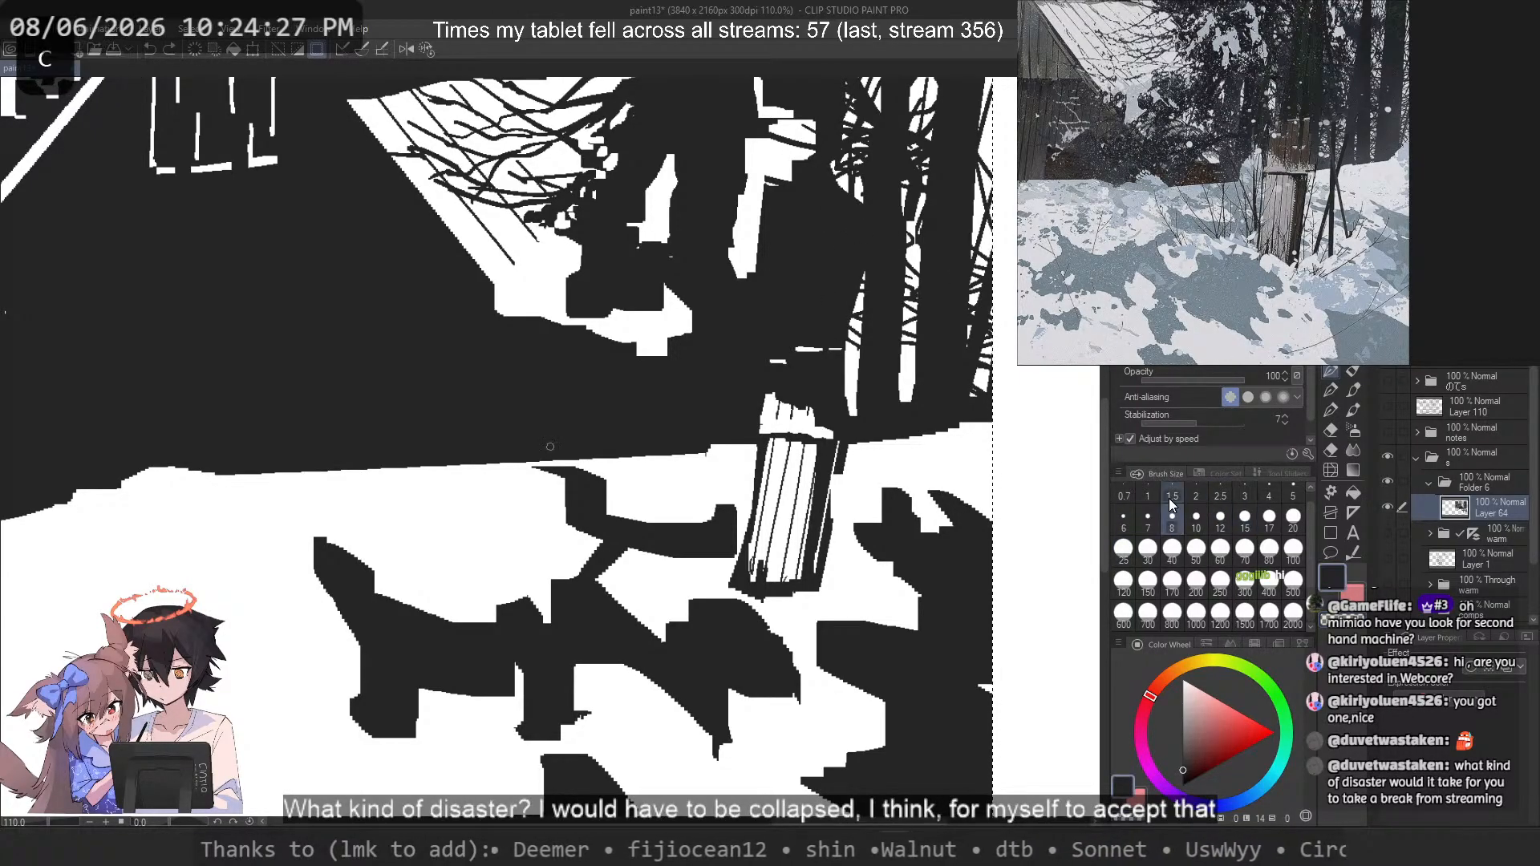
key(ctrl+z)
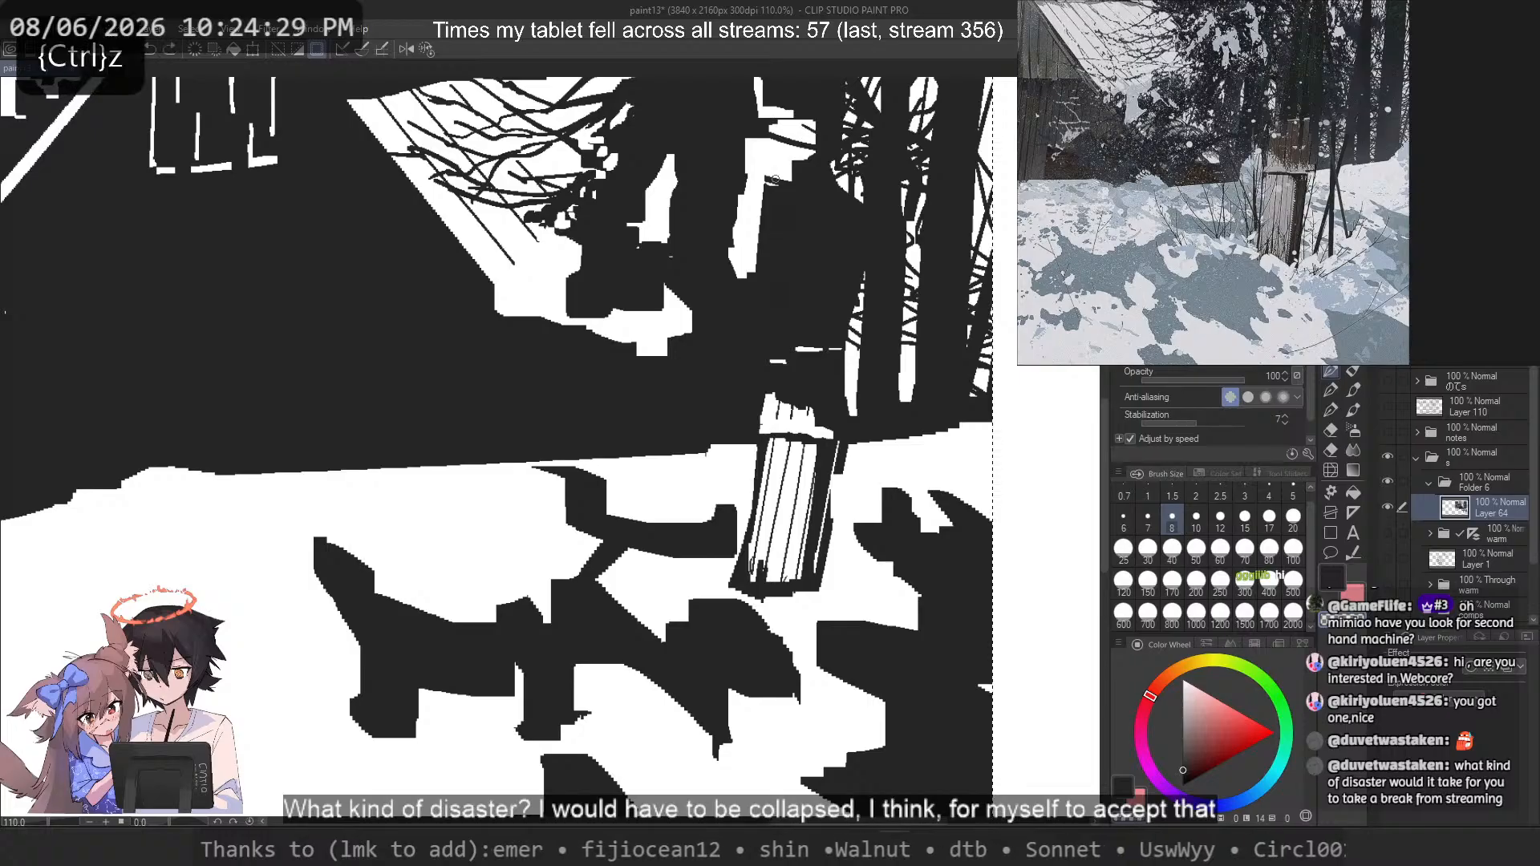
key(c)
key(ctrl+z)
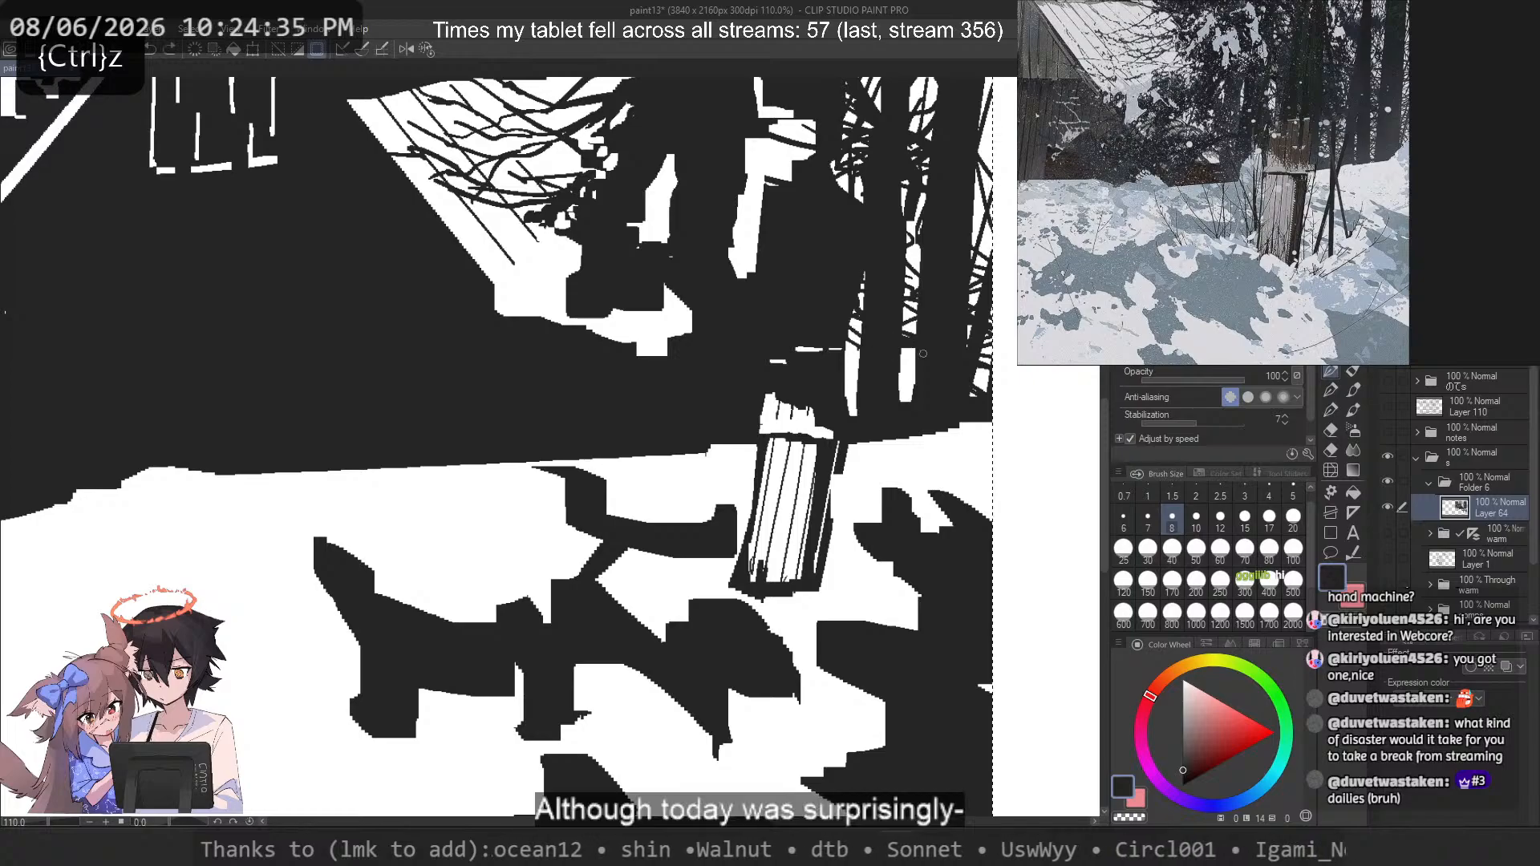
Step: Paint dark over part of the snow gap between the trunks nearest the post with a size 30 brush
click(1148, 550)
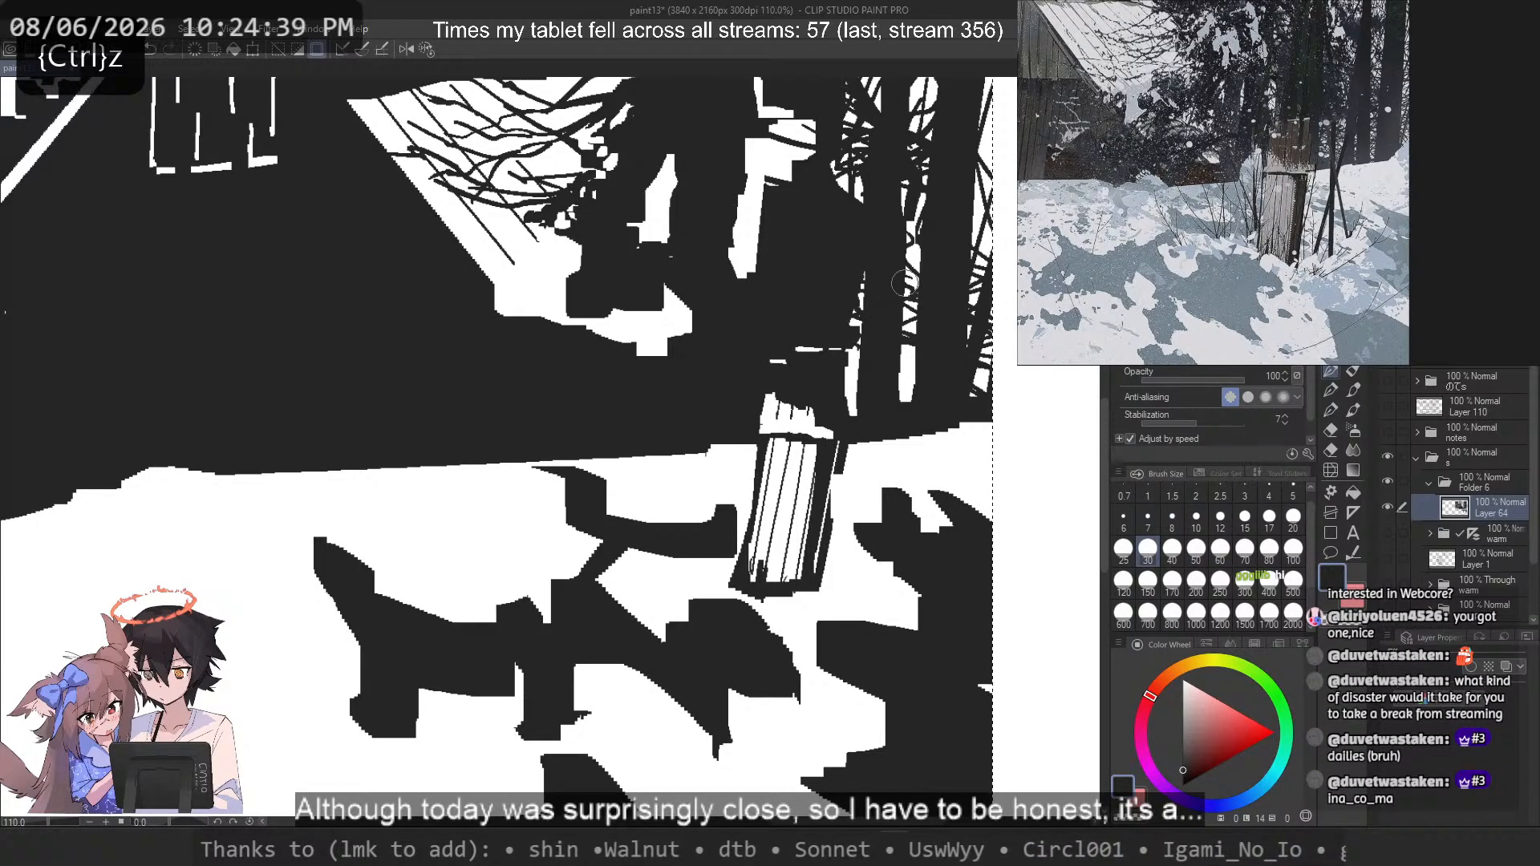
key(c)
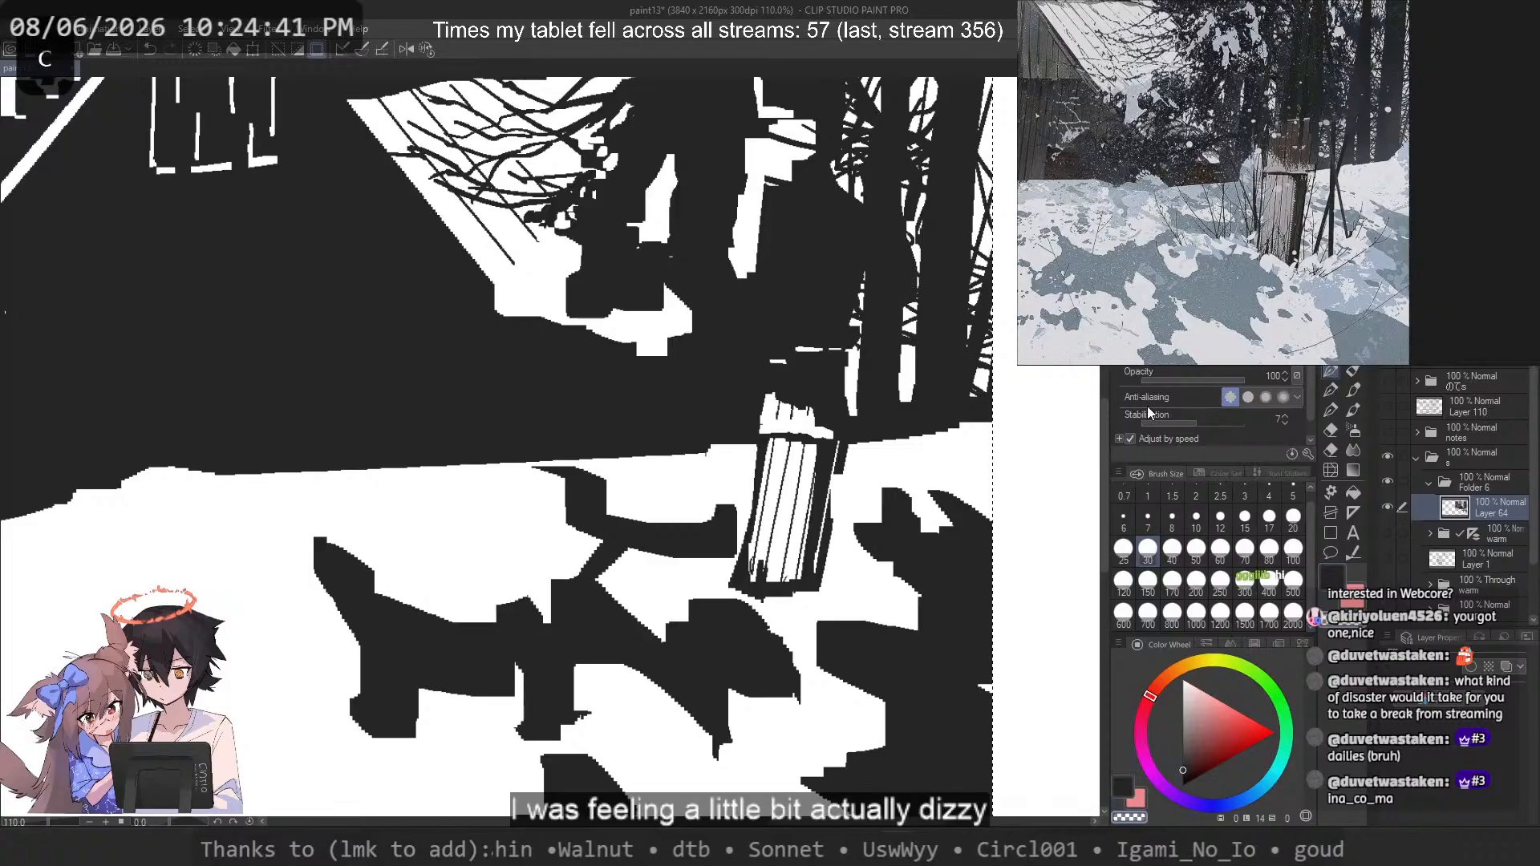
key(ctrl+z)
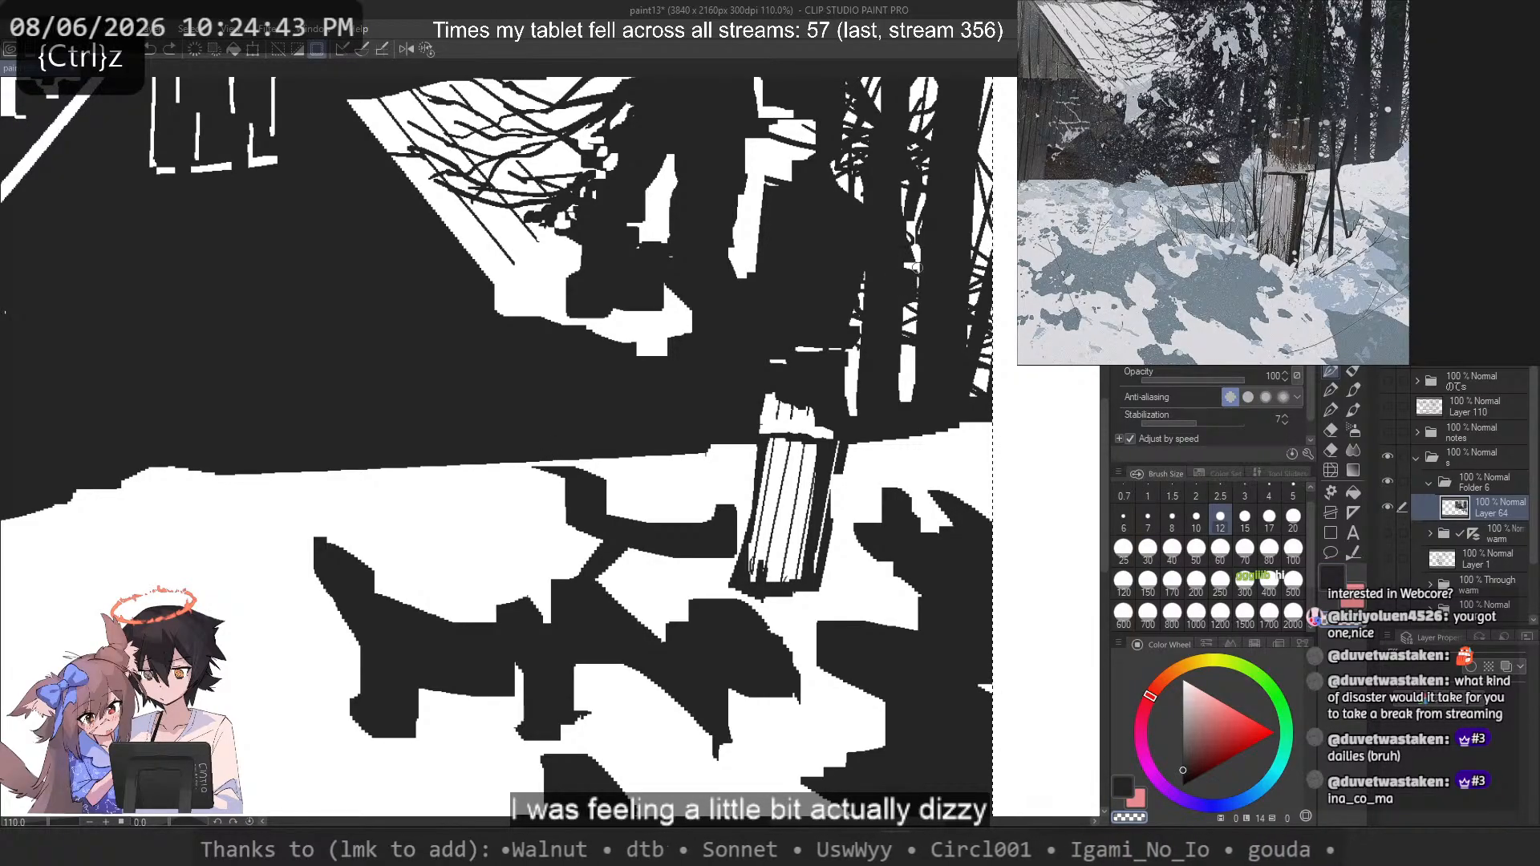
Step: Try fine strokes among the trunks above the fence post with brush sizes 4 and 6, undoing them
key(ctrl+z)
click(1268, 491)
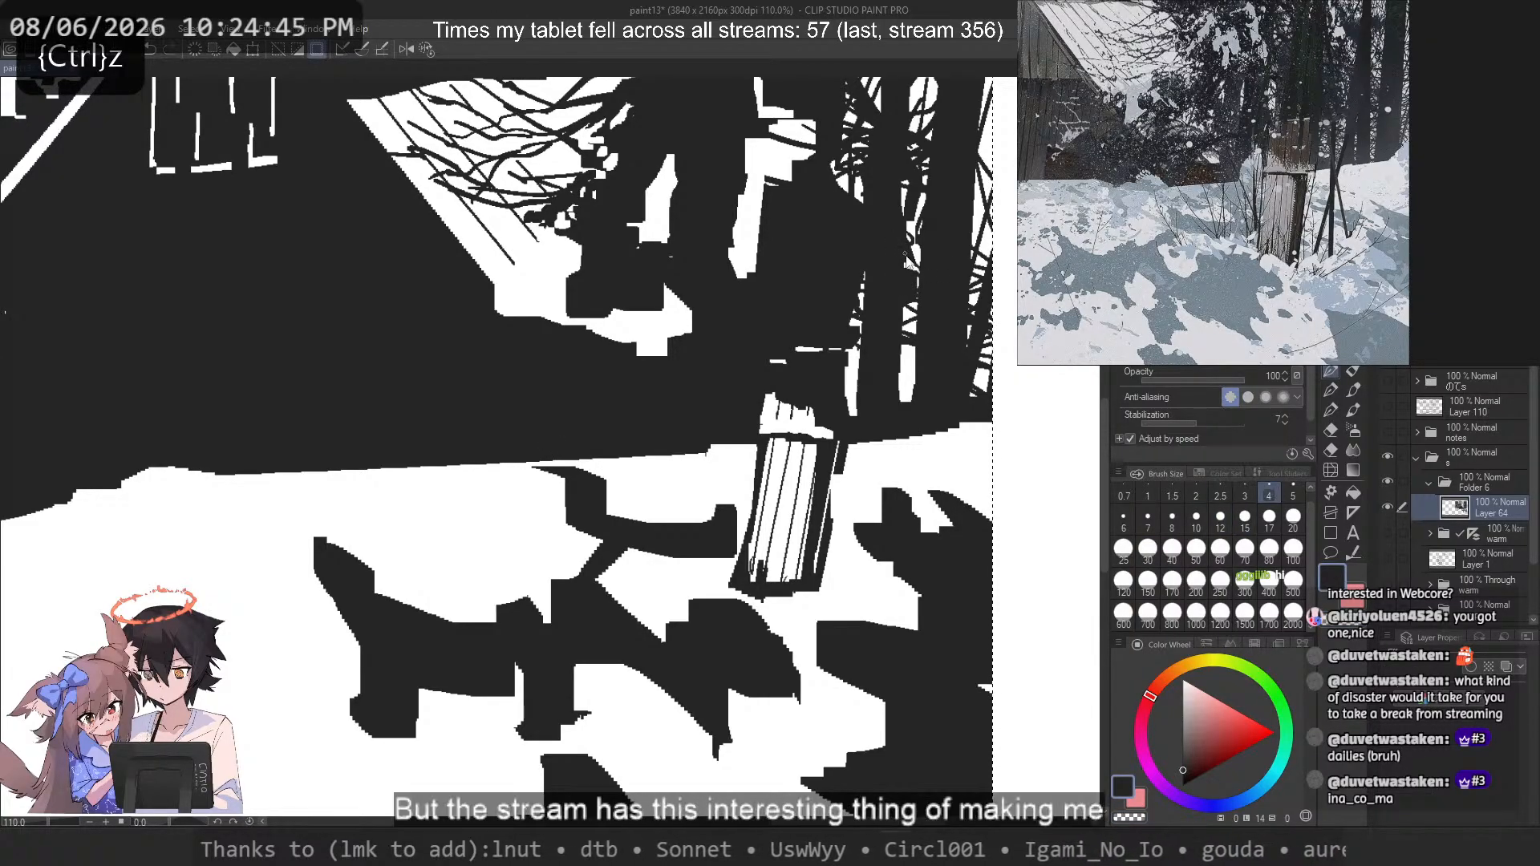
key(c)
drag(906, 281, 919, 290)
key(ctrl+z)
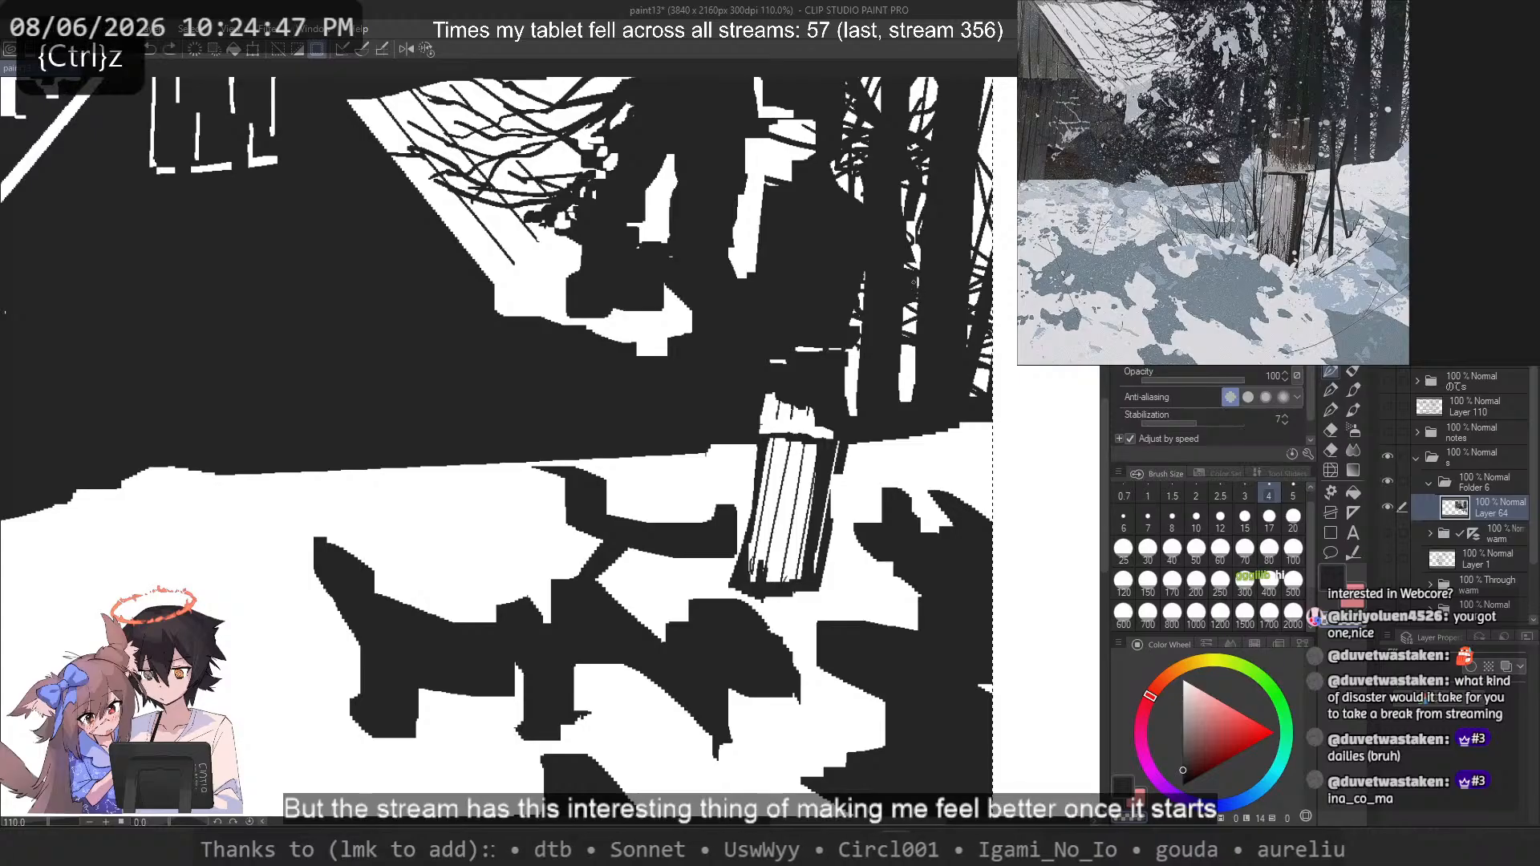
scroll(881, 364, down, 3)
scroll(962, 325, down, 2)
scroll(902, 228, up, 4)
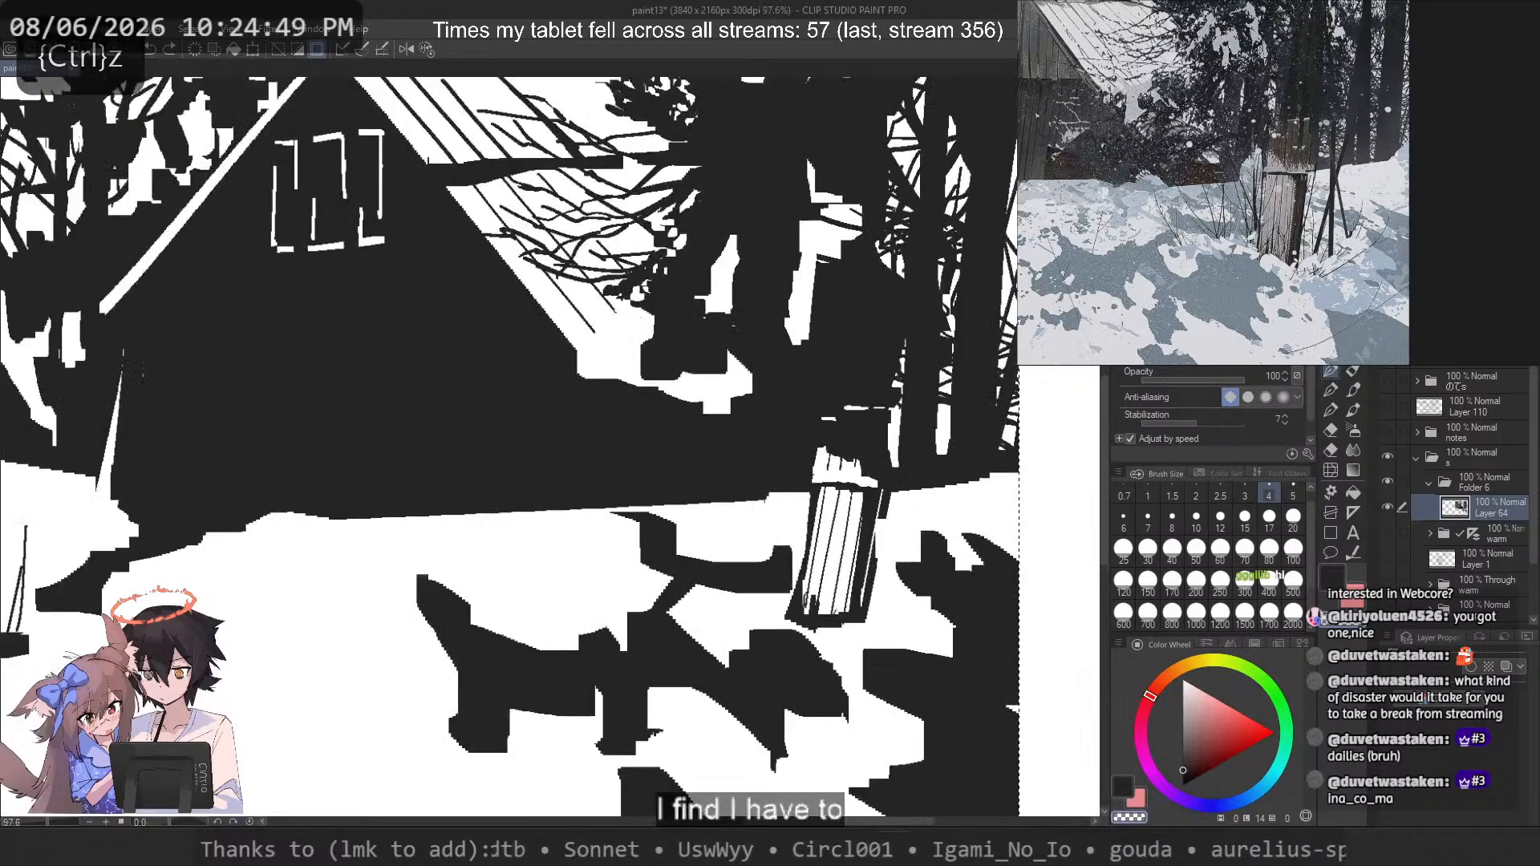
click(1123, 517)
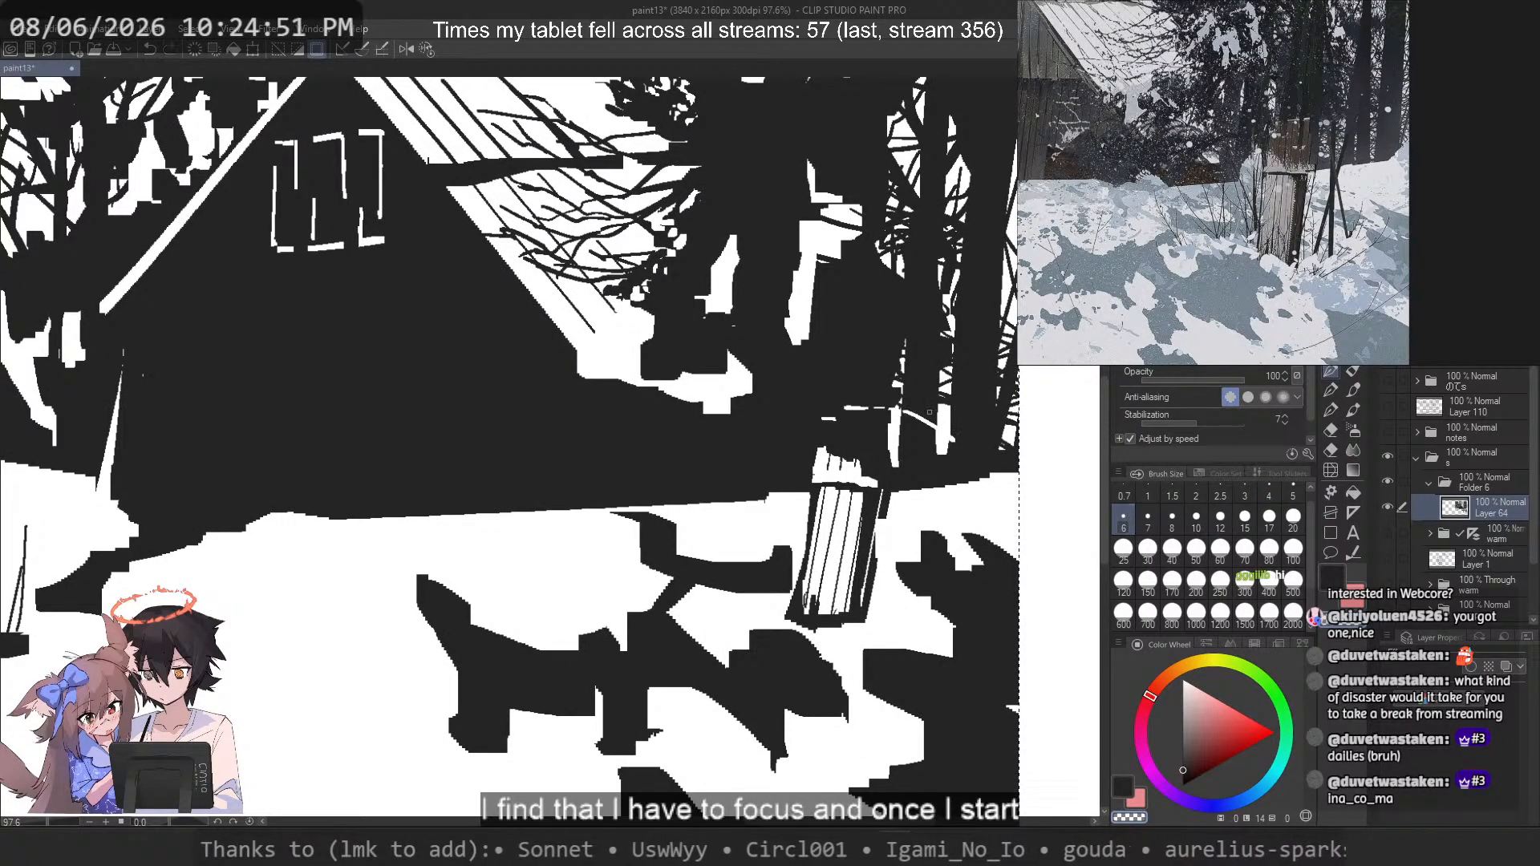
key(ctrl+z)
key(c)
key(ctrl+z)
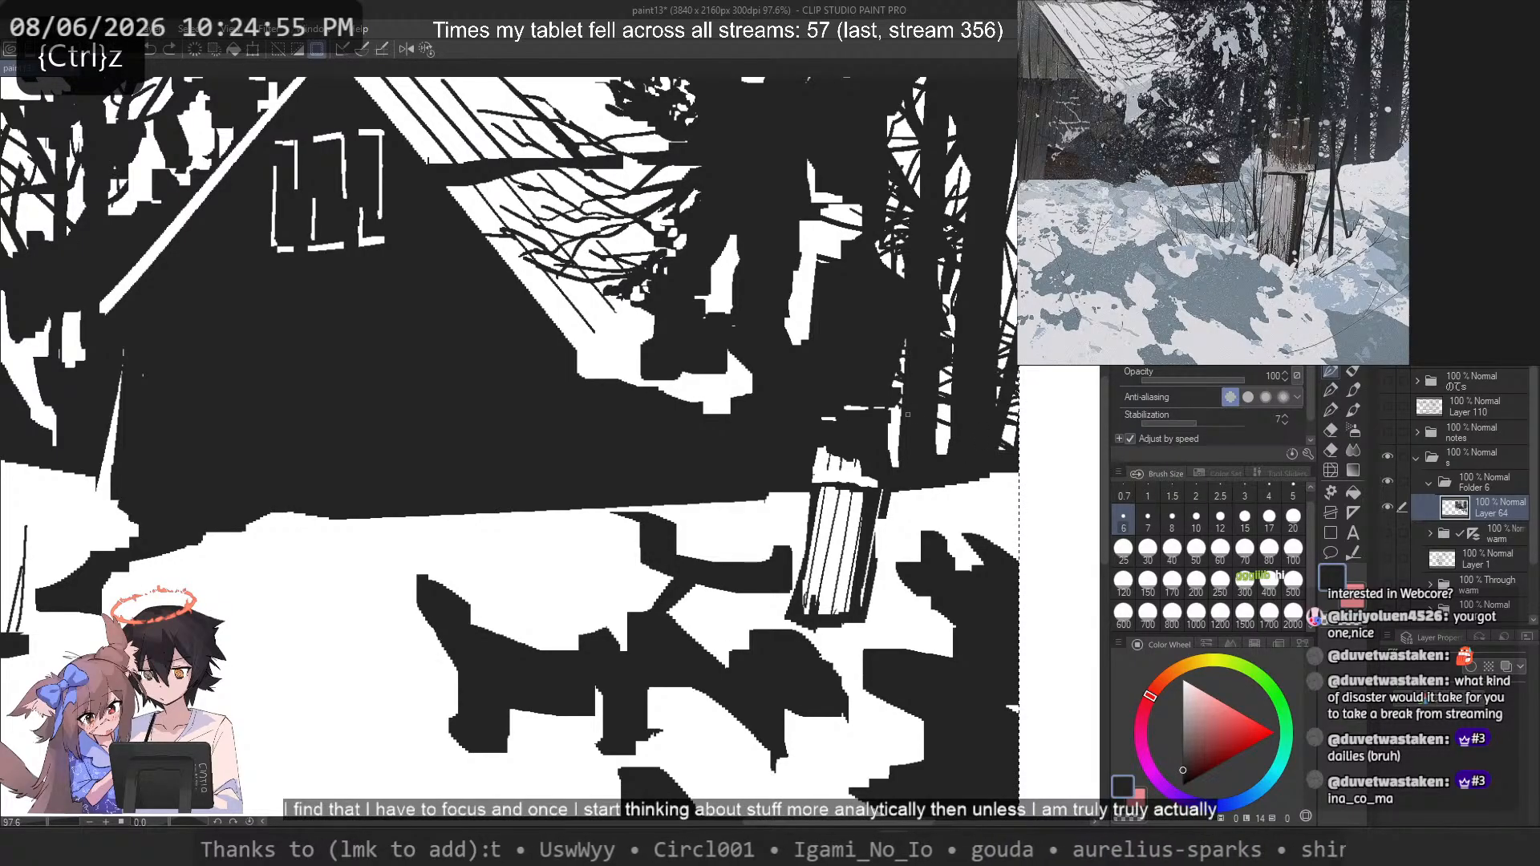
Step: Save the painting and undo the stray stroke
key(ctrl+s)
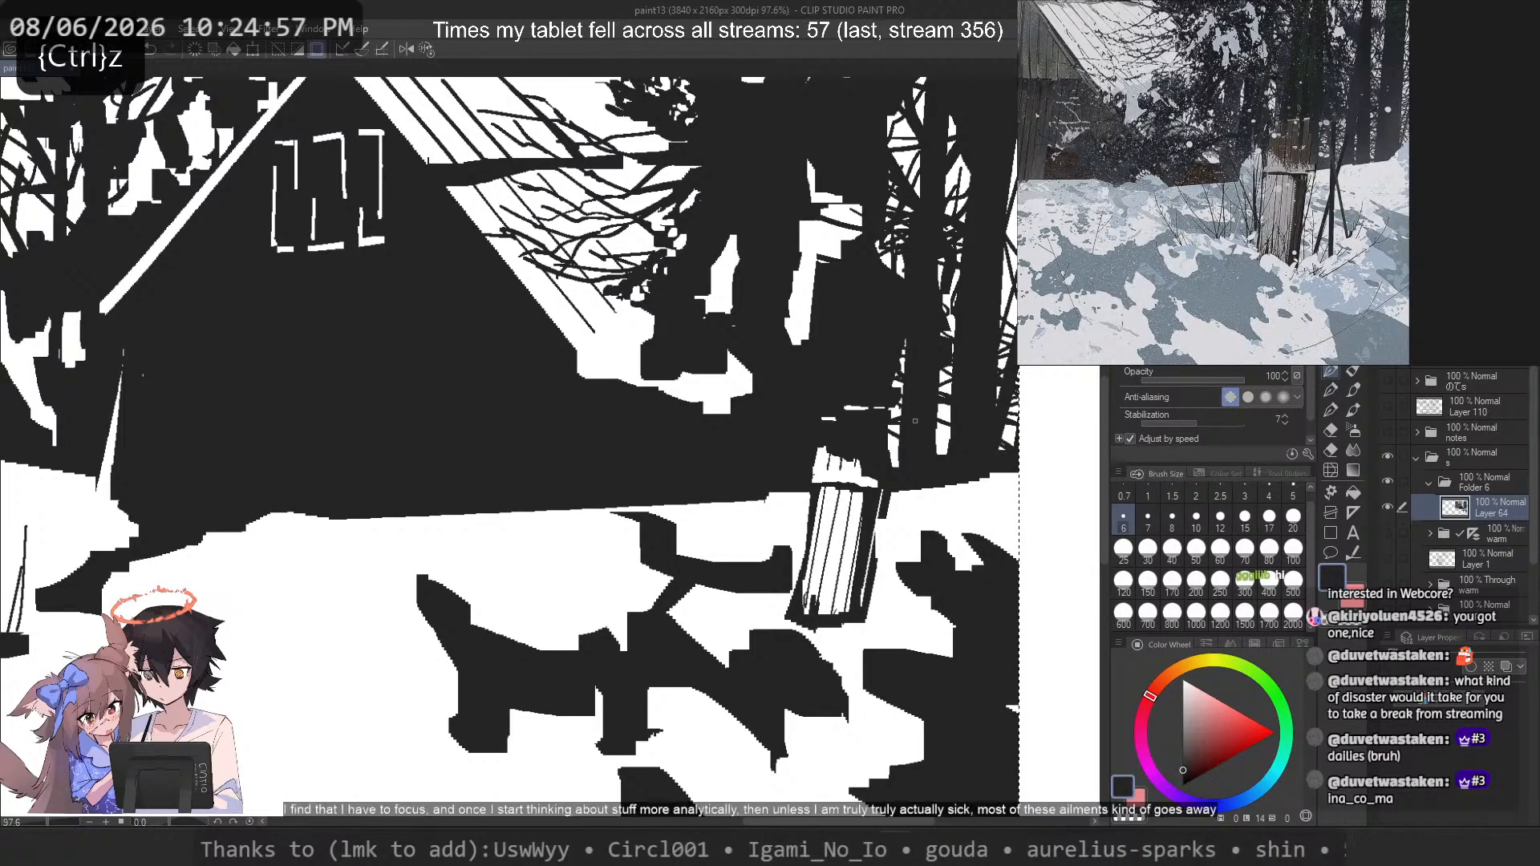
key(ctrl+z)
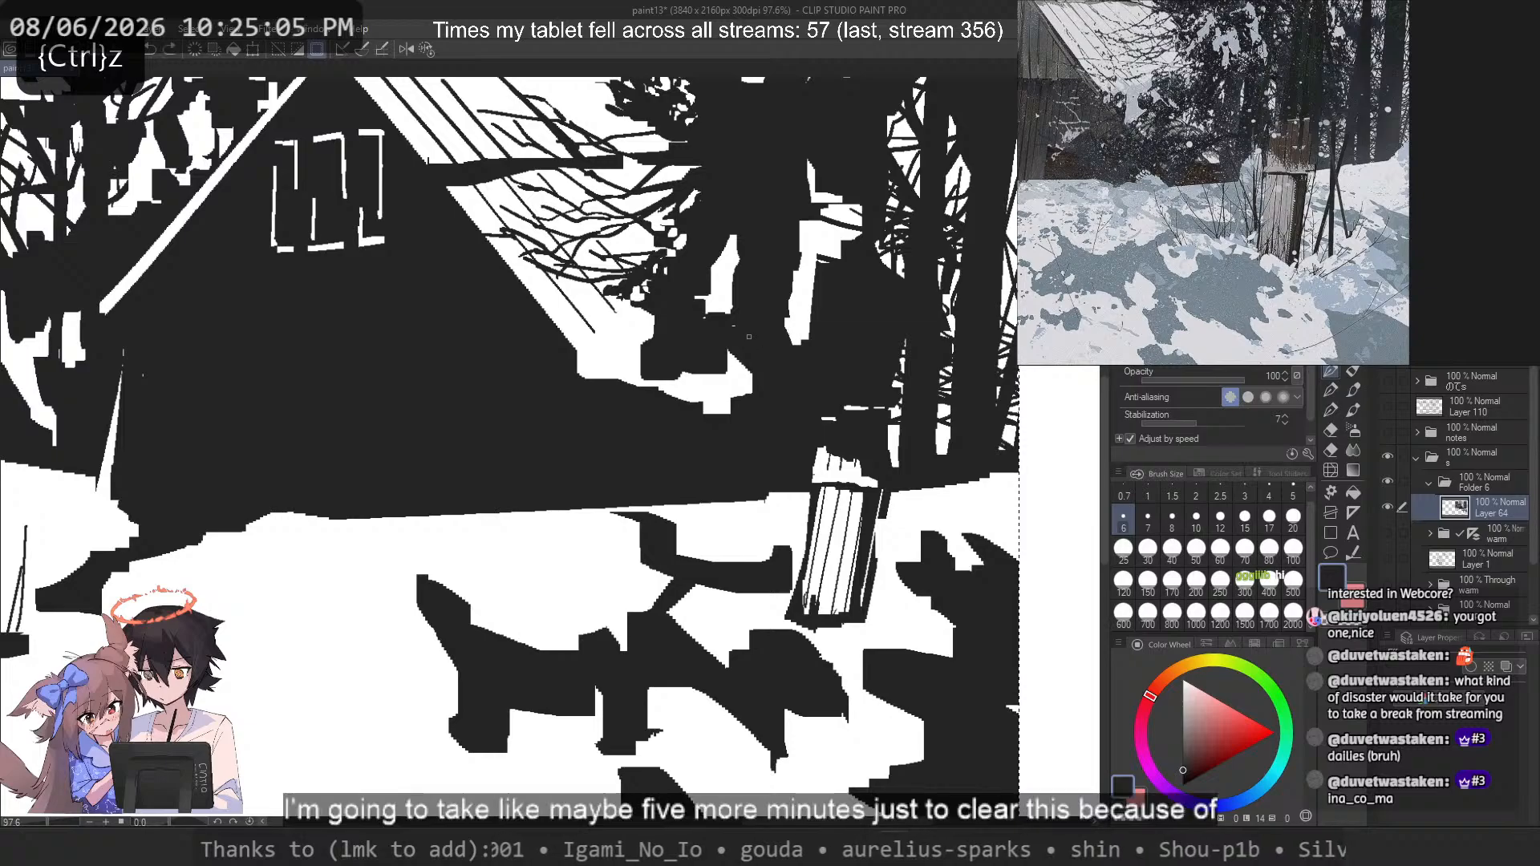
Step: Paint over and narrow the white gaps between the tree trunks beside the cabin roof, using brush size 12
click(1220, 520)
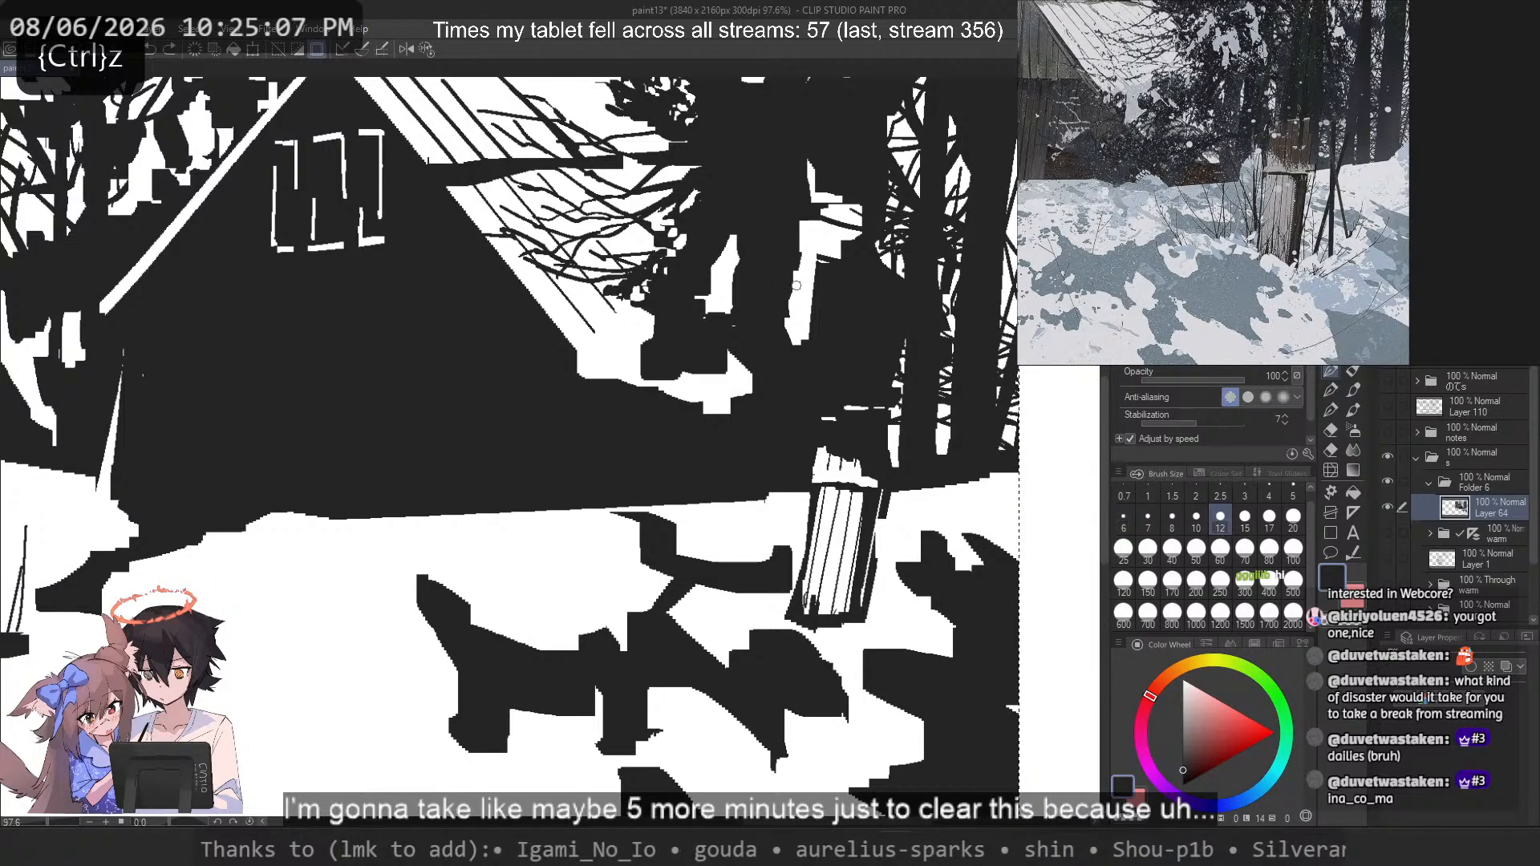
drag(801, 281, 894, 393)
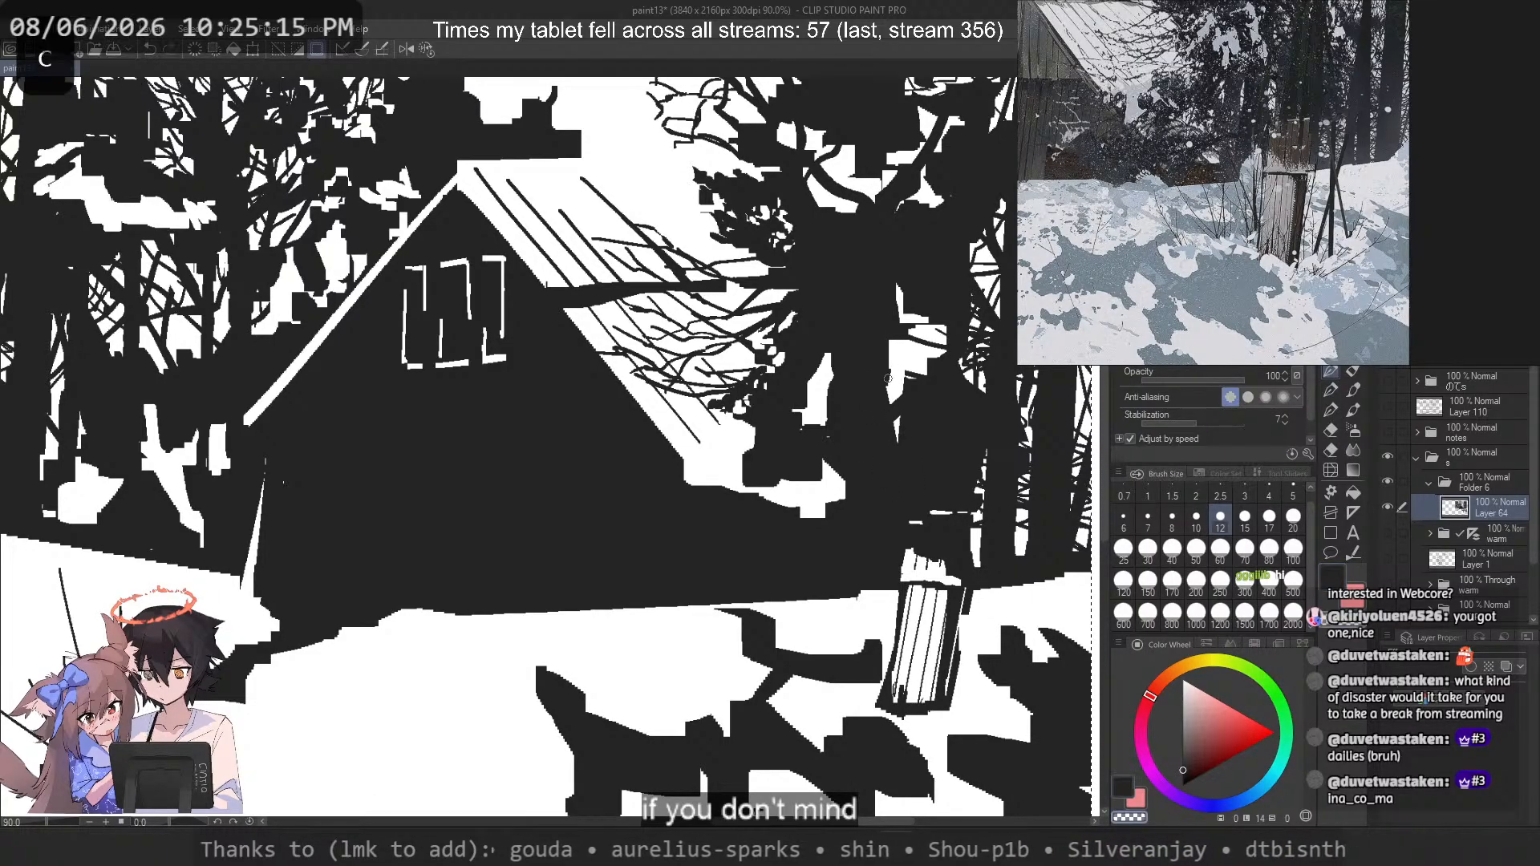
key(ctrl+z)
key(ctrl+z)
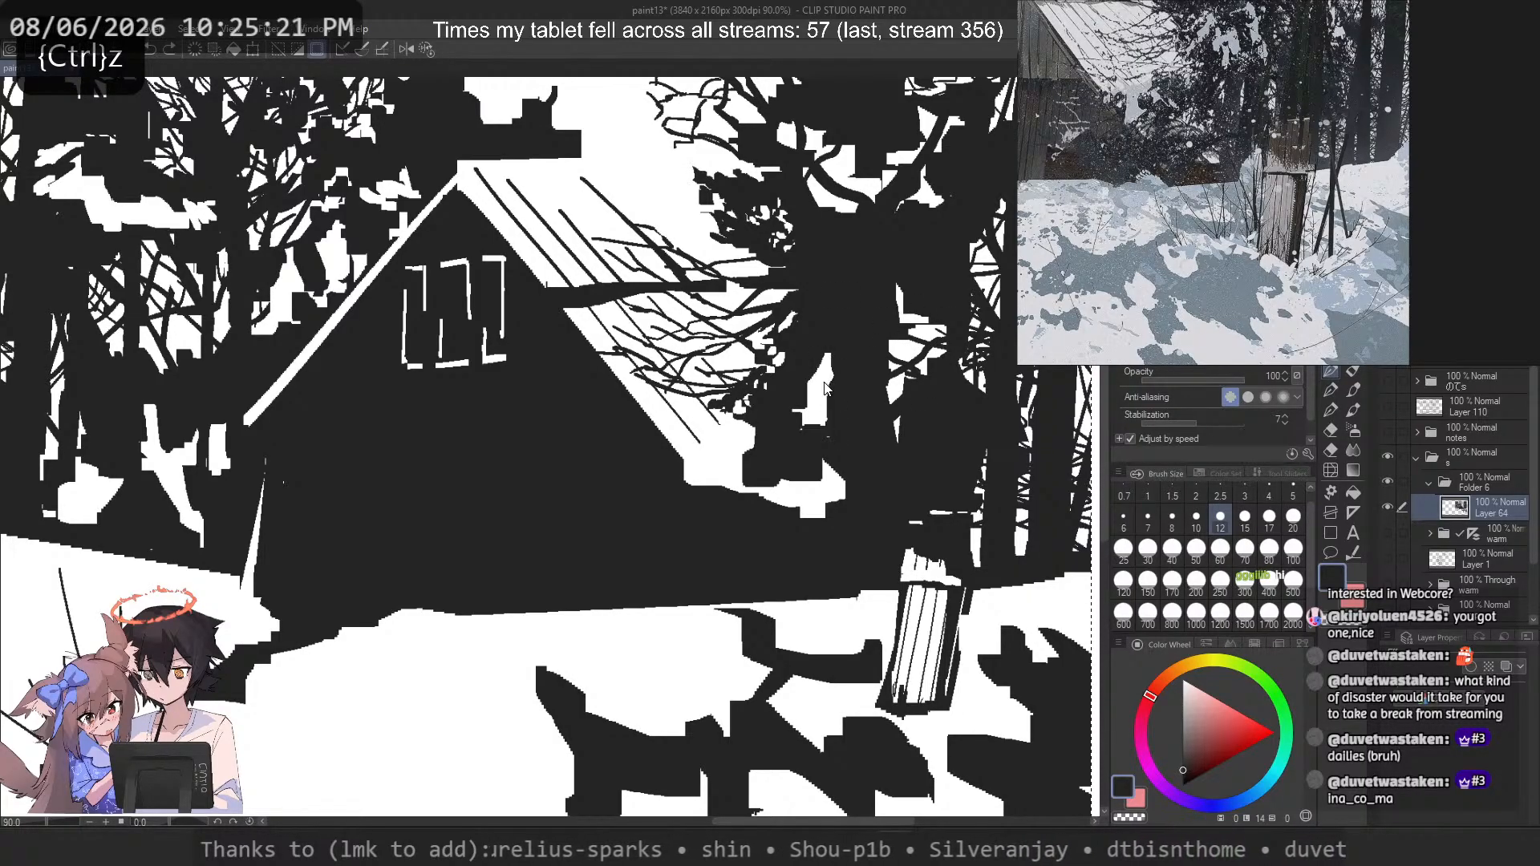
key(c)
drag(810, 401, 813, 435)
key(ctrl+z)
key(c)
drag(818, 366, 802, 446)
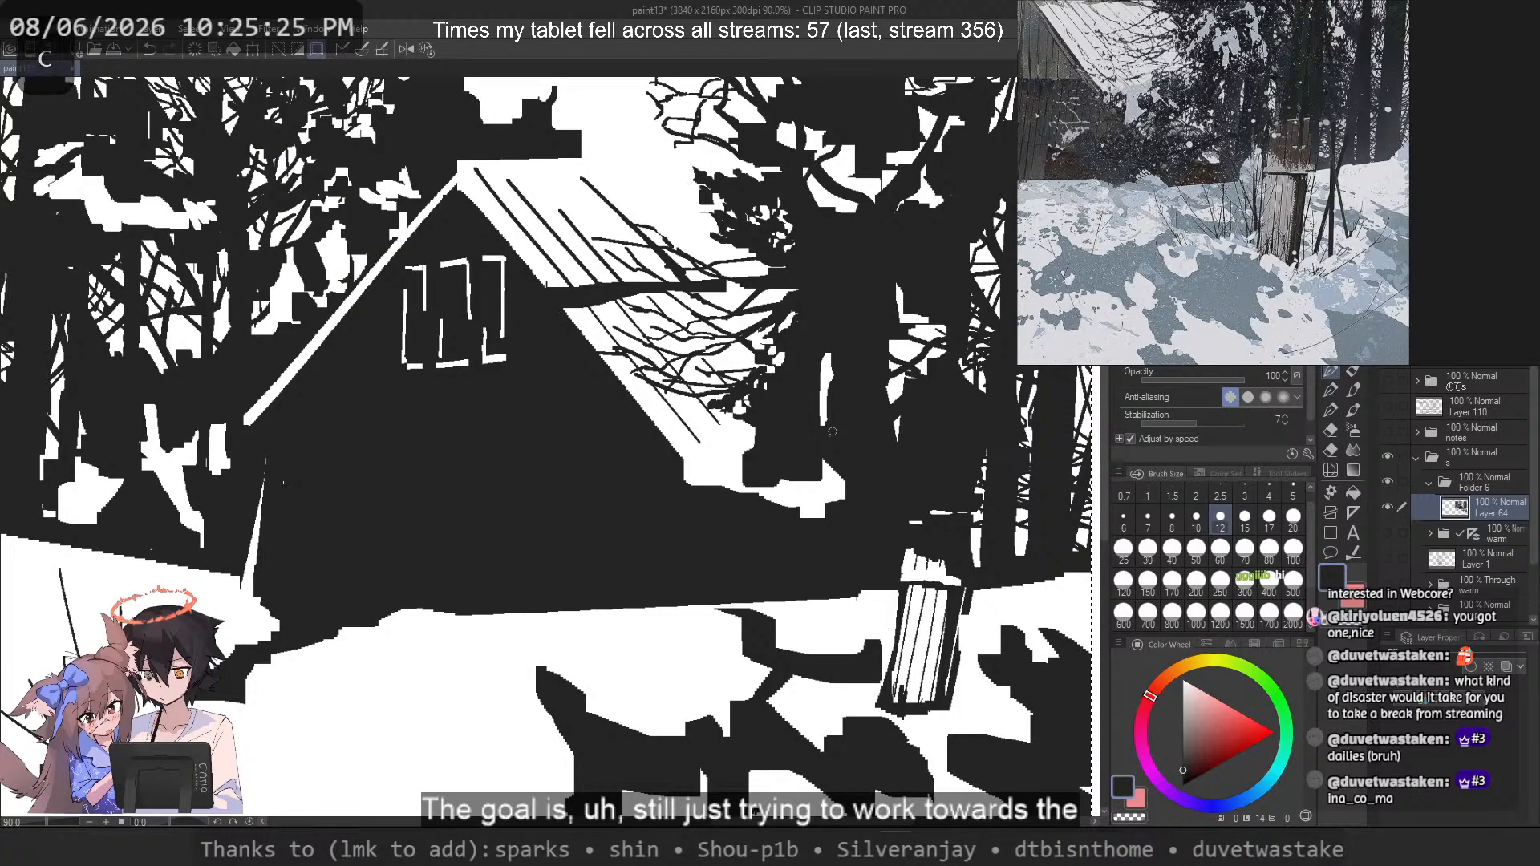
Step: Set the brush size to 30 and try a white patch below the trunks between the cabin and the fence post
click(1158, 555)
key(c)
mouse_move(779, 517)
mouse_down()
mouse_move(839, 462)
mouse_move(823, 494)
mouse_move(834, 532)
mouse_move(838, 444)
mouse_move(798, 539)
mouse_up()
key(ctrl+z)
key(c)
drag(409, 486, 553, 597)
key(ctrl+z)
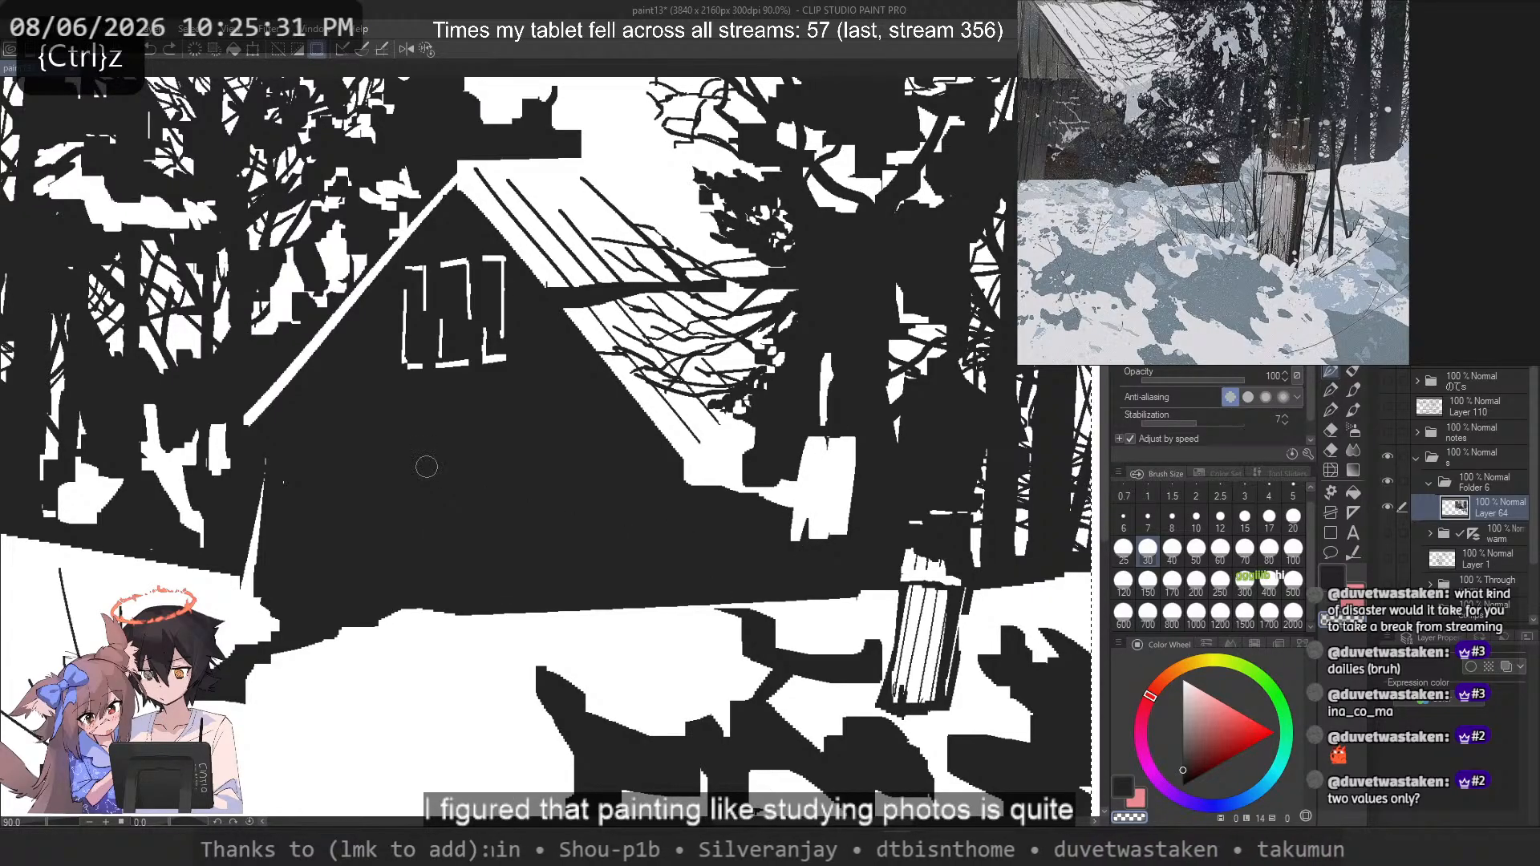
Step: Remove the white patch below the trunks and paint a small snow mound against the base of the fence post
key(c)
mouse_move(842, 533)
mouse_down()
mouse_move(830, 446)
mouse_move(800, 470)
mouse_move(836, 465)
mouse_move(770, 516)
mouse_move(773, 501)
mouse_move(830, 579)
mouse_move(847, 547)
mouse_move(842, 586)
mouse_move(863, 568)
mouse_move(866, 587)
mouse_up()
key(c)
key(ctrl+z)
key(ctrl+z)
key(ctrl+z)
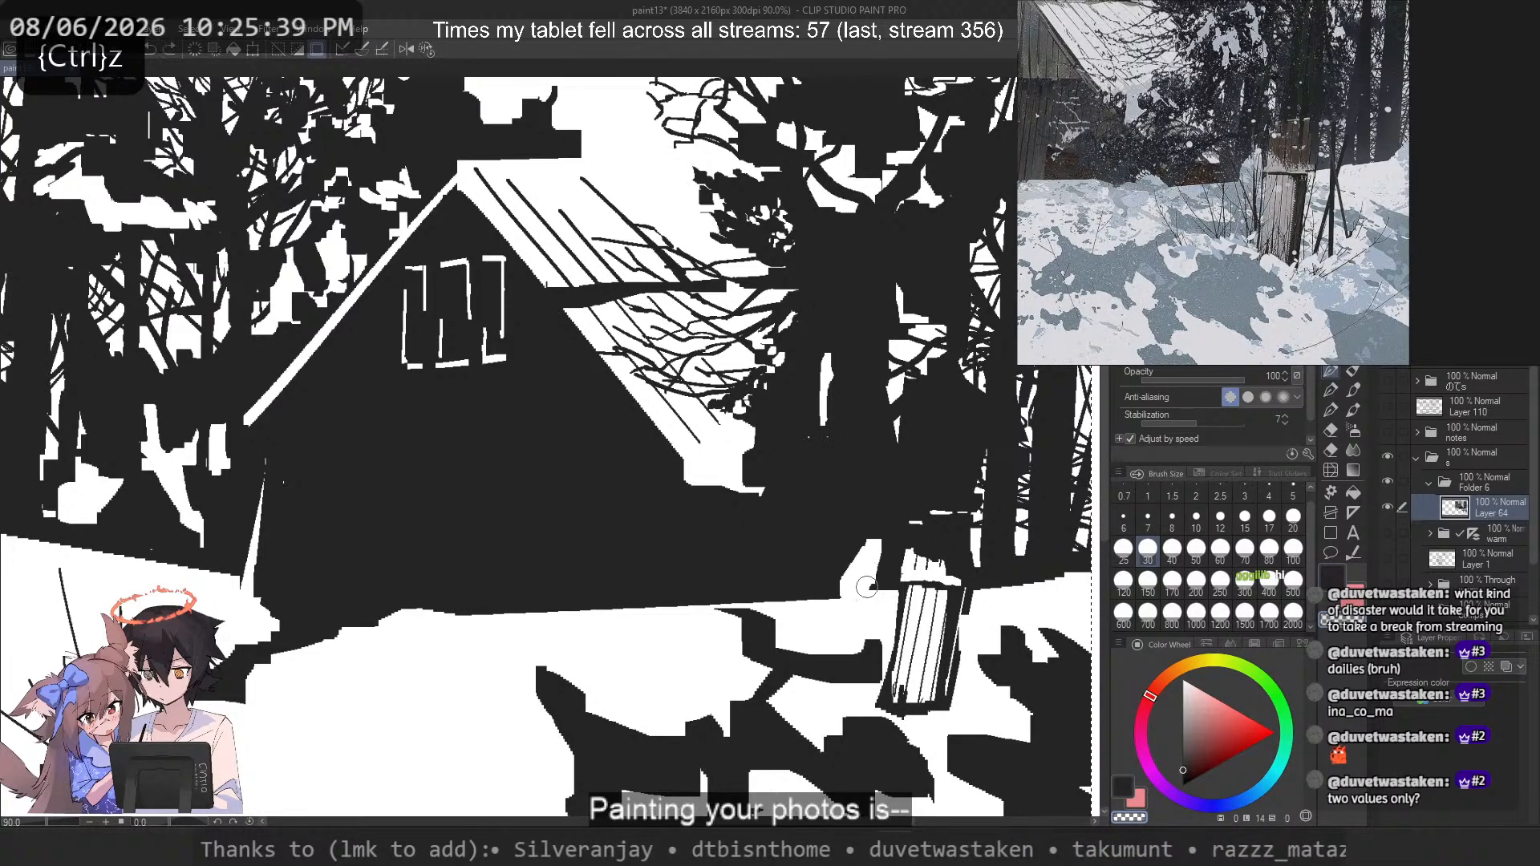
key(c)
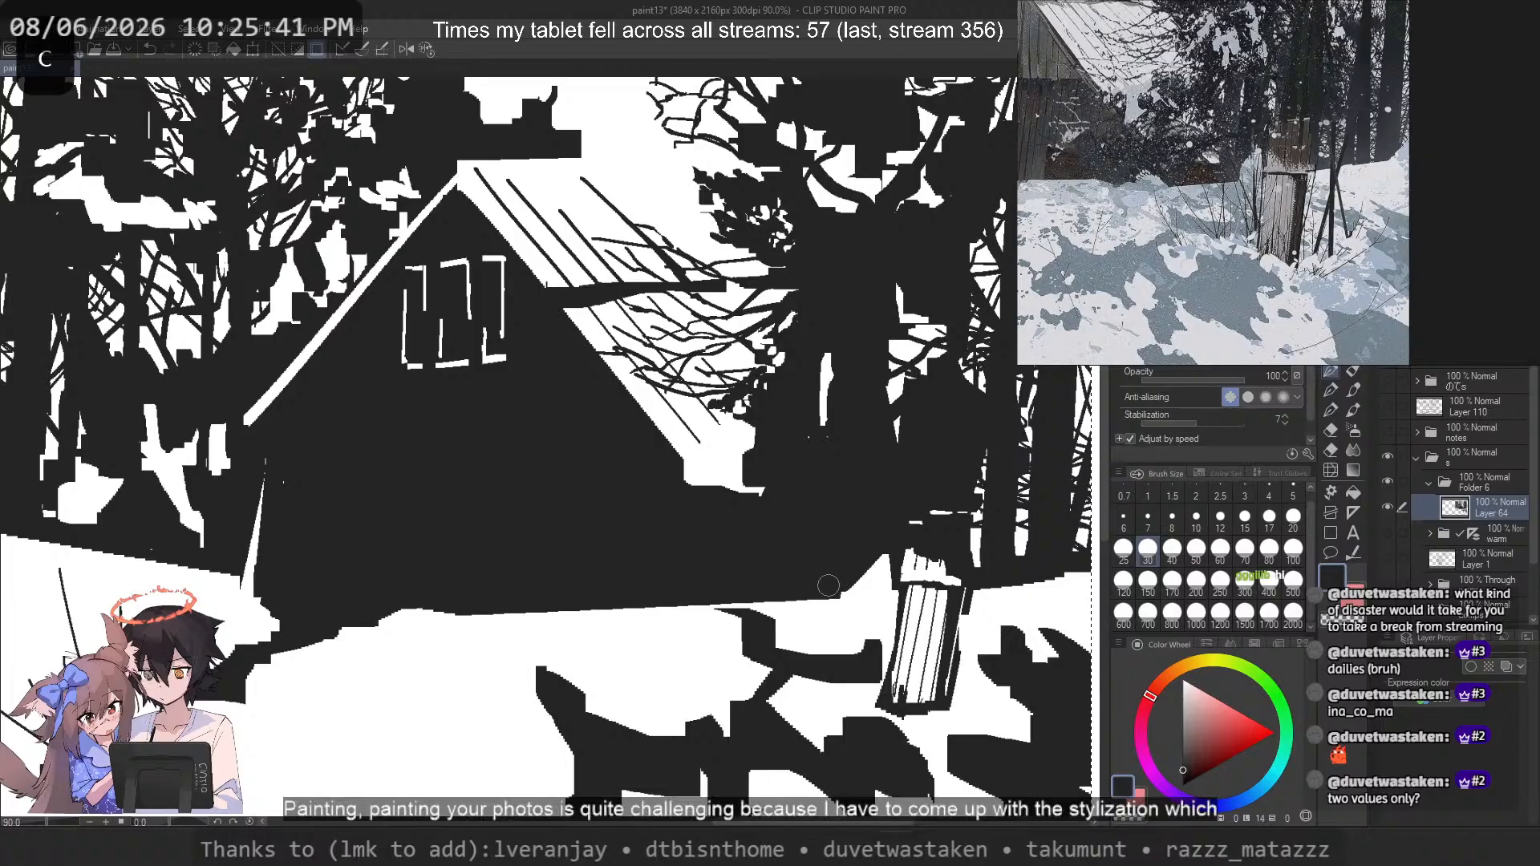
key(ctrl+z)
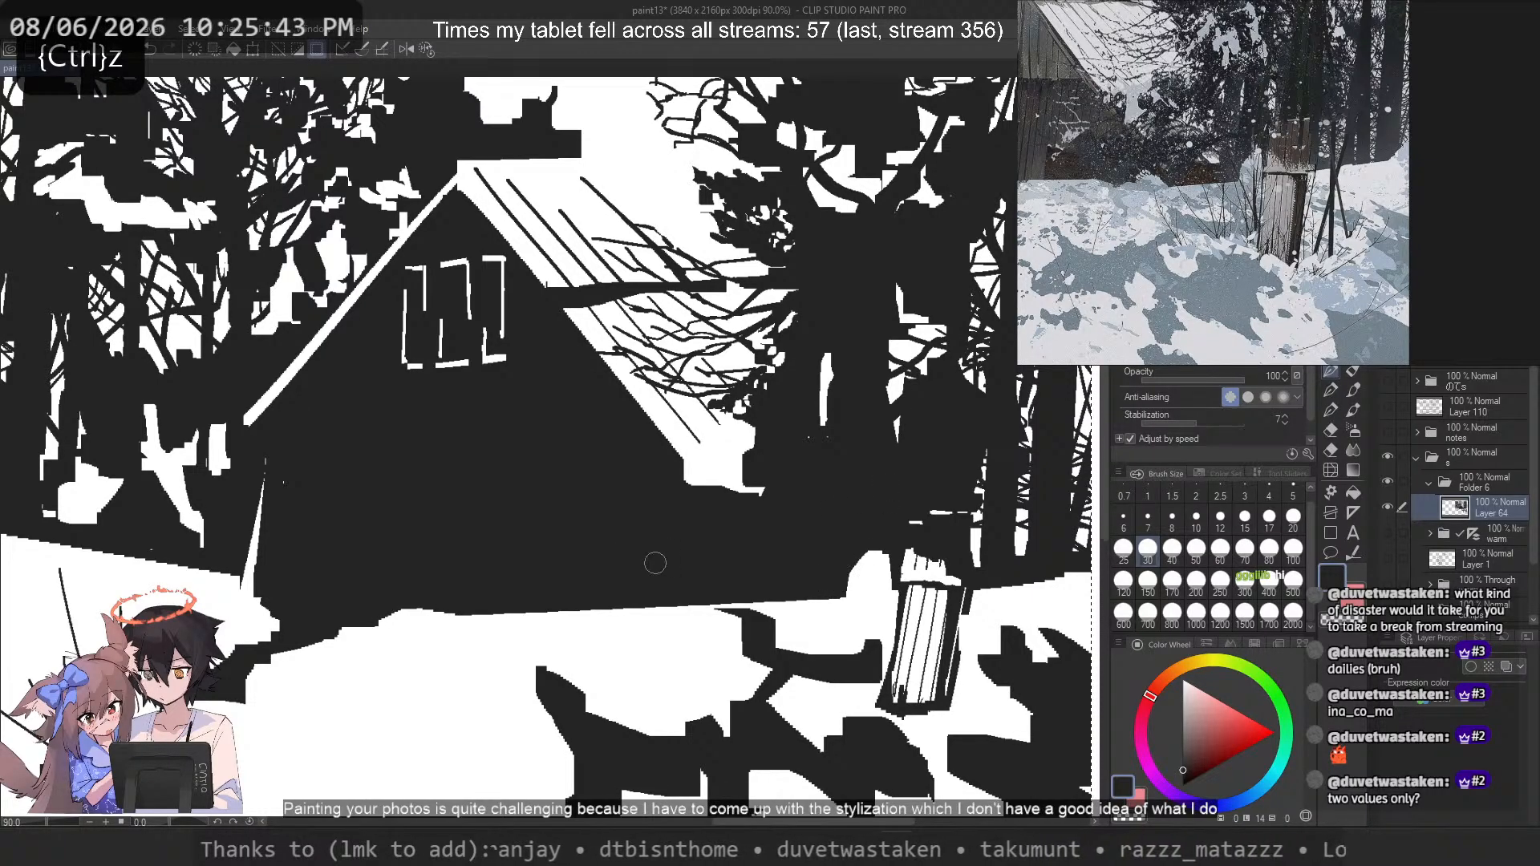
Step: Paint a rounded white snow mound on the snow line between the cabin and the fence post
key(c)
mouse_move(674, 566)
mouse_down()
mouse_move(647, 609)
mouse_move(654, 591)
mouse_move(694, 605)
mouse_move(642, 614)
mouse_move(655, 575)
mouse_move(658, 595)
mouse_move(686, 577)
mouse_move(709, 601)
mouse_up()
key(ctrl+z)
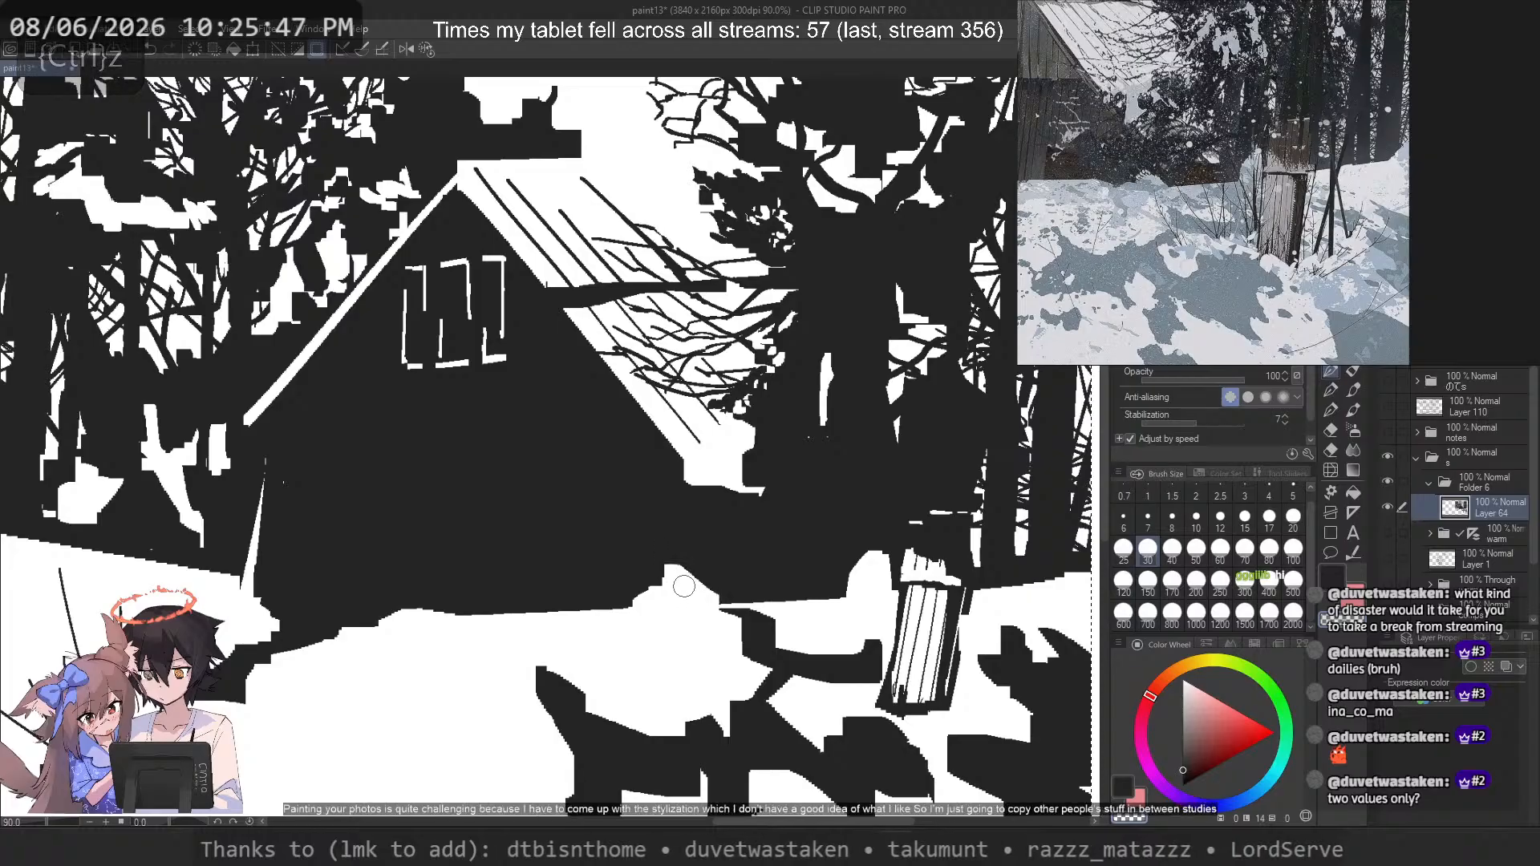
key(ctrl+z)
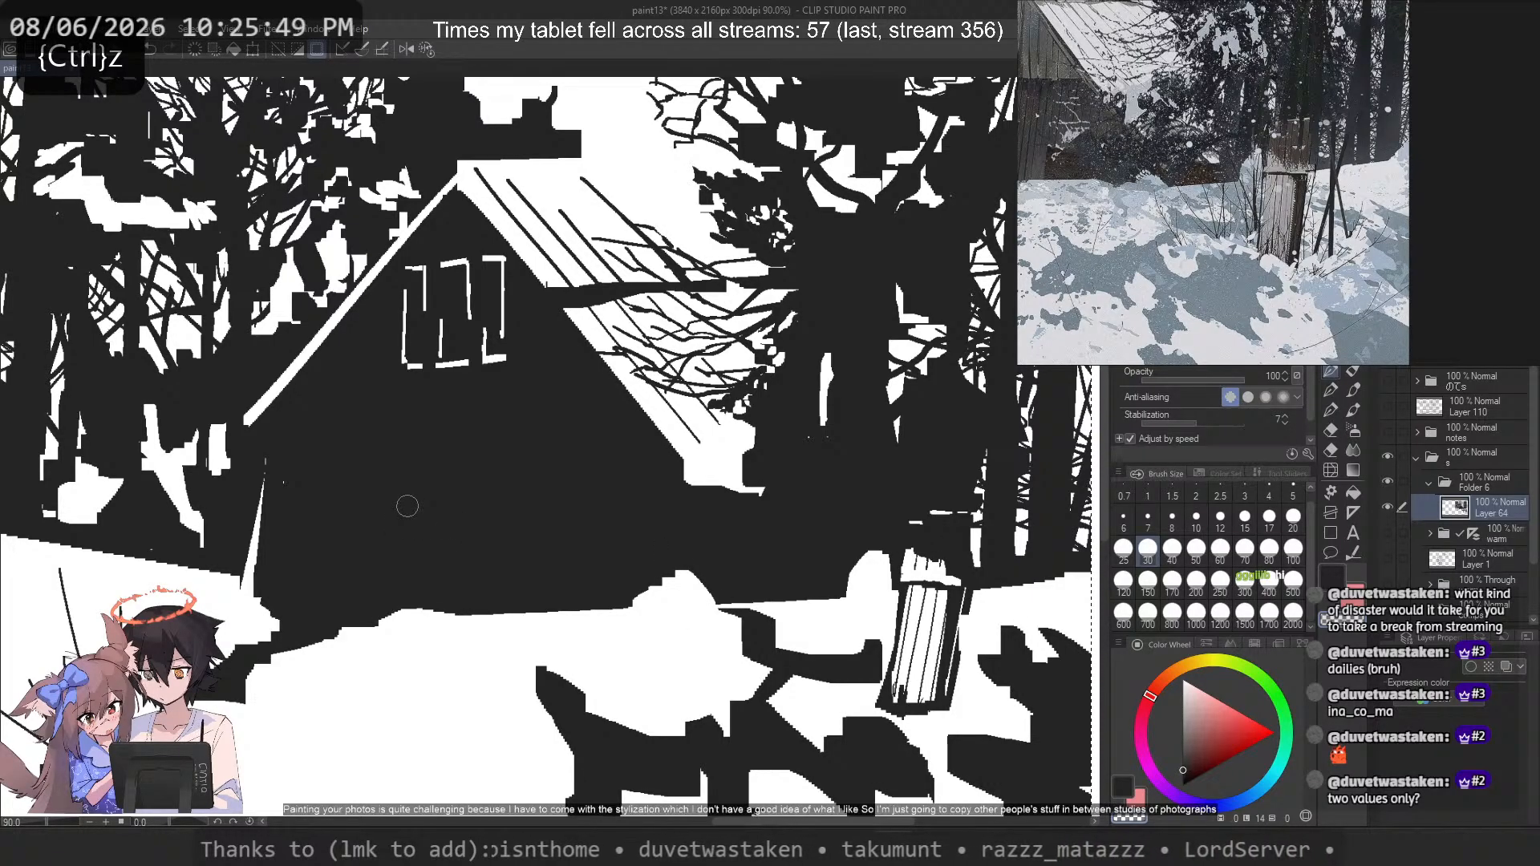
Step: Raise the white snow edge along the base of the cabin wall and trim its end with dark
key(c)
key(ctrl+z)
key(c)
mouse_move(396, 603)
mouse_down()
mouse_move(415, 619)
mouse_move(597, 620)
mouse_up()
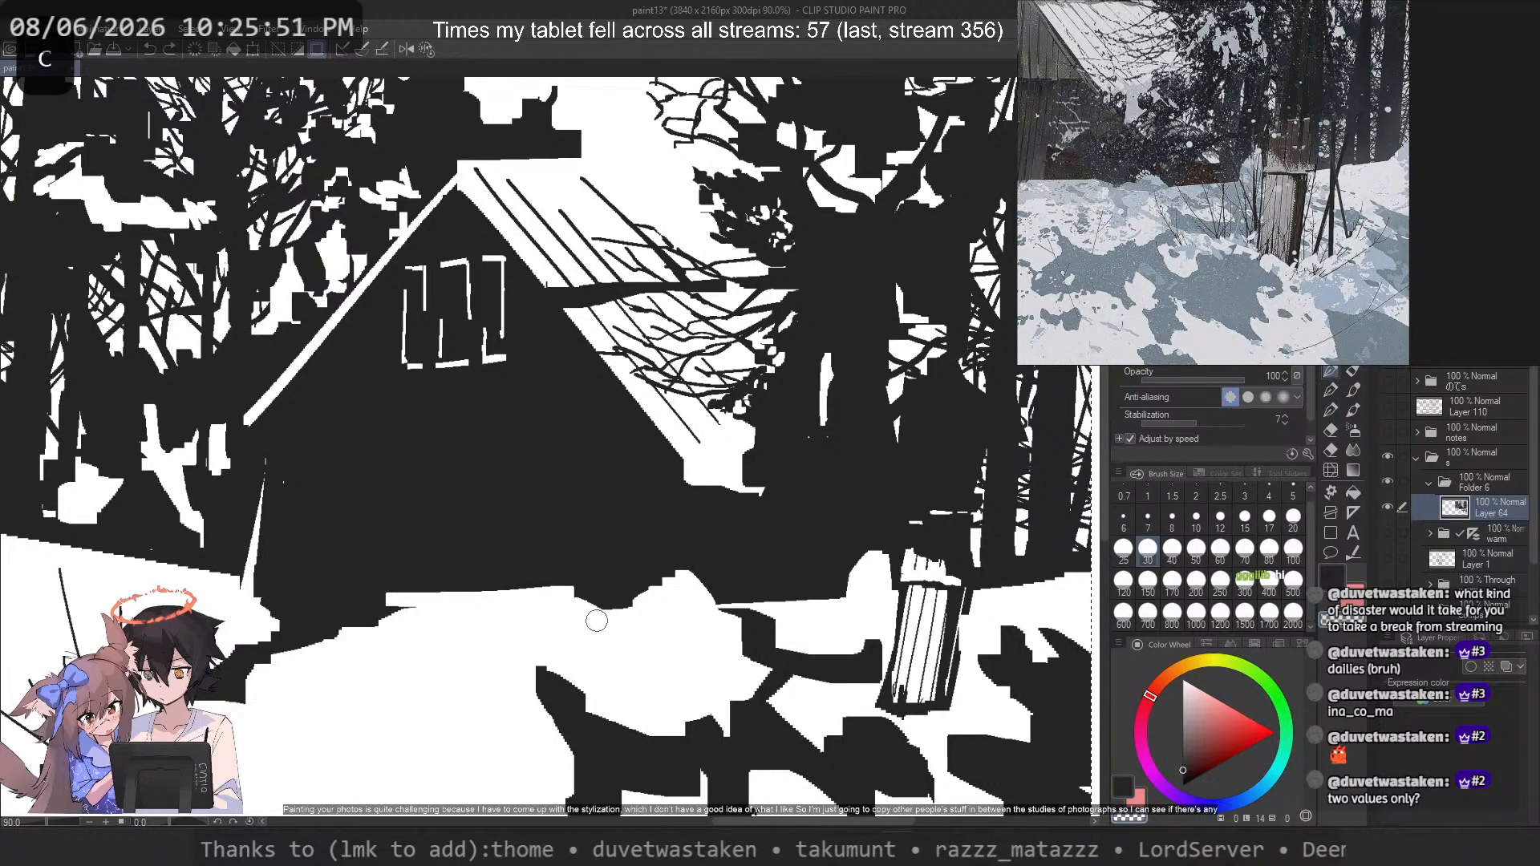
key(c)
mouse_move(377, 596)
mouse_down()
mouse_move(413, 544)
mouse_move(407, 603)
mouse_up()
key(c)
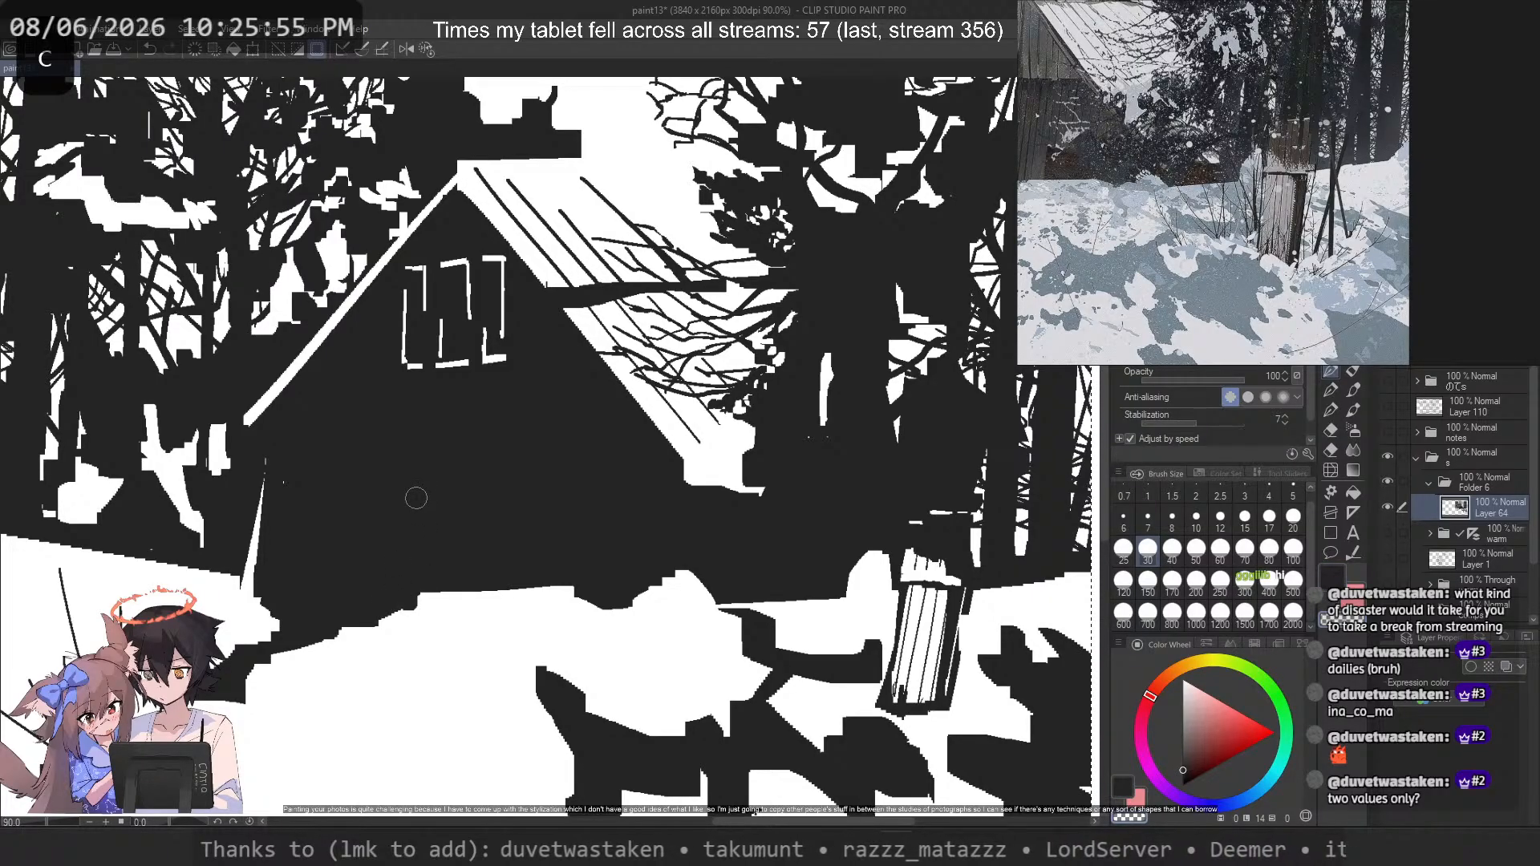
Step: Compare the whole two-value study with the full cabin reference photo, checking the overall shapes at several zoom levels
scroll(1253, 156, down, 8)
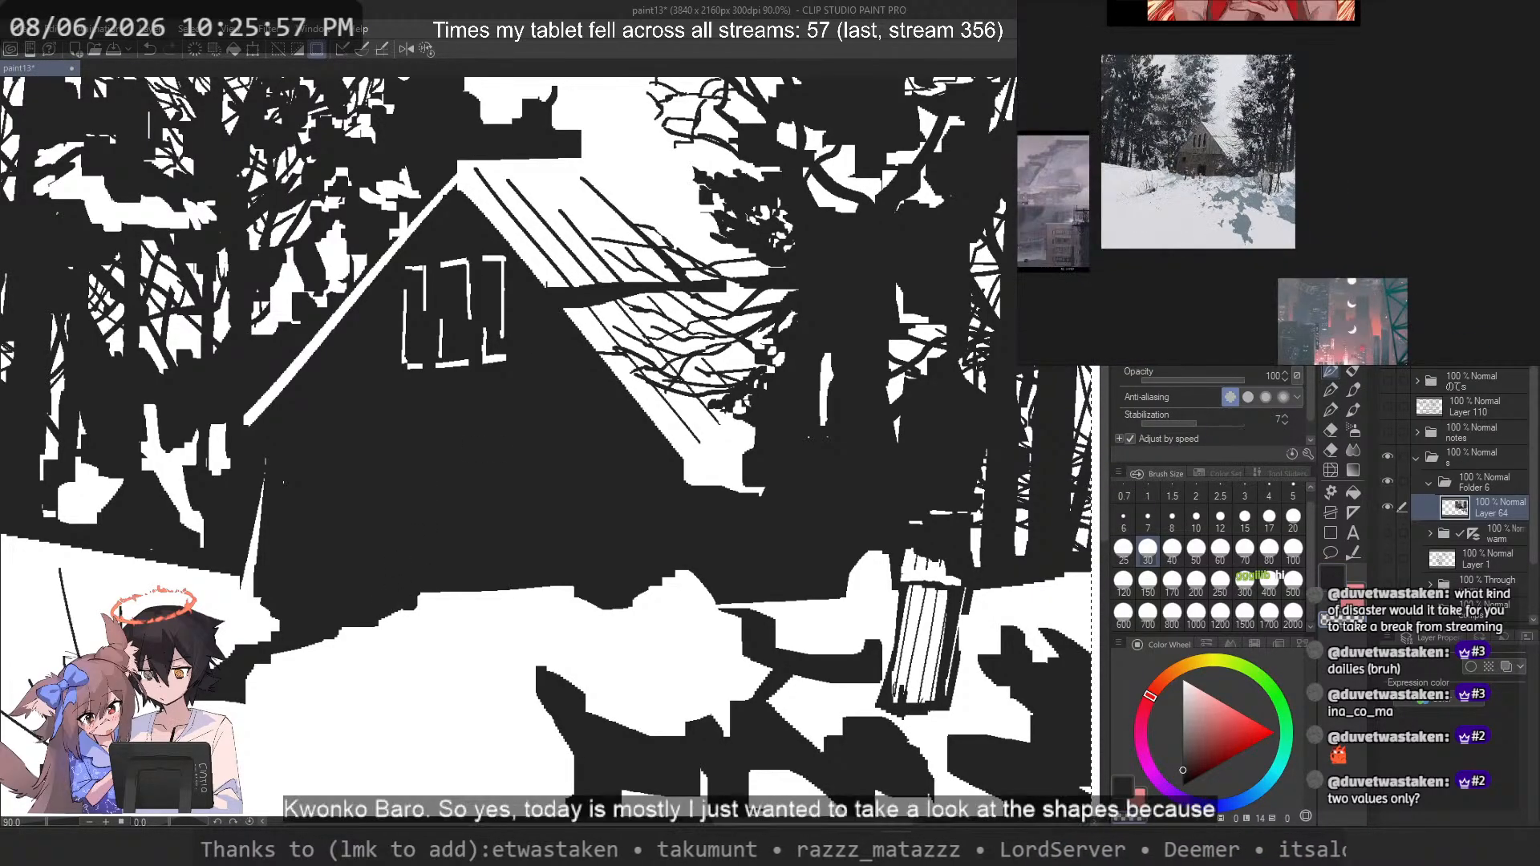
scroll(1251, 170, up, 6)
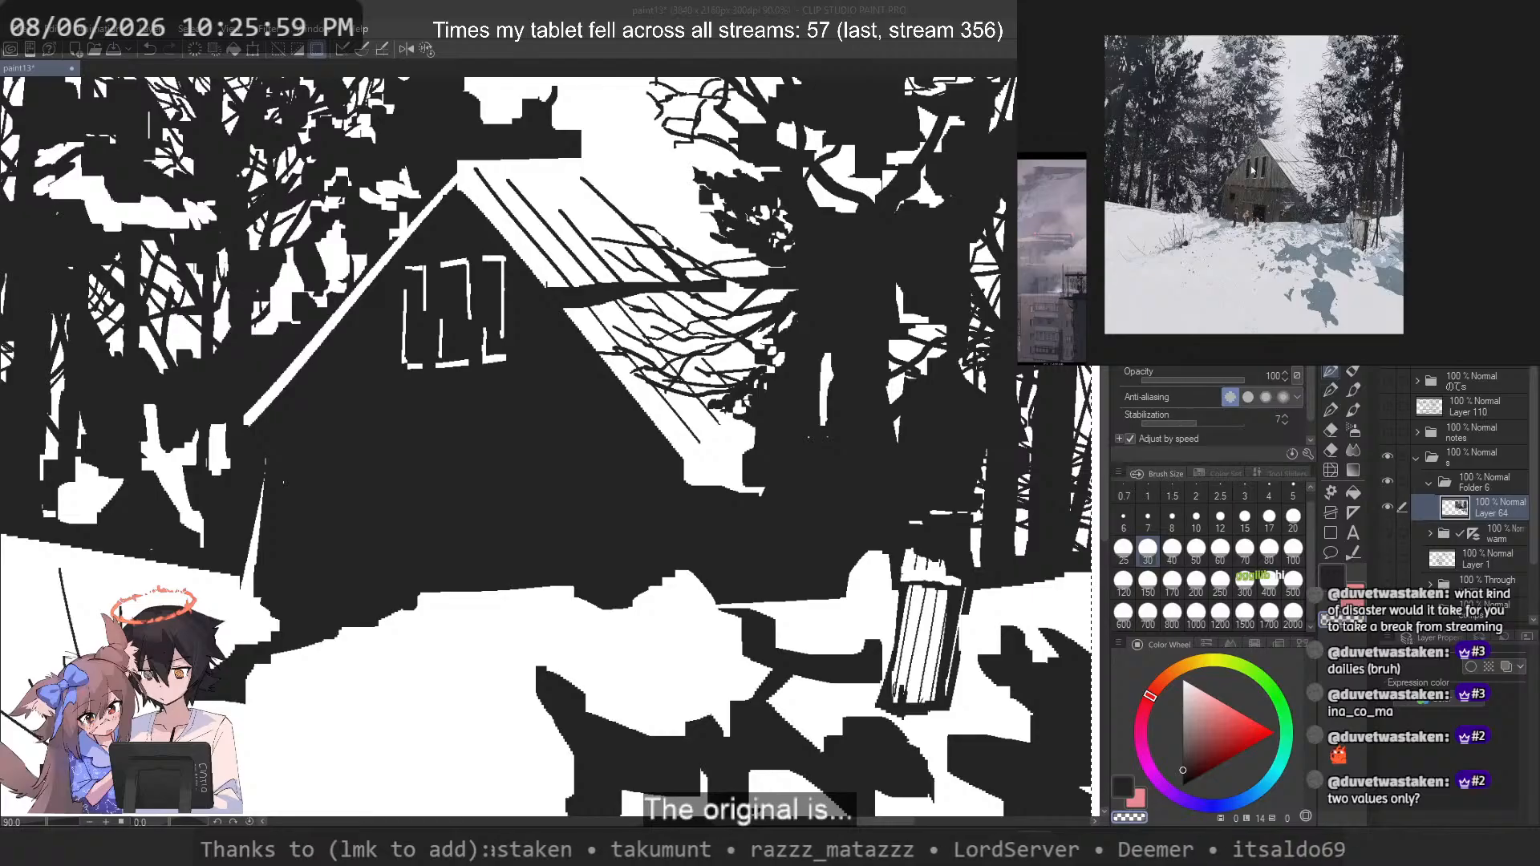
scroll(1252, 170, up, 2)
scroll(820, 527, down, 5)
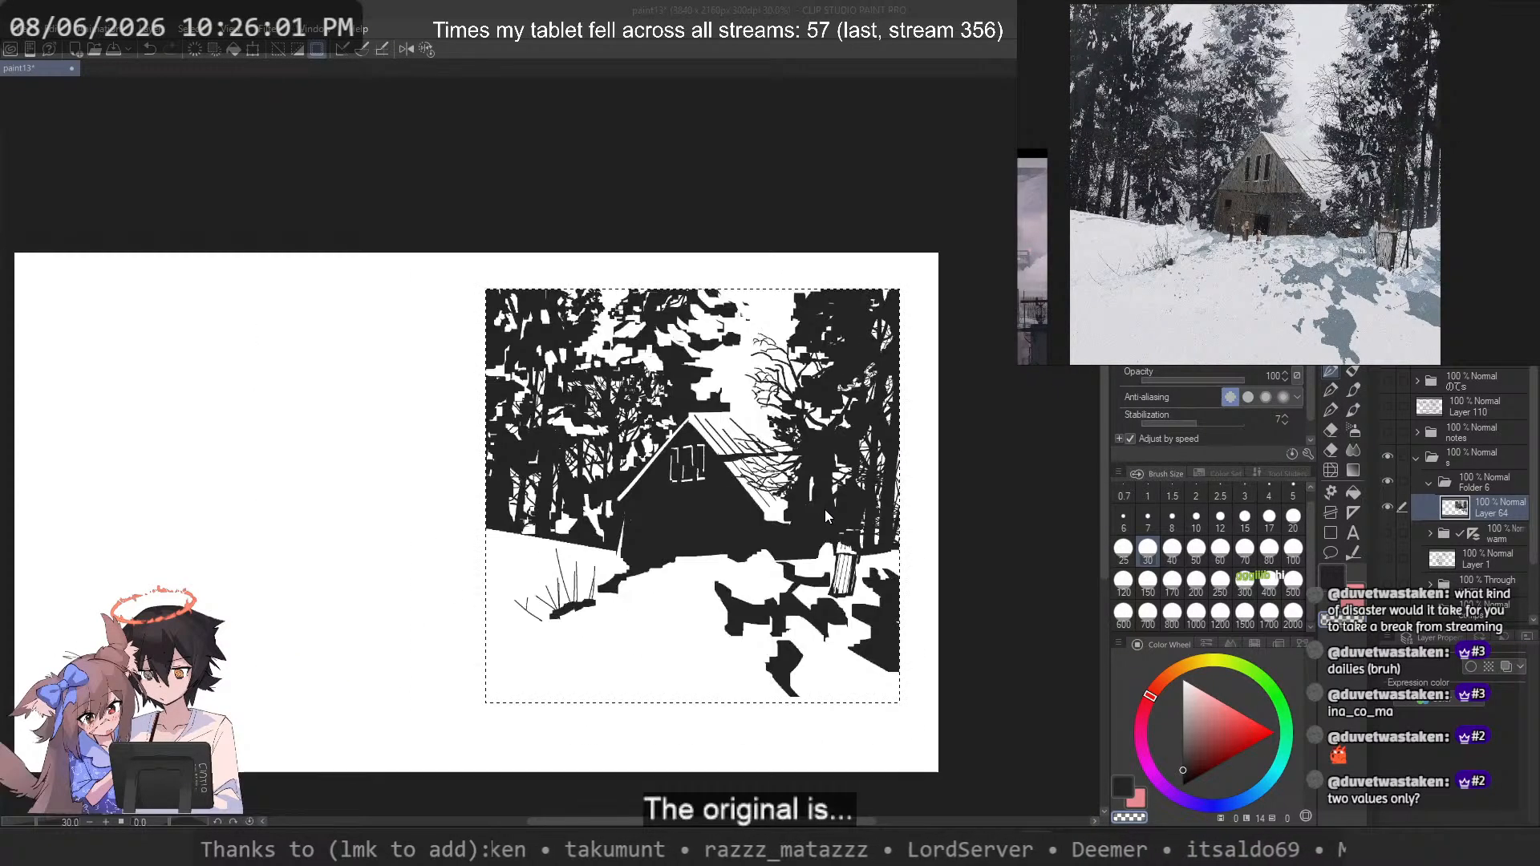
scroll(667, 331, up, 4)
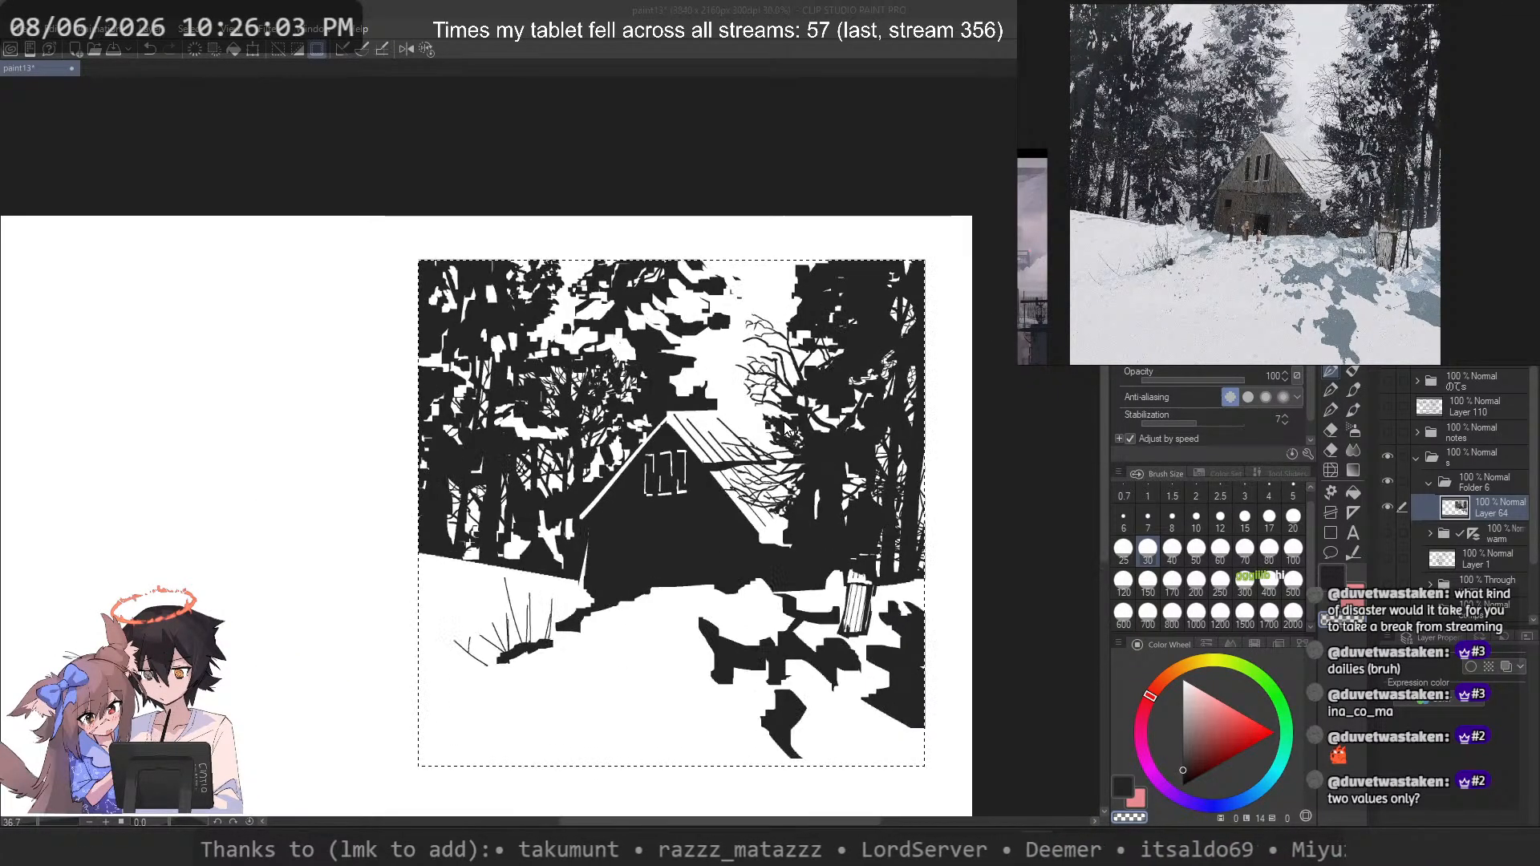
key(ctrl+z)
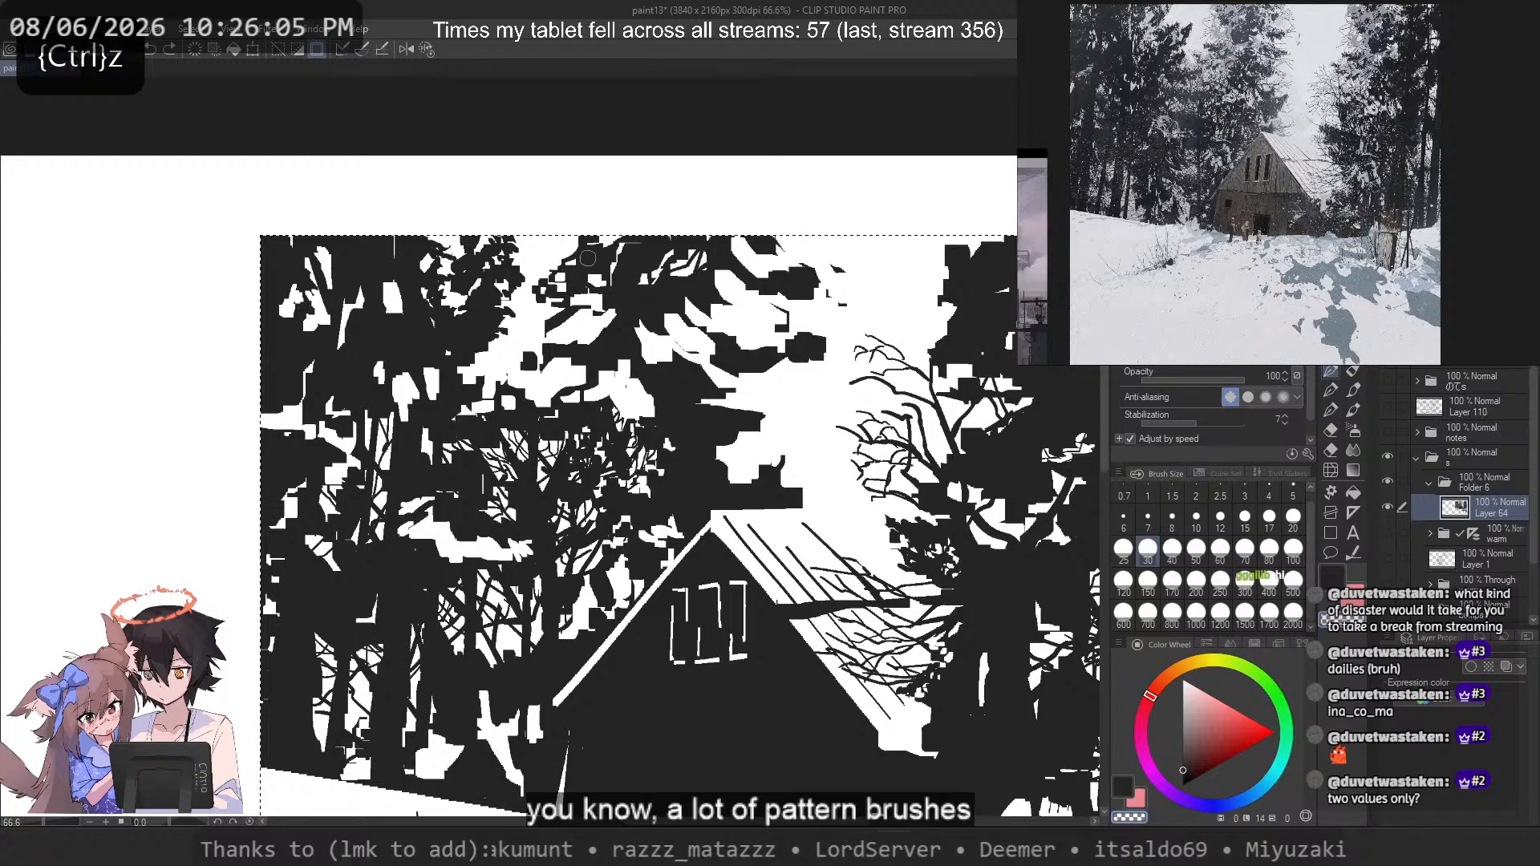
key(ctrl+z)
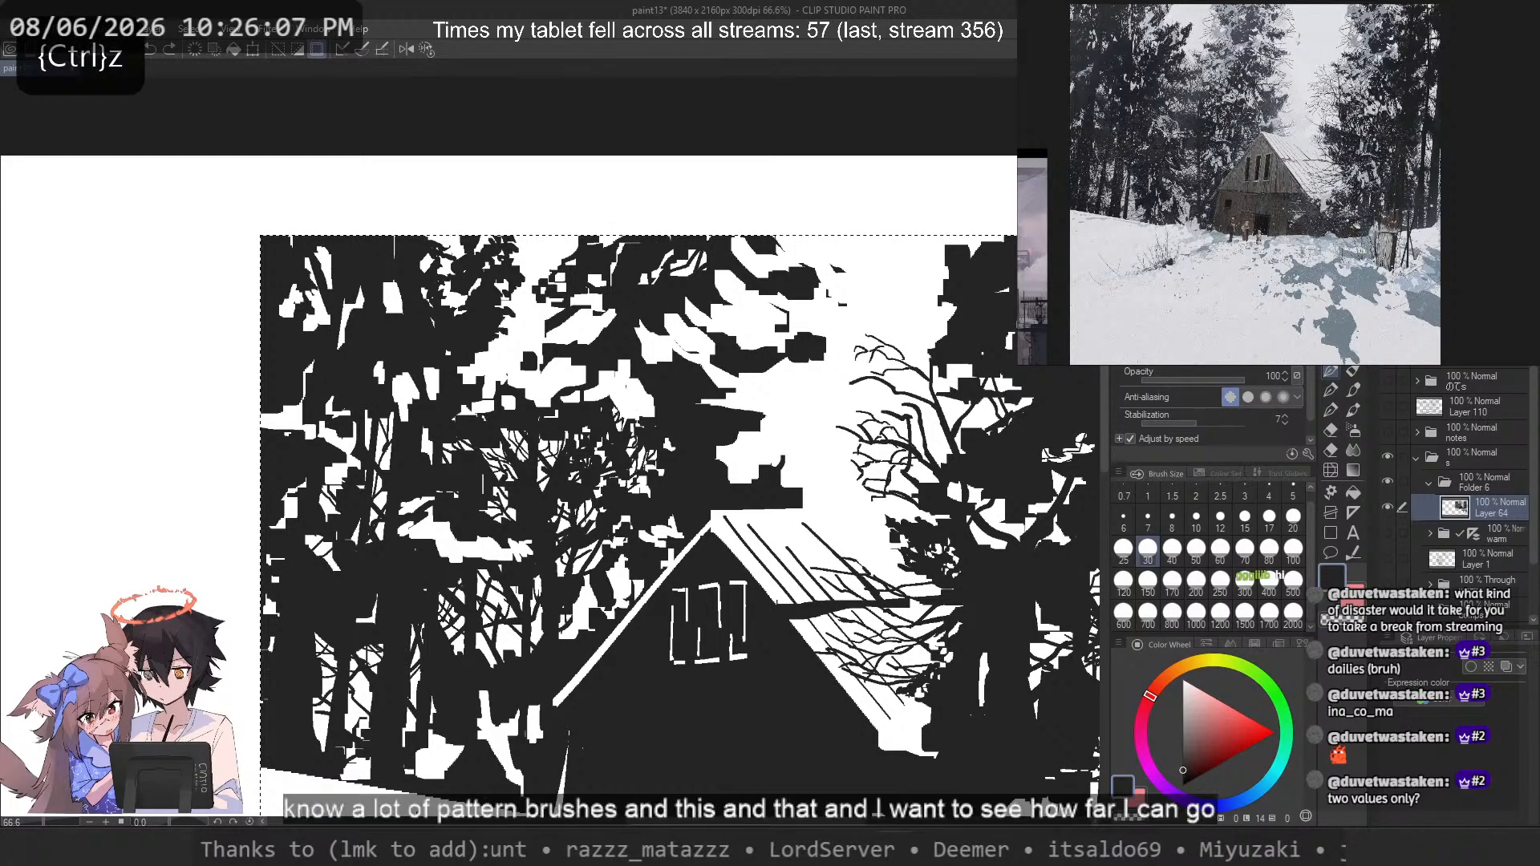
scroll(708, 284, down, 3)
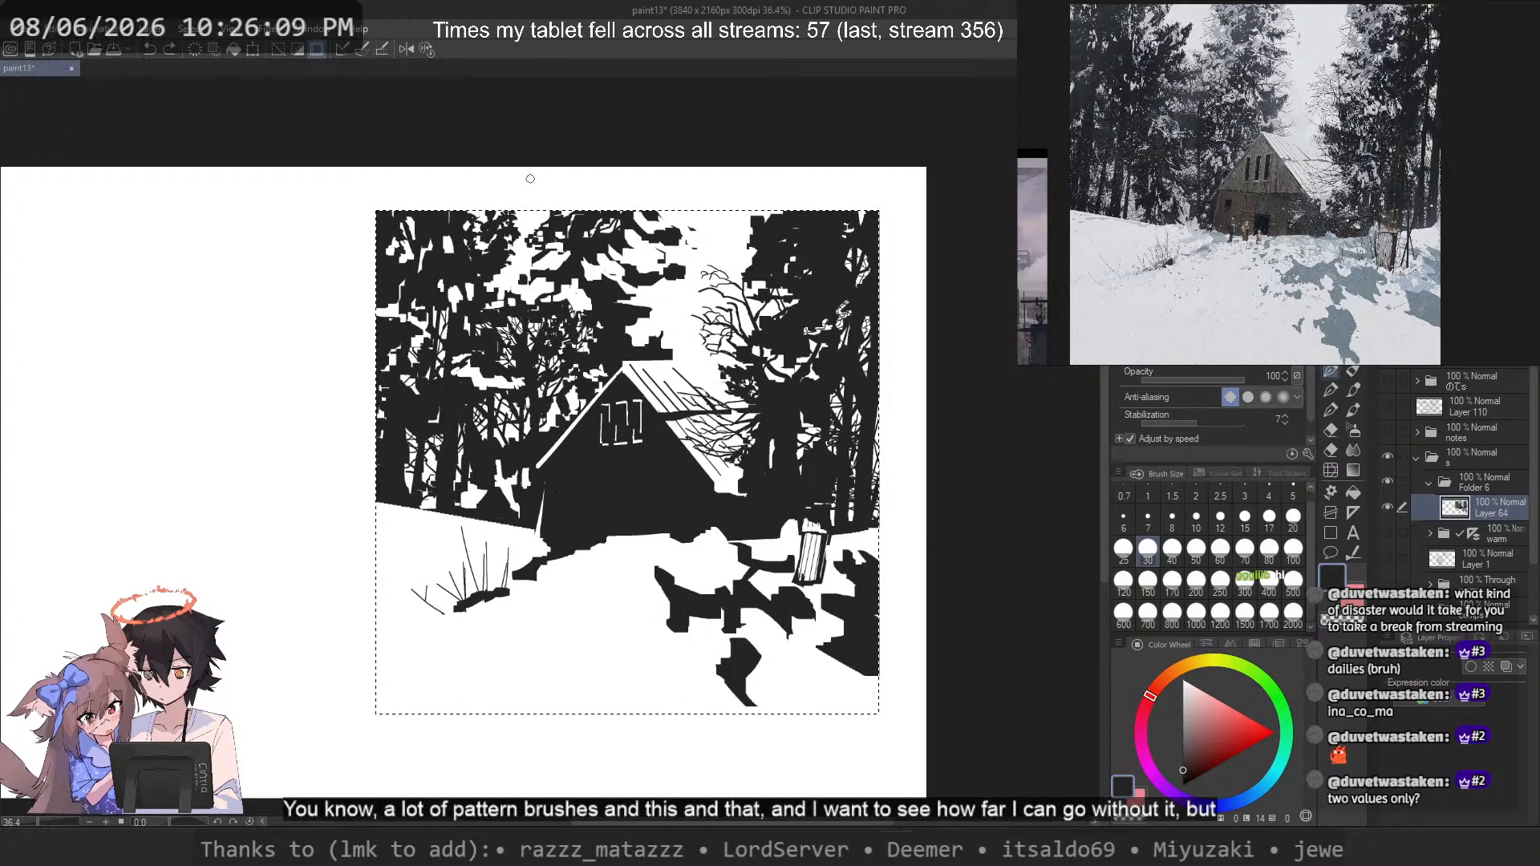
scroll(531, 178, down, 2)
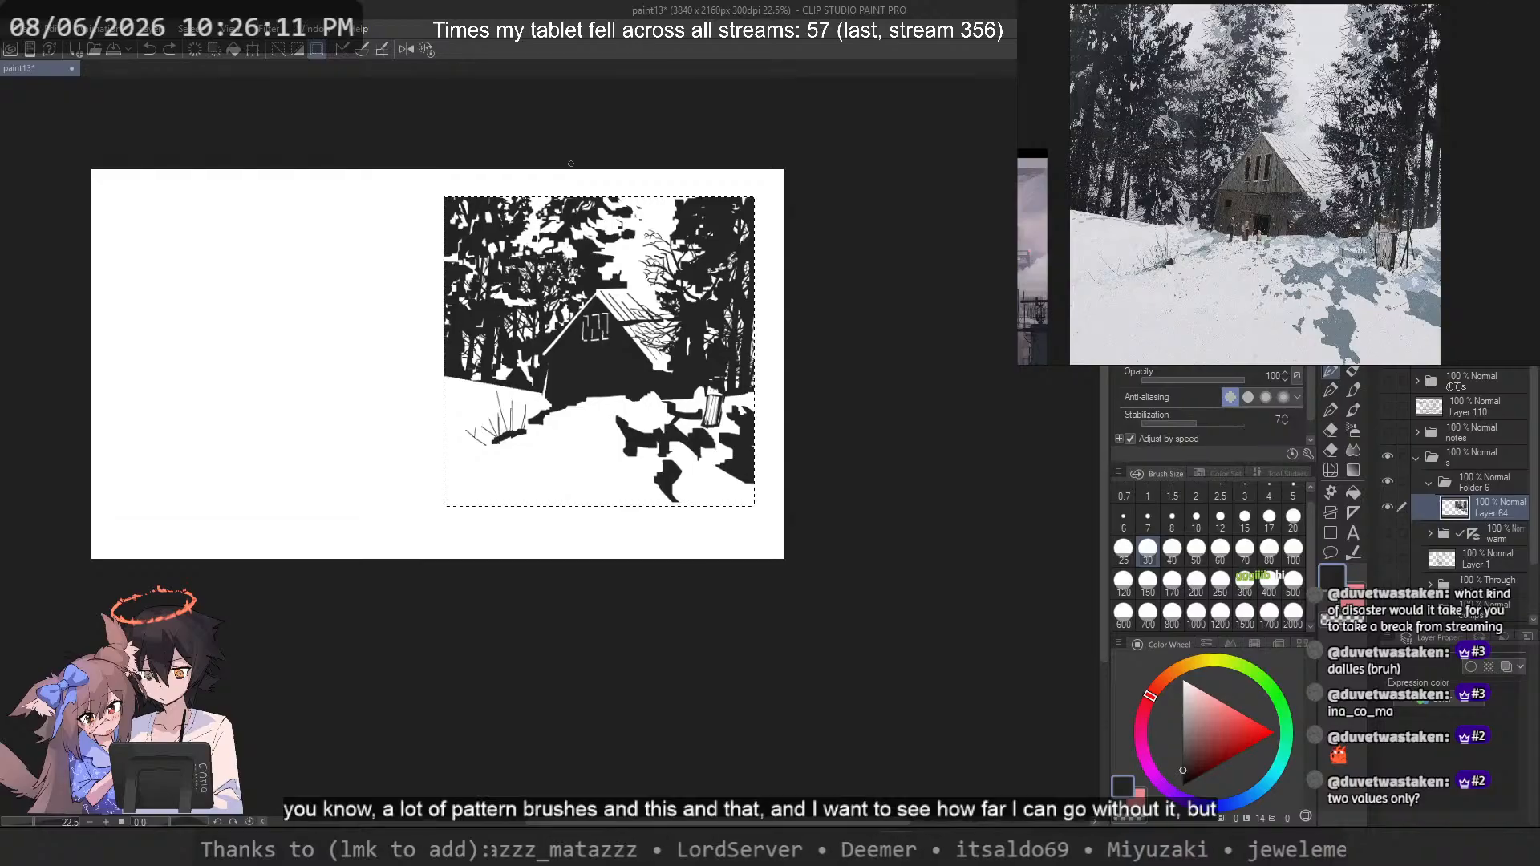
scroll(571, 163, down, 1)
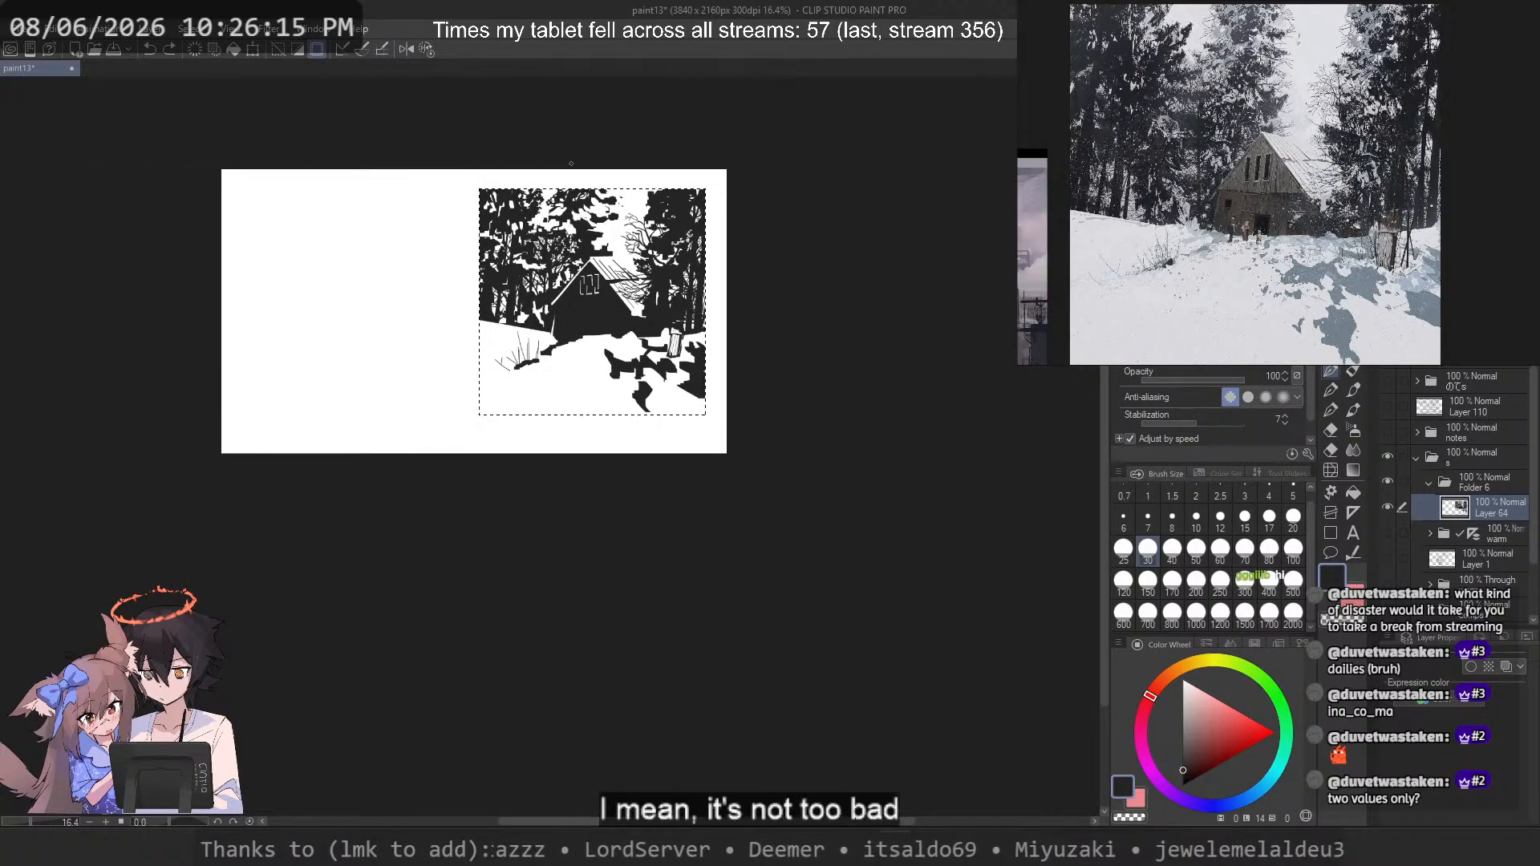
scroll(639, 244, up, 8)
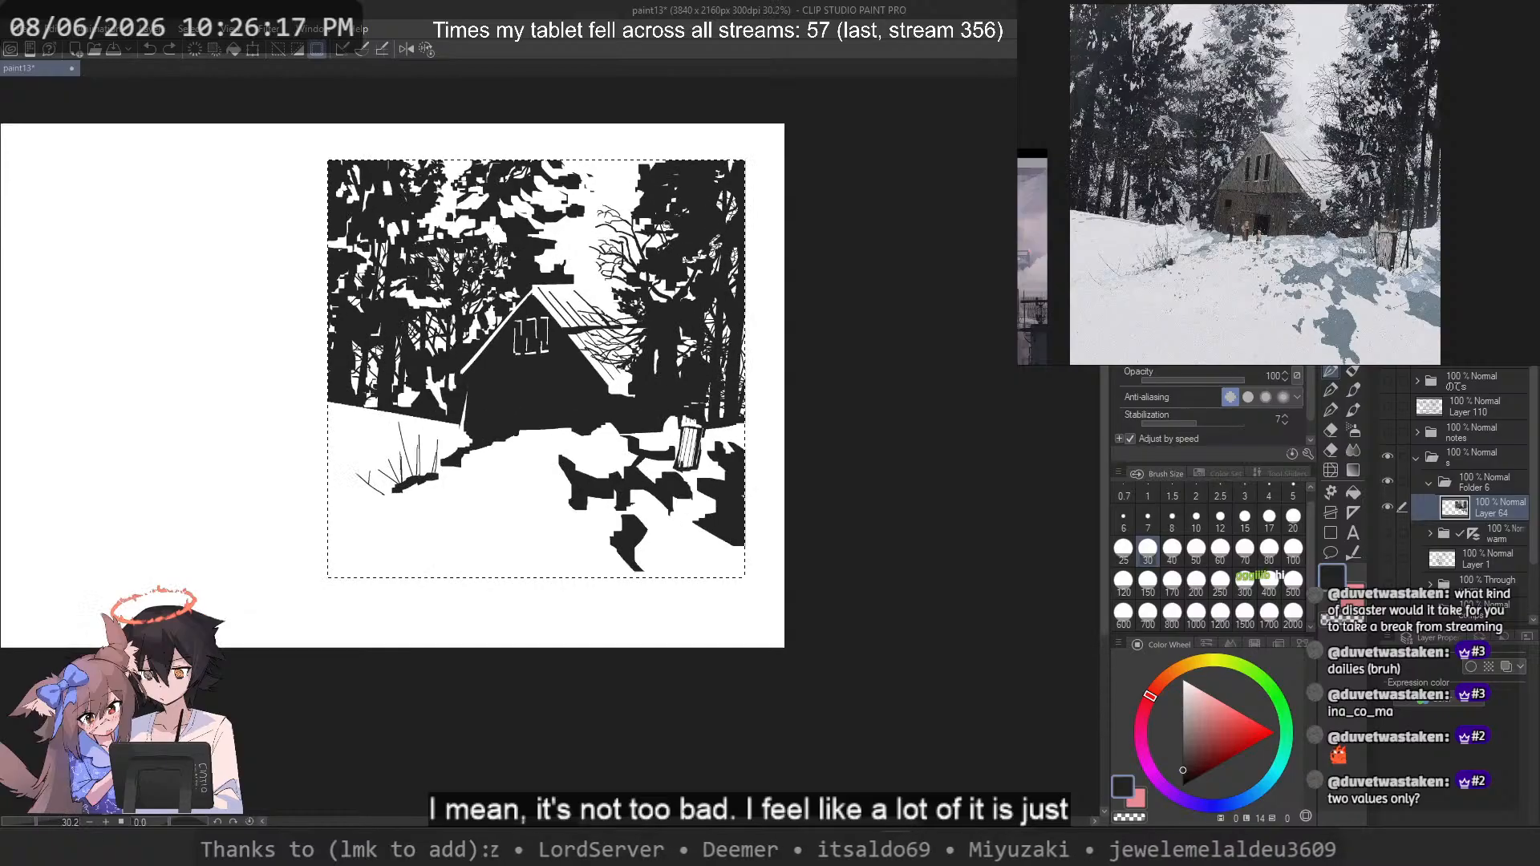
Step: Circle the bare branches and cabin roof with a rough marking stroke, and undo it
mouse_move(627, 134)
mouse_down()
mouse_move(734, 179)
mouse_move(777, 439)
mouse_up()
scroll(778, 441, down, 3)
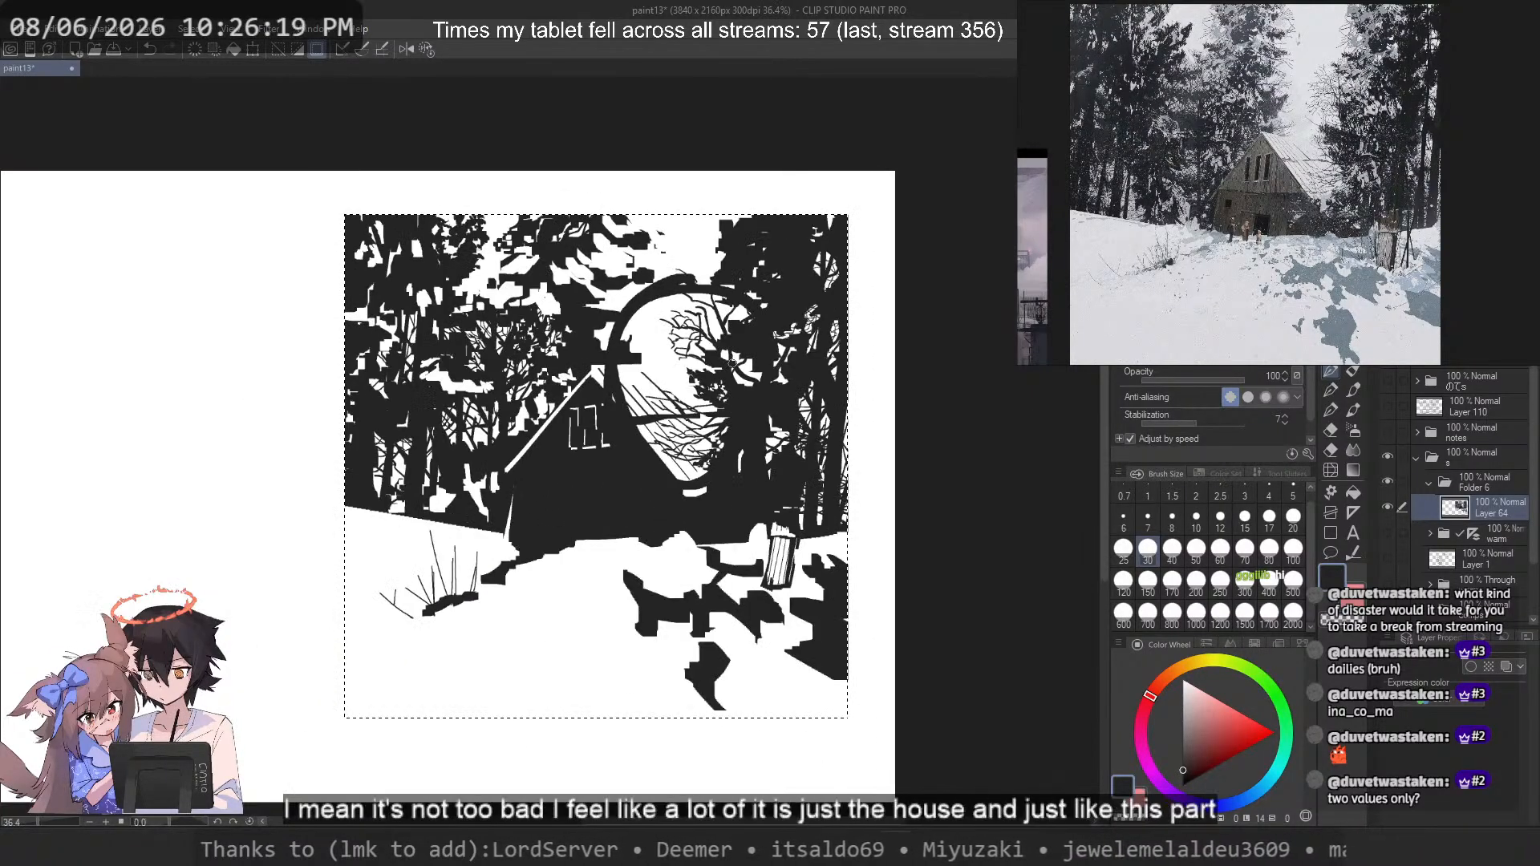
key(ctrl+z)
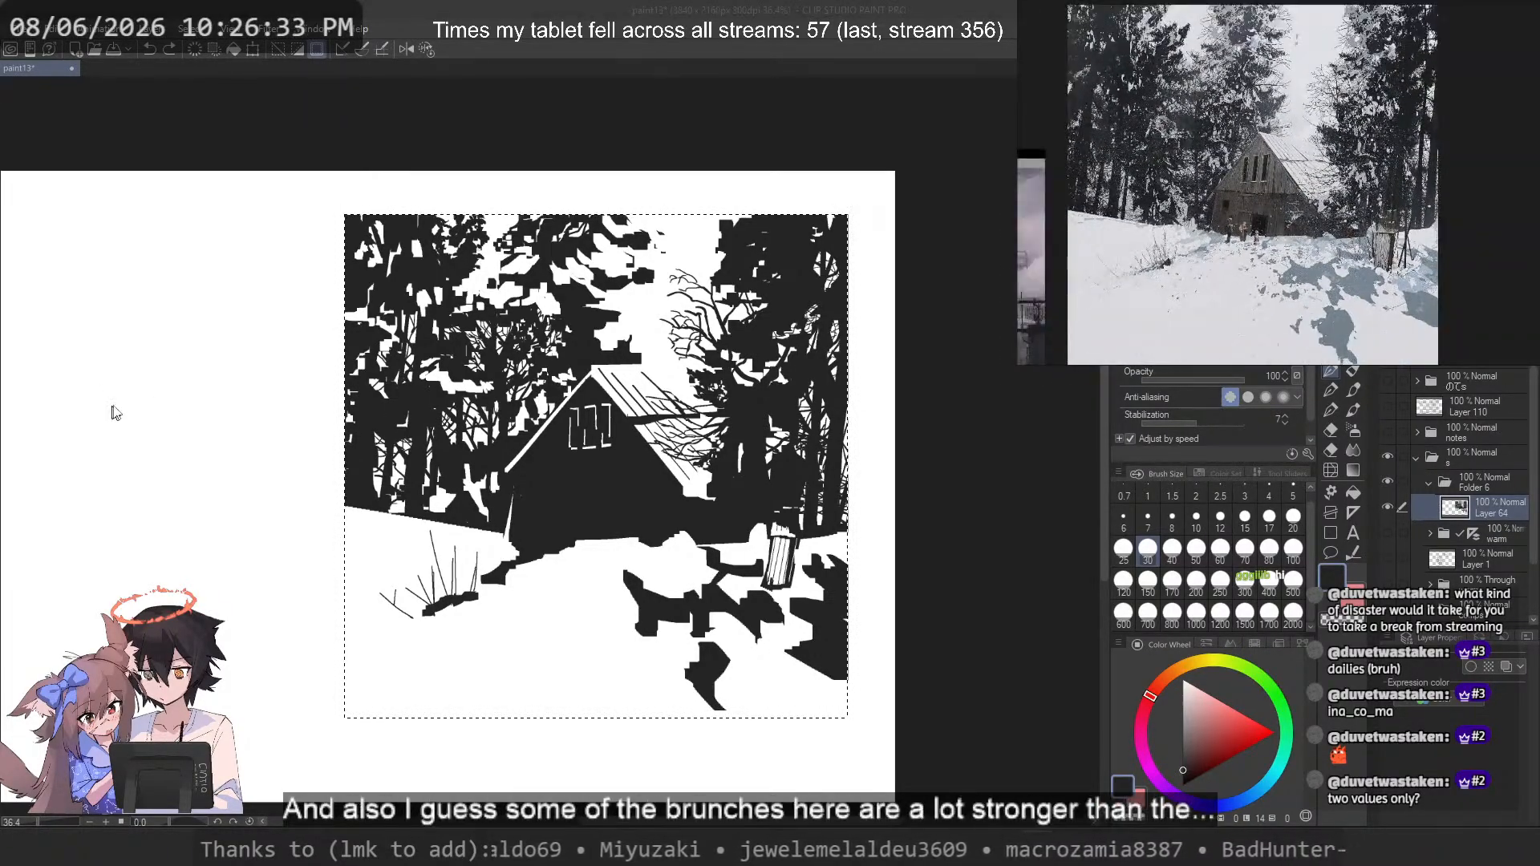
scroll(523, 267, up, 3)
scroll(523, 267, down, 2)
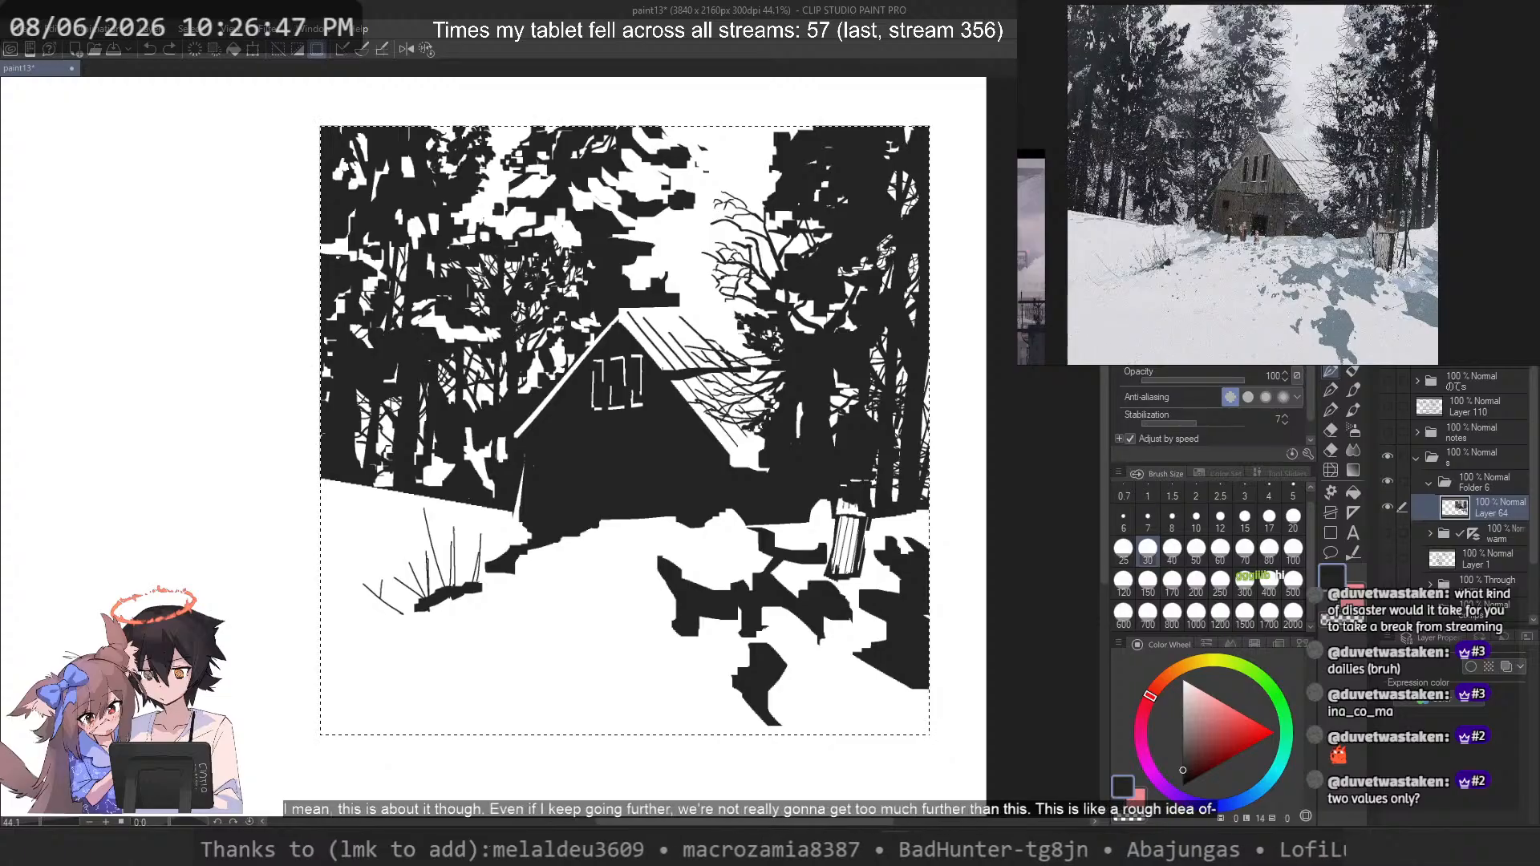
Step: Erase the dark foliage between the left and central trees at the picture's upper edge into a wider white sky gap, brush size 60
drag(368, 81, 412, 157)
scroll(393, 152, up, 4)
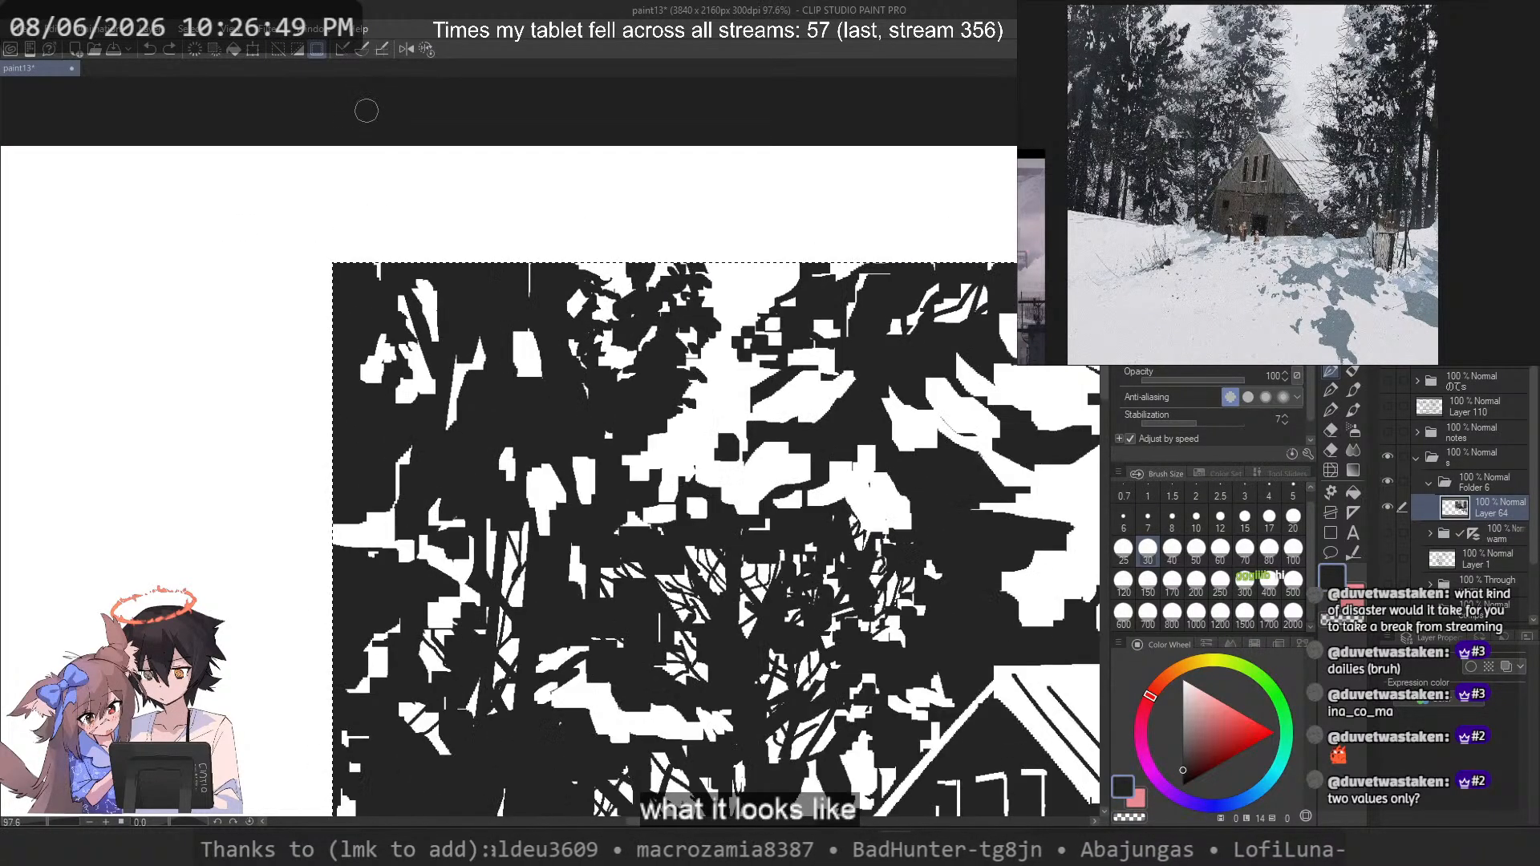
click(1219, 548)
key(c)
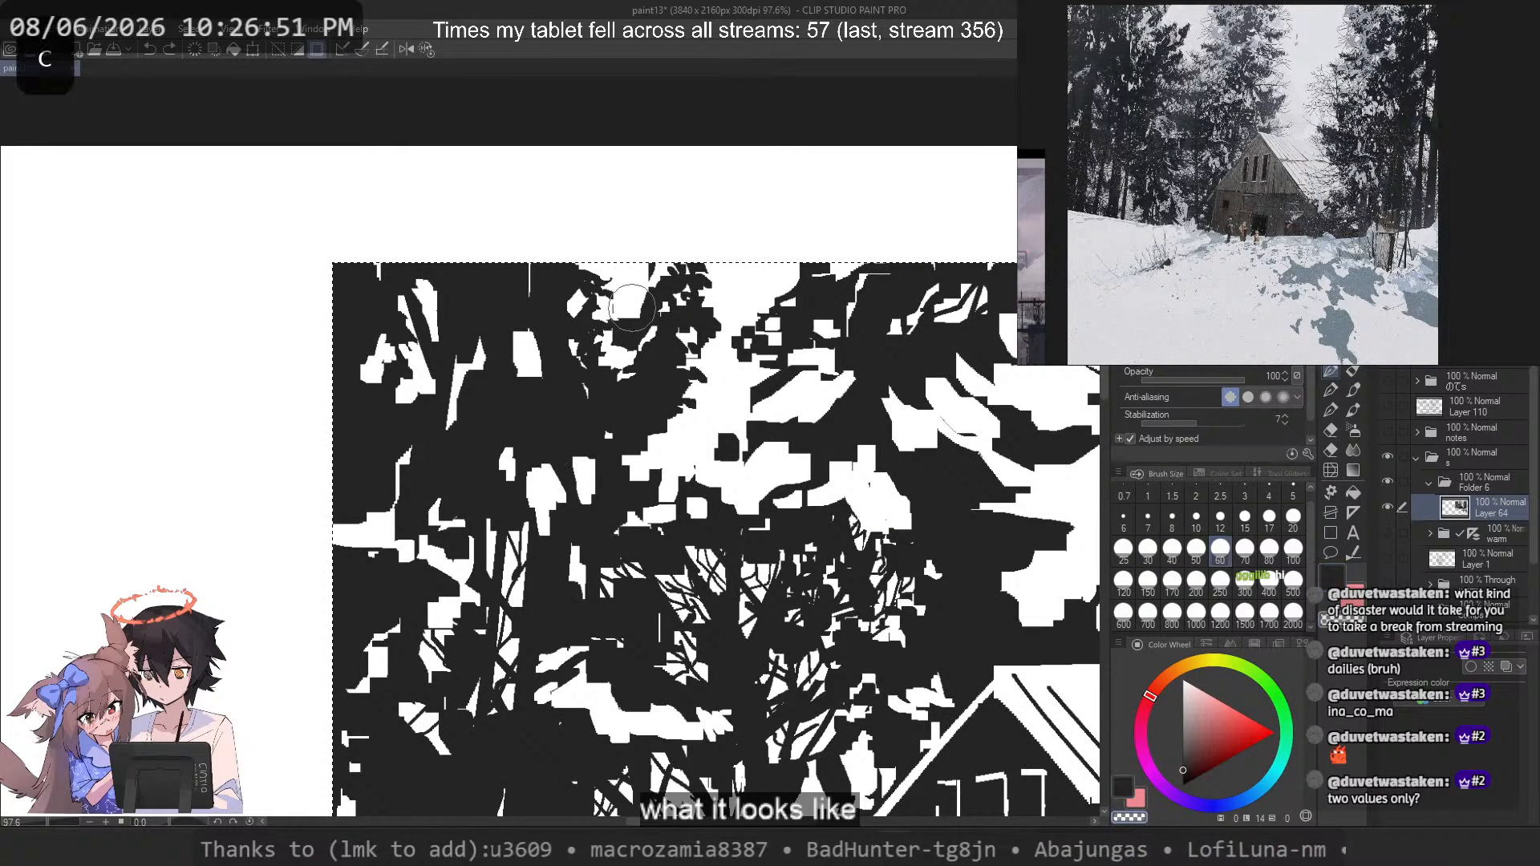
key(ctrl+z)
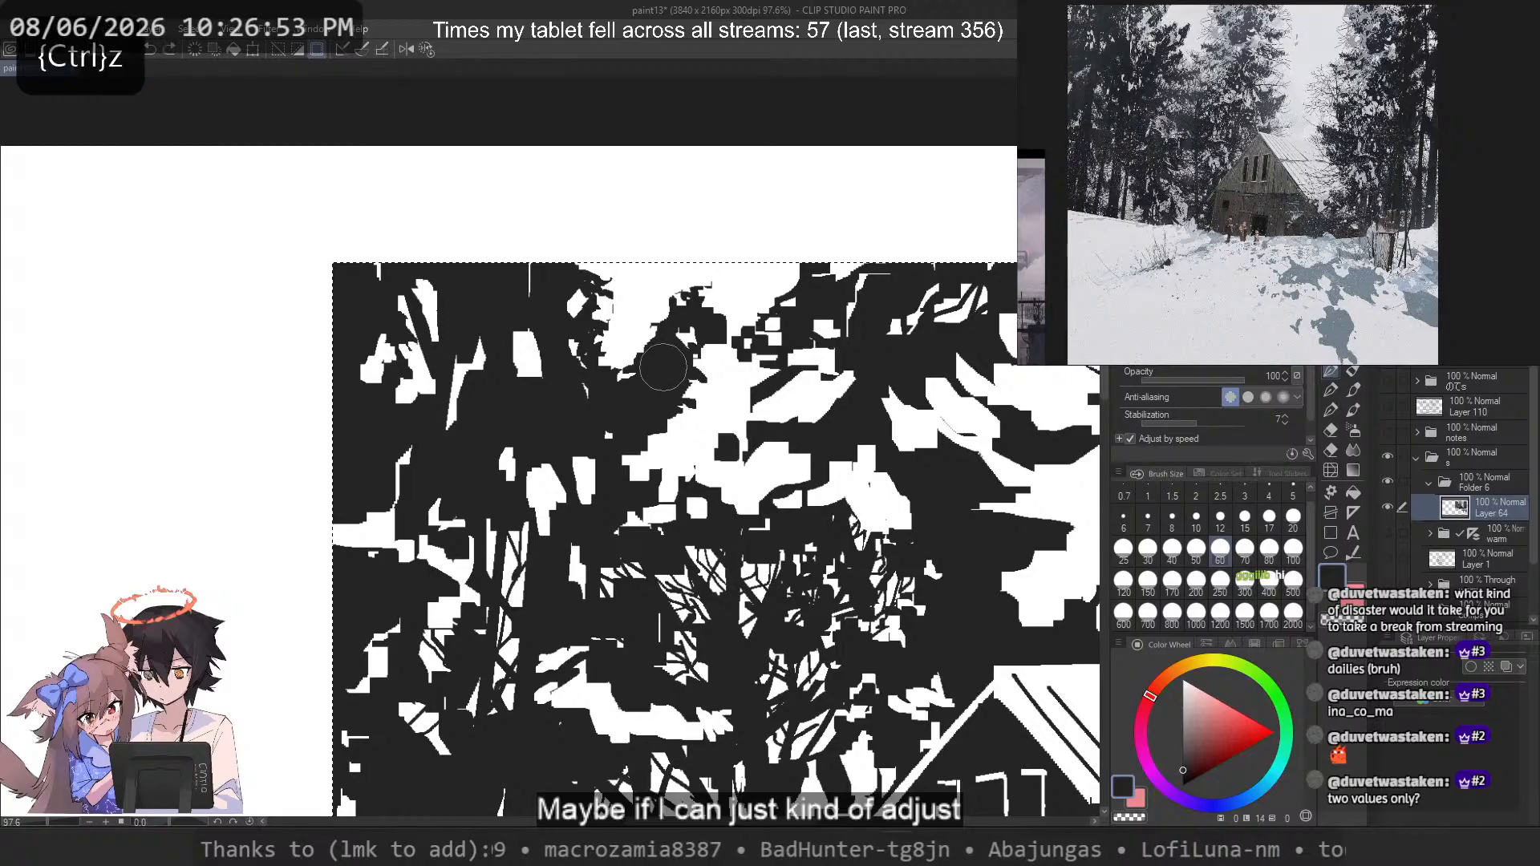
Step: Reshape the sky gap's lower edge with small dark foliage clumps and trim the clumps beside it with white, using brush size 17
click(1195, 516)
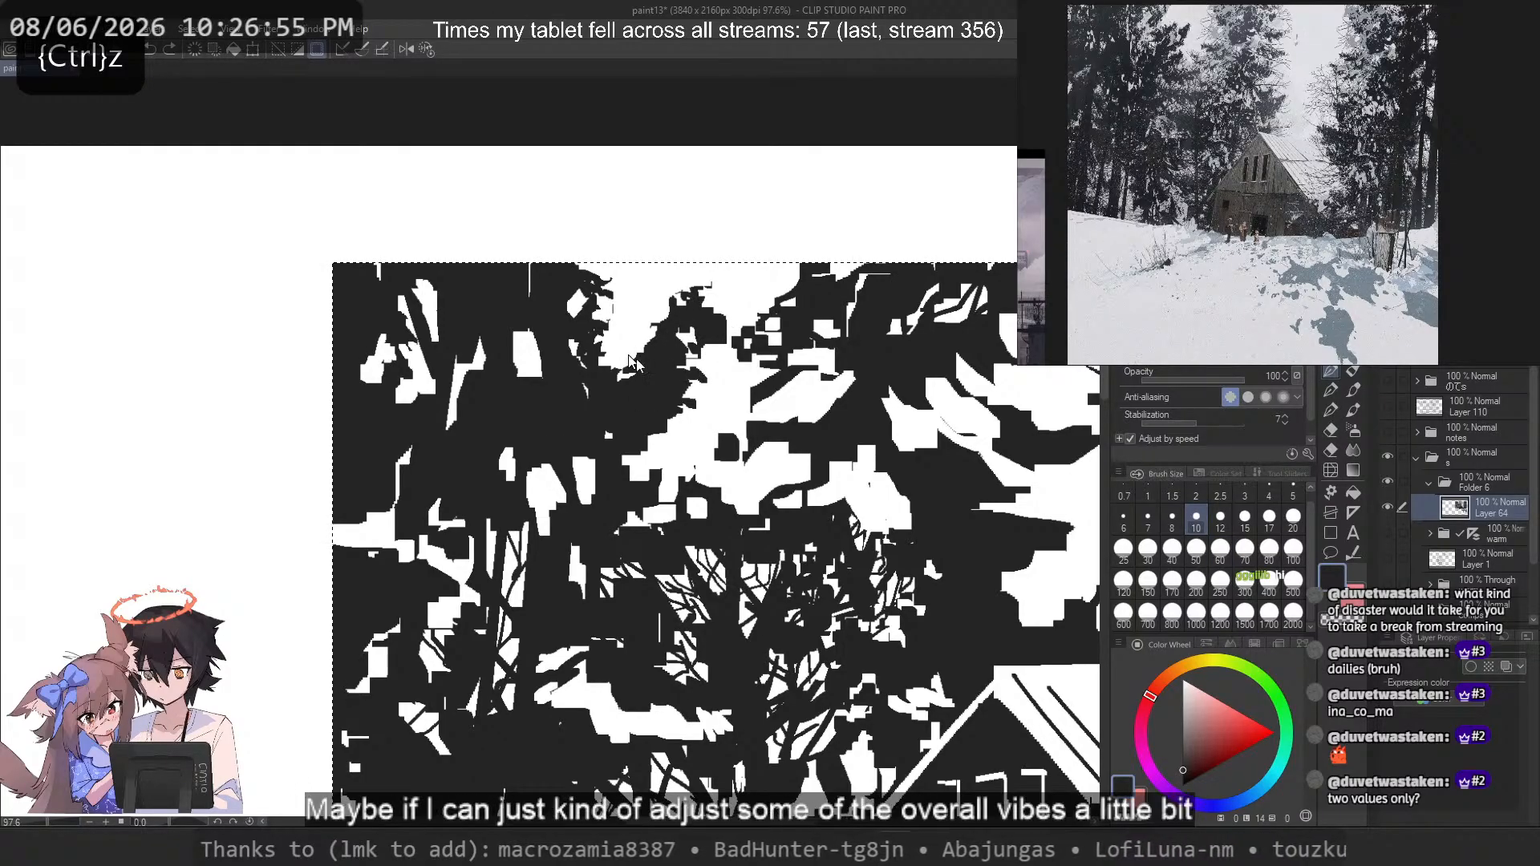
key(c)
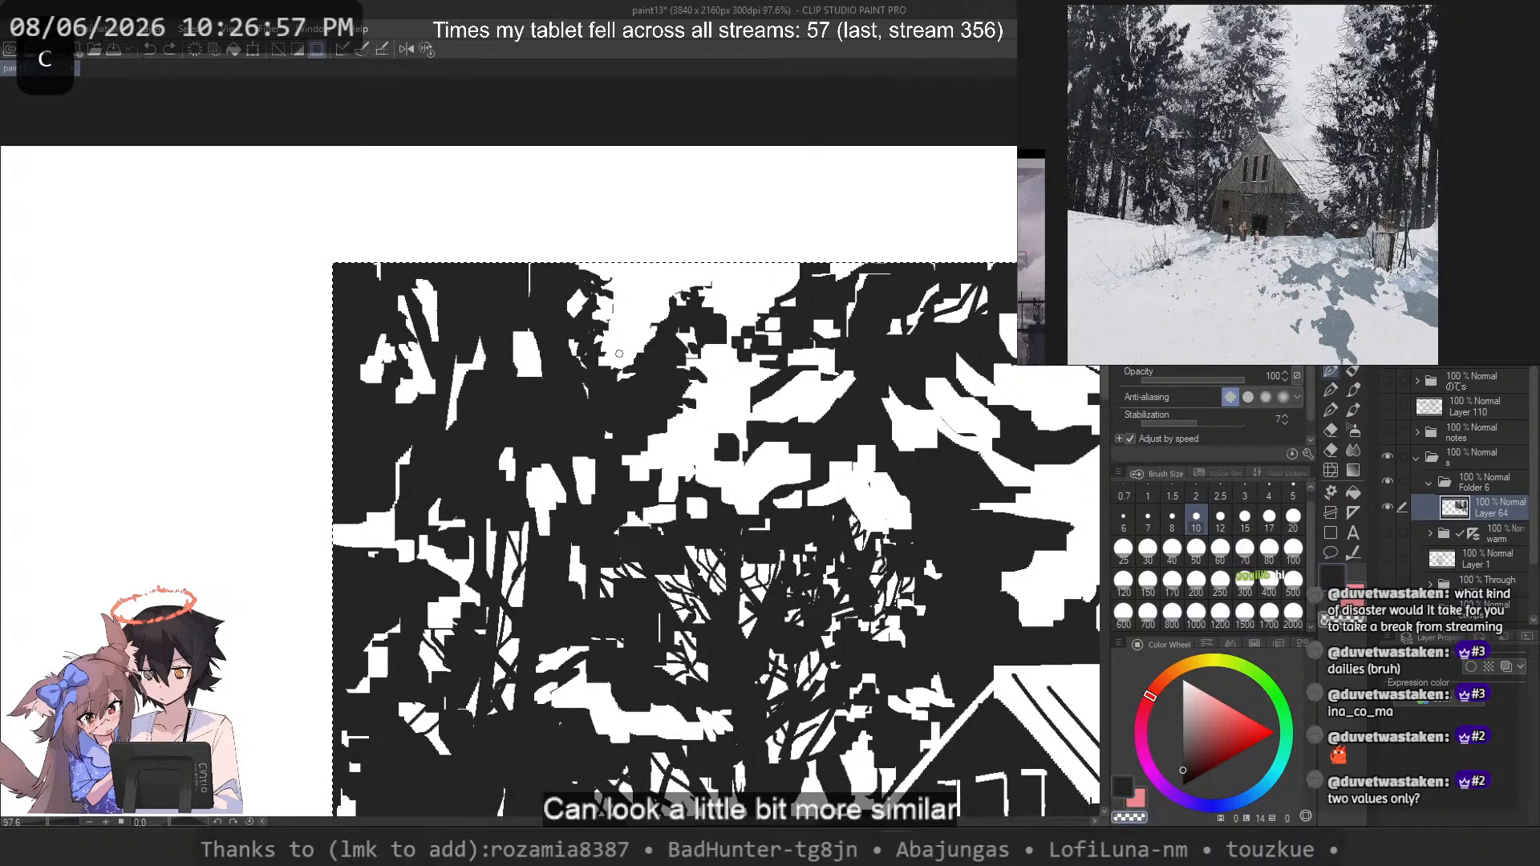
key(ctrl+z)
click(1269, 520)
key(c)
mouse_move(625, 324)
mouse_down()
mouse_move(607, 369)
mouse_move(637, 314)
mouse_move(617, 354)
mouse_move(630, 377)
mouse_up()
key(c)
key(ctrl+z)
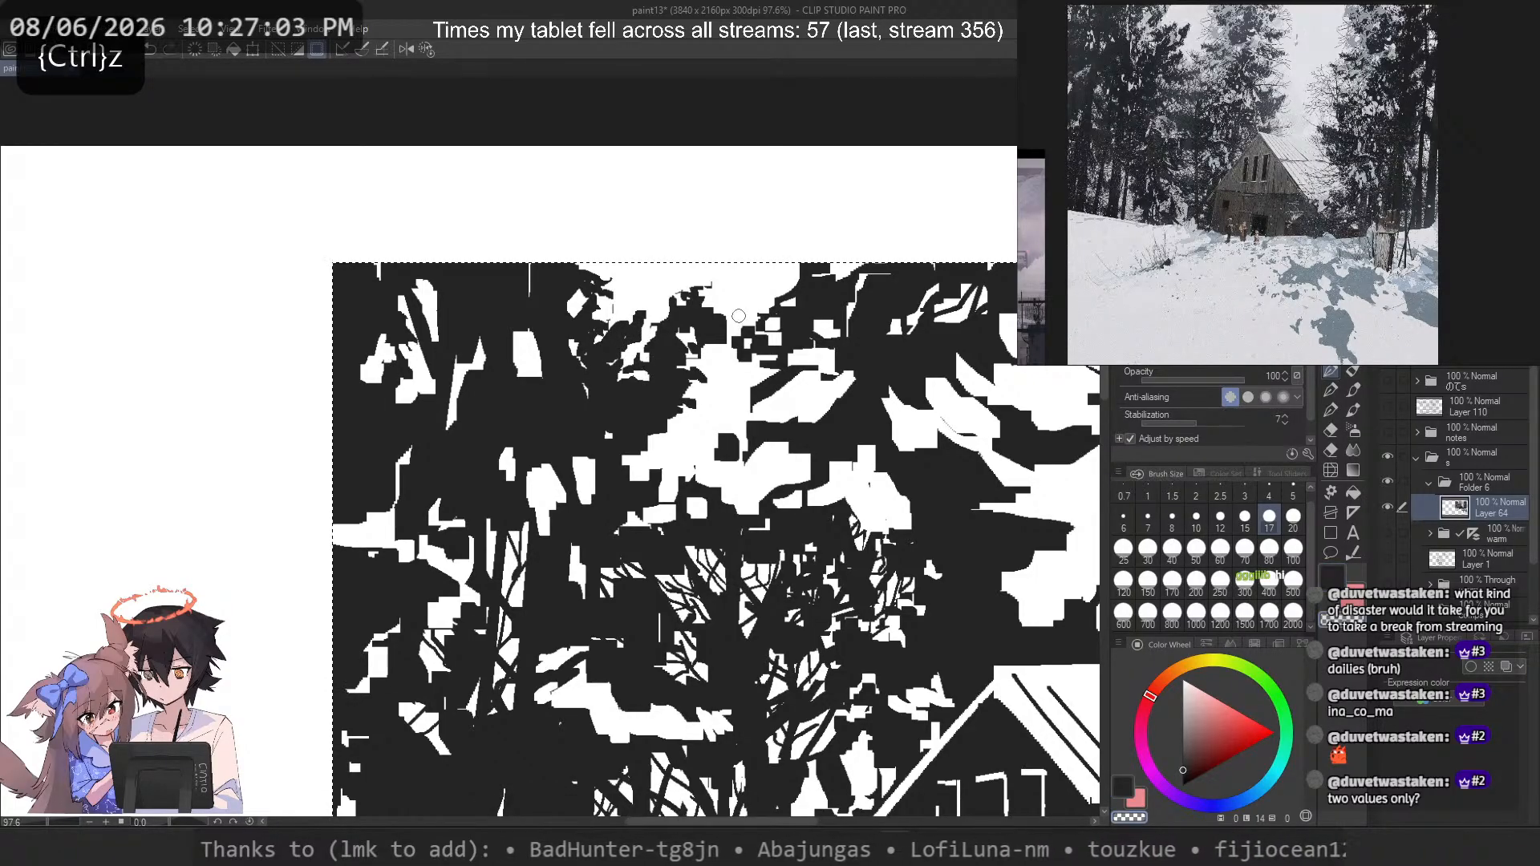
drag(736, 314, 717, 325)
key(c)
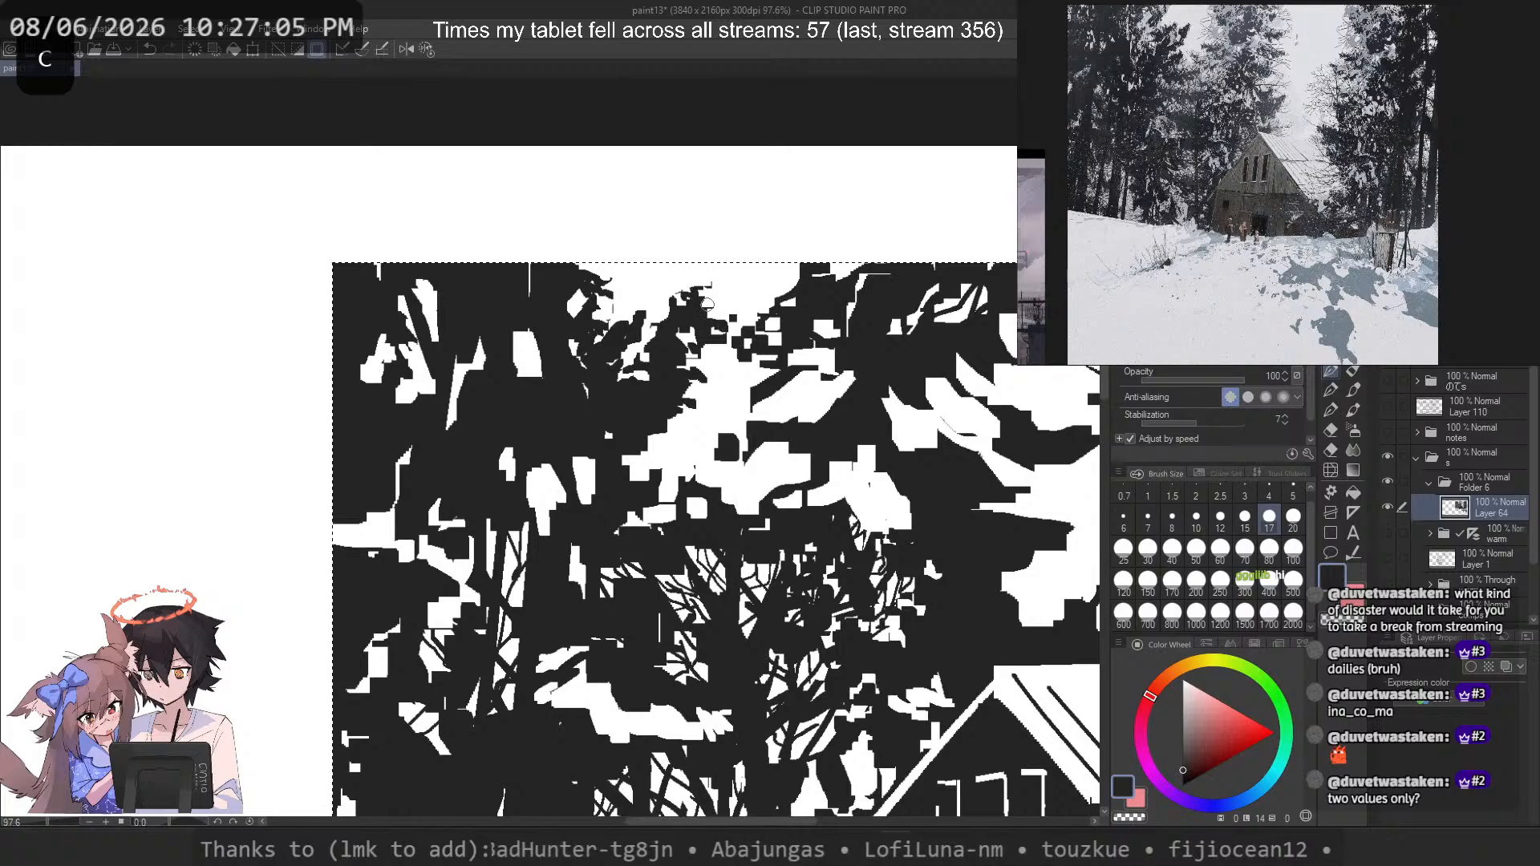
Step: Carve broader white snow shapes into the central tree's branches above the cabin roof with brush size 40
scroll(625, 195, down, 3)
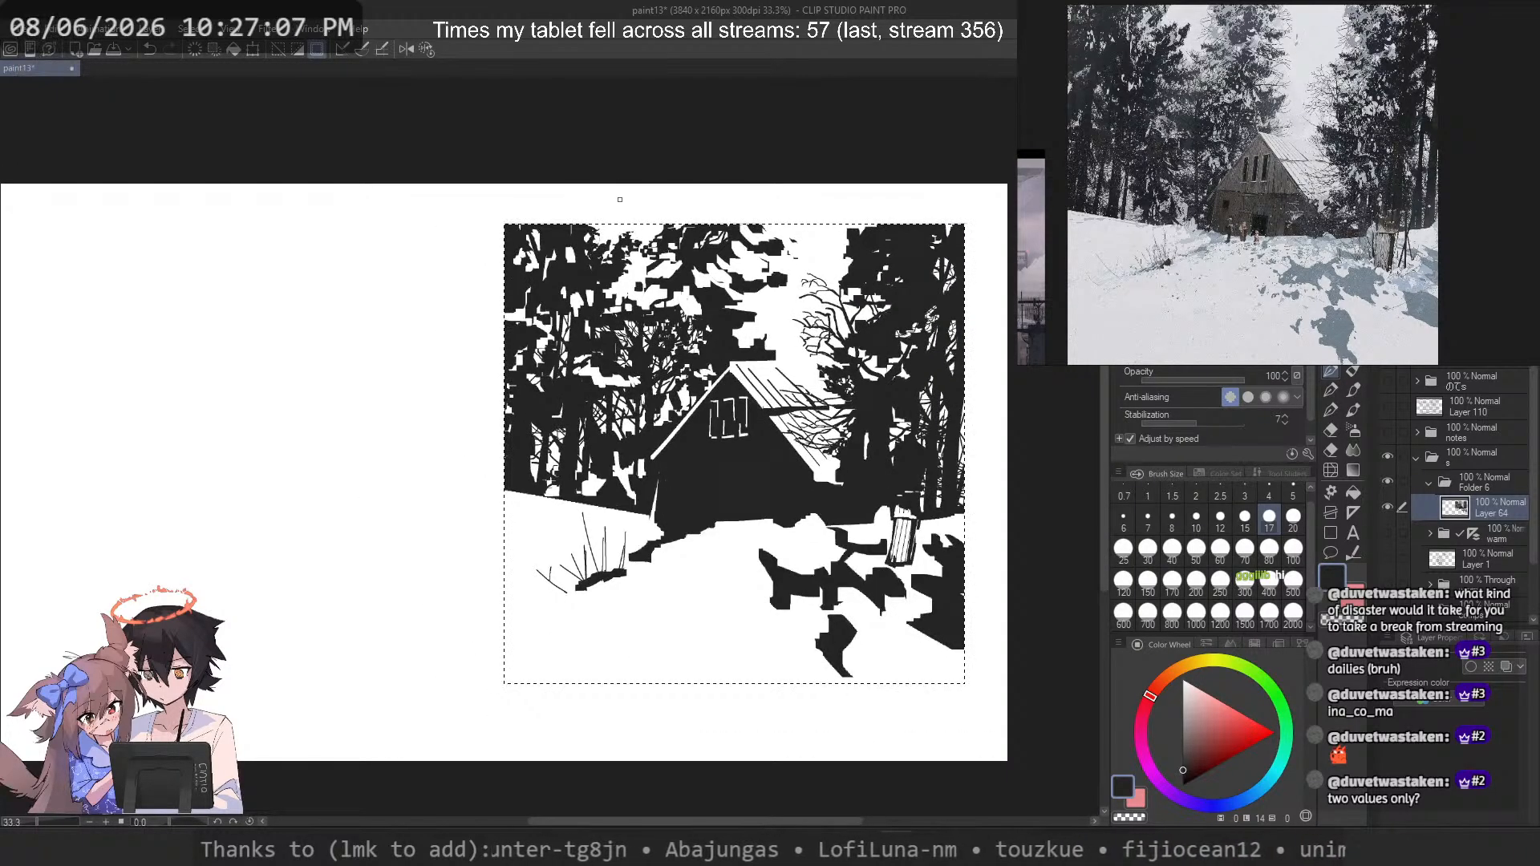
scroll(722, 234, up, 1)
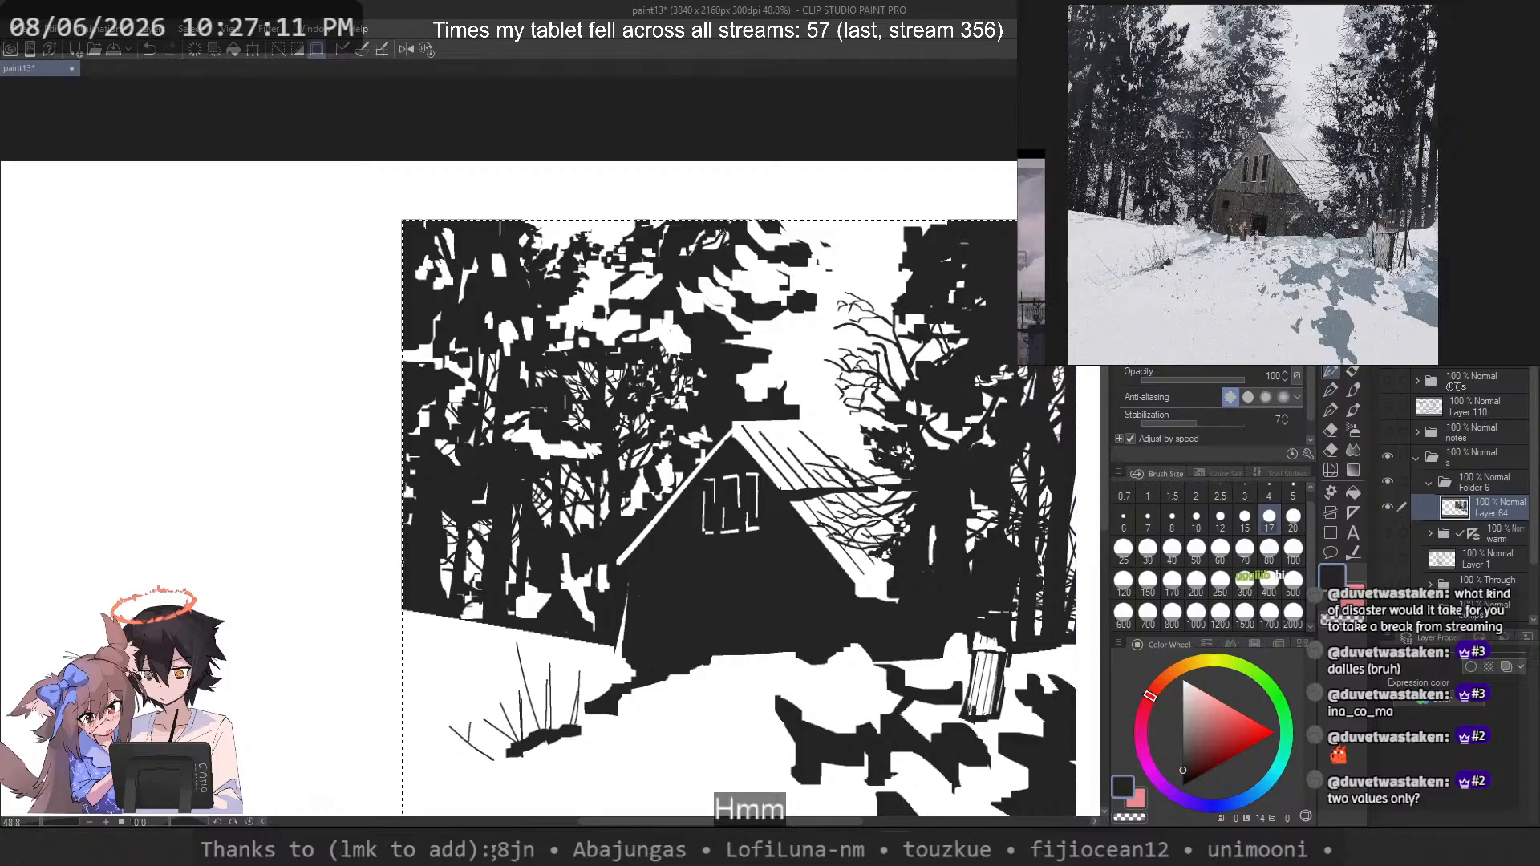
scroll(722, 233, up, 2)
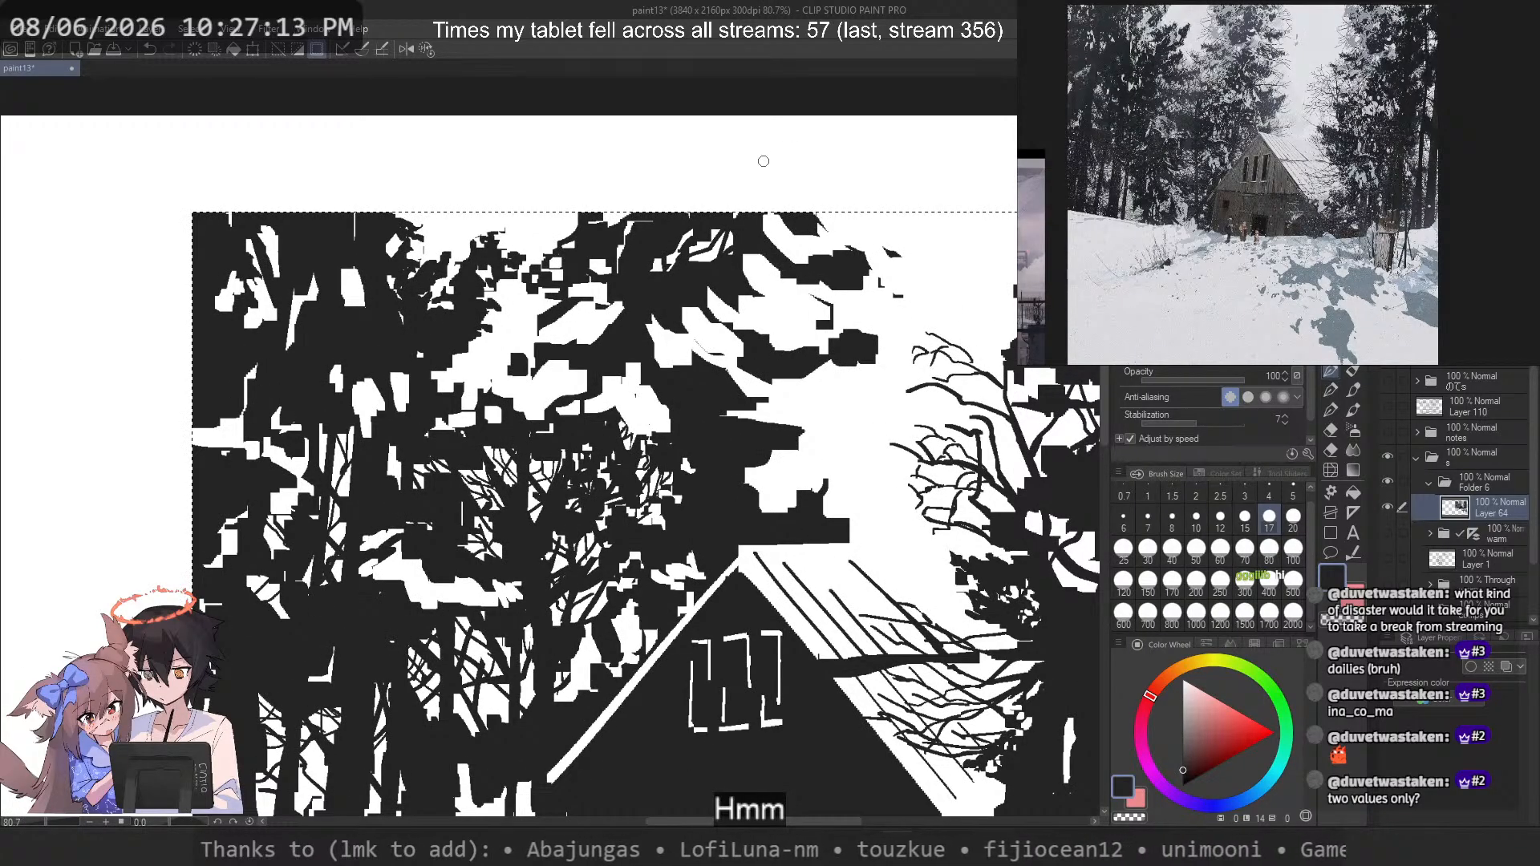
key(ctrl+z)
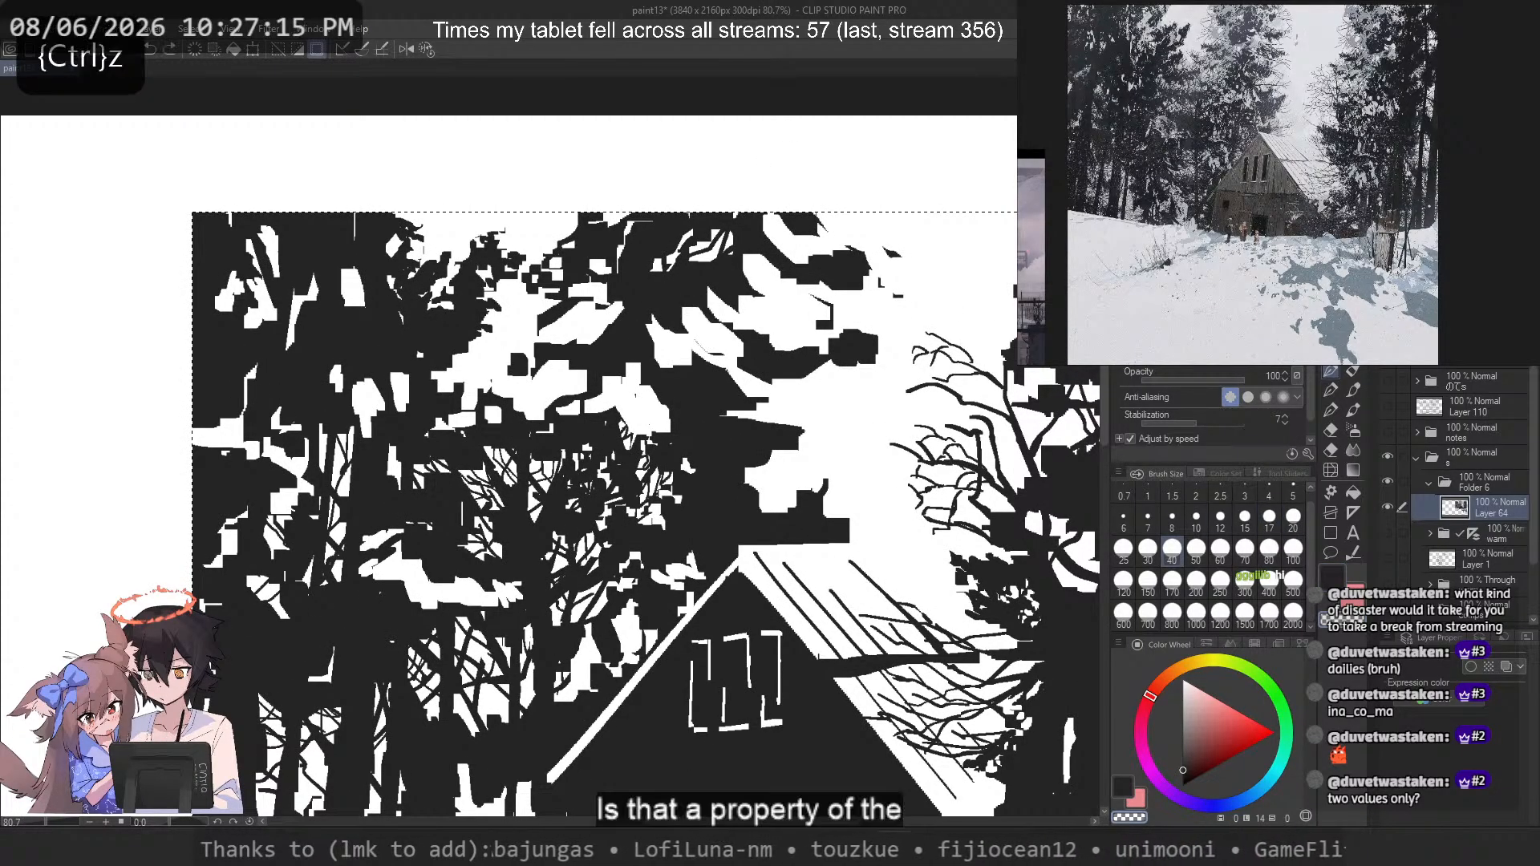
key(c)
mouse_move(720, 299)
mouse_down()
mouse_move(649, 353)
mouse_move(710, 357)
mouse_move(702, 372)
mouse_move(750, 325)
mouse_move(806, 331)
mouse_up()
key(c)
key(ctrl+z)
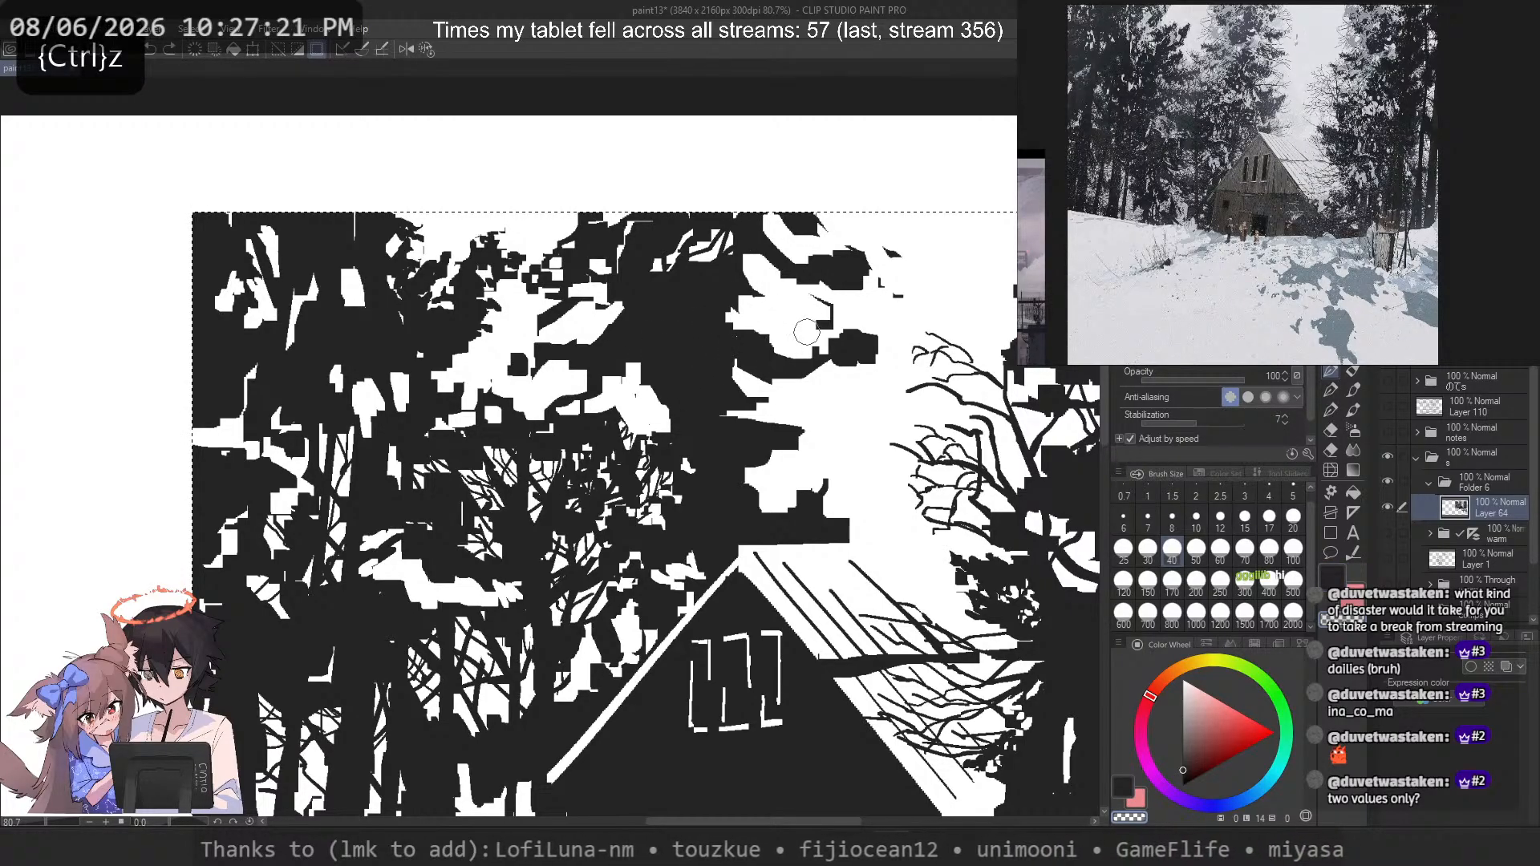
key(c)
mouse_move(633, 298)
mouse_down()
mouse_move(629, 263)
mouse_move(579, 233)
mouse_move(633, 256)
mouse_up()
key(ctrl+z)
key(ctrl+0)
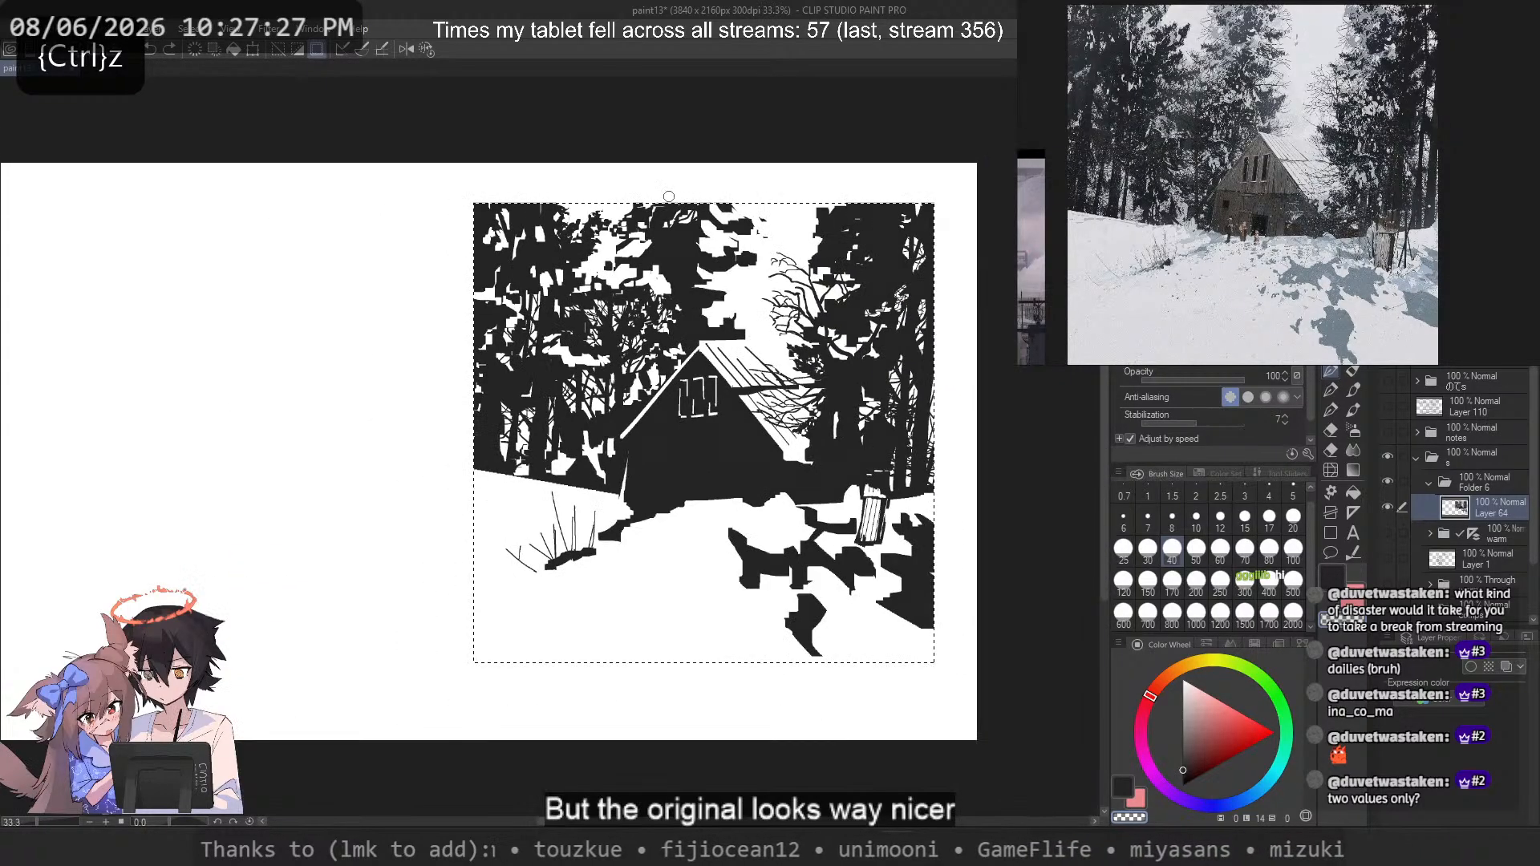
scroll(668, 196, up, 1)
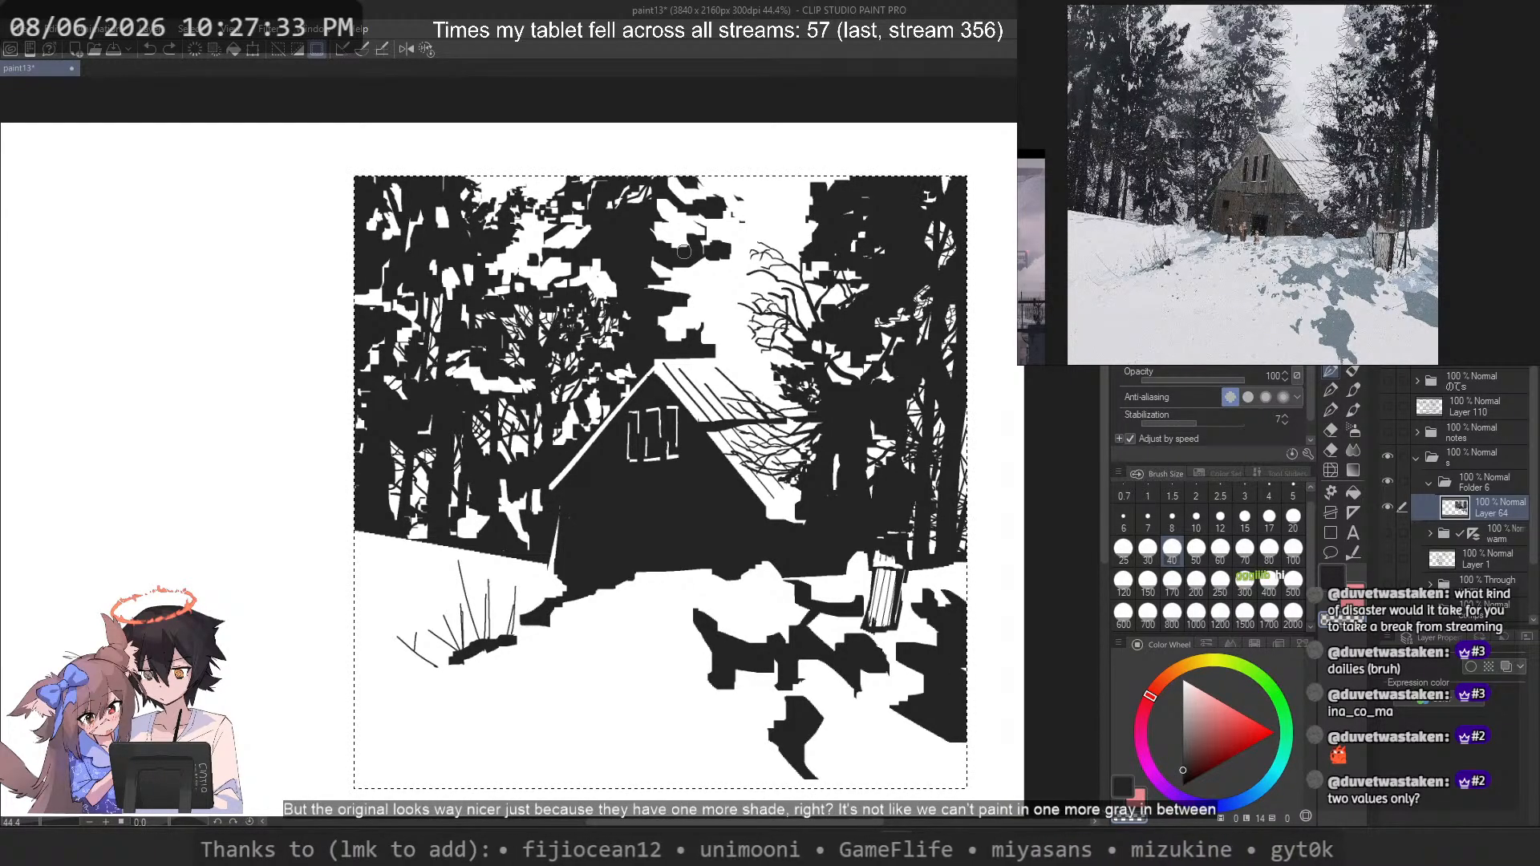
scroll(683, 251, down, 2)
scroll(685, 369, up, 2)
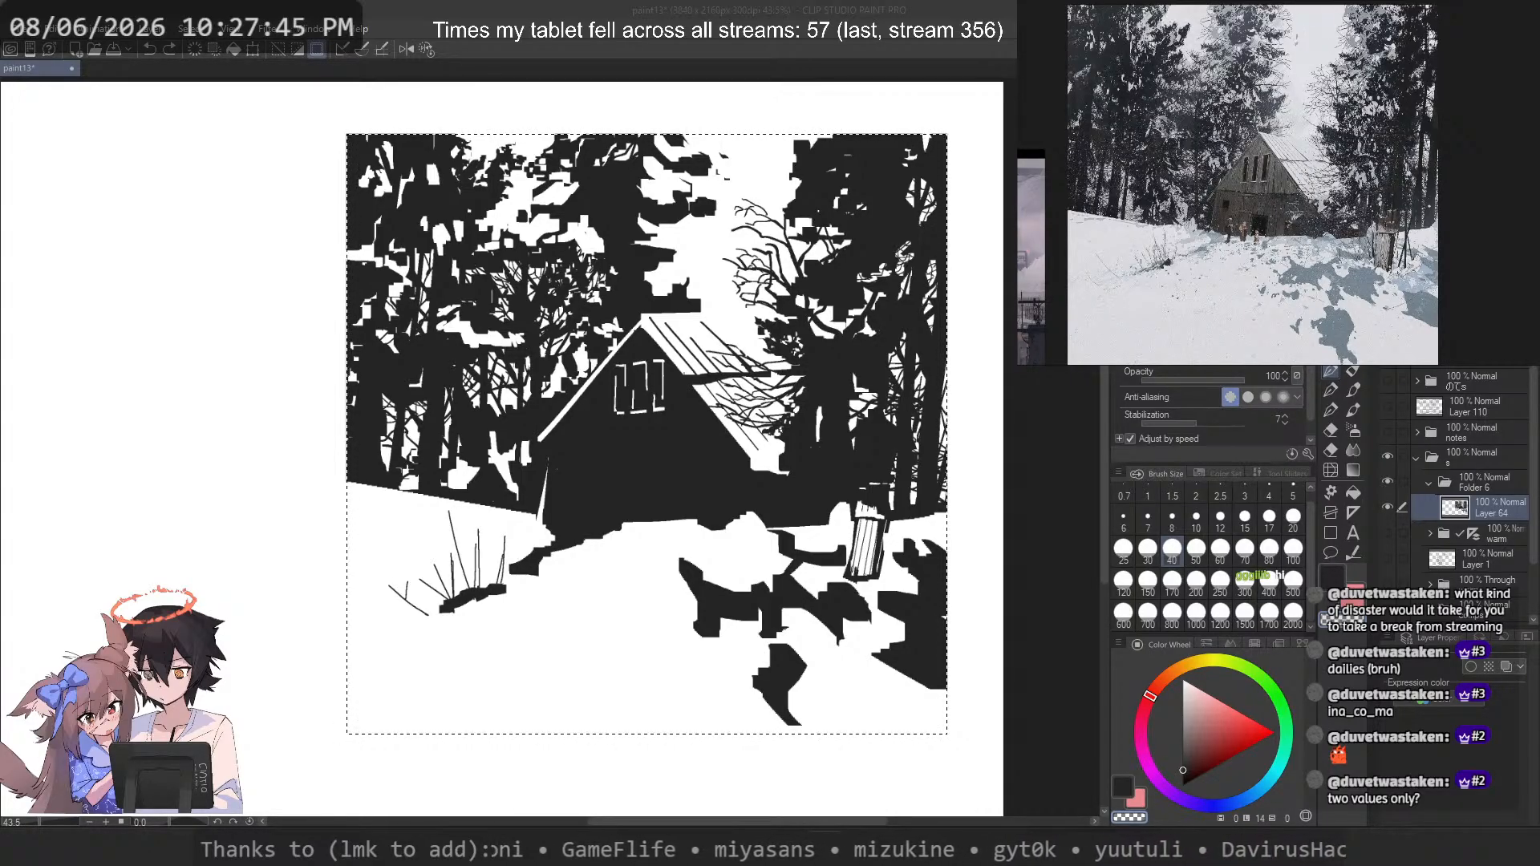
Step: Switch to the browser with the illustrator's X profile, select the profile's web address and look over the pinned illustrations
key(alt+Tab)
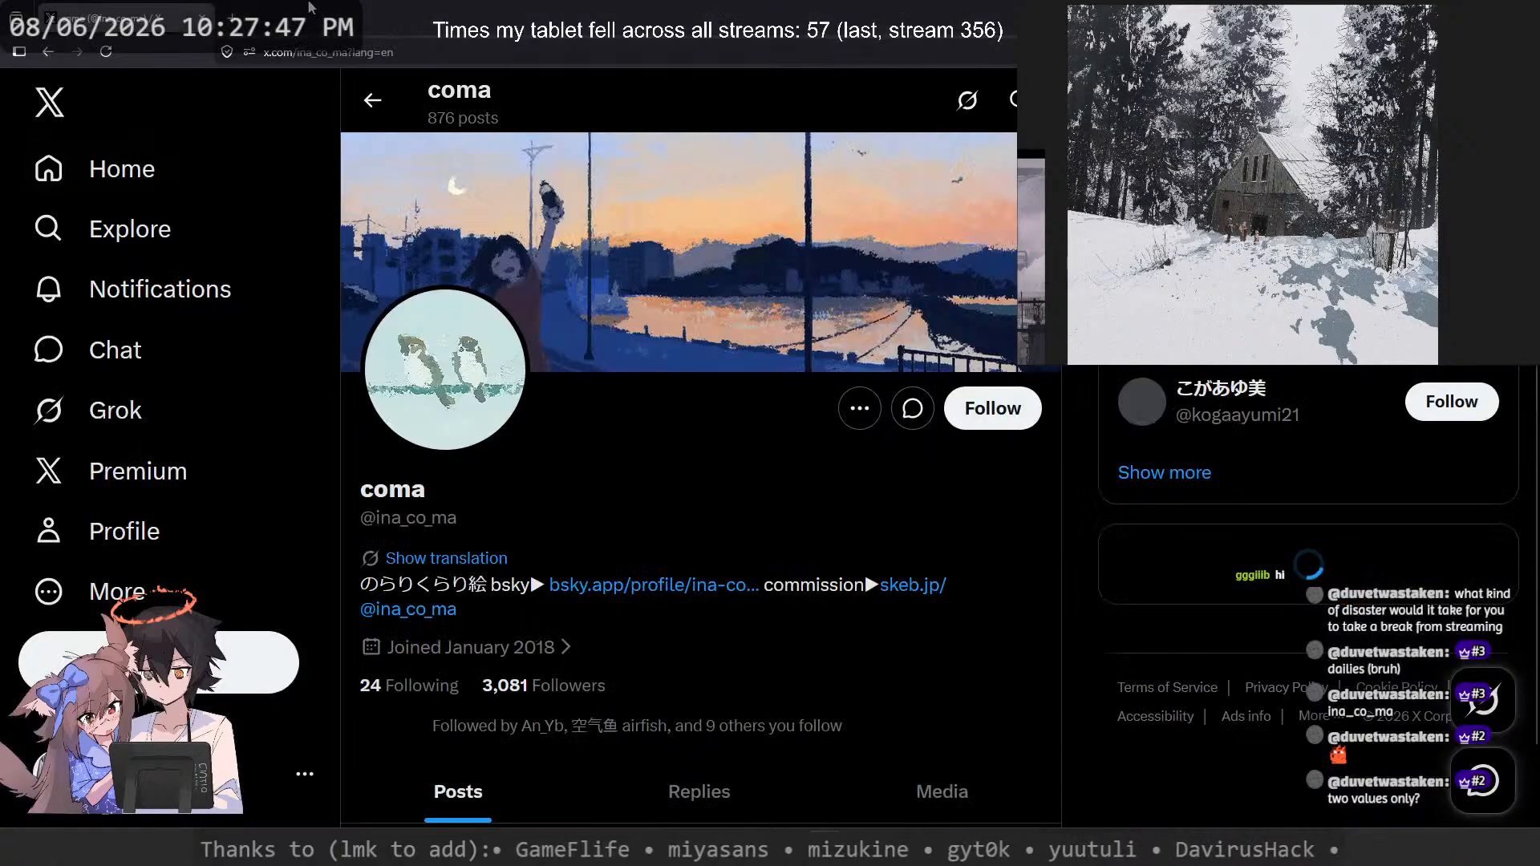
drag(311, 11, 227, 56)
click(290, 87)
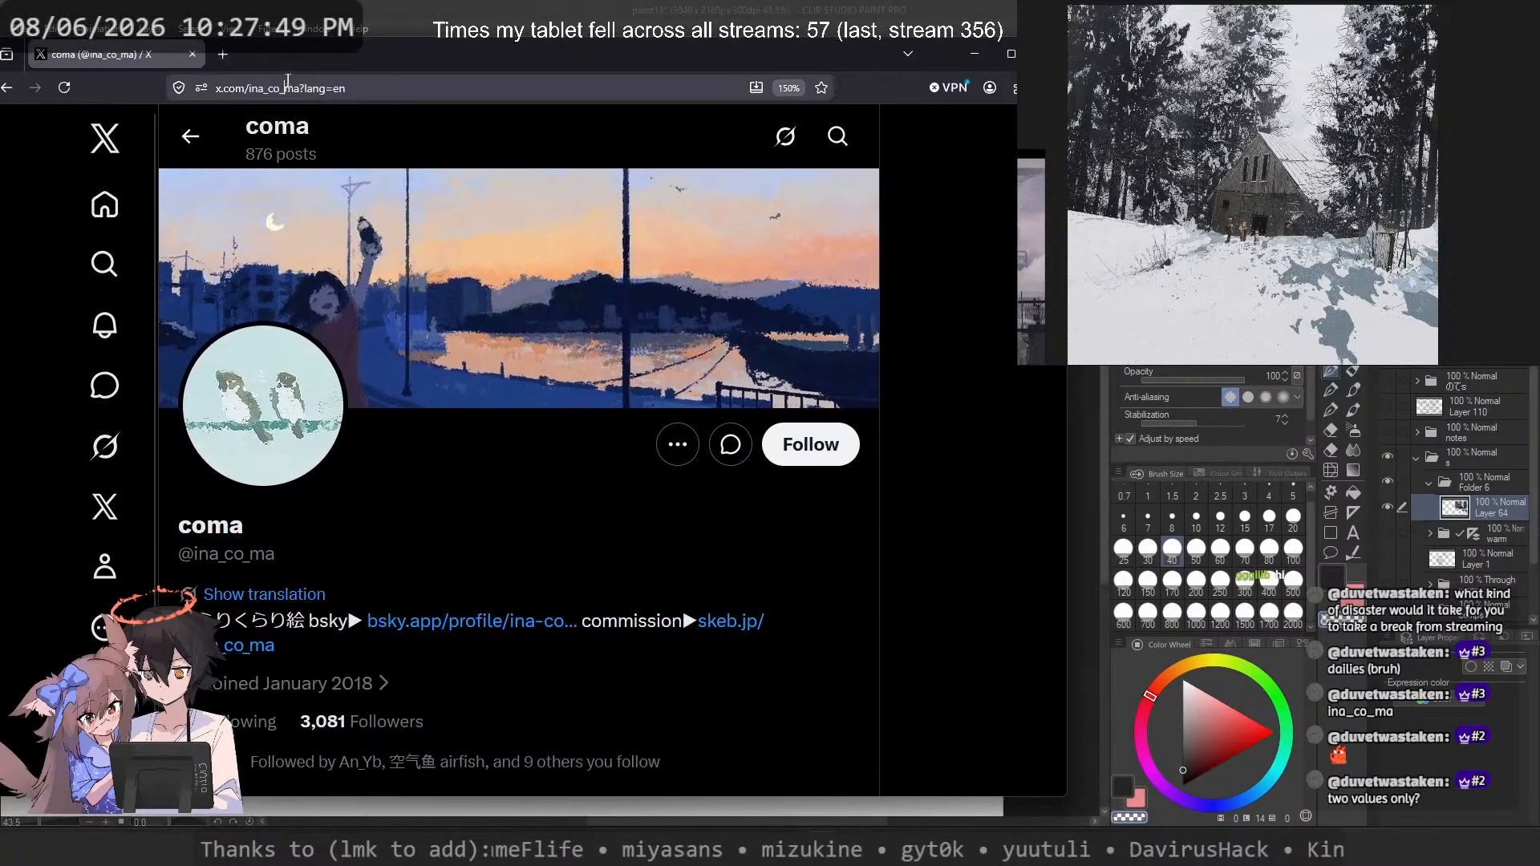
key(ctrl+a)
click(393, 58)
scroll(519, 449, down, 5)
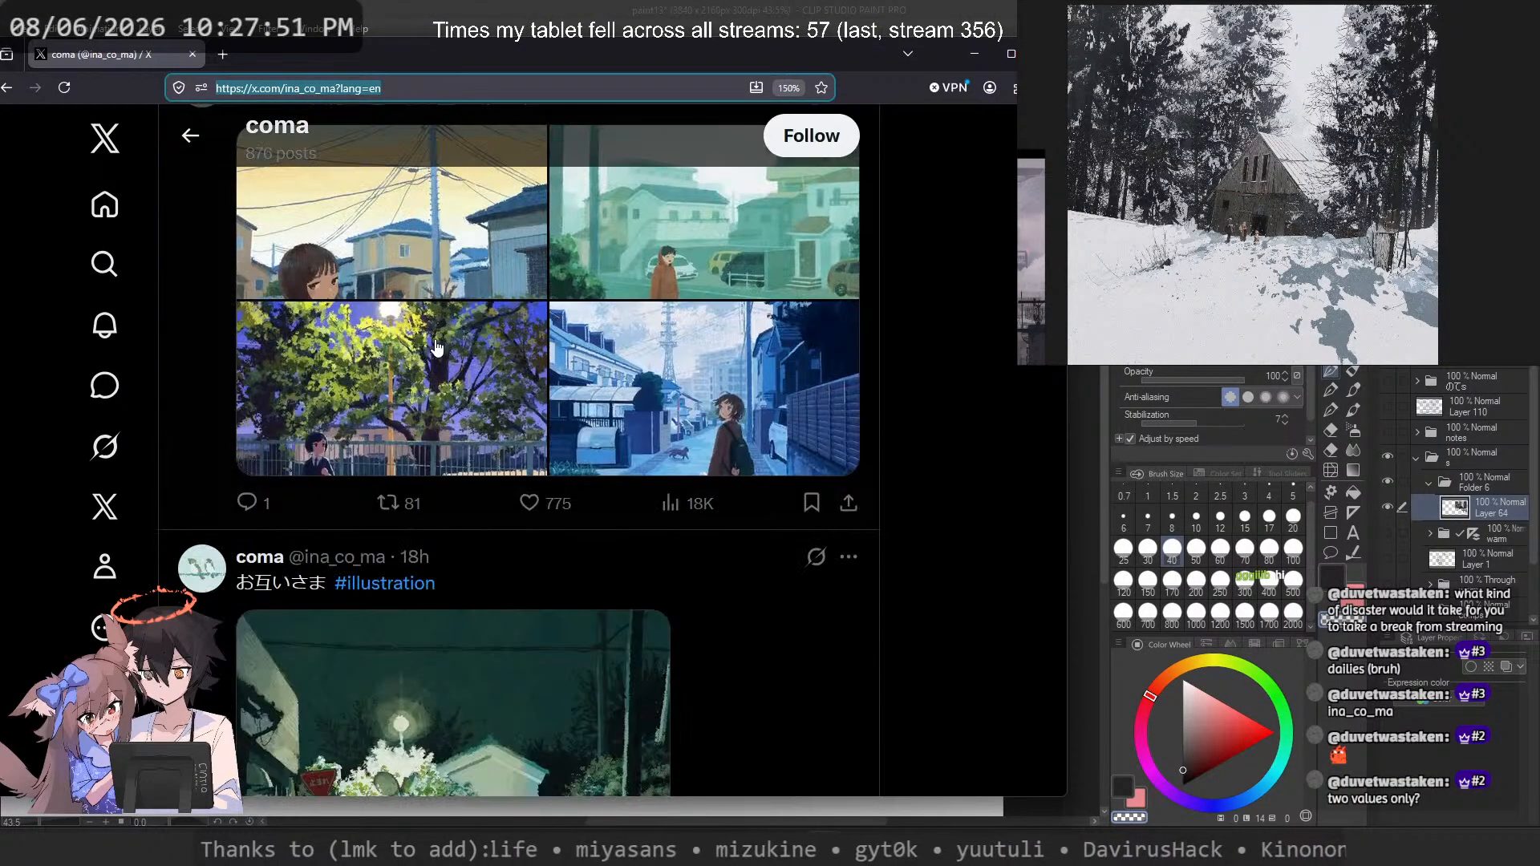
scroll(519, 449, up, 1)
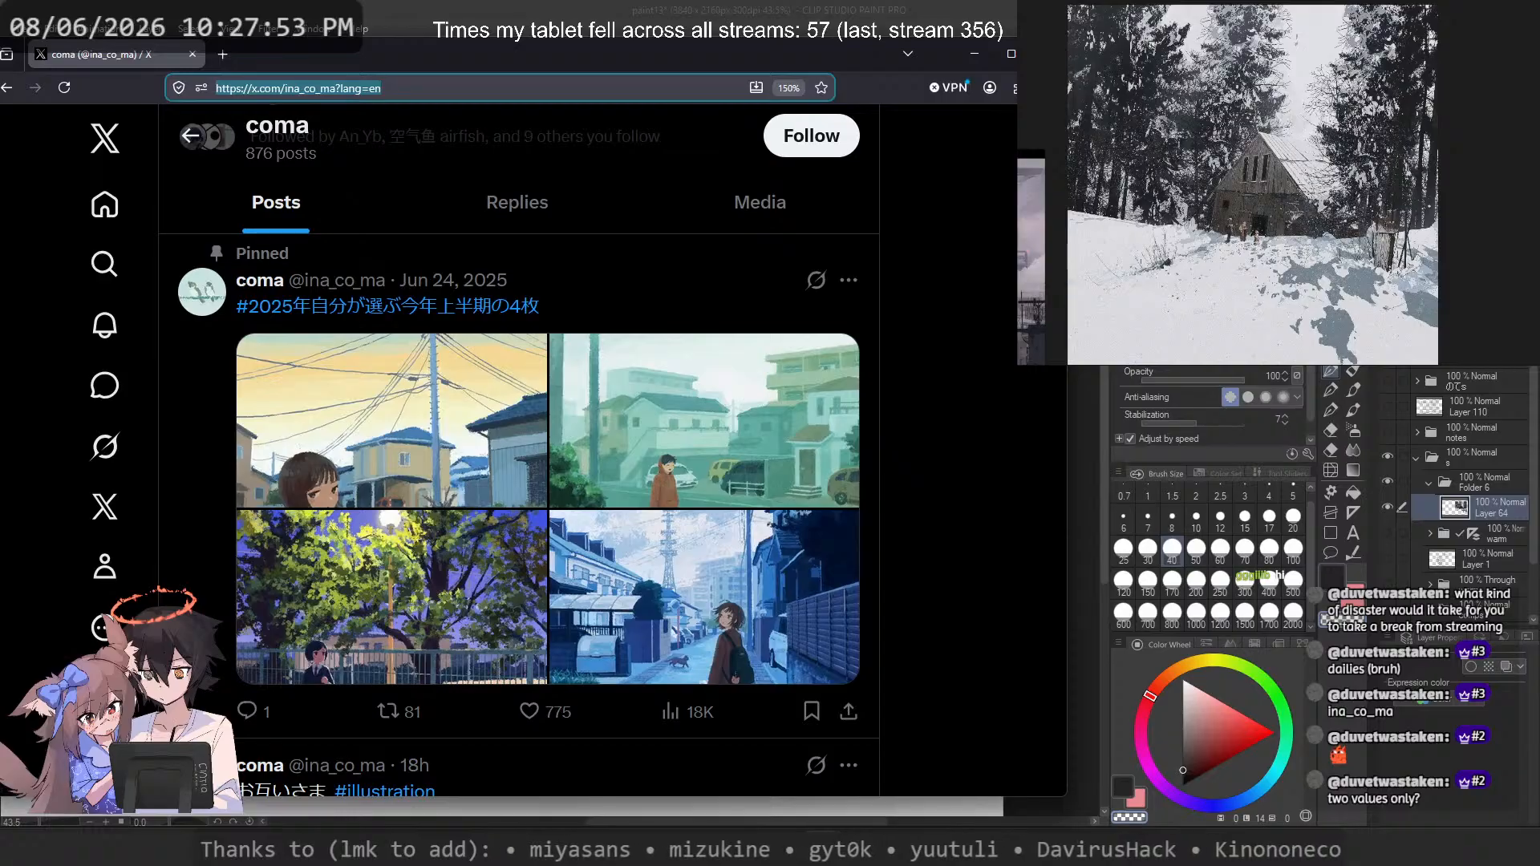
key(alt+Tab)
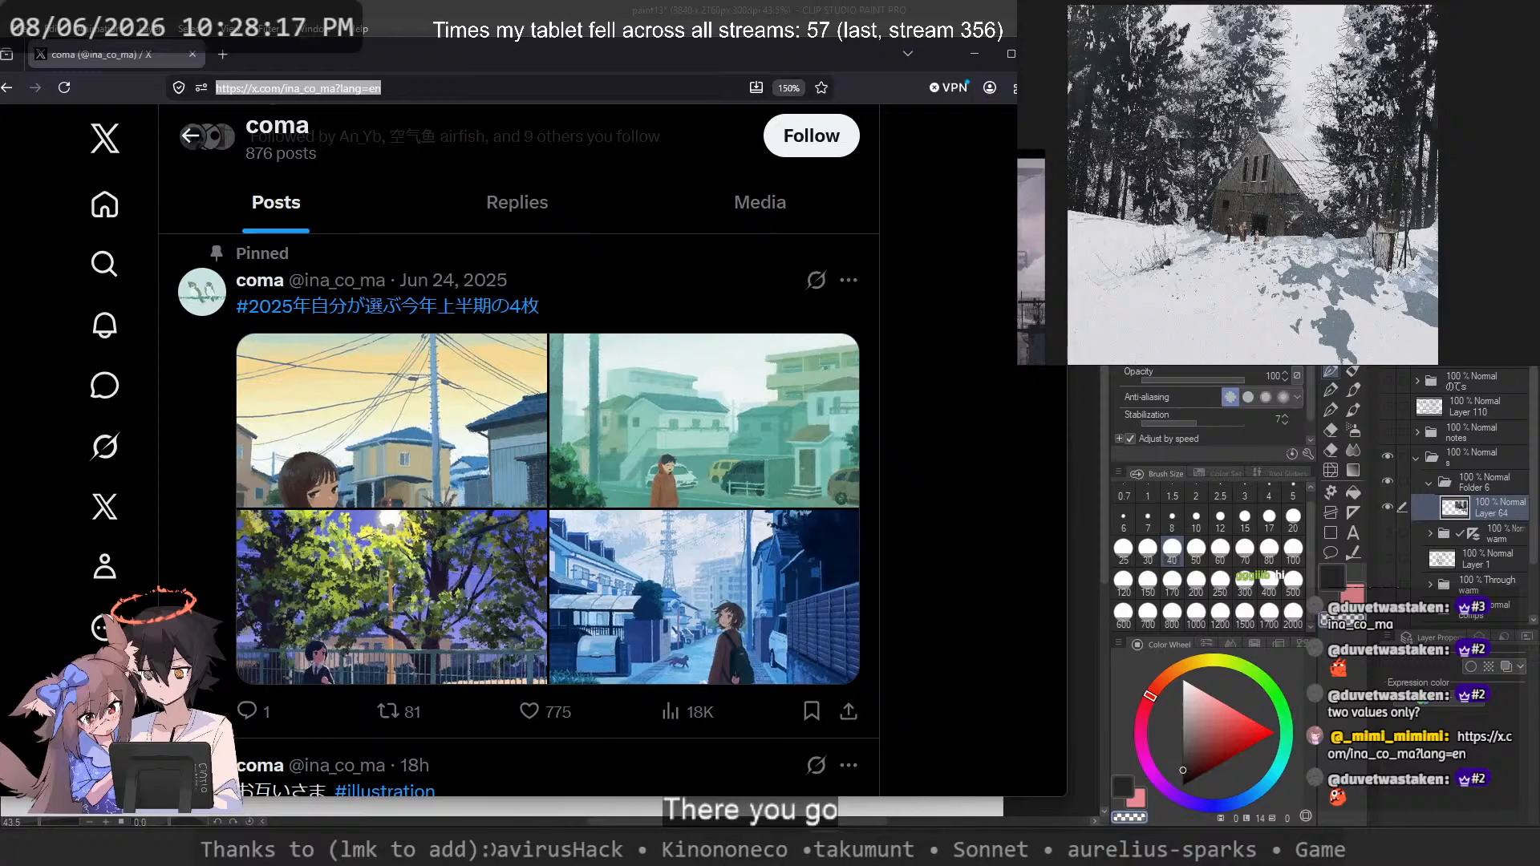
Step: Follow the illustrator's account and view the first two illustrations of the pinned post
scroll(660, 377, down, 2)
scroll(817, 240, up, 7)
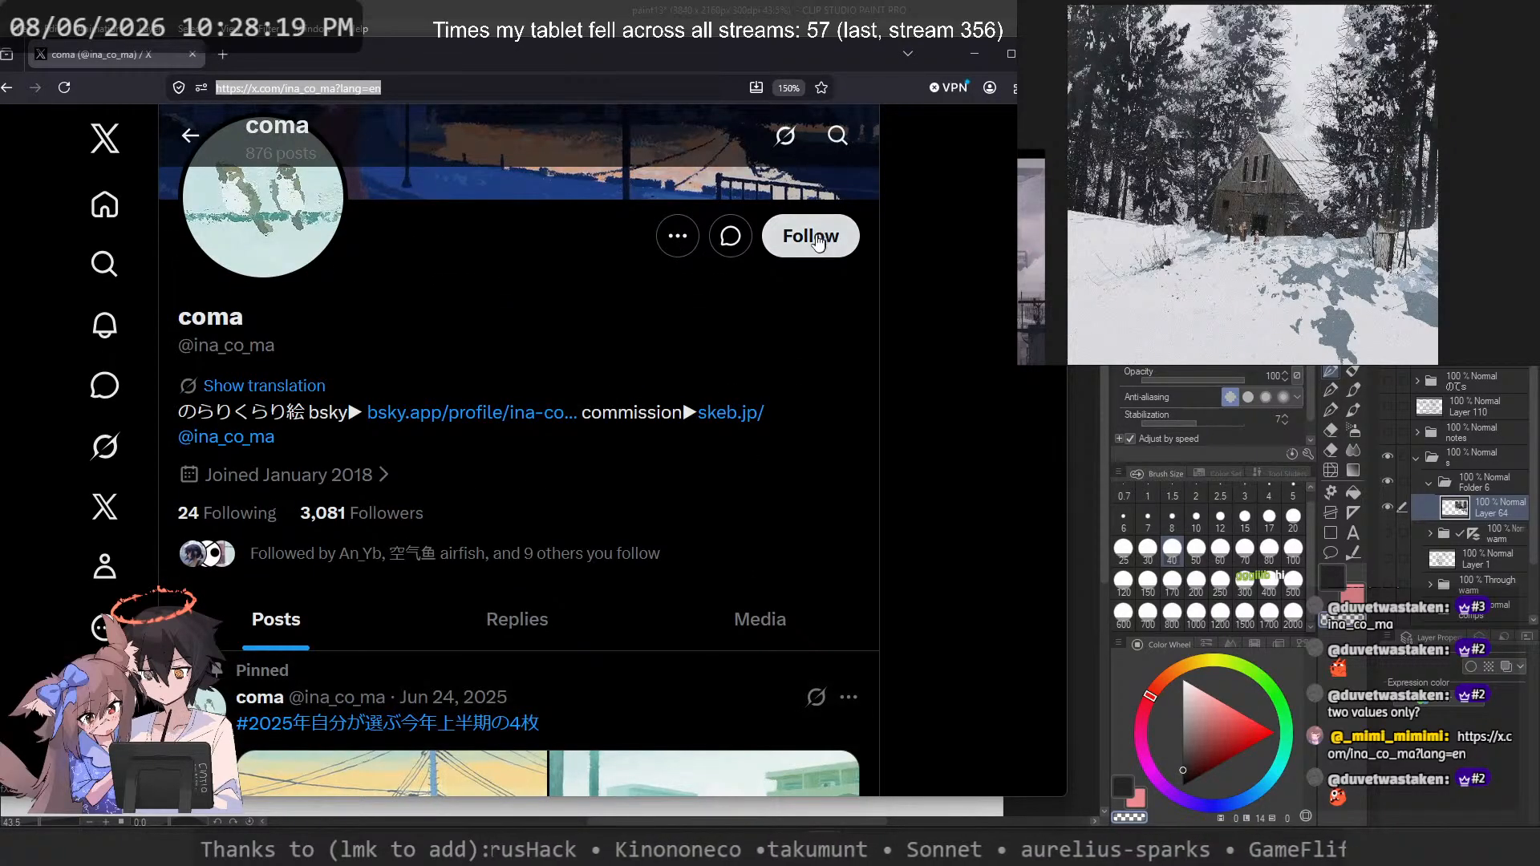
click(818, 241)
scroll(754, 577, down, 5)
scroll(704, 535, up, 2)
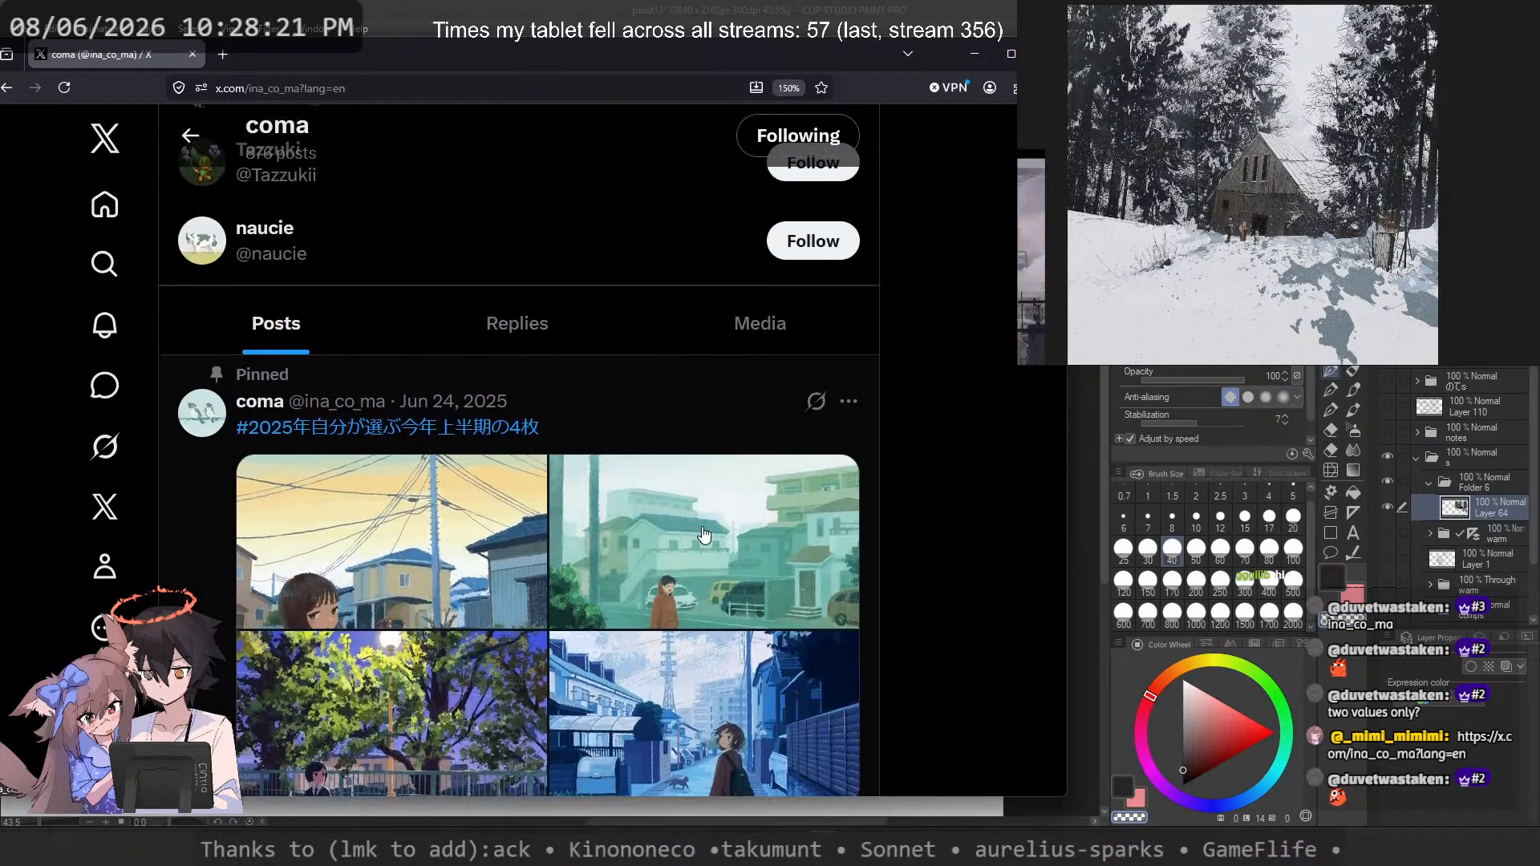
click(457, 539)
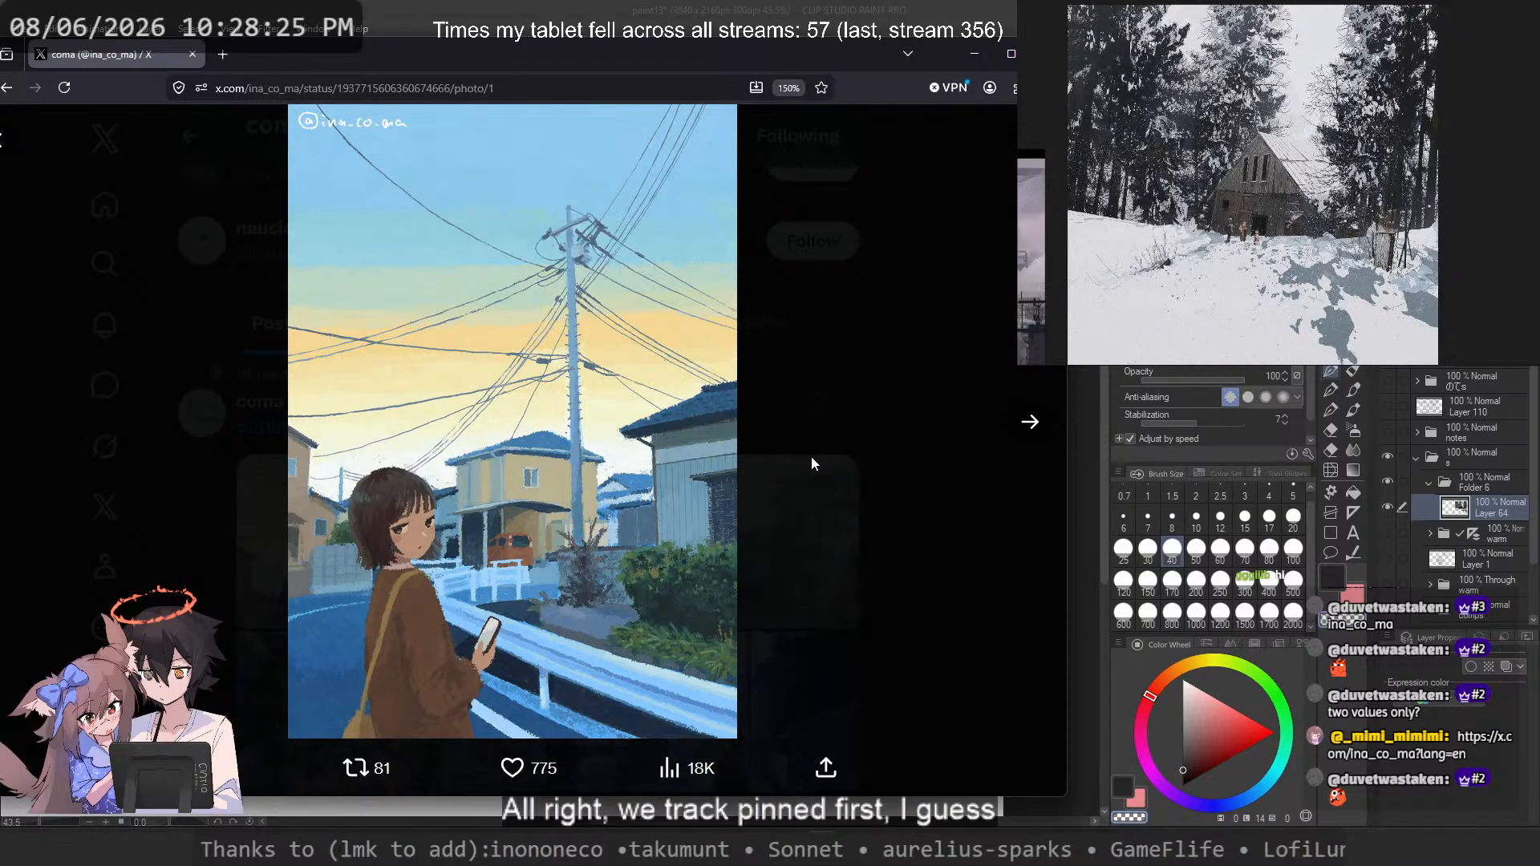
click(1015, 433)
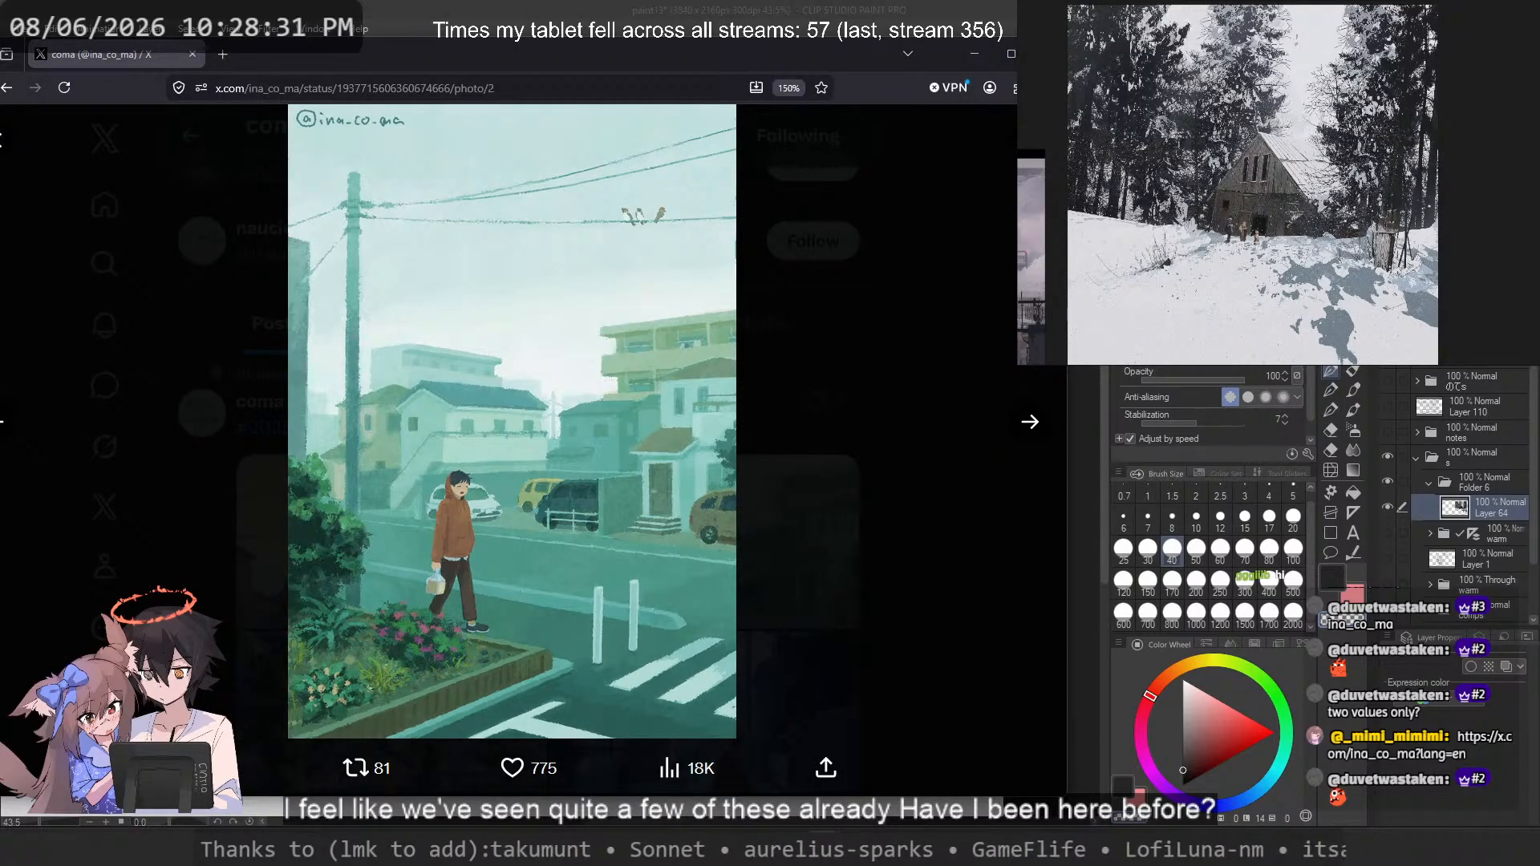
Step: Search the reference board for artworks with a similar mood and examine the illustration of the girl with a red backpack on a bridge
scroll(1286, 134, down, 5)
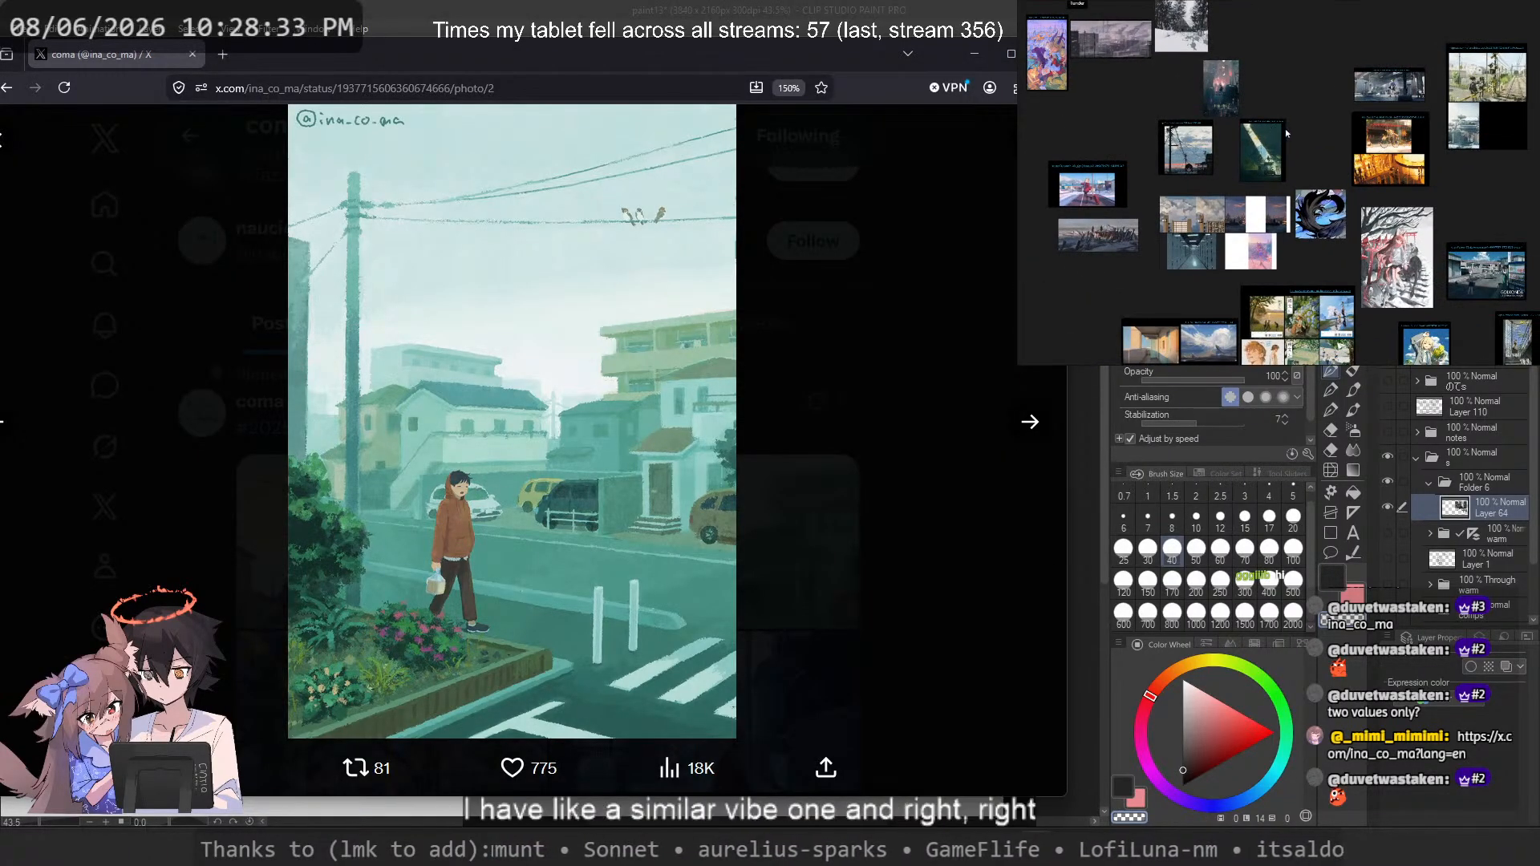
scroll(1286, 134, down, 6)
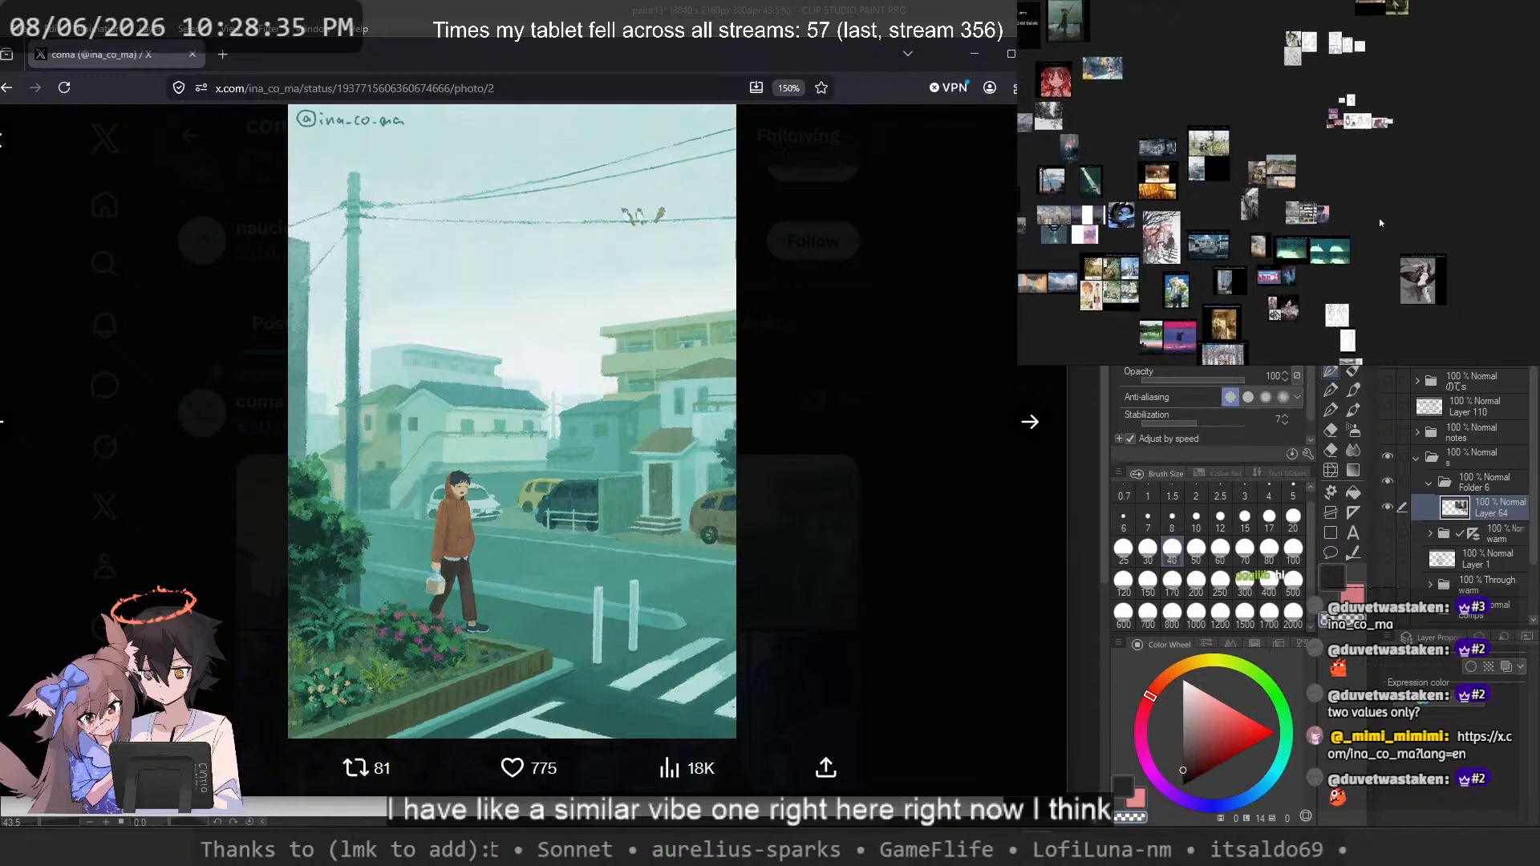
scroll(1380, 223, up, 8)
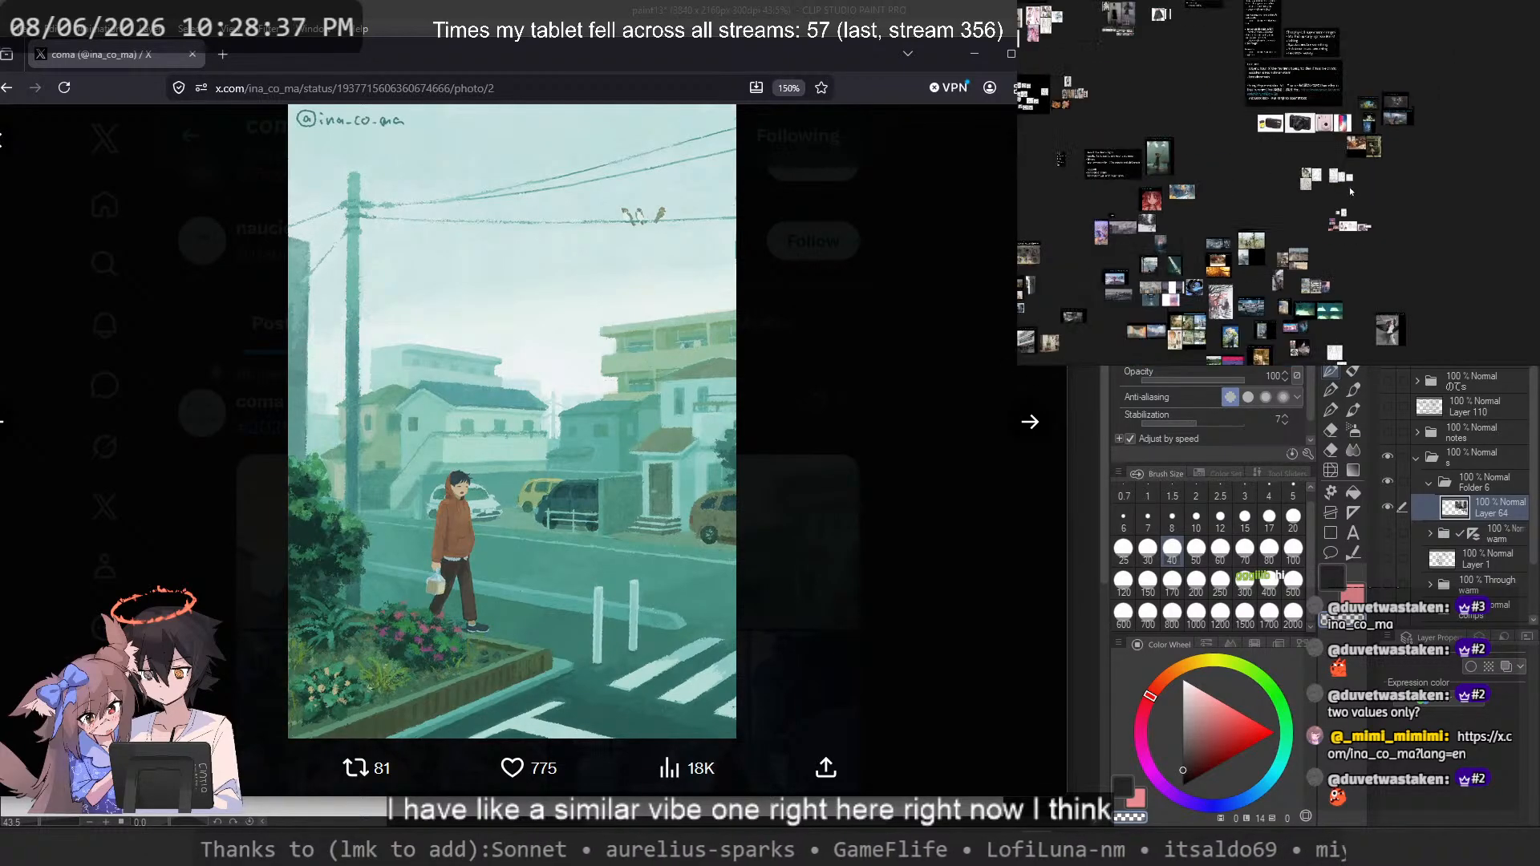
scroll(1370, 177, up, 4)
scroll(1316, 121, down, 6)
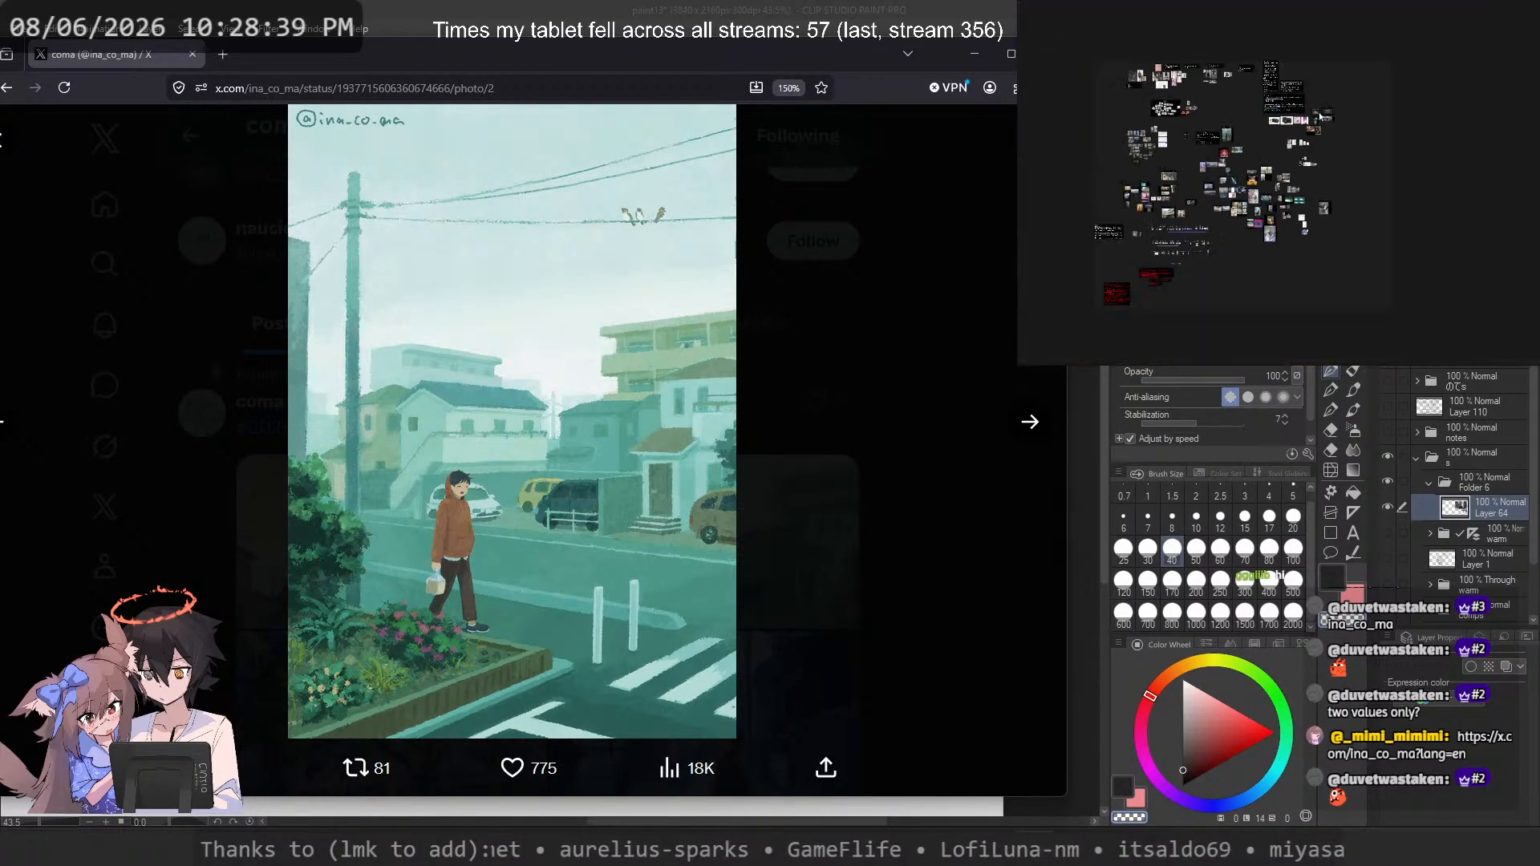
scroll(1379, 249, up, 4)
drag(1439, 206, 1341, 241)
drag(1205, 256, 1282, 258)
drag(1280, 314, 1320, 338)
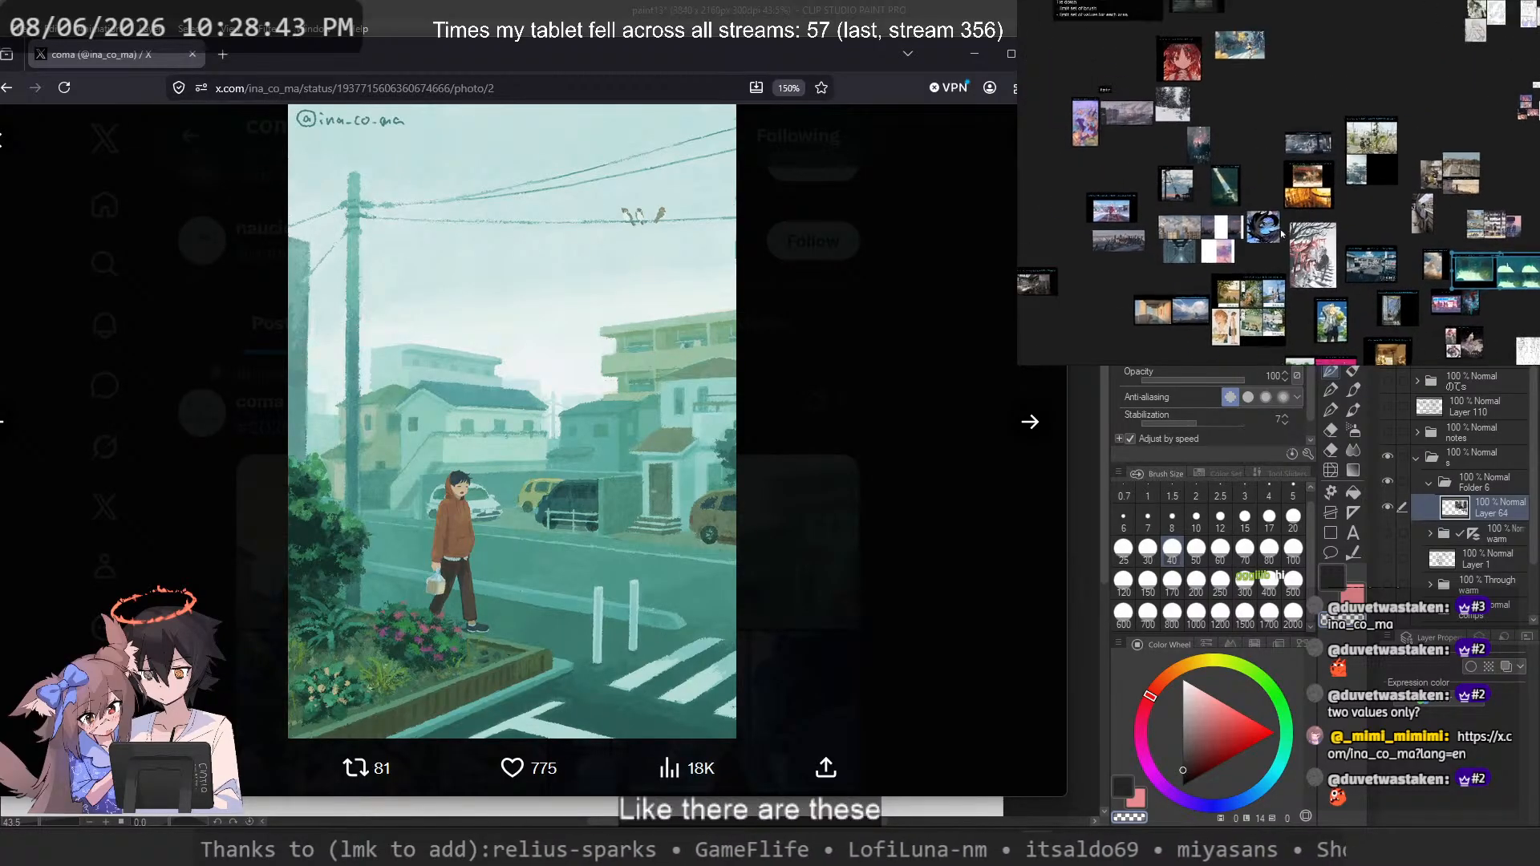
drag(1207, 141, 1394, 123)
click(1249, 196)
scroll(1293, 104, down, 3)
drag(1448, 9, 1273, 257)
scroll(1327, 235, down, 1)
drag(1344, 341, 1351, 195)
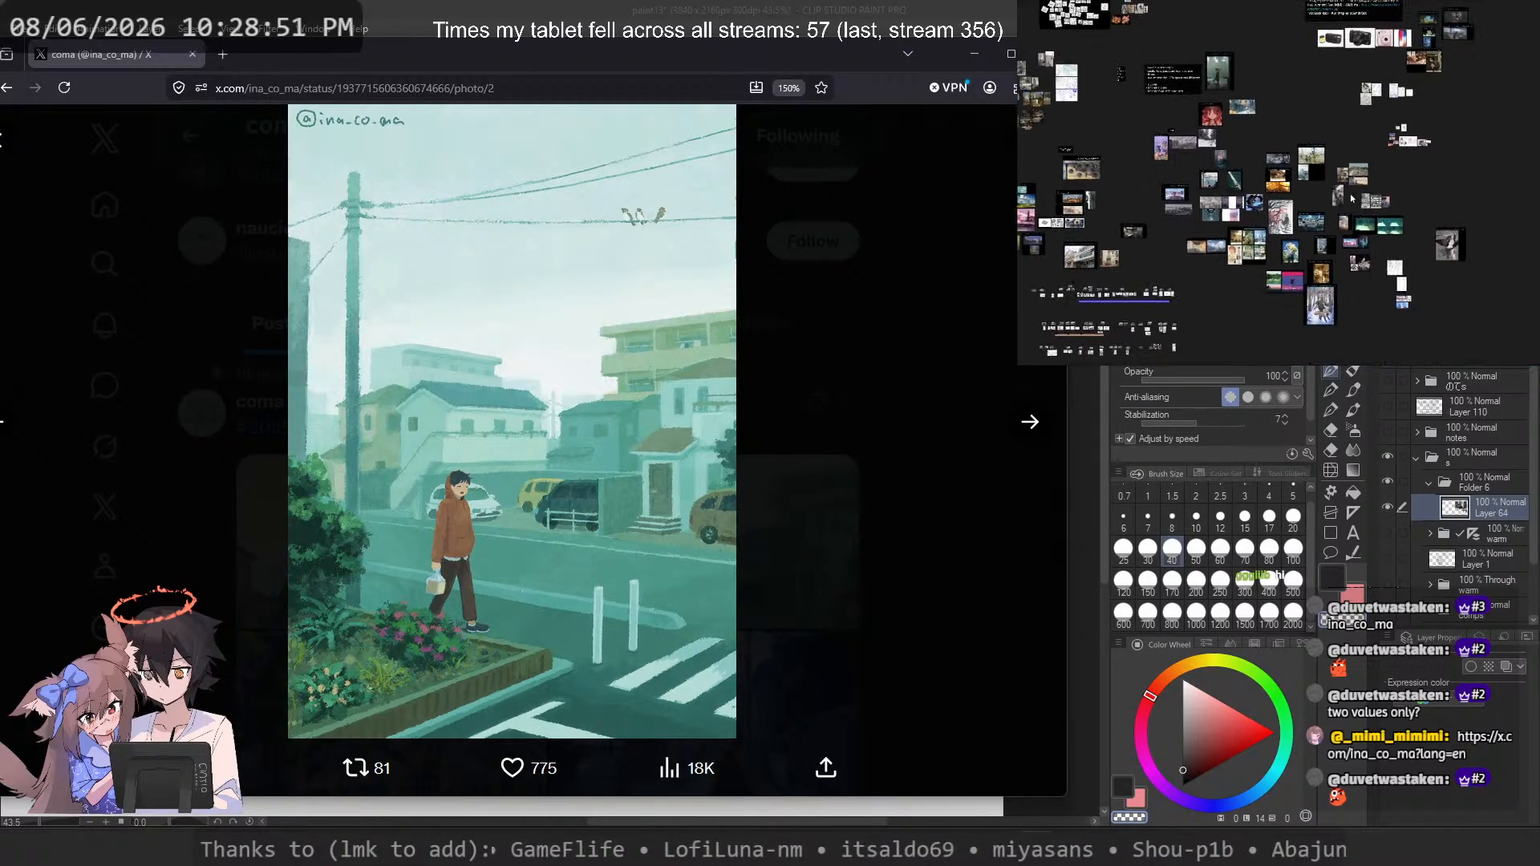
scroll(1351, 199, up, 5)
drag(1262, 101, 1330, 121)
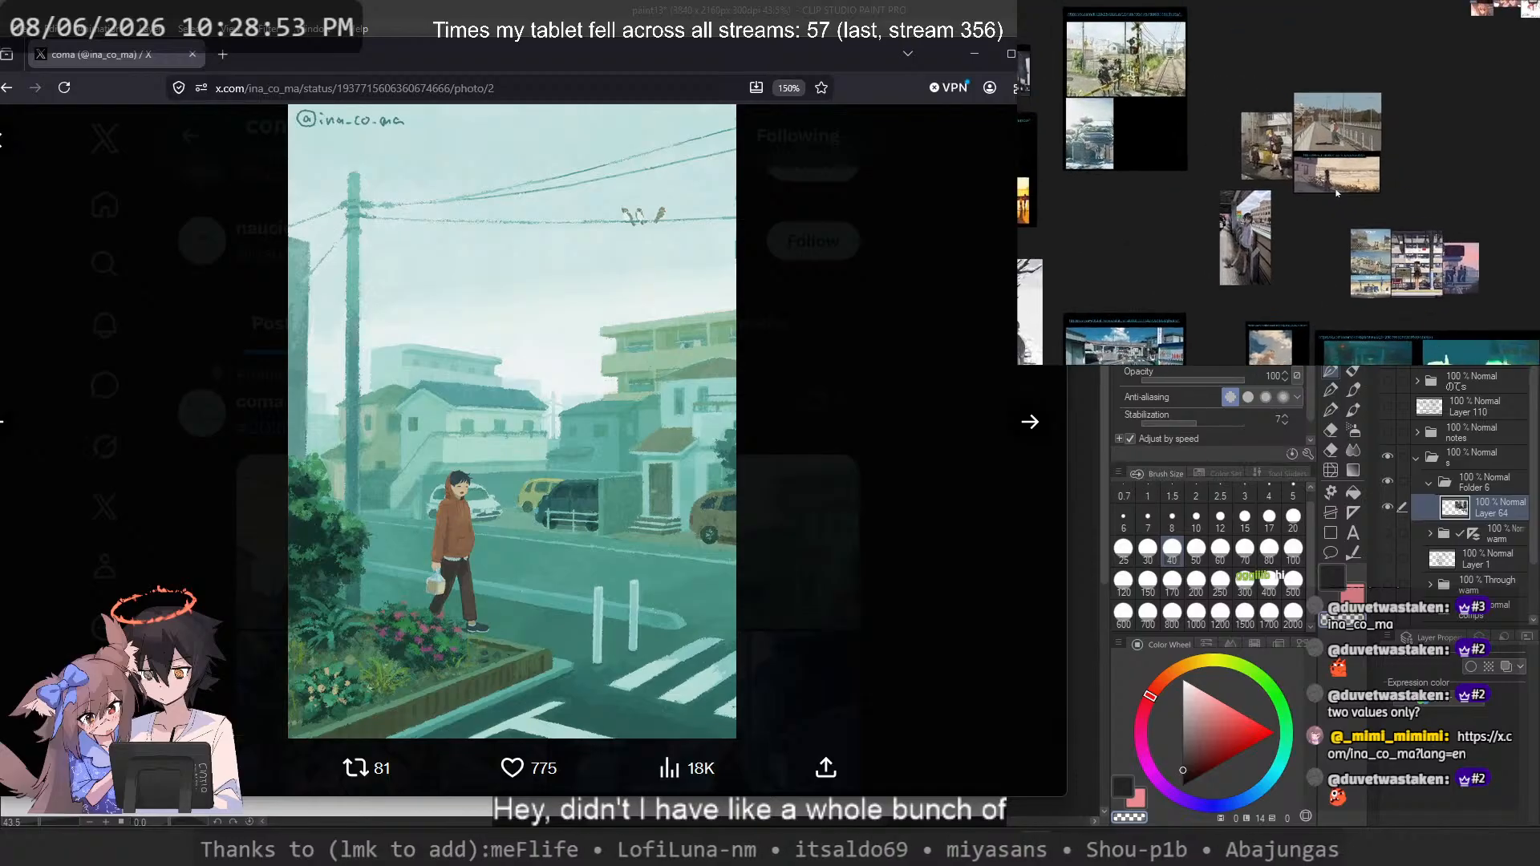
scroll(1341, 124, up, 5)
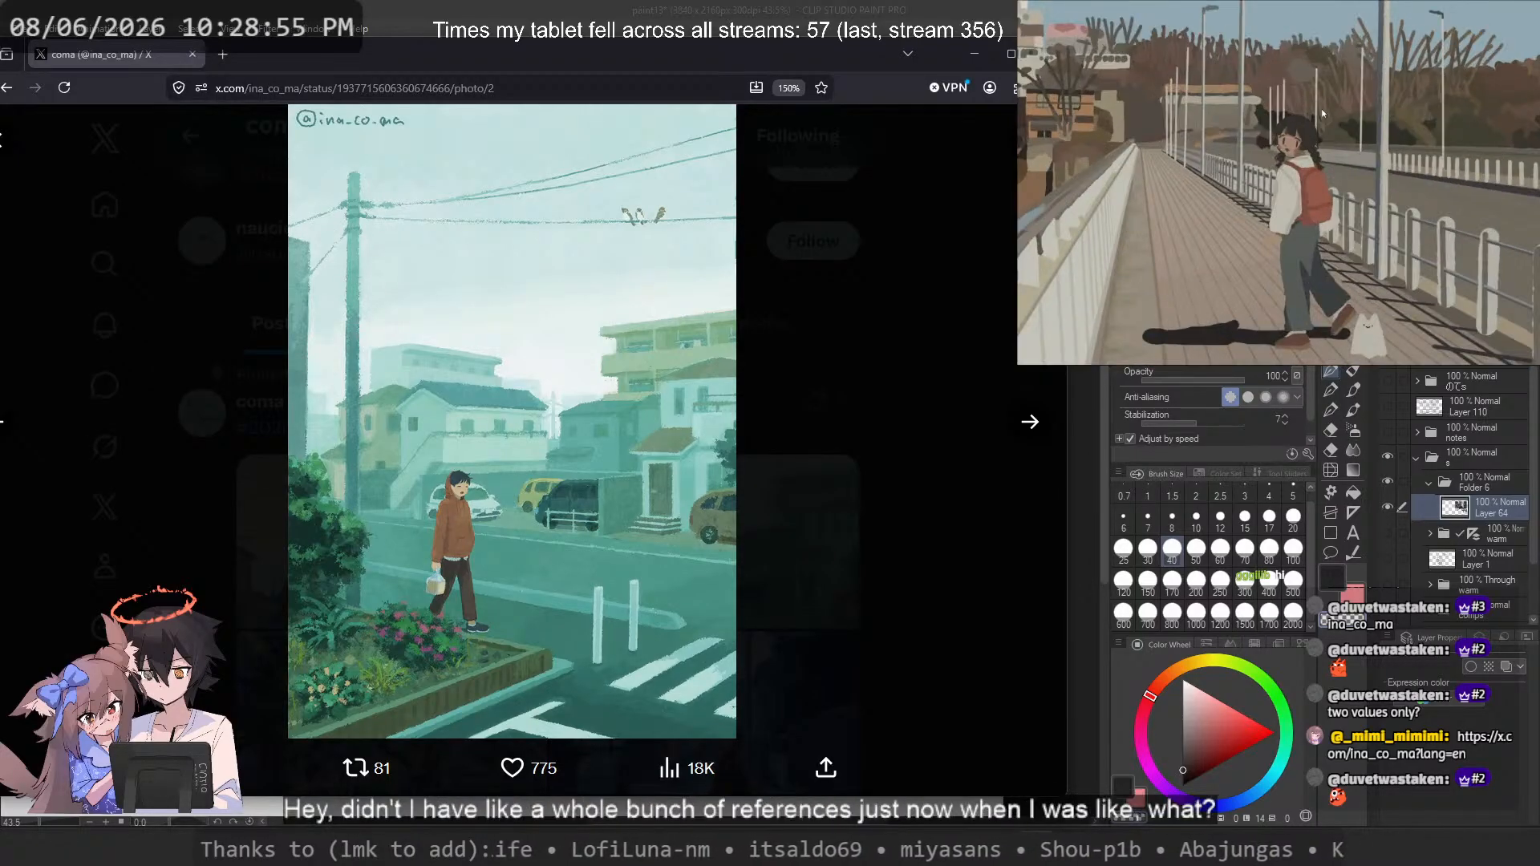
drag(1326, 168, 1320, 158)
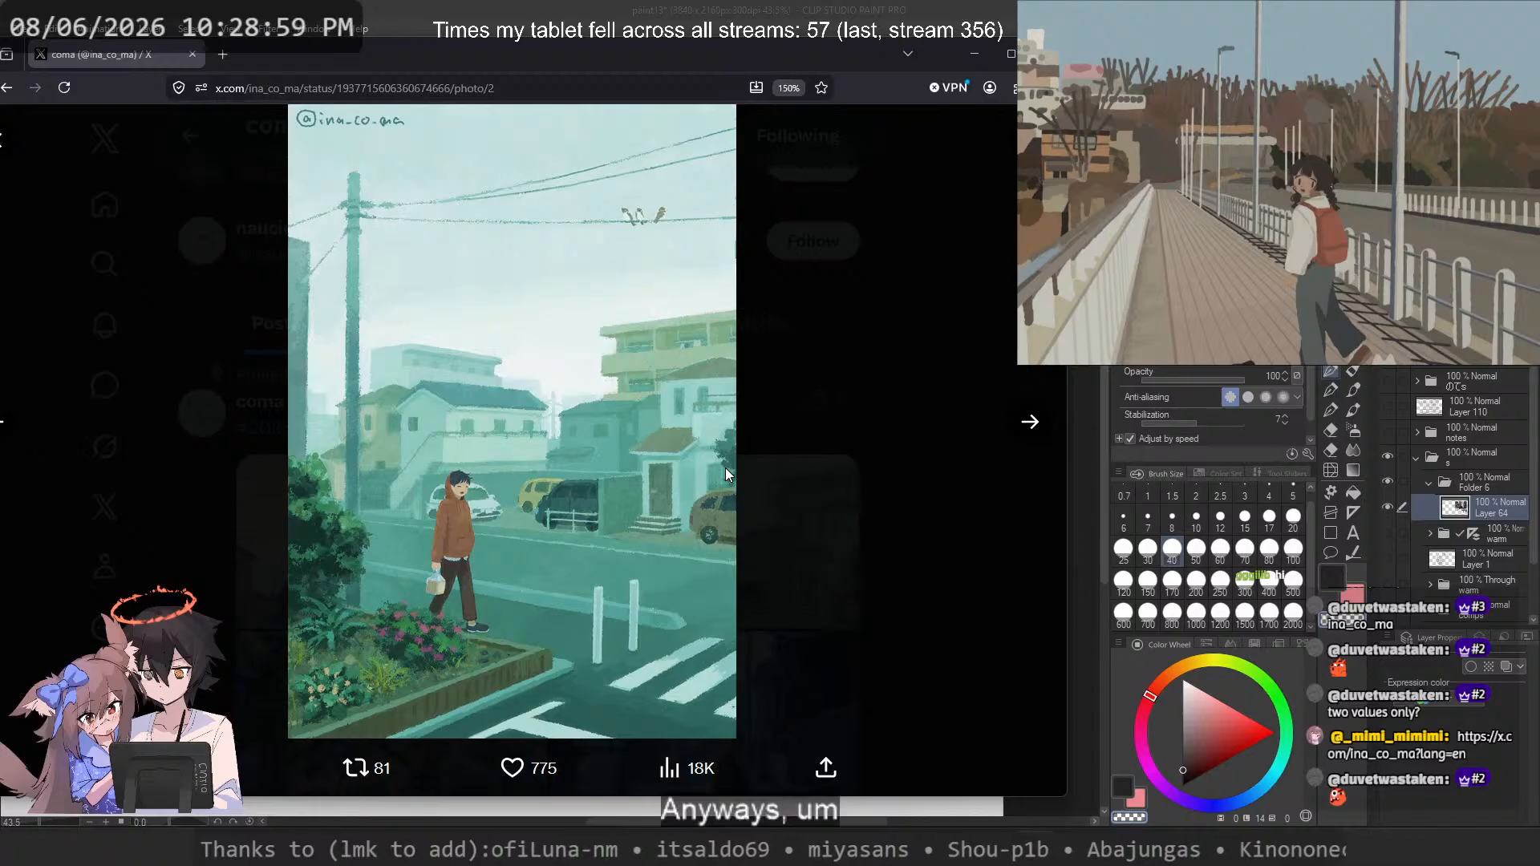
Step: Close the street illustration, open the pinned night tree illustration's full-size image in a new tab and inspect its foliage up close
right_click(452, 315)
click(976, 388)
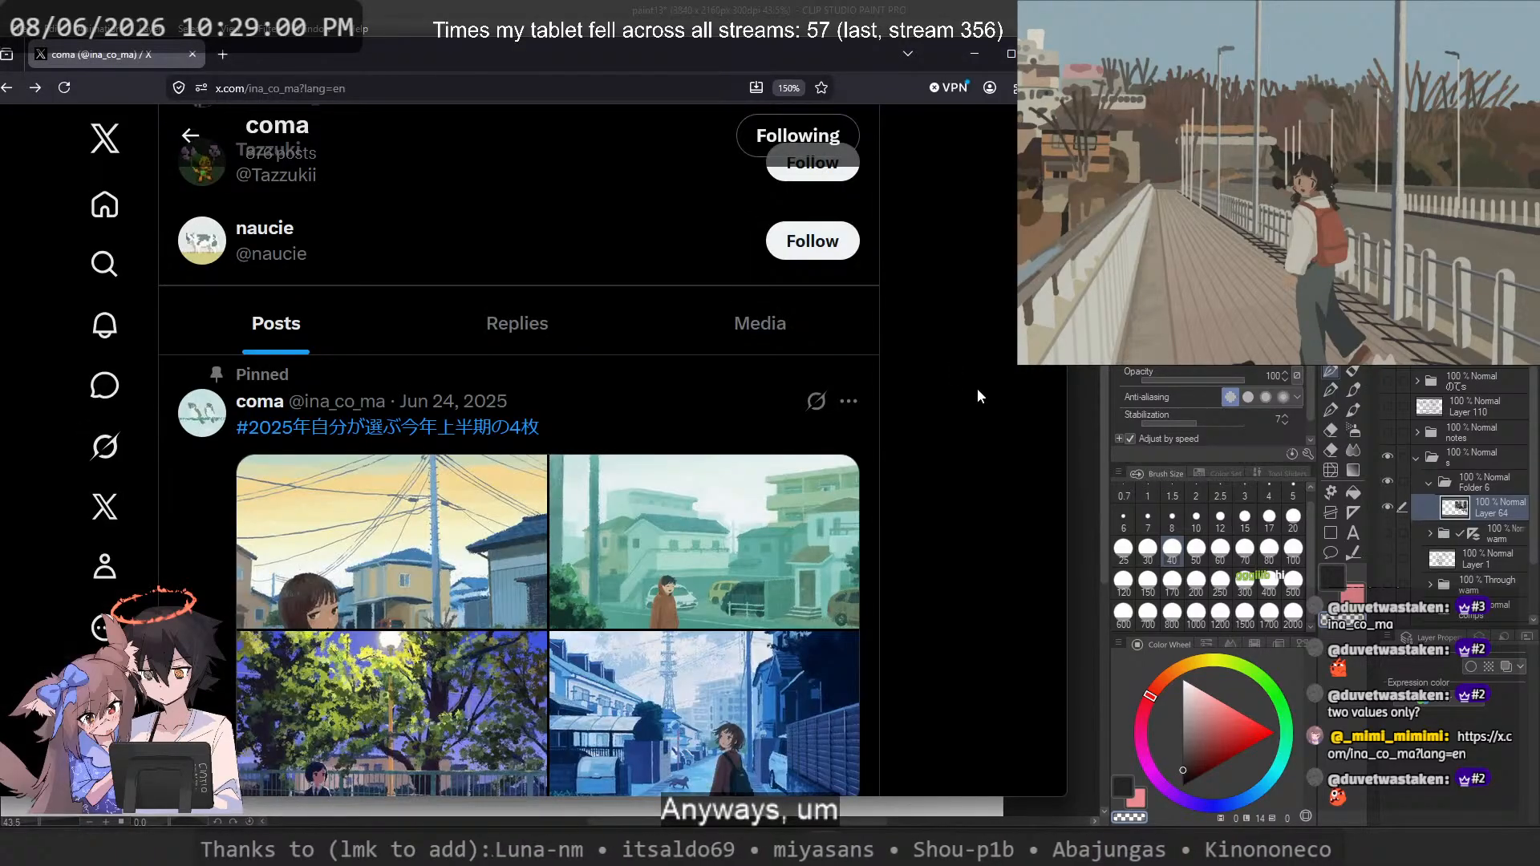
click(423, 735)
right_click(522, 329)
click(561, 347)
click(500, 328)
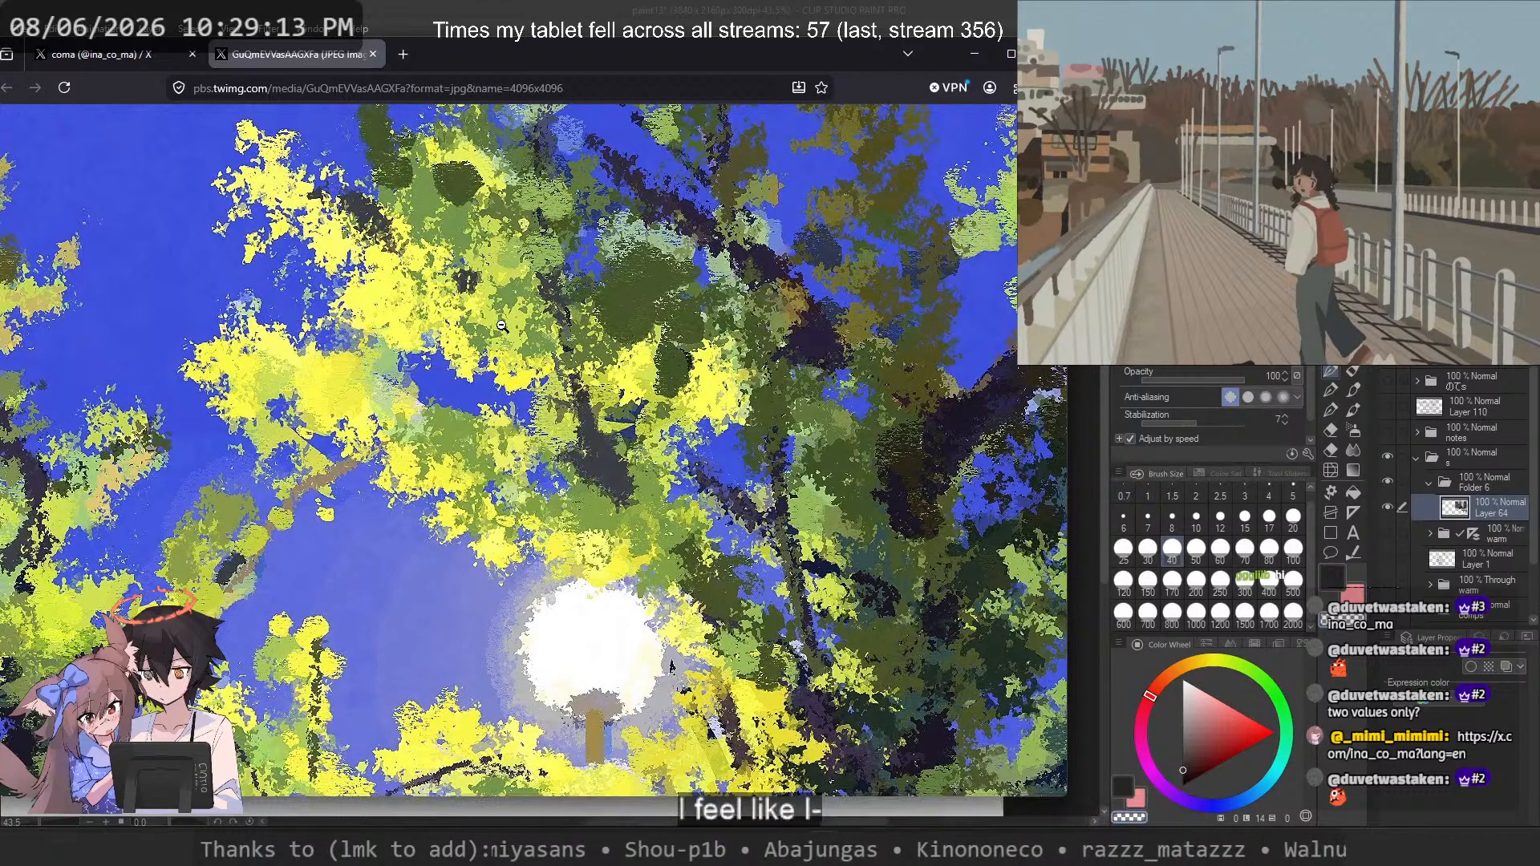
Step: Examine the girl, the fence and the ground of the full-size night tree illustration up close and as a whole
scroll(521, 297, down, 6)
scroll(544, 262, down, 8)
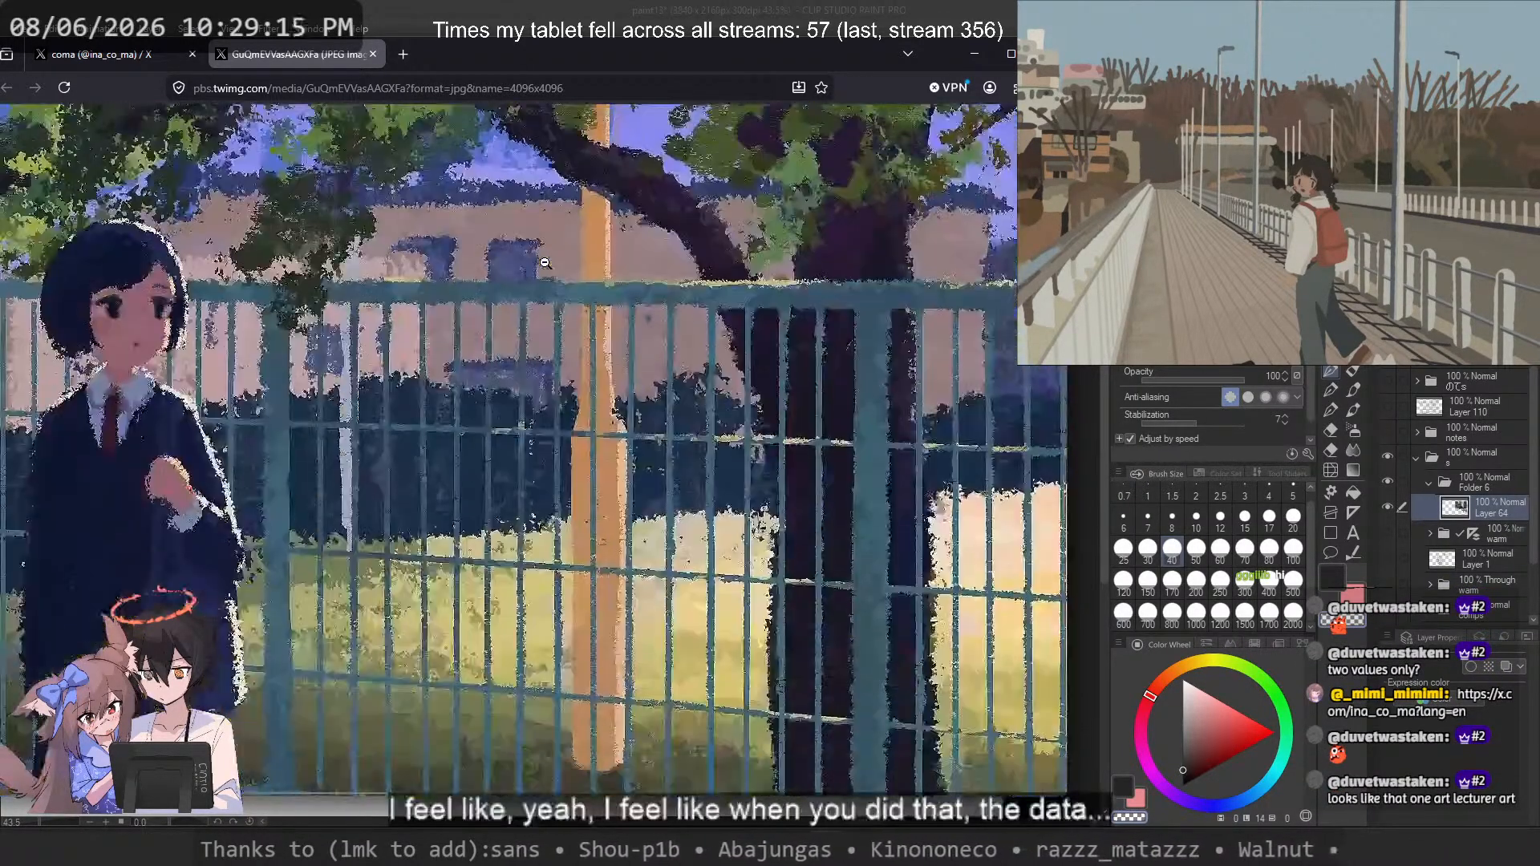
click(545, 263)
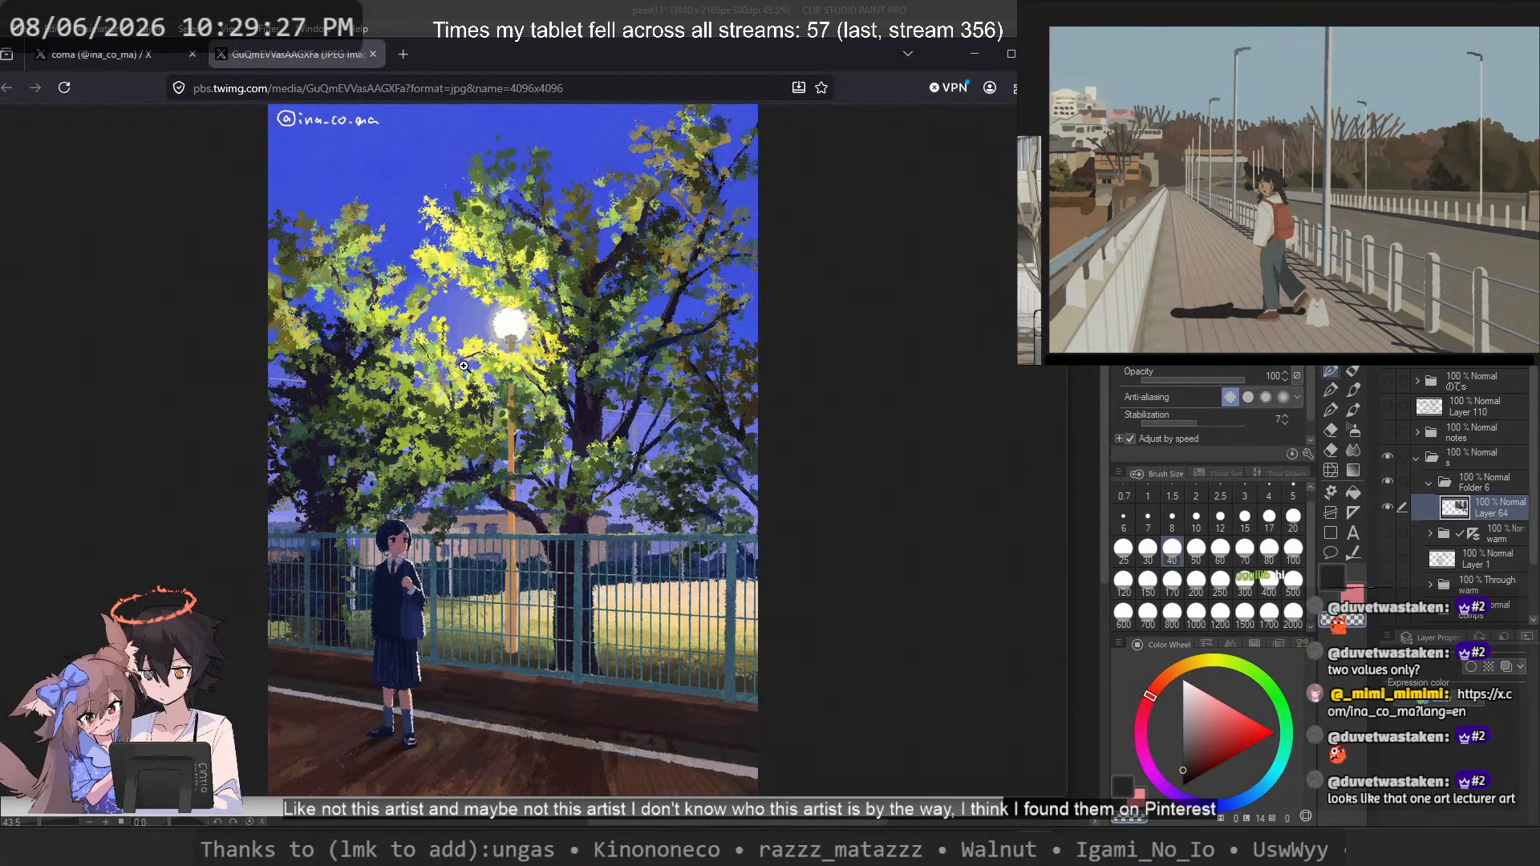
click(518, 705)
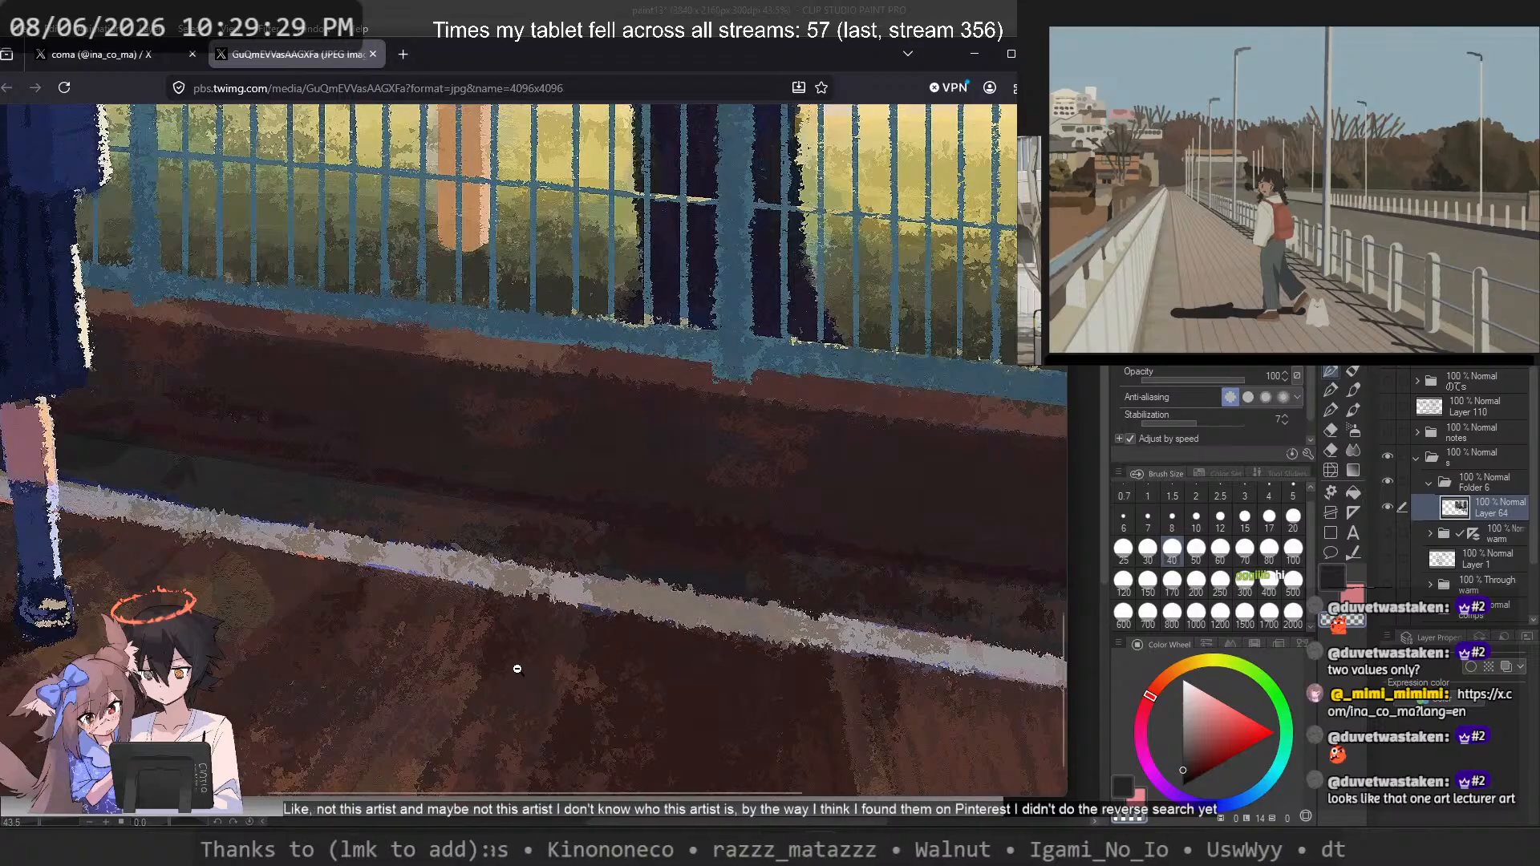
click(566, 583)
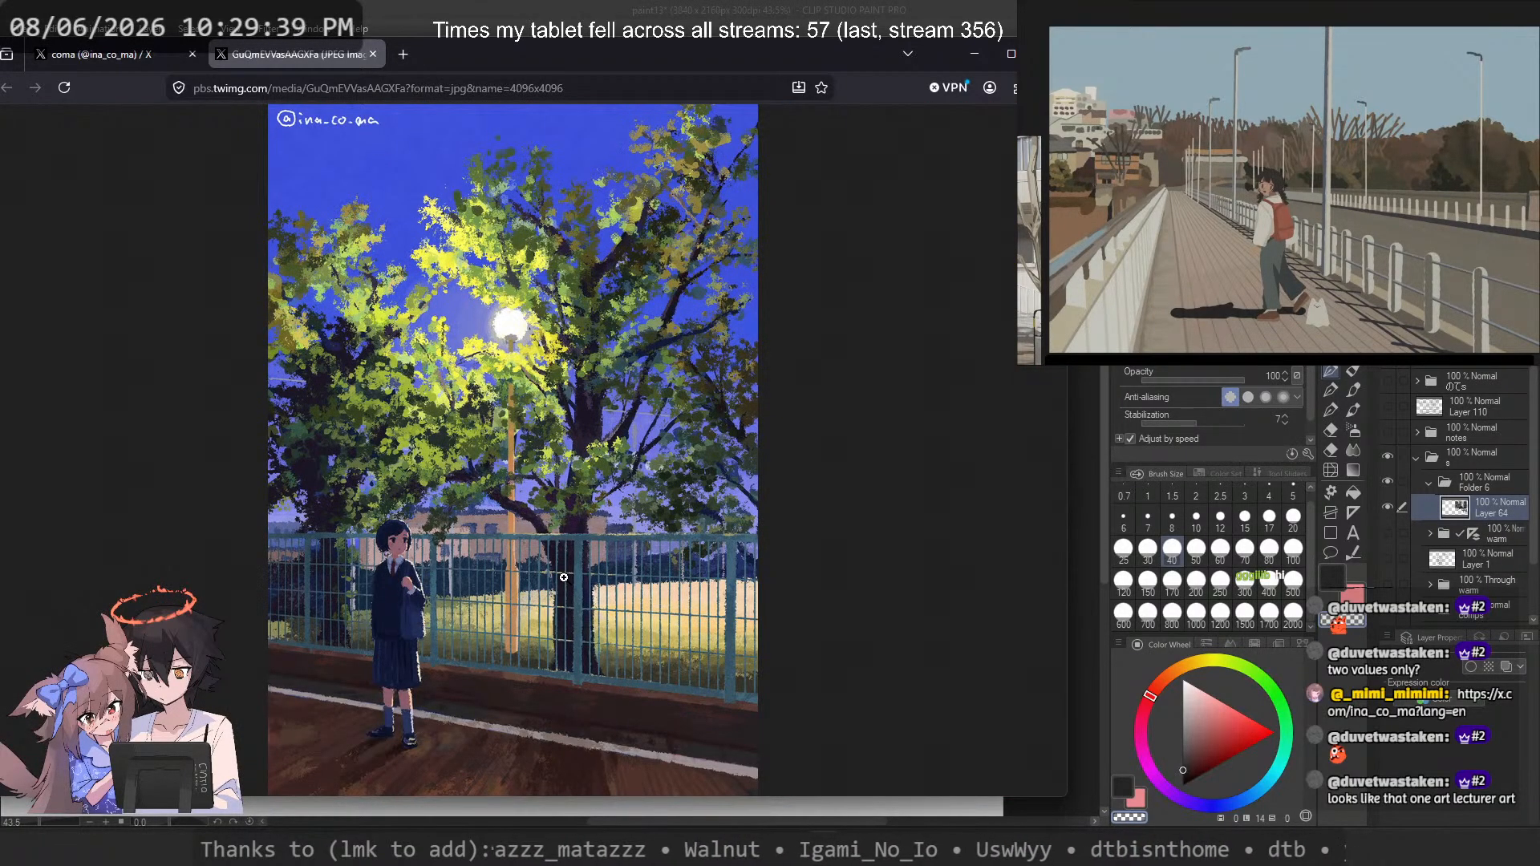
Step: View the pinned post's blue wet-street illustration and compare its edges with the fence in the full-size night tree image
click(94, 54)
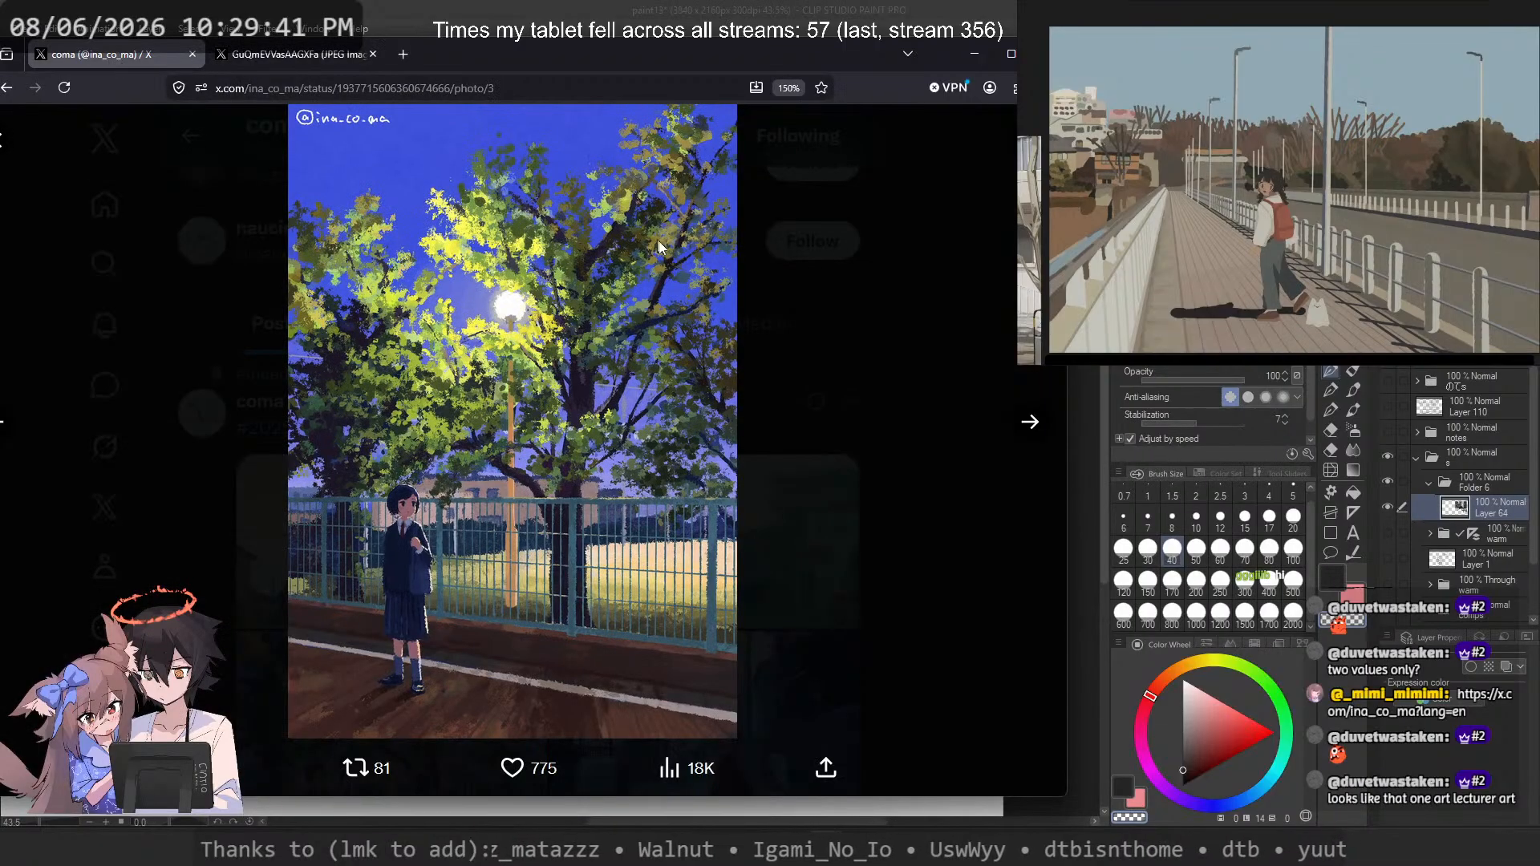
click(1005, 431)
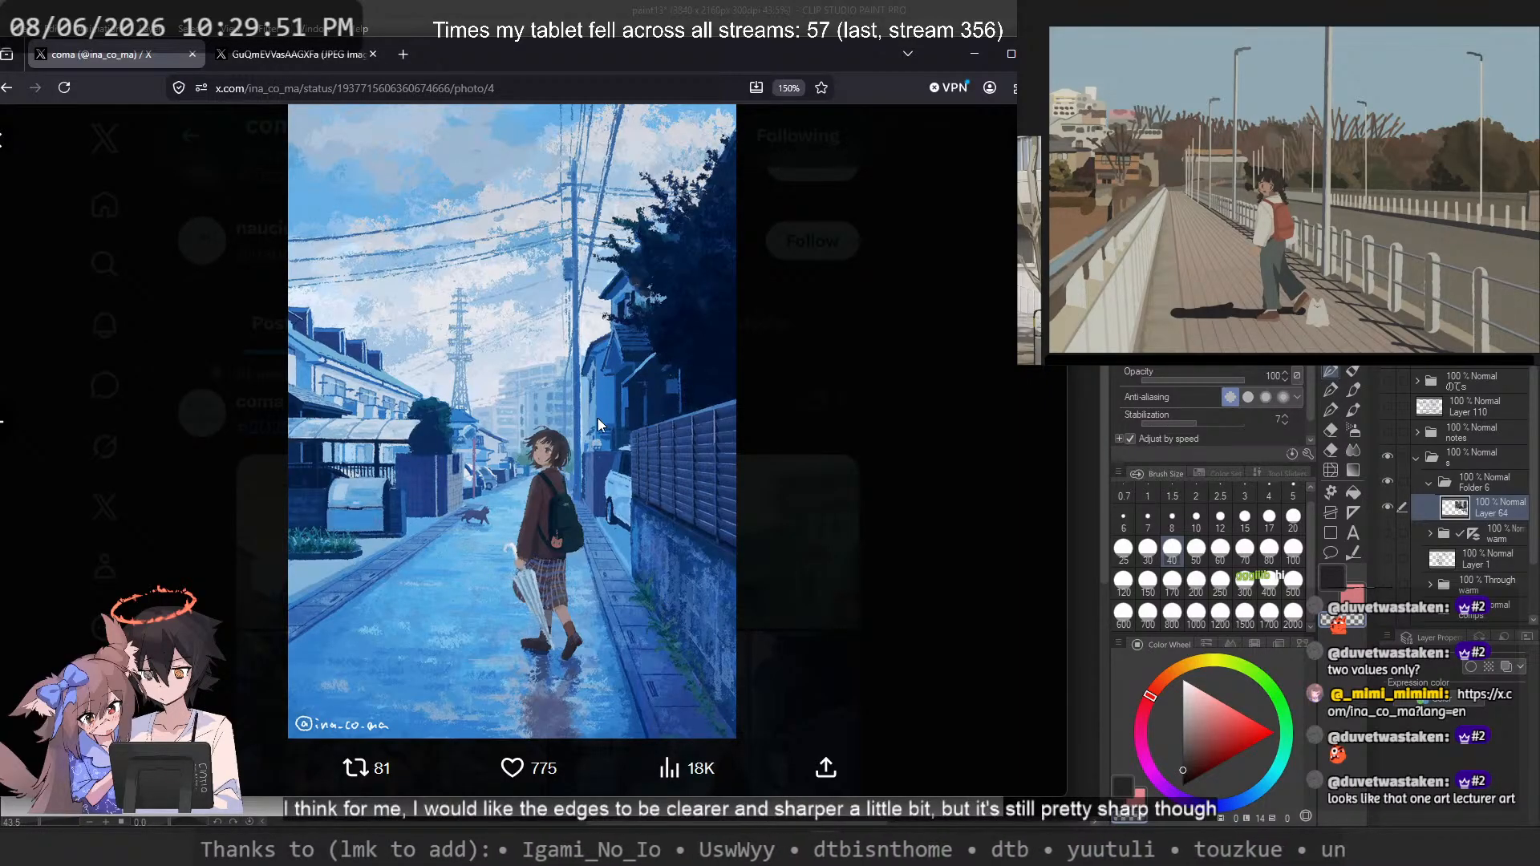
key(ctrl+Tab)
click(572, 577)
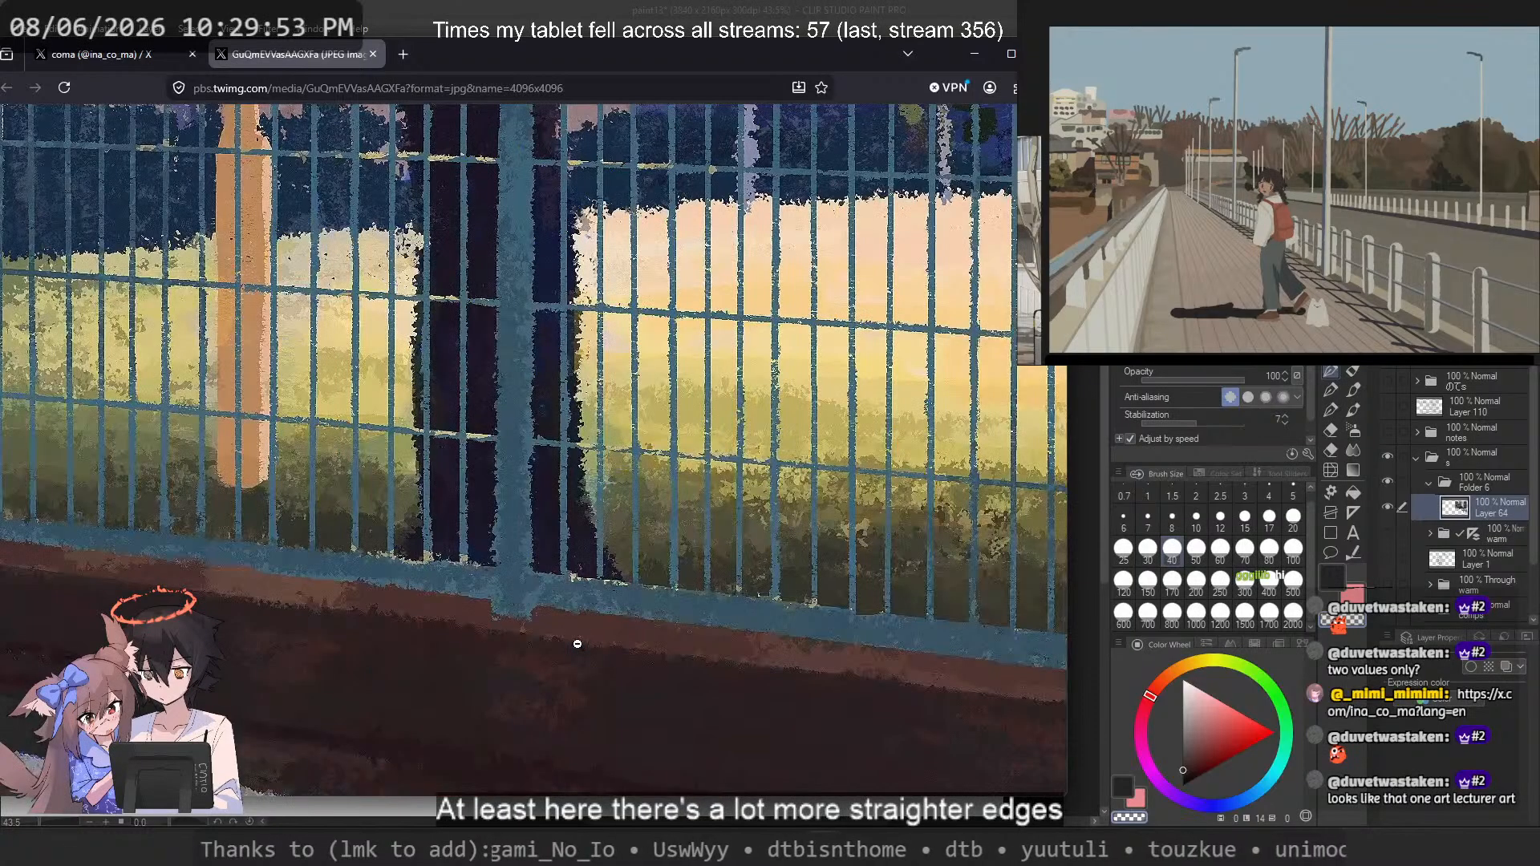
click(611, 471)
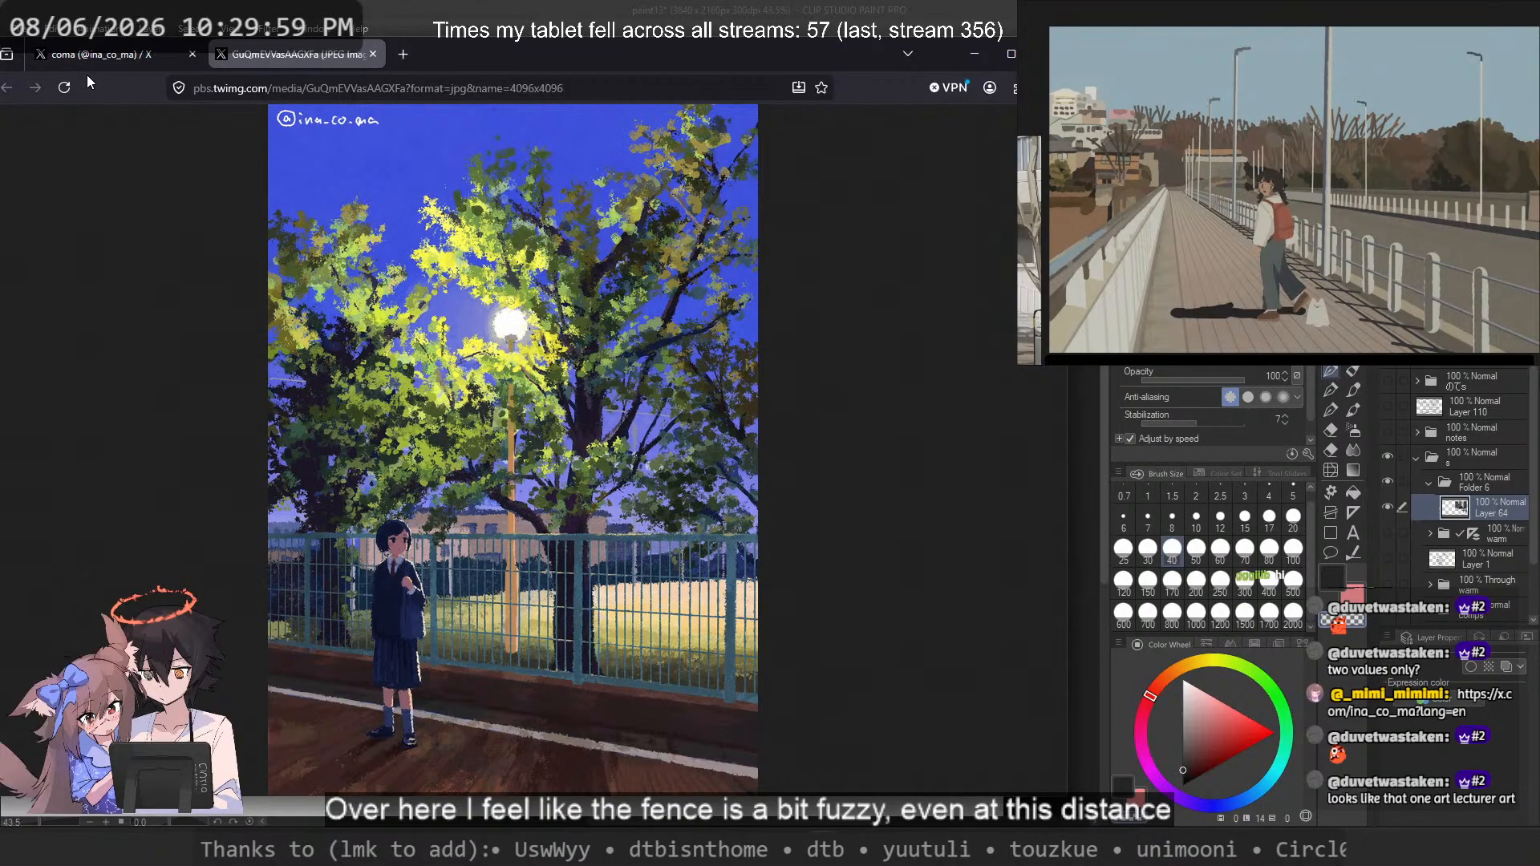
Step: Close the full-size night tree image and the photo viewer, and browse the illustrator's media posts
middle_click(308, 56)
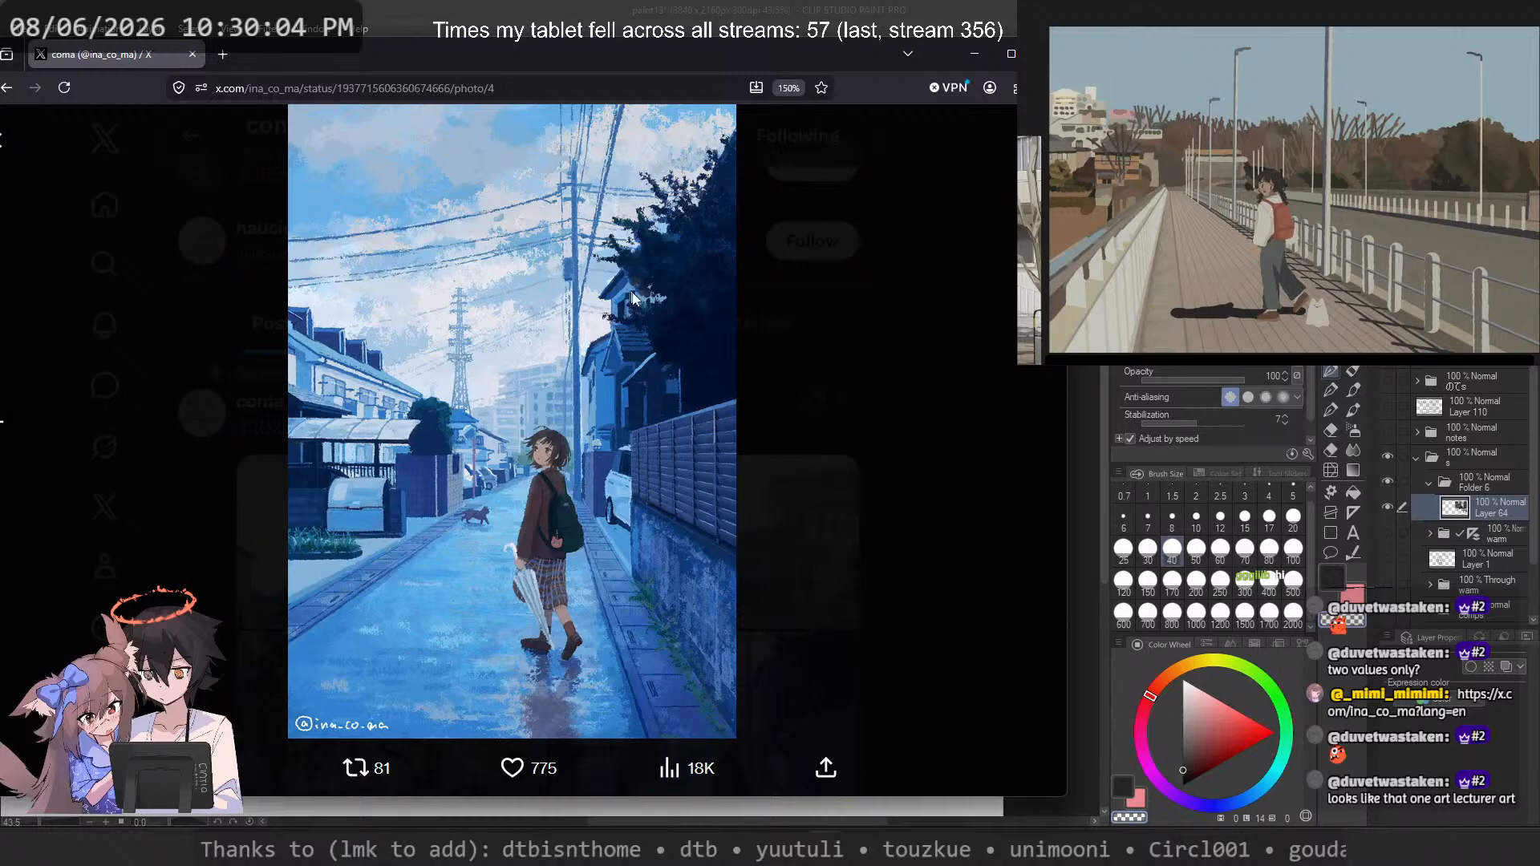
click(783, 369)
scroll(782, 370, down, 4)
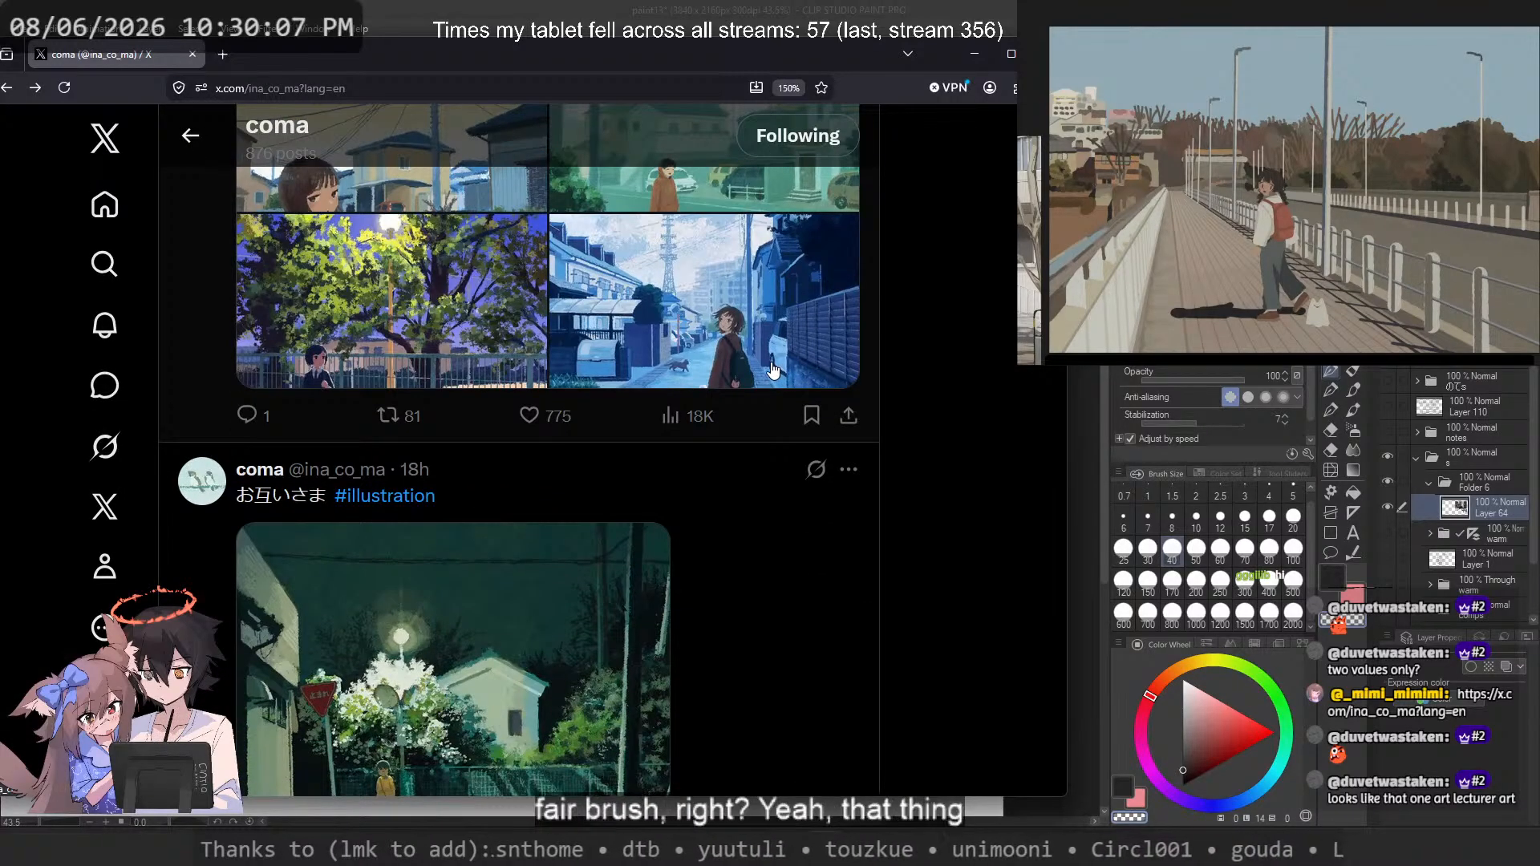
scroll(770, 371, up, 4)
click(751, 321)
scroll(729, 371, down, 5)
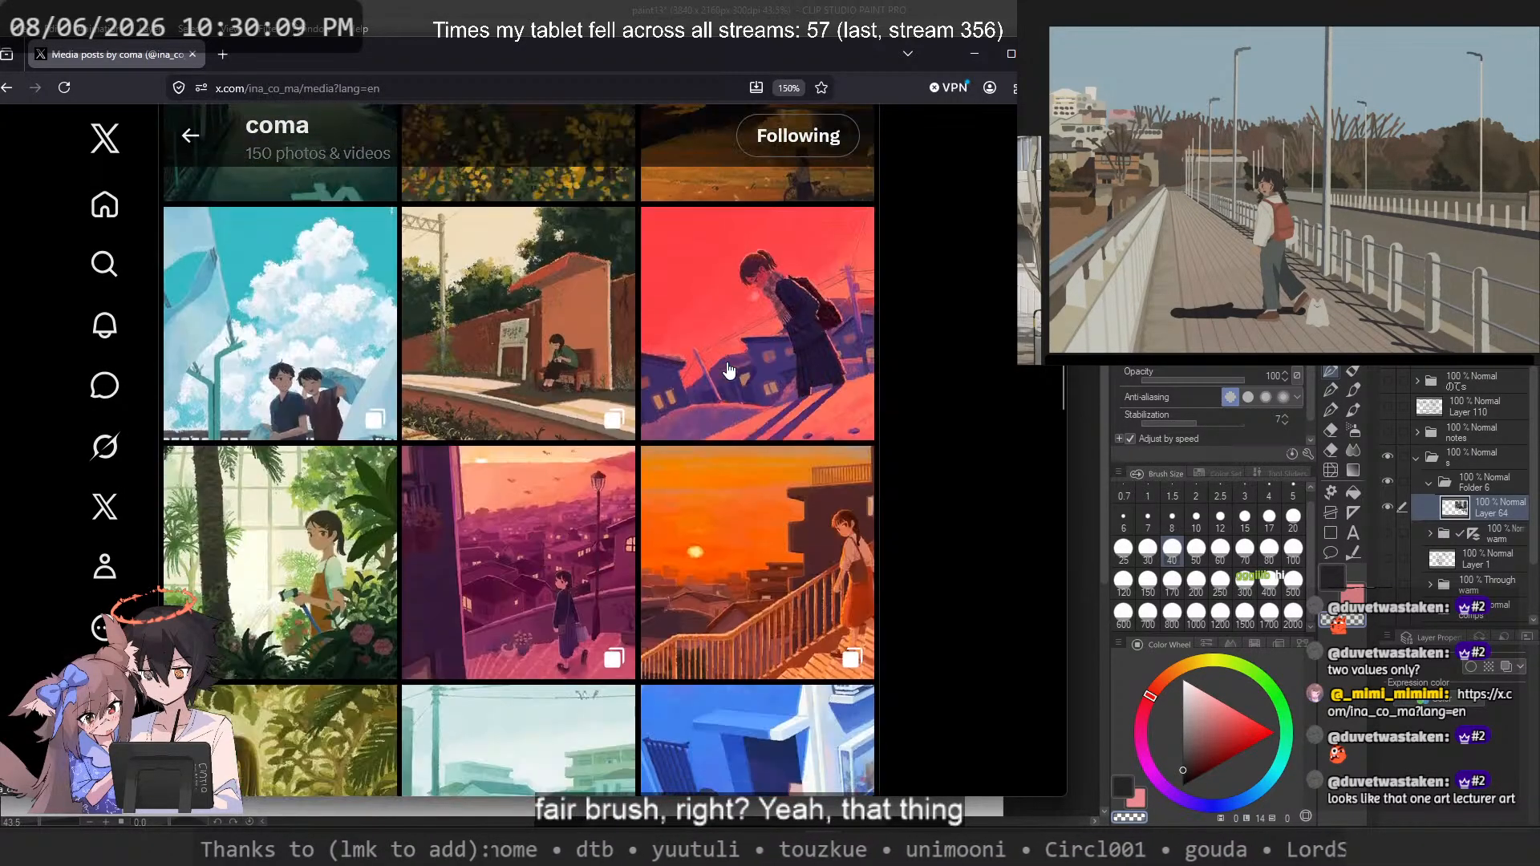
Step: Open the pink sunset hillside town illustration and load its full-size image in a new tab
click(543, 562)
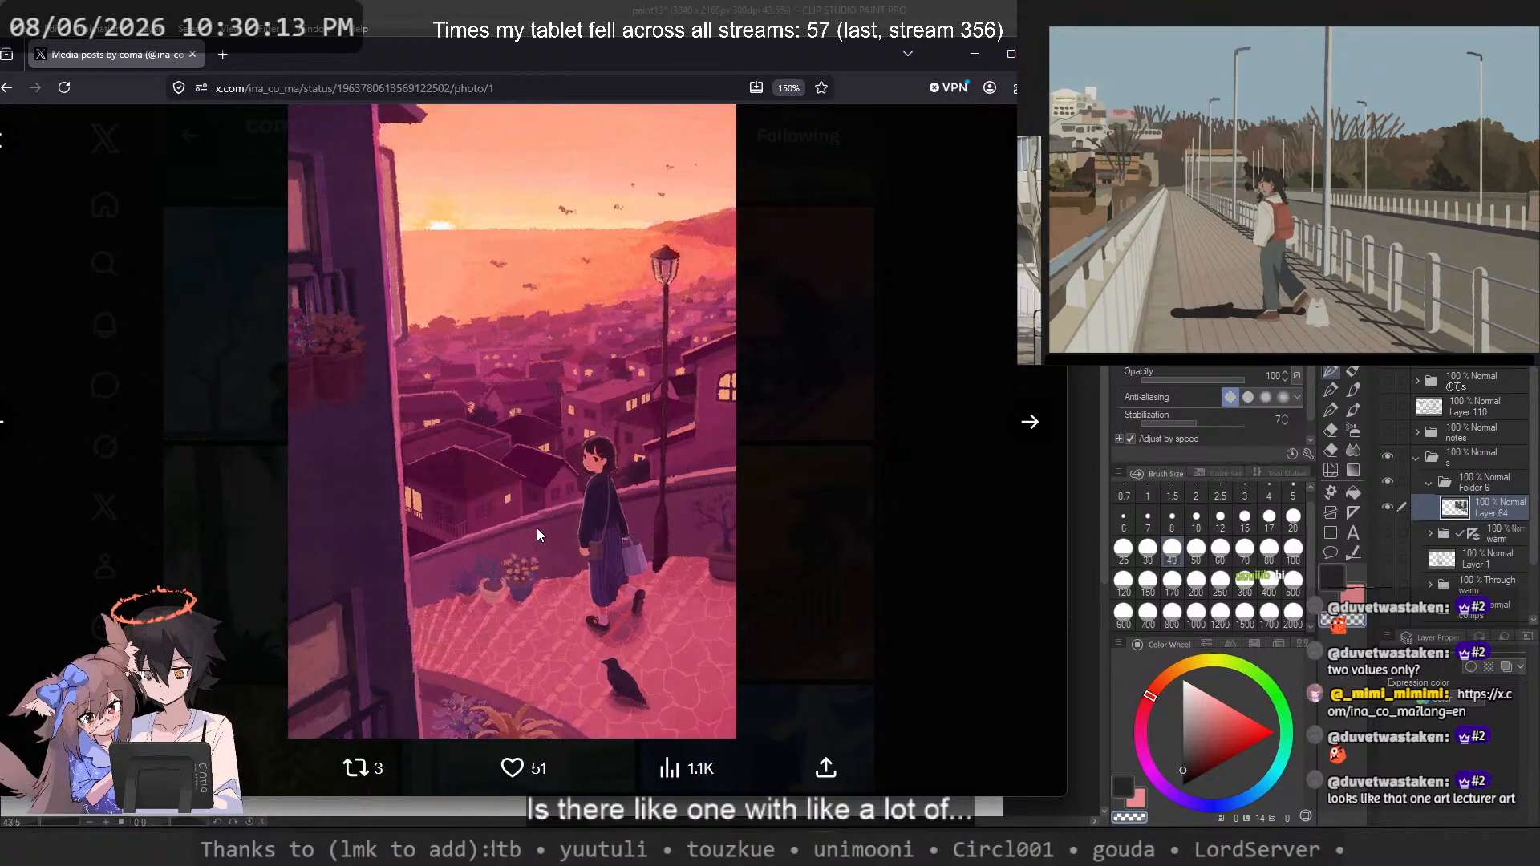
right_click(525, 358)
click(542, 369)
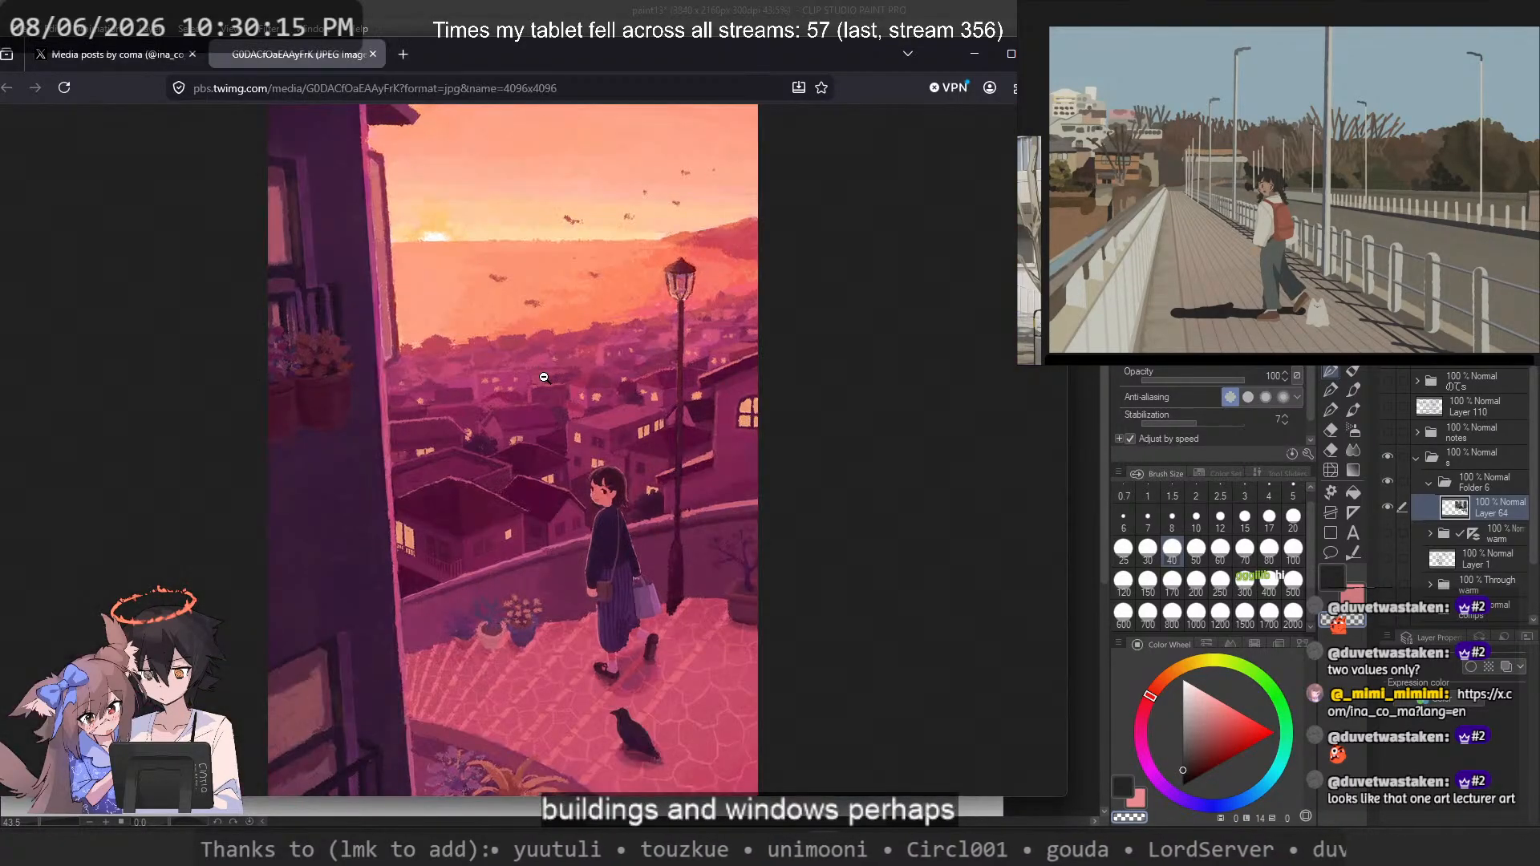
Step: Examine the rooftops, lit windows, distant buildings and street lamp of the sunset town illustration up close
click(453, 517)
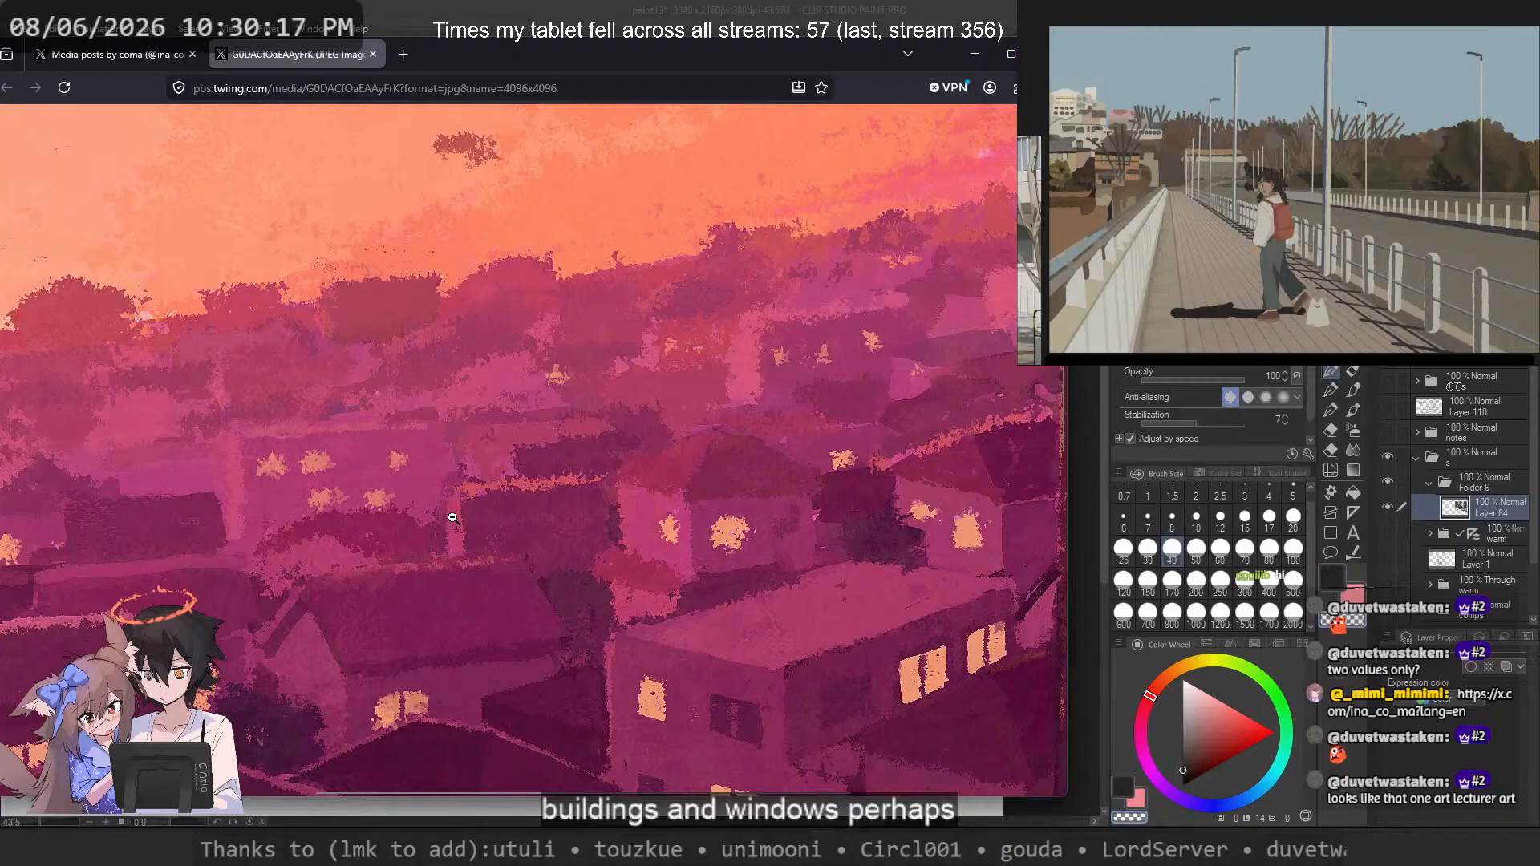
scroll(452, 517, down, 4)
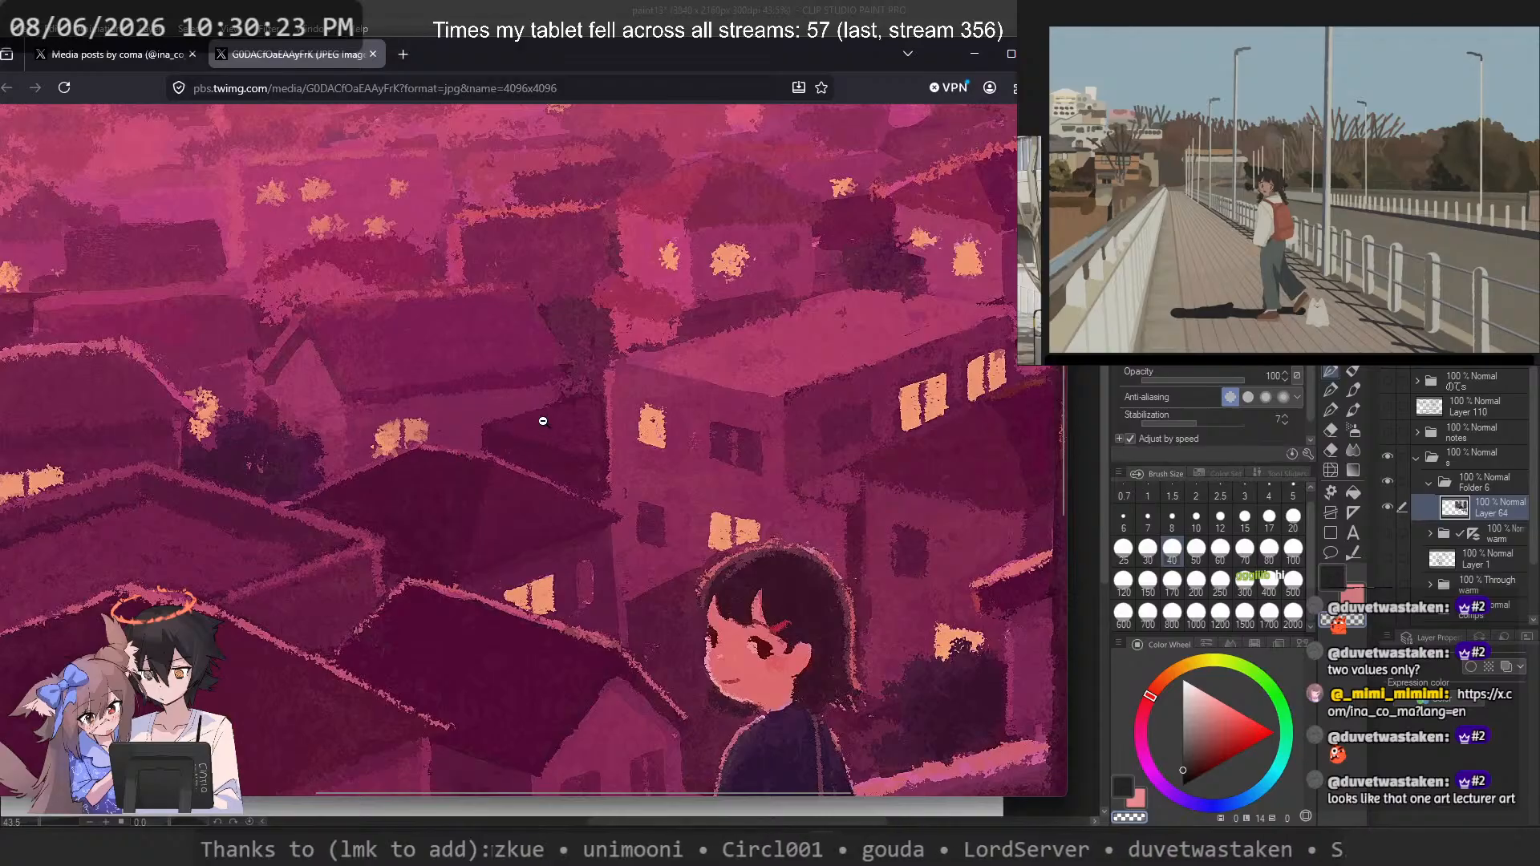
scroll(567, 505, left, 3)
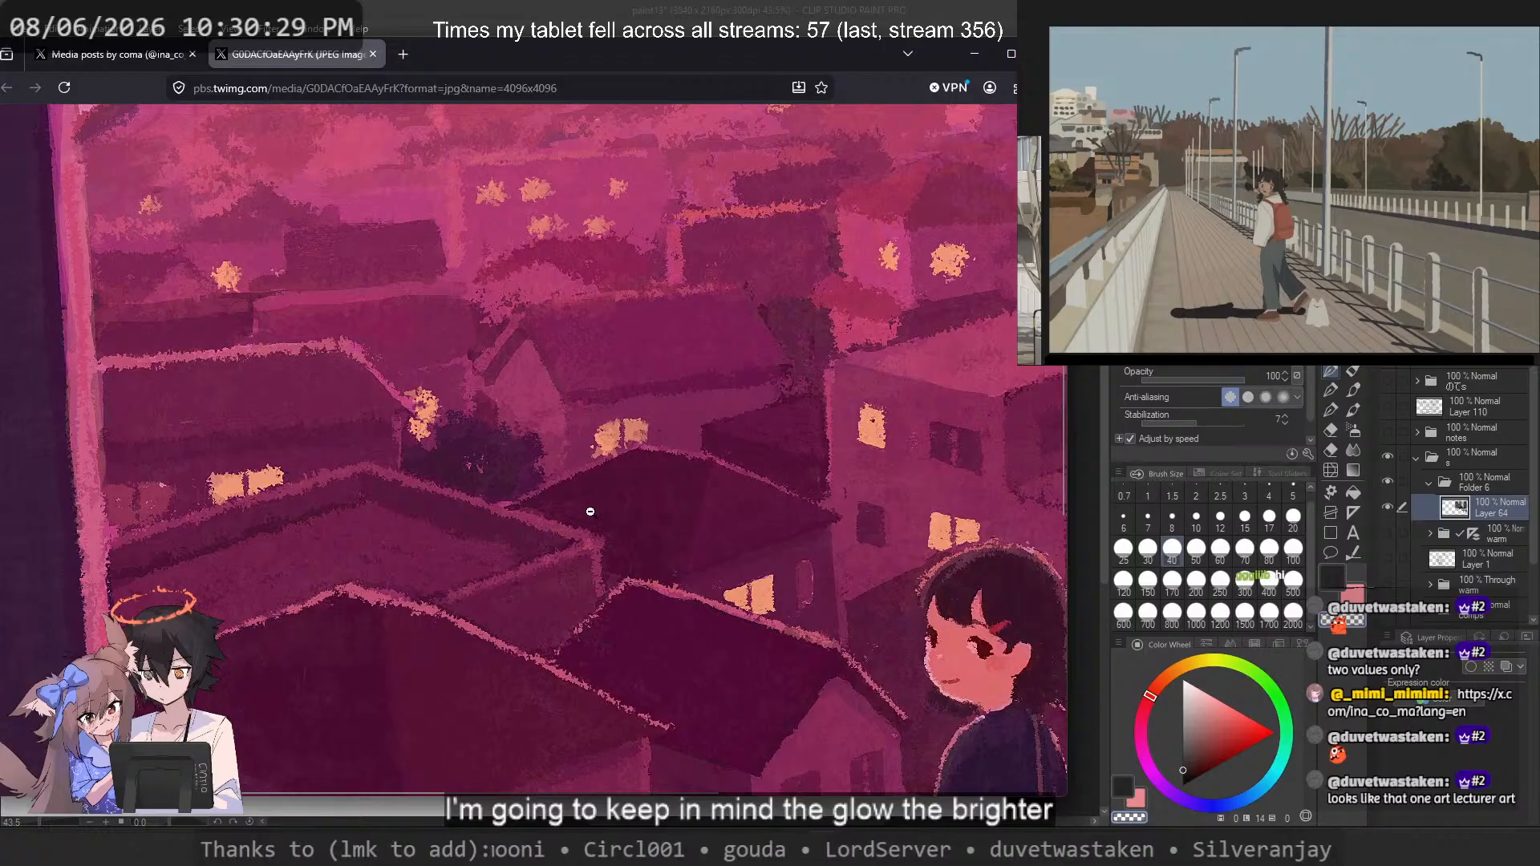
scroll(593, 509, up, 2)
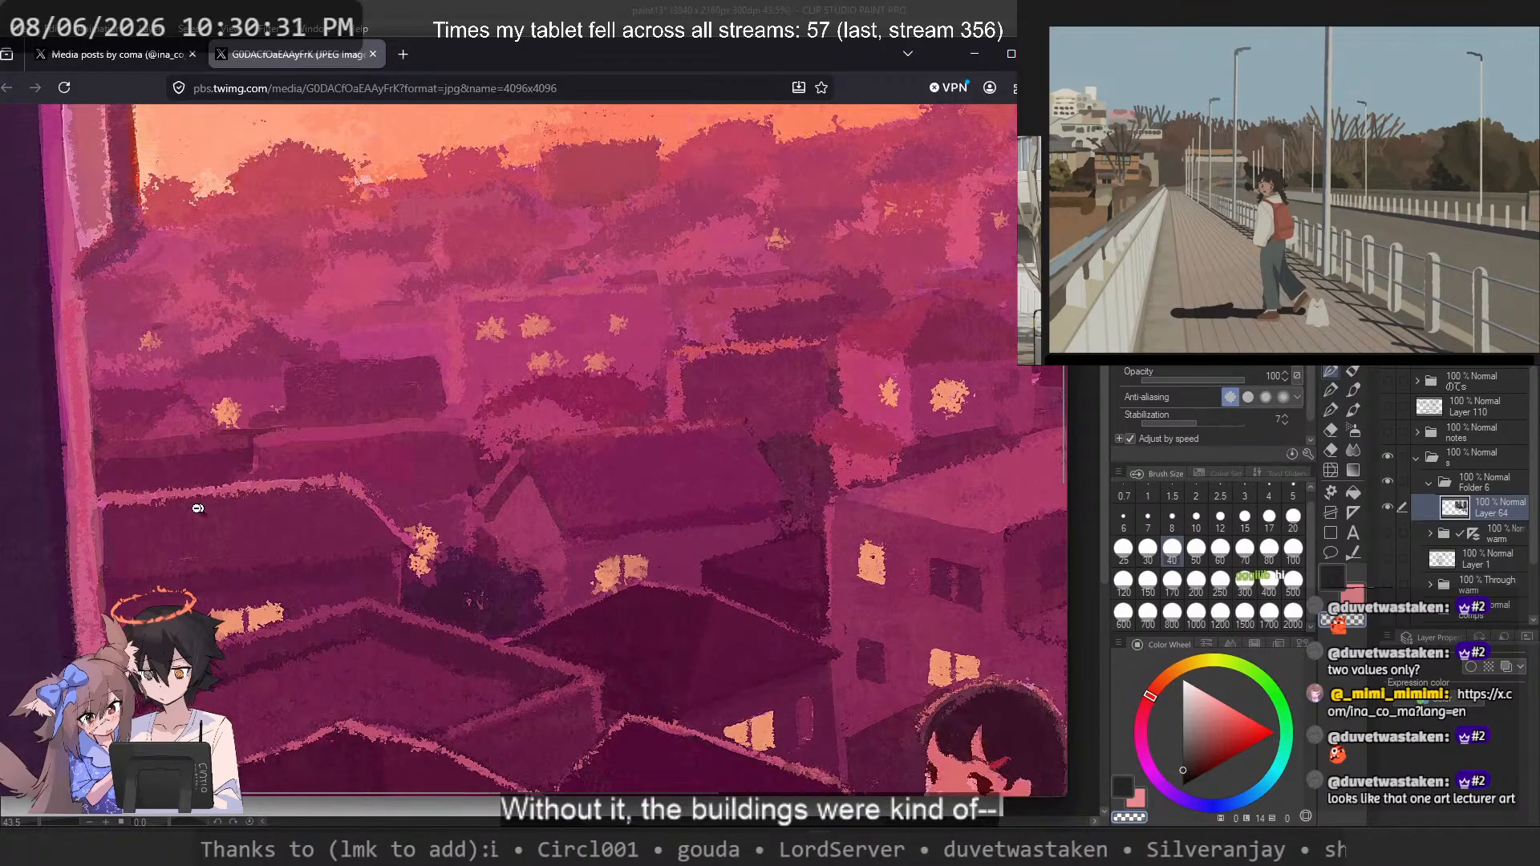
scroll(461, 543, right, 5)
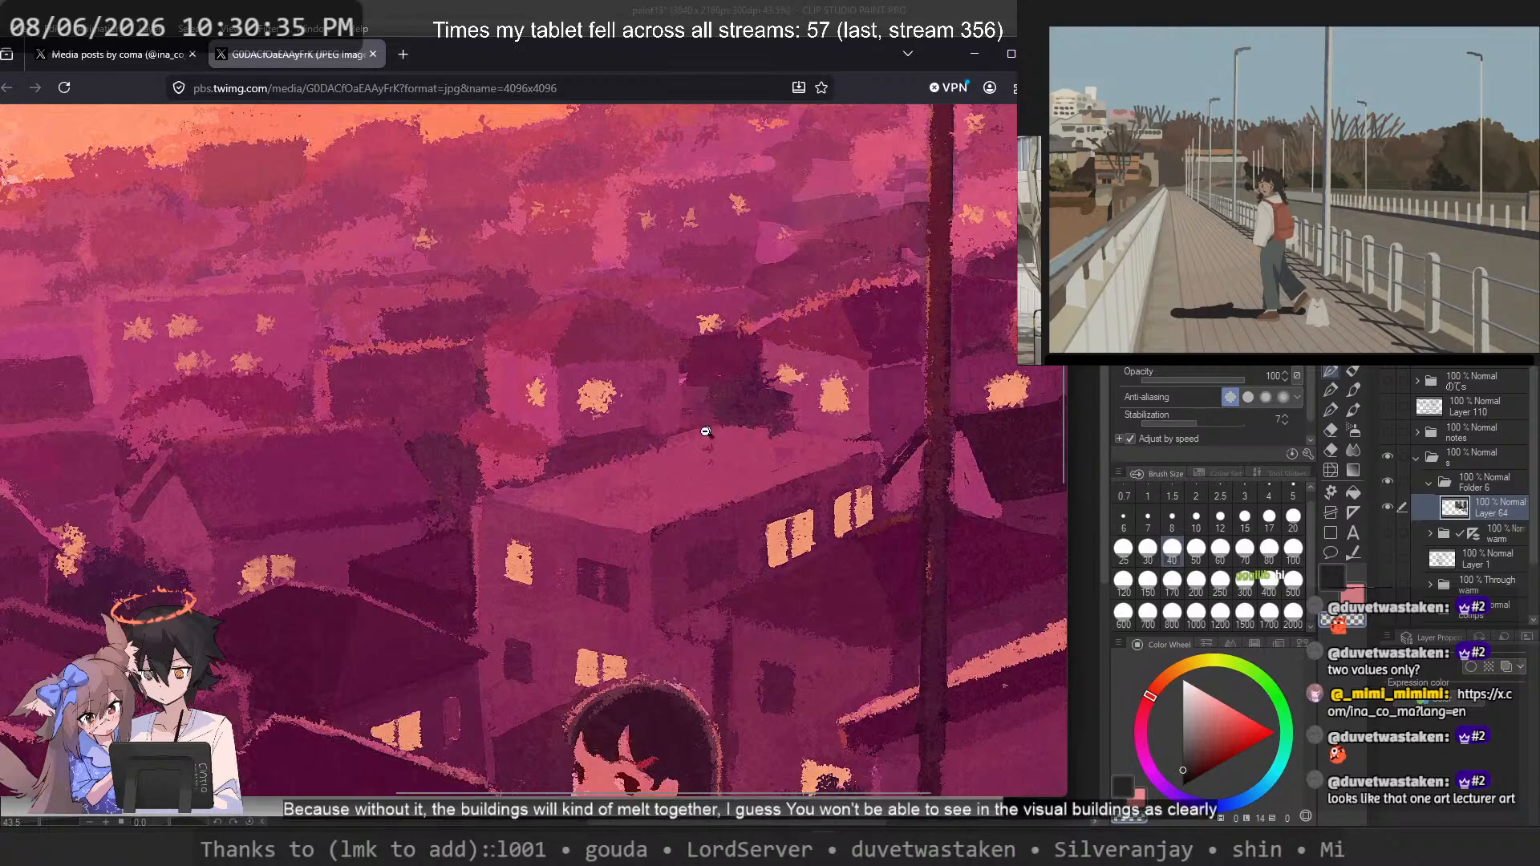
scroll(662, 523, right, 3)
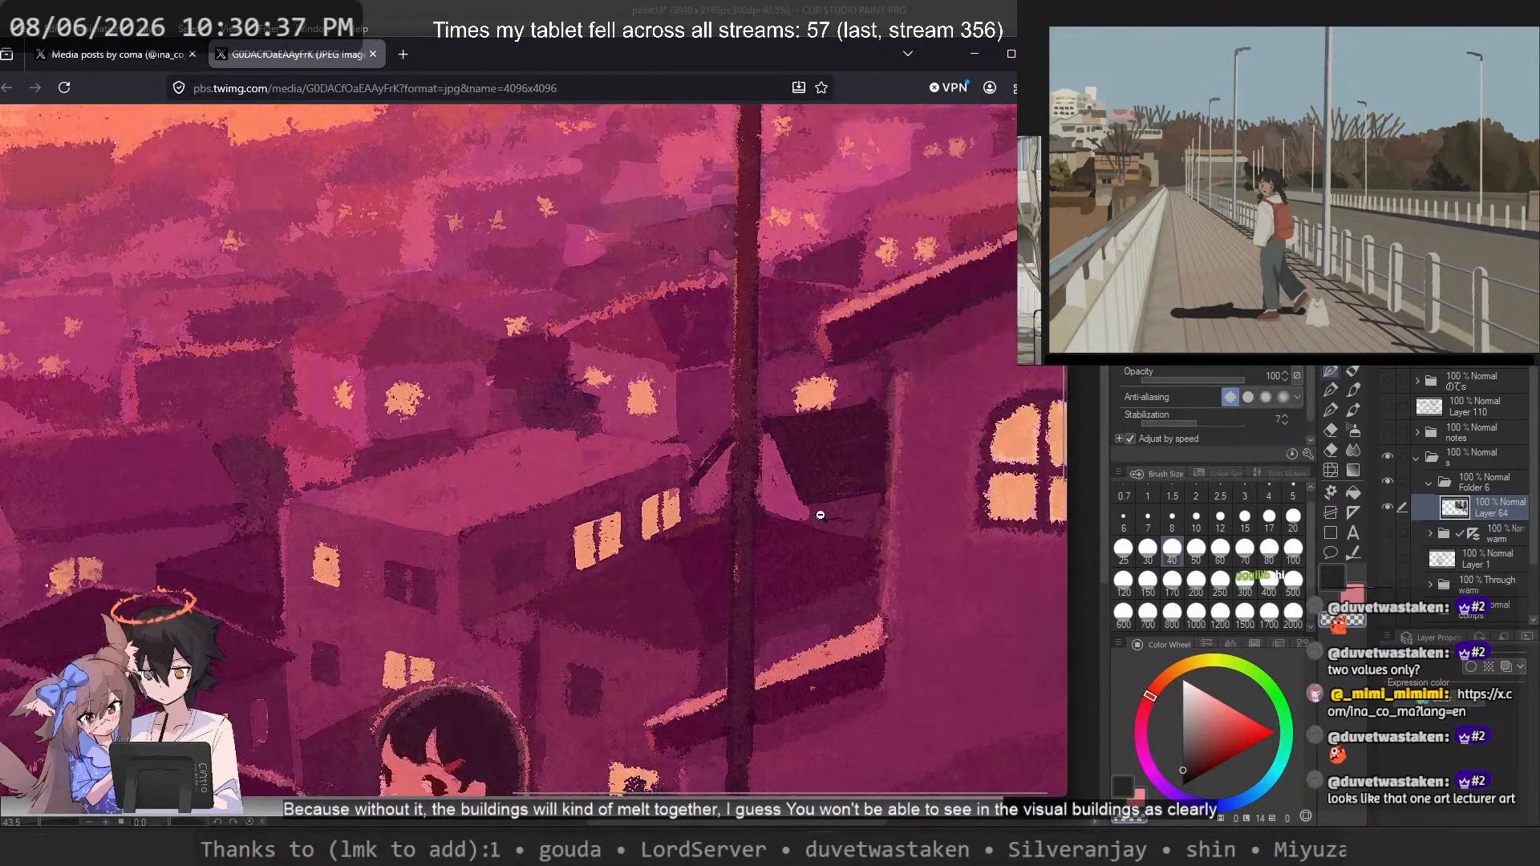
scroll(798, 378, up, 5)
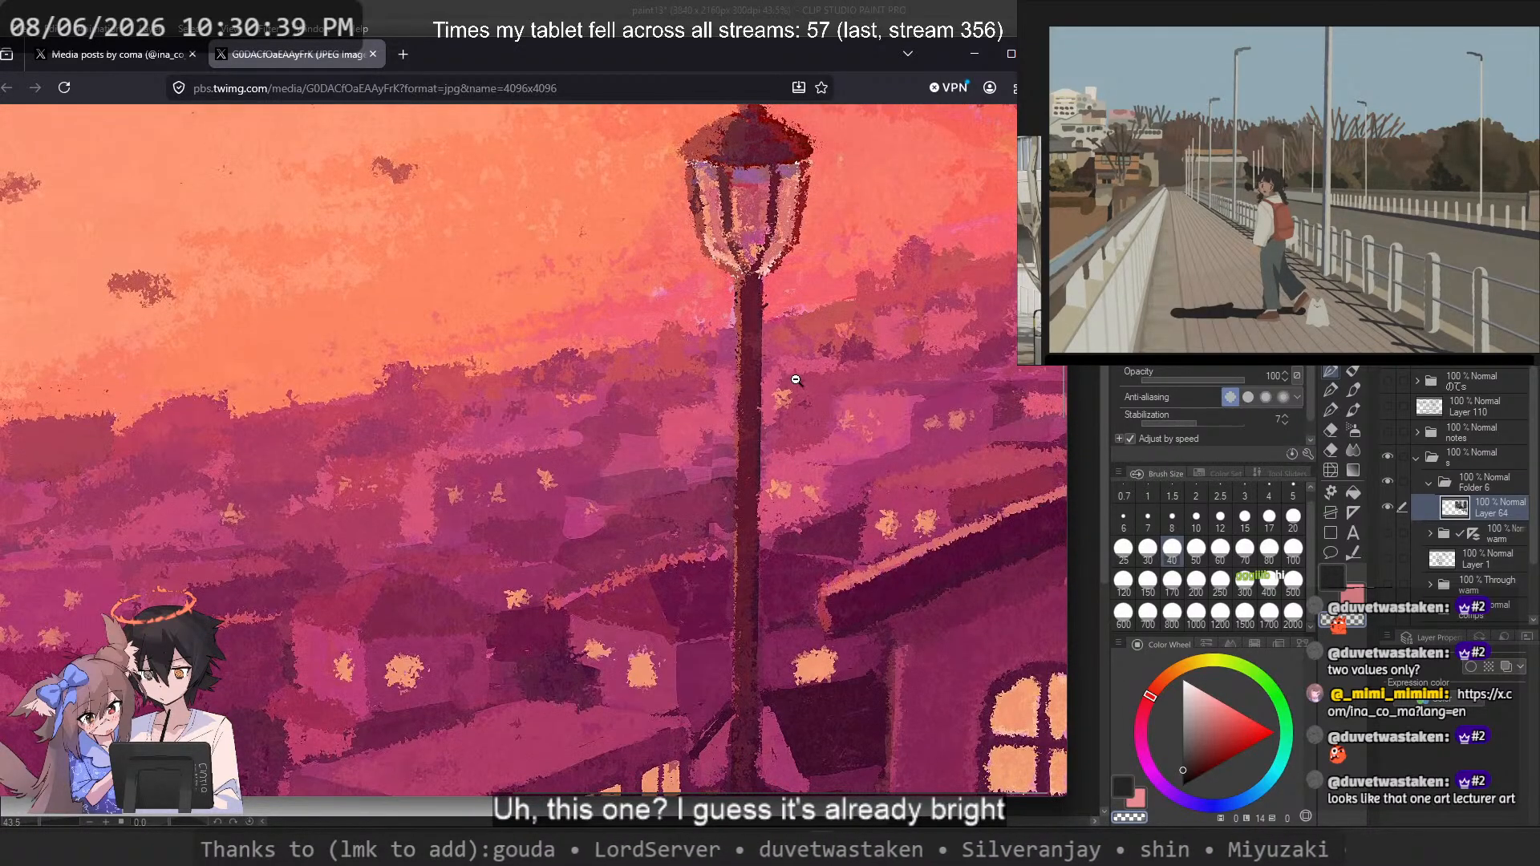
scroll(783, 380, up, 1)
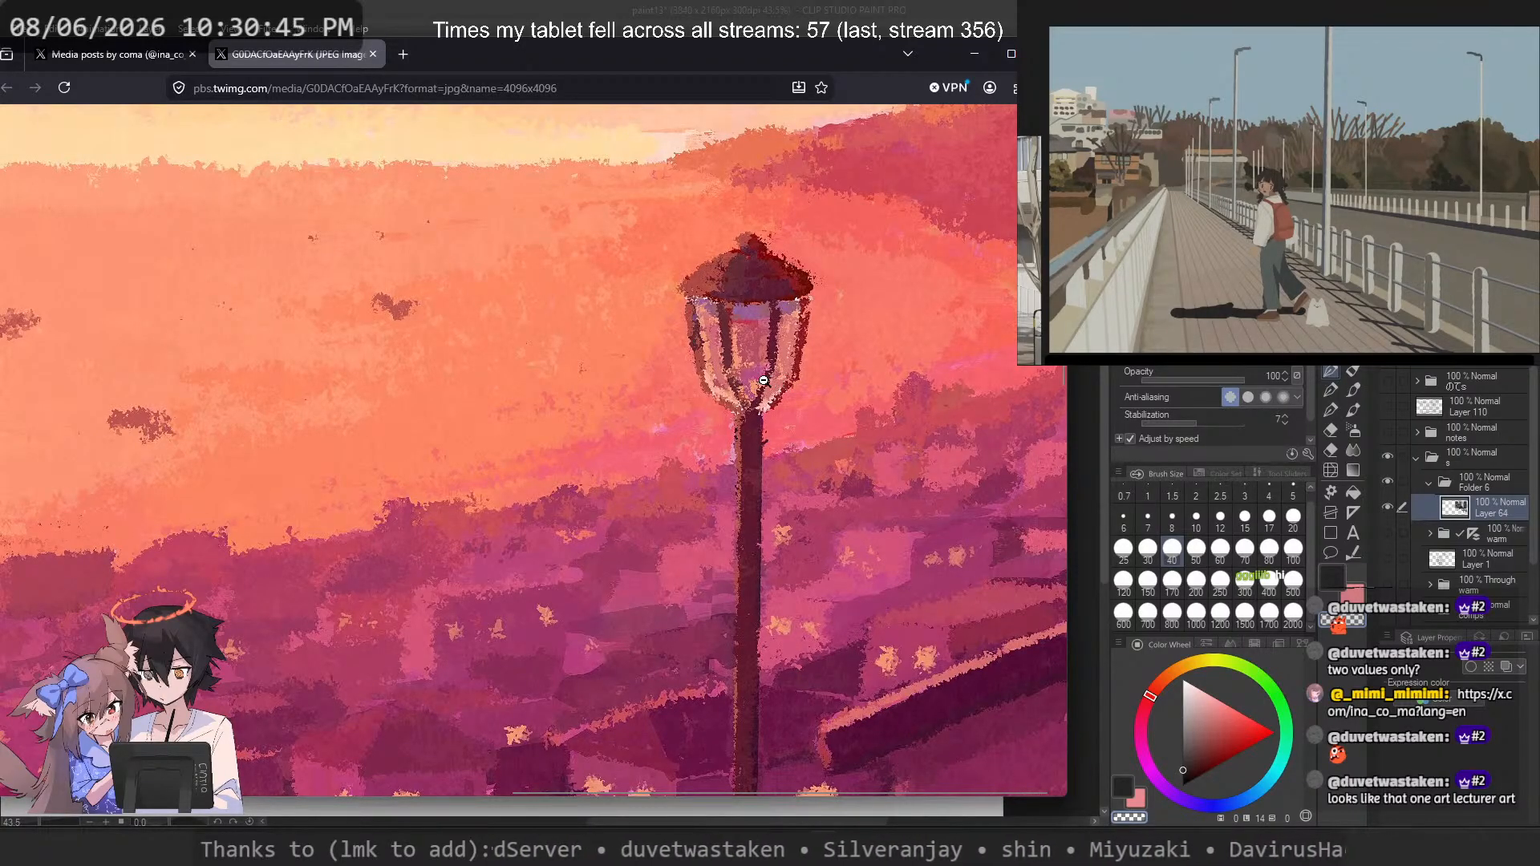
click(764, 381)
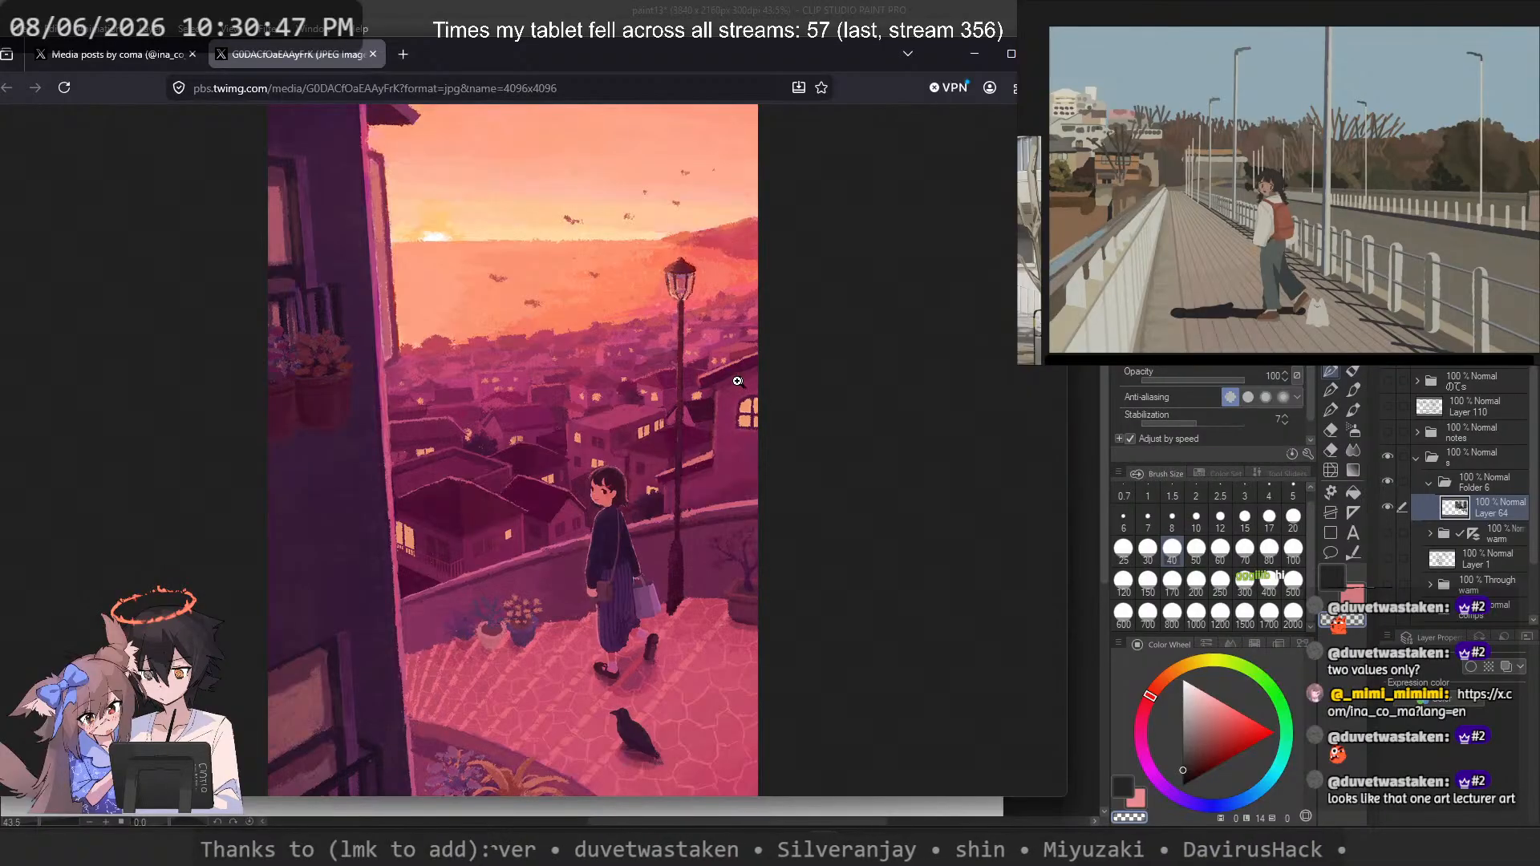
Step: Examine the dark foreground wall and its light edge from the flowerpots down to the paving
click(285, 350)
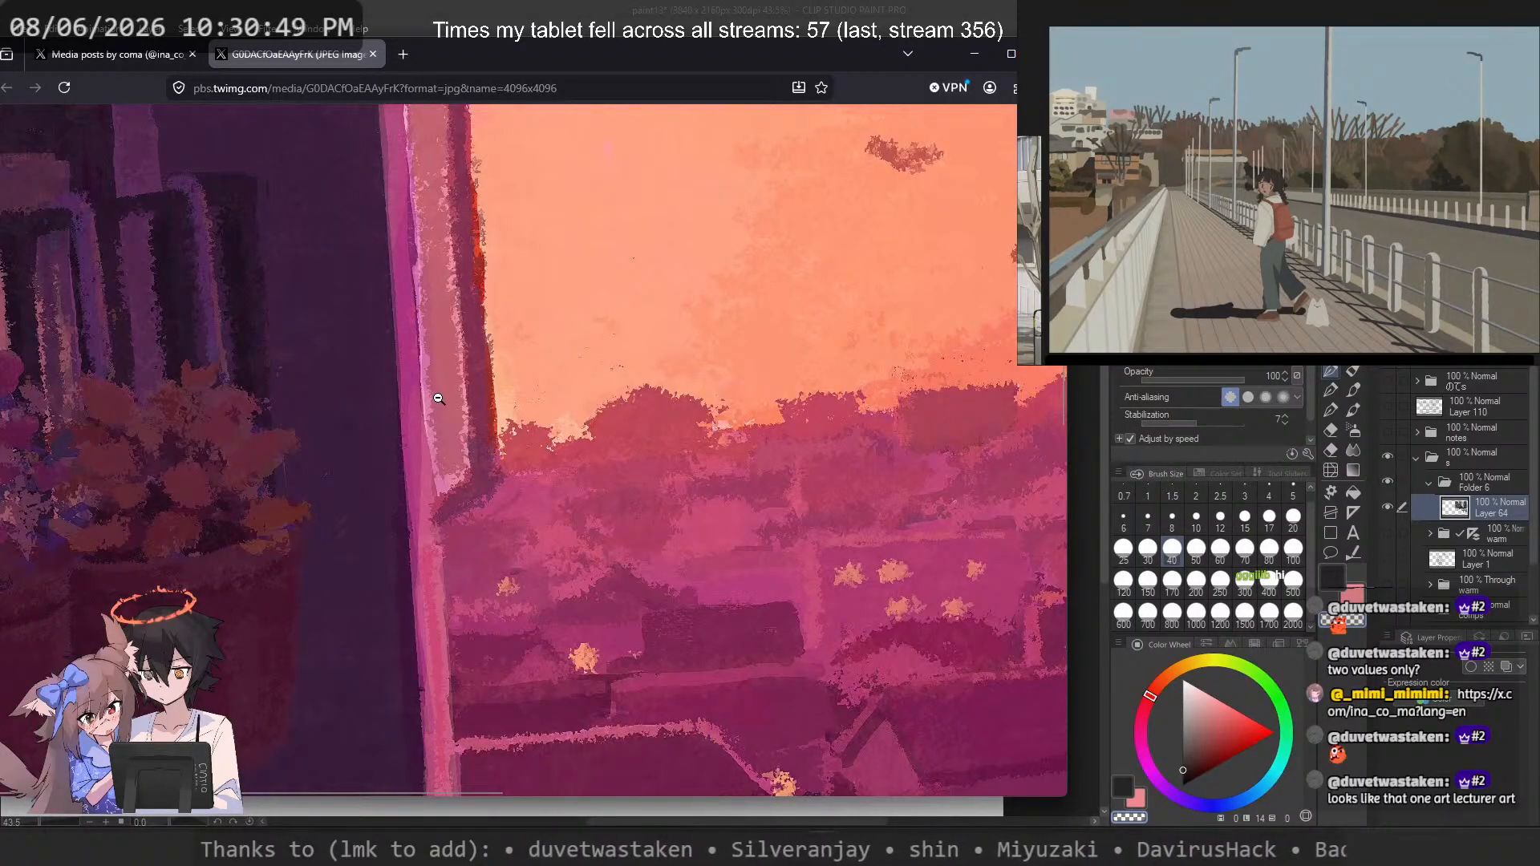
scroll(437, 398, down, 3)
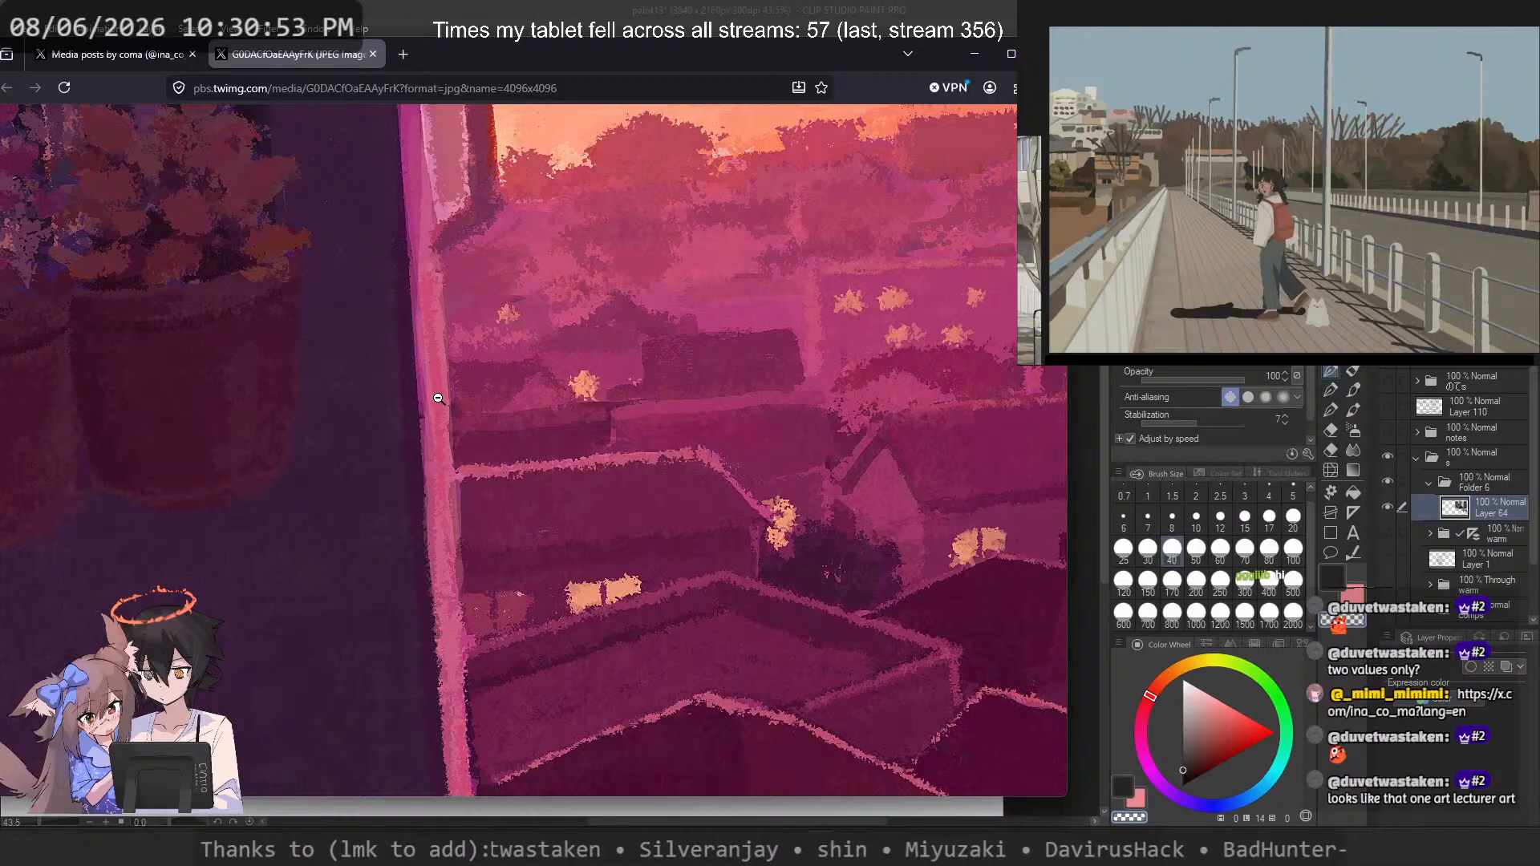
scroll(438, 399, down, 3)
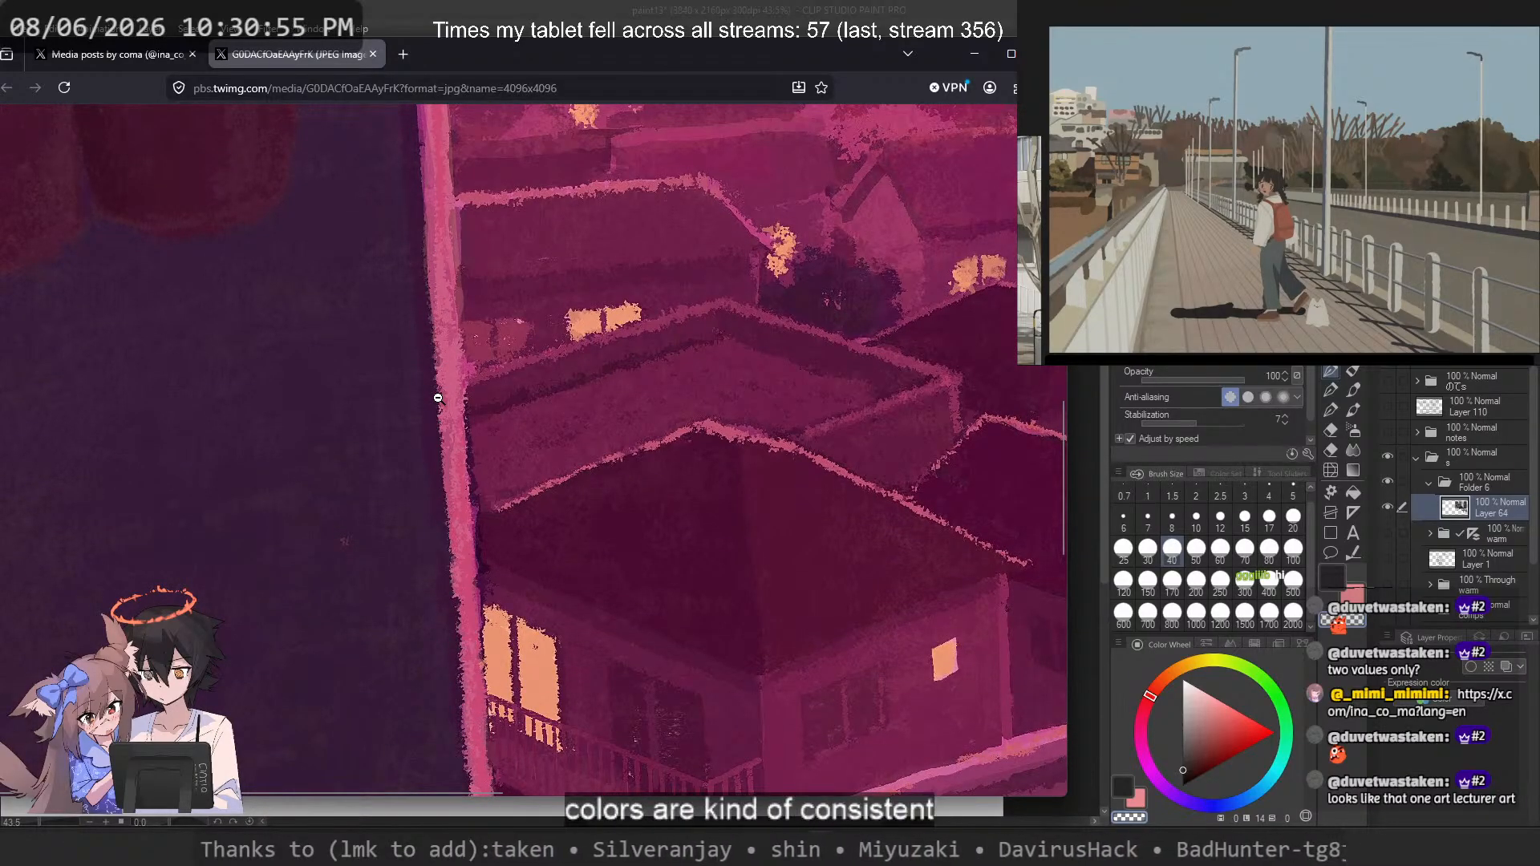
scroll(438, 397, down, 10)
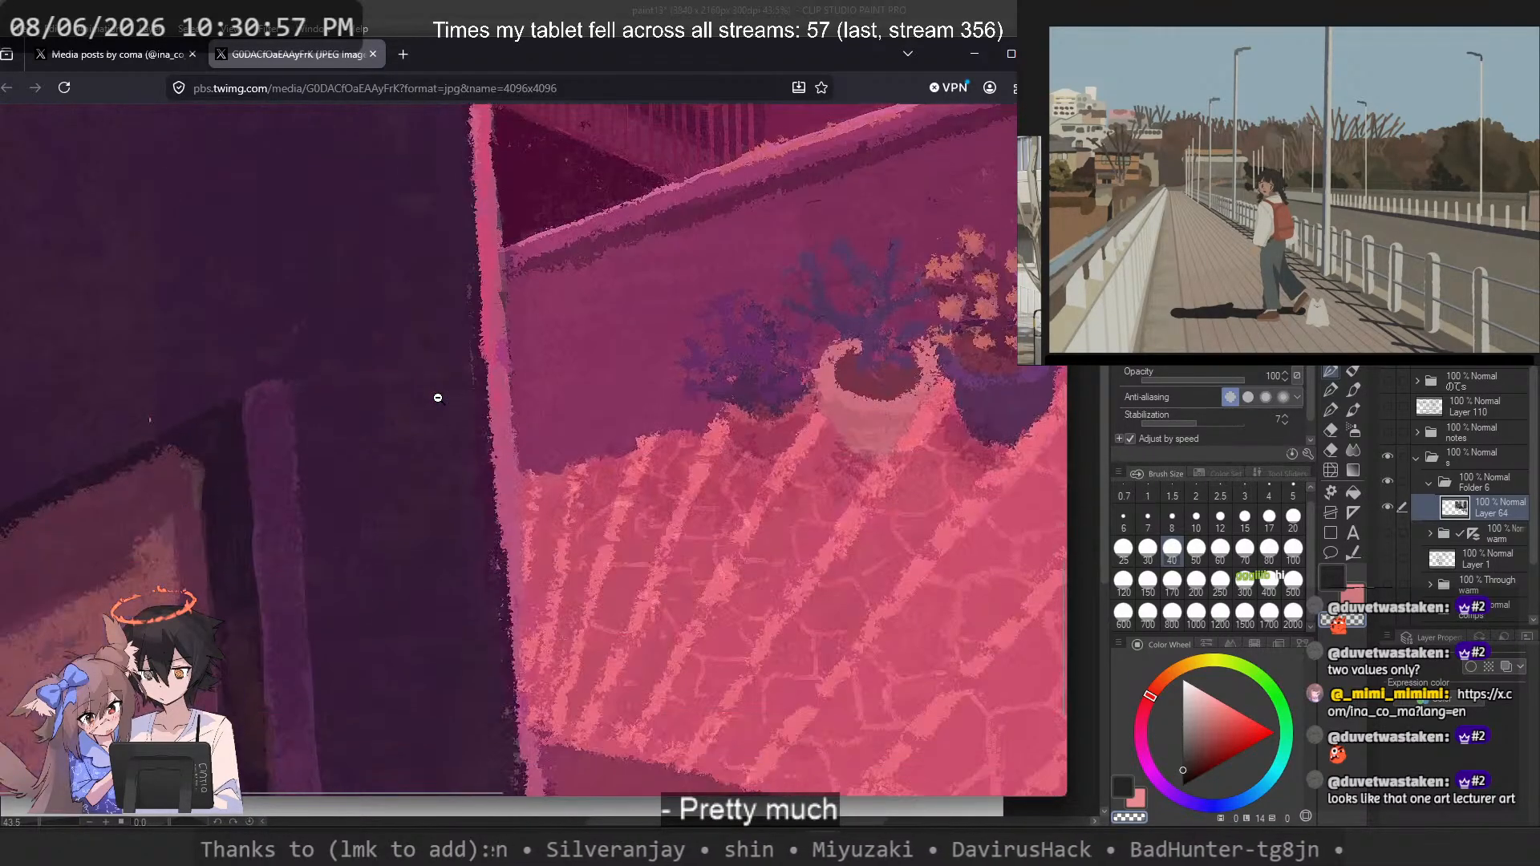
scroll(438, 398, down, 3)
click(438, 397)
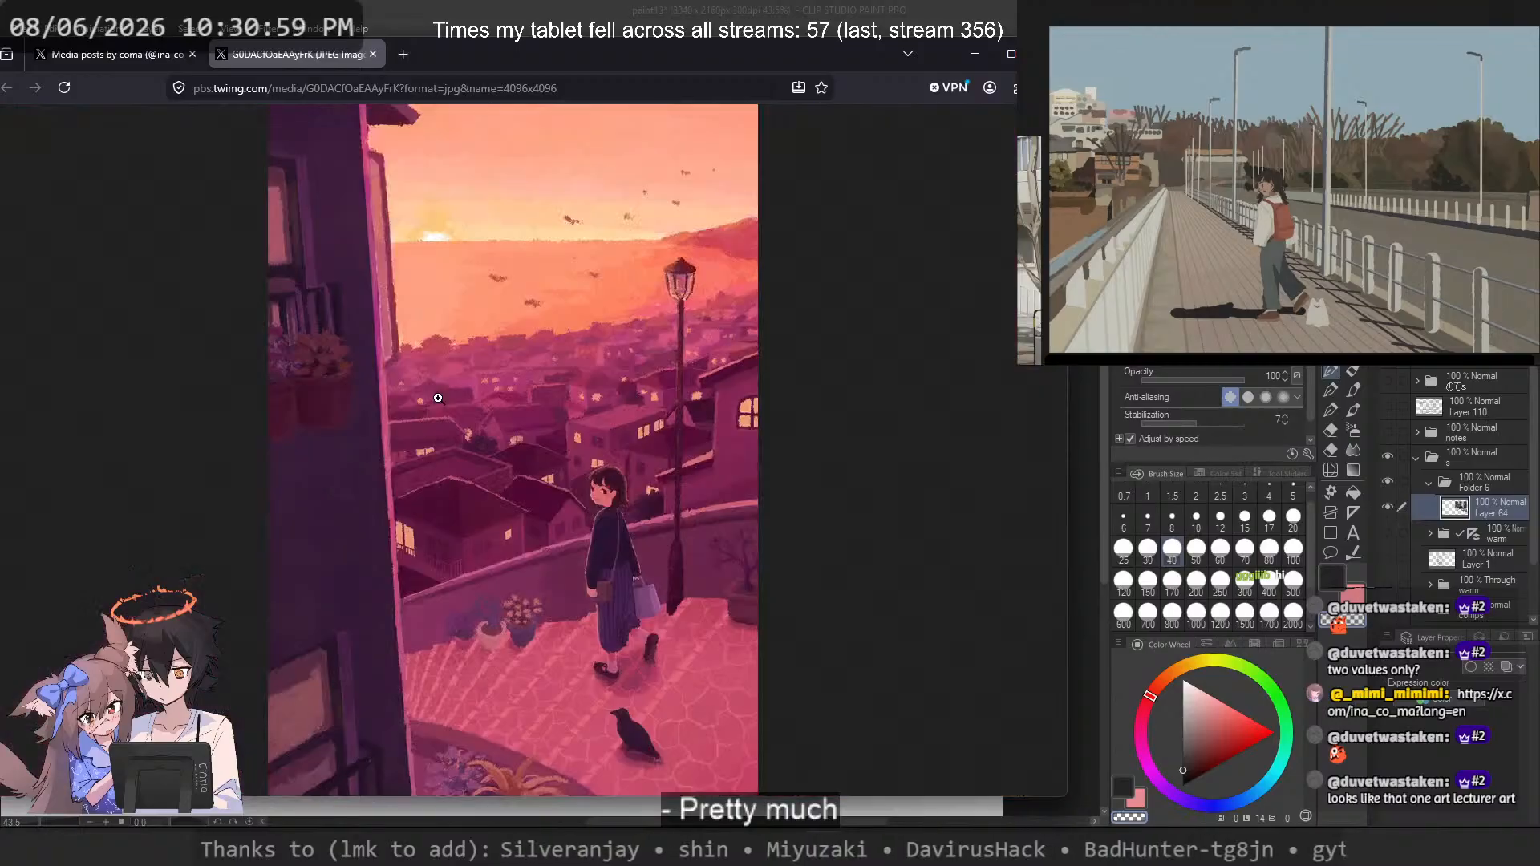
Step: Copy the full-size sunset town image, switch to Clip Studio Paint and create a new canvas from the clipboard
right_click(313, 195)
click(374, 233)
key(alt+Tab)
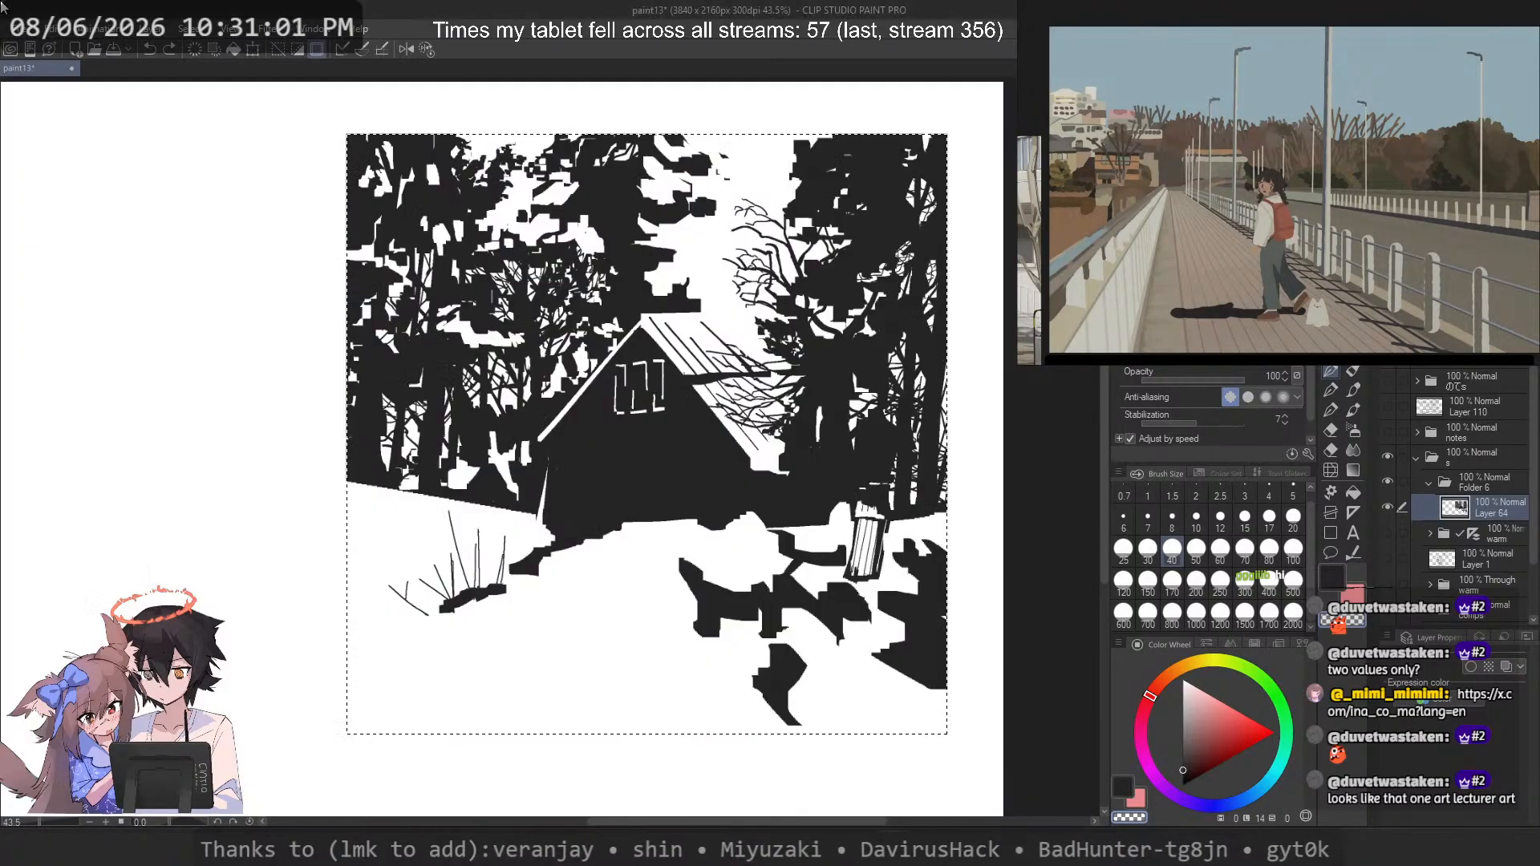
click(29, 33)
click(80, 71)
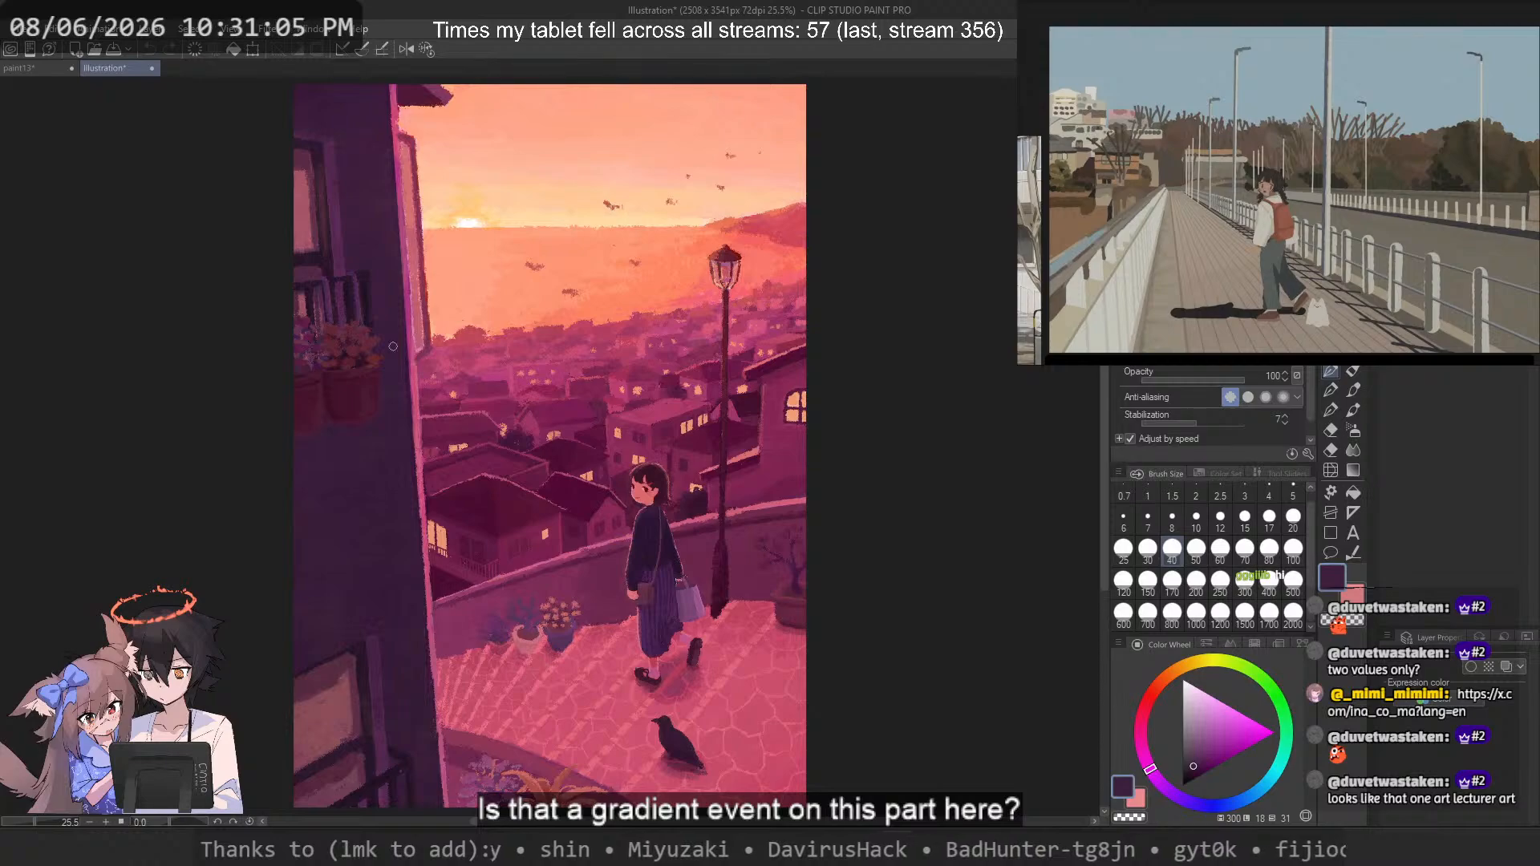
Step: Sample the dark foreground wall's colour at several heights to check it for a gradient
alt+click(413, 678)
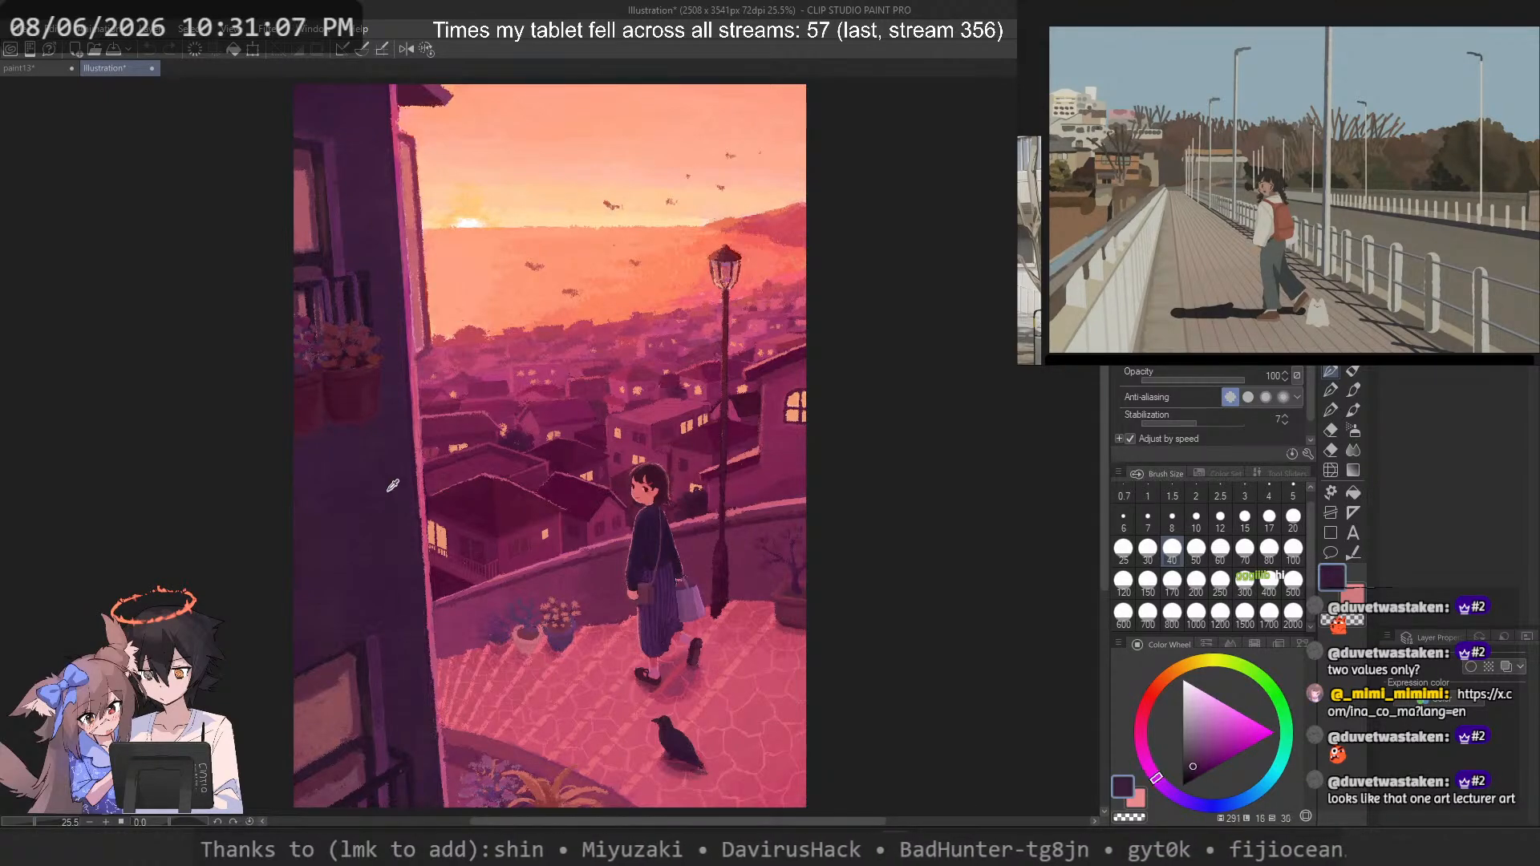
alt+click(383, 433)
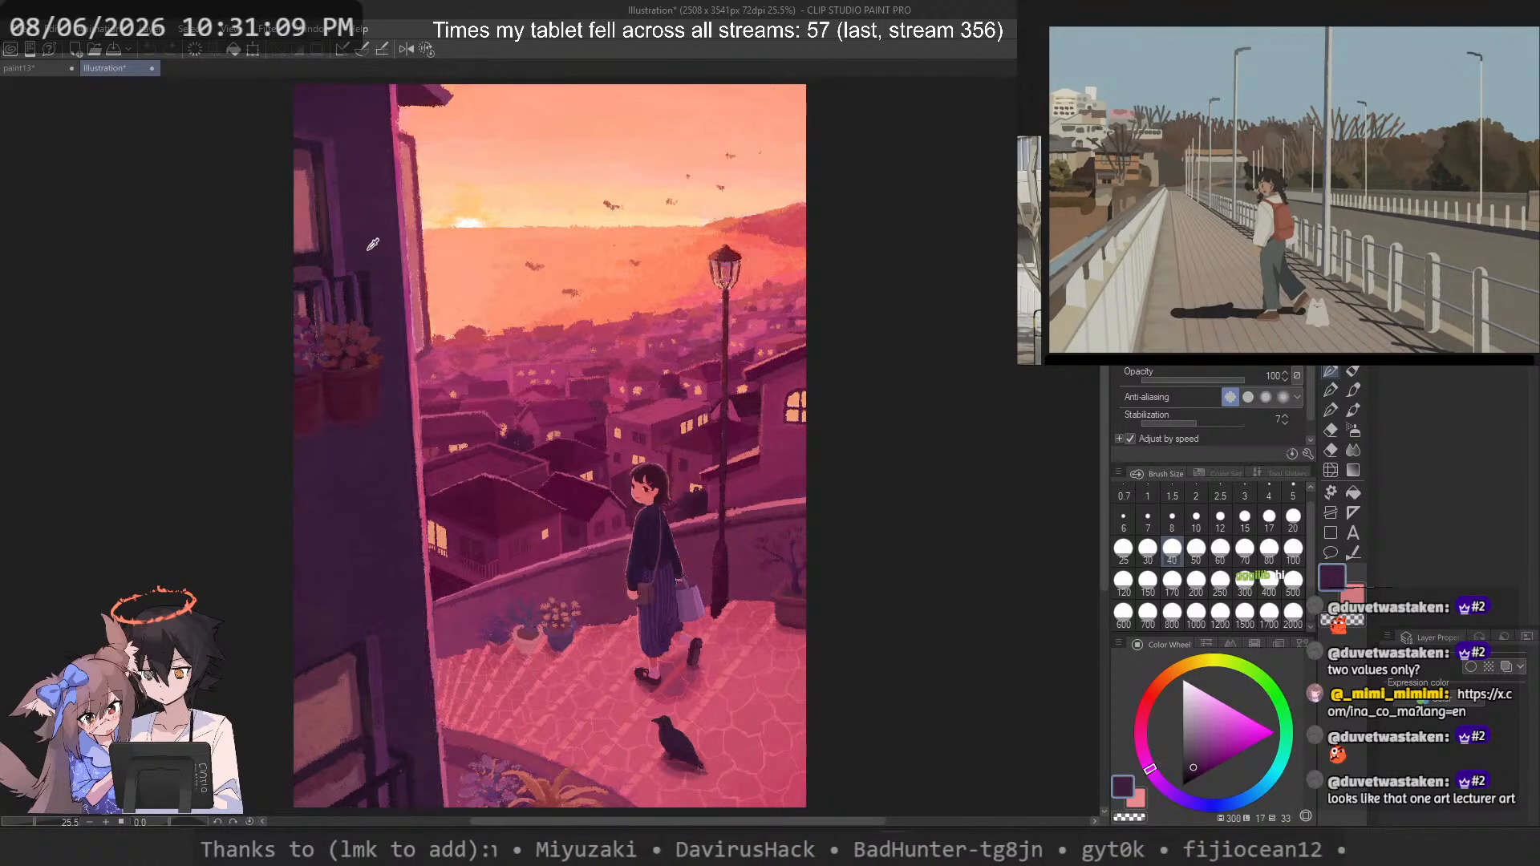
alt+click(380, 579)
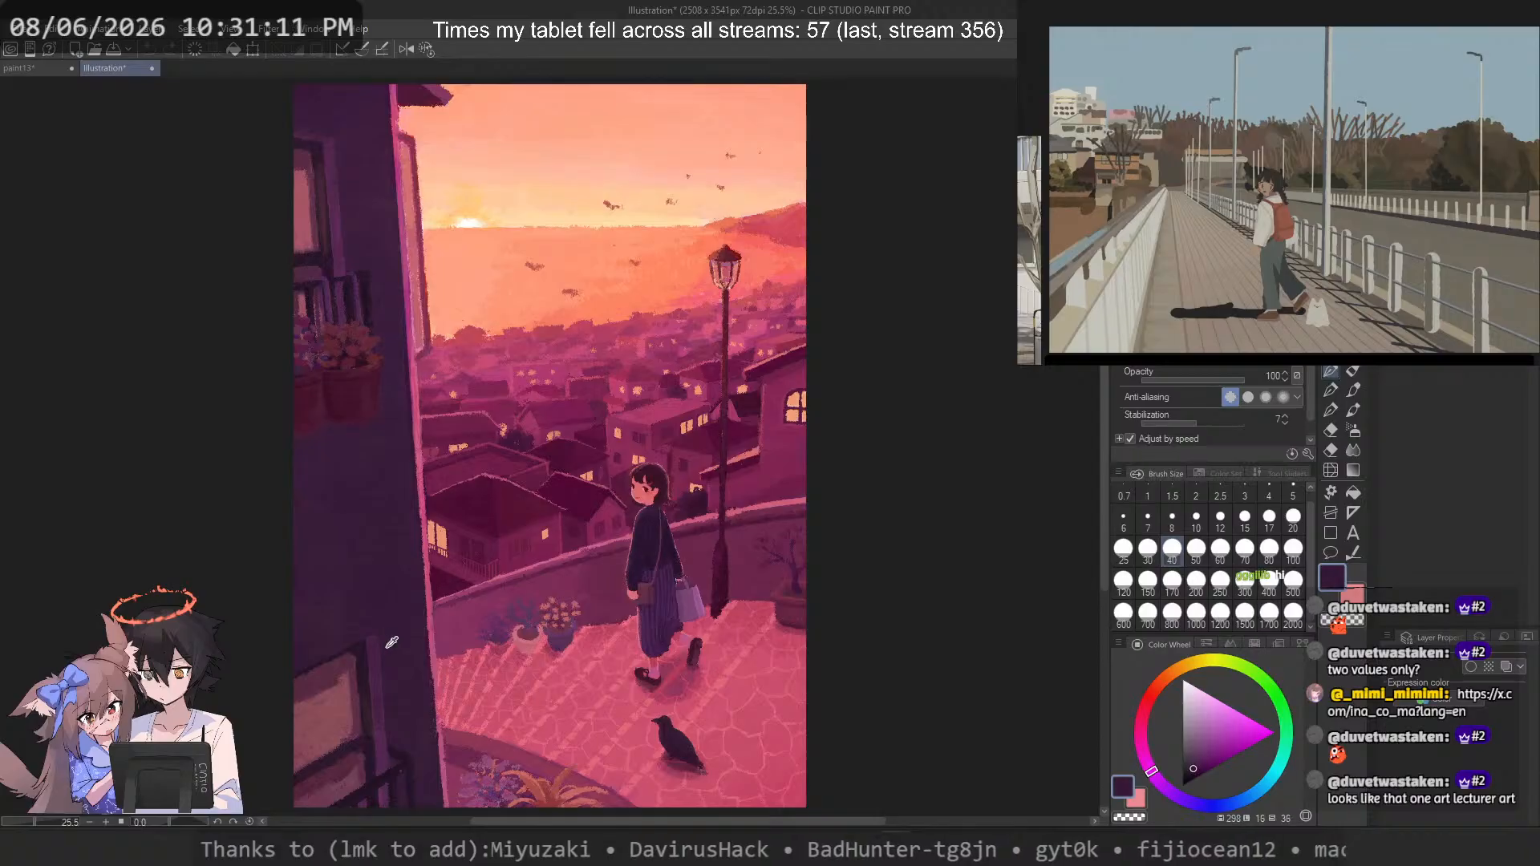
alt+click(415, 725)
Step: Inspect the paint texture of the wall's lower part up close and sample its dark purple
scroll(400, 750, up, 10)
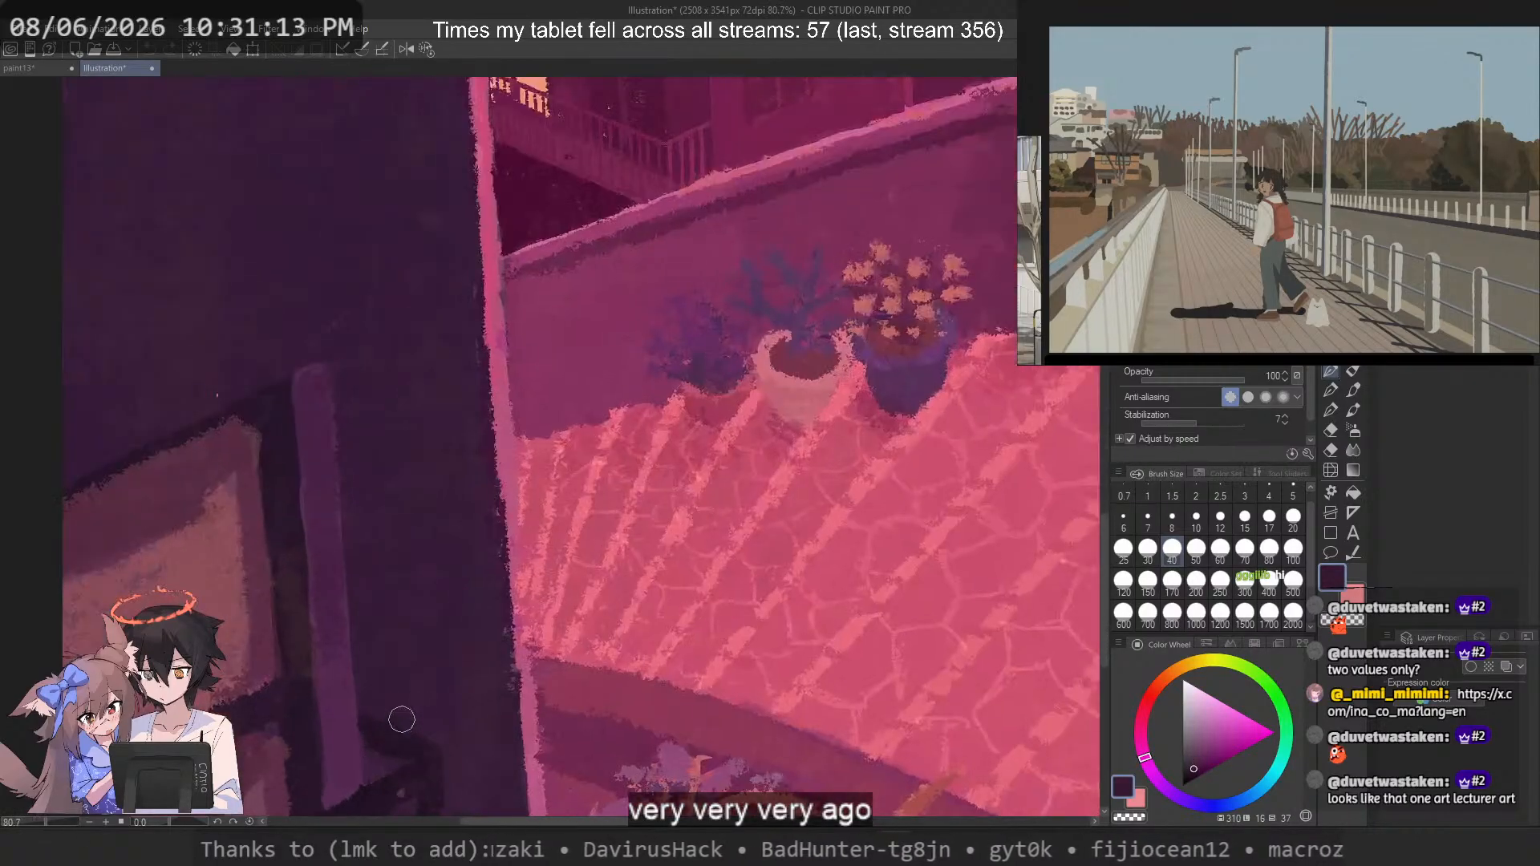
scroll(441, 656, up, 5)
scroll(439, 652, up, 2)
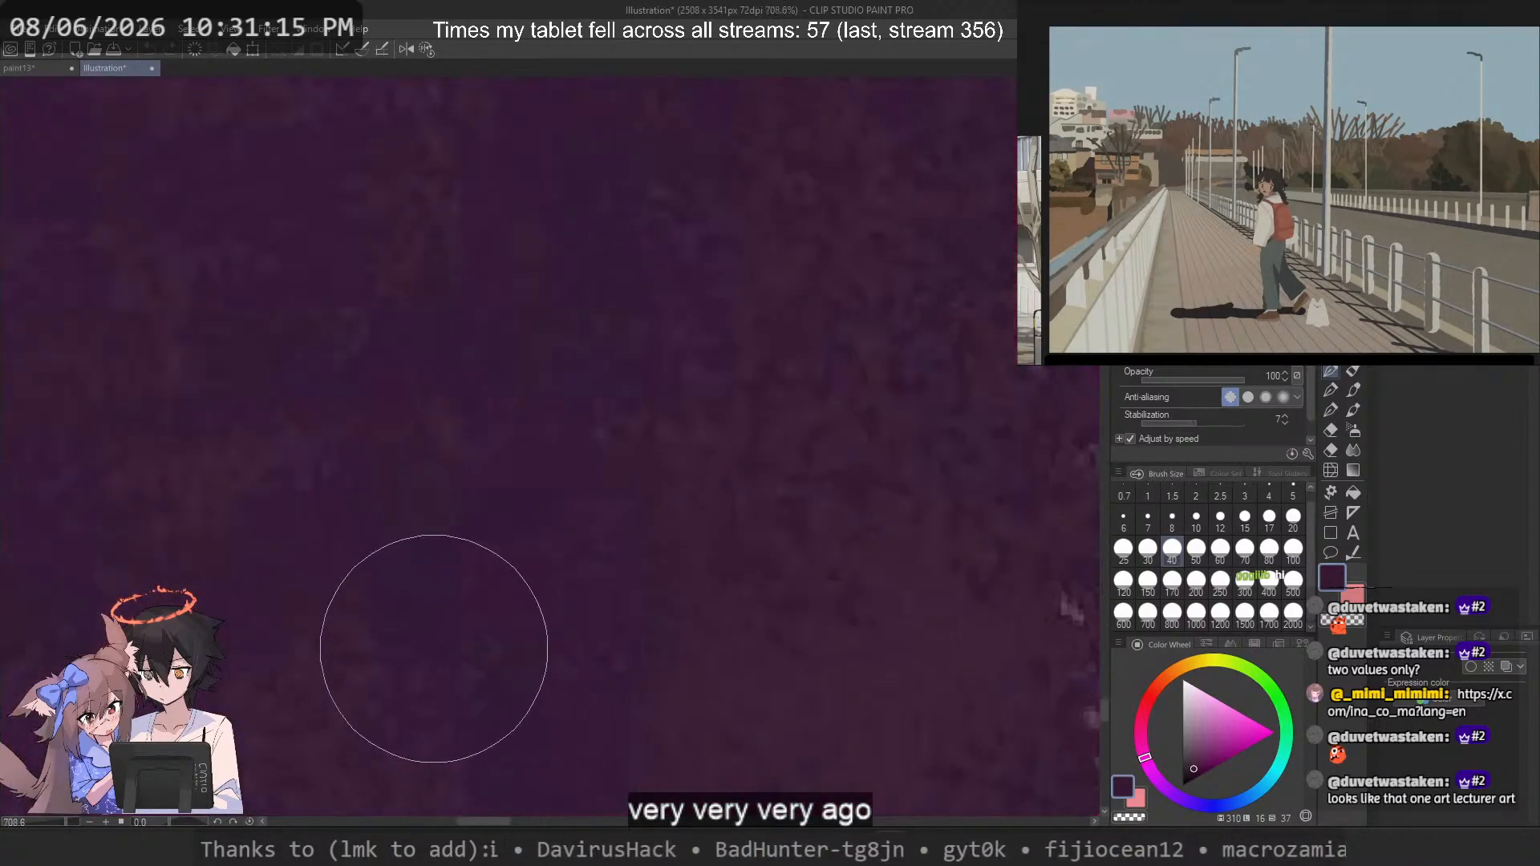
scroll(433, 652, down, 3)
alt+click(475, 481)
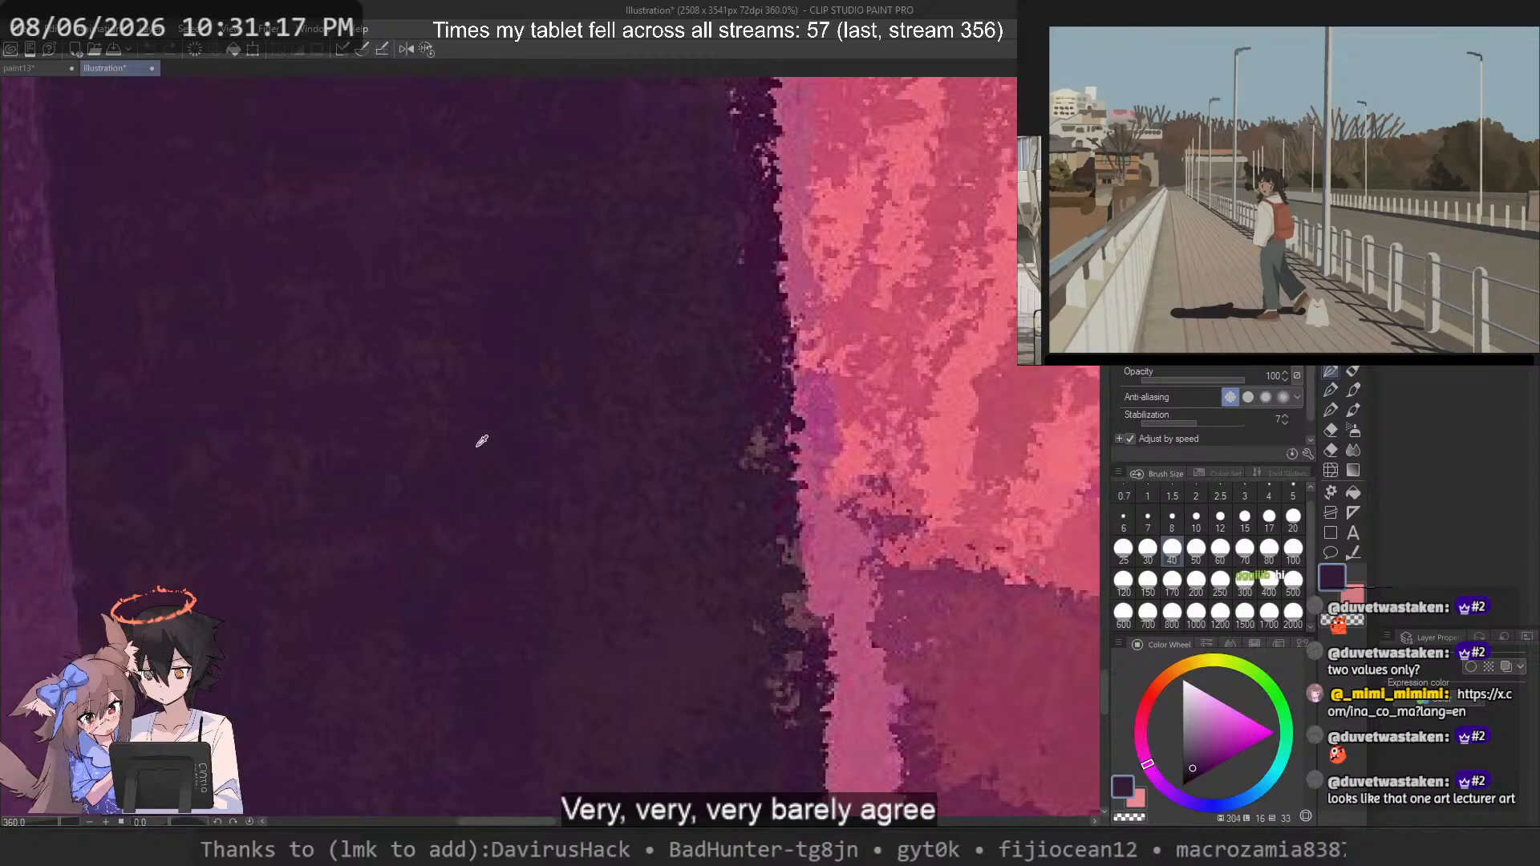
Step: Sample the dark purple of the foreground wall's lower part at two spots and compare it with the surrounding wall
alt+click(479, 441)
alt+click(460, 493)
scroll(527, 491, down, 6)
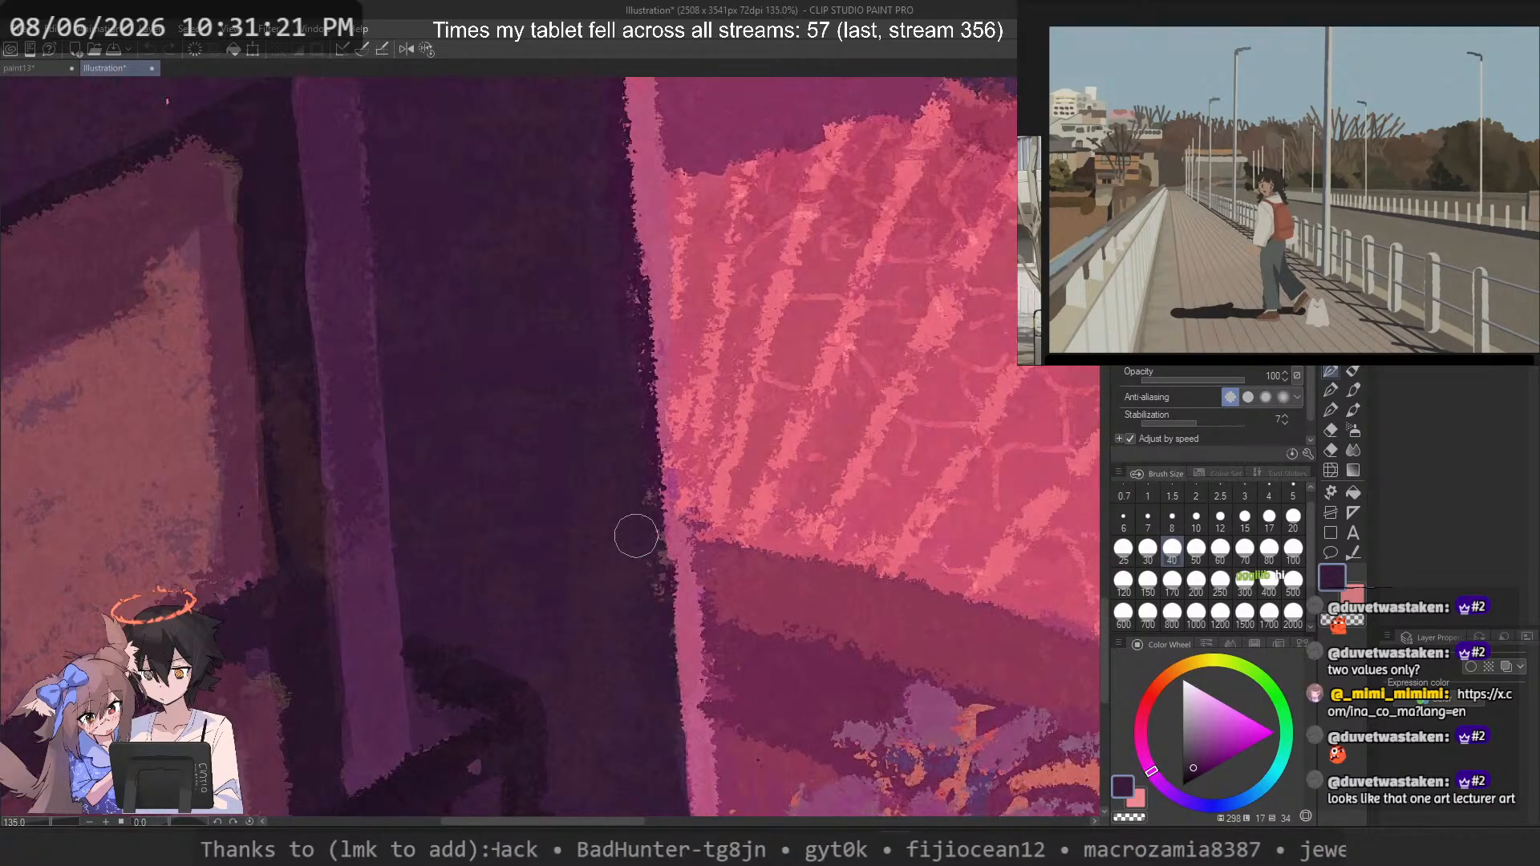
scroll(633, 536, down, 2)
drag(536, 446, 569, 543)
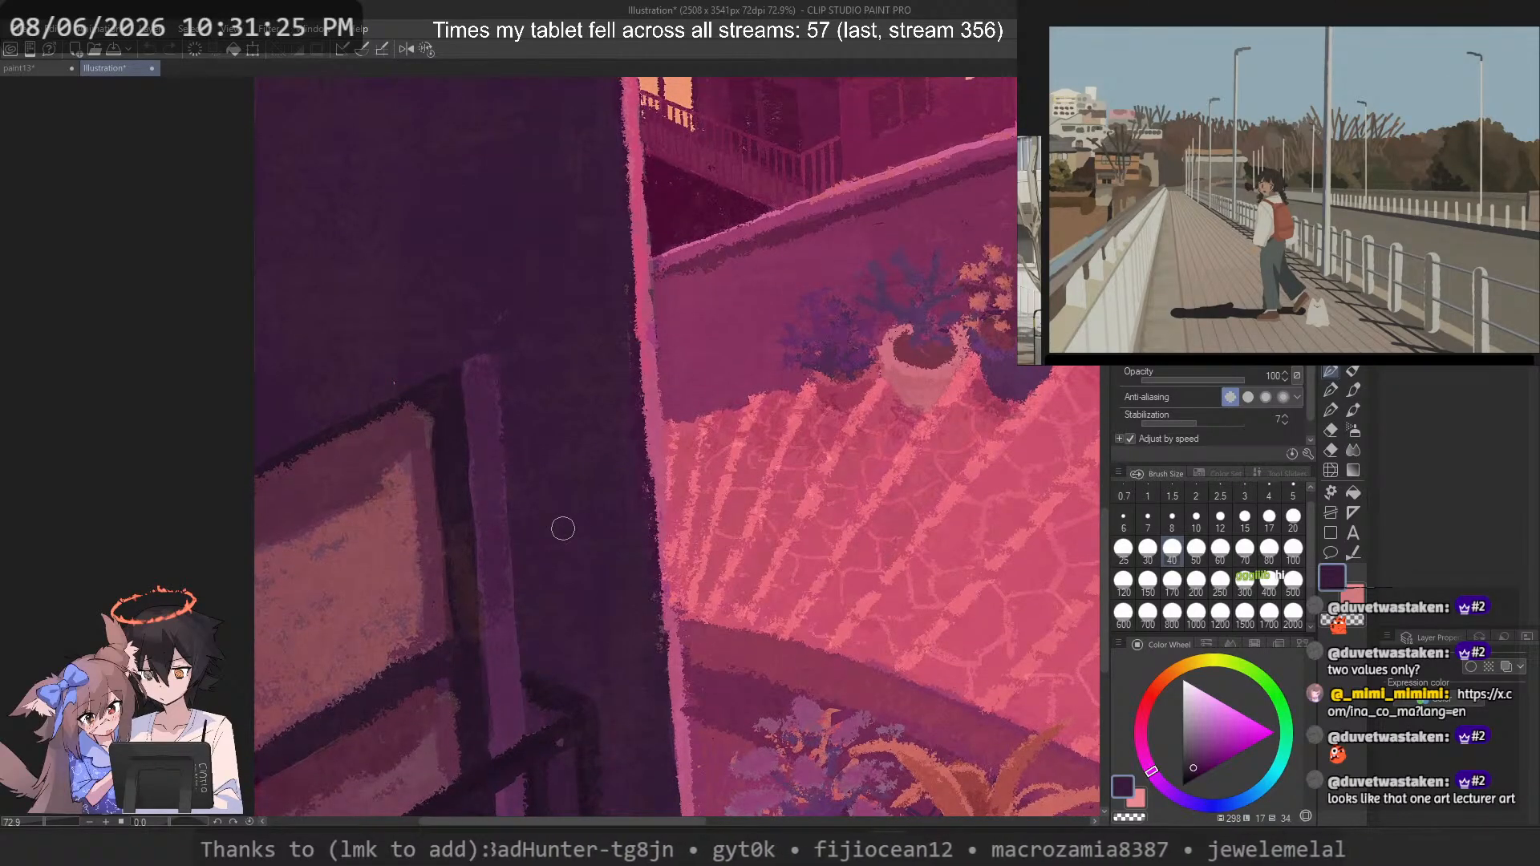
Step: View the whole sunset painting and sample the magenta wall of the house beside the lamp post
scroll(562, 528, down, 4)
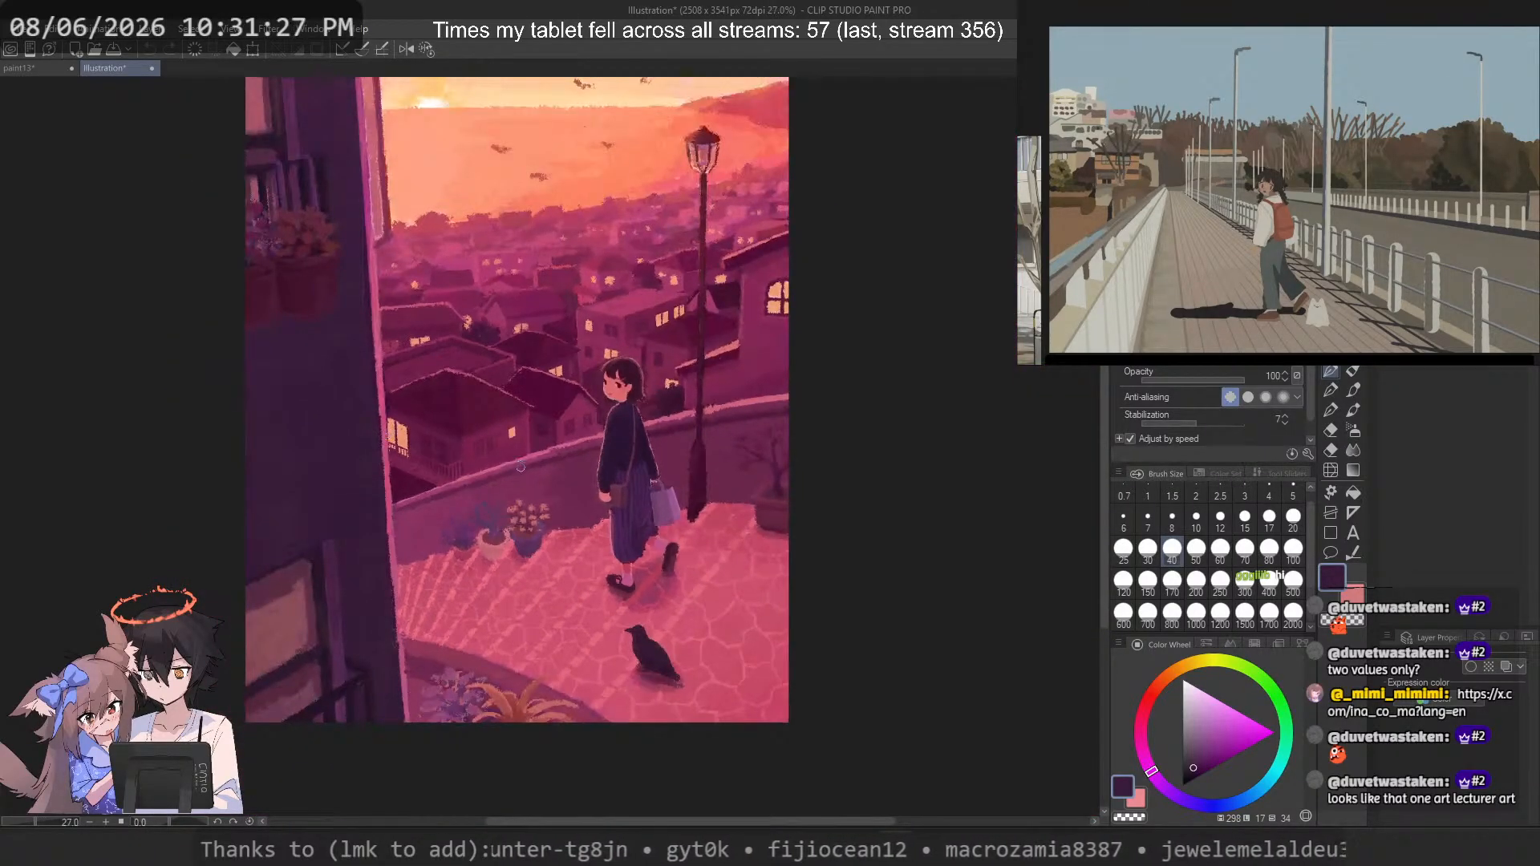
scroll(521, 467, up, 4)
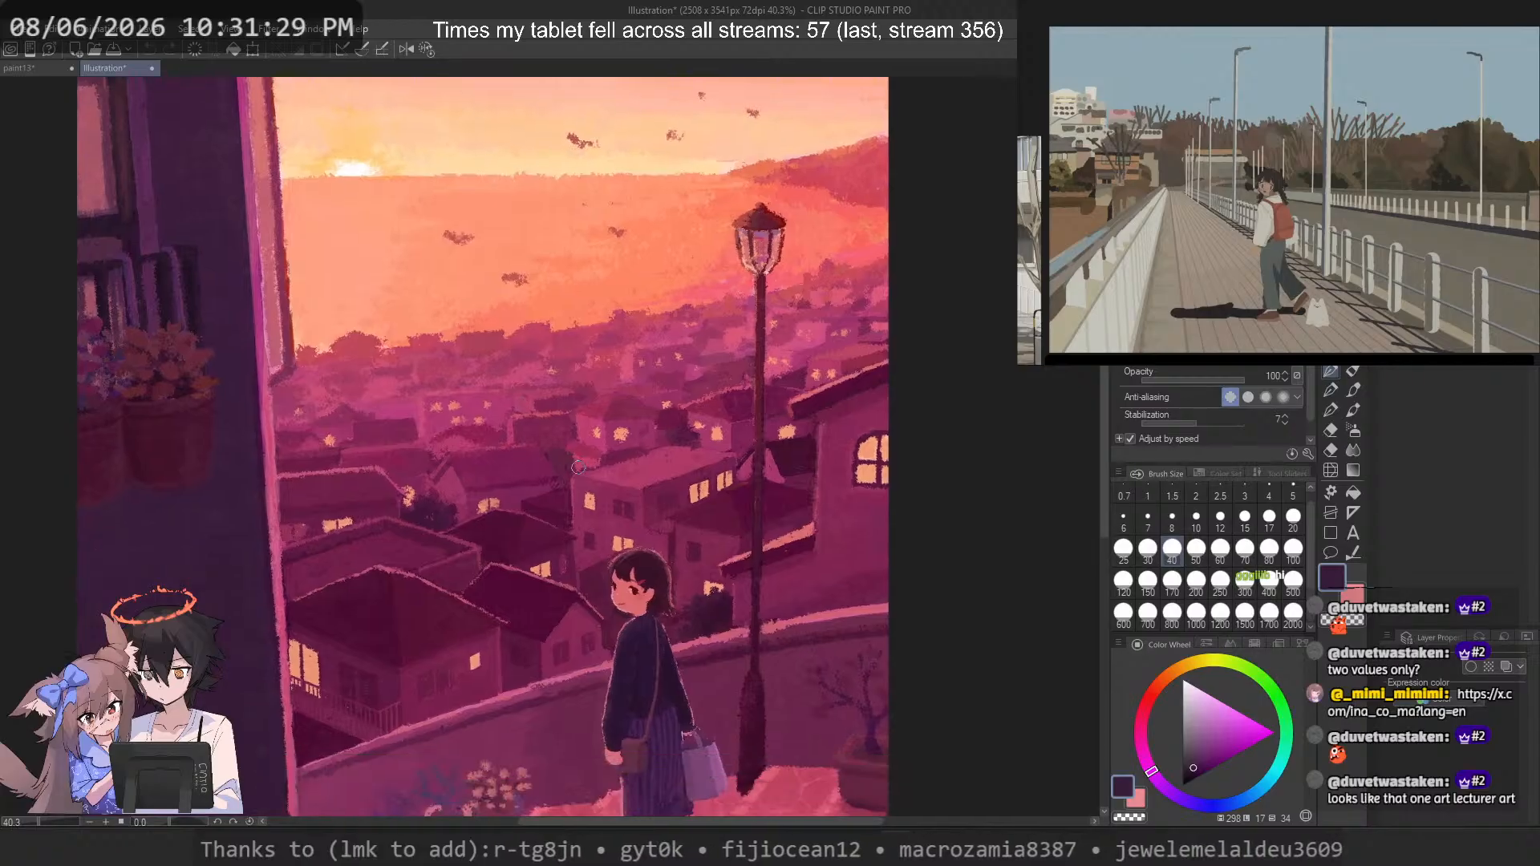
alt+click(846, 426)
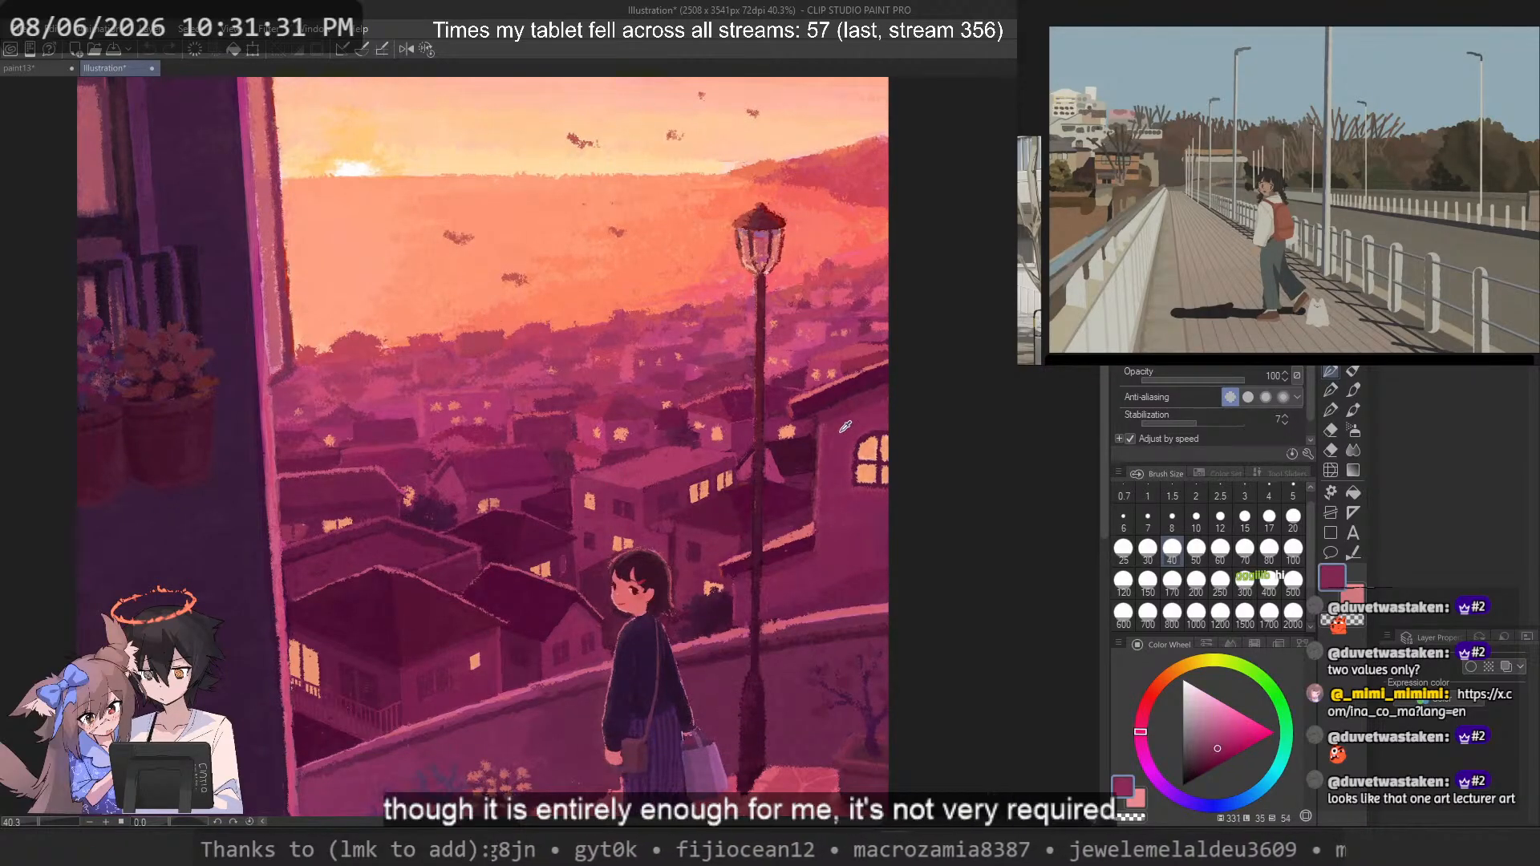
Step: Close the Illustration canvas without saving and switch back to the artist's media page in the browser
click(152, 68)
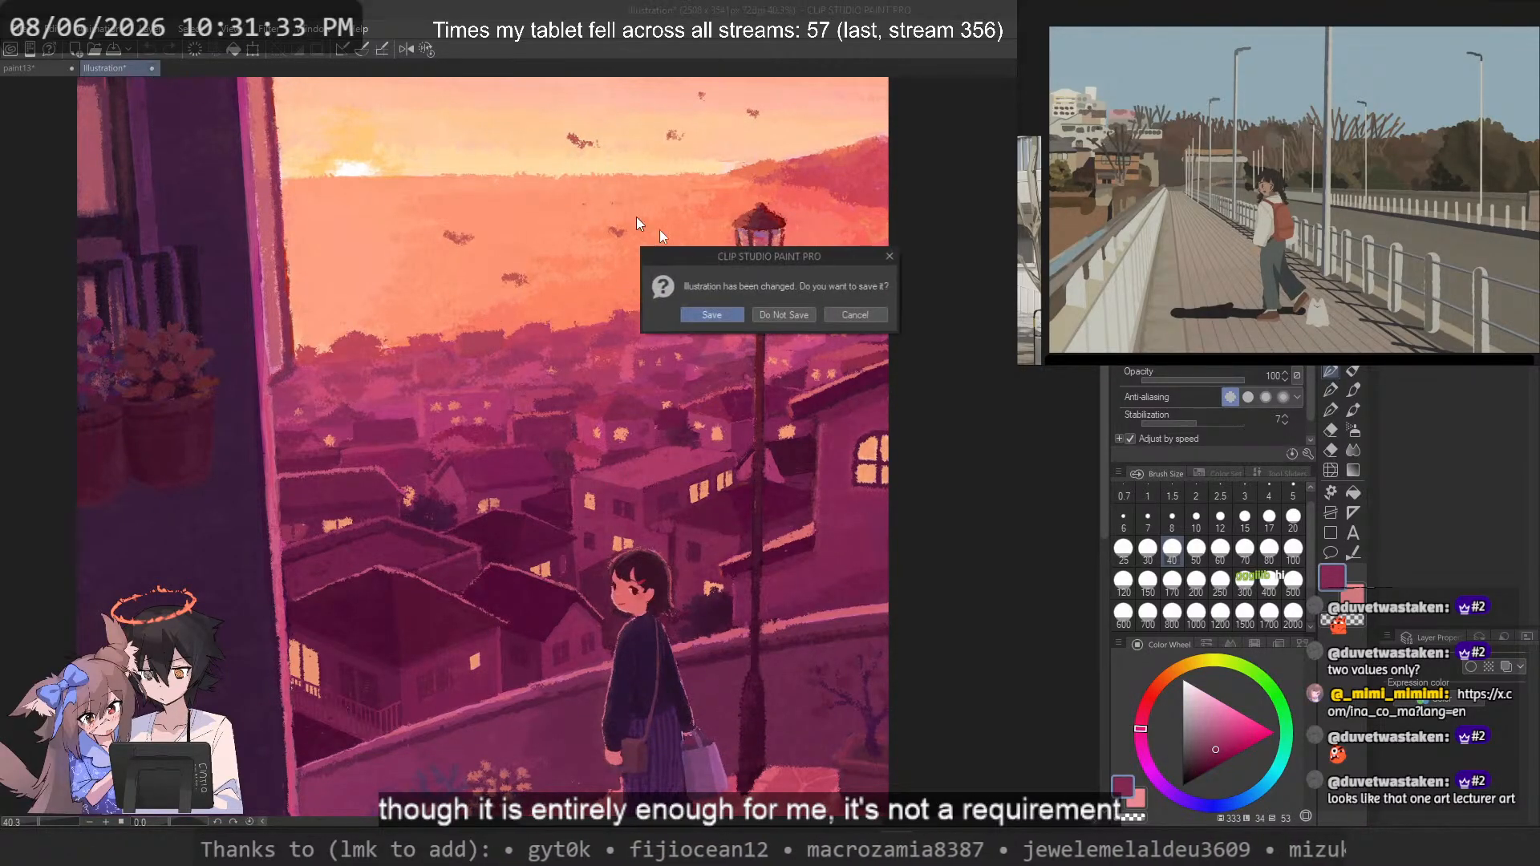
click(784, 314)
key(alt+Tab)
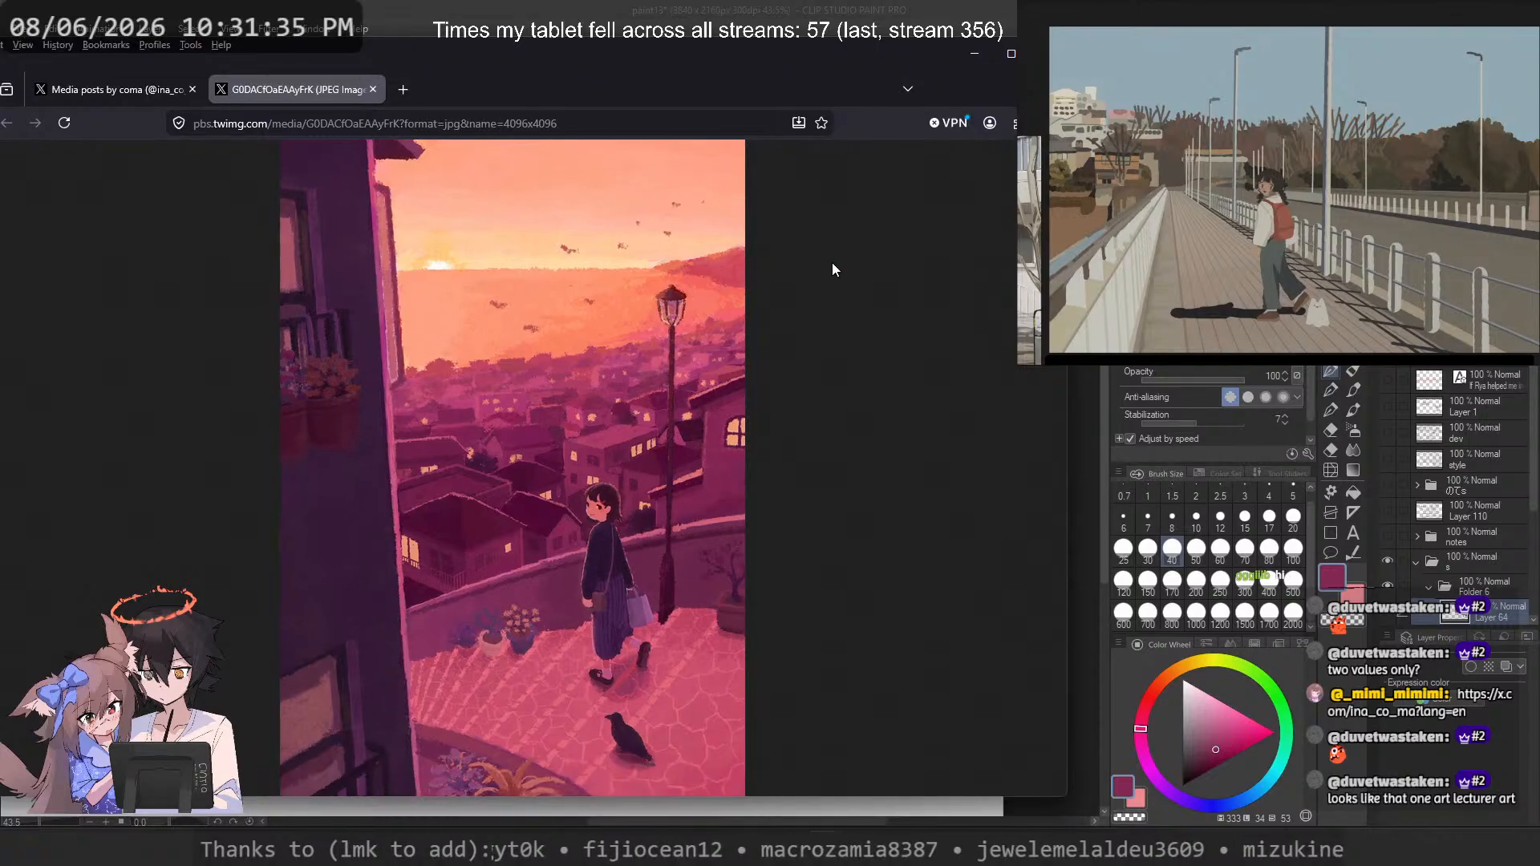
click(122, 88)
key(Escape)
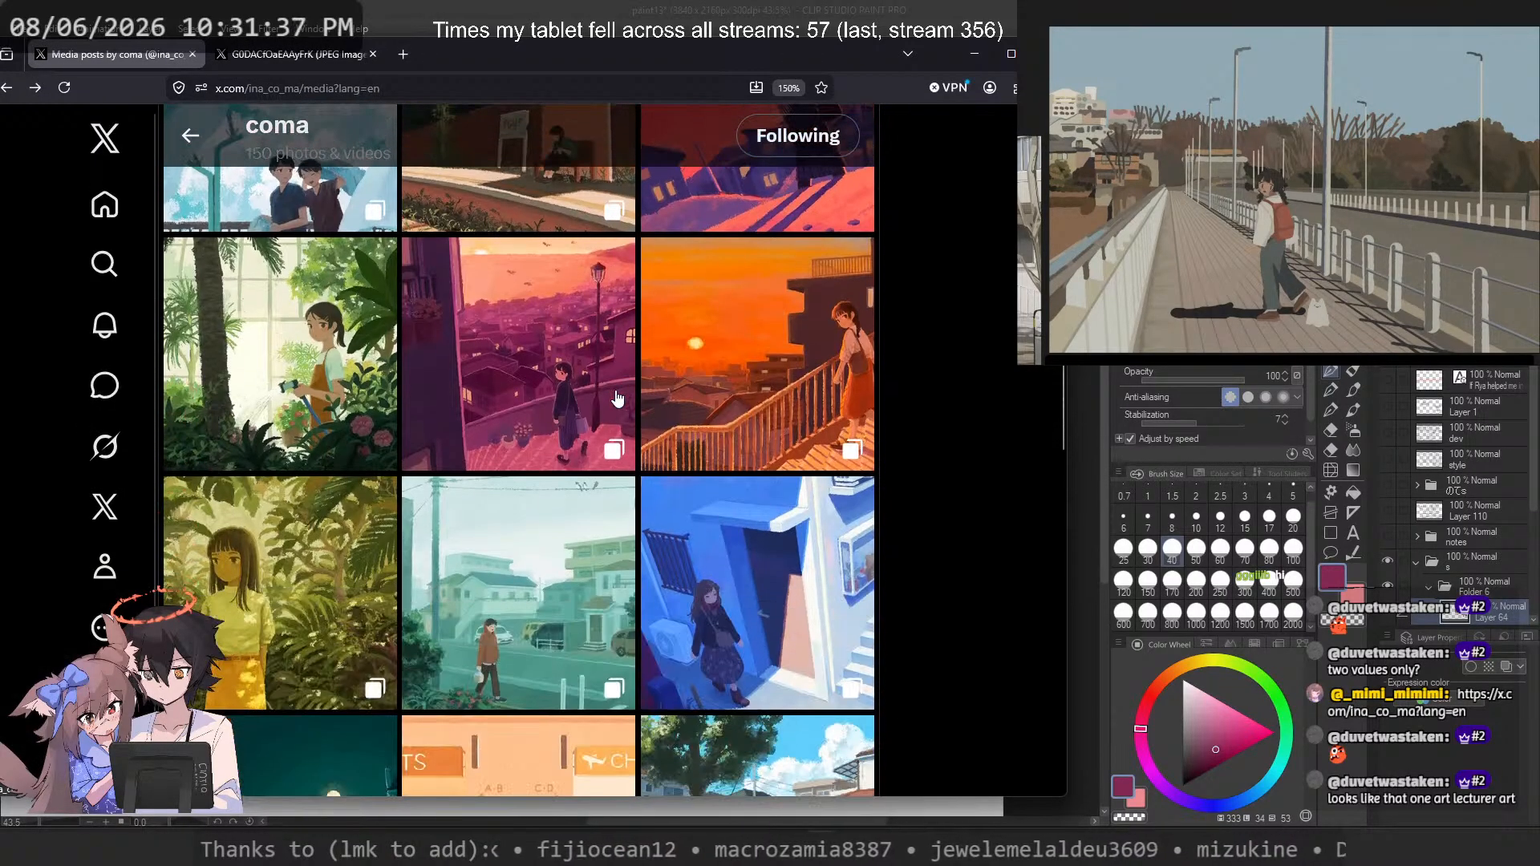
Step: View the blue alley artwork of the girl beside the doorway enlarged, and return to the media grid
scroll(722, 401, down, 1)
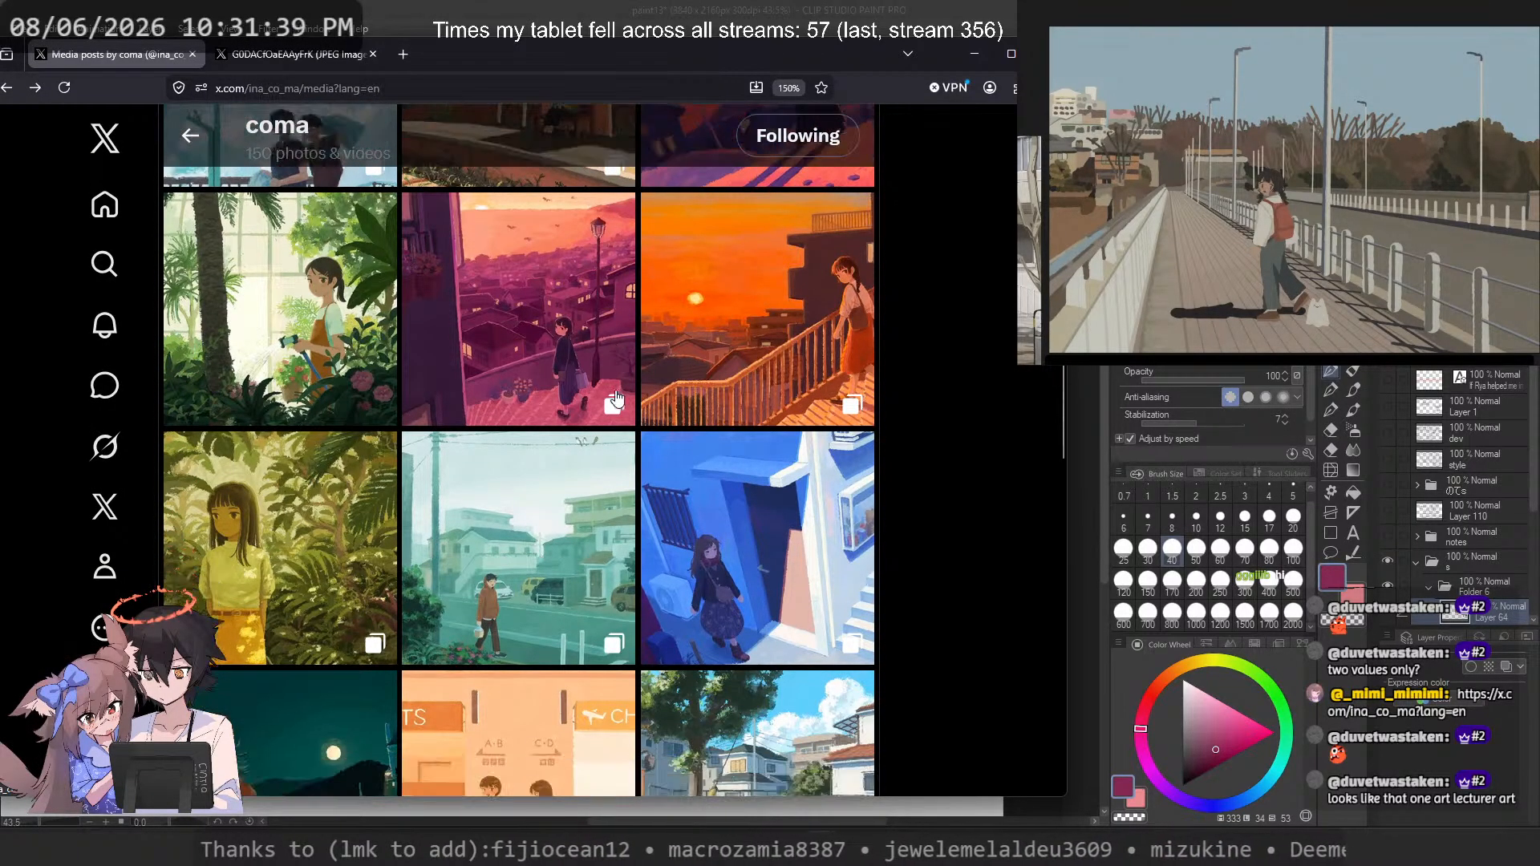
click(821, 401)
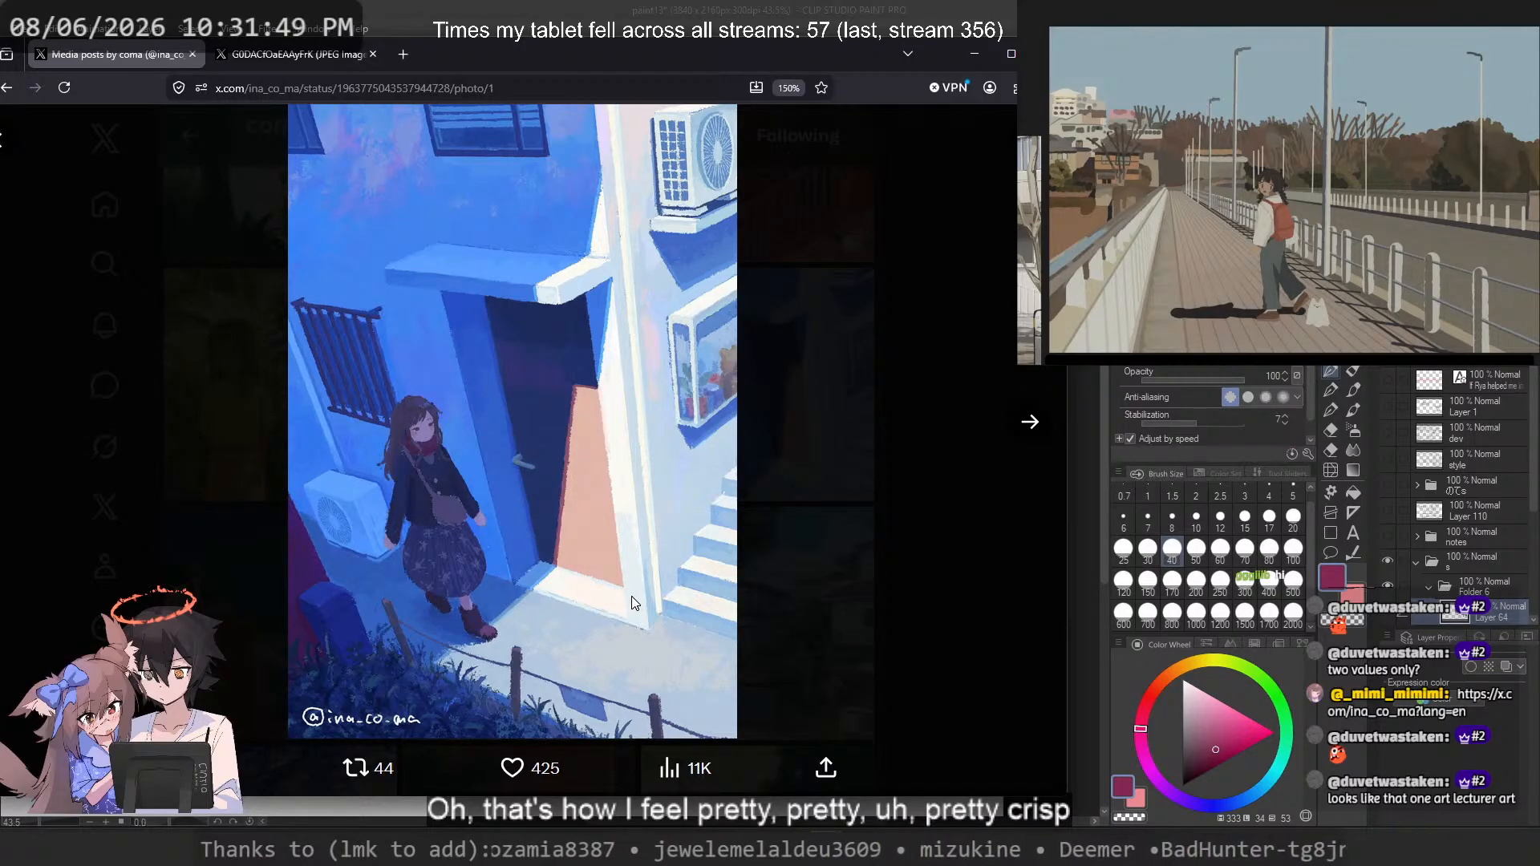
click(863, 554)
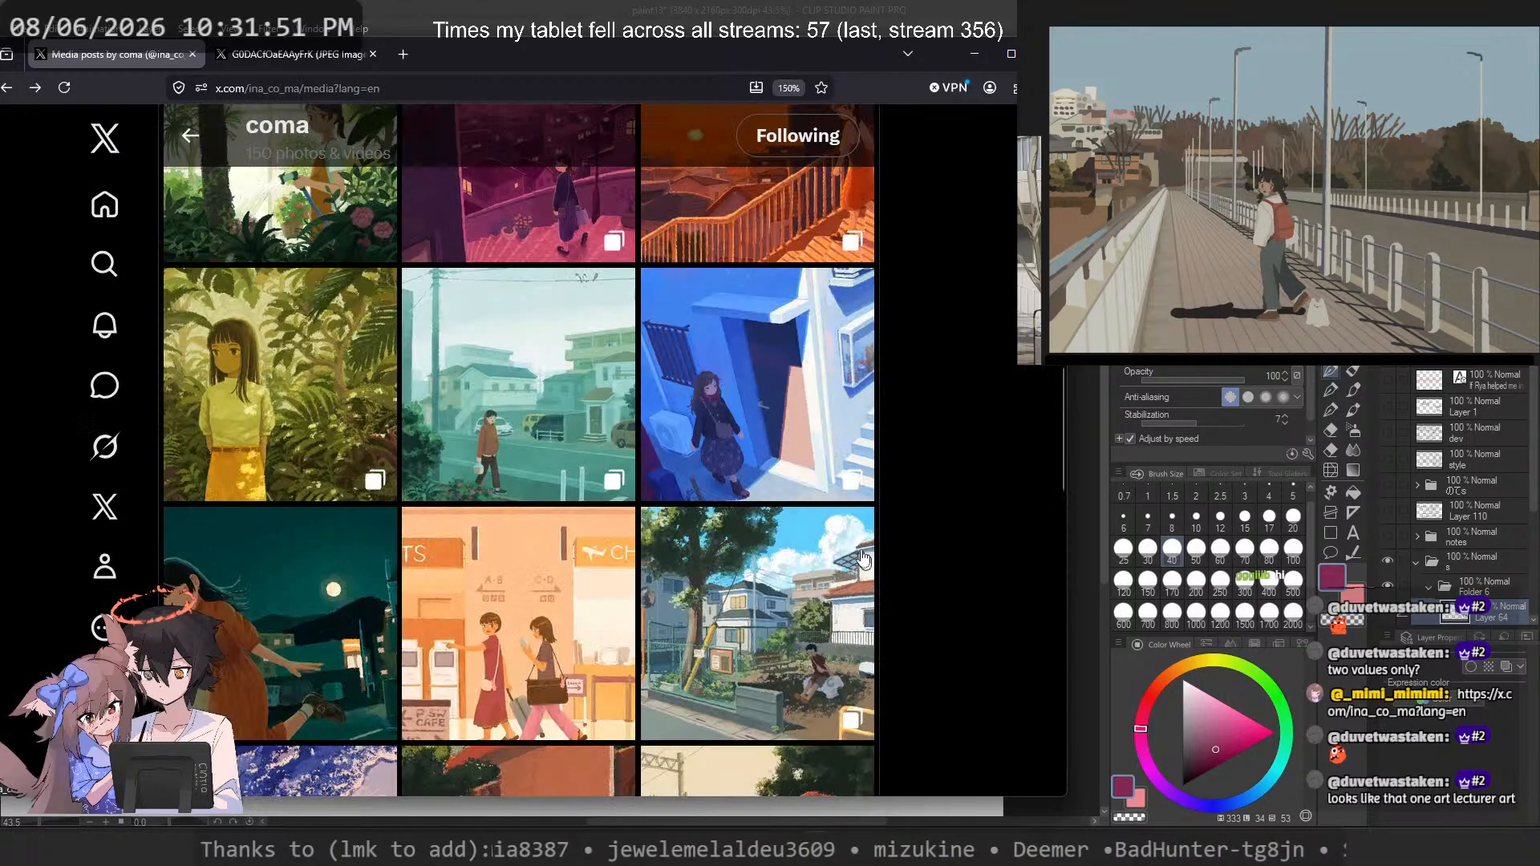
Step: Browse further down the artist's media grid and view the yellow-haired girl with ribbons and rifles enlarged
scroll(857, 550, down, 1)
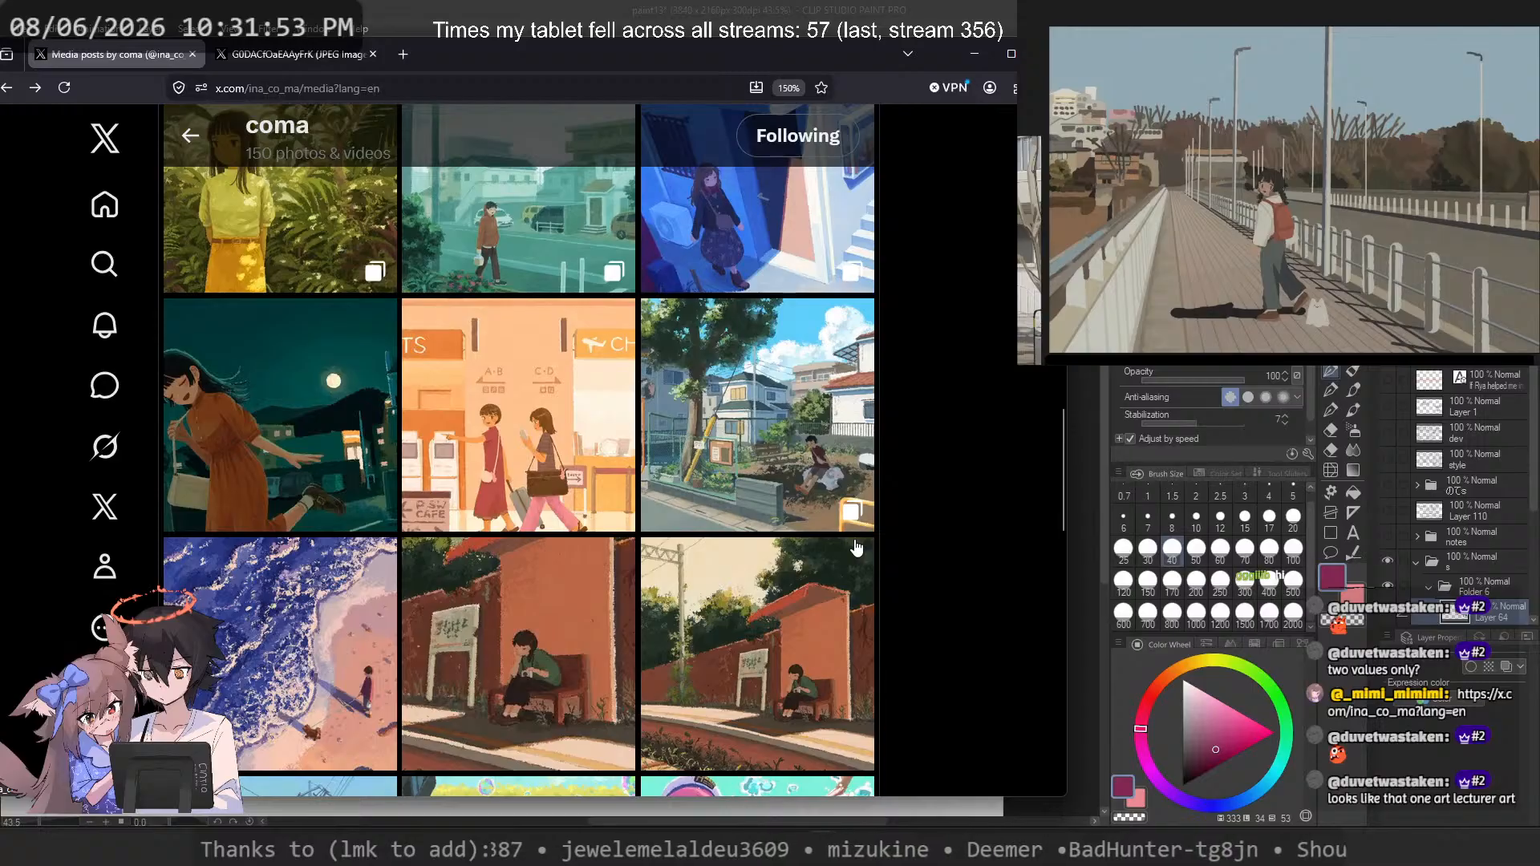
scroll(856, 550, down, 5)
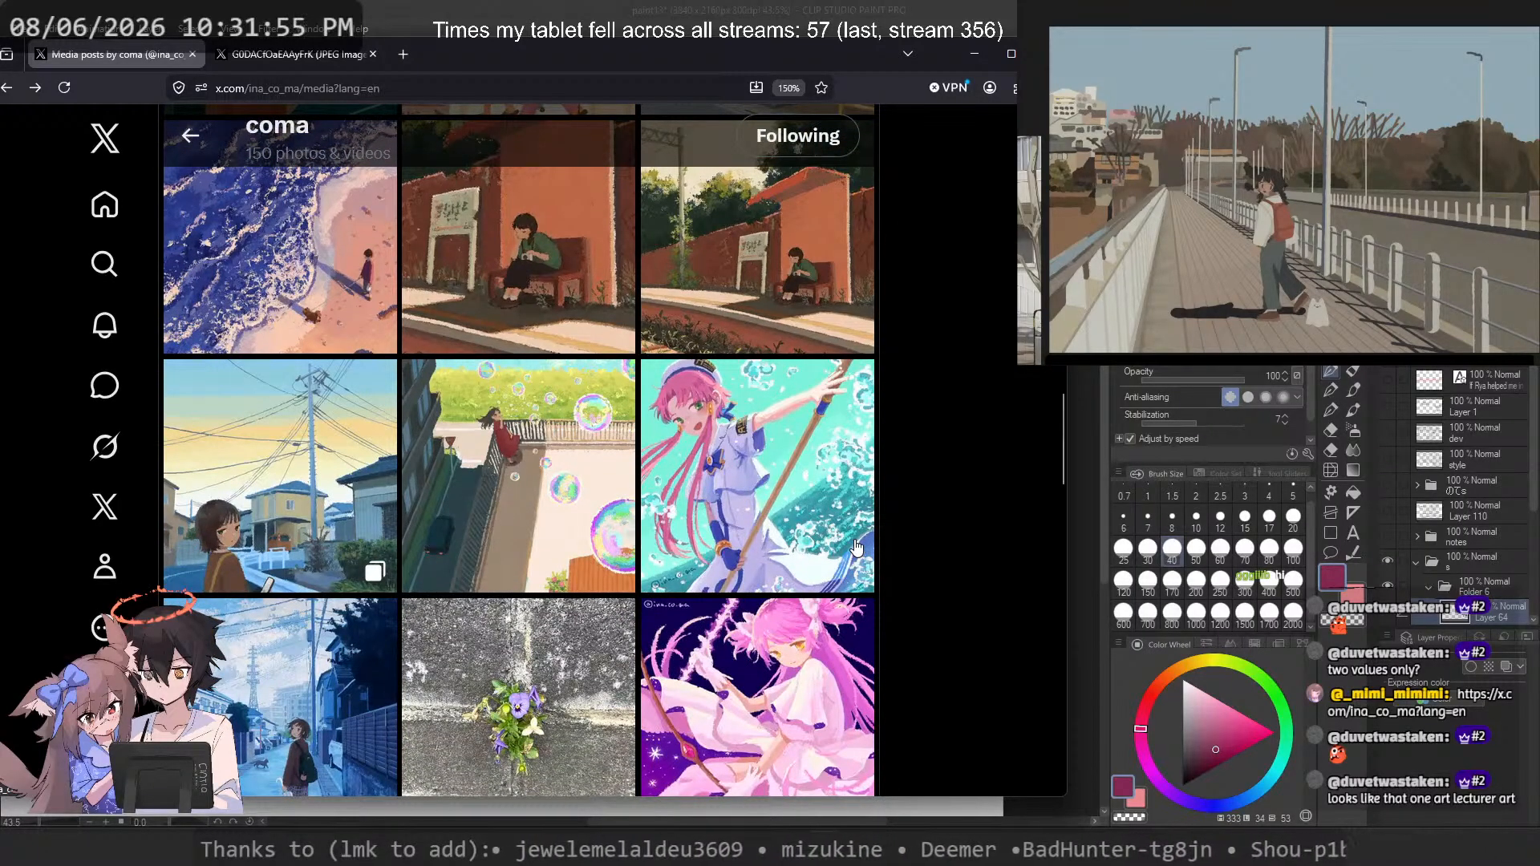
scroll(856, 547, down, 3)
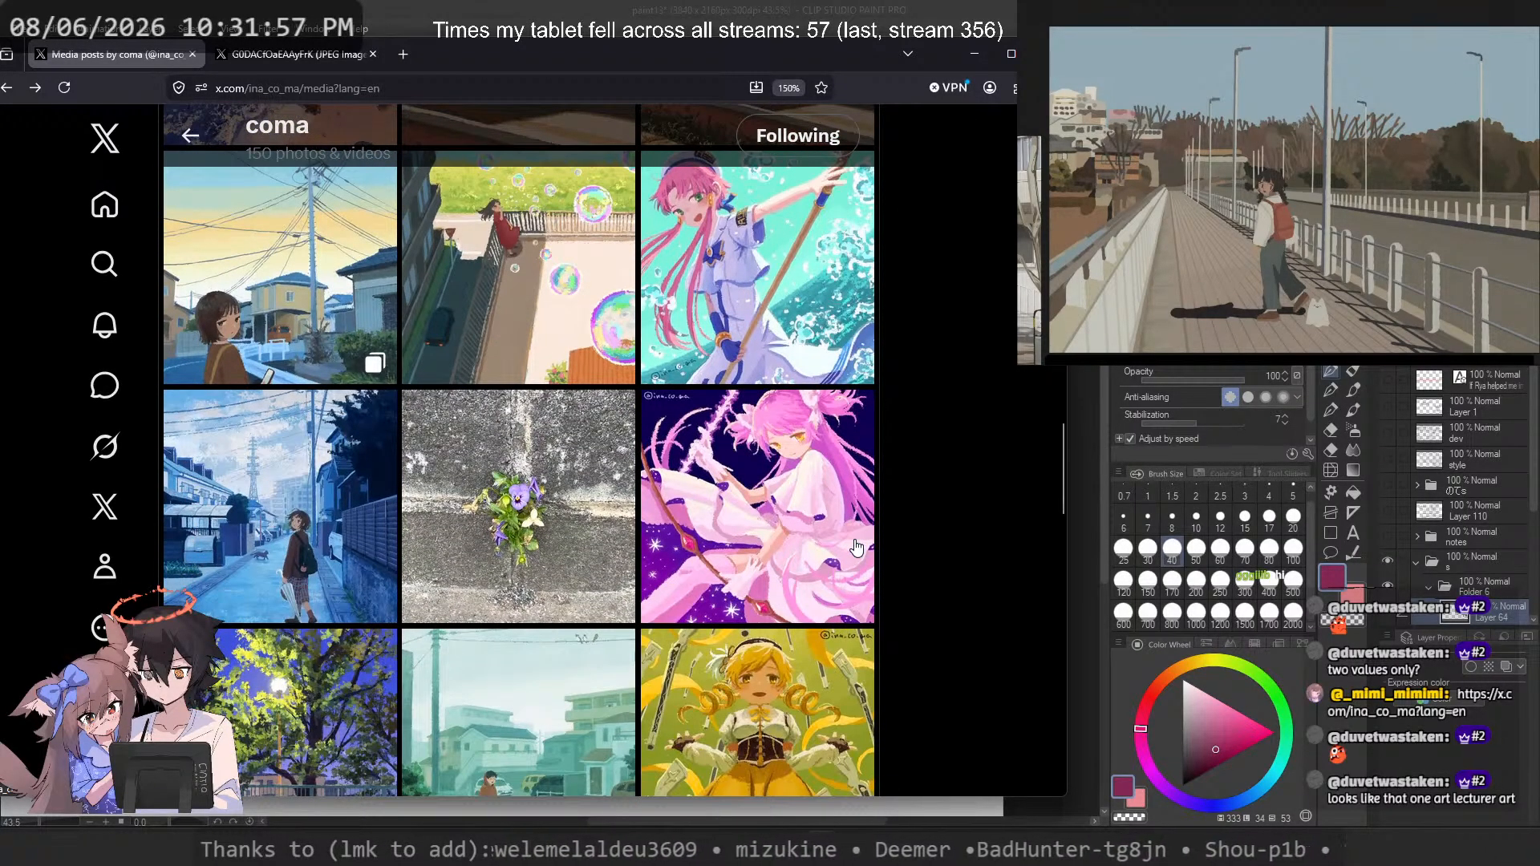
scroll(857, 547, down, 3)
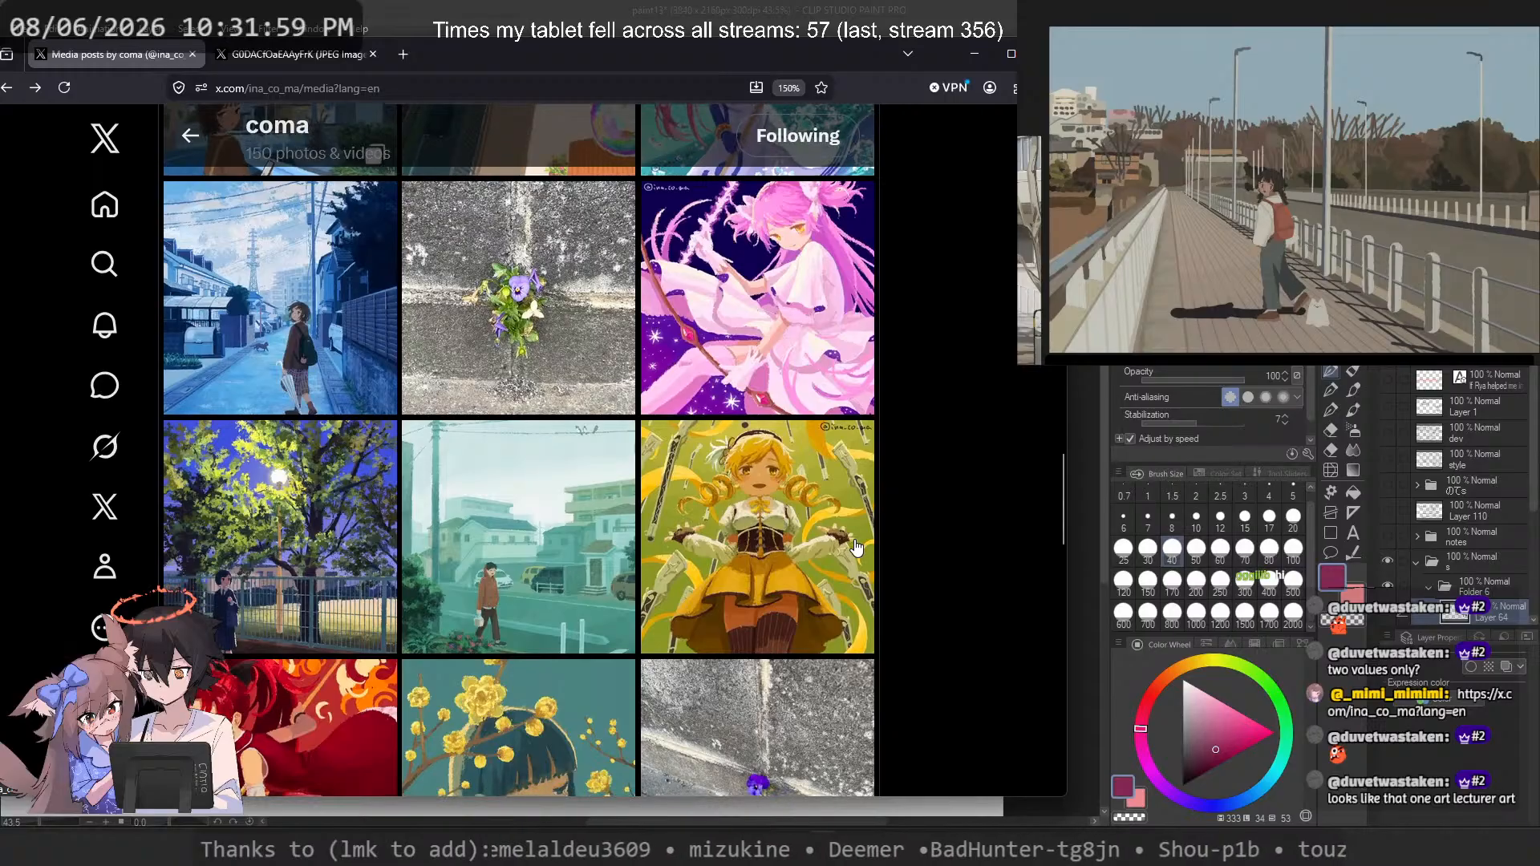
scroll(857, 550, down, 3)
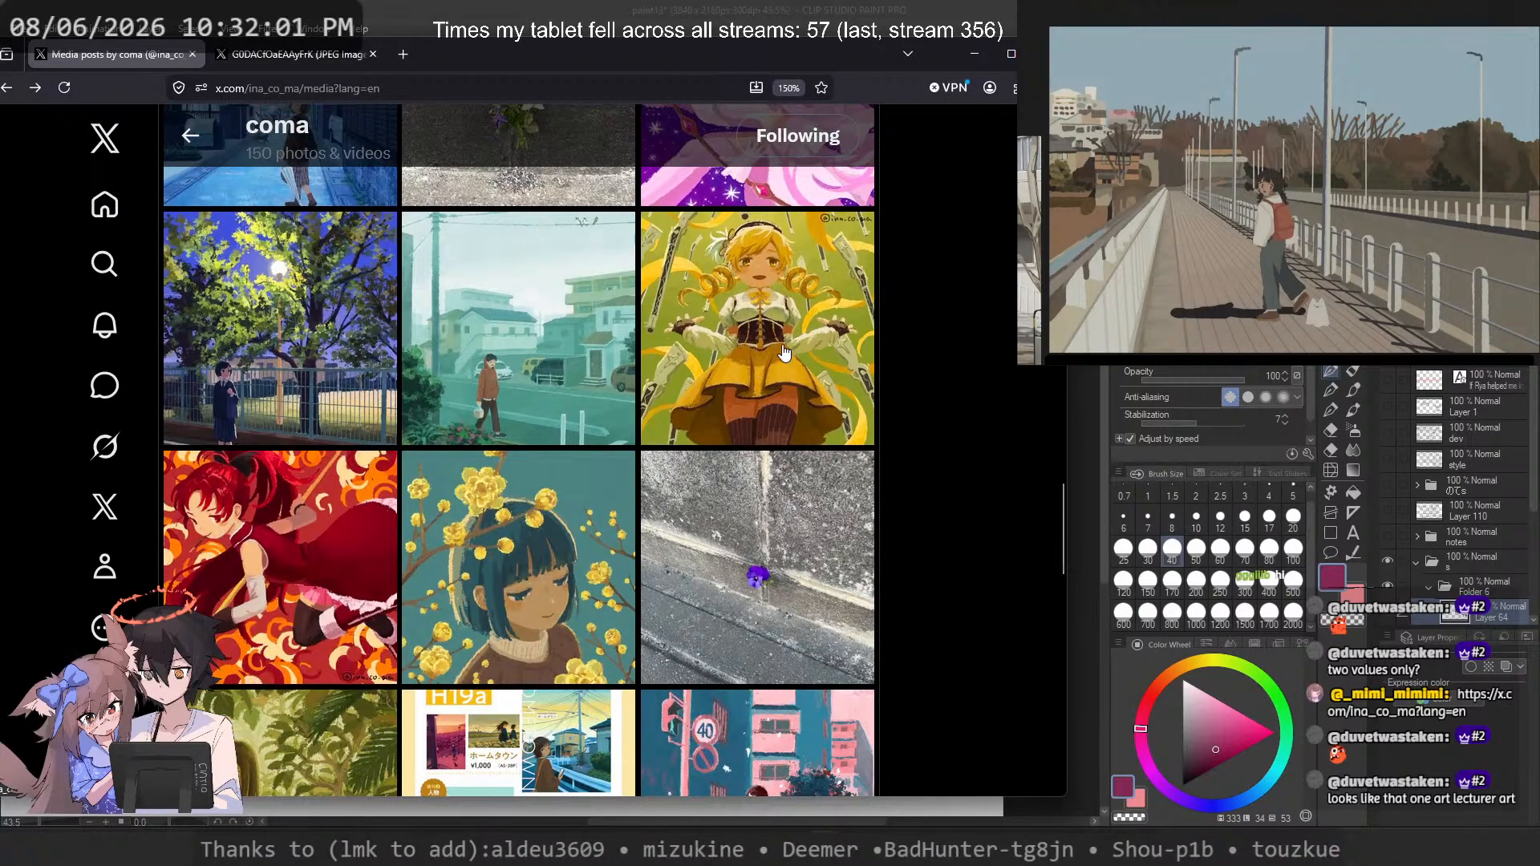
click(782, 349)
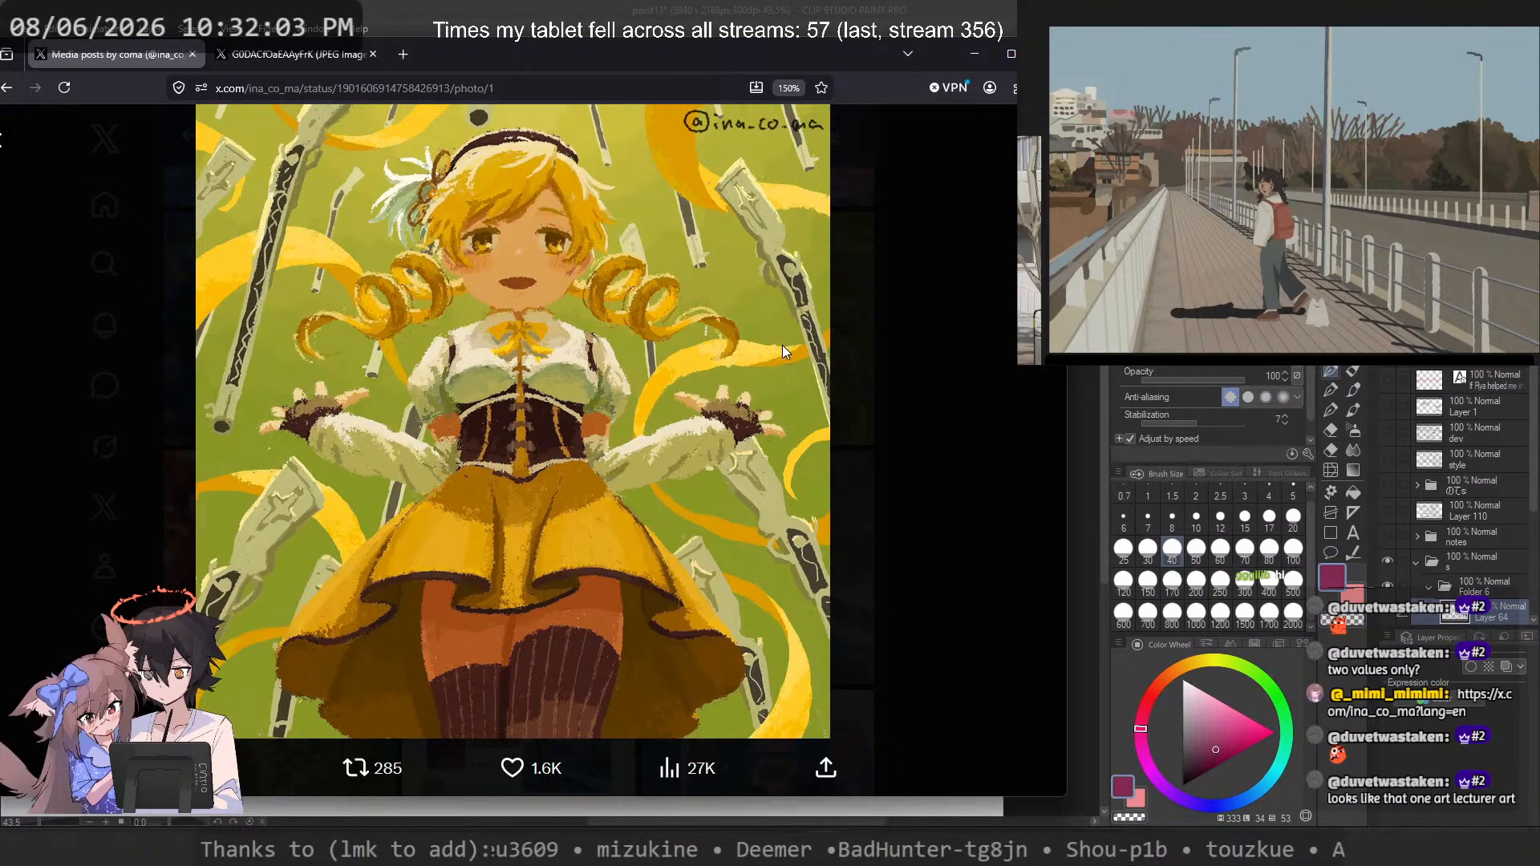
click(955, 363)
Step: Find the pink and teal street artwork with the 40 road sign and examine its brushwork enlarged
scroll(743, 423, down, 3)
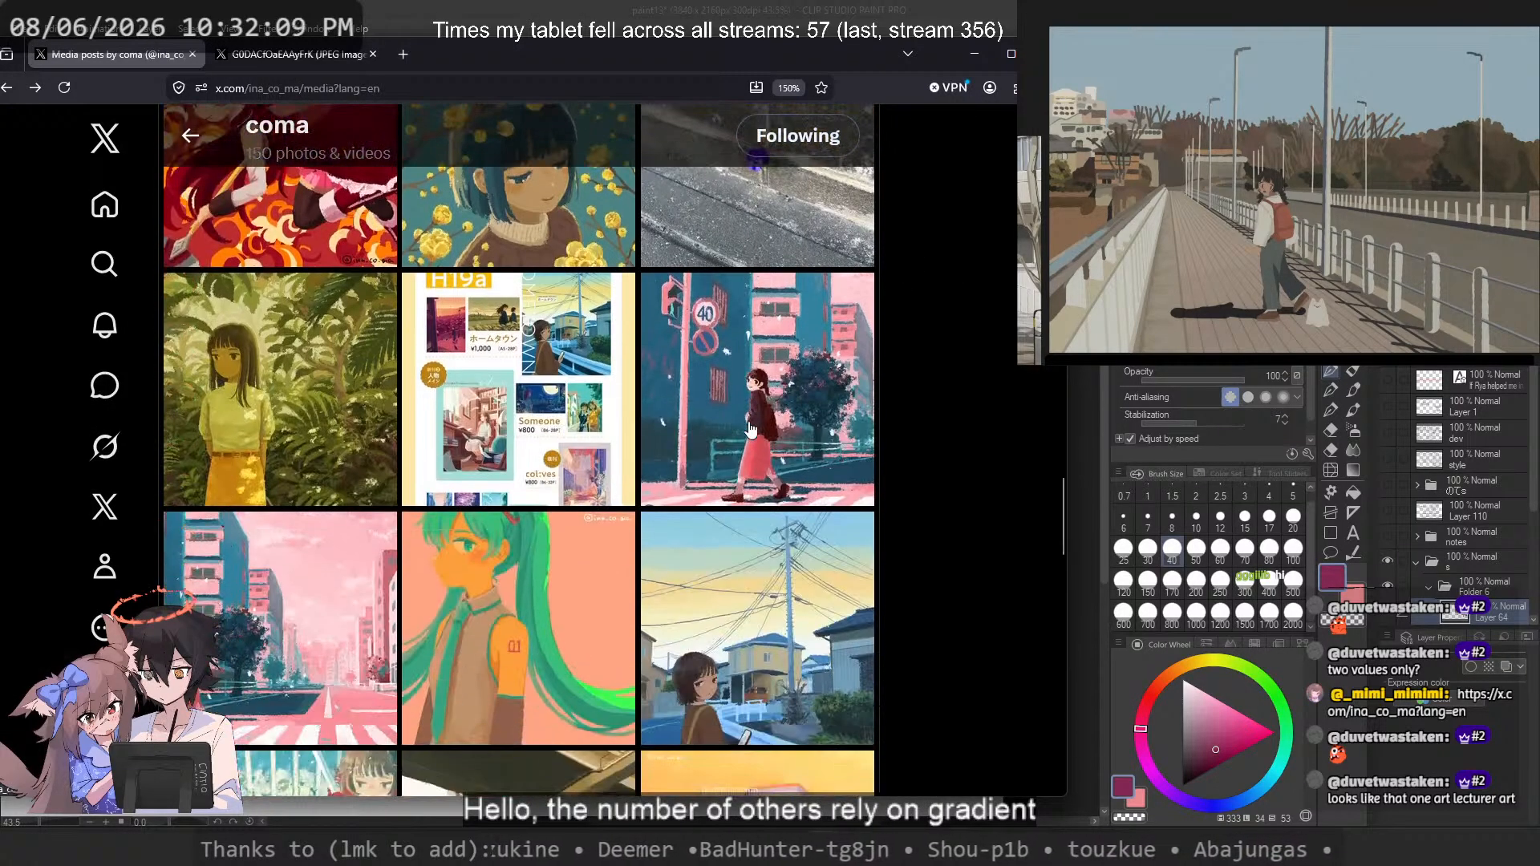
scroll(743, 422, up, 3)
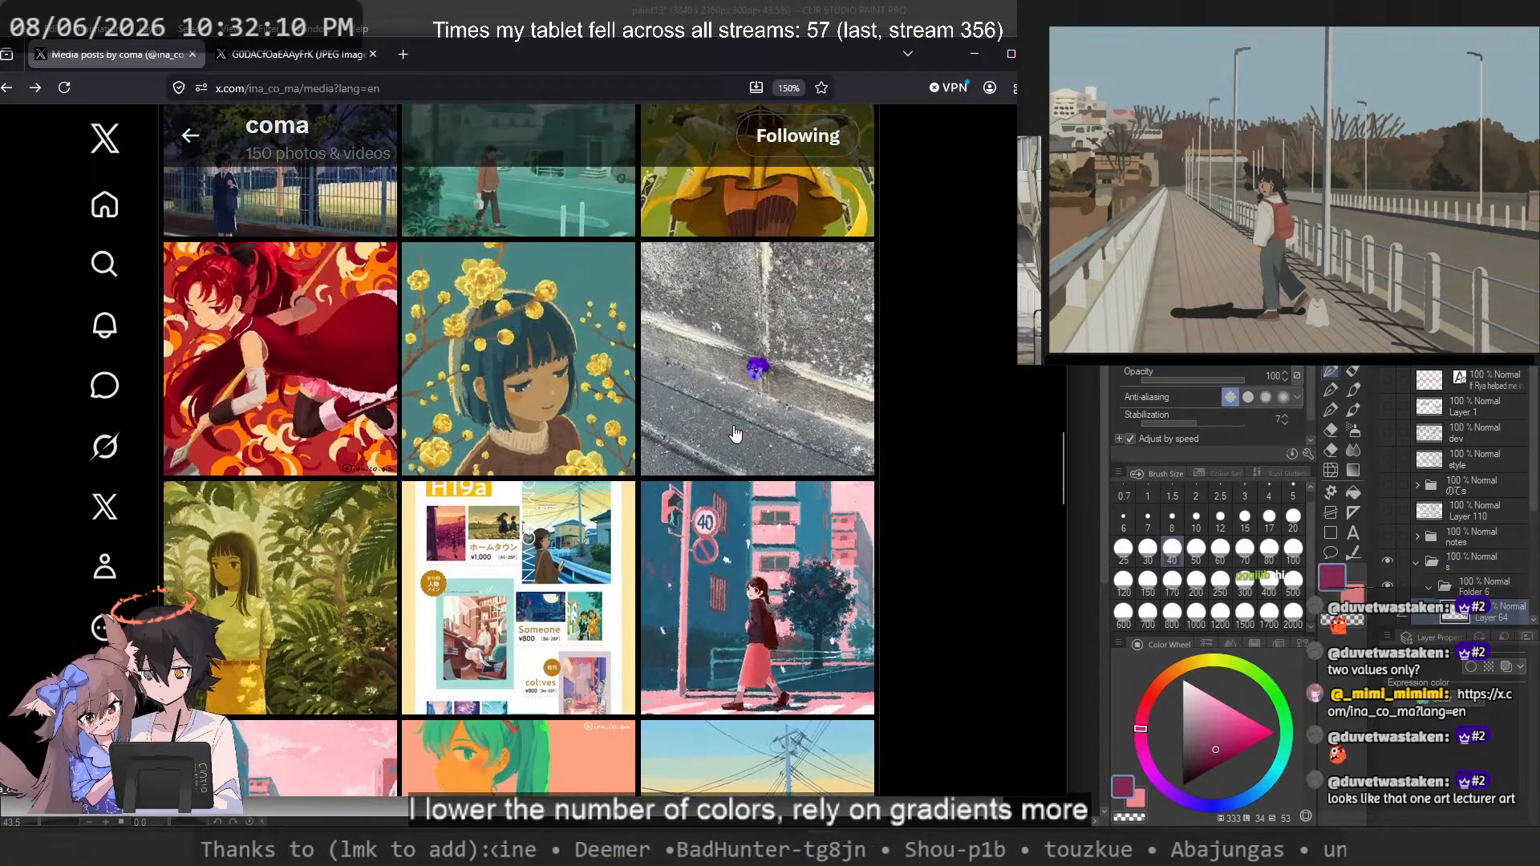
click(770, 546)
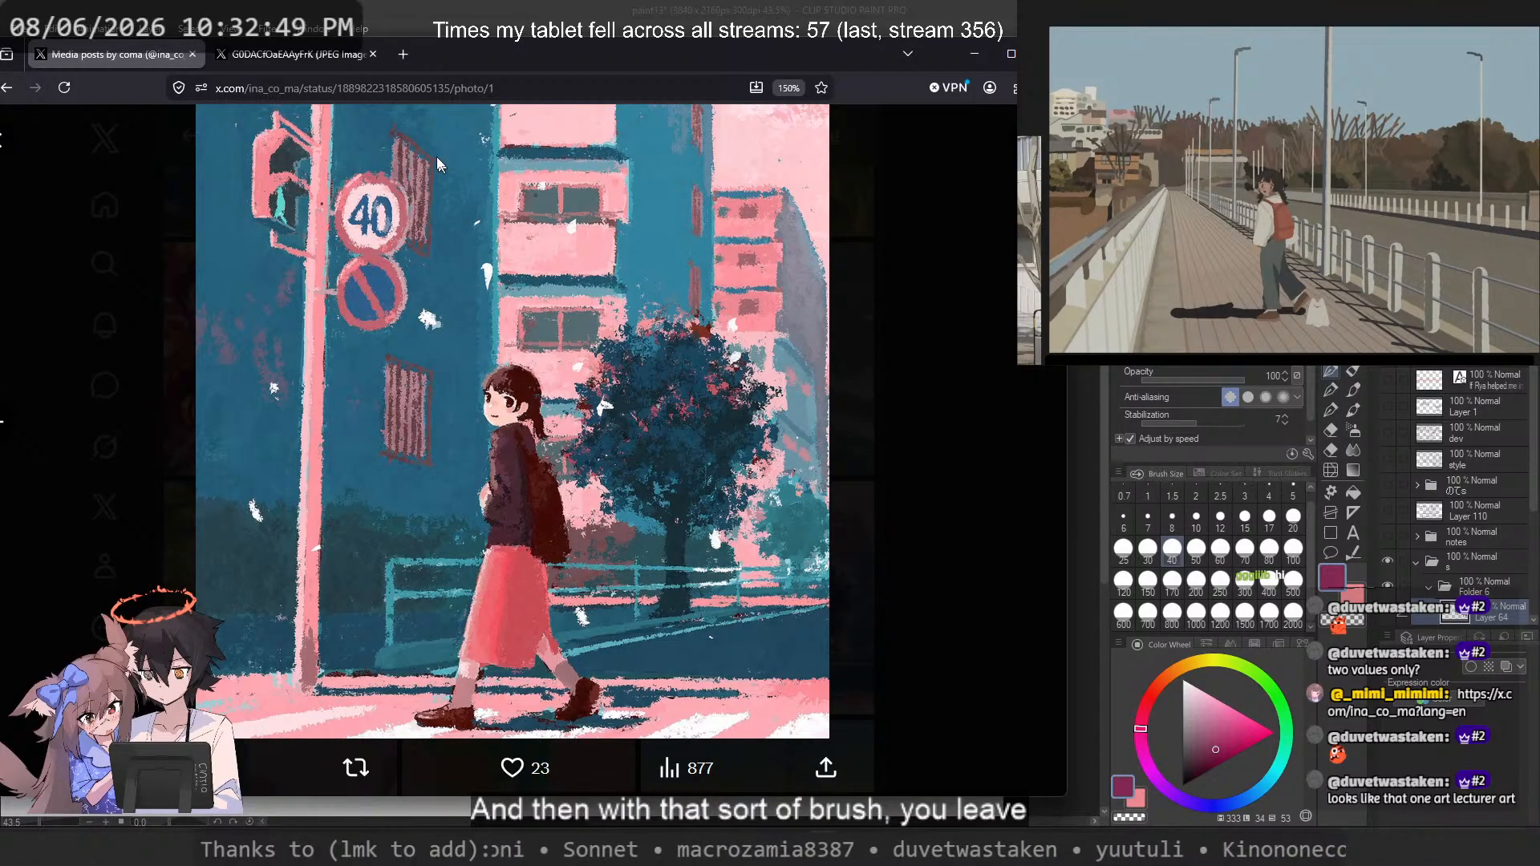
click(977, 308)
Step: Reopen the full-size sunset town image and examine the texture gaps along the dark wall's lower part and edge
scroll(503, 513, down, 5)
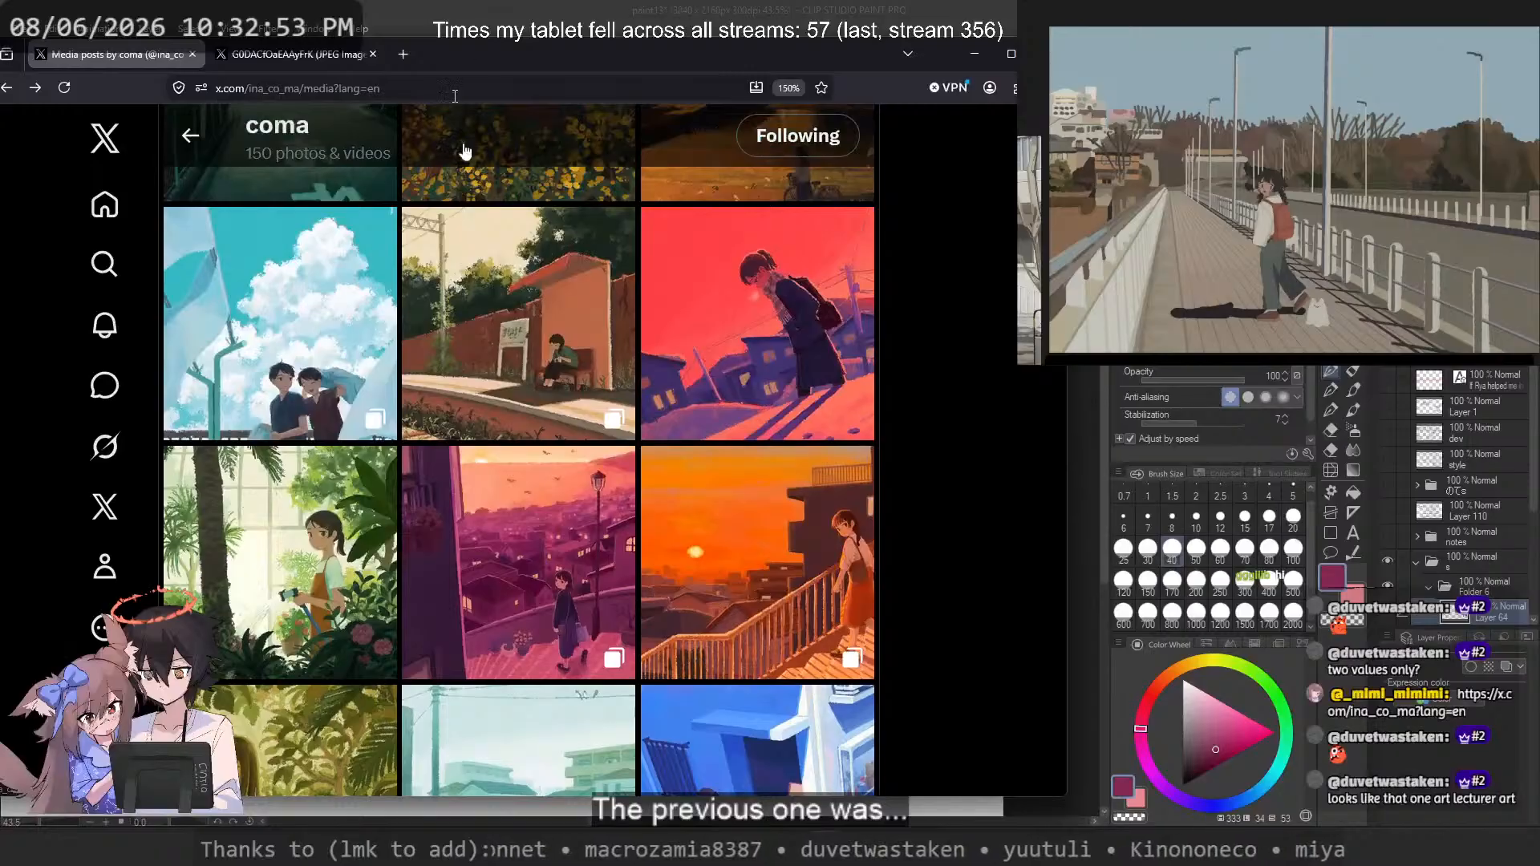
click(503, 513)
click(297, 54)
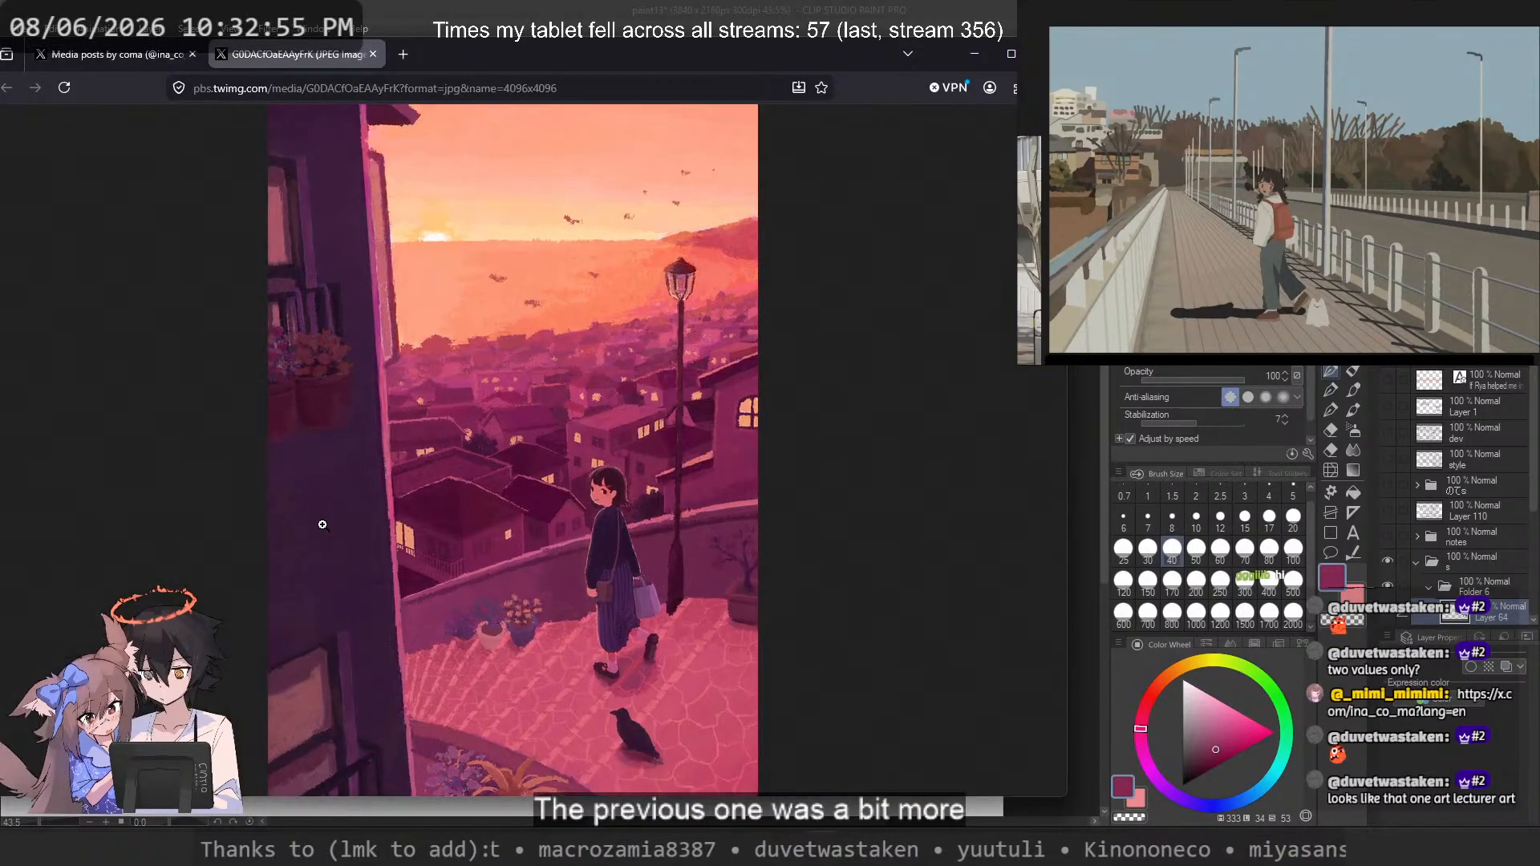
click(327, 558)
scroll(327, 558, down, 3)
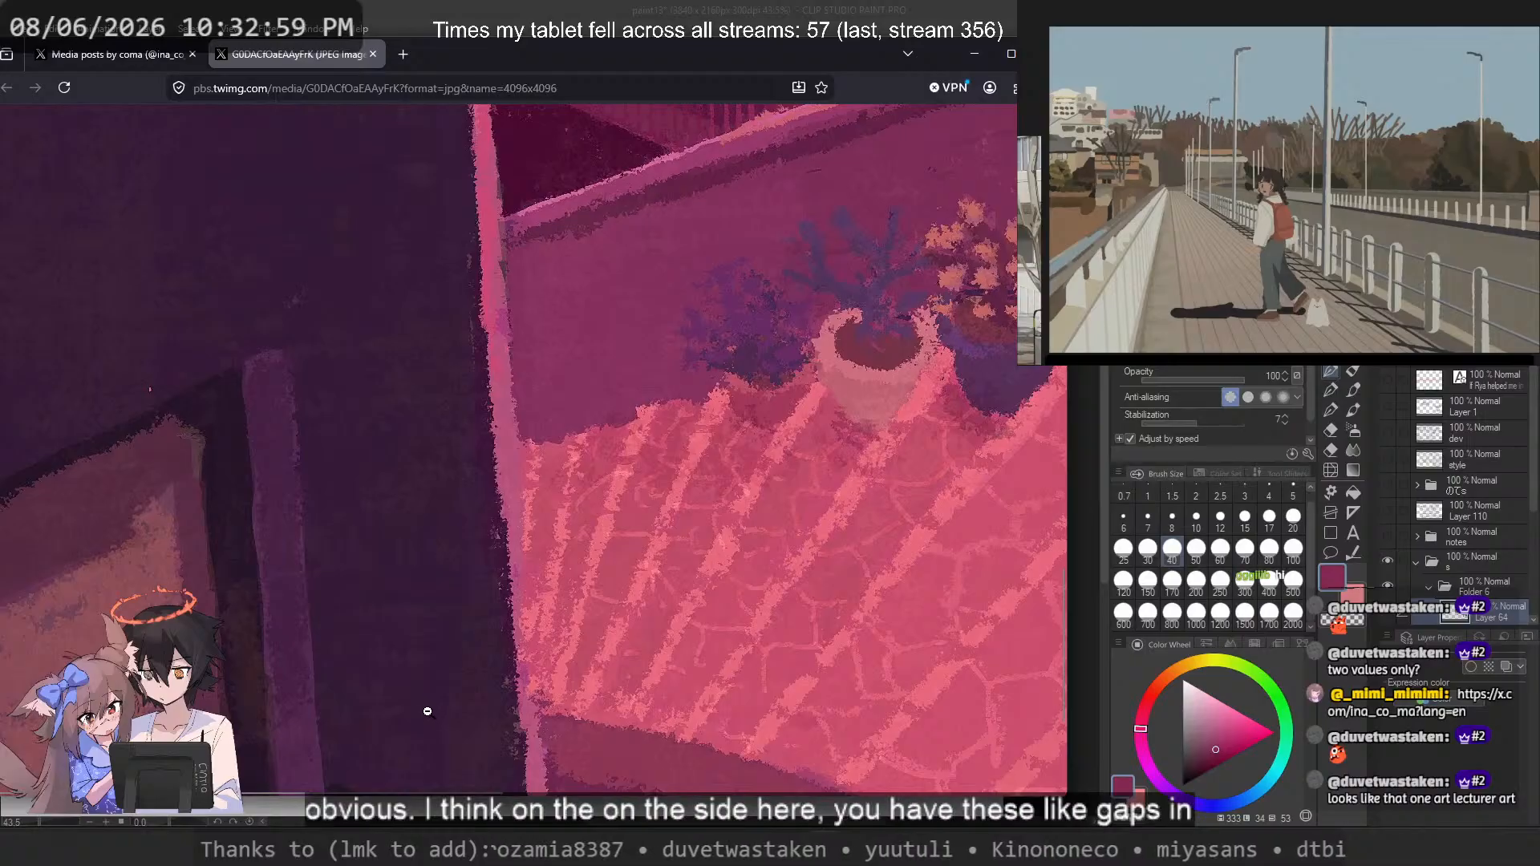
scroll(495, 684, down, 2)
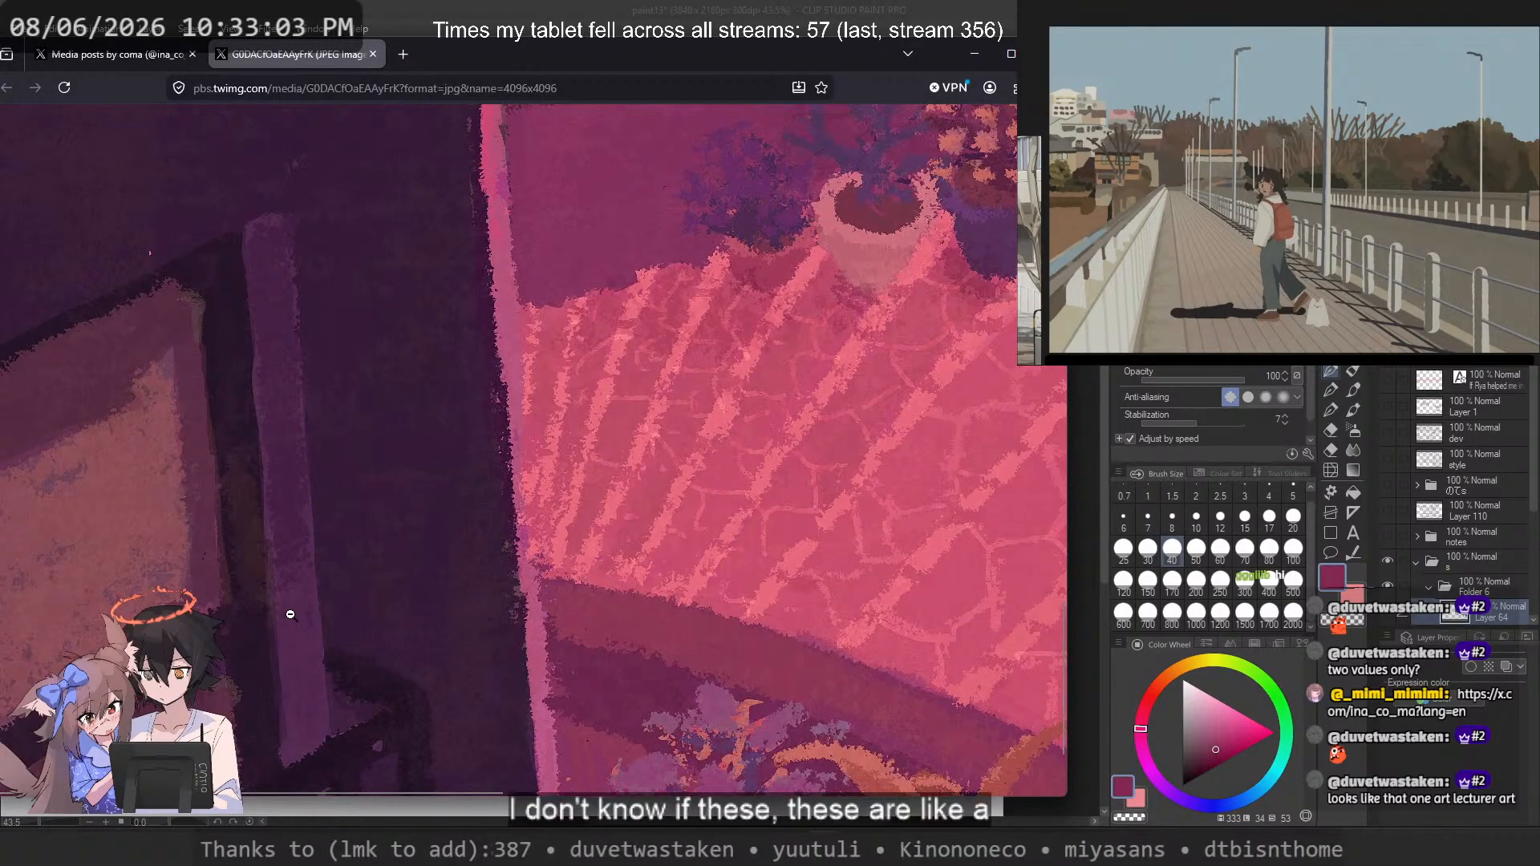
click(534, 539)
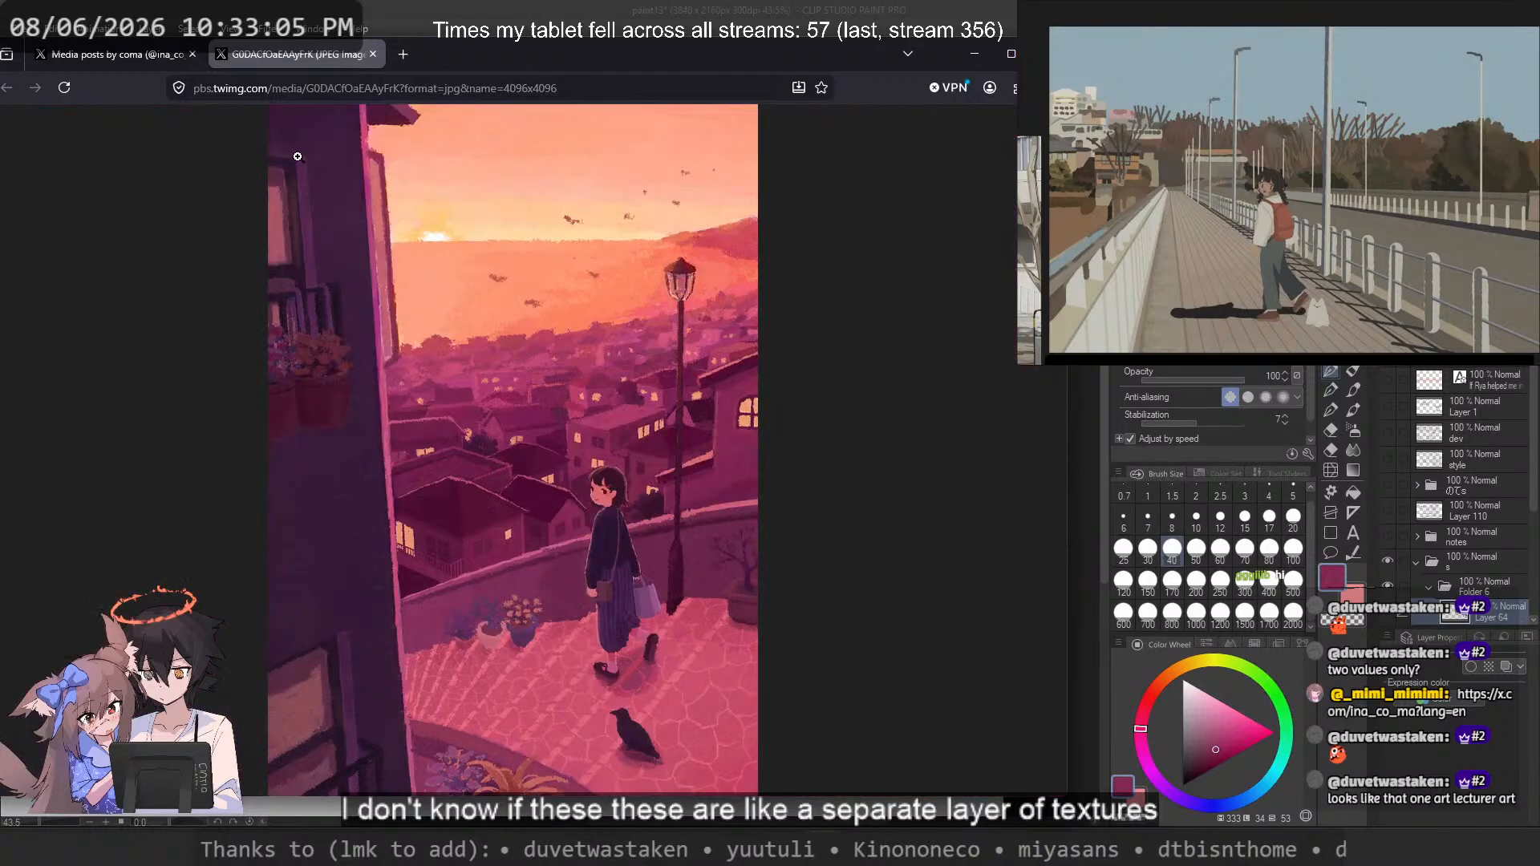
Step: Examine the dark wall's colour from its upper end down to the flowerpots, plus the distant town's rooftops
mouse_move(140, 56)
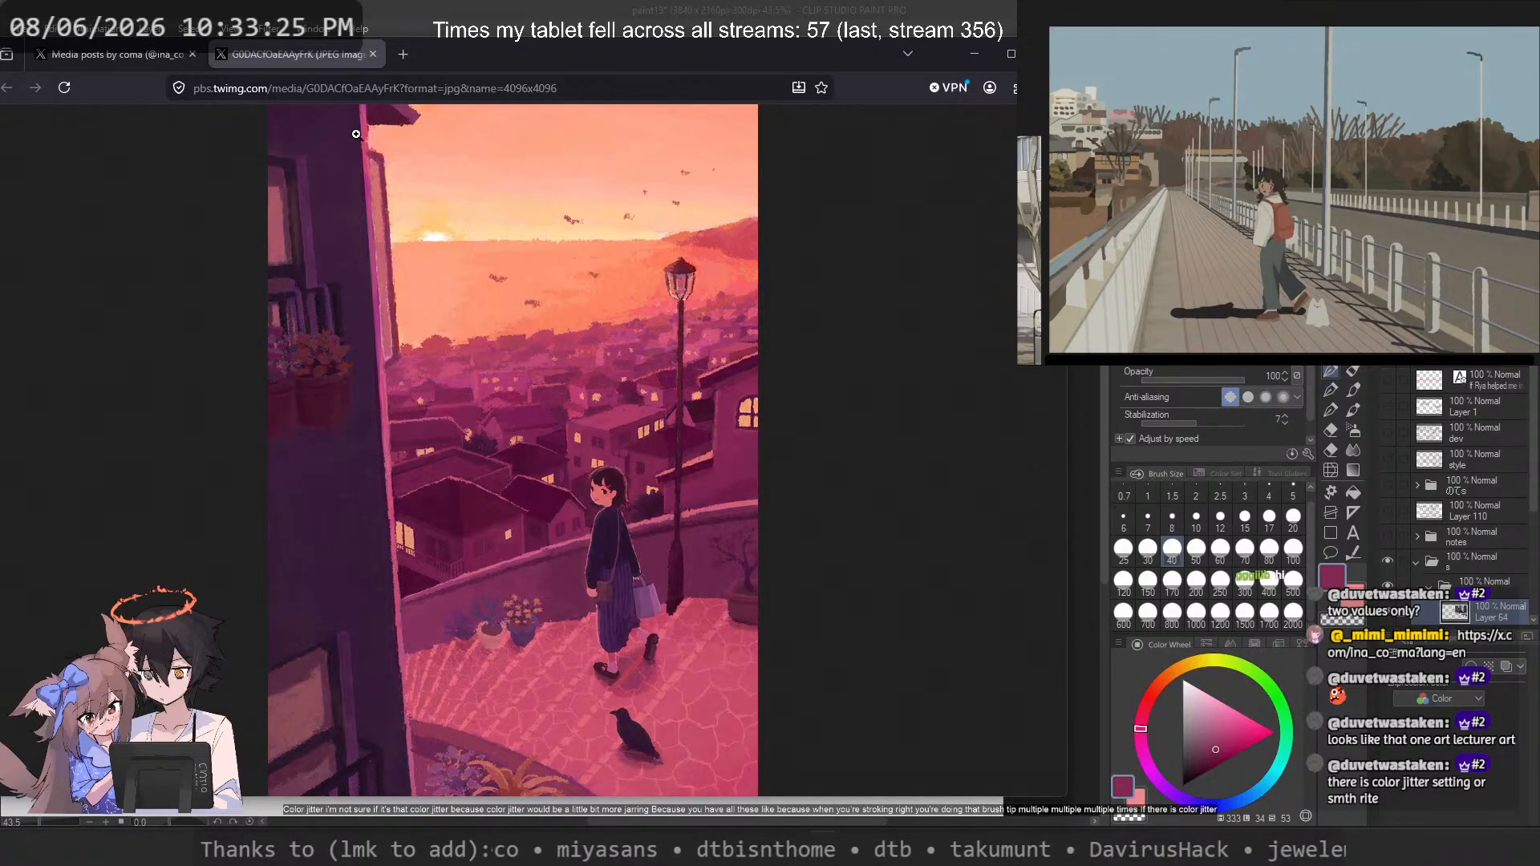
click(343, 166)
scroll(282, 304, down, 2)
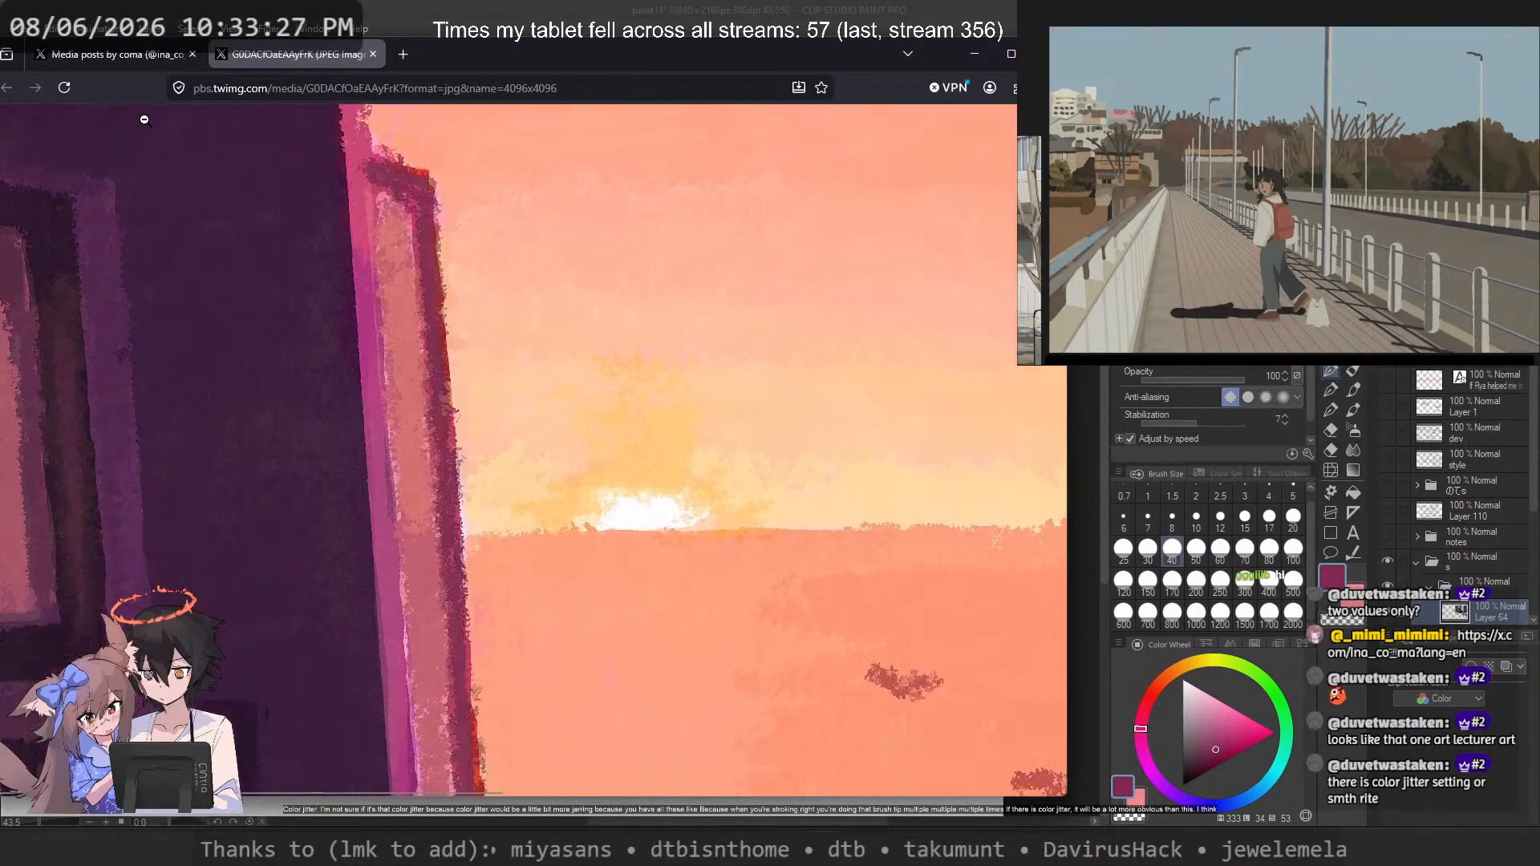
scroll(282, 304, down, 10)
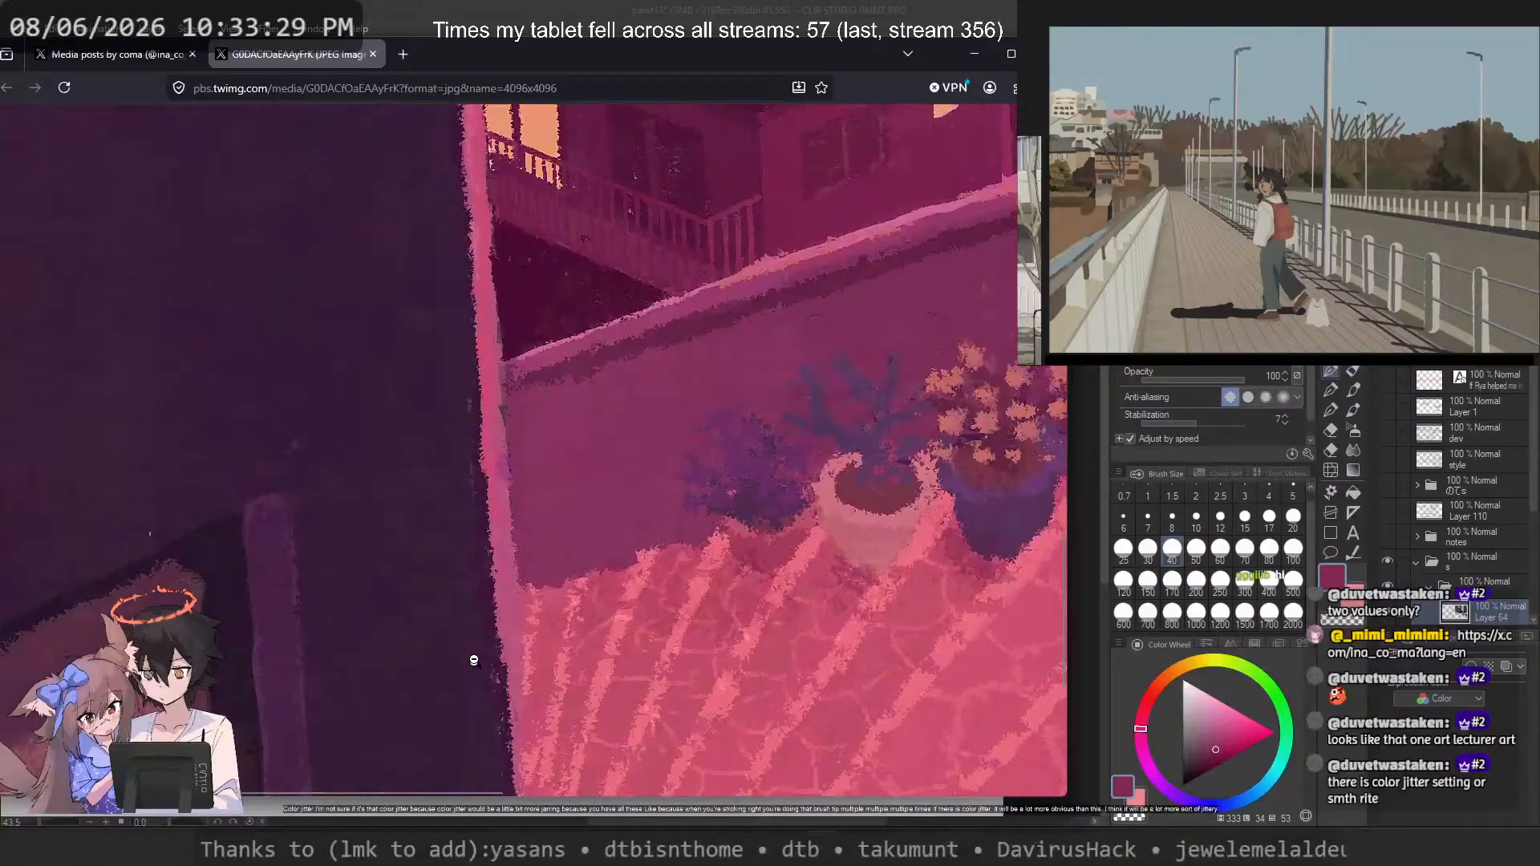
scroll(360, 614, up, 5)
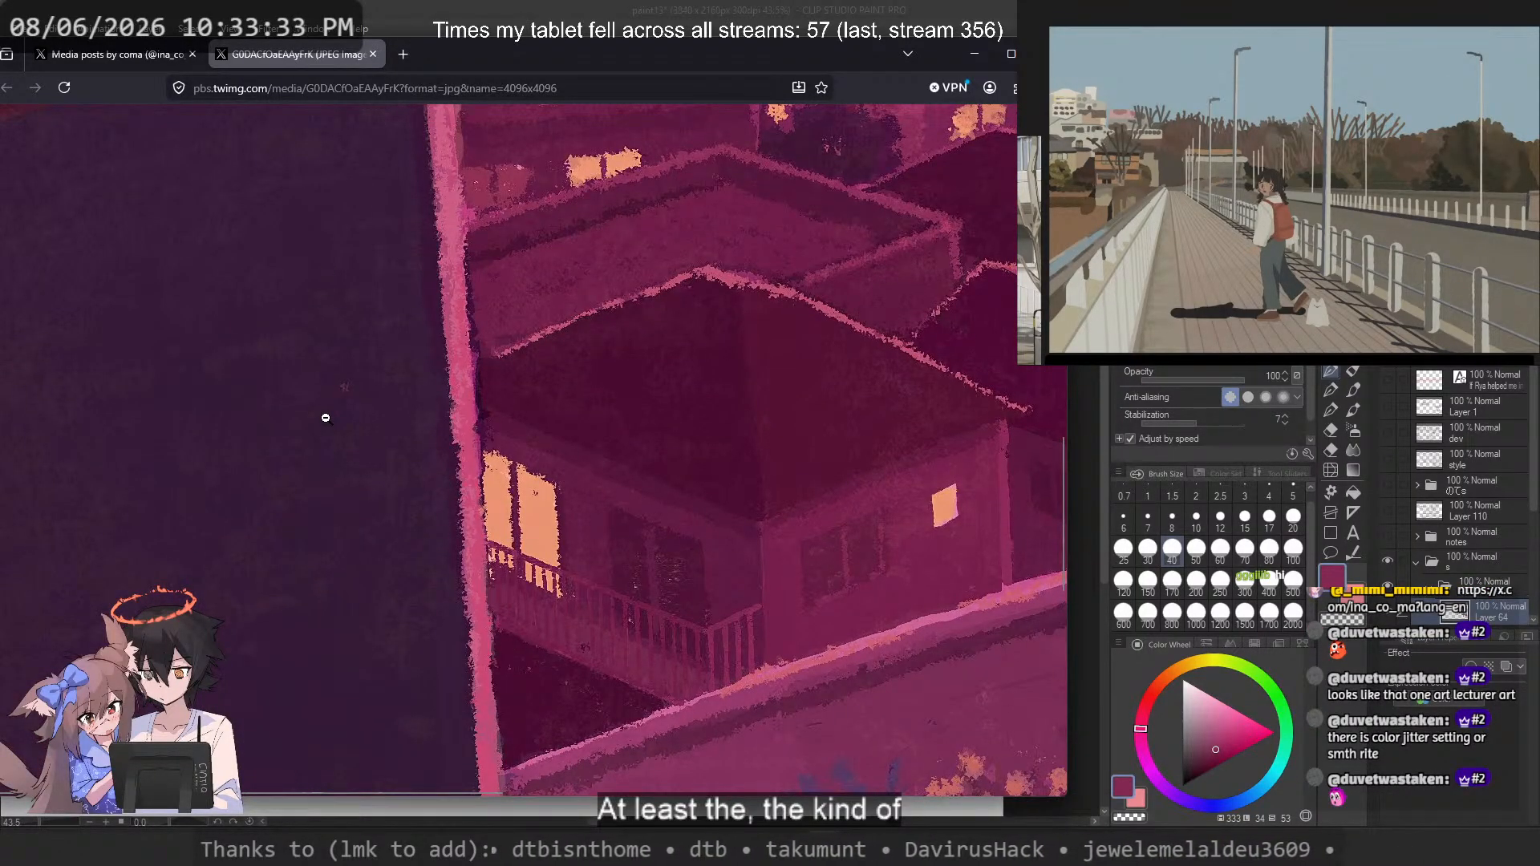
click(325, 417)
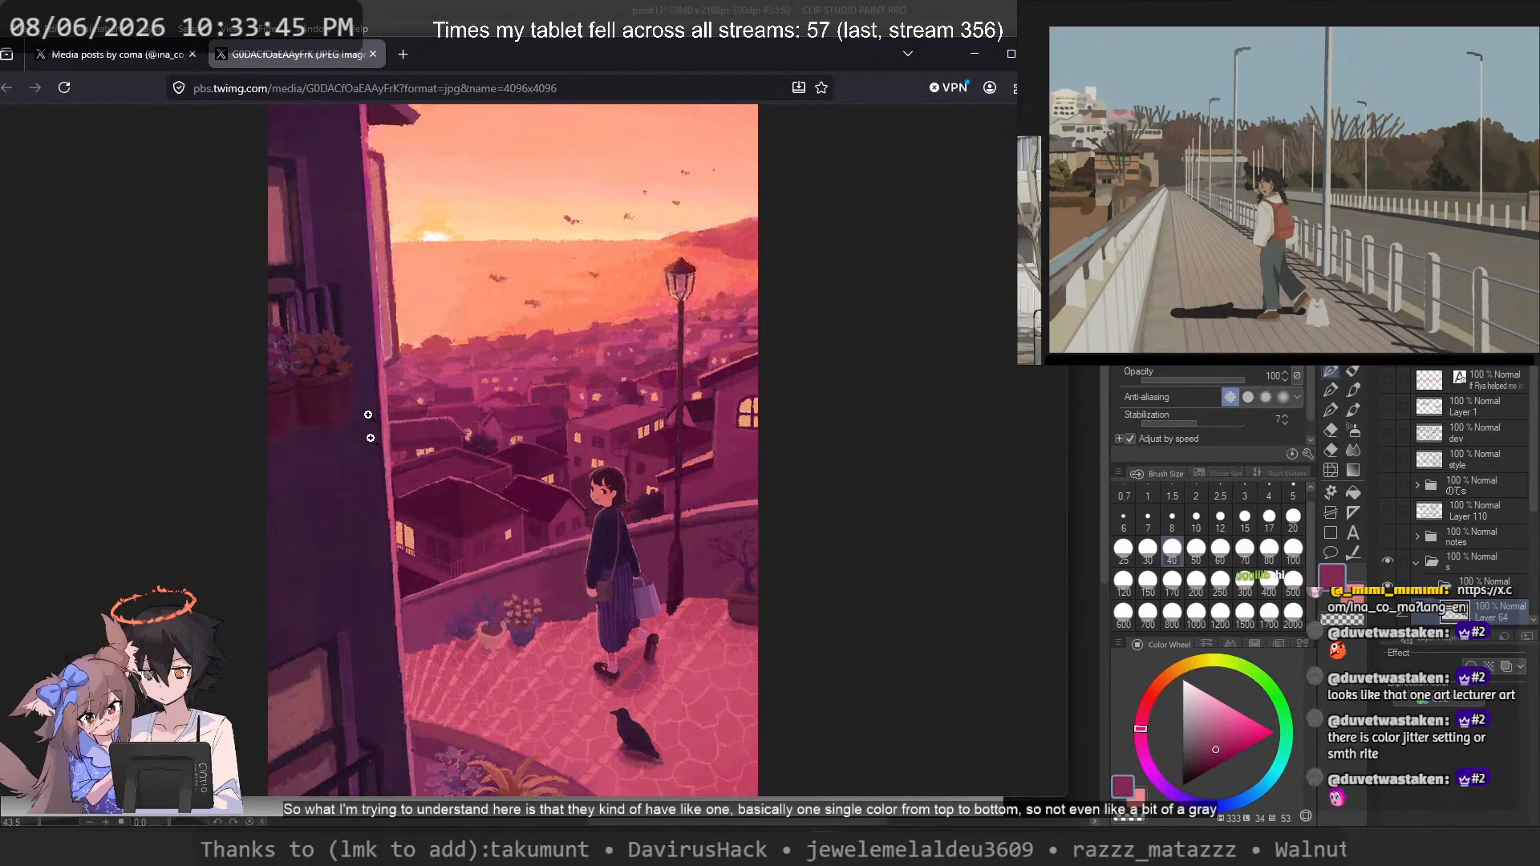
click(549, 422)
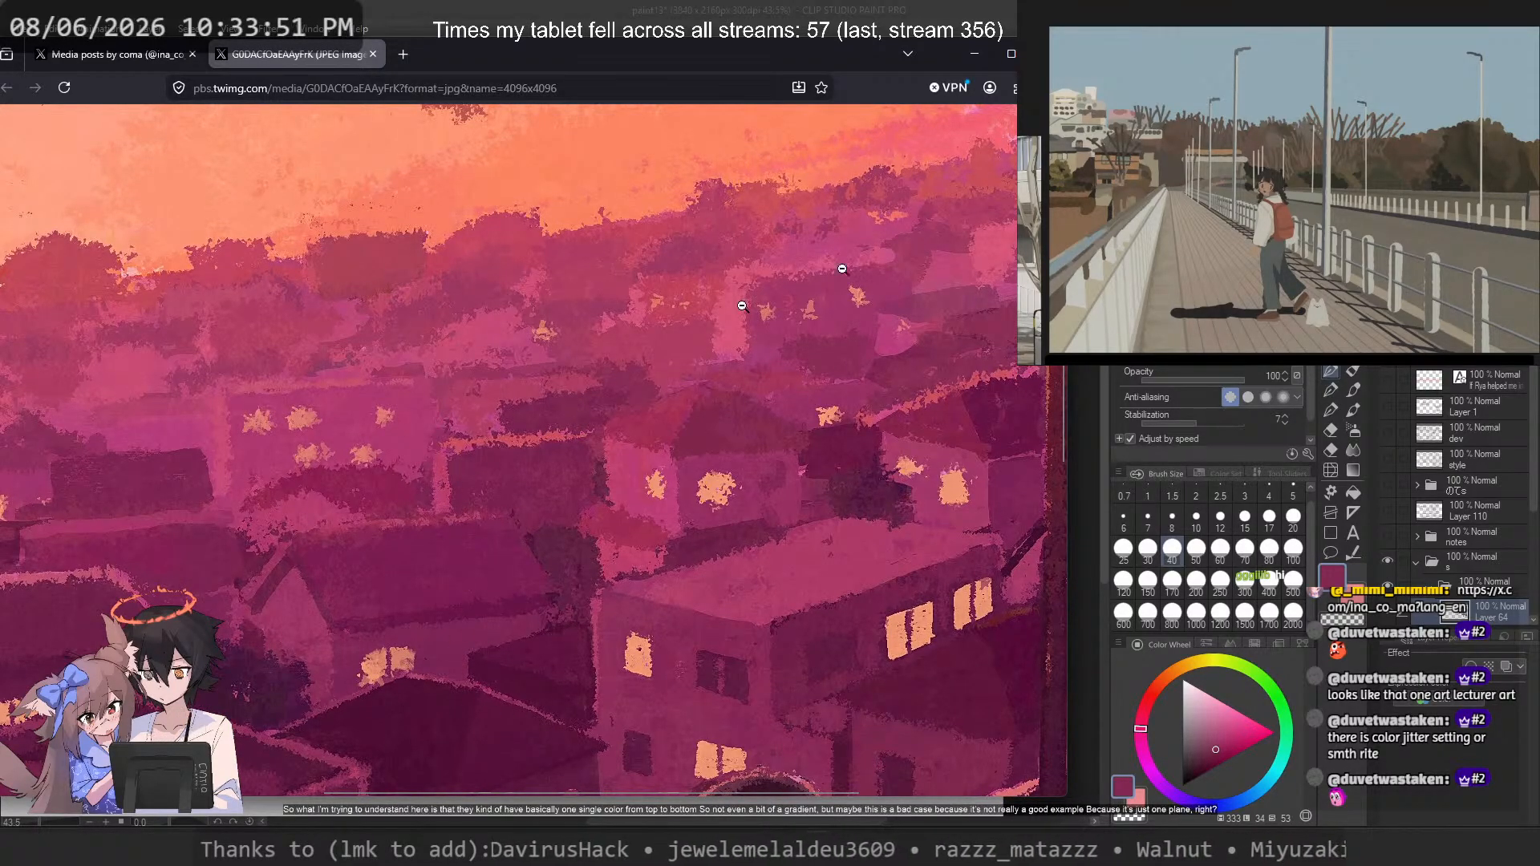
click(940, 223)
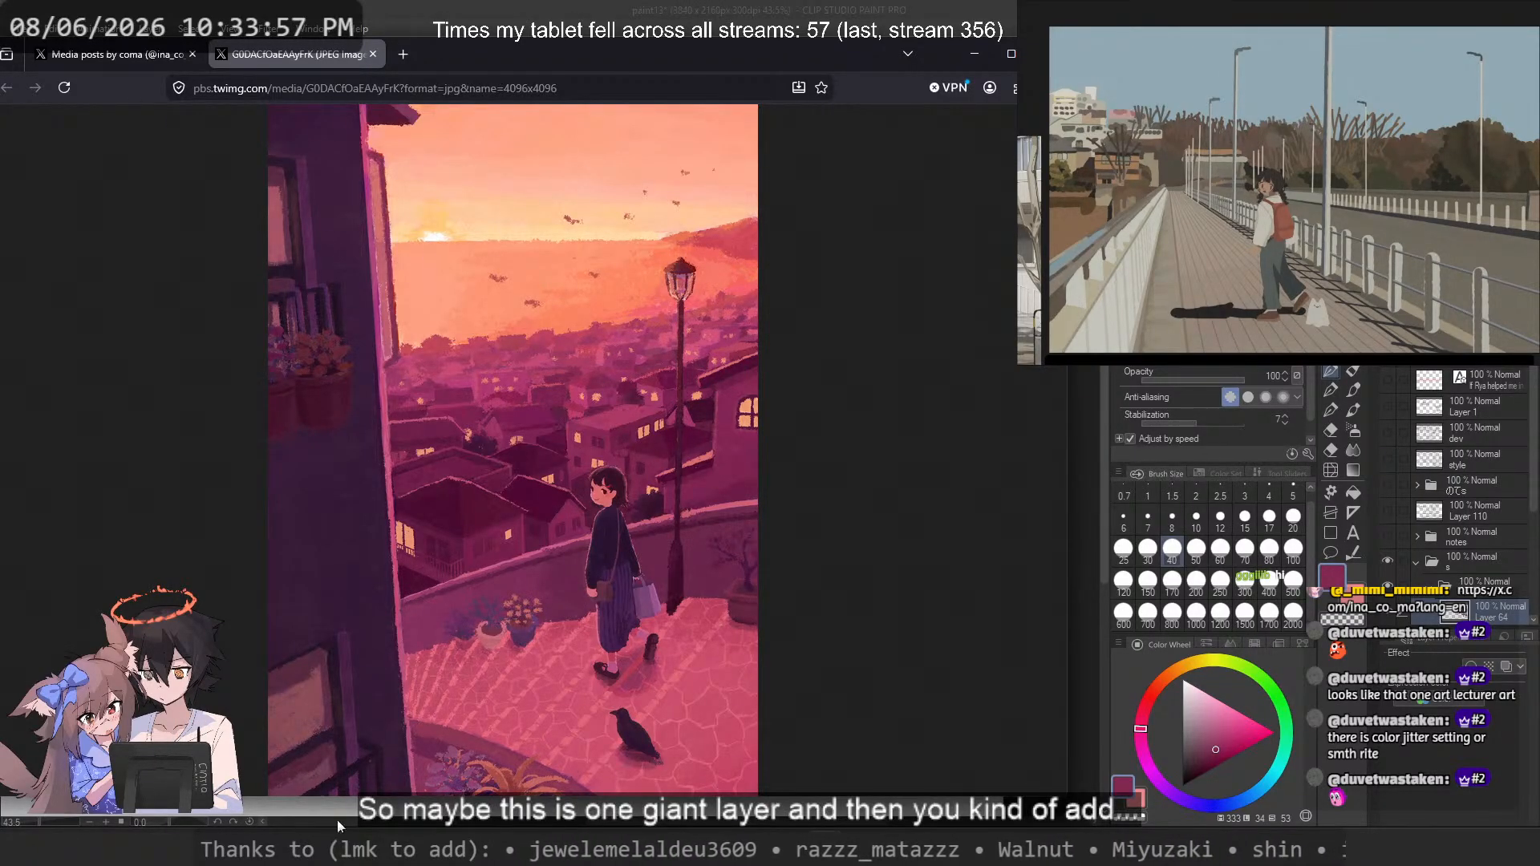
Step: Go back to the artist's media grid and reopen the blue alley artwork to study its shading
click(112, 55)
click(805, 322)
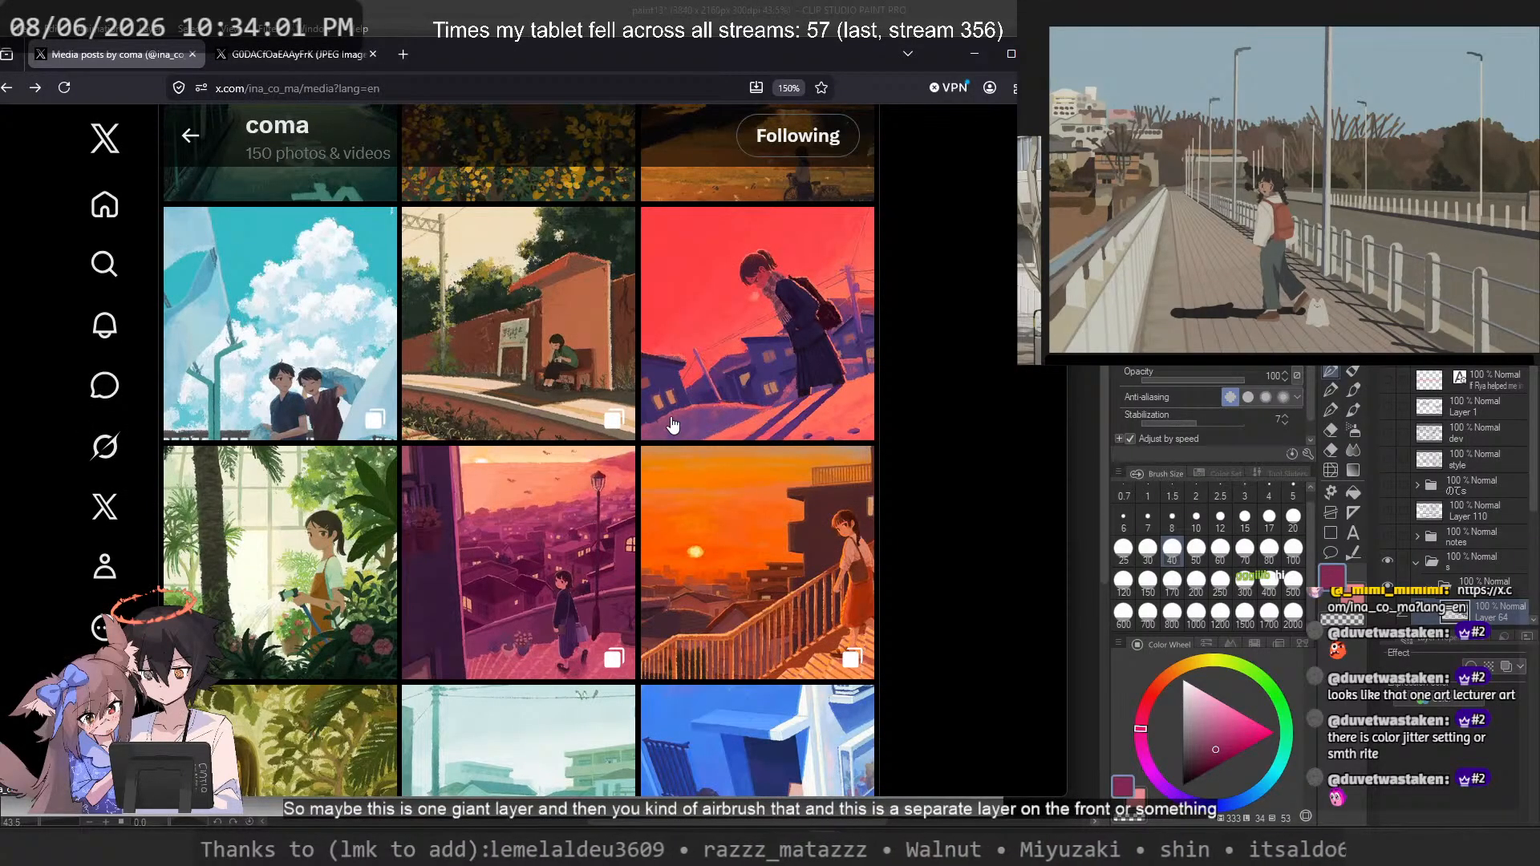
scroll(672, 422, down, 2)
scroll(672, 422, down, 4)
scroll(721, 422, up, 2)
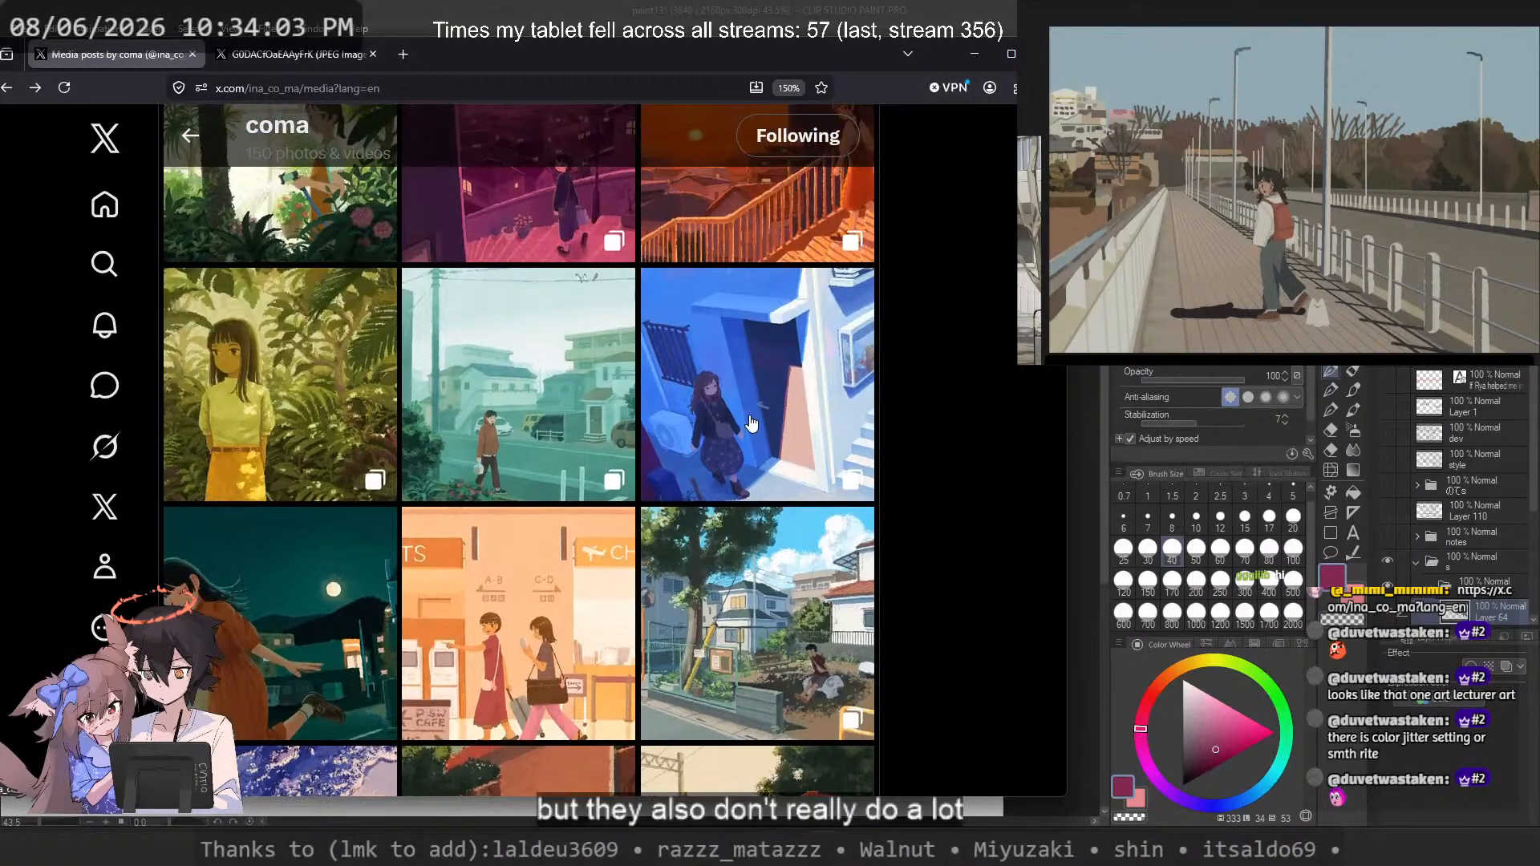
click(752, 422)
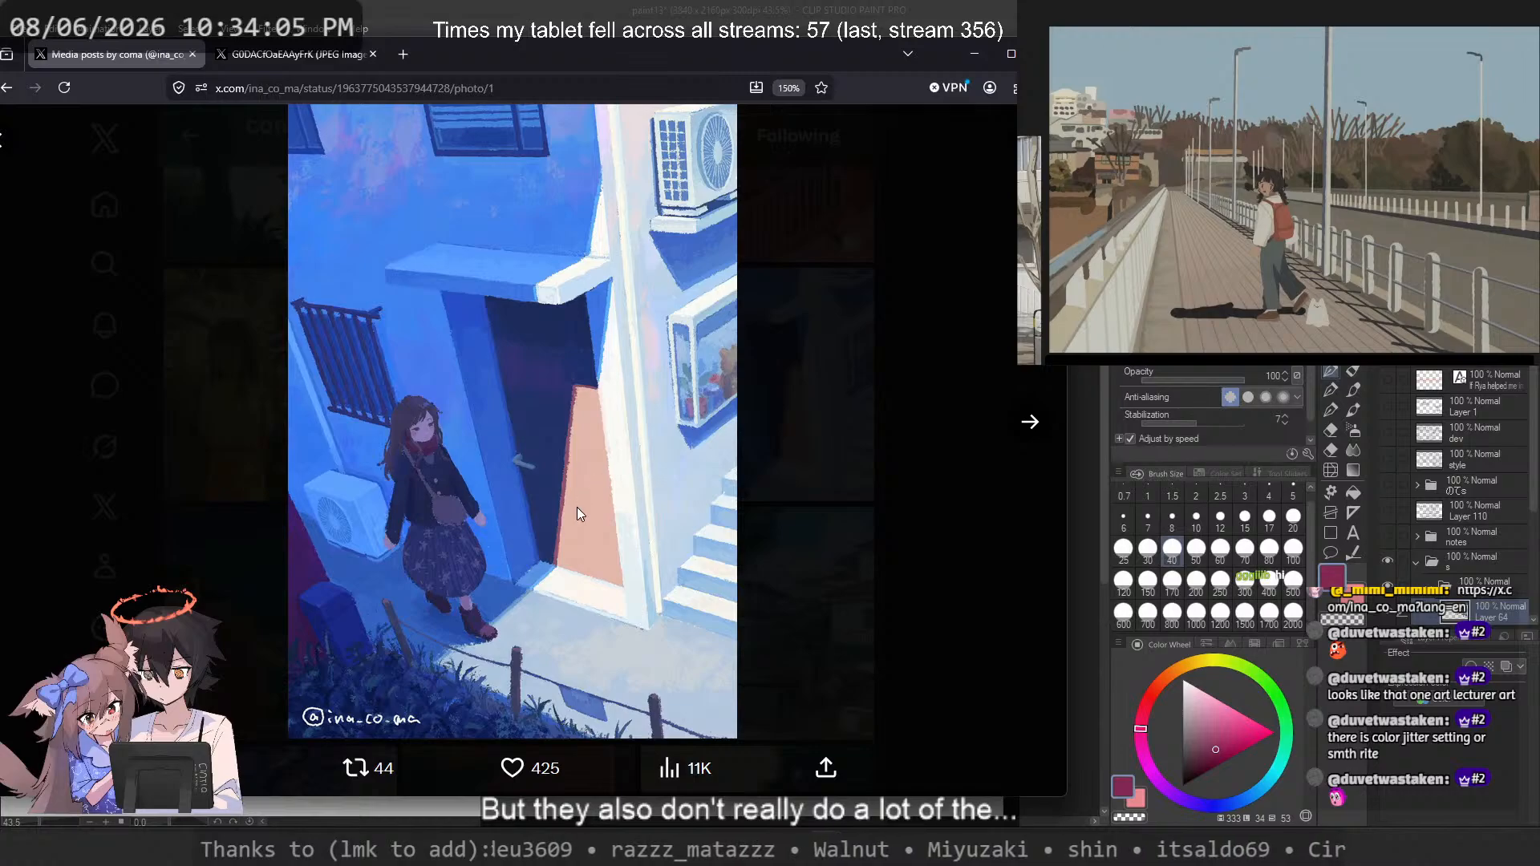
right_click(591, 399)
click(630, 447)
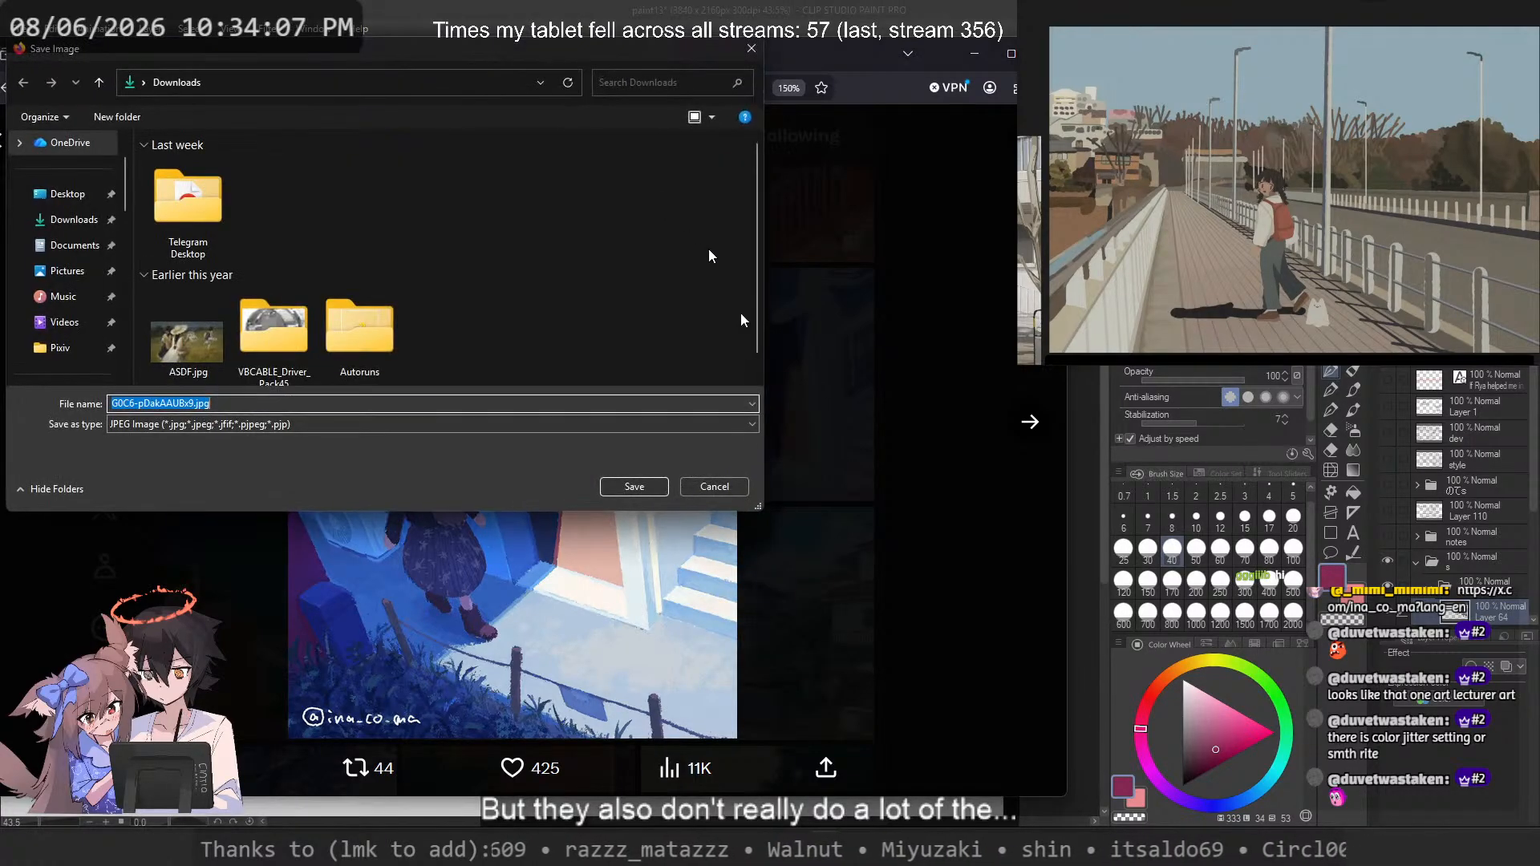
click(735, 484)
Step: Copy the blue alley artwork and create a new Clip Studio Paint canvas from the clipboard
right_click(594, 332)
click(667, 399)
key(alt+Tab)
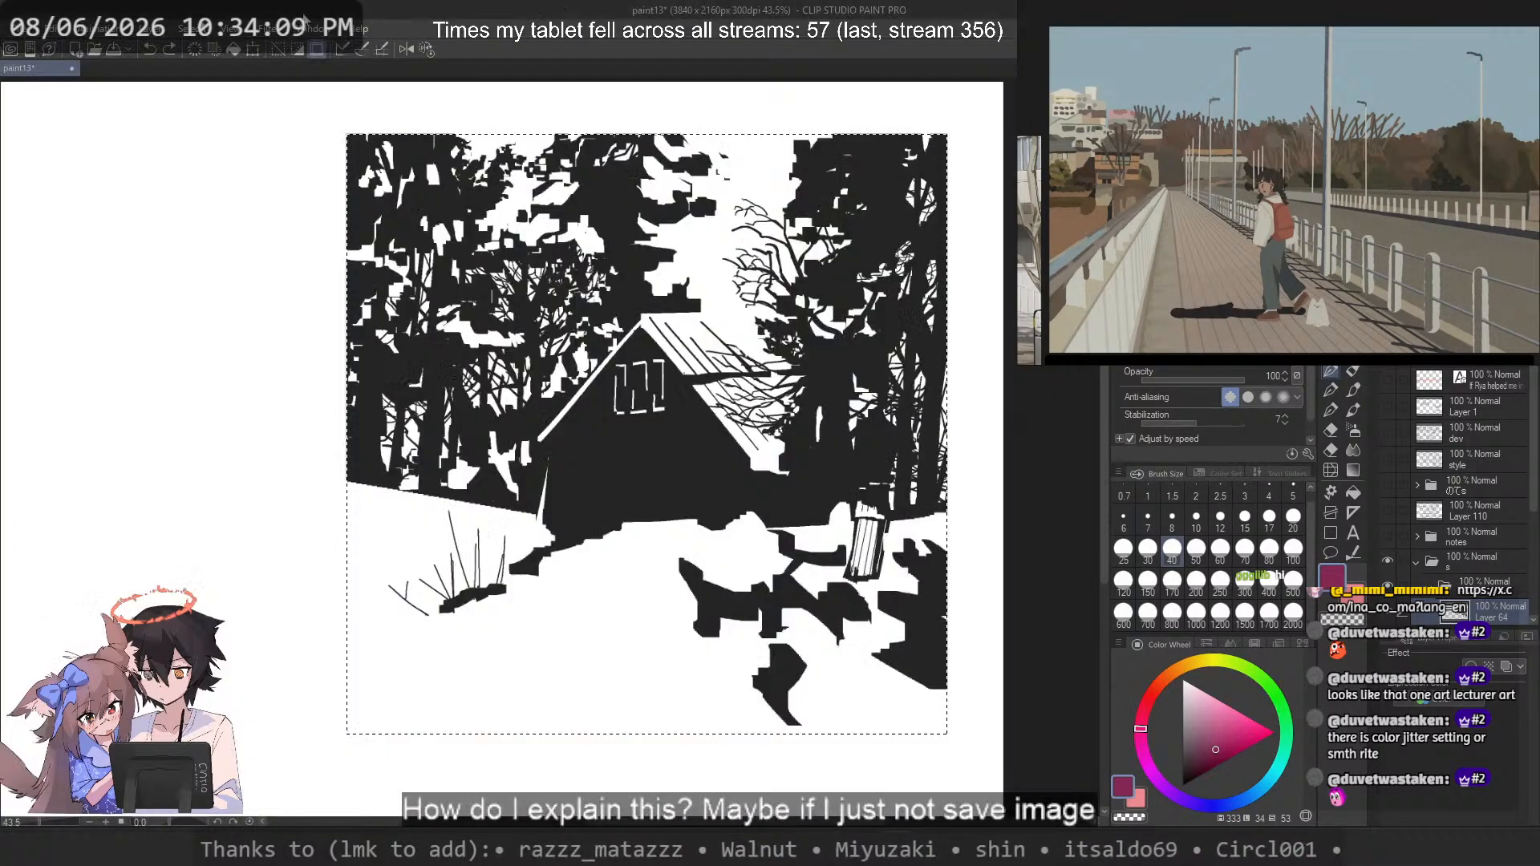
click(12, 29)
click(94, 68)
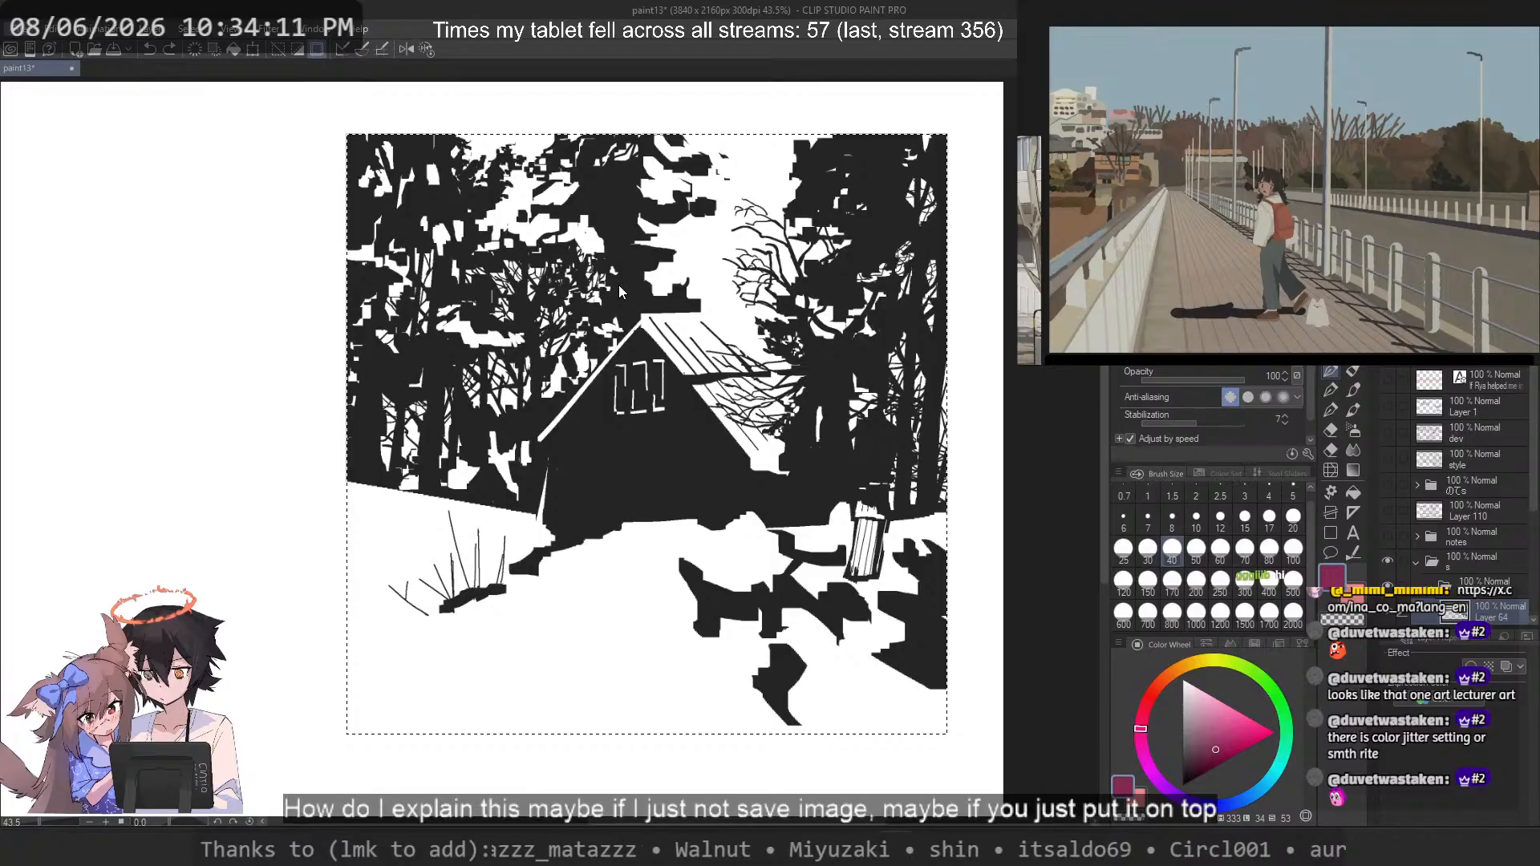
scroll(666, 279, down, 1)
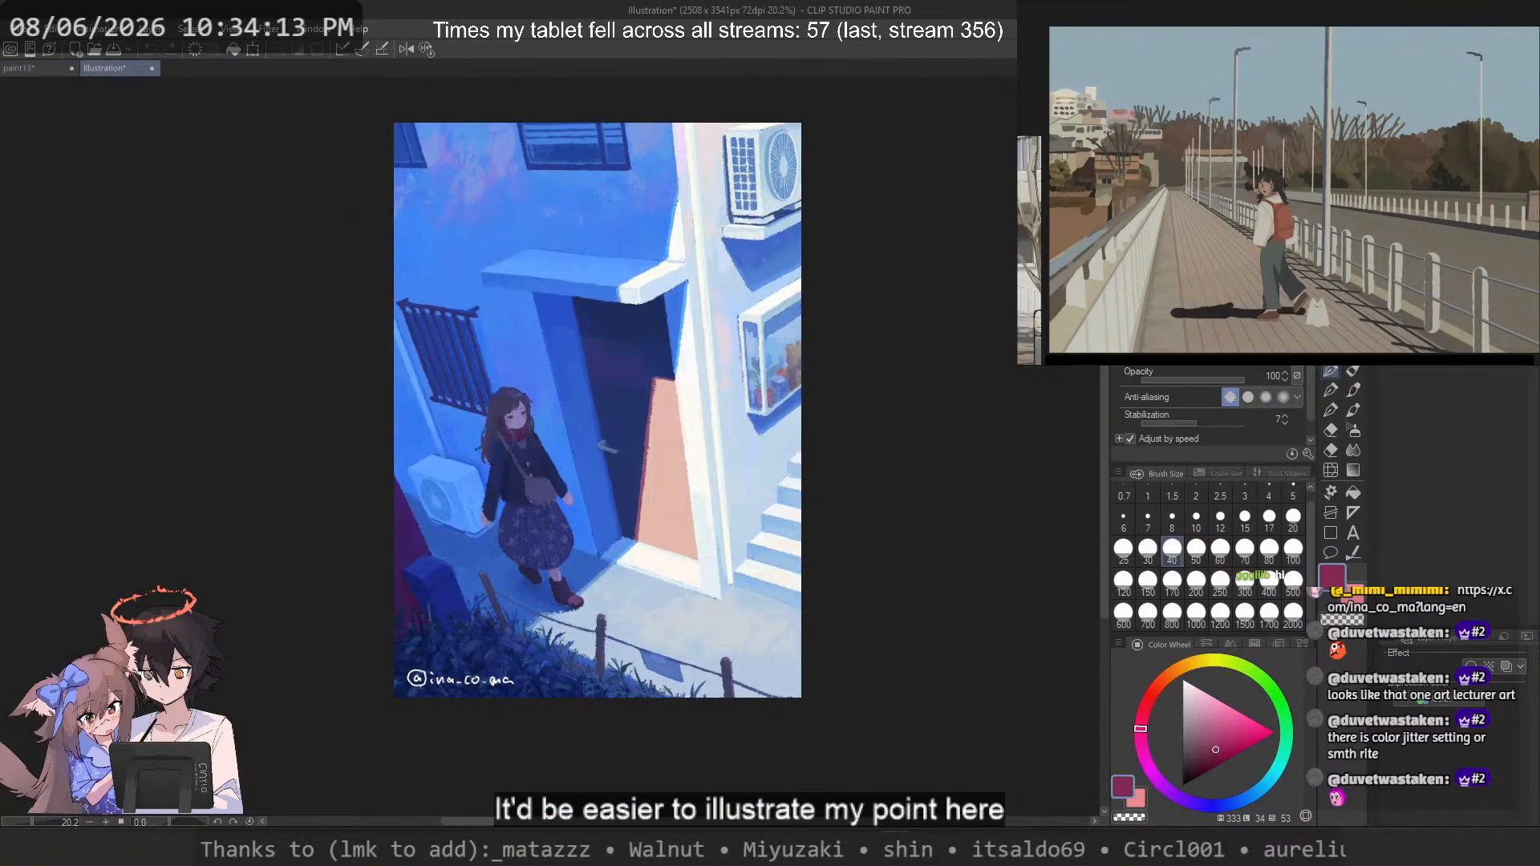
Step: Add a new layer in Add (Glow) mode and choose the airbrush at size 1200
key(ctrl+shift+n)
click(1429, 186)
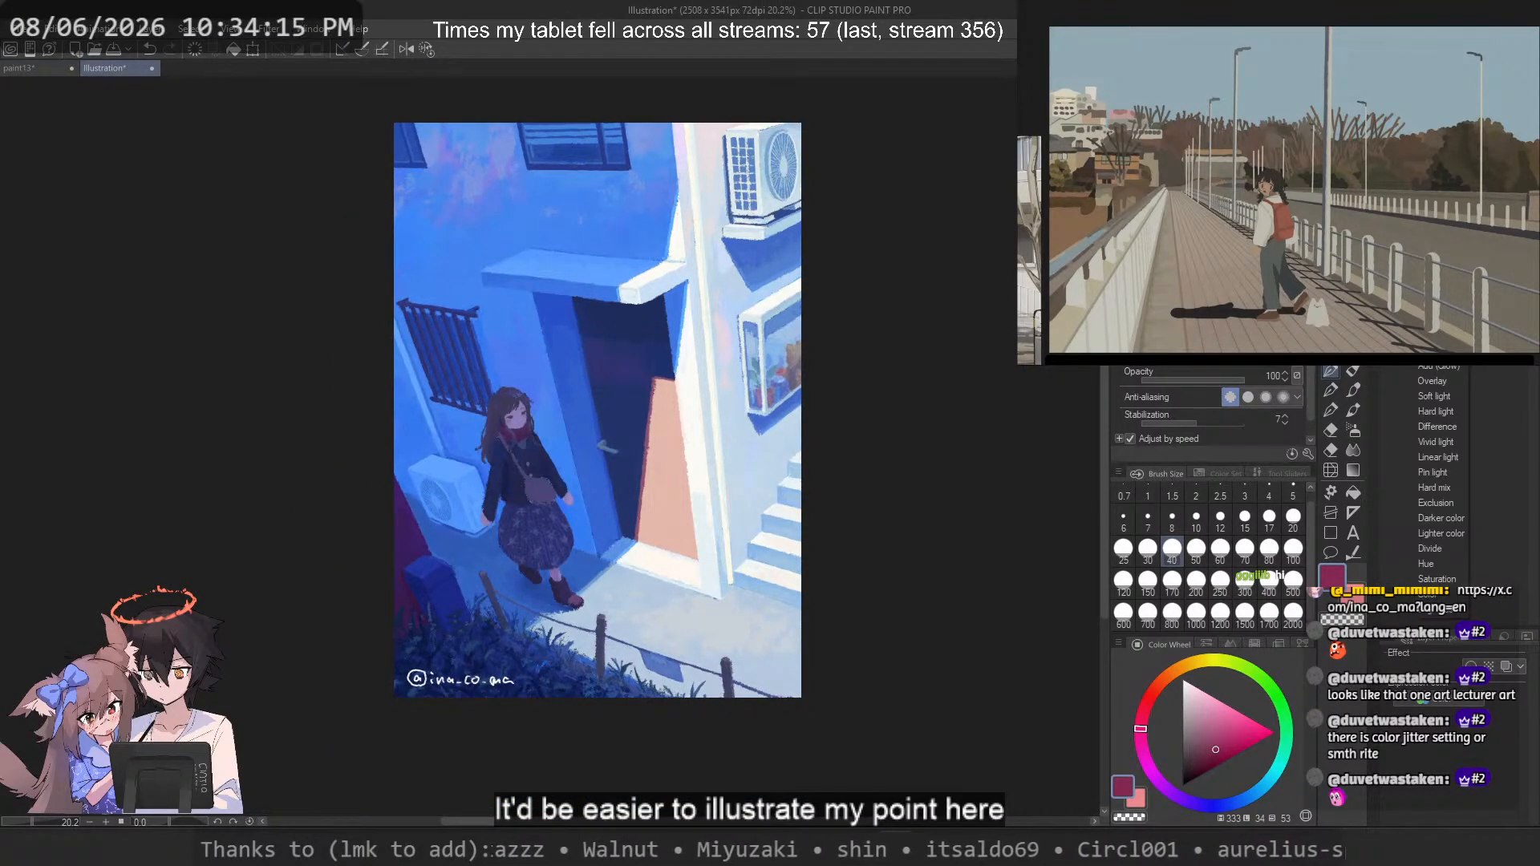
click(1451, 365)
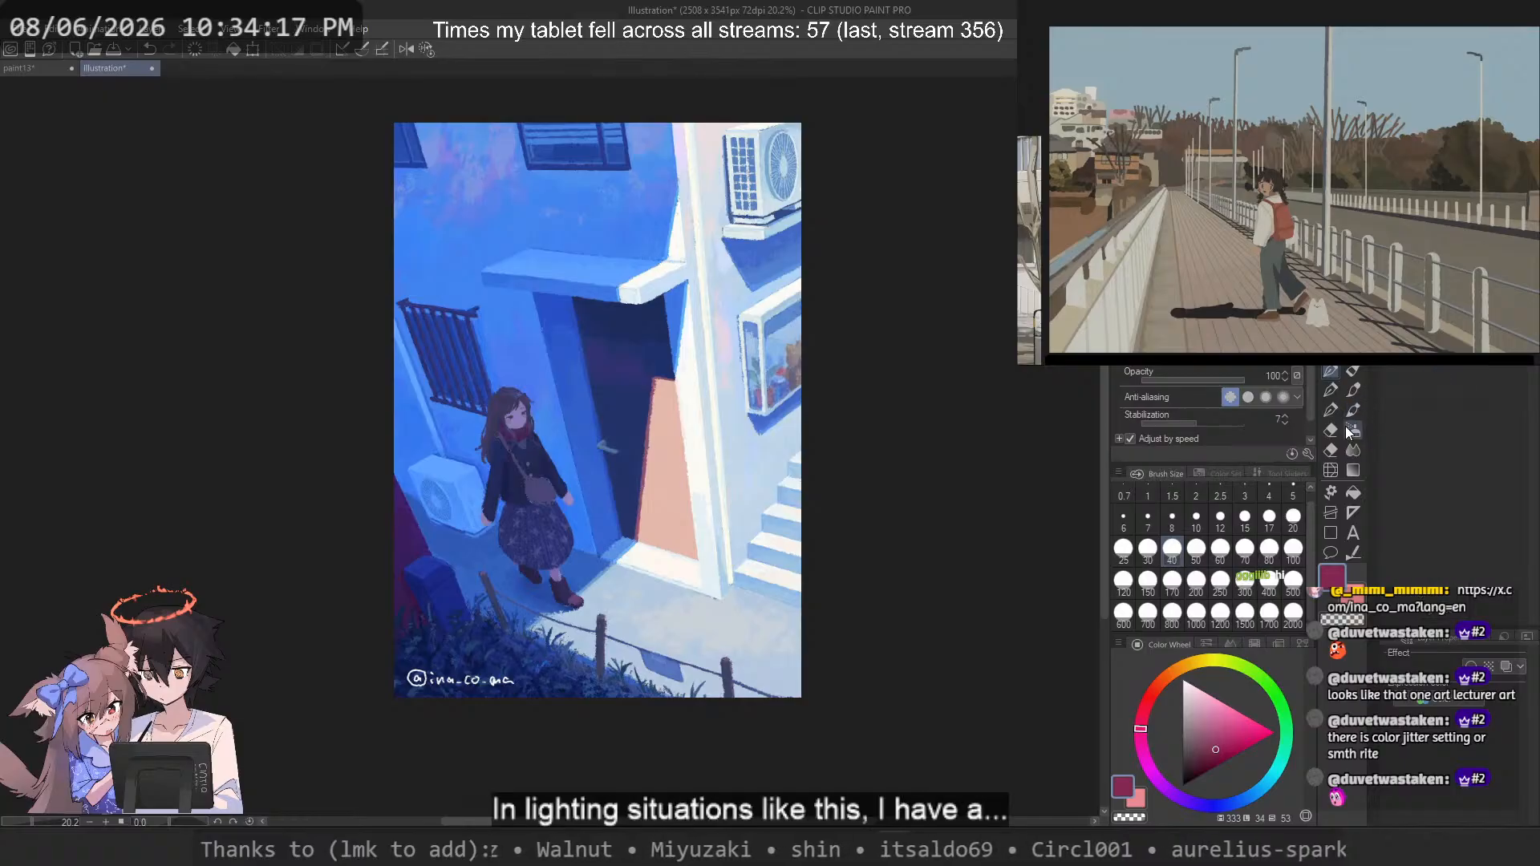
click(1352, 431)
click(1221, 623)
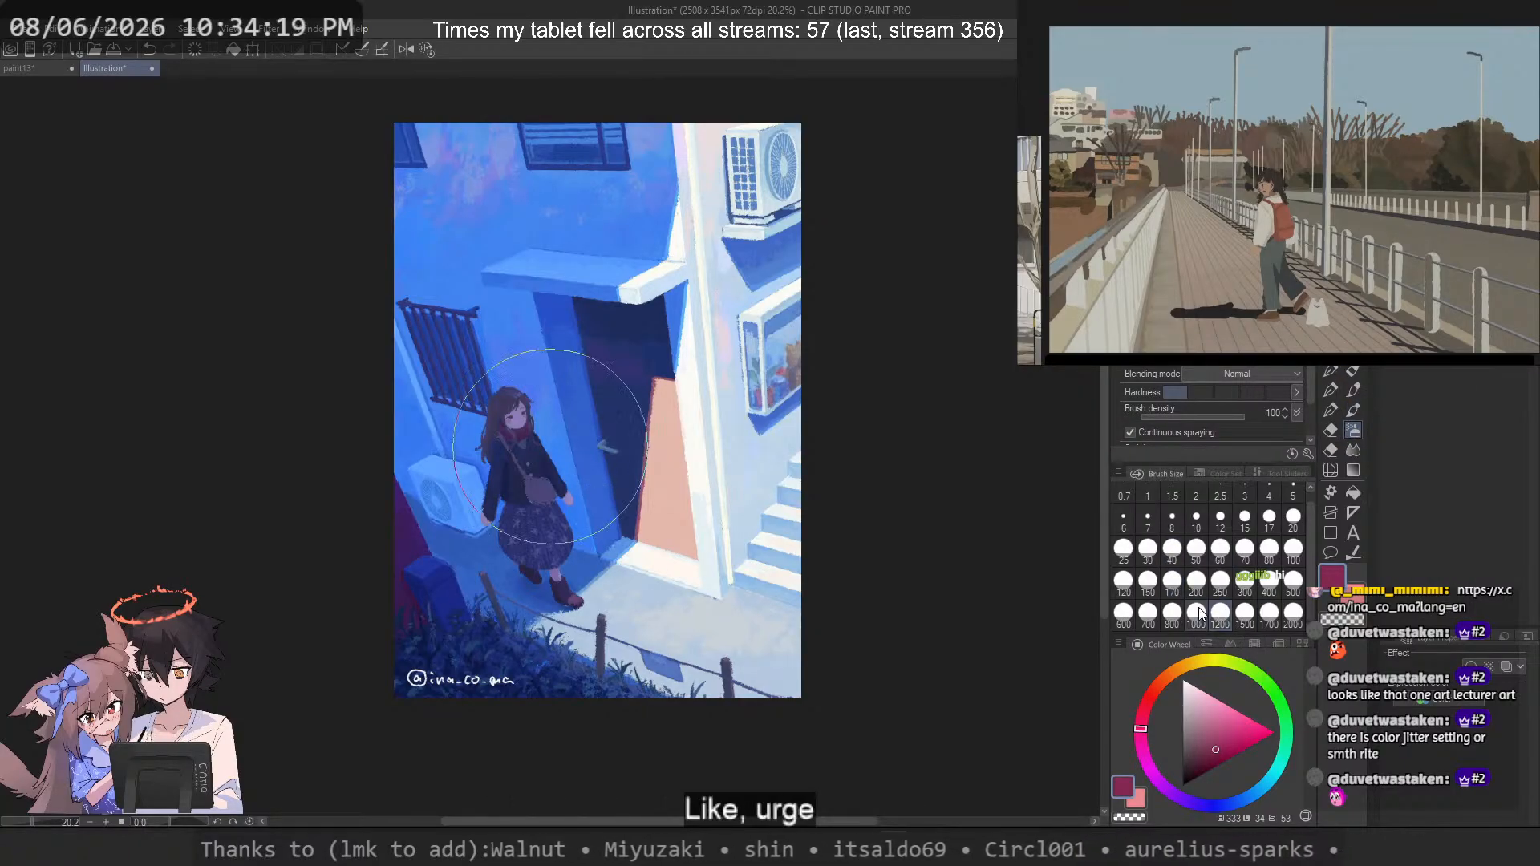
Step: Sample the pale blue sunlit ground and try airbrushing a glow along the shadow edge near the woman's feet
alt+click(514, 613)
drag(513, 614, 398, 642)
key(ctrl+z)
mouse_move(556, 600)
mouse_down()
mouse_move(613, 492)
mouse_move(497, 646)
mouse_move(650, 451)
mouse_move(530, 601)
mouse_up()
key(ctrl+z)
key(ctrl+z)
Step: Try a broader glow from the doorway to the woman's feet with the airbrush at size 2000
click(1289, 611)
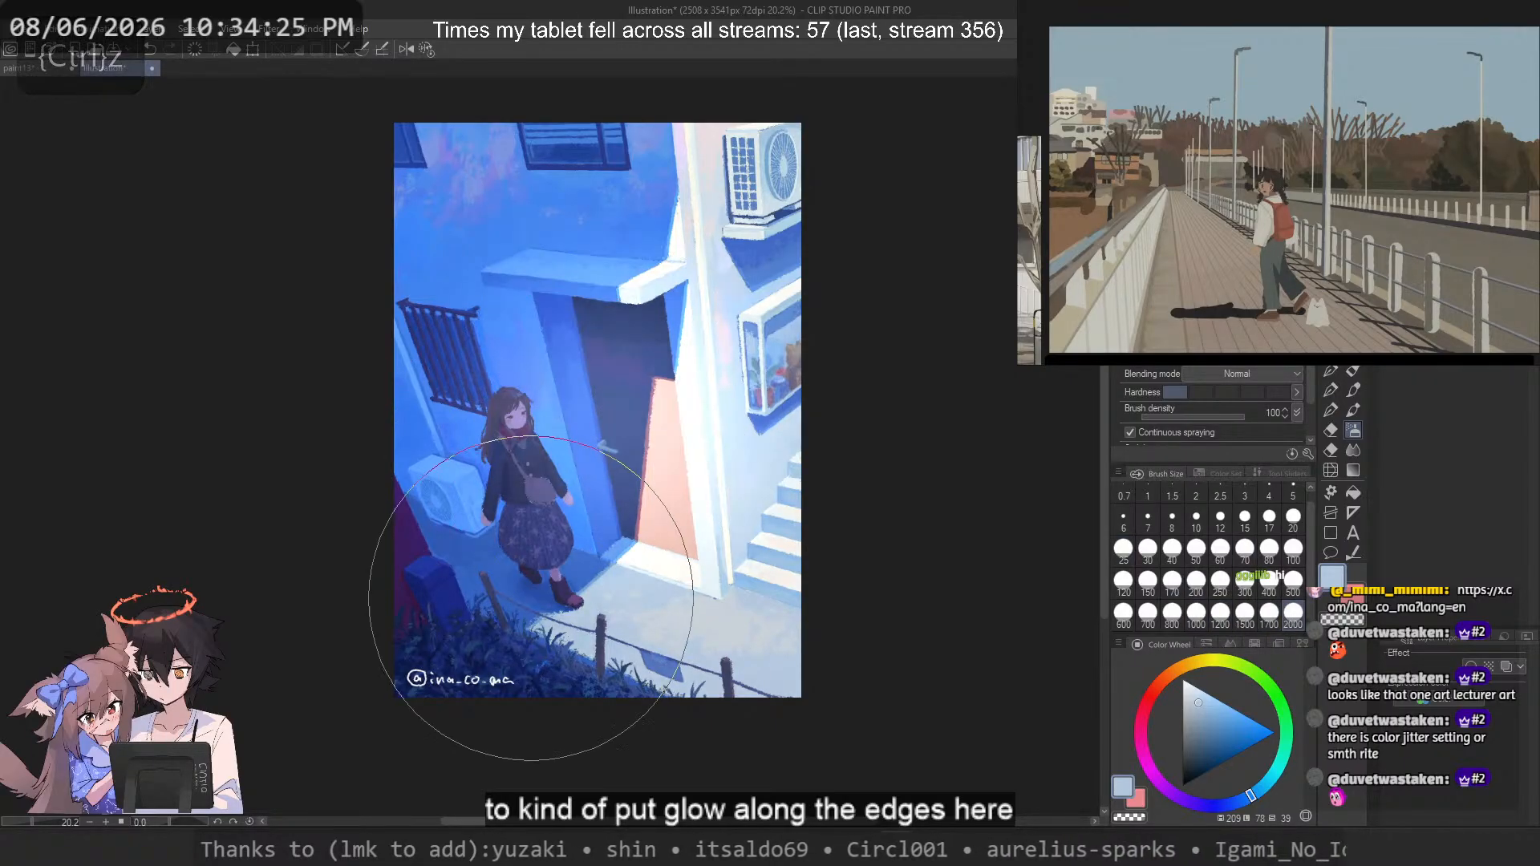
key(ctrl+z)
drag(649, 492, 530, 598)
key(ctrl+z)
drag(614, 529, 517, 598)
key(ctrl+z)
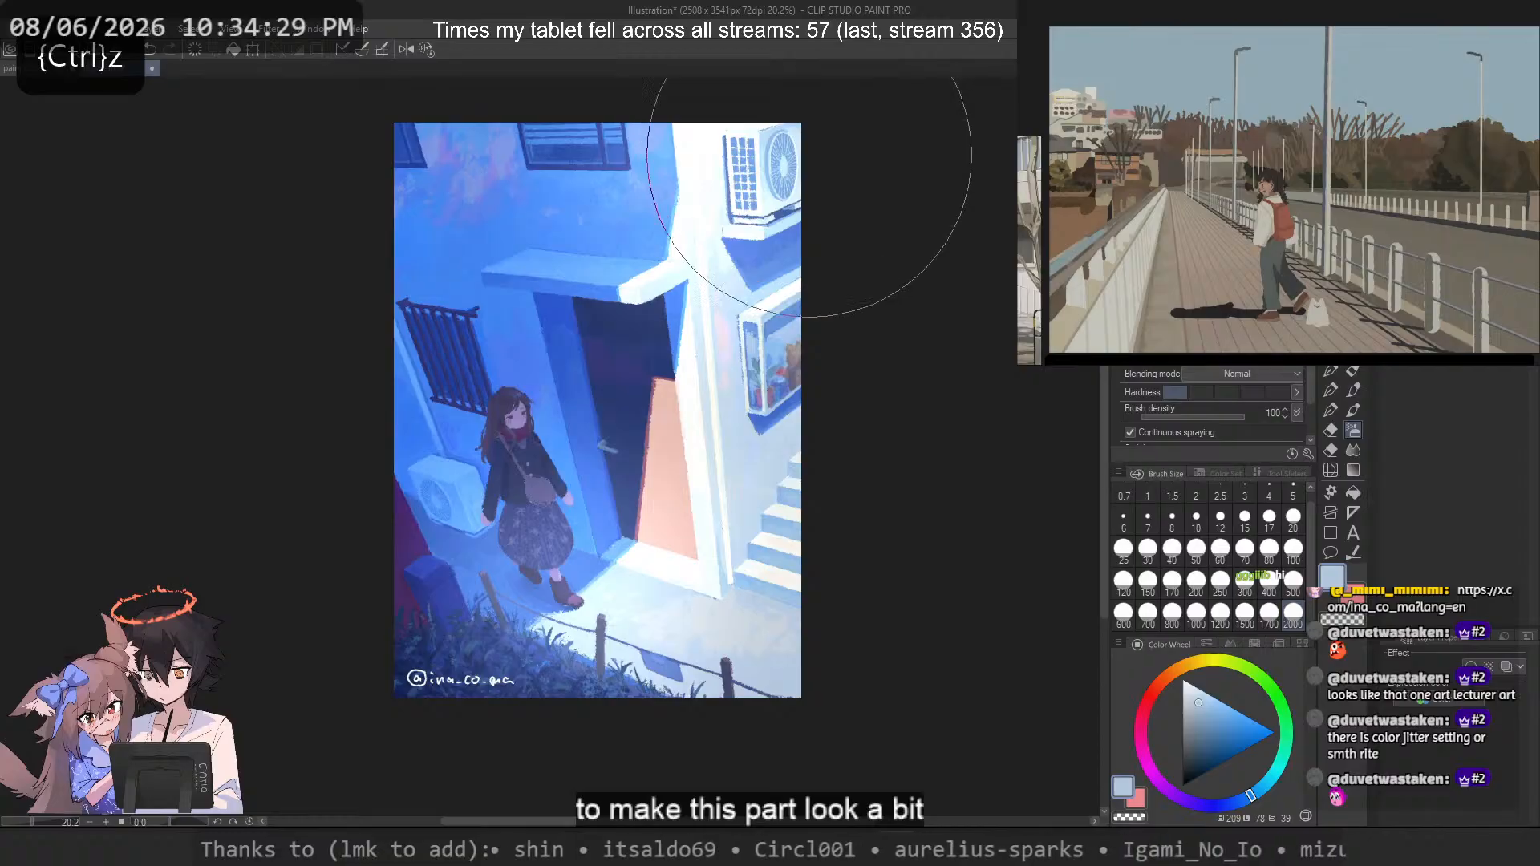
Step: Try a size 1500 airbrush glow along the wall's light-to-shadow transition down to the ground, then undo it
scroll(798, 244, down, 1)
click(1242, 611)
mouse_move(695, 229)
mouse_down()
mouse_move(690, 343)
mouse_move(647, 421)
mouse_up()
key(ctrl+z)
drag(673, 187, 560, 579)
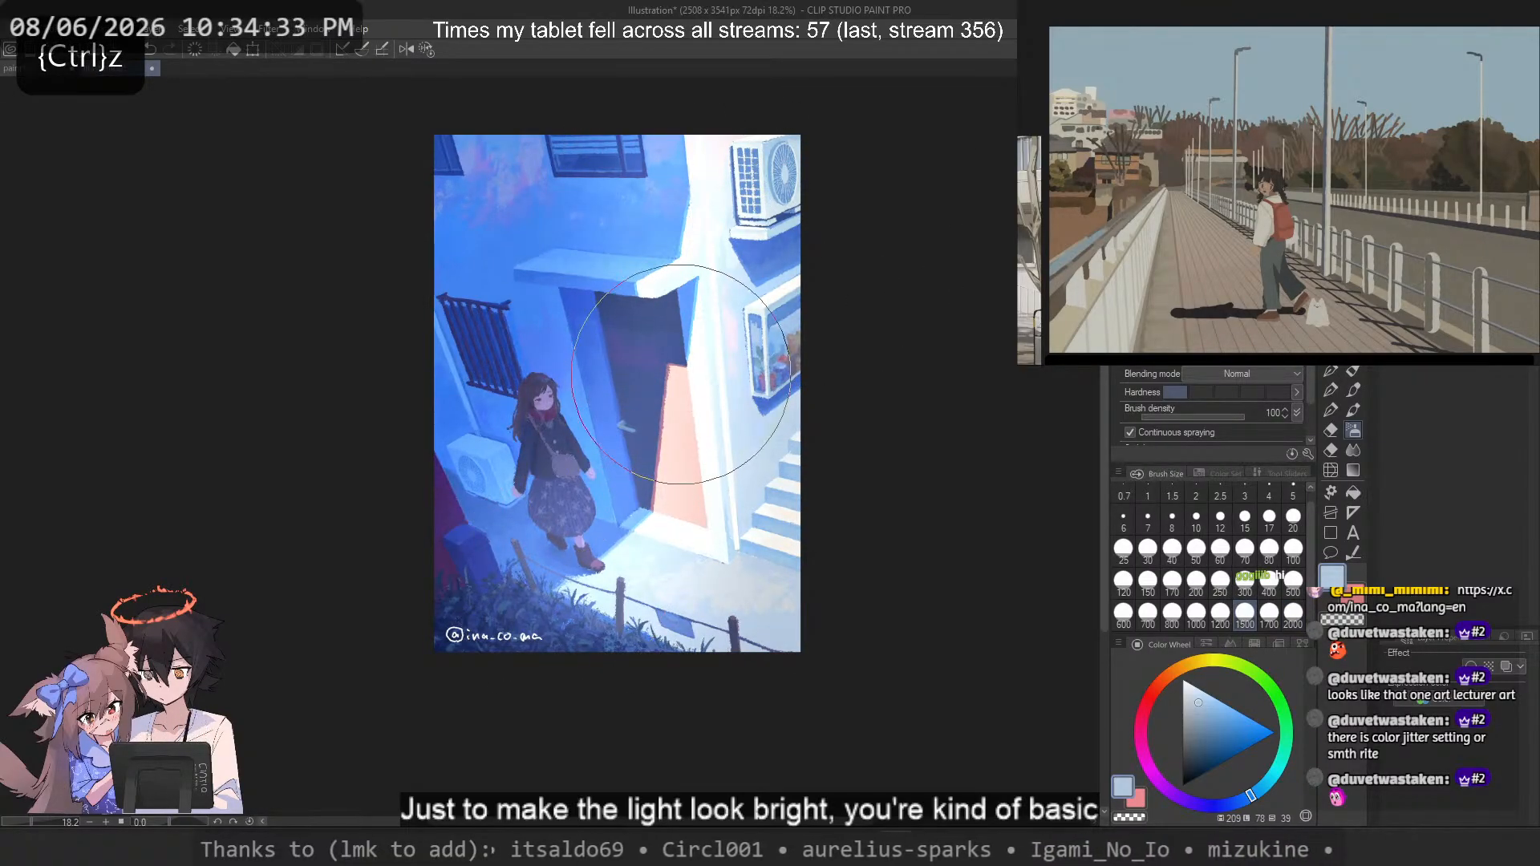
scroll(698, 497, up, 2)
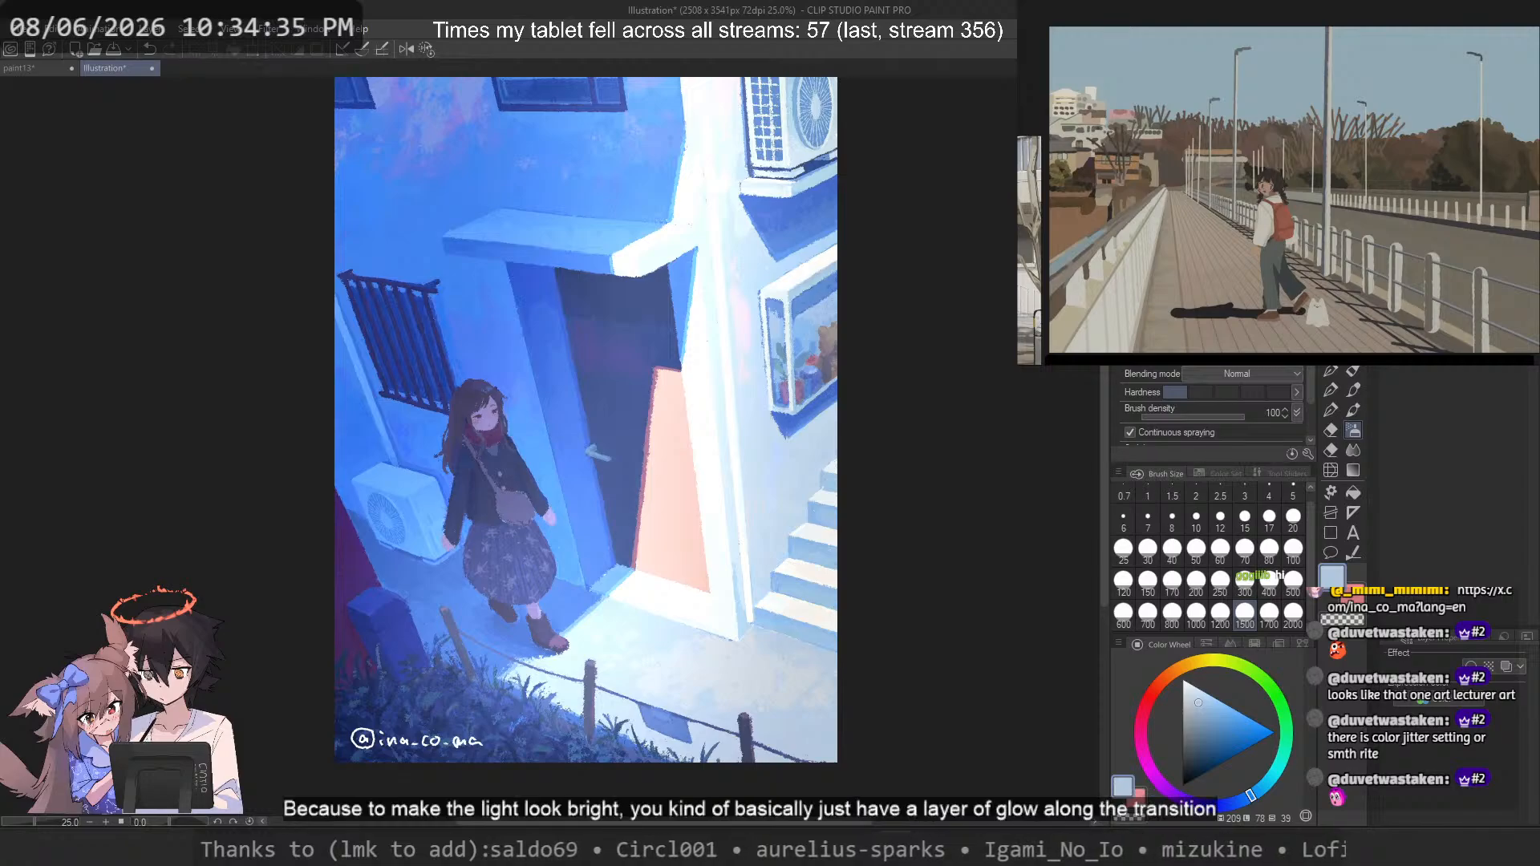
key(ctrl+z)
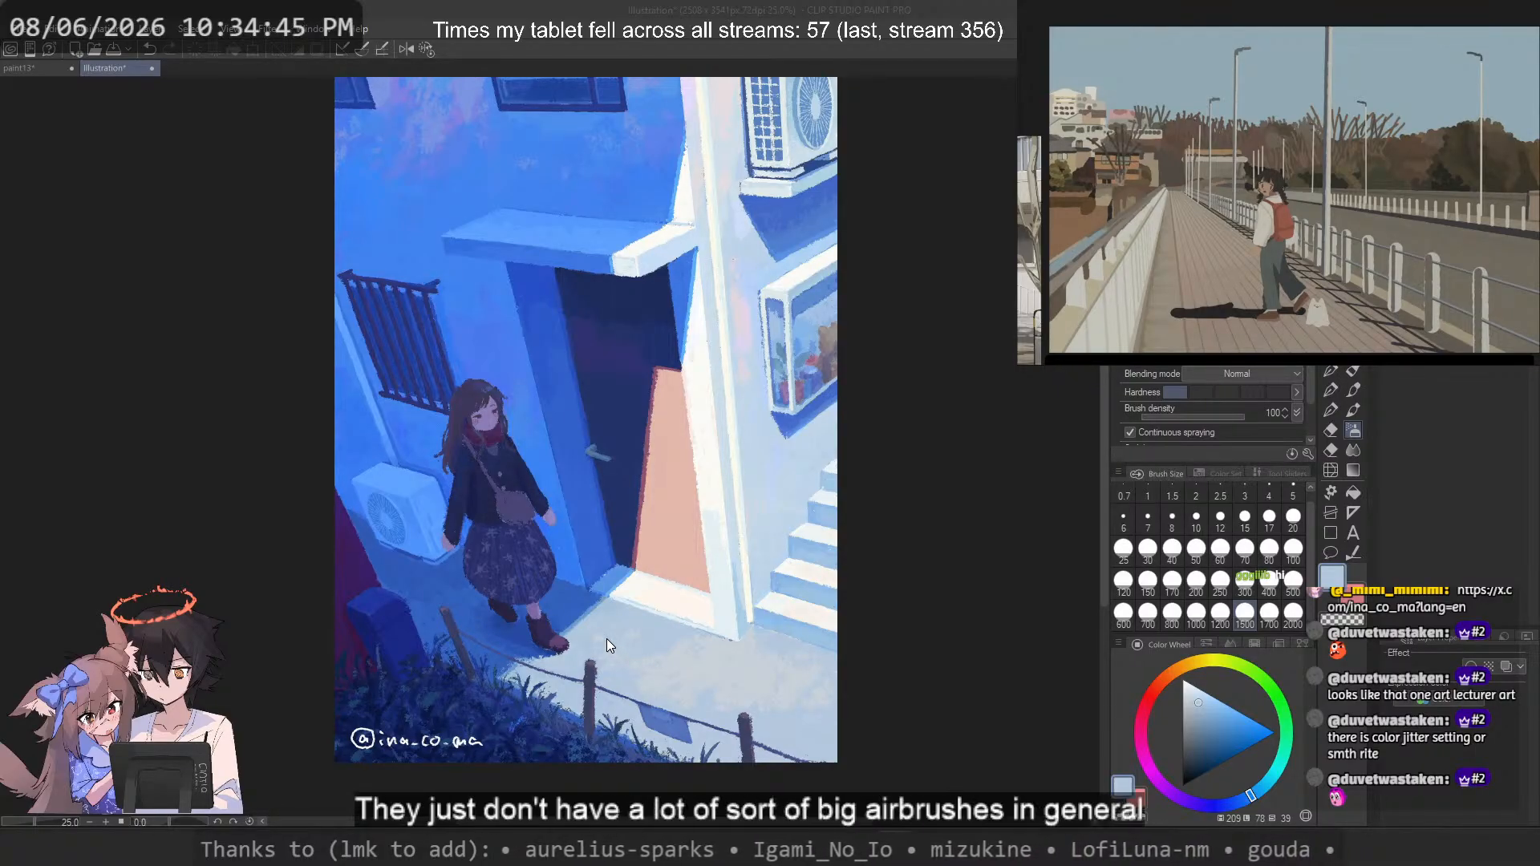
Step: Switch back to the browser and open the alley post's second image, the sunset with the cyclist, in a new tab
key(alt+Tab)
key(Escape)
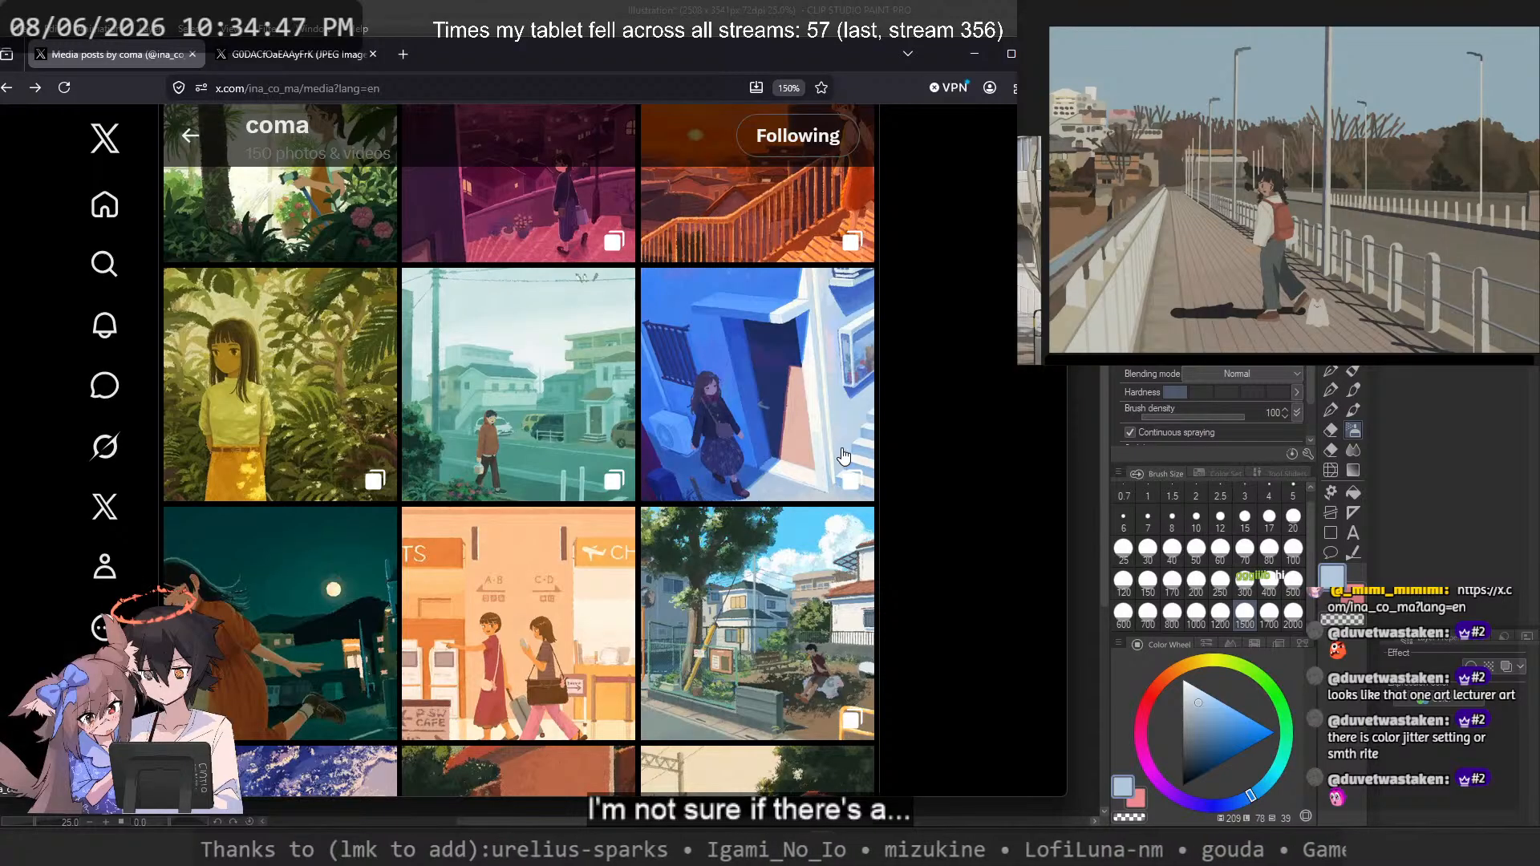
click(843, 456)
click(1031, 425)
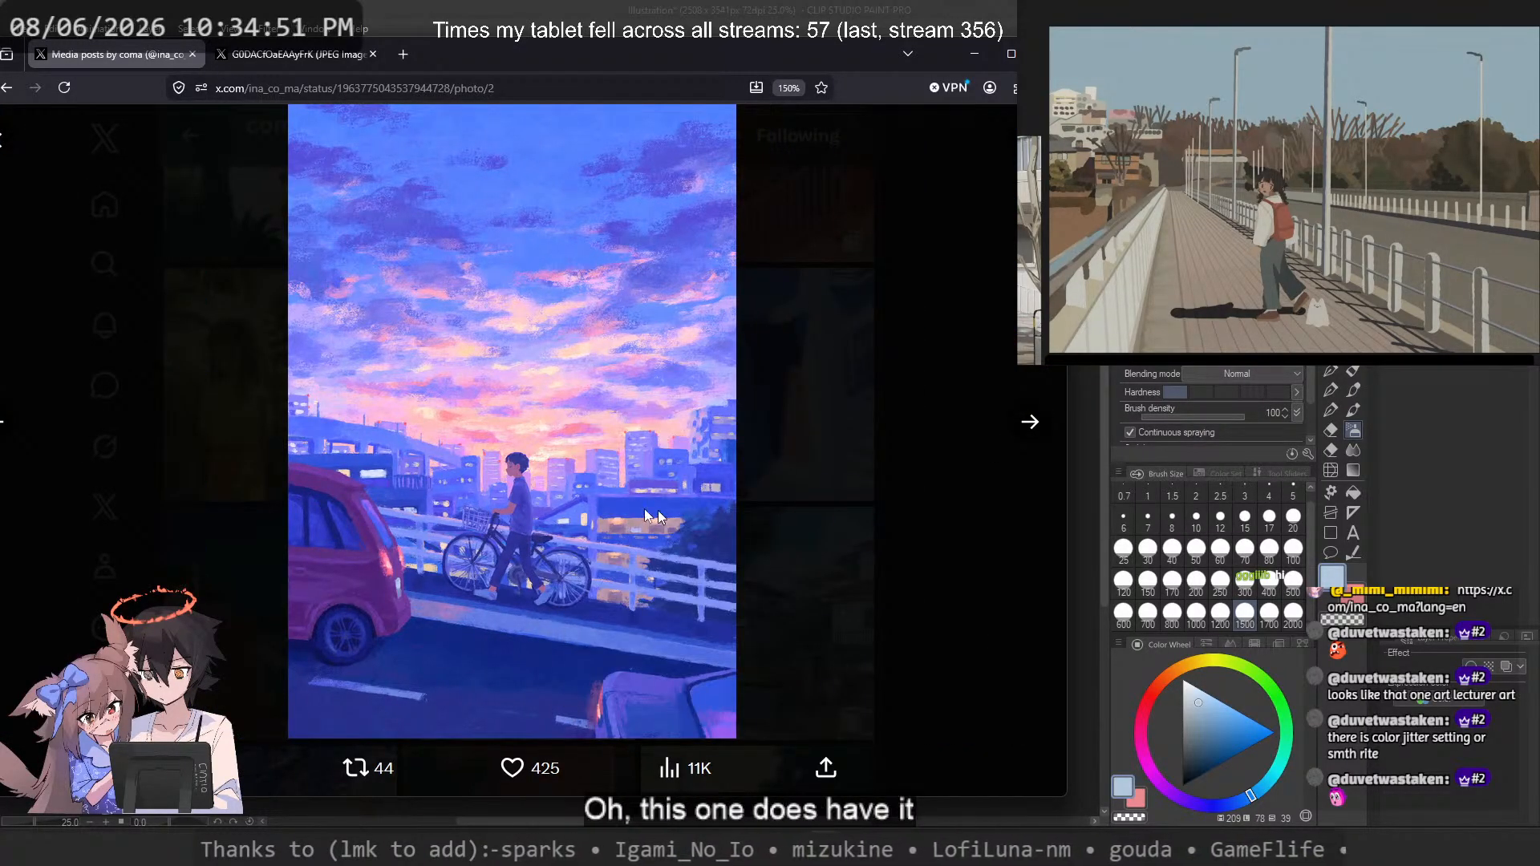
right_click(635, 568)
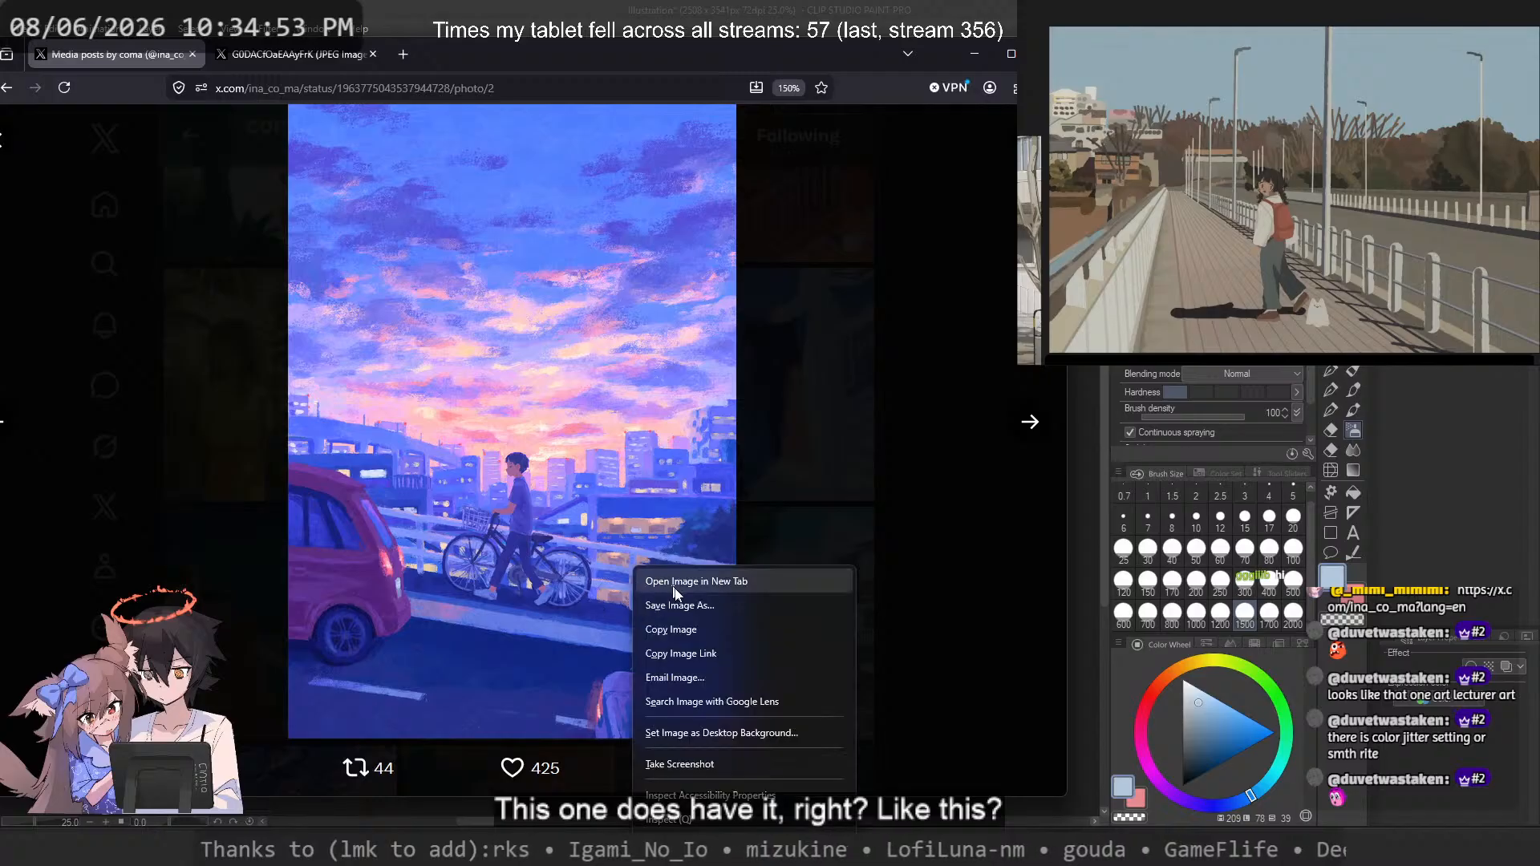
click(695, 583)
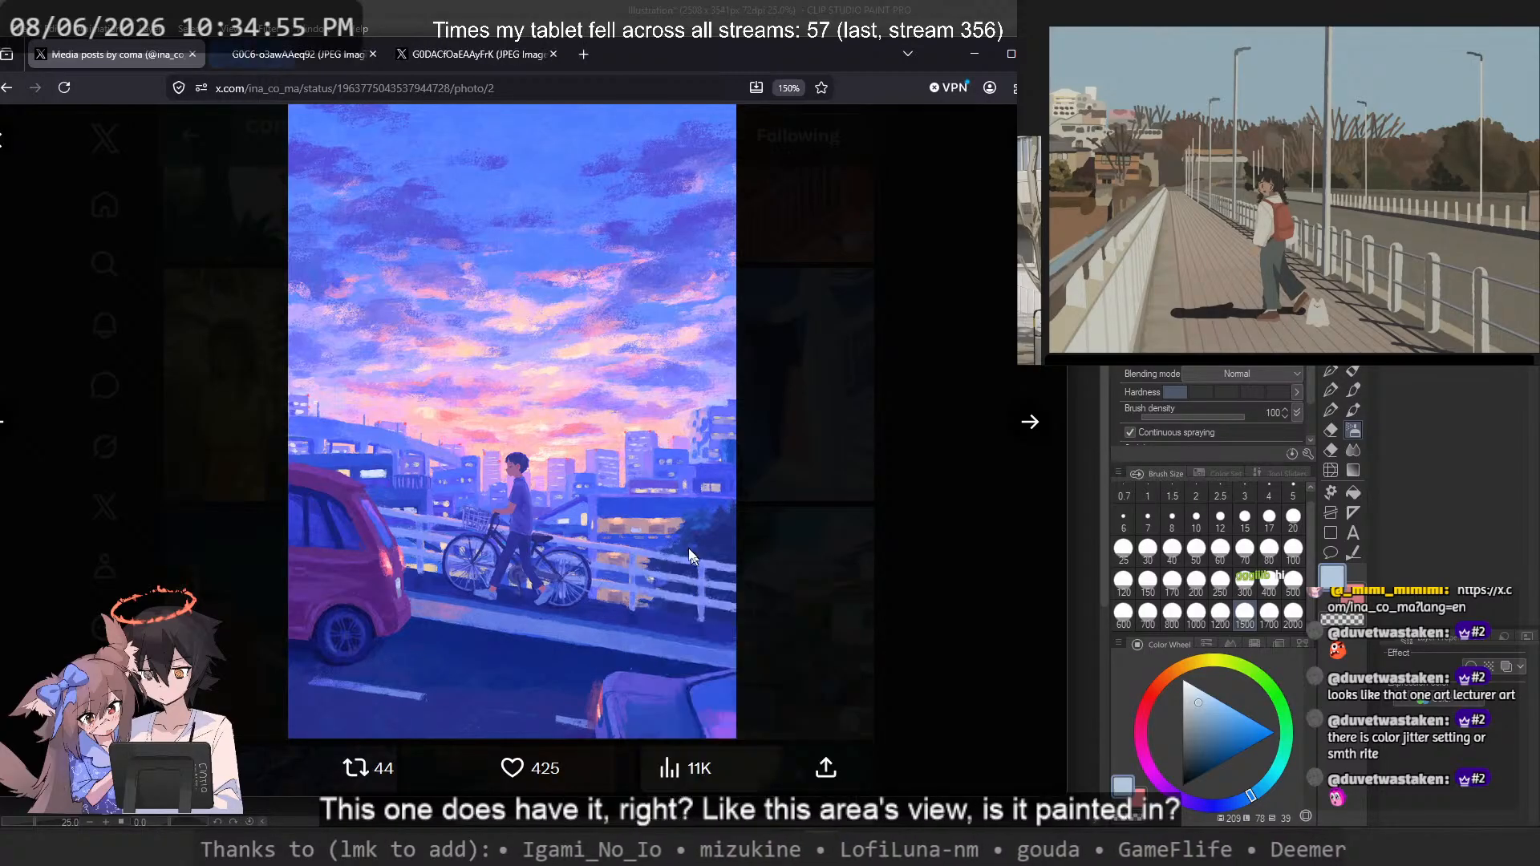
Step: Examine the enlarged sunset image's city buildings, sky, railing, car and cyclist for soft glow or airbrushing
click(550, 395)
middle_click(628, 507)
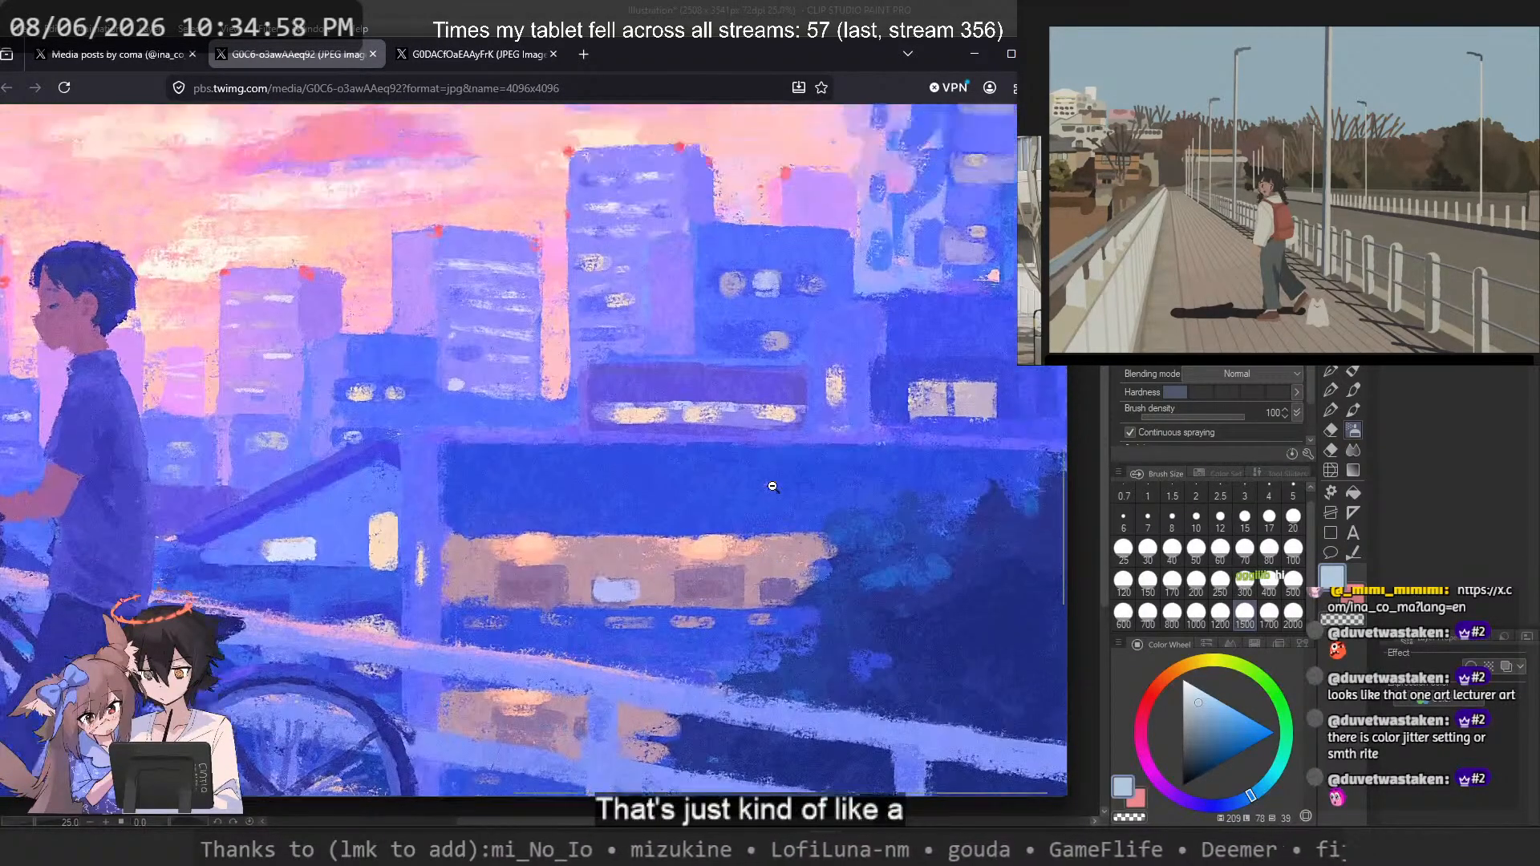
middle_click(772, 487)
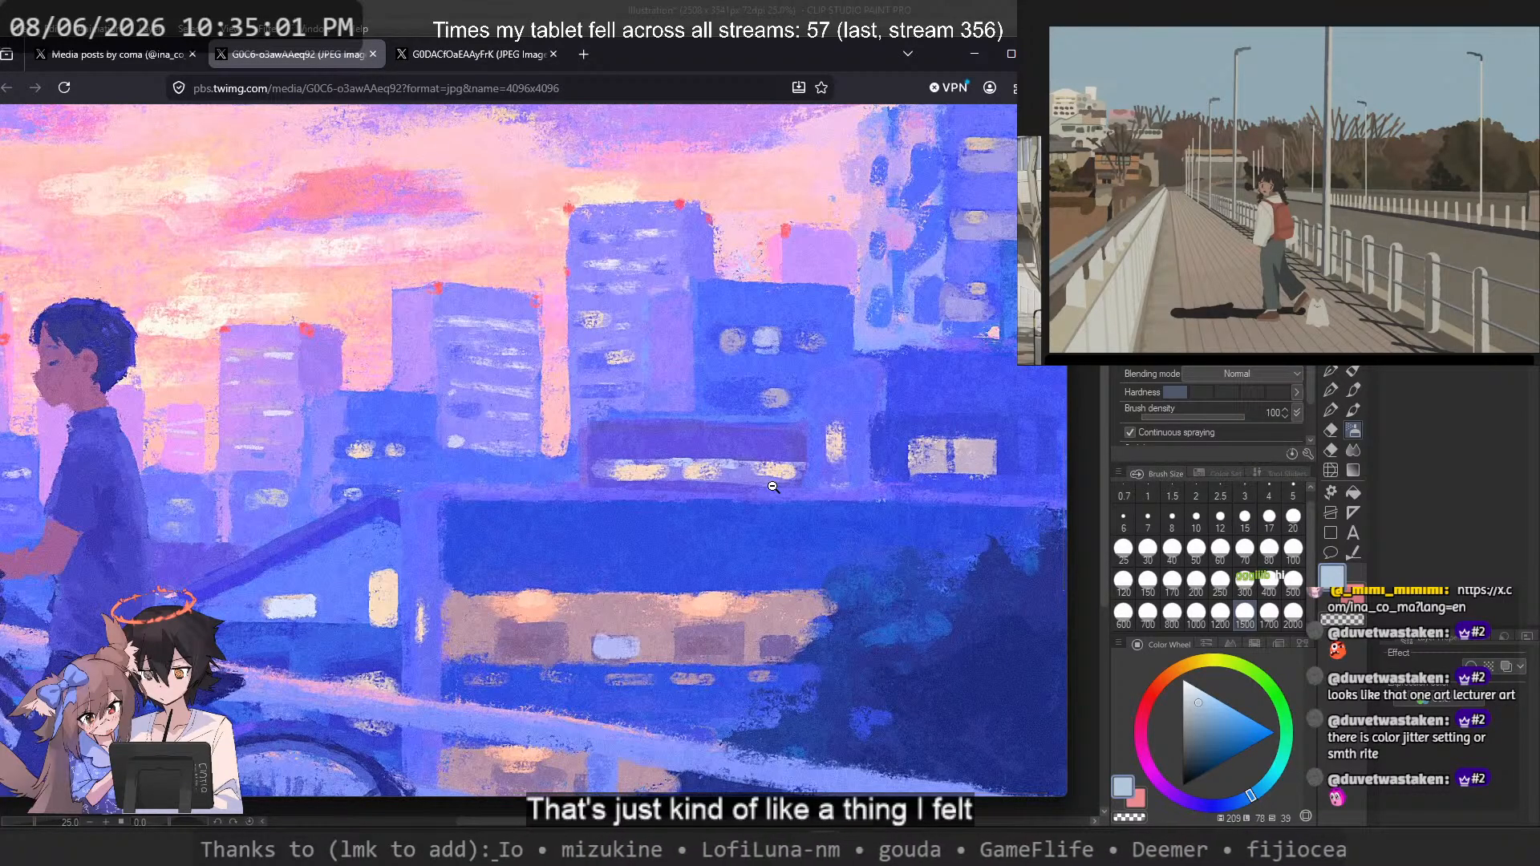
scroll(778, 487, up, 2)
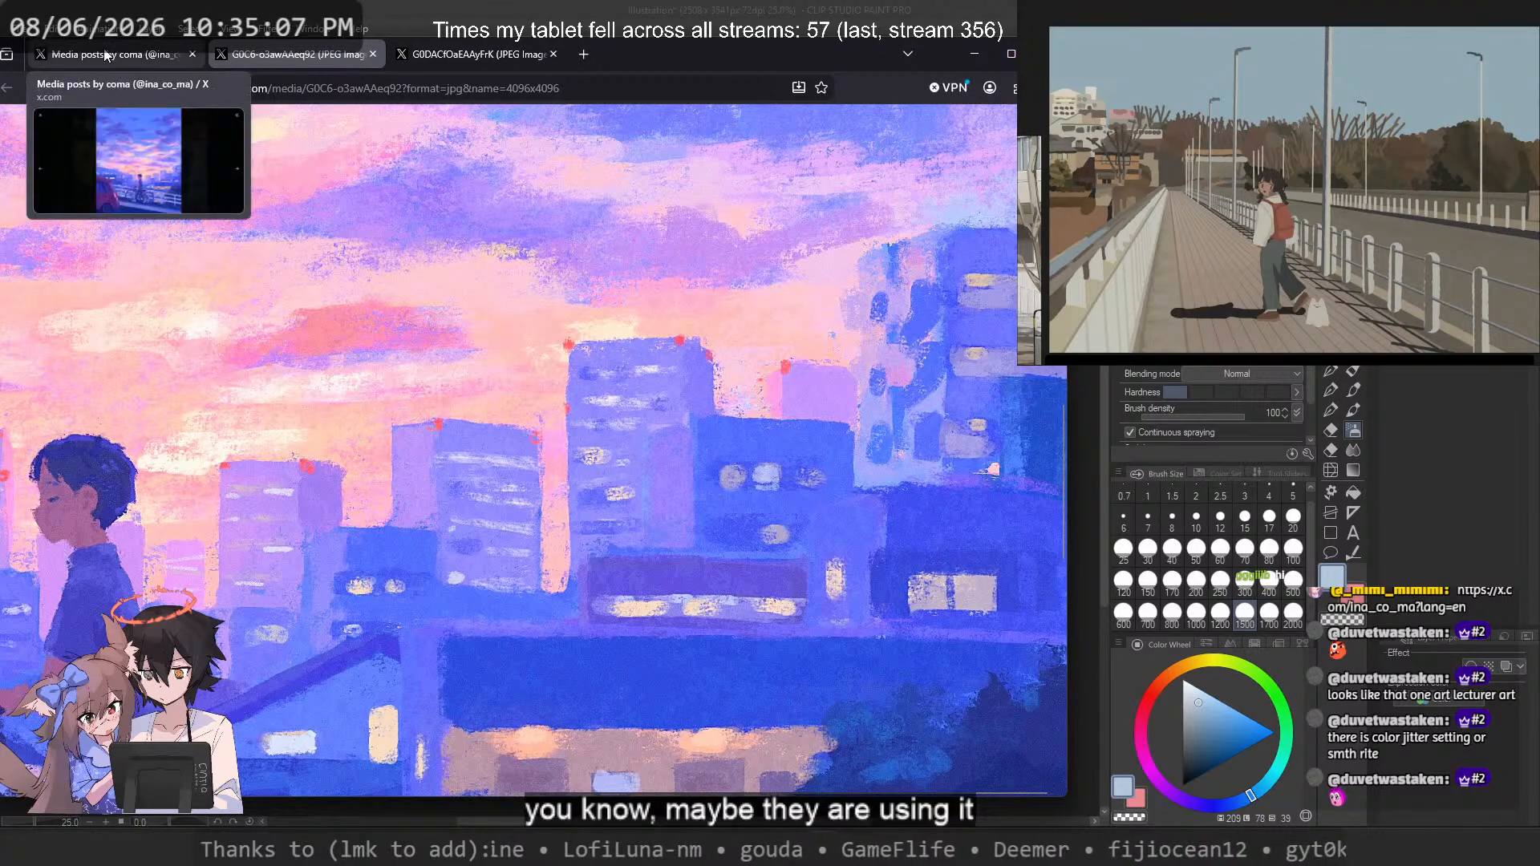
scroll(794, 430, down, 3)
middle_click(794, 430)
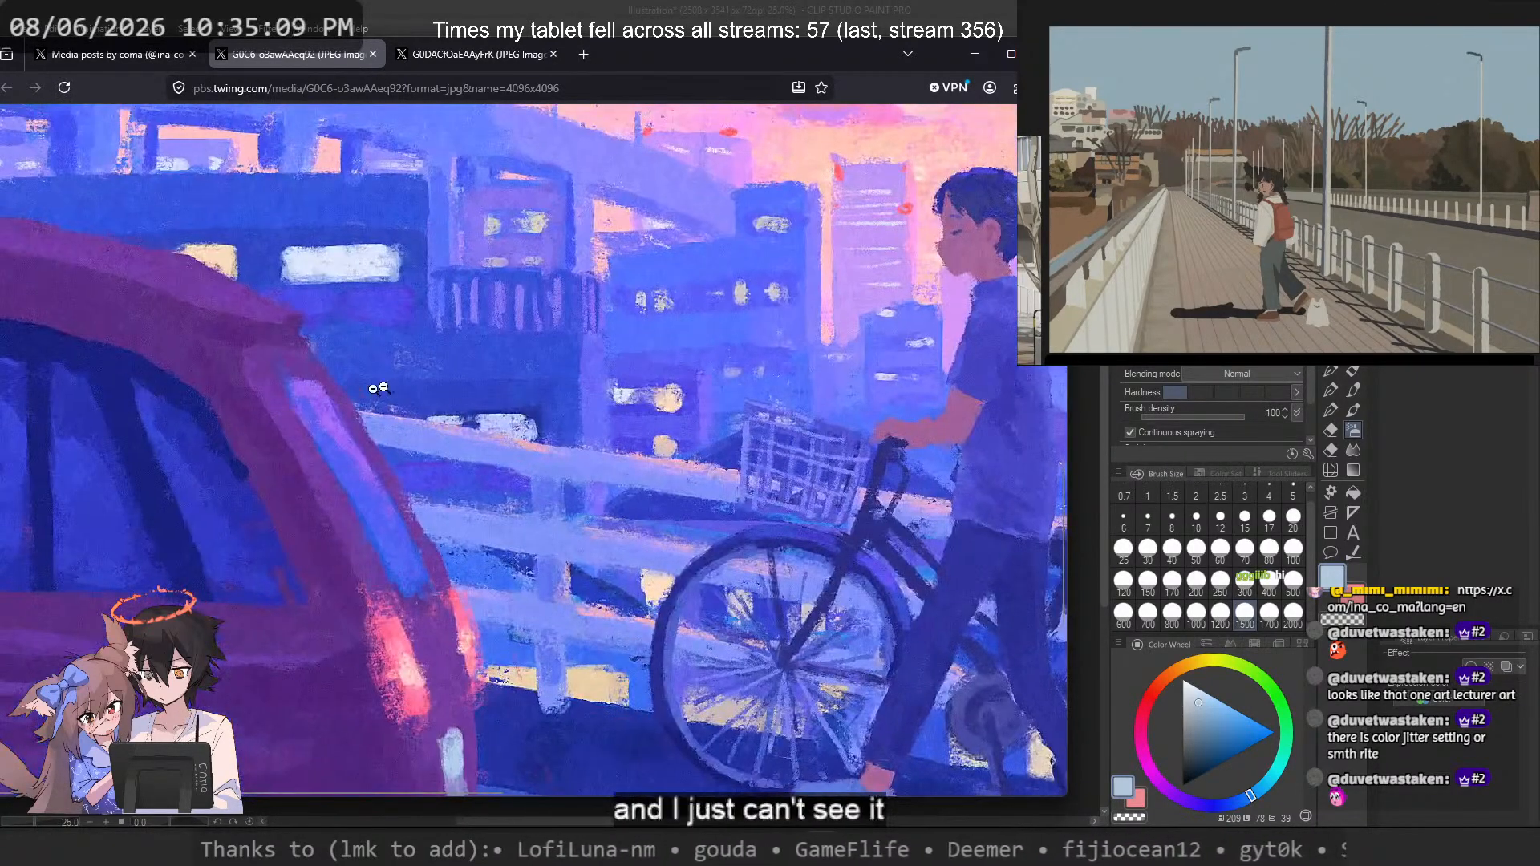
scroll(391, 385, up, 2)
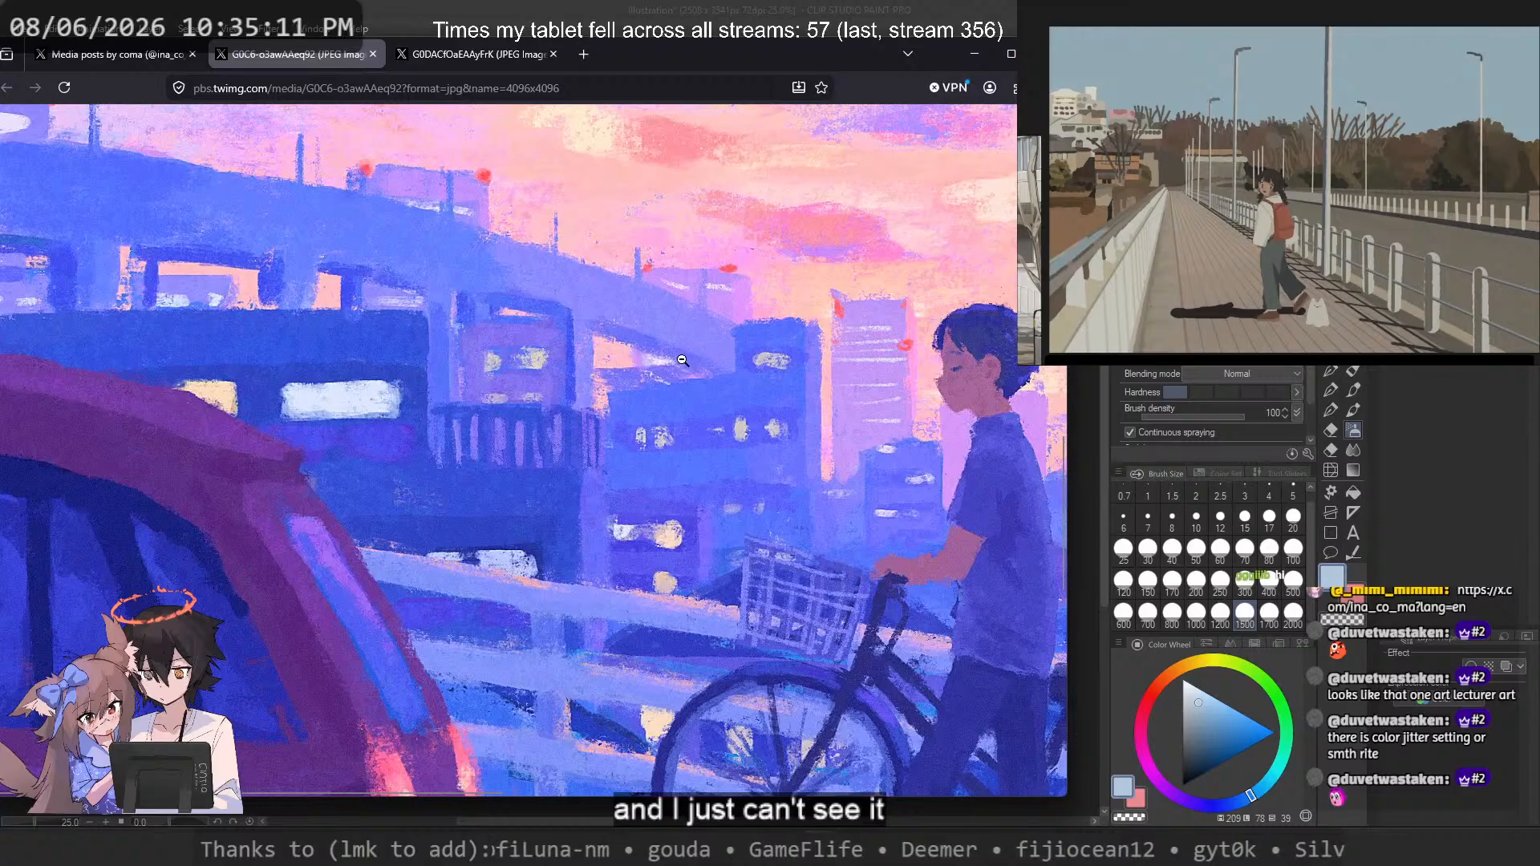
Step: Return to the post and view its third and fourth images to compare their lighting and contrast
click(112, 54)
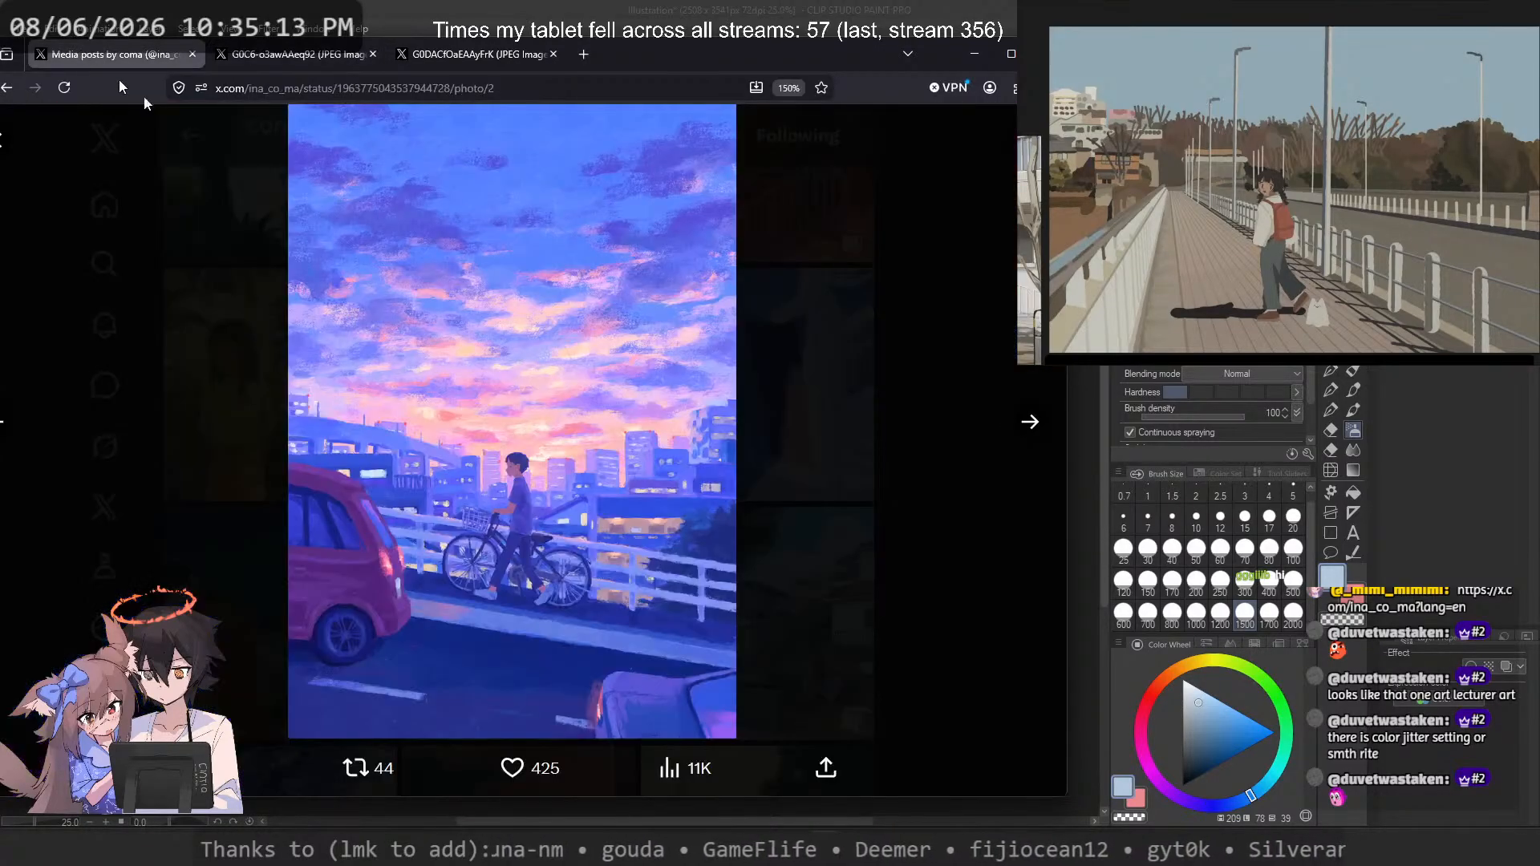
click(1032, 423)
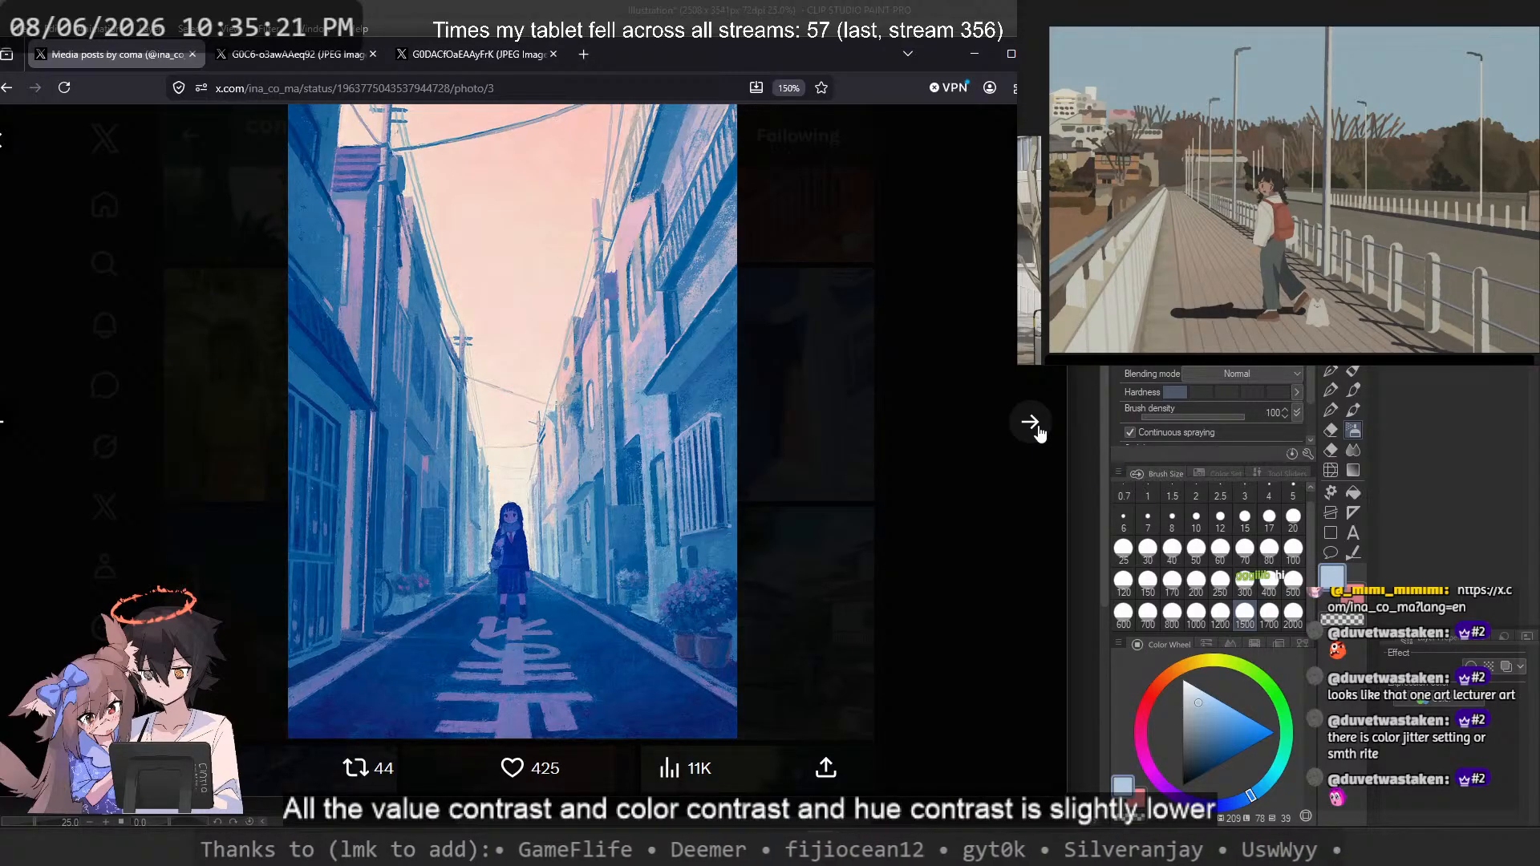
click(1031, 422)
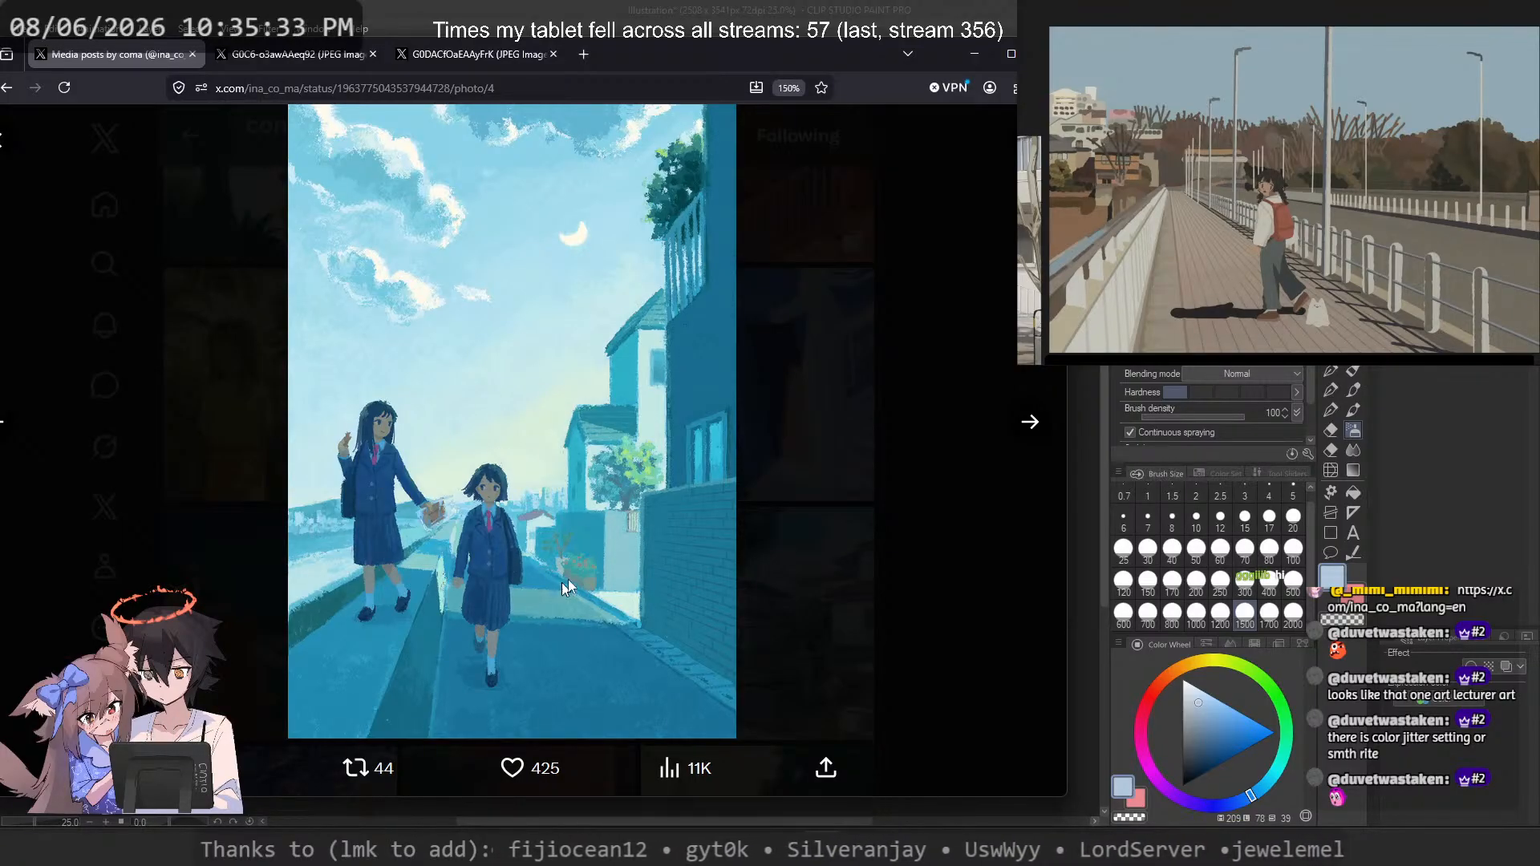
Step: Browse further down the artist's media grid and open the orange and purple corner house artwork
key(Escape)
scroll(491, 678, down, 6)
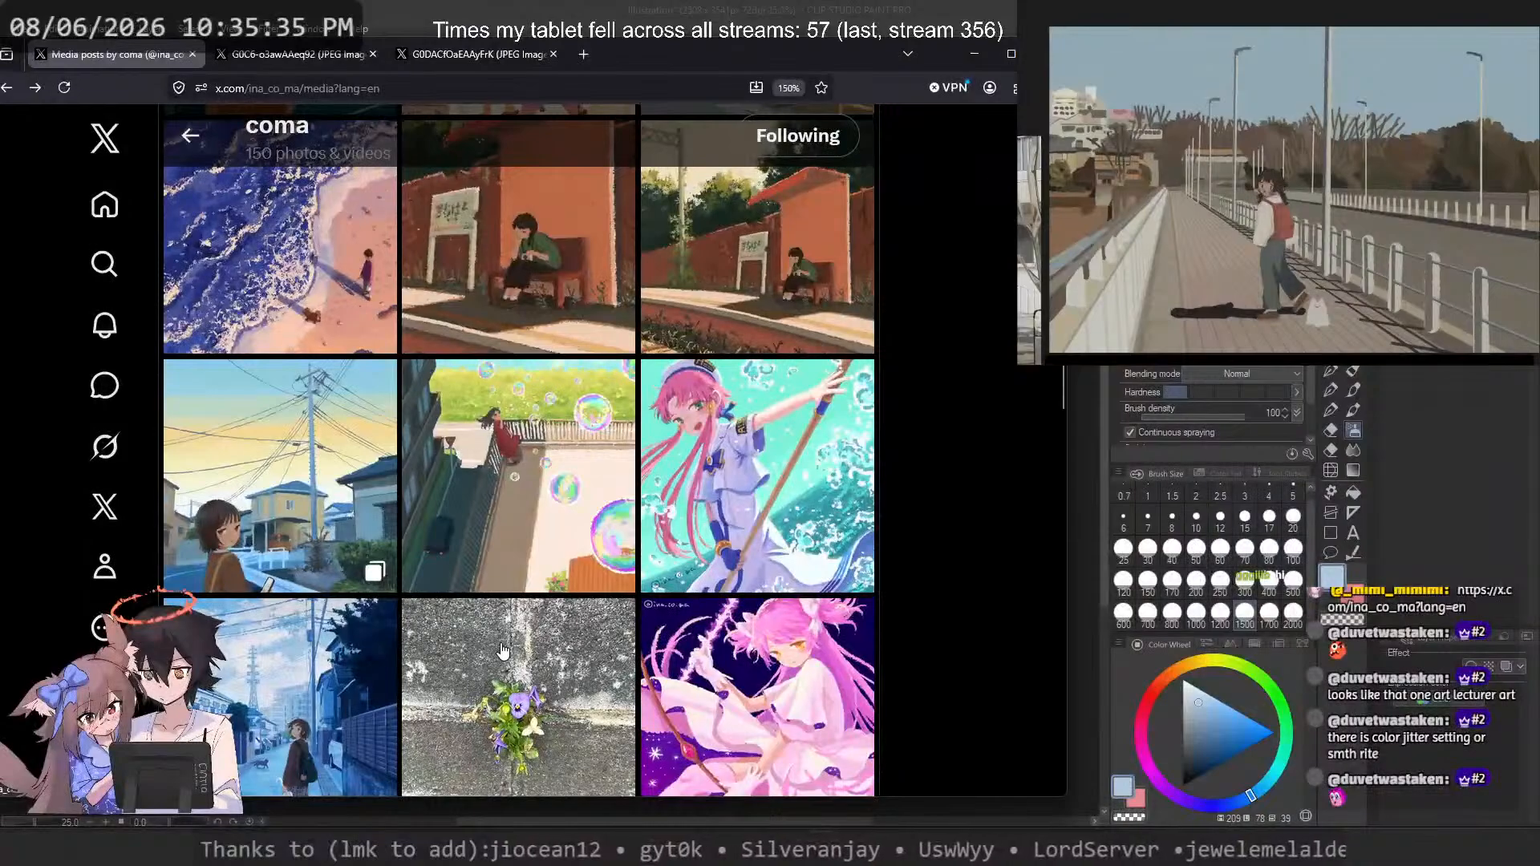
scroll(502, 650, down, 4)
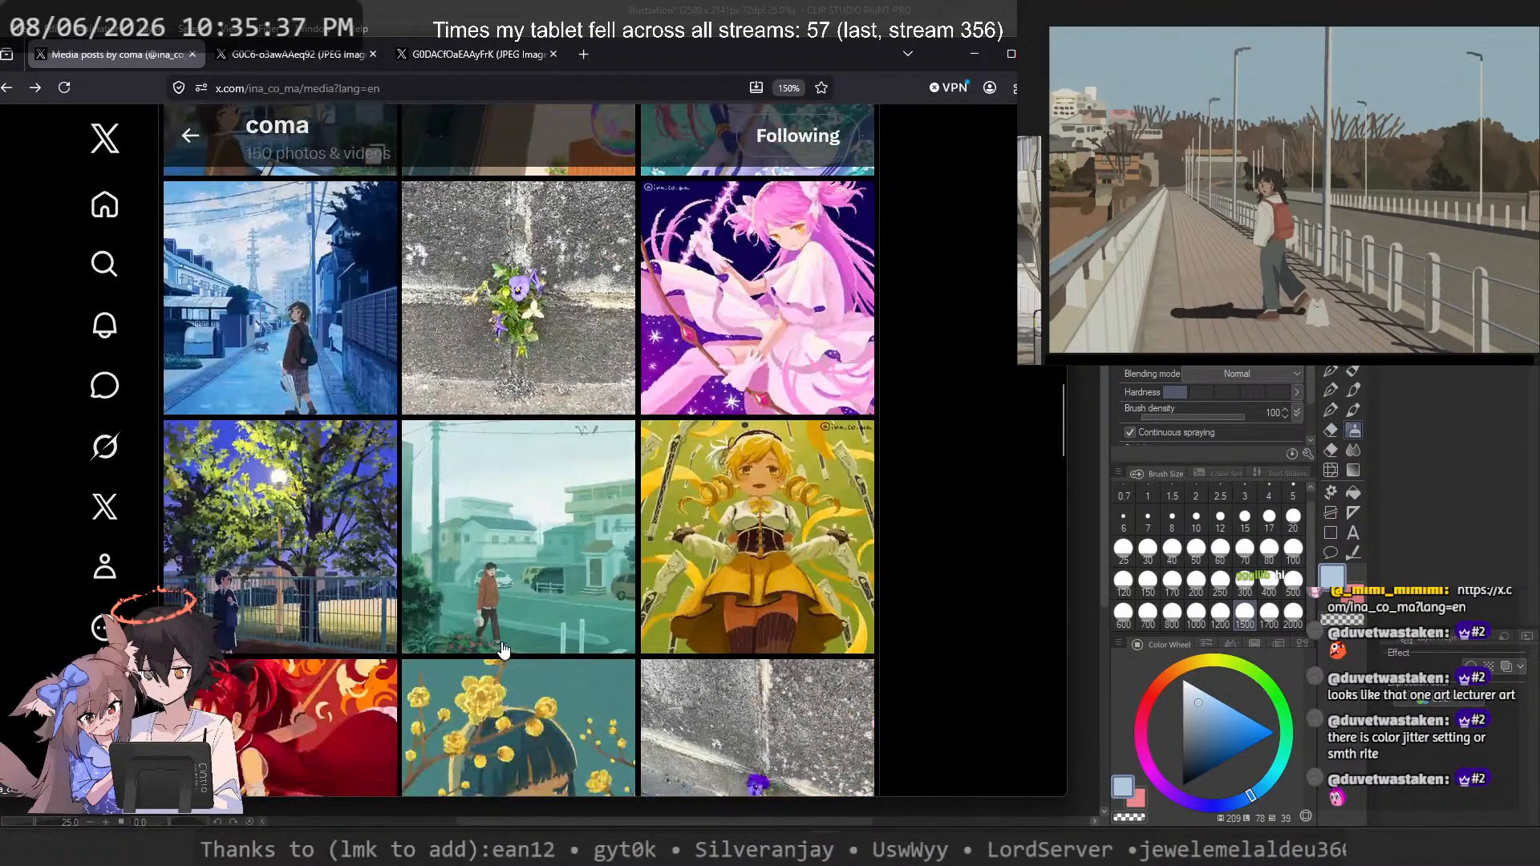
scroll(502, 650, down, 6)
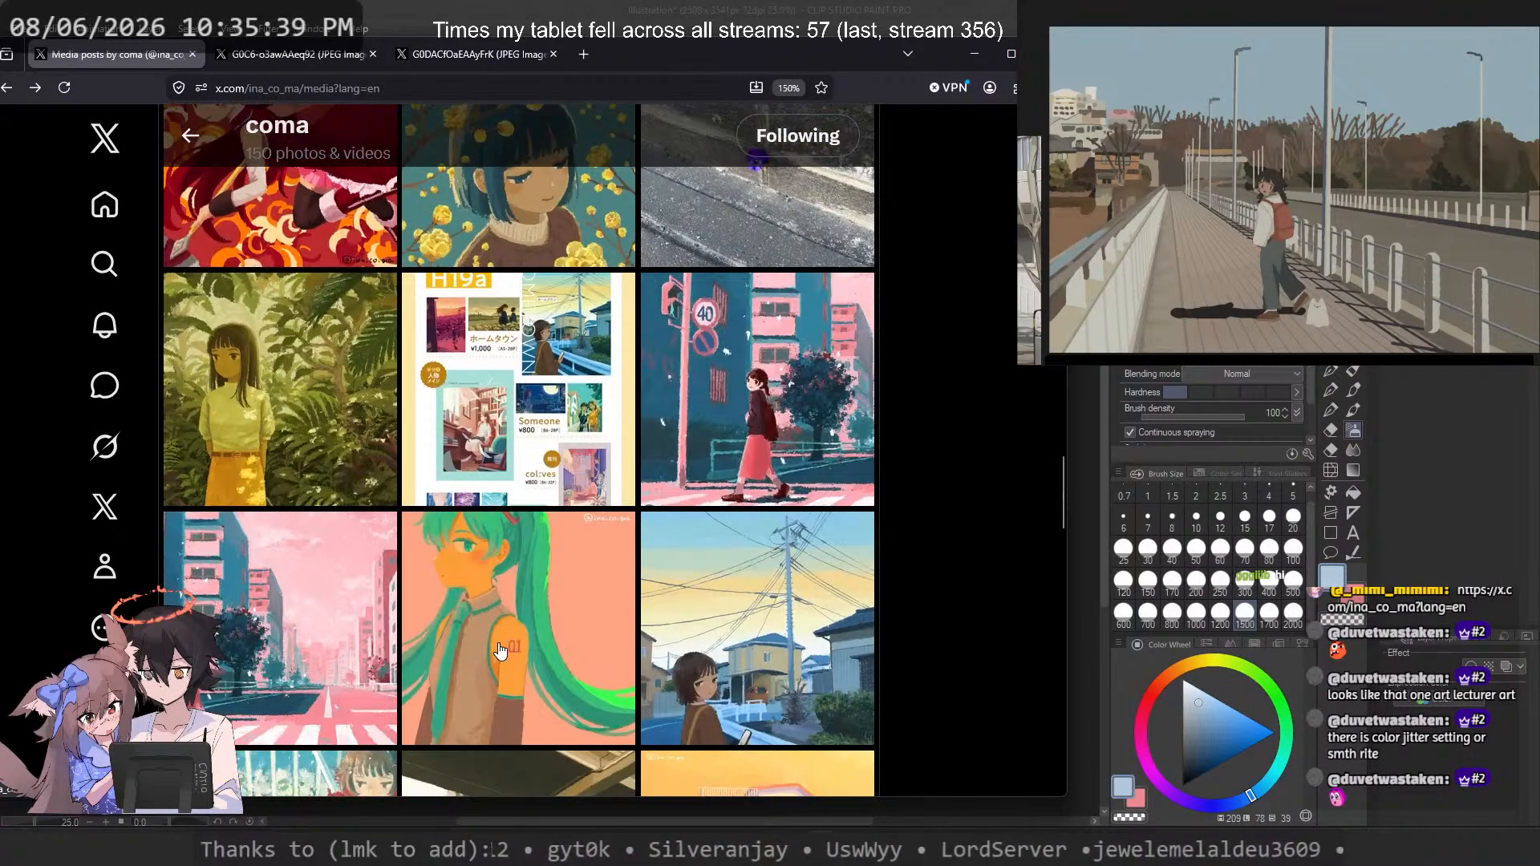
scroll(499, 650, down, 4)
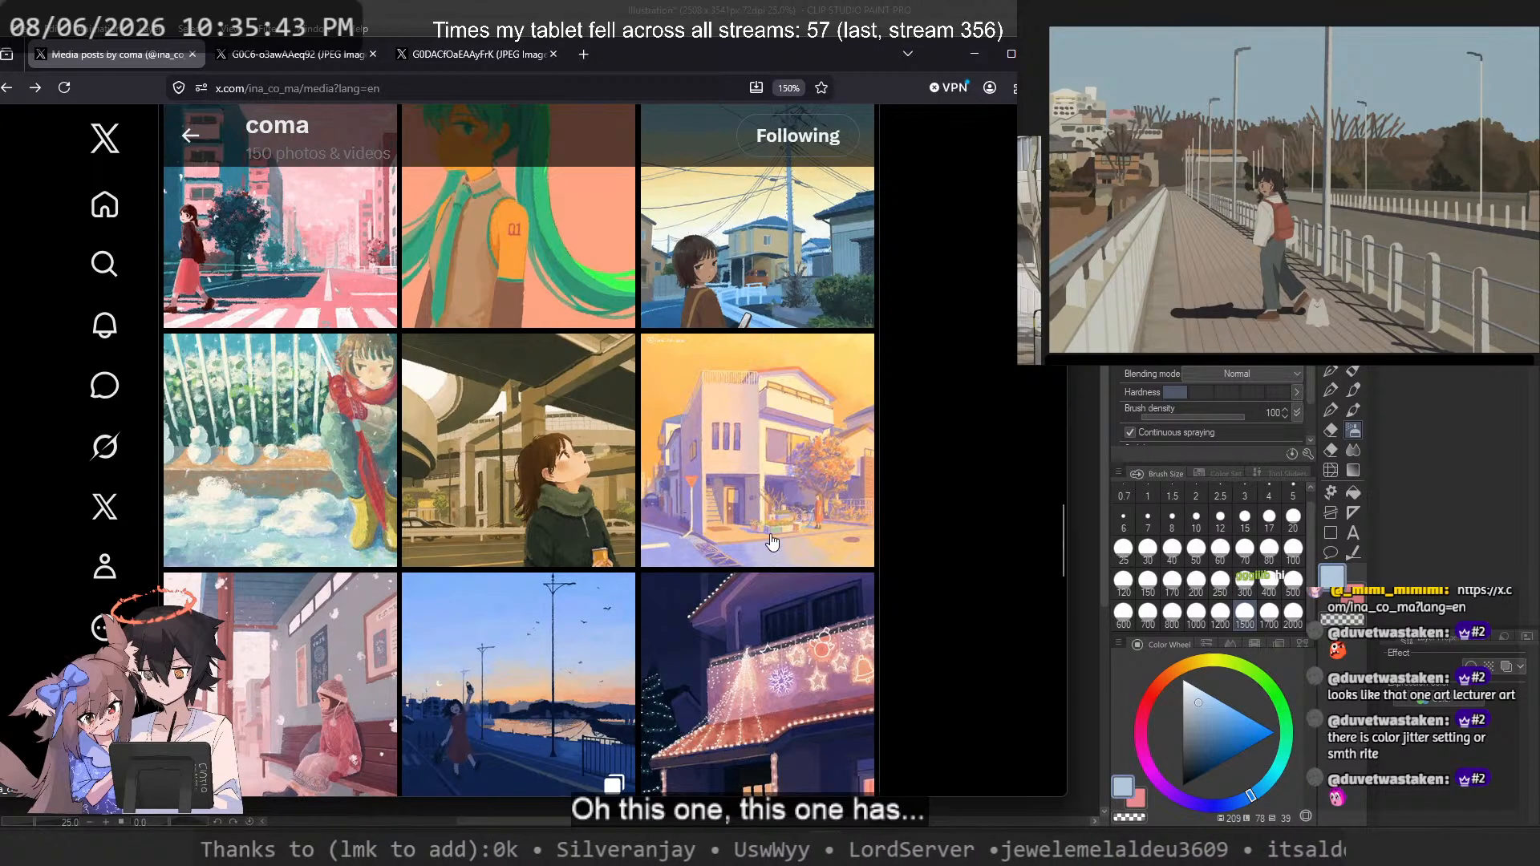
click(762, 504)
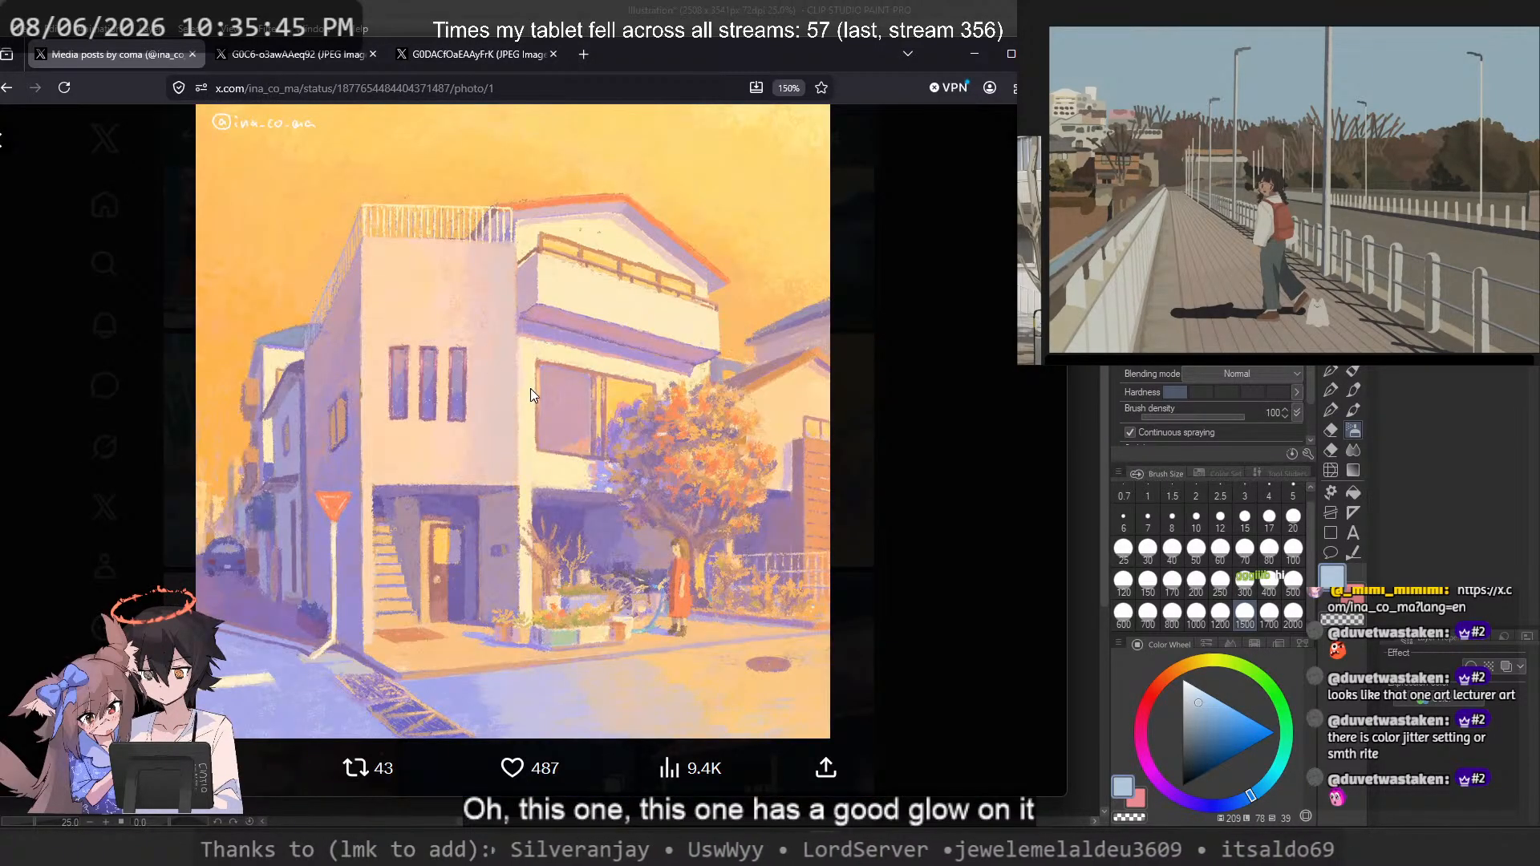
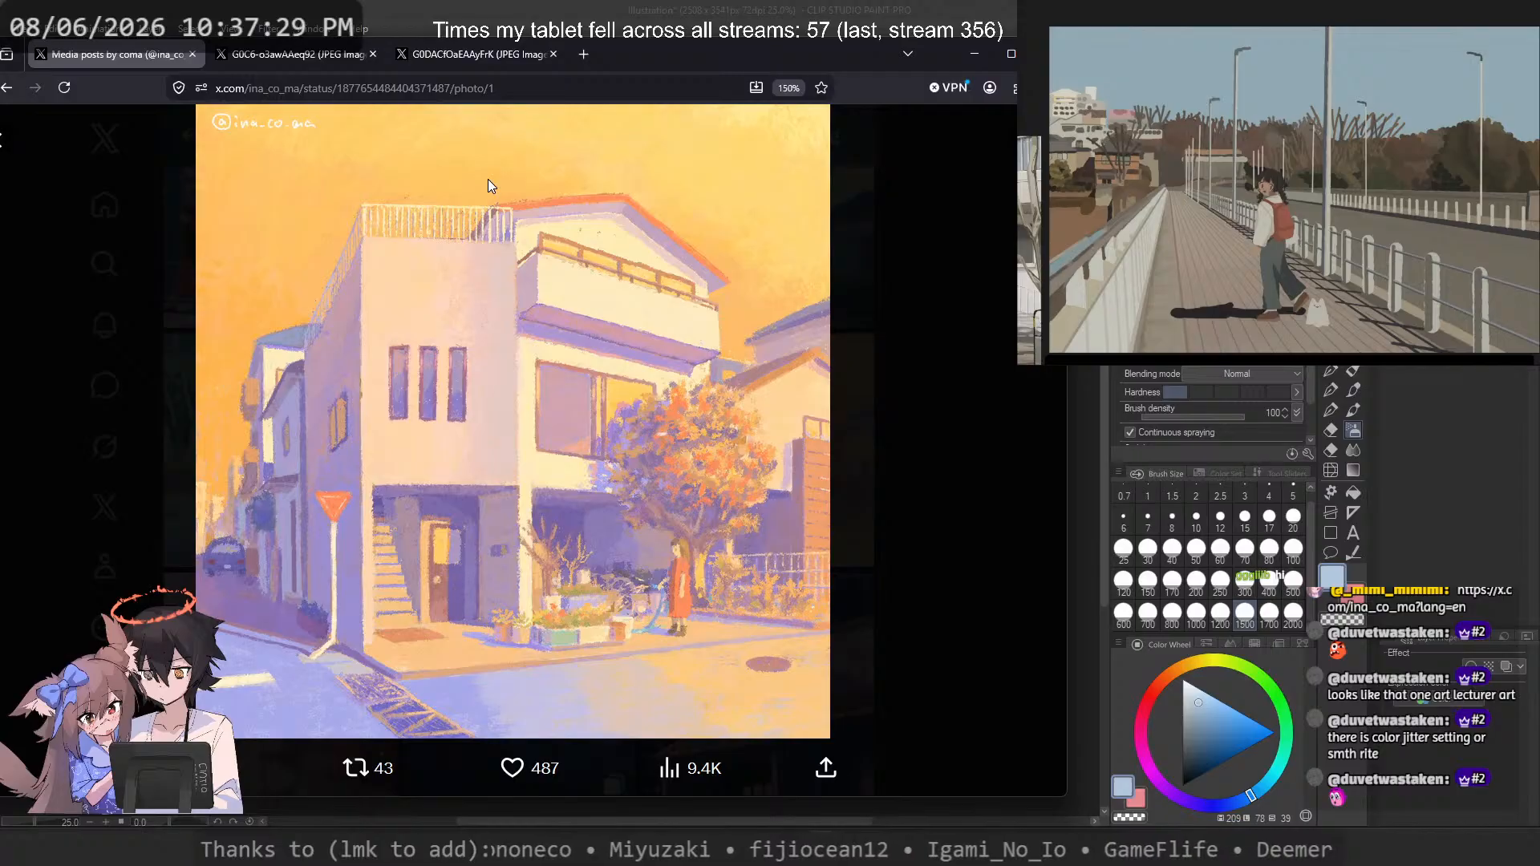
Step: Open the corner house artwork full-size in a new tab and examine the tree, red-coated figure and road enlarged
right_click(612, 289)
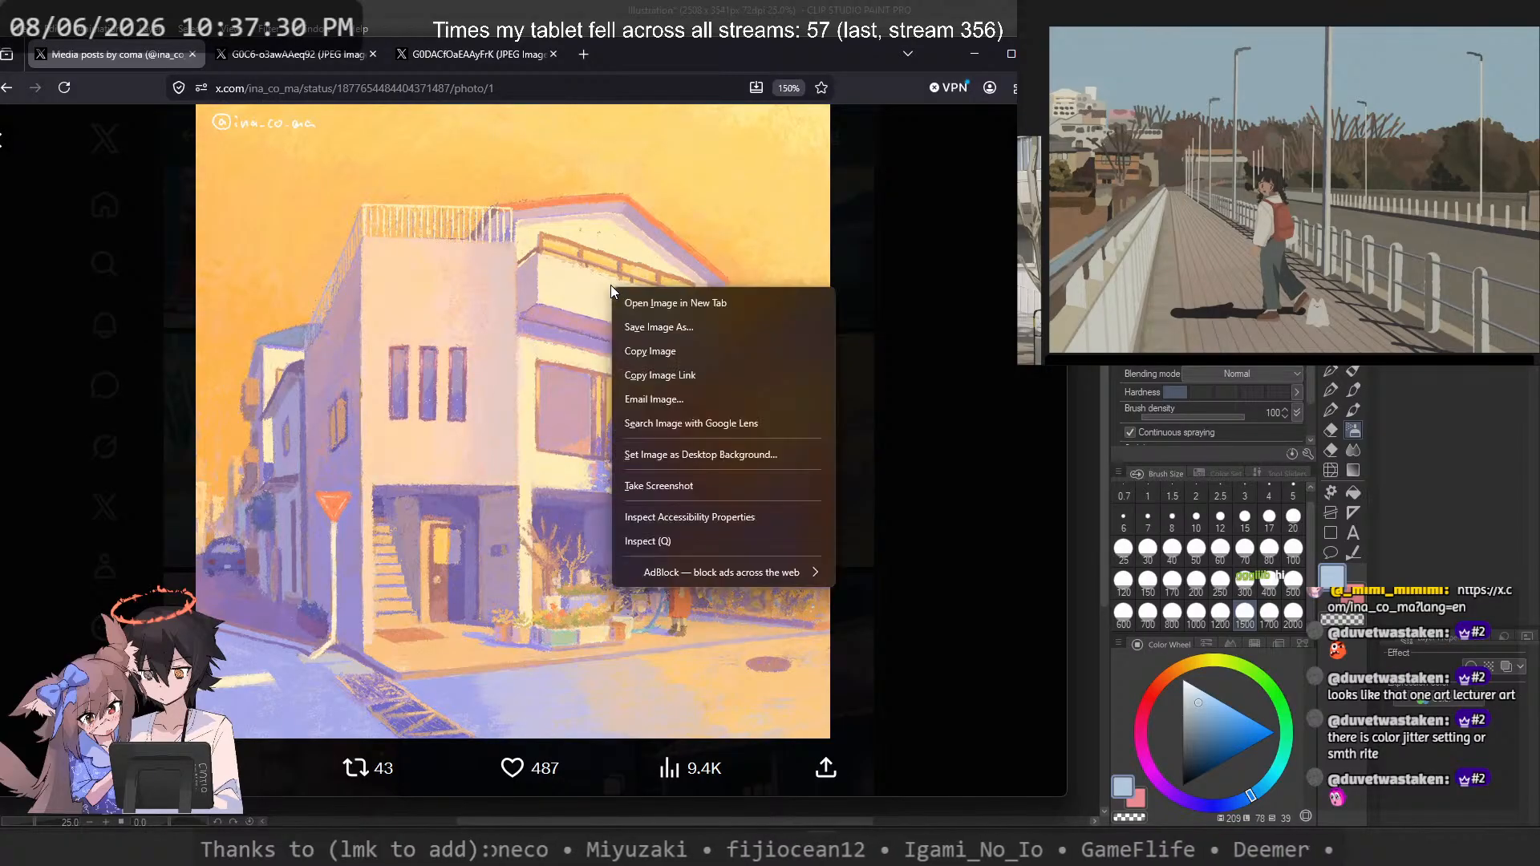
click(652, 303)
click(353, 54)
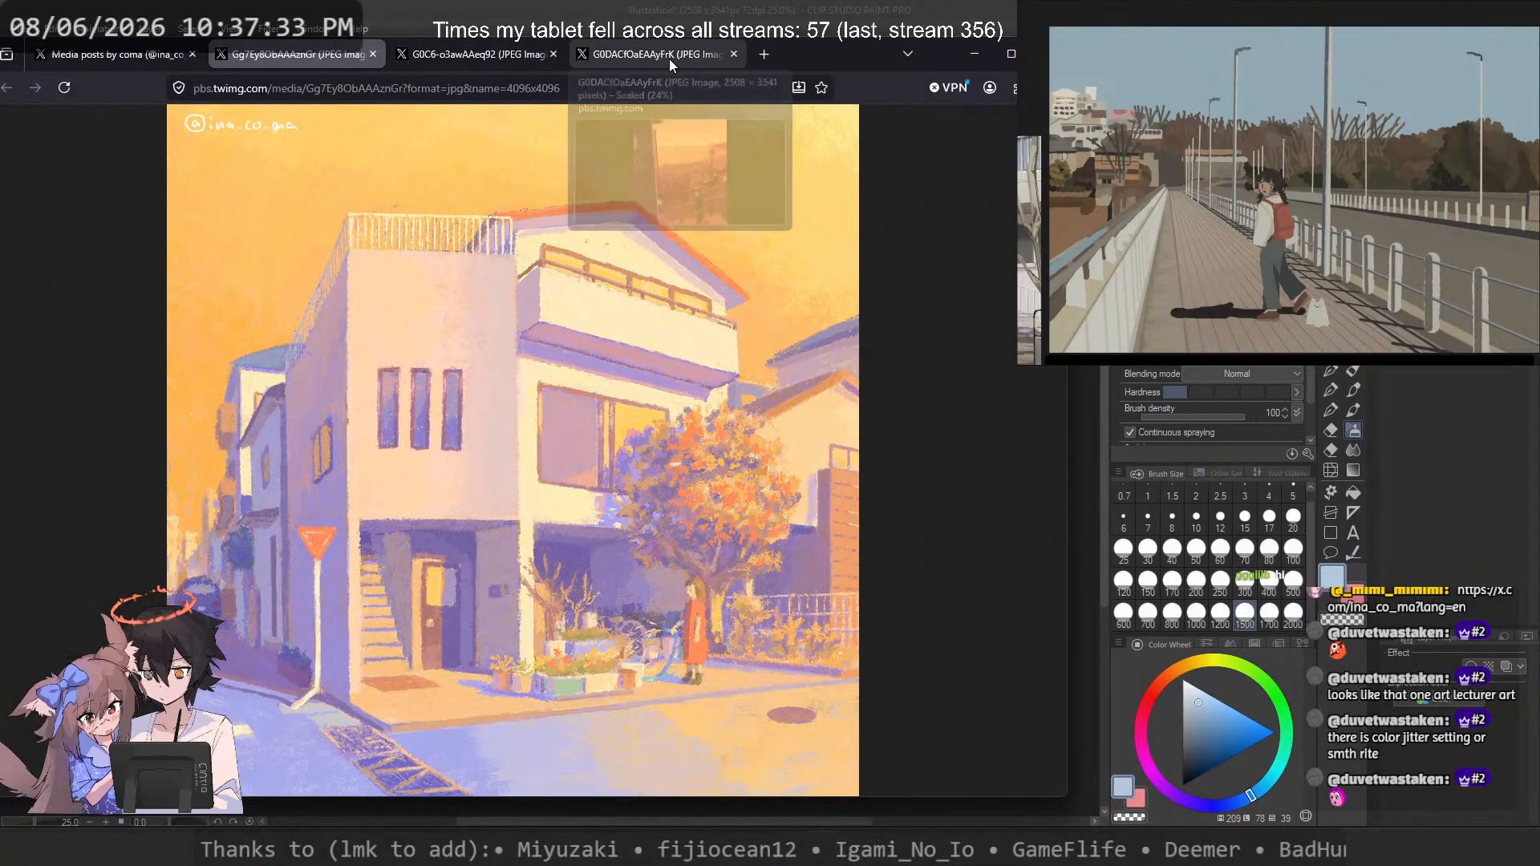
click(738, 625)
scroll(766, 571, down, 1)
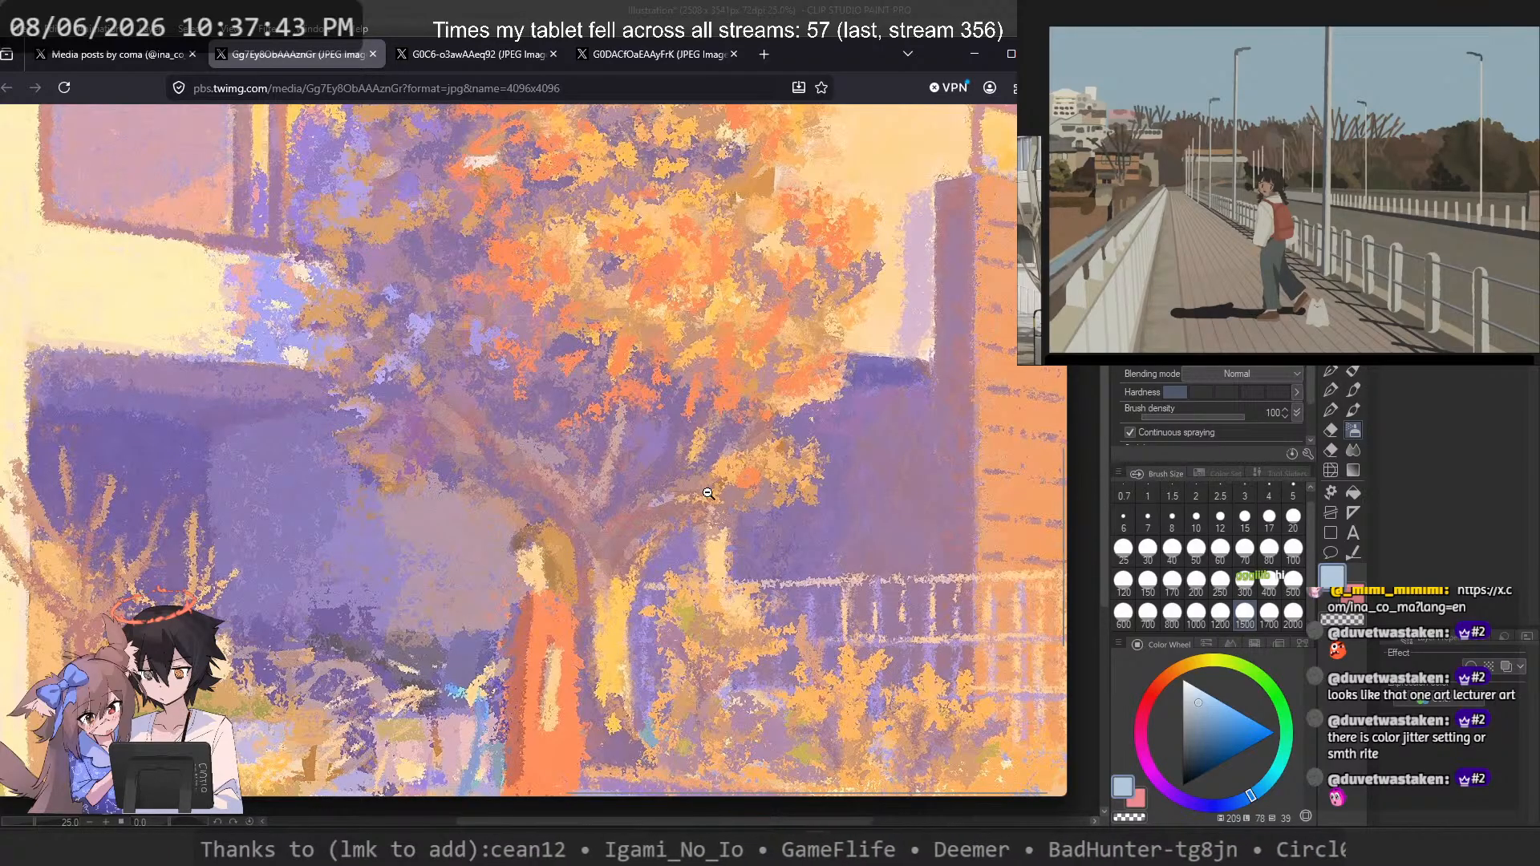
scroll(707, 496, down, 5)
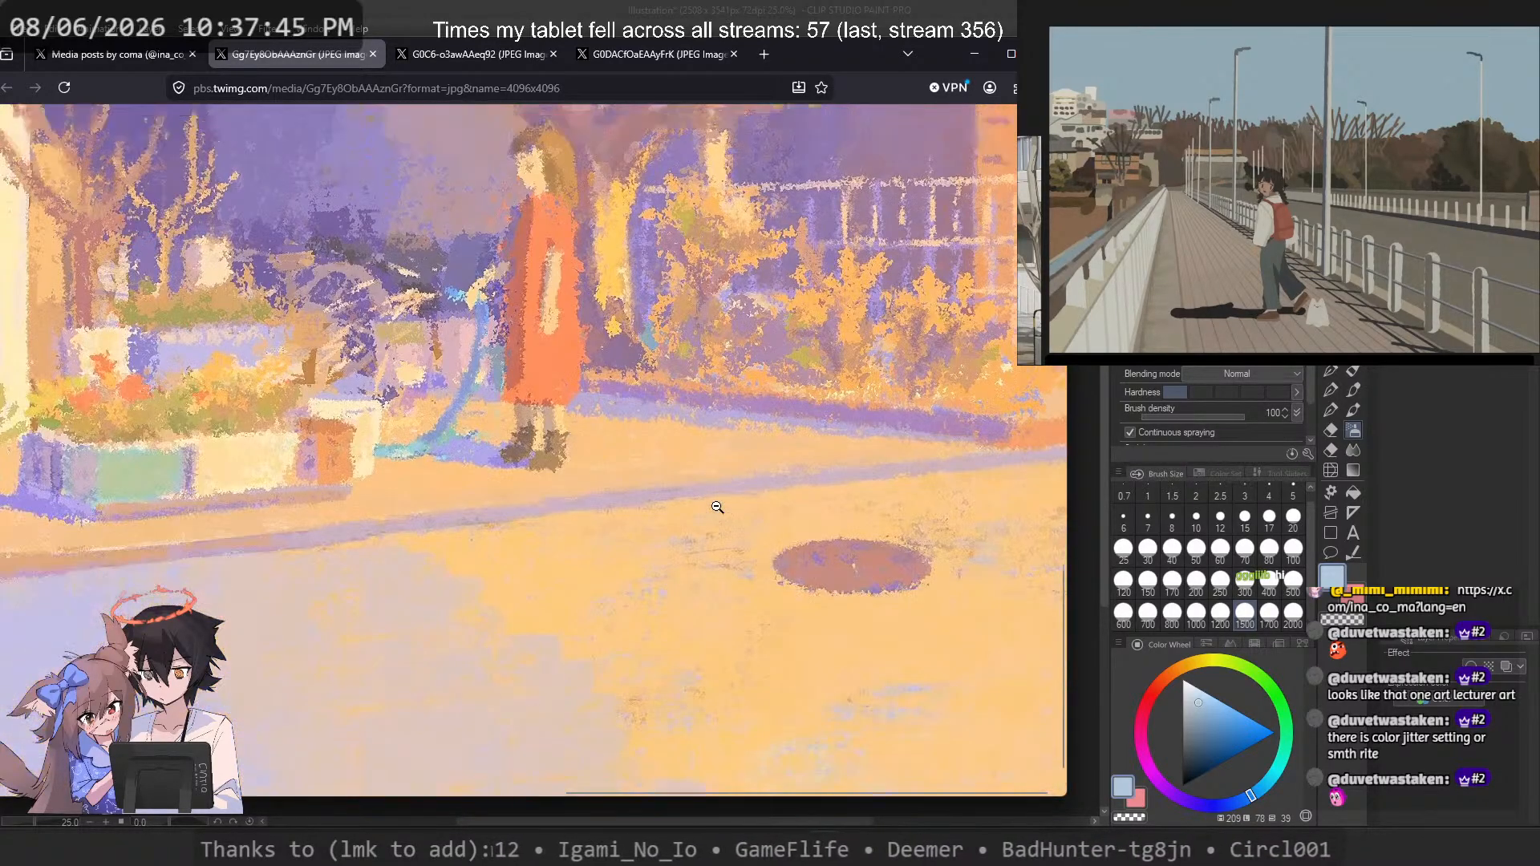
scroll(714, 503, up, 2)
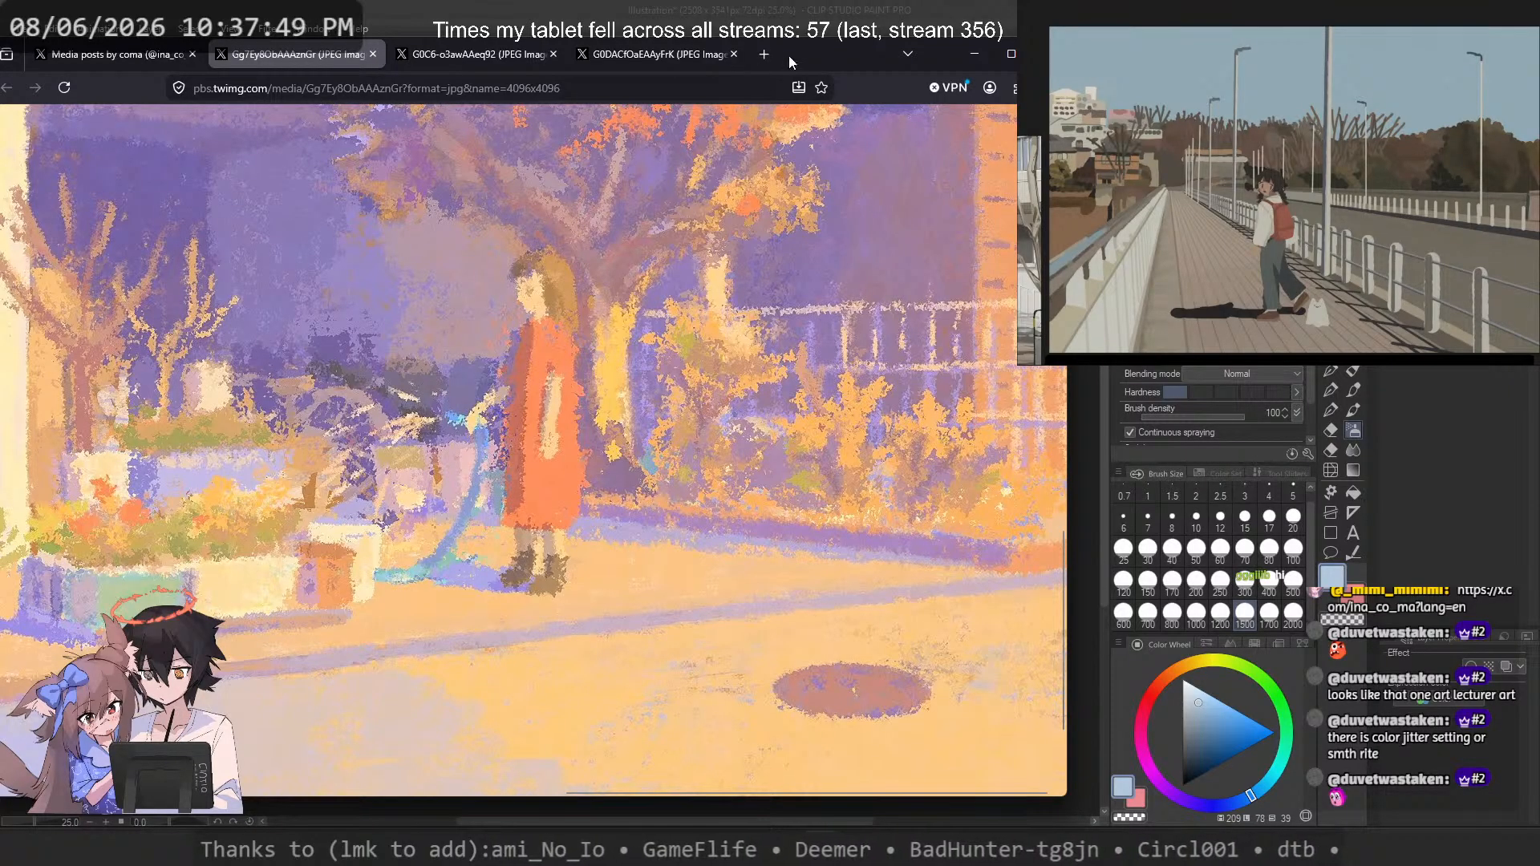
Step: Copy the full-size corner house artwork and create a new Clip Studio Paint canvas from the clipboard
right_click(766, 175)
click(810, 224)
click(694, 7)
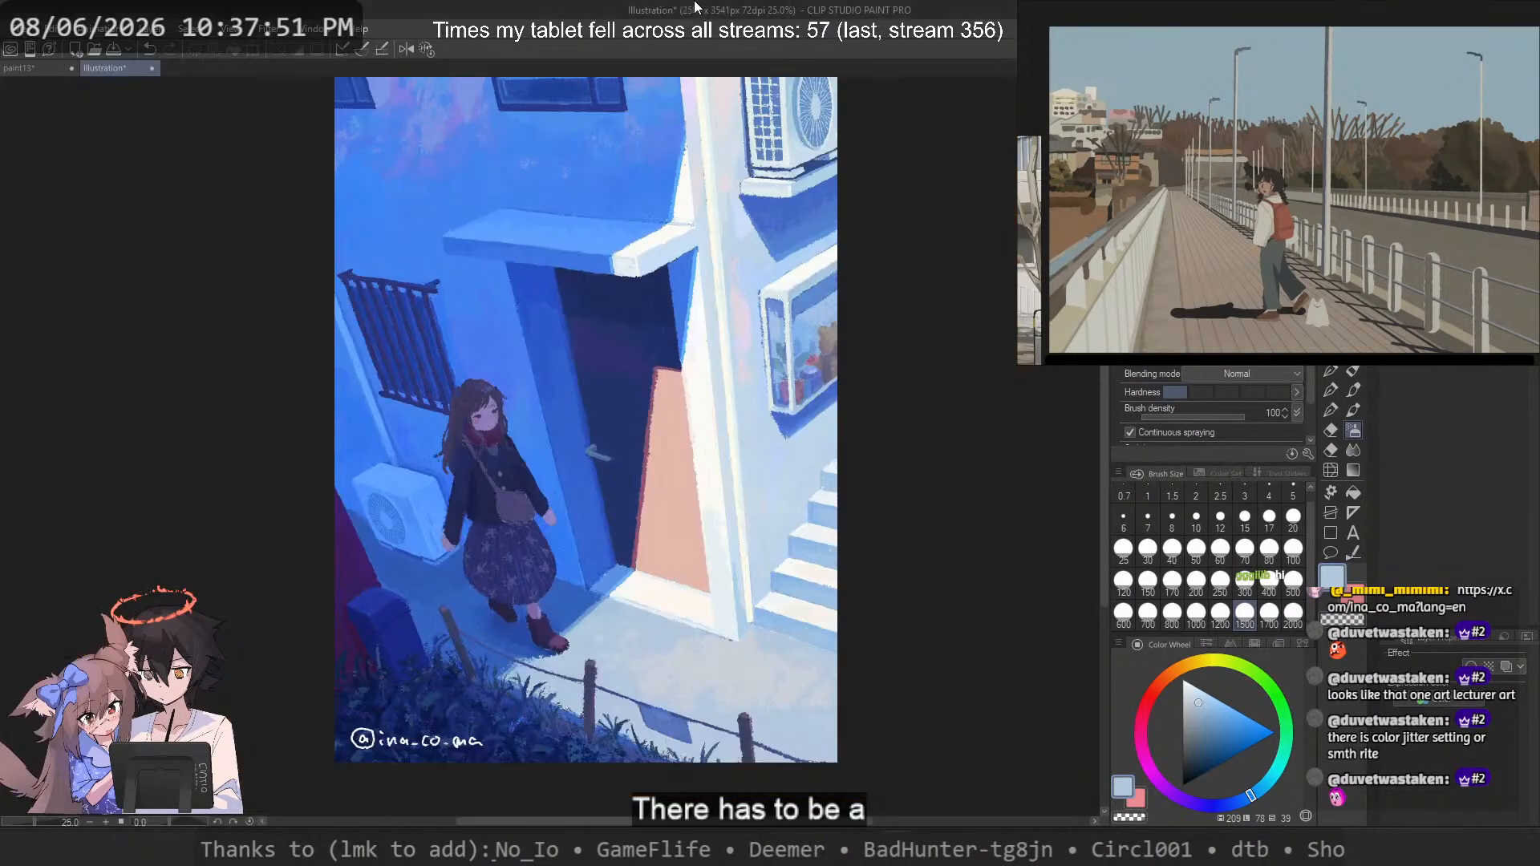
click(7, 30)
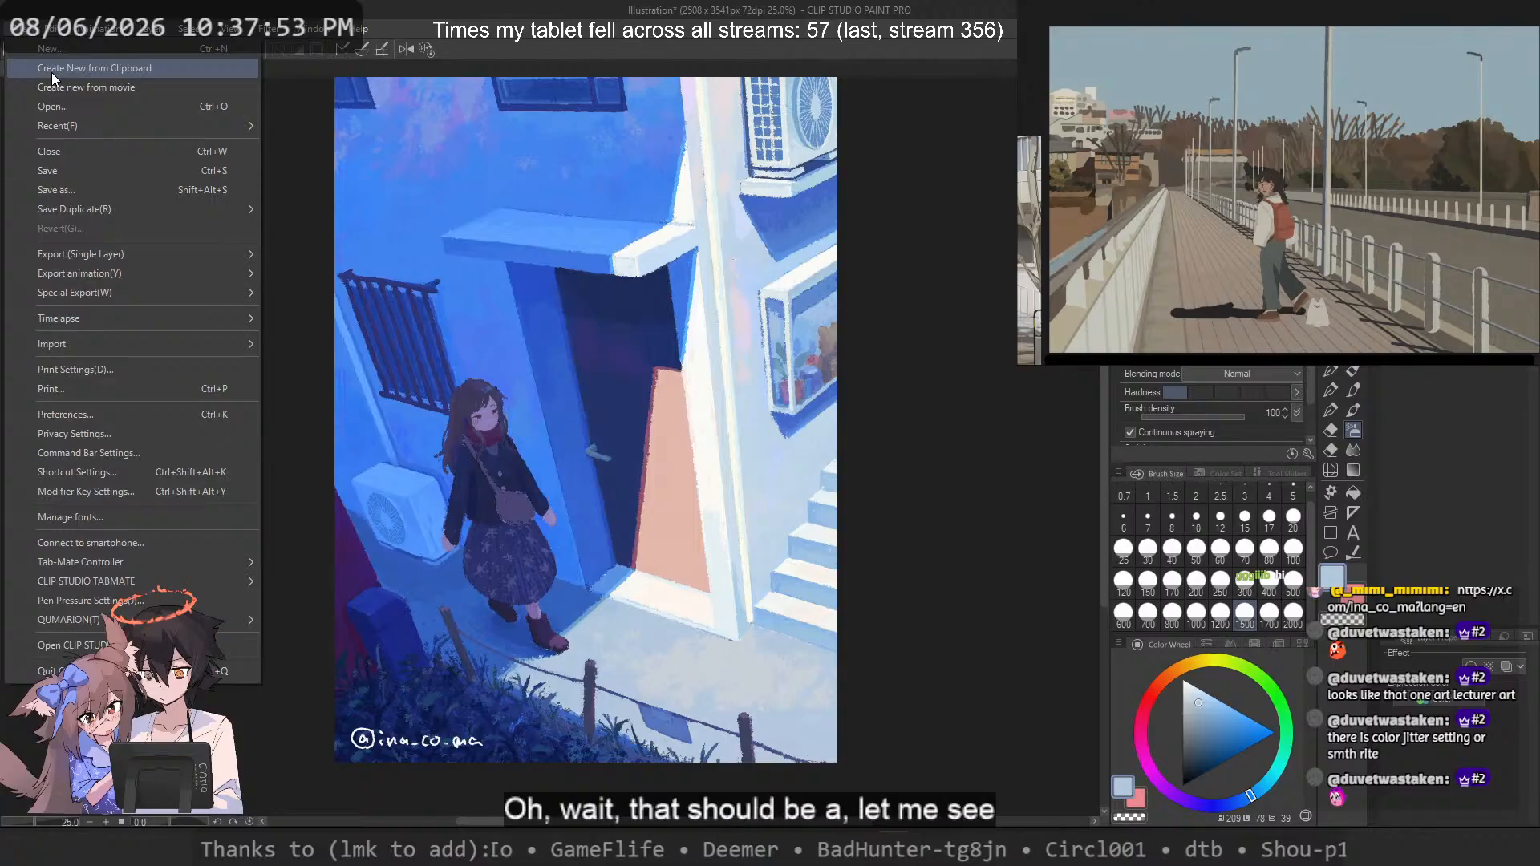
click(52, 73)
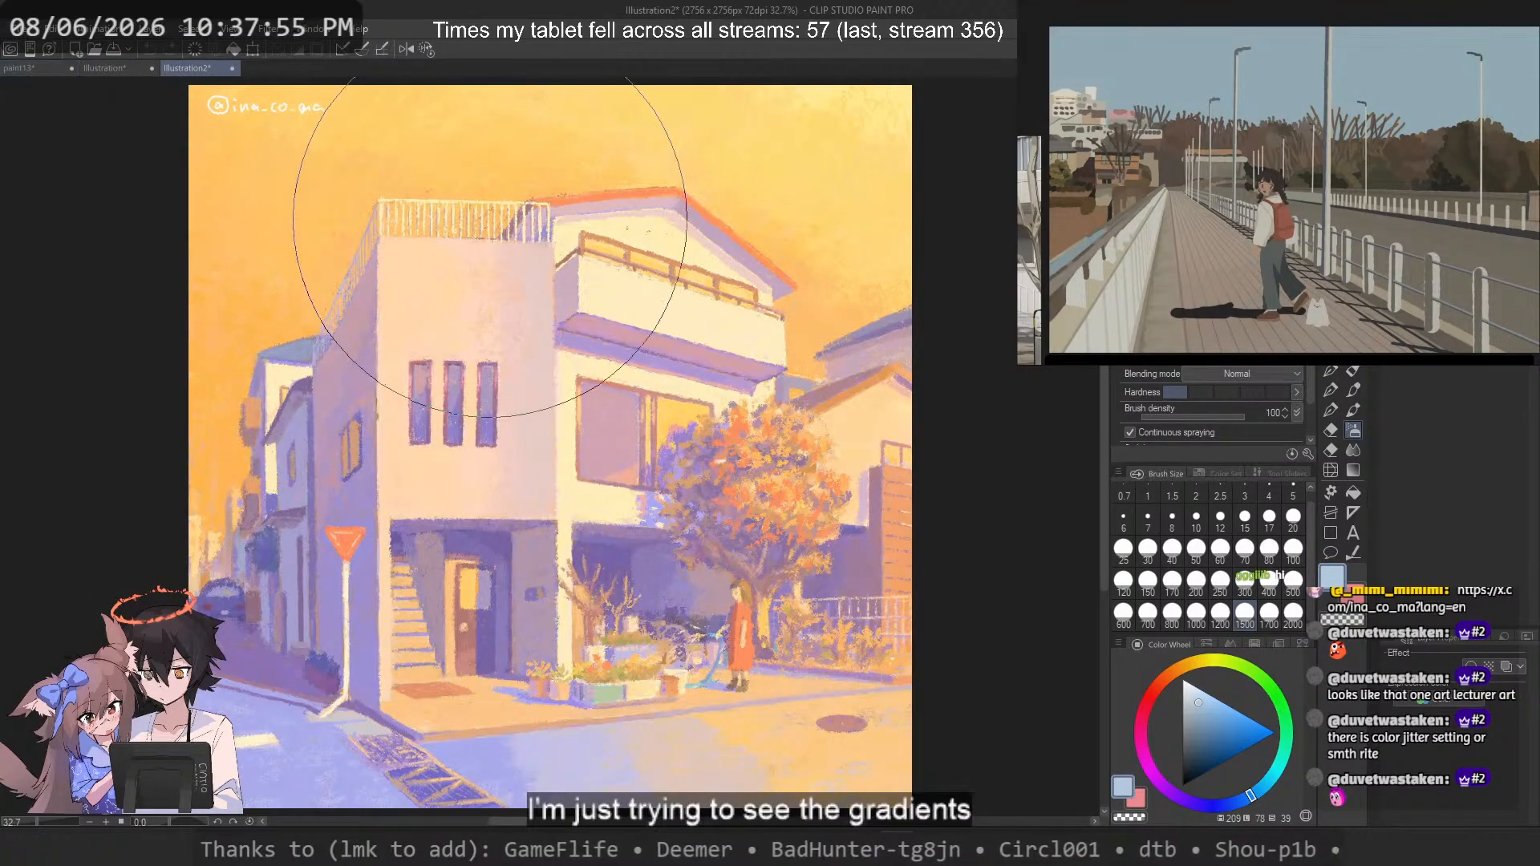
scroll(852, 251, down, 3)
scroll(853, 249, up, 1)
drag(815, 246, 789, 257)
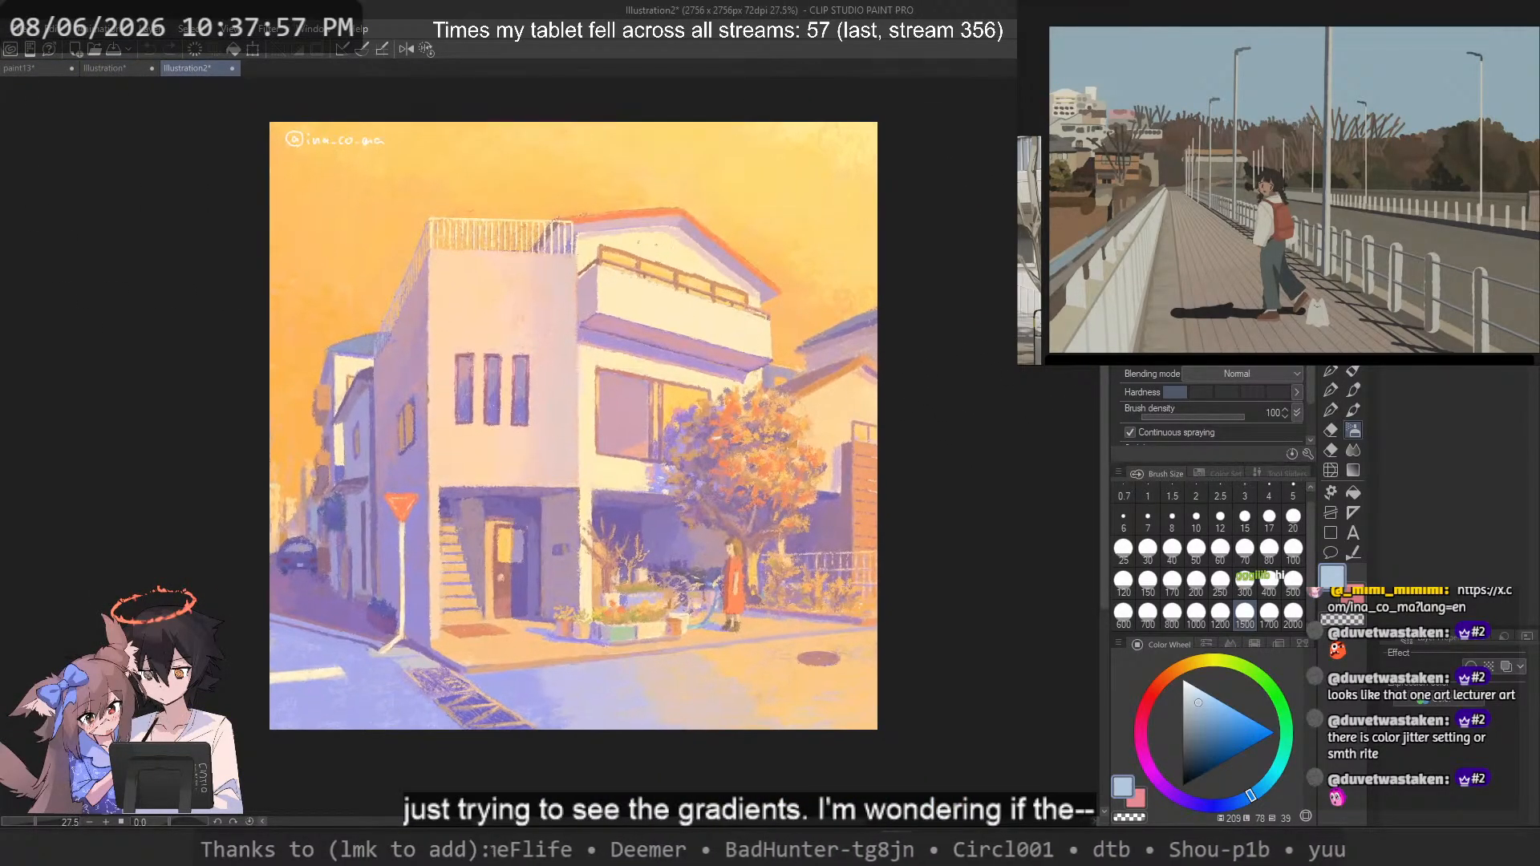
Step: Convert the house artwork to greyscale by covering it with a mid-grey rectangle on a layer with a colour-removing blending mode
click(189, 29)
mouse_move(260, 29)
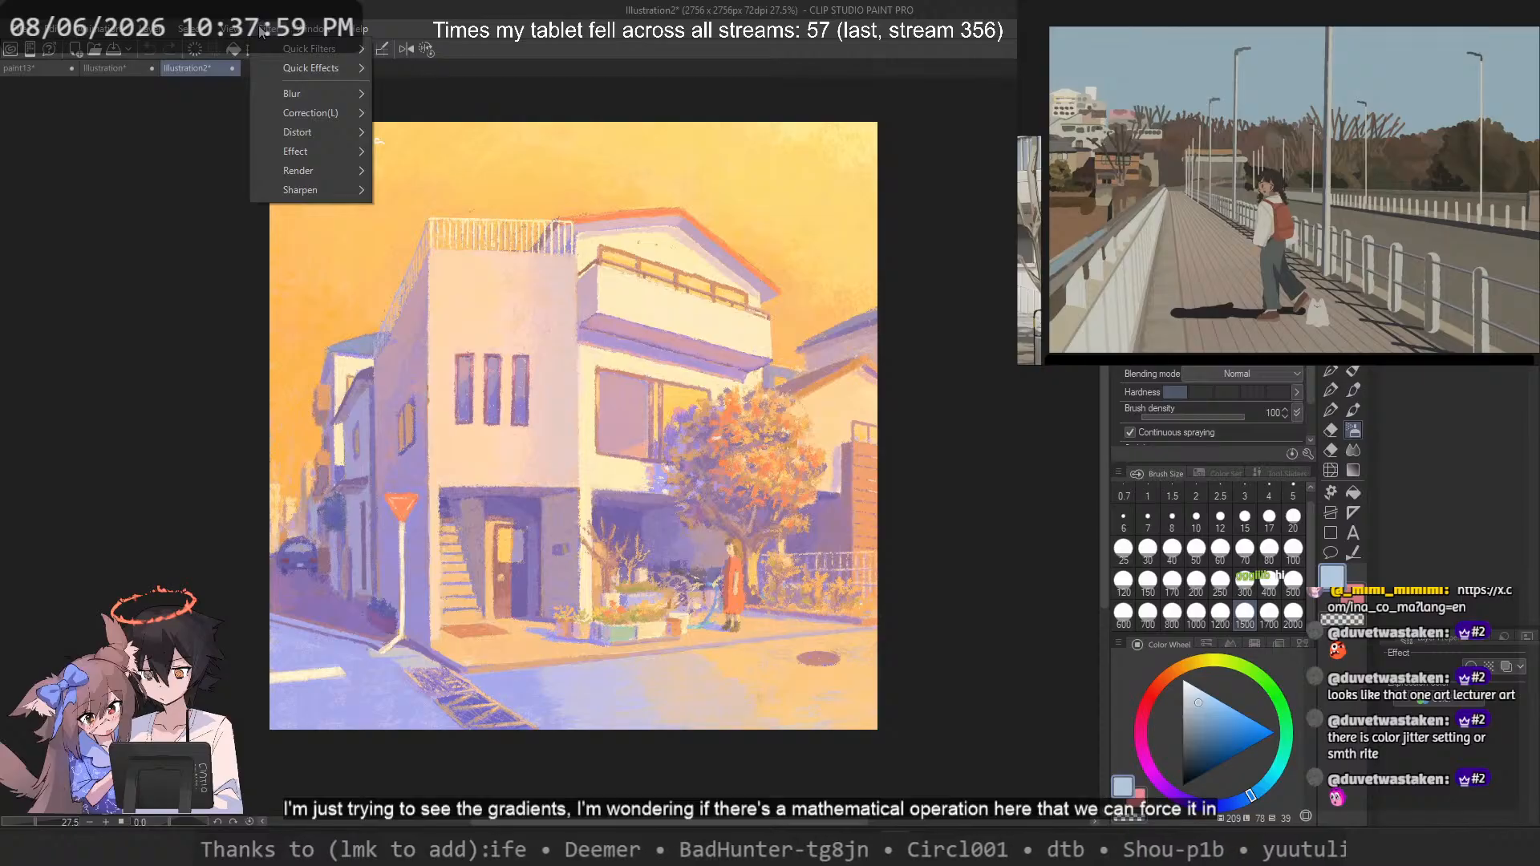
click(512, 10)
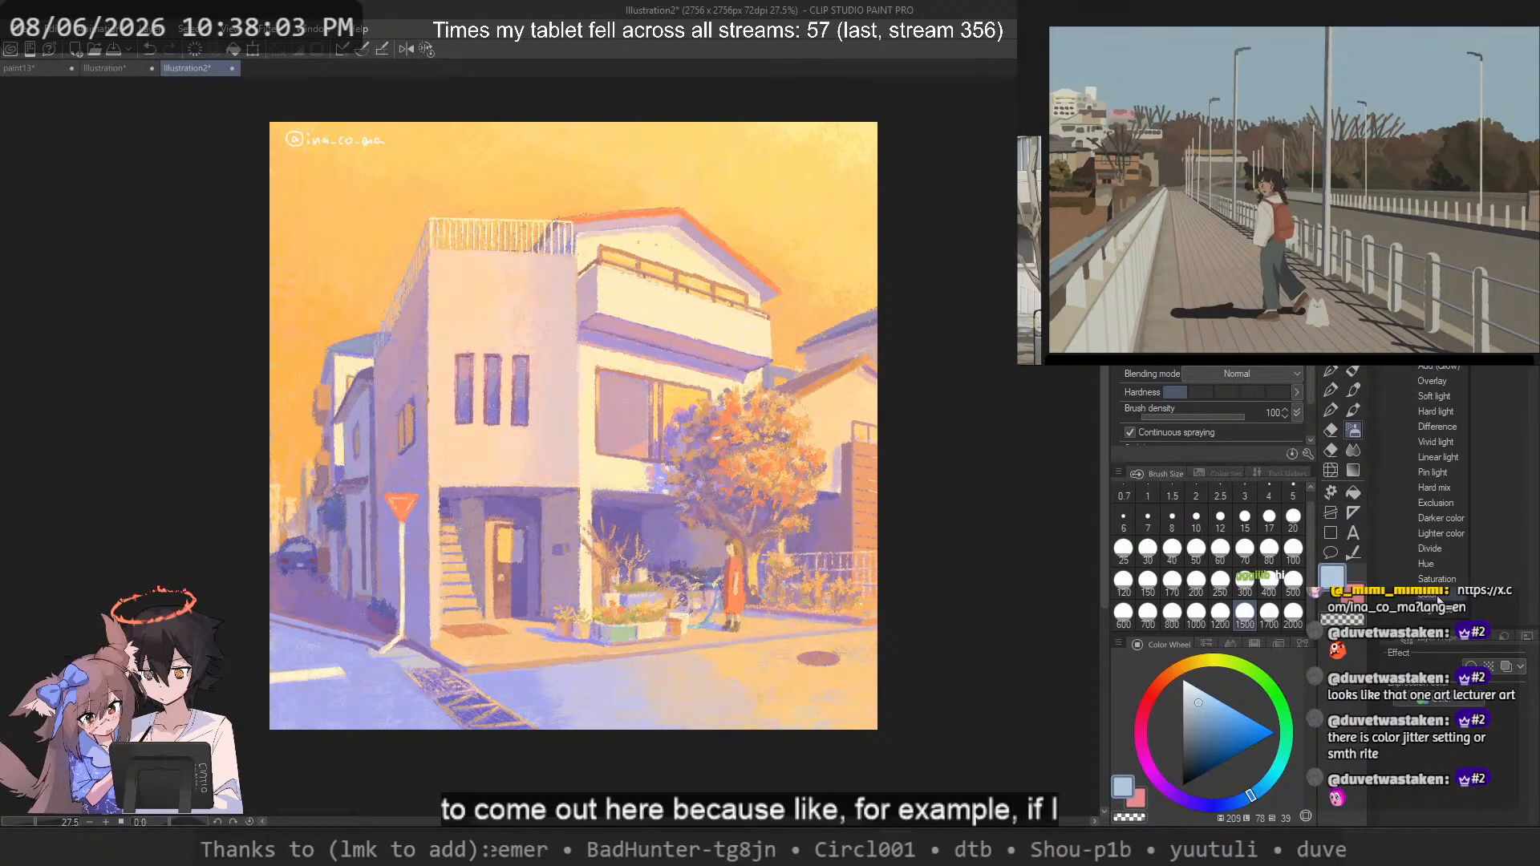
click(1183, 735)
click(1330, 532)
scroll(803, 443, down, 6)
drag(880, 116, 434, 692)
scroll(744, 365, up, 4)
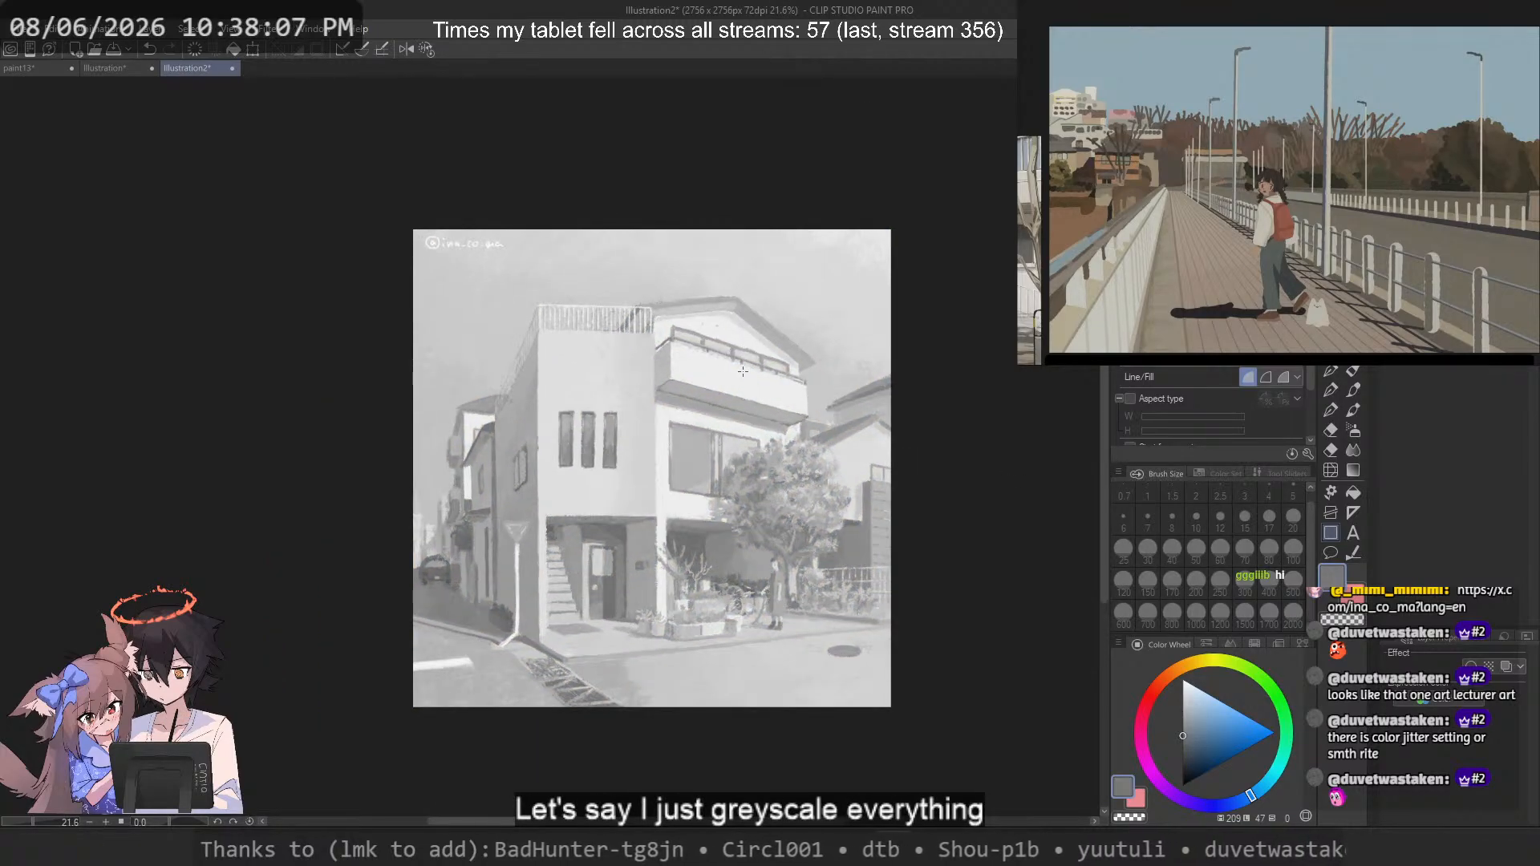
Step: Add a Posterization correction layer with 7 levels over the greyscale house artwork and remove the grey overlay
click(187, 28)
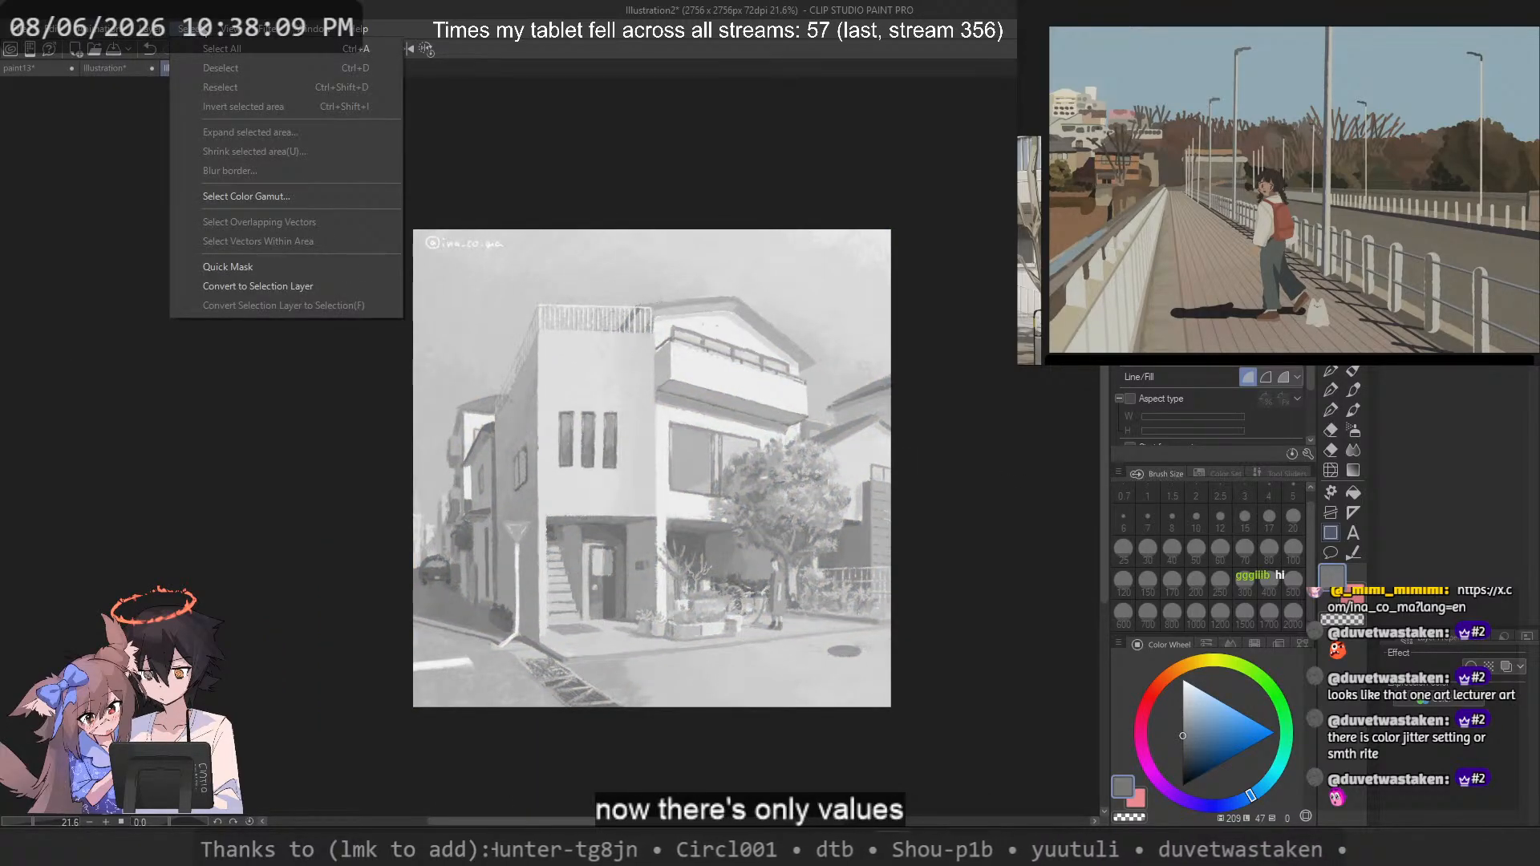
mouse_move(235, 32)
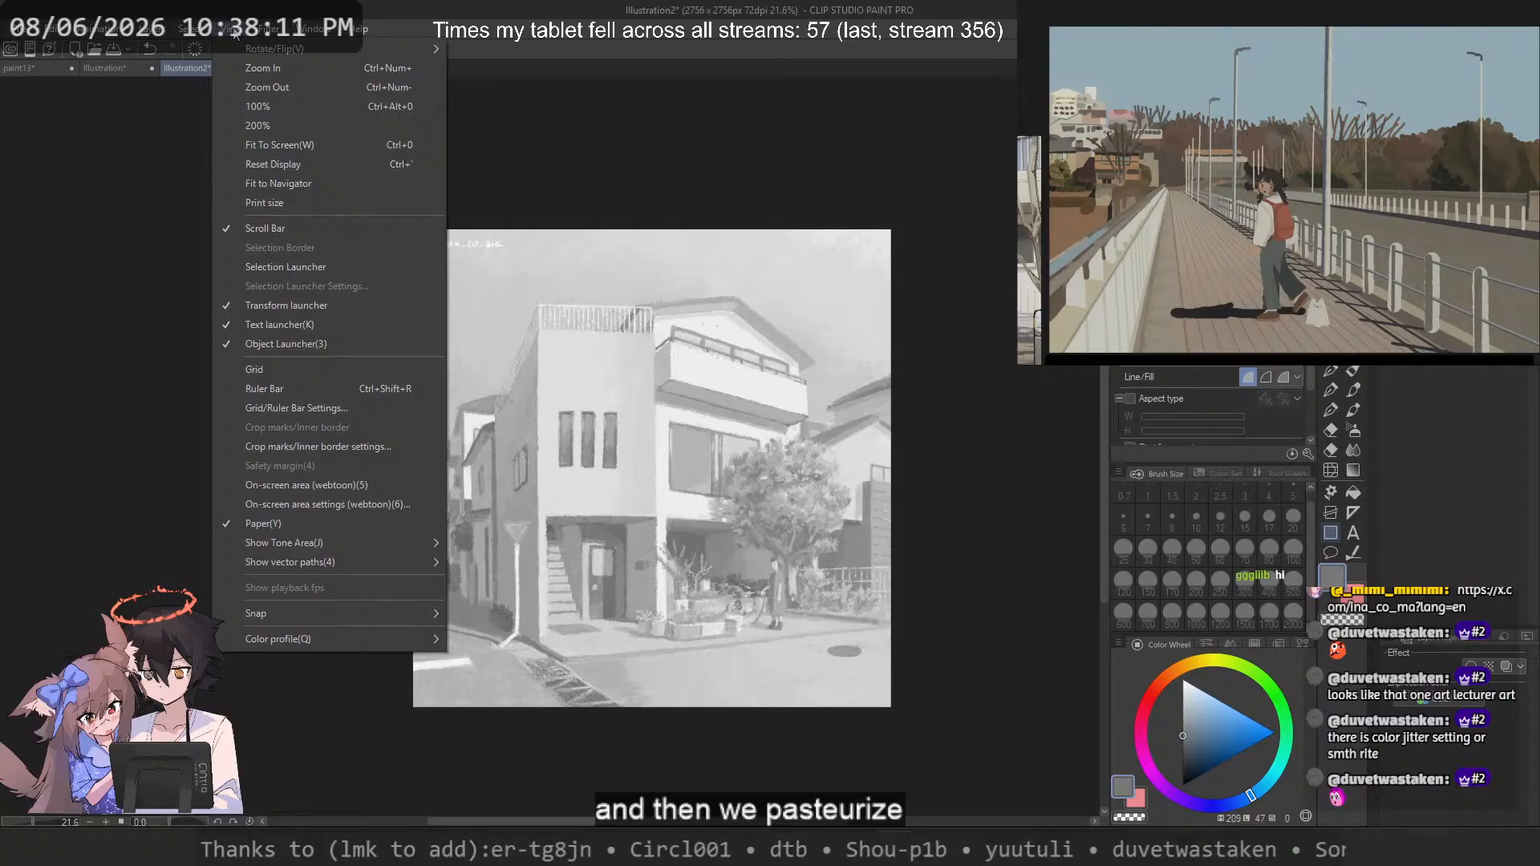
mouse_move(155, 29)
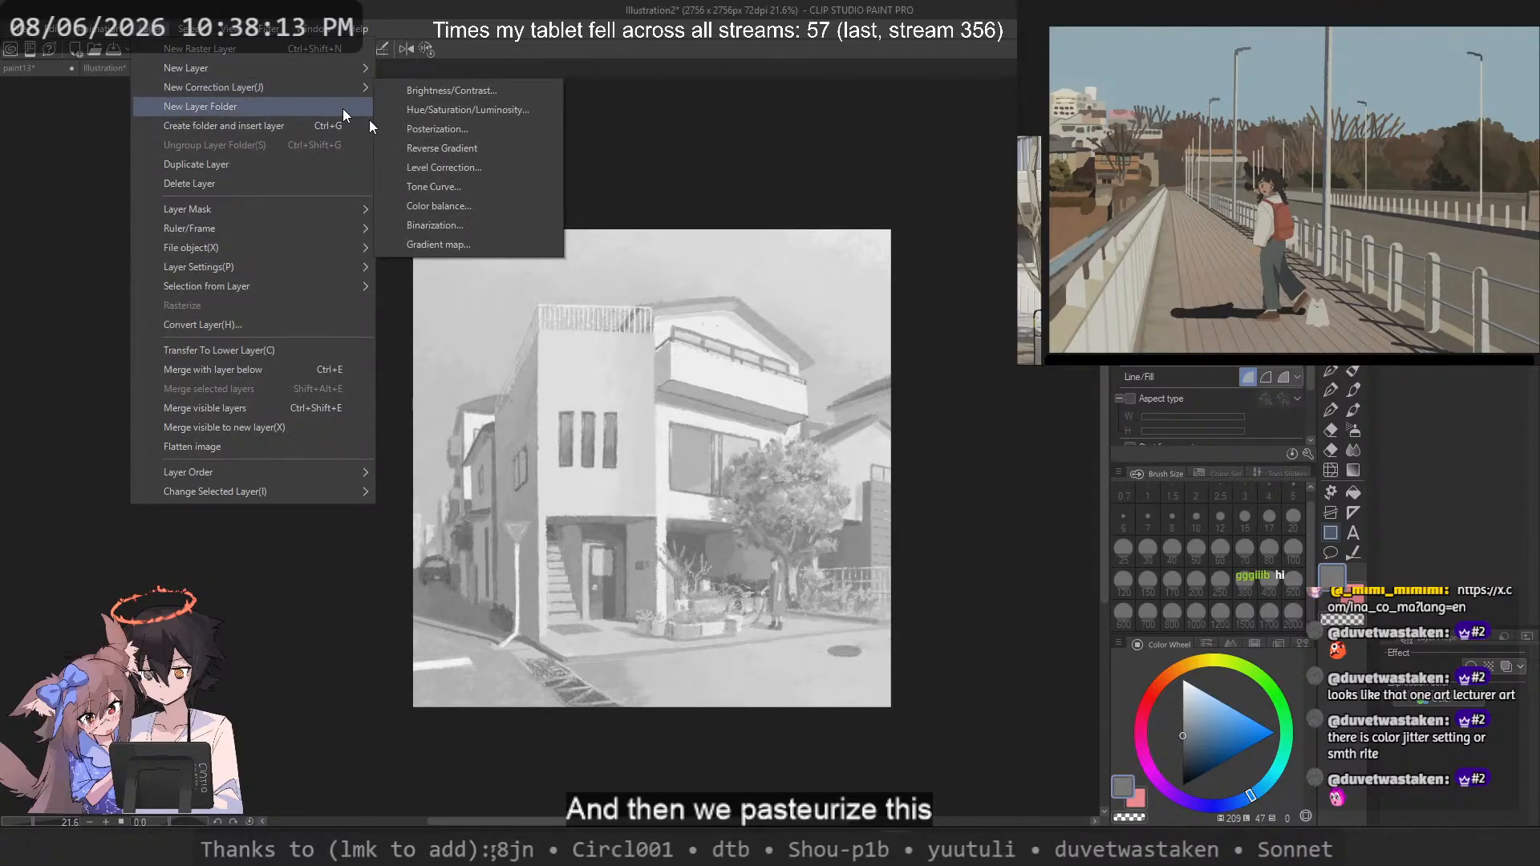
click(497, 127)
drag(798, 390, 1017, 364)
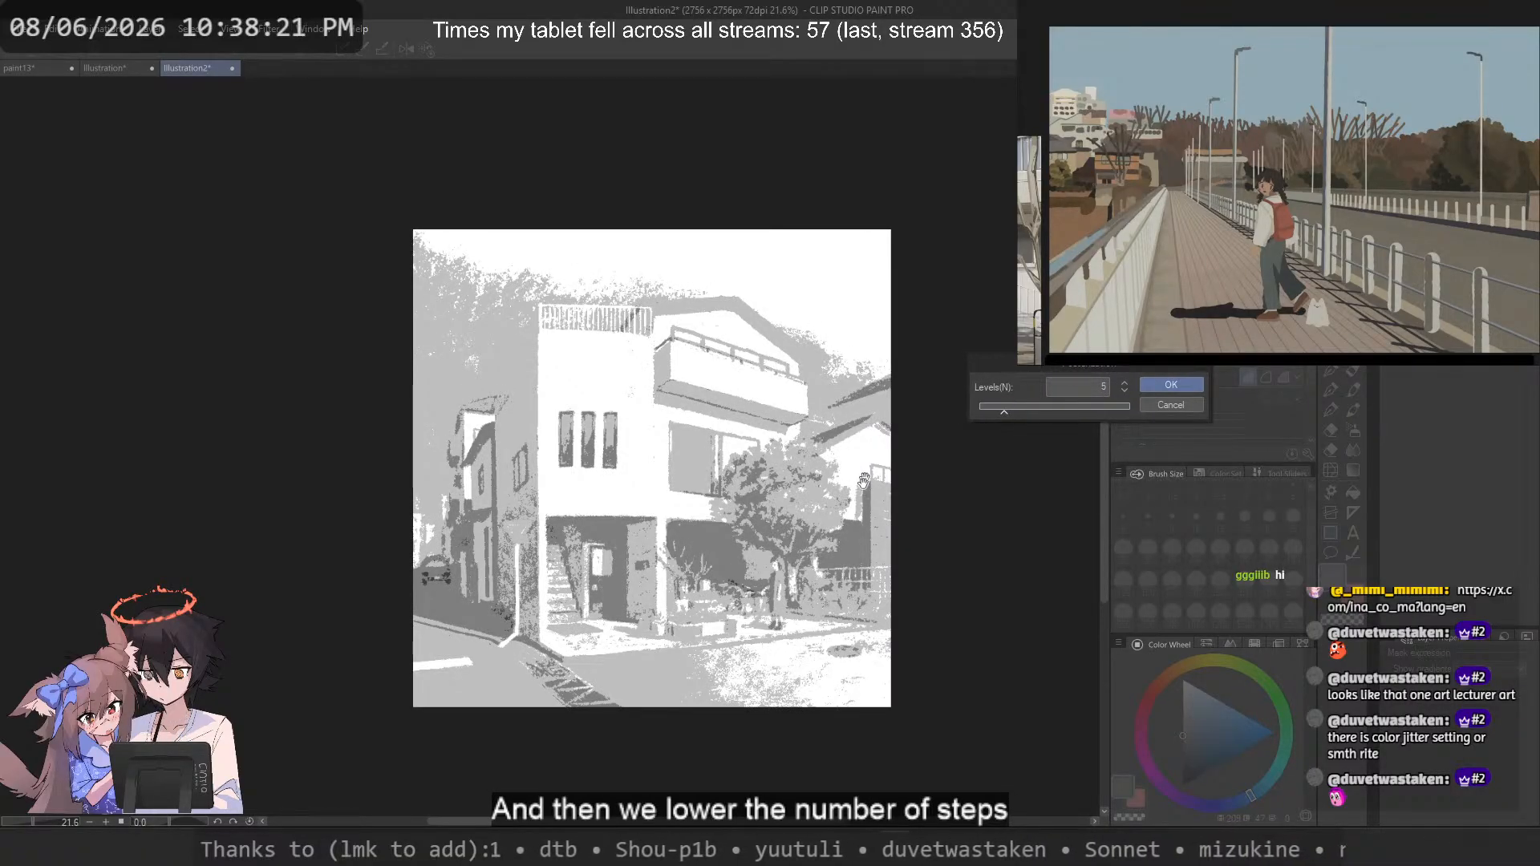
drag(1004, 409, 1024, 411)
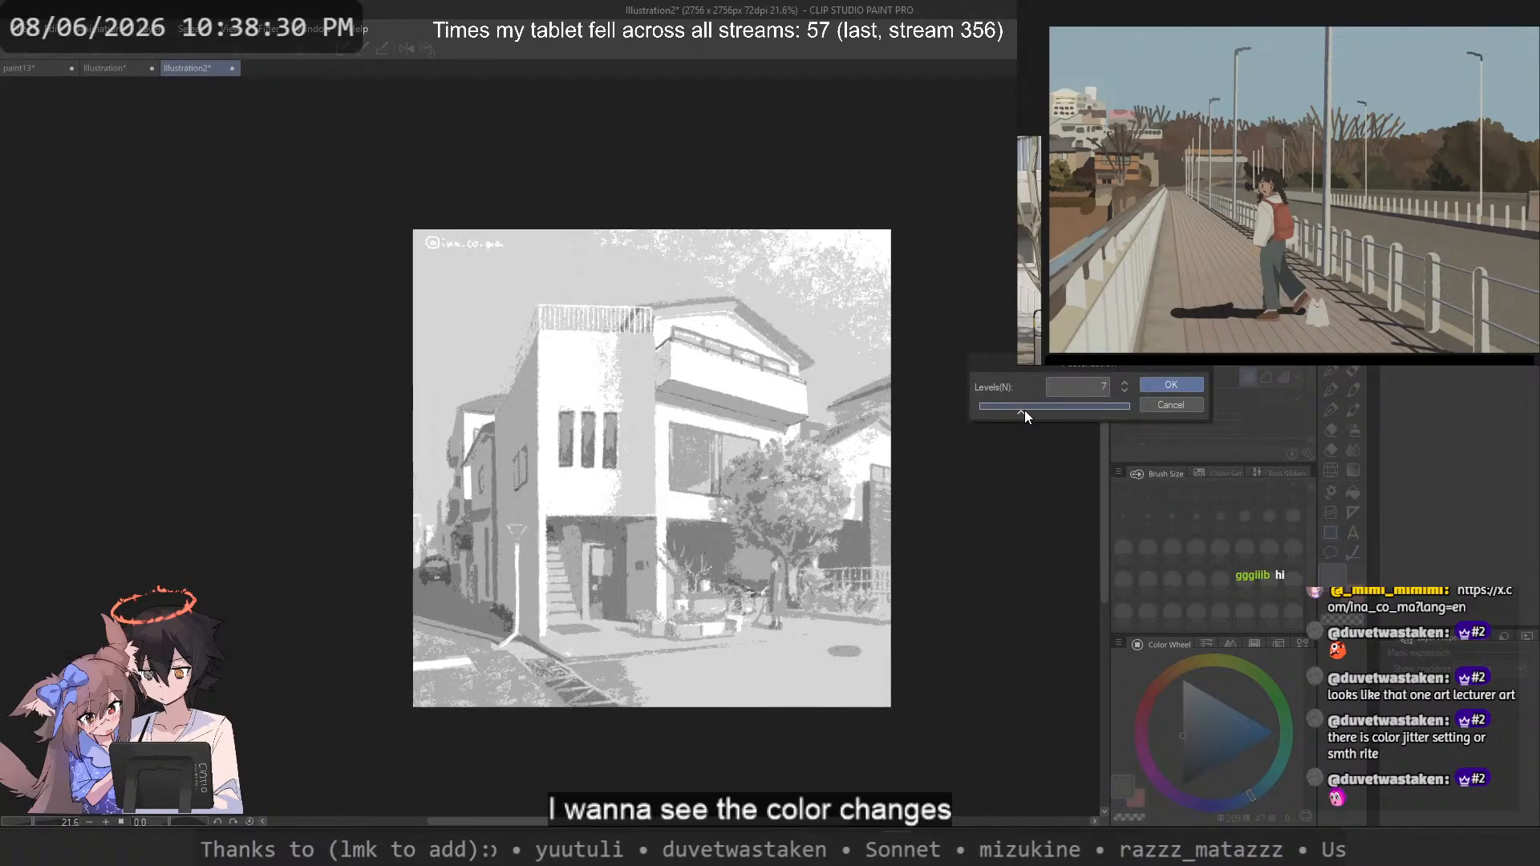
click(1171, 385)
key(ctrl+z)
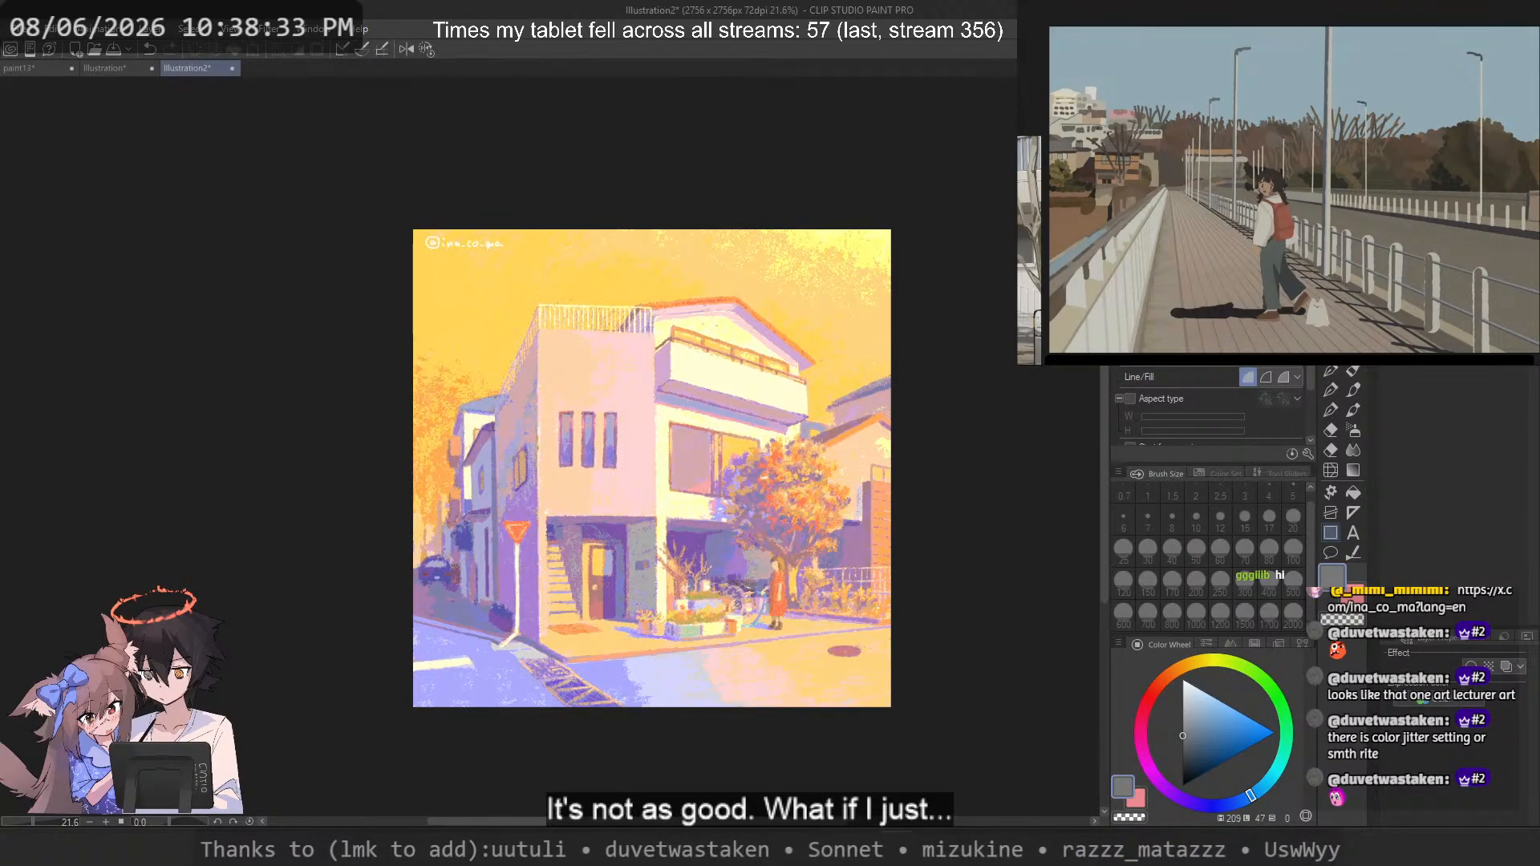
Step: Try other posterization levels on the coloured house artwork and take the posterization off again
key(ctrl+shift+p)
drag(1023, 411, 1119, 407)
click(1172, 386)
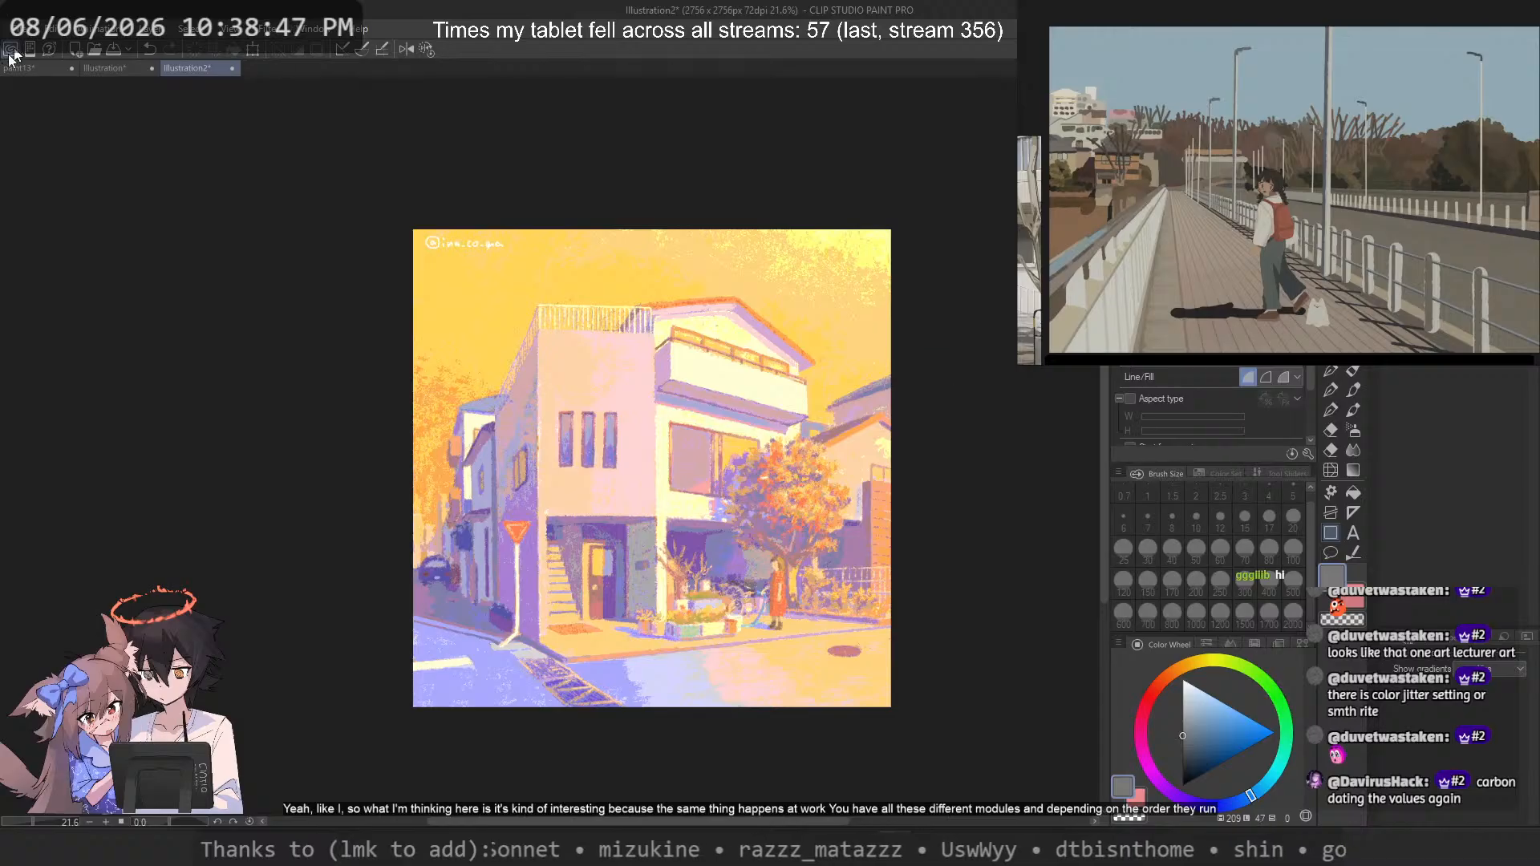
key(alt+Tab)
key(alt+Tab)
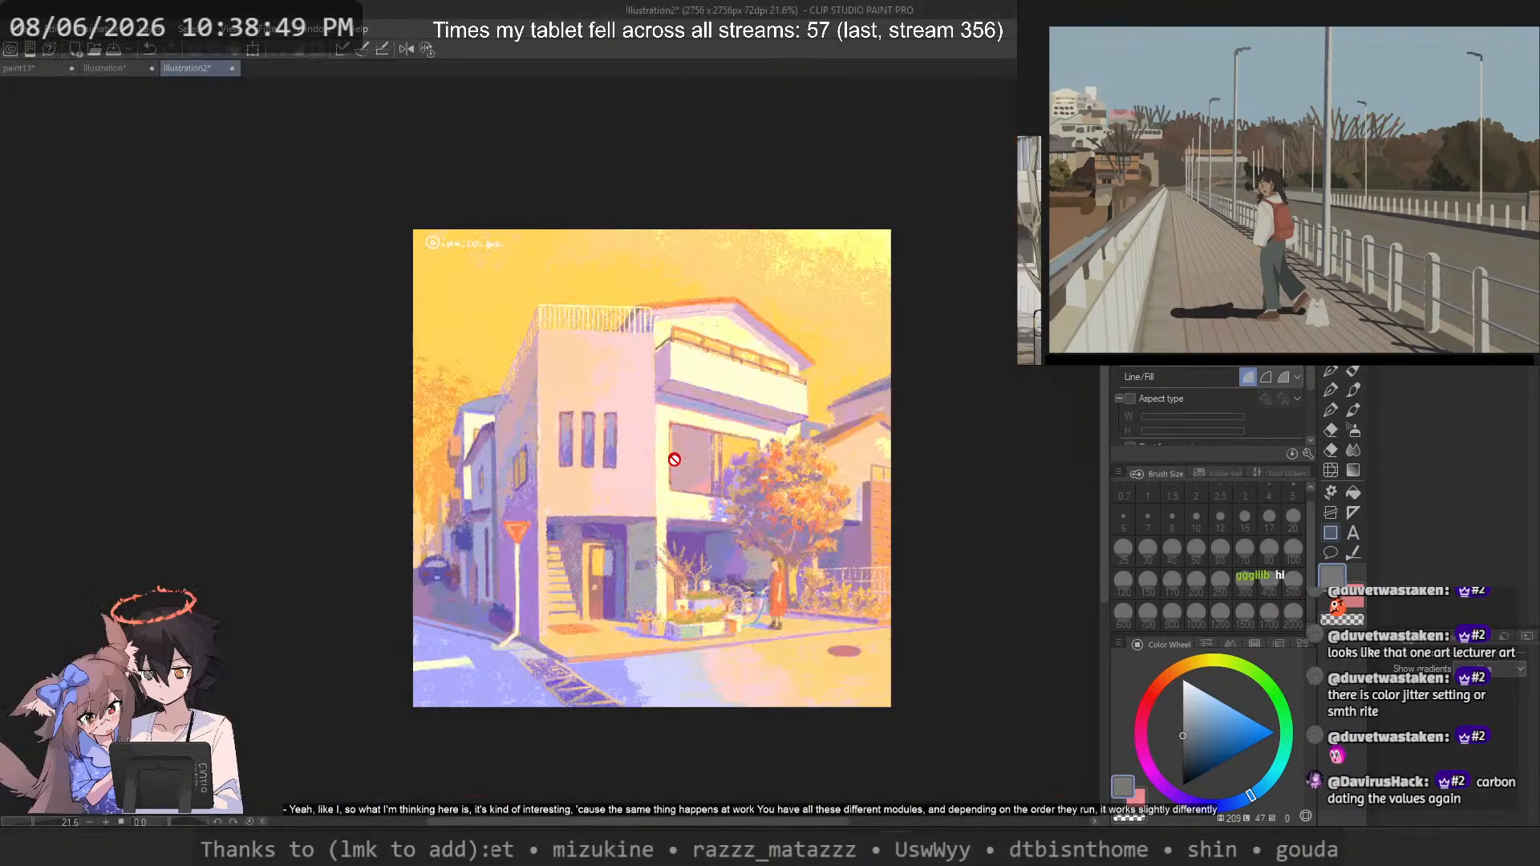
scroll(676, 454, up, 1)
scroll(618, 557, up, 2)
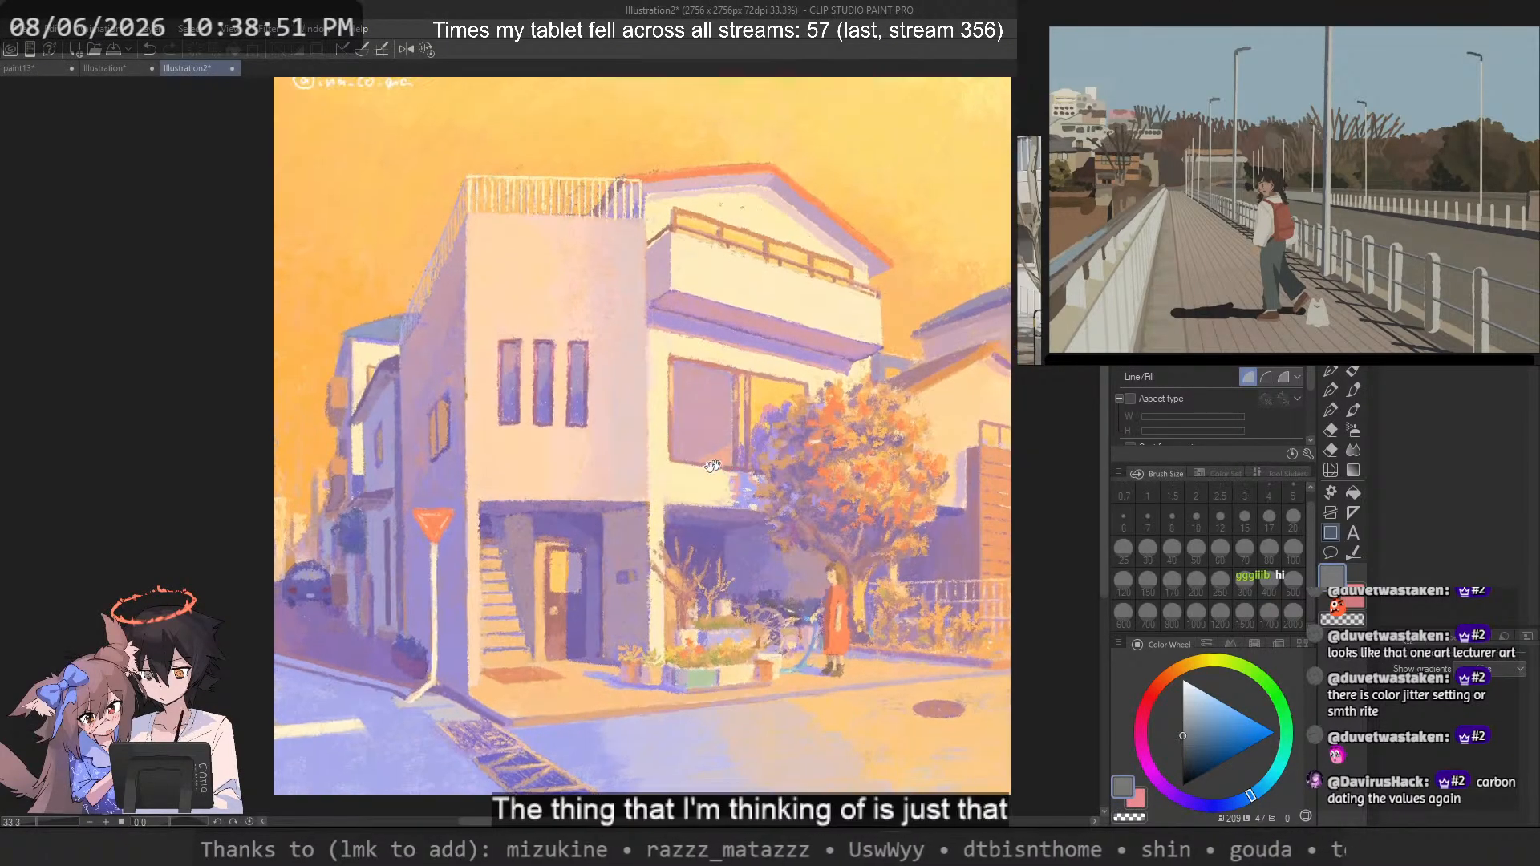
Step: Examine the house artwork's purple-to-orange gradients at different scales, sampling the purple shadow colours and enlarging the balcony
scroll(862, 248, down, 2)
mouse_move(828, 206)
mouse_down()
mouse_move(750, 131)
mouse_move(867, 216)
mouse_move(674, 210)
mouse_move(772, 341)
mouse_move(784, 333)
mouse_up()
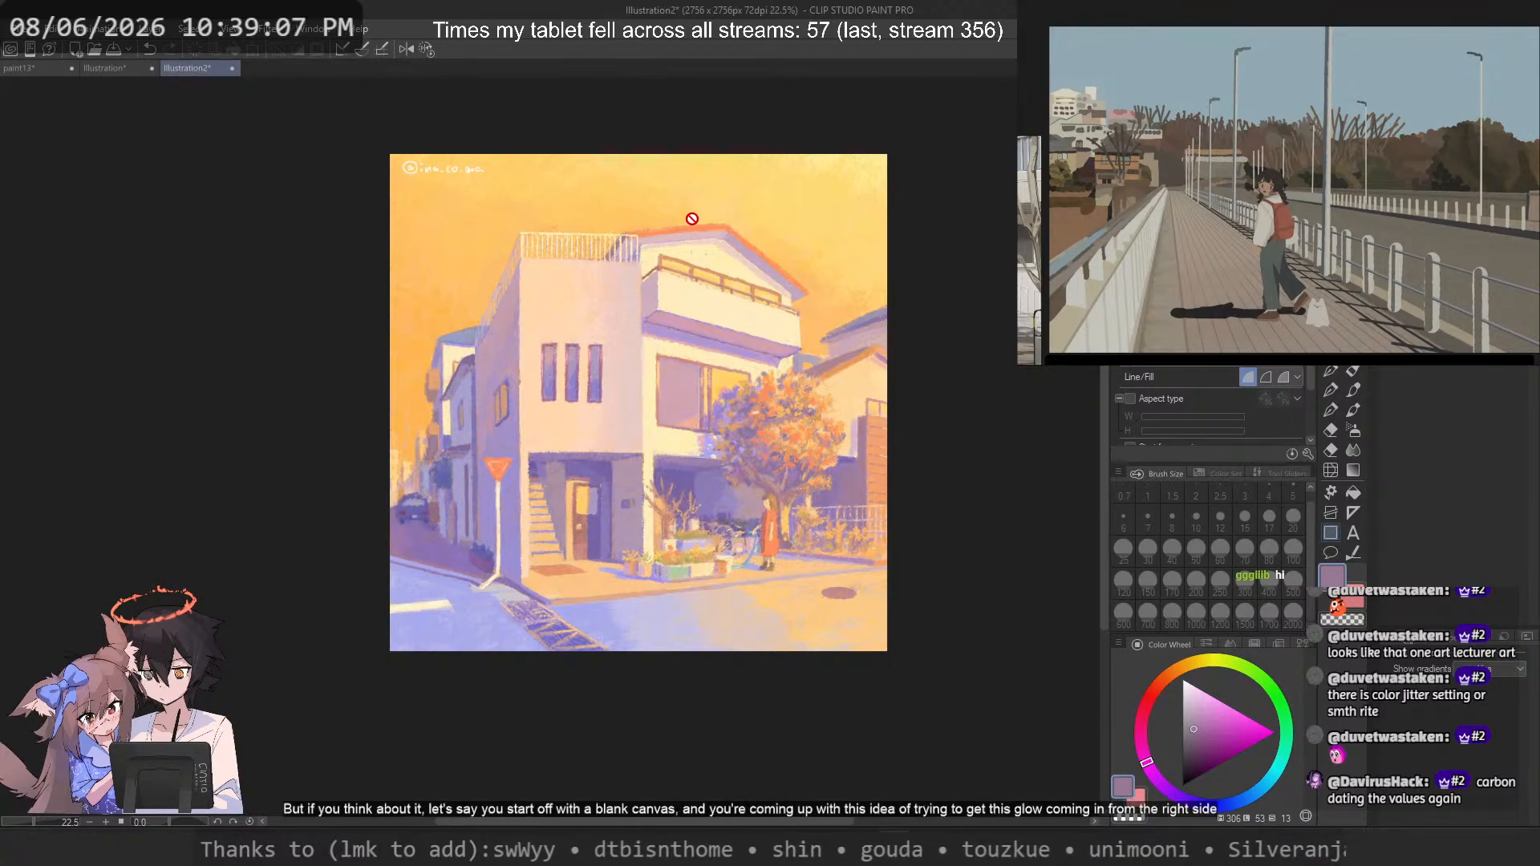
scroll(684, 306, up, 1)
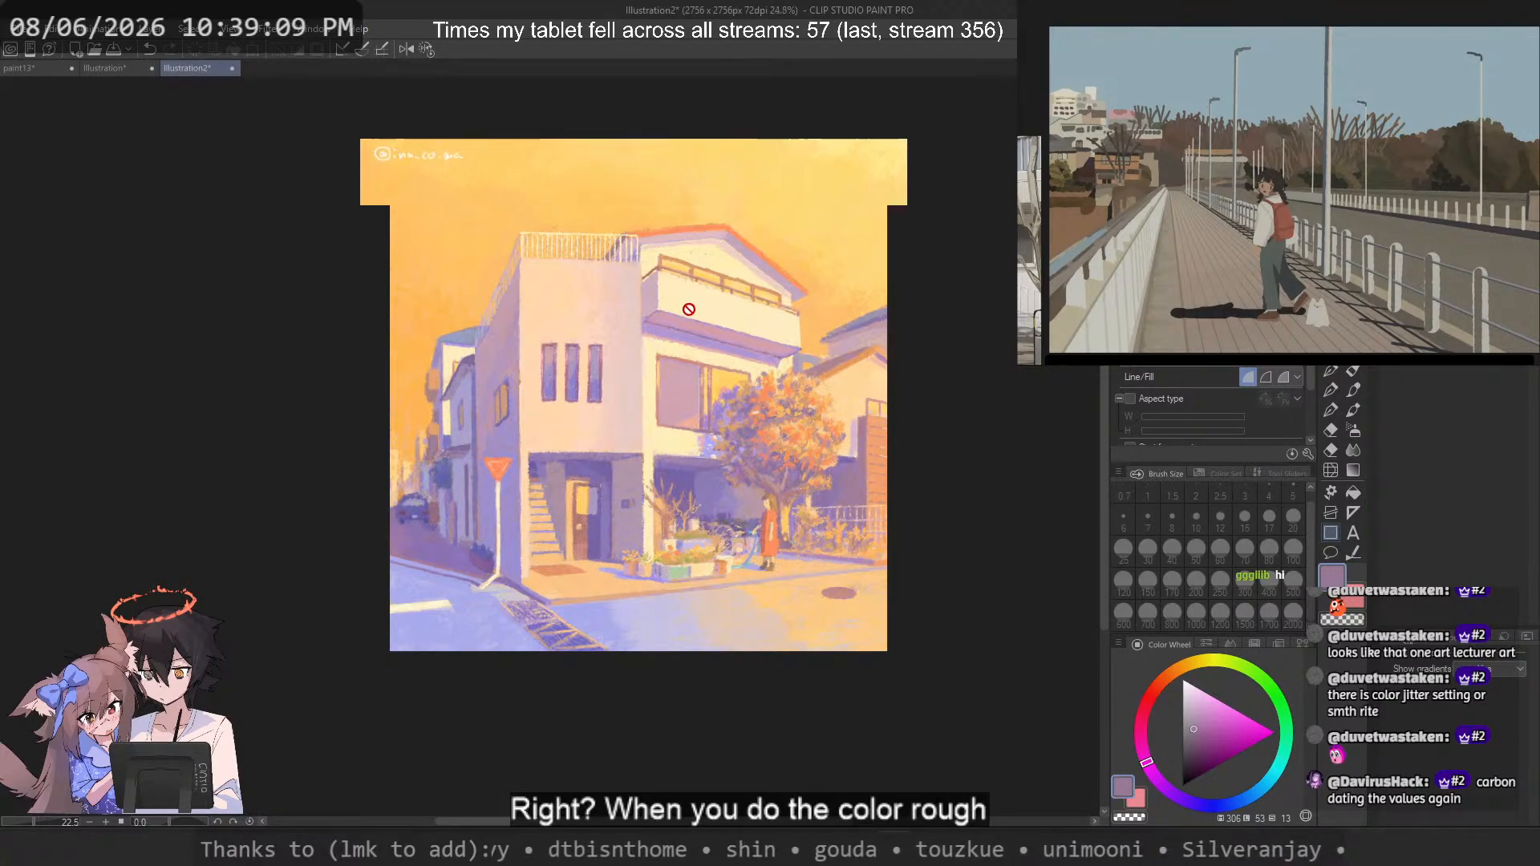
right_click(442, 612)
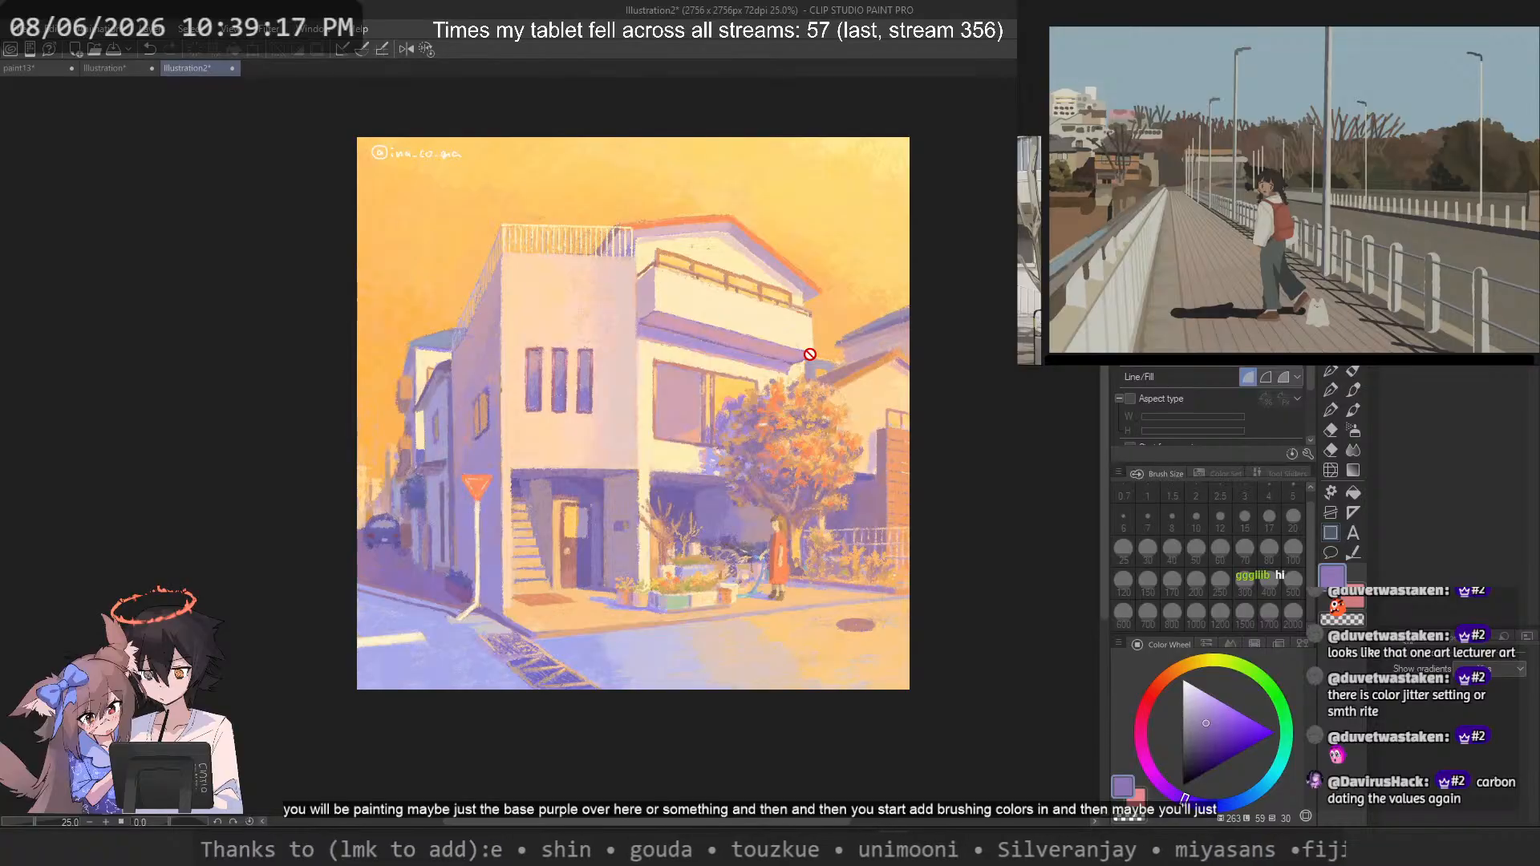
scroll(790, 339, down, 1)
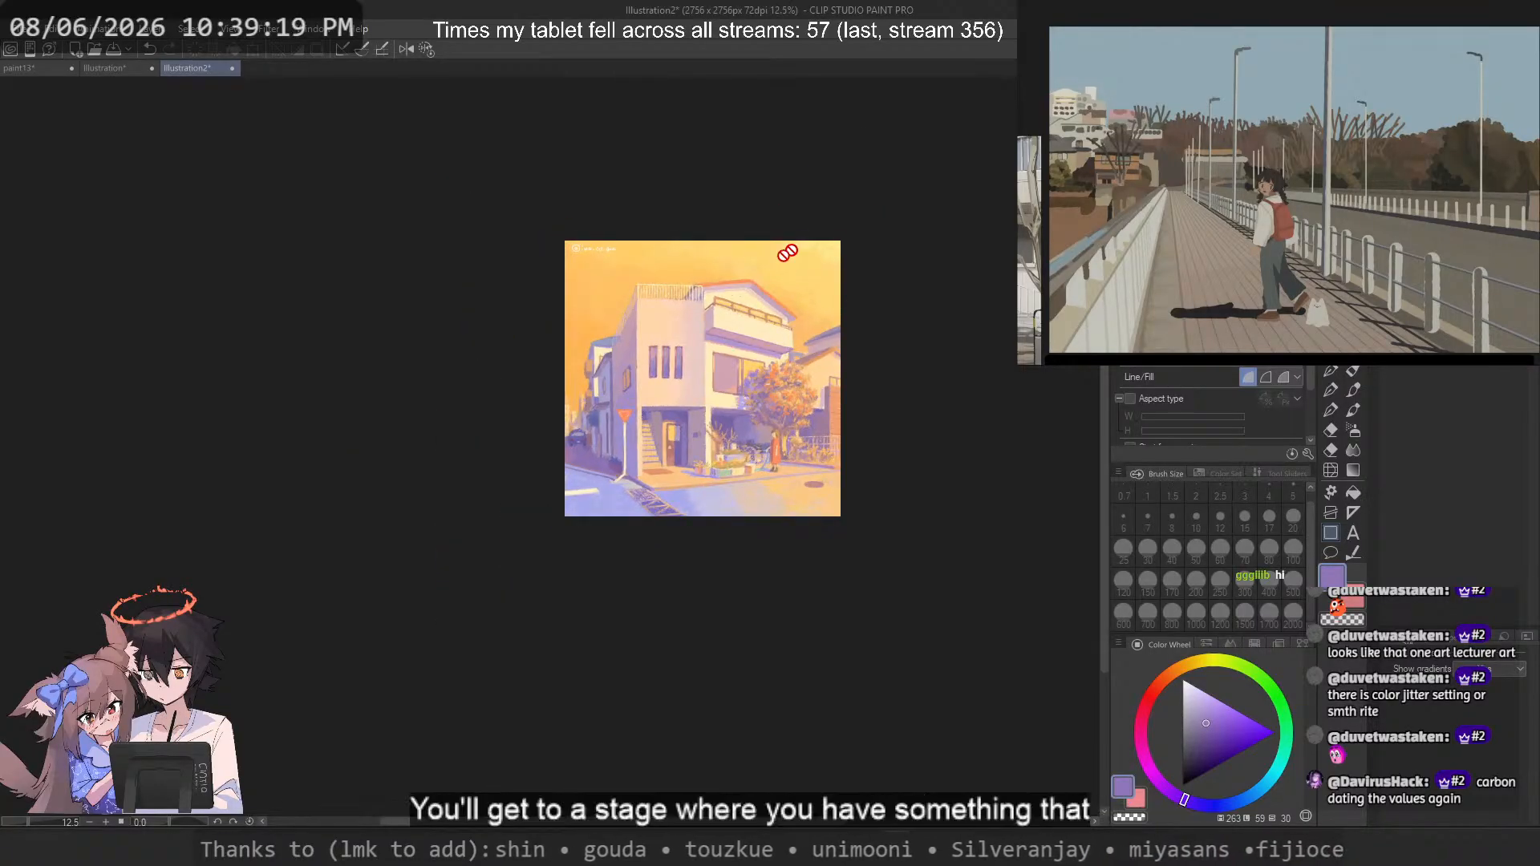
scroll(798, 352, up, 1)
scroll(709, 356, up, 1)
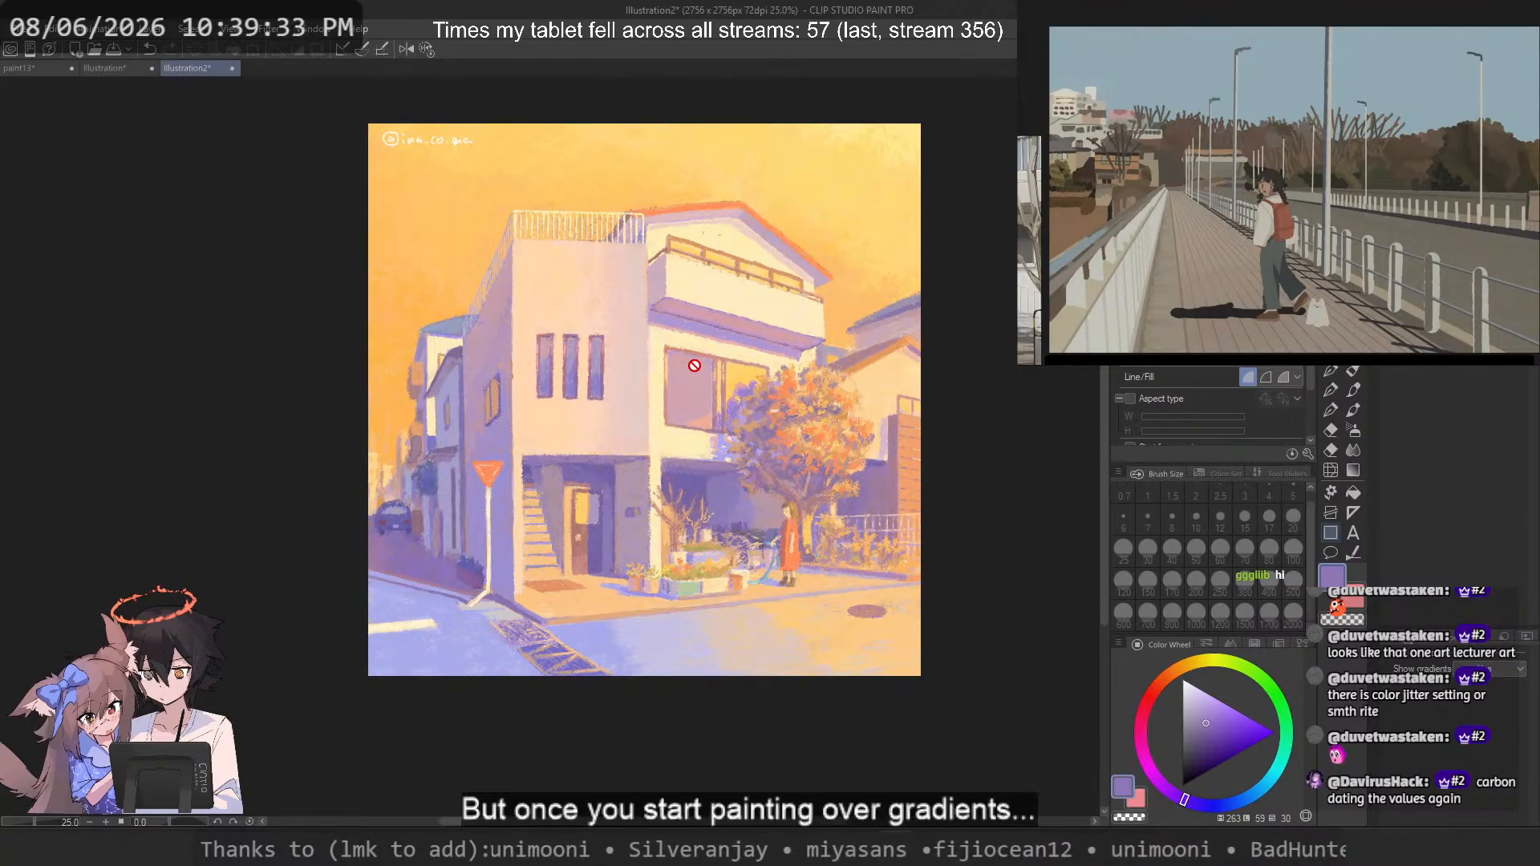
scroll(772, 302, up, 6)
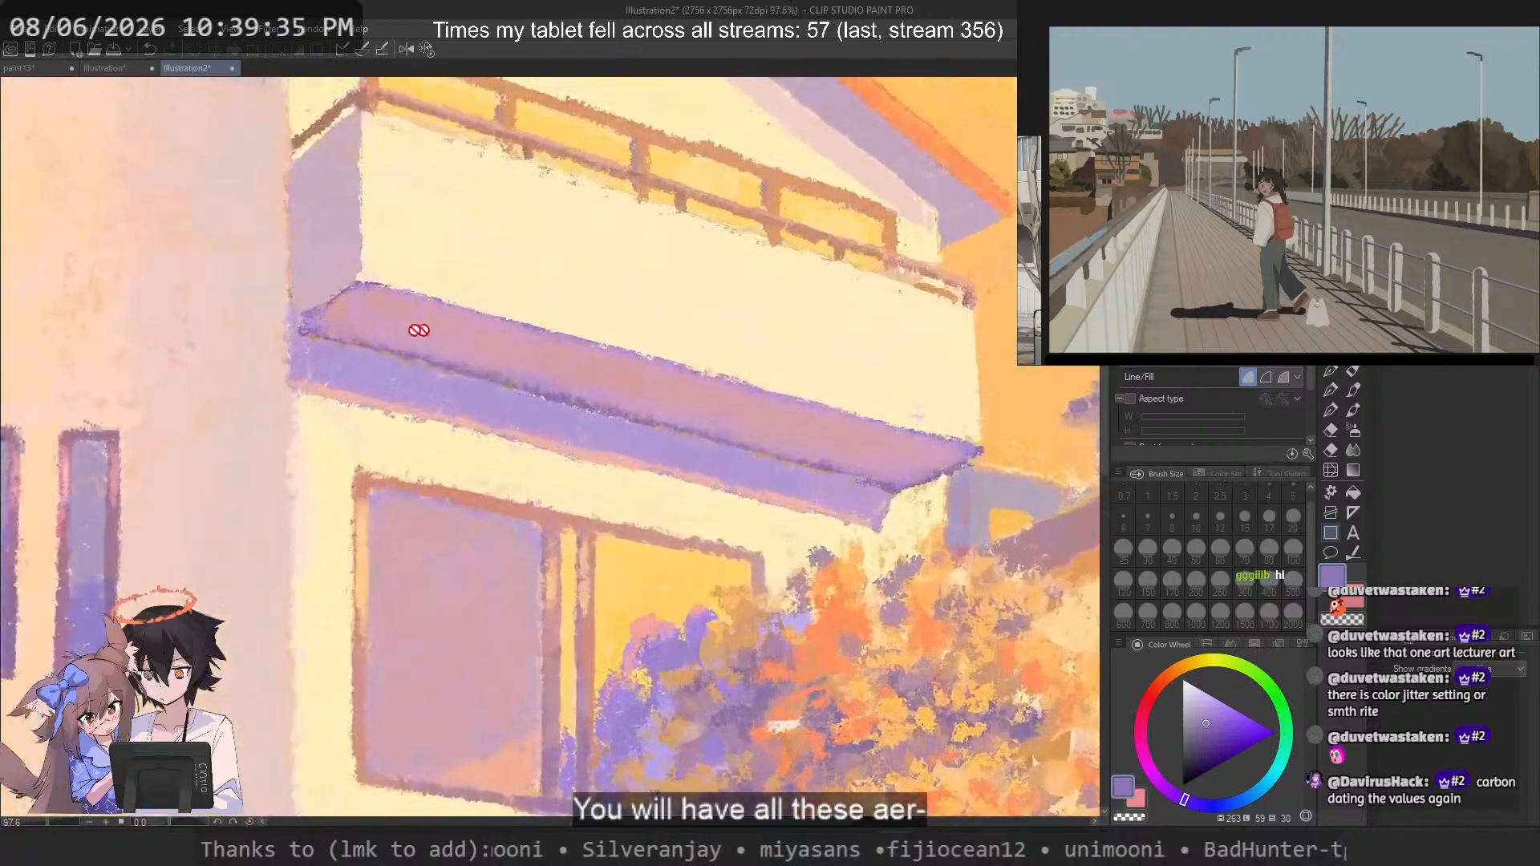
Step: Sample the light purple beneath the balcony, try a pen stroke along its underside, and undo it
alt+click(350, 354)
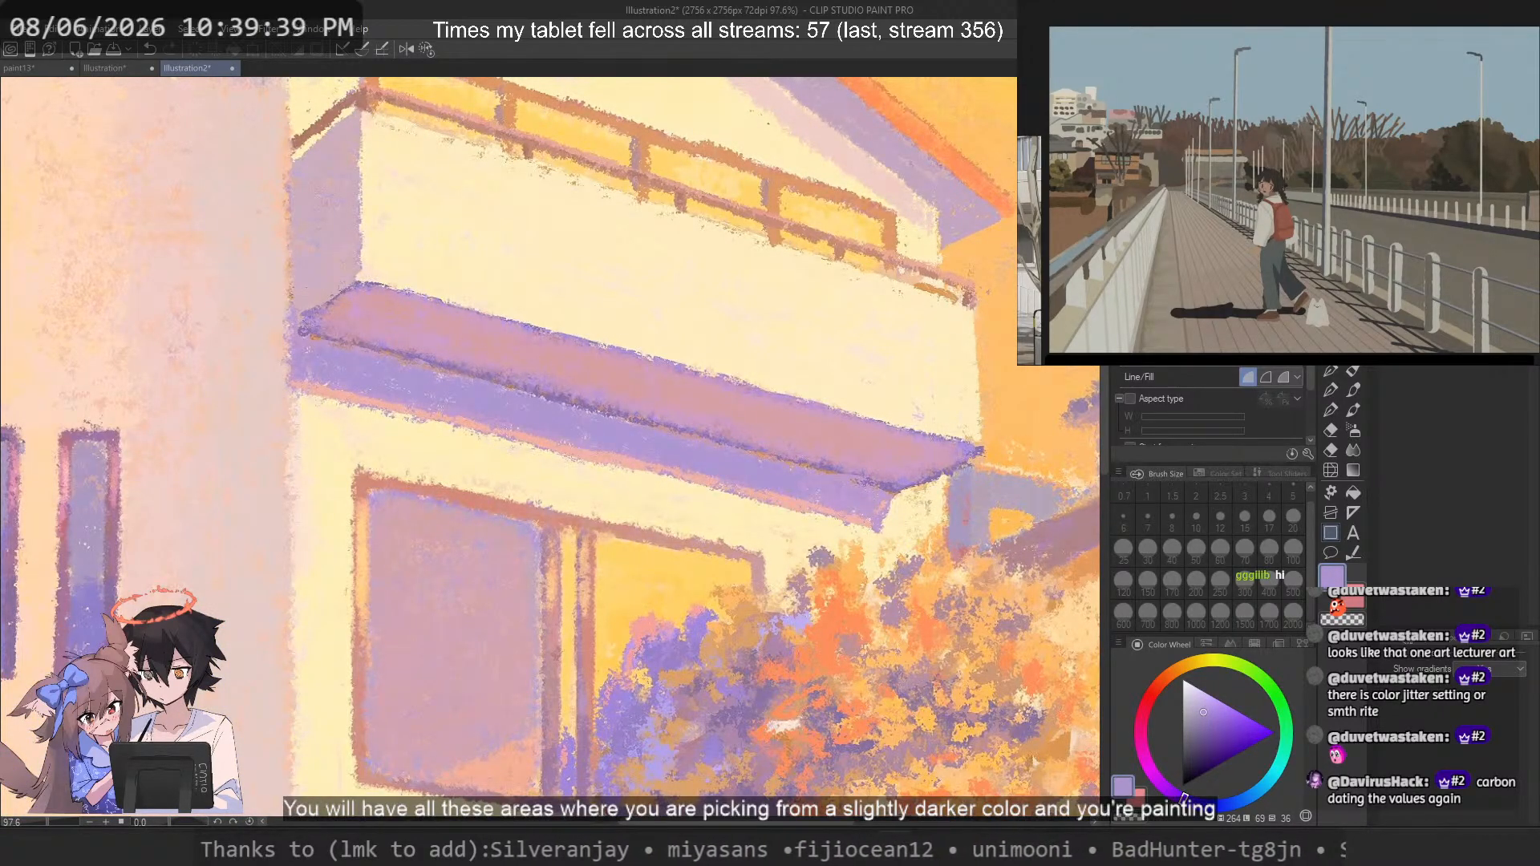
click(1330, 372)
alt+click(373, 396)
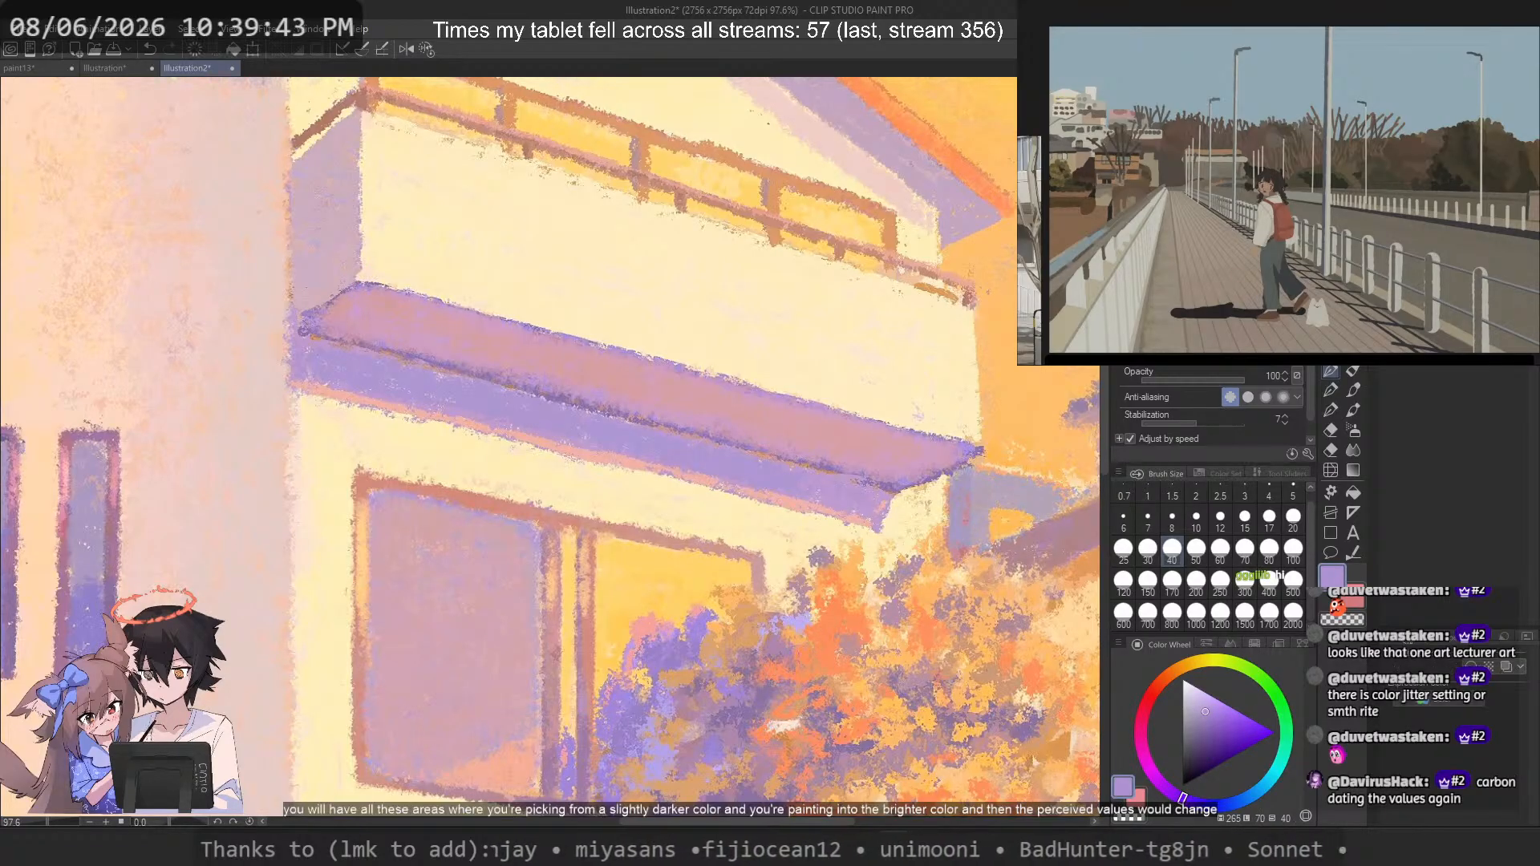
drag(367, 301, 967, 453)
key(ctrl+z)
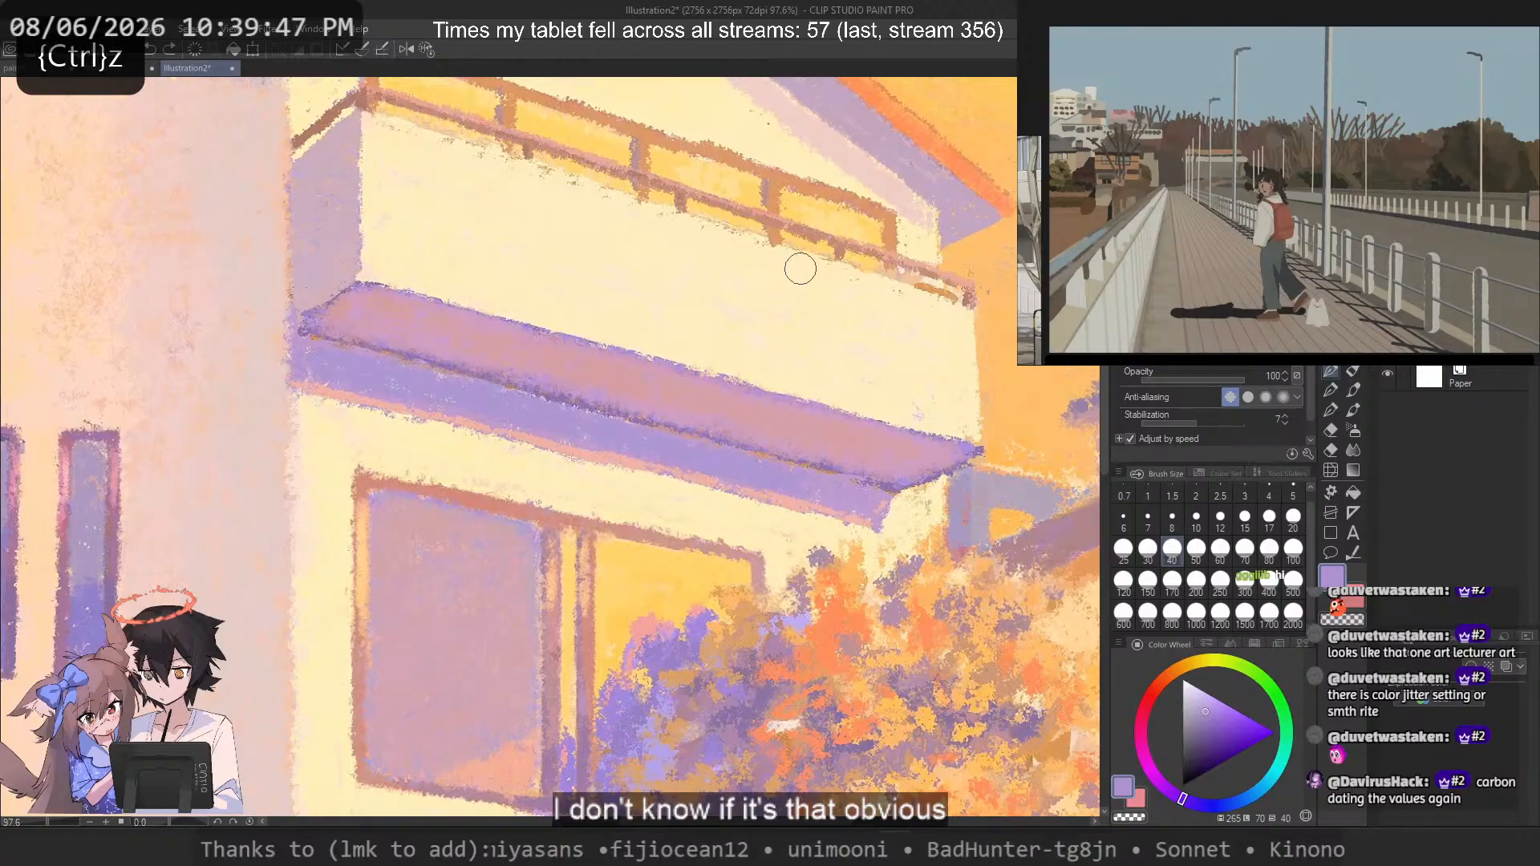
Step: Examine the balcony, front wall and shaded side wall for consistent values and gradients, up close and as a whole
scroll(372, 356, down, 2)
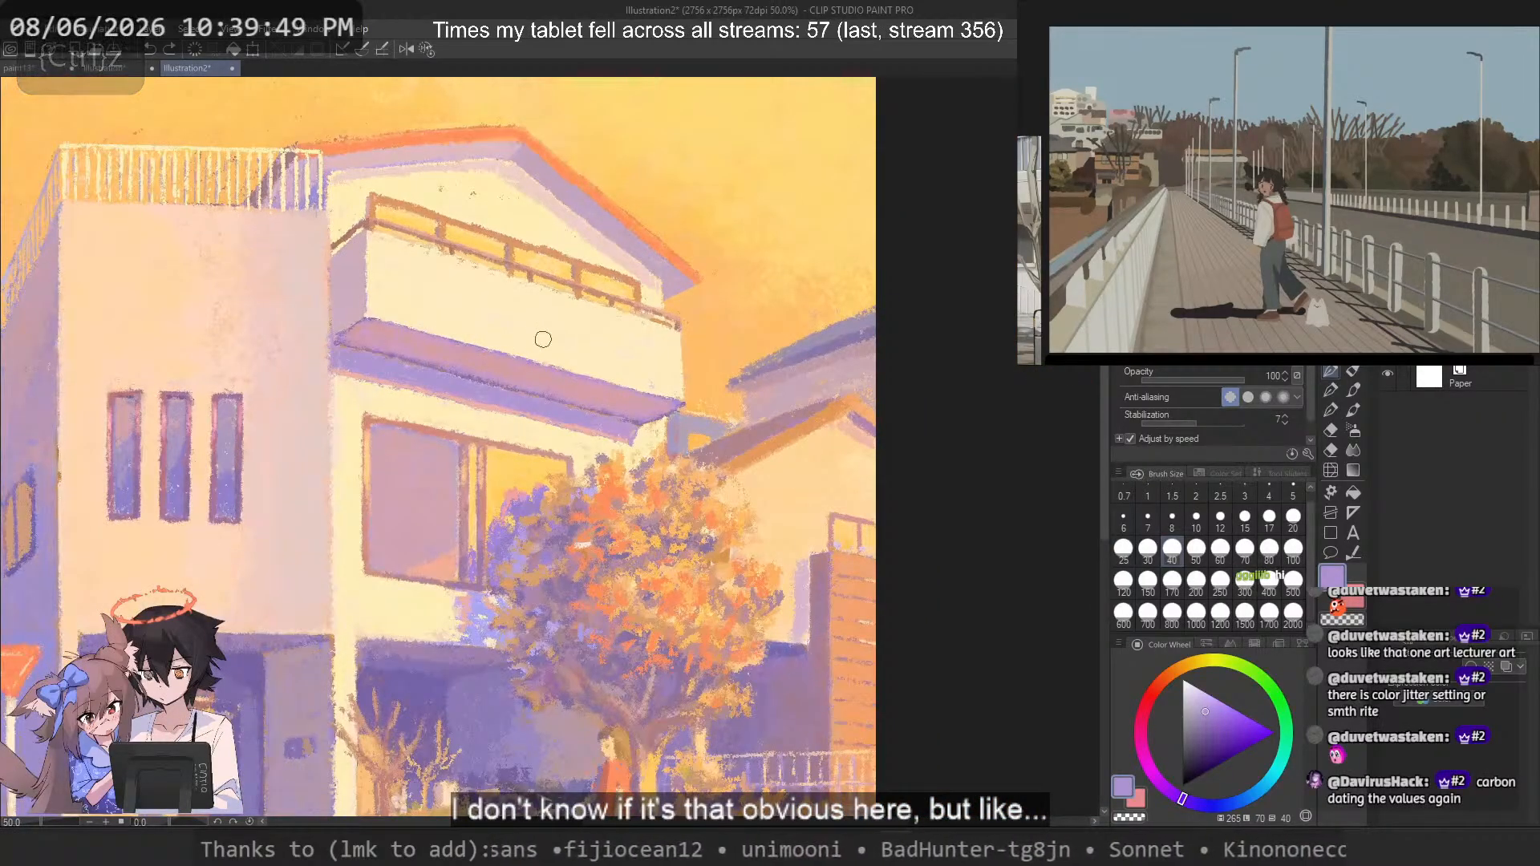
drag(607, 325, 666, 269)
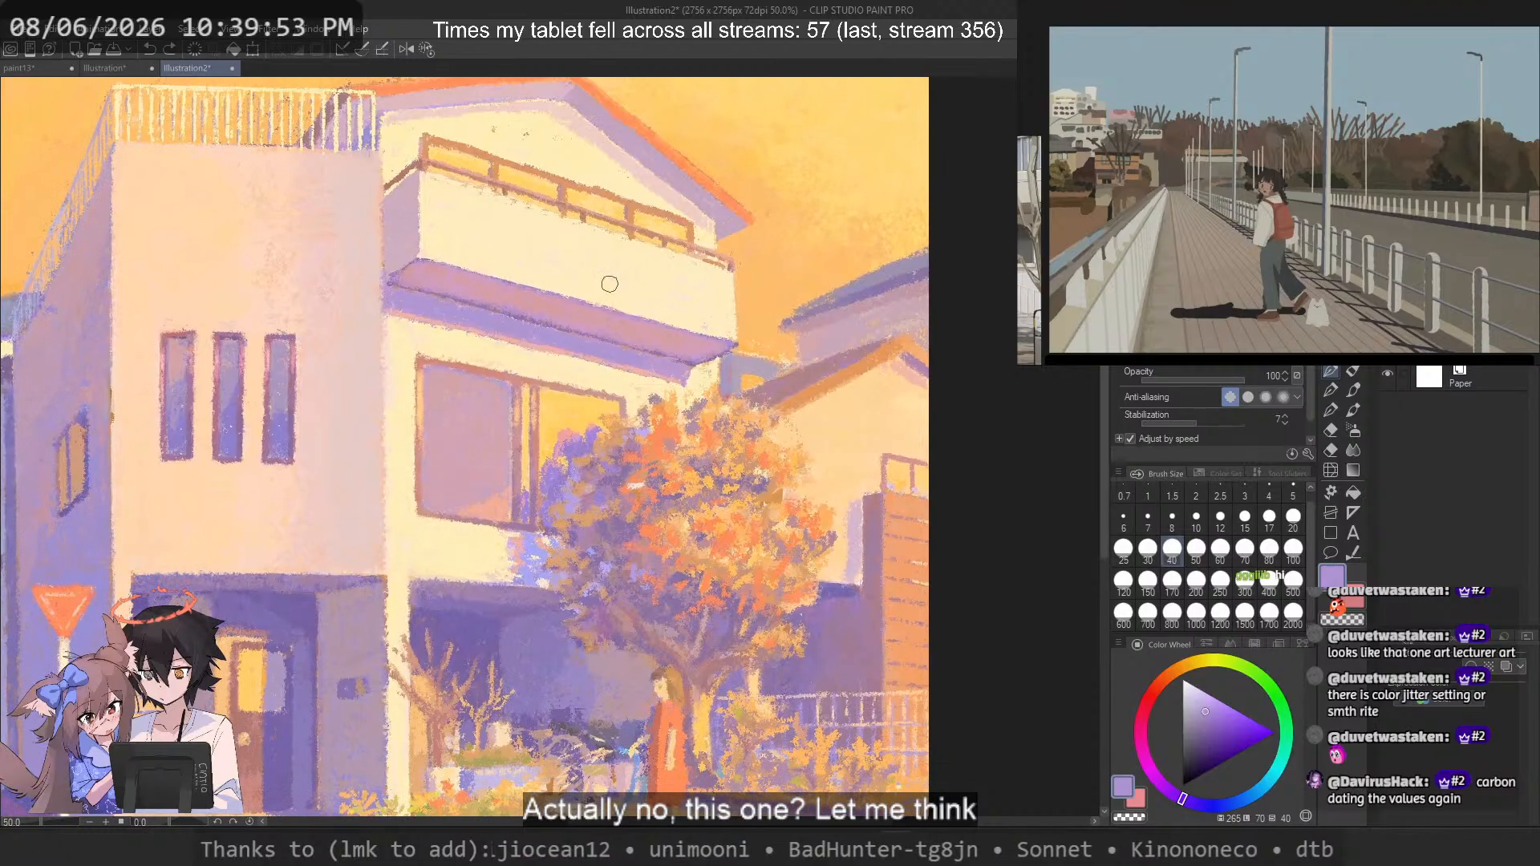
drag(464, 332, 478, 378)
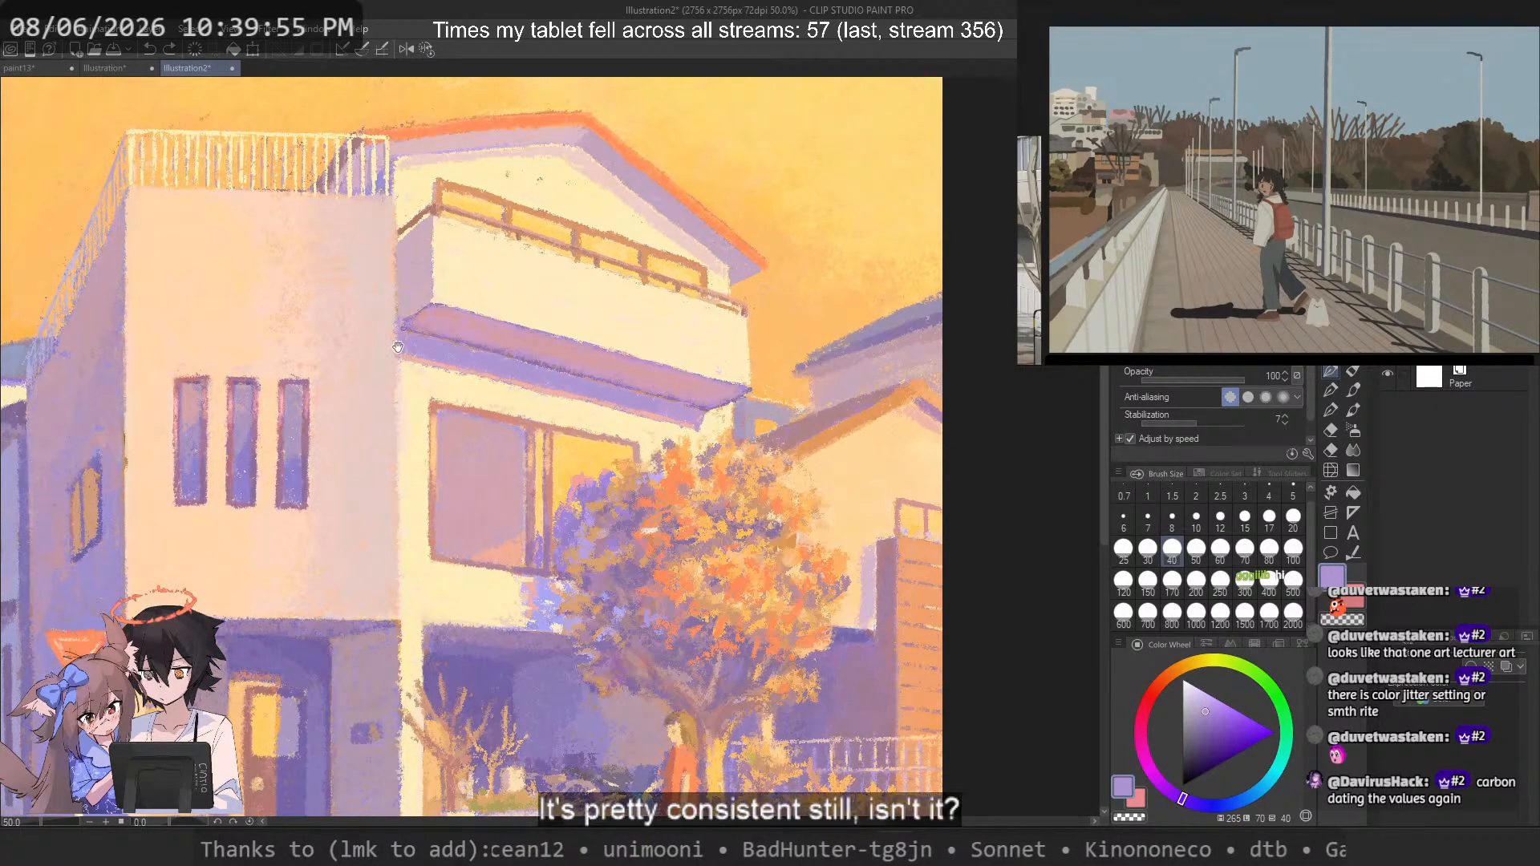
drag(381, 345, 533, 358)
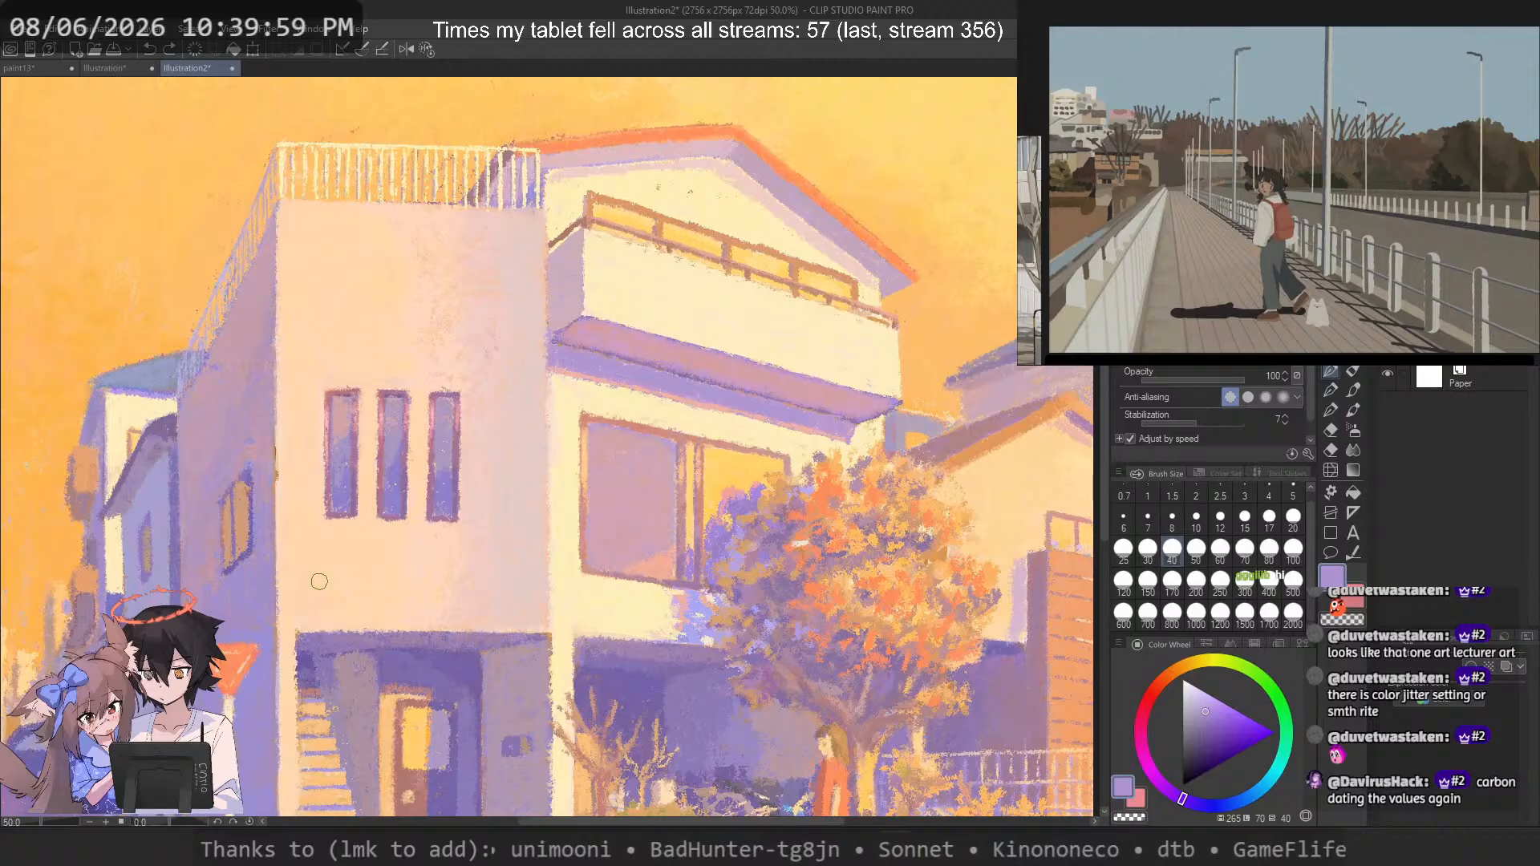
drag(319, 540, 365, 595)
scroll(364, 561, up, 1)
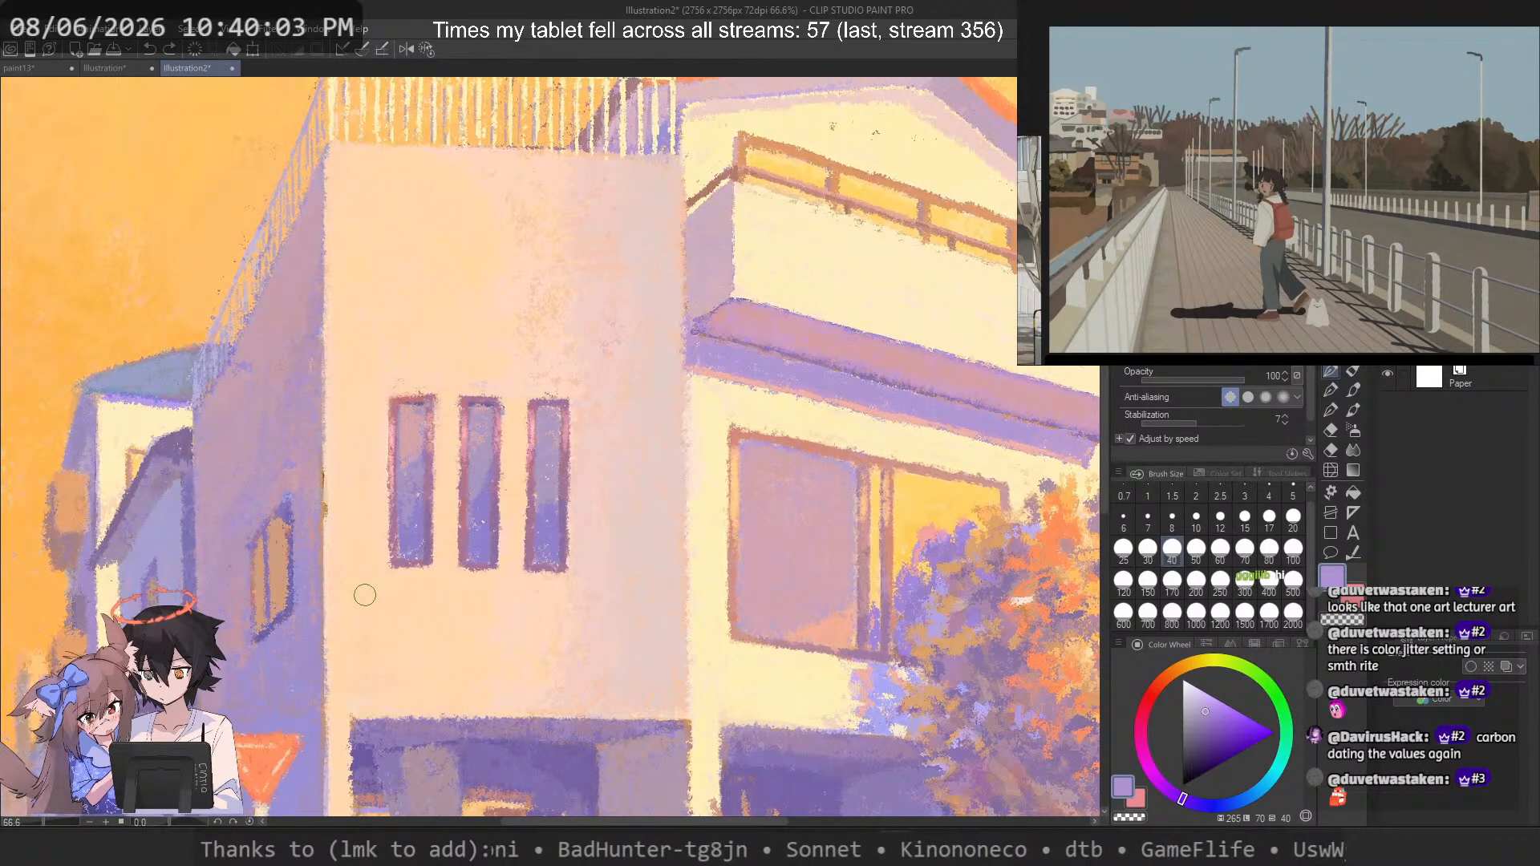
scroll(431, 309, down, 3)
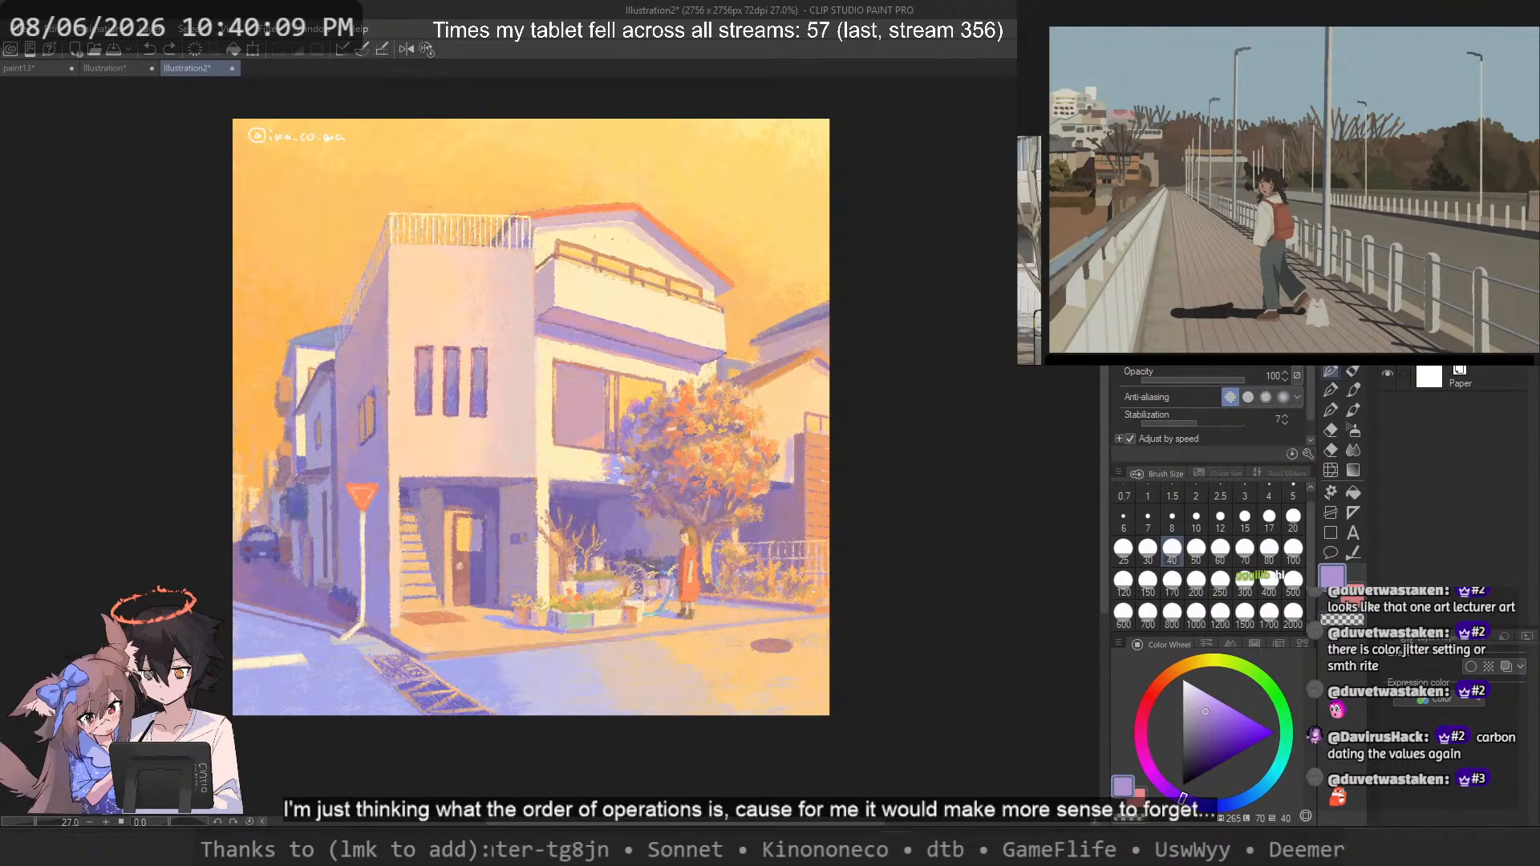
Step: Draw a purple rectangular frame in the orange sky beside the house roof
mouse_move(746, 157)
mouse_down()
mouse_move(329, 173)
mouse_move(794, 337)
mouse_move(782, 173)
mouse_move(750, 120)
mouse_up()
key(ctrl+z)
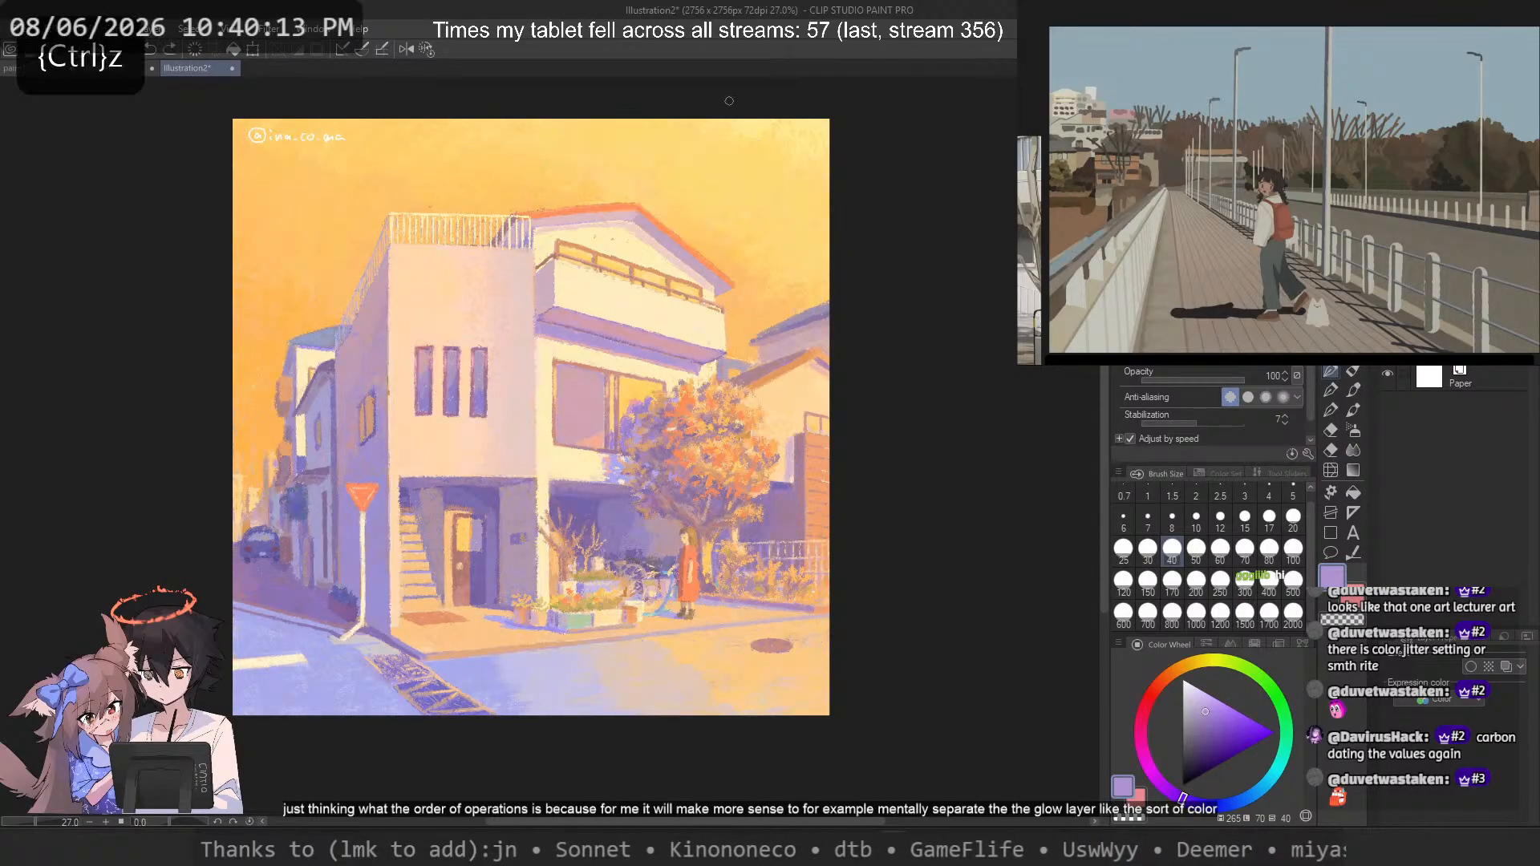
scroll(729, 100, up, 5)
mouse_move(773, 401)
mouse_down()
mouse_move(714, 401)
mouse_move(583, 531)
mouse_up()
Step: Set the brush size to 15 and handwrite "Blocks/" inside the purple frame beside the roof
drag(606, 439, 620, 481)
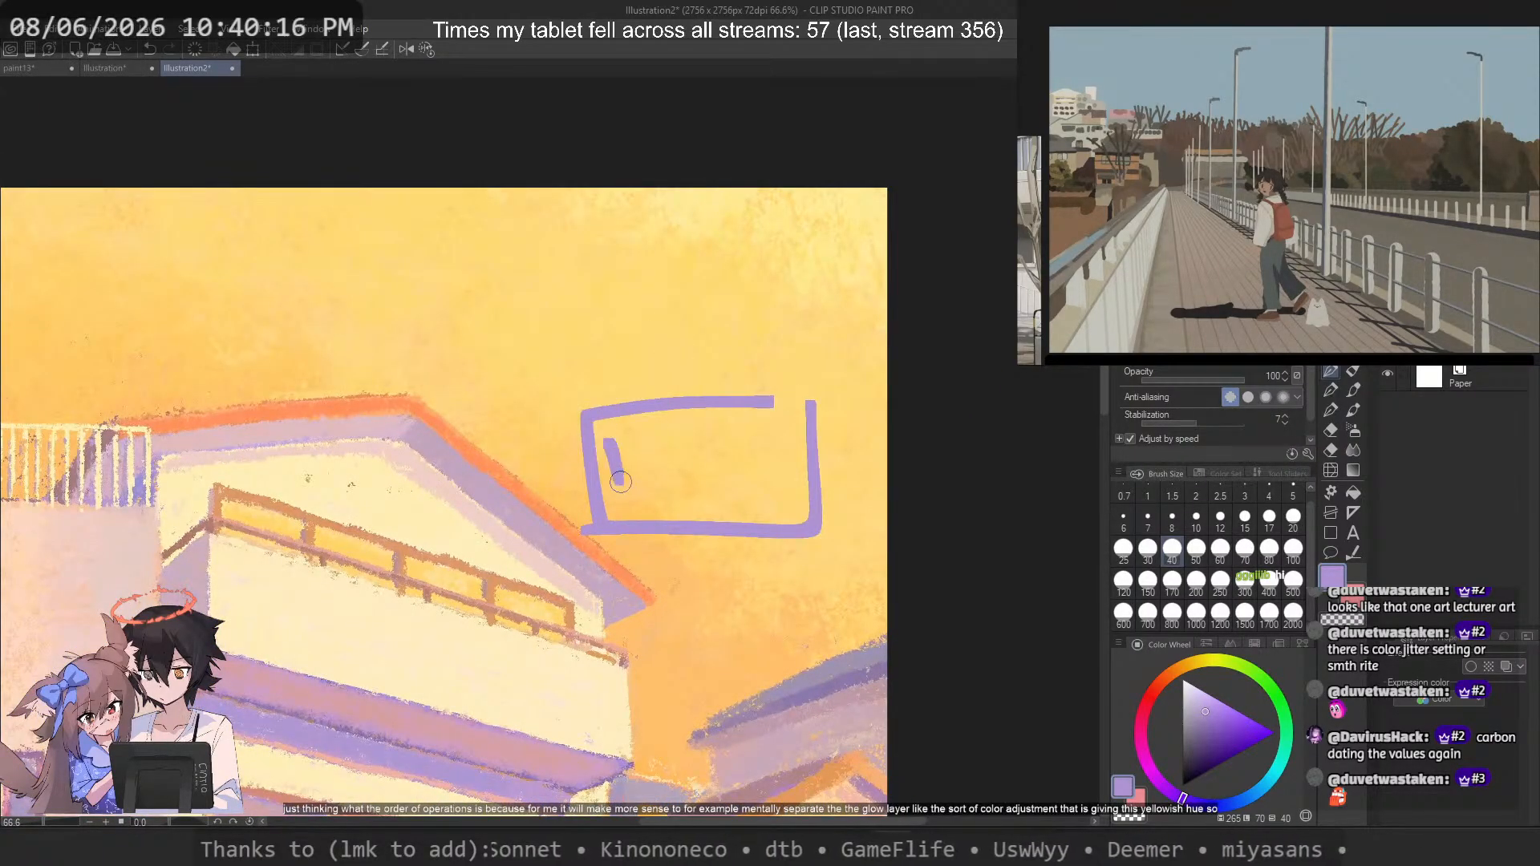
click(1244, 516)
mouse_move(622, 443)
mouse_down()
mouse_move(622, 484)
mouse_move(647, 479)
mouse_up()
drag(654, 463, 680, 475)
drag(683, 436, 686, 478)
drag(699, 451, 707, 473)
key(ctrl+z)
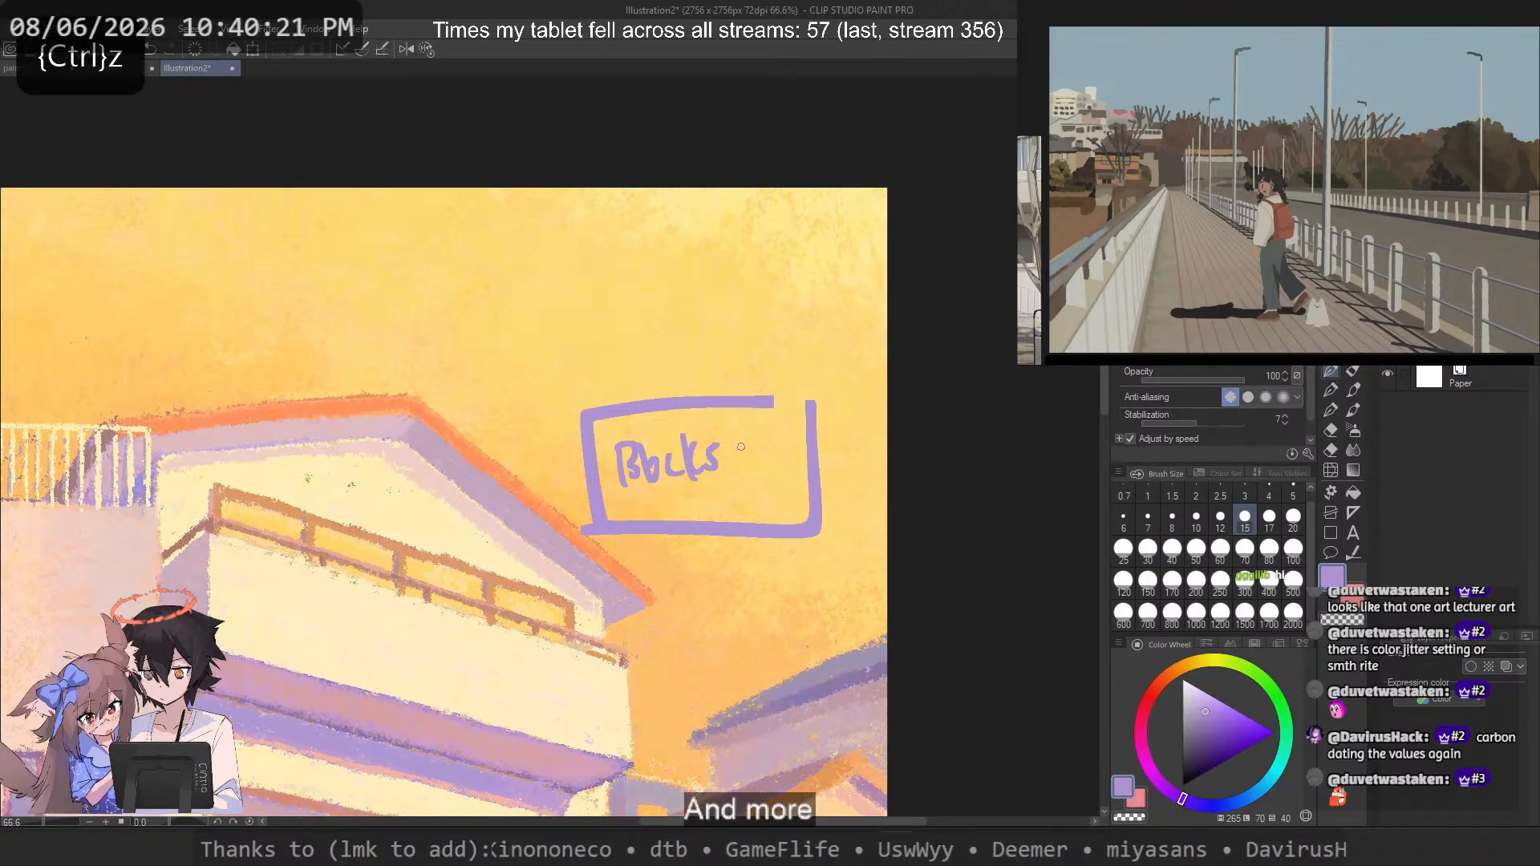
mouse_move(741, 417)
mouse_down()
mouse_move(714, 499)
mouse_move(758, 486)
mouse_up()
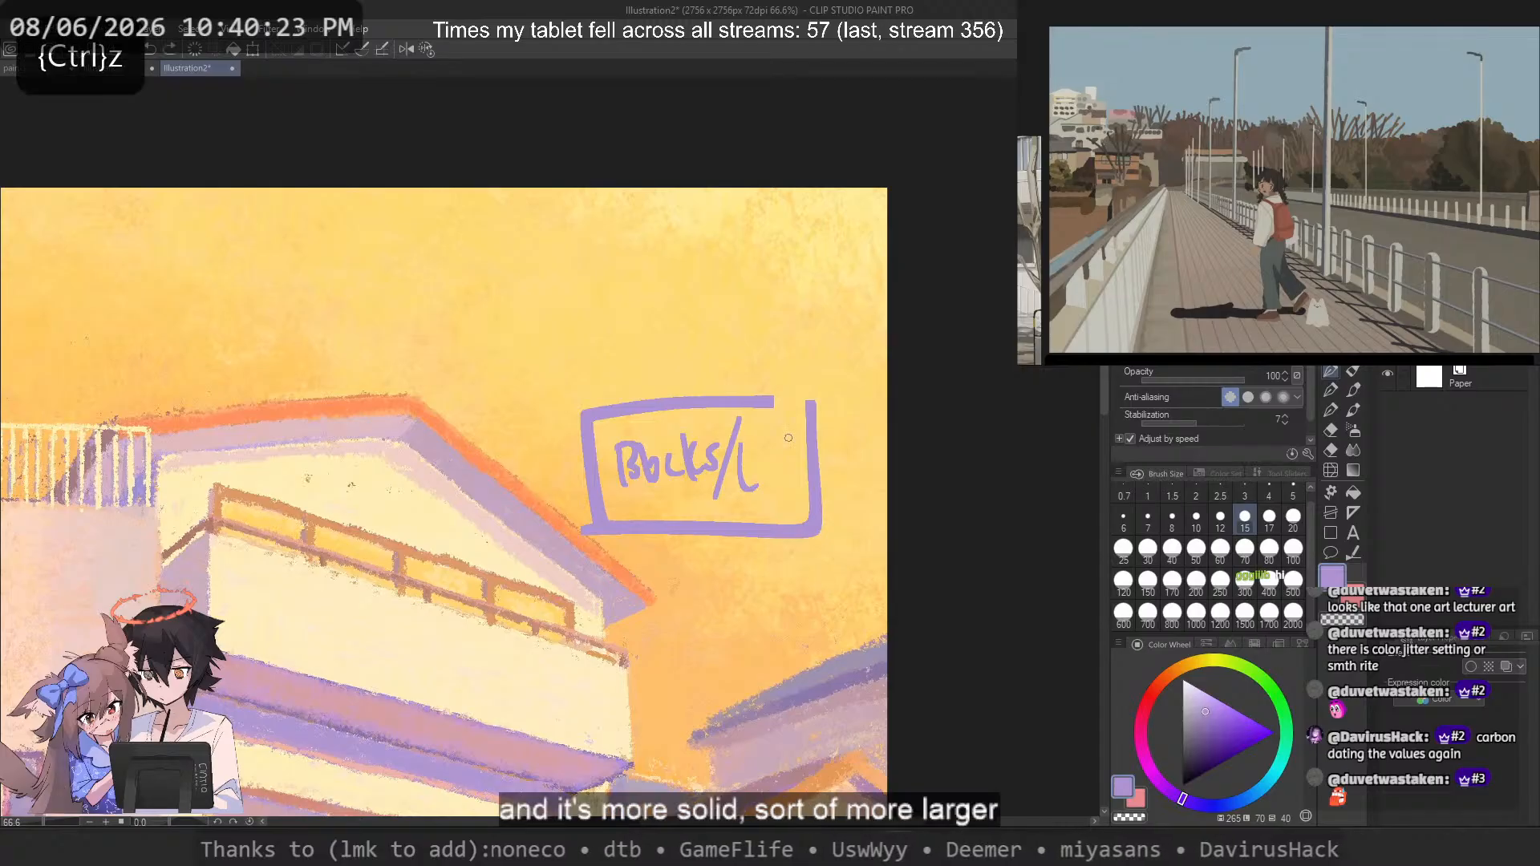
mouse_move(157, 596)
mouse_down()
mouse_move(296, 371)
mouse_move(303, 497)
mouse_up()
key(ctrl+z)
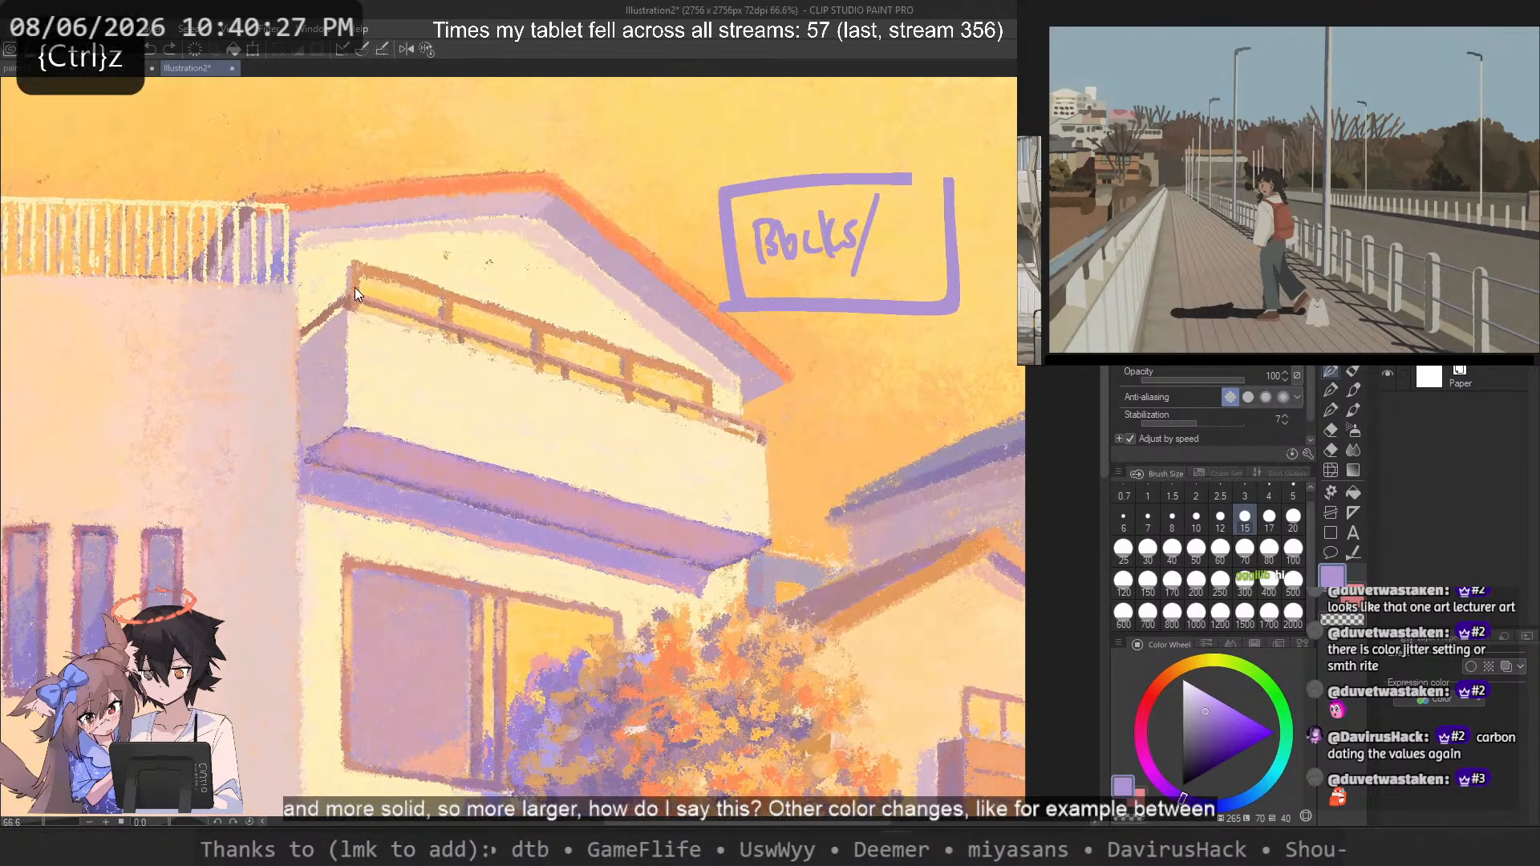
Step: Try marking the balcony's front edges with pen strokes, and undo them
drag(347, 305, 350, 429)
drag(757, 533, 741, 429)
key(ctrl+z)
key(ctrl+z)
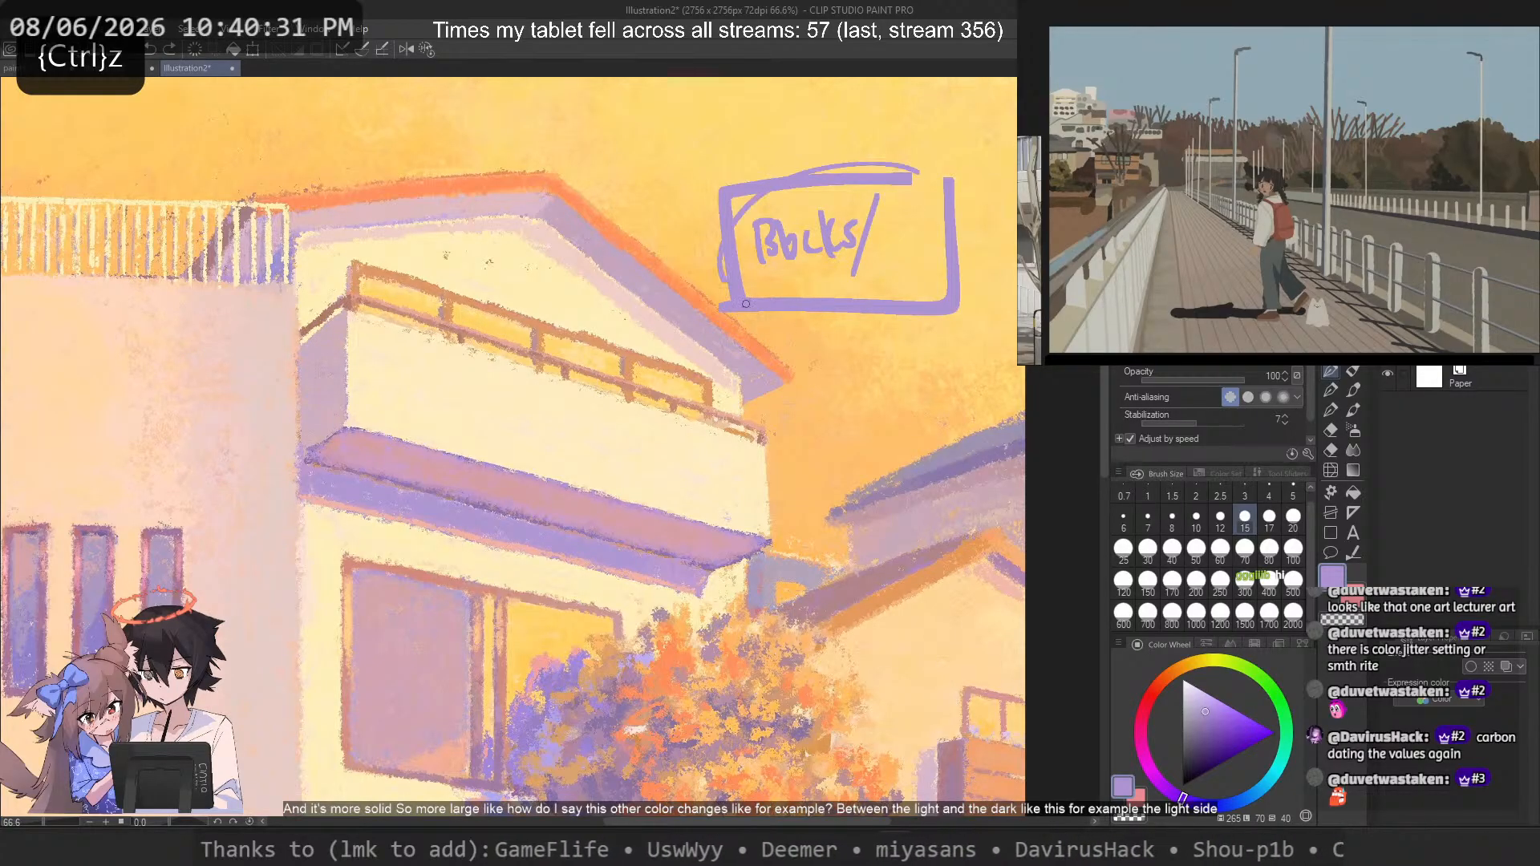
Step: Draw a frame labelled "Glow" and "Bloom" above the Blocks frame, plus a diagonal light ray across the house
drag(761, 292, 708, 471)
drag(860, 216, 662, 332)
drag(641, 156, 217, 649)
mouse_move(766, 237)
mouse_down()
mouse_move(737, 290)
mouse_move(730, 270)
mouse_move(772, 285)
mouse_move(786, 265)
mouse_move(834, 277)
mouse_up()
drag(862, 218, 830, 315)
key(ctrl+z)
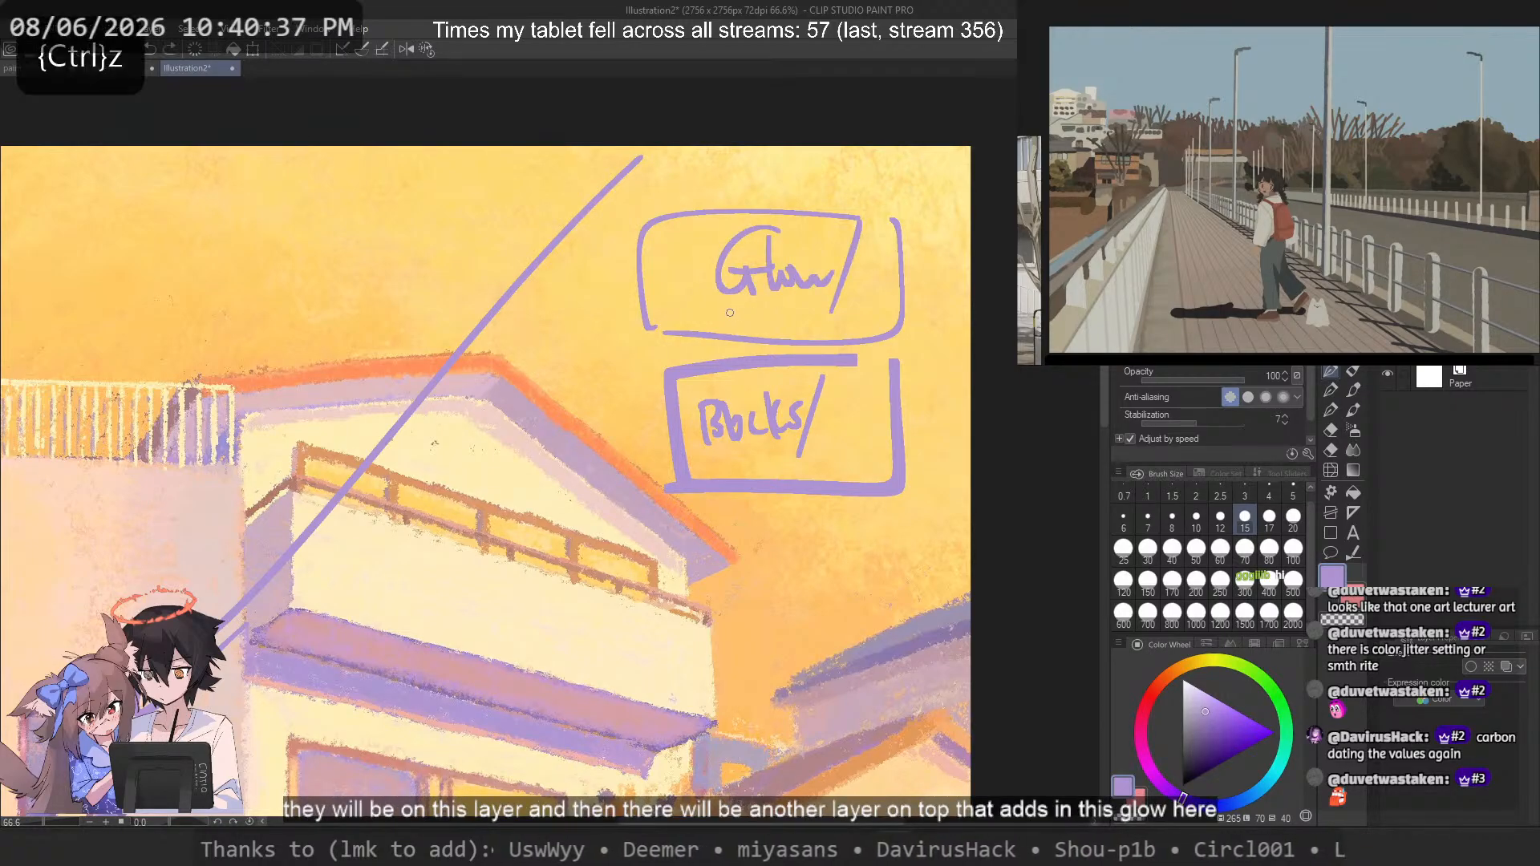
mouse_move(722, 301)
mouse_down()
mouse_move(742, 328)
mouse_move(807, 323)
mouse_up()
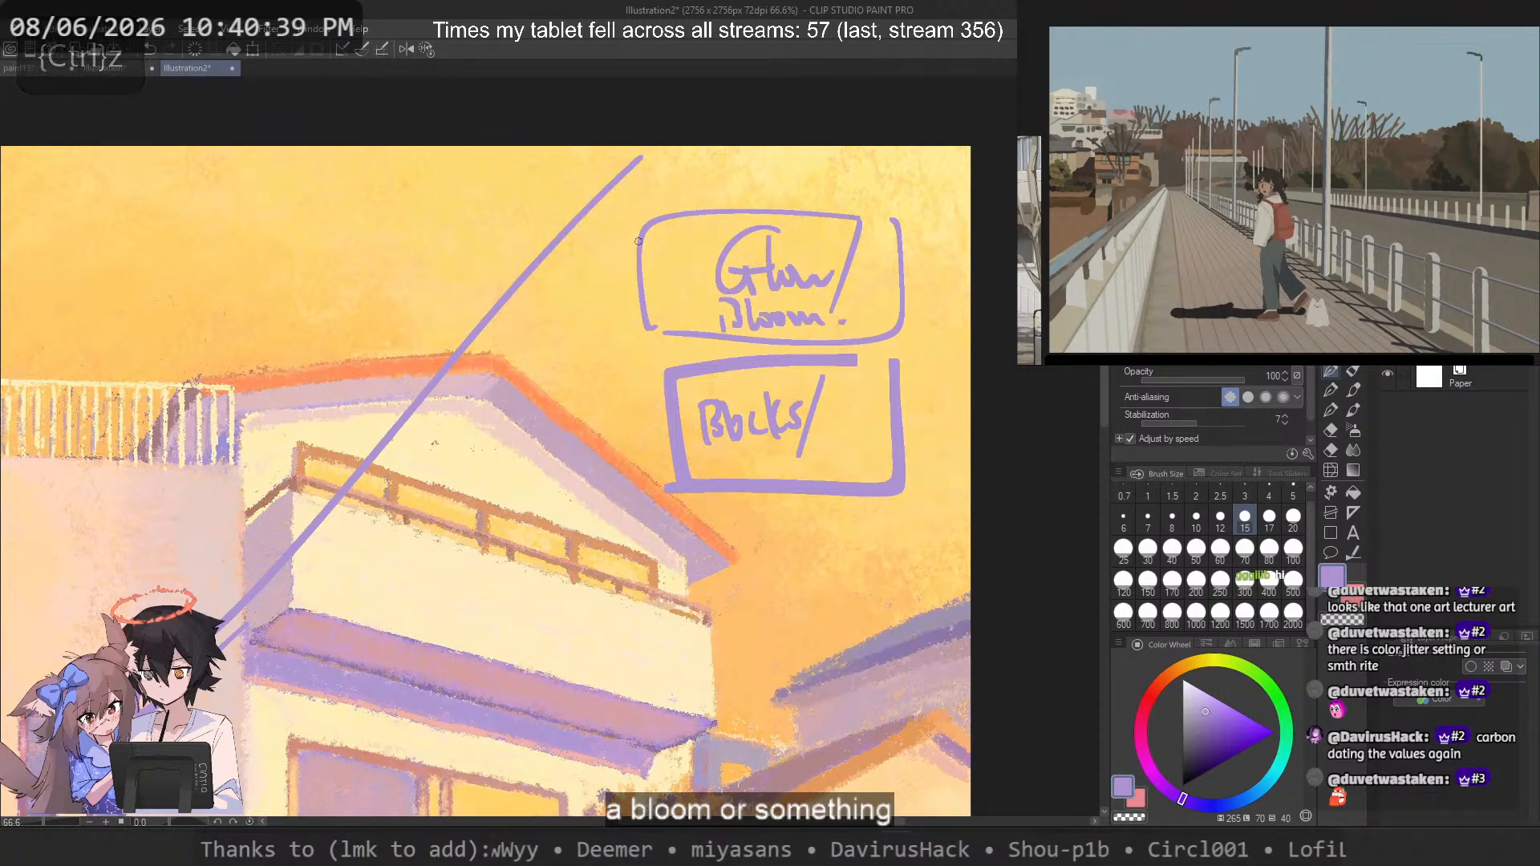
Step: Cross out the Glow and Bloom frame and add a second diagonal light ray across the house
scroll(622, 196, down, 2)
drag(716, 188, 808, 274)
key(ctrl+z)
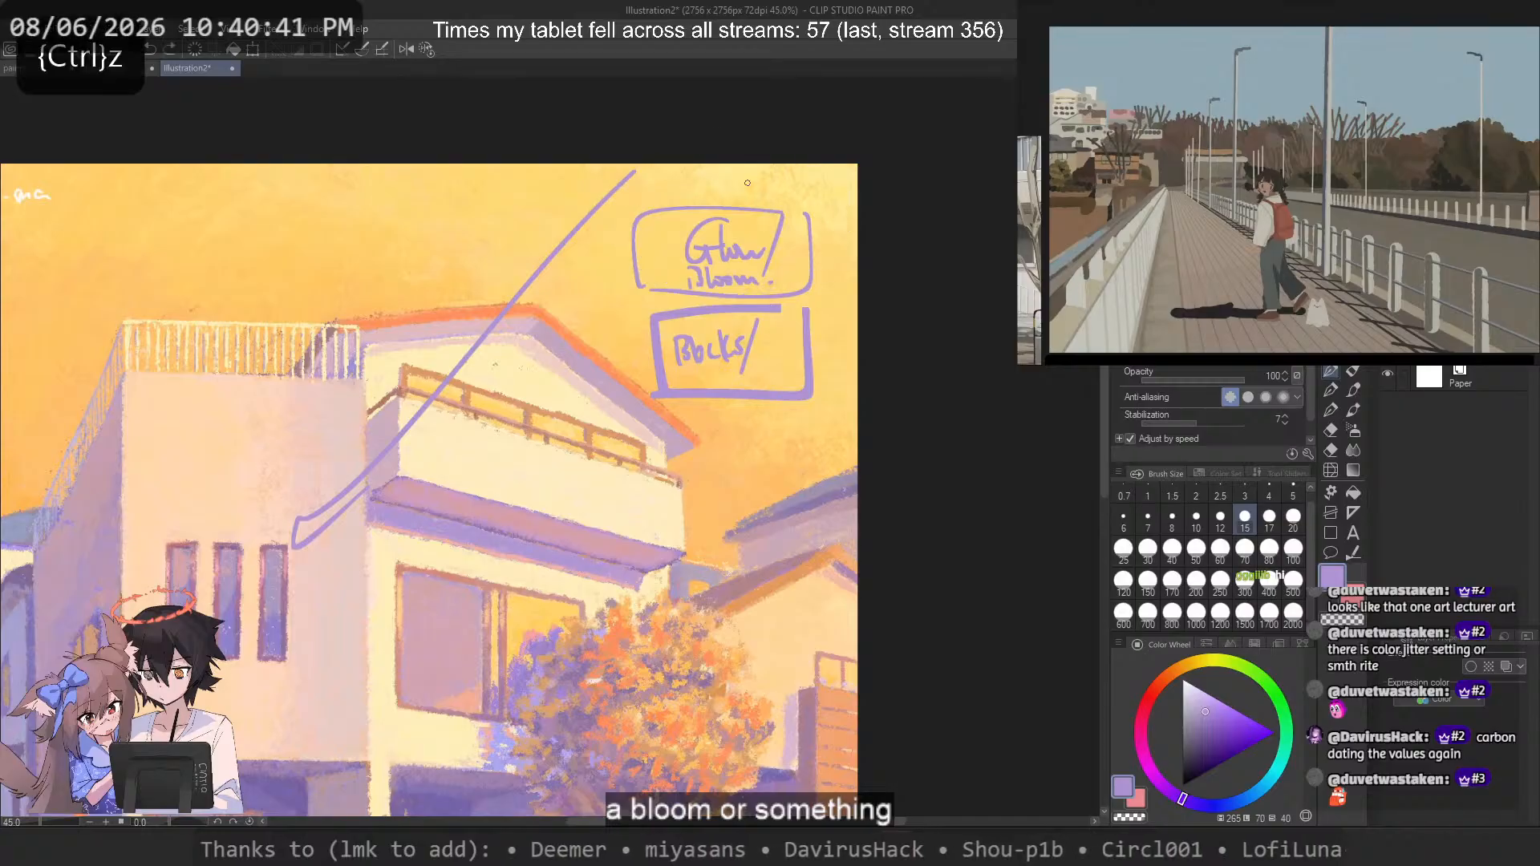
drag(822, 197, 626, 317)
key(ctrl+z)
mouse_move(810, 194)
mouse_down()
mouse_move(603, 285)
mouse_move(642, 309)
mouse_up()
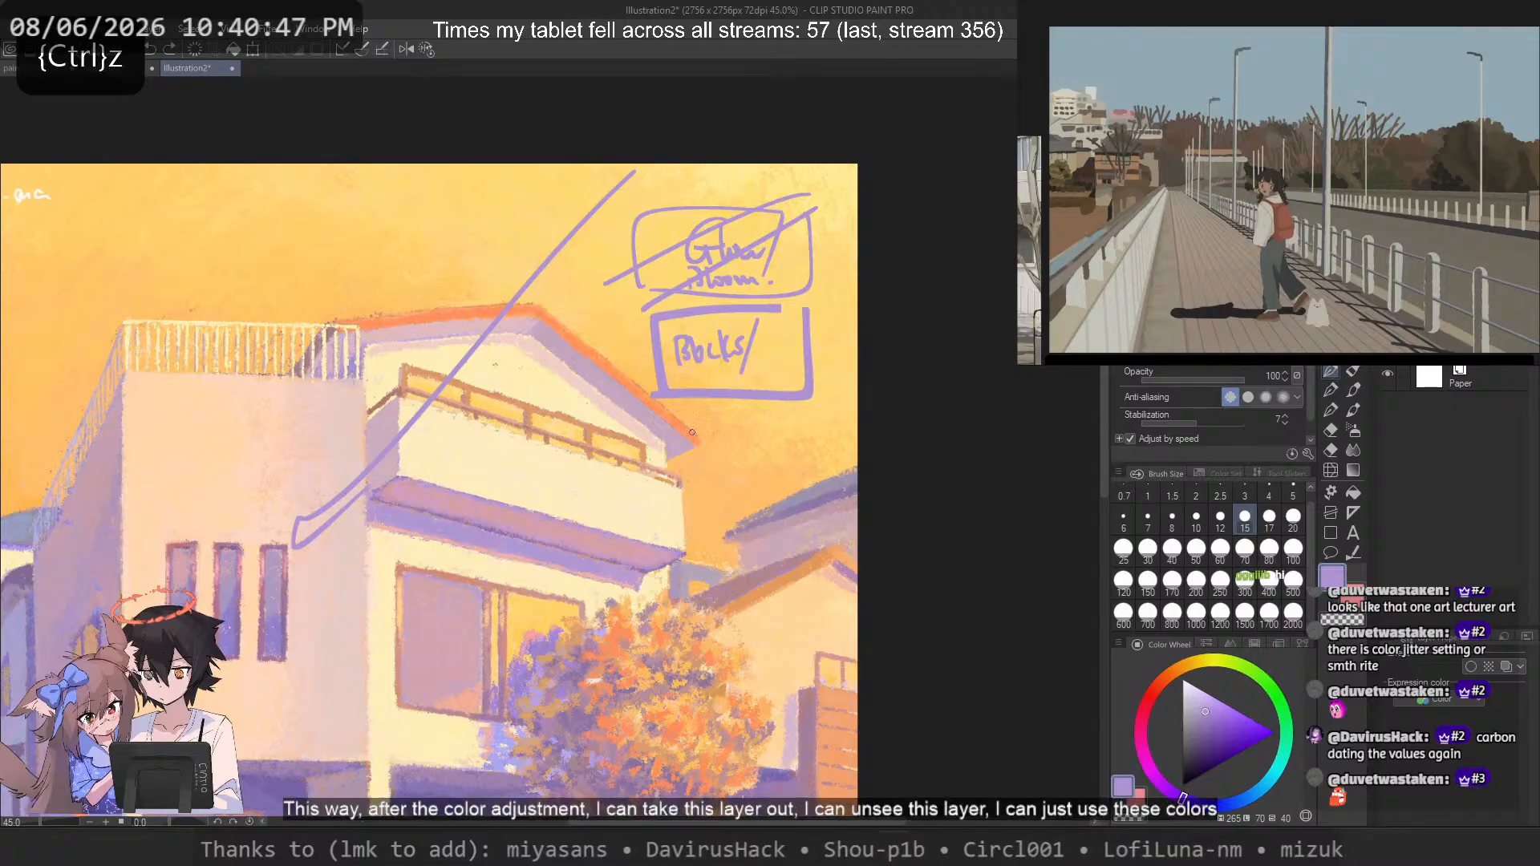
mouse_move(681, 173)
mouse_down()
mouse_move(620, 218)
mouse_move(361, 534)
mouse_up()
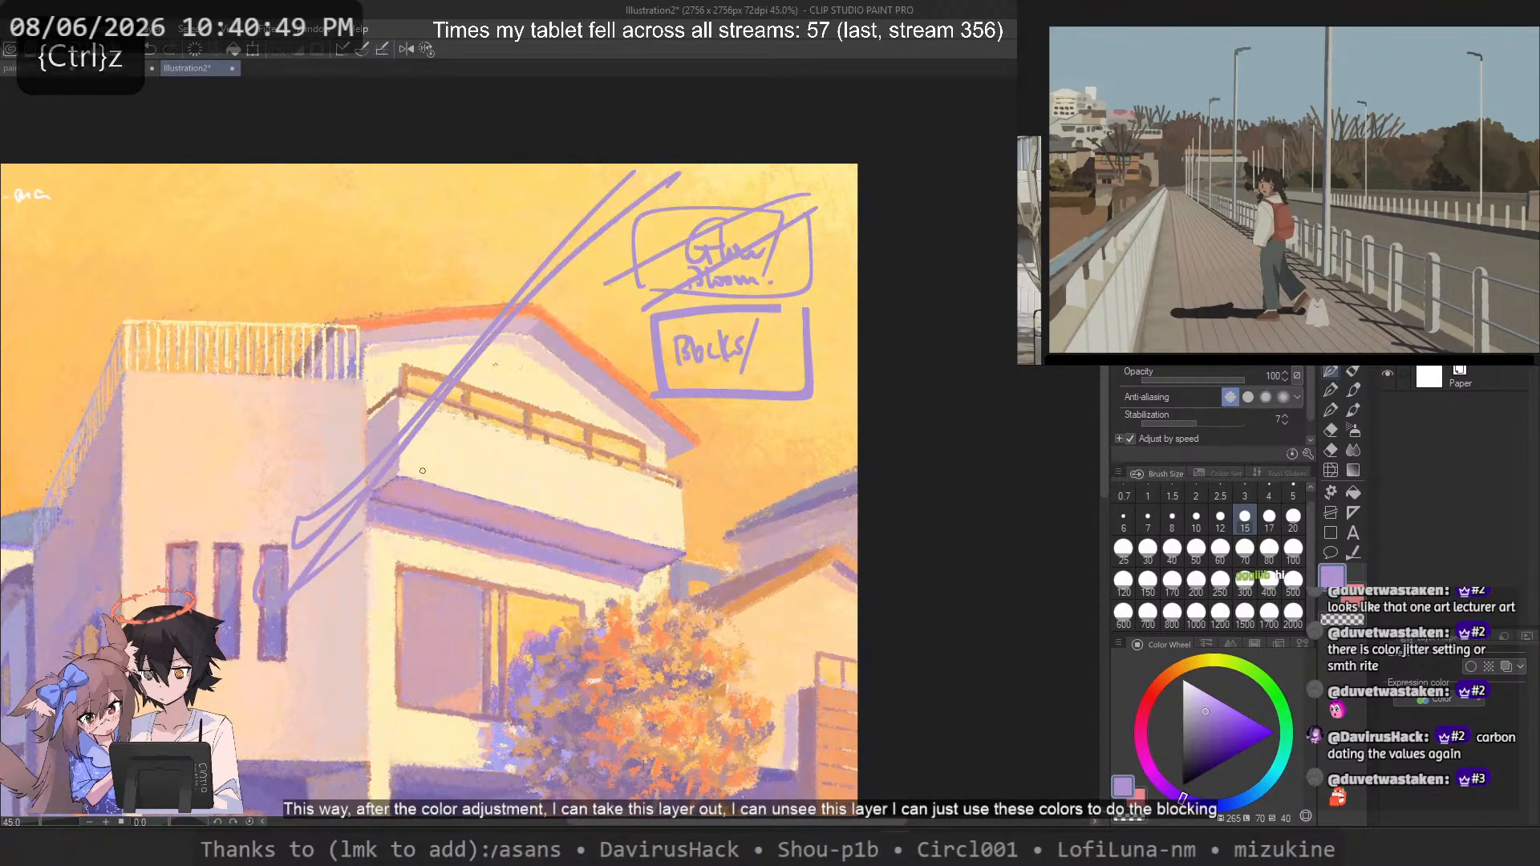
Step: Undo the cross-out strokes, the light rays and the Glow and Bloom lettering above the Blocks frame
key(ctrl+z)
key(ctrl+z)
key(ctrl+z)
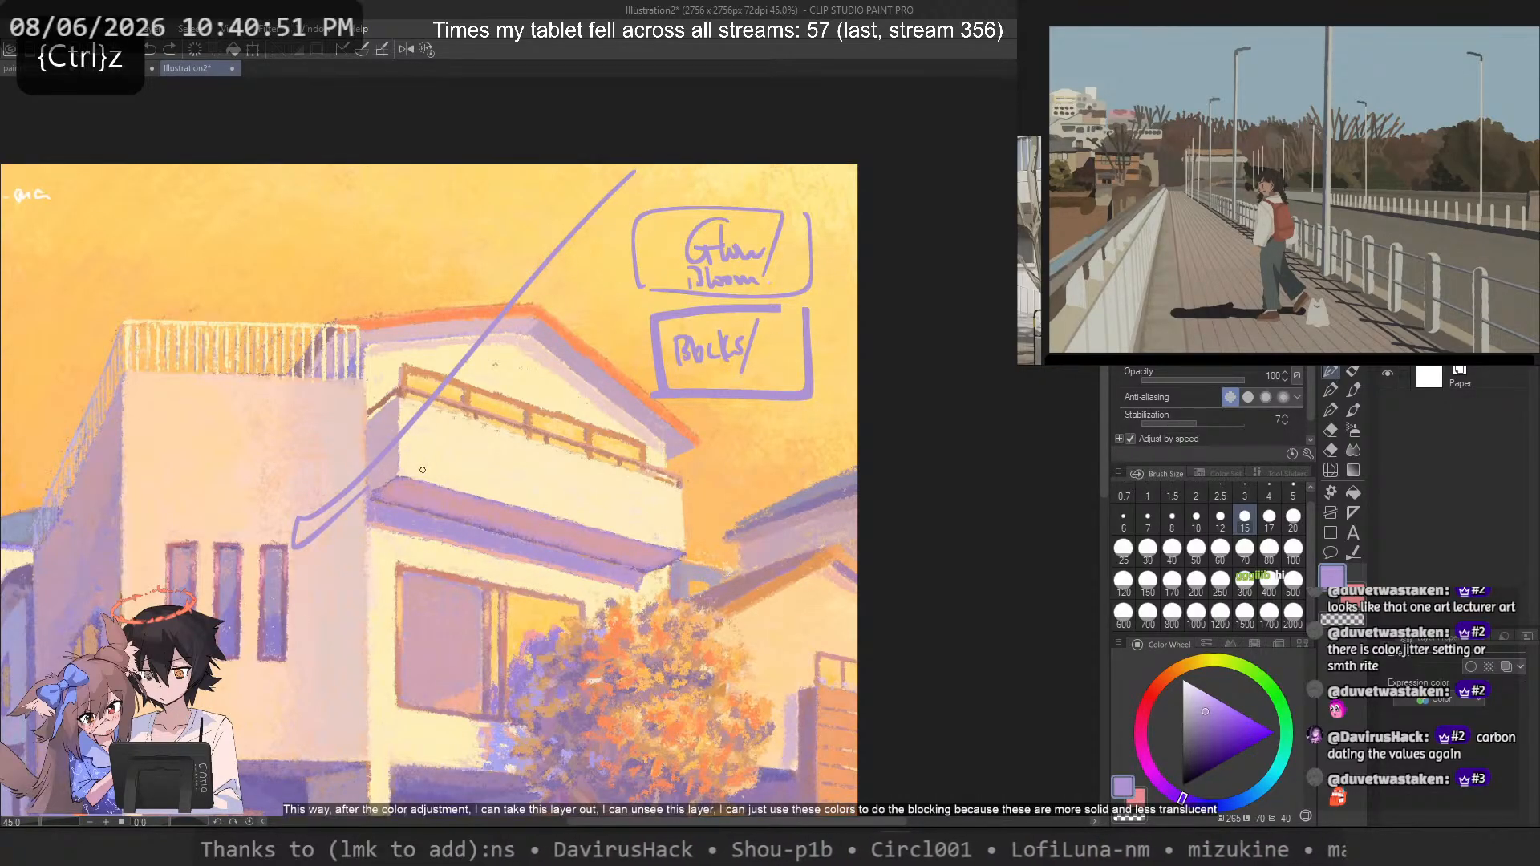
key(ctrl+z)
key(ctrl+z)
key(ctrl+z)
key(ctrl+z)
key(ctrl+z)
key(ctrl+z)
key(ctrl+z)
key(ctrl+z)
key(ctrl+z)
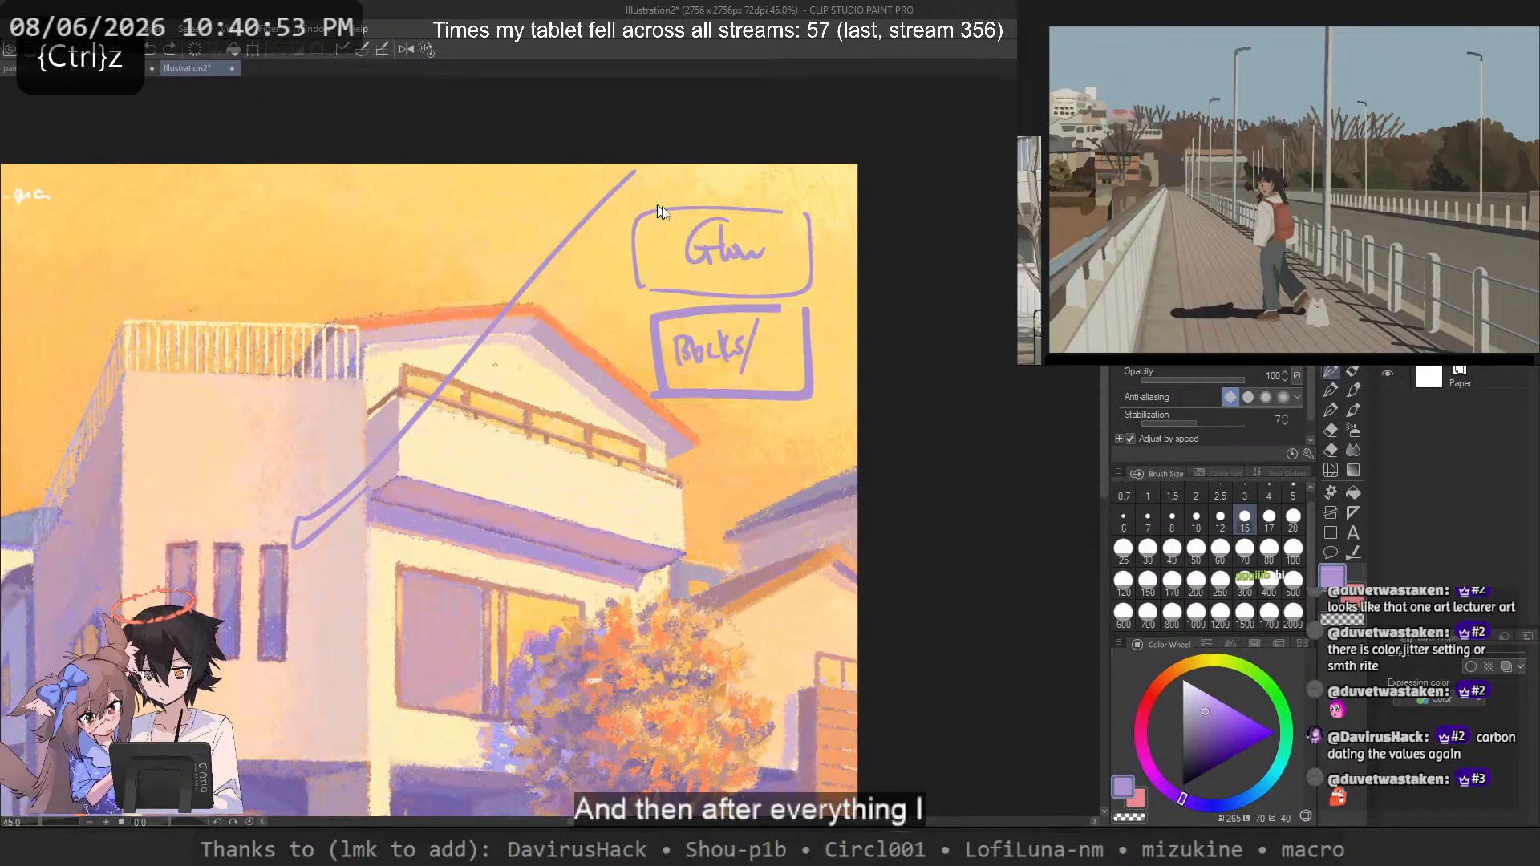
key(ctrl+z)
key(ctrl+z)
key(ctrl+z)
key(ctrl+z)
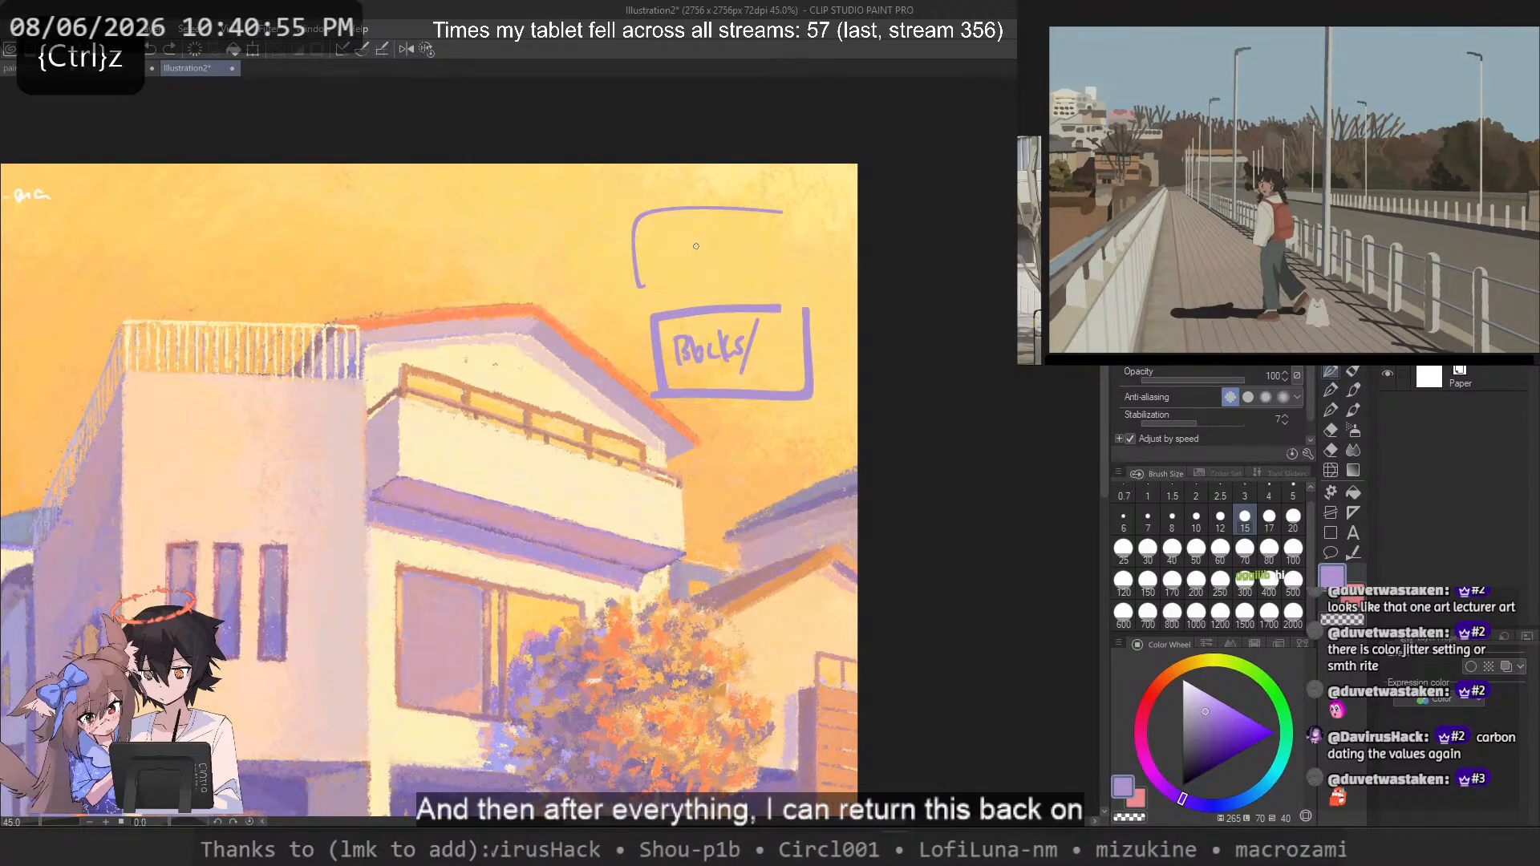
Step: Redraw the upper frame directly above the Blocks frame and handwrite "Glow" inside it
drag(793, 215, 648, 221)
drag(646, 233, 652, 289)
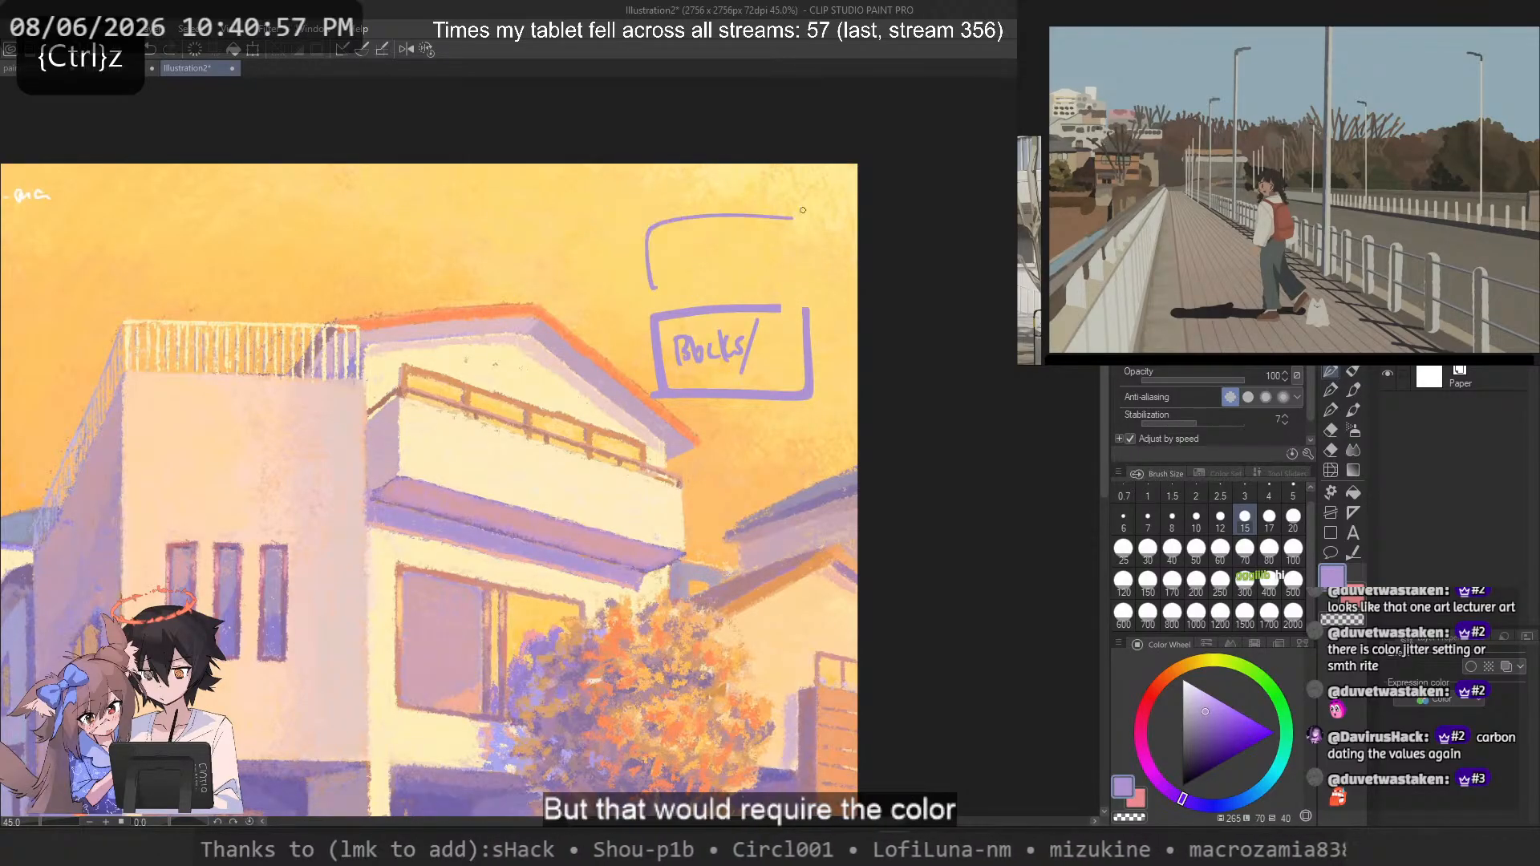
drag(802, 210, 807, 288)
drag(806, 292, 635, 299)
mouse_move(676, 245)
mouse_down()
mouse_move(673, 275)
mouse_move(751, 252)
mouse_up()
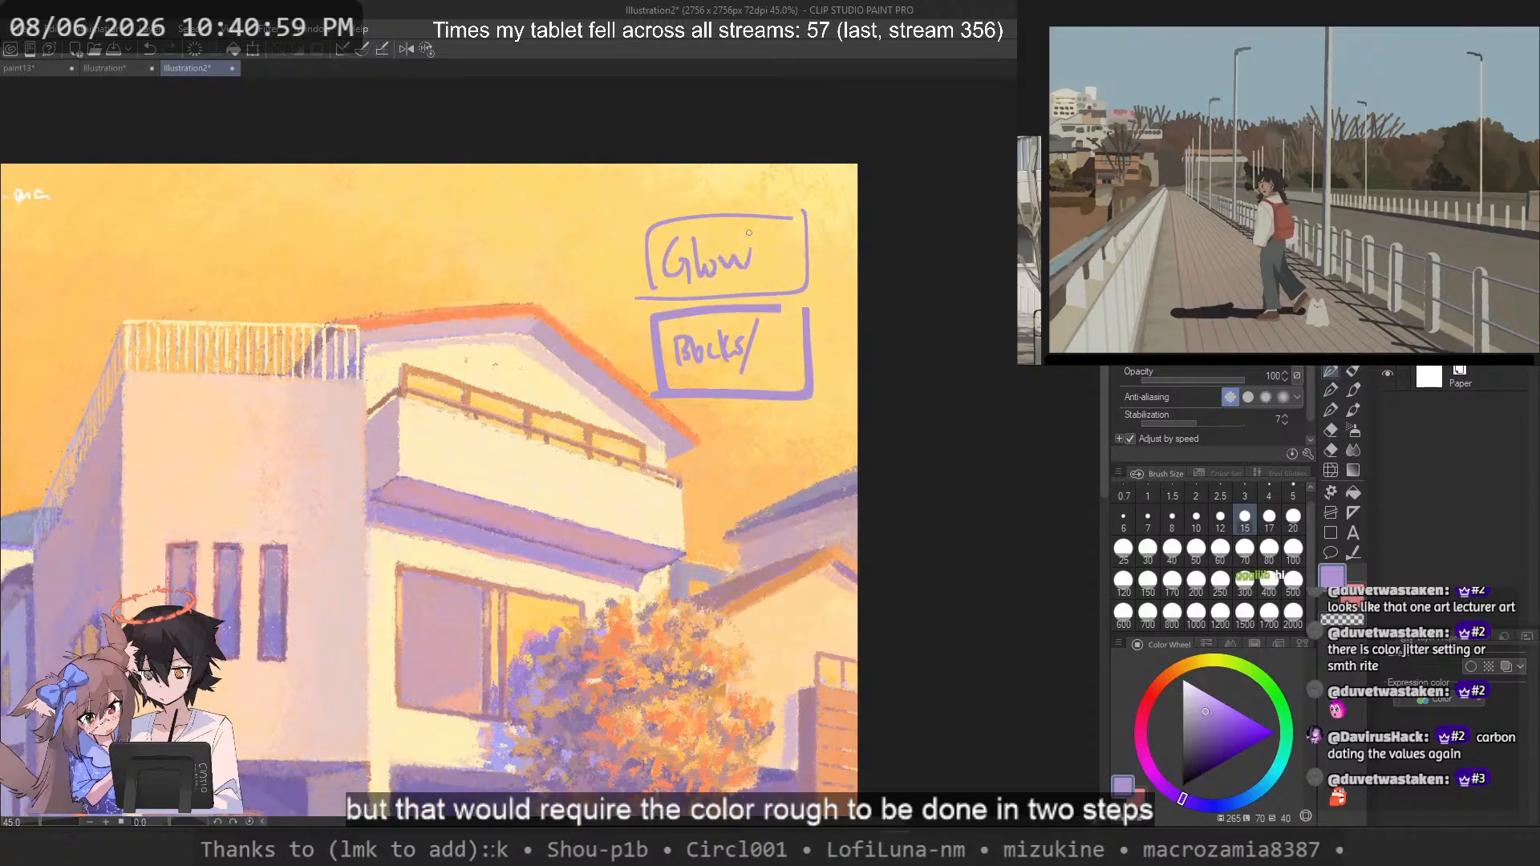
Step: Try connecting strokes beside the Glow and Blocks frames, and undo them
mouse_move(614, 227)
mouse_down()
mouse_move(598, 282)
mouse_move(625, 390)
mouse_up()
key(ctrl+z)
mouse_move(562, 228)
mouse_down()
mouse_move(575, 285)
mouse_move(638, 347)
mouse_up()
key(ctrl+z)
Step: Close the annotated house artwork and the blue street illustration without saving either one
scroll(611, 249, down, 5)
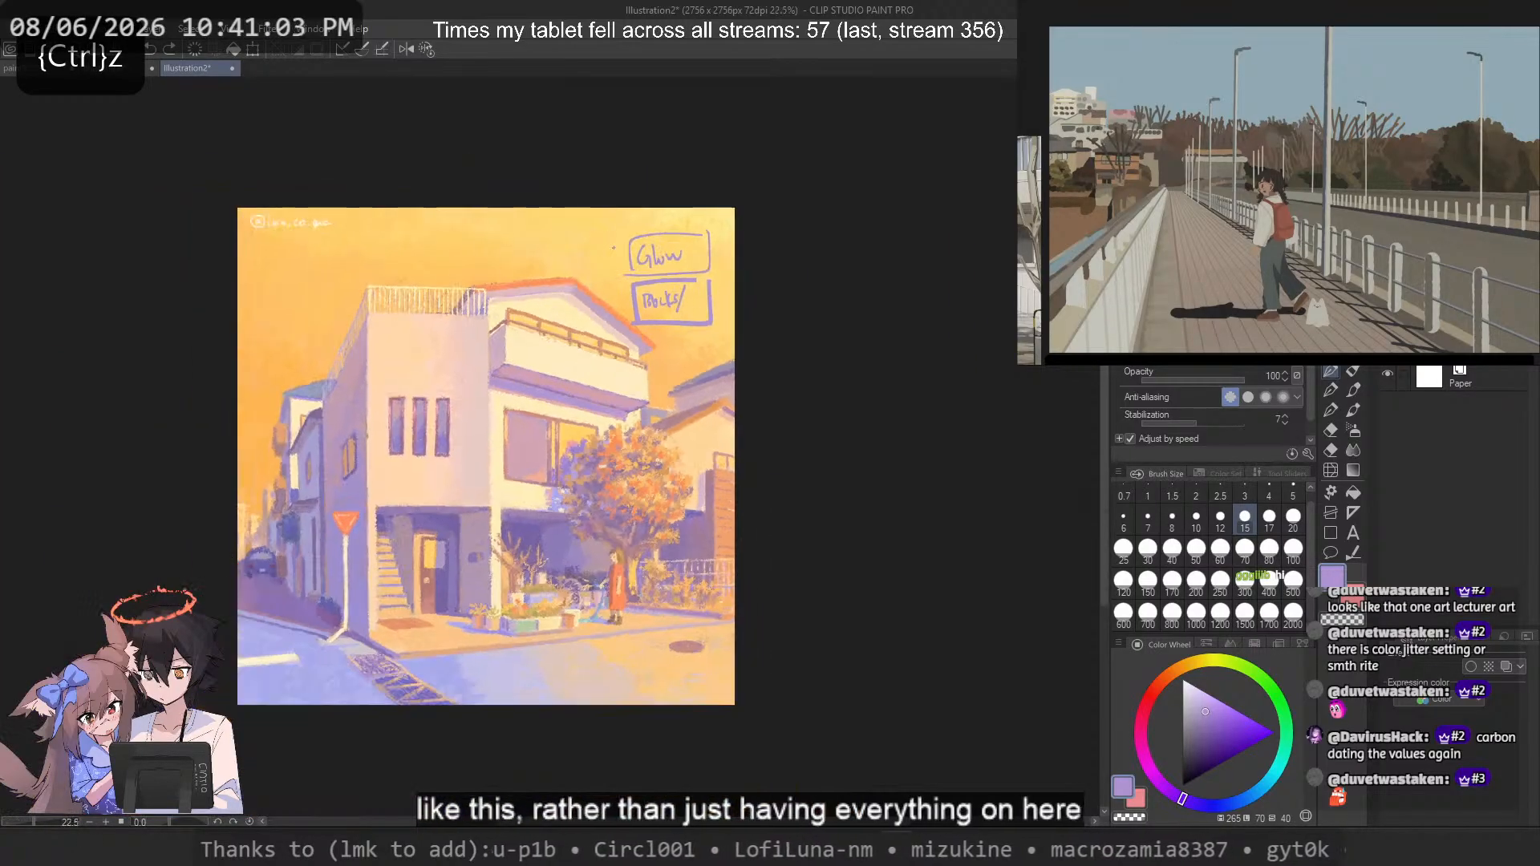
drag(470, 454, 516, 431)
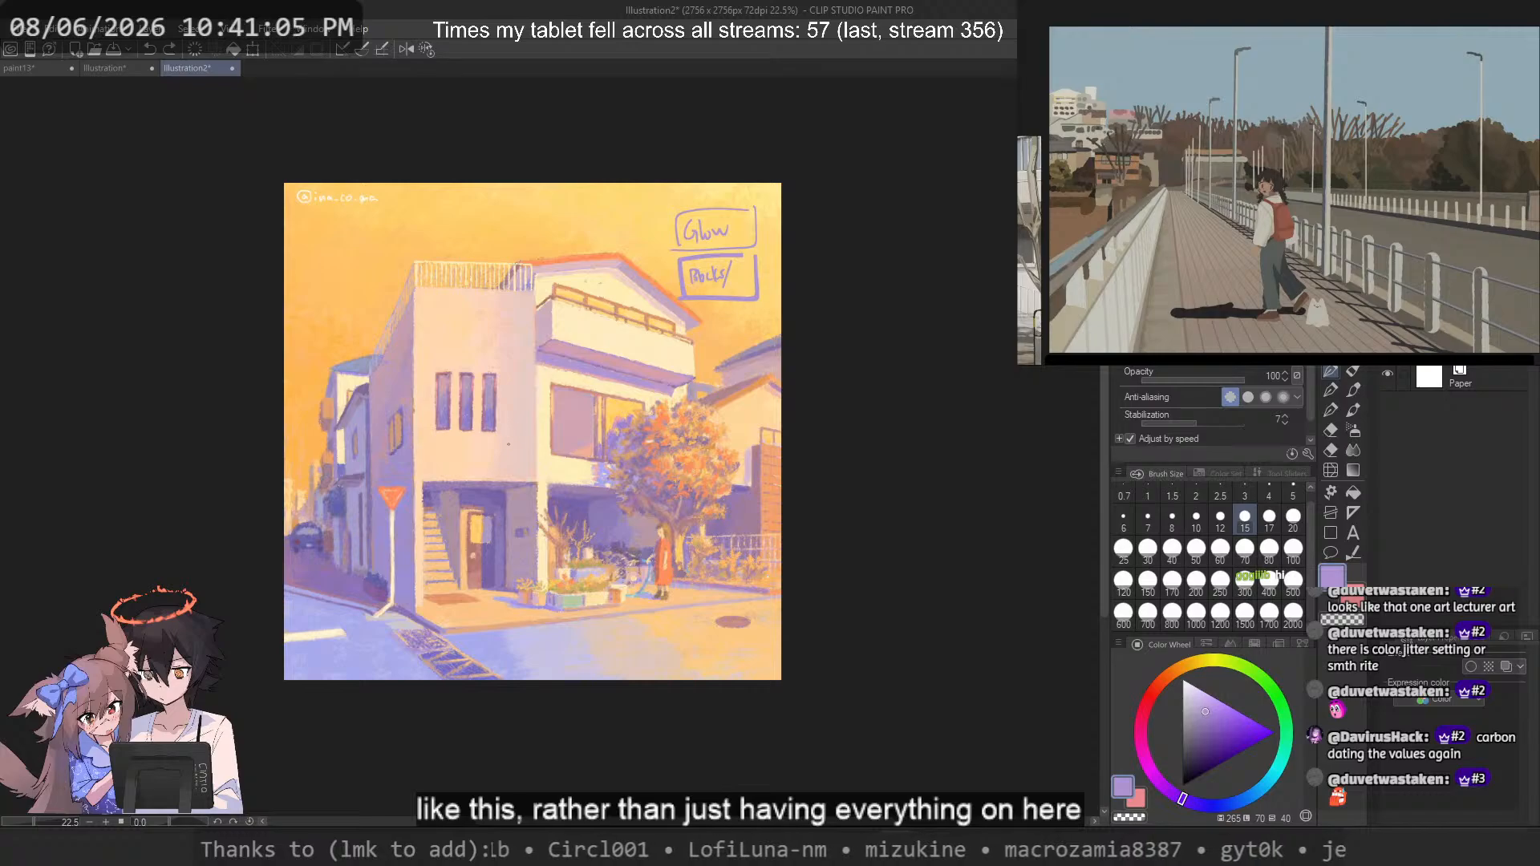
scroll(515, 430, up, 3)
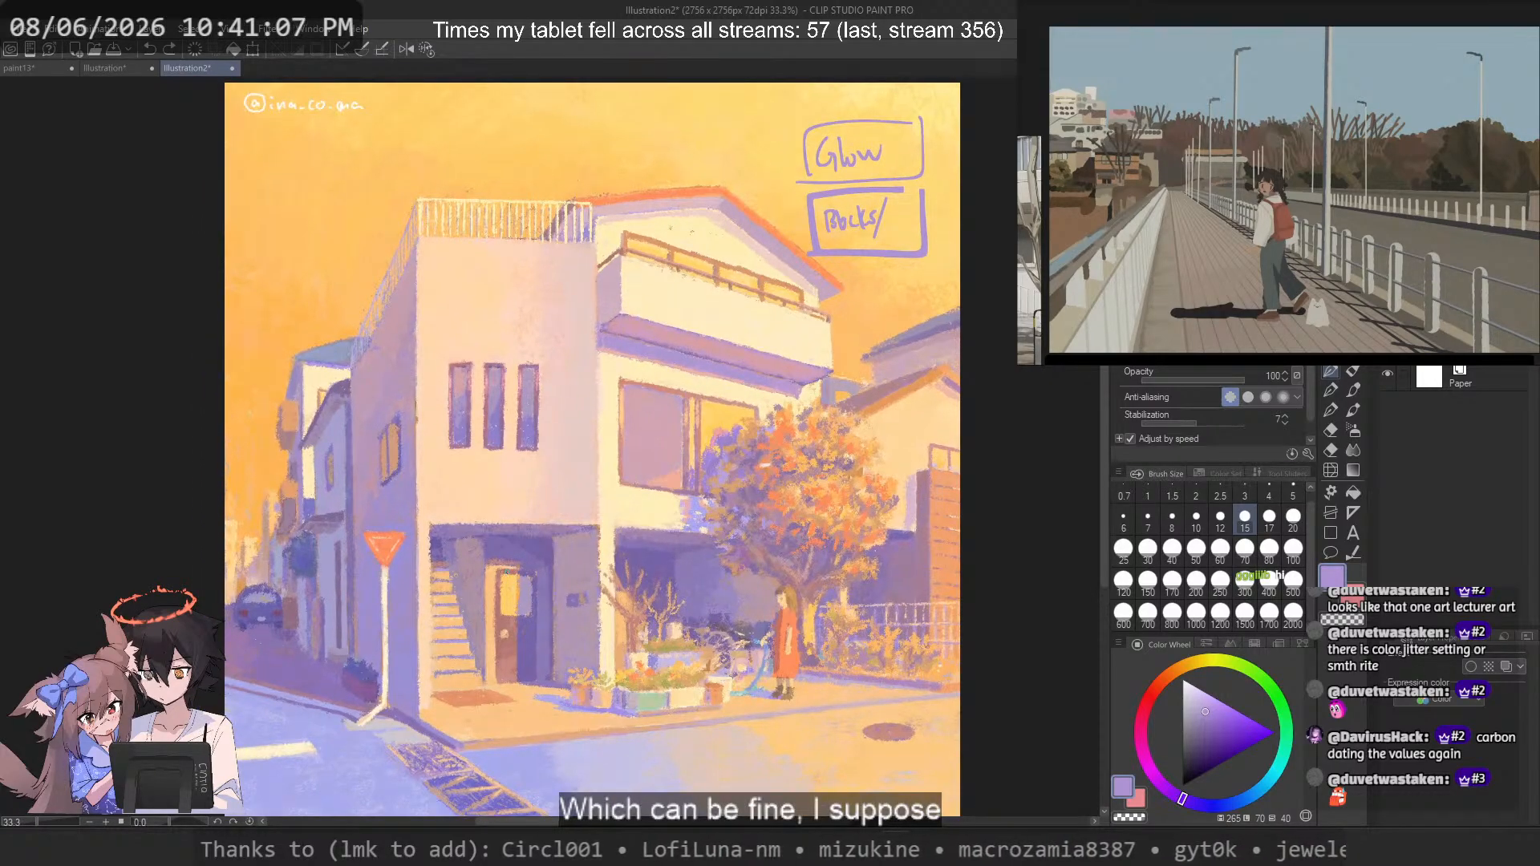
click(231, 68)
click(782, 313)
key(ctrl+w)
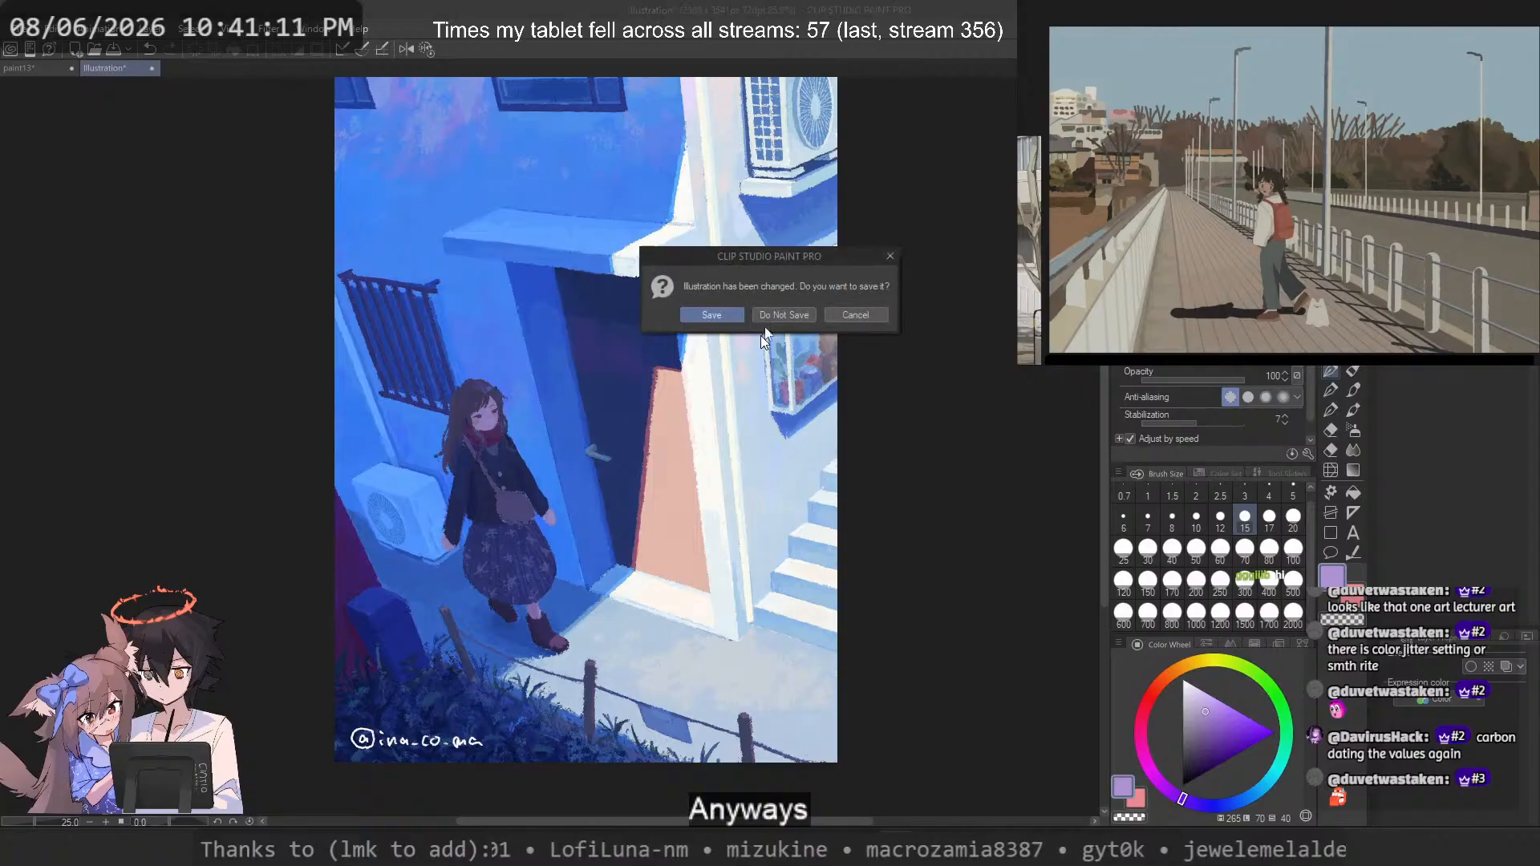
click(775, 315)
Step: Switch to the browser, leave the enlarged house post and browse the illustrator's media gallery
key(alt+Tab)
scroll(767, 314, down, 2)
click(767, 315)
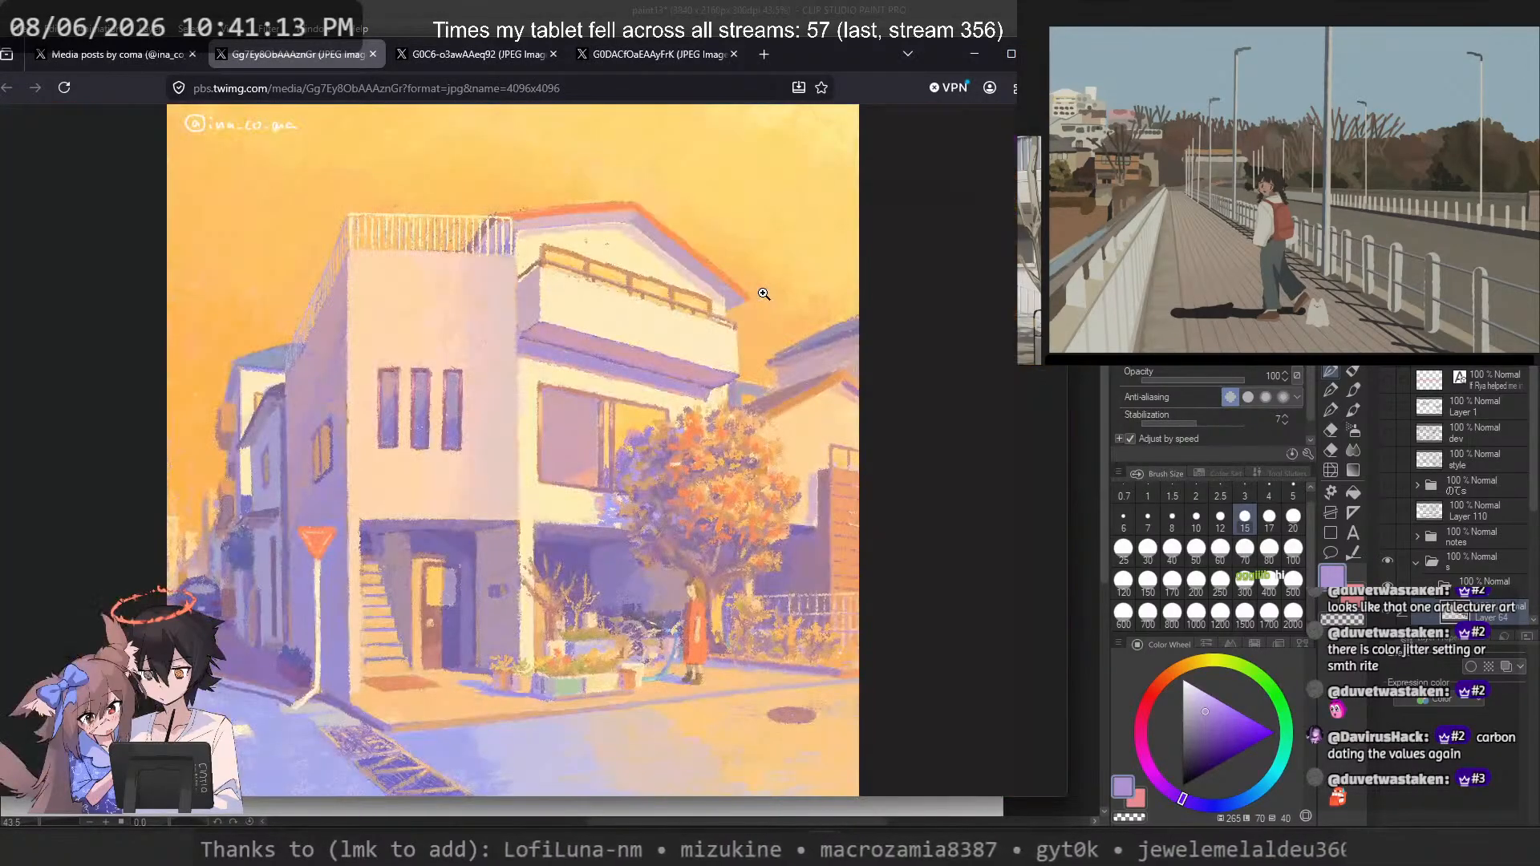
click(112, 54)
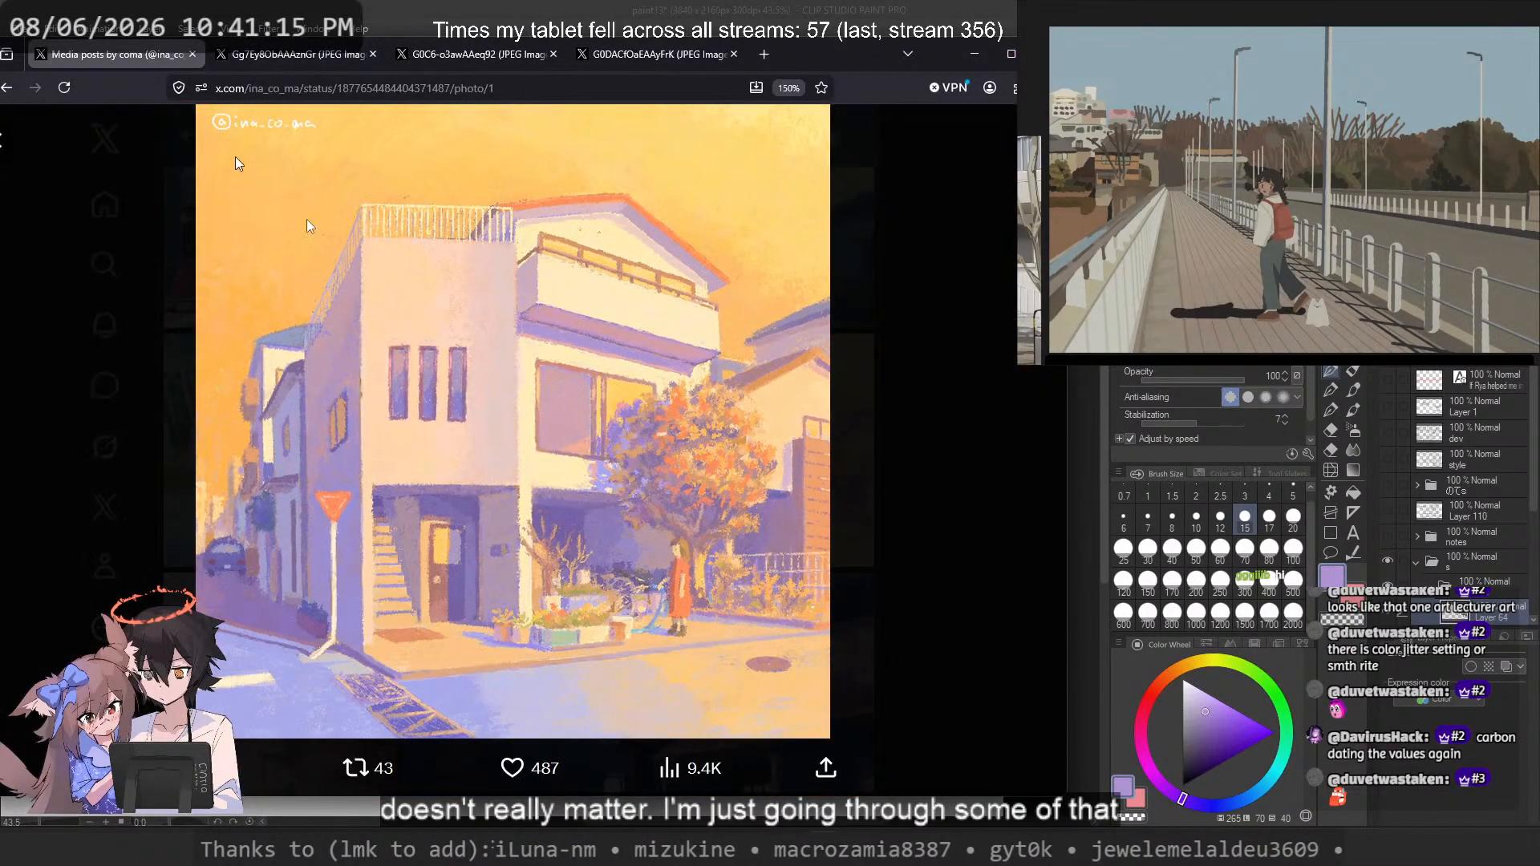
click(910, 398)
scroll(499, 533, down, 4)
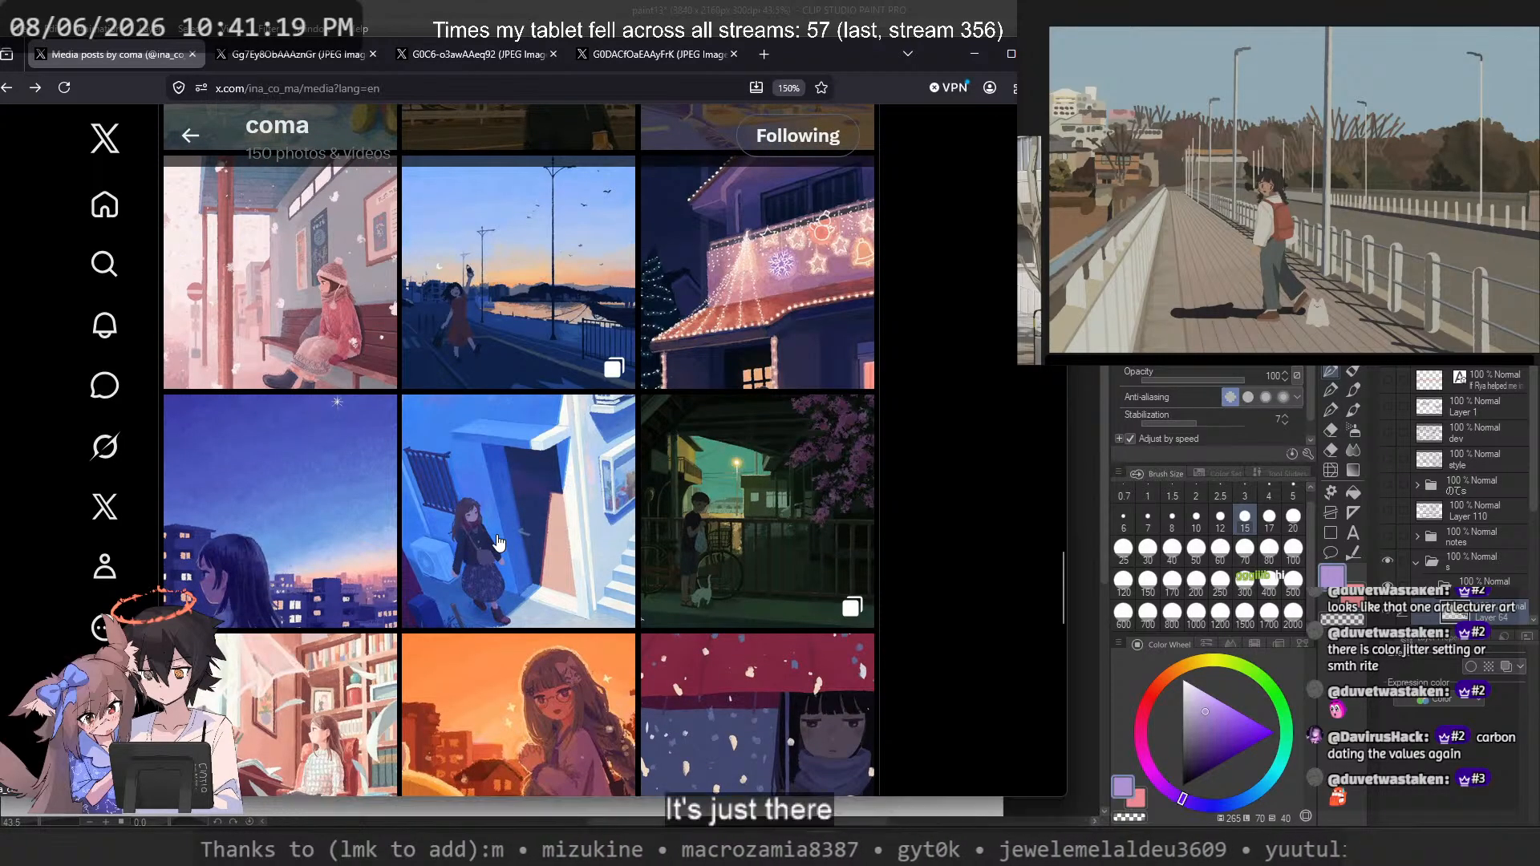
scroll(497, 543, down, 5)
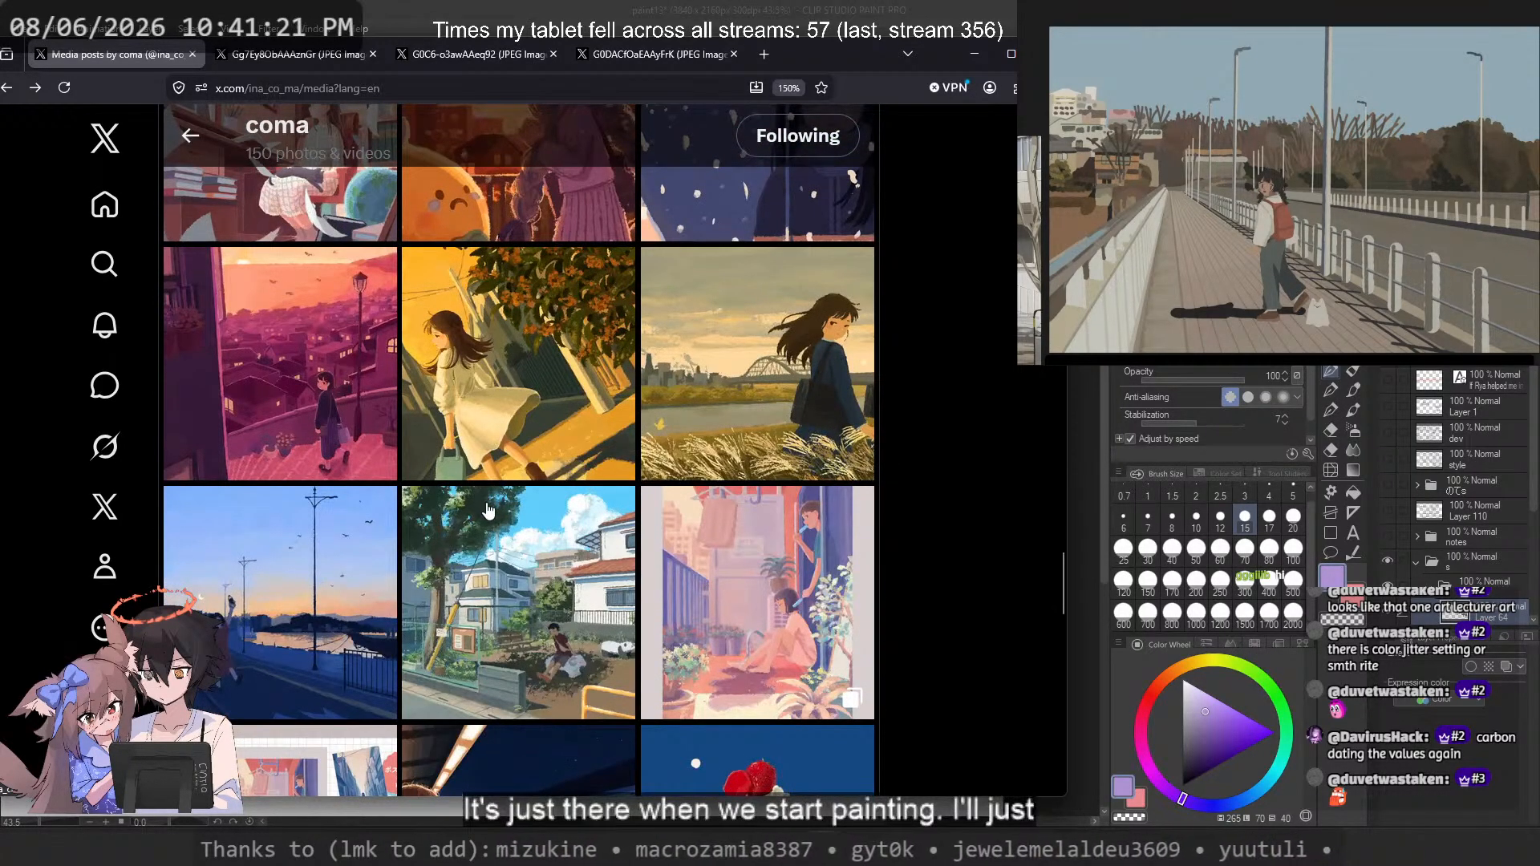
scroll(487, 509, down, 2)
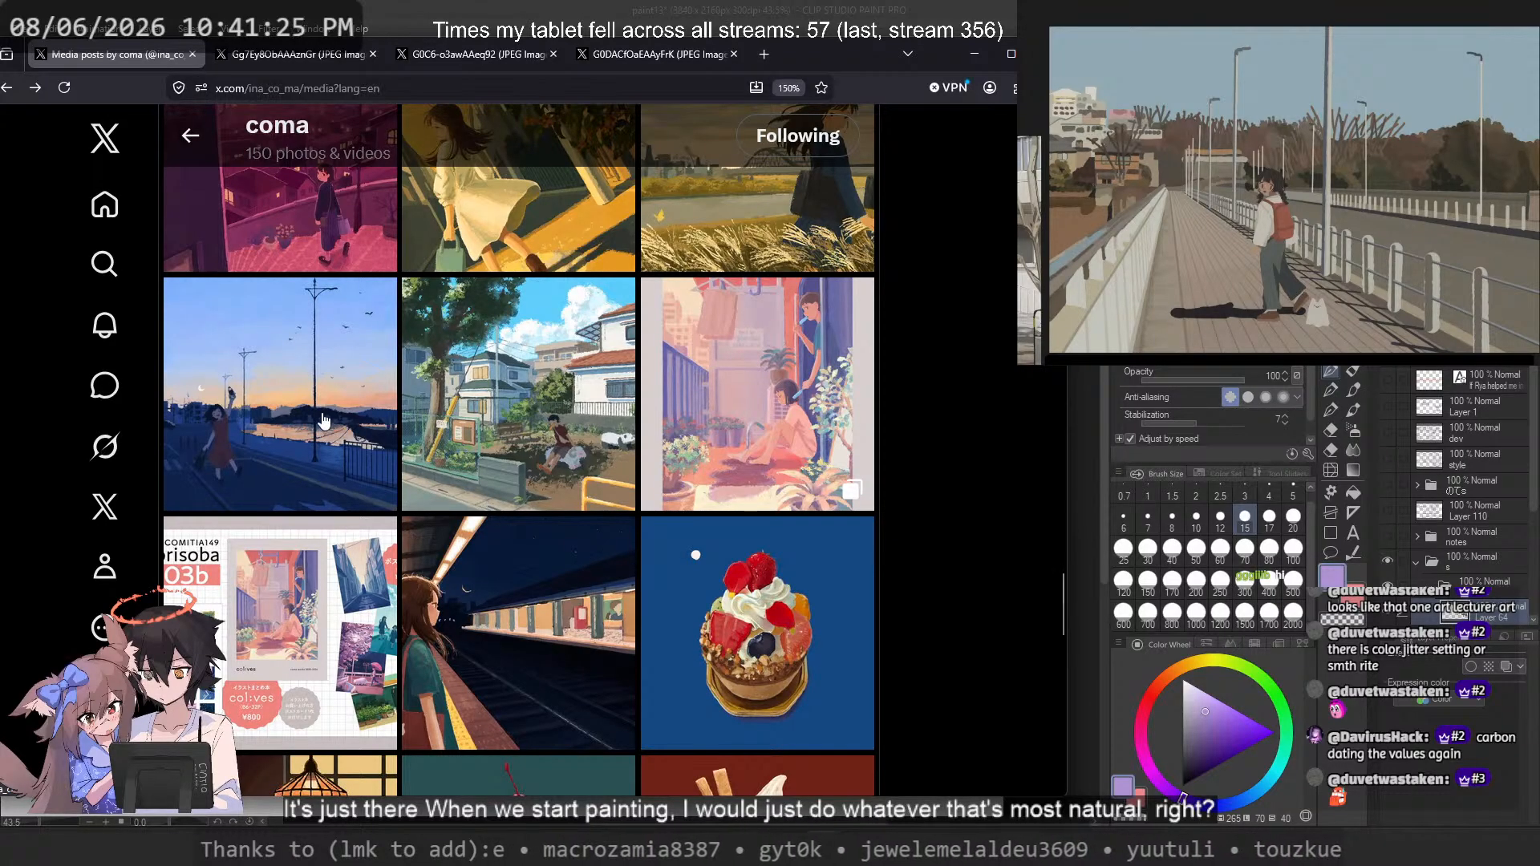
Step: View the dusk street illustration with the lamp posts without its side details, and return to the gallery
click(377, 473)
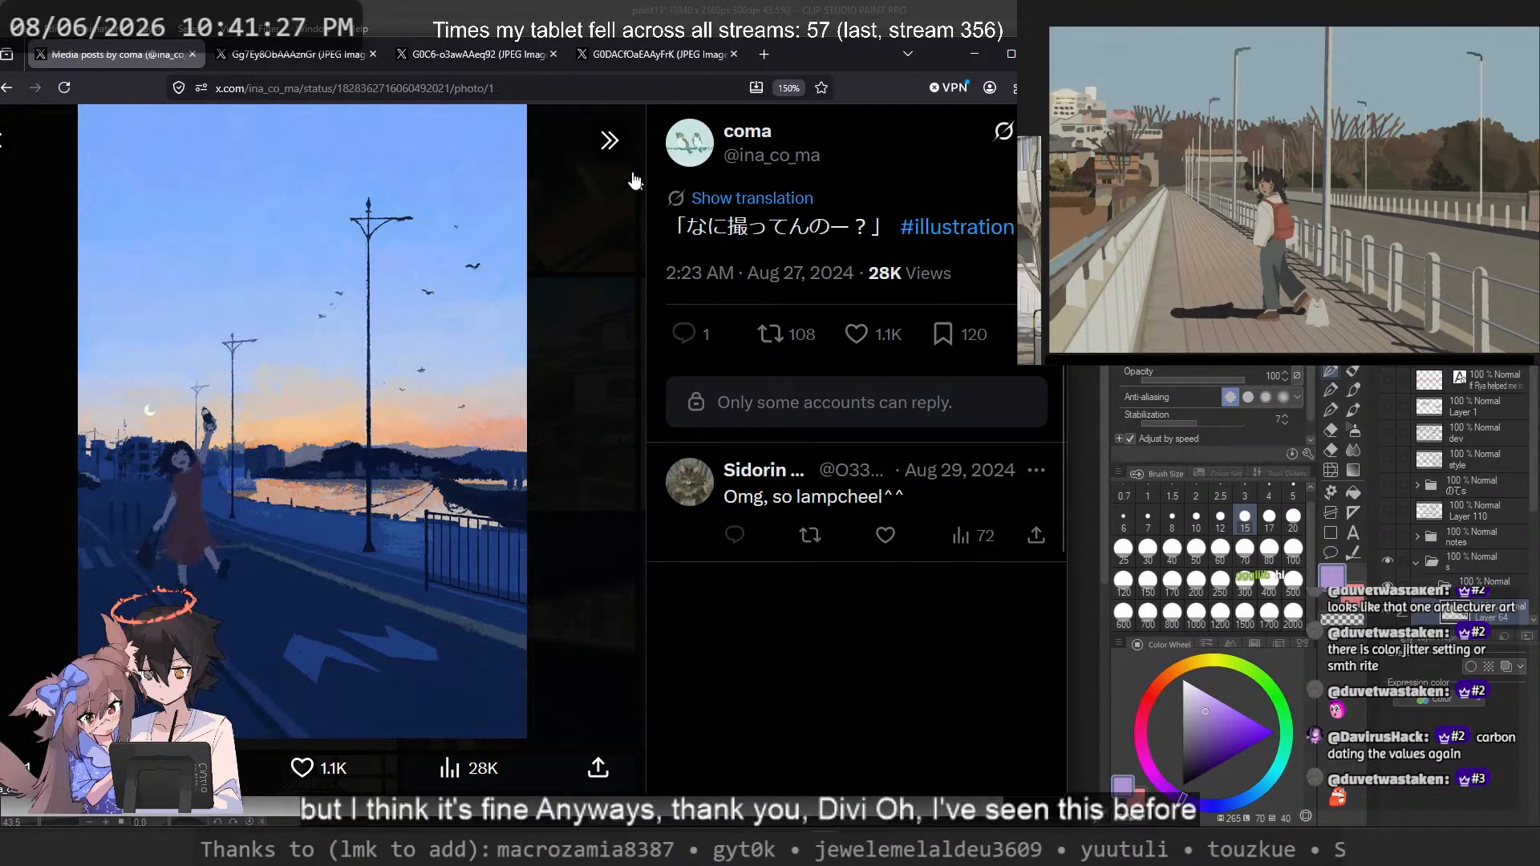
click(610, 140)
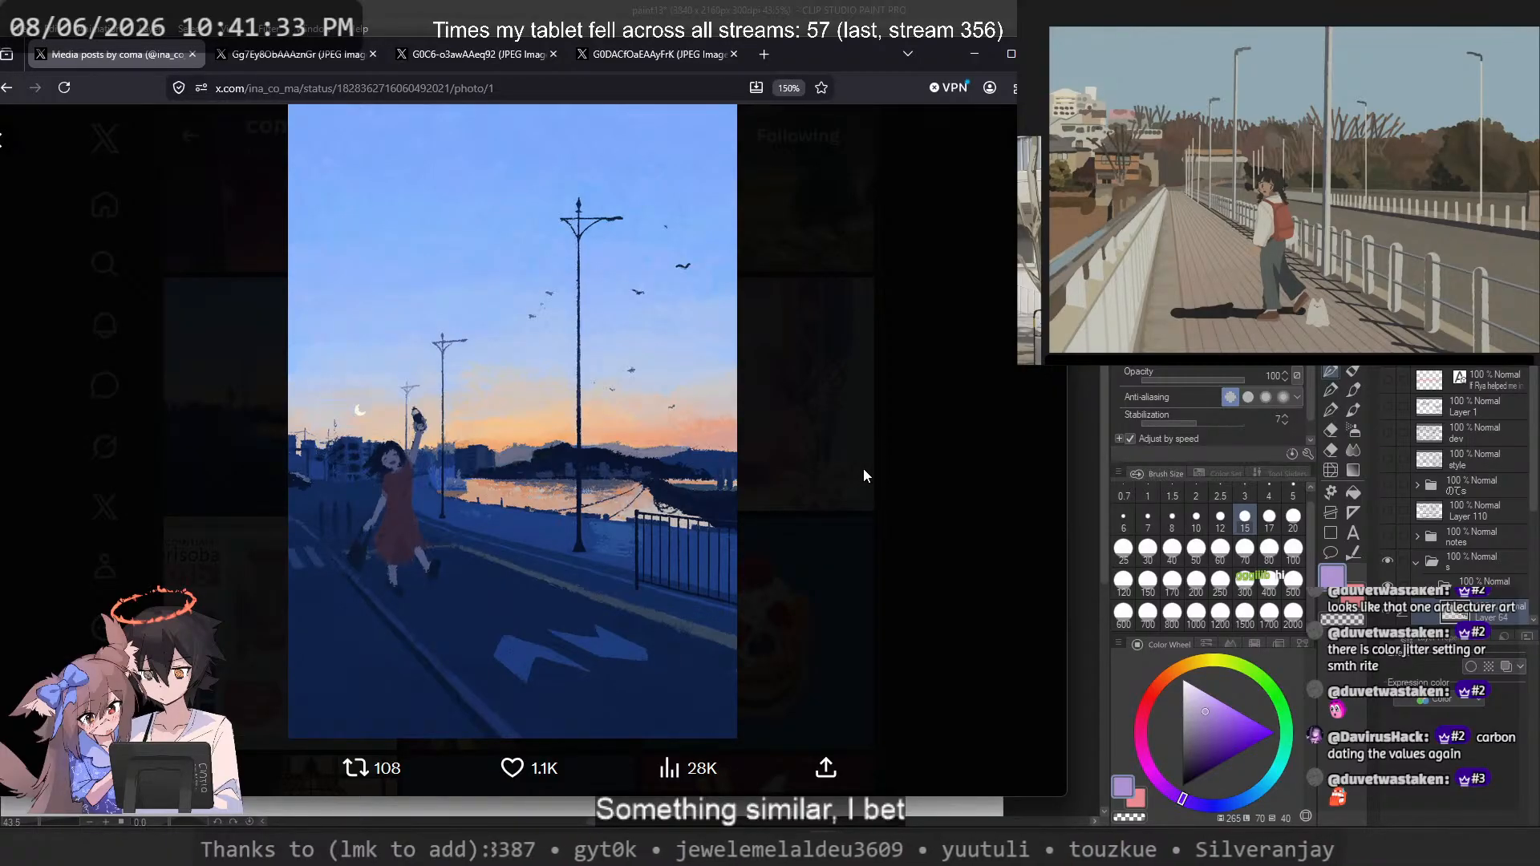
click(863, 469)
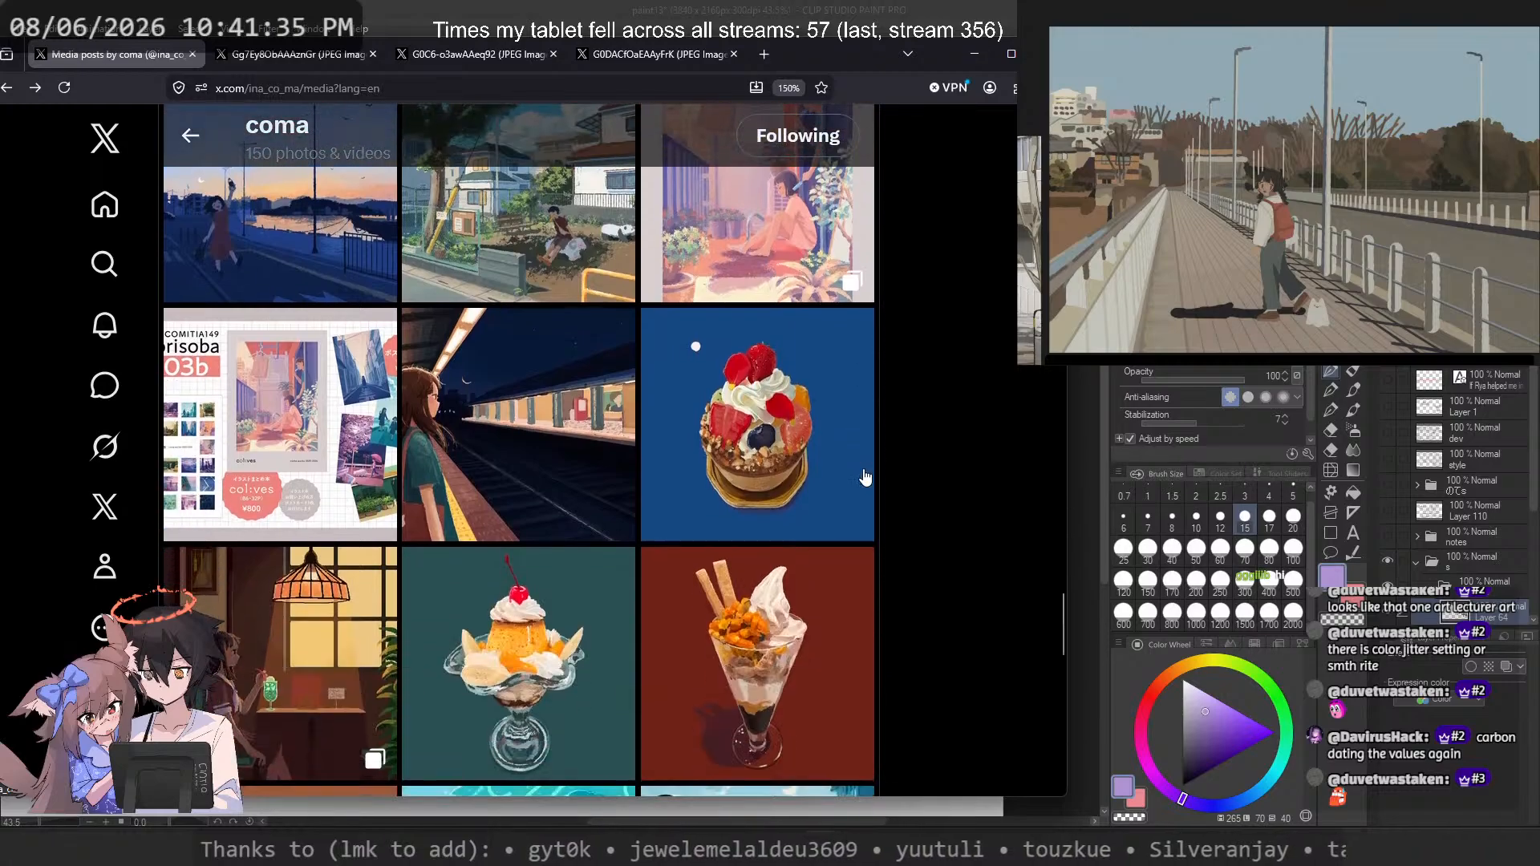
Step: Open the illustrator's profile-screenshot post, translate its caption, read the reply below it, and close the post
scroll(865, 477, down, 5)
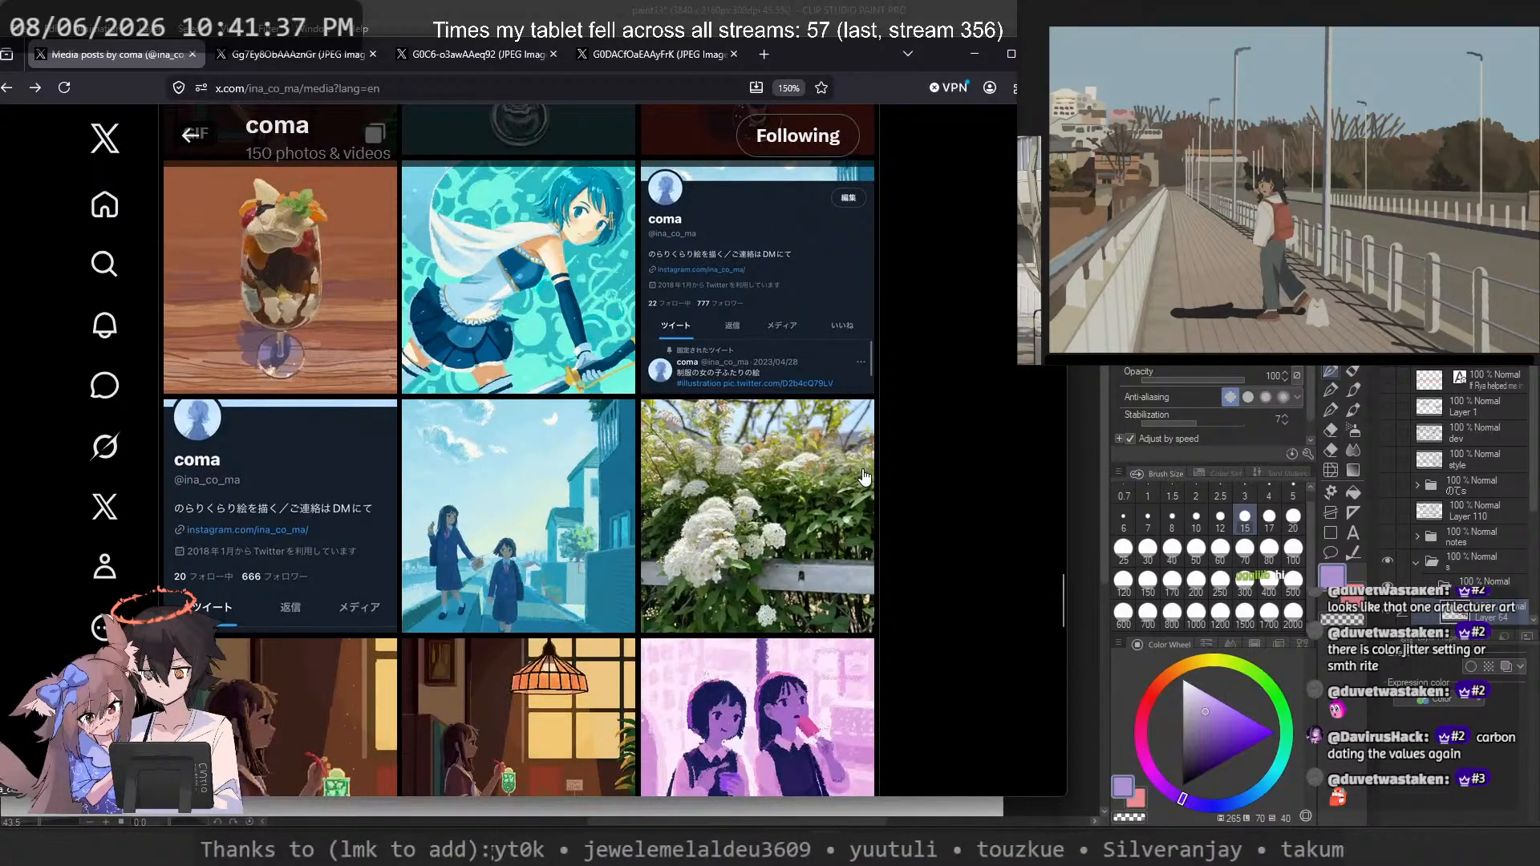
click(353, 484)
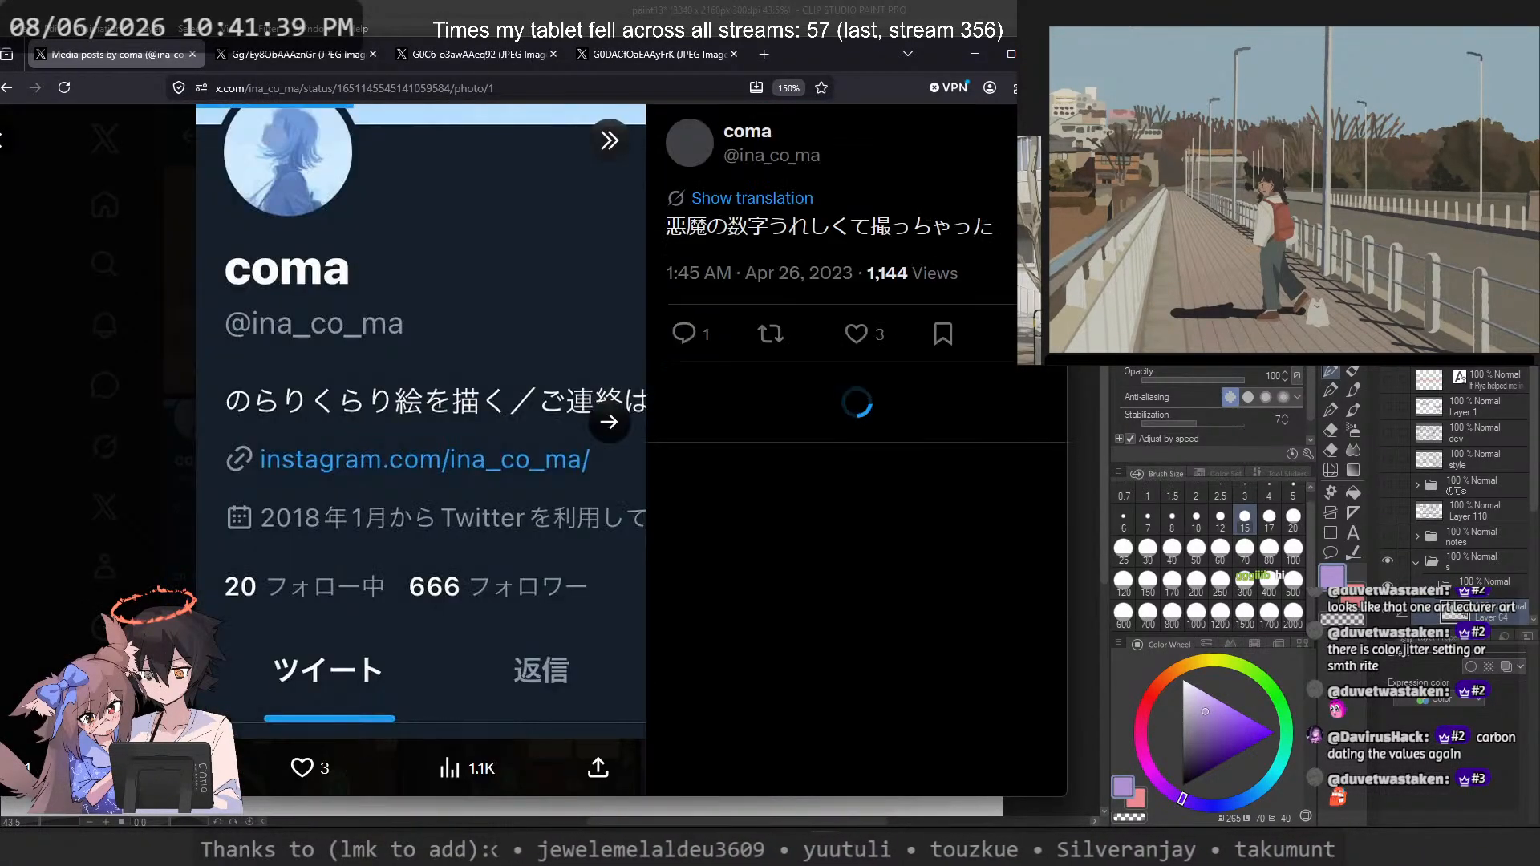
click(760, 201)
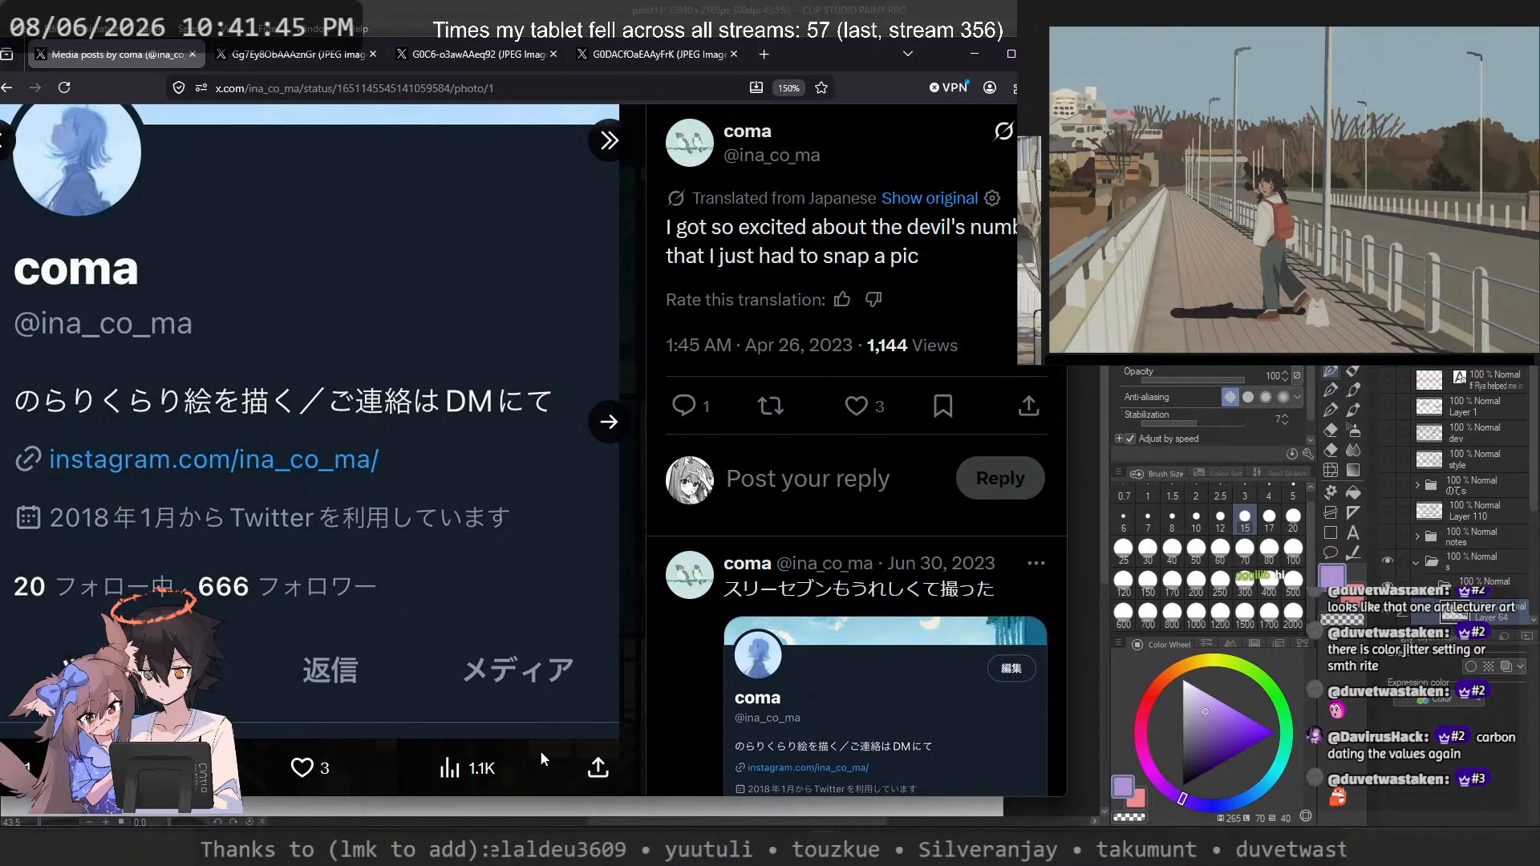
scroll(631, 688, down, 2)
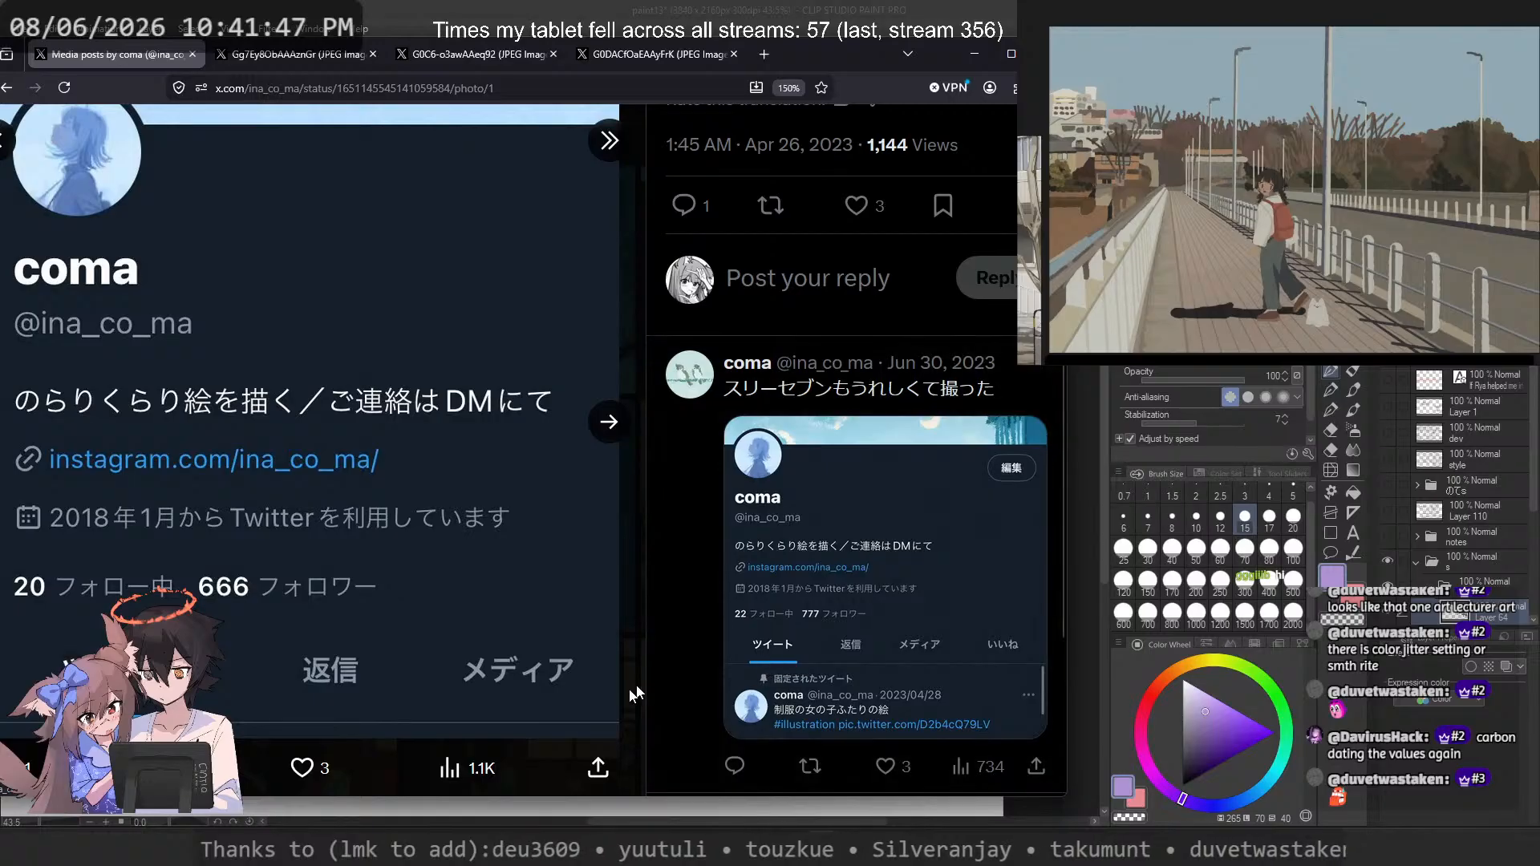
key(Escape)
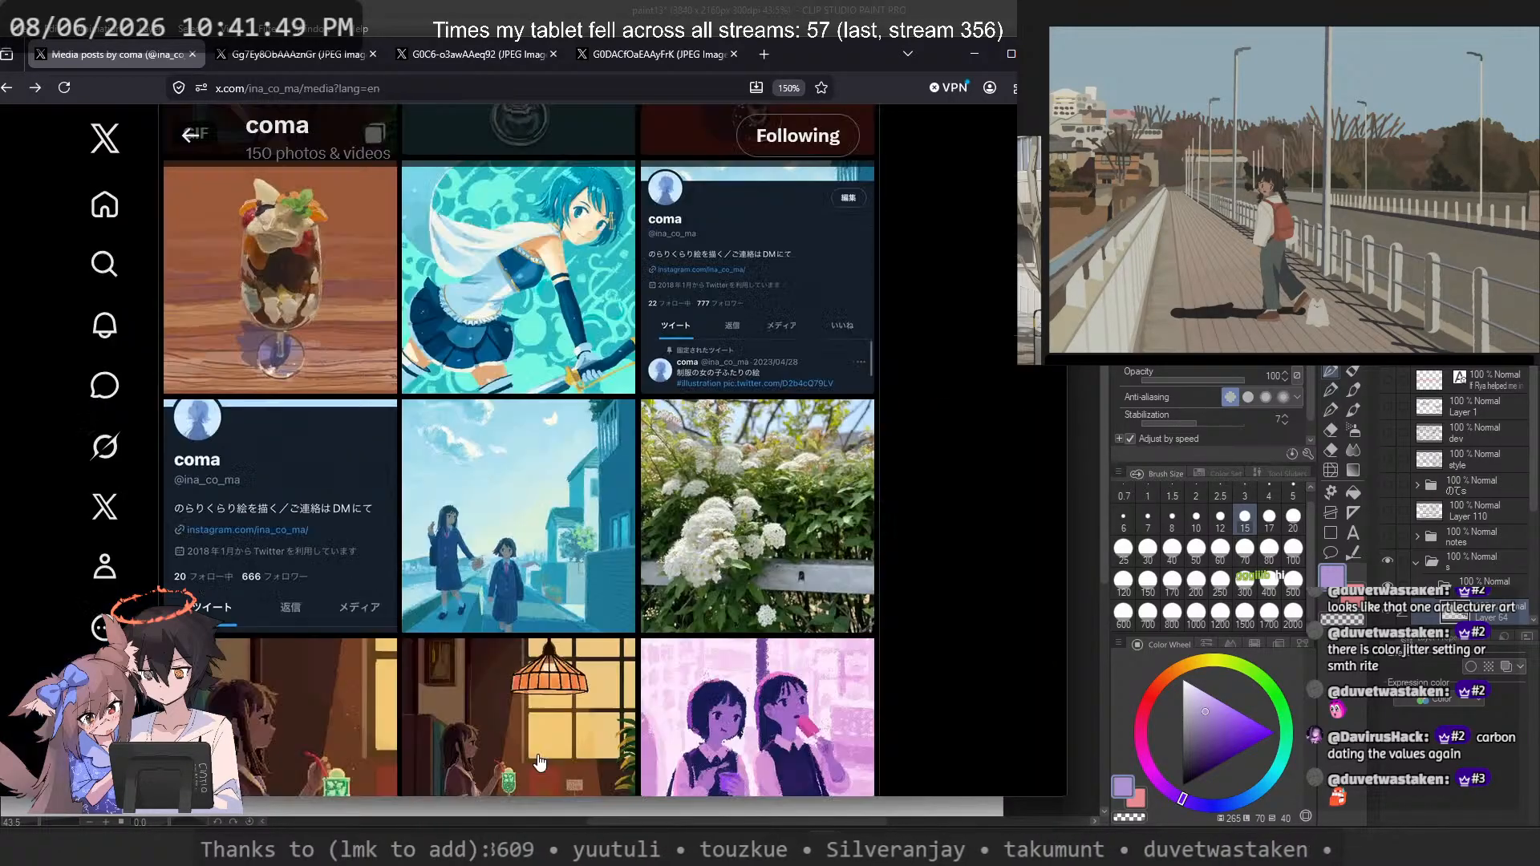
Step: Look through the gallery's oldest artworks and the other opened images, and switch back to Clip Studio Paint
scroll(539, 761, down, 8)
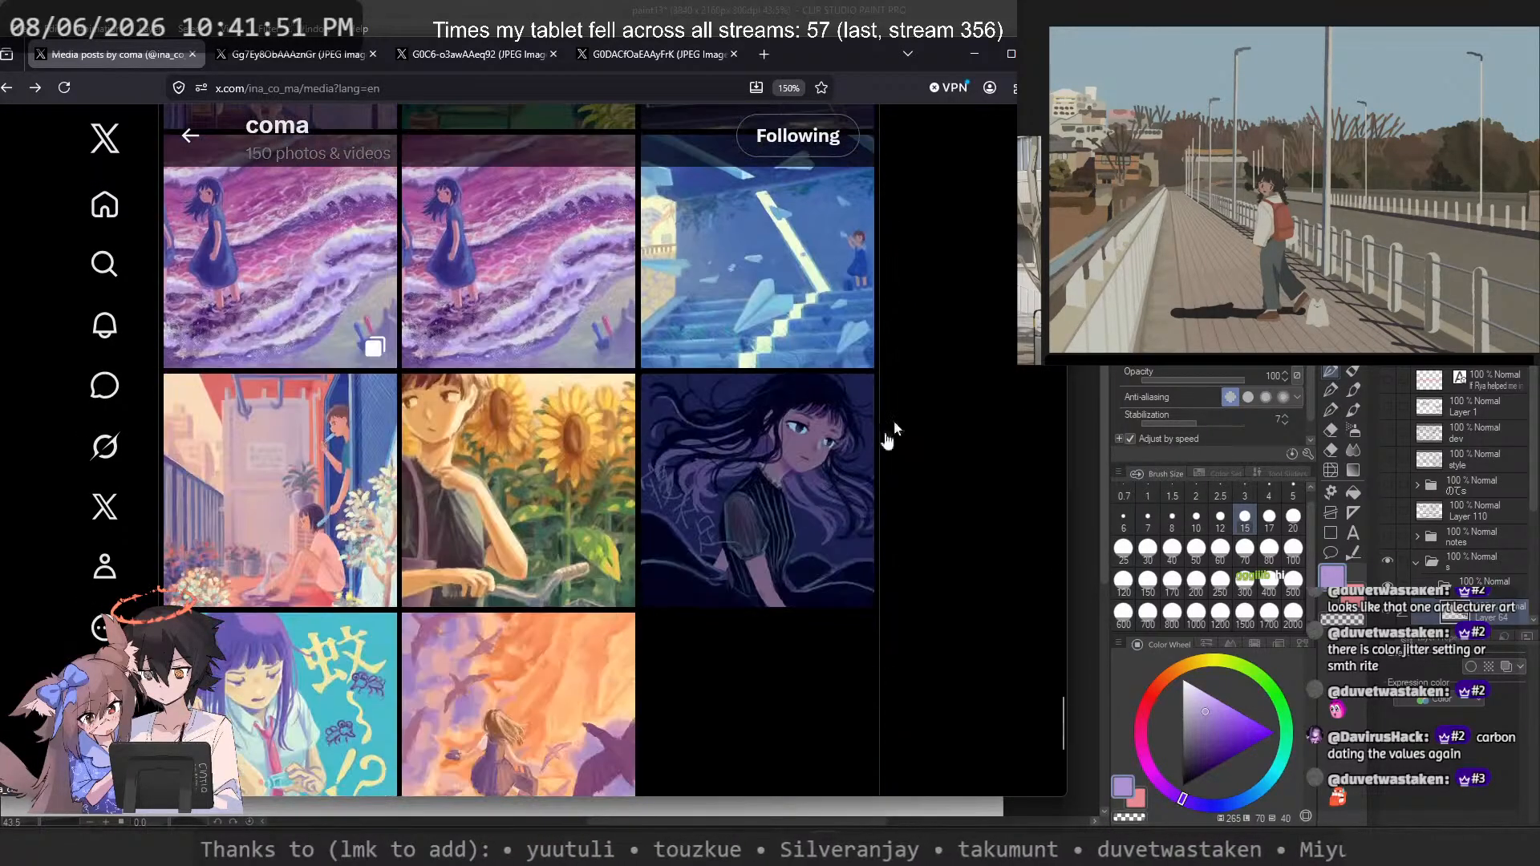
click(344, 53)
click(497, 53)
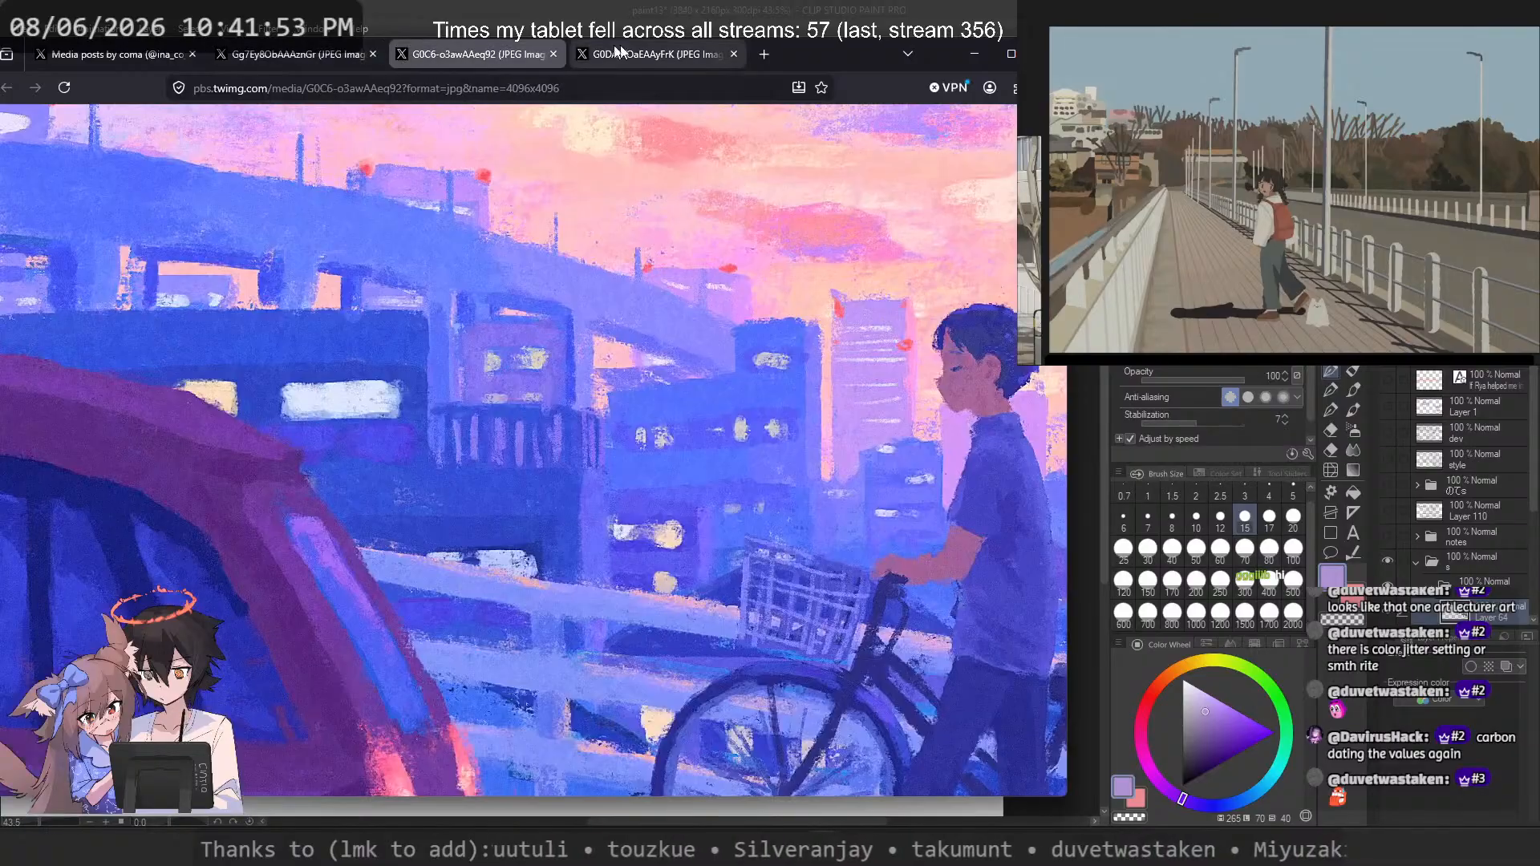
click(620, 52)
key(alt+Tab)
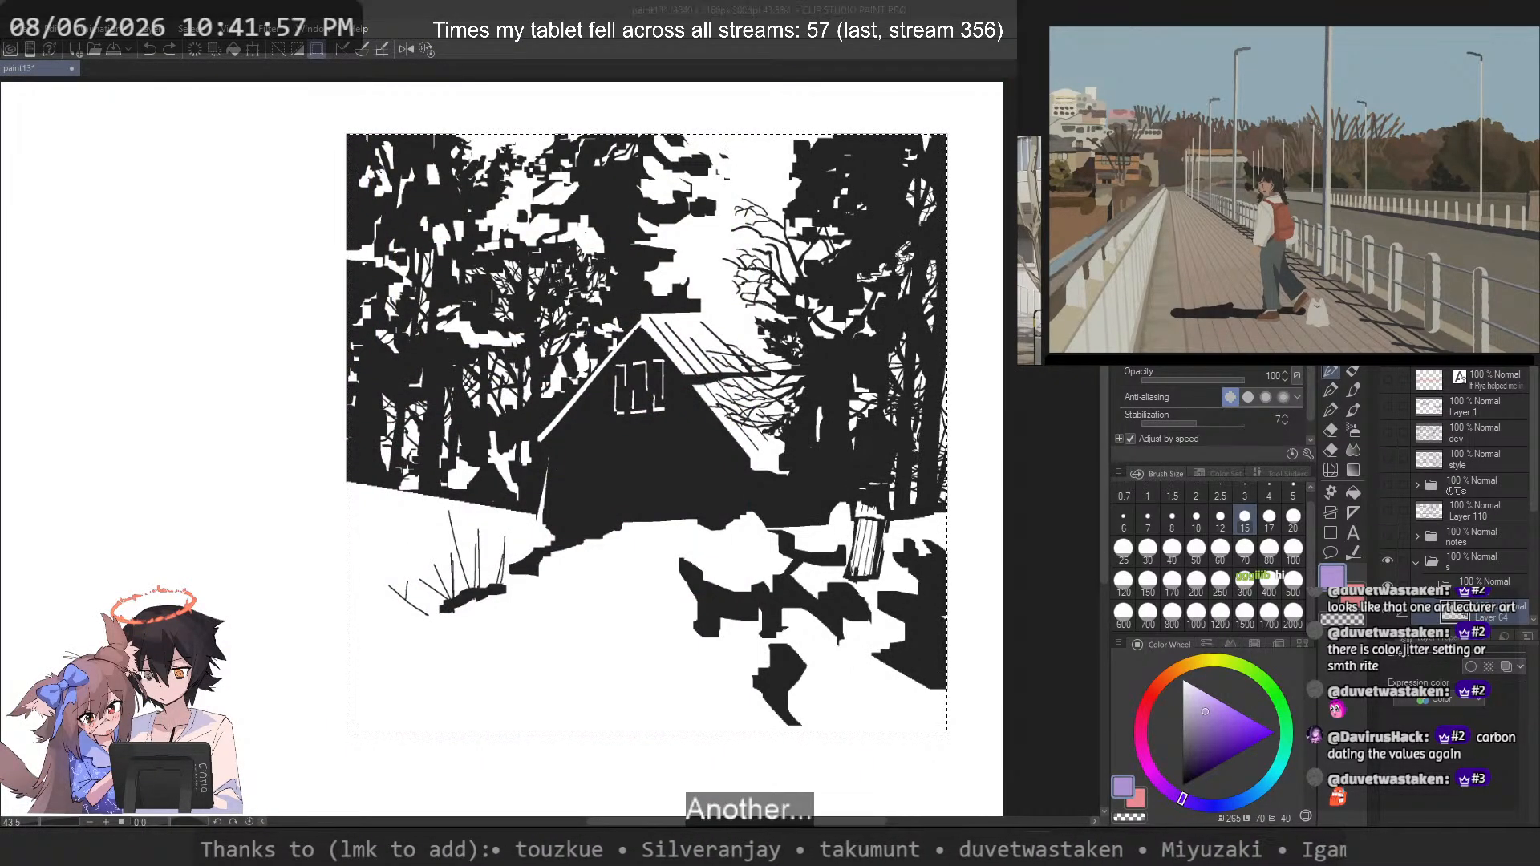
Step: Examine the beach illustration's waves, pier and sky, up close and as a whole
scroll(1216, 146, down, 8)
scroll(1195, 180, up, 9)
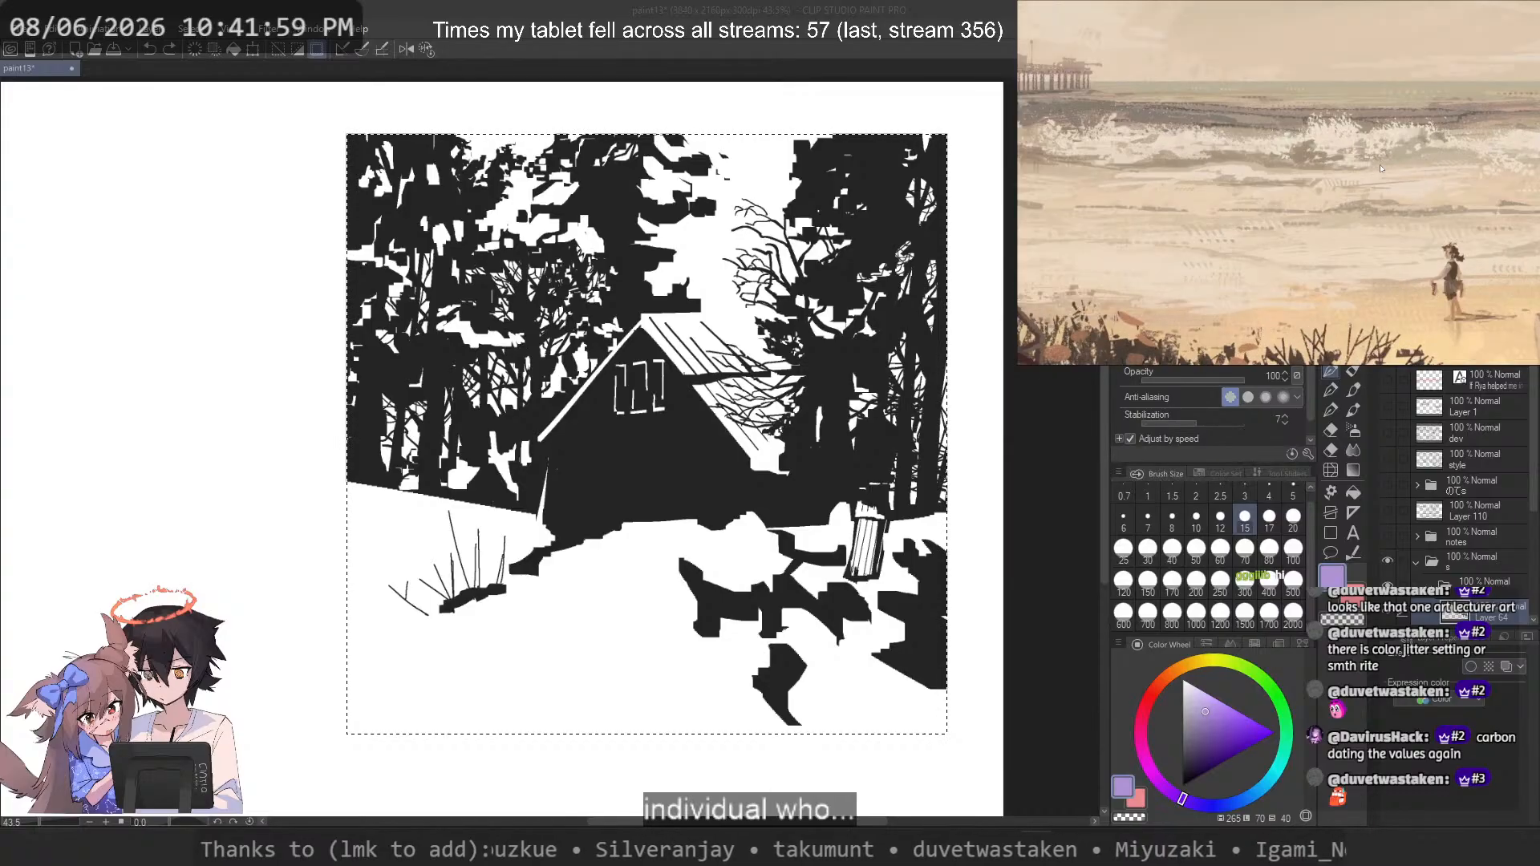
drag(1381, 169, 1325, 176)
scroll(1328, 170, down, 2)
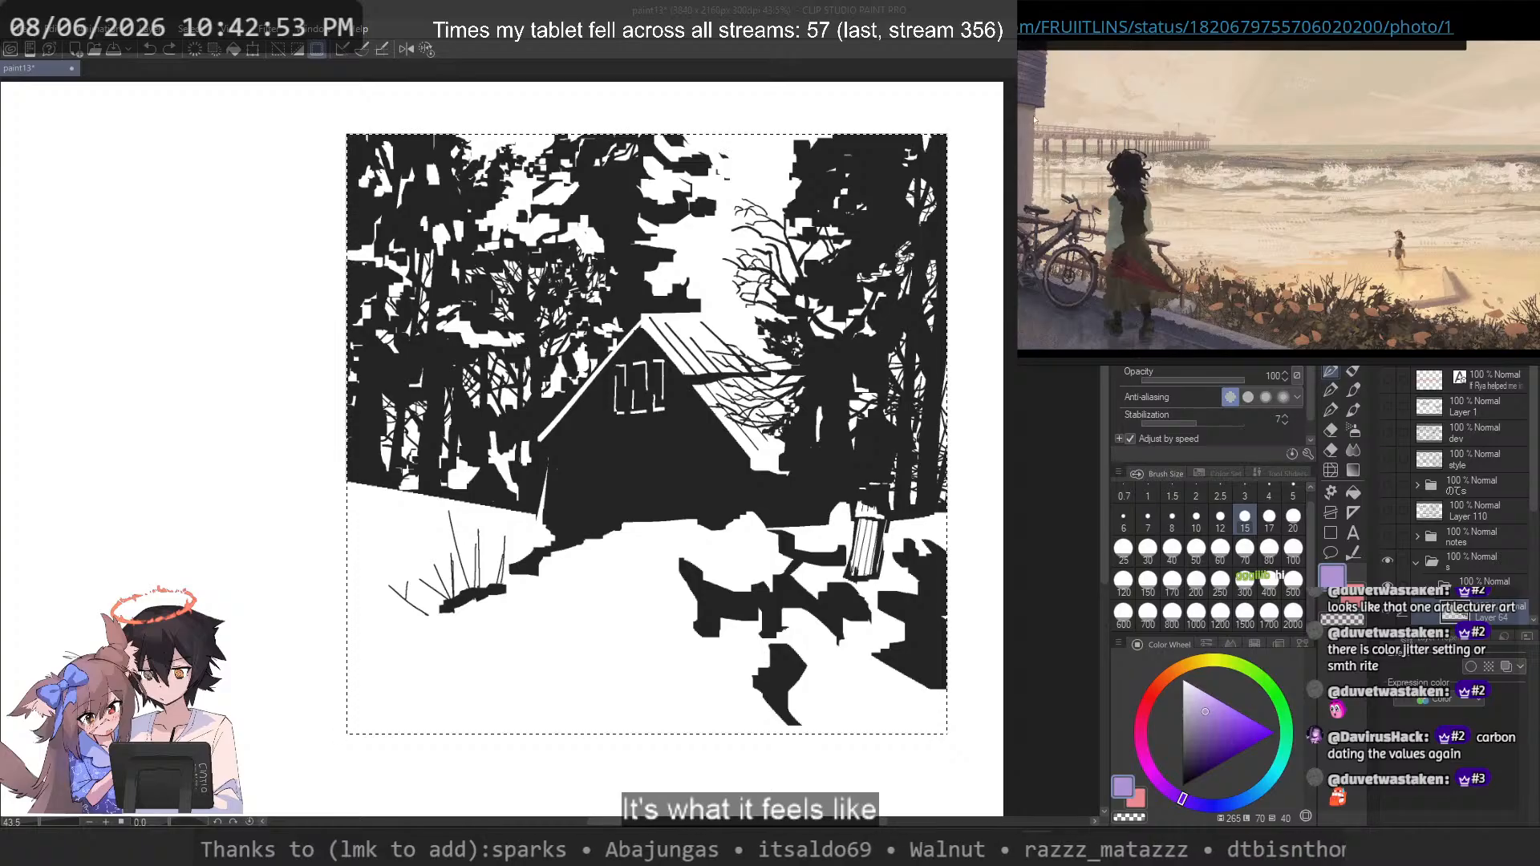
scroll(1079, 123, up, 5)
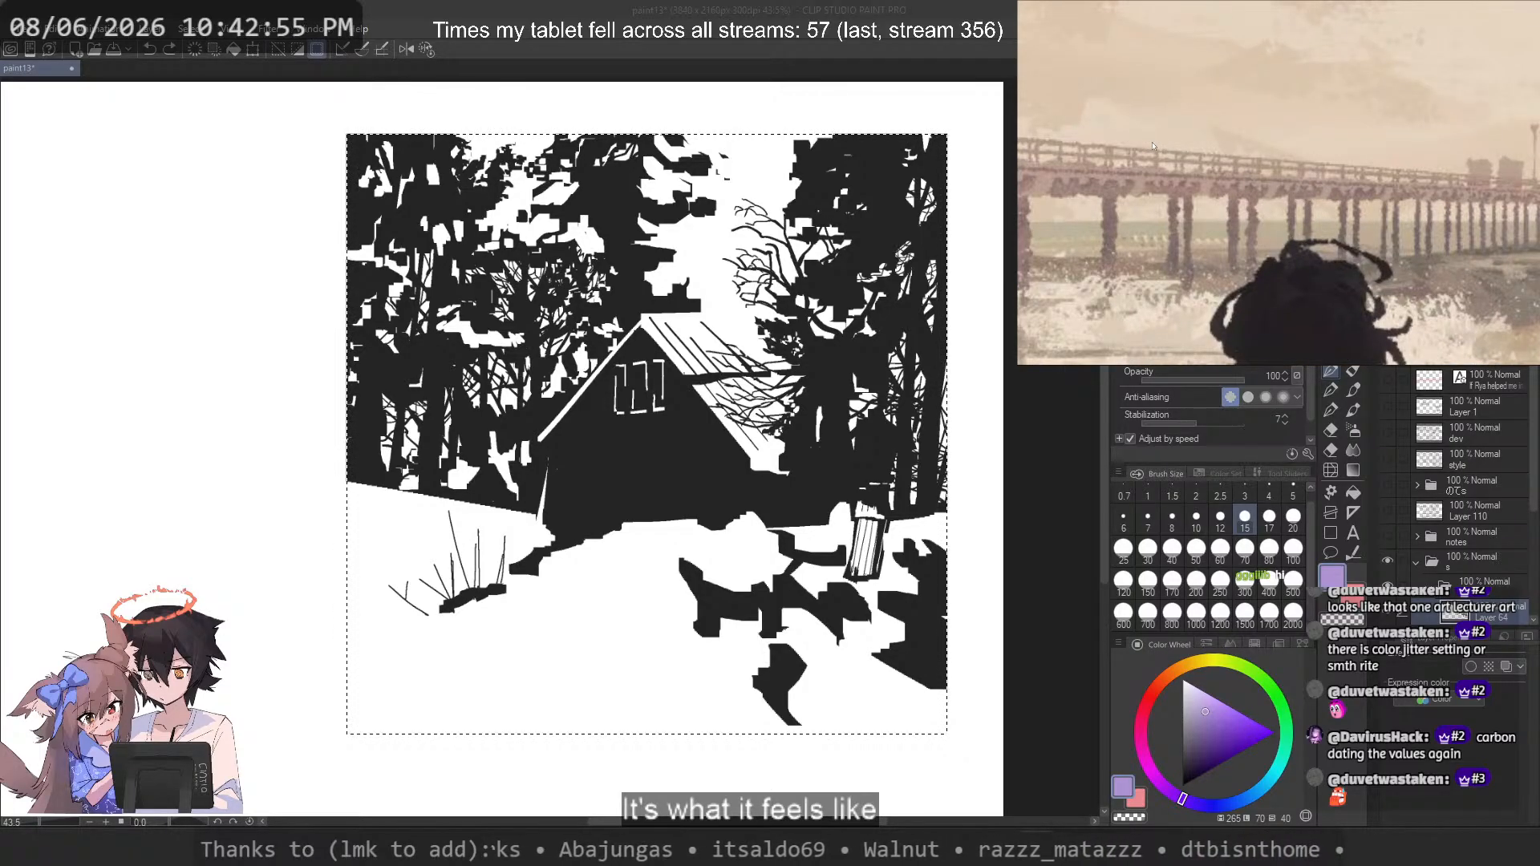
scroll(1152, 145, down, 5)
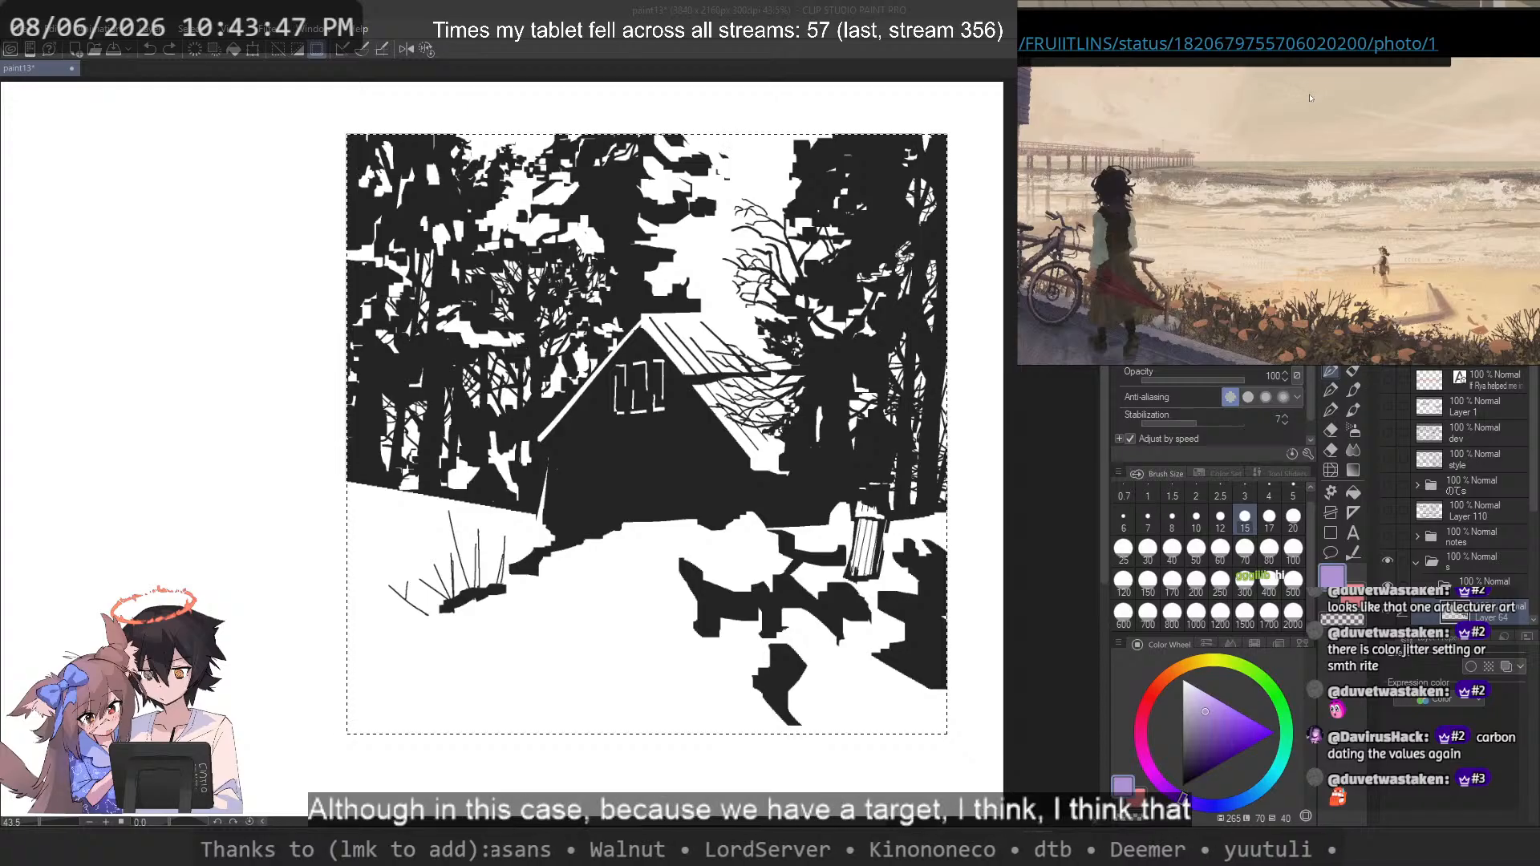
Step: Examine the beach illustration's overall composition, the house facade and the ground texture beside the bicycle
scroll(1308, 102, down, 1)
scroll(1287, 137, up, 1)
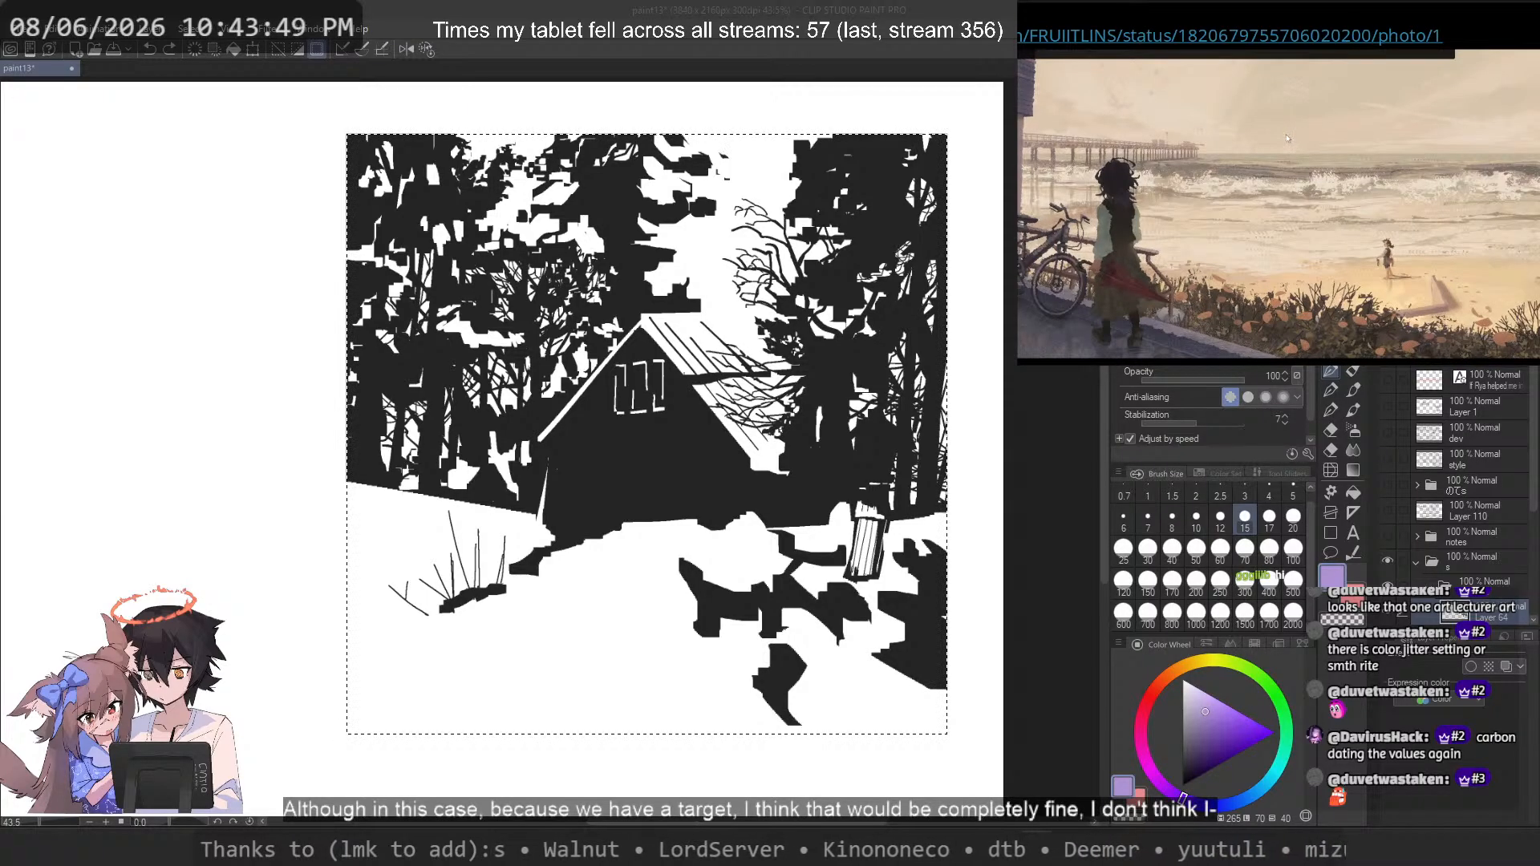
drag(1286, 150, 1307, 153)
scroll(1310, 152, down, 2)
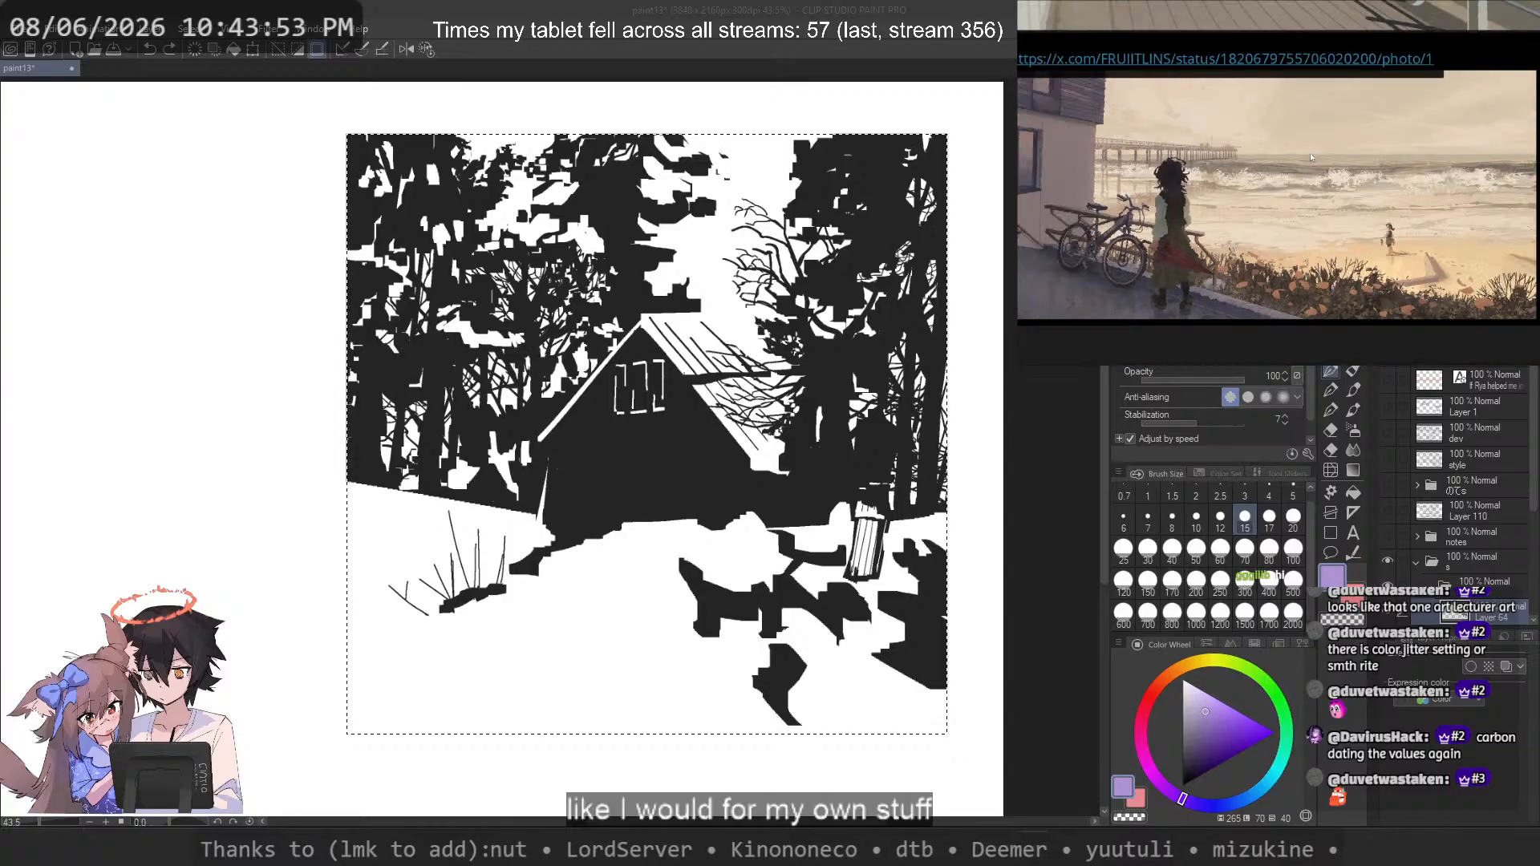
scroll(1255, 174, down, 1)
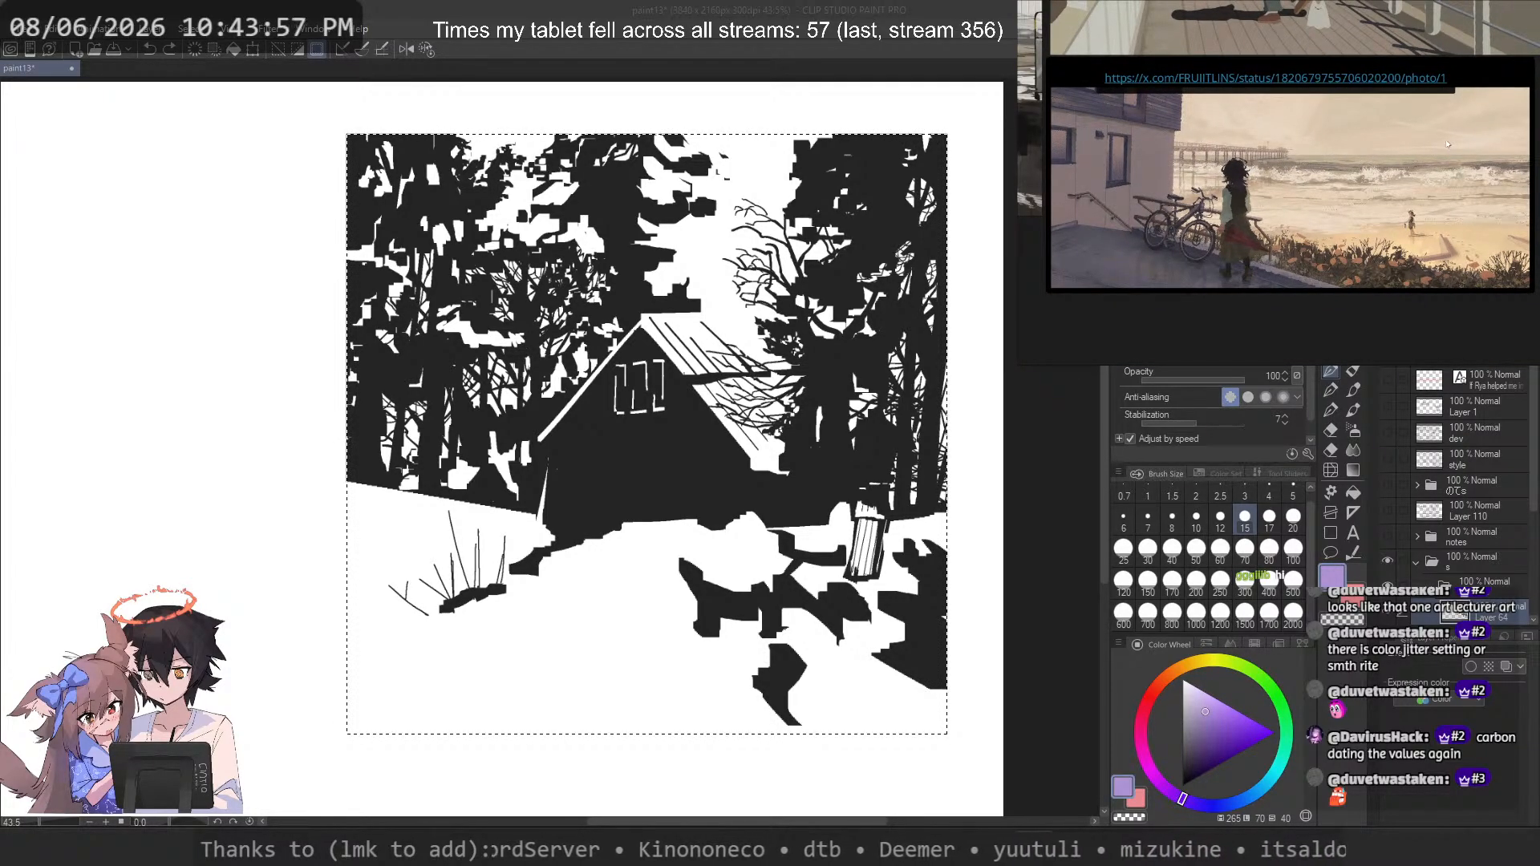
scroll(1100, 93, up, 5)
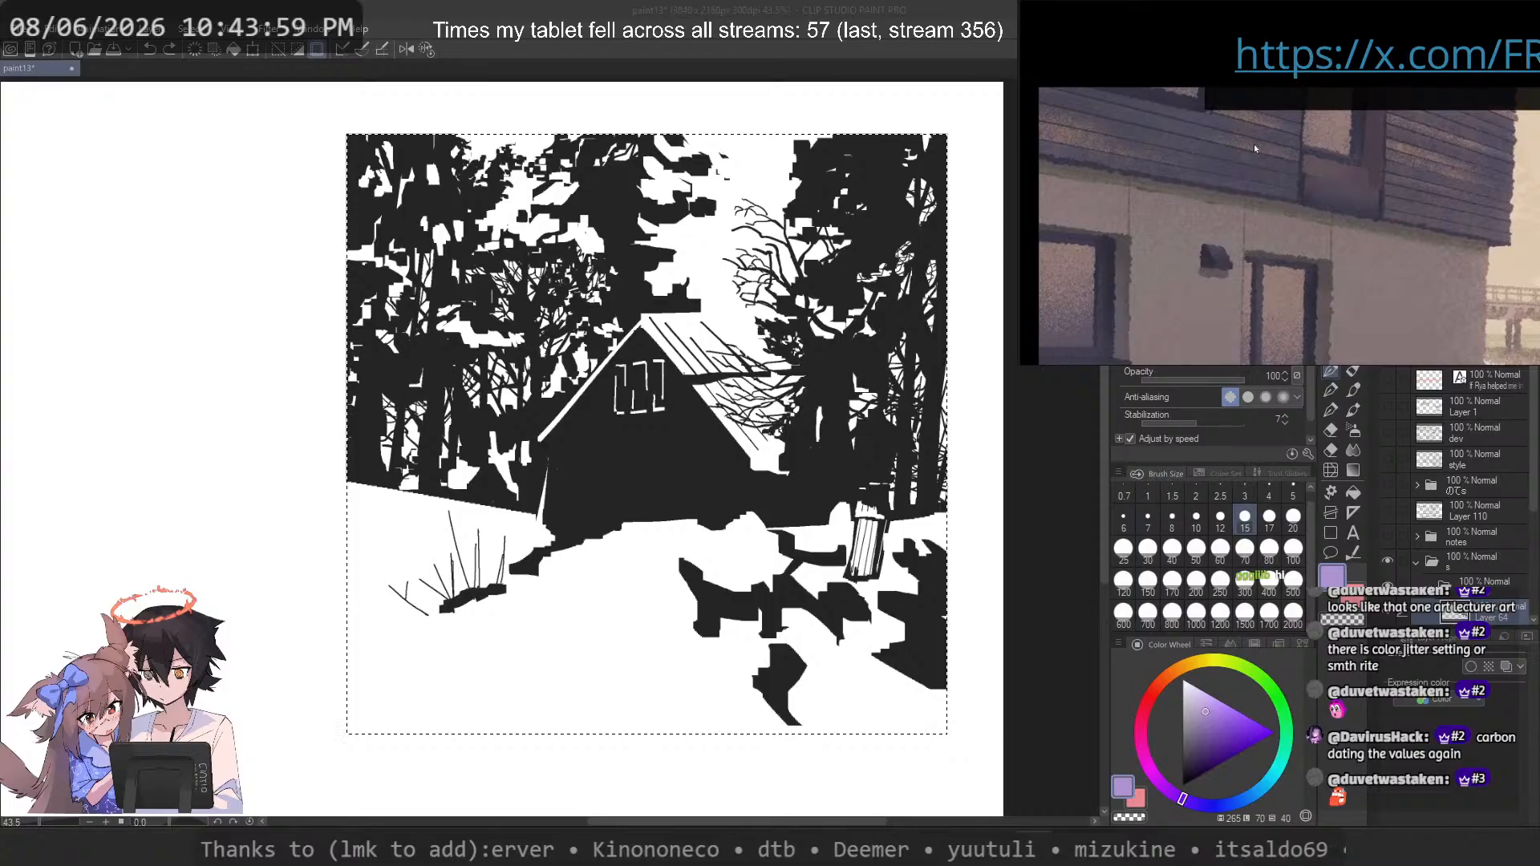
drag(1254, 148, 1275, 115)
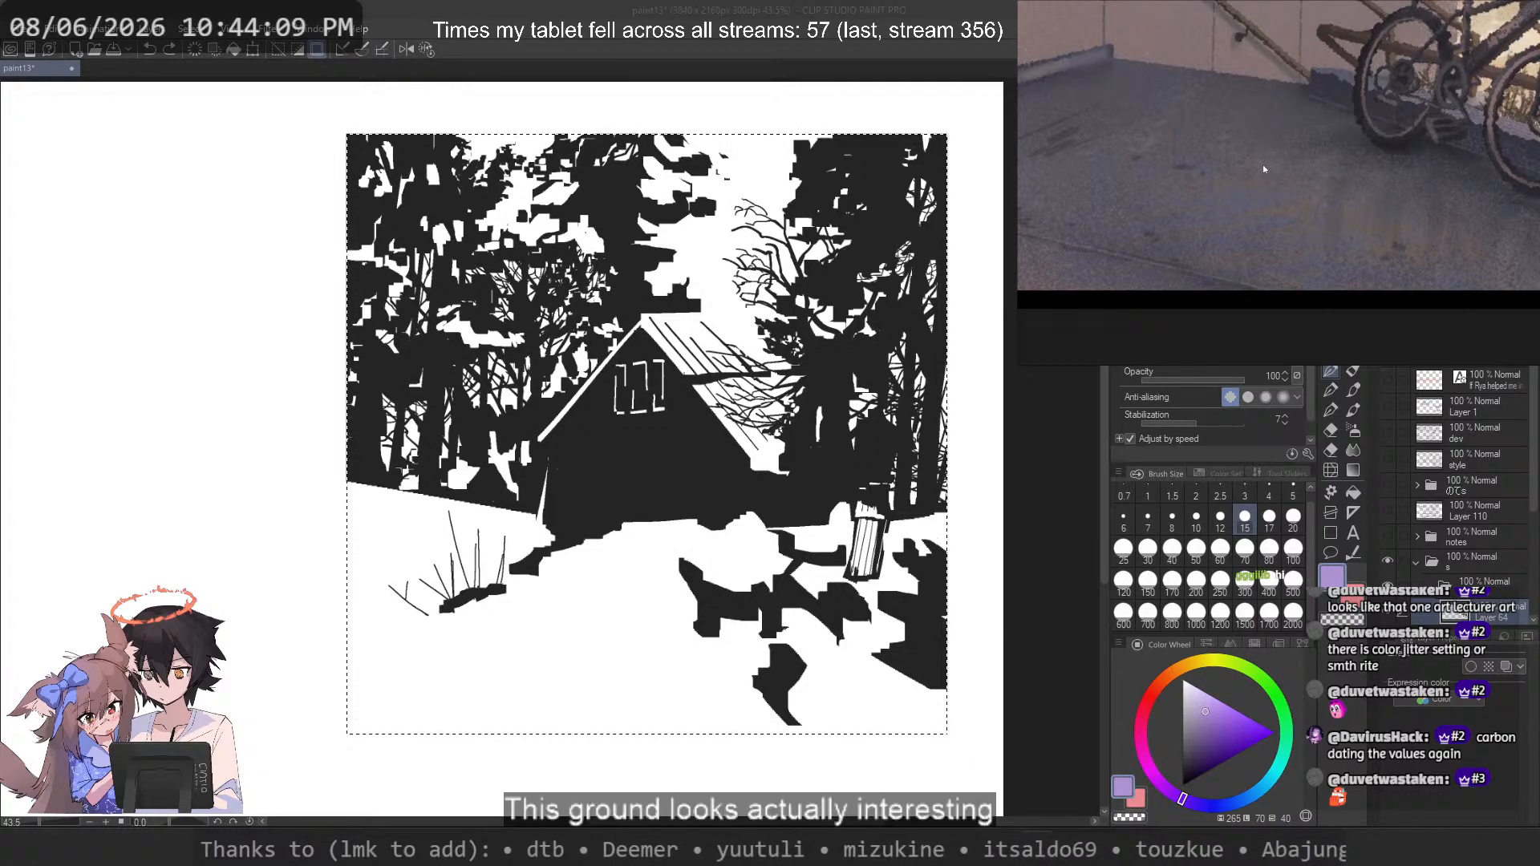
scroll(1255, 176, up, 1)
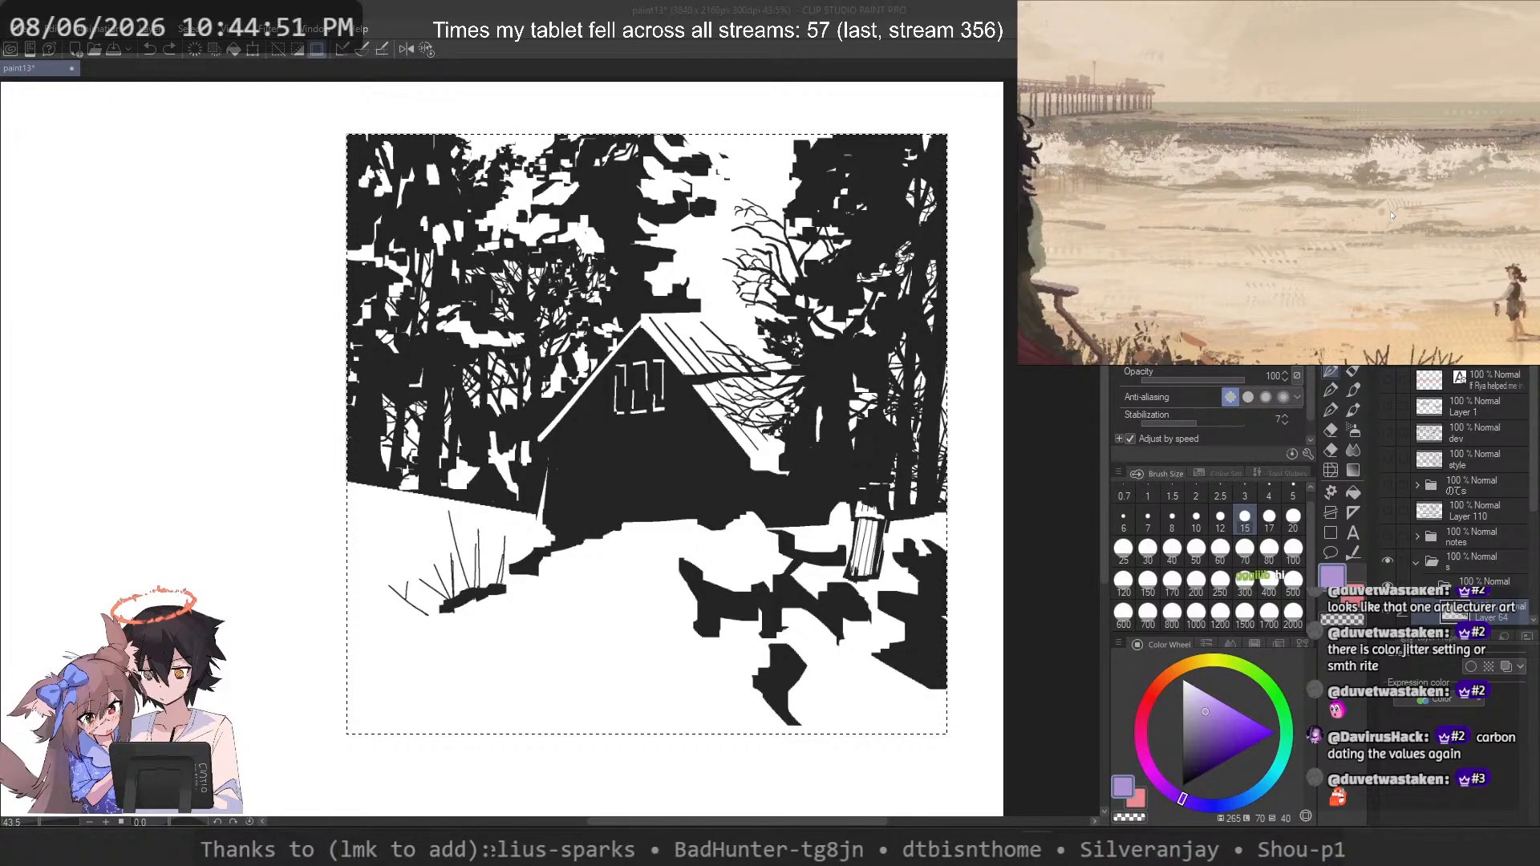
Step: Examine the layered brushwork of the waves, the distant figure on the sand and the foreground shrubs
scroll(1380, 125, up, 2)
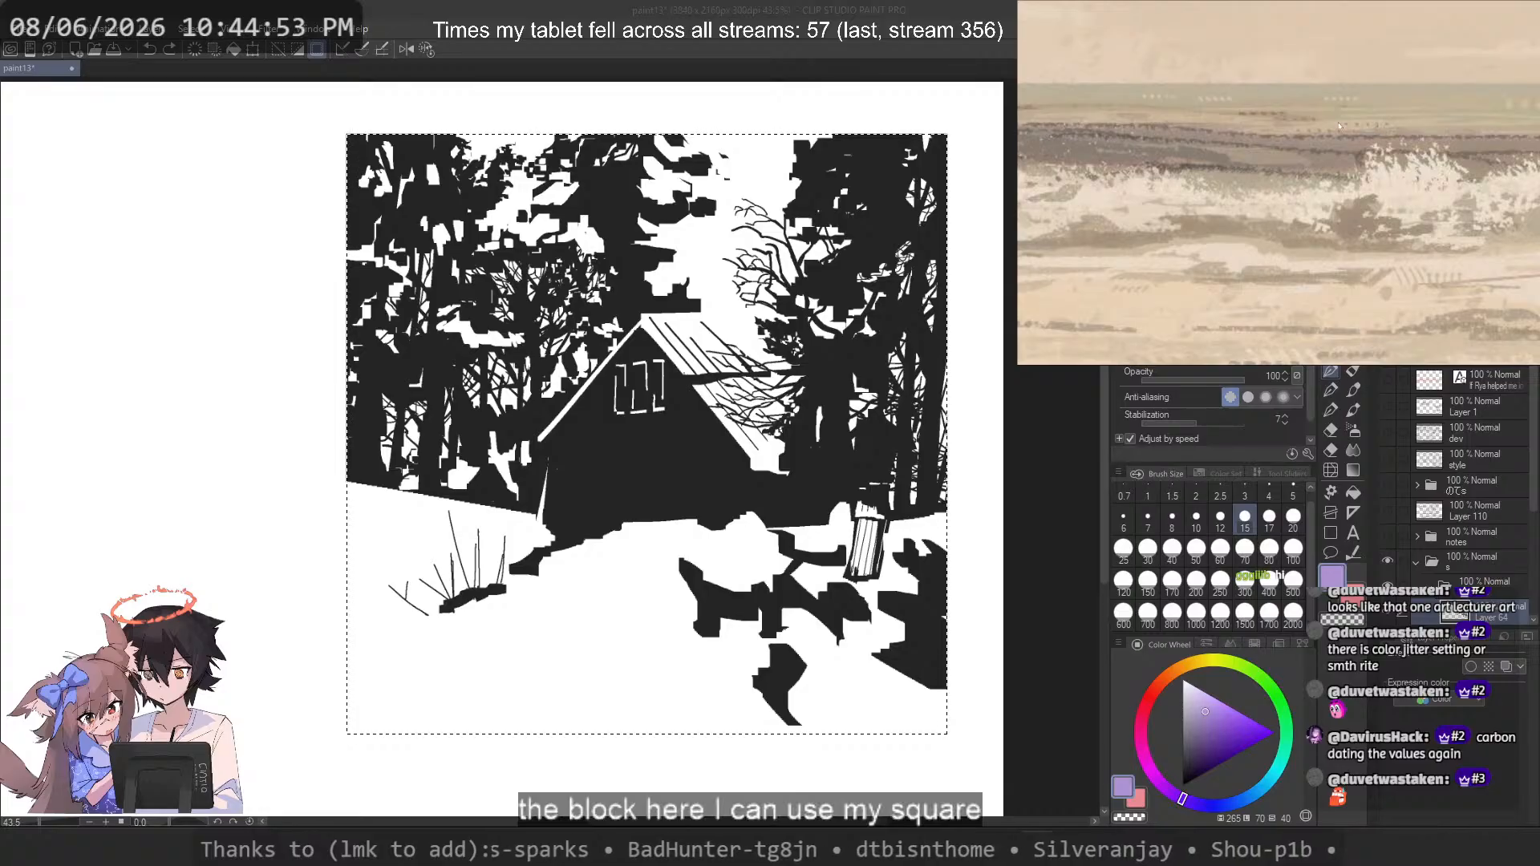
scroll(1376, 125, up, 2)
scroll(1315, 181, down, 4)
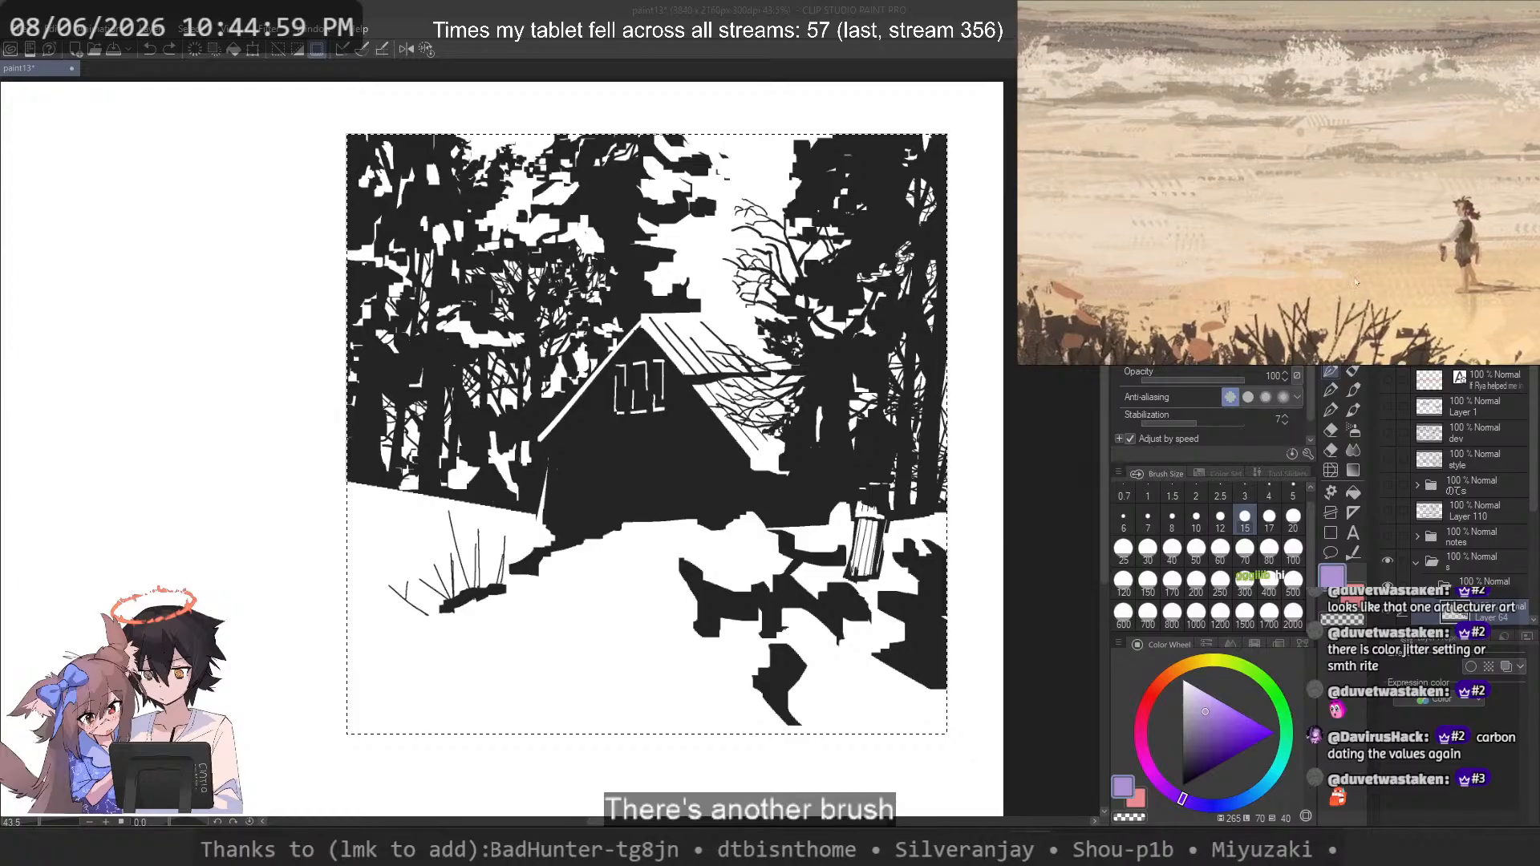
scroll(1315, 105, up, 3)
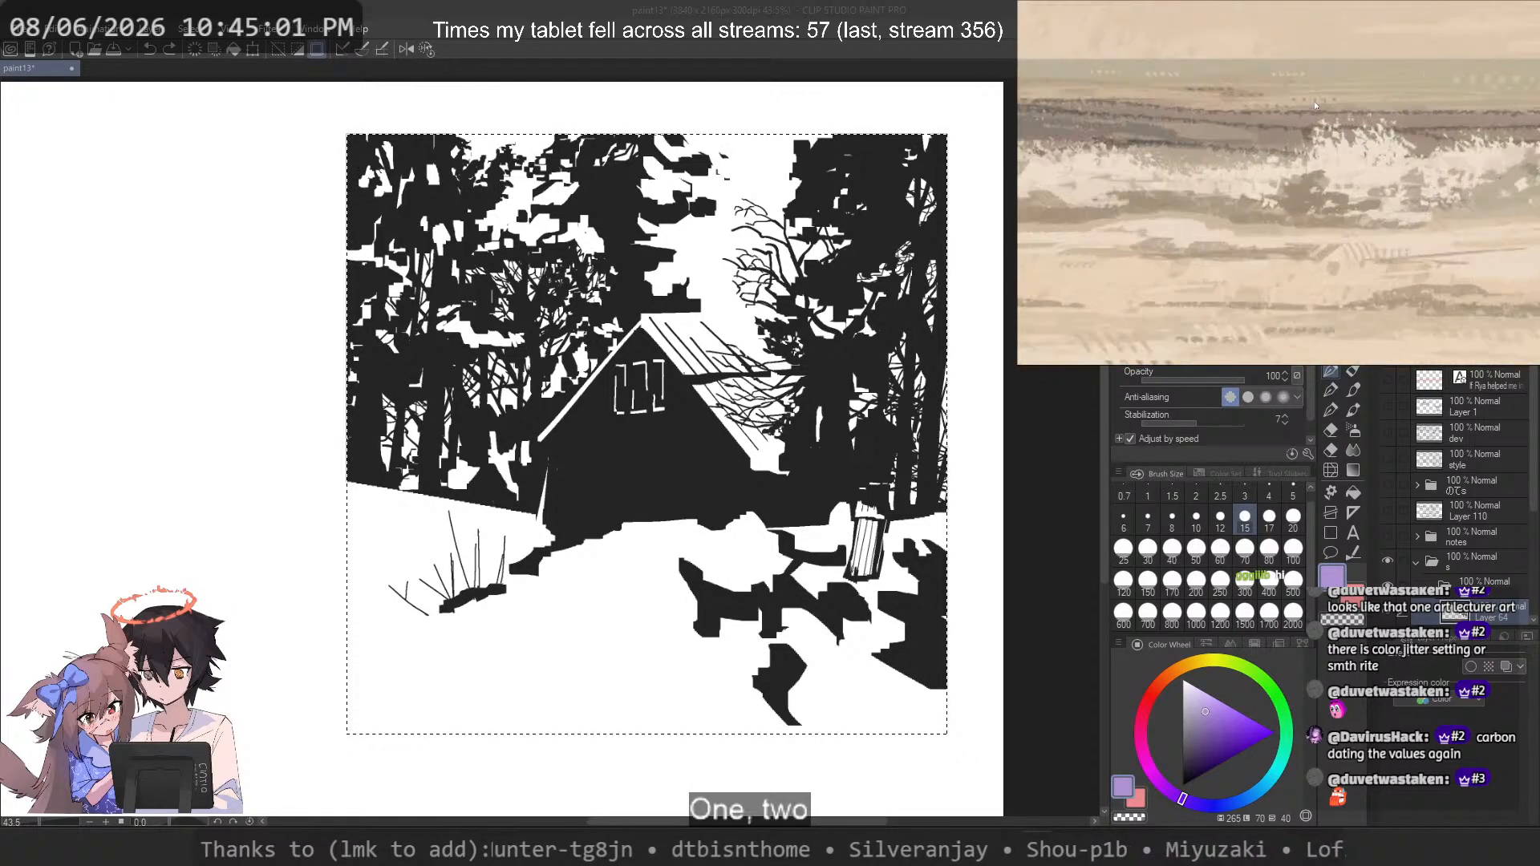
scroll(1351, 156, up, 3)
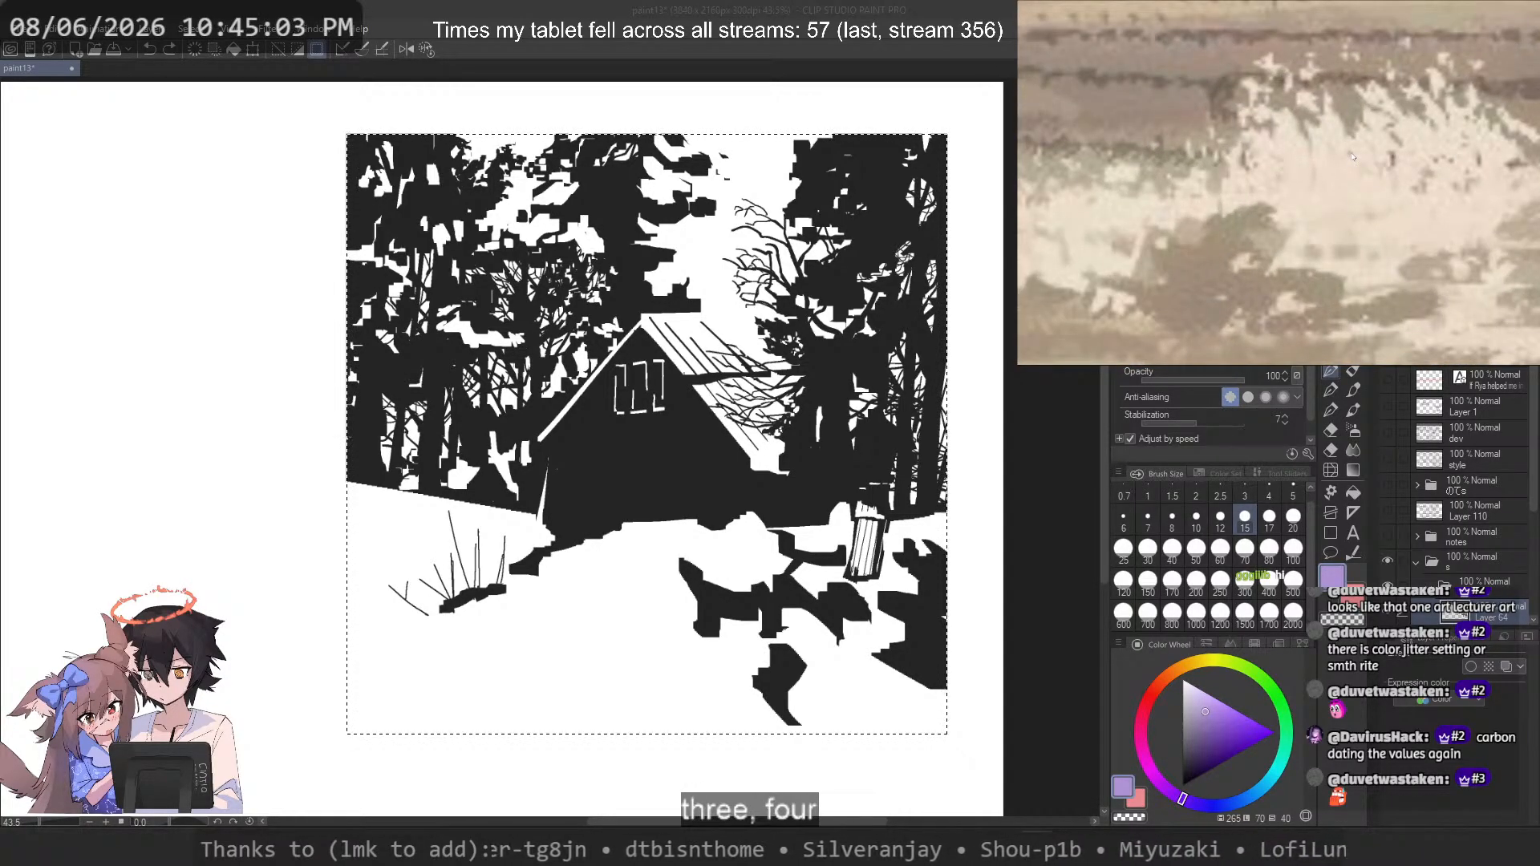
scroll(1352, 158, down, 4)
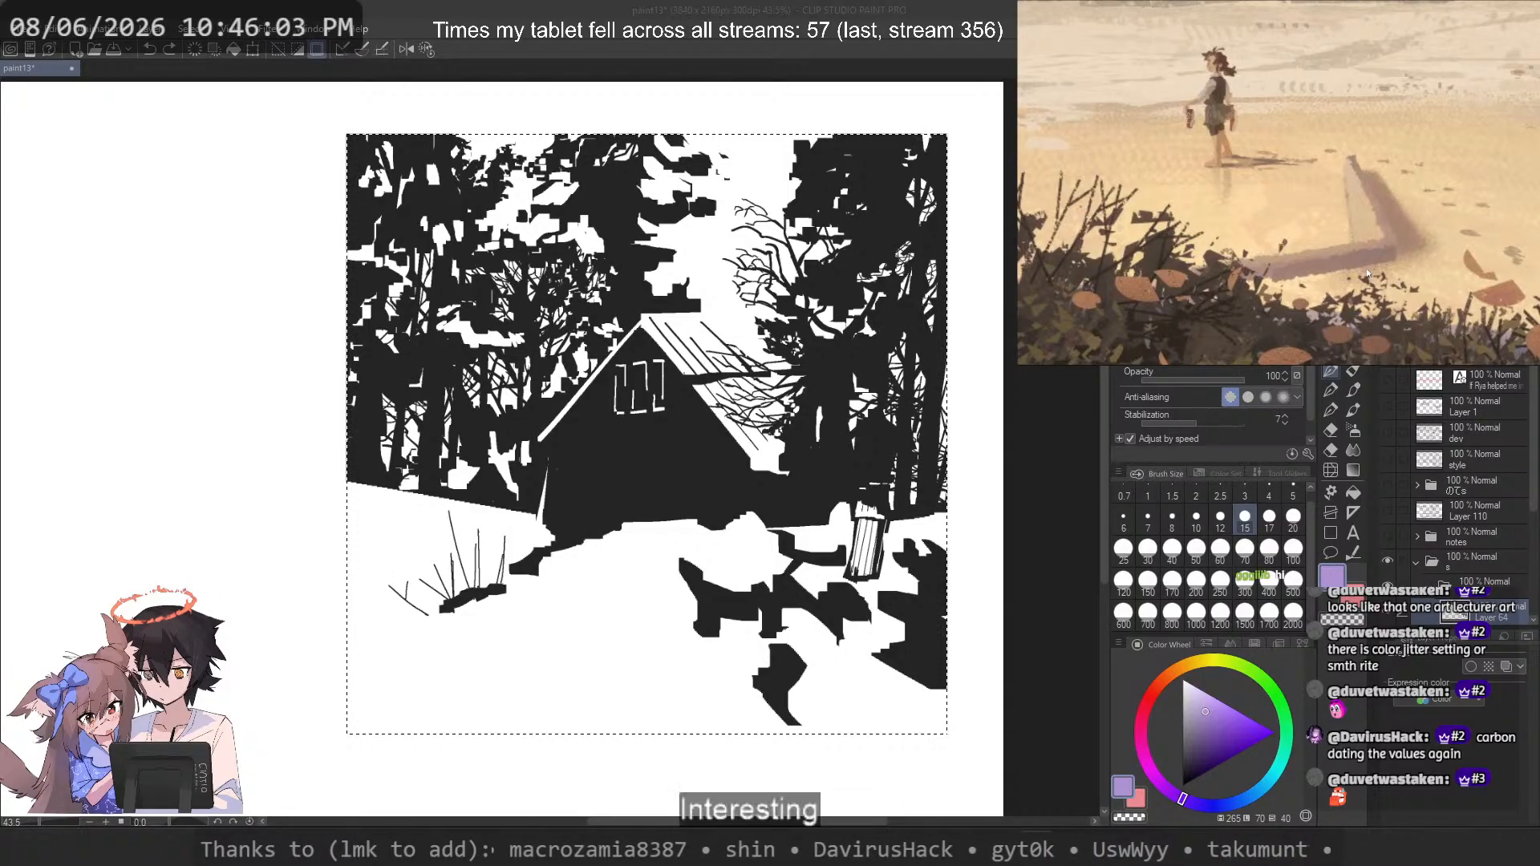
scroll(1368, 275, down, 5)
drag(1362, 257, 1381, 273)
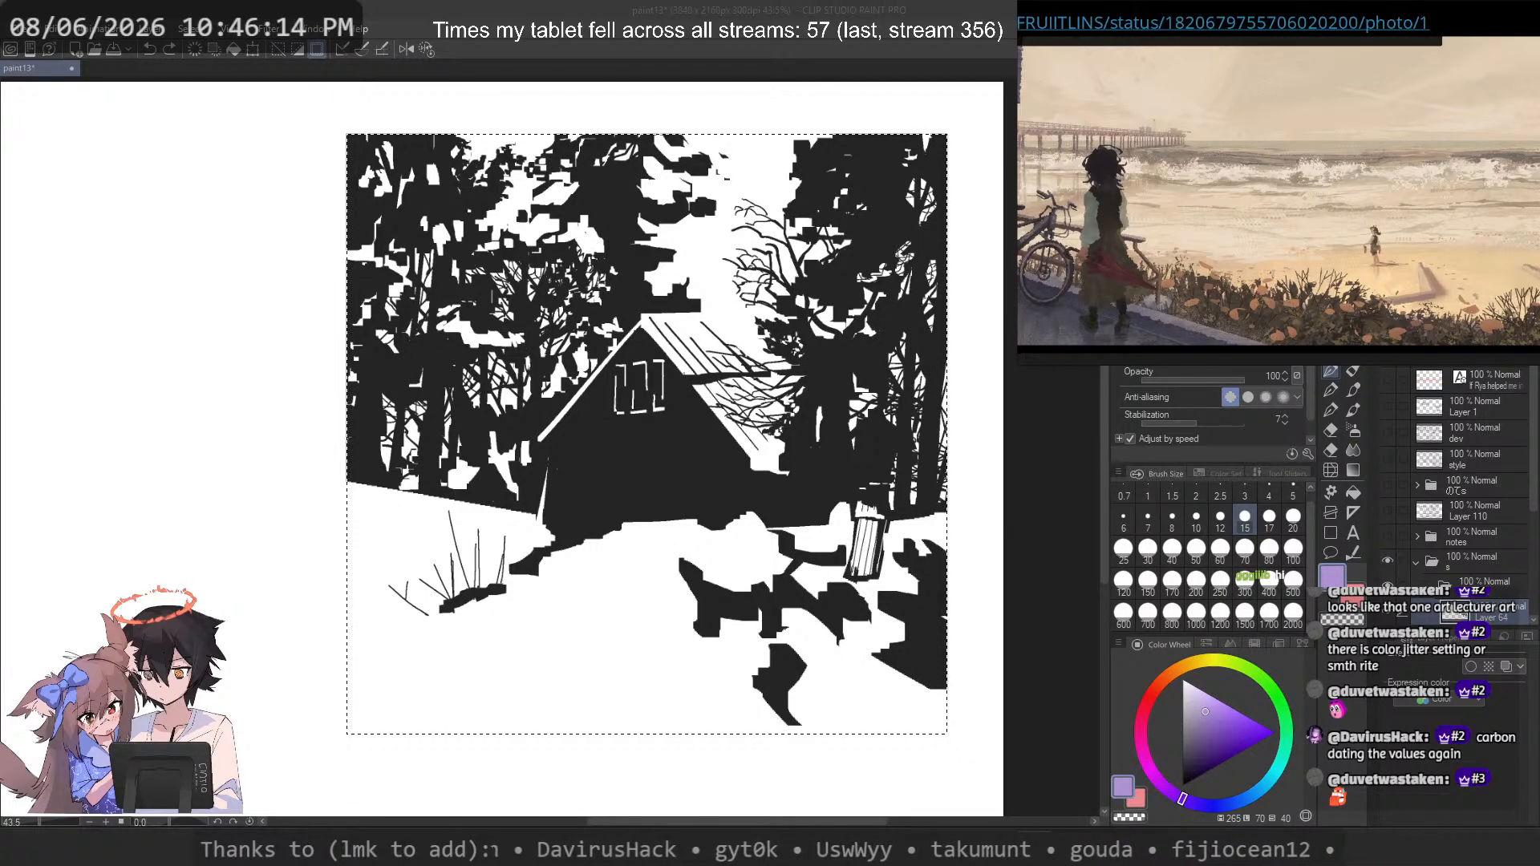
Step: Deselect the cabin study, add a new layer above it in Folder 6, and hide the cabin layer
drag(602, 220, 629, 284)
key(m)
drag(648, 347, 321, 346)
key(ctrl+d)
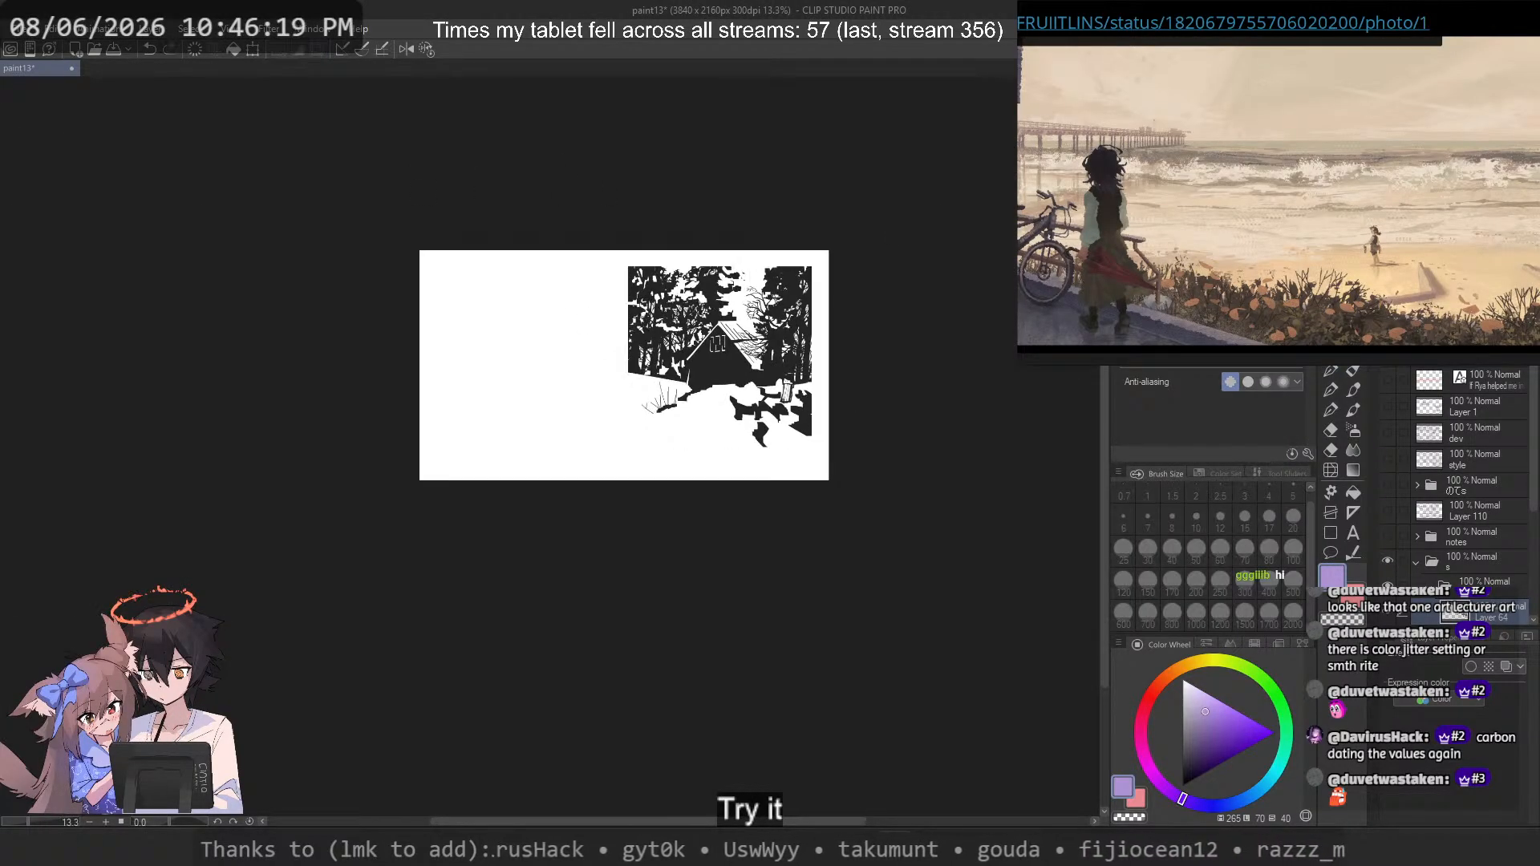
scroll(1438, 411, down, 3)
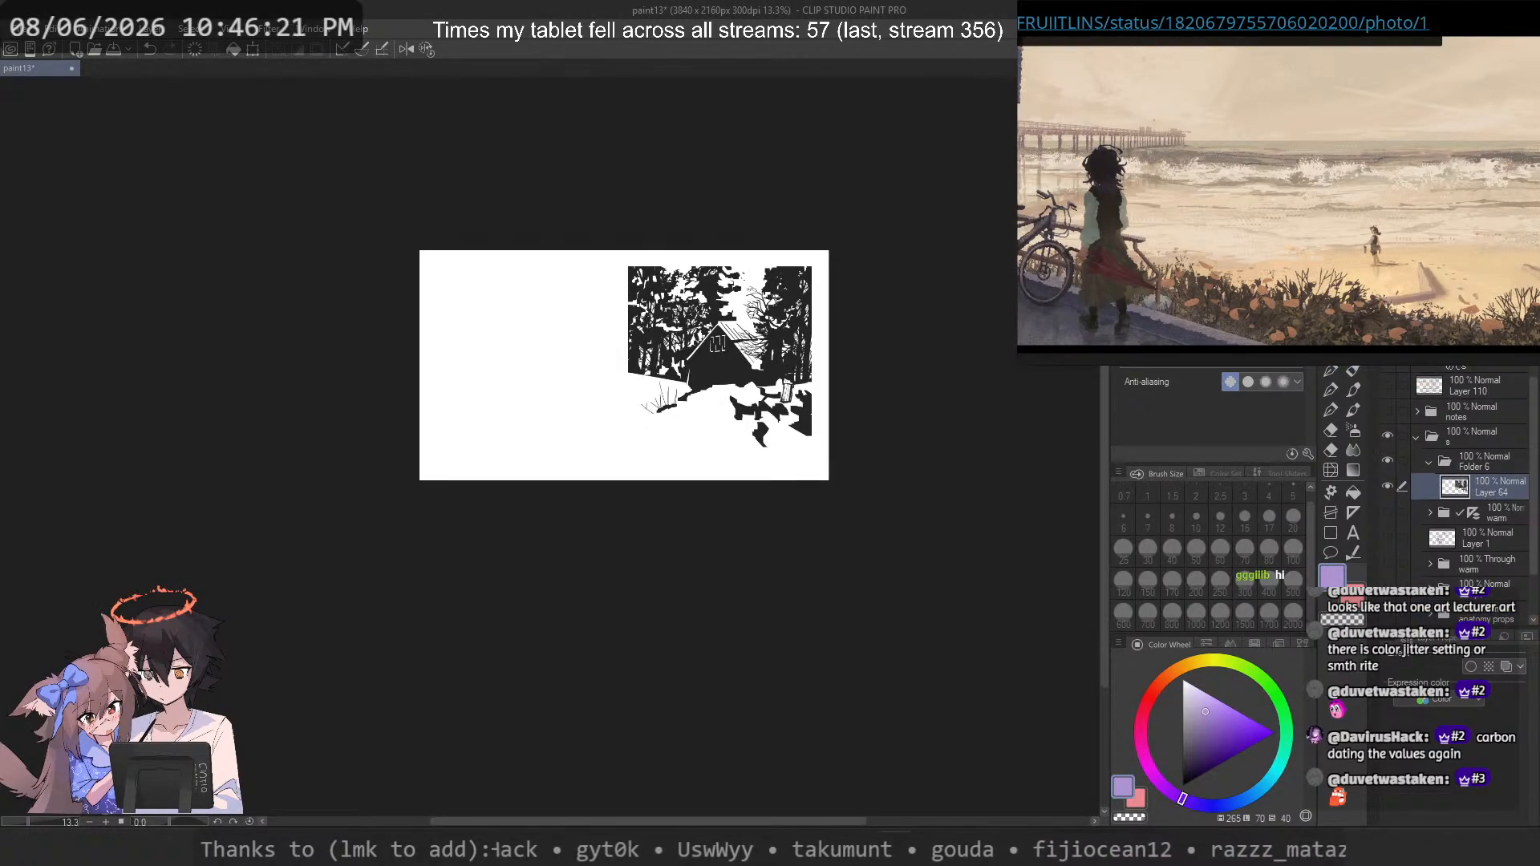
key(ctrl+shift+n)
click(1389, 511)
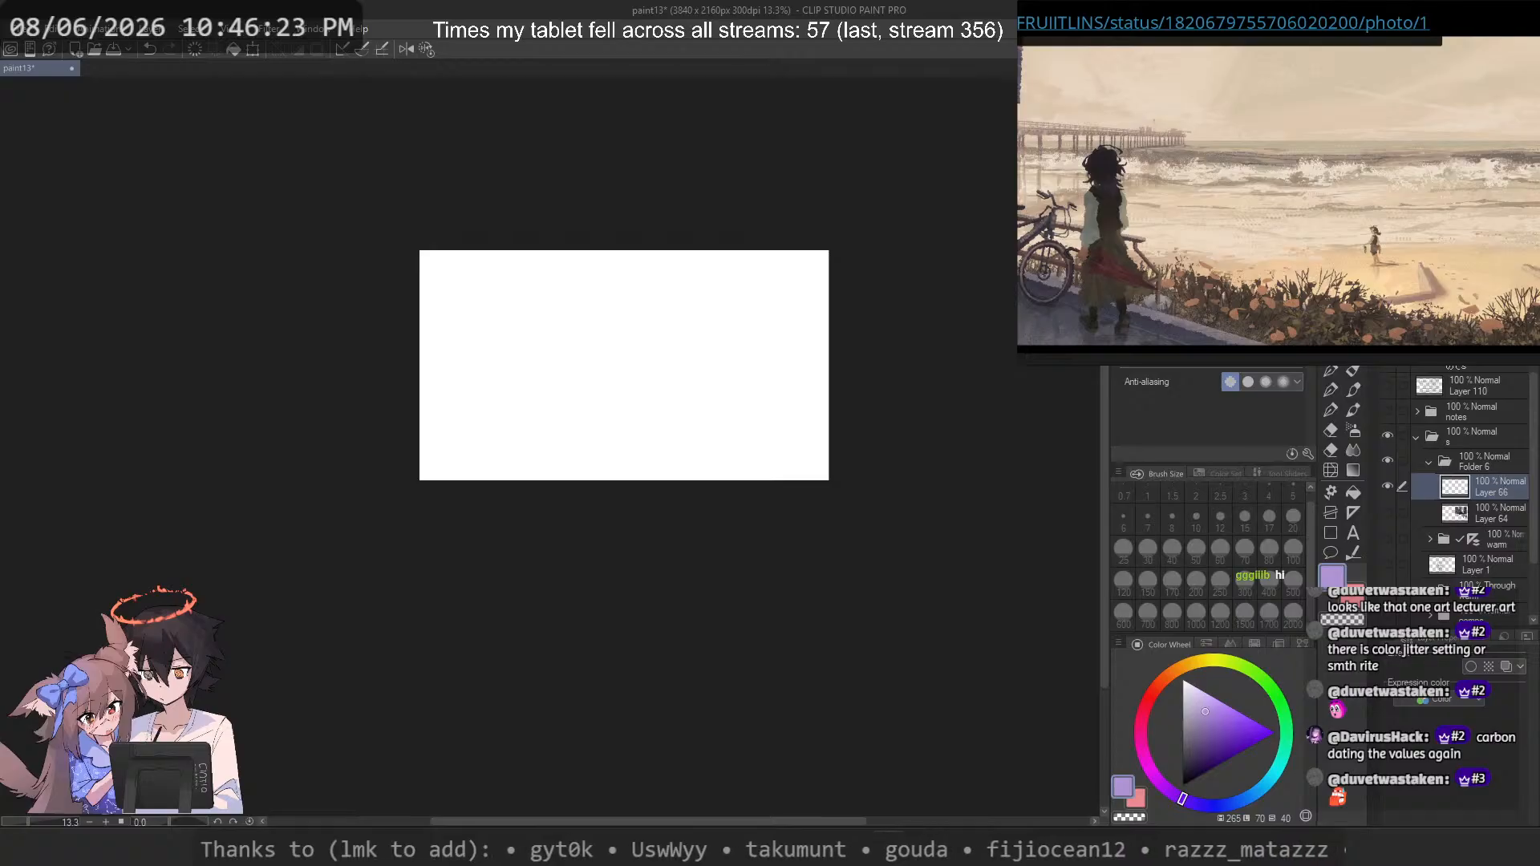
Step: Capture the beach reference, paste it into the document, and enlarge and centre it to nearly fill the canvas
drag(1267, 247, 1280, 250)
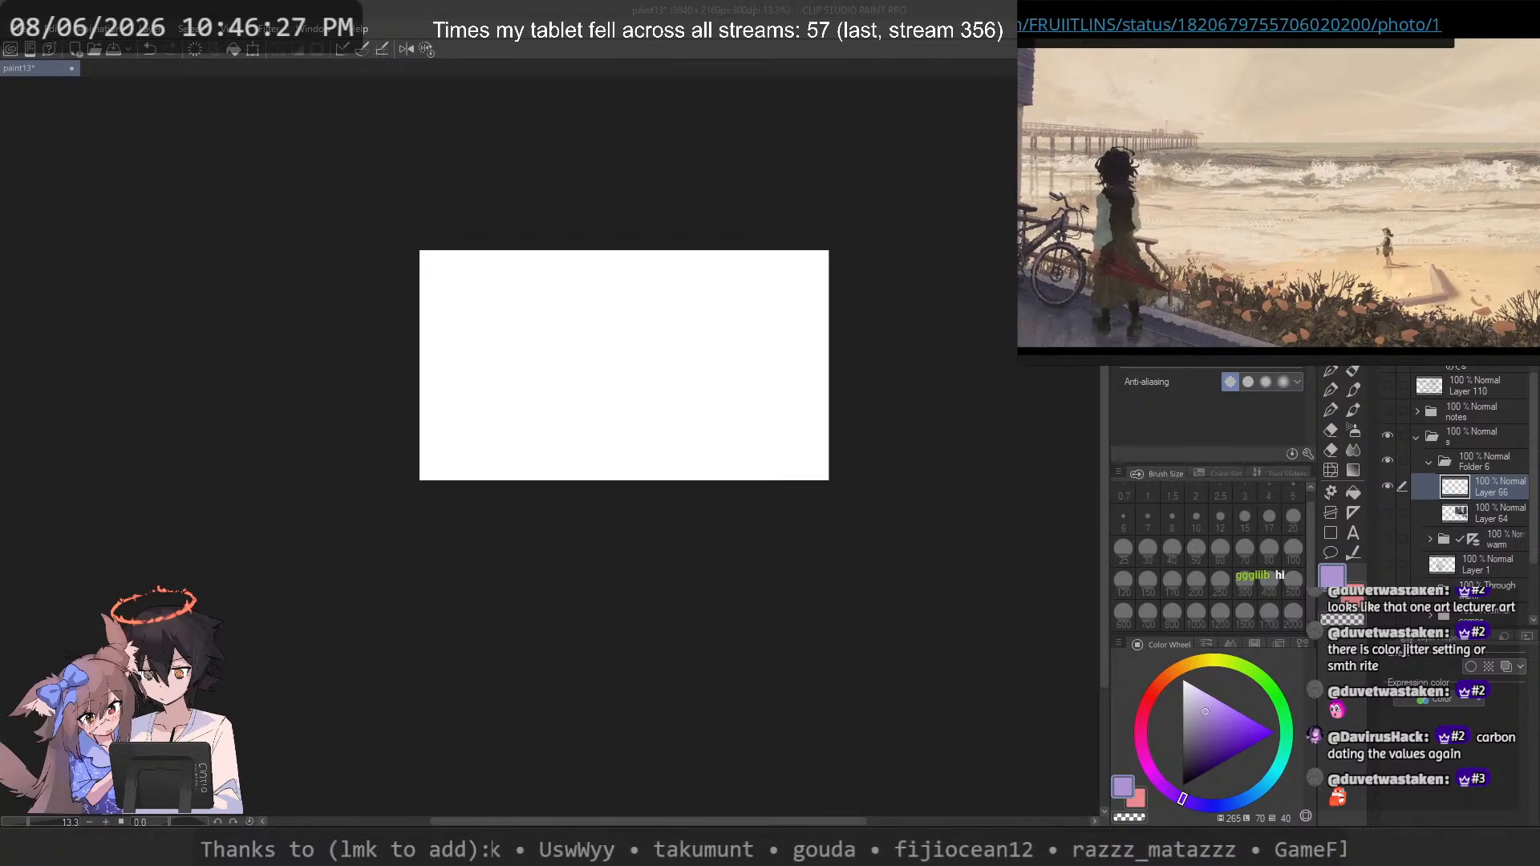
key(super+shift+s)
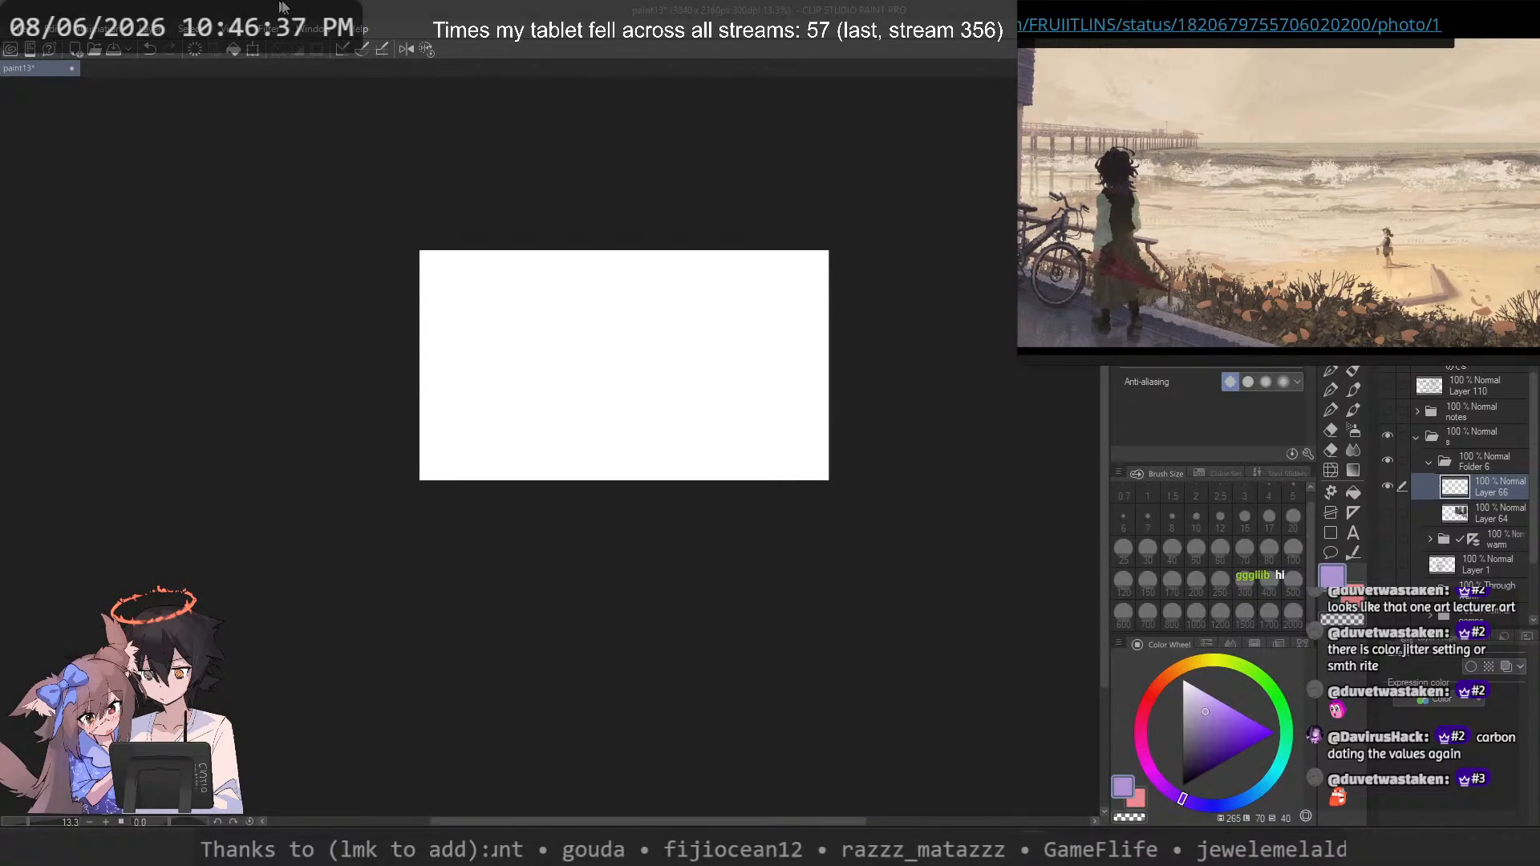
scroll(573, 302, up, 2)
key(ctrl+v)
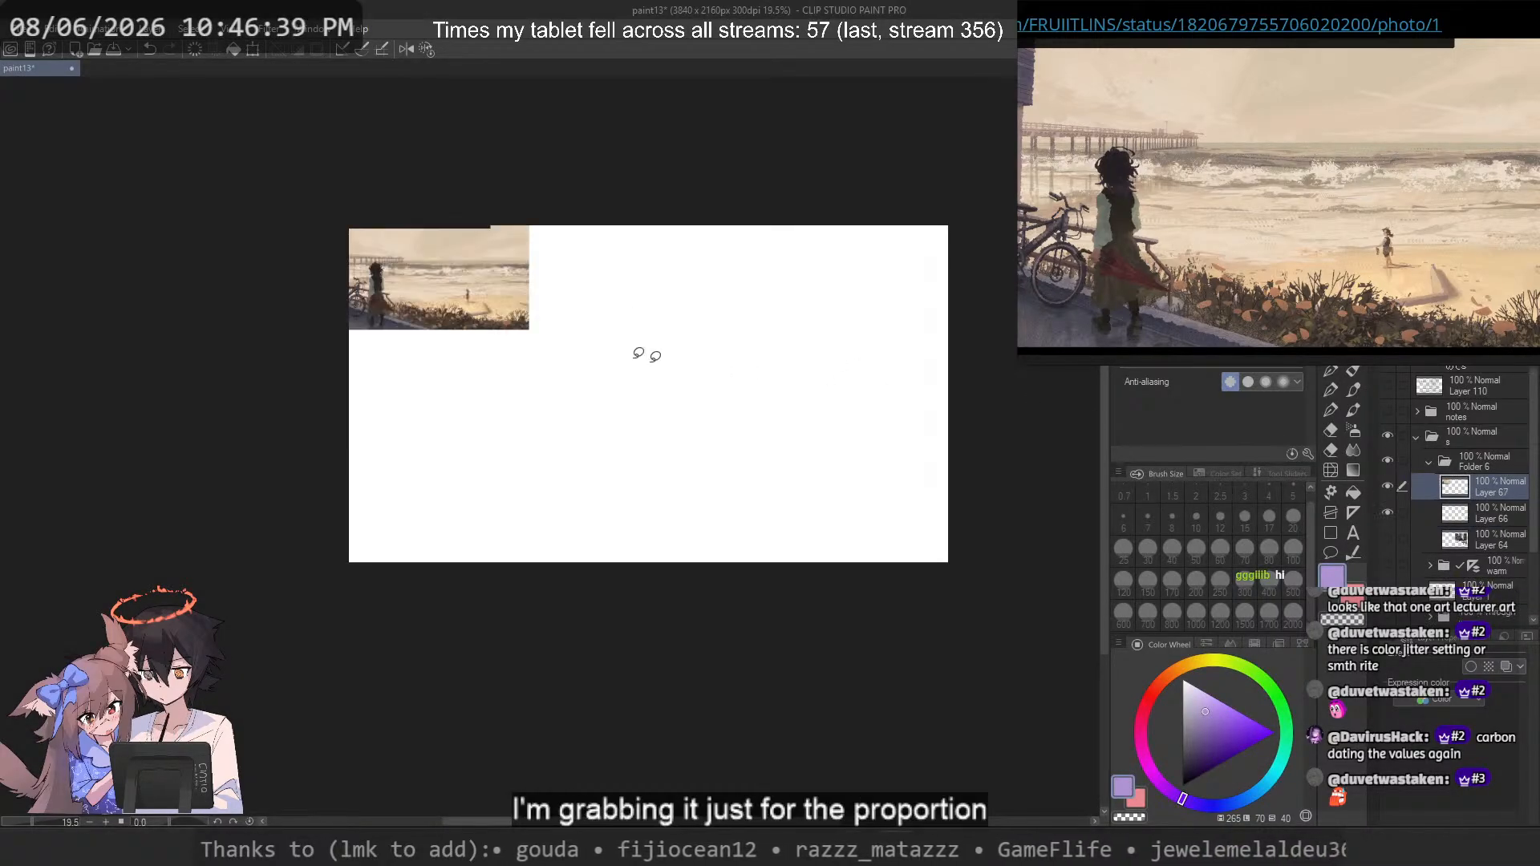
key(ctrl+t)
drag(529, 329, 899, 475)
drag(778, 429, 806, 439)
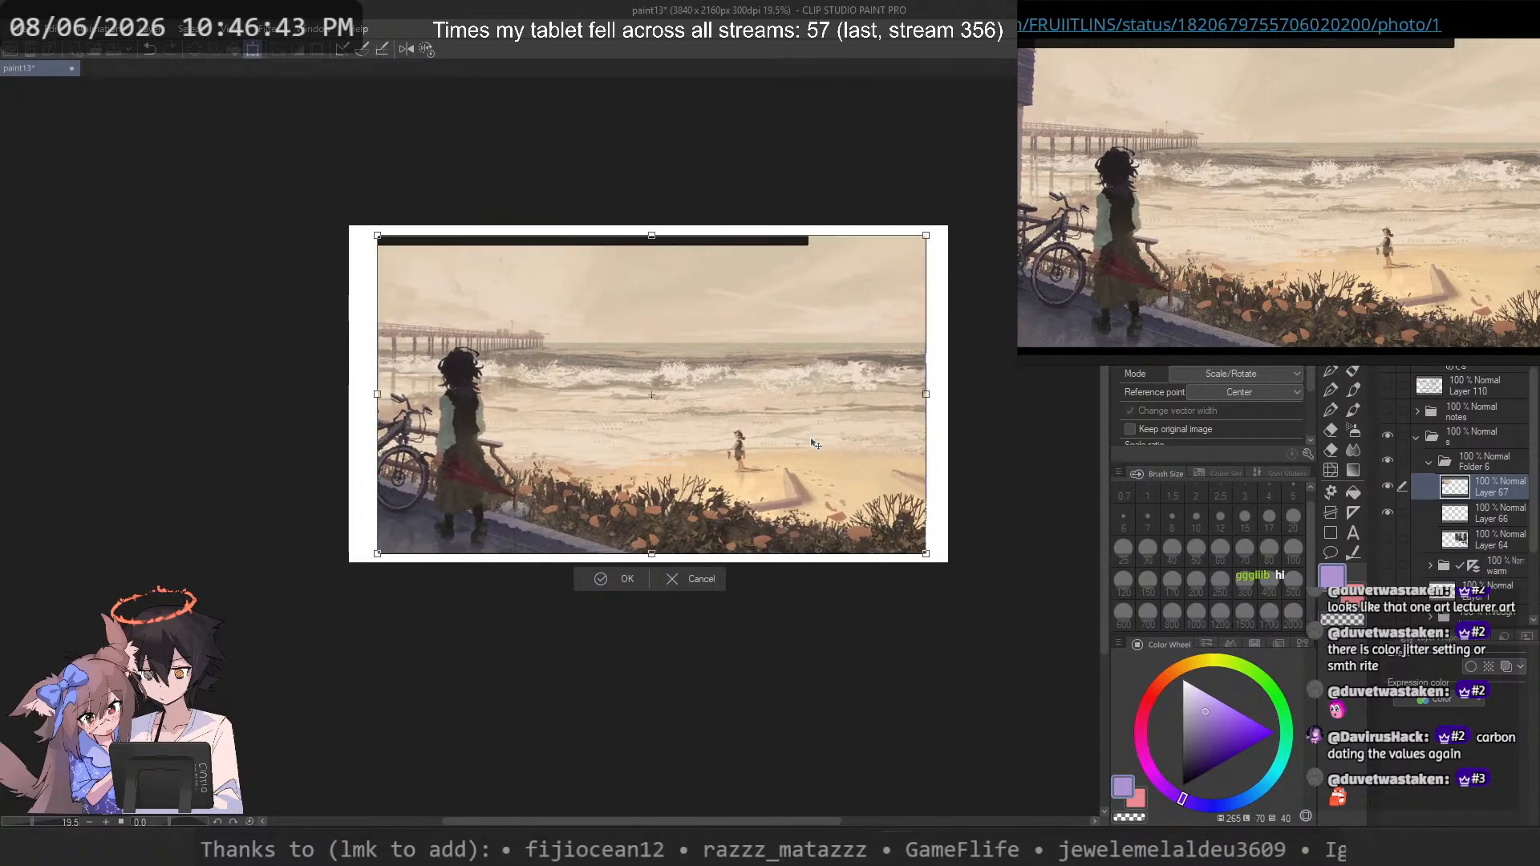
key(Return)
Step: Select the pasted reference's area and fill it with a mid grey
ctrl+click(1459, 489)
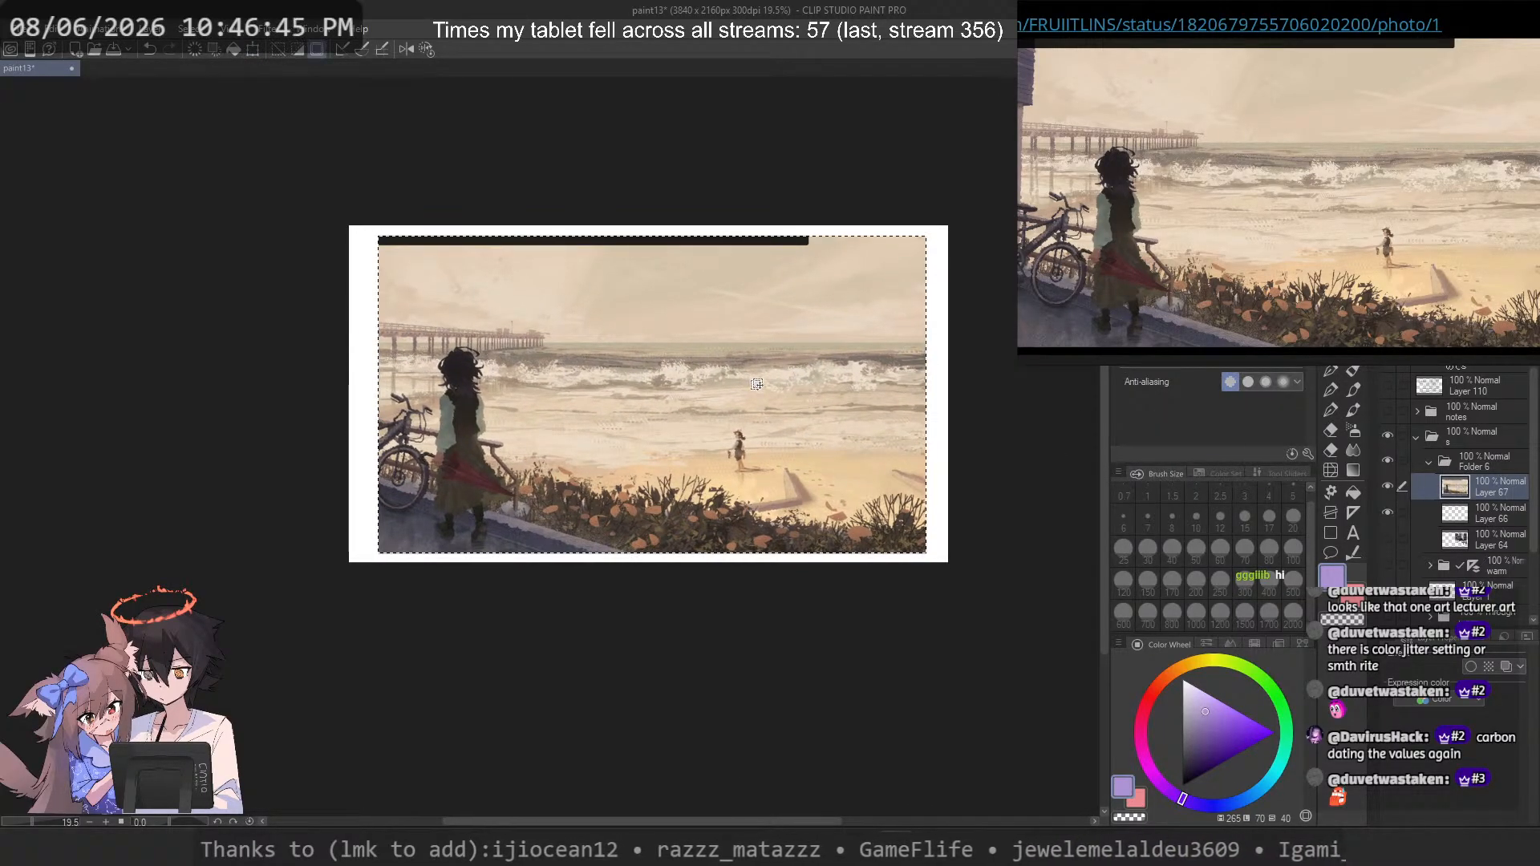
scroll(872, 384, down, 2)
click(1334, 534)
click(1182, 739)
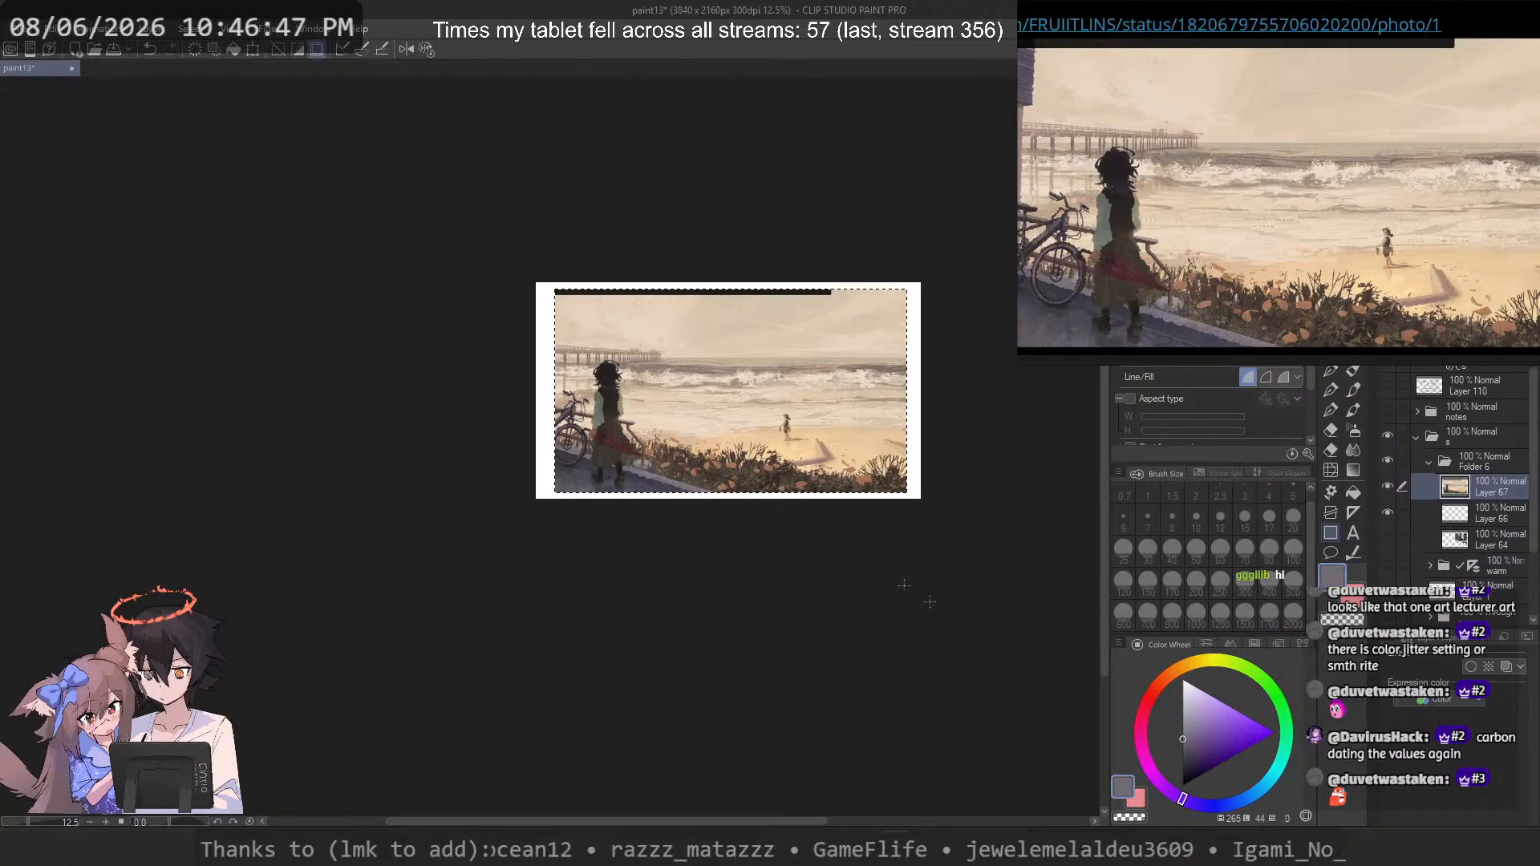
key(alt+BackSpace)
scroll(765, 346, up, 4)
scroll(765, 346, down, 2)
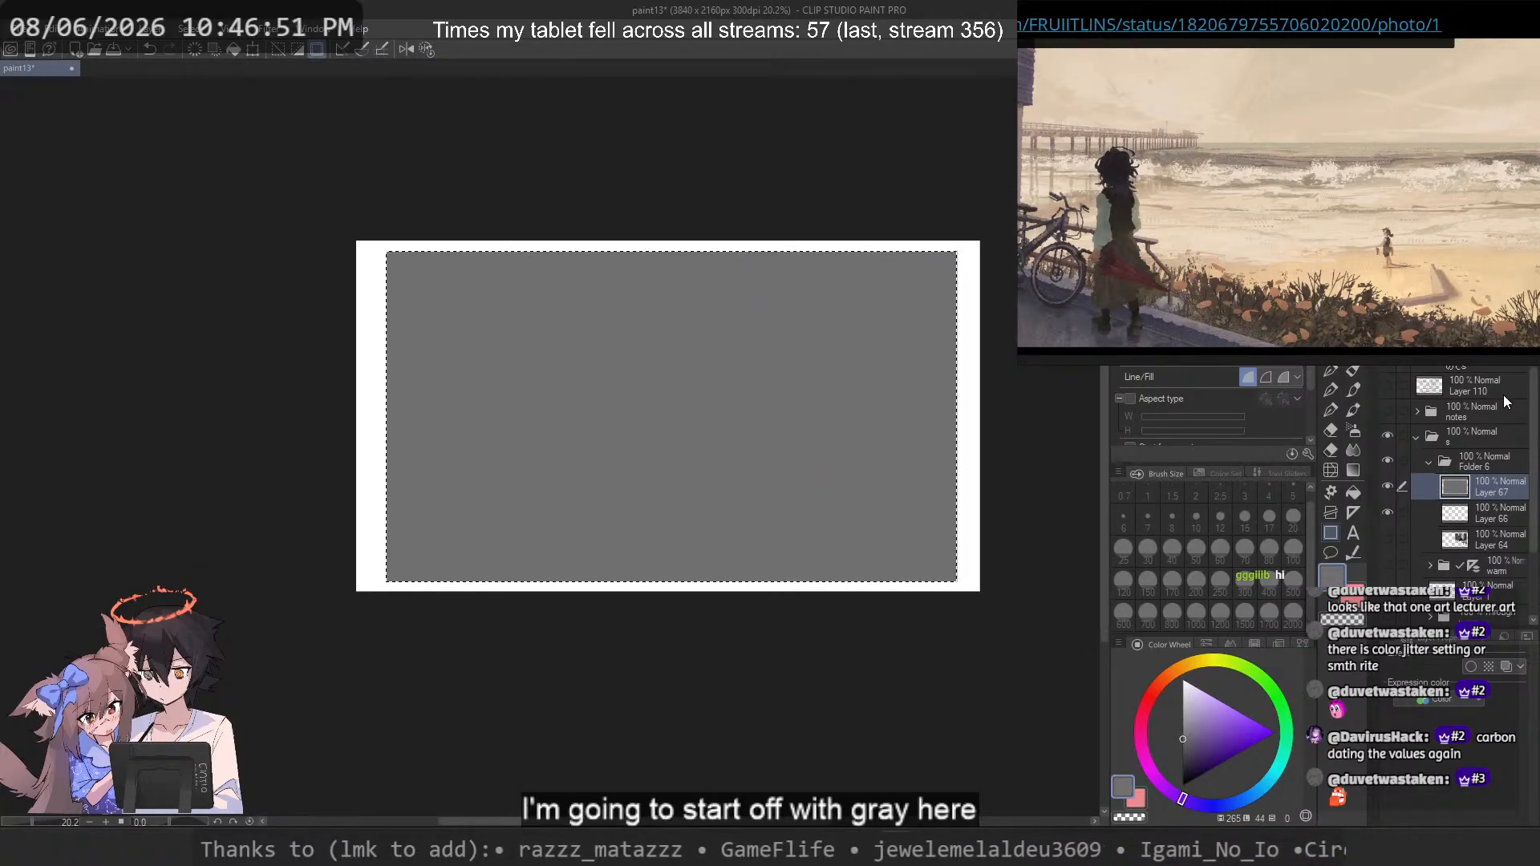
Step: Mask the grey layer to its selected area, delete the empty Layer 66, and make the grey layer active
key(ctrl+d)
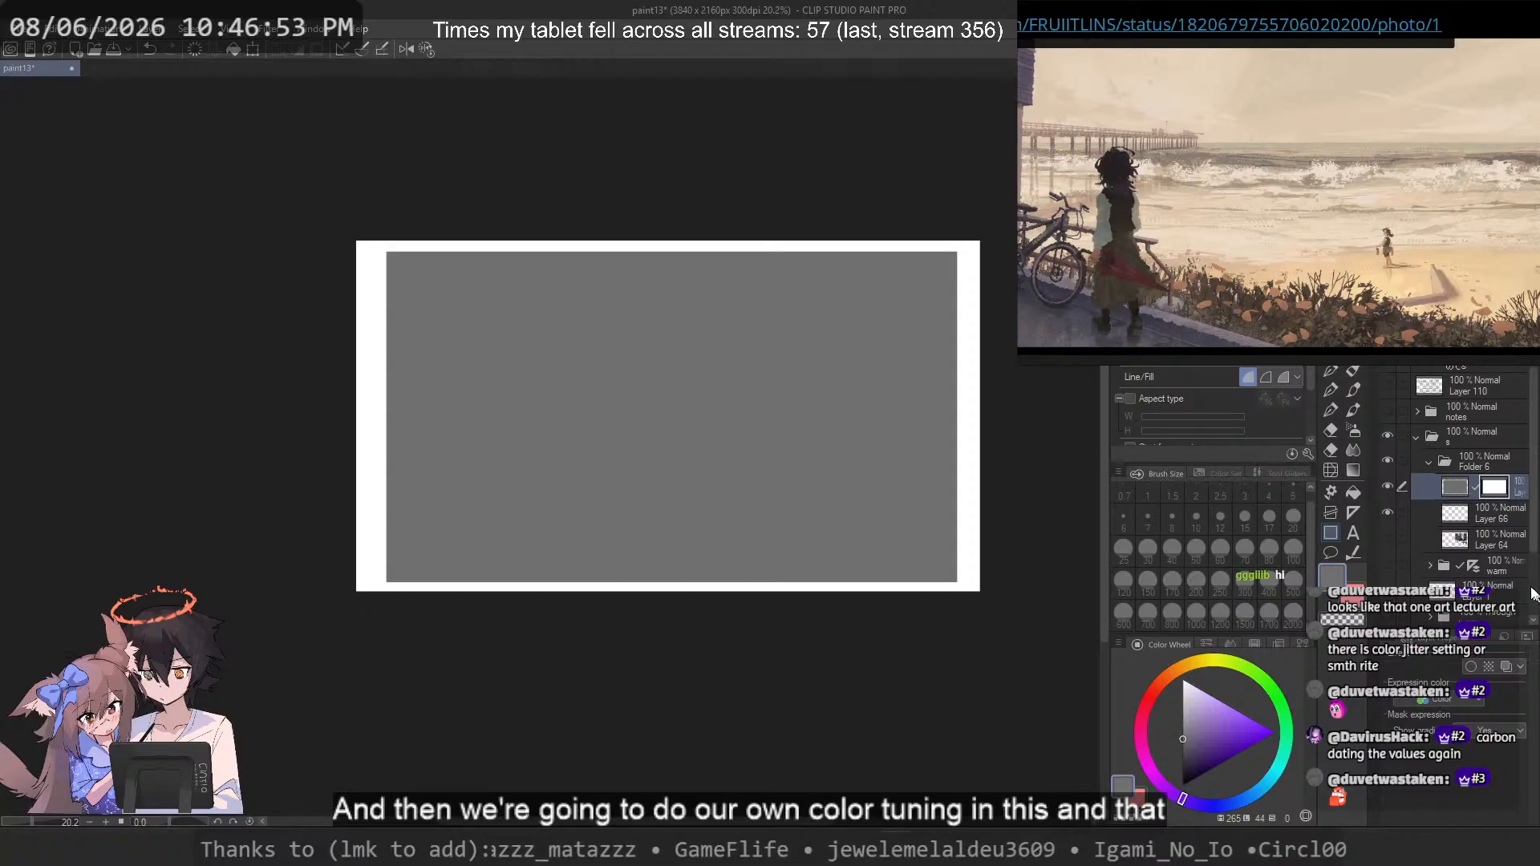
click(1455, 511)
key(Delete)
click(1455, 492)
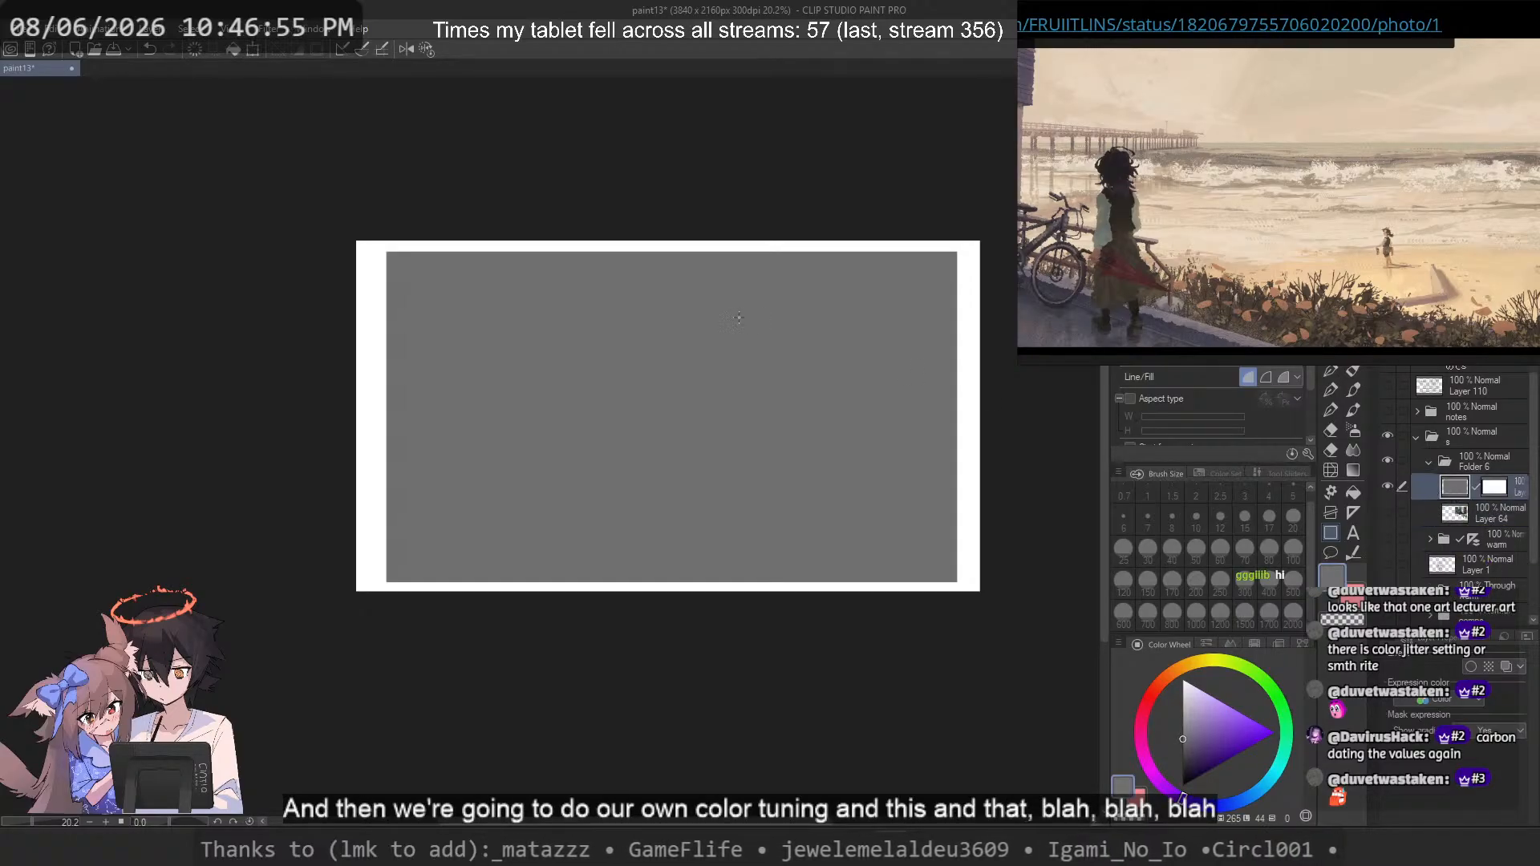
Step: Switch to the lasso fill tool and choose a pale beige with hue 29 as the drawing color
scroll(521, 393, up, 1)
drag(527, 394, 513, 394)
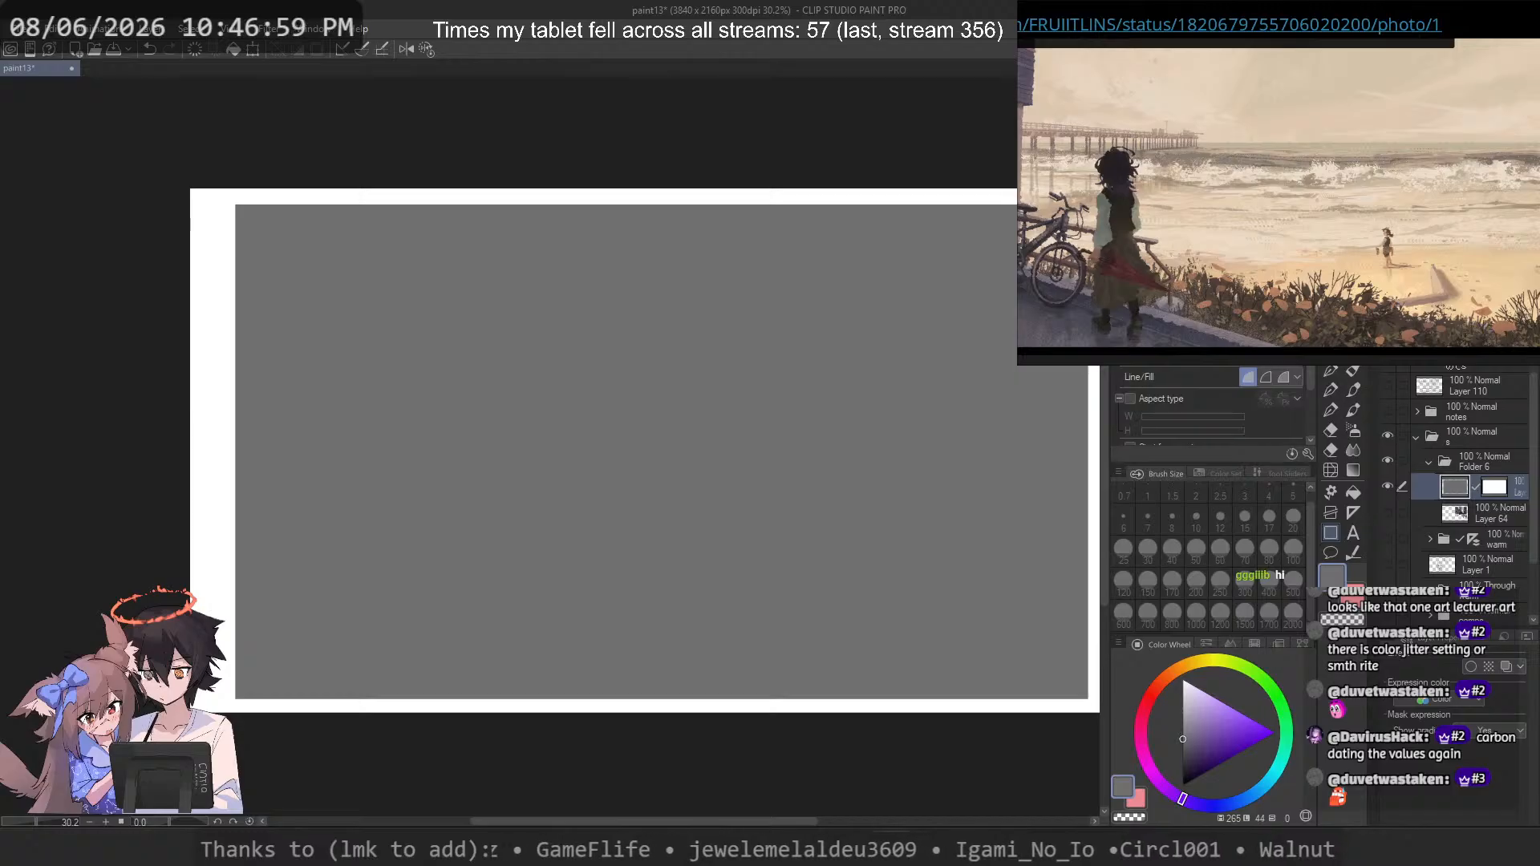
key(u)
click(1191, 701)
click(1176, 668)
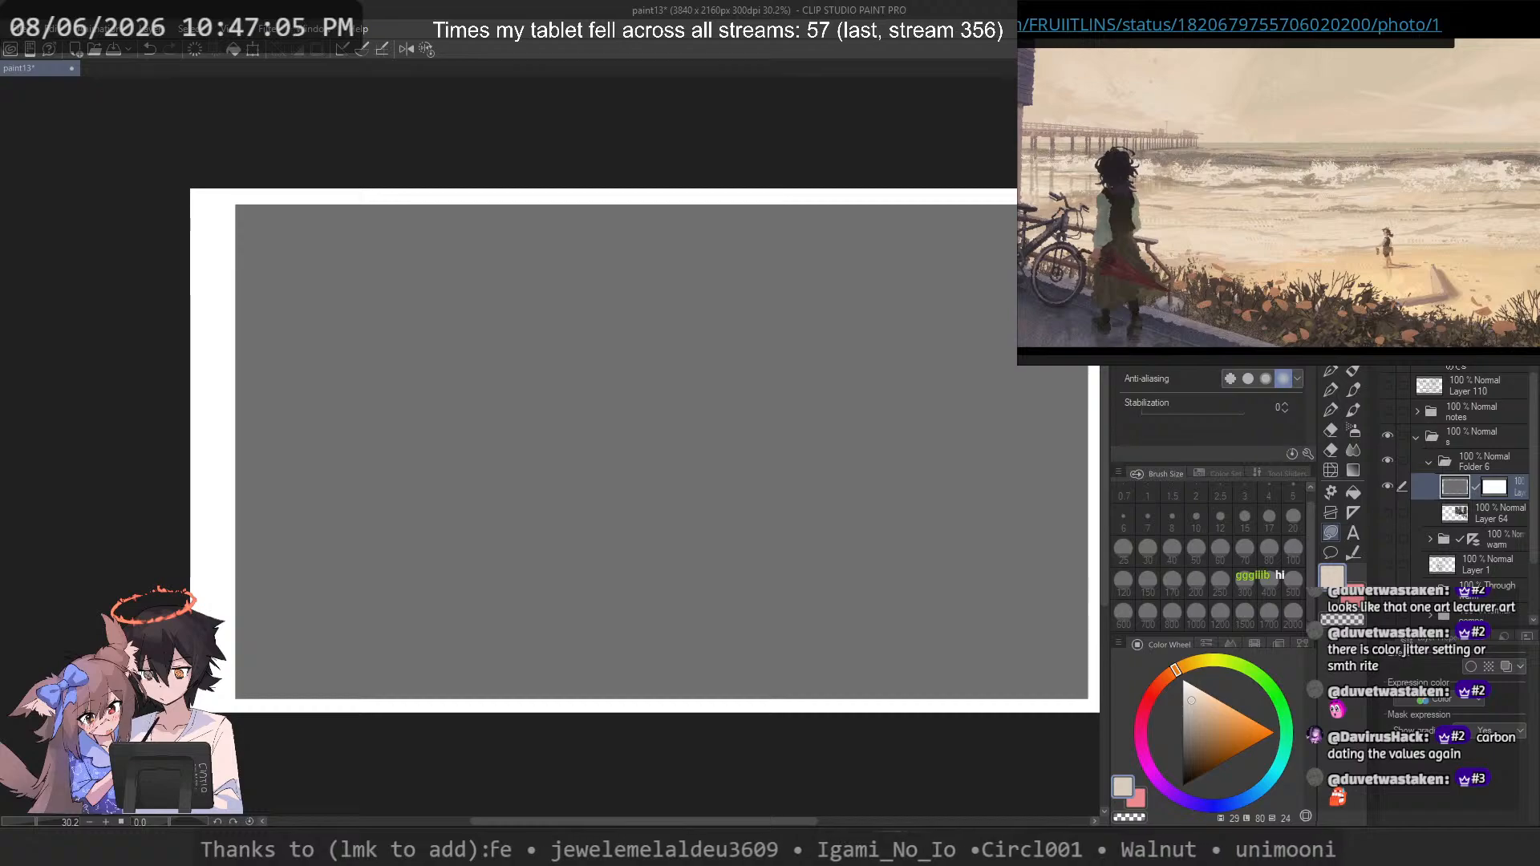
key(n)
drag(579, 346, 1105, 724)
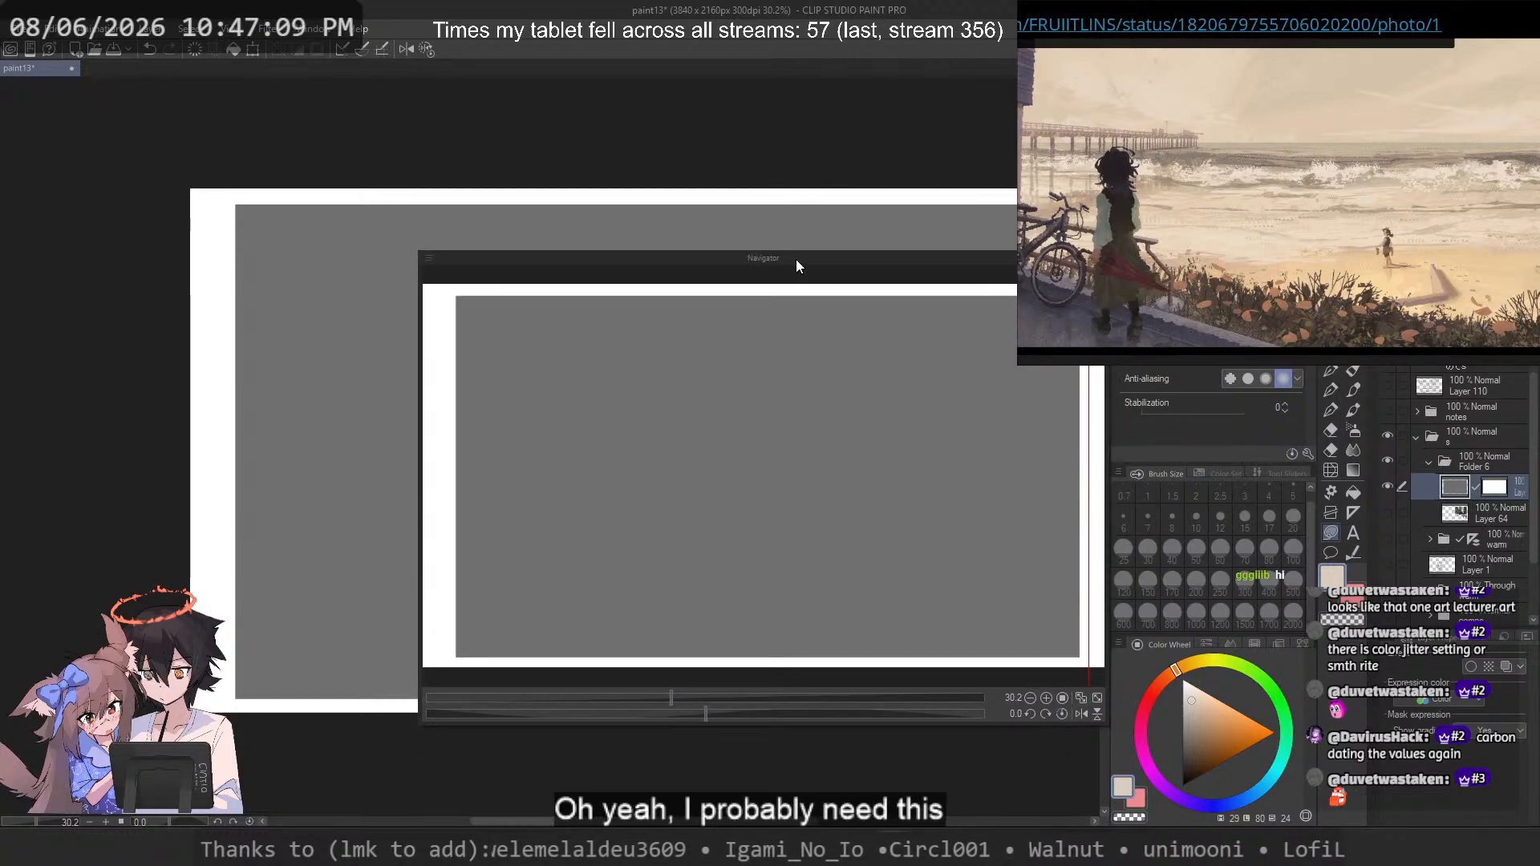
key(n)
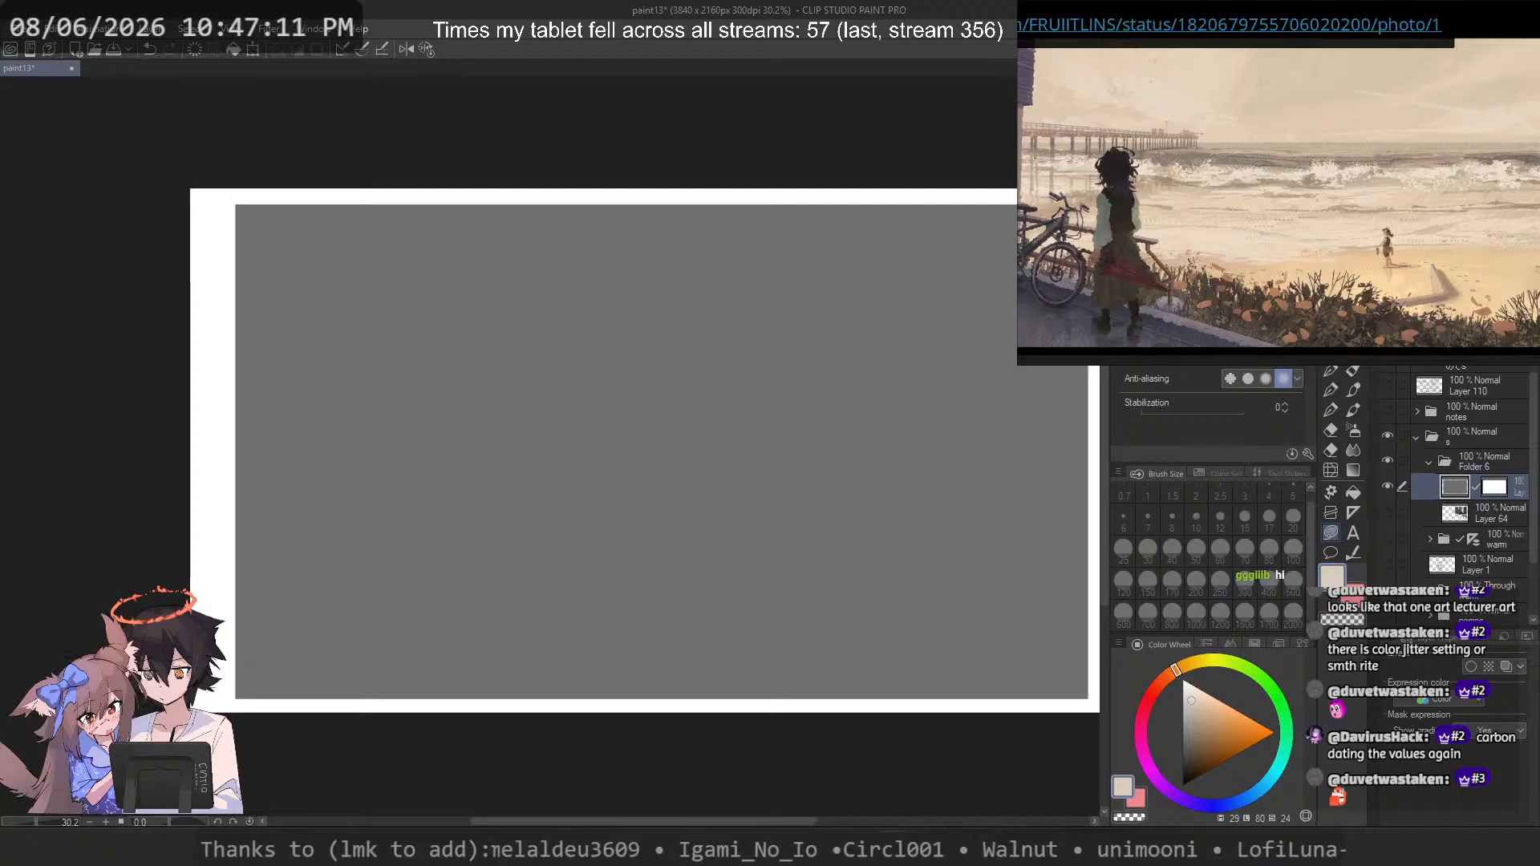
Step: Cover the whole masked grey area with pale beige lasso fills, and switch to a brush
scroll(644, 450, down, 1)
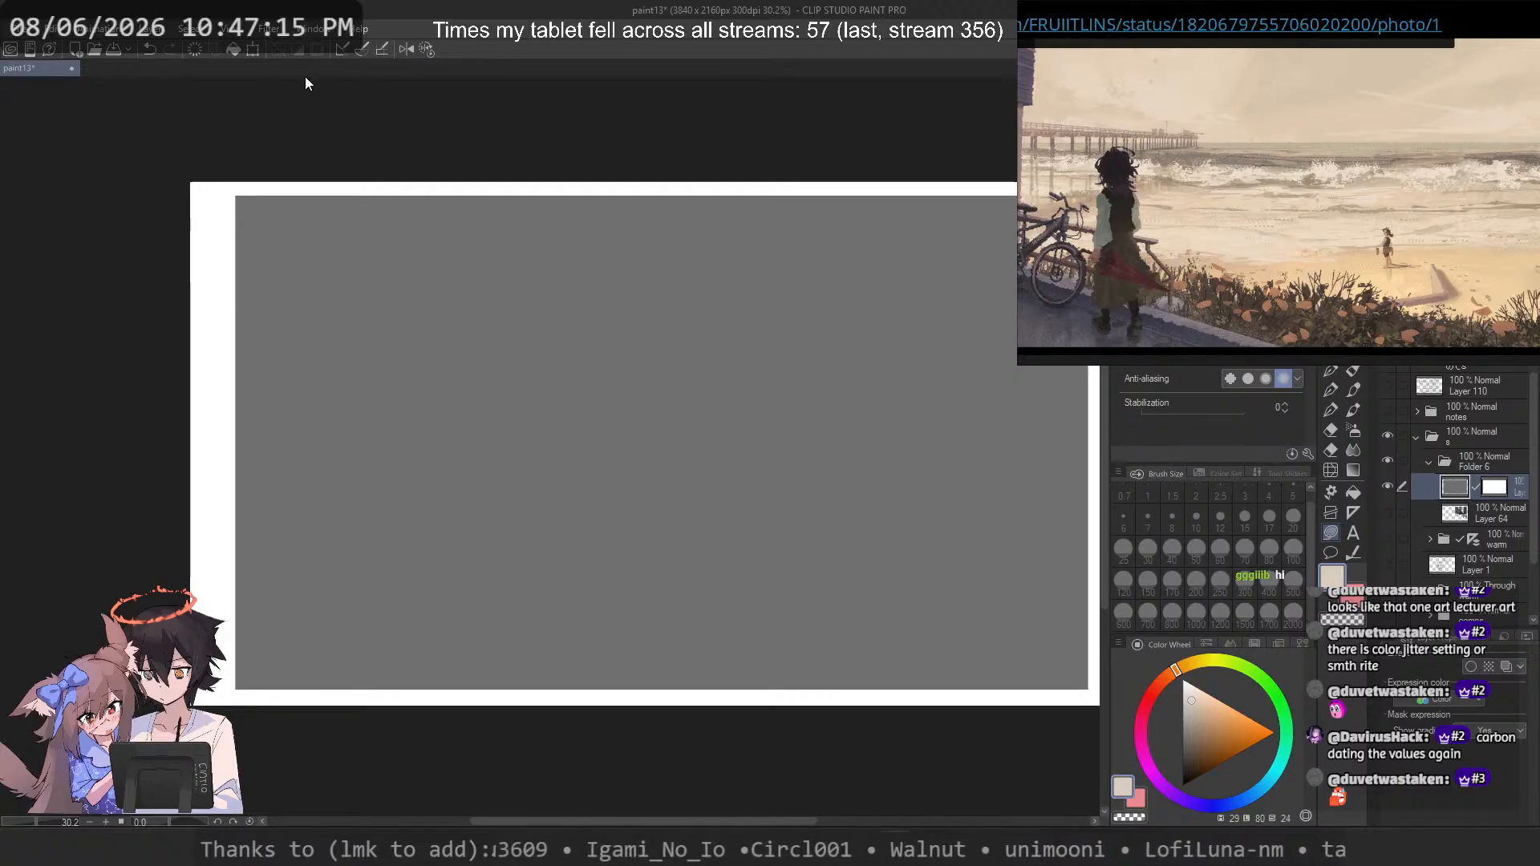
key(ctrl+minus)
scroll(482, 260, up, 2)
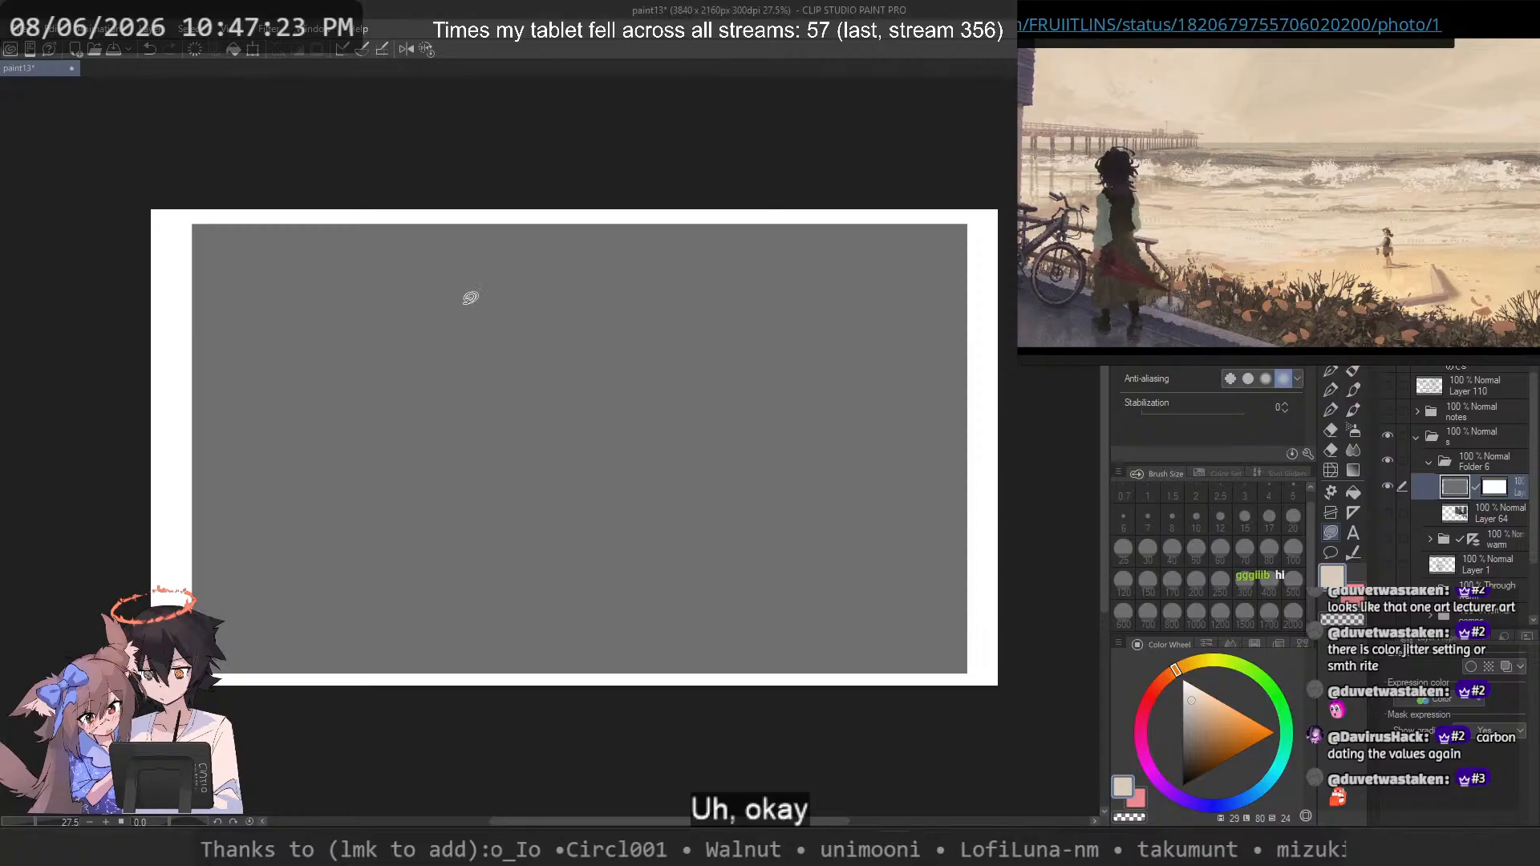
scroll(470, 299, up, 1)
scroll(702, 333, down, 1)
mouse_move(304, 260)
mouse_down()
mouse_move(495, 146)
mouse_move(433, 181)
mouse_up()
mouse_move(255, 241)
mouse_down()
mouse_move(771, 757)
mouse_move(722, 200)
mouse_up()
scroll(731, 321, down, 1)
scroll(730, 319, down, 1)
mouse_move(678, 251)
mouse_down()
mouse_move(885, 682)
mouse_move(746, 514)
mouse_up()
mouse_move(428, 239)
mouse_down()
mouse_move(524, 636)
mouse_move(554, 449)
mouse_up()
mouse_move(303, 265)
mouse_down()
mouse_move(419, 532)
mouse_move(514, 497)
mouse_up()
click(1330, 373)
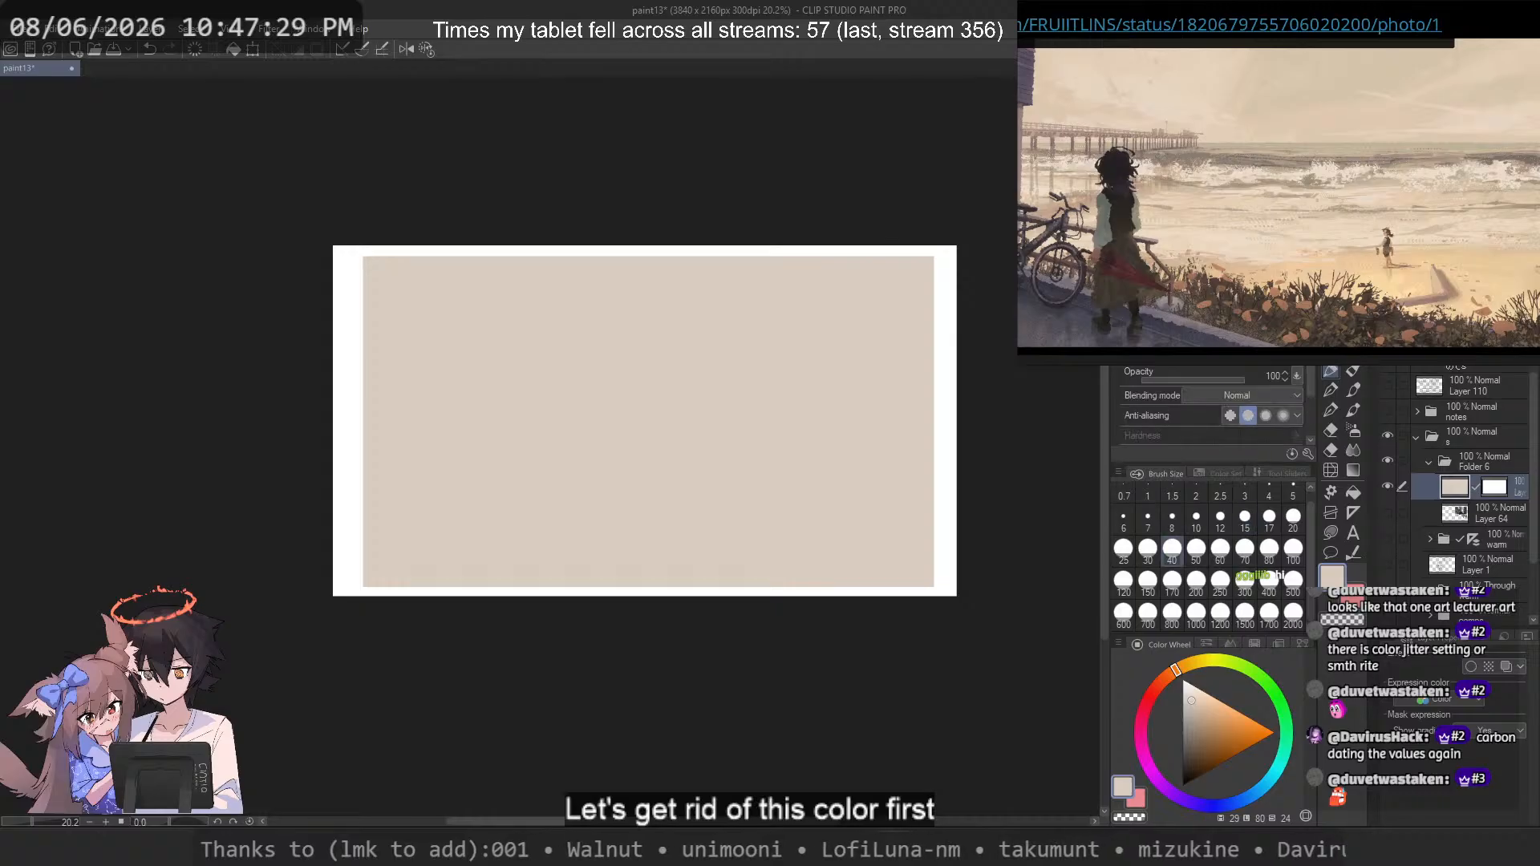
Step: Add a new raster layer above the beige base and clip it to the base
scroll(797, 341, up, 1)
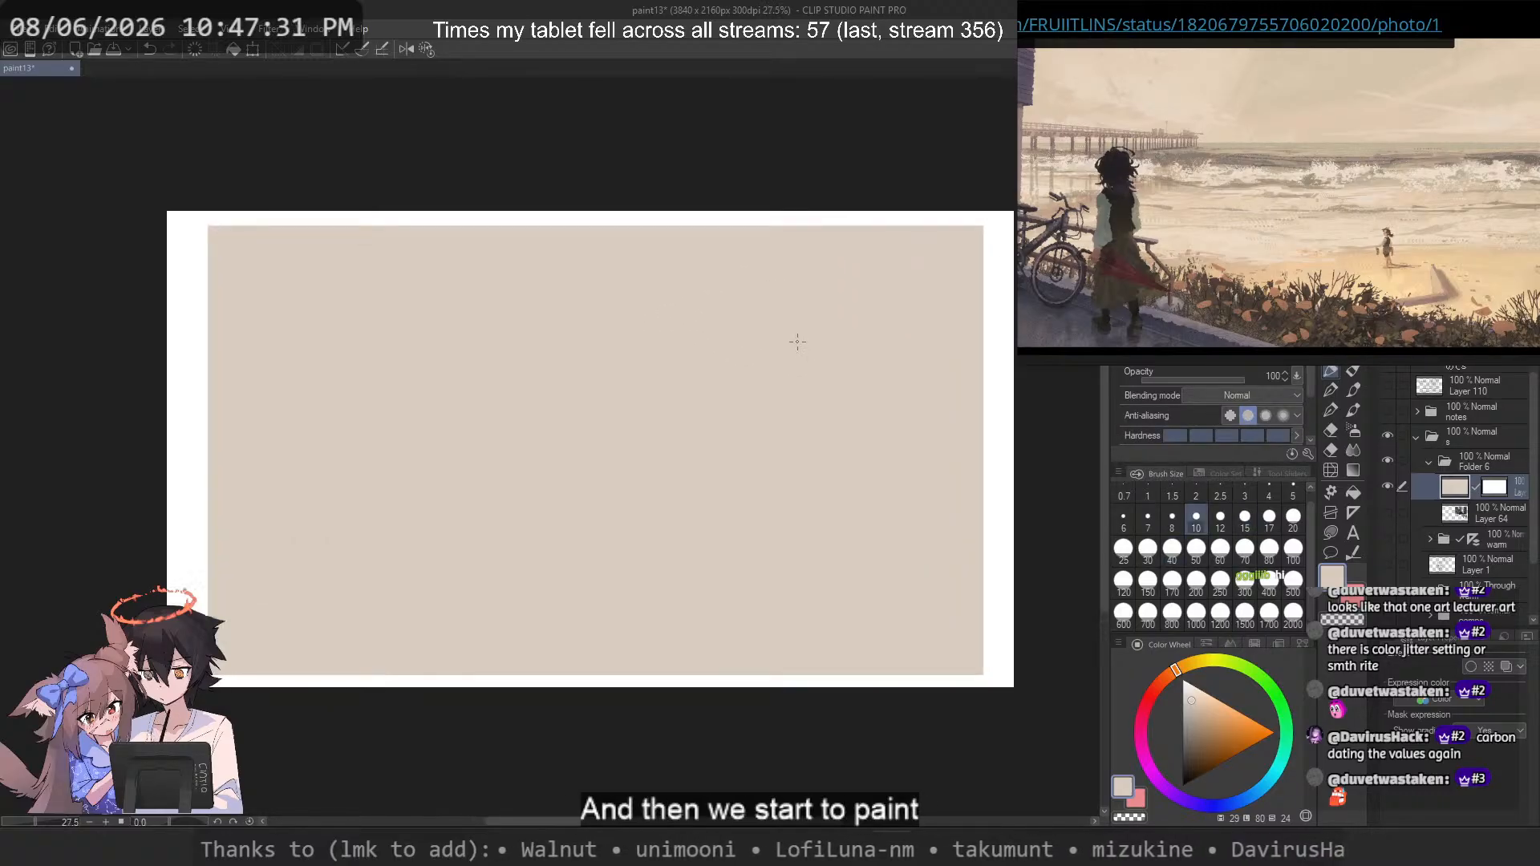
scroll(196, 317, up, 1)
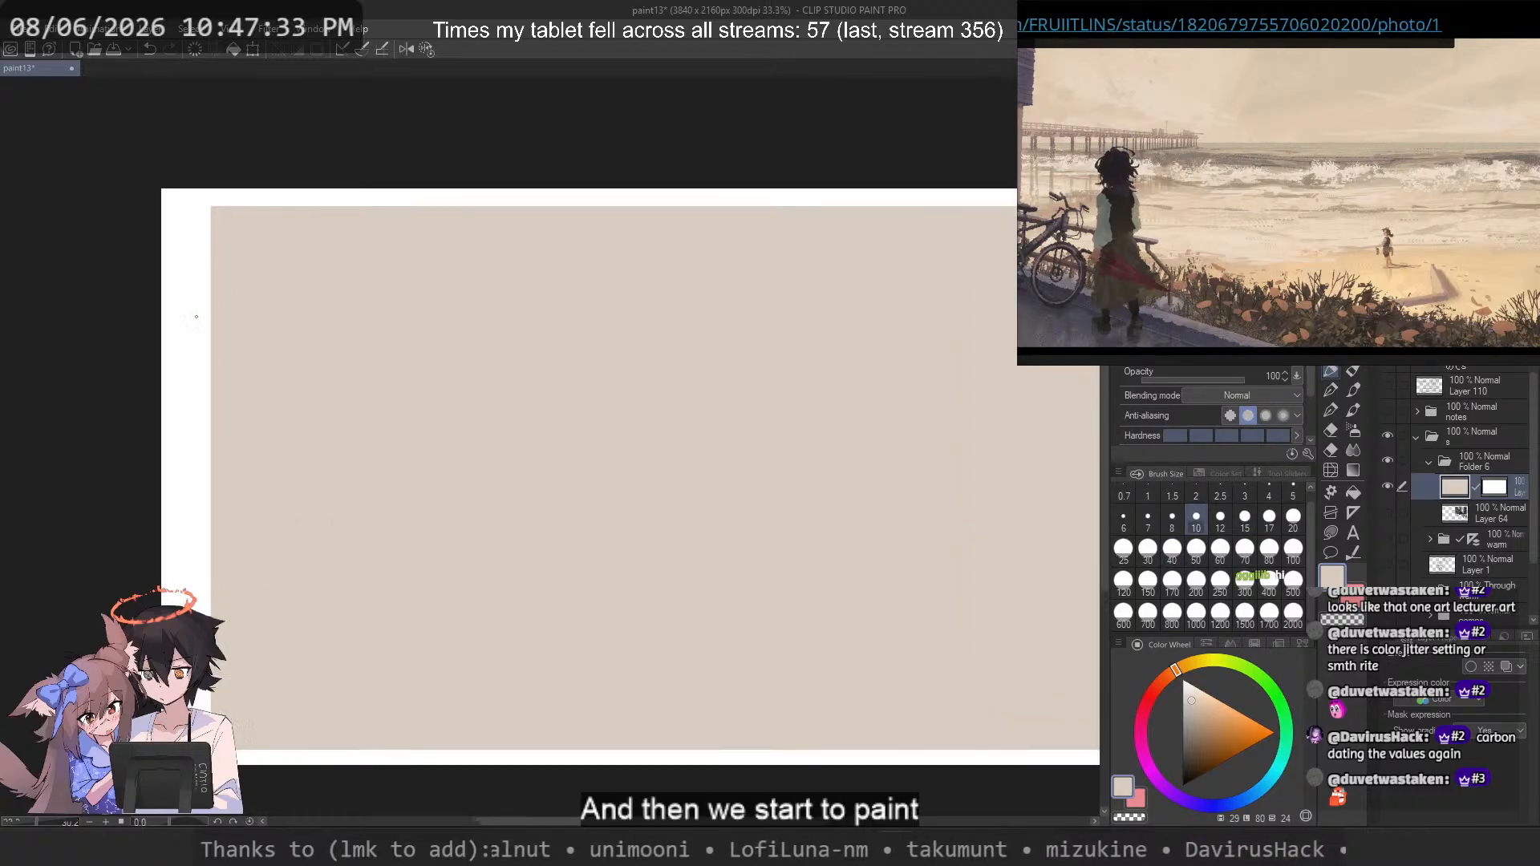
click(1443, 352)
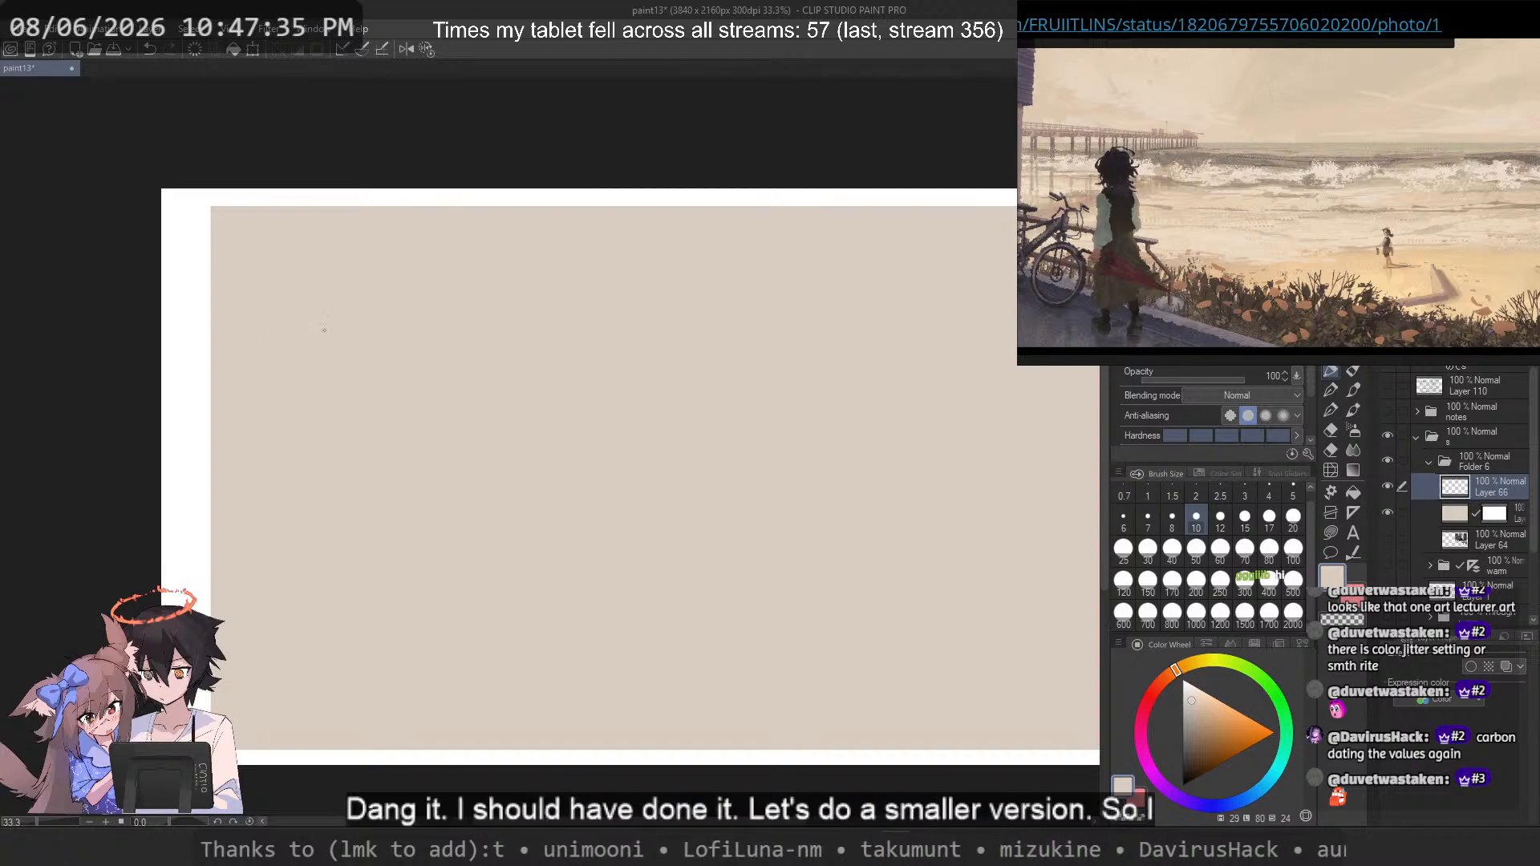
scroll(224, 338, up, 1)
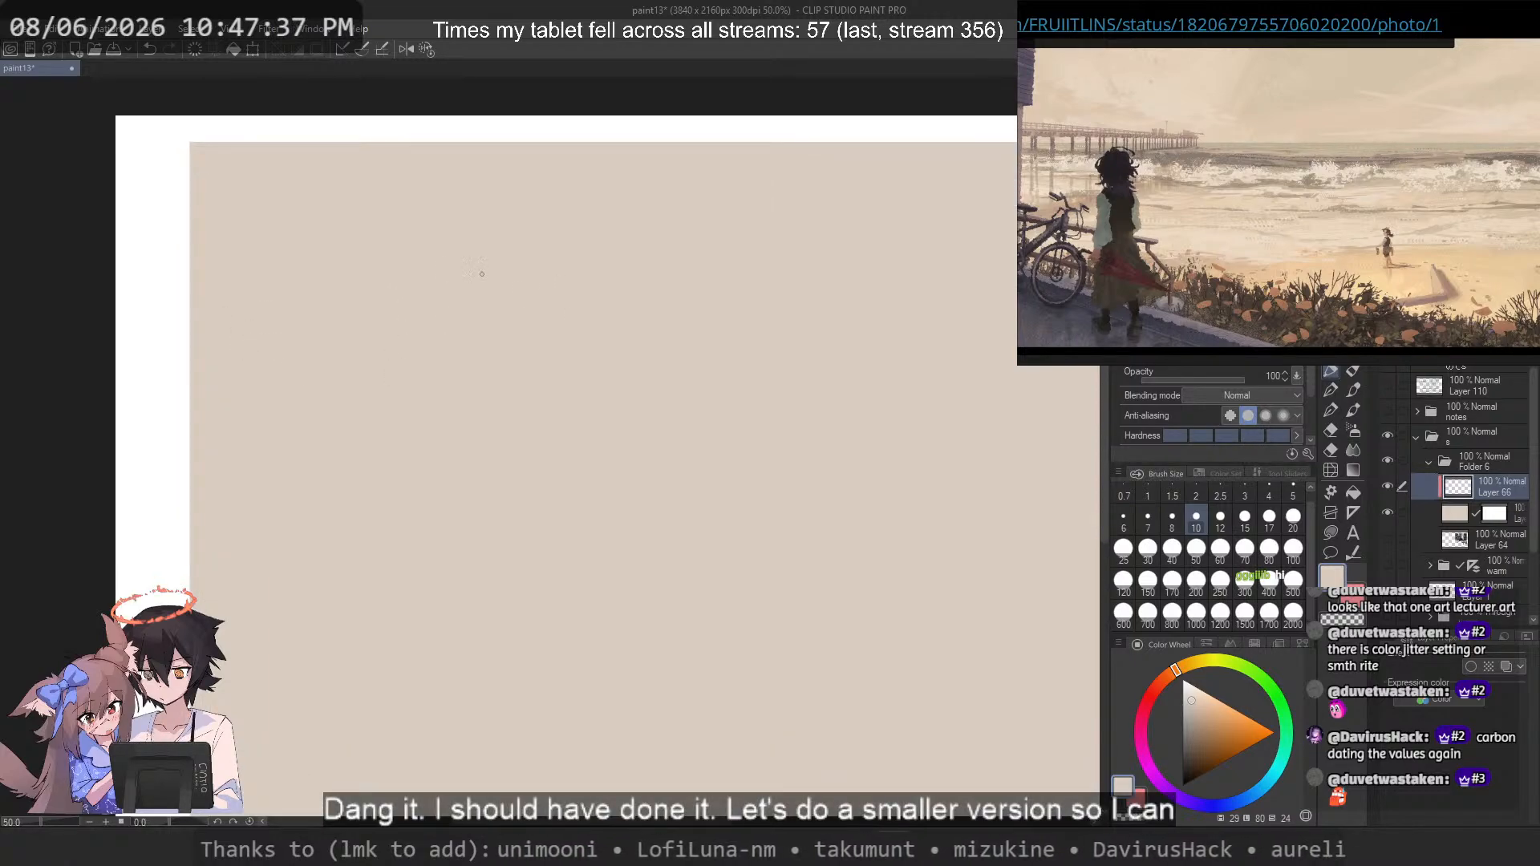
scroll(511, 306, up, 1)
drag(420, 378, 251, 378)
scroll(272, 365, up, 1)
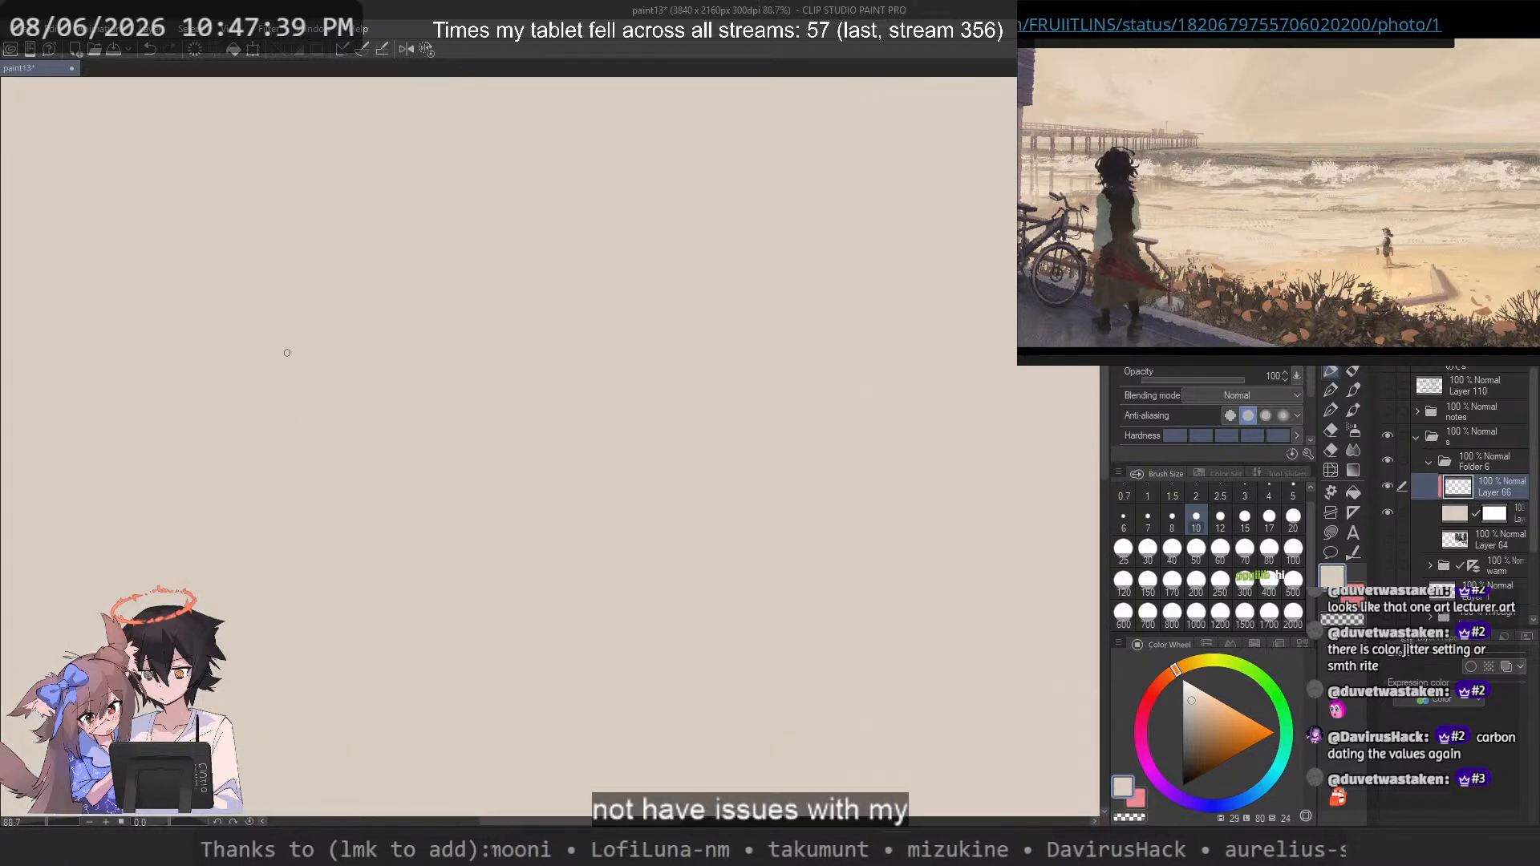
Step: Paint a horizontal greenish-grey band across the middle of the beige area with hue 56 and brush size 100
click(1292, 550)
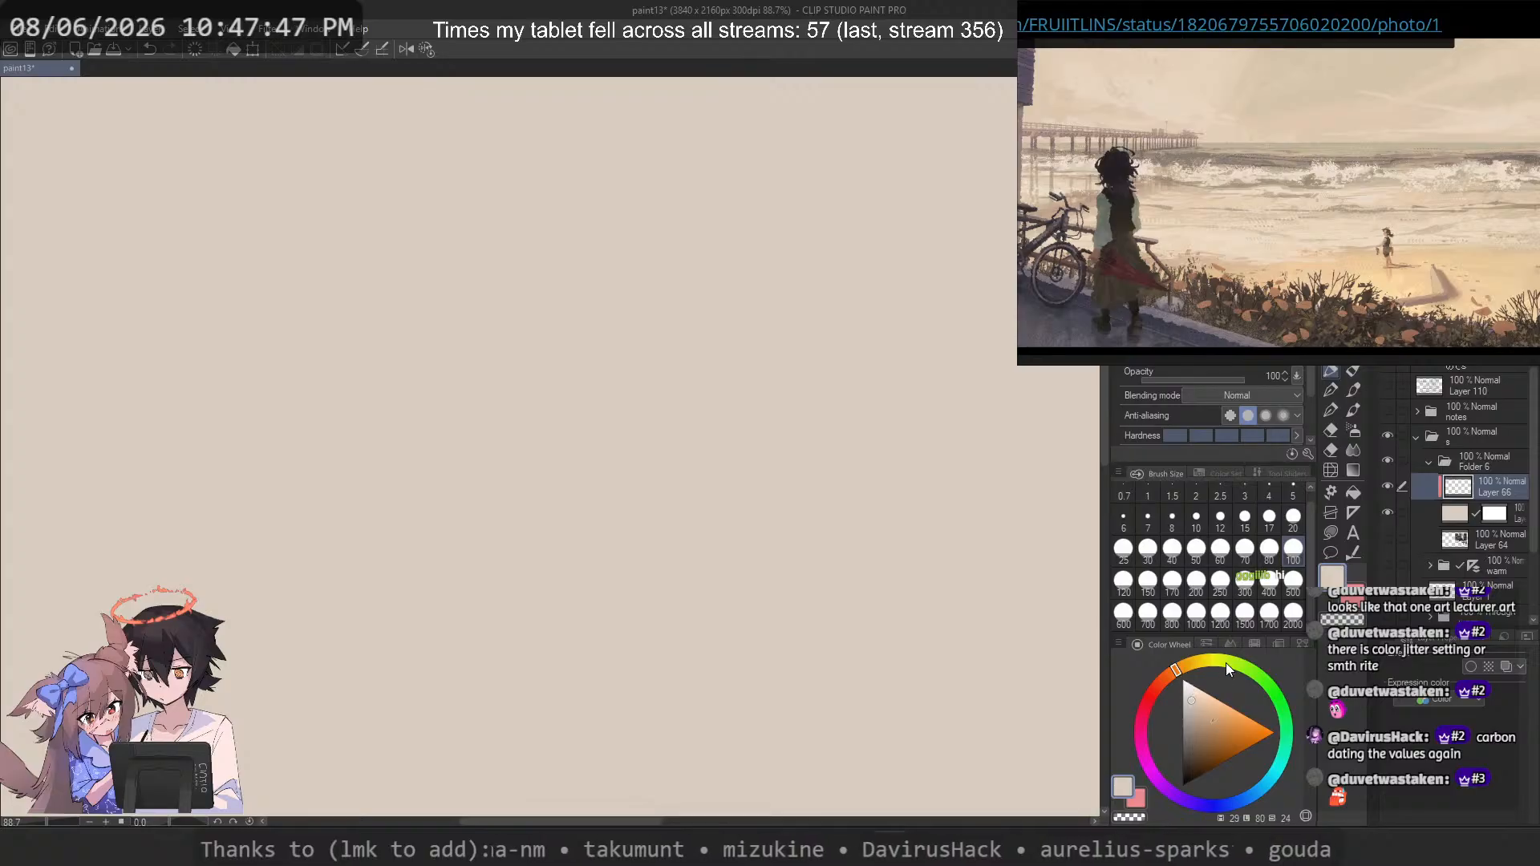
drag(1226, 662, 1207, 659)
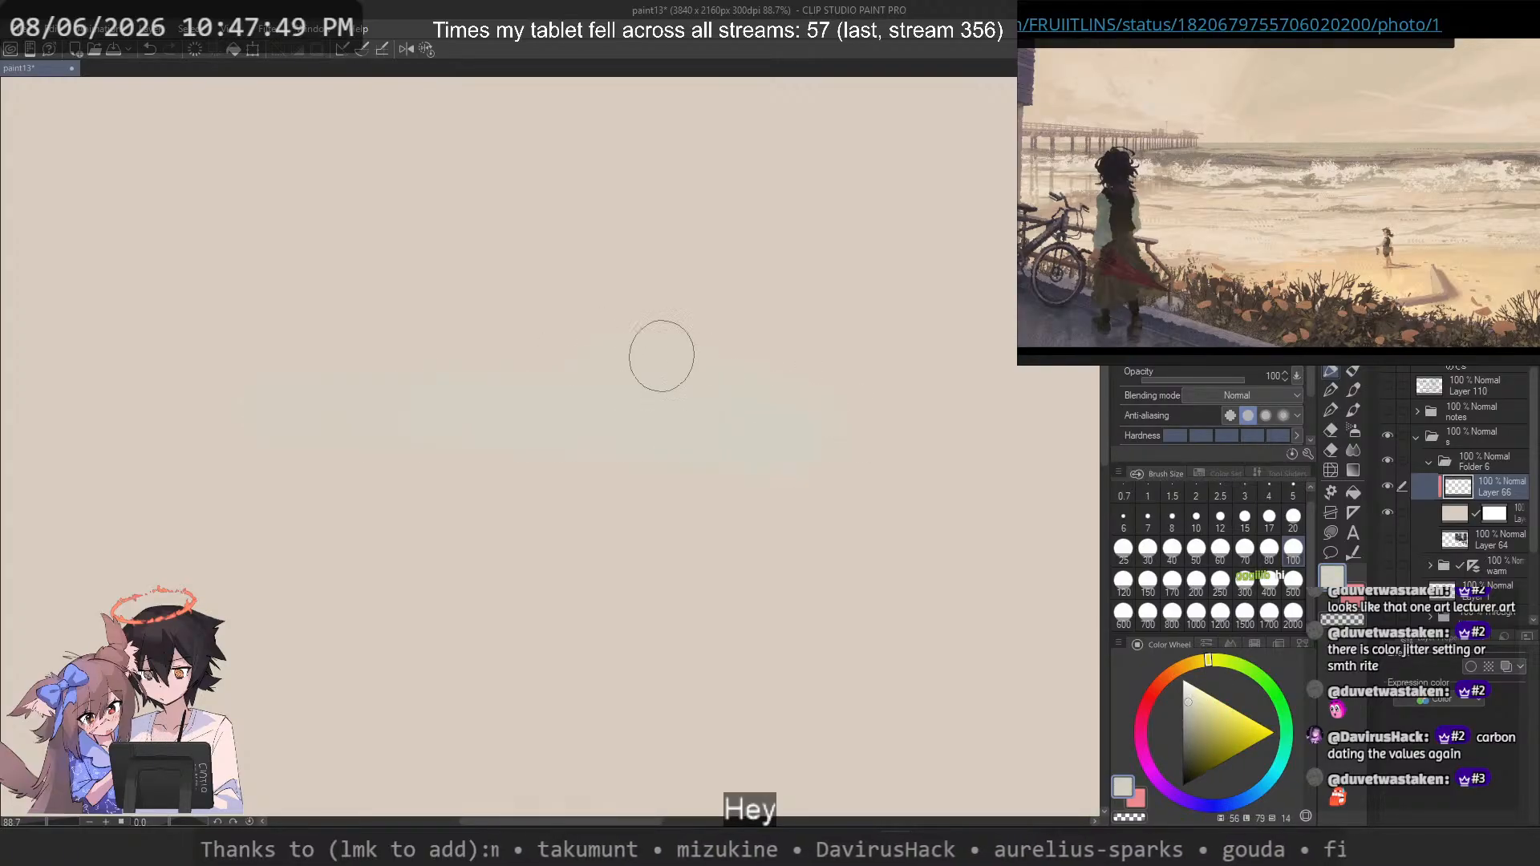
key(ctrl+z)
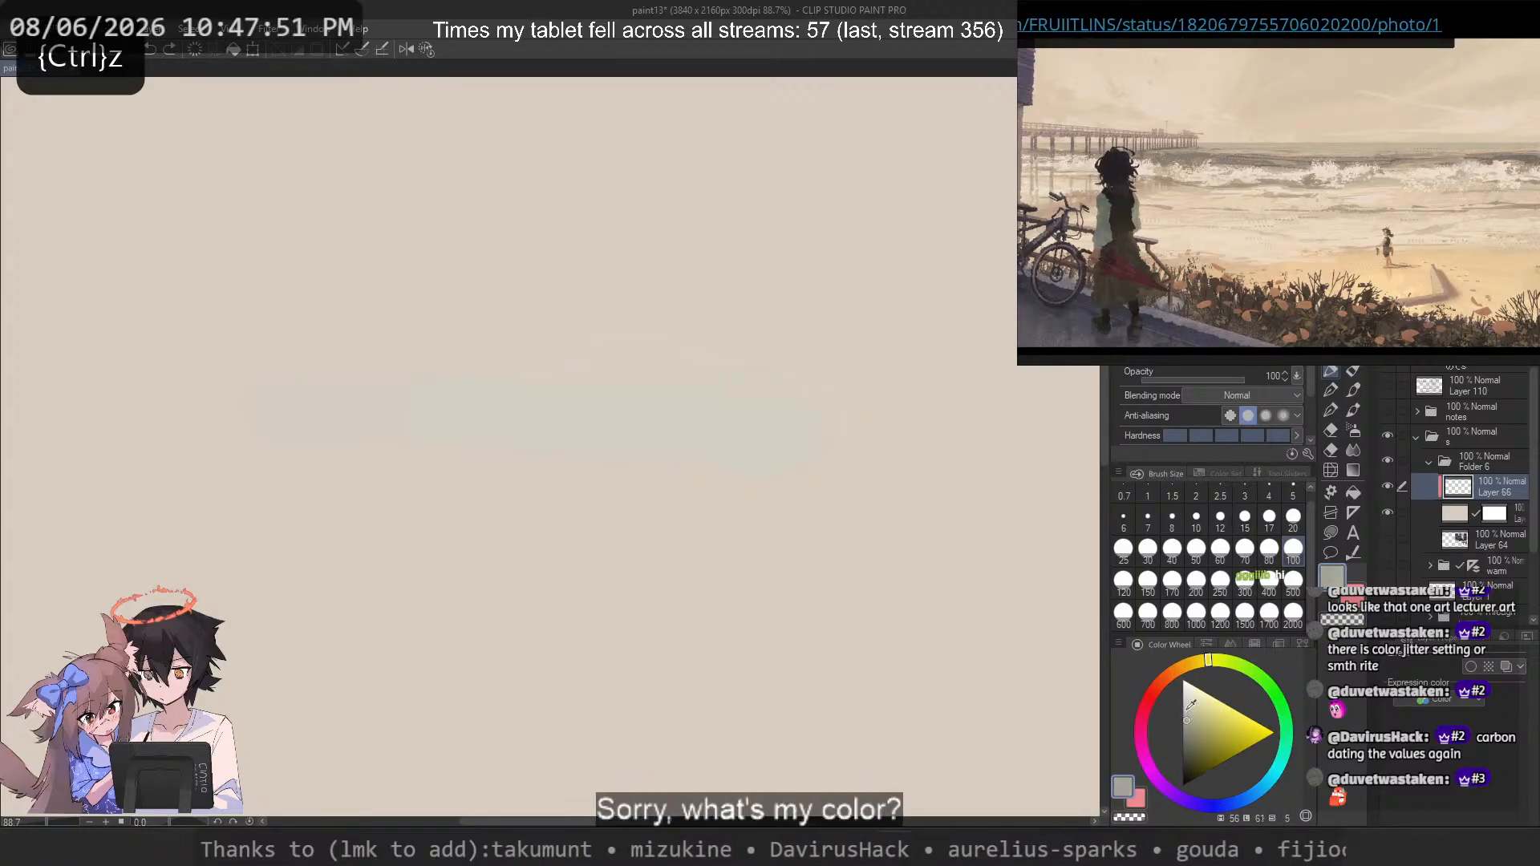
drag(890, 453, 277, 489)
drag(866, 421, 233, 417)
drag(344, 433, 914, 431)
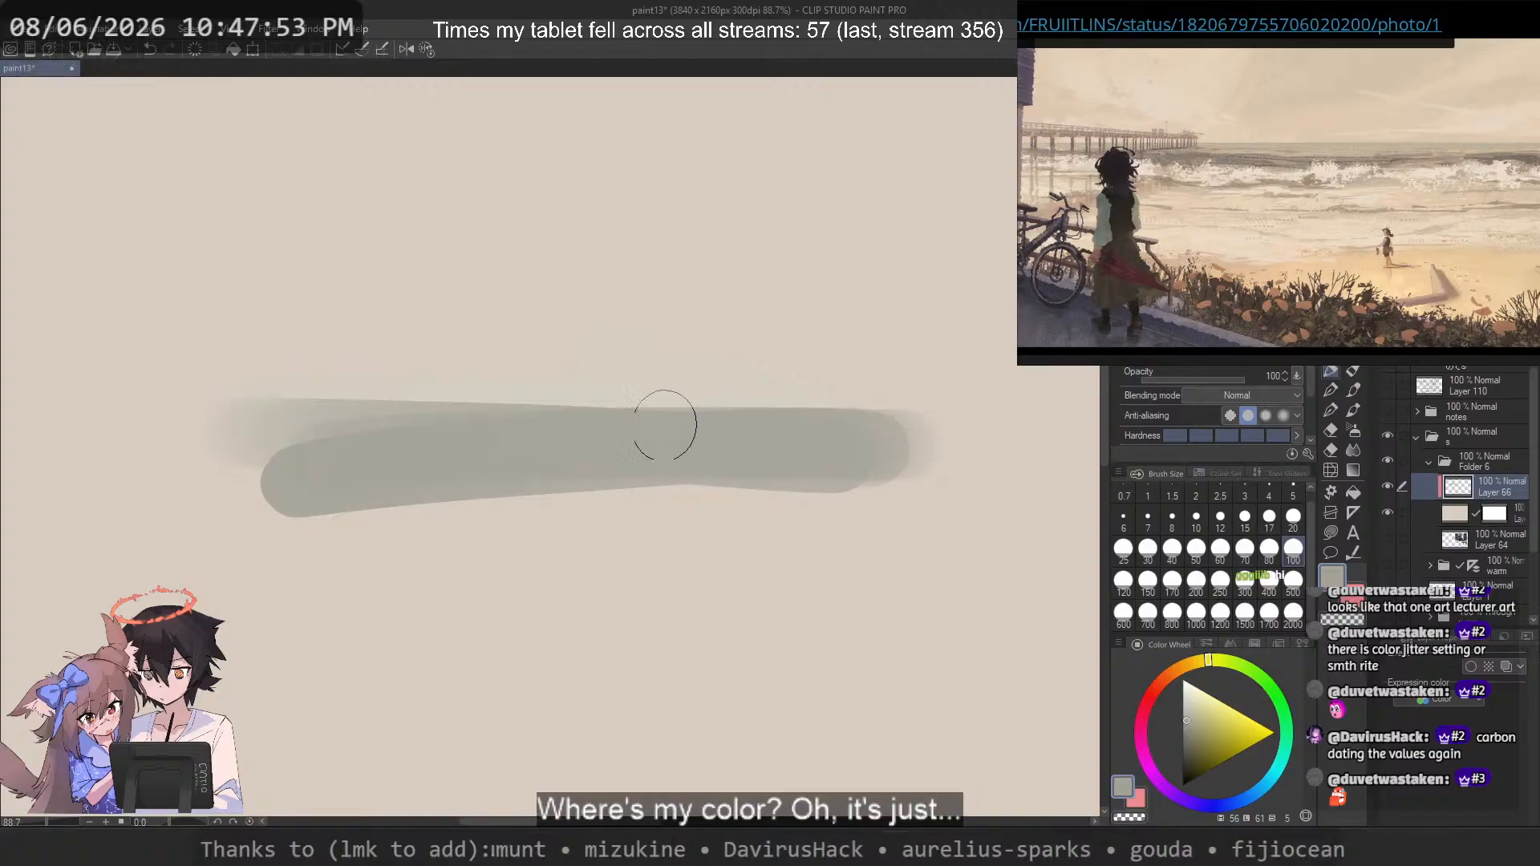
Step: Widen the grey band with lighter grey strokes at brush size 150, shifting the hue to 44
click(1148, 579)
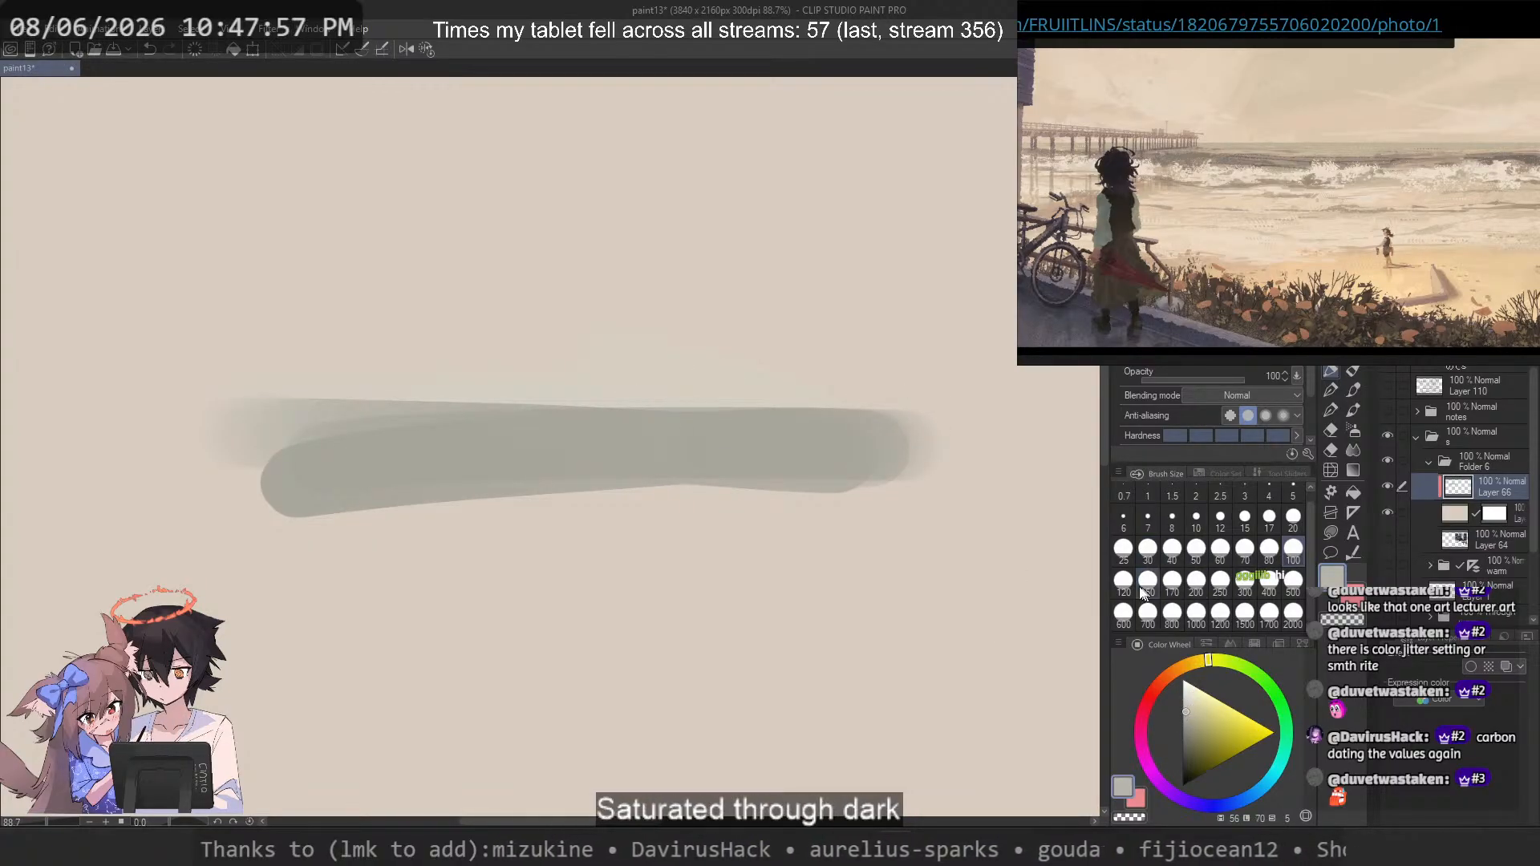
mouse_move(859, 412)
mouse_down()
mouse_move(814, 474)
mouse_move(736, 451)
mouse_up()
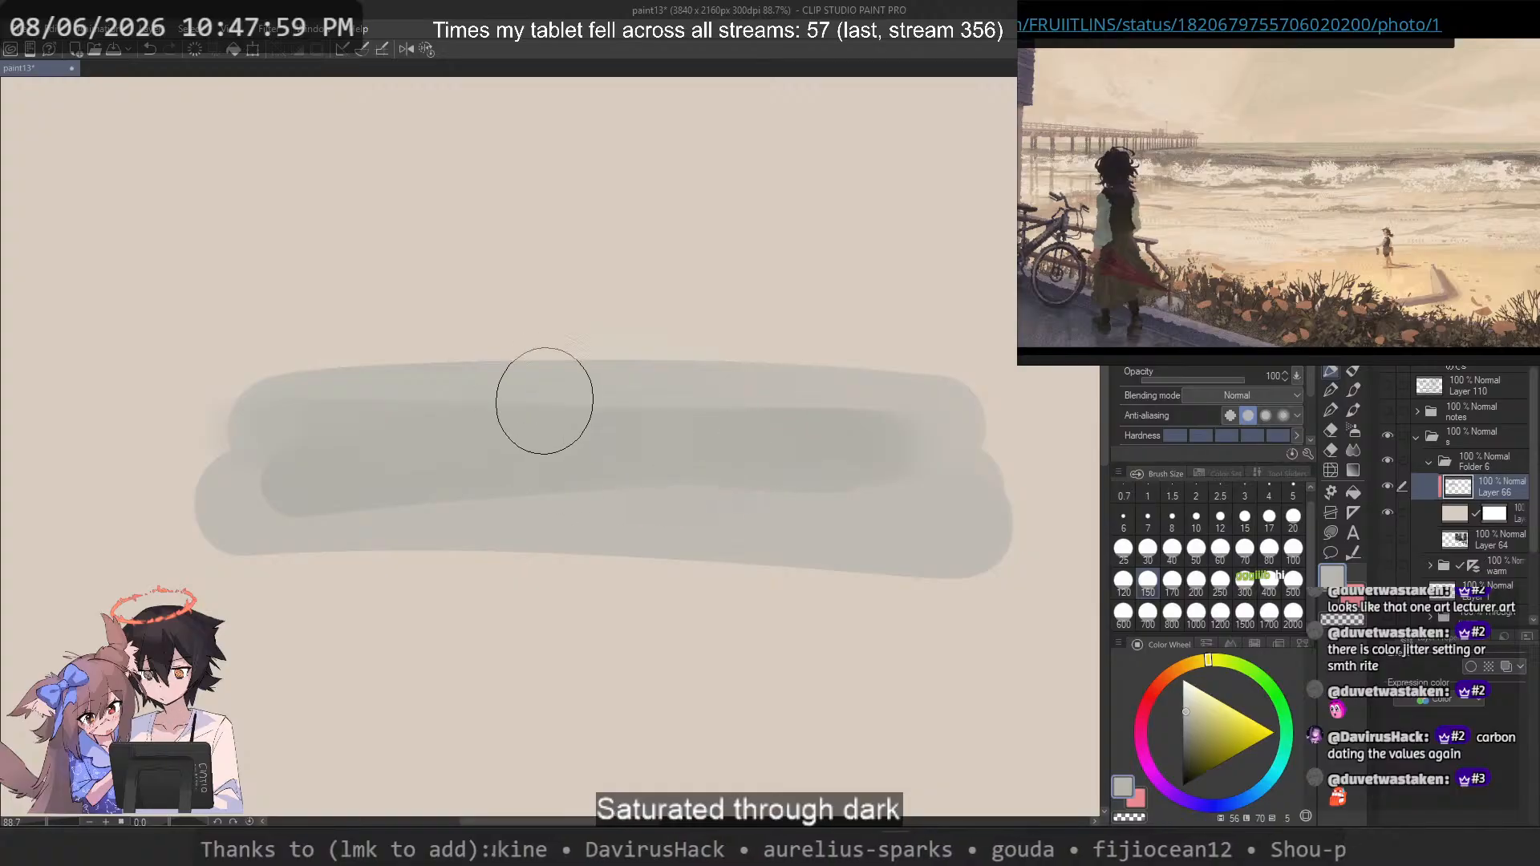
mouse_move(1034, 499)
mouse_down()
mouse_move(161, 543)
mouse_move(510, 543)
mouse_move(172, 488)
mouse_up()
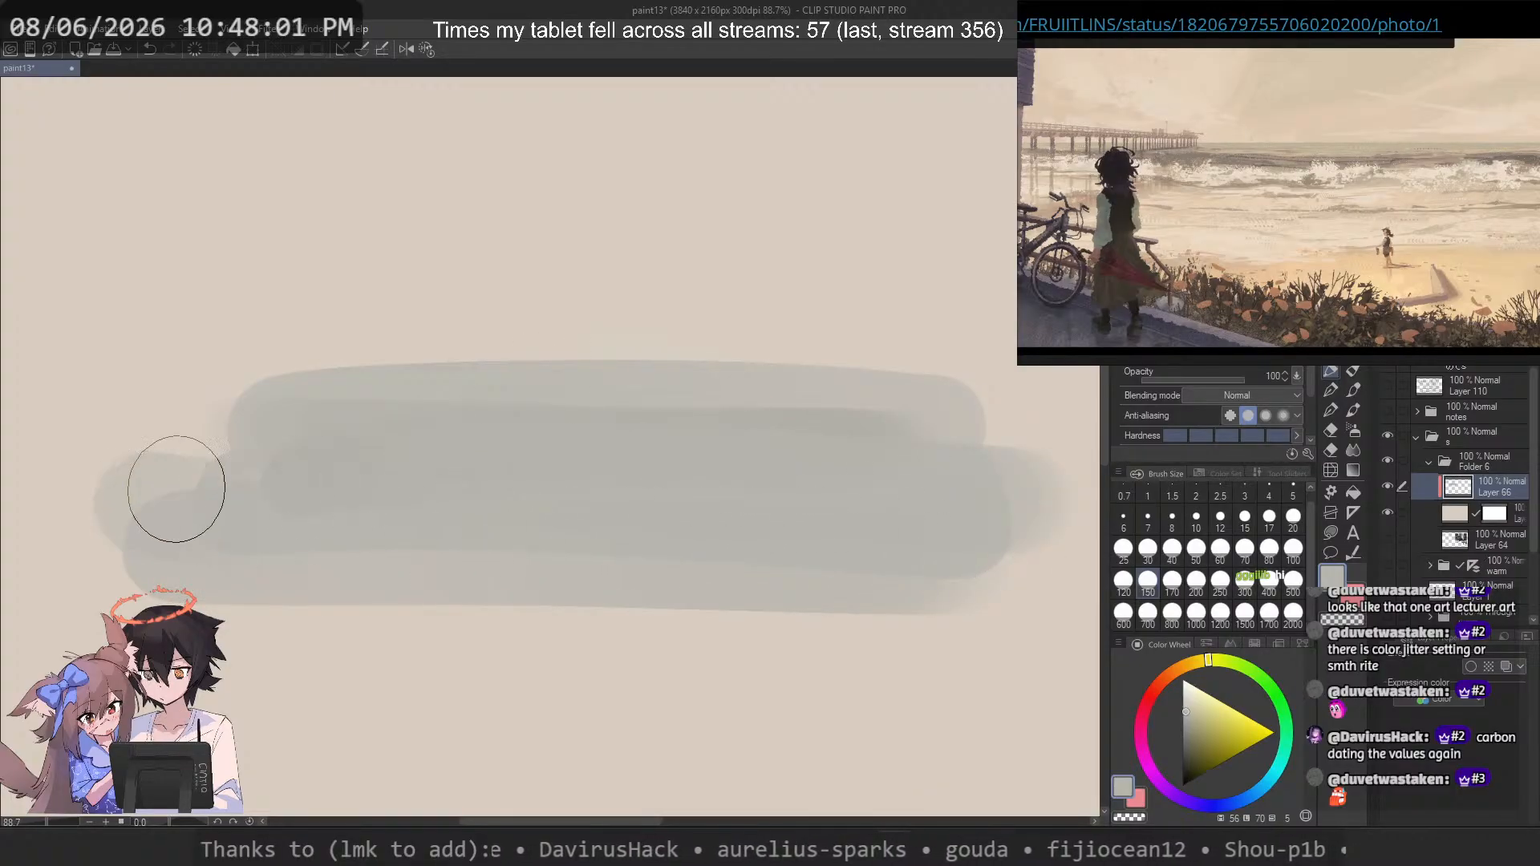
drag(1208, 660, 1193, 663)
drag(911, 464, 302, 472)
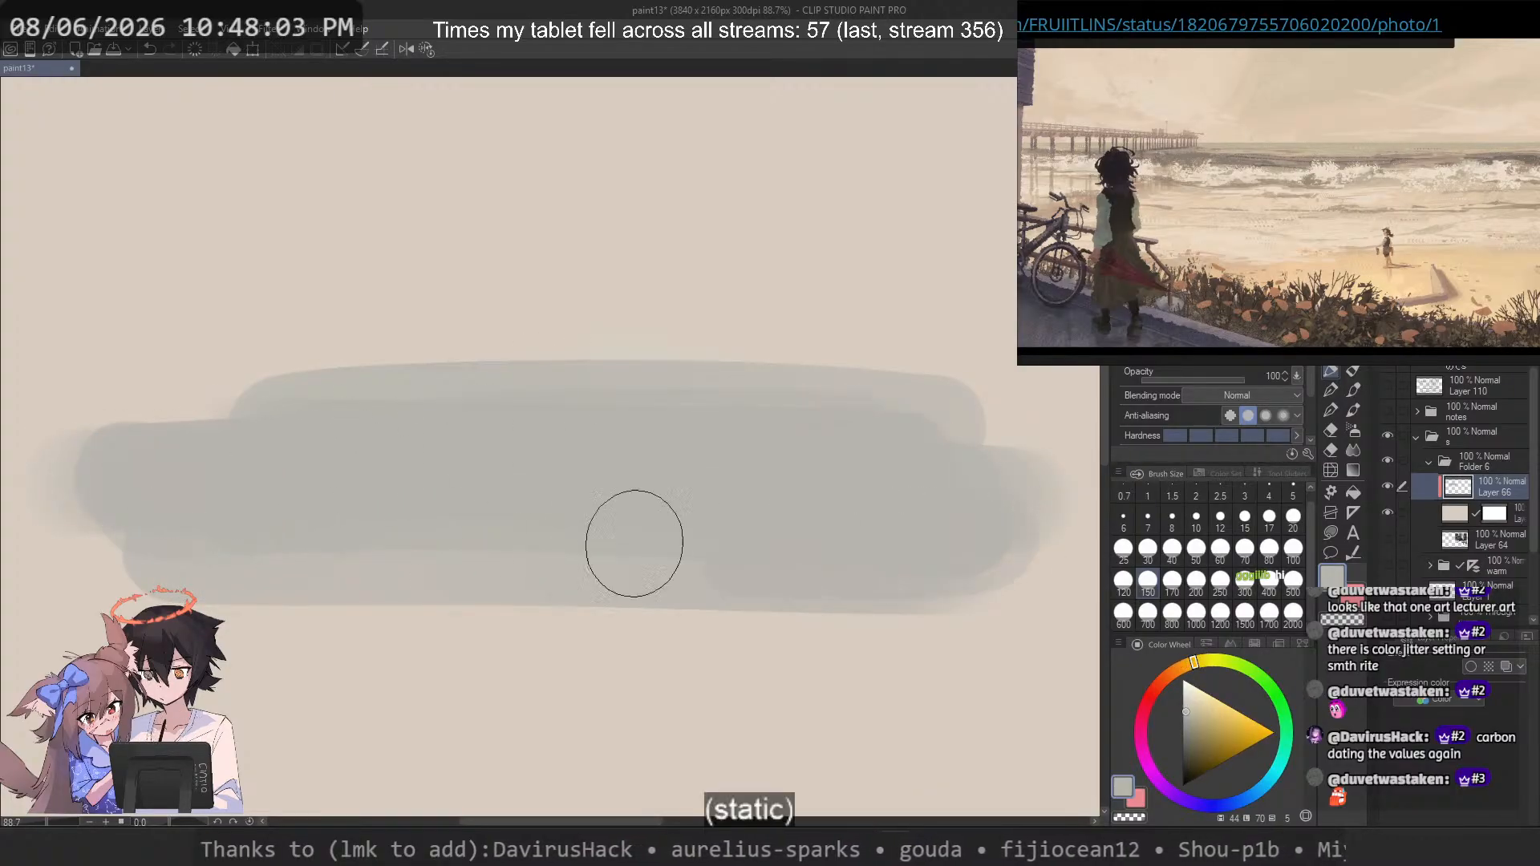
Step: Paint a soft diagonal grey cloud above the band with sampled beige and grey tones, and even out the band's upper edge
alt+click(368, 320)
mouse_move(277, 362)
mouse_down()
mouse_move(714, 395)
mouse_move(208, 396)
mouse_up()
alt+click(800, 473)
mouse_move(878, 333)
mouse_down()
mouse_move(835, 255)
mouse_move(679, 309)
mouse_up()
alt+click(804, 233)
drag(802, 231, 744, 313)
mouse_move(851, 285)
mouse_down()
mouse_move(681, 344)
mouse_move(633, 276)
mouse_move(573, 359)
mouse_up()
alt+click(844, 259)
mouse_move(834, 261)
mouse_down()
mouse_move(667, 356)
mouse_move(552, 277)
mouse_move(672, 223)
mouse_move(812, 197)
mouse_move(887, 318)
mouse_move(874, 380)
mouse_move(728, 327)
mouse_up()
alt+click(446, 287)
mouse_move(446, 287)
mouse_down()
mouse_move(524, 324)
mouse_move(414, 381)
mouse_move(746, 166)
mouse_move(484, 294)
mouse_move(724, 394)
mouse_up()
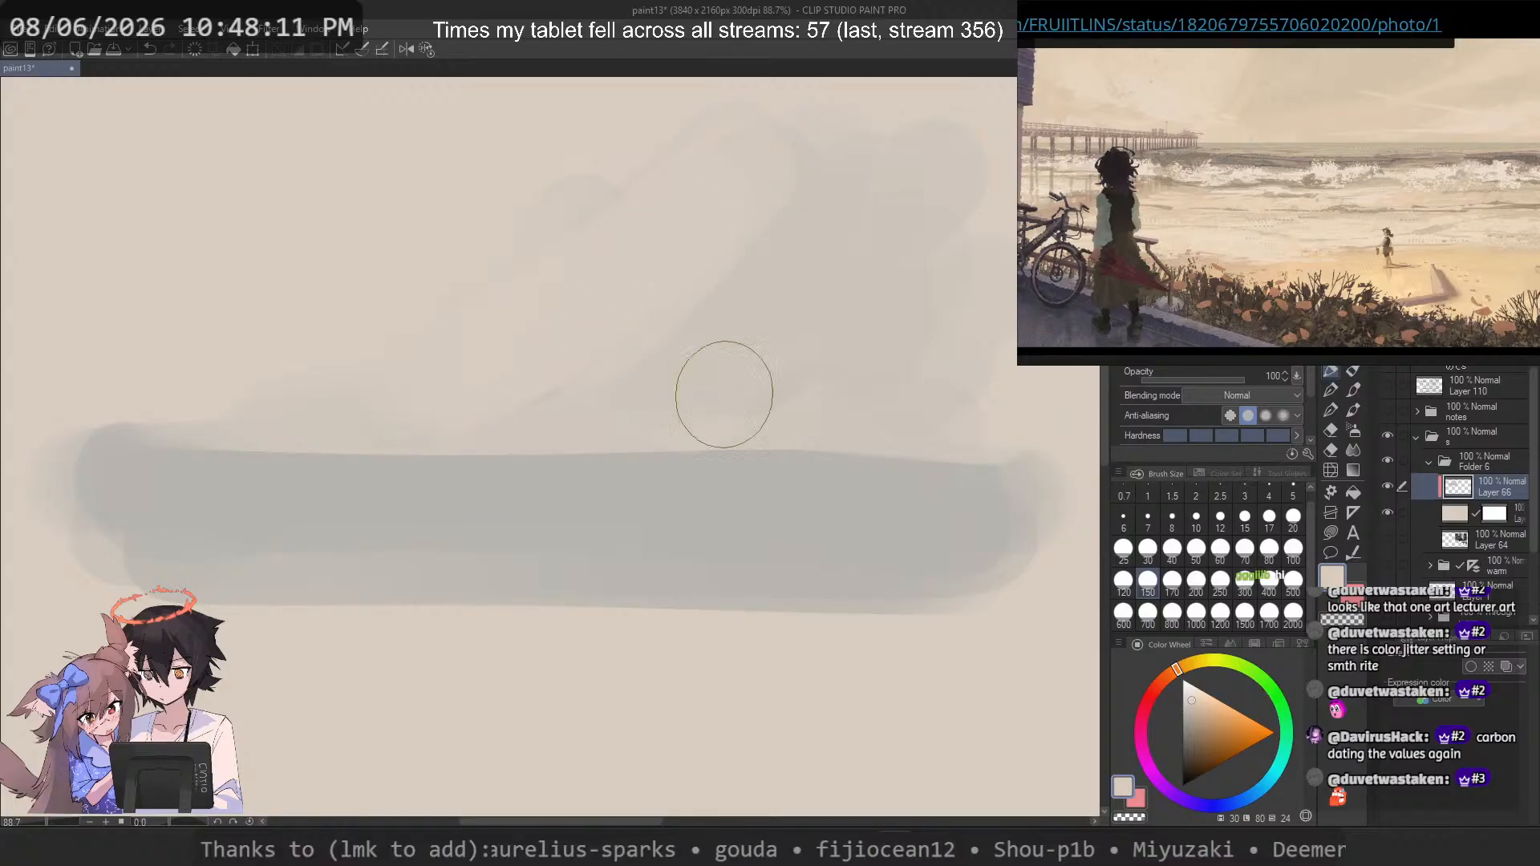
Step: Paint a pinkish peach glow in the sky beside the grey cloud, and undo the last stroke
click(1198, 700)
click(1169, 673)
mouse_move(713, 202)
mouse_down()
mouse_move(590, 137)
mouse_move(458, 425)
mouse_move(629, 188)
mouse_move(416, 221)
mouse_move(425, 240)
mouse_move(469, 173)
mouse_move(672, 261)
mouse_up()
alt+click(429, 238)
key(ctrl+z)
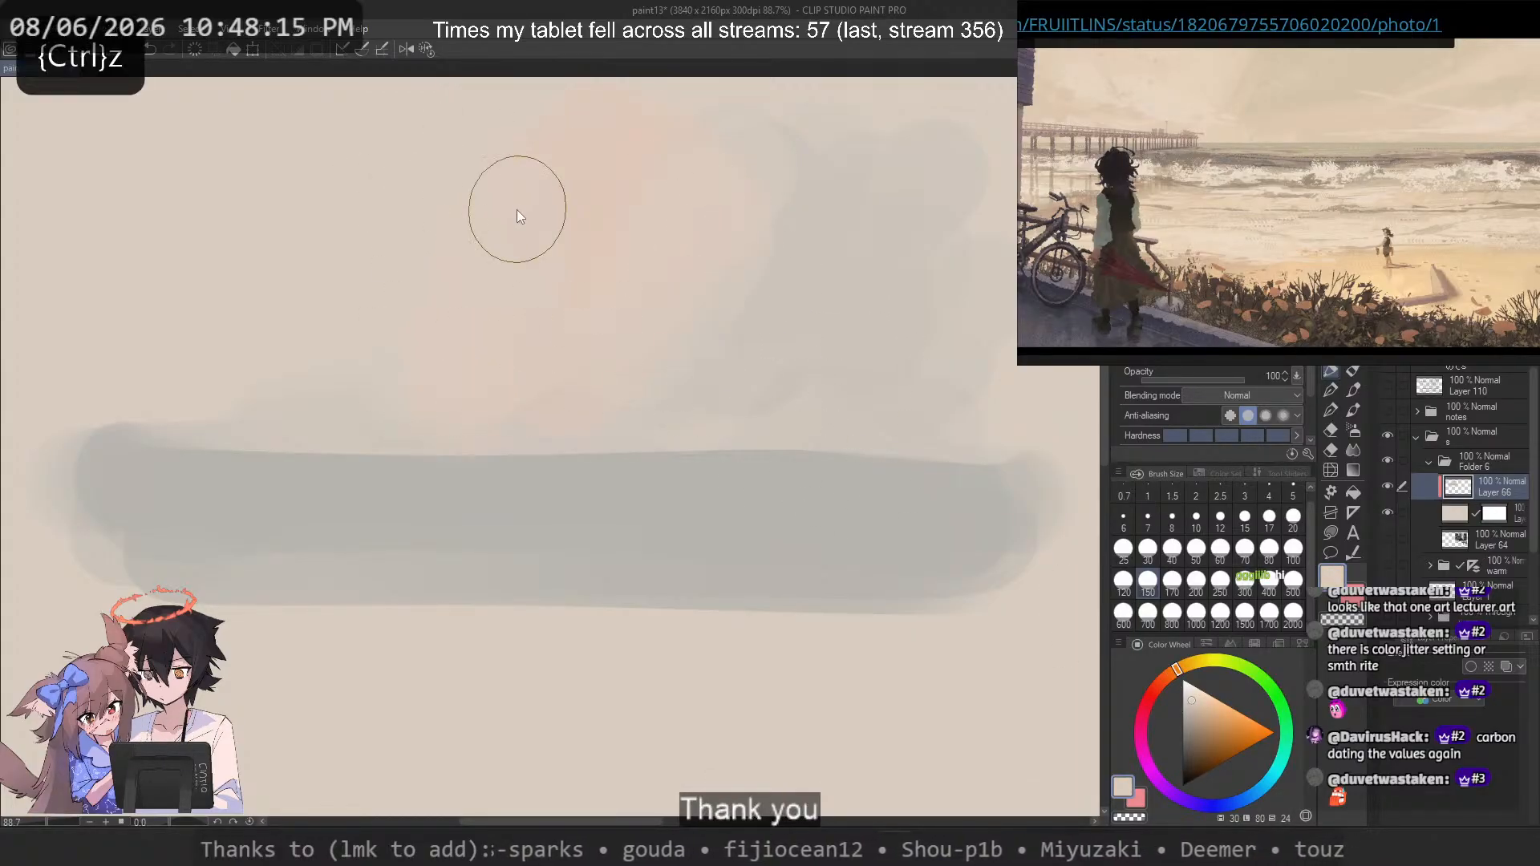
Step: Repaint the sky glow in a yellower peach and blend its edges with sampled sky colors
click(1182, 666)
mouse_move(621, 145)
mouse_down()
mouse_move(470, 227)
mouse_move(485, 348)
mouse_move(593, 170)
mouse_up()
alt+click(459, 230)
alt+click(689, 213)
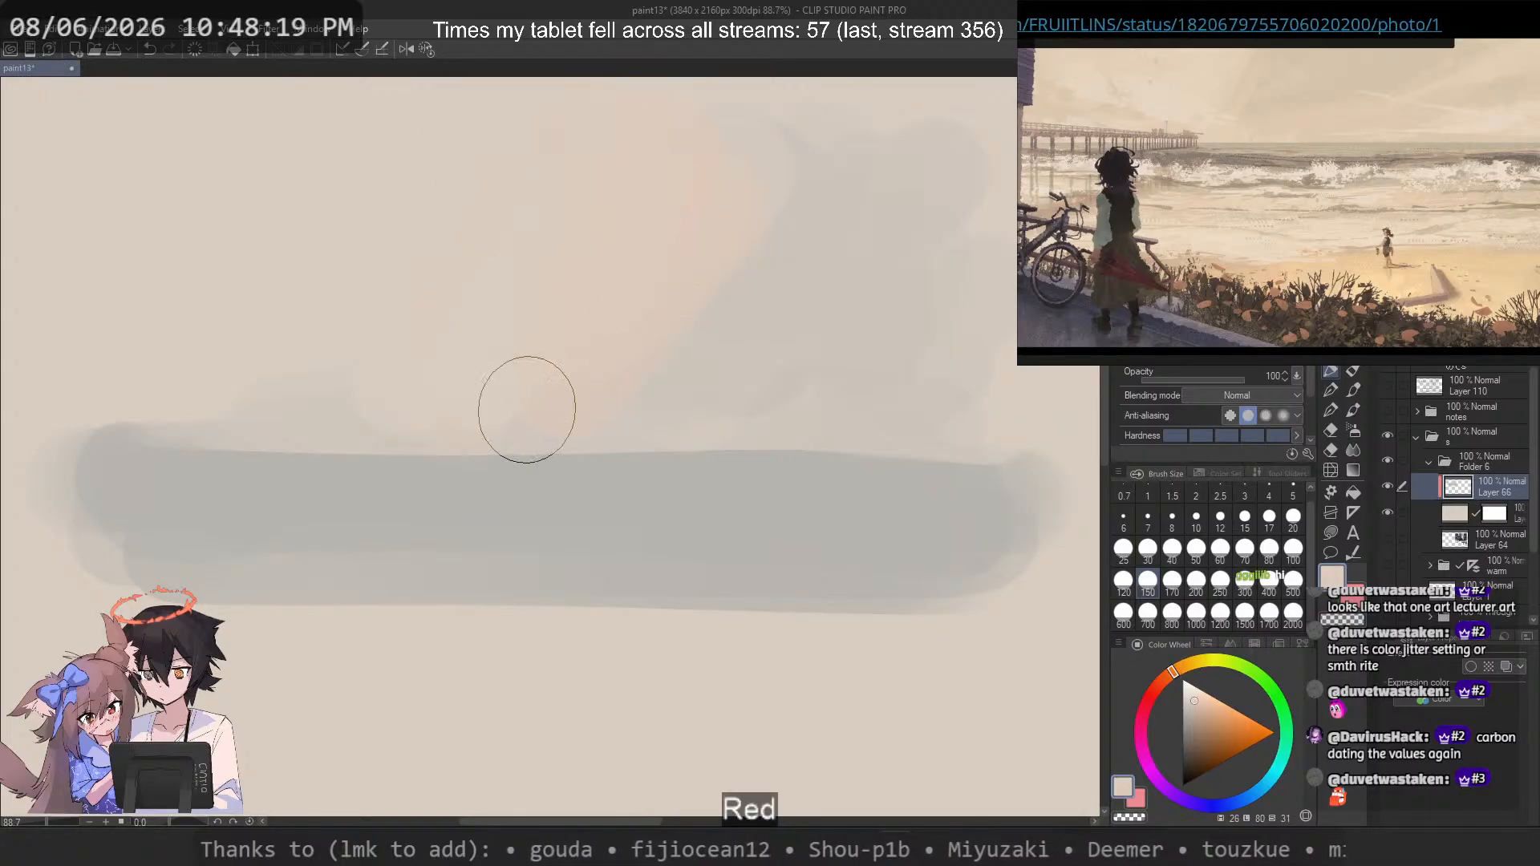
alt+click(705, 193)
mouse_move(769, 193)
mouse_down()
mouse_move(516, 367)
mouse_move(526, 386)
mouse_move(721, 147)
mouse_move(655, 355)
mouse_move(690, 263)
mouse_up()
alt+click(756, 305)
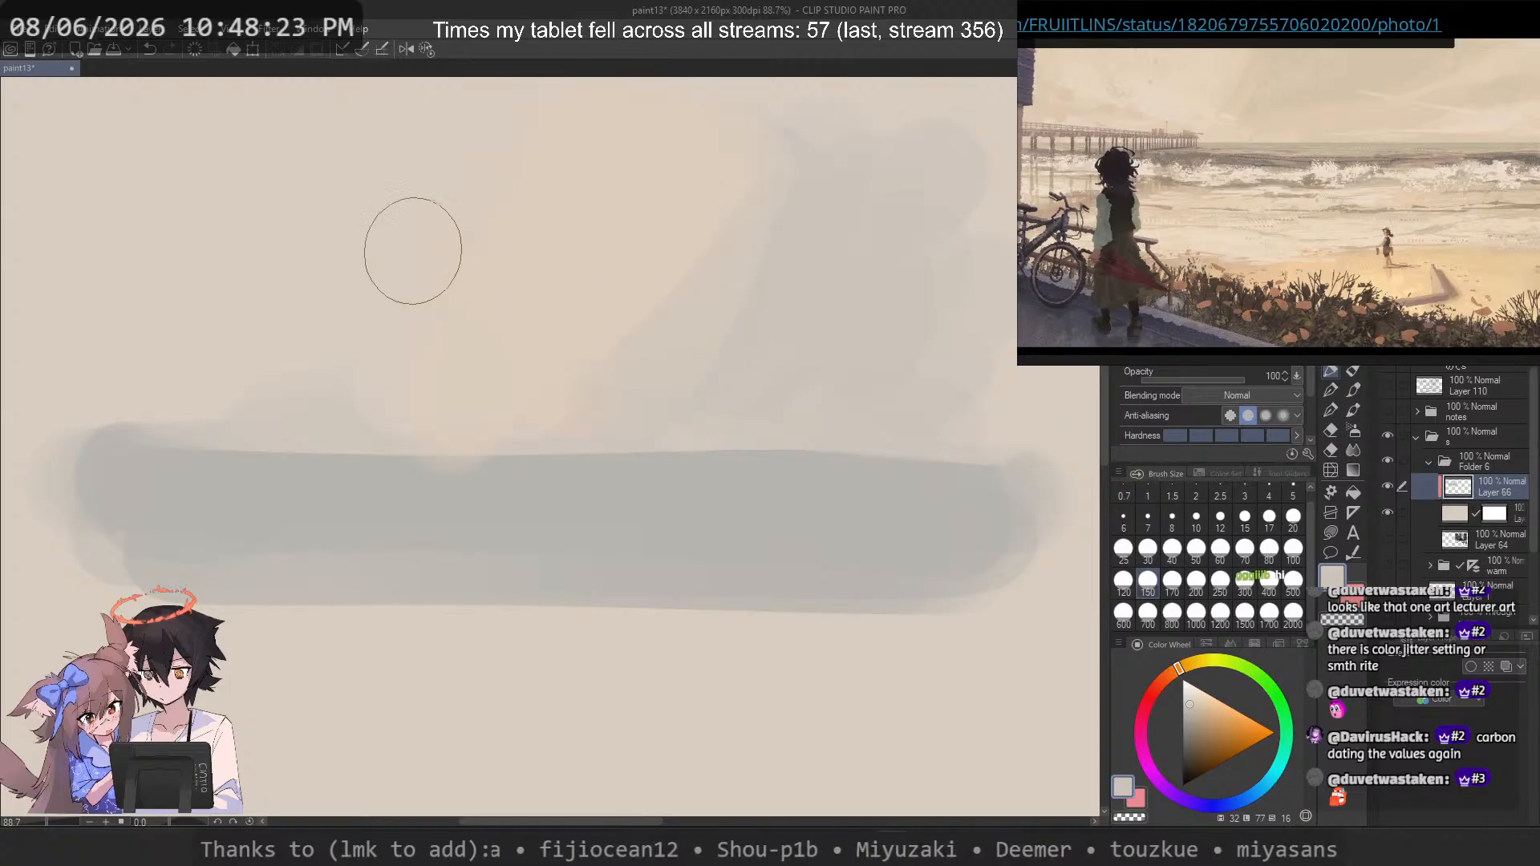
Step: Paint a deeper pinkish peach with hue 23 into the center of the sky glow
alt+click(724, 343)
click(1170, 678)
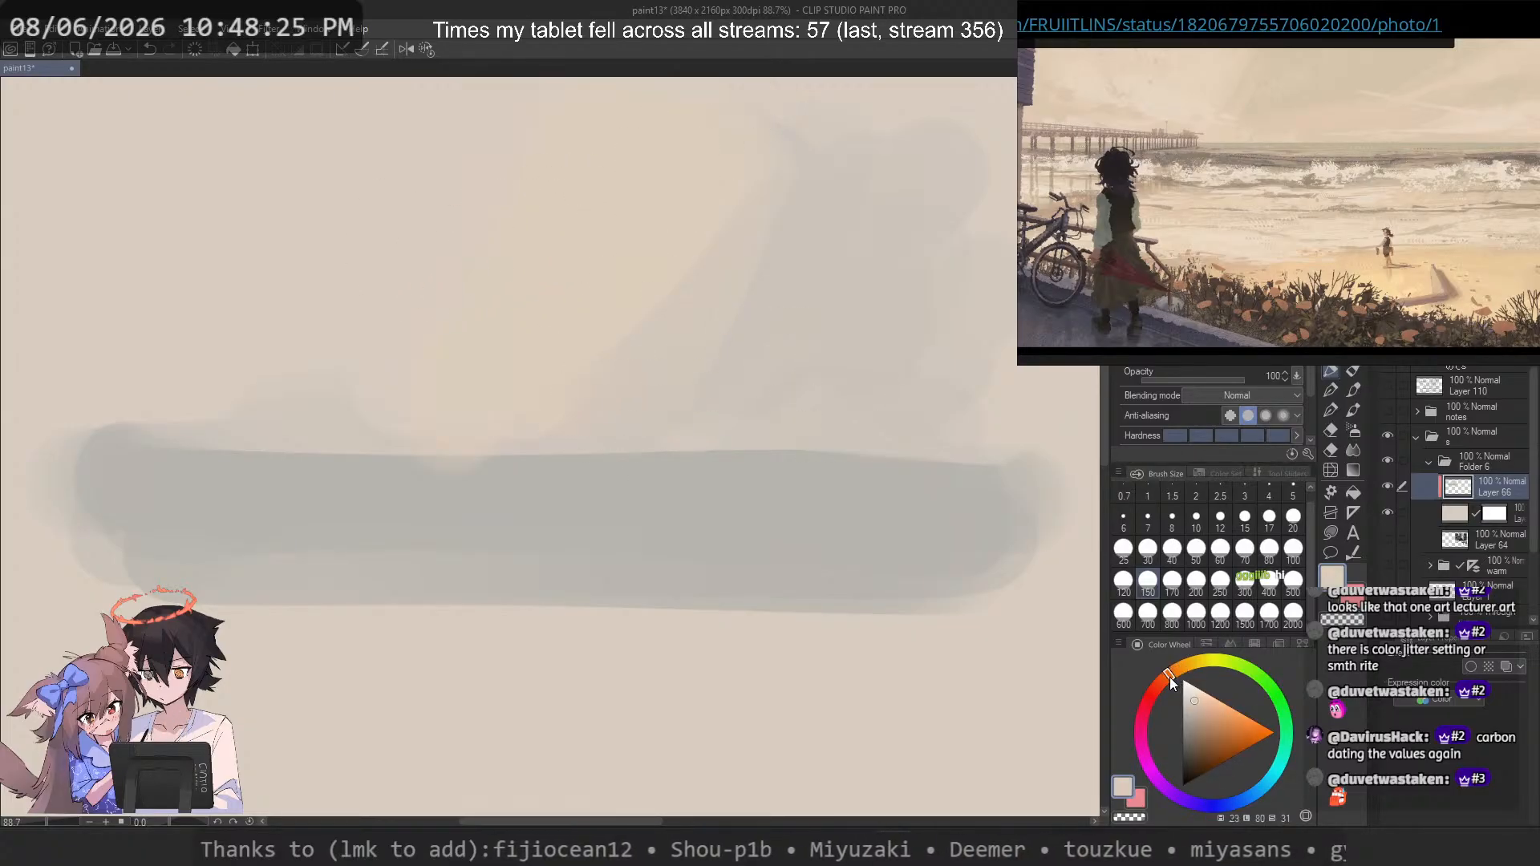
click(1198, 702)
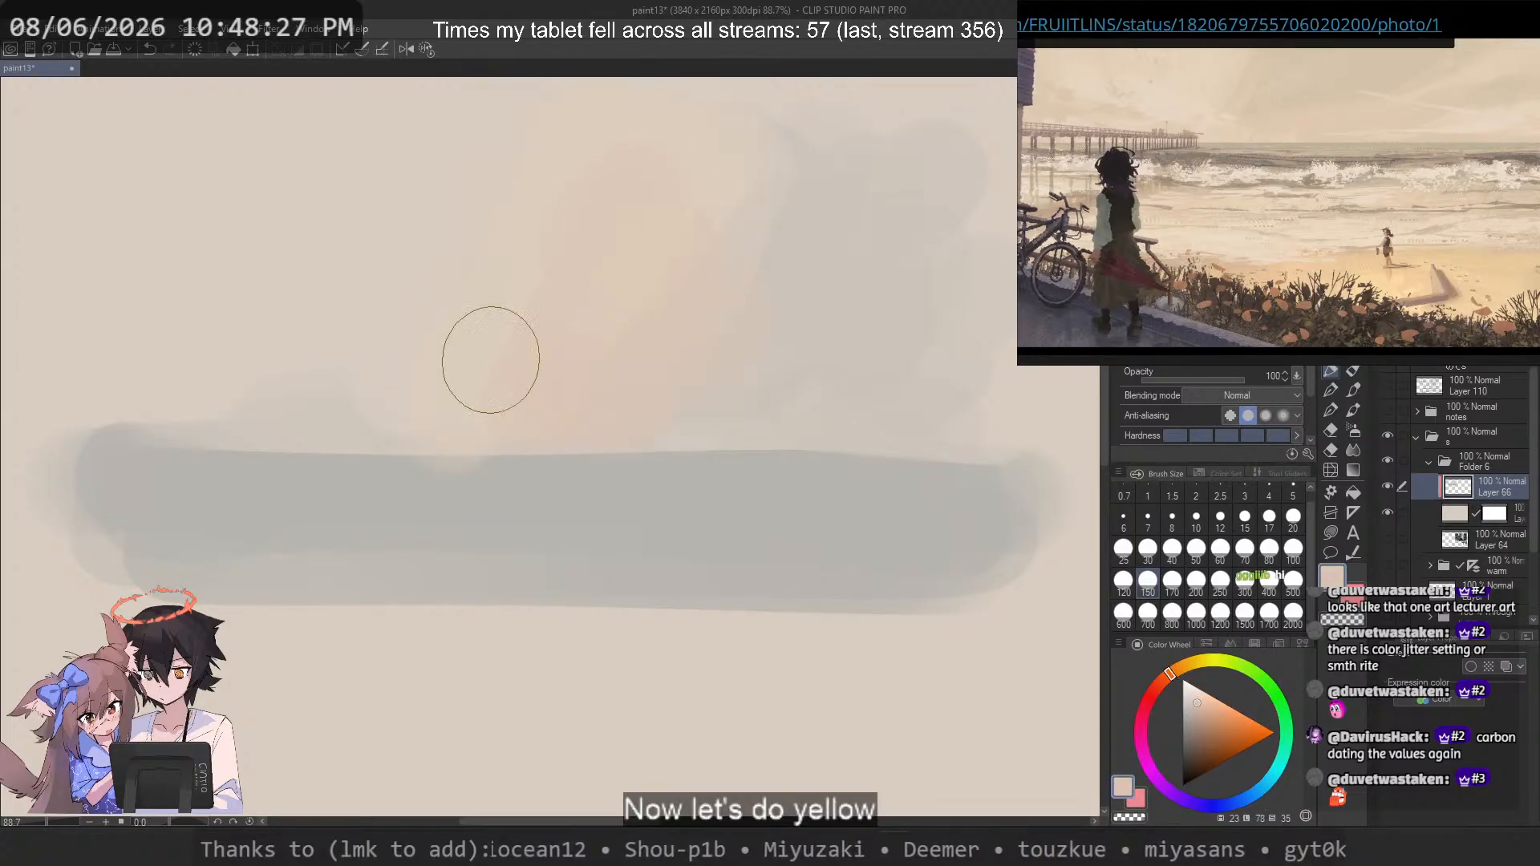
Step: Try a greenish-grey band with hue 54 along the lower part of the blue-grey band, and undo it
alt+click(319, 455)
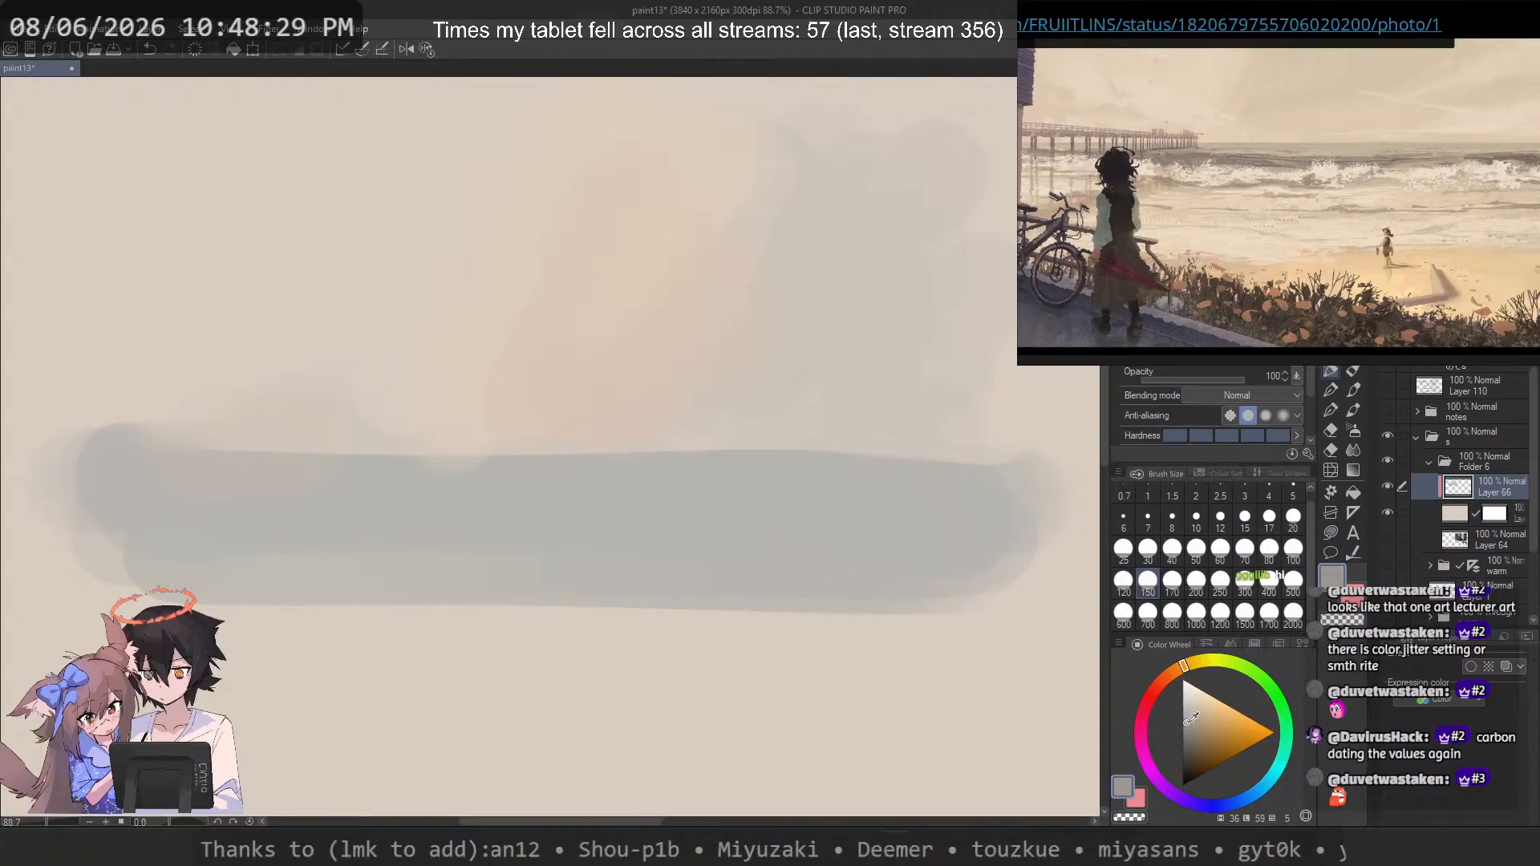
click(1219, 661)
drag(675, 599, 976, 602)
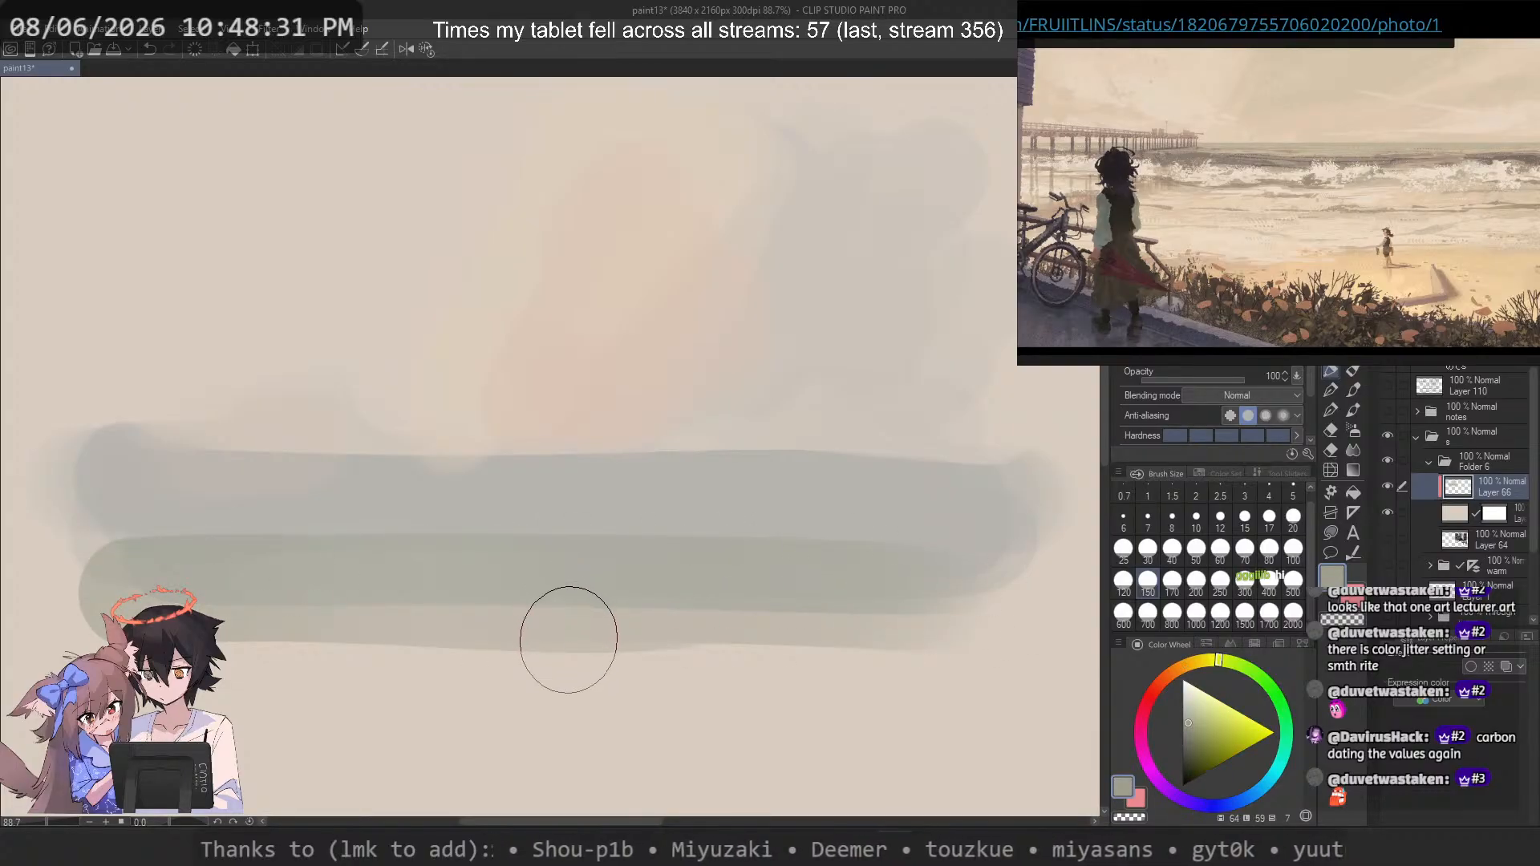
key(ctrl+z)
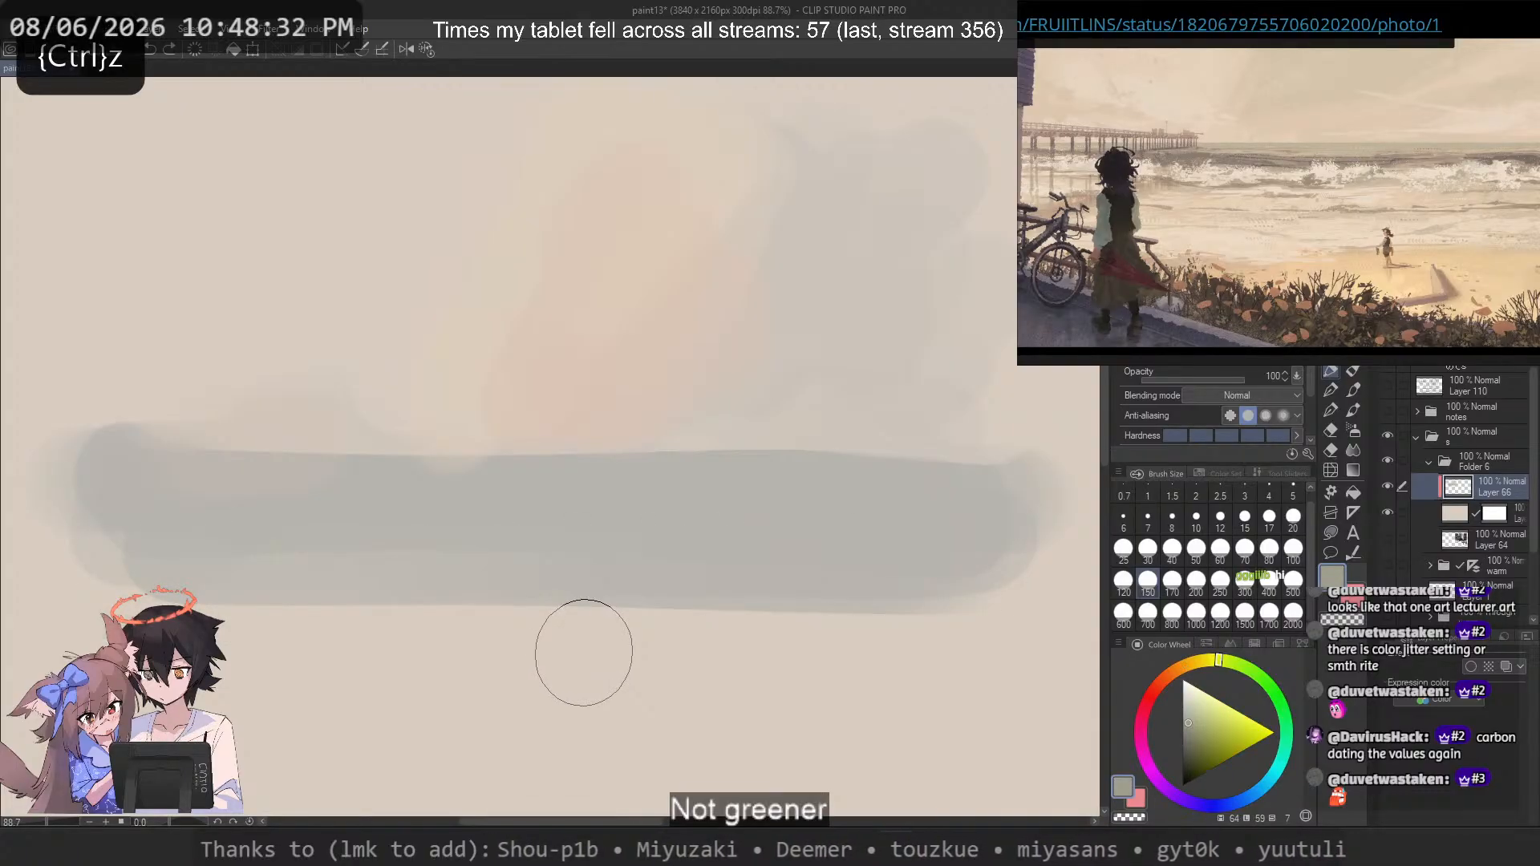
Step: Layer long brownish-grey strokes with hue 23 along the lower part of the blue-grey band, using brush size 70
click(1169, 672)
mouse_move(947, 573)
mouse_down()
mouse_move(220, 565)
mouse_move(750, 600)
mouse_up()
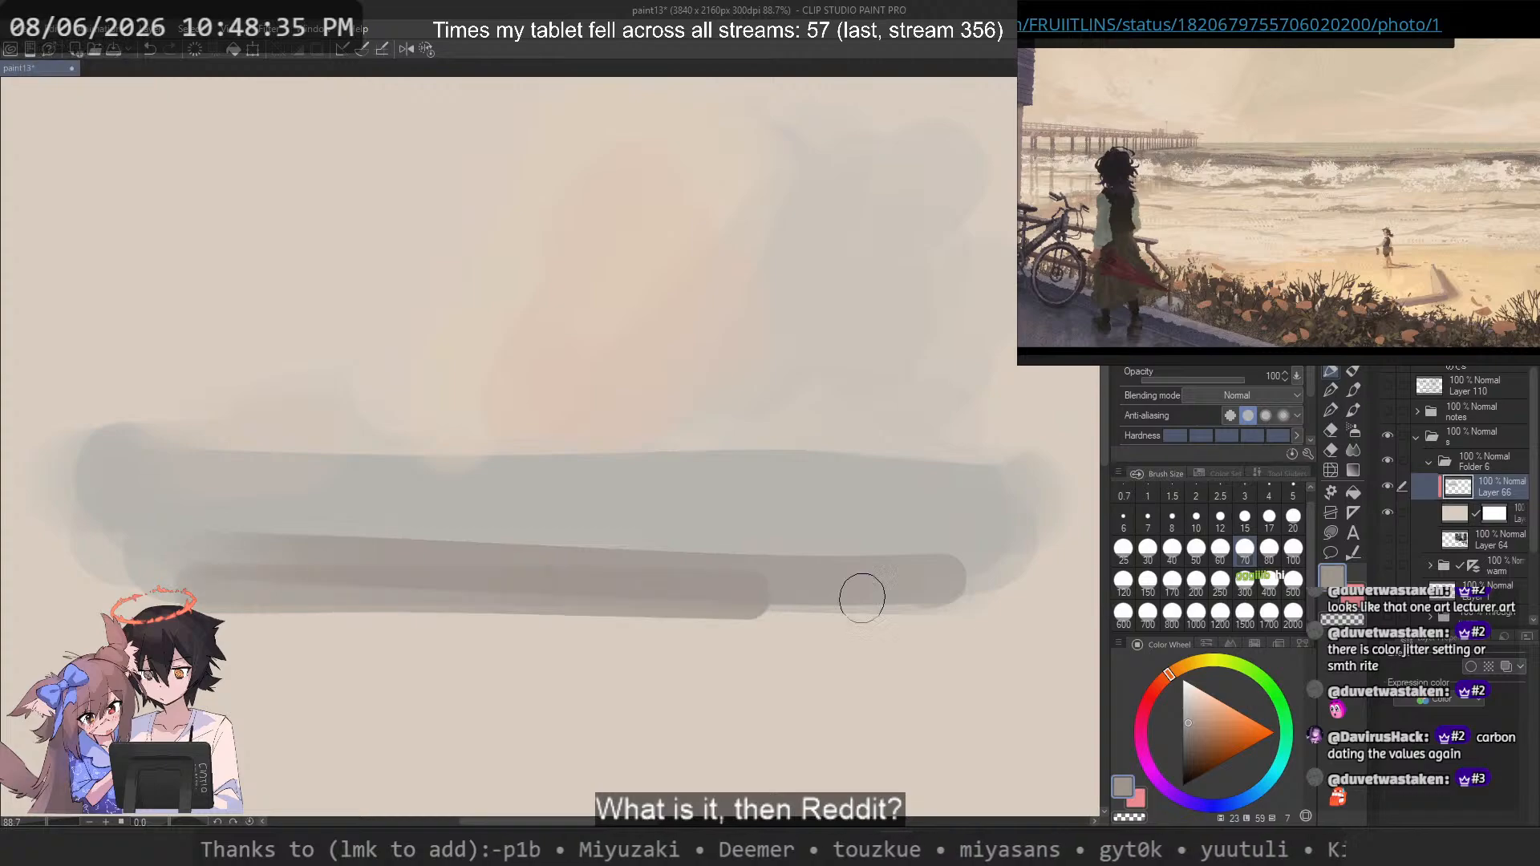
drag(862, 597, 757, 605)
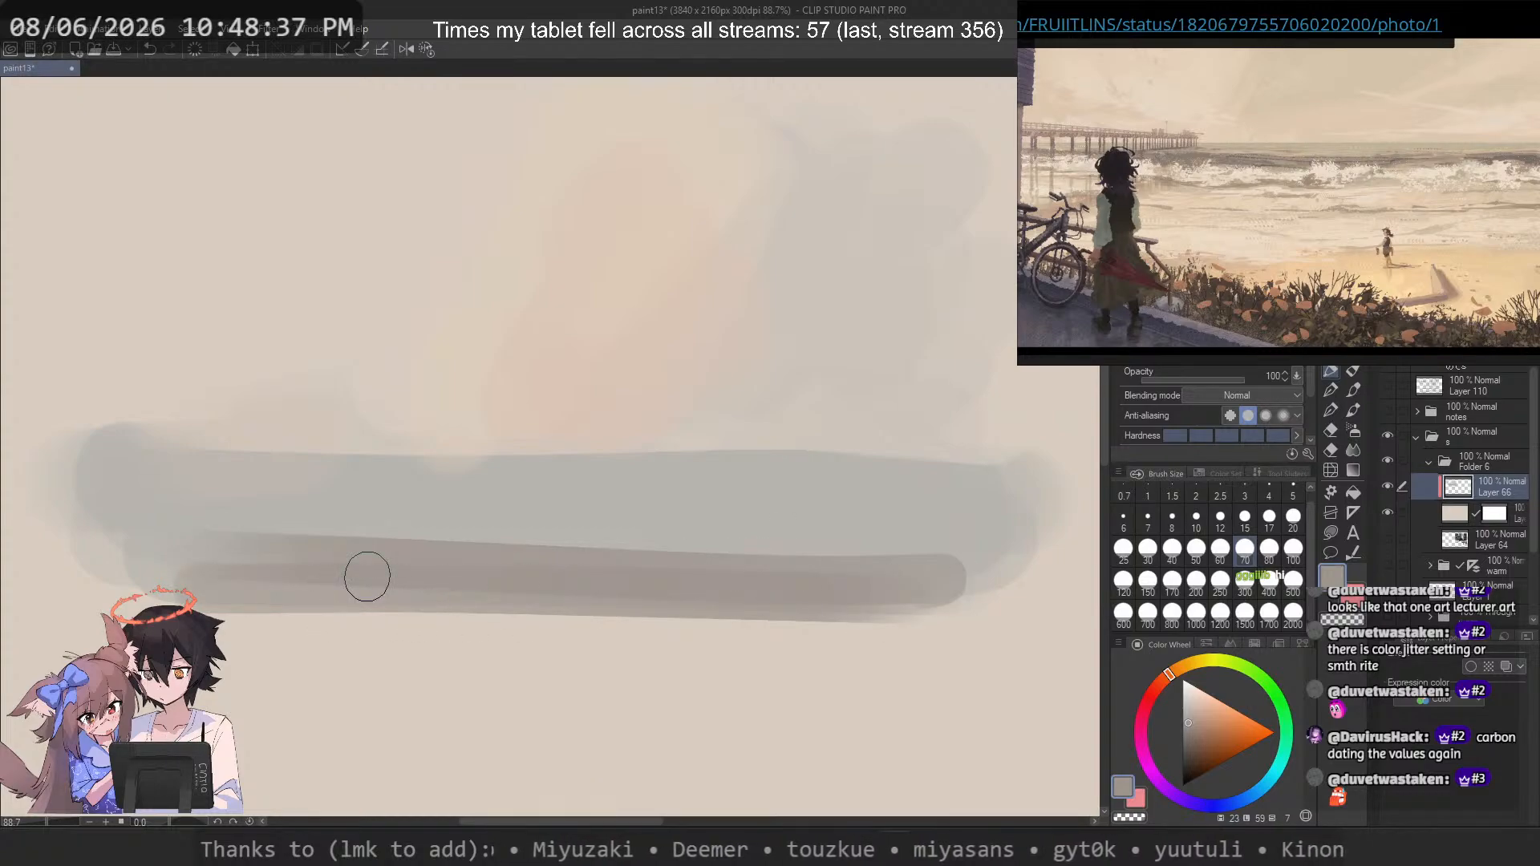
mouse_move(890, 547)
mouse_down()
mouse_move(189, 550)
mouse_move(722, 620)
mouse_up()
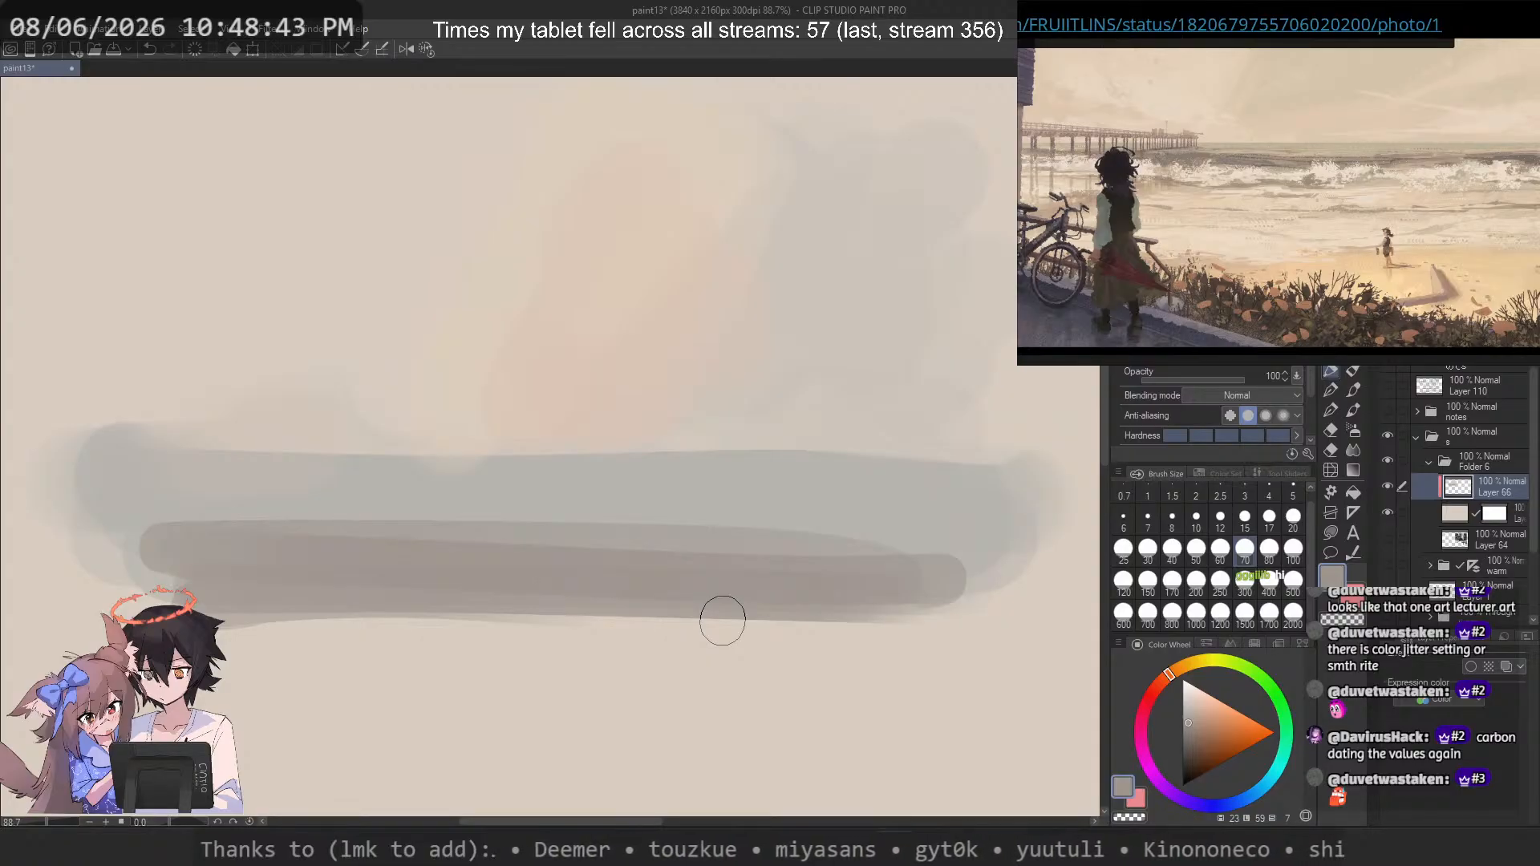
drag(139, 562, 897, 620)
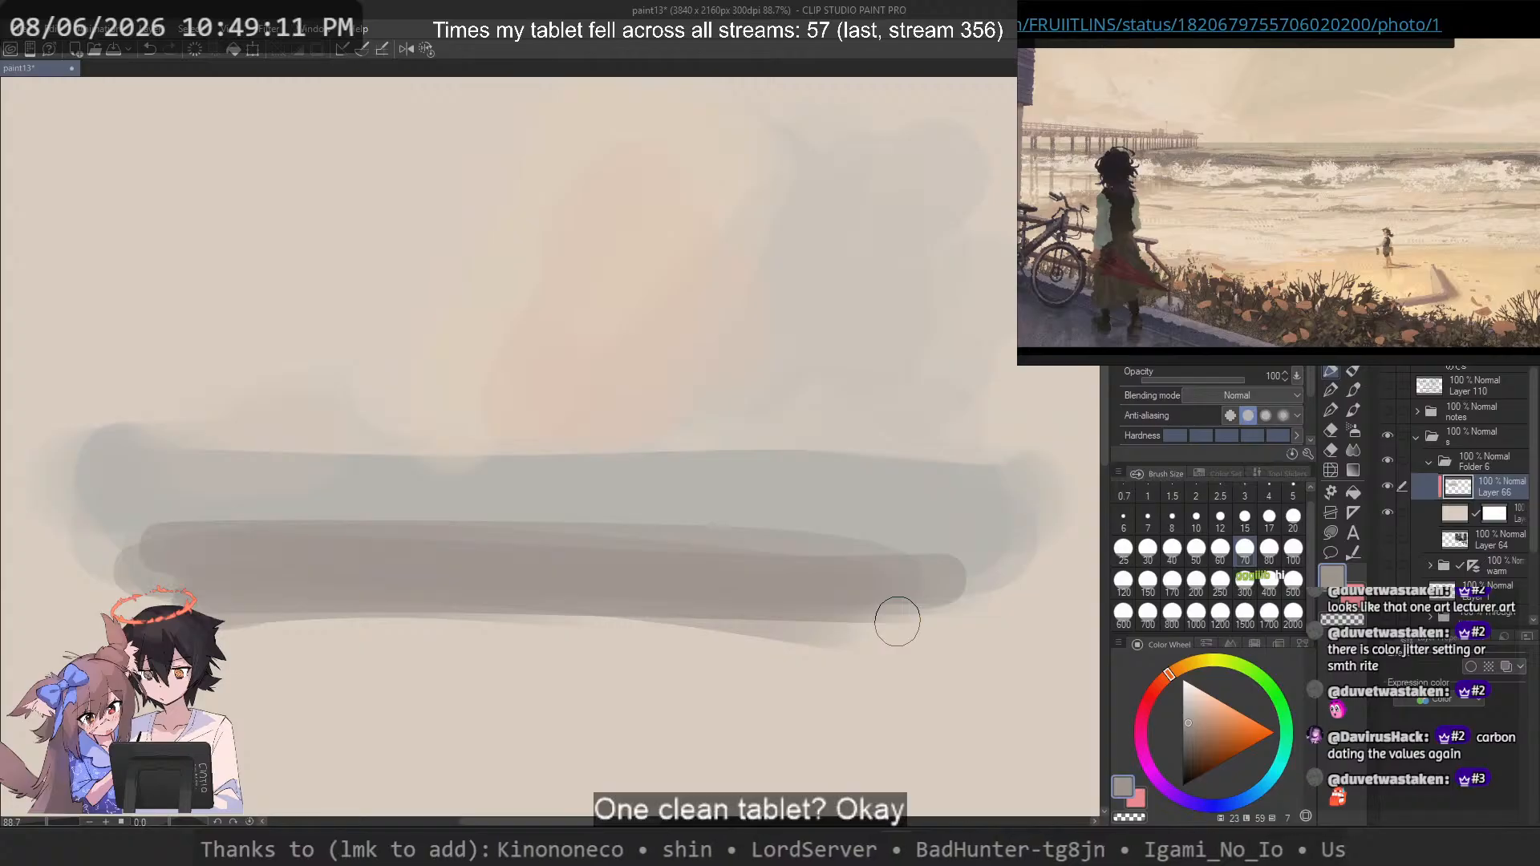
mouse_move(896, 621)
mouse_down()
mouse_move(946, 519)
mouse_move(1004, 528)
mouse_move(869, 532)
mouse_up()
key(ctrl+z)
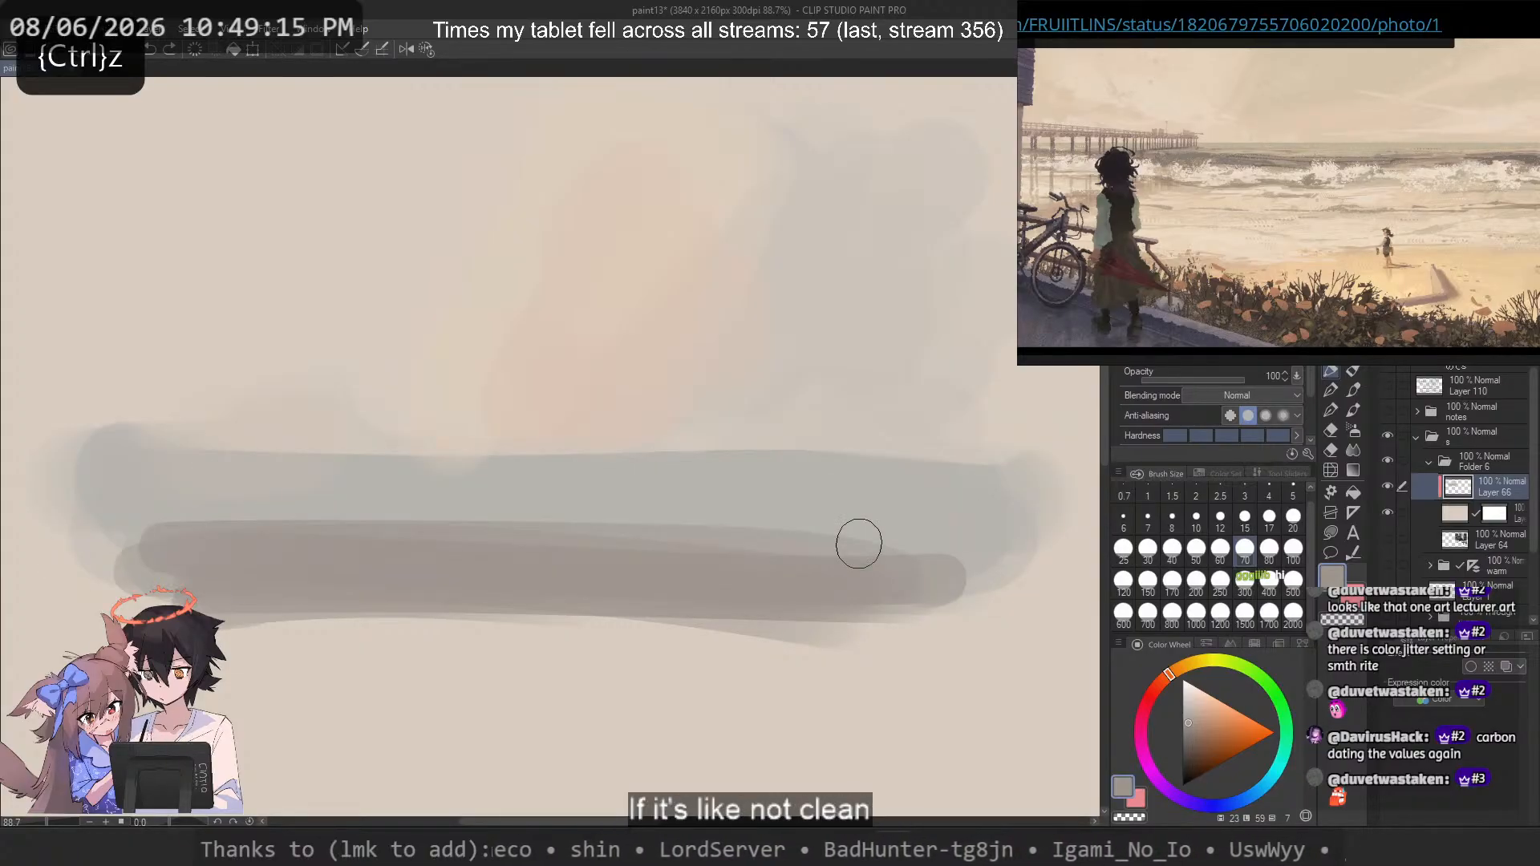
drag(49, 547, 1012, 613)
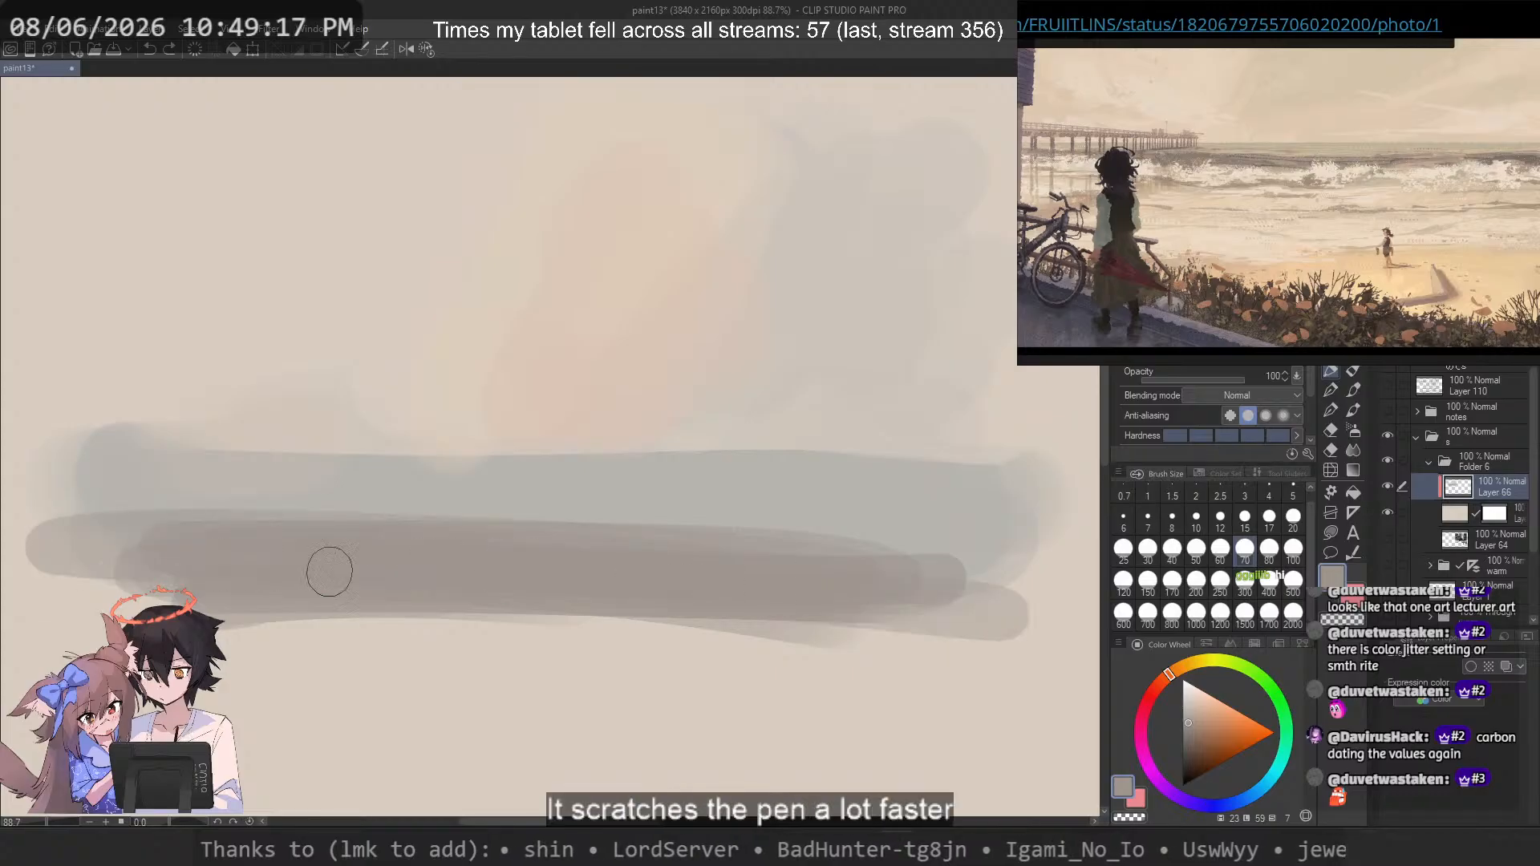
Step: Sample the beige background and paint over the lower edge of the brown band to thin it into a curve
alt+click(296, 683)
drag(90, 598, 1030, 653)
drag(790, 617, 217, 625)
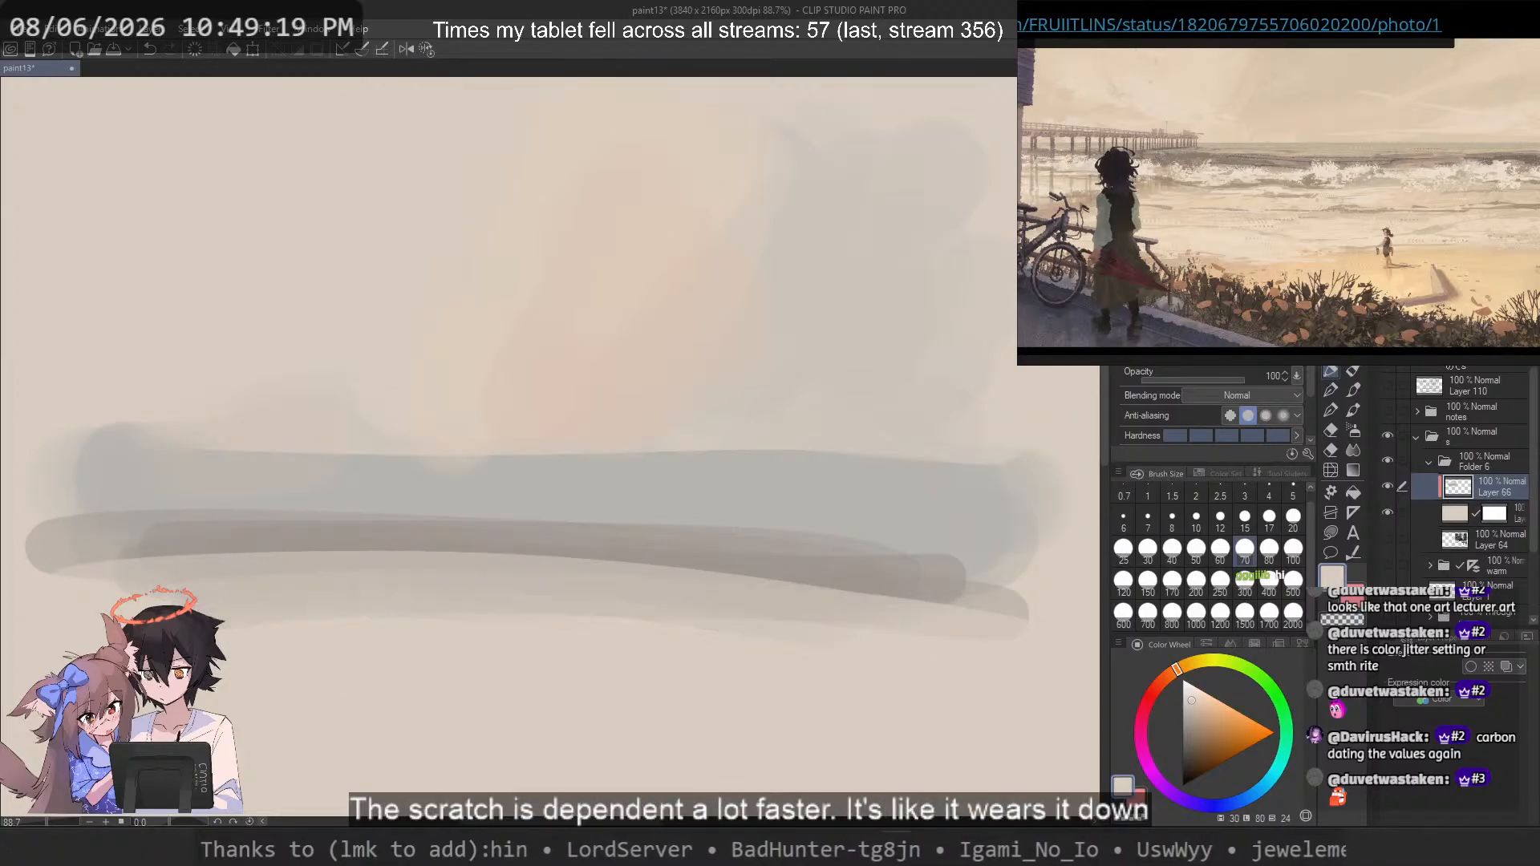
drag(401, 629, 906, 634)
Step: Paint wavy light brownish-grey strokes beneath the brown band with a color sampled from the painting
alt+click(676, 546)
alt+click(321, 630)
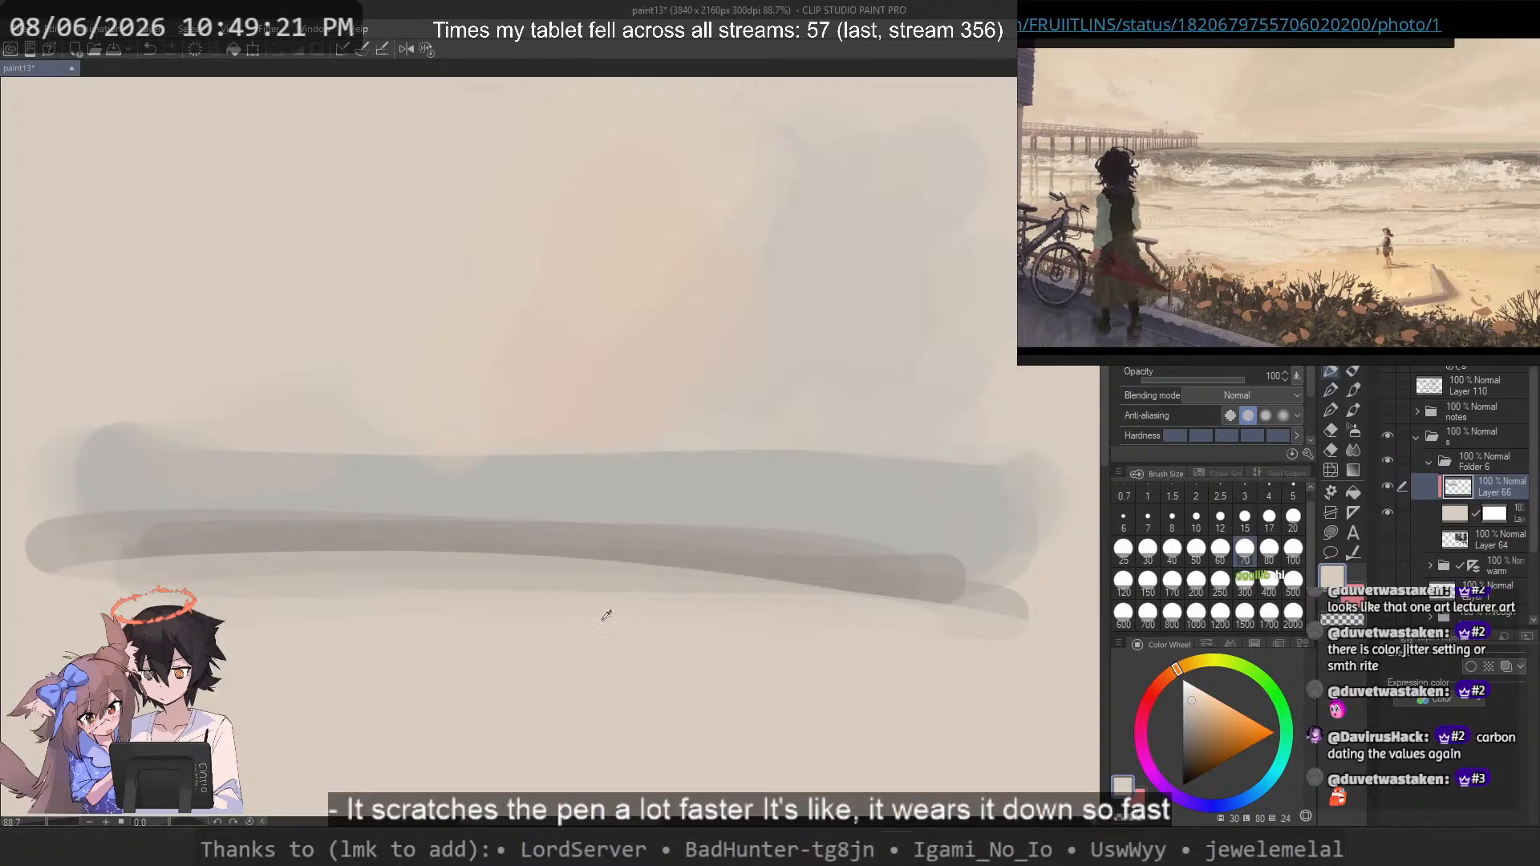
alt+click(505, 578)
mouse_move(906, 614)
mouse_down()
mouse_move(447, 554)
mouse_move(56, 617)
mouse_move(50, 636)
mouse_up()
Step: Paint a scalloped off-white foam line along the brown band with hue 41 and brush size 50
click(1189, 694)
drag(770, 510, 498, 509)
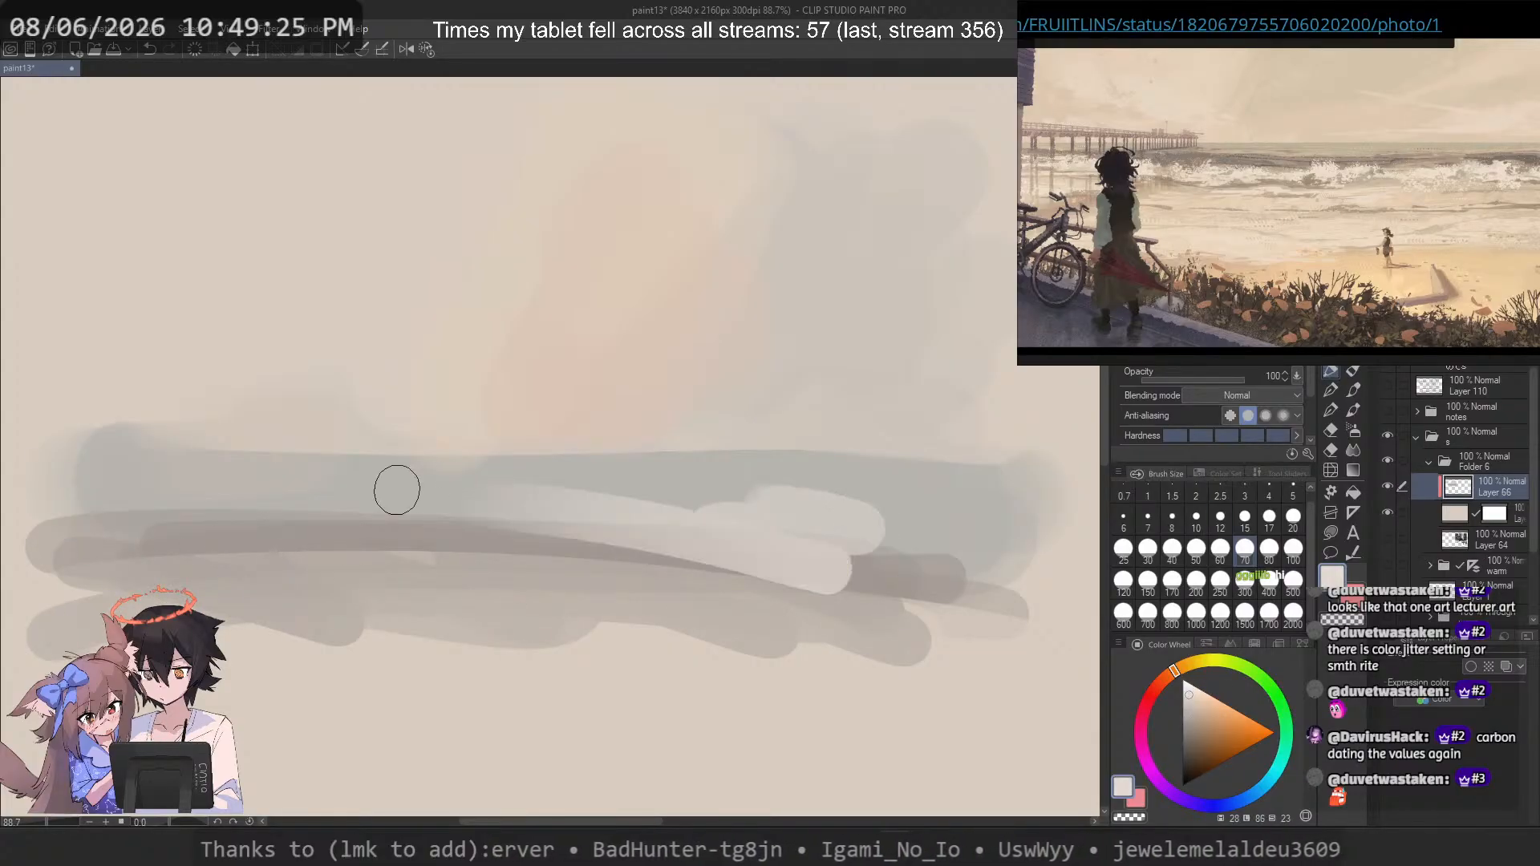
key(ctrl+z)
click(1190, 664)
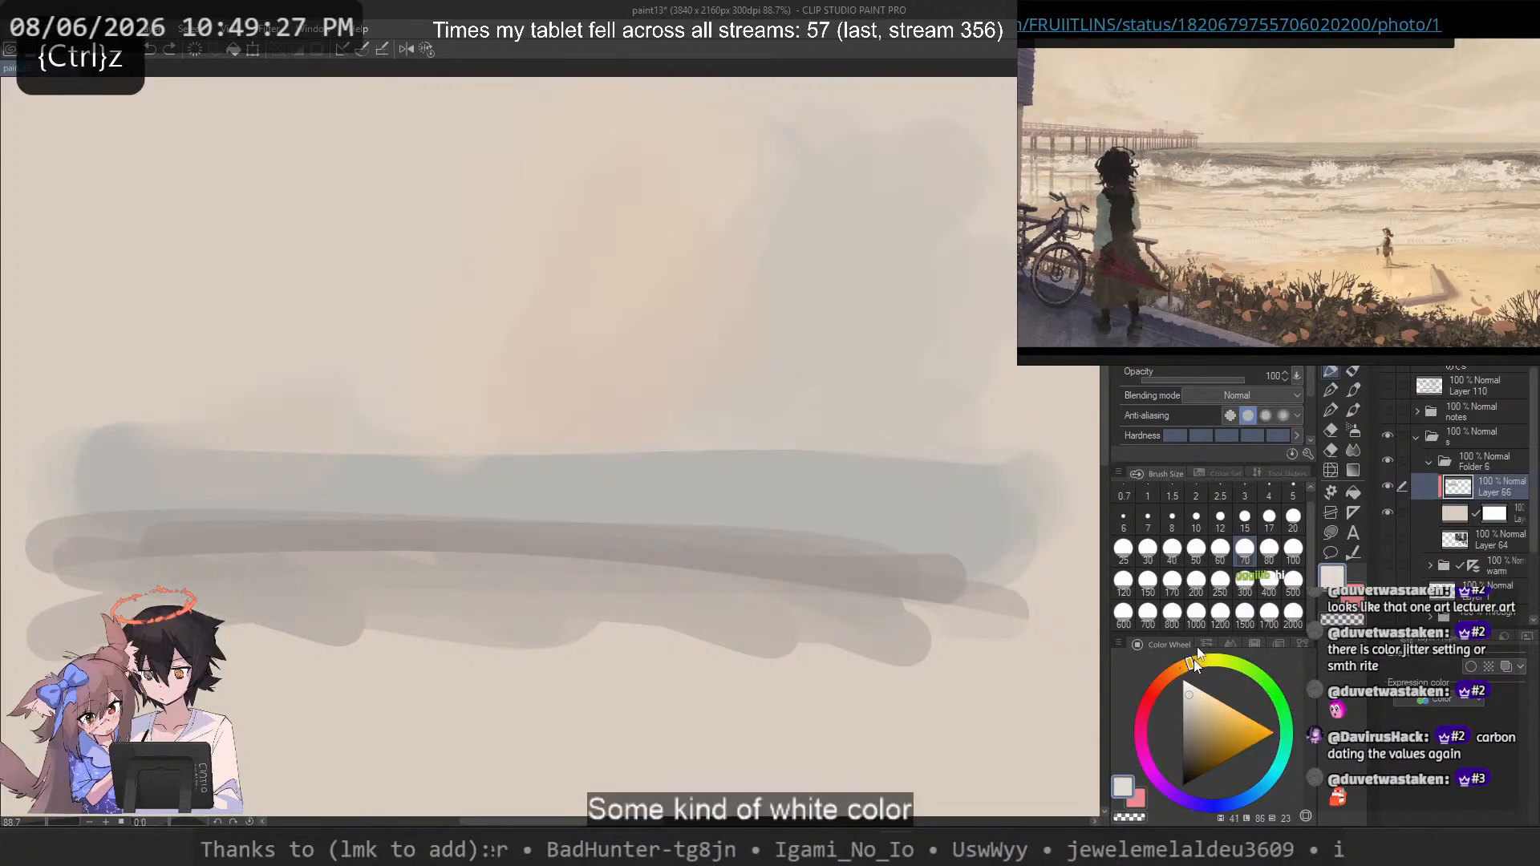
click(1195, 547)
mouse_move(903, 574)
mouse_down()
mouse_move(777, 519)
mouse_move(757, 540)
mouse_up()
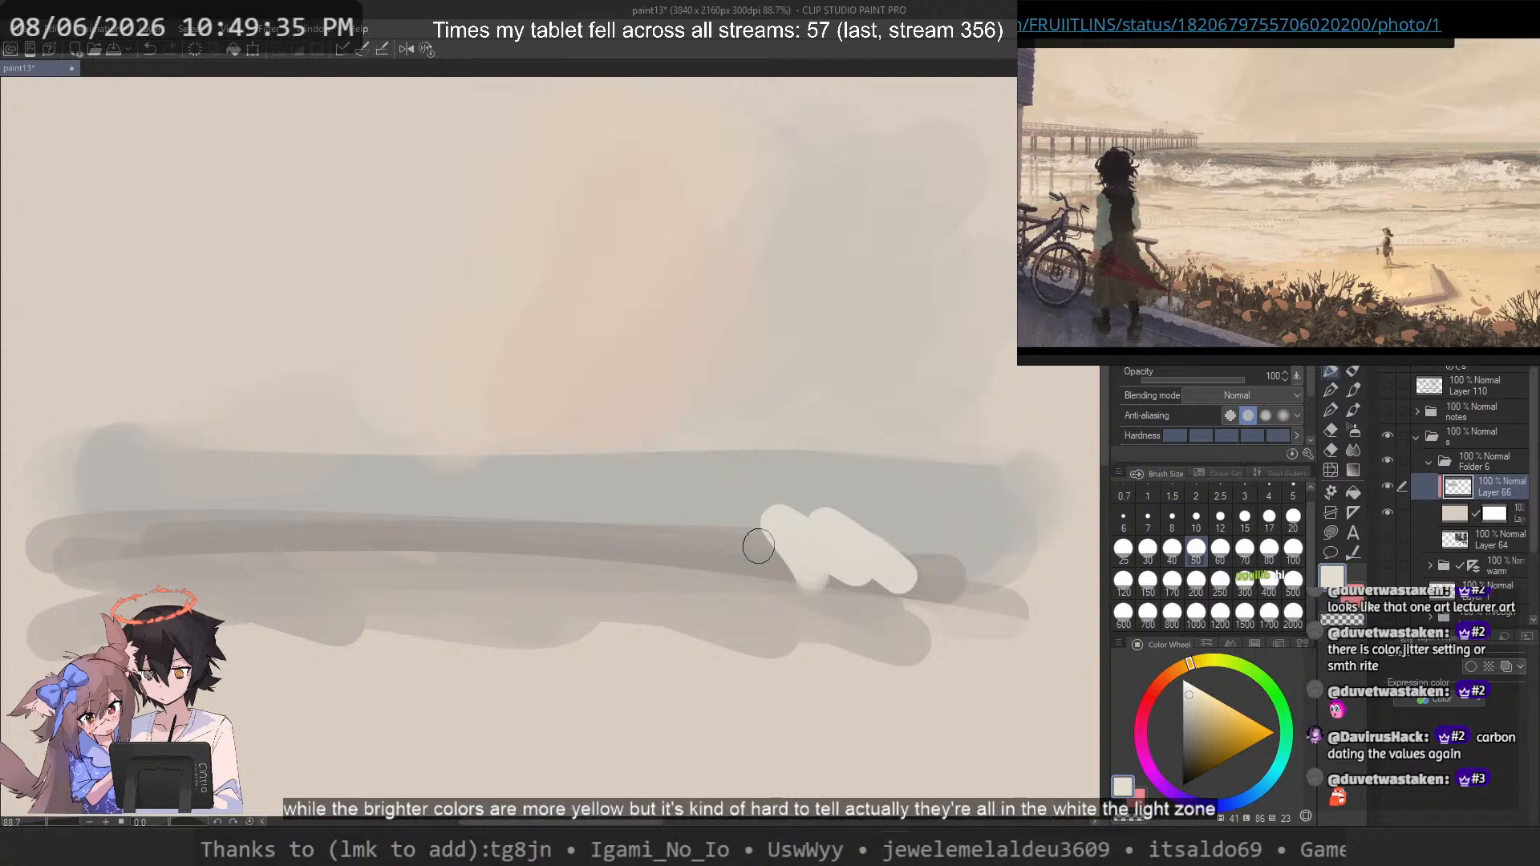
mouse_move(758, 546)
mouse_down()
mouse_move(733, 560)
mouse_move(108, 553)
mouse_up()
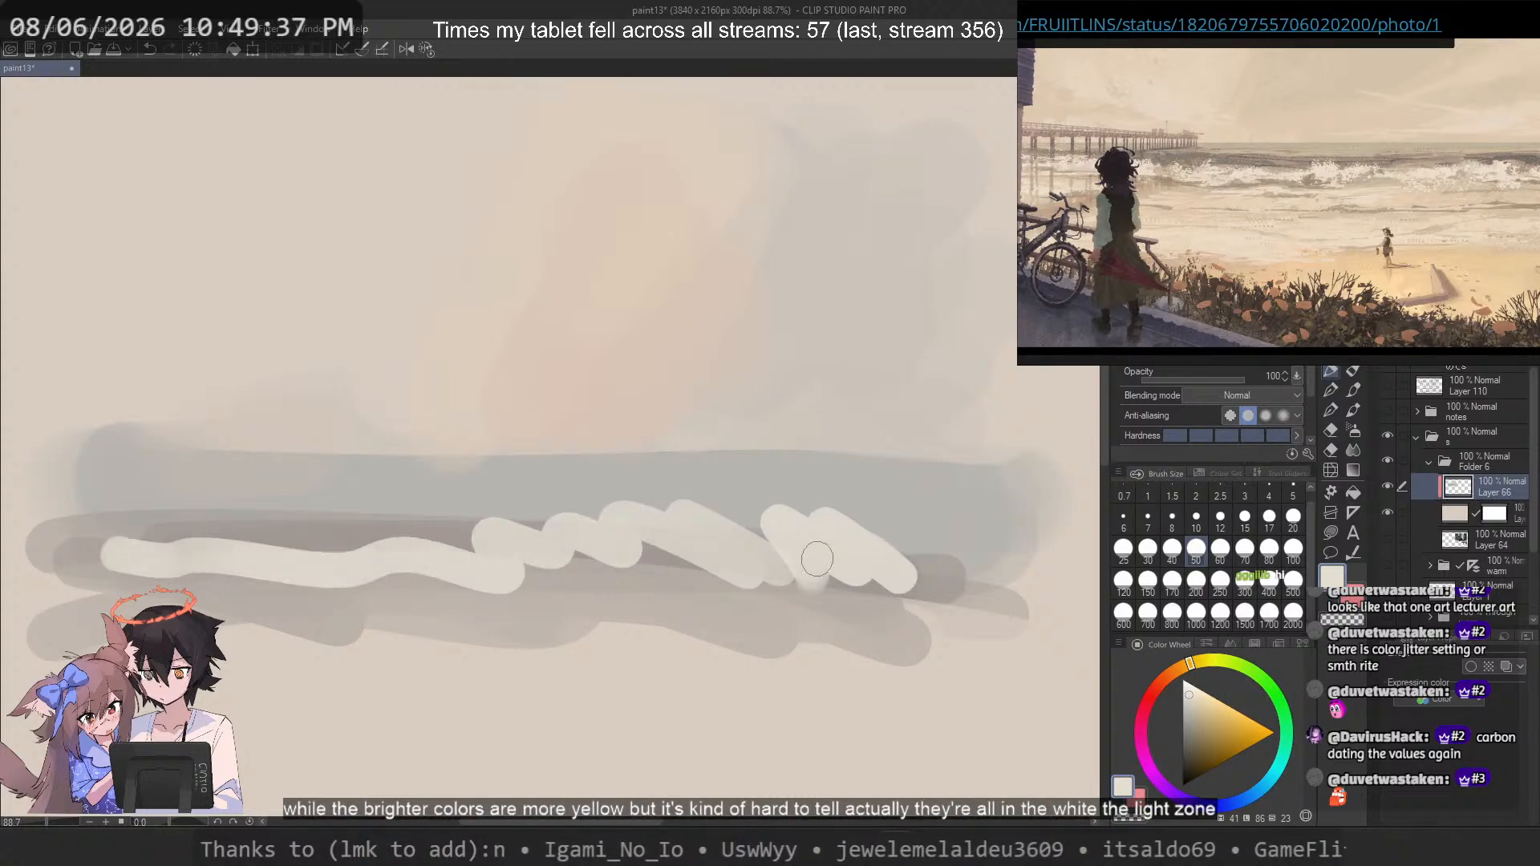
mouse_move(815, 556)
mouse_down()
mouse_move(230, 564)
mouse_move(502, 551)
mouse_up()
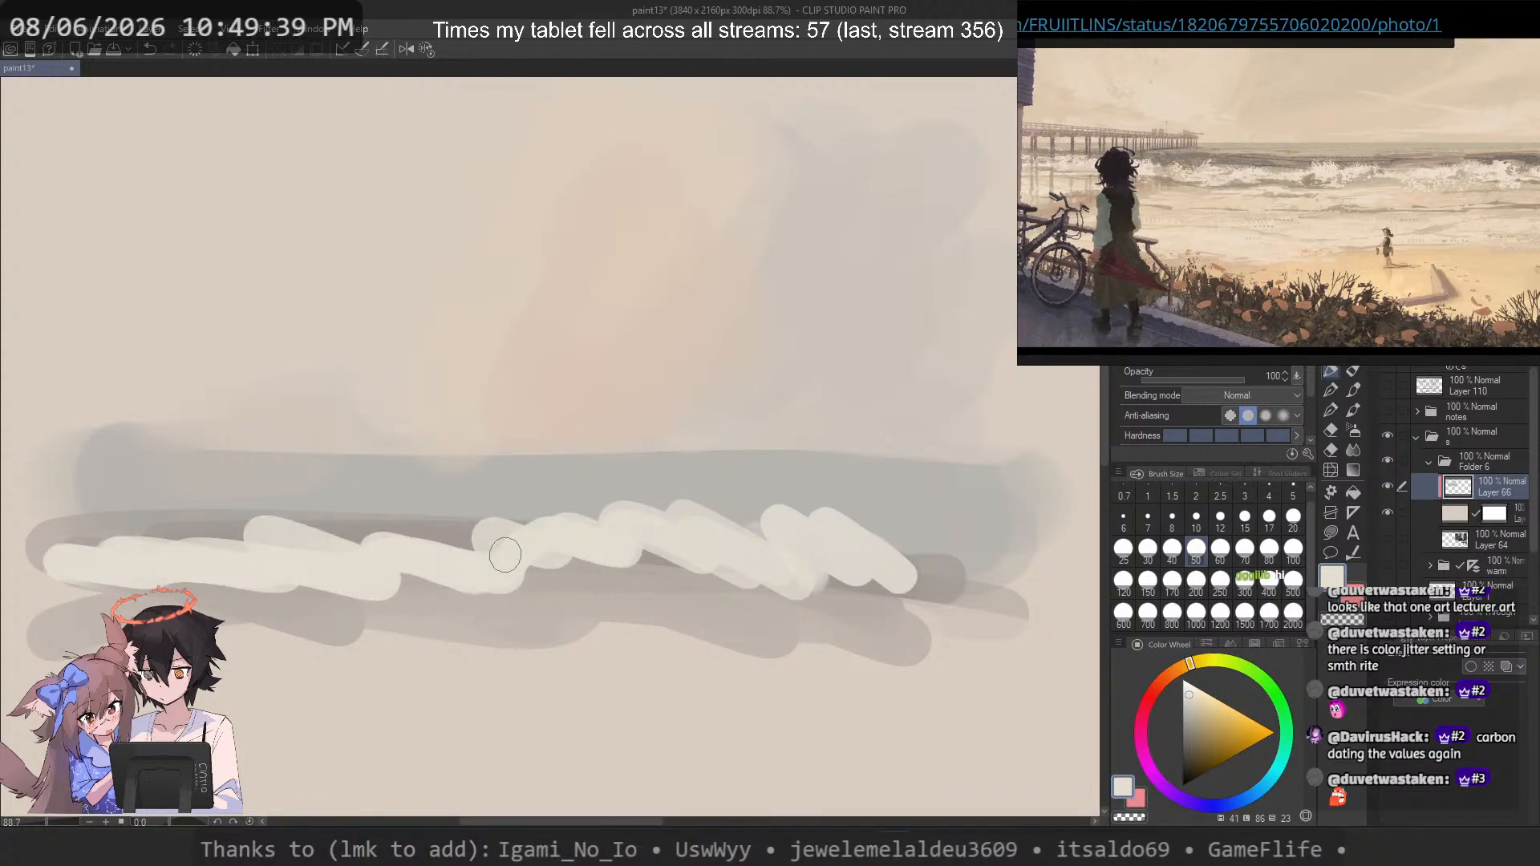
Step: Brush faint off-white and greenish-grey strokes over the lower brown band beneath the foam line, using a color sampled from the painting
key(ctrl+z)
drag(258, 602, 153, 590)
drag(534, 597, 796, 614)
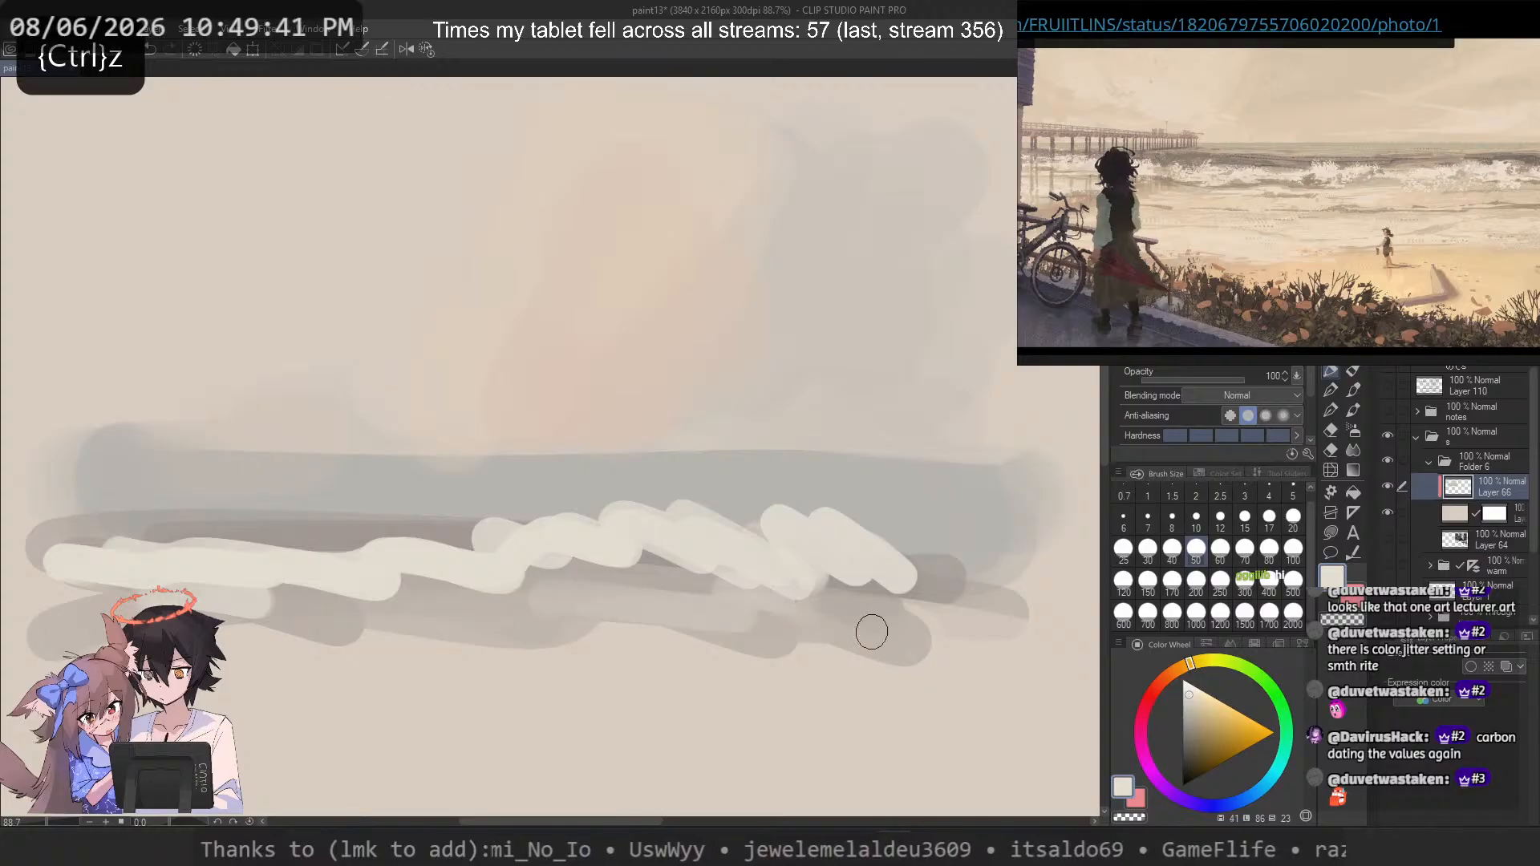
alt+click(668, 571)
drag(667, 570, 462, 578)
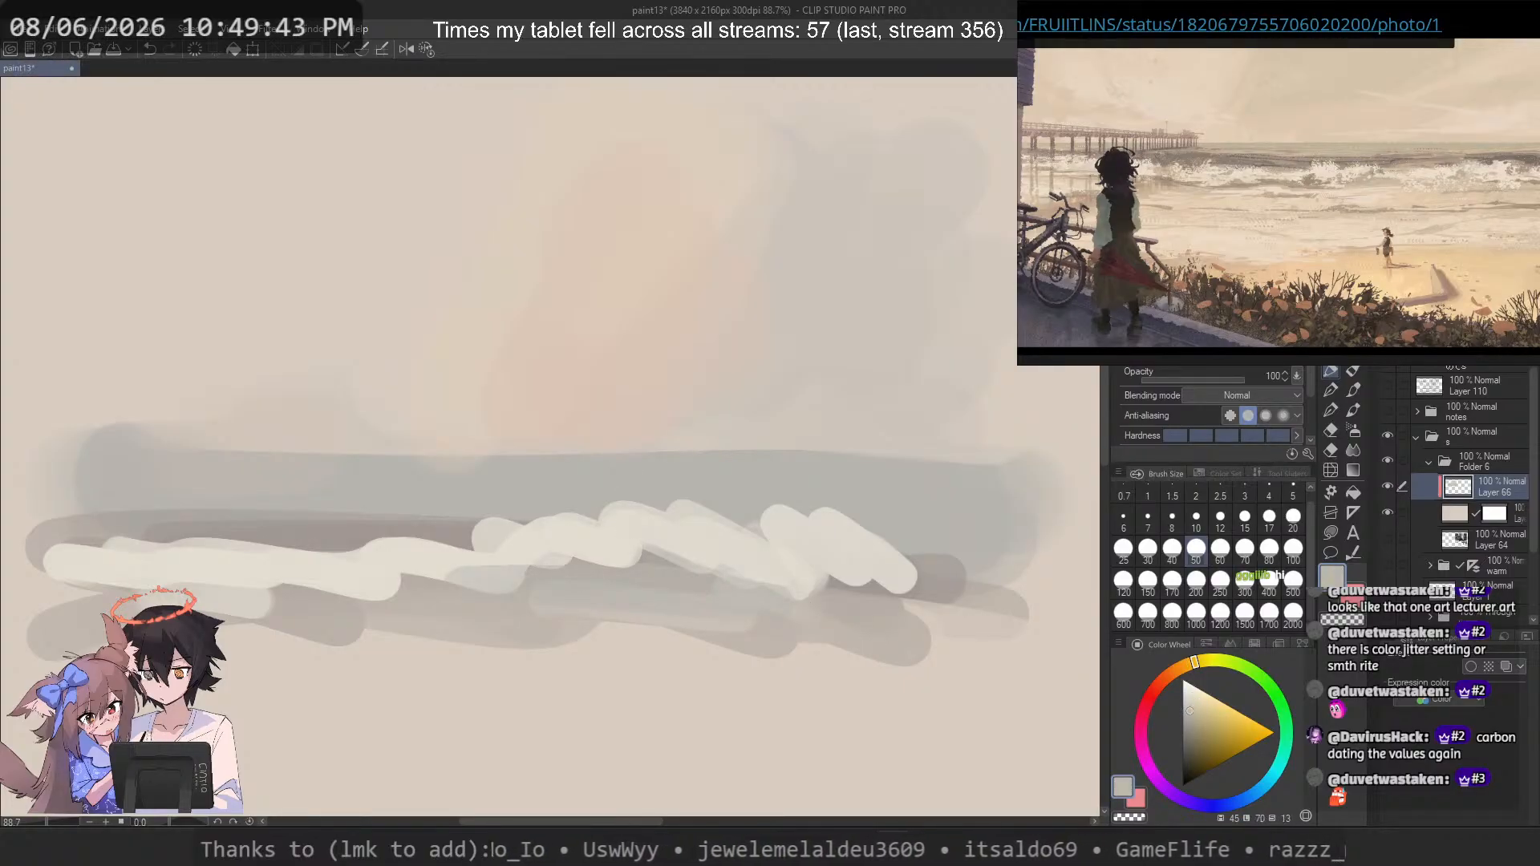
key(ctrl+z)
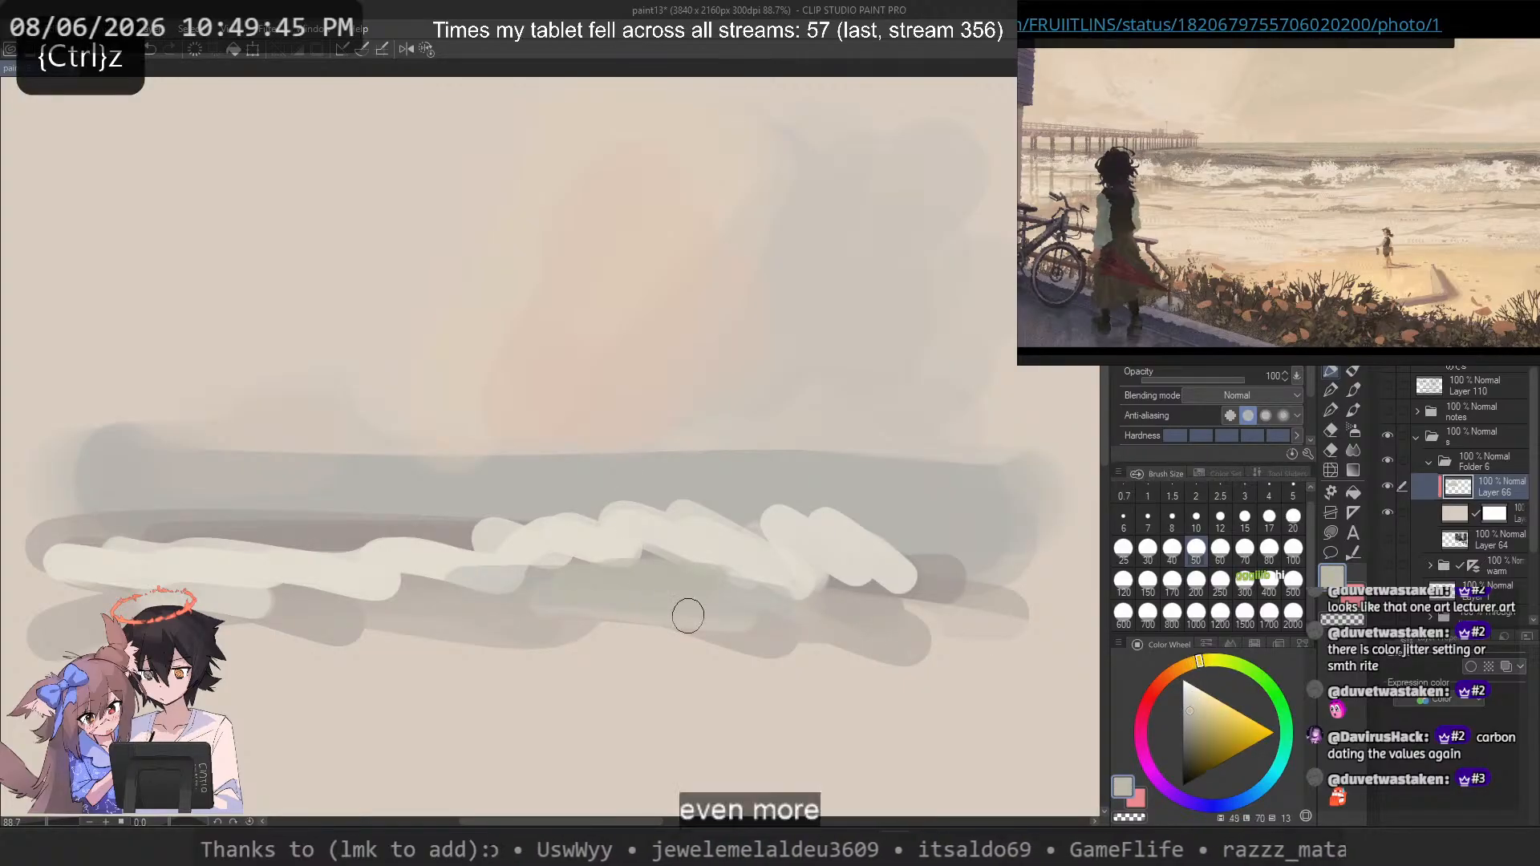
drag(903, 611, 48, 638)
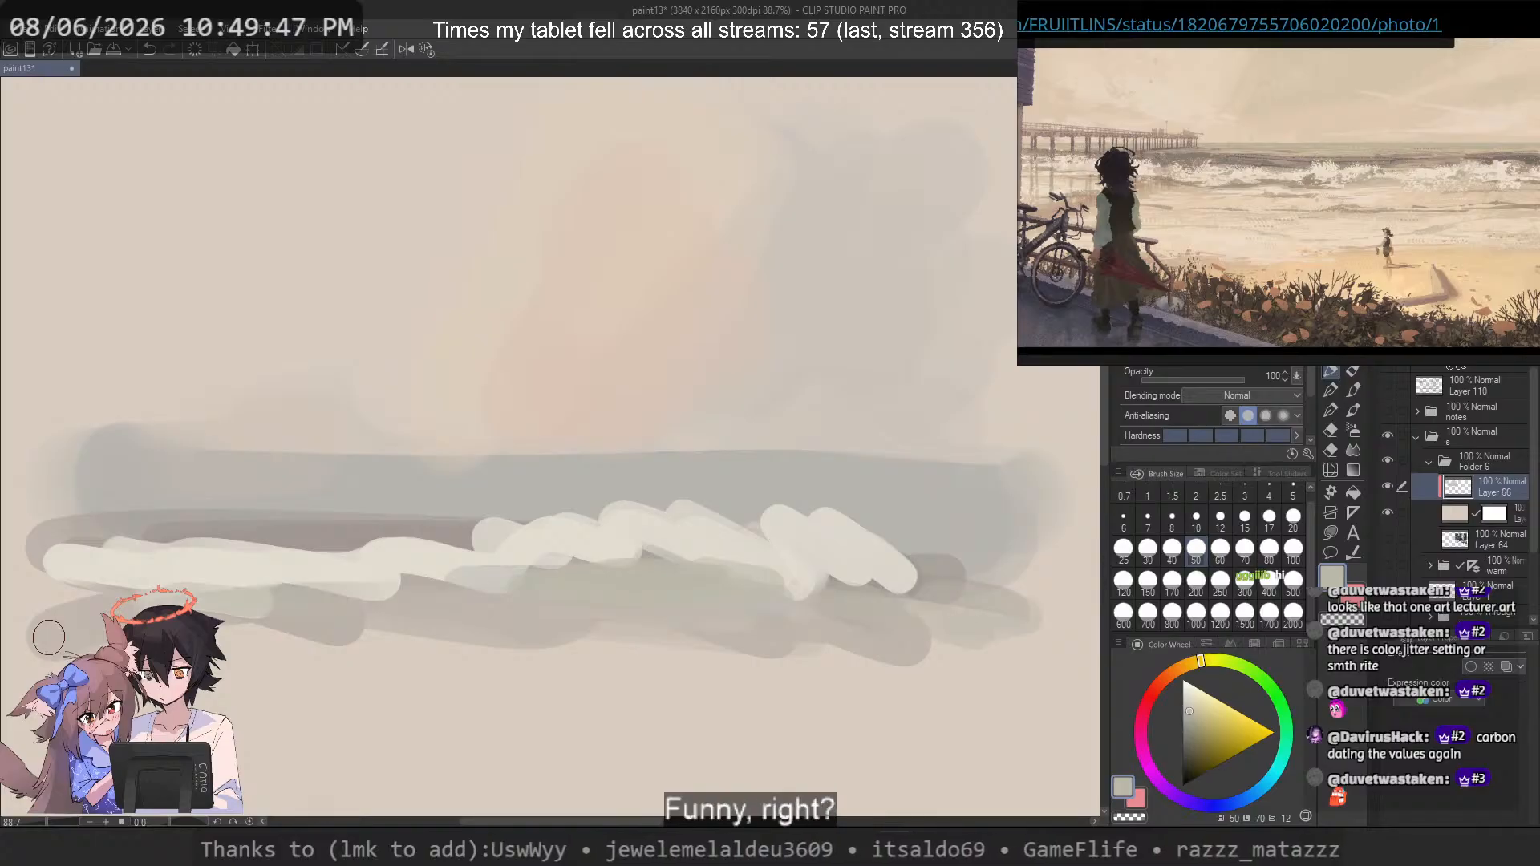
Step: Paint sampled brownish-grey strokes over the foam's upper edge and extend the brown band at both ends
alt+click(1028, 542)
drag(393, 531, 53, 537)
alt+click(318, 540)
drag(258, 532, 521, 536)
drag(418, 515, 799, 558)
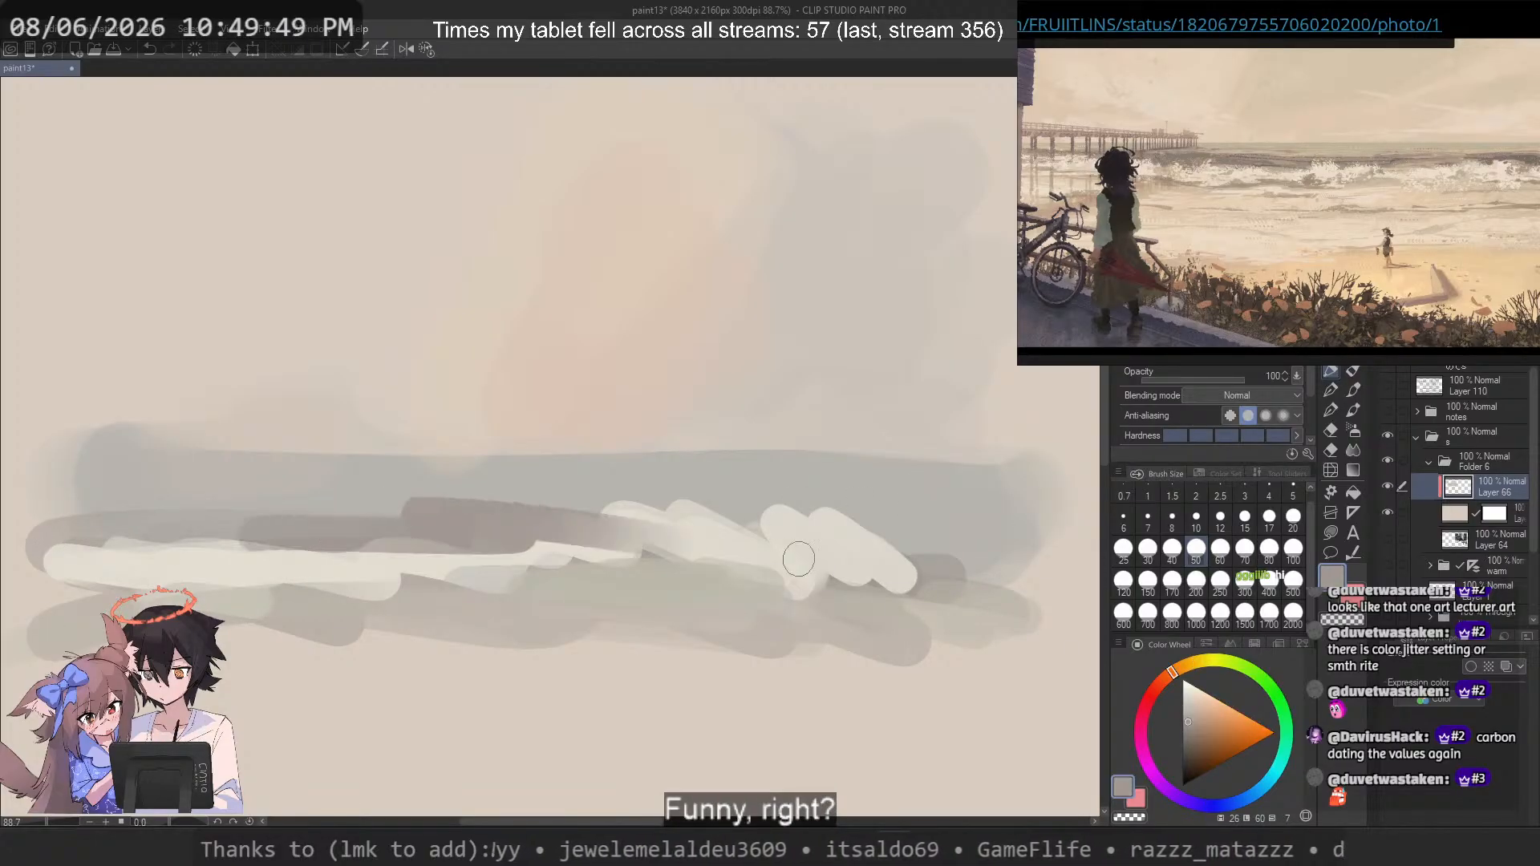
drag(36, 525, 176, 506)
mouse_move(753, 505)
mouse_down()
mouse_move(982, 530)
mouse_move(539, 530)
mouse_move(838, 534)
mouse_up()
key(ctrl+z)
drag(794, 518, 1030, 560)
drag(1054, 549, 529, 509)
click(1205, 711)
mouse_move(990, 523)
mouse_down()
mouse_move(825, 501)
mouse_move(745, 515)
mouse_up()
key(ctrl+z)
Step: Brush pale cream highlight strokes along the top edge of the brown band with hue 33 and brush size 17
click(1196, 518)
click(1199, 696)
click(1179, 667)
drag(1020, 507, 494, 496)
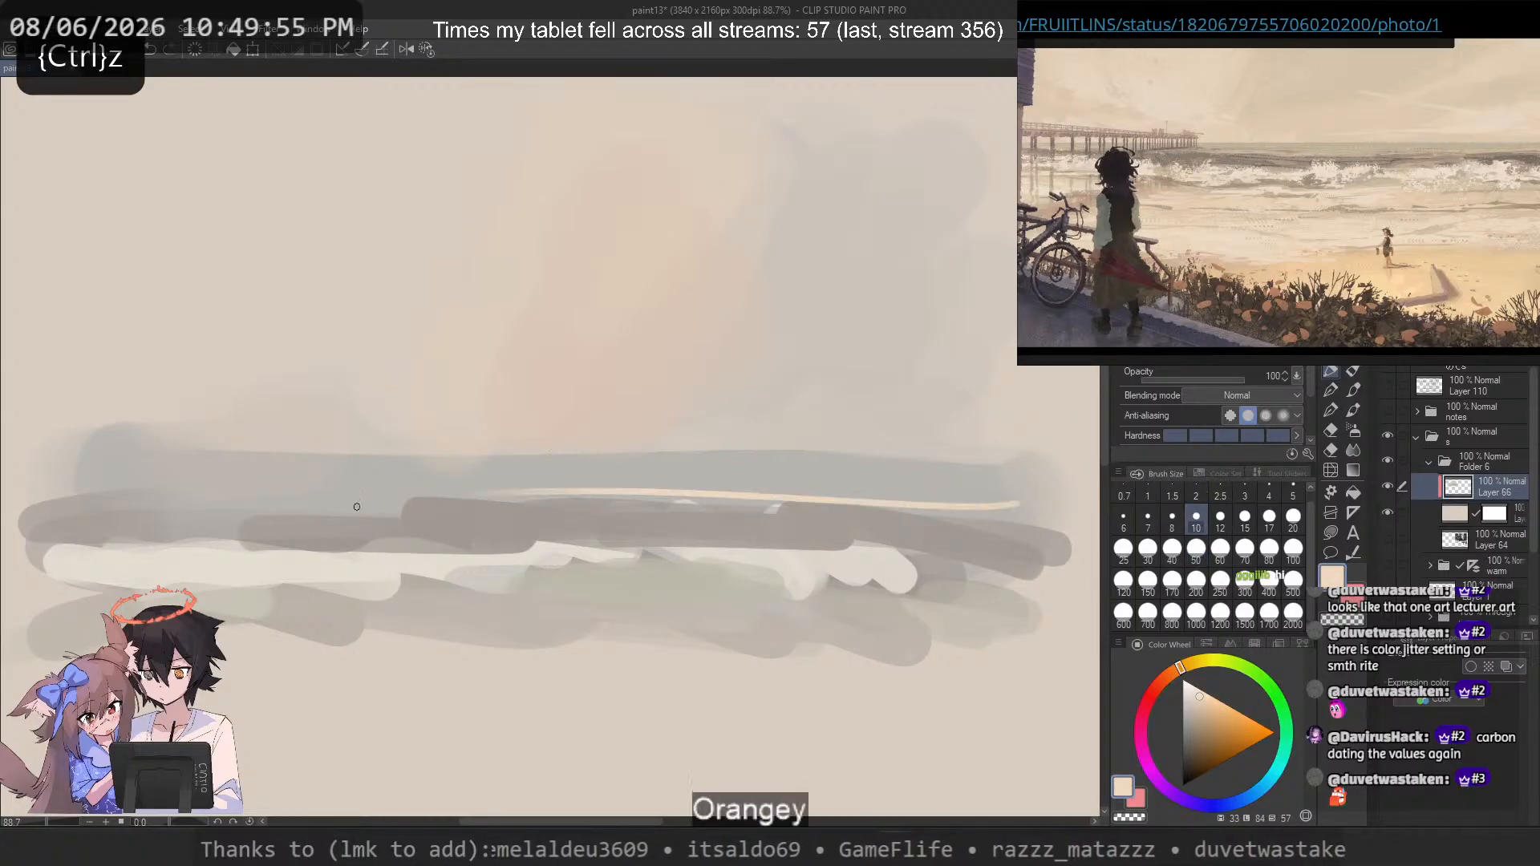
key(ctrl+z)
drag(765, 507, 969, 535)
key(ctrl+z)
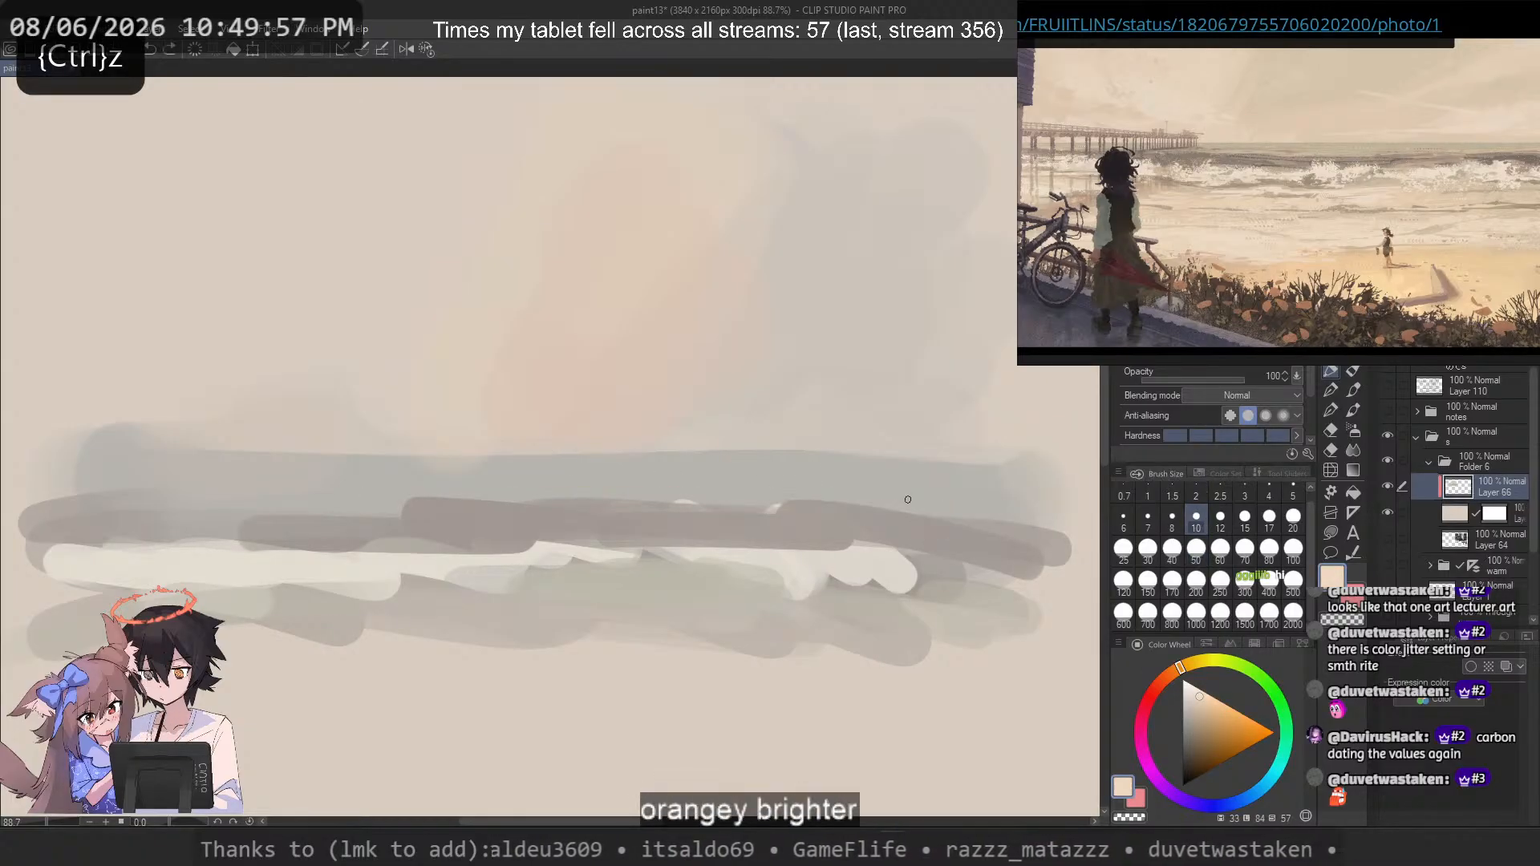
click(1268, 519)
mouse_move(1031, 525)
mouse_down()
mouse_move(681, 489)
mouse_move(1020, 511)
mouse_move(688, 505)
mouse_up()
key(ctrl+z)
drag(789, 507, 491, 504)
alt+click(811, 506)
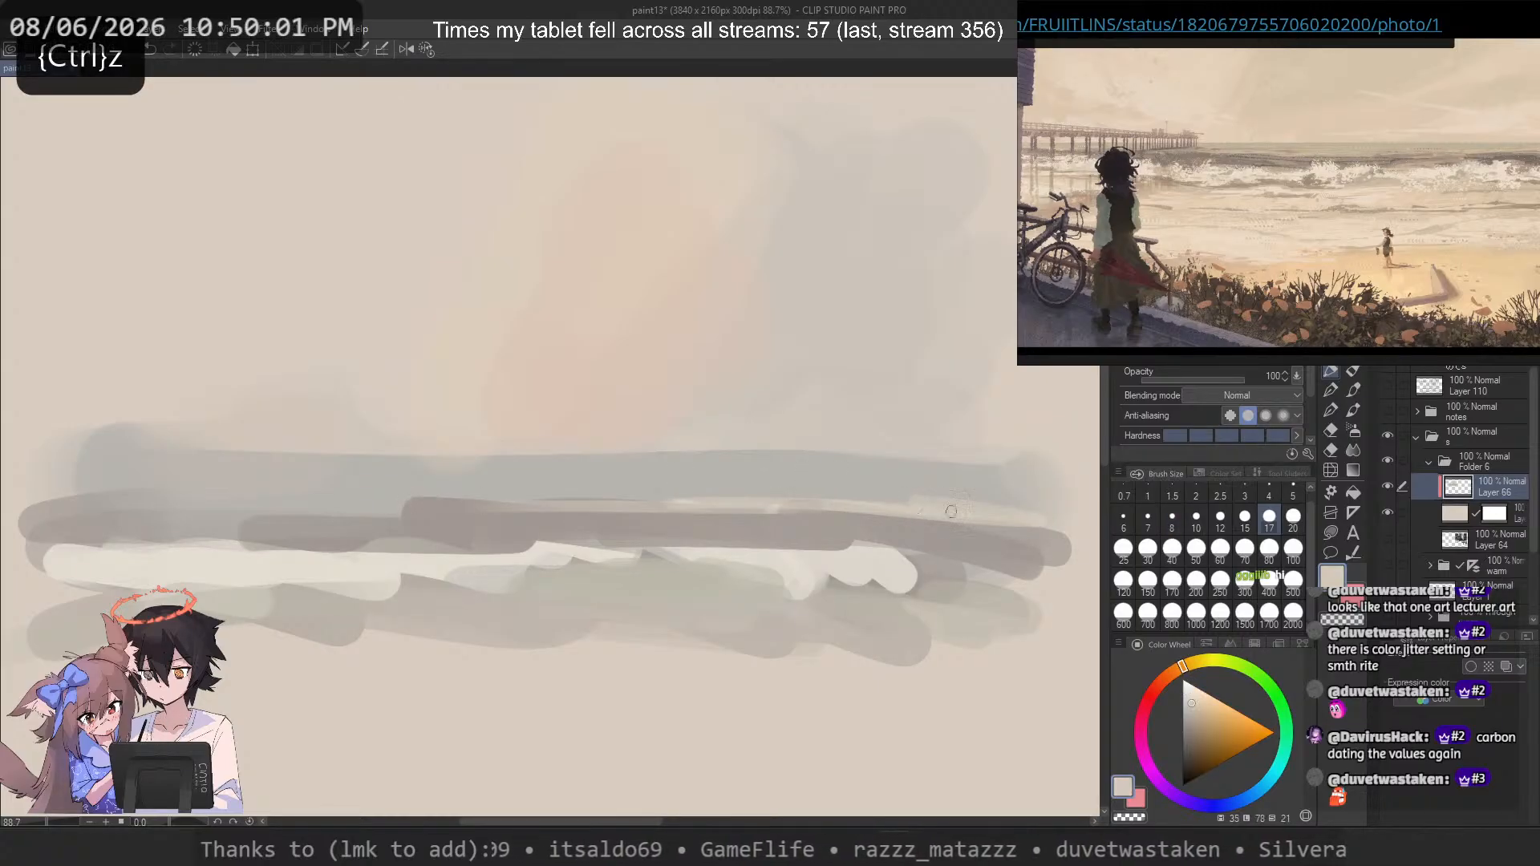
Step: Extend the thin light beige highlight leftward between the blue-grey and brown bands, using a color sampled from it
mouse_move(838, 507)
mouse_down()
mouse_move(196, 492)
mouse_move(469, 492)
mouse_up()
key(ctrl+z)
drag(213, 502, 817, 522)
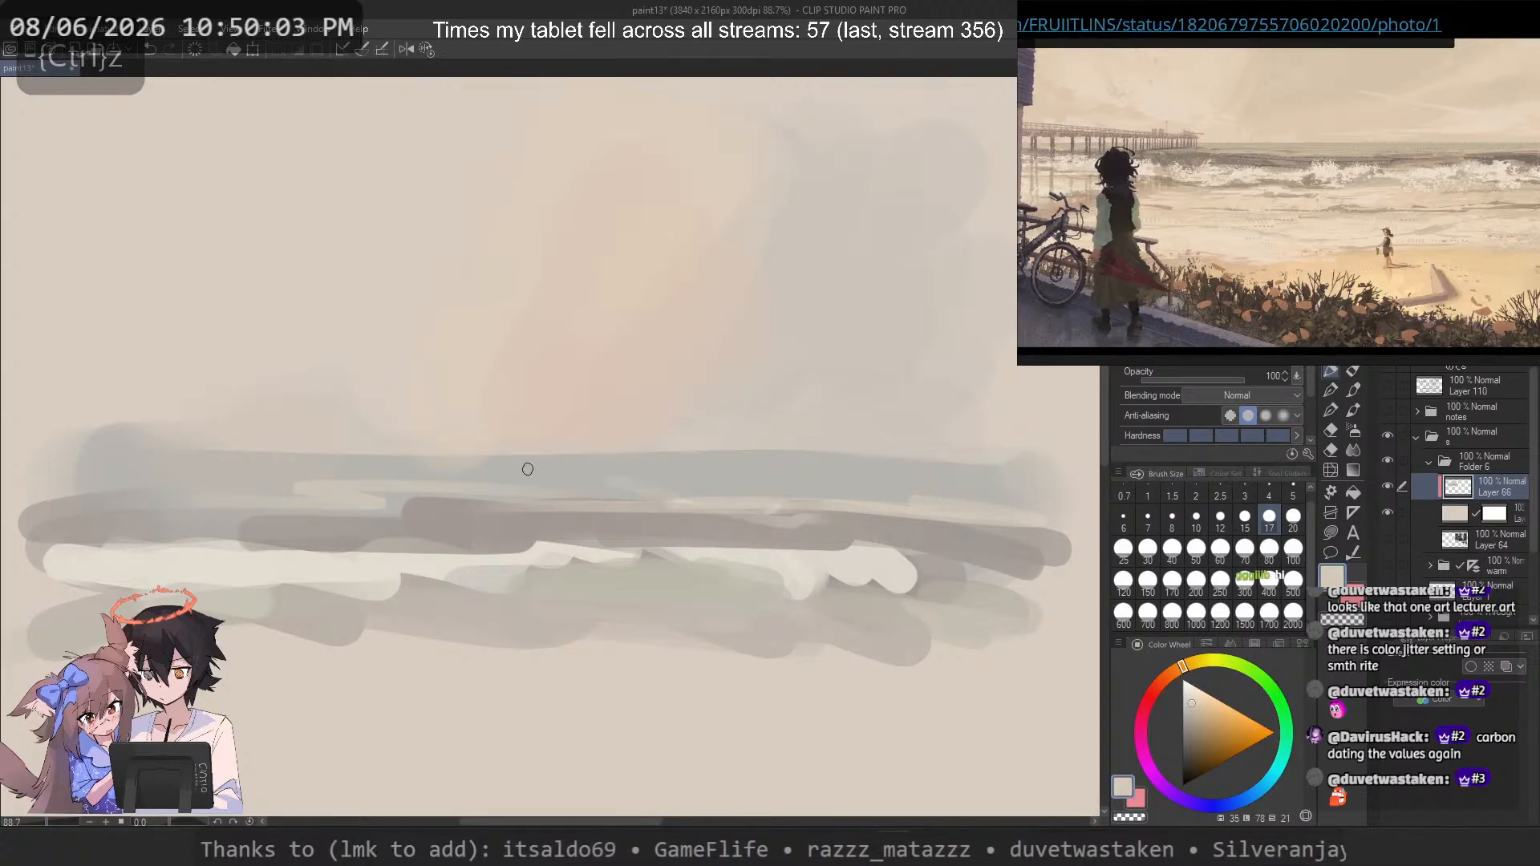
key(ctrl+z)
key(ctrl+z)
drag(172, 497, 636, 499)
key(ctrl+z)
drag(300, 502, 719, 496)
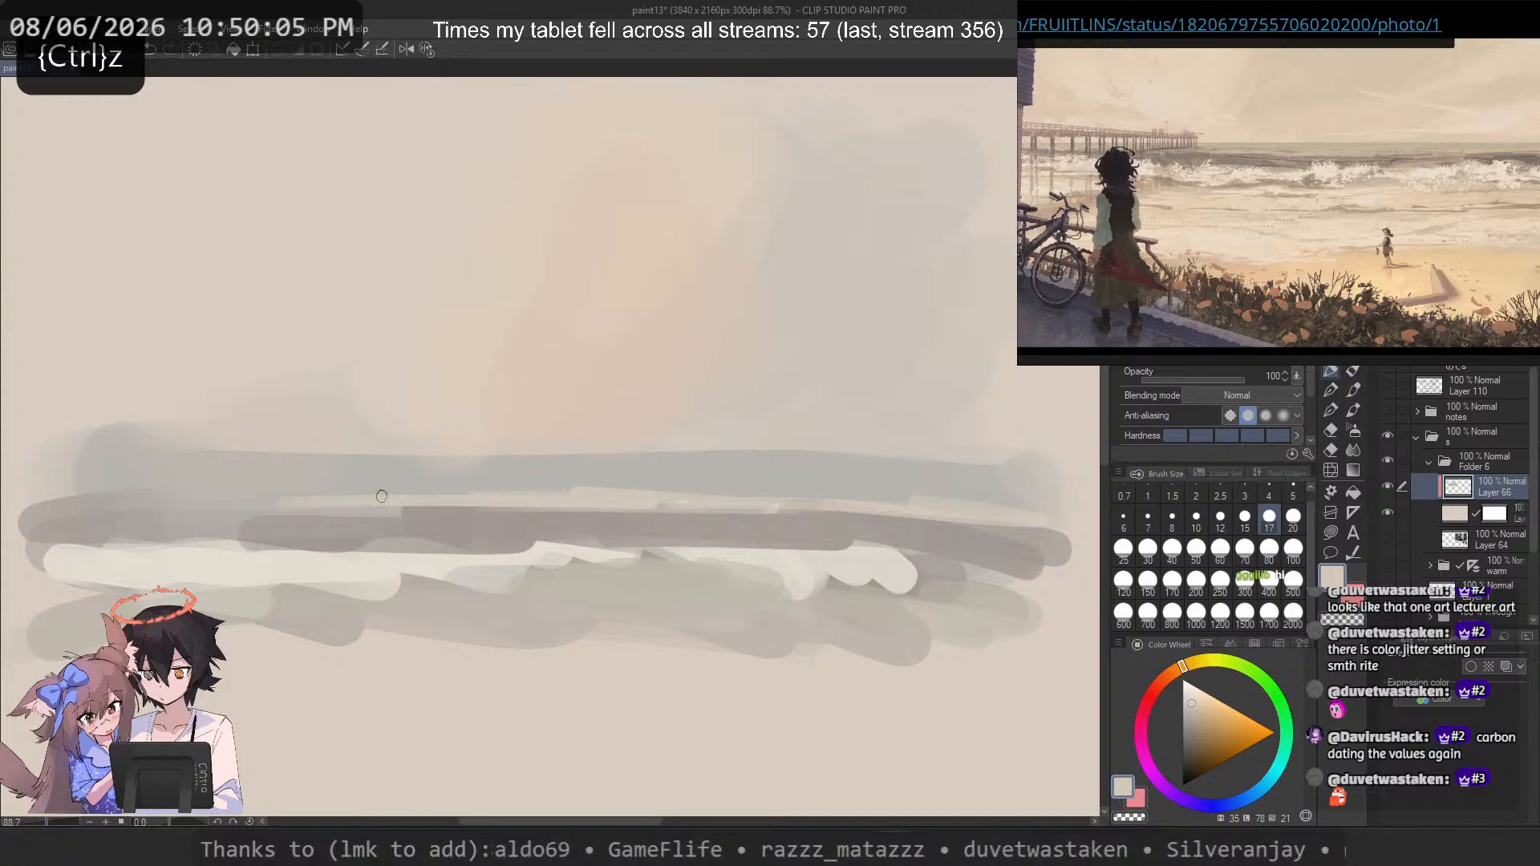
drag(462, 497, 198, 506)
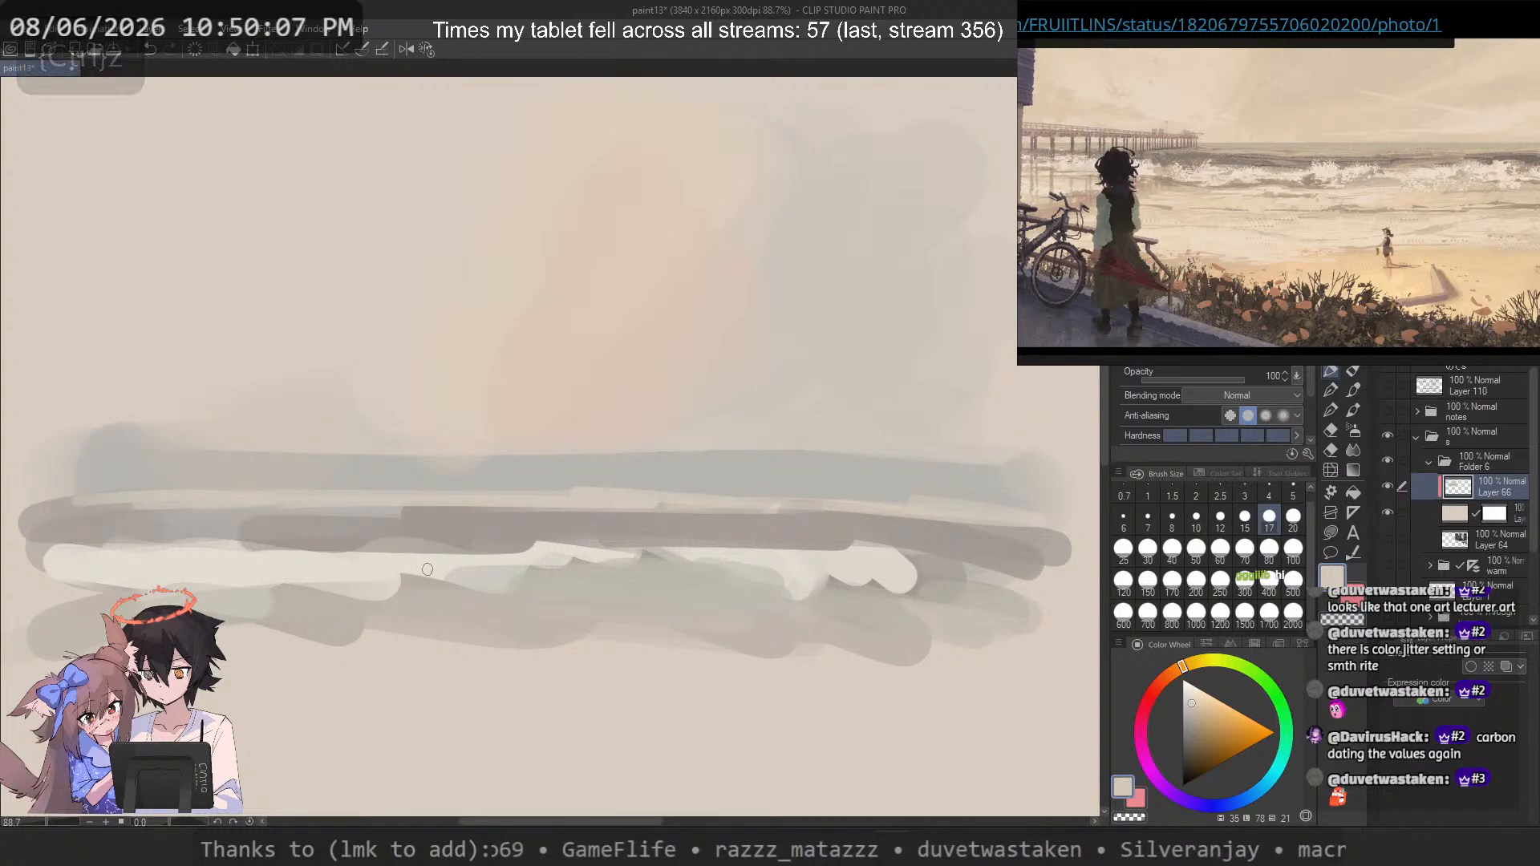
Step: Block in a broad orange and yellow sand area beneath the waves with hues 26 and 38 and brush size 200
scroll(484, 334, down, 2)
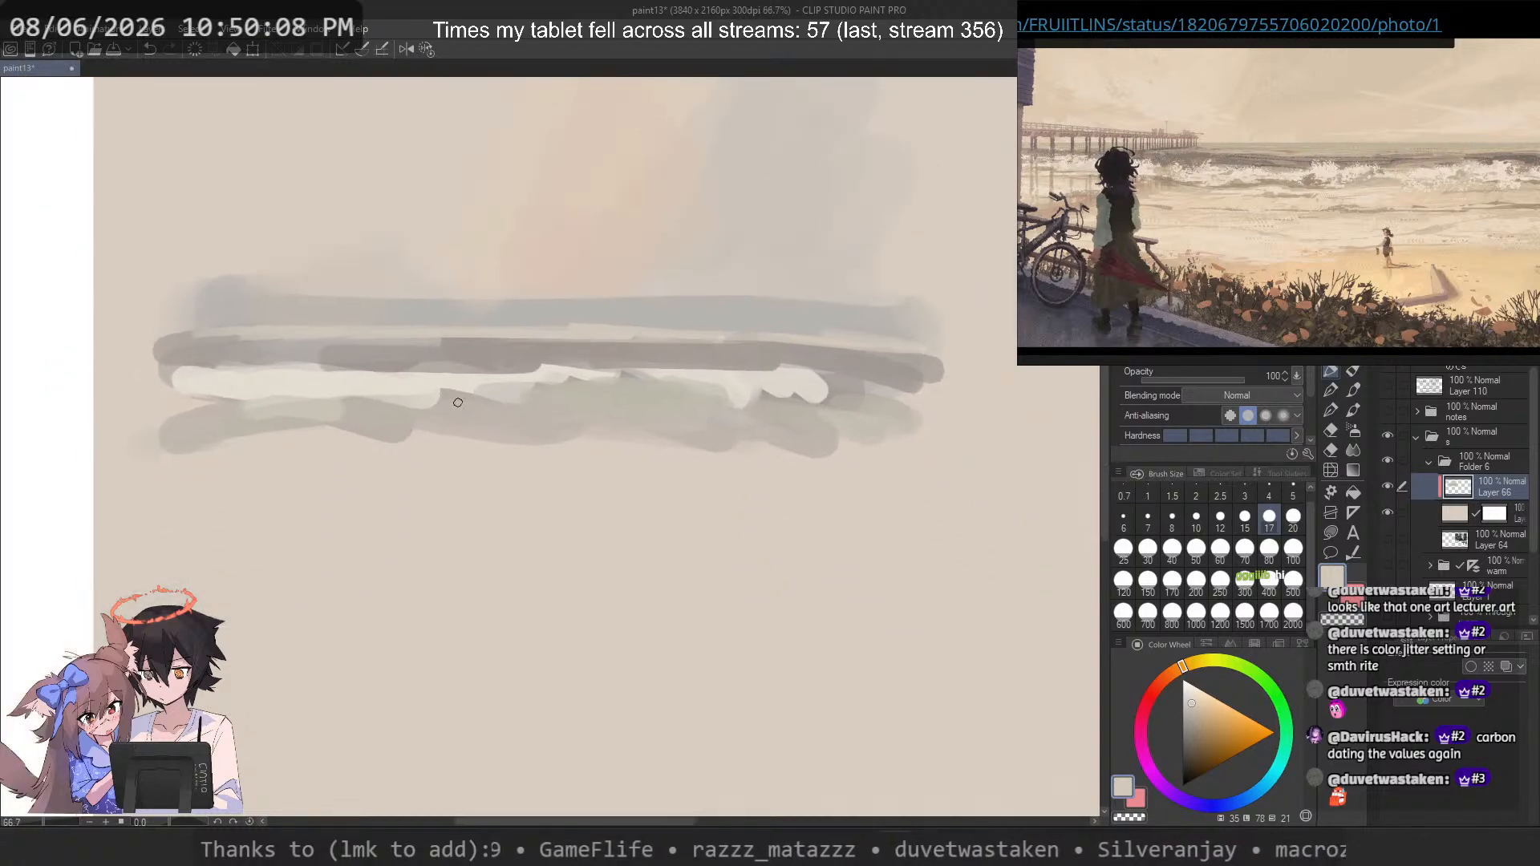
click(1172, 684)
click(1219, 547)
drag(758, 553, 814, 571)
key(ctrl+z)
click(1196, 579)
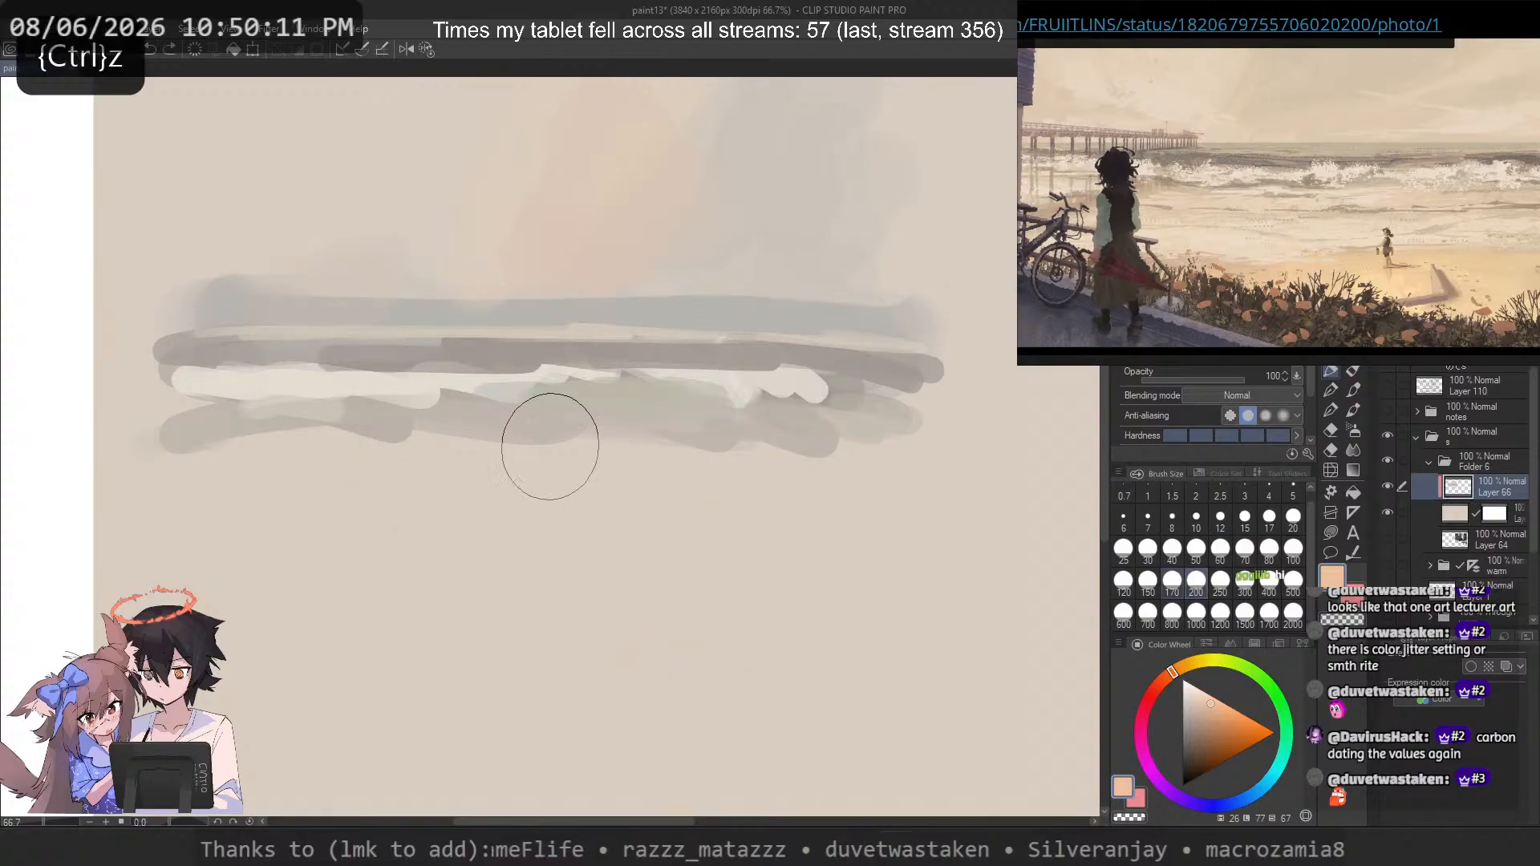
mouse_move(934, 583)
mouse_down()
mouse_move(784, 550)
mouse_move(385, 557)
mouse_move(192, 629)
mouse_up()
mouse_move(488, 634)
mouse_down()
mouse_move(904, 687)
mouse_move(372, 601)
mouse_move(550, 562)
mouse_up()
mouse_move(918, 522)
mouse_down()
mouse_move(292, 584)
mouse_move(841, 645)
mouse_up()
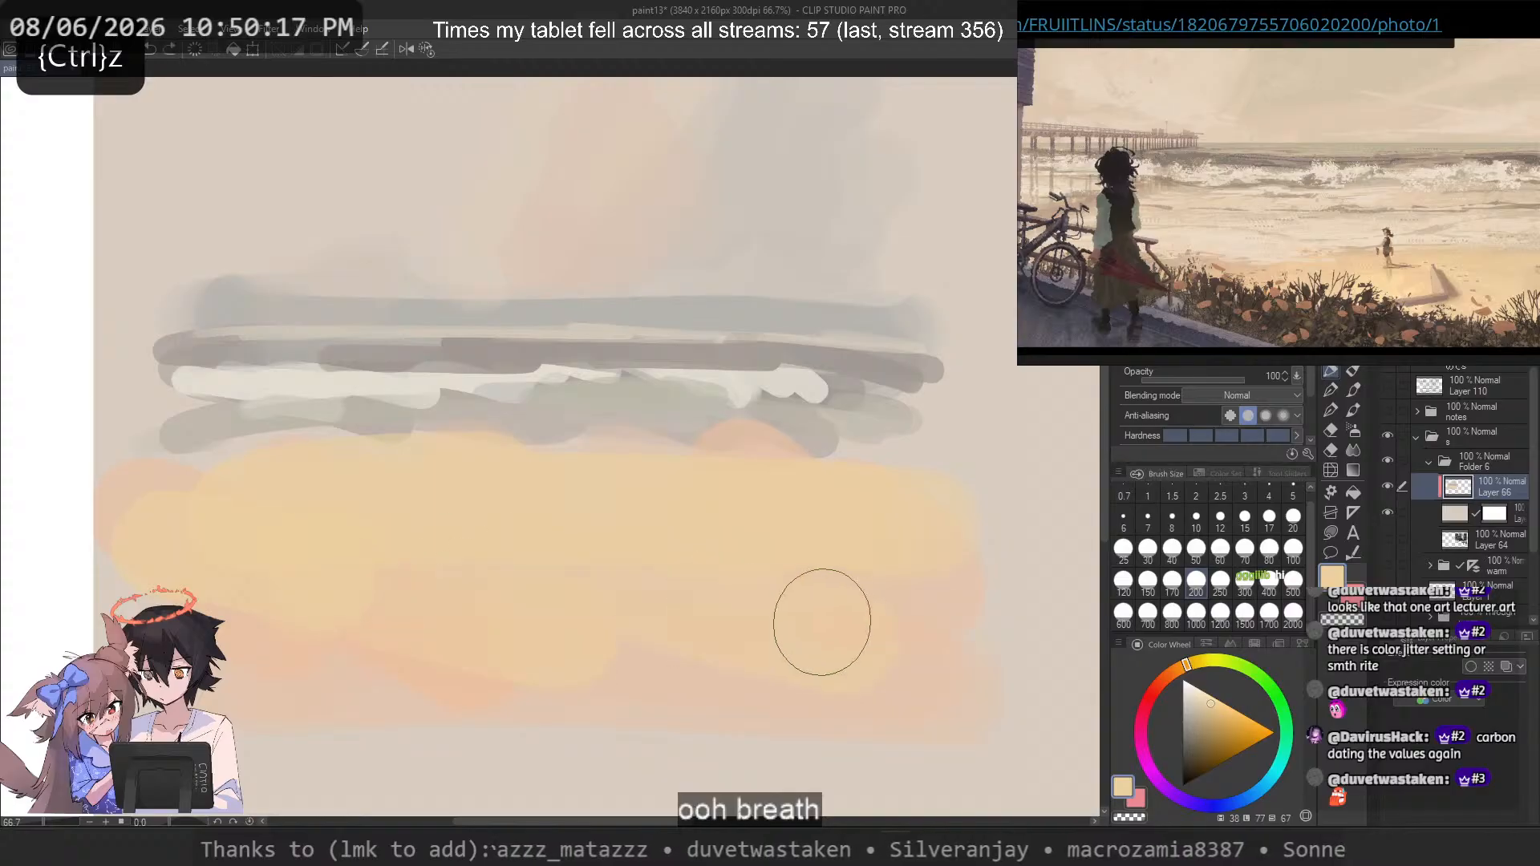
Step: Layer pale yellow strokes in the middle of the sand area with hue 44 and colors sampled from the sand
click(1200, 695)
click(1193, 662)
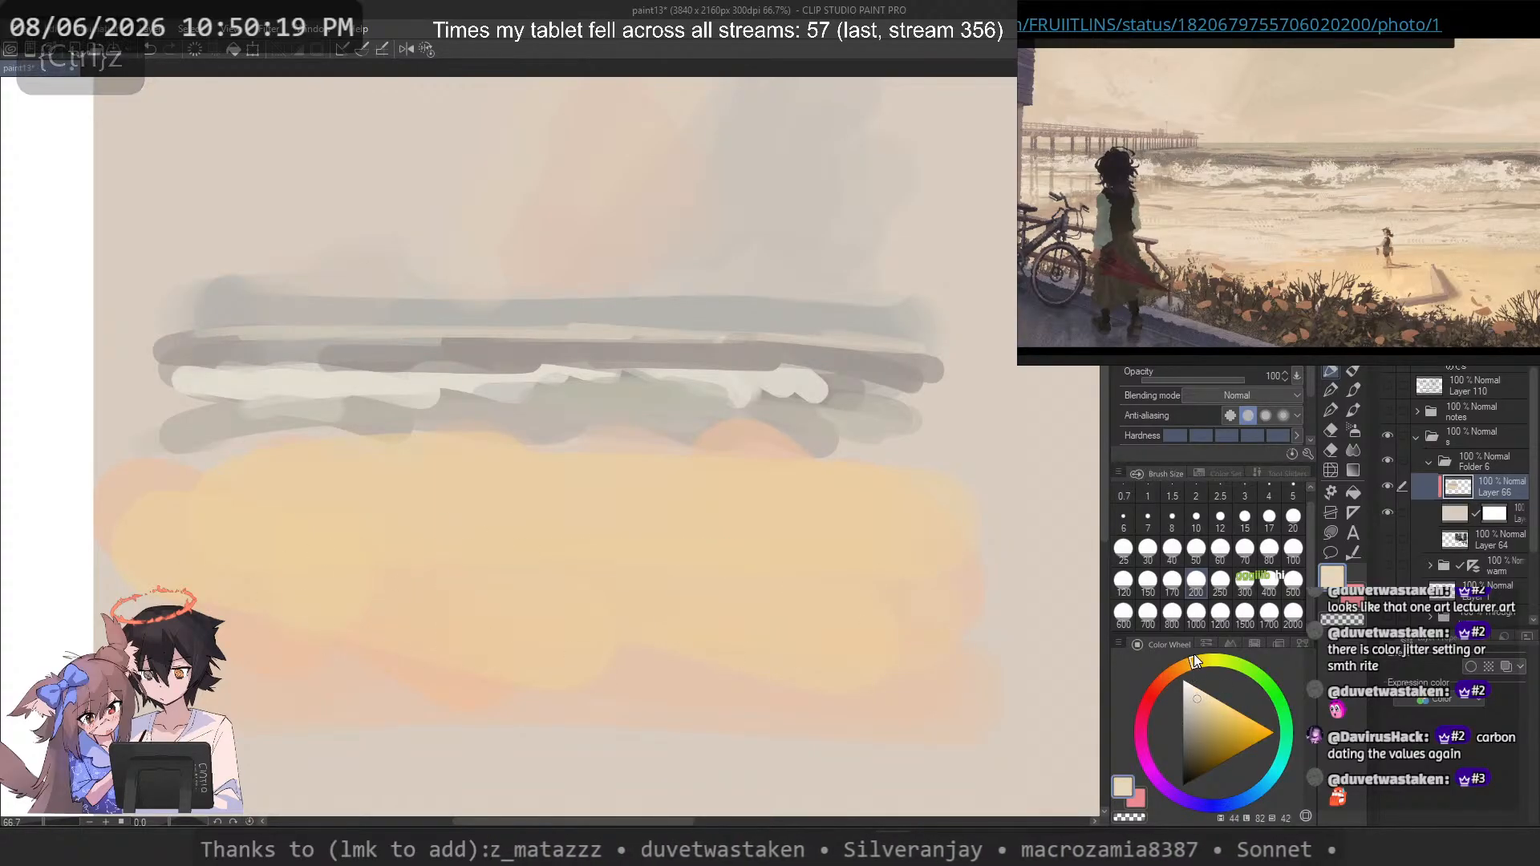
mouse_move(736, 580)
mouse_down()
mouse_move(922, 645)
mouse_move(685, 654)
mouse_move(285, 574)
mouse_up()
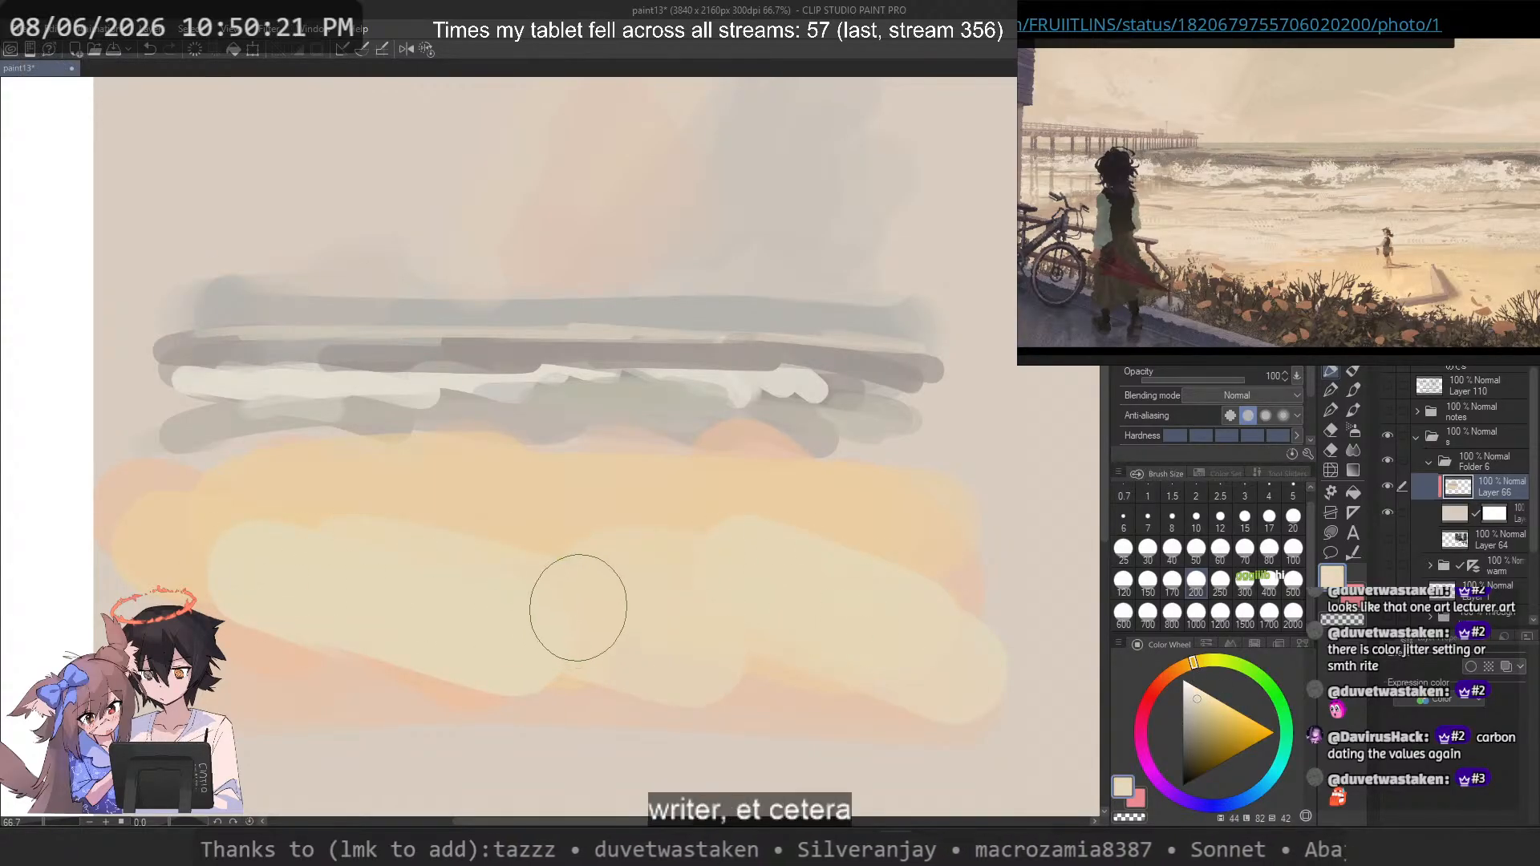
key(ctrl+z)
mouse_move(710, 525)
mouse_down()
mouse_move(615, 555)
mouse_move(893, 537)
mouse_up()
alt+click(711, 499)
mouse_move(670, 467)
mouse_down()
mouse_move(669, 518)
mouse_move(320, 508)
mouse_up()
alt+click(617, 570)
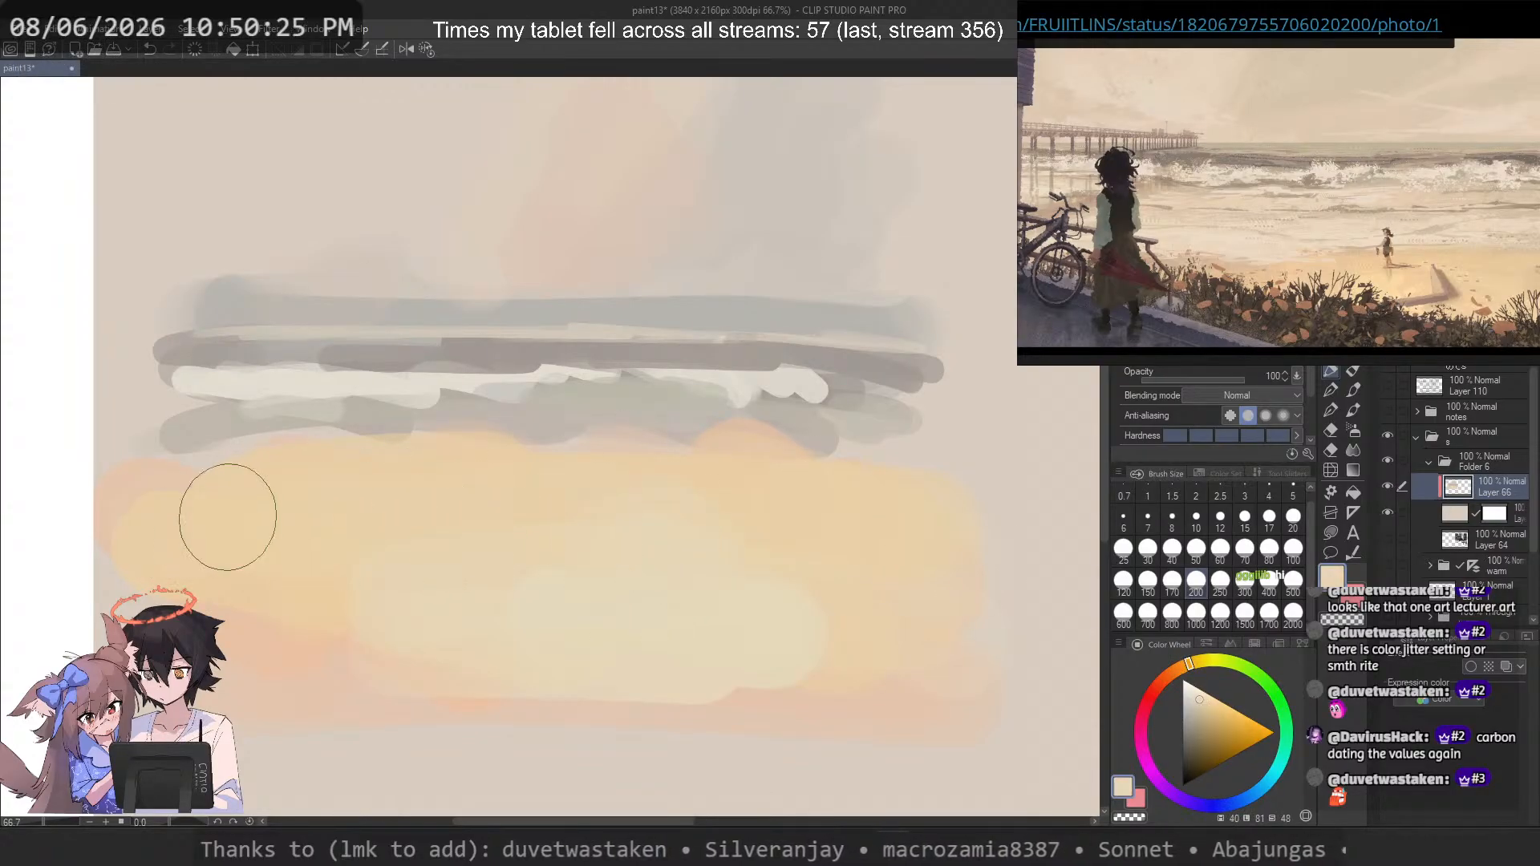
Step: Tint the upper sand with a sampled greyish tone and blend it using a yellow sampled from the sand
alt+click(437, 483)
drag(770, 479, 343, 516)
key(ctrl+z)
key(ctrl+z)
key(ctrl+z)
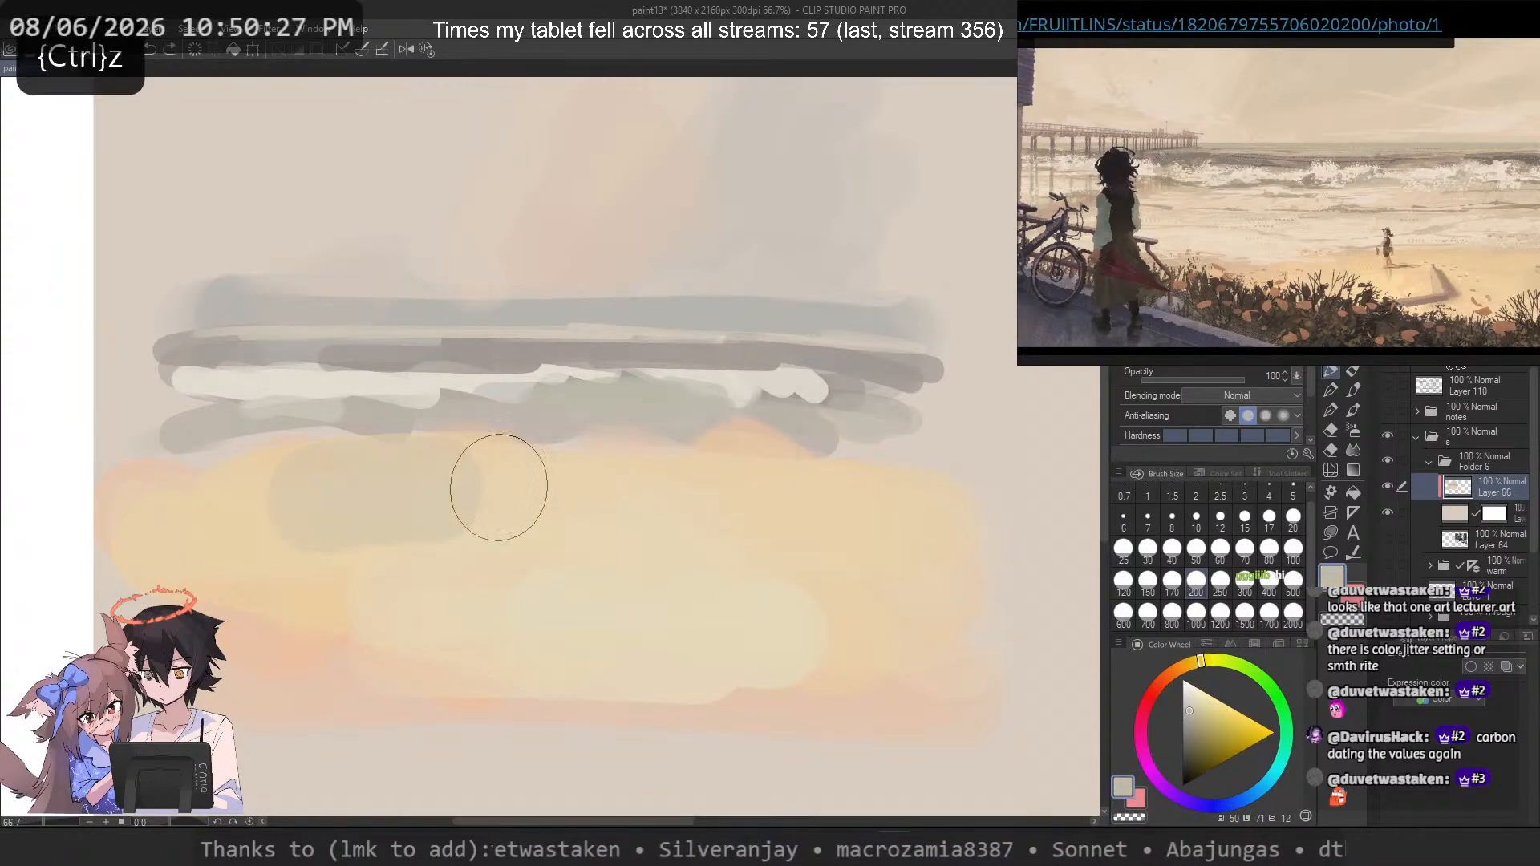
alt+click(842, 574)
mouse_move(841, 574)
mouse_down()
mouse_move(696, 534)
mouse_move(305, 513)
mouse_move(726, 510)
mouse_move(239, 539)
mouse_move(811, 514)
mouse_up()
Step: Cover the sand's lower edge with sampled background beige and repaint the lower sand in pale yellow with brush size 200
click(1196, 549)
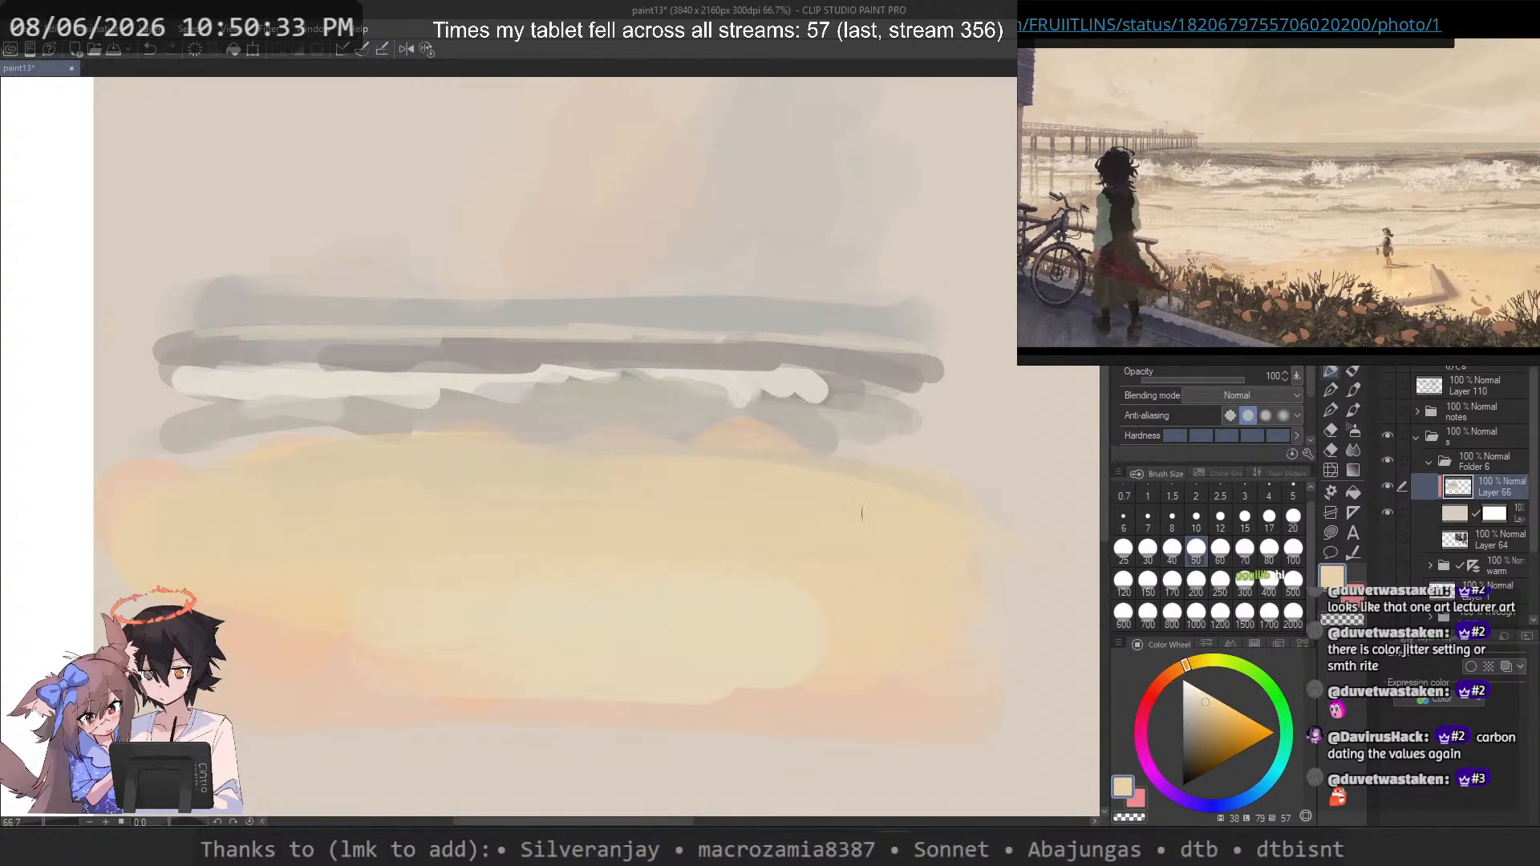
alt+click(881, 760)
mouse_move(898, 723)
mouse_down()
mouse_move(317, 713)
mouse_move(184, 666)
mouse_move(343, 642)
mouse_up()
click(1195, 585)
alt+click(513, 656)
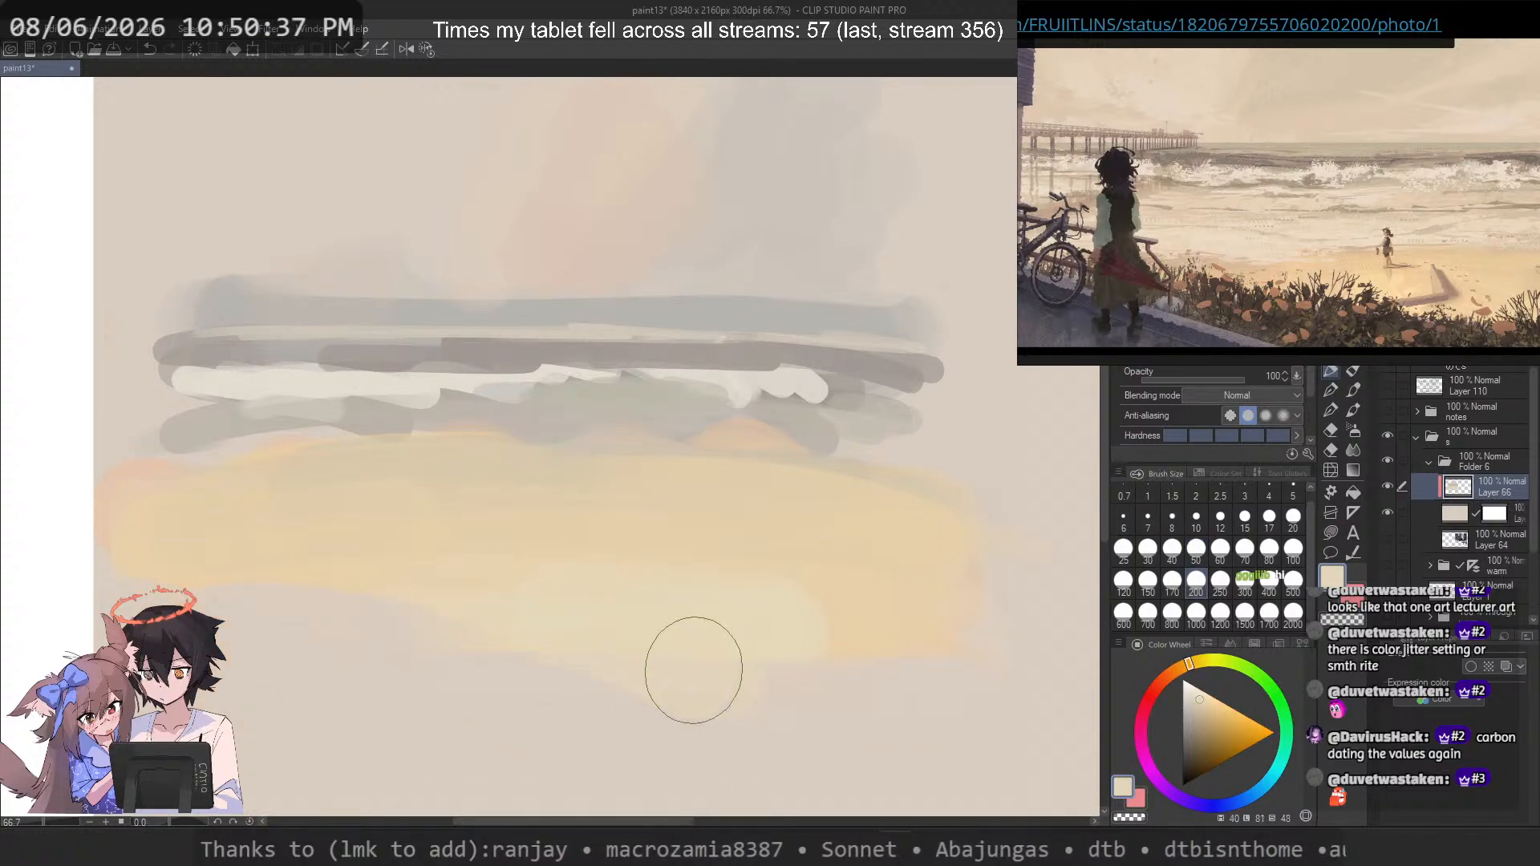
mouse_move(694, 670)
mouse_down()
mouse_move(528, 719)
mouse_move(717, 661)
mouse_move(819, 650)
mouse_move(260, 654)
mouse_move(403, 605)
mouse_up()
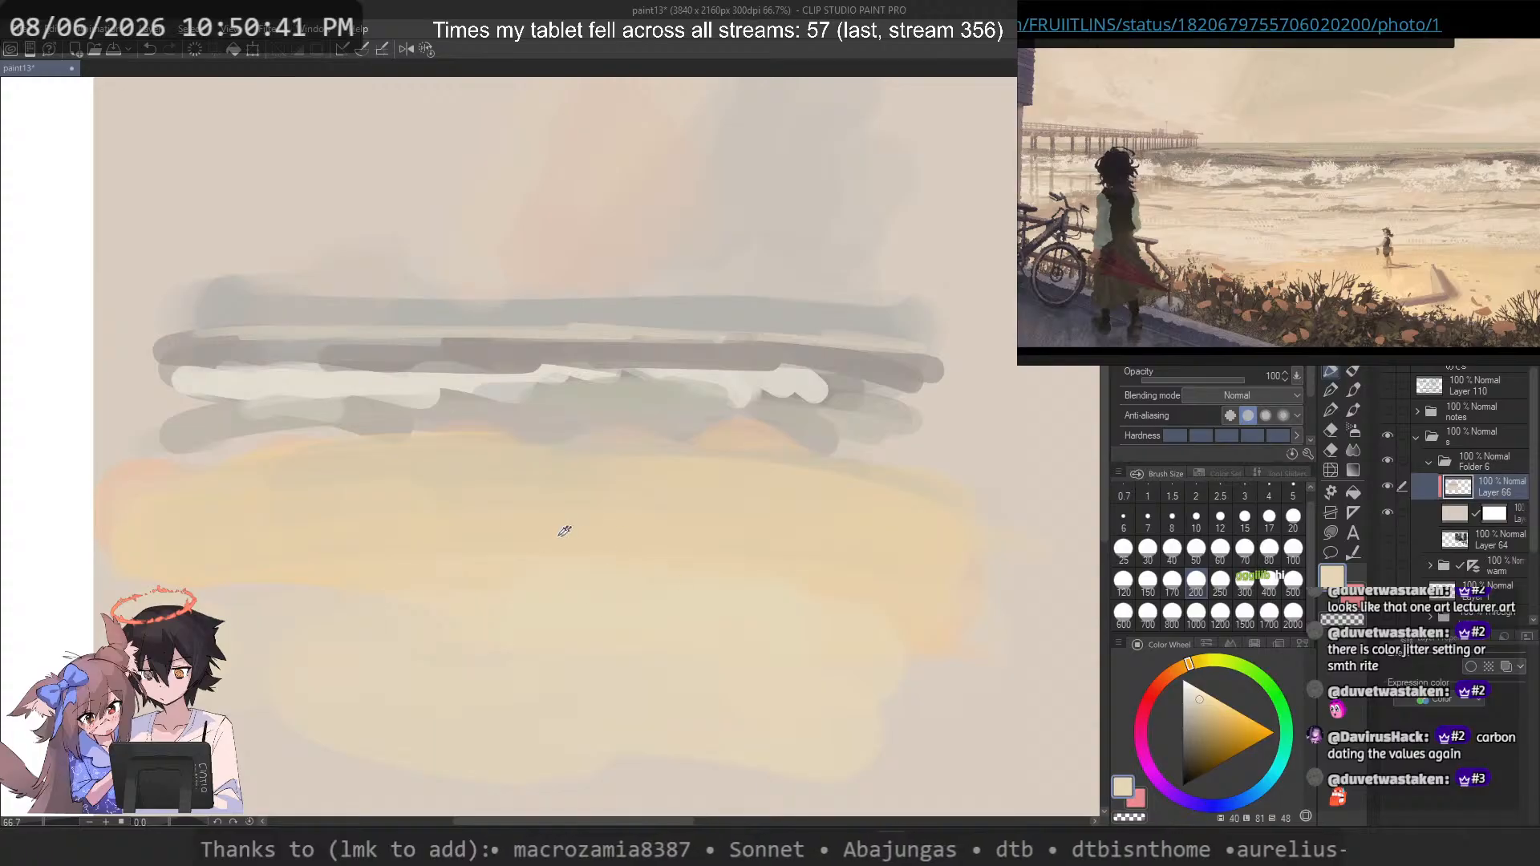
Step: Warm the upper sand with peach strokes sampled from the painting, using brush size 100 and extending past the right edge
alt+click(563, 531)
drag(706, 541, 446, 527)
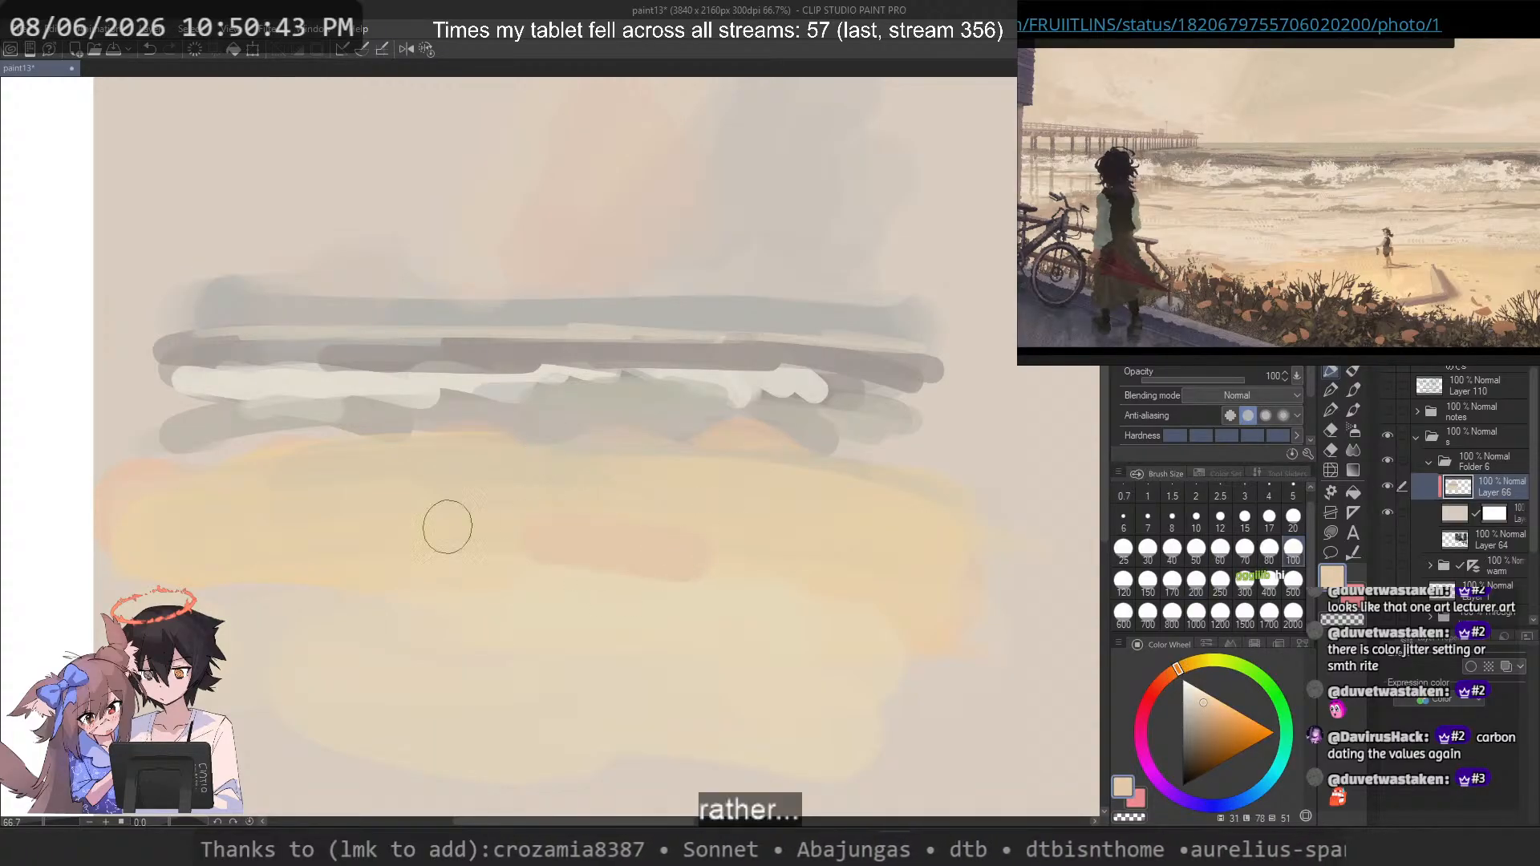
key(ctrl+z)
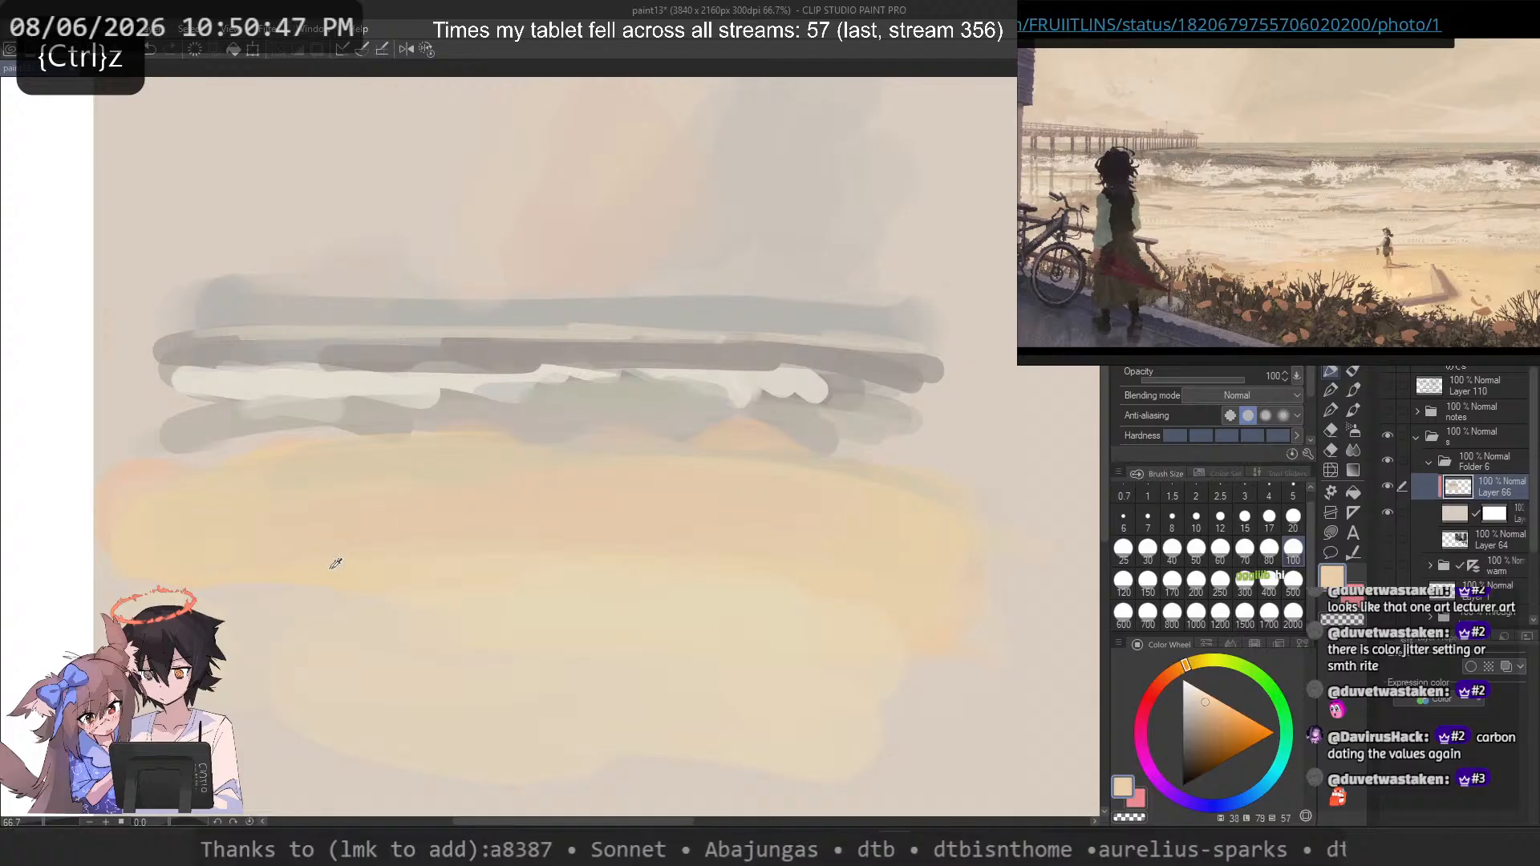
alt+click(335, 563)
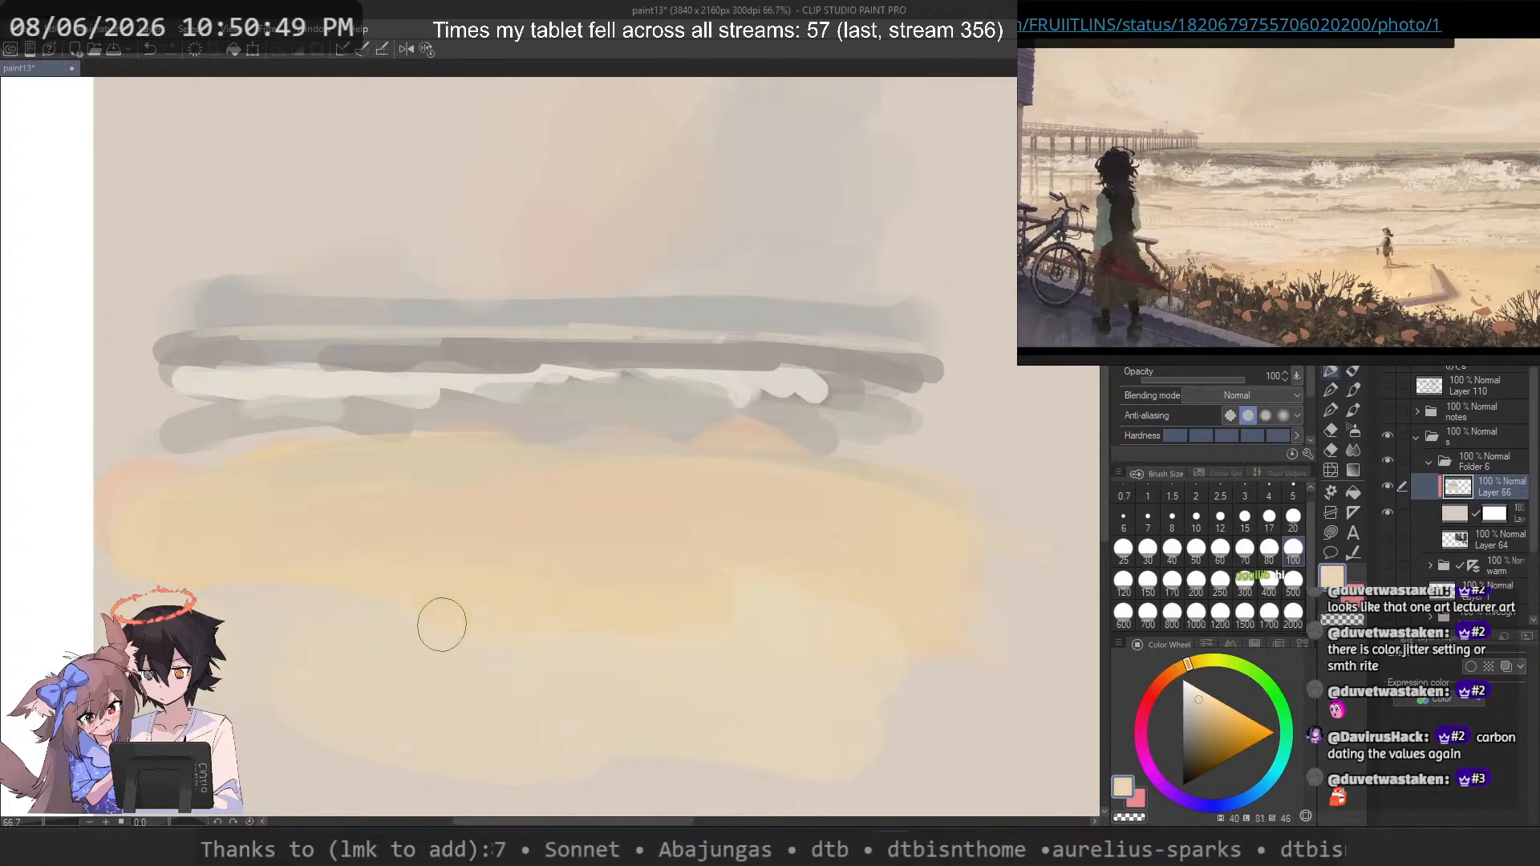
alt+click(835, 495)
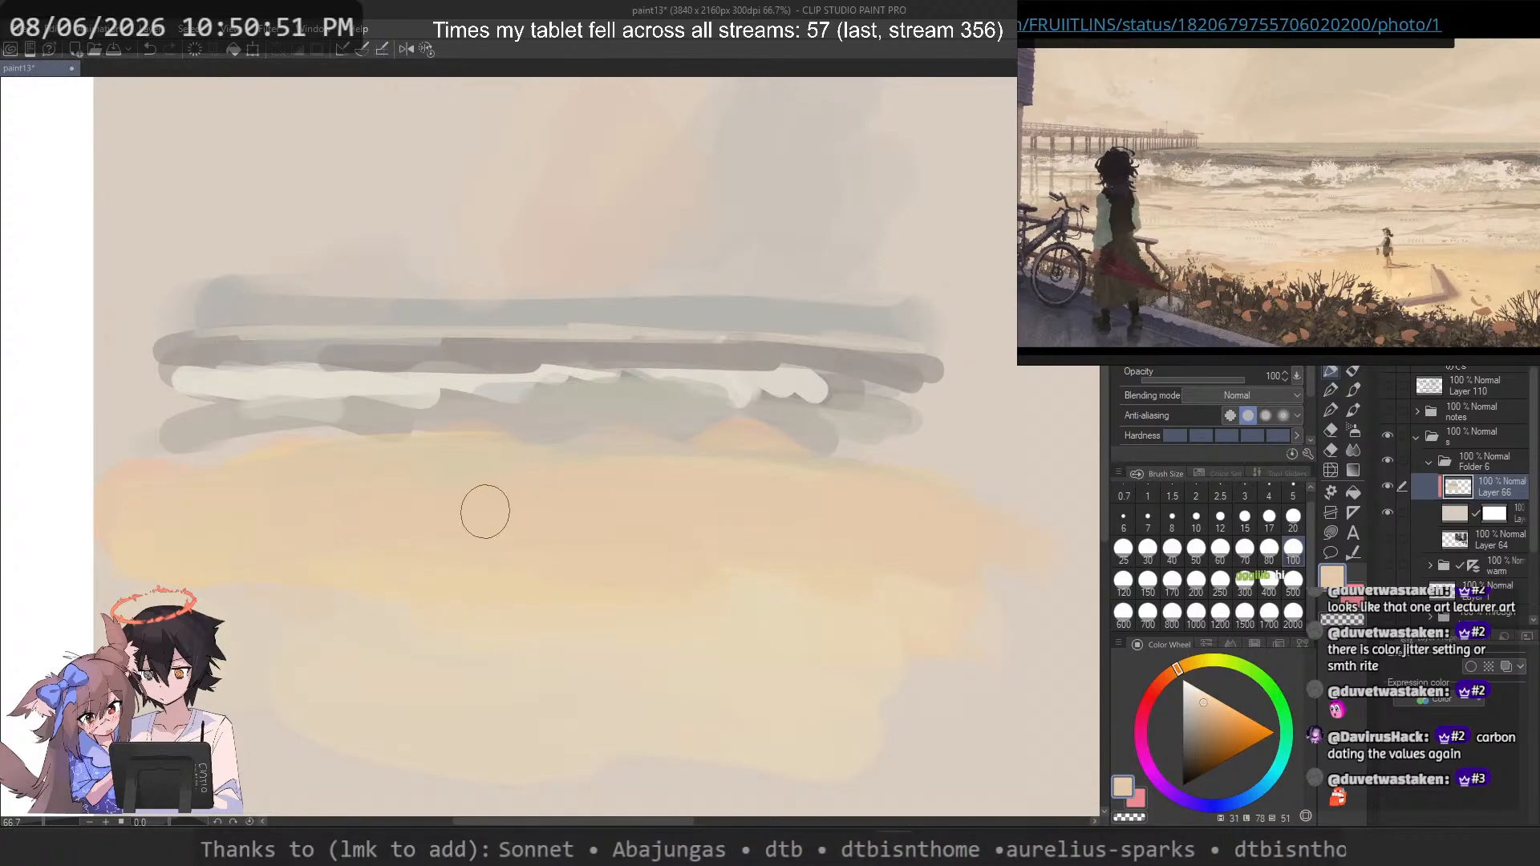
Step: Paint a pale cream strip across the upper sand using off-white sampled from the foam and a sampled sand tone
alt+click(518, 380)
drag(619, 505, 449, 525)
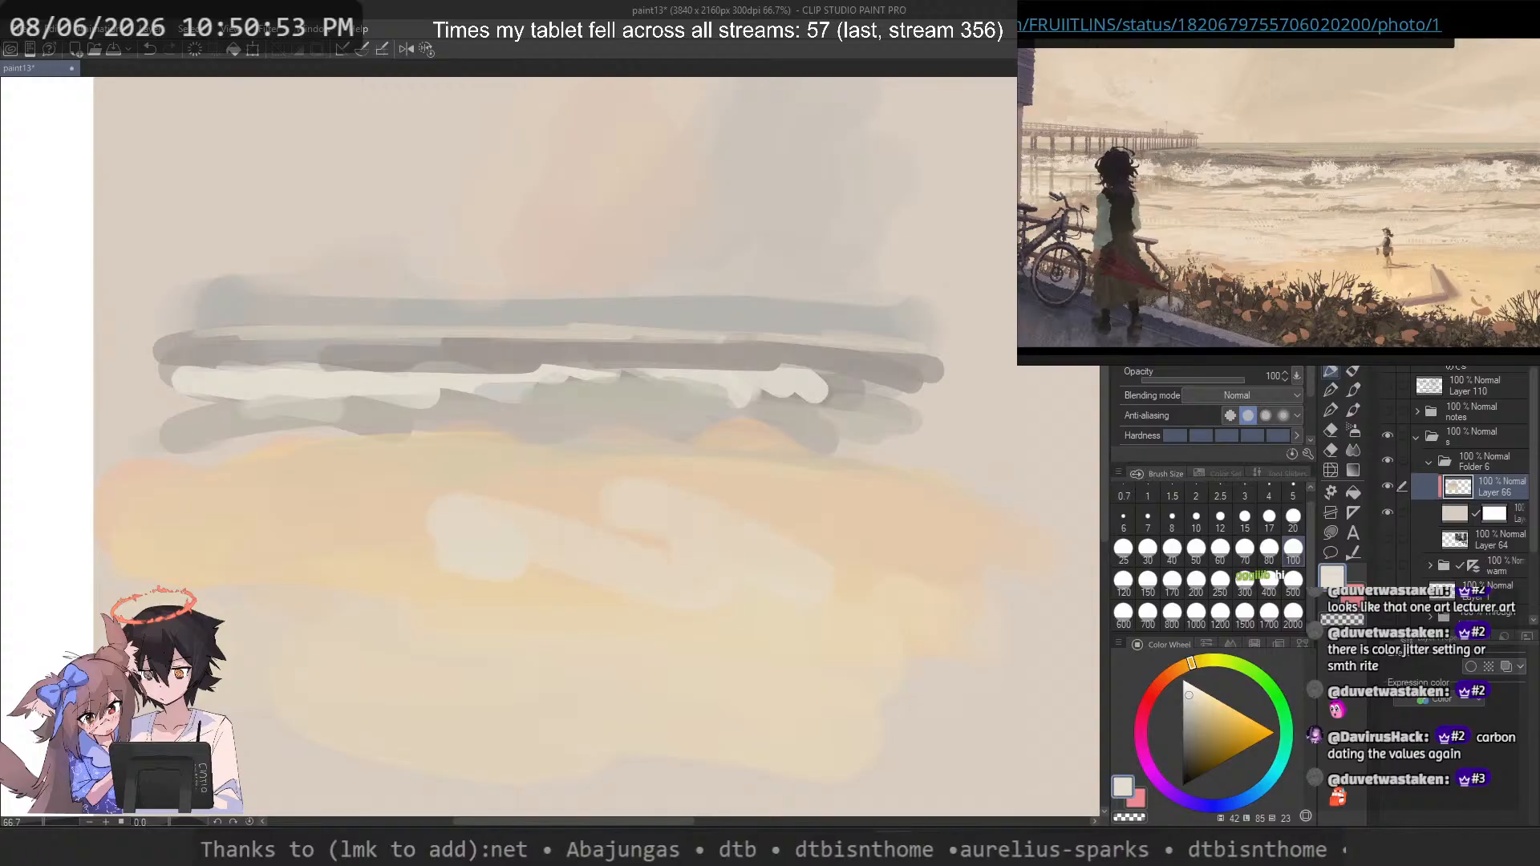
key(ctrl+z)
mouse_move(691, 467)
mouse_down()
mouse_move(298, 501)
mouse_move(732, 529)
mouse_move(533, 520)
mouse_up()
key(ctrl+z)
drag(232, 505, 726, 485)
alt+click(870, 515)
mouse_move(866, 513)
mouse_down()
mouse_move(198, 513)
mouse_move(837, 501)
mouse_move(212, 497)
mouse_up()
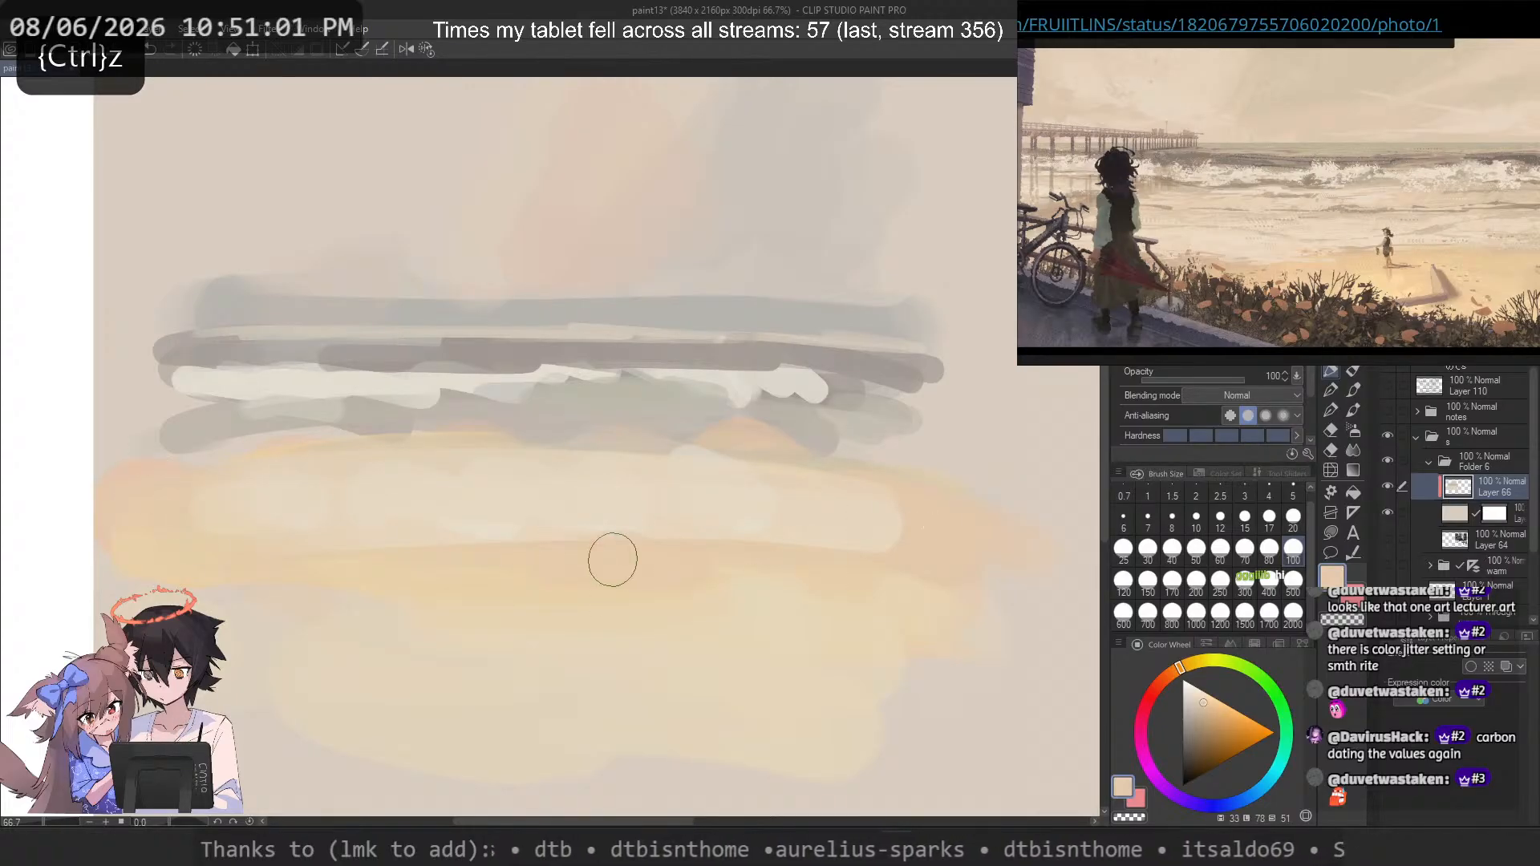
alt+click(639, 542)
drag(664, 559, 393, 555)
key(ctrl+z)
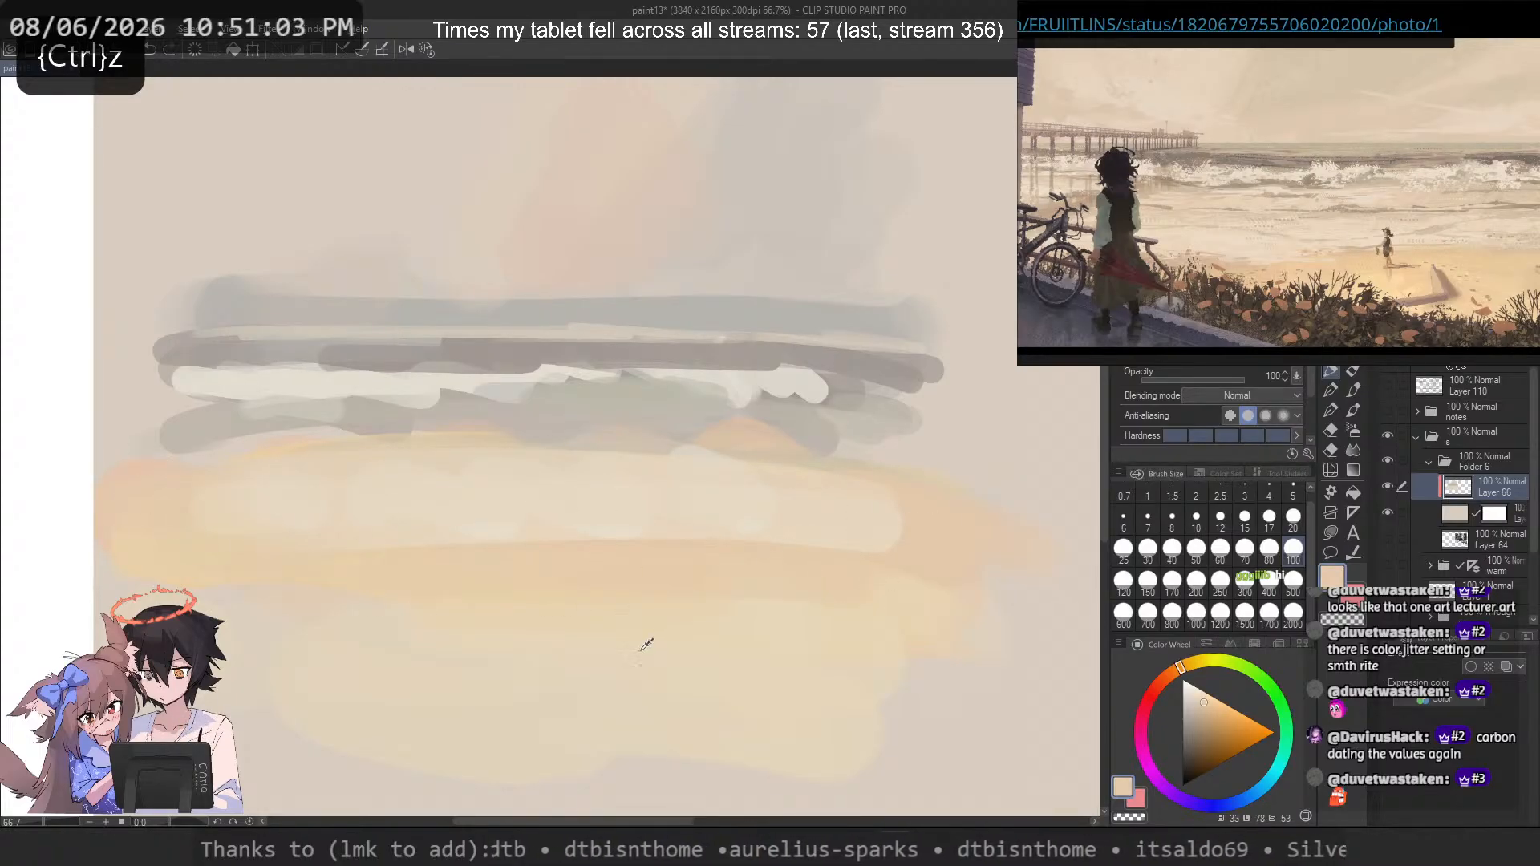
mouse_move(471, 646)
mouse_down()
mouse_move(920, 648)
mouse_move(640, 642)
mouse_up()
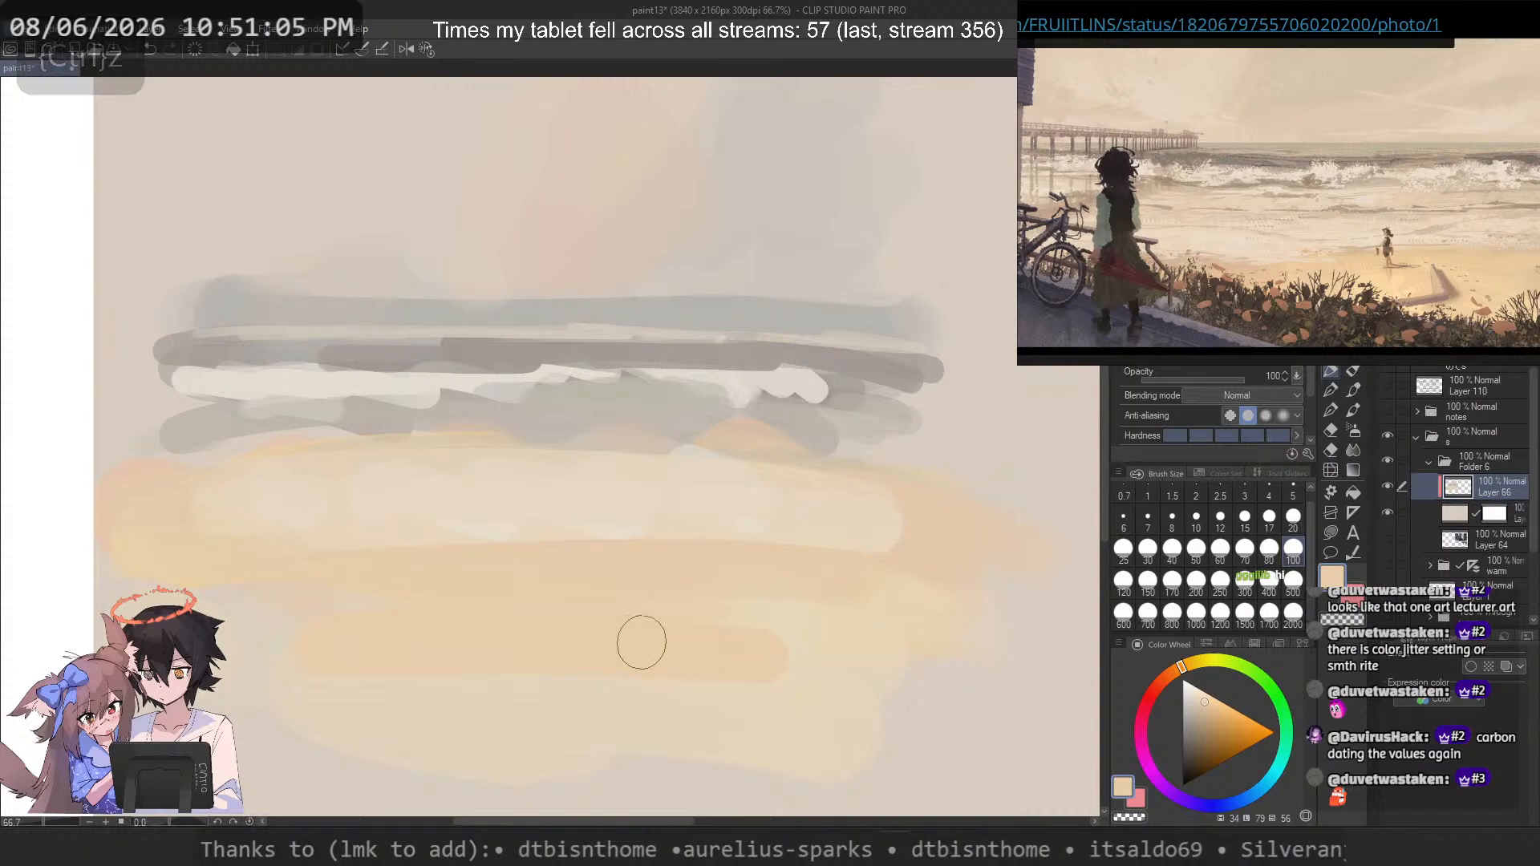
key(ctrl+z)
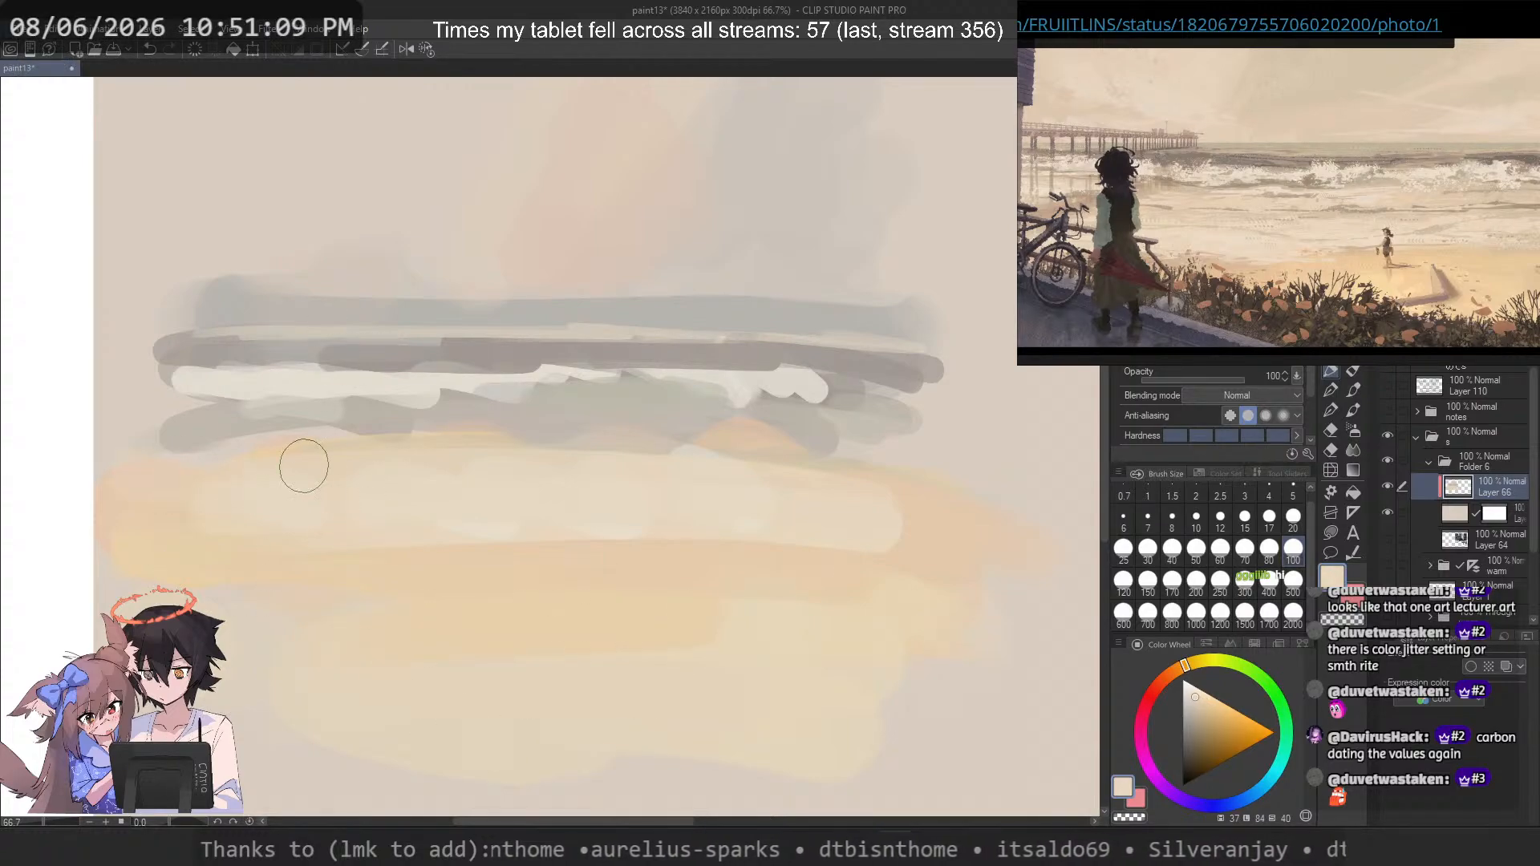
key(ctrl+z)
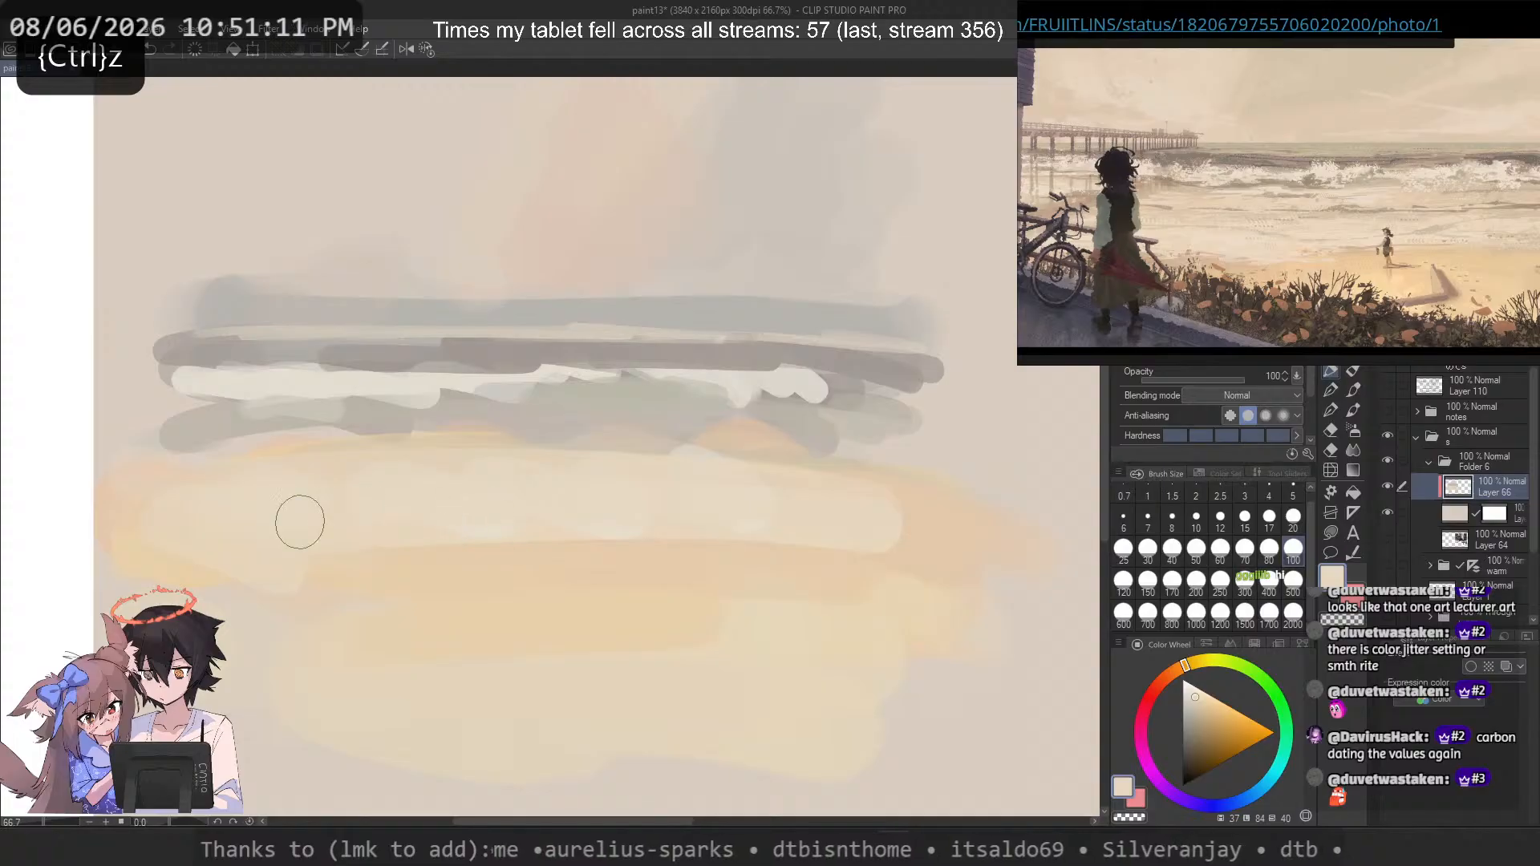
alt+click(433, 382)
drag(266, 563, 761, 555)
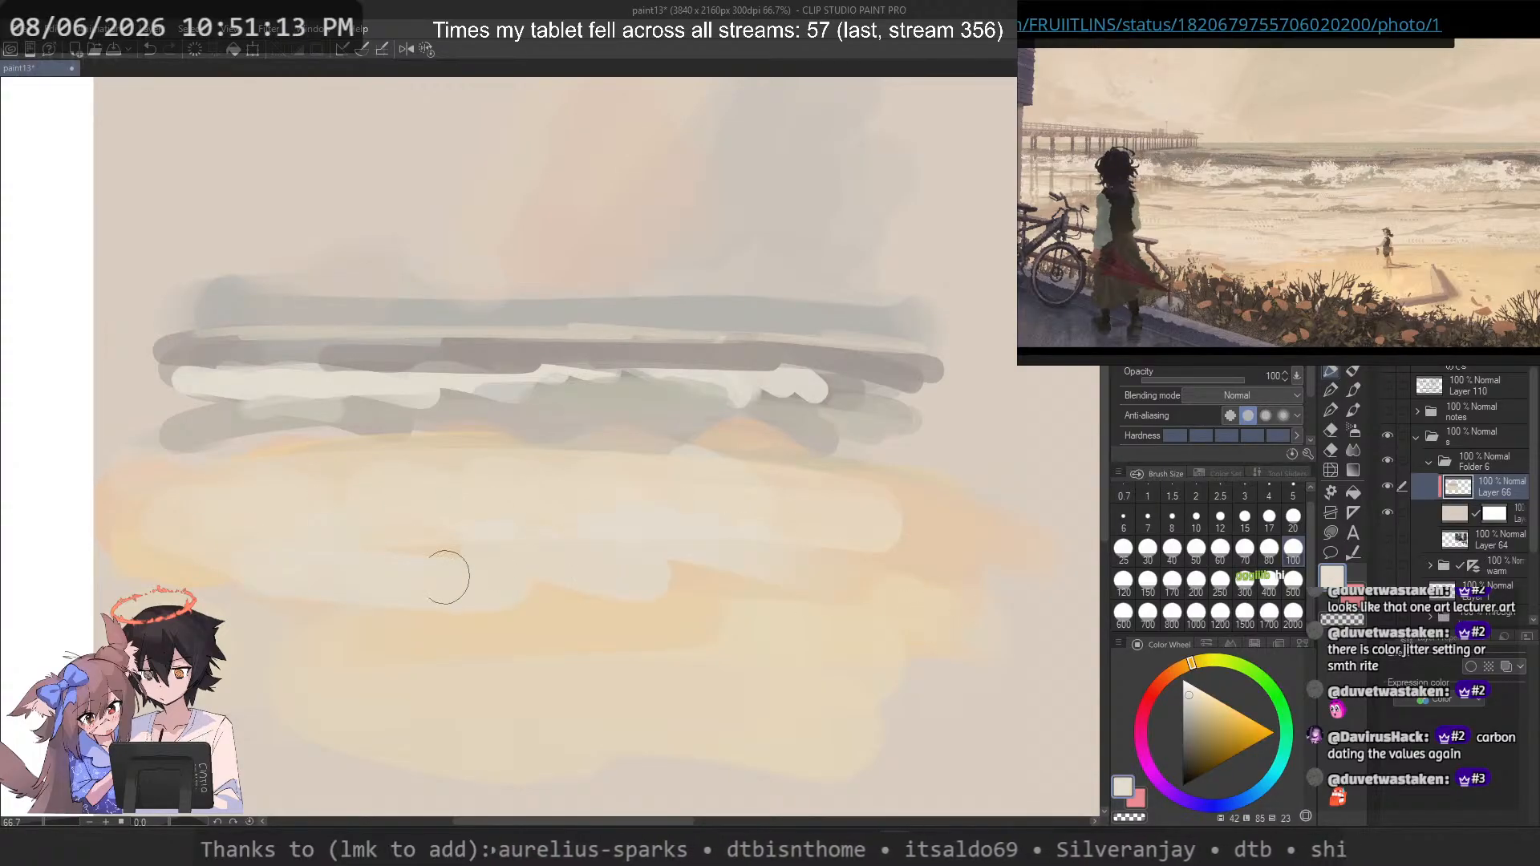
key(ctrl+z)
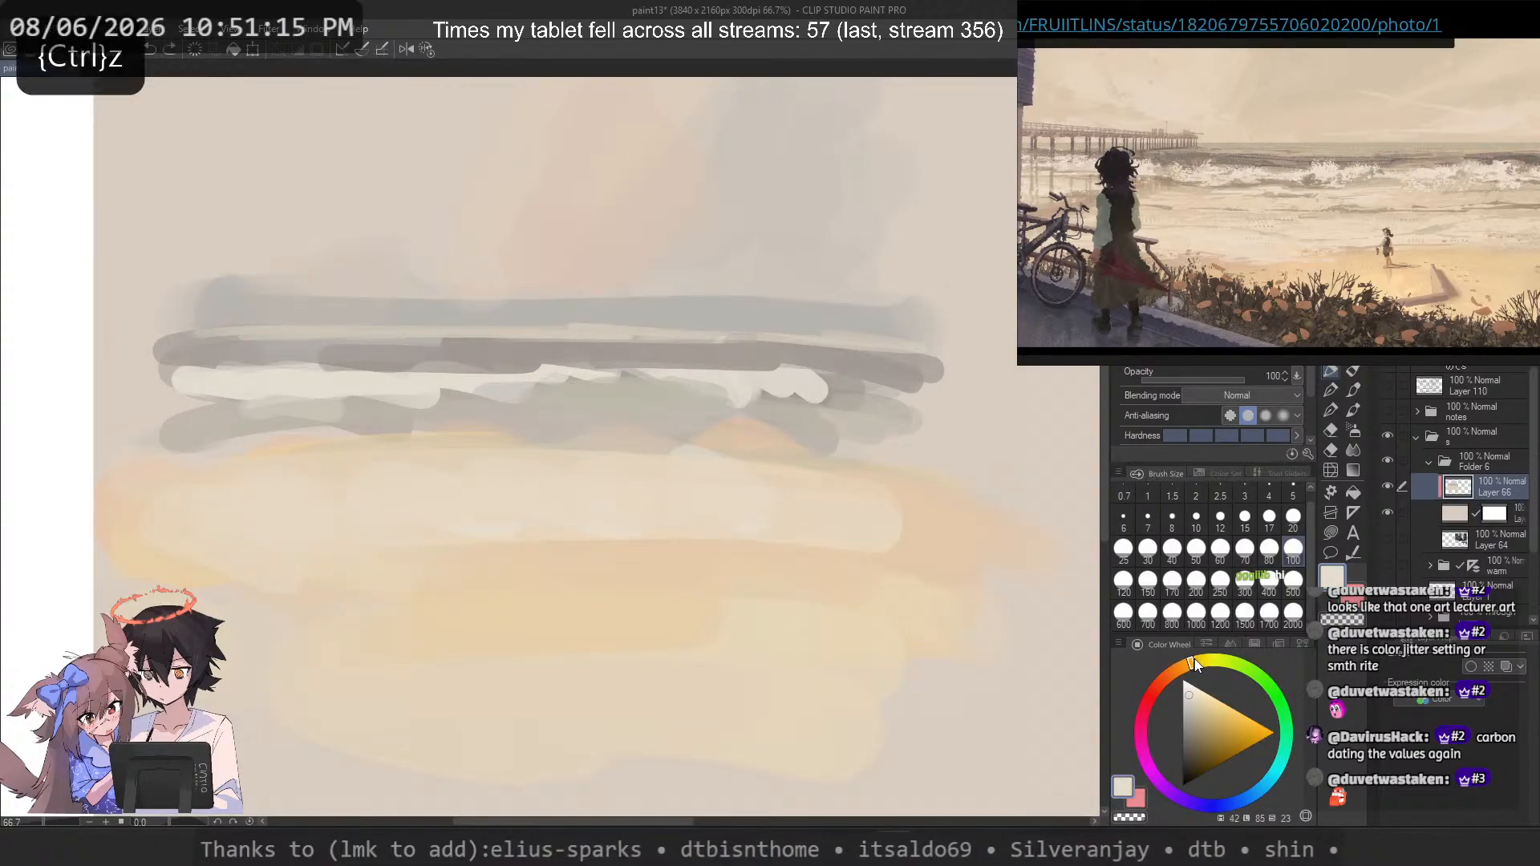
click(1201, 662)
drag(125, 567, 557, 564)
key(ctrl+z)
drag(291, 591, 378, 552)
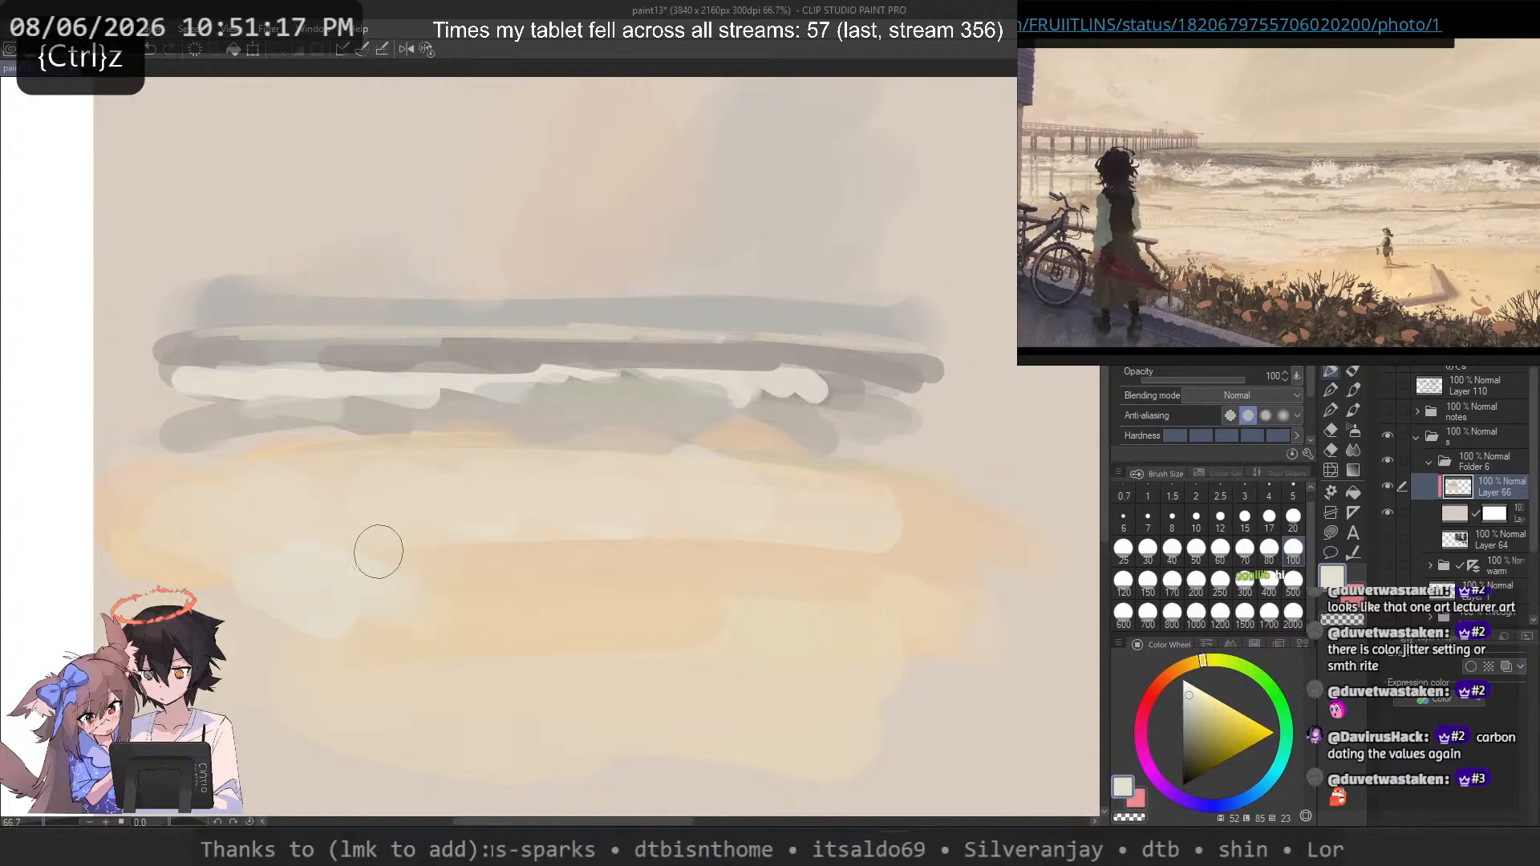
key(ctrl+z)
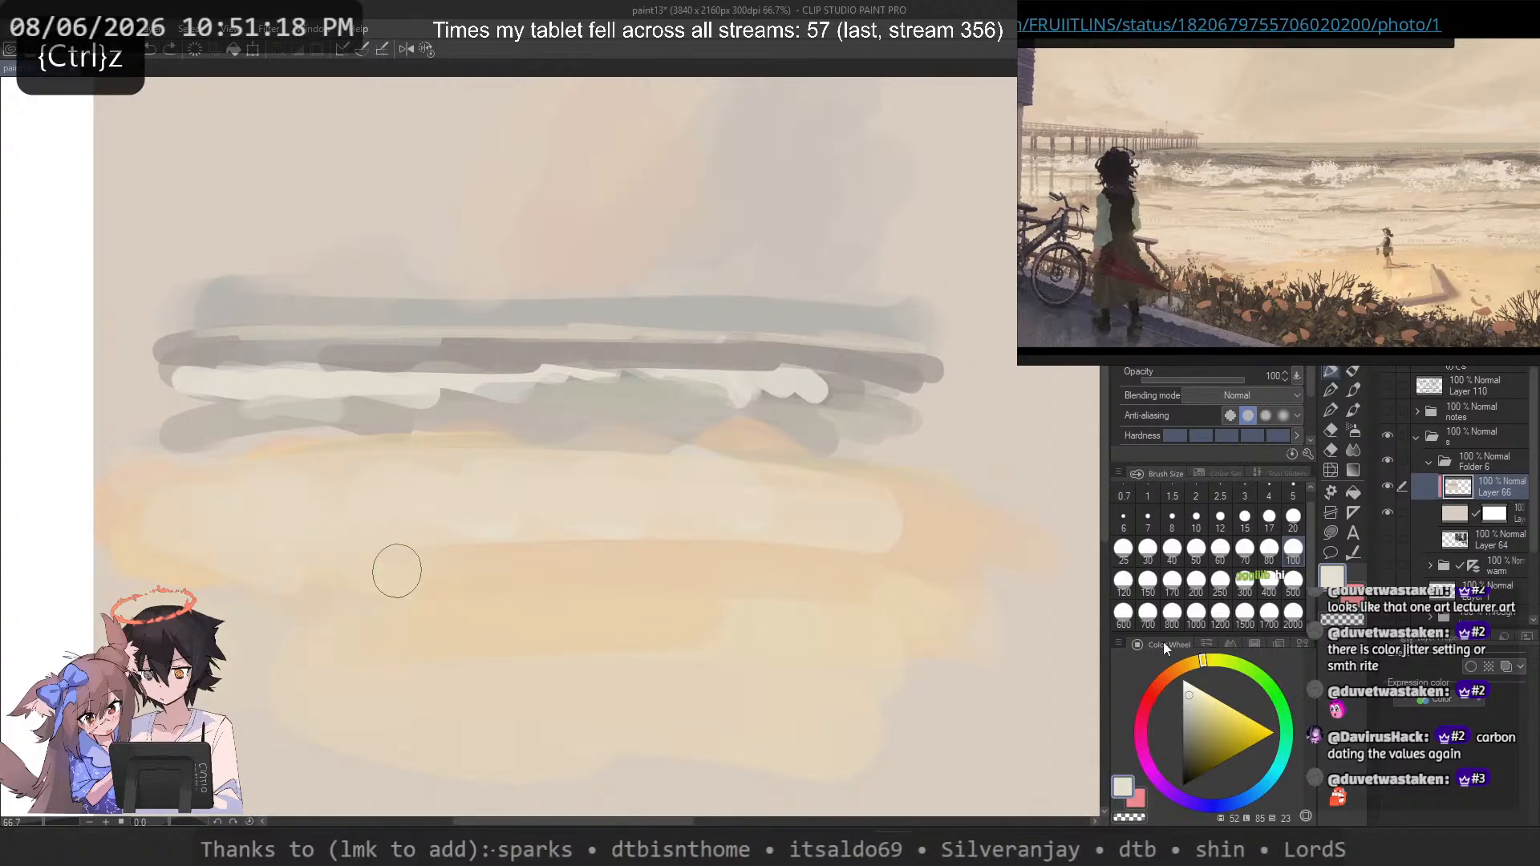
click(1194, 696)
mouse_move(214, 547)
mouse_down()
mouse_move(377, 542)
mouse_move(562, 599)
mouse_up()
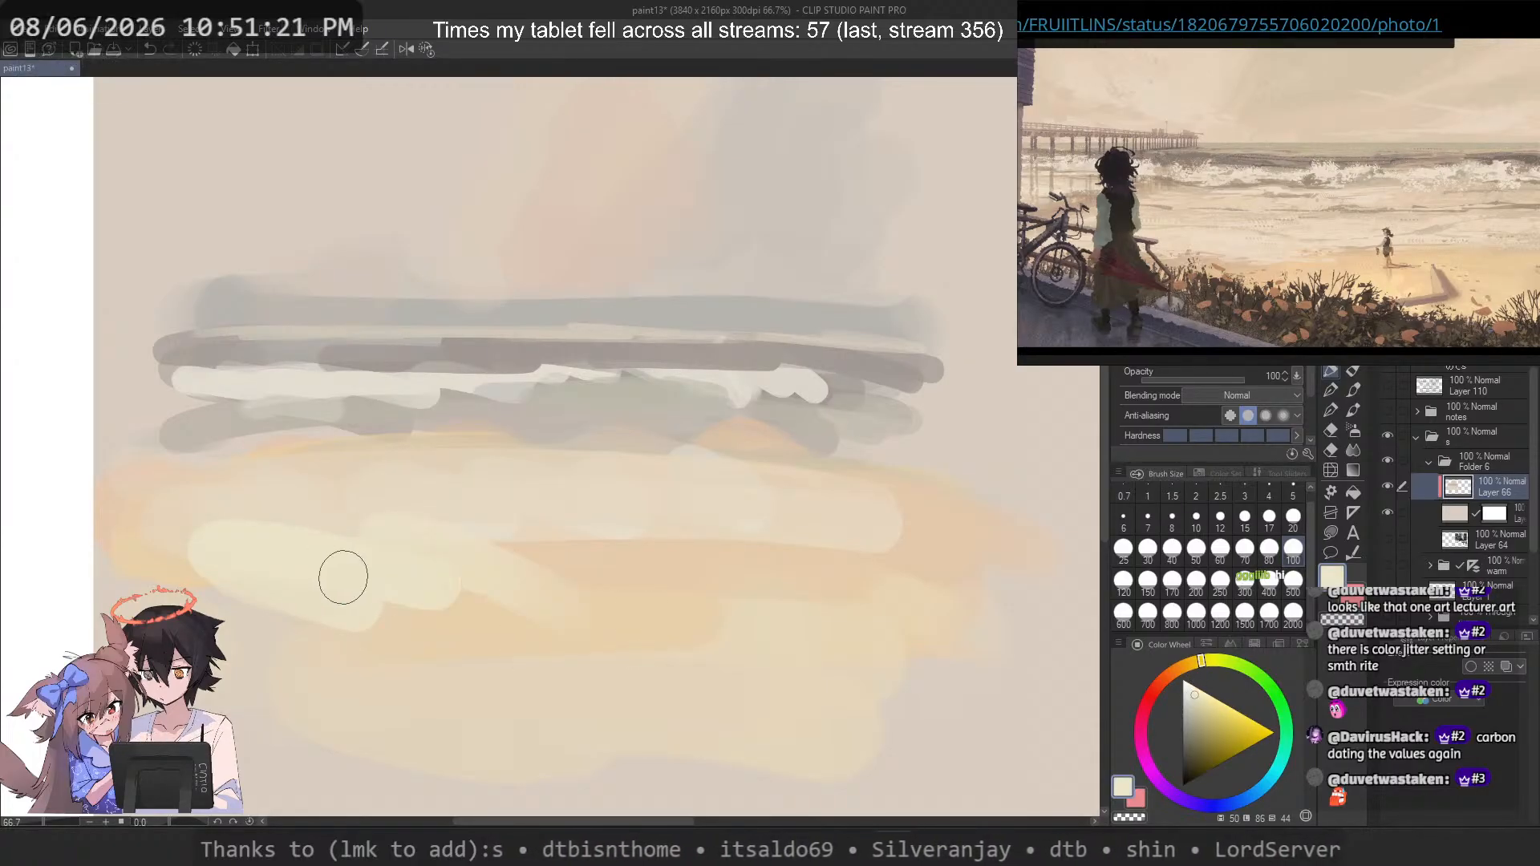
key(ctrl+z)
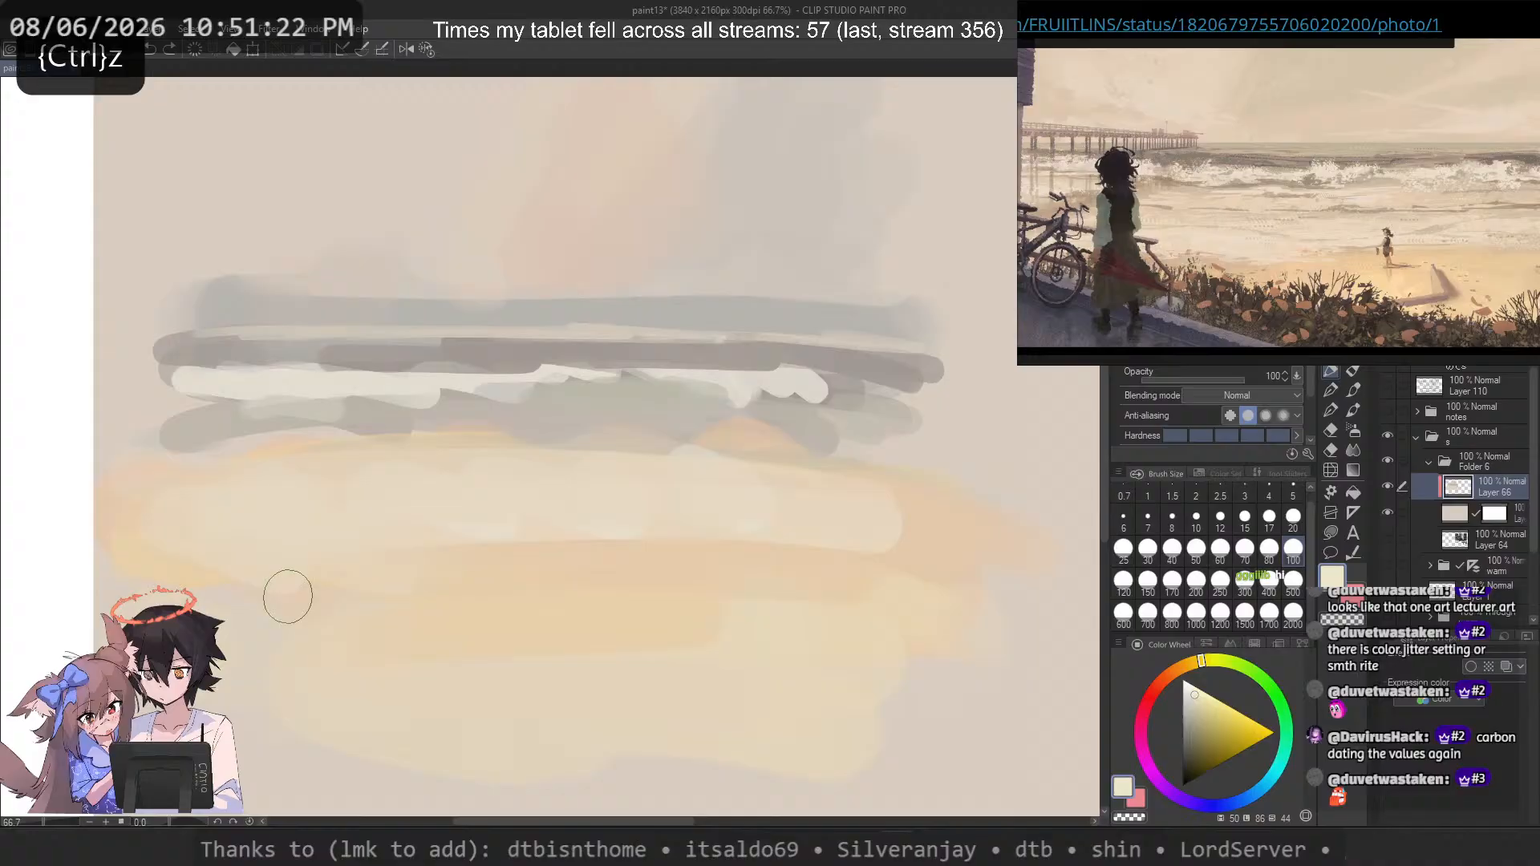
Step: Extend the pale cream strip down over the left part of the sand using cream sampled from the strip
alt+click(500, 523)
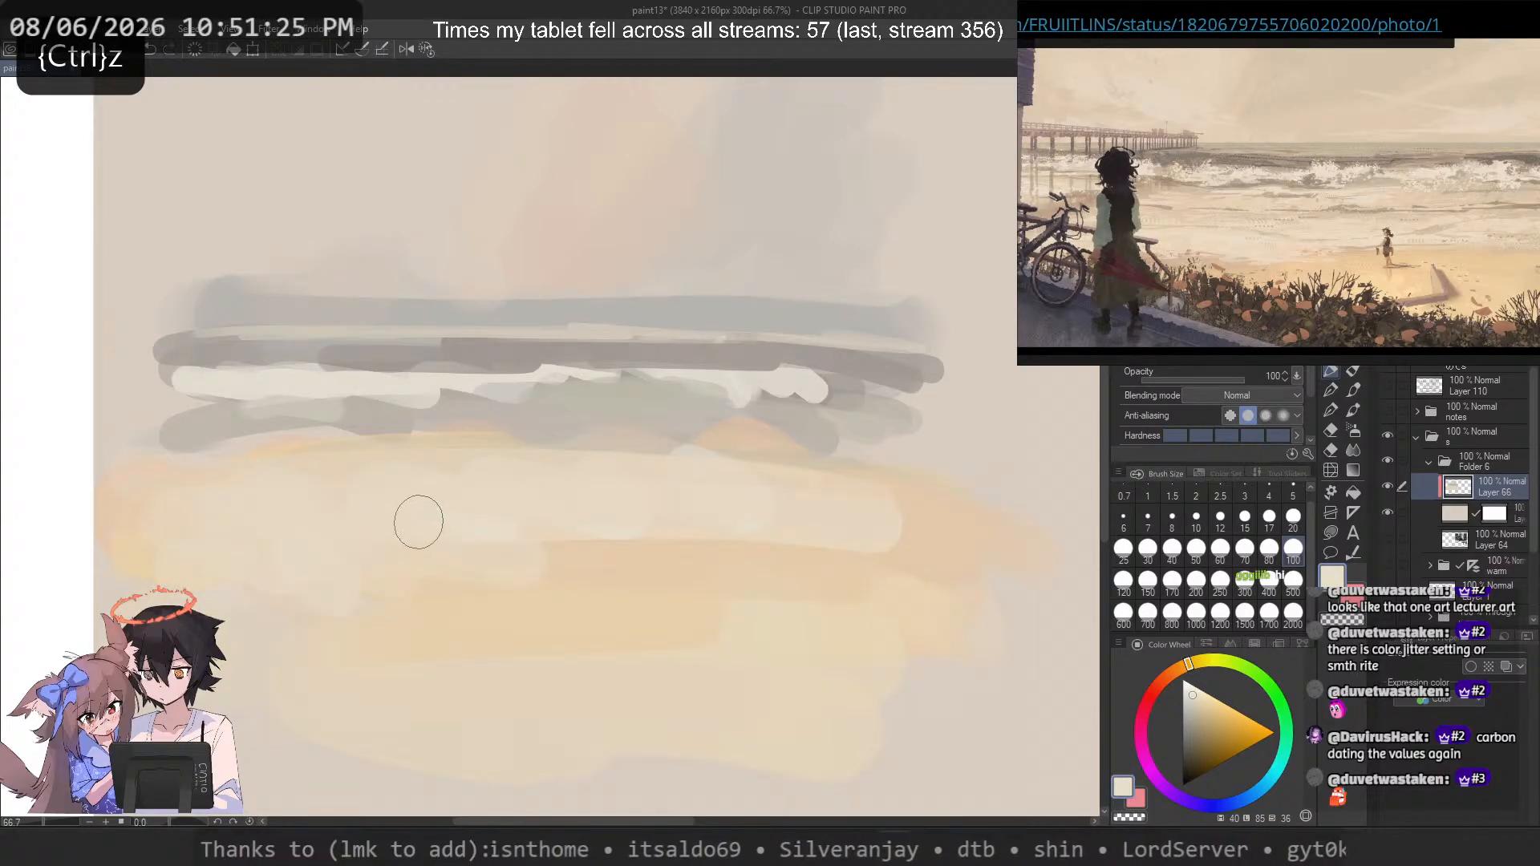
drag(450, 524, 585, 575)
Step: Paint a pale cream diagonal cloud streak in the upper left sky, shifting the hue slightly toward orange
mouse_move(494, 233)
mouse_down()
mouse_move(347, 148)
mouse_move(428, 232)
mouse_up()
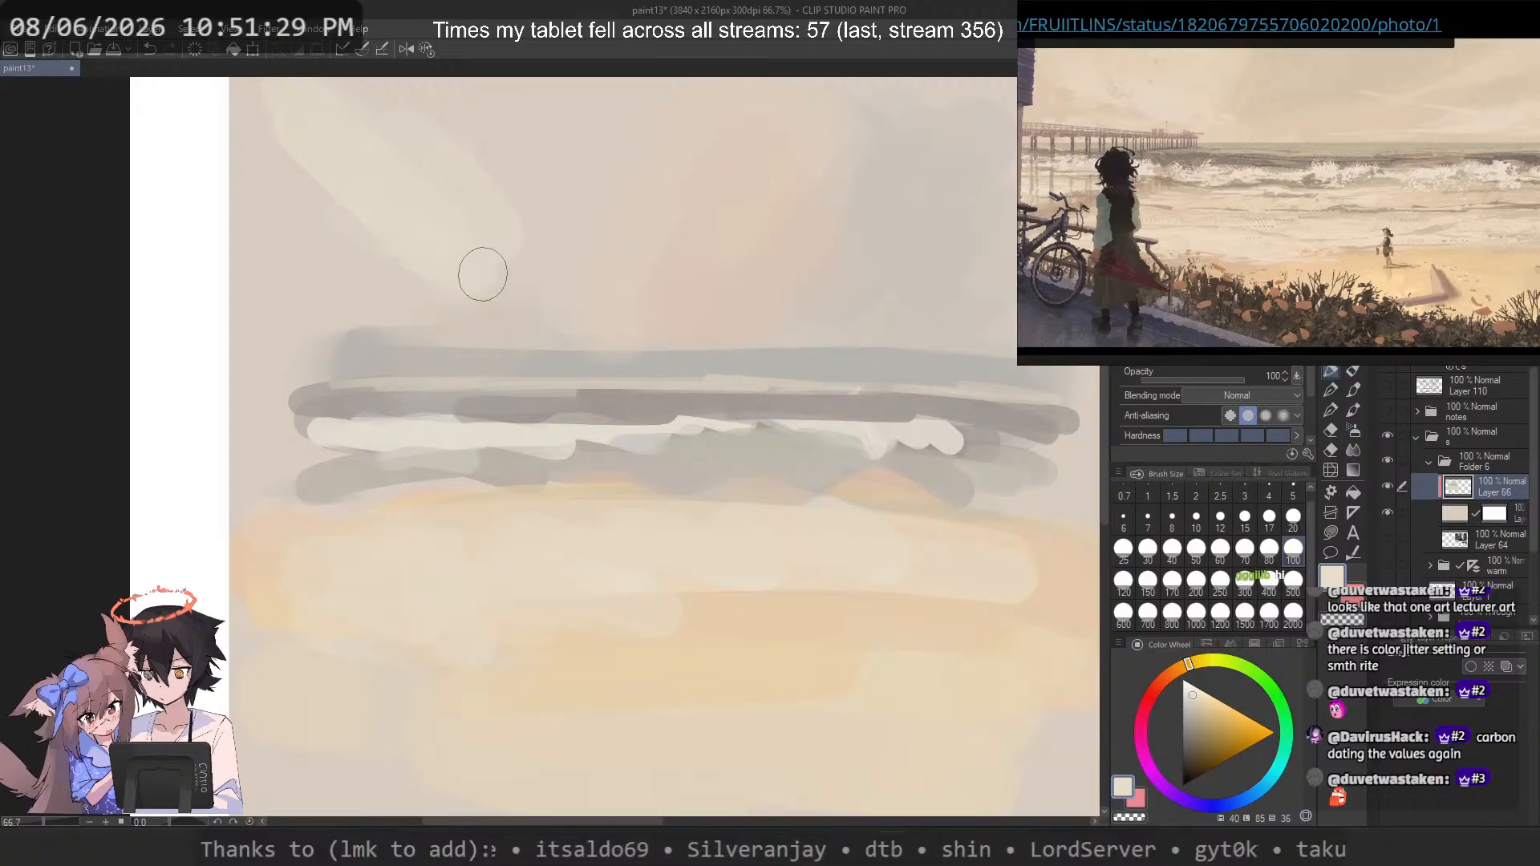
click(1176, 673)
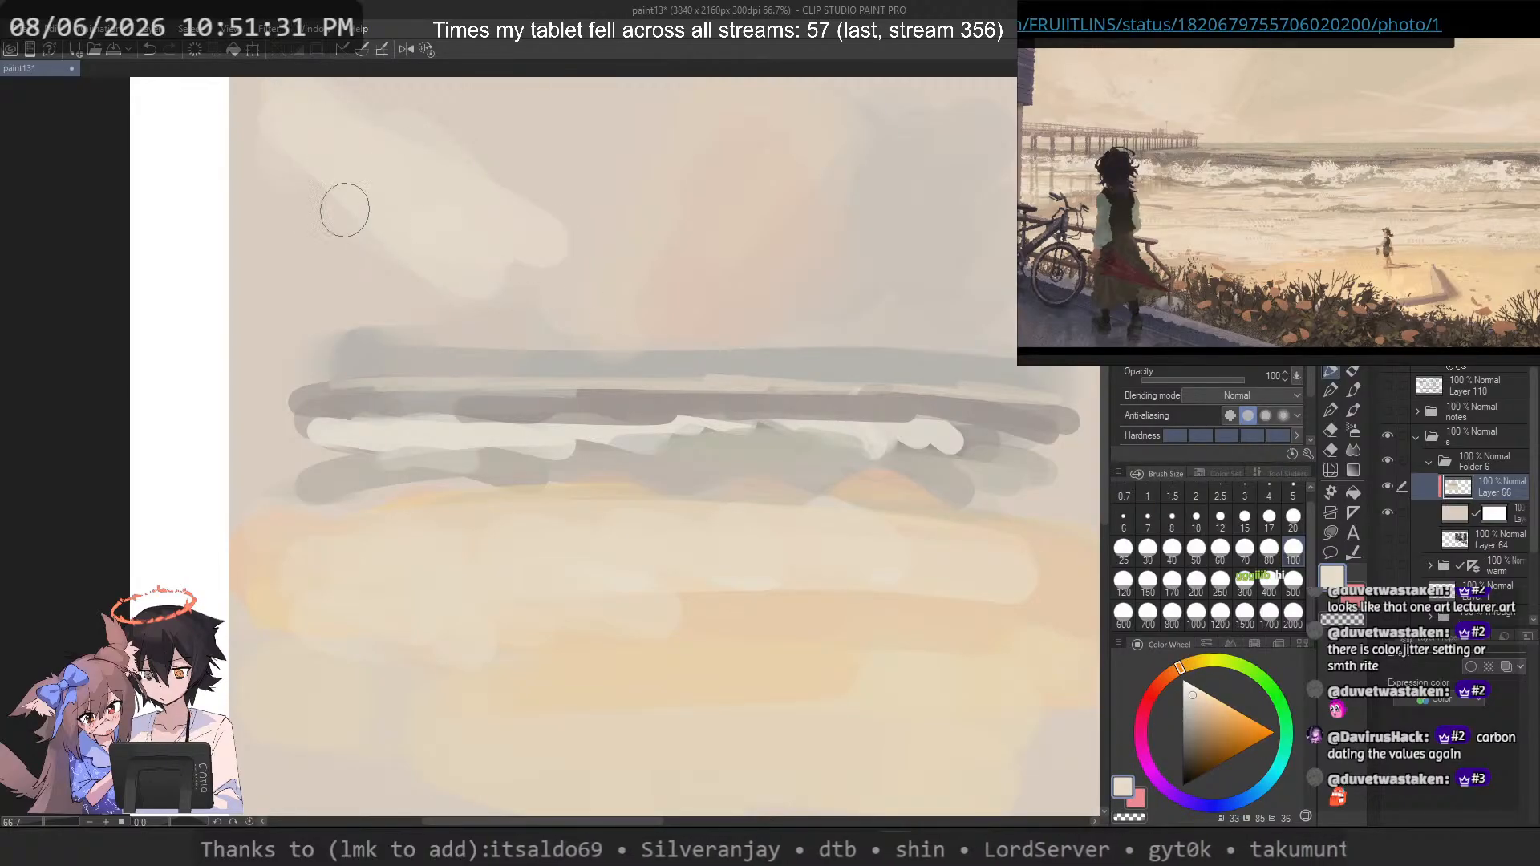
drag(344, 209, 566, 261)
Step: Surround the left sky's cream streak with soft diagonal strokes in peach sampled from the sky
alt+click(721, 278)
mouse_move(314, 209)
mouse_down()
mouse_move(454, 305)
mouse_move(337, 258)
mouse_move(457, 279)
mouse_up()
key(ctrl+z)
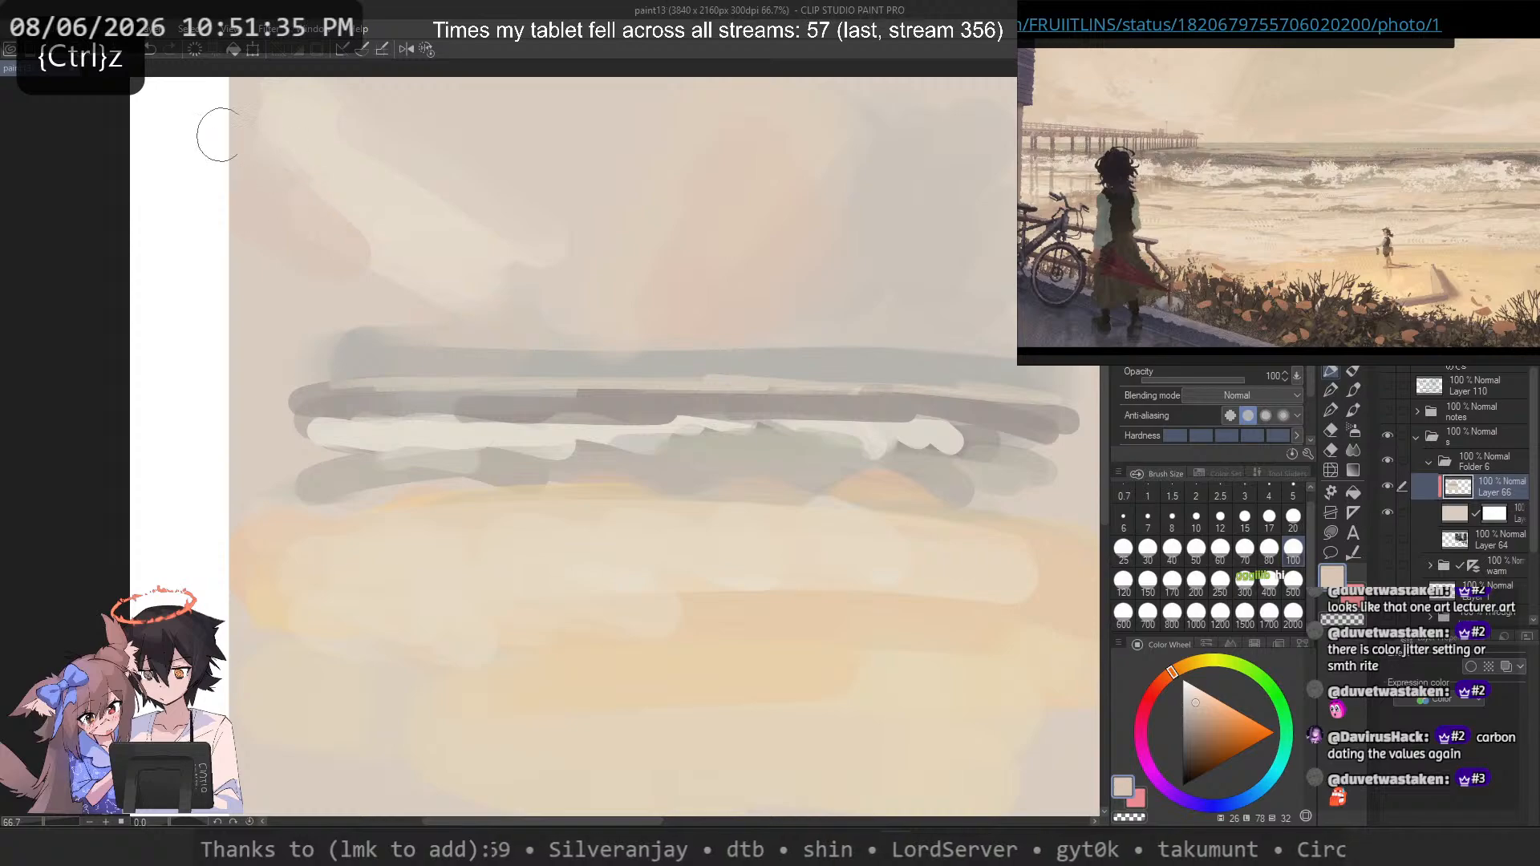
drag(223, 132, 361, 282)
drag(397, 90, 594, 241)
drag(423, 131, 667, 266)
Step: Paint a second pale cream cloud in the middle of the sky with off-white sampled from the first streak
alt+click(425, 225)
key(ctrl+z)
drag(574, 200, 694, 265)
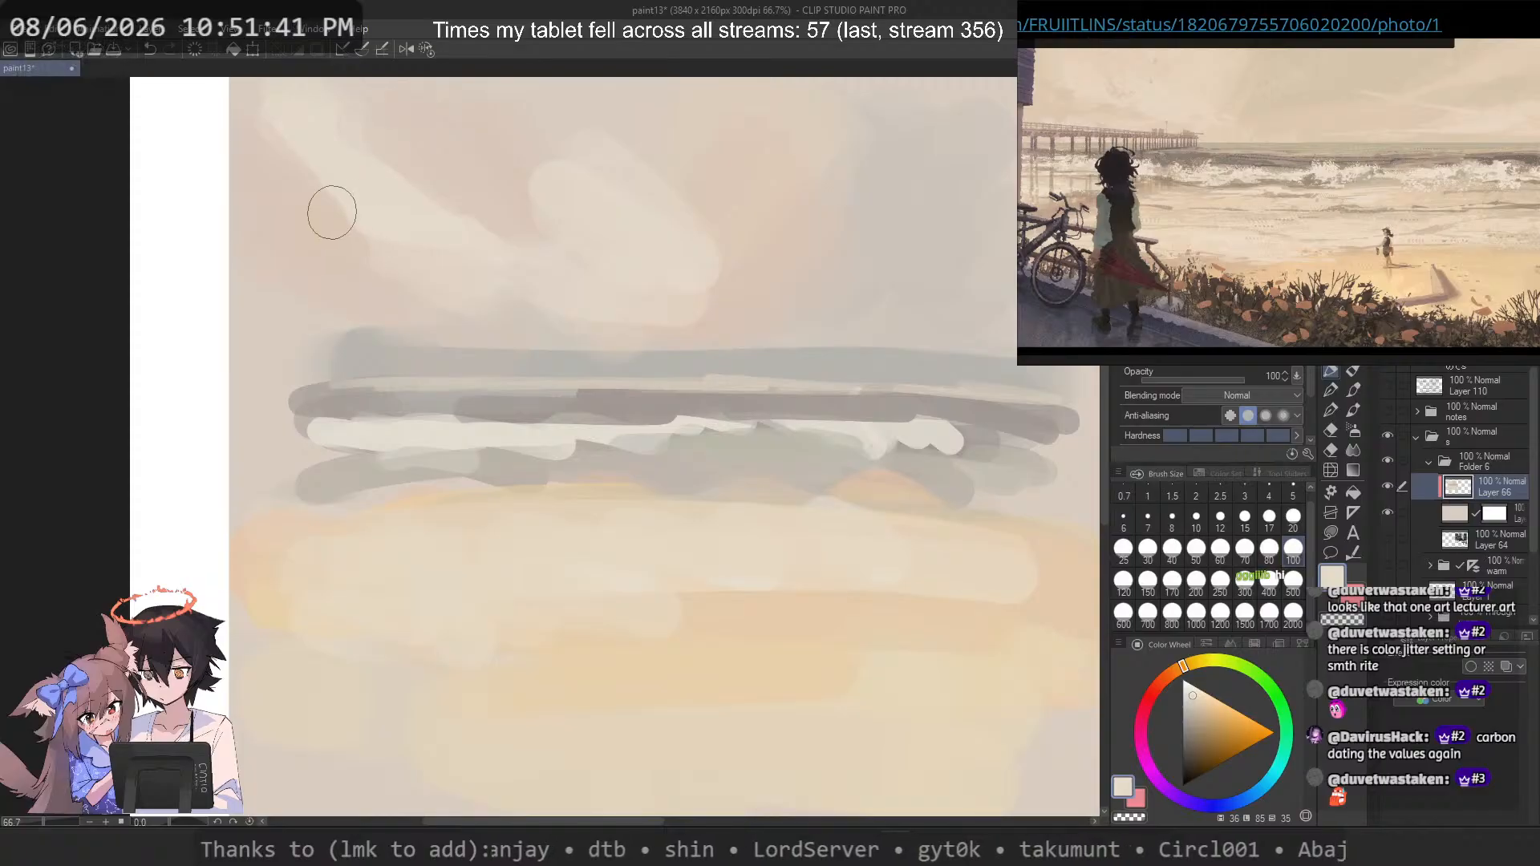
alt+click(422, 162)
key(ctrl+z)
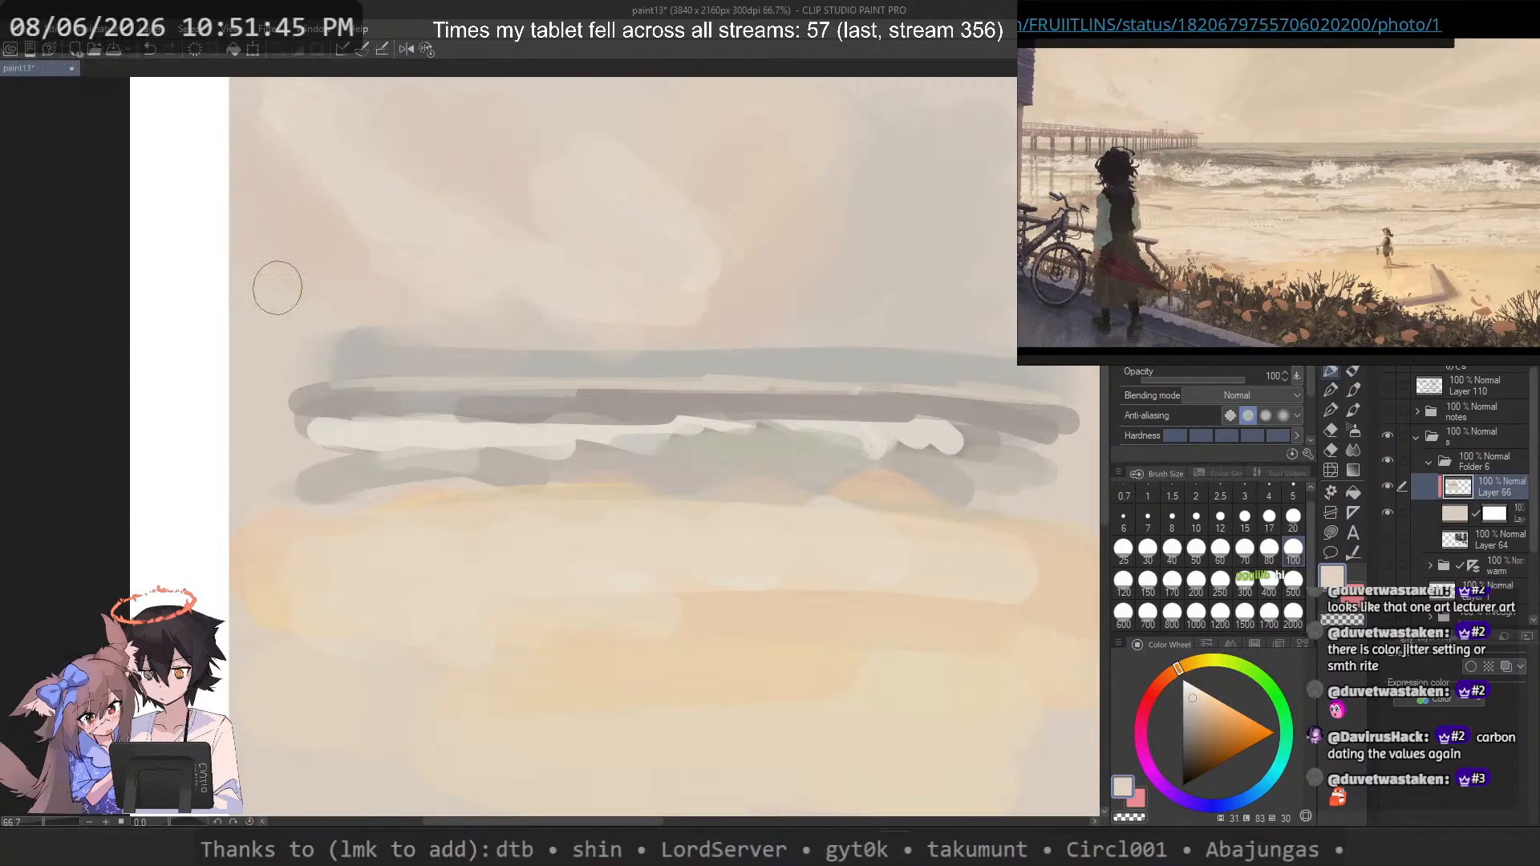
Step: Reshape the grey cloud right of centre with sampled greys, extending it diagonally down into the peach sky
drag(810, 301, 750, 376)
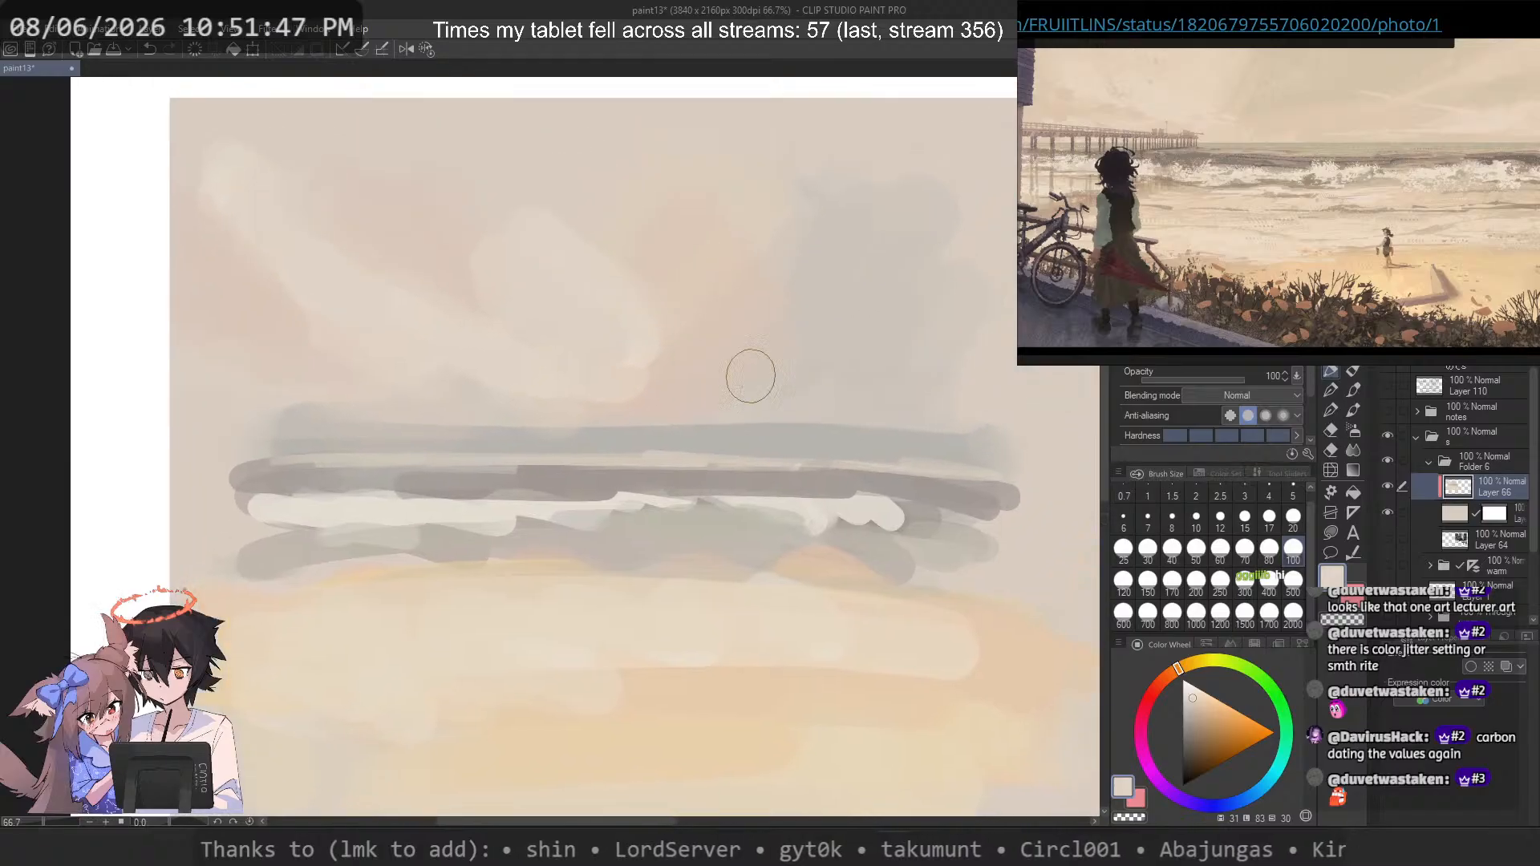
alt+click(813, 244)
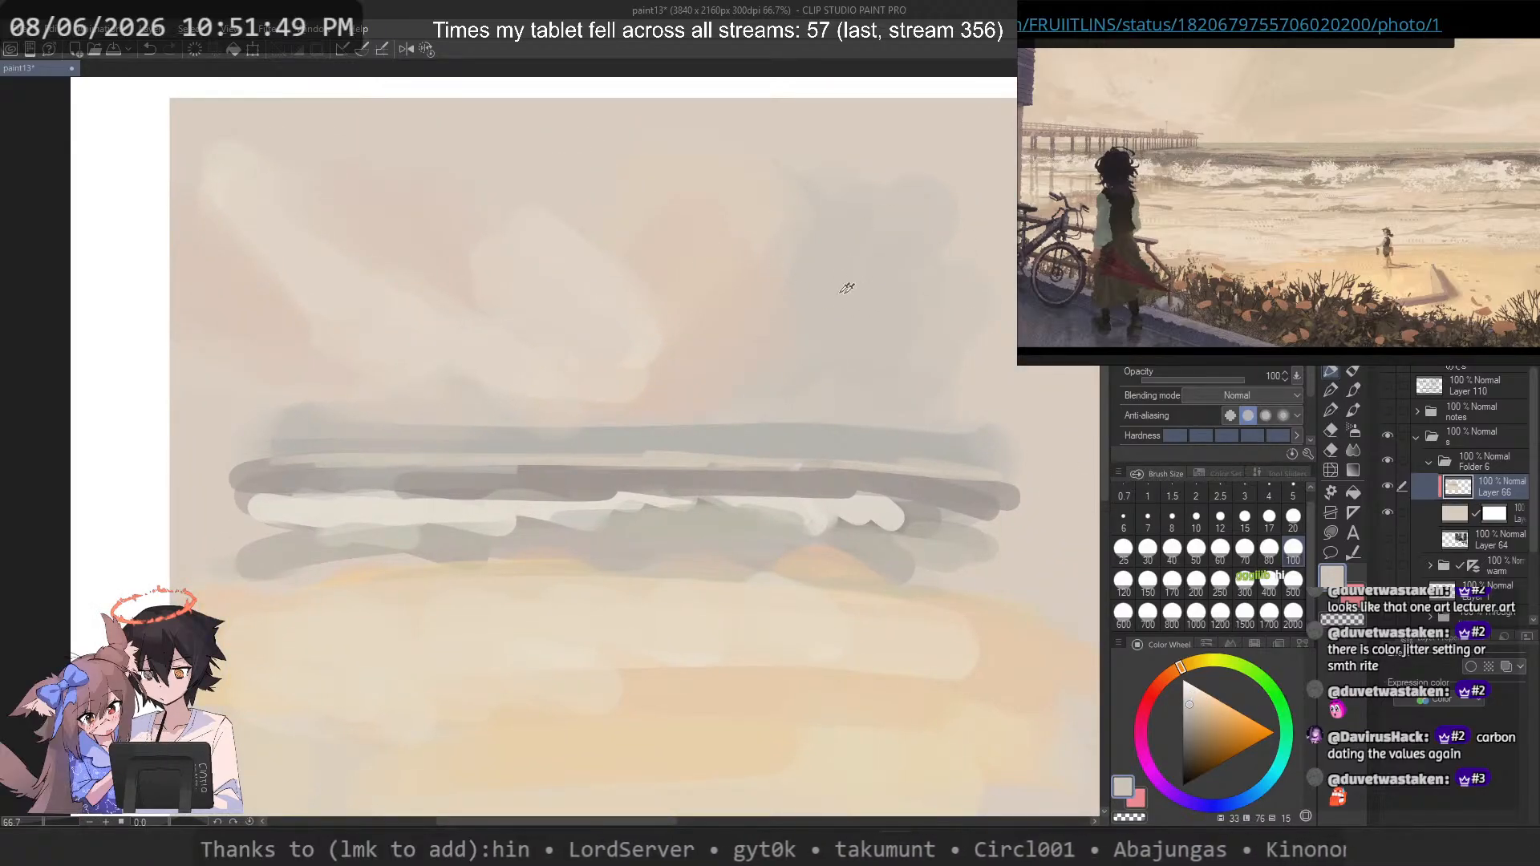
click(1203, 672)
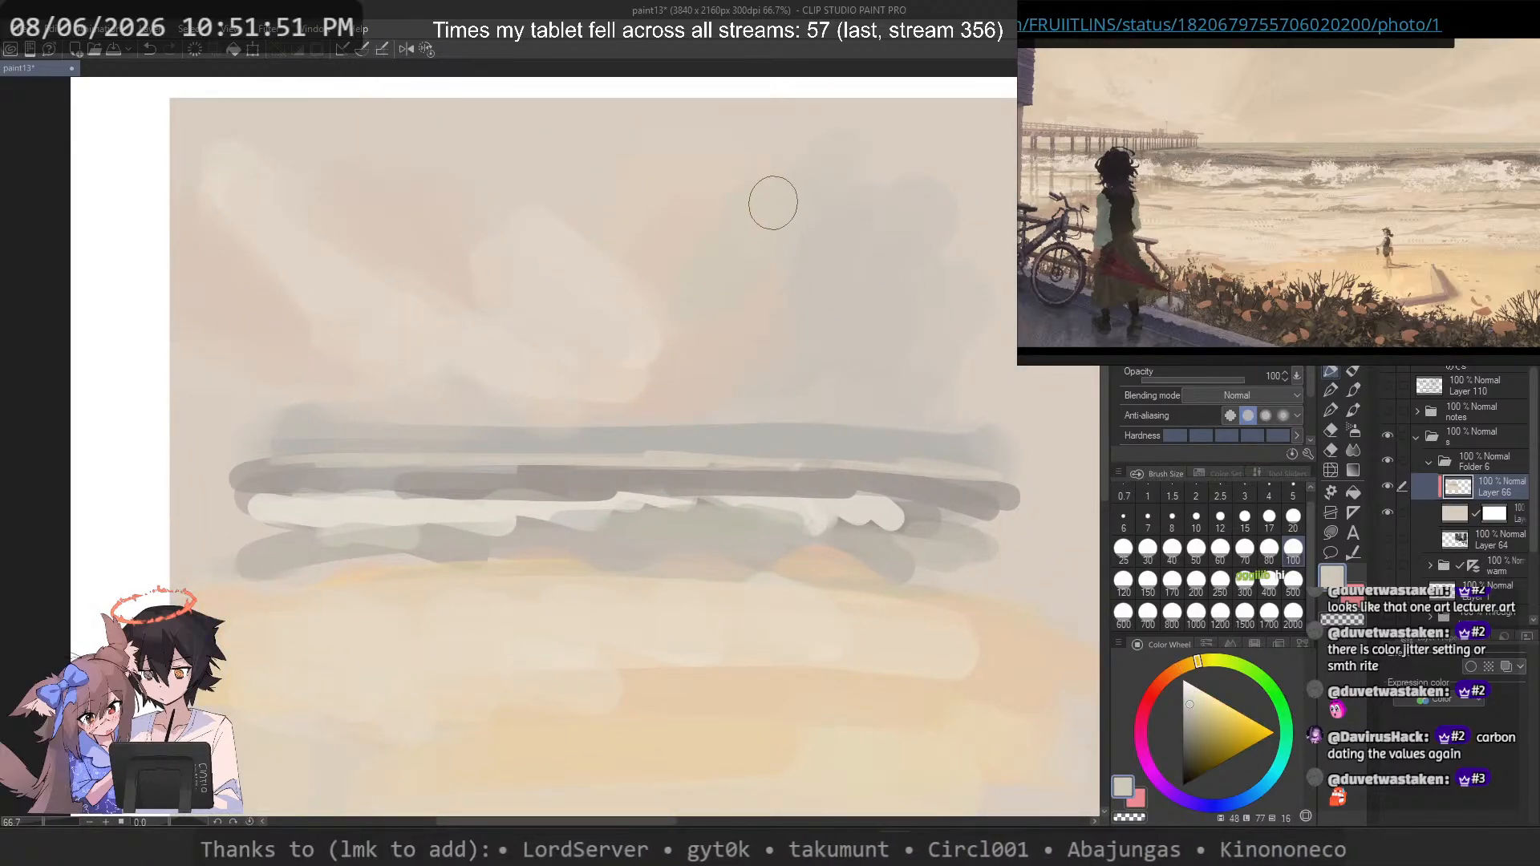
key(ctrl+z)
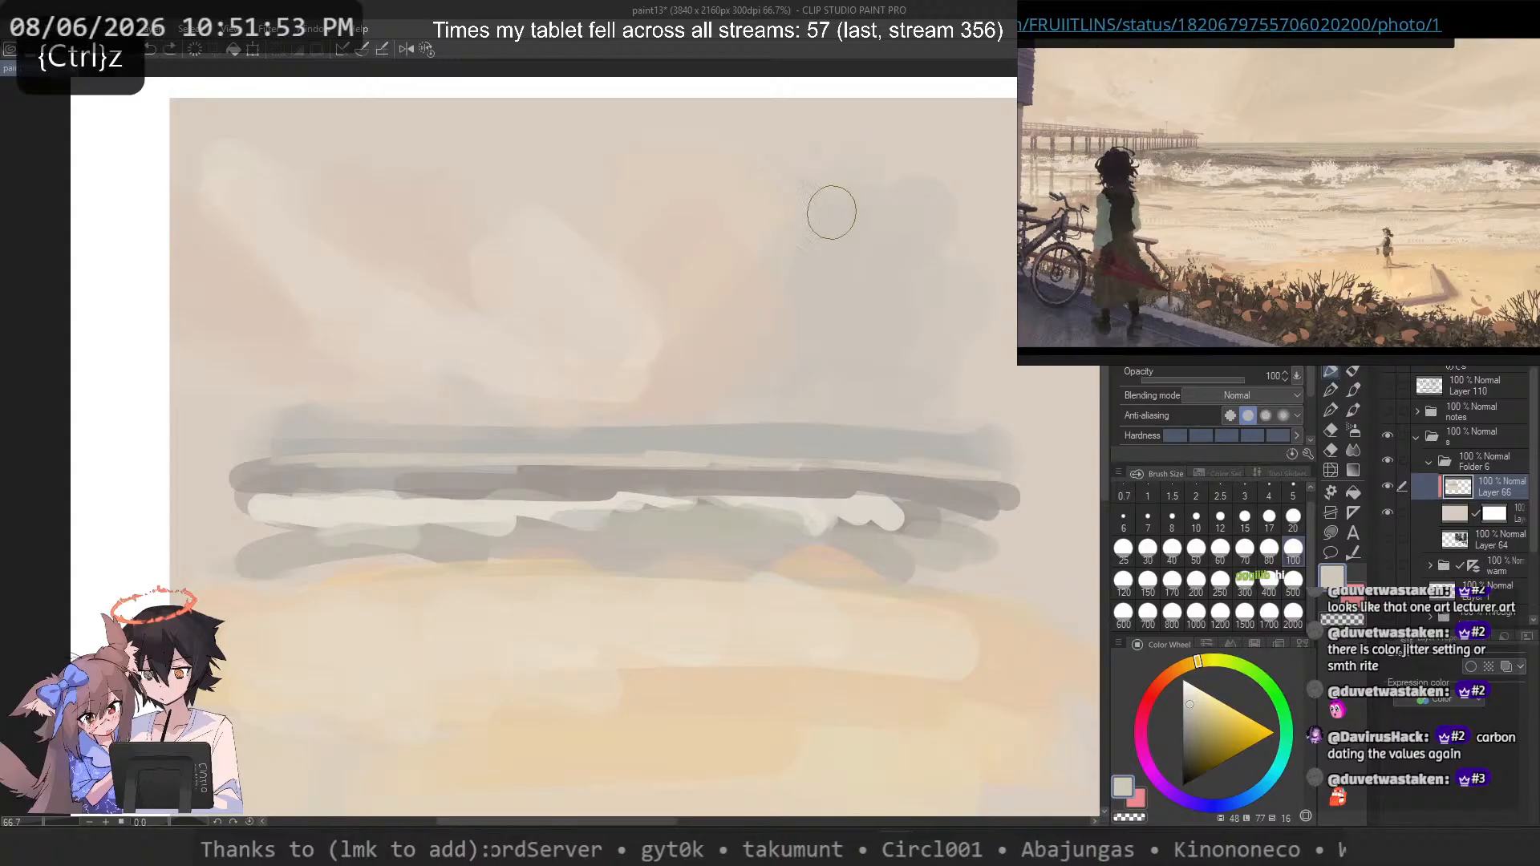
alt+click(755, 255)
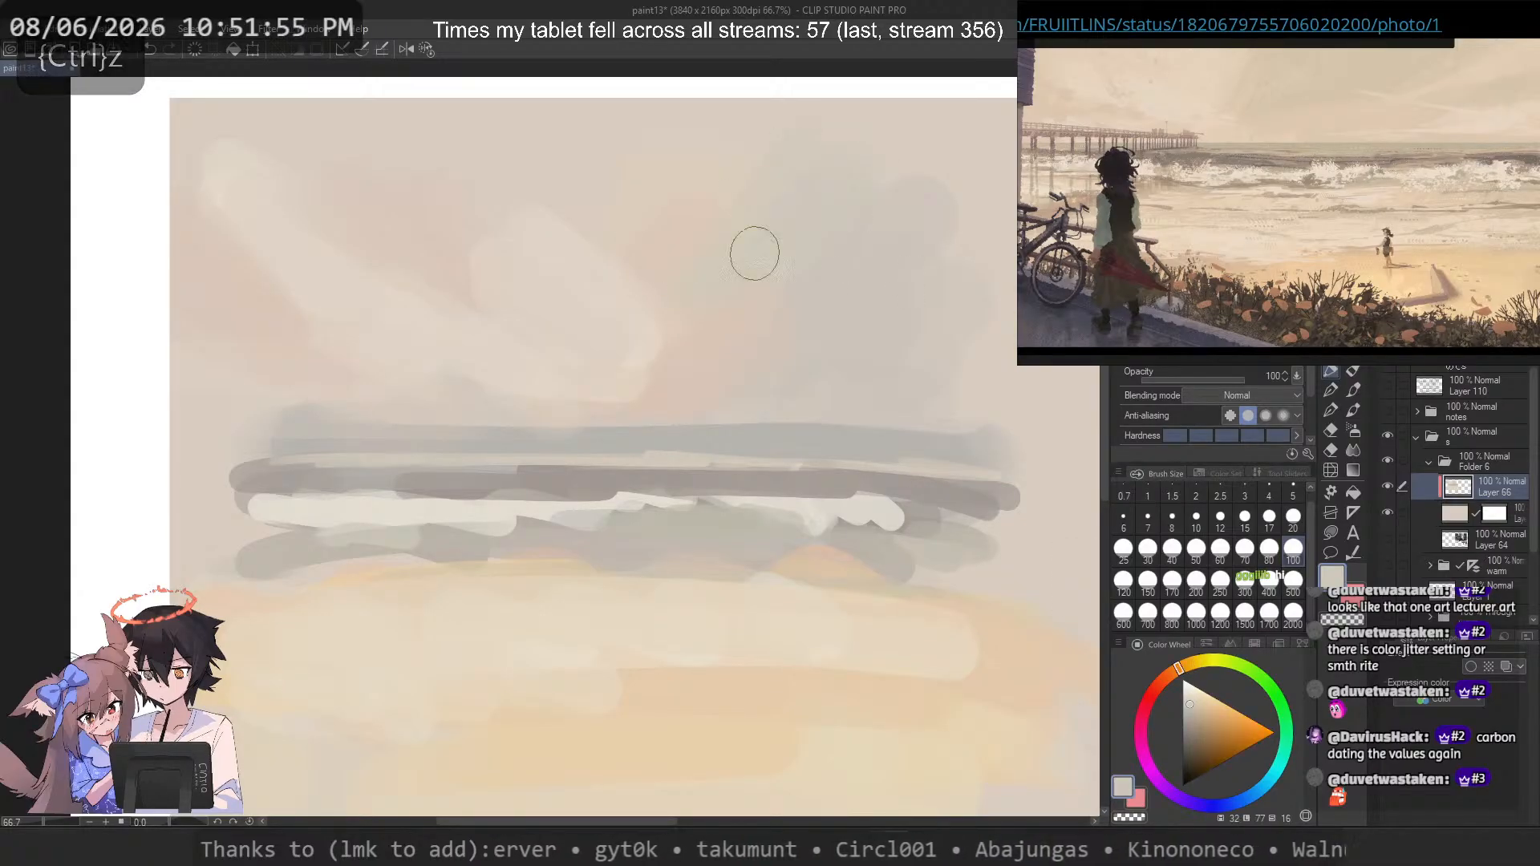
alt+click(786, 242)
drag(787, 242, 693, 316)
Step: Paint a warm yellow-peach glow in the right part of the sky using a sampled peach tone
alt+click(914, 227)
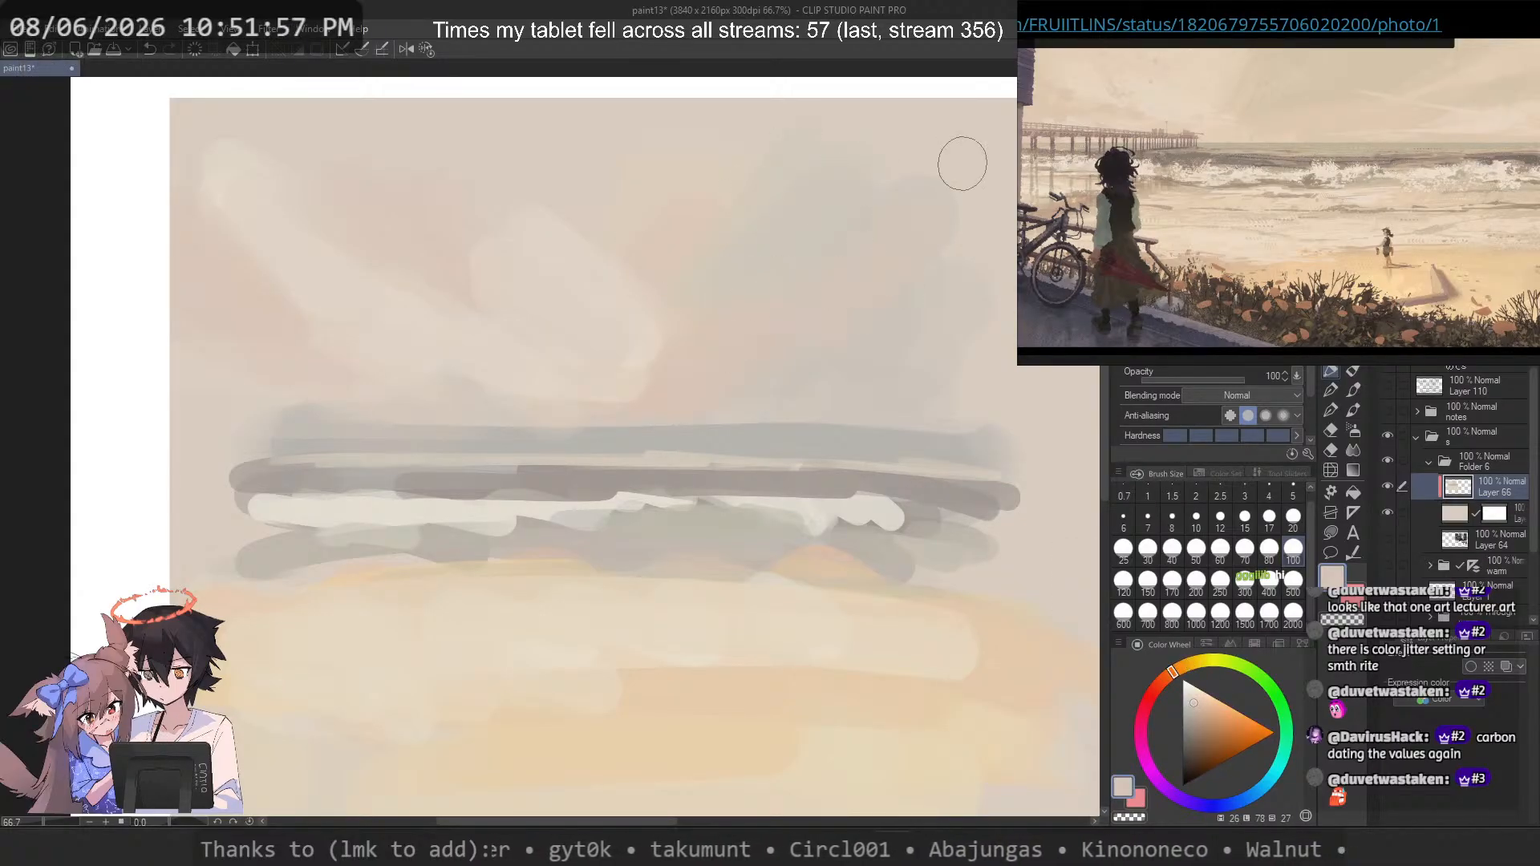
key(ctrl+z)
alt+click(614, 292)
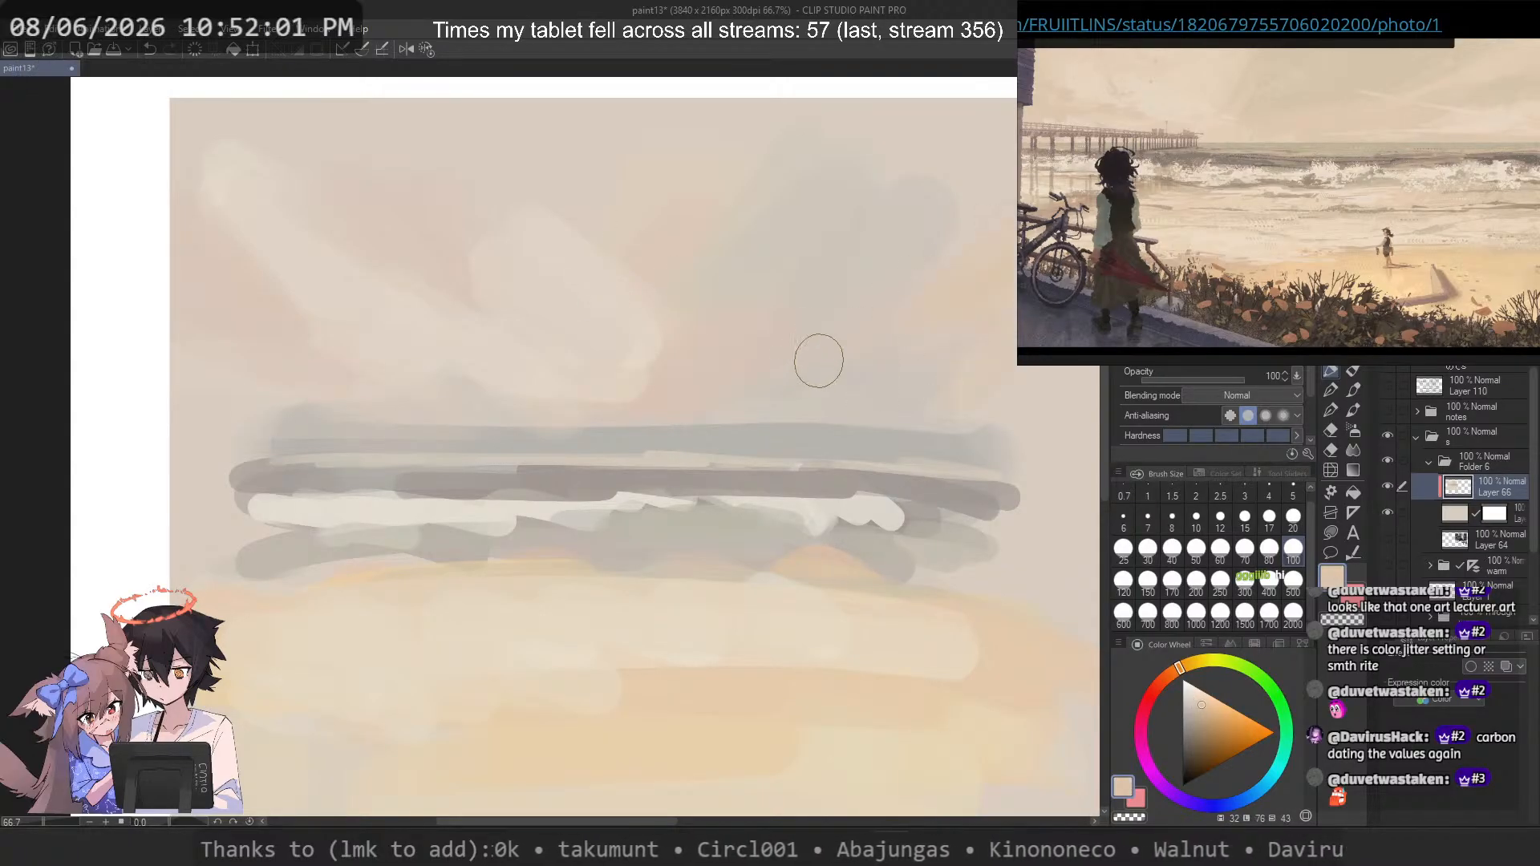
scroll(703, 445, down, 1)
key(ctrl+z)
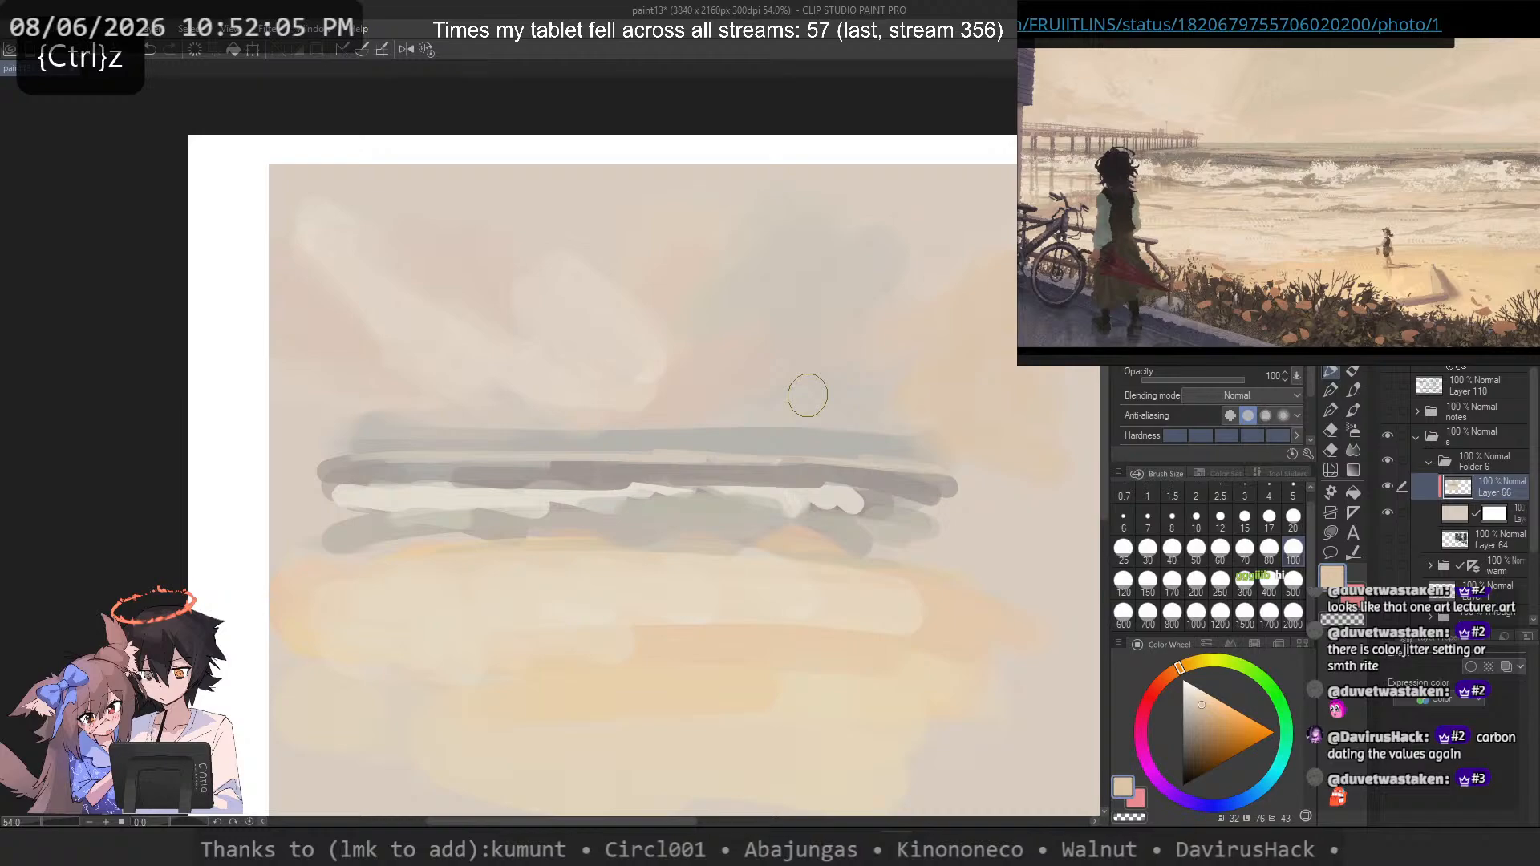
Step: Add a touch of grey sampled from the sea at the canvas's left edge, level with the horizon band
alt+click(770, 453)
drag(772, 455, 1099, 480)
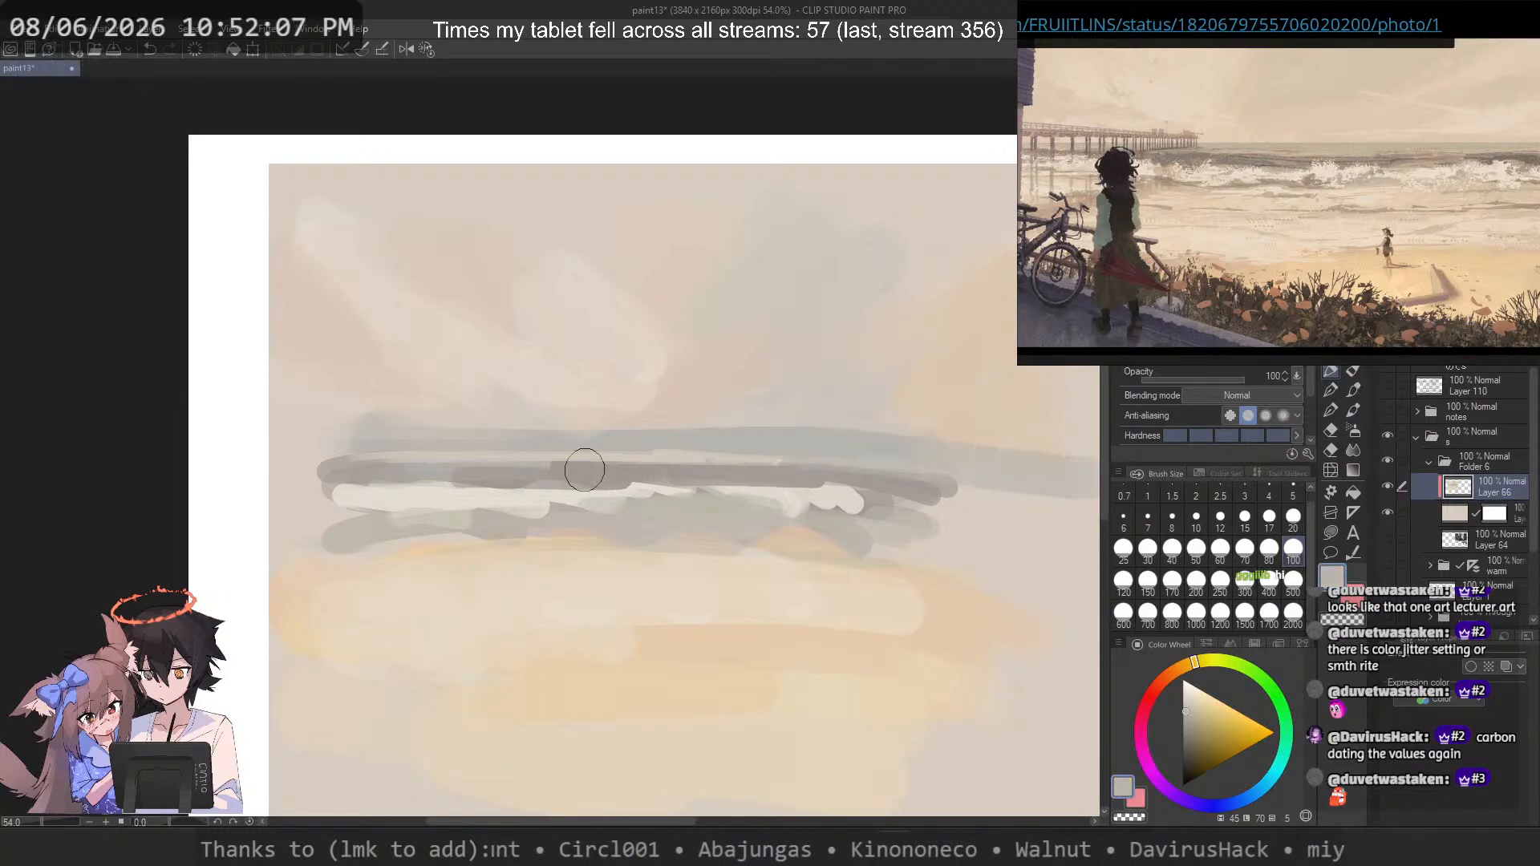
key(ctrl+z)
drag(228, 443, 310, 471)
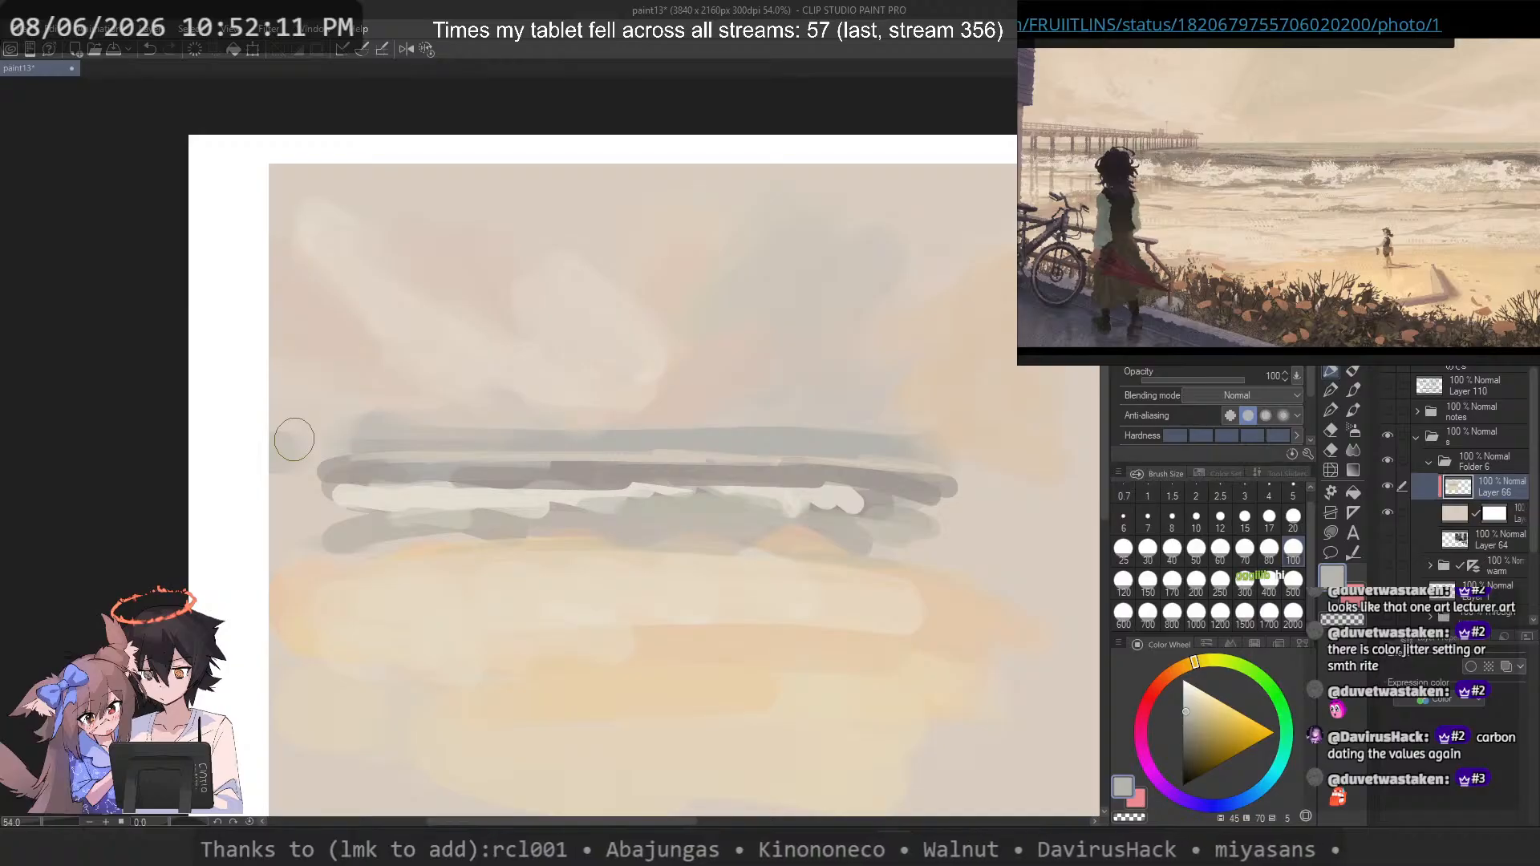
Step: Paint a warm reddish-grey stroke along the dark wave band using brush size 30 and a colour adjusted from a sampled grey
scroll(627, 475, up, 6)
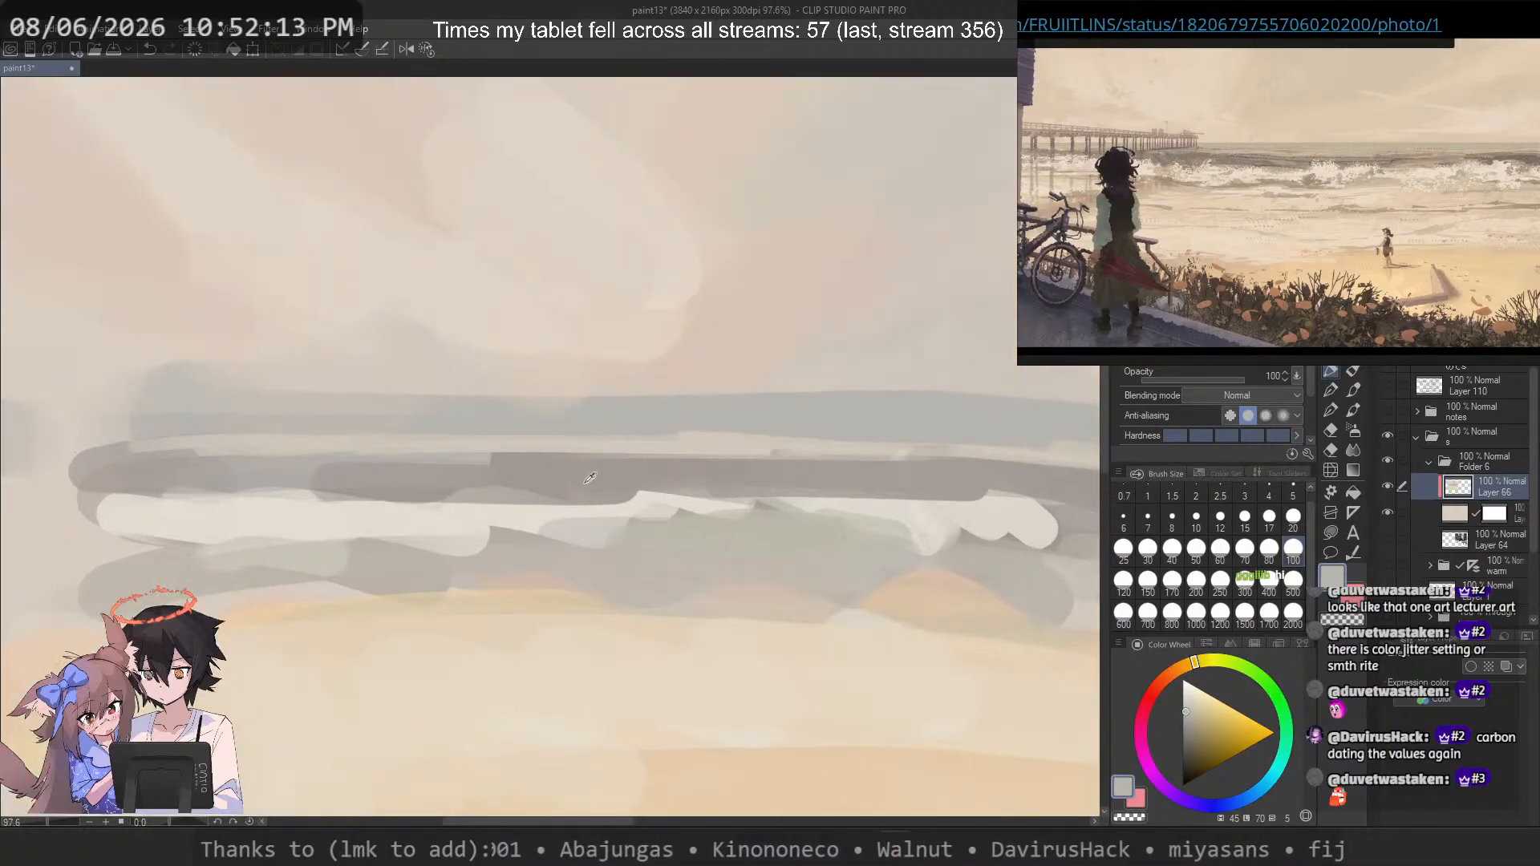
alt+click(646, 465)
click(1166, 679)
click(1148, 548)
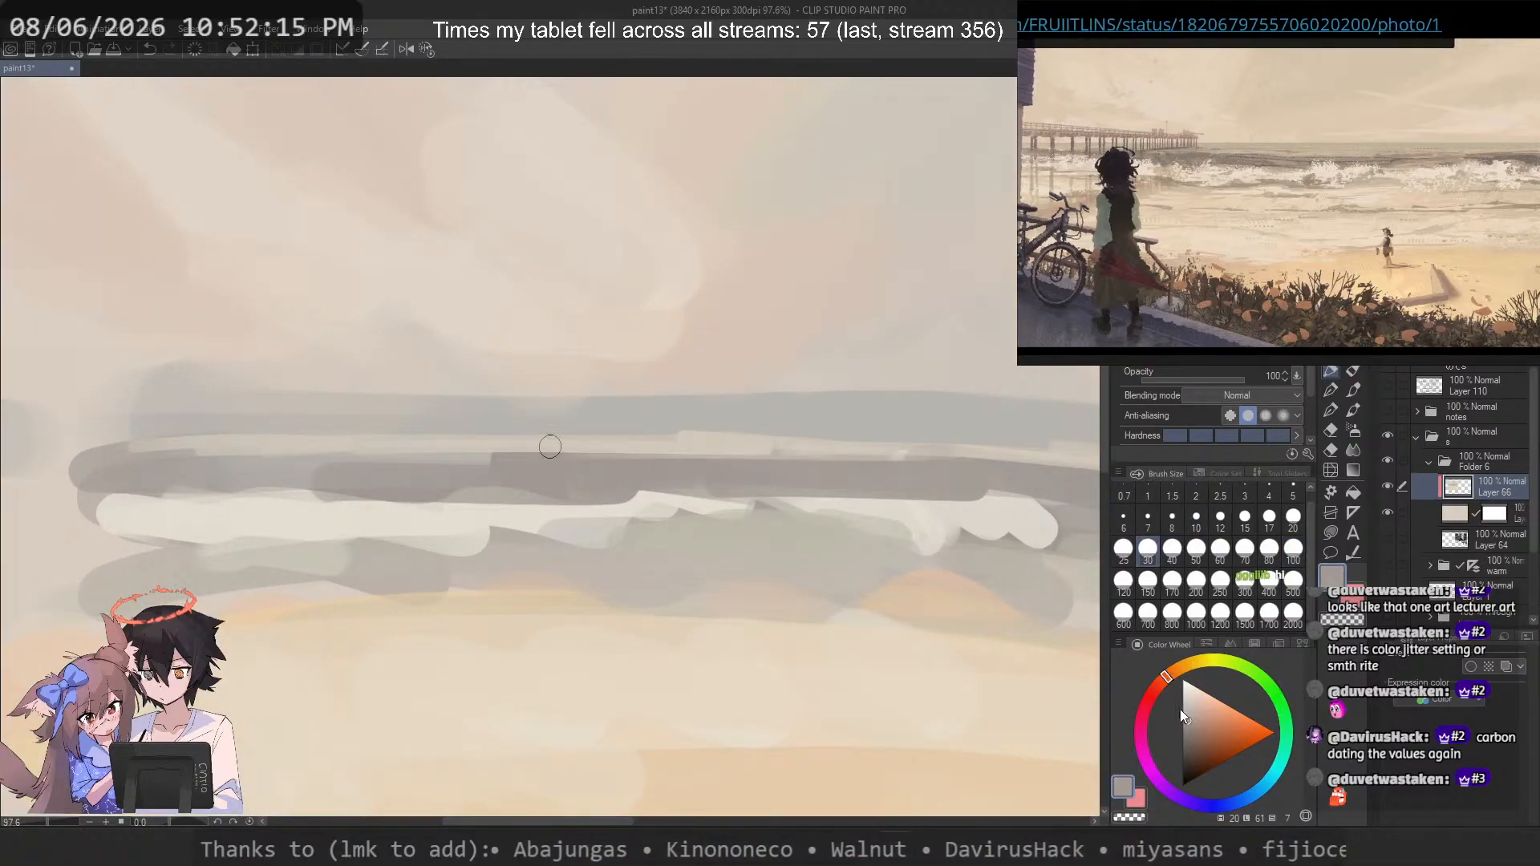
drag(840, 488, 521, 491)
key(ctrl+z)
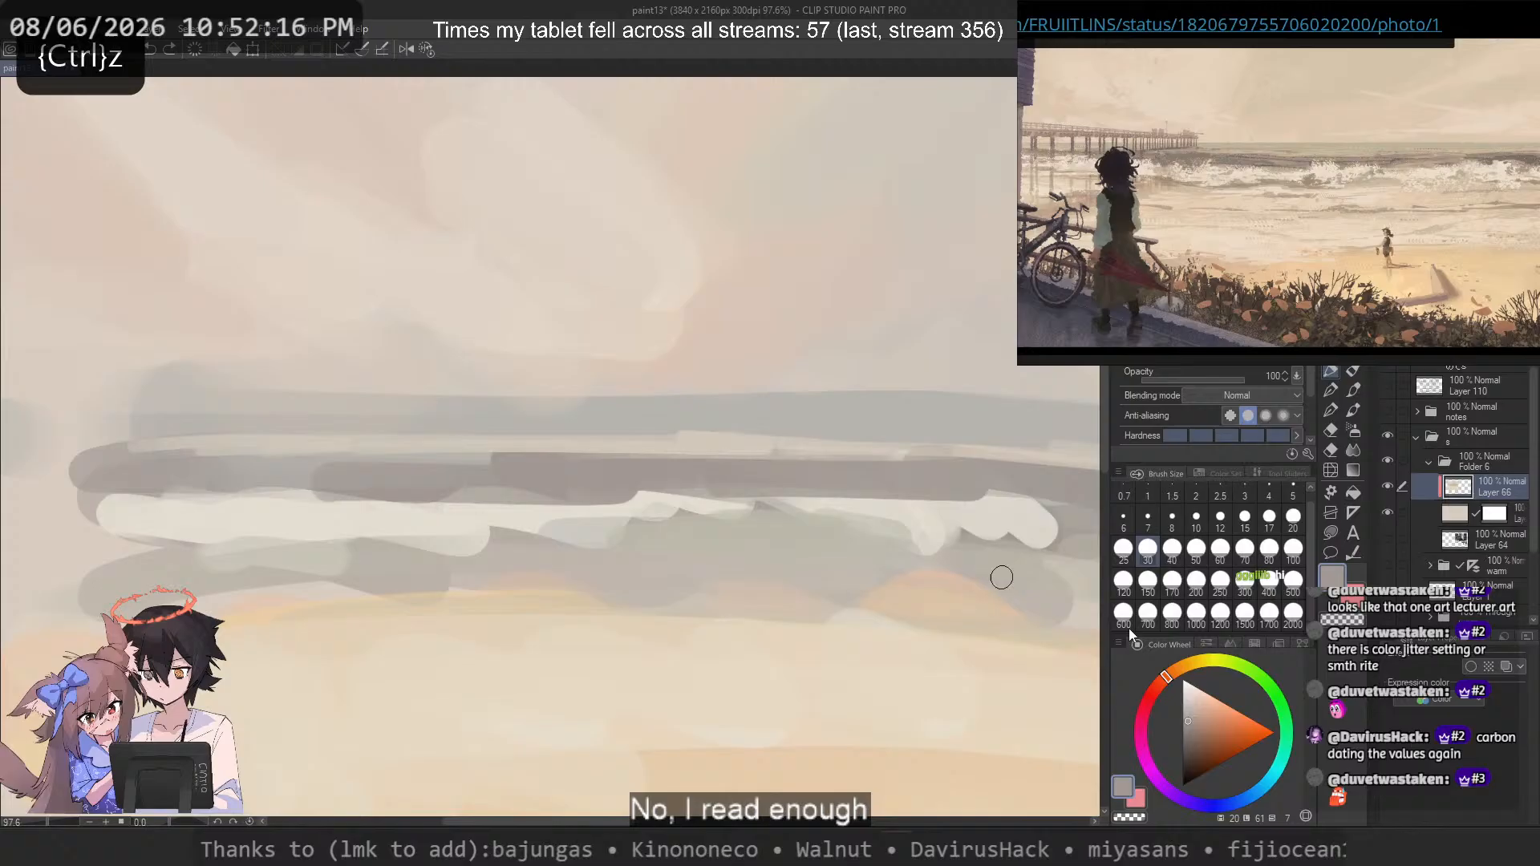
click(1190, 719)
drag(895, 471, 224, 471)
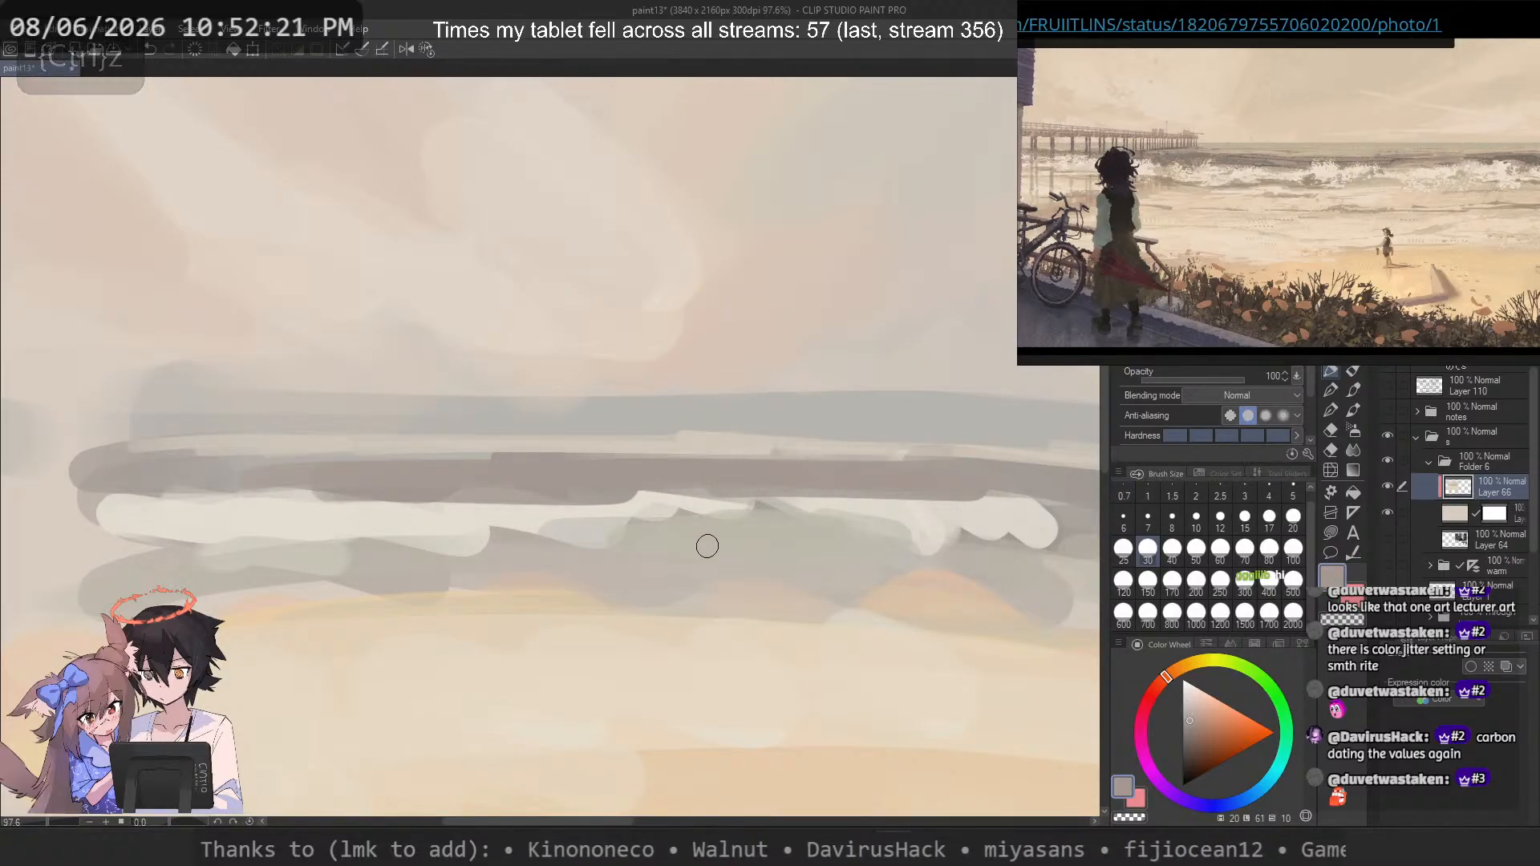
Step: Carry the dark wave band out to its right and left ends with a sampled warm grey
alt+click(842, 466)
drag(873, 467, 1123, 491)
drag(306, 471, 84, 461)
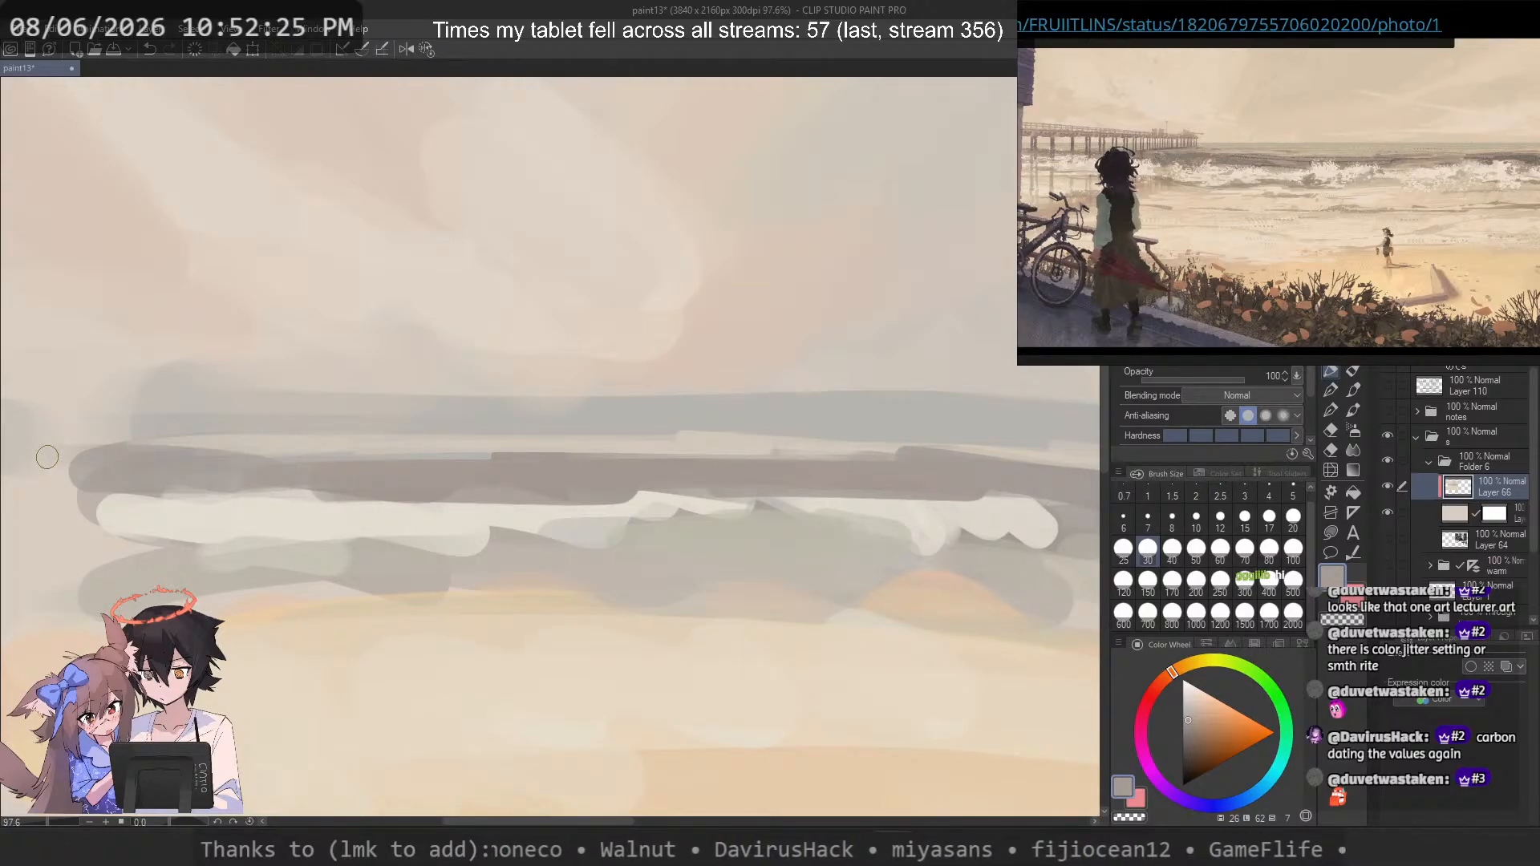
drag(718, 435, 436, 431)
drag(1187, 721, 1187, 725)
mouse_move(904, 479)
mouse_down()
mouse_move(698, 478)
mouse_move(986, 498)
mouse_up()
key(ctrl+z)
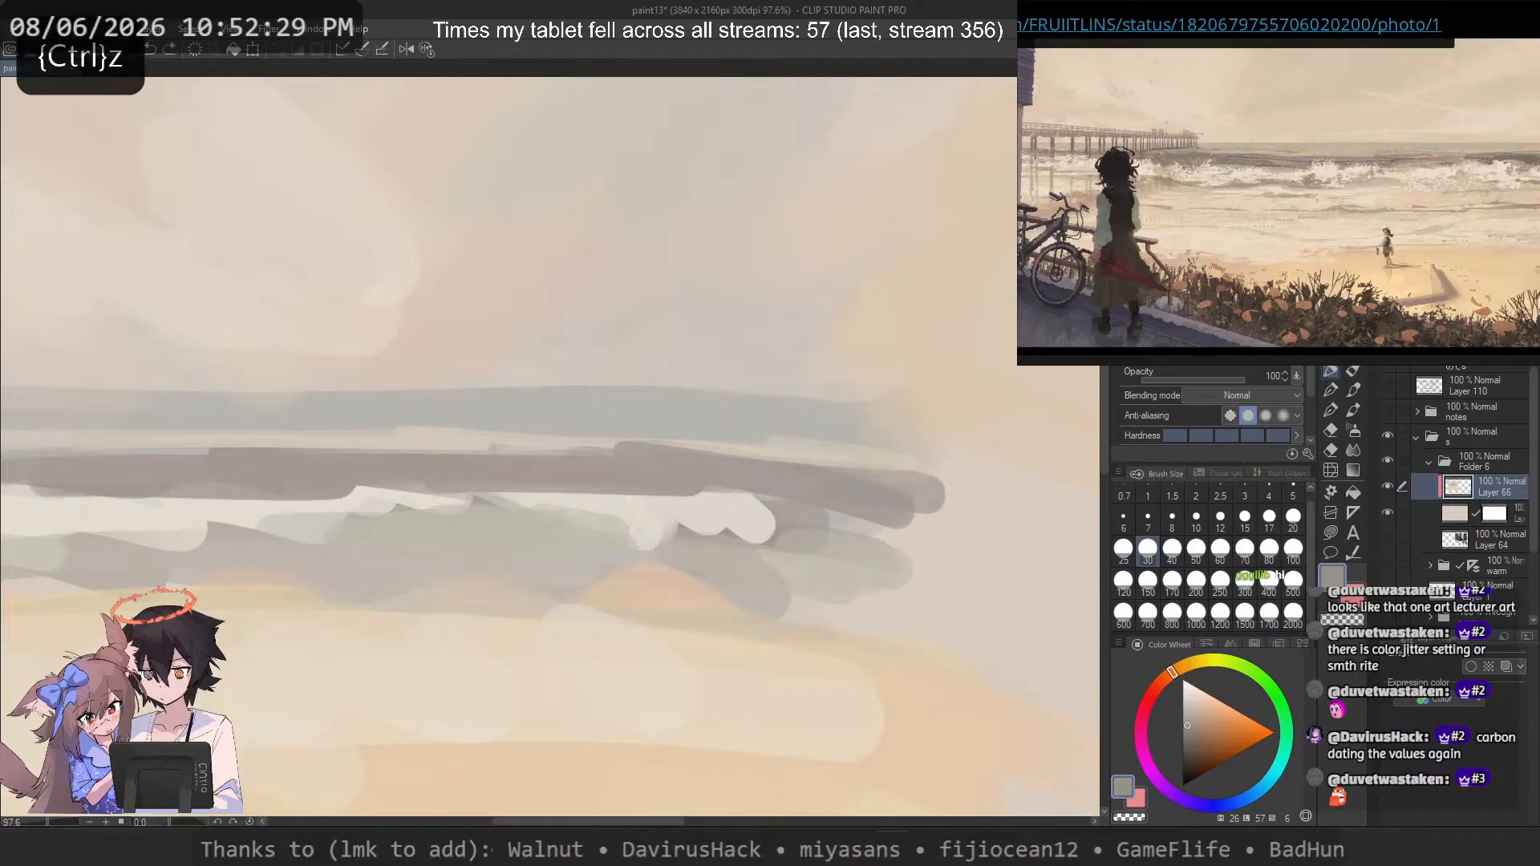
Step: Paint a darker reddish-grey stroke along the right end of the wave band
click(1193, 731)
click(1166, 676)
mouse_move(595, 459)
mouse_down()
mouse_move(932, 492)
mouse_move(445, 457)
mouse_up()
key(ctrl+z)
click(1165, 678)
key(ctrl+z)
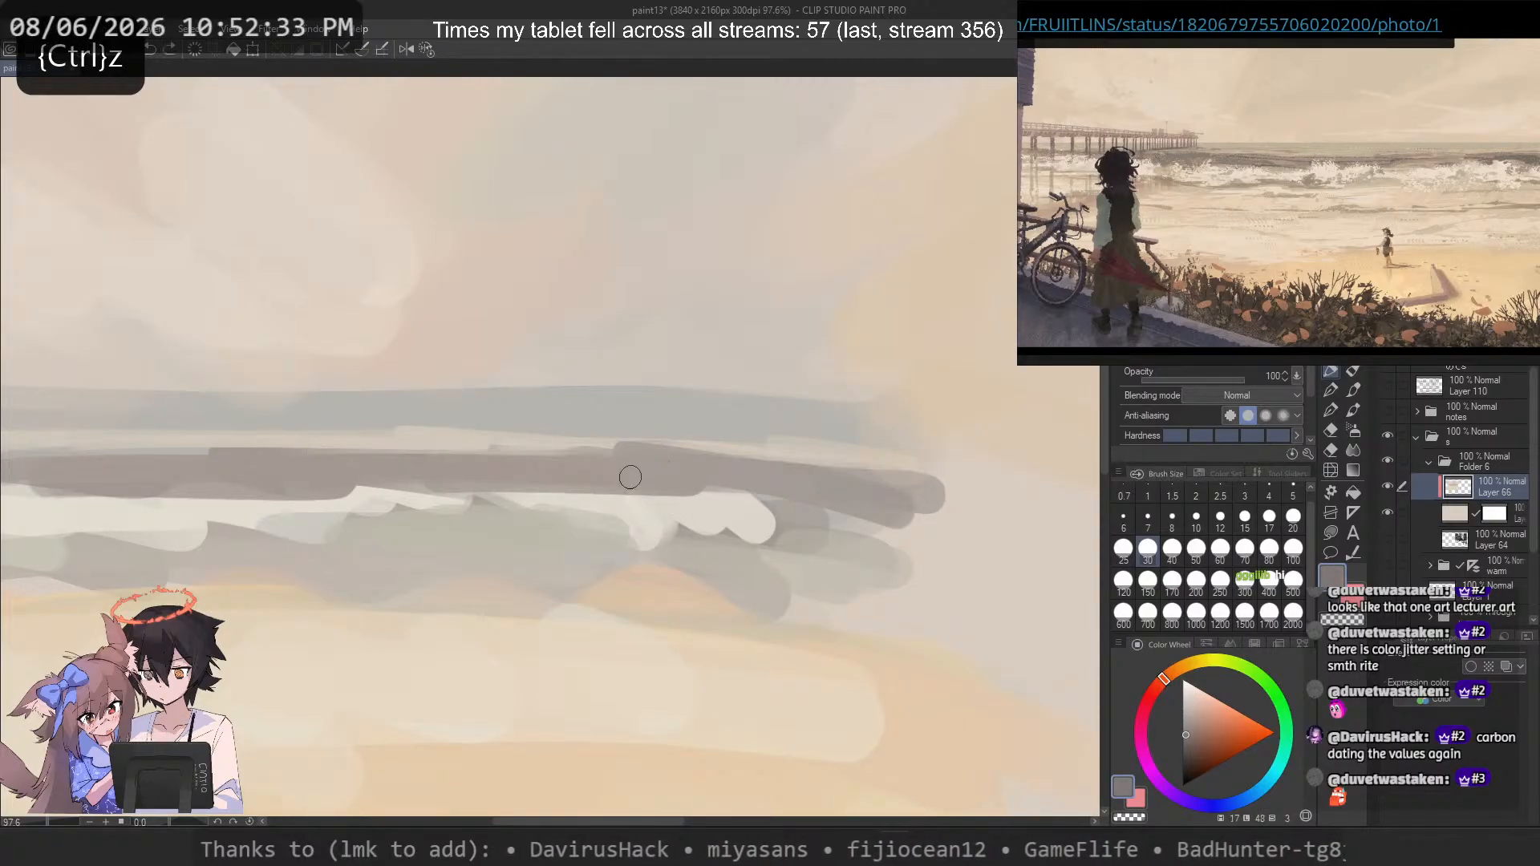
drag(629, 473, 886, 484)
key(ctrl+z)
mouse_move(608, 474)
mouse_down()
mouse_move(951, 481)
mouse_move(571, 458)
mouse_move(932, 489)
mouse_up()
key(ctrl+z)
drag(531, 463, 934, 488)
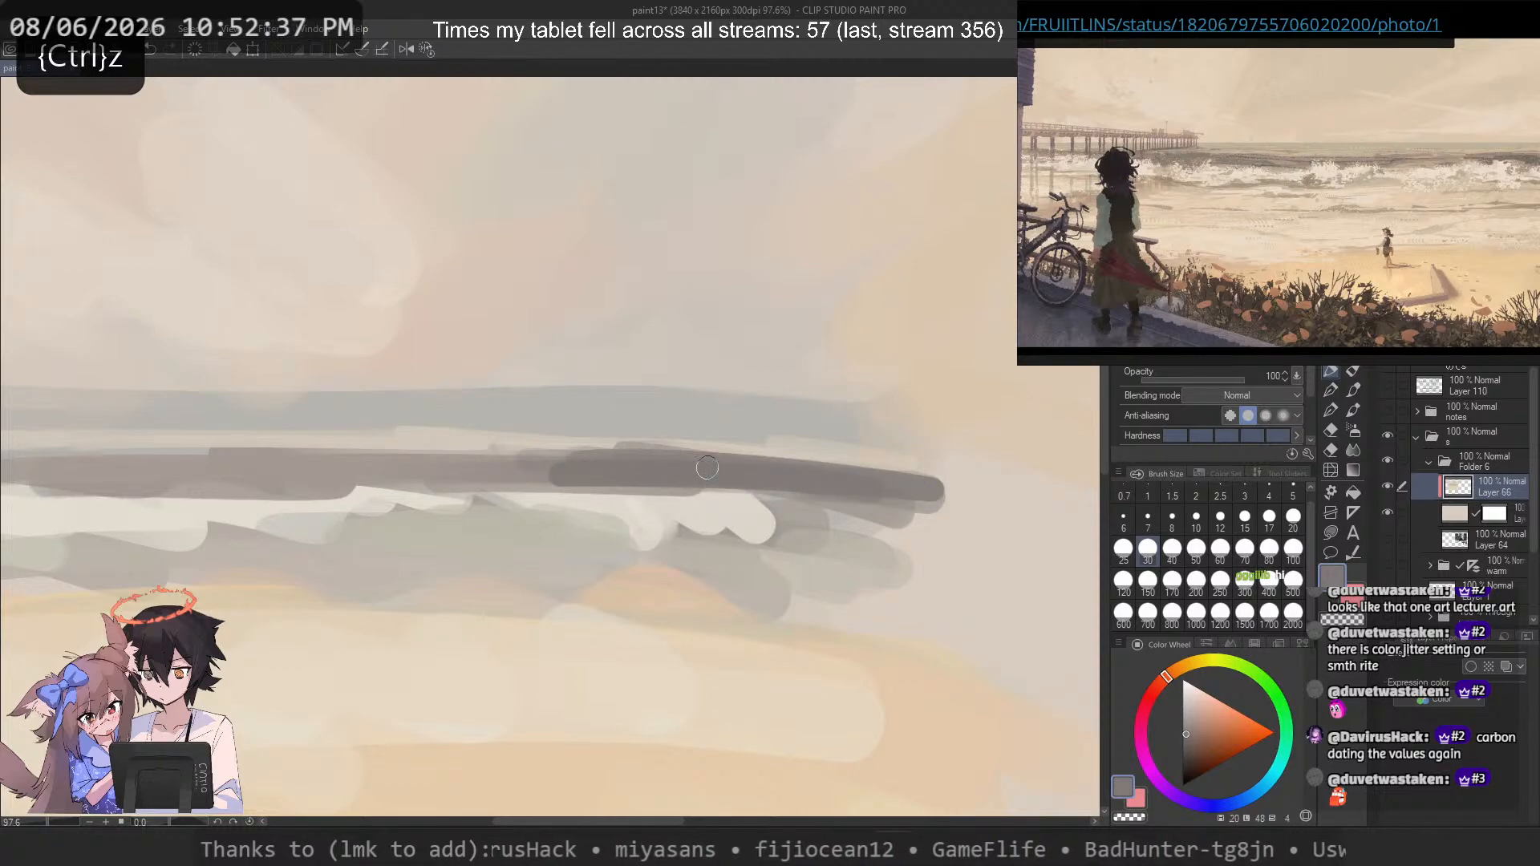
Step: Thicken the underside of the wave's right end with a muted brown-grey over the foam's top edge
drag(705, 460, 180, 463)
key(ctrl+z)
drag(437, 477, 890, 501)
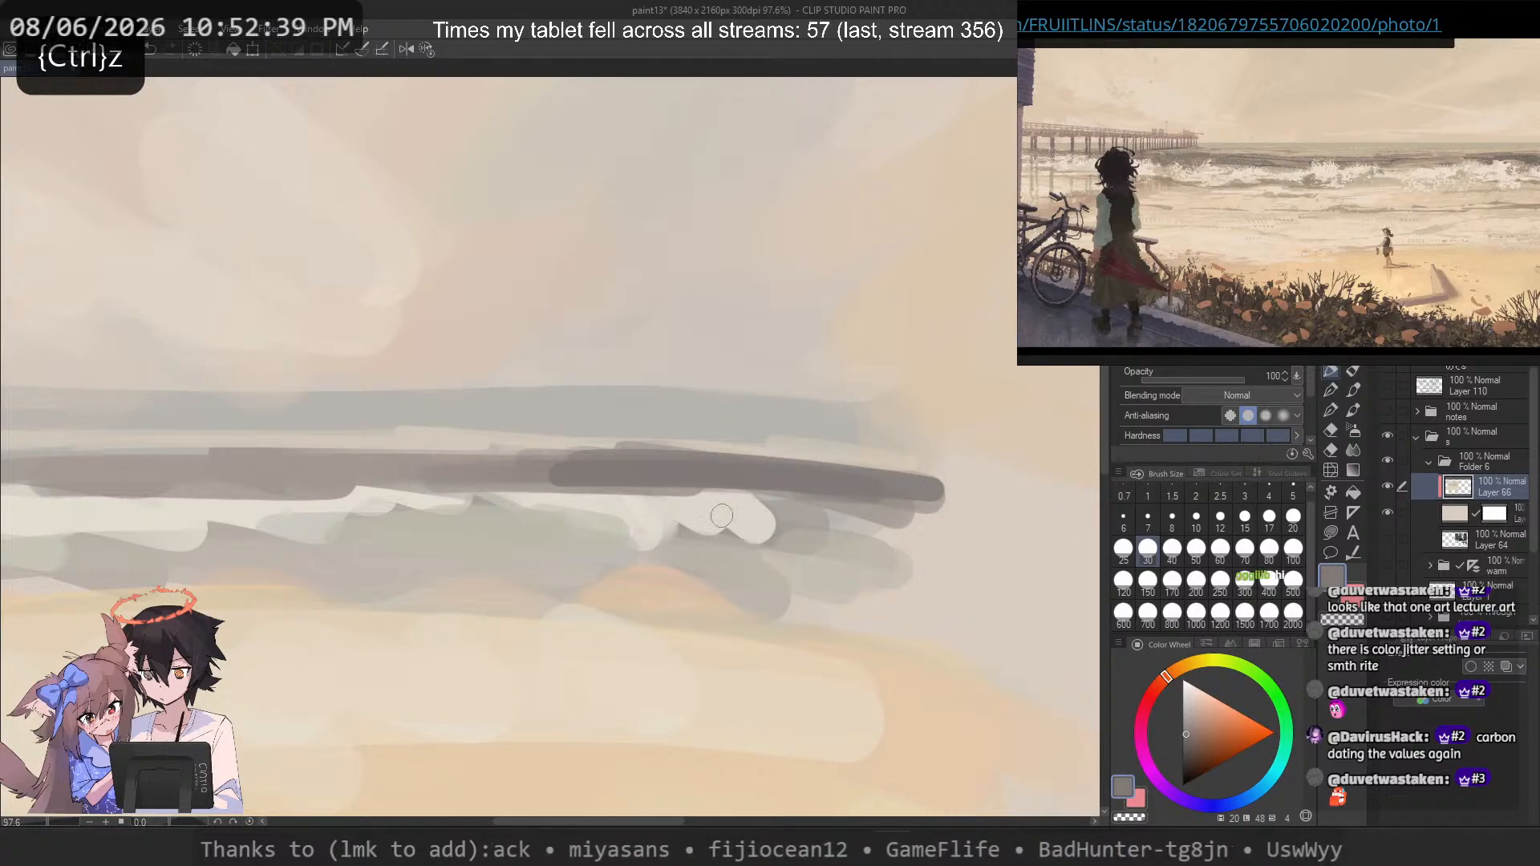
click(1189, 732)
drag(839, 502, 525, 491)
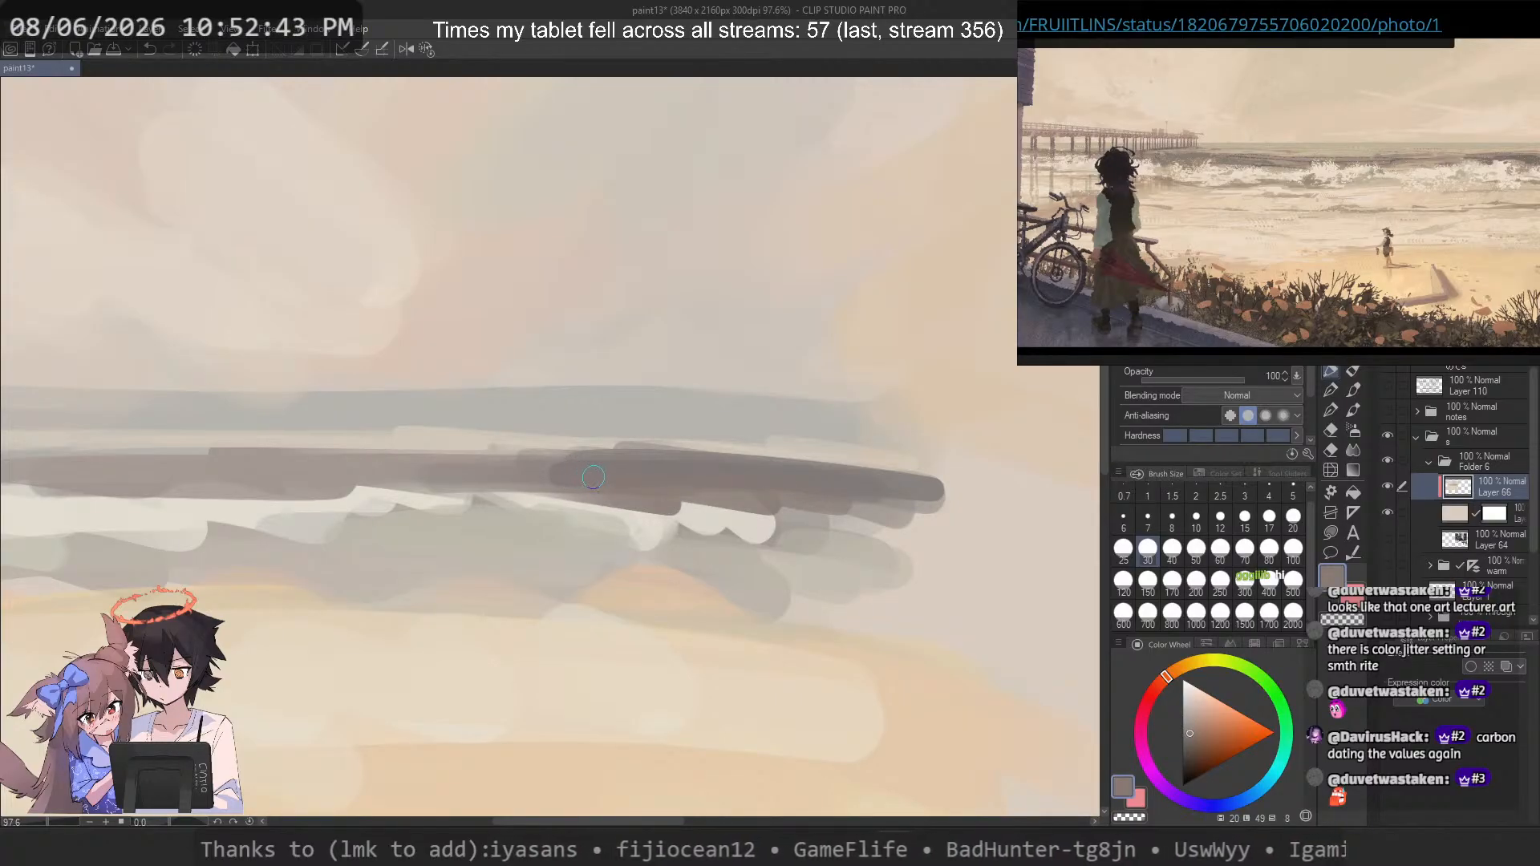
key(ctrl+z)
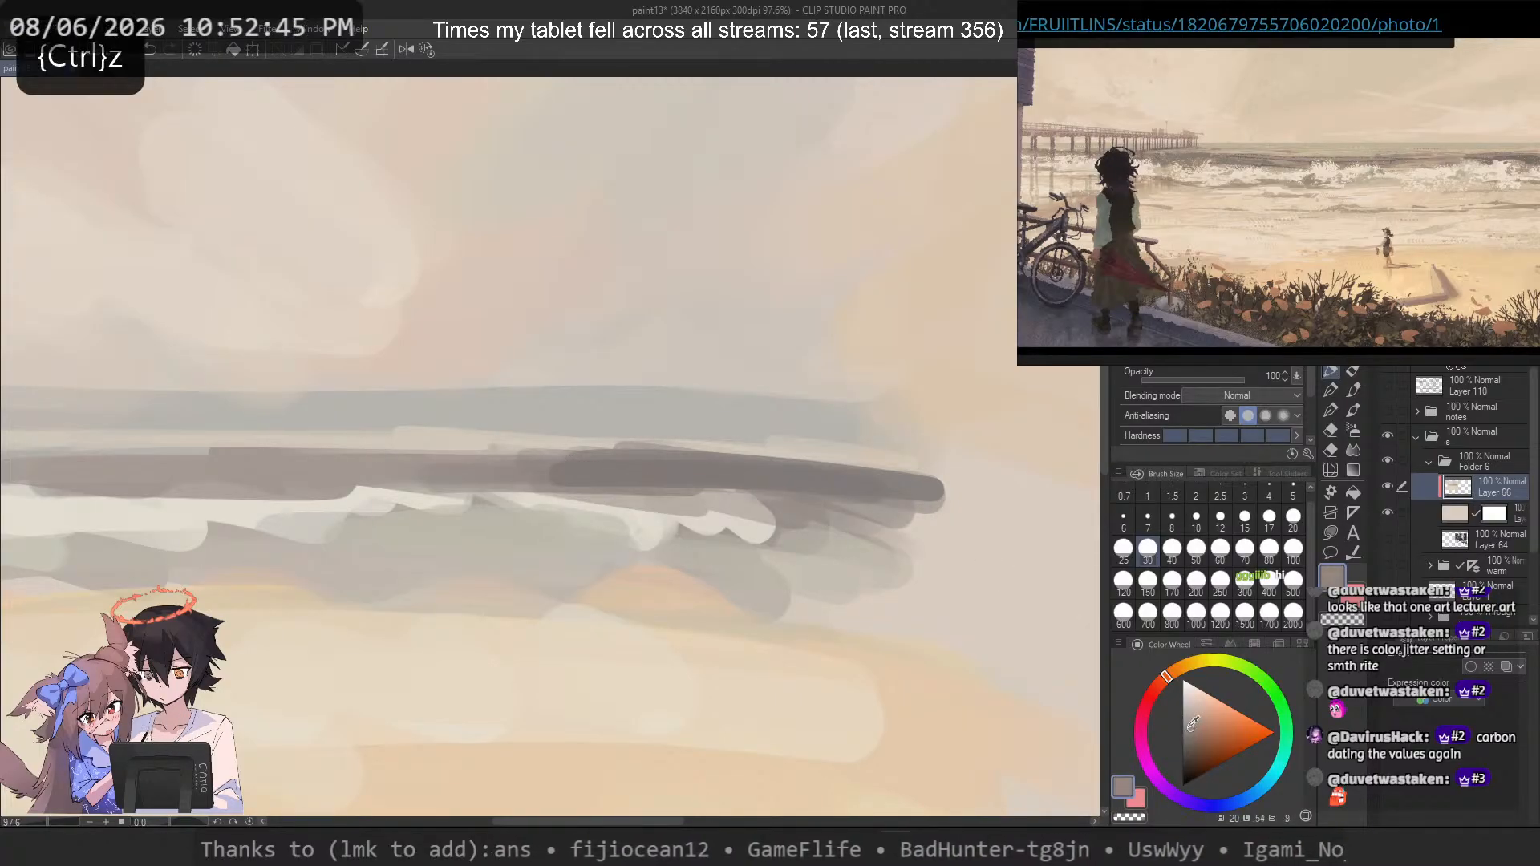
Step: Paint a reddish-brown stroke beneath the wave's right end and blend it with dark grey sampled from the band
mouse_move(852, 514)
mouse_down()
mouse_move(647, 479)
mouse_move(537, 490)
mouse_up()
alt+click(726, 472)
drag(703, 484, 579, 472)
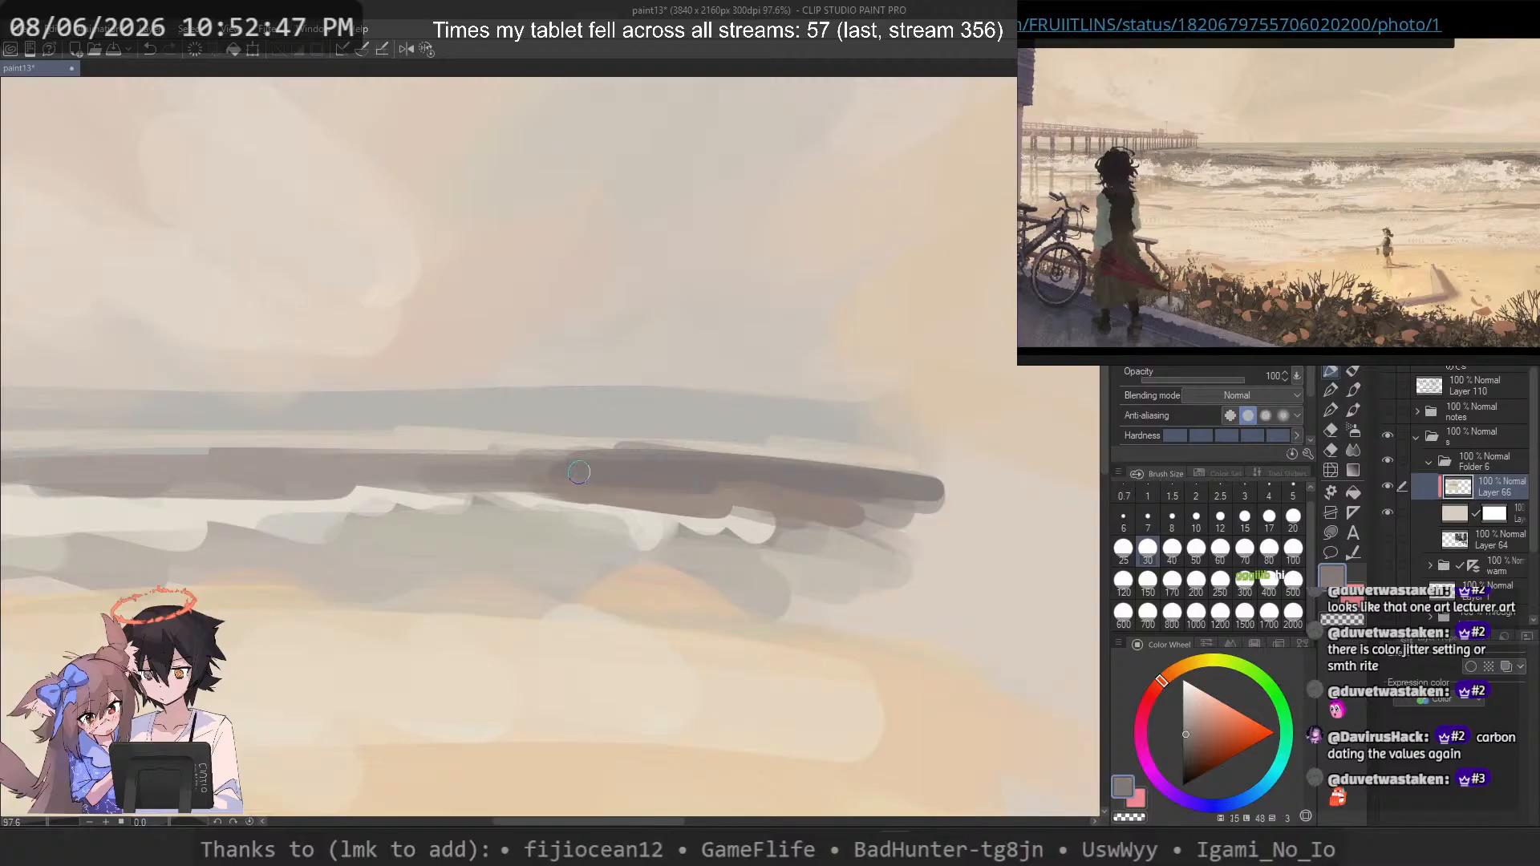
Step: Darken and taper the wave's right end with sampled brown-grey, then lay overlapping off-white foam strokes along its underside
key(ctrl+z)
drag(762, 490, 589, 481)
alt+click(820, 514)
mouse_move(871, 514)
mouse_down()
mouse_move(954, 530)
mouse_move(923, 508)
mouse_up()
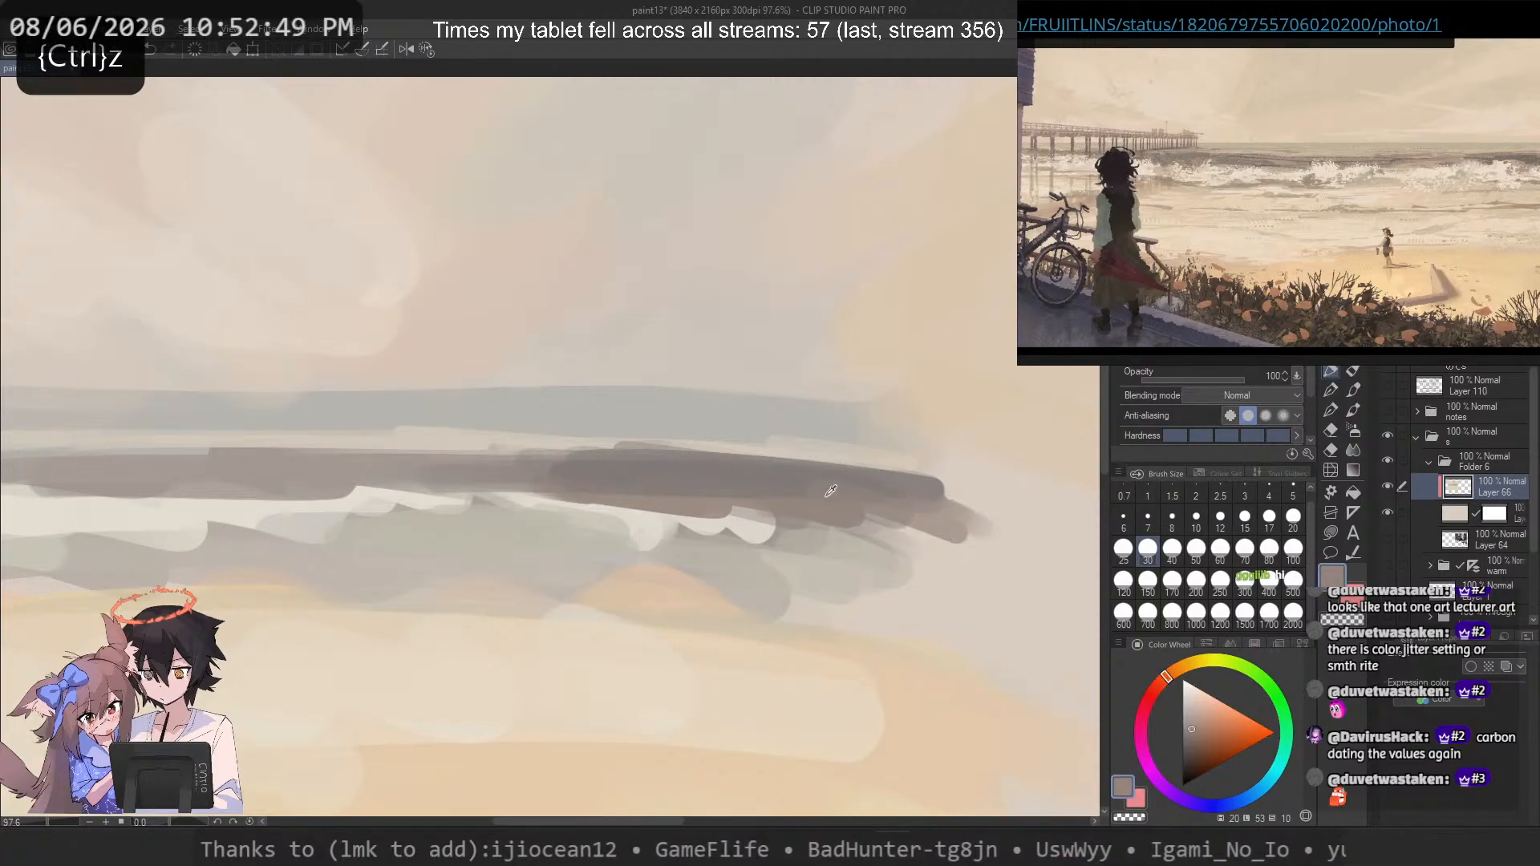
alt+click(681, 519)
mouse_move(666, 501)
mouse_down()
mouse_move(539, 492)
mouse_move(452, 514)
mouse_up()
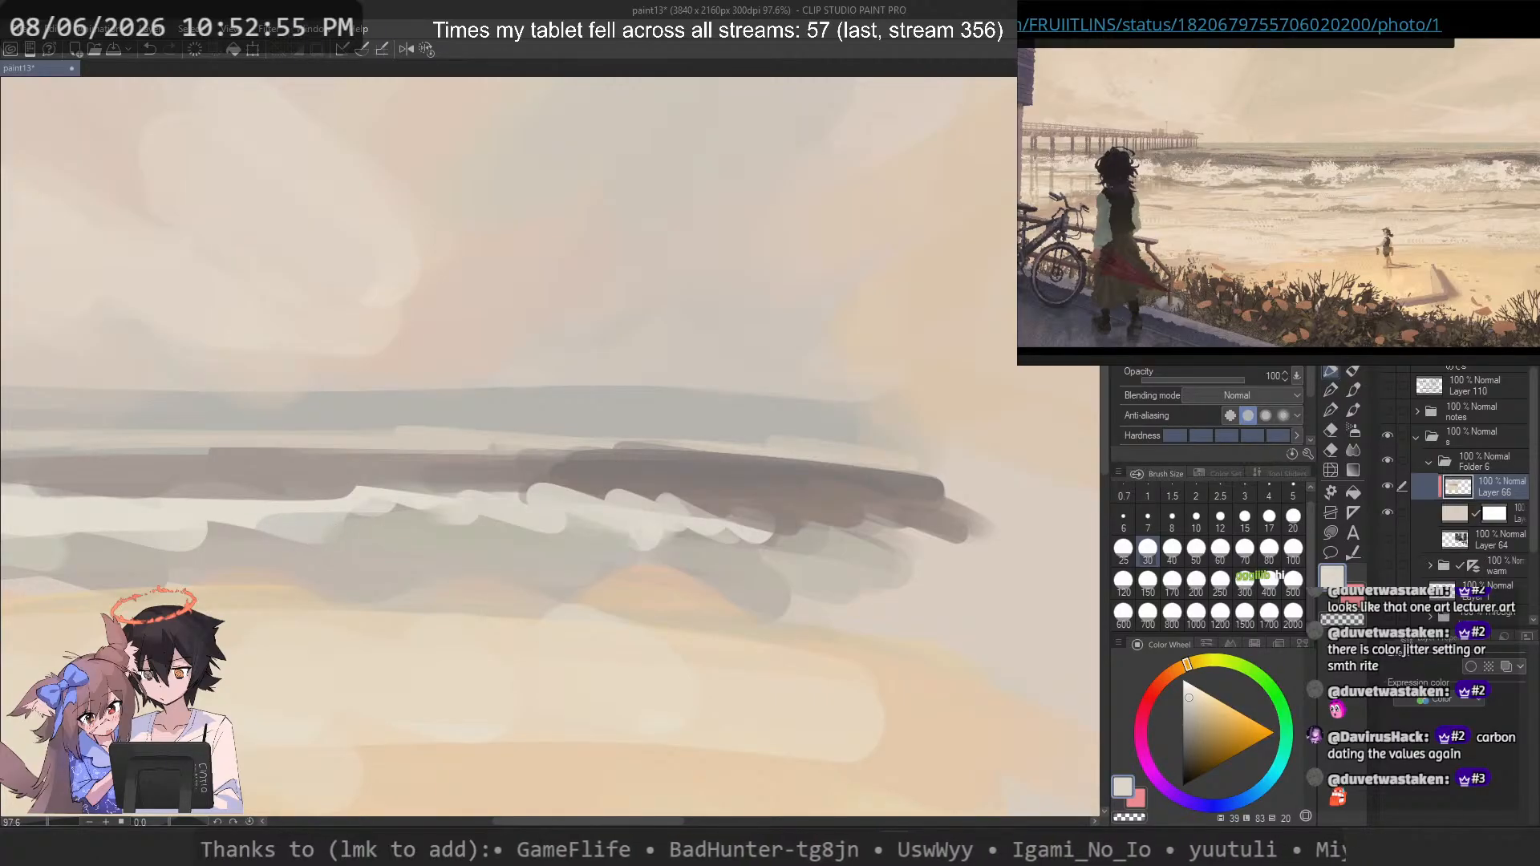
Step: Cover the grey-green shallows beneath the foam's right end with a sampled pale sand colour at brush size 60
alt+click(649, 661)
click(1218, 553)
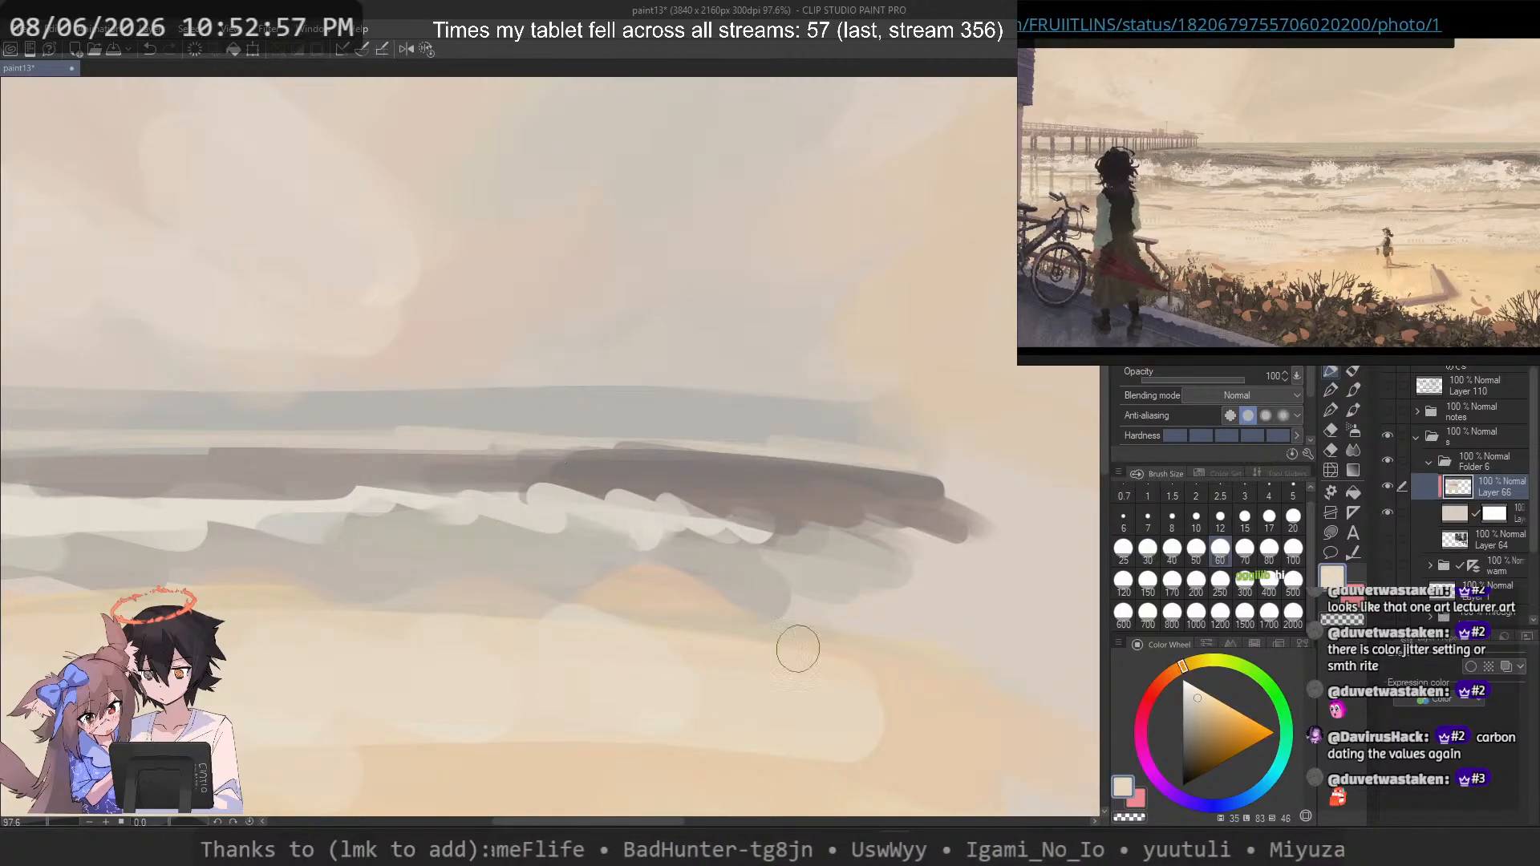
drag(438, 590, 871, 586)
key(ctrl+z)
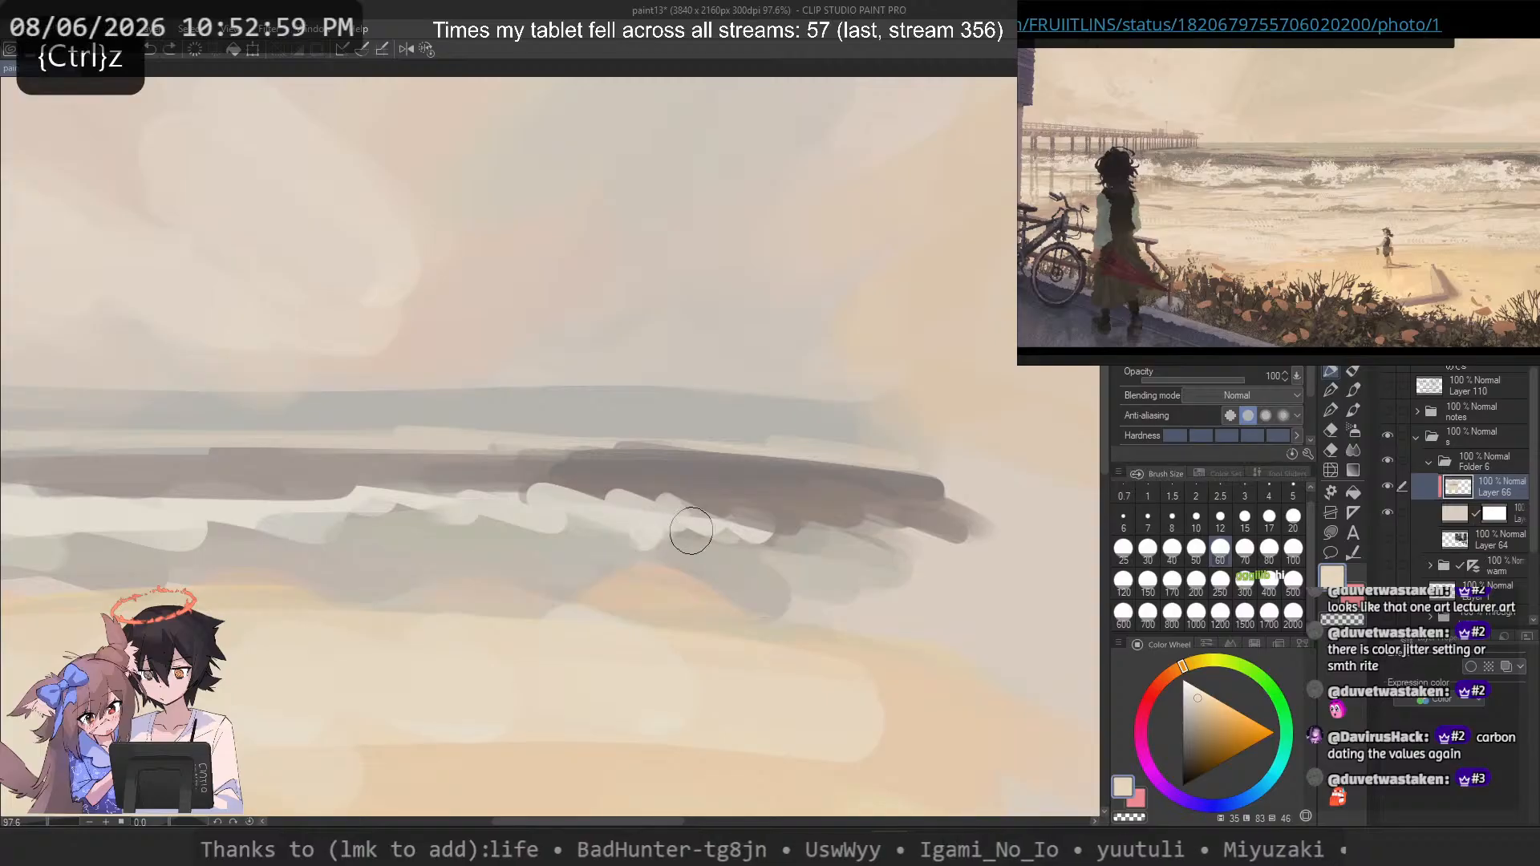
mouse_move(874, 566)
mouse_down()
mouse_move(540, 567)
mouse_move(492, 602)
mouse_move(994, 621)
mouse_move(403, 603)
mouse_up()
alt+click(365, 570)
key(ctrl+z)
key(ctrl+z)
Step: Paint a horizontal grey-brown band across the sand below the wave and trim its lower edge with sampled sand colour
alt+click(730, 513)
mouse_move(755, 616)
mouse_down()
mouse_move(928, 647)
mouse_move(401, 638)
mouse_up()
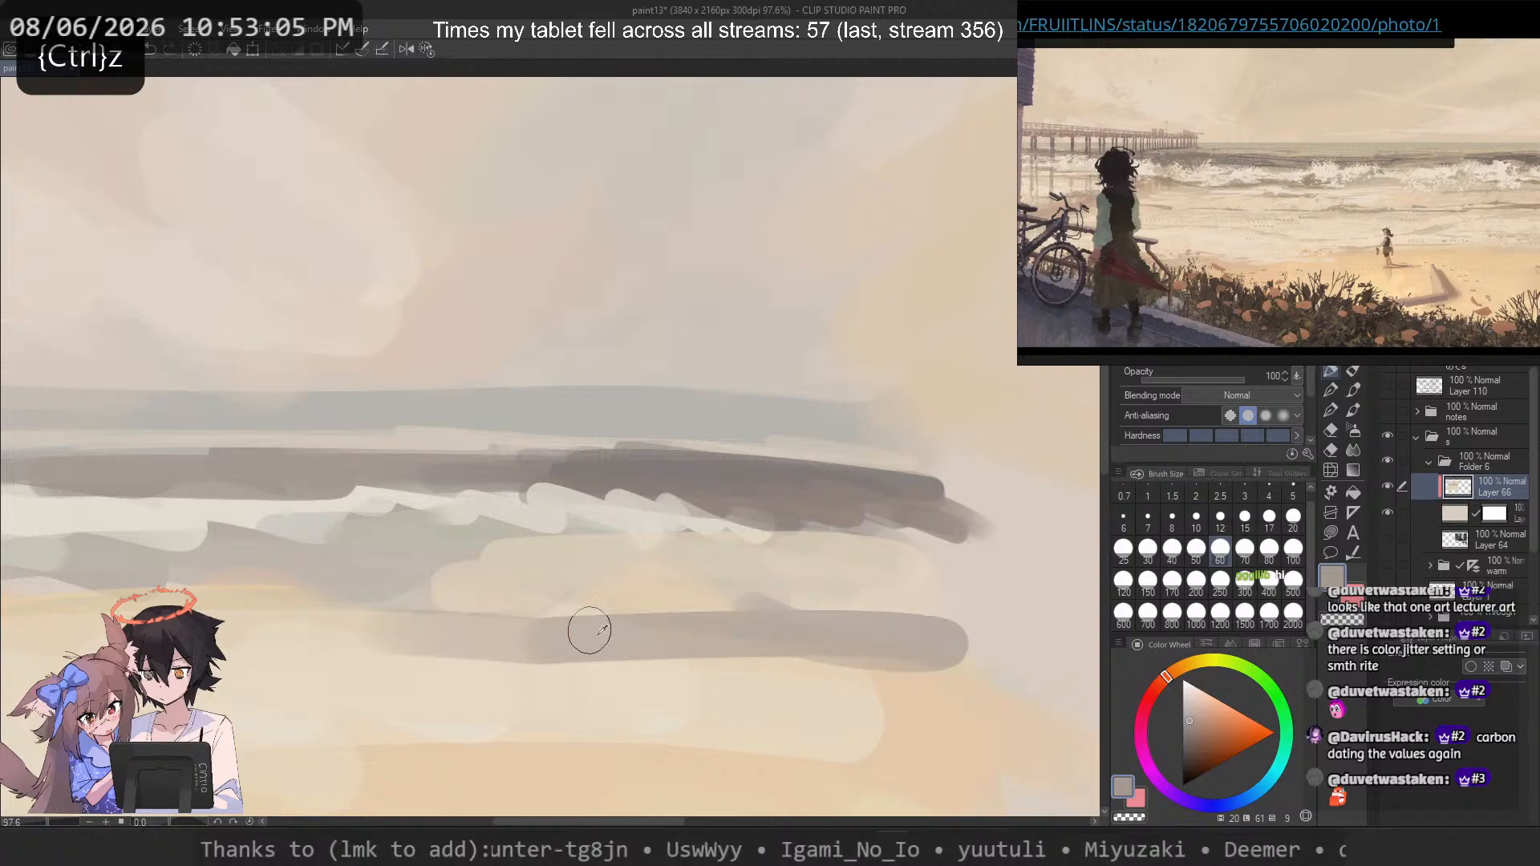
alt+click(513, 682)
drag(282, 660, 898, 667)
Step: Extend the grey band on the sand leftward as a thin line with its sampled light grey at brush size 17
alt+click(898, 666)
click(1147, 520)
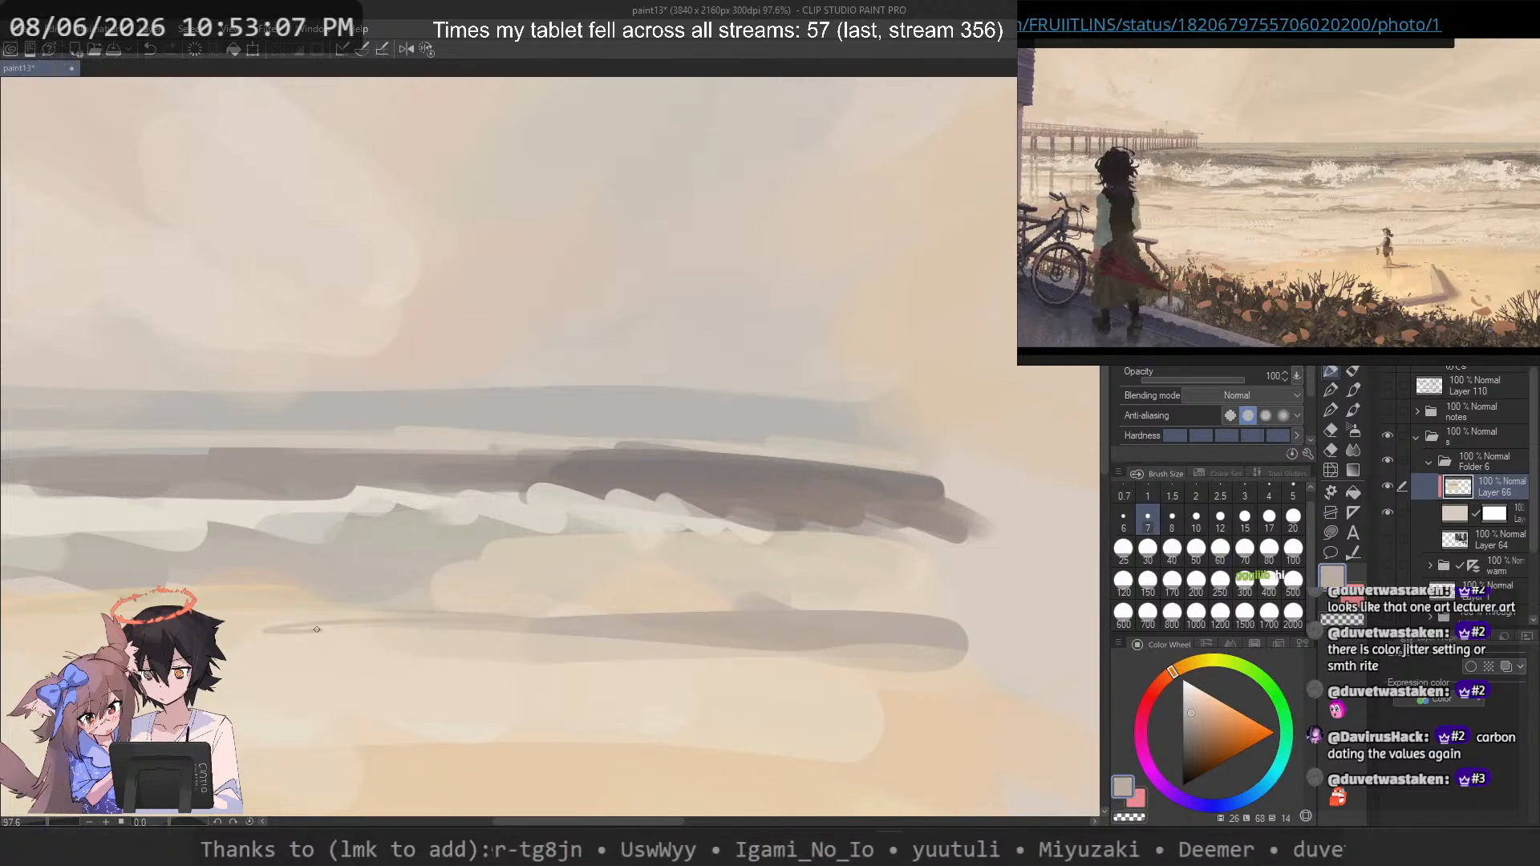
click(1268, 520)
drag(651, 630, 241, 625)
mouse_move(291, 629)
mouse_down()
mouse_move(69, 621)
mouse_move(421, 617)
mouse_up()
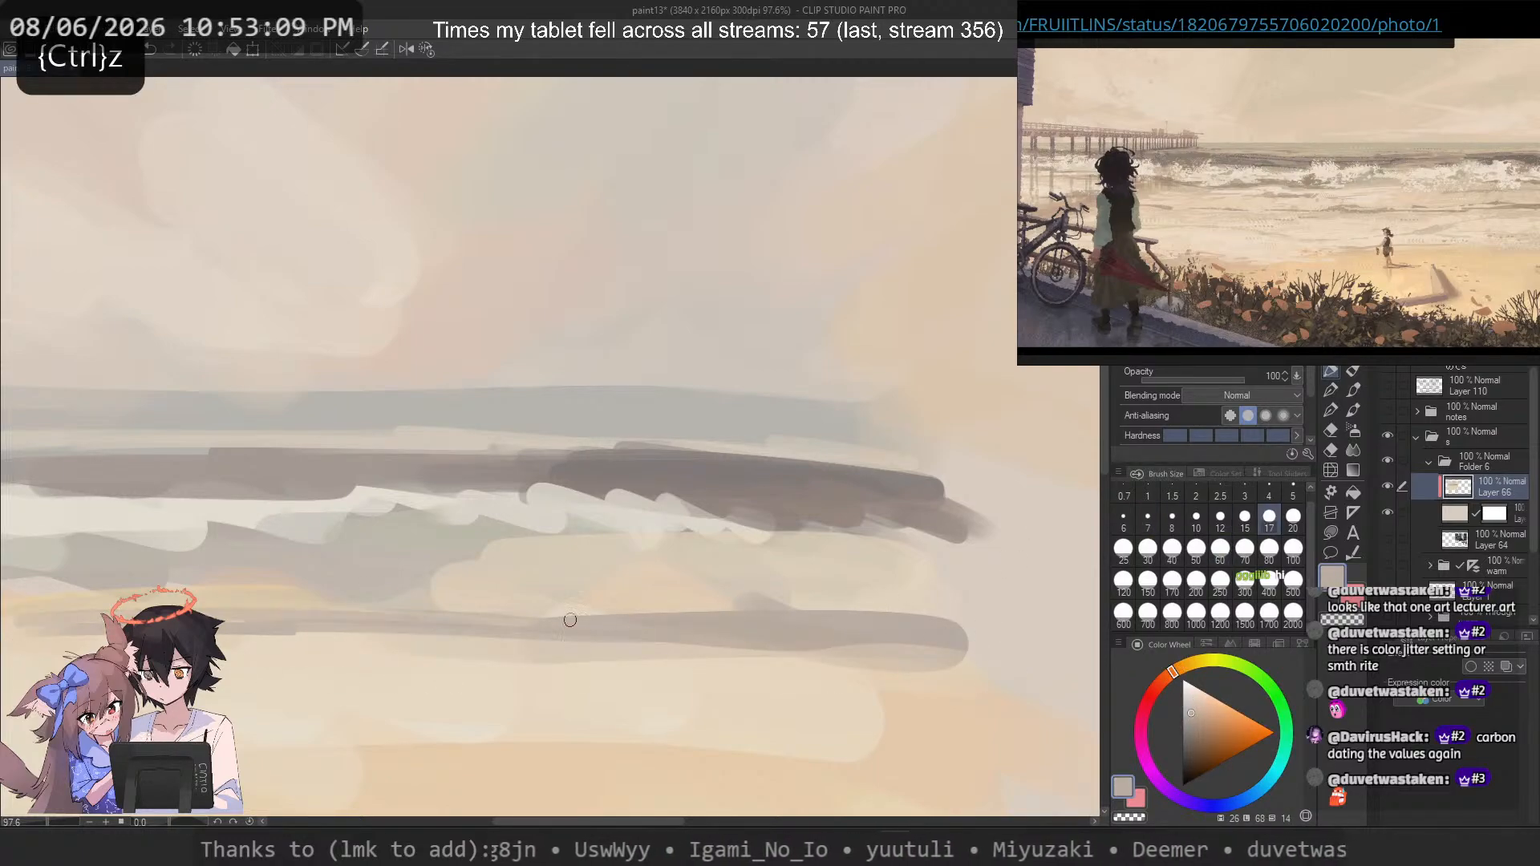
key(ctrl+z)
Step: Paint a thin, faint grey diagonal streak across the sand below the band
drag(392, 688, 868, 710)
key(ctrl+z)
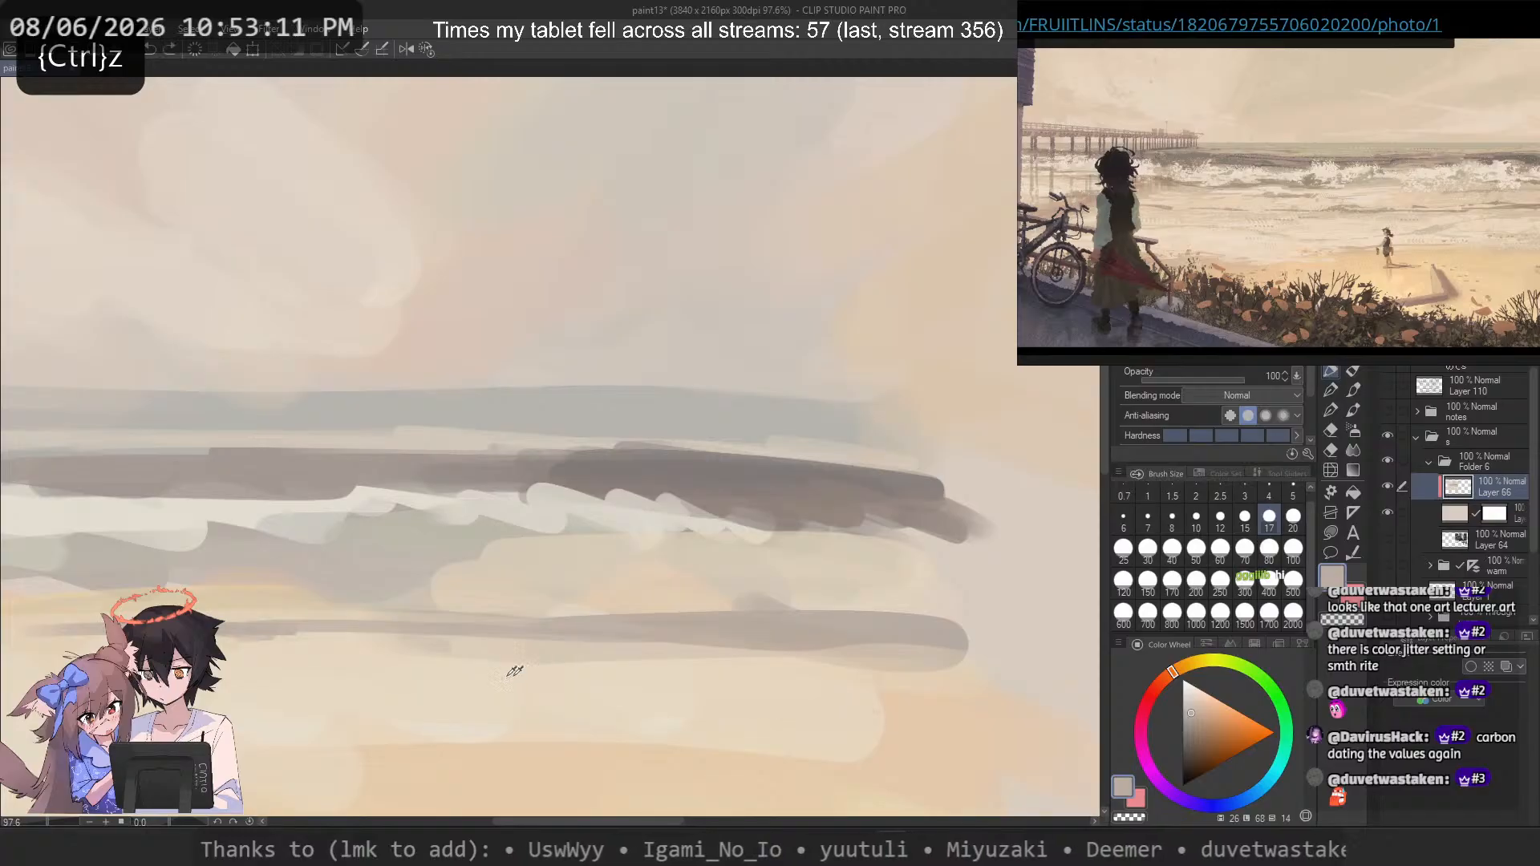
alt+click(511, 654)
drag(665, 684, 233, 731)
mouse_move(233, 731)
mouse_down()
mouse_move(574, 673)
mouse_move(616, 635)
mouse_up()
alt+click(581, 614)
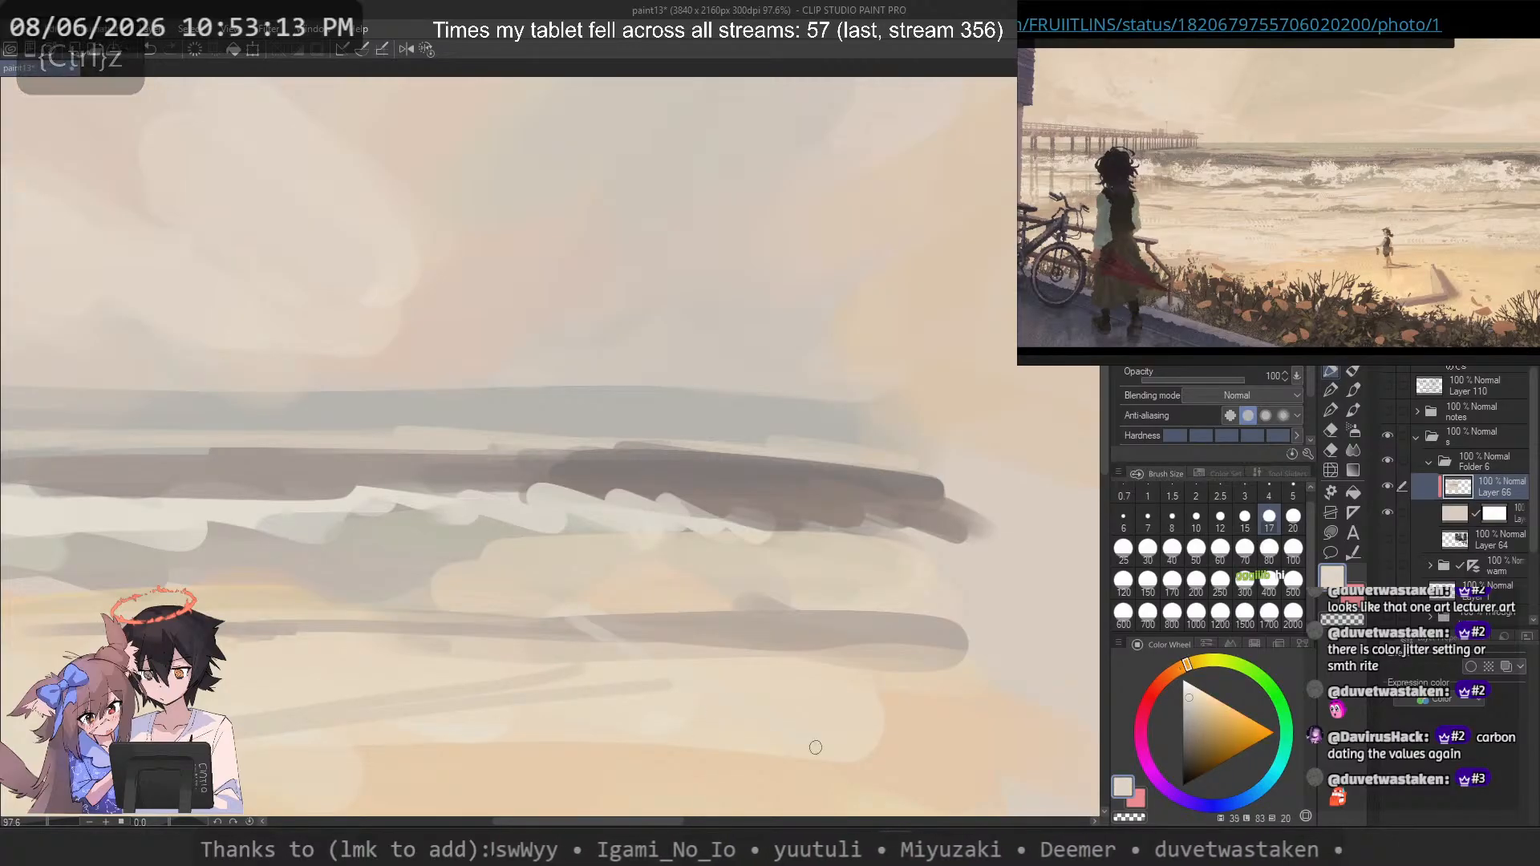
key(ctrl+z)
Step: Trim the underside of the grey band's right end with sampled pale sand at brush size 60
click(1220, 551)
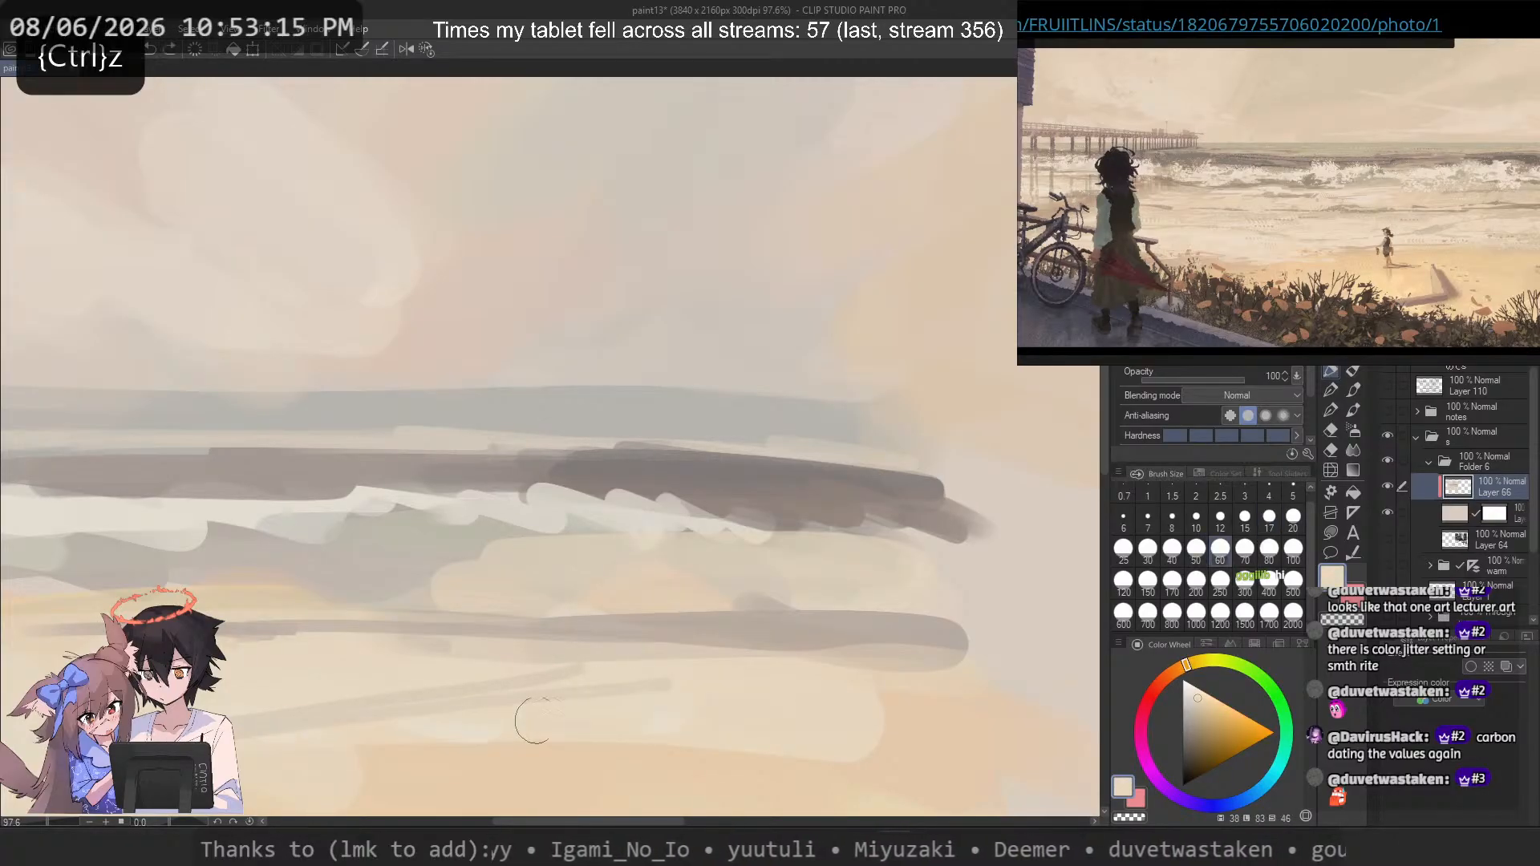
drag(888, 760, 332, 754)
key(ctrl+z)
alt+click(716, 706)
mouse_move(754, 673)
mouse_down()
mouse_move(932, 678)
mouse_move(873, 670)
mouse_move(915, 672)
mouse_up()
alt+click(655, 691)
alt+click(781, 667)
scroll(753, 434, down, 5)
scroll(753, 434, down, 2)
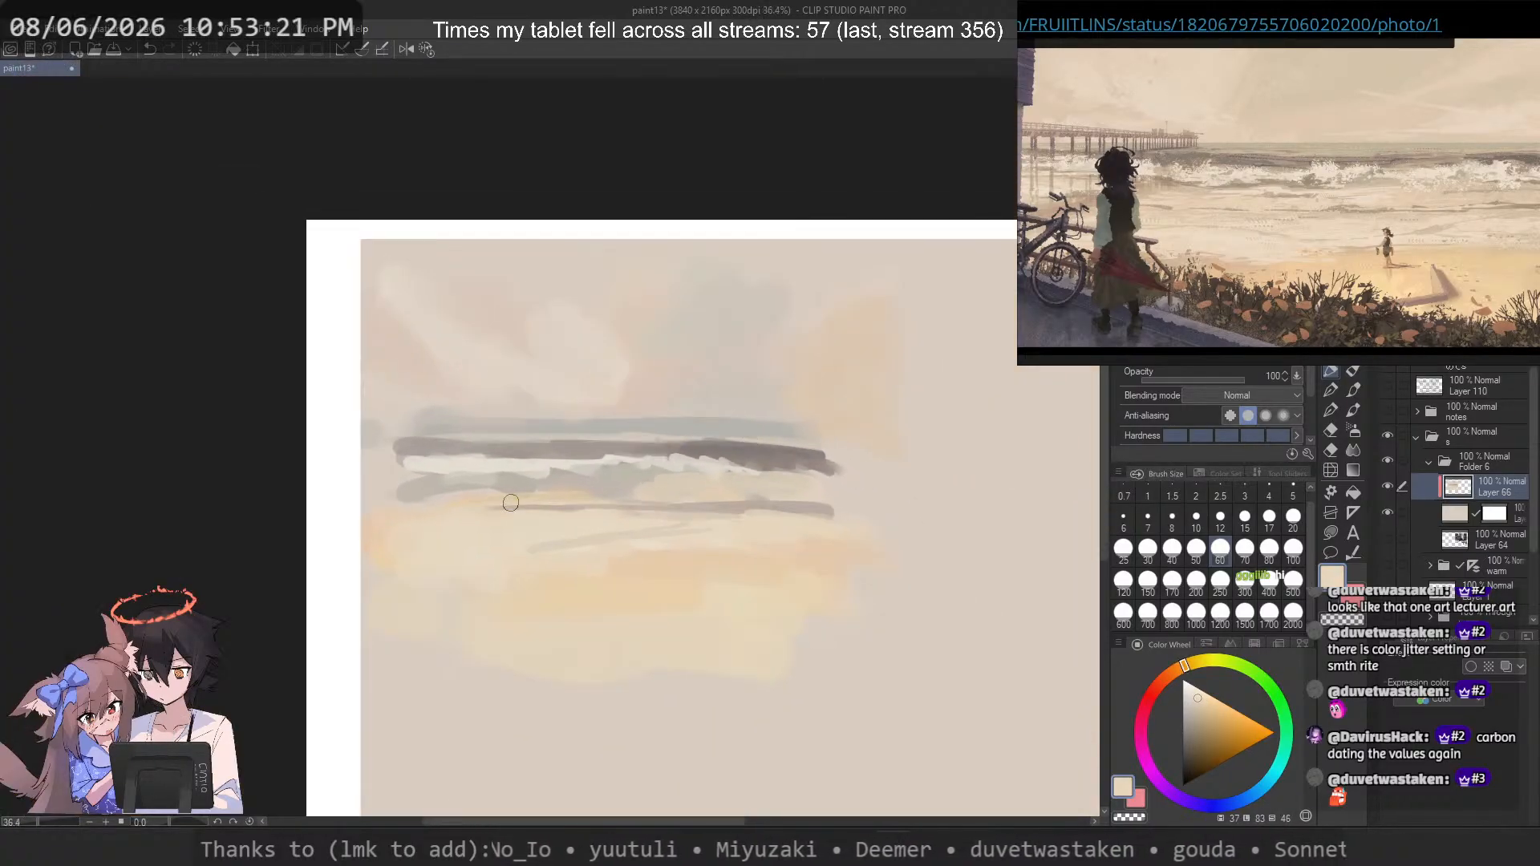
scroll(513, 501, up, 3)
drag(527, 498, 537, 496)
scroll(539, 489, up, 1)
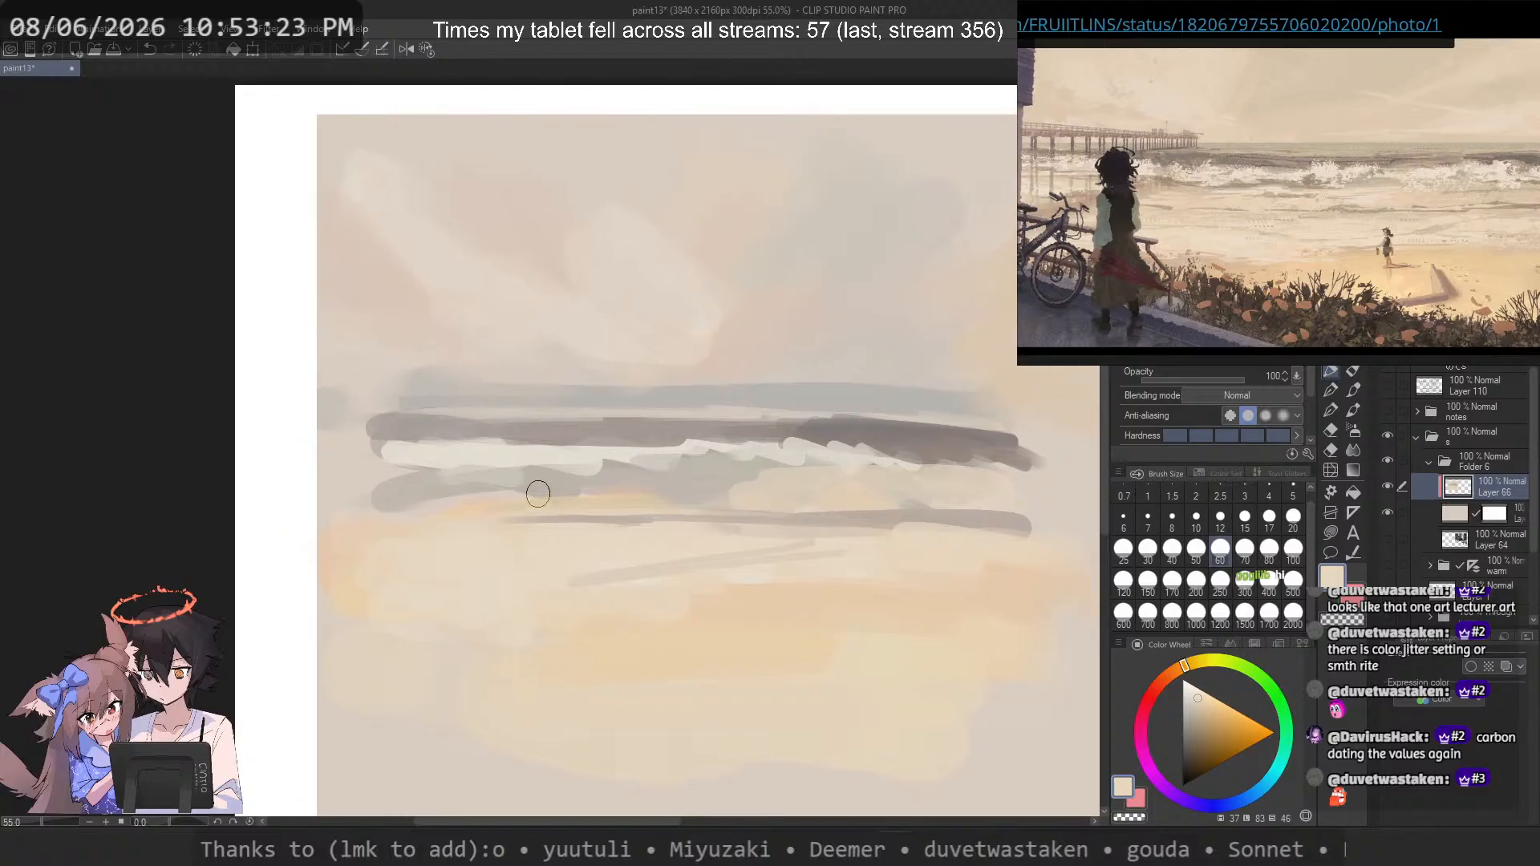
scroll(537, 481, up, 2)
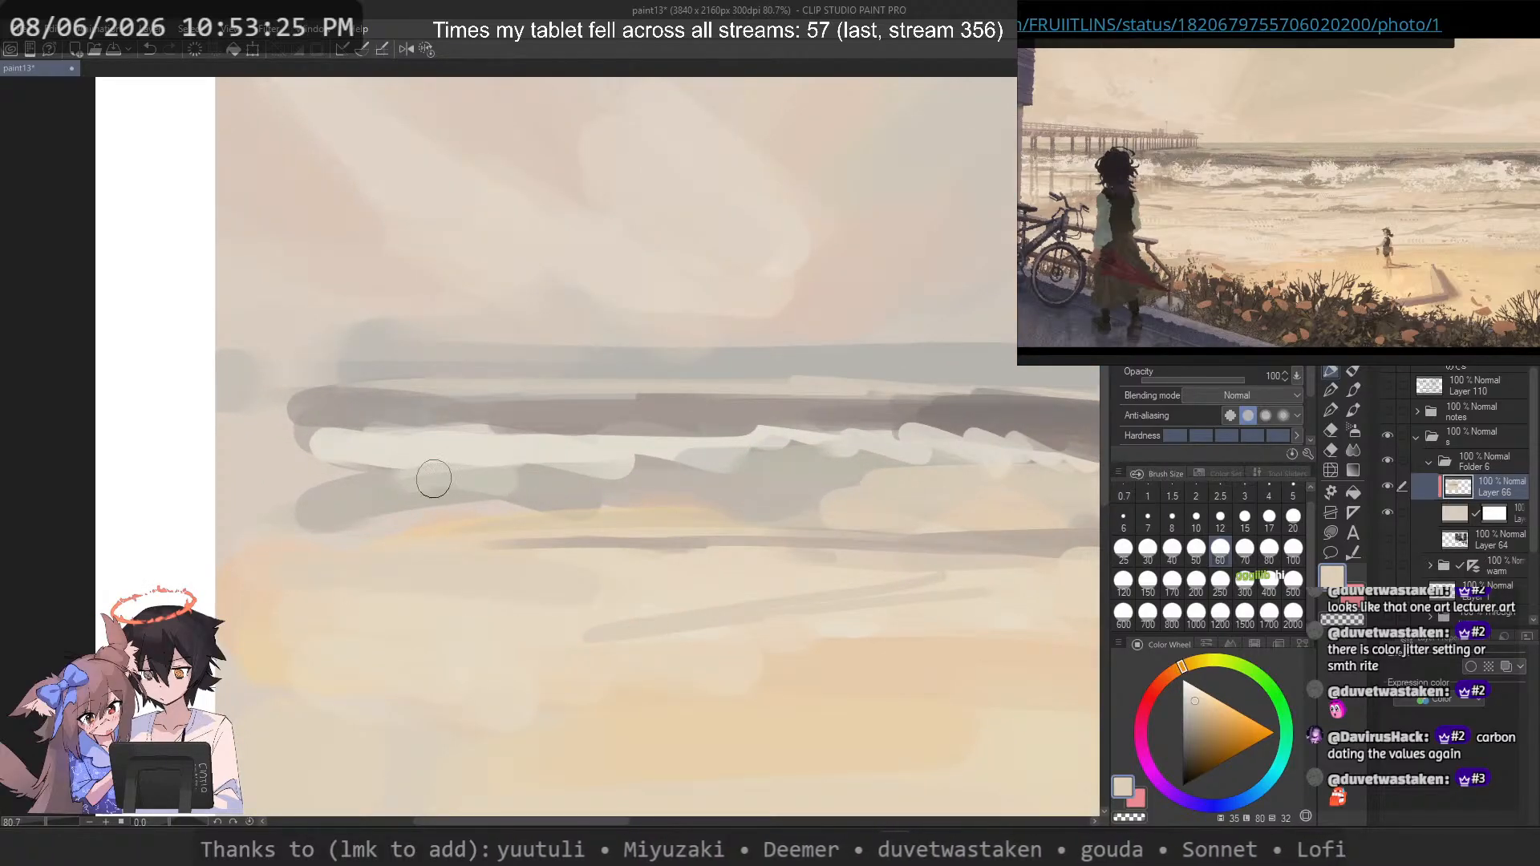
key(ctrl+z)
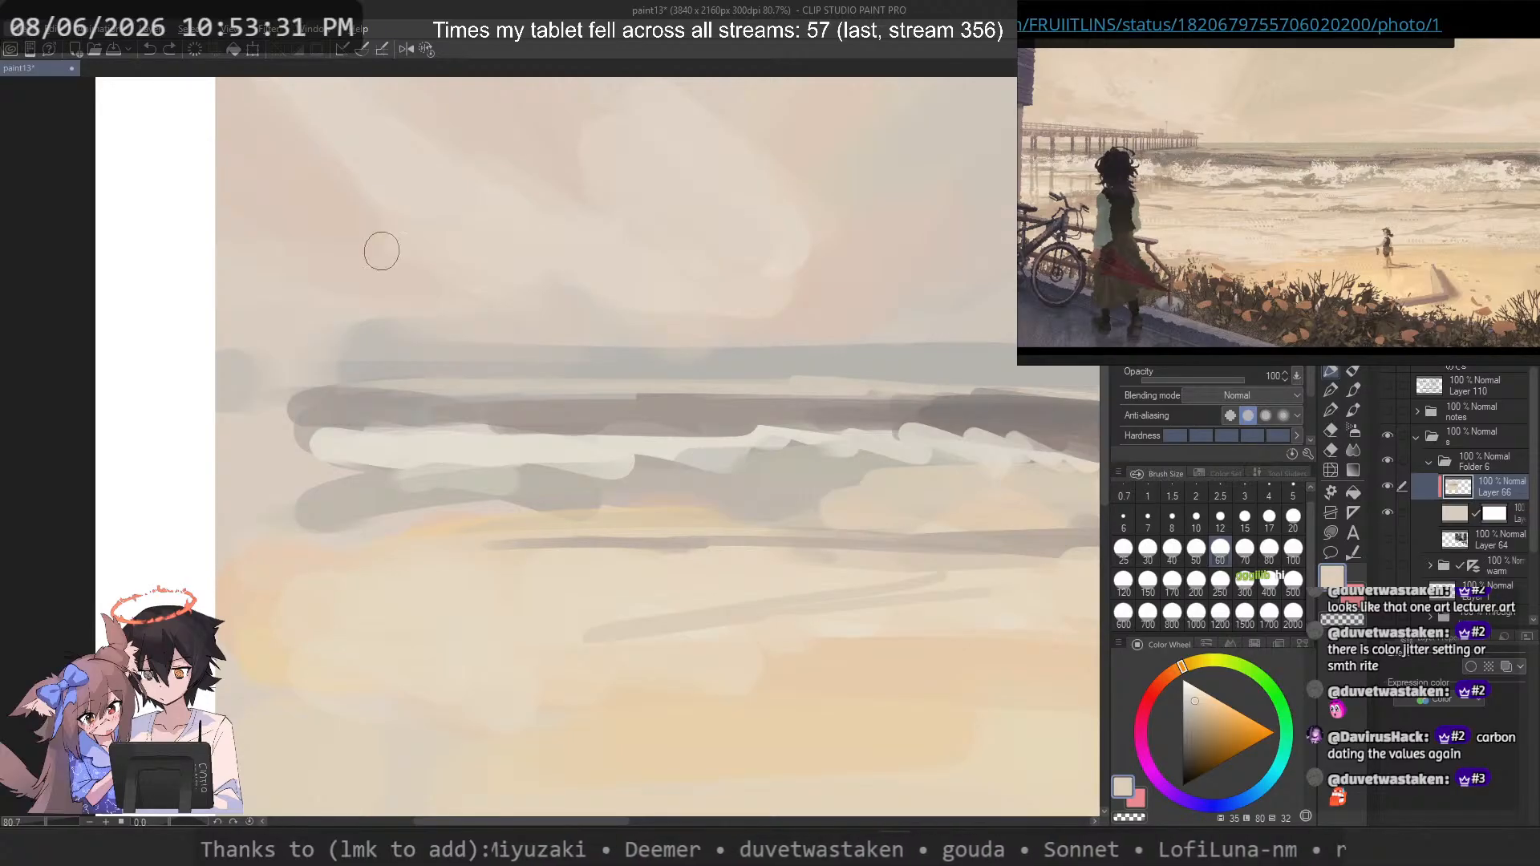
Step: Try salmon-pink diagonal strokes near the left edge of the sky at brush sizes 60 and 170, and undo them
drag(400, 323, 514, 461)
alt+click(394, 316)
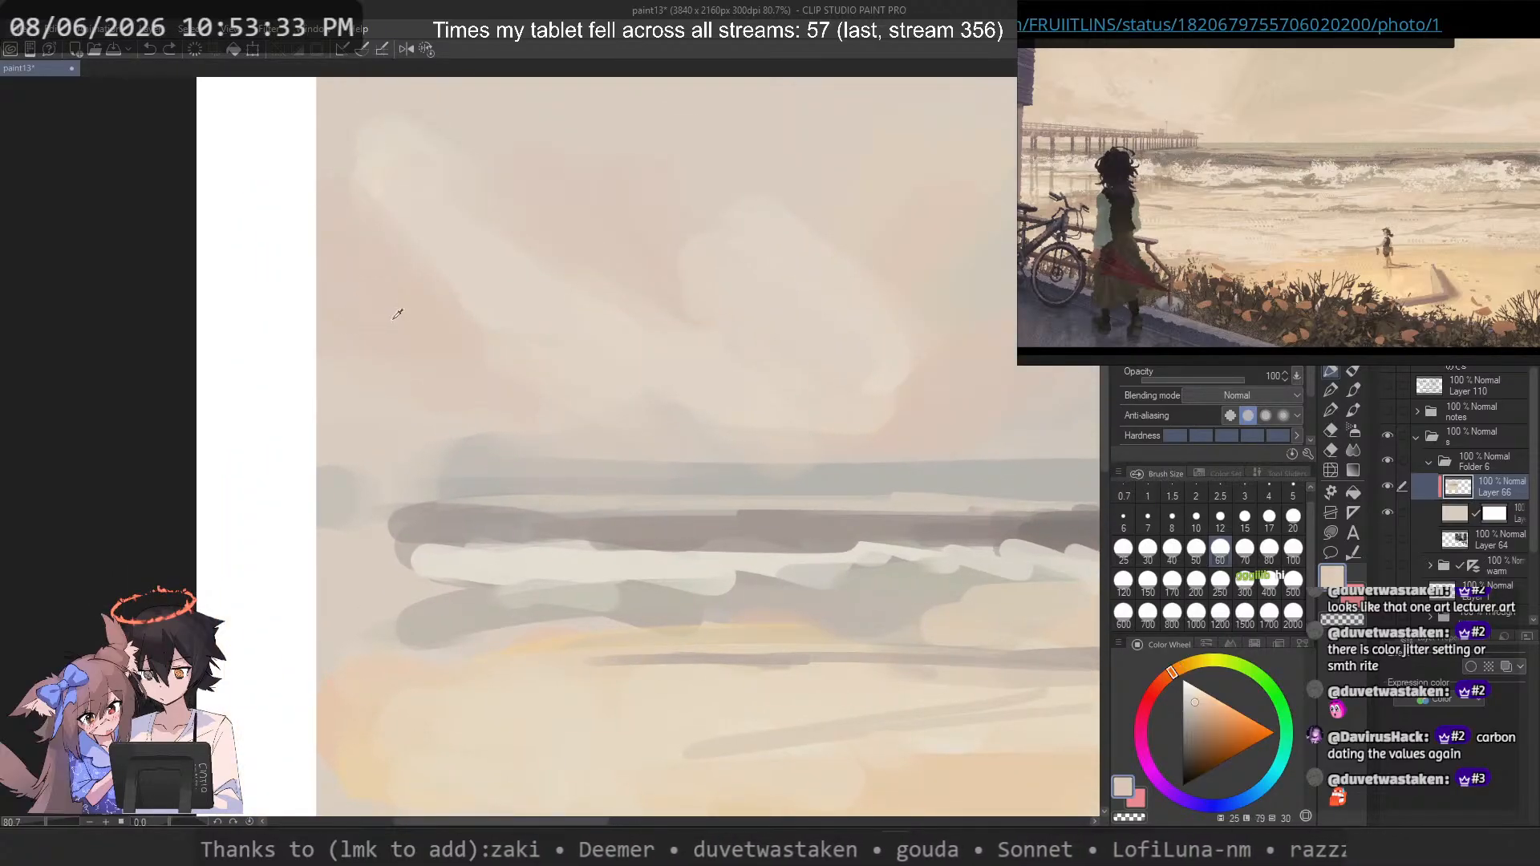
scroll(401, 323, left, 1)
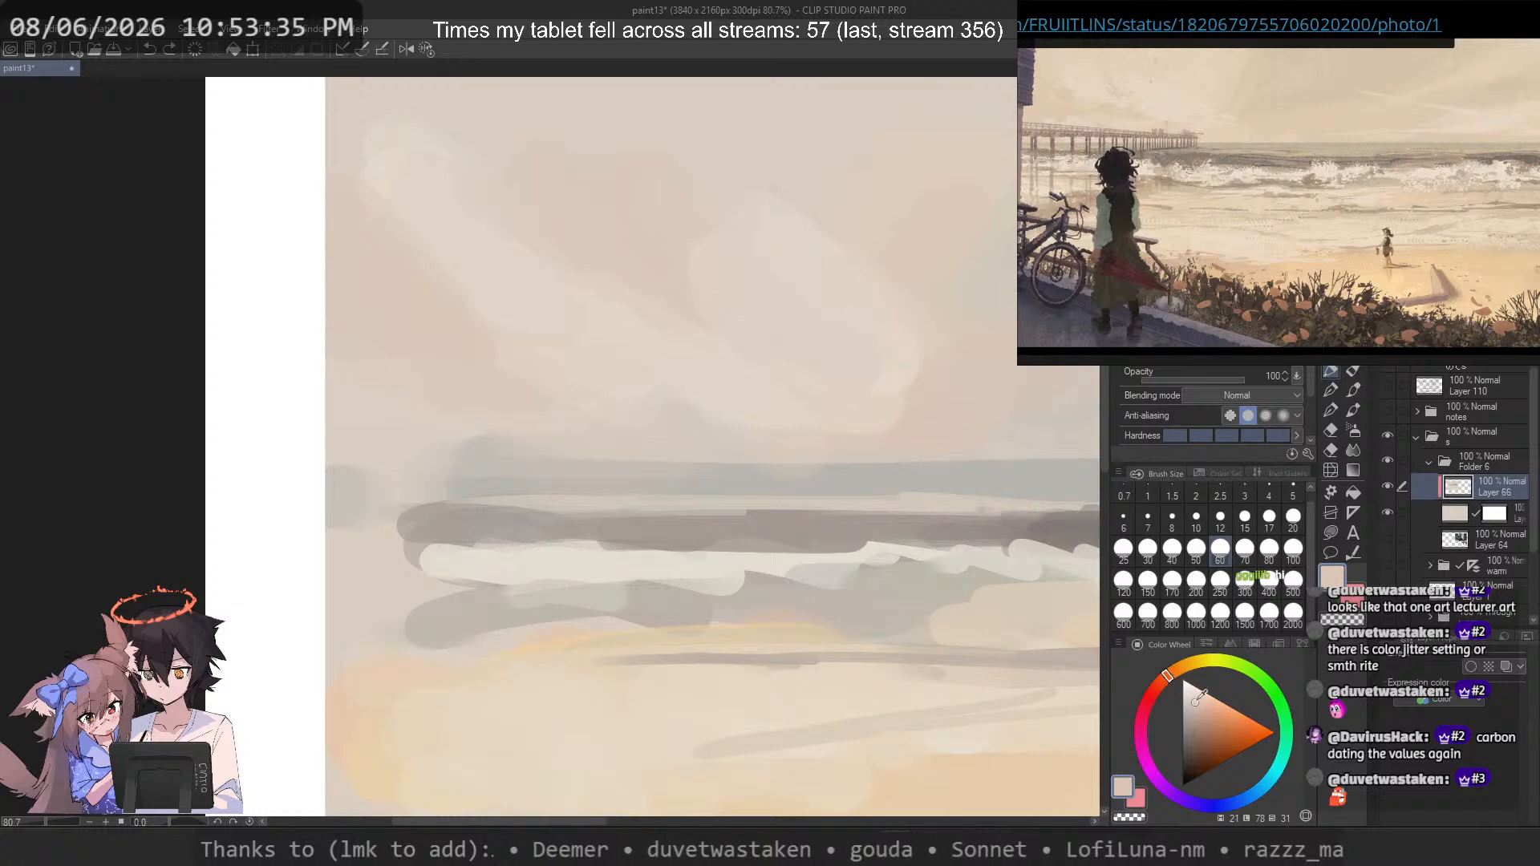
drag(405, 201, 501, 309)
drag(341, 234, 479, 353)
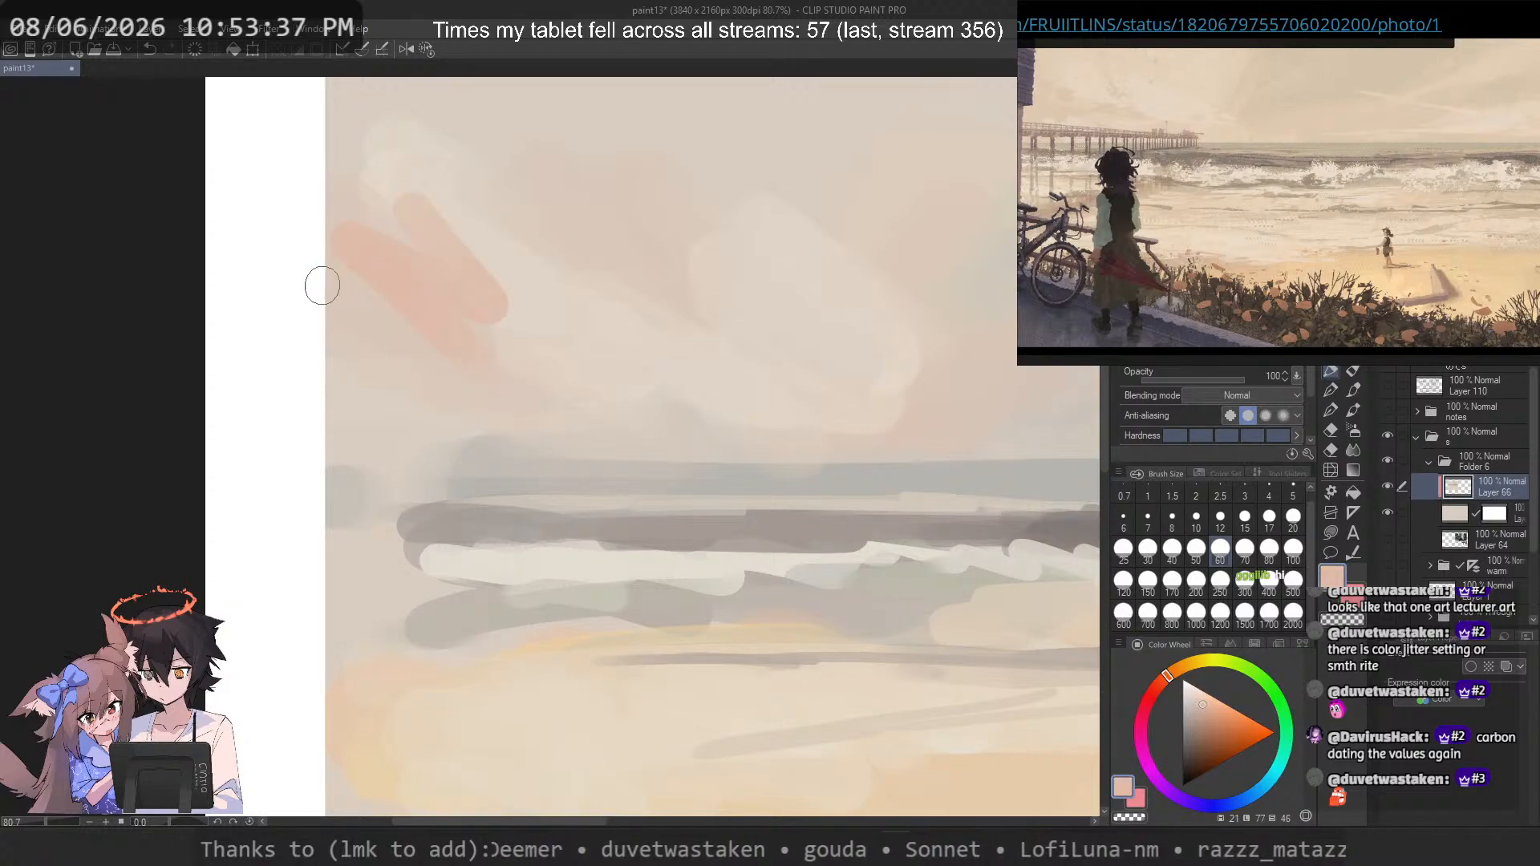
key(ctrl+z)
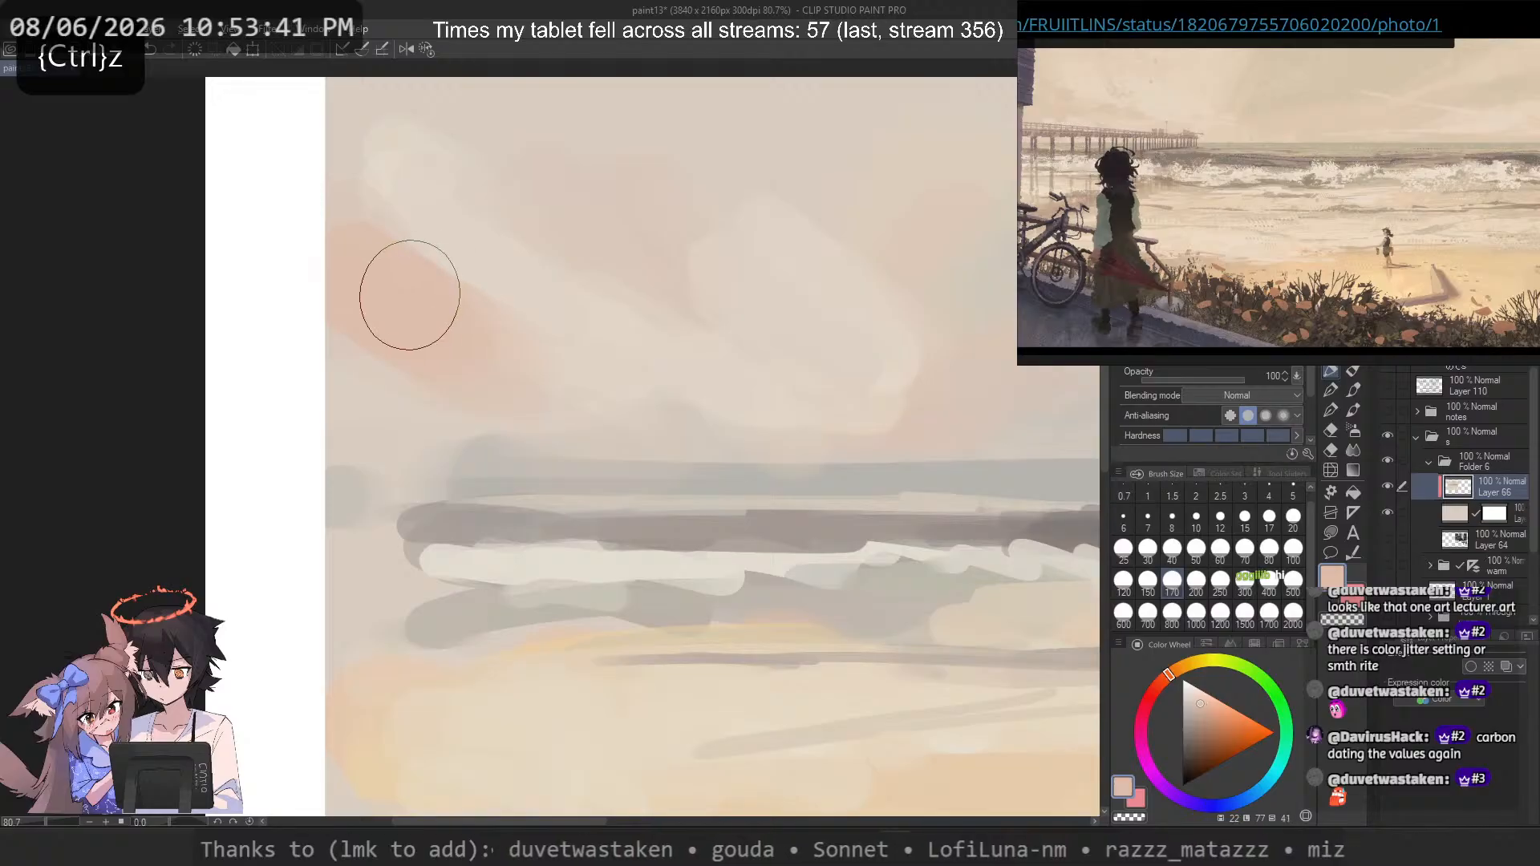
key(ctrl+z)
mouse_move(433, 299)
mouse_down()
mouse_move(551, 381)
mouse_move(442, 312)
mouse_move(526, 374)
mouse_up()
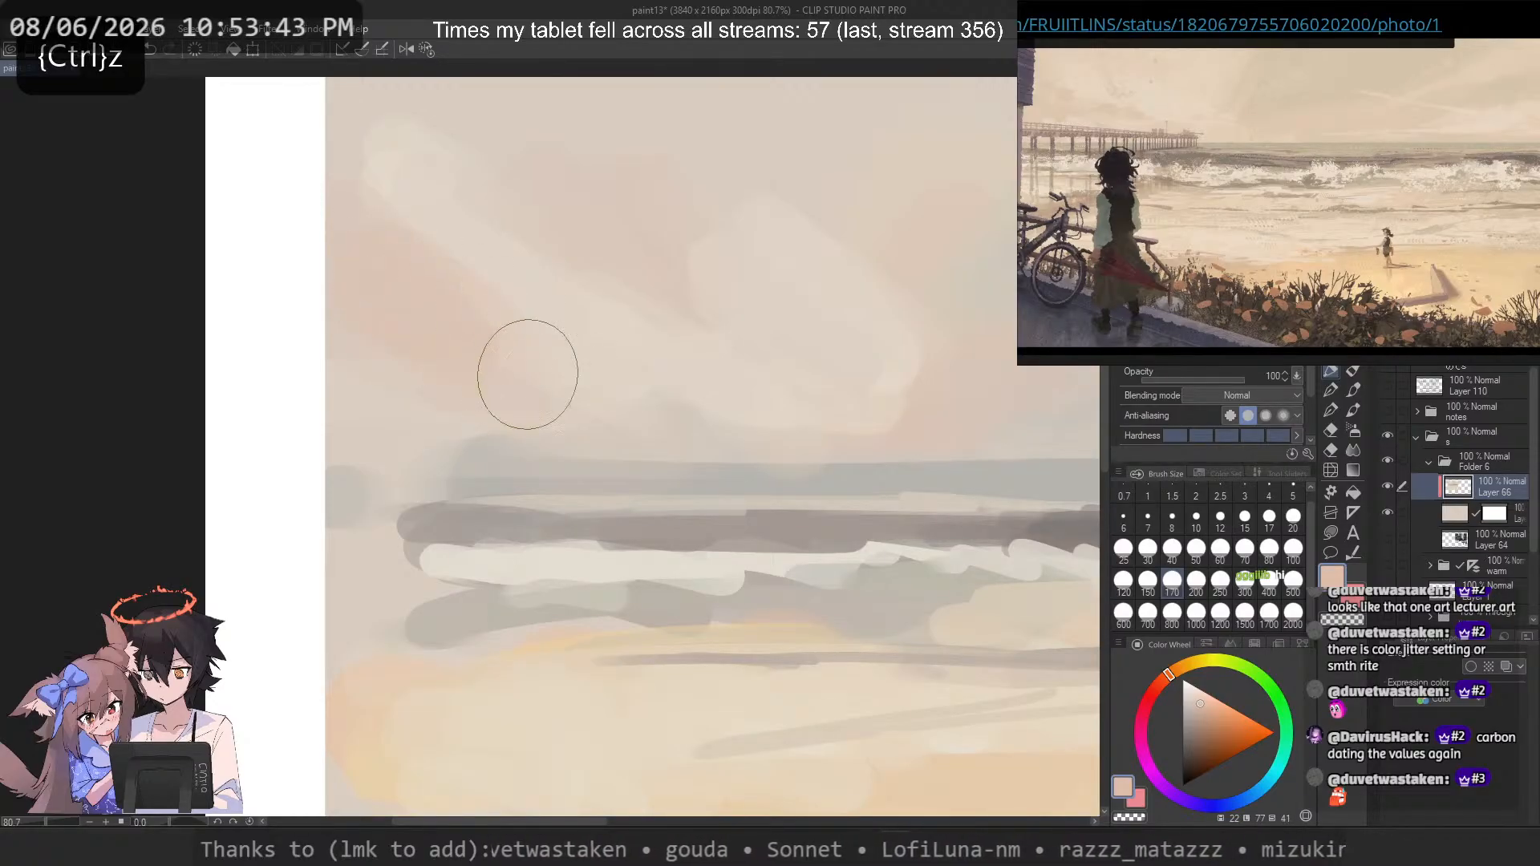
key(ctrl+z)
Step: Paint a broad grey-brown diagonal stroke at the left edge of the sky at brush size 170
mouse_move(403, 201)
mouse_down()
mouse_move(342, 228)
mouse_move(554, 384)
mouse_up()
click(1195, 716)
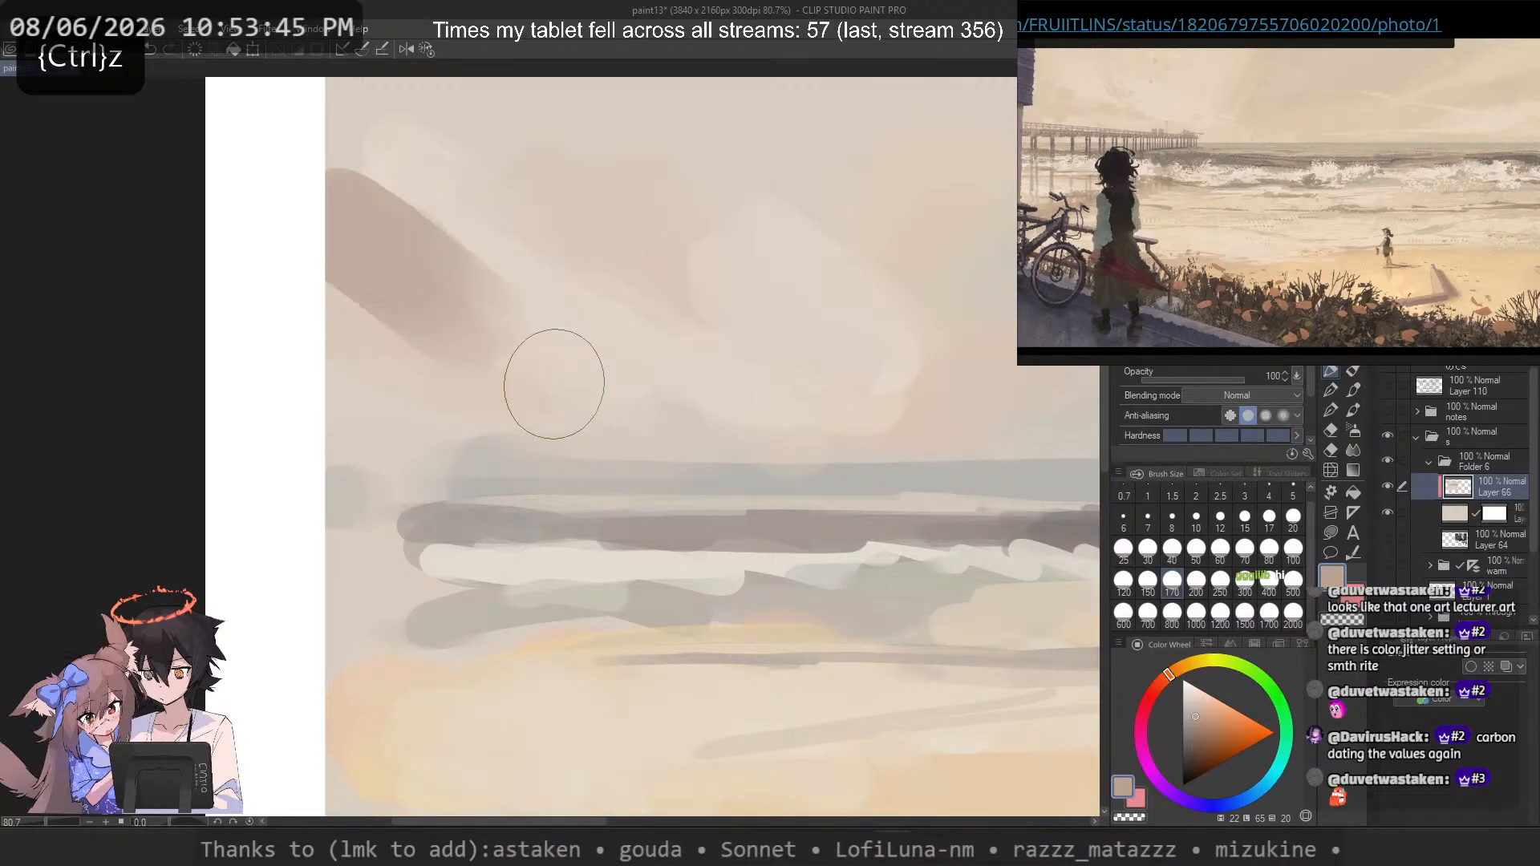
Step: Replace the dark brown stroke in the upper-left sky with dusty pink strokes sampled from the painting
key(ctrl+z)
drag(371, 309, 527, 377)
key(ctrl+z)
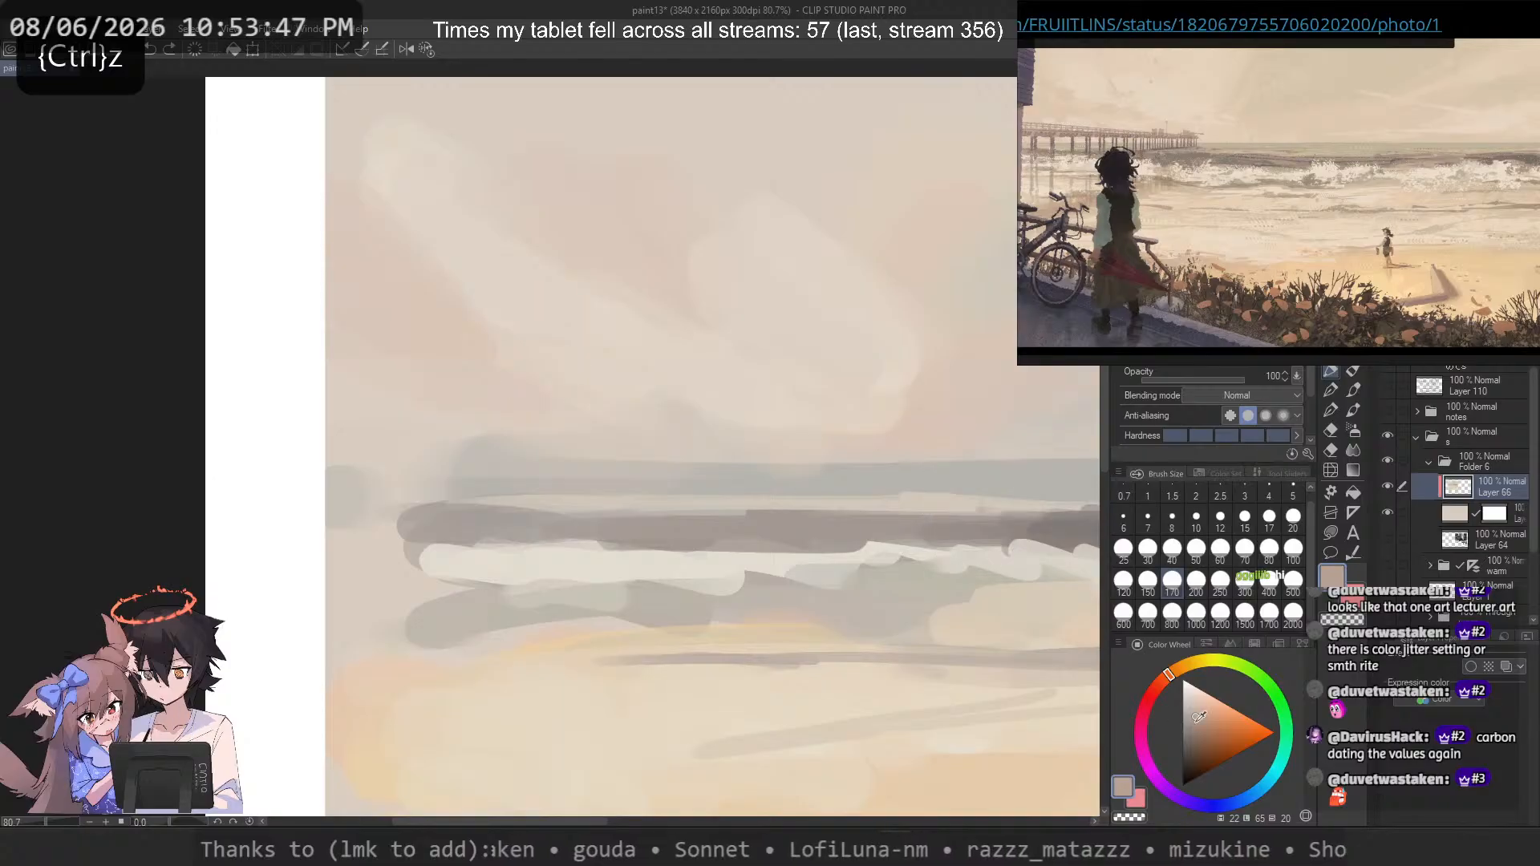
drag(395, 302, 449, 344)
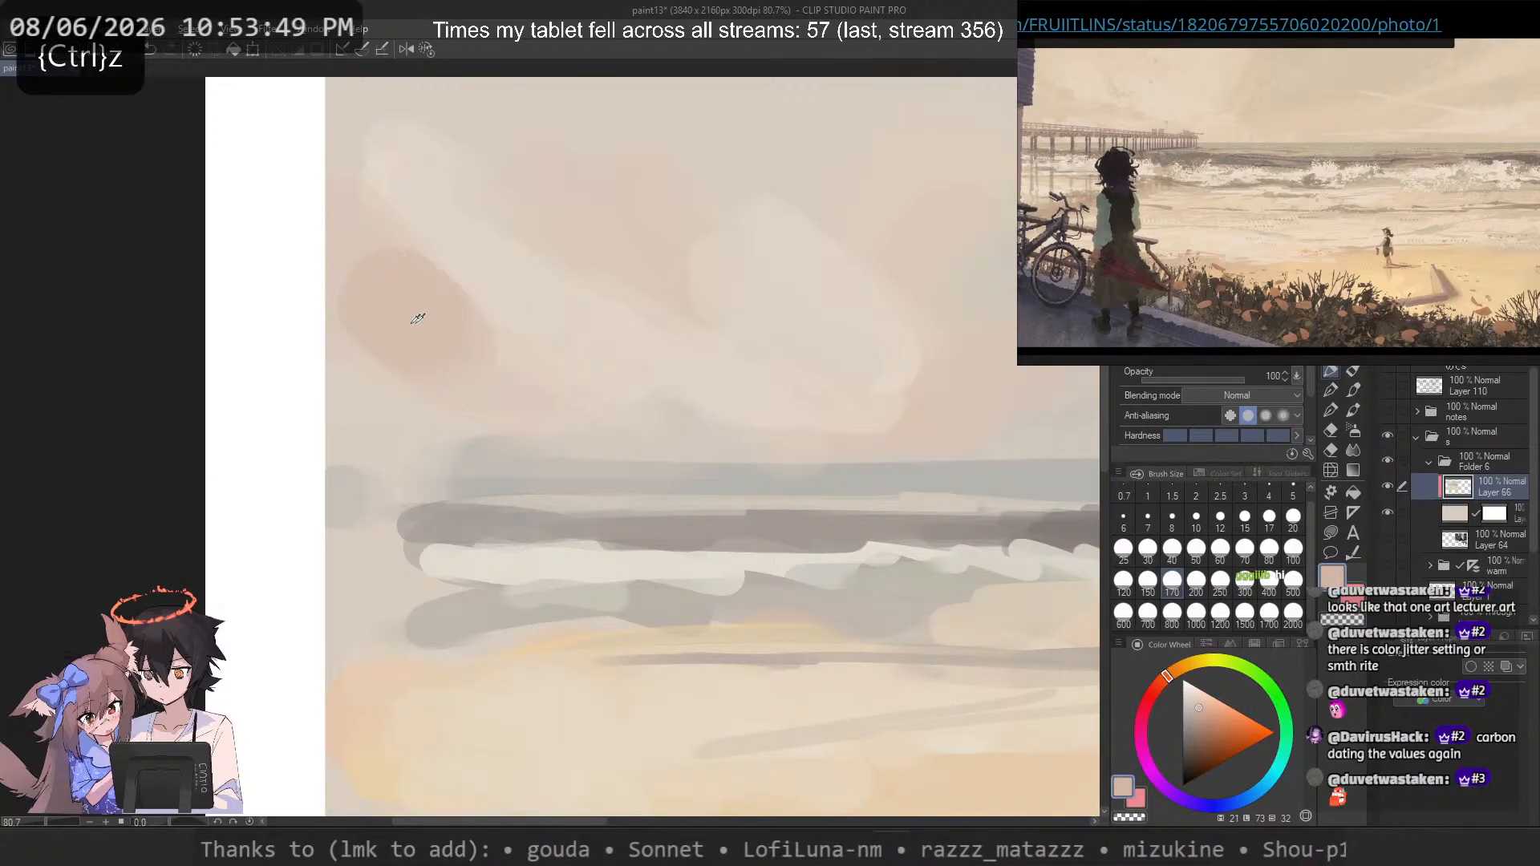
alt+click(420, 319)
drag(341, 257, 385, 300)
drag(565, 195, 637, 243)
key(ctrl+z)
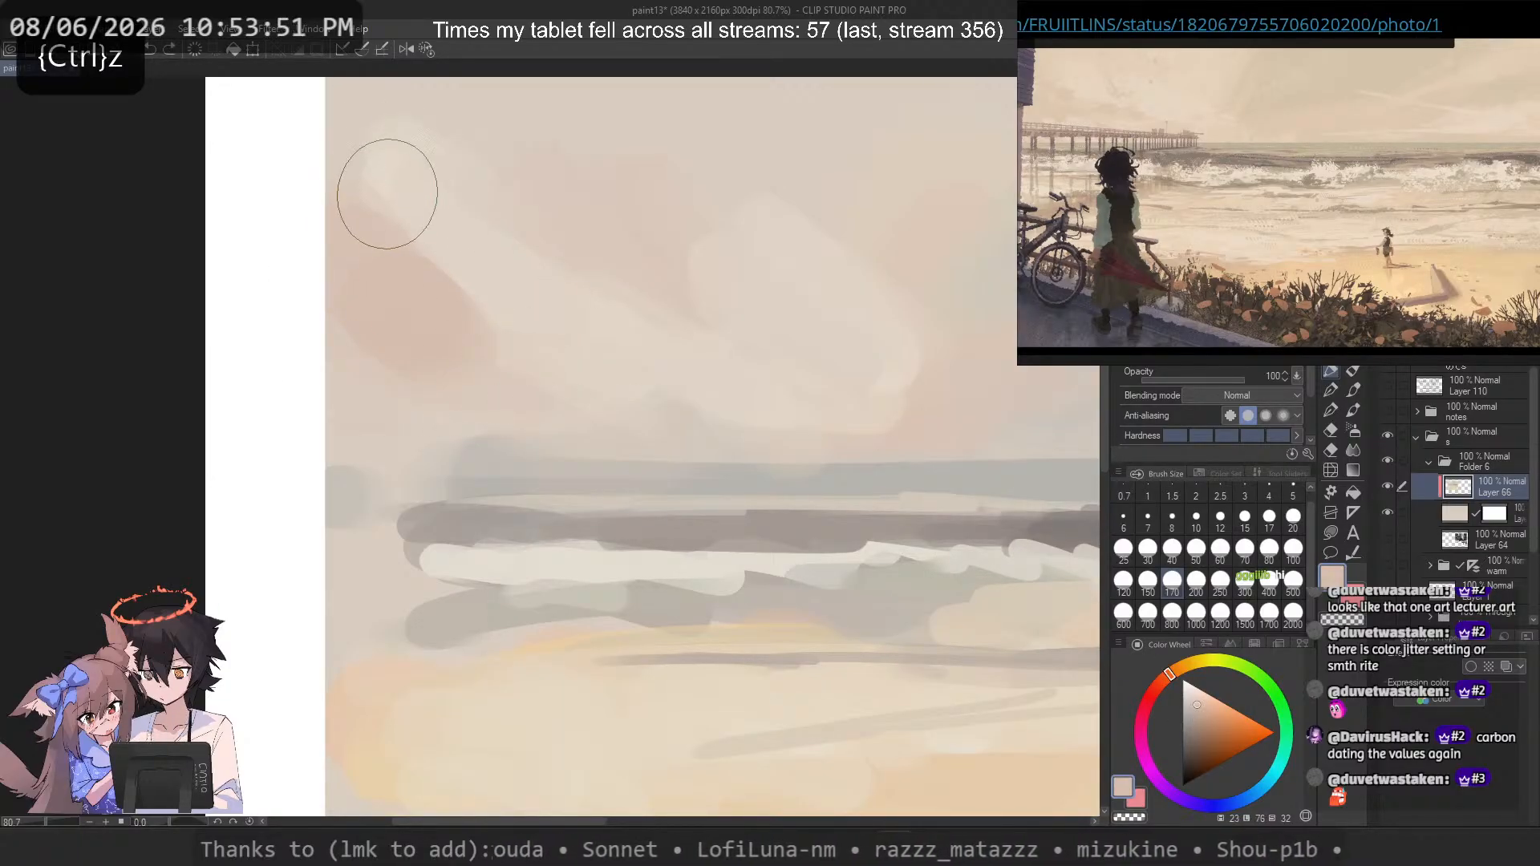
Step: Soften the pink patch in the upper-left sky with pale cream tones sampled from the surrounding clouds
alt+click(520, 312)
mouse_move(485, 313)
mouse_down()
mouse_move(524, 352)
mouse_move(541, 353)
mouse_move(502, 326)
mouse_move(557, 347)
mouse_up()
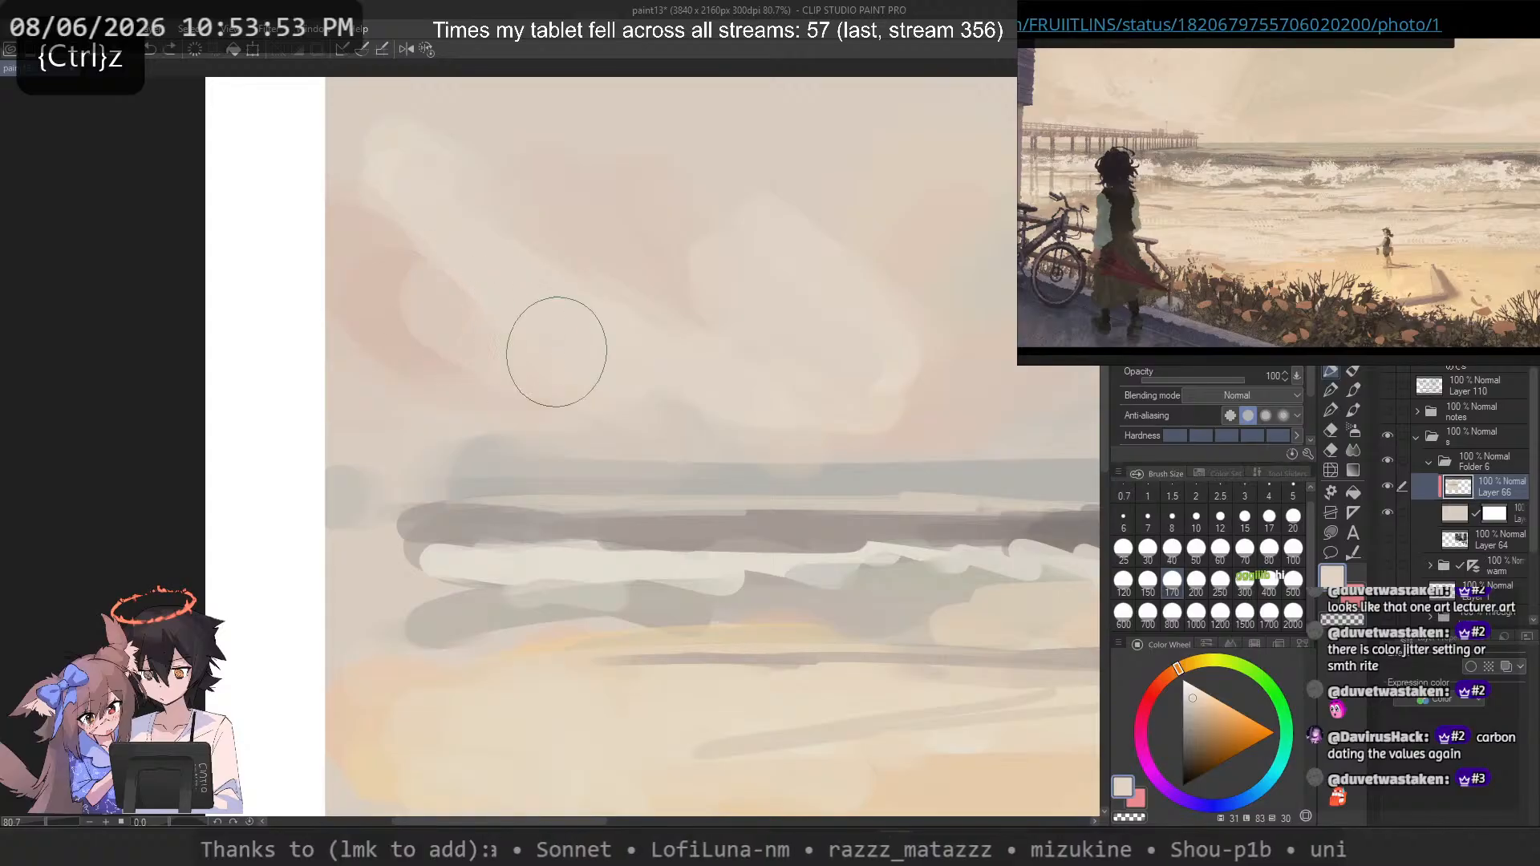
alt+click(340, 113)
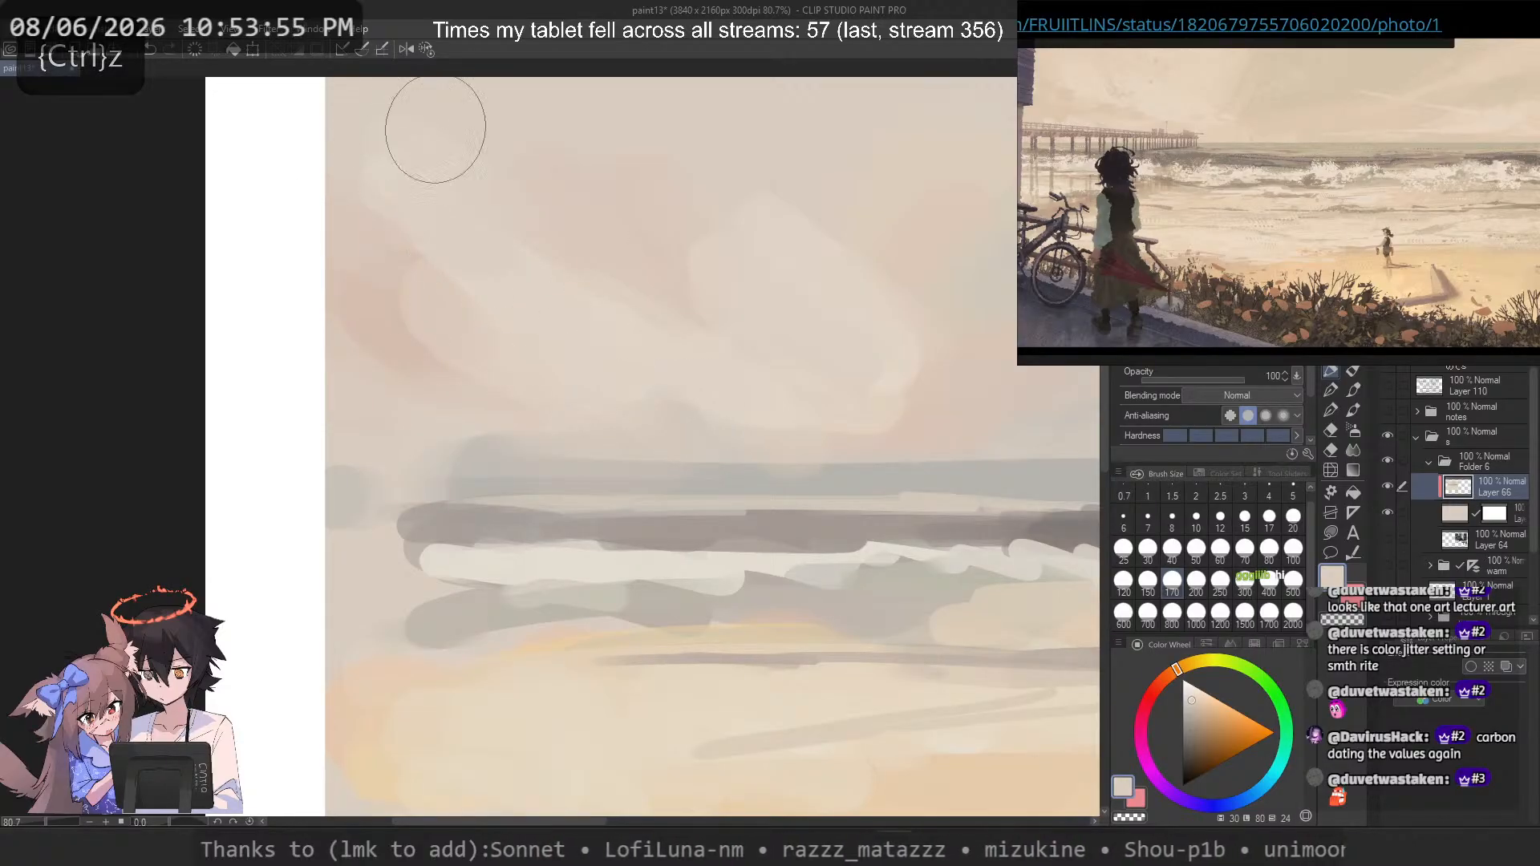
key(ctrl+z)
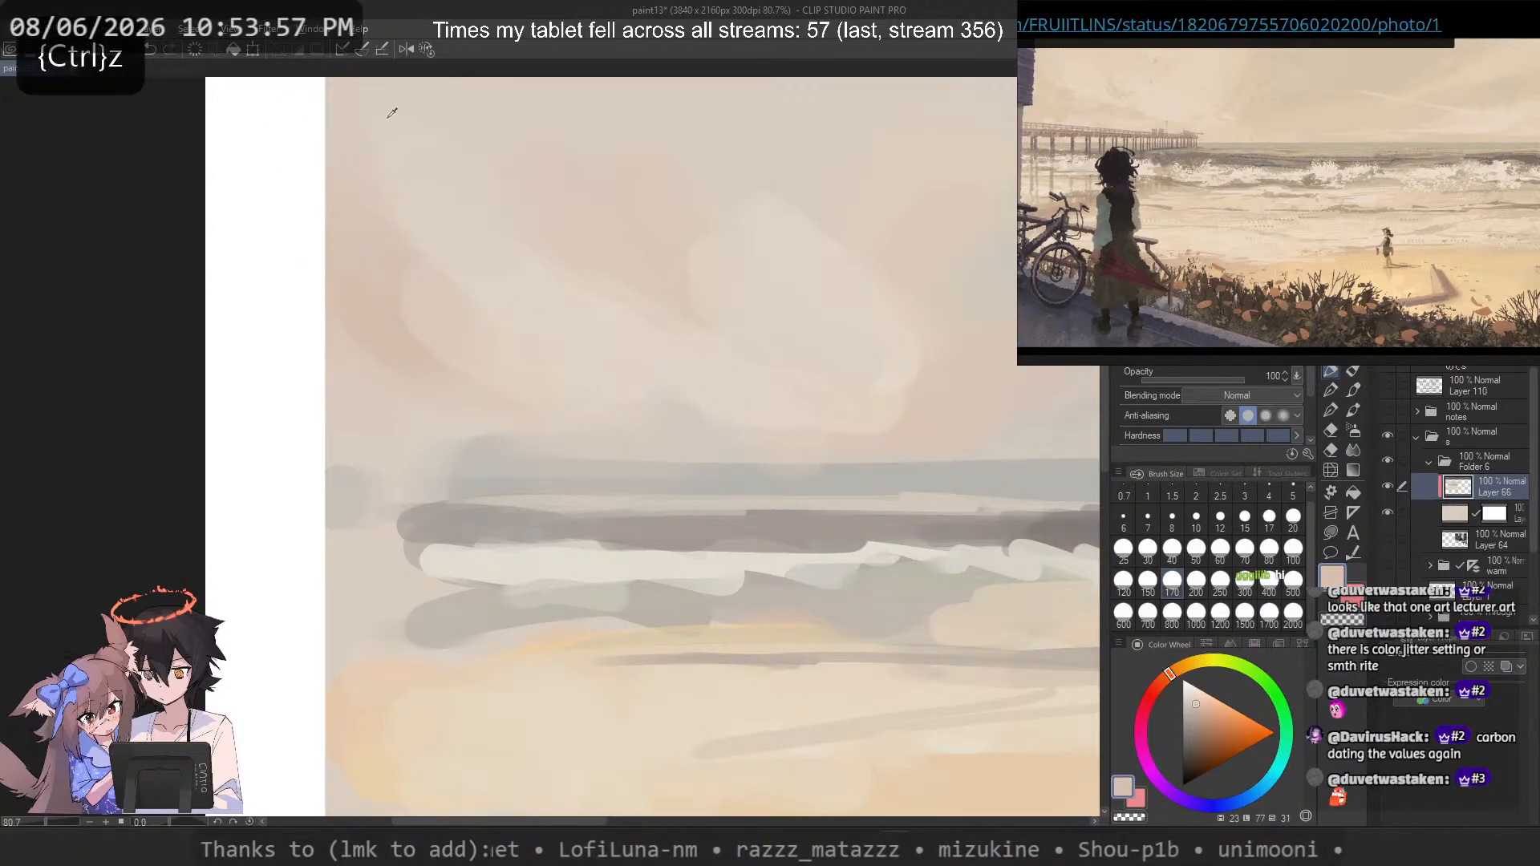
alt+click(309, 129)
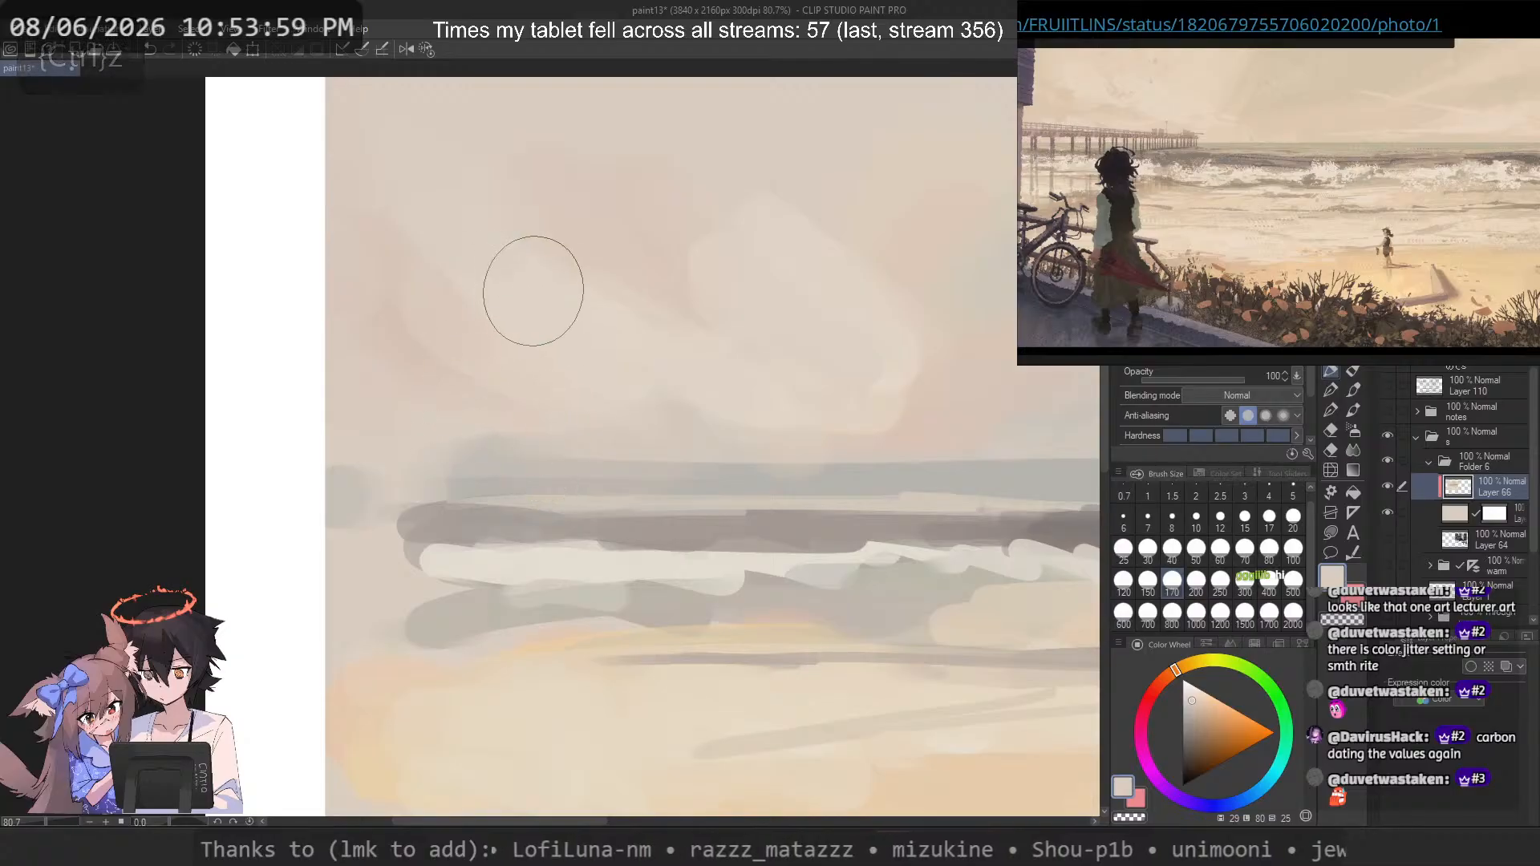
alt+click(550, 339)
key(ctrl+z)
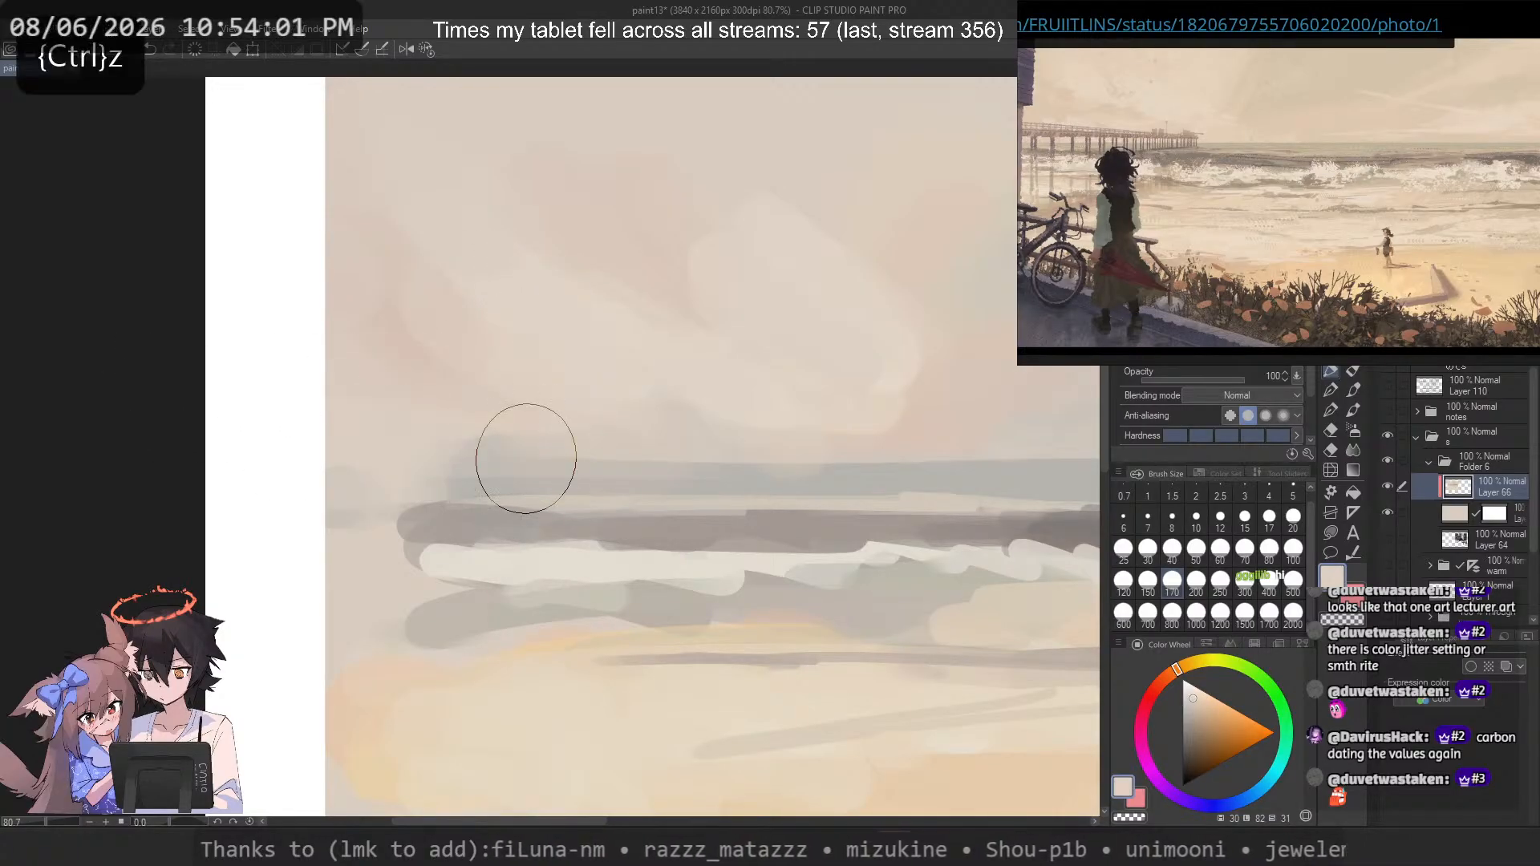
Step: Paint a soft grey cloud shape above the left part of the horizon with a size 50 brush
alt+click(633, 523)
mouse_move(642, 411)
mouse_down()
mouse_move(537, 382)
mouse_move(579, 351)
mouse_move(611, 375)
mouse_up()
key(ctrl+z)
alt+click(630, 384)
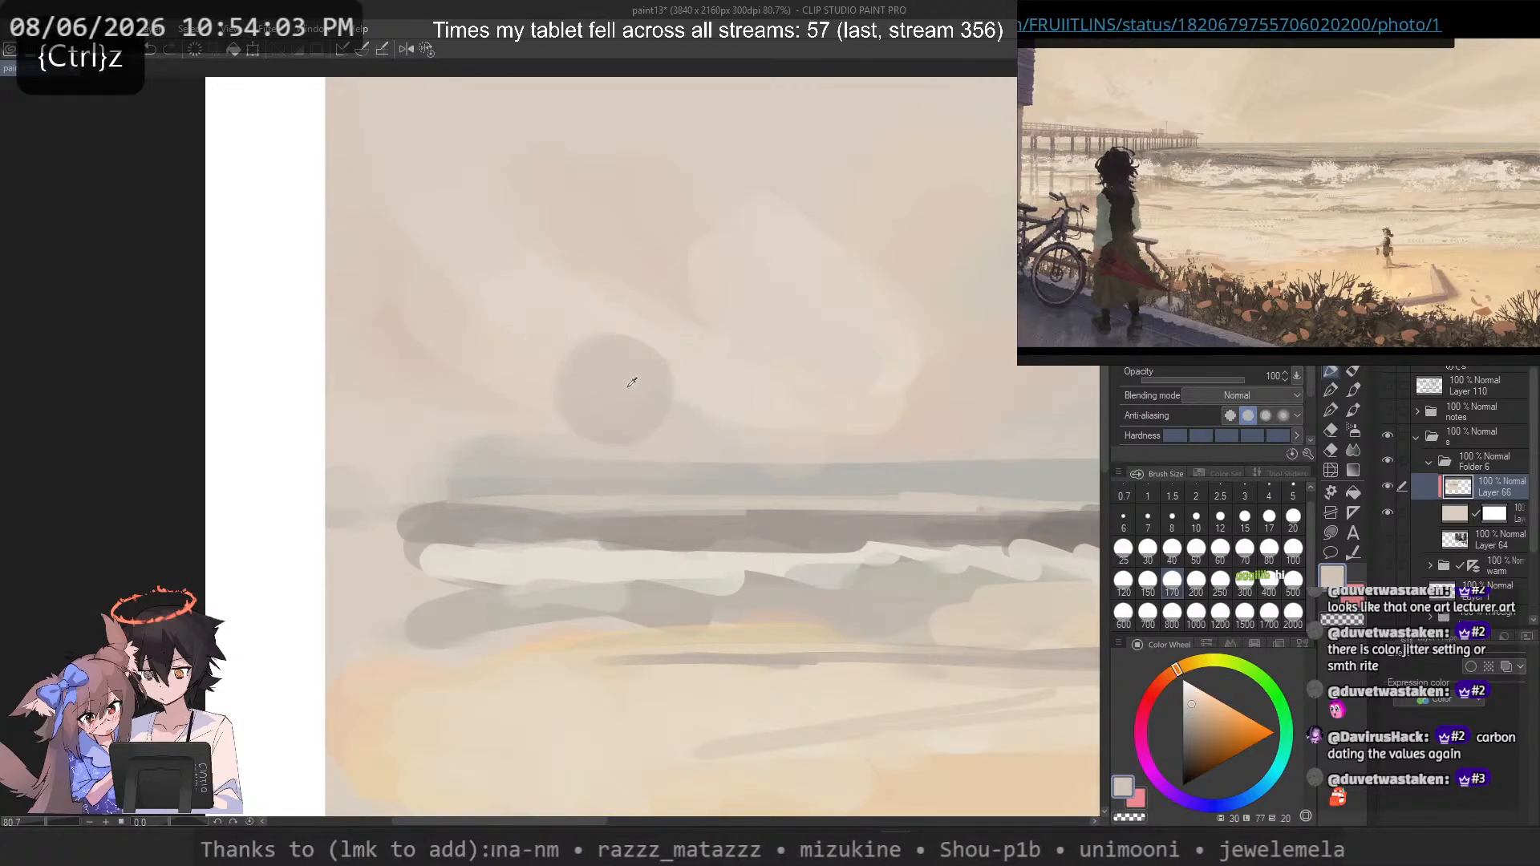
key(ctrl+z)
click(1196, 549)
drag(532, 347, 669, 397)
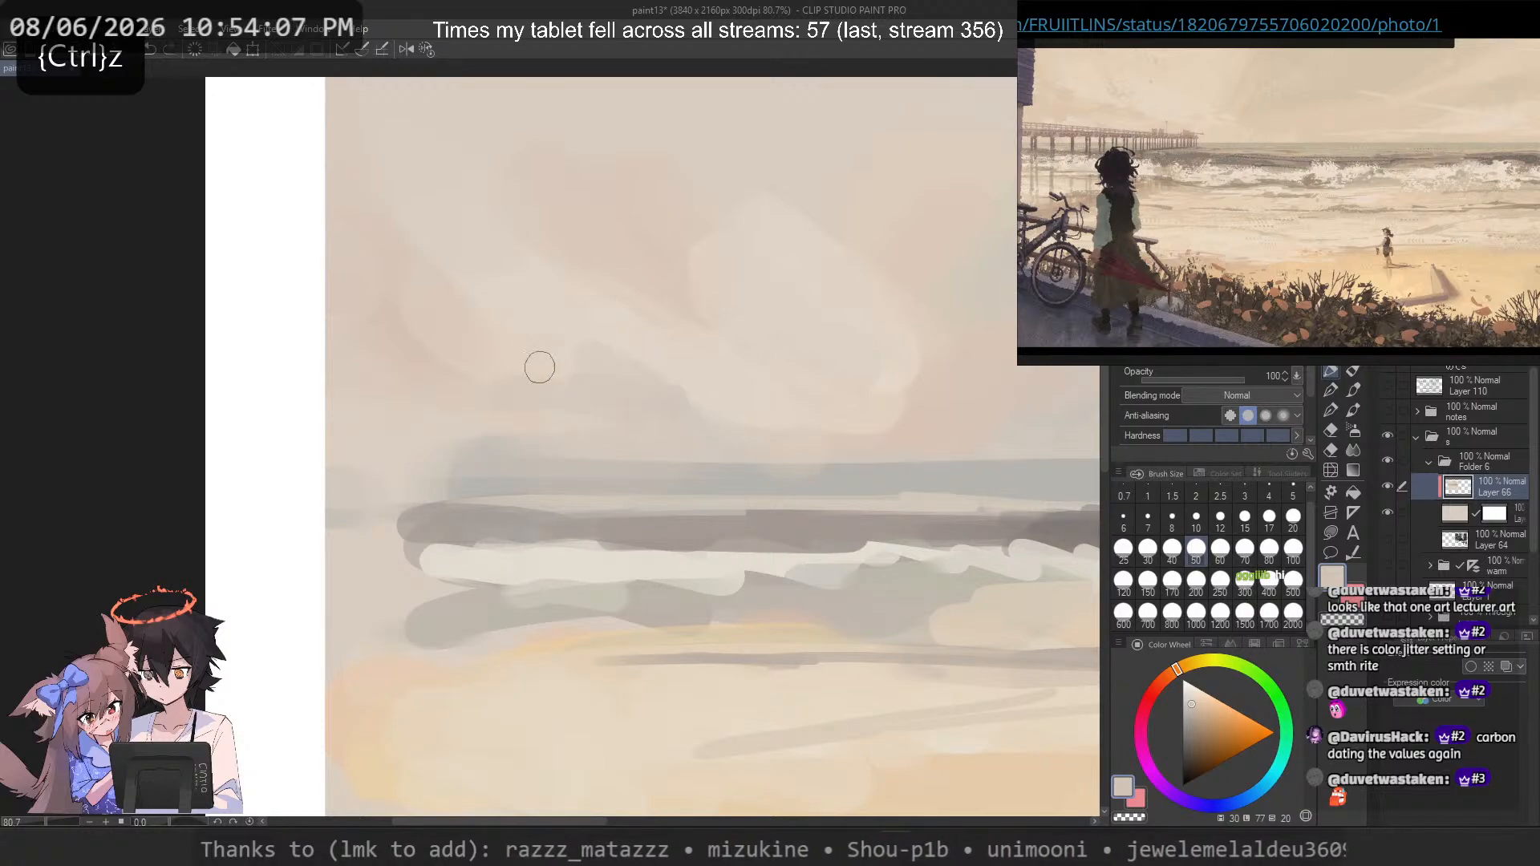
click(551, 356)
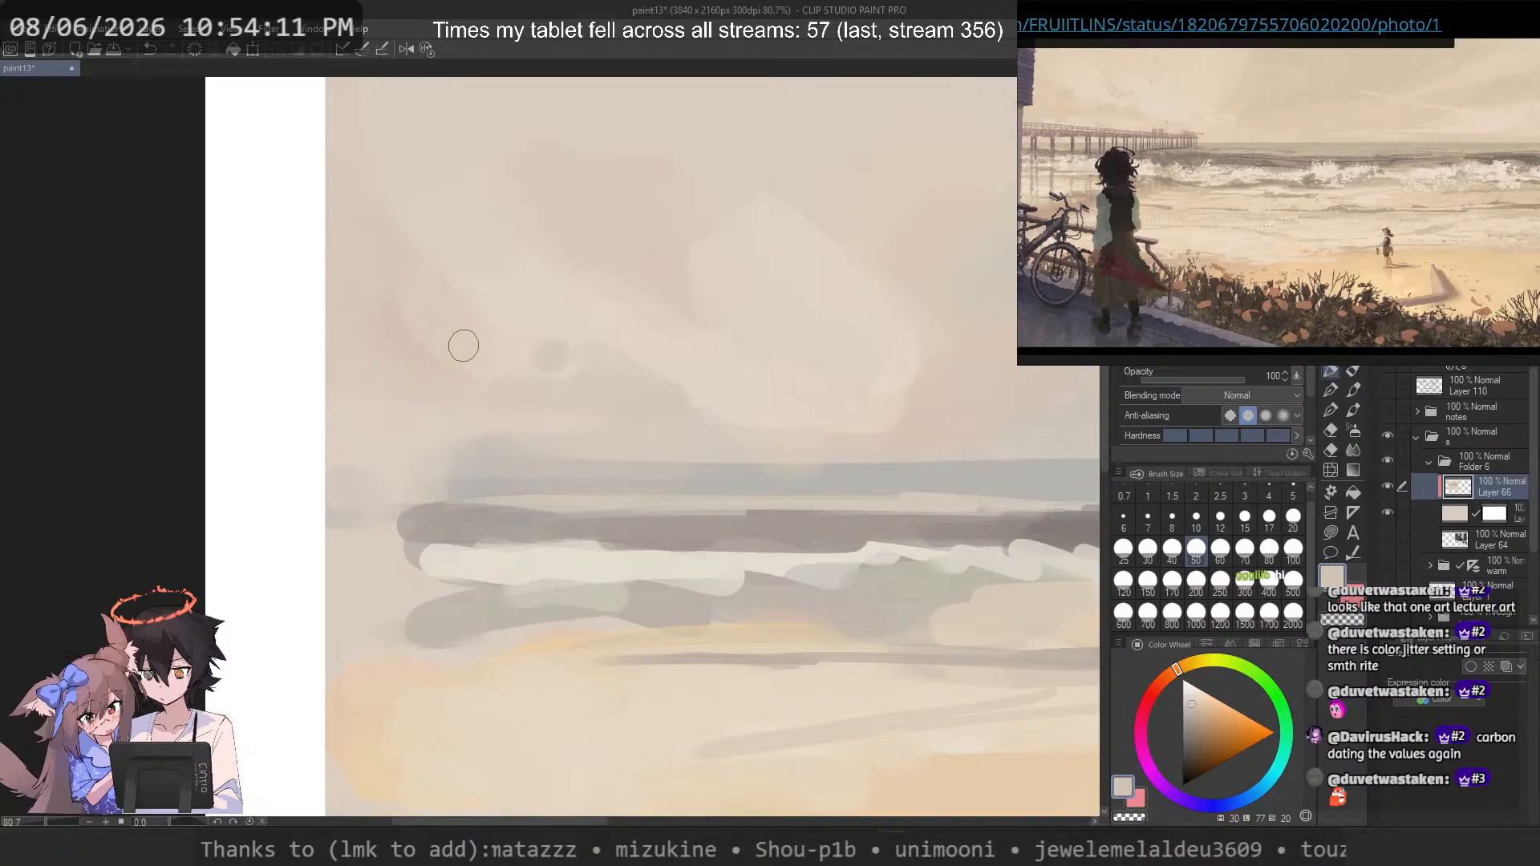
Step: Set the brush size to 30 and try pale grey-beige strokes along the blue-grey horizon band
alt+click(496, 479)
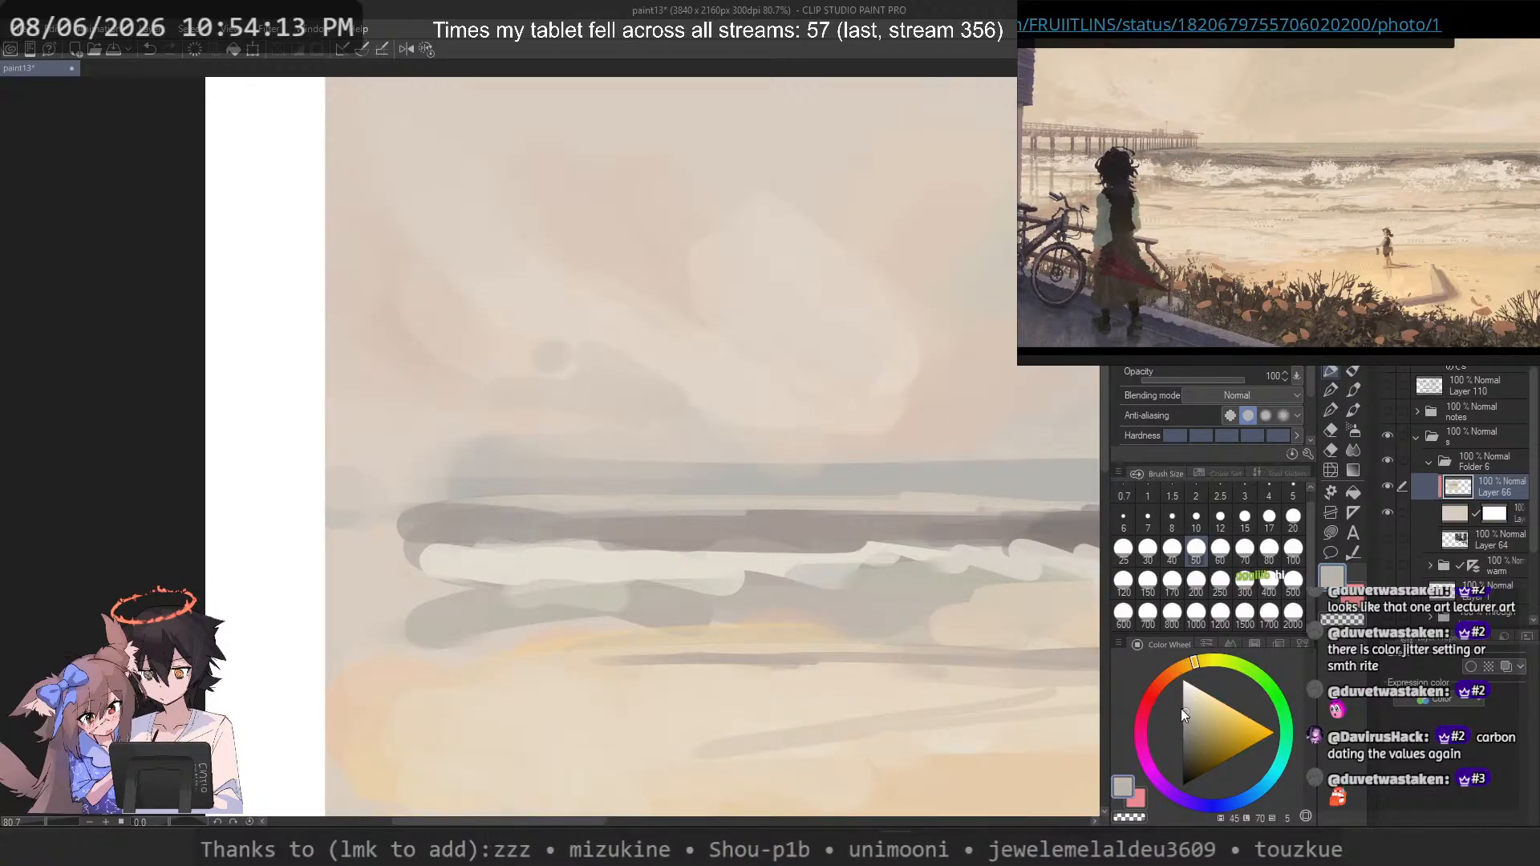
click(1148, 548)
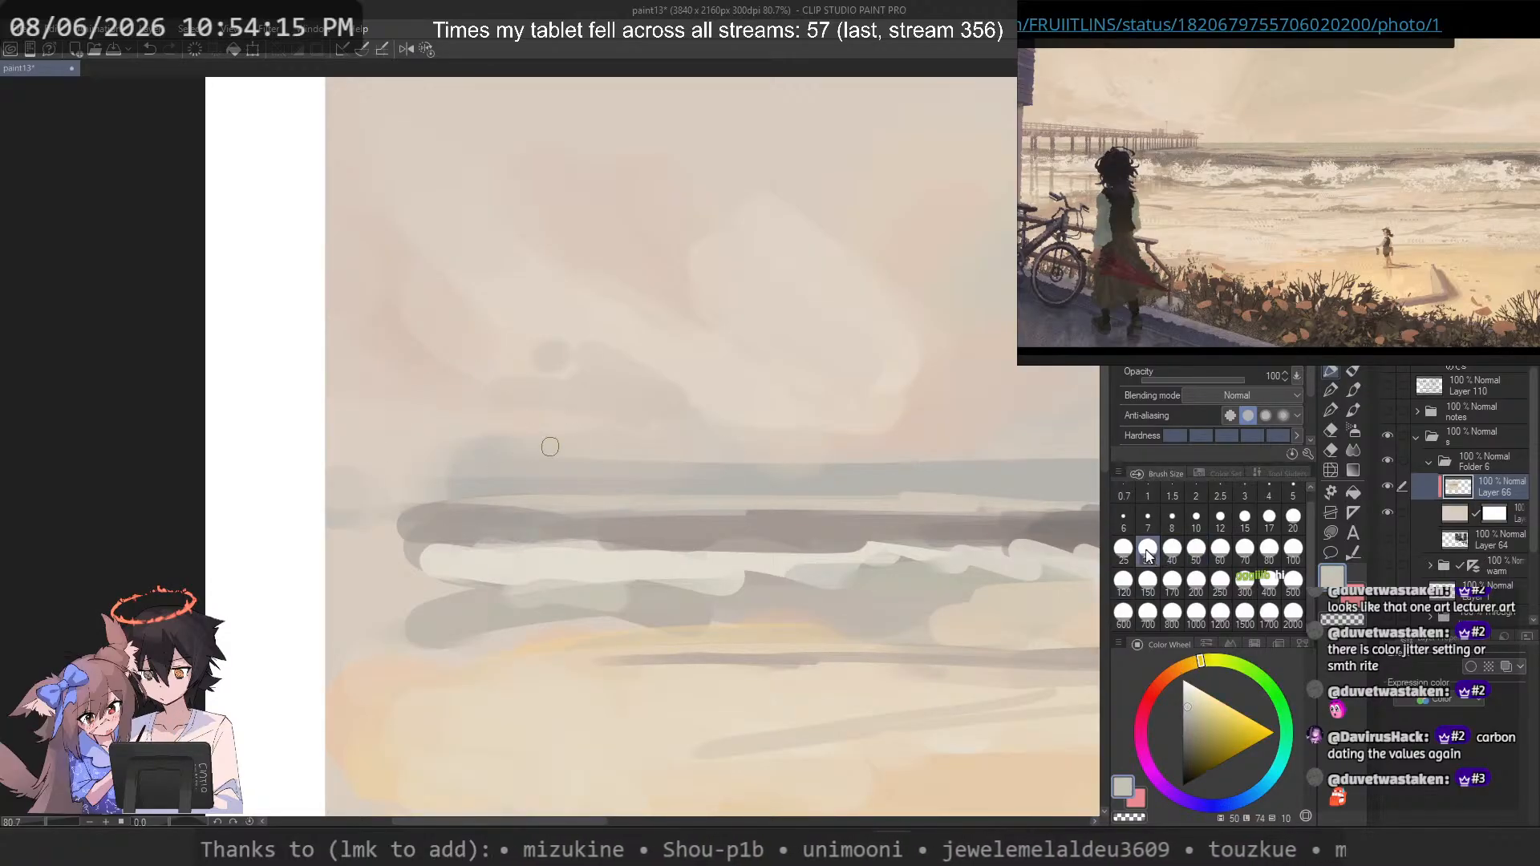
key(ctrl+z)
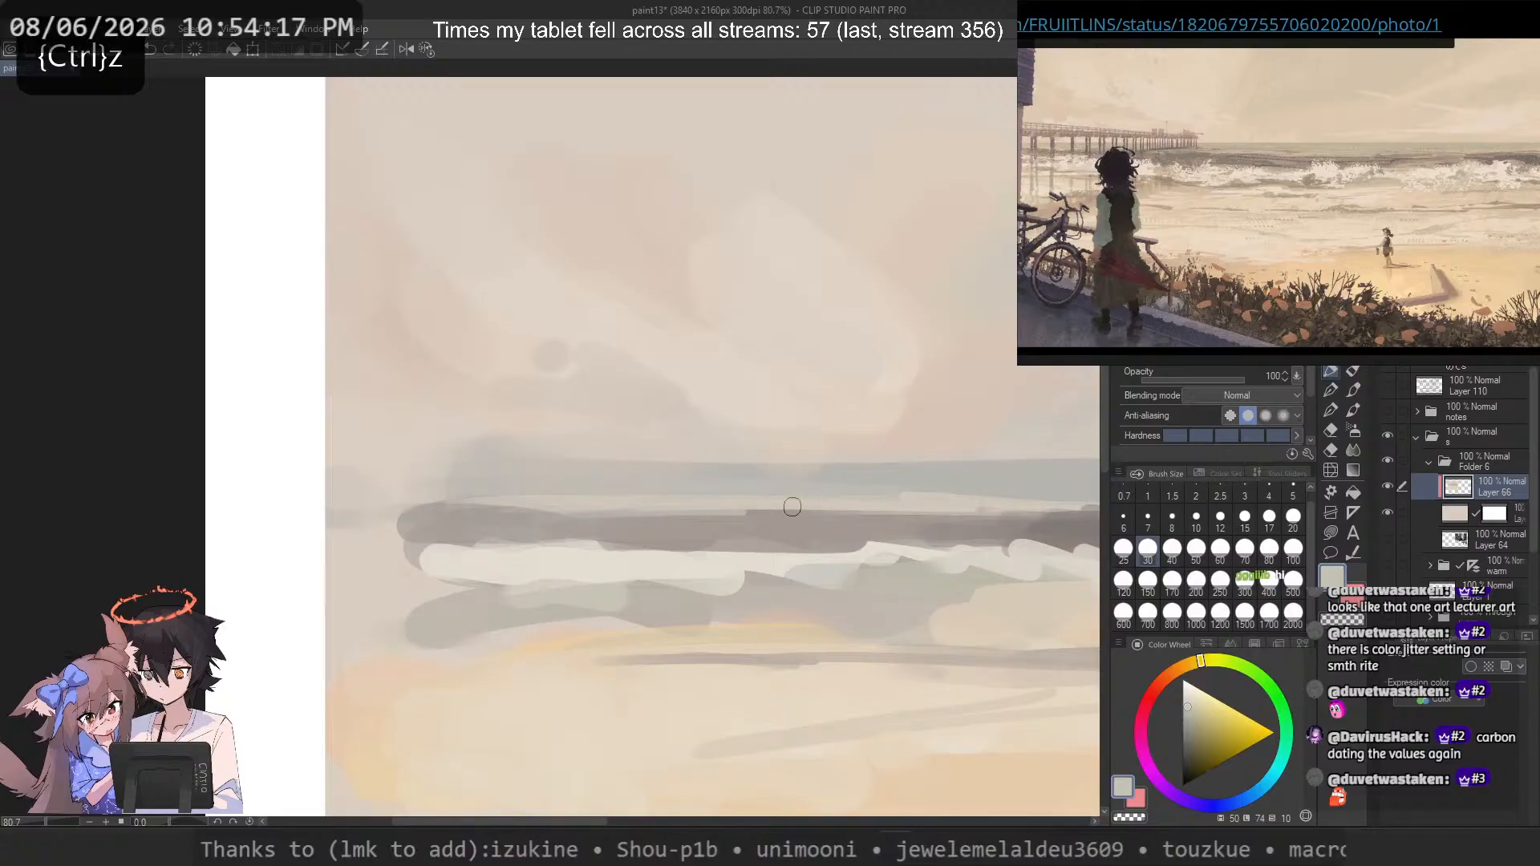
scroll(323, 550, down, 1)
drag(515, 545, 371, 540)
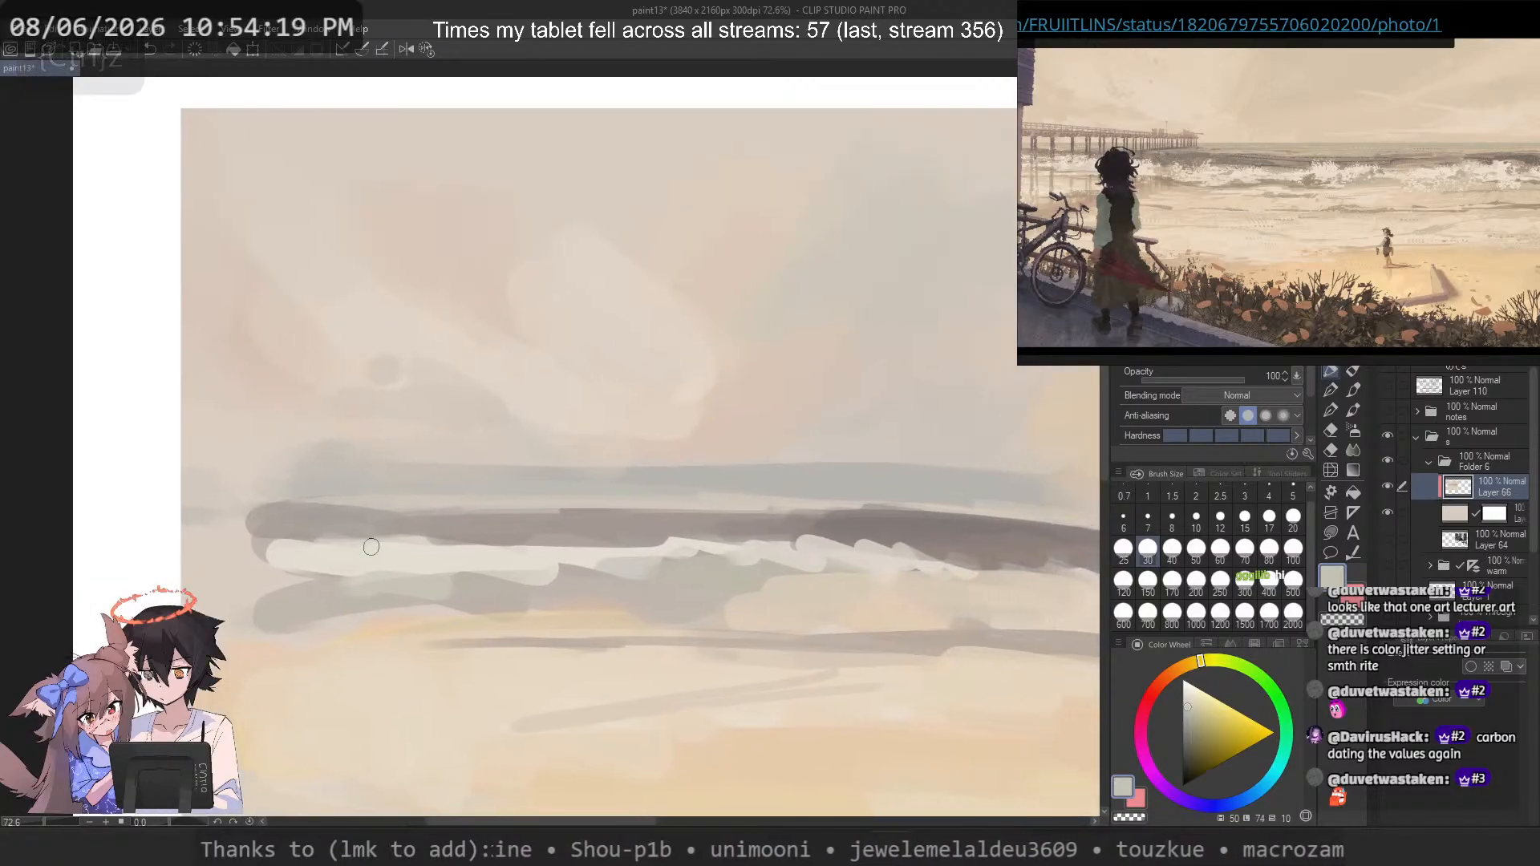
key(ctrl+z)
click(1182, 655)
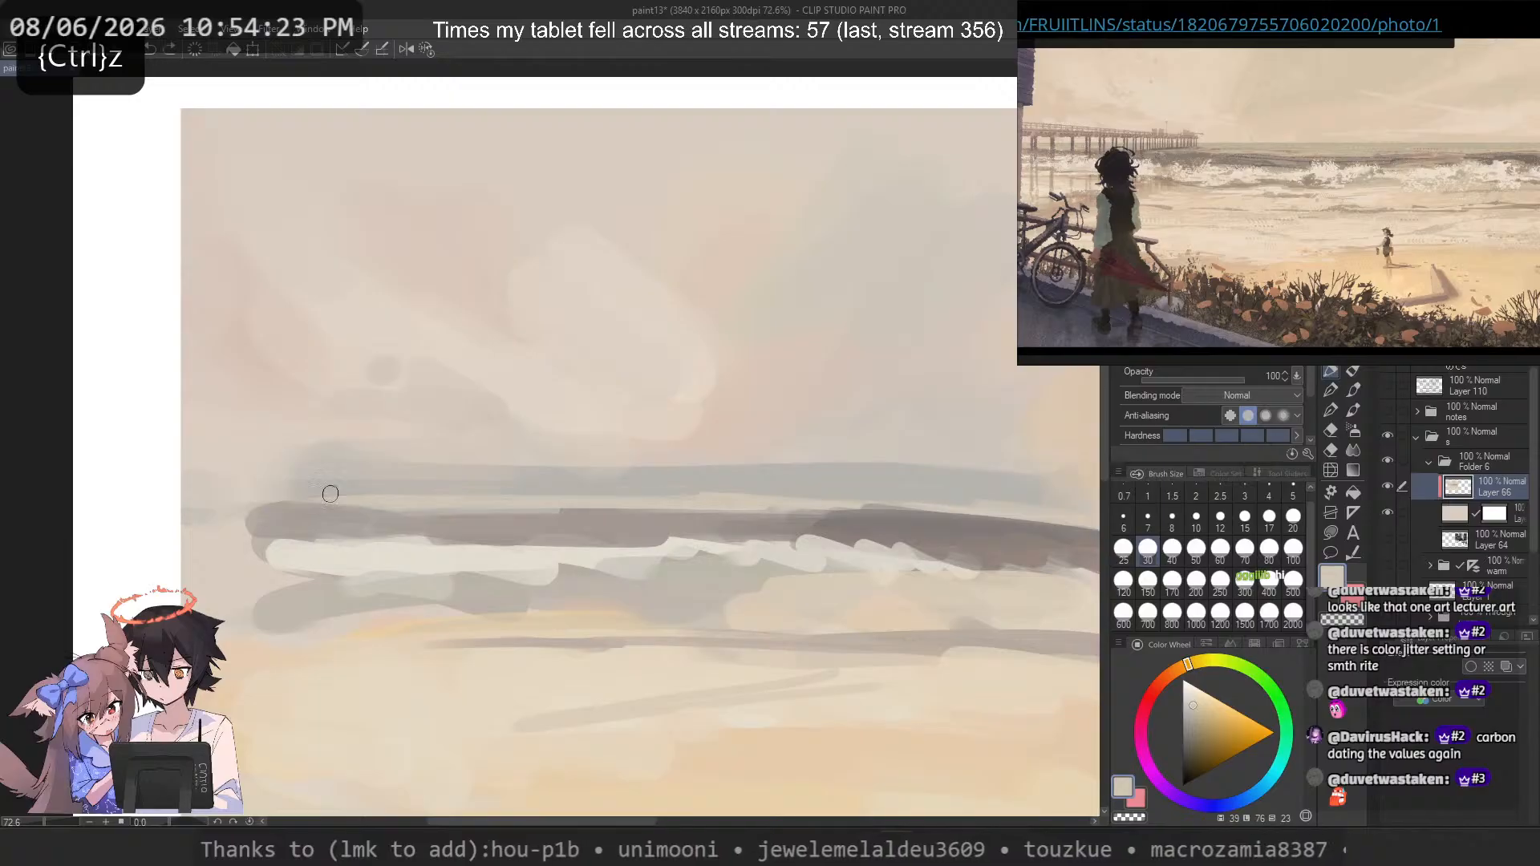
alt+click(605, 484)
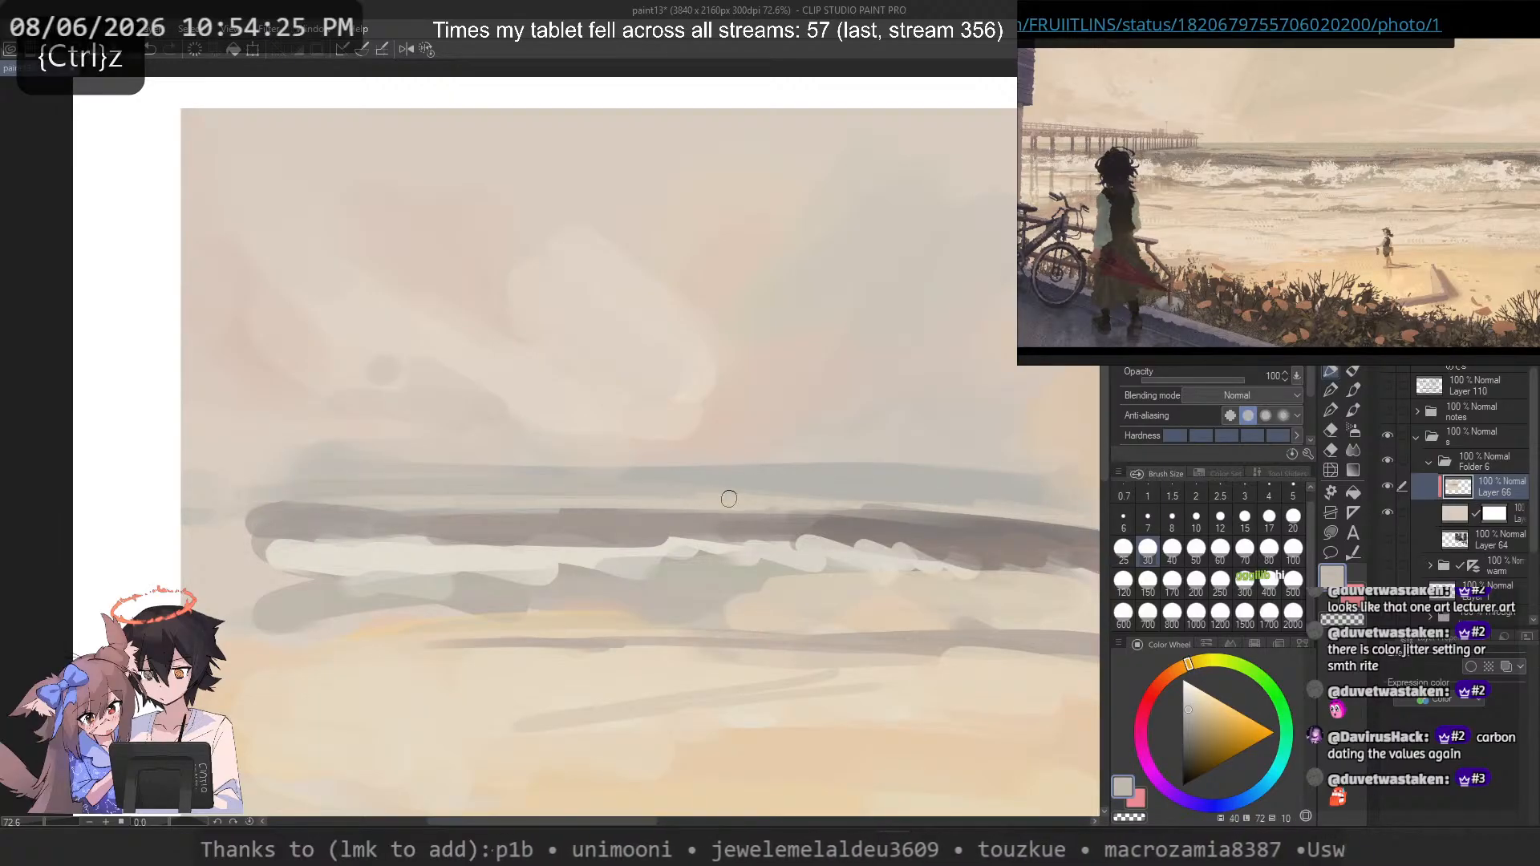
key(ctrl+z)
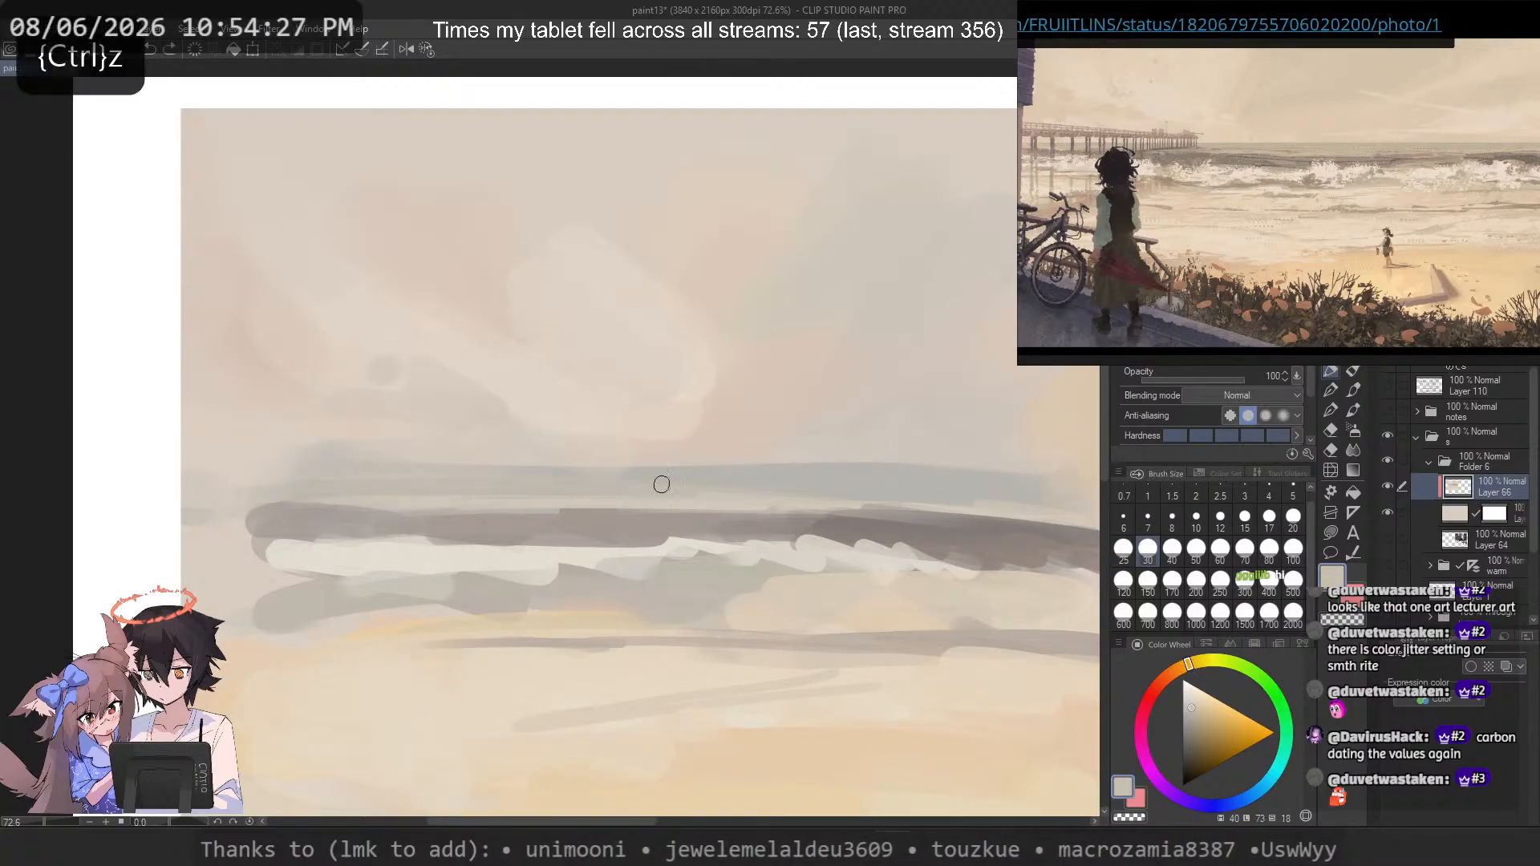
key(ctrl+z)
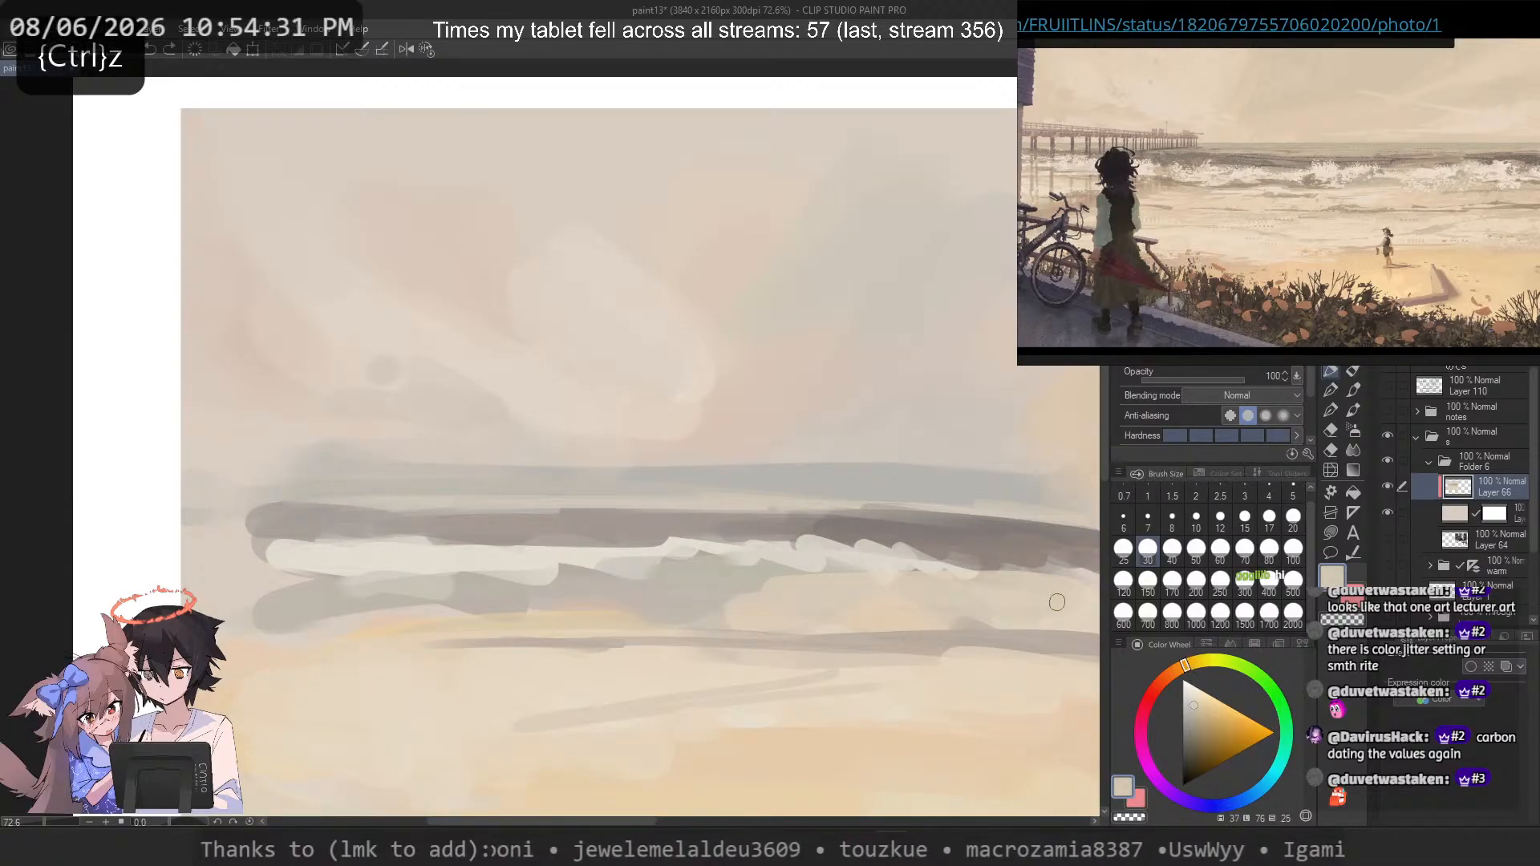
Step: Paint a thin light beige stroke between the horizon band and the upper edge of the dark wave
drag(918, 496, 275, 492)
key(ctrl+z)
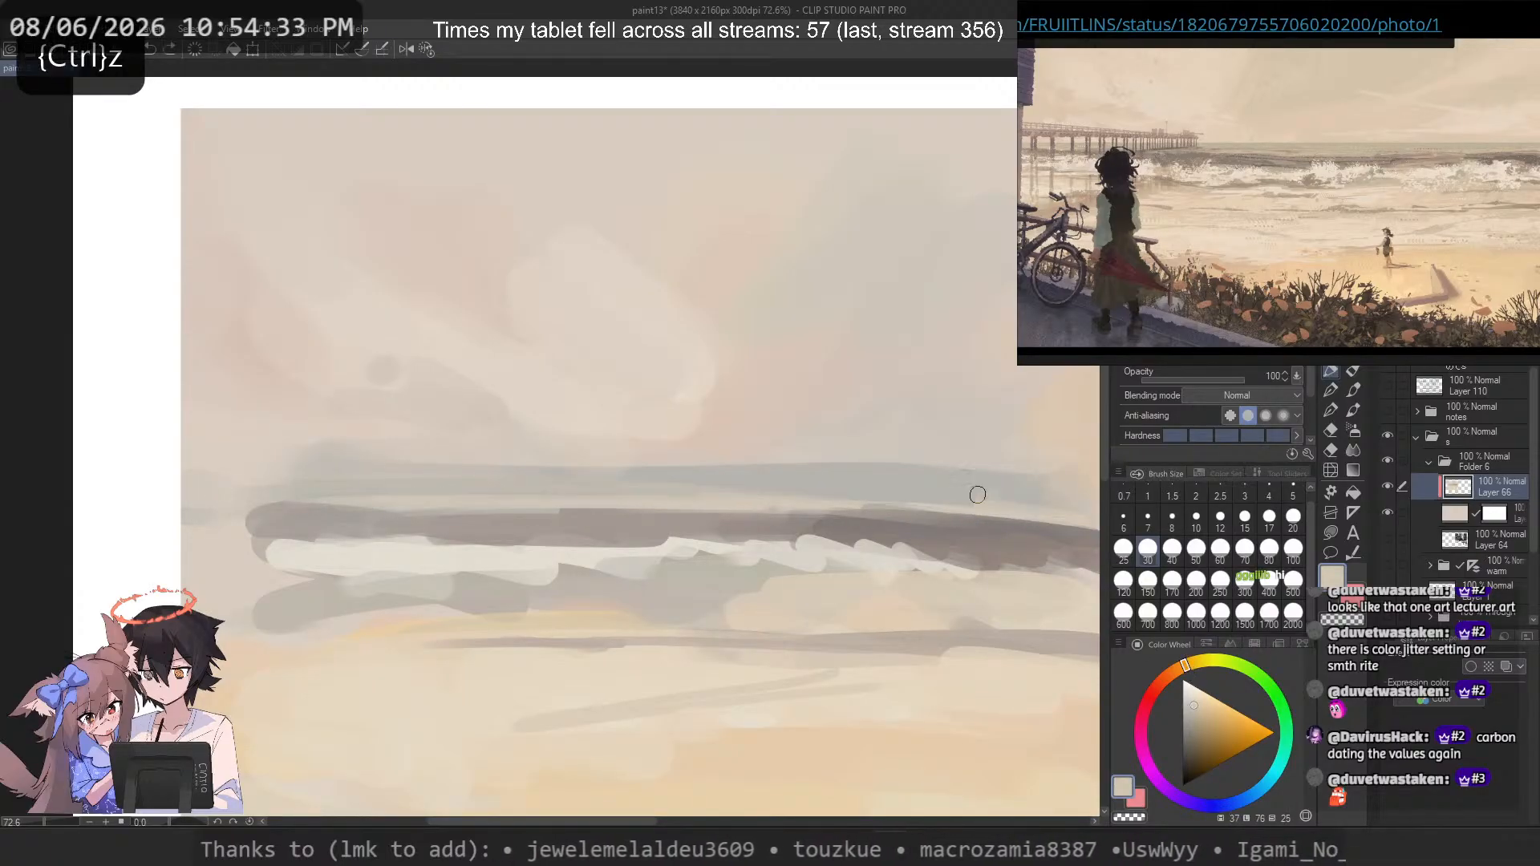
drag(976, 496, 623, 485)
key(ctrl+z)
key(ctrl+z)
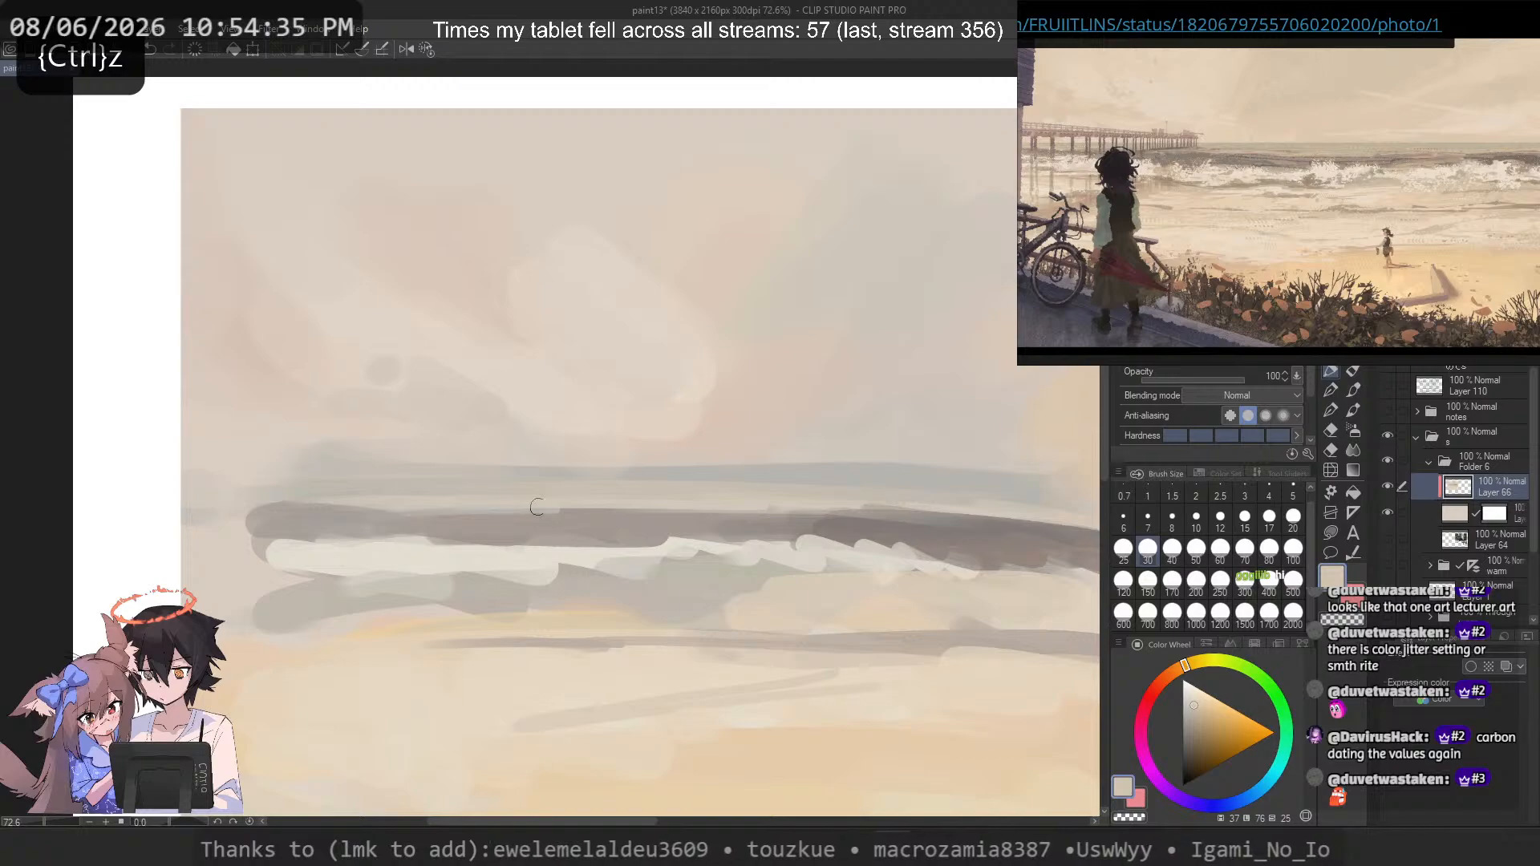
drag(513, 499, 700, 518)
key(ctrl+z)
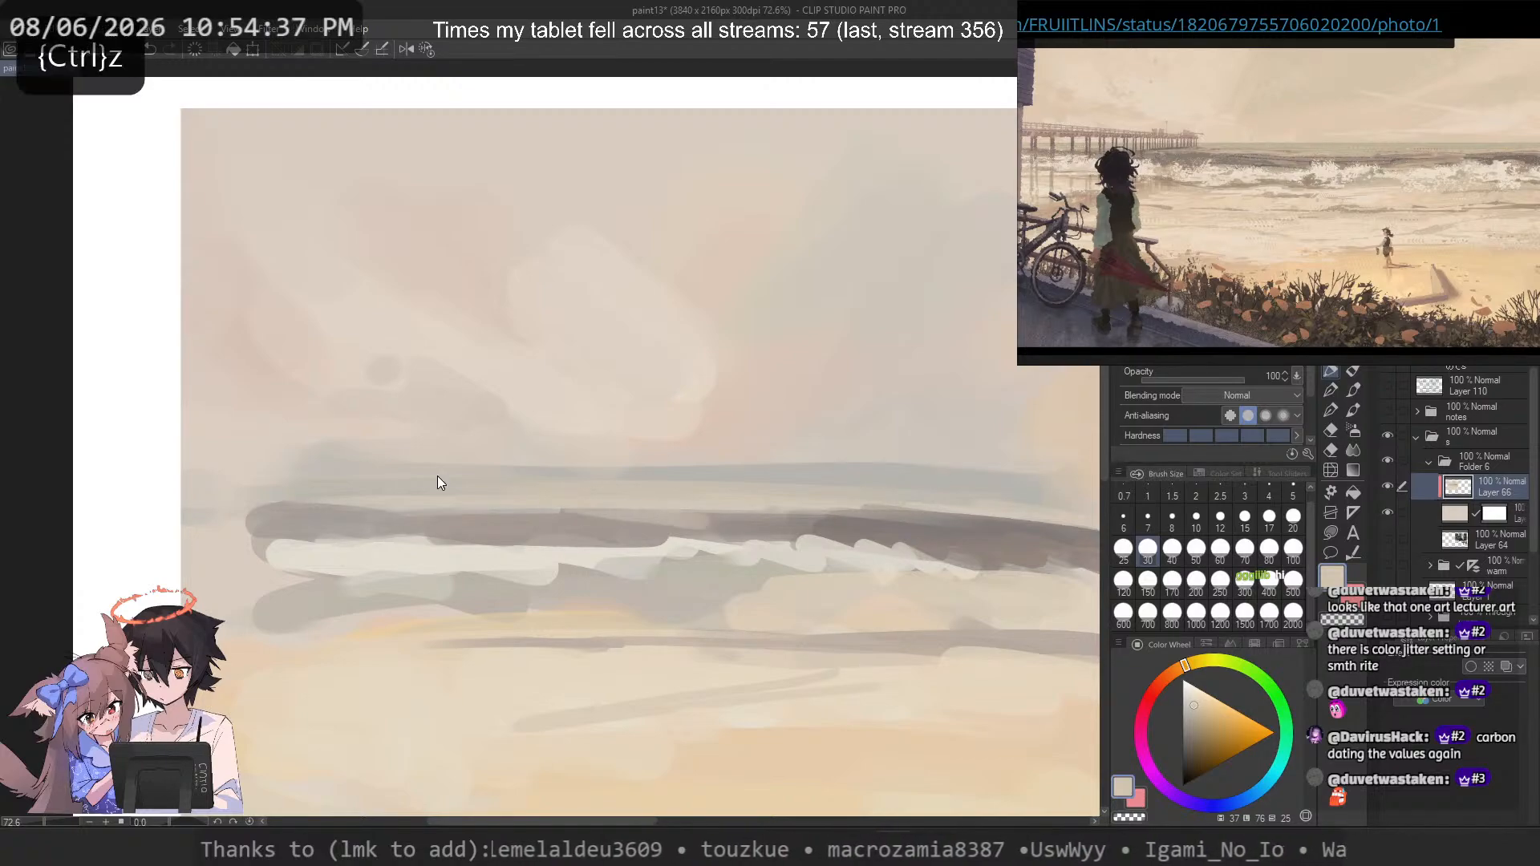
drag(449, 504, 840, 509)
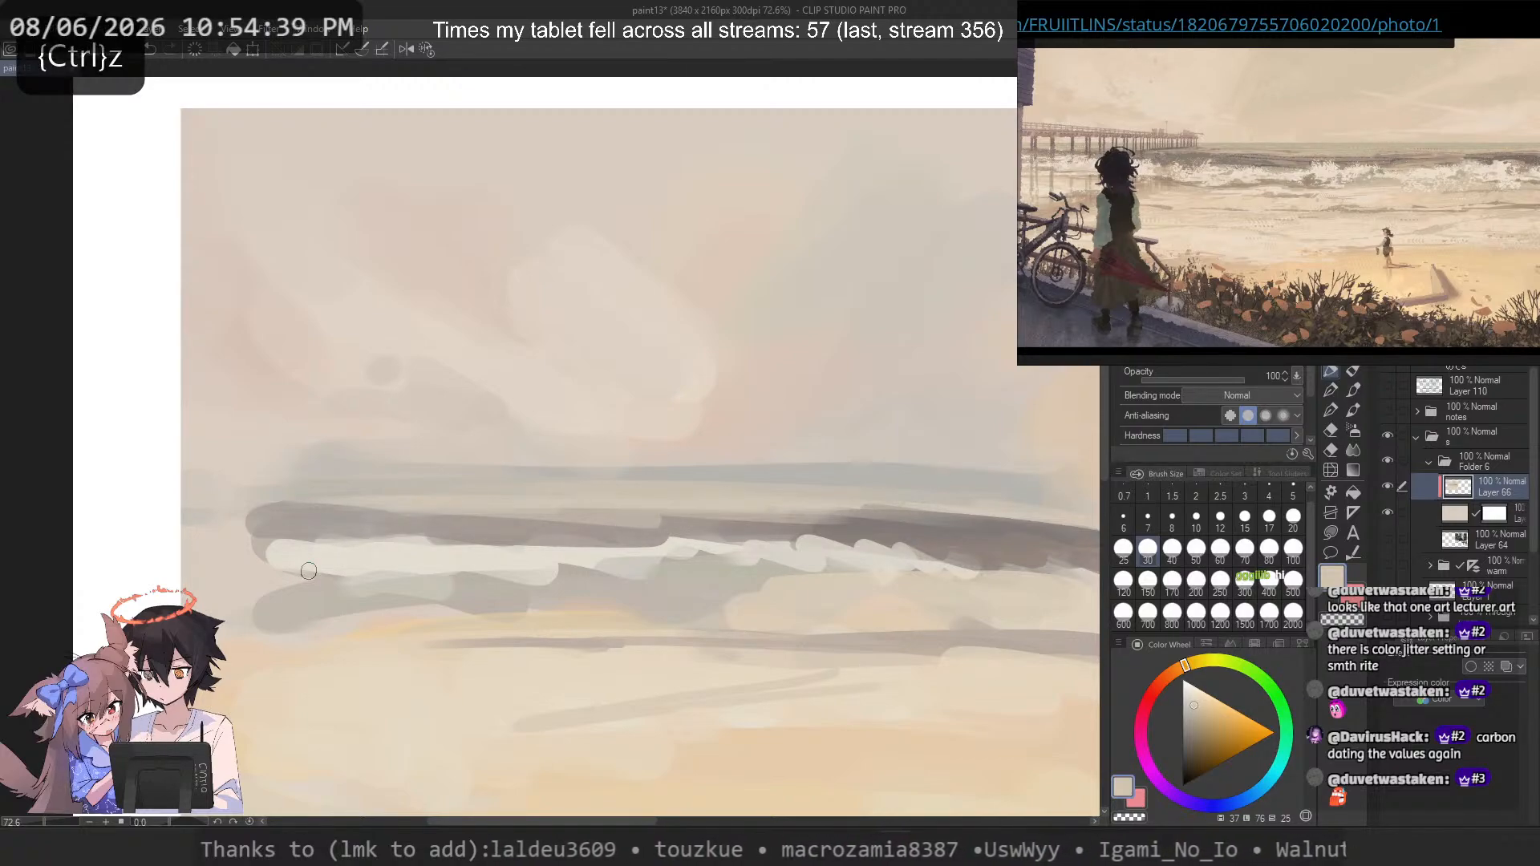
Step: Repaint the foam line under the dark wave in sampled off-white with a size 50 brush
alt+click(501, 557)
drag(482, 536, 433, 530)
key(ctrl+z)
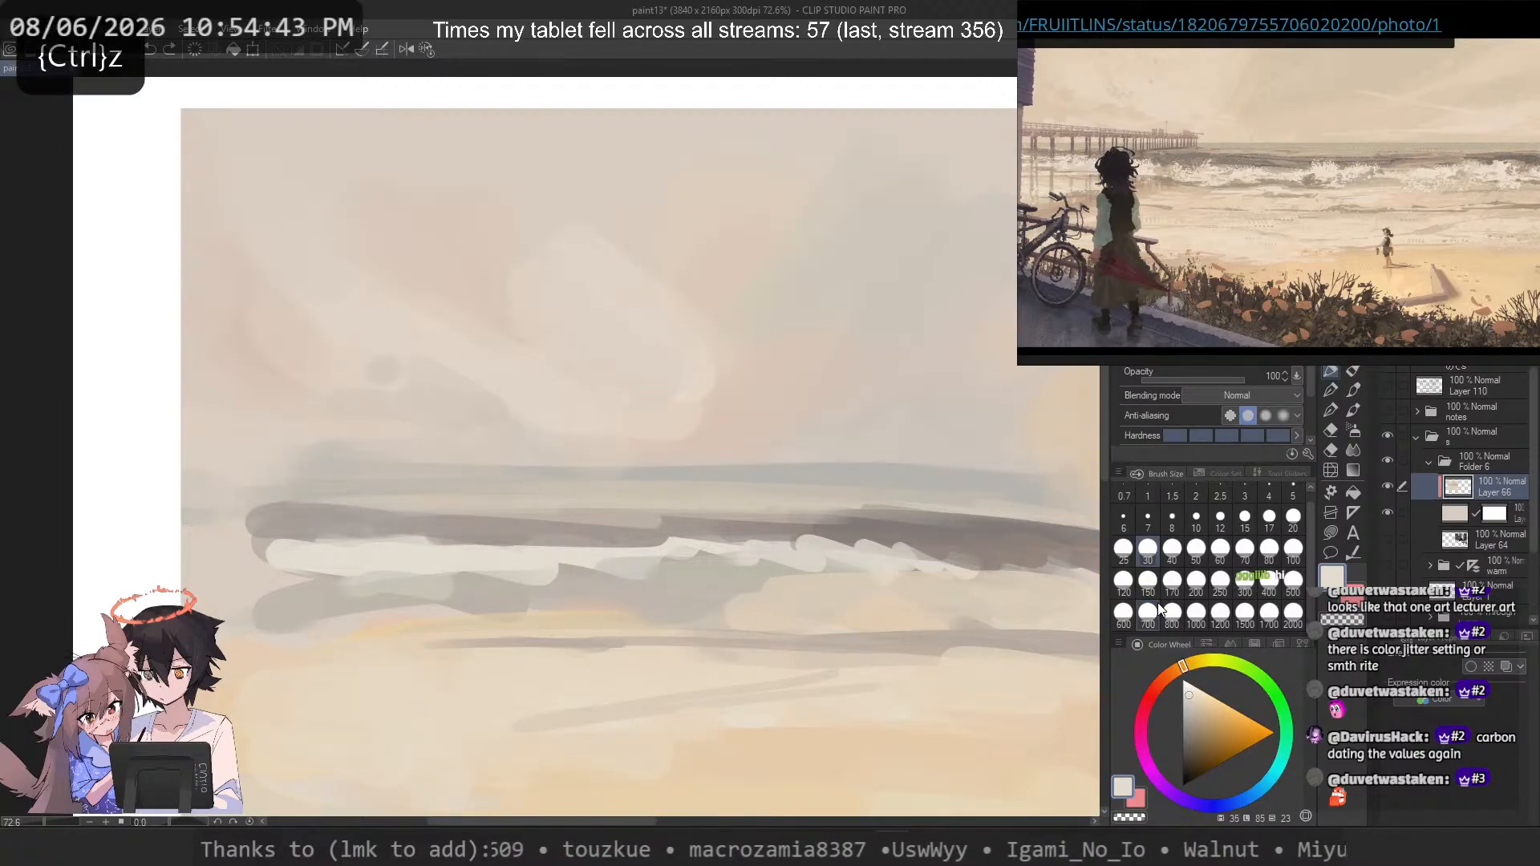
click(1199, 542)
drag(540, 551, 440, 551)
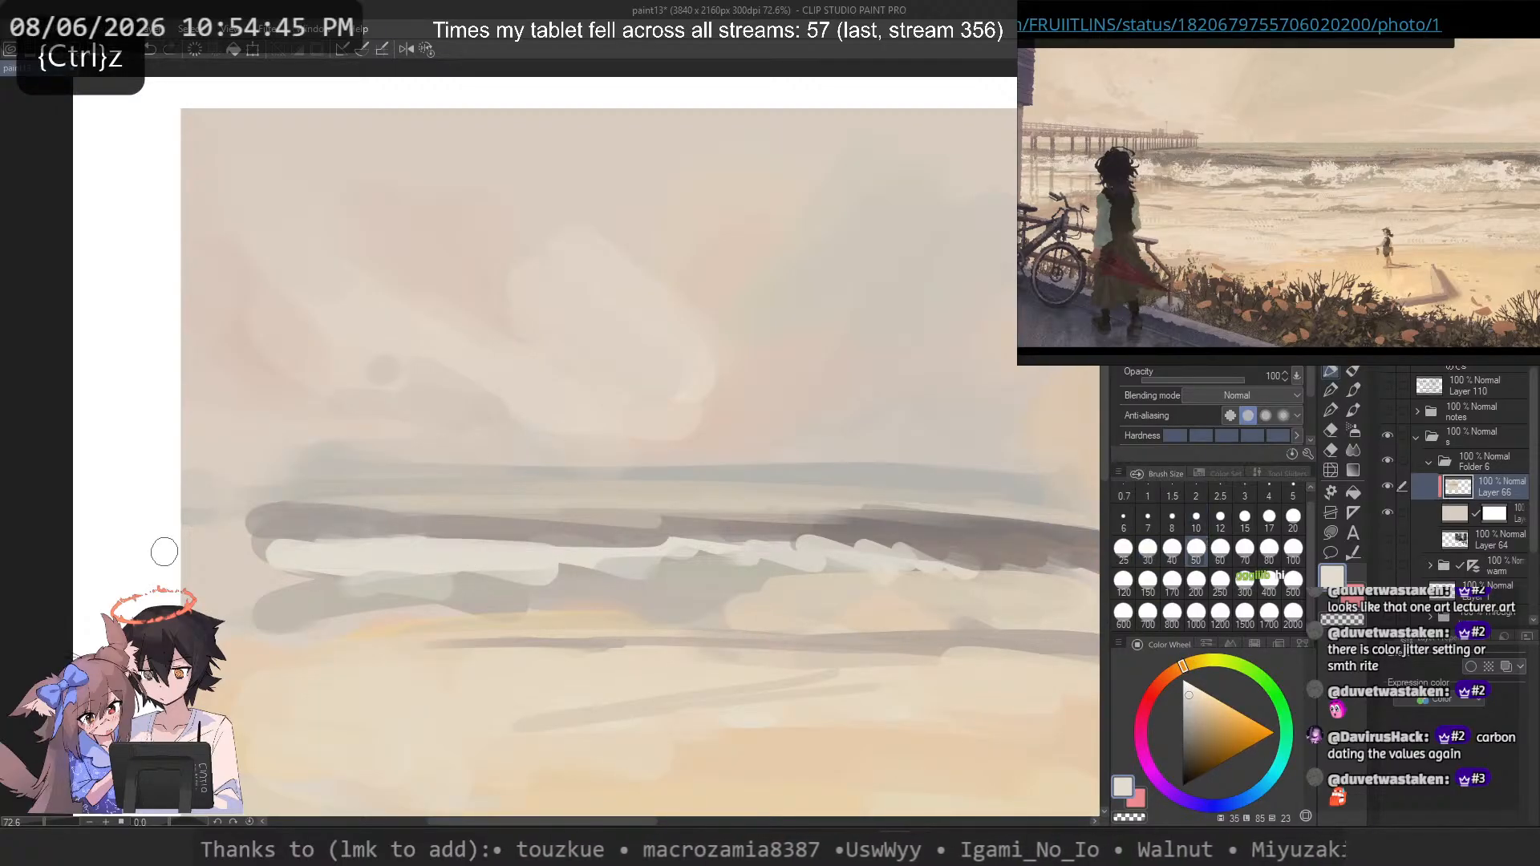
key(ctrl+z)
mouse_move(279, 549)
mouse_down()
mouse_move(537, 566)
mouse_move(408, 561)
mouse_move(862, 563)
mouse_up()
key(ctrl+z)
drag(735, 516, 488, 522)
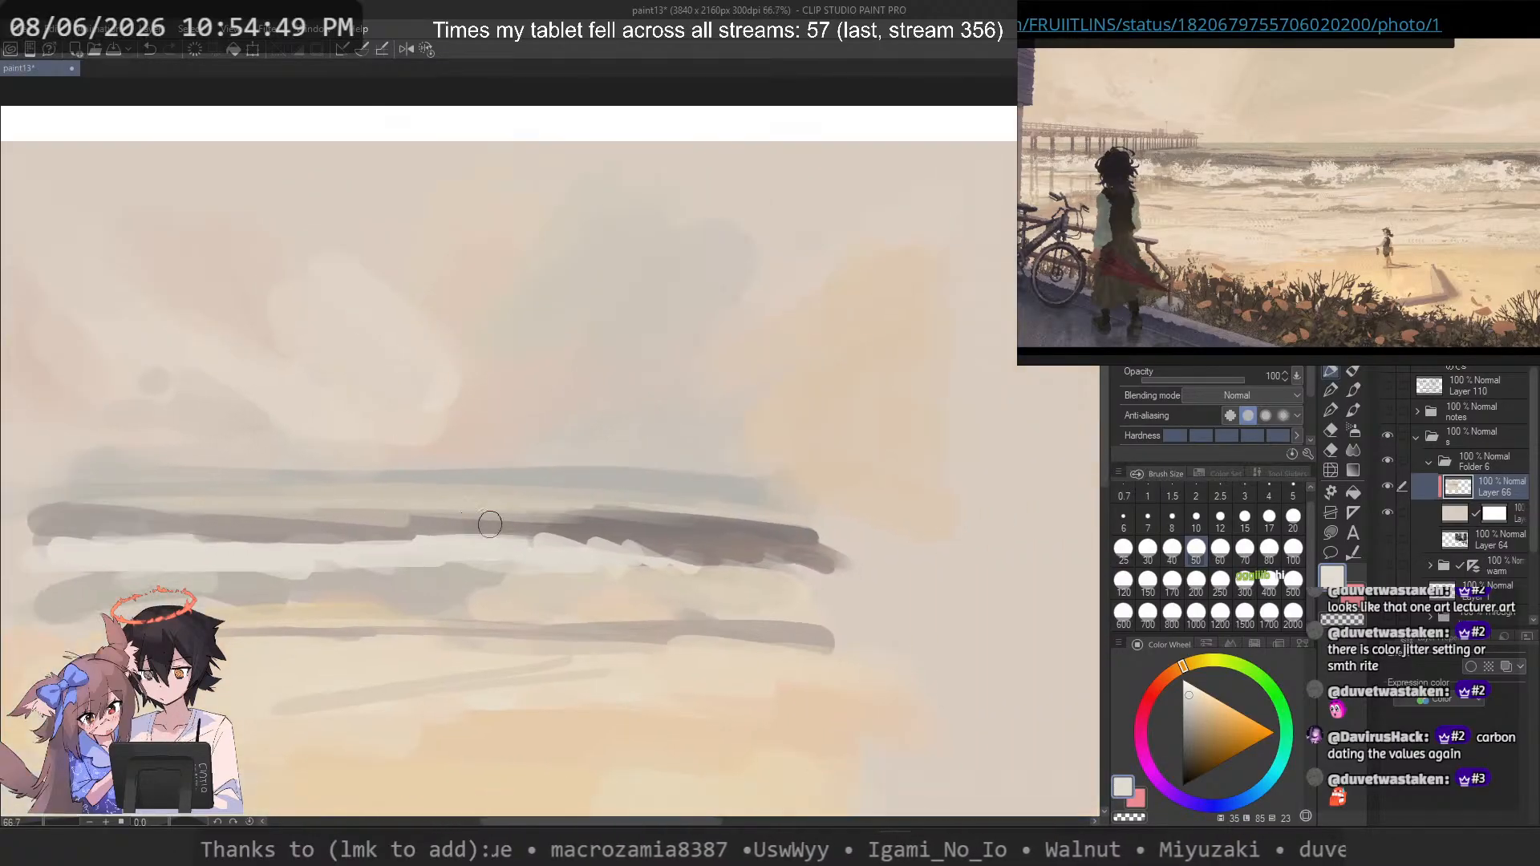
mouse_move(571, 563)
mouse_down()
mouse_move(703, 579)
mouse_move(835, 564)
mouse_up()
Step: Transform the painted beach layer, enlarging it to about 216% and moving it to cover the whole canvas frame
scroll(890, 460, down, 5)
scroll(898, 462, up, 3)
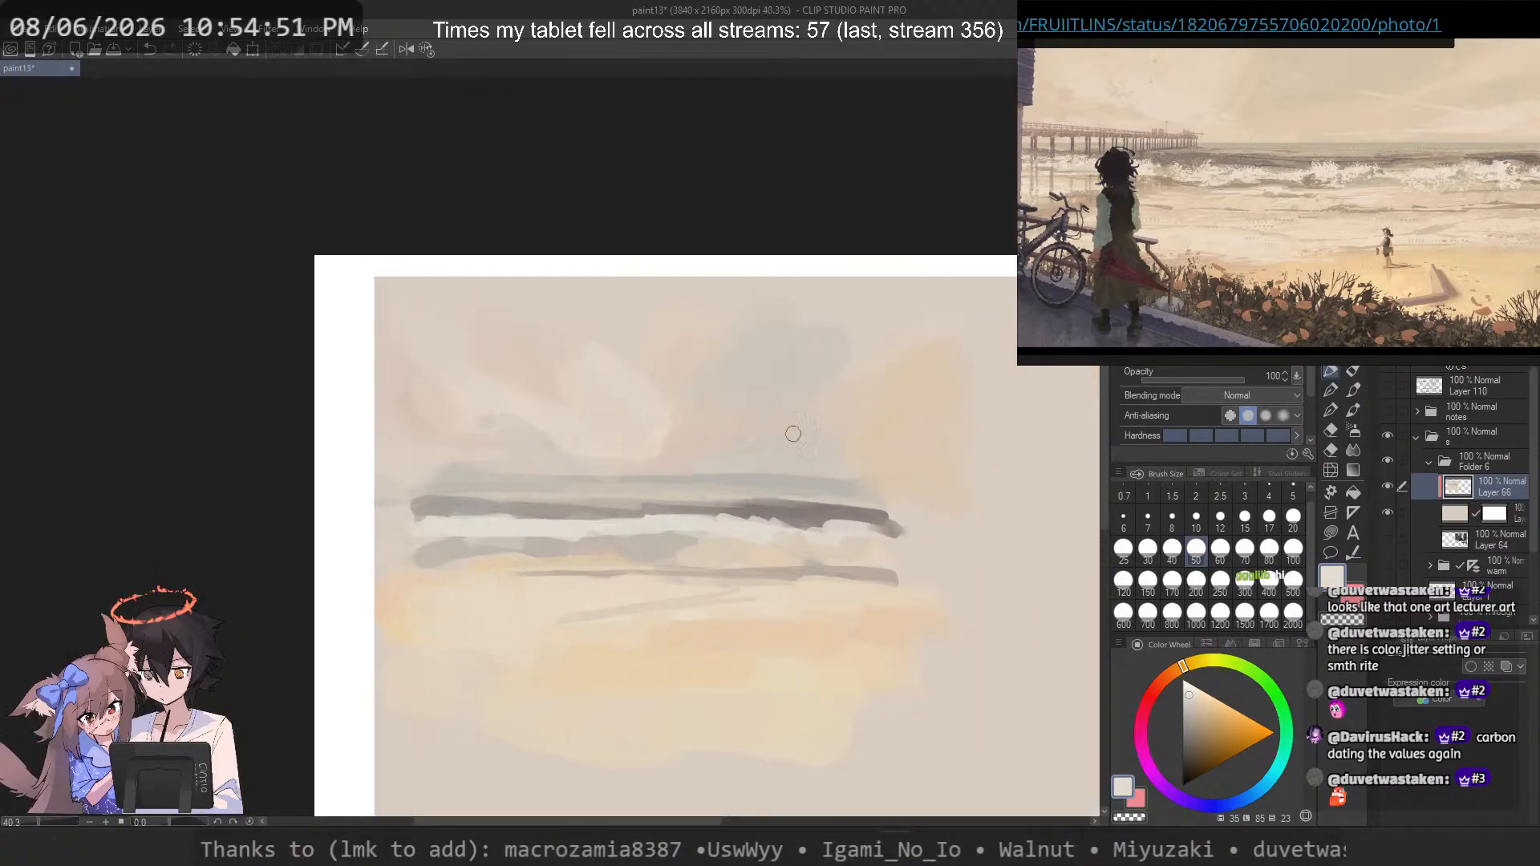
scroll(792, 434, down, 5)
key(ctrl+t)
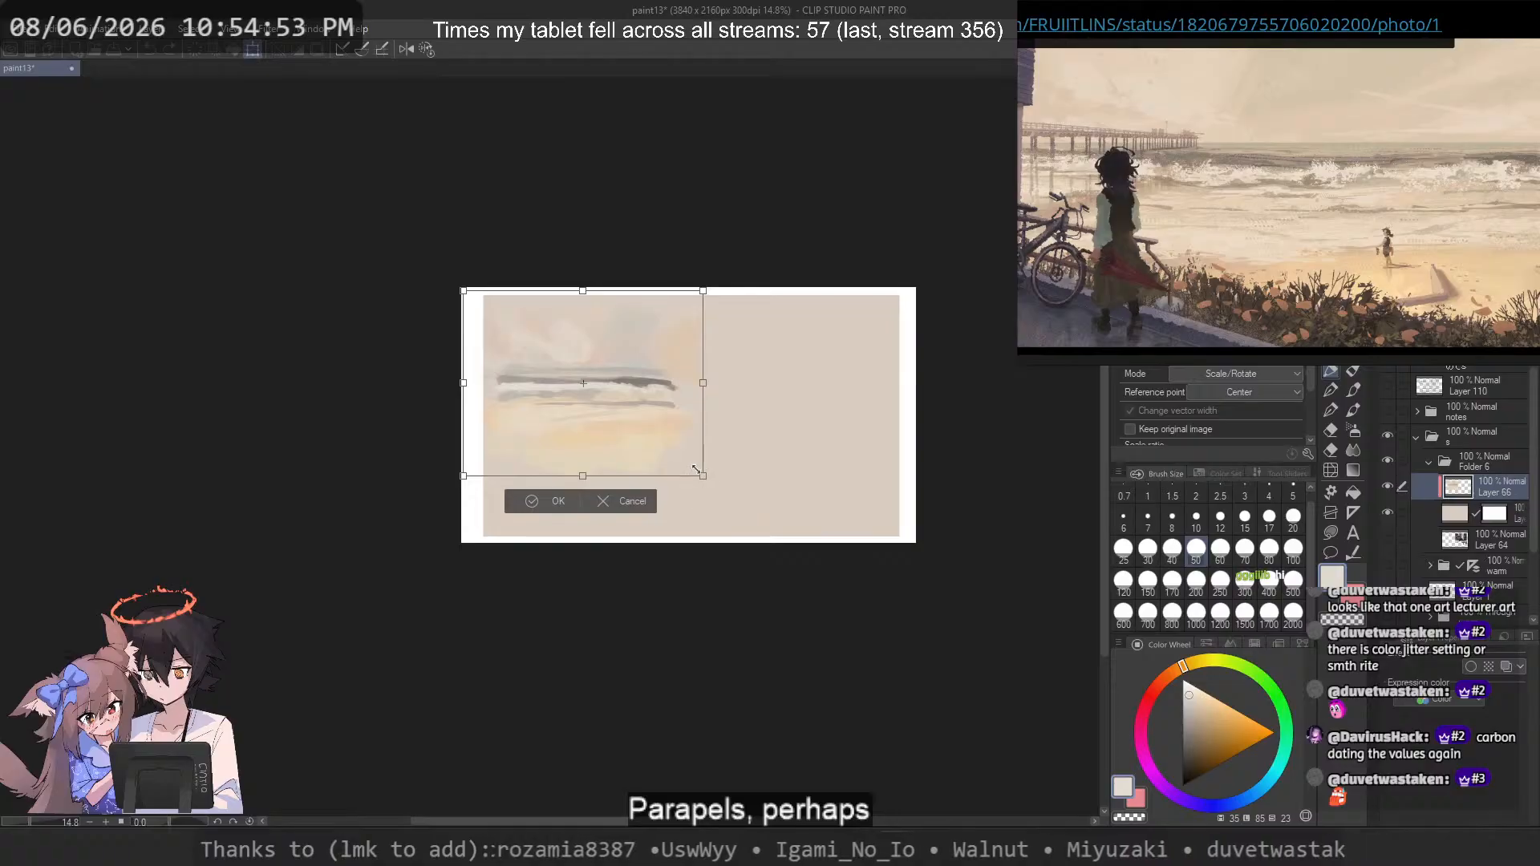
mouse_move(696, 469)
mouse_down()
mouse_move(978, 624)
mouse_move(901, 540)
mouse_move(910, 497)
mouse_up()
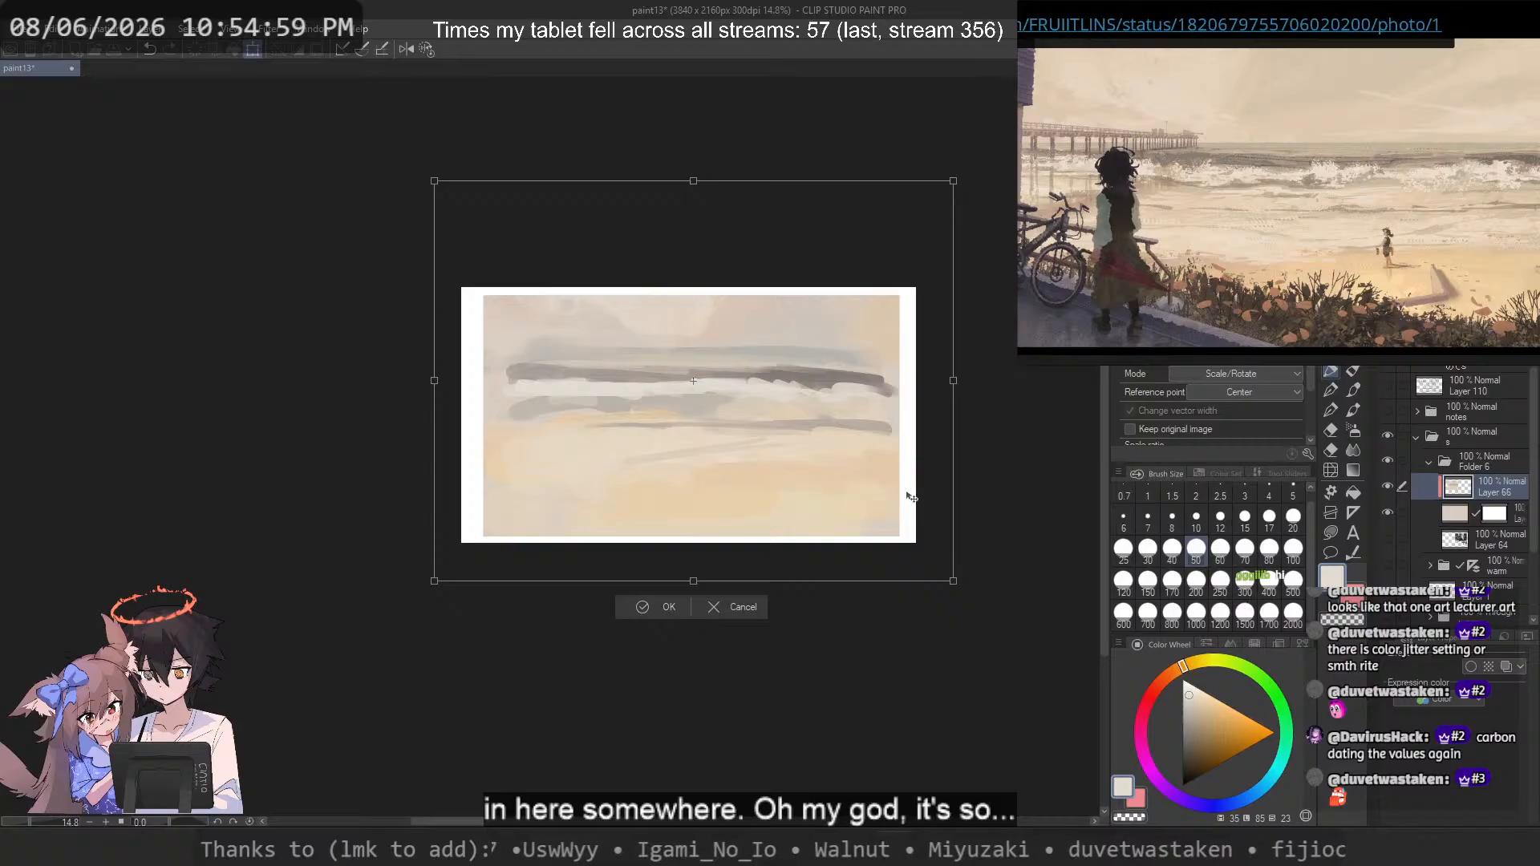
drag(910, 497, 914, 529)
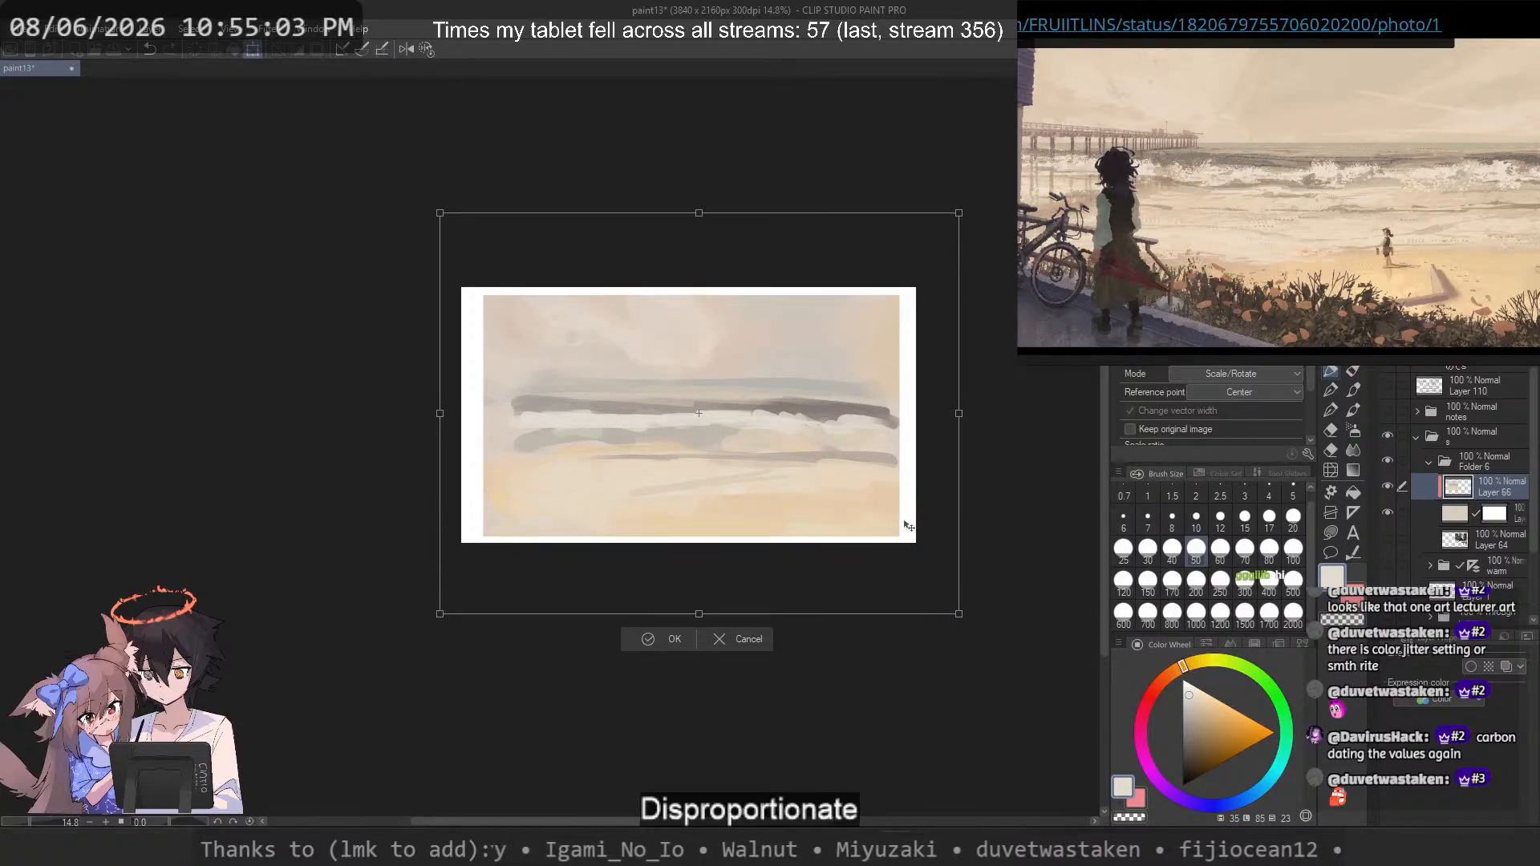
Step: Switch the transformation to Free Transform, squash the layer's height to 142%, and nudge it slightly down
right_click(907, 525)
click(936, 609)
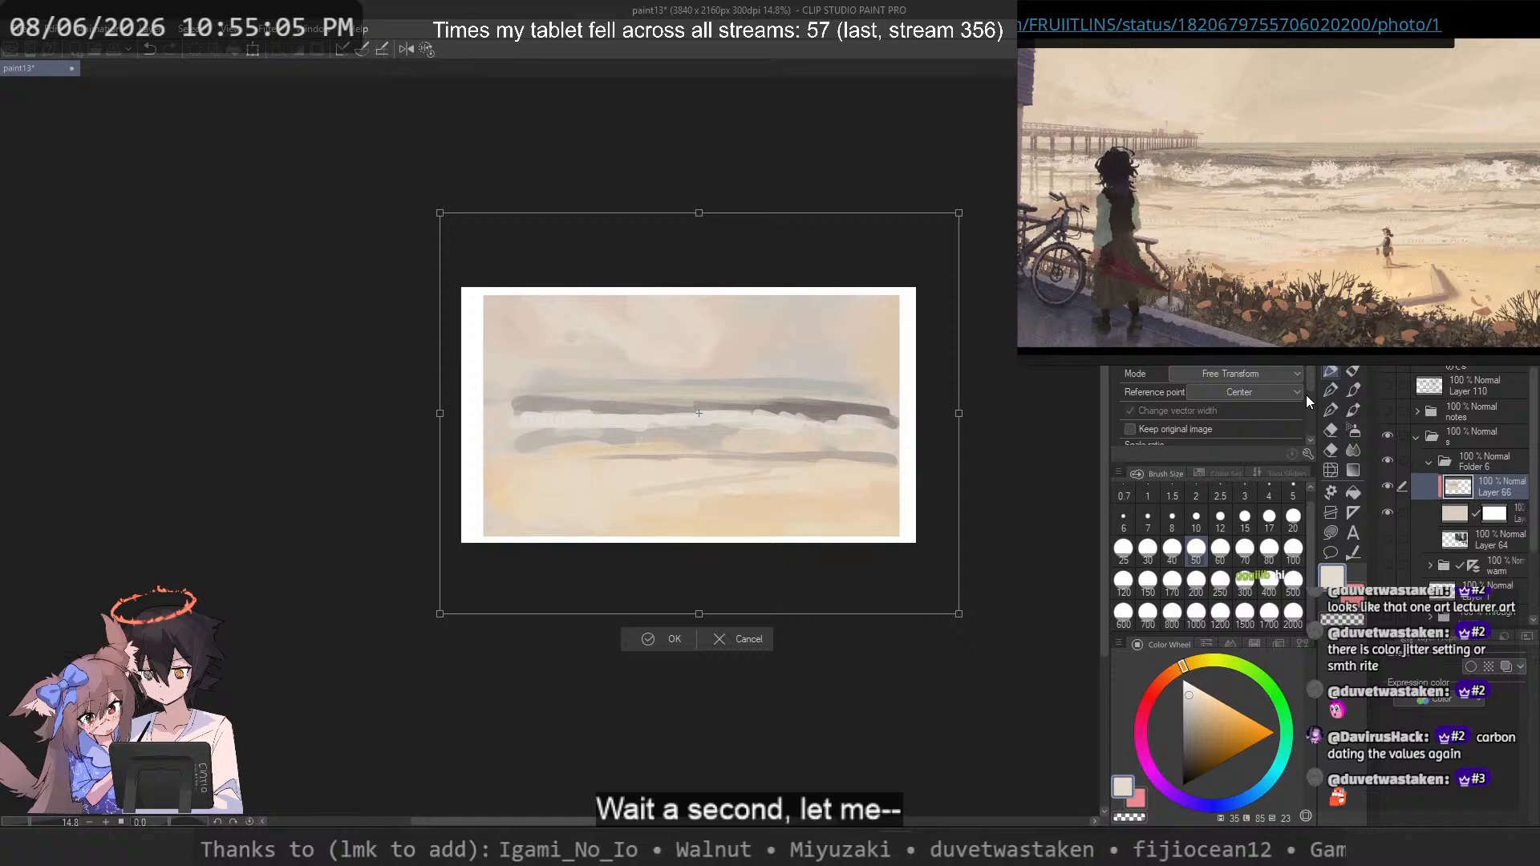
scroll(1306, 395, down, 2)
scroll(1190, 393, down, 20)
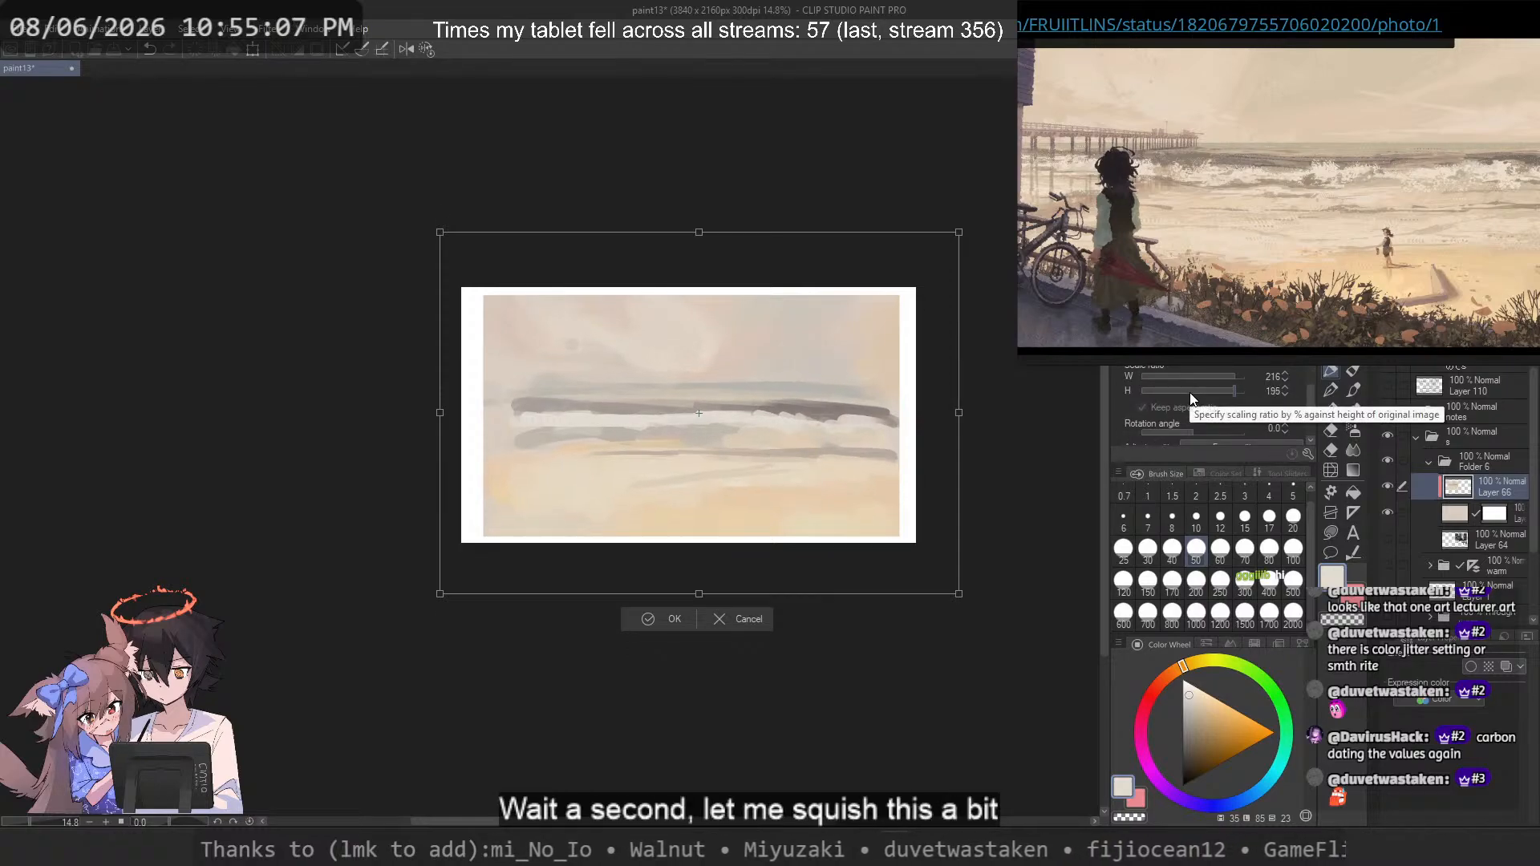
scroll(1189, 393, down, 20)
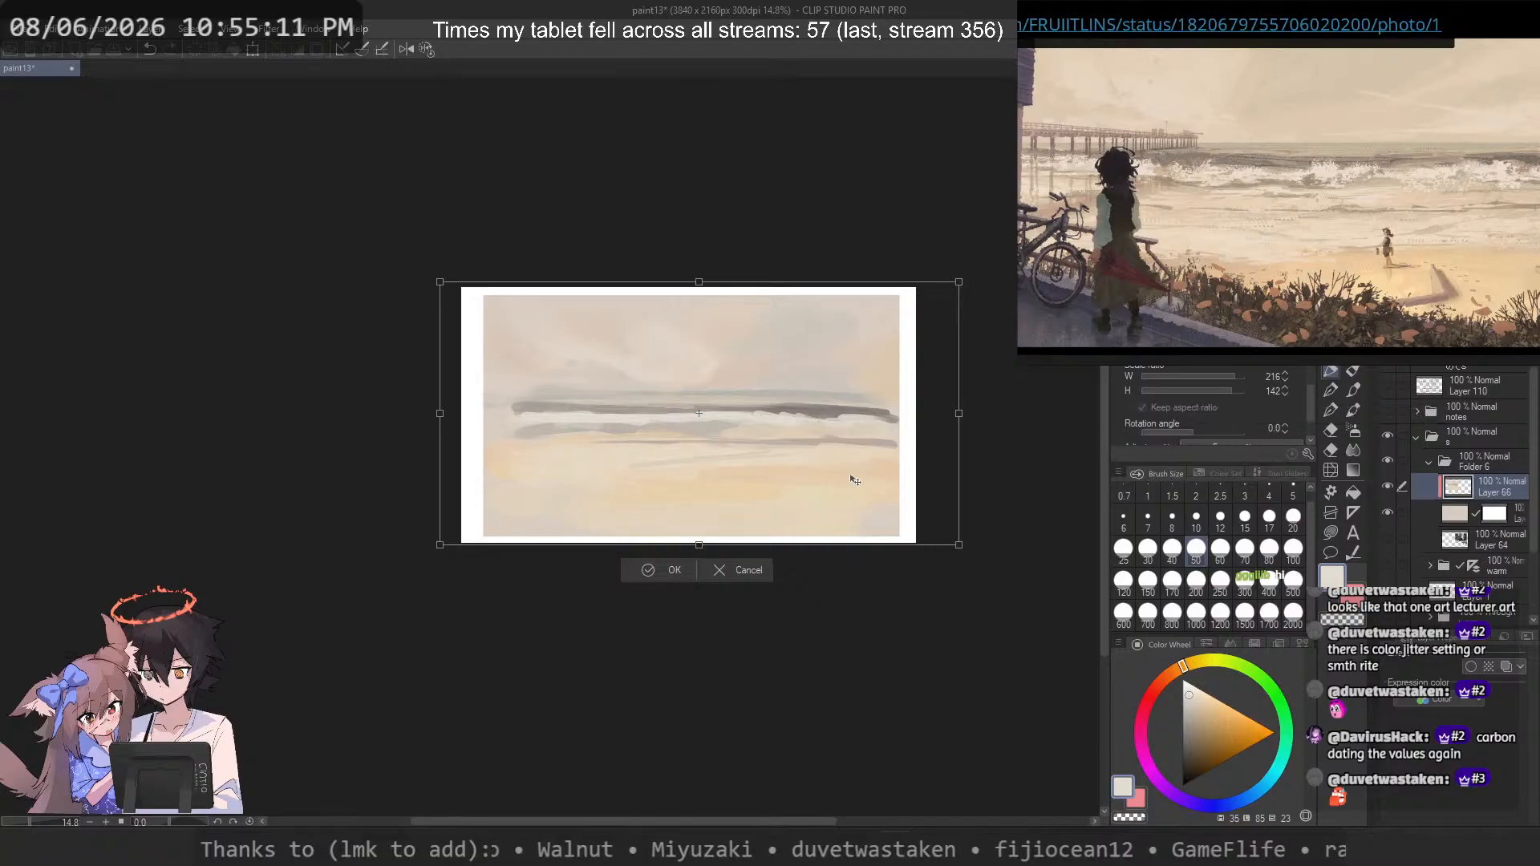
mouse_move(845, 478)
mouse_down()
mouse_move(844, 463)
mouse_move(844, 479)
mouse_up()
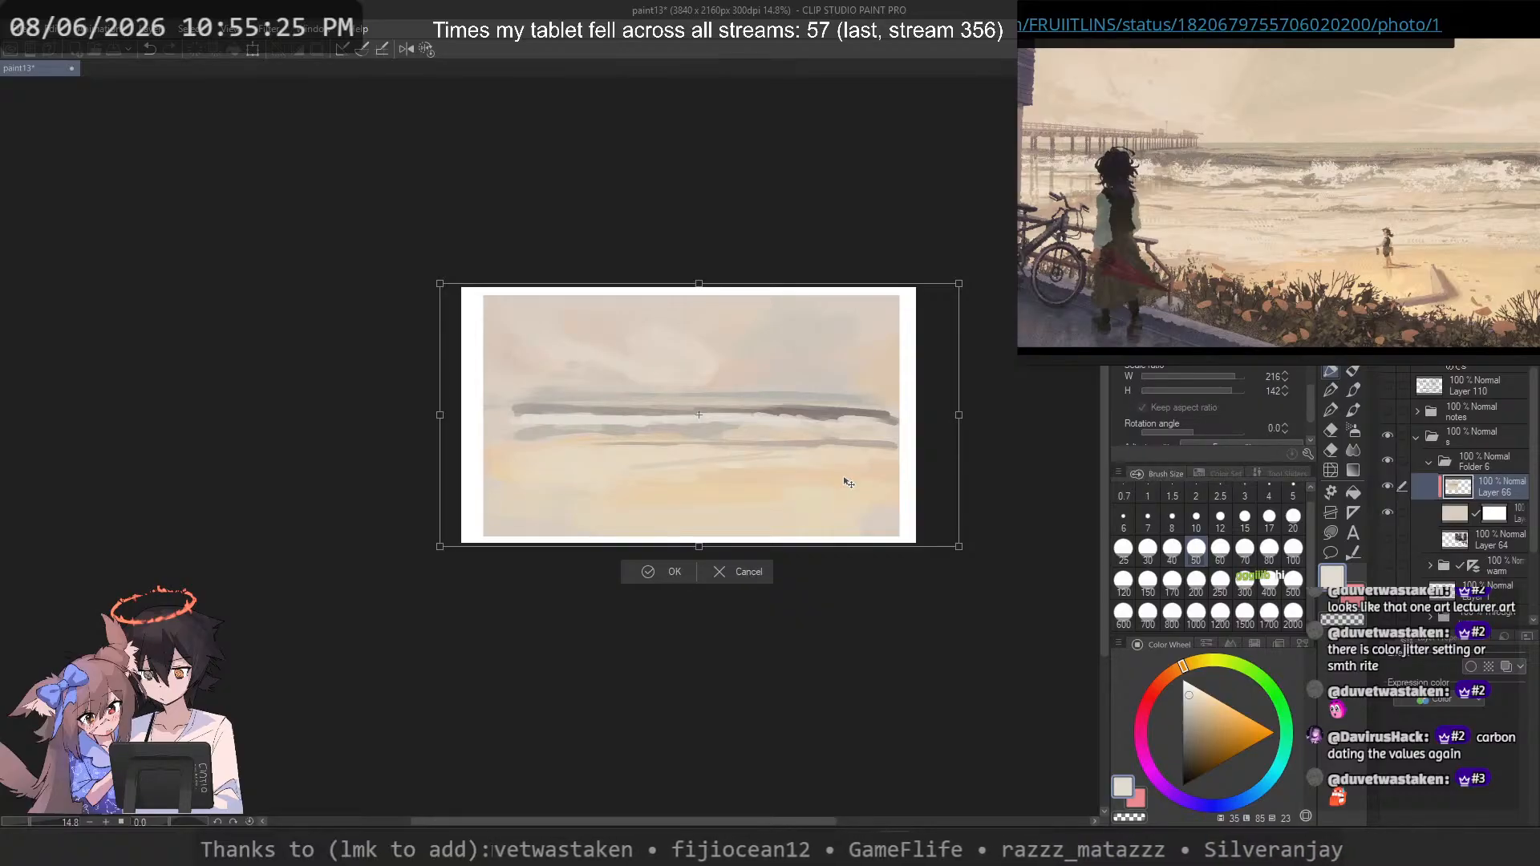
Step: Reduce the painted layer's scale to 209% width and 108% height, and move it slightly up within the frame
click(1219, 387)
click(1215, 380)
click(1231, 391)
click(1232, 392)
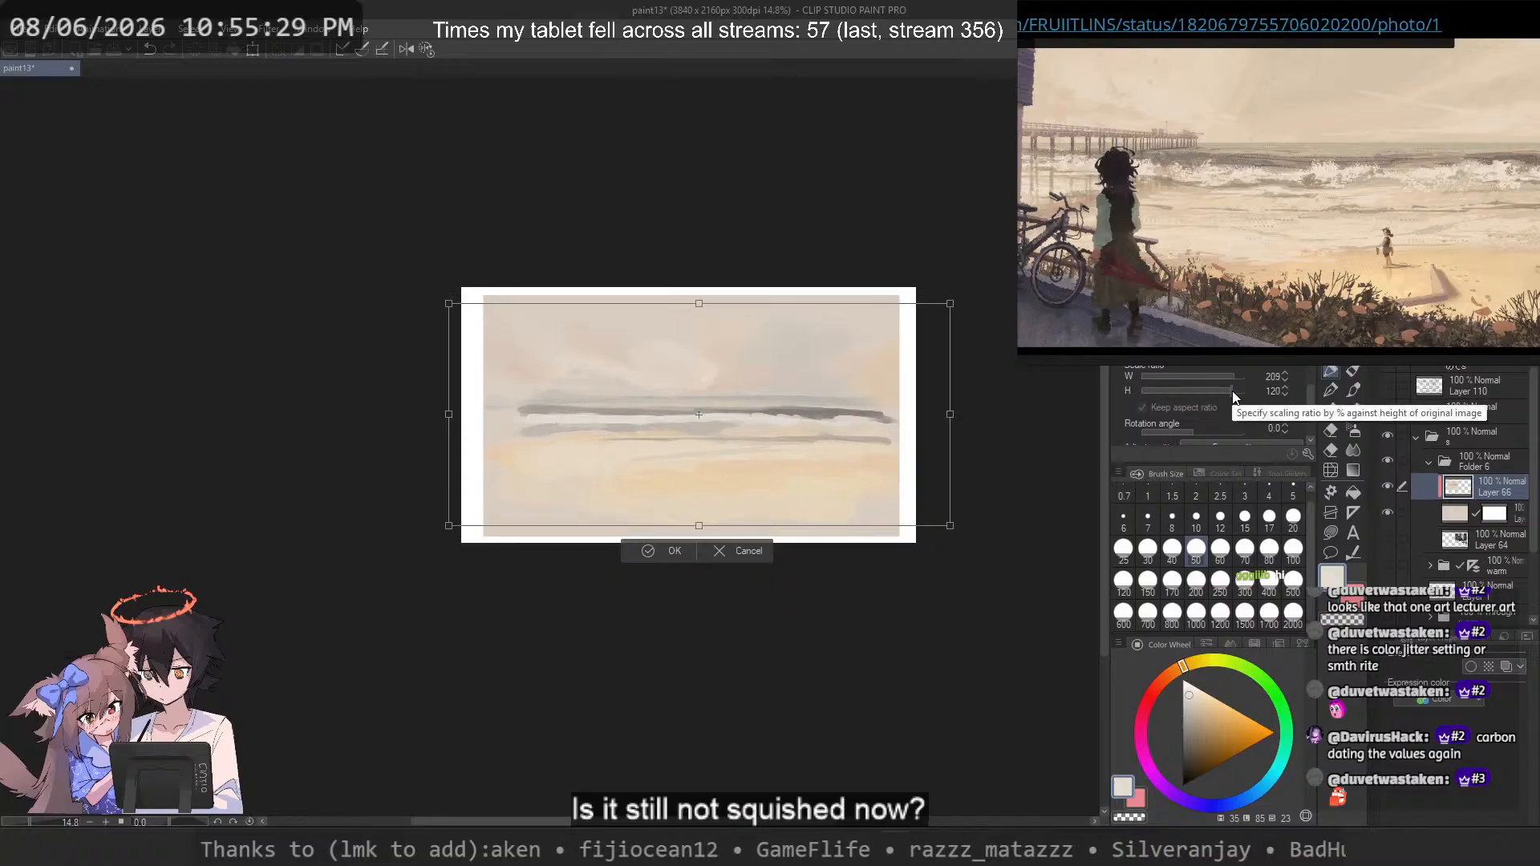
click(1229, 392)
scroll(842, 447, up, 2)
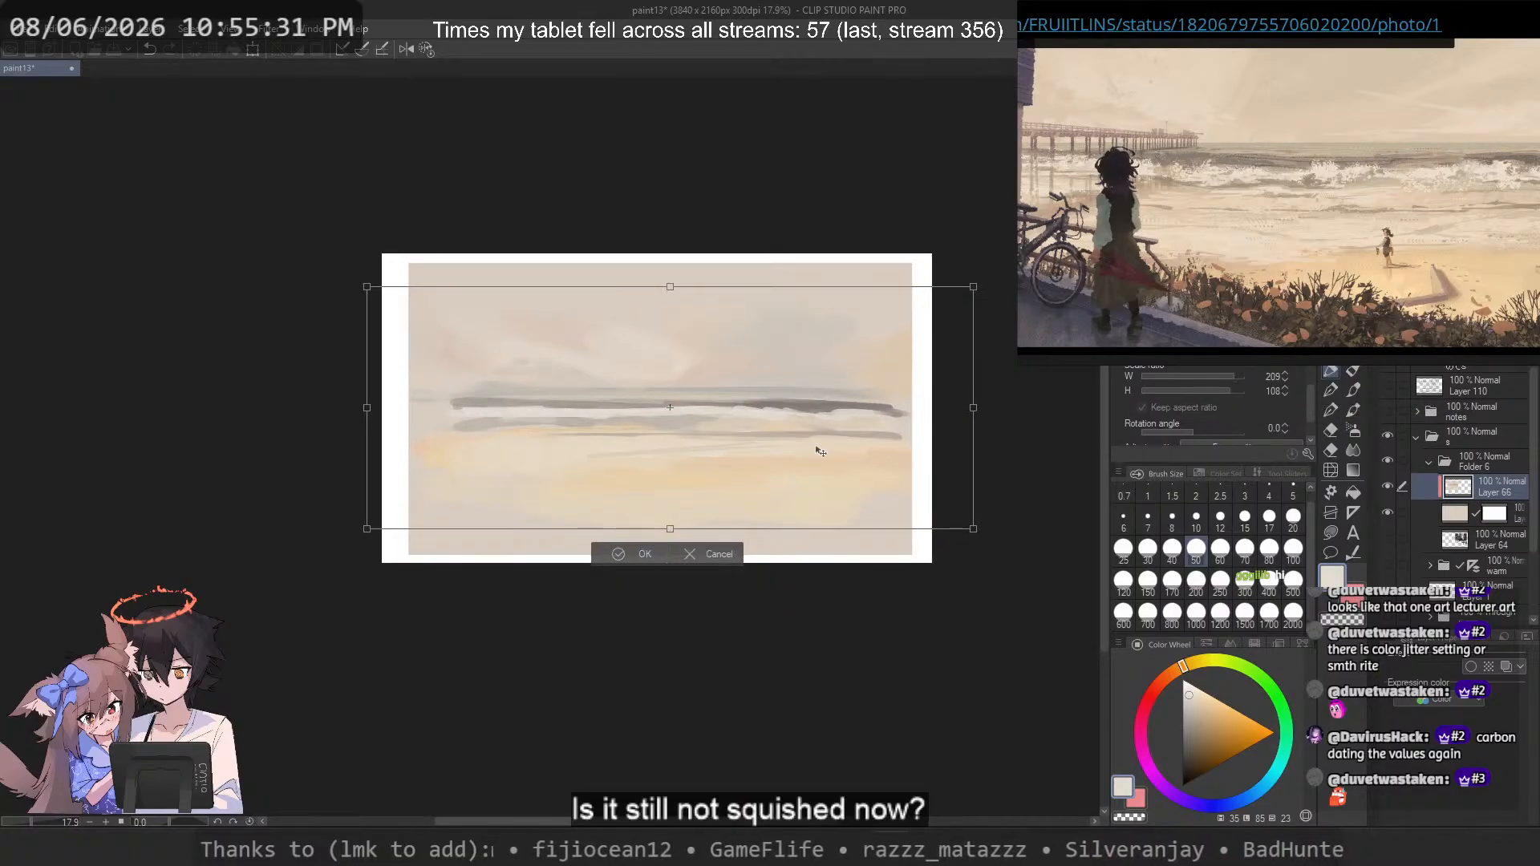
drag(821, 451, 818, 426)
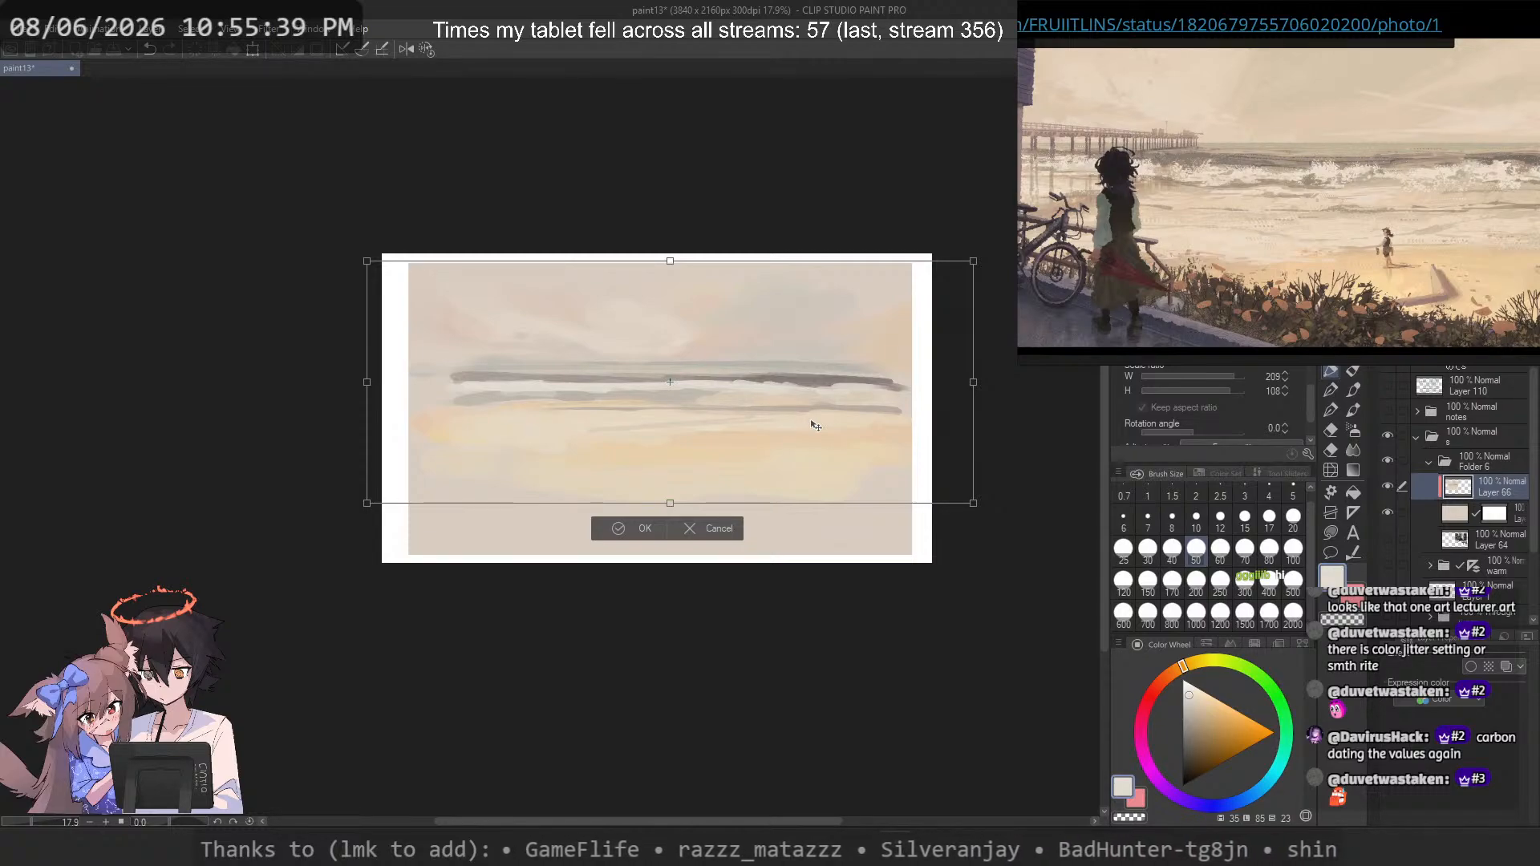
drag(815, 425, 815, 433)
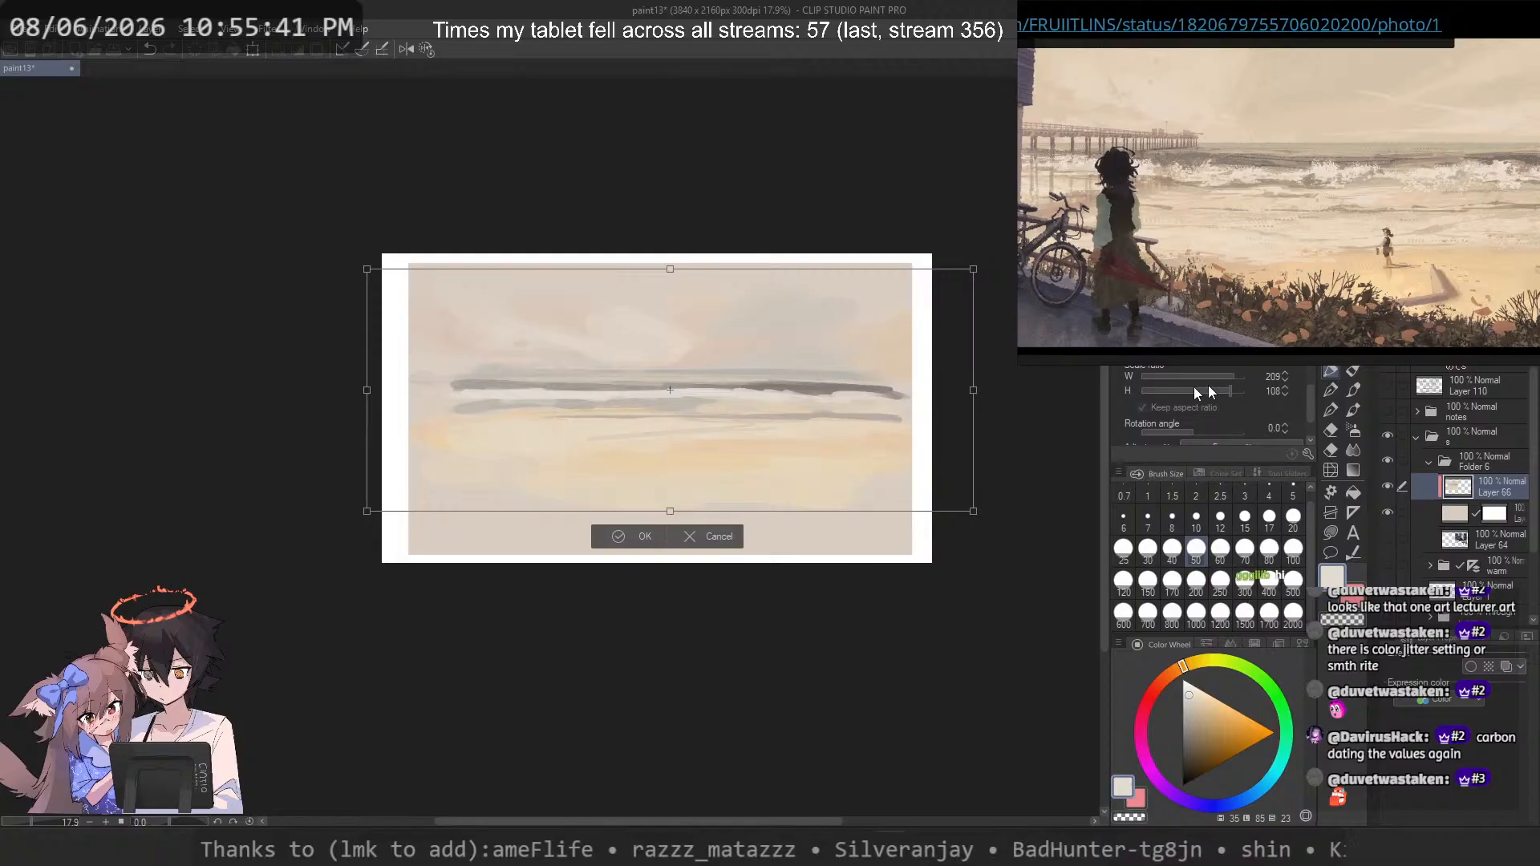
Step: Set the layer's height scale to 115% and apply the transformation
scroll(1222, 384, up, 3)
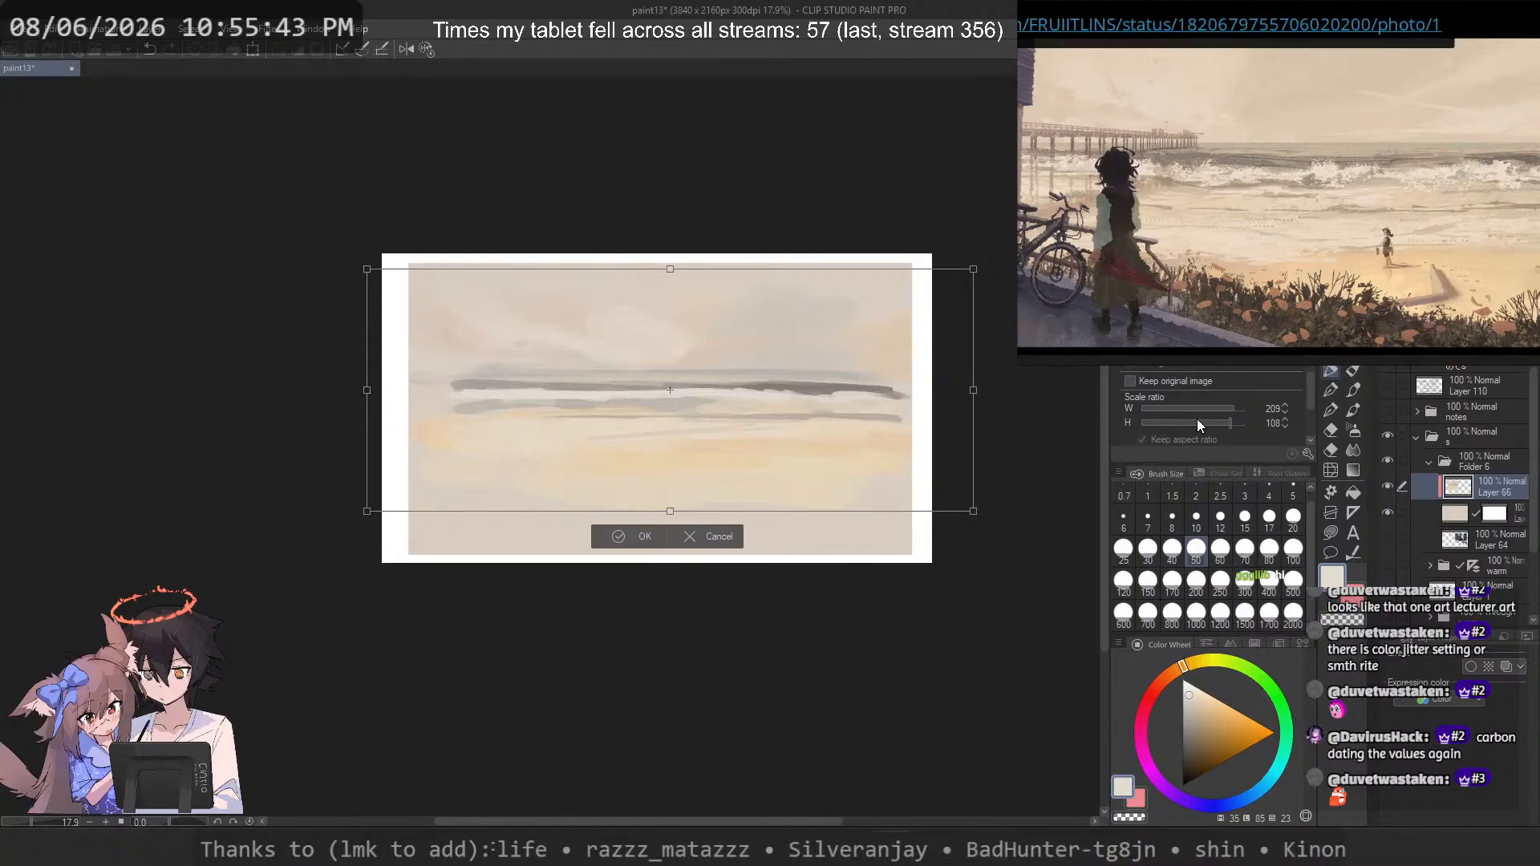
scroll(1196, 422, up, 3)
scroll(1196, 423, up, 4)
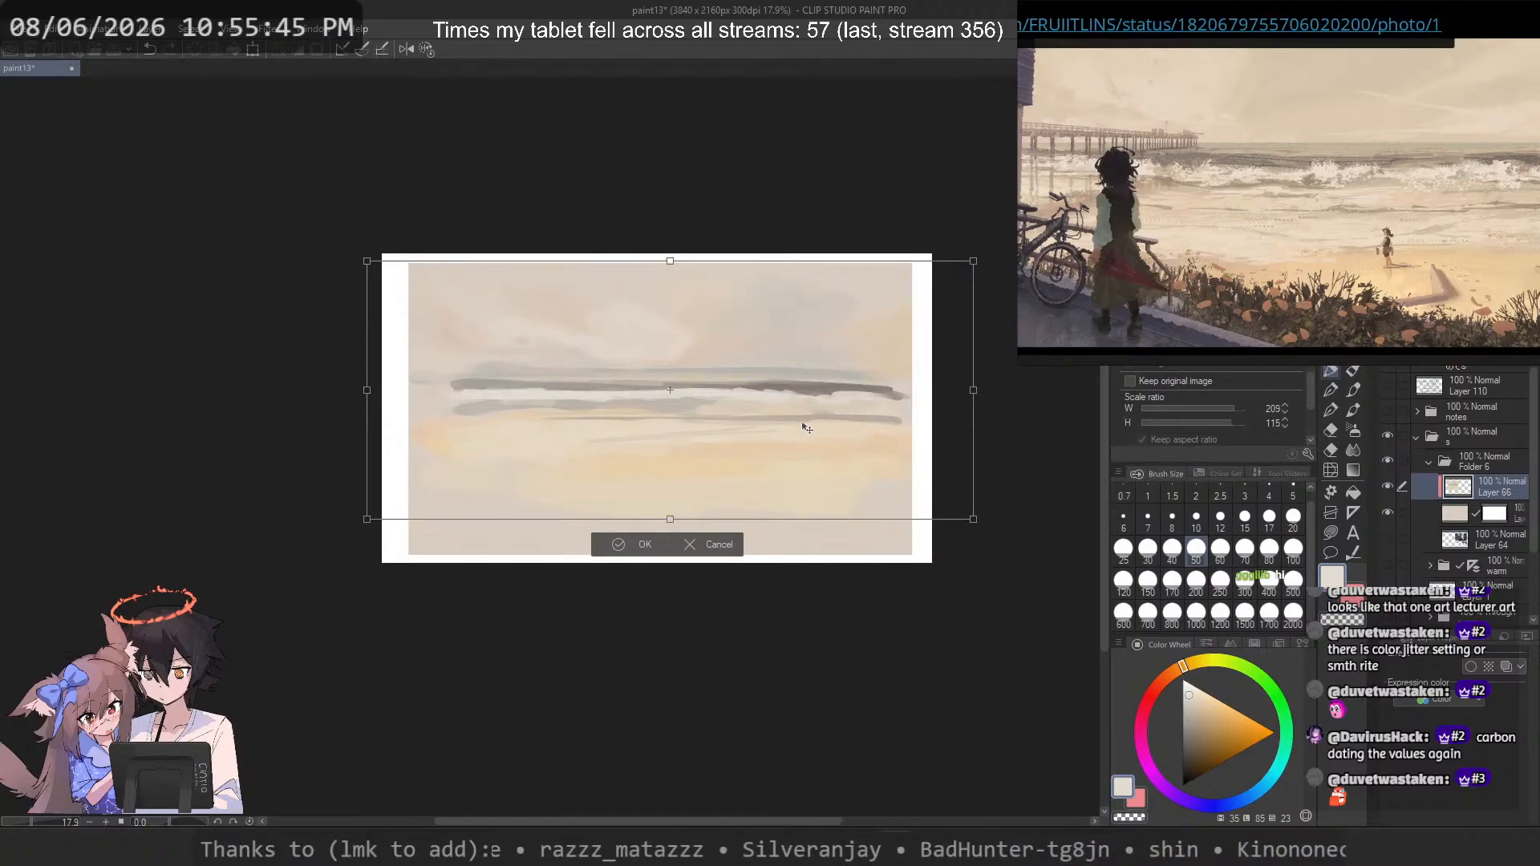
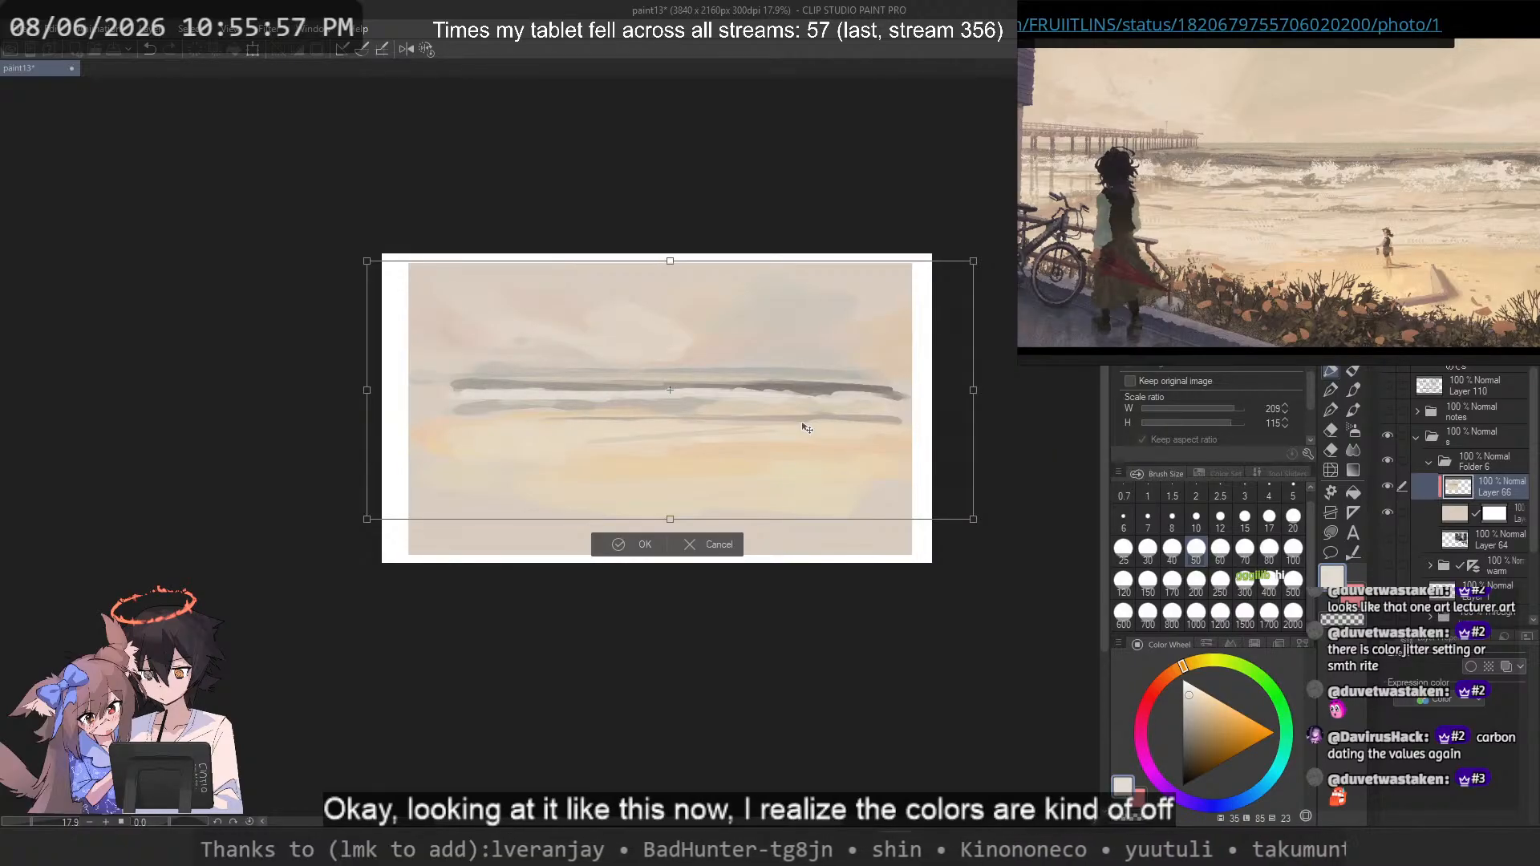
key(Return)
Step: Extend the sand toward the frame's lower edge with a size 170 brush, using beige tones sampled from the beach
scroll(725, 412, up, 3)
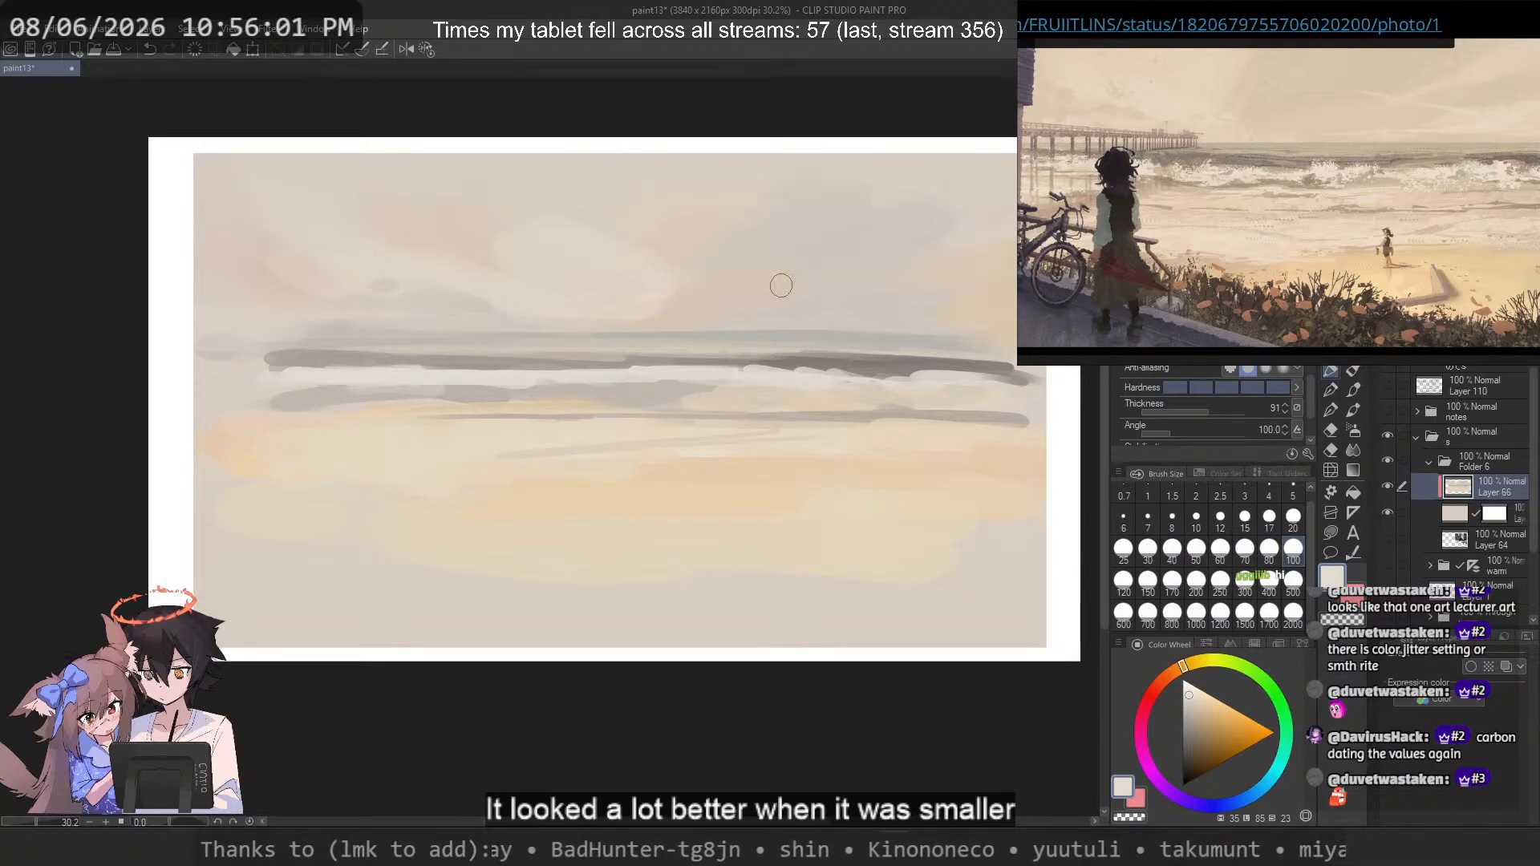
alt+click(680, 462)
click(1172, 578)
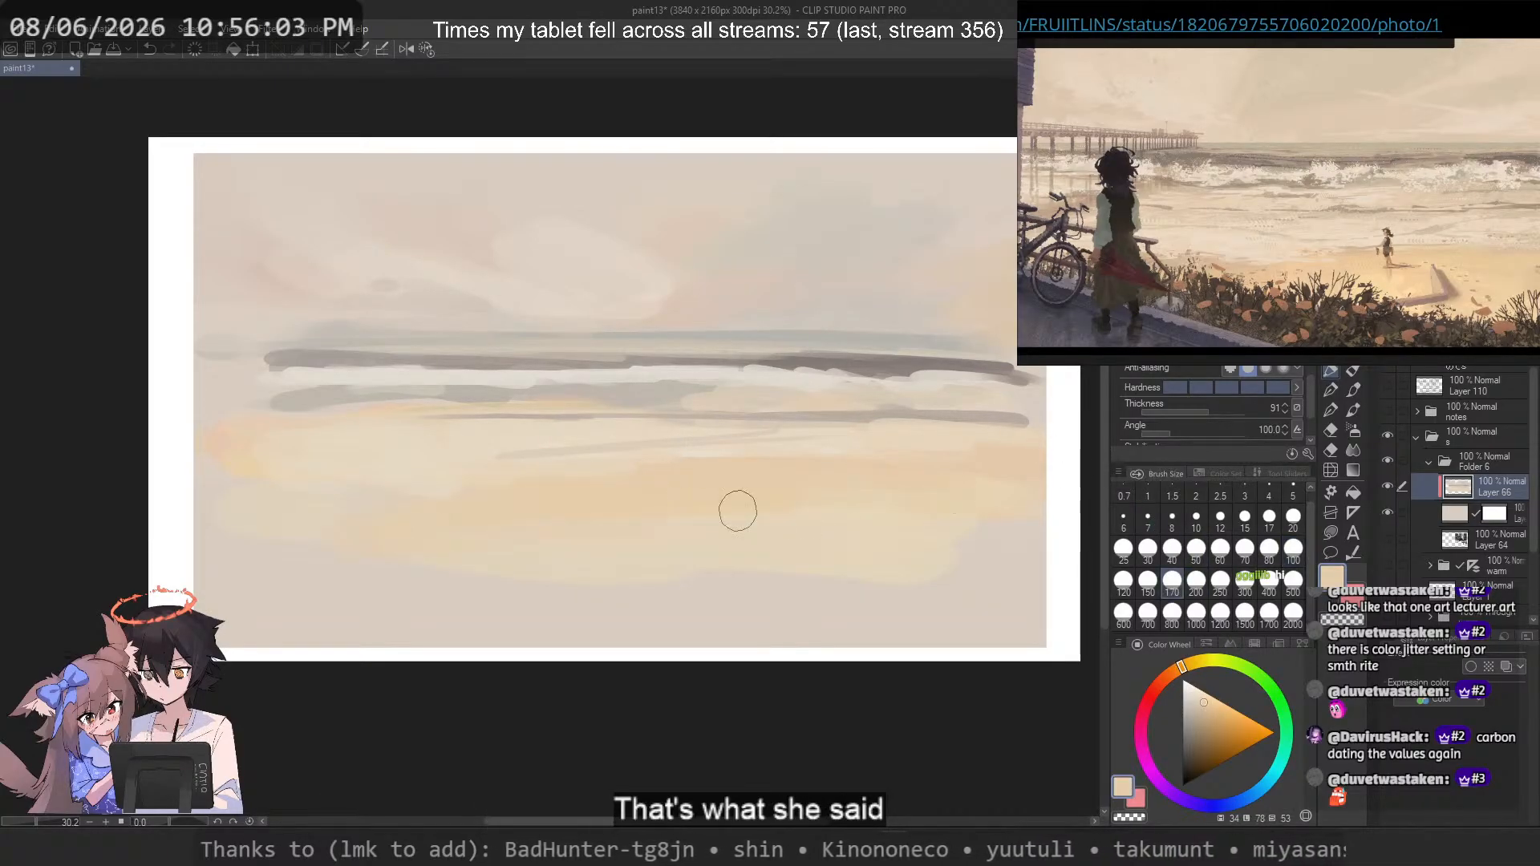
alt+click(615, 550)
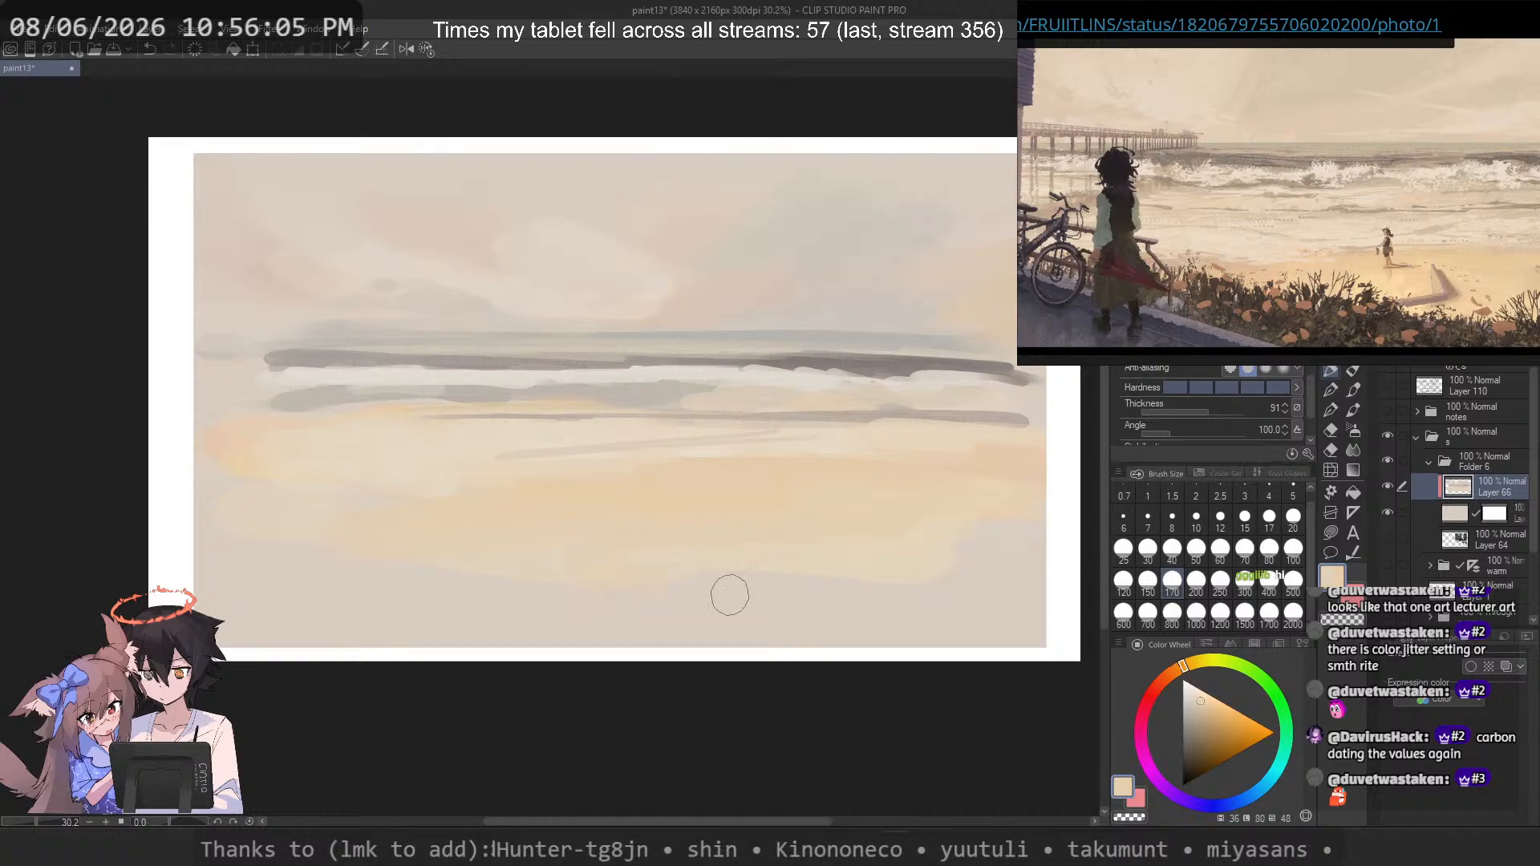
key(ctrl+z)
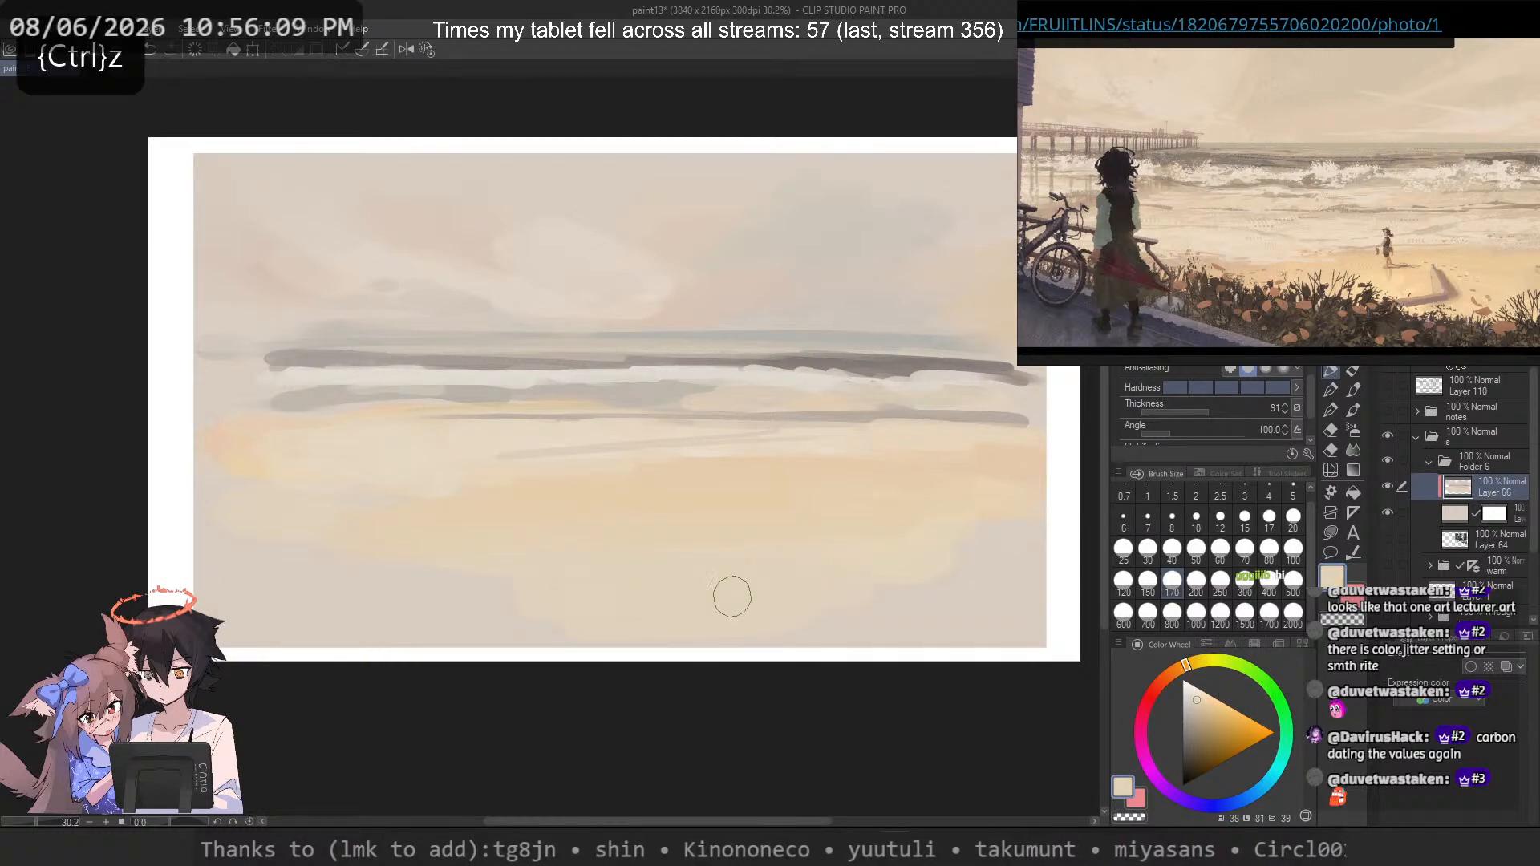
alt+click(775, 508)
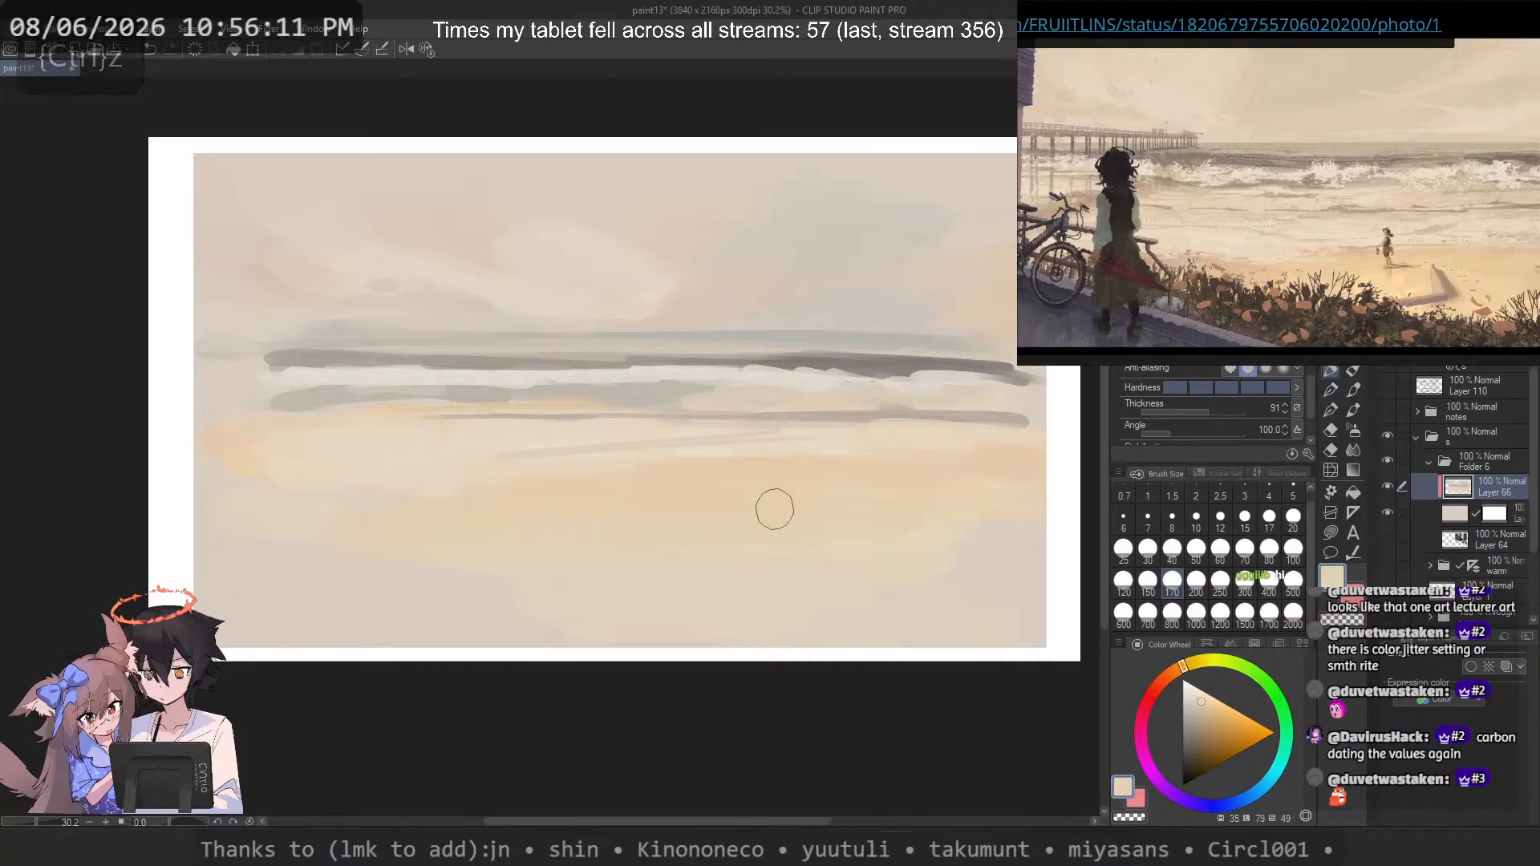
key(ctrl+z)
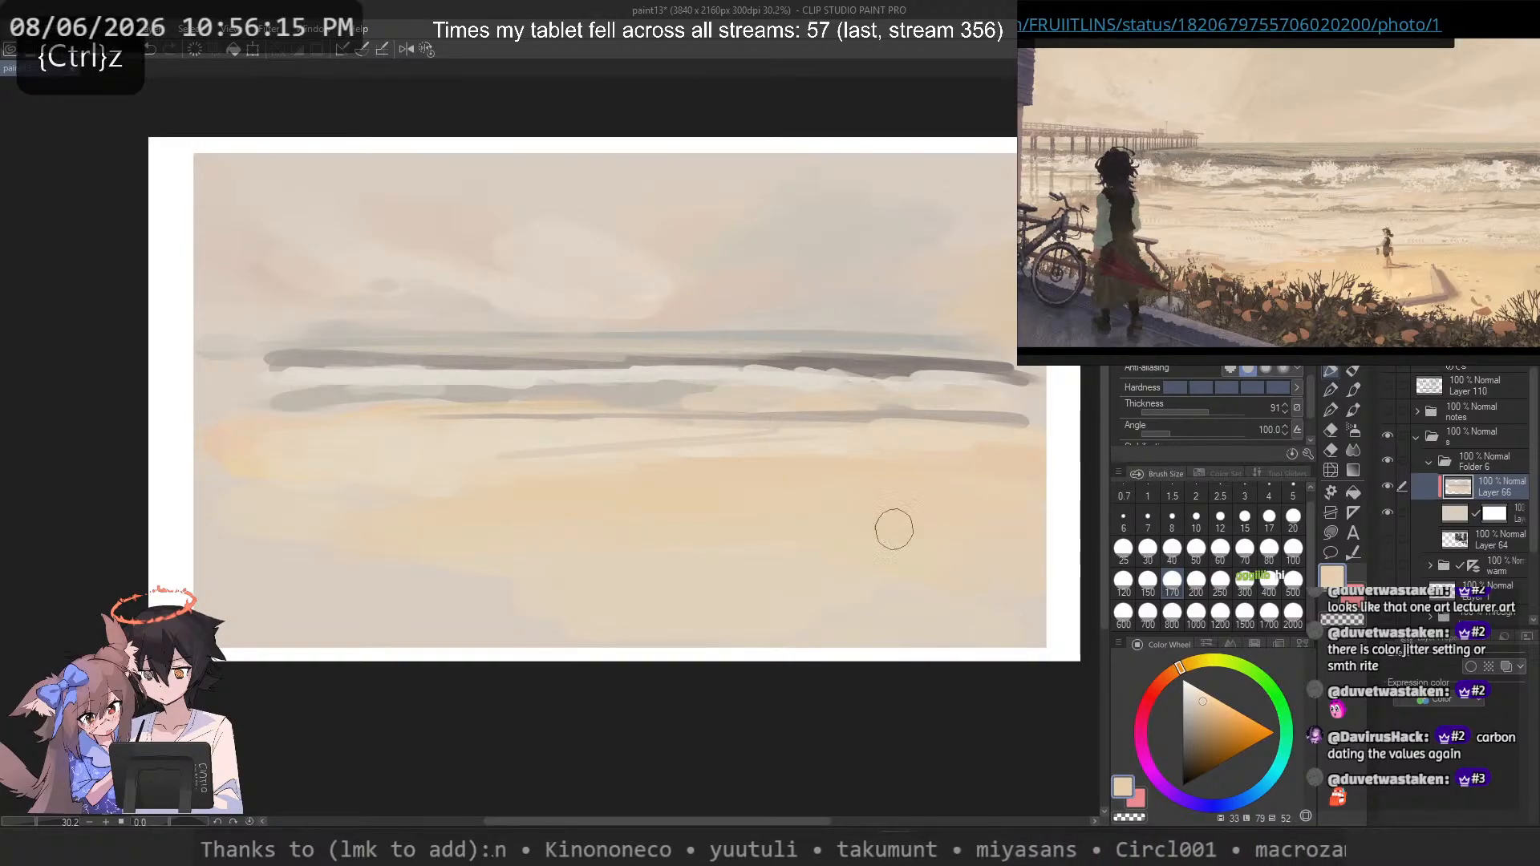
Step: Paint the right and middle of the sand in lighter beige tones sampled from the beach, leaving a darker orange-beige band below
alt+click(852, 432)
drag(1039, 501, 652, 456)
key(ctrl+z)
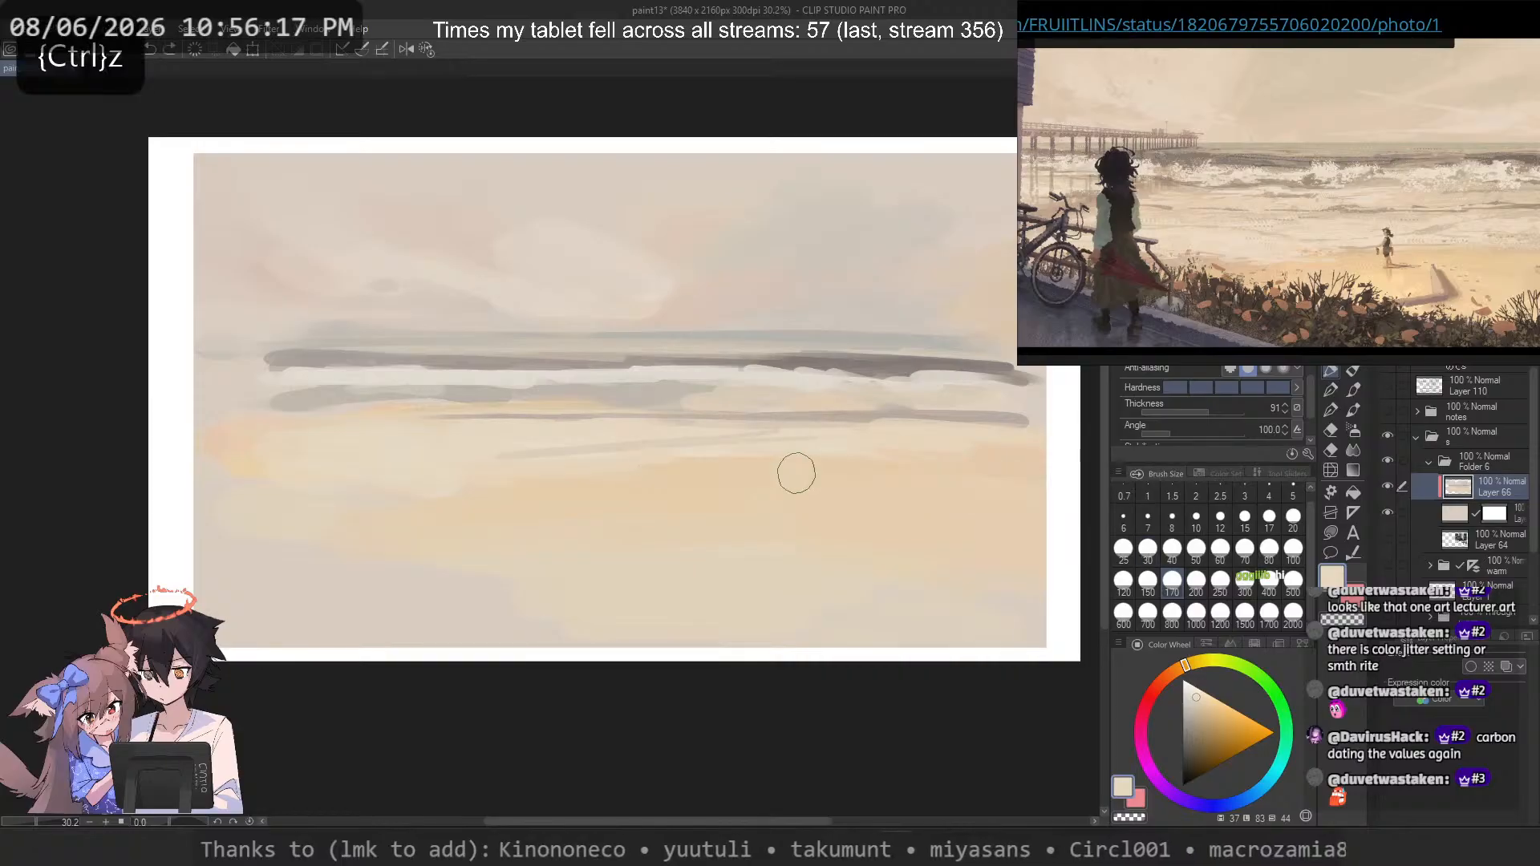
alt+click(995, 465)
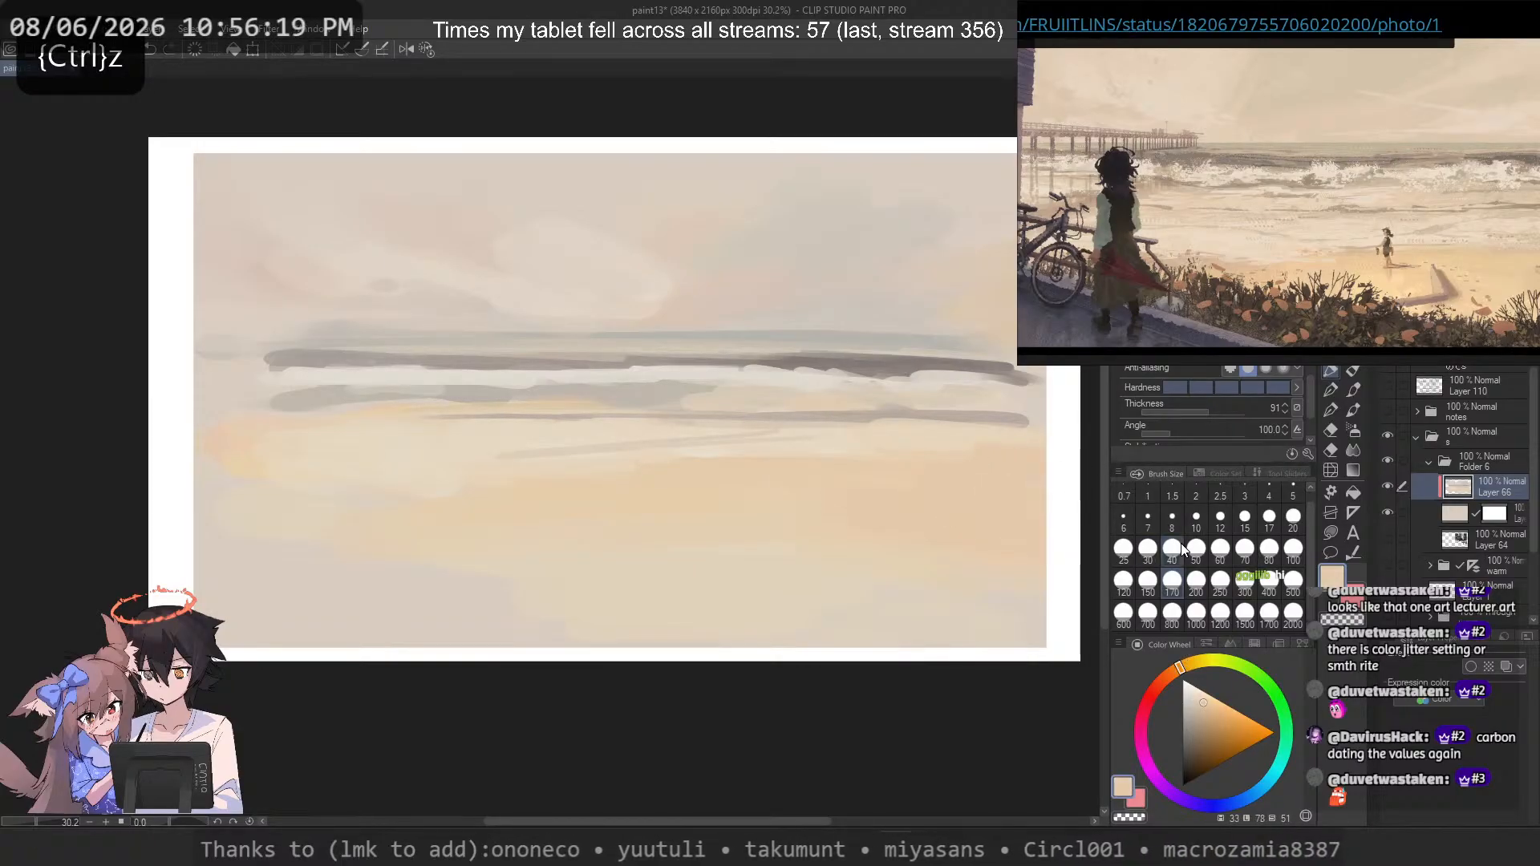
alt+click(817, 447)
mouse_move(1026, 484)
mouse_down()
mouse_move(872, 444)
mouse_move(789, 490)
mouse_up()
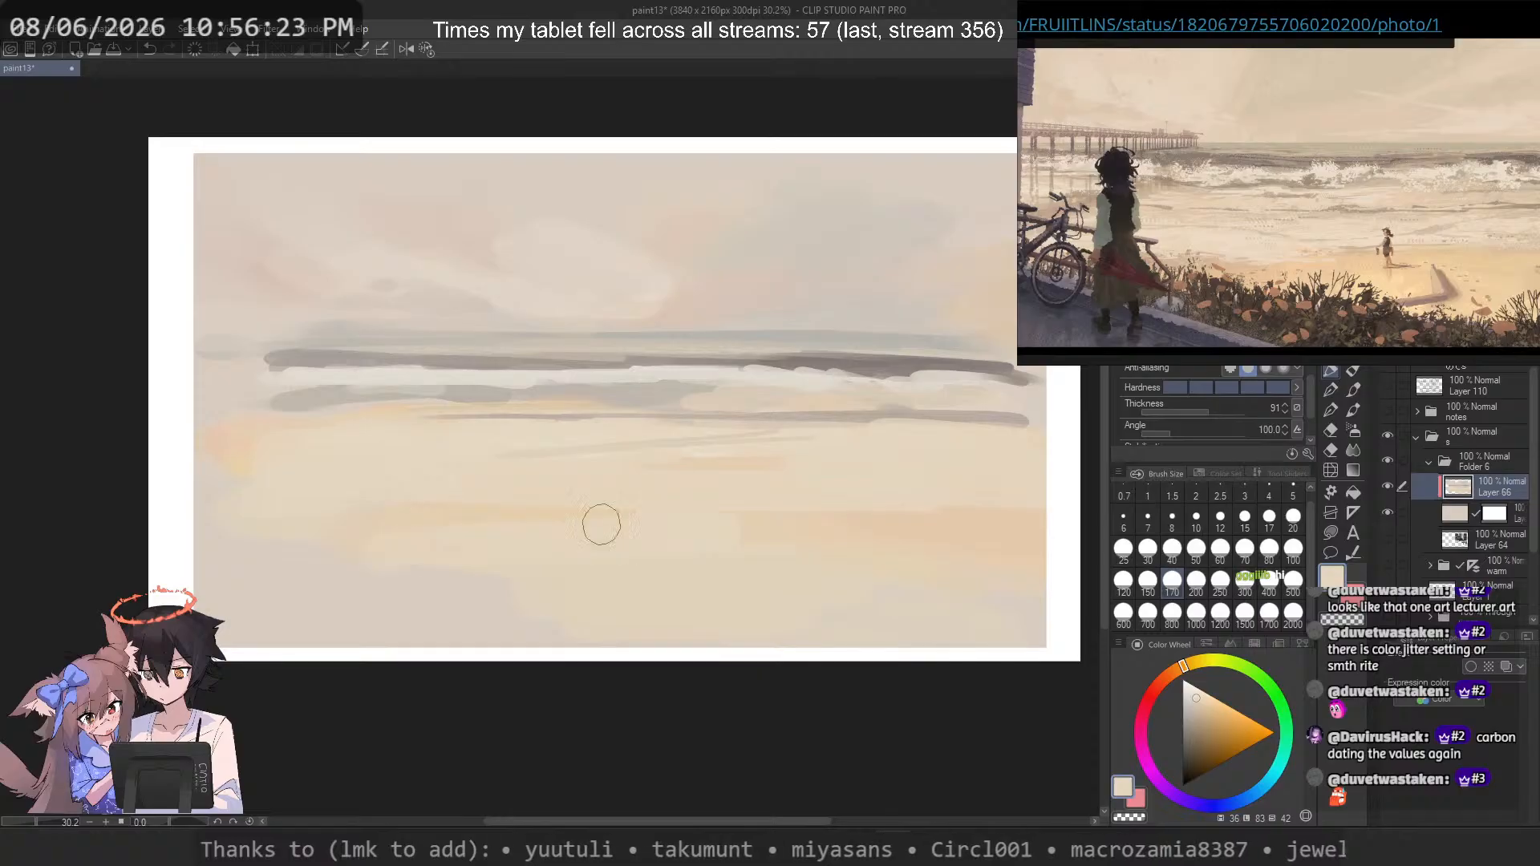
key(ctrl+z)
Step: Try an off-white patch on the left half of the sand, using a color sampled from the foam line
alt+click(499, 374)
mouse_move(899, 487)
mouse_down()
mouse_move(763, 447)
mouse_move(391, 491)
mouse_move(425, 510)
mouse_up()
key(ctrl+z)
key(ctrl+z)
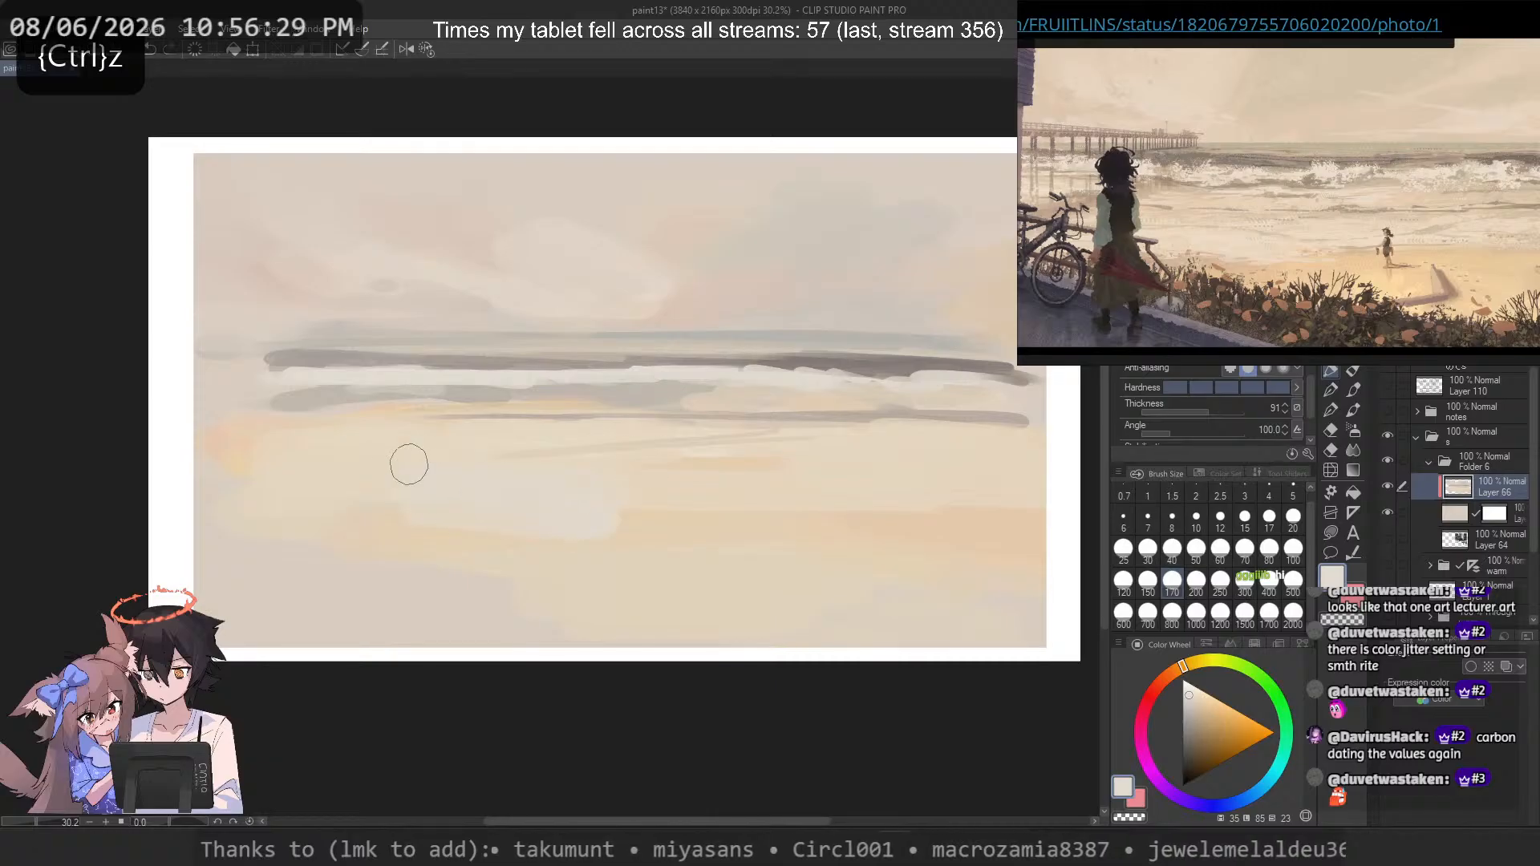
key(ctrl+z)
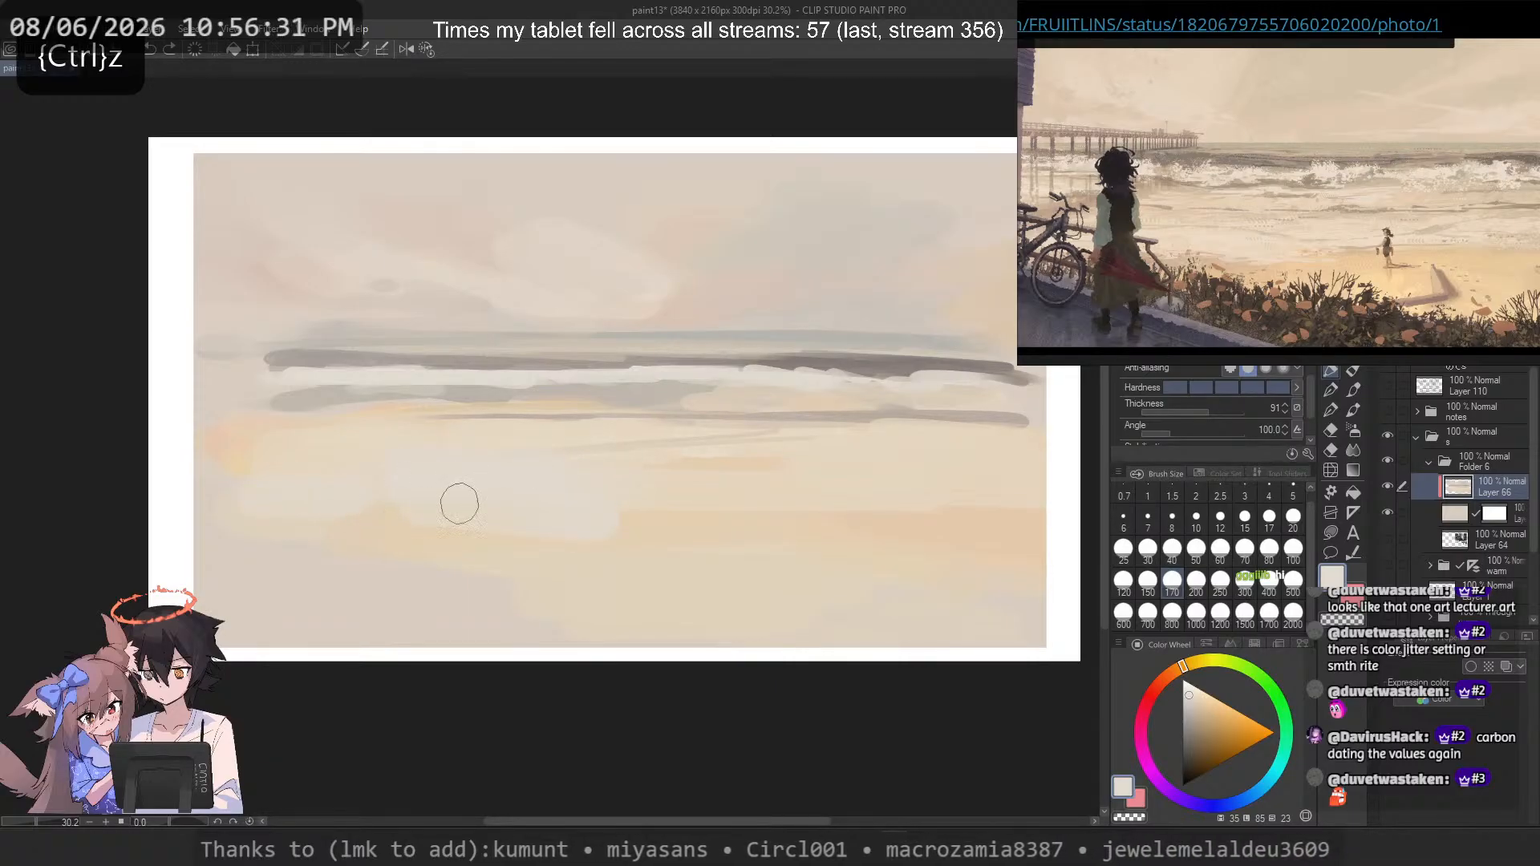
Step: Shift the off-white toward orange and try pinkish and saturated peach patches on the left half of the sand
click(1170, 670)
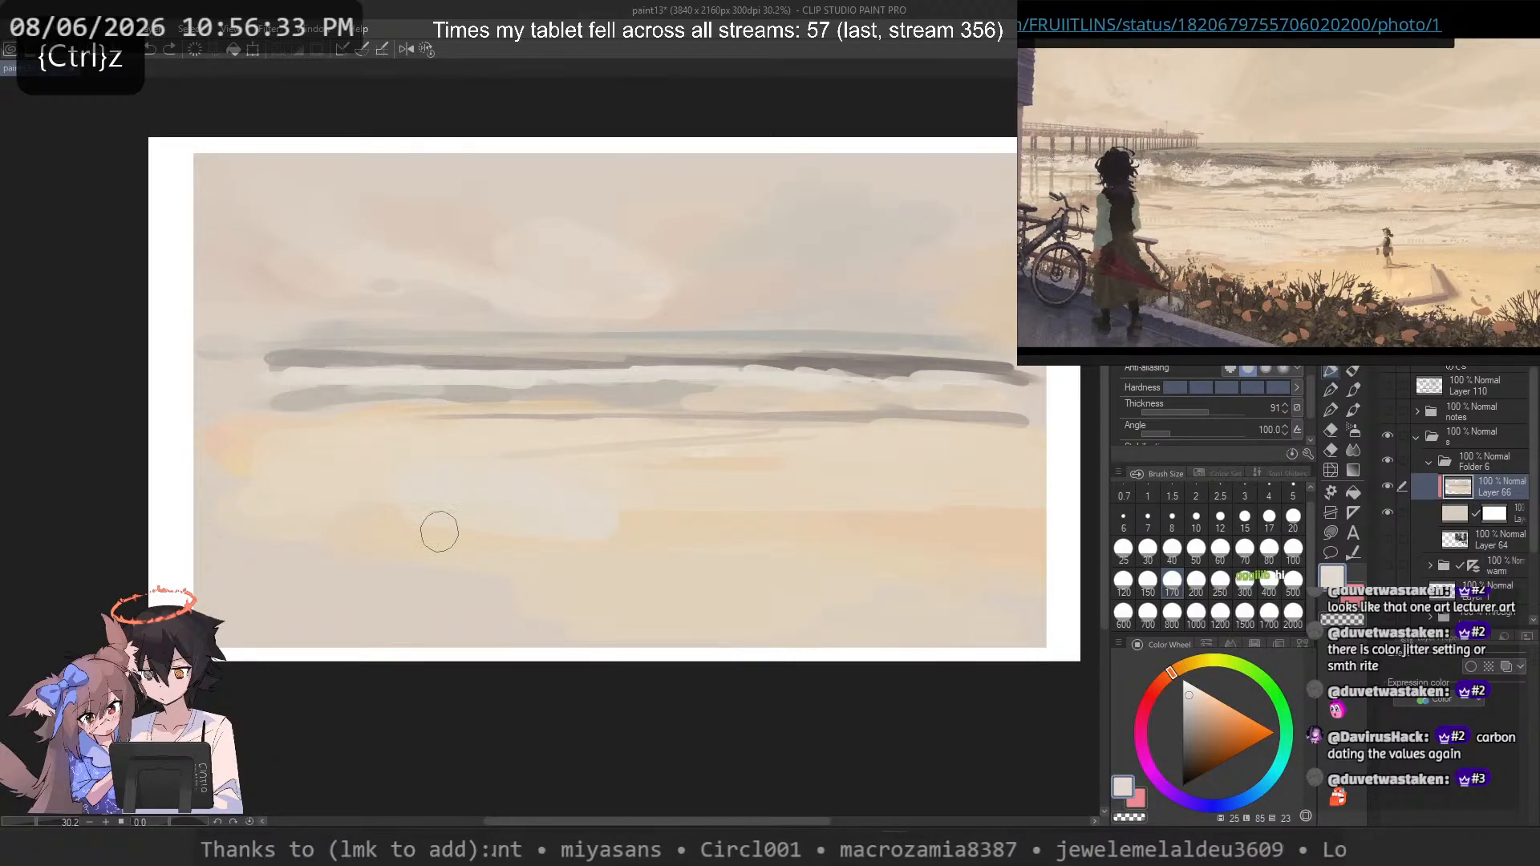
drag(386, 528, 585, 514)
key(ctrl+z)
click(1201, 692)
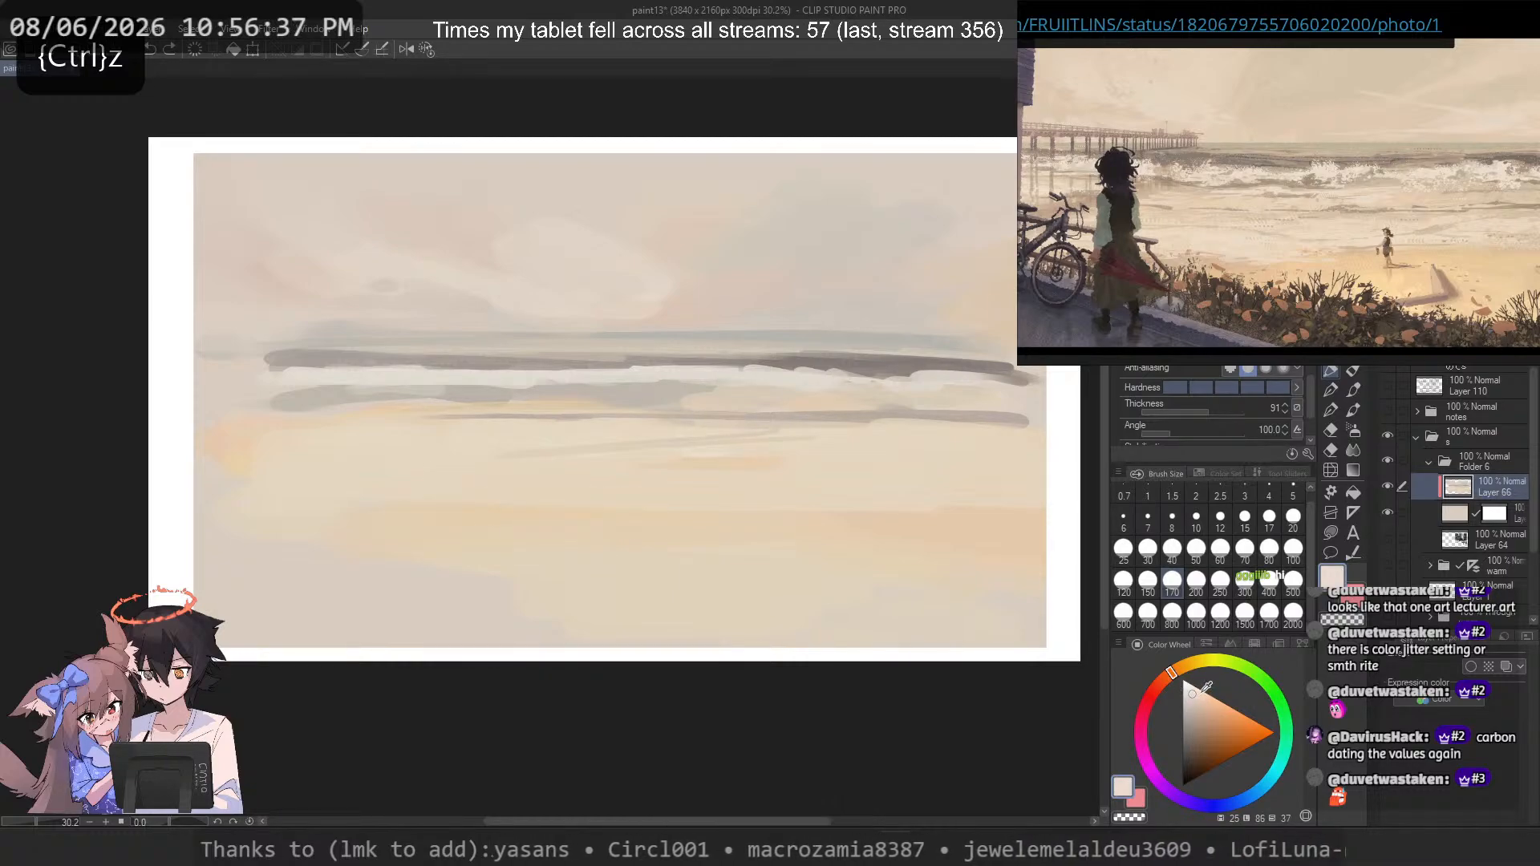
mouse_move(443, 543)
mouse_down()
mouse_move(516, 543)
mouse_move(540, 577)
mouse_up()
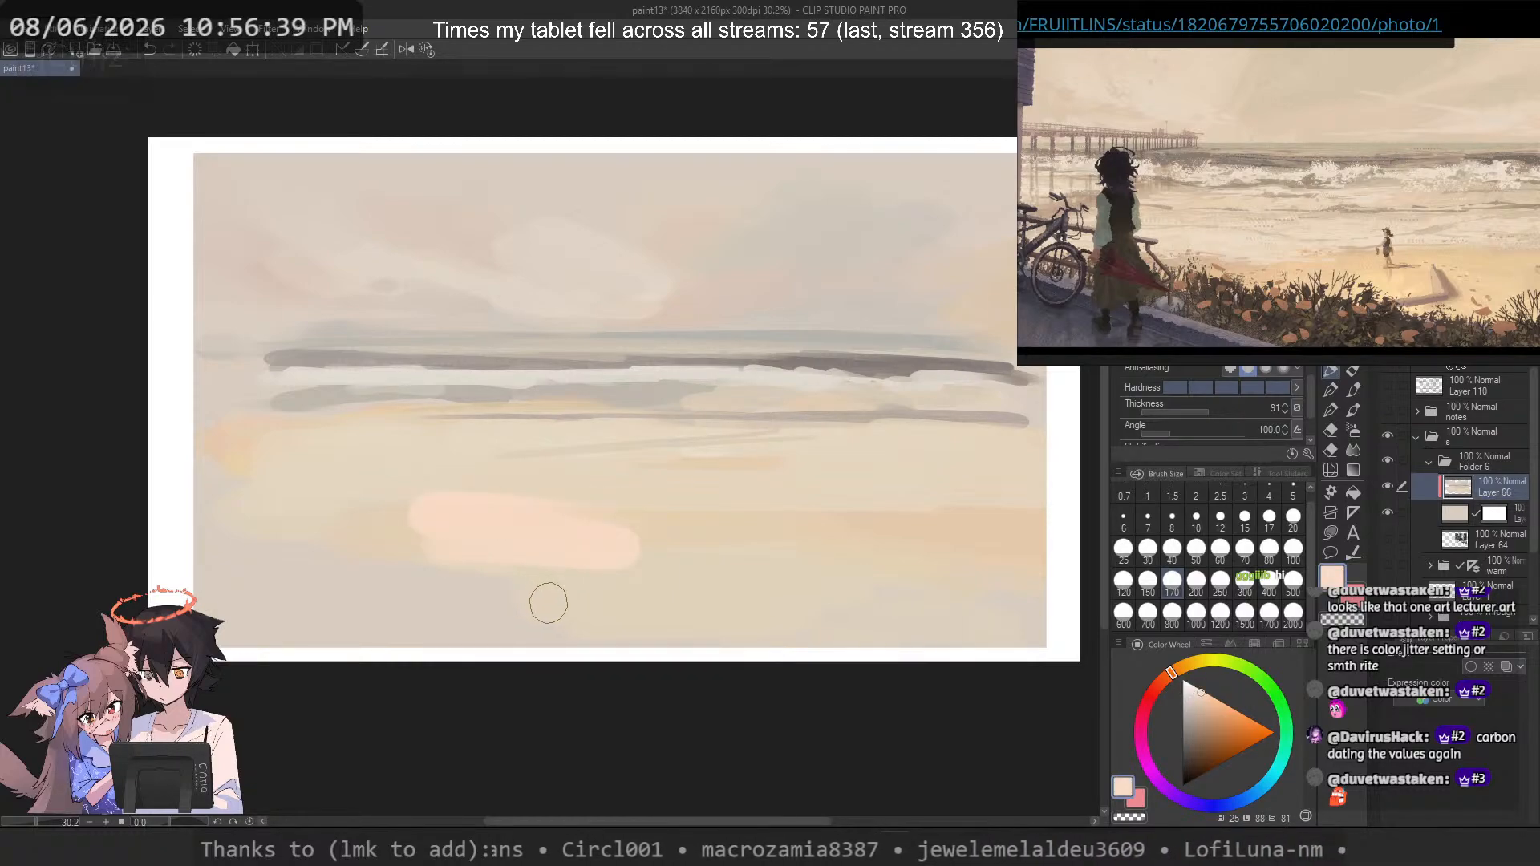
key(ctrl+z)
Step: Shift the hue back toward yellow and paint a broad pale cream highlight across the left and middle of the sand
click(1182, 666)
drag(409, 525, 649, 514)
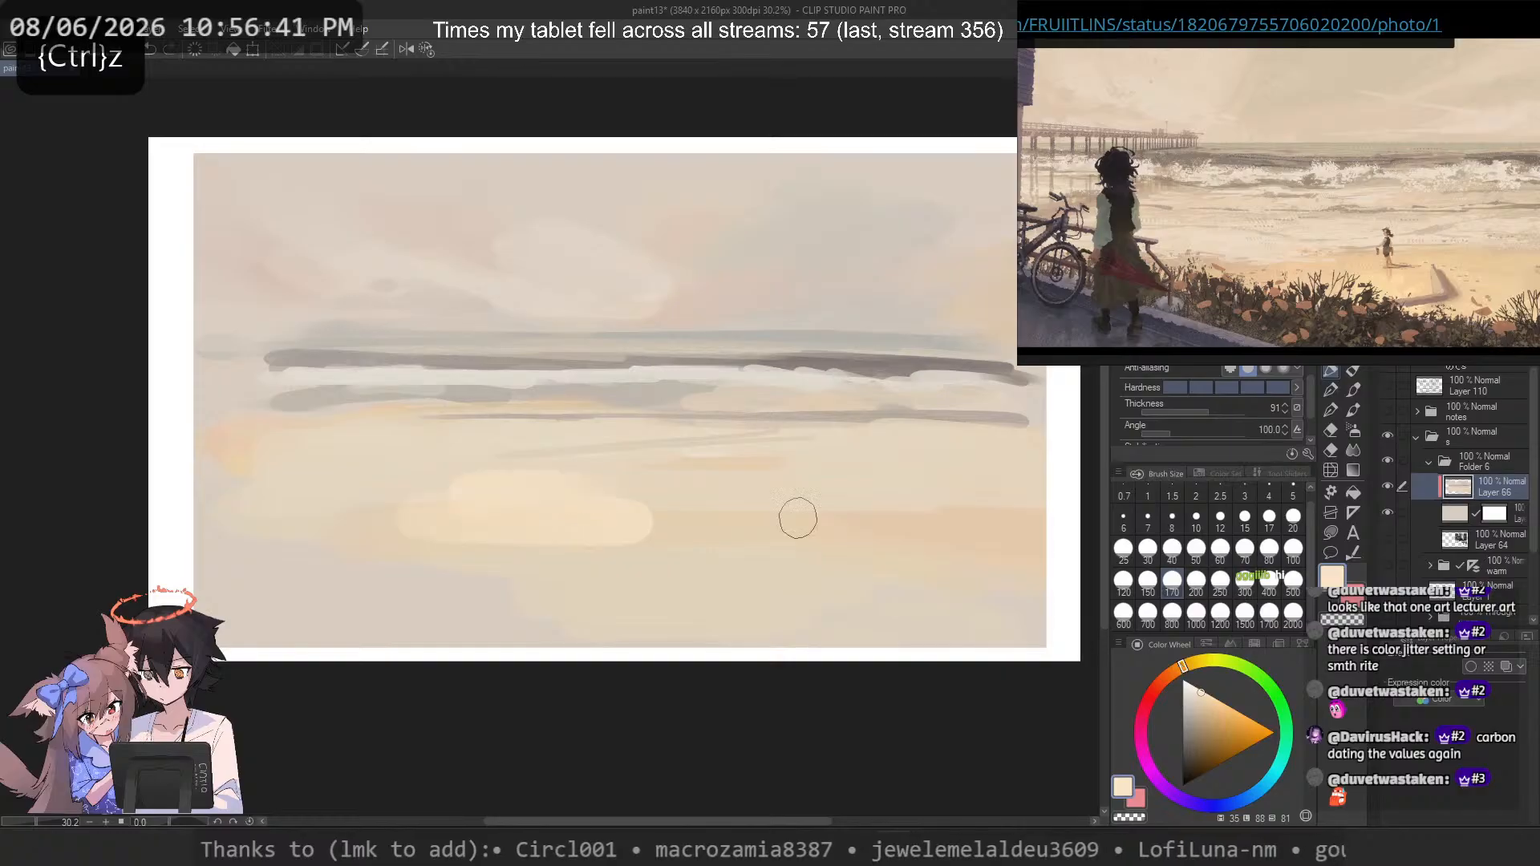
key(ctrl+z)
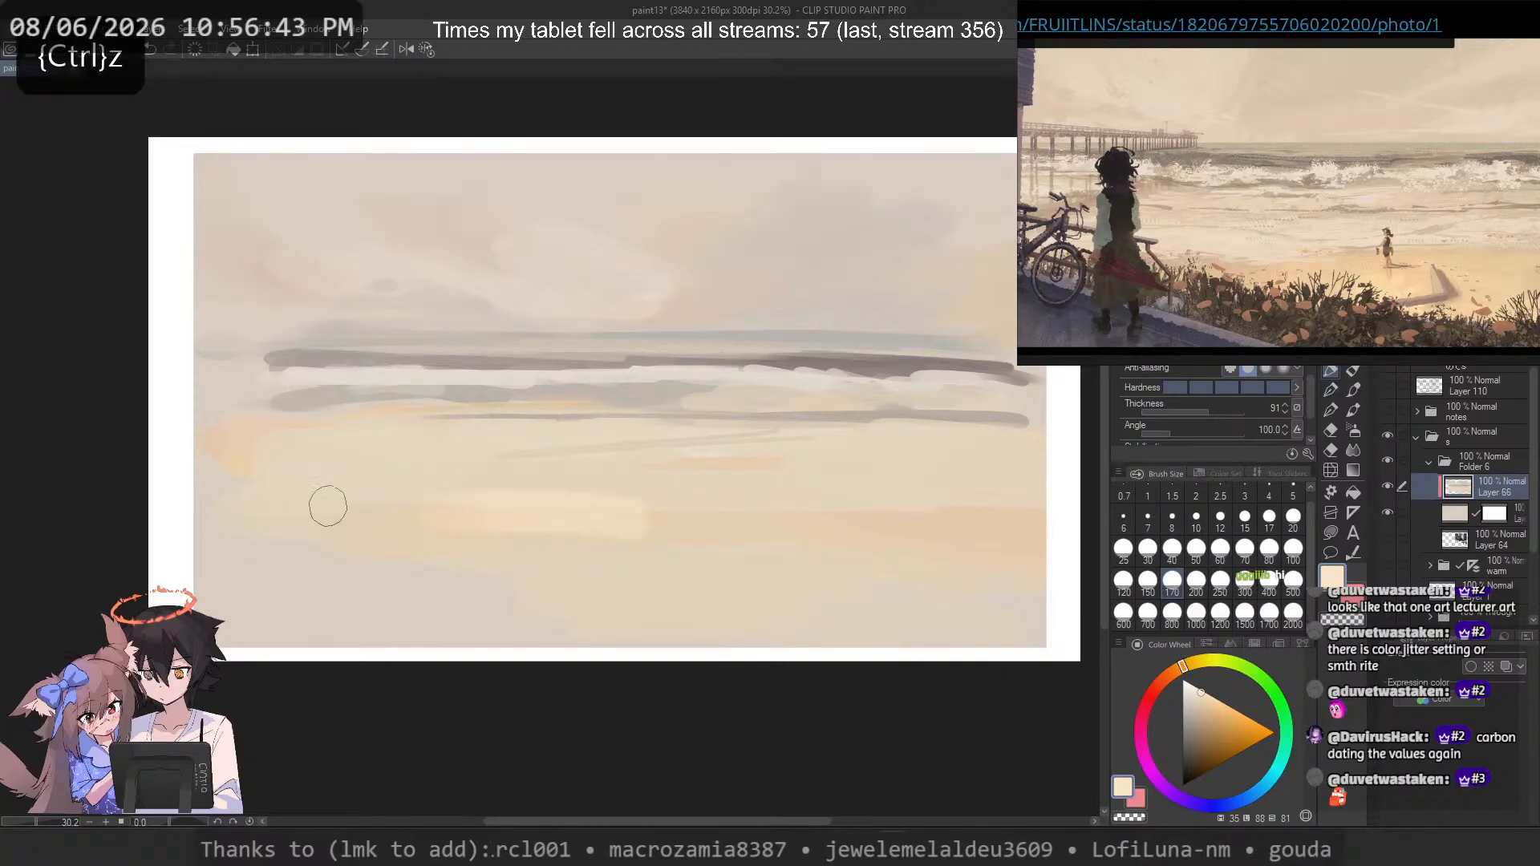
click(1194, 689)
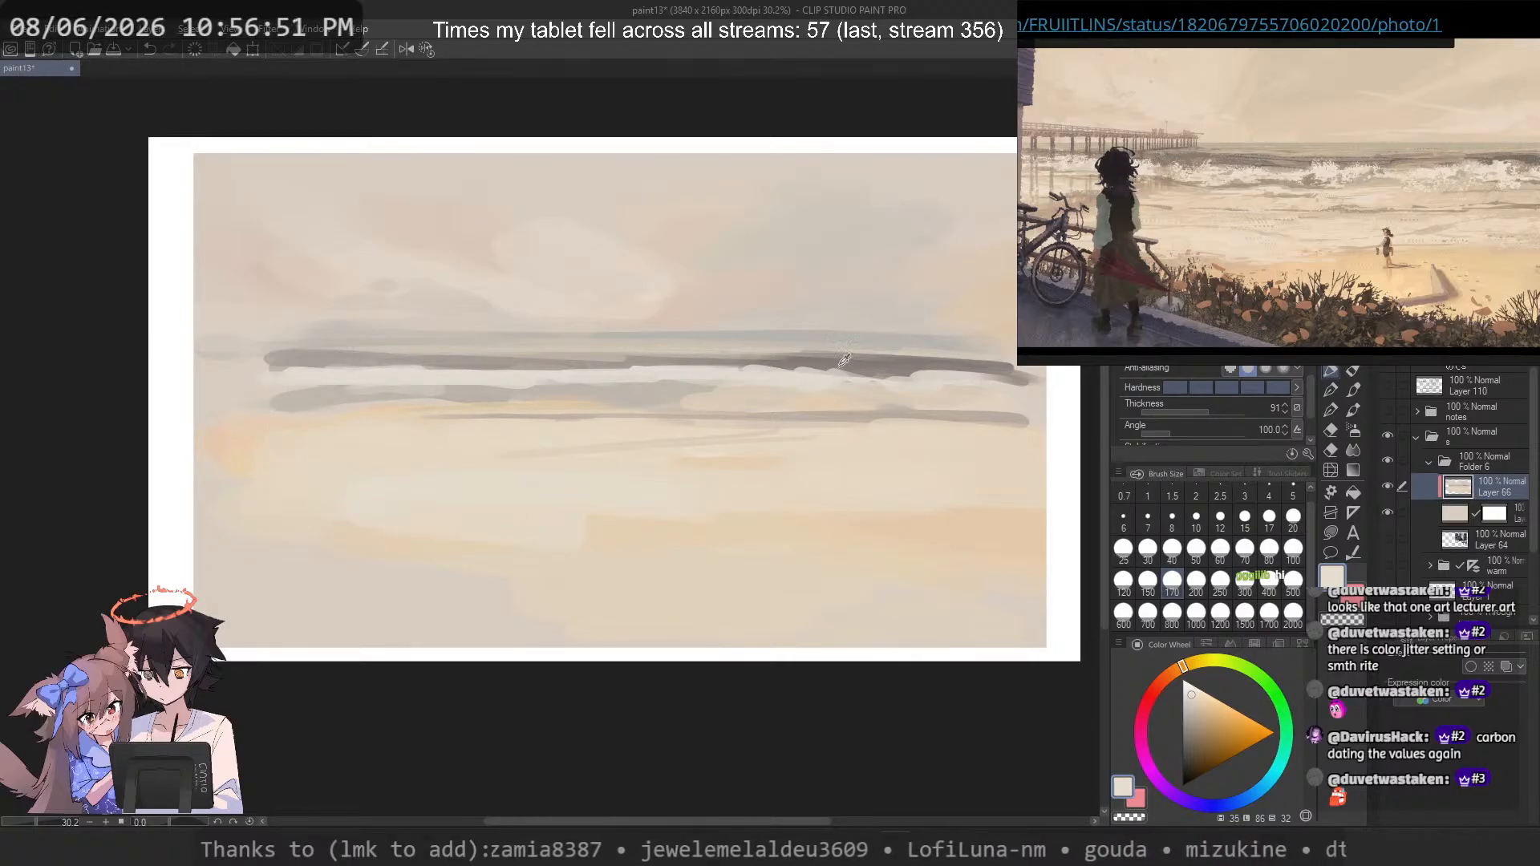
Step: Paint grey strokes beneath the left part of the dark wave with a size 60 brush, using a color sampled near the wave
alt+click(762, 353)
drag(341, 374, 446, 371)
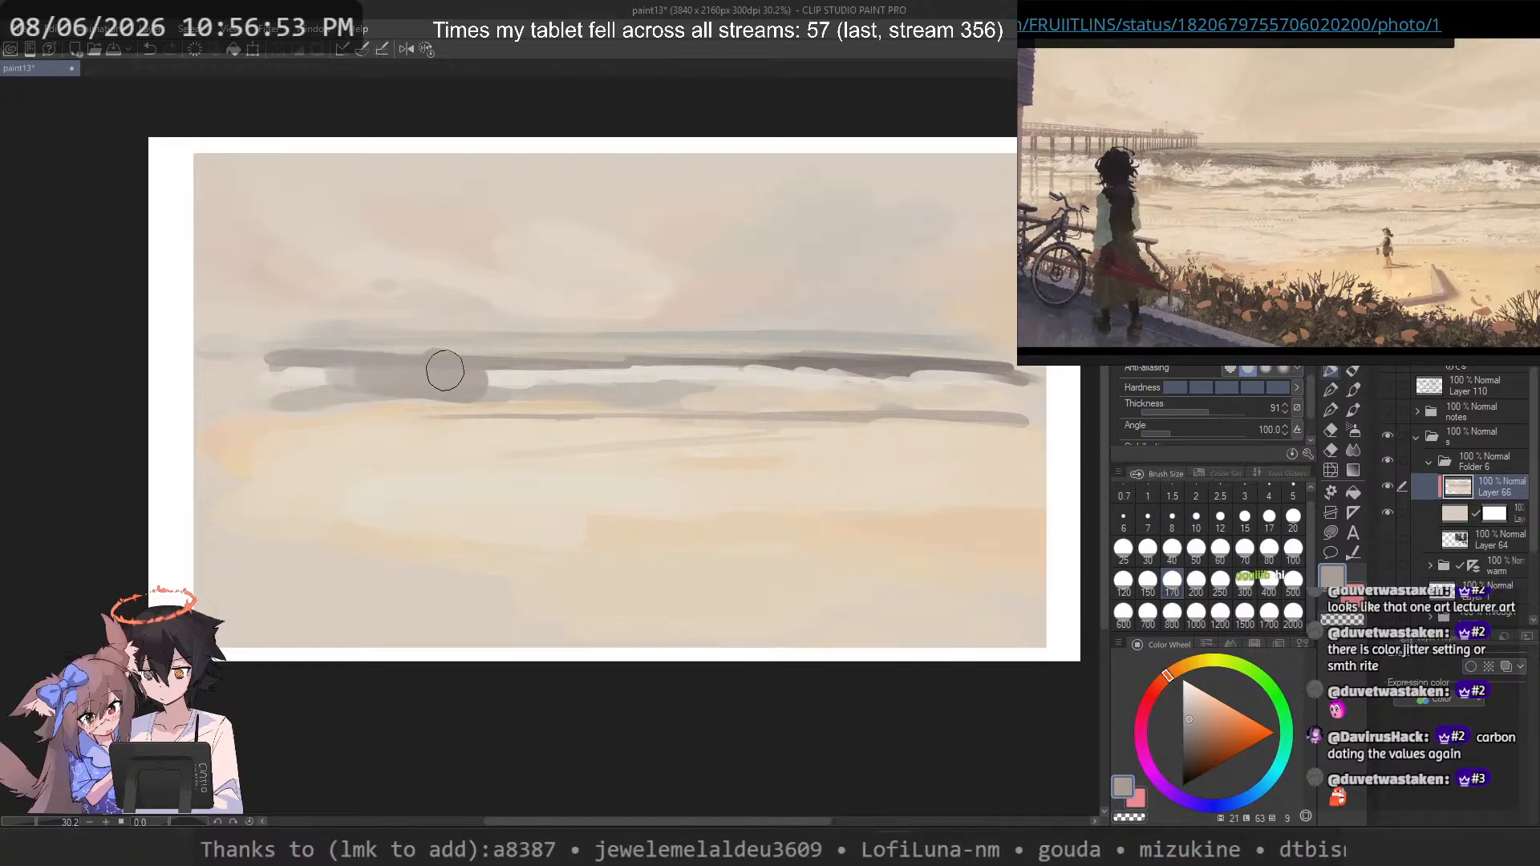
key(ctrl+z)
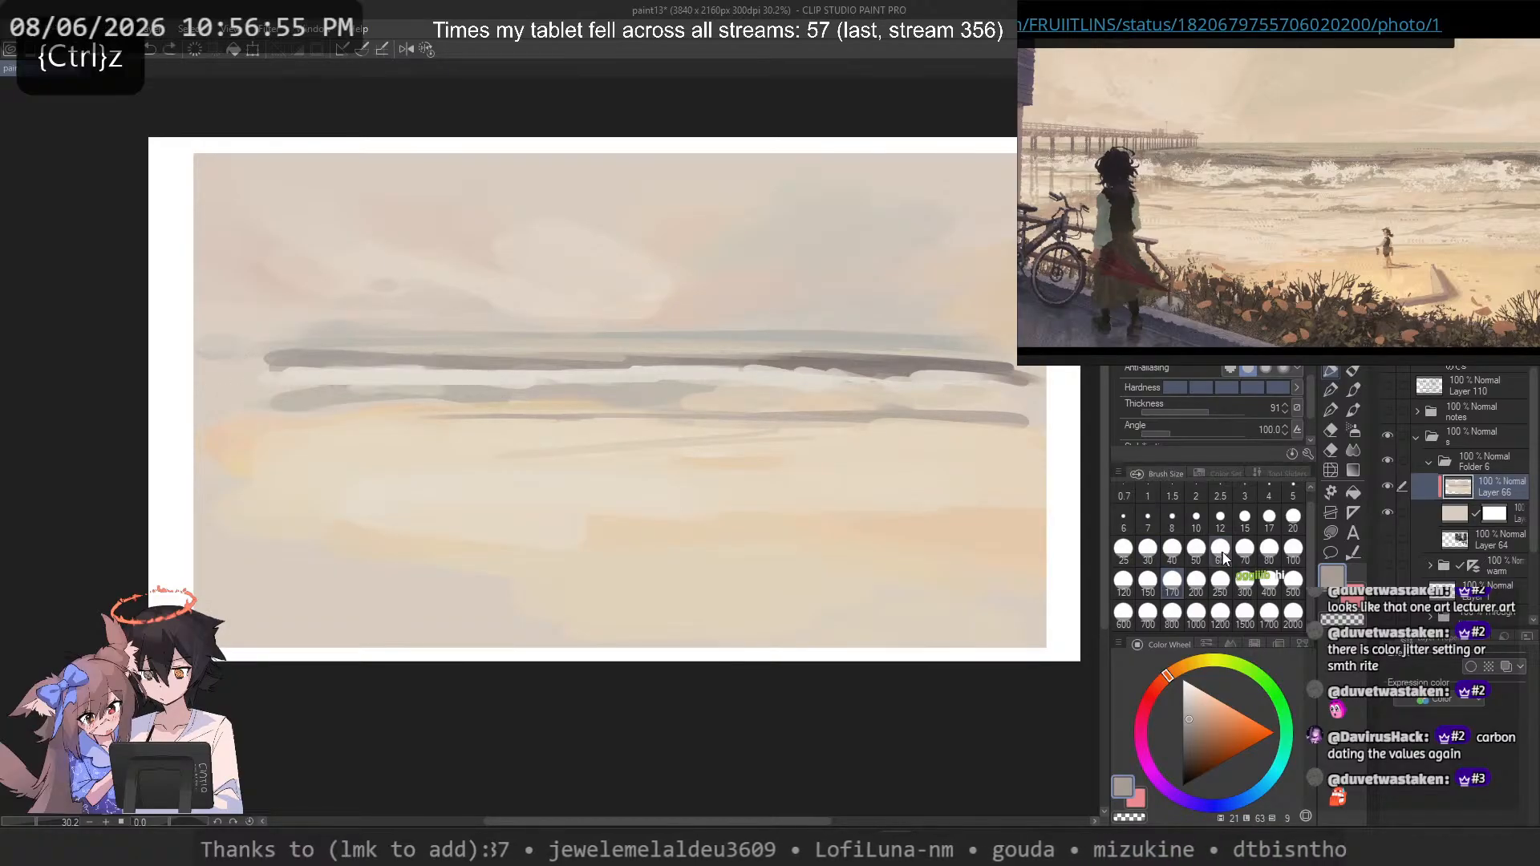
click(1220, 553)
drag(336, 373, 478, 375)
drag(353, 376, 501, 375)
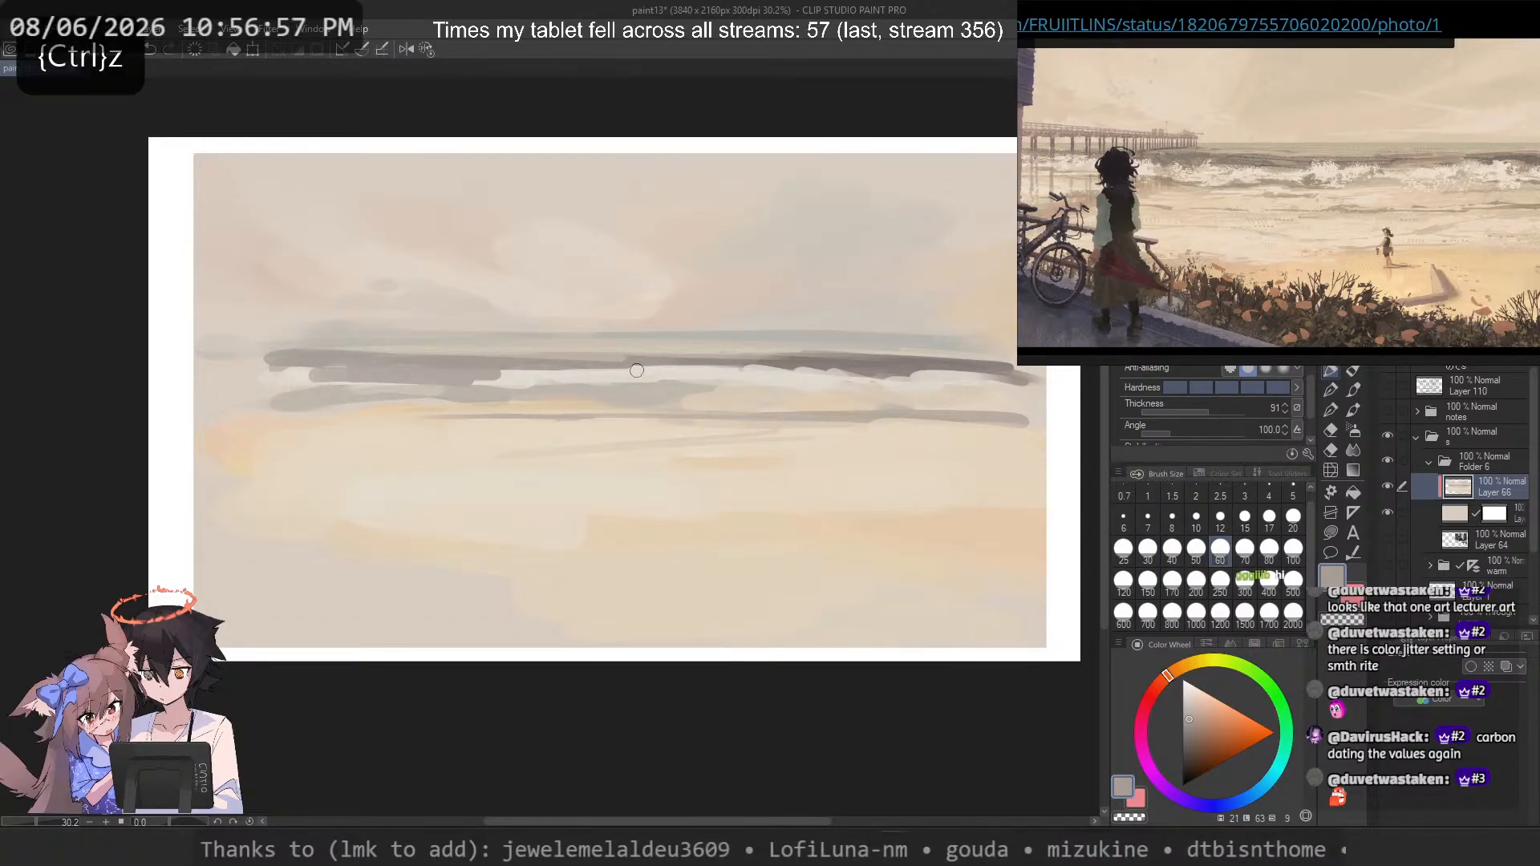
Step: Try repainting the grey cloud on the right of the sky with a size 150 brush in sampled, slightly warmer light grey
alt+click(790, 229)
click(1176, 667)
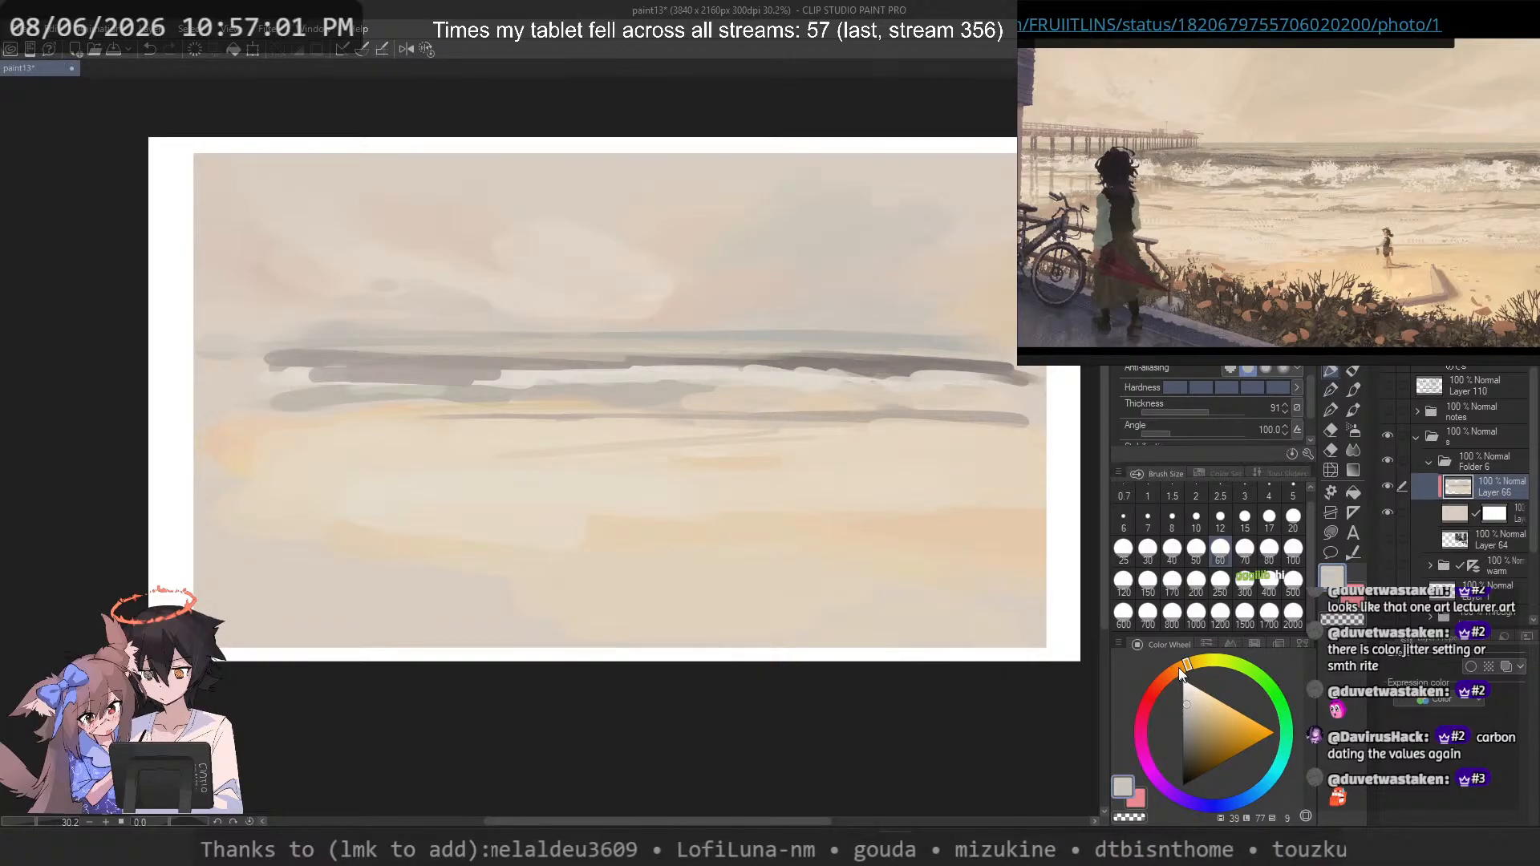
click(1147, 579)
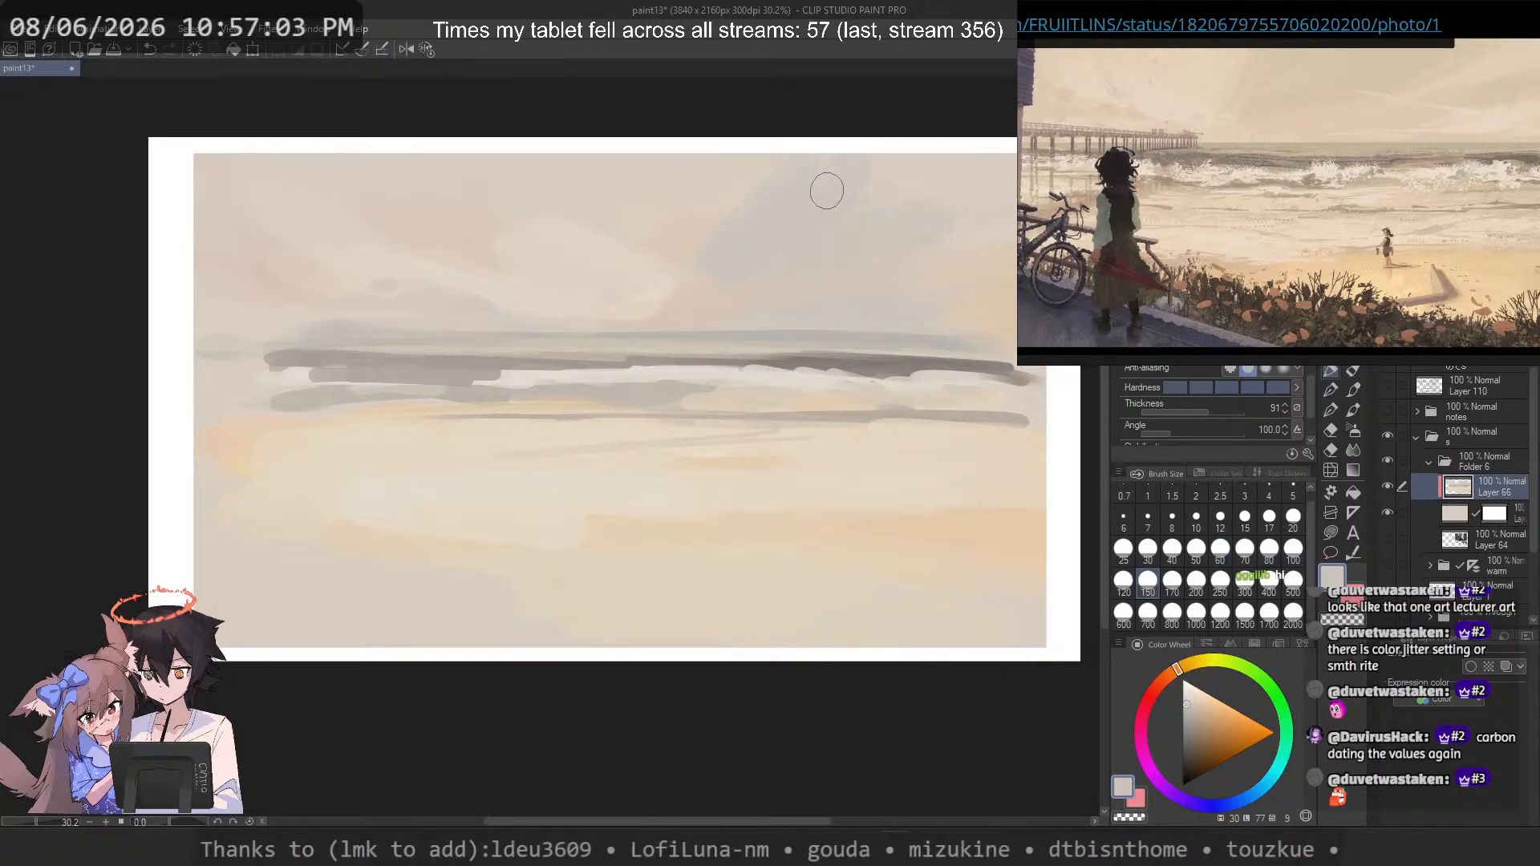
key(ctrl+z)
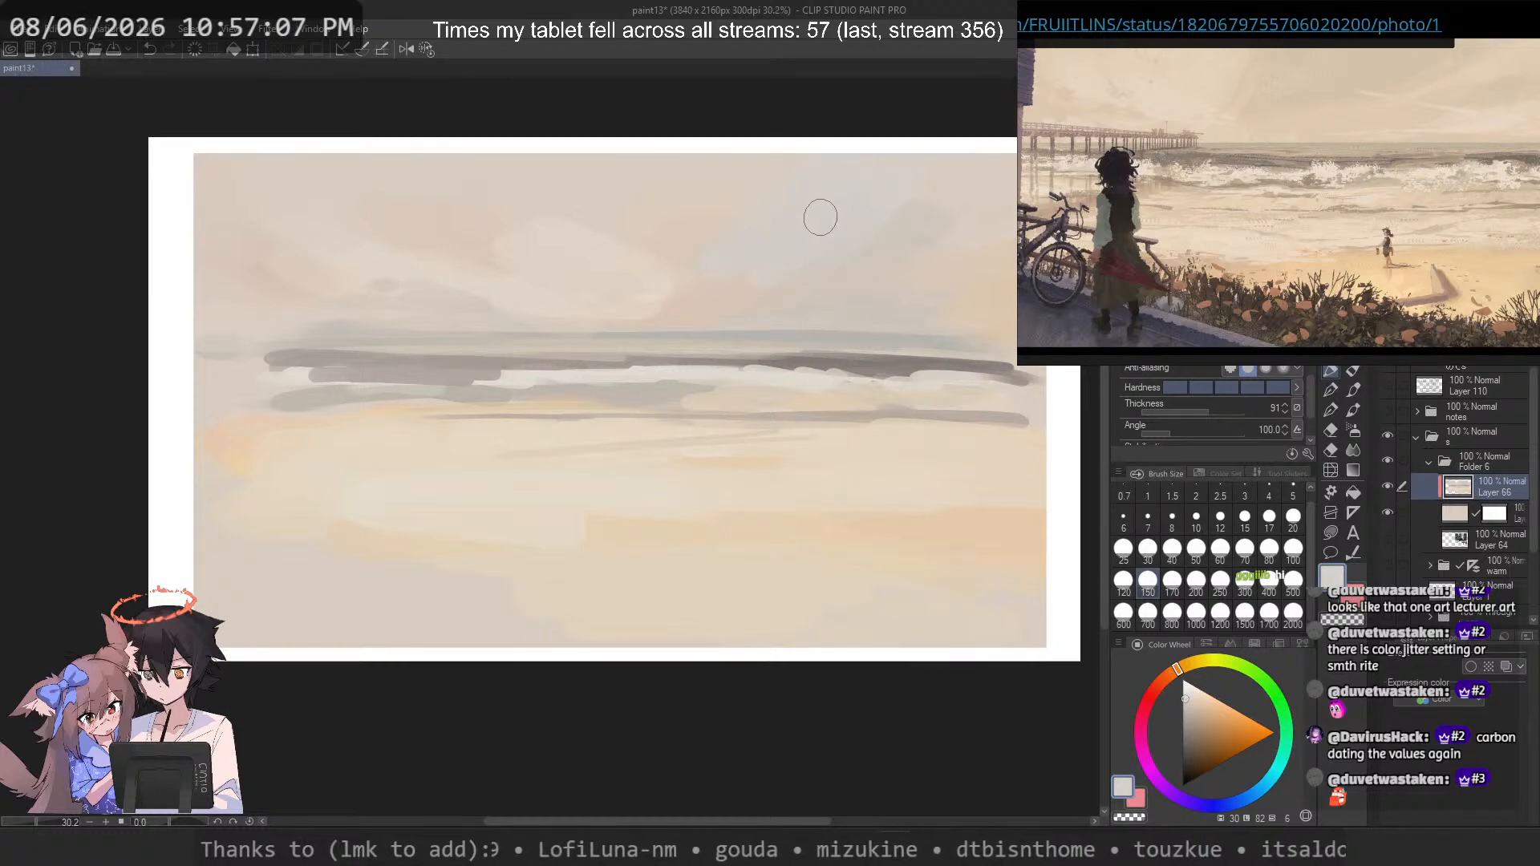
key(ctrl+z)
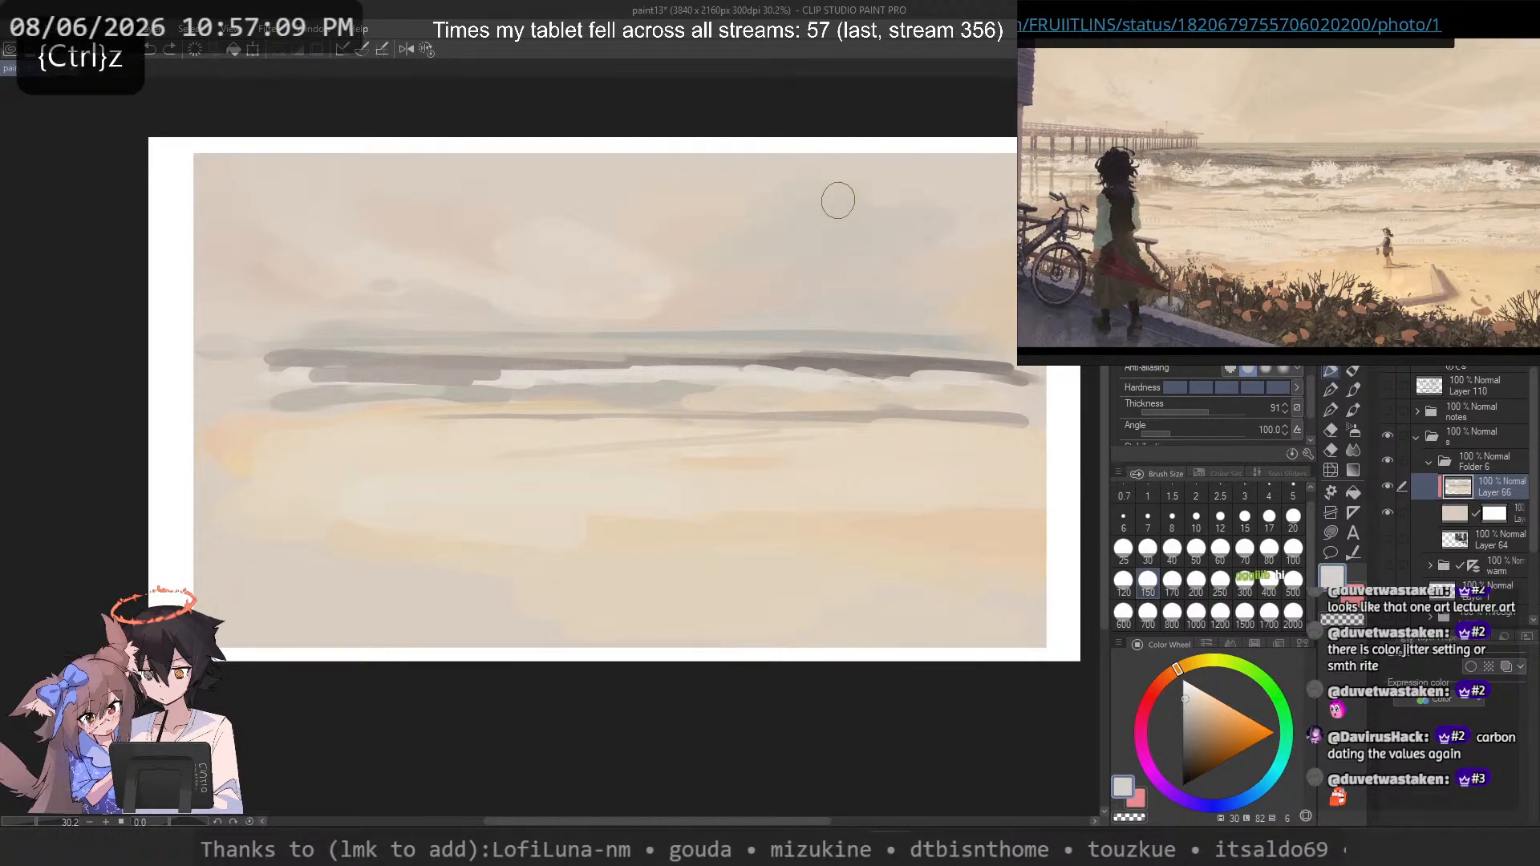
Step: Soften the grey cloud with beige-grey strokes at brush size 250, and paint sampled warm beige across the upper middle of the sky
key(bracketright)
key(bracketright)
key(bracketright)
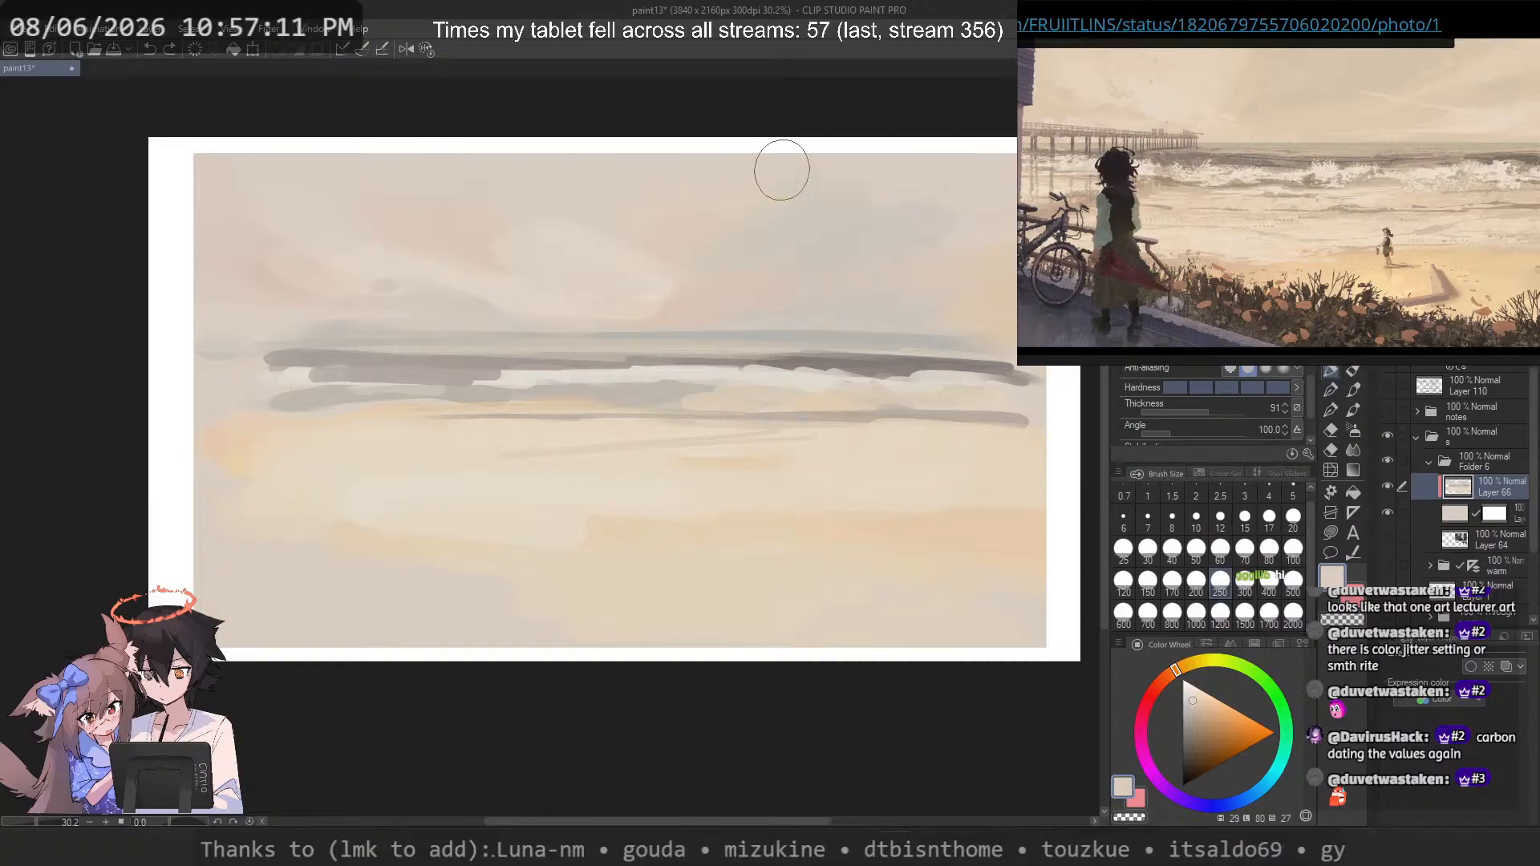
drag(831, 231, 845, 254)
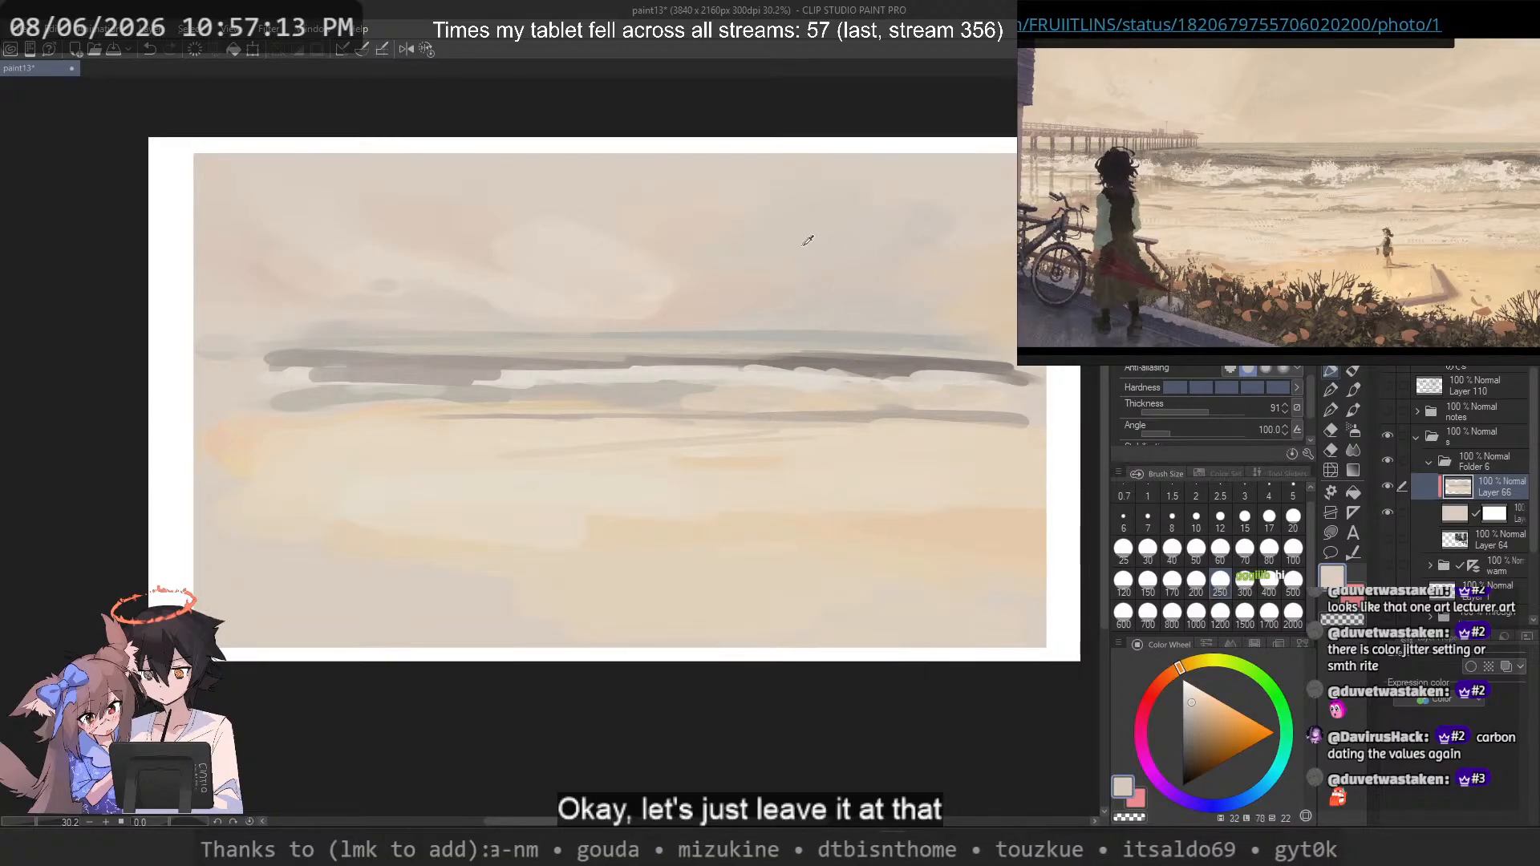
key(ctrl+z)
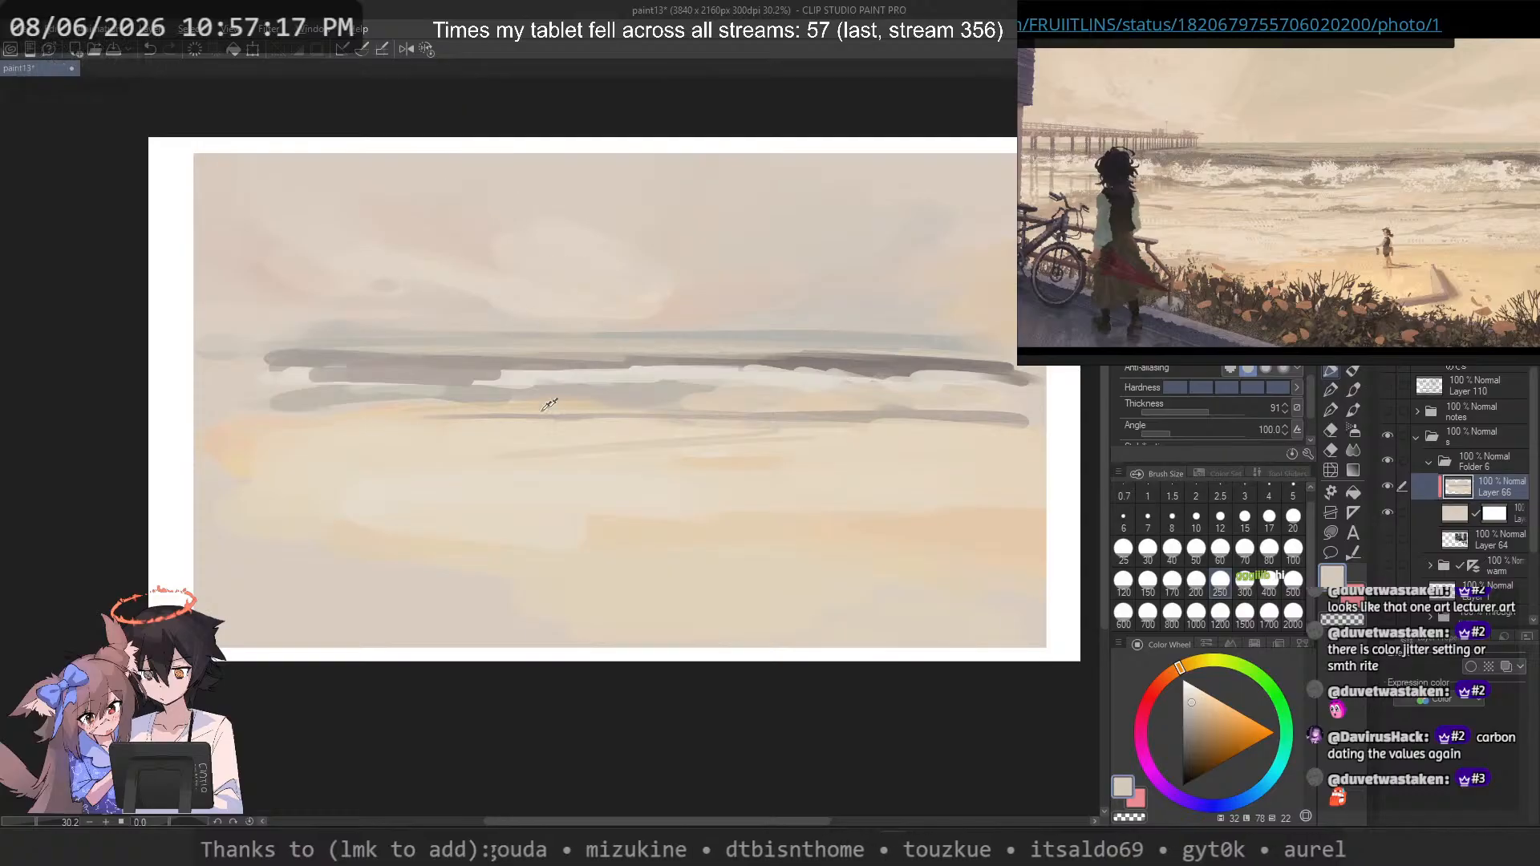
alt+click(515, 266)
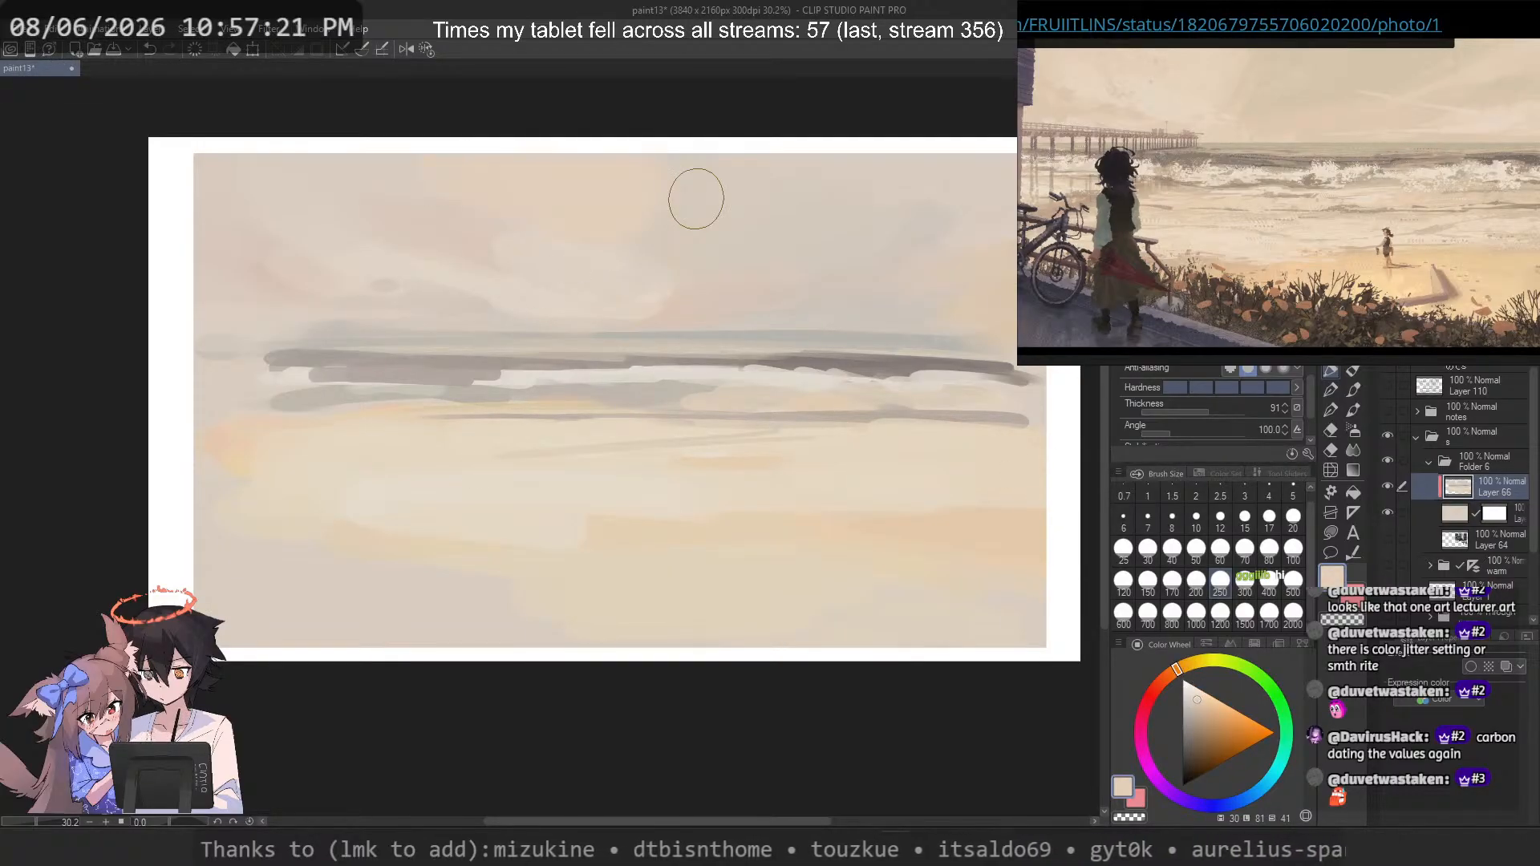
Step: Undo the last beige-grey strokes in the upper middle of the sky and resample the warm beige there
key(ctrl+z)
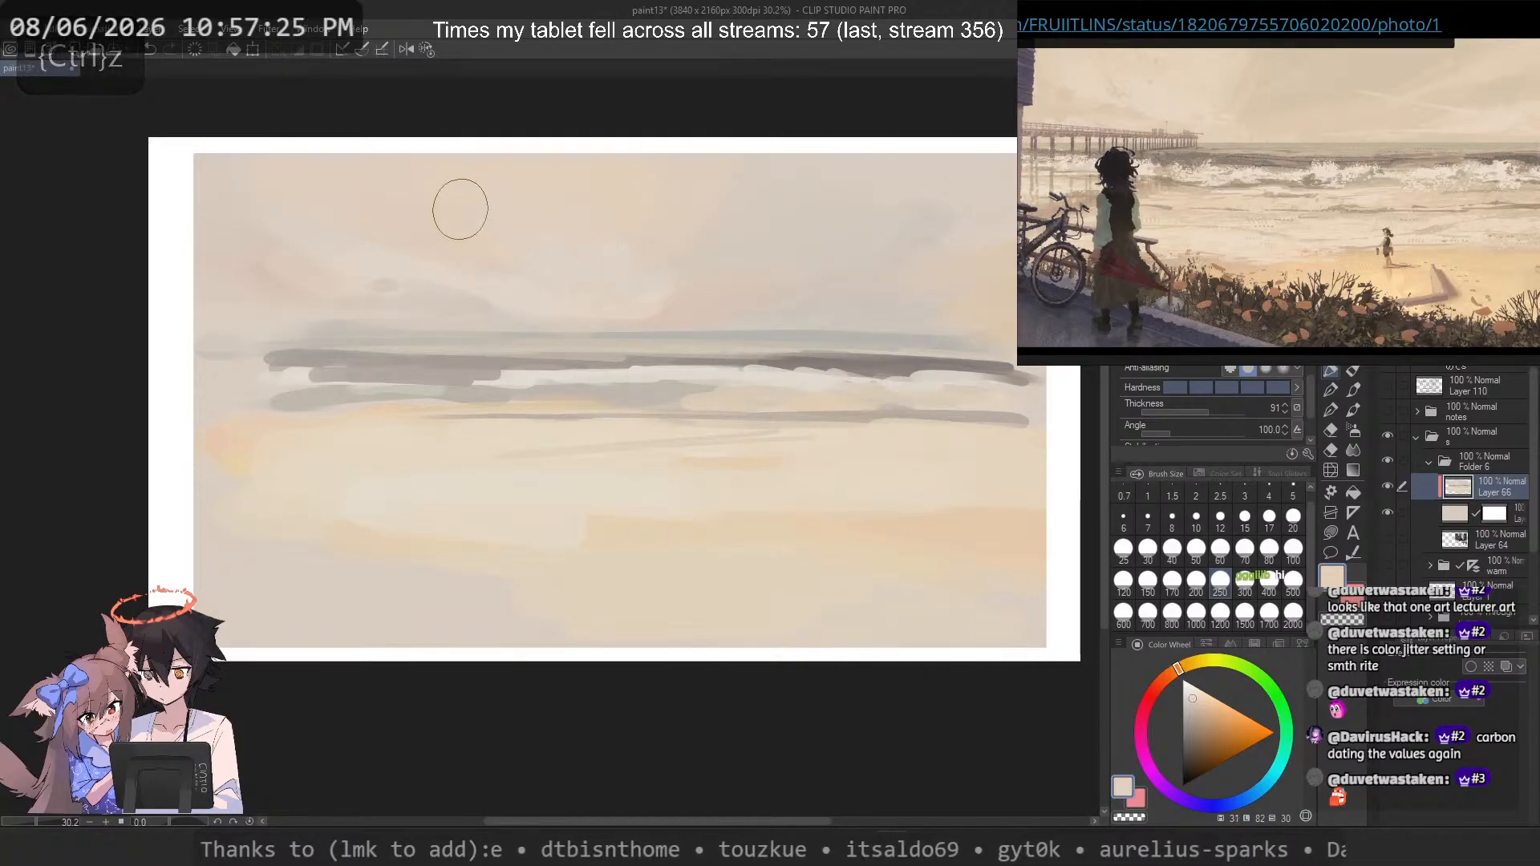
alt+click(591, 176)
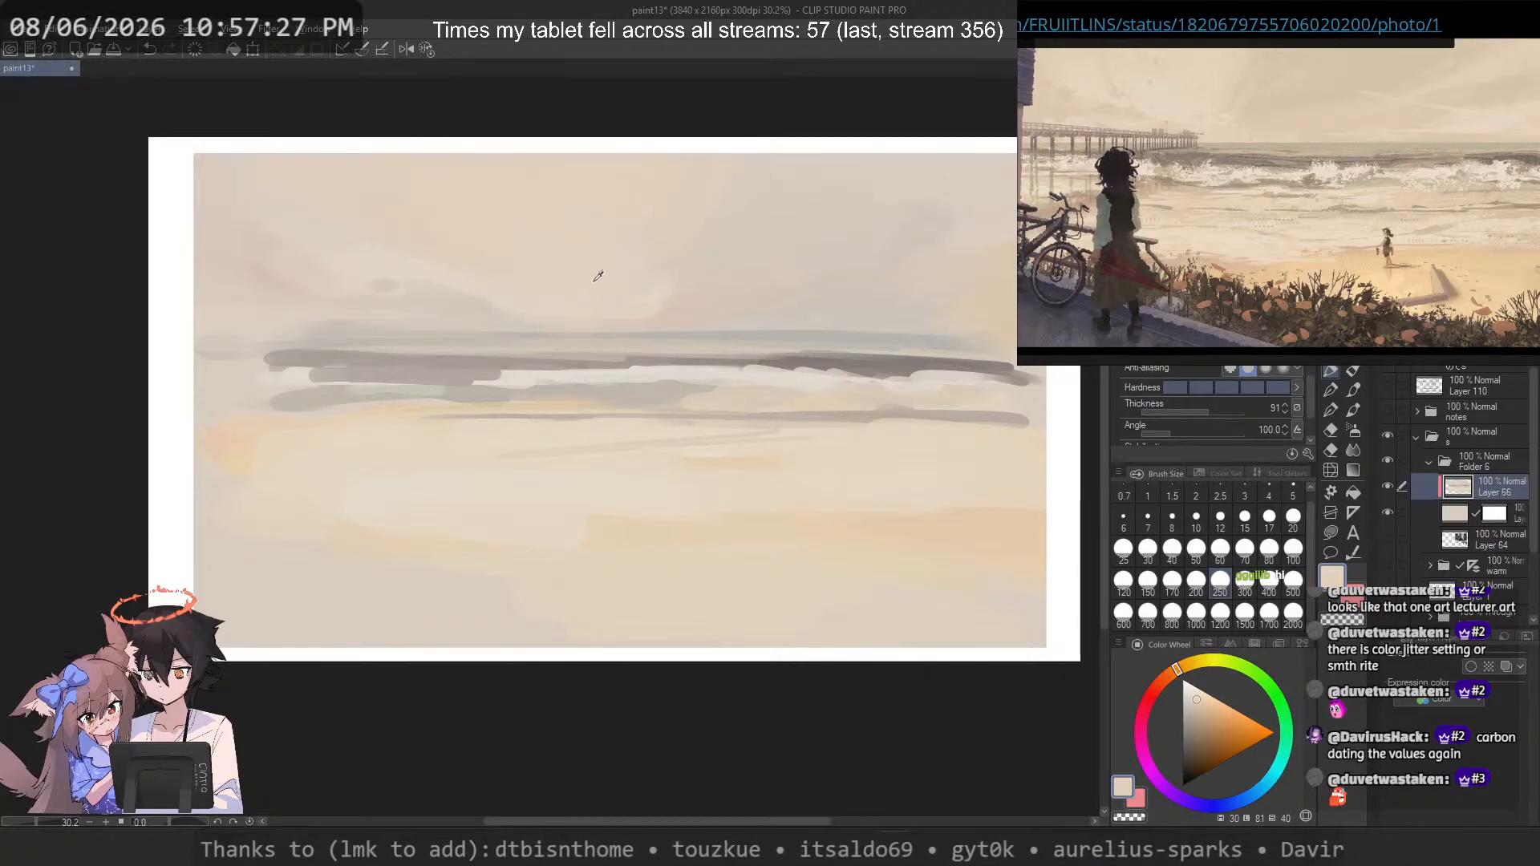
key(ctrl+z)
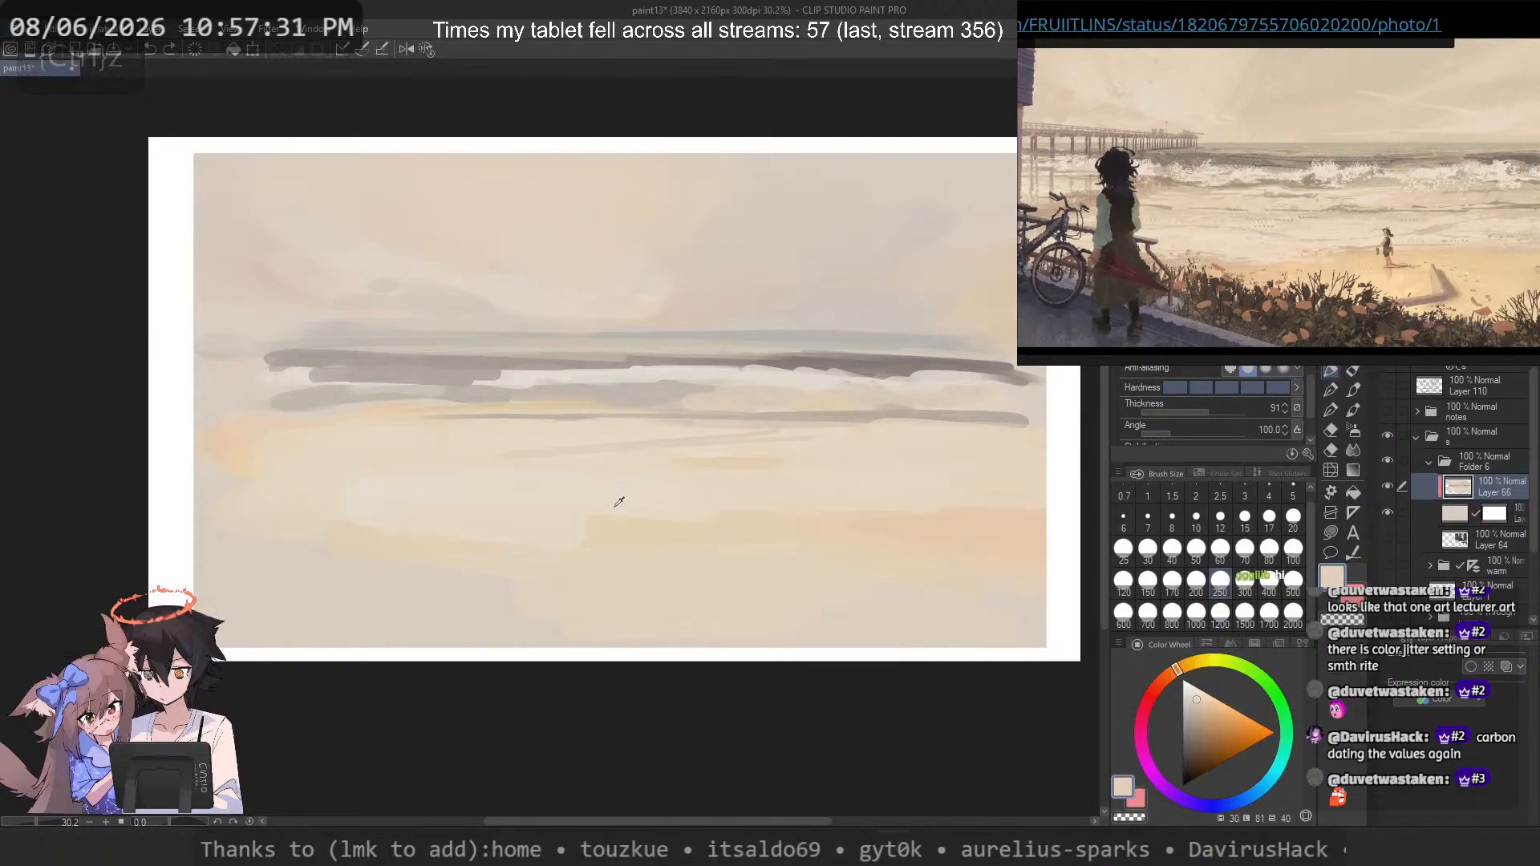
alt+click(676, 651)
drag(577, 271, 632, 198)
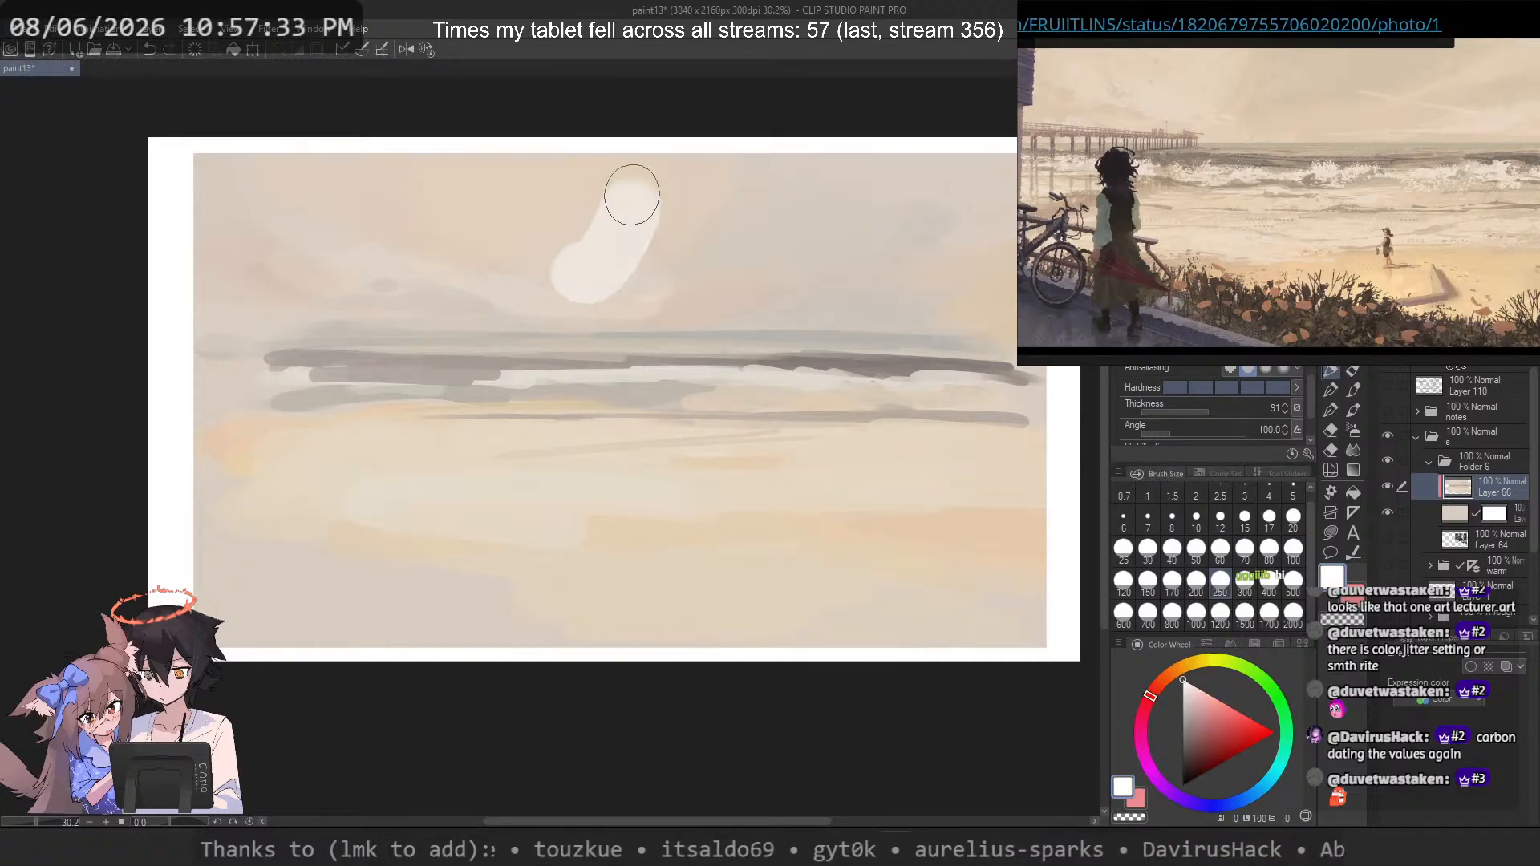
key(ctrl+z)
Step: Shift a beige sampled from the sky slightly toward yellow and paint a soft pale cream patch in the sky's upper middle
alt+click(749, 523)
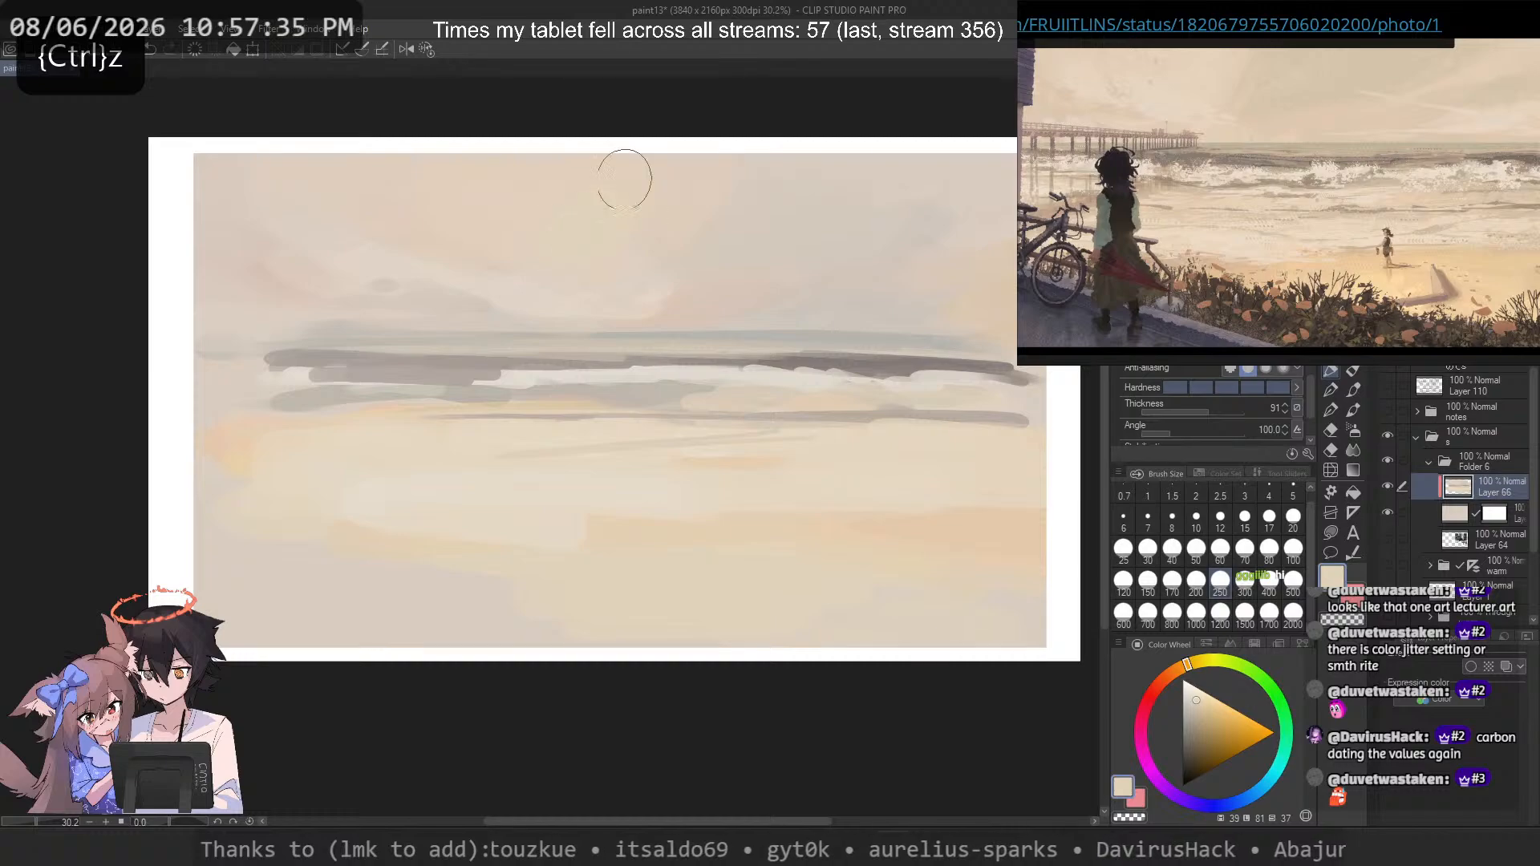
alt+click(577, 193)
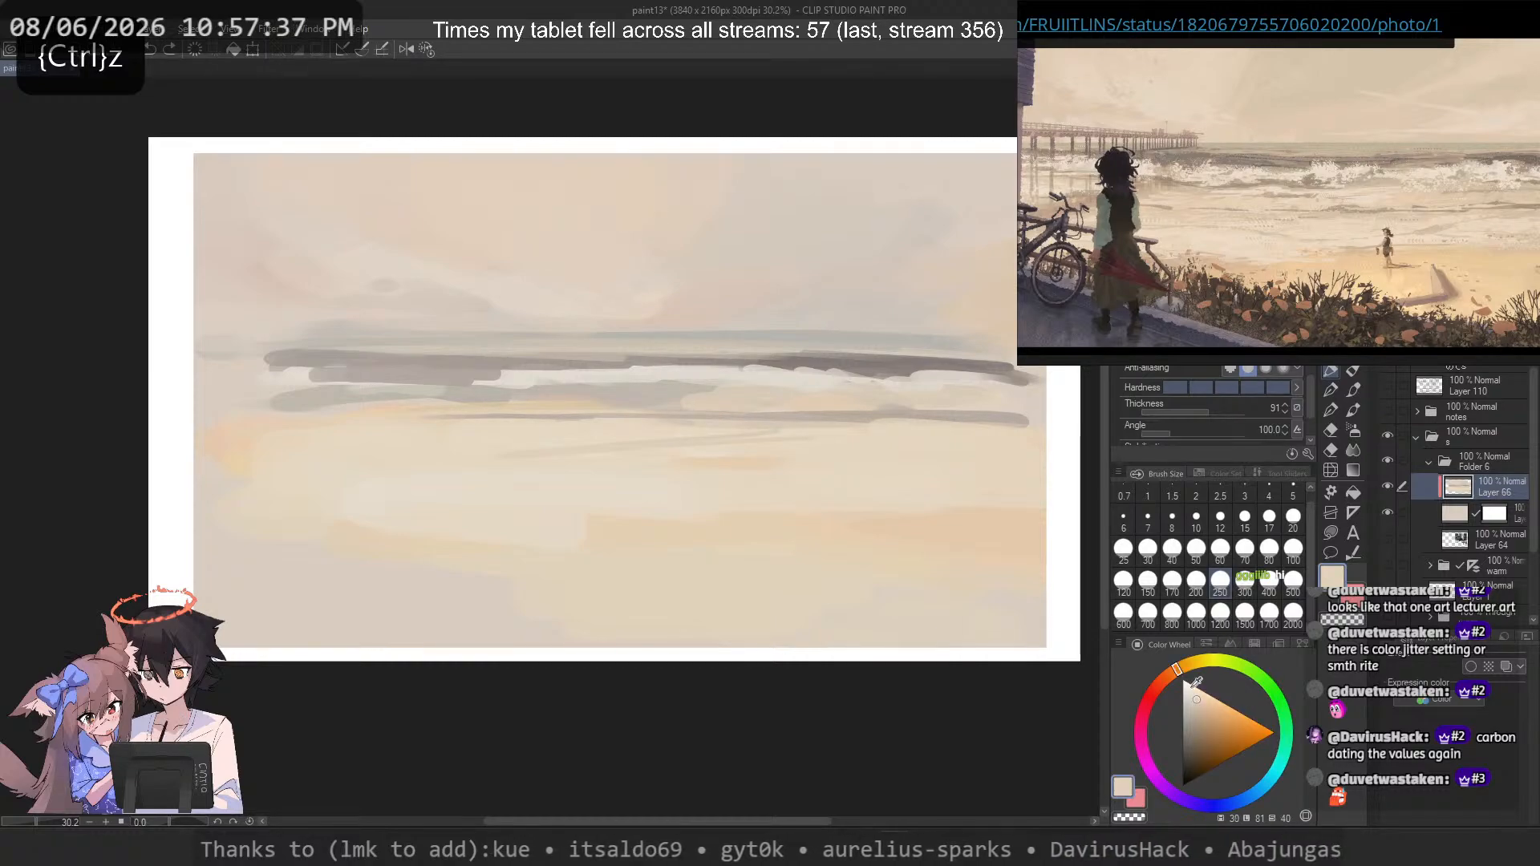
click(1183, 667)
click(1198, 696)
drag(601, 195, 606, 252)
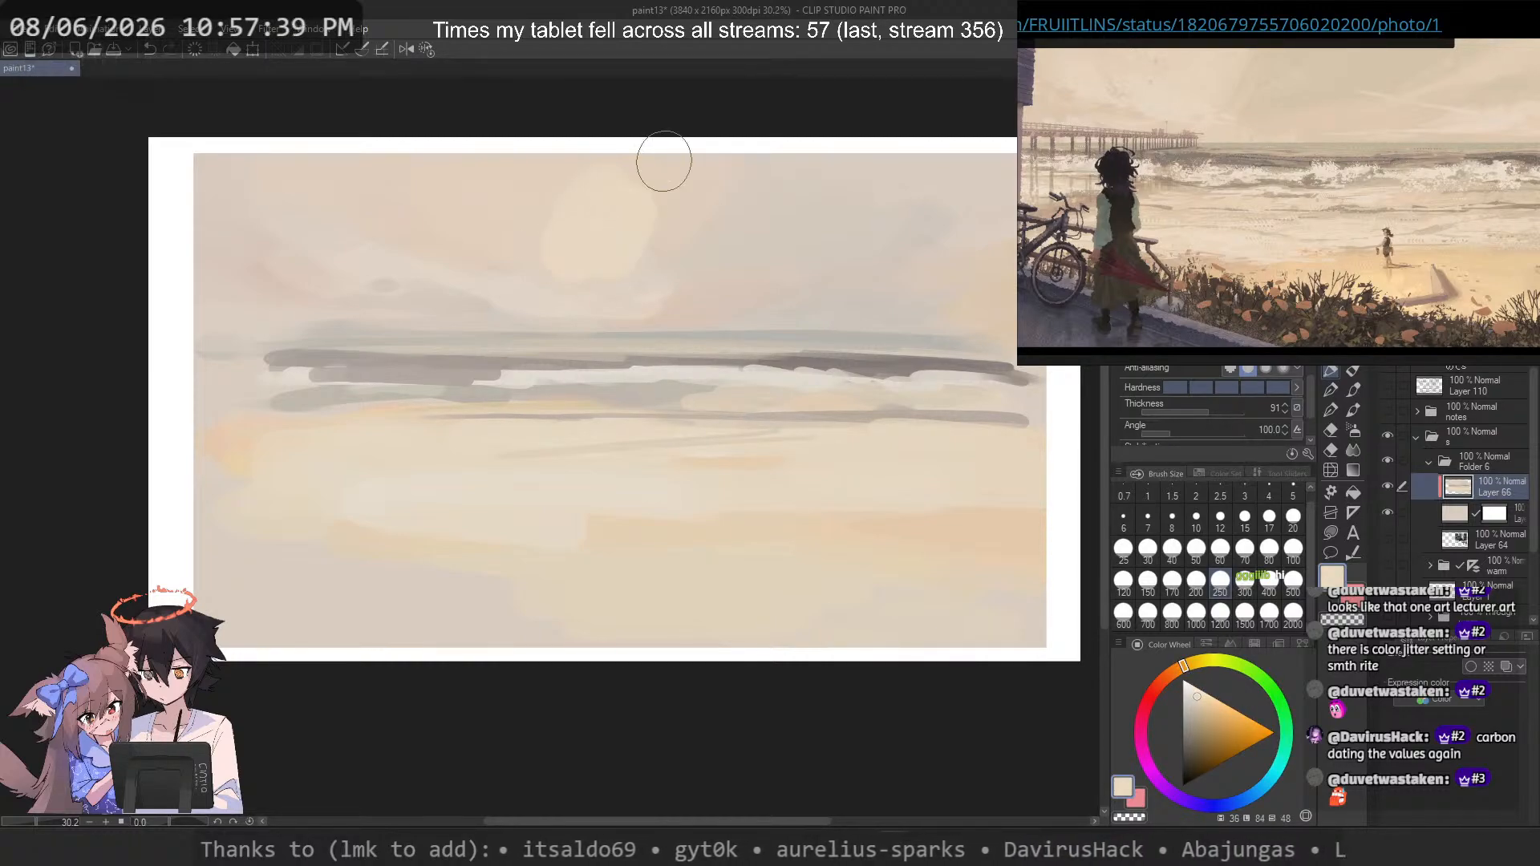
key(ctrl+z)
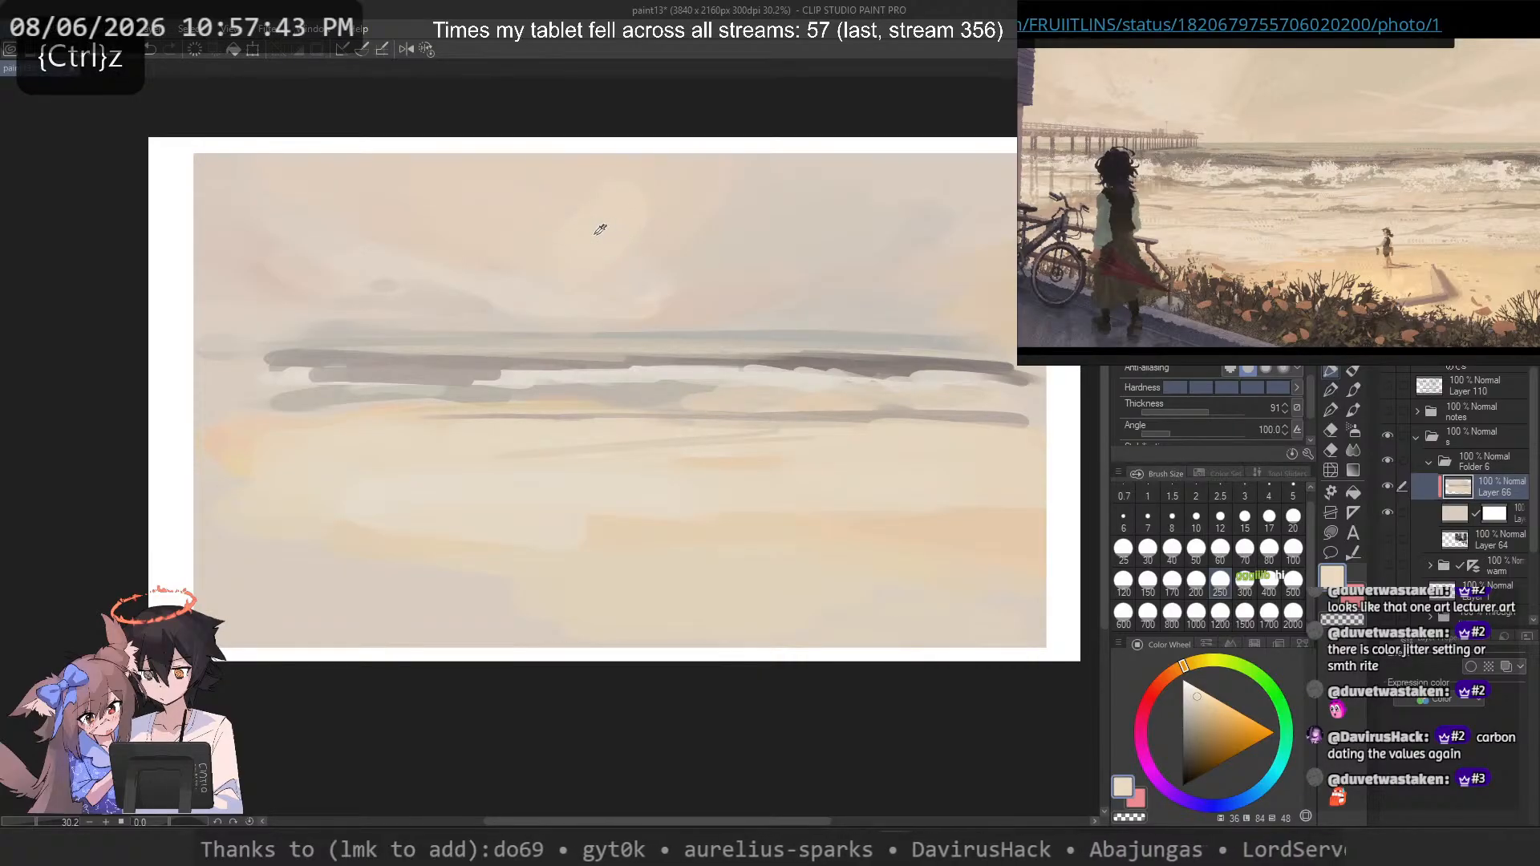
alt+click(596, 233)
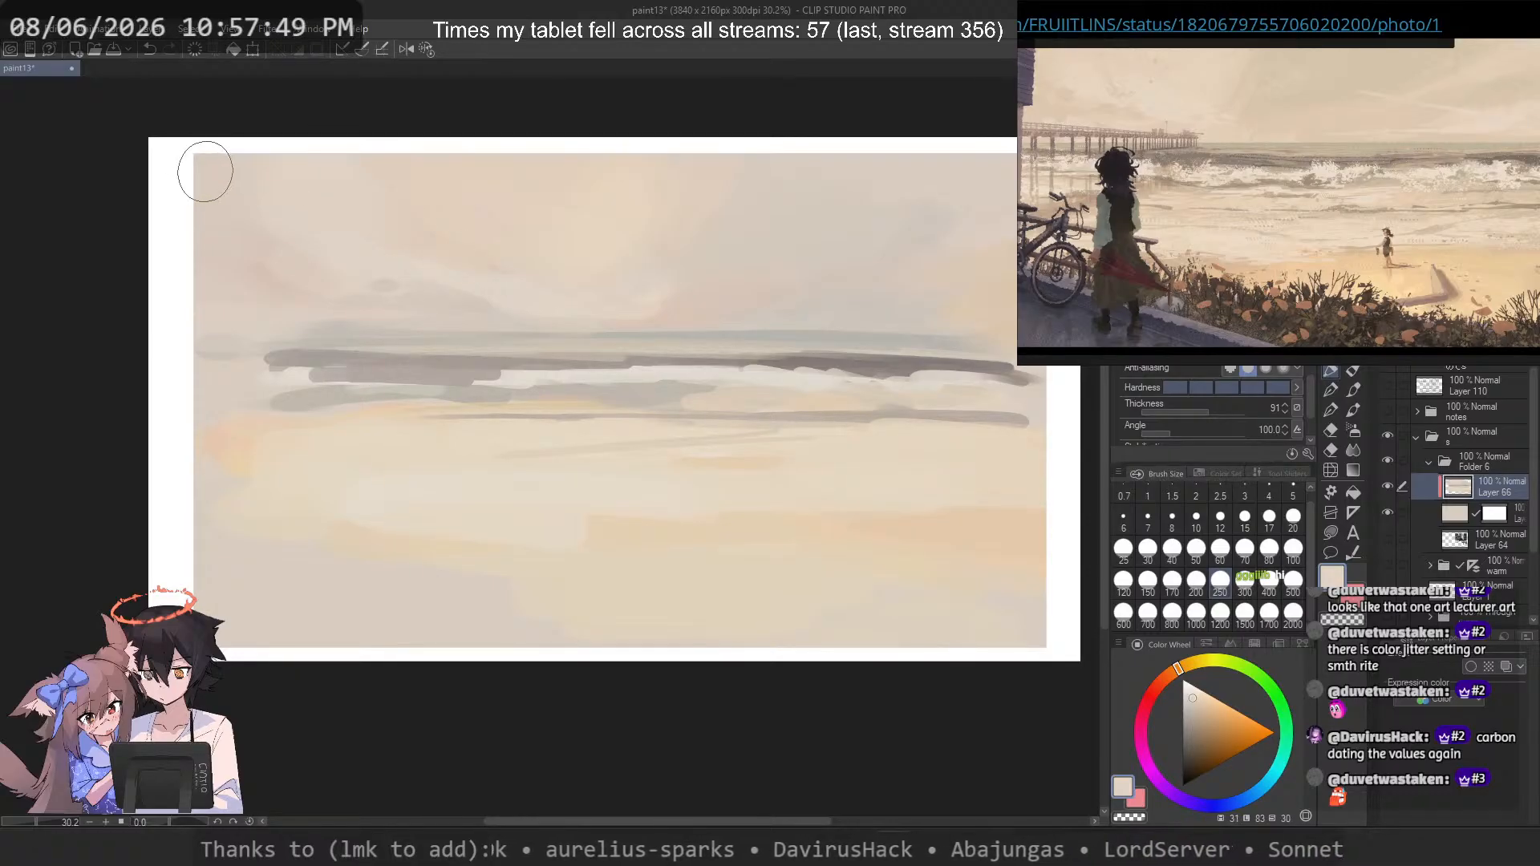
key(ctrl+z)
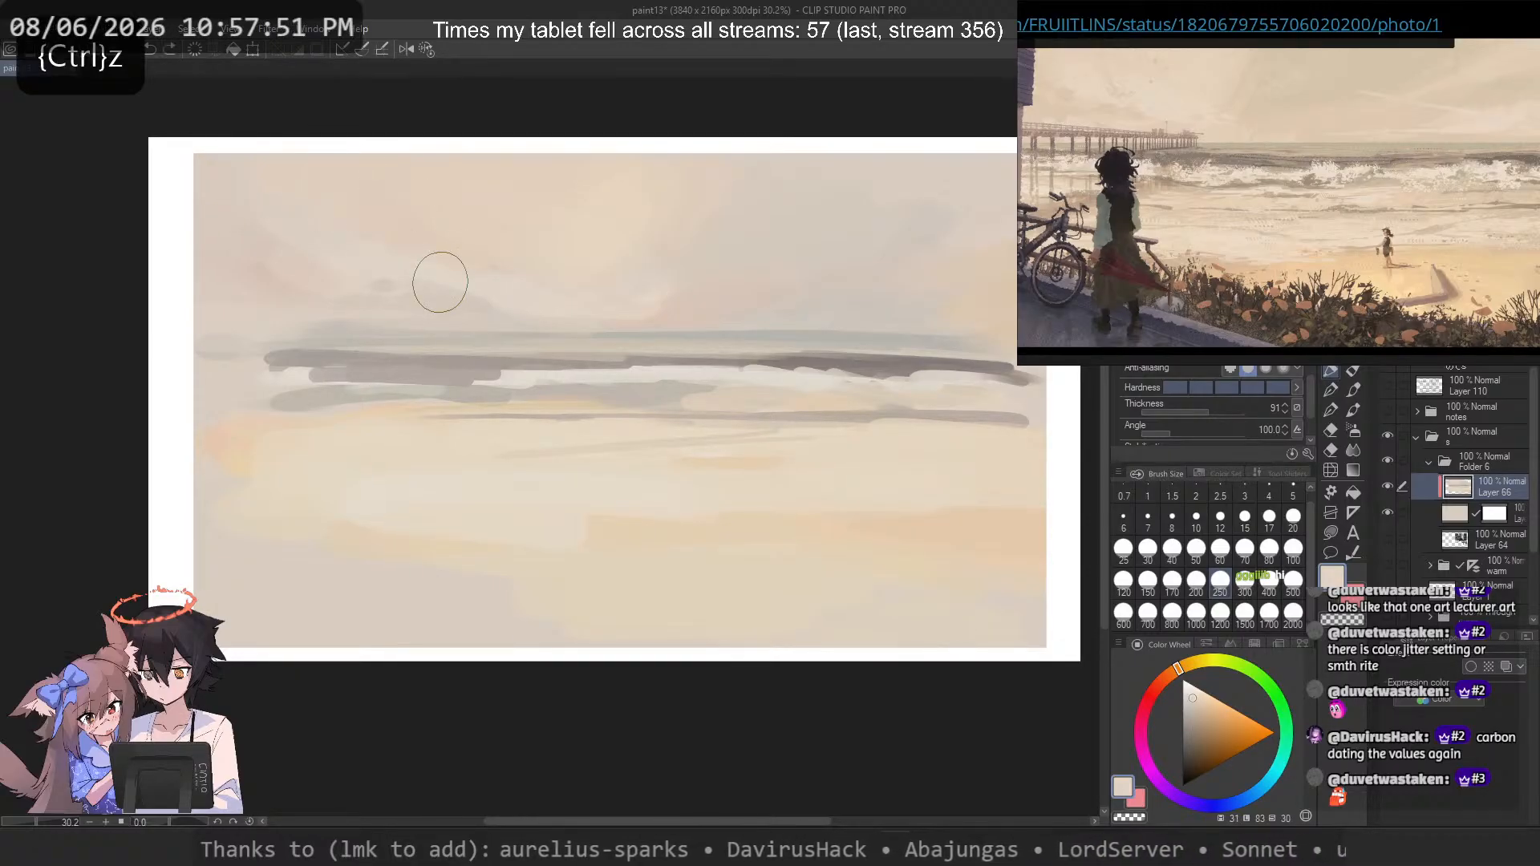
Step: Paint sampled pinkish beige along the sky's left edge and blend the right side of the cream patch into the grey cloud
alt+click(287, 279)
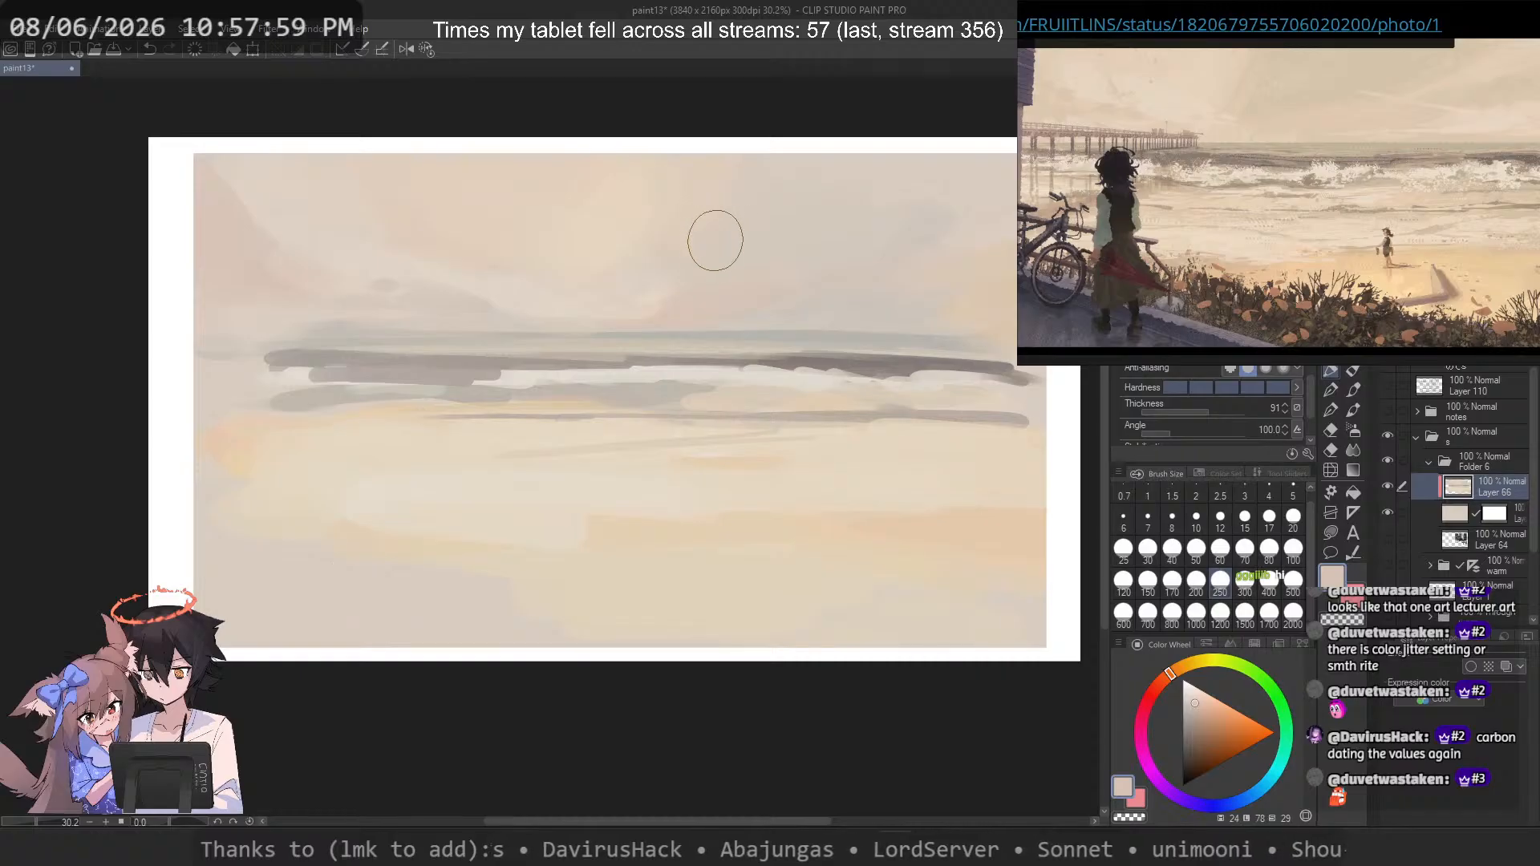
alt+click(706, 232)
mouse_move(691, 221)
mouse_down()
mouse_move(664, 212)
mouse_move(618, 233)
mouse_up()
alt+click(714, 216)
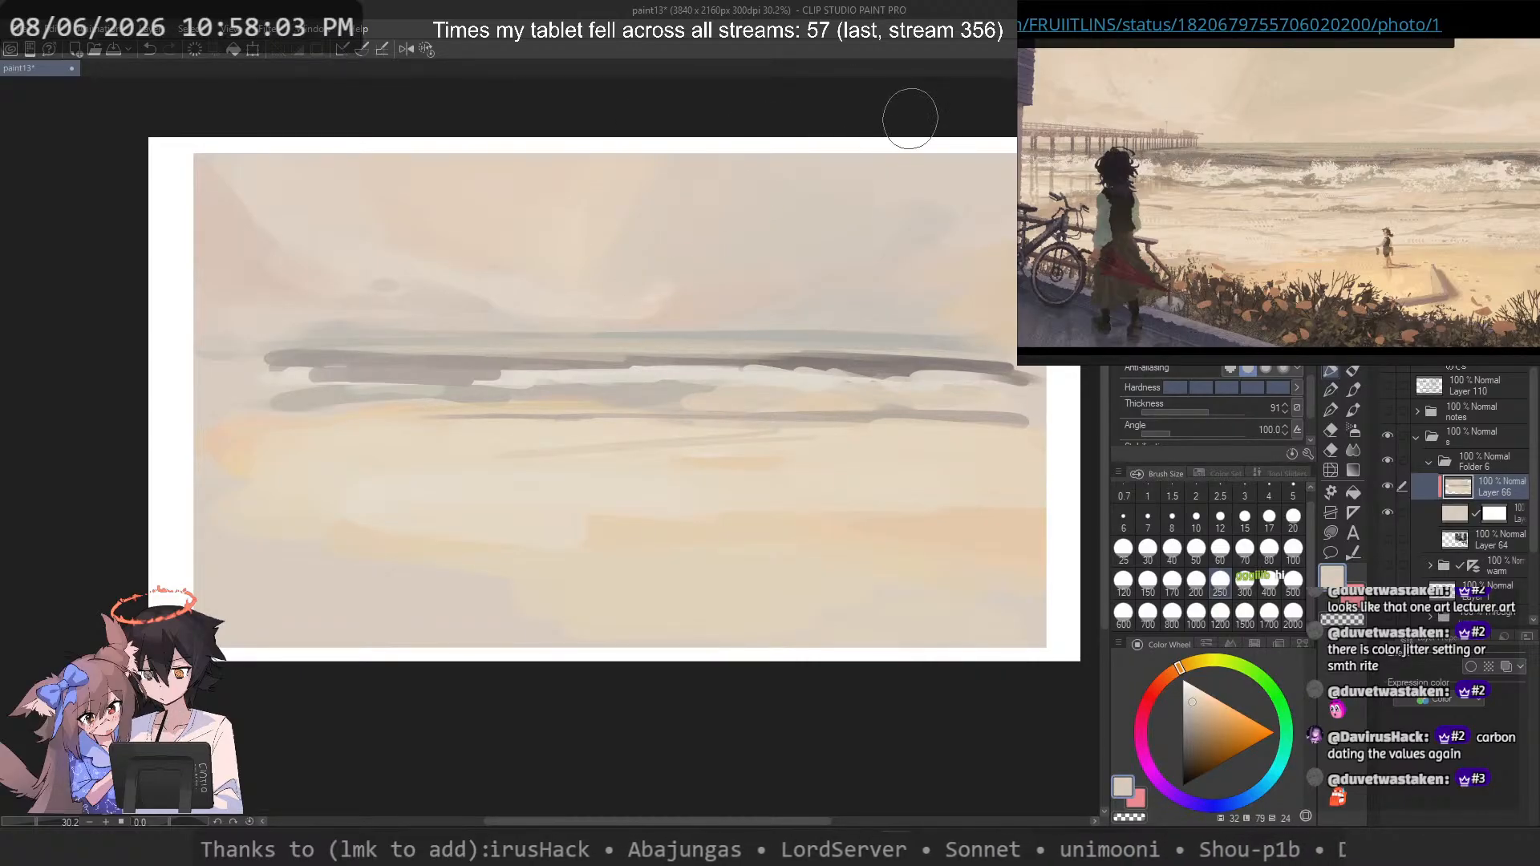
Step: Paint thin light and pinkish-beige diagonal streaks across the grey cloud on the right of the sky with a size 40 brush
click(1172, 548)
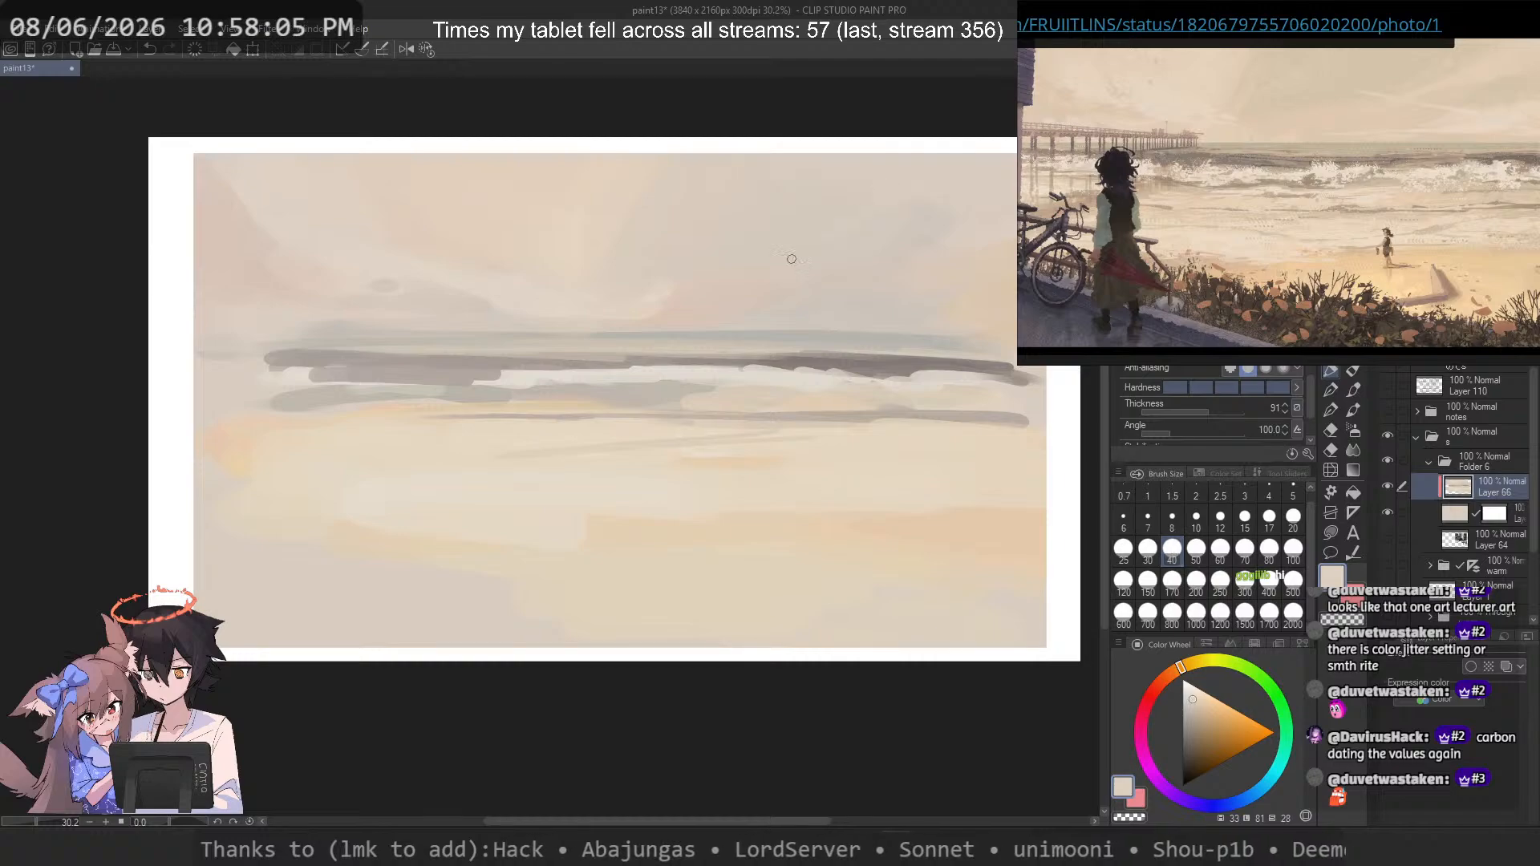
key(ctrl+z)
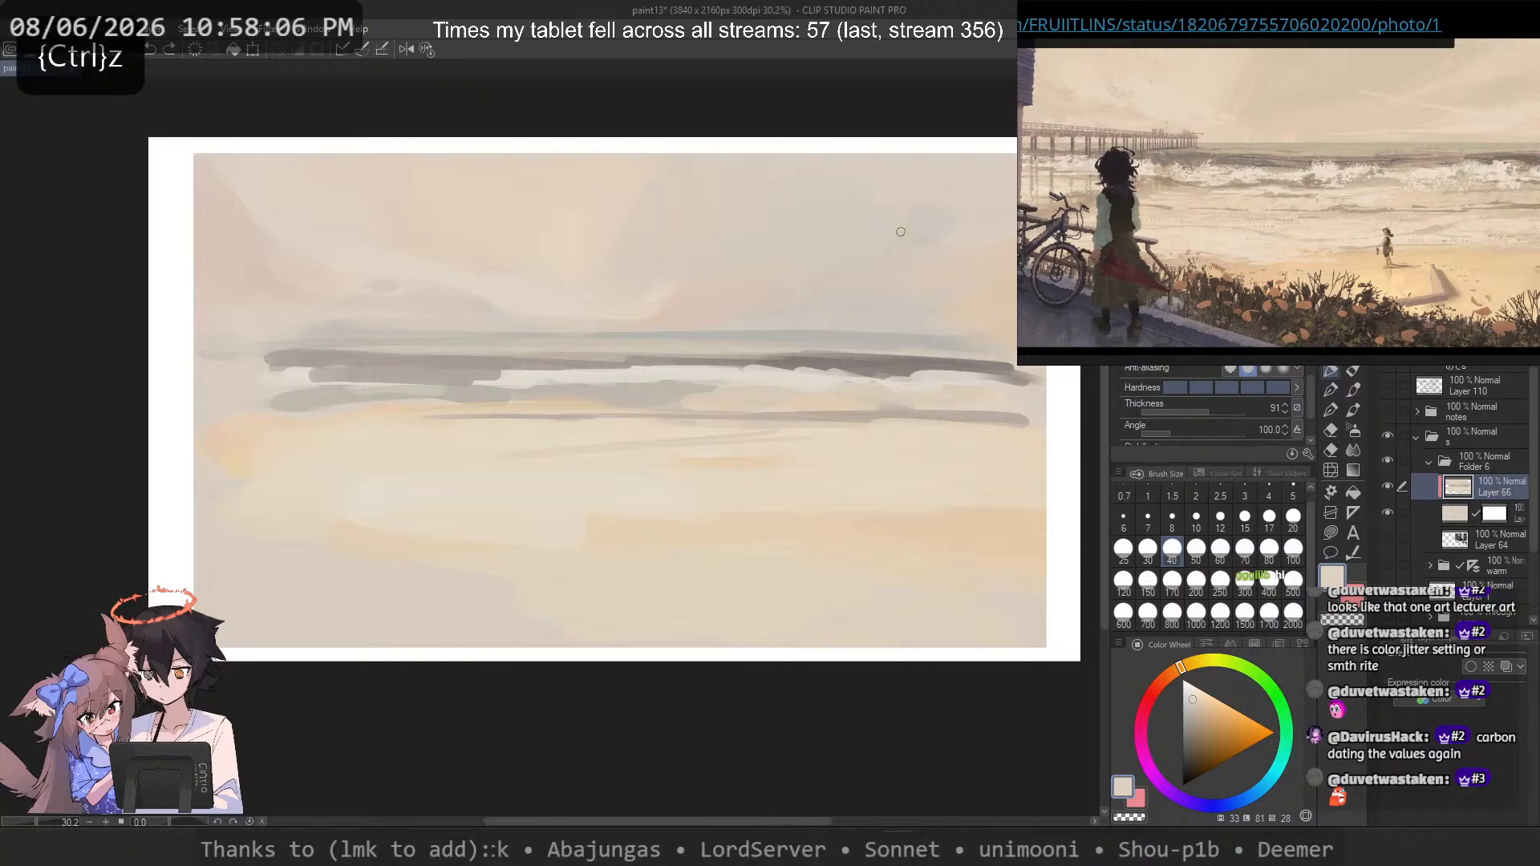
alt+click(753, 289)
Step: Soften the diagonal streaks low in the right part of the sky with sampled light beige at brush size 60
key(])
key(])
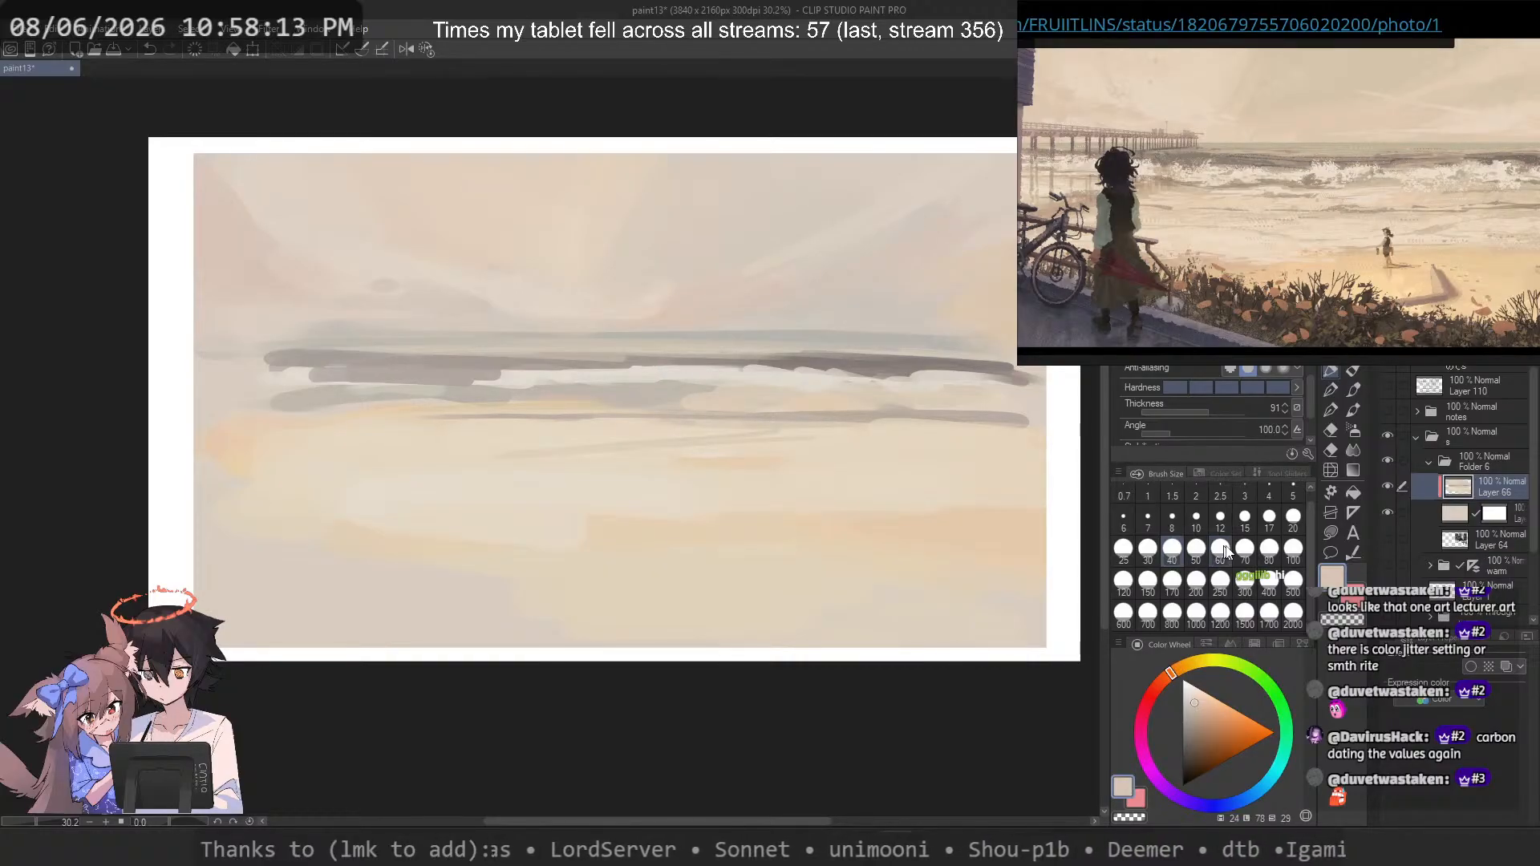
key(ctrl+z)
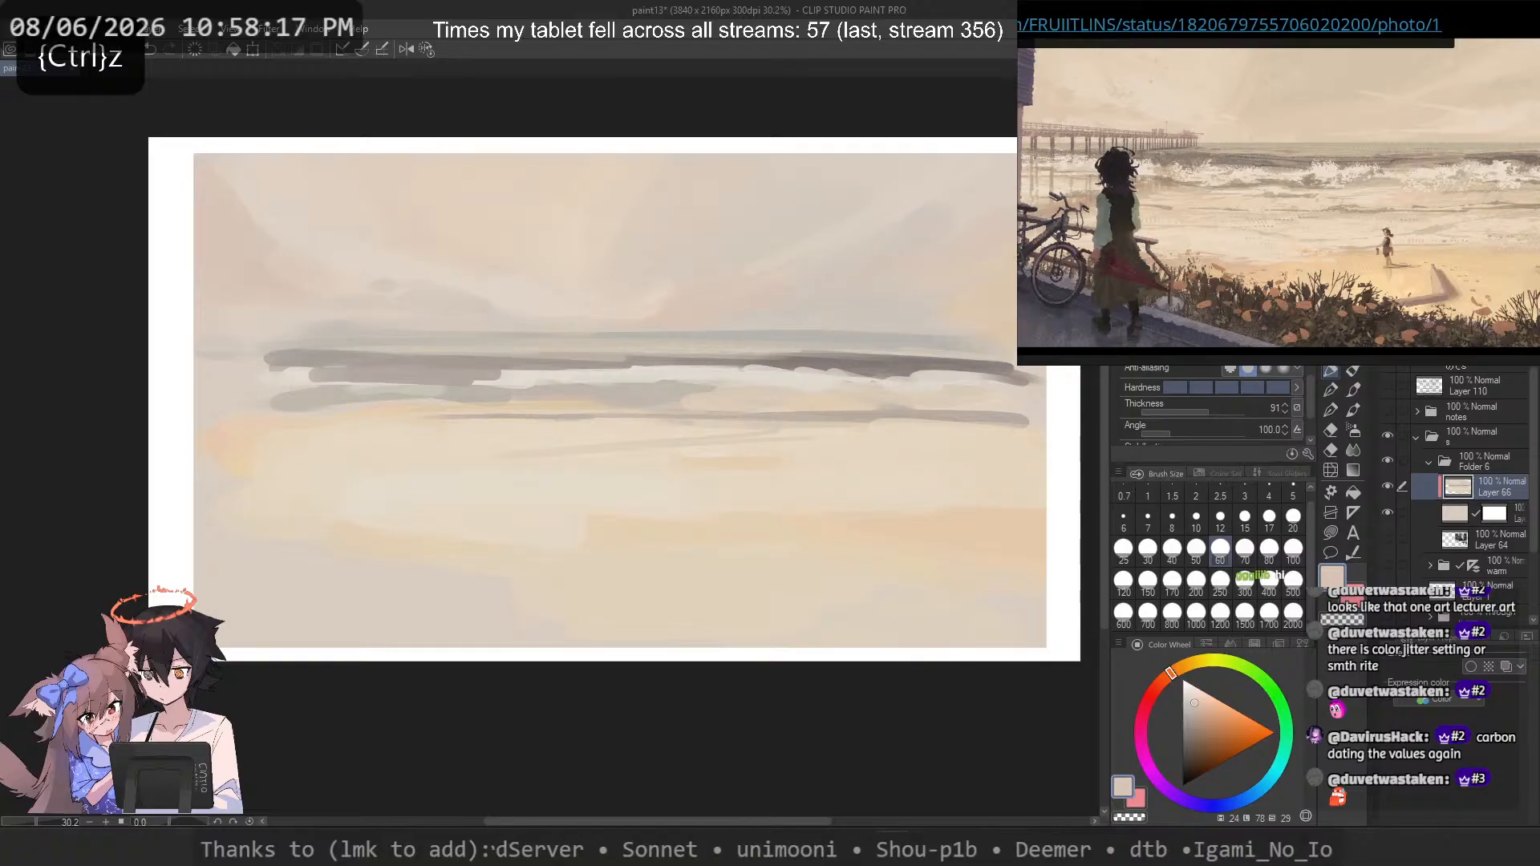
alt+click(645, 309)
drag(998, 290, 933, 279)
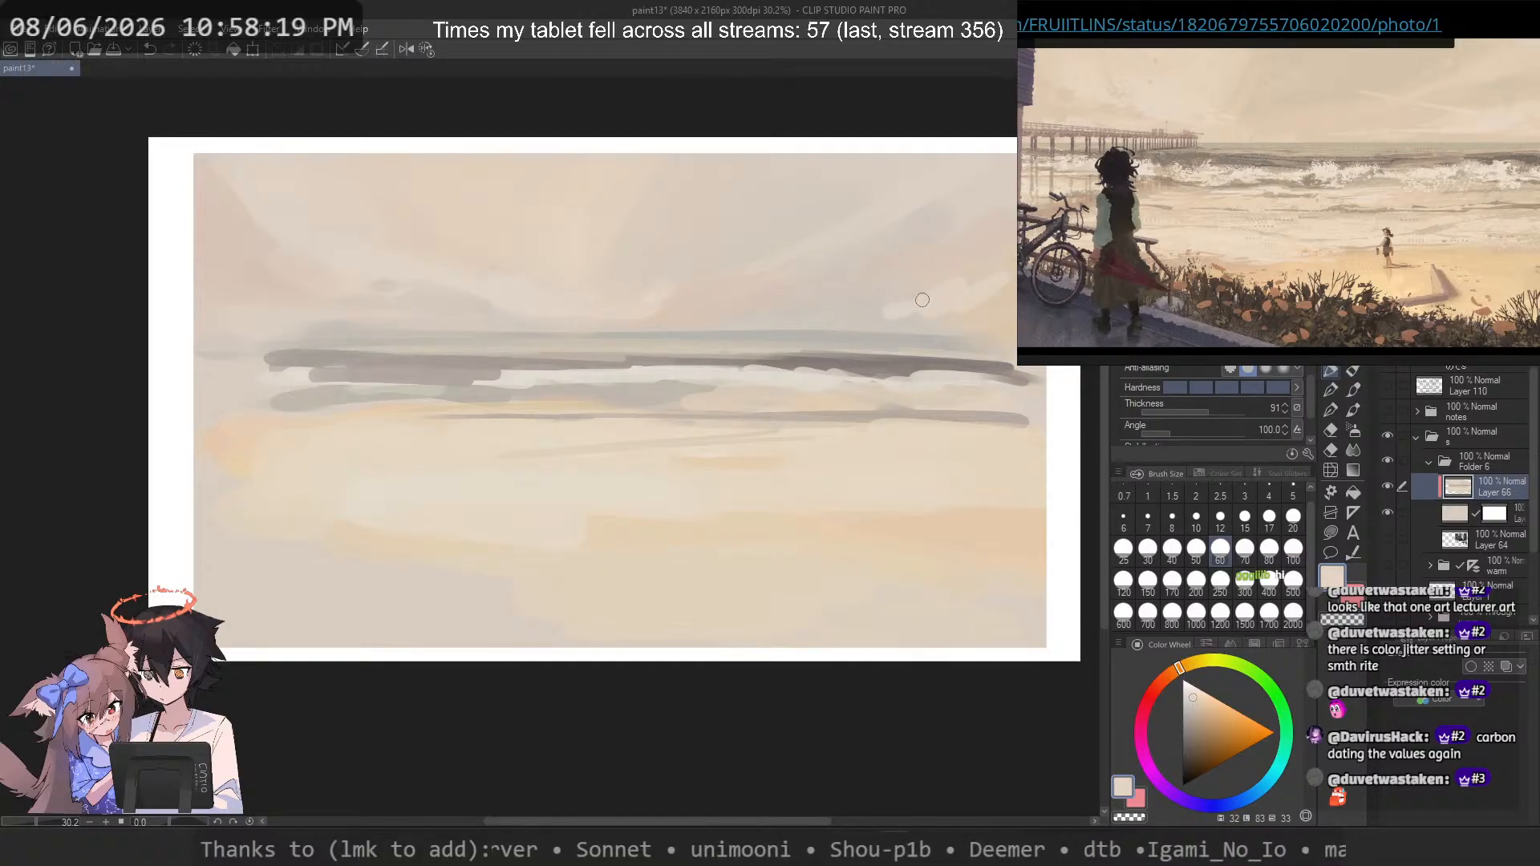
key(ctrl+z)
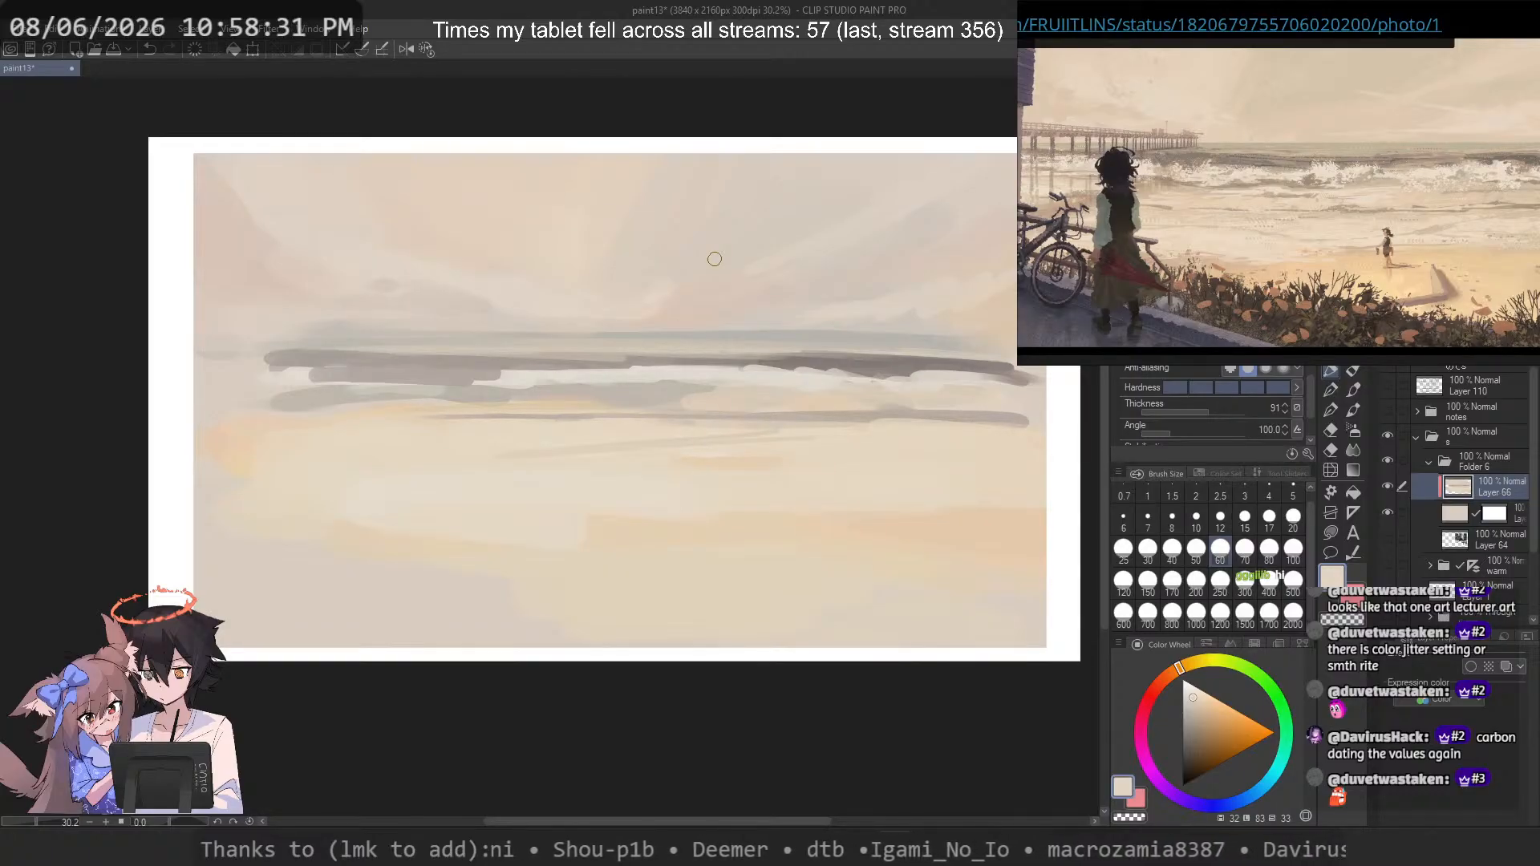
Step: Paint a long, slightly slanted grey-brown line across the sand below the shoreline, using the color sampled from the shoreline stroke
alt+click(951, 410)
drag(1053, 460, 159, 458)
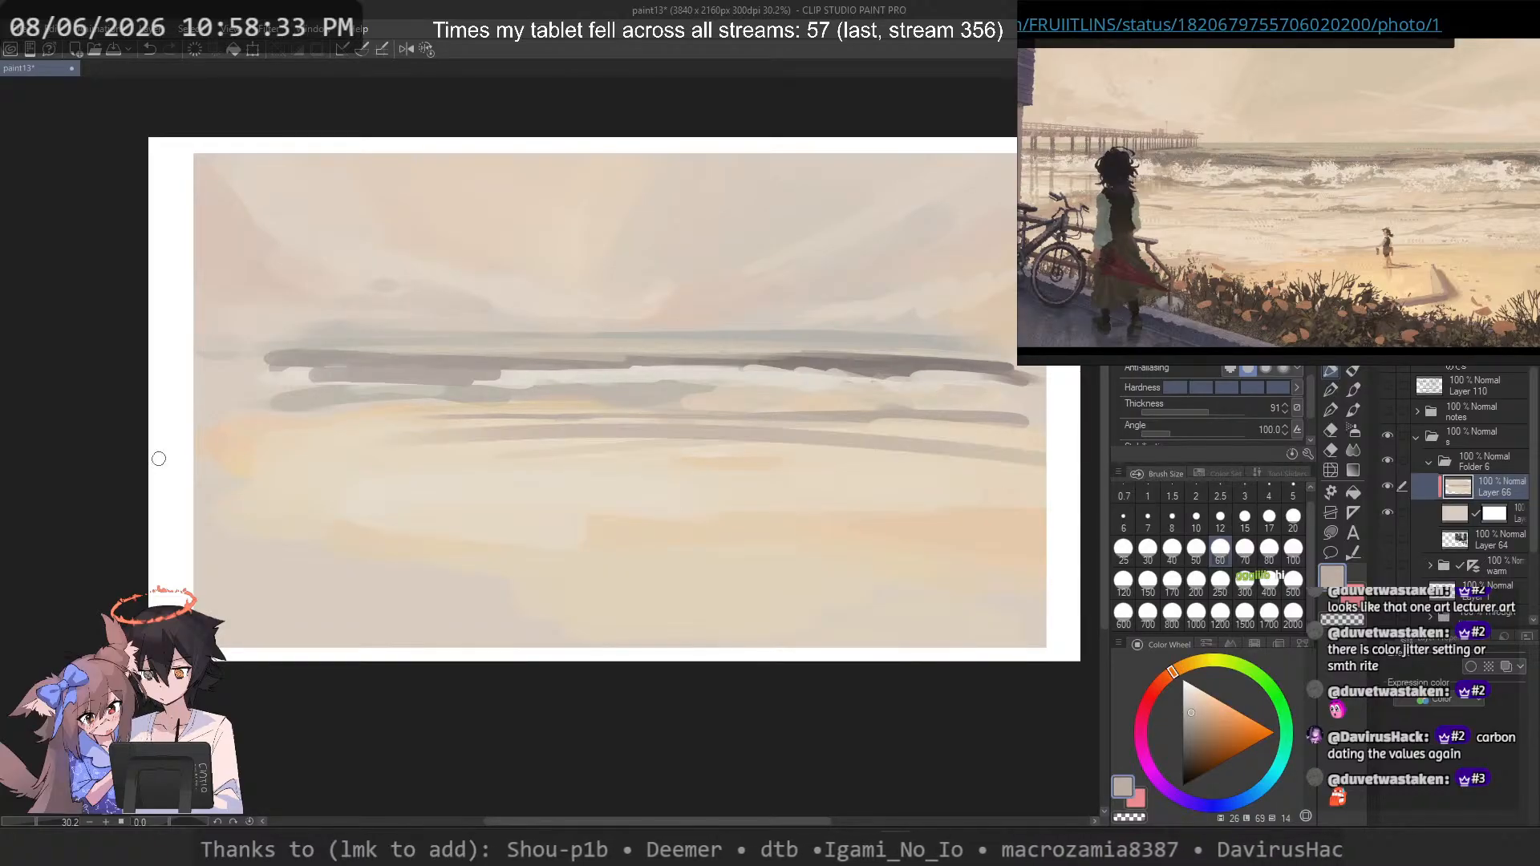
key(ctrl+z)
drag(1020, 449, 369, 468)
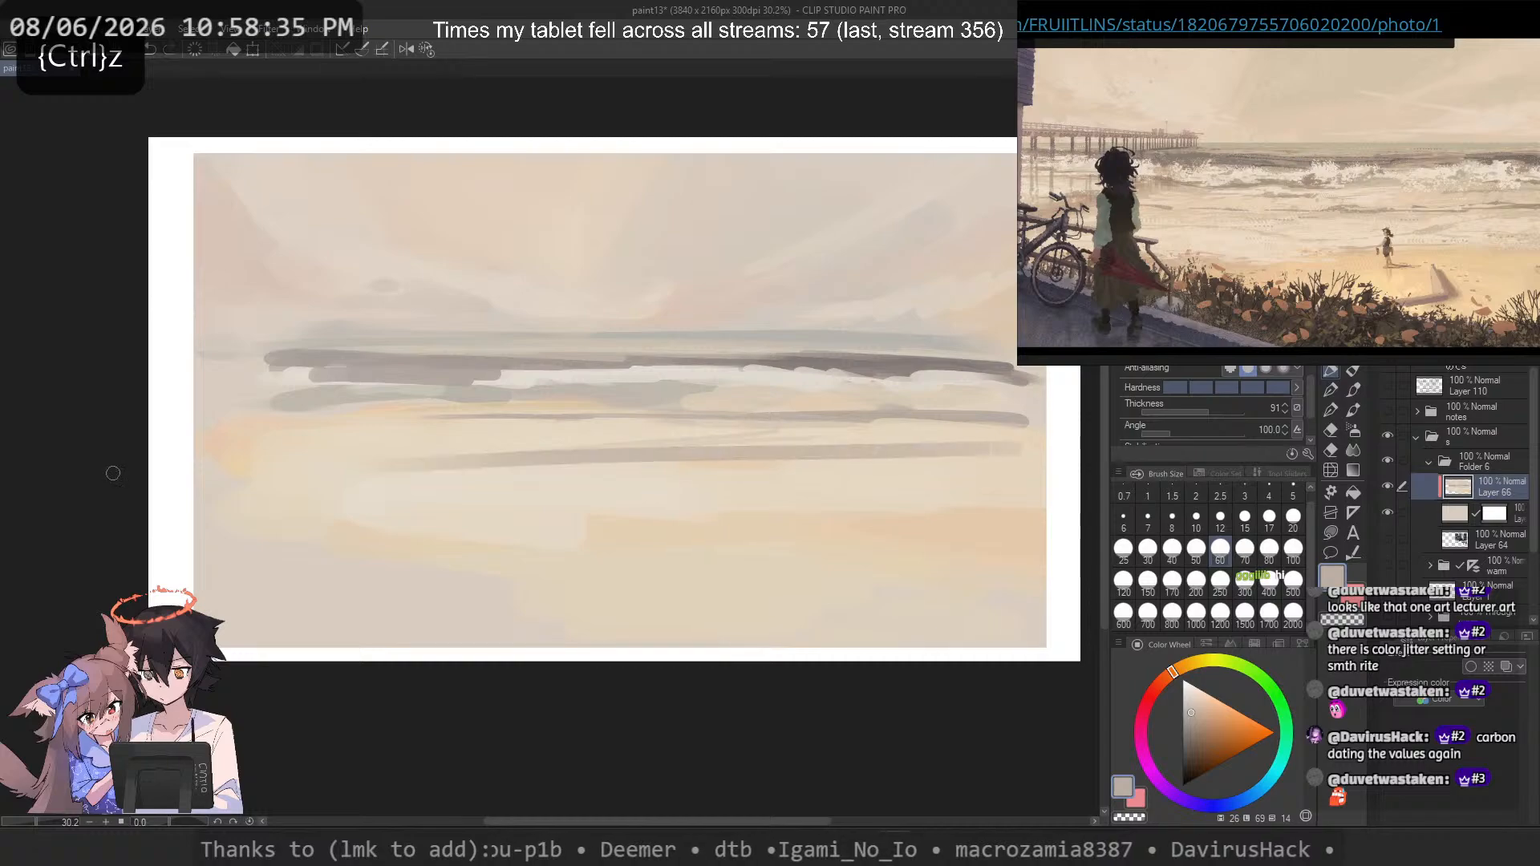
alt+click(925, 399)
alt+click(943, 413)
drag(1039, 442, 653, 457)
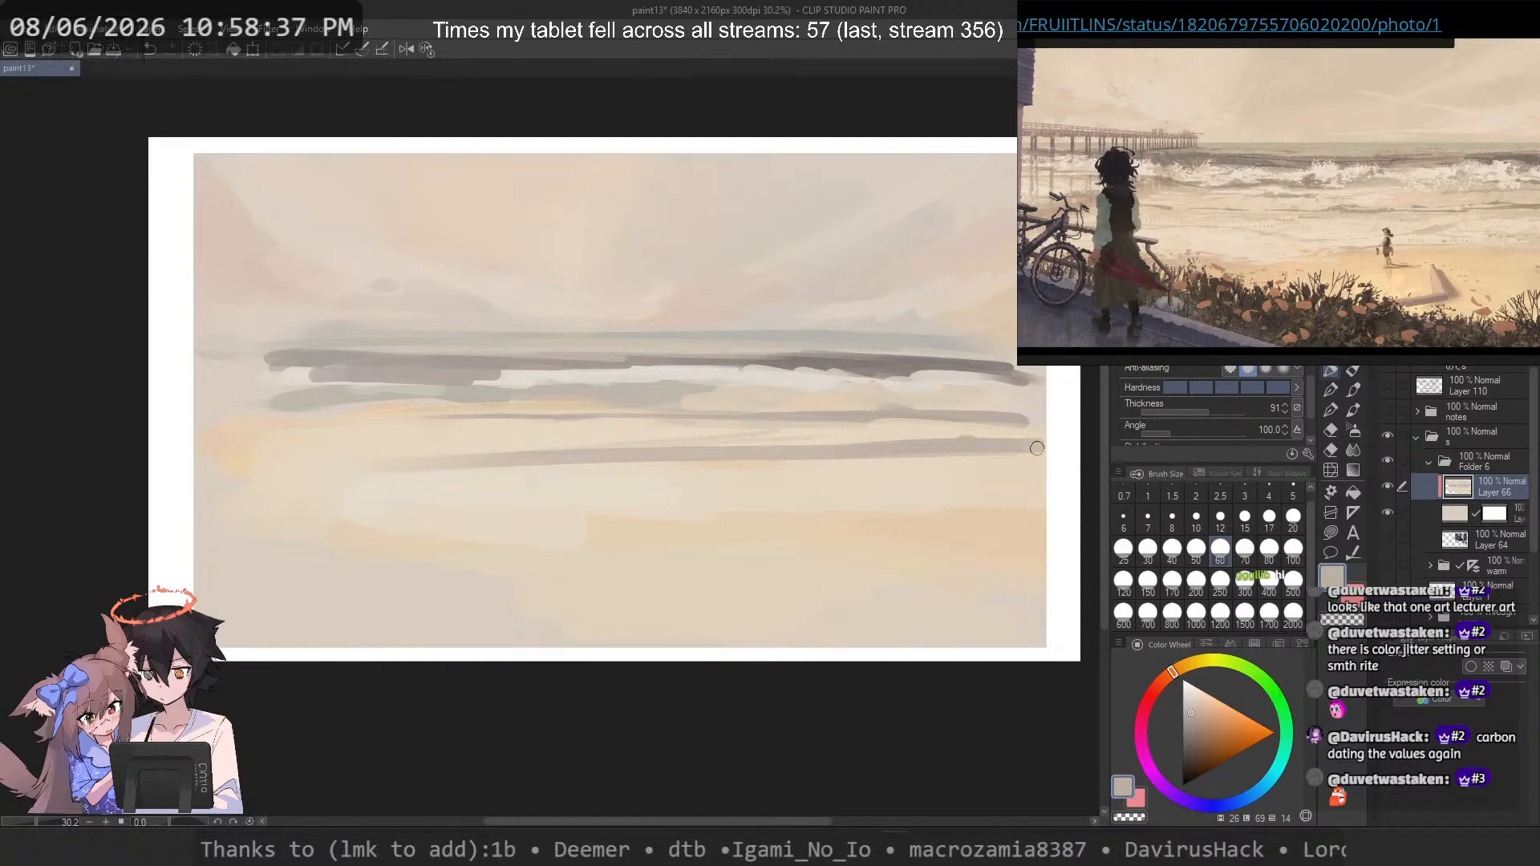
Step: Cover the right half of the old shoreline stroke with sampled sand beiges, enlarging the brush to size 80
alt+click(863, 420)
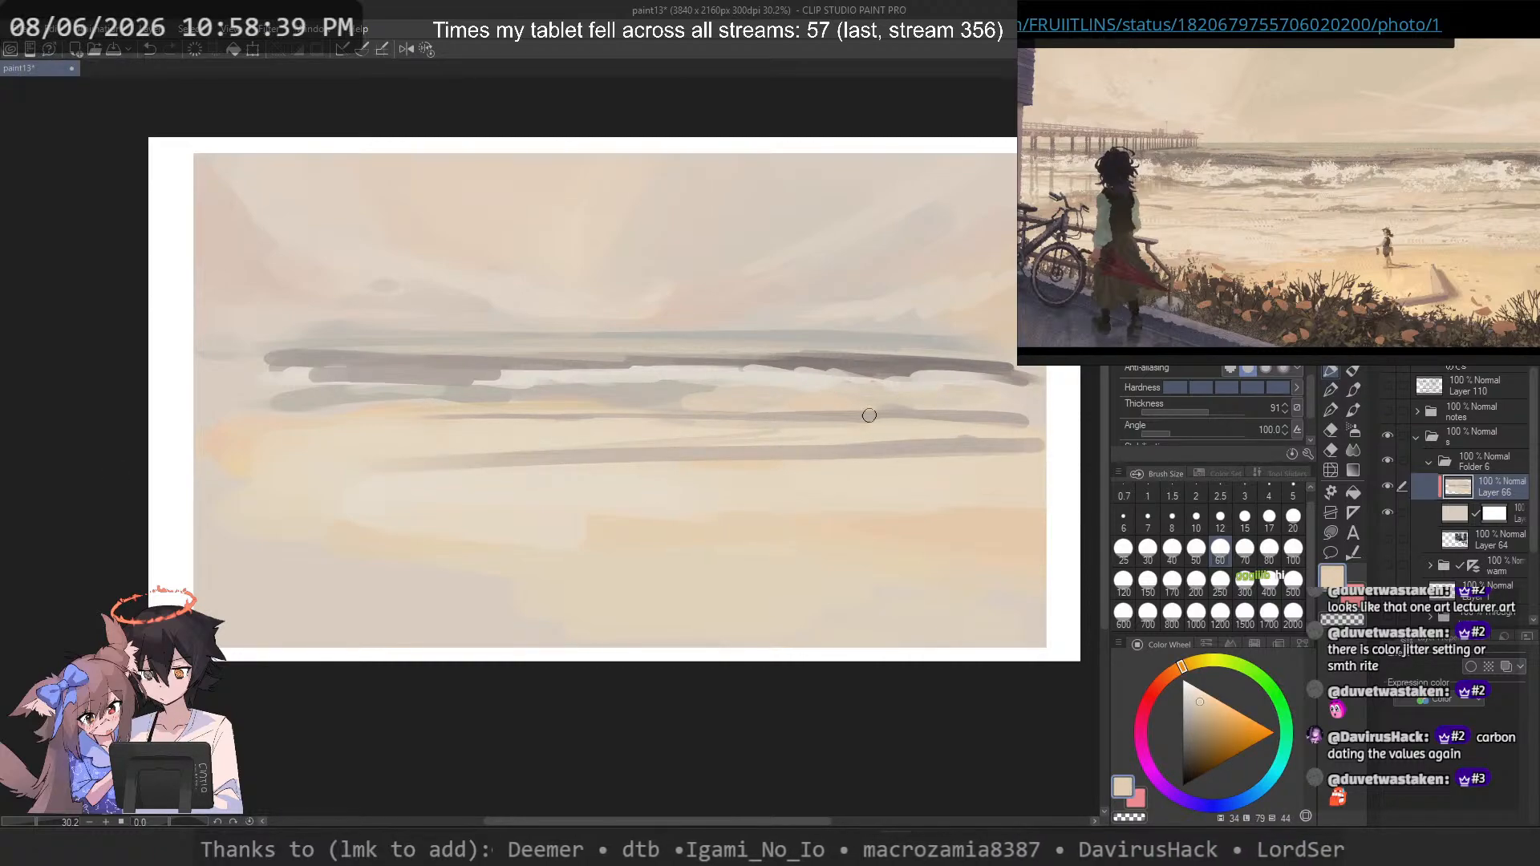
mouse_move(996, 416)
mouse_down()
mouse_move(749, 416)
mouse_move(987, 408)
mouse_up()
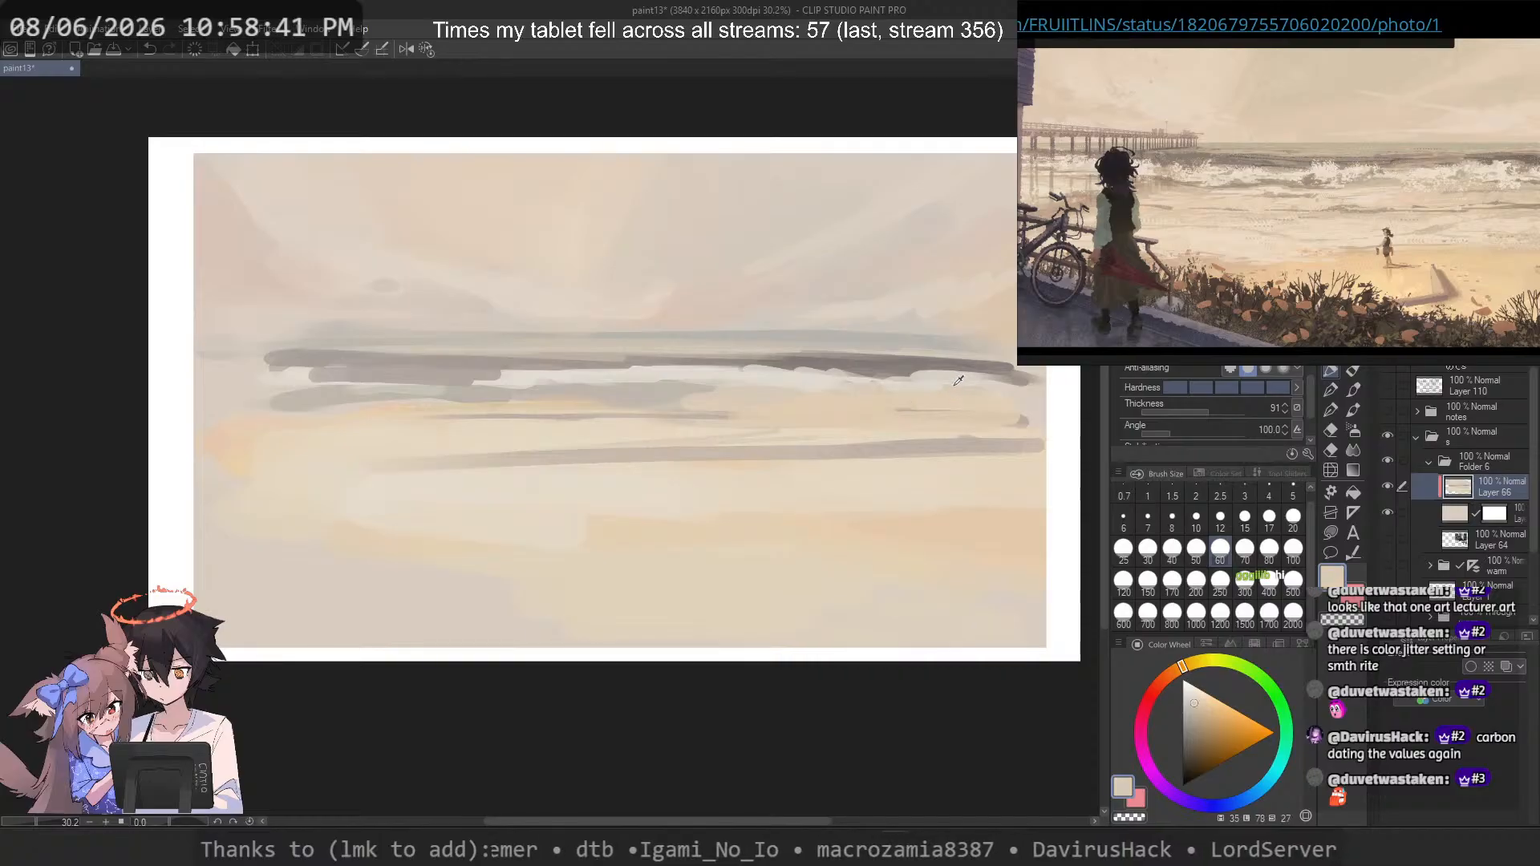
key(ctrl+z)
key(ctrl+z)
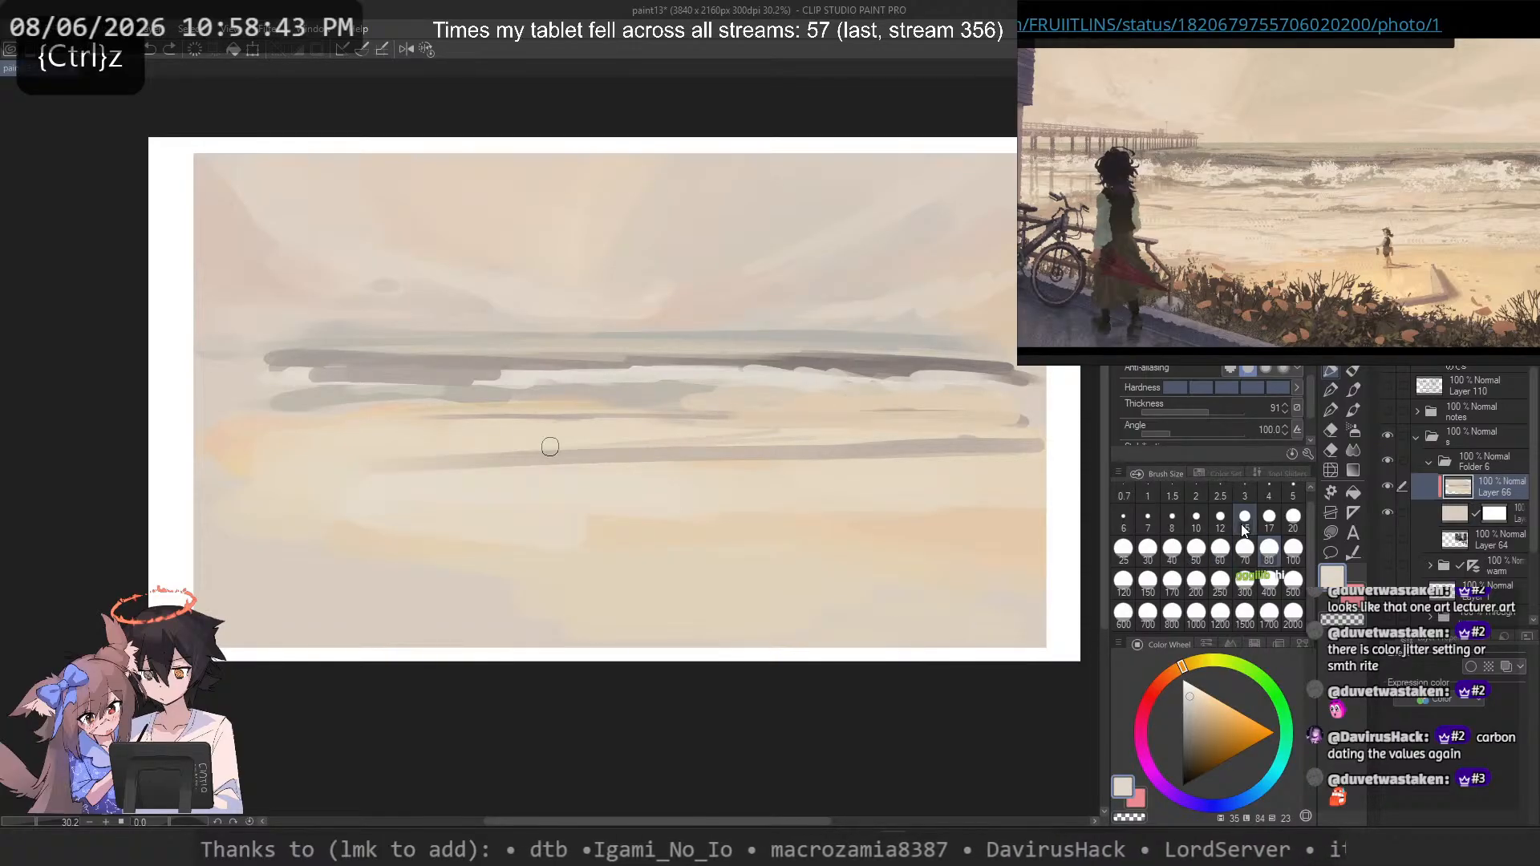
drag(829, 428, 744, 420)
drag(744, 420, 1016, 417)
alt+click(947, 396)
alt+click(1033, 402)
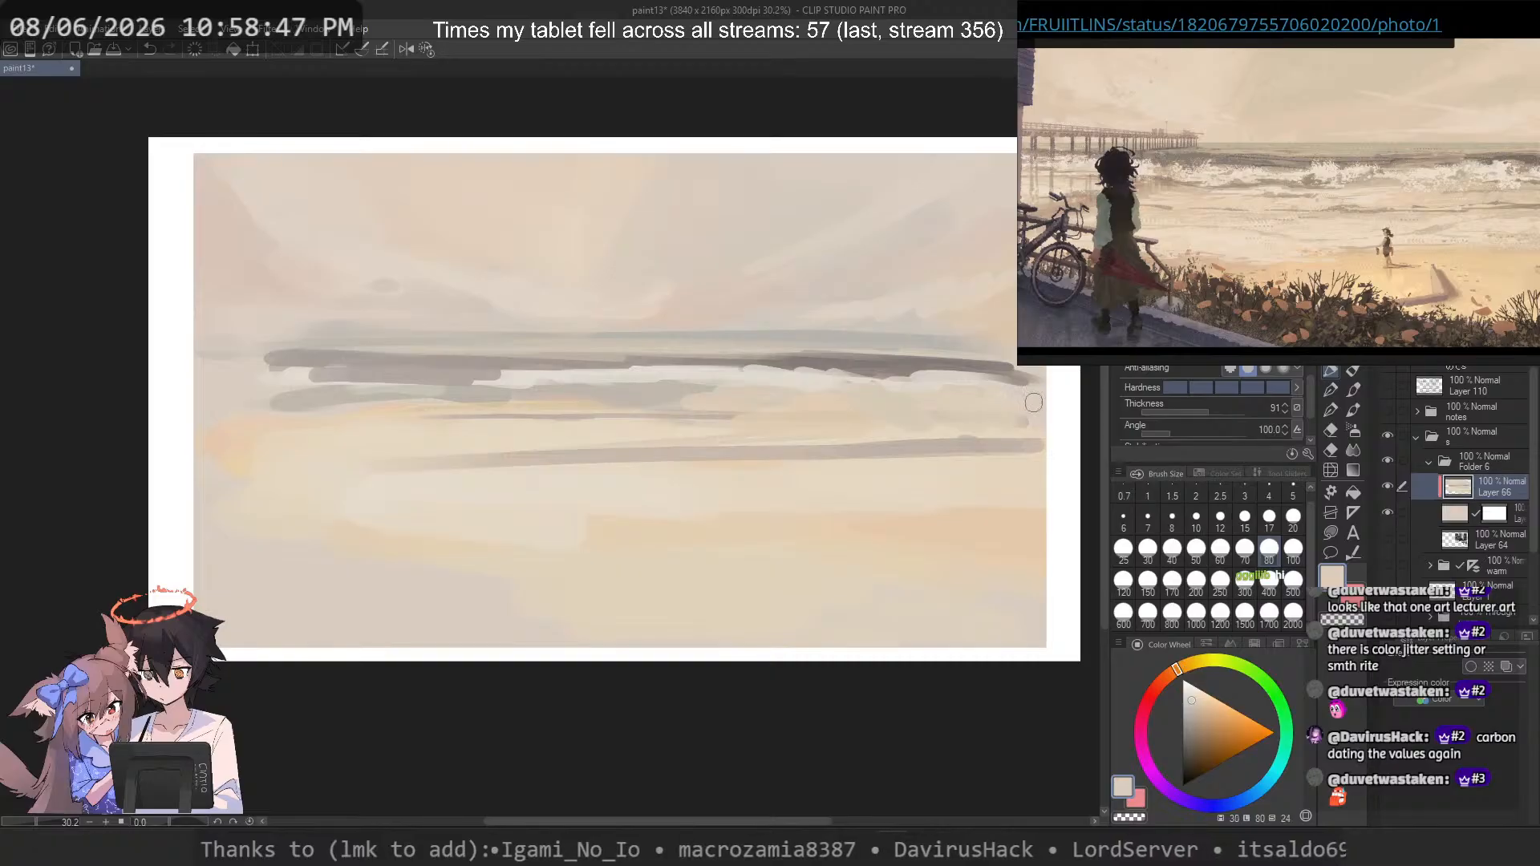
alt+click(983, 410)
alt+click(835, 419)
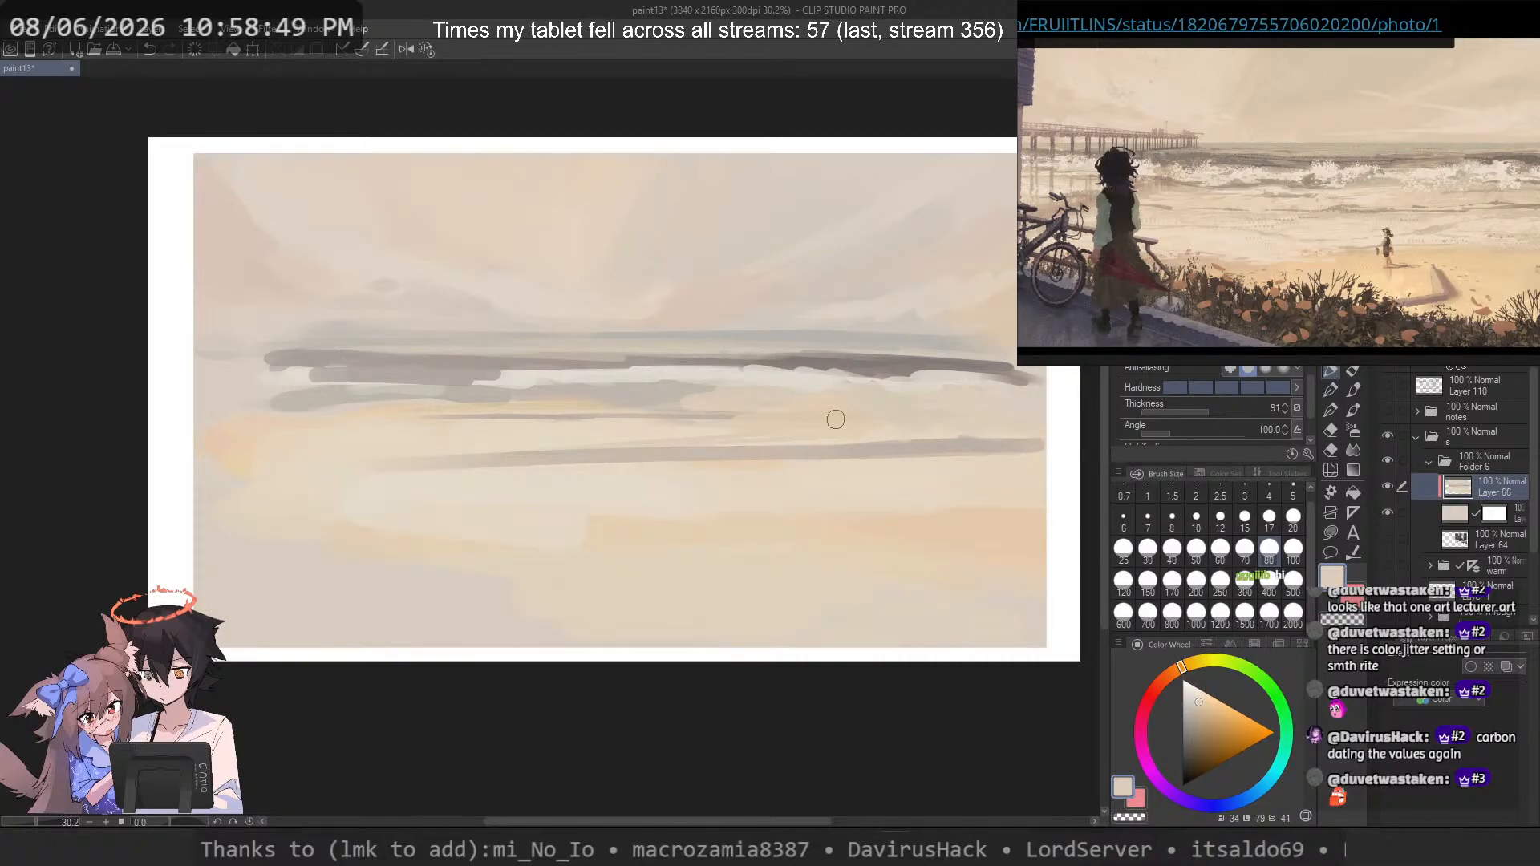
Step: Paint a grey patch beneath the middle of the dark wave with the color sampled from the grey strokes beside it
alt+click(506, 399)
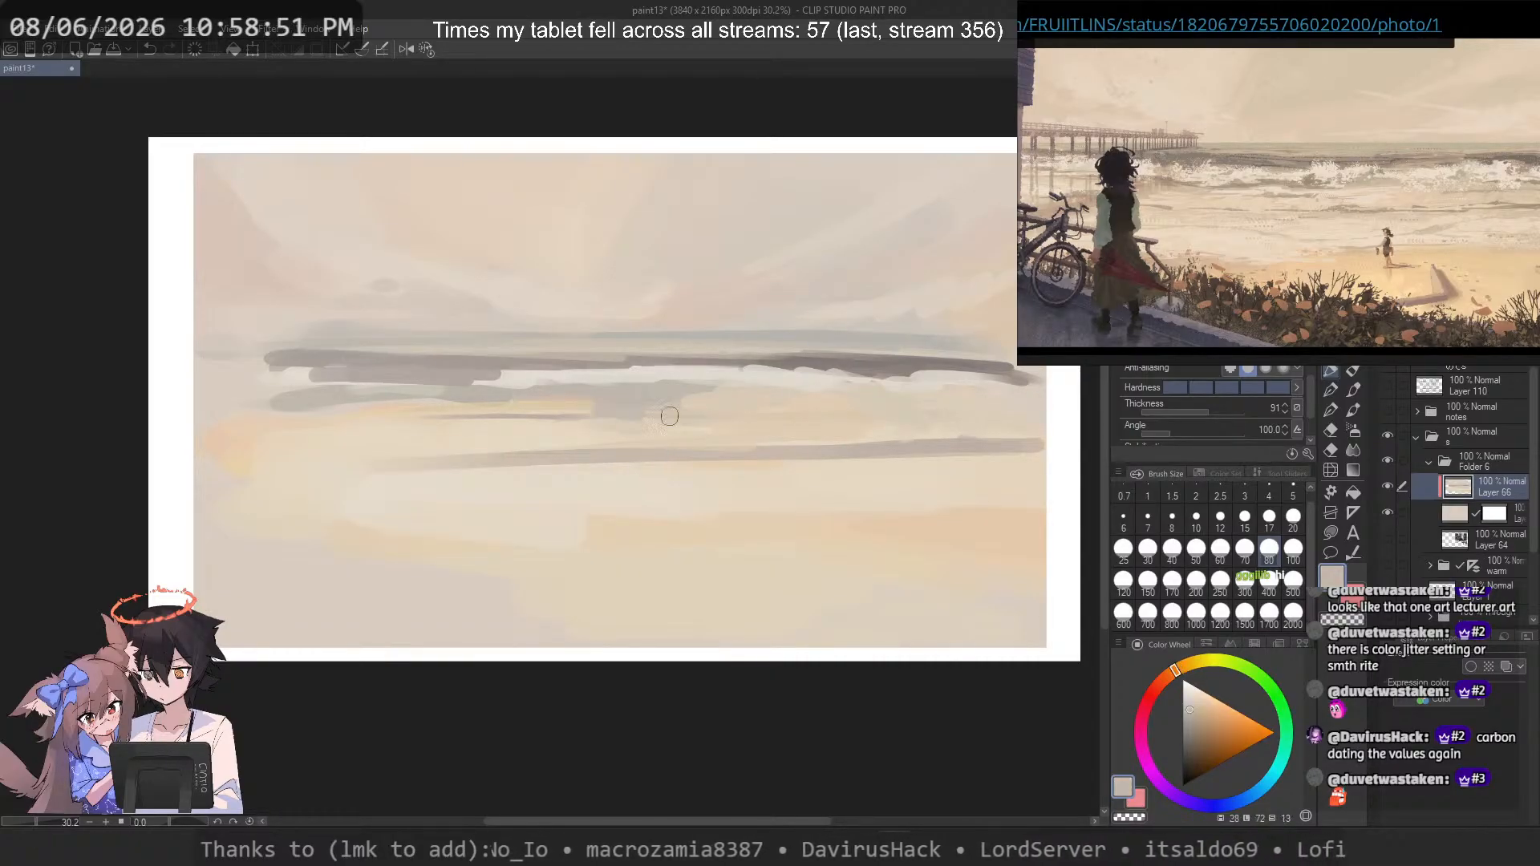
mouse_move(670, 412)
mouse_down()
mouse_move(782, 436)
mouse_move(602, 402)
mouse_move(671, 419)
mouse_up()
key(ctrl+z)
alt+click(543, 401)
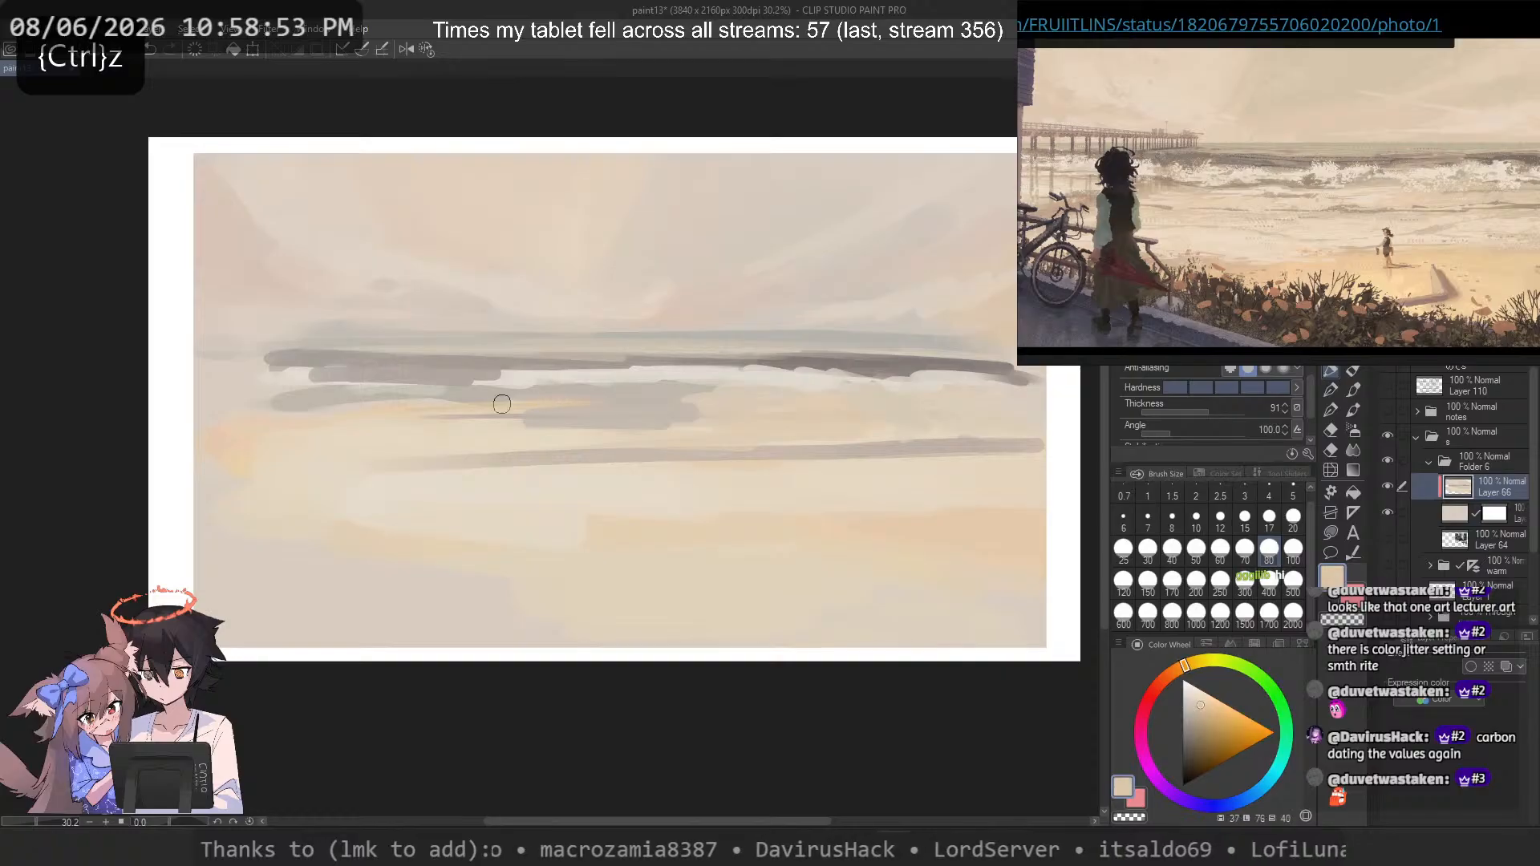
drag(428, 439, 568, 438)
key(ctrl+z)
Step: Tint the grey area under the wave with sampled greenish grey and extend it along its lower edge toward the left
alt+click(680, 384)
mouse_move(728, 389)
mouse_down()
mouse_move(590, 397)
mouse_move(624, 397)
mouse_move(579, 419)
mouse_move(632, 414)
mouse_move(450, 393)
mouse_move(472, 392)
mouse_move(401, 416)
mouse_move(515, 397)
mouse_up()
alt+click(581, 420)
alt+click(452, 392)
alt+click(315, 392)
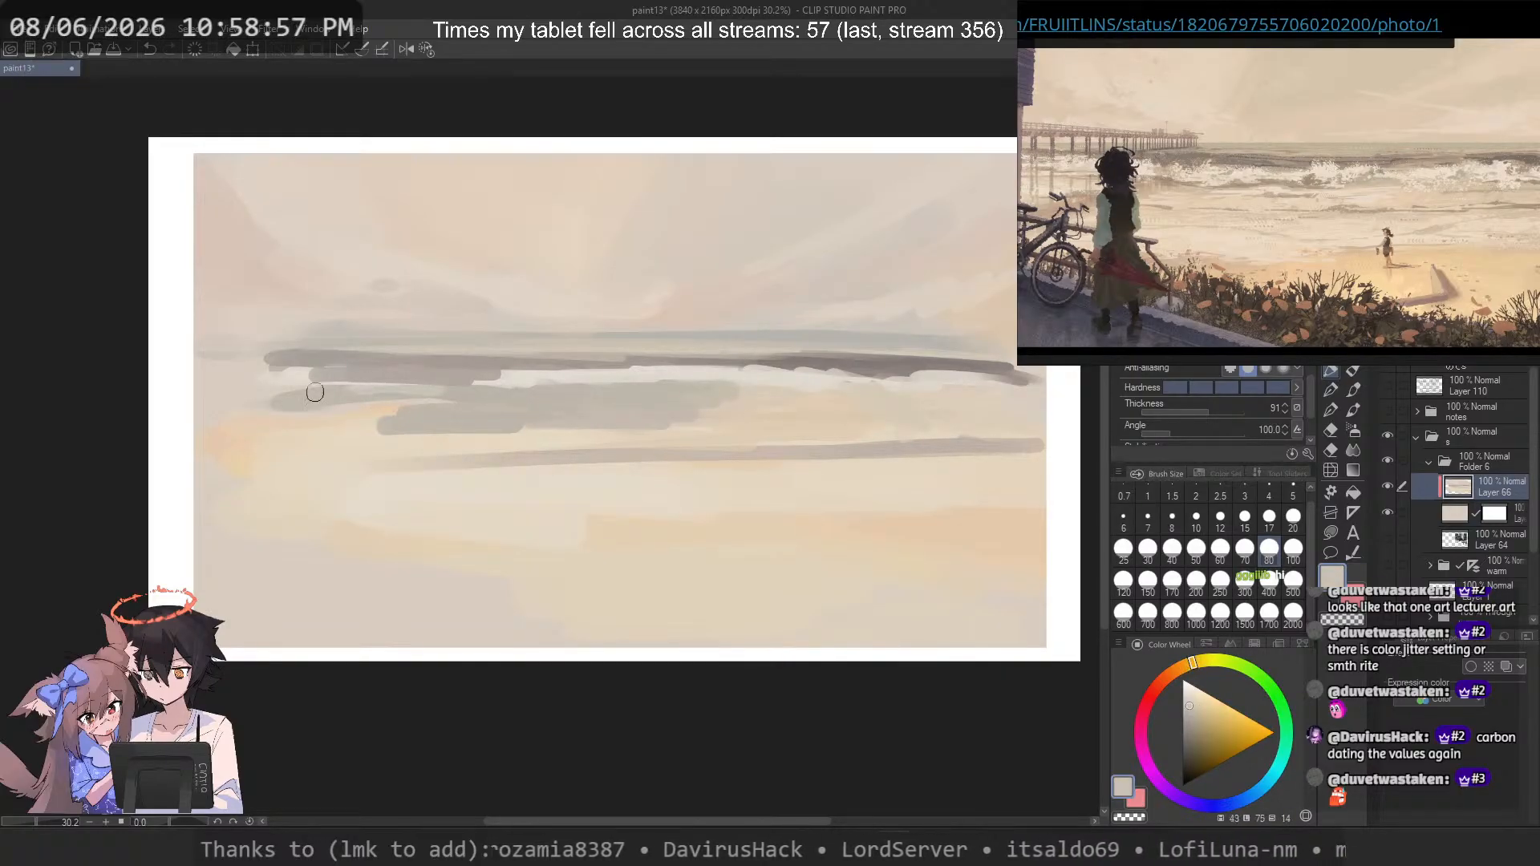
drag(377, 419, 277, 438)
key(ctrl+z)
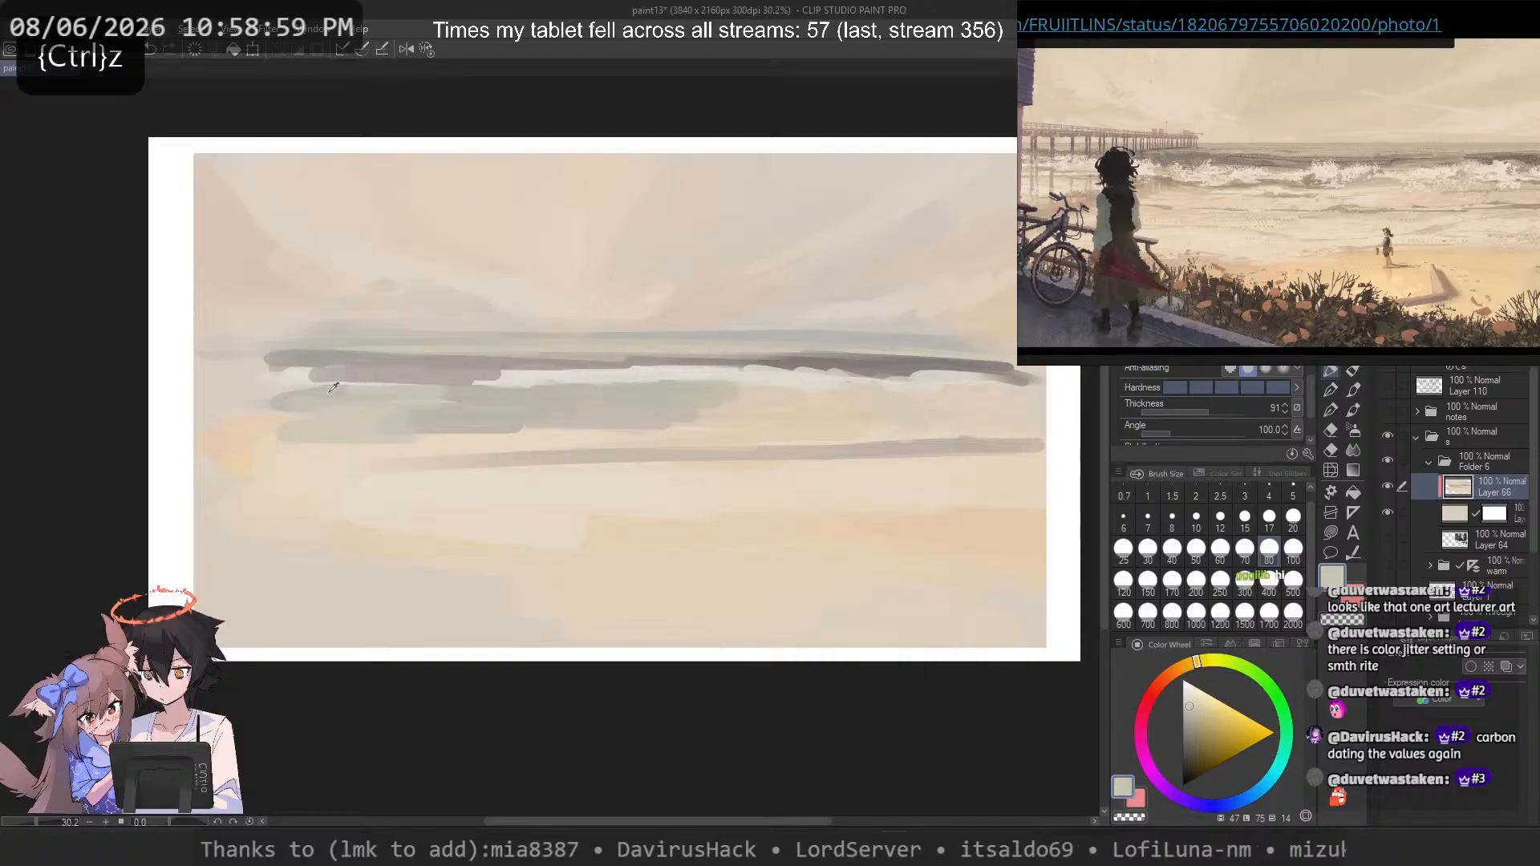
Step: Paint scalloped off-white foam along the underside of the dark wave with the light color sampled beneath it
alt+click(334, 385)
mouse_move(357, 411)
mouse_down()
mouse_move(247, 416)
mouse_move(539, 391)
mouse_up()
alt+click(298, 377)
key(ctrl+z)
mouse_move(307, 374)
mouse_down()
mouse_move(396, 397)
mouse_move(347, 417)
mouse_move(367, 398)
mouse_move(503, 375)
mouse_move(741, 385)
mouse_move(670, 373)
mouse_move(730, 390)
mouse_up()
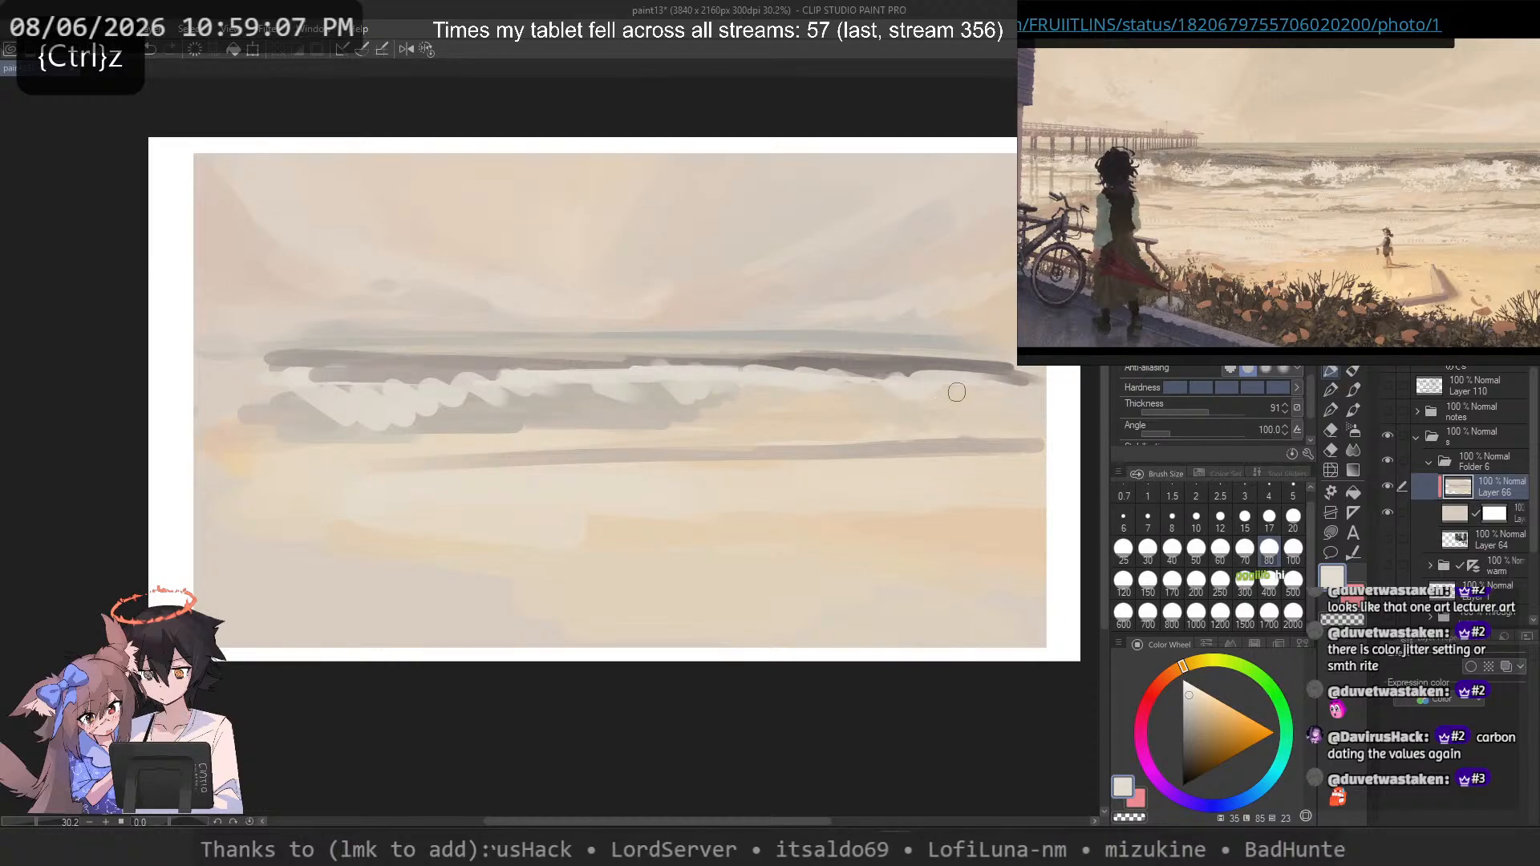
scroll(732, 220, down, 4)
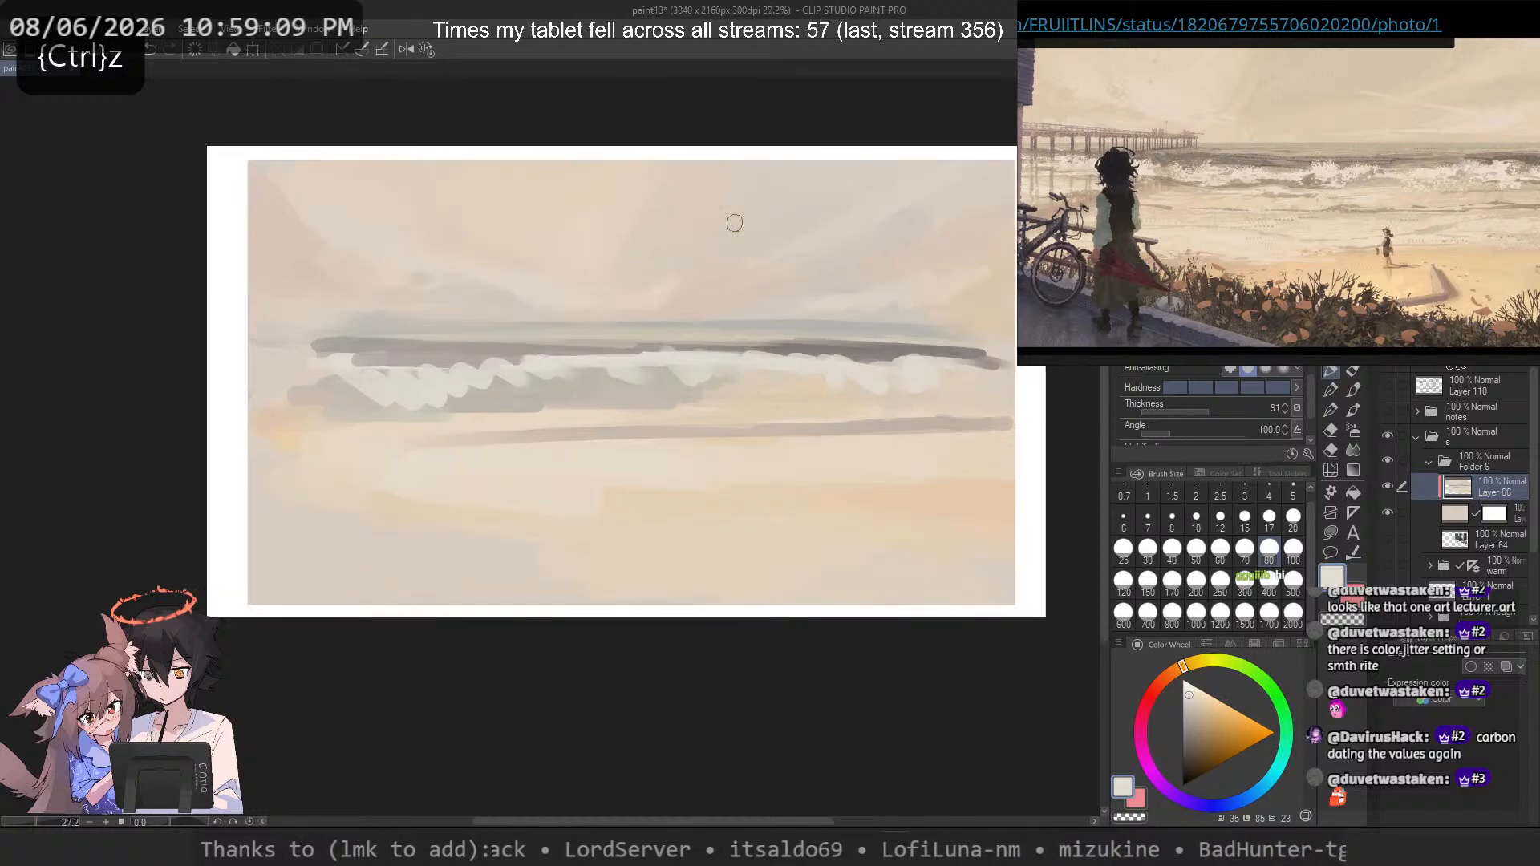
scroll(747, 229, down, 1)
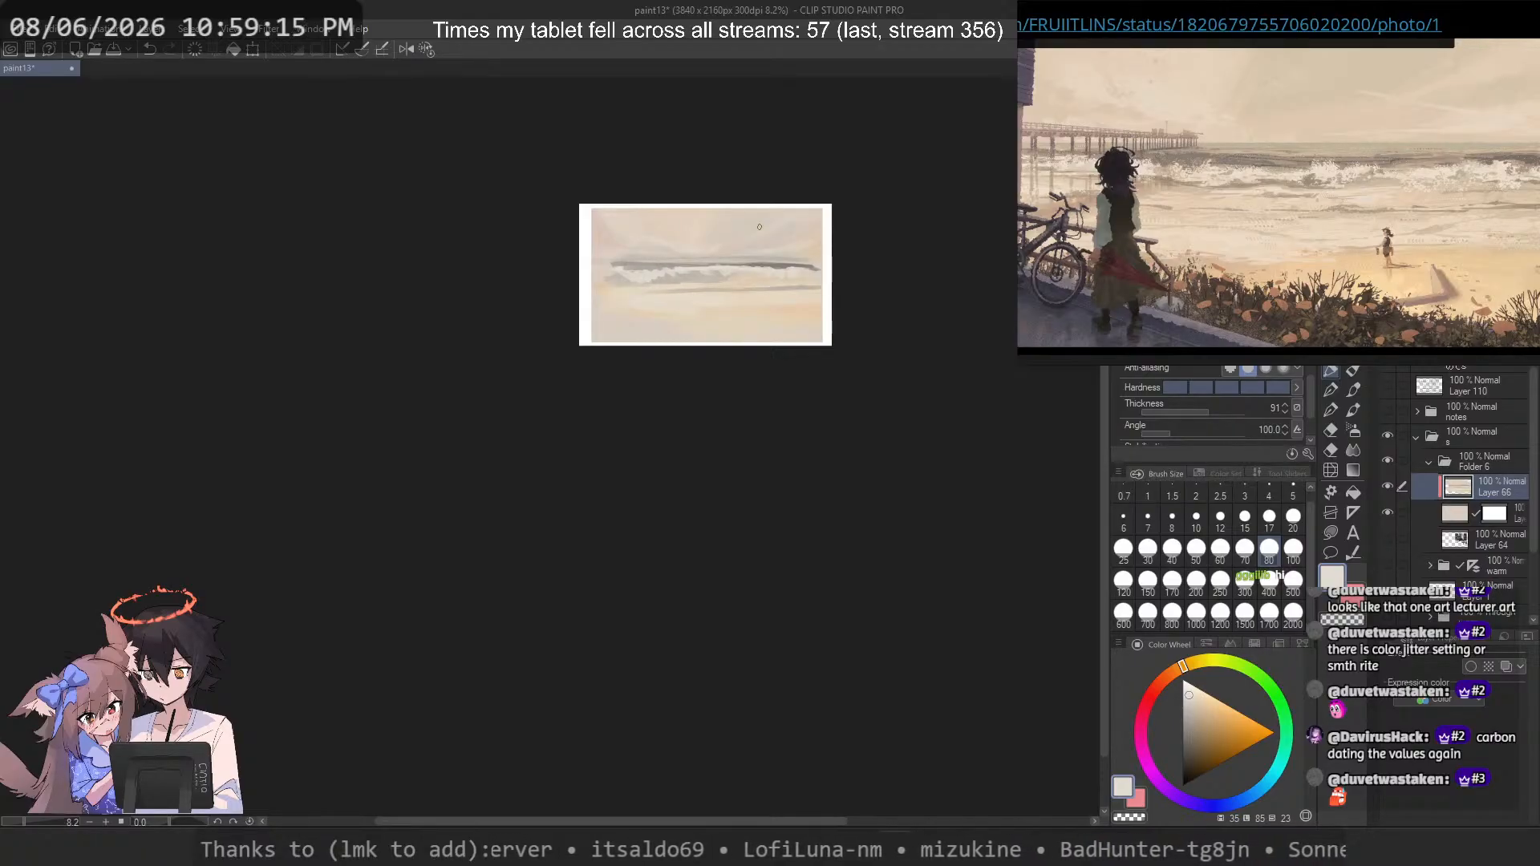
scroll(741, 298, up, 3)
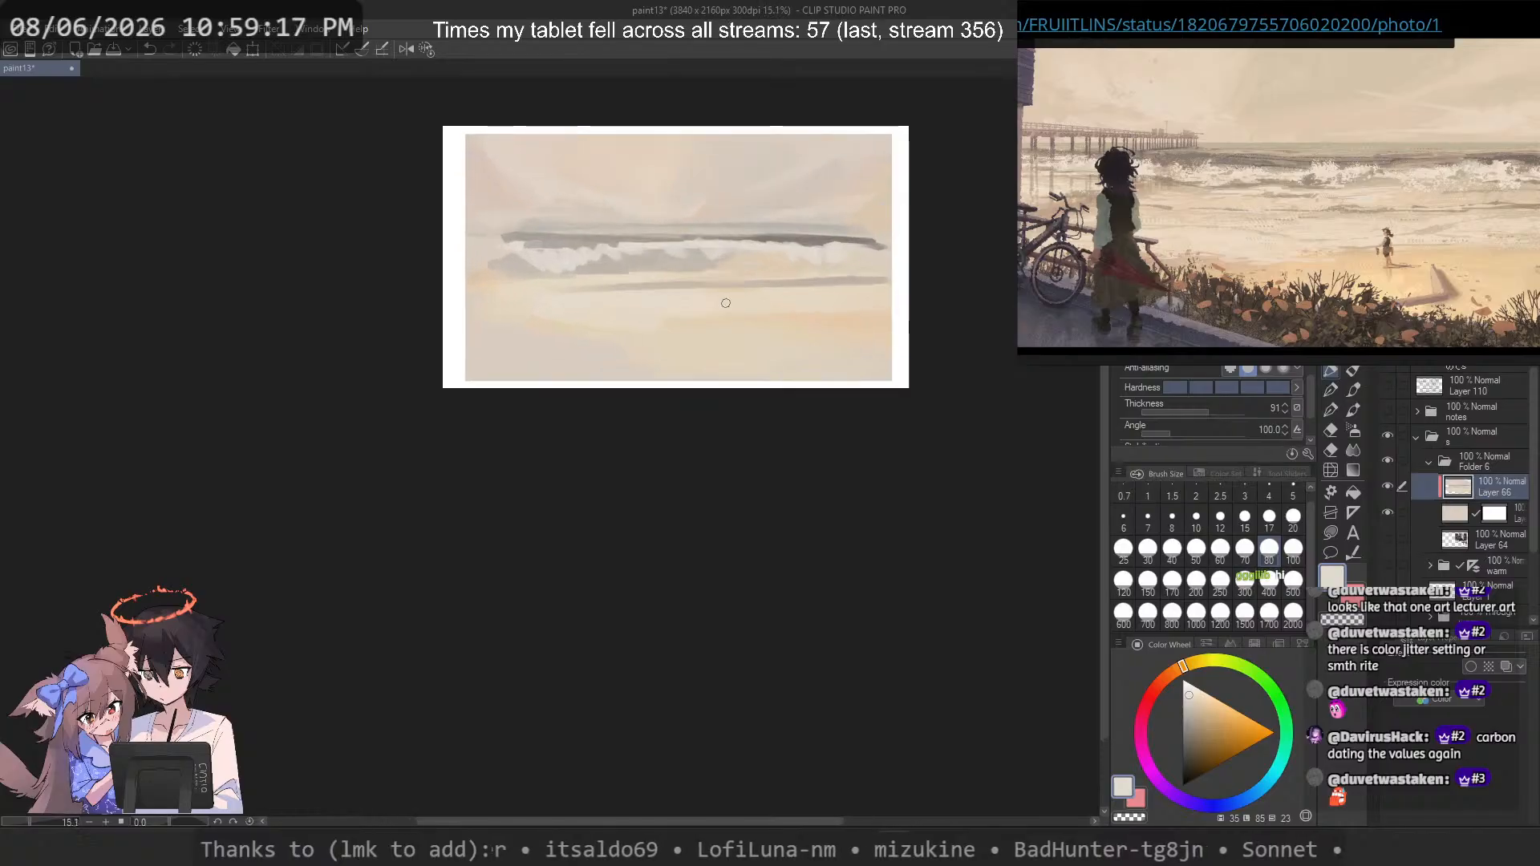
scroll(705, 321, down, 1)
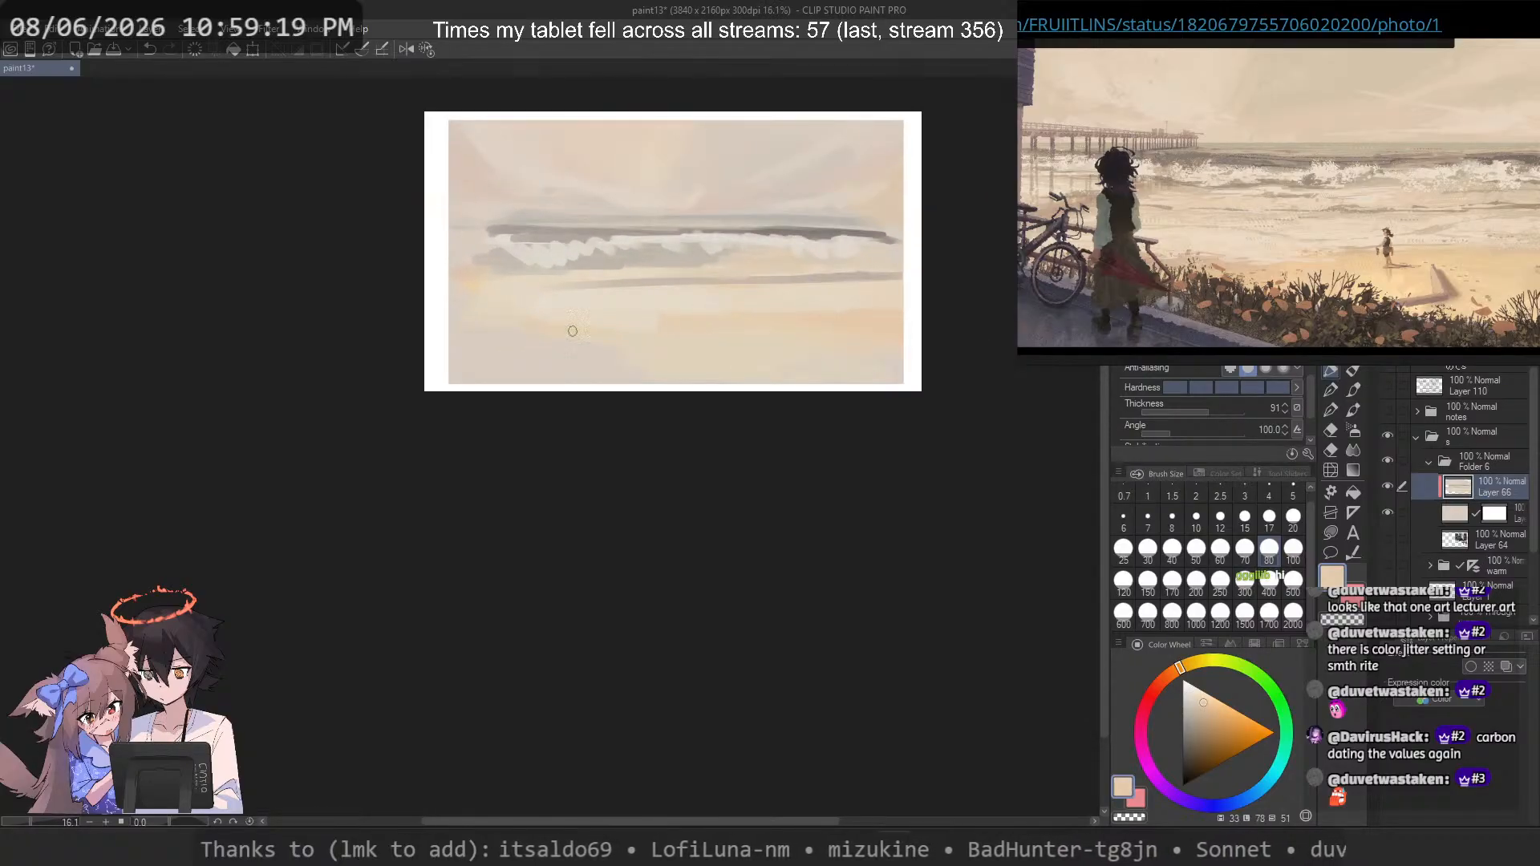
Step: Paint the lower-left sand with sampled beige tones using a size 150 brush
key(ctrl+z)
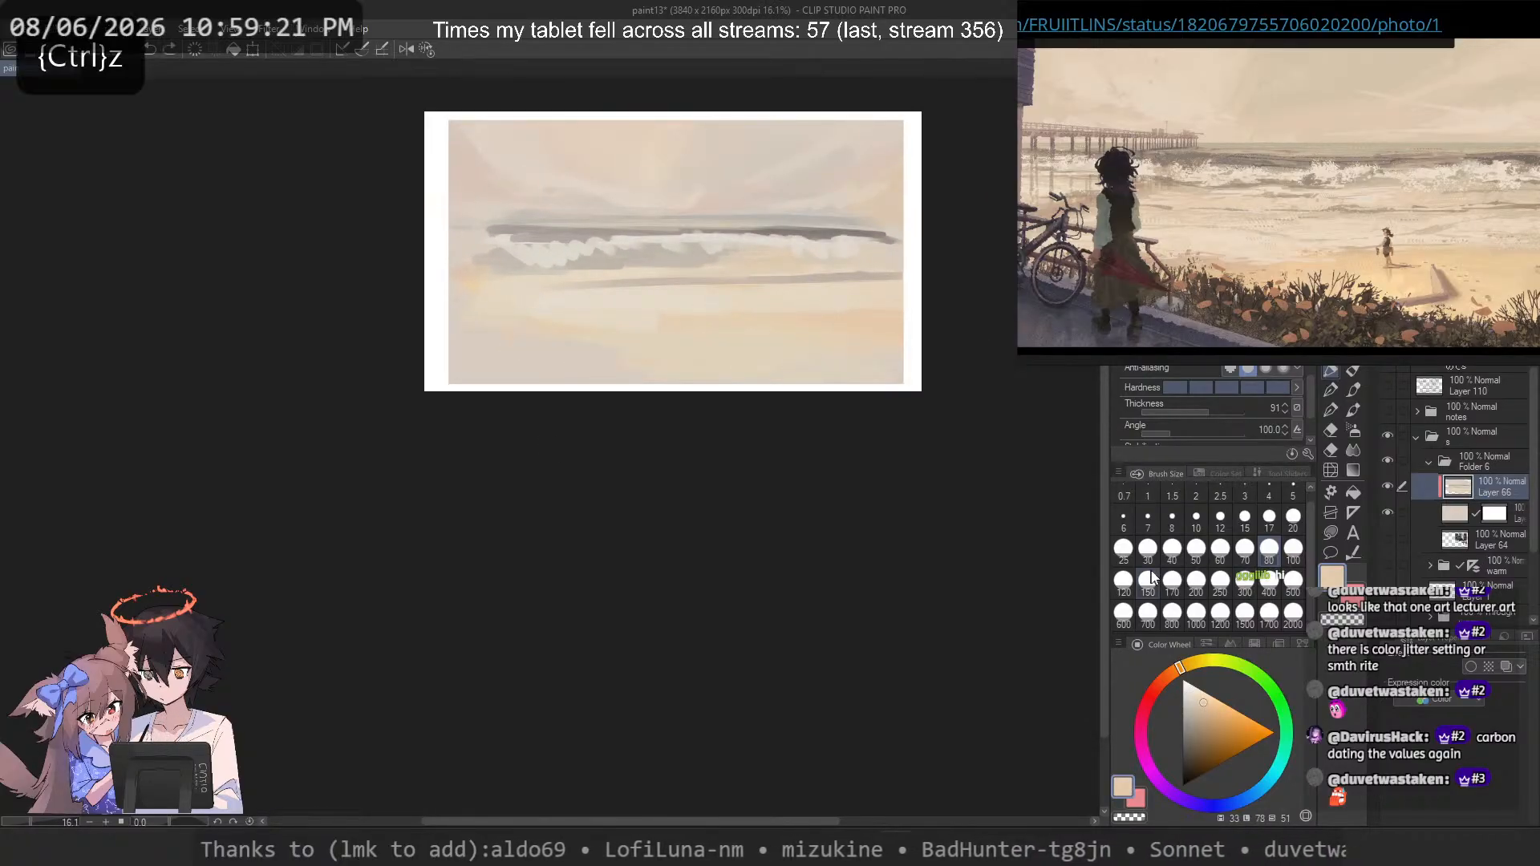
mouse_move(493, 335)
mouse_down()
mouse_move(580, 342)
mouse_move(606, 304)
mouse_move(564, 305)
mouse_move(556, 317)
mouse_move(690, 319)
mouse_up()
alt+click(564, 305)
alt+click(638, 355)
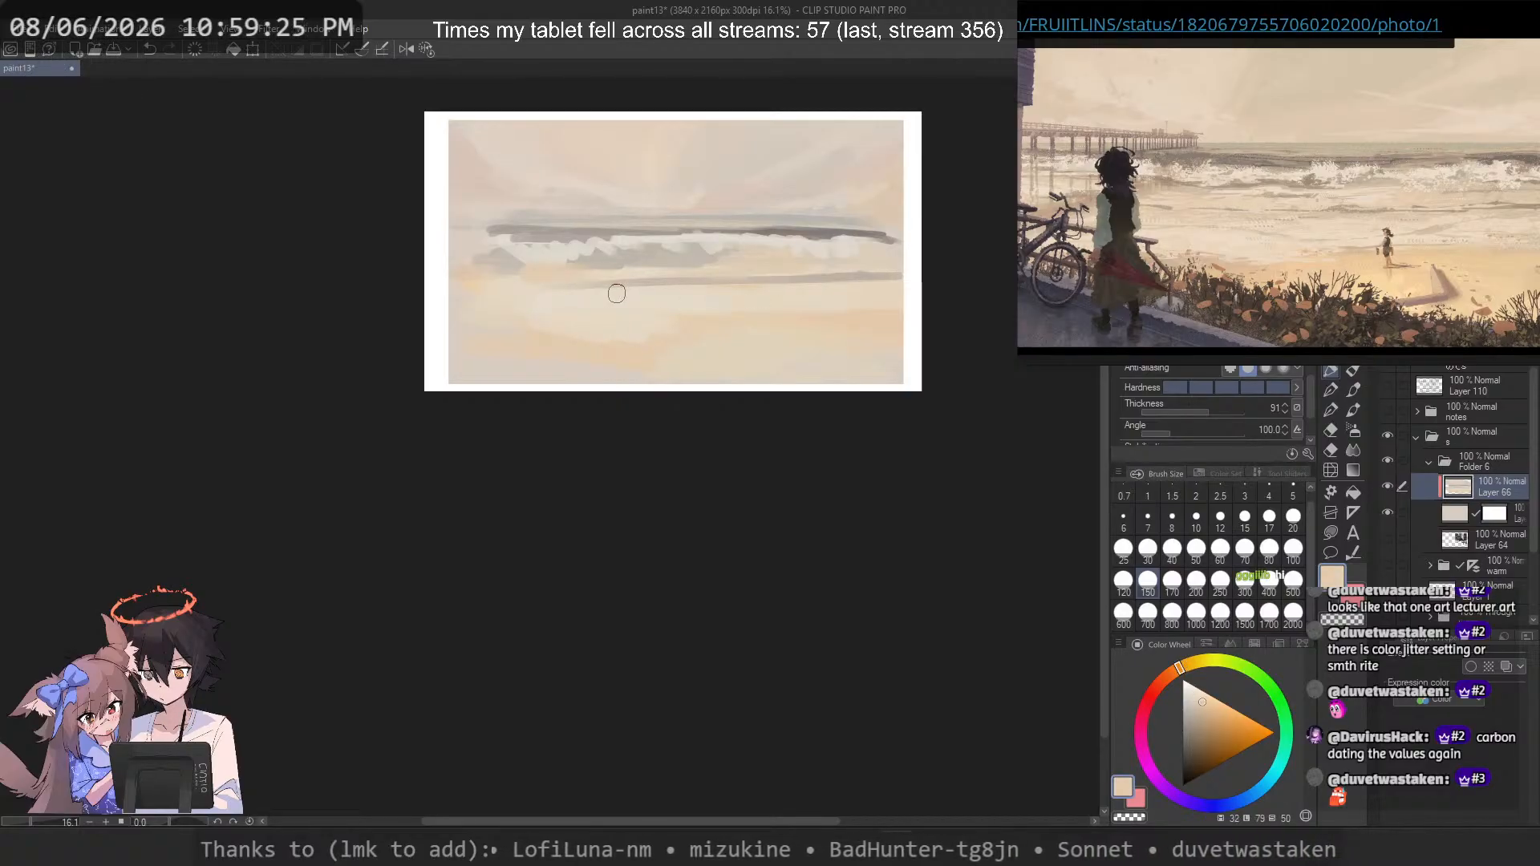
key(ctrl+z)
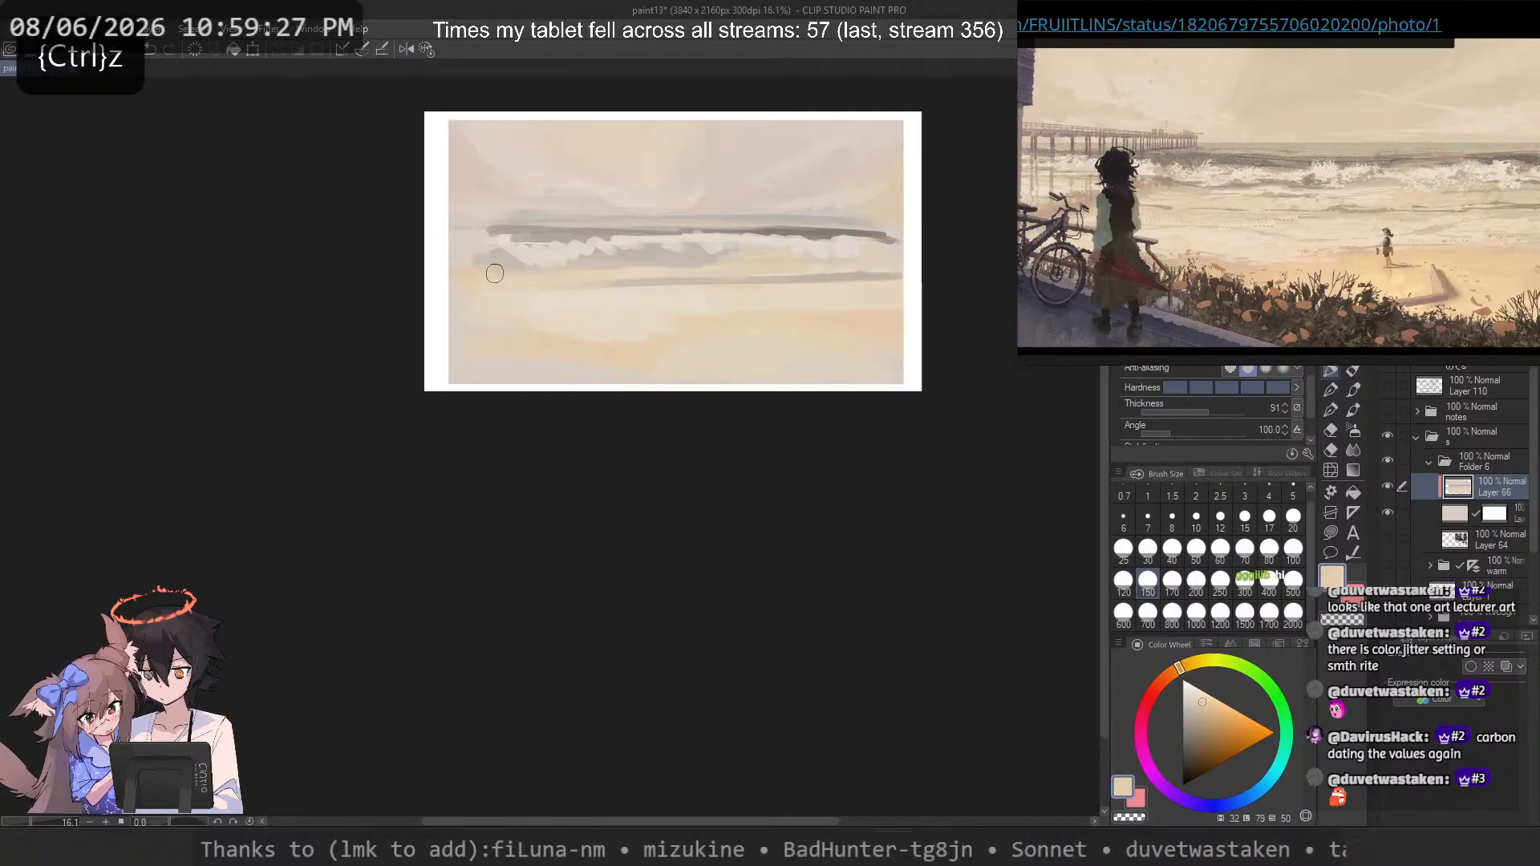
key(ctrl+z)
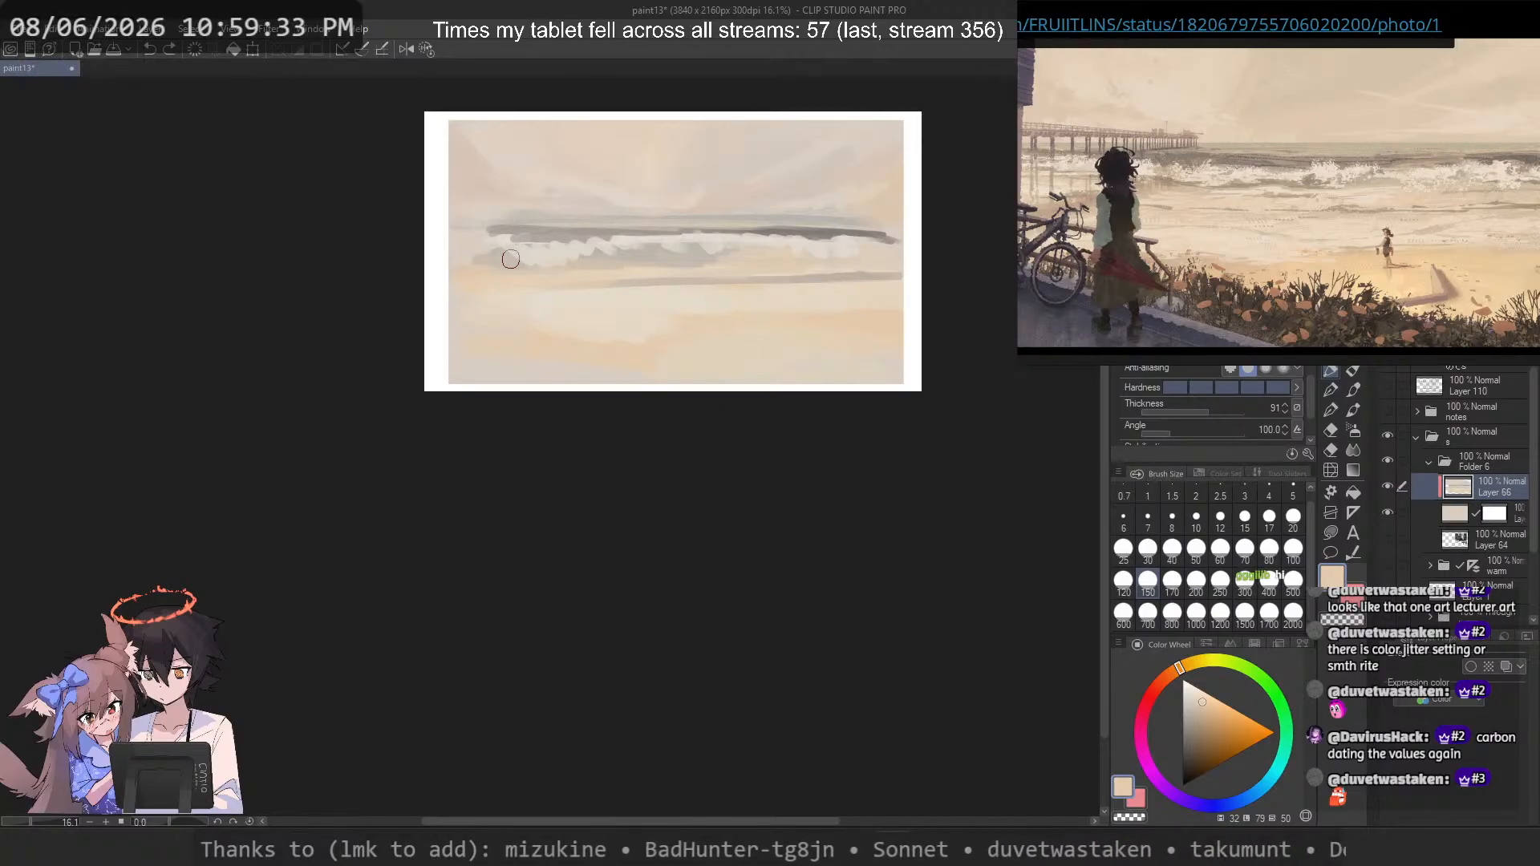
Step: Merge the painted layer into the masked layer below while keeping its mask, and have an empty layer above it
key(ctrl+e)
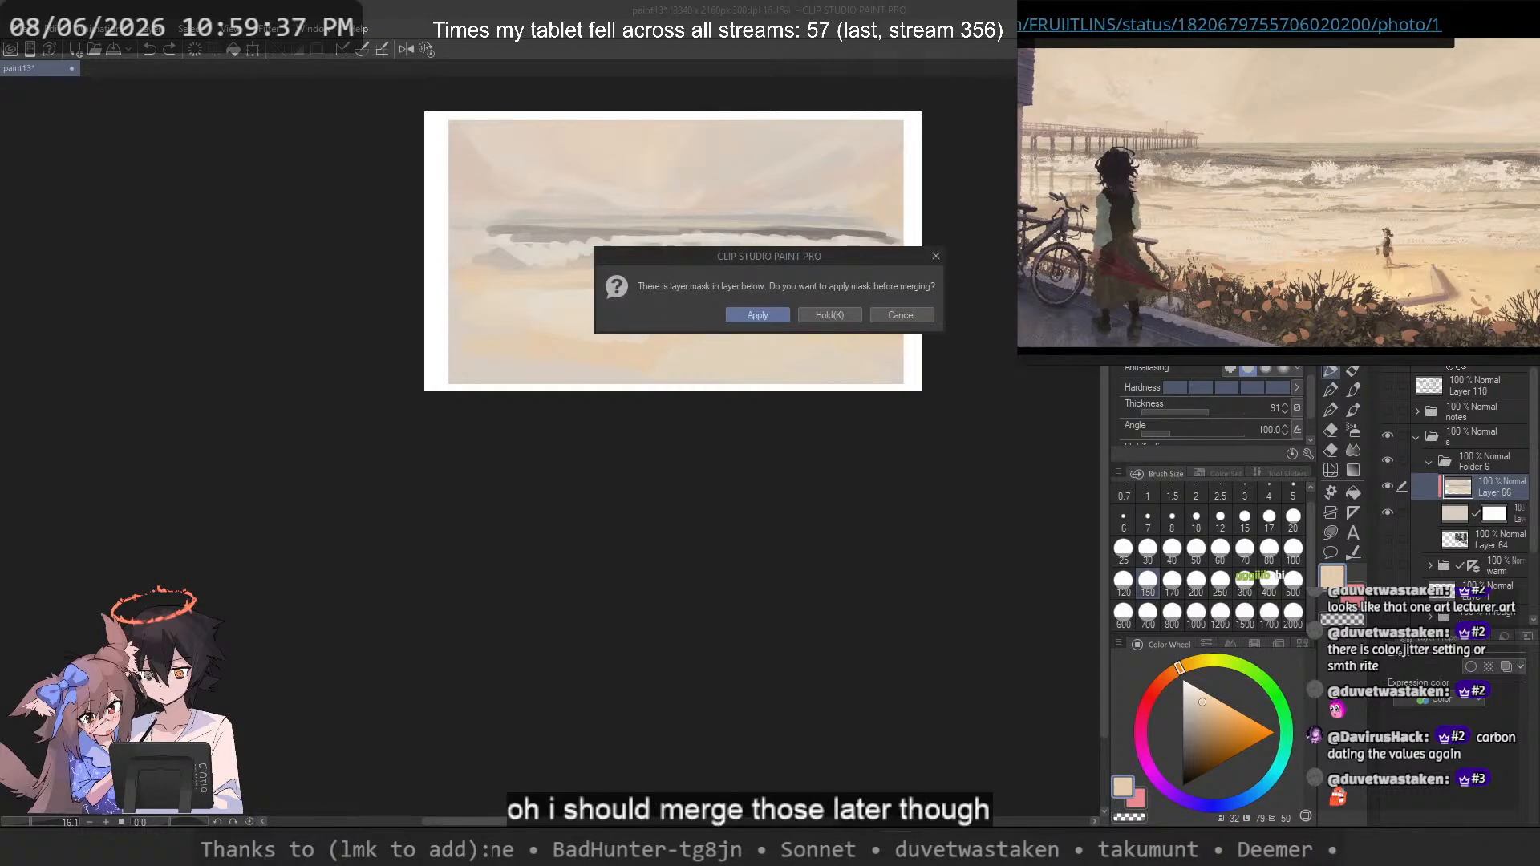
click(825, 314)
key(ctrl+z)
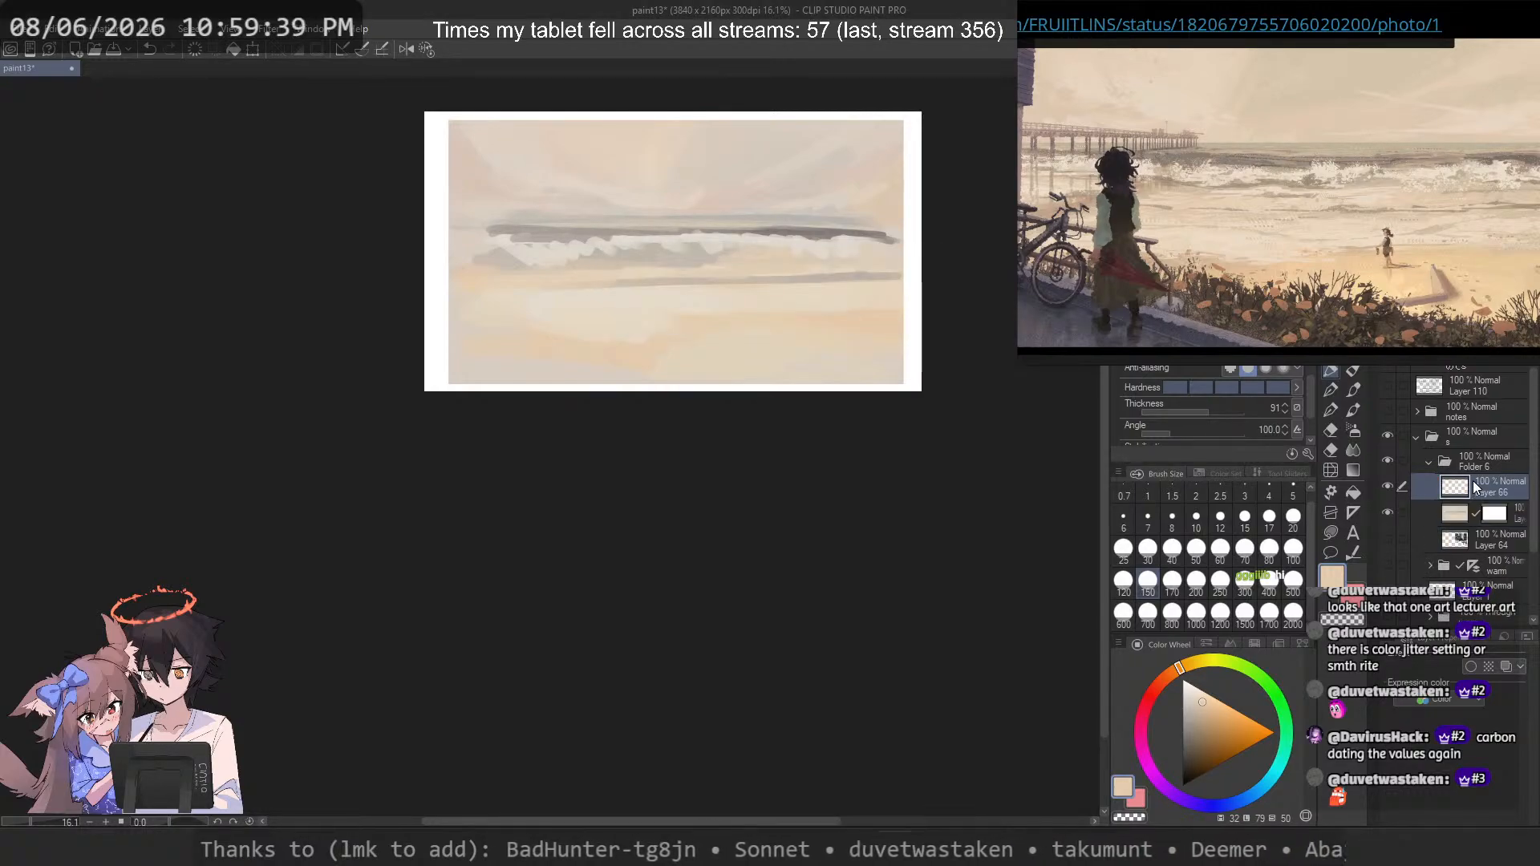
scroll(571, 333, up, 2)
drag(572, 333, 477, 509)
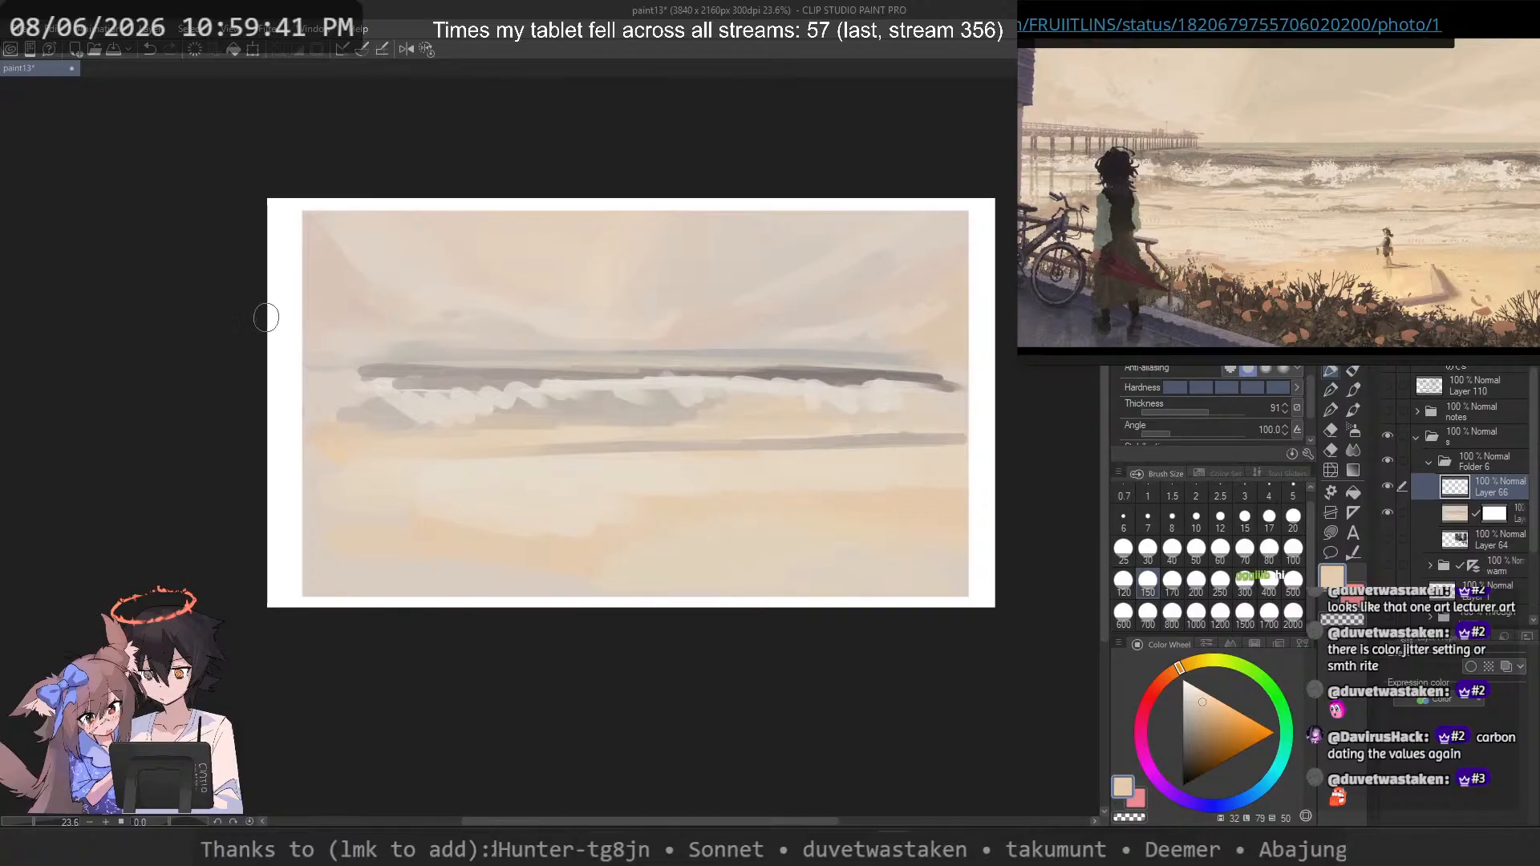
drag(254, 476, 592, 623)
key(ctrl+z)
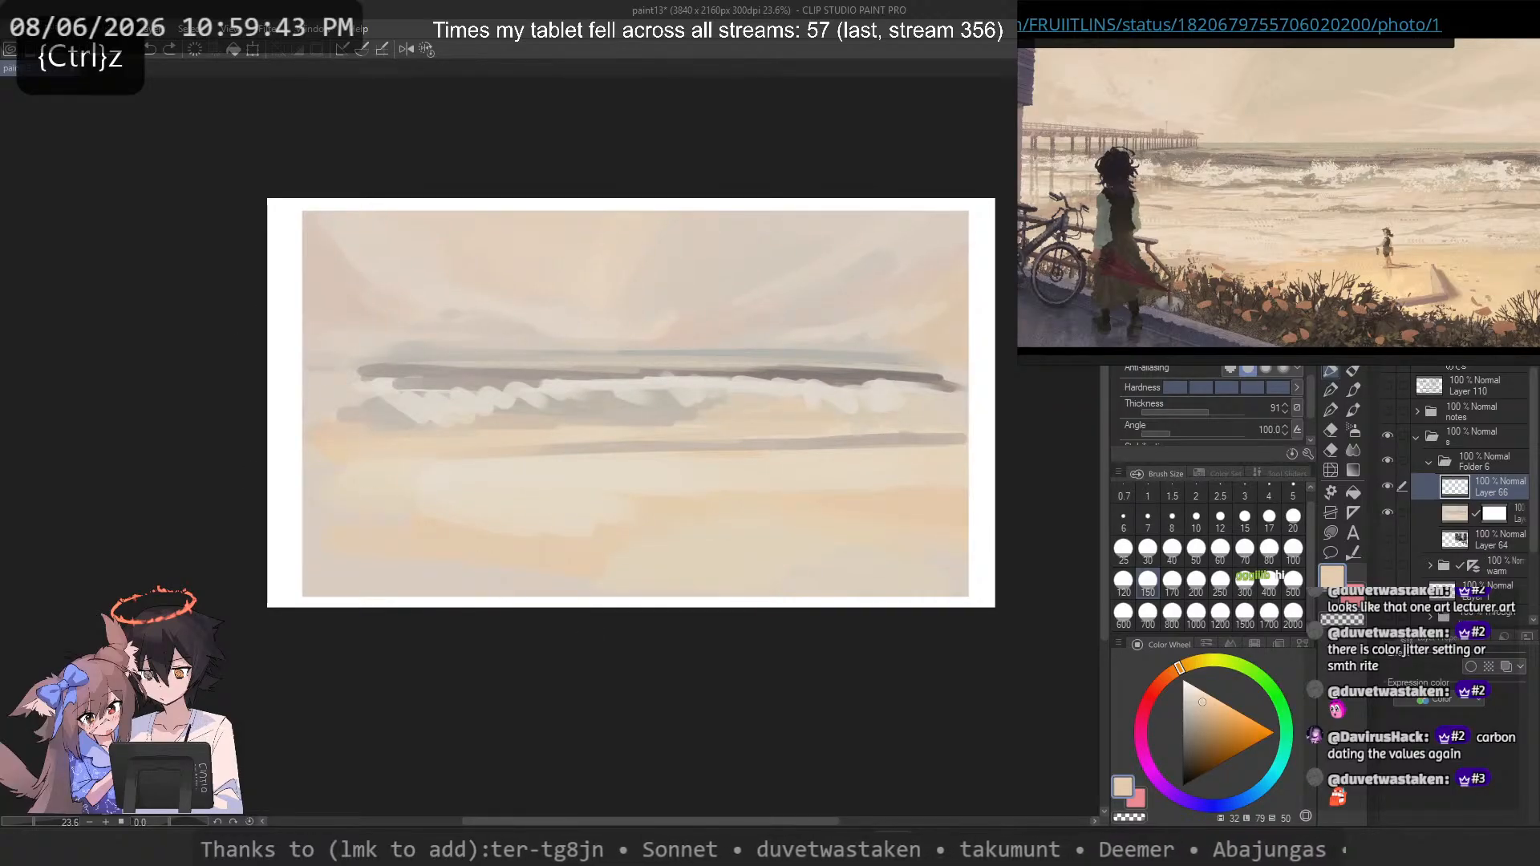
key(ctrl+z)
key(ctrl+z)
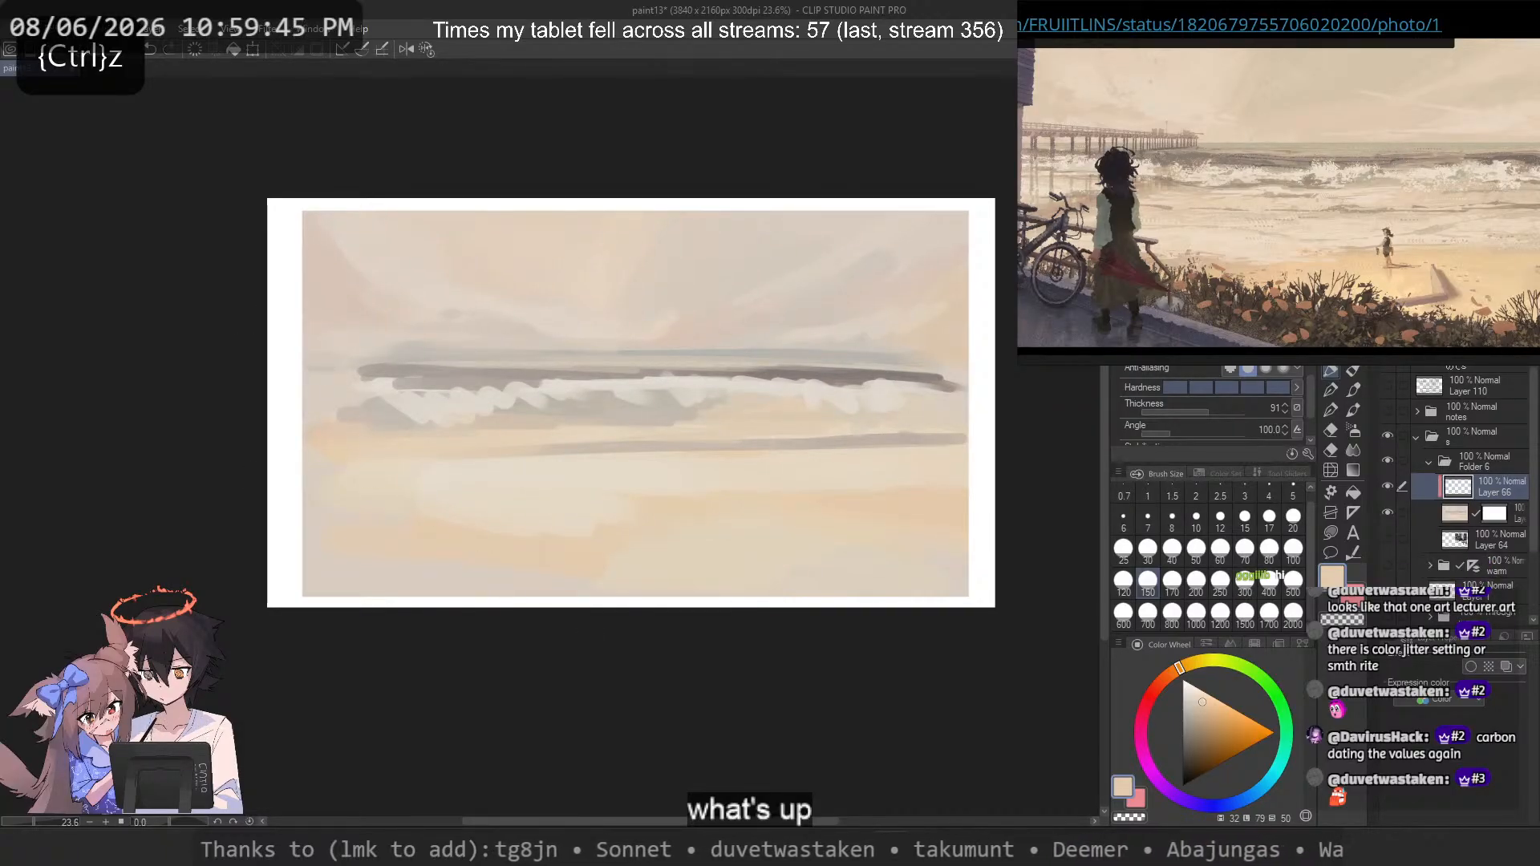
Step: Choose a muted blue-grey and block in a sloping walkway wedge in the lower-left corner of the picture
drag(1197, 715, 1192, 748)
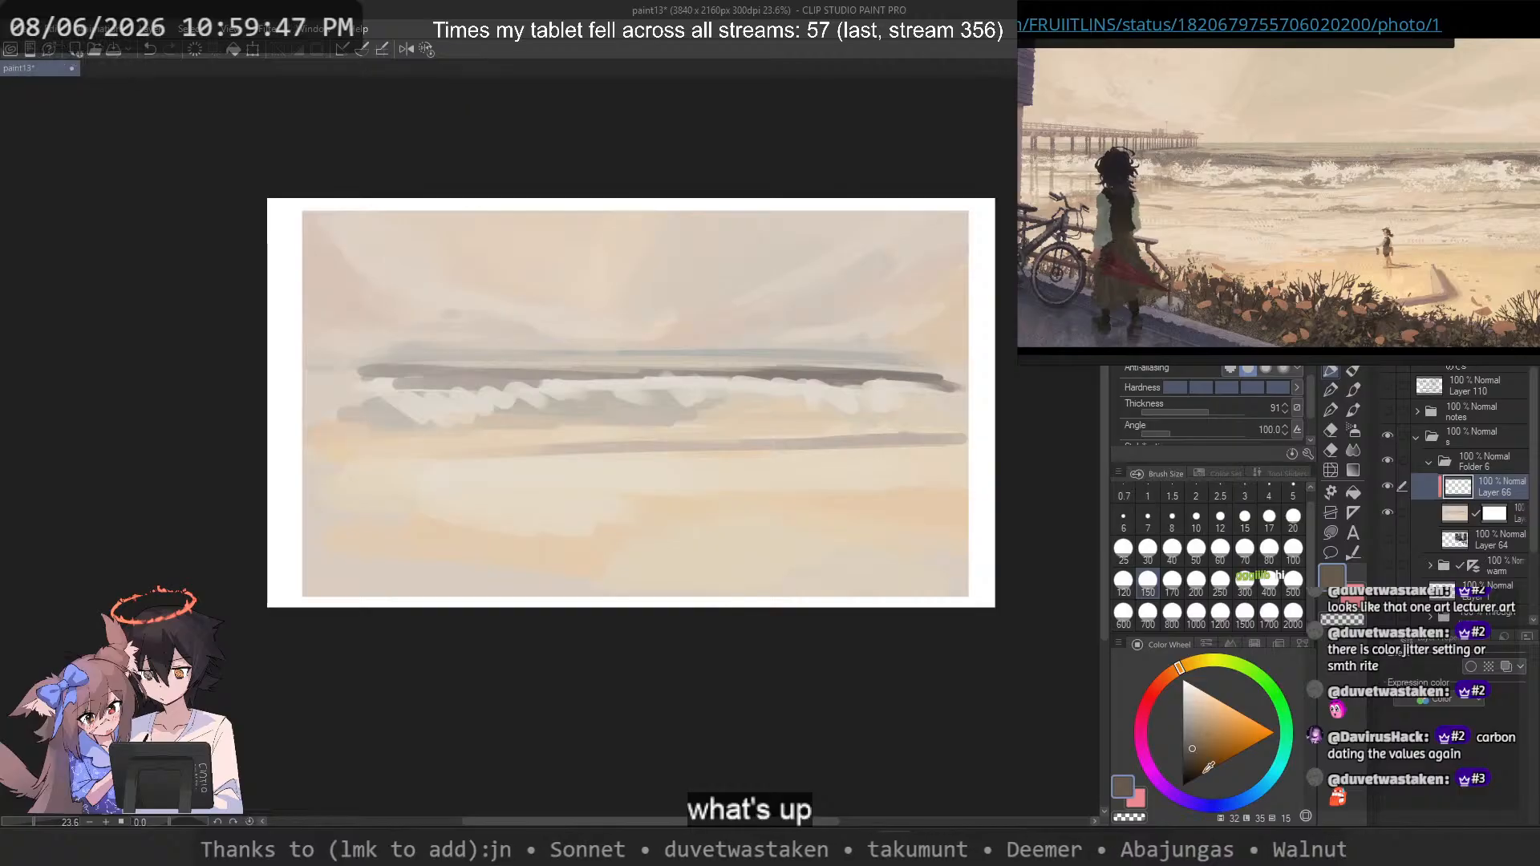
click(1231, 802)
drag(1231, 802, 1219, 804)
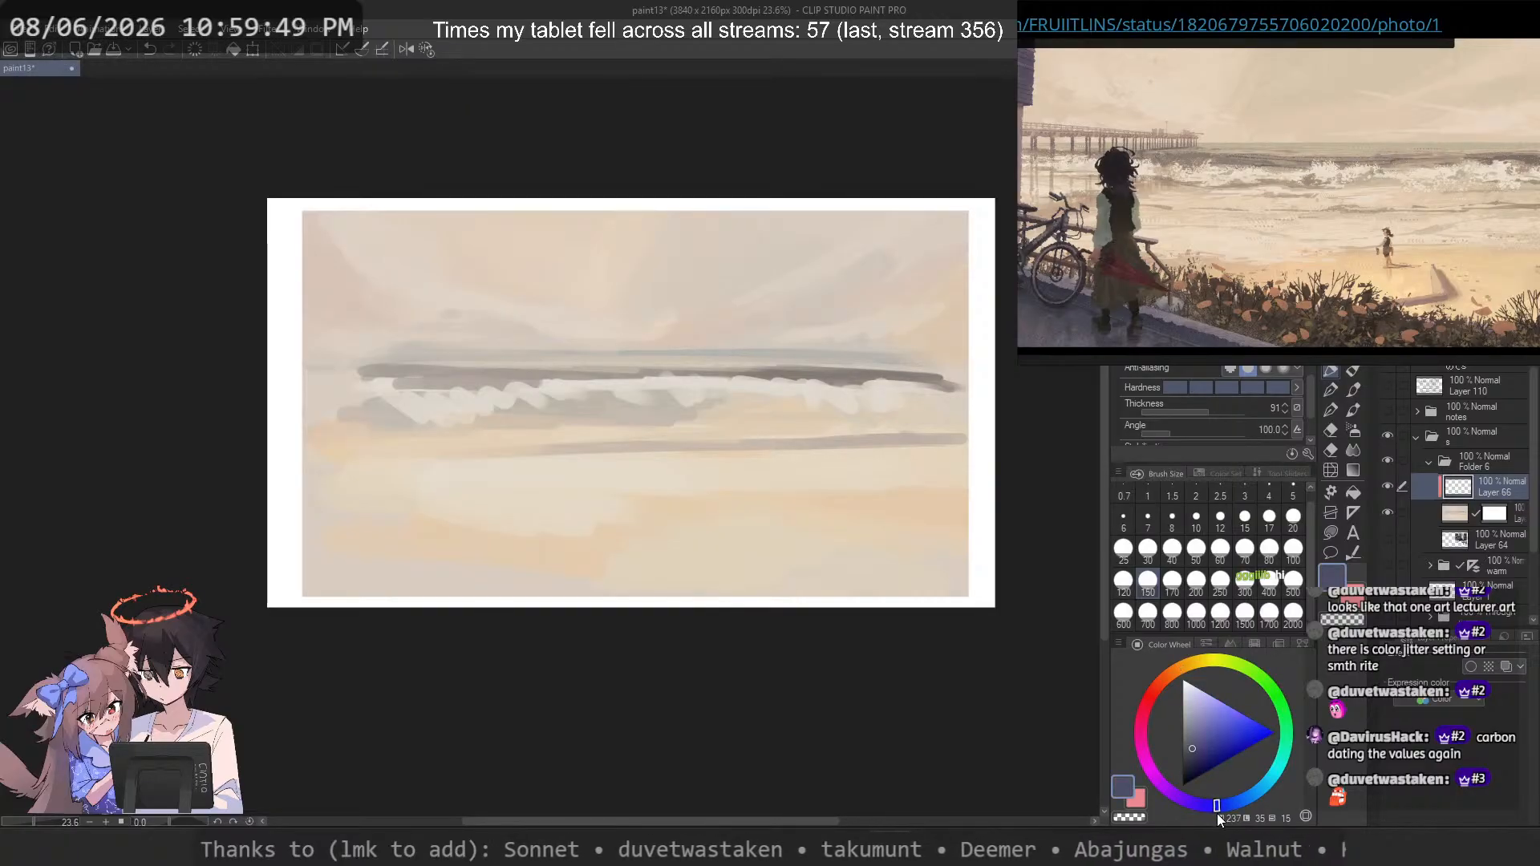
drag(342, 489, 585, 465)
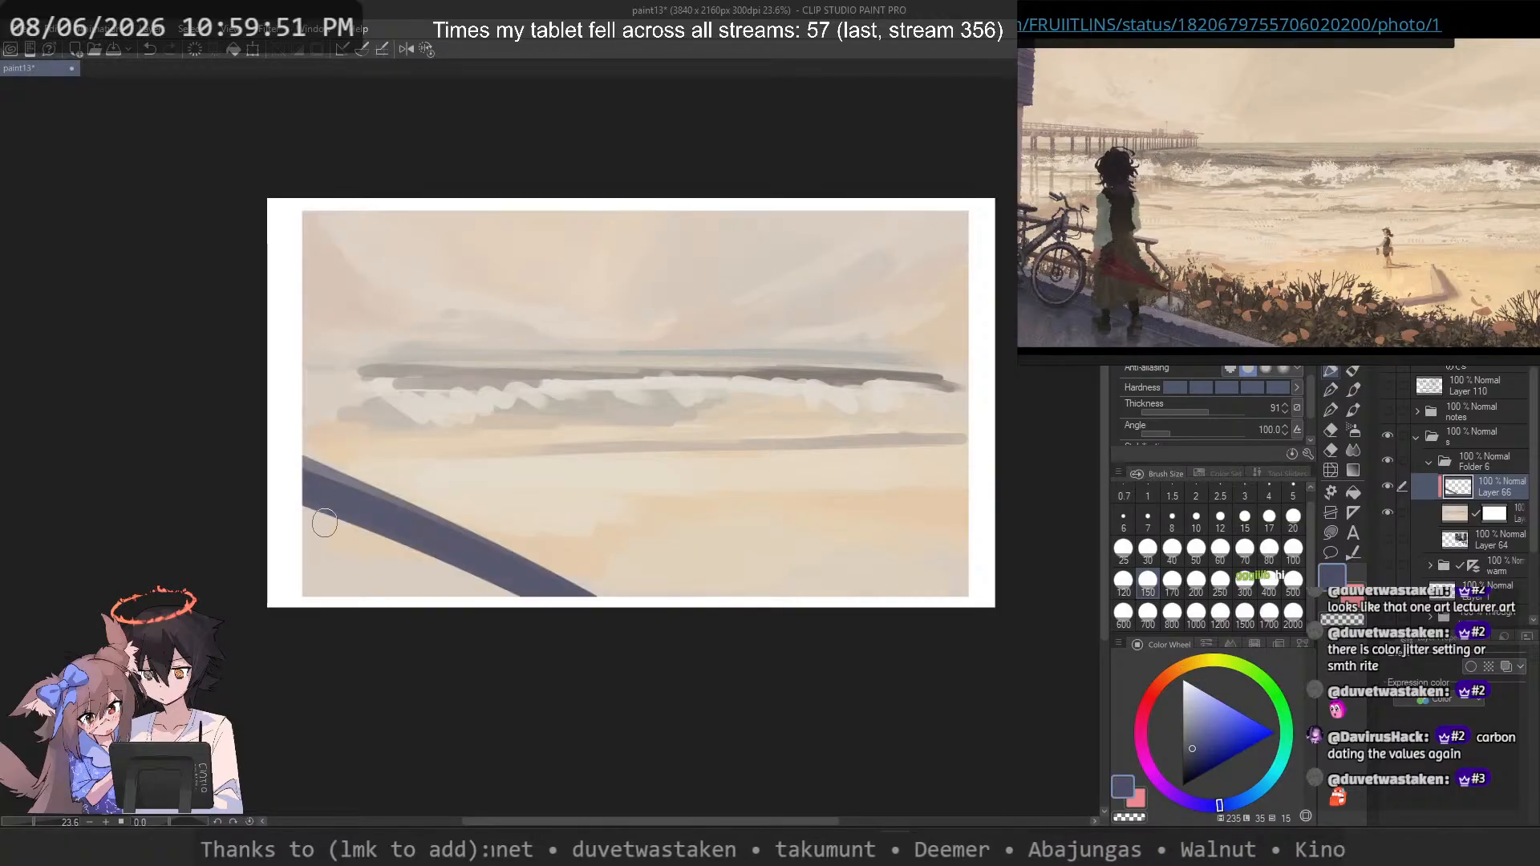
key(ctrl+z)
click(1192, 744)
drag(1191, 744, 1186, 735)
mouse_move(276, 503)
mouse_down()
mouse_move(542, 597)
mouse_move(475, 597)
mouse_up()
drag(280, 558, 381, 615)
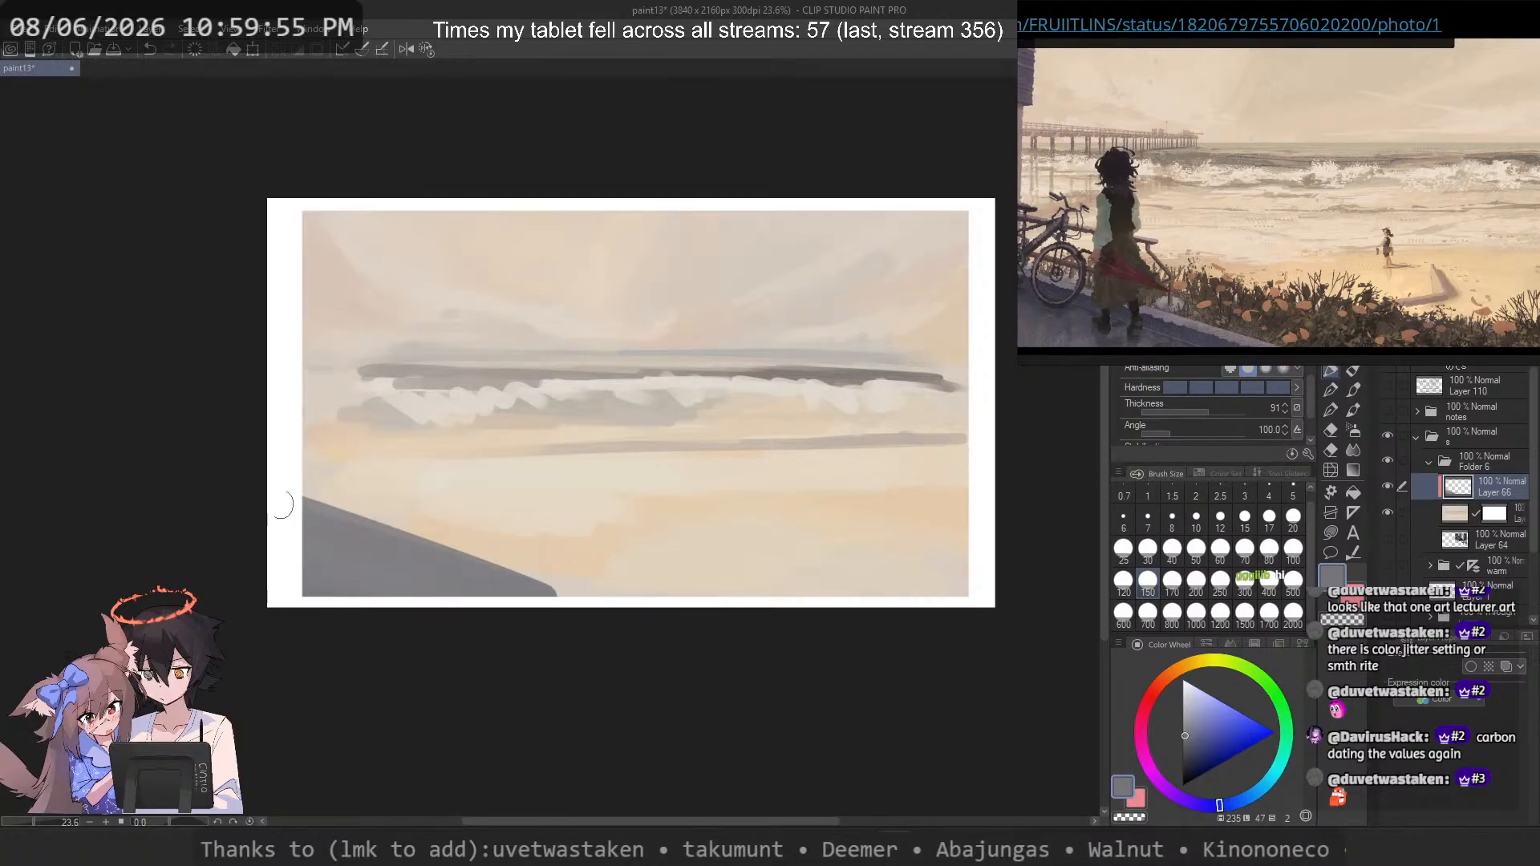
Step: Extend the walkway wedge along its diagonal edge and cover it with a slightly bluer grey
mouse_move(283, 498)
mouse_down()
mouse_move(587, 602)
mouse_move(642, 603)
mouse_up()
click(1187, 736)
drag(314, 506, 536, 600)
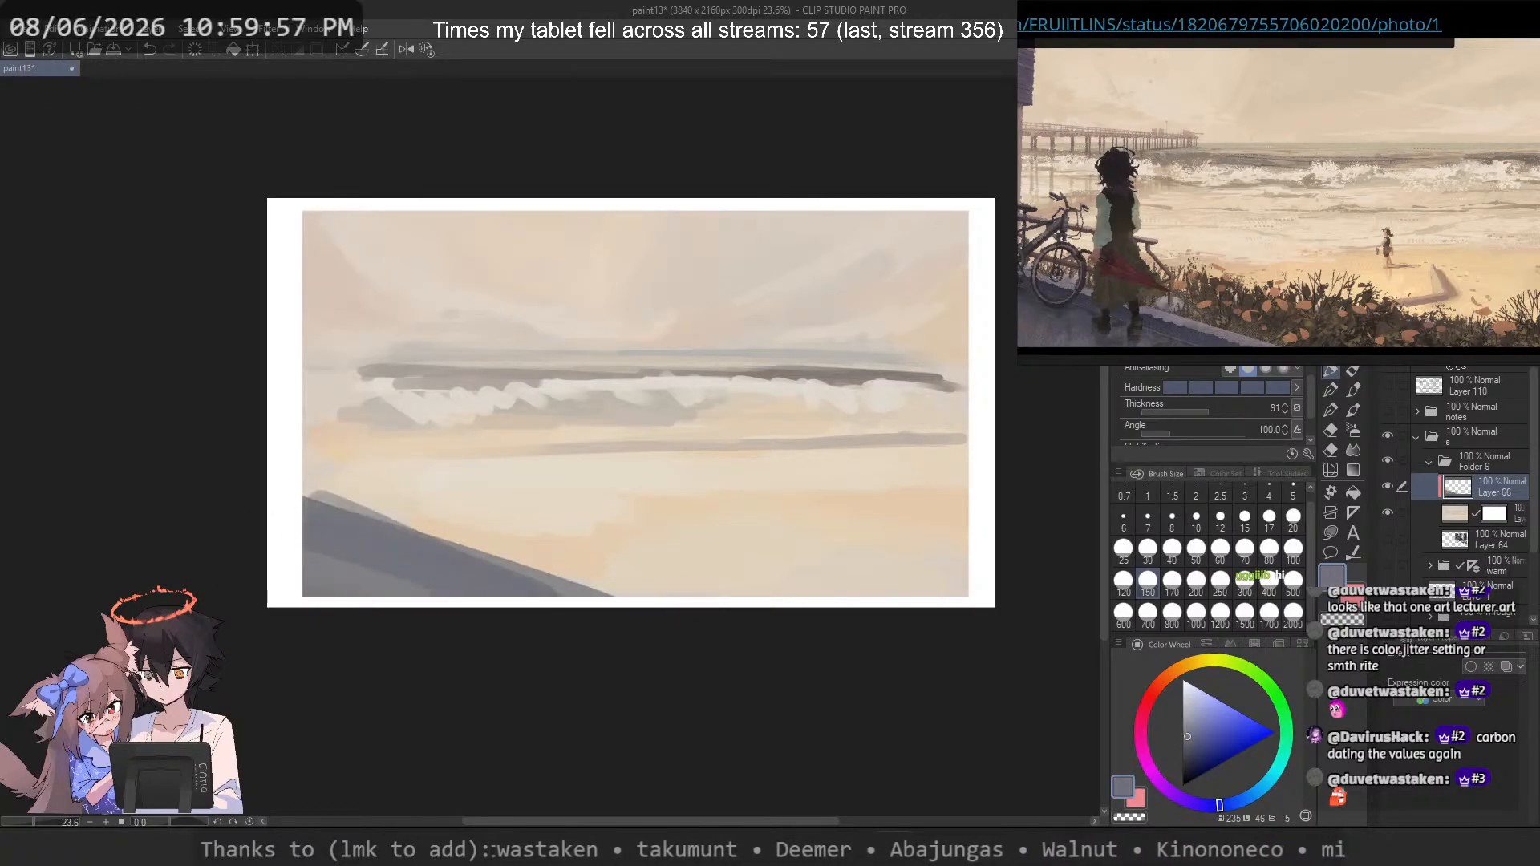
drag(308, 560, 425, 600)
drag(315, 502, 640, 606)
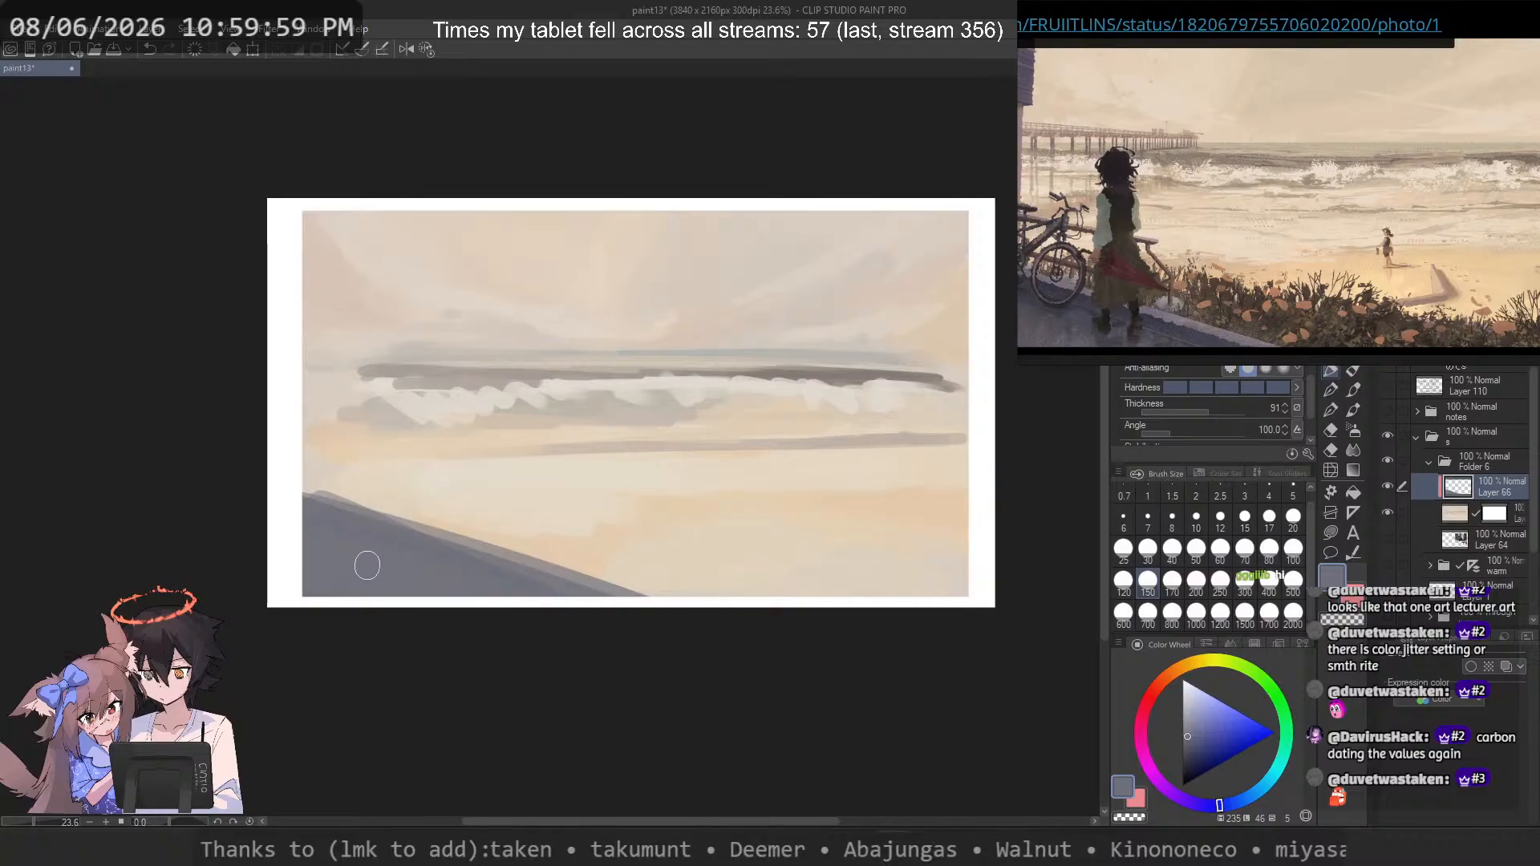
Step: Trim the walkway's upper edge to a clean diagonal by alternating the transparent color with blue-grey strokes
key(c)
drag(416, 515, 662, 598)
drag(300, 494, 641, 603)
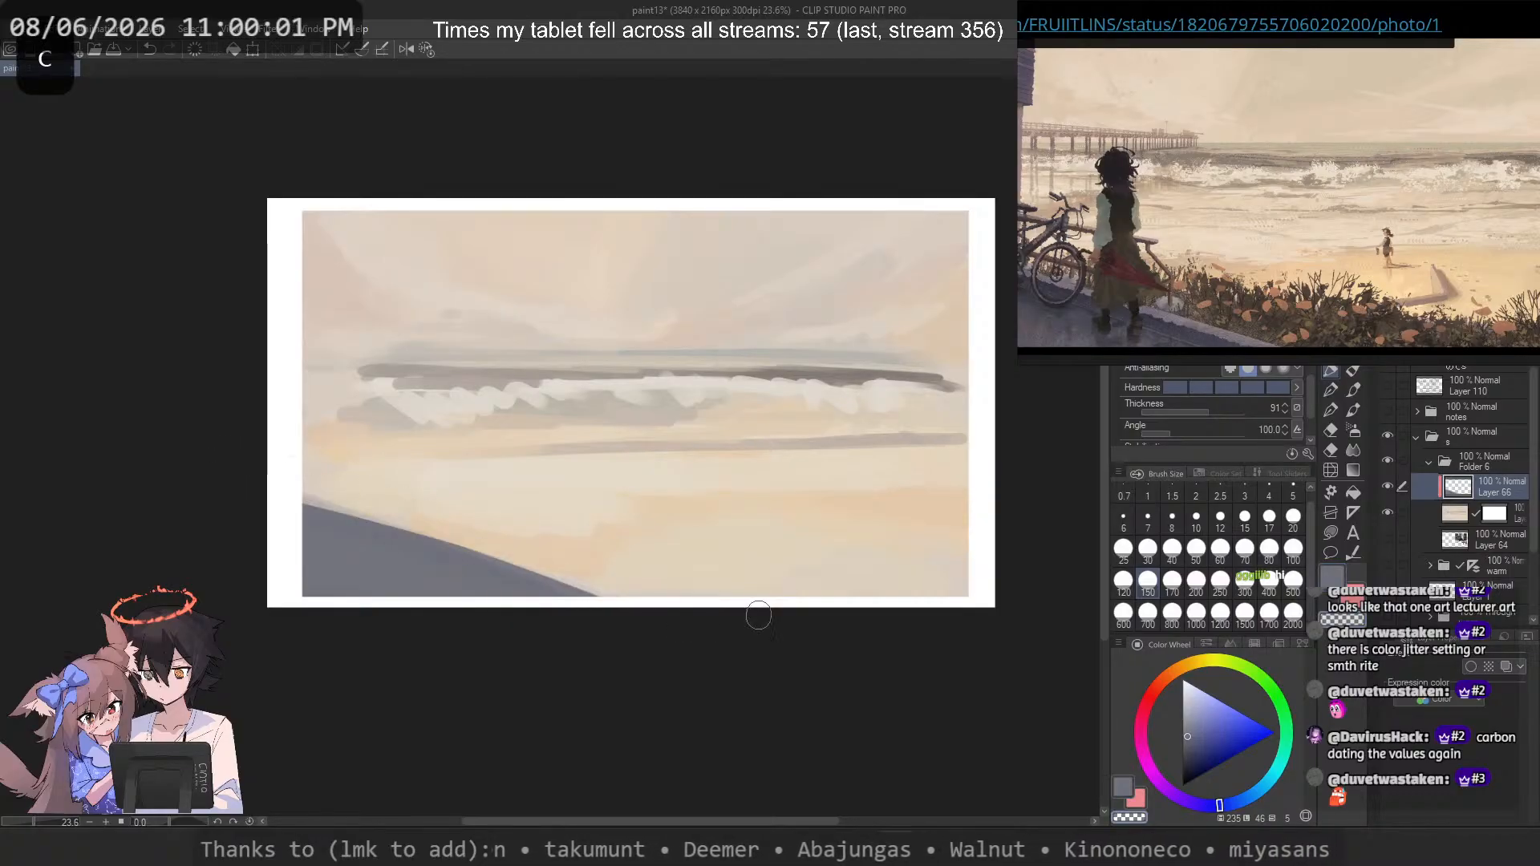
key(c)
drag(294, 497, 592, 606)
key(ctrl+z)
key(ctrl+z)
key(ctrl+z)
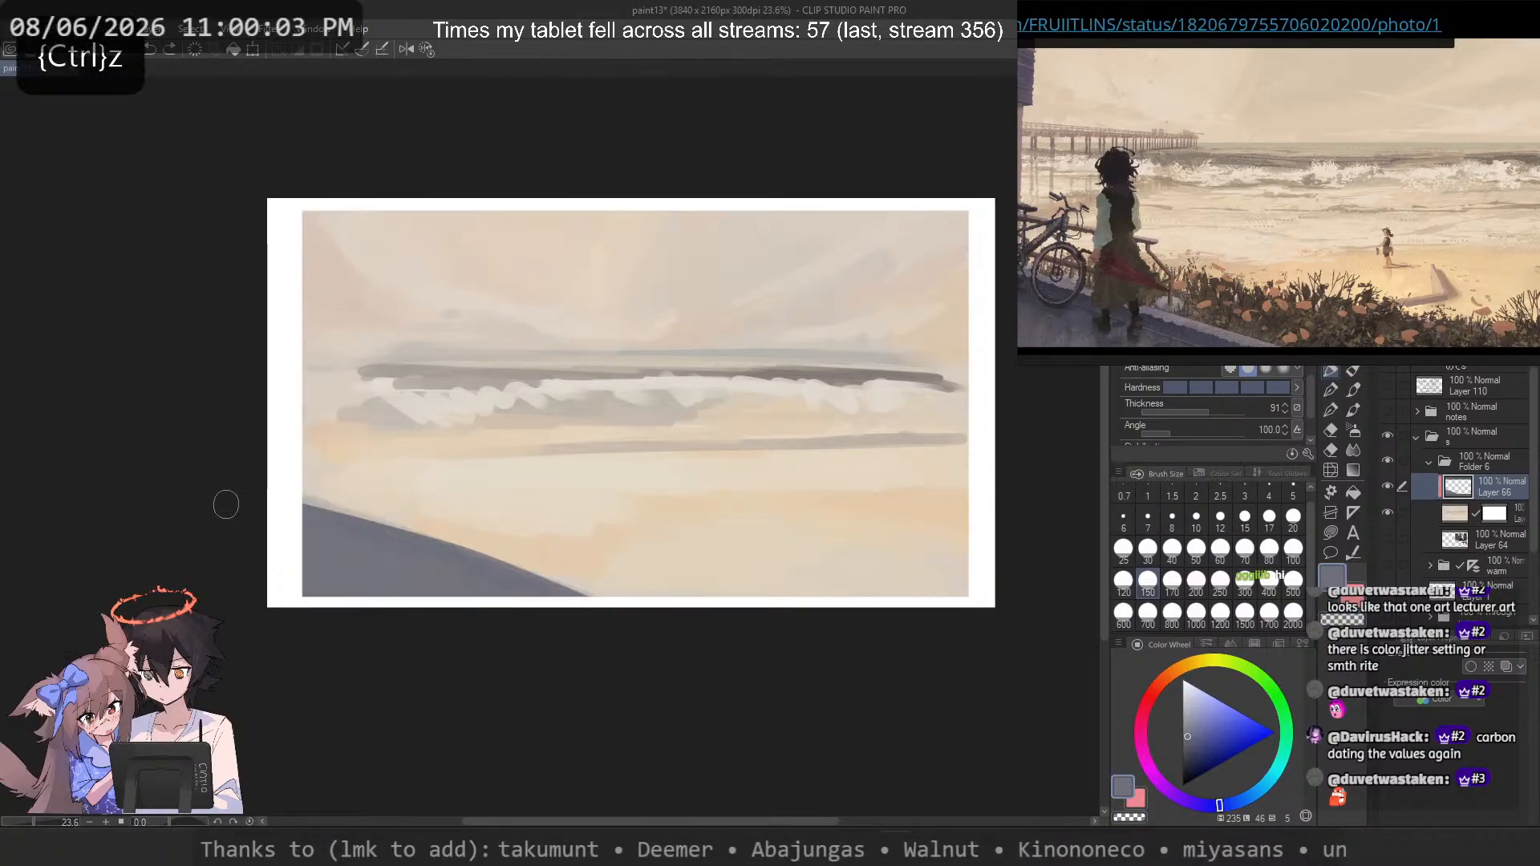
key(ctrl+z)
key(ctrl+z)
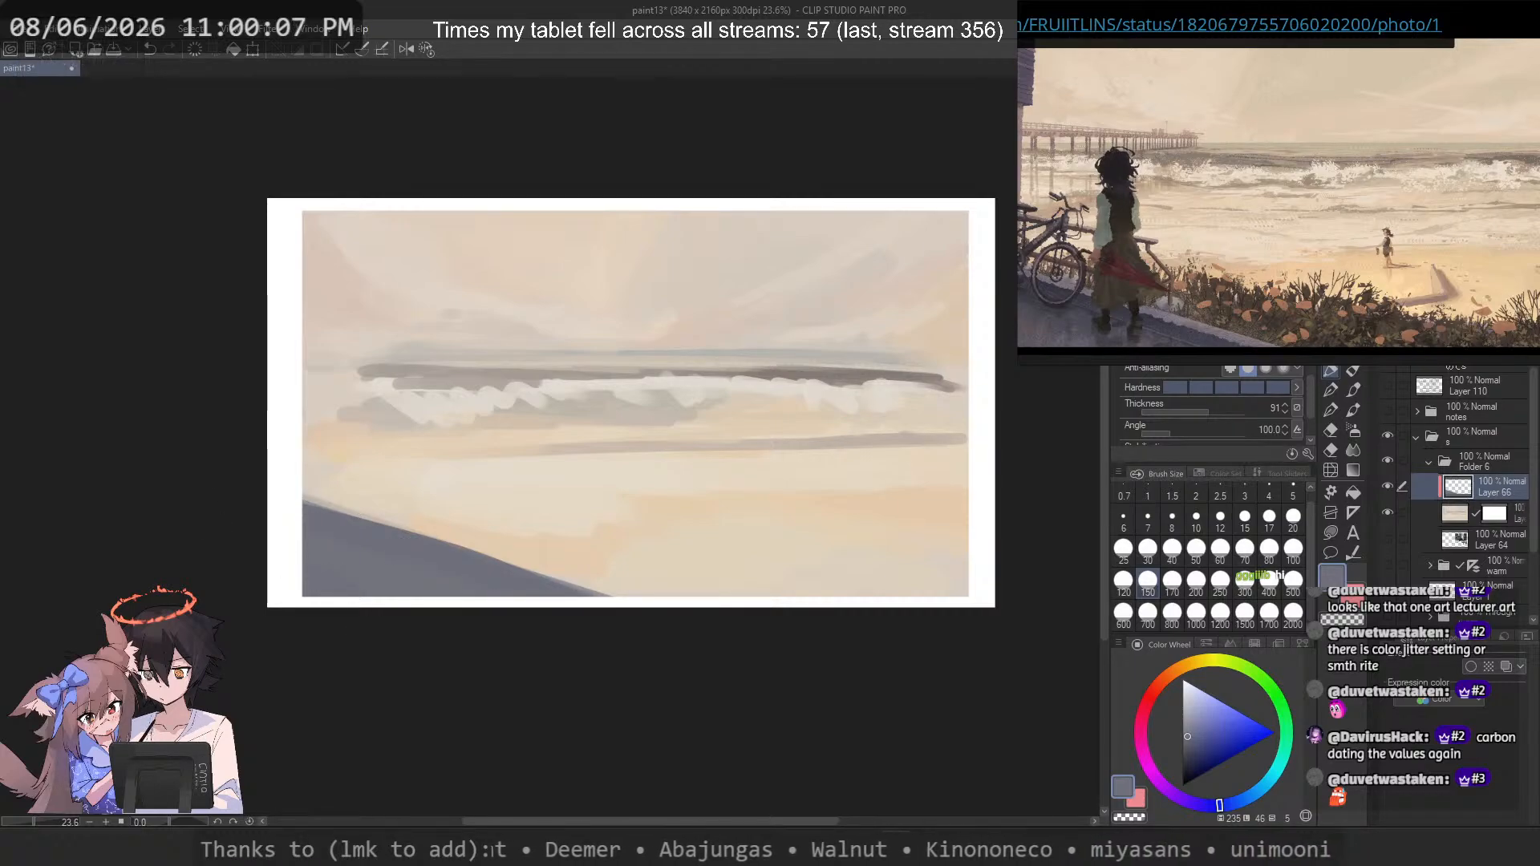
Step: Add a new layer beneath the walkway layer and choose a dark muted orange-brown as the paint color
key(ctrl+shift+n)
drag(1481, 491, 1480, 520)
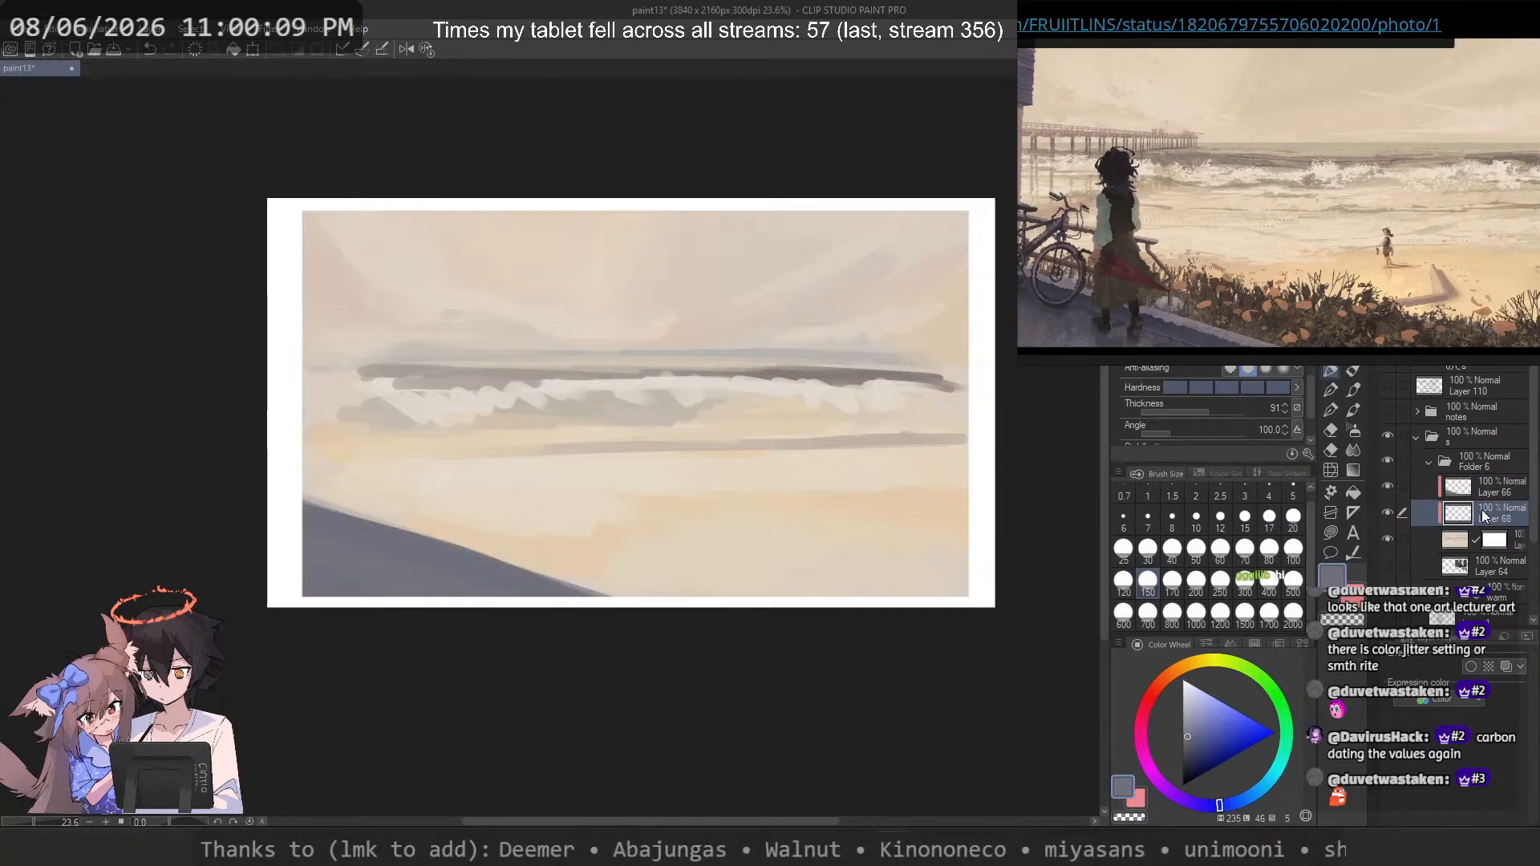
click(1149, 697)
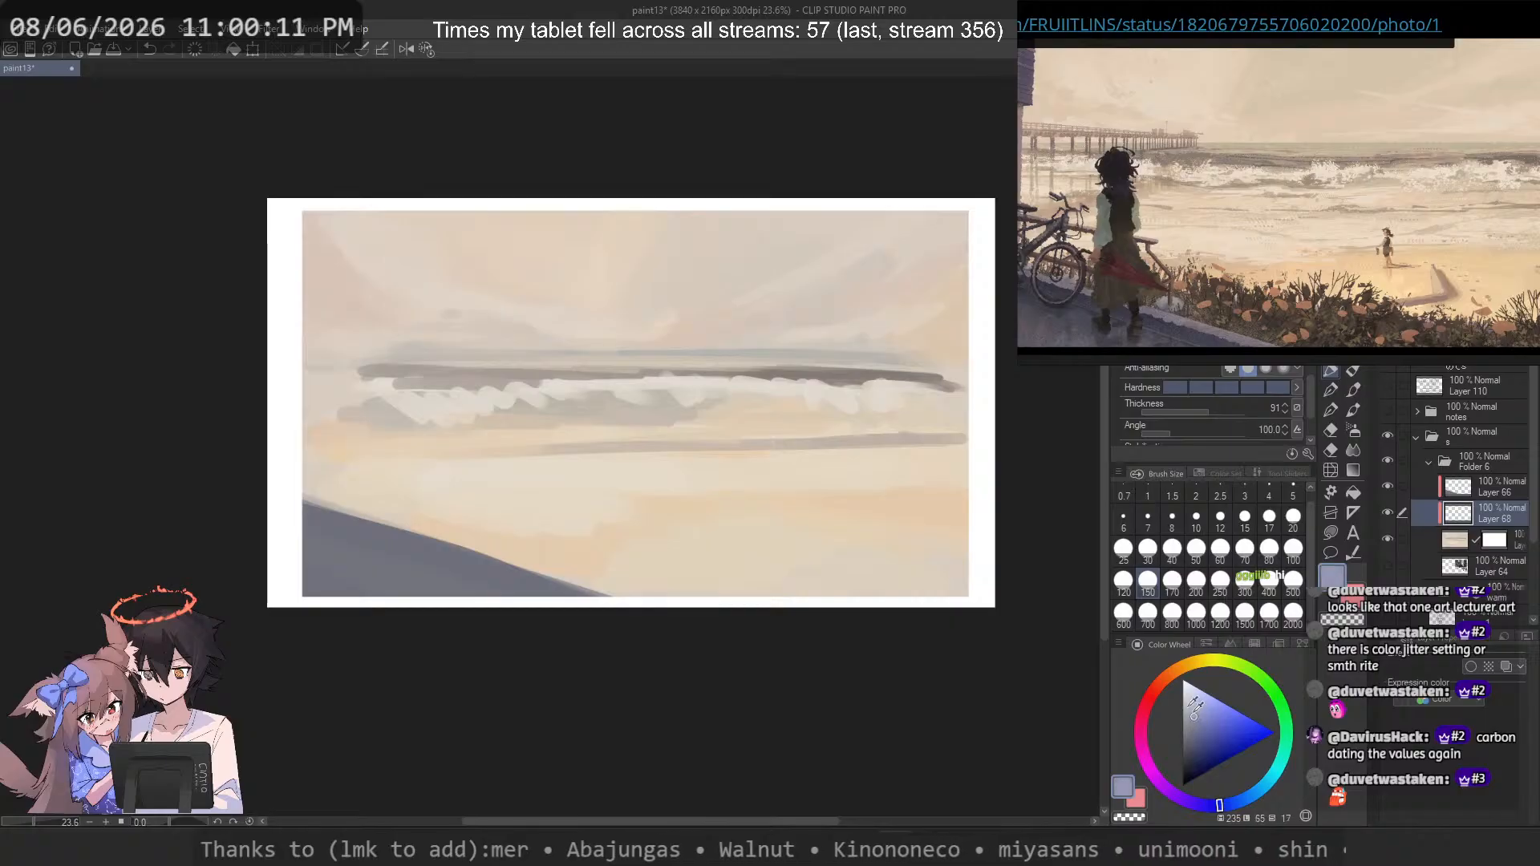
click(1193, 742)
click(1199, 746)
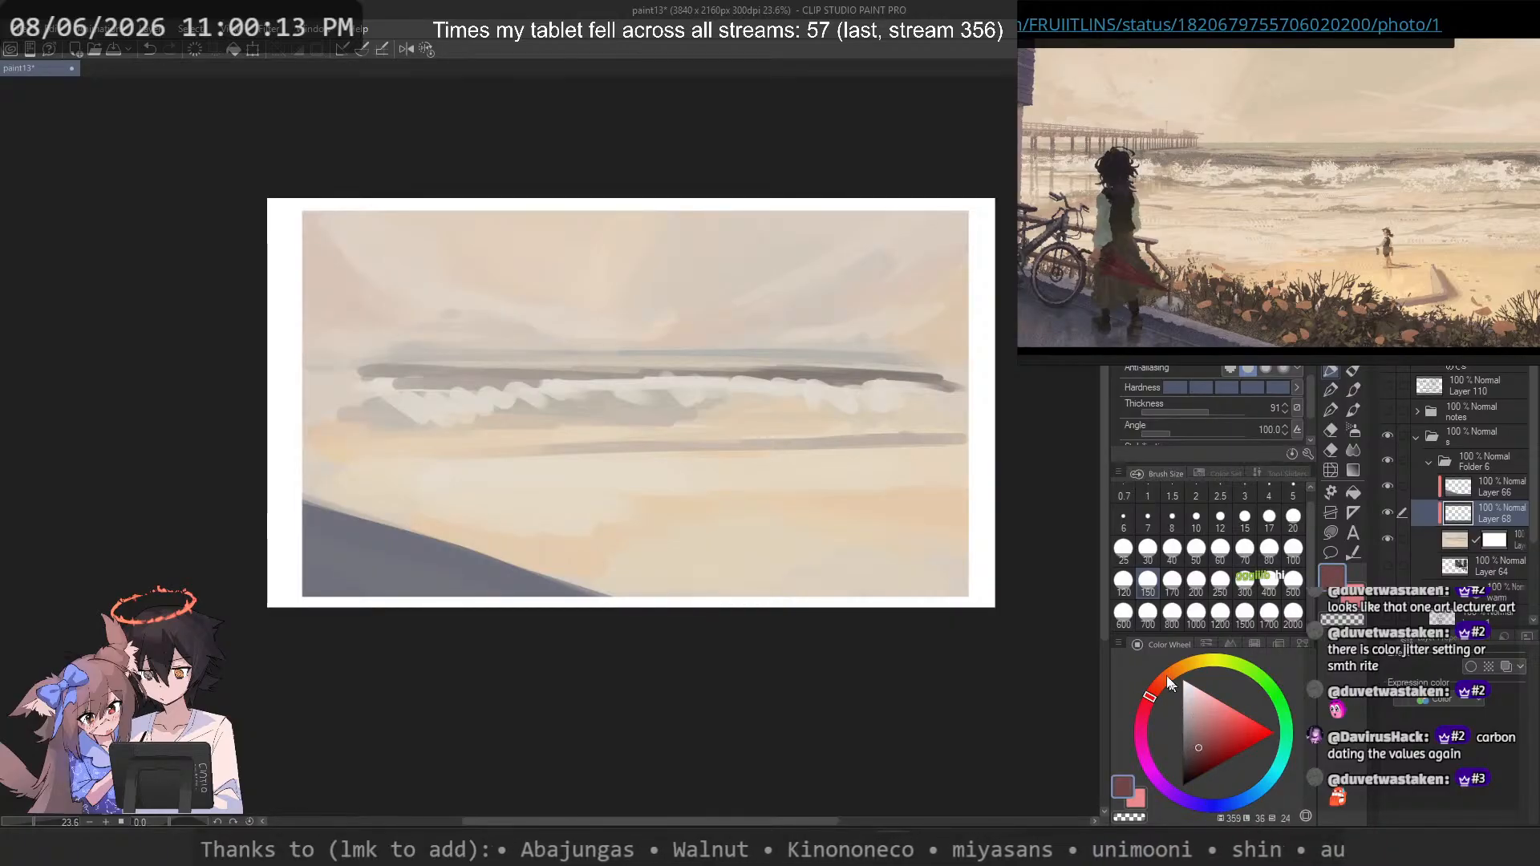
click(1177, 666)
Step: Block in a dark grey-brown bush mass along the picture's bottom edge beside the walkway, enlarging the brush to size 250
drag(531, 523, 706, 592)
drag(513, 553, 612, 598)
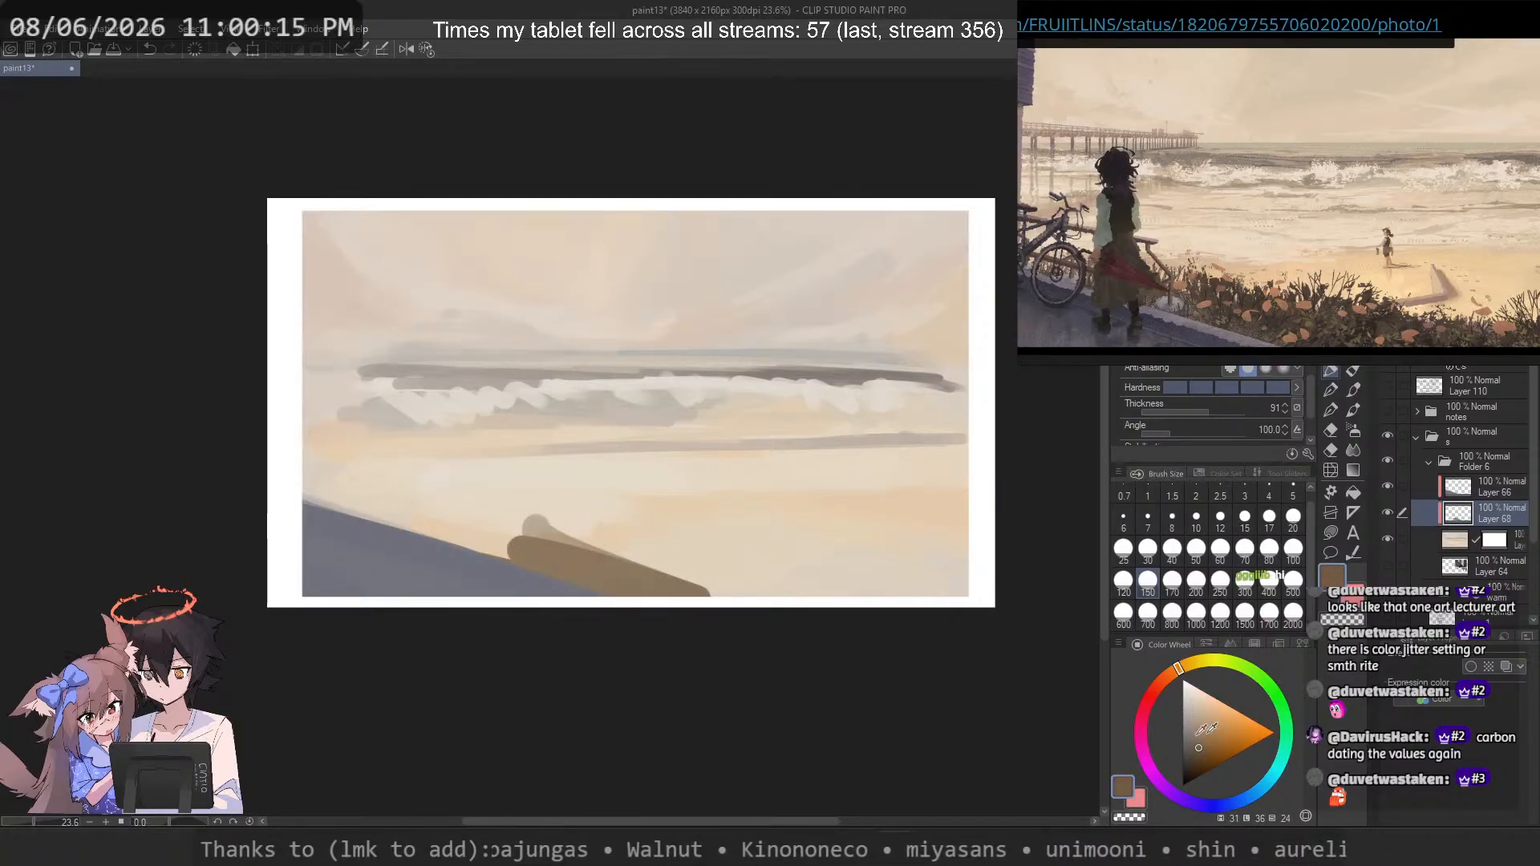
key(ctrl+z)
drag(586, 535, 722, 593)
click(1220, 579)
mouse_move(673, 581)
mouse_down()
mouse_move(957, 612)
mouse_move(839, 606)
mouse_move(728, 567)
mouse_move(899, 570)
mouse_move(942, 583)
mouse_move(776, 609)
mouse_move(593, 591)
mouse_move(493, 548)
mouse_move(574, 558)
mouse_move(642, 594)
mouse_move(675, 579)
mouse_up()
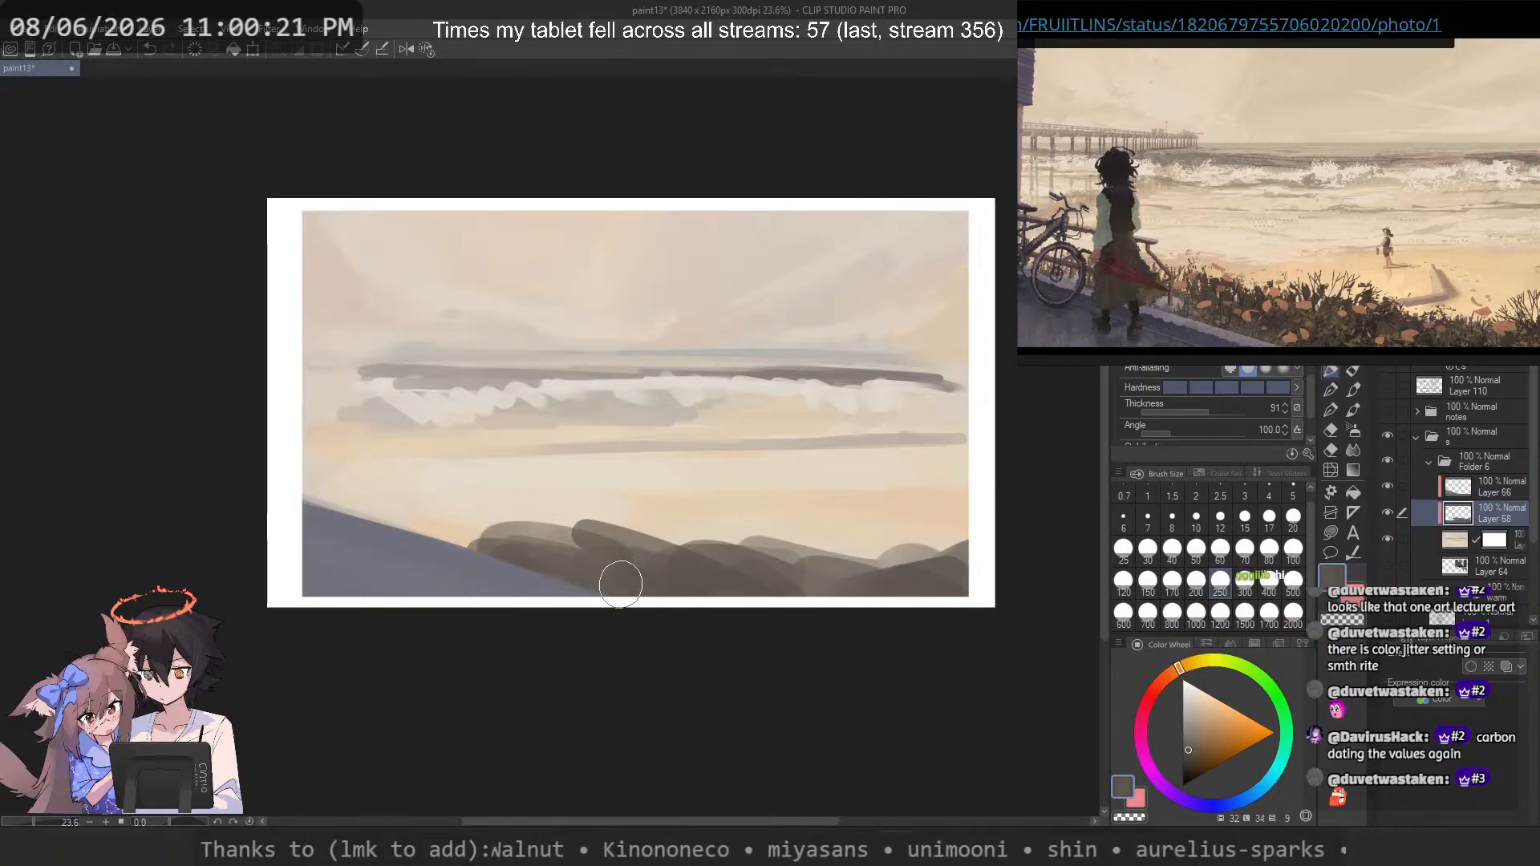
Step: Shape the right part of the bush mass with an opaque size 170 brush, alternating brown and transparent strokes
click(1244, 515)
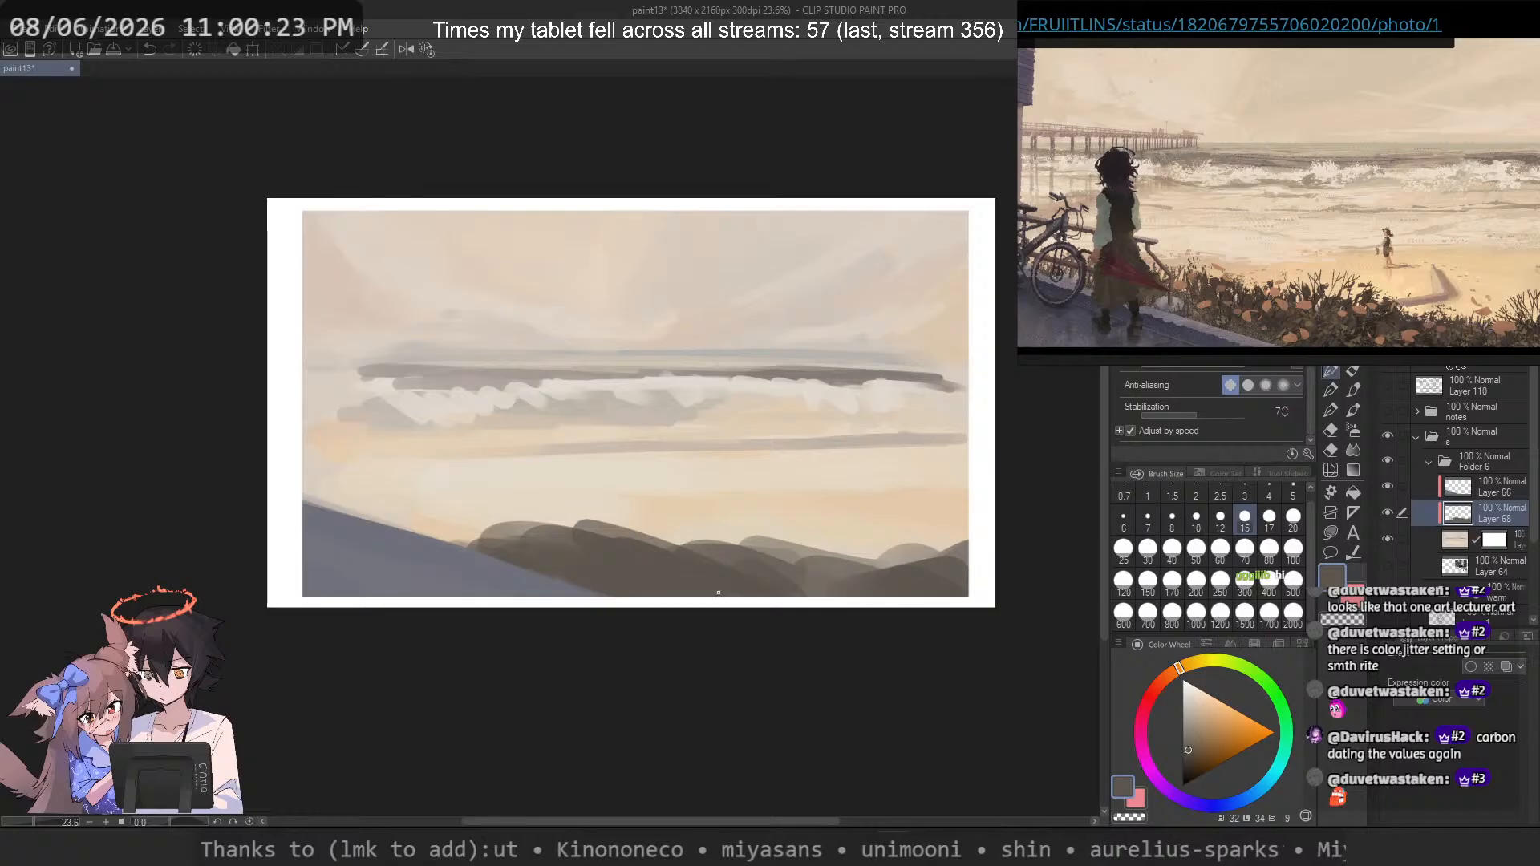
key(ctrl+z)
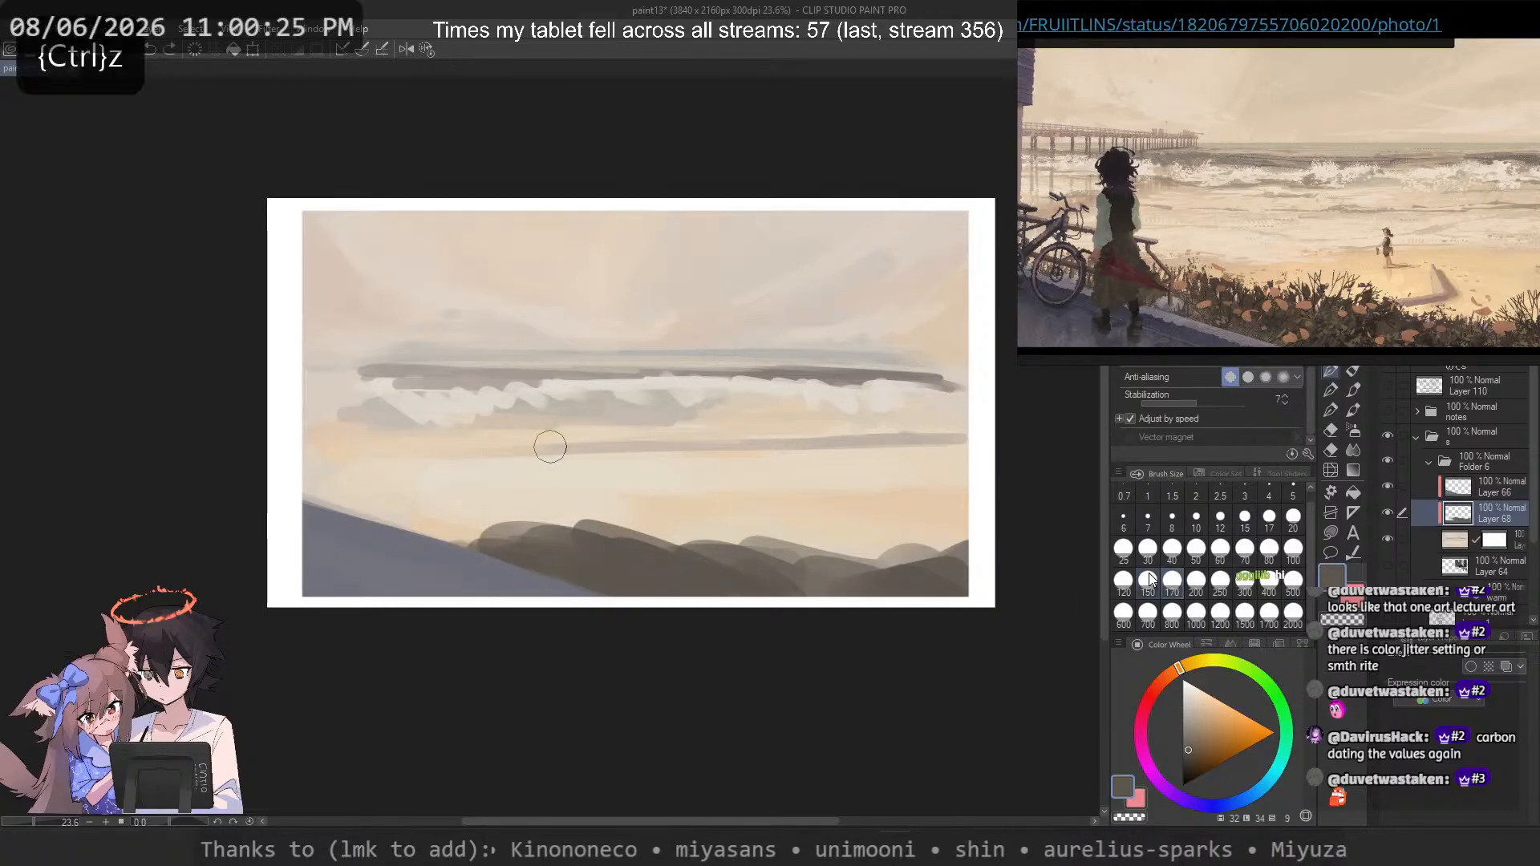
scroll(1203, 401, up, 1)
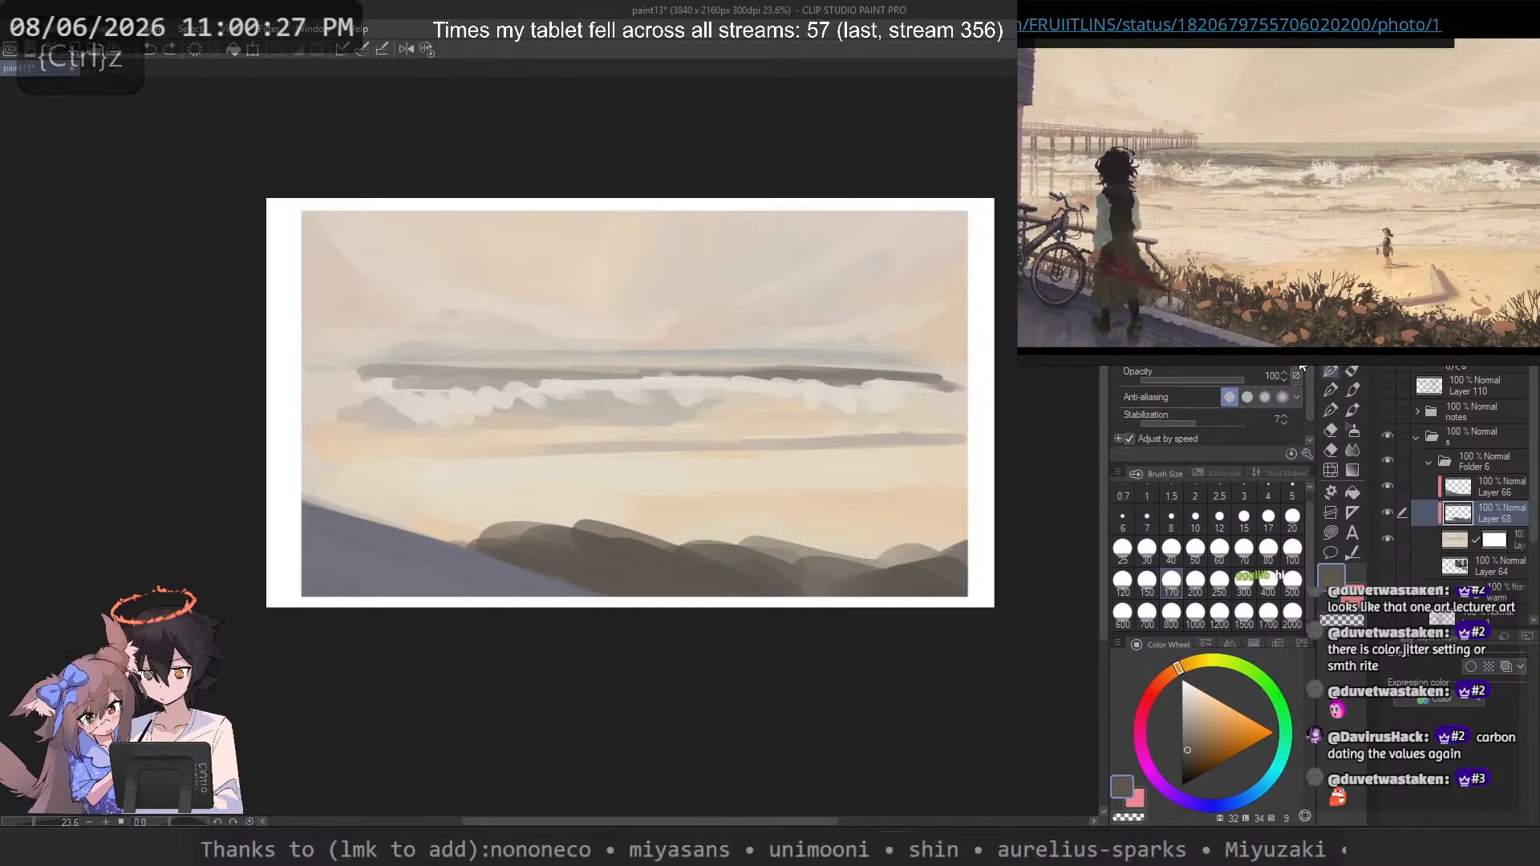
click(1225, 383)
mouse_move(958, 530)
mouse_down()
mouse_move(834, 585)
mouse_move(890, 591)
mouse_move(736, 596)
mouse_up()
key(c)
drag(826, 539, 874, 551)
drag(923, 520, 965, 542)
key(c)
drag(758, 552, 742, 595)
key(ctrl+z)
key(ctrl+z)
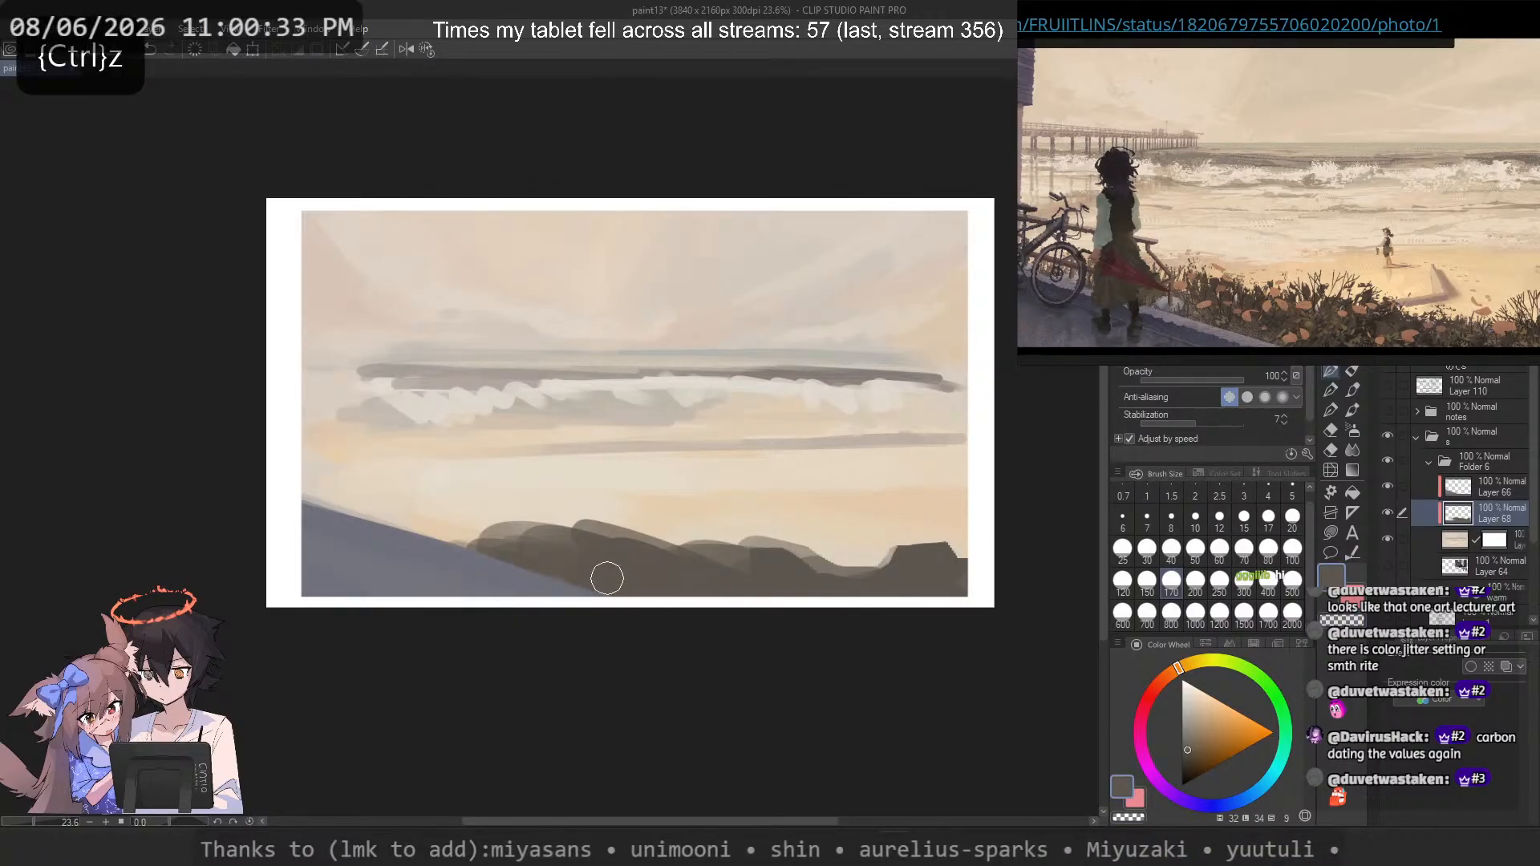
Step: Carve a jagged bush silhouette along the walkway toward the picture's left edge with brown and transparent strokes at size 120
key(c)
mouse_move(643, 511)
mouse_down()
mouse_move(742, 530)
mouse_move(575, 527)
mouse_move(804, 537)
mouse_move(549, 446)
mouse_move(736, 569)
mouse_move(674, 564)
mouse_move(665, 585)
mouse_move(721, 571)
mouse_move(591, 548)
mouse_move(692, 556)
mouse_move(721, 581)
mouse_move(735, 565)
mouse_move(631, 579)
mouse_move(540, 552)
mouse_move(579, 577)
mouse_move(586, 556)
mouse_move(504, 538)
mouse_move(519, 561)
mouse_move(534, 525)
mouse_move(476, 554)
mouse_move(383, 509)
mouse_move(401, 526)
mouse_move(306, 498)
mouse_move(515, 541)
mouse_up()
click(1122, 579)
key(c)
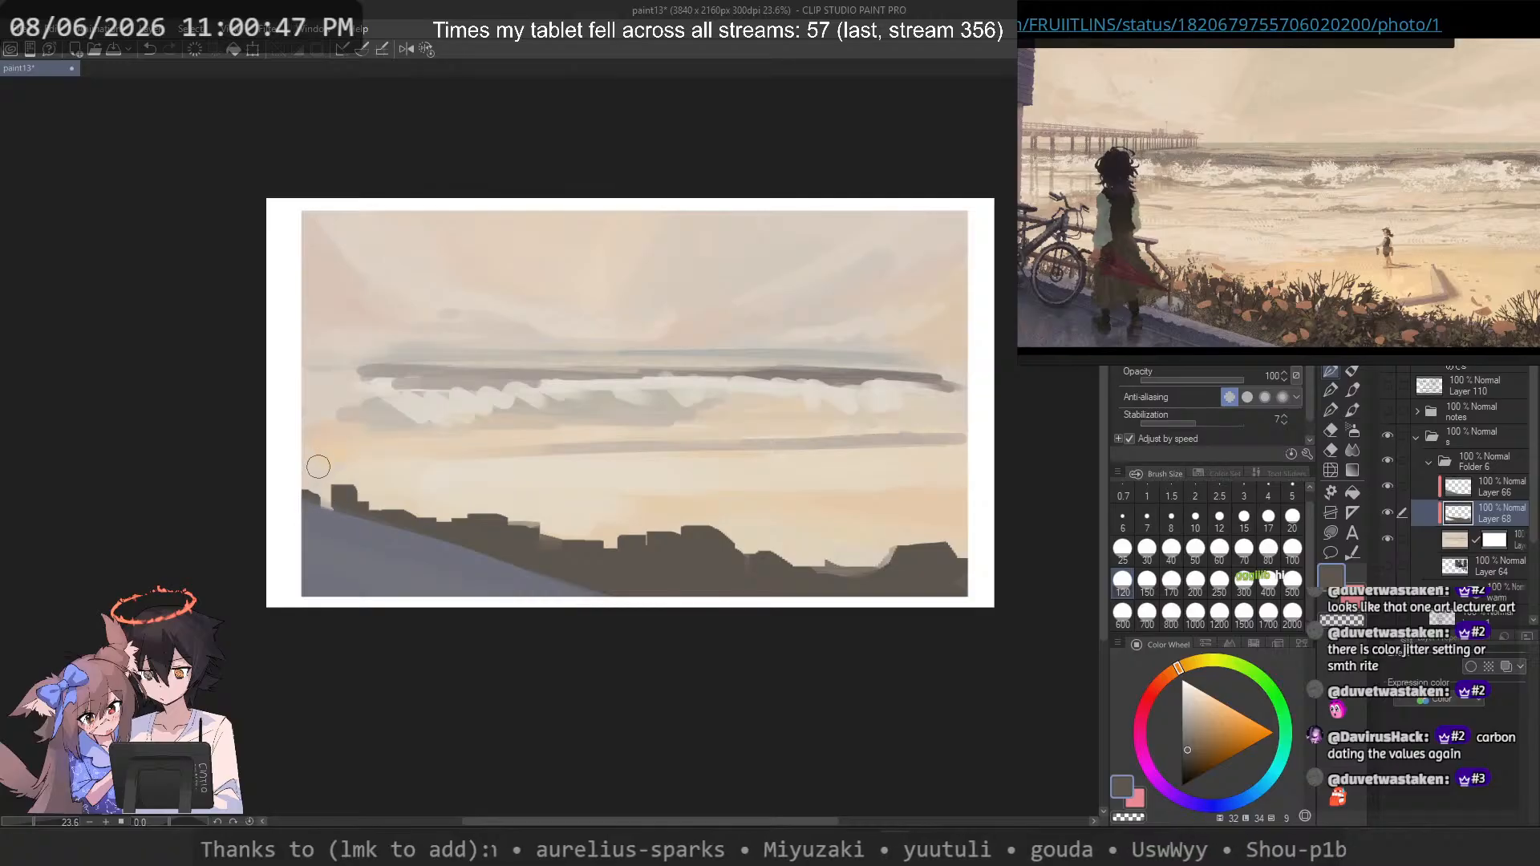
key(c)
drag(353, 493, 282, 510)
key(c)
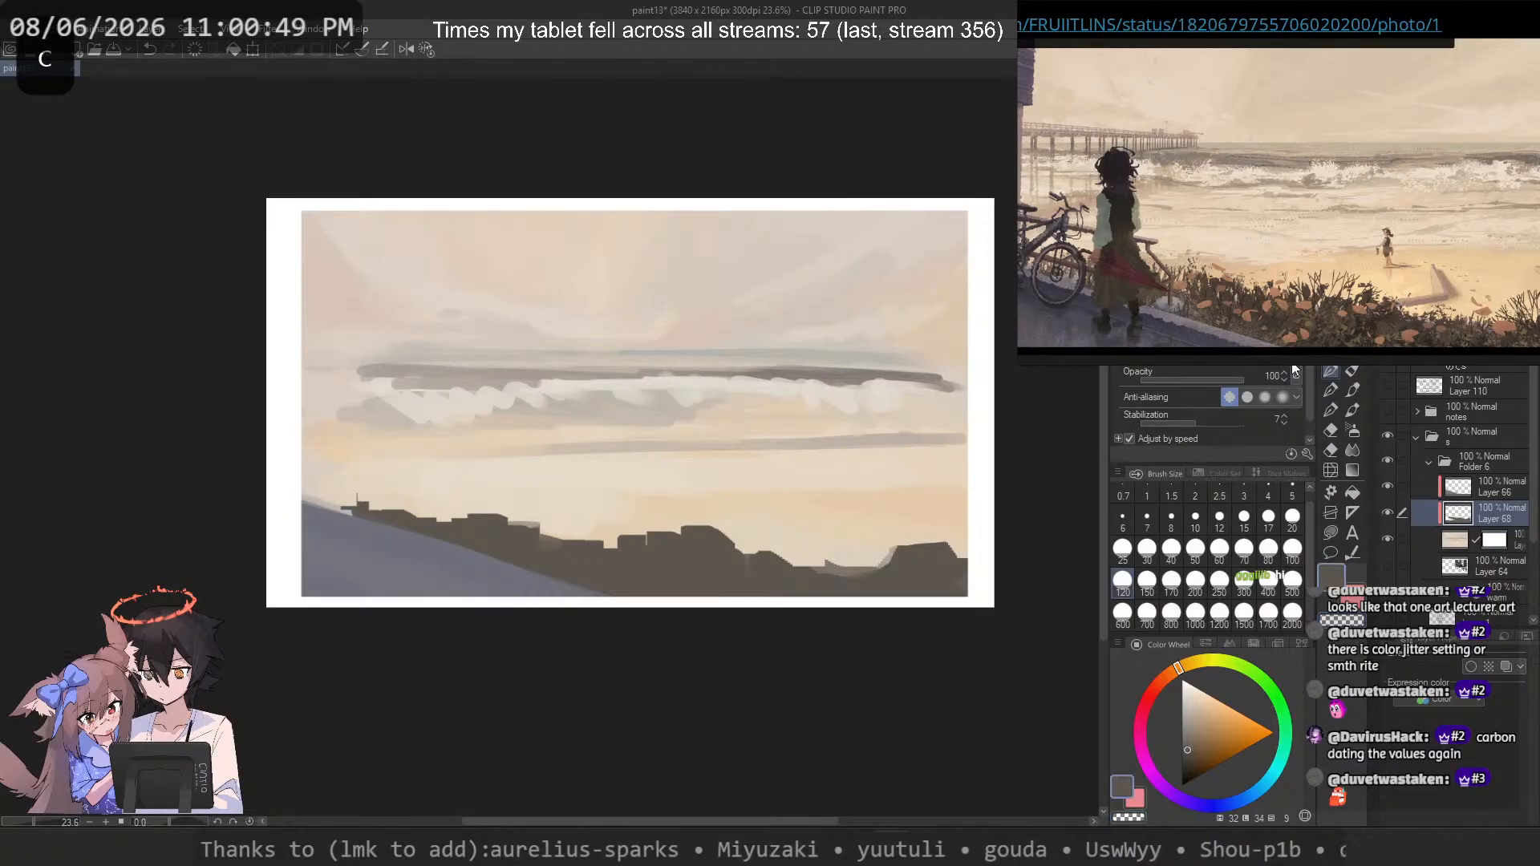
Step: Lock the bush layer's transparent pixels and try airbrushing a yellower grey-brown over the bushes
key(slash)
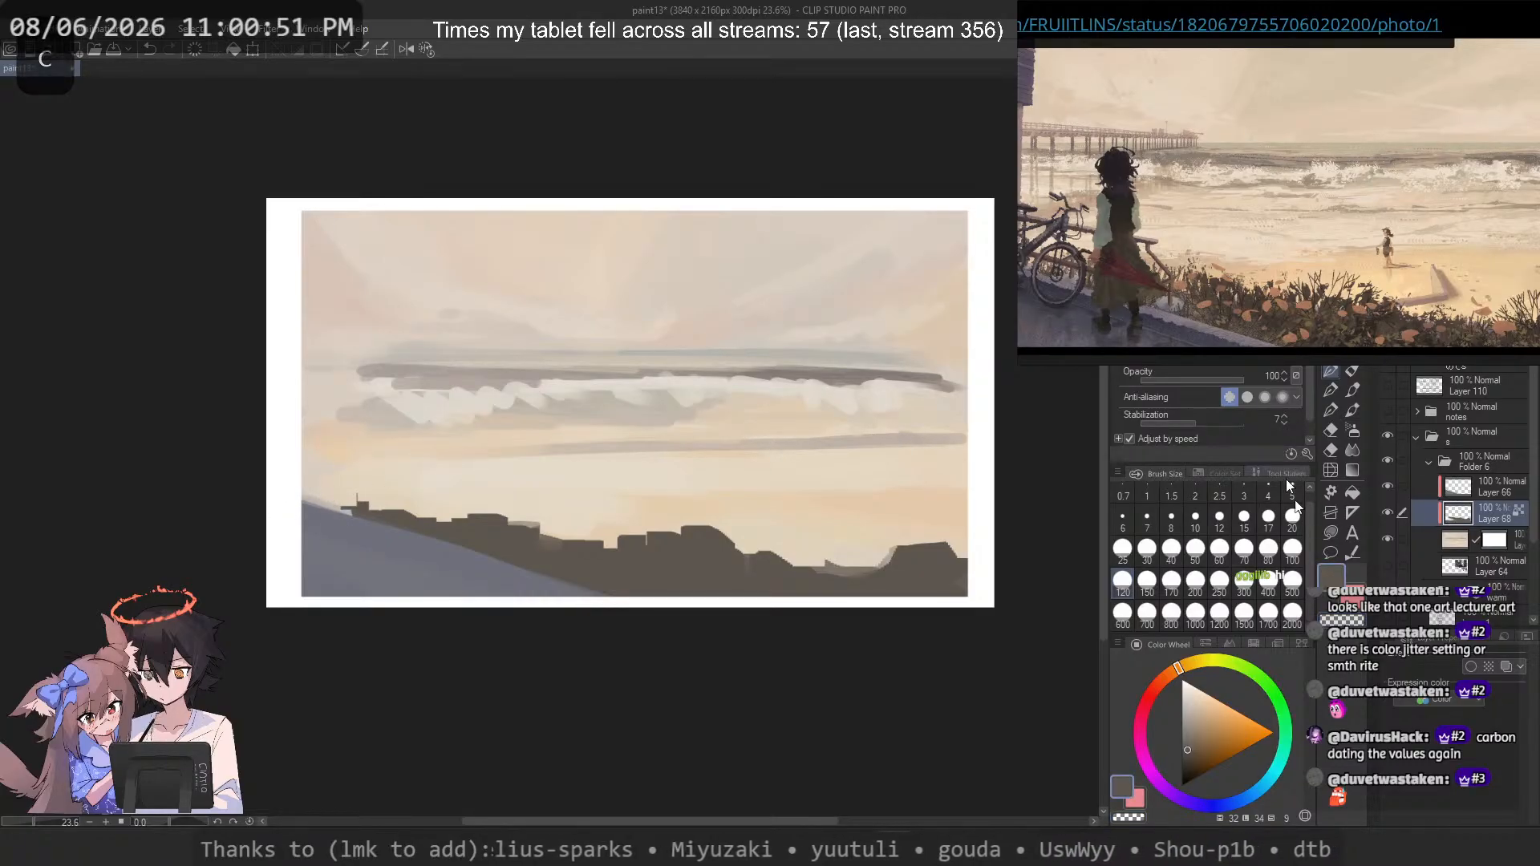
click(1352, 430)
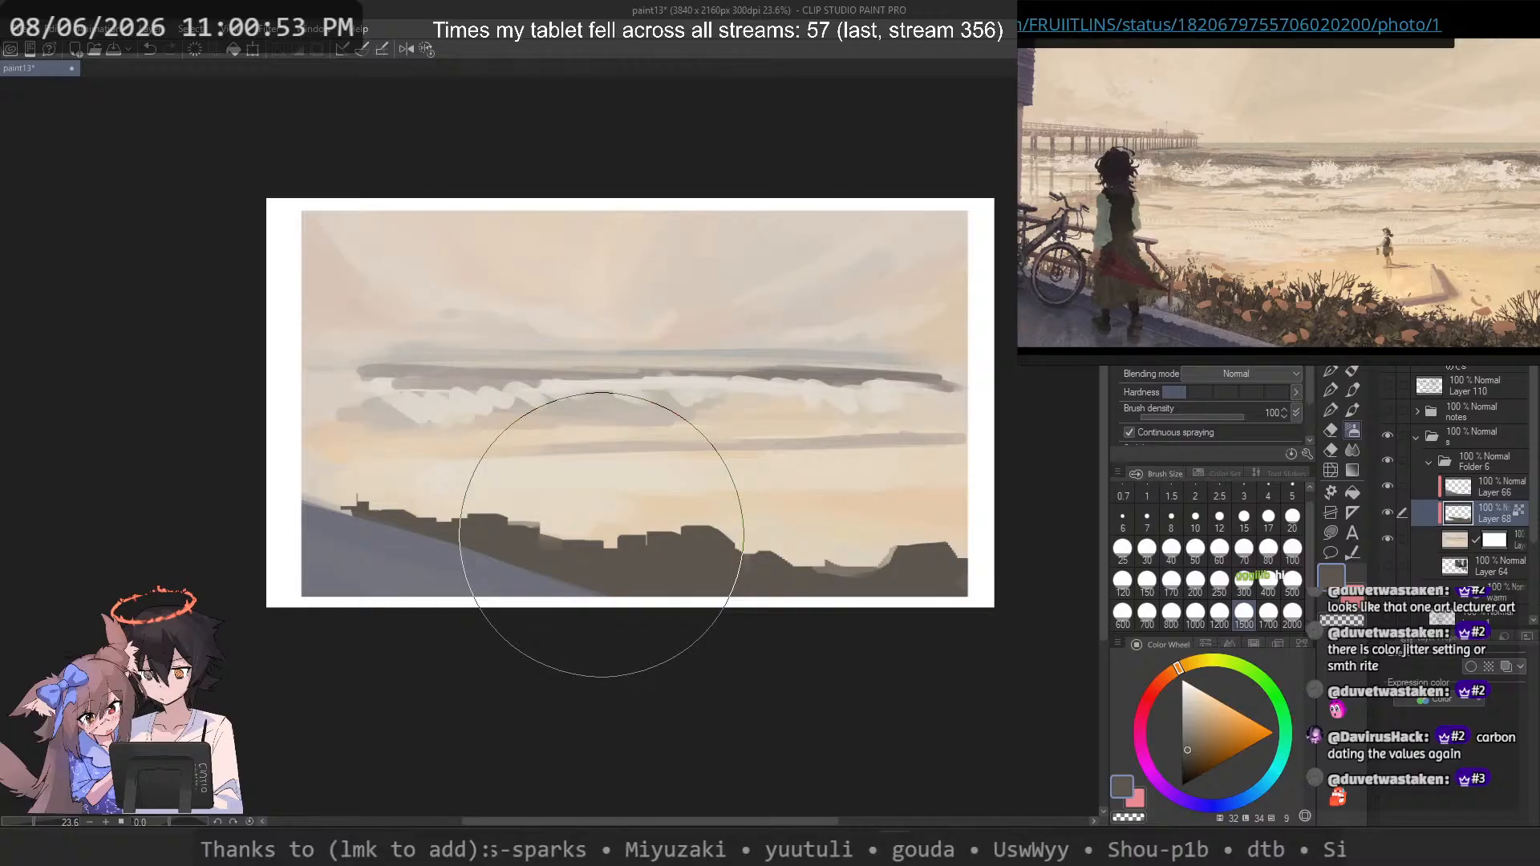
click(1193, 662)
mouse_move(742, 527)
mouse_down()
mouse_move(905, 626)
mouse_move(521, 550)
mouse_up()
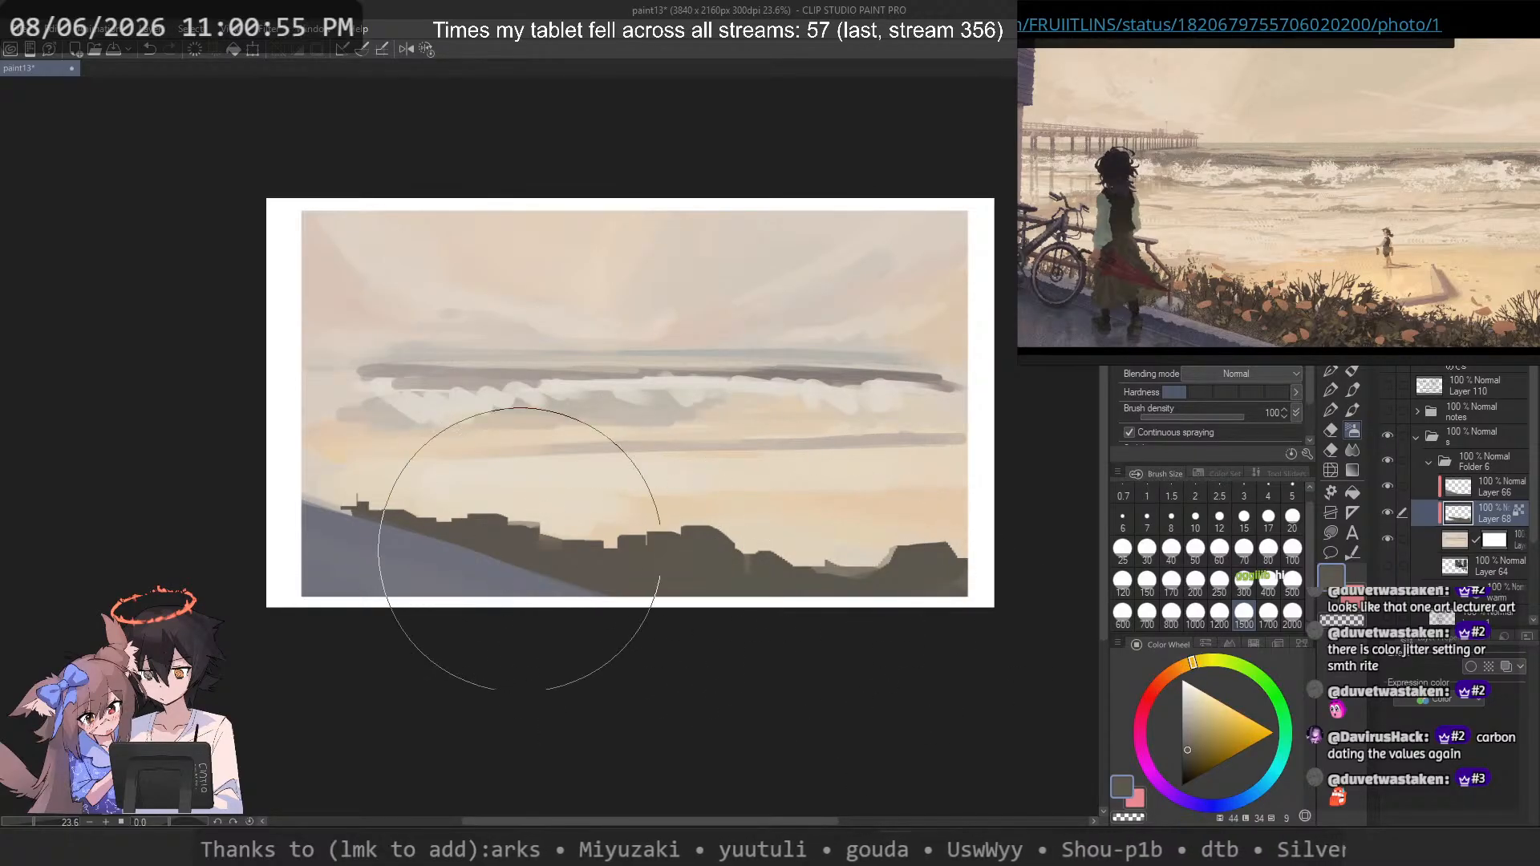
key(ctrl+z)
Step: Airbrush a slightly lighter, warmer grey-brown across the bushes along the bottom of the picture
click(1181, 664)
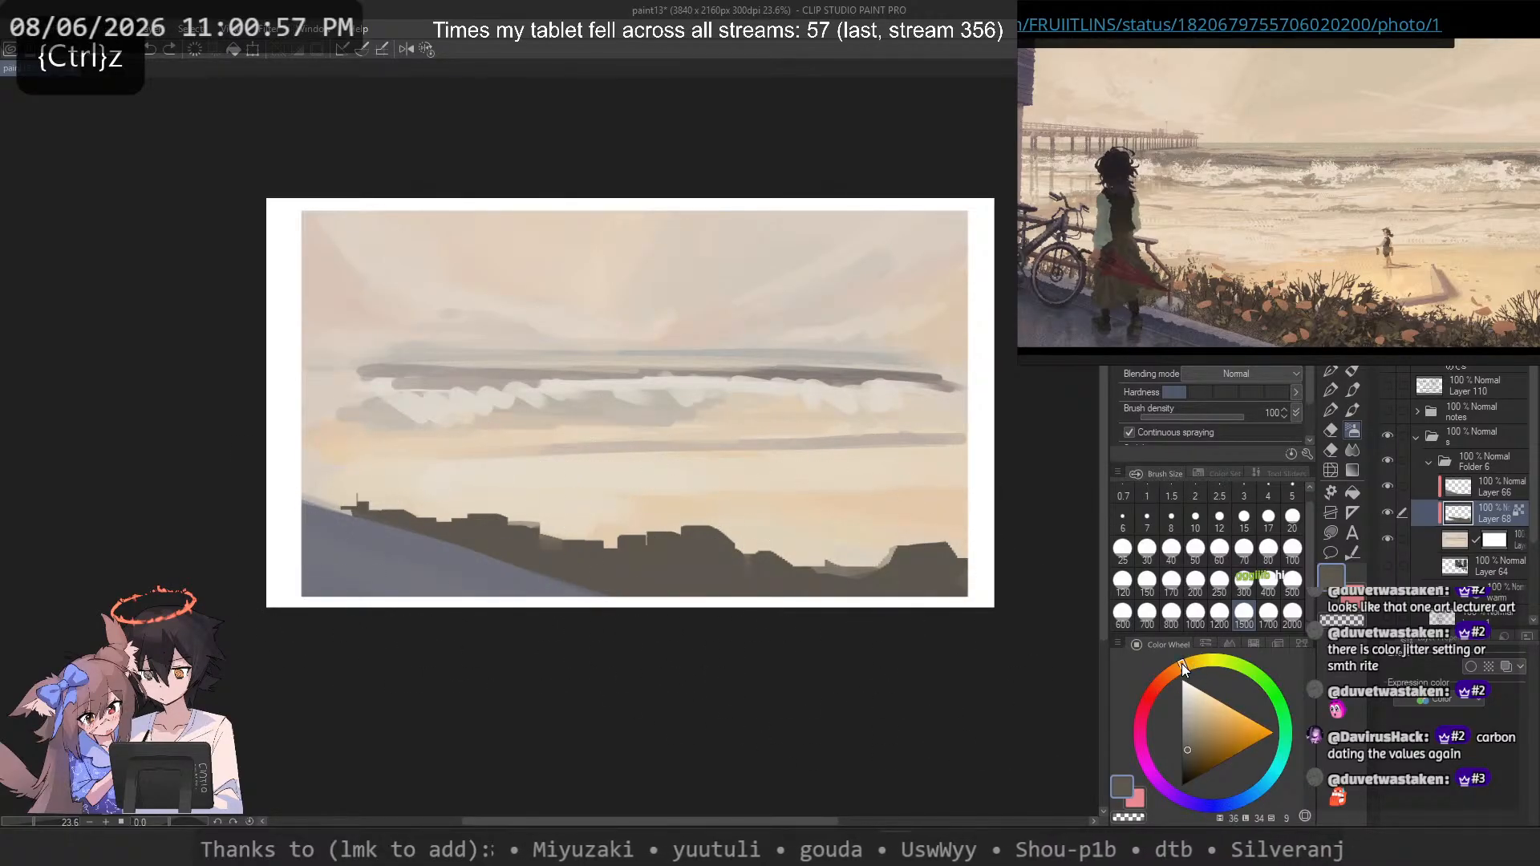
click(1178, 667)
click(1190, 744)
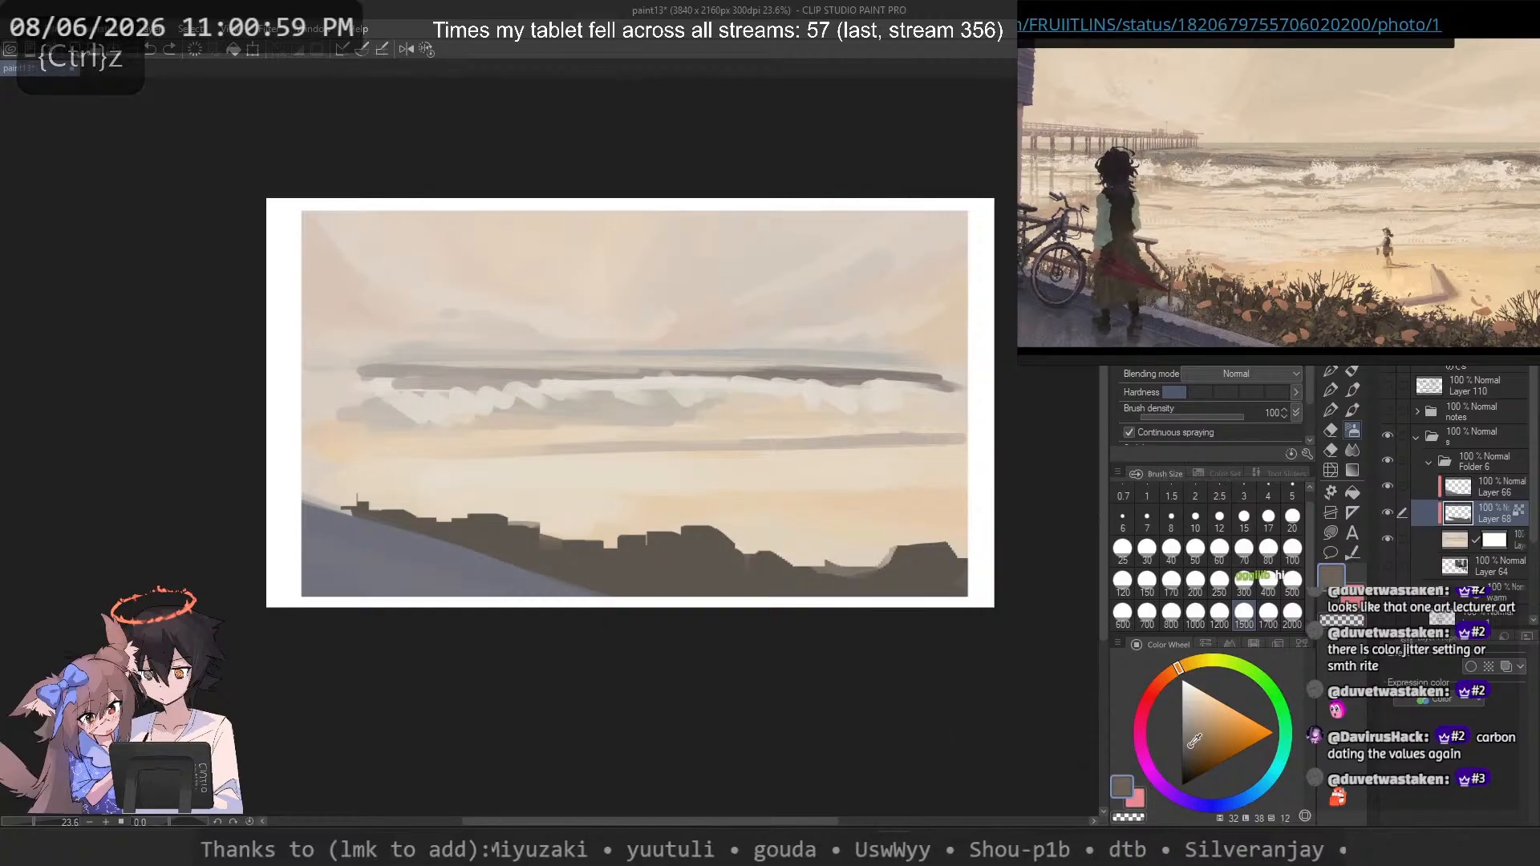
drag(874, 605, 610, 566)
key(ctrl+z)
drag(922, 601, 297, 528)
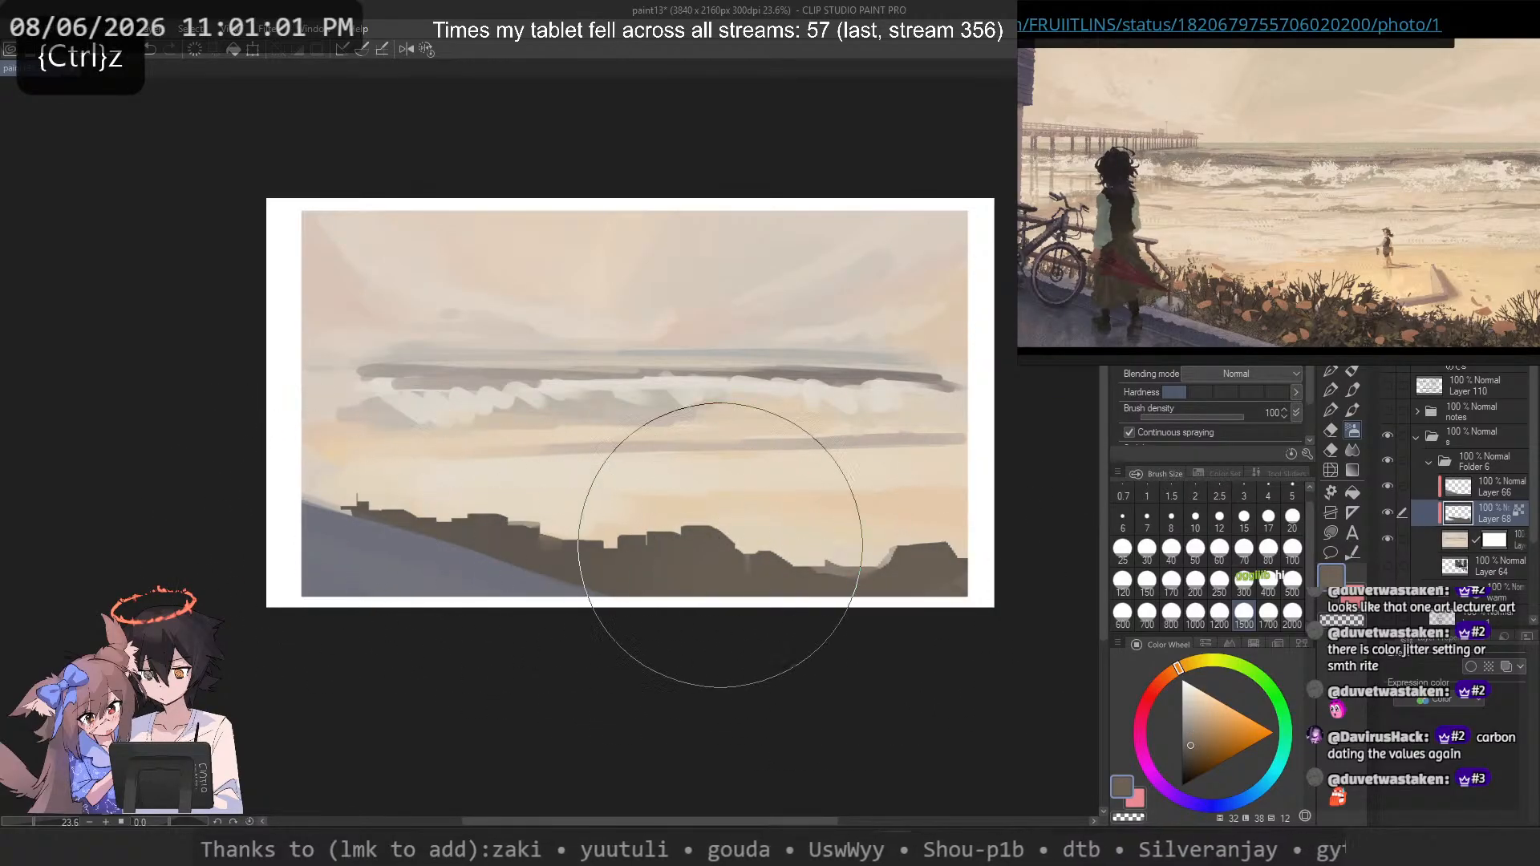
Step: Blend grey-brown tones sampled from the bushes across the bush mass with a brush at sizes 170 and 250
click(1331, 372)
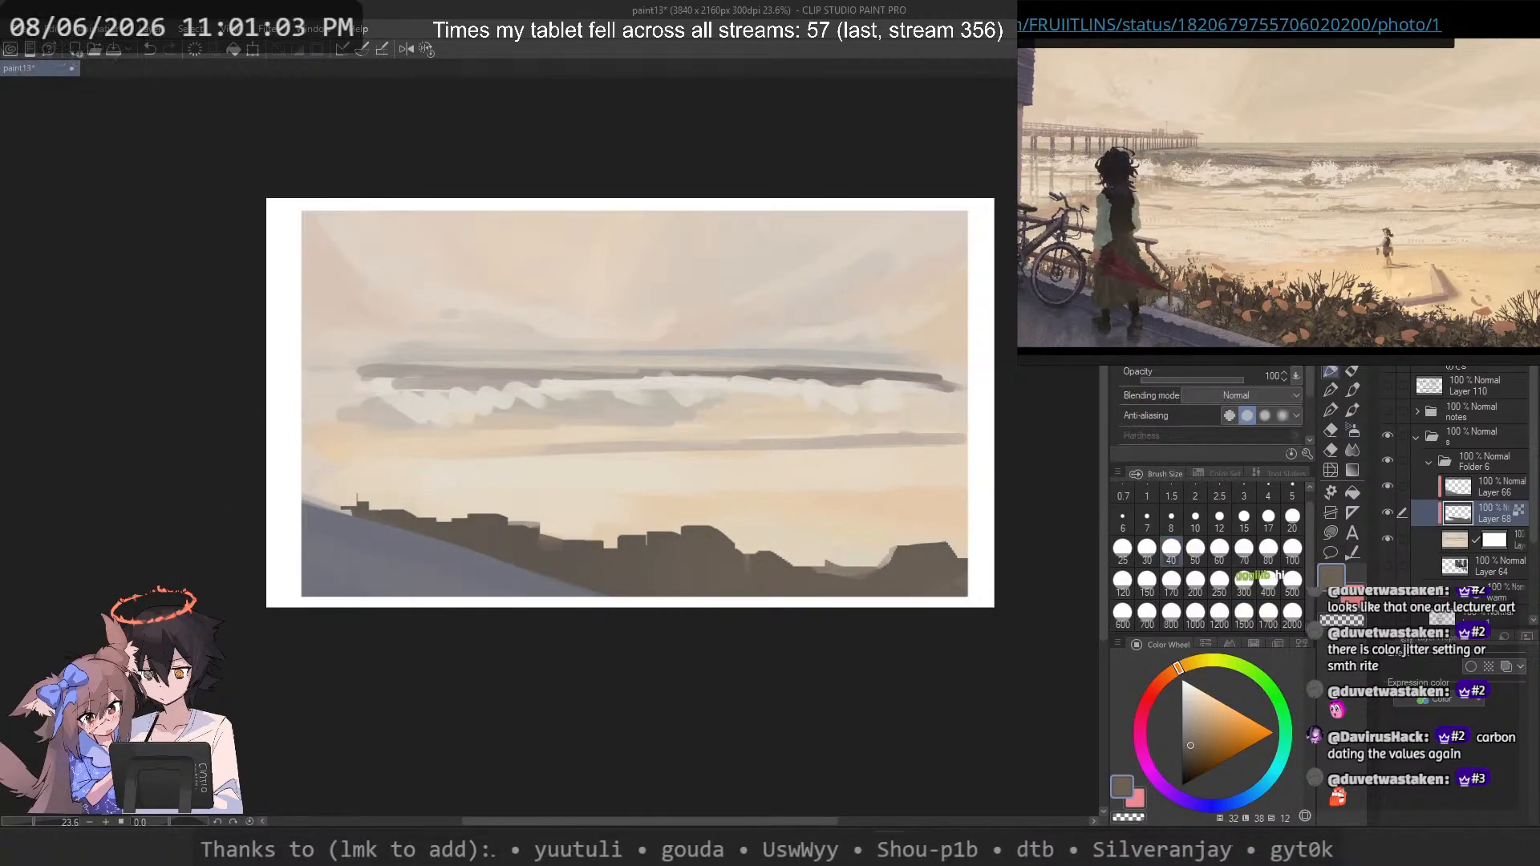
alt+click(594, 565)
key(ctrl+z)
click(1170, 583)
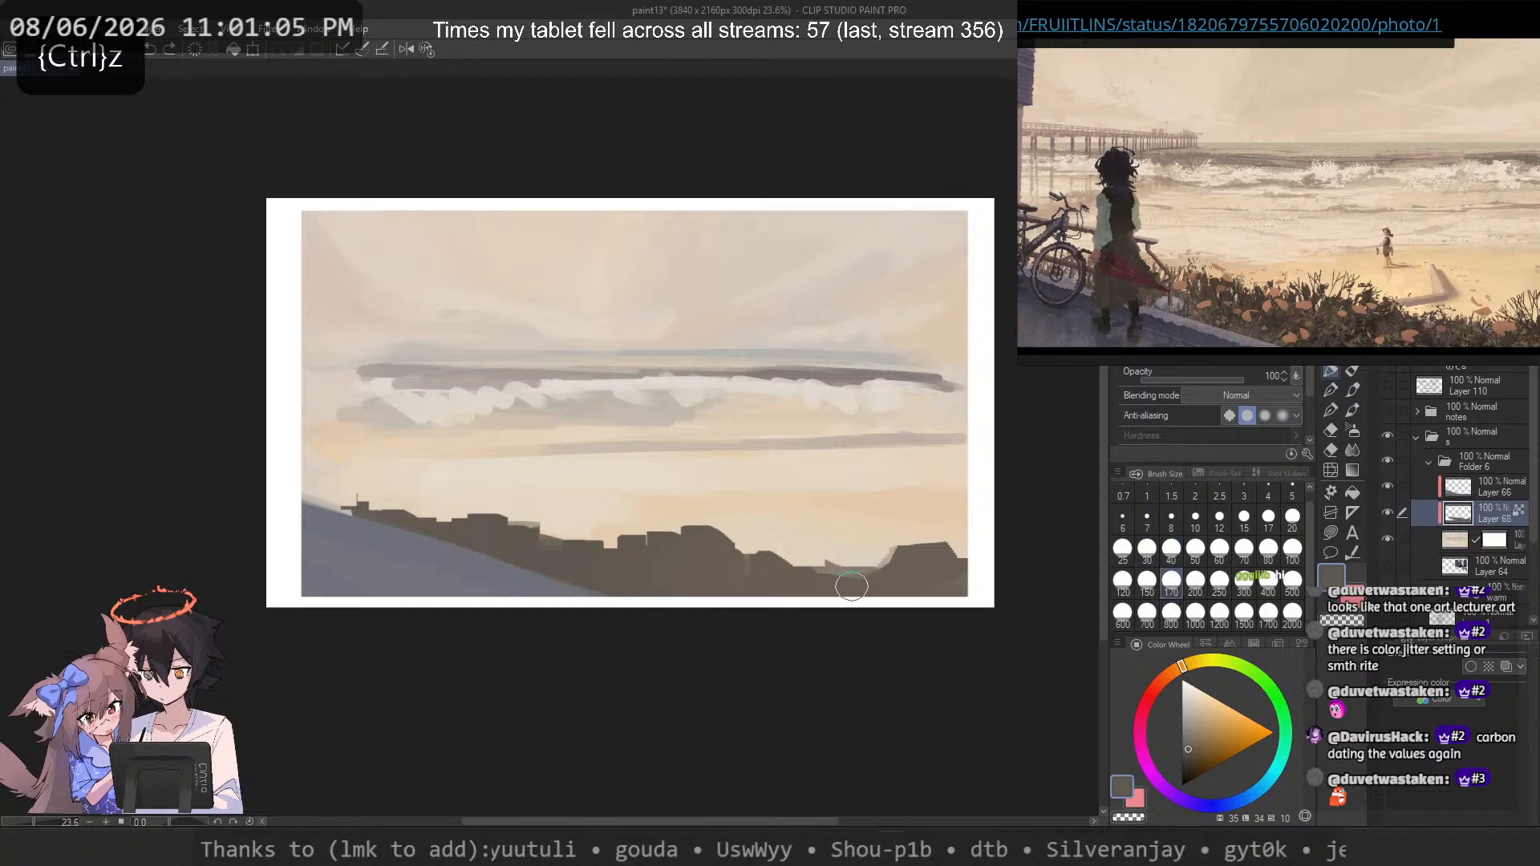
alt+click(598, 556)
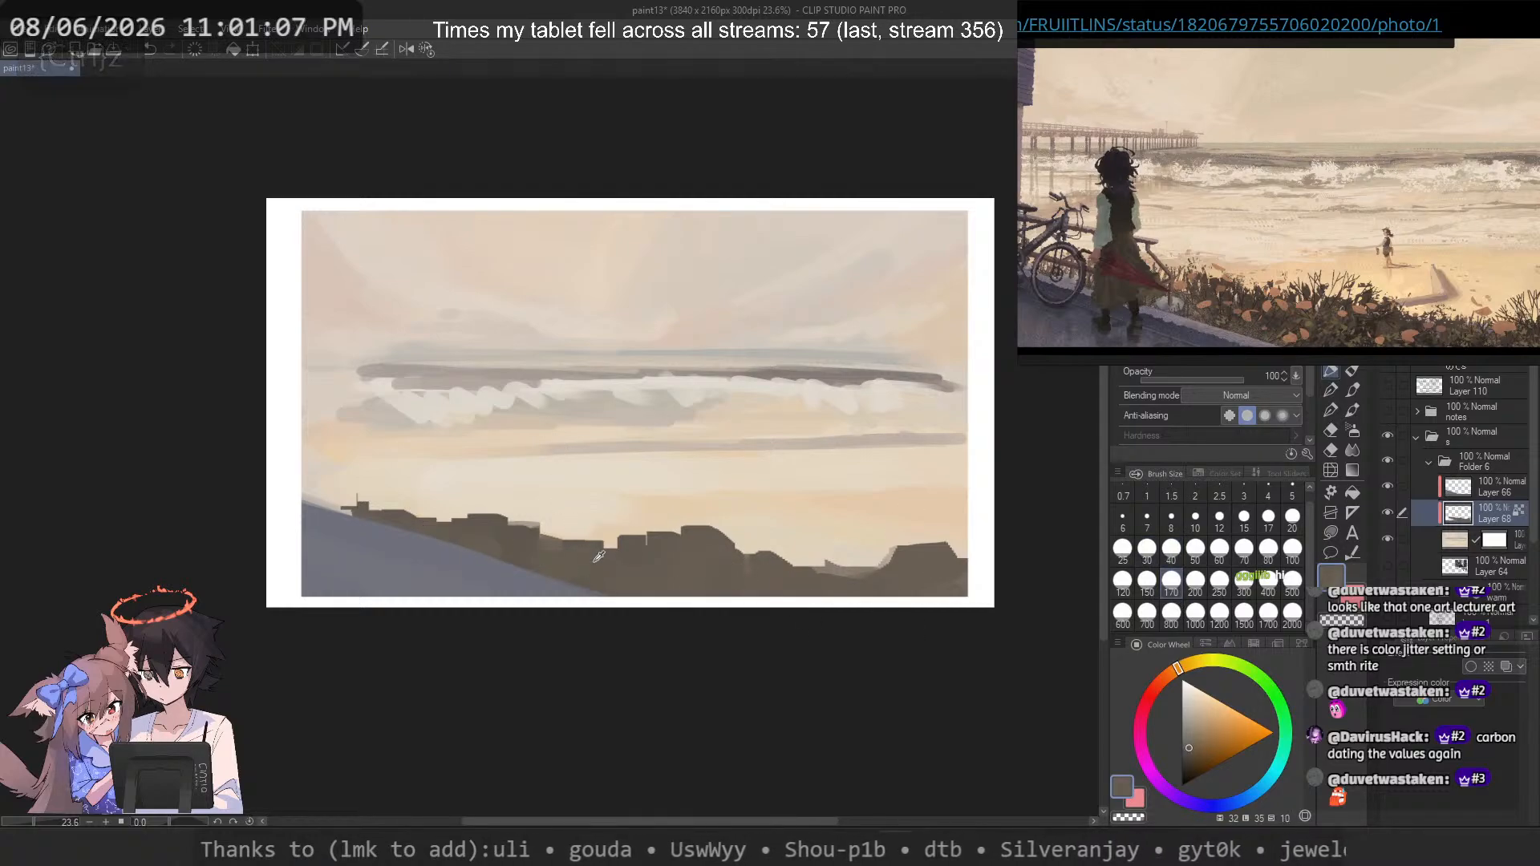
alt+click(706, 573)
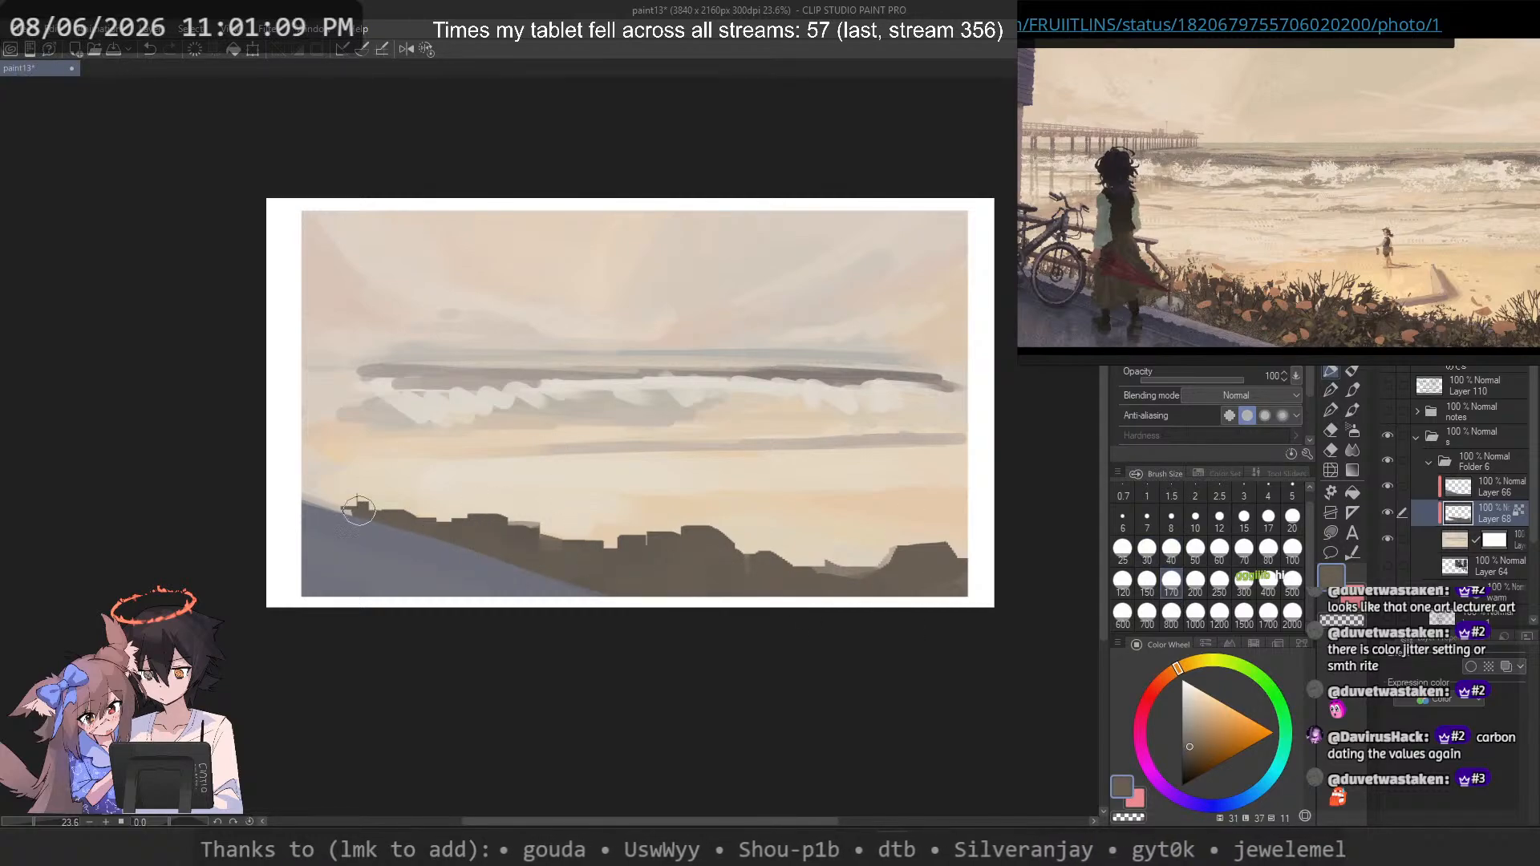
click(1219, 583)
alt+click(804, 562)
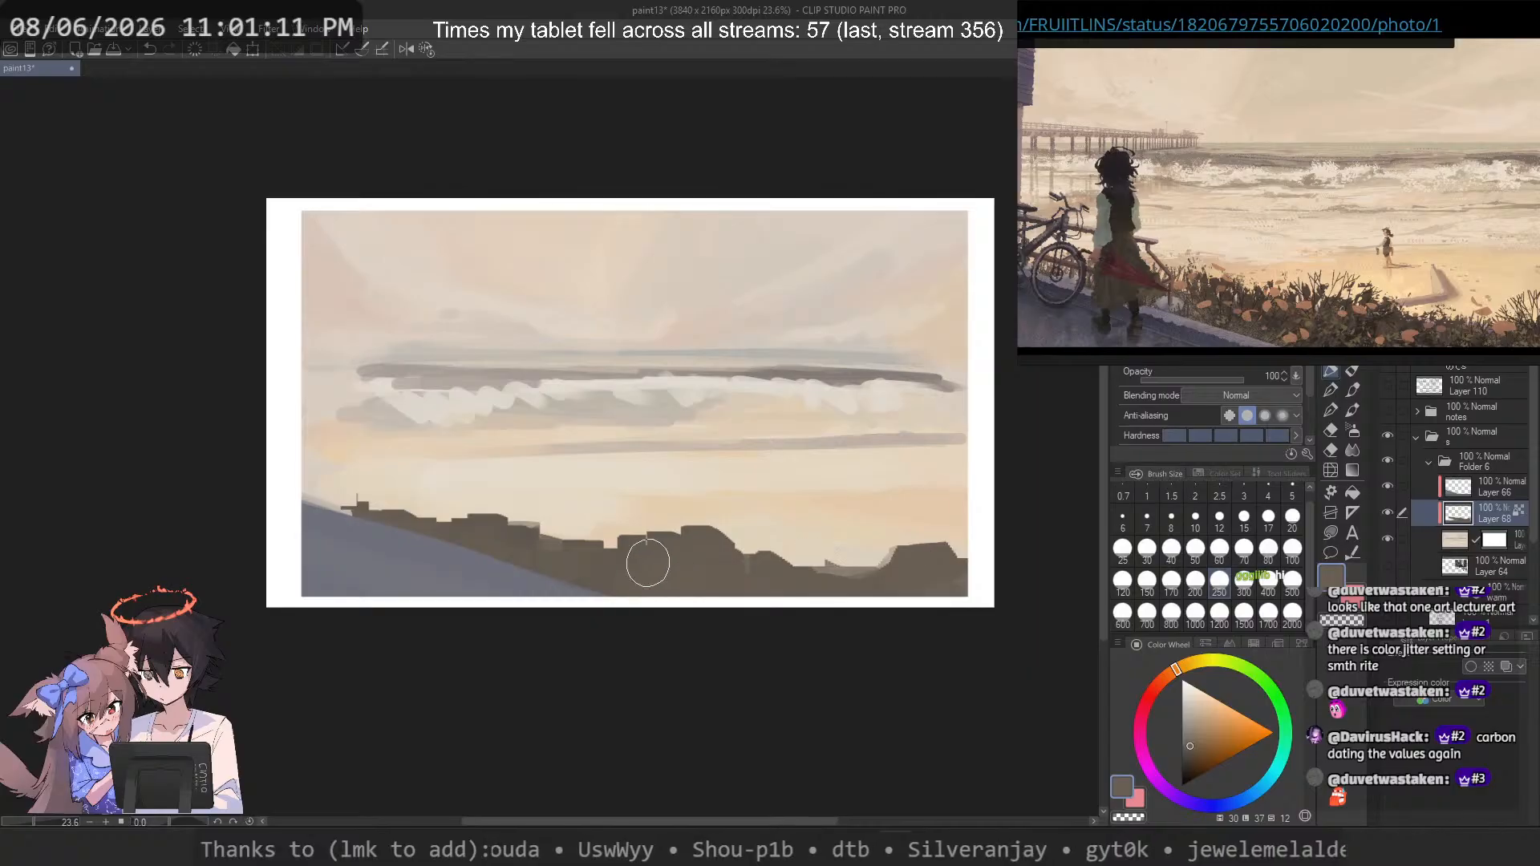
alt+click(698, 517)
drag(850, 573, 696, 561)
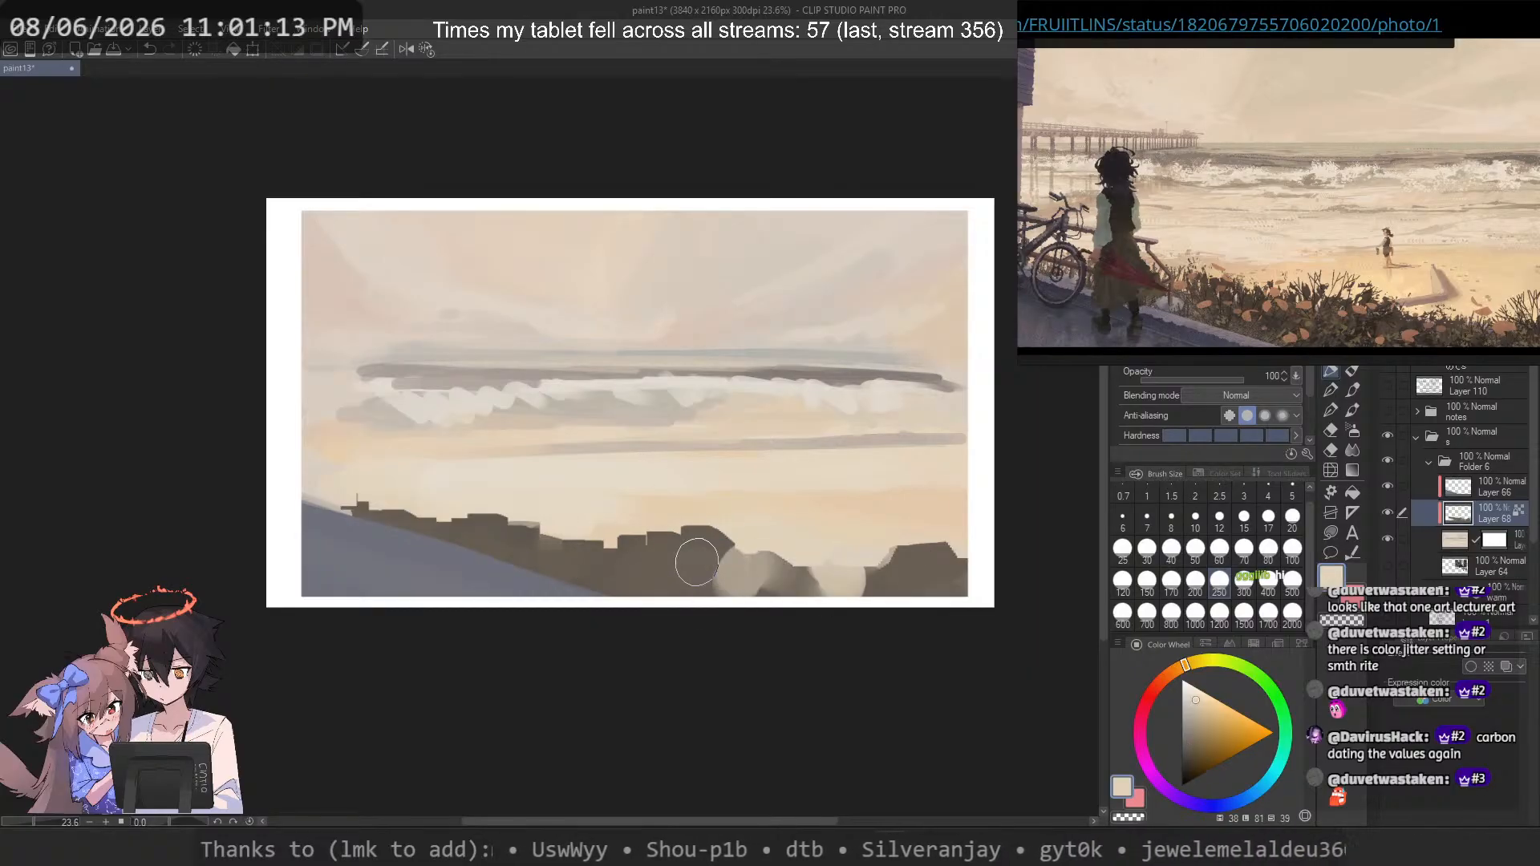
key(ctrl+z)
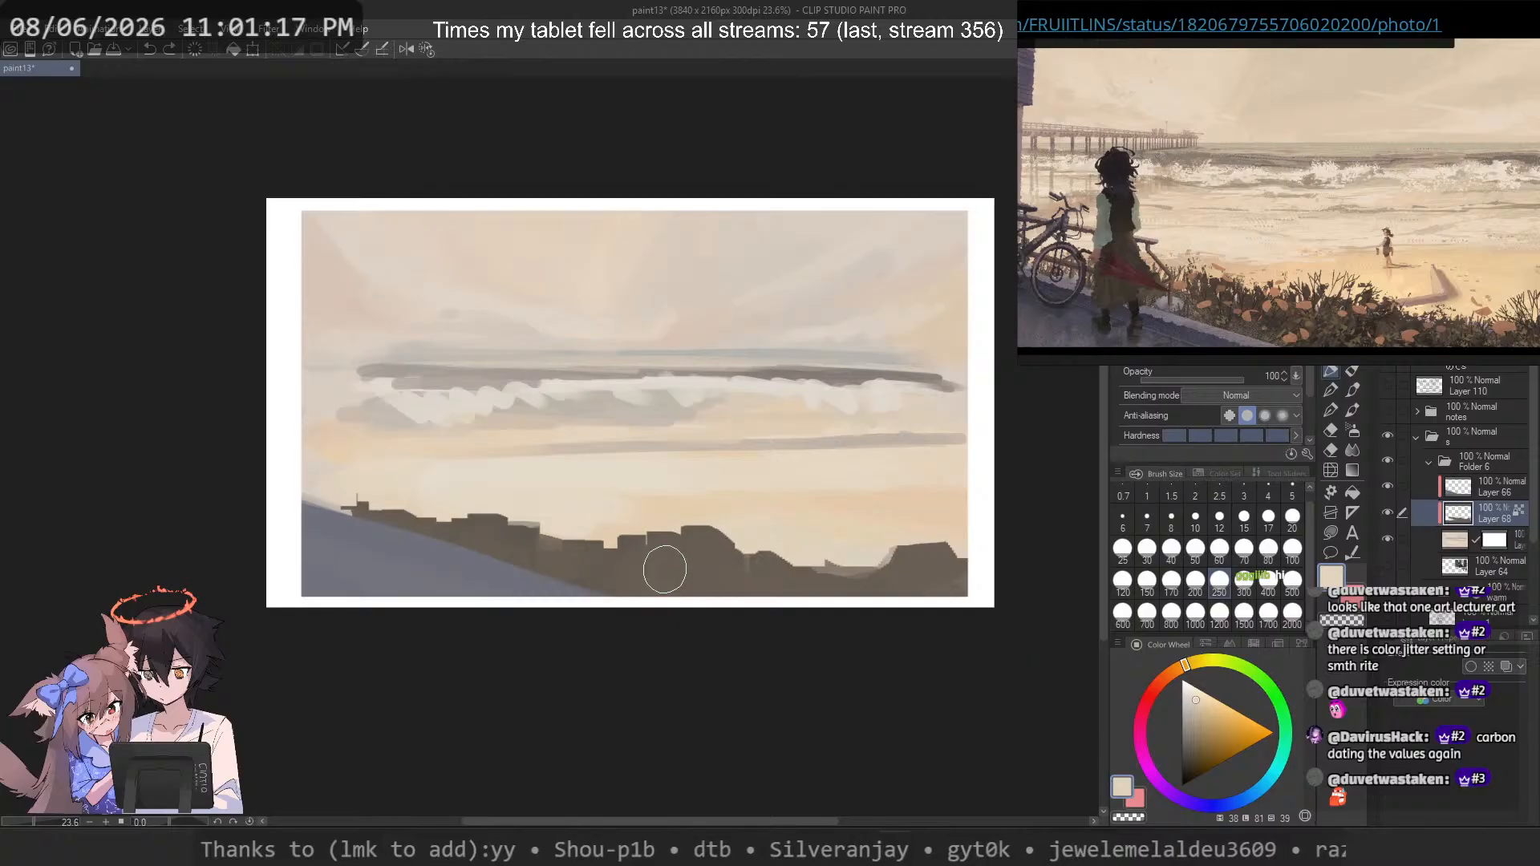
alt+click(836, 508)
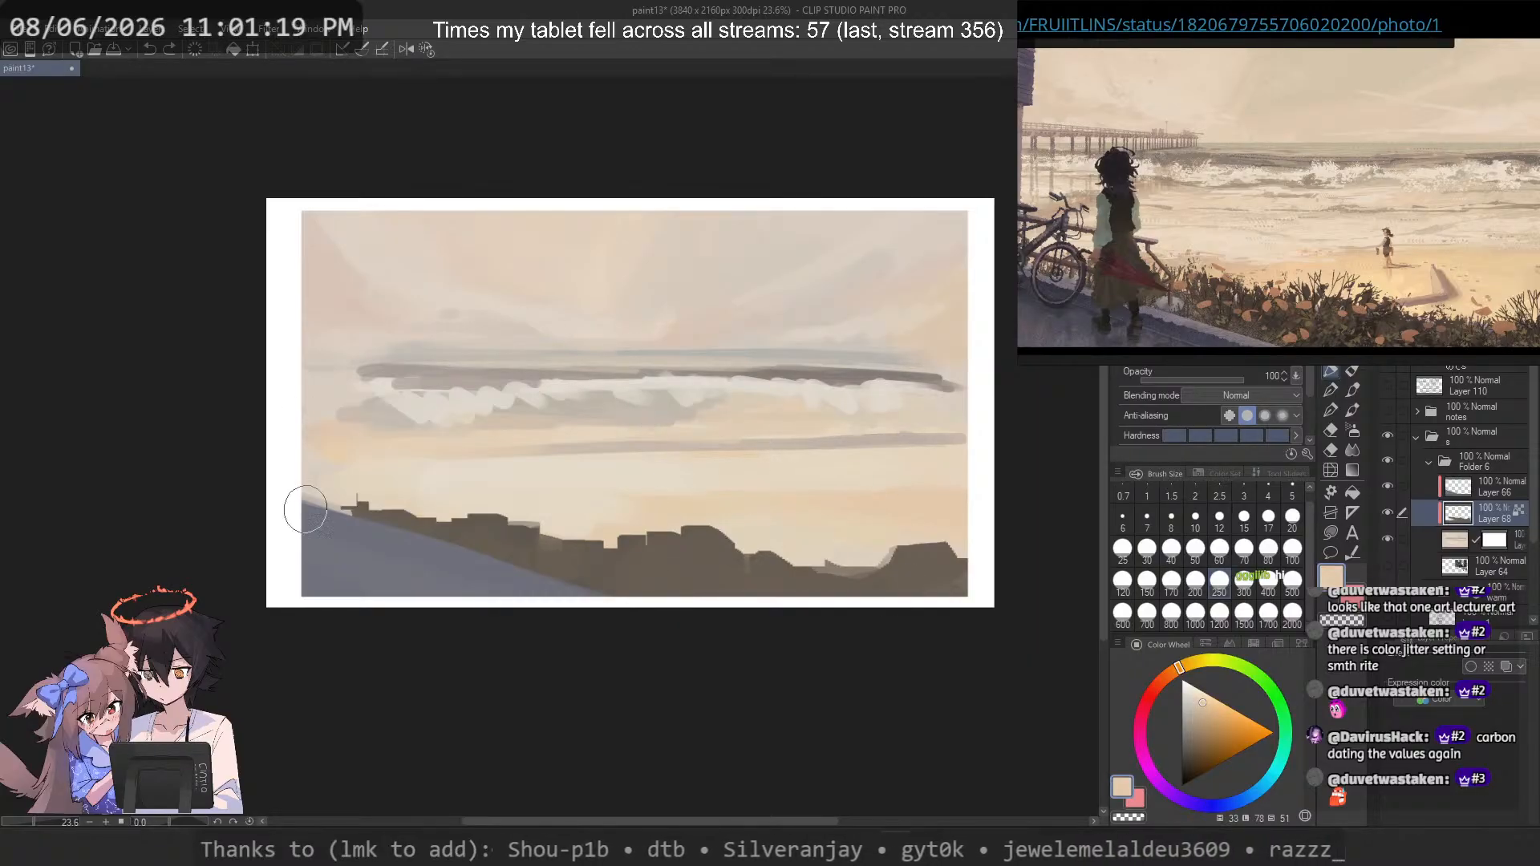
mouse_move(306, 509)
mouse_down()
mouse_move(506, 538)
mouse_move(578, 609)
mouse_up()
key(ctrl+z)
Step: Glaze the bushes beside the walkway with a light pinkish beige and sampled browns at brush size 700
click(1147, 617)
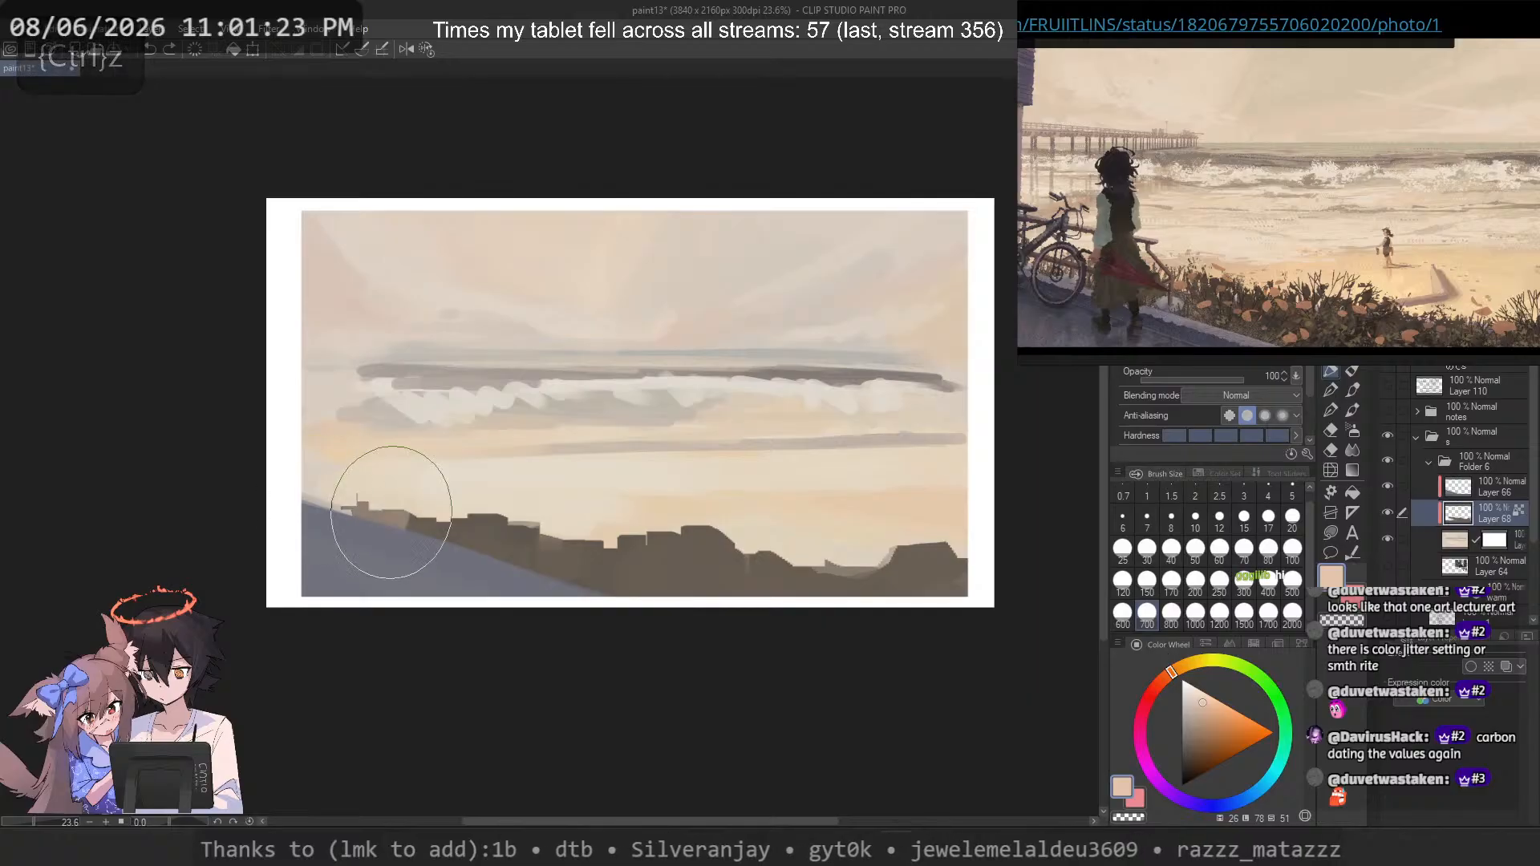
alt+click(532, 532)
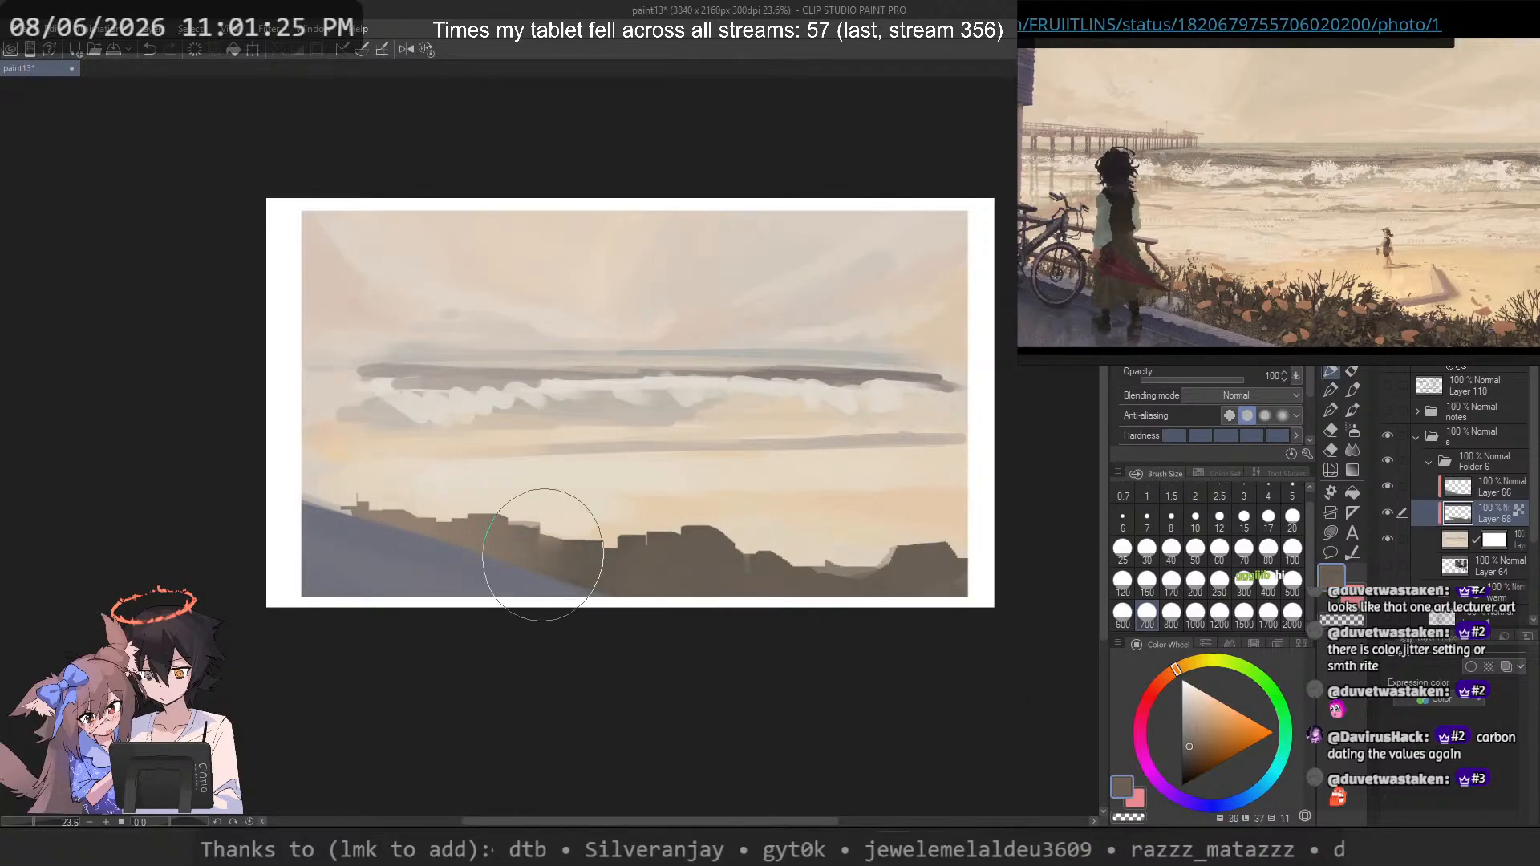
alt+click(491, 507)
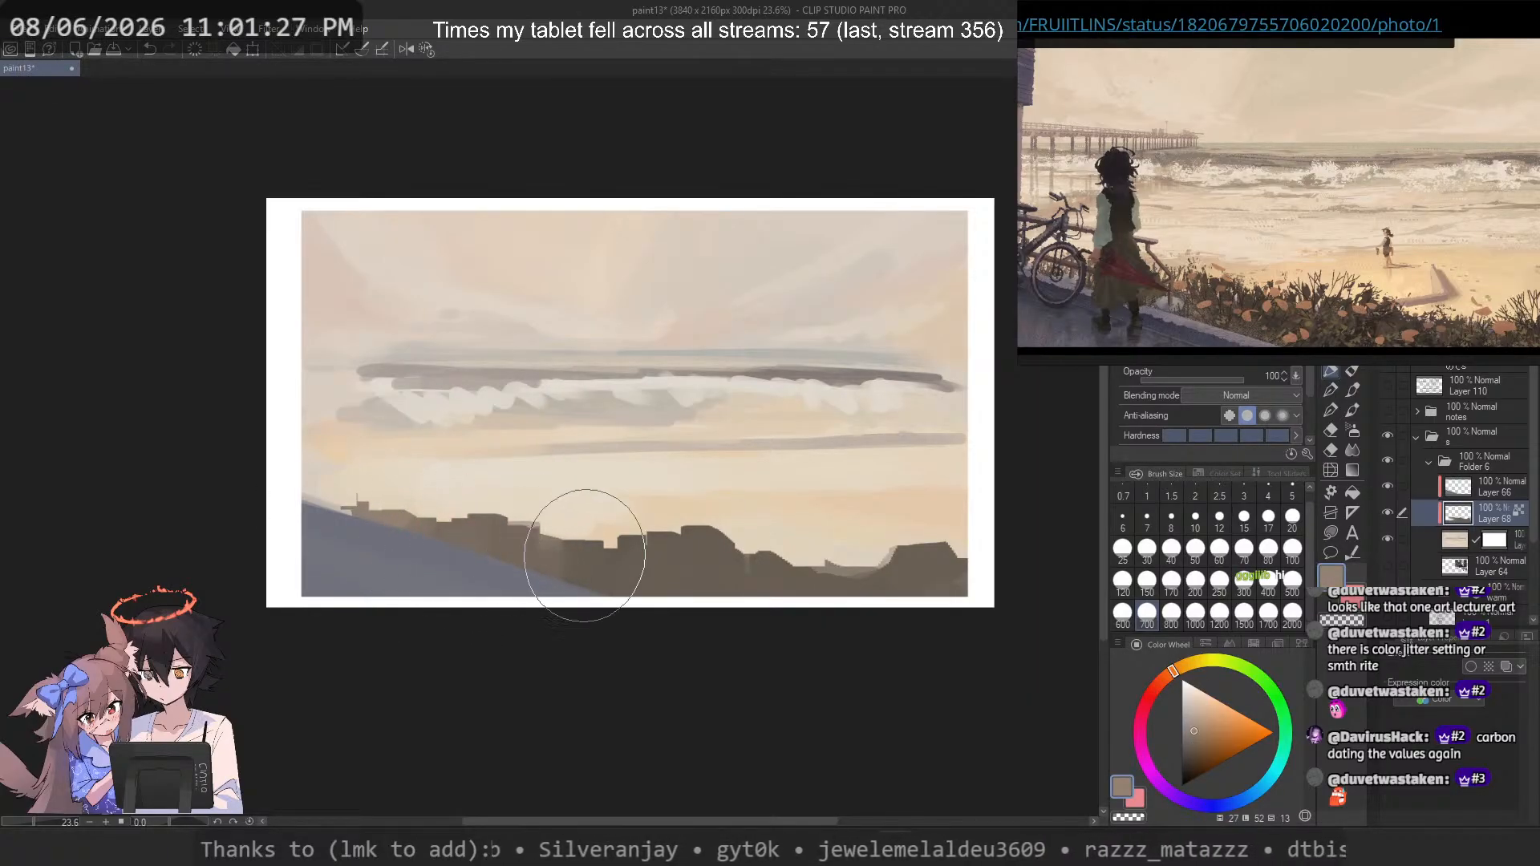
mouse_move(585, 533)
mouse_down()
mouse_move(565, 574)
mouse_move(507, 542)
mouse_move(587, 571)
mouse_move(520, 562)
mouse_move(581, 552)
mouse_move(505, 547)
mouse_up()
key(ctrl+z)
Step: Touch up the bushes along the walkway with sampled grey-browns at brush size 250 and save the painting
click(1213, 584)
alt+click(648, 536)
click(588, 570)
alt+click(579, 553)
alt+click(574, 556)
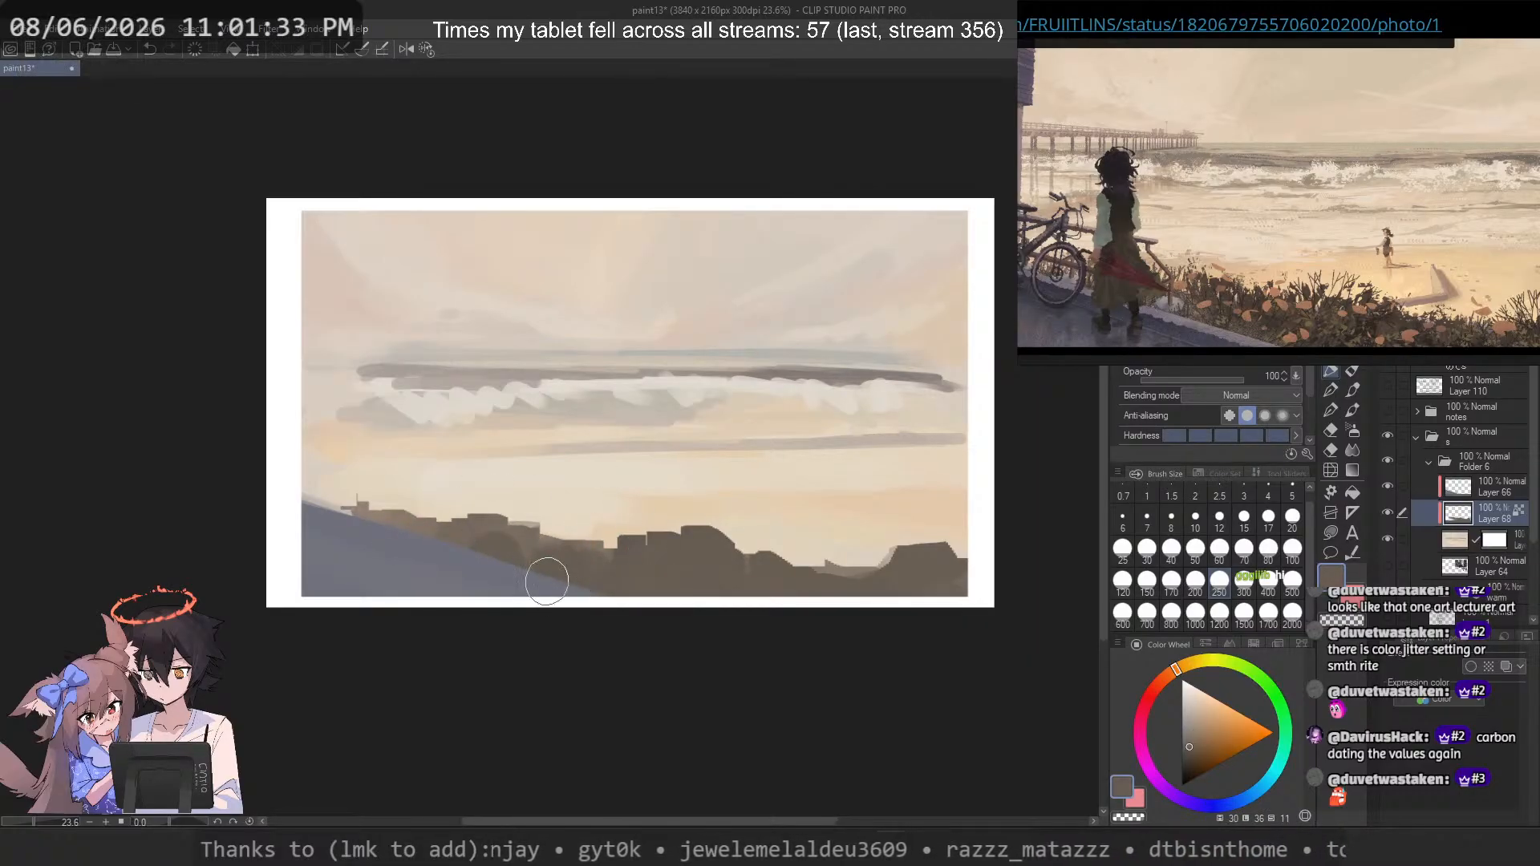
key(ctrl+z)
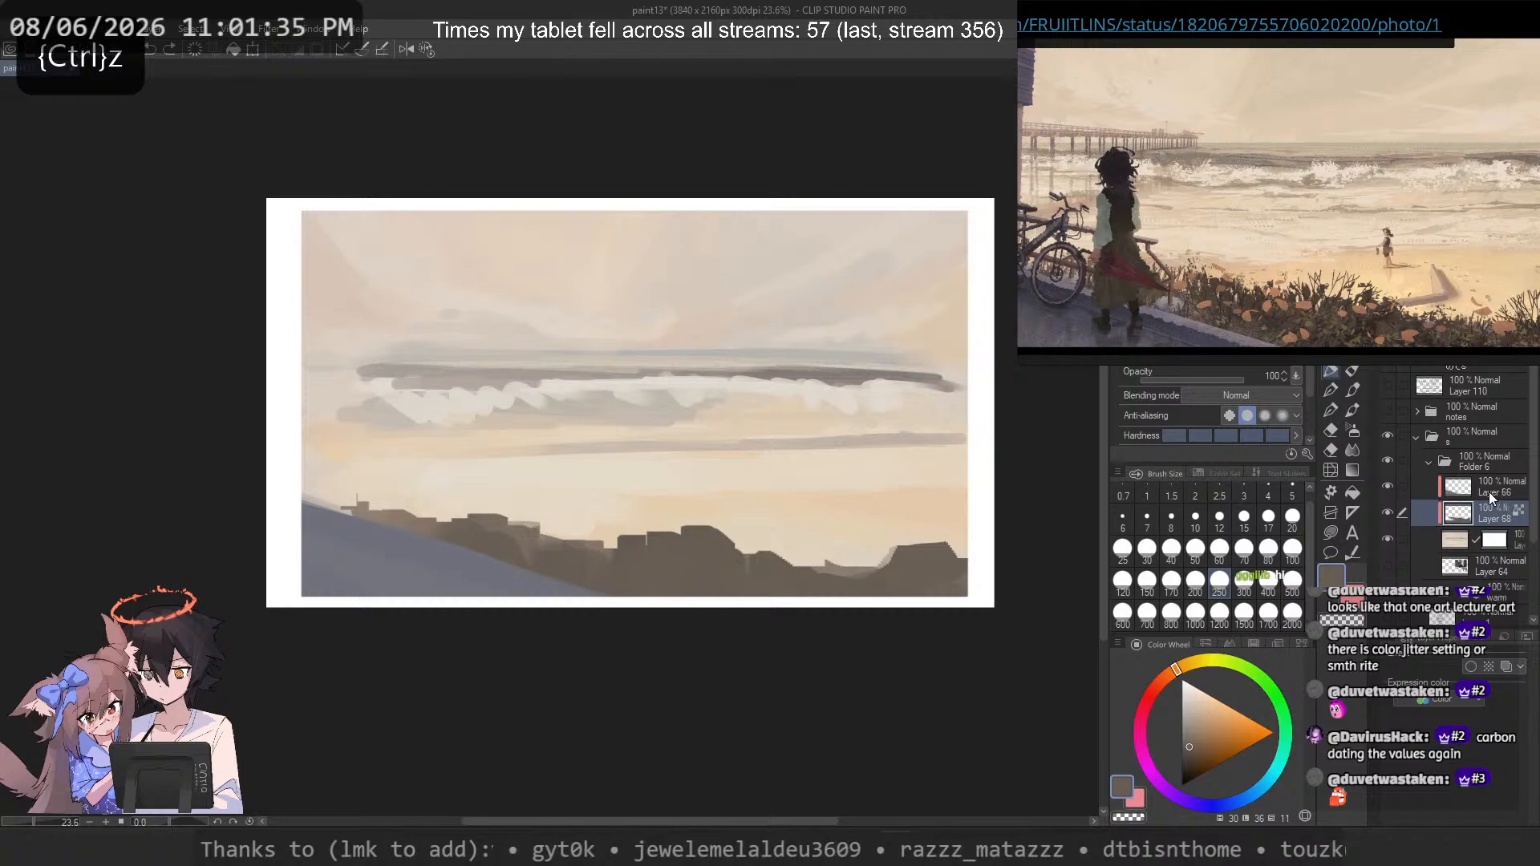
key(ctrl+s)
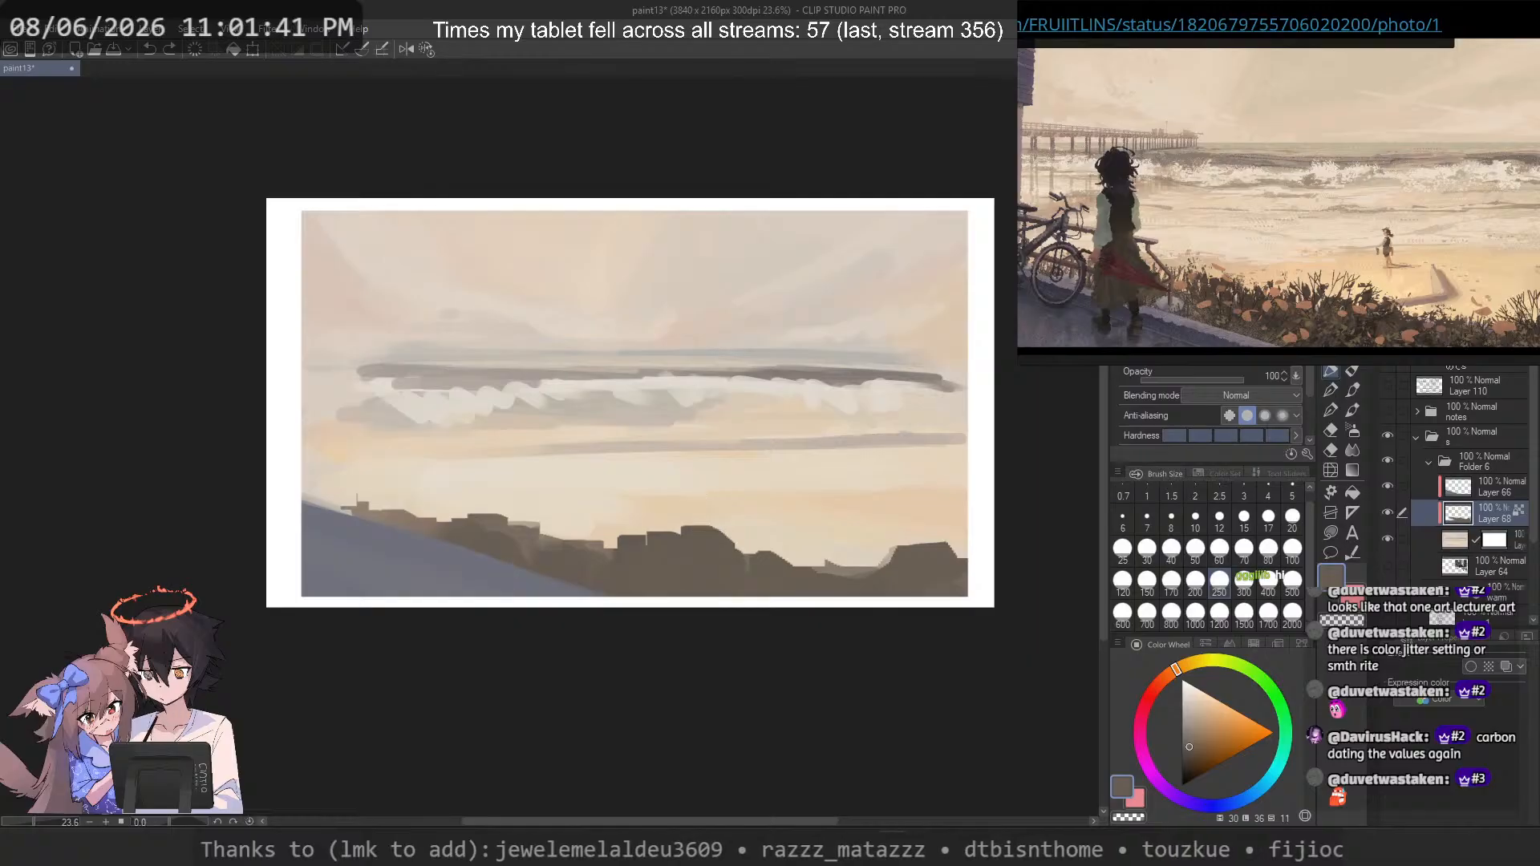
Step: Unlock the bush layer's transparent pixels and shift a grey sampled from the waves toward red-orange for the hard pen
key(p)
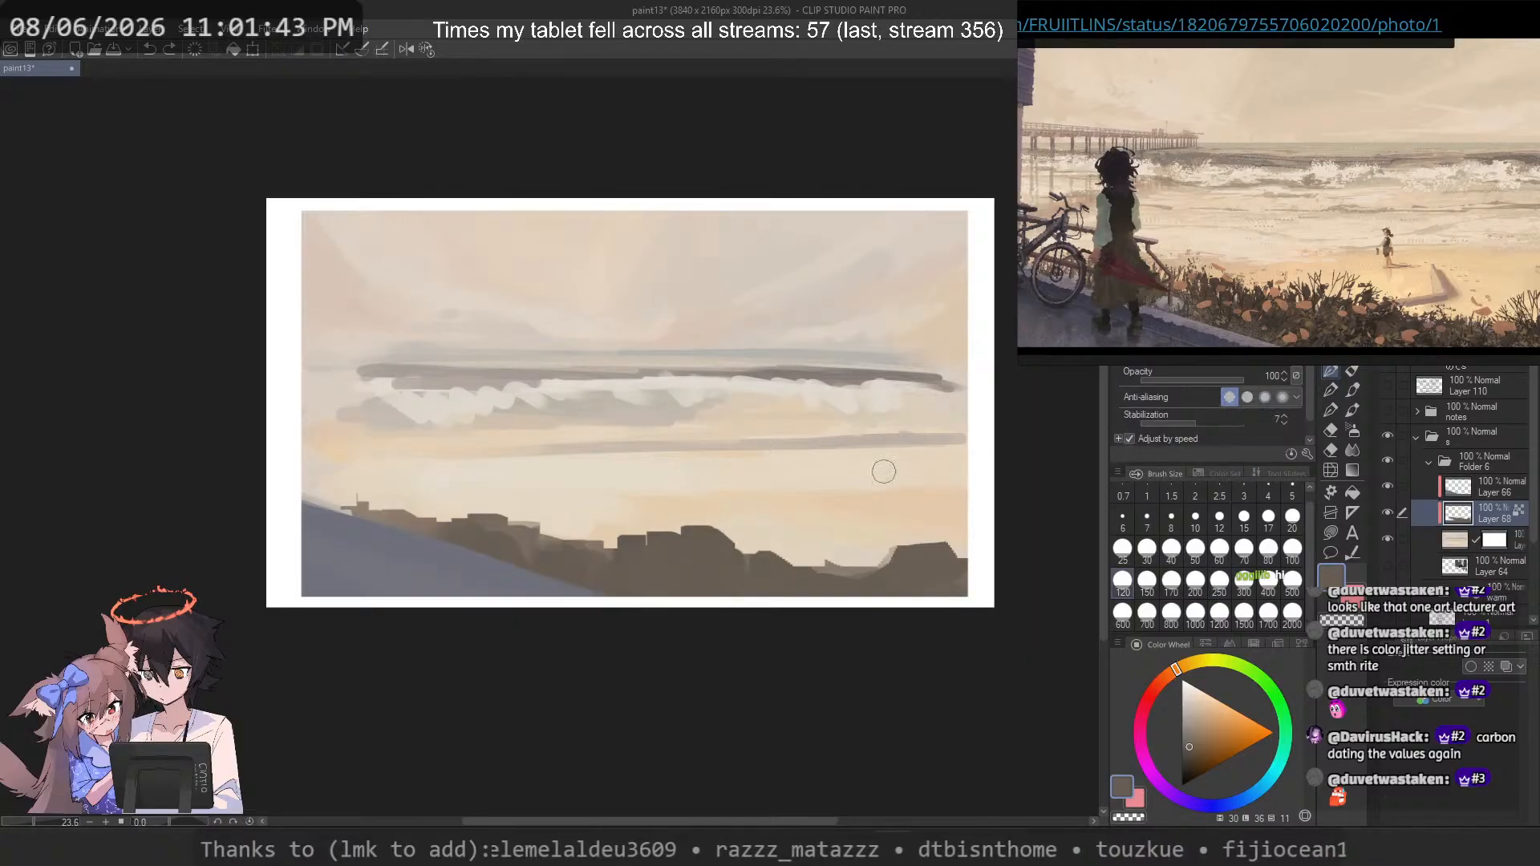
scroll(392, 438, up, 3)
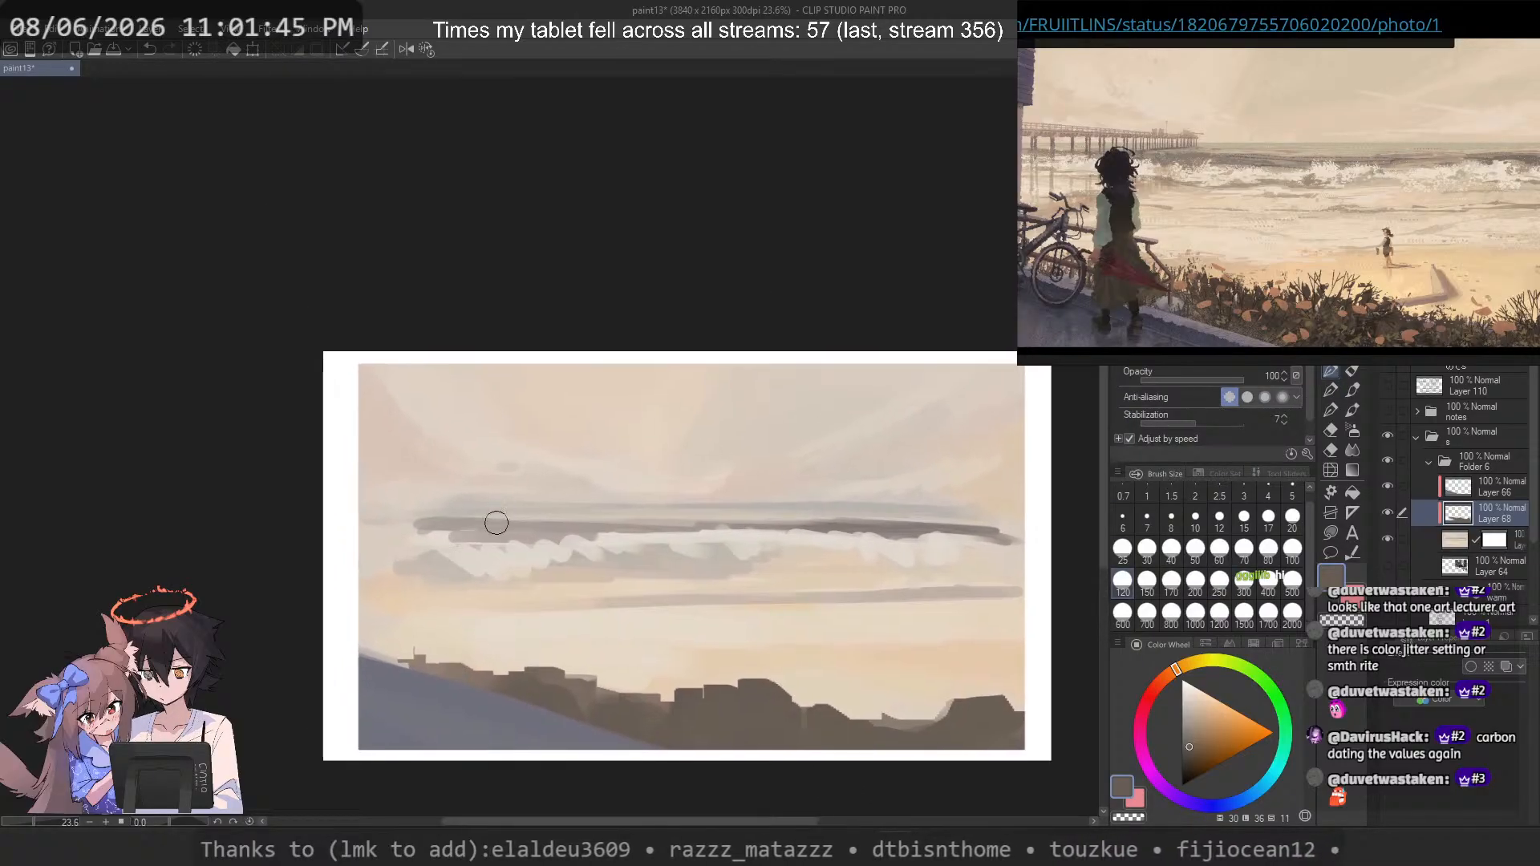
scroll(486, 525, down, 2)
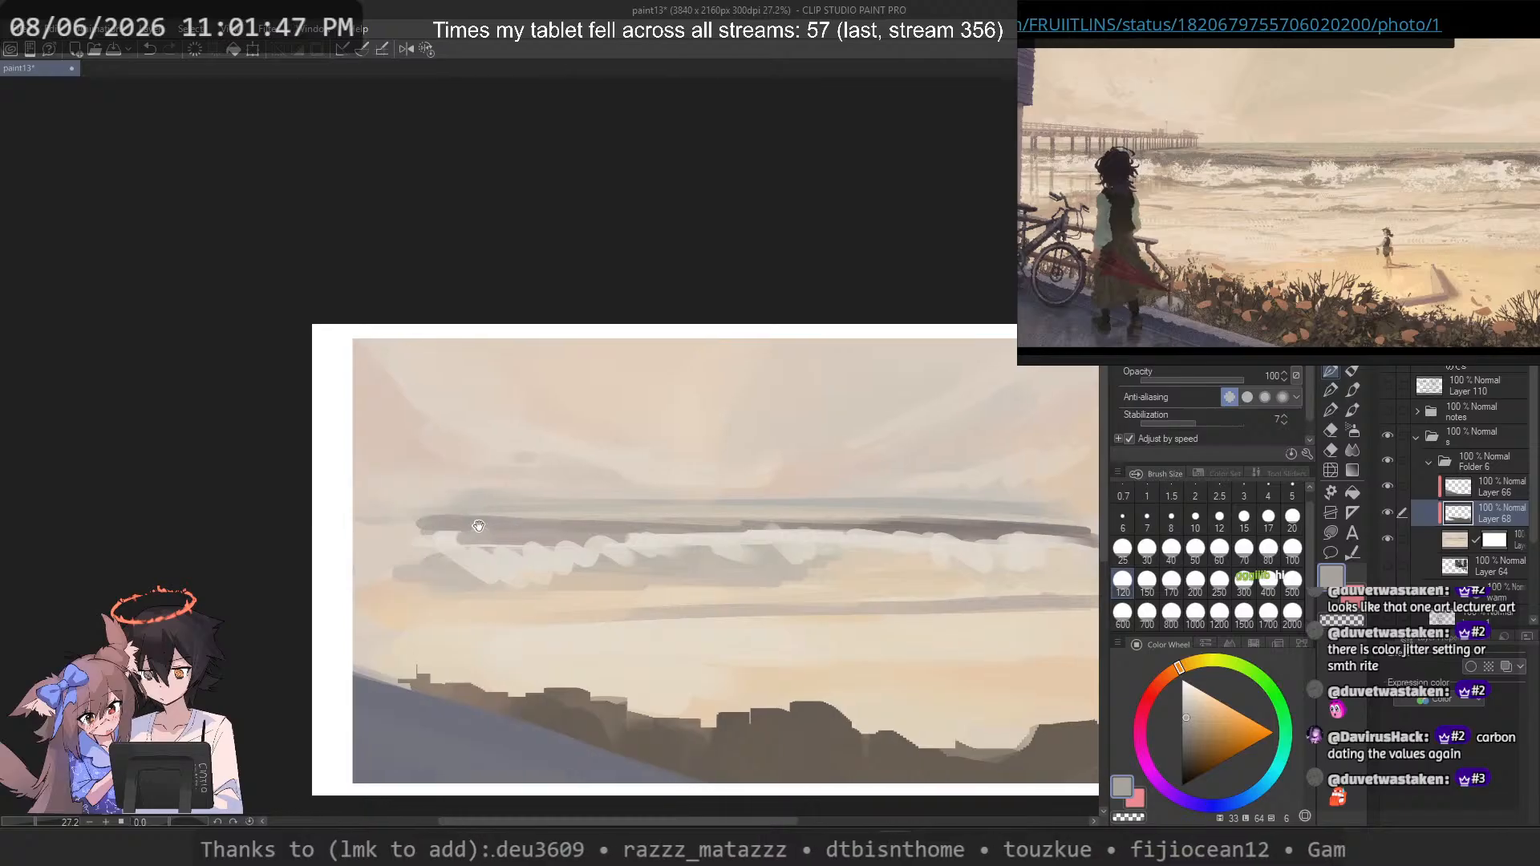
click(1167, 674)
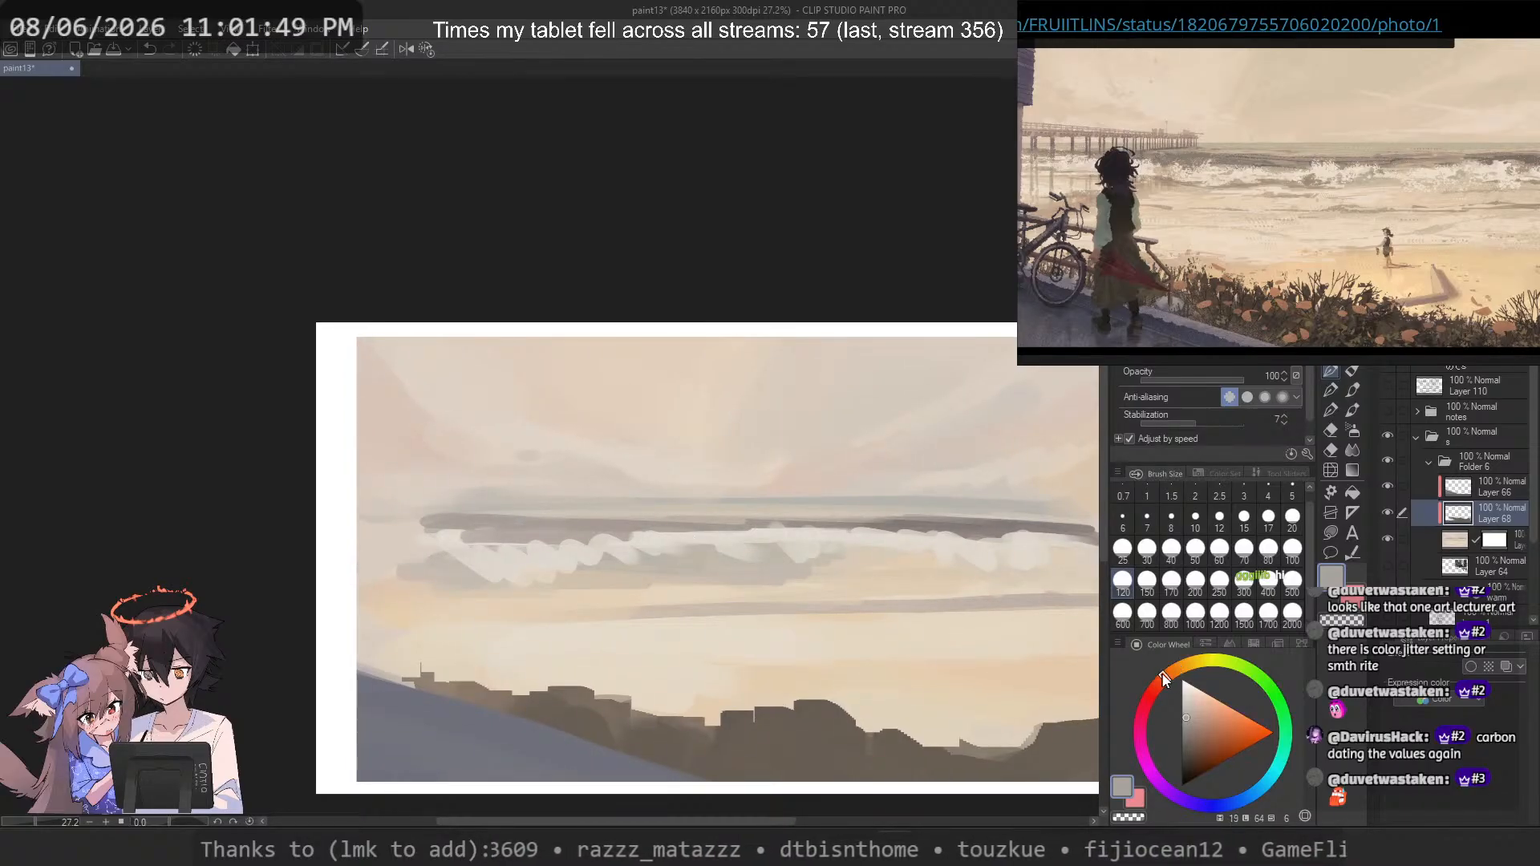
Step: Mix a muted reddish brown for the pier, testing lighter pinkish tones with thin strokes just above the horizon at size 17
click(1248, 514)
mouse_move(585, 496)
mouse_down()
mouse_move(361, 473)
mouse_move(576, 478)
mouse_up()
key(ctrl+z)
click(1207, 710)
click(1201, 718)
click(1159, 683)
key(ctrl+z)
click(1196, 711)
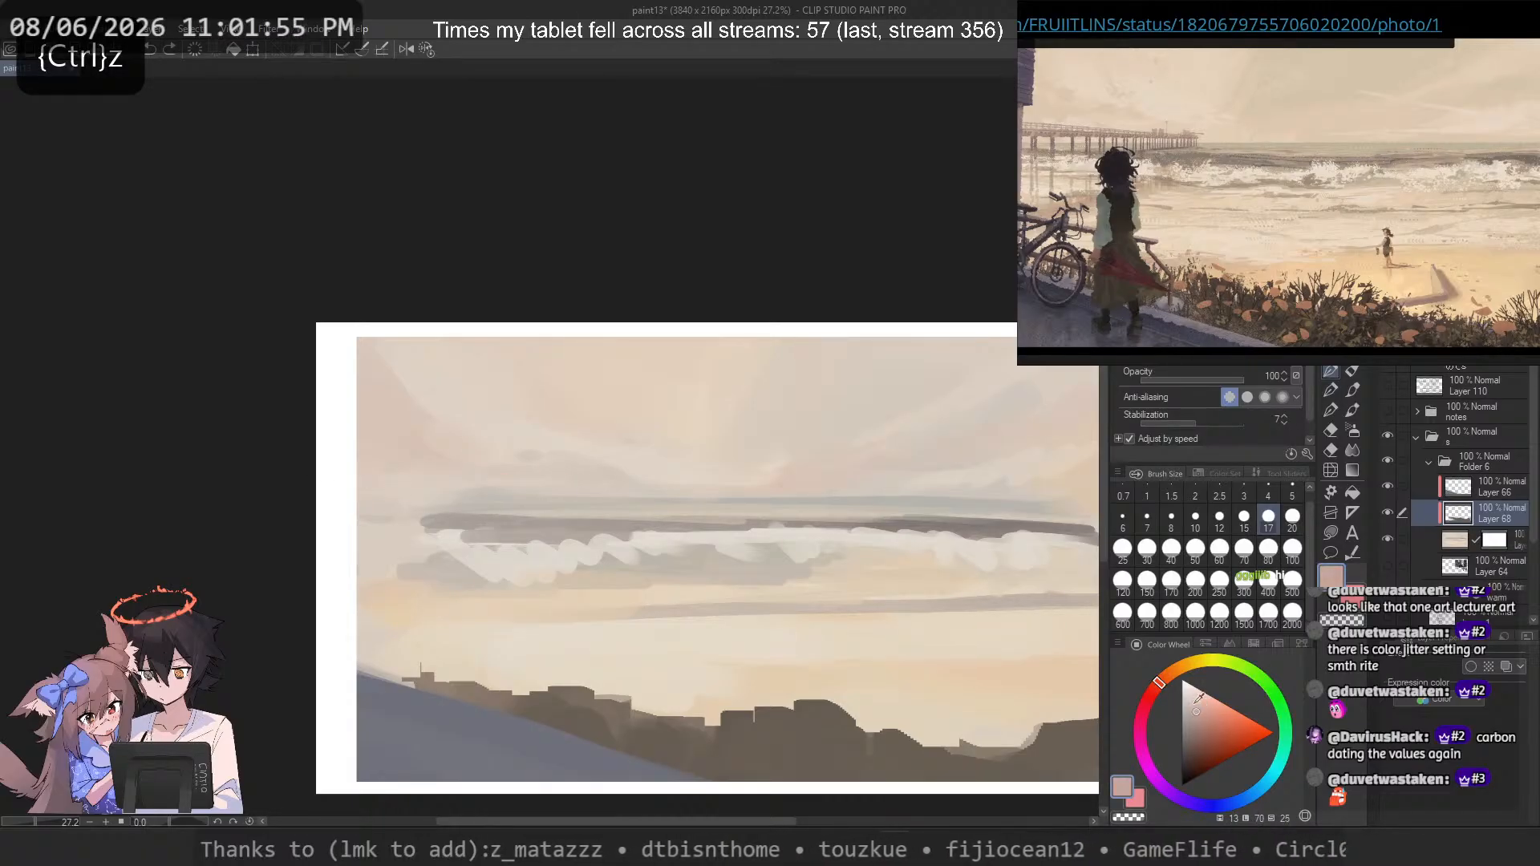
drag(358, 493, 553, 491)
key(ctrl+z)
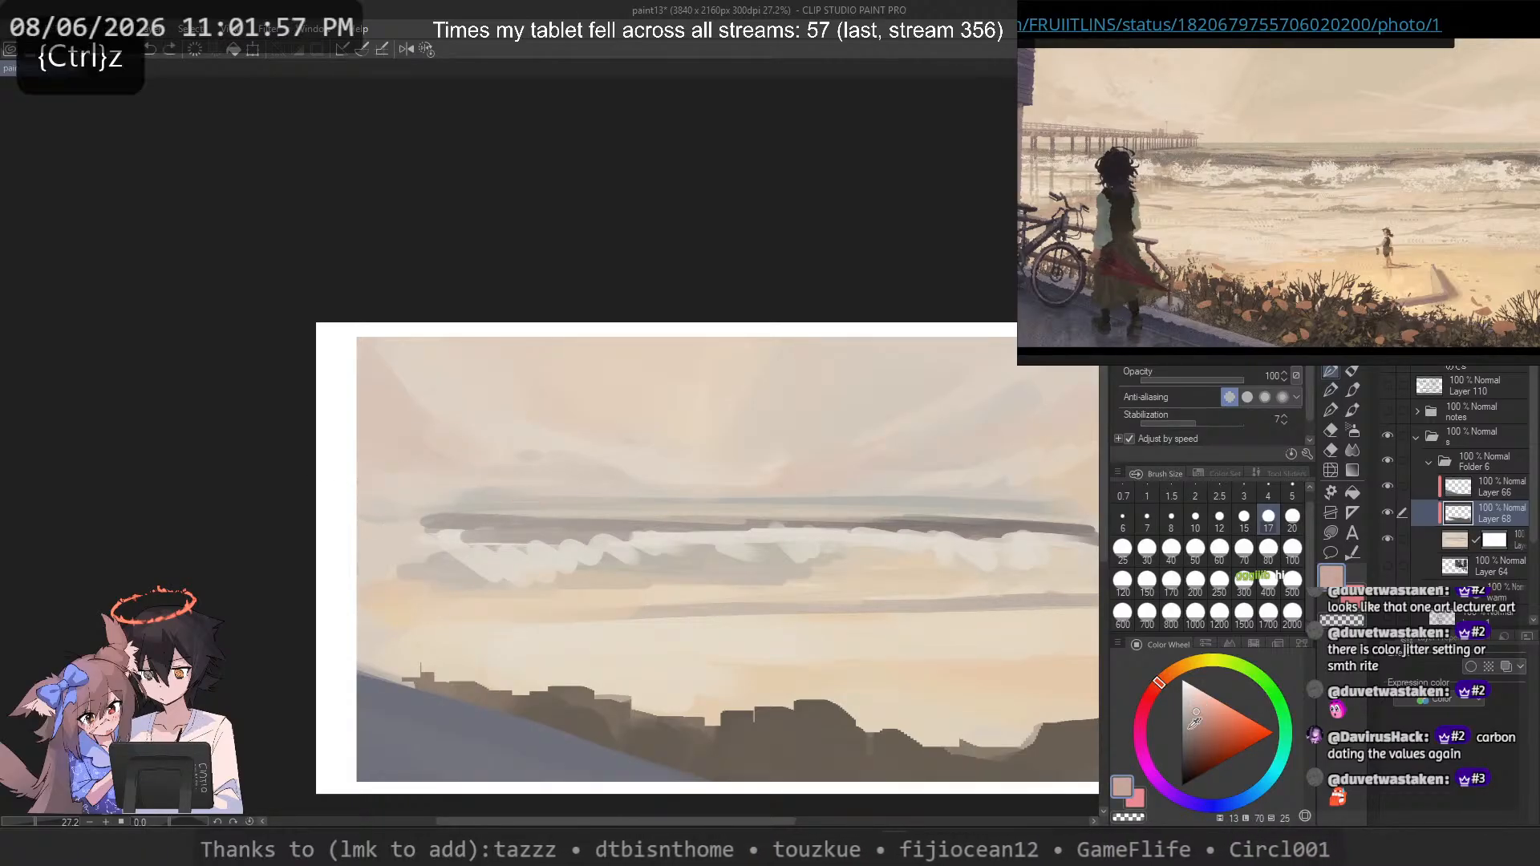
click(1190, 726)
drag(358, 479, 576, 503)
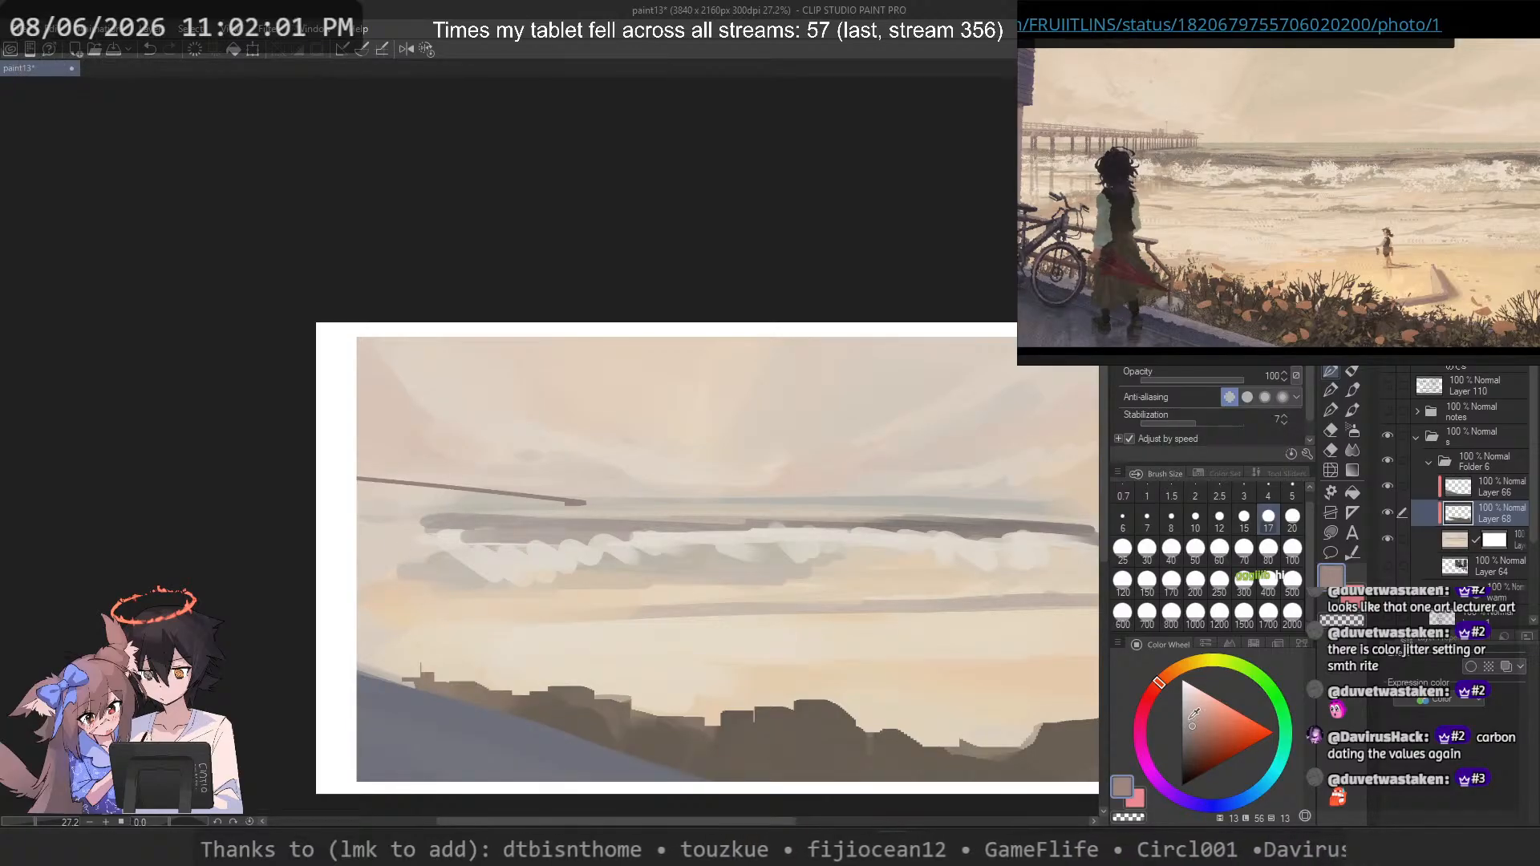
key(ctrl+z)
drag(358, 482, 571, 501)
key(ctrl+z)
click(1168, 549)
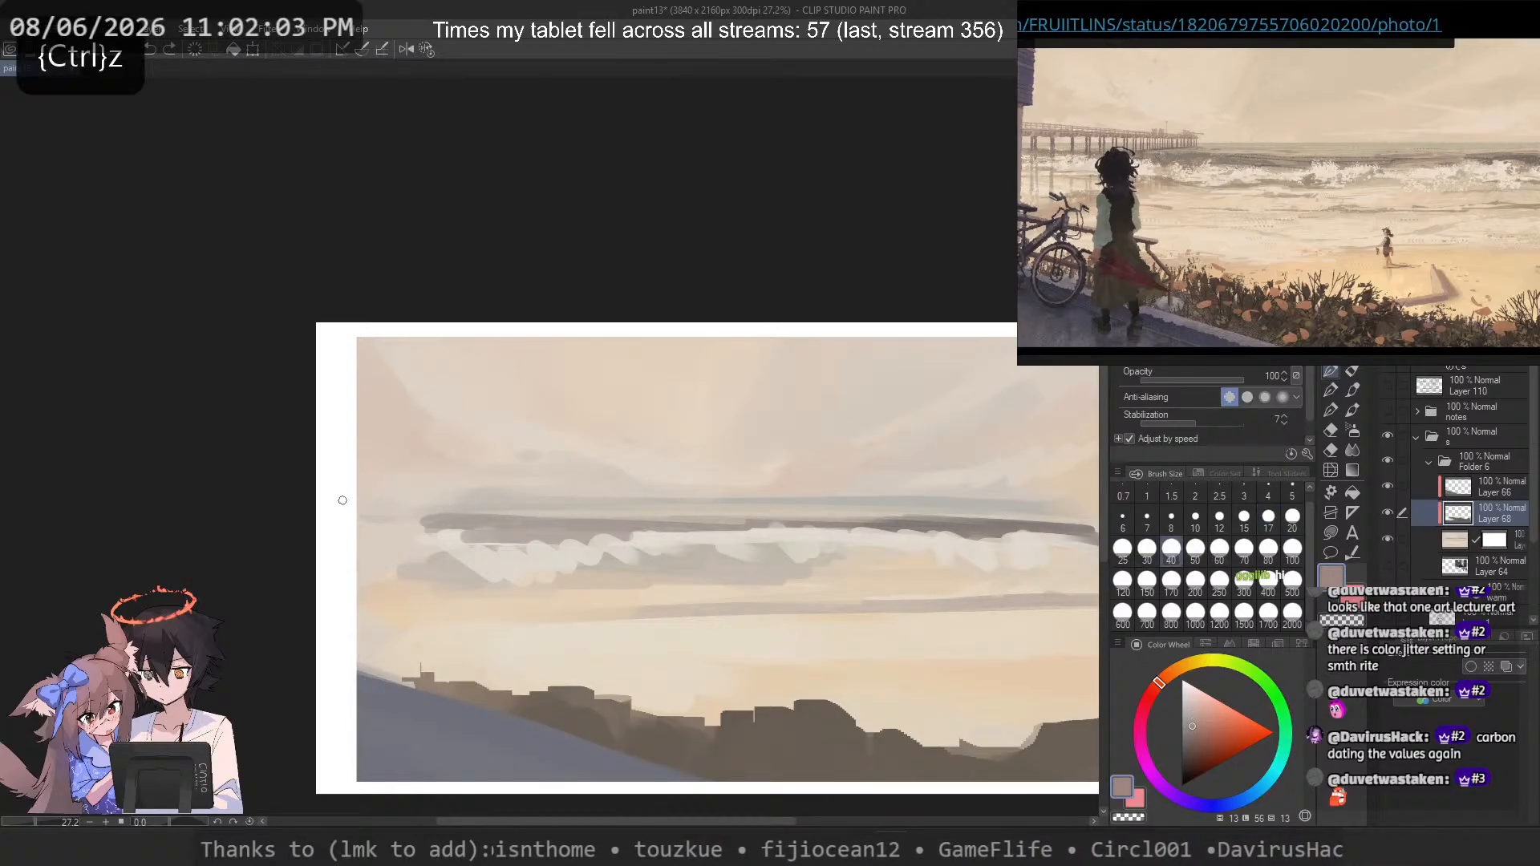
drag(346, 491, 575, 515)
key(ctrl+z)
Step: Paint the pier deck as a reddish-brown size 80 bar from the picture's left edge along the horizon, thinning its underside with transparent color
click(1266, 550)
drag(353, 486, 570, 515)
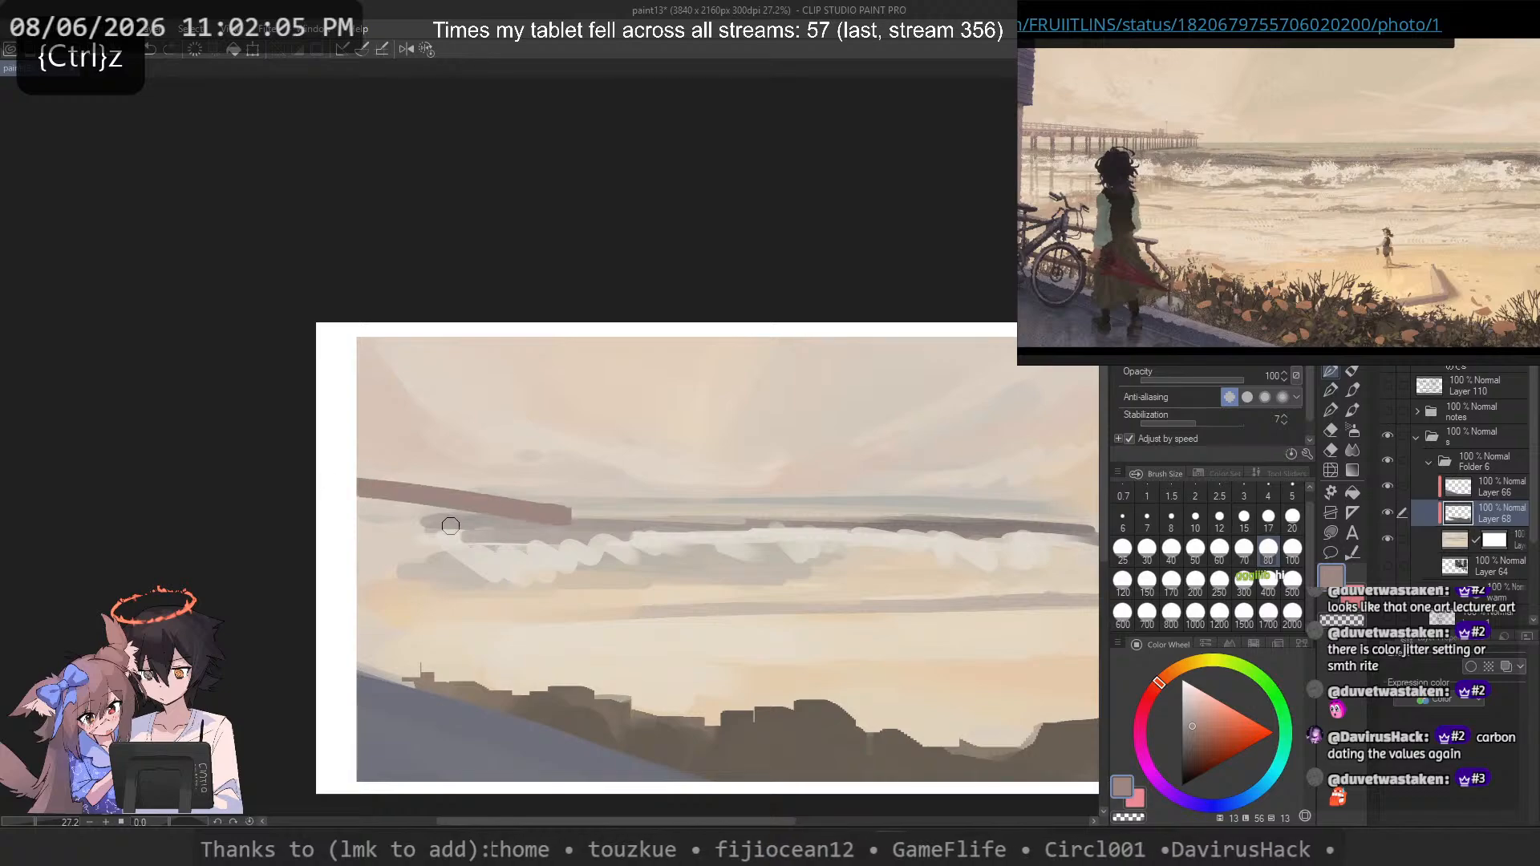
key(ctrl+z)
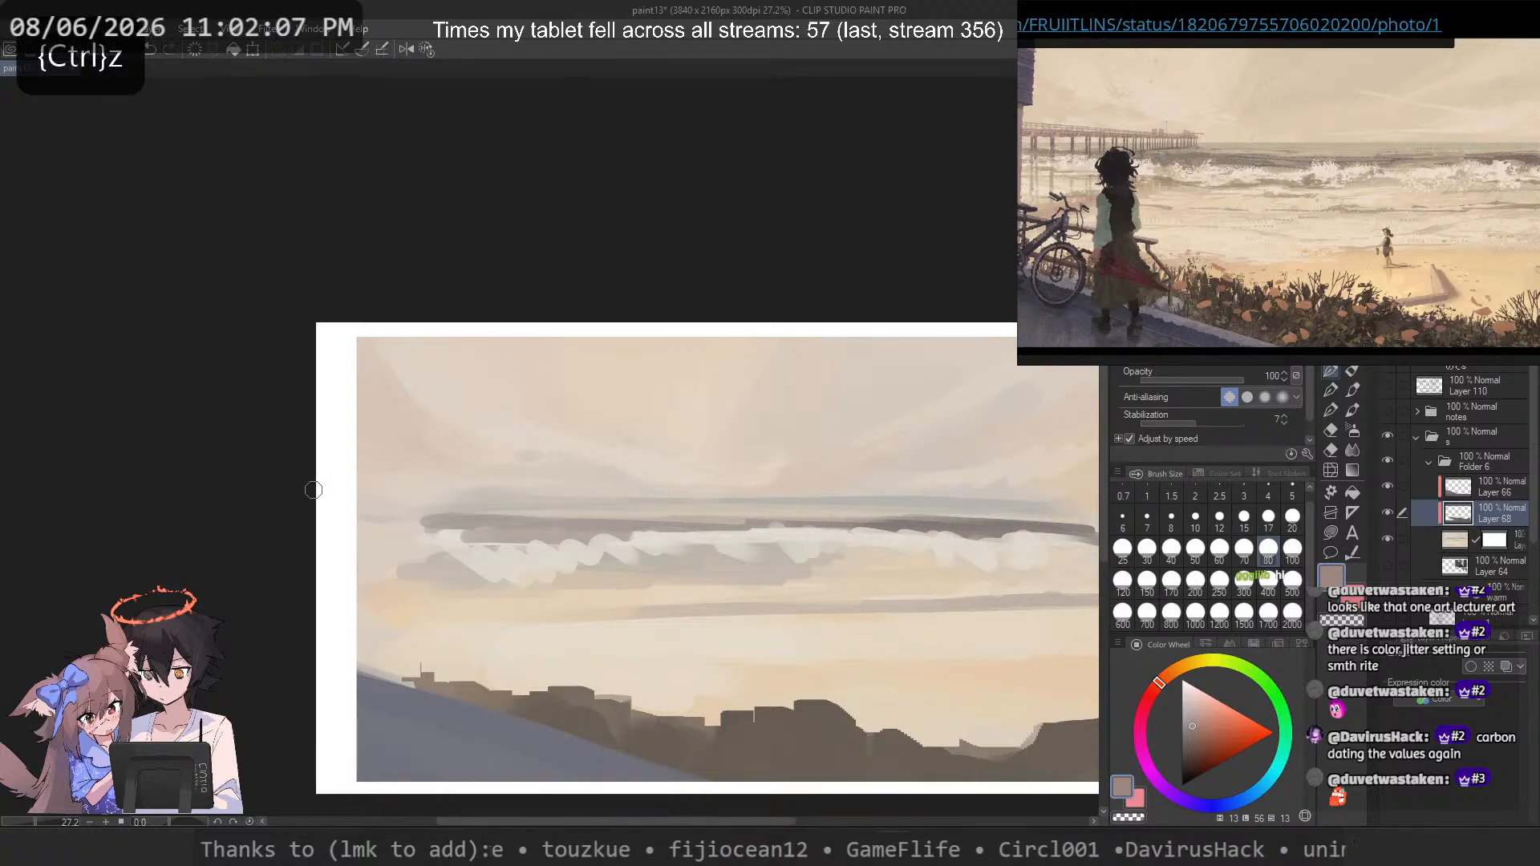
drag(313, 490, 607, 504)
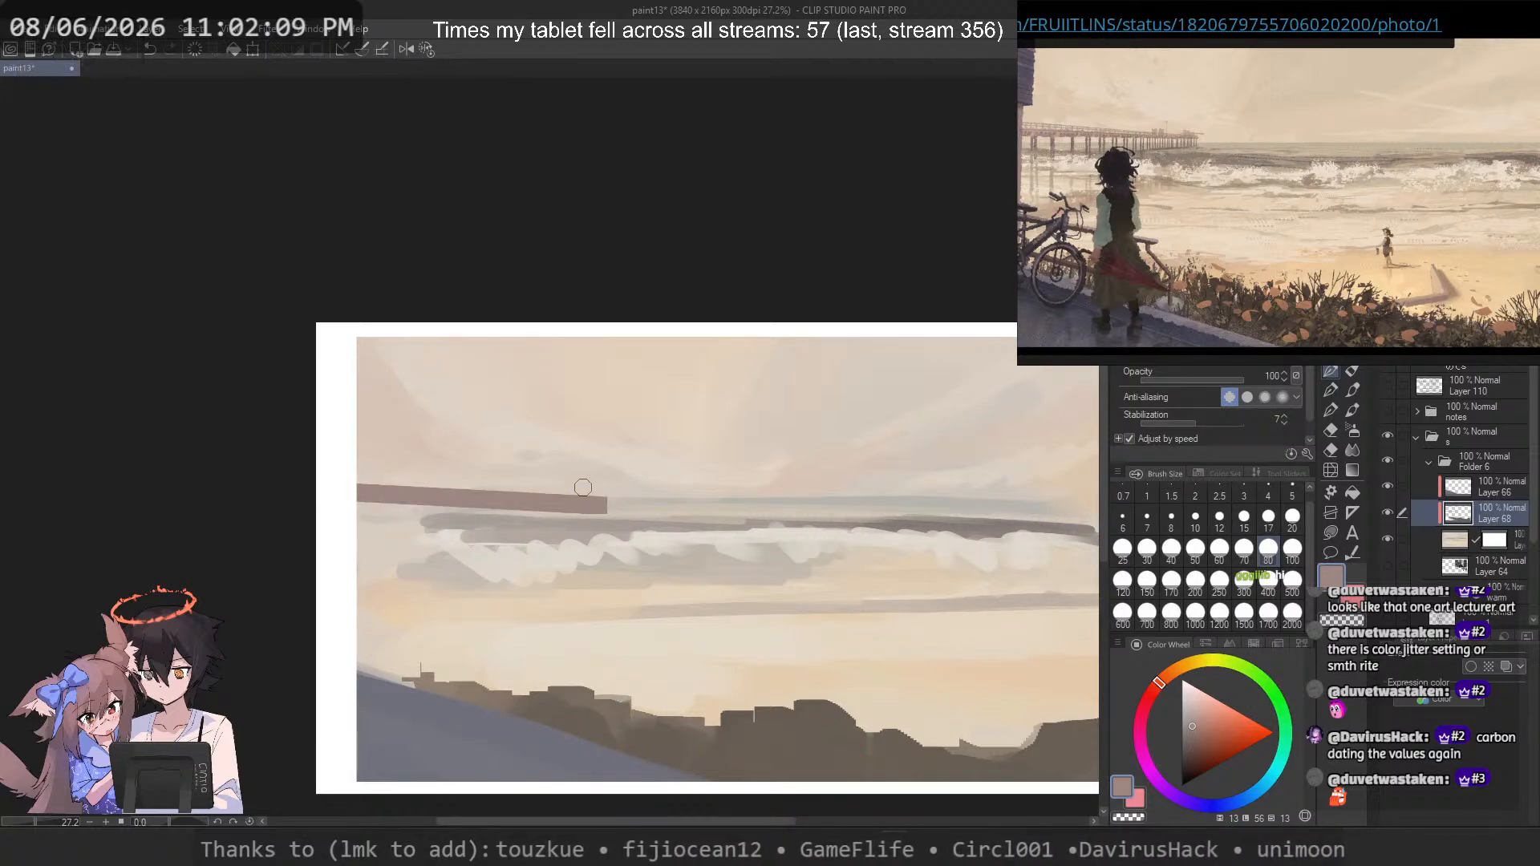
key(ctrl+z)
mouse_move(313, 490)
mouse_down()
mouse_move(606, 490)
mouse_move(326, 480)
mouse_up()
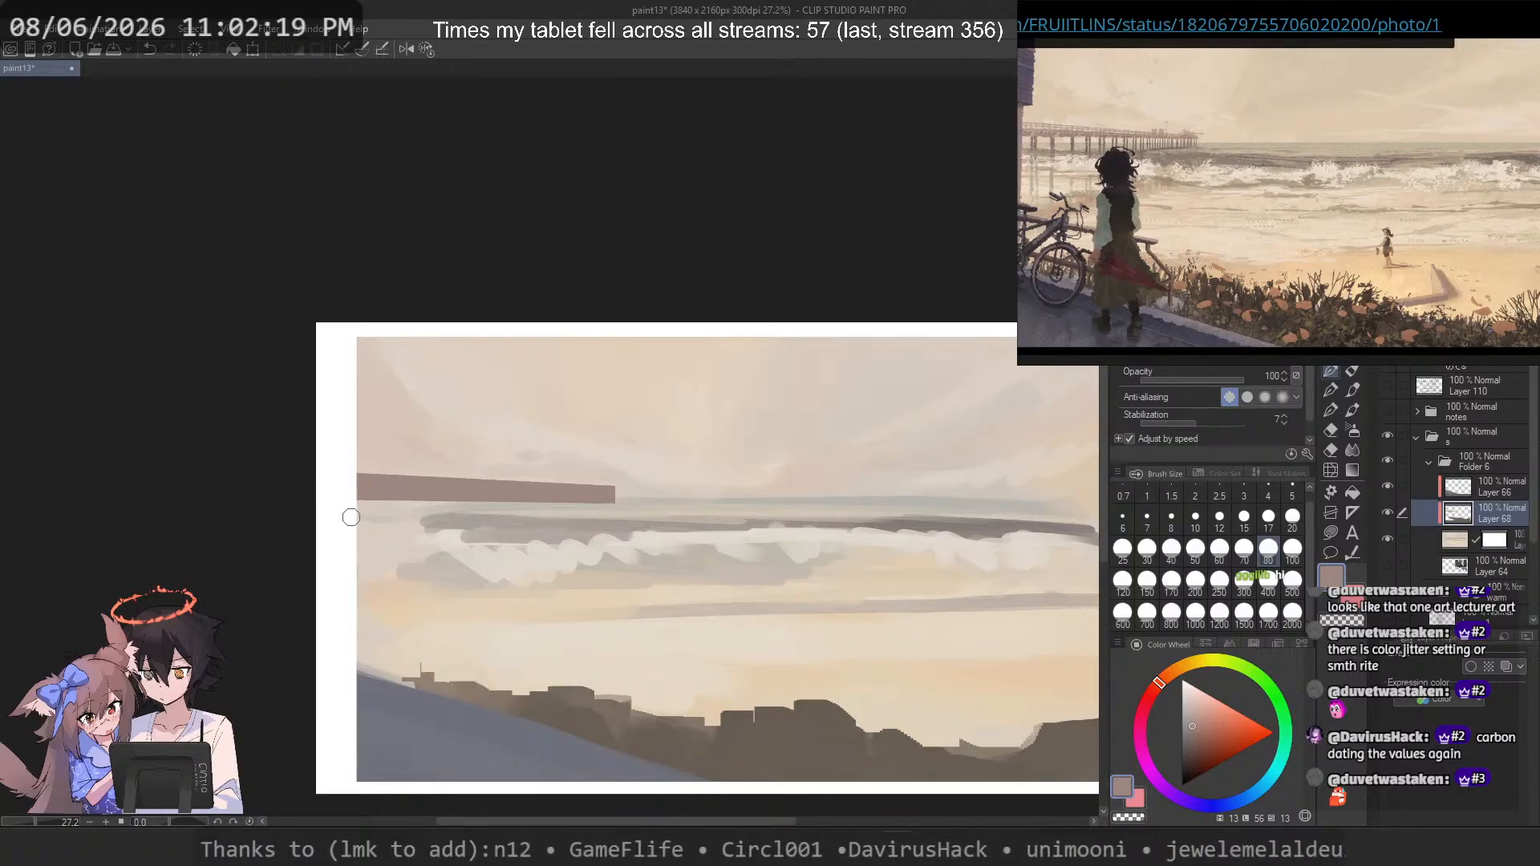
key(c)
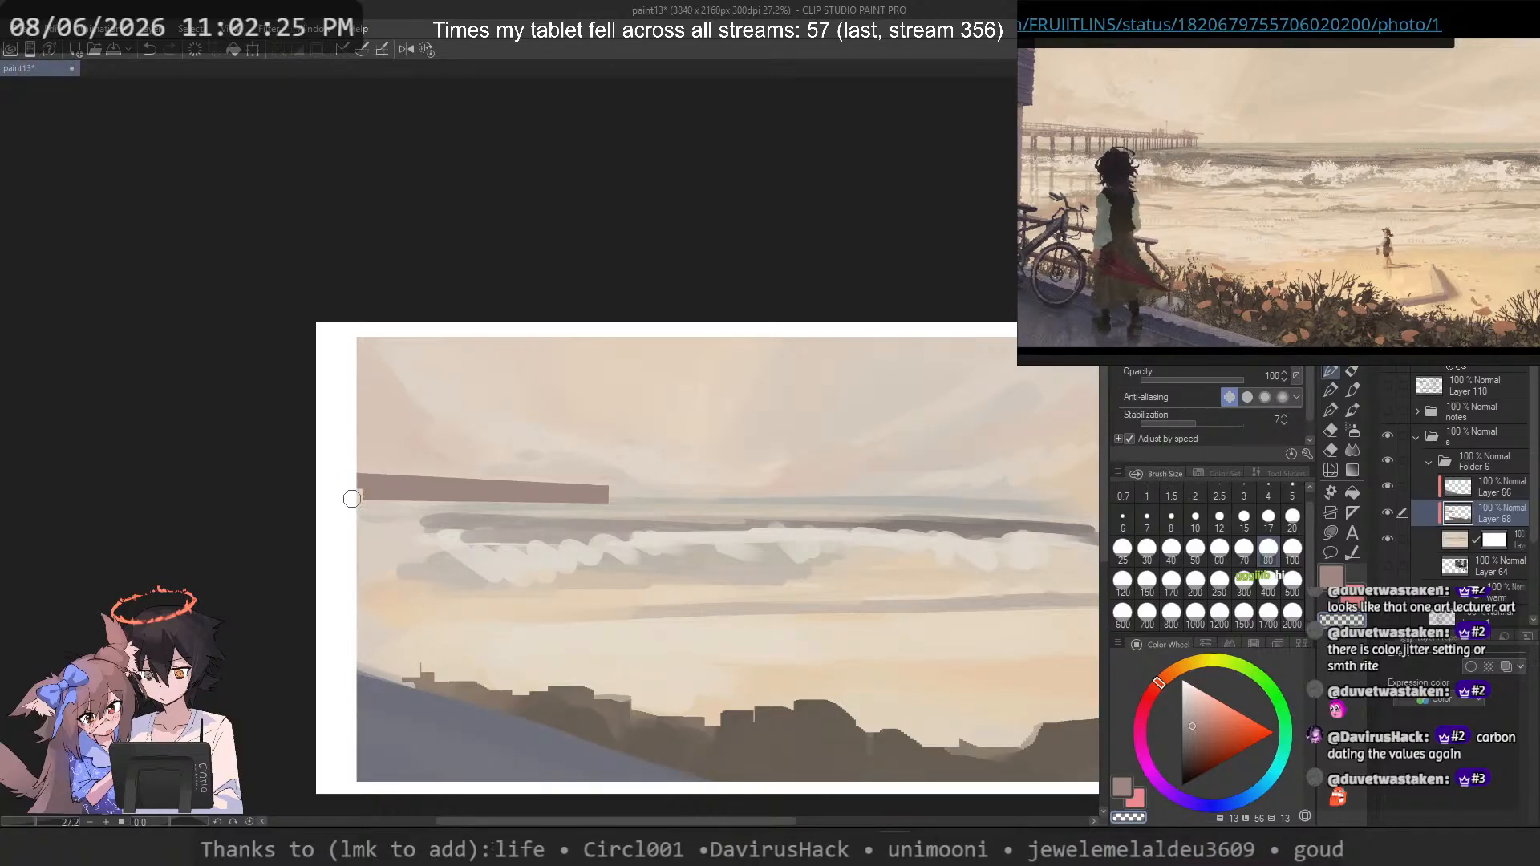
drag(357, 491, 618, 502)
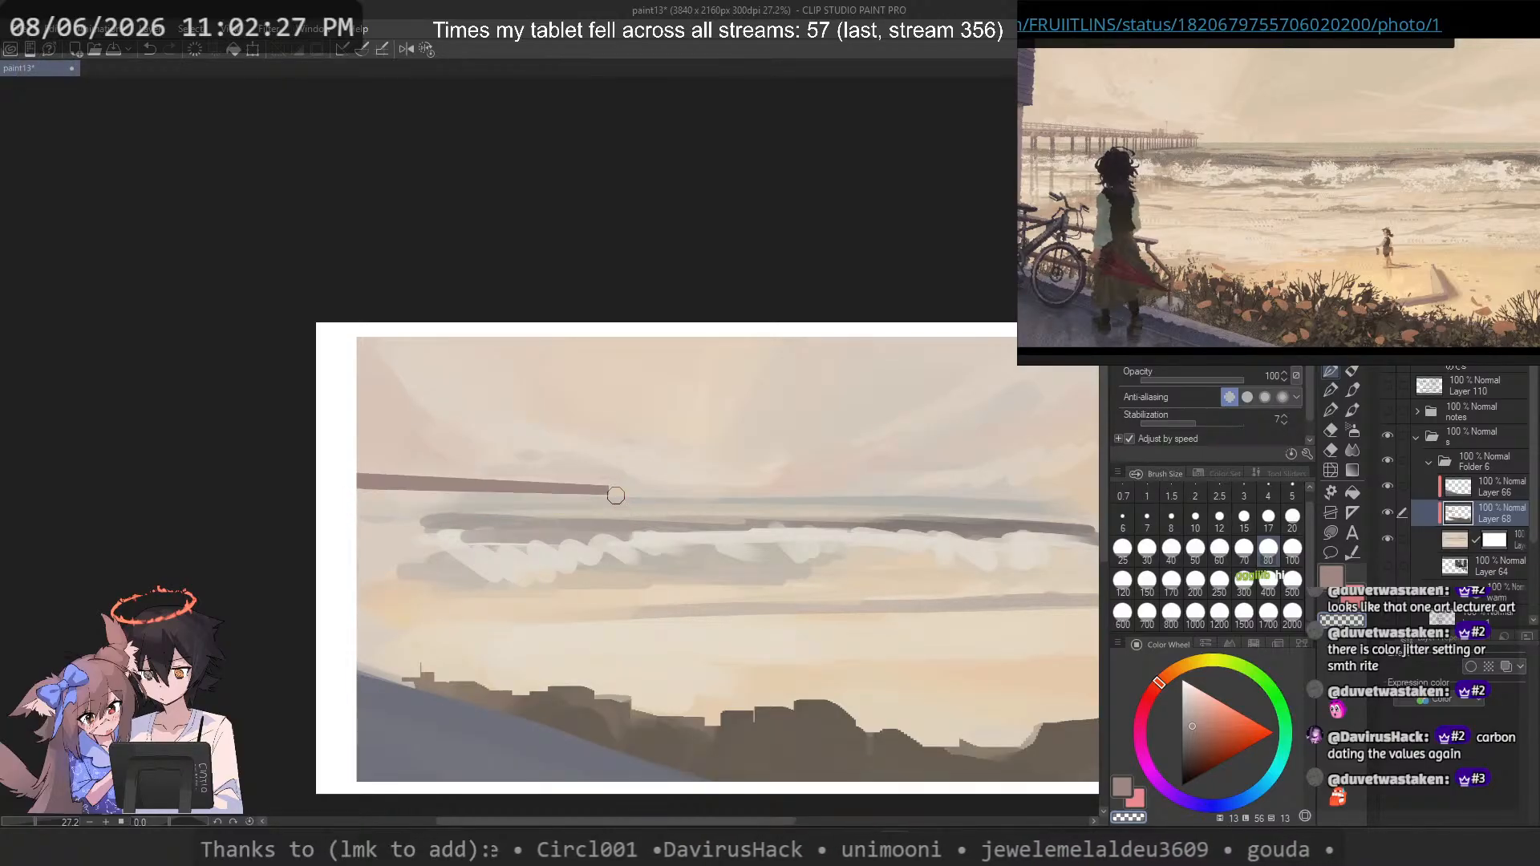
Step: Paint two short, thin support posts under the pier's far end in the same reddish brown at brush size 12
click(1244, 517)
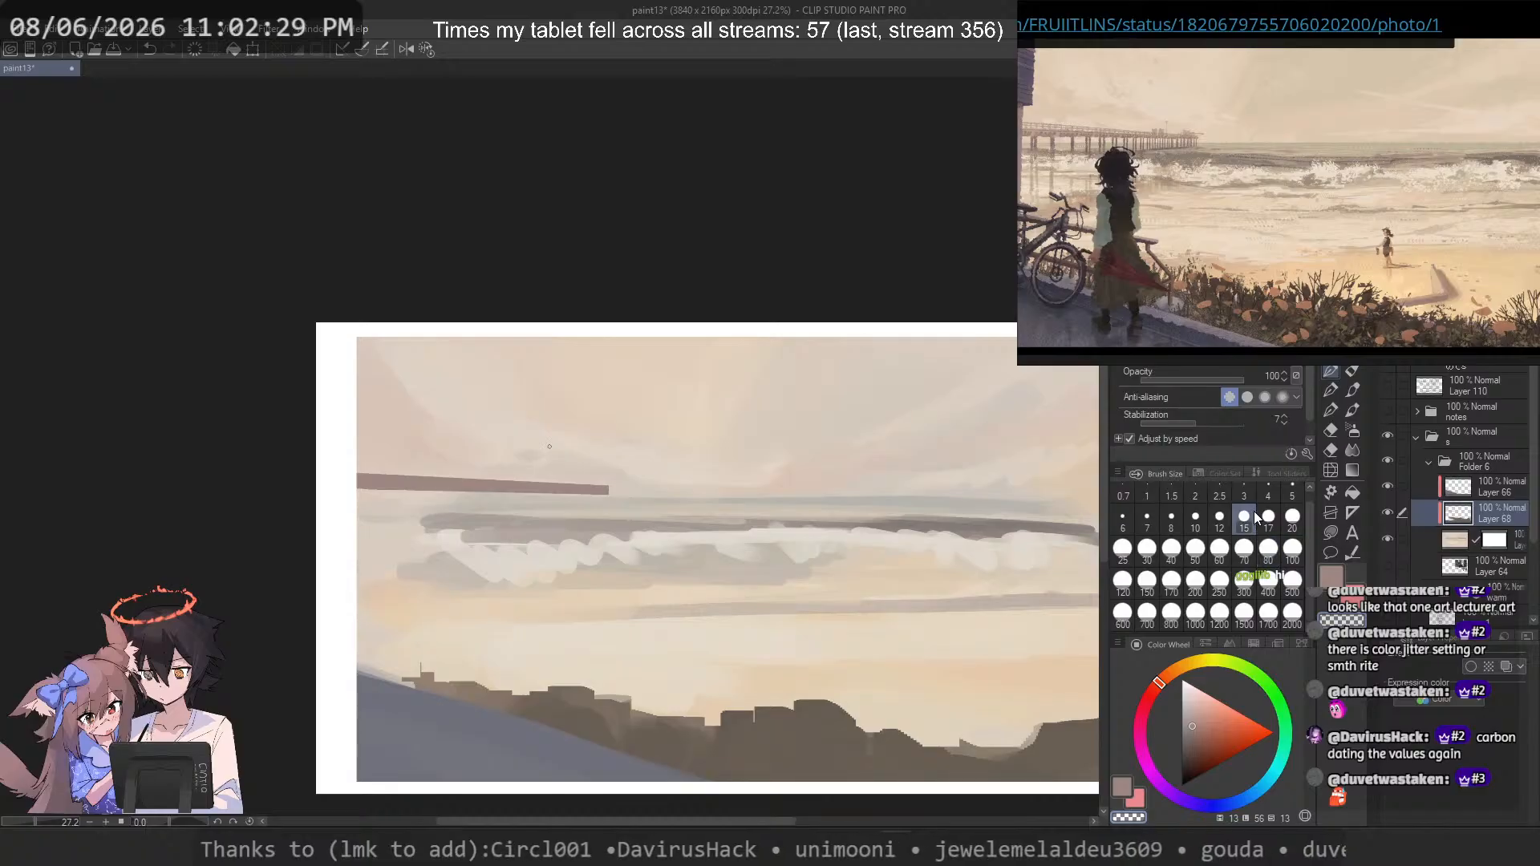
key(c)
key(ctrl+z)
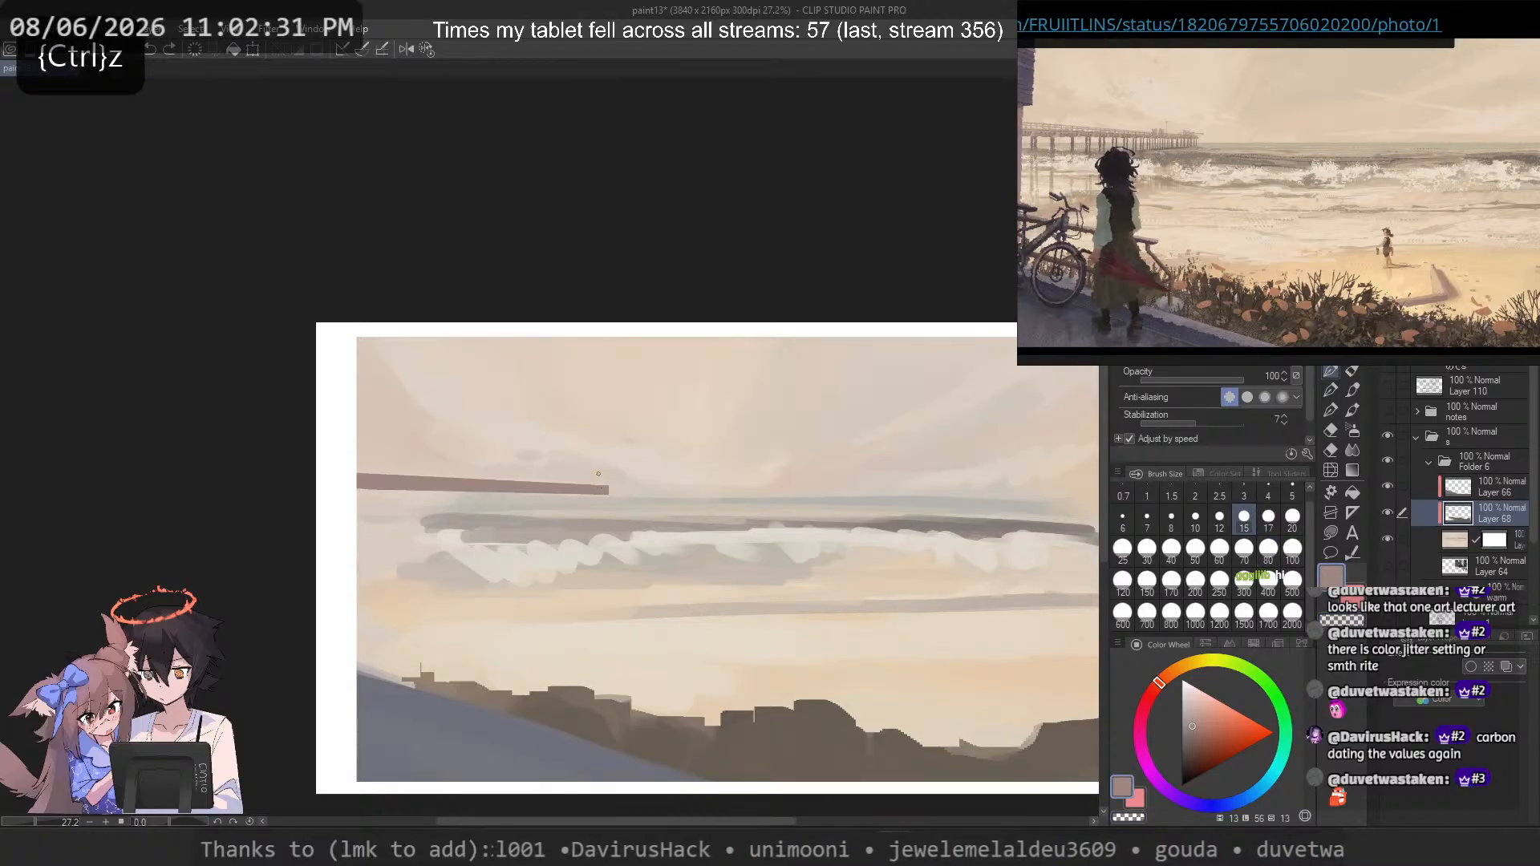
click(1219, 517)
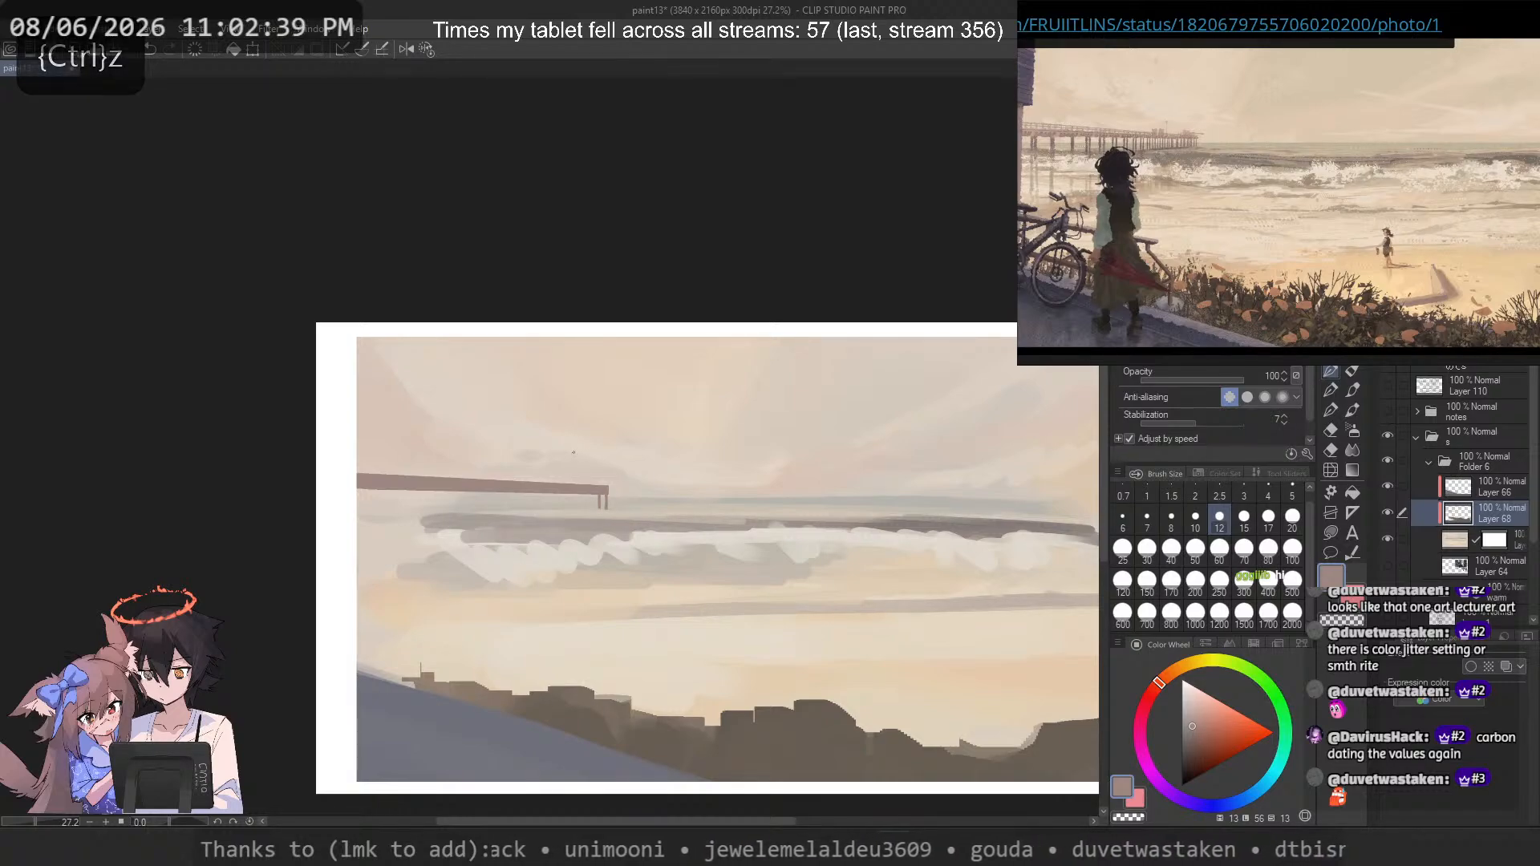
Step: Paint support posts under the pier's near end at the picture's left edge, raising the brush size from 17 to 25 and undoing uneven strokes
click(1268, 517)
drag(365, 495, 367, 527)
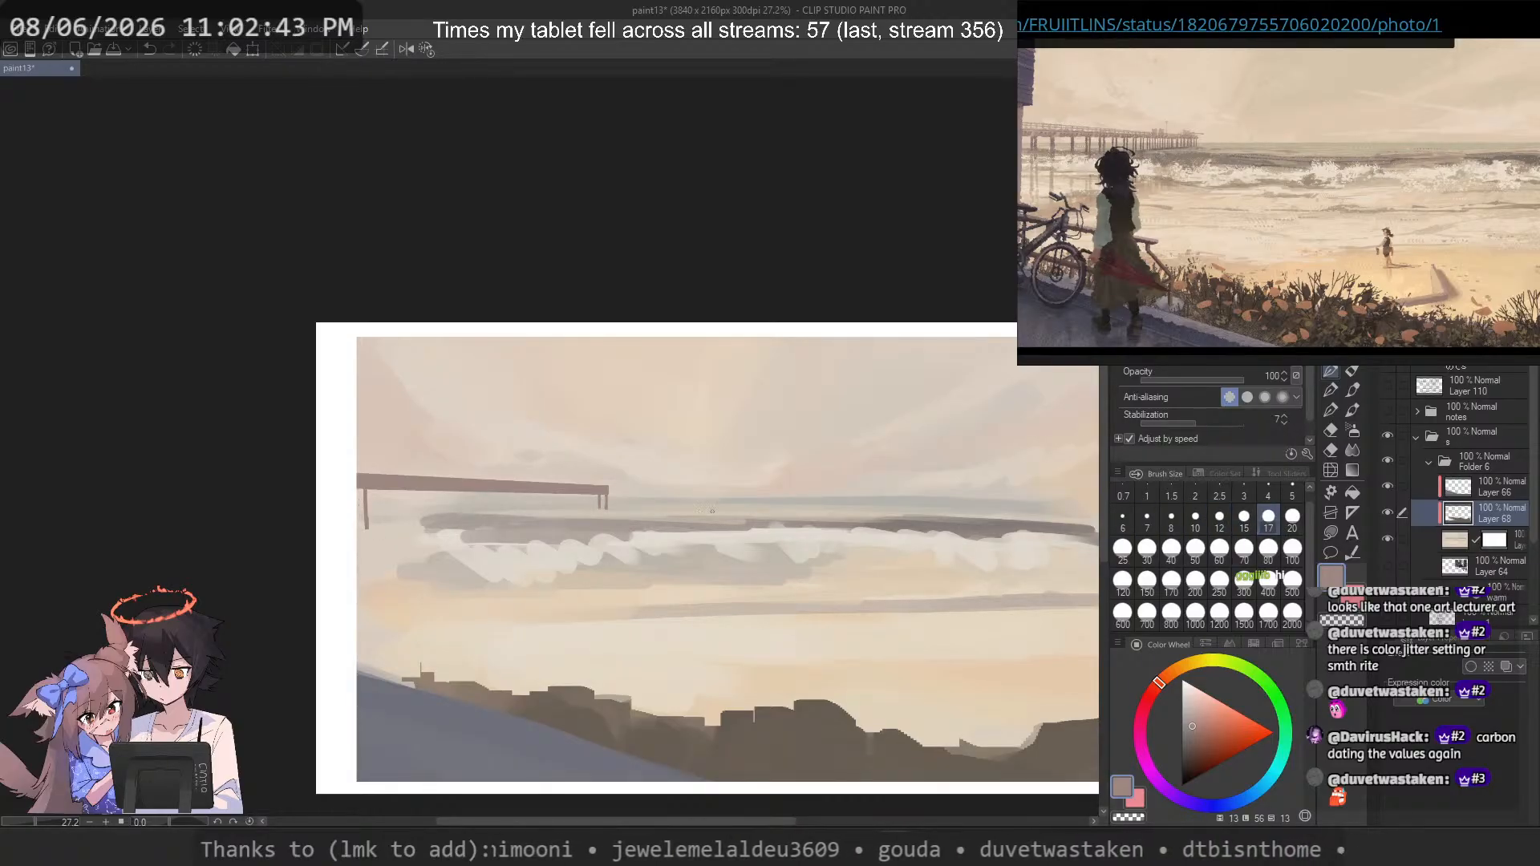
key(ctrl+z)
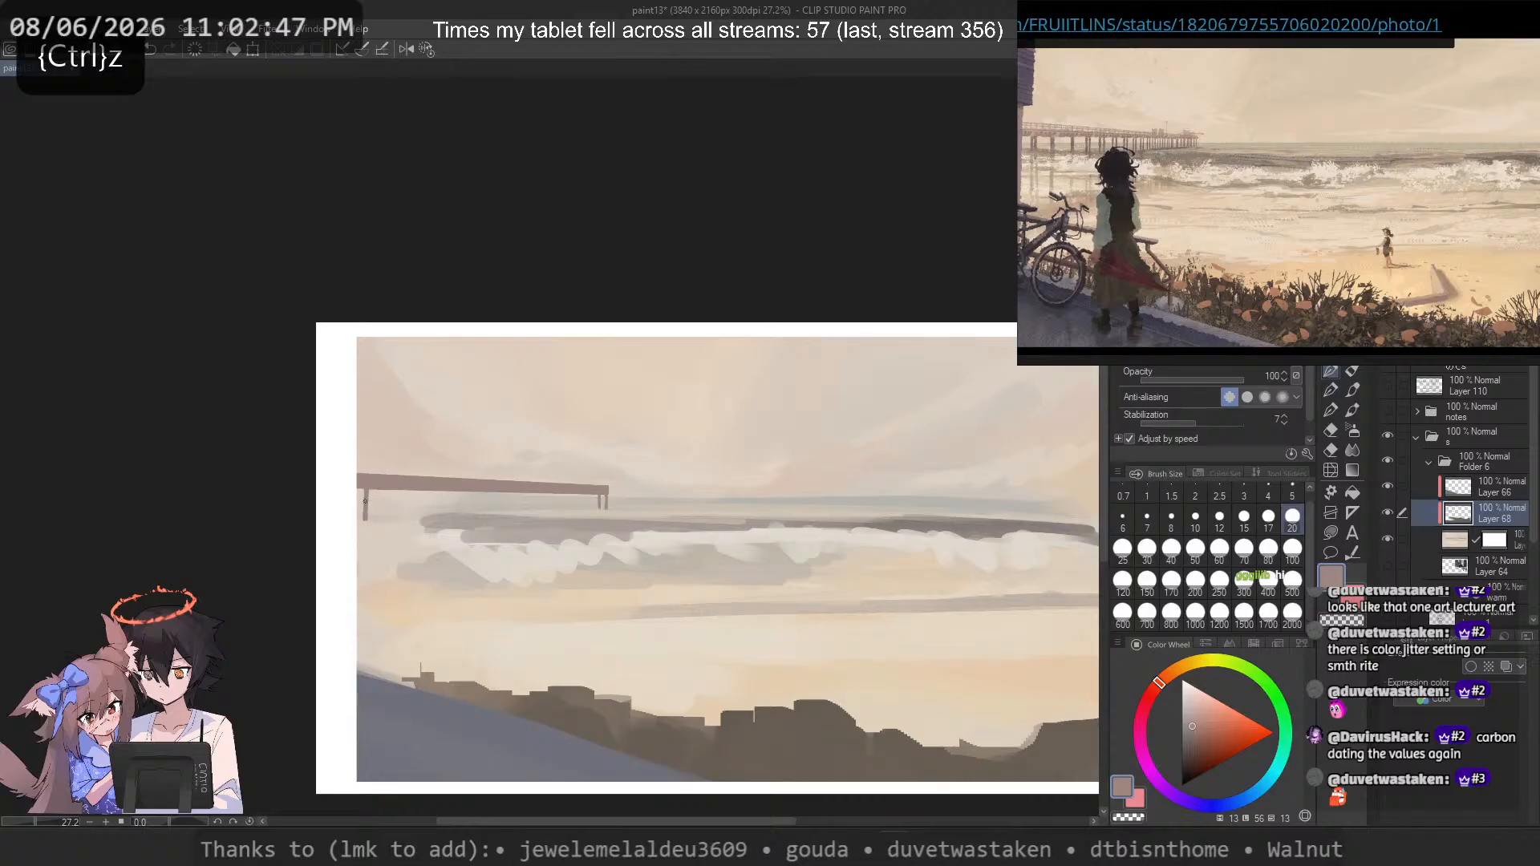
key(ctrl+z)
key(bracketright)
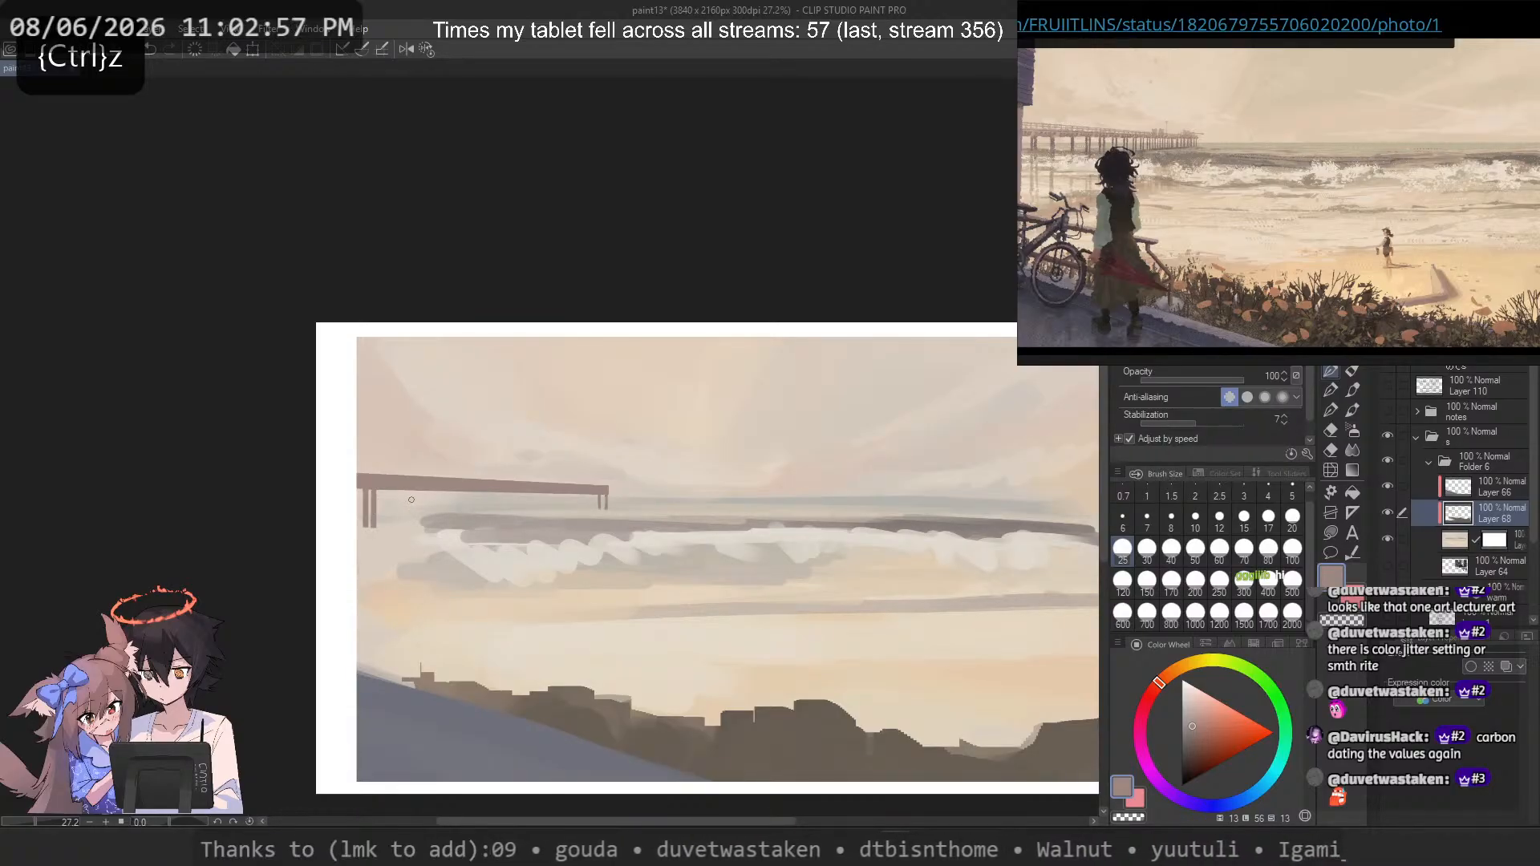
drag(410, 520, 412, 494)
key(ctrl+z)
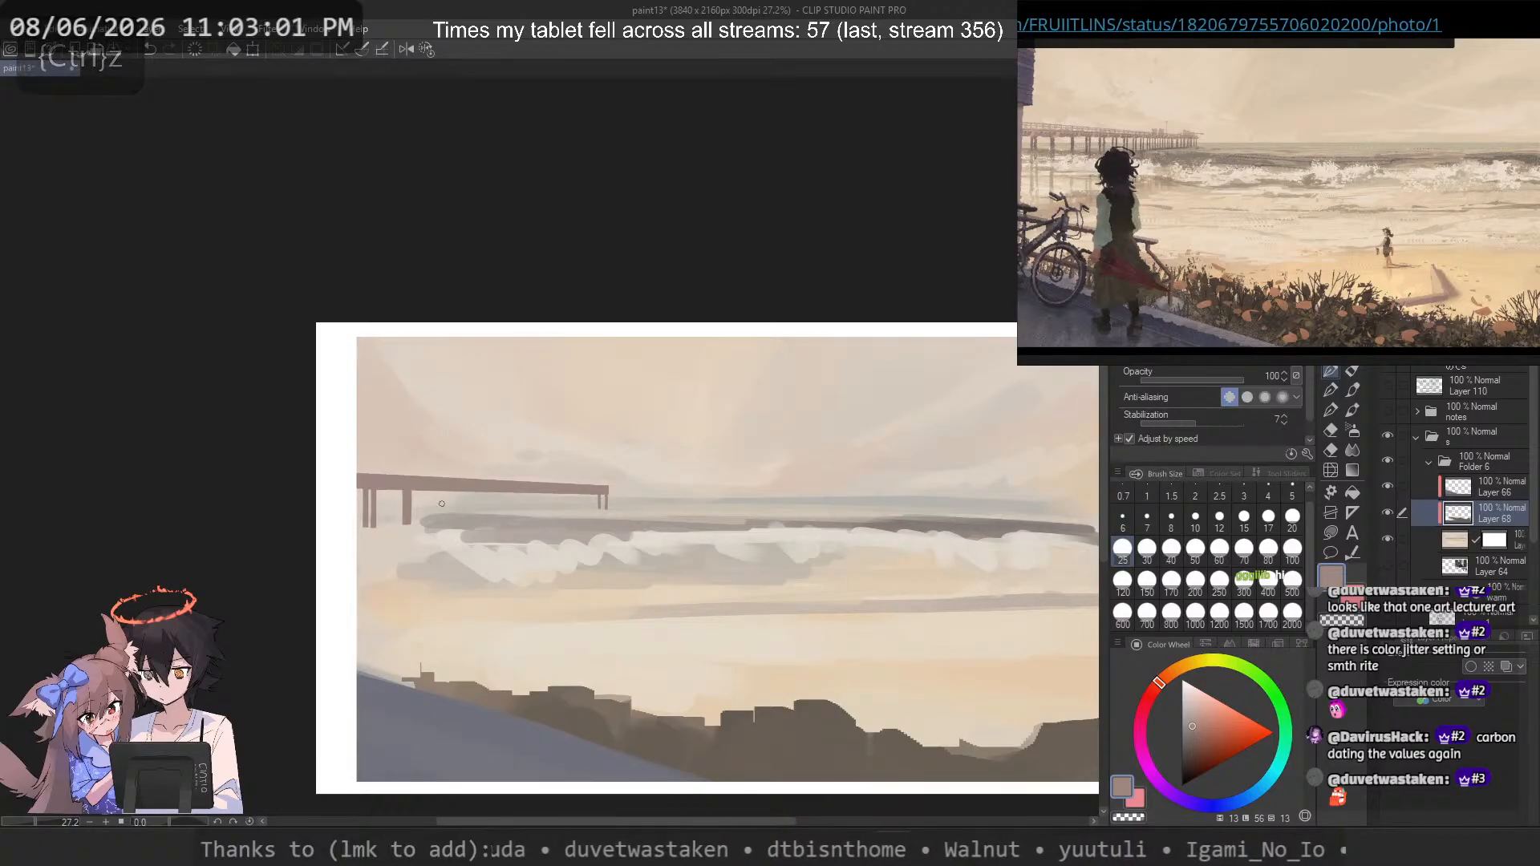
key(ctrl+z)
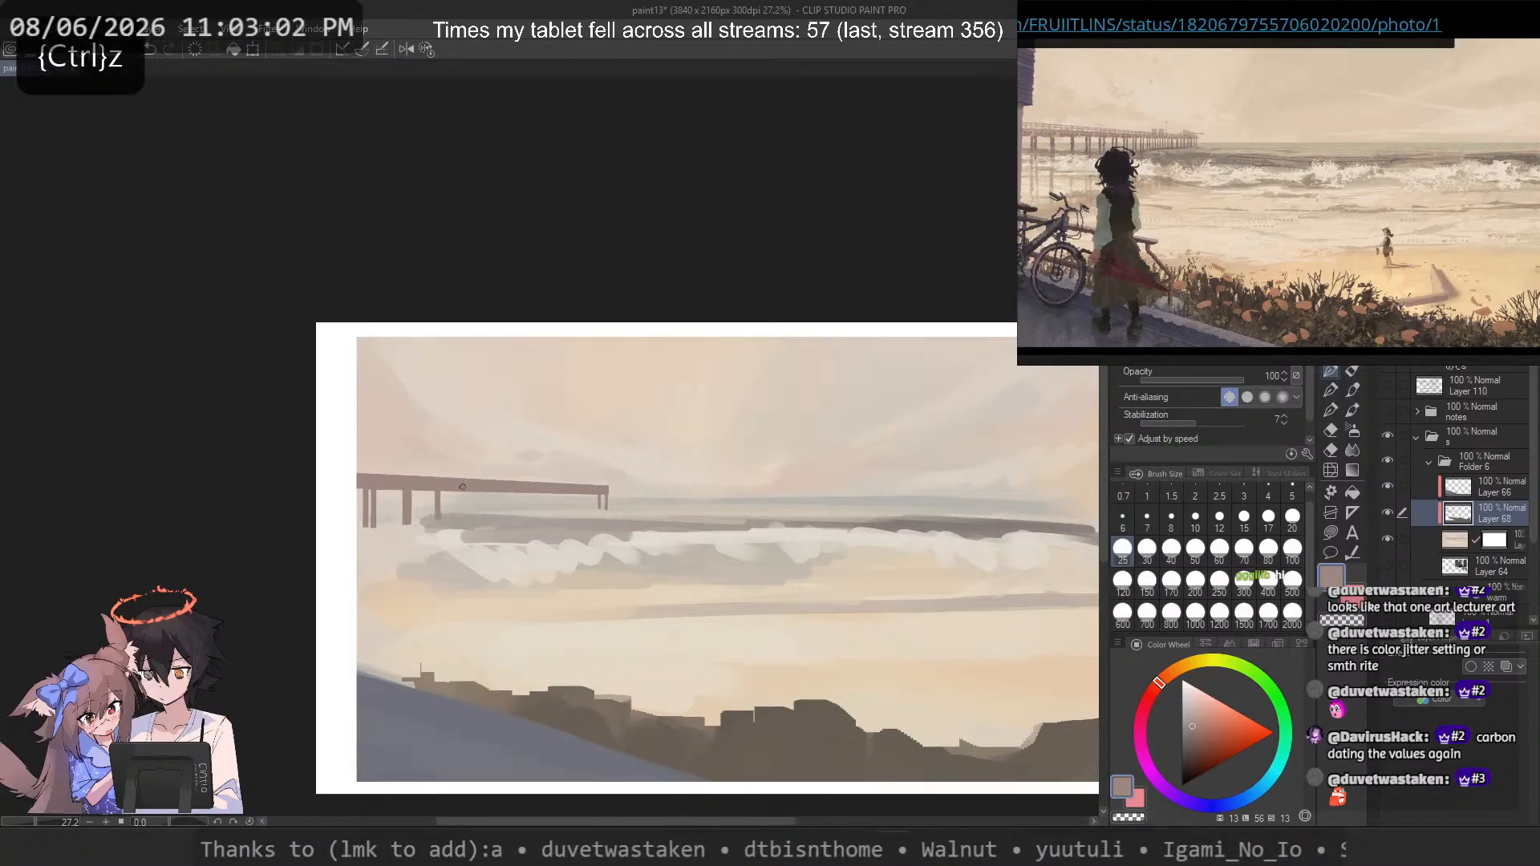
Step: Reduce the brush to size 20 and rework the spacing of the third post under the pier's near end, undoing misplaced strokes
click(1292, 516)
mouse_move(460, 526)
mouse_down()
mouse_move(458, 499)
mouse_move(434, 548)
mouse_up()
key(ctrl+z)
key(ctrl+z)
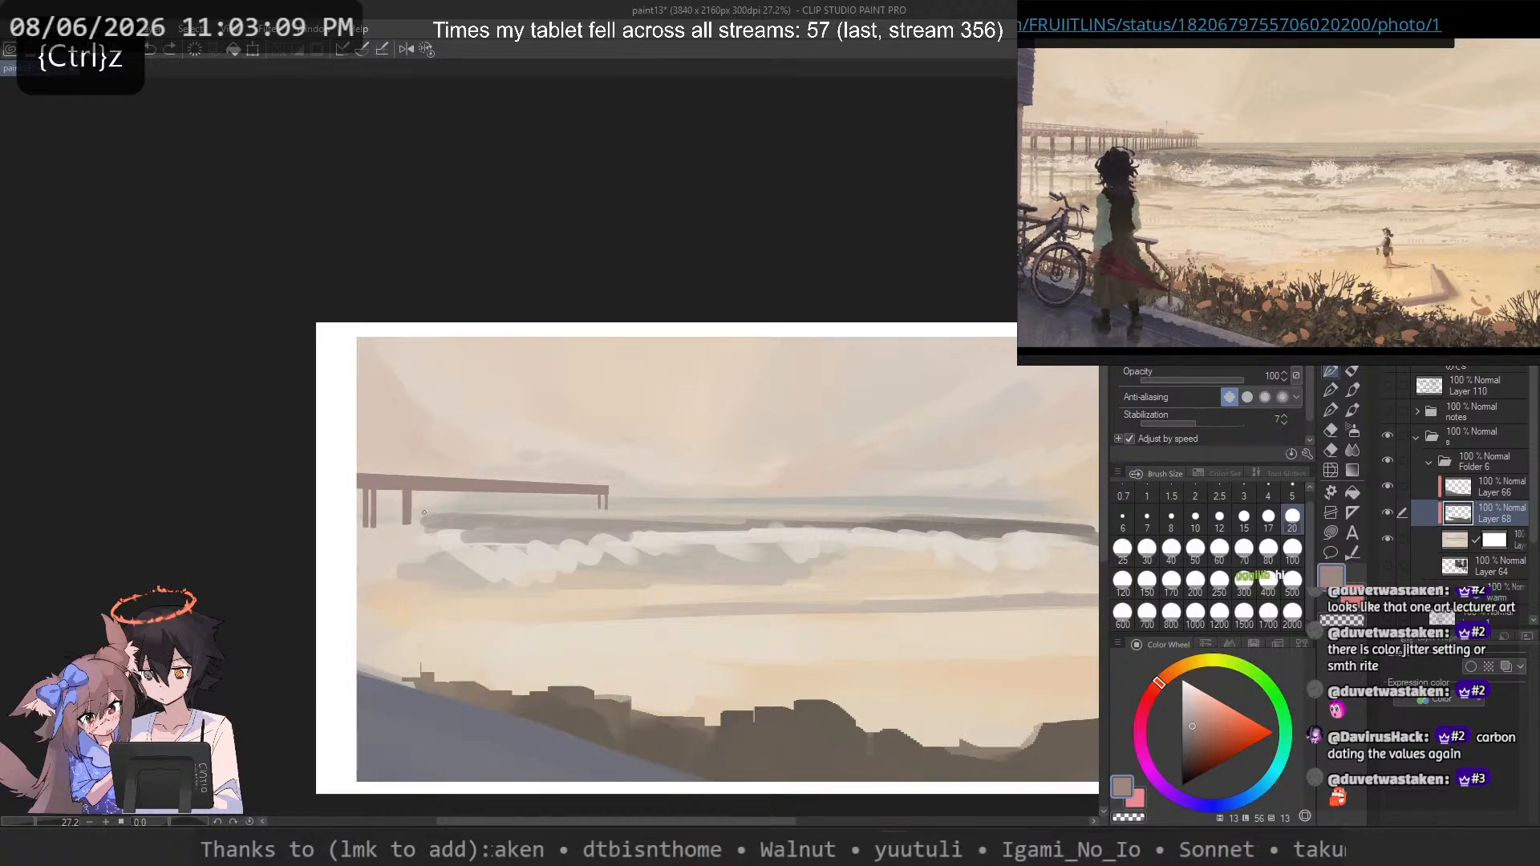
key(ctrl+z)
drag(429, 492, 429, 531)
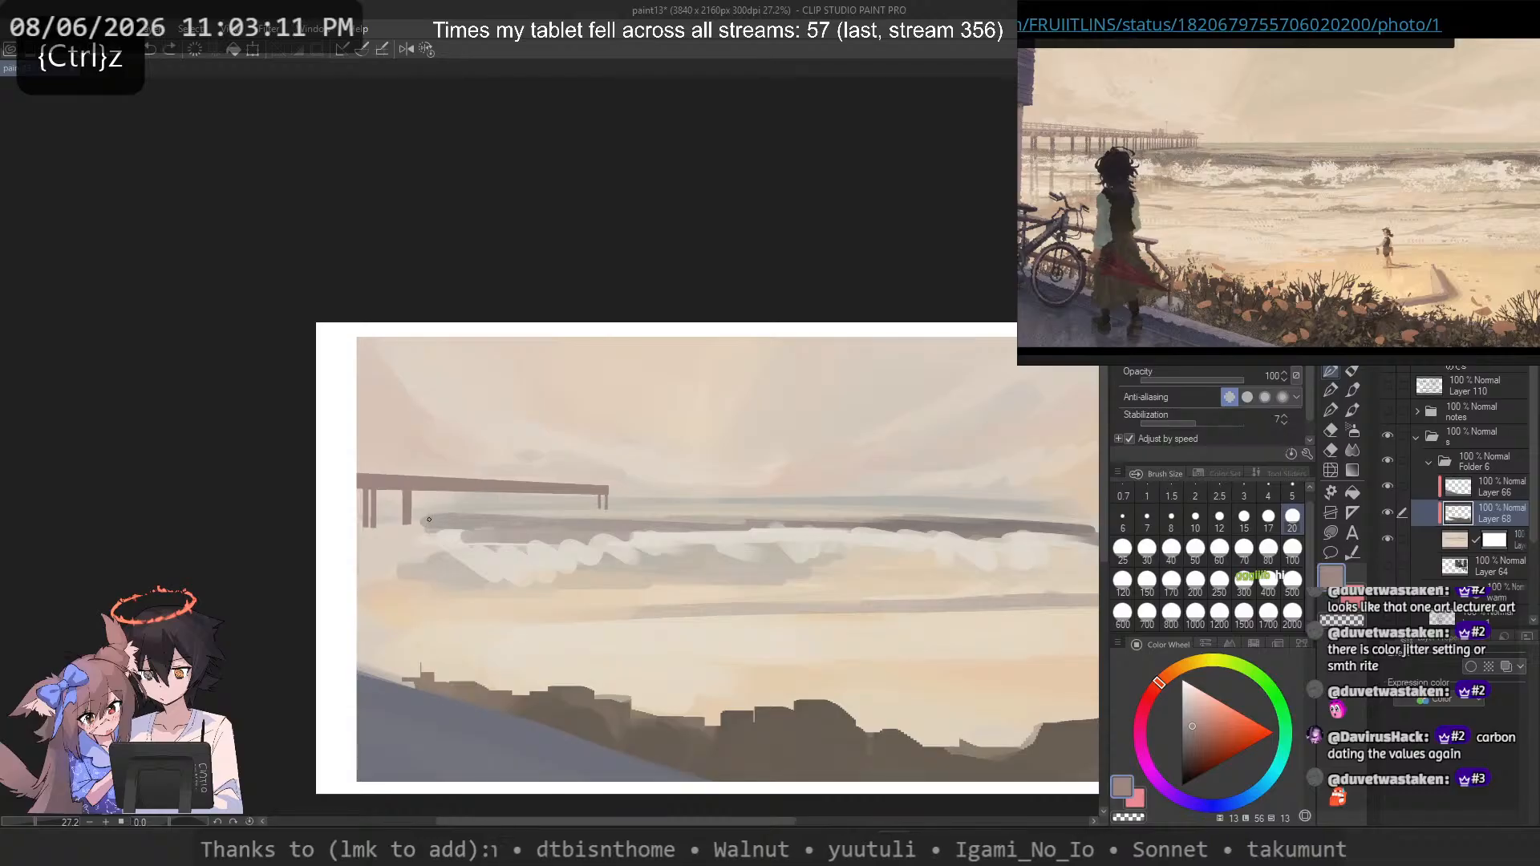
Step: Repaint the near-end posts so they reach further down to the waves, trying transparent color on them and undoing unwanted strokes
key(c)
mouse_move(401, 496)
mouse_down()
mouse_move(423, 530)
mouse_move(392, 540)
mouse_up()
key(ctrl+z)
key(c)
key(ctrl+z)
key(ctrl+z)
key(ctrl+z)
key(ctrl+z)
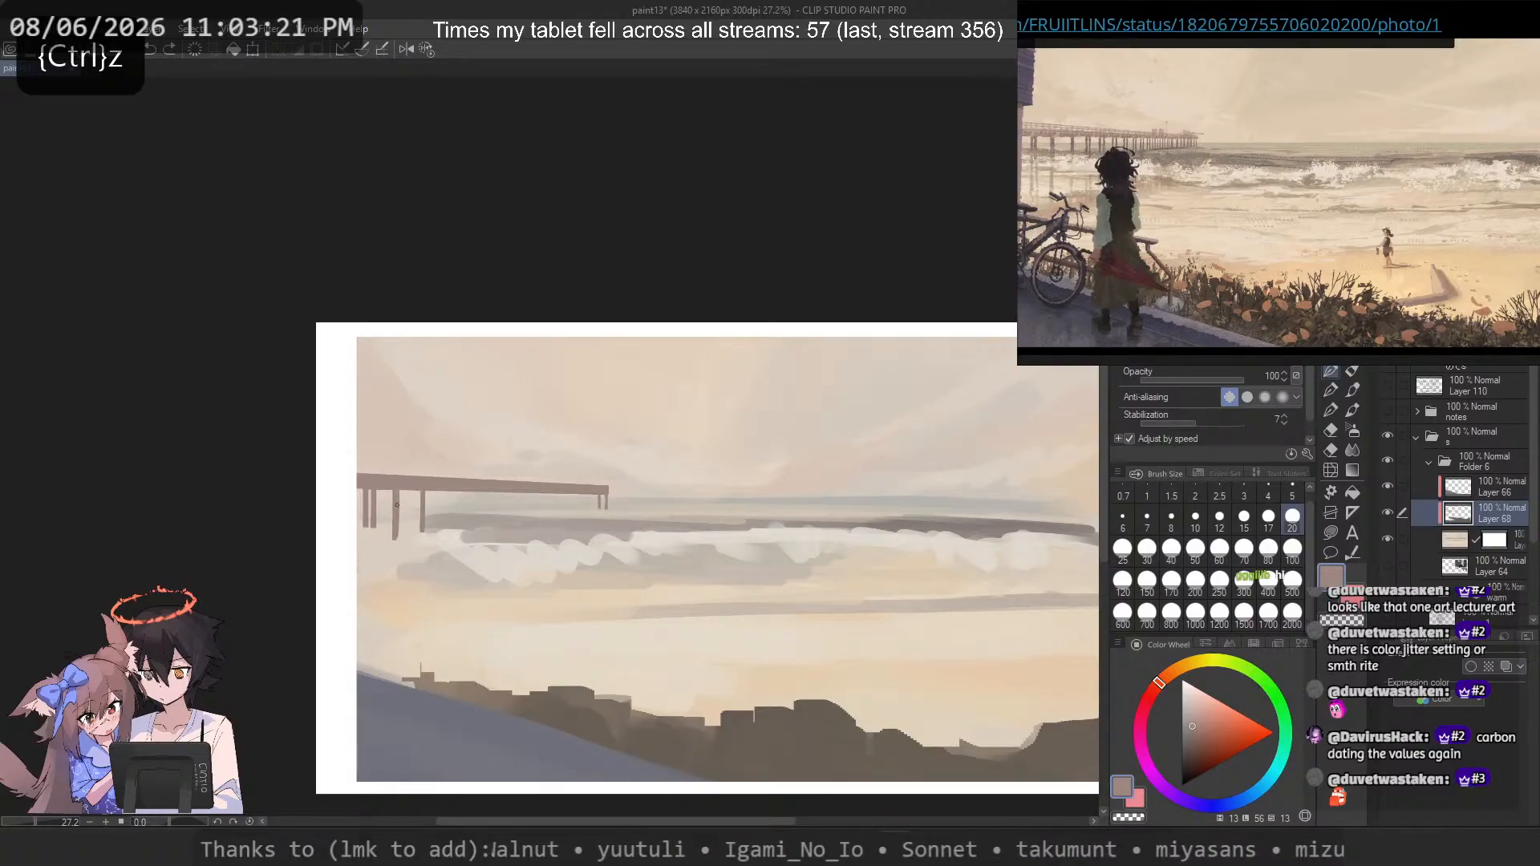
Step: Lengthen the leftmost posts and add further, gradually shorter ones along the near half of the pier at size 20
mouse_move(371, 513)
mouse_down()
mouse_move(372, 541)
mouse_move(372, 514)
mouse_up()
key(ctrl+z)
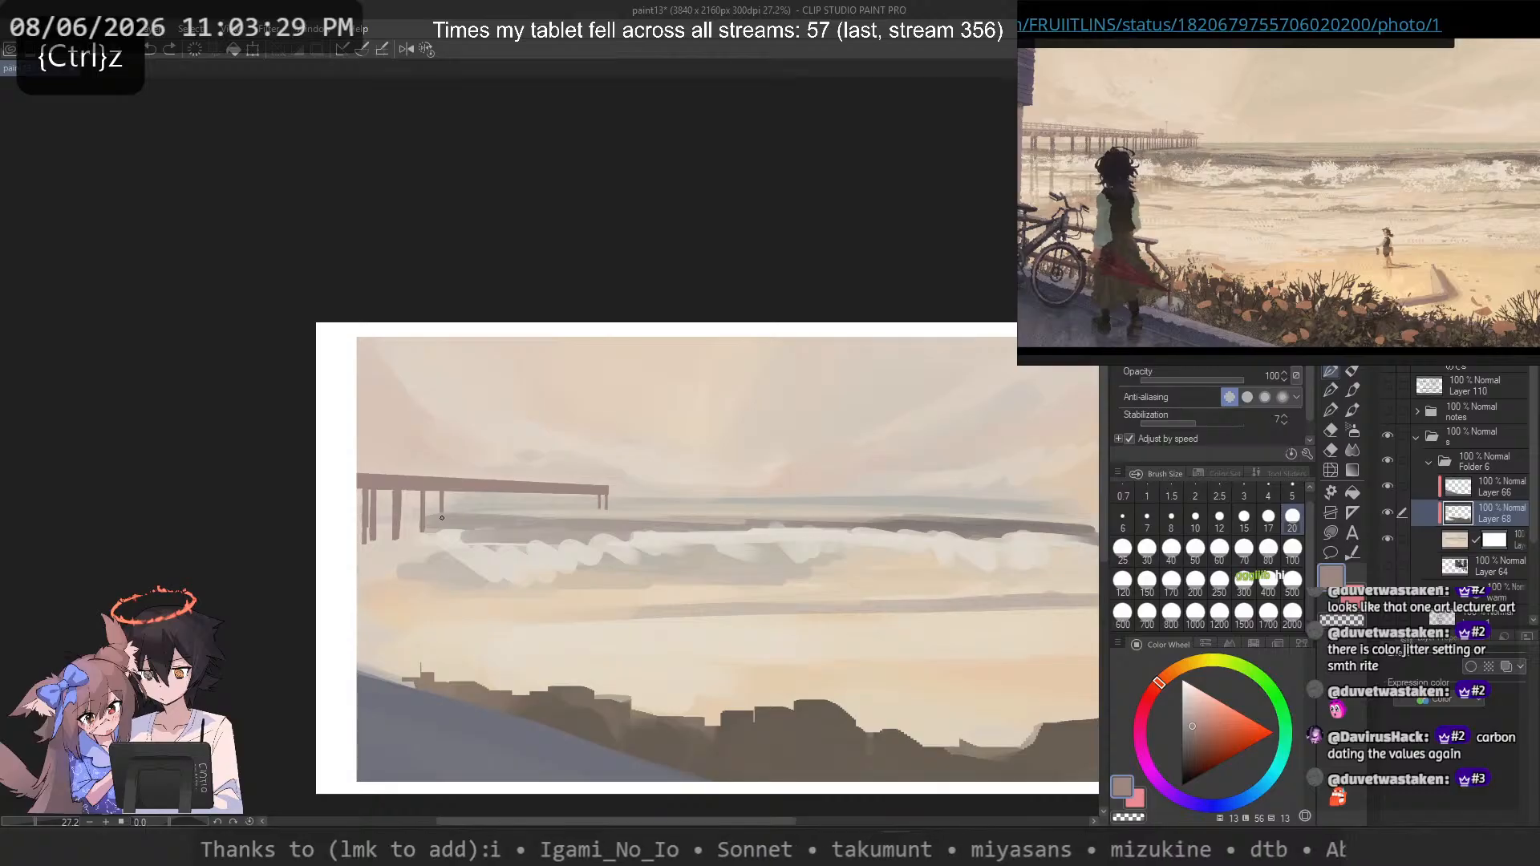
drag(445, 493, 445, 510)
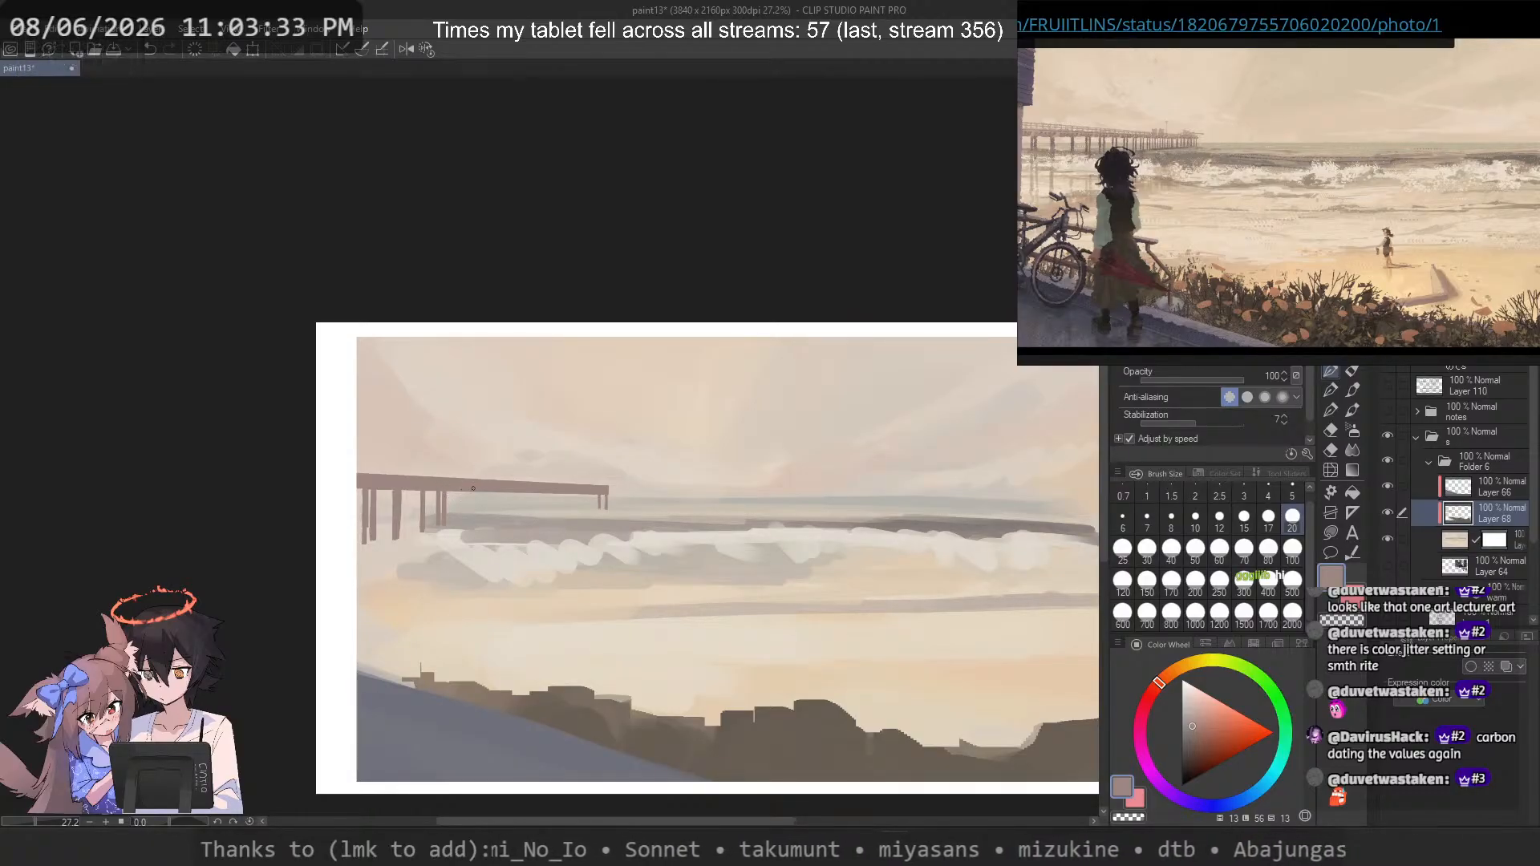
key(ctrl+z)
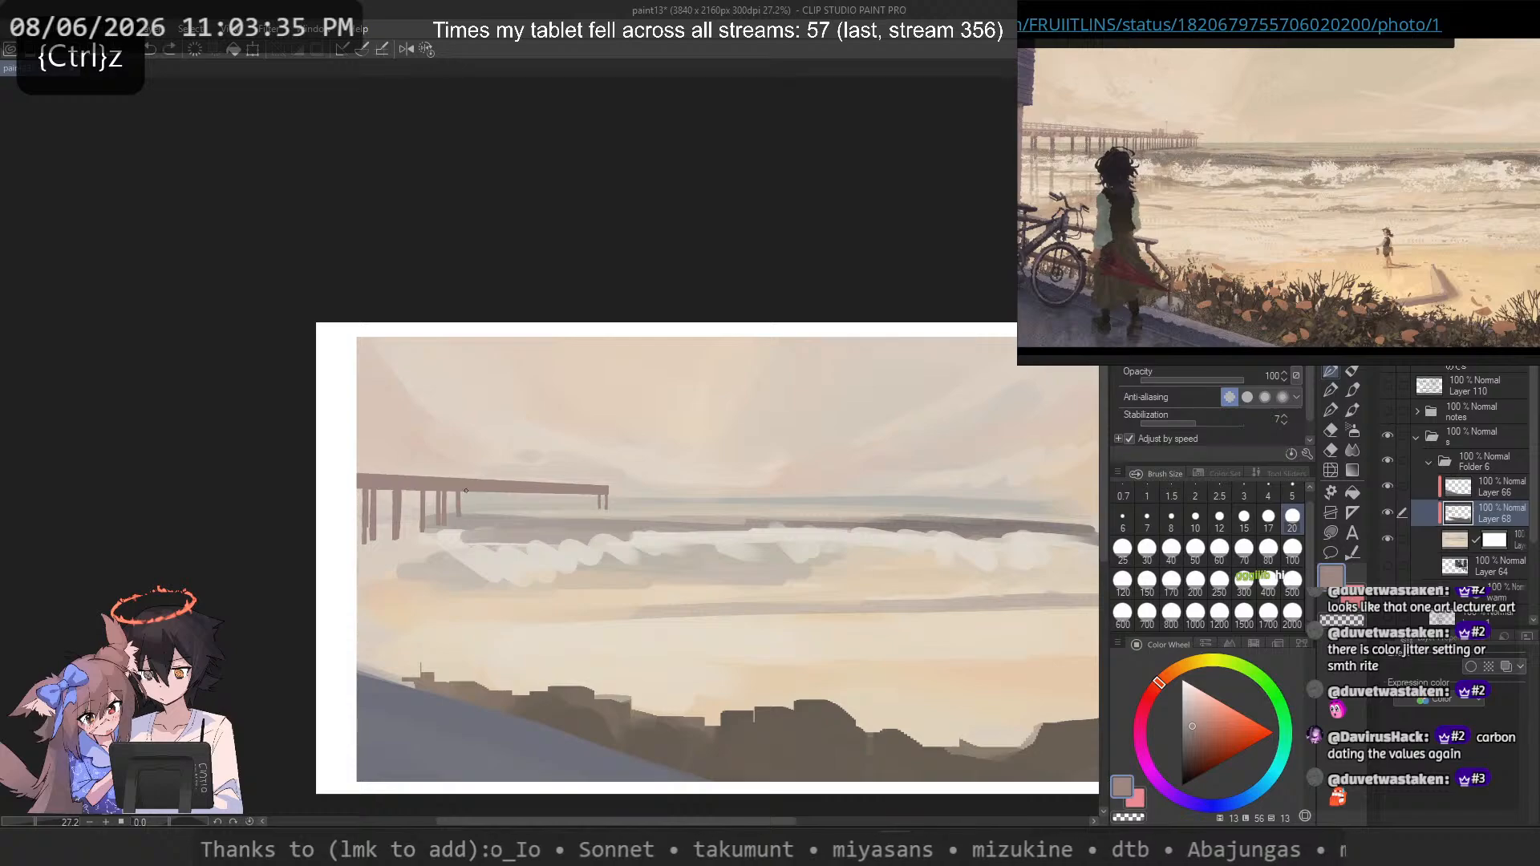
Step: Continue the row of posts along the middle of the pier at brush size 17, undoing crooked strokes
click(1268, 519)
drag(482, 493, 483, 520)
key(ctrl+z)
key(ctrl+z)
key(ctrl+z)
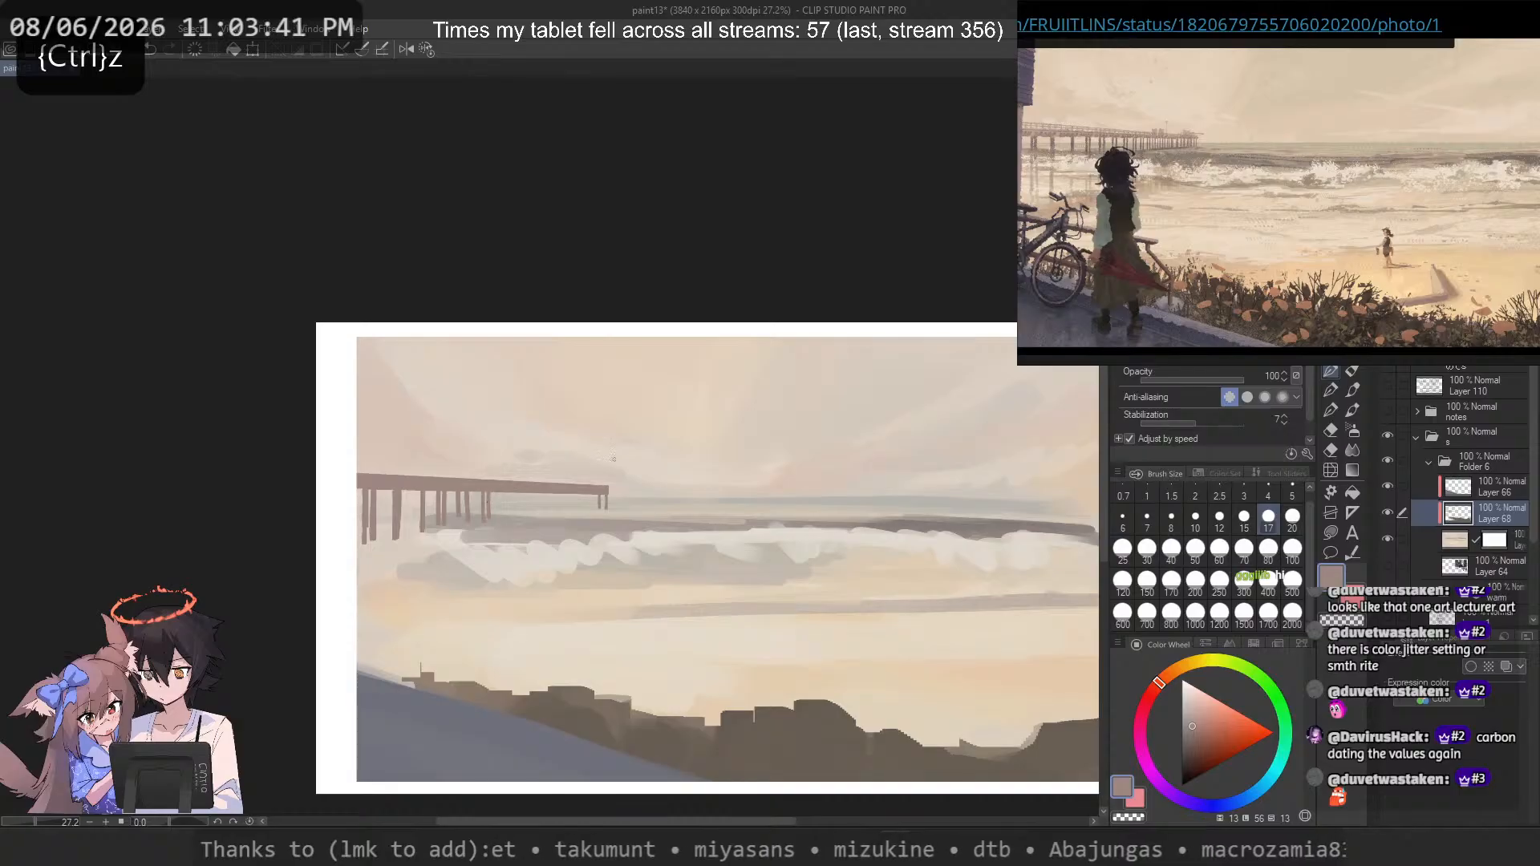
key(ctrl+z)
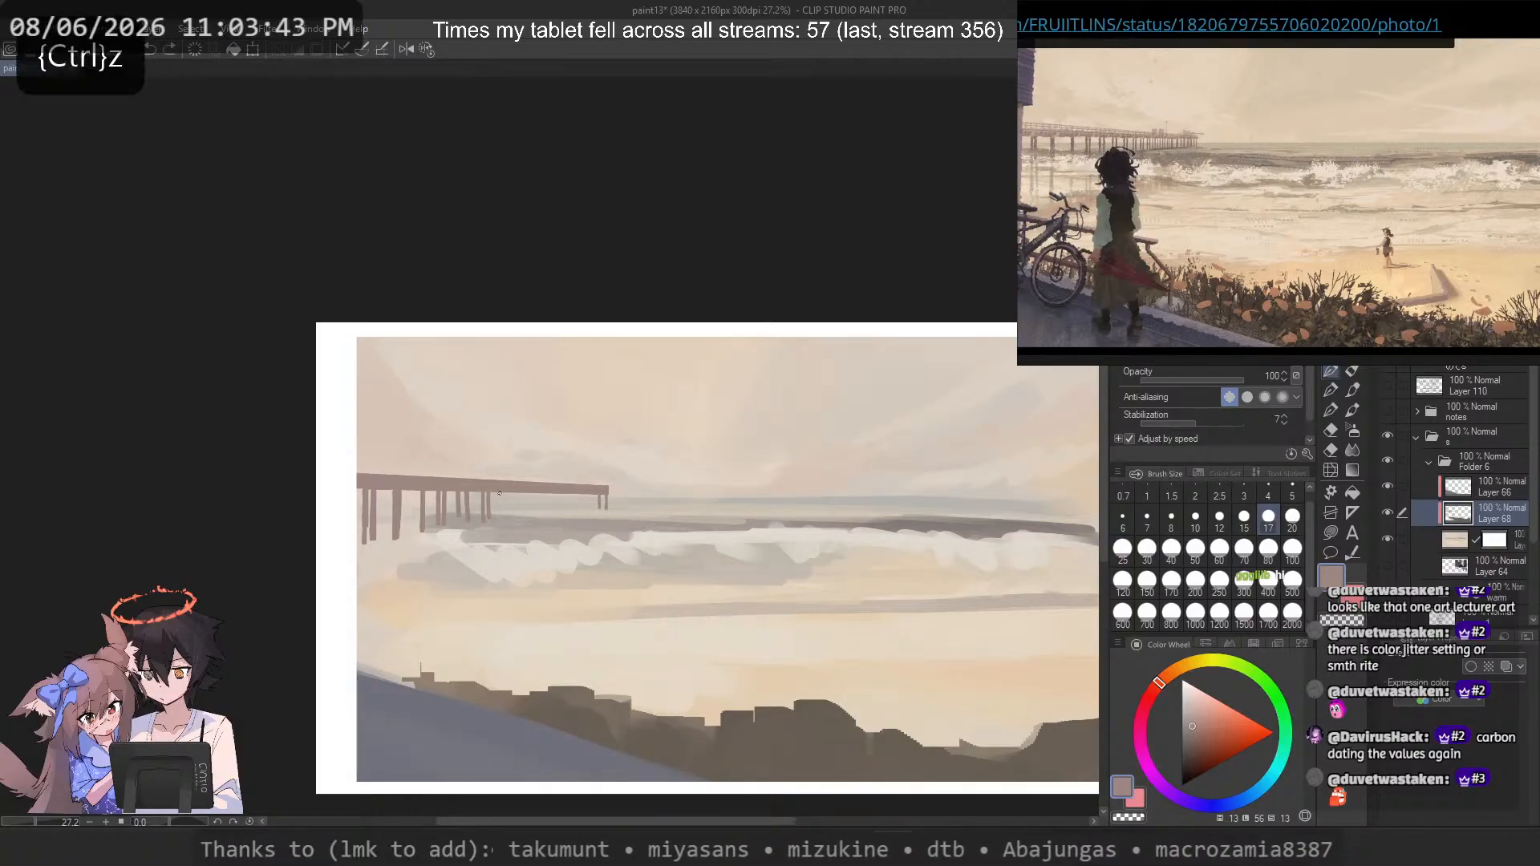
key(ctrl+z)
drag(516, 488, 519, 517)
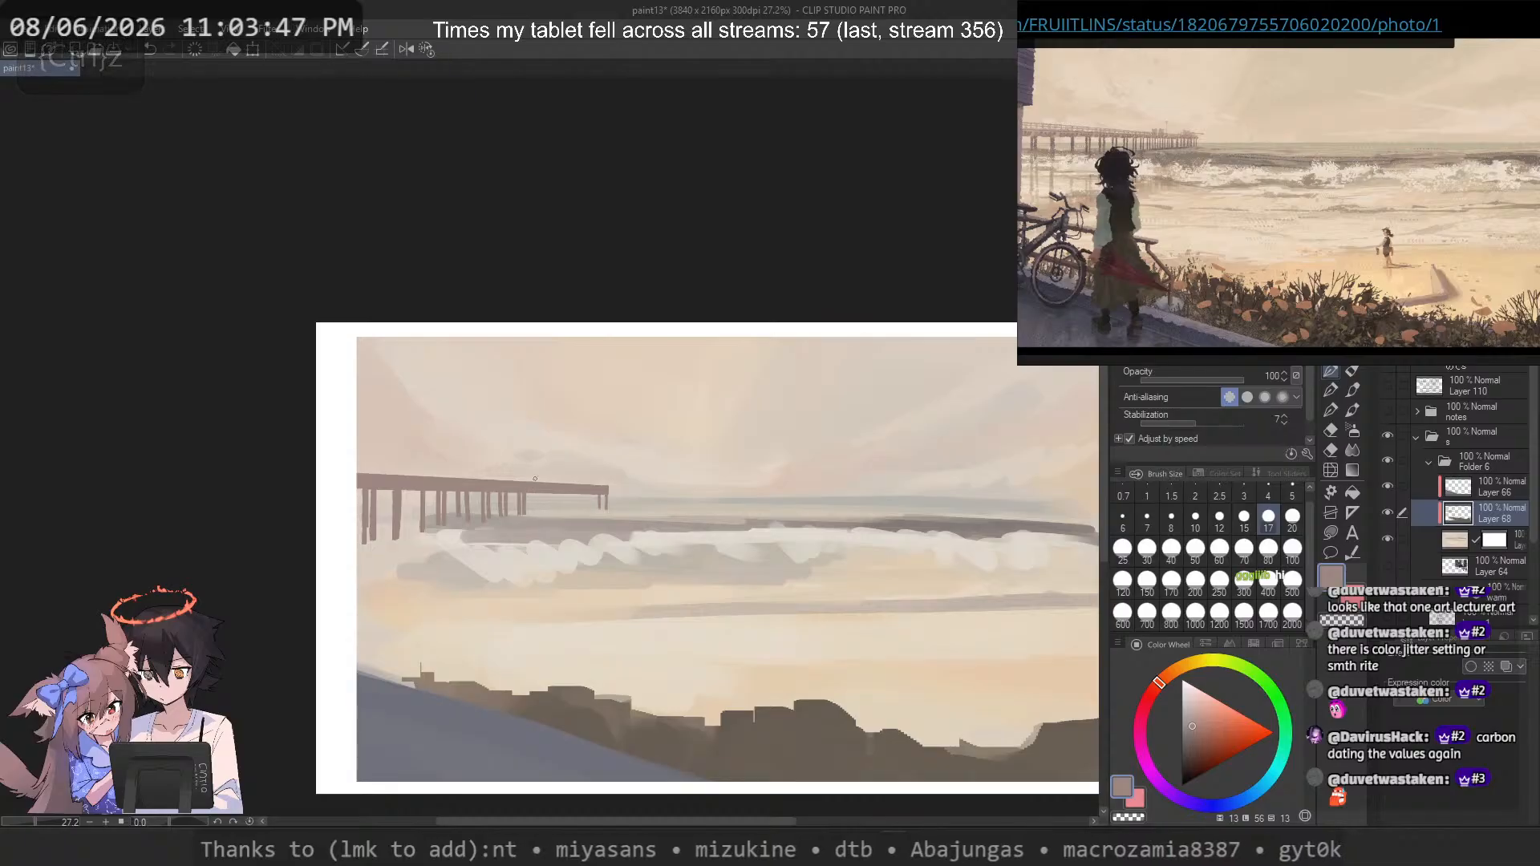
Step: Fill in the remaining posts toward the pier's far end with thinner strokes at brush sizes 15 and 12
click(1242, 521)
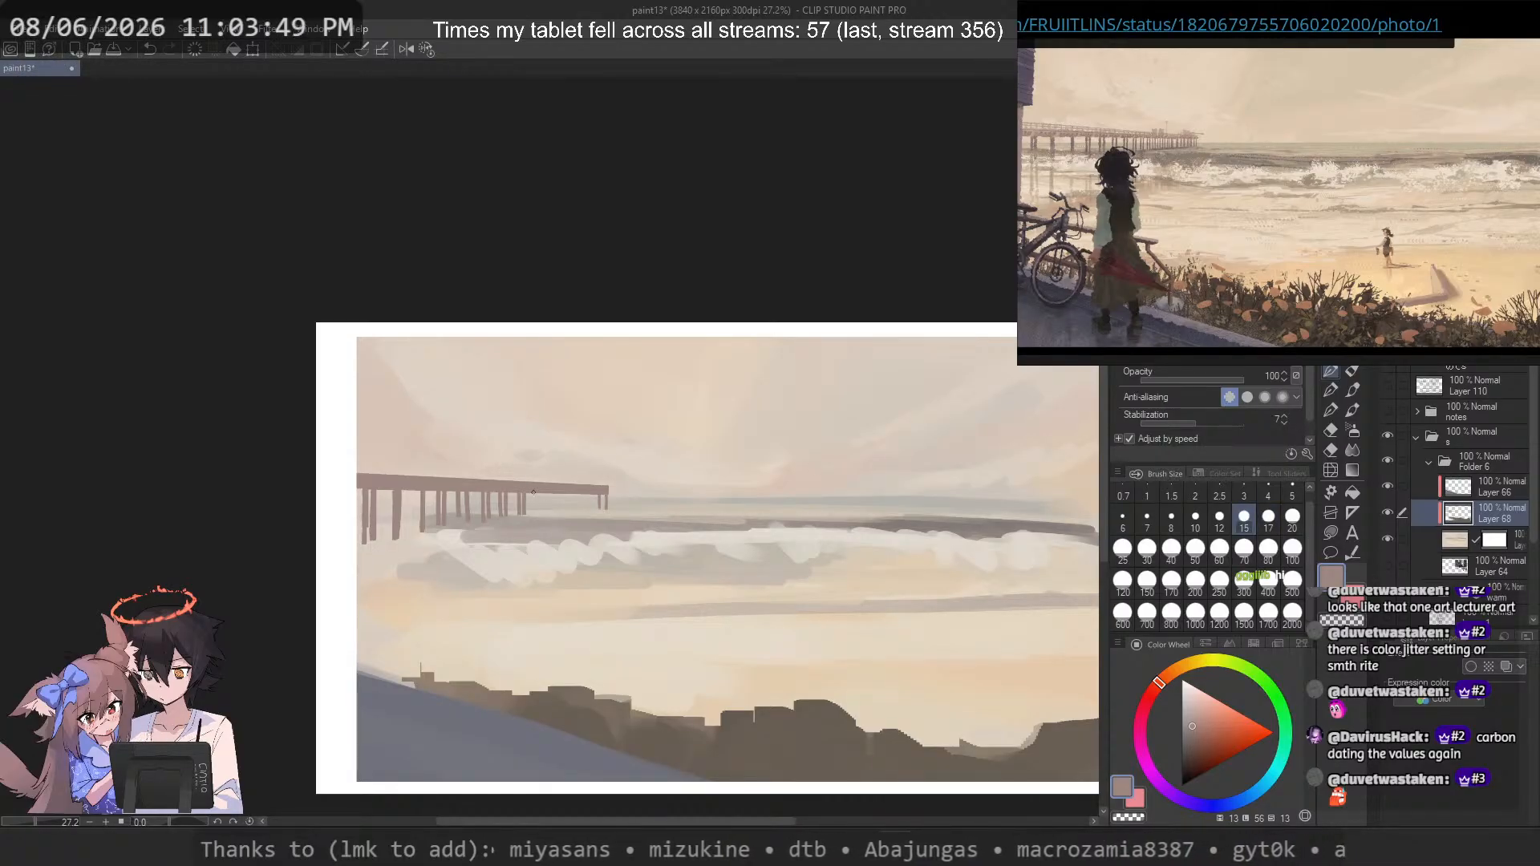
key(ctrl+z)
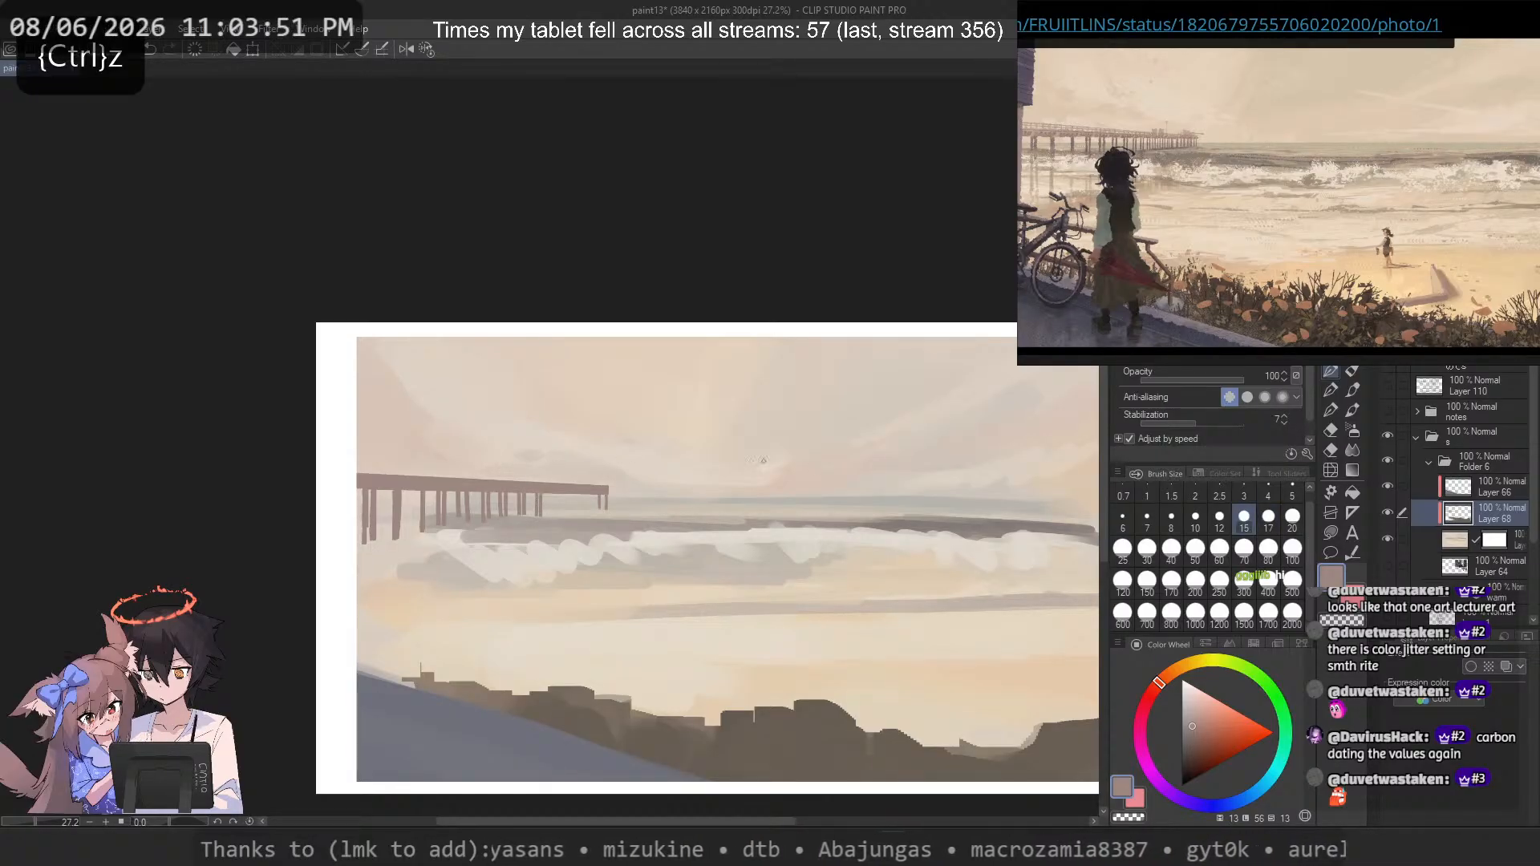
key(bracketleft)
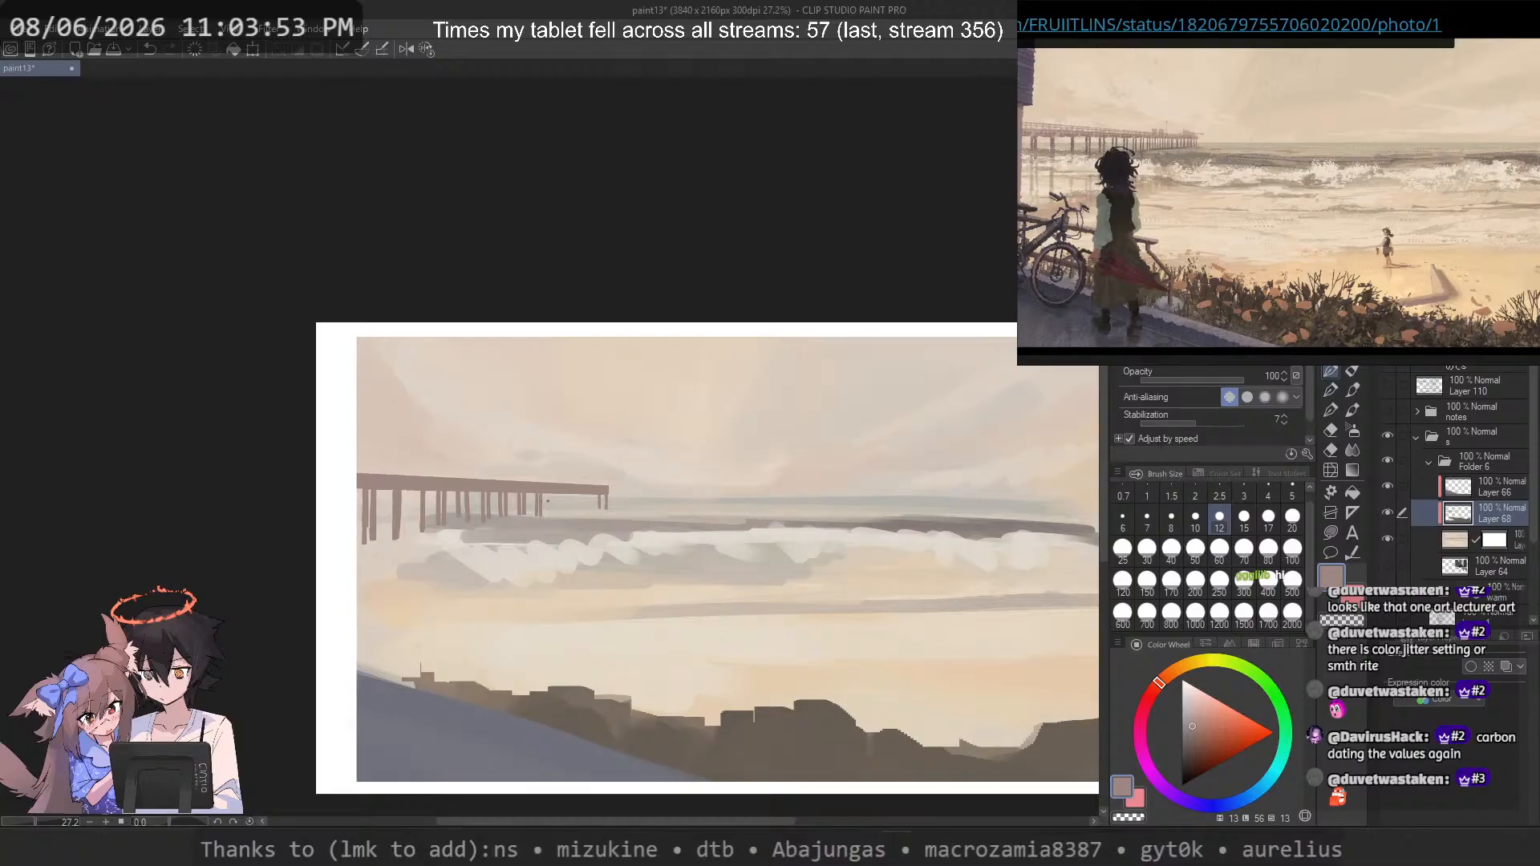
key(ctrl+z)
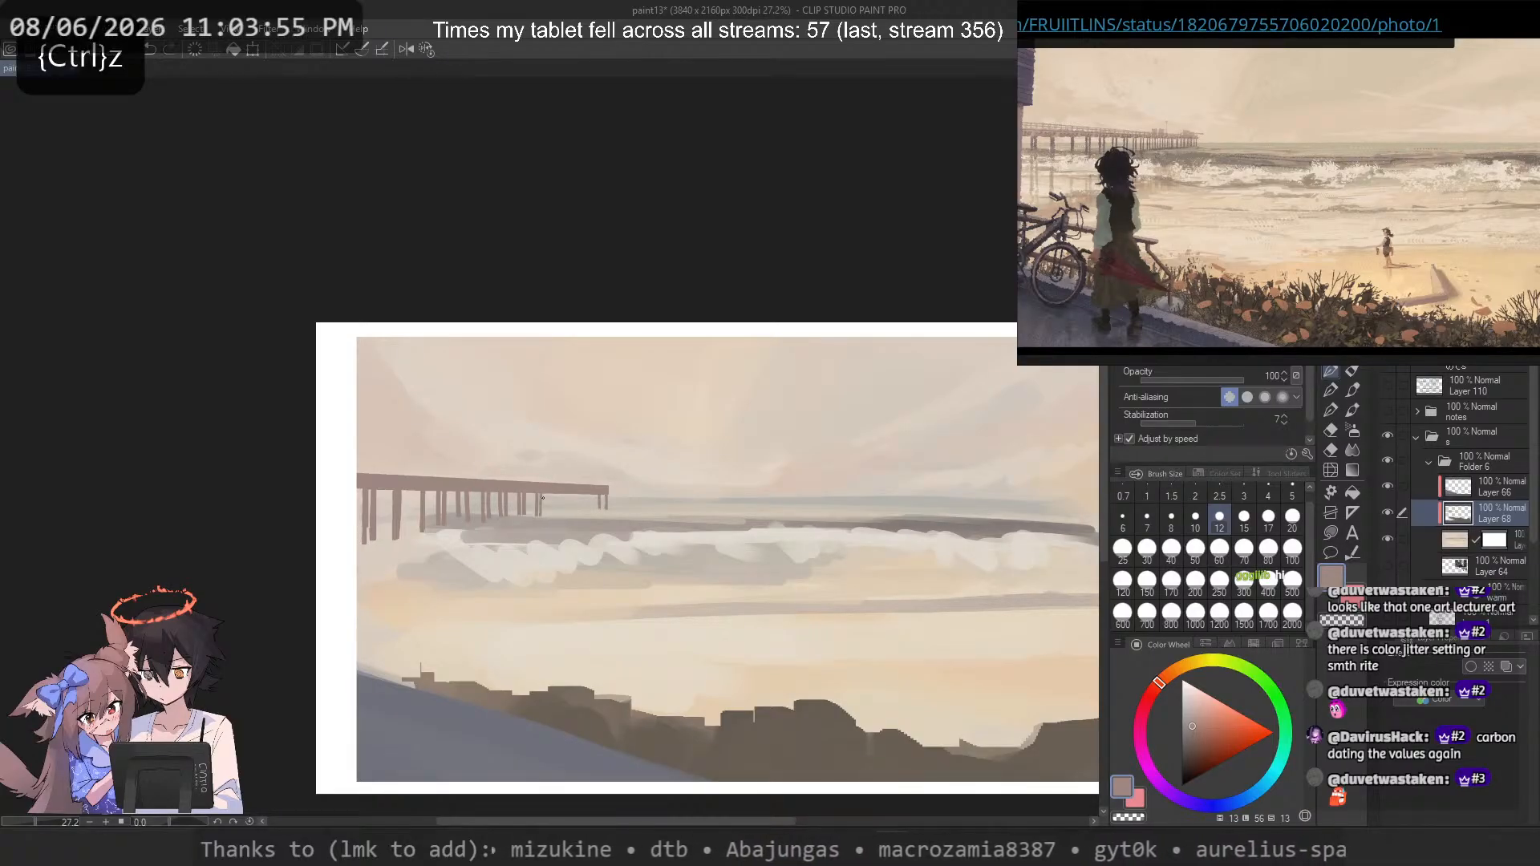
key(ctrl+z)
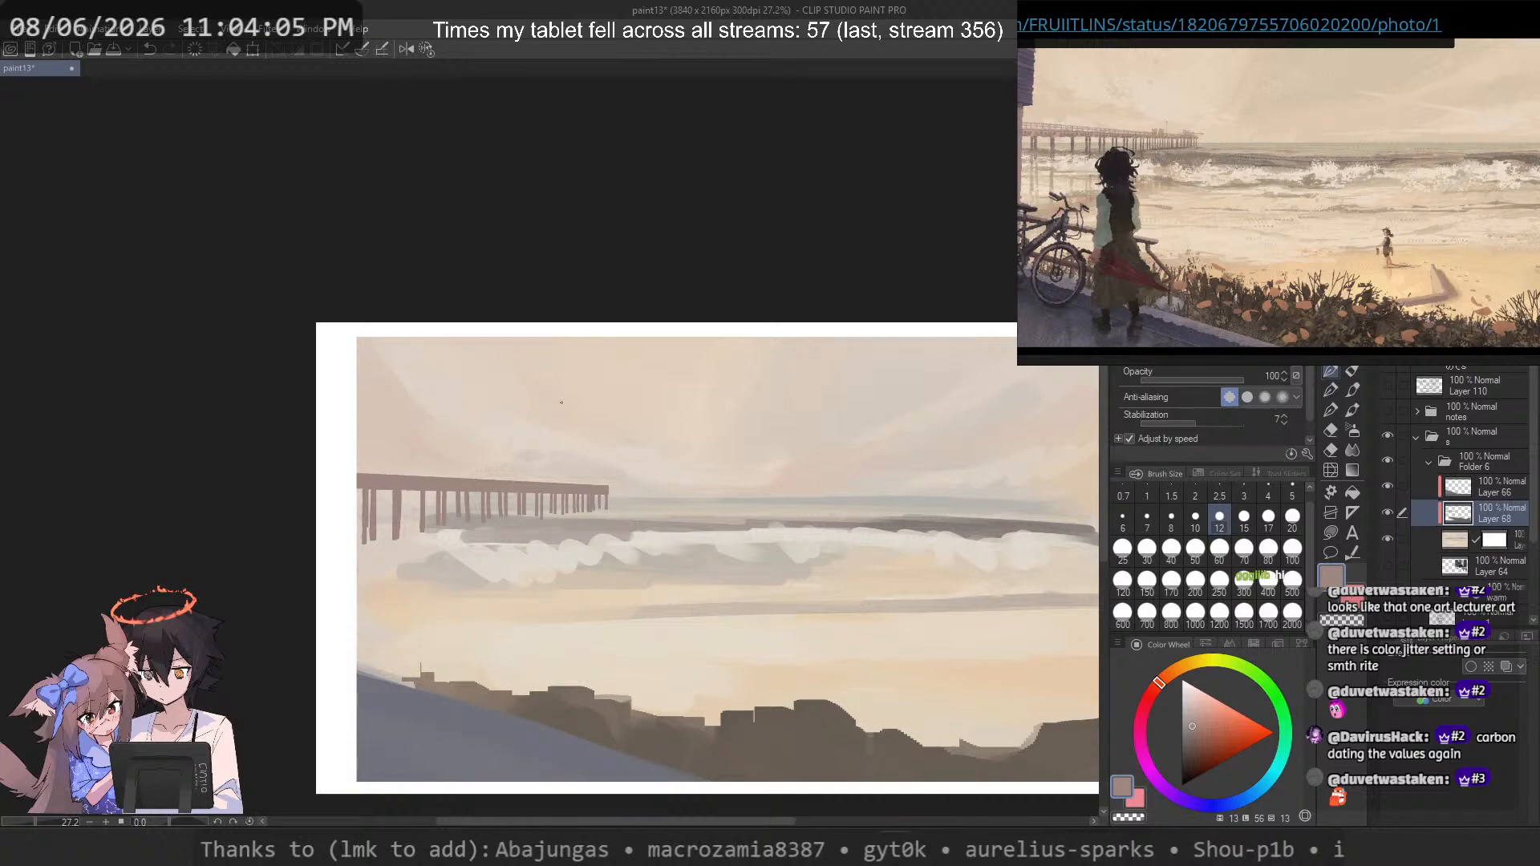
Step: Trim the lower ends of the posts along a straight perspective line using transparent color at size 20
click(1292, 518)
key(c)
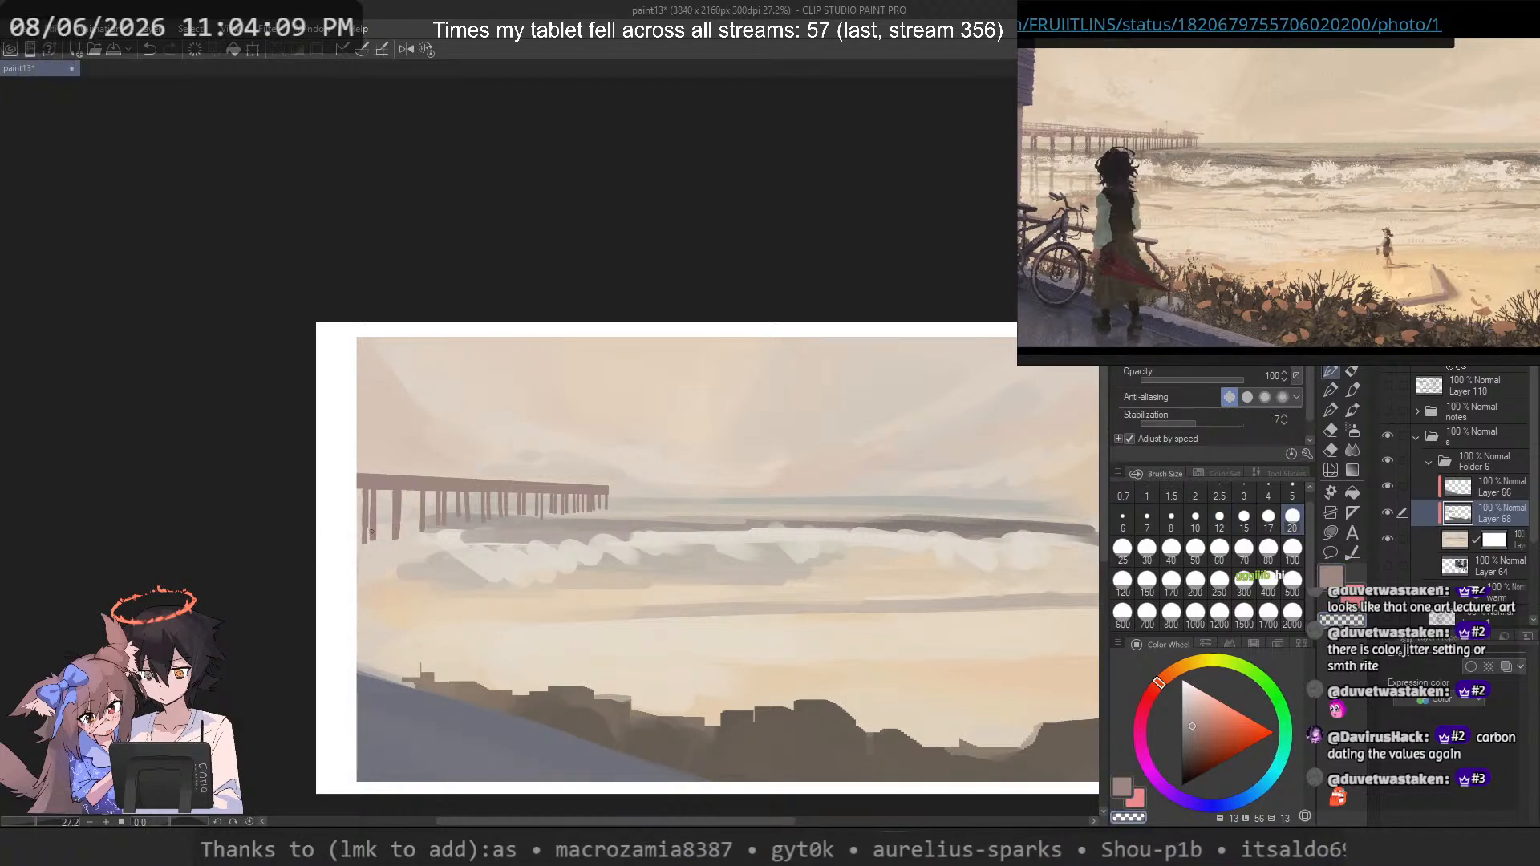
shift+click(337, 535)
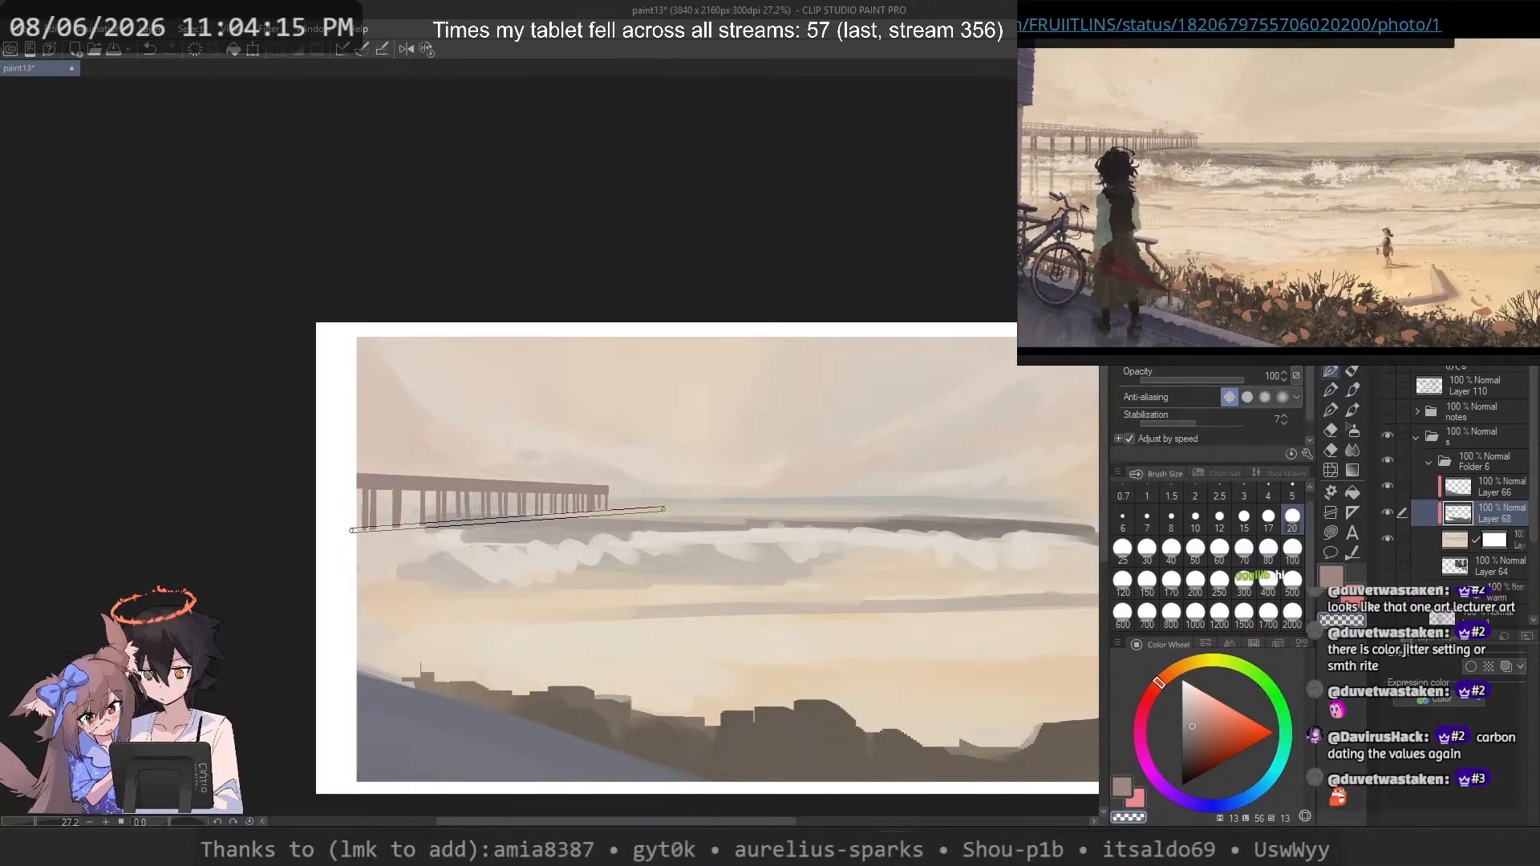
Step: Lock the transparent pixels of Layer 66 and Layer 68, and select the masked painting layer beneath them
scroll(670, 497, down, 3)
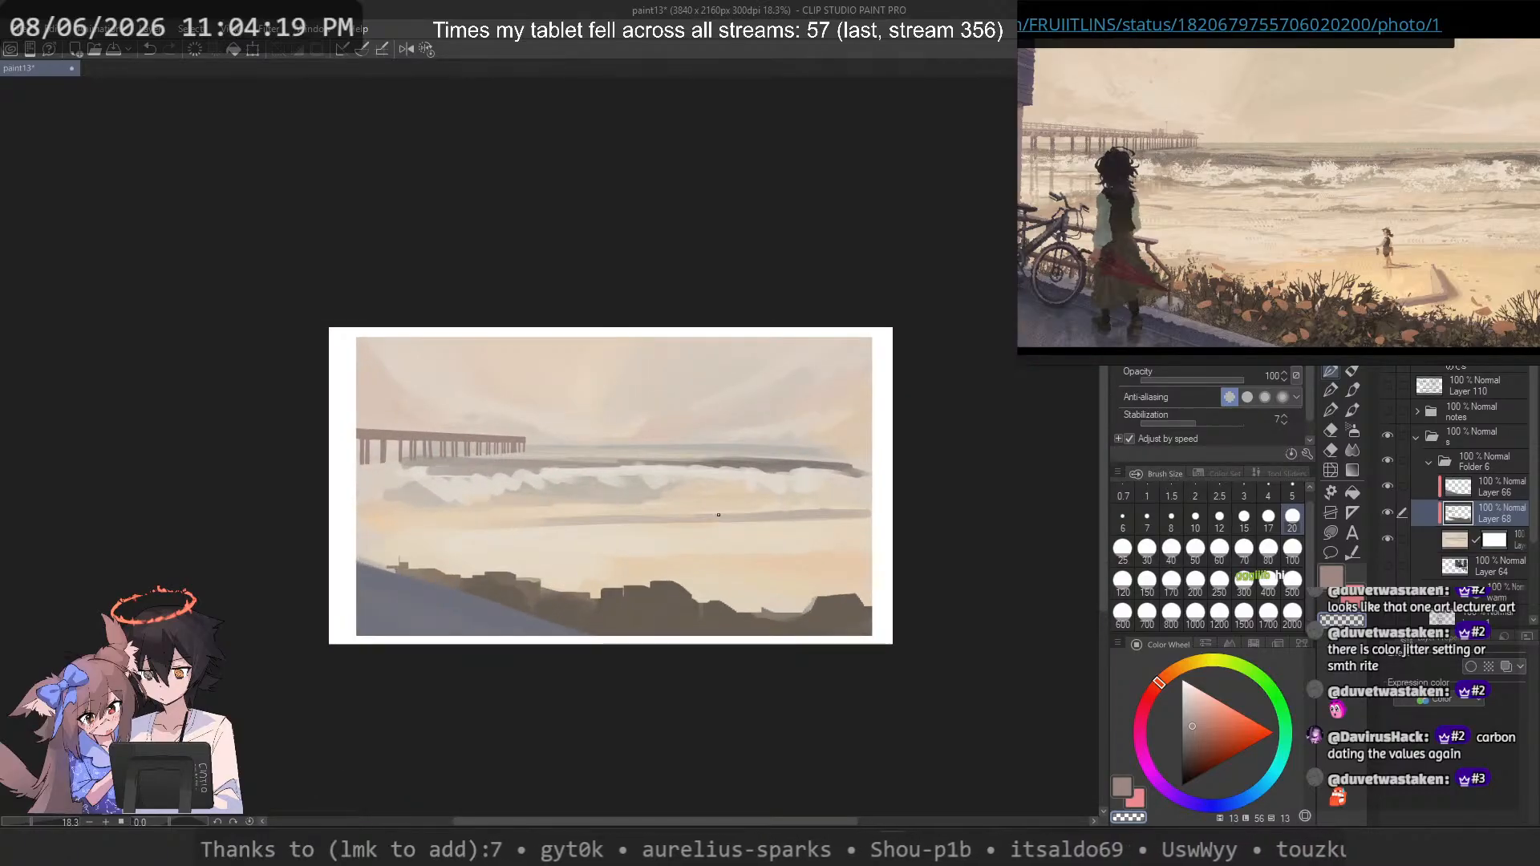
click(1401, 486)
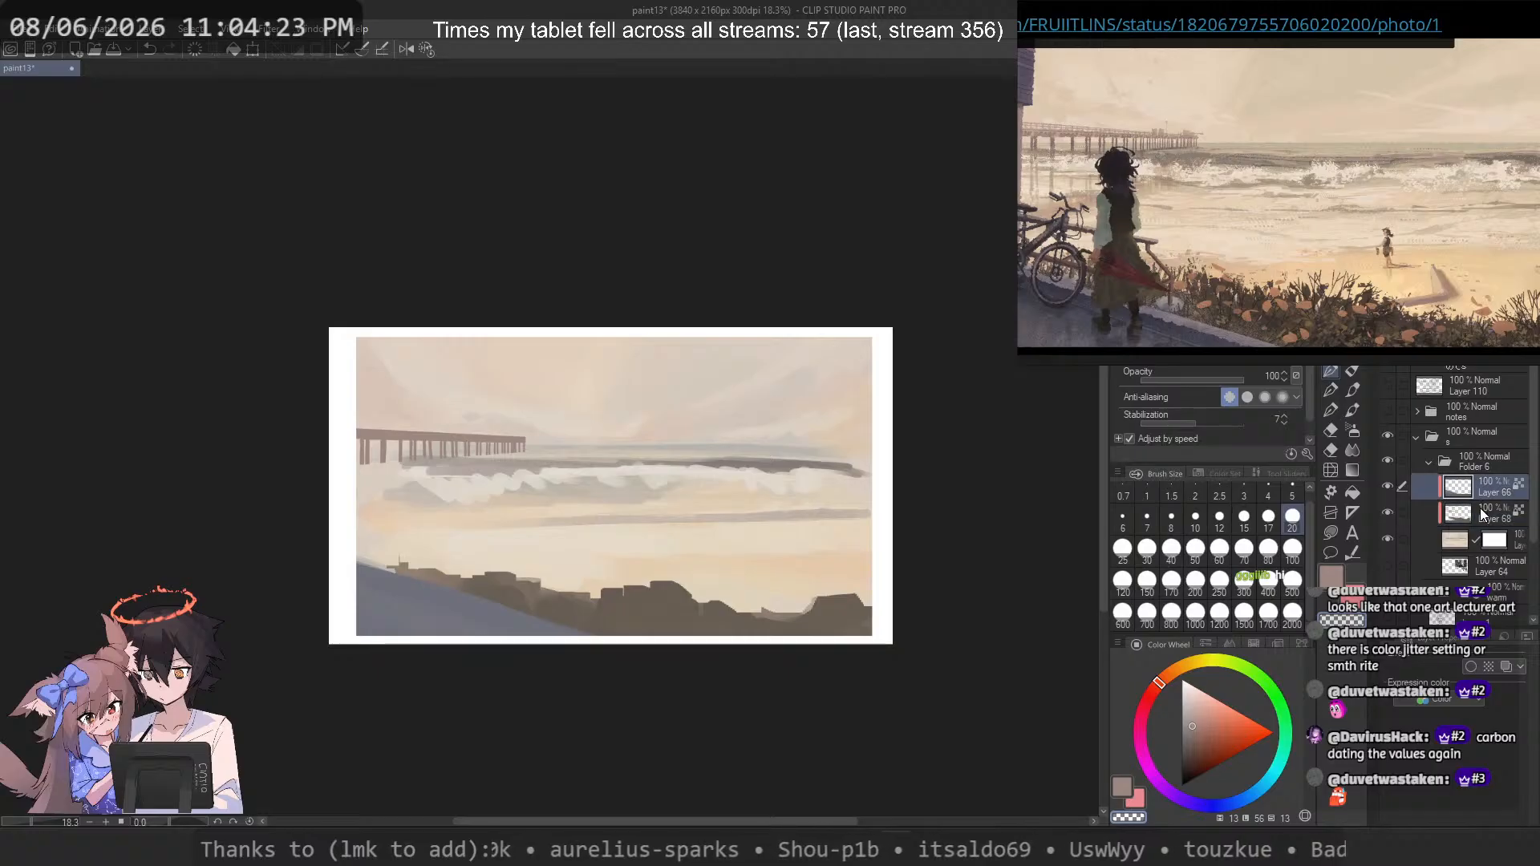
click(1482, 513)
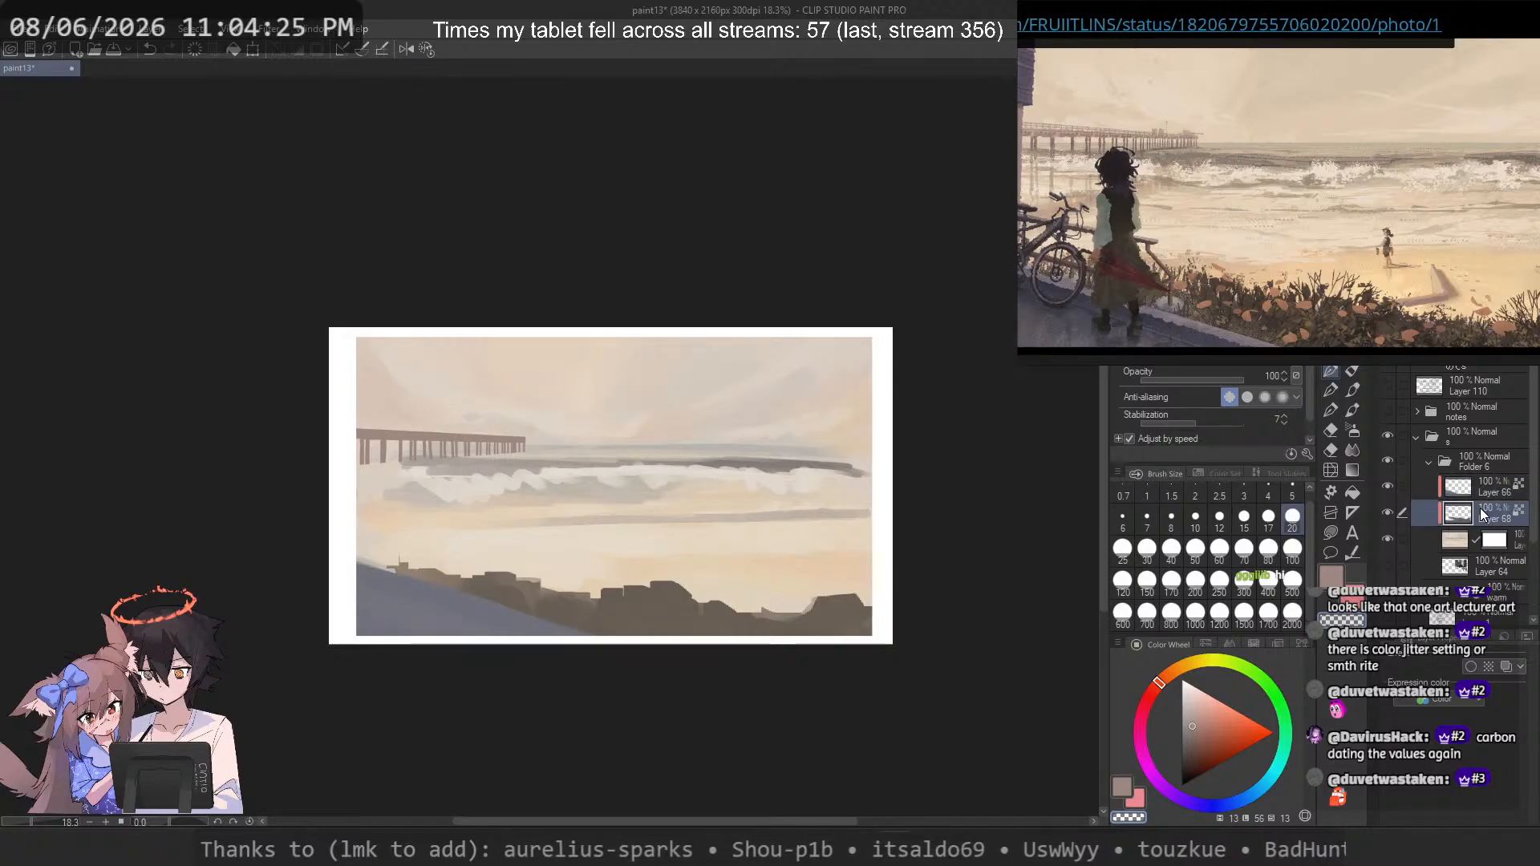
click(1468, 542)
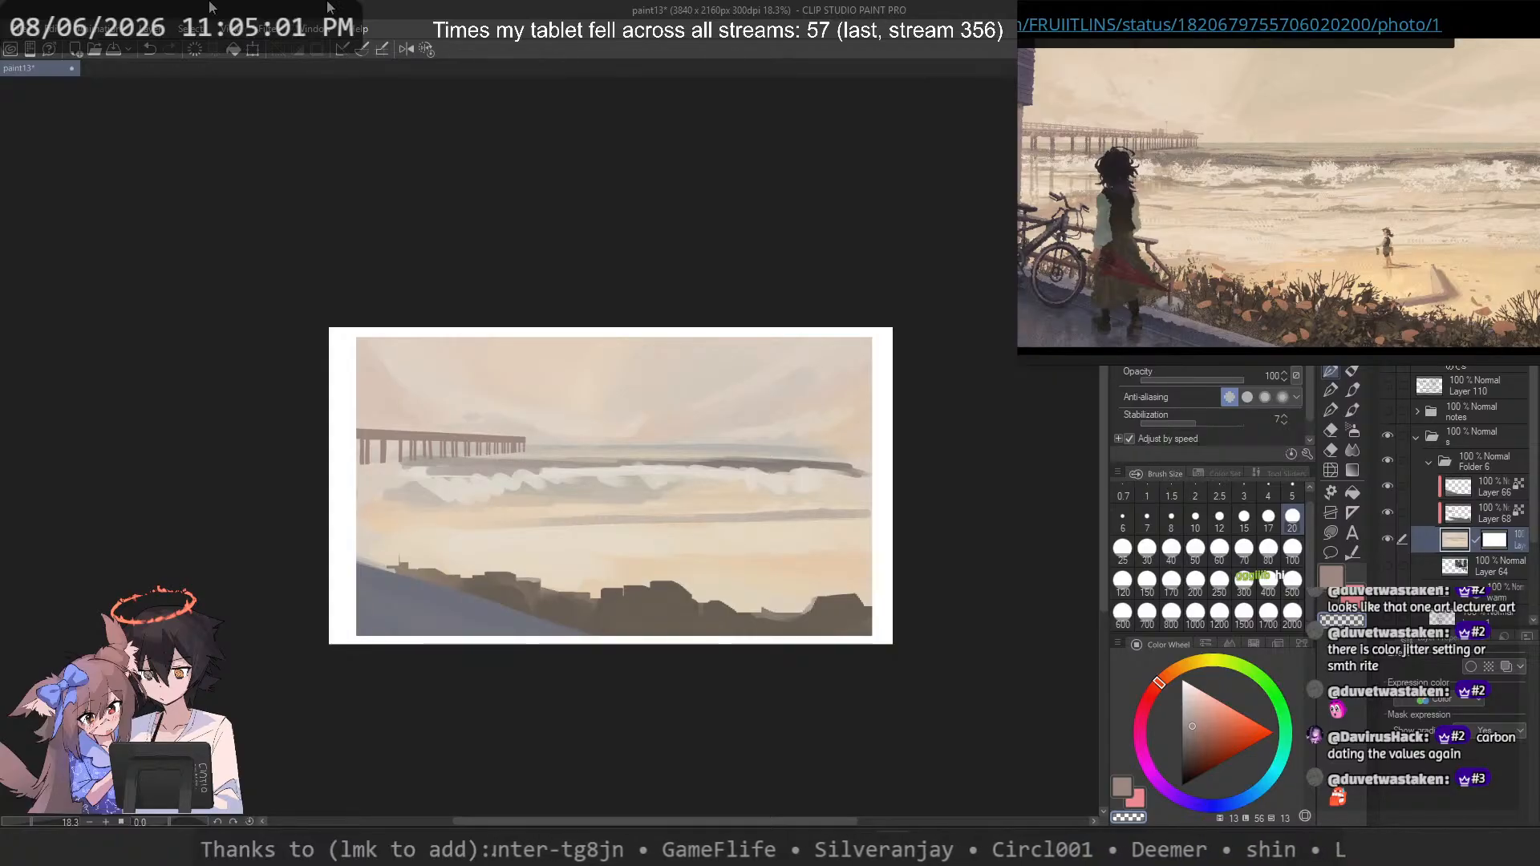
Step: Make a rectangular selection from the horizon line down over the whole sea and beach area
key(ctrl+plus)
key(m)
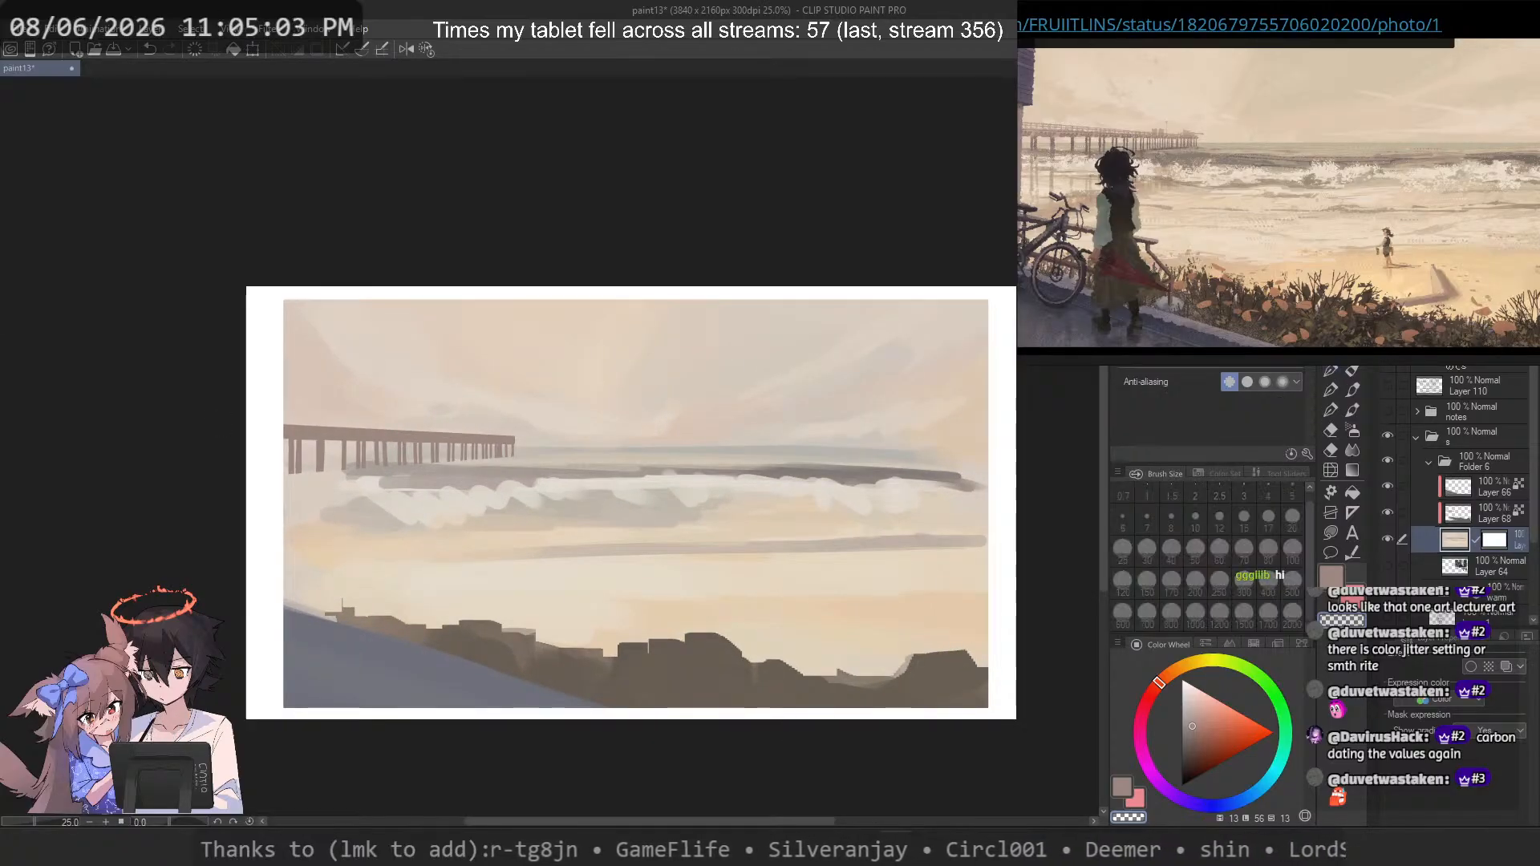
key(m)
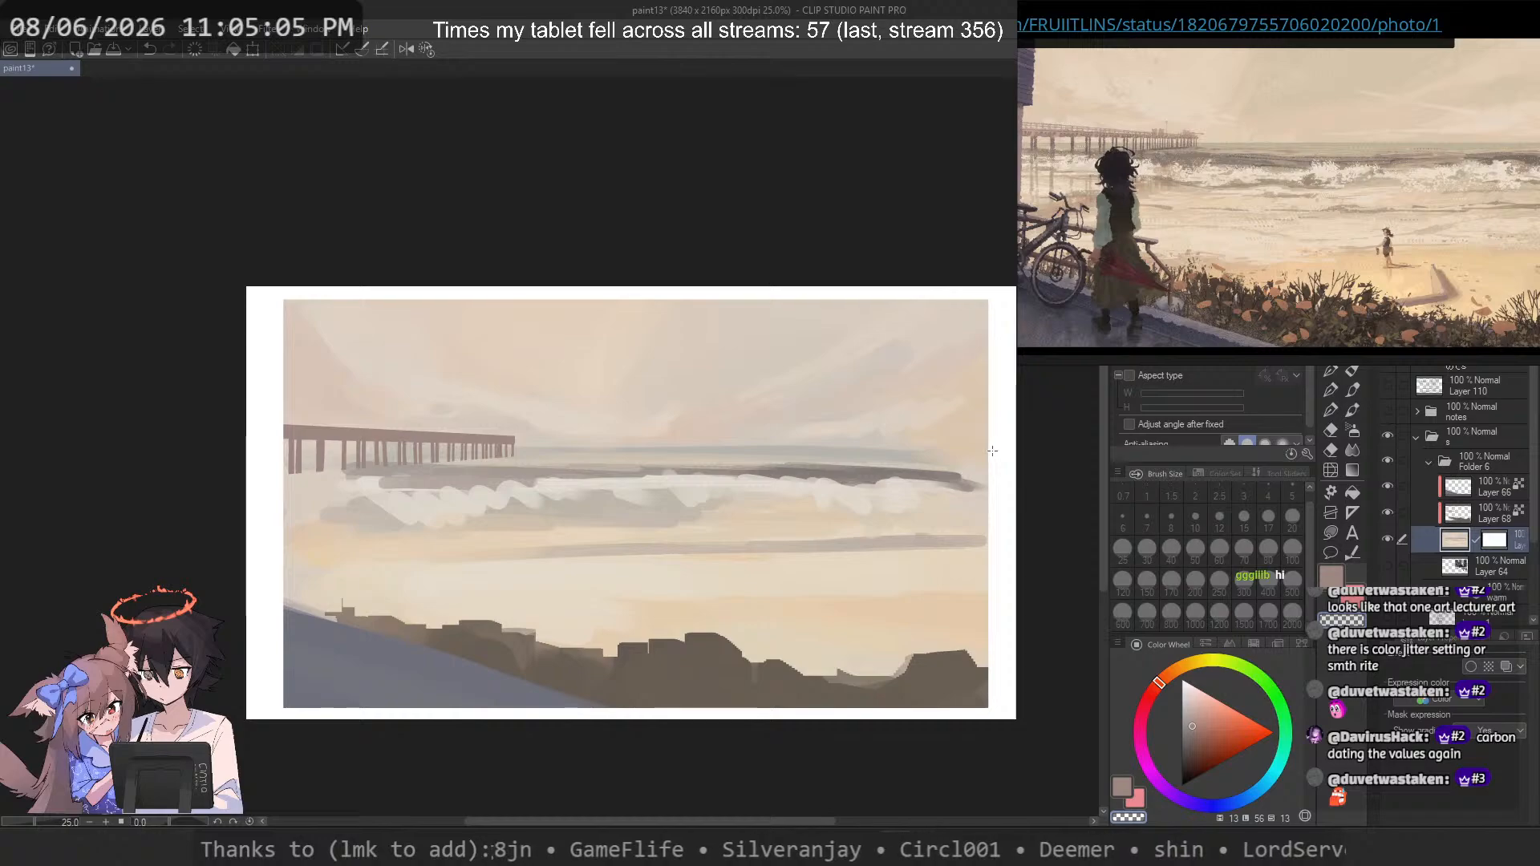
drag(995, 447, 132, 756)
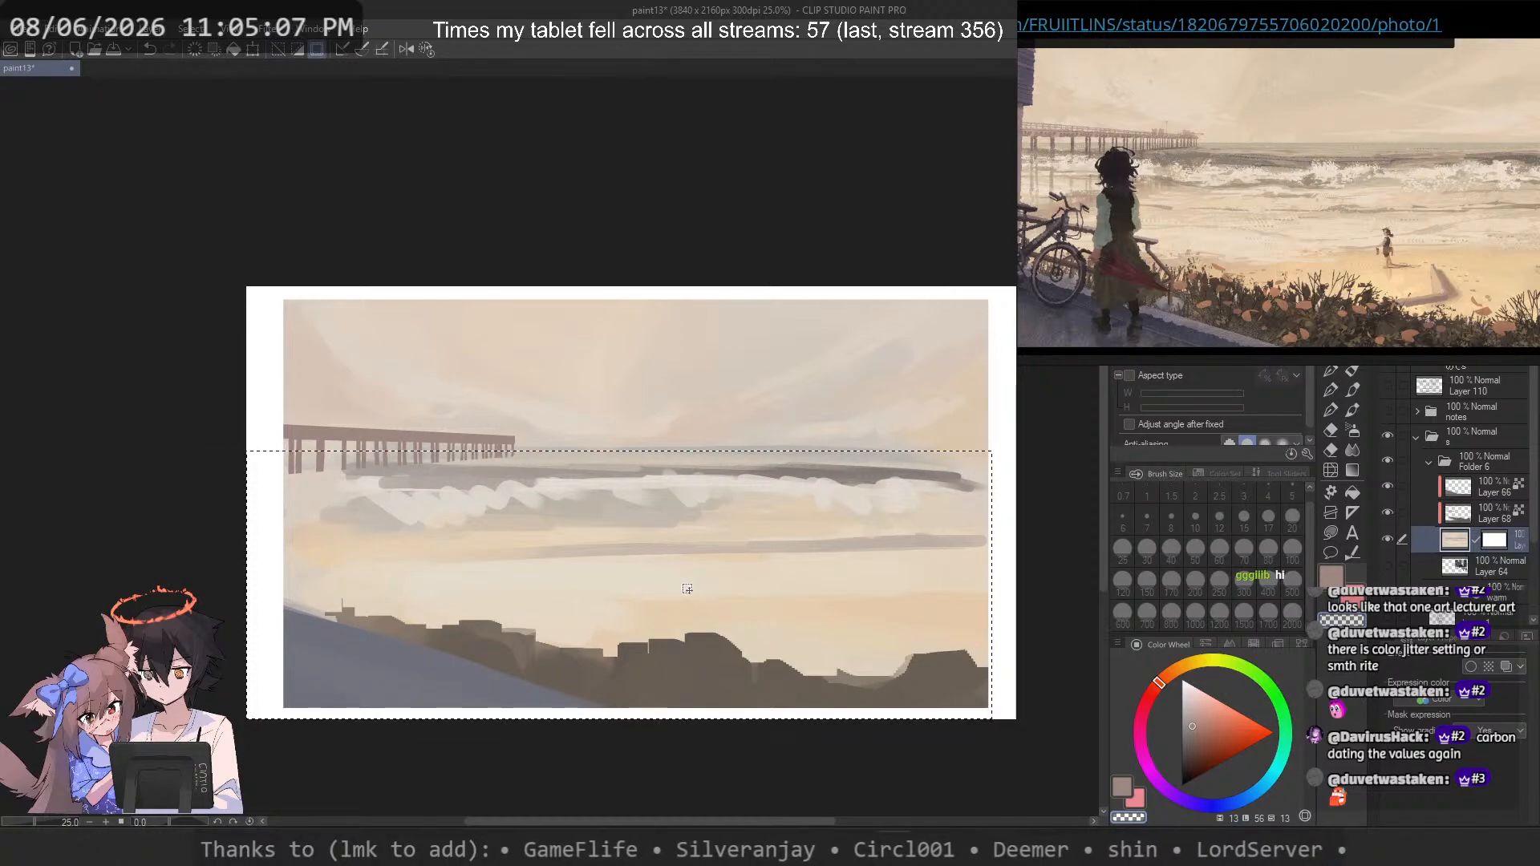
drag(707, 584, 718, 583)
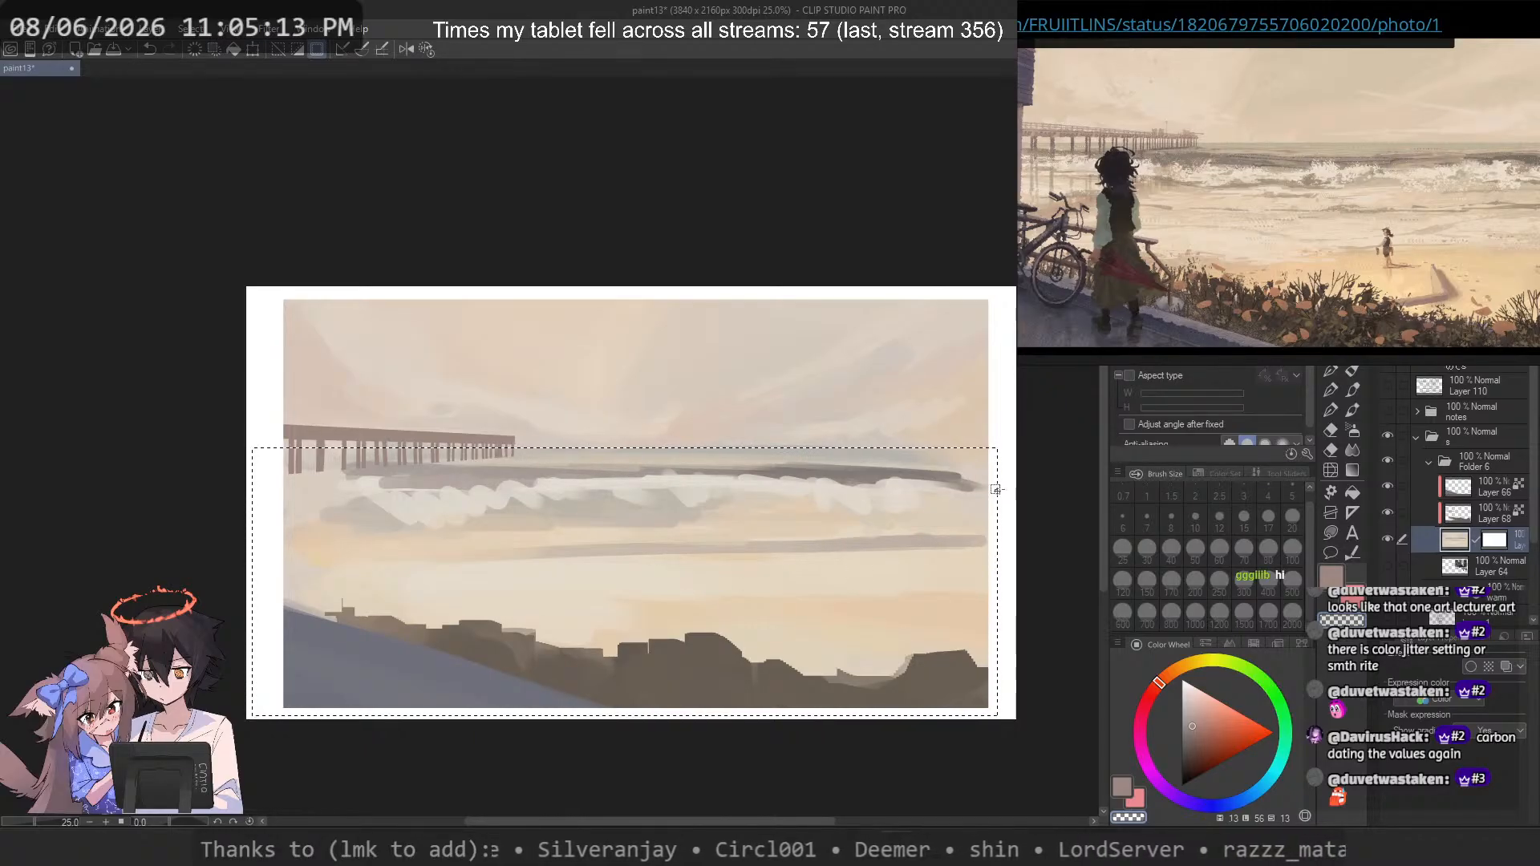
Step: Copy the selected sea area to a new layer, clip it to the layer below, deselect, and remove the copy's mask
key(ctrl+c)
key(ctrl+v)
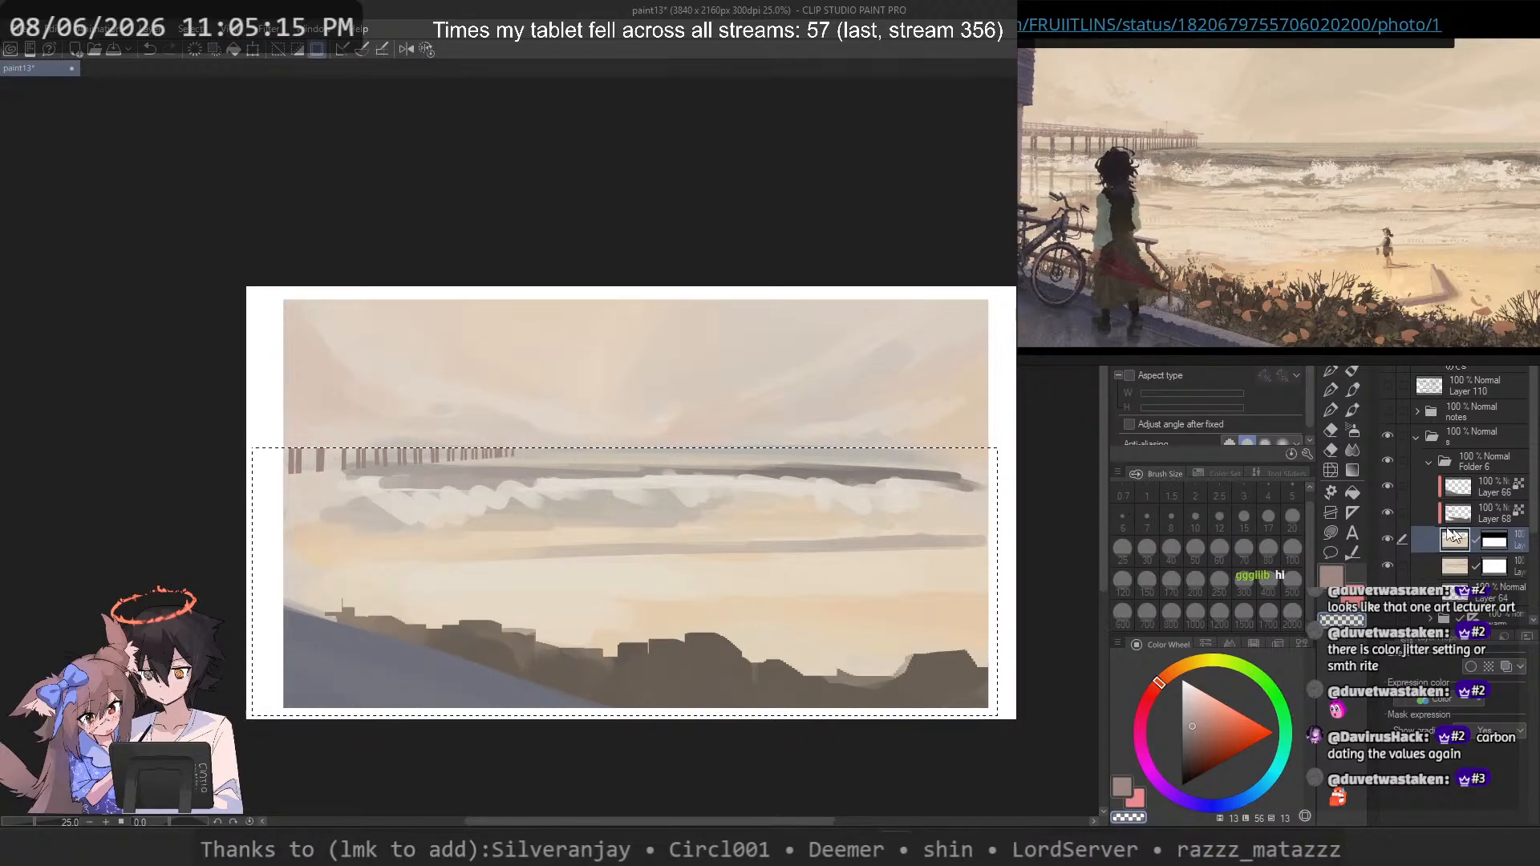
key(ctrl+alt+g)
key(ctrl+d)
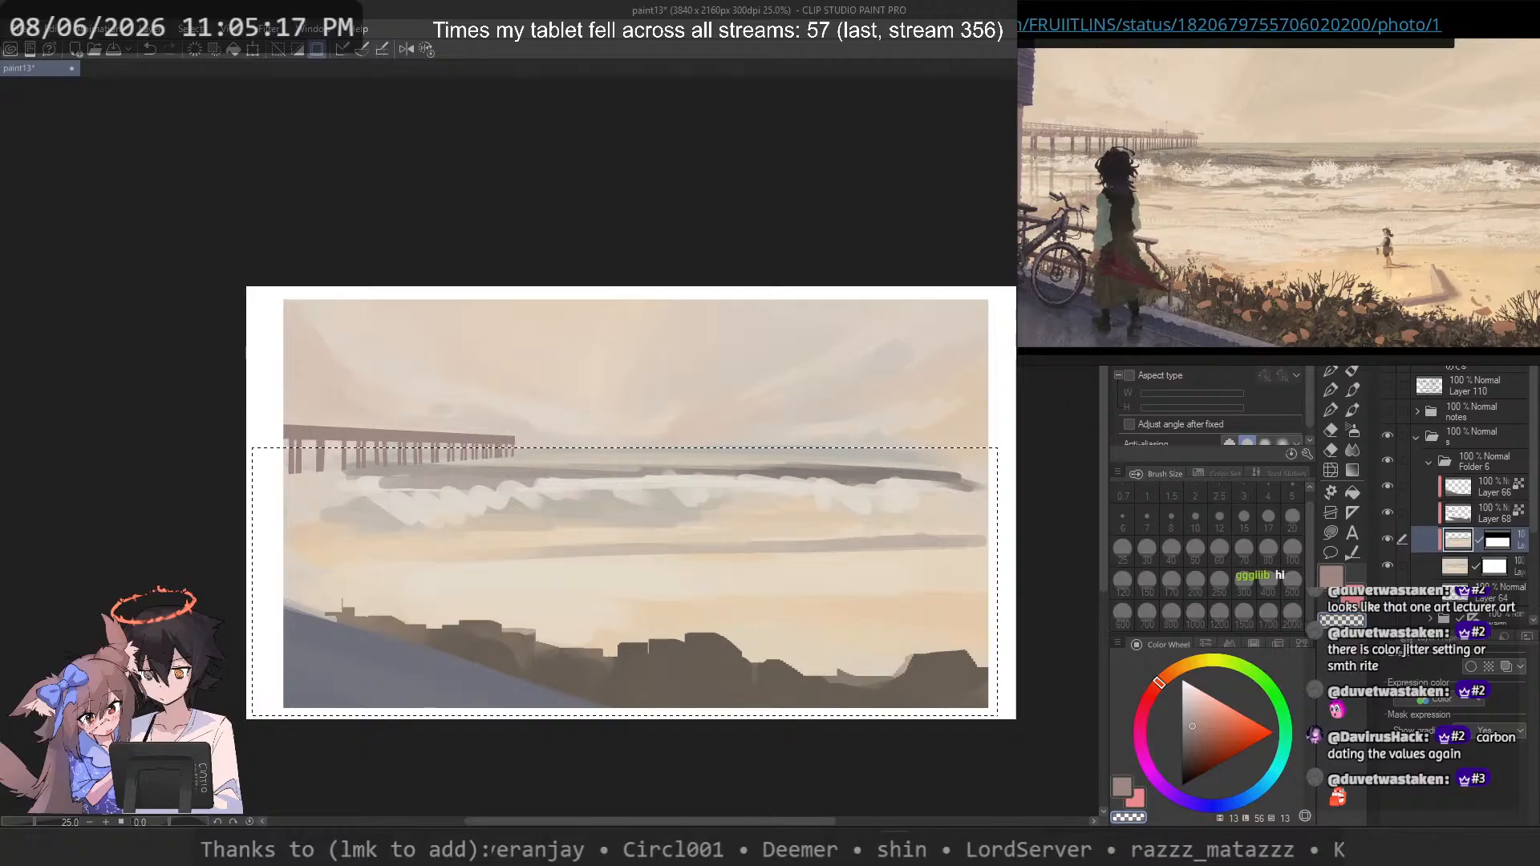
right_click(1498, 541)
click(1484, 617)
Step: Sample a light grey near the horizon with the pen, test a size 20 stroke along the horizon and undo it
scroll(813, 436, down, 1)
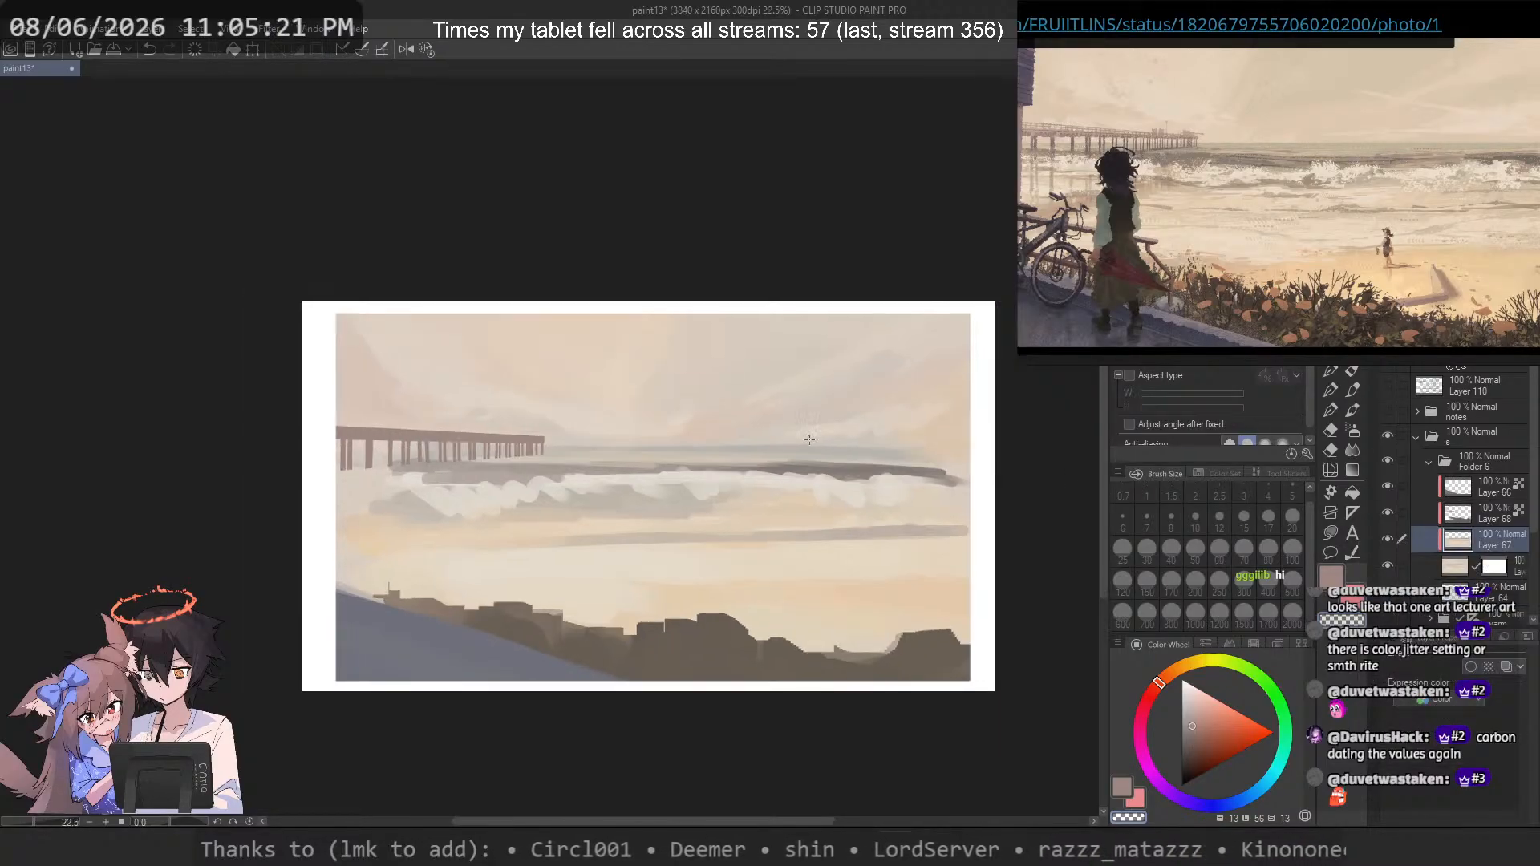
scroll(813, 436, up, 2)
key(b)
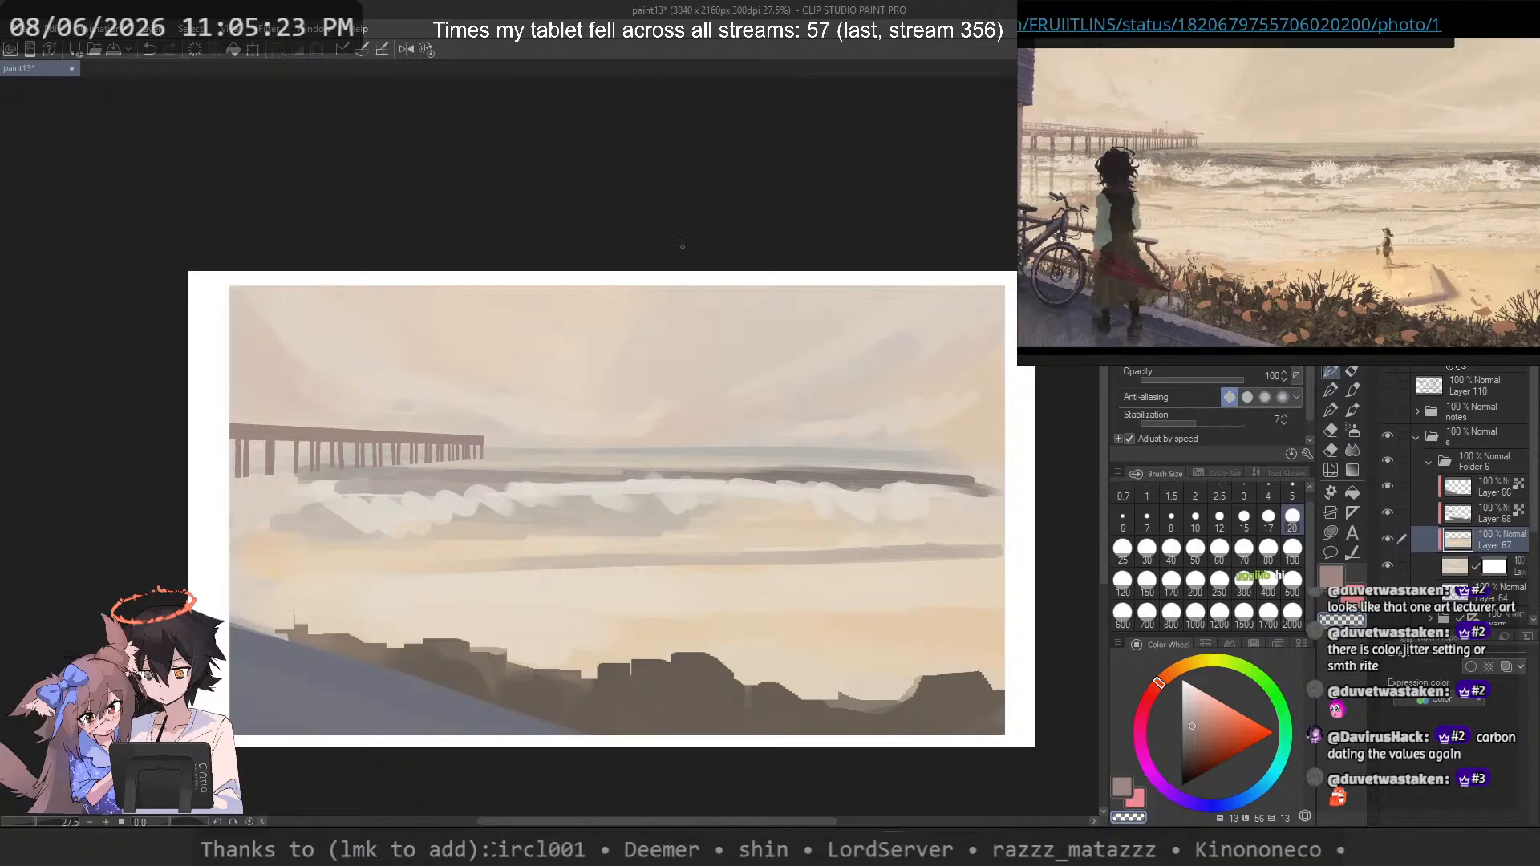
alt+click(682, 439)
mouse_move(682, 439)
mouse_down()
mouse_move(1002, 450)
mouse_move(441, 429)
mouse_move(1002, 429)
mouse_up()
key(ctrl+z)
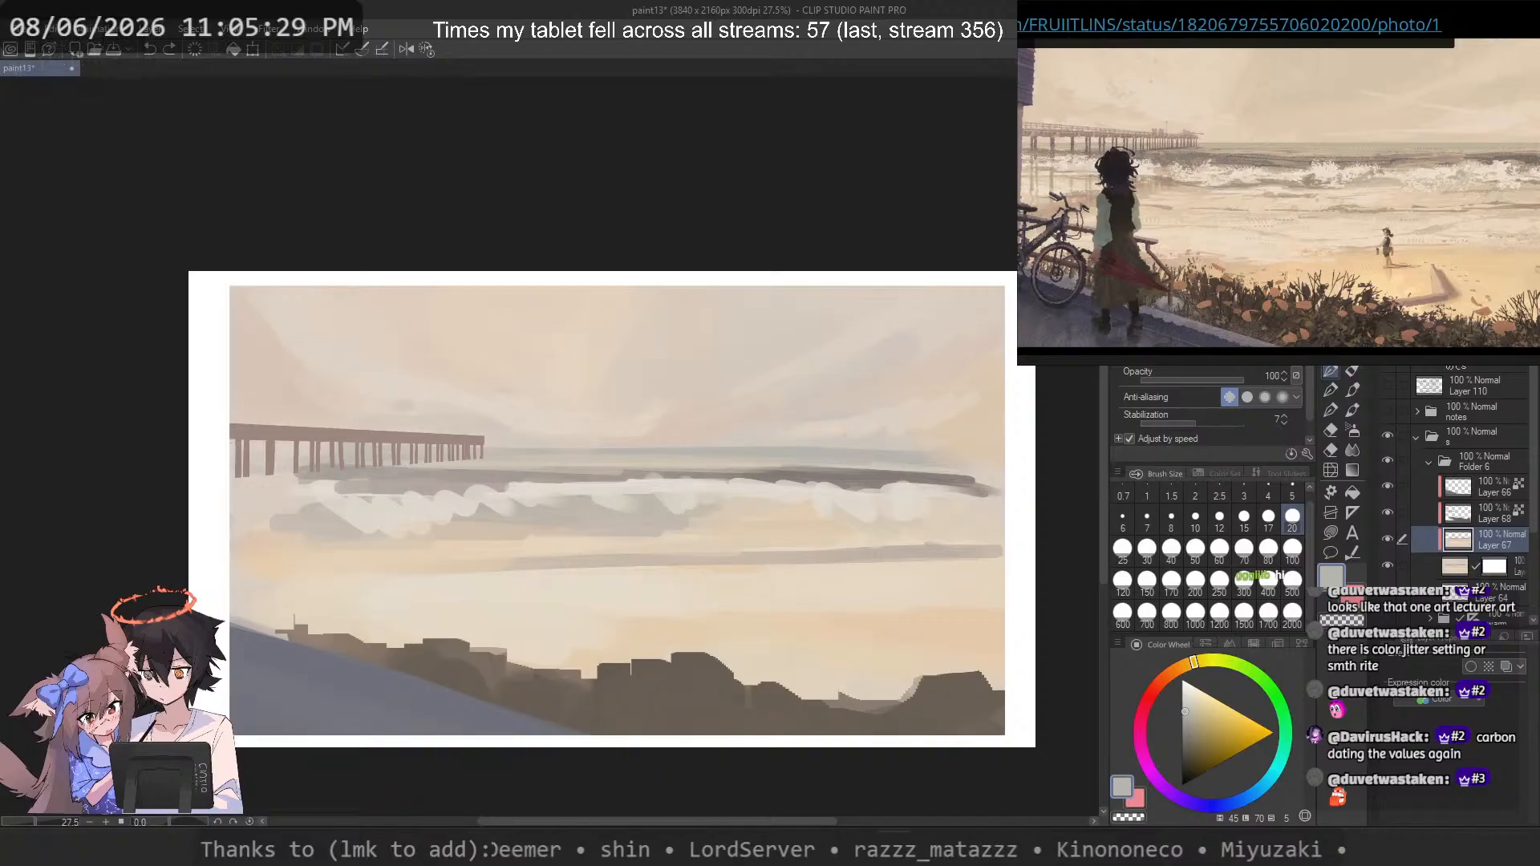
Step: Paint a straight light grey band along the full horizon with the pen at size 170, and select the masked painting layer beneath
key(bracketright)
key(bracketright)
key(bracketright)
key(bracketright)
key(bracketright)
key(bracketright)
key(bracketright)
key(bracketright)
key(bracketright)
key(bracketright)
key(bracketright)
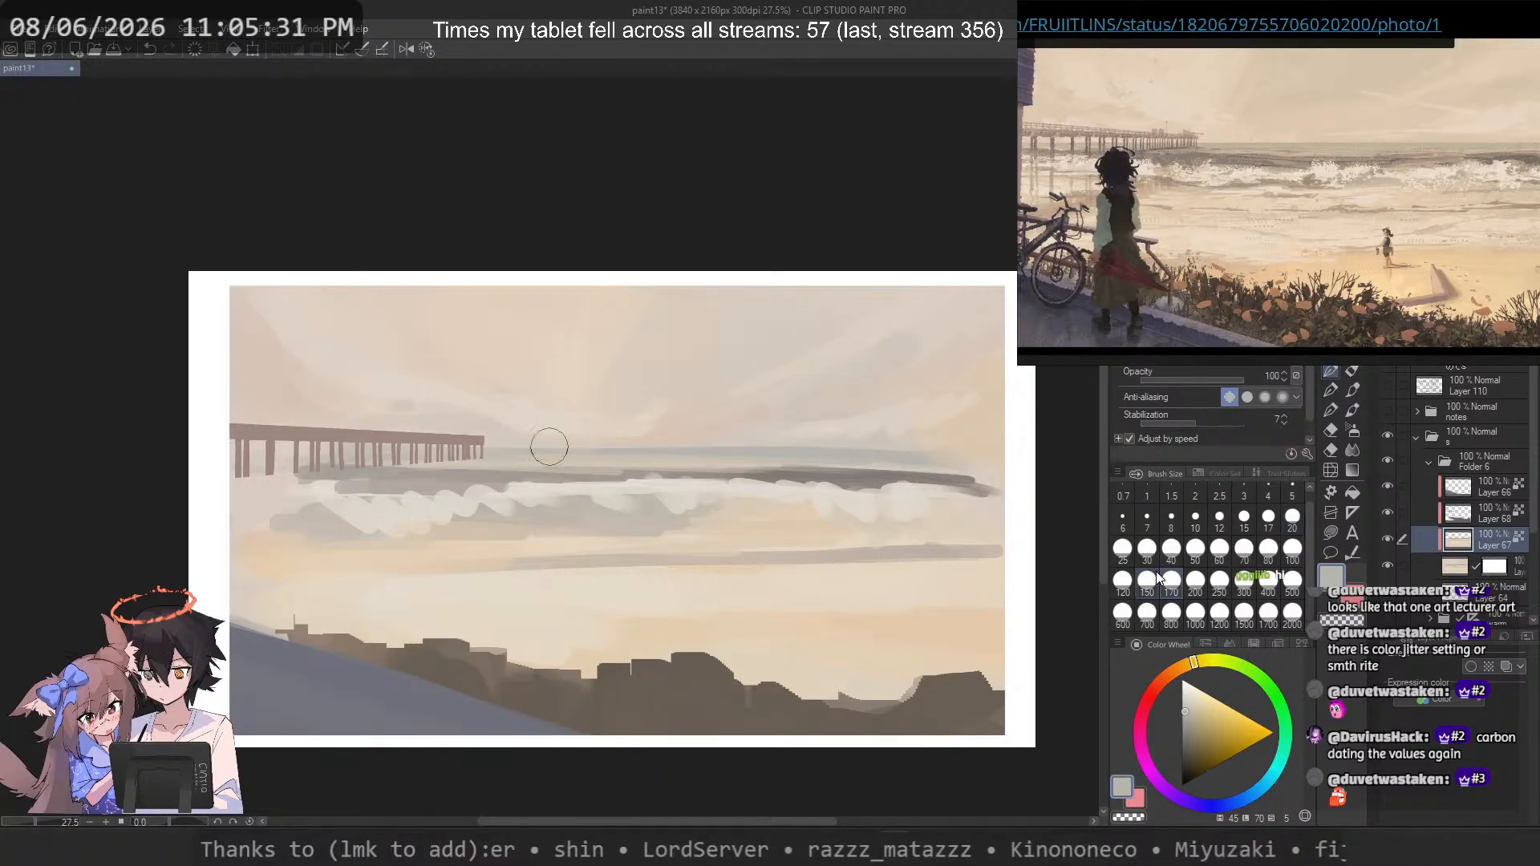
key(asciicircum)
drag(252, 395, 988, 528)
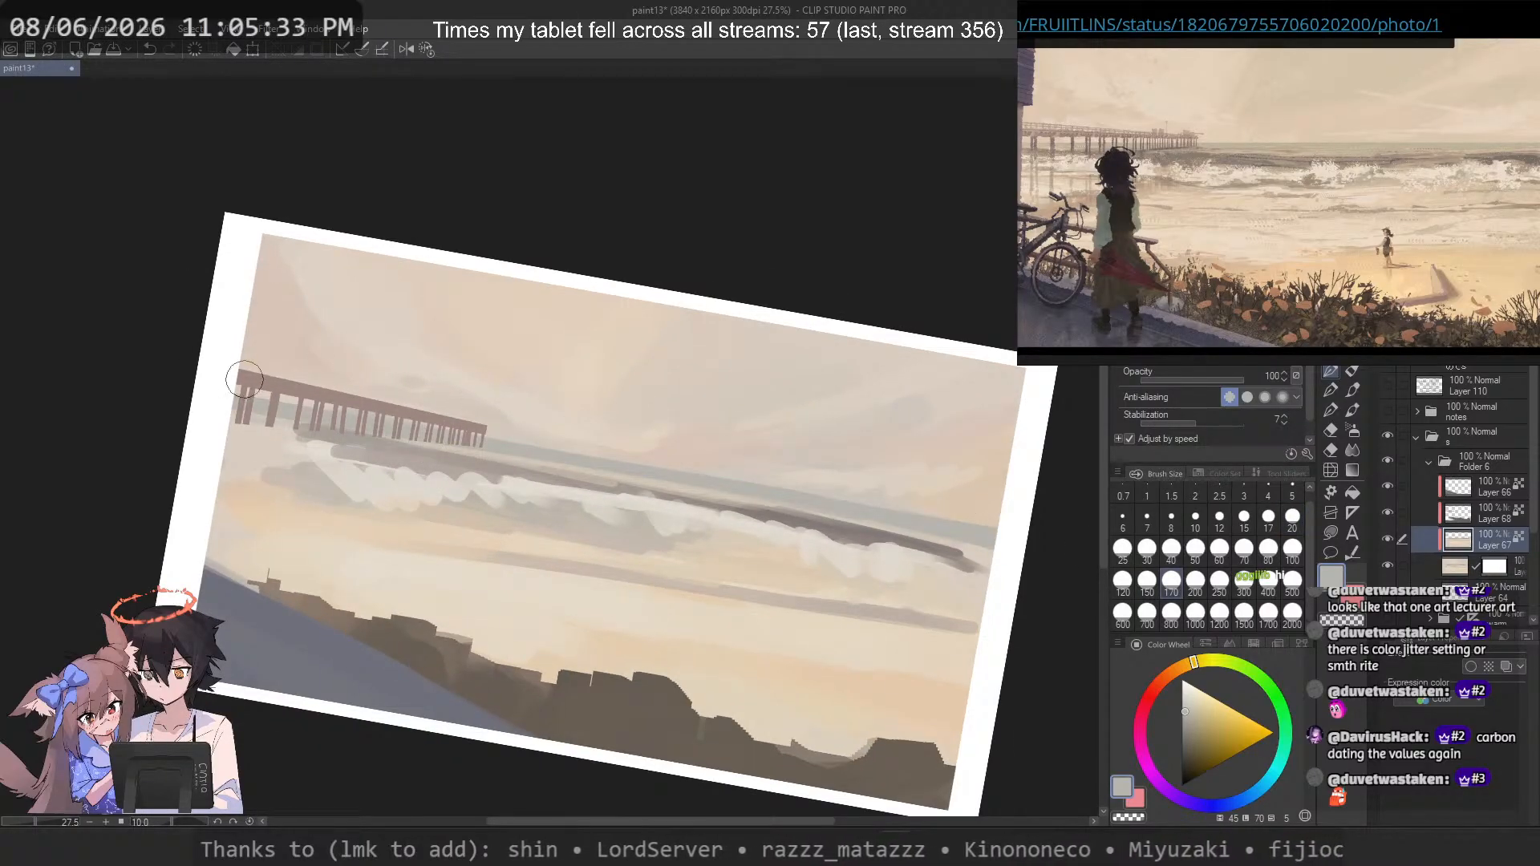
click(1456, 567)
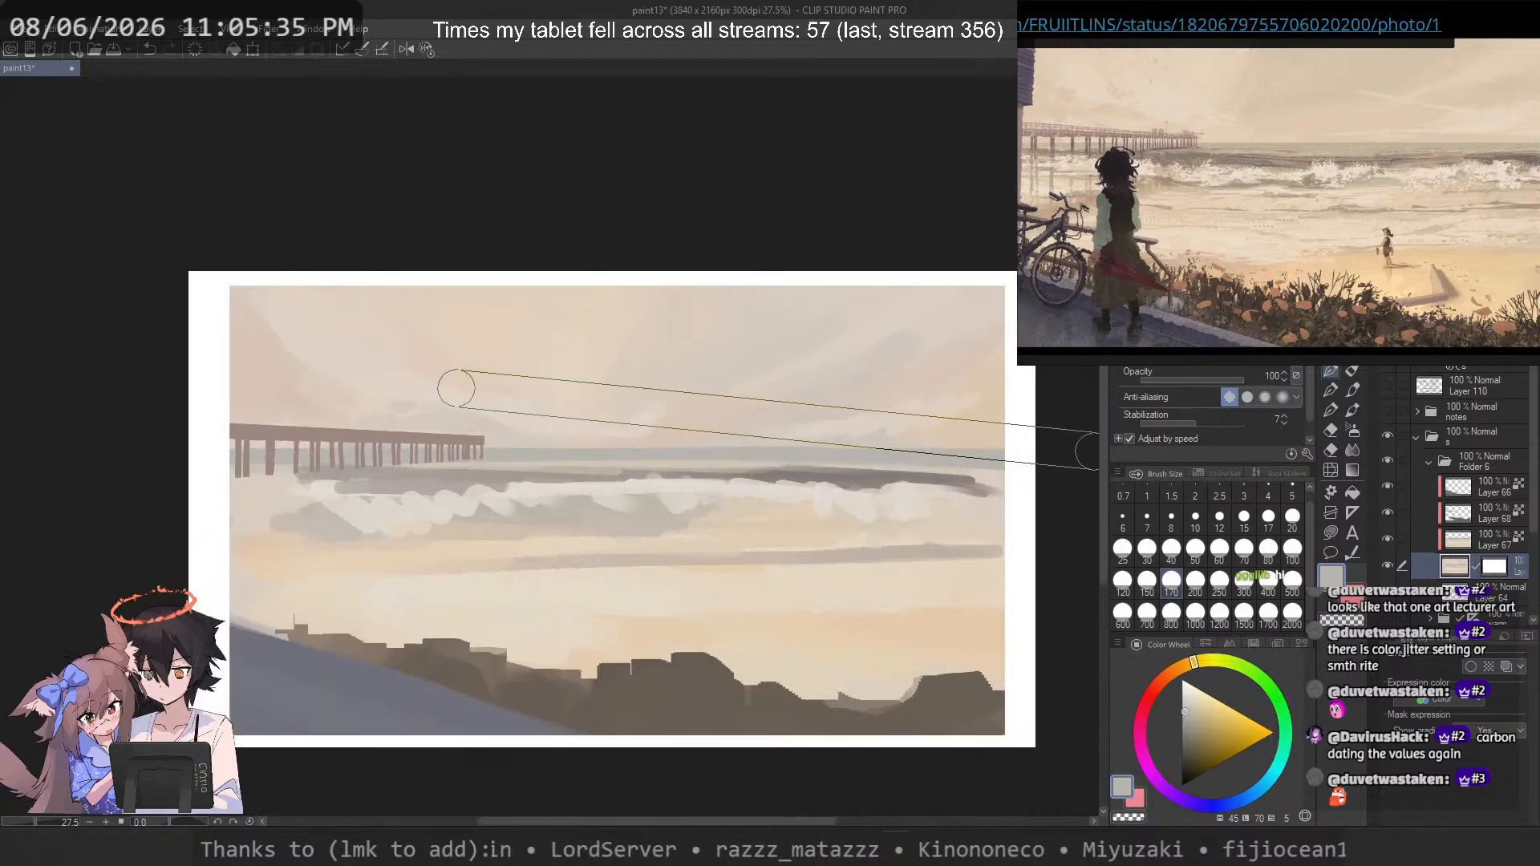
key(minus)
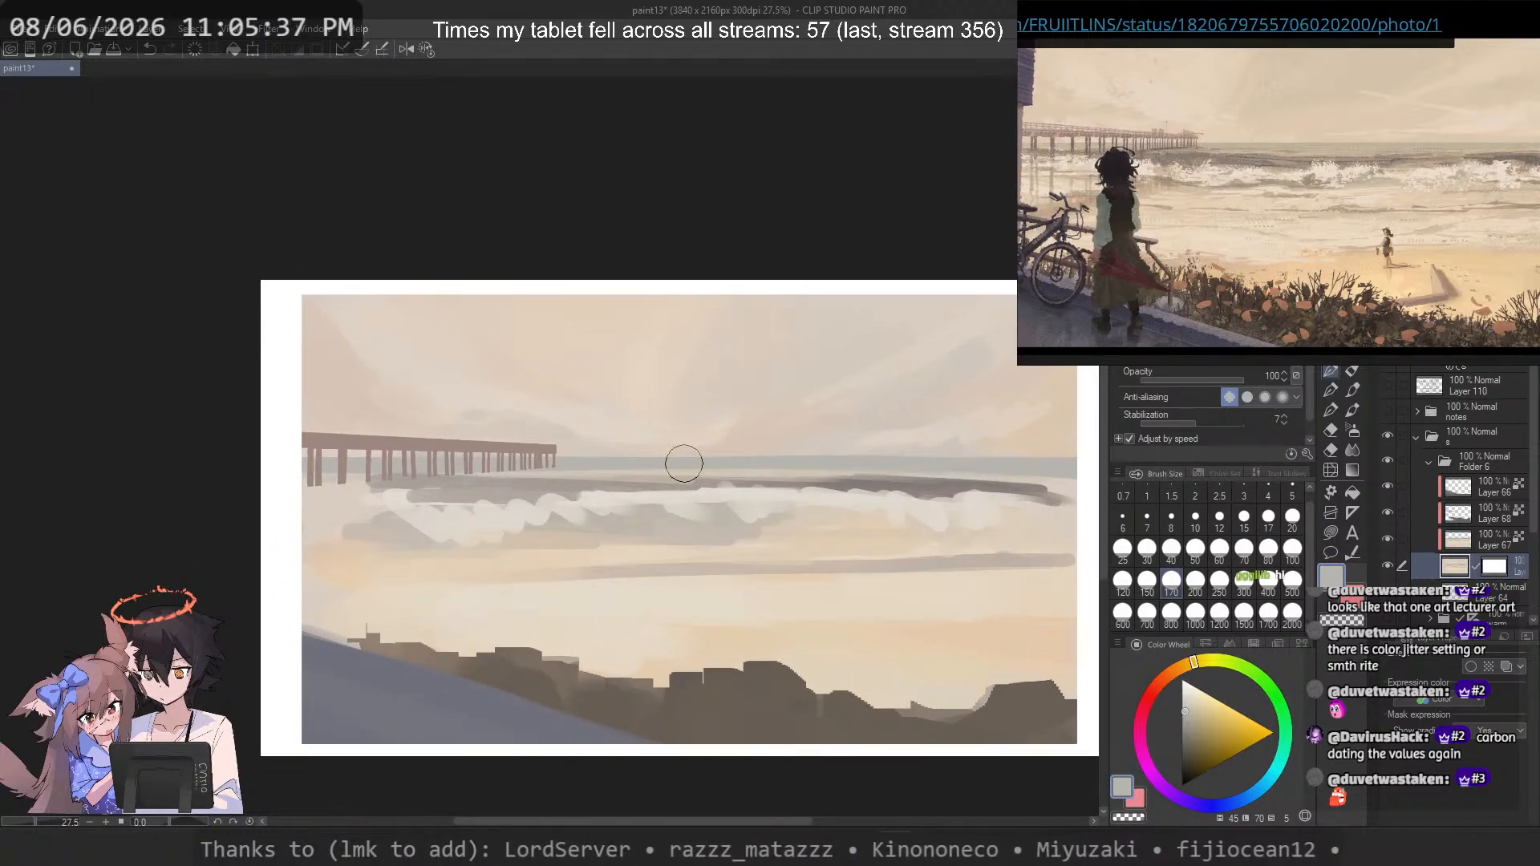
Step: Examine the reference illustration's sky, pier, horizon and waves up close and as a whole
scroll(1239, 206, down, 2)
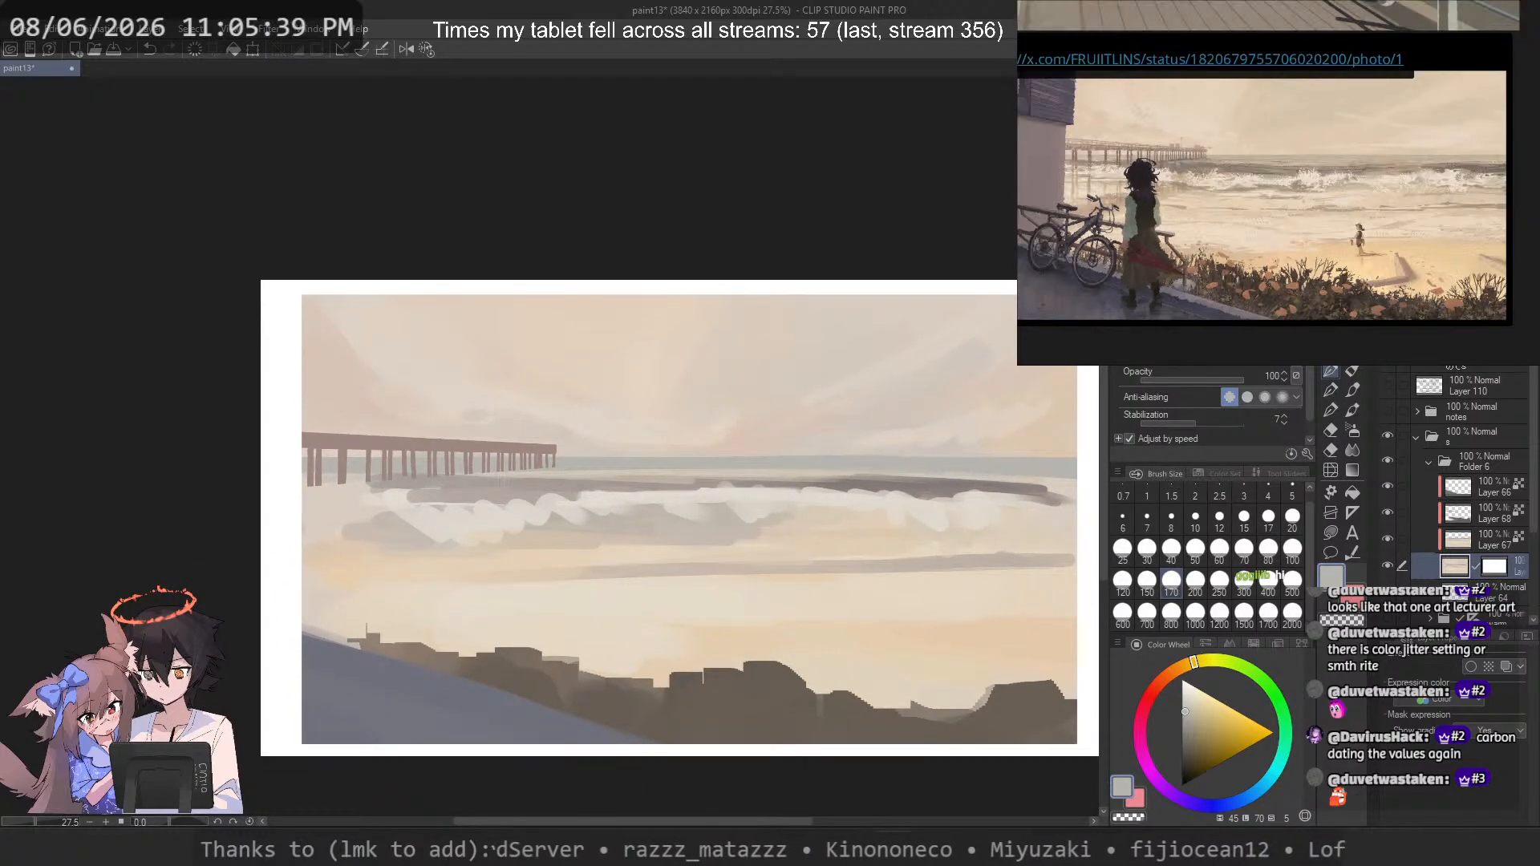
scroll(1277, 206, up, 1)
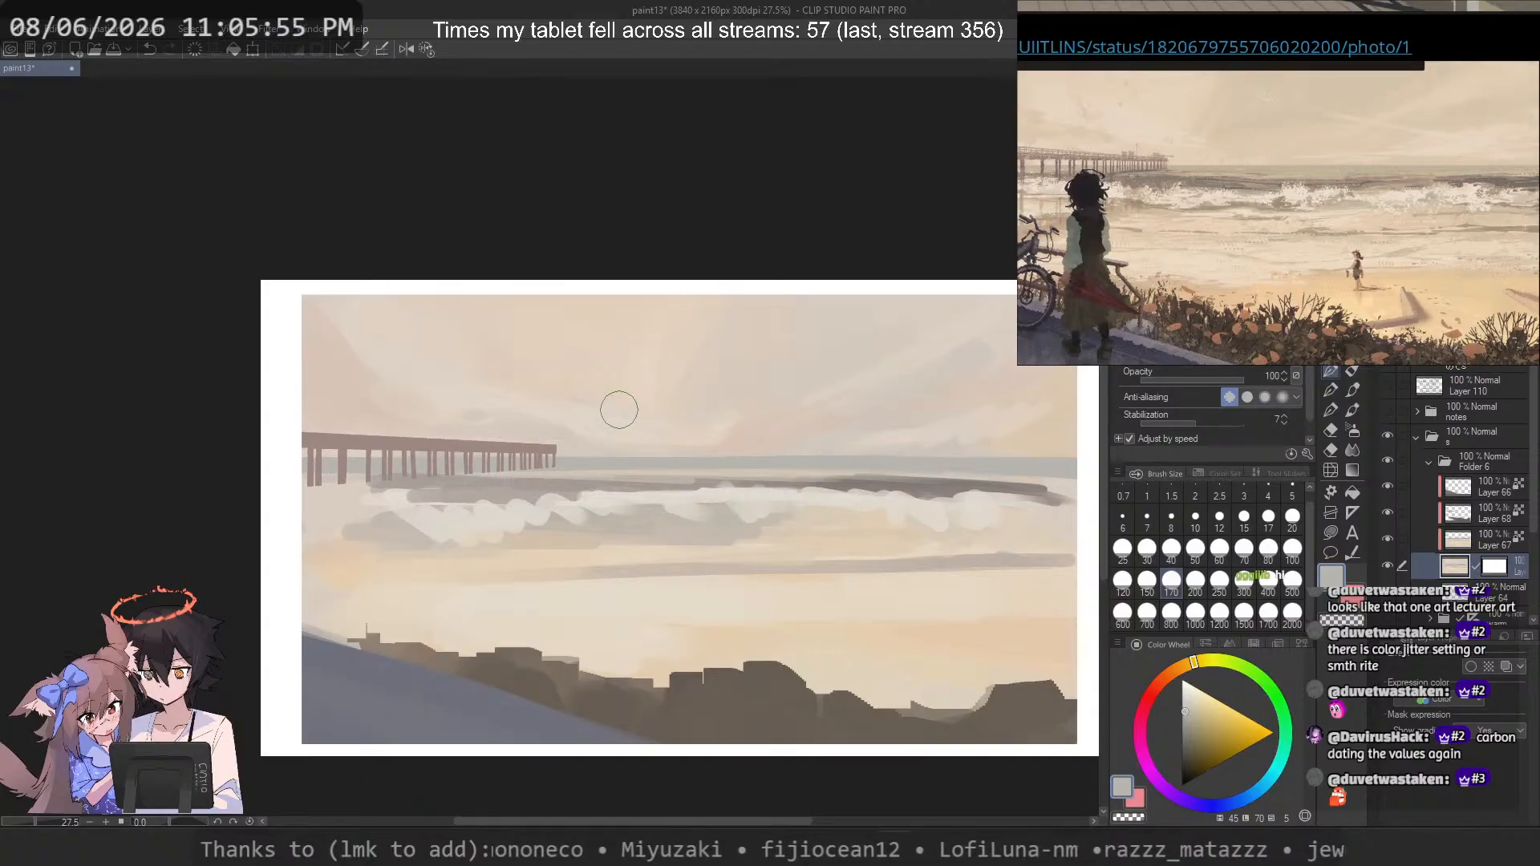
scroll(1490, 121, up, 5)
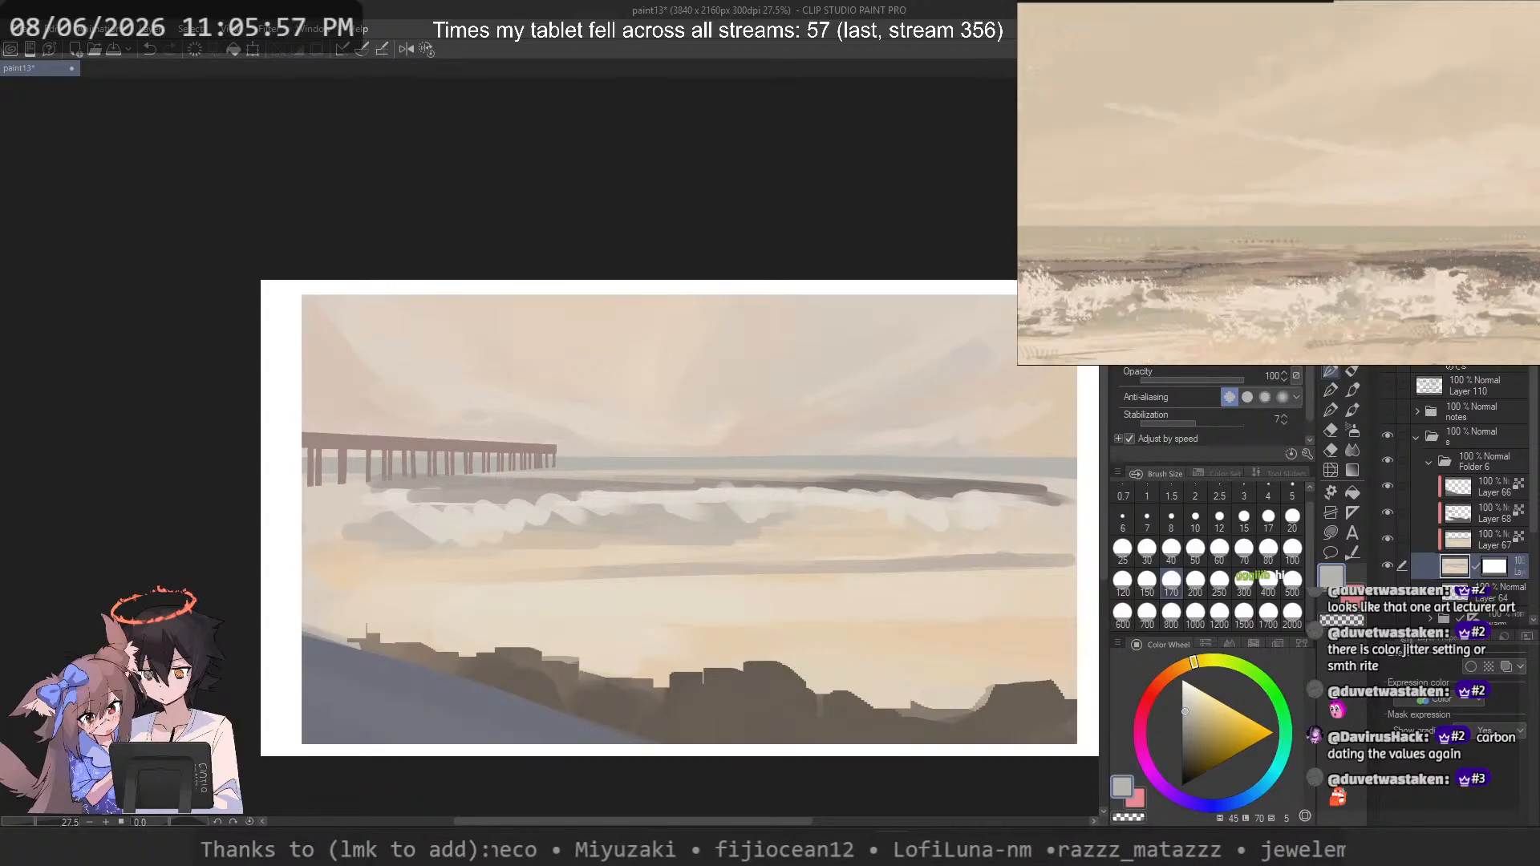
drag(1420, 80, 1385, 167)
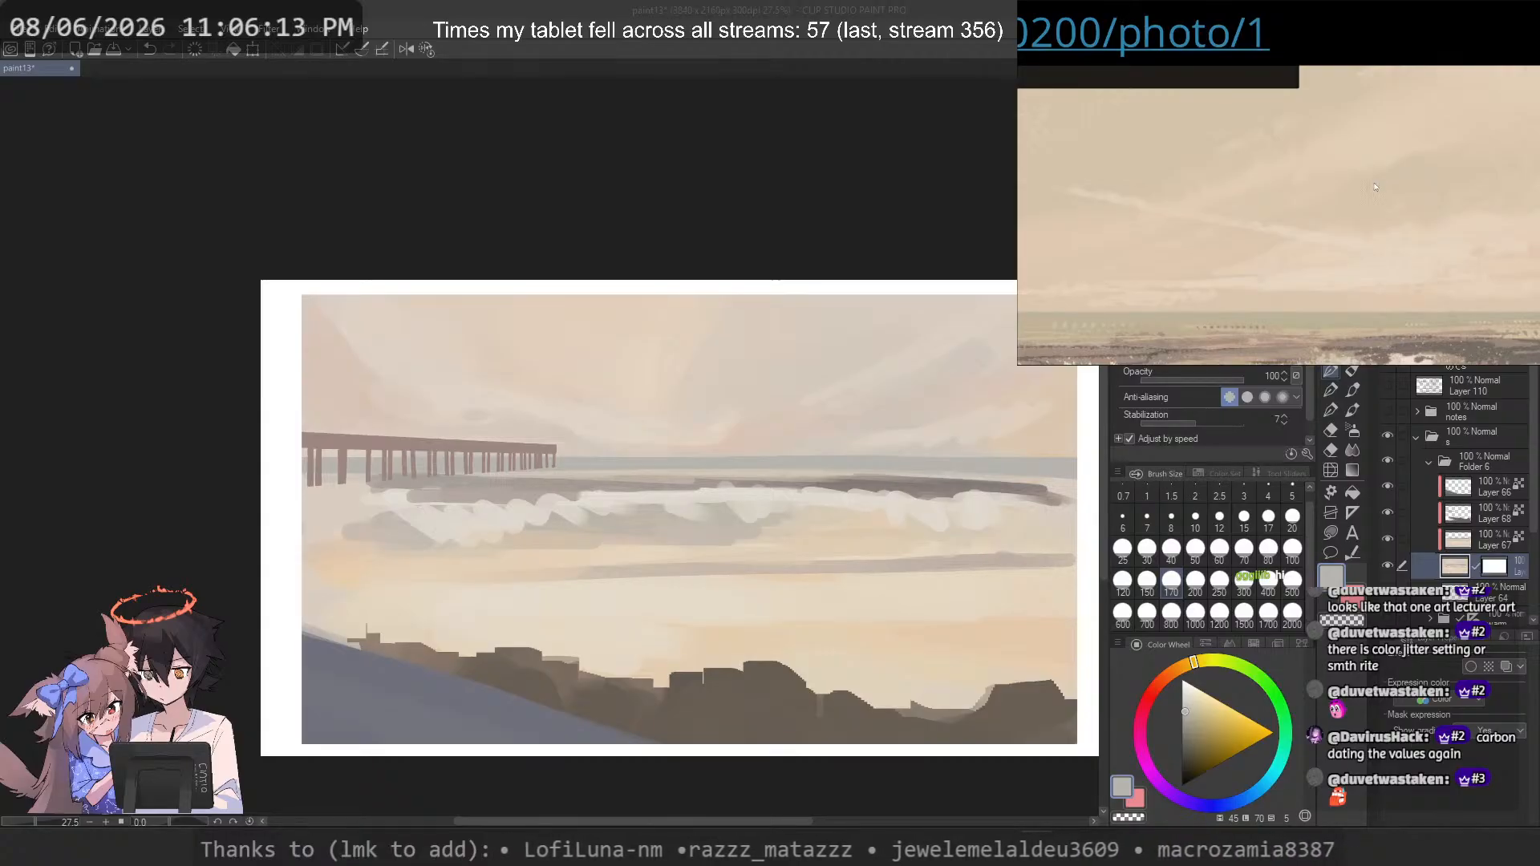
scroll(1374, 181, up, 3)
scroll(1216, 159, up, 2)
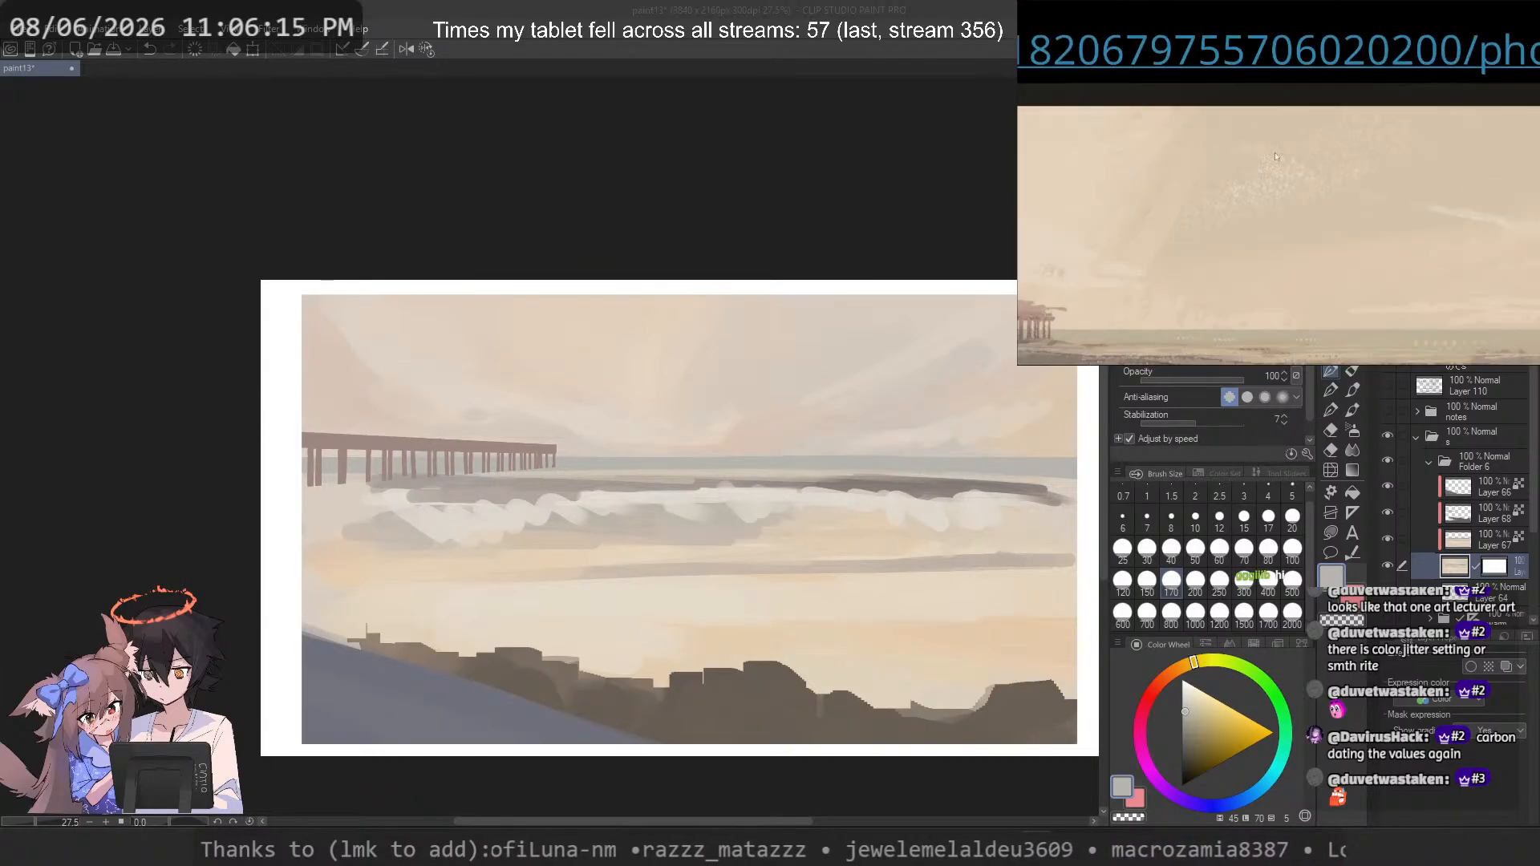
scroll(1295, 160, up, 3)
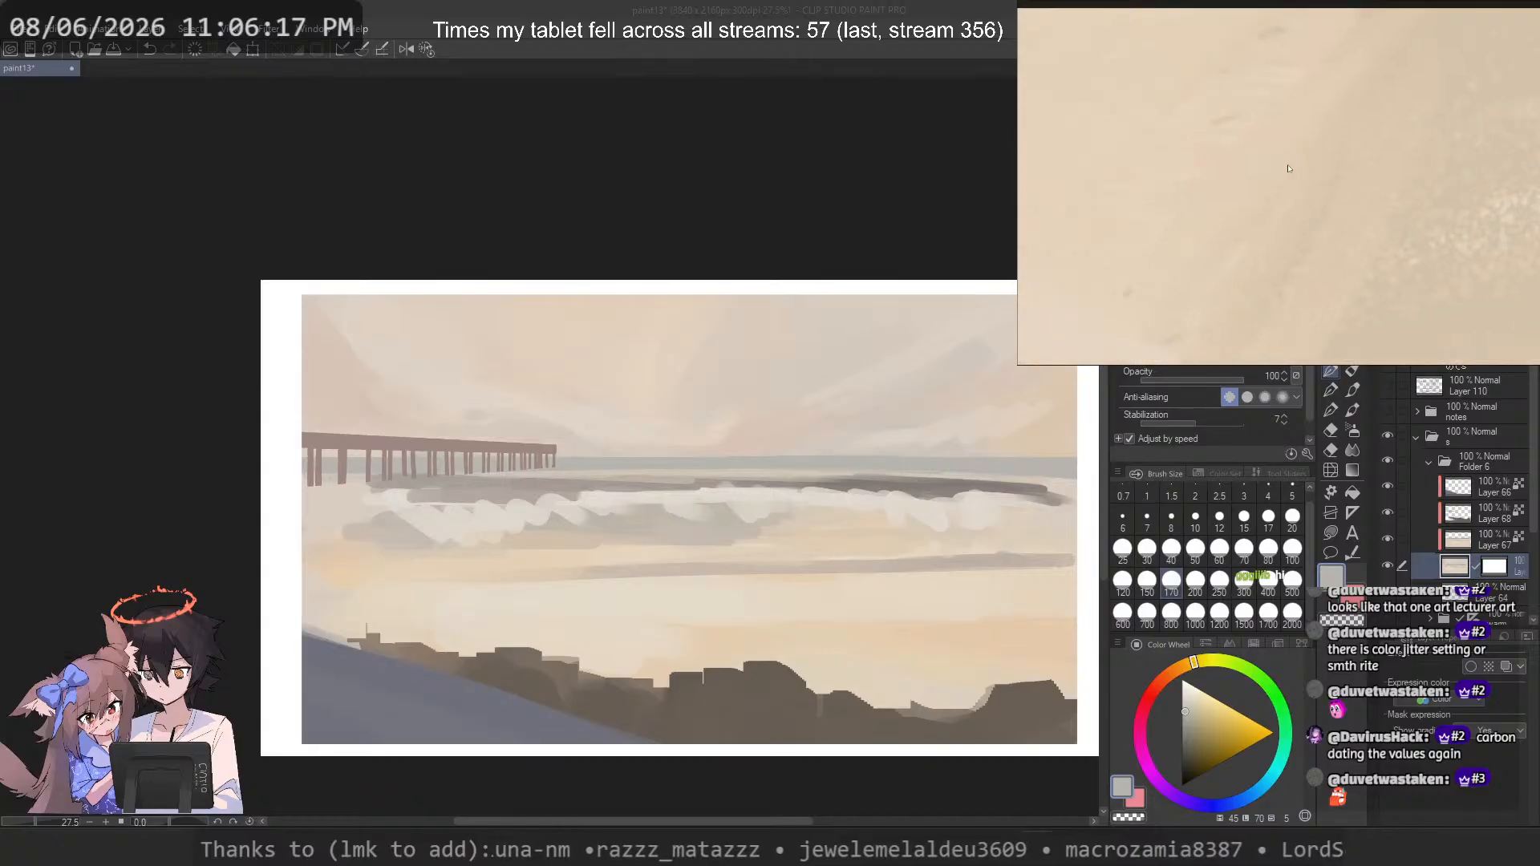
scroll(1283, 162, down, 4)
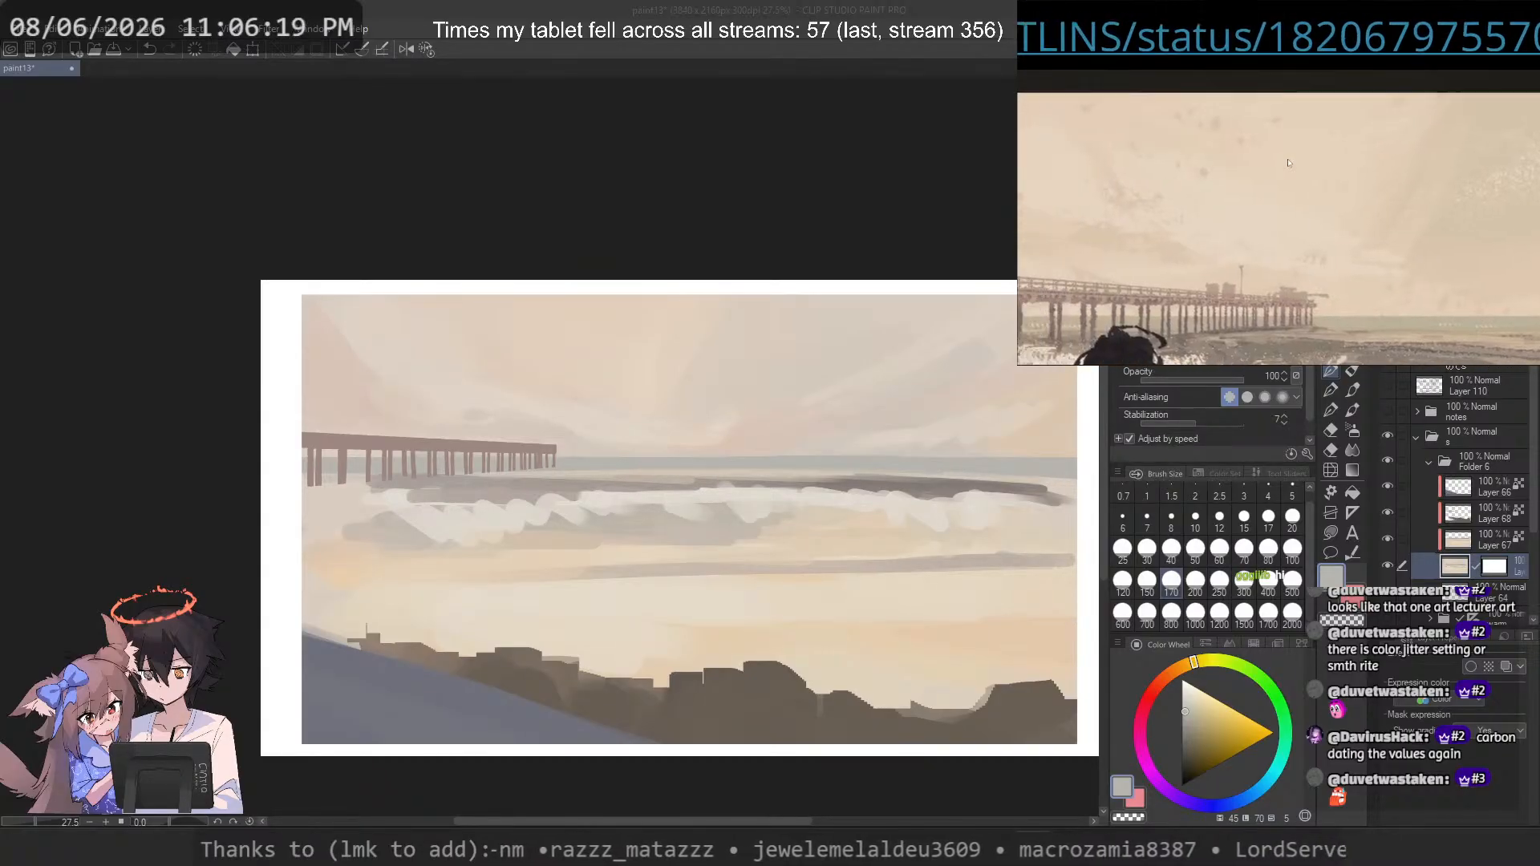
scroll(1278, 161, down, 5)
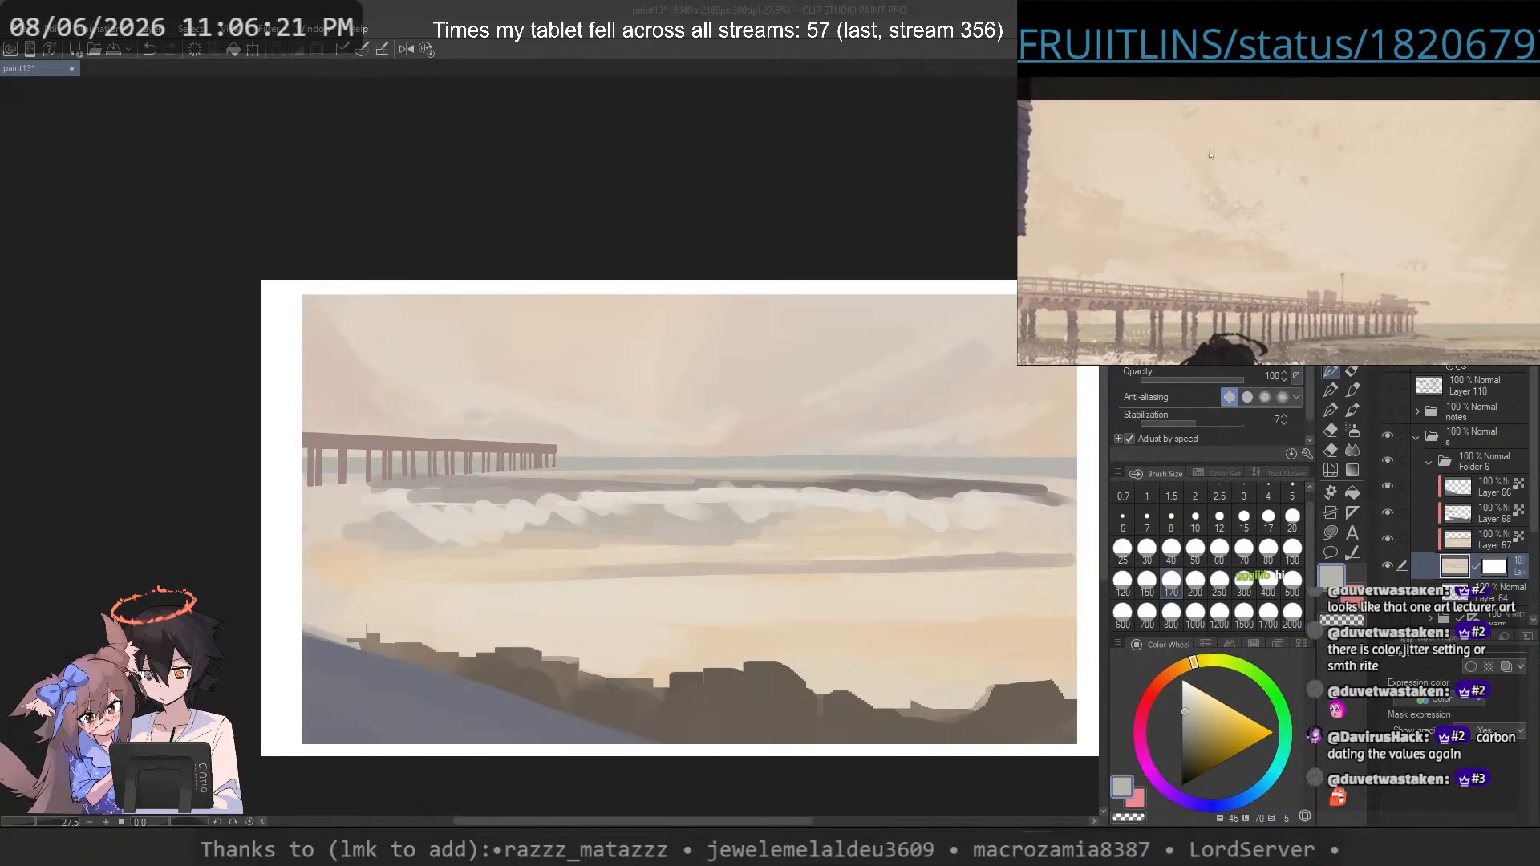
scroll(1345, 150, down, 2)
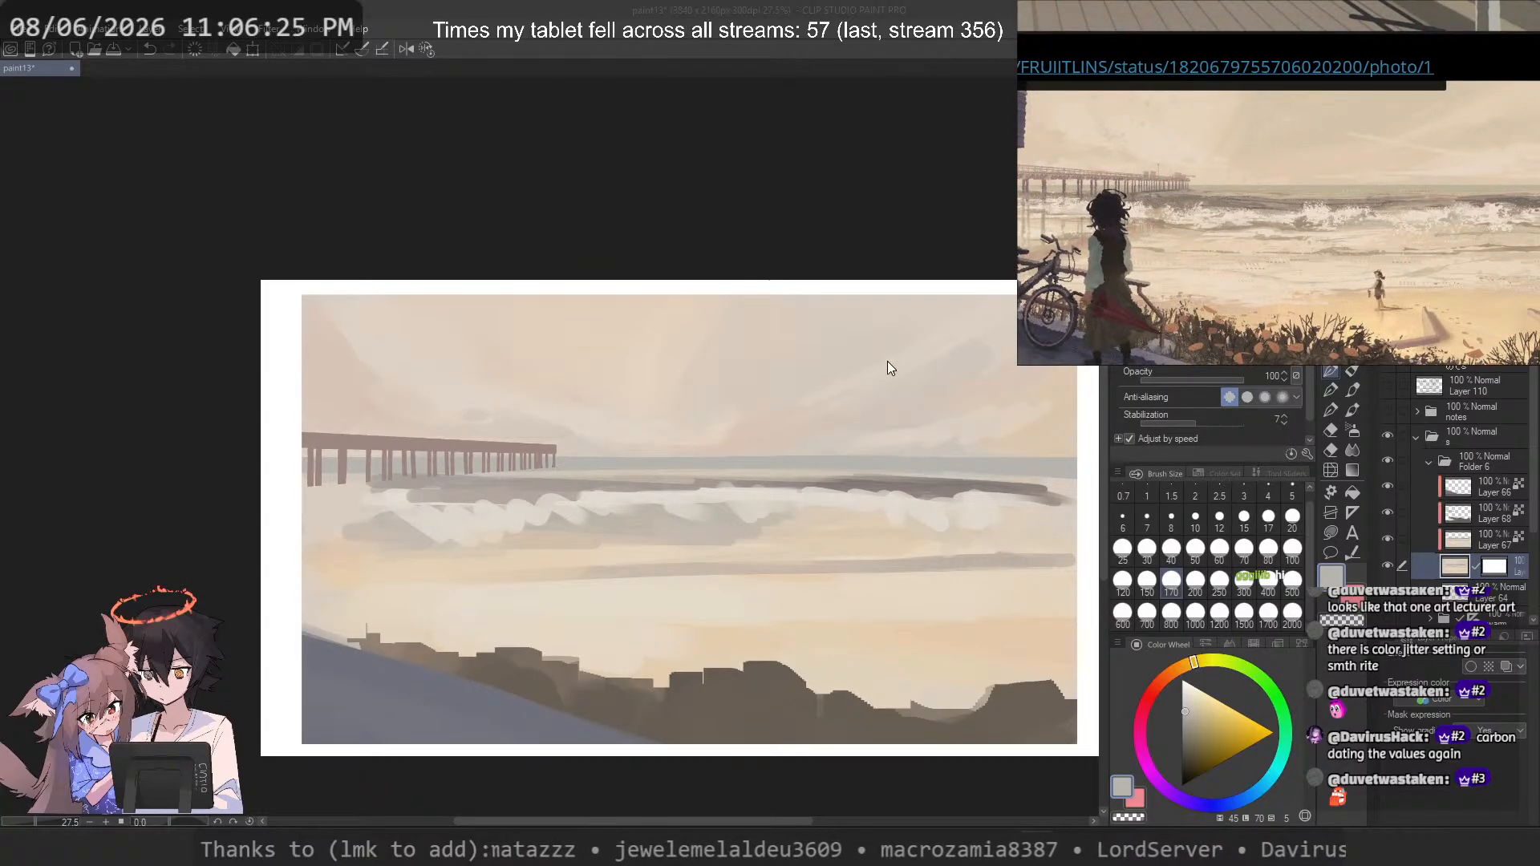
Step: Switch to a size 150 brush for the masked painting layer and sample a pale beige from the sky's clouds
click(1388, 555)
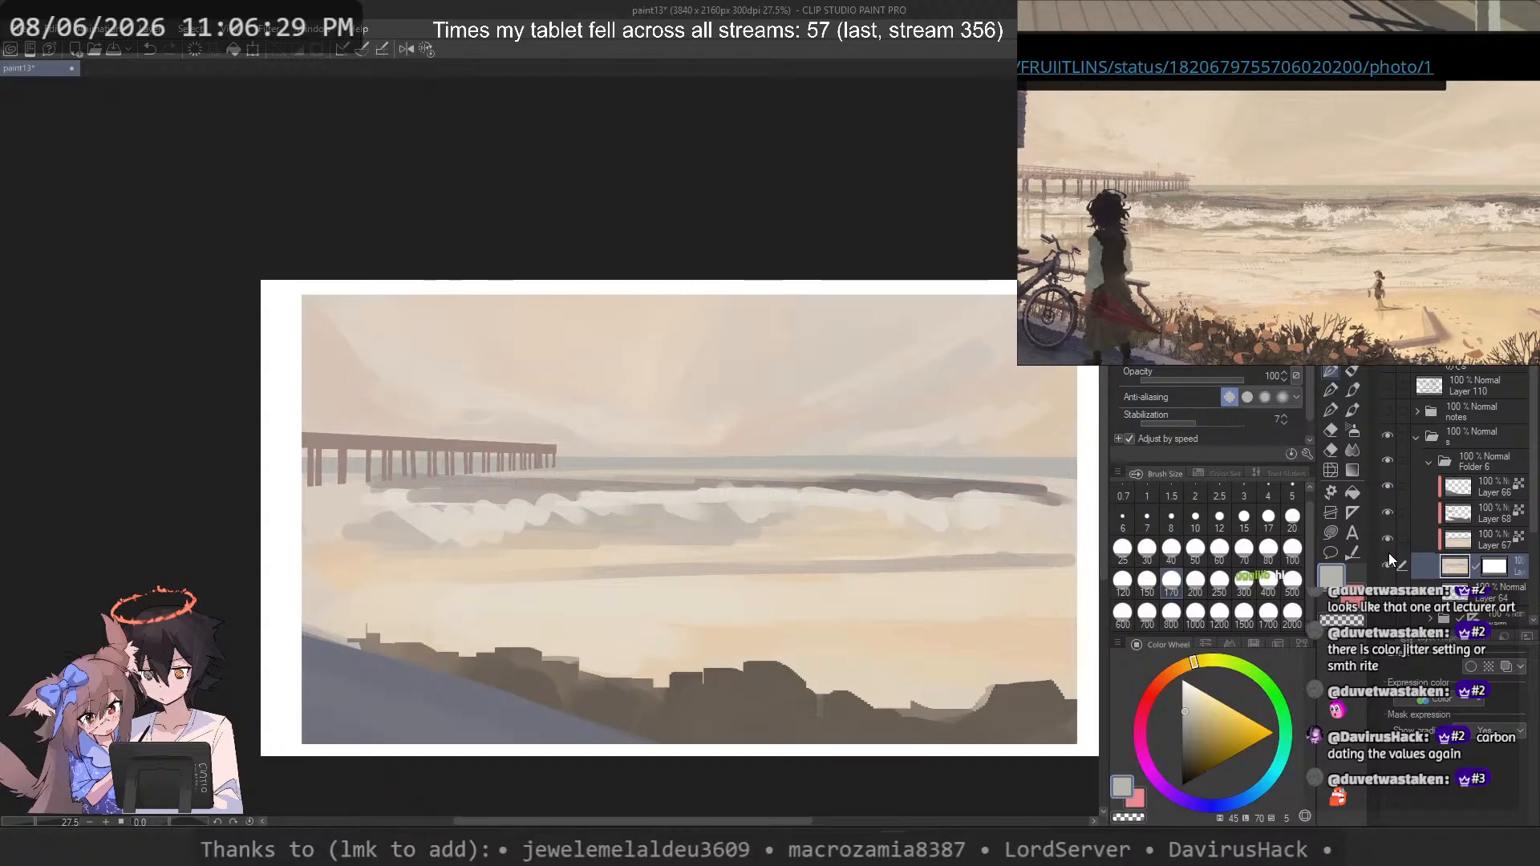
drag(553, 336, 566, 348)
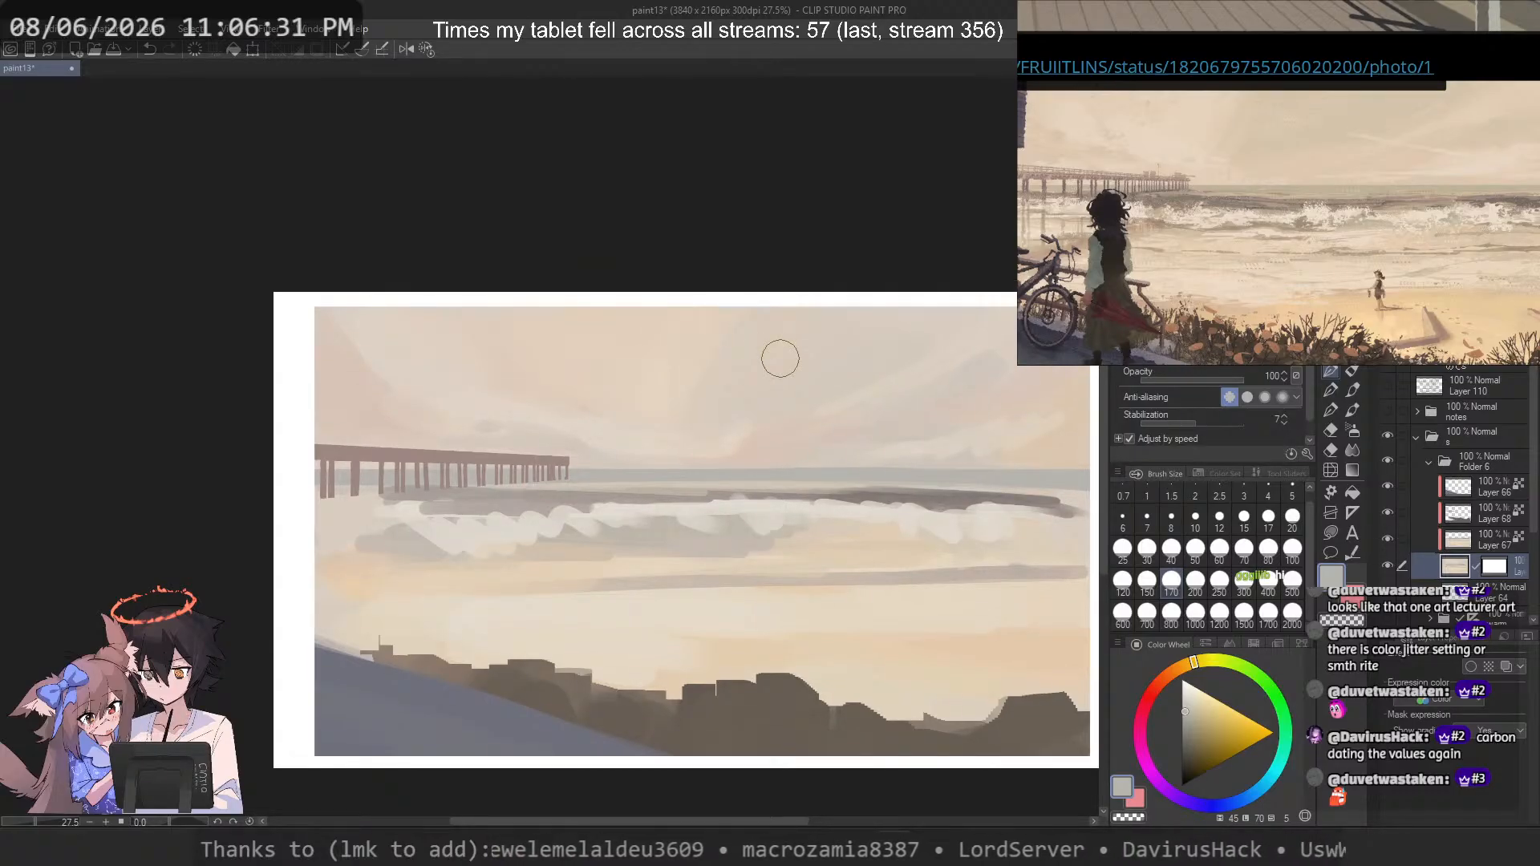
scroll(903, 326, up, 1)
key(p)
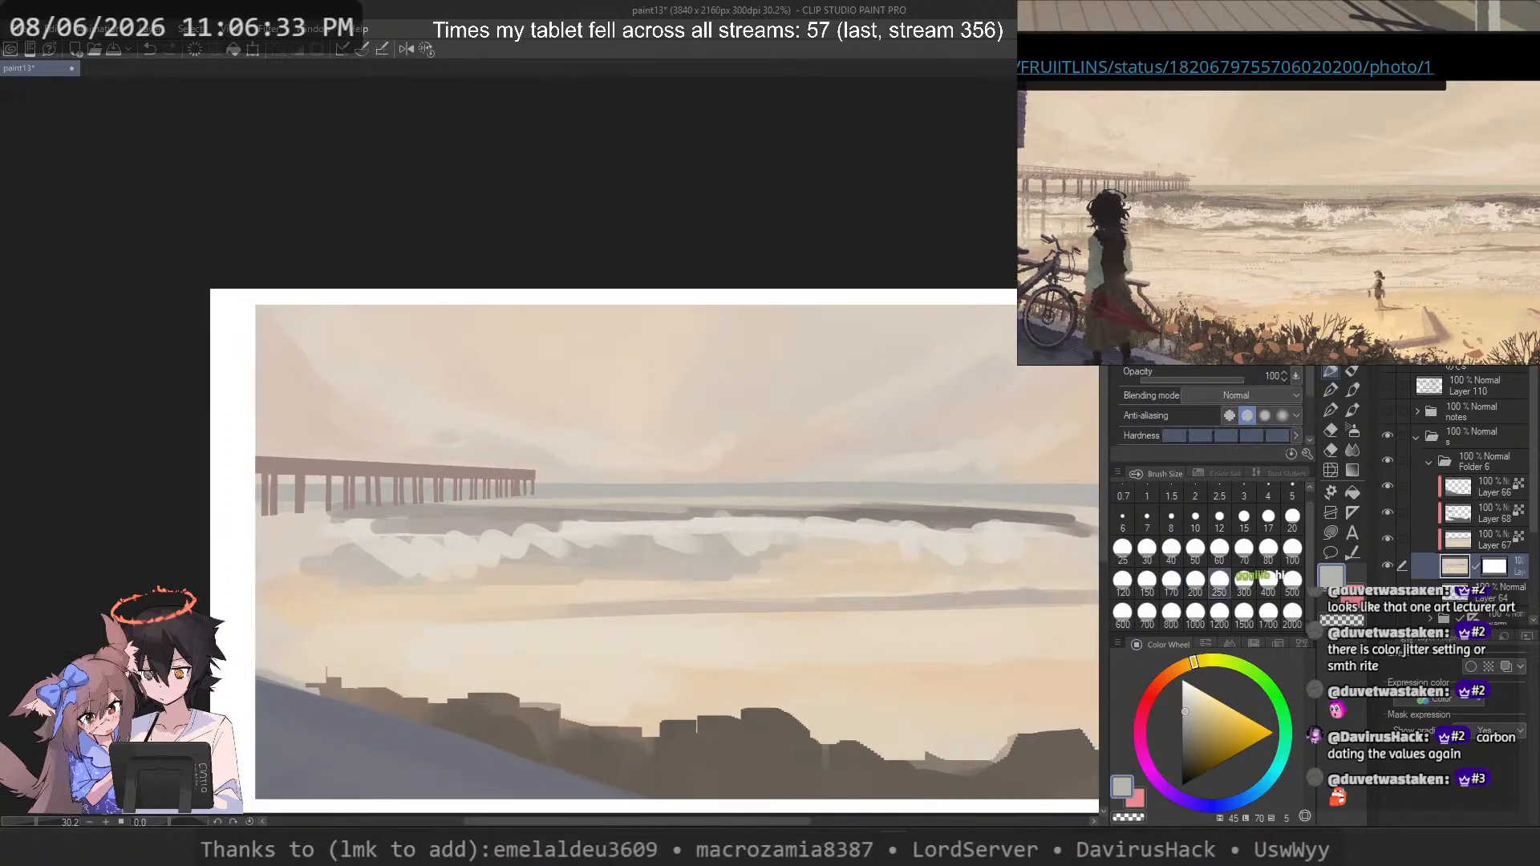
click(1150, 579)
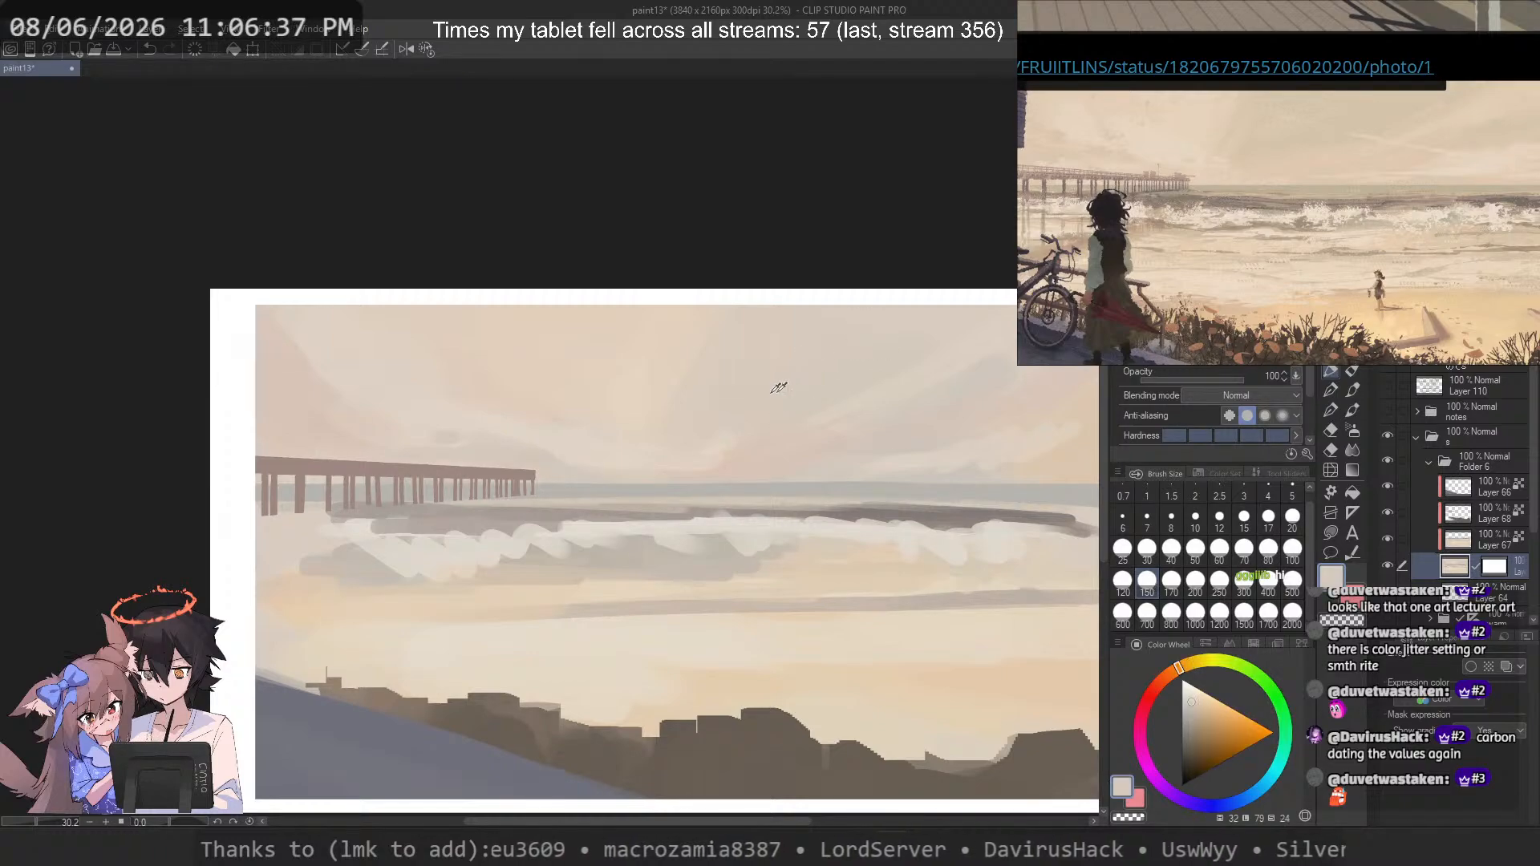
alt+click(814, 391)
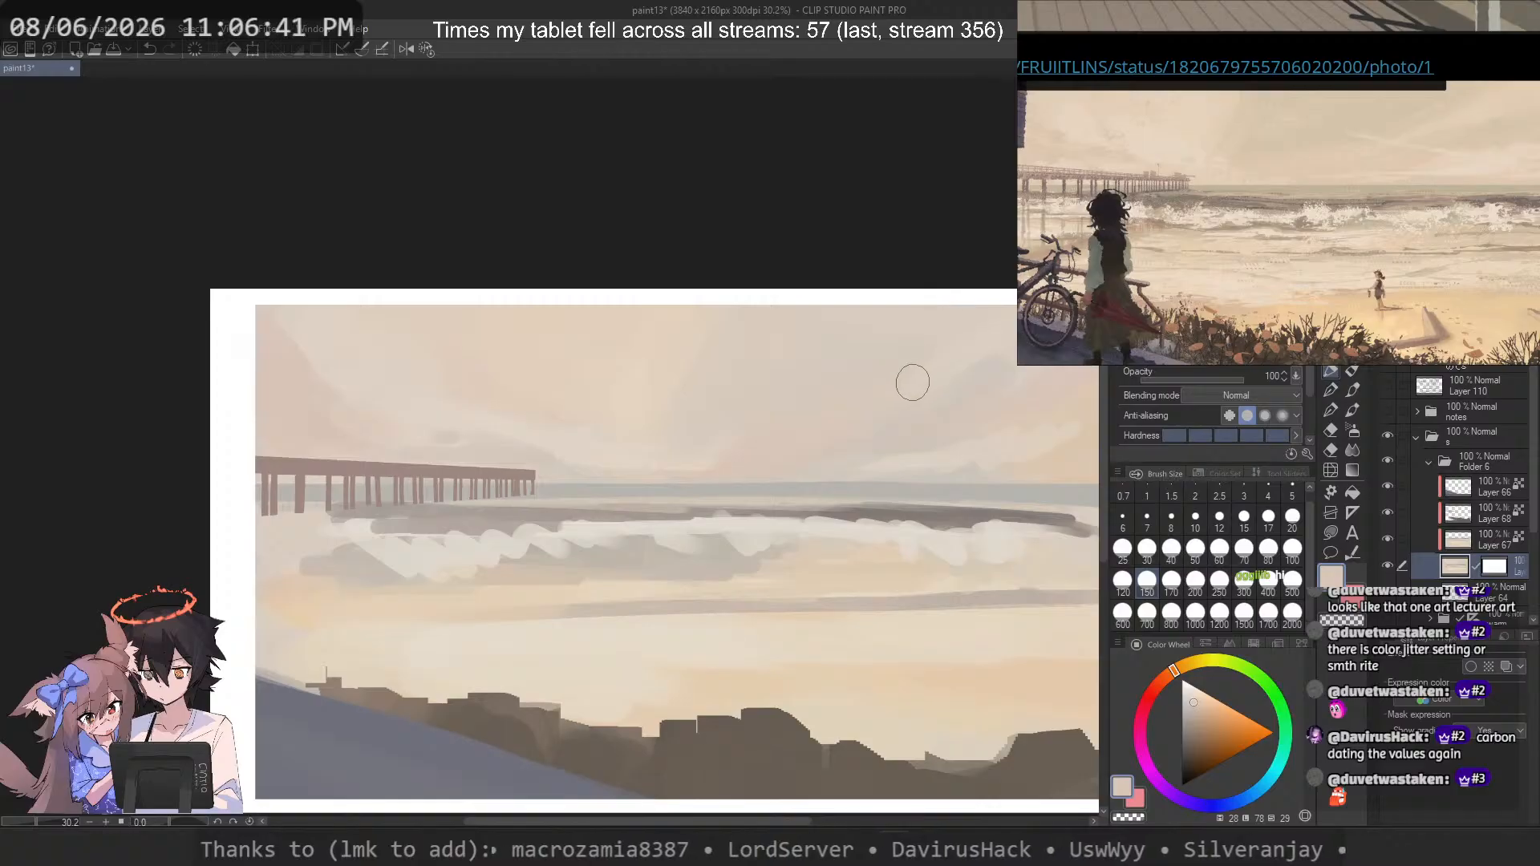
drag(900, 389, 850, 401)
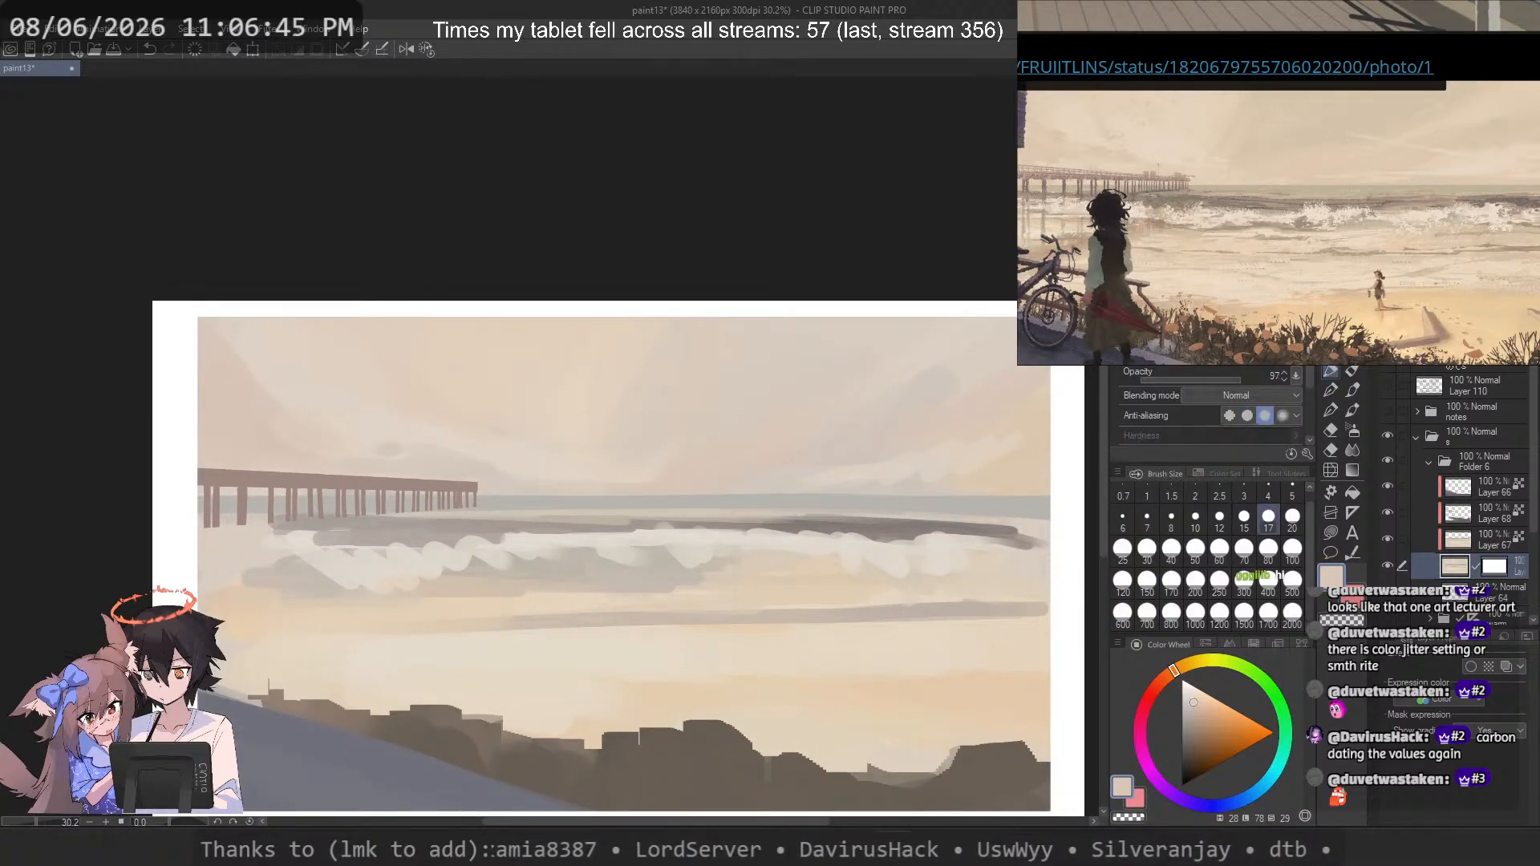
Step: Cycle through the pen and brush tools to the size 300 brush with color mixing enabled and amount of paint 90
key(p)
key(p)
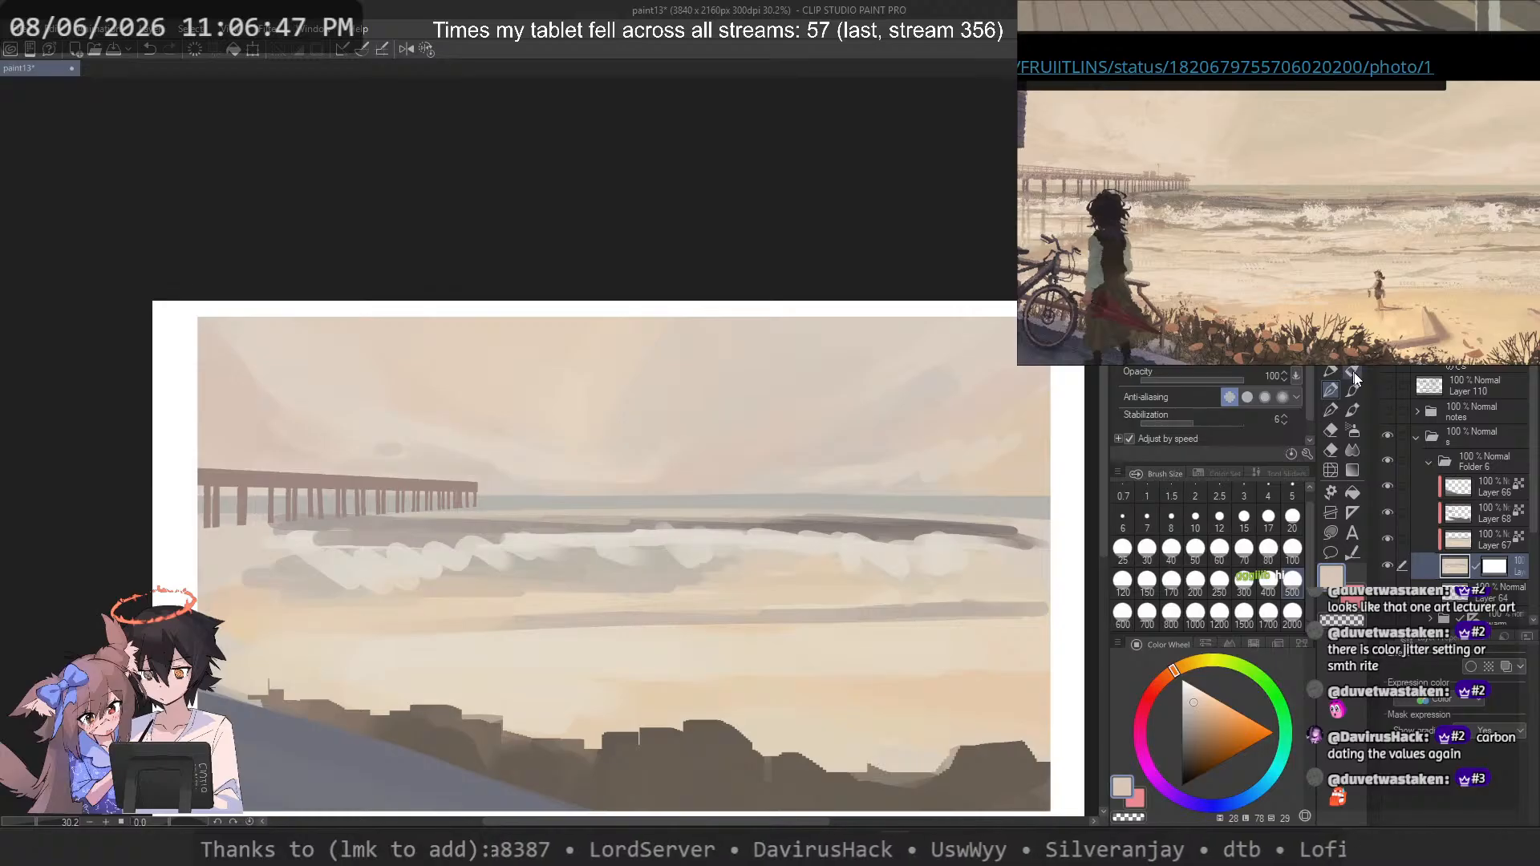
key(p)
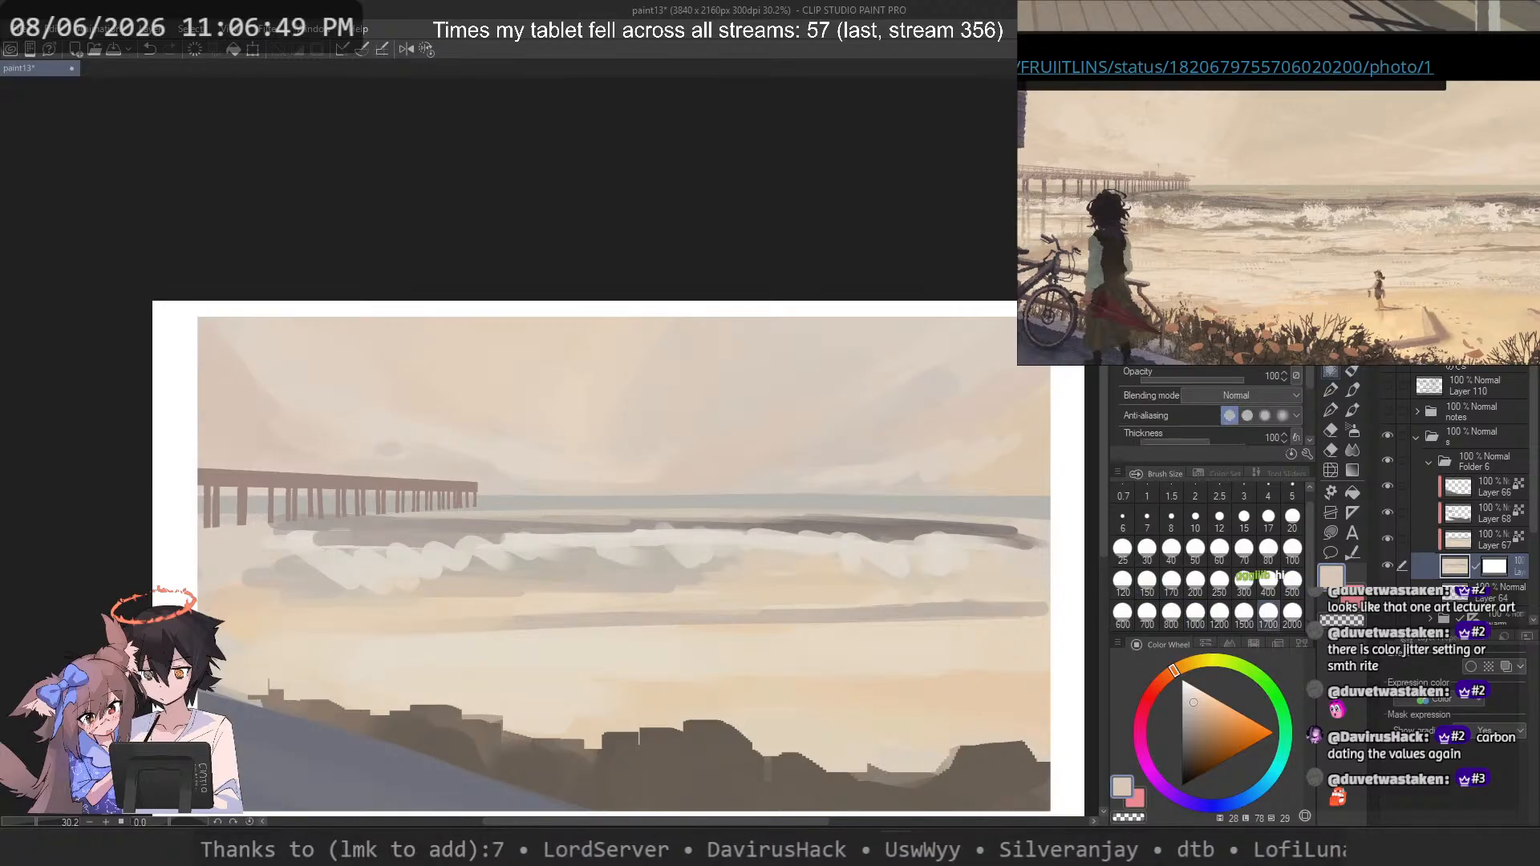
key(b)
key(b)
key(b)
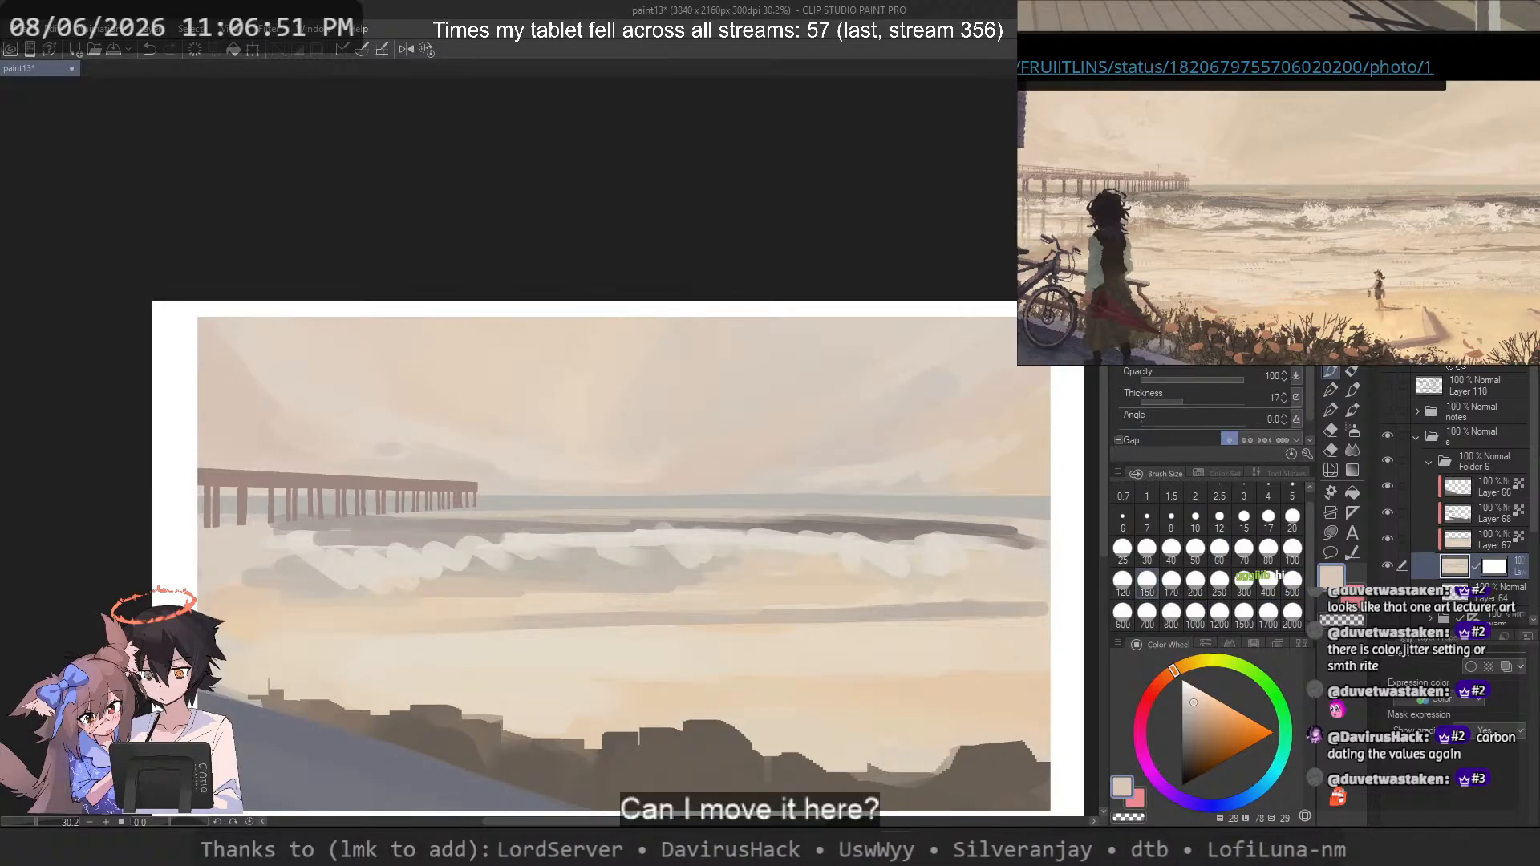
key(b)
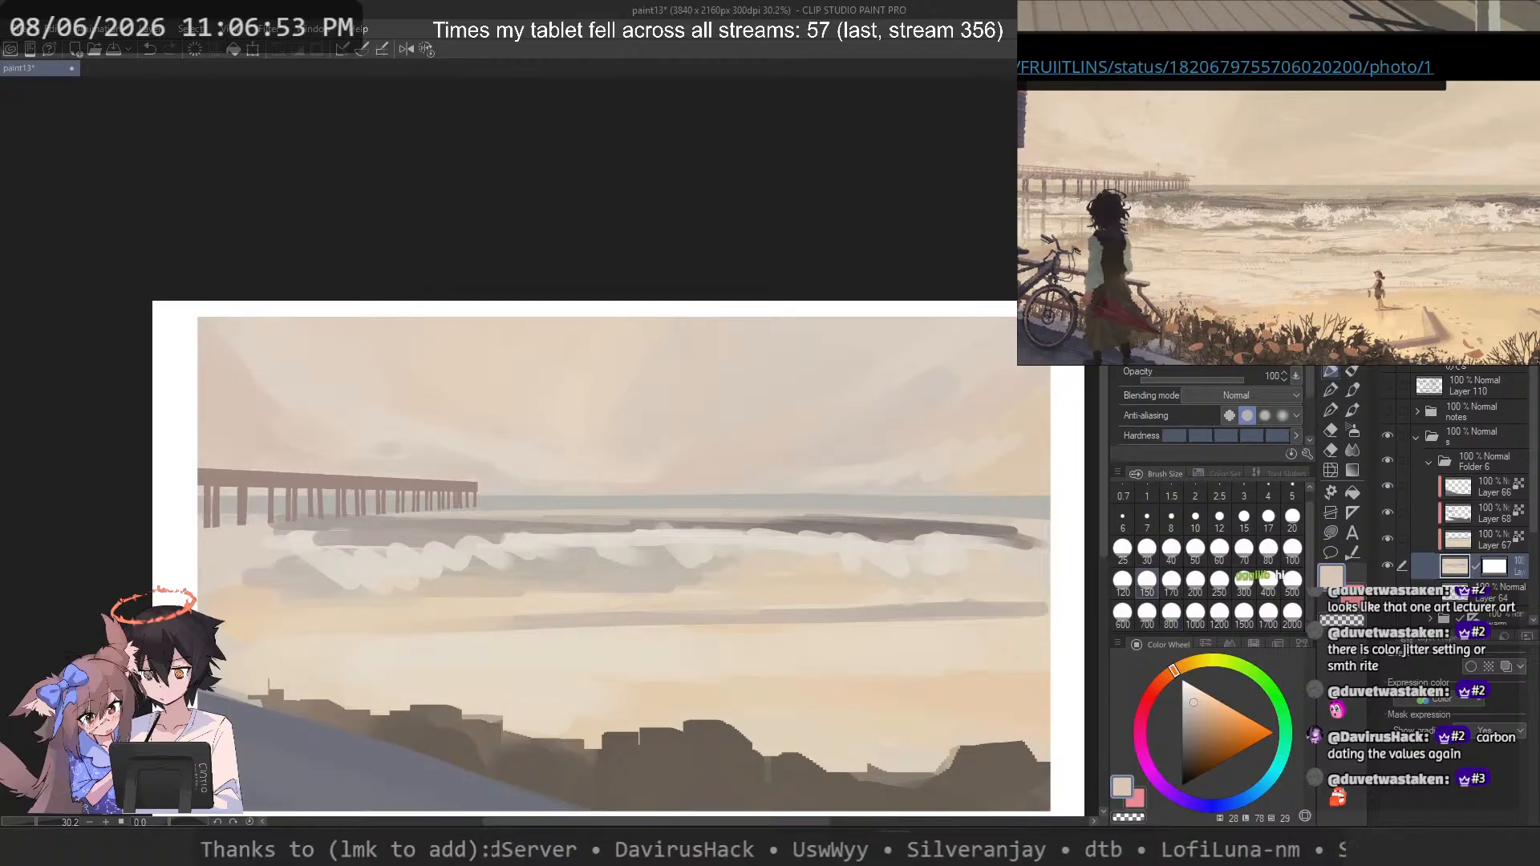
key(b)
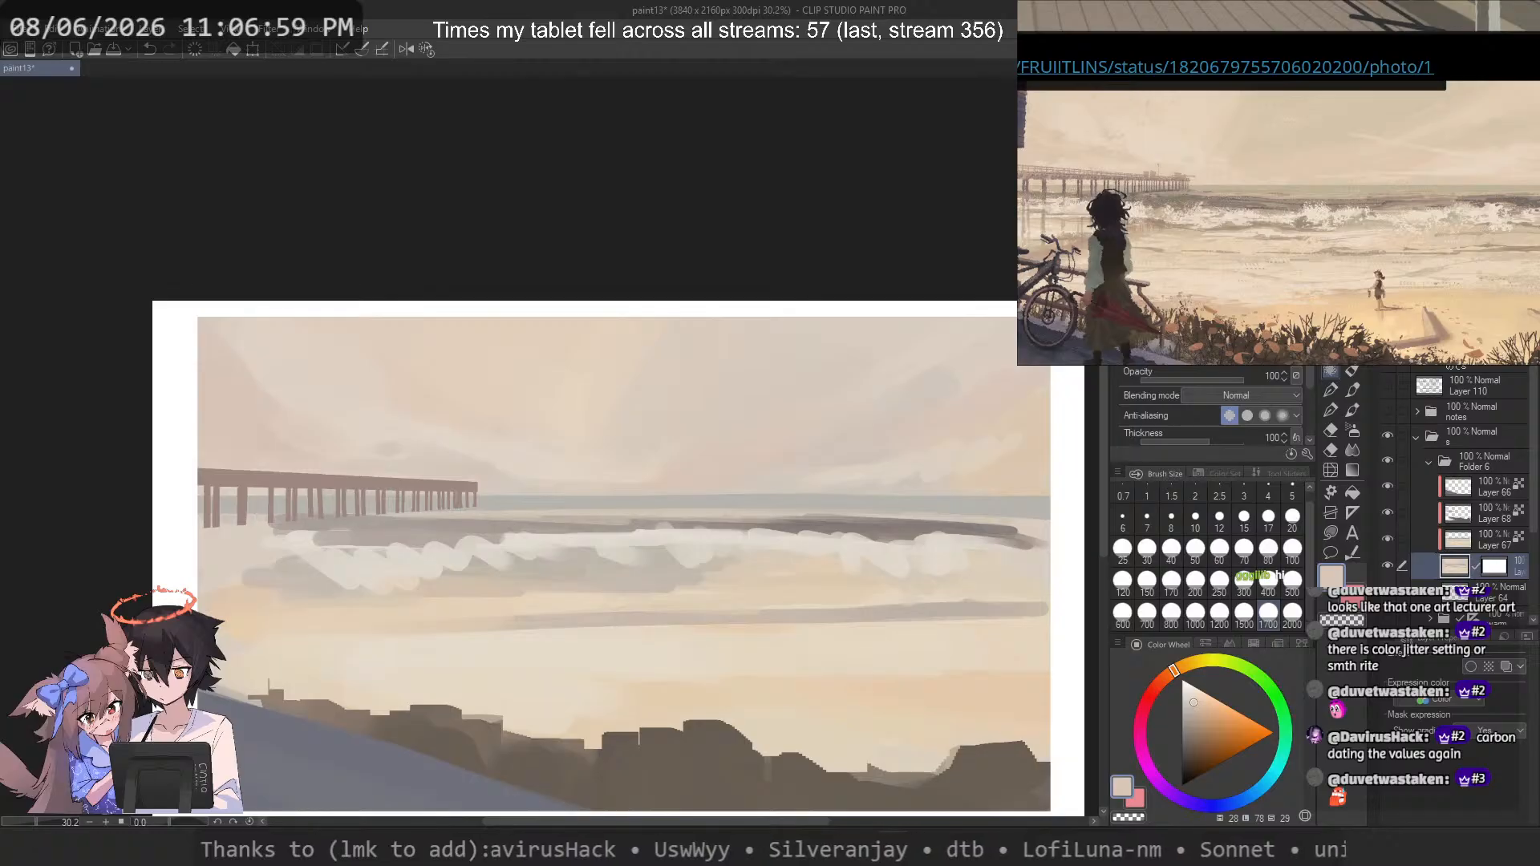
key(b)
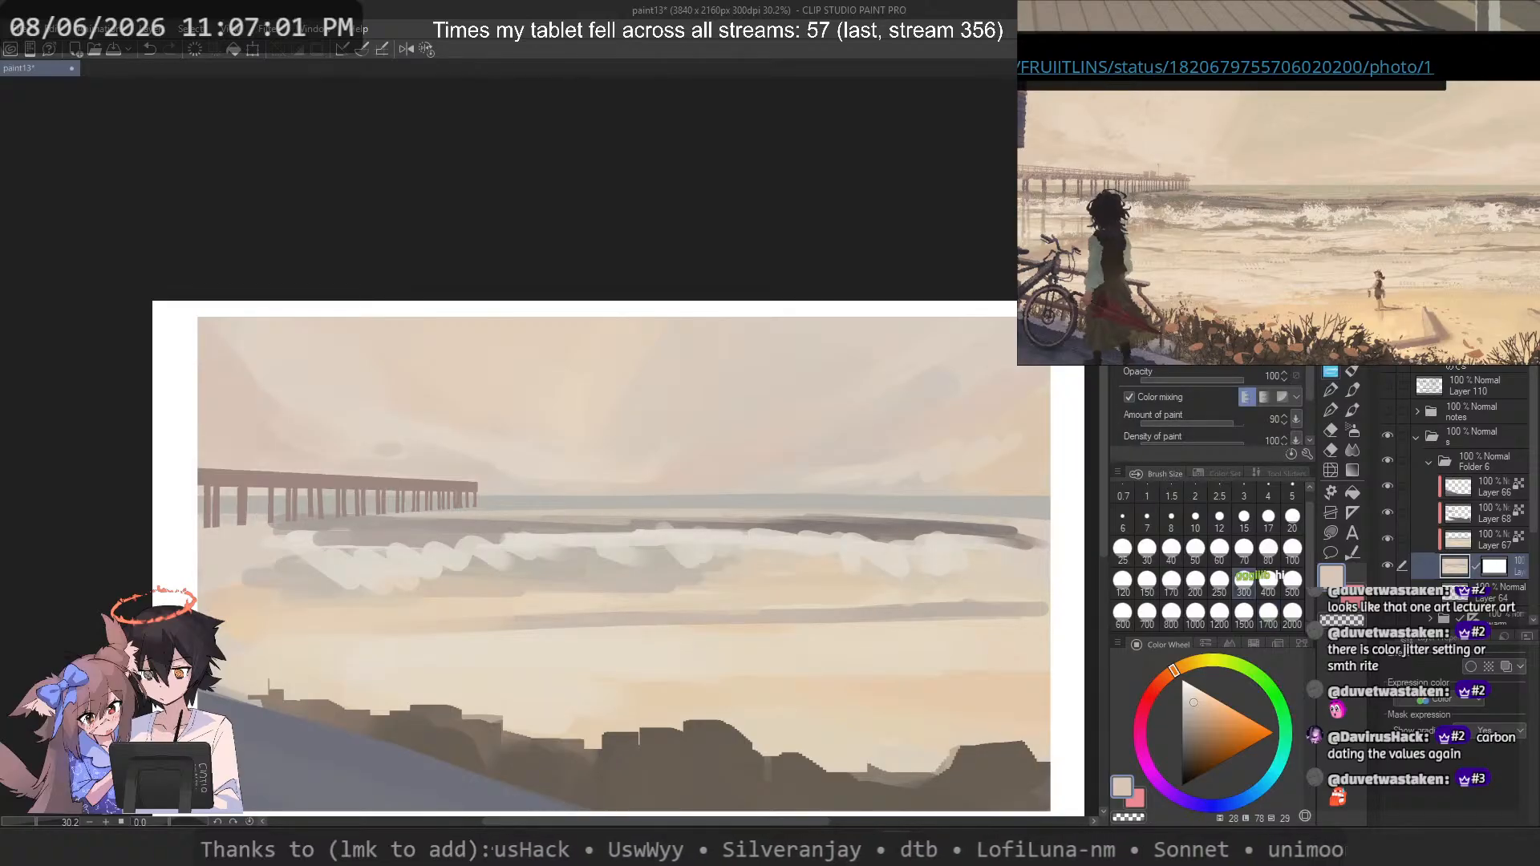
Step: Sample the dark brown of the rocks, try test strokes across the sky at sizes 300 and 200, and undo them
key(ctrl+z)
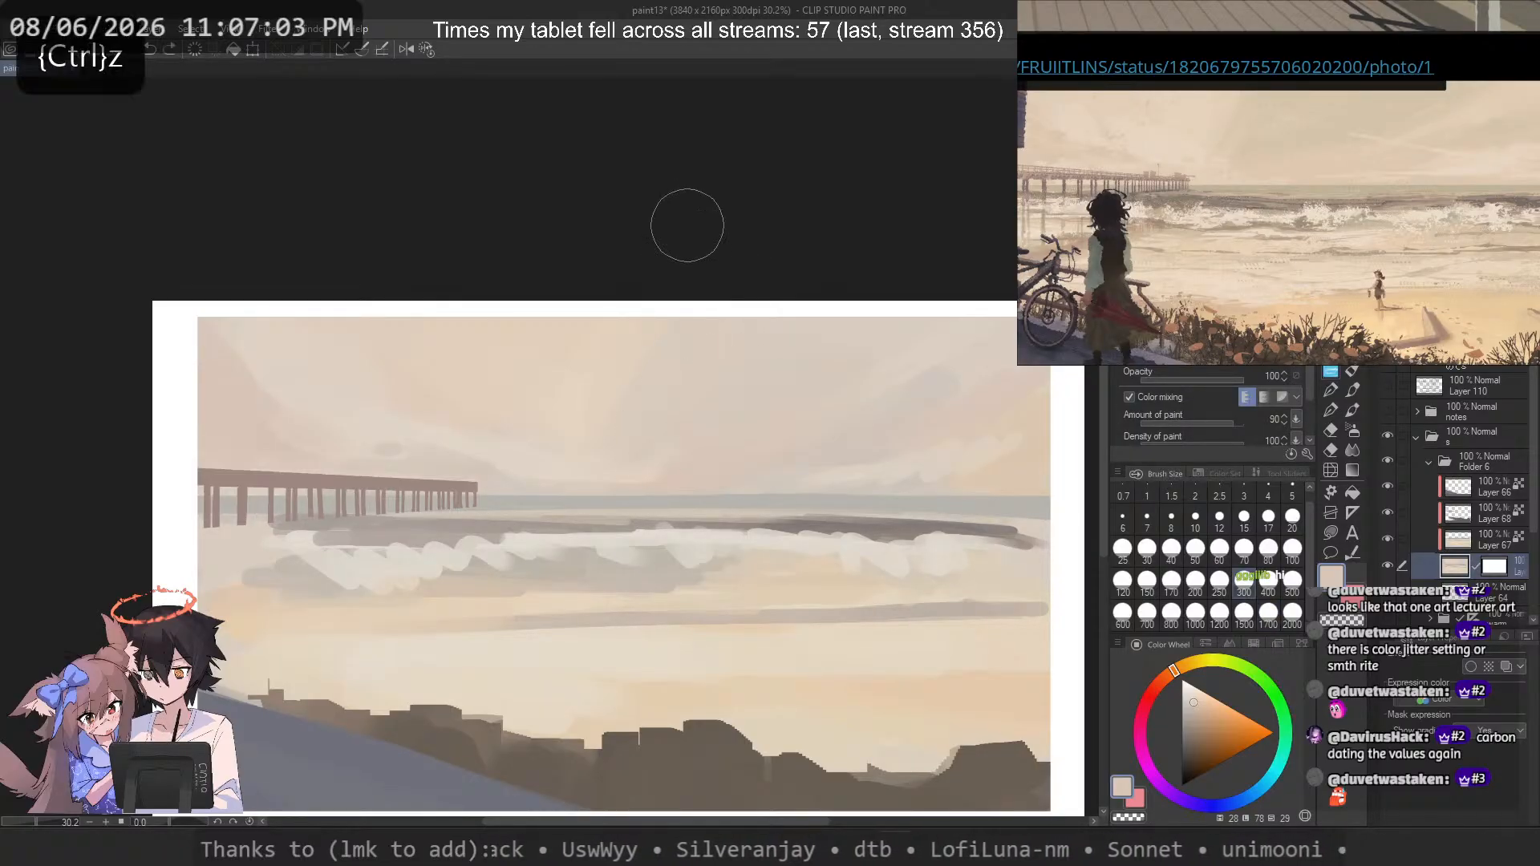
alt+click(774, 645)
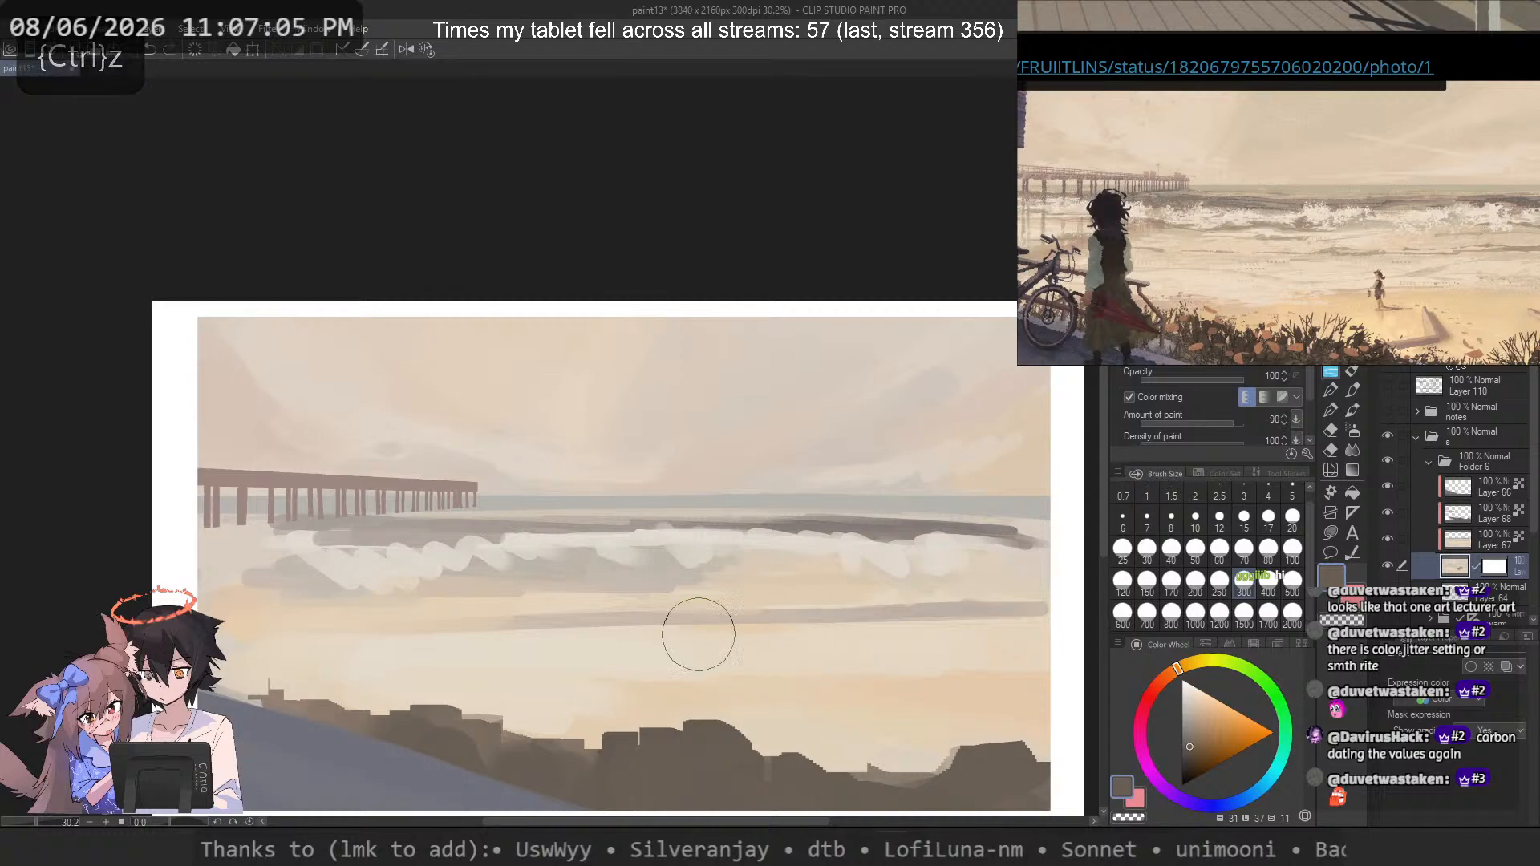
key(ctrl+z)
mouse_move(777, 344)
mouse_down()
mouse_move(423, 419)
mouse_move(443, 347)
mouse_up()
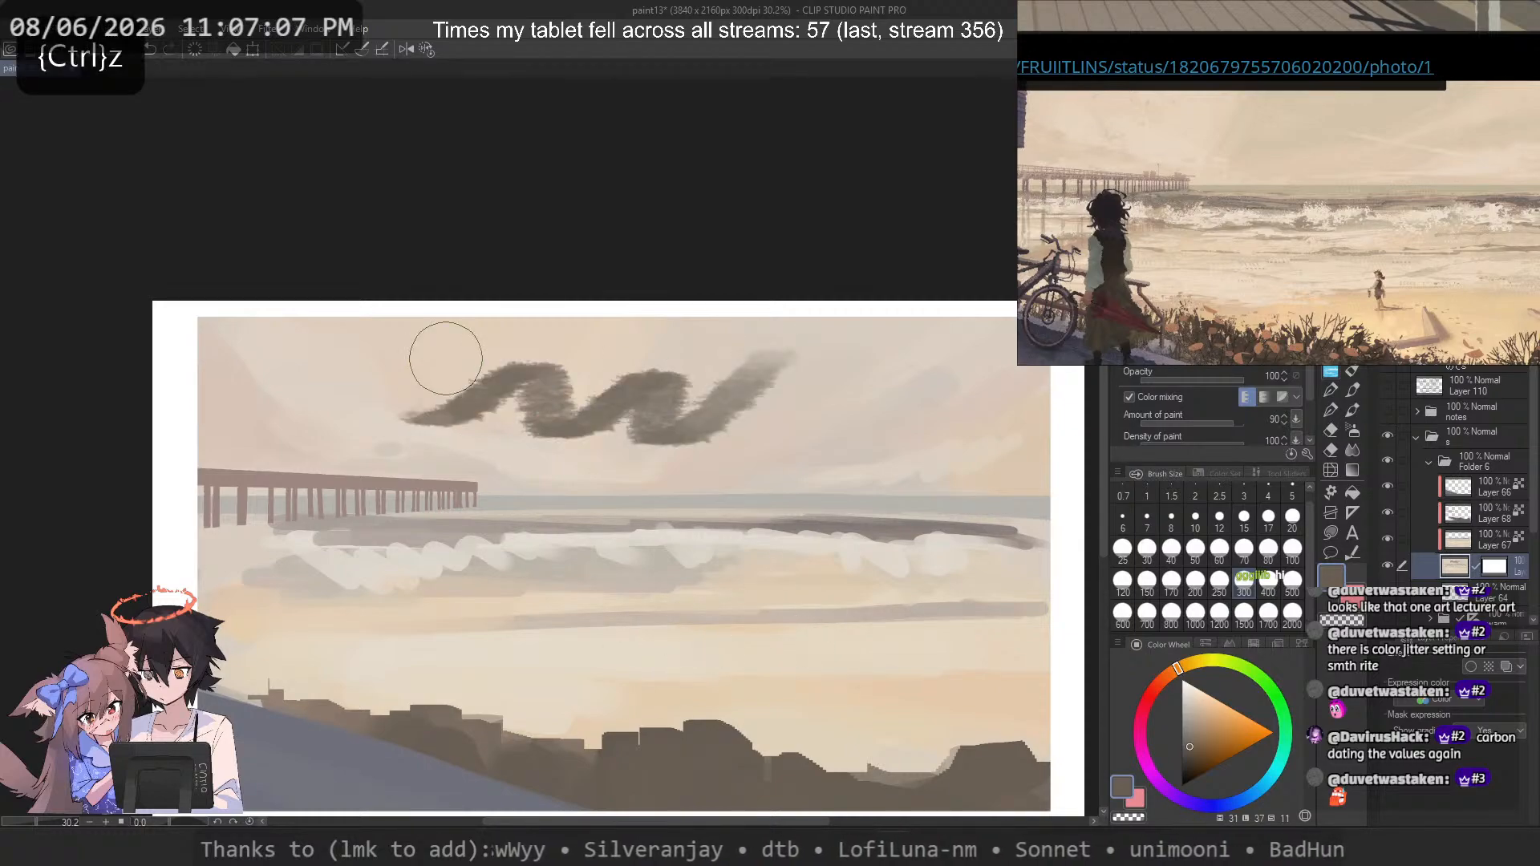
key(ctrl+z)
drag(982, 333, 814, 409)
key(ctrl+z)
drag(985, 330, 802, 417)
key(ctrl+z)
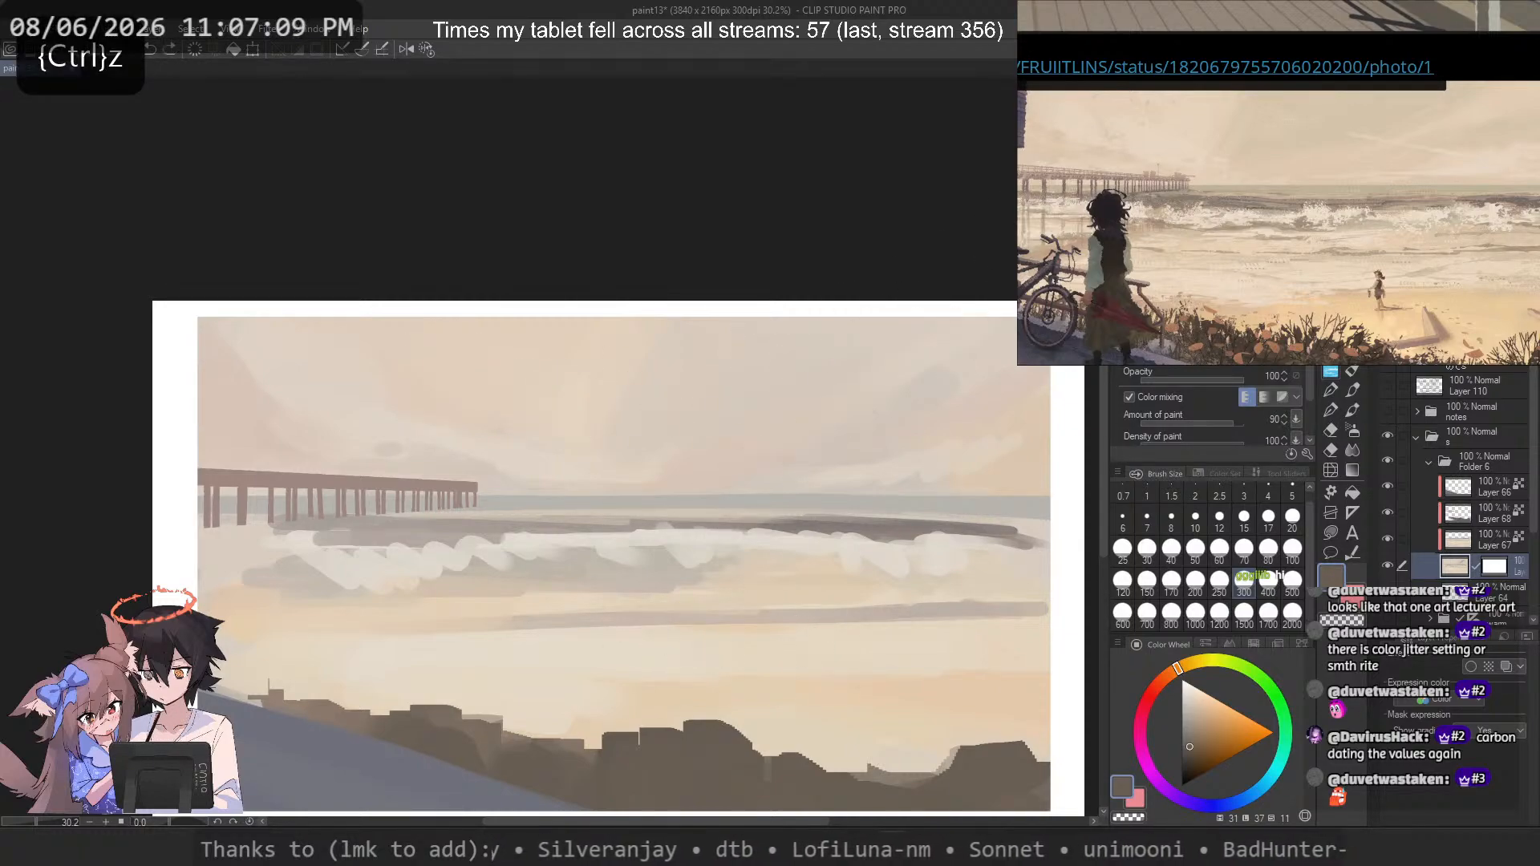
key(bracketleft)
drag(834, 329, 705, 433)
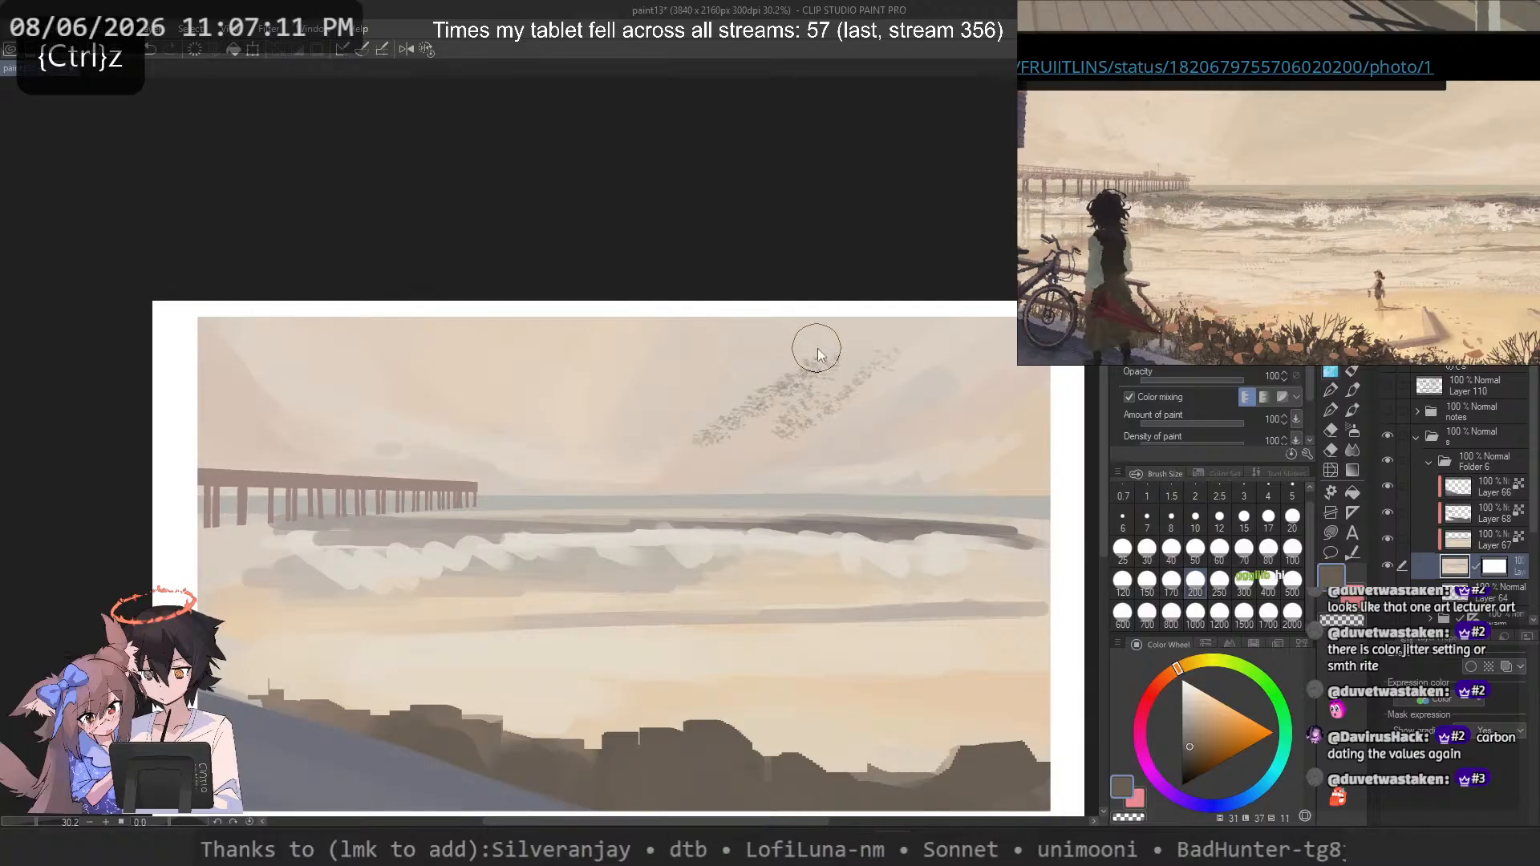
key(ctrl+z)
Step: Set the brush to size 170, test a diagonal sky stroke and undo it, and sample a pale grey-beige from the sky
key(bracketleft)
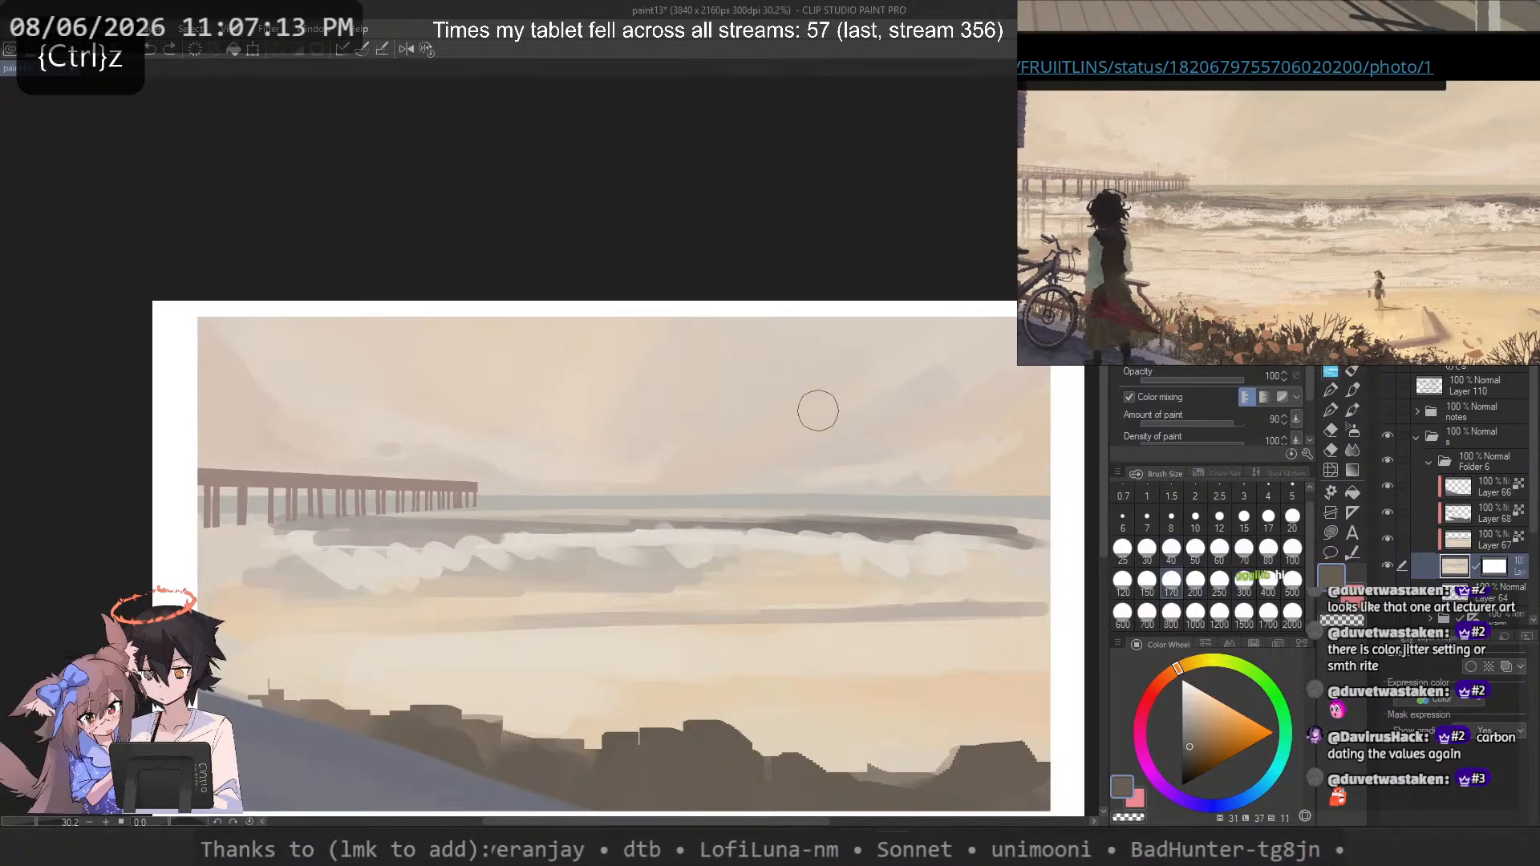
scroll(825, 417, up, 1)
drag(963, 334, 730, 449)
scroll(815, 360, down, 1)
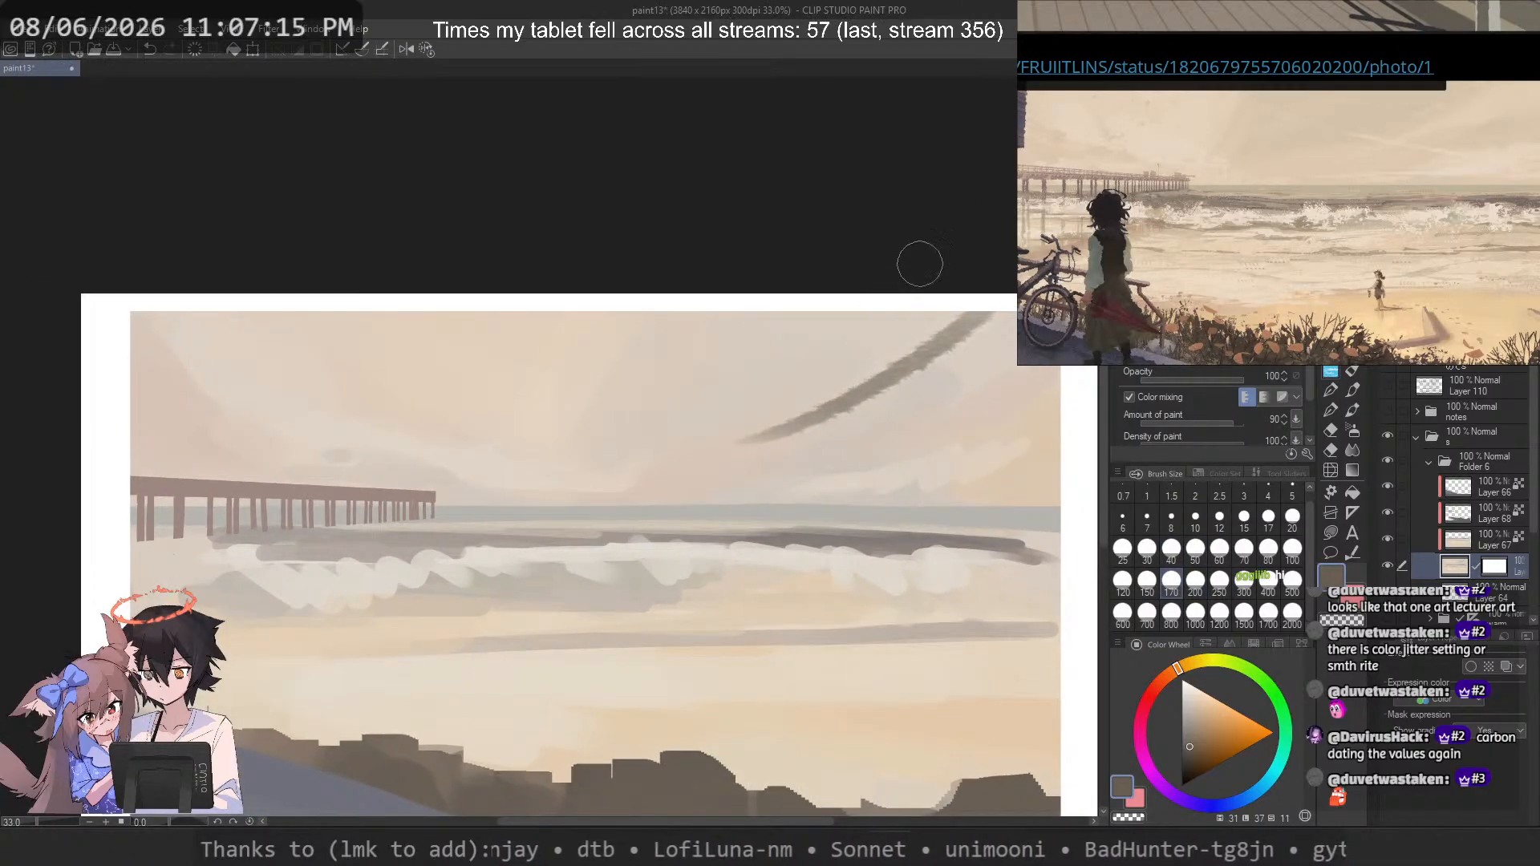
key(ctrl+z)
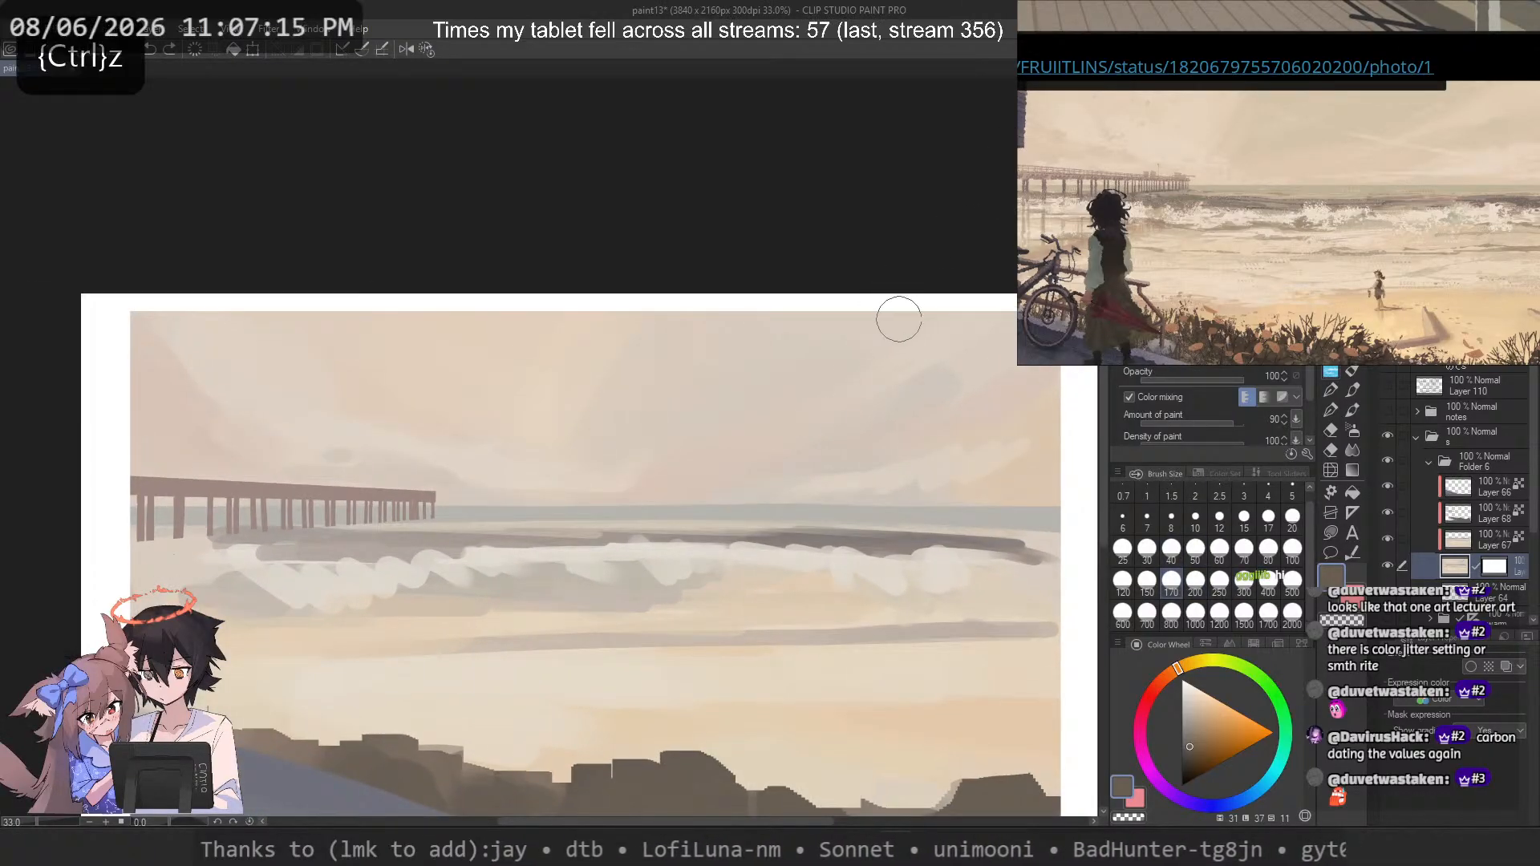
alt+click(943, 351)
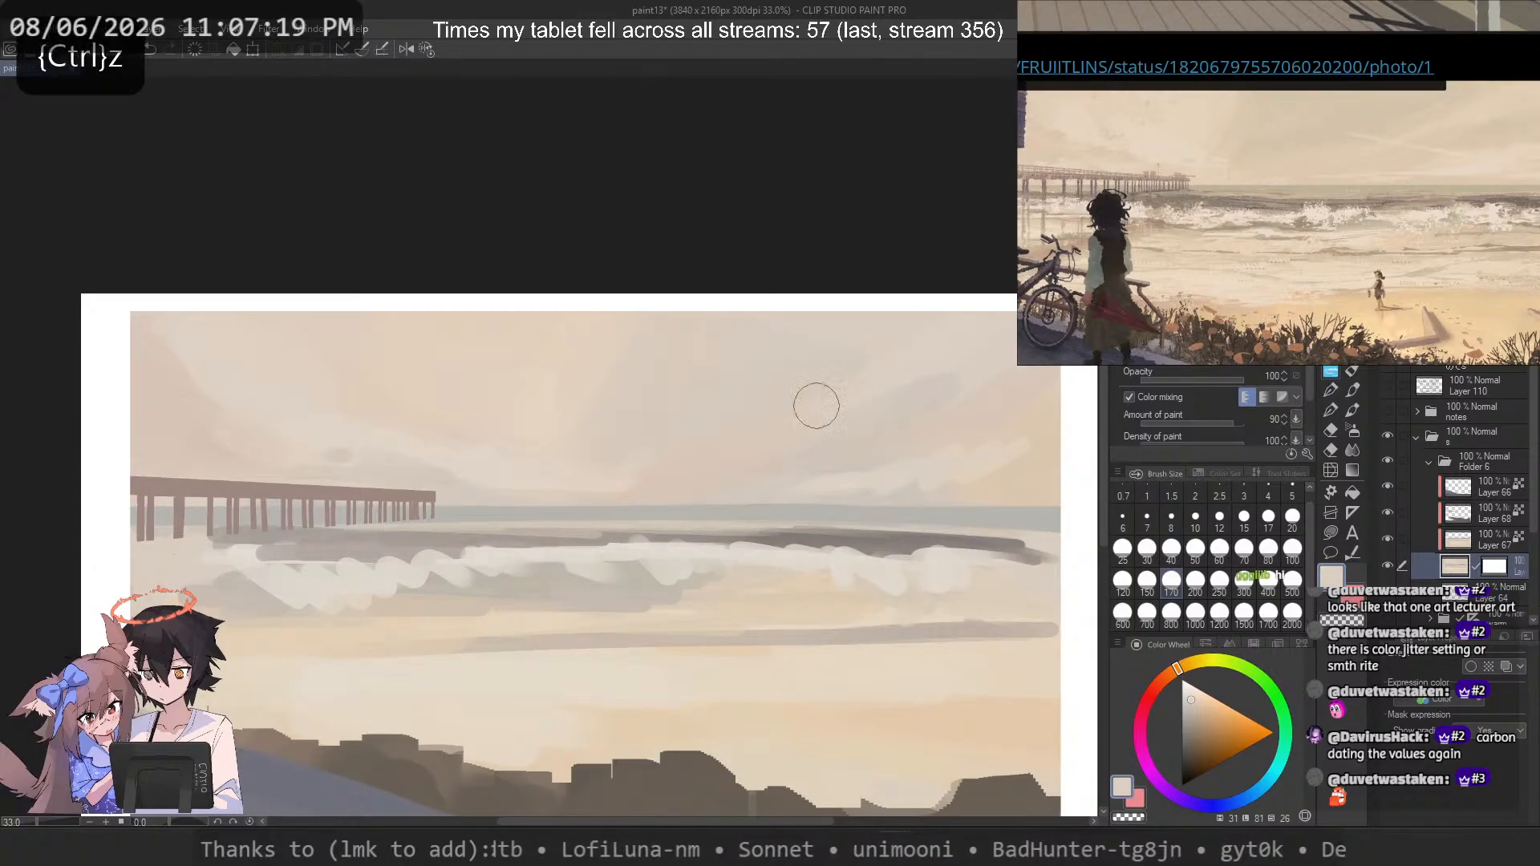
alt+click(930, 383)
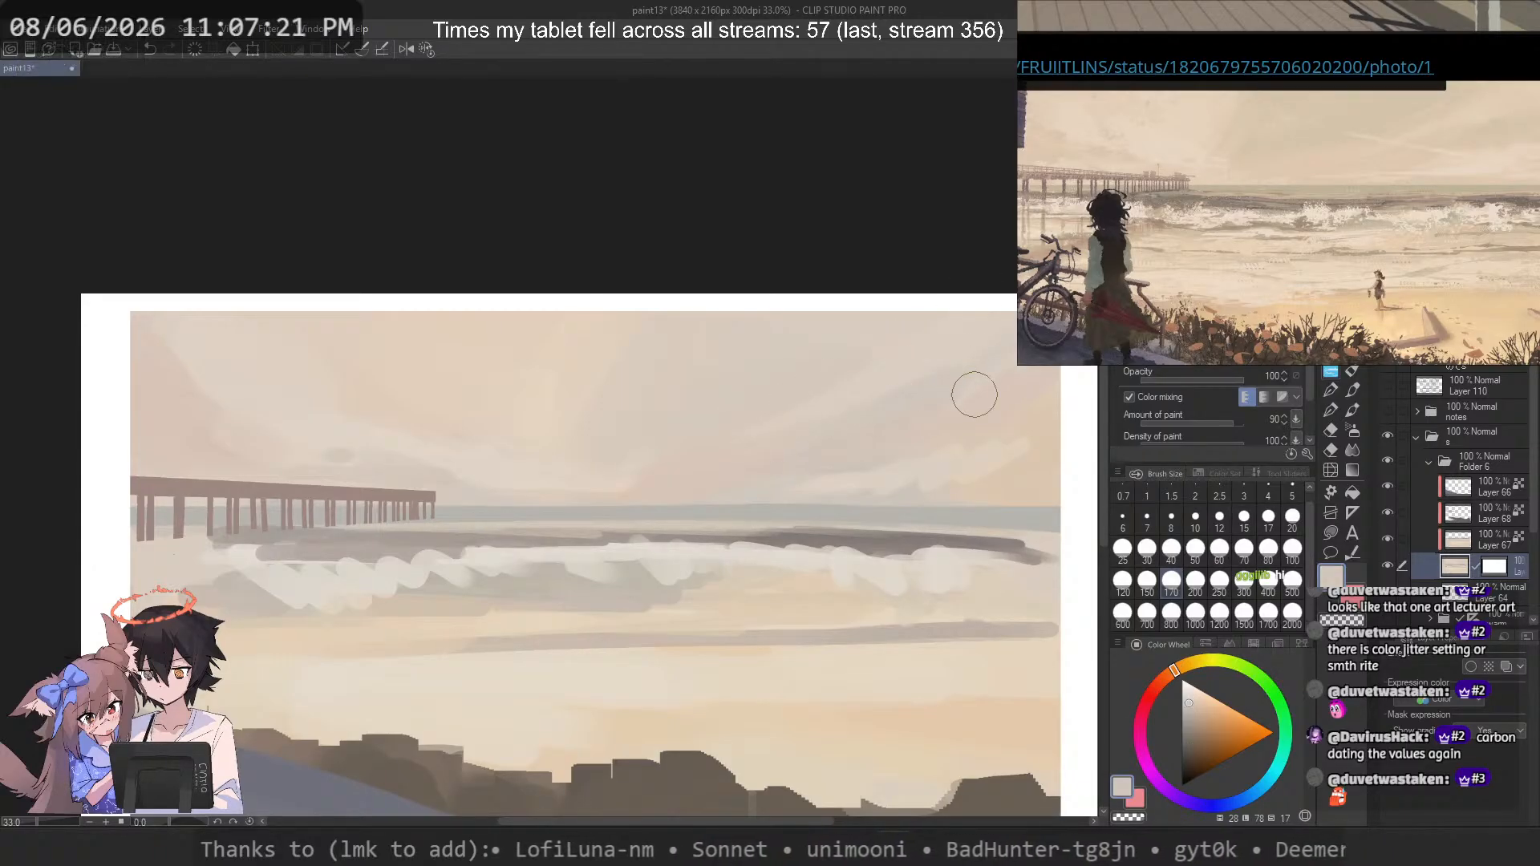
Step: Undo the recent sky strokes, then sample pale beiges from the clouds and try size 170 strokes just above the horizon
key(ctrl+z)
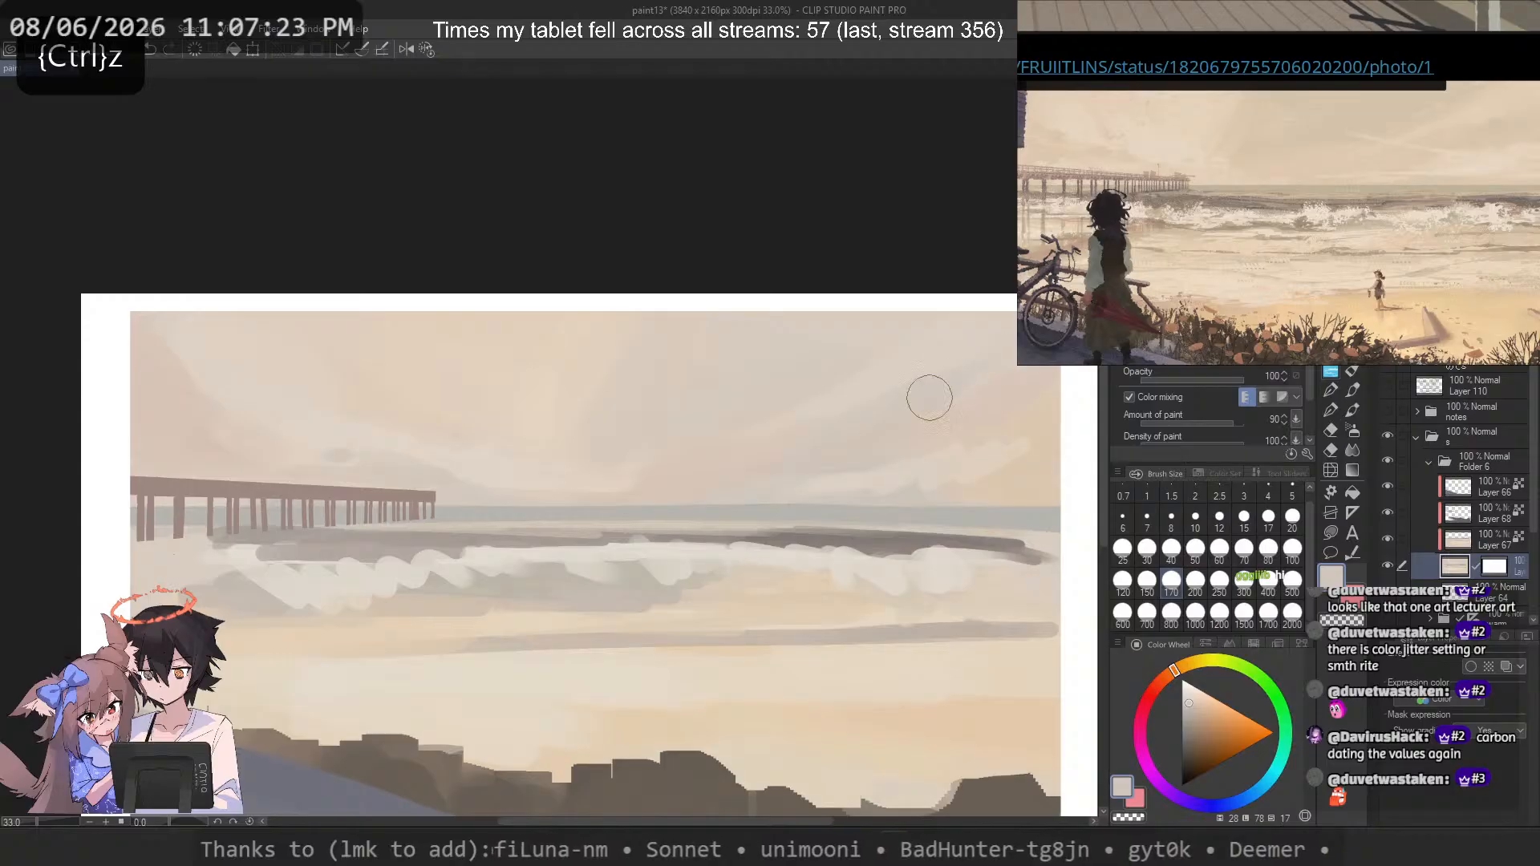
key(ctrl+z)
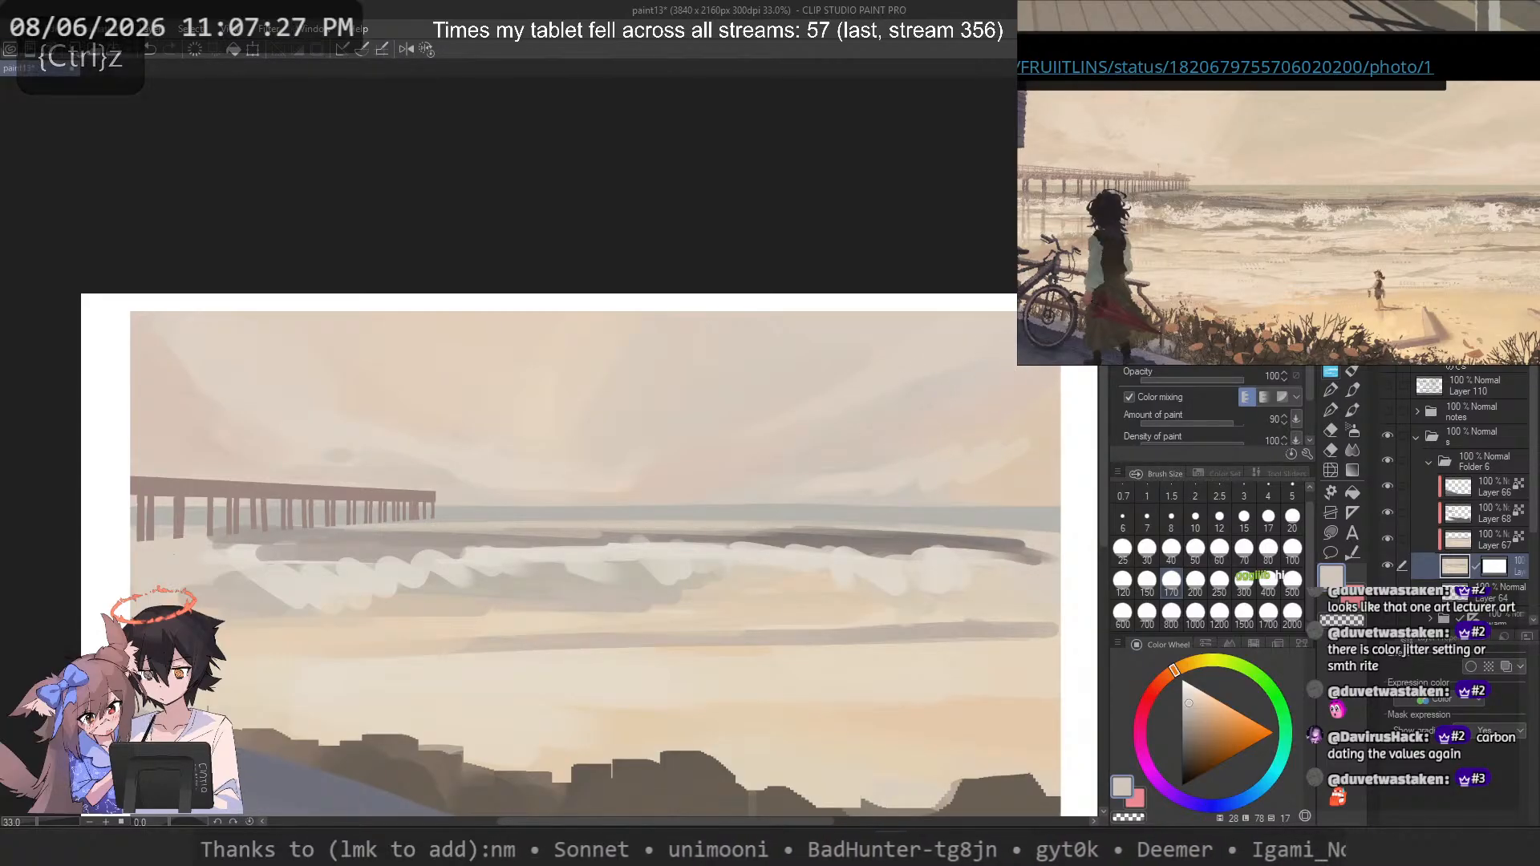
alt+click(972, 450)
drag(1021, 456, 890, 481)
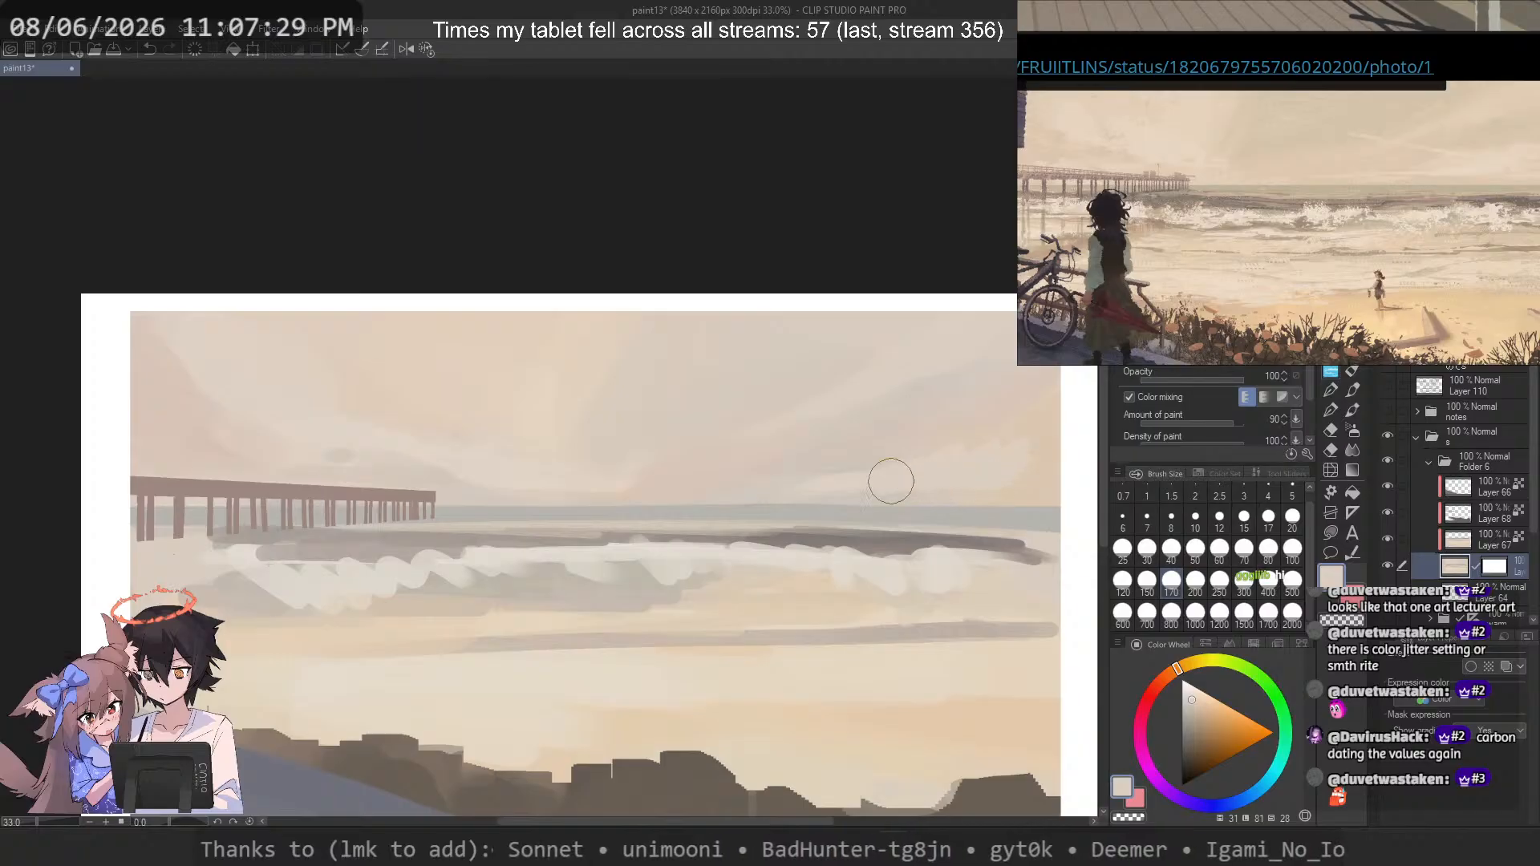
alt+click(1049, 484)
drag(1067, 450, 981, 505)
key(ctrl+z)
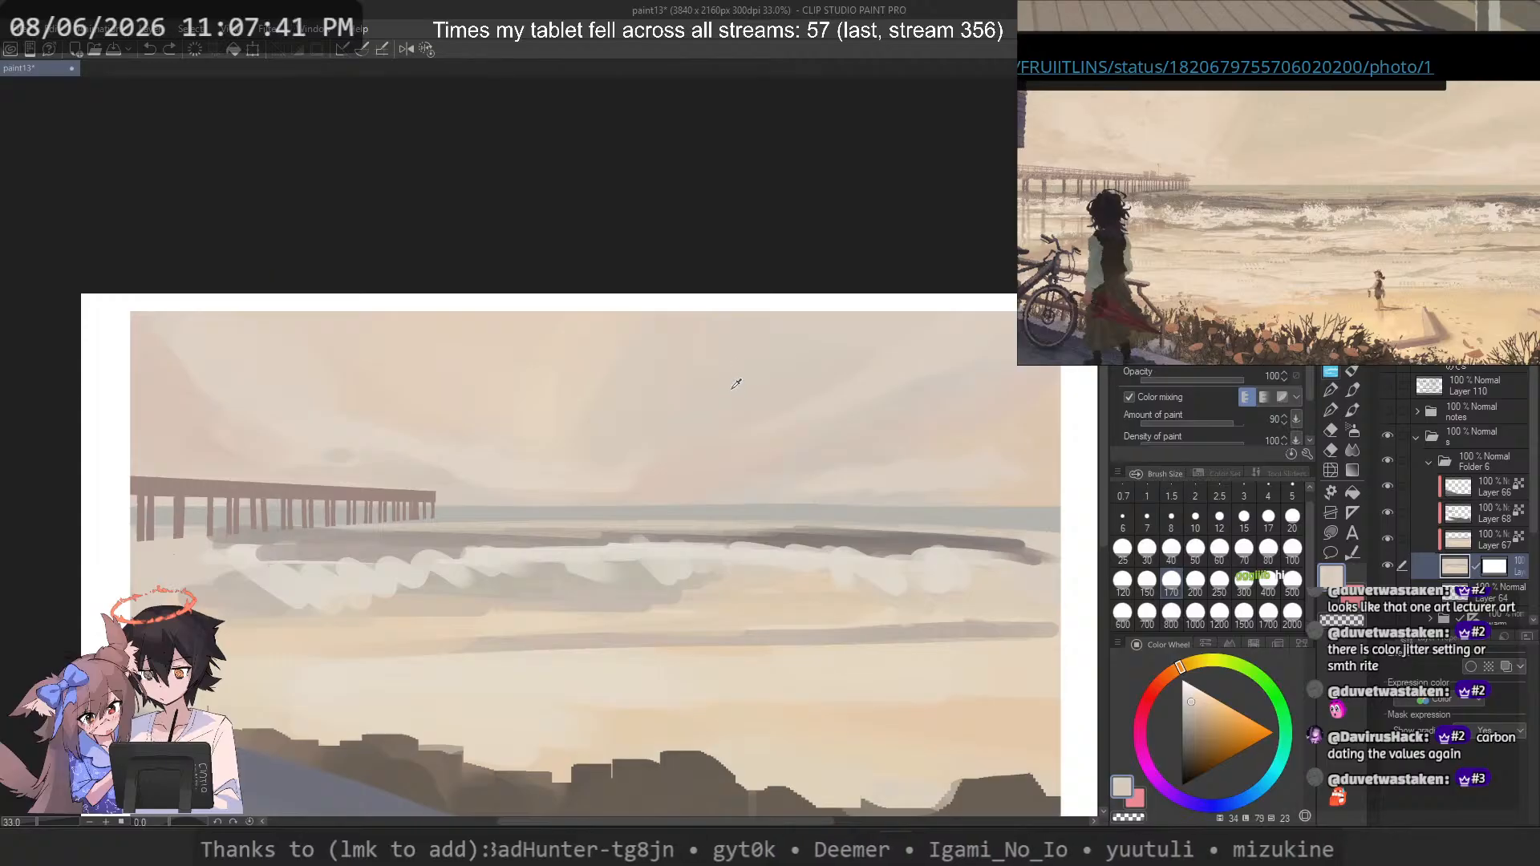
Step: Sample a pinkish beige above the horizon with the size 300 mixing brush, try strokes in the sky, and undo them
key(ctrl+z)
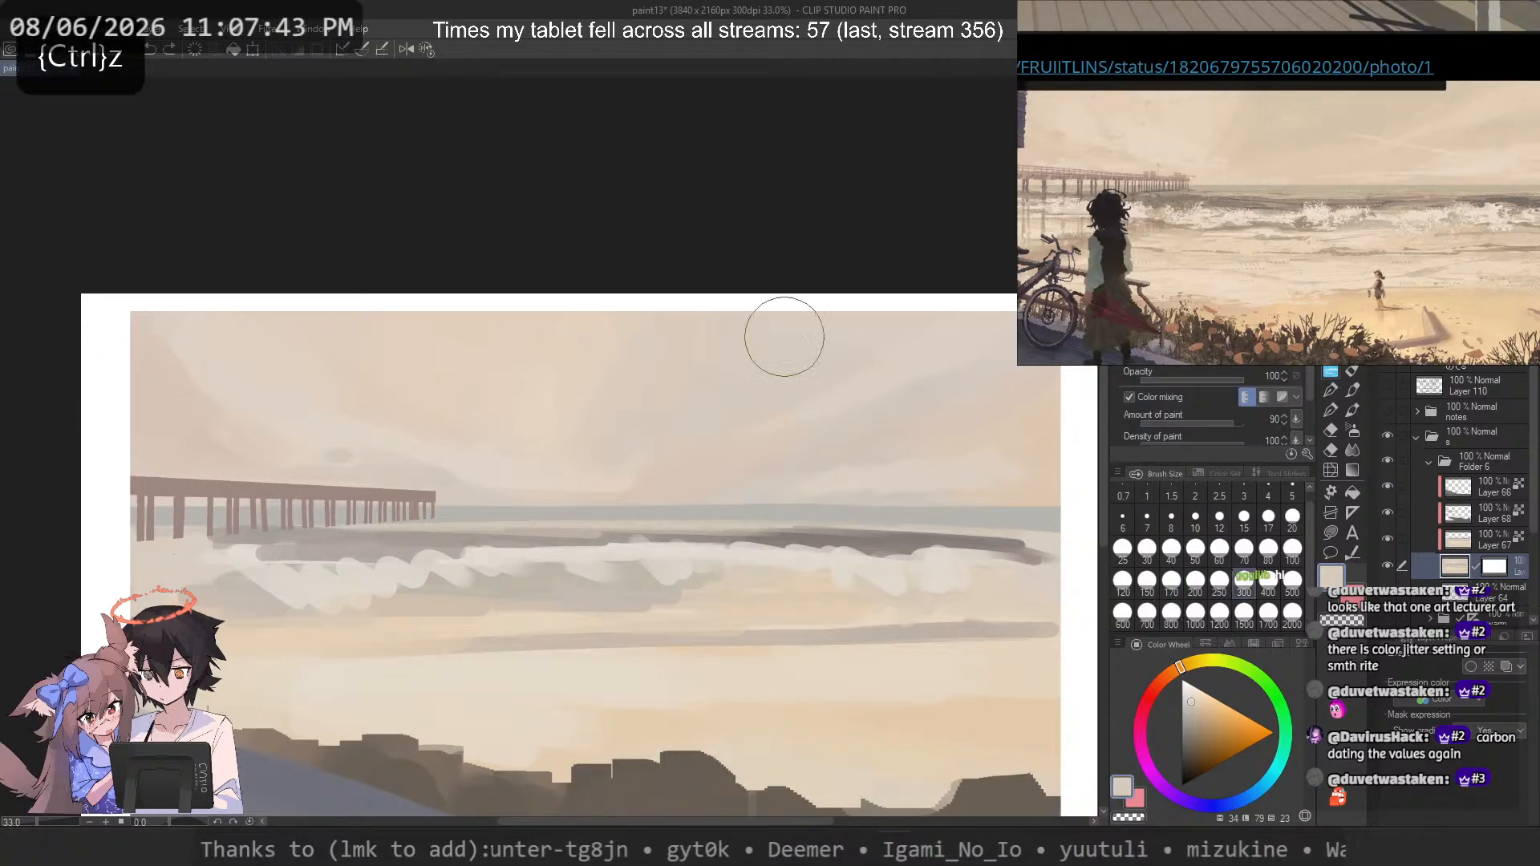
alt+click(686, 466)
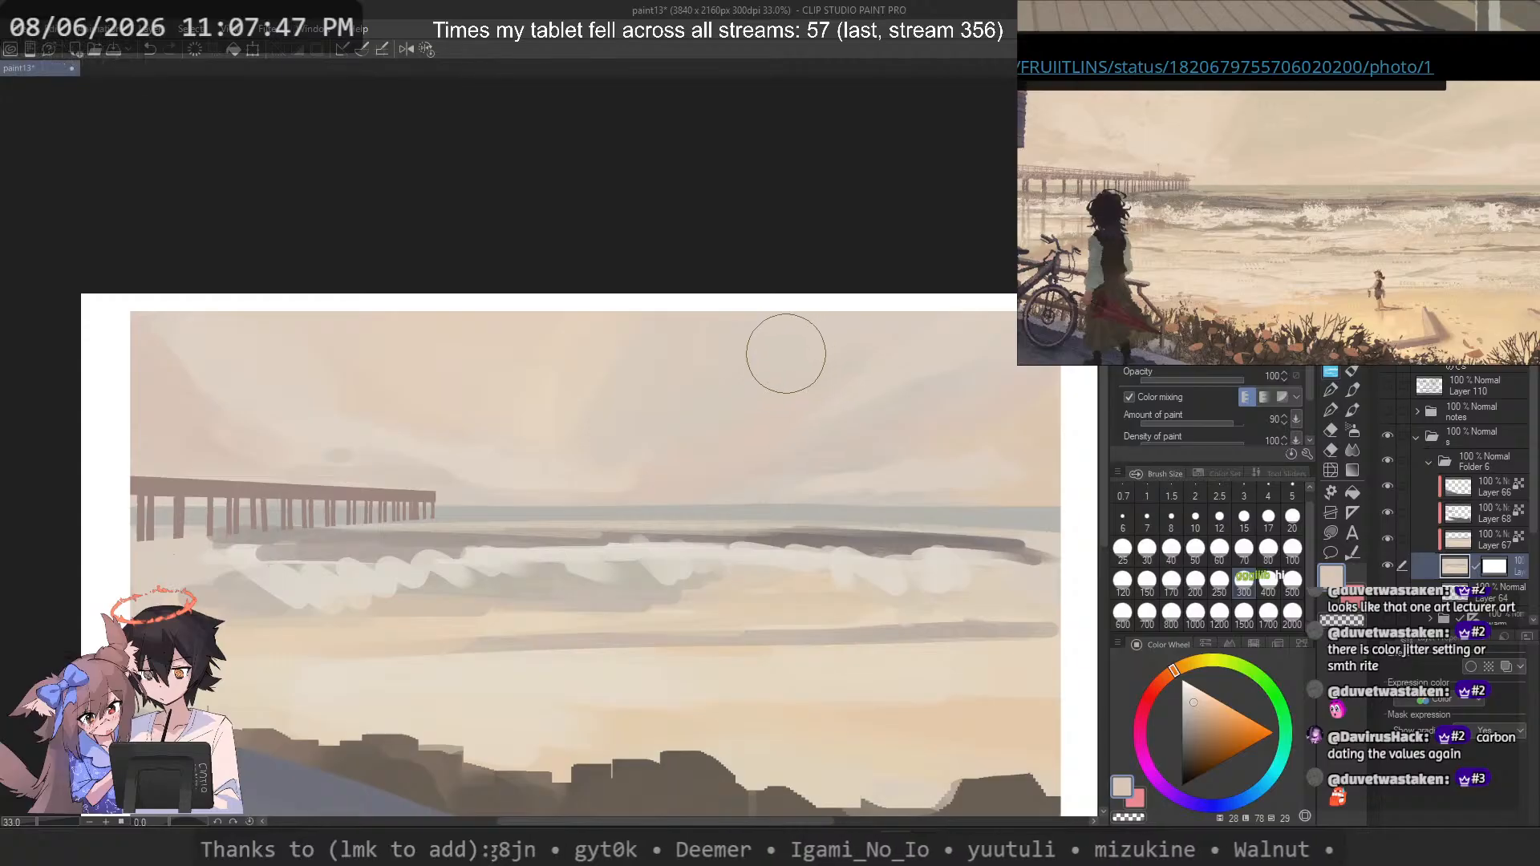
key(ctrl+z)
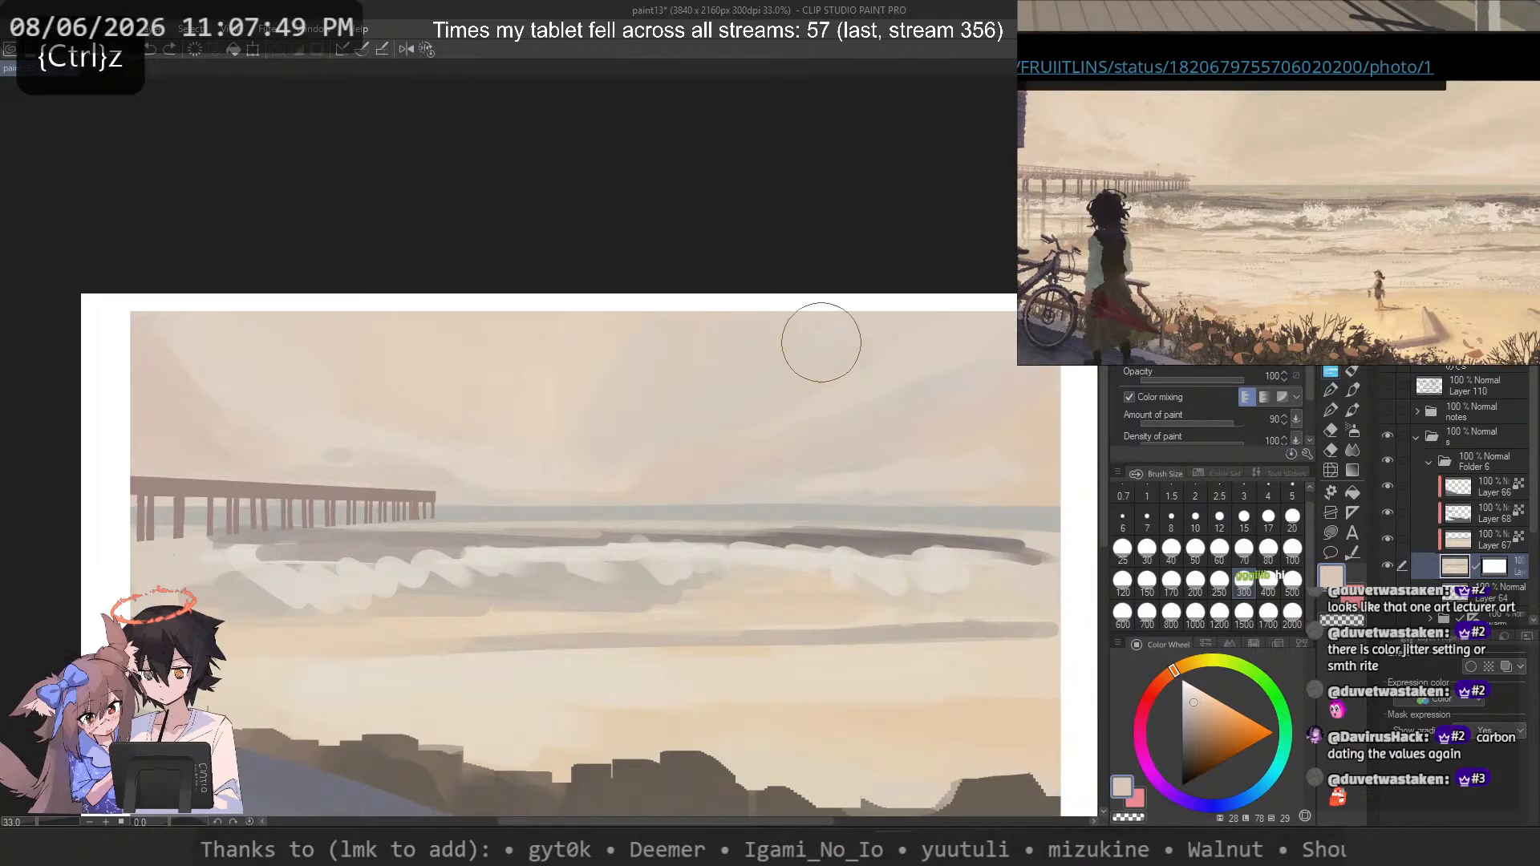
key(ctrl+z)
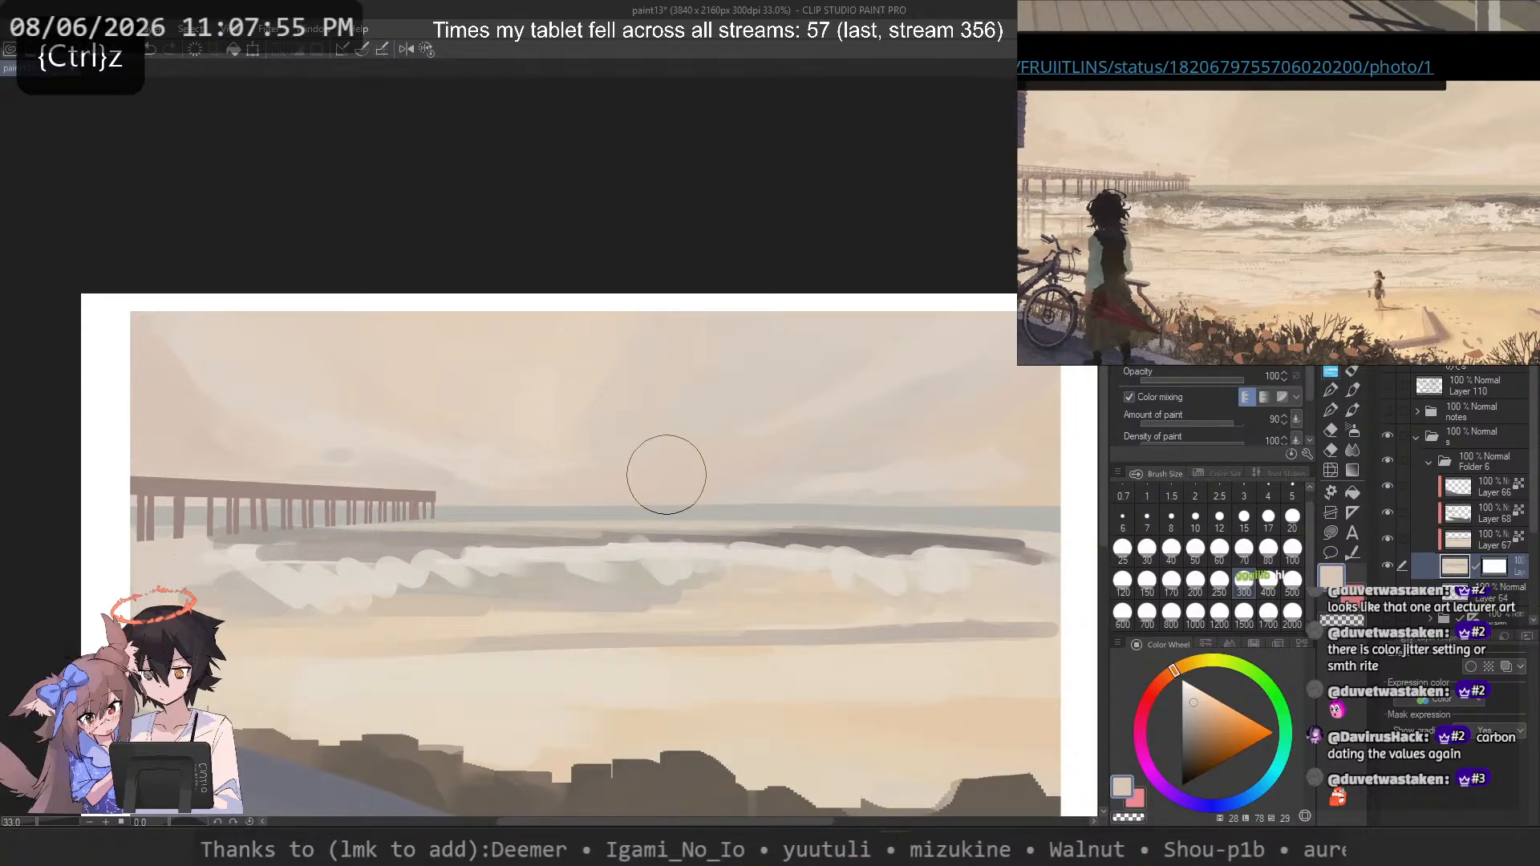
key(ctrl+z)
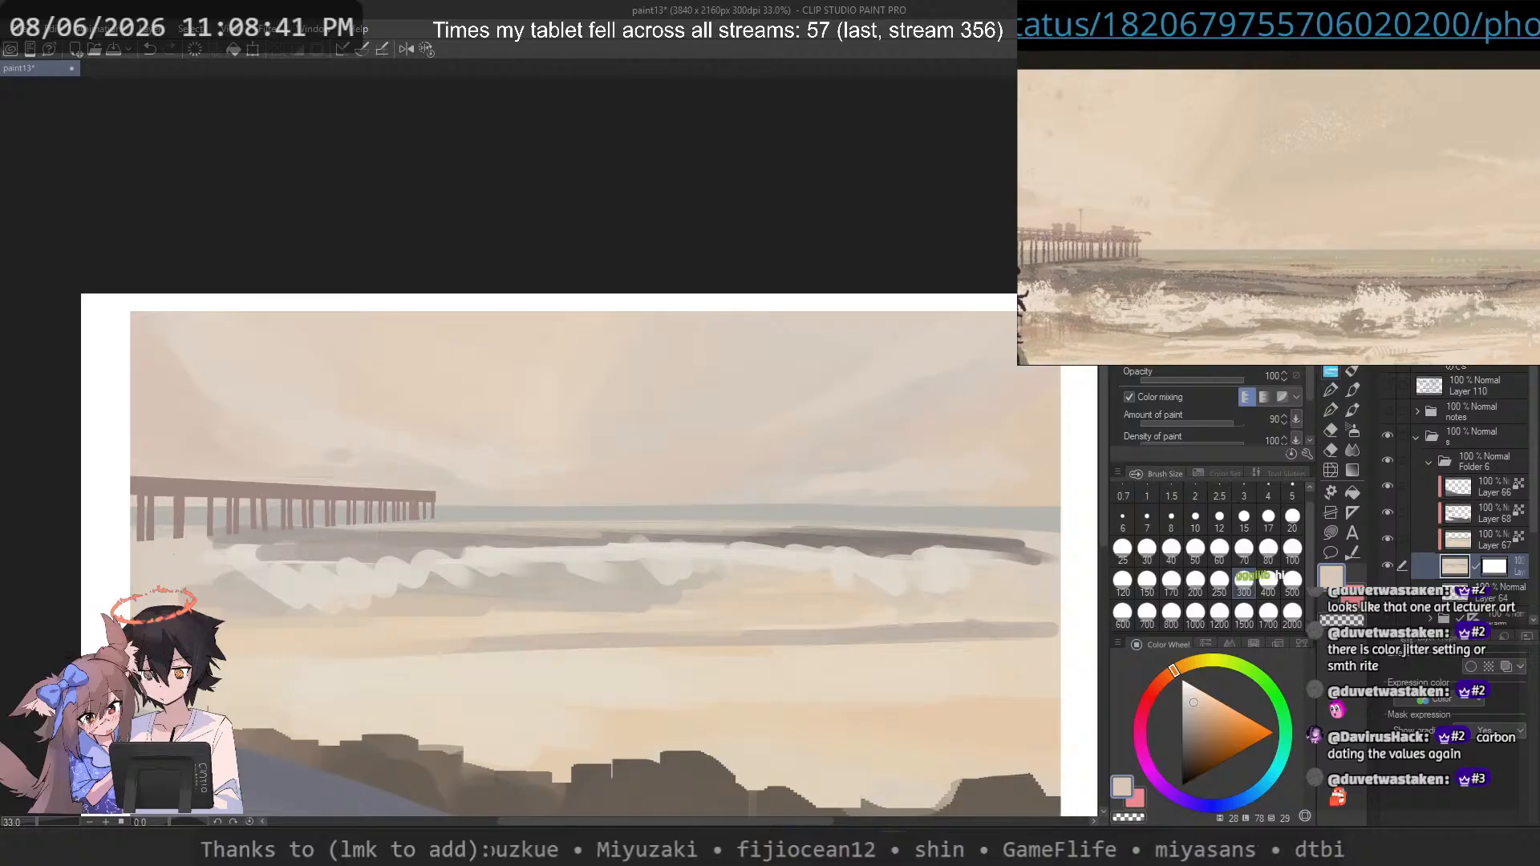
Step: Examine the reference illustration's sky up close and compare it with the painted sky
click(1202, 79)
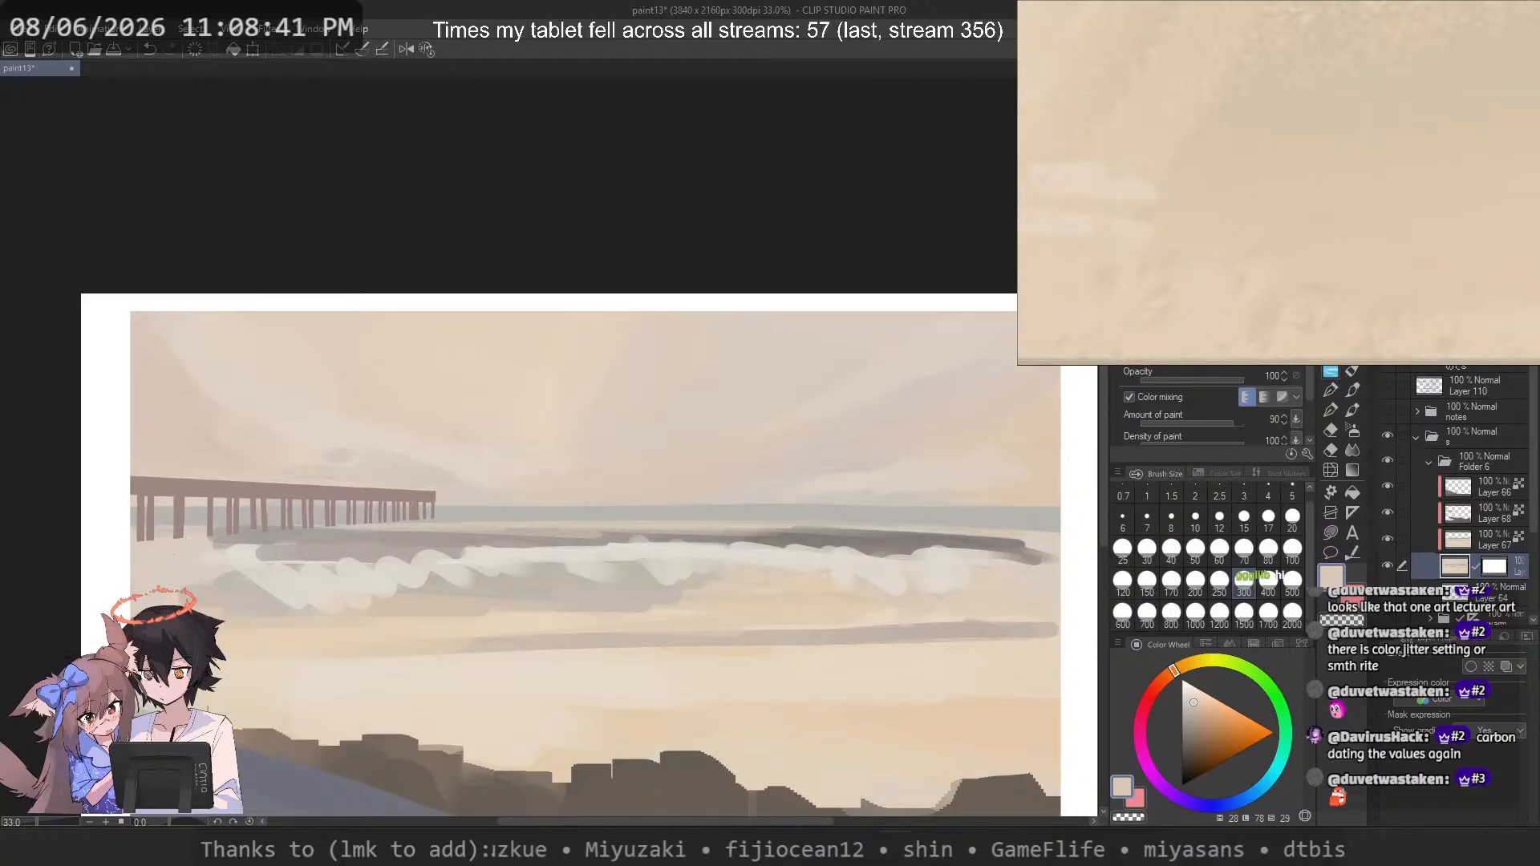
click(1202, 79)
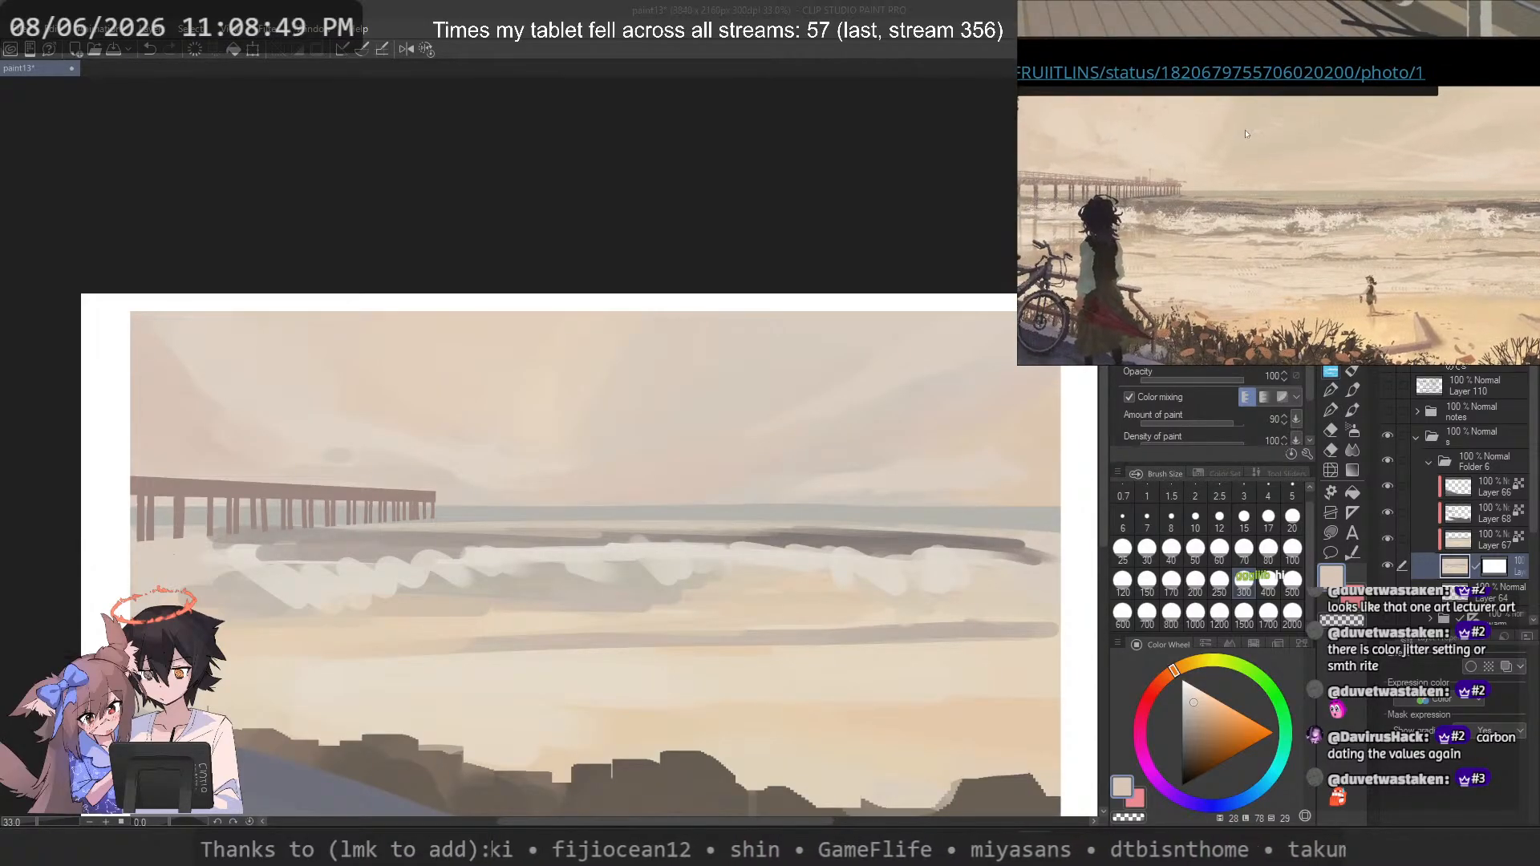
scroll(688, 412, up, 1)
mouse_move(687, 411)
mouse_down()
mouse_move(722, 434)
mouse_move(738, 420)
mouse_up()
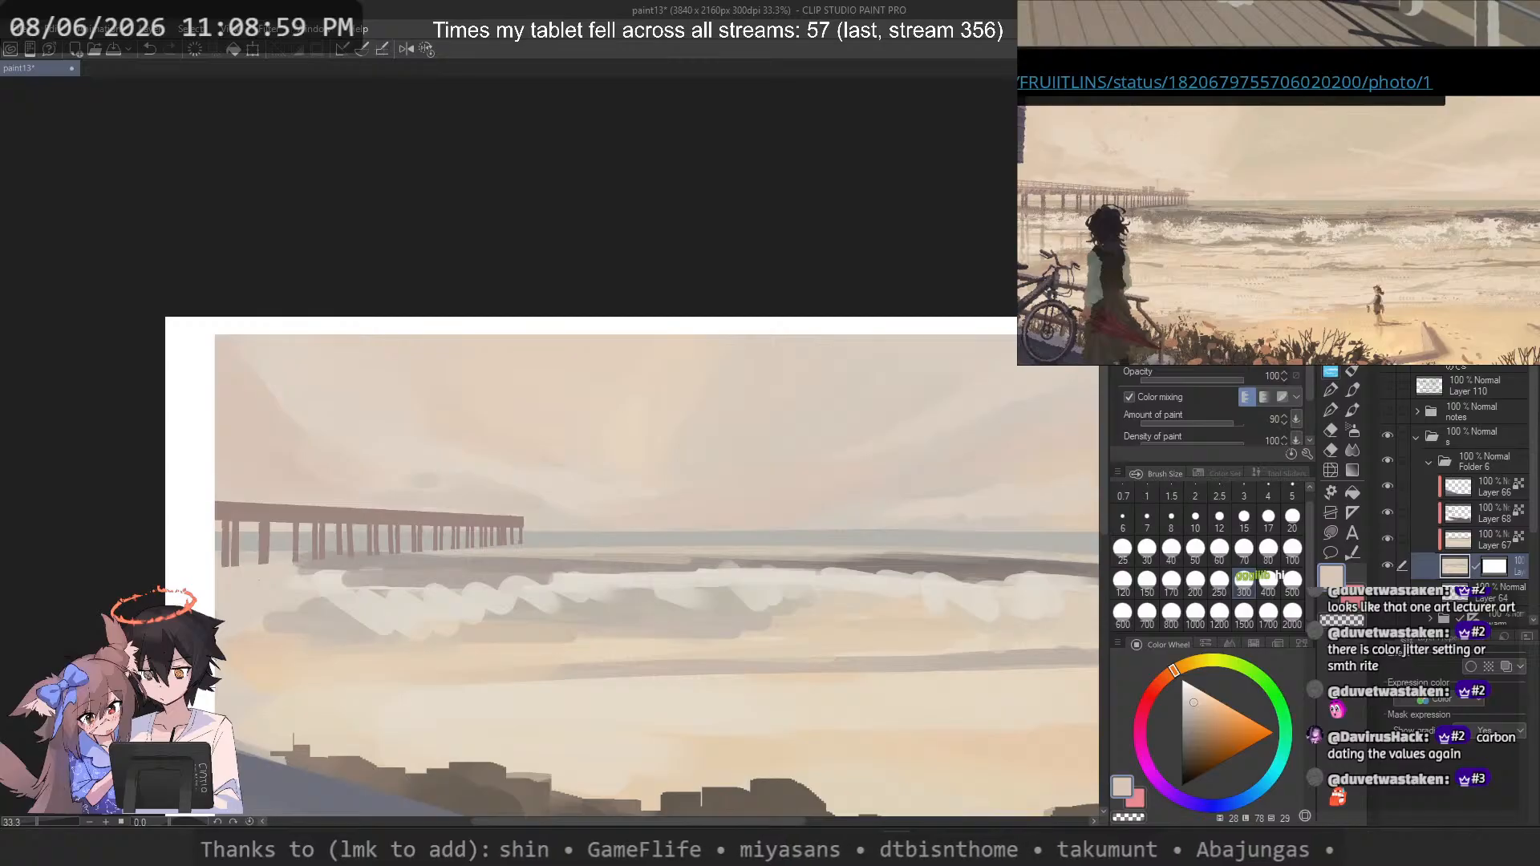
drag(865, 444, 851, 450)
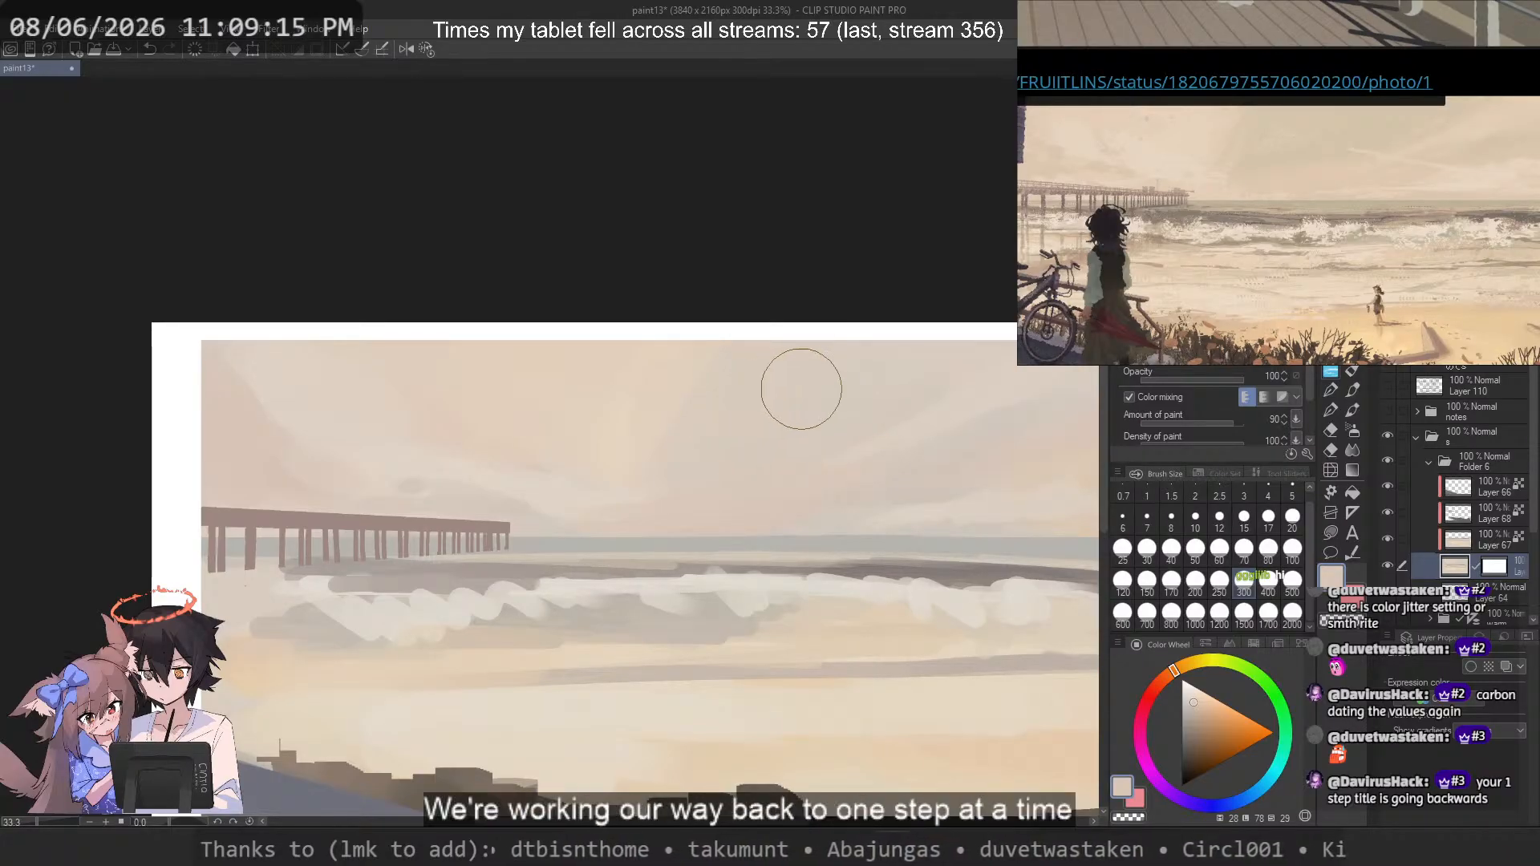
drag(800, 389, 717, 412)
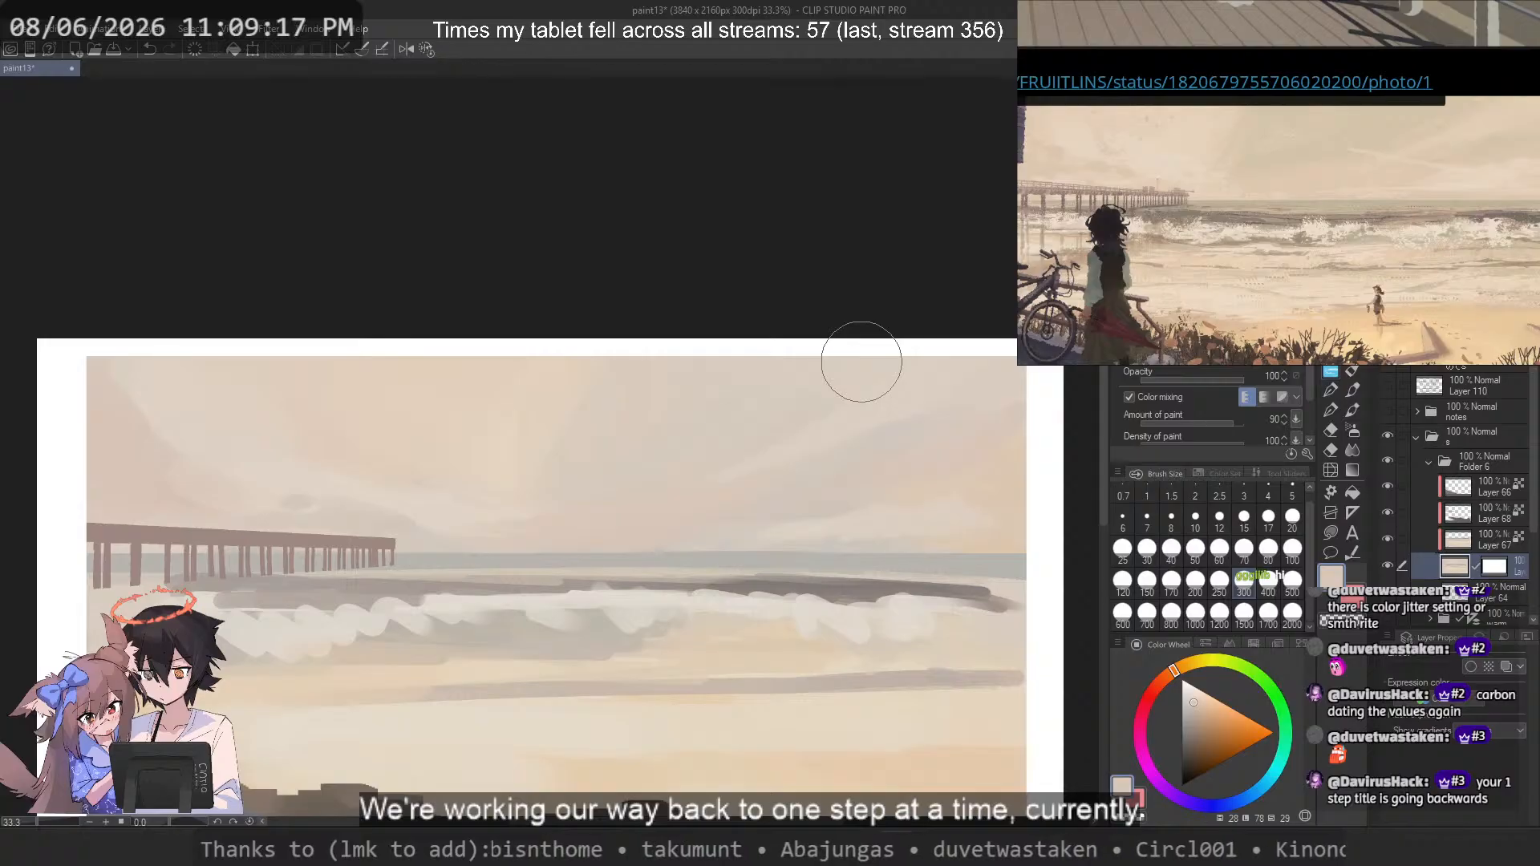
Step: Sample pale beiges from the upper sky, try size 300 strokes there, and undo them
alt+click(750, 409)
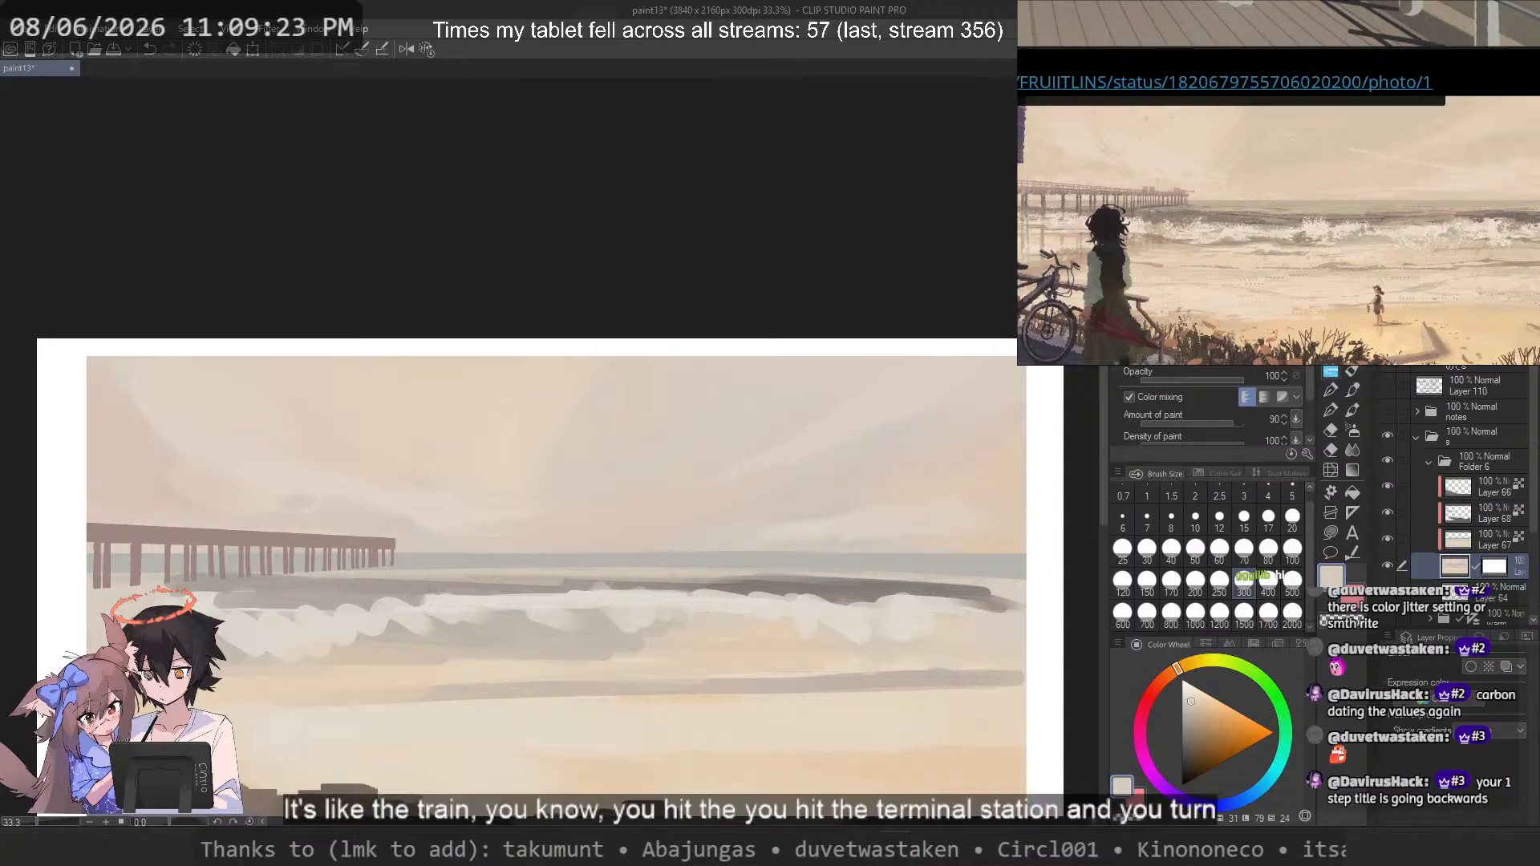
key(ctrl+z)
alt+click(800, 388)
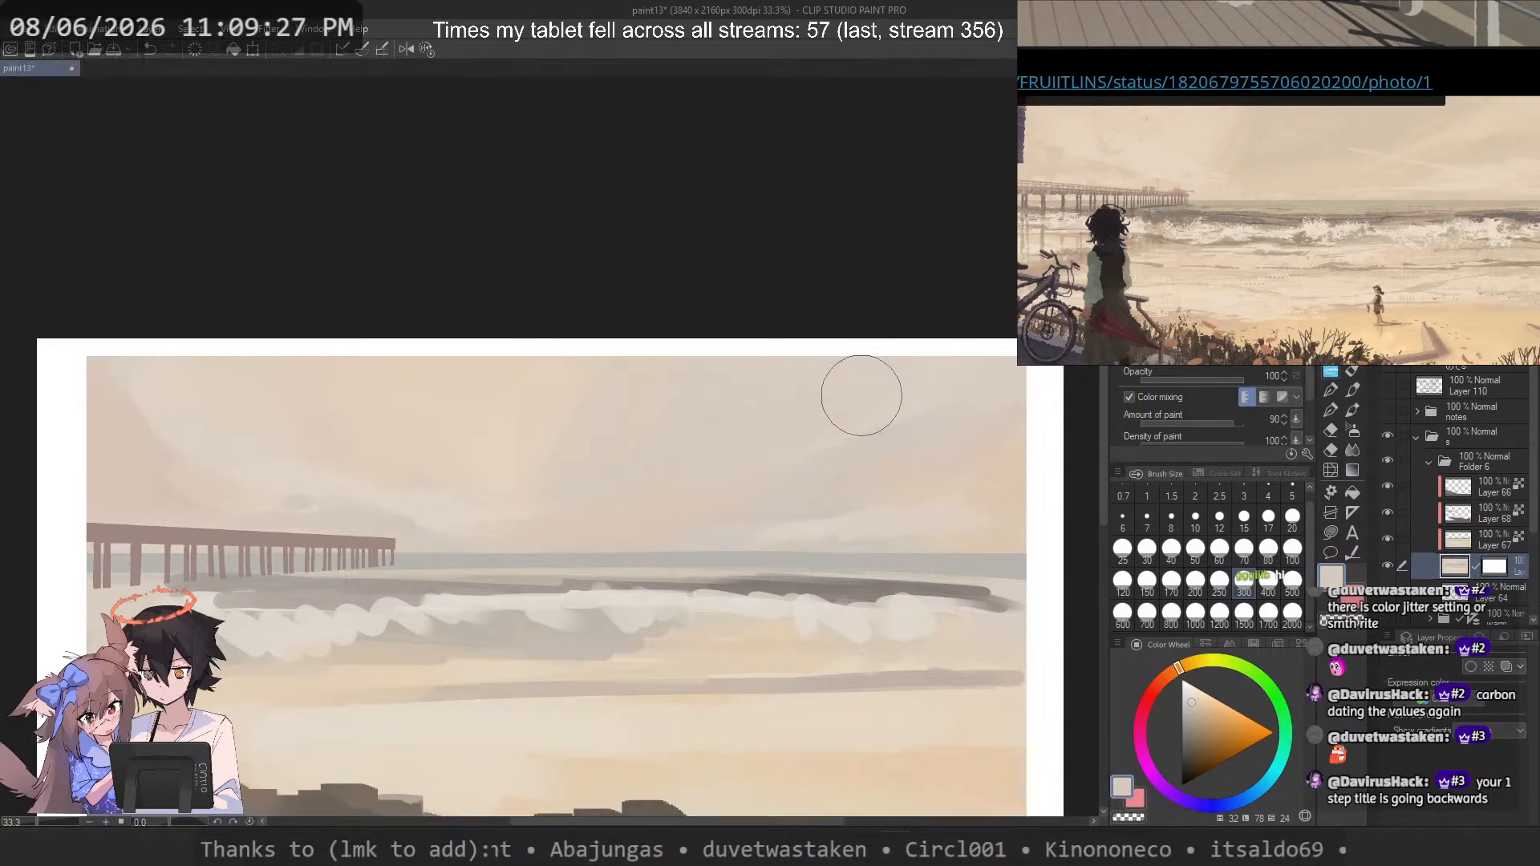
key(ctrl+z)
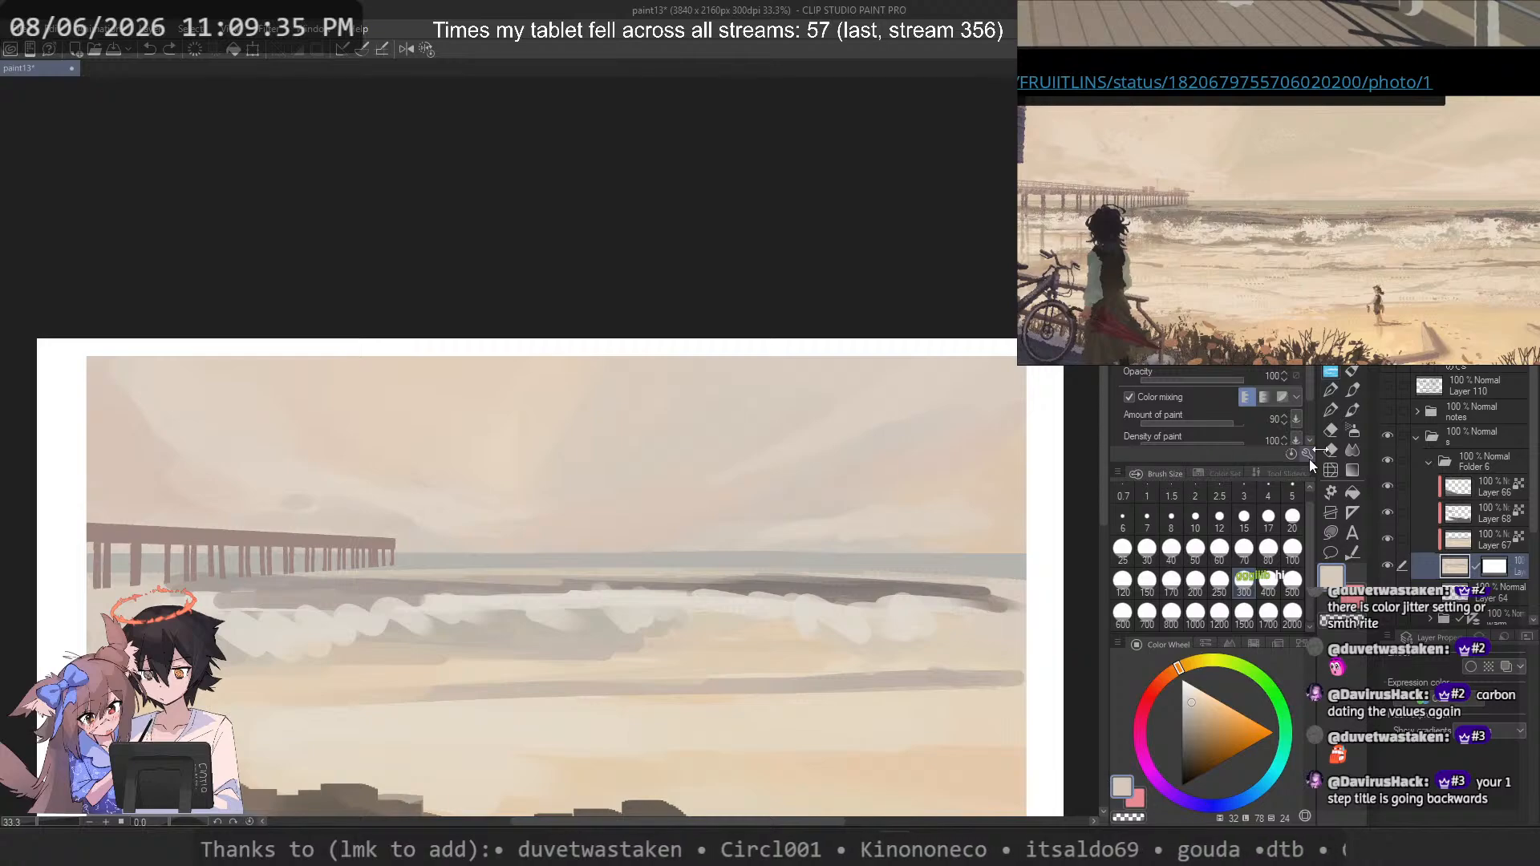
Step: Switch to the soft-textured size 250 mixing brush, test strokes in the waves' dark grey across the sky, and undo them
click(1332, 393)
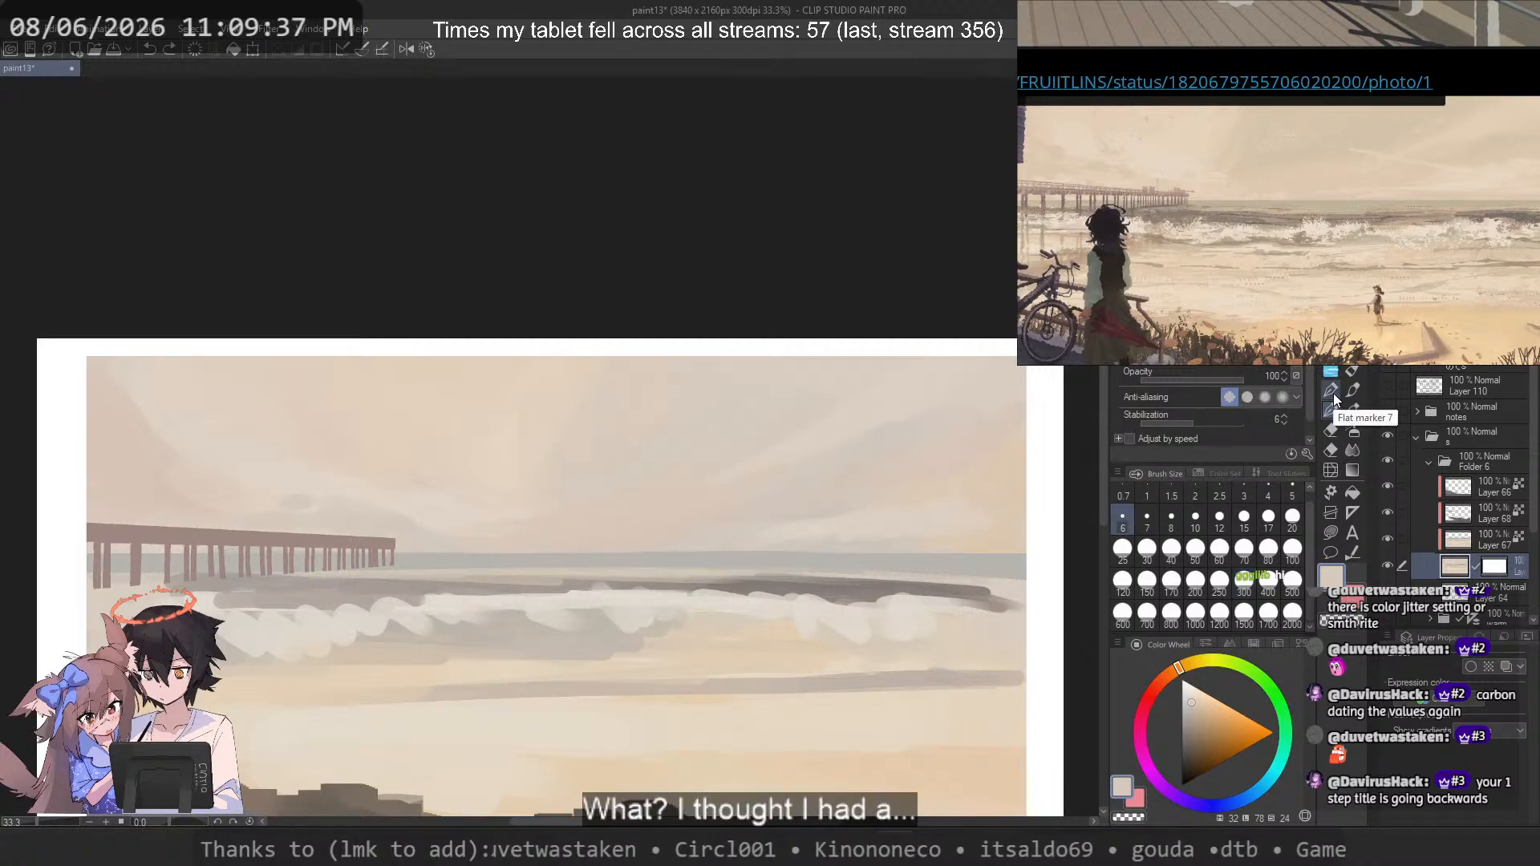
click(1354, 371)
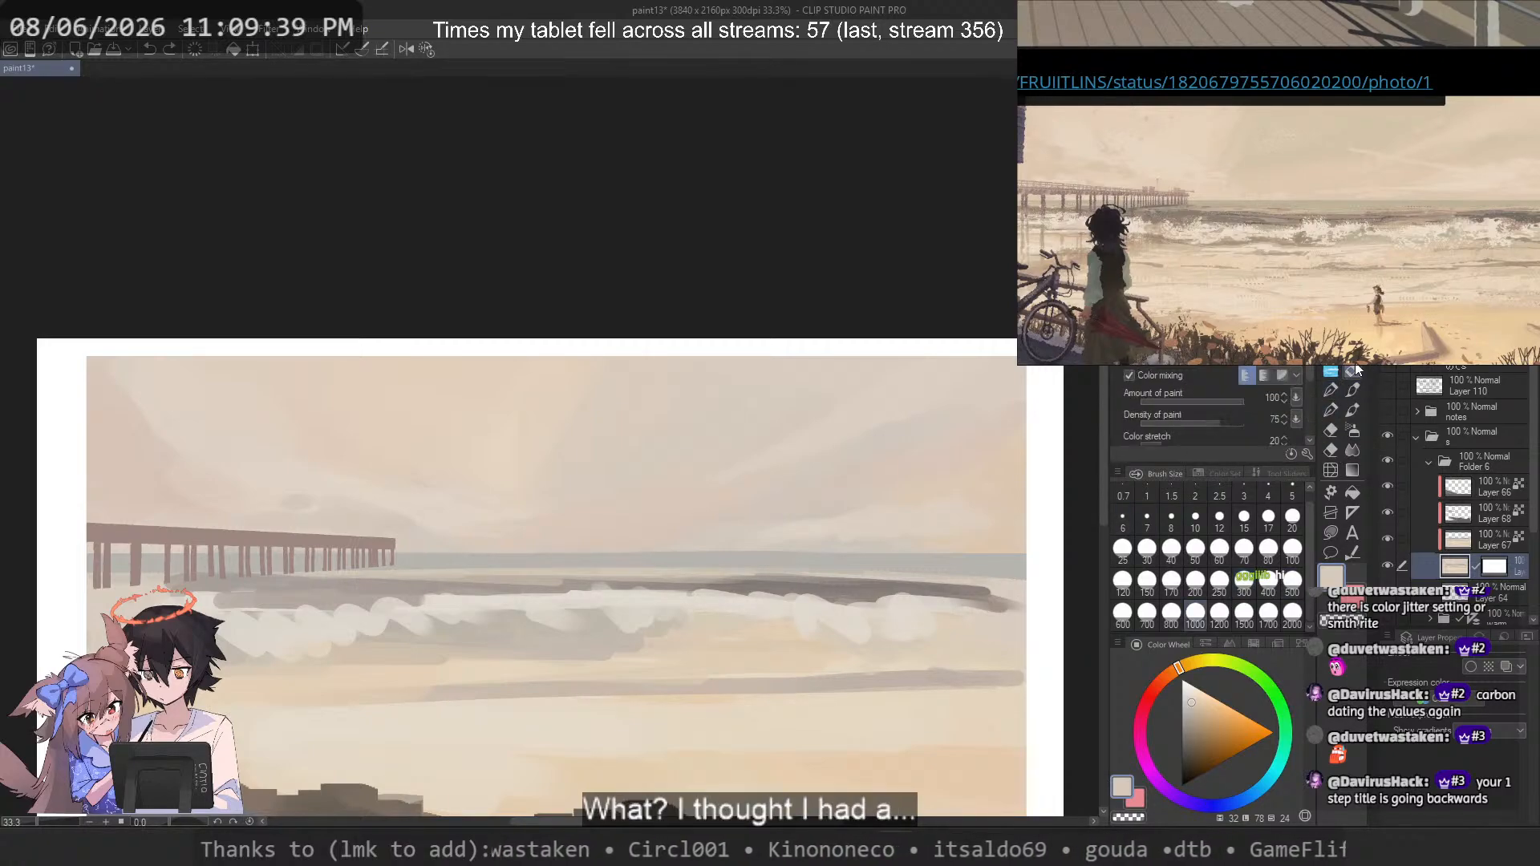
click(1350, 369)
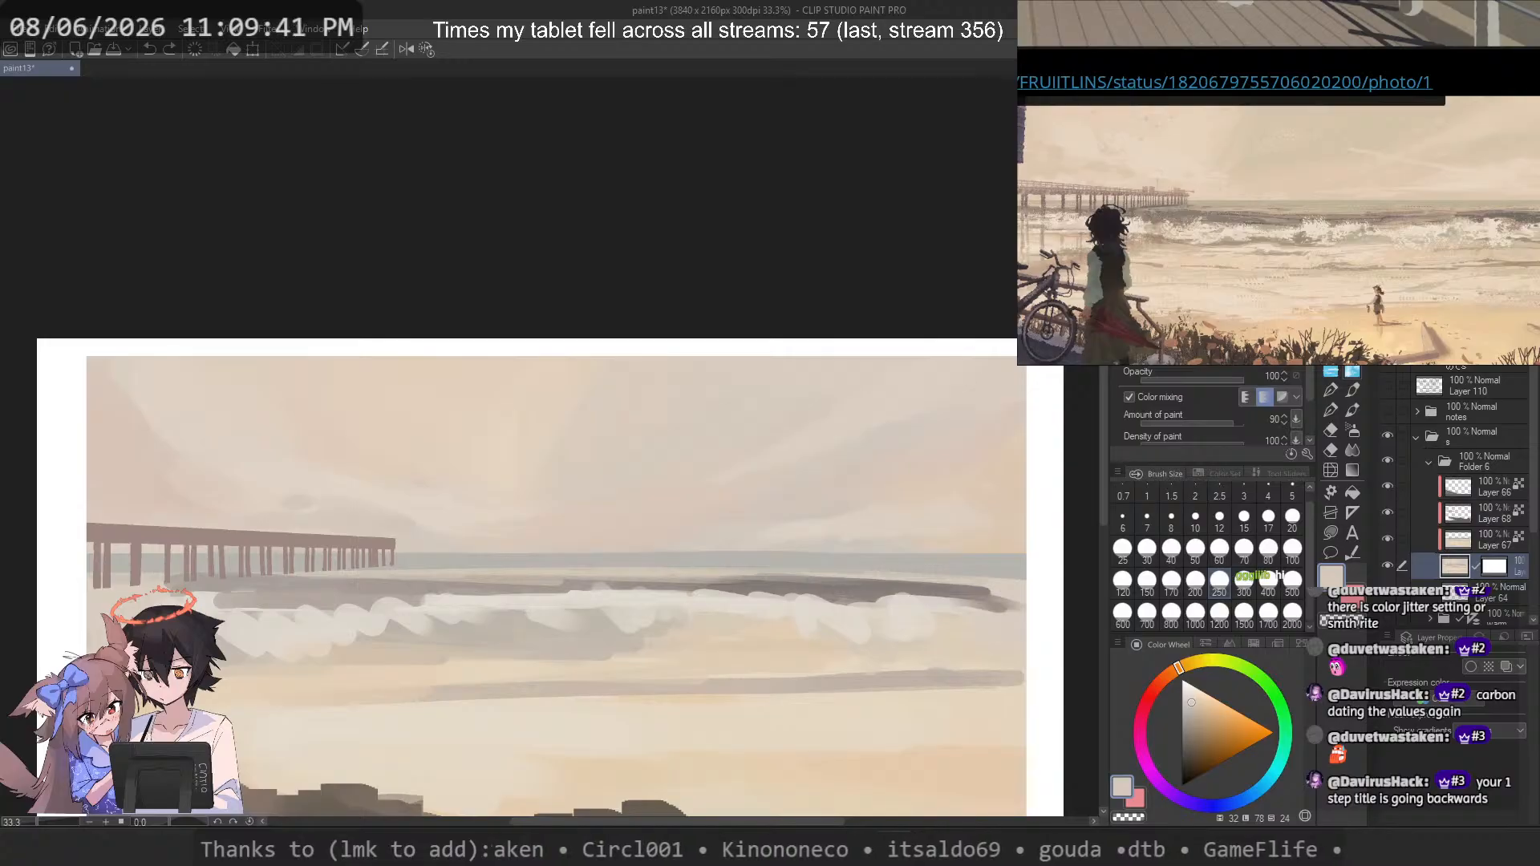
alt+click(928, 591)
mouse_move(759, 450)
mouse_down()
mouse_move(701, 367)
mouse_move(536, 491)
mouse_up()
key(ctrl+z)
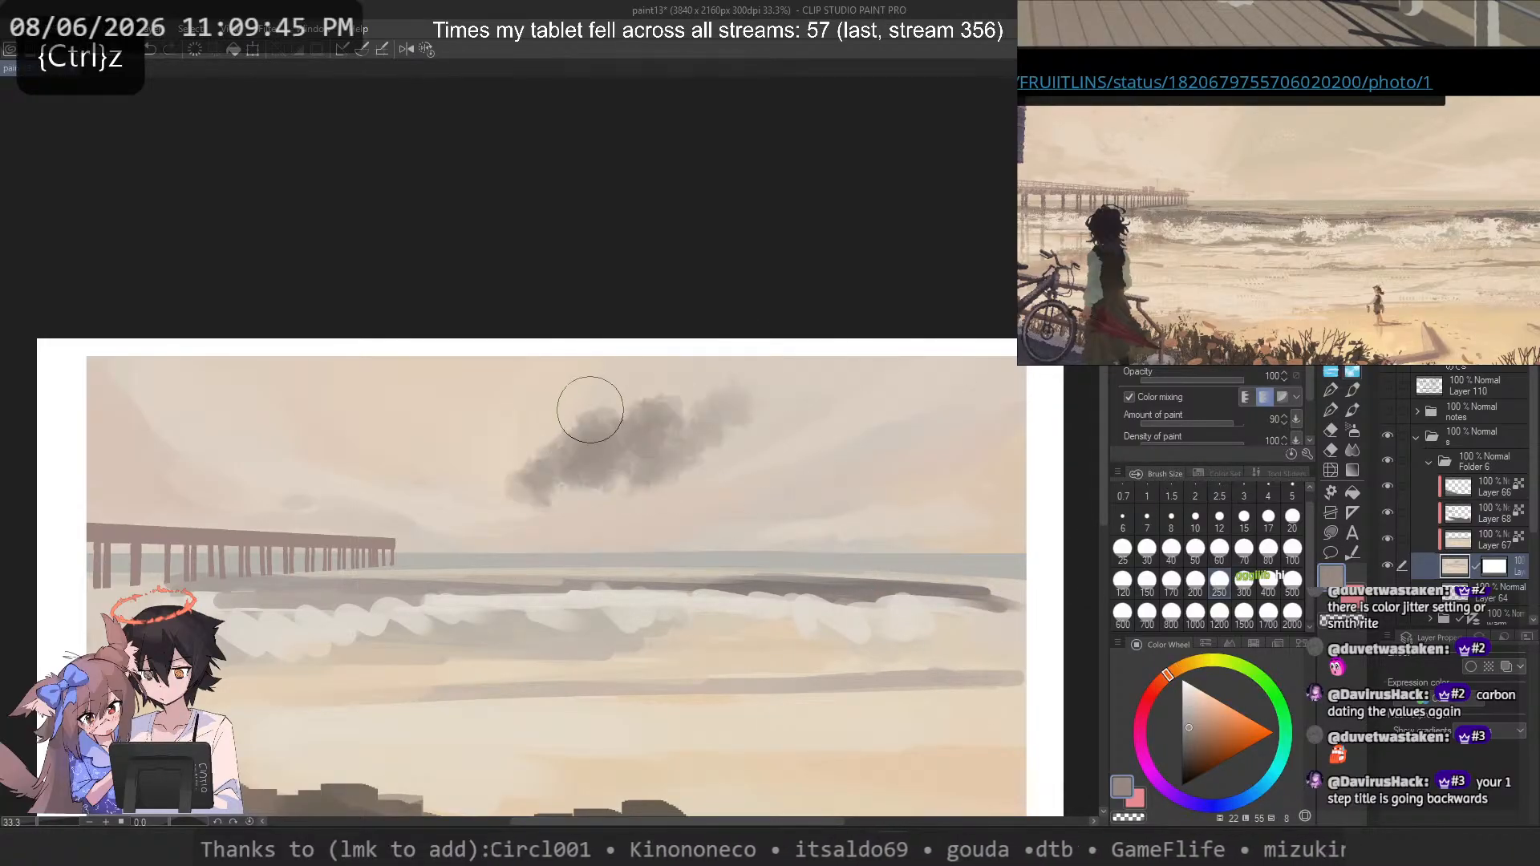
key(ctrl+z)
drag(702, 419, 536, 492)
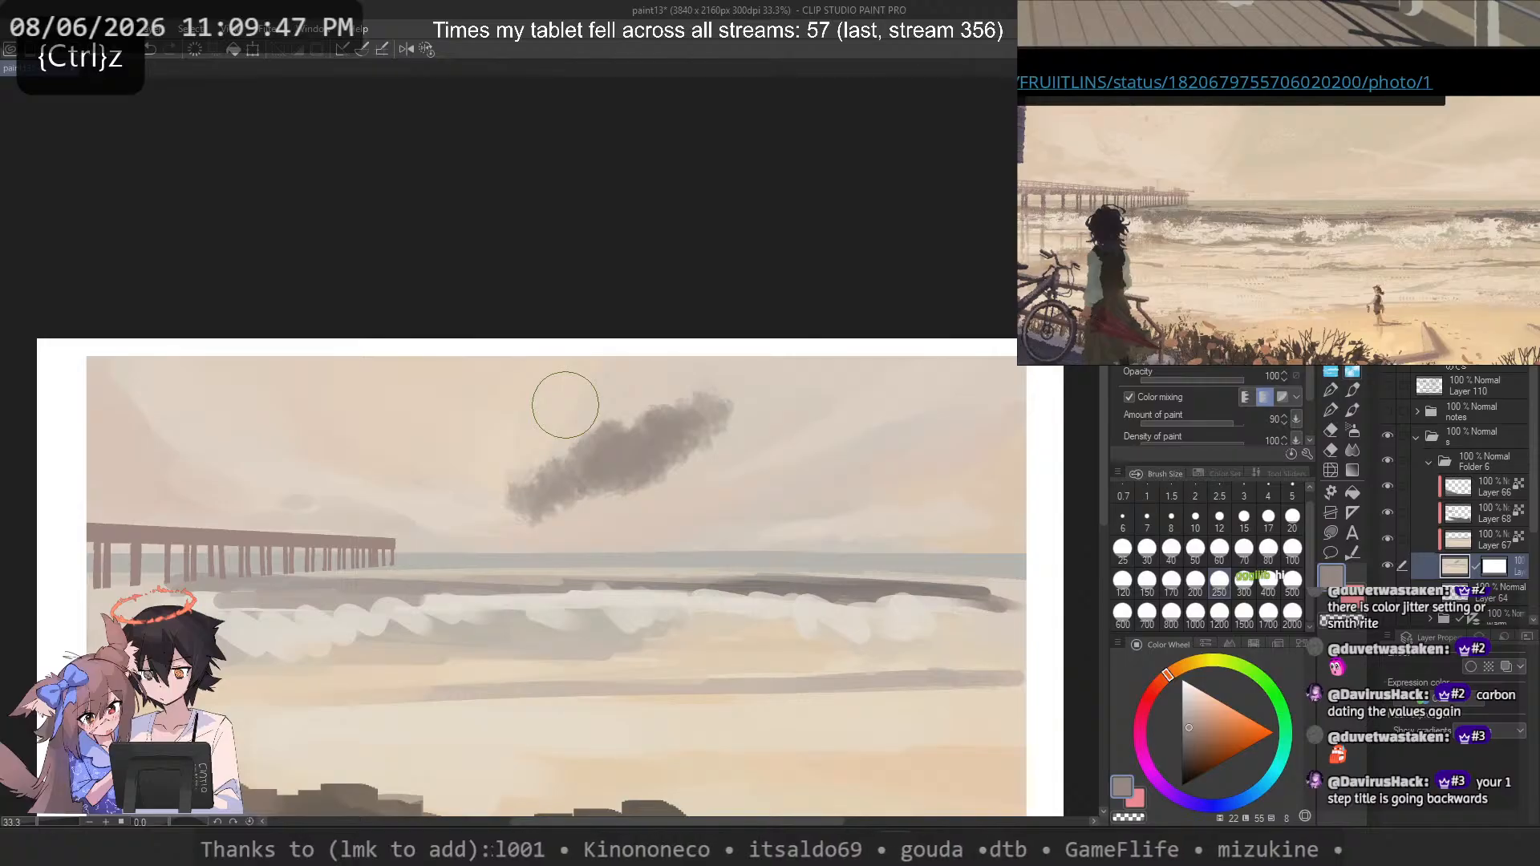
key(ctrl+z)
Step: Test dark grey diagonal sky strokes with the textured brush at sizes 400 and 150 and with a size 70 brush, undoing each
click(1267, 582)
mouse_move(706, 405)
mouse_down()
mouse_move(594, 389)
mouse_move(653, 430)
mouse_move(546, 499)
mouse_up()
key(ctrl+z)
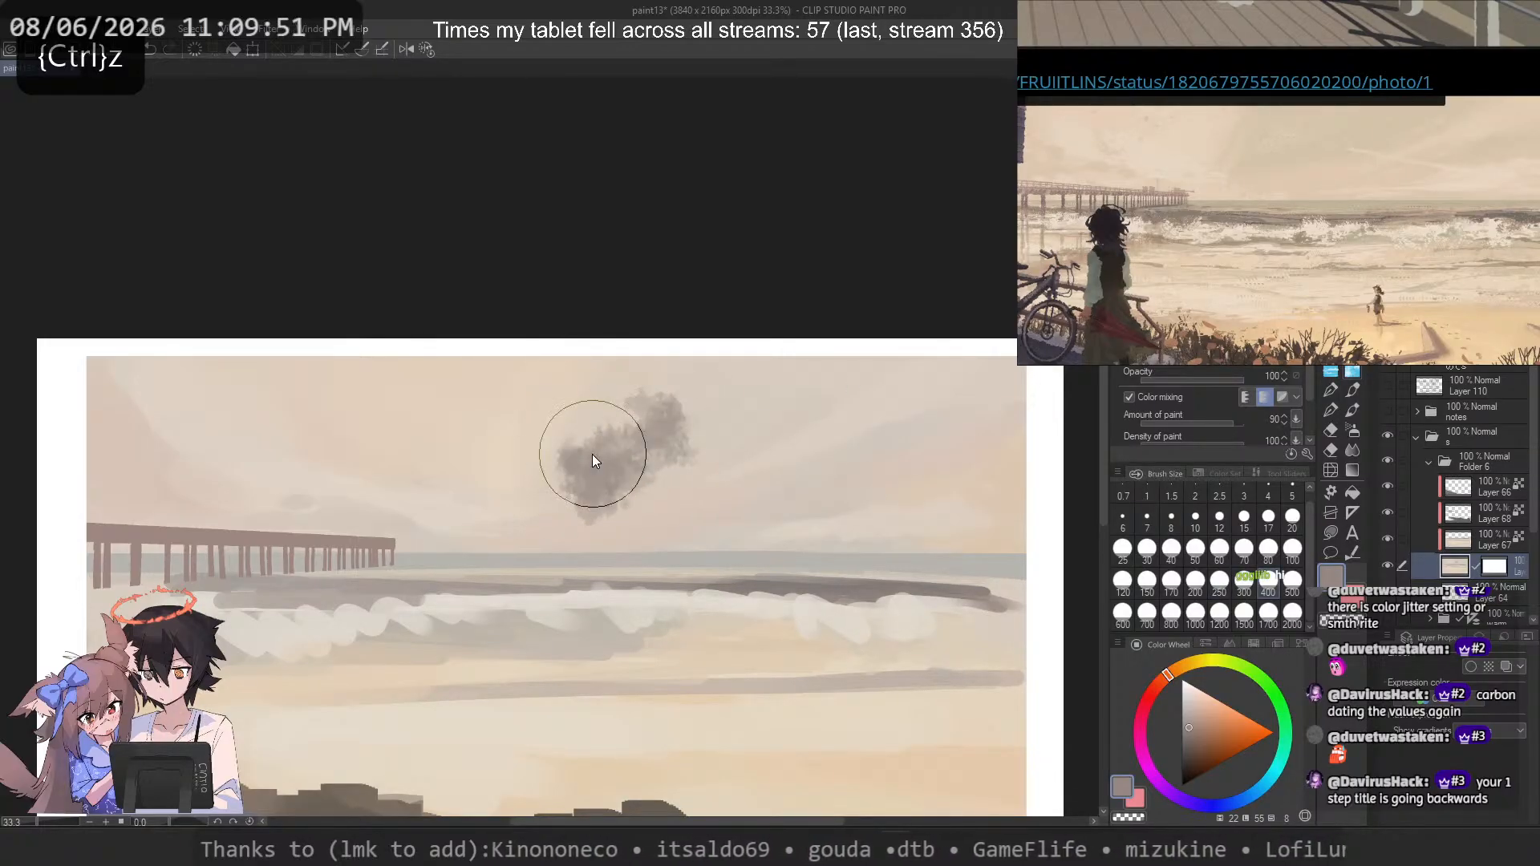
key(ctrl+z)
click(1146, 582)
drag(782, 371, 633, 470)
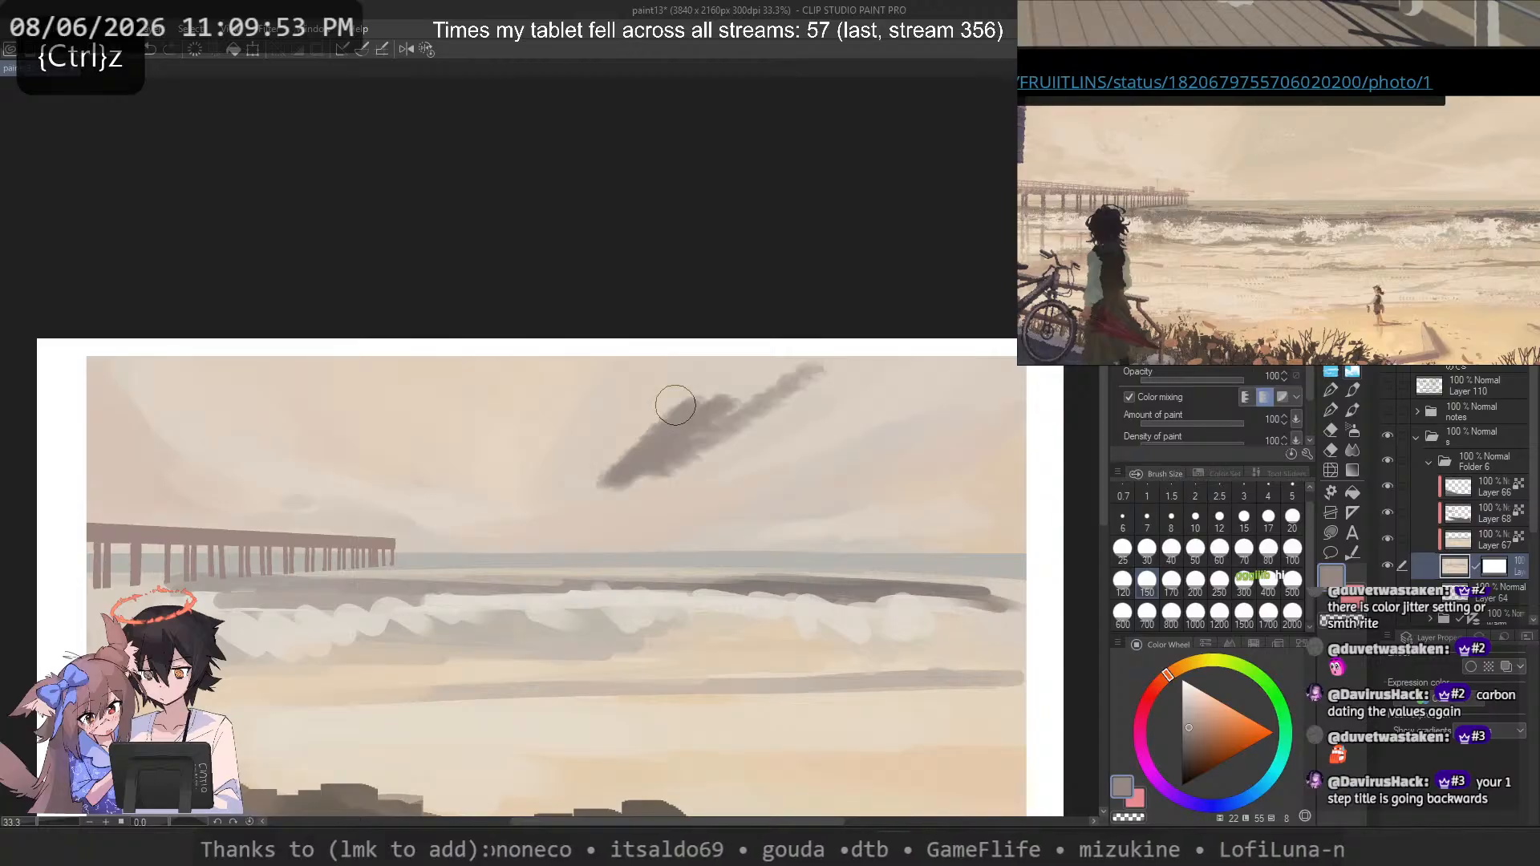
key(ctrl+z)
drag(781, 371, 649, 458)
key(ctrl+z)
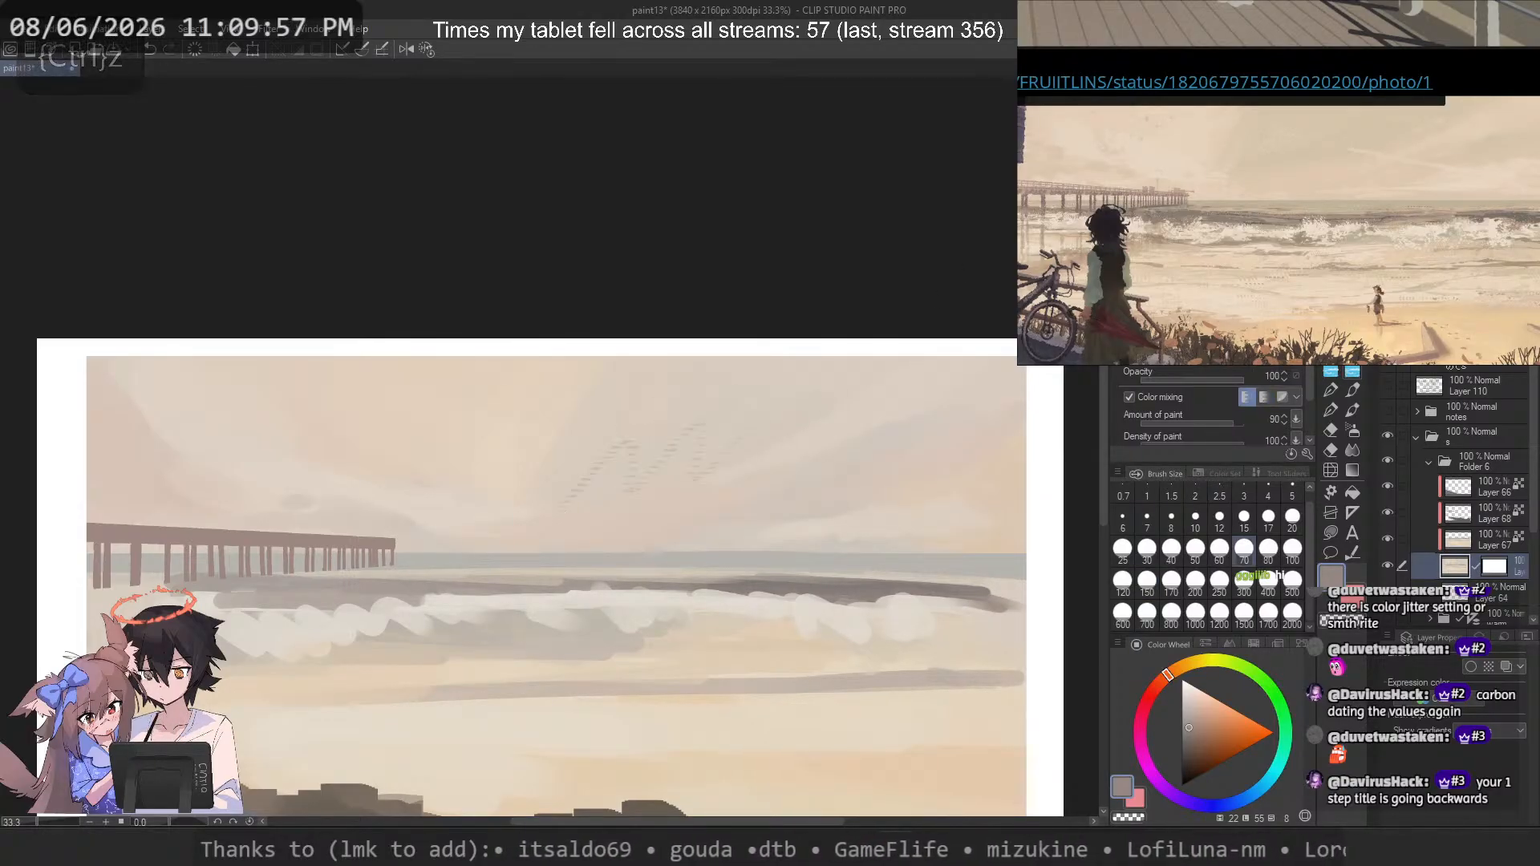
key(ctrl+z)
Step: Switch to the rough-edged size 150 brush without color mixing, test dark grey diagonal strokes across the sky, and undo them
click(1352, 371)
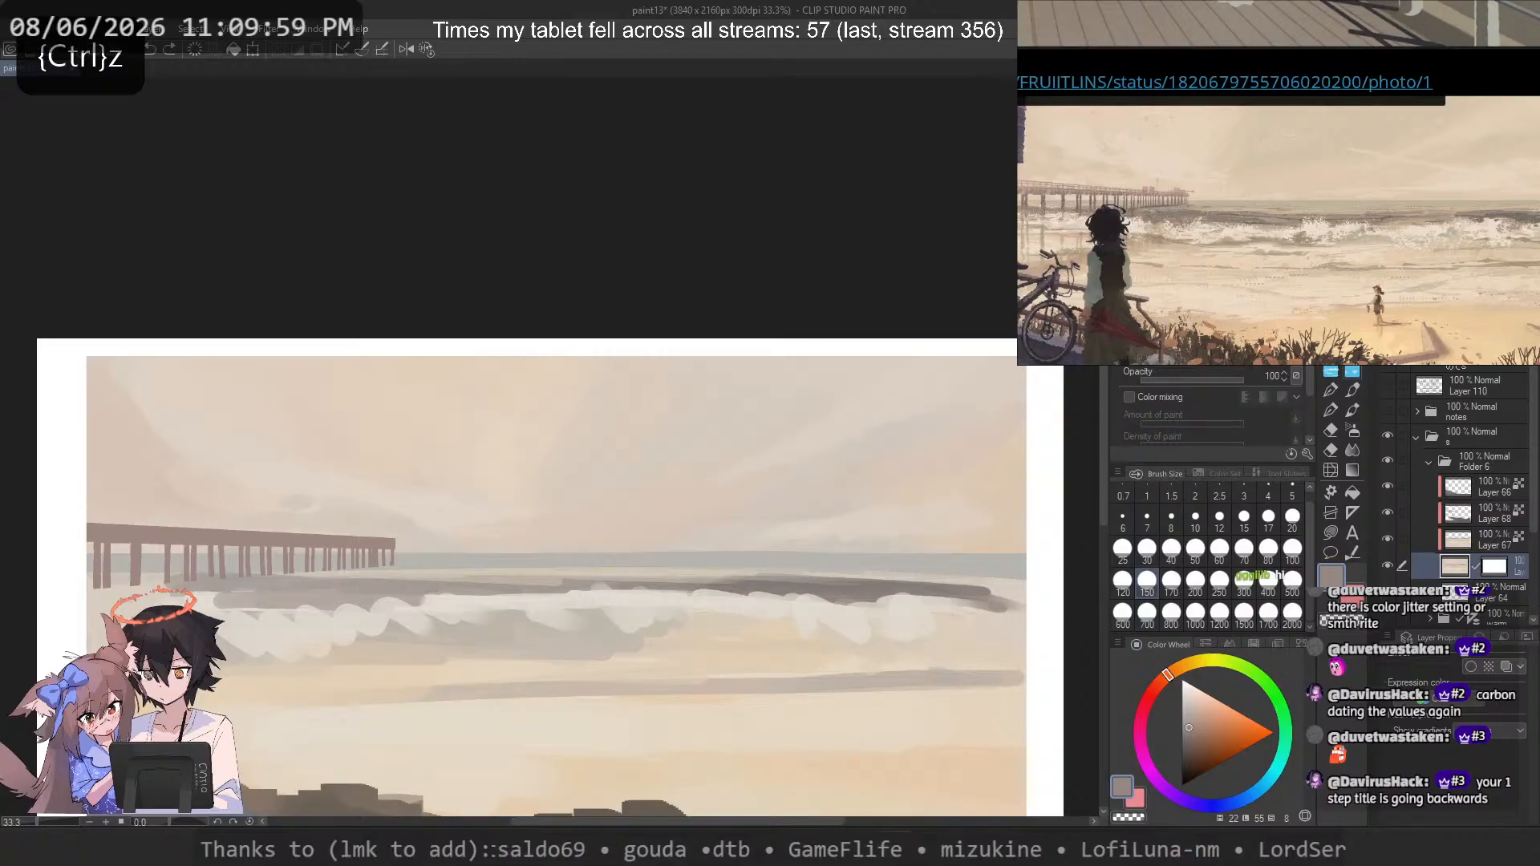
drag(842, 397, 609, 469)
key(ctrl+z)
drag(870, 393, 571, 513)
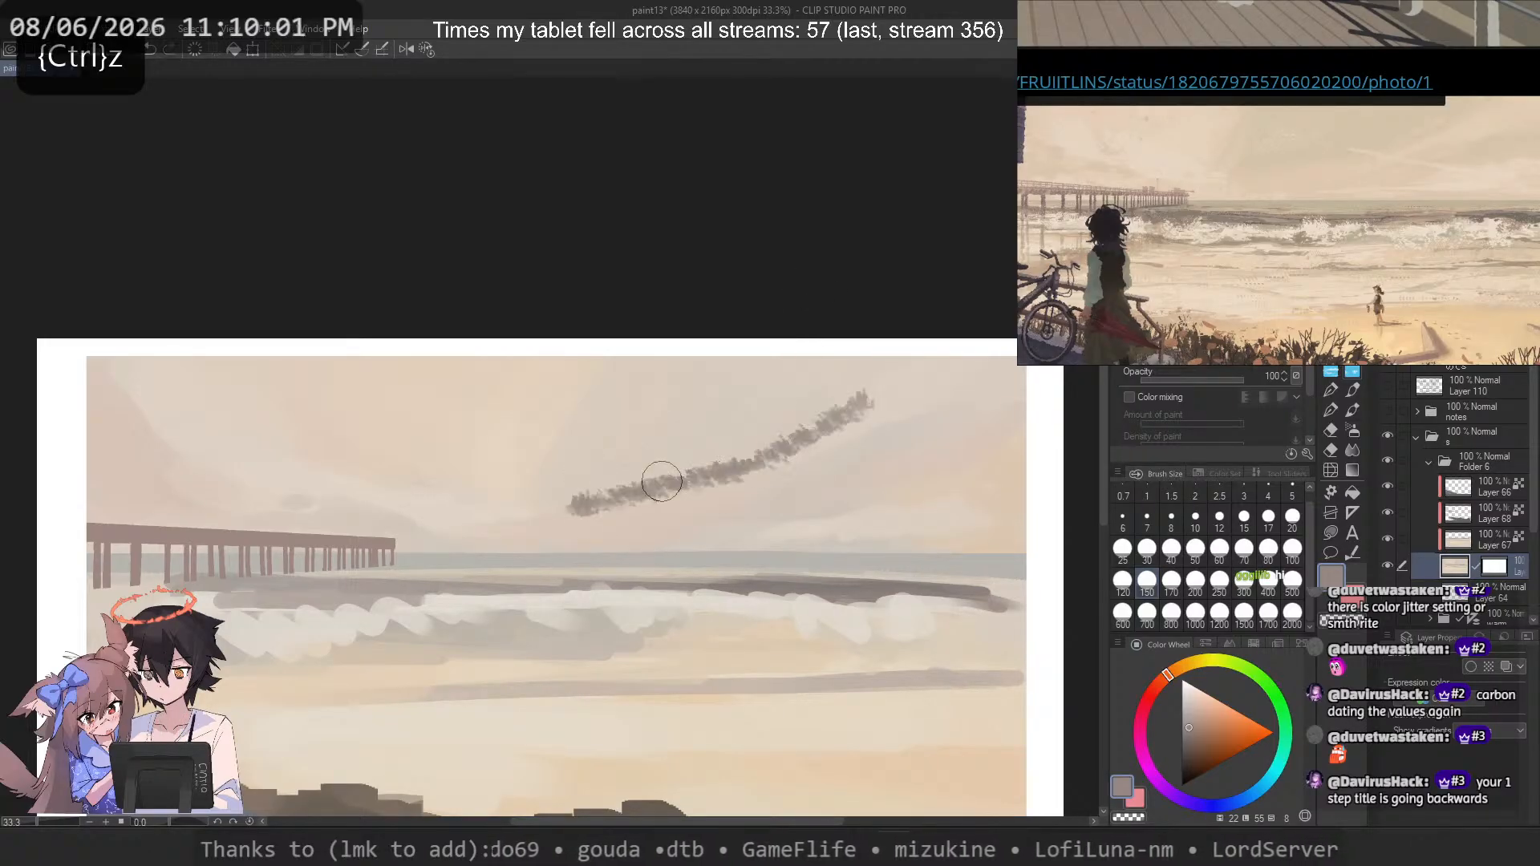
key(ctrl+z)
drag(935, 378, 679, 467)
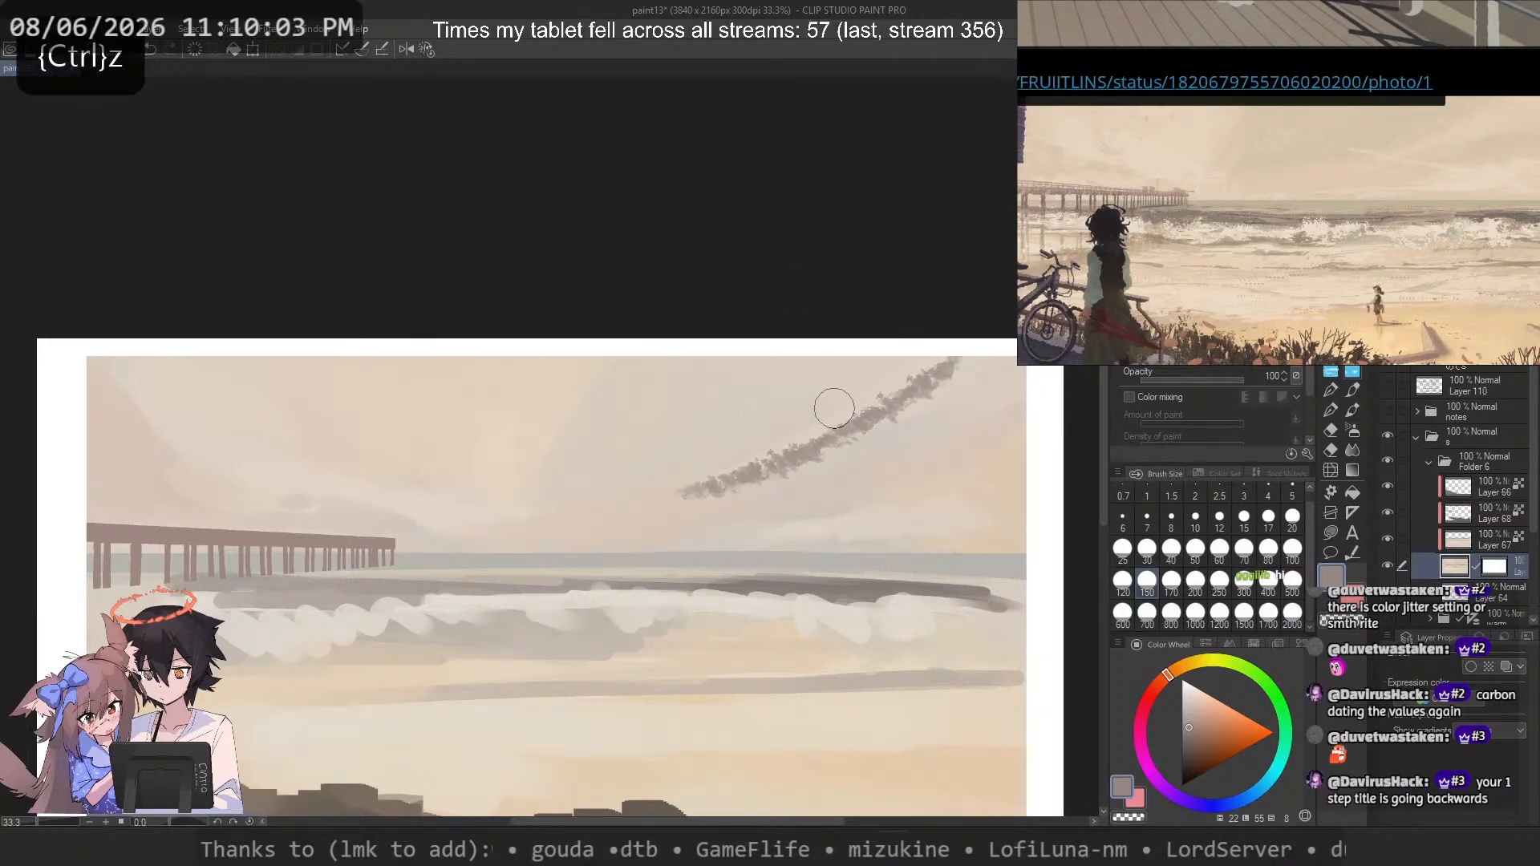
key(ctrl+z)
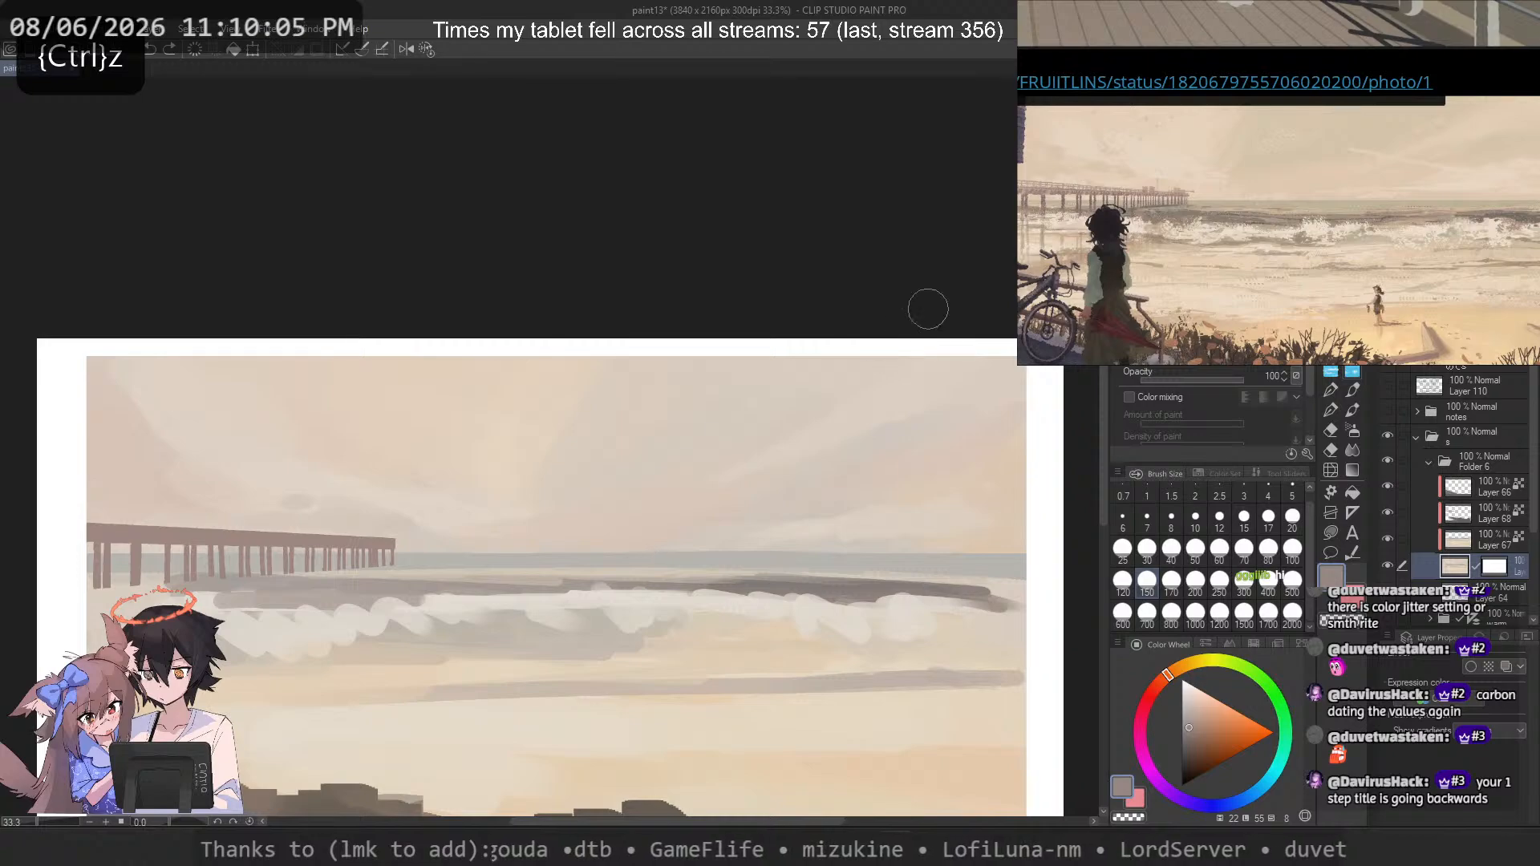
Step: Sample pale beiges from the sky, try and undo size 150 strokes there, and set the rough-edged brush to size 200
click(830, 431)
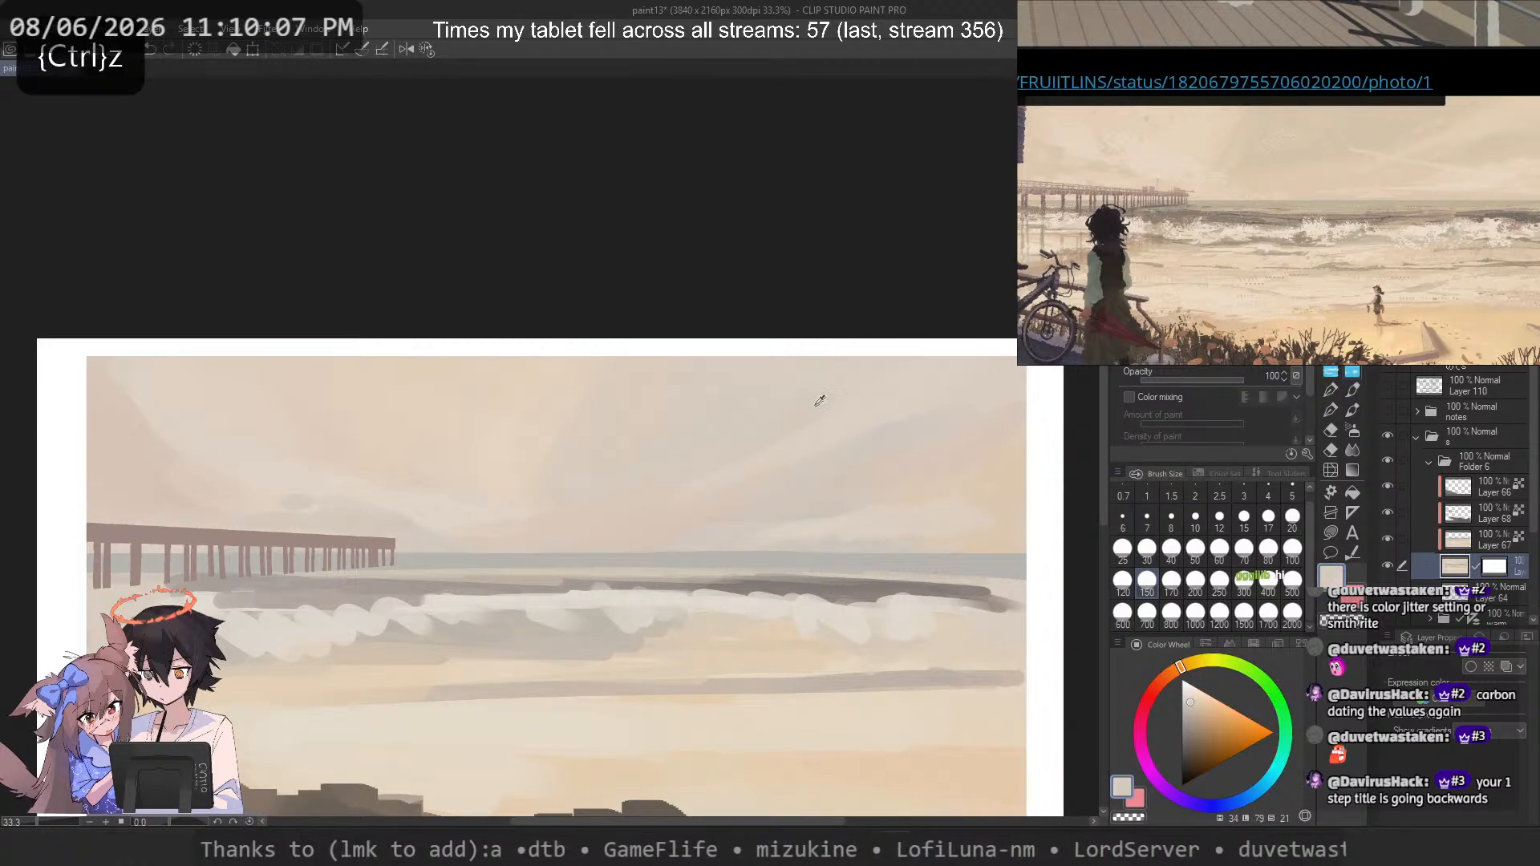
key(ctrl+z)
alt+click(849, 412)
drag(852, 411, 752, 458)
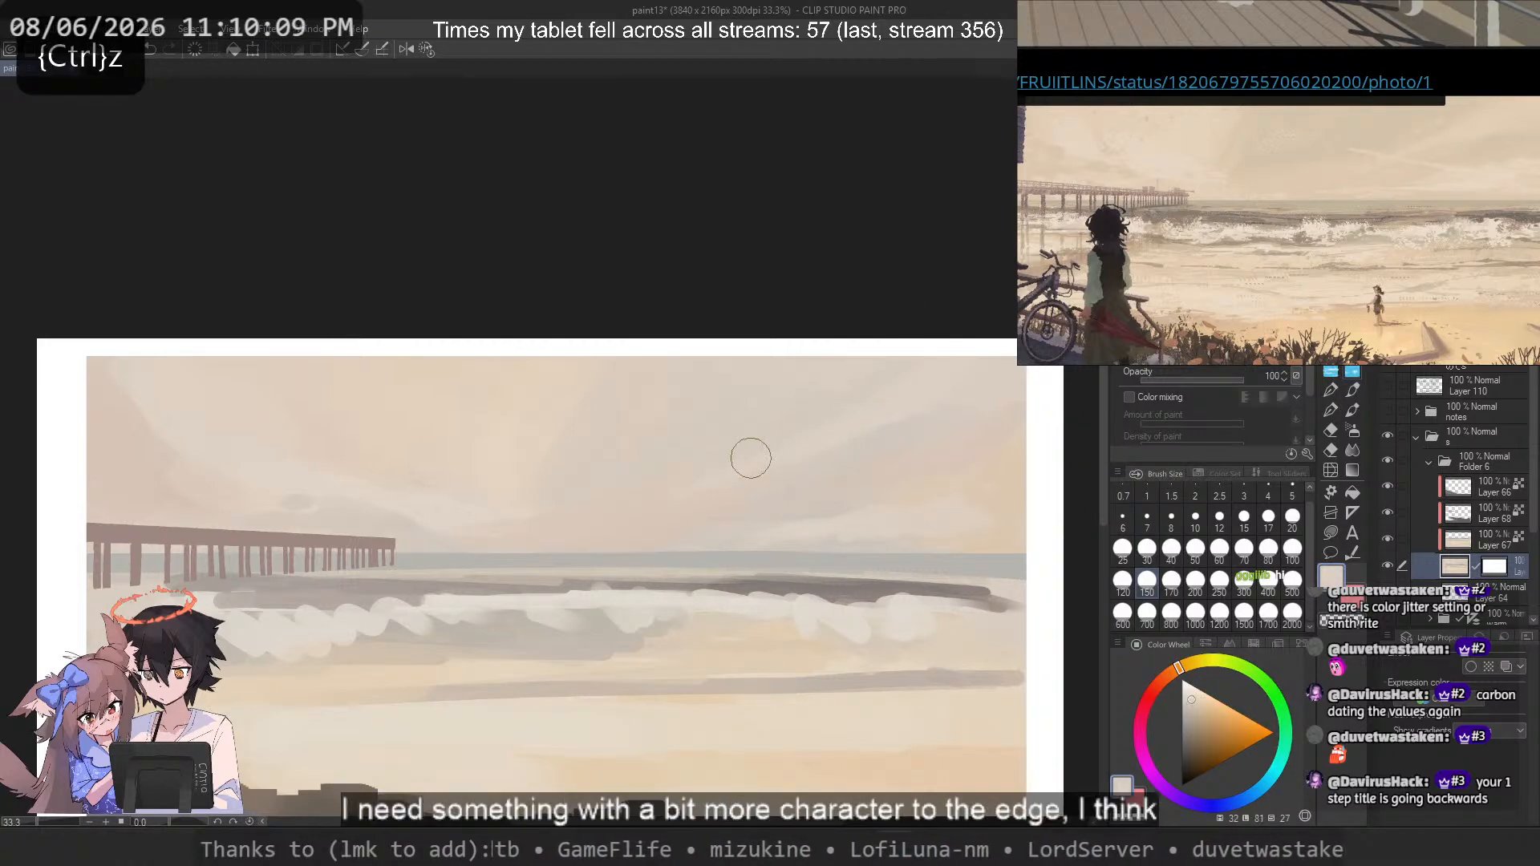
key(ctrl+z)
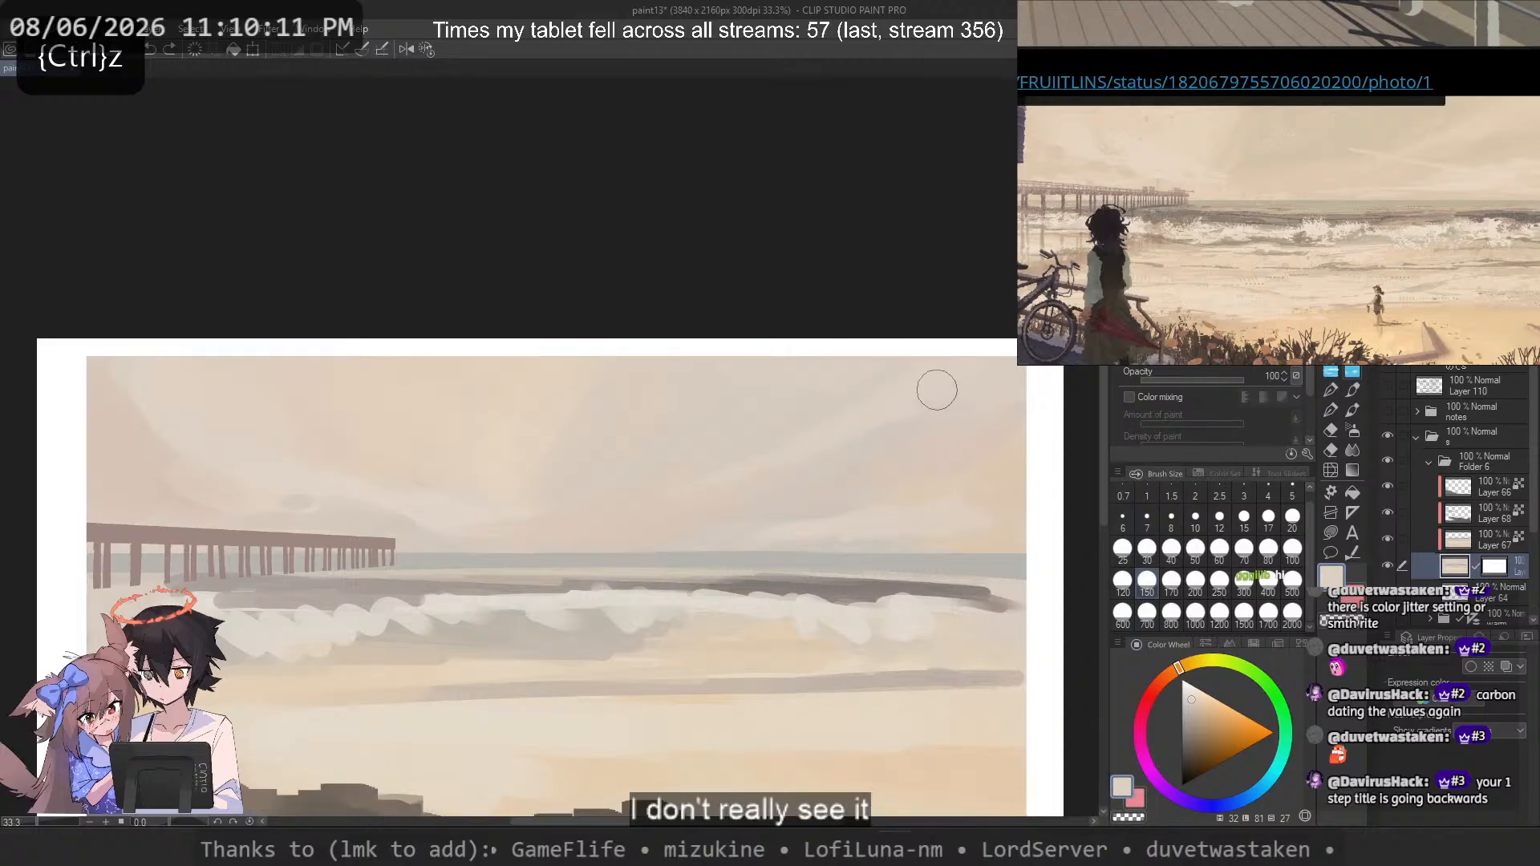
alt+click(754, 483)
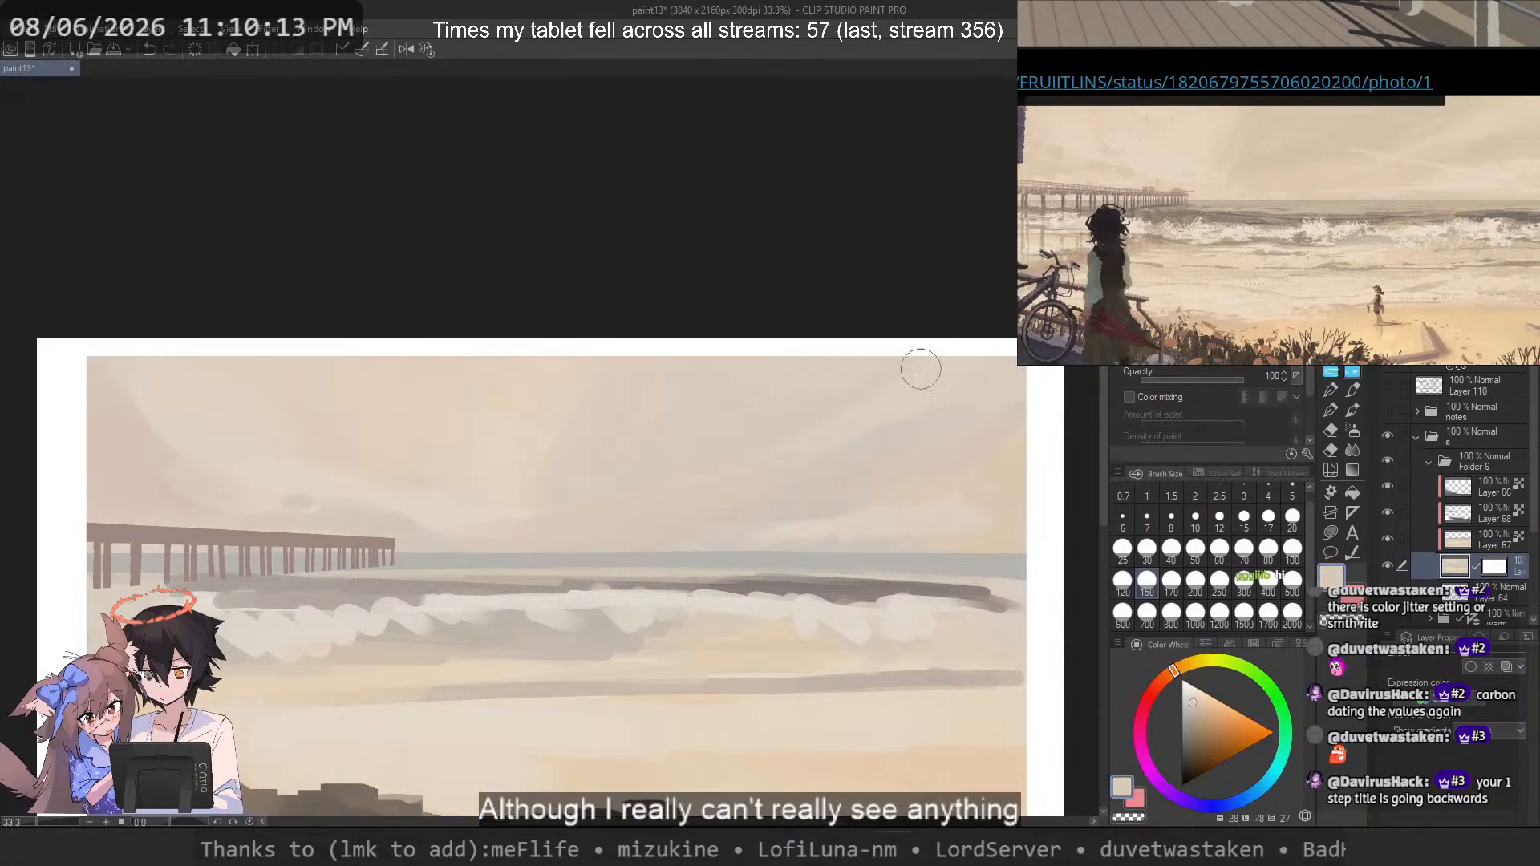
alt+click(878, 395)
key(ctrl+z)
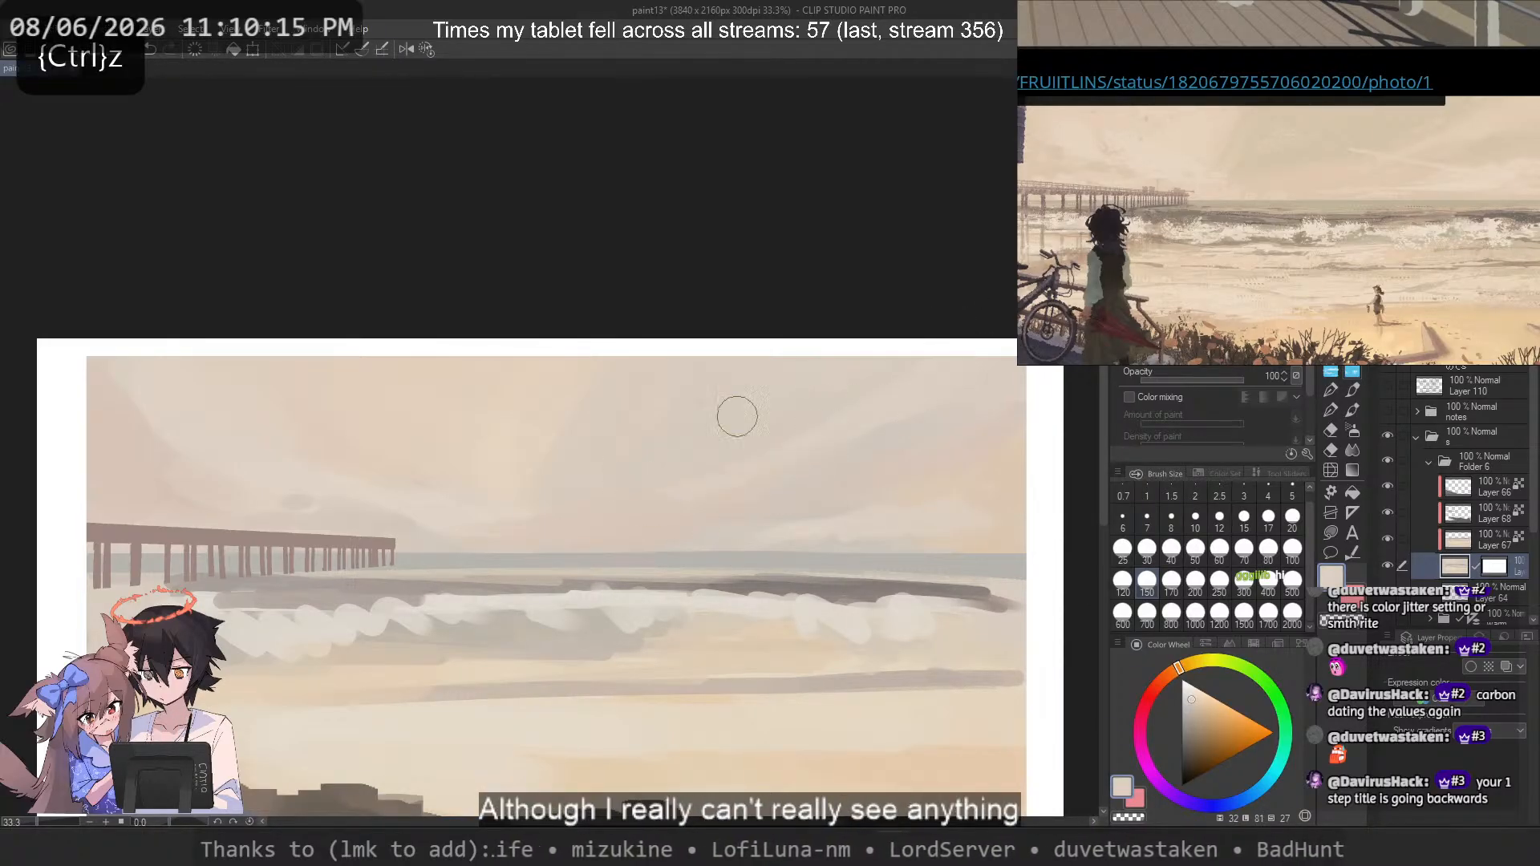
click(1194, 579)
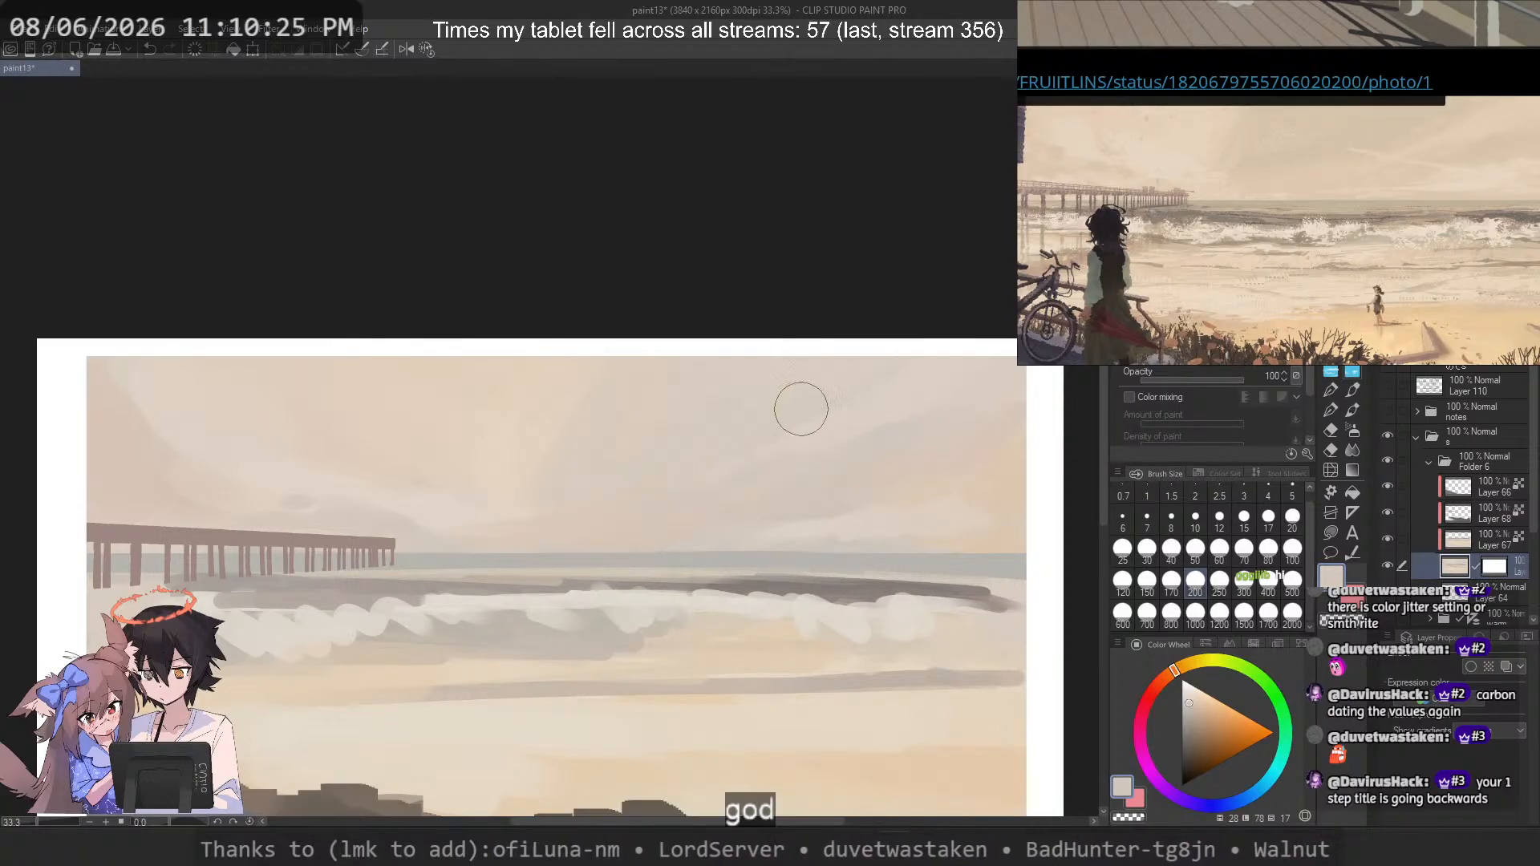
Step: Undo the last sky stroke, sample a pale beige above the horizon, try a short size 200 stroke there, and undo it
key(ctrl+z)
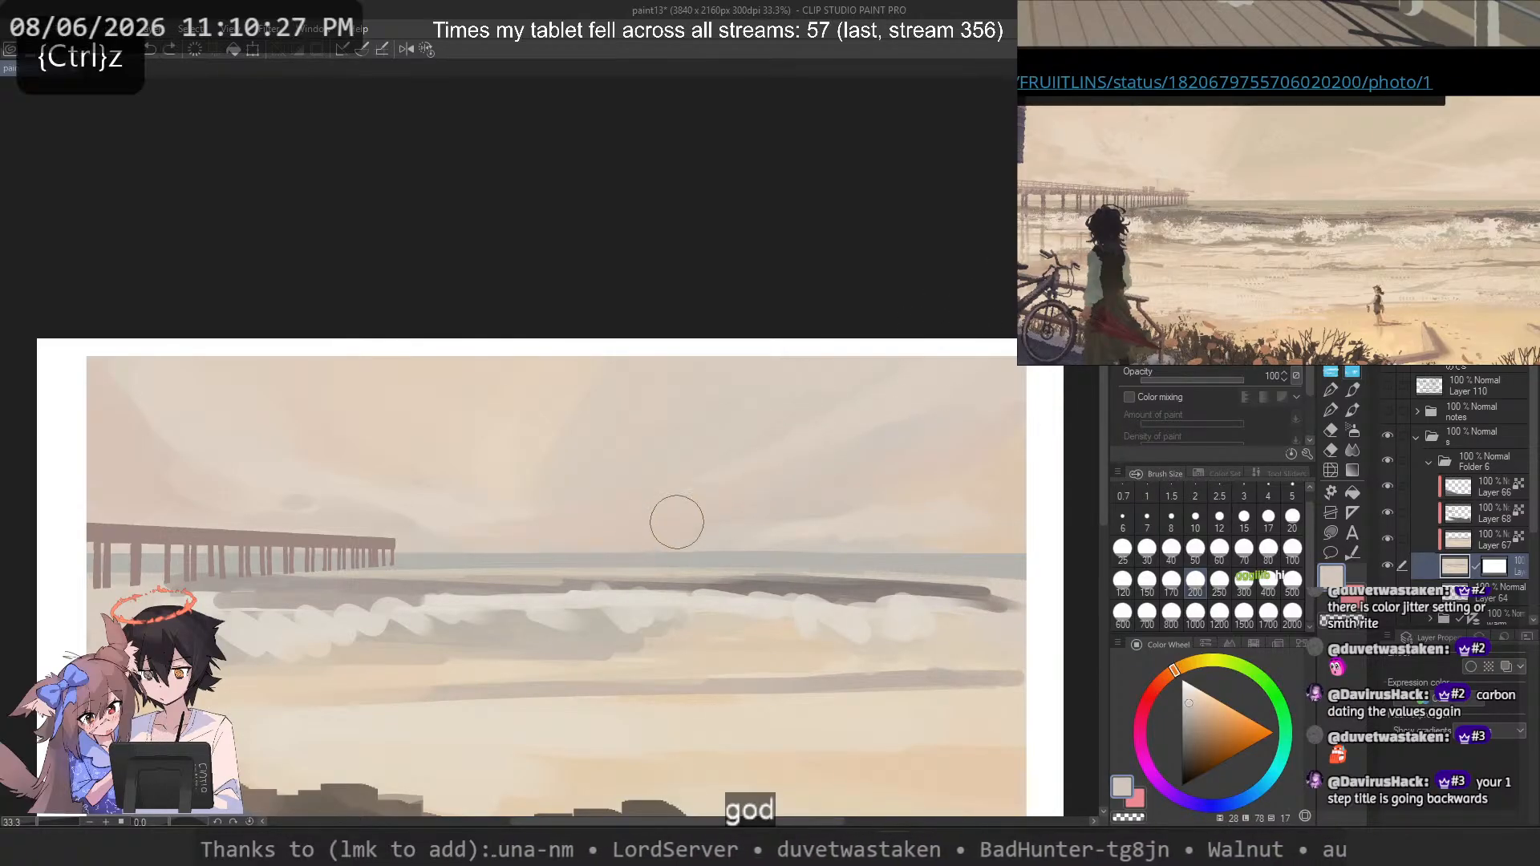
alt+click(666, 499)
drag(667, 498, 712, 492)
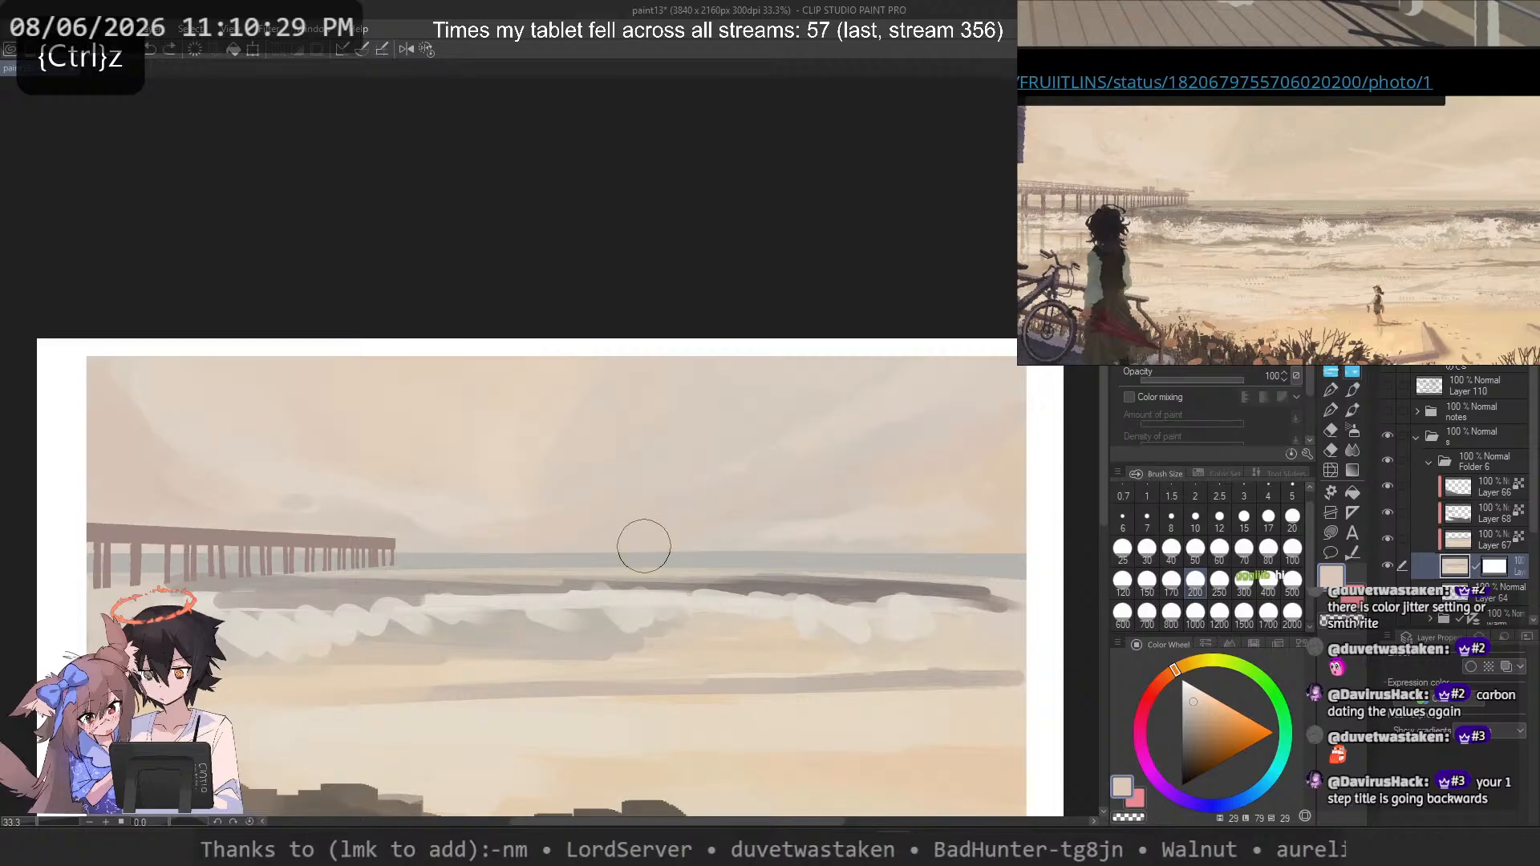
key(ctrl+z)
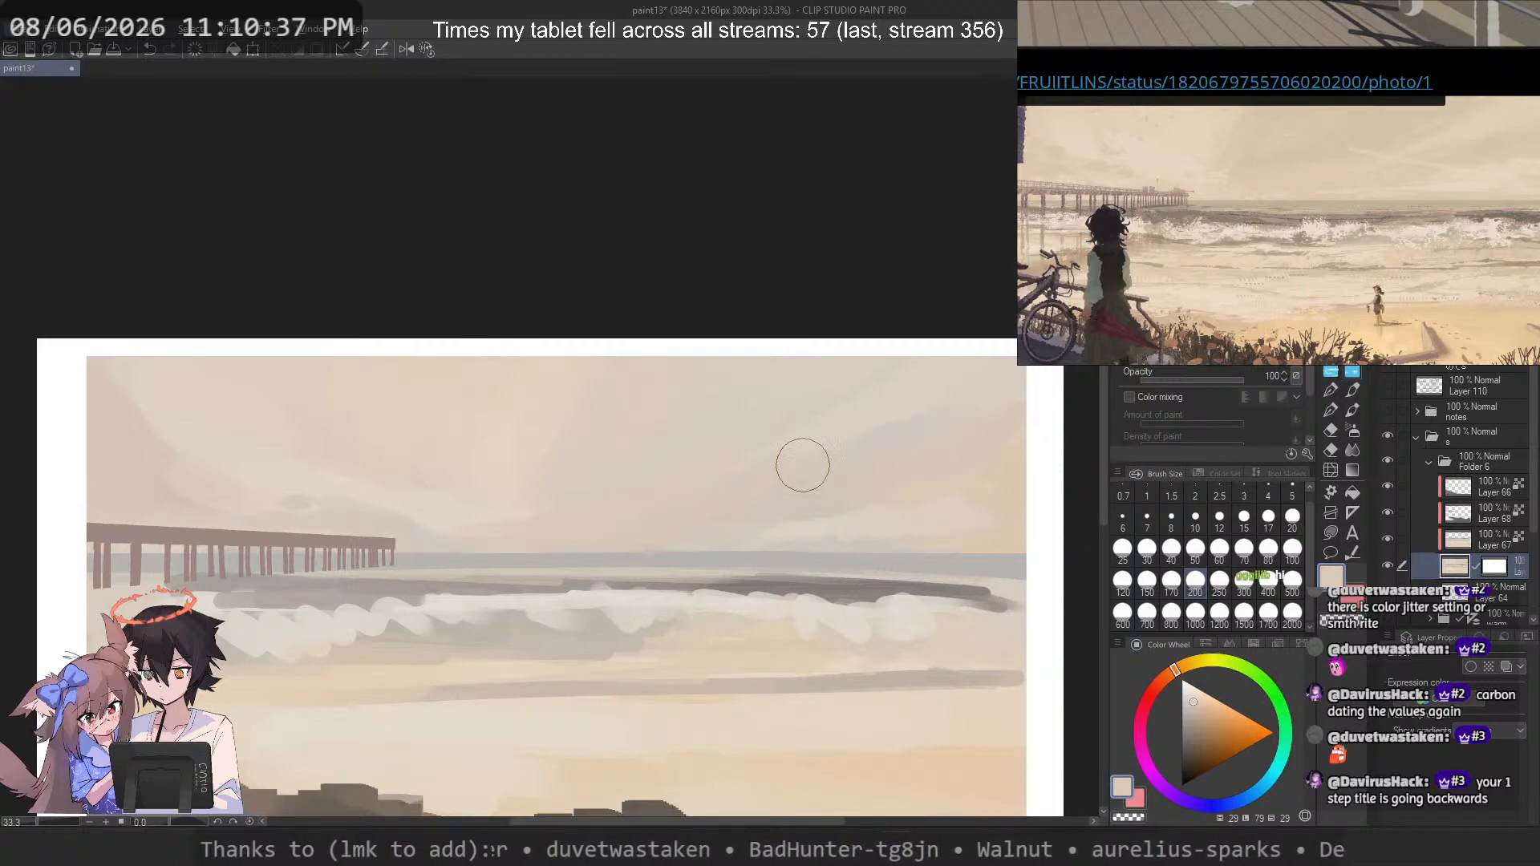
Step: Try pale beige strokes in the upper sky with the rough-edged brush at size 70, and undo them
click(1253, 542)
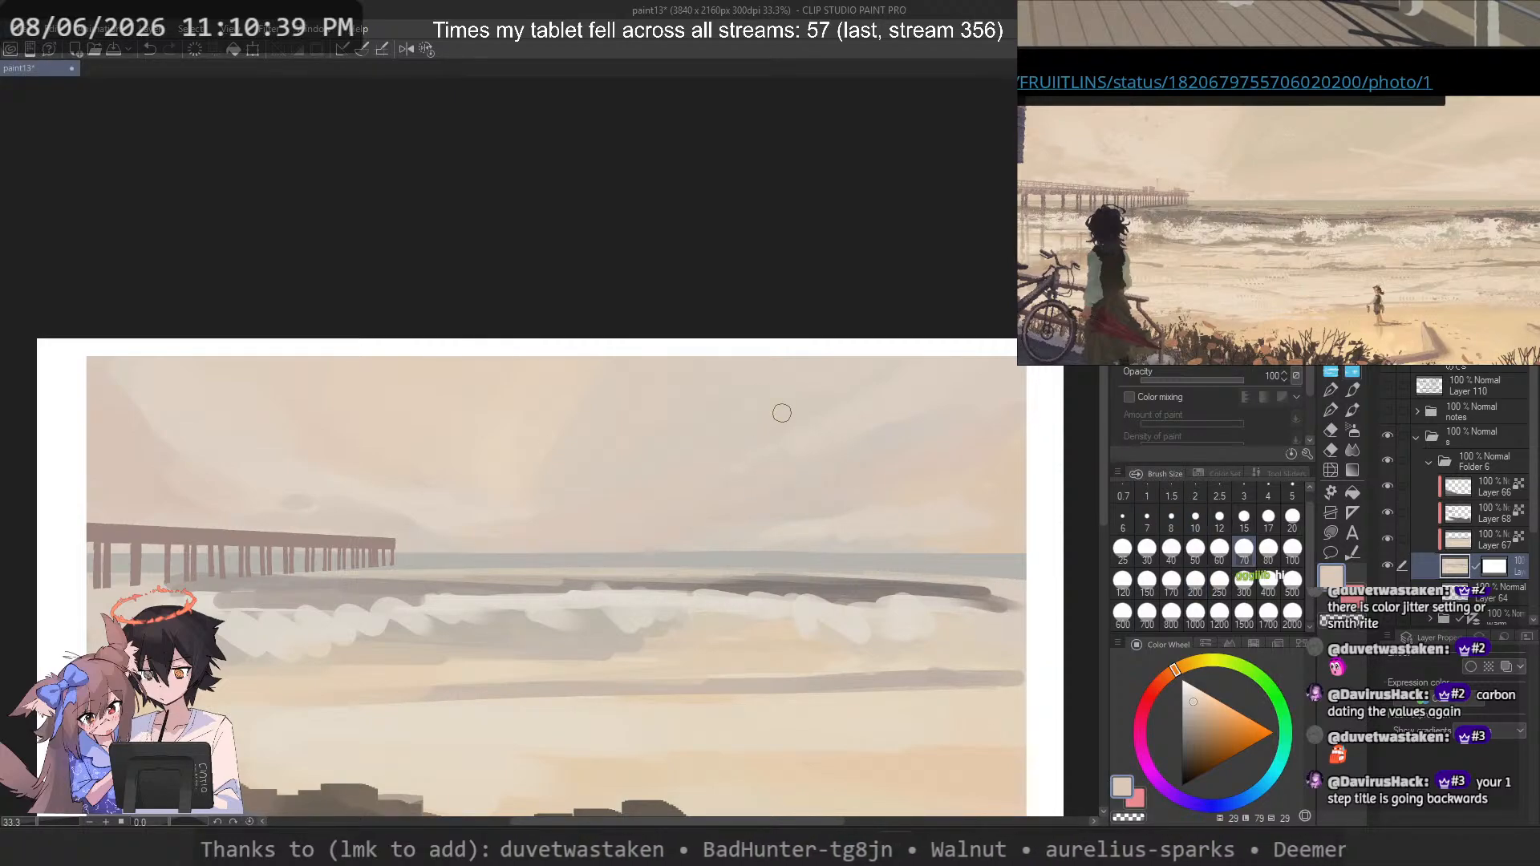
key(ctrl+z)
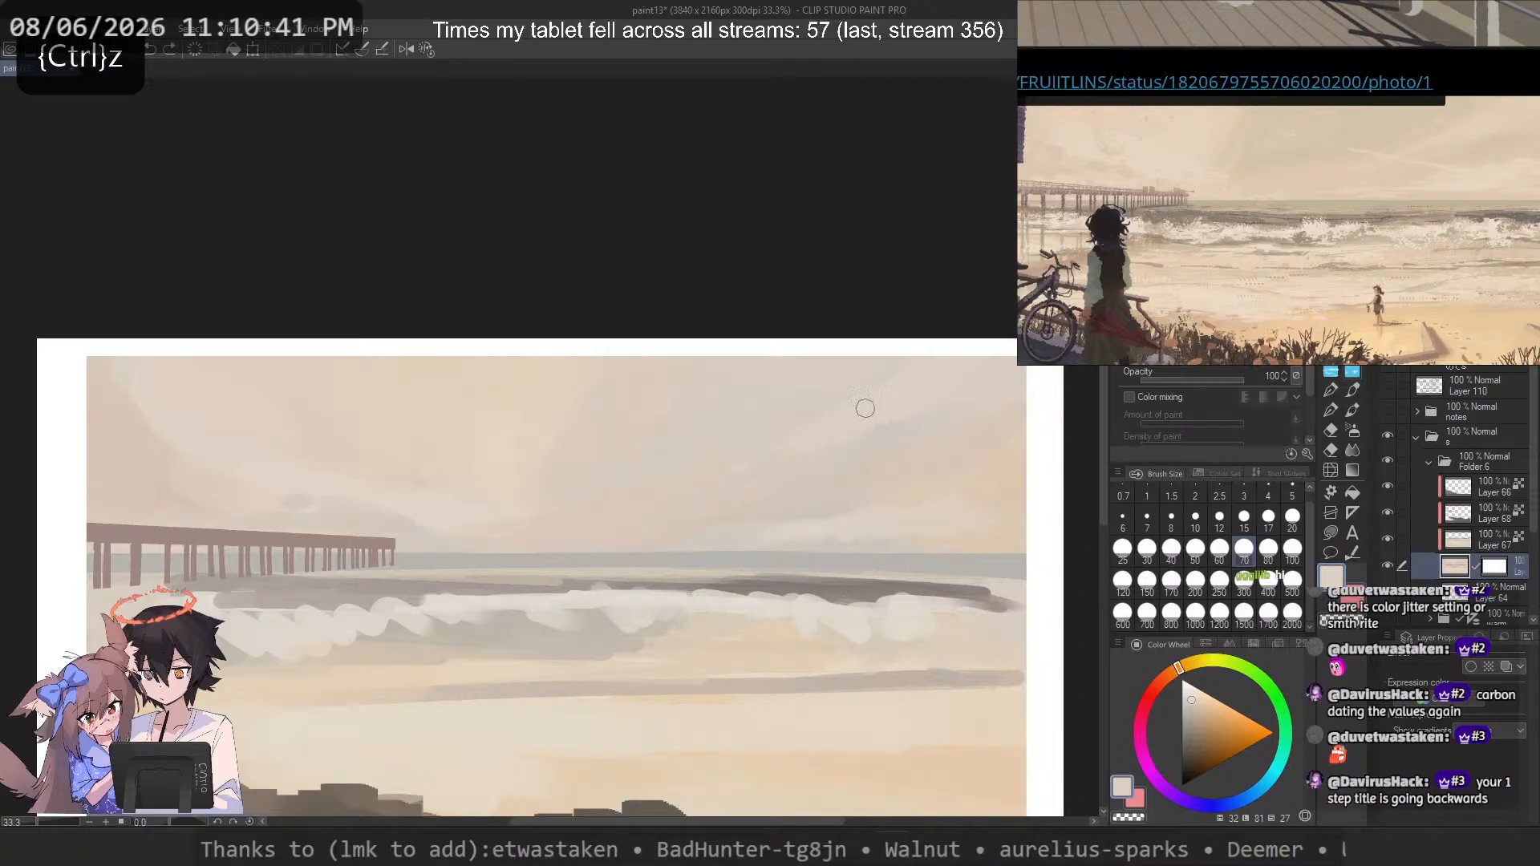
key(ctrl+z)
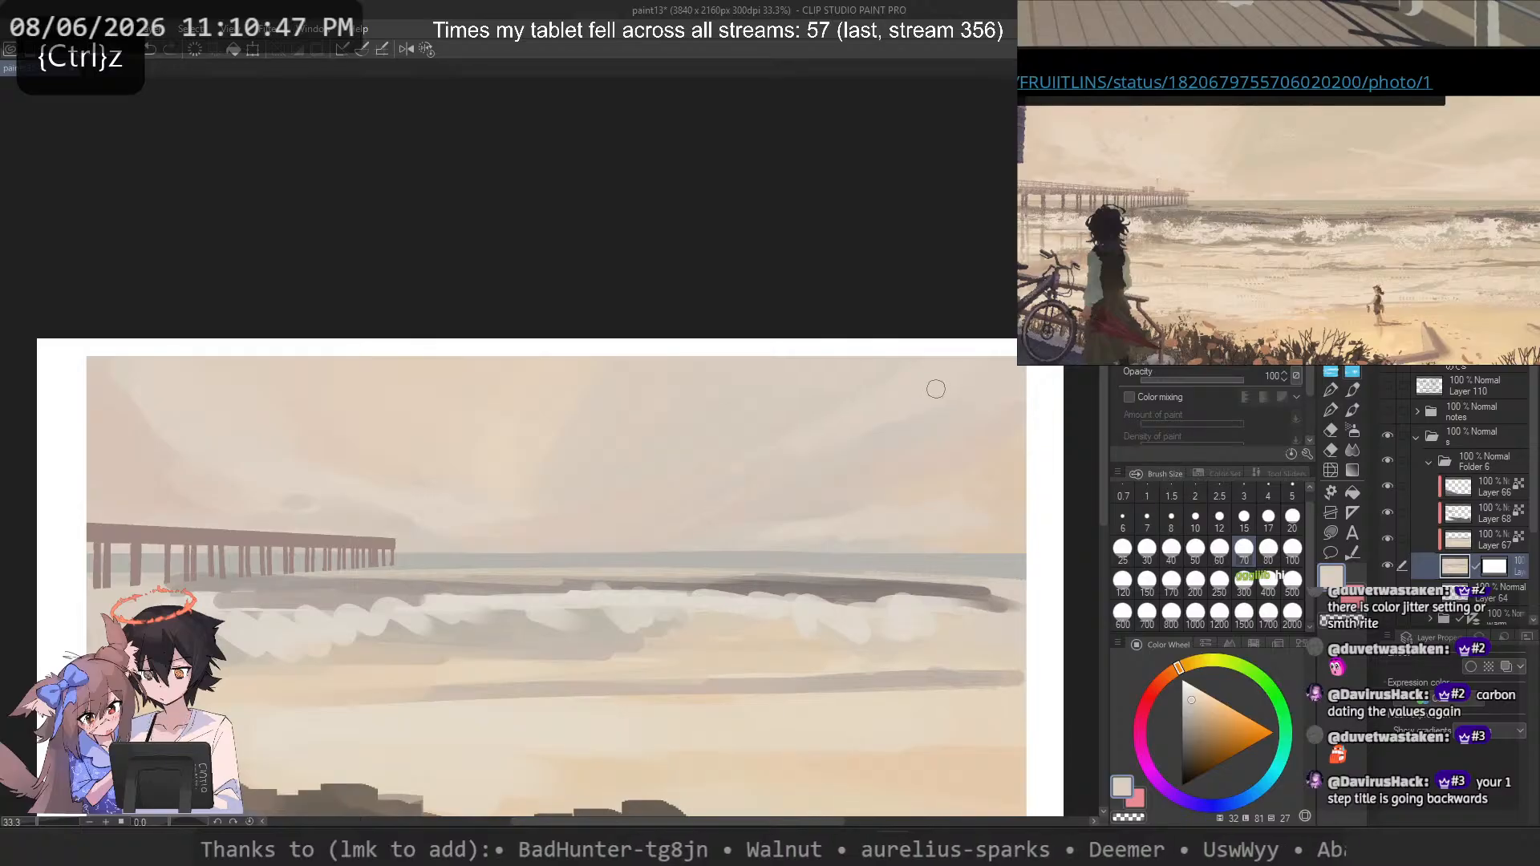
key(ctrl+z)
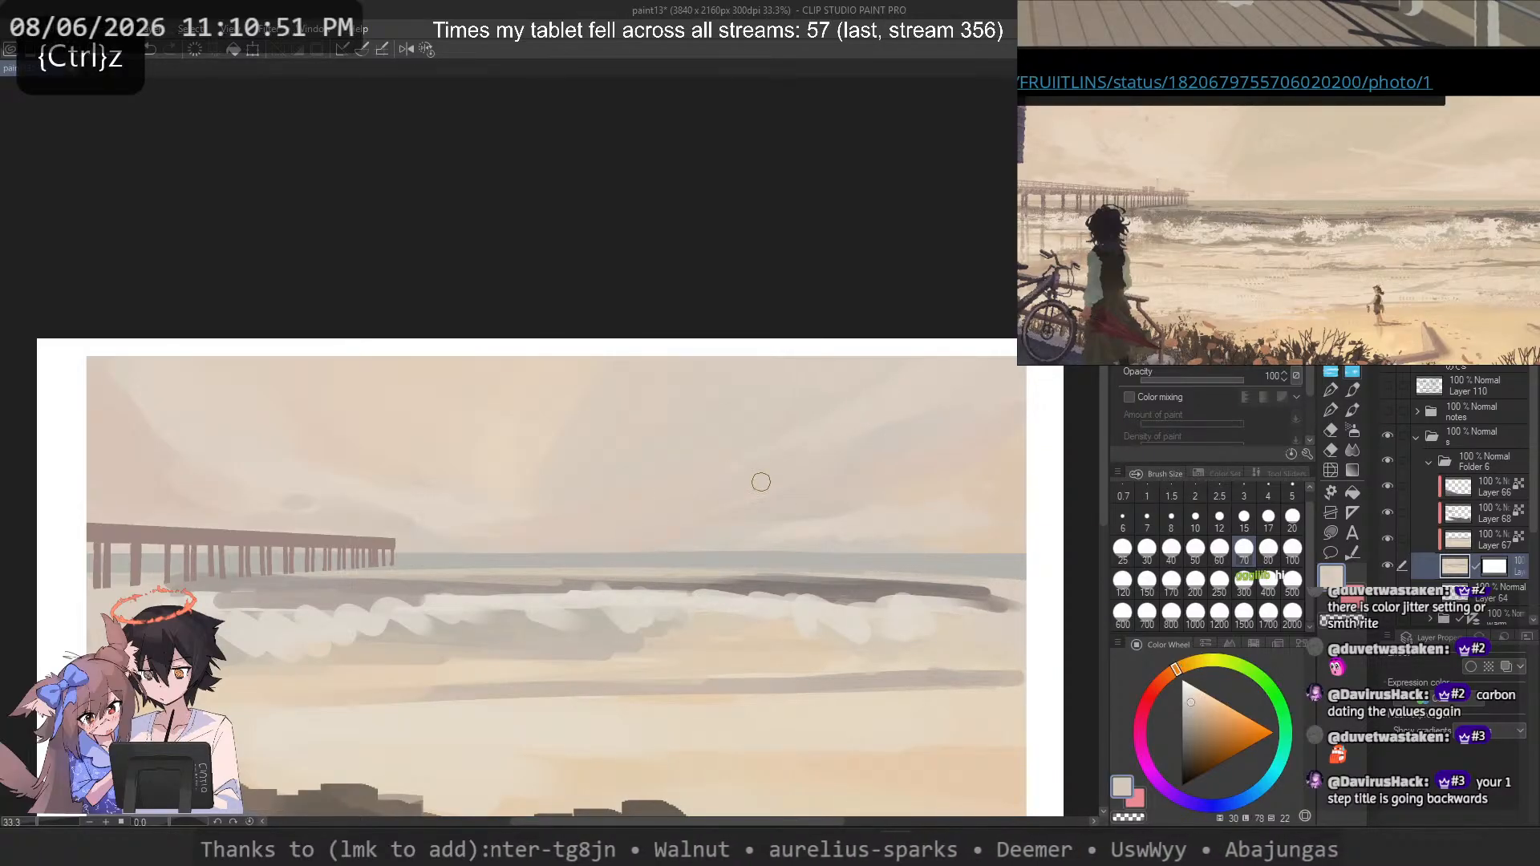
Step: Try the rough-edged brush at size 120 in the sky, undo the stroke, and sample a warmer beige beside it
click(1167, 552)
click(1122, 579)
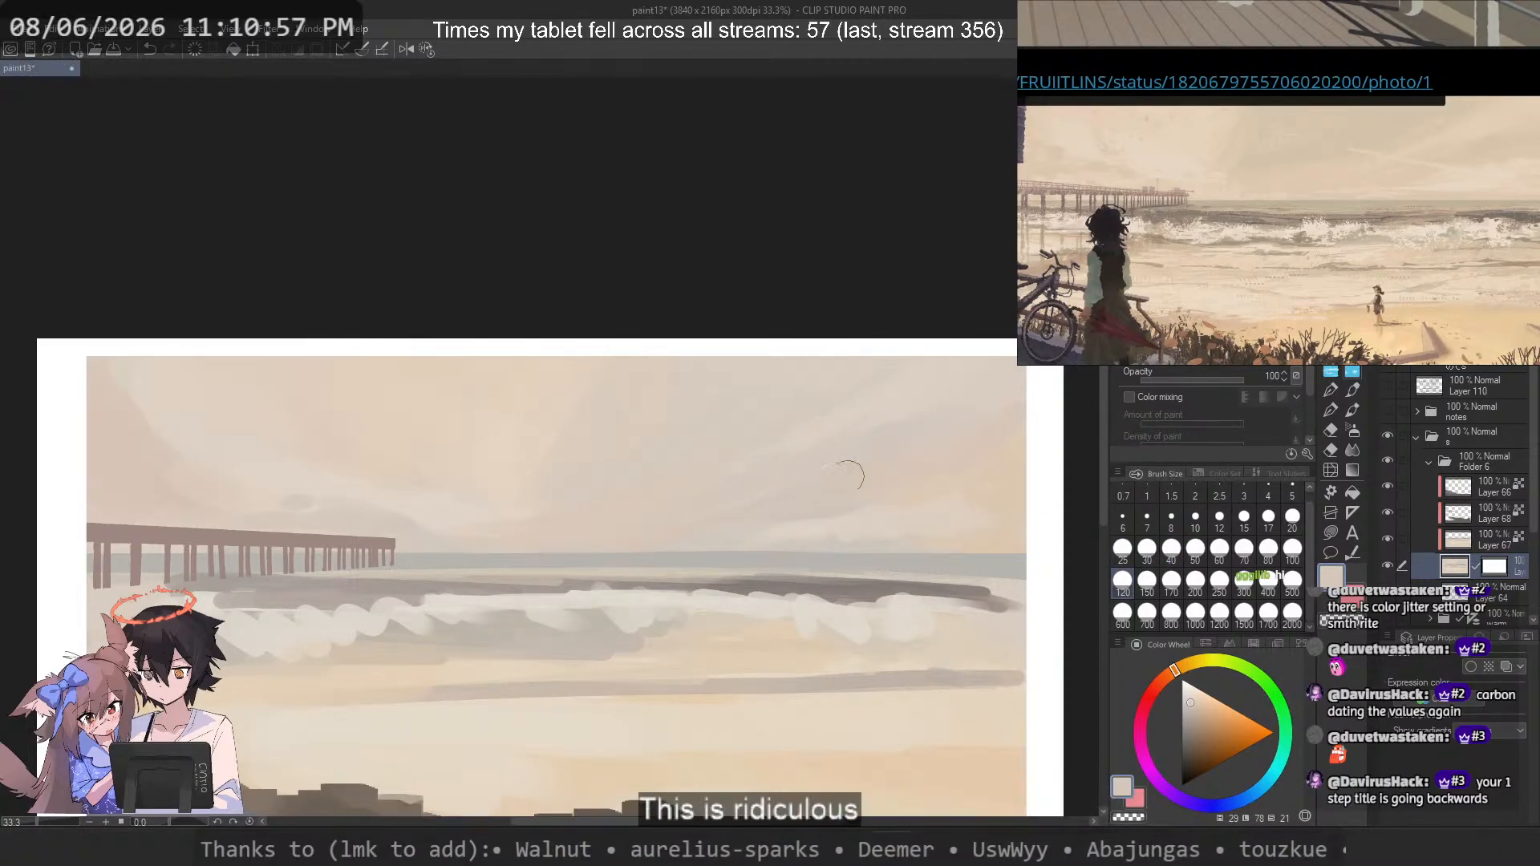
key(ctrl+z)
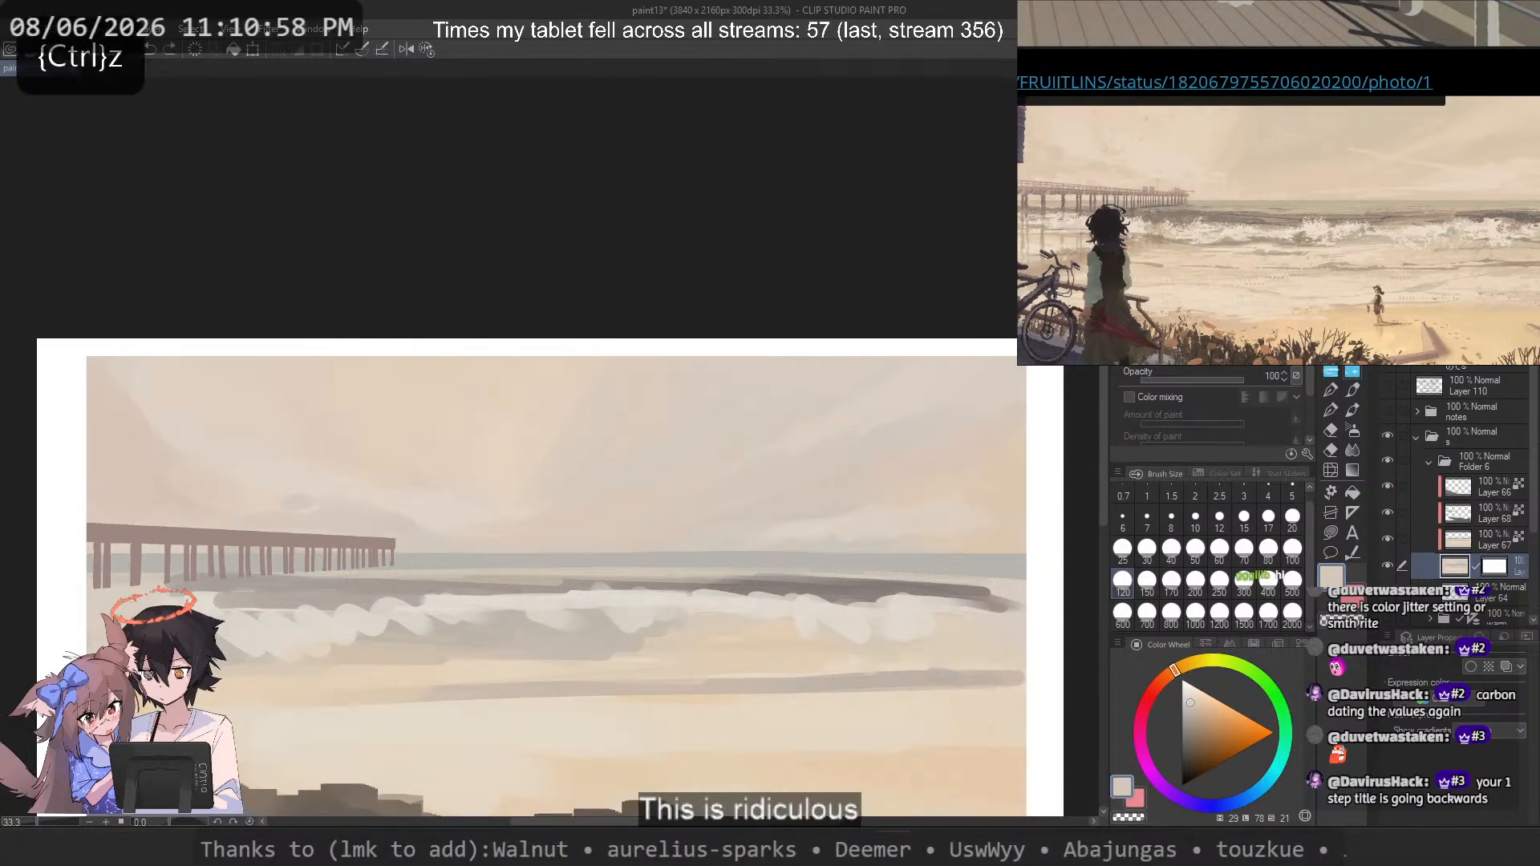
alt+click(928, 468)
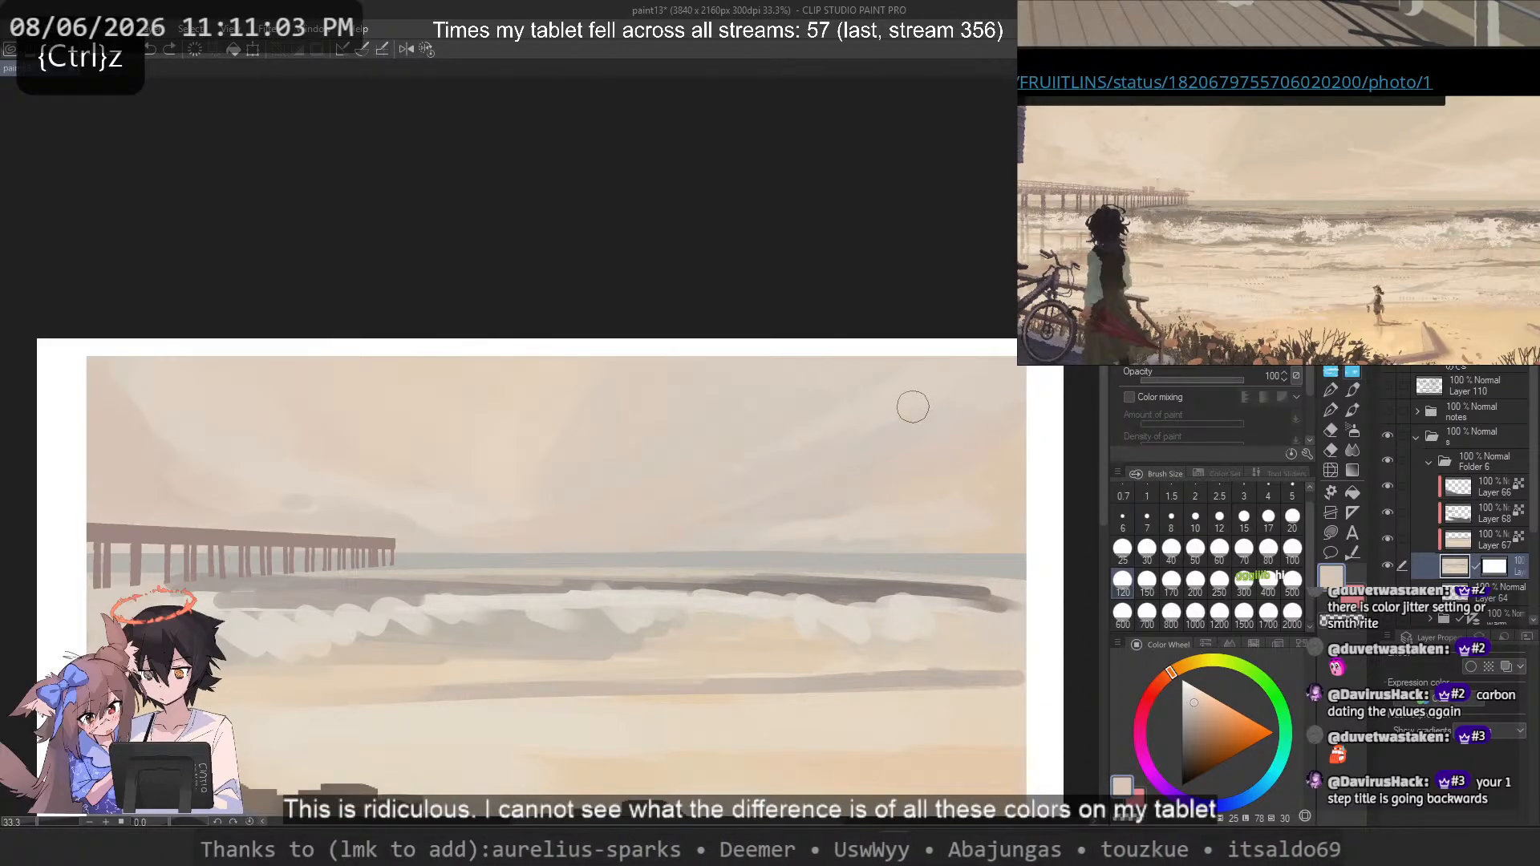
Step: Sample a warm beige near the sky's edge, try a diagonal size 200 stroke above the horizon, and undo it
alt+click(1001, 489)
click(1195, 581)
drag(792, 513, 956, 462)
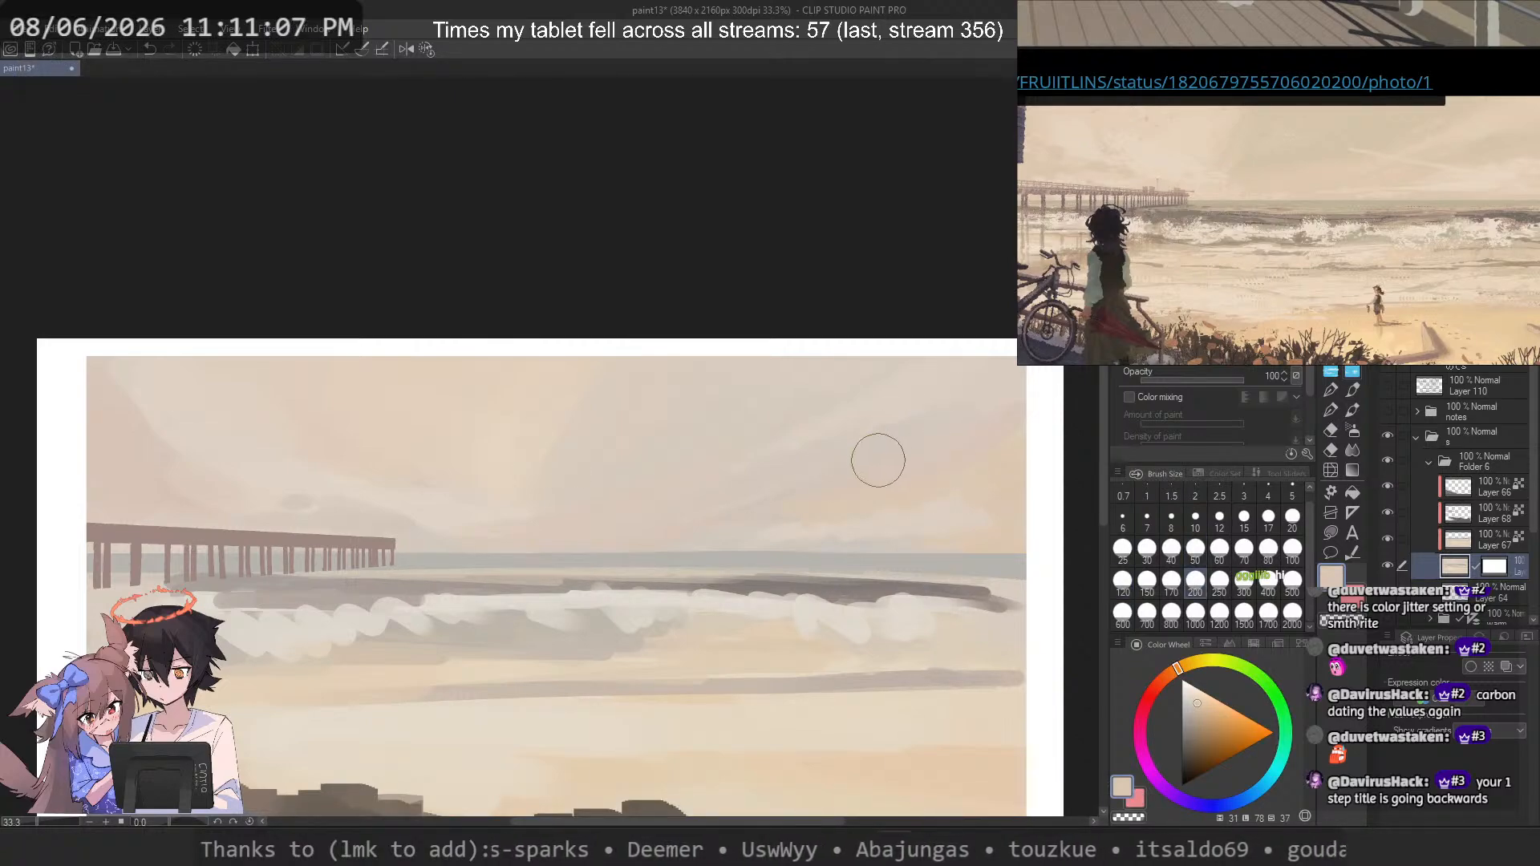
key(ctrl+z)
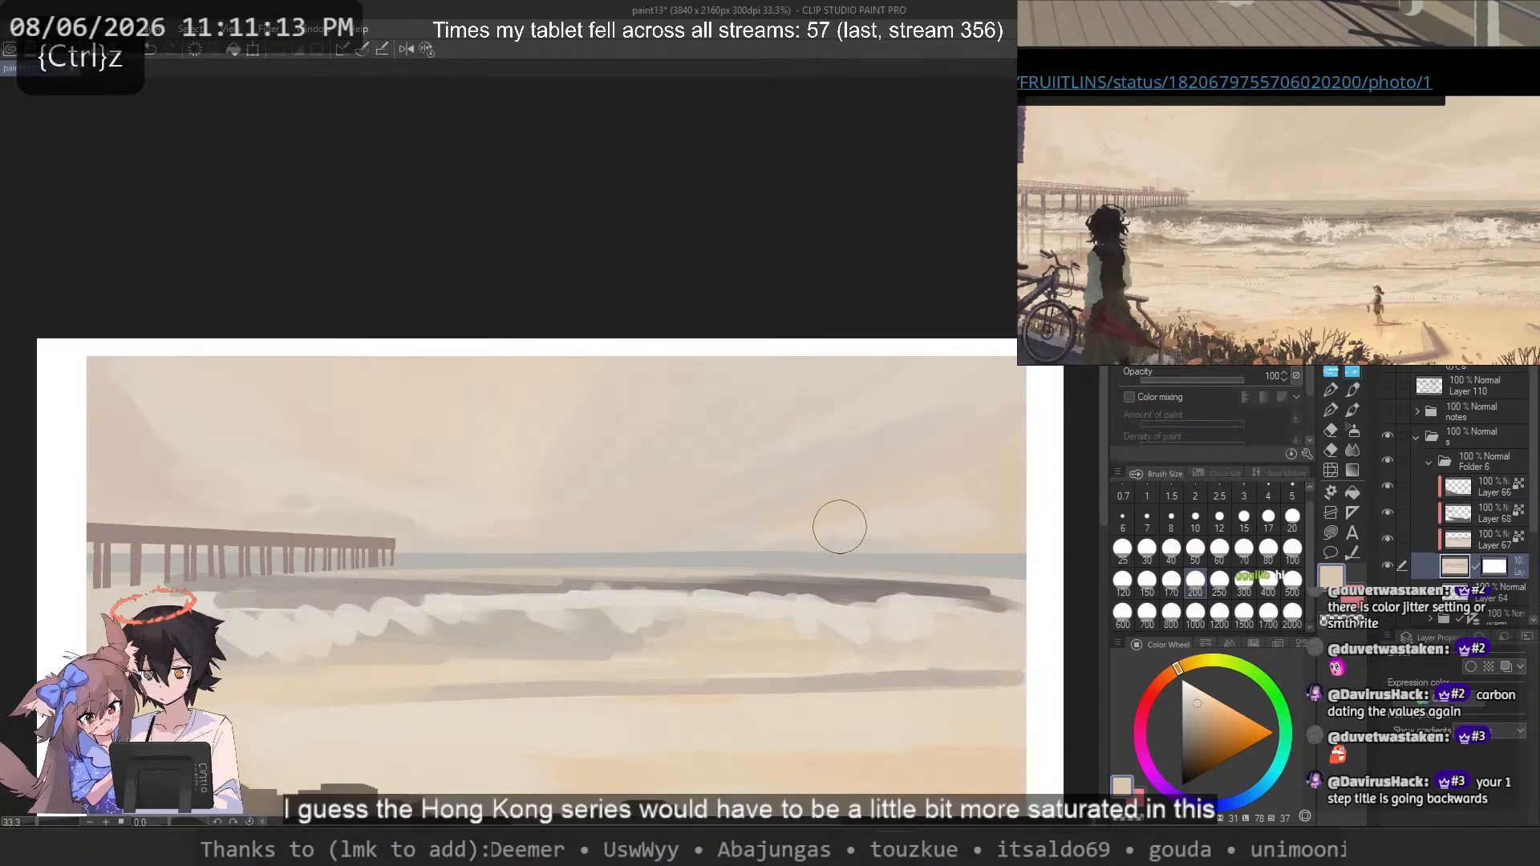
key(ctrl+z)
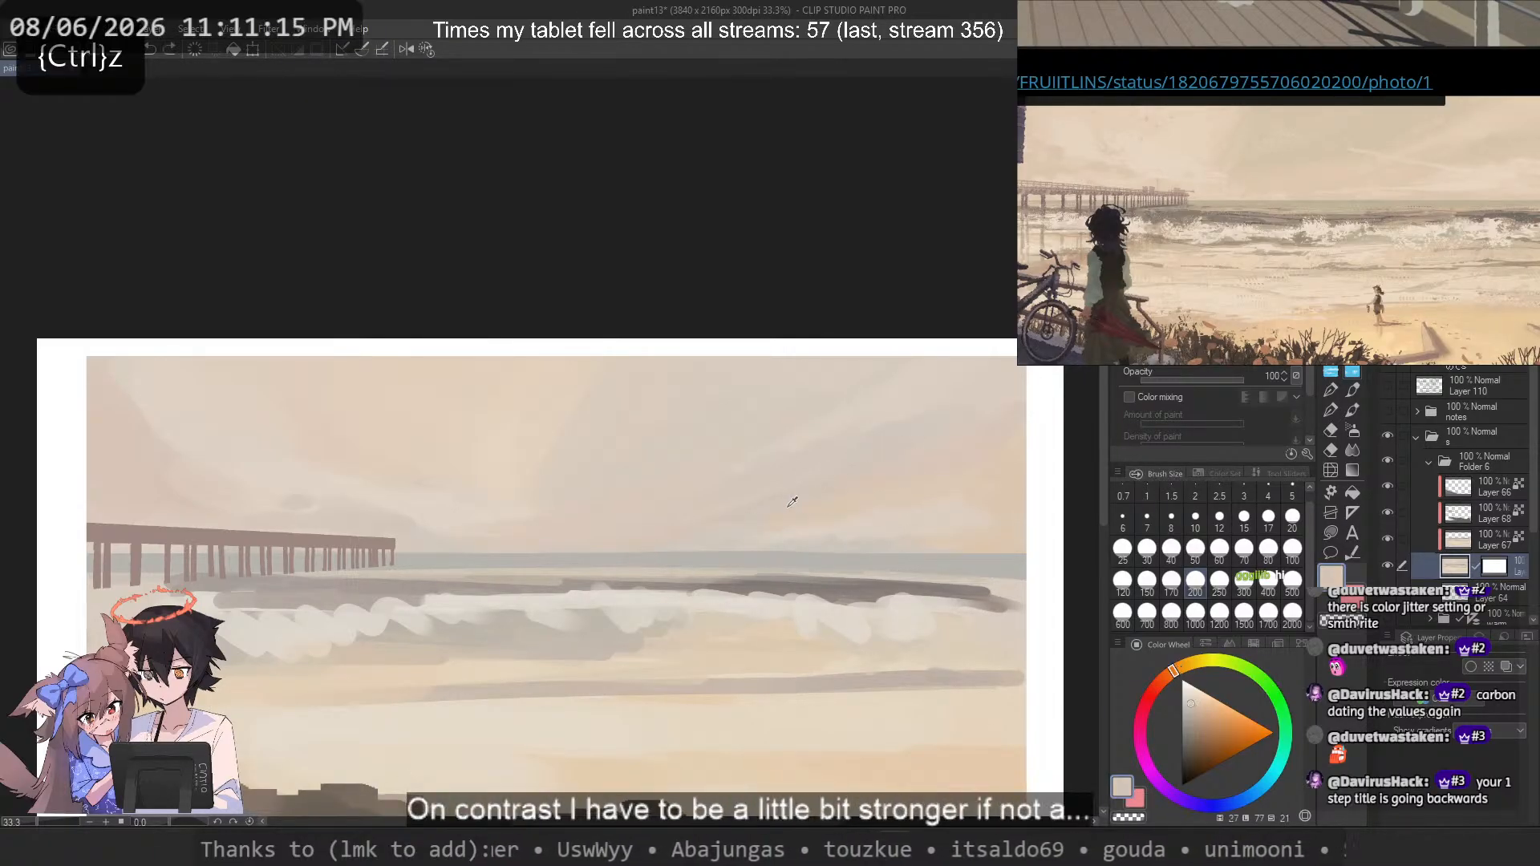
Step: Sample several pale beiges across the sky, try size 200 strokes with them, and undo the strokes
alt+click(880, 502)
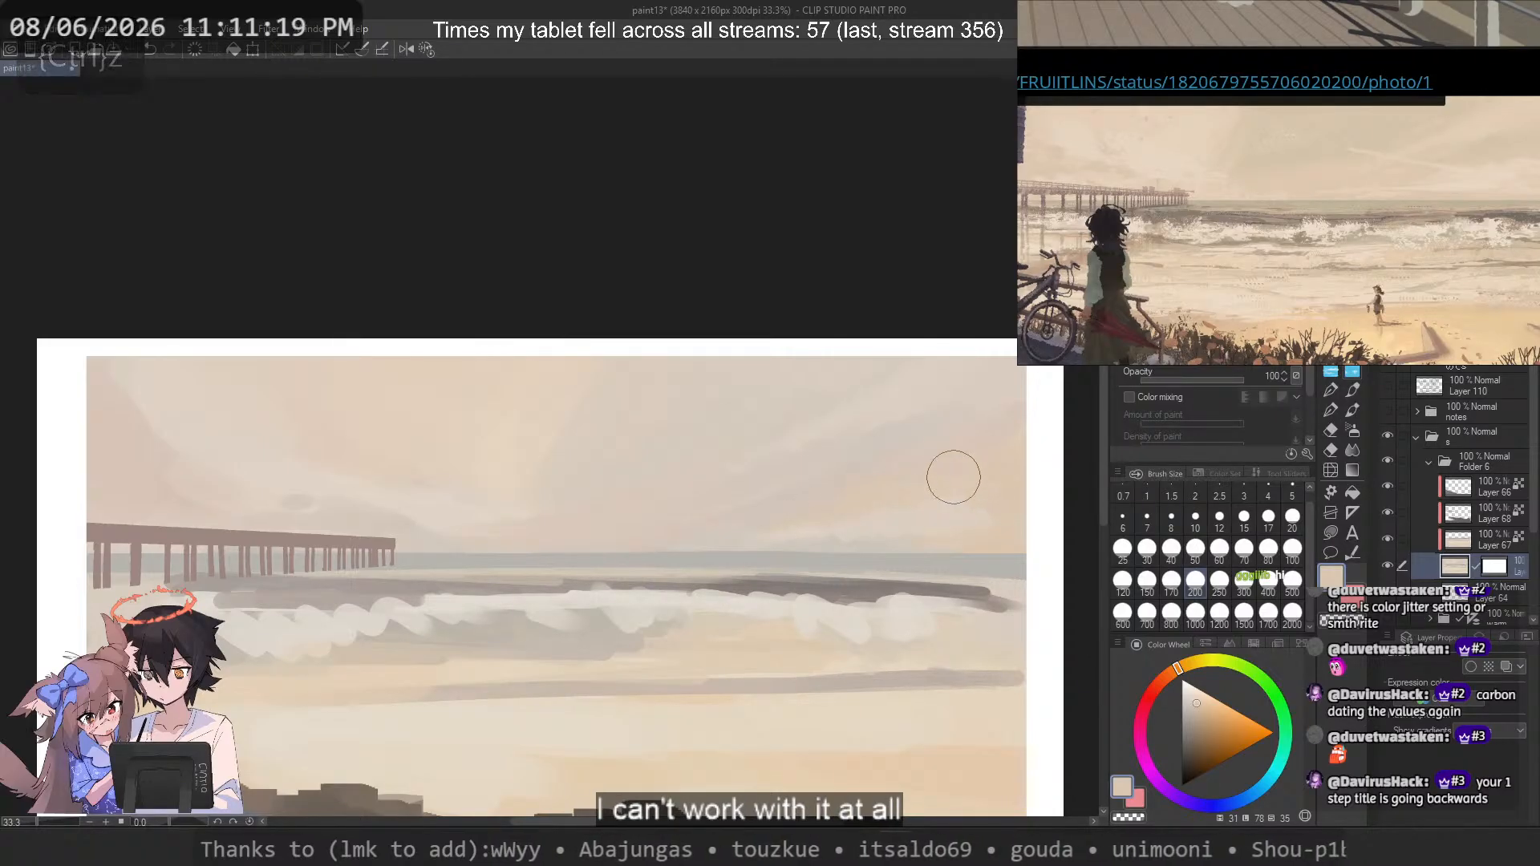
alt+click(949, 511)
key(ctrl+z)
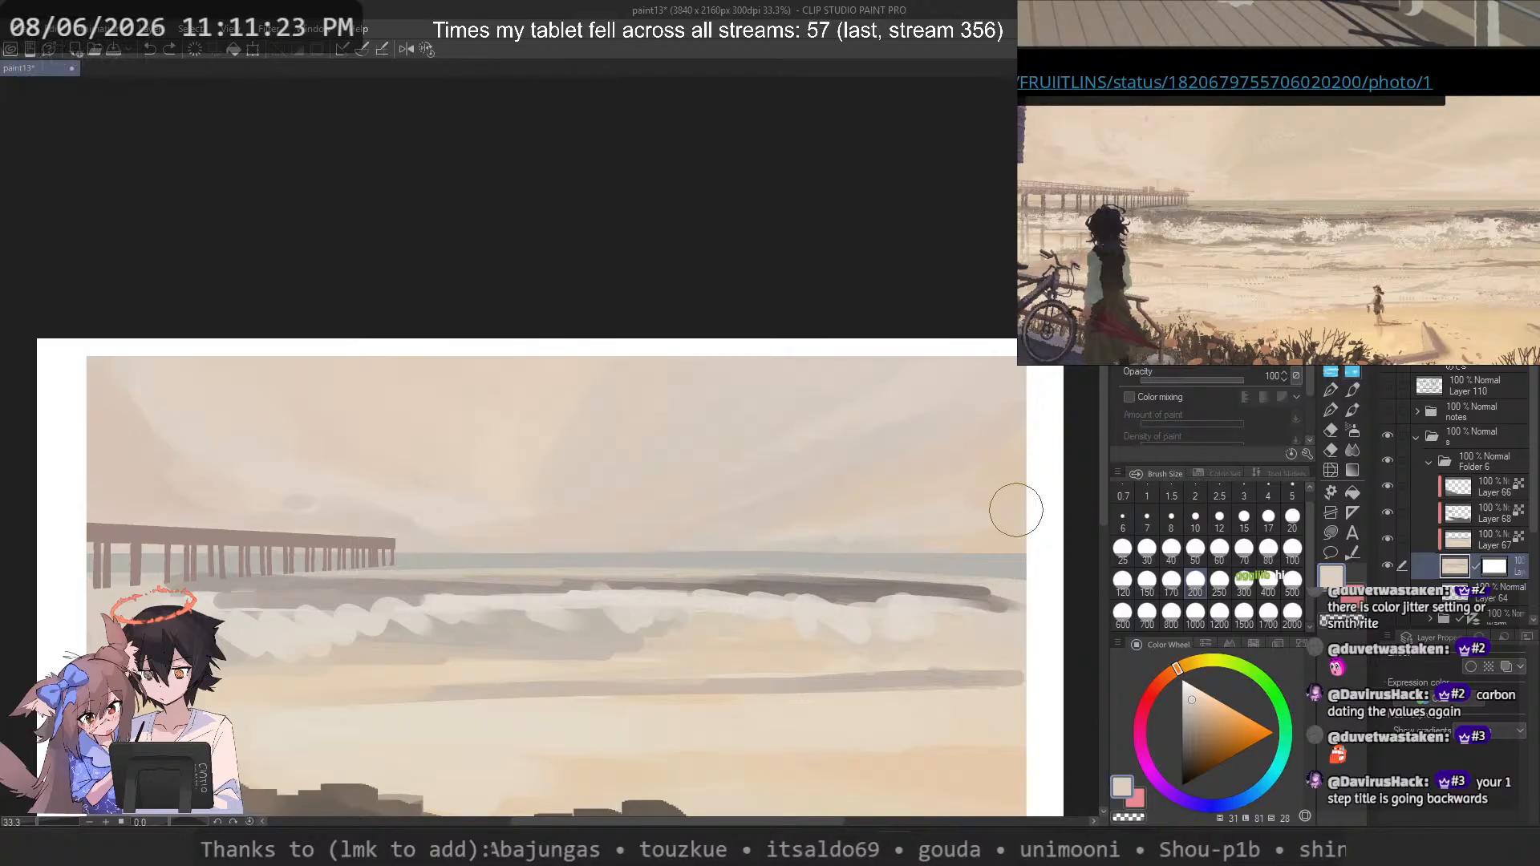
alt+click(608, 411)
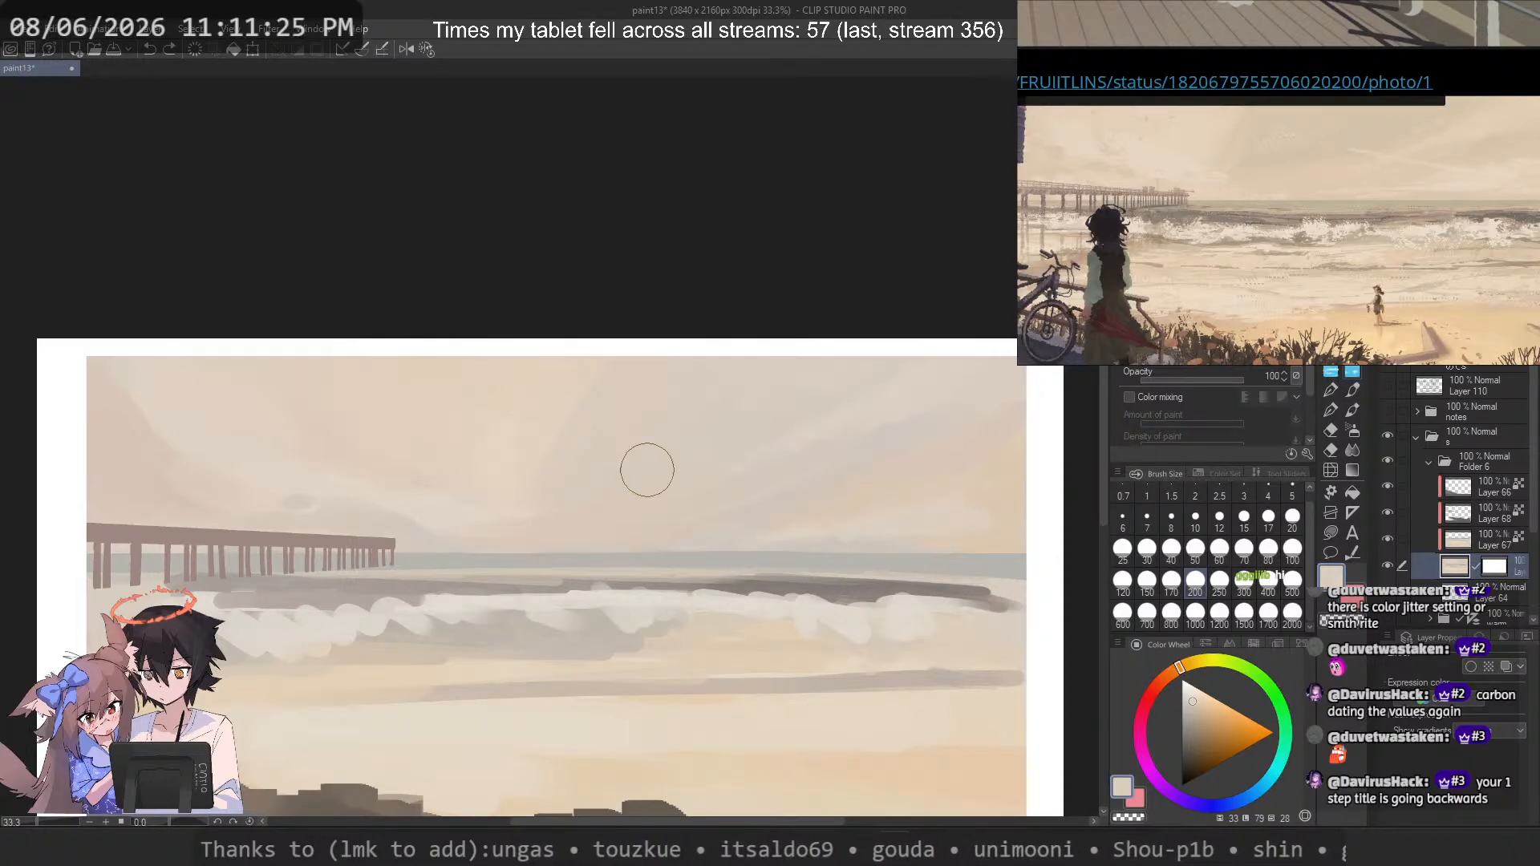
key(ctrl+z)
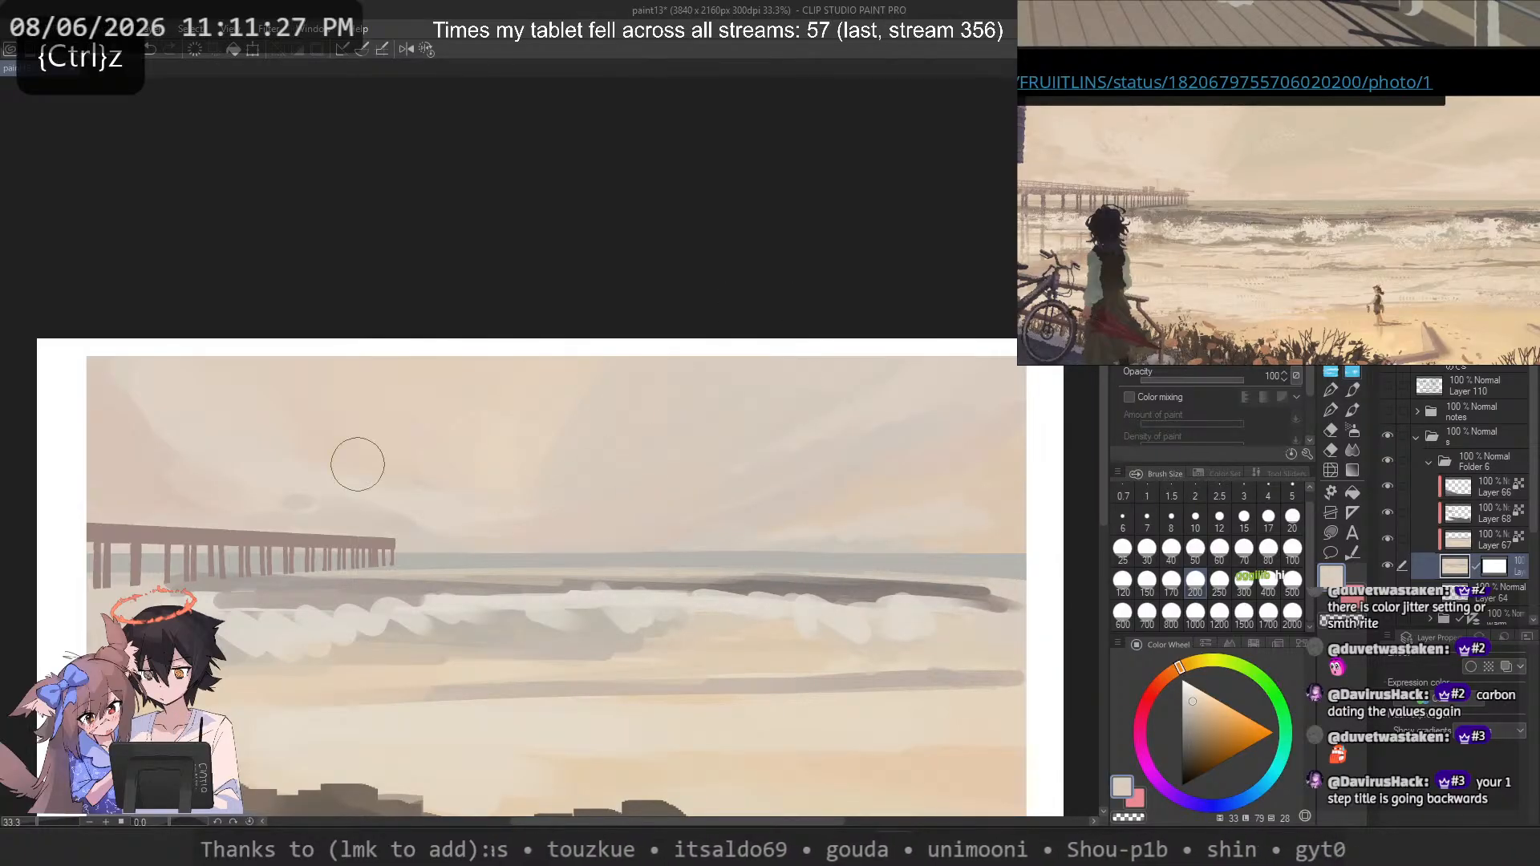
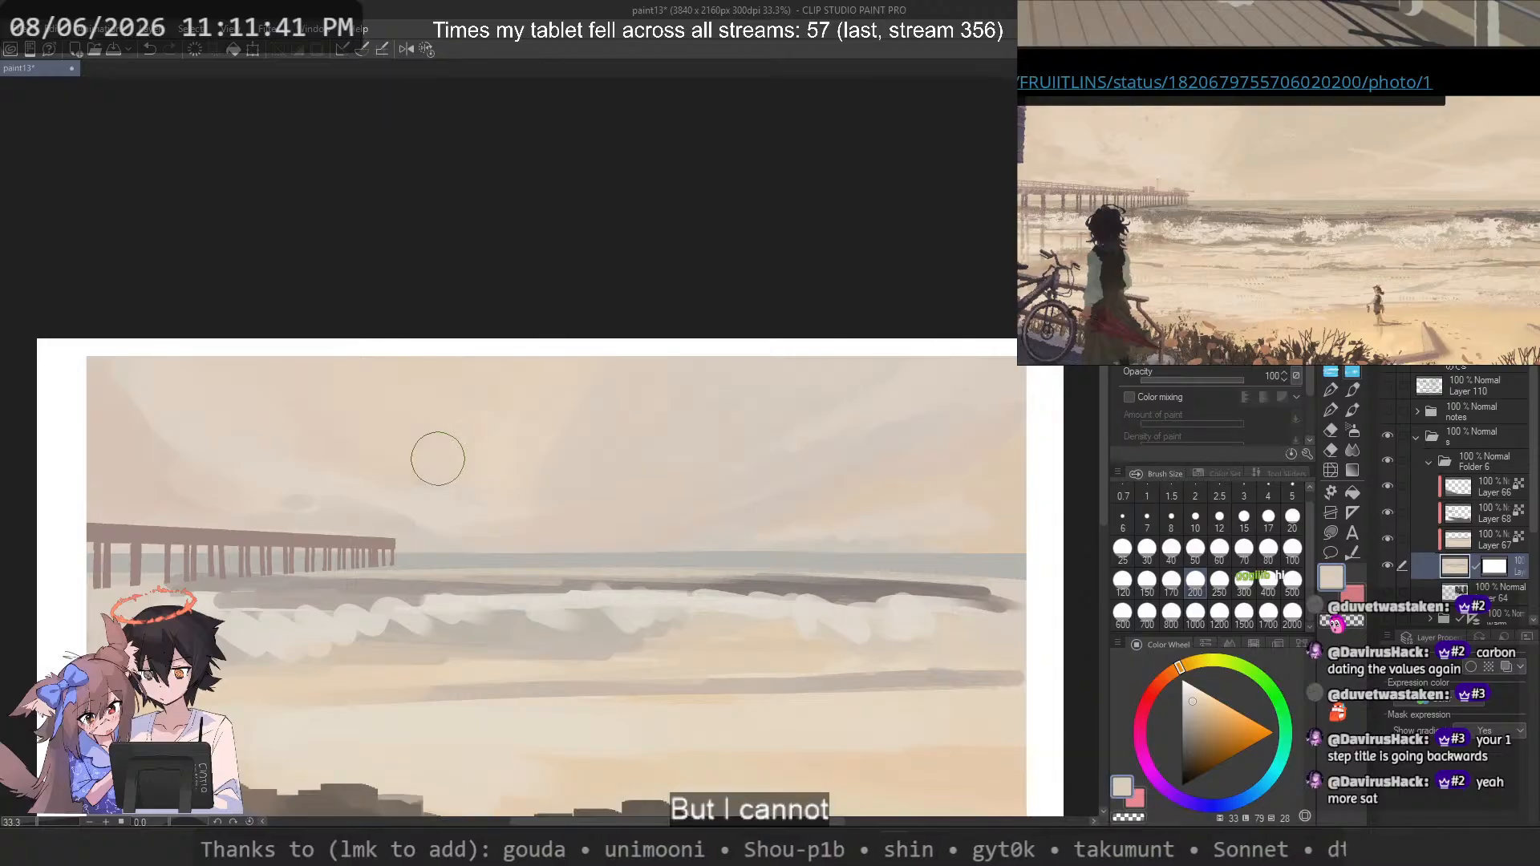
Step: Enlarge the rough-edged brush to size 250, try sampled pale beiges in the sky, and undo the strokes
key(bracketright)
alt+click(655, 530)
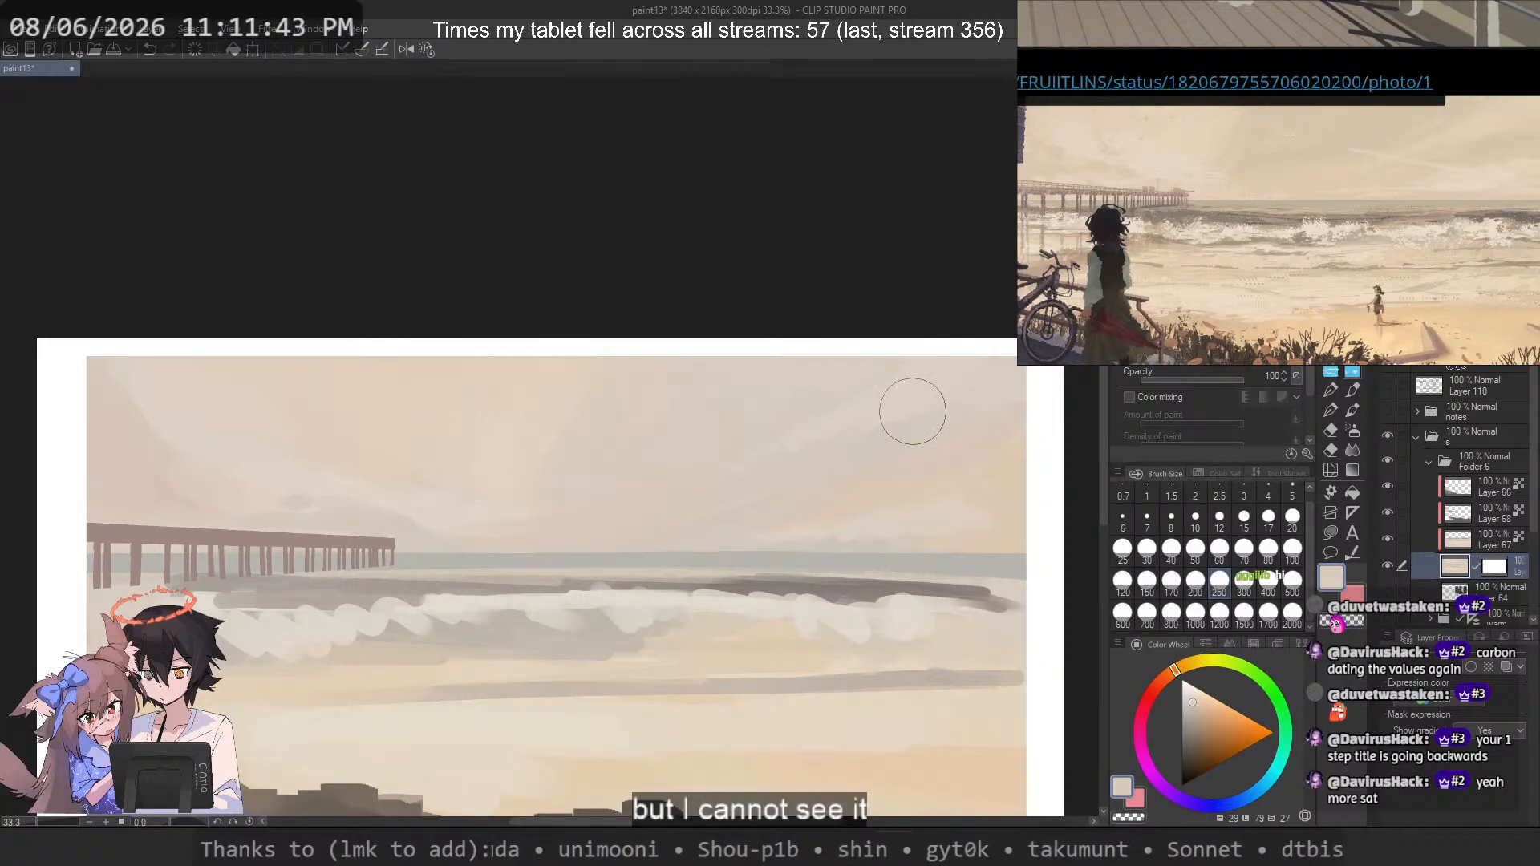
key(ctrl+z)
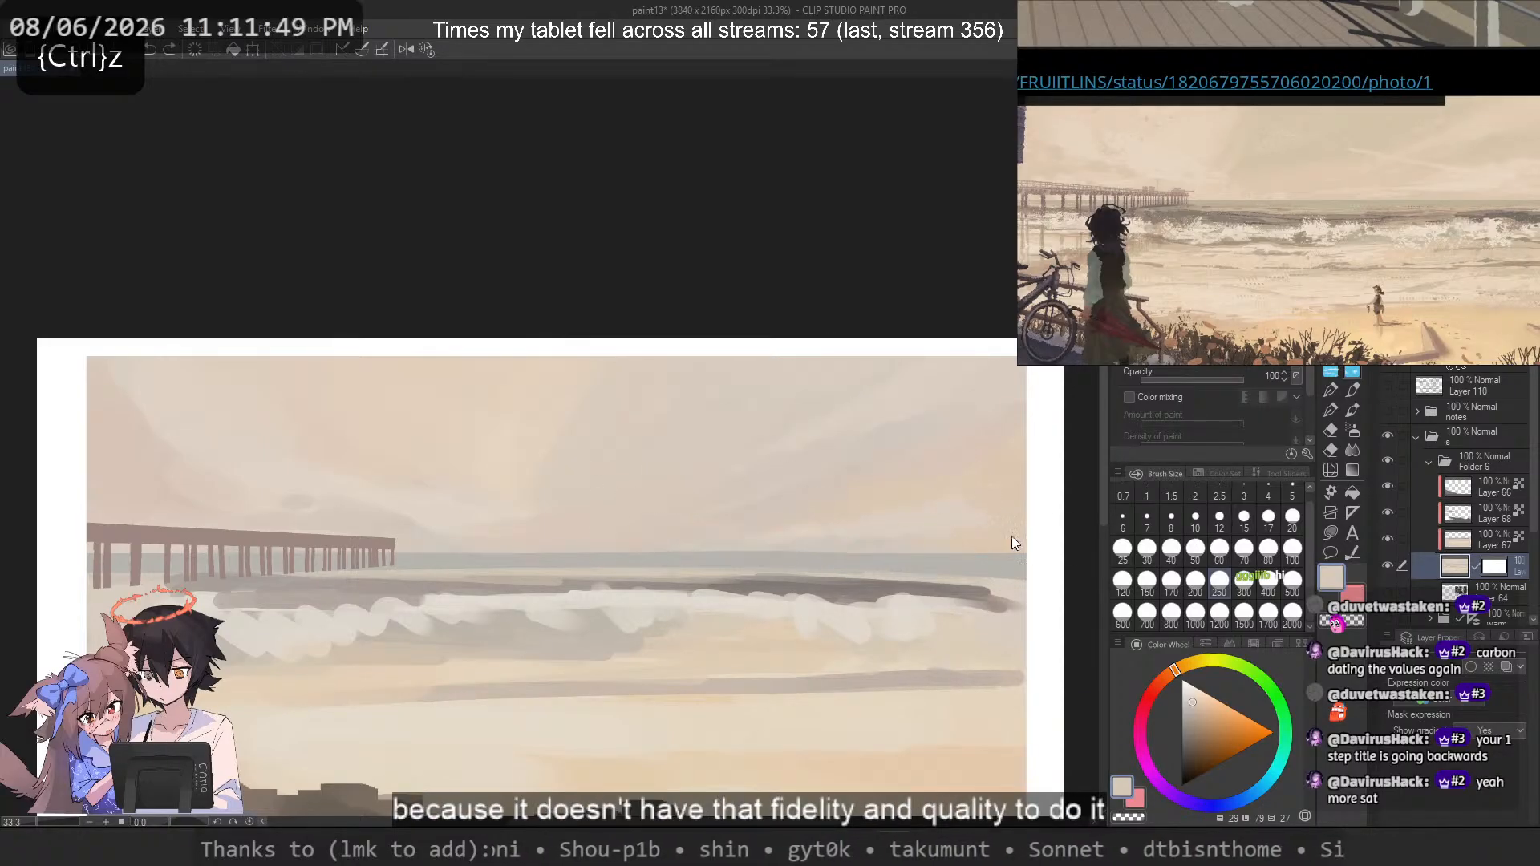
key(ctrl+z)
alt+click(404, 496)
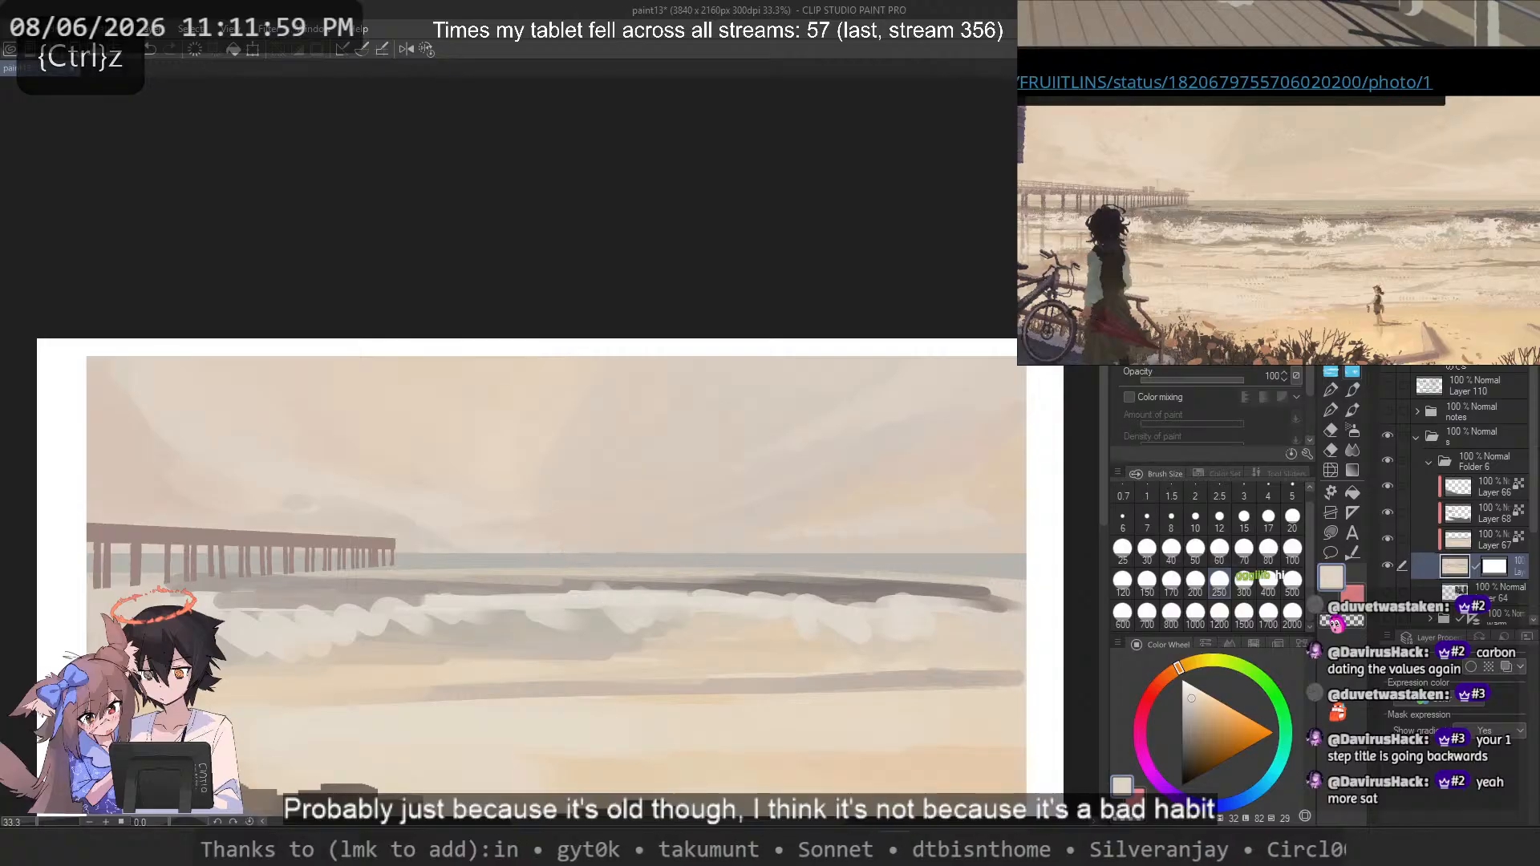
Step: Sample the foreground rocks' dark brown, test a vertical size 250 stroke in the sky, inspect its edge texture, and undo it
scroll(625, 531, up, 5)
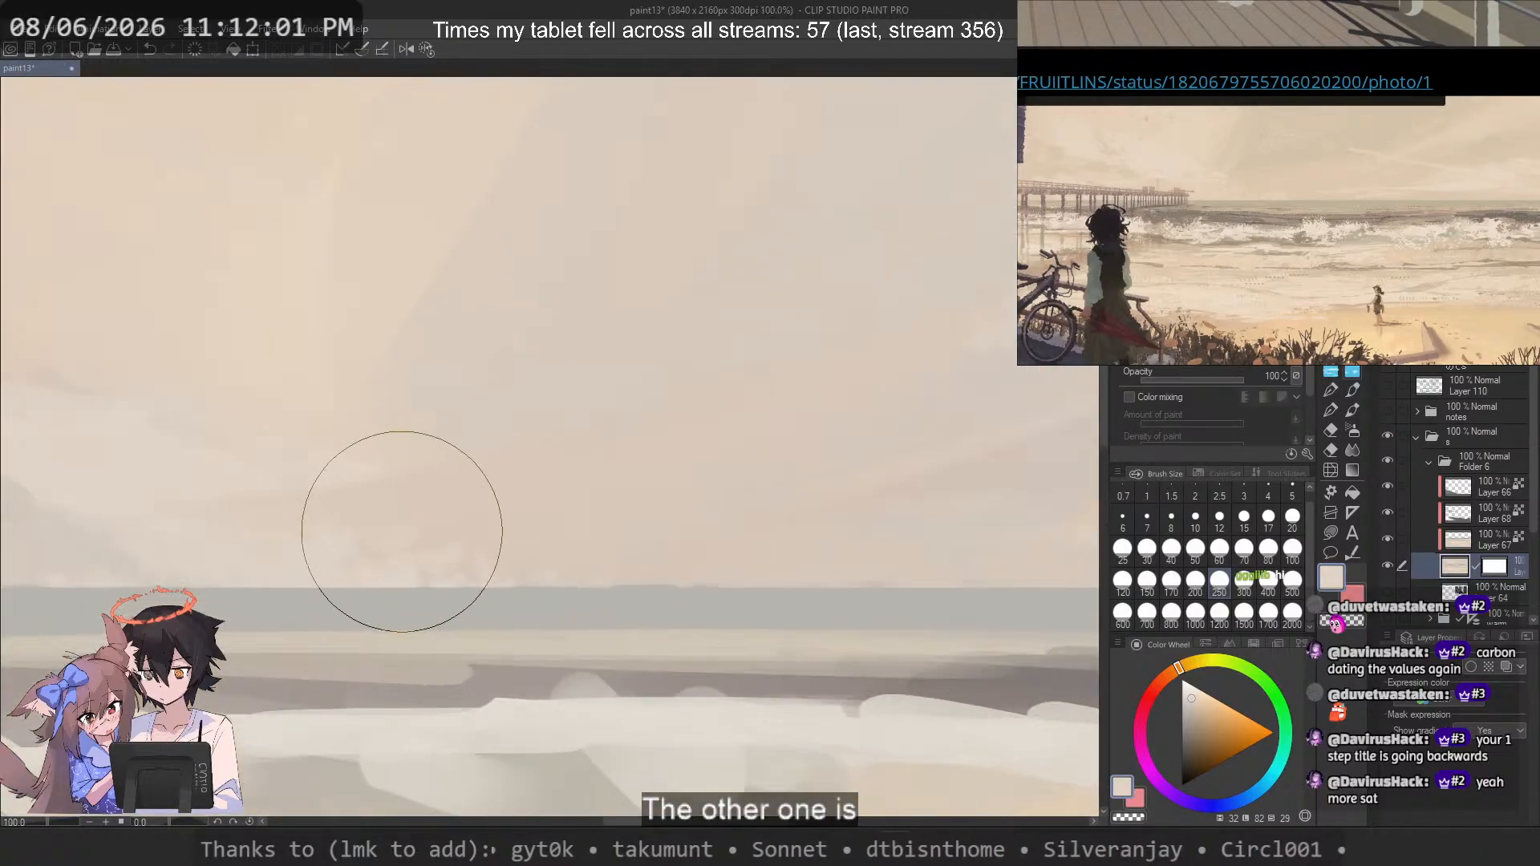
scroll(583, 537, down, 5)
scroll(583, 537, down, 1)
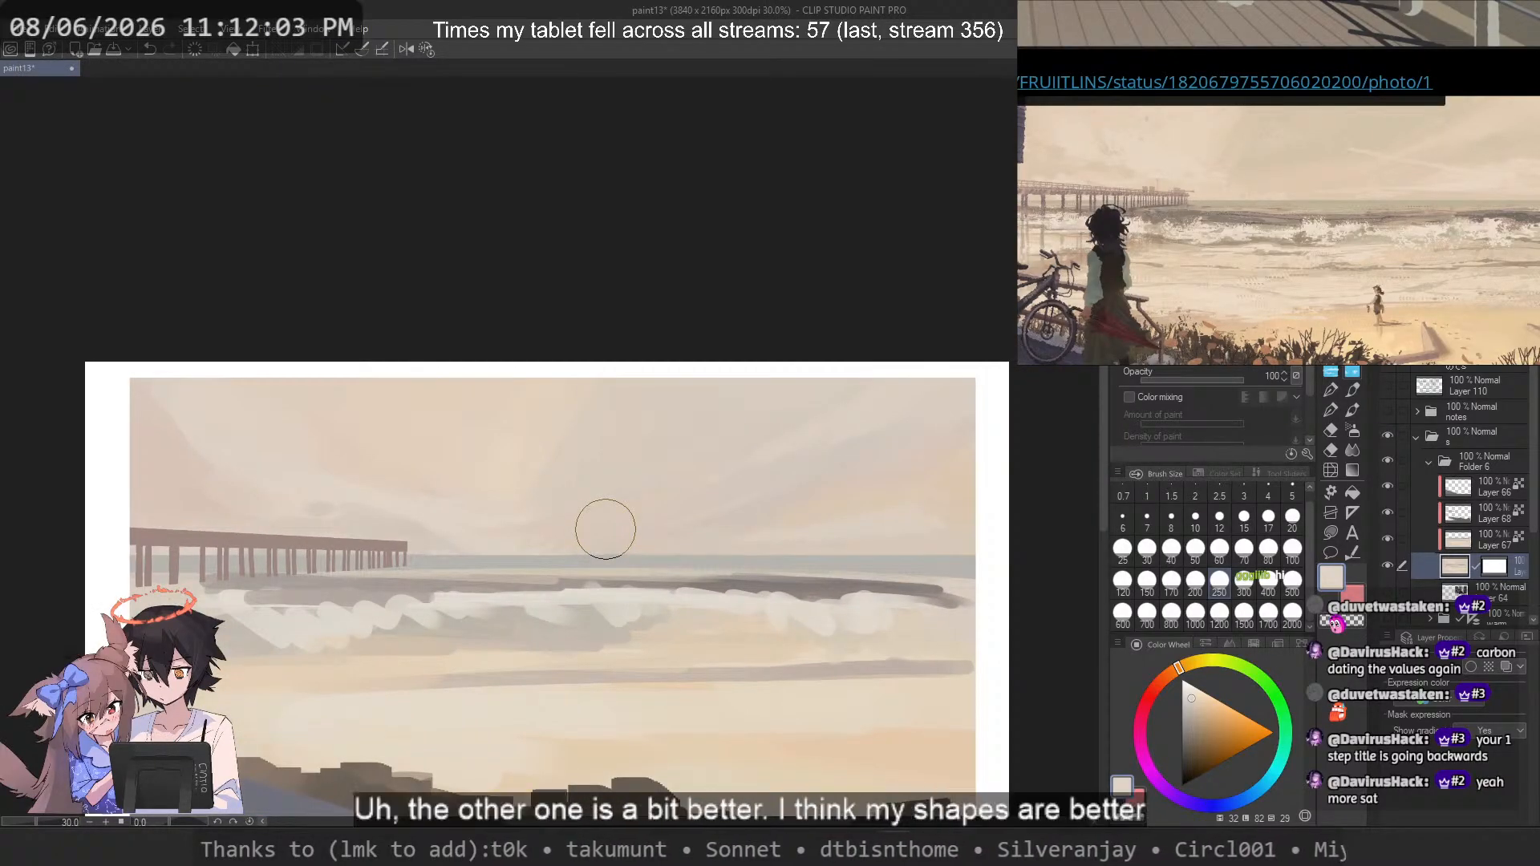
alt+click(620, 781)
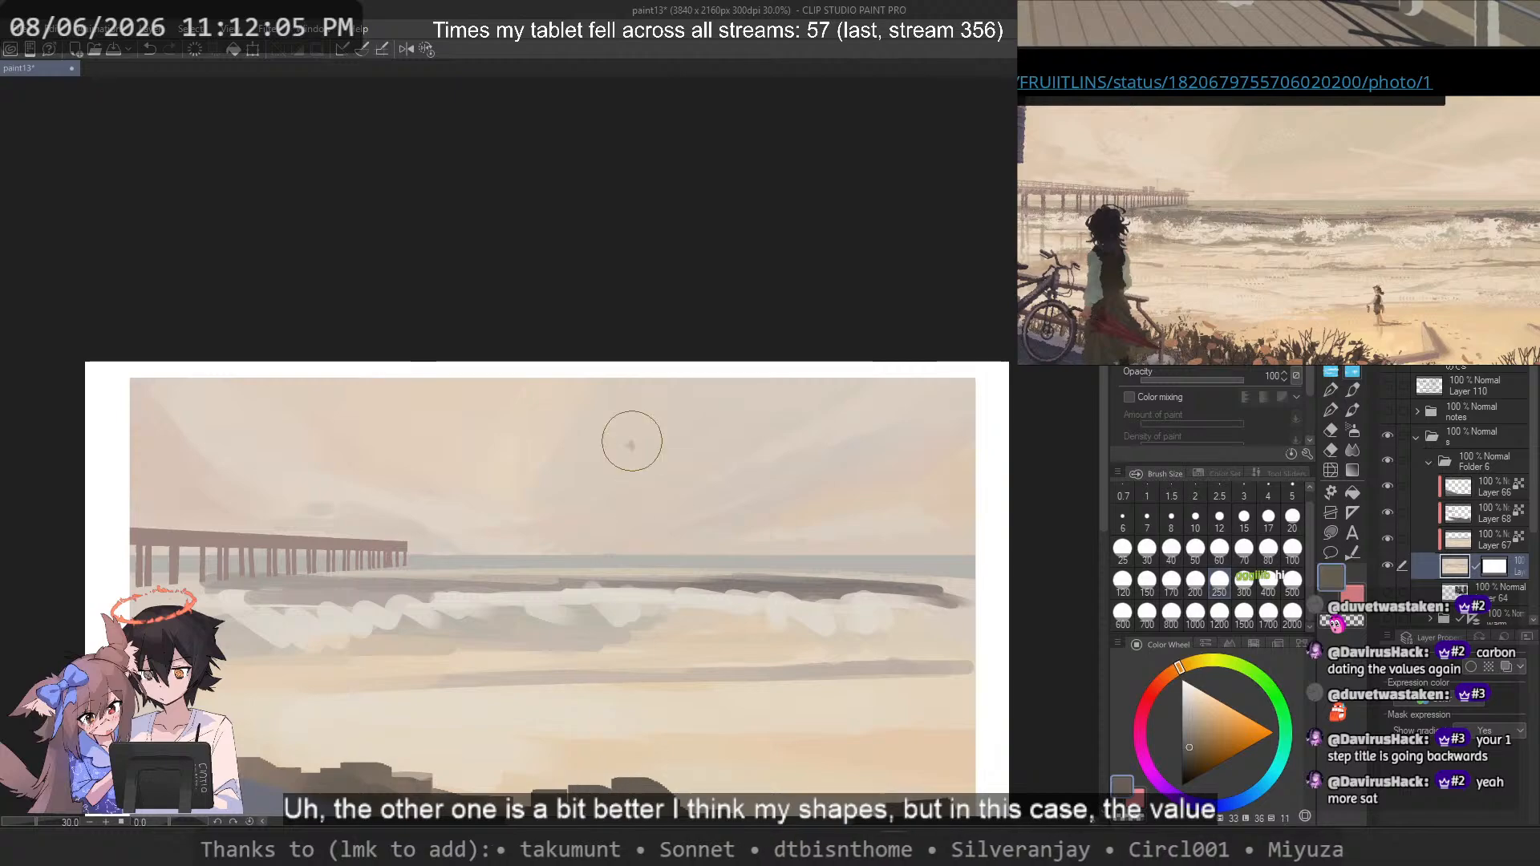
drag(633, 440, 633, 538)
scroll(625, 483, up, 2)
scroll(614, 471, up, 5)
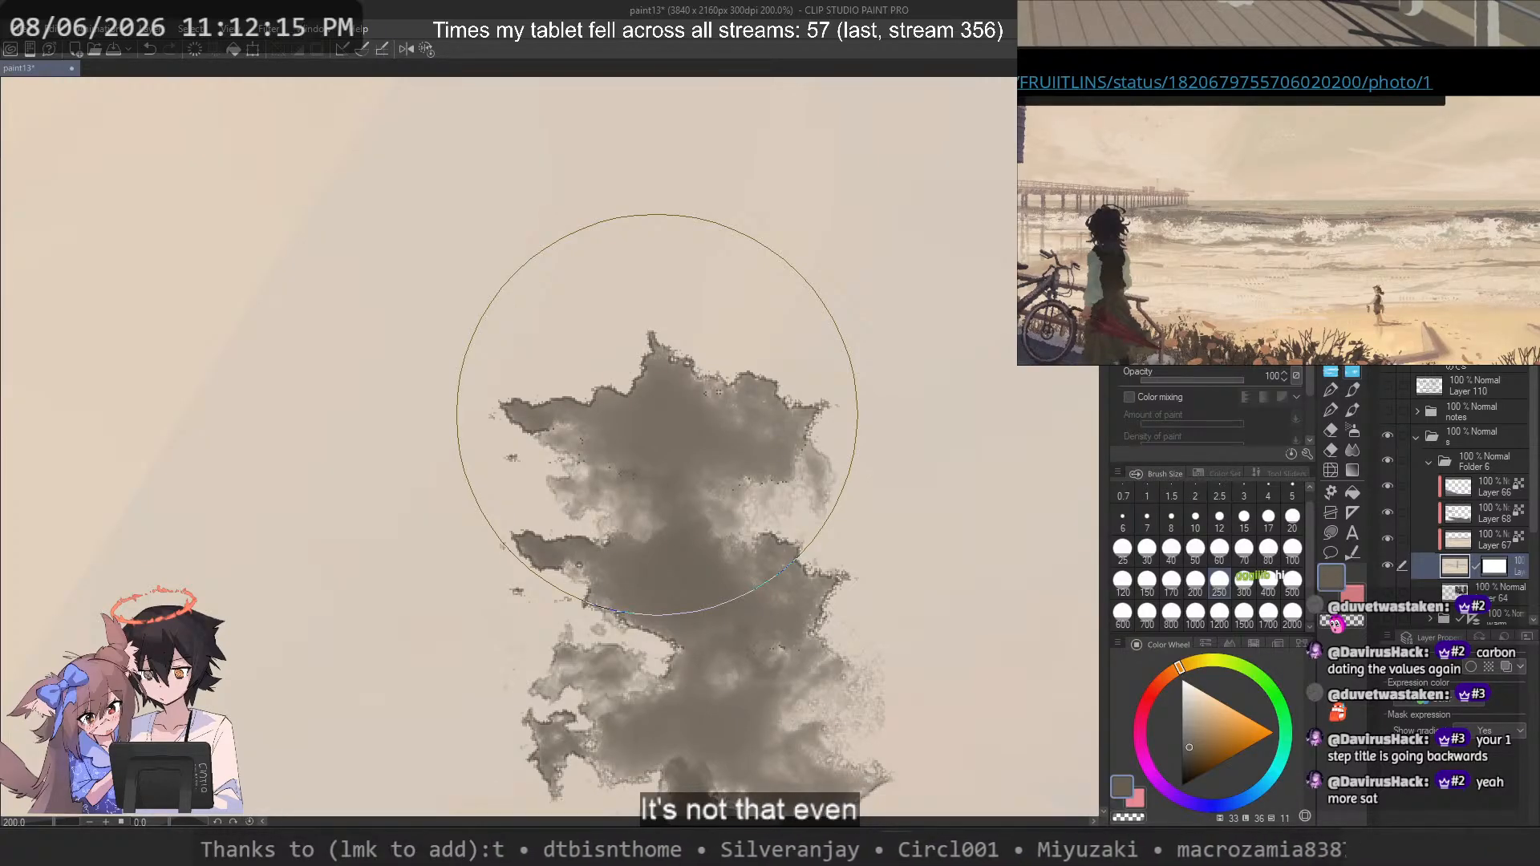
scroll(642, 341, down, 5)
scroll(500, 442, up, 2)
key(ctrl+z)
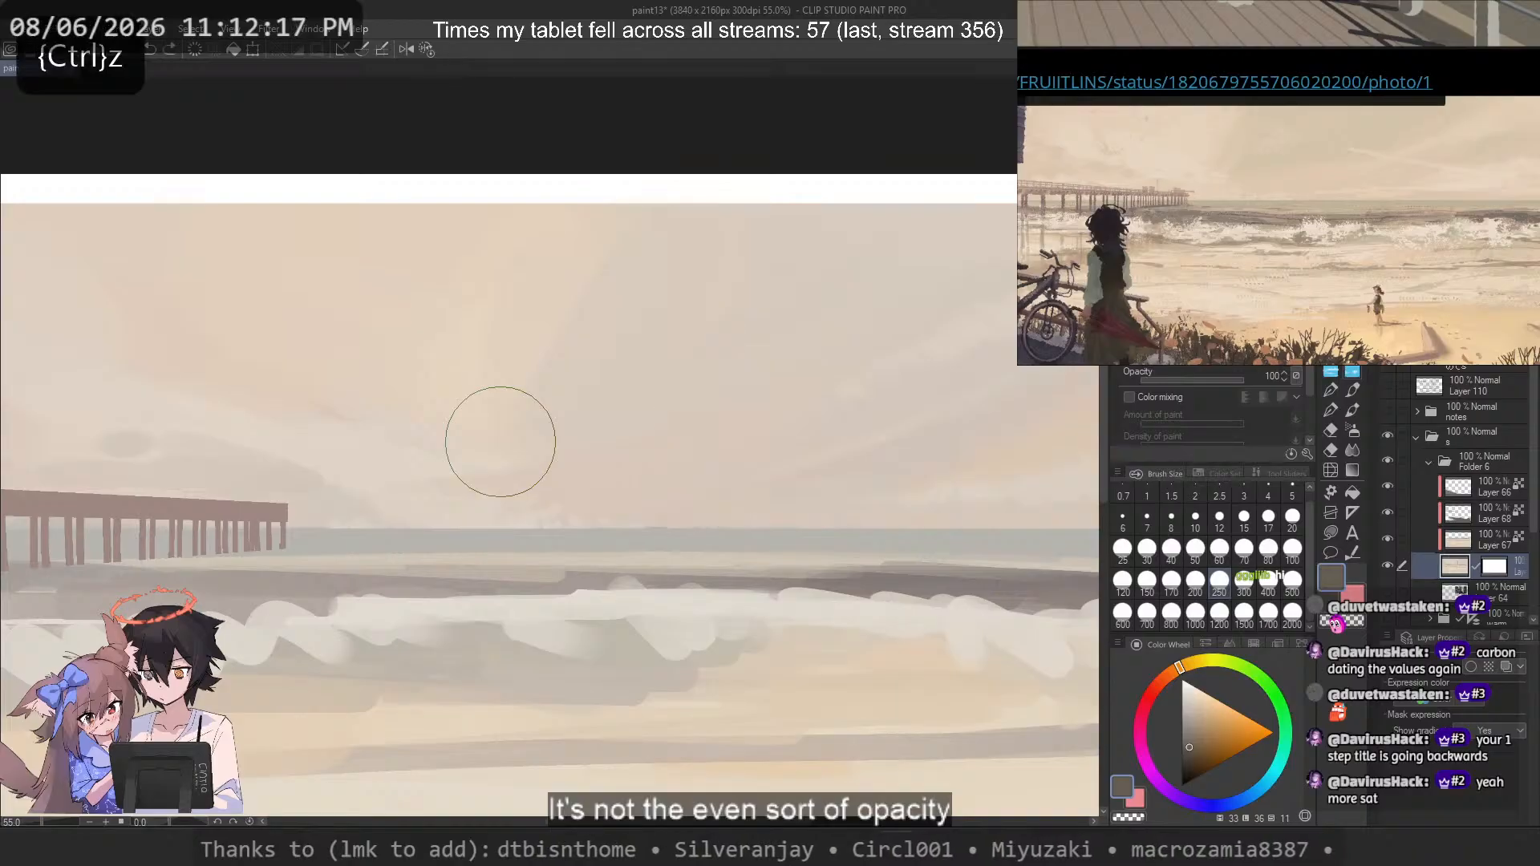
Step: Switch to the speckled spray airbrush at size 200, test dark brown diagonal strokes across the sky, and undo them
scroll(409, 495, up, 5)
scroll(573, 543, down, 5)
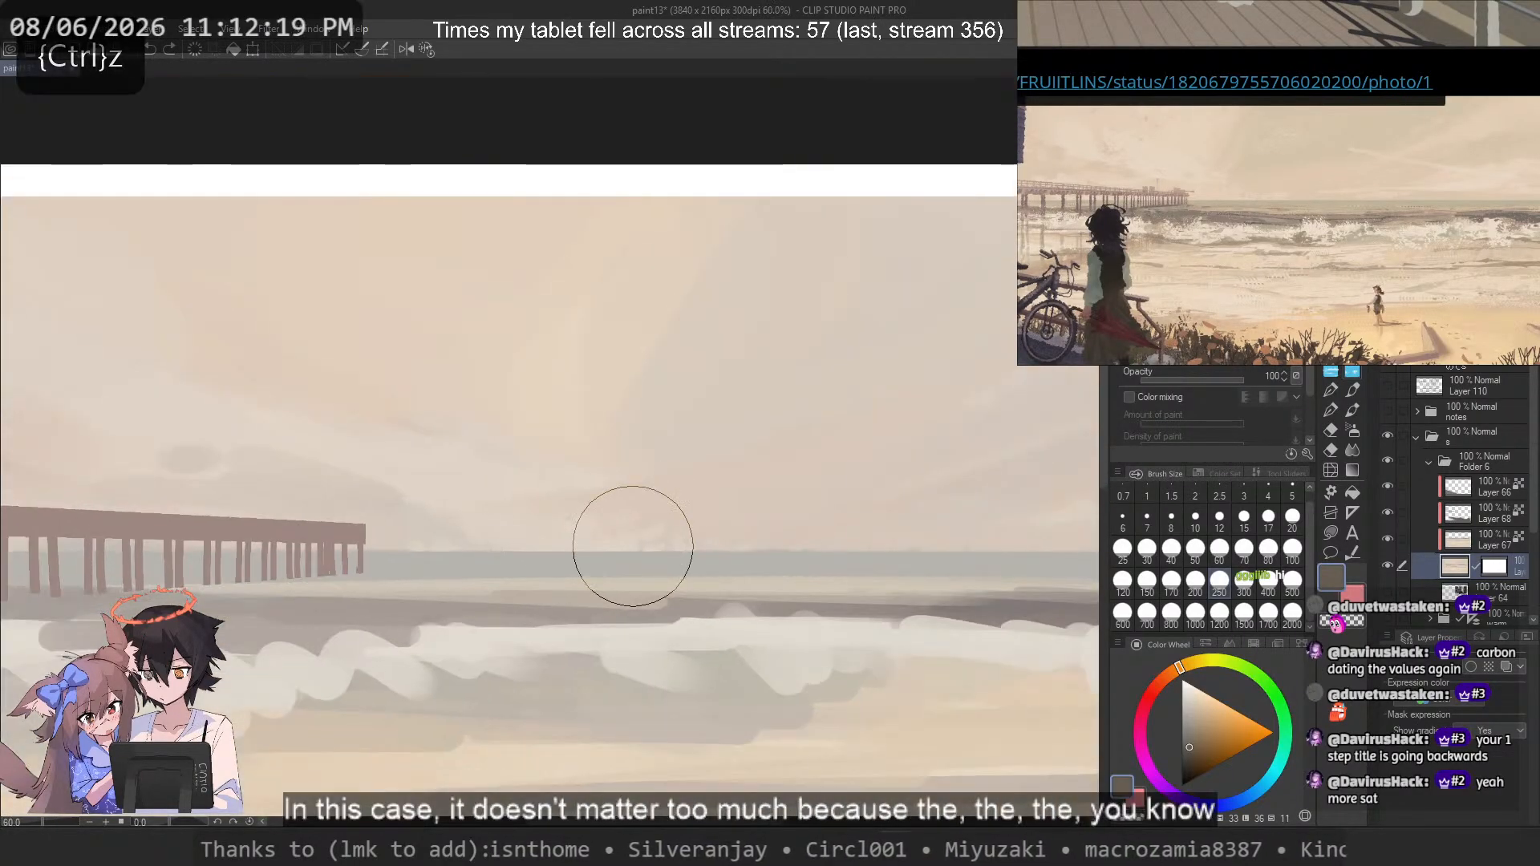
drag(642, 439, 635, 507)
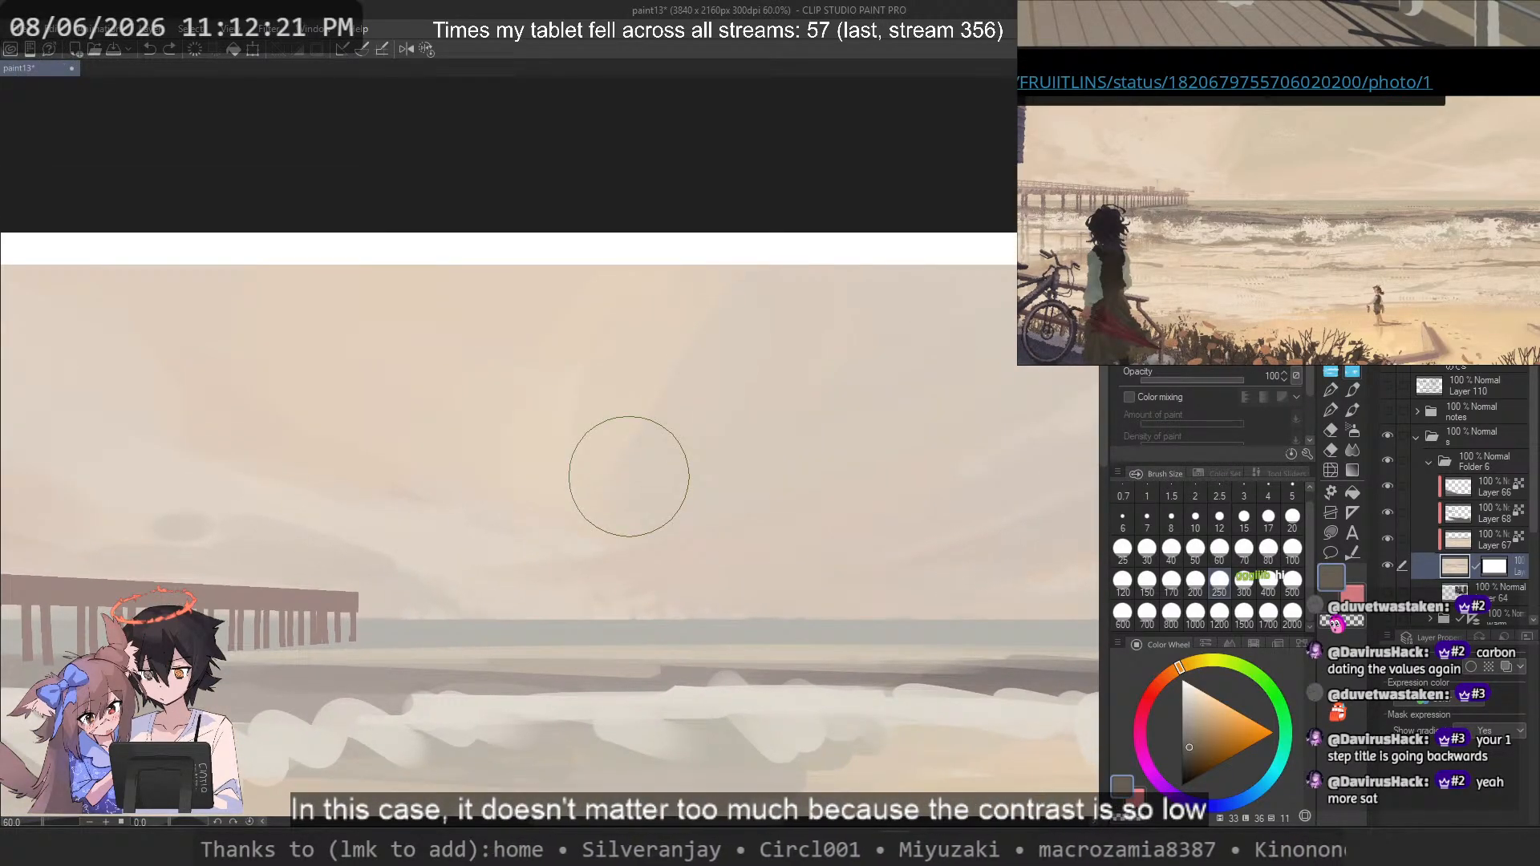
click(1330, 372)
key(b)
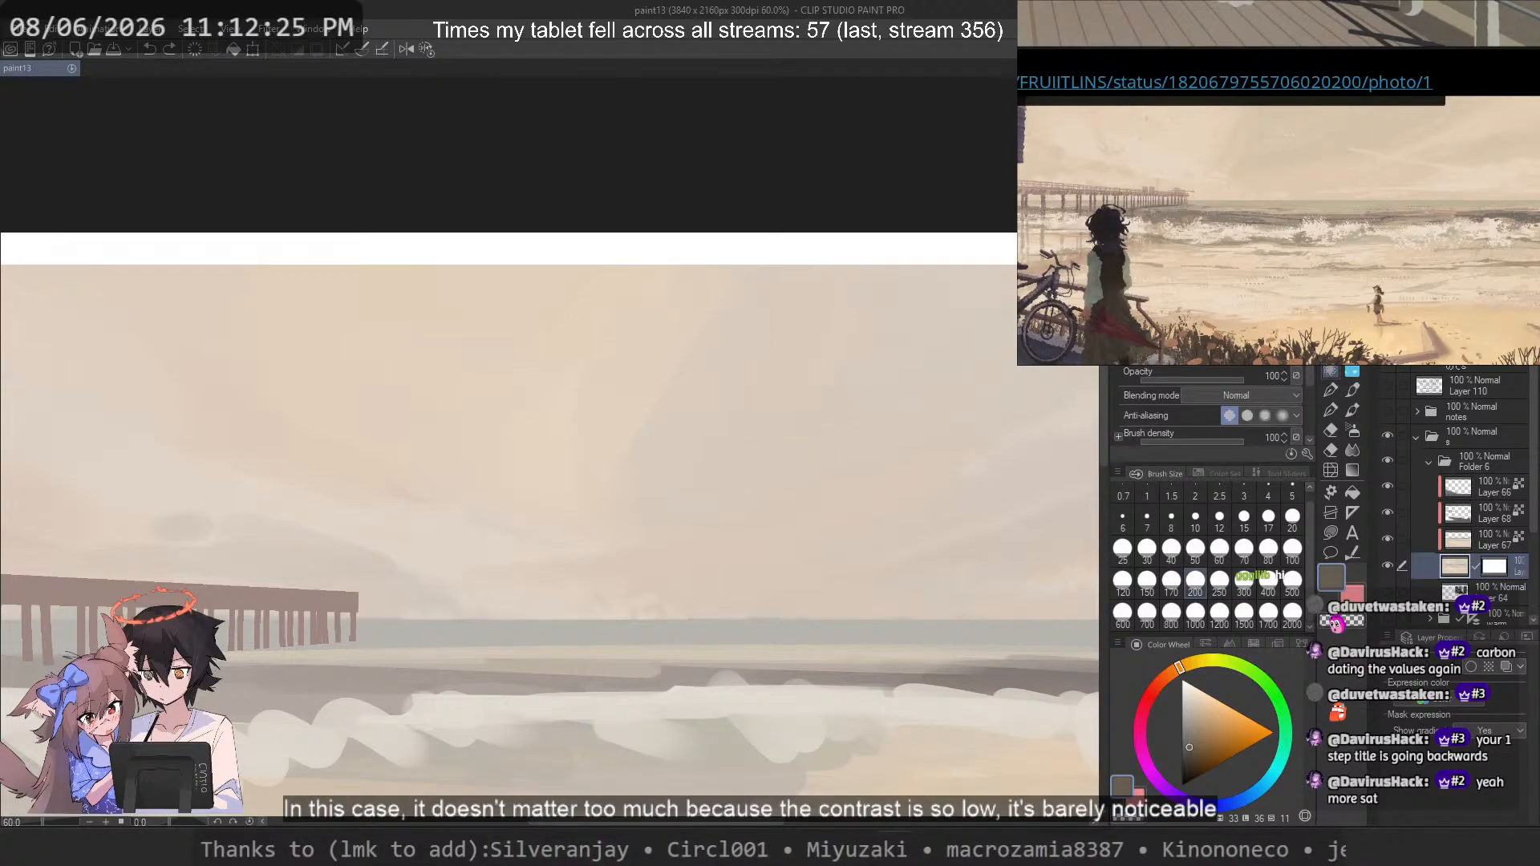
drag(946, 208, 698, 381)
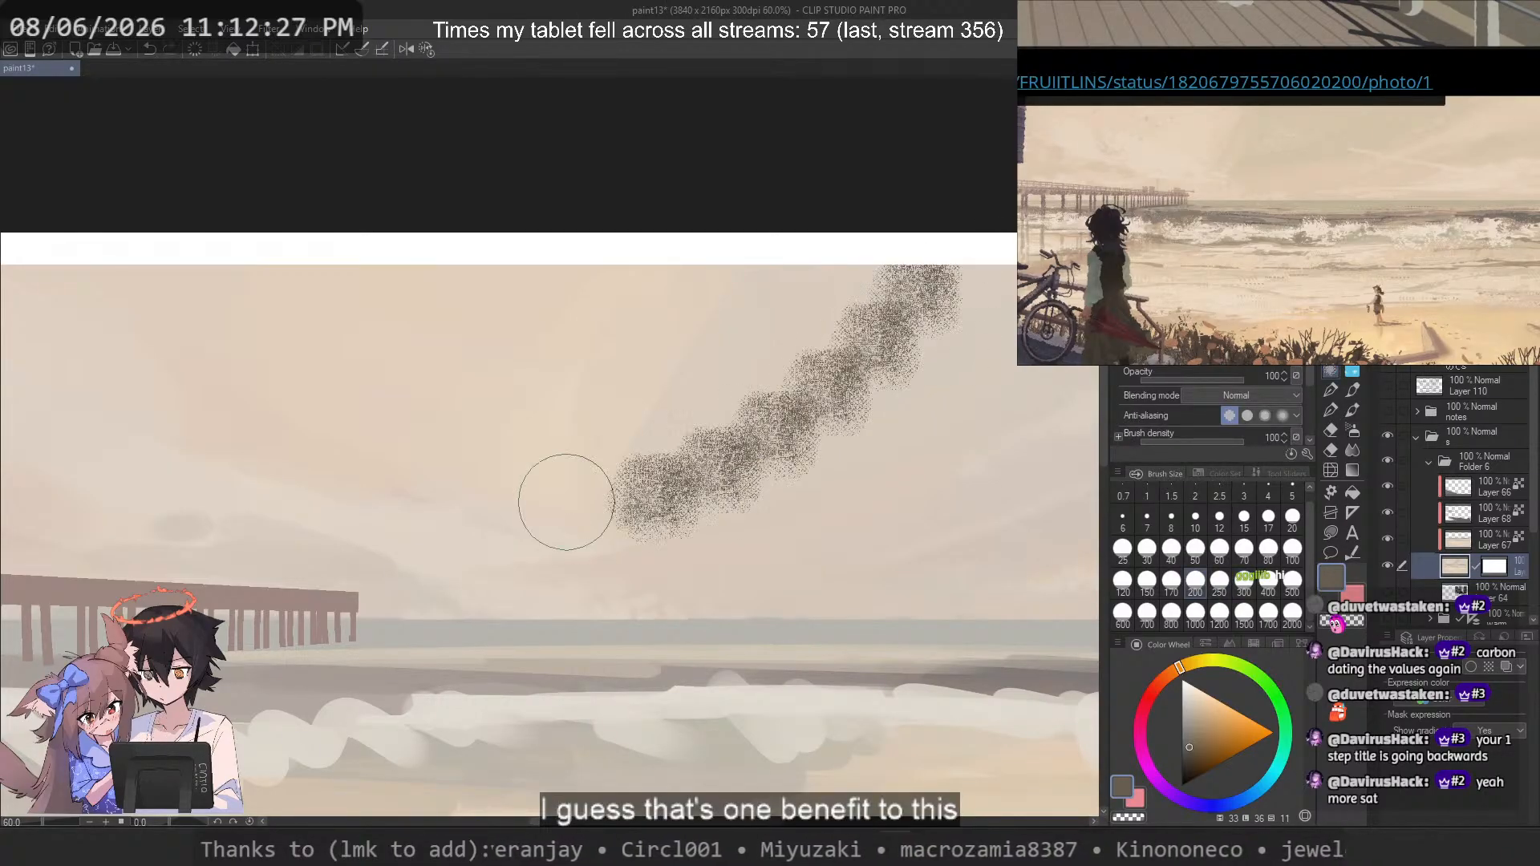
key(ctrl+z)
drag(821, 311, 488, 498)
key(ctrl+z)
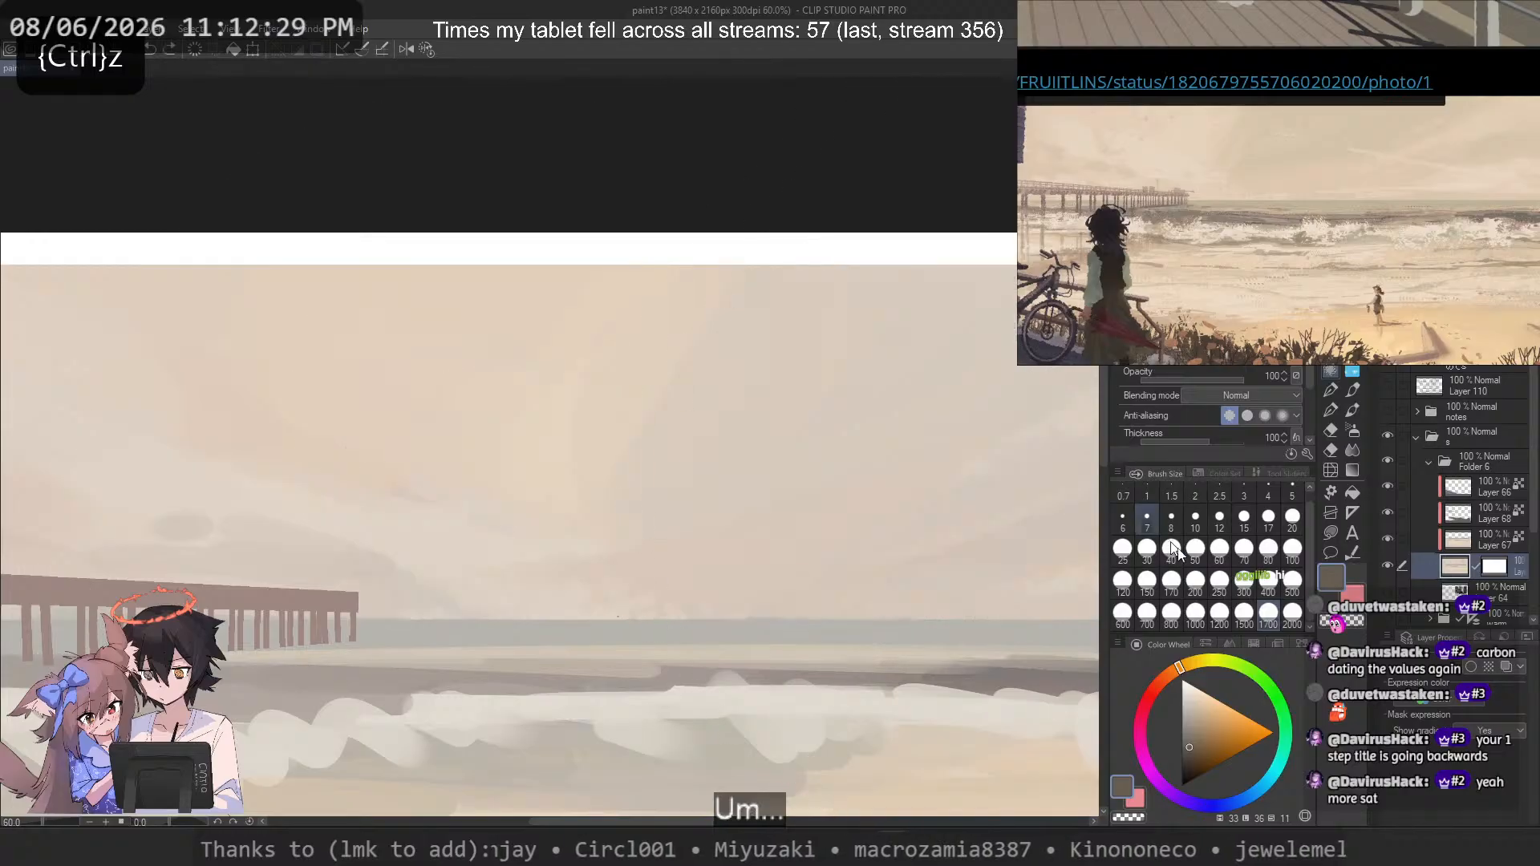
Step: Set the airbrush with the thickness option to size 200, try a pale beige sampled from the sky, and undo the stroke
click(1173, 615)
click(1193, 583)
alt+click(549, 447)
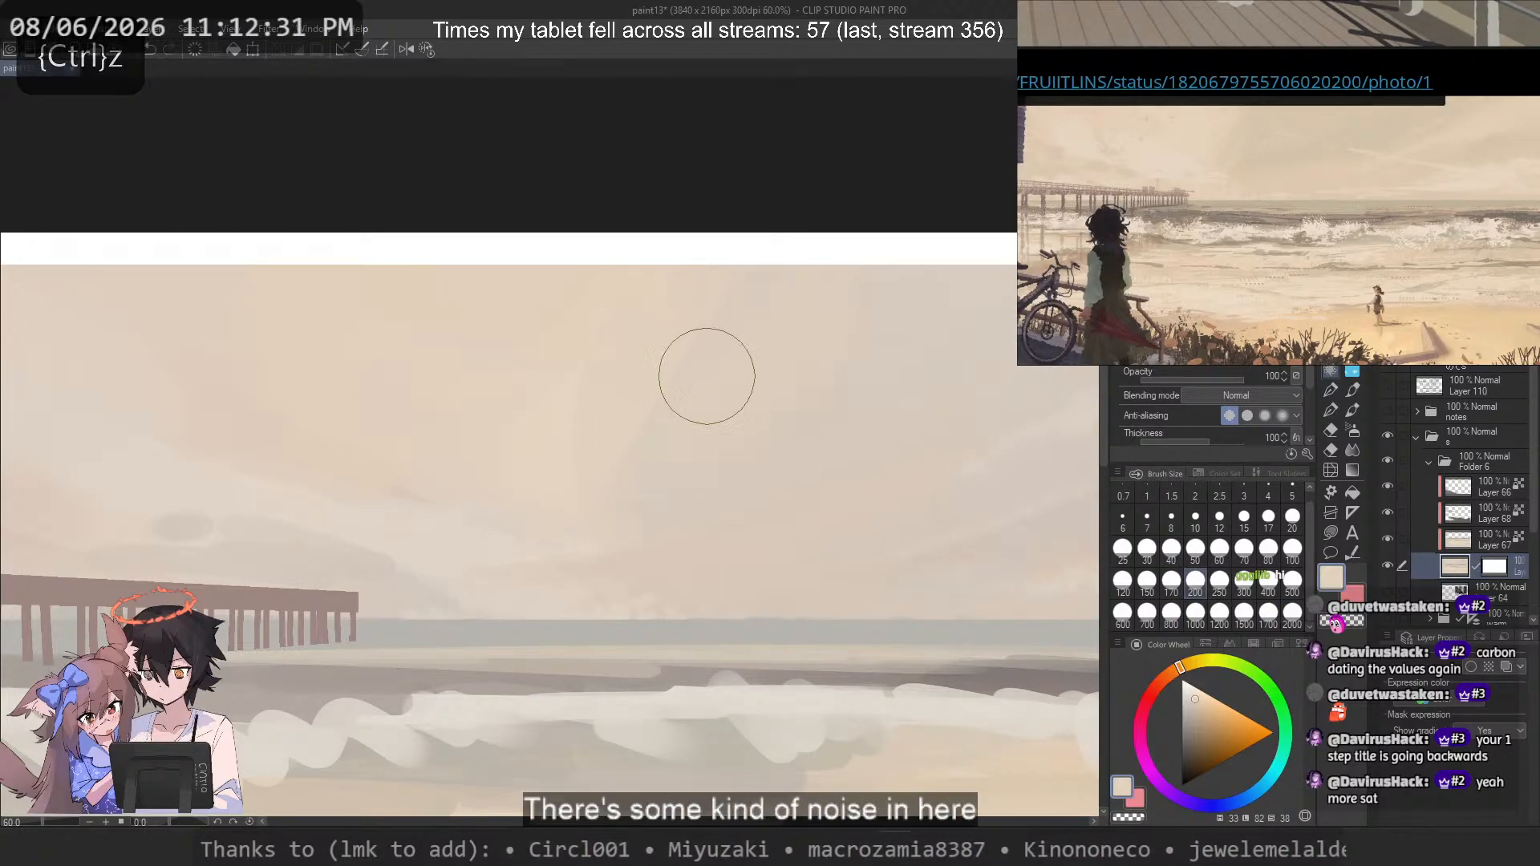
key(ctrl+z)
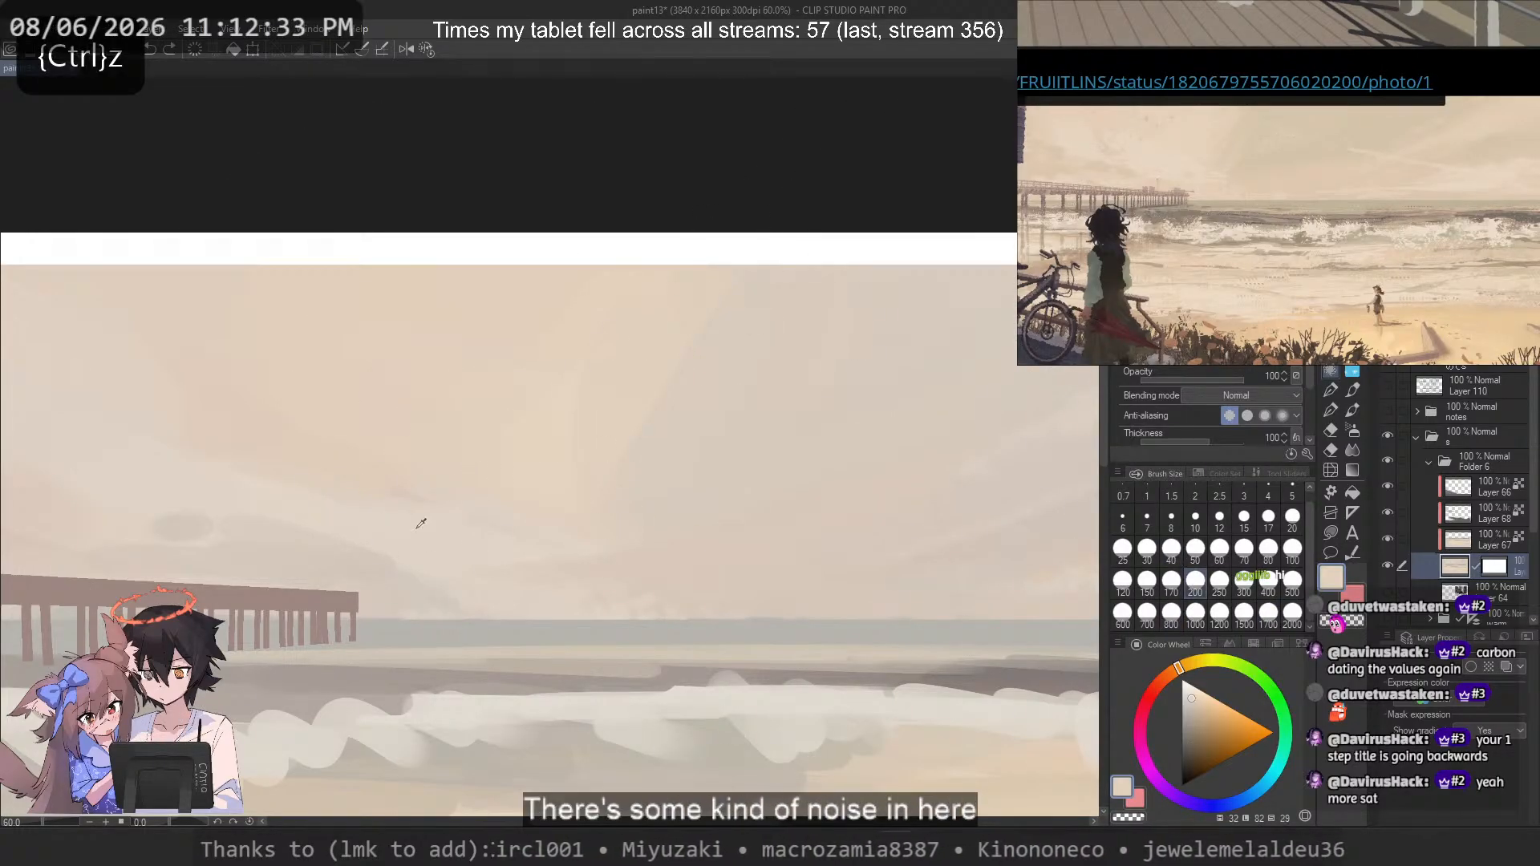
Step: Try the airbrush at size 300 in the sky, undo the stroke, and examine the speckled sky texture in the reference
click(1244, 582)
key(ctrl+z)
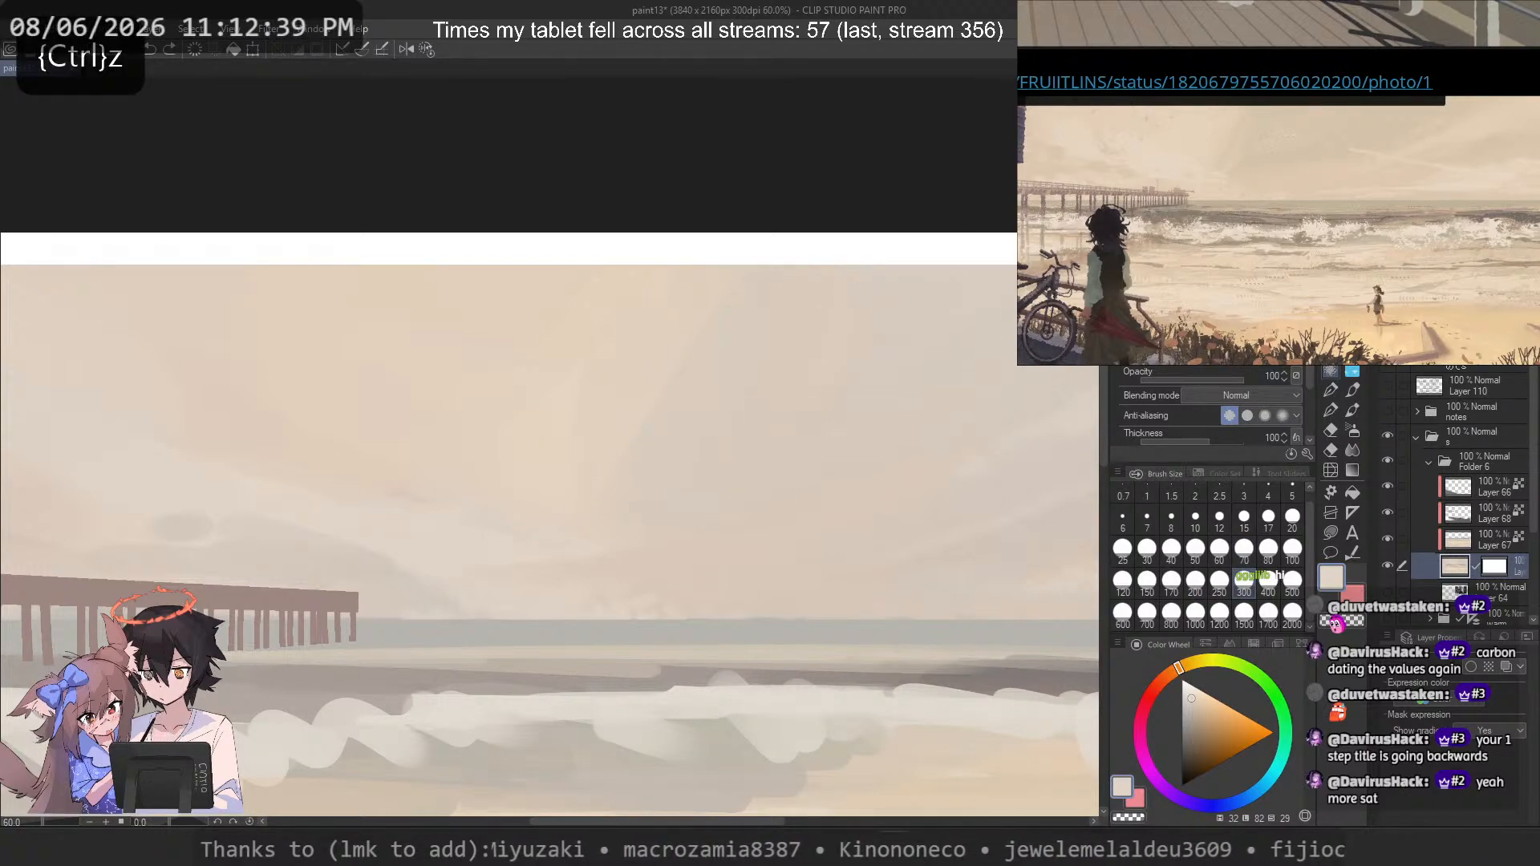
scroll(1368, 155, up, 5)
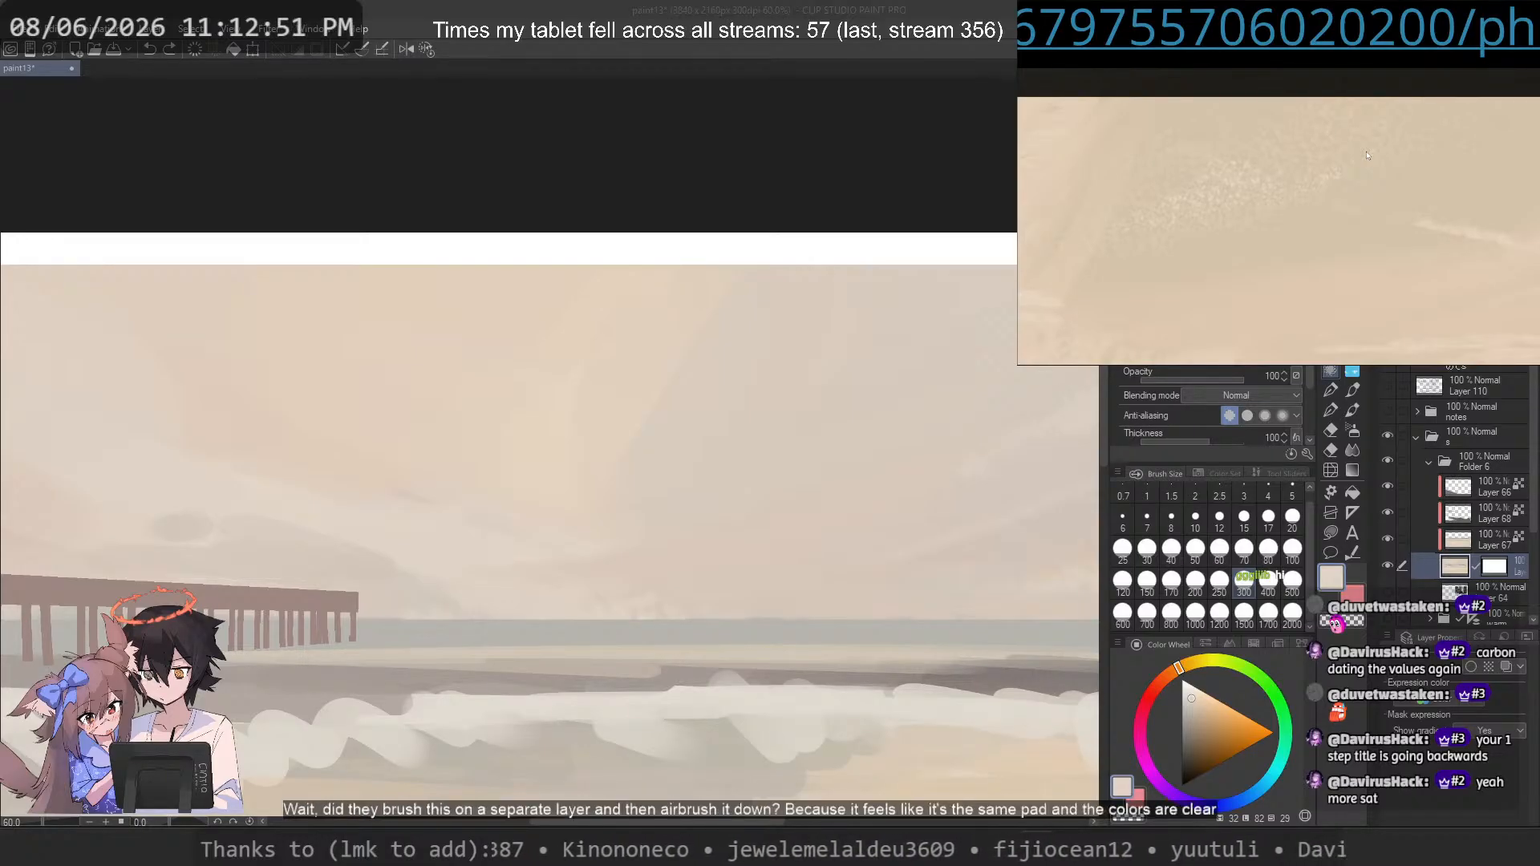
Step: Spray subtle speckled texture in pale beige over the upper sky with the textured airbrush at size 700, undoing unwanted strokes
scroll(1254, 163, up, 6)
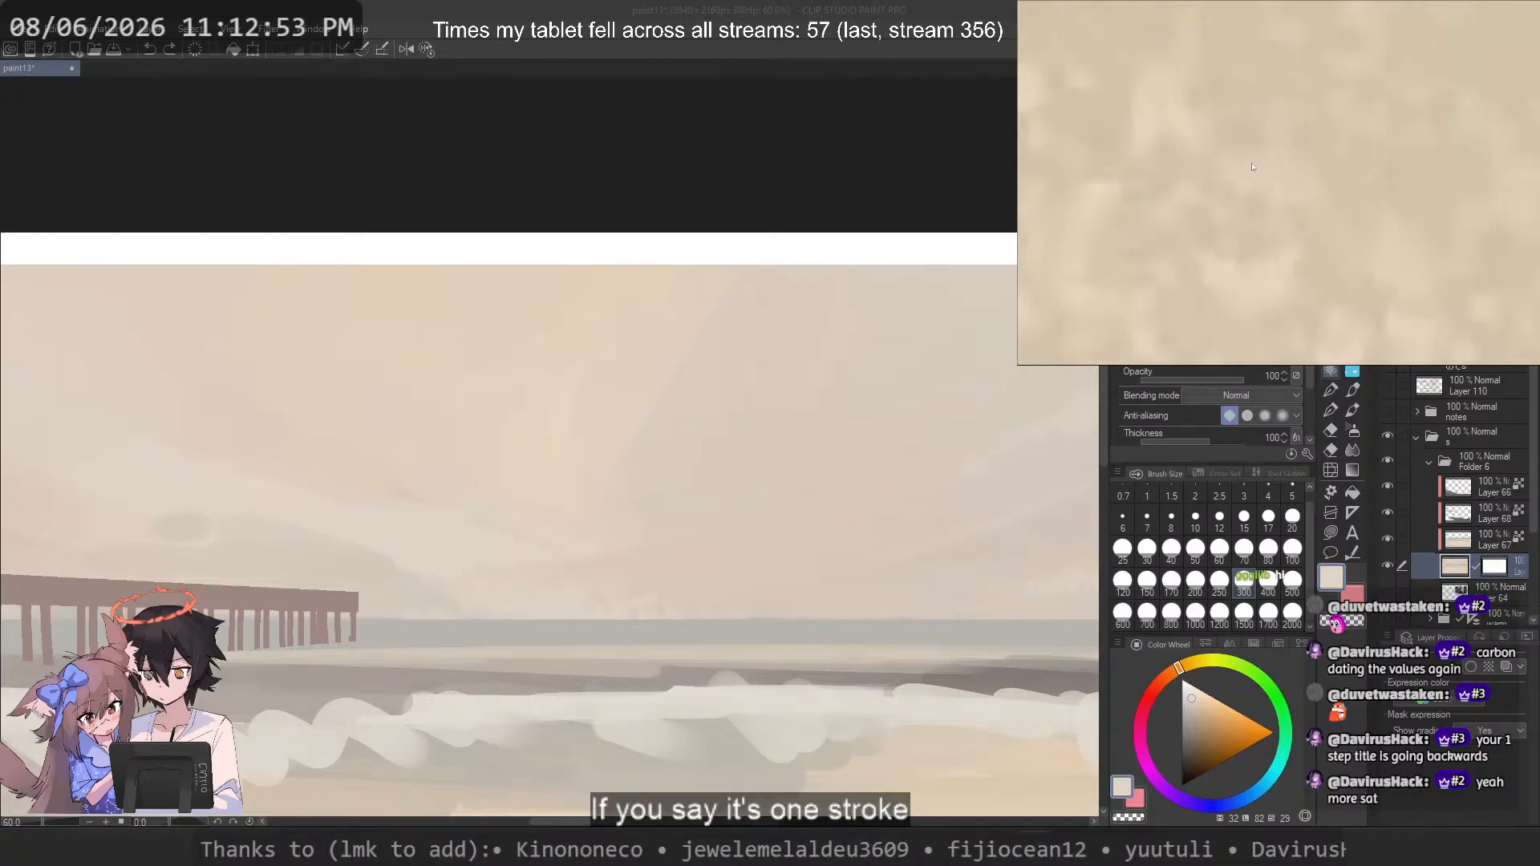
scroll(1254, 162, down, 2)
scroll(1268, 145, down, 3)
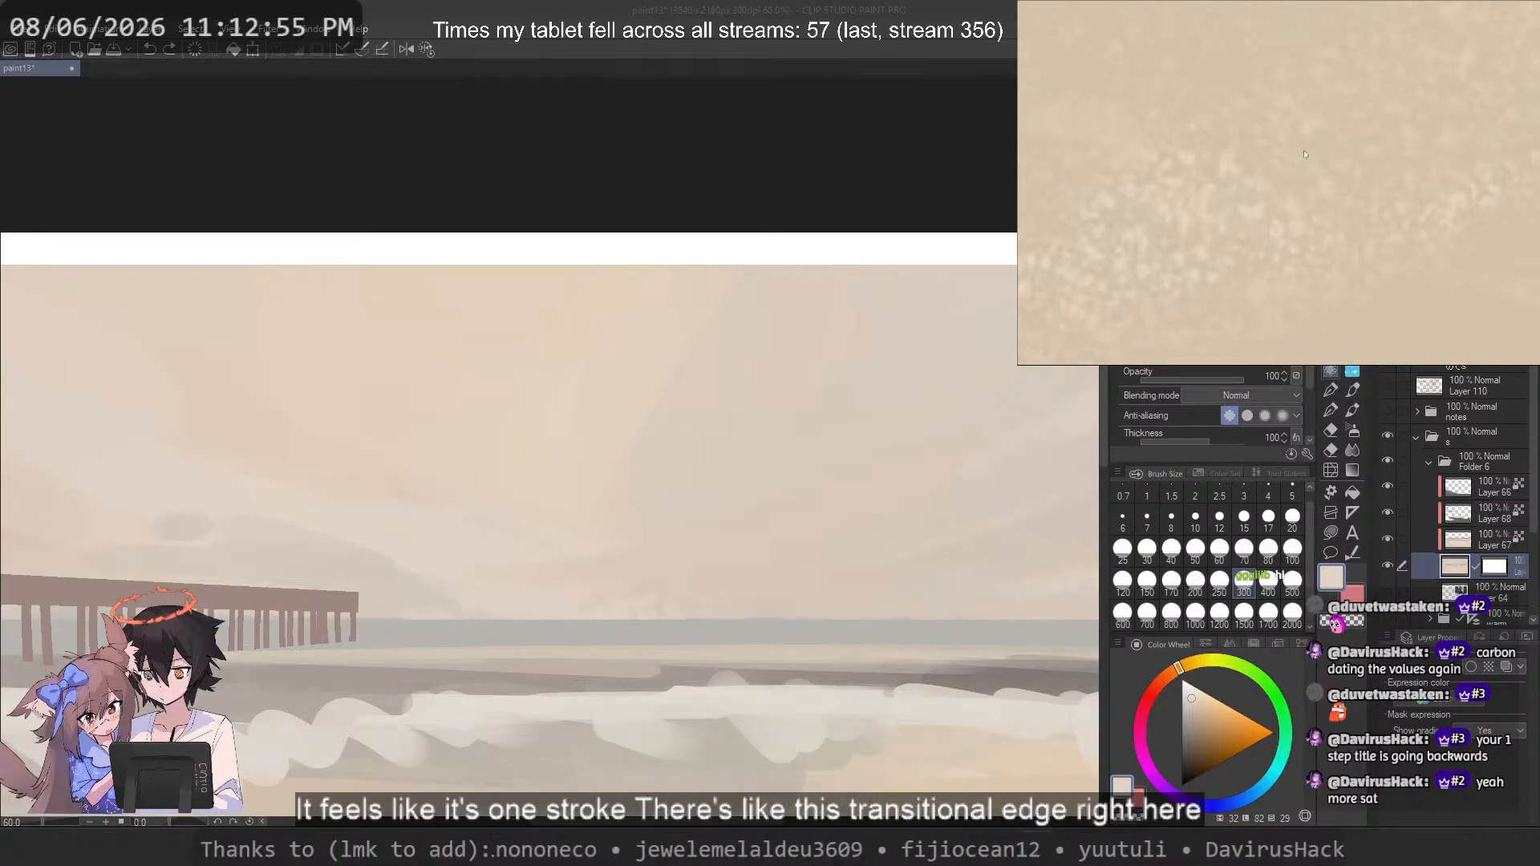
scroll(1305, 155, down, 1)
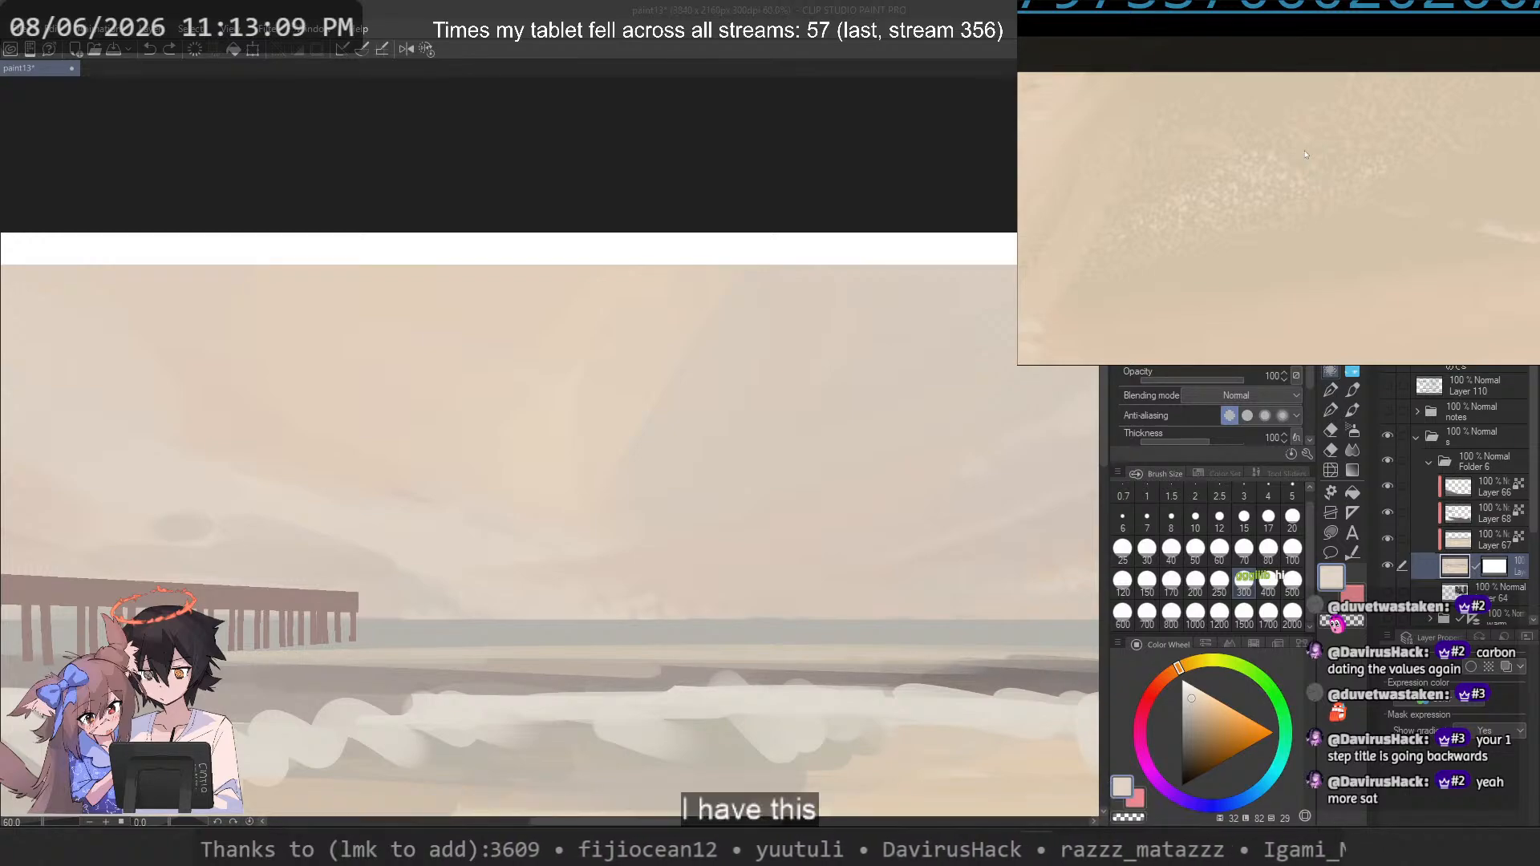
key(b)
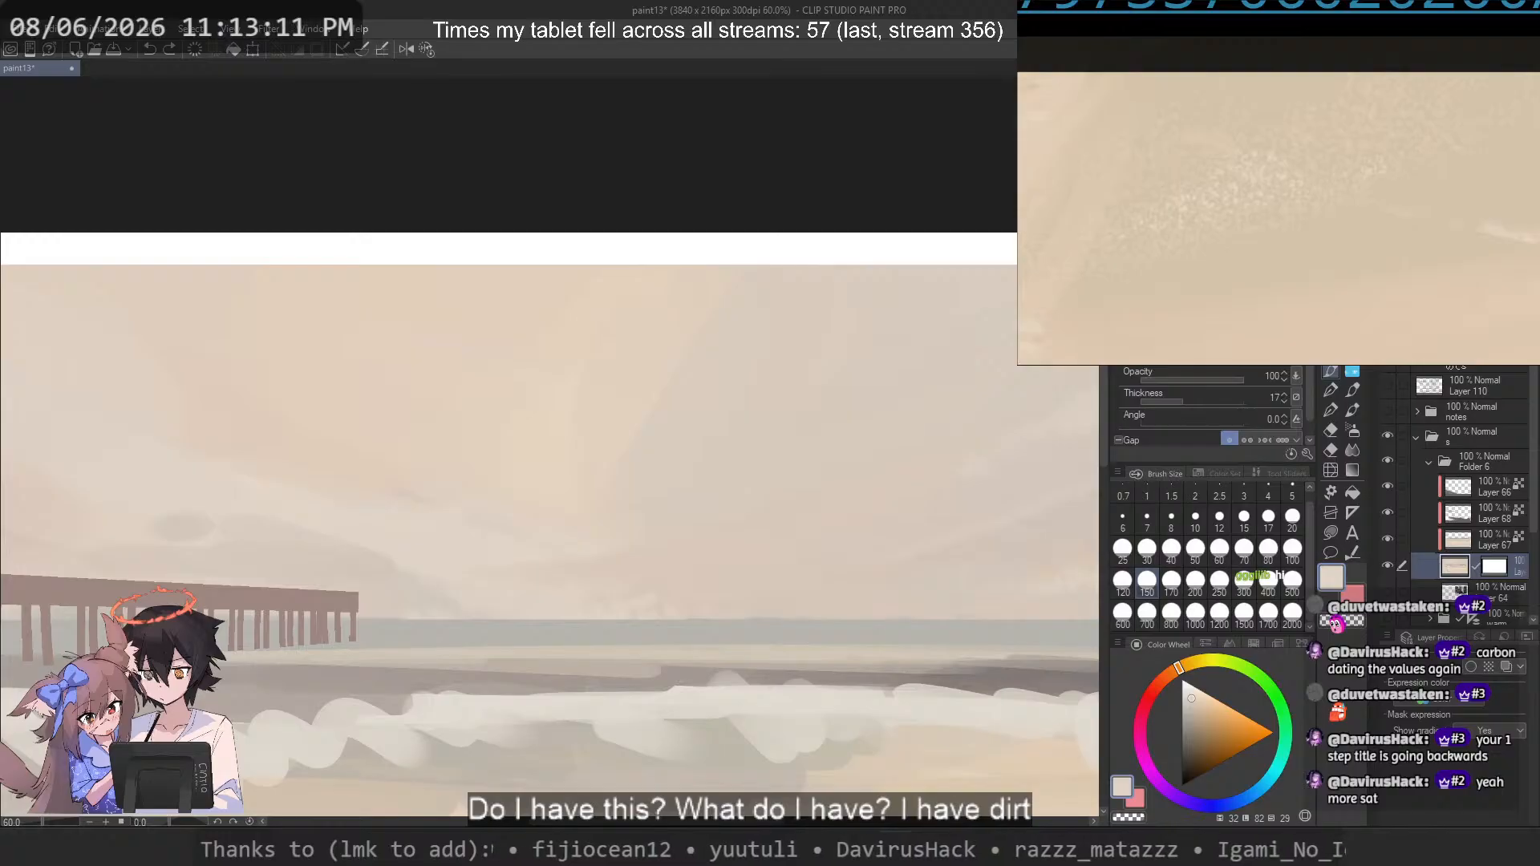
click(1351, 371)
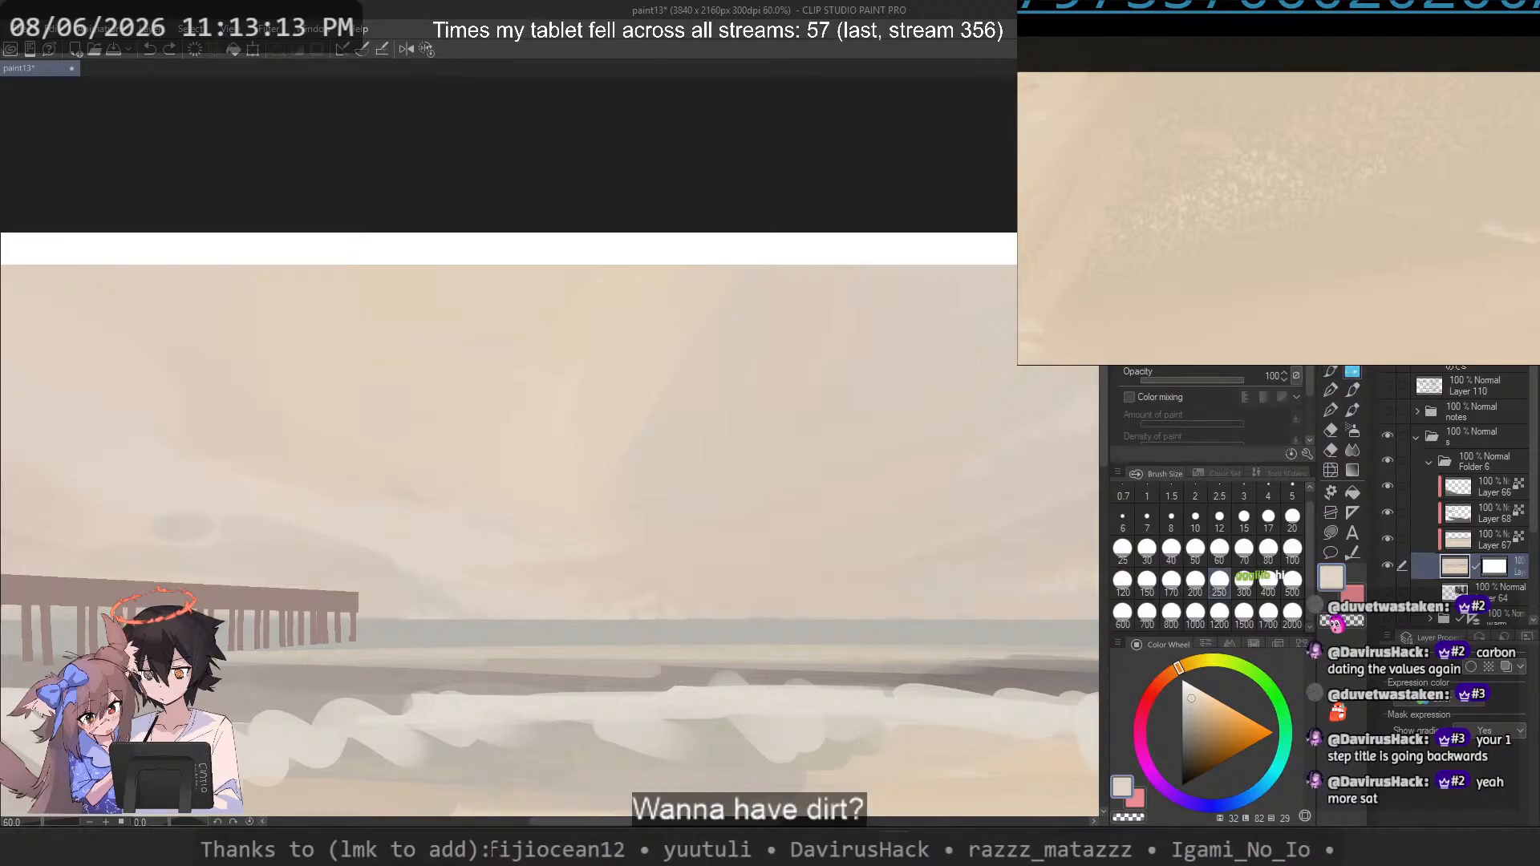
key(b)
key(b)
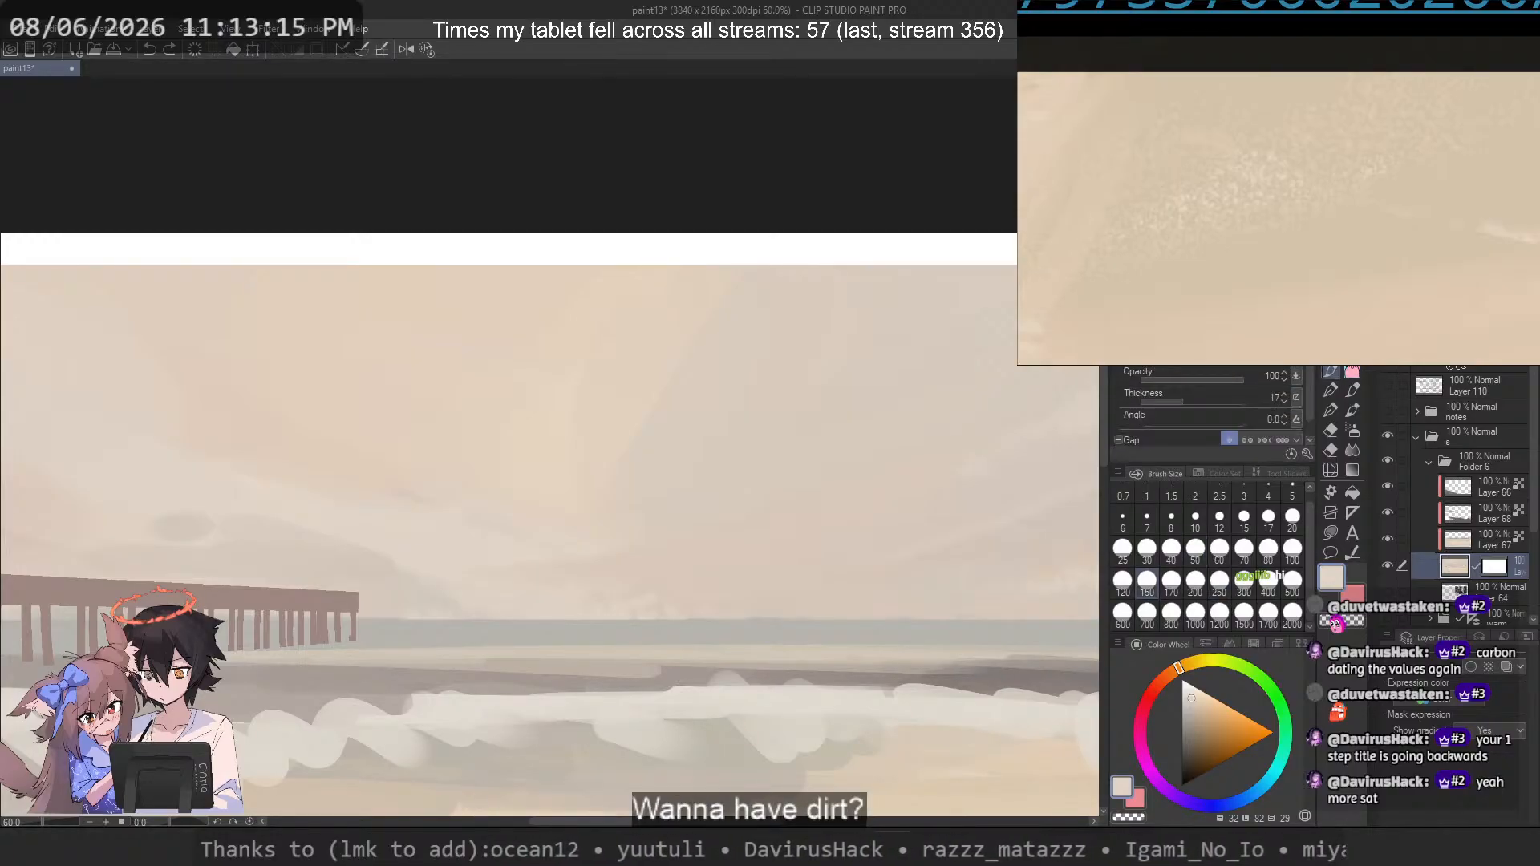
key(b)
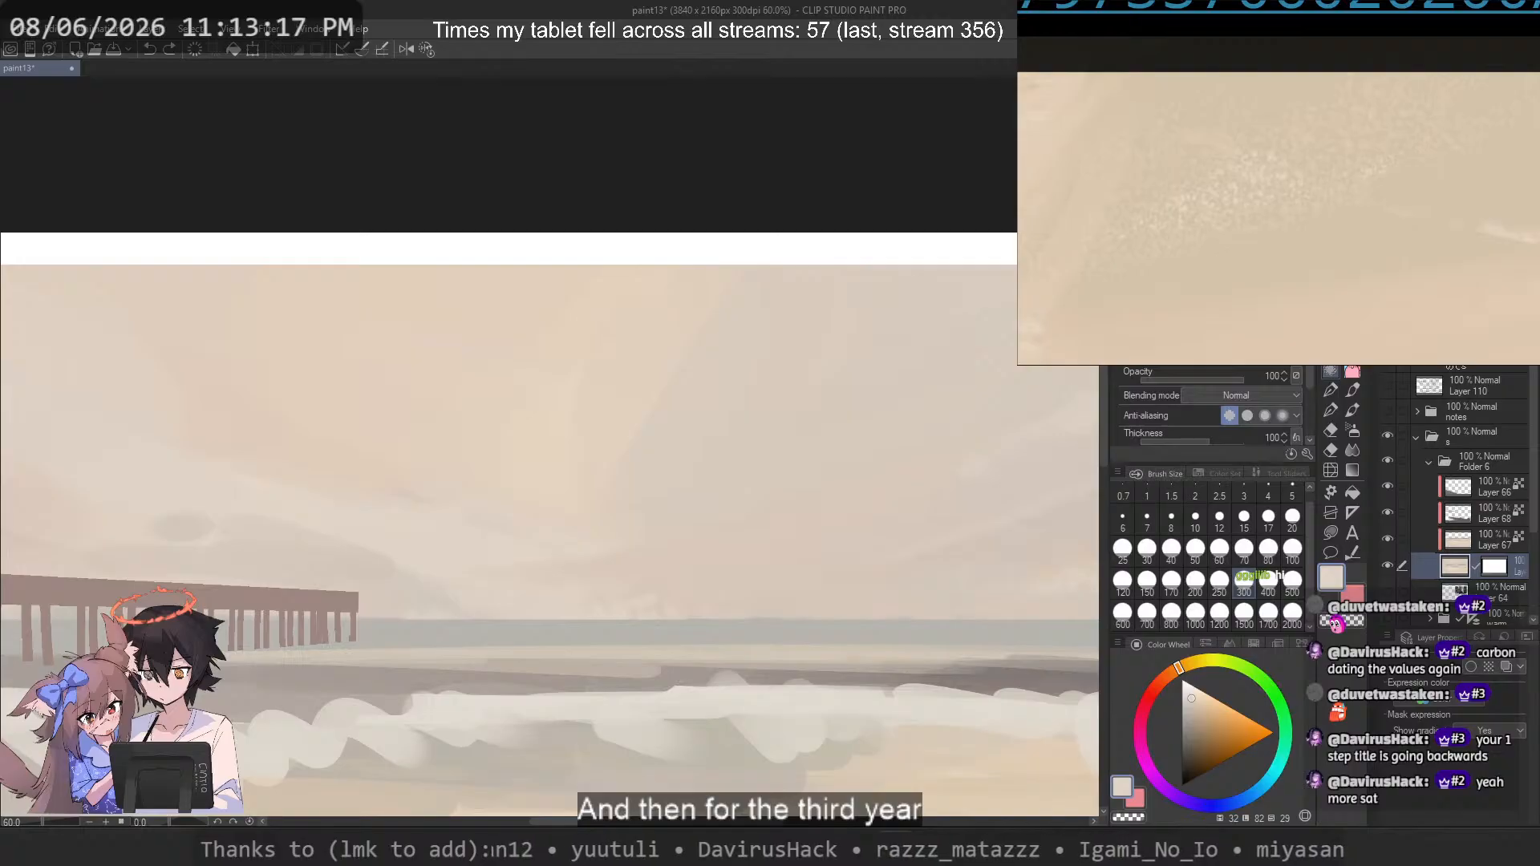
key(b)
key(b)
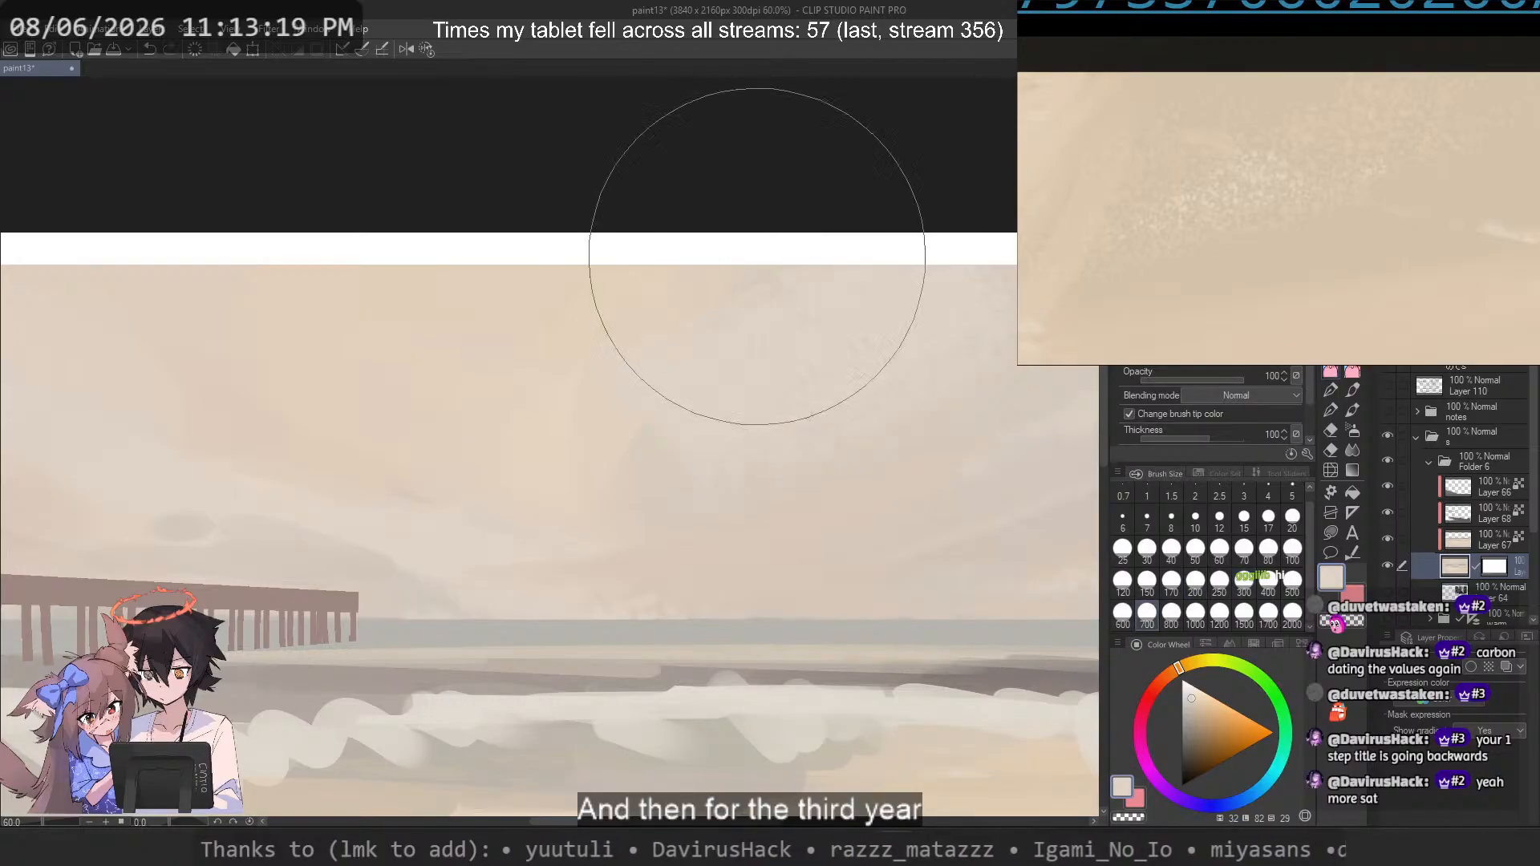
key(ctrl+z)
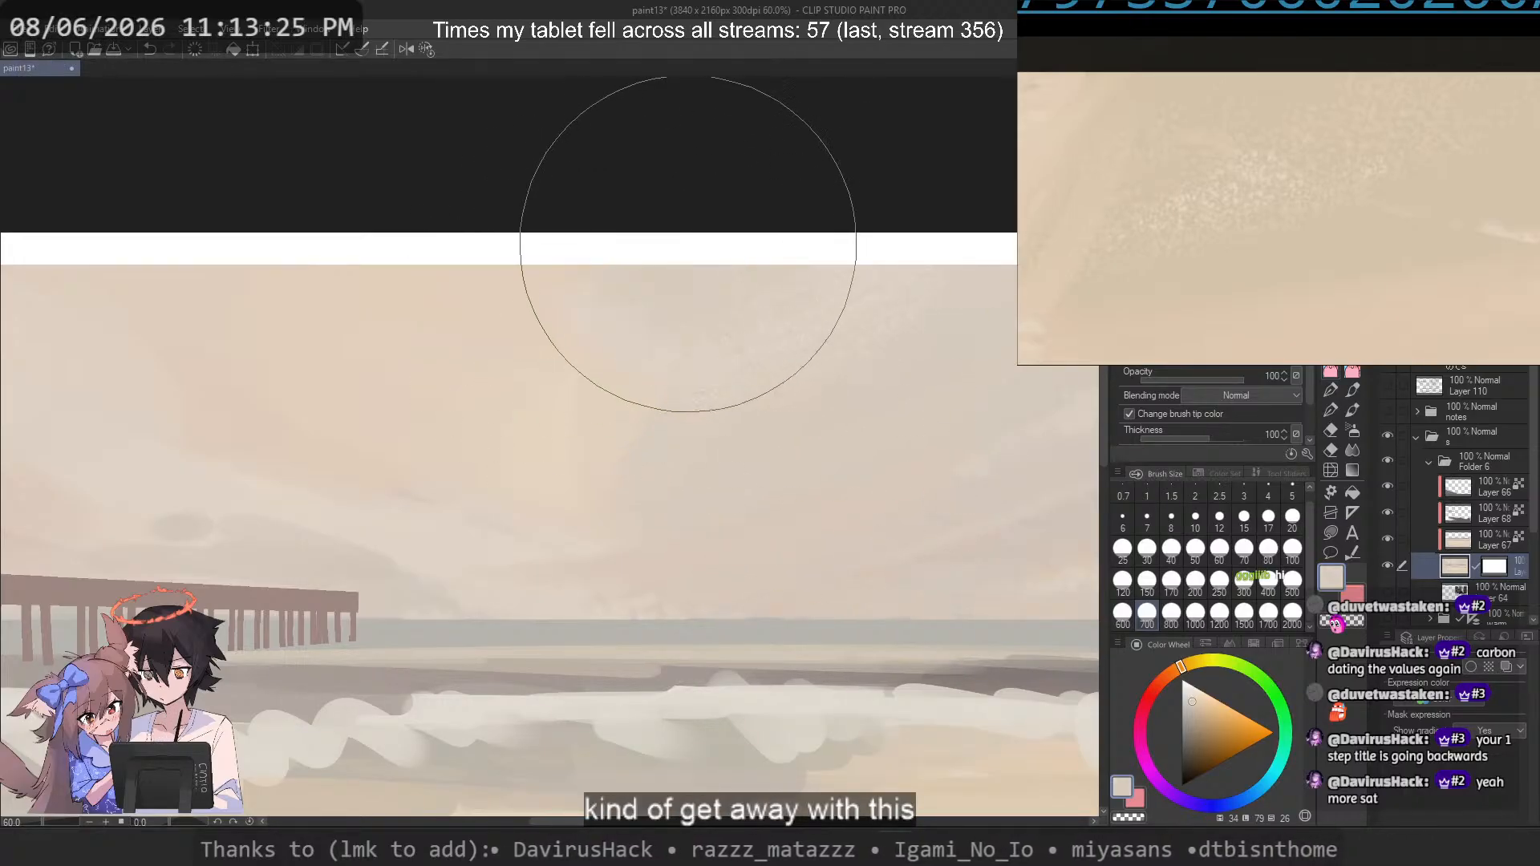
key(ctrl+z)
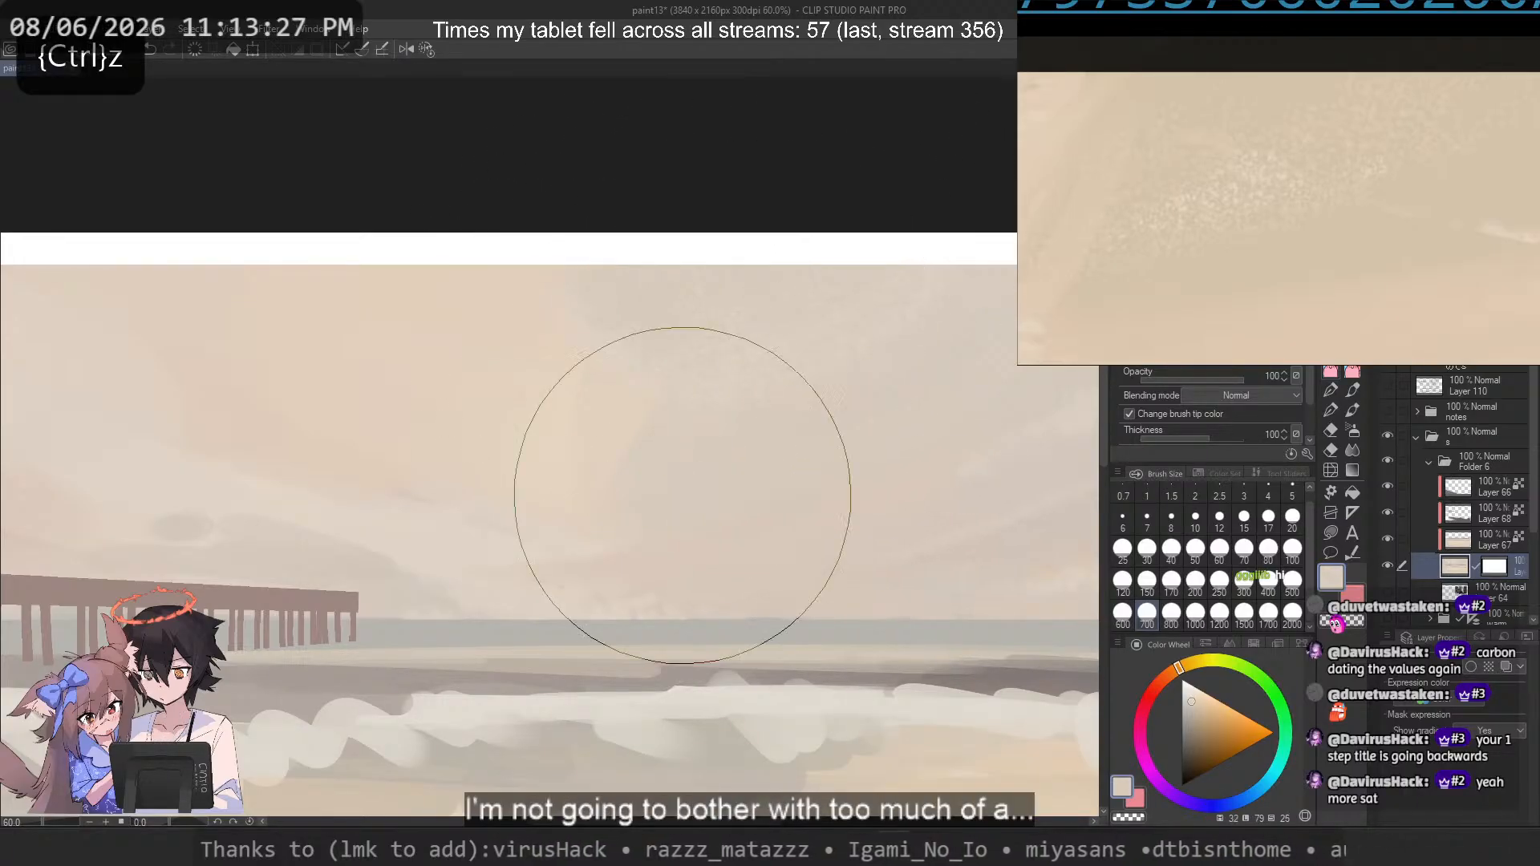
Step: Switch to the size 170 brush and examine the streaks and brush texture in the reference's sky above the pier
click(1330, 390)
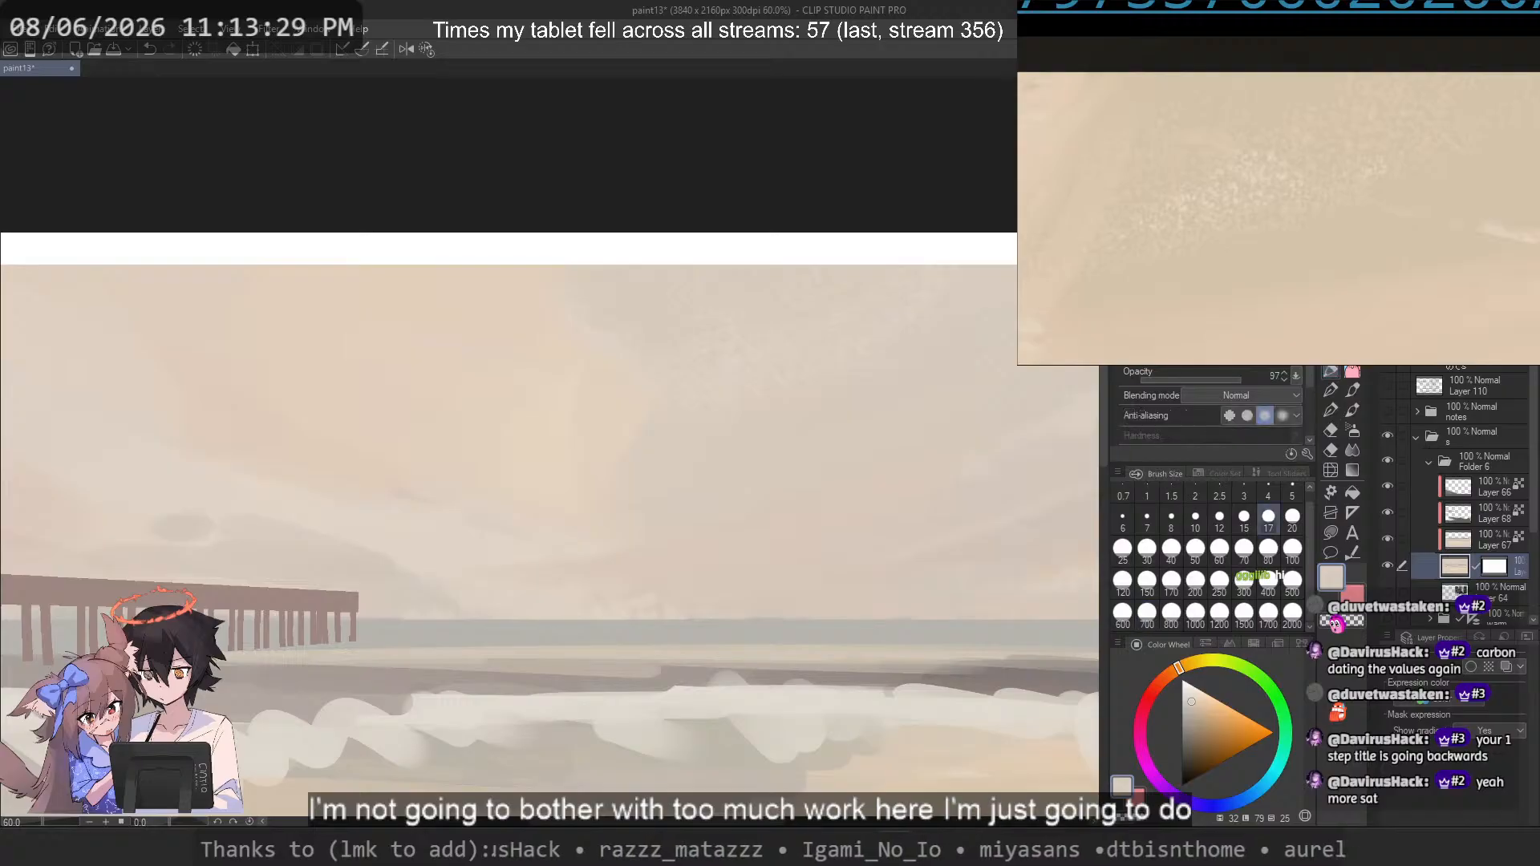
click(1330, 372)
key(b)
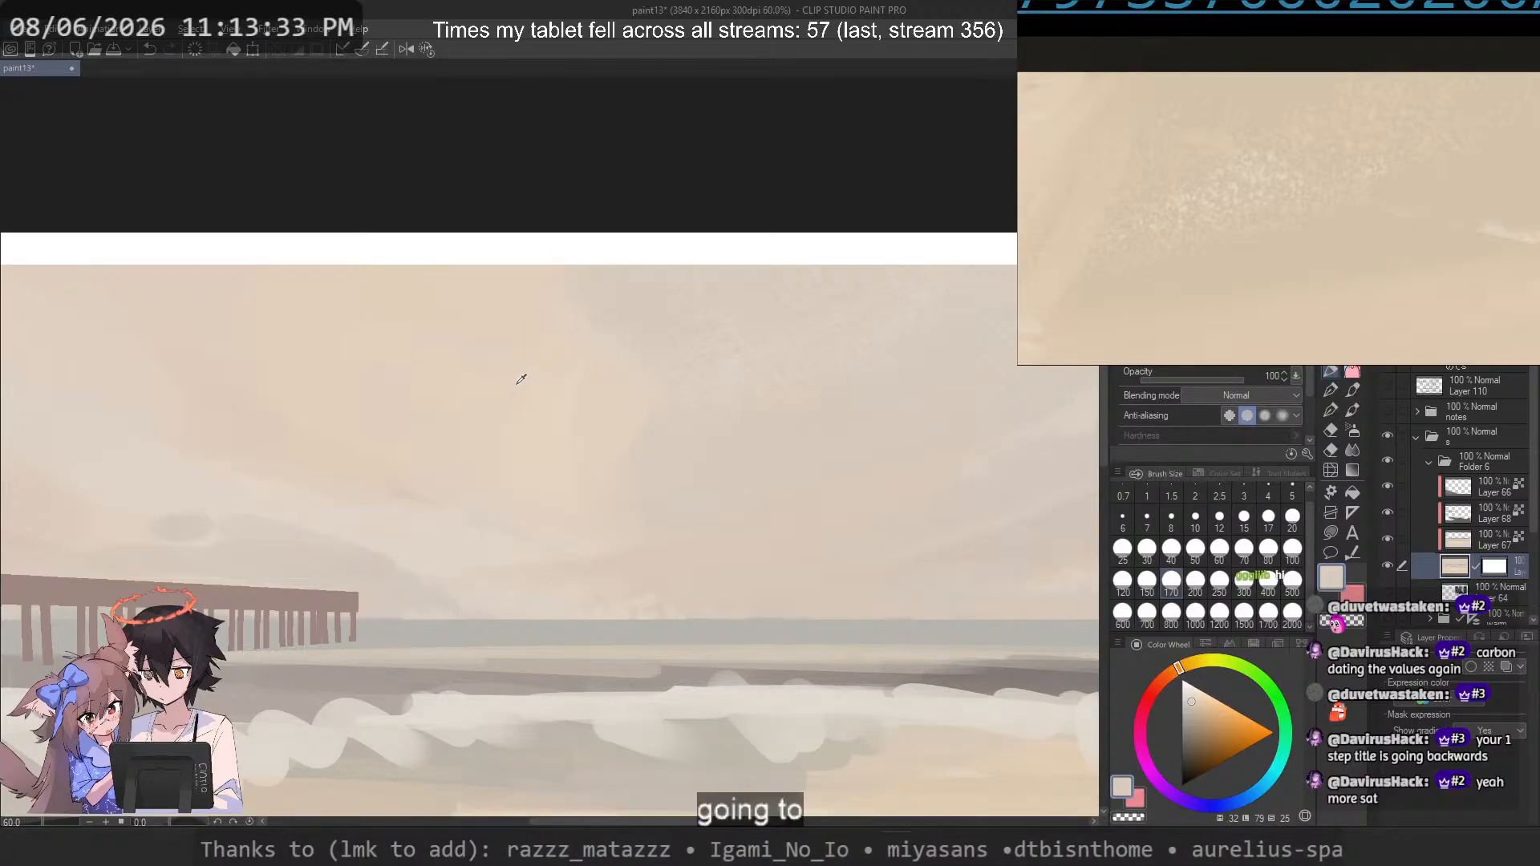
scroll(1254, 185, down, 3)
scroll(1254, 185, up, 2)
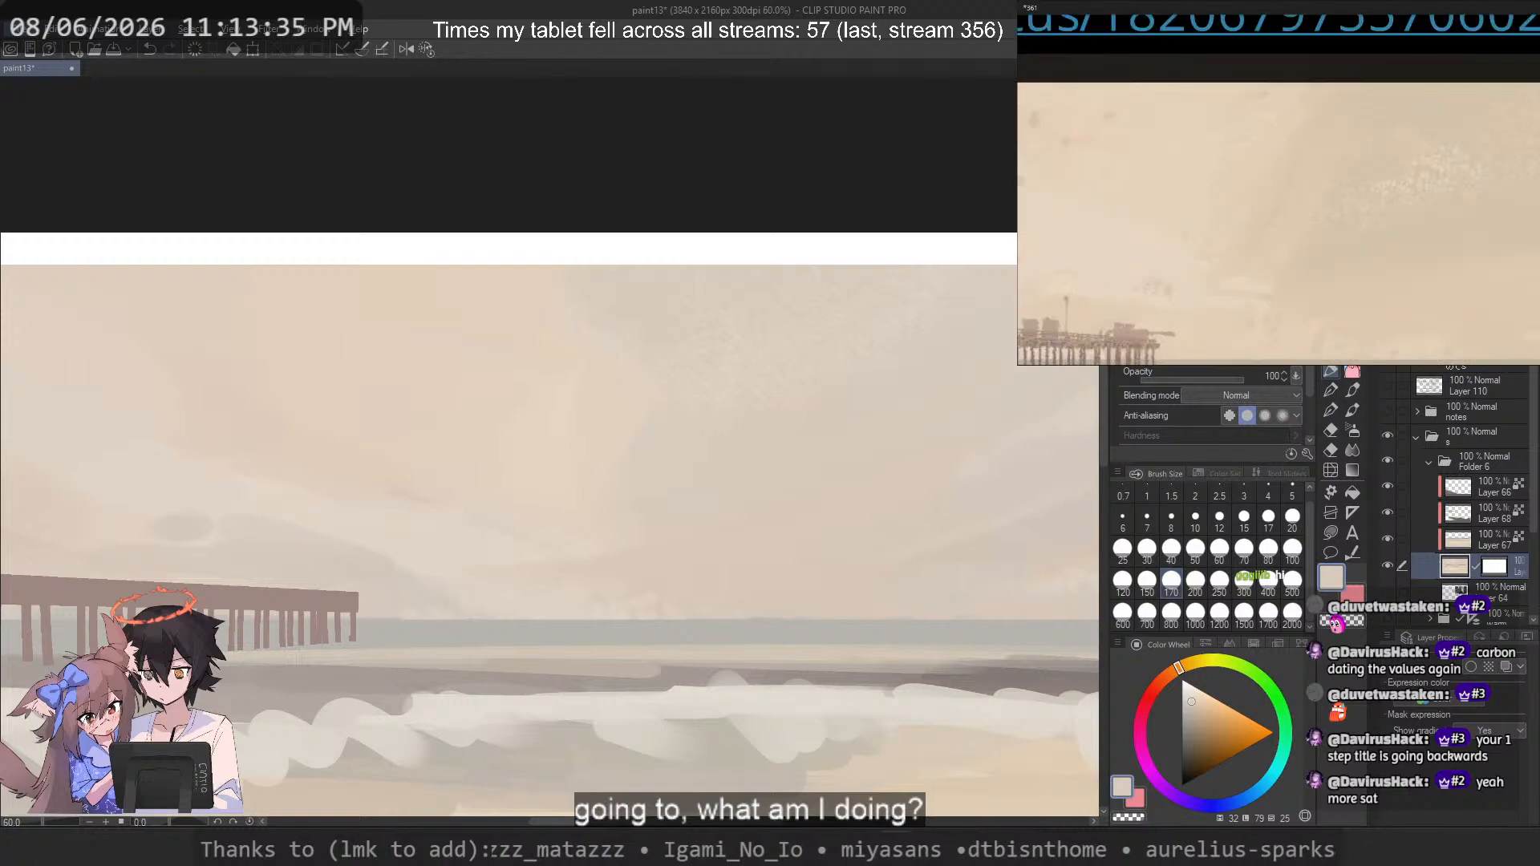
mouse_move(1207, 161)
mouse_down()
mouse_move(1255, 169)
mouse_move(1223, 171)
mouse_up()
scroll(1321, 135, up, 4)
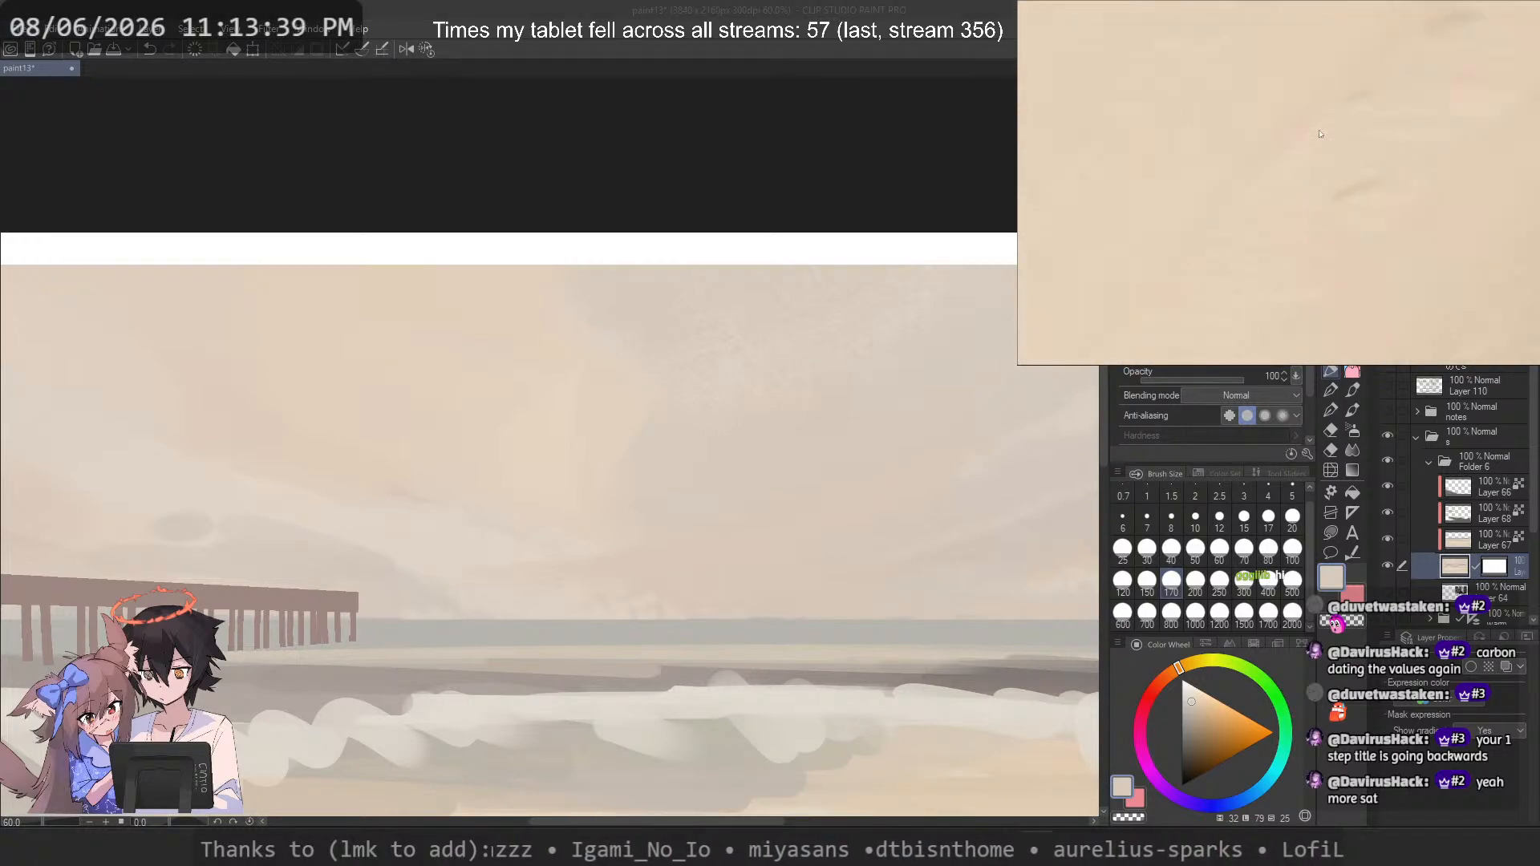
scroll(1321, 134, down, 4)
scroll(1245, 168, up, 4)
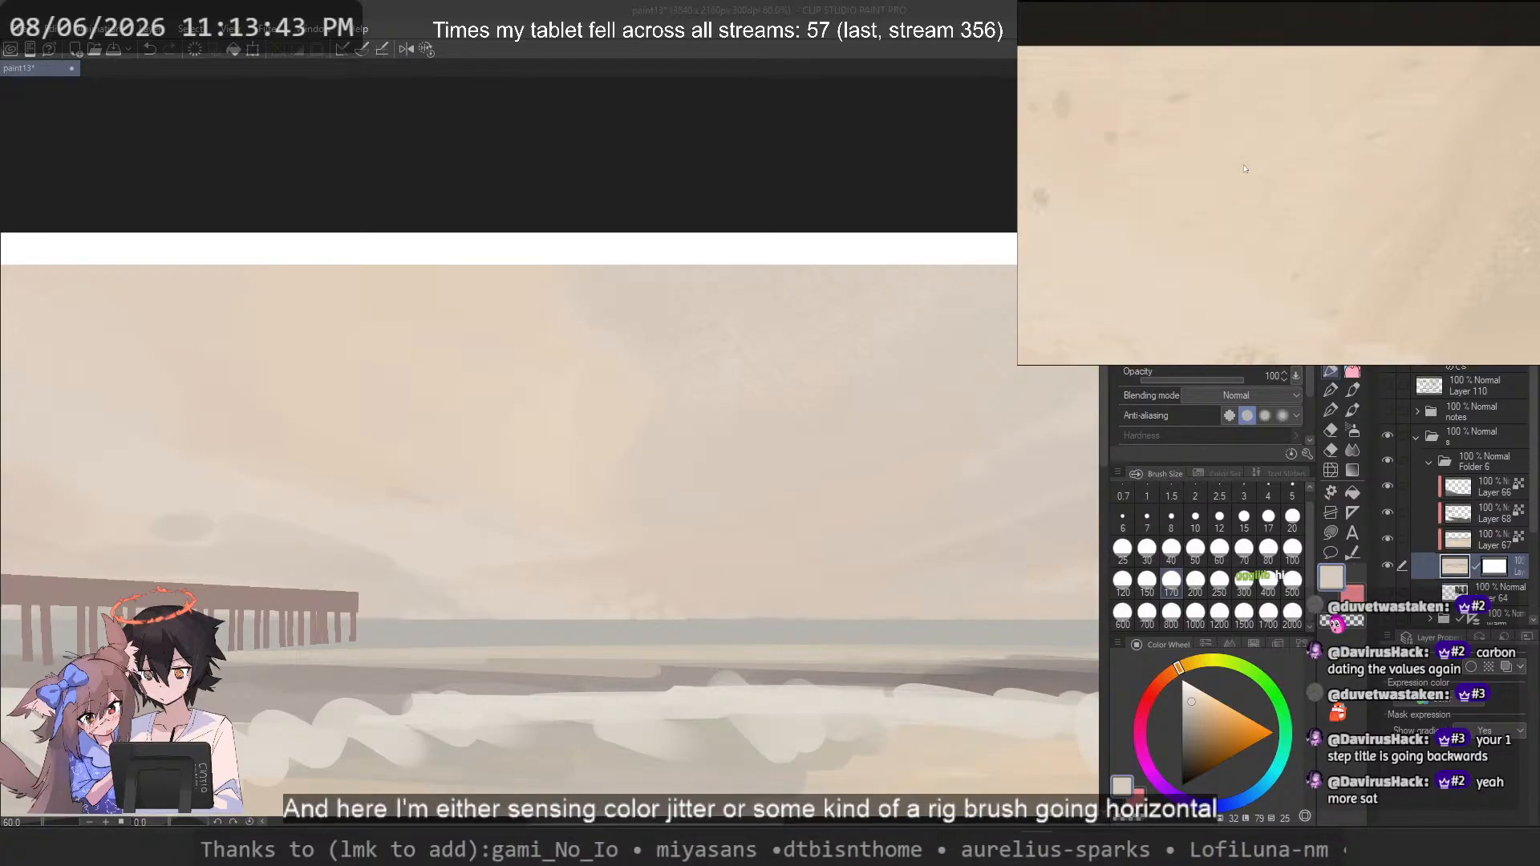
scroll(1305, 164, down, 4)
scroll(1332, 172, up, 2)
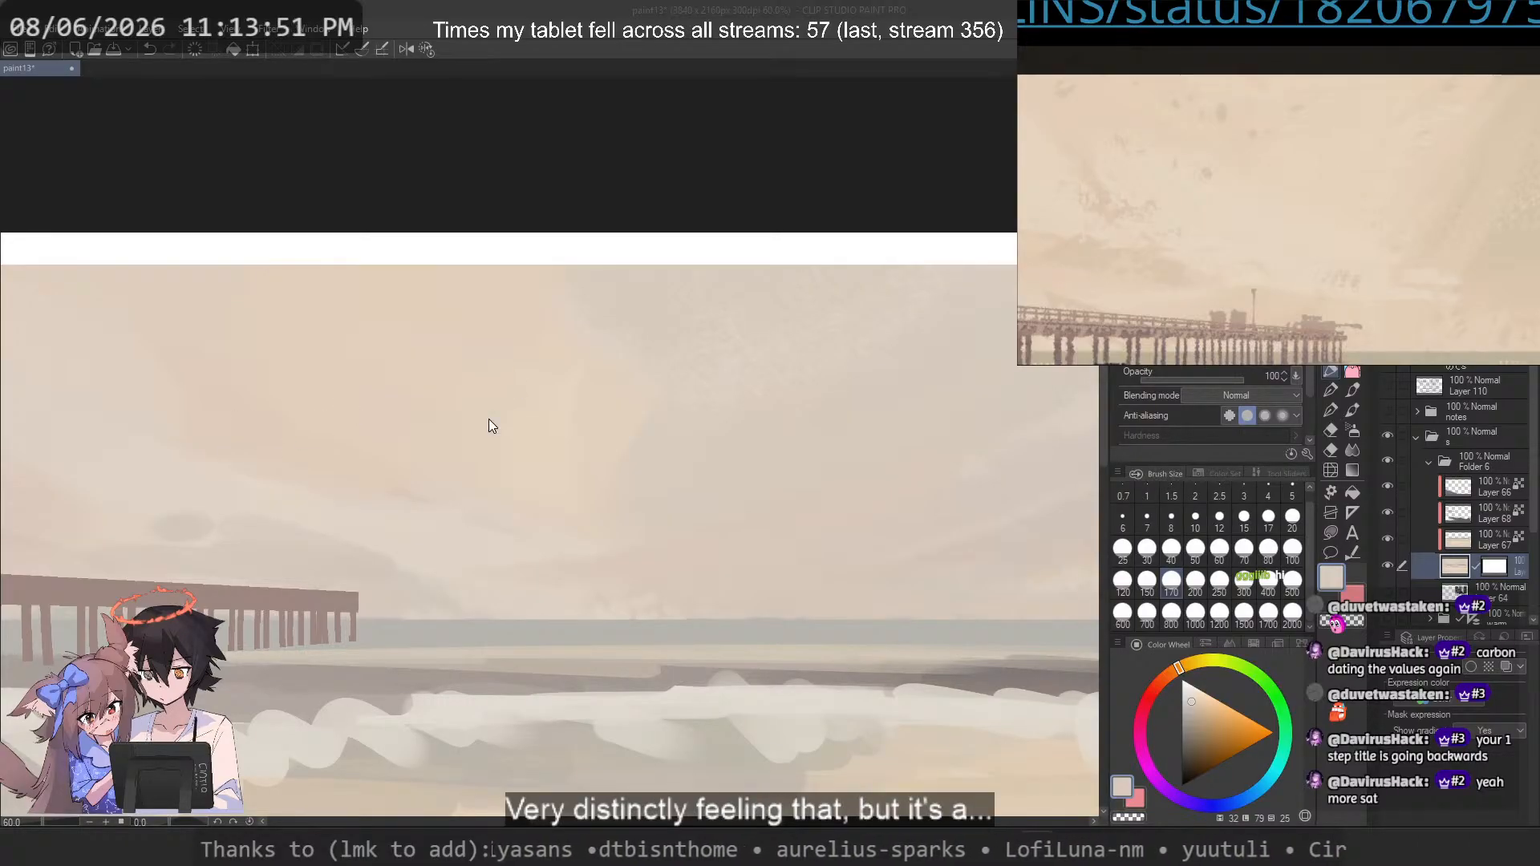
Step: Sample the sky's peach-beige, undo a size 1500 test stroke, and lay faint horizontal line texture across the sky at size 800
click(1330, 391)
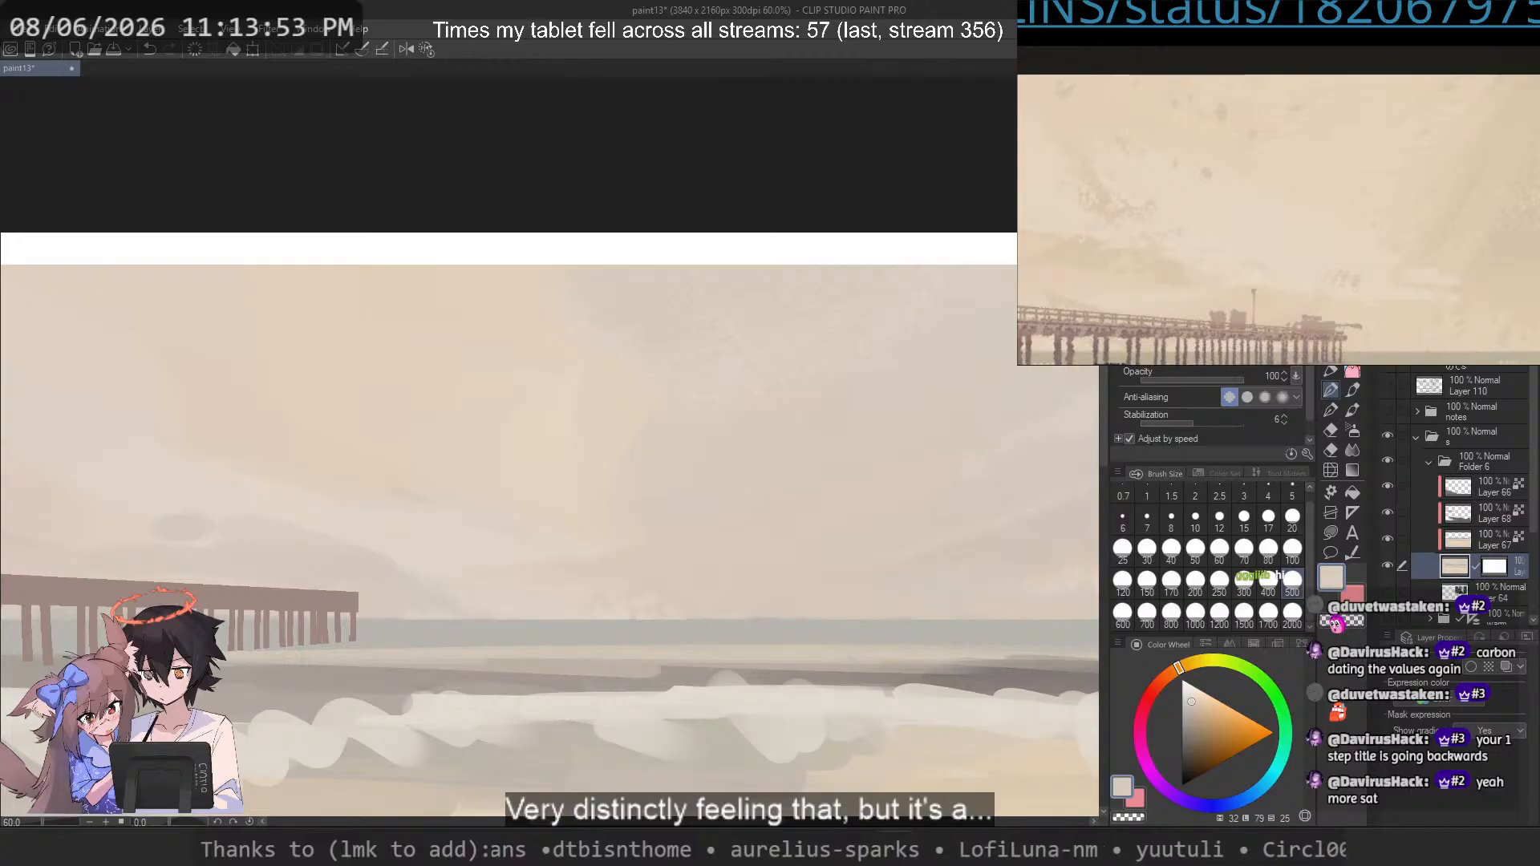
key(period)
alt+click(249, 422)
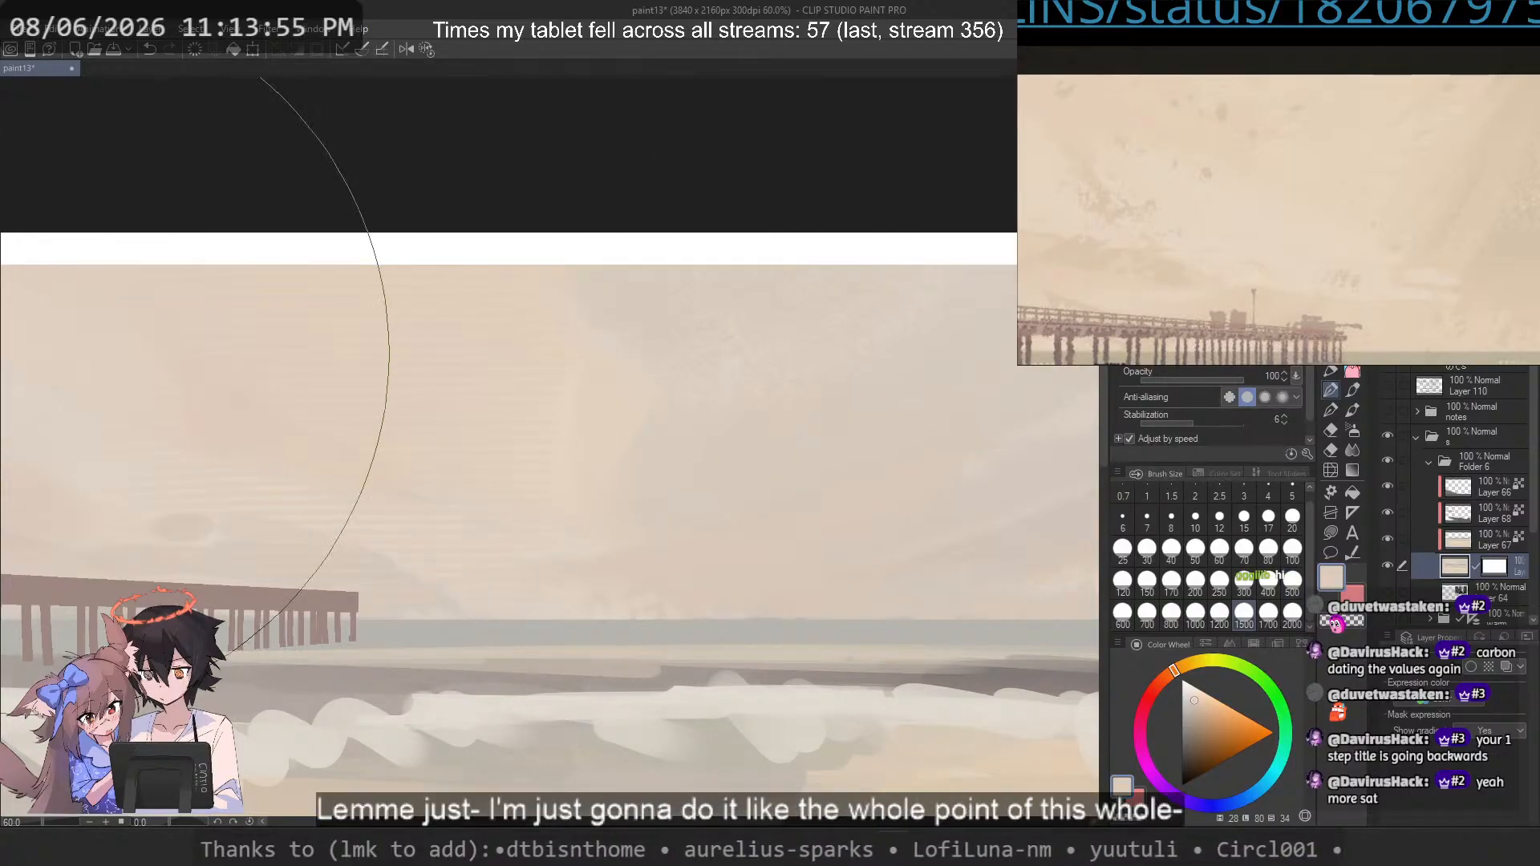
key(ctrl+z)
click(1176, 612)
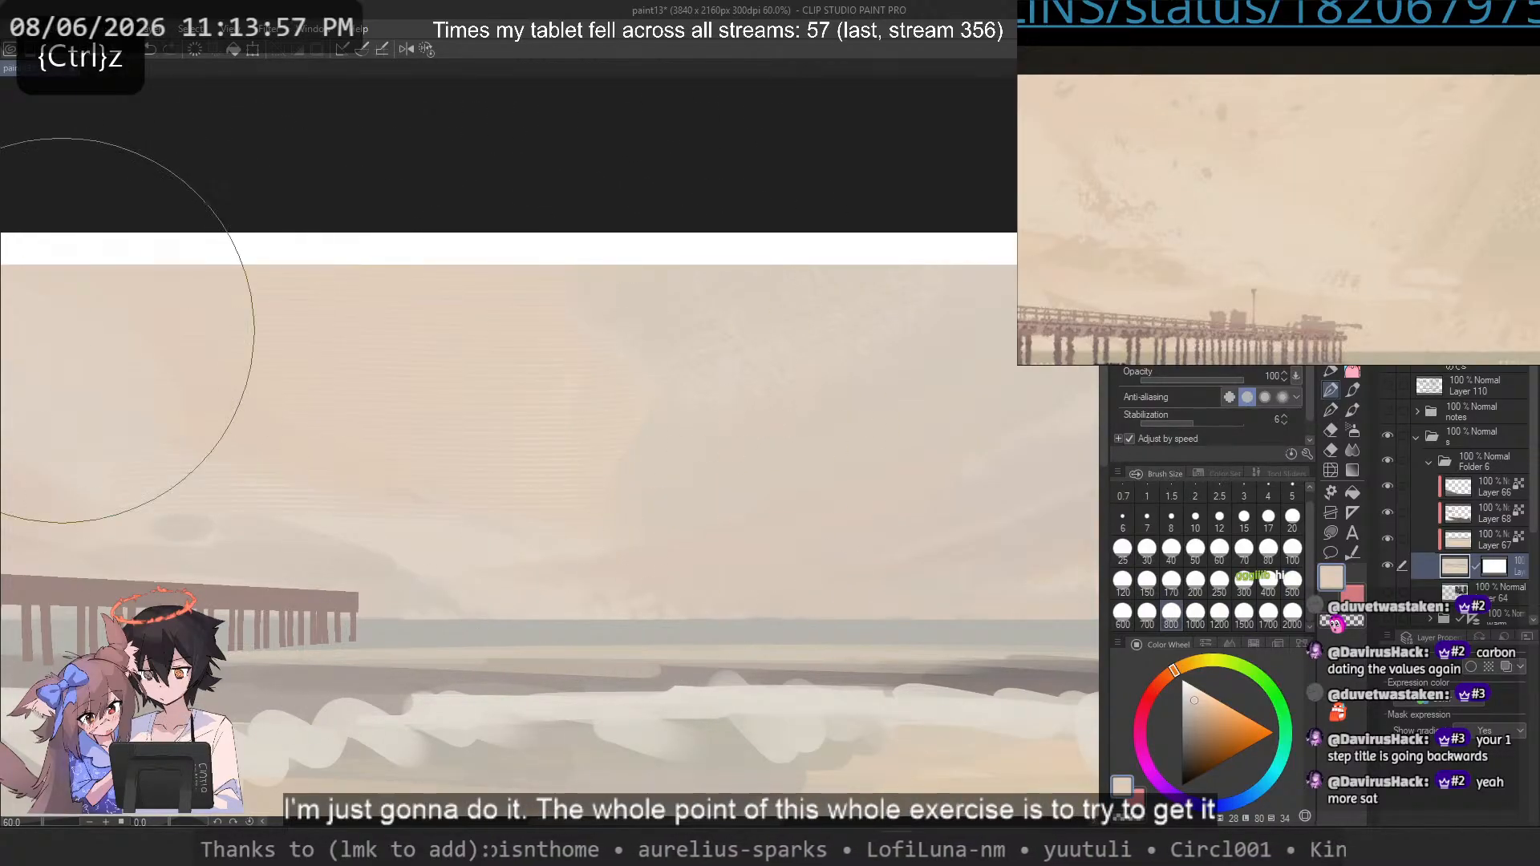
key(ctrl+z)
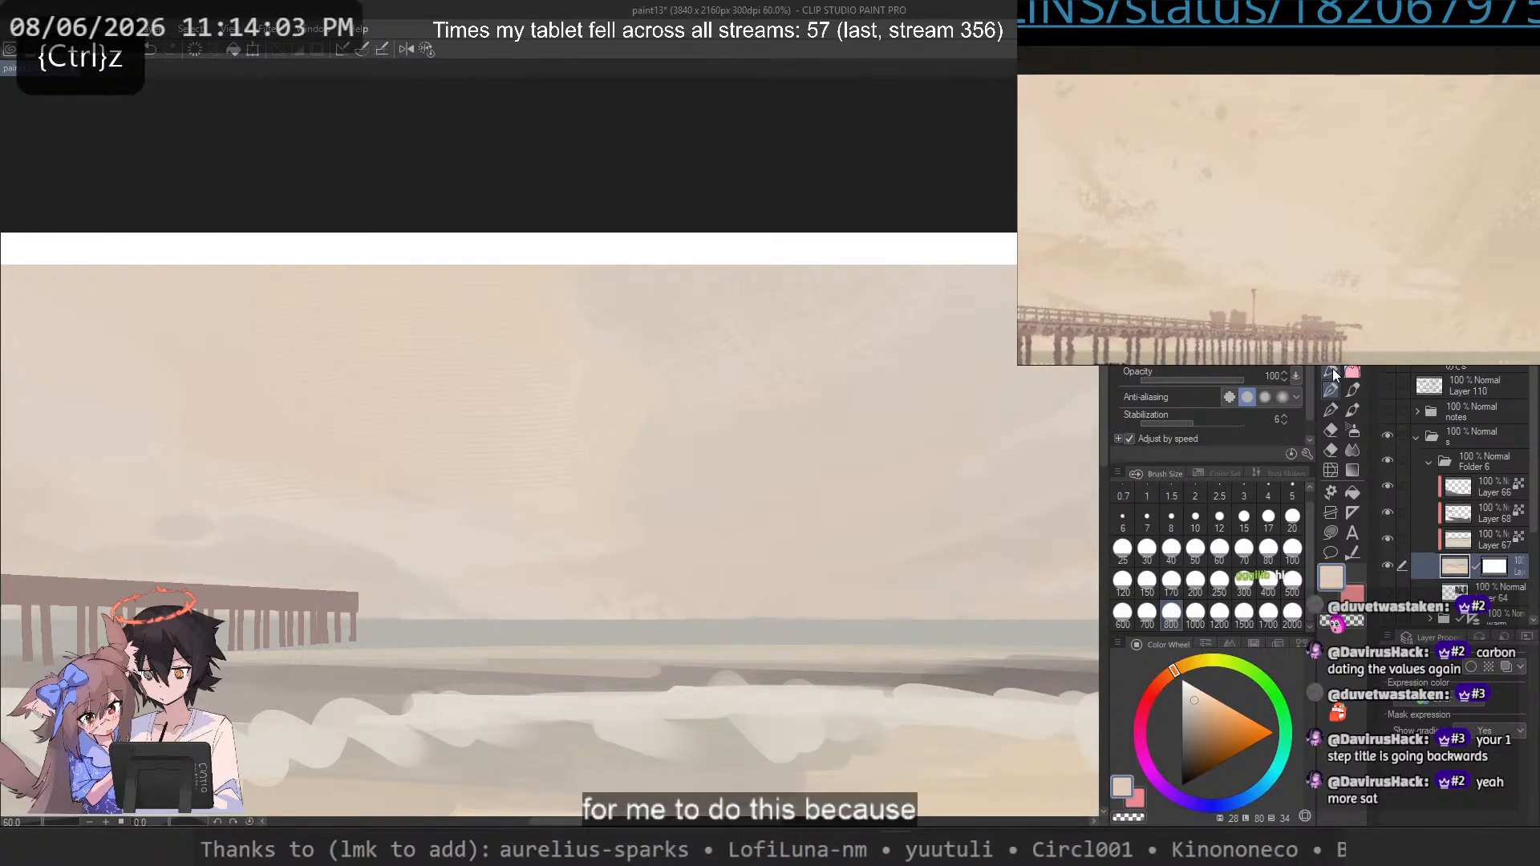
Step: Paint over the horizontal line texture in the sky with the hardness-option brush at size 150, undoing unwanted strokes
click(1331, 368)
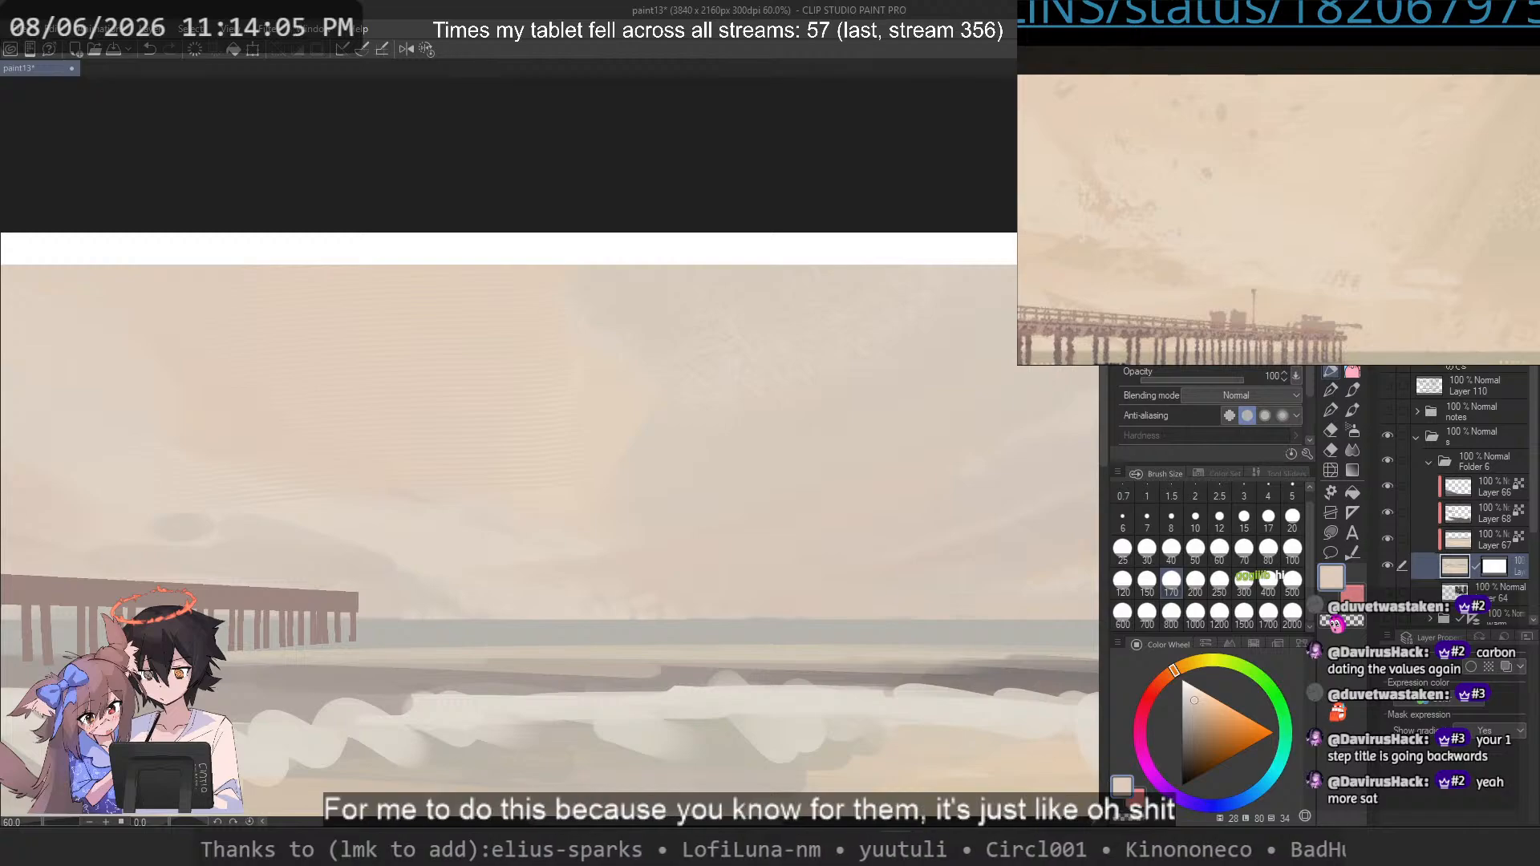
key(p)
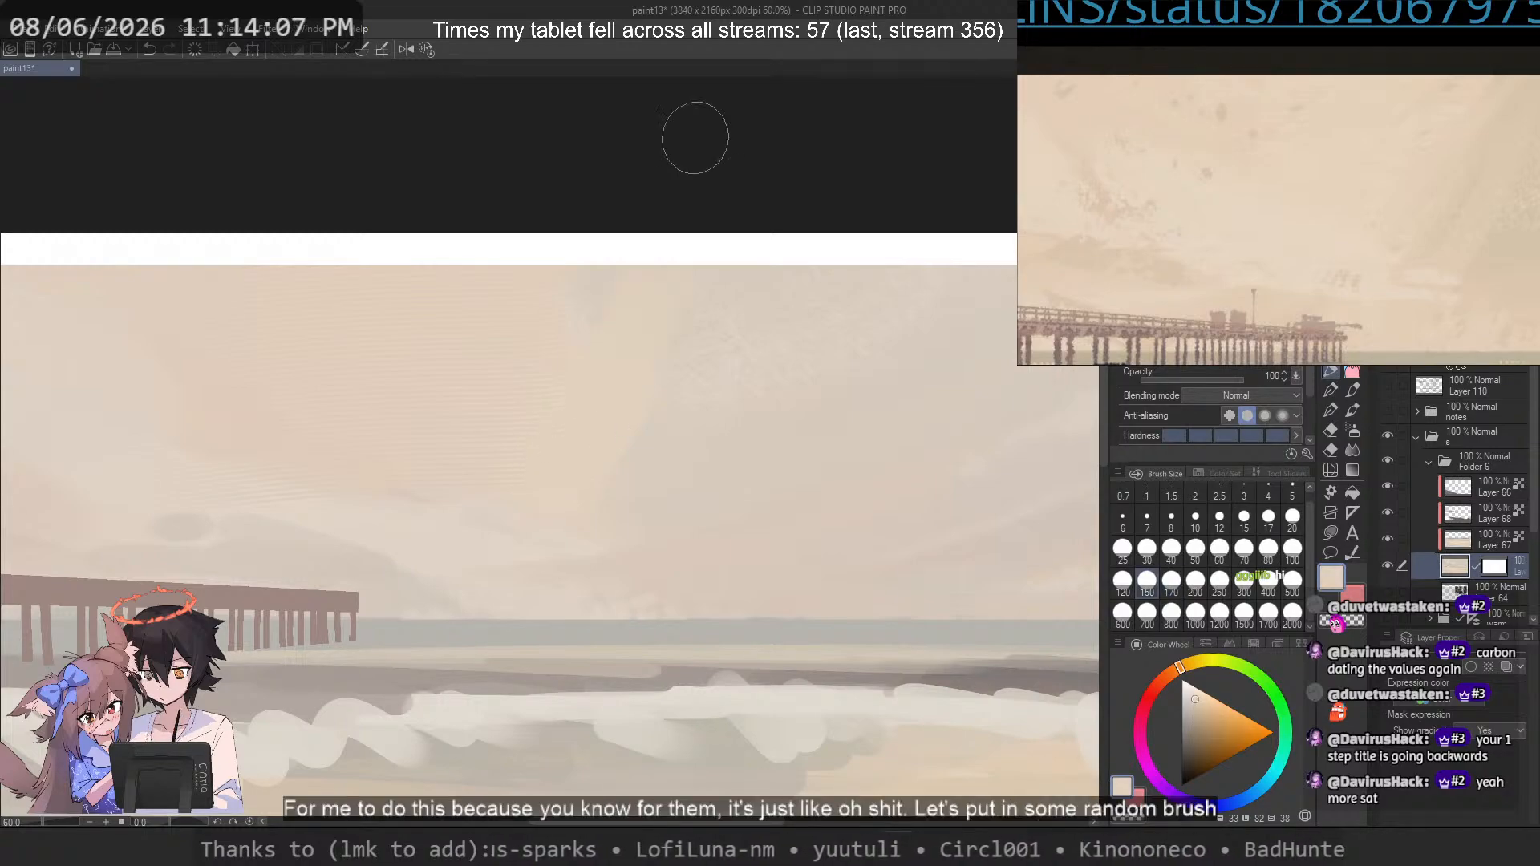
key(ctrl+z)
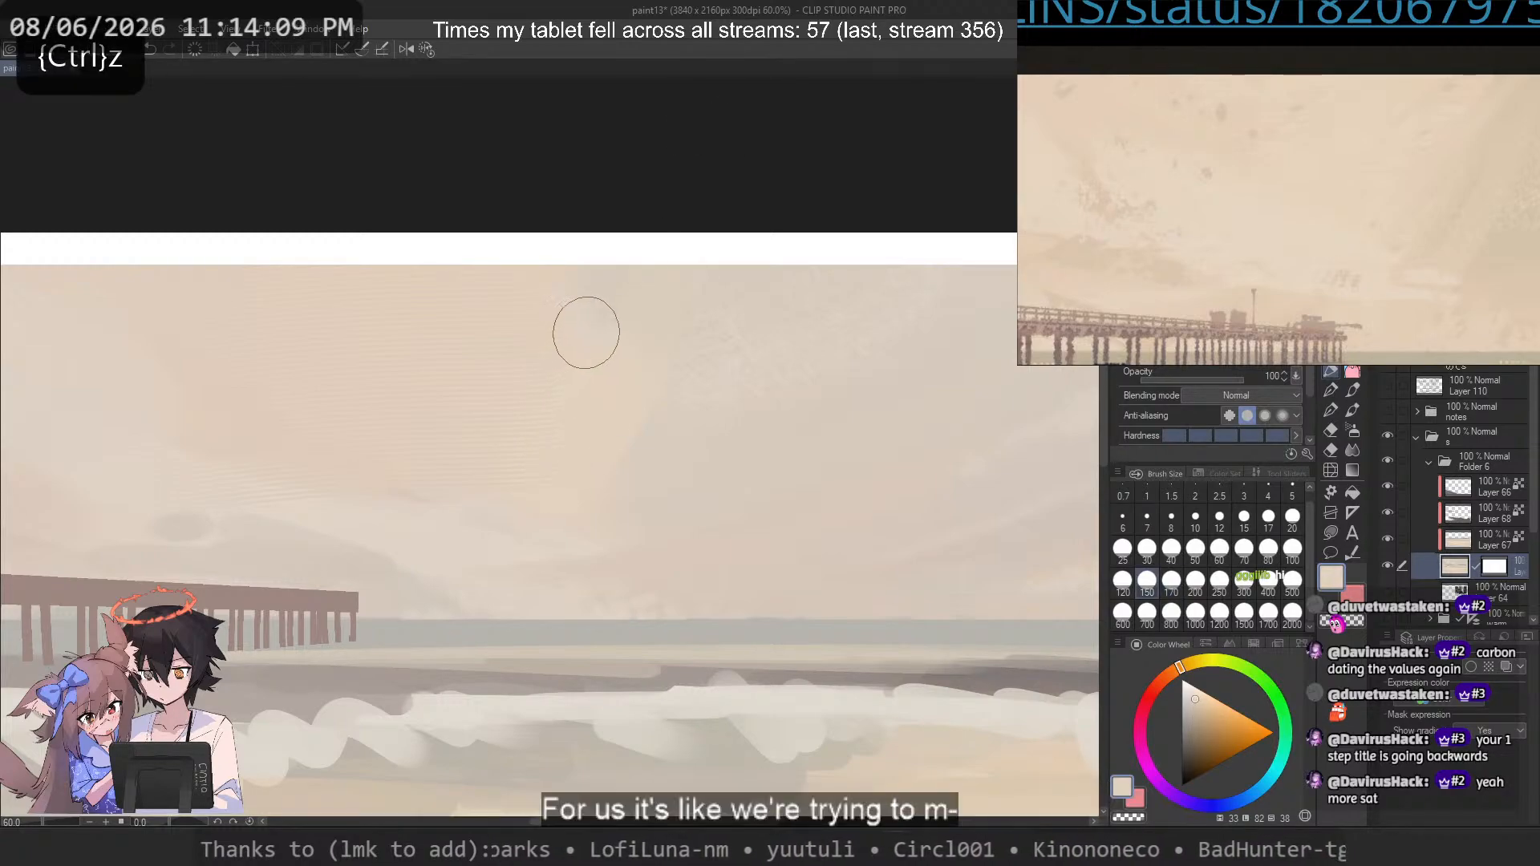
key(ctrl+z)
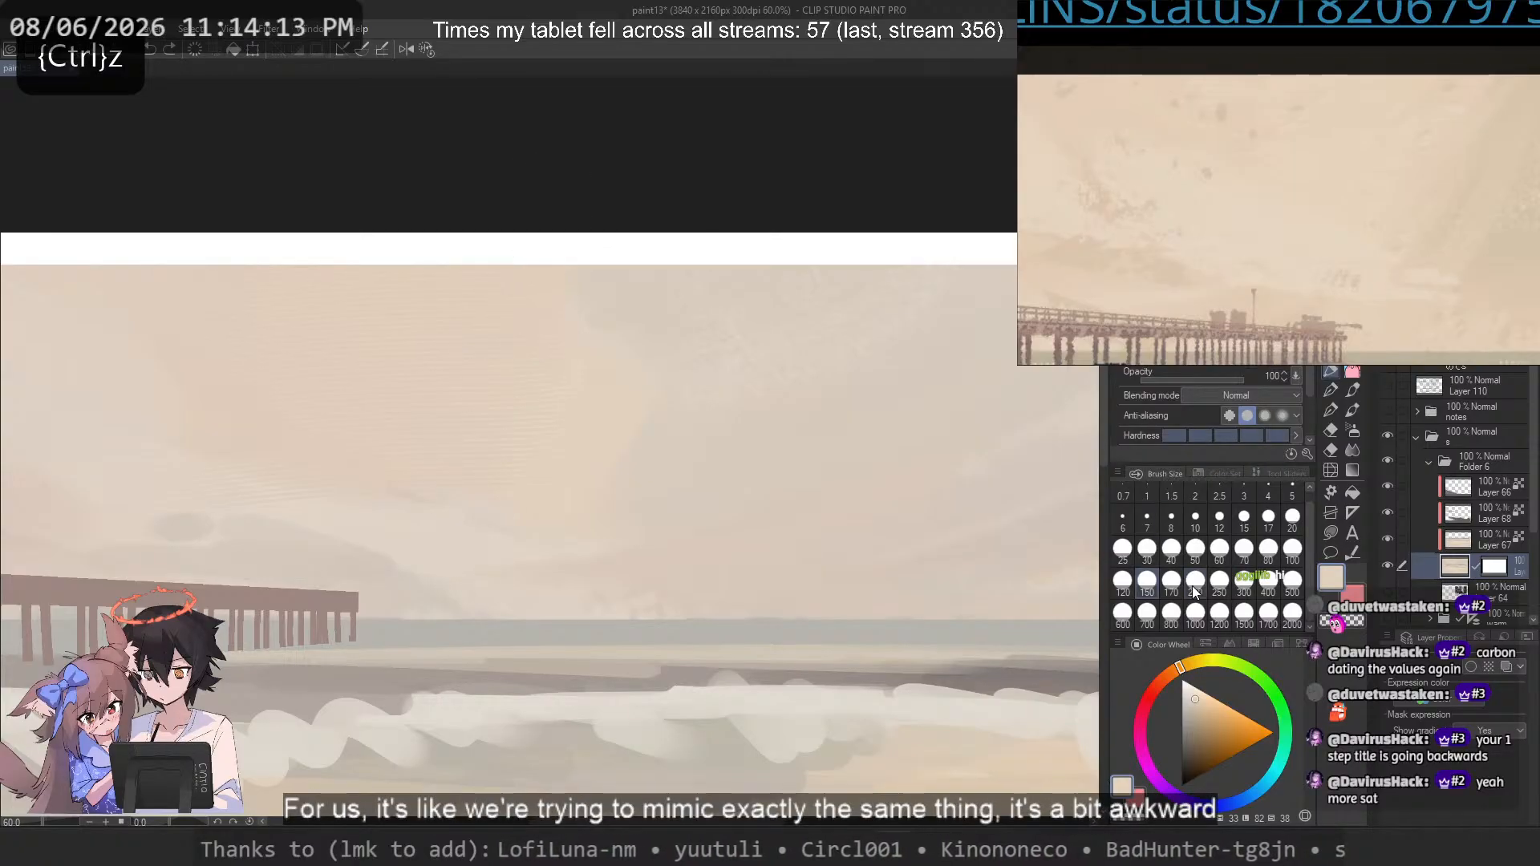
click(1268, 548)
click(1148, 581)
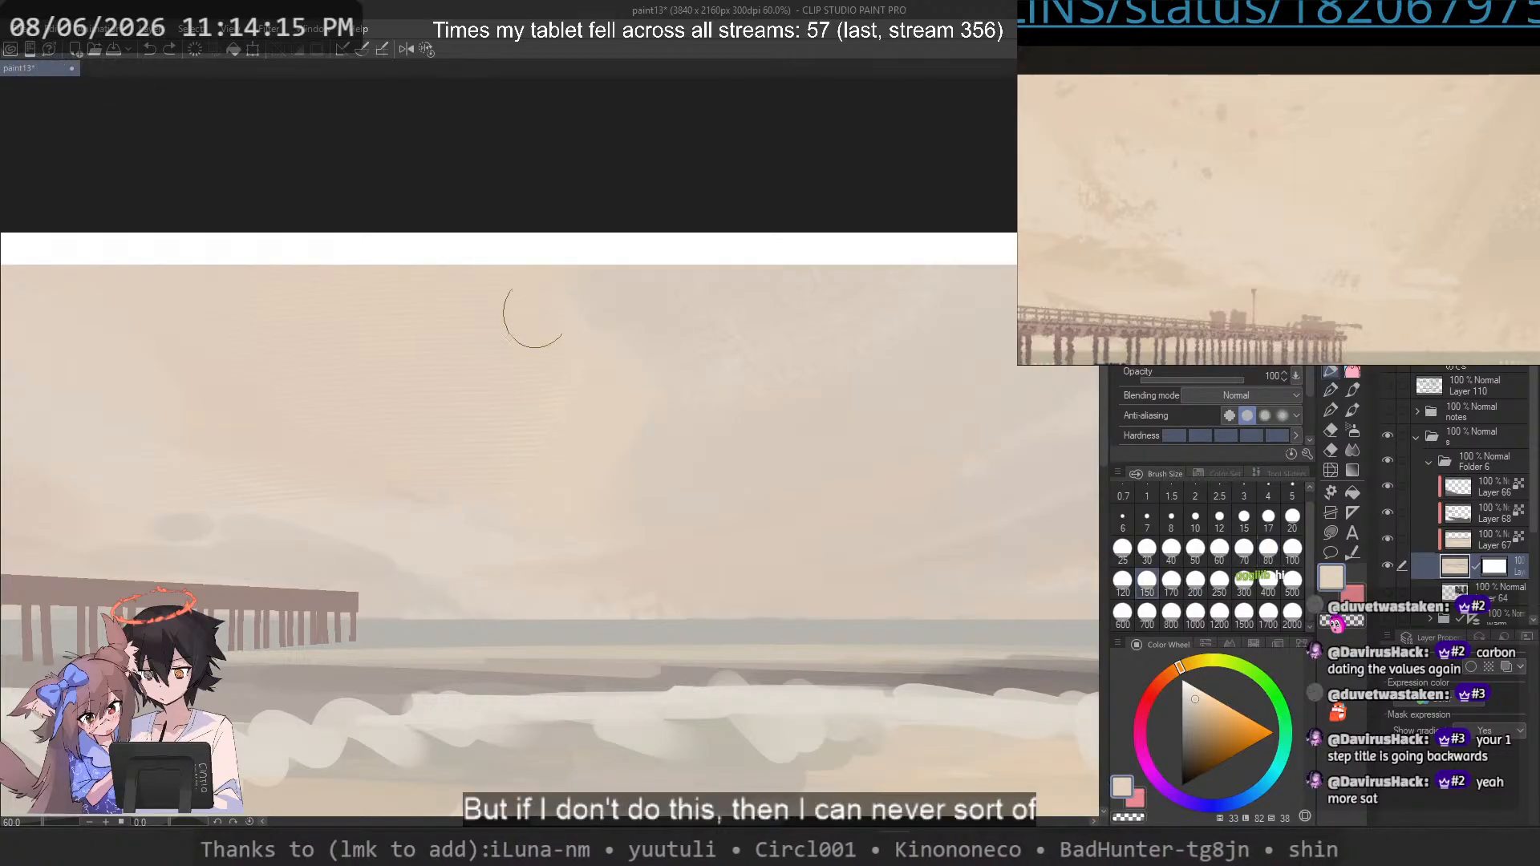
key(ctrl+z)
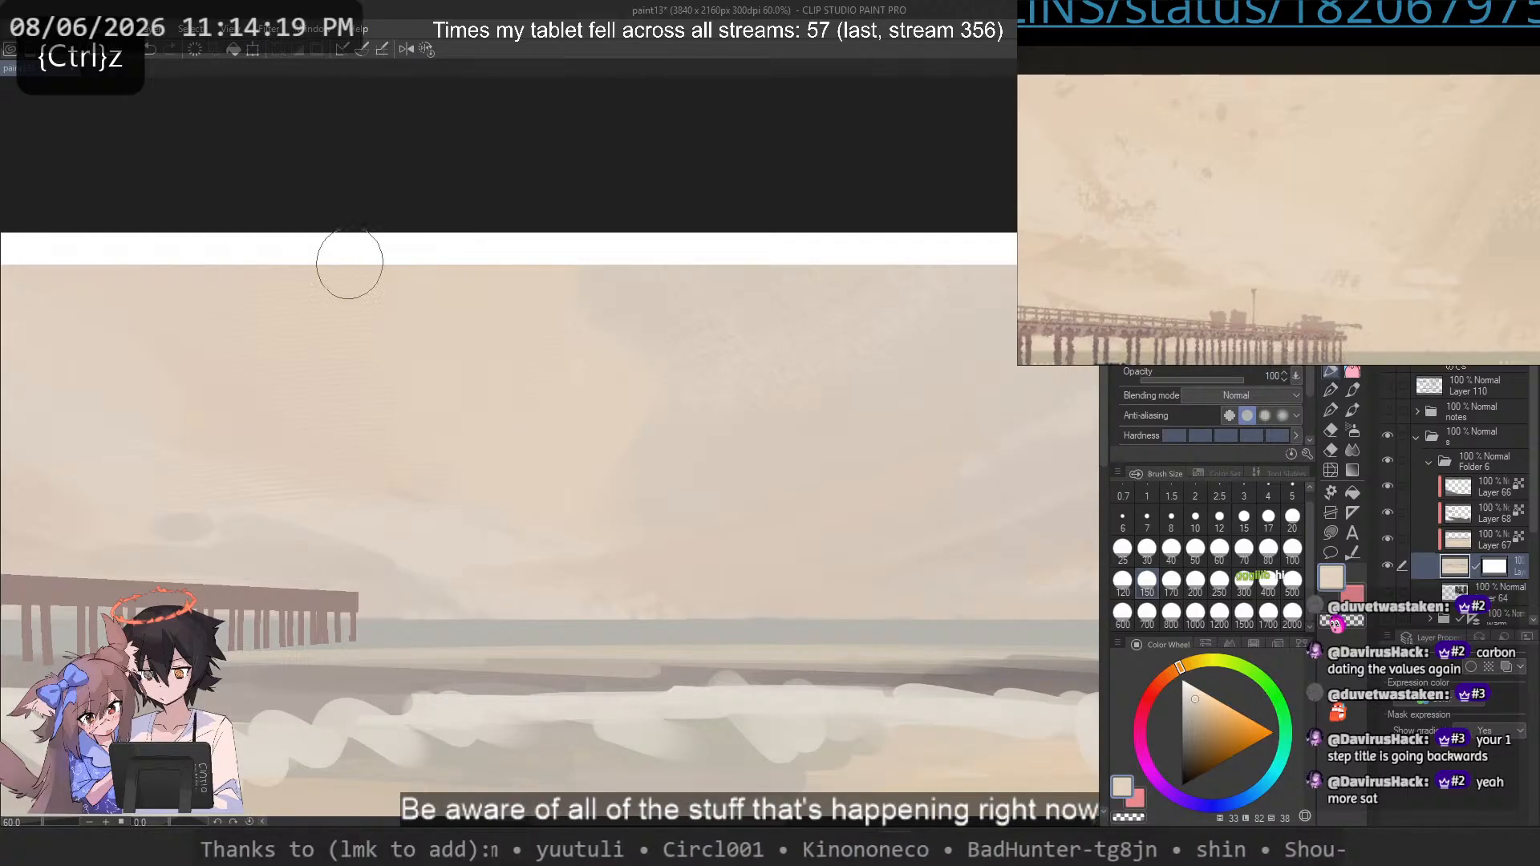
key(ctrl+z)
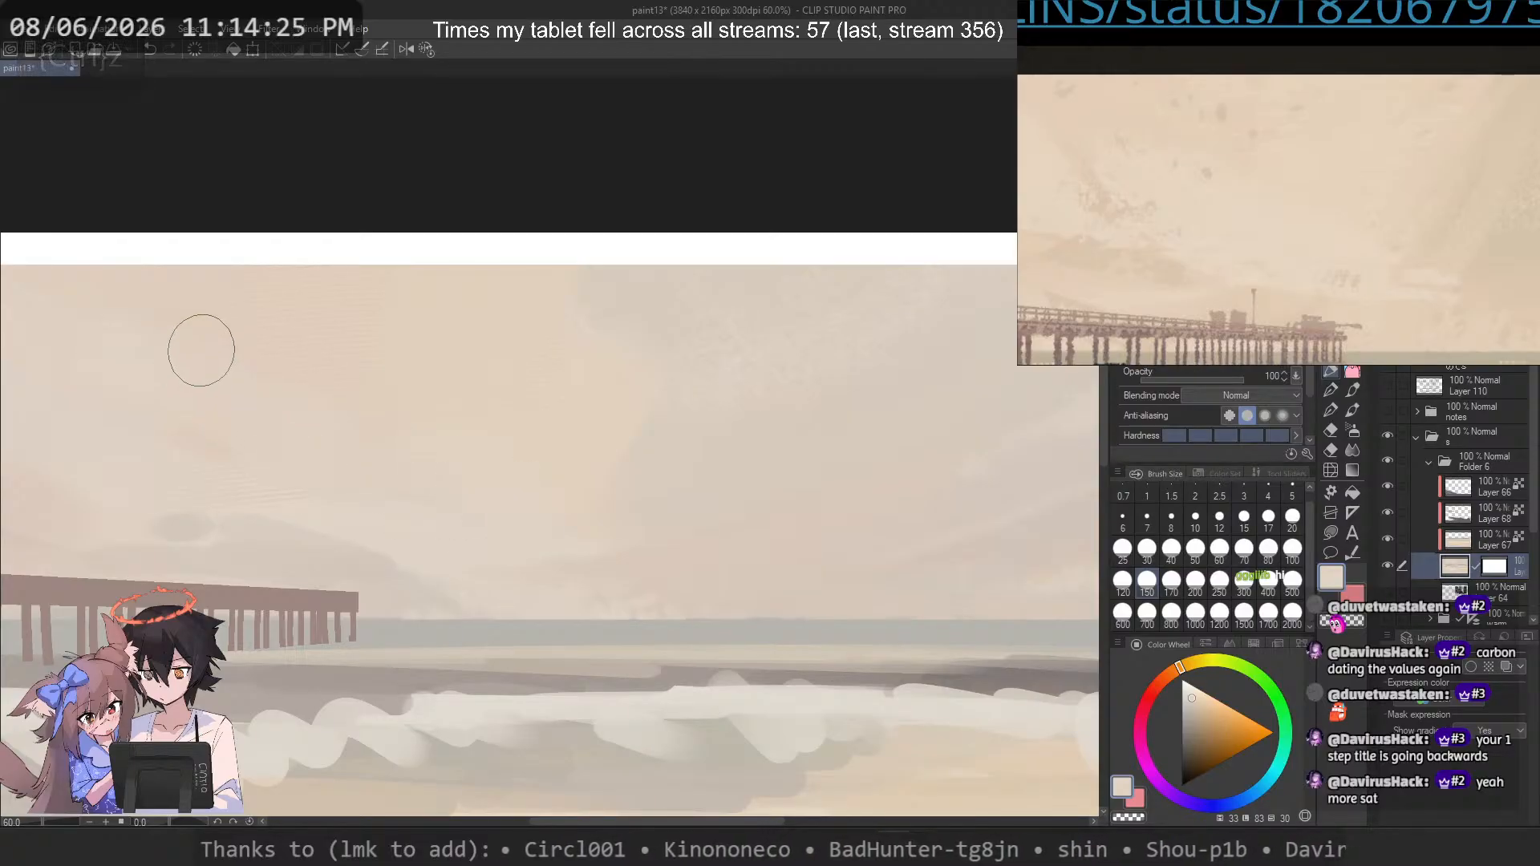
key(ctrl+z)
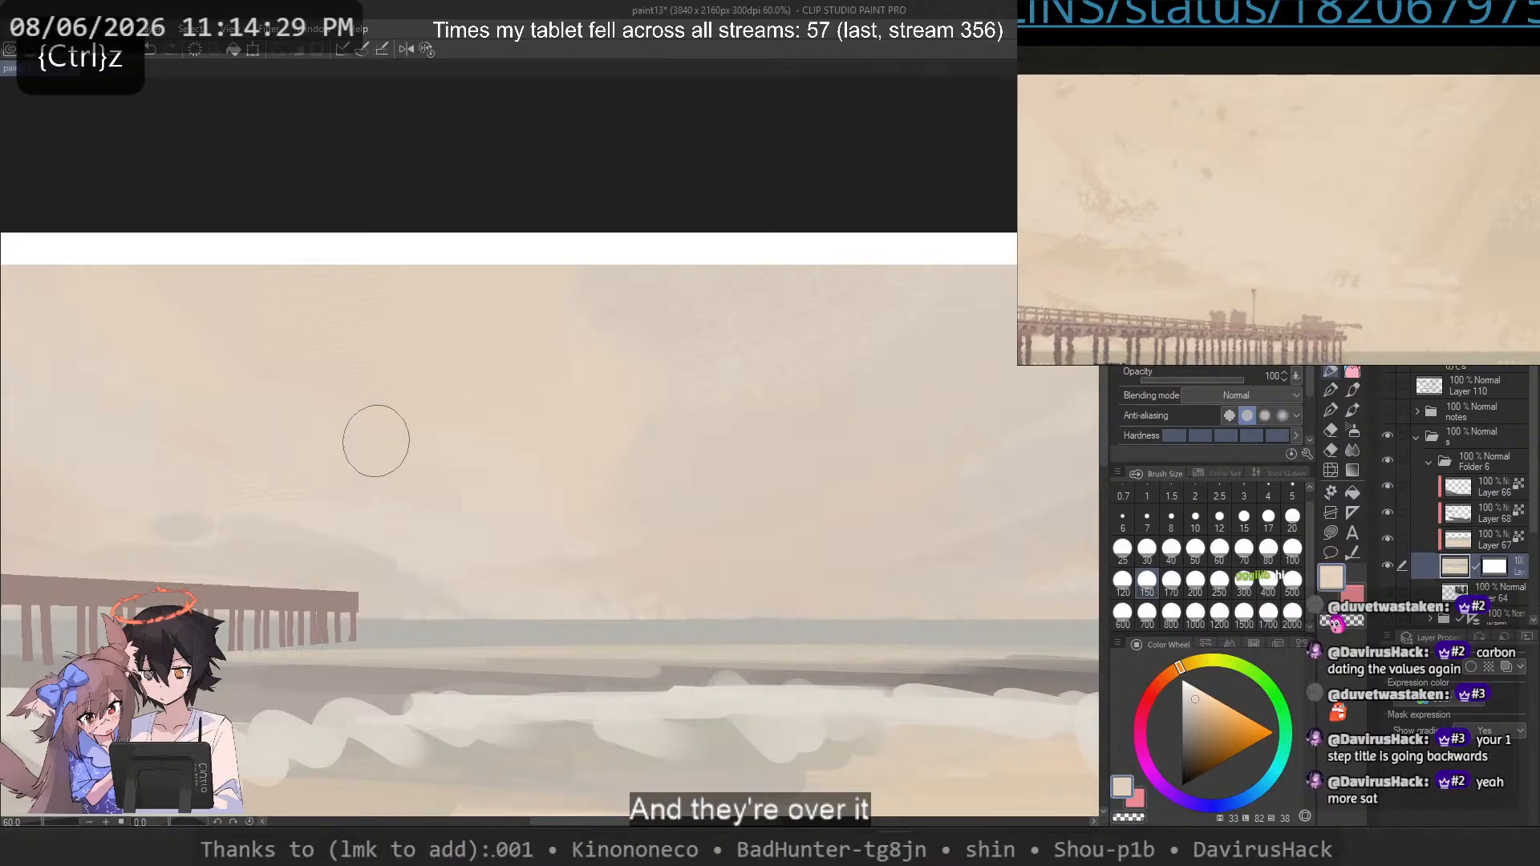
drag(387, 437, 713, 454)
key(ctrl+z)
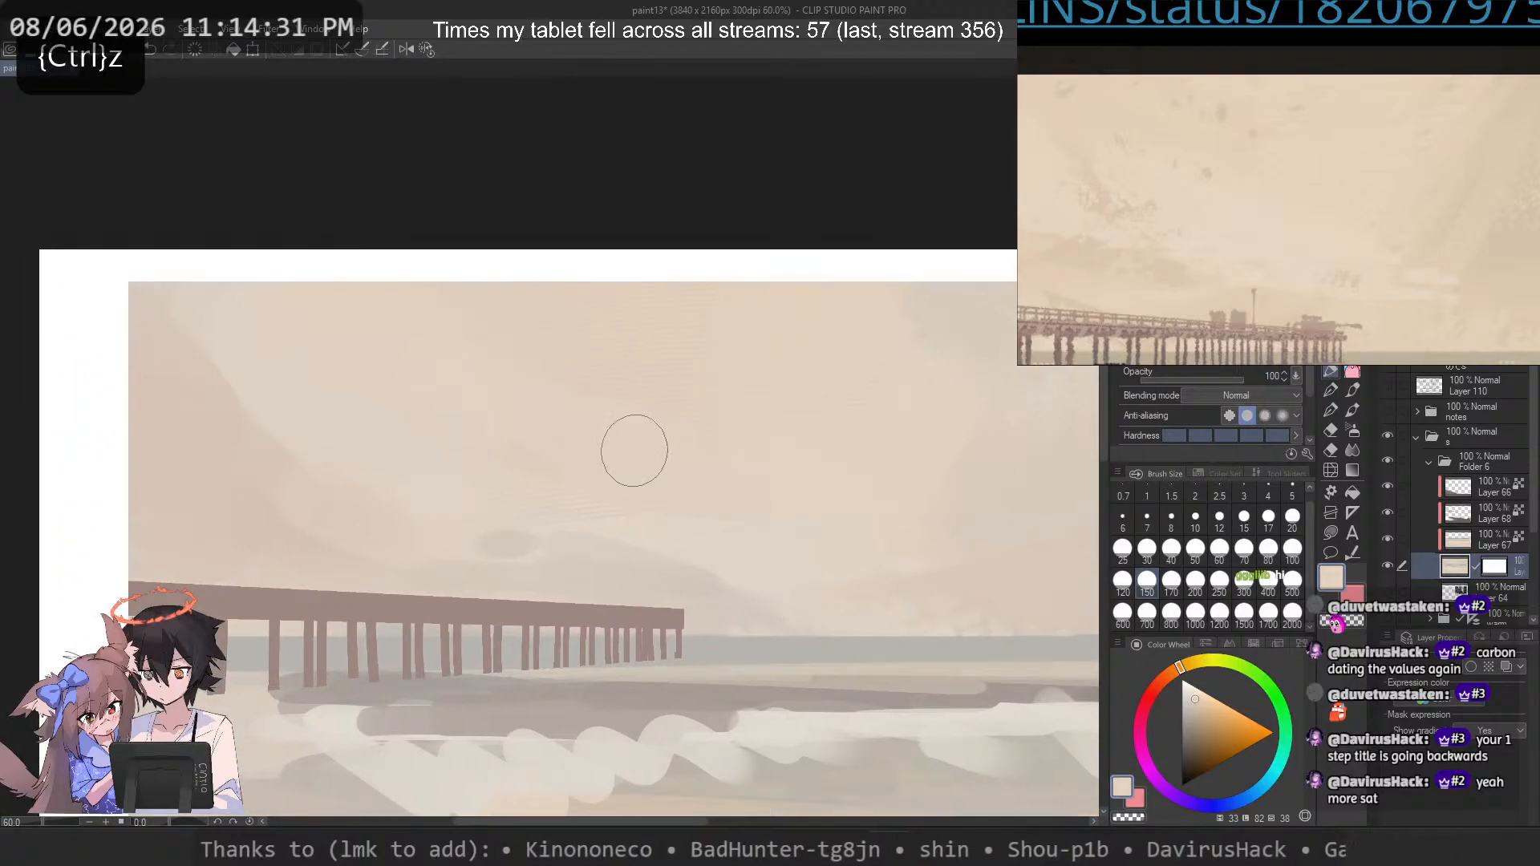
Step: Sample beige tones from the sky, brush size 150 strokes over the sky above the pier, undo unwanted ones, and switch to the eraser
alt+click(509, 316)
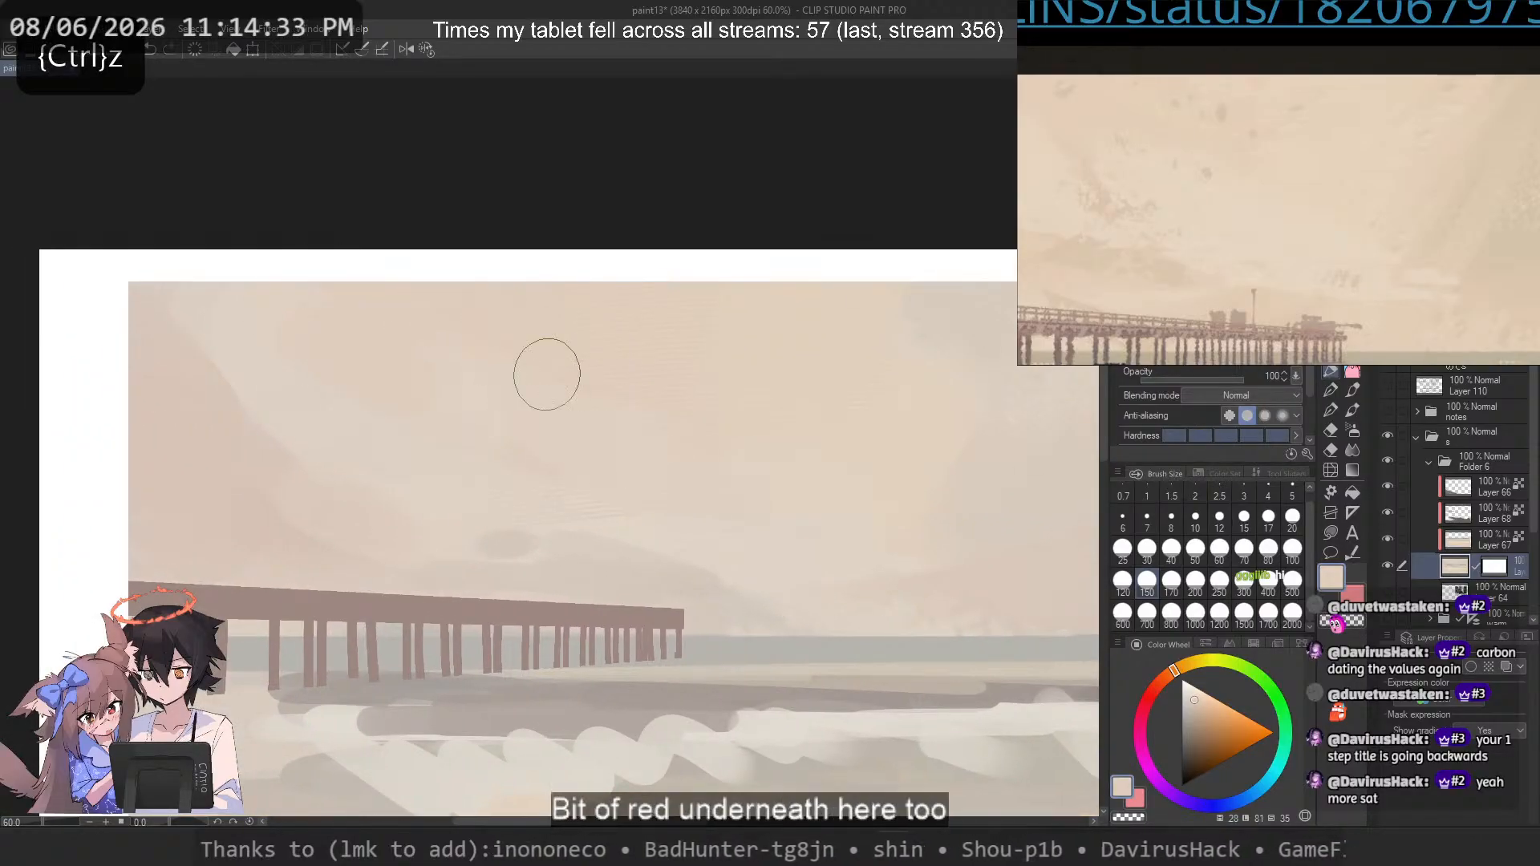
alt+click(382, 426)
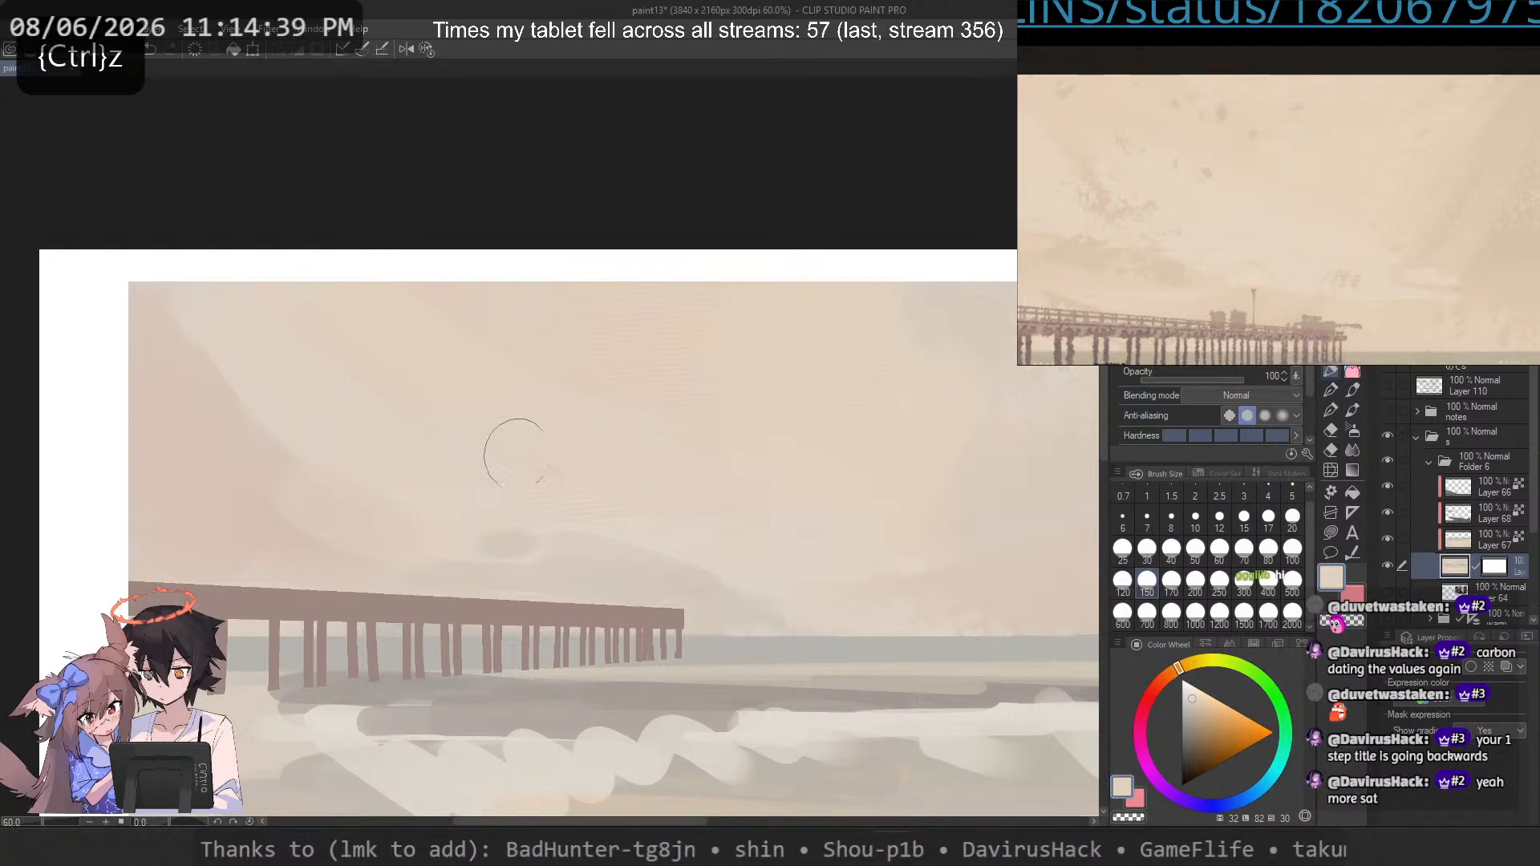
key(ctrl+z)
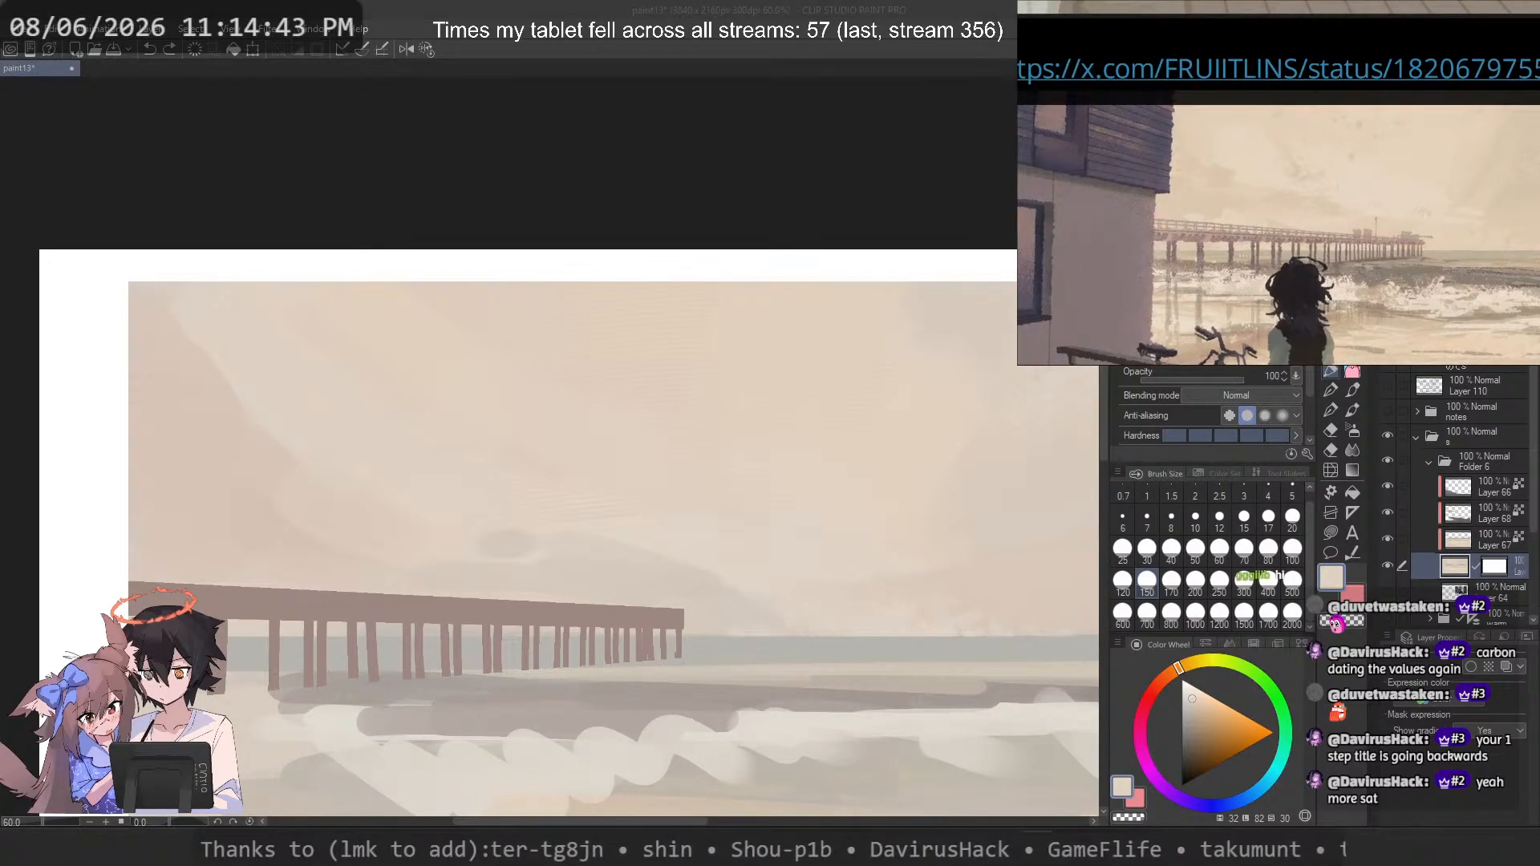
drag(128, 335, 305, 481)
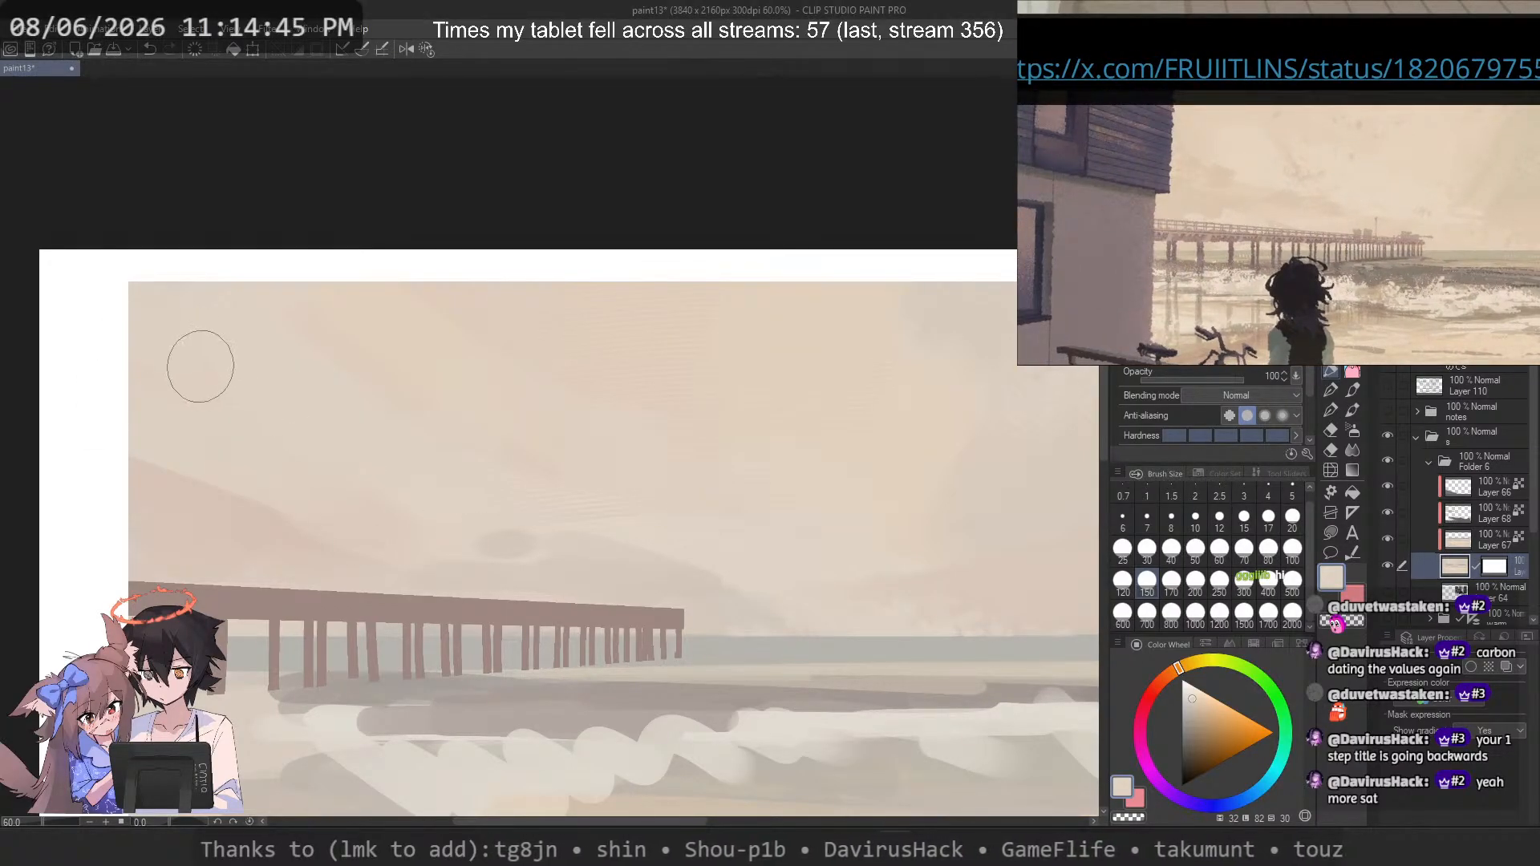
key(ctrl+z)
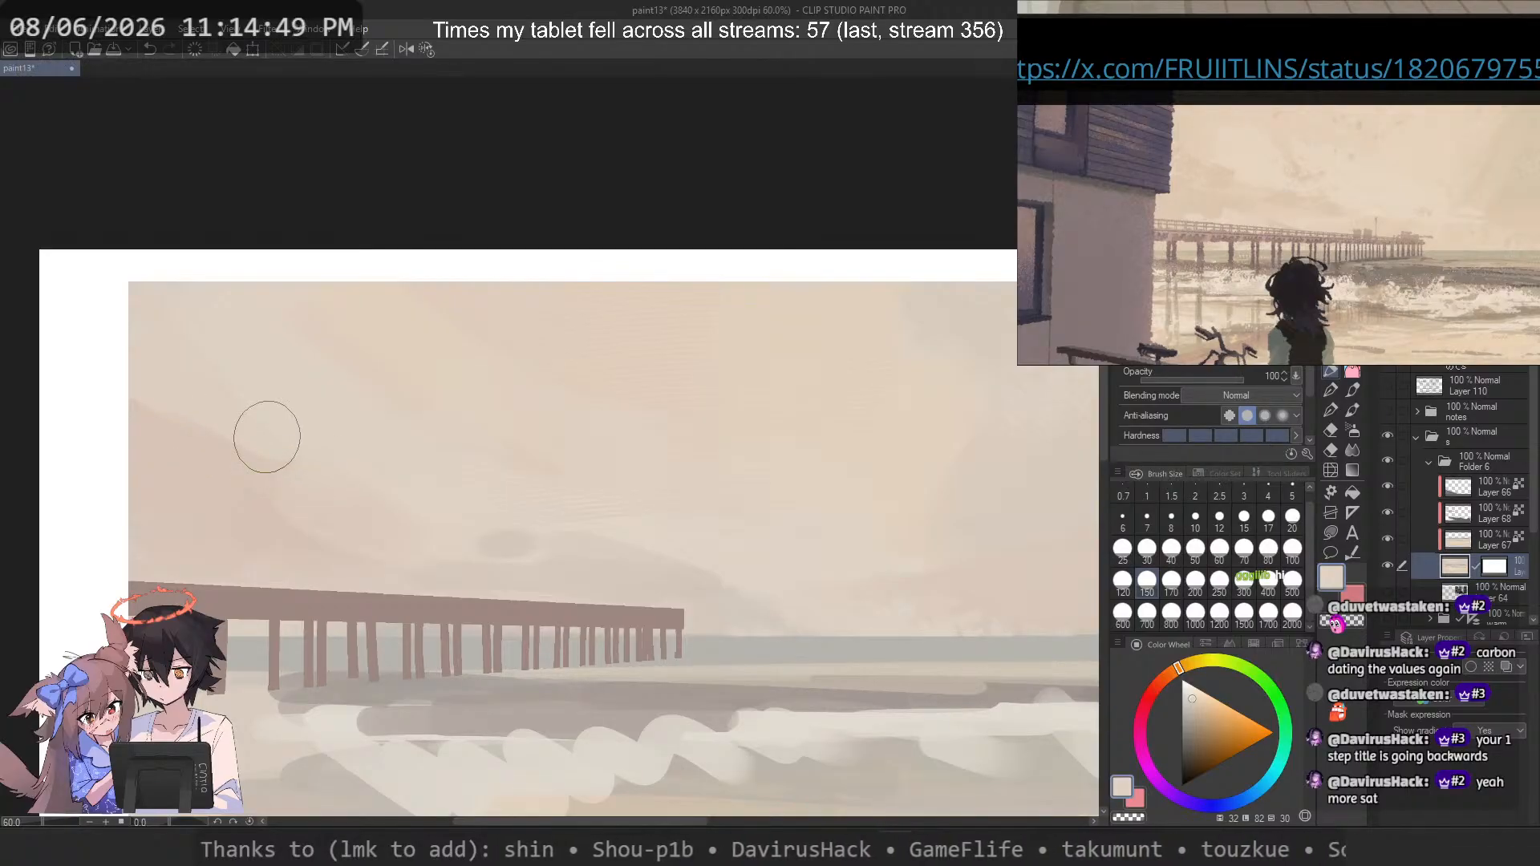
key(e)
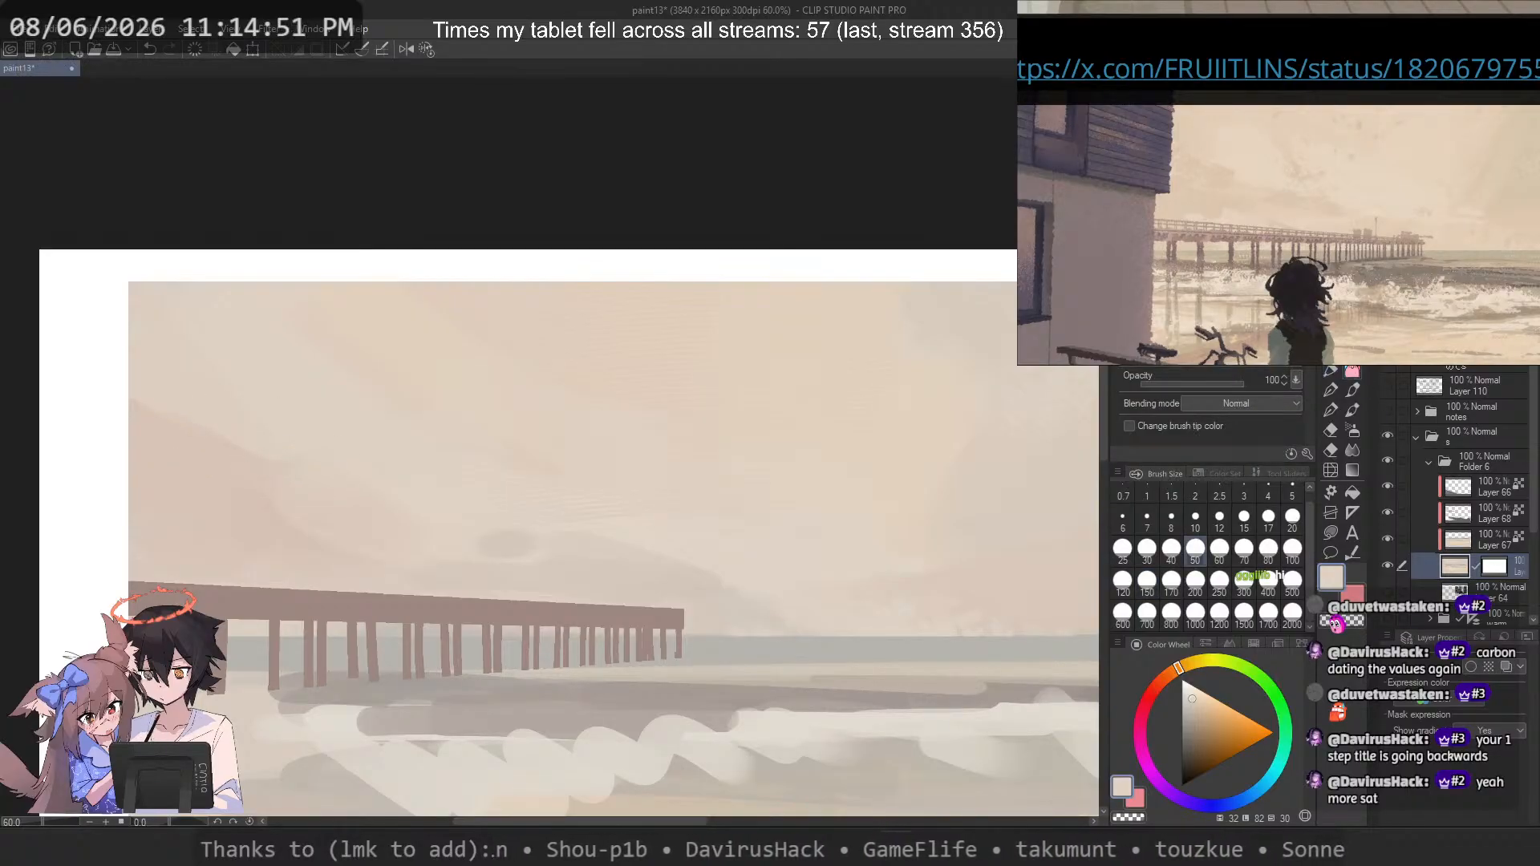
Step: Brush over the sky above the pier's near end with the square brush at size 400, undoing unwanted strokes and sampling the pinkish beige
key(e)
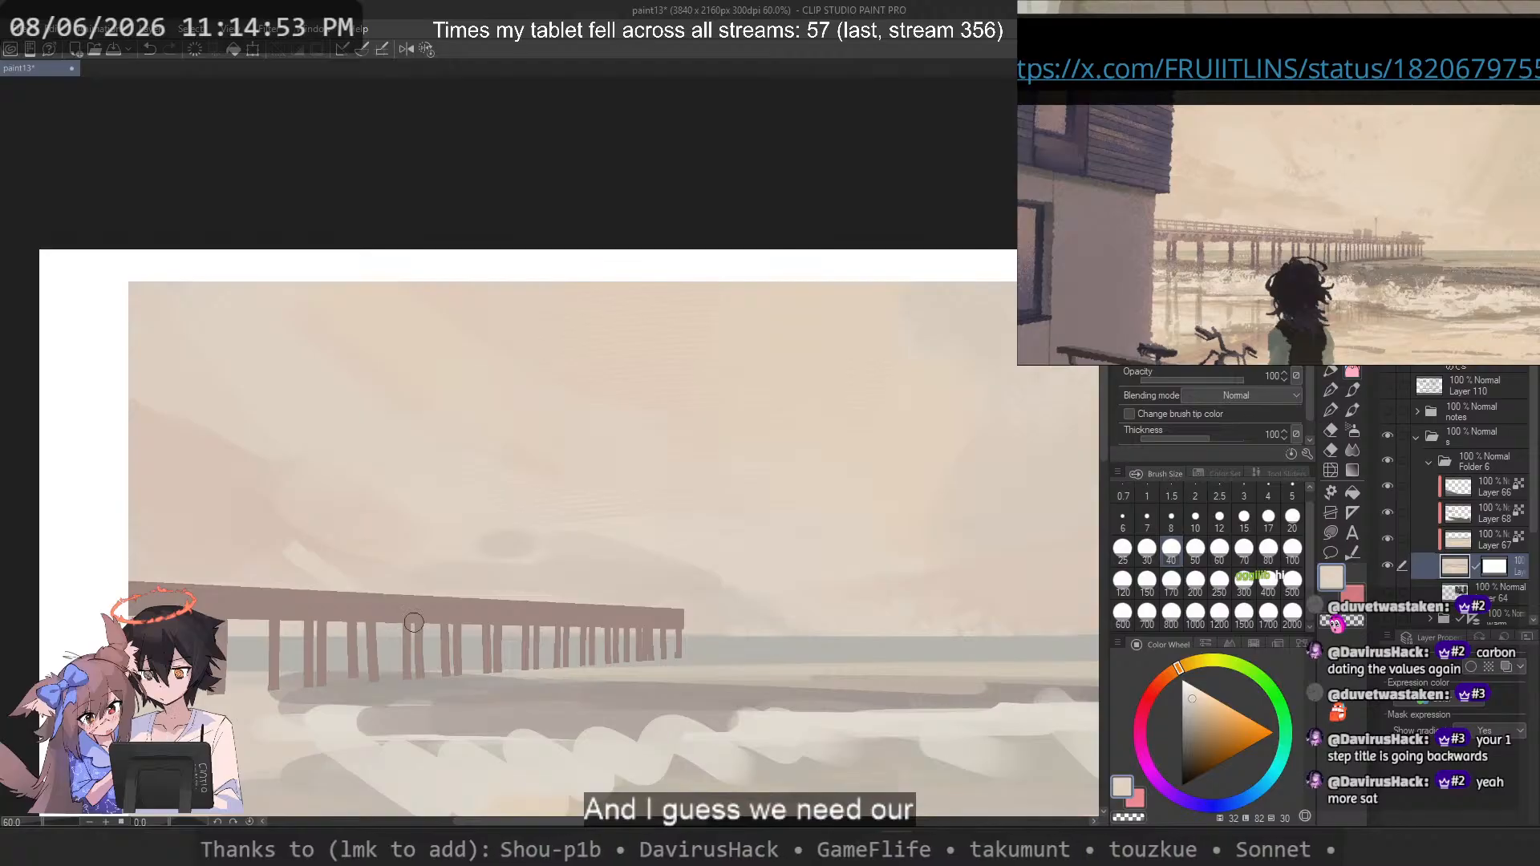
key(ctrl+z)
click(1219, 584)
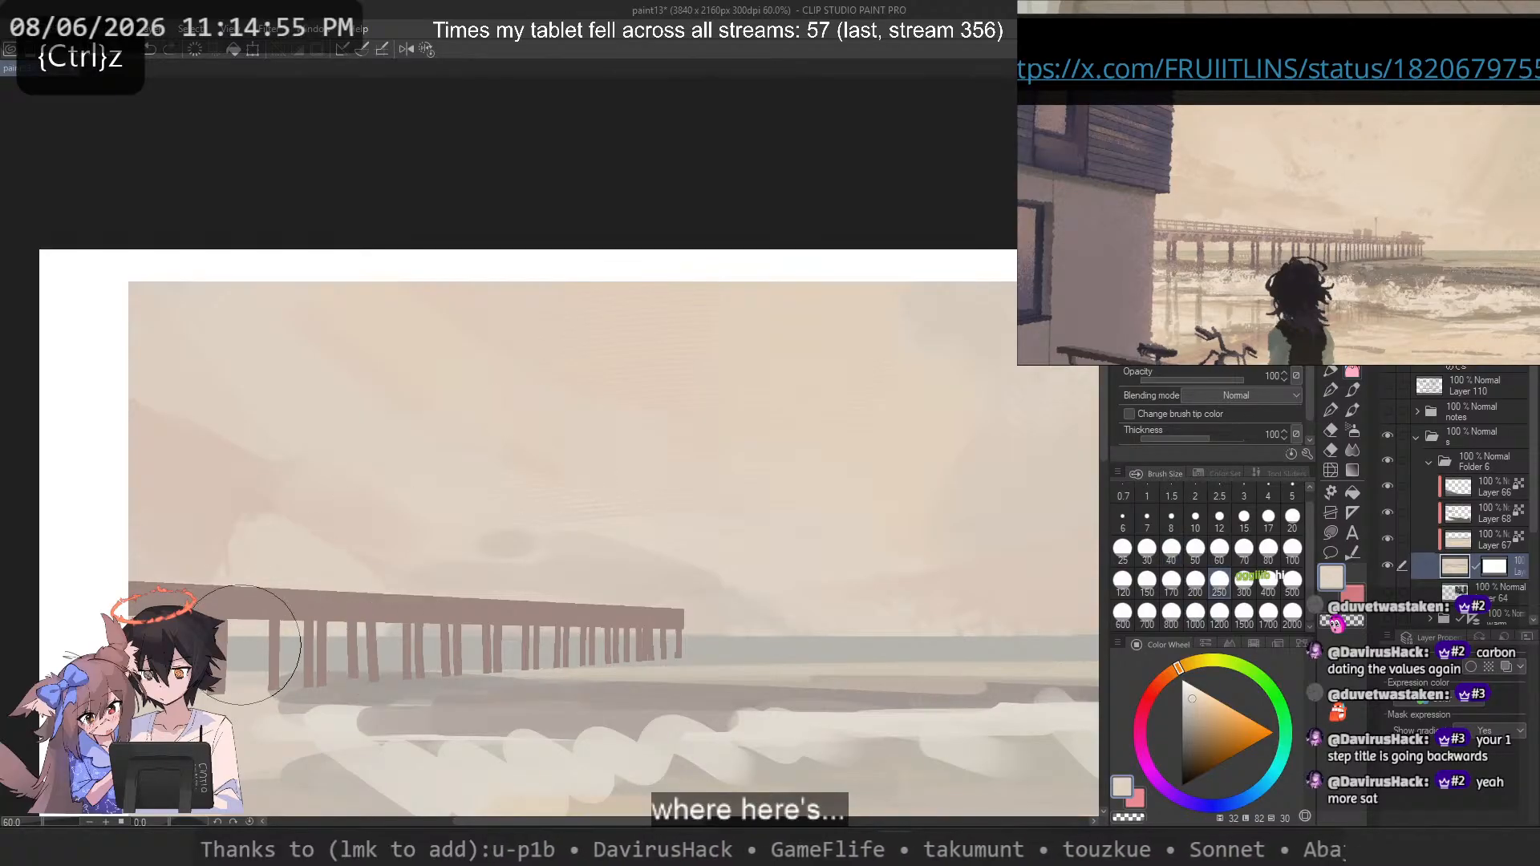
click(1268, 584)
drag(335, 606, 333, 670)
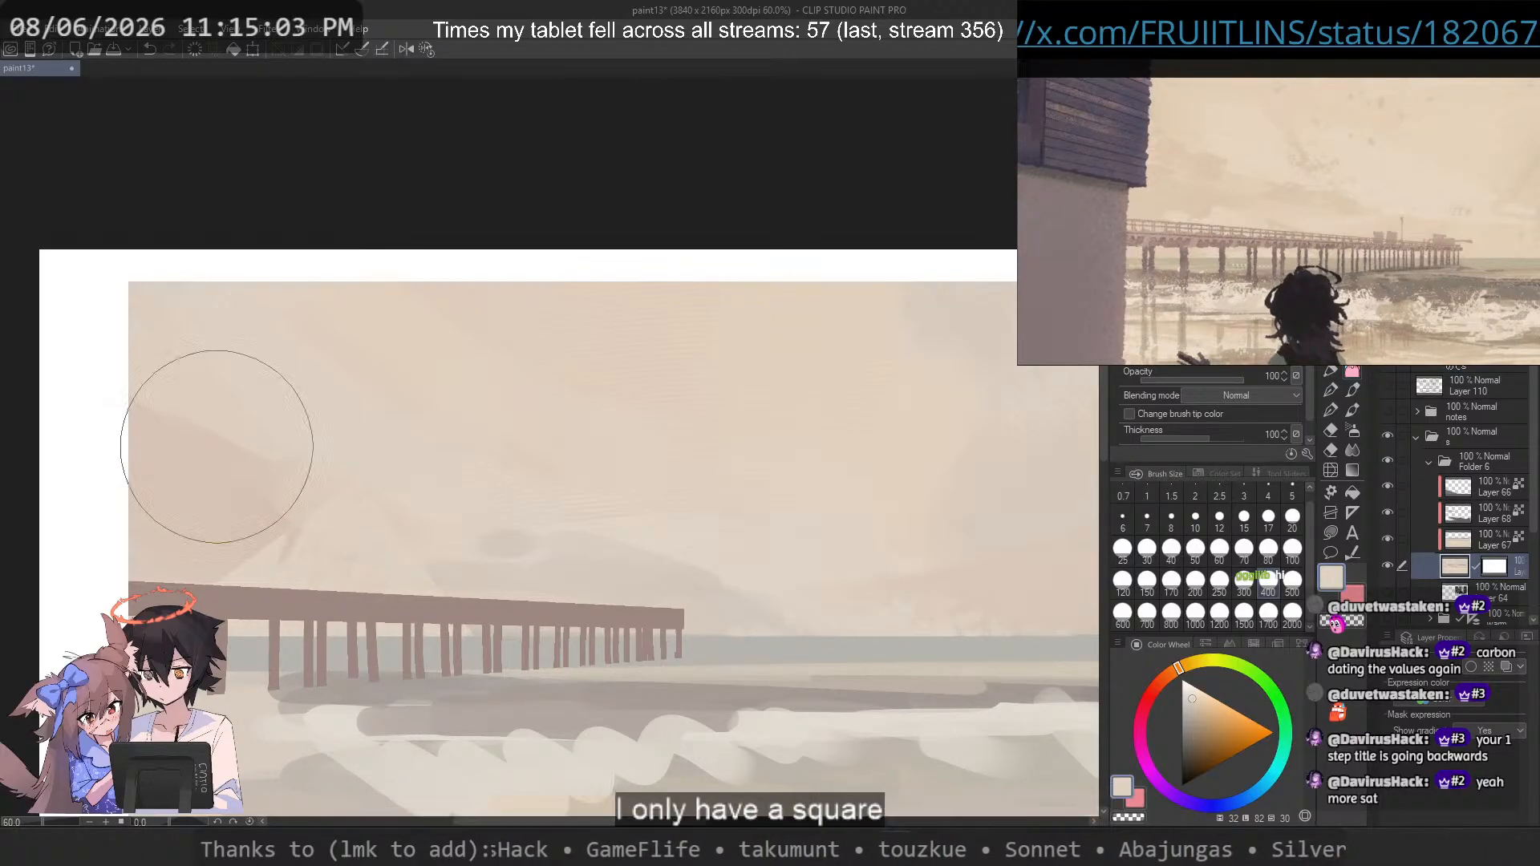
key(ctrl+z)
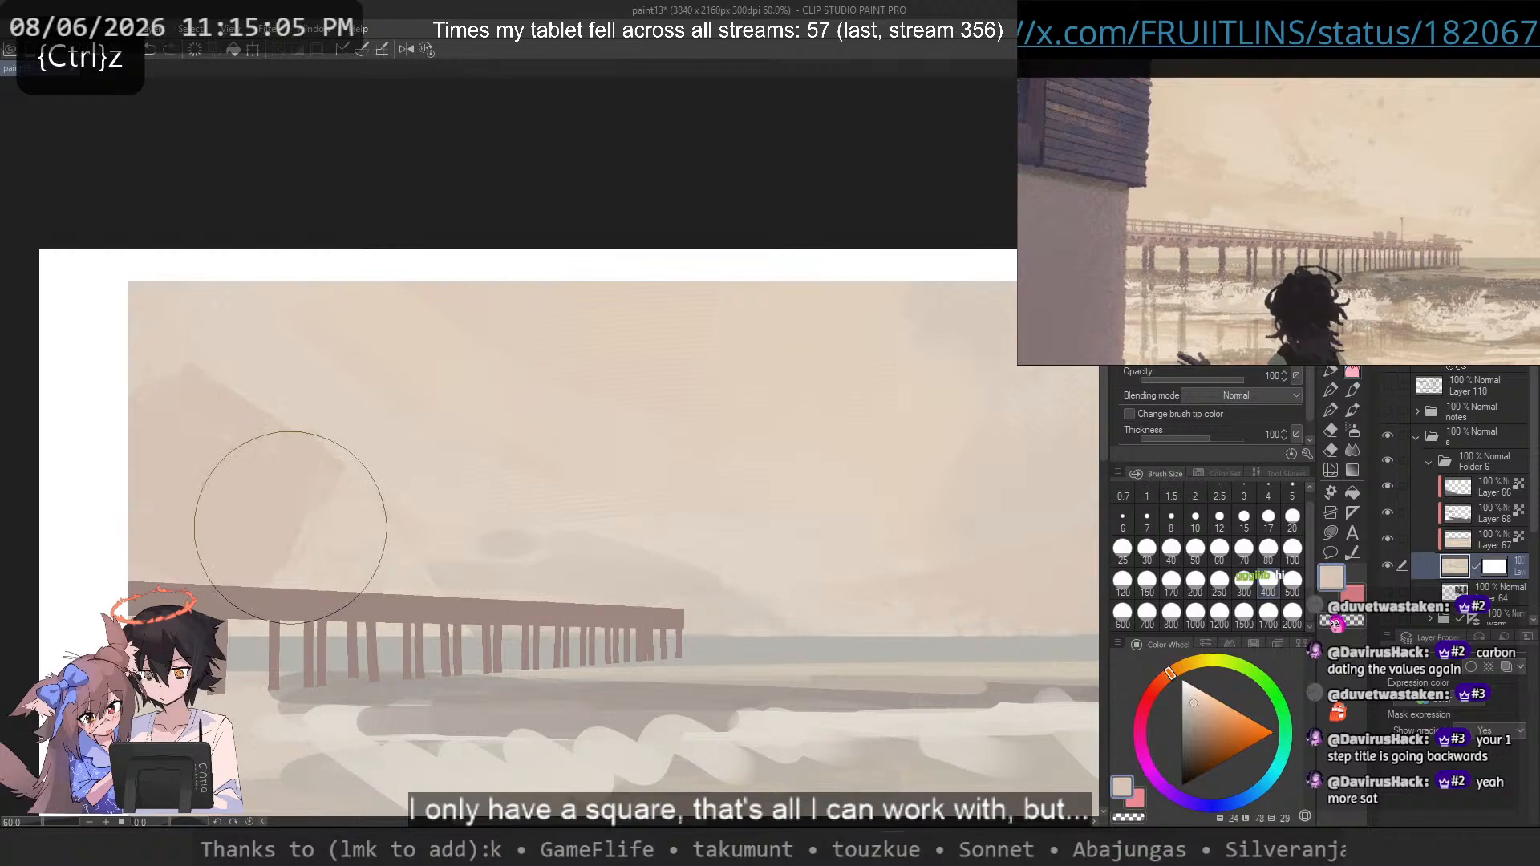
alt+click(163, 433)
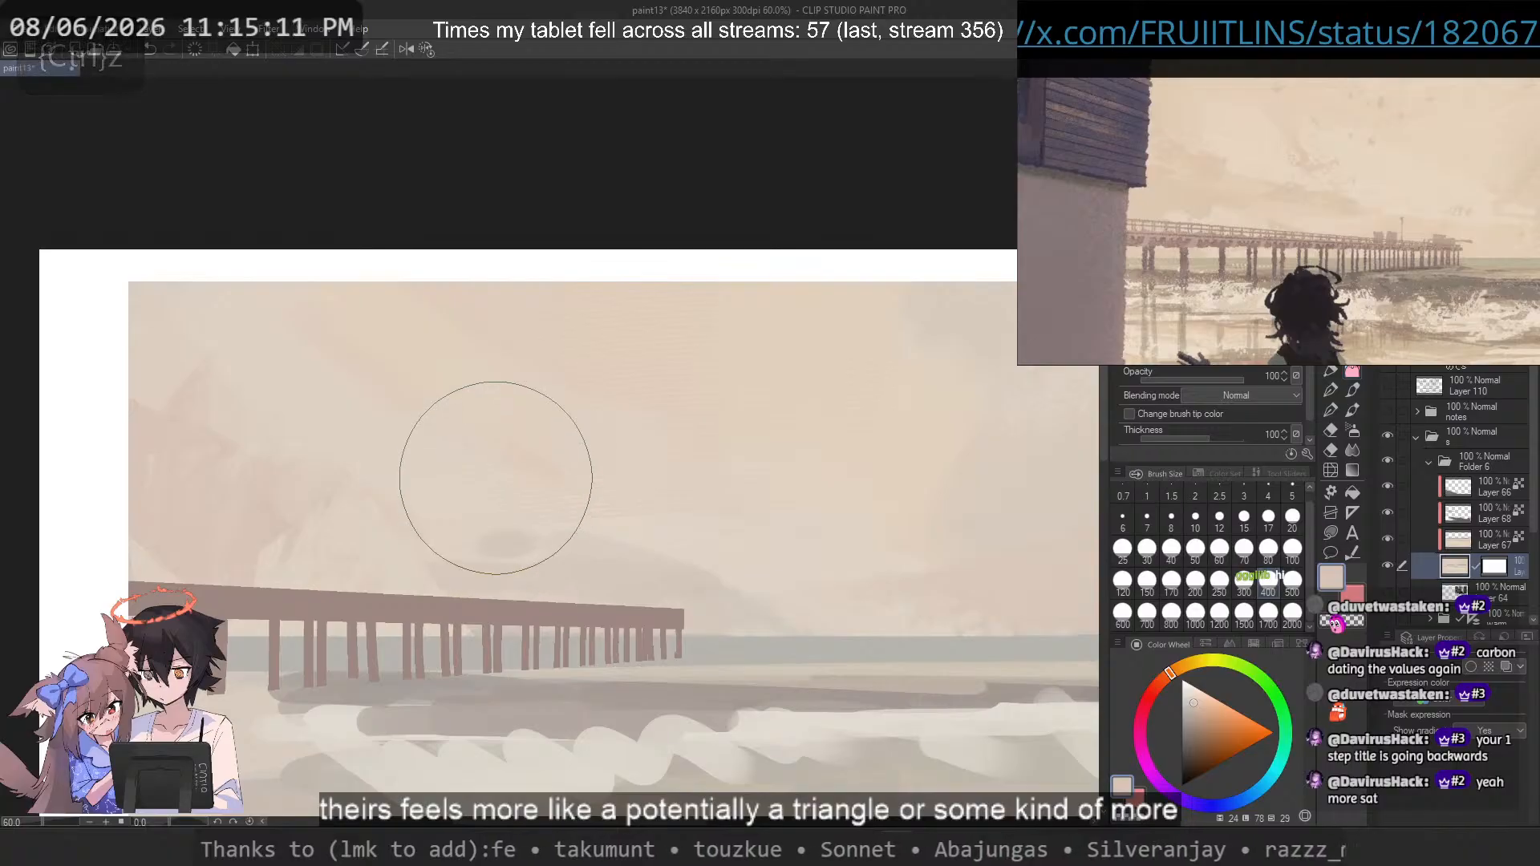
drag(406, 414, 487, 488)
key(ctrl+z)
drag(414, 430, 484, 457)
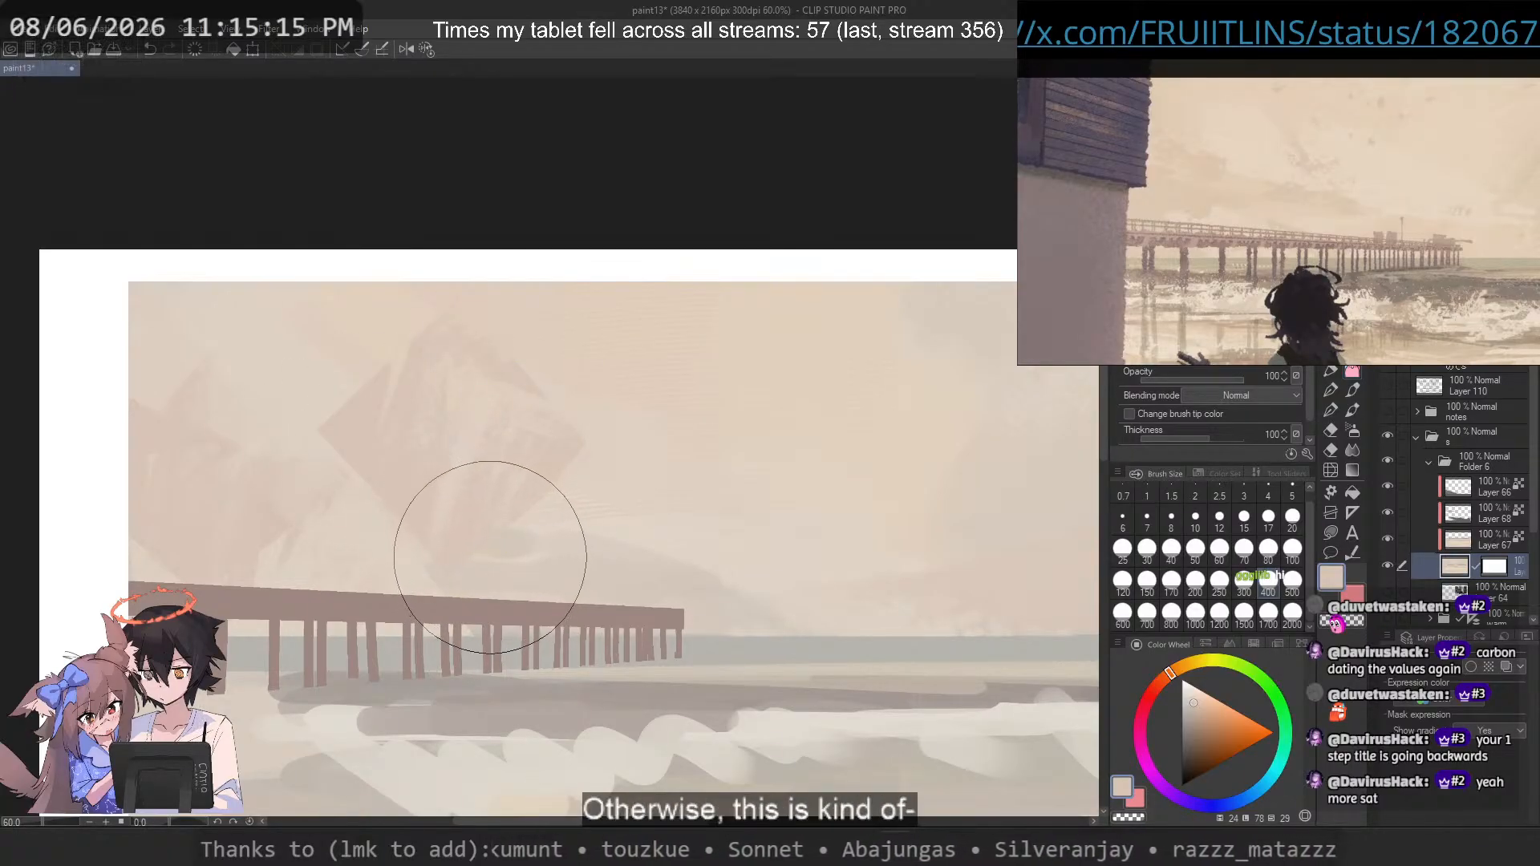
key(ctrl+z)
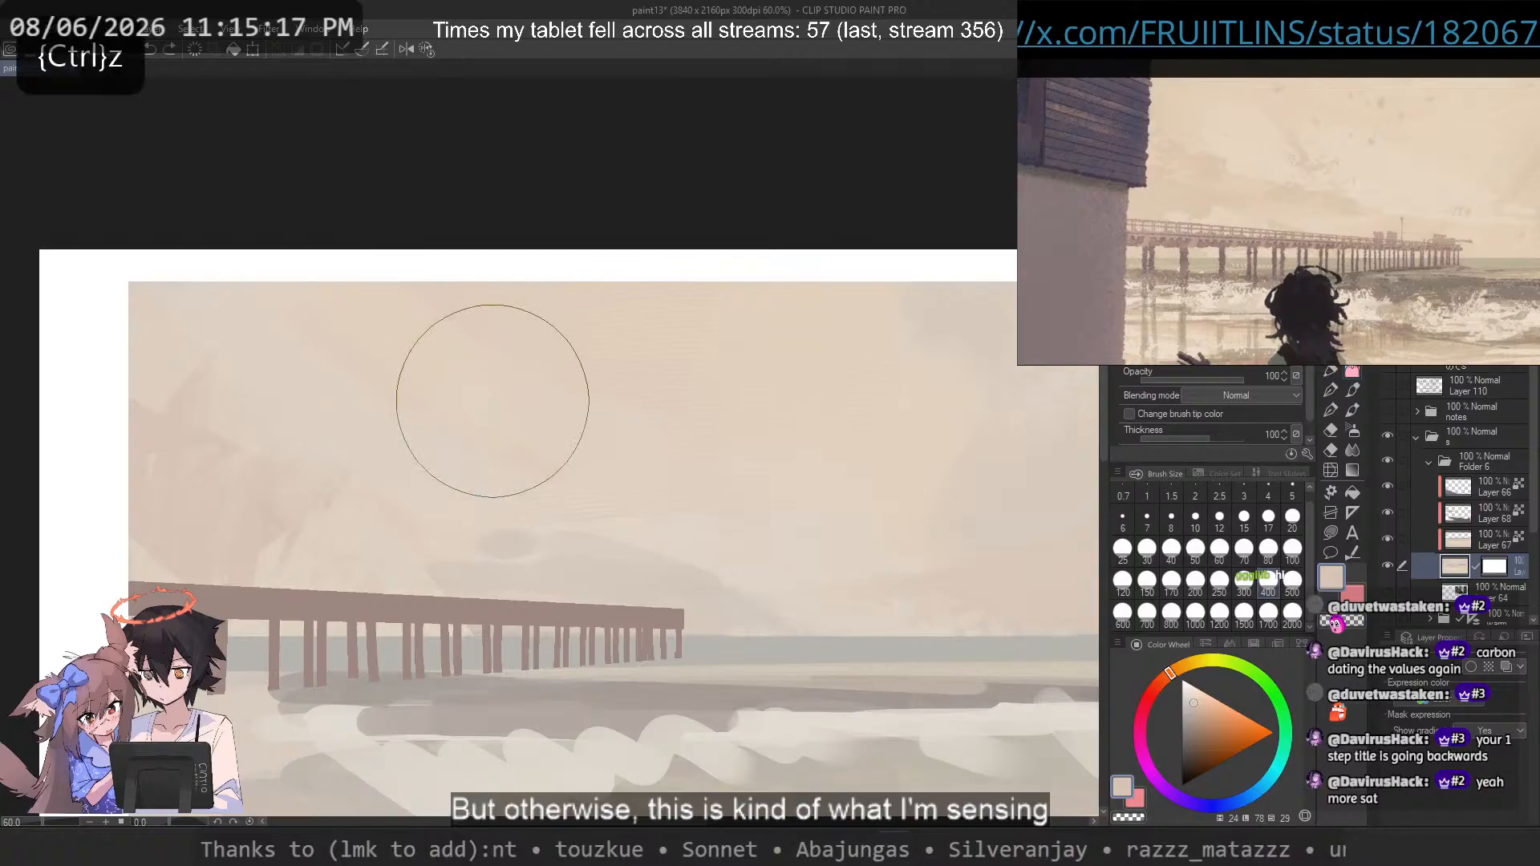
Step: Sample nearby sky tones and paint over the small dark cloud above the pier at size 170, undoing unwanted strokes
click(1181, 575)
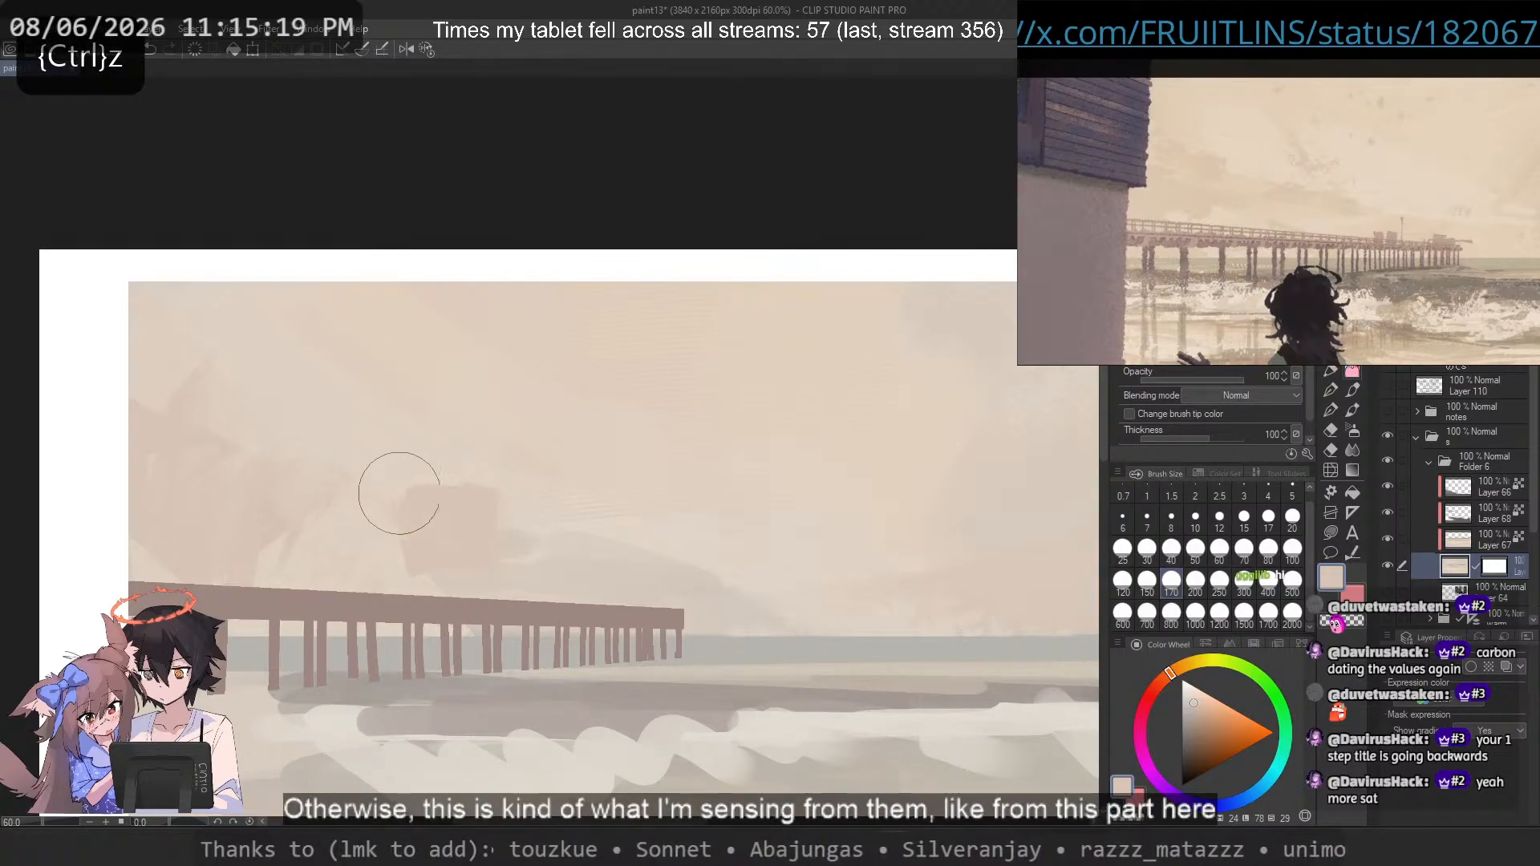
alt+click(523, 564)
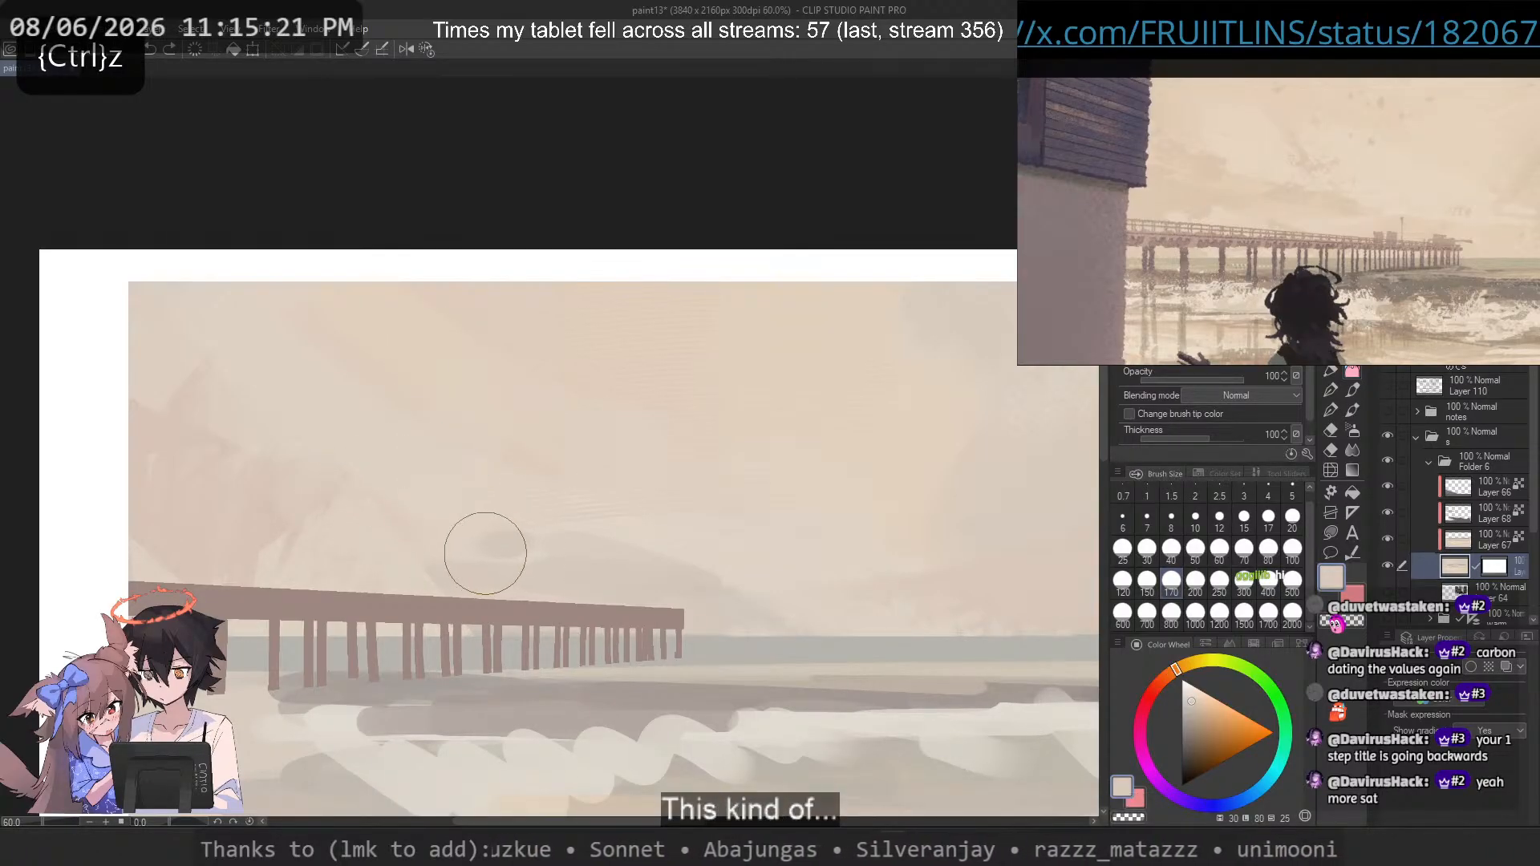
key(ctrl+z)
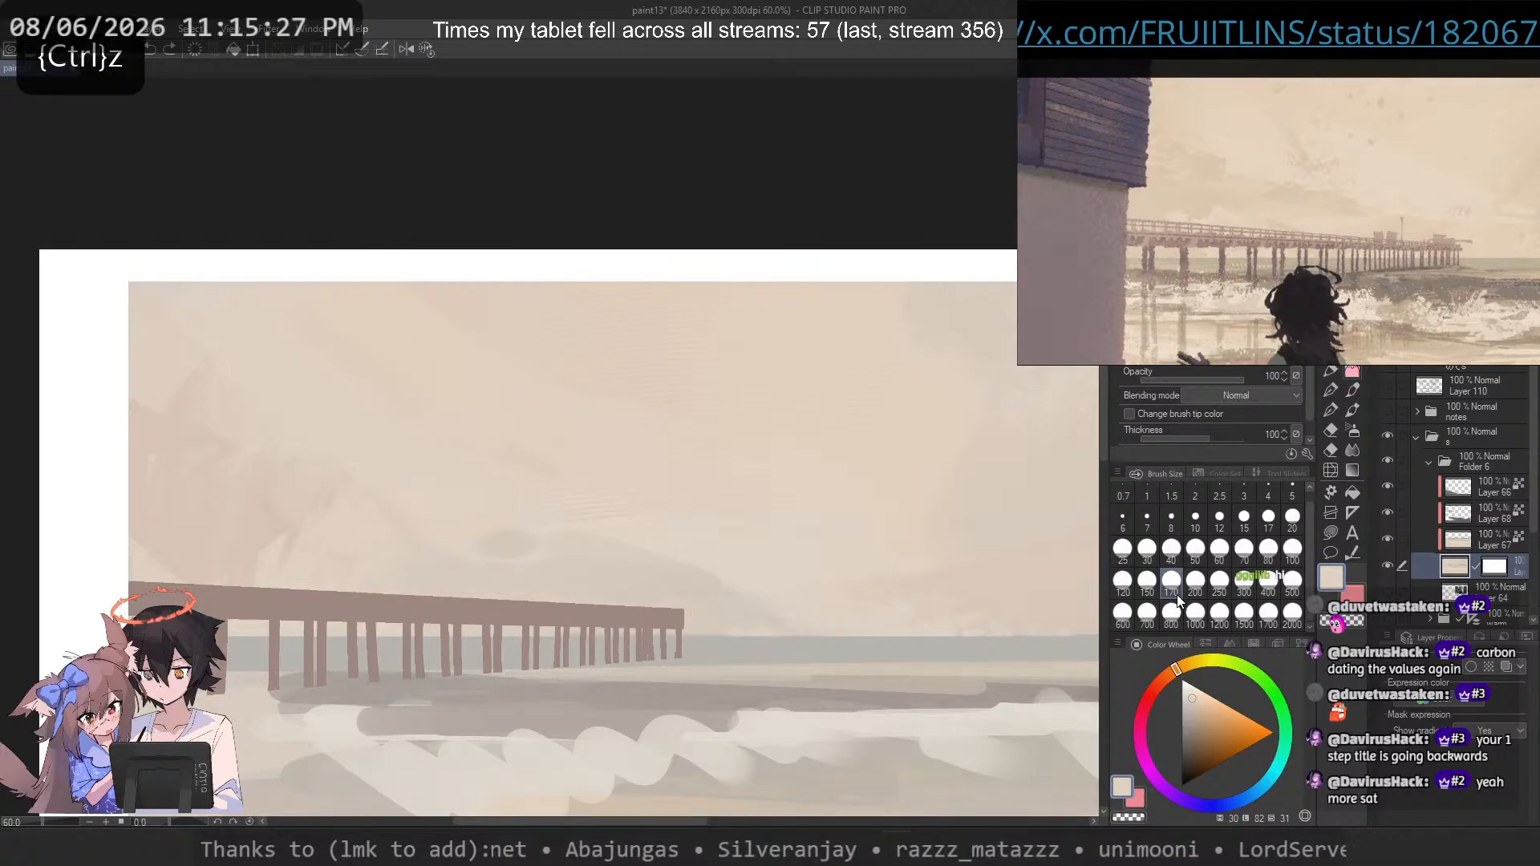
alt+click(291, 470)
mouse_move(404, 515)
mouse_down()
mouse_move(474, 518)
mouse_move(554, 588)
mouse_up()
key(ctrl+z)
key(ctrl+z)
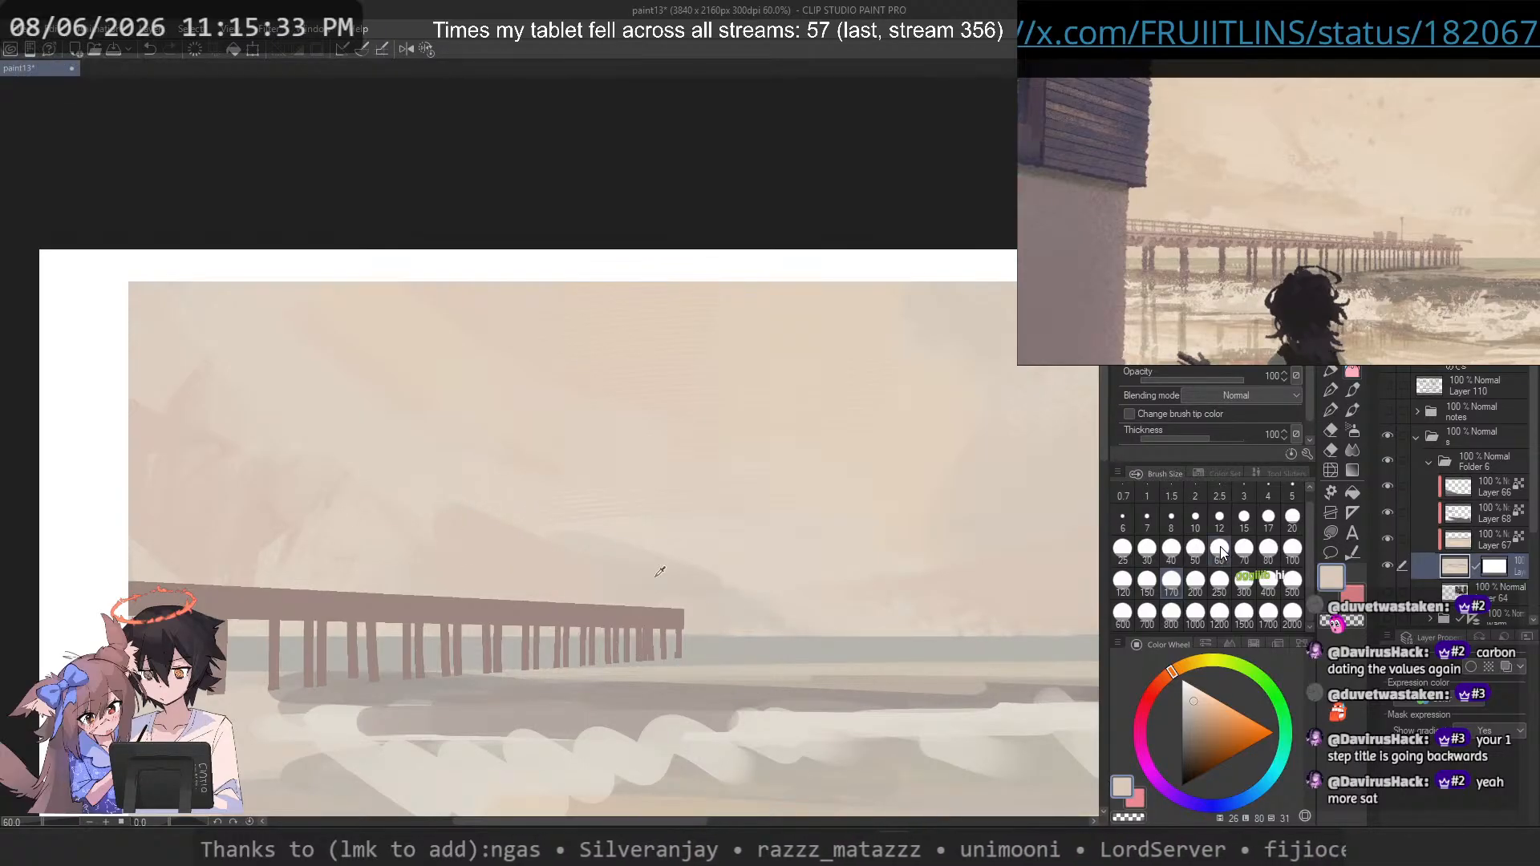
Step: Sample the grayish cloud tone and brush a peaked gray cloud above the pier at size 170, undoing unwanted strokes
alt+click(654, 578)
drag(483, 480, 537, 553)
key(ctrl+z)
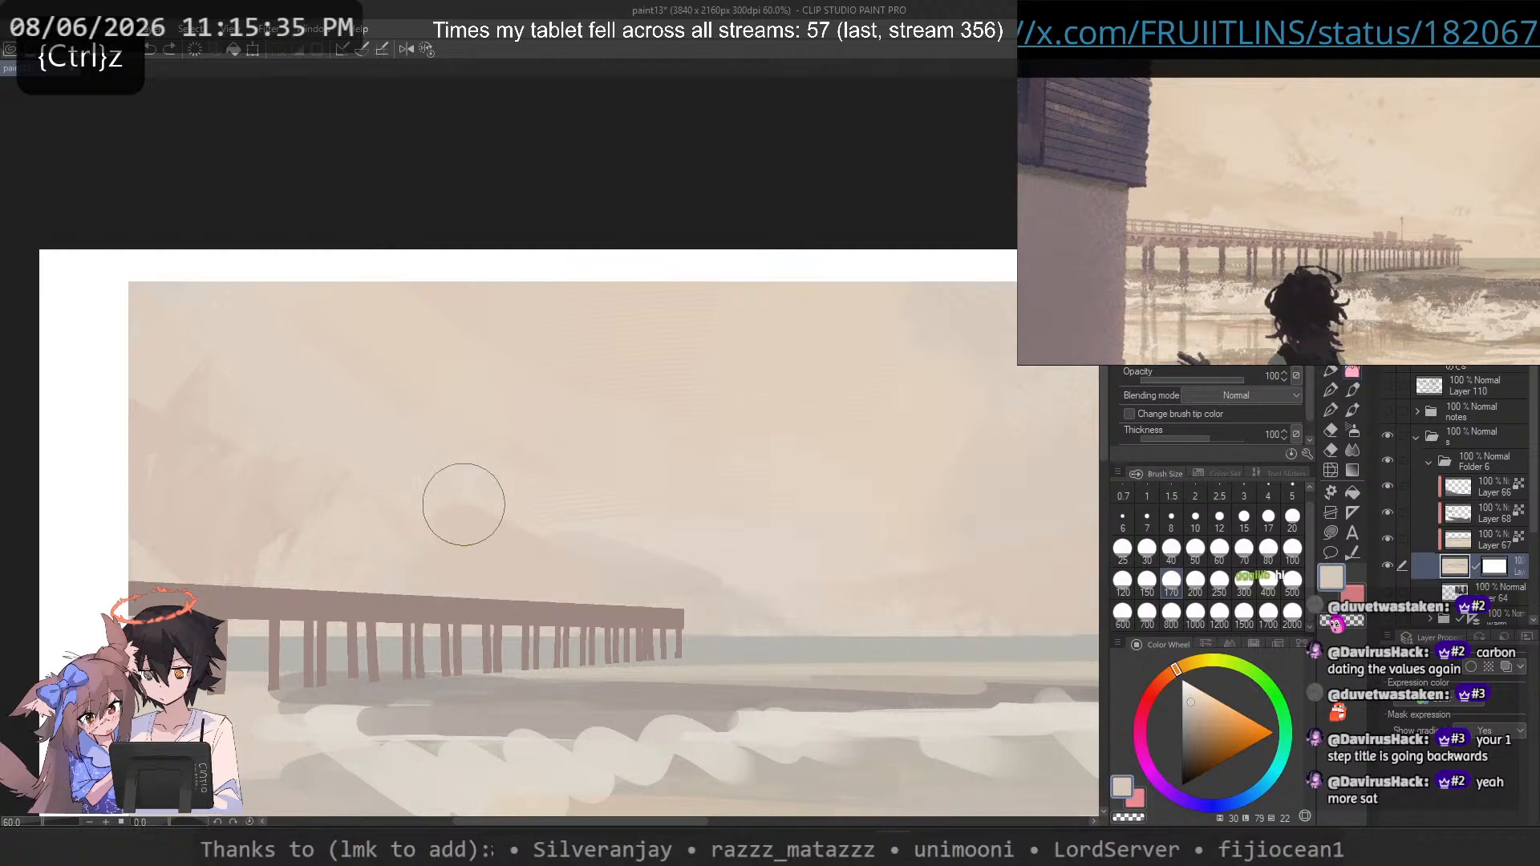
key(ctrl+z)
mouse_move(454, 497)
mouse_down()
mouse_move(488, 512)
mouse_move(477, 491)
mouse_move(524, 512)
mouse_move(472, 519)
mouse_up()
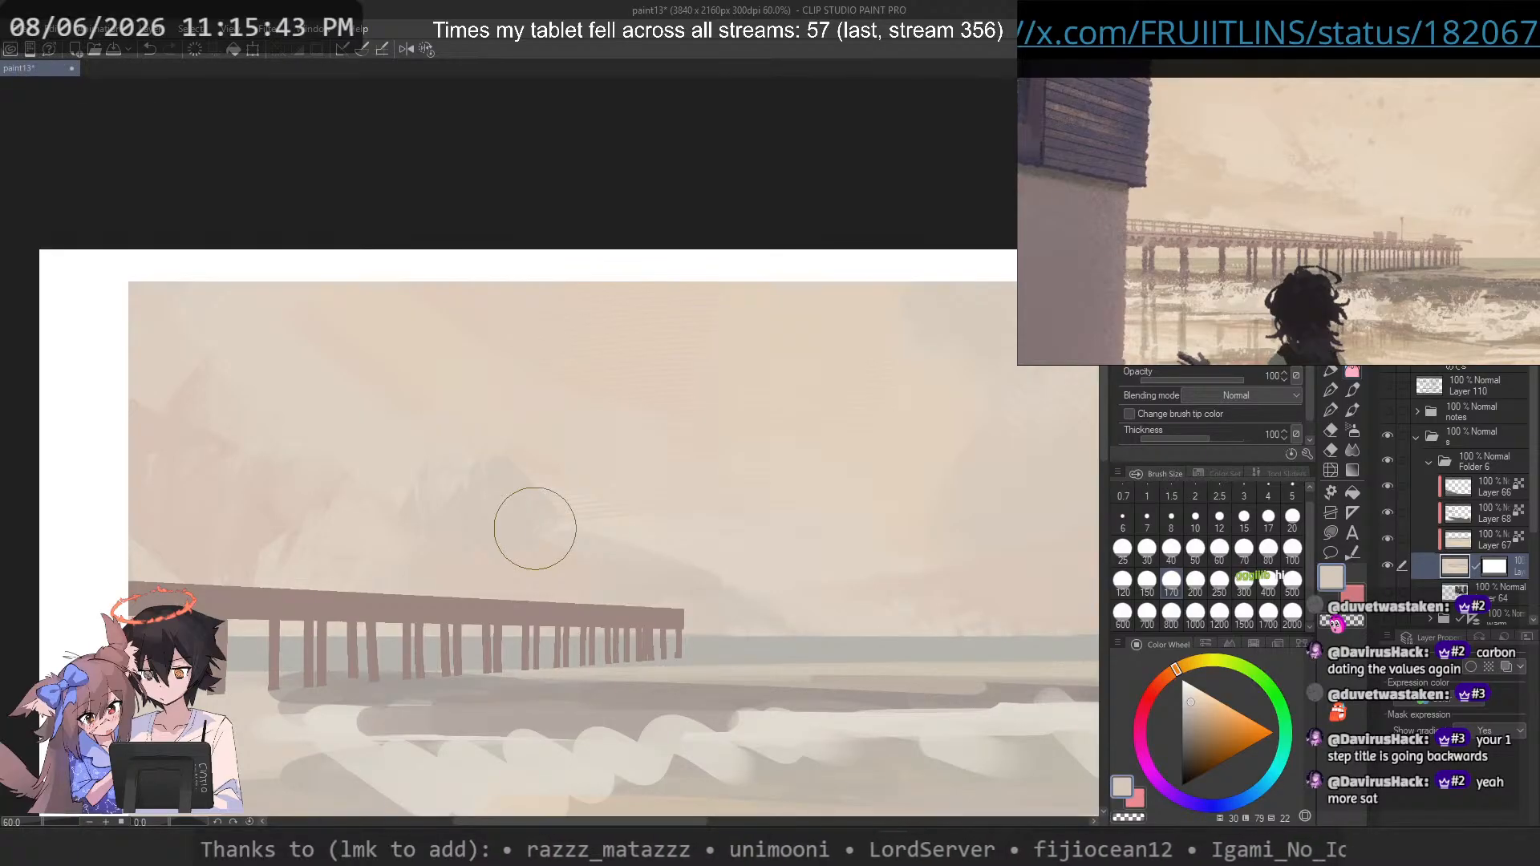
Step: Check the reference's sky texture and brush over the peaked gray cloud with beige on a new layer, undoing unwanted strokes
scroll(1299, 152, up, 5)
drag(1283, 162, 1127, 190)
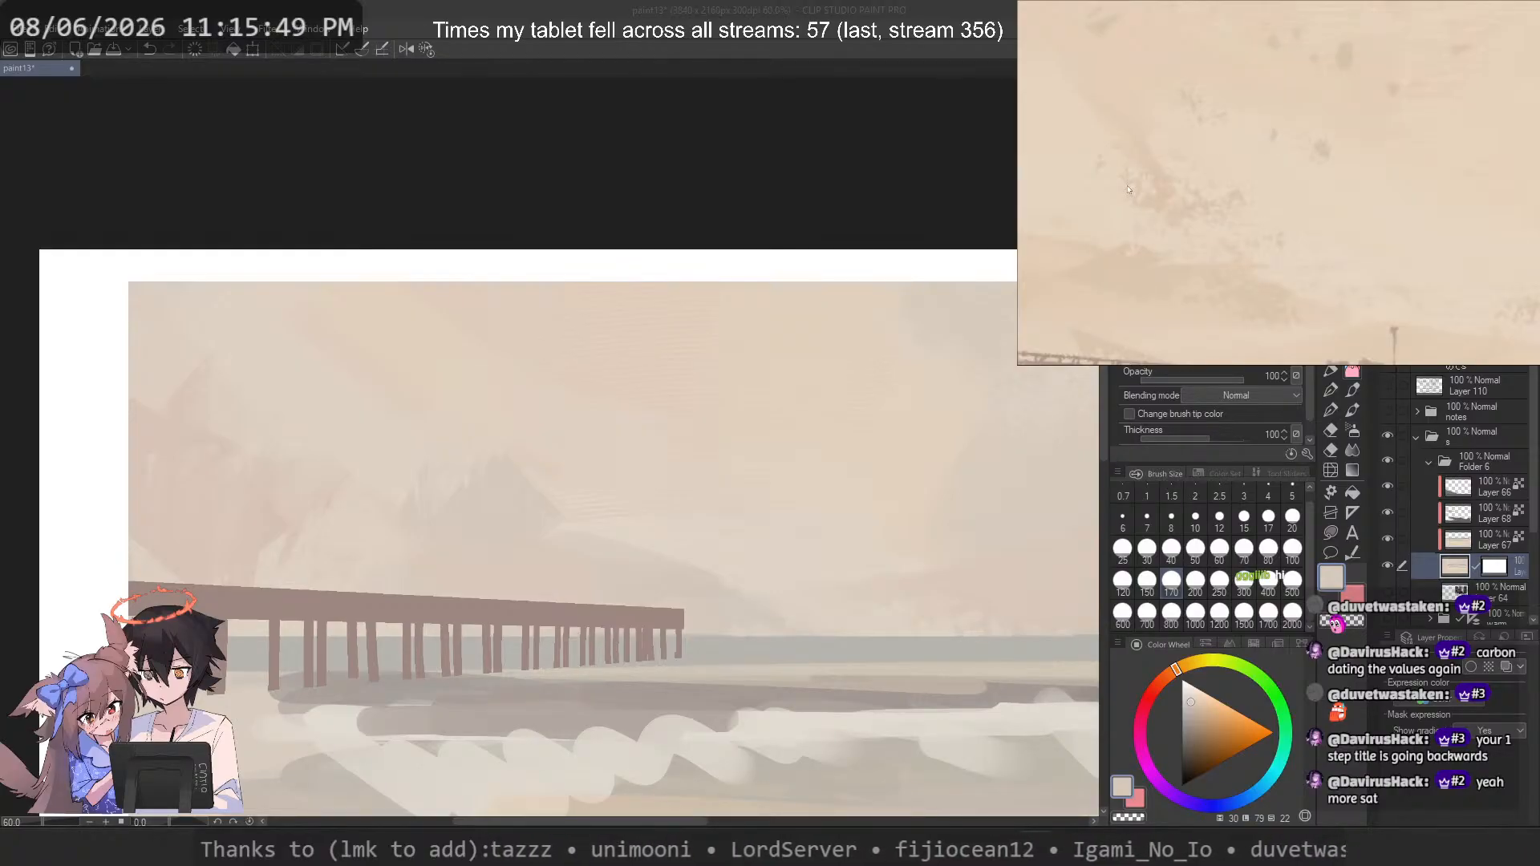
scroll(1139, 193, down, 5)
drag(1134, 187, 1144, 193)
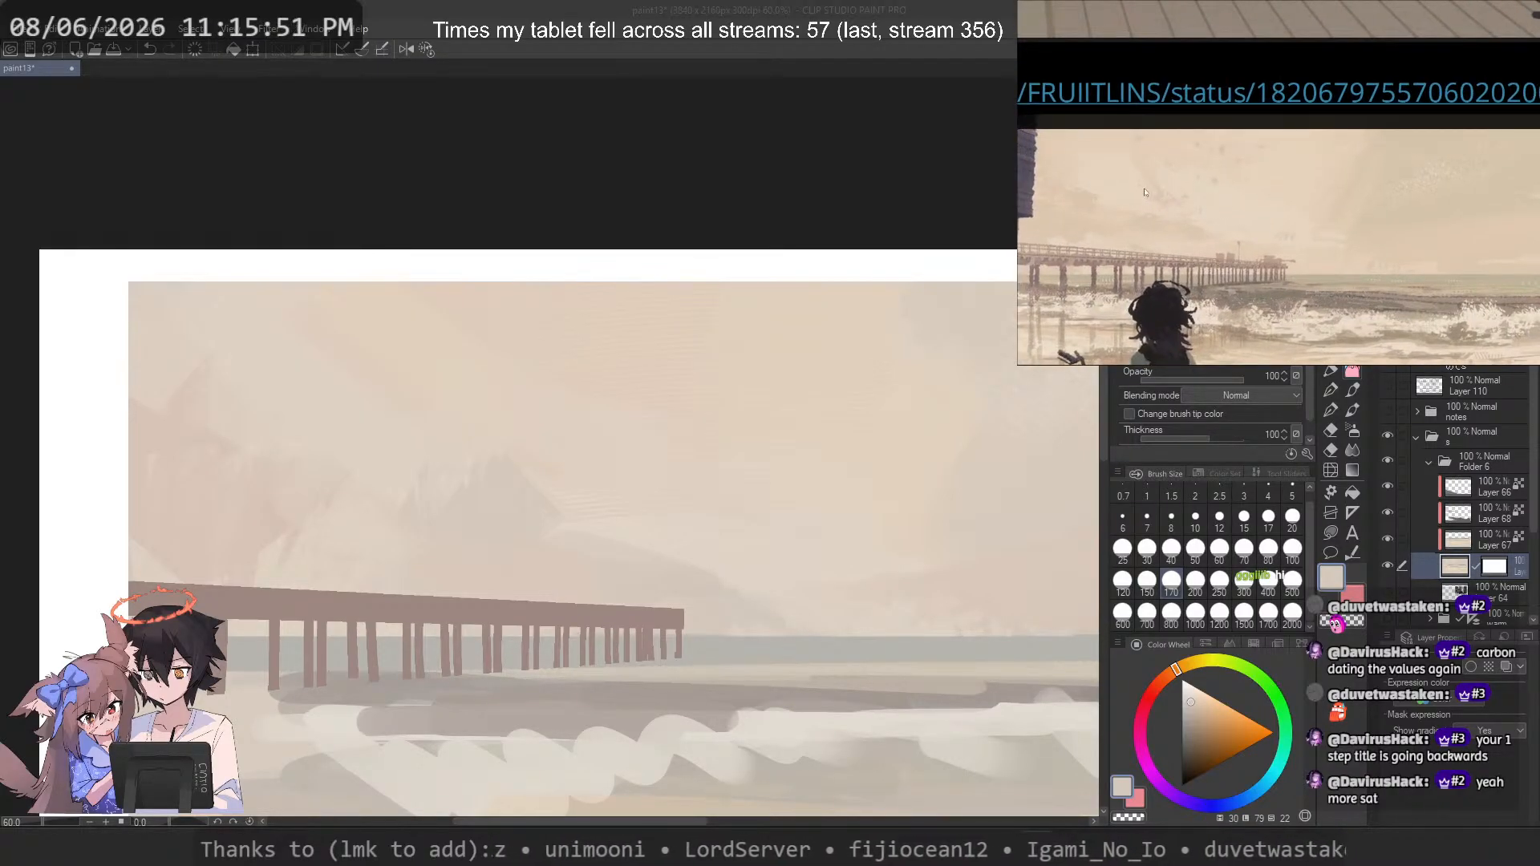
drag(435, 440, 471, 448)
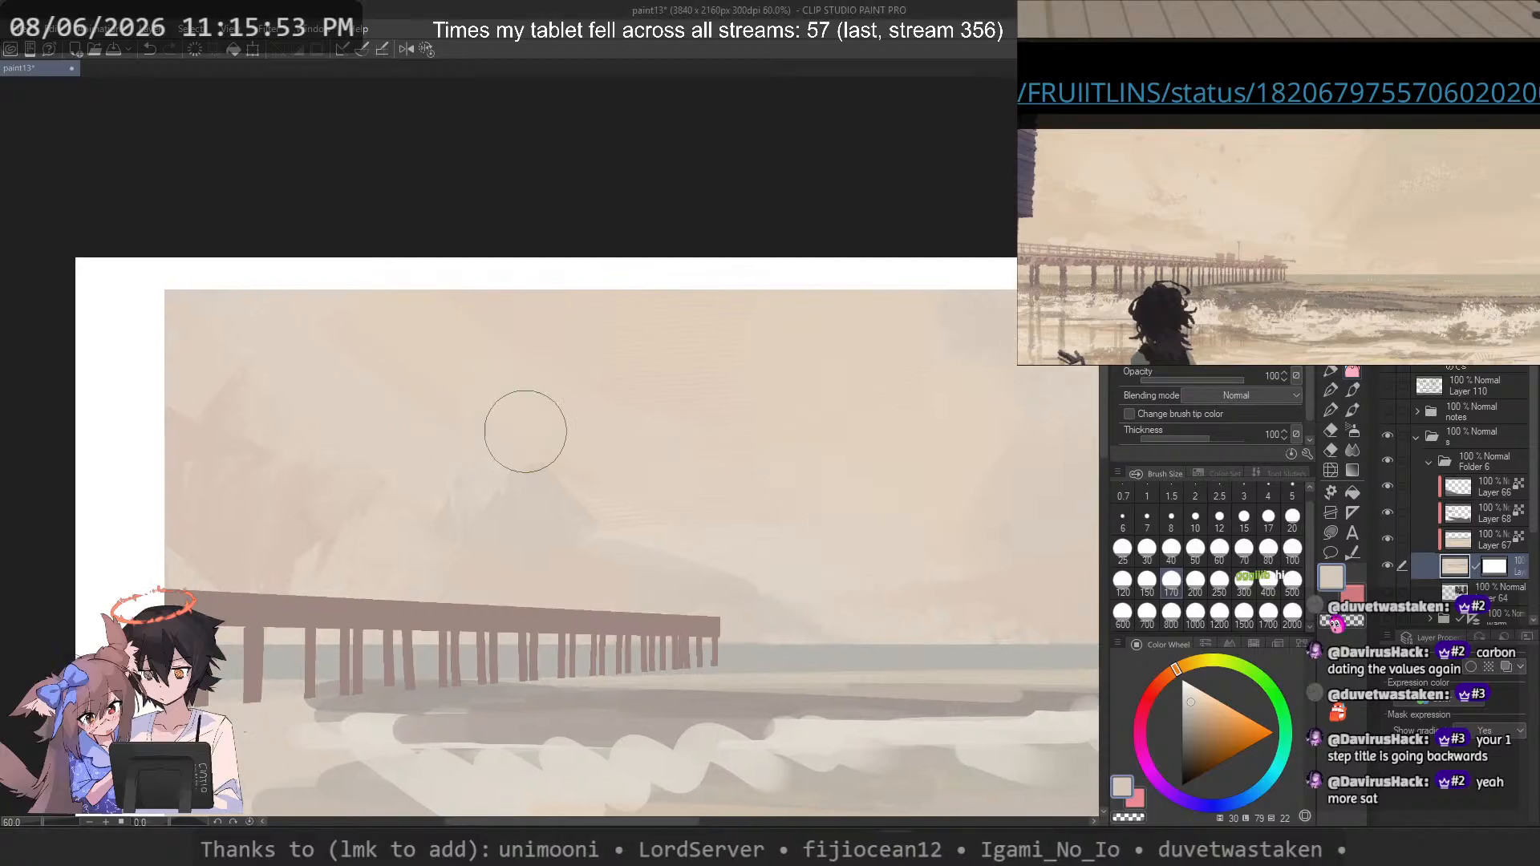
key(ctrl+z)
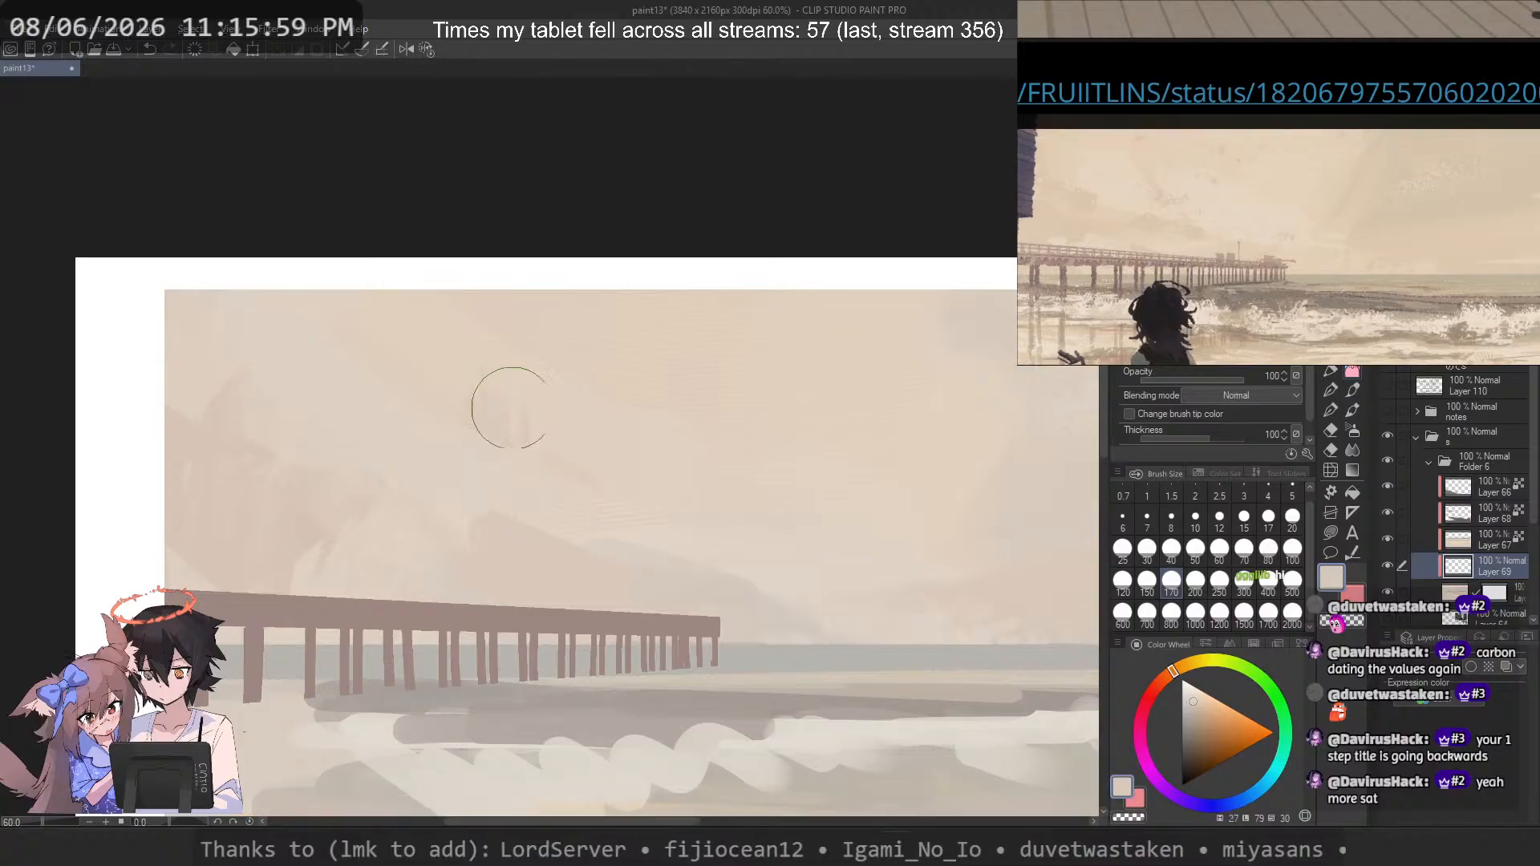
key(ctrl+z)
Step: Blend the new layer's sky strokes at size 1000, erasing parts of them with transparent color, and check the whole painting
click(1193, 622)
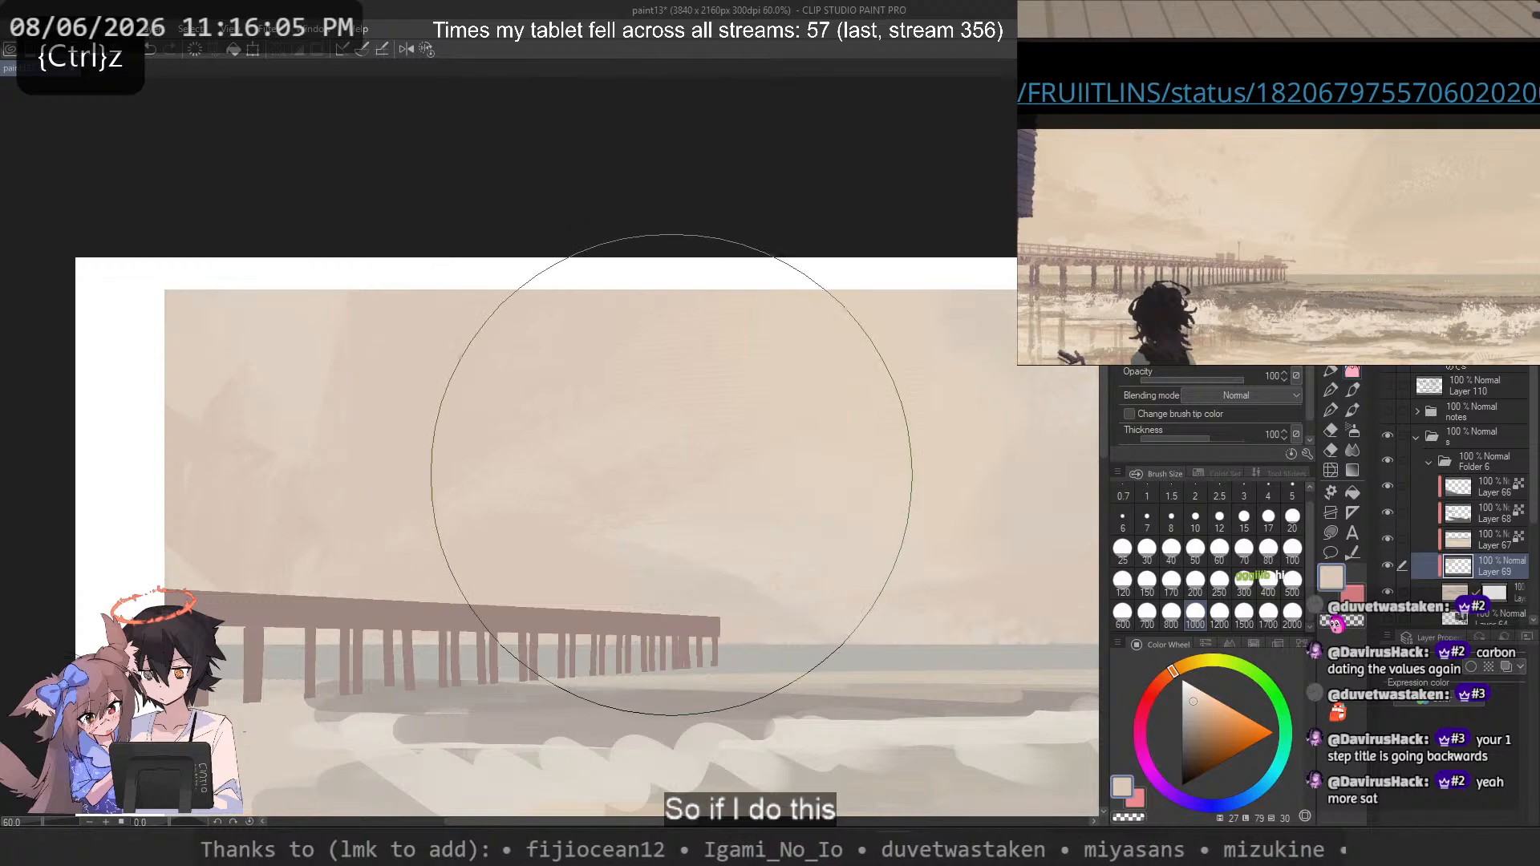
key(c)
mouse_move(449, 385)
mouse_down()
mouse_move(565, 365)
mouse_move(501, 267)
mouse_move(581, 380)
mouse_up()
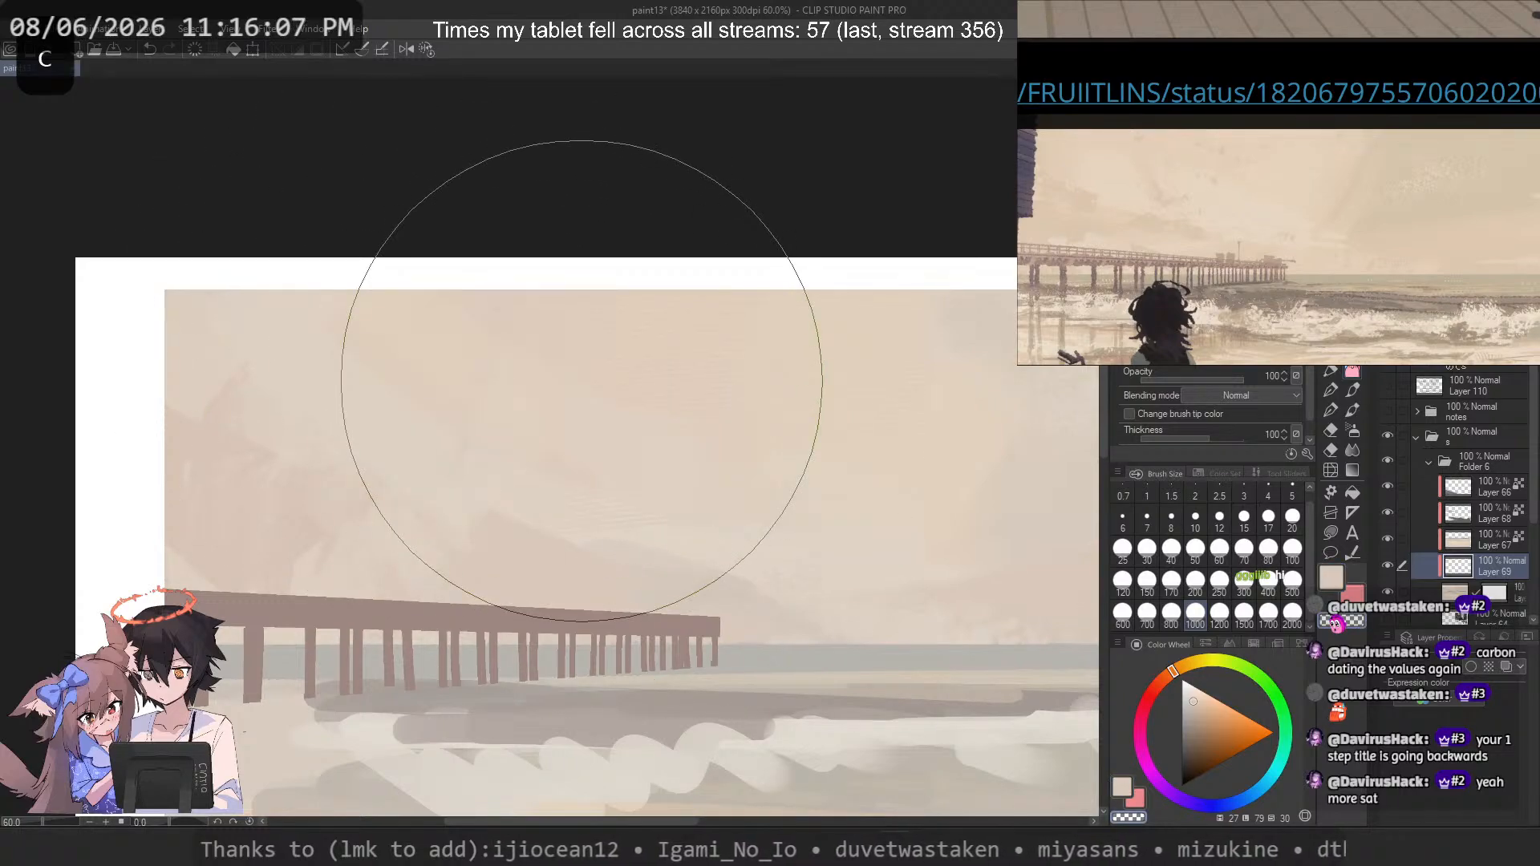
key(ctrl+z)
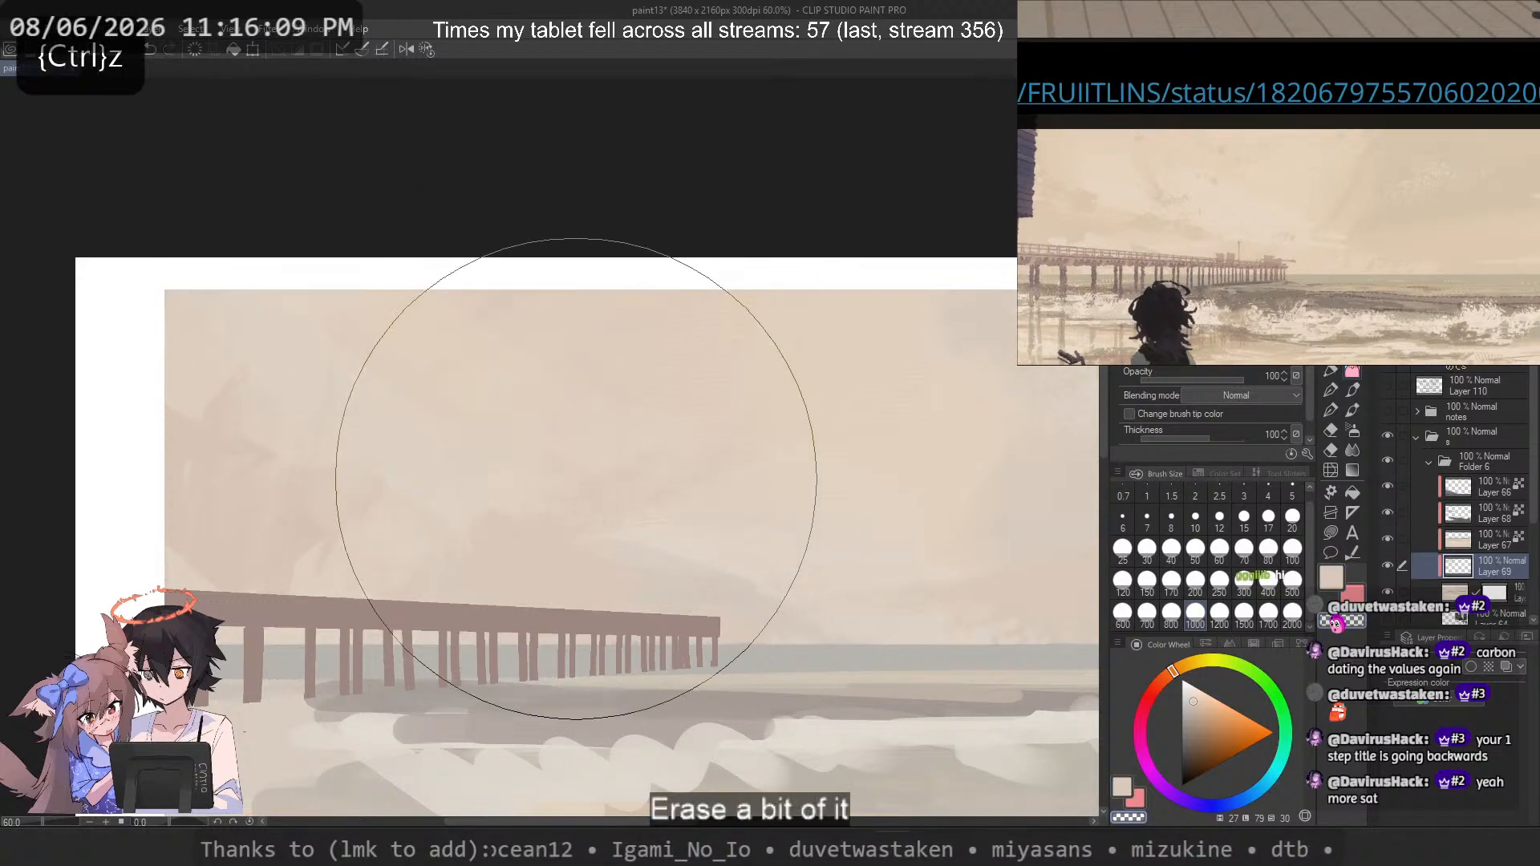
scroll(392, 199, down, 5)
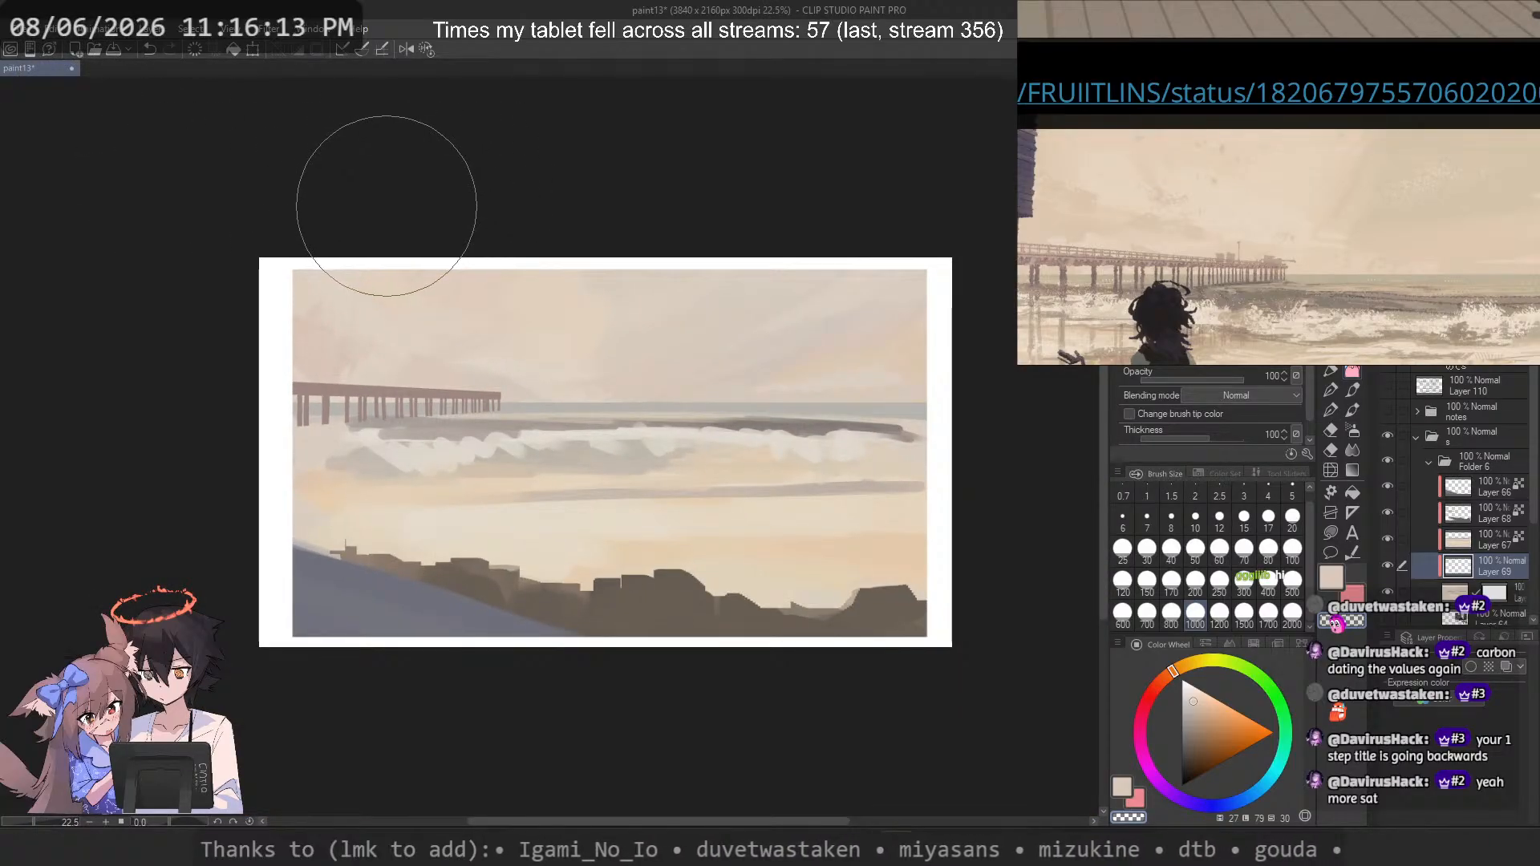
scroll(385, 207, up, 2)
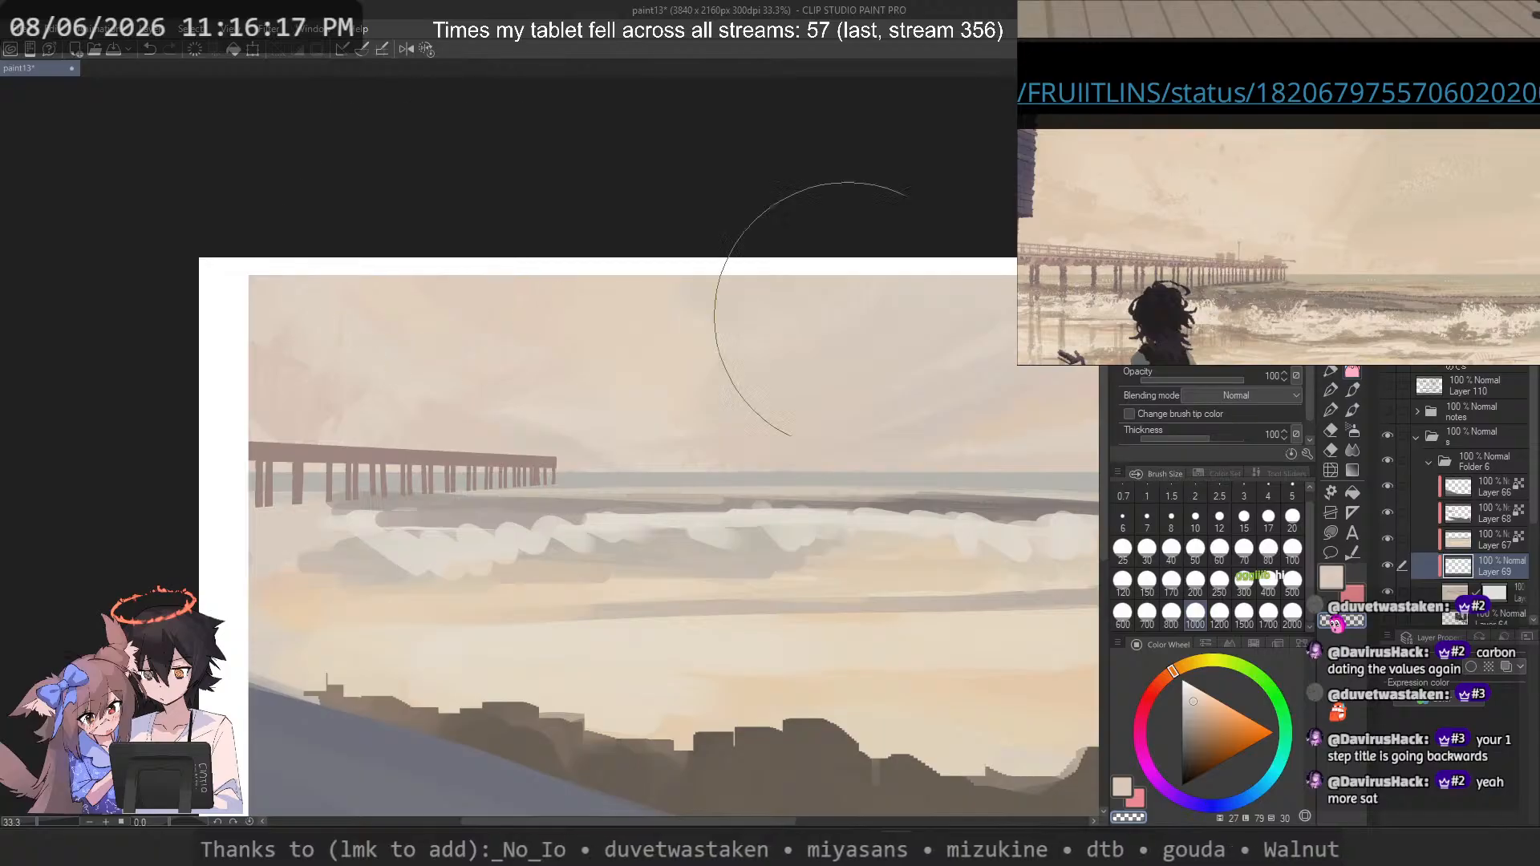
Step: Study the reference's sky above the waves and merge the new layer into the masked sky layer below, using the Hold option
drag(1426, 202, 1071, 139)
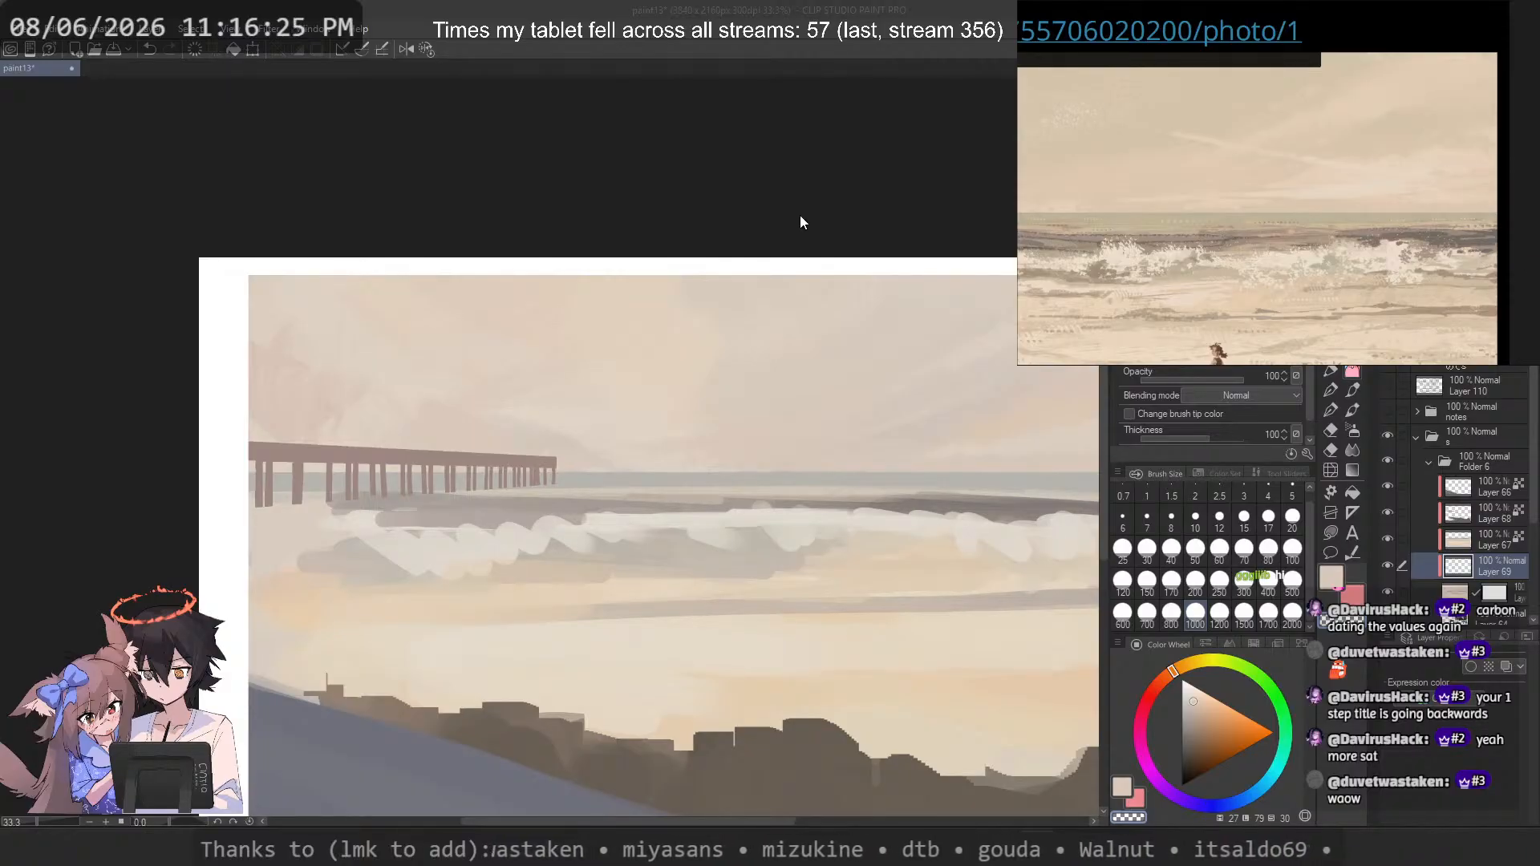
scroll(457, 327, down, 1)
scroll(656, 309, up, 1)
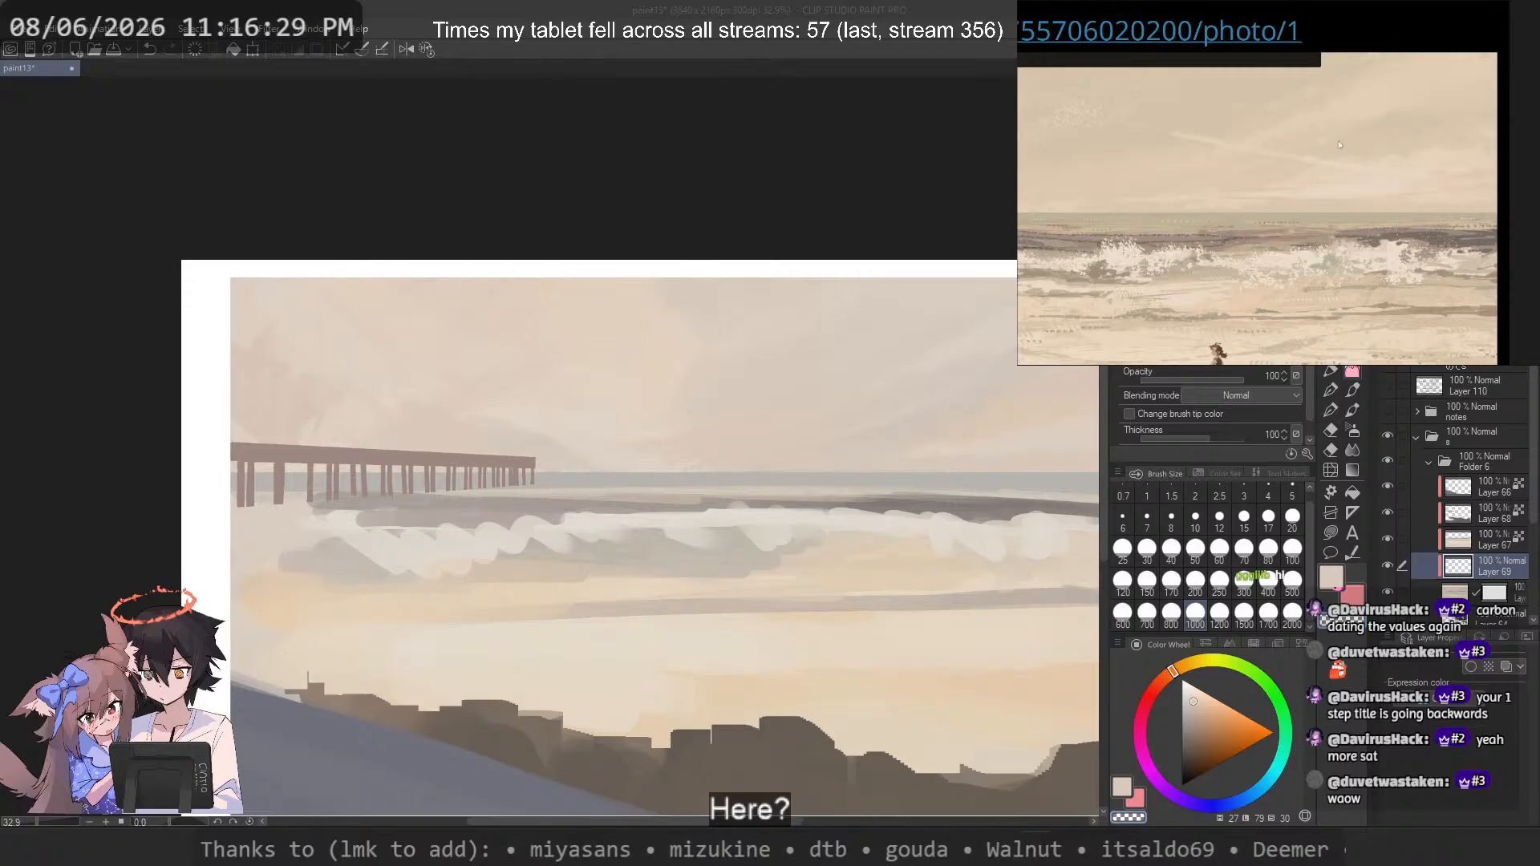
drag(1338, 141, 1296, 152)
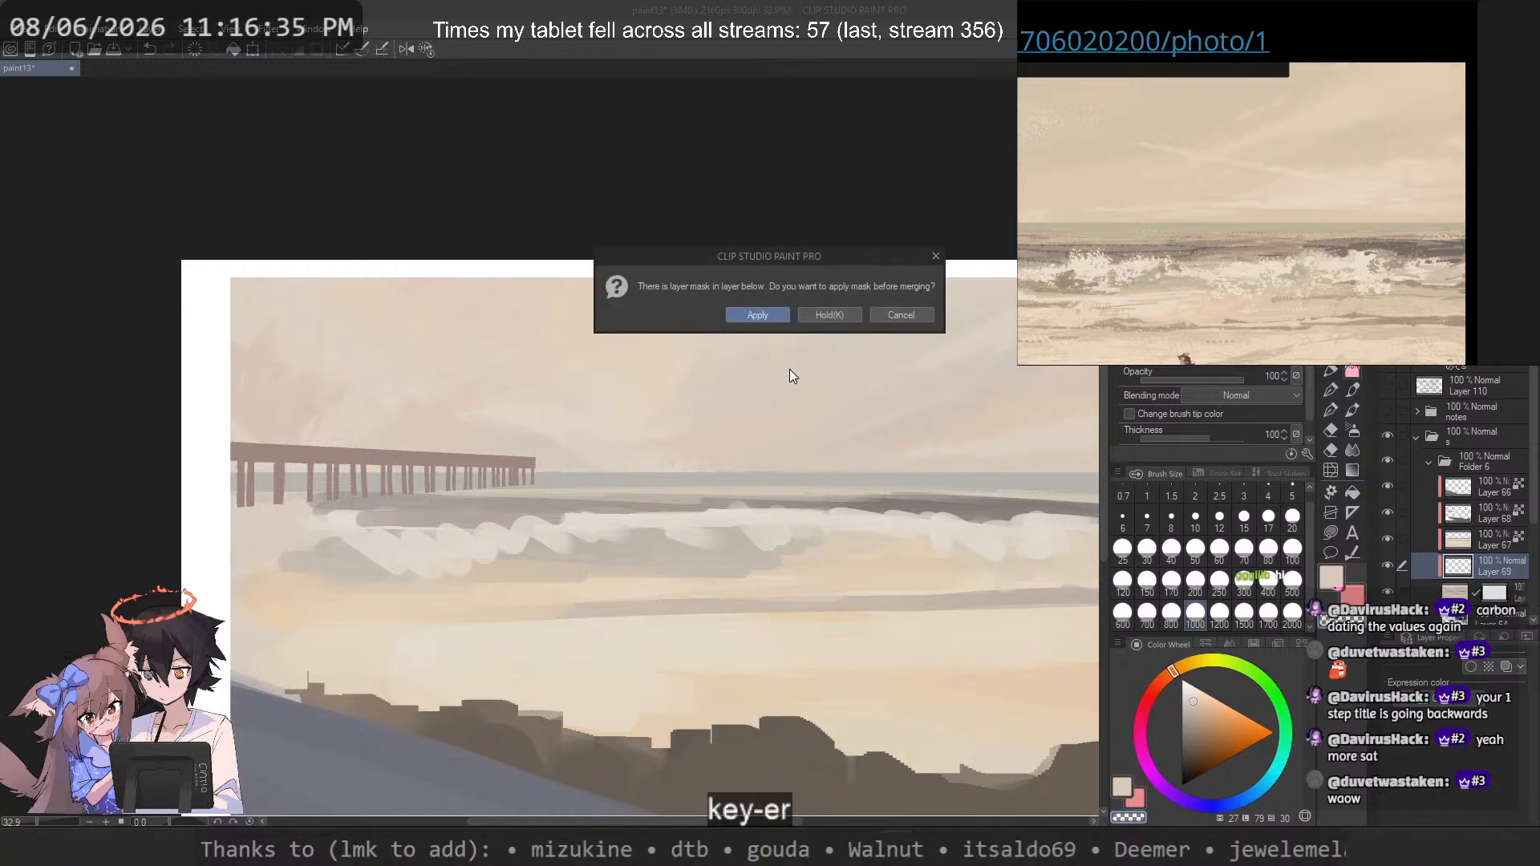
click(834, 321)
drag(826, 377, 833, 391)
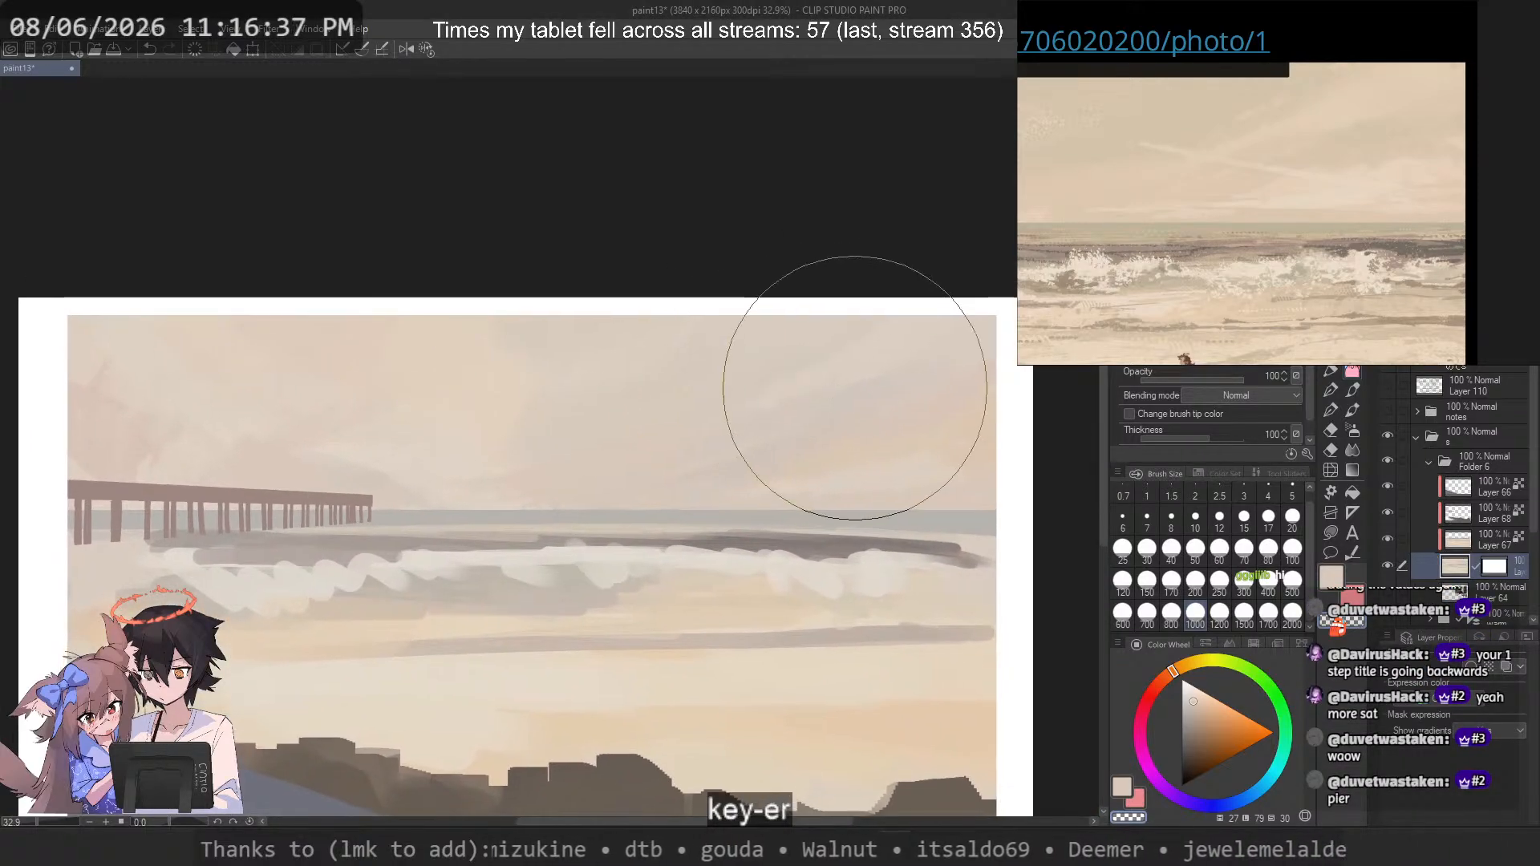
Step: Sample beige tones from the sky above the waves and add strokes there with the hardness-option brush at size 150, undoing unwanted ones
click(1333, 370)
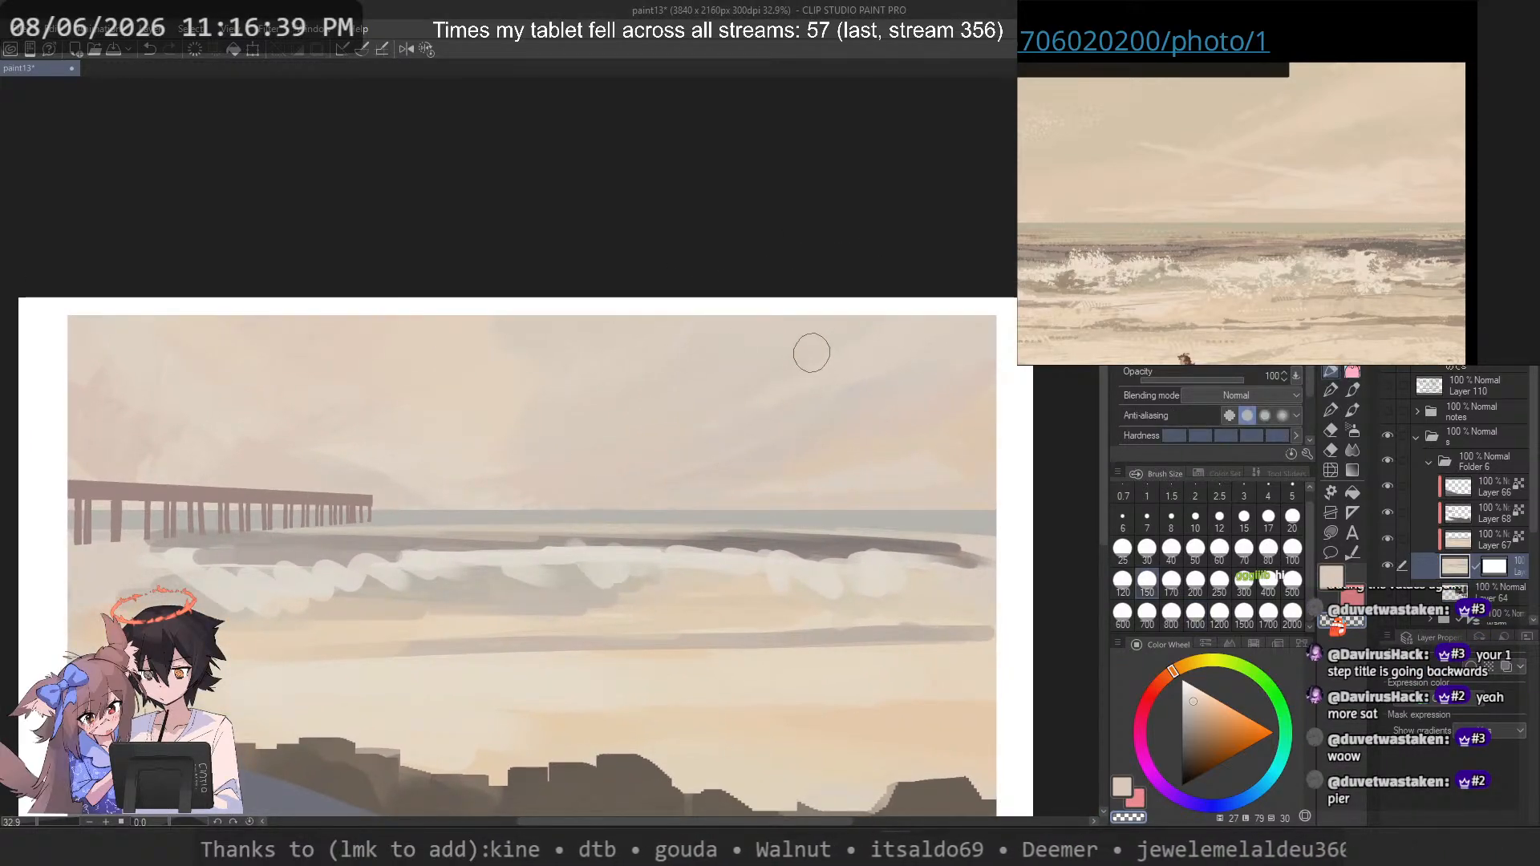
alt+click(858, 350)
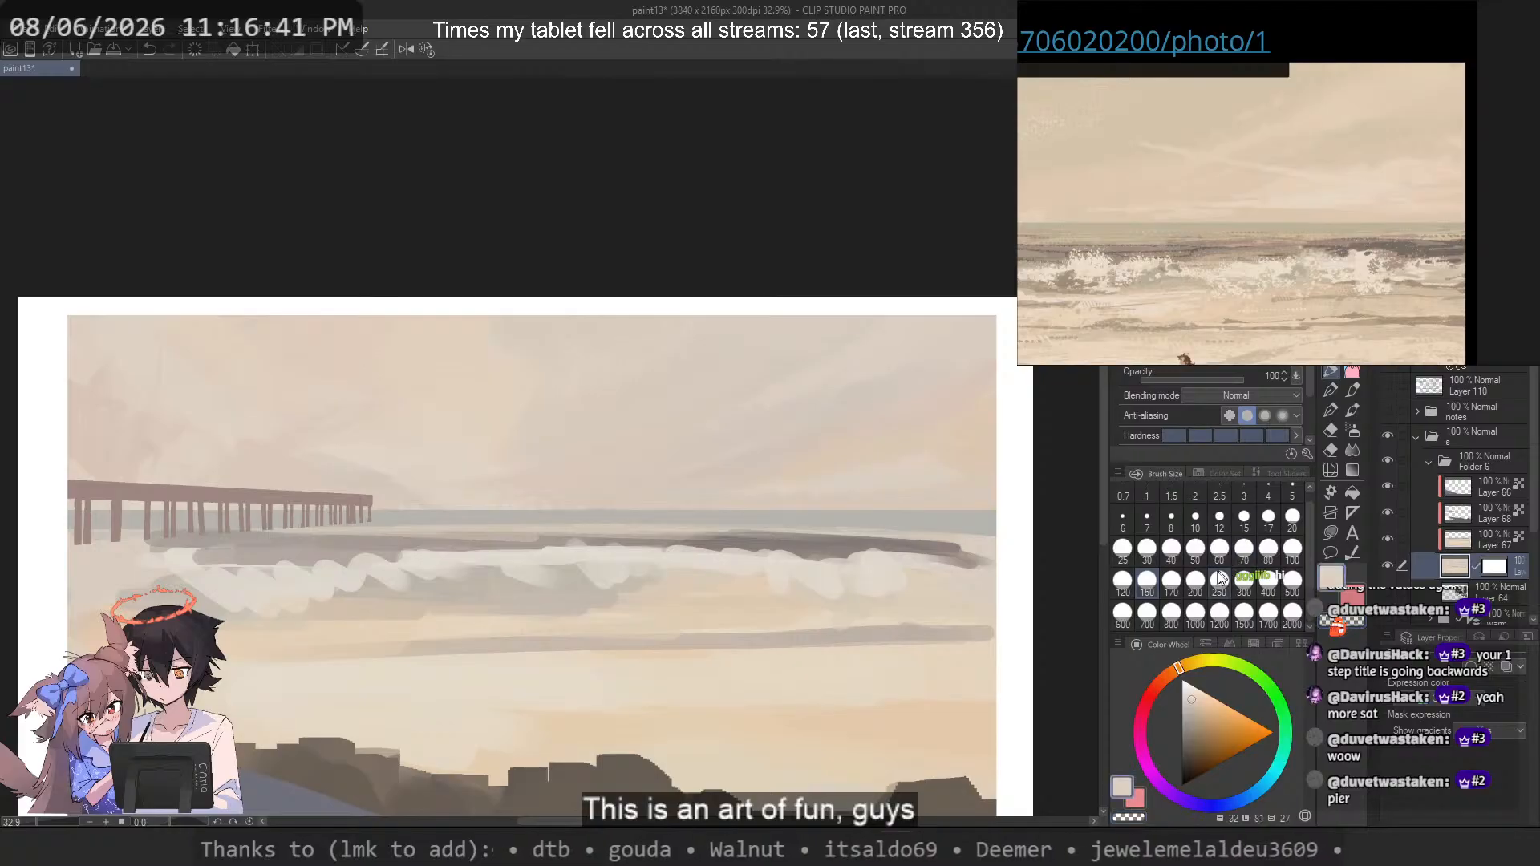
click(1268, 551)
click(1146, 590)
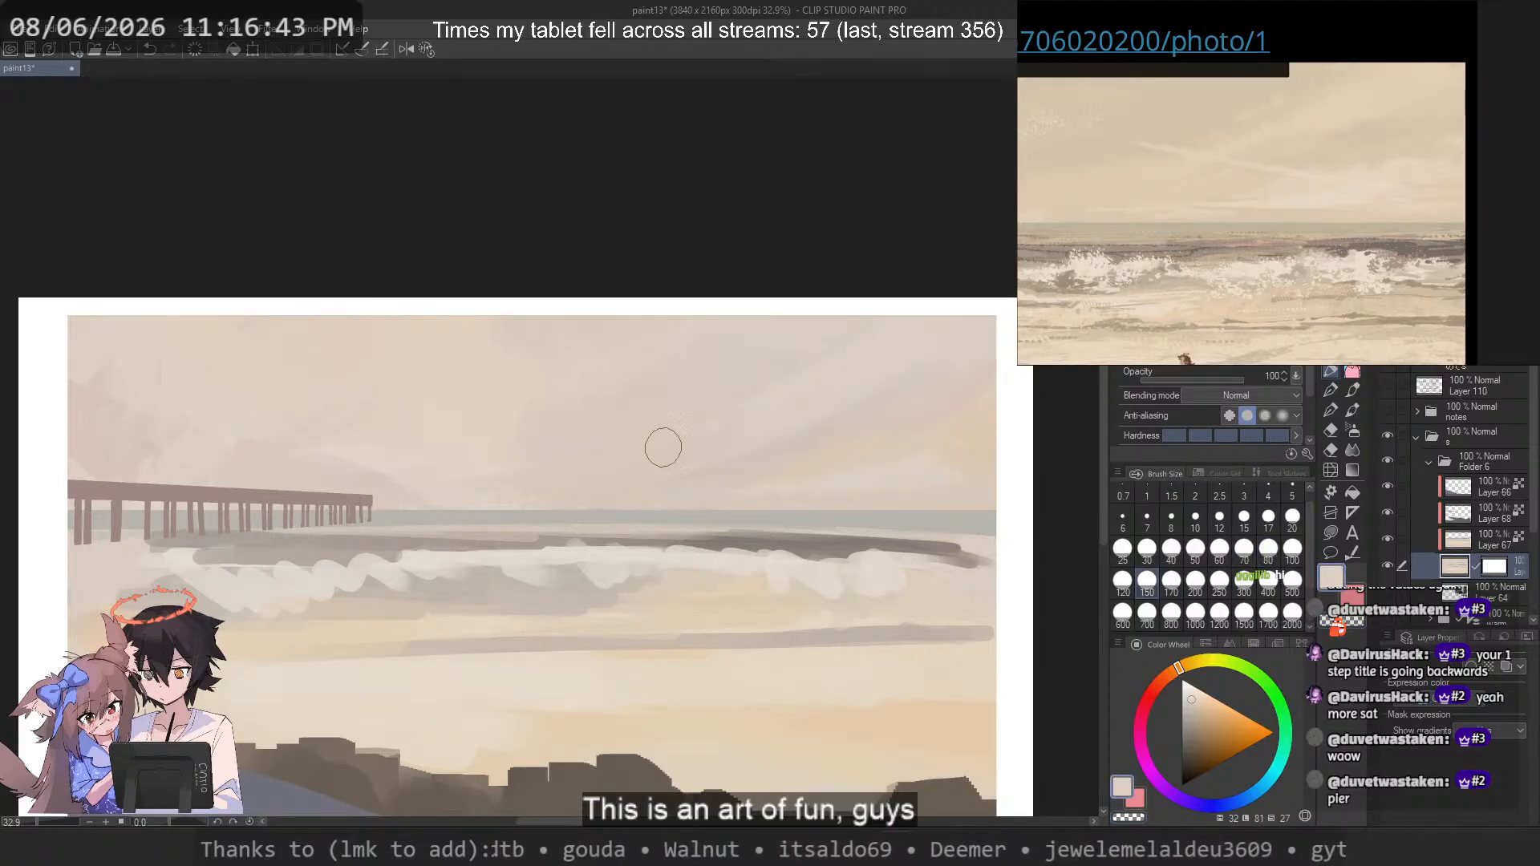
key(ctrl+z)
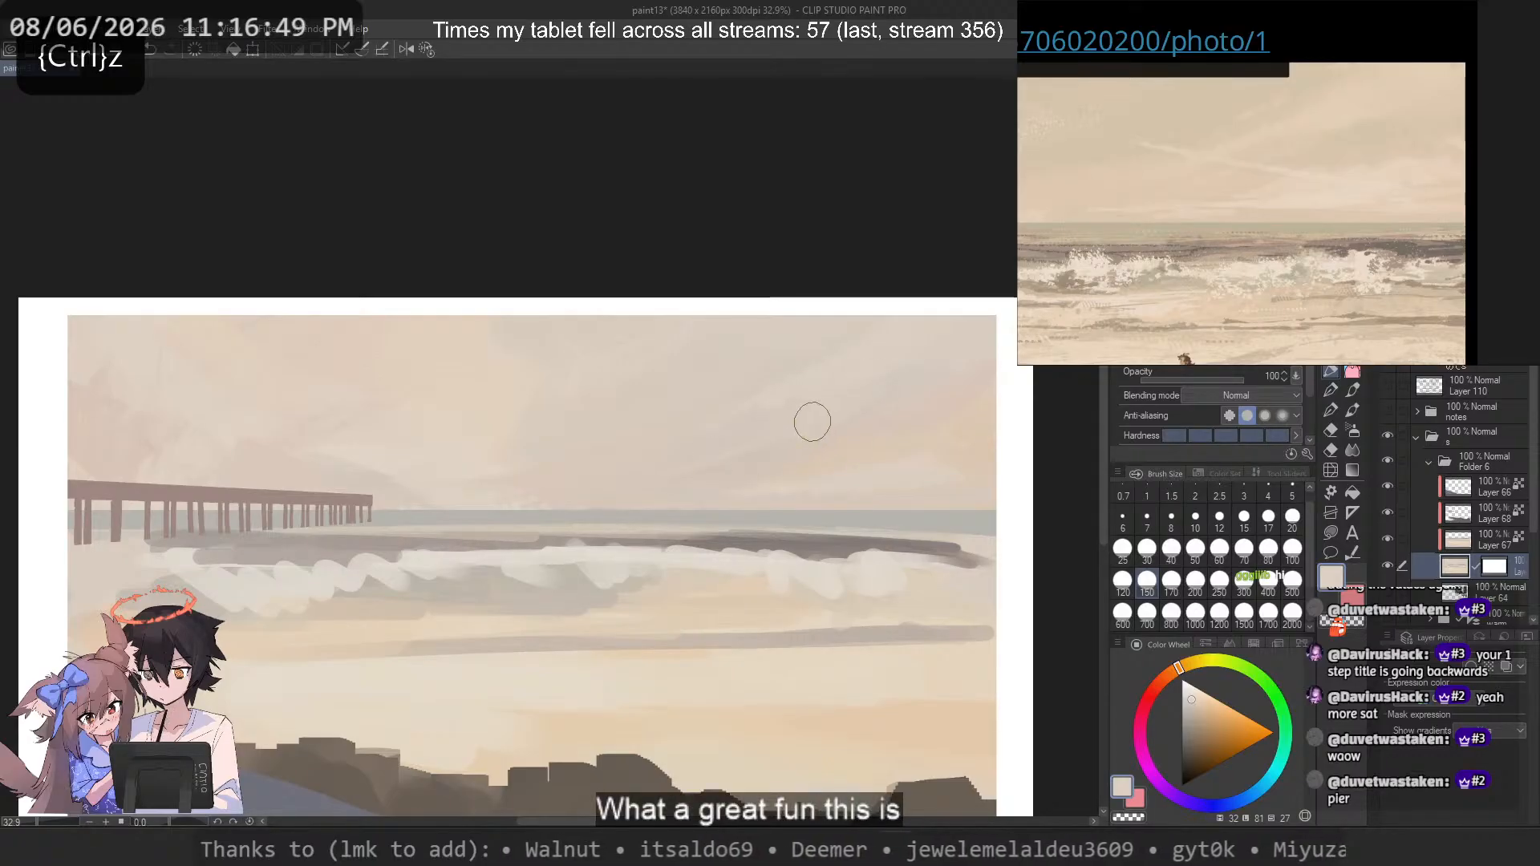
alt+click(916, 401)
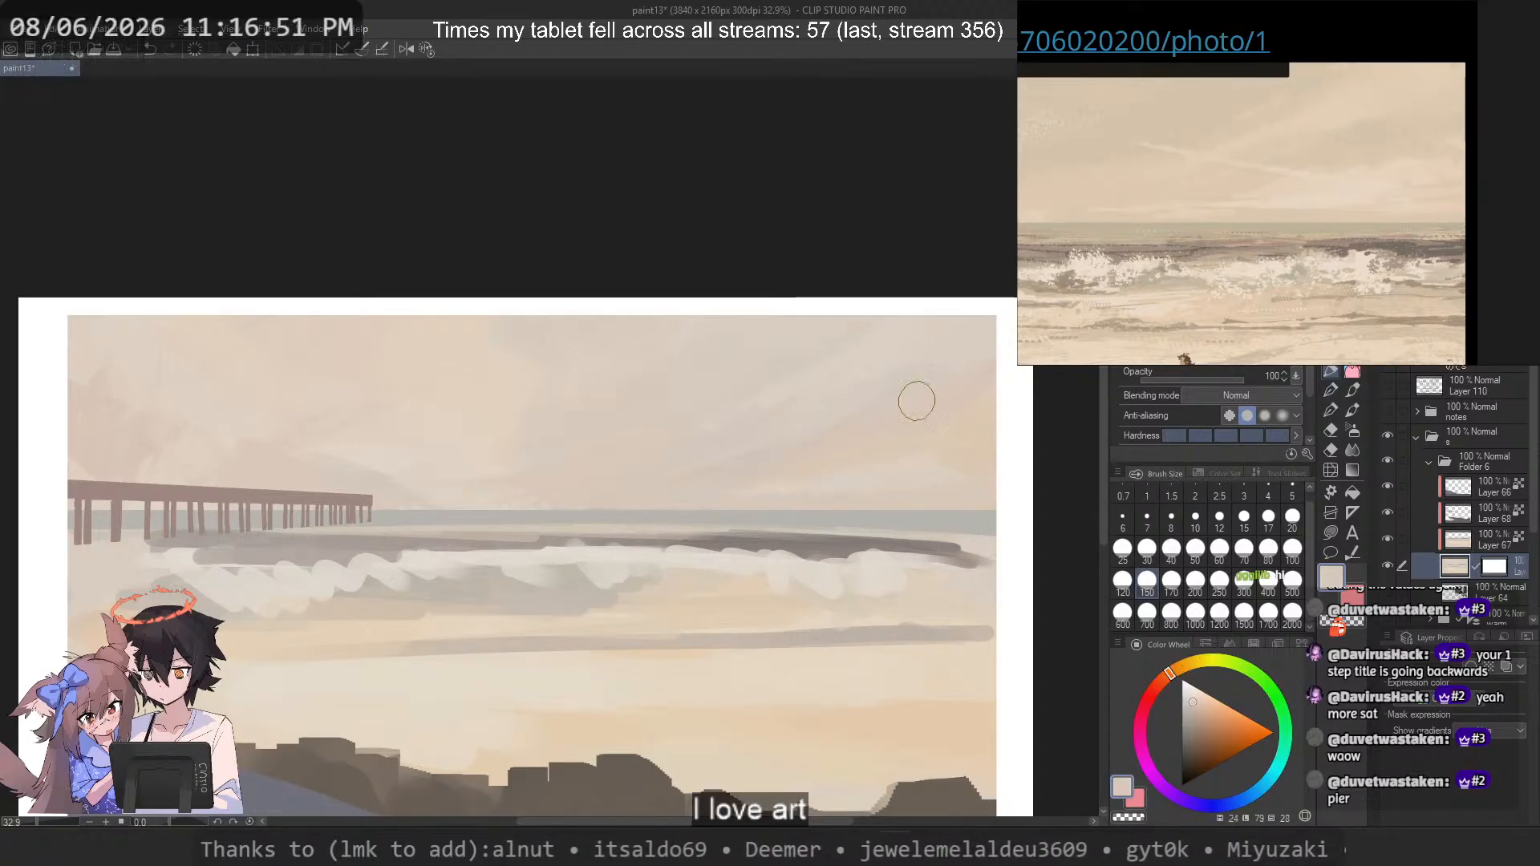
key(ctrl+z)
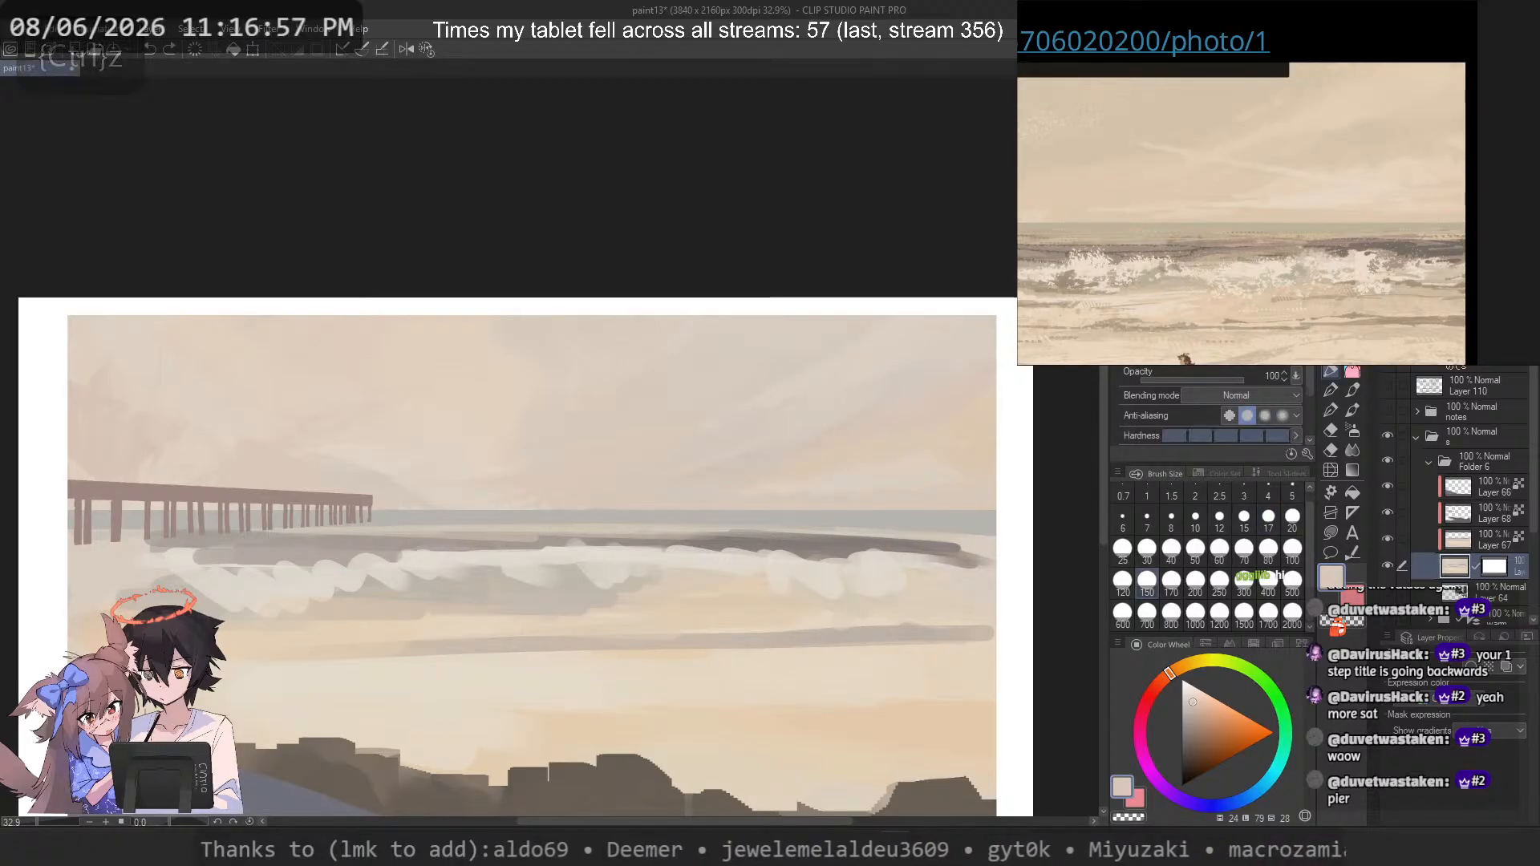
Step: Compare several brushes and pick the color-mixing one at size 300 for the sky, undoing the test strokes
click(1352, 371)
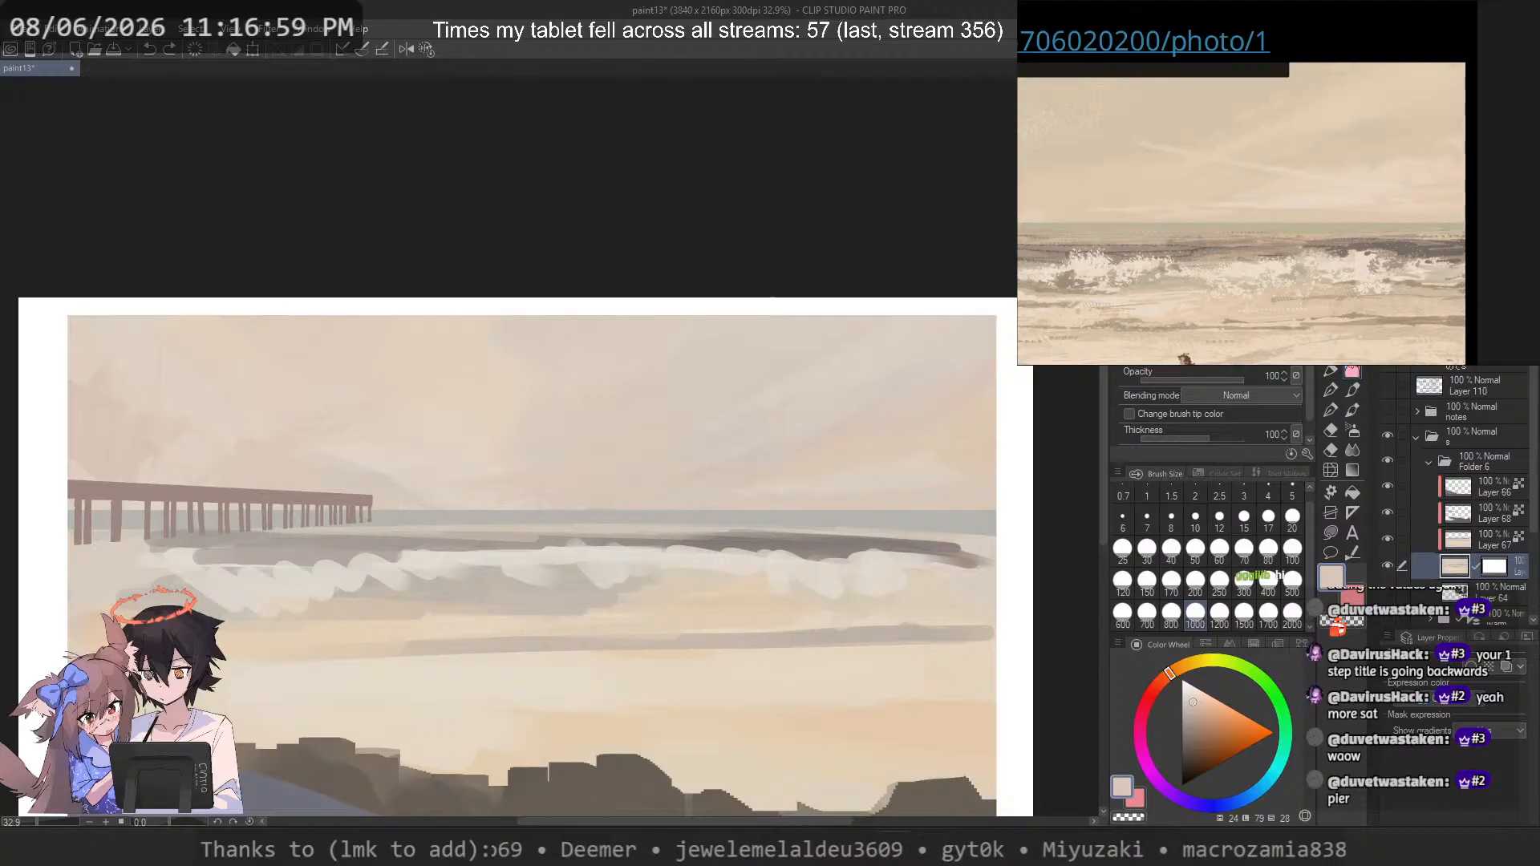
click(1330, 372)
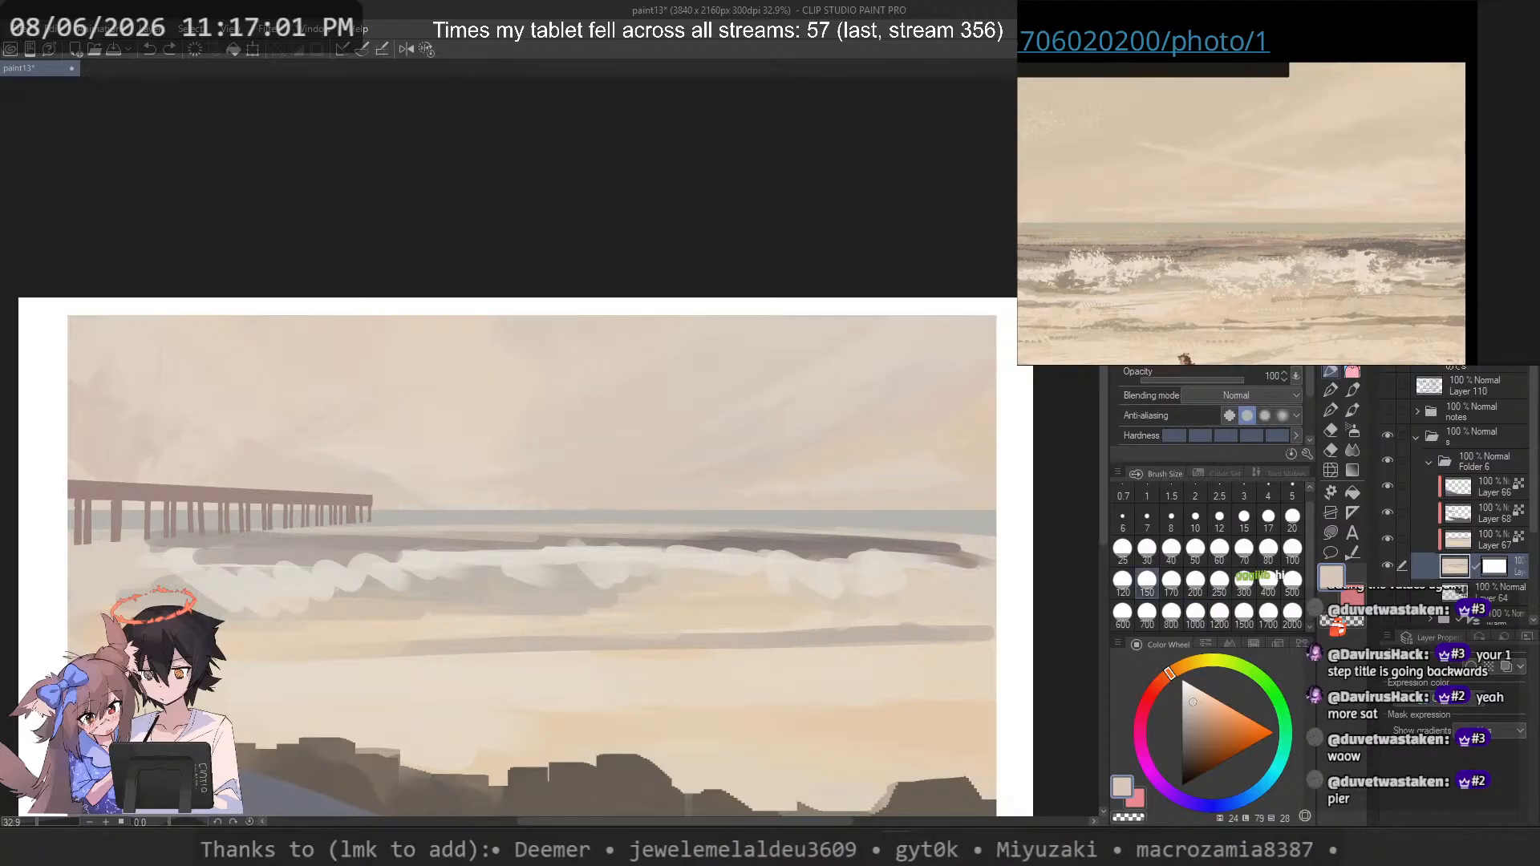
key(b)
key(b)
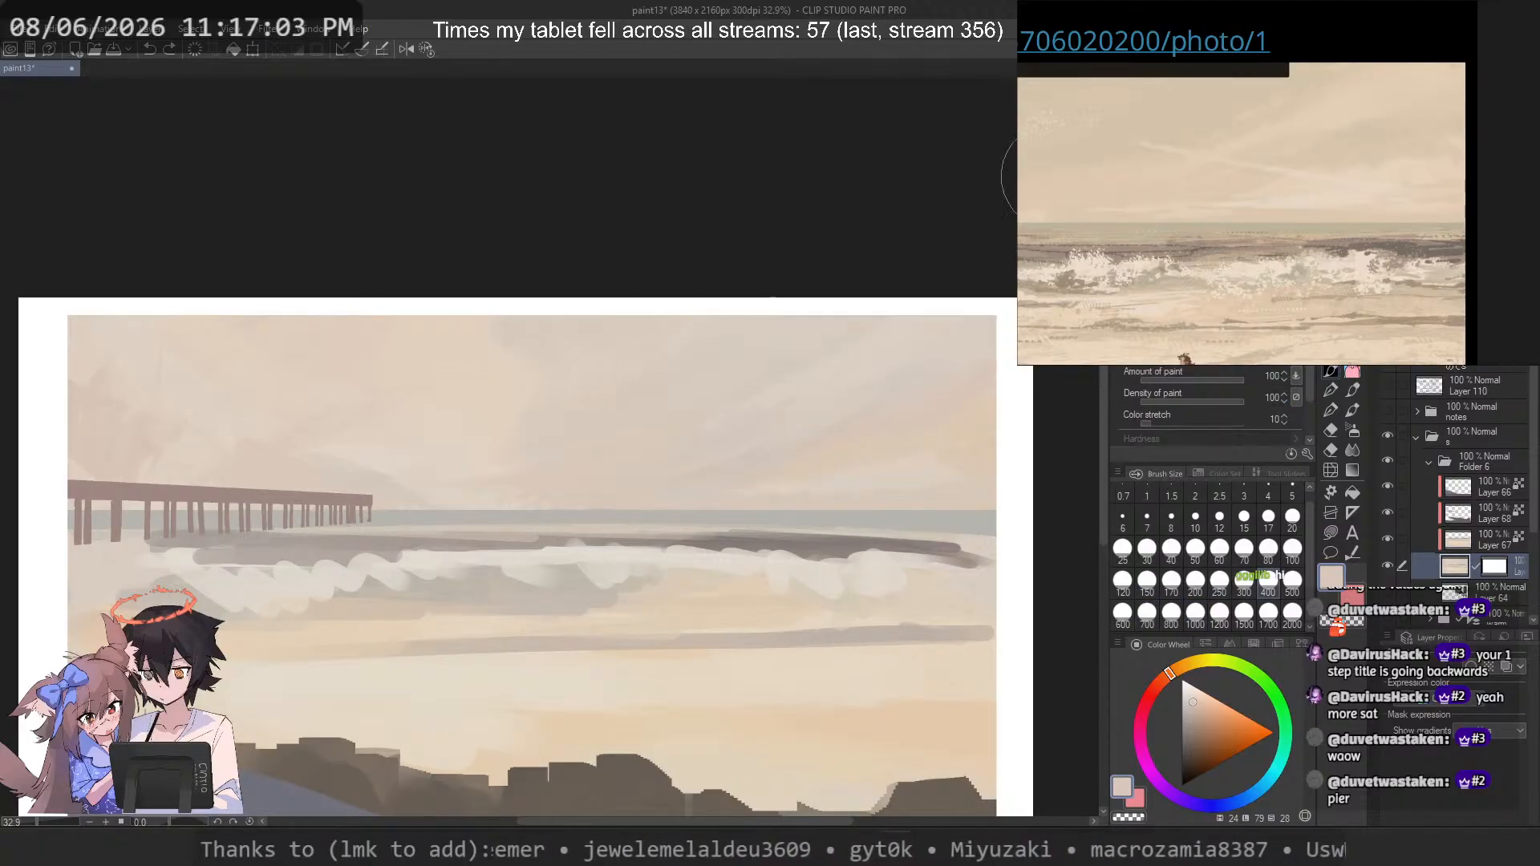
key(b)
key(ctrl+z)
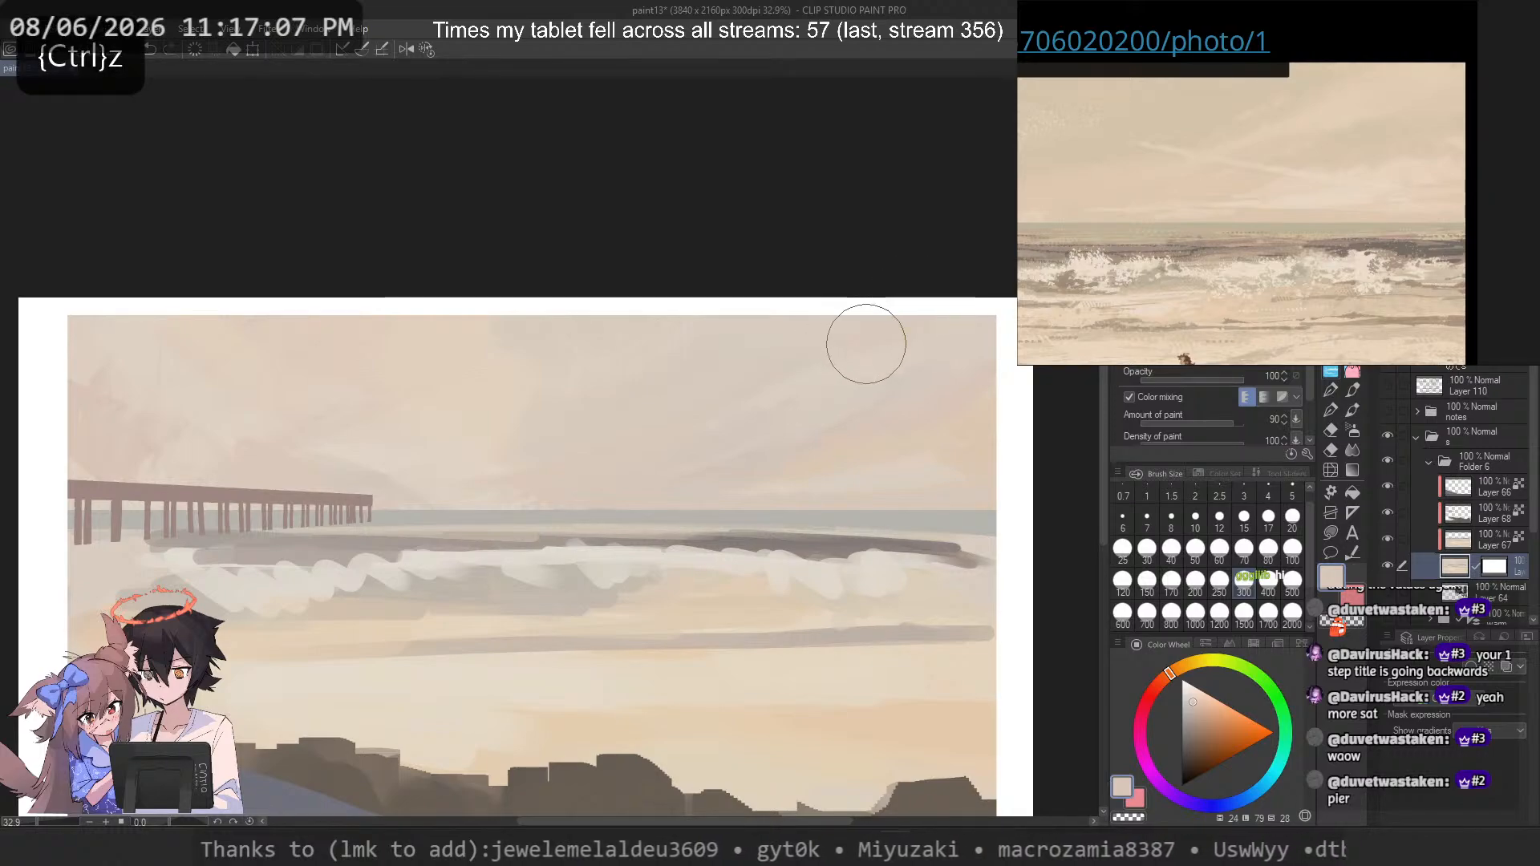
key(ctrl+z)
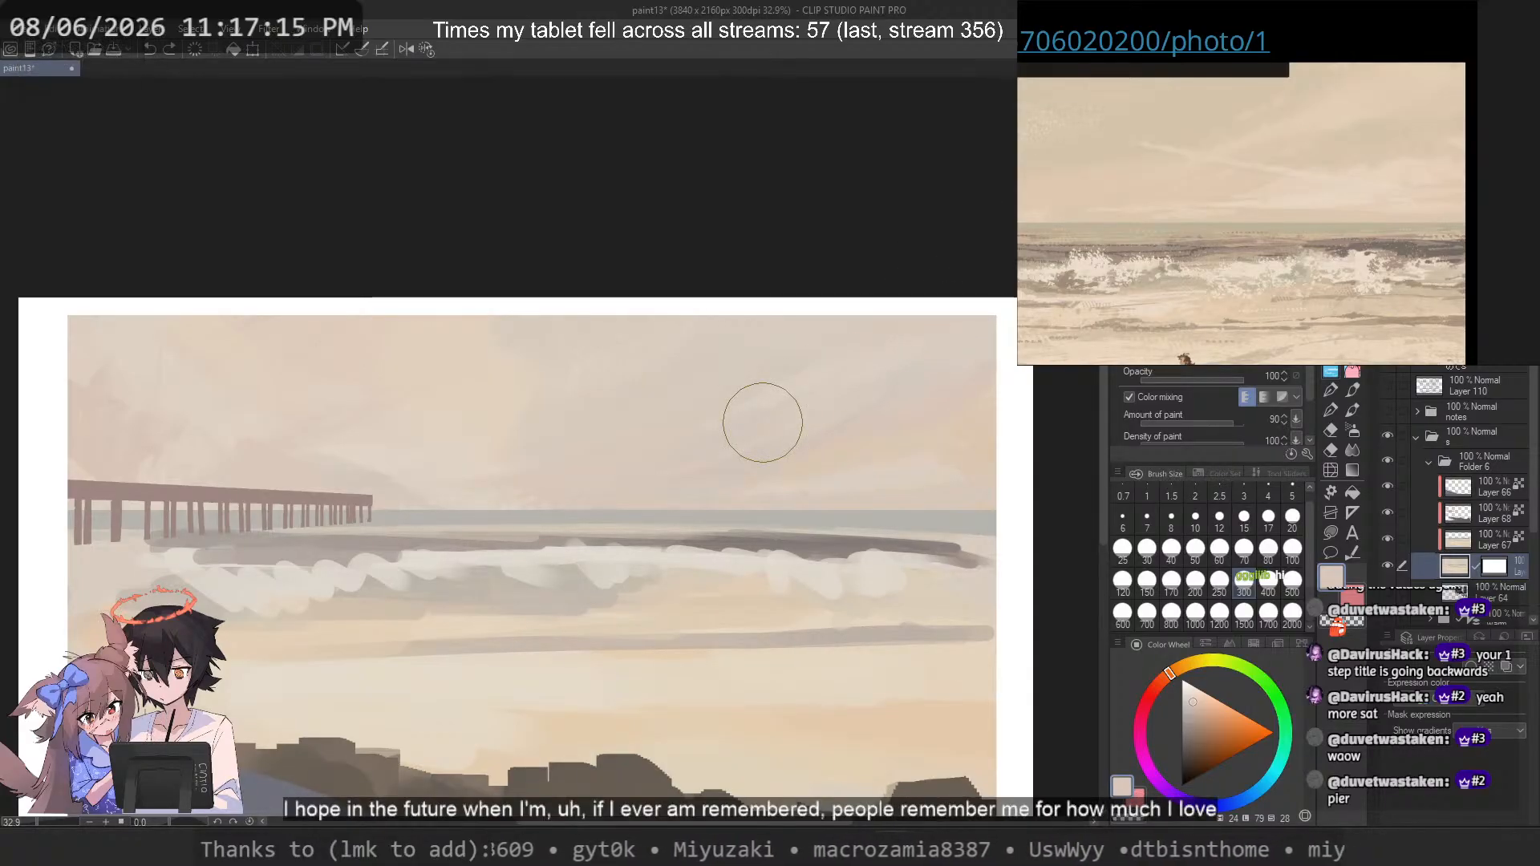
Step: Sample a sky beige and brush it over the clouds with color mixing at sizes 300 and 150, undoing unwanted strokes
drag(775, 379, 709, 389)
key(ctrl+z)
key(ctrl+z)
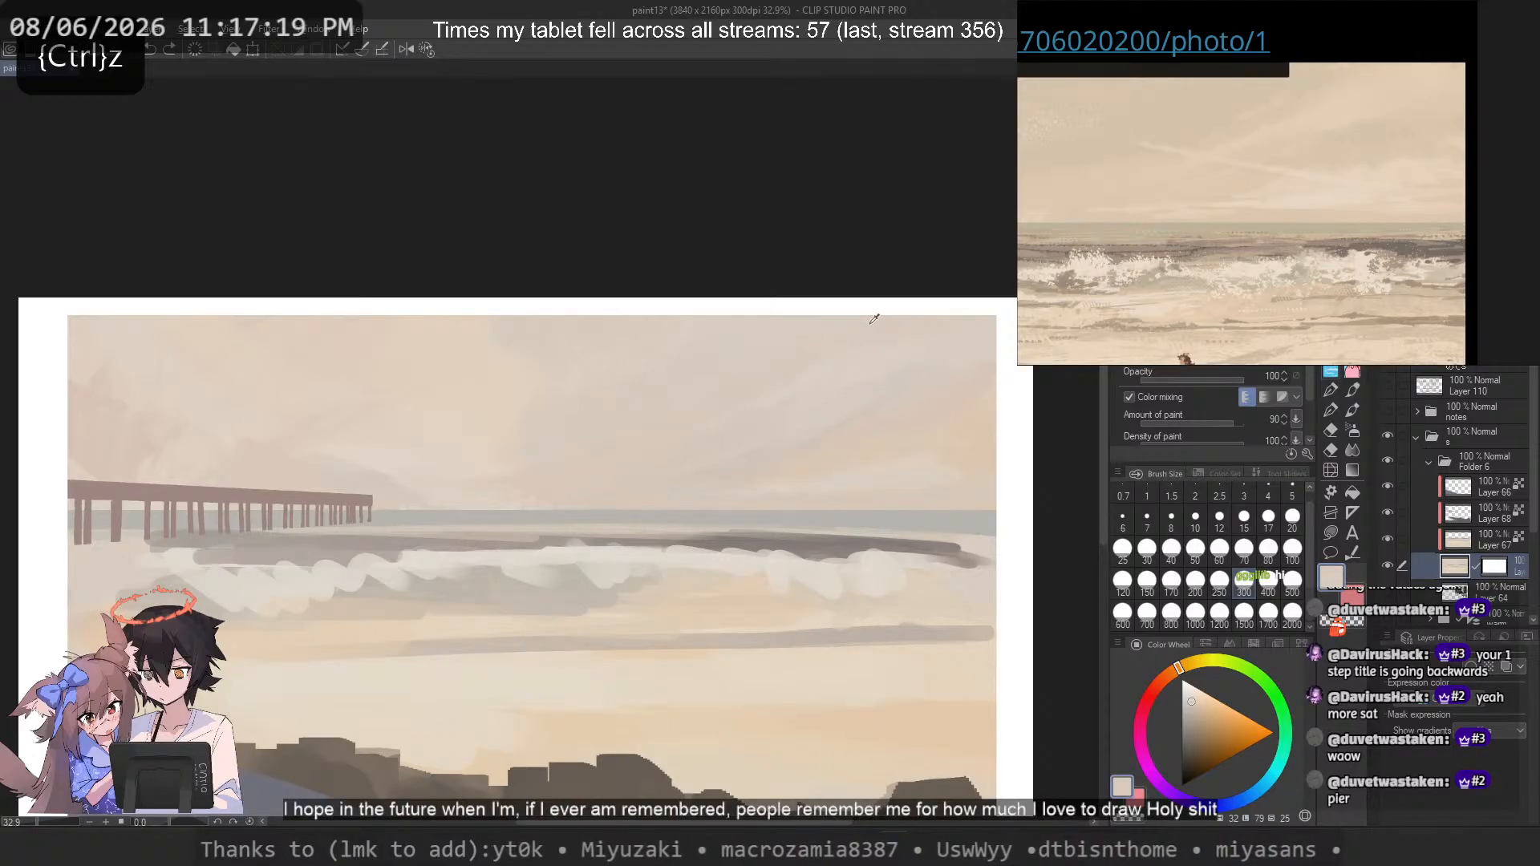
key(ctrl+z)
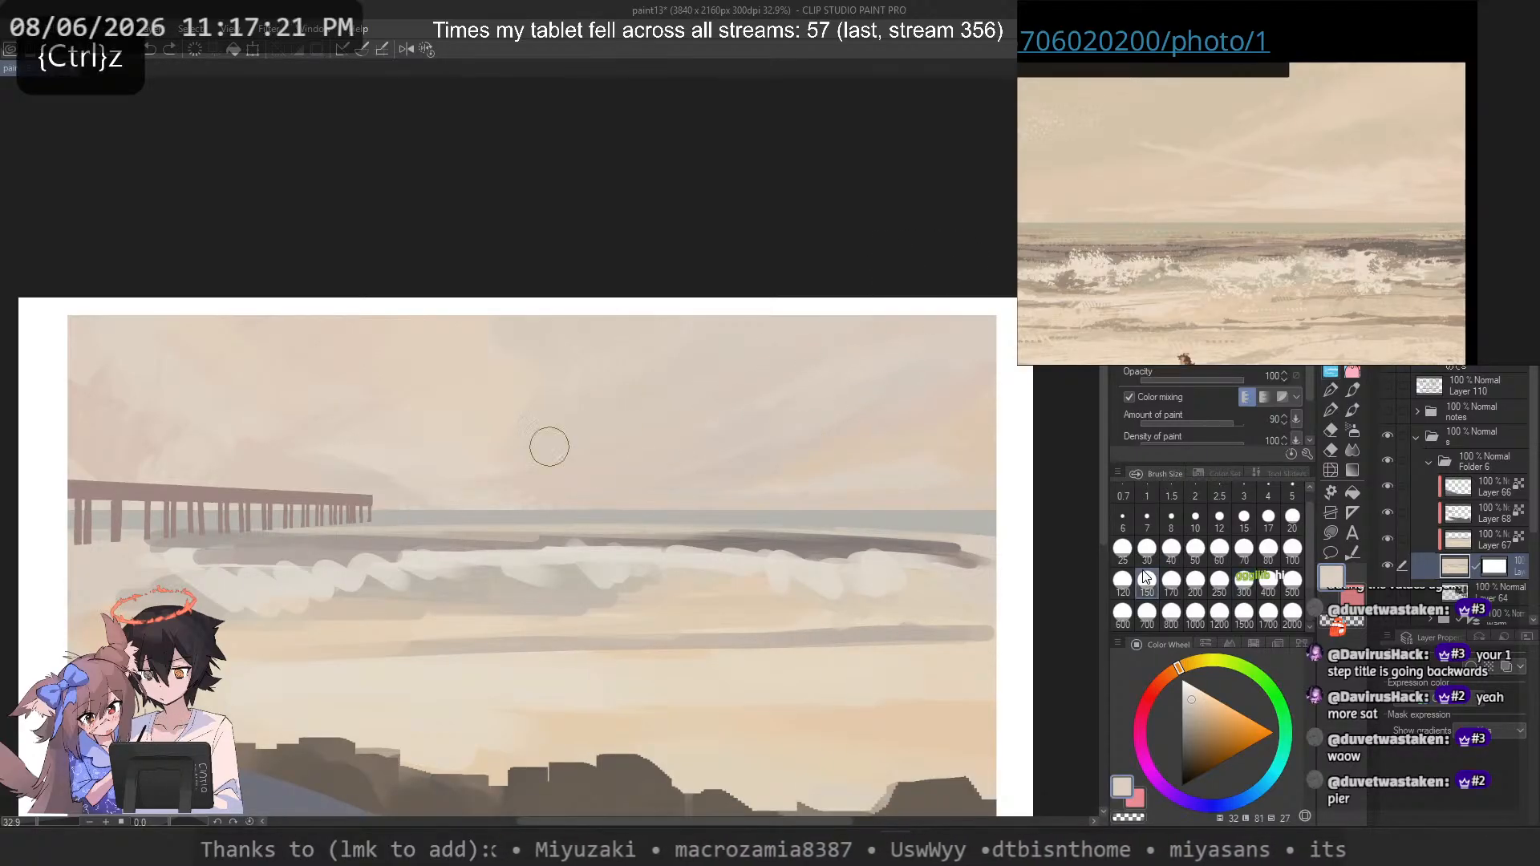
key(ctrl+z)
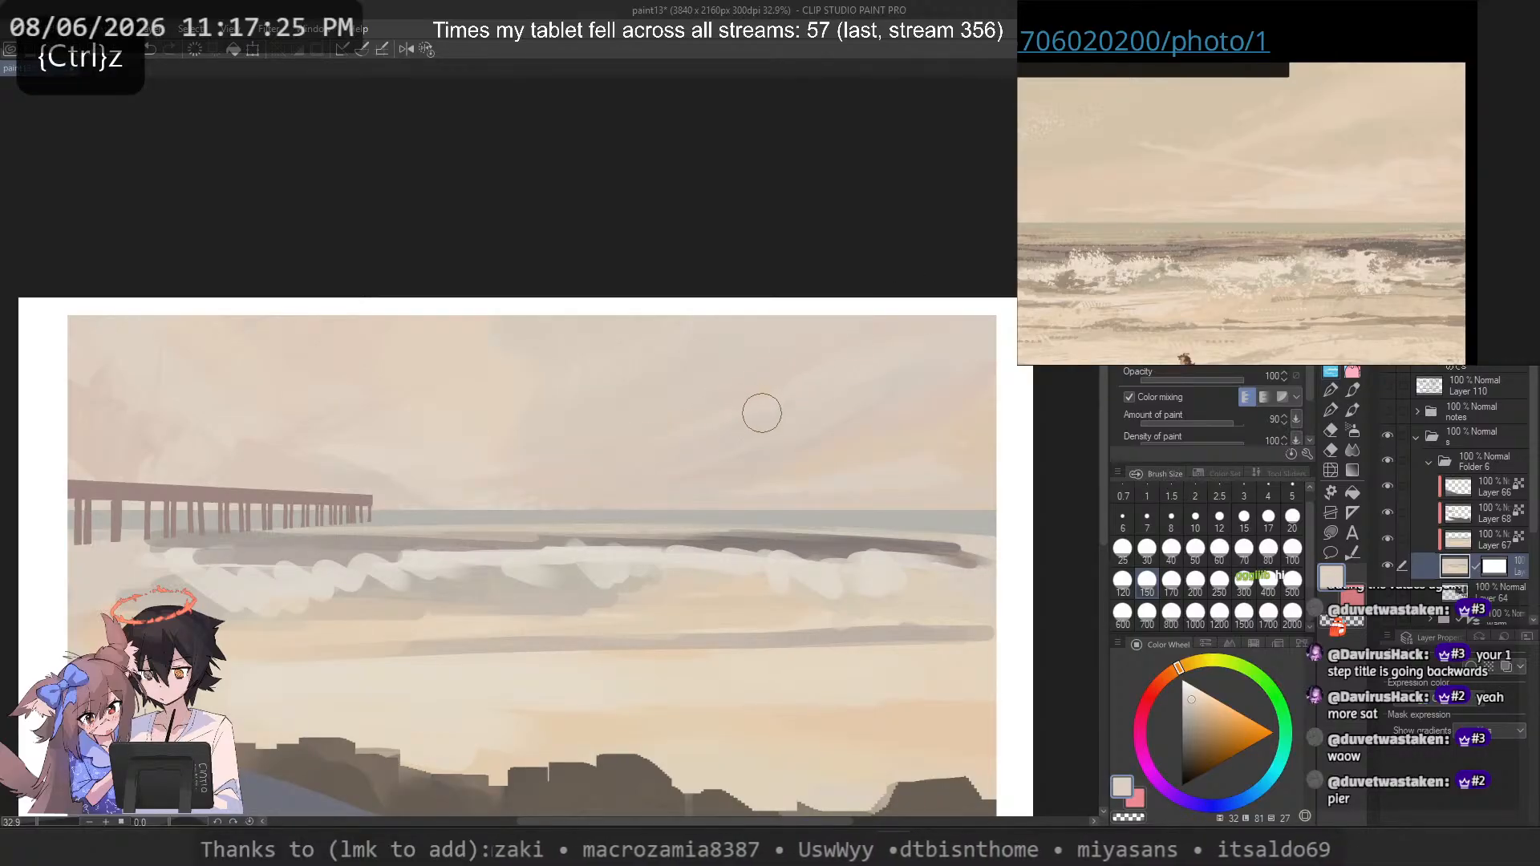
key(ctrl+z)
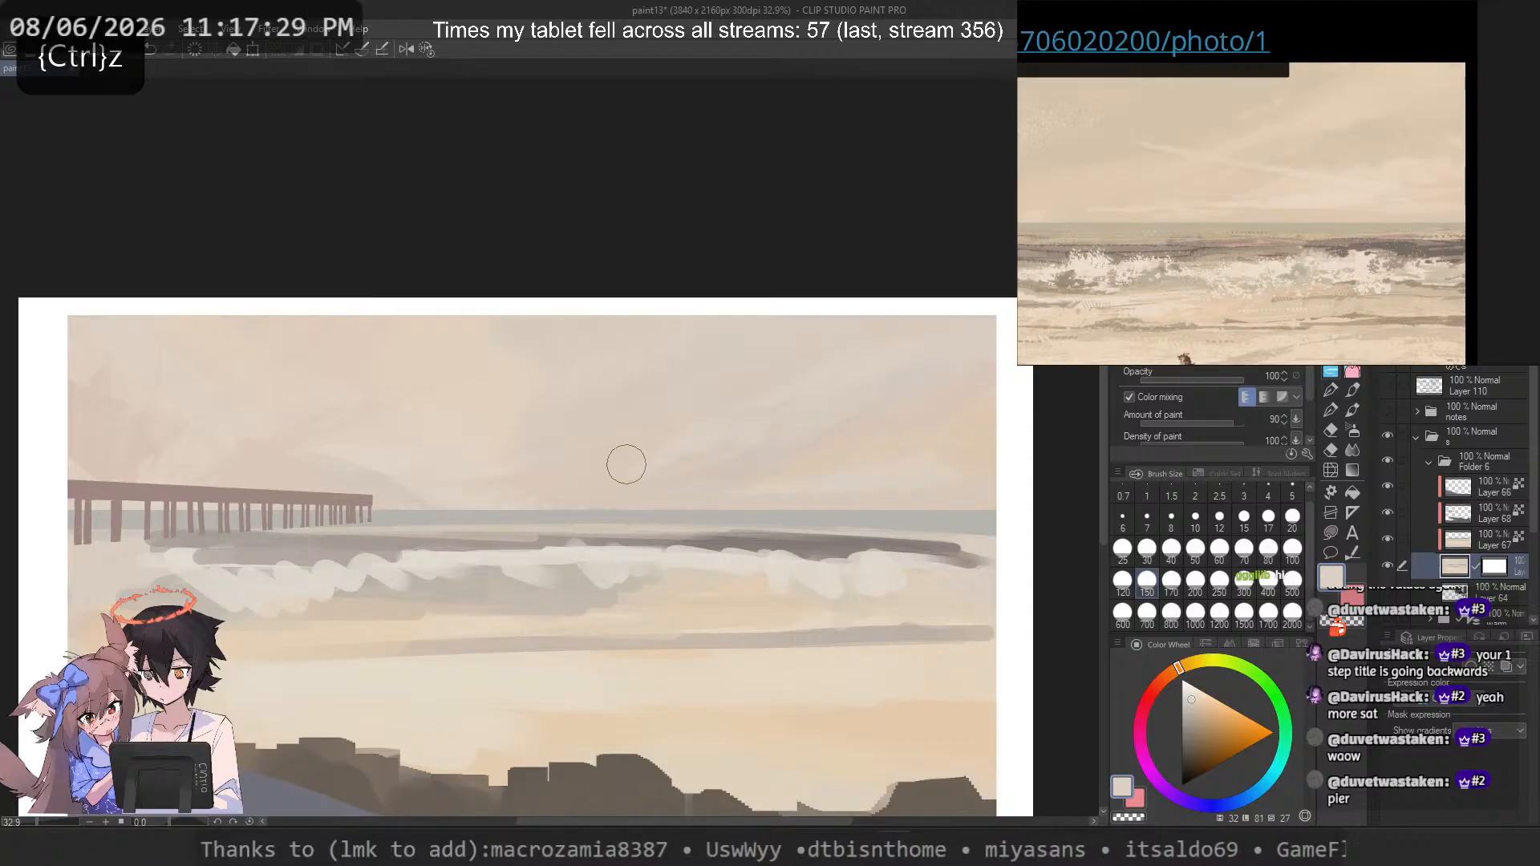
Step: Sample dark gray from the wave and test the color-mixing brush at size 250 and another brush diagonally across the sky, undoing each stroke
key(])
key(])
key(])
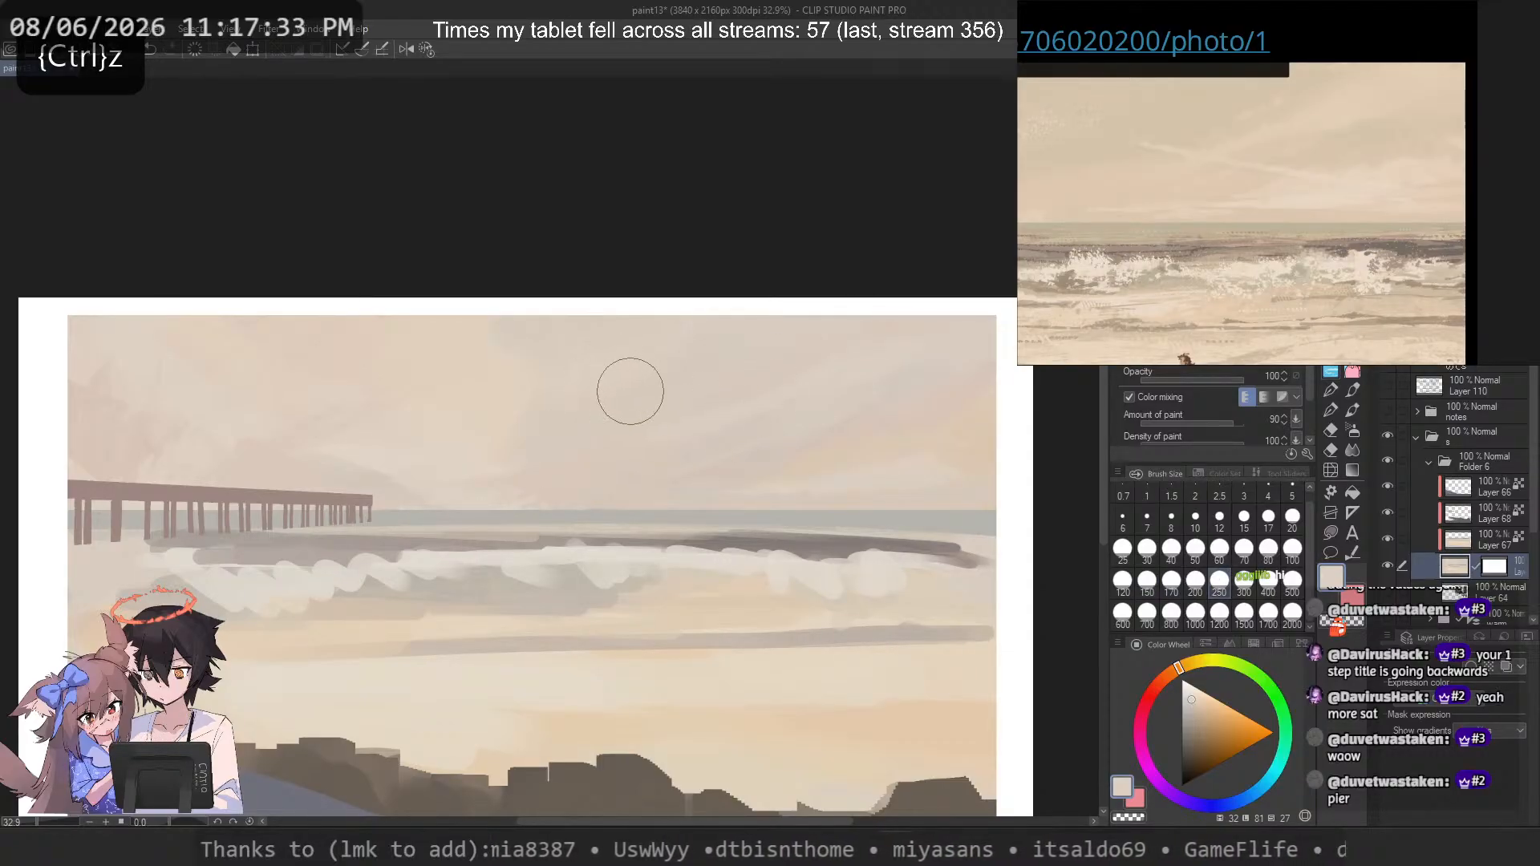
alt+click(752, 540)
mouse_move(706, 325)
mouse_down()
mouse_move(601, 412)
mouse_move(422, 447)
mouse_up()
key(ctrl+z)
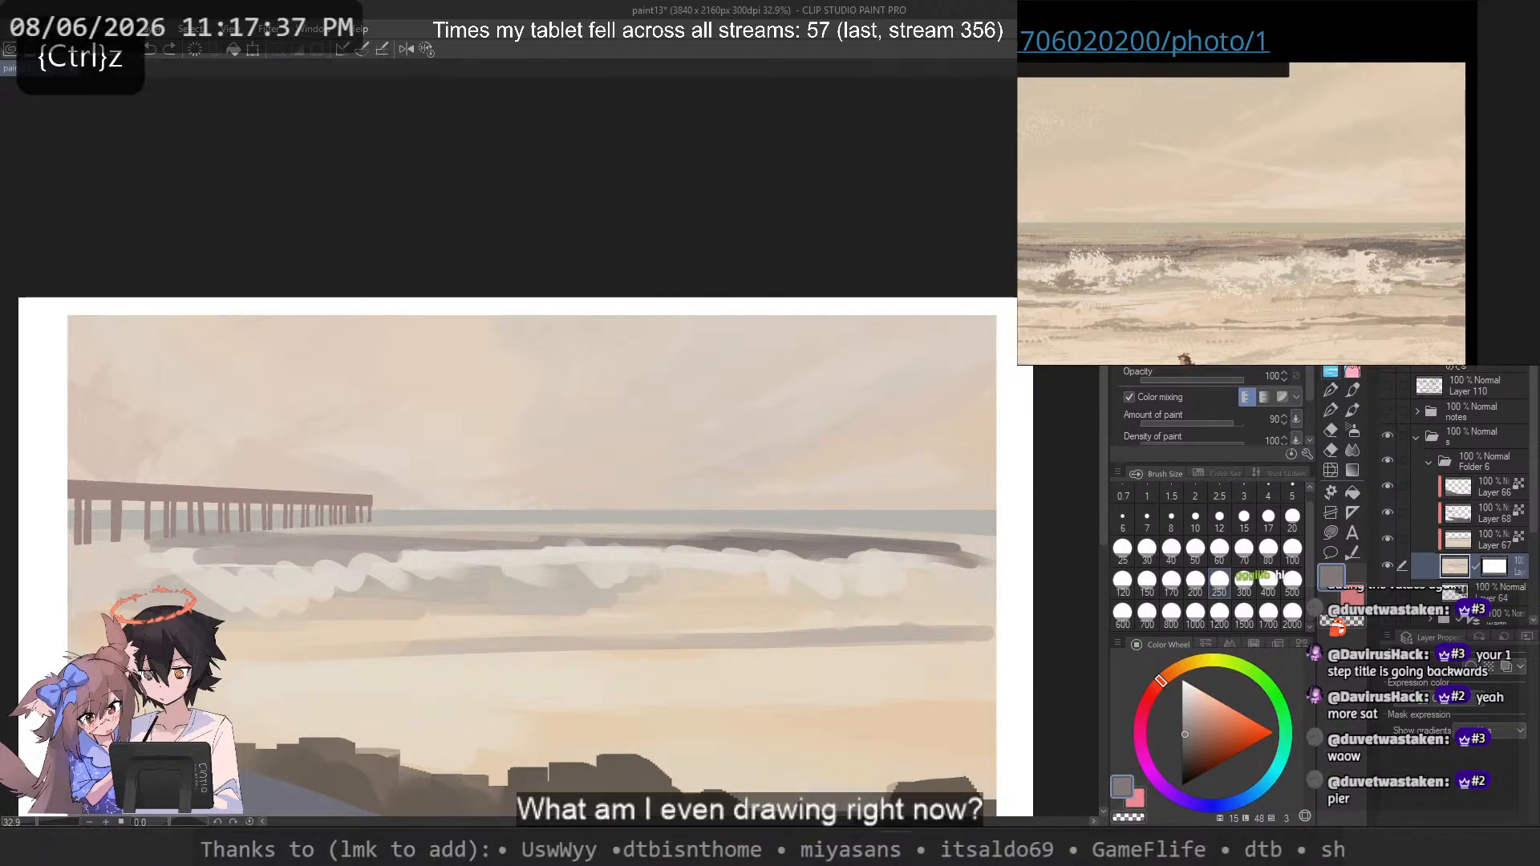
key(b)
drag(722, 342, 460, 475)
key(ctrl+z)
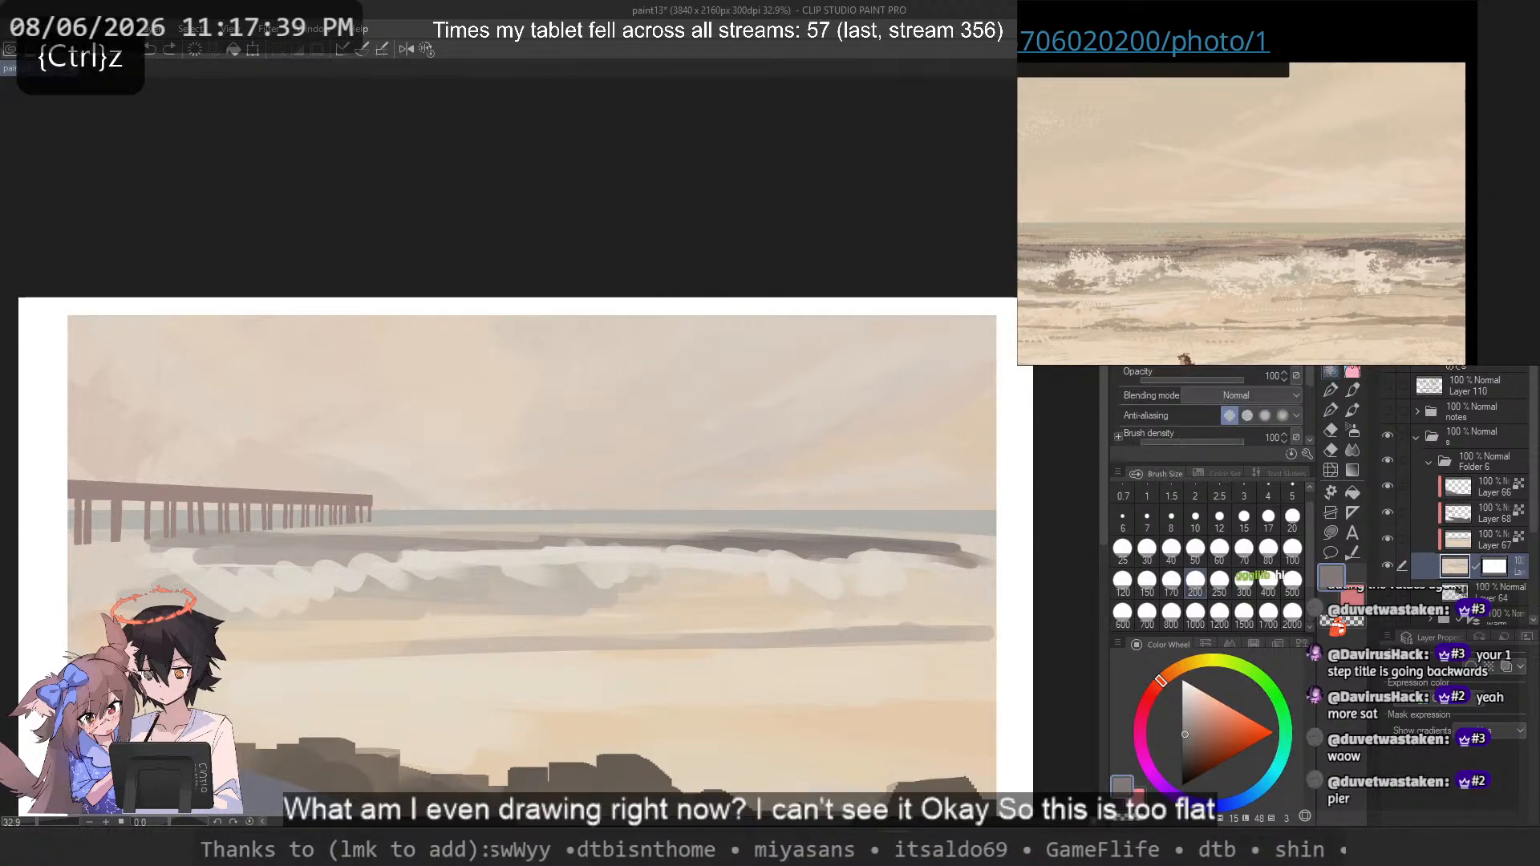
Step: Switch to the size 250 brush with color mixing off and test diagonal gray strokes across the sky, undoing them
click(1331, 382)
key(b)
mouse_move(762, 332)
mouse_down()
mouse_move(578, 446)
mouse_move(471, 457)
mouse_up()
key(ctrl+z)
drag(862, 347, 559, 433)
key(ctrl+z)
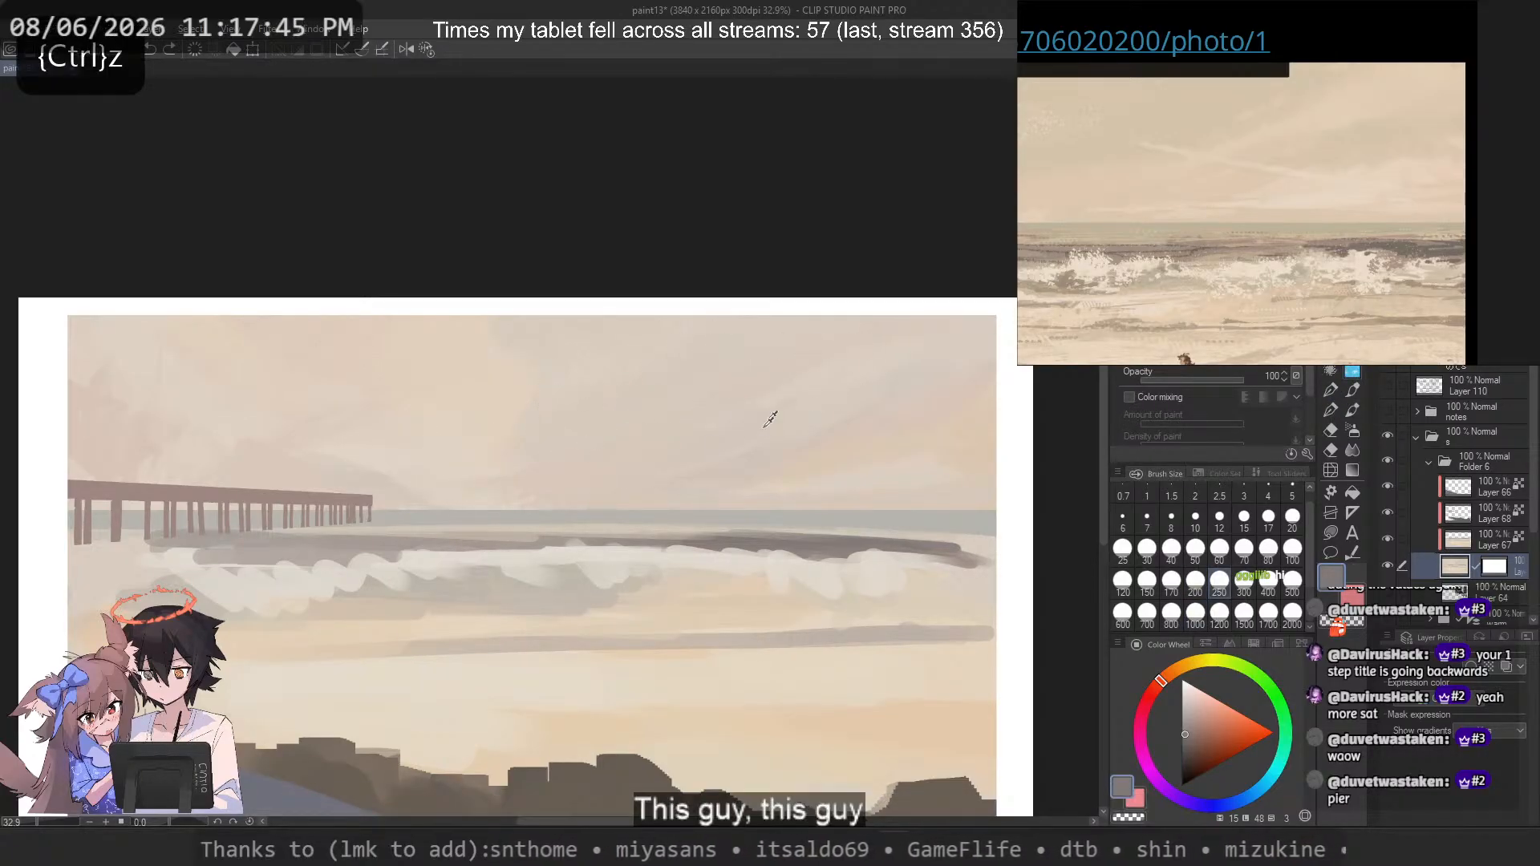
Step: Sample beige tones around the sky above the waves and brush them in at size 250 without color mixing, undoing unwanted strokes
alt+click(802, 472)
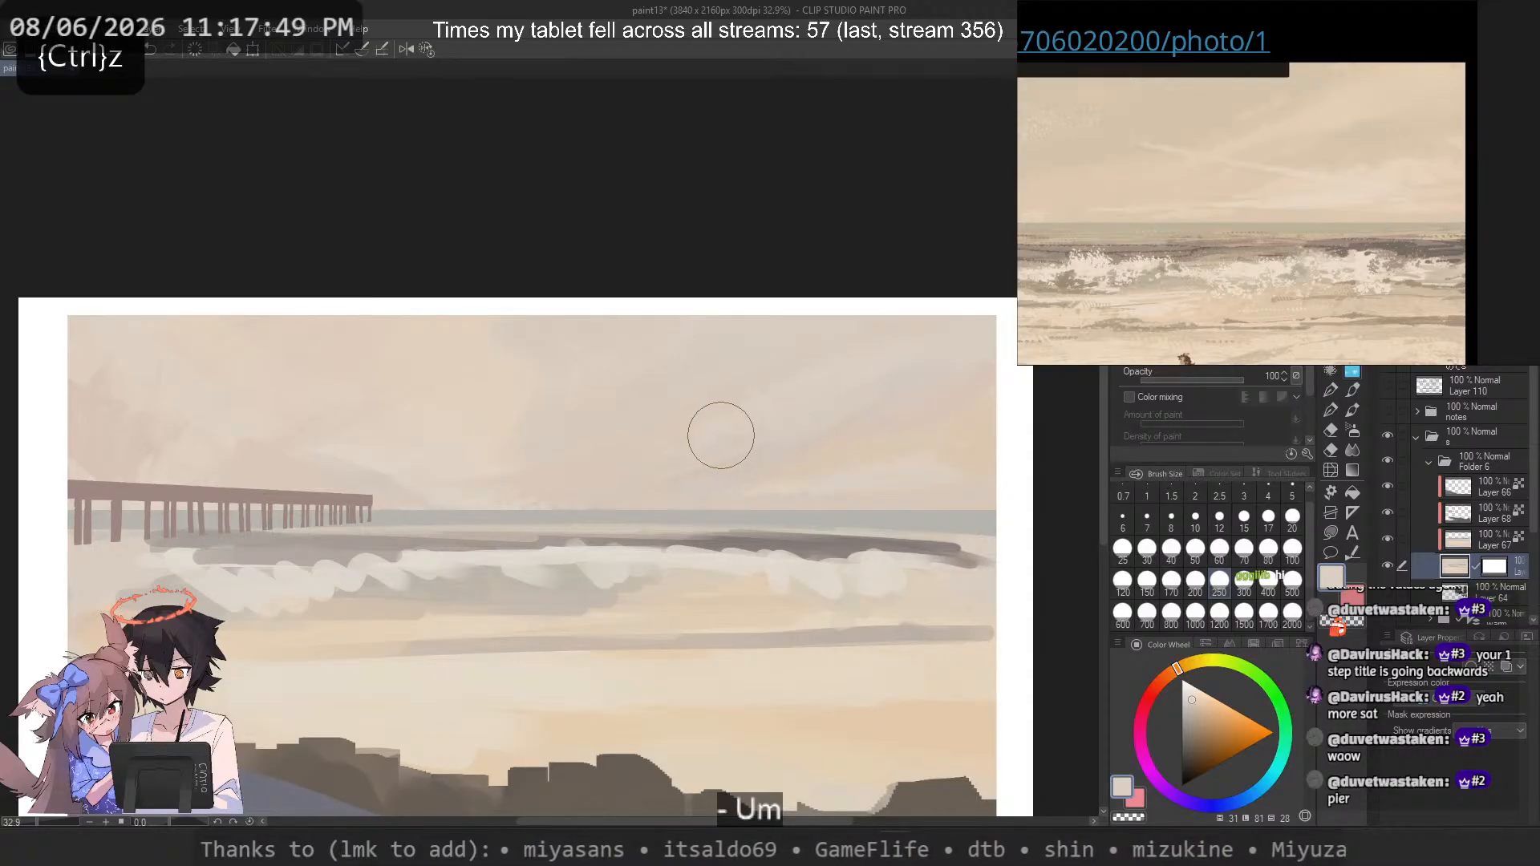
key(ctrl+z)
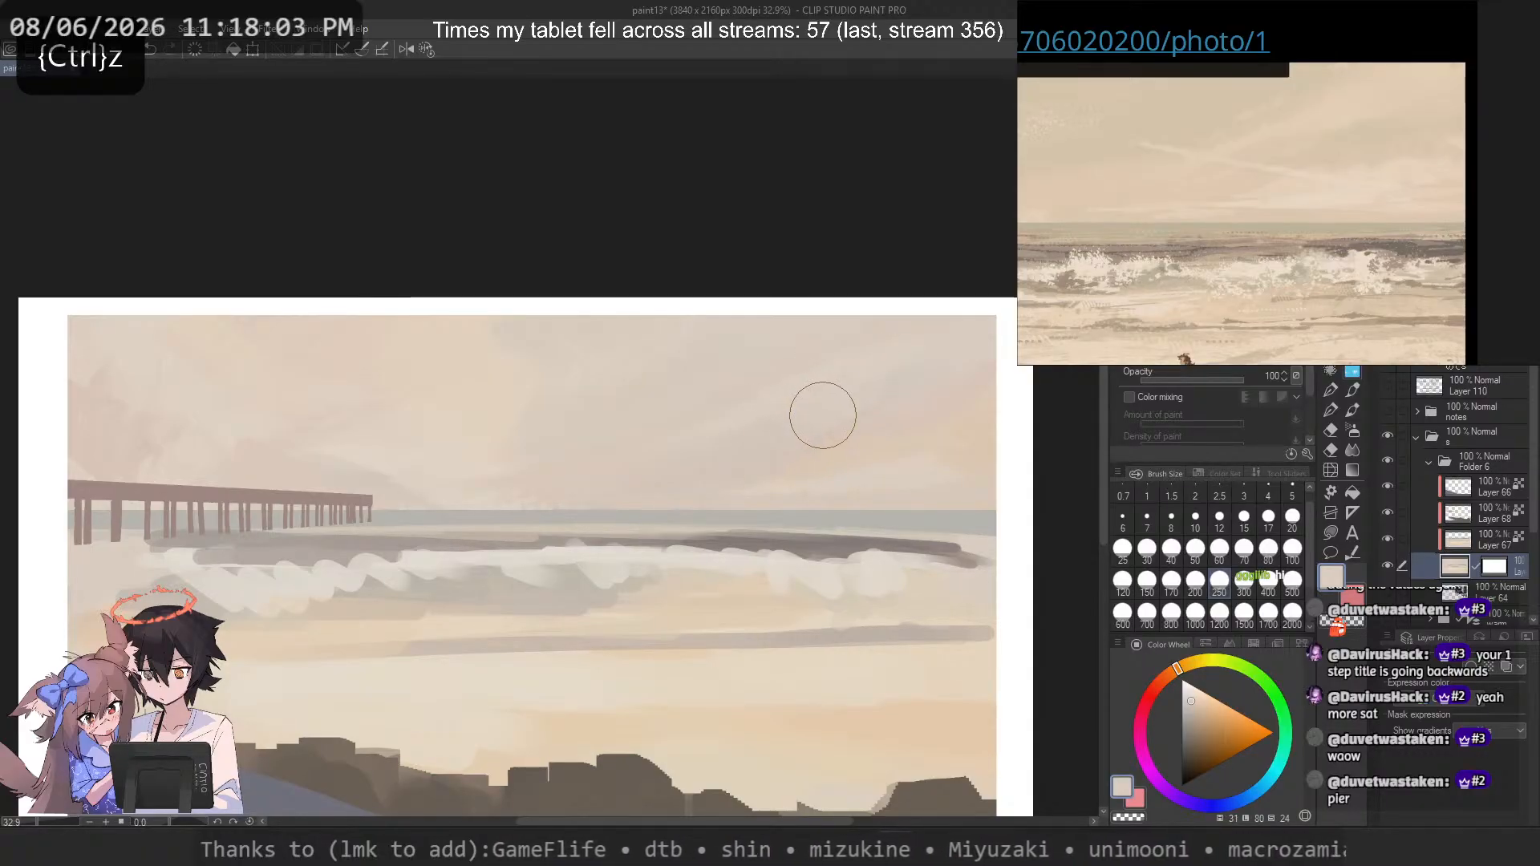
alt+click(857, 360)
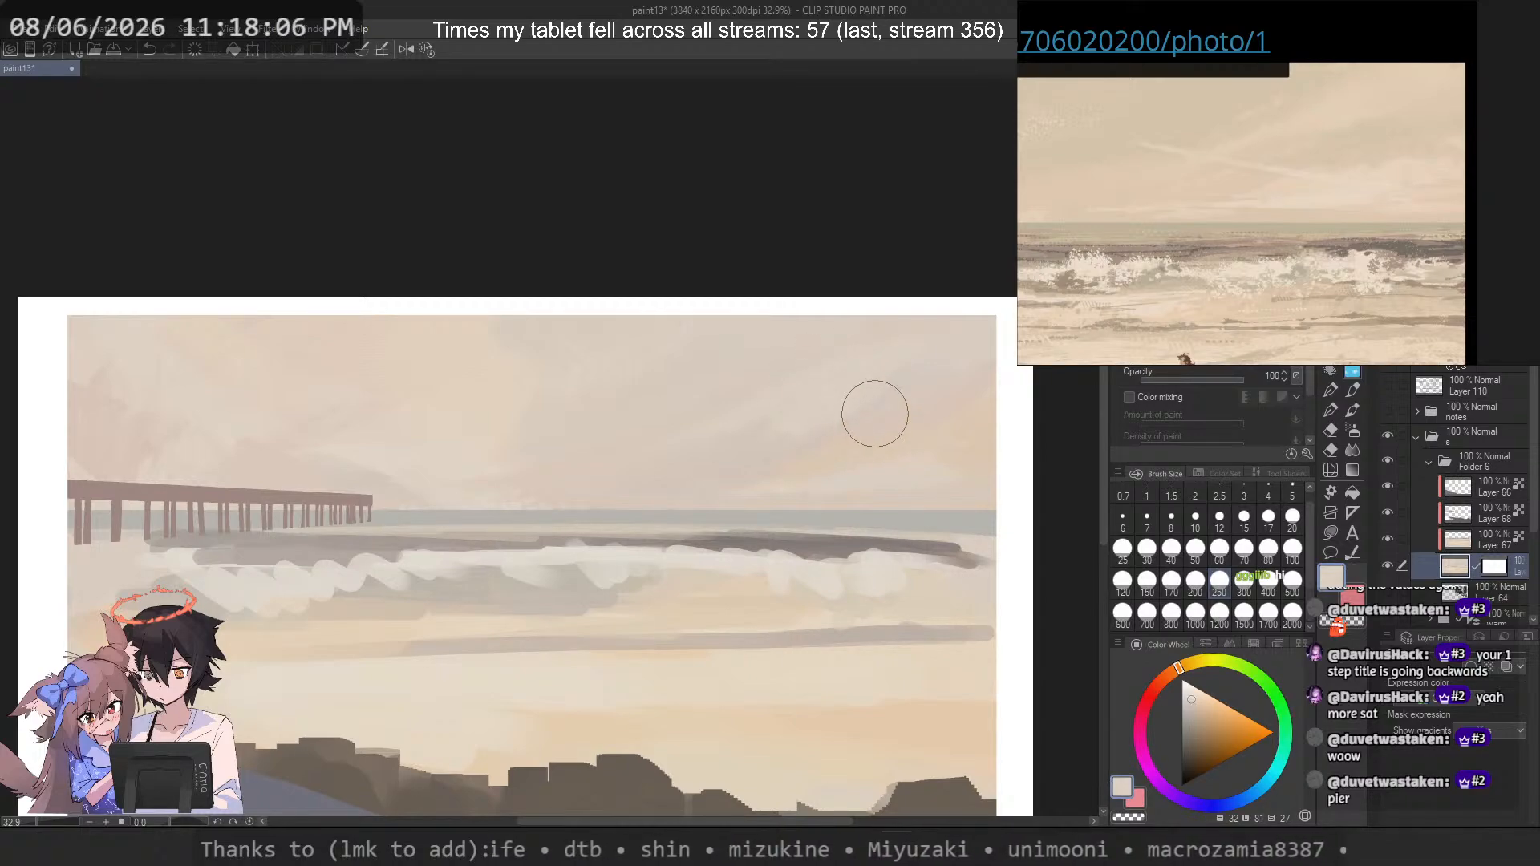
alt+click(934, 339)
drag(869, 402, 828, 443)
key(ctrl+z)
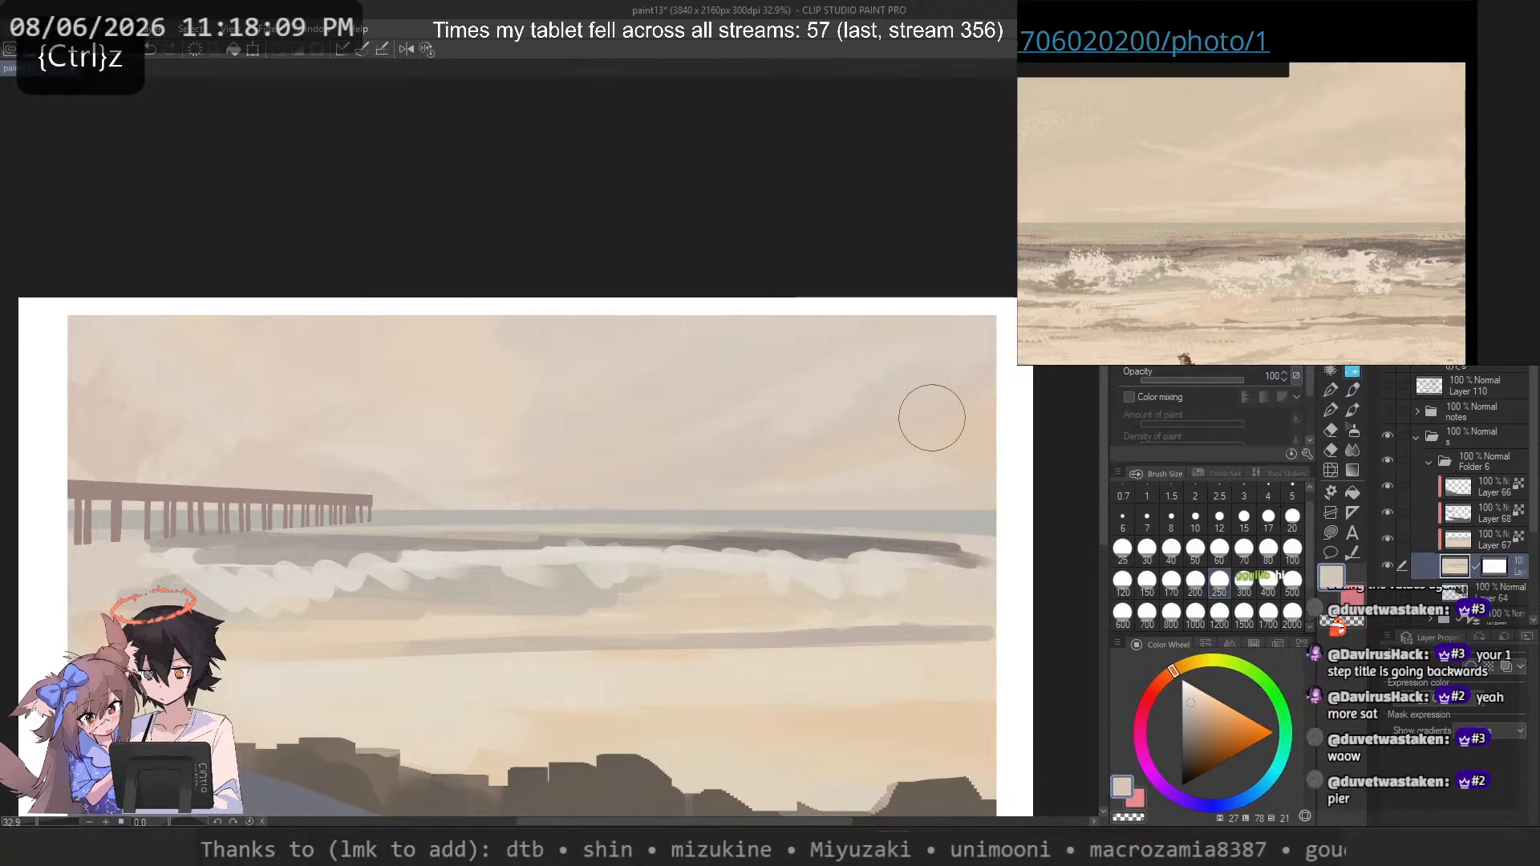
alt+click(967, 441)
alt+click(953, 394)
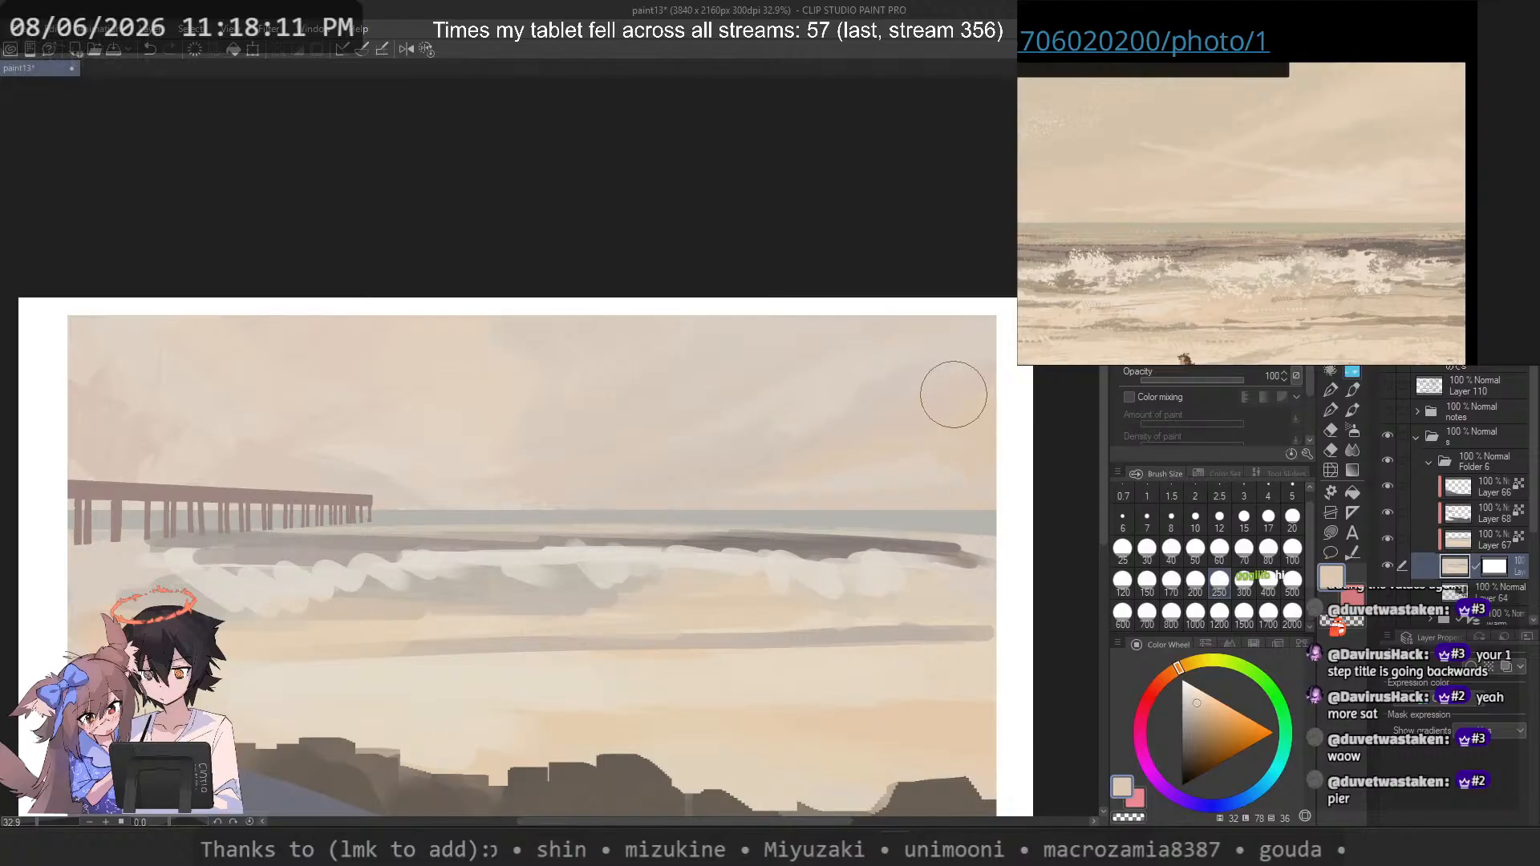
alt+click(908, 410)
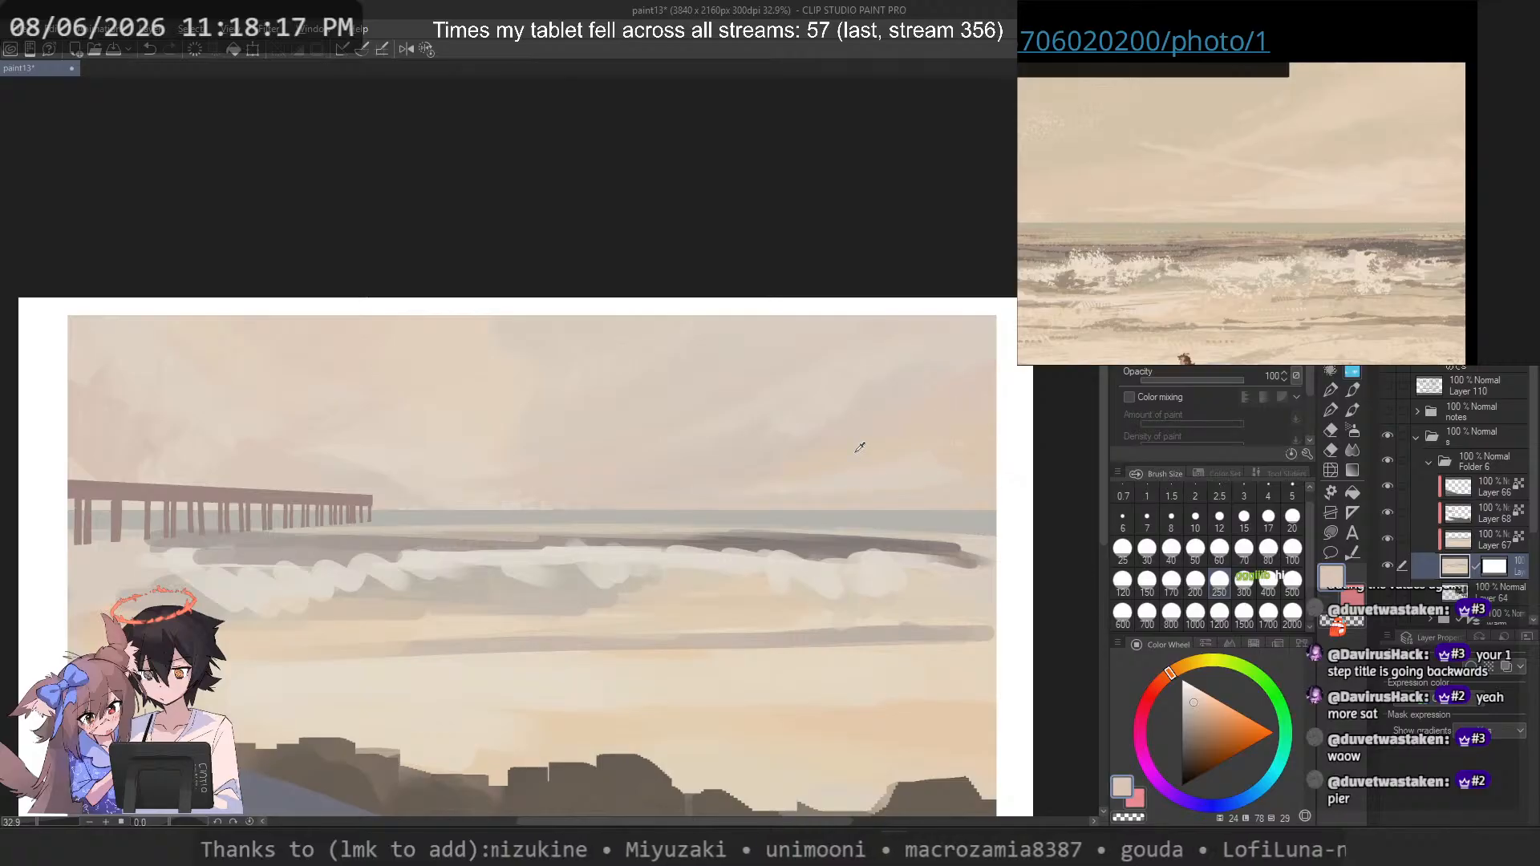
Step: Soften the sky on the right with pinkish-beige tones sampled from the canvas
alt+click(910, 415)
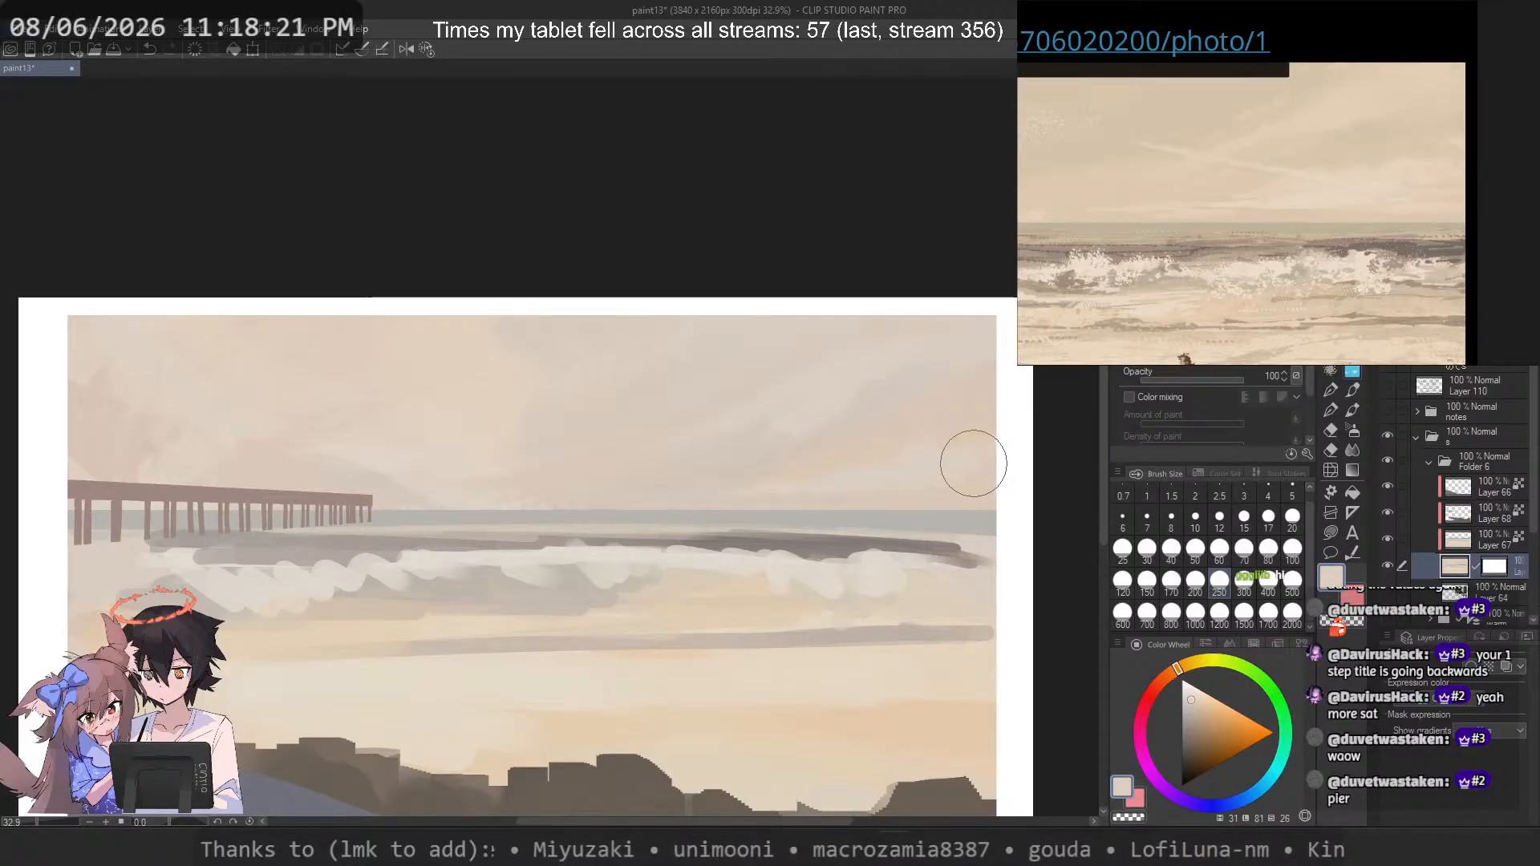
key(ctrl+z)
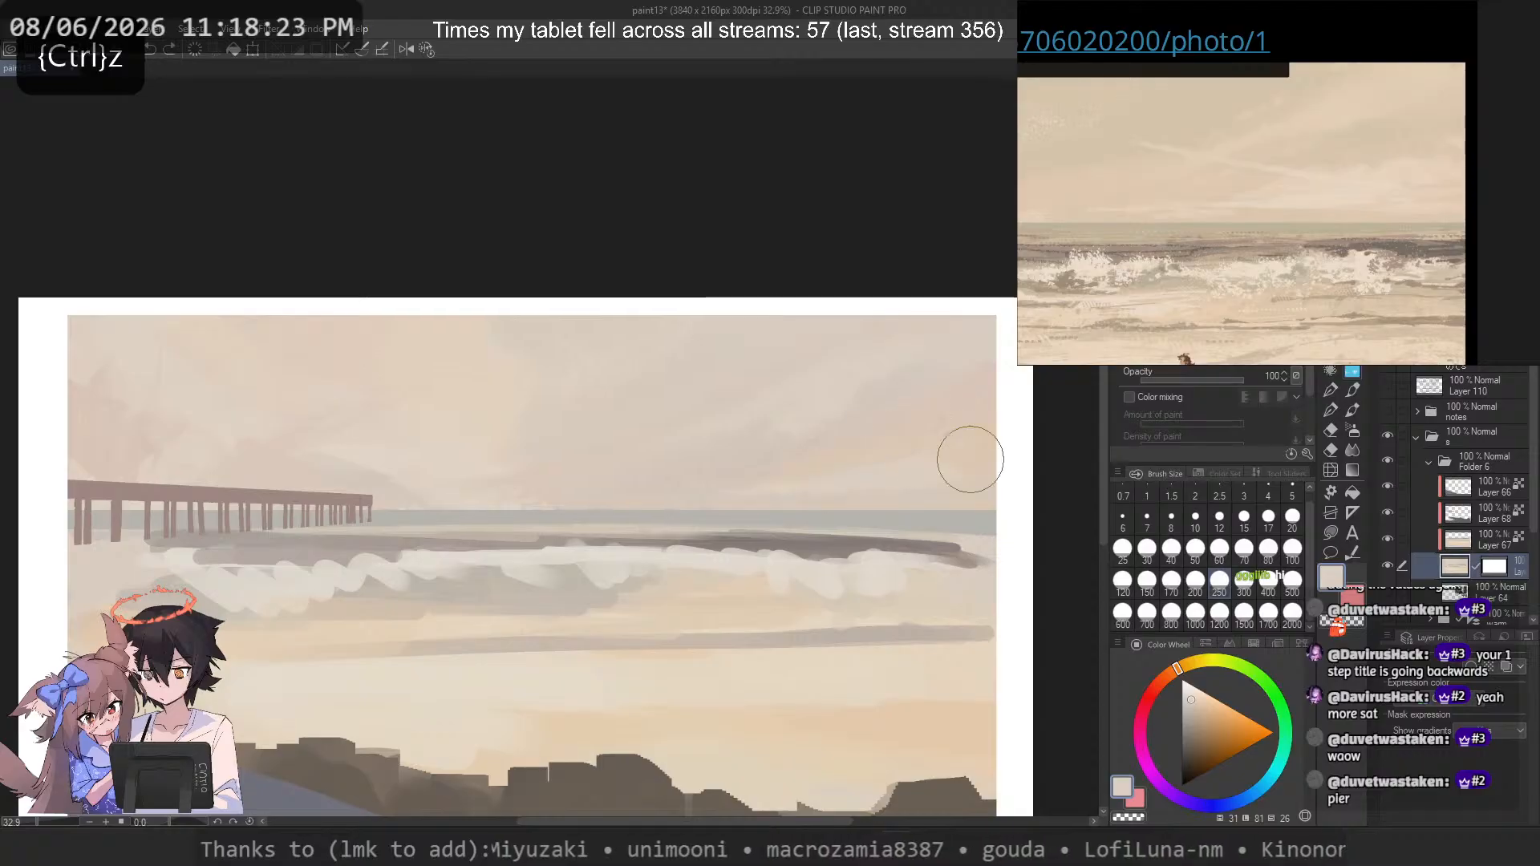
alt+click(968, 410)
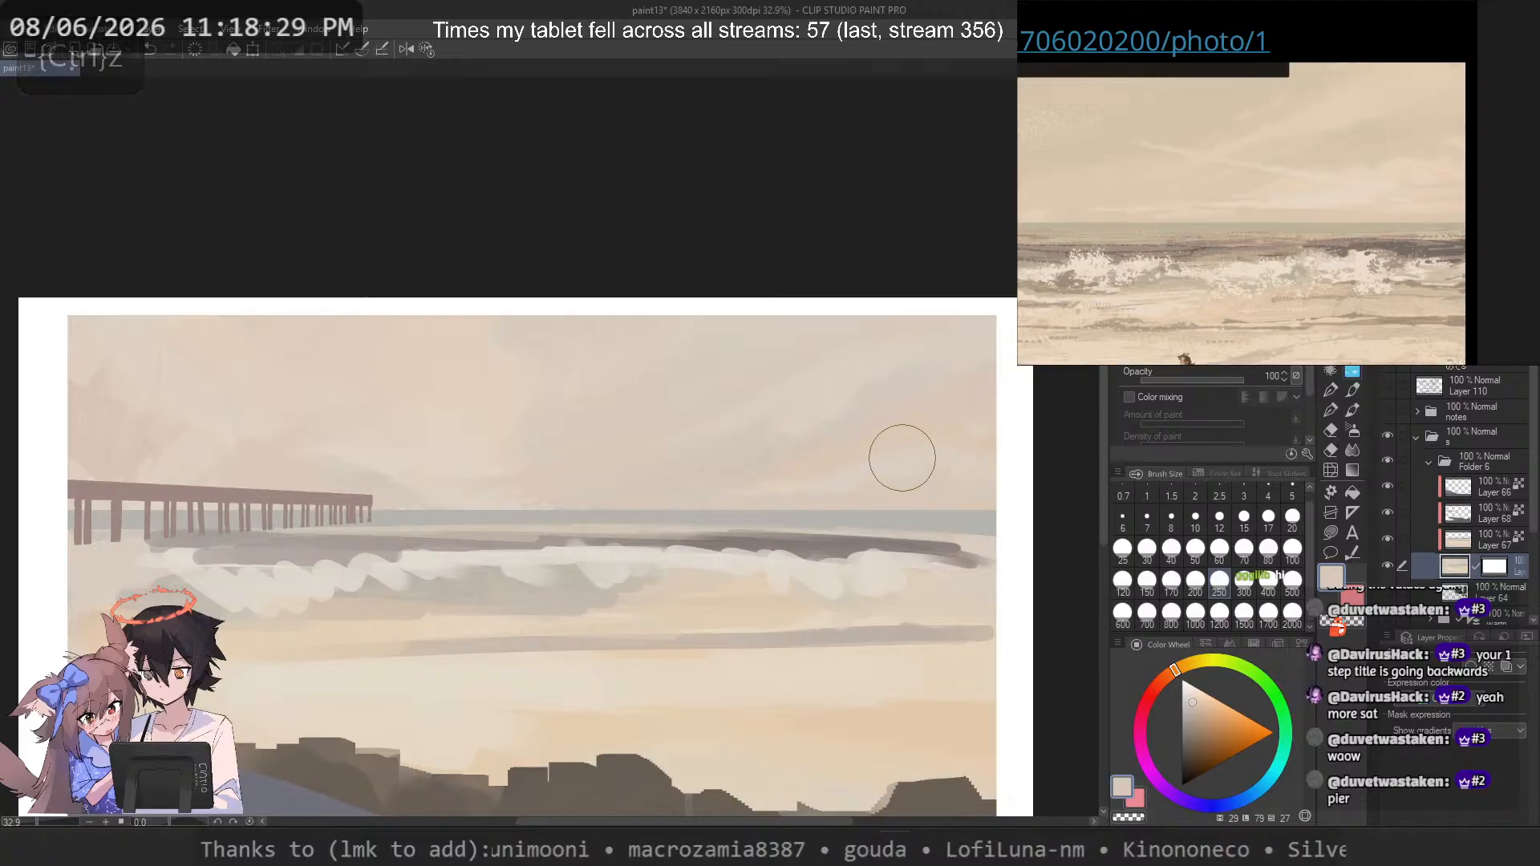
Step: Sample an off-white from the wave foam and try a cloud streak low in the right sky with the pen at size 50
alt+click(822, 570)
click(1331, 373)
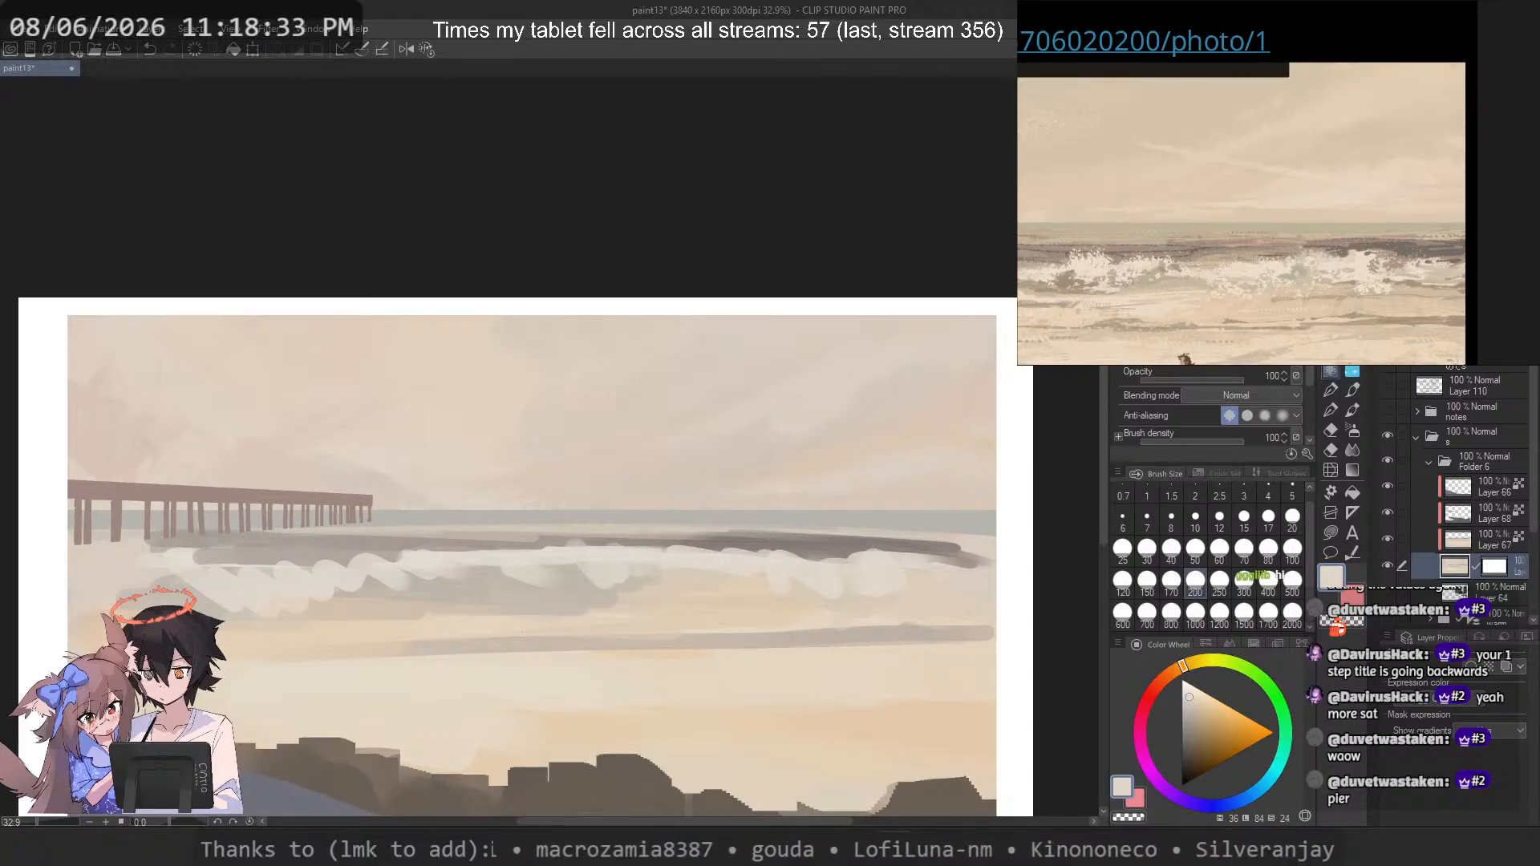
key(p)
key(p)
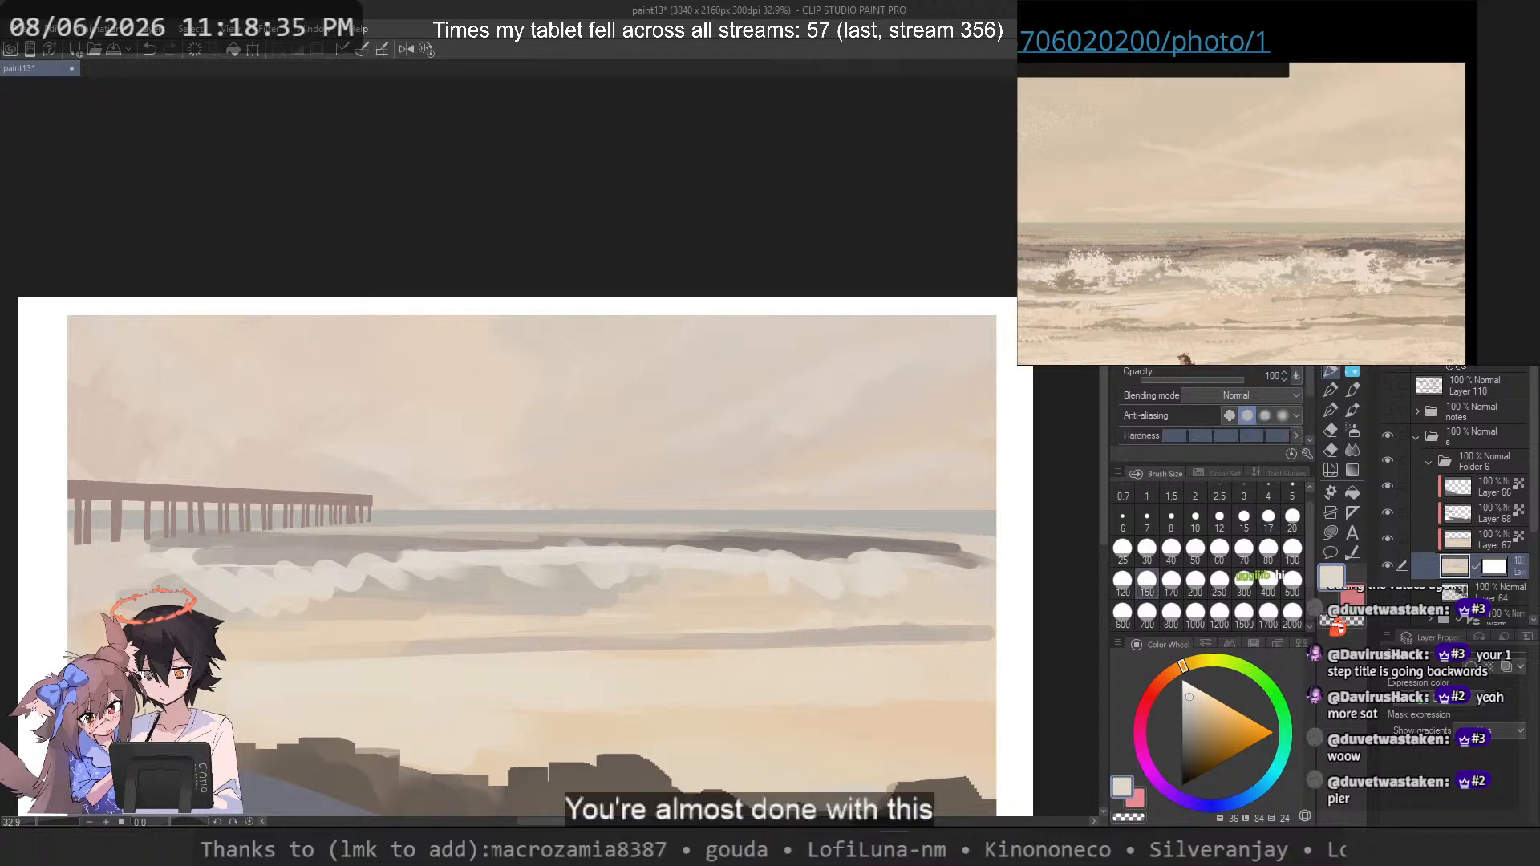
key(ctrl+z)
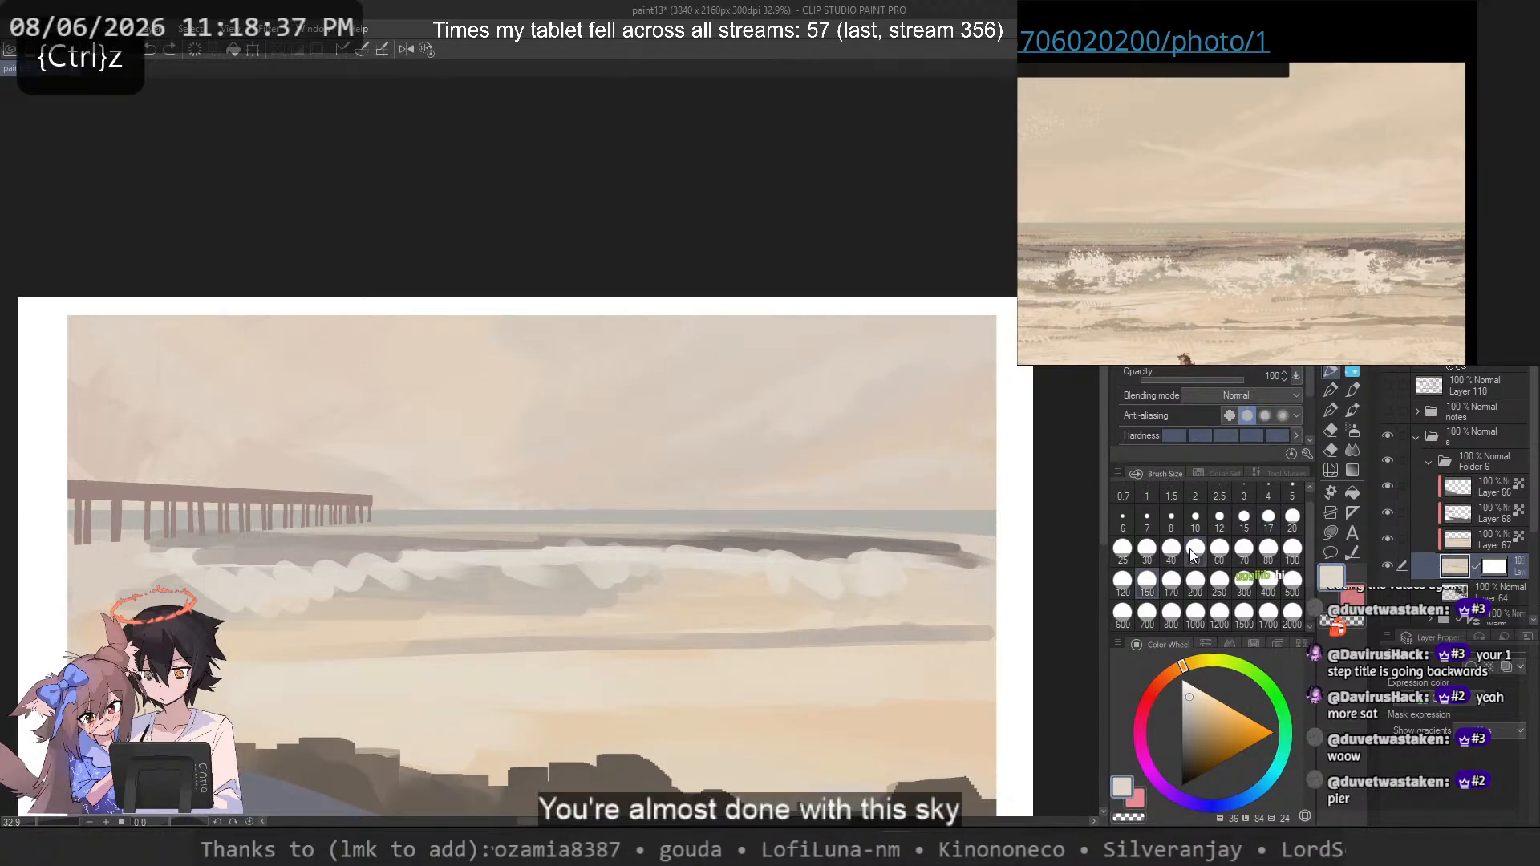
click(1195, 553)
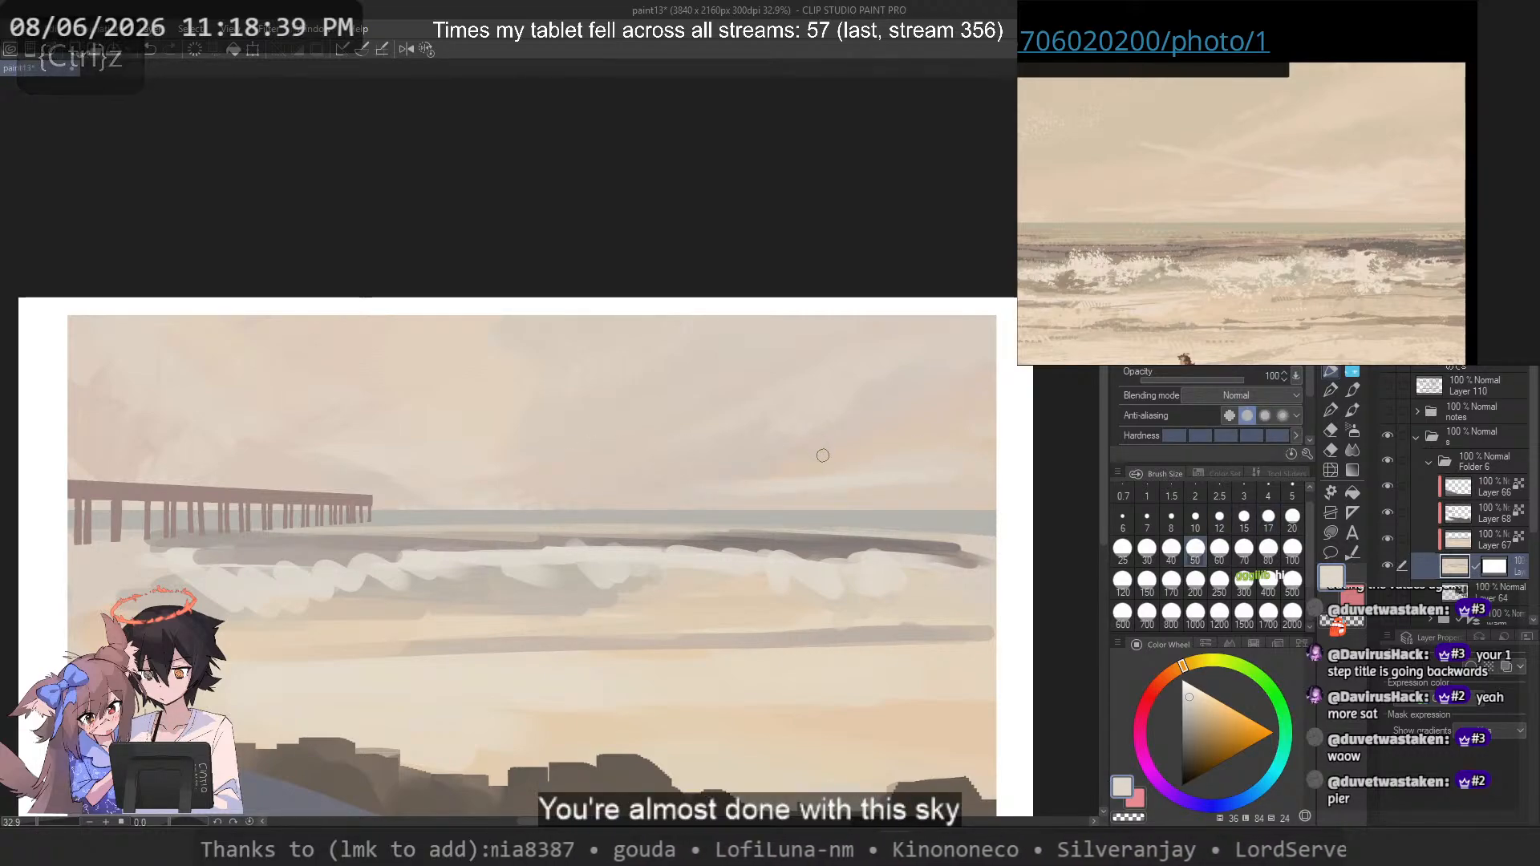
key(ctrl+z)
key(ctrl+z)
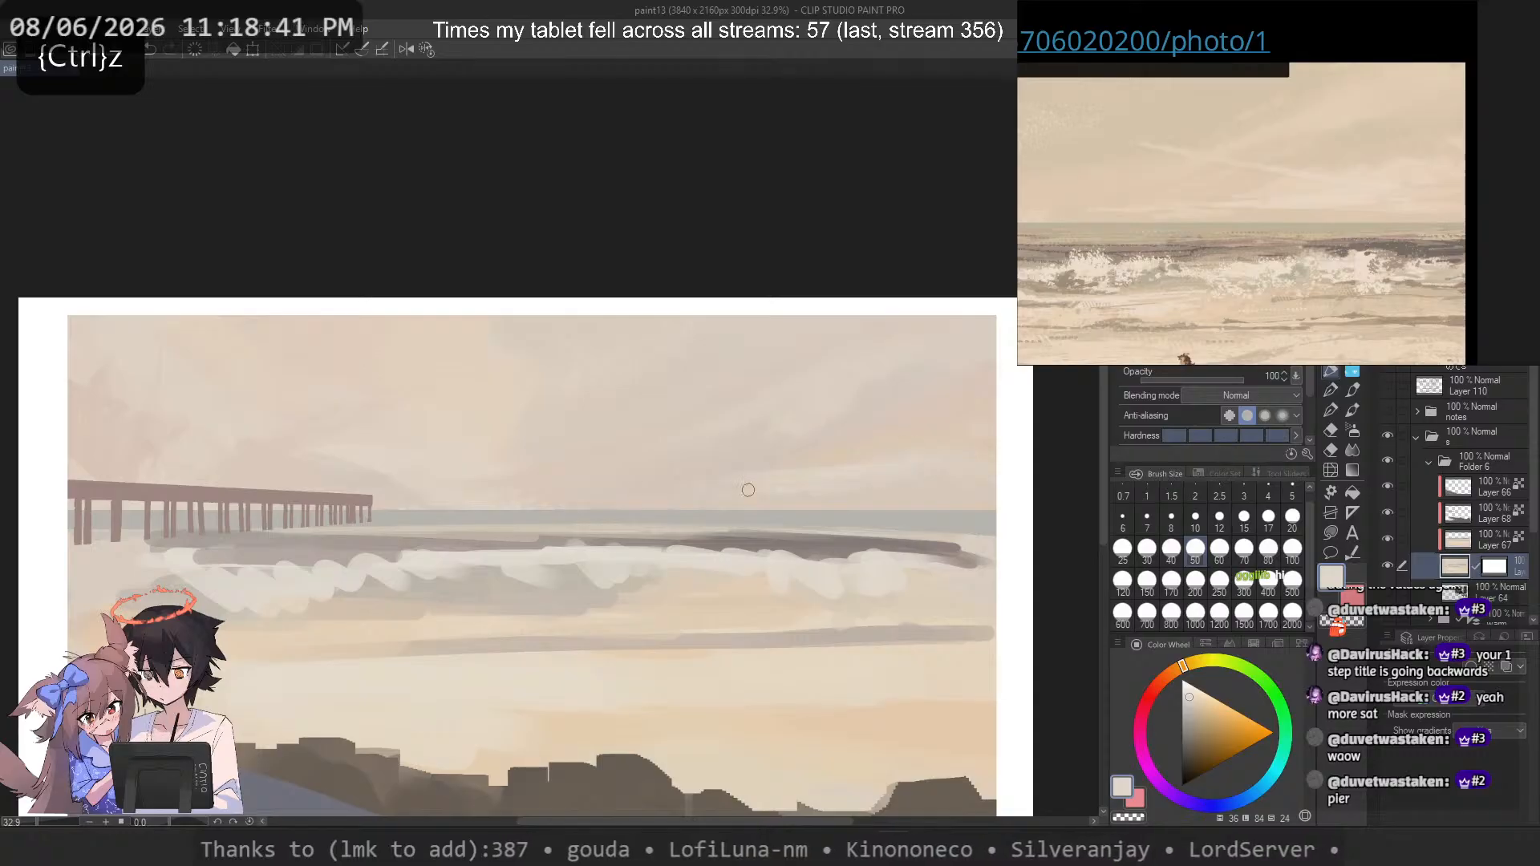
drag(754, 485, 907, 468)
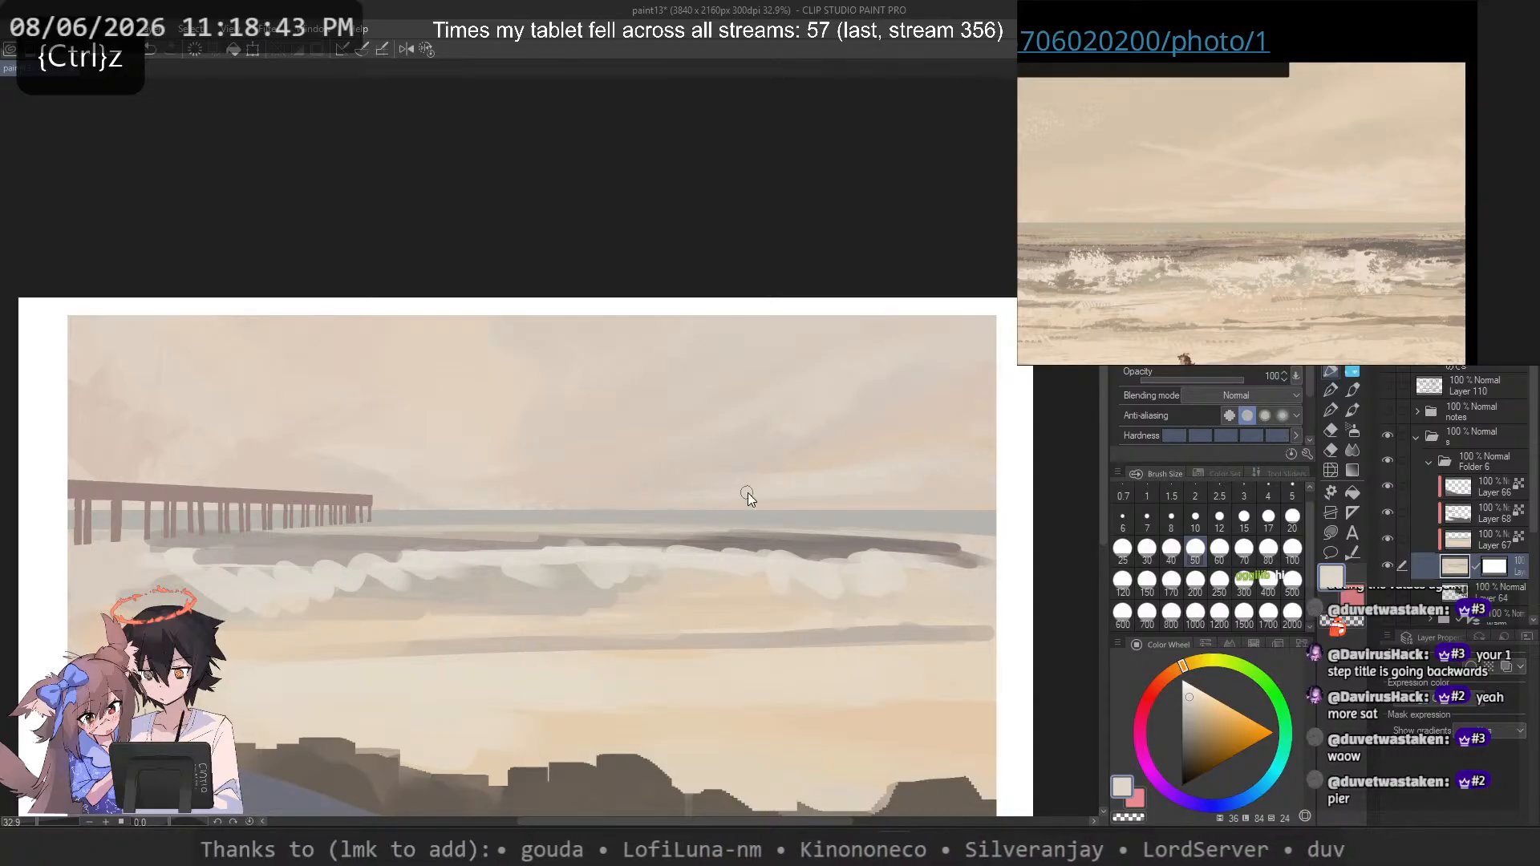
Step: Paint a long off-white cloud streak just above the horizon with a textured brush at size 40
click(1352, 372)
click(1211, 321)
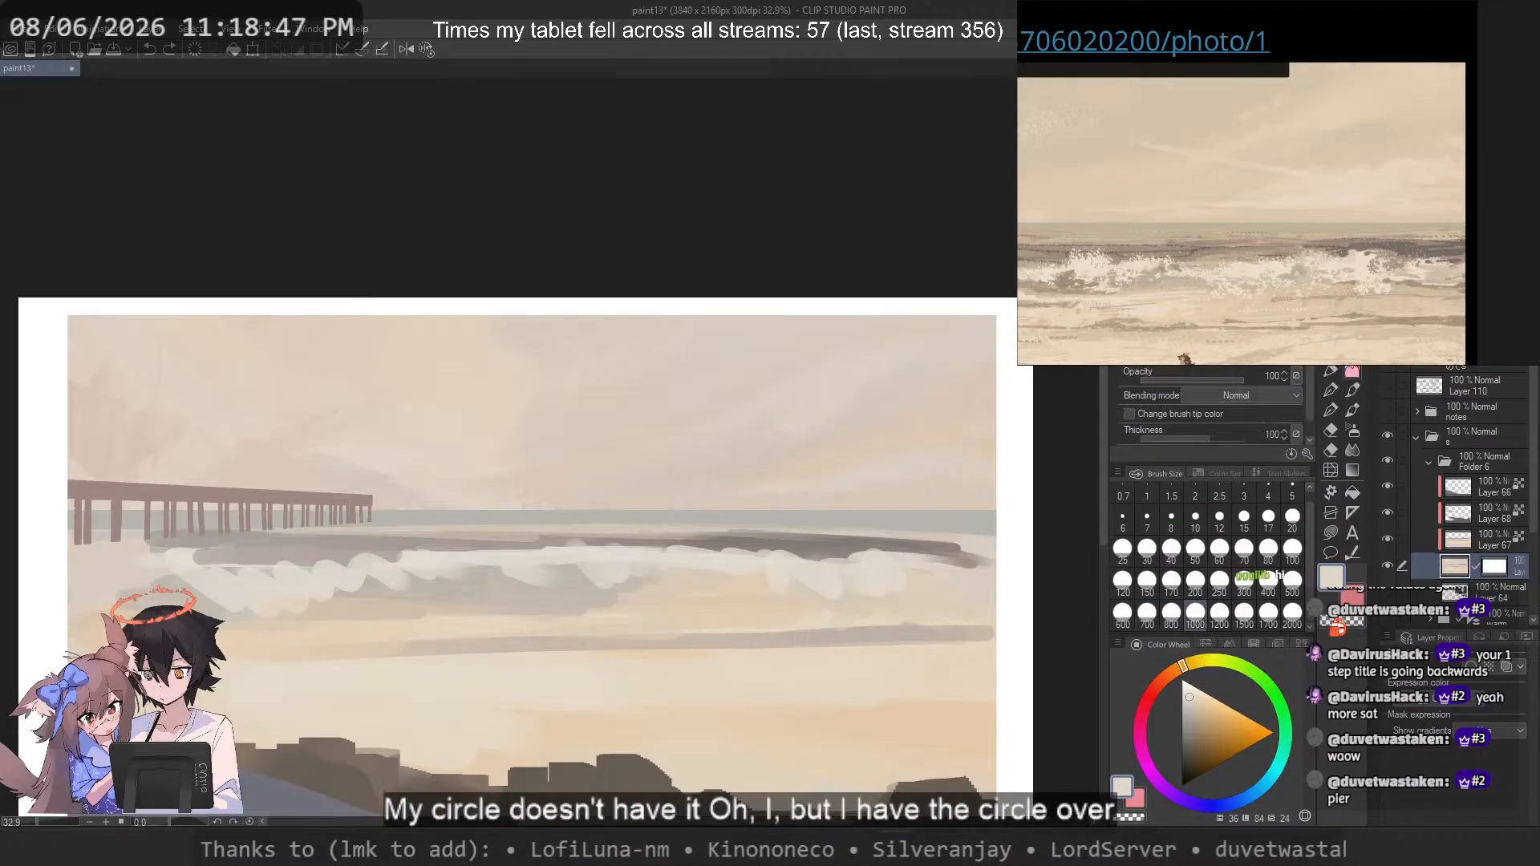
click(1211, 321)
click(1123, 550)
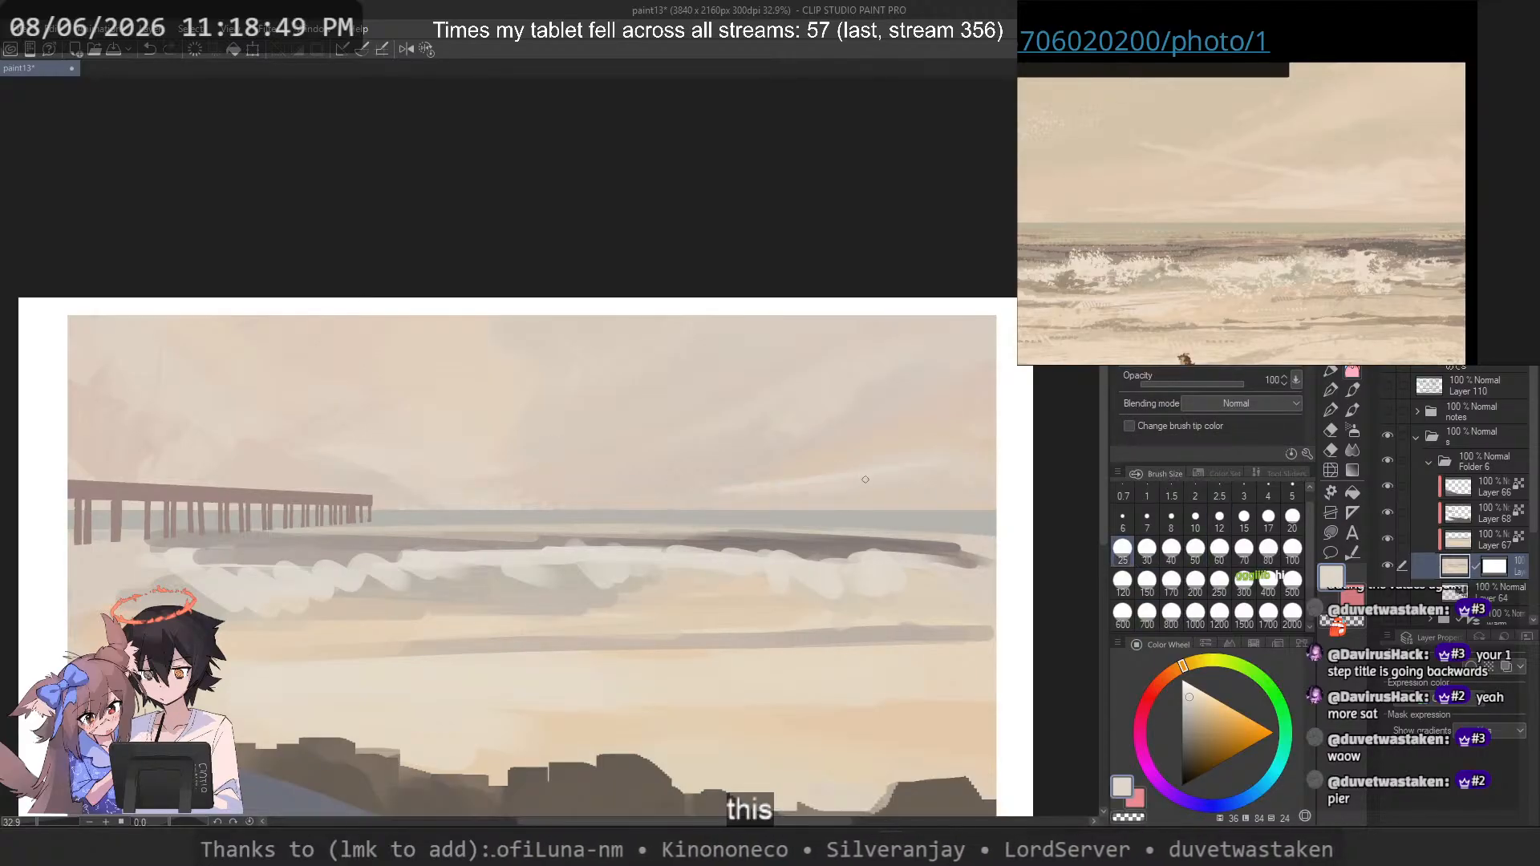
key(ctrl+z)
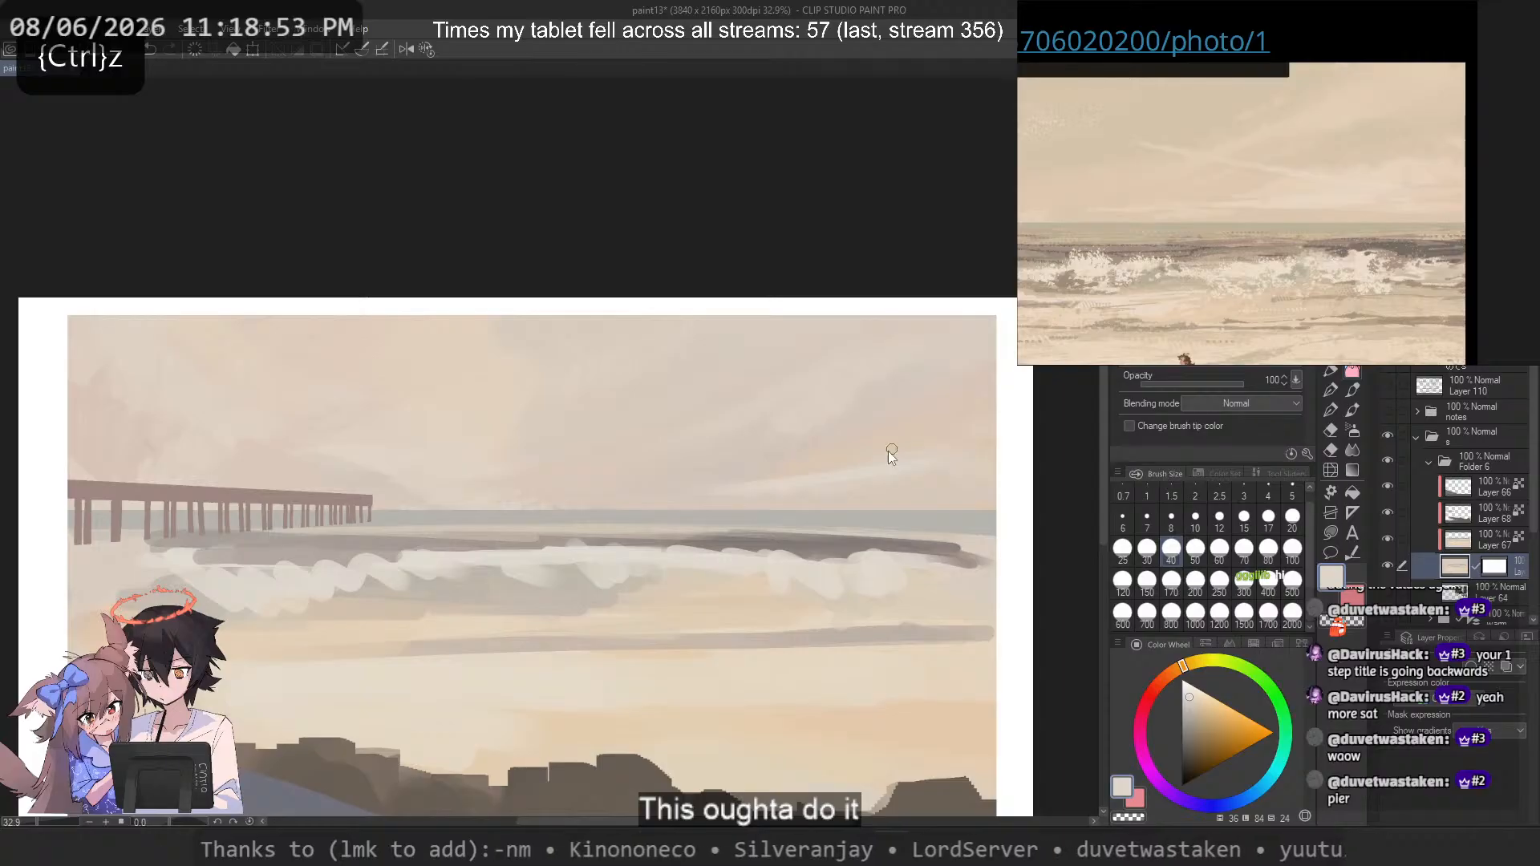
drag(899, 474, 662, 483)
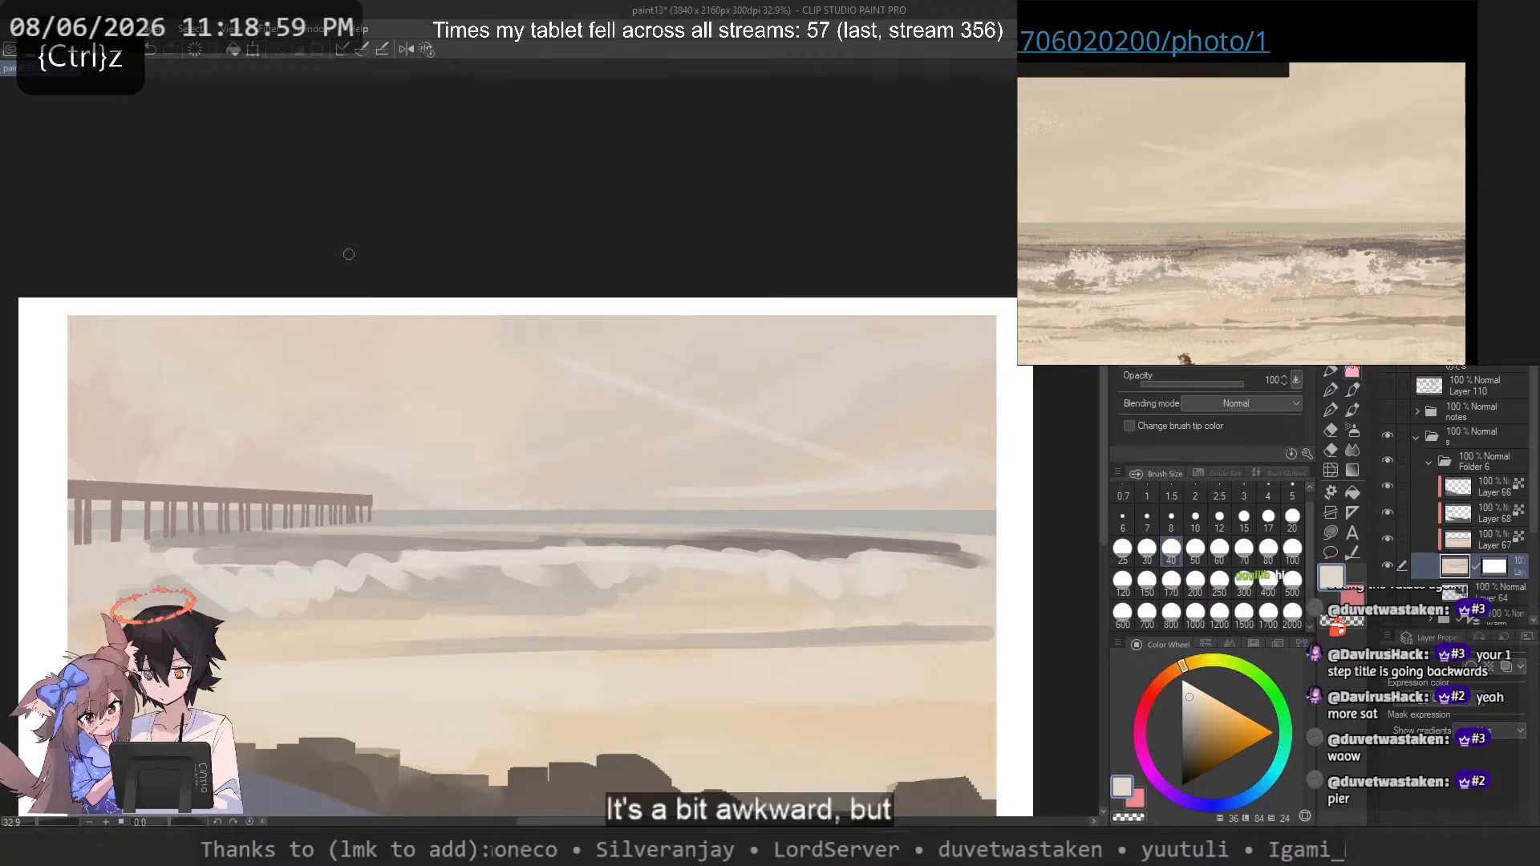
Step: Undo the diagonal sky streak and try test strokes in a grey sampled from the waves
scroll(593, 393, up, 5)
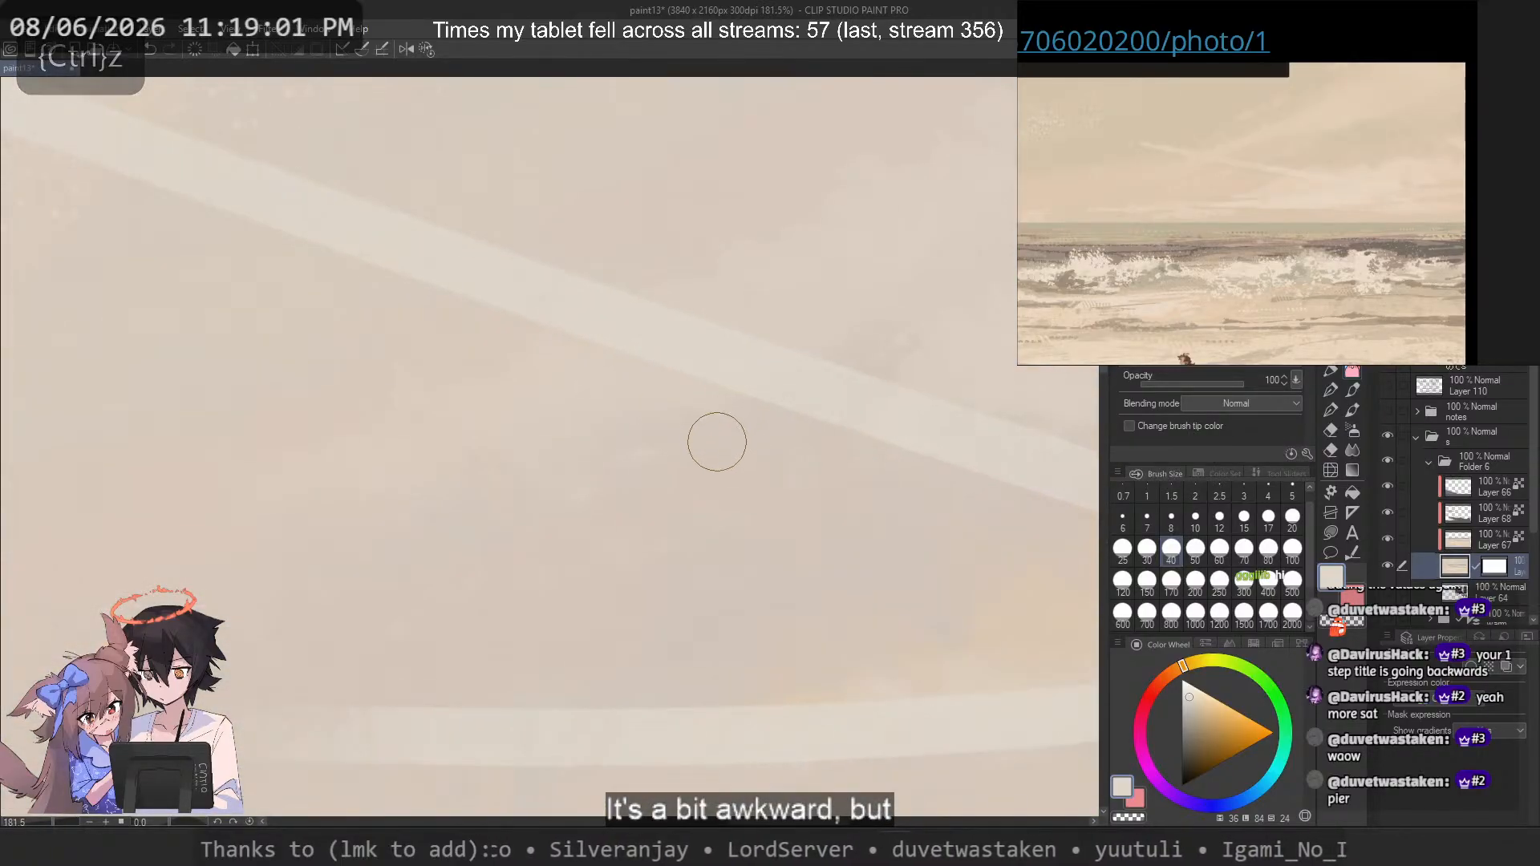
key(ctrl+z)
alt+click(589, 725)
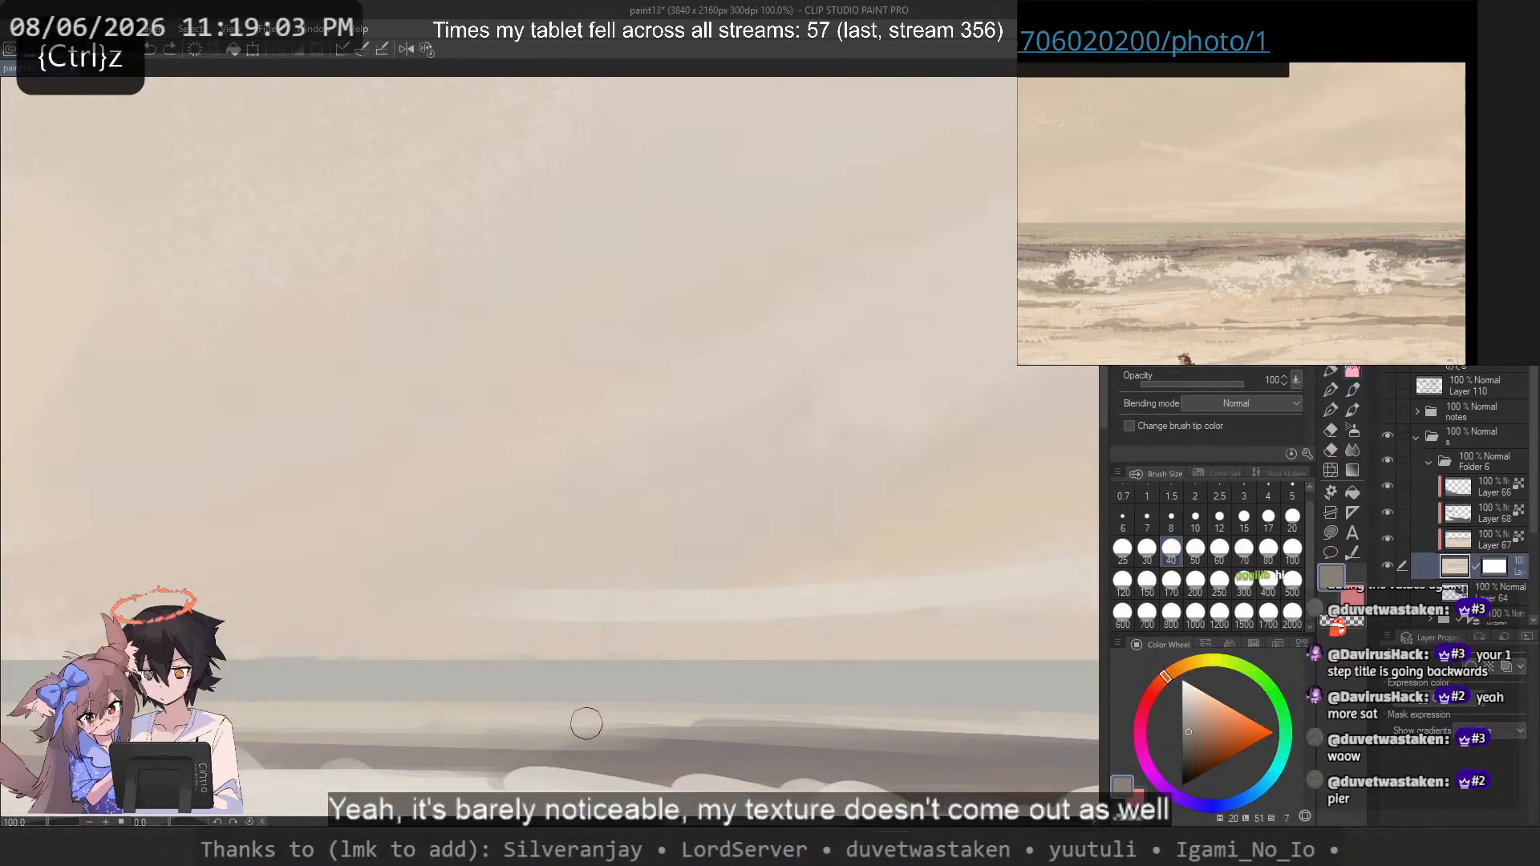
drag(223, 357, 593, 561)
key(ctrl+z)
mouse_move(356, 325)
mouse_down()
mouse_move(545, 480)
mouse_move(536, 517)
mouse_up()
key(ctrl+z)
key(ctrl+z)
click(404, 503)
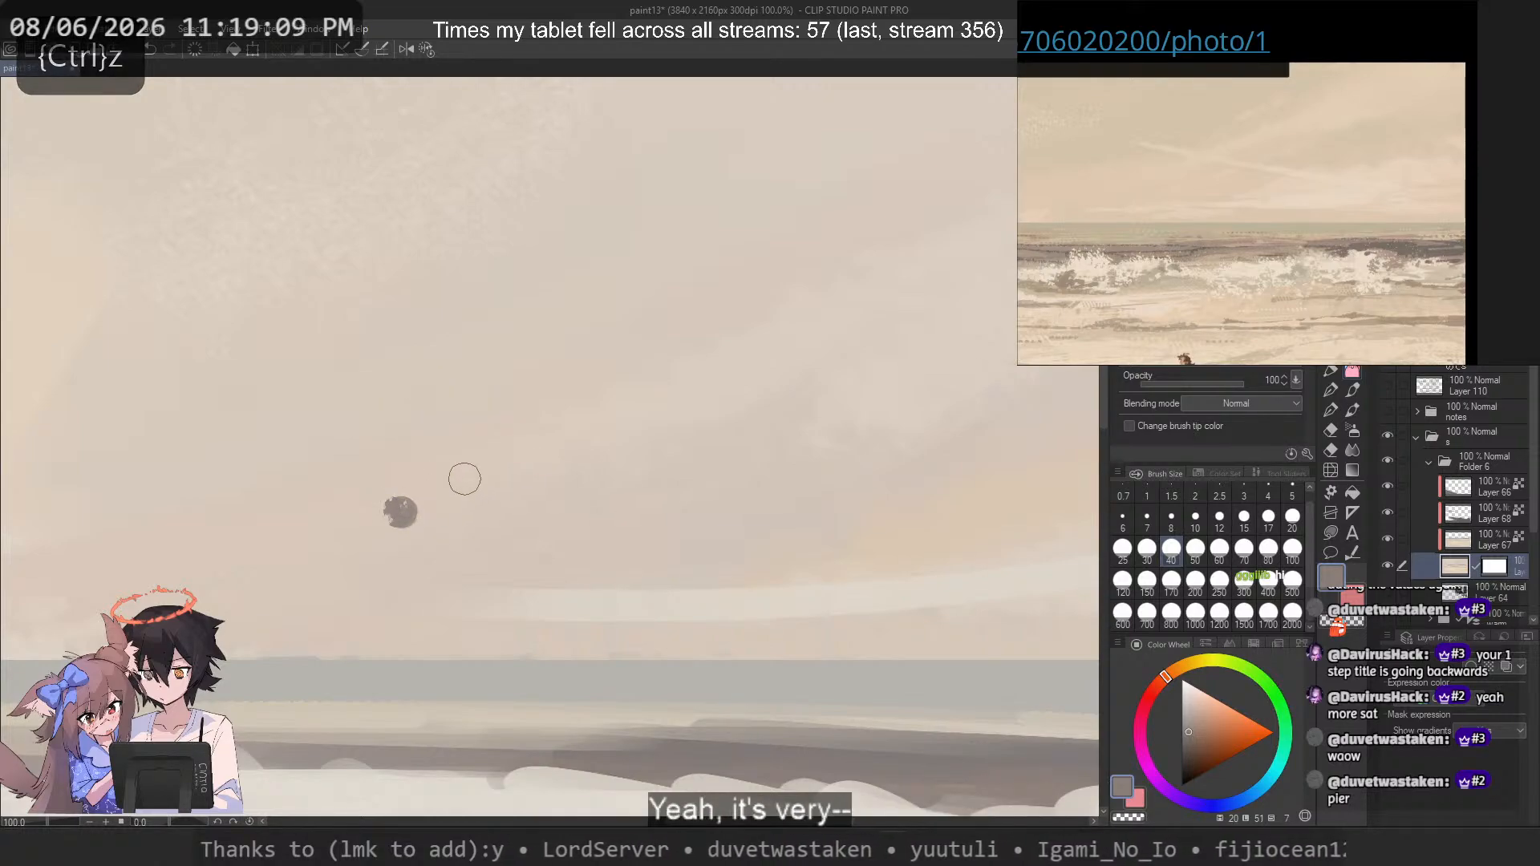
key(ctrl+z)
scroll(382, 387, down, 2)
scroll(383, 388, down, 1)
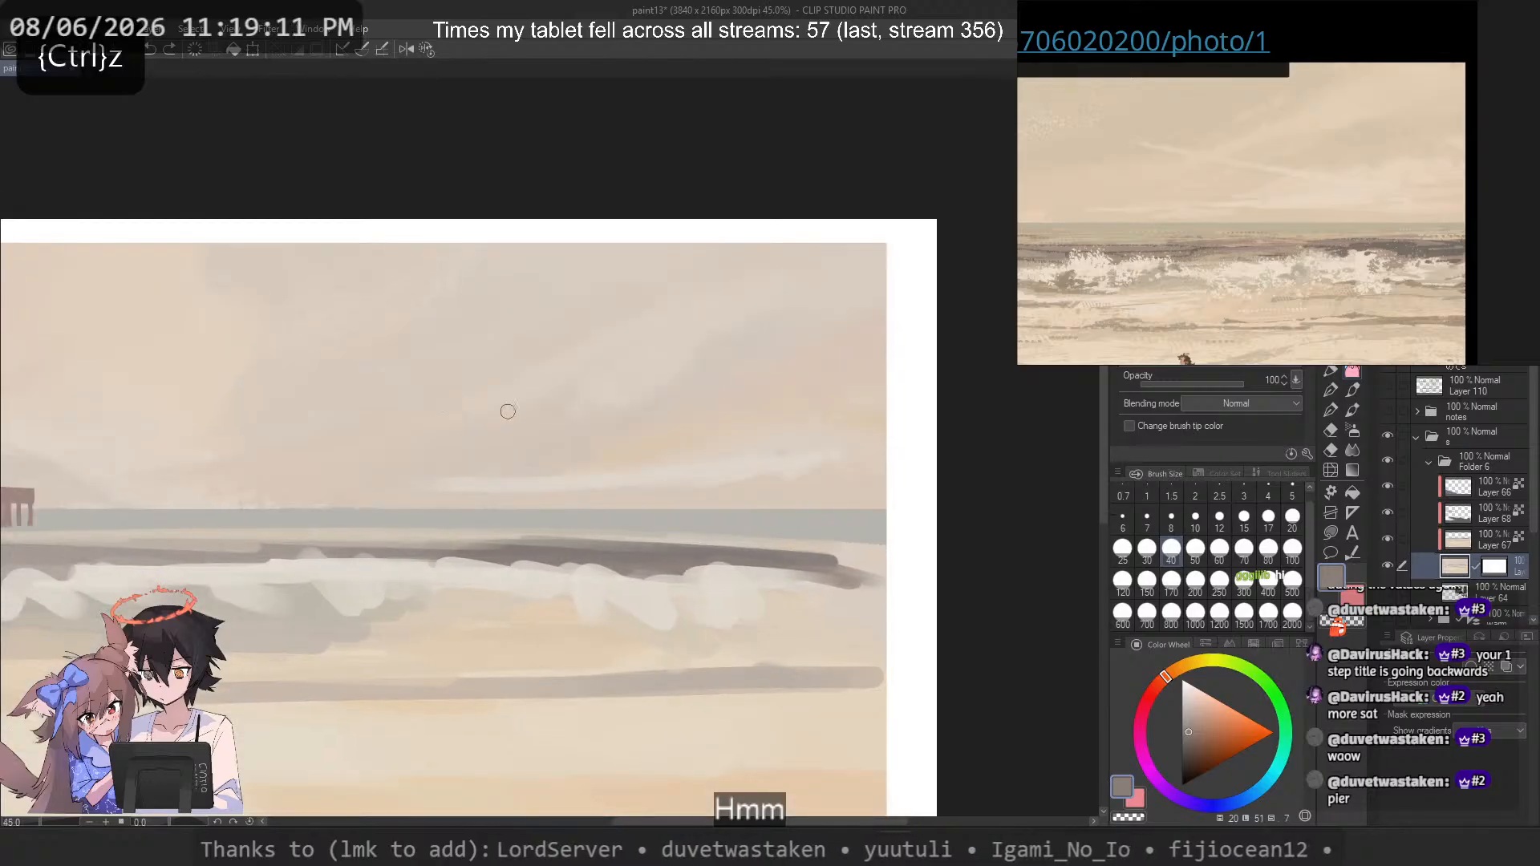
Step: Add a new layer above the sky layer and sample the off-white of the low cloud streak for the pen
drag(520, 412, 572, 460)
key(ctrl+shift+n)
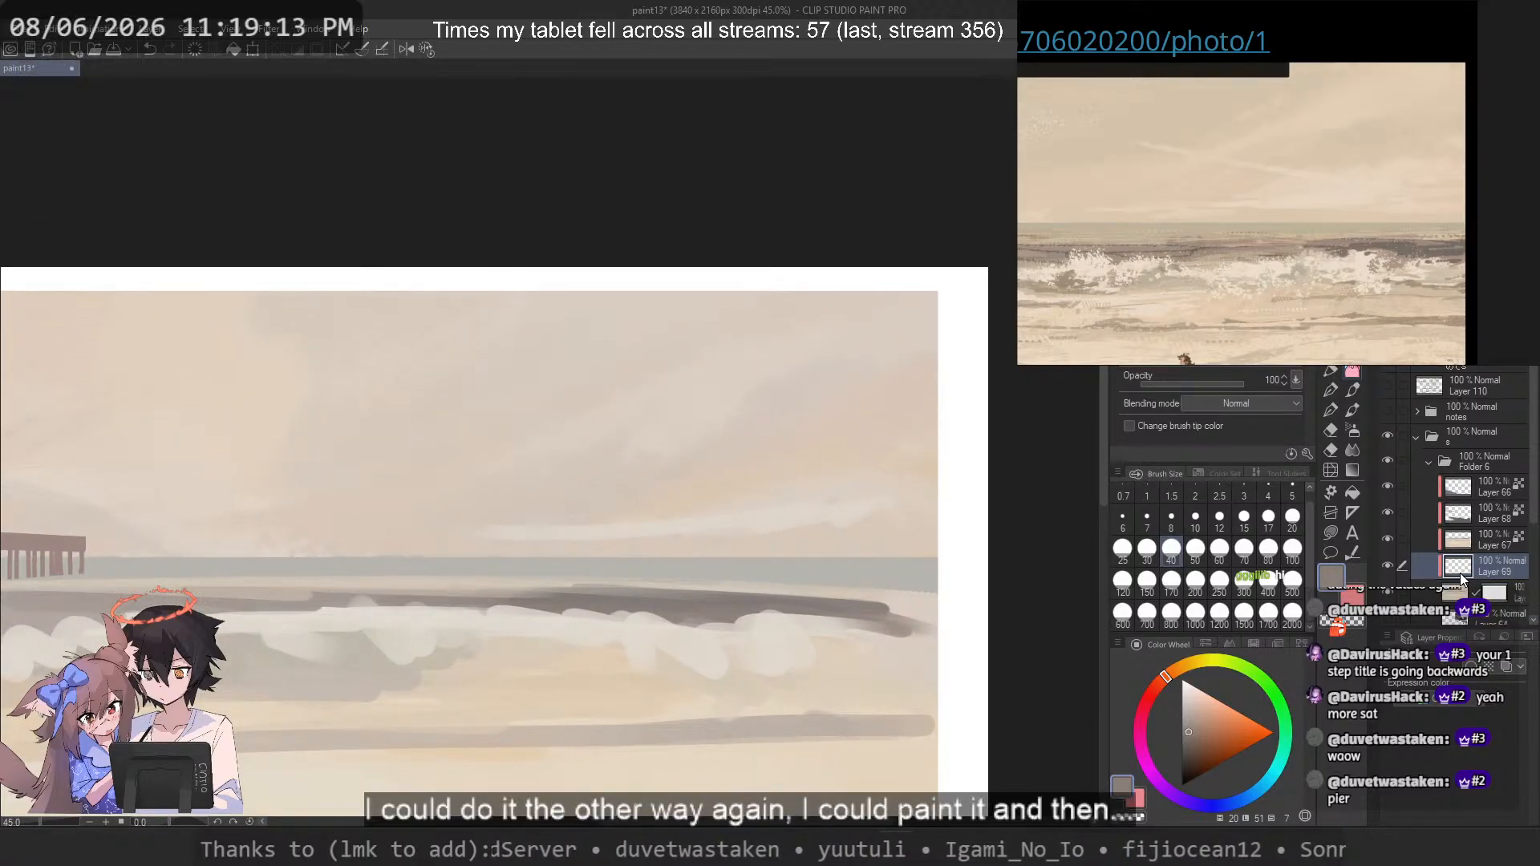
drag(311, 341, 850, 554)
key(ctrl+z)
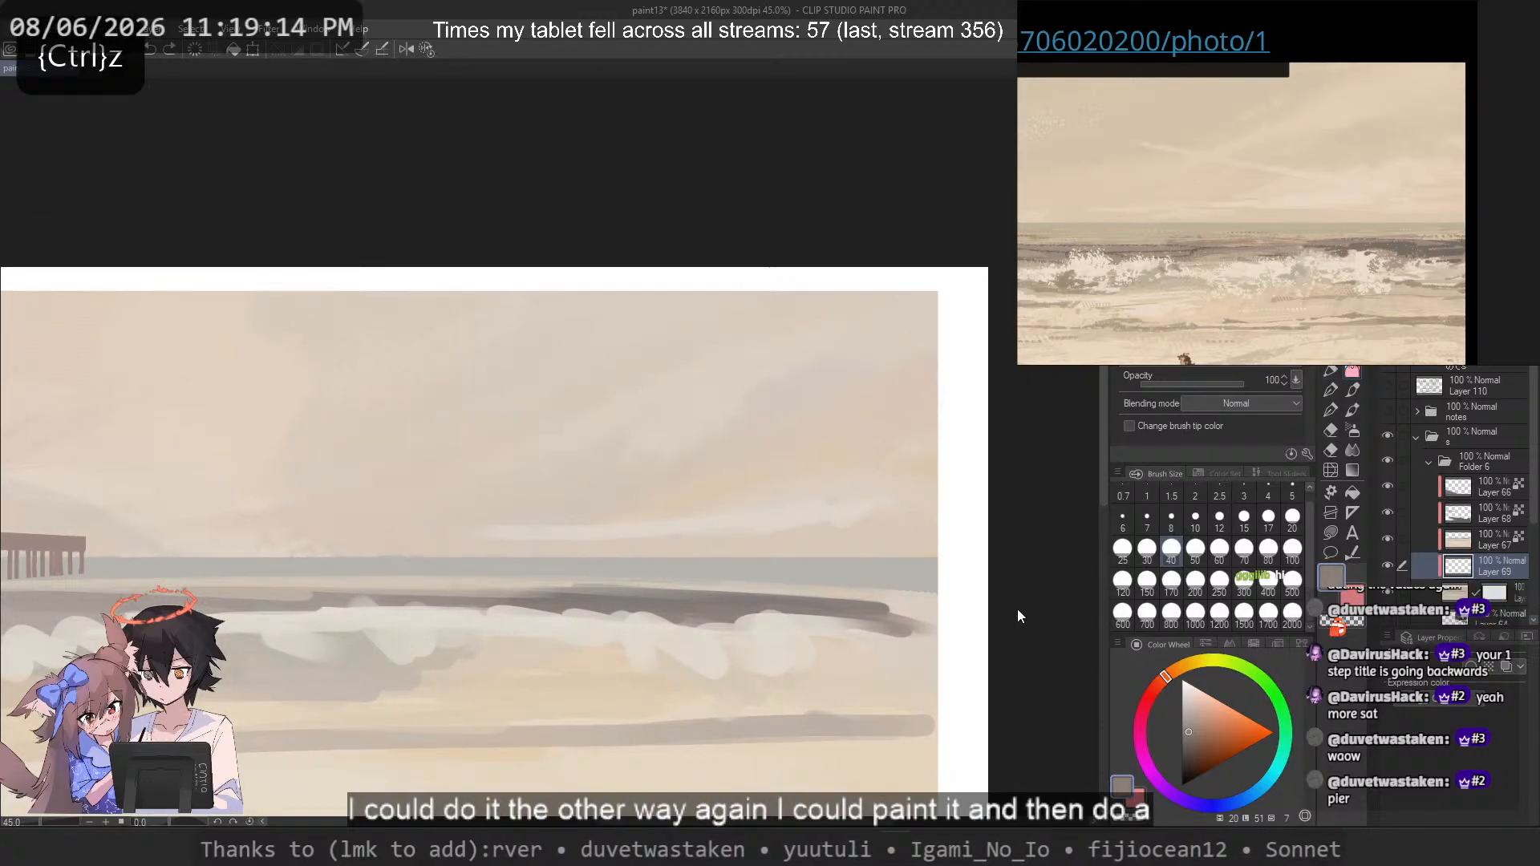
alt+click(674, 522)
key(p)
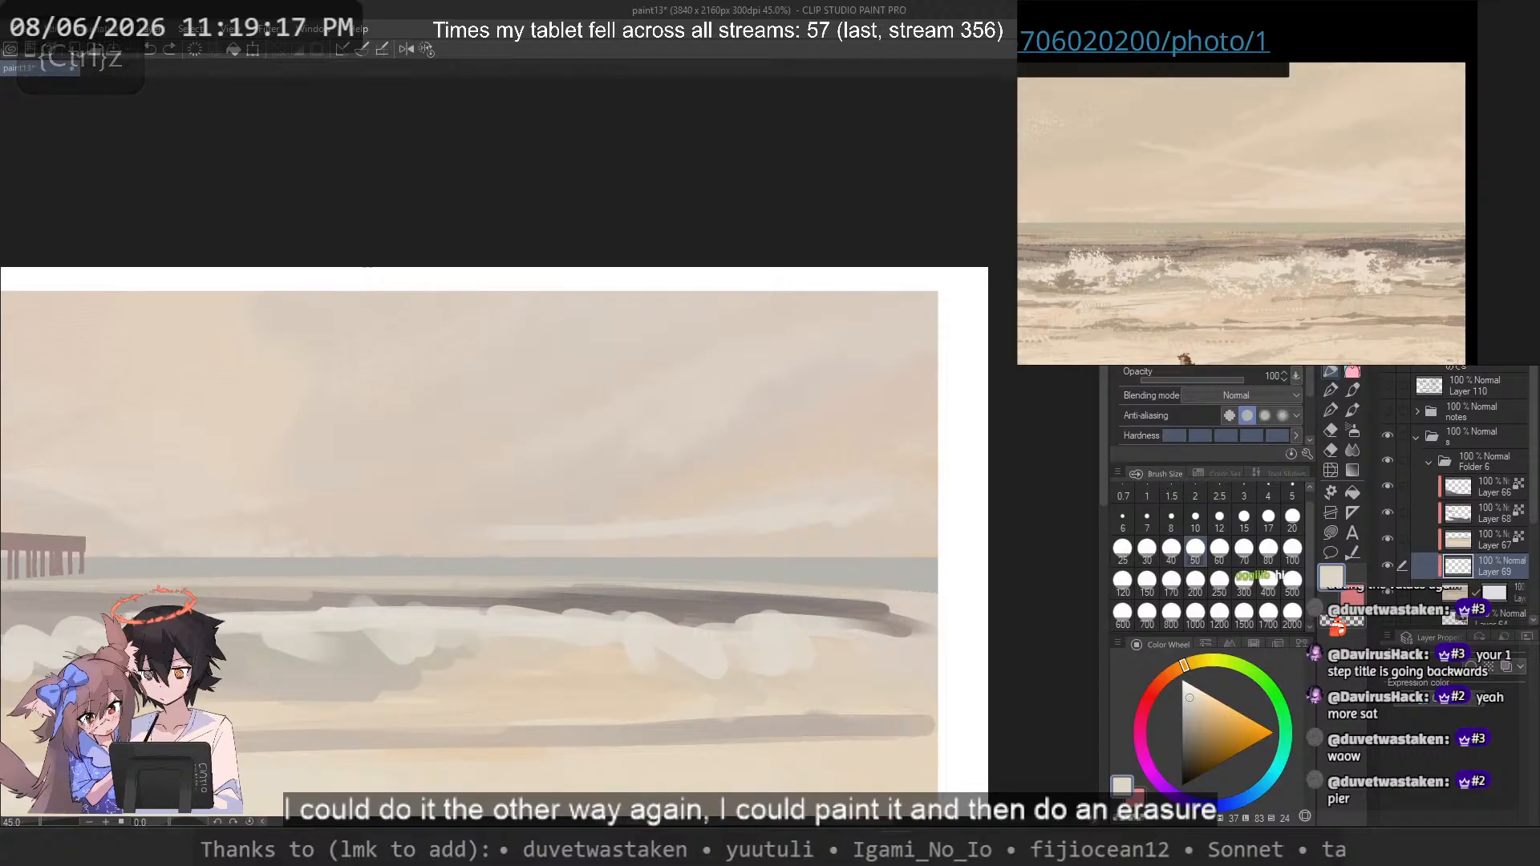
Step: Paint a straight diagonal off-white trail descending across the right half of the sky with the pen at size 40
key(ctrl+z)
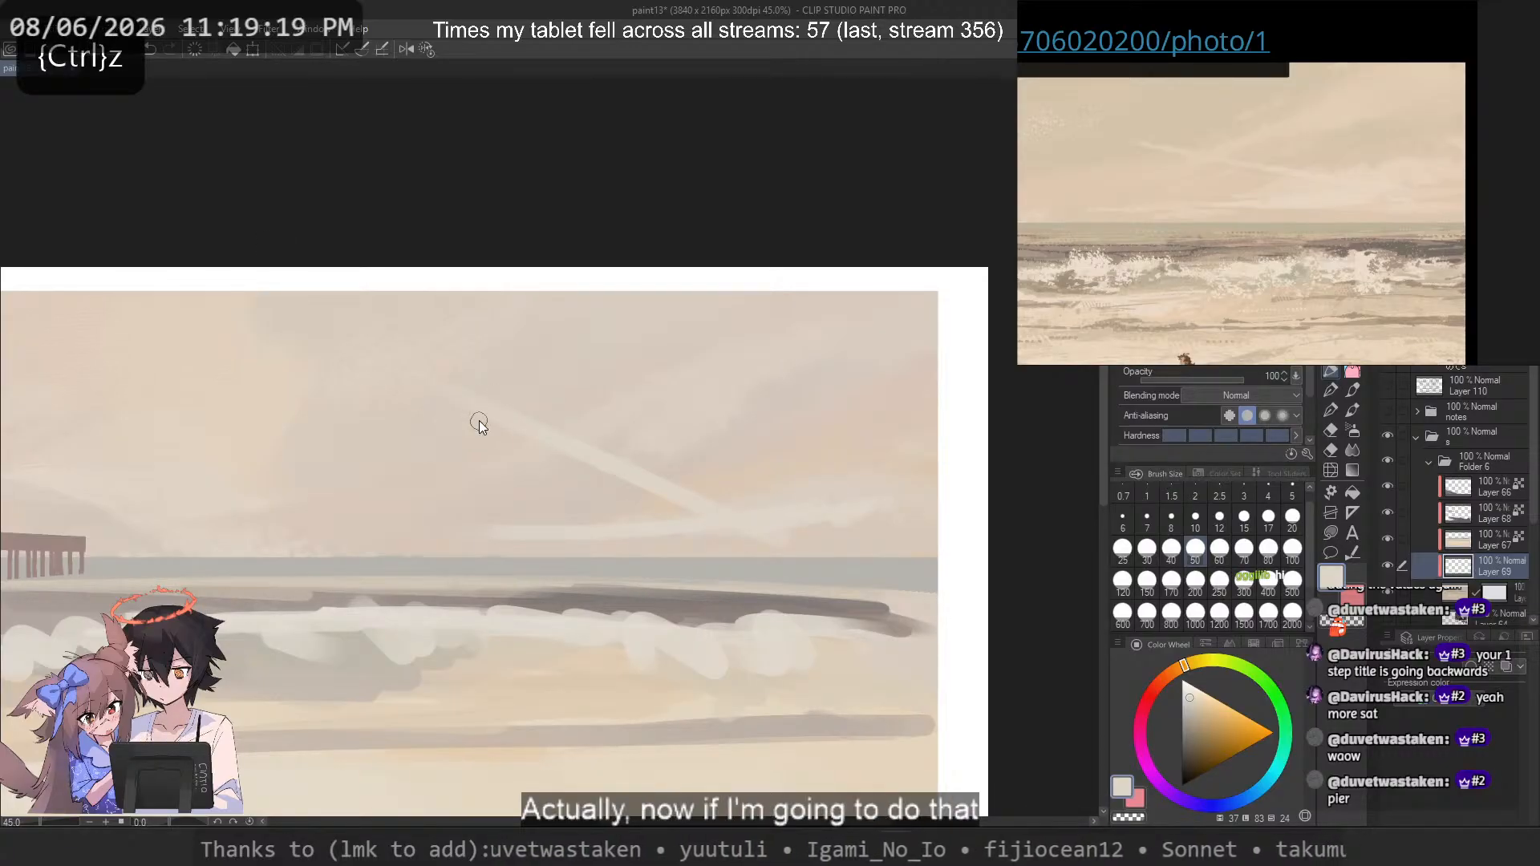
key(ctrl+z)
click(1146, 547)
drag(497, 429, 941, 535)
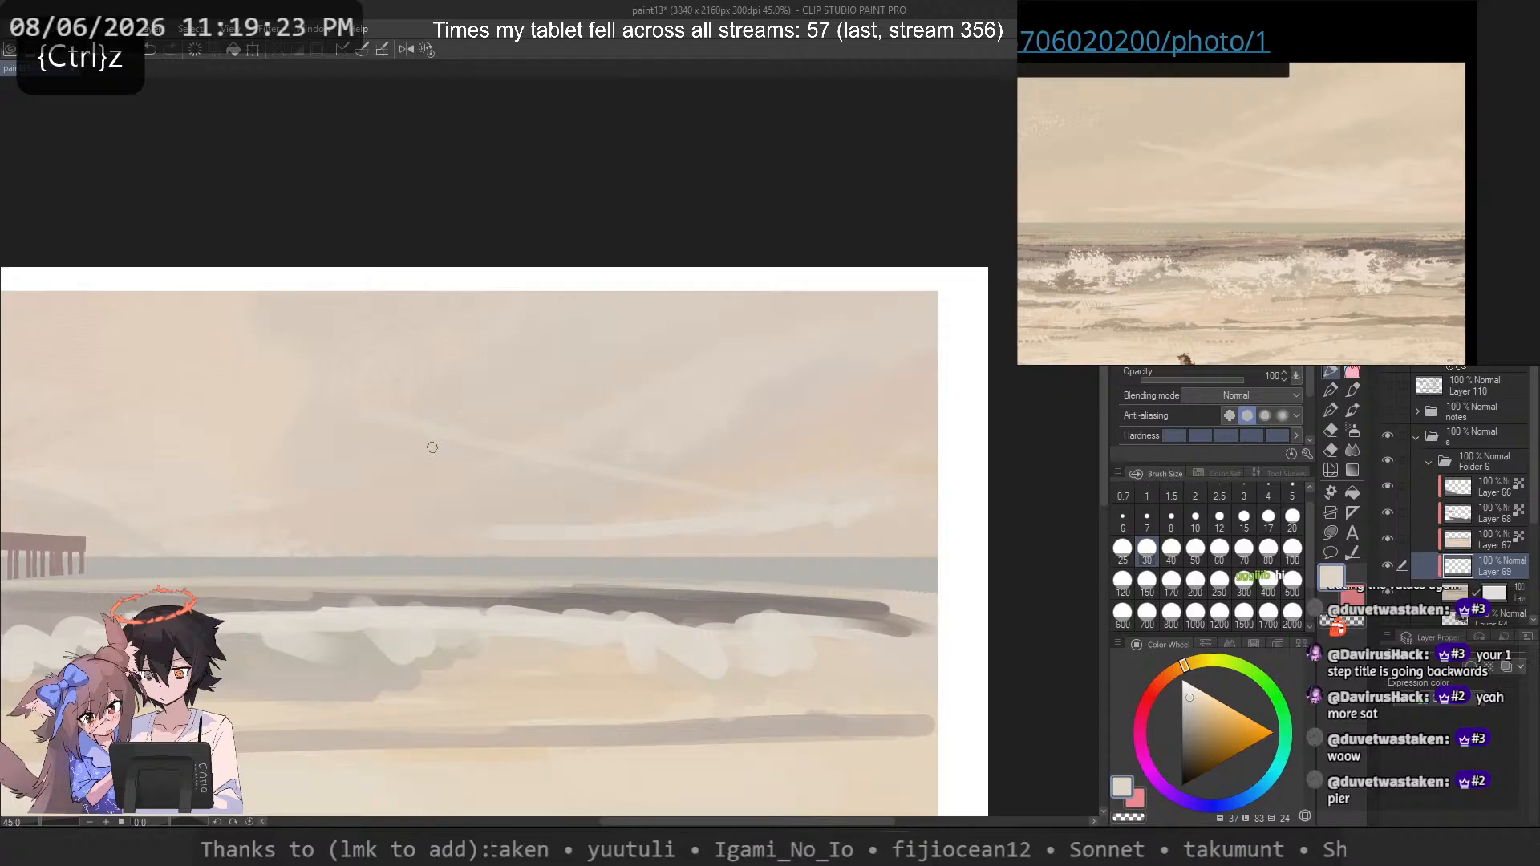
key(ctrl+z)
click(1170, 548)
drag(449, 430, 1045, 536)
key(ctrl+z)
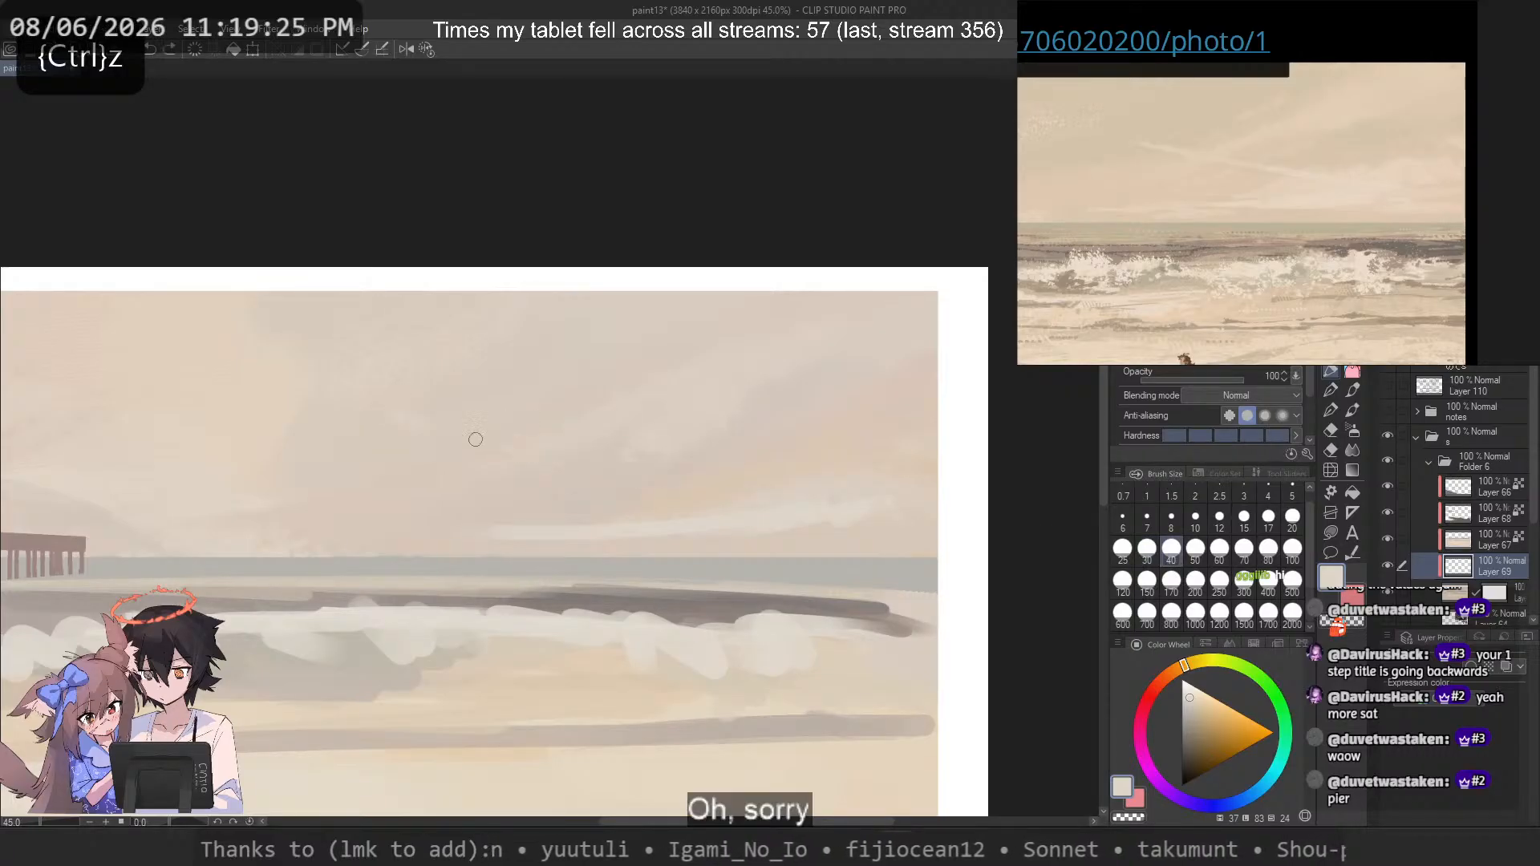
drag(476, 439, 608, 453)
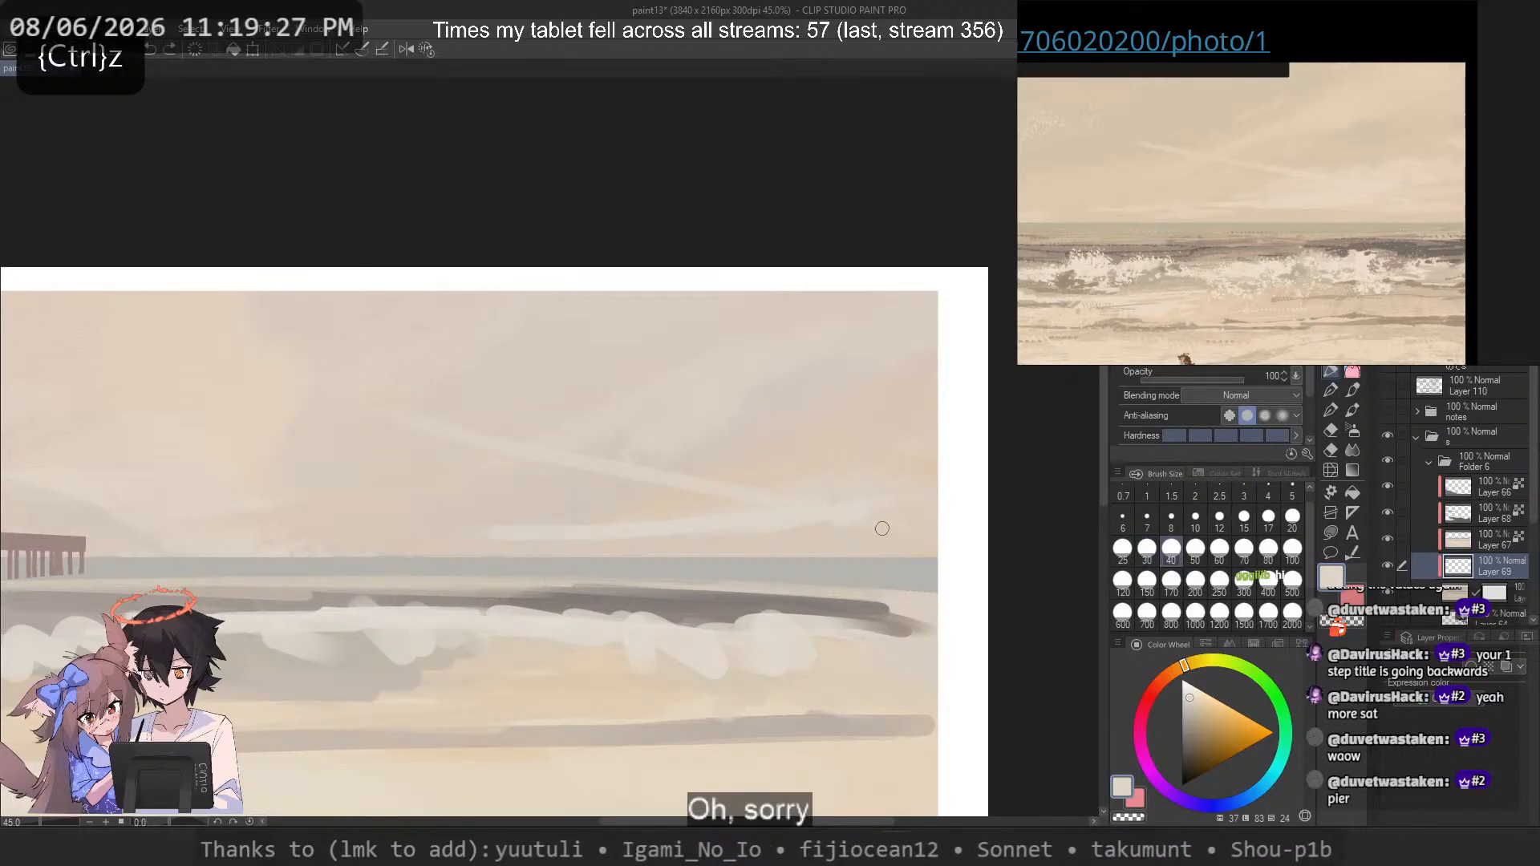
Step: Taper the diagonal trail and fade it into the sky using transparent colour with a soft brush at size 400
click(1244, 549)
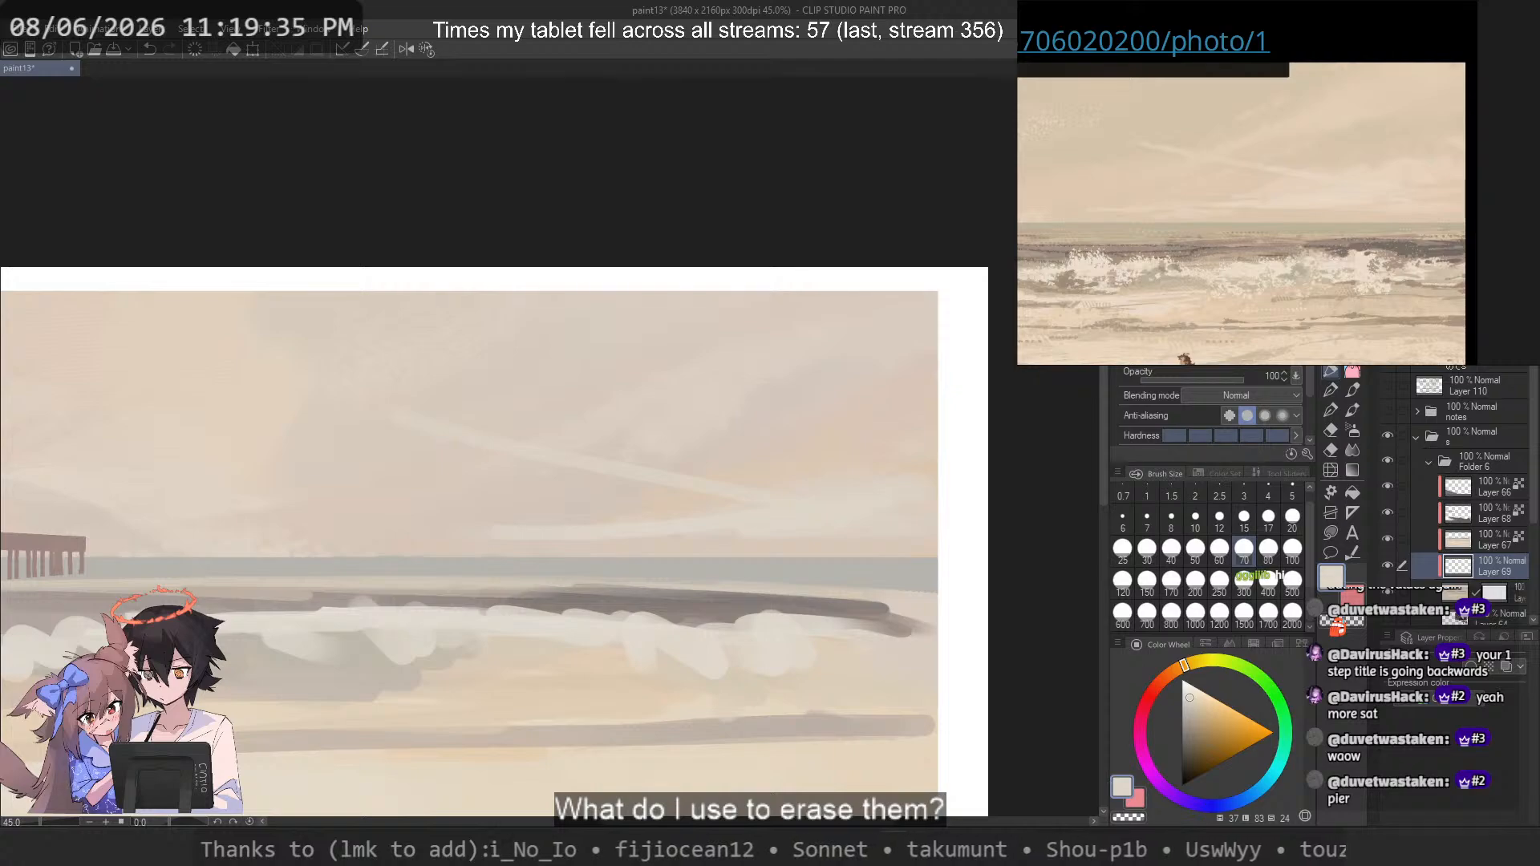
click(1352, 372)
click(1210, 216)
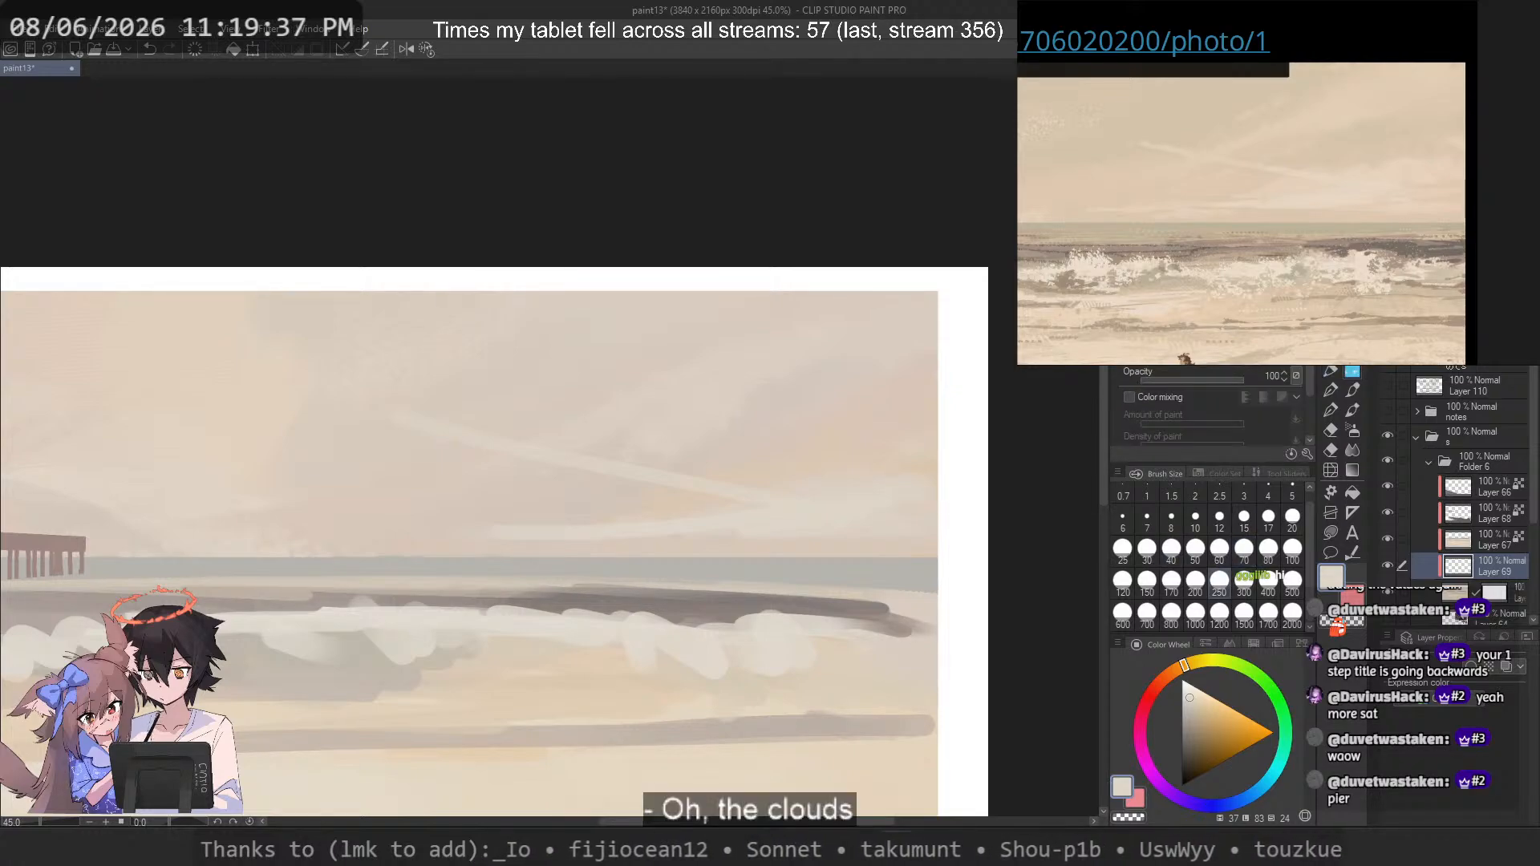
key(ctrl+z)
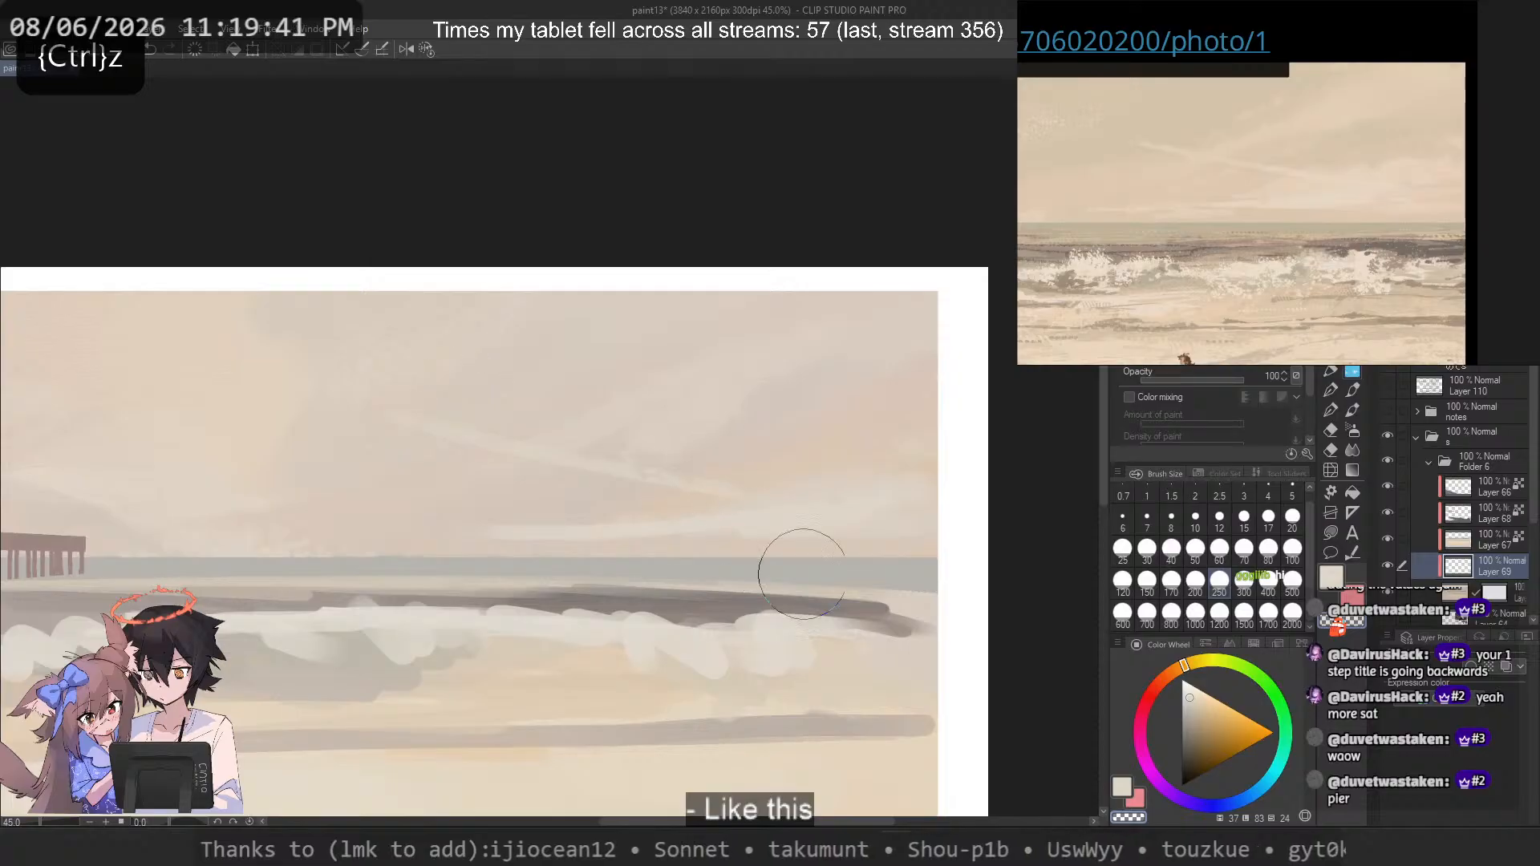
click(1268, 580)
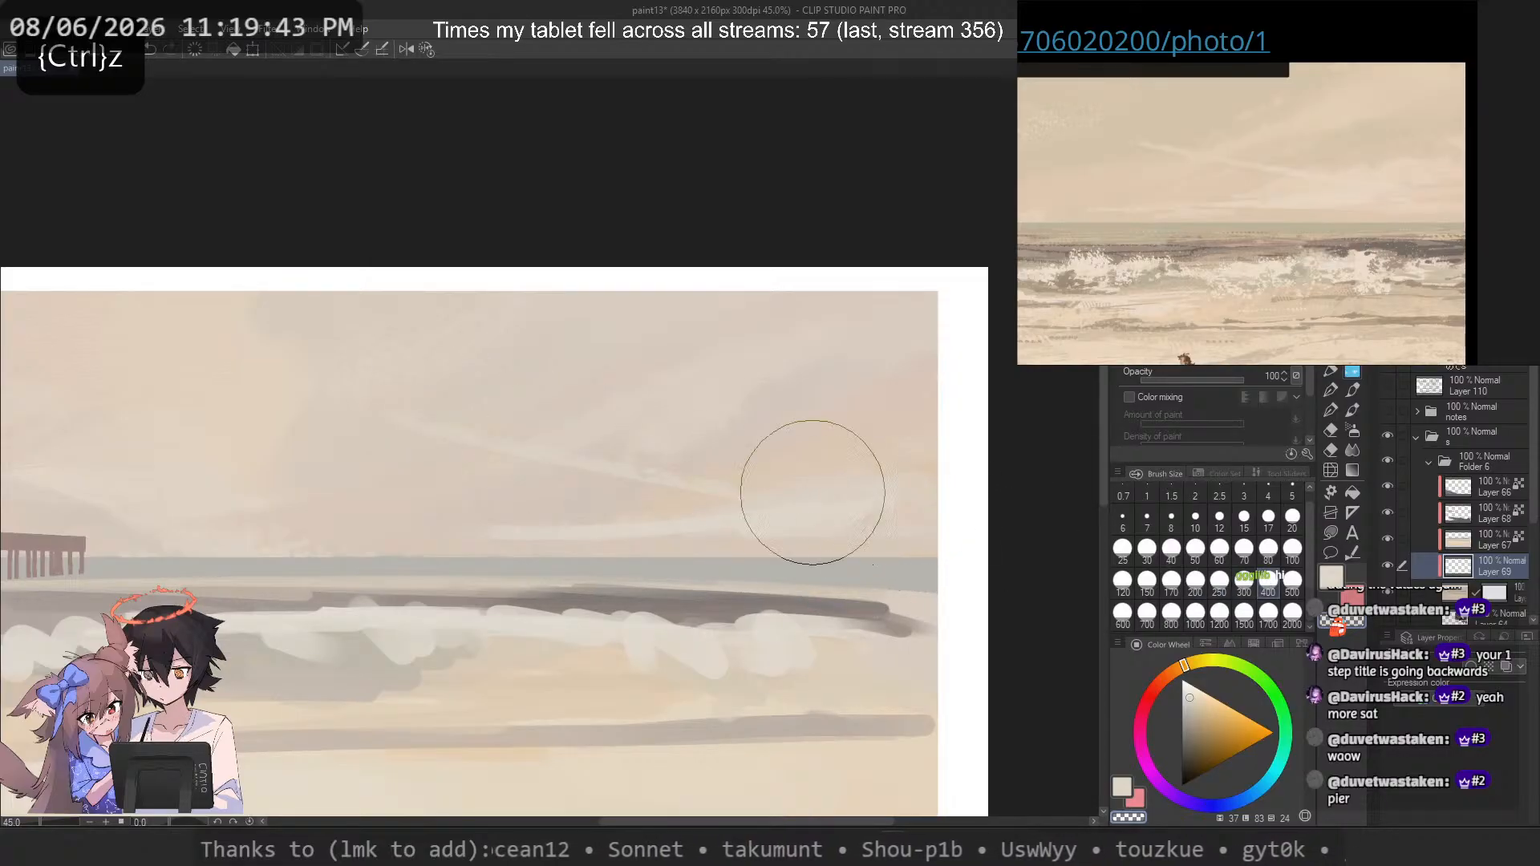
Step: Merge the trail layer into the sky layer below, holding the layer mask, and sample a beige from the sky
key(ctrl+e)
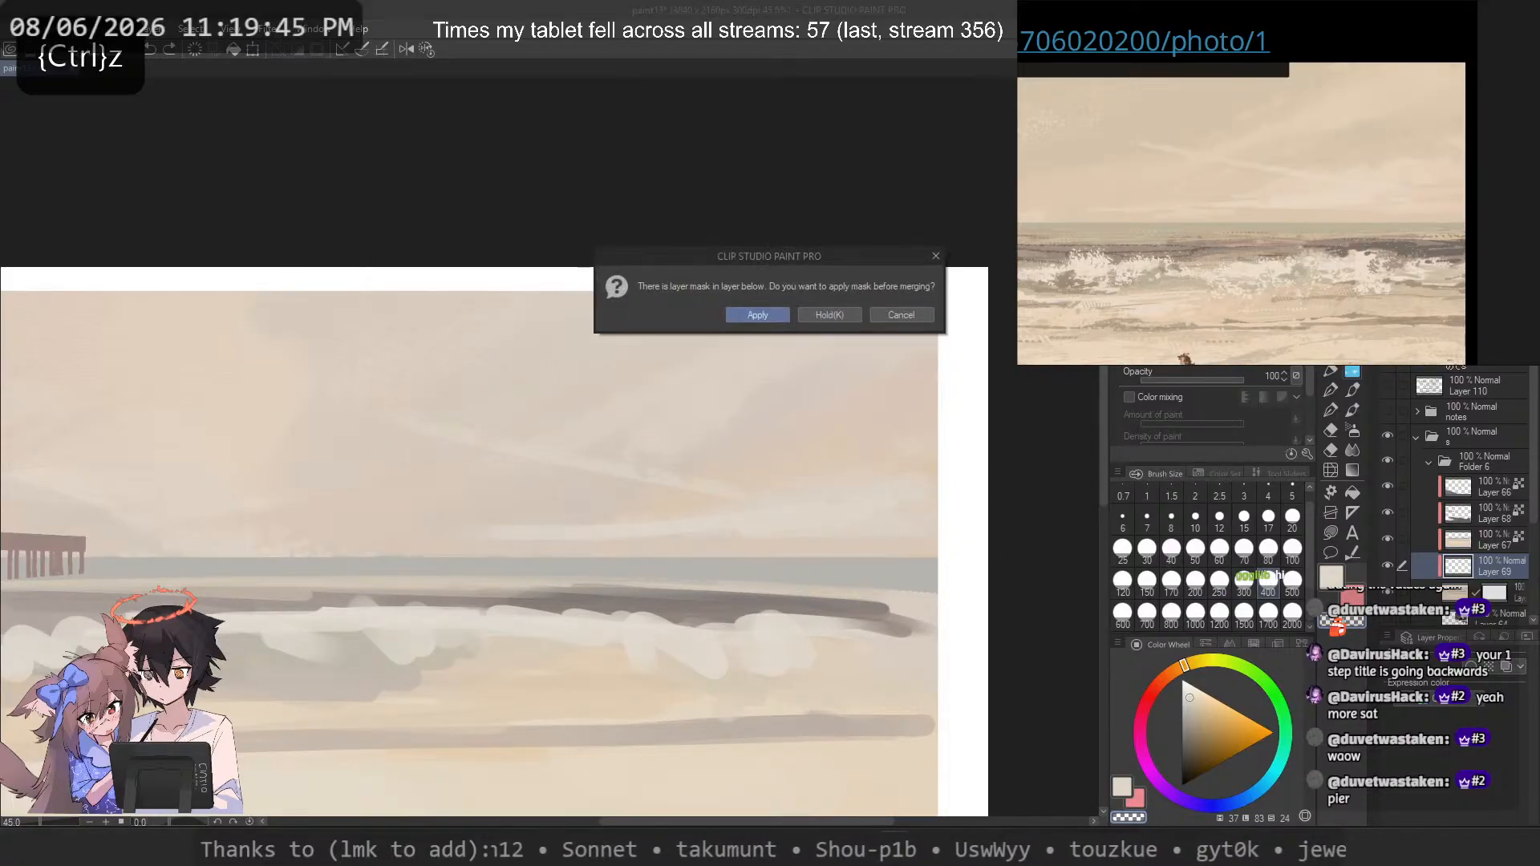
click(824, 314)
alt+click(886, 446)
key(ctrl+z)
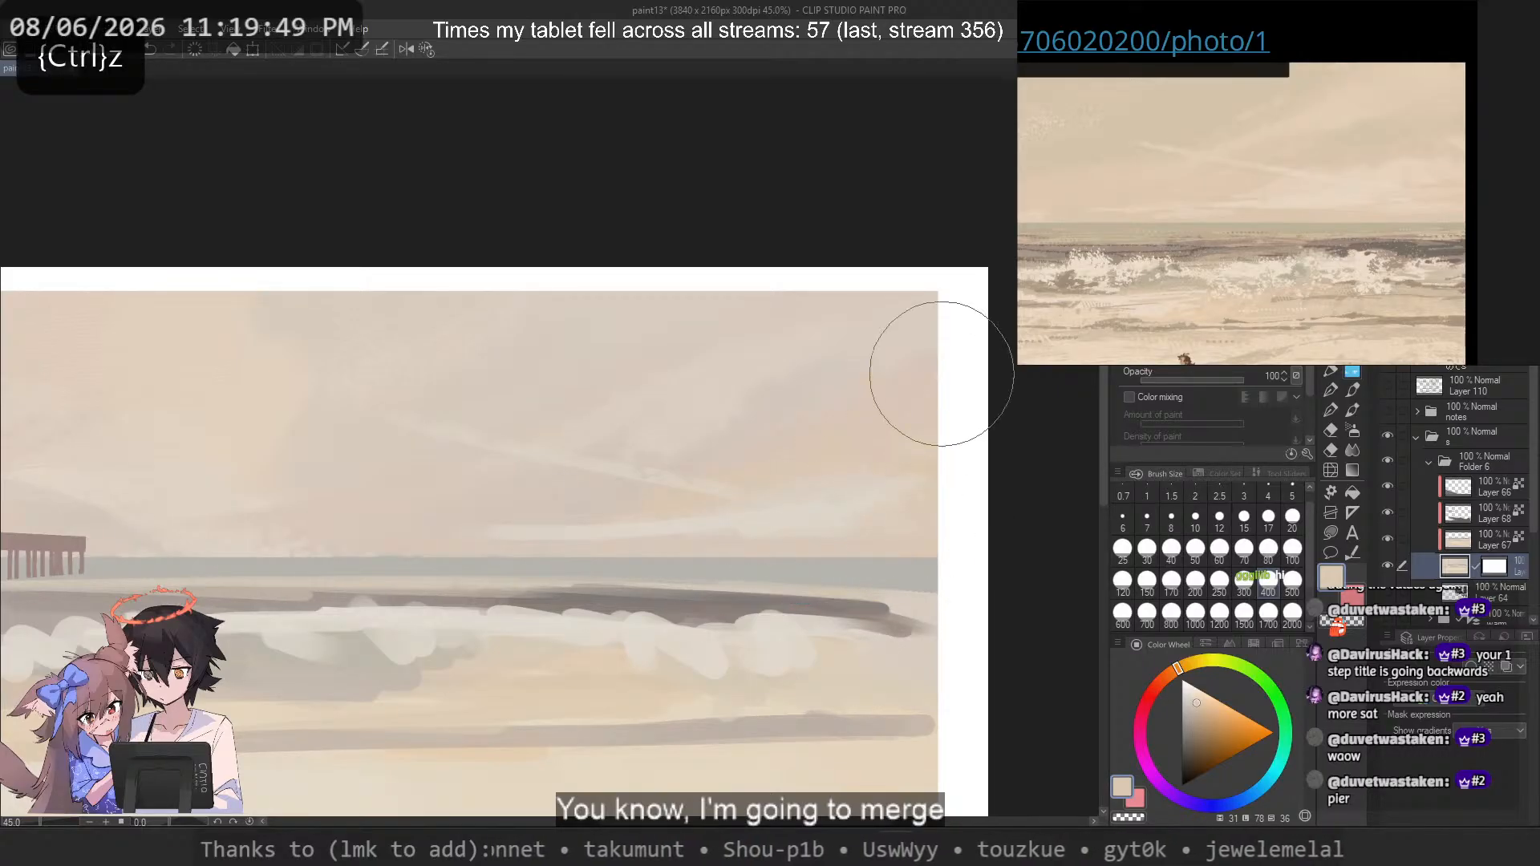
Step: Check the whole painting against the full reference image and switch from the soft brush to the pen at size 70
scroll(945, 369, down, 3)
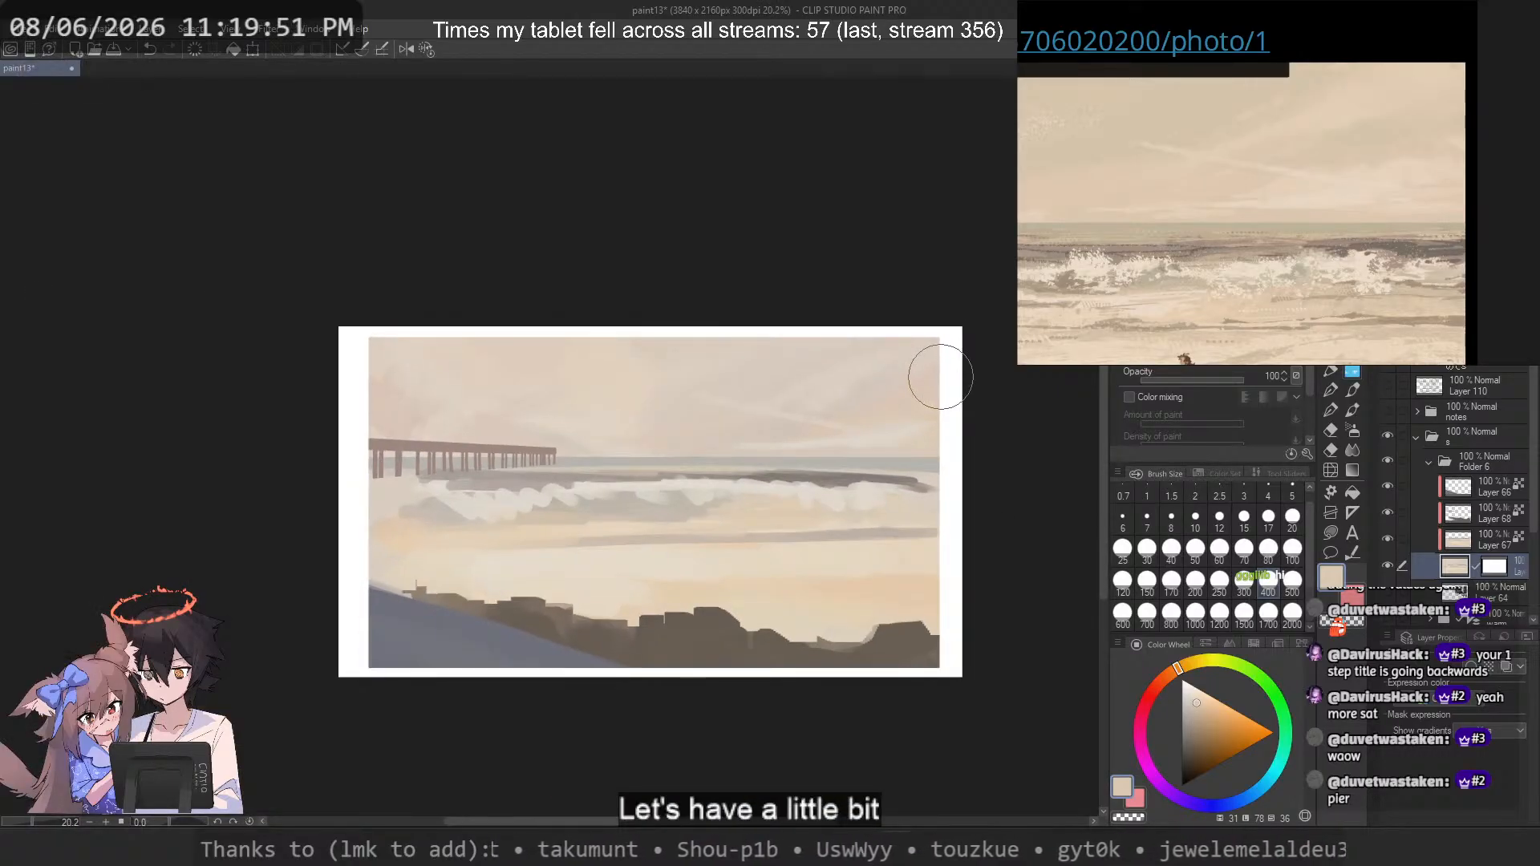
scroll(1277, 191, down, 4)
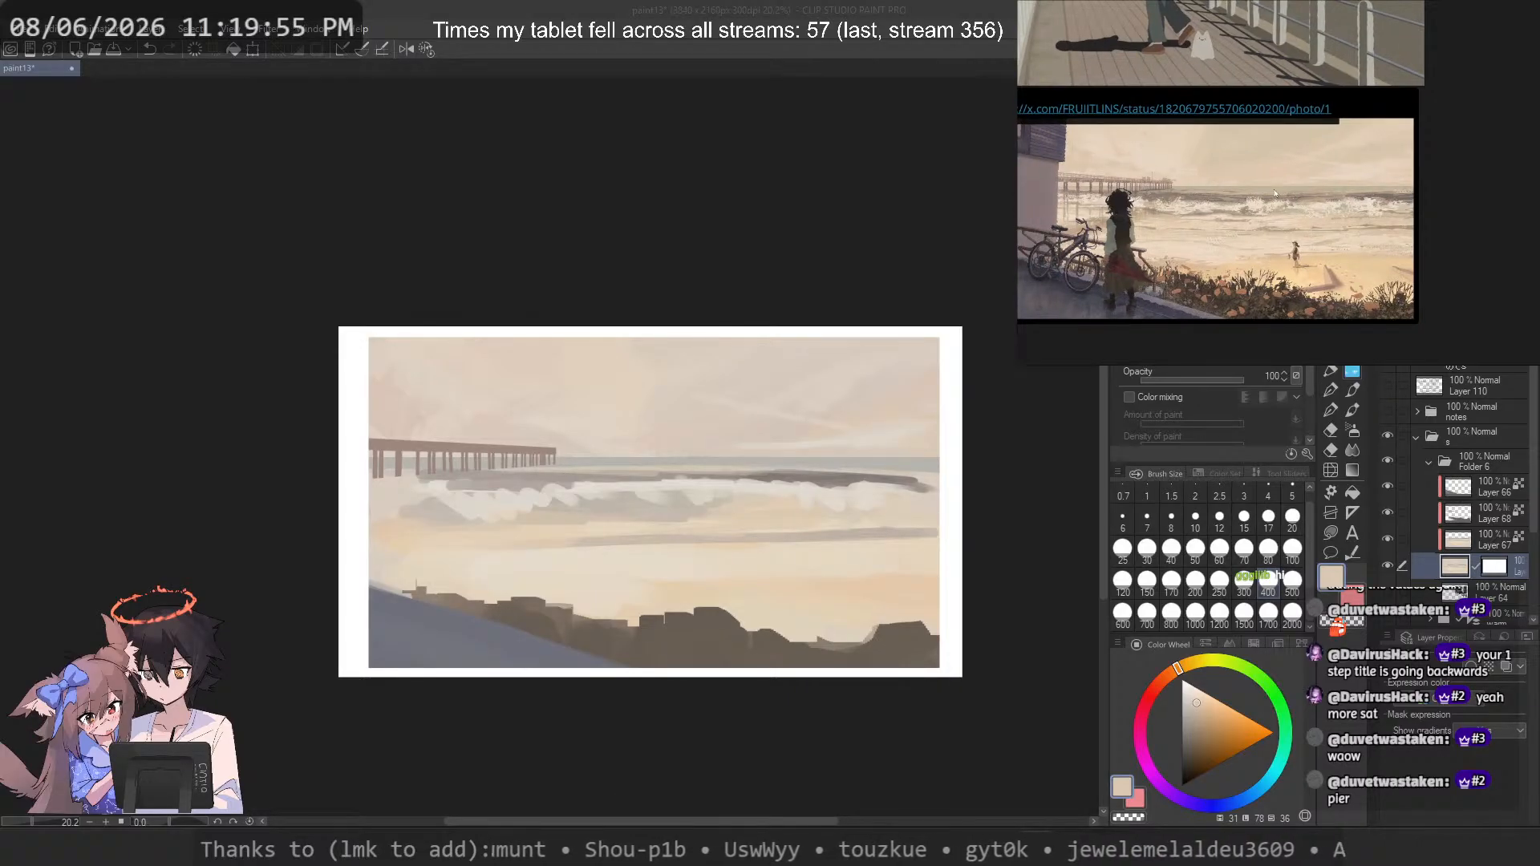
scroll(1276, 190, up, 1)
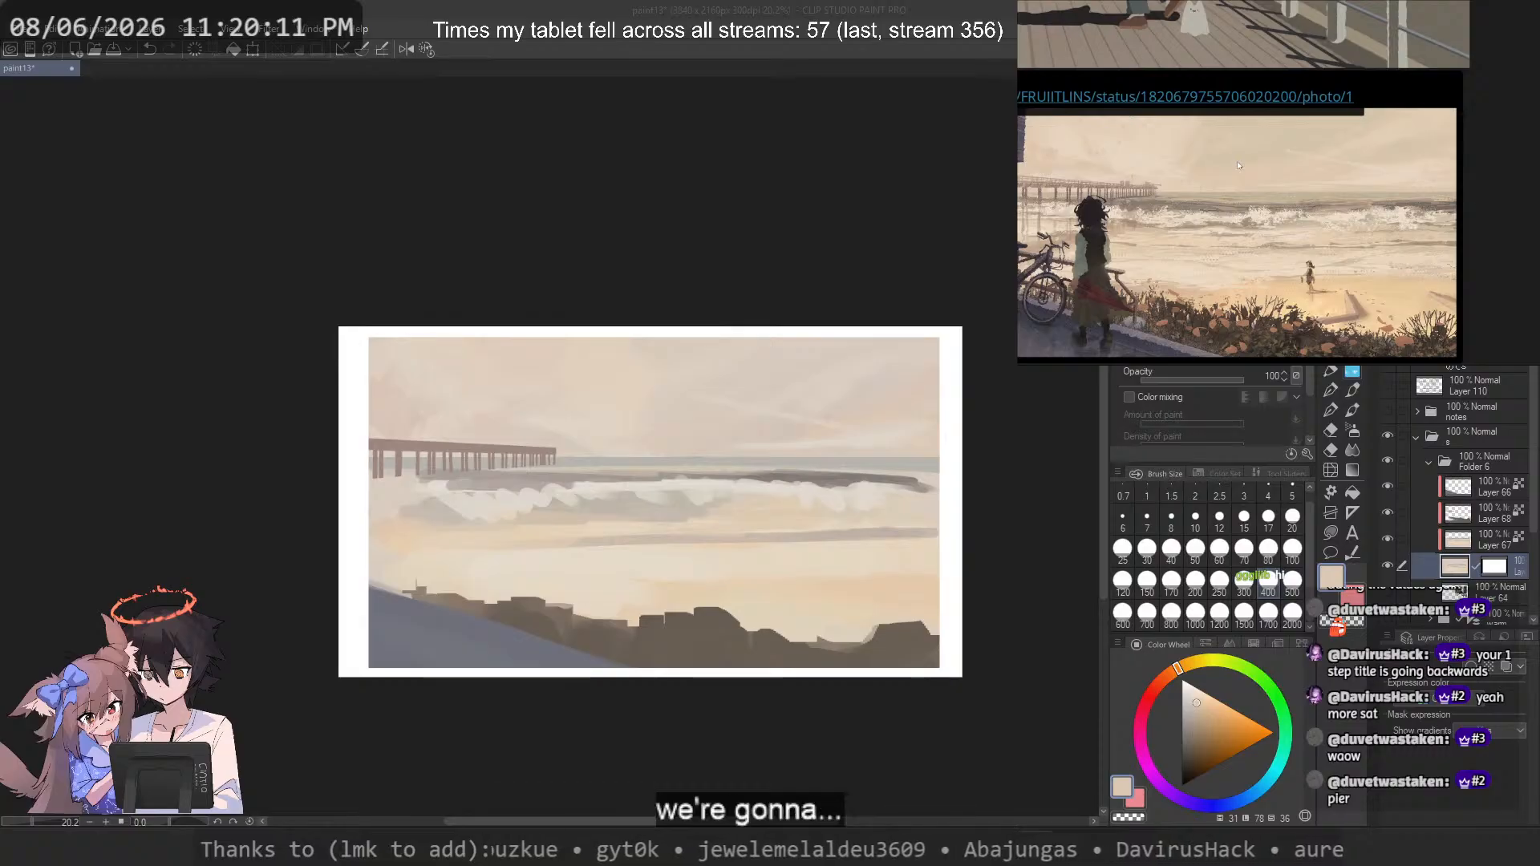
scroll(701, 436, up, 2)
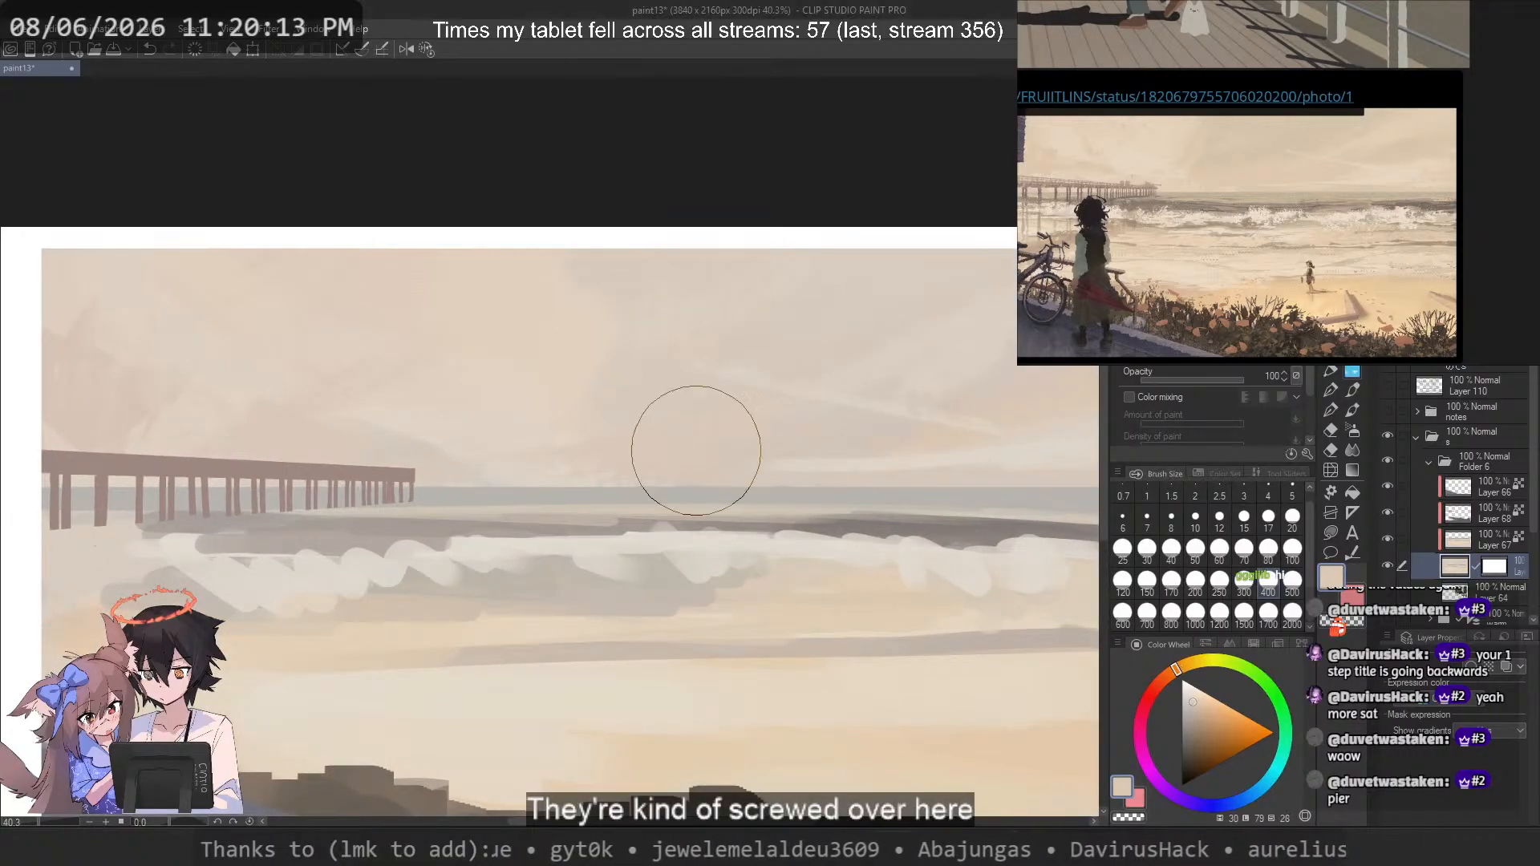
click(1331, 370)
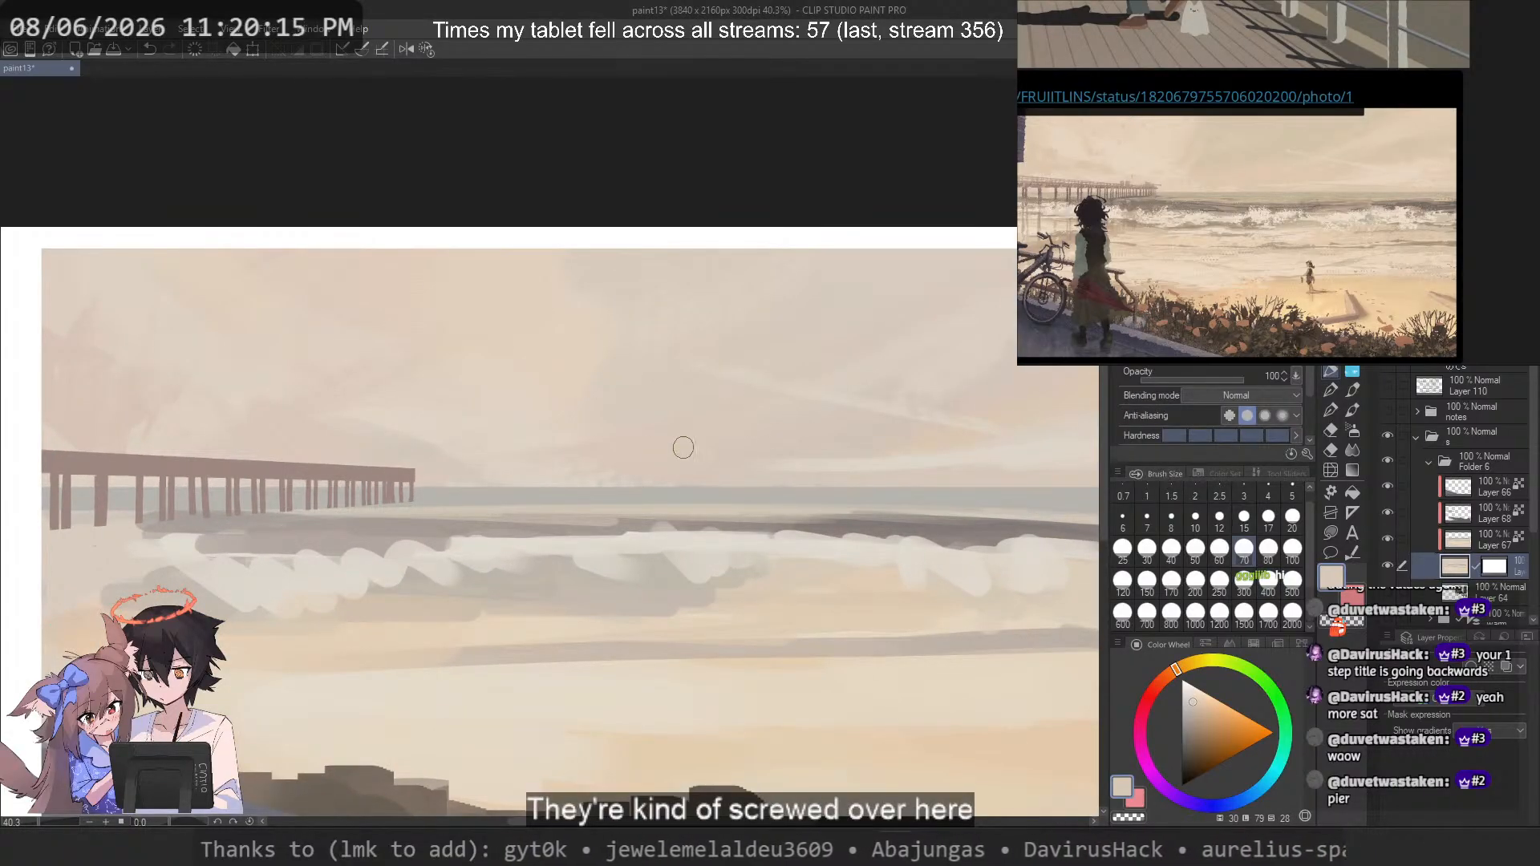
key(ctrl+z)
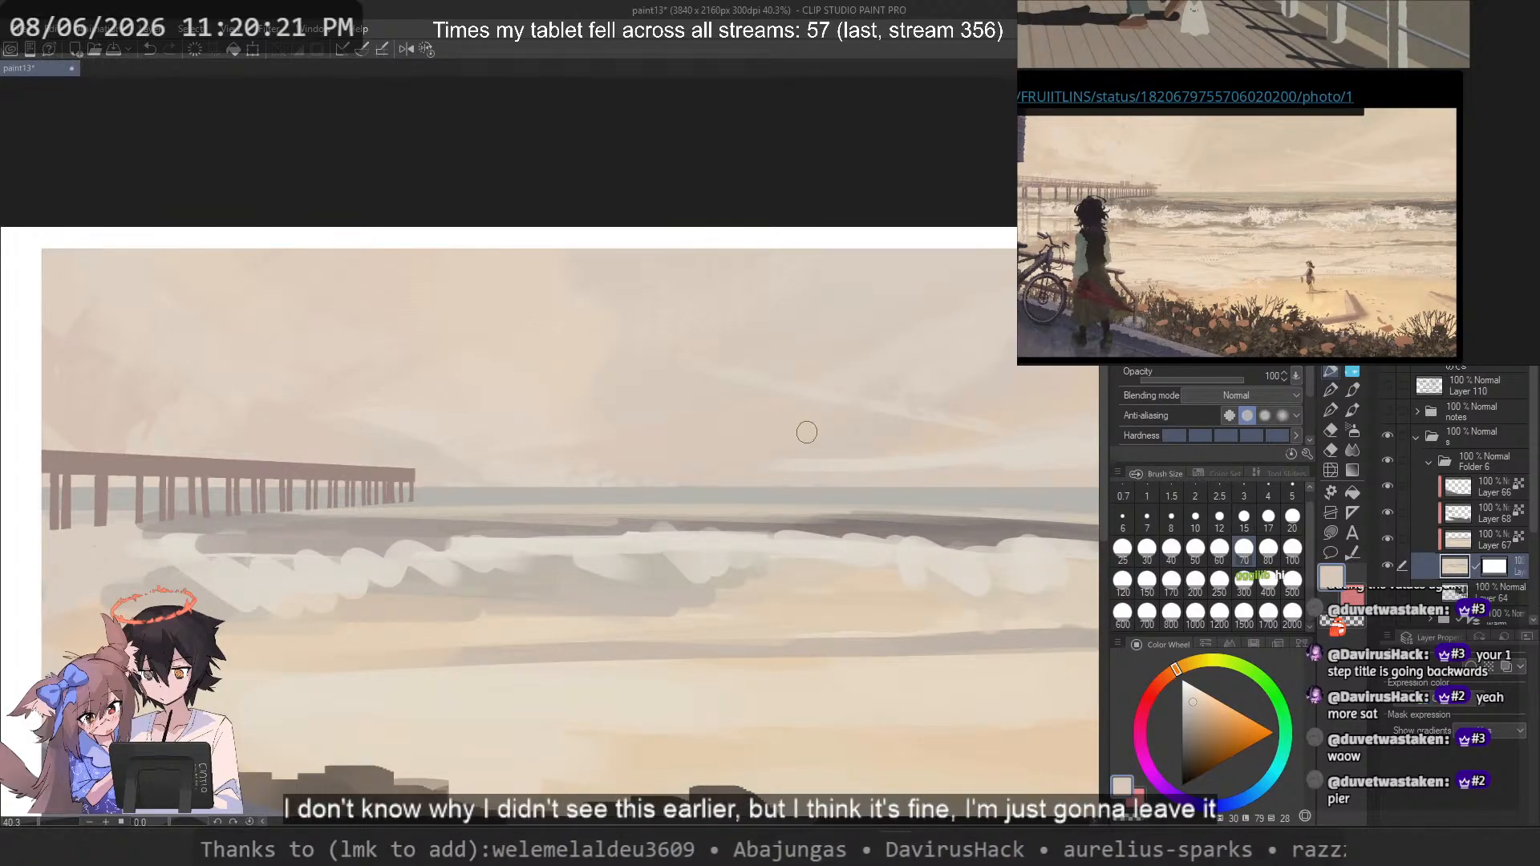
Step: Make the clipped sea layer directly above the masked sky layer active for work on the waves
scroll(906, 389, down, 6)
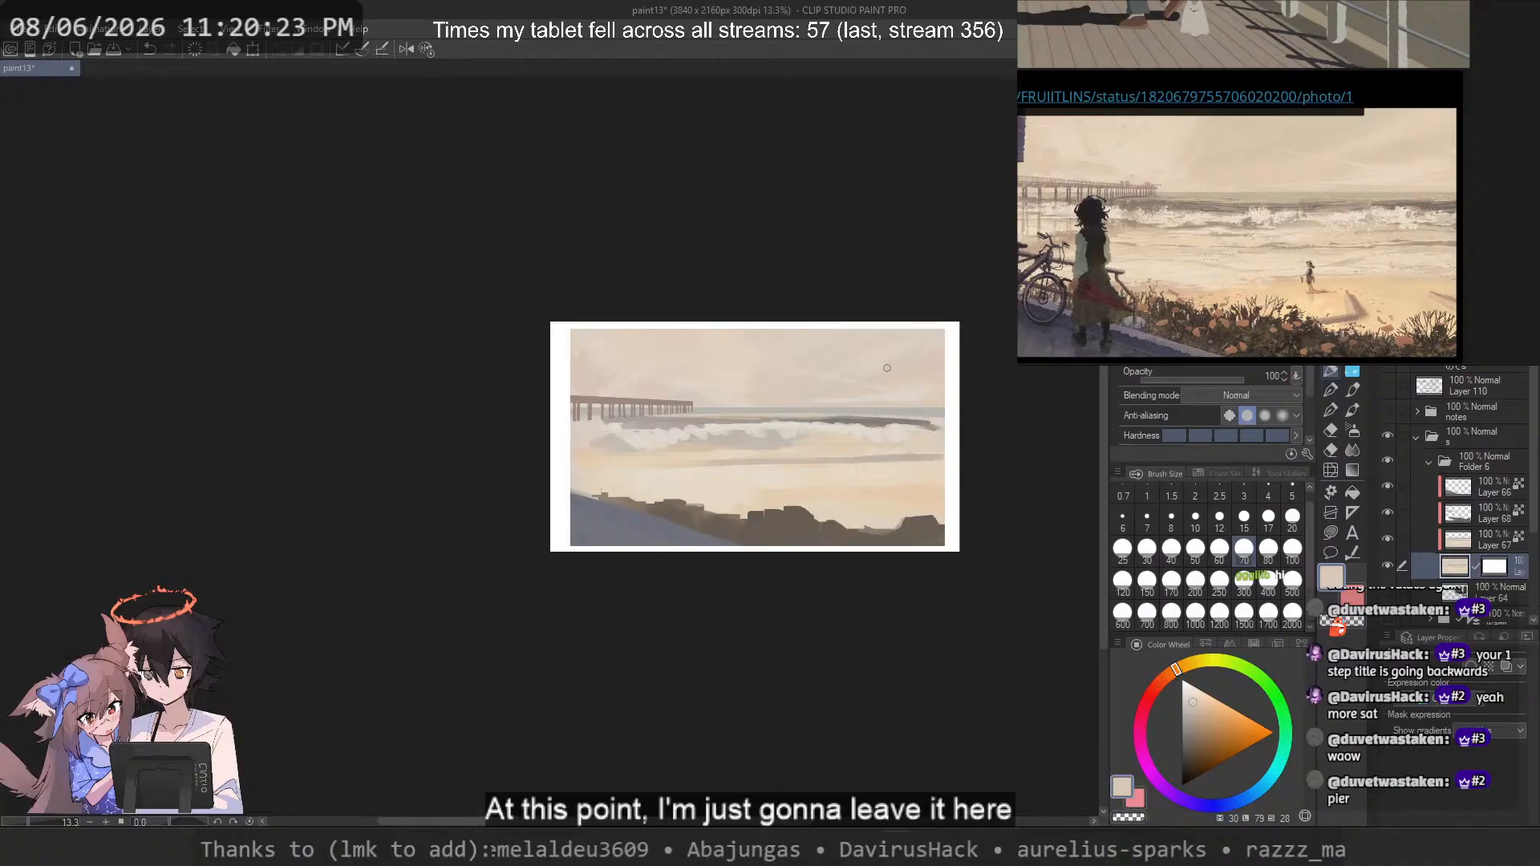
scroll(937, 391, up, 1)
scroll(937, 390, up, 4)
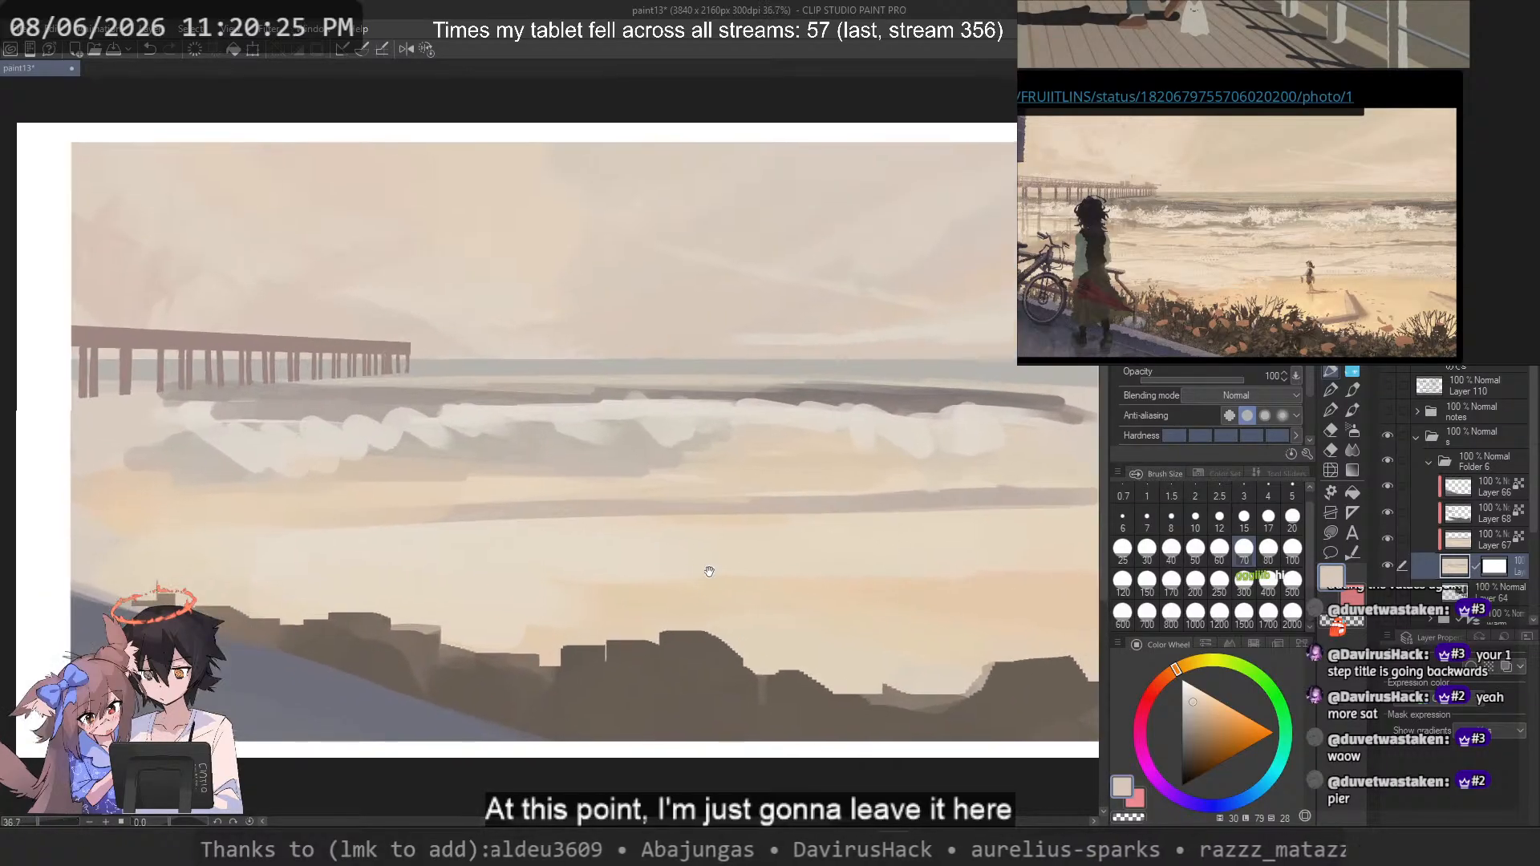
drag(843, 426, 796, 428)
click(1485, 539)
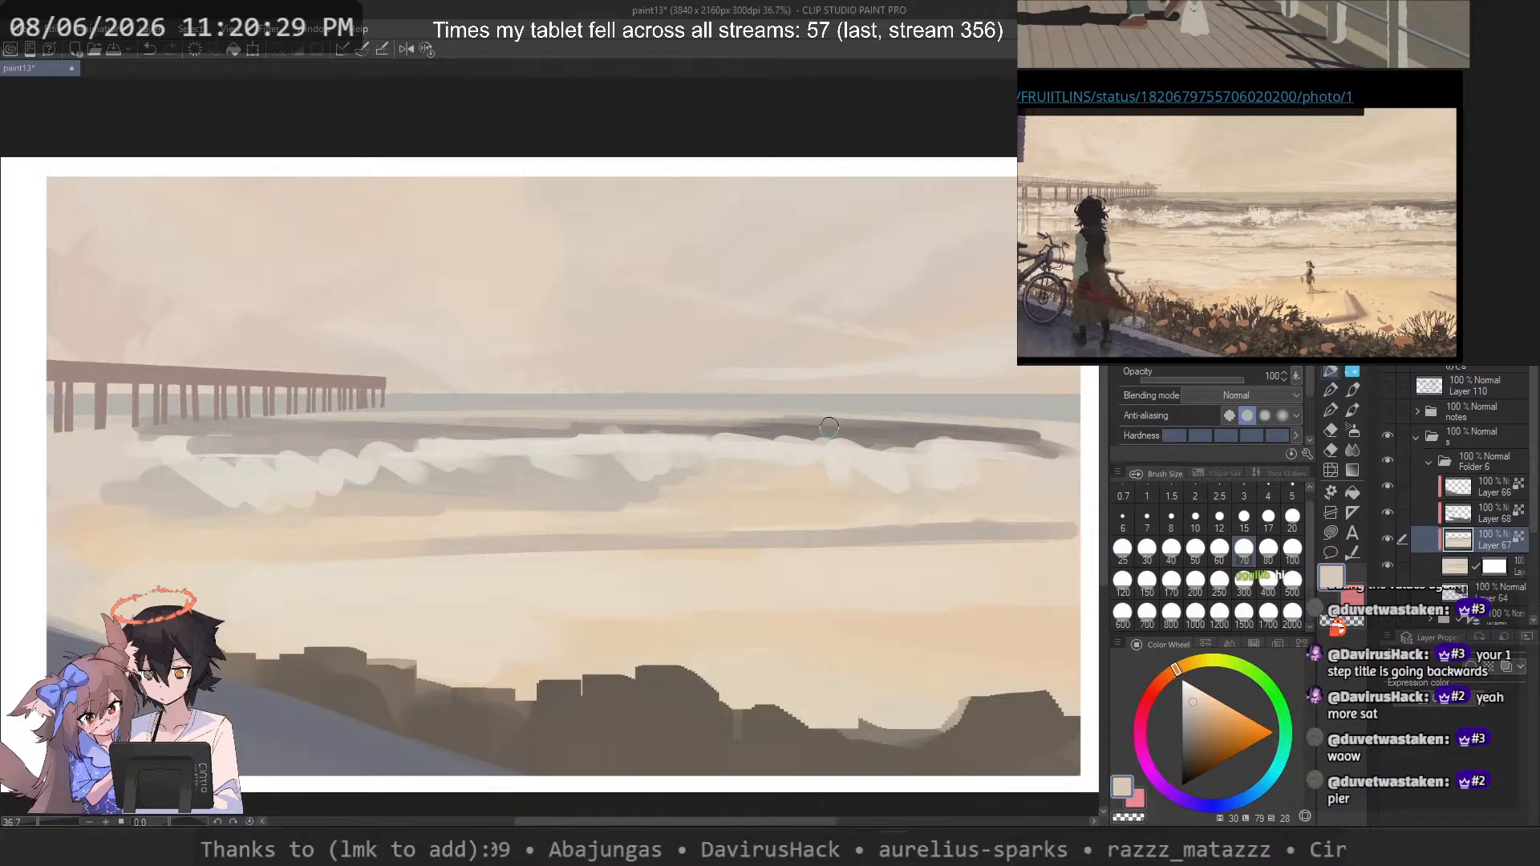
Step: Examine the horizon strip and breaking wave in the reference and compare their shapes and colours with the painted sea
scroll(1328, 227, up, 4)
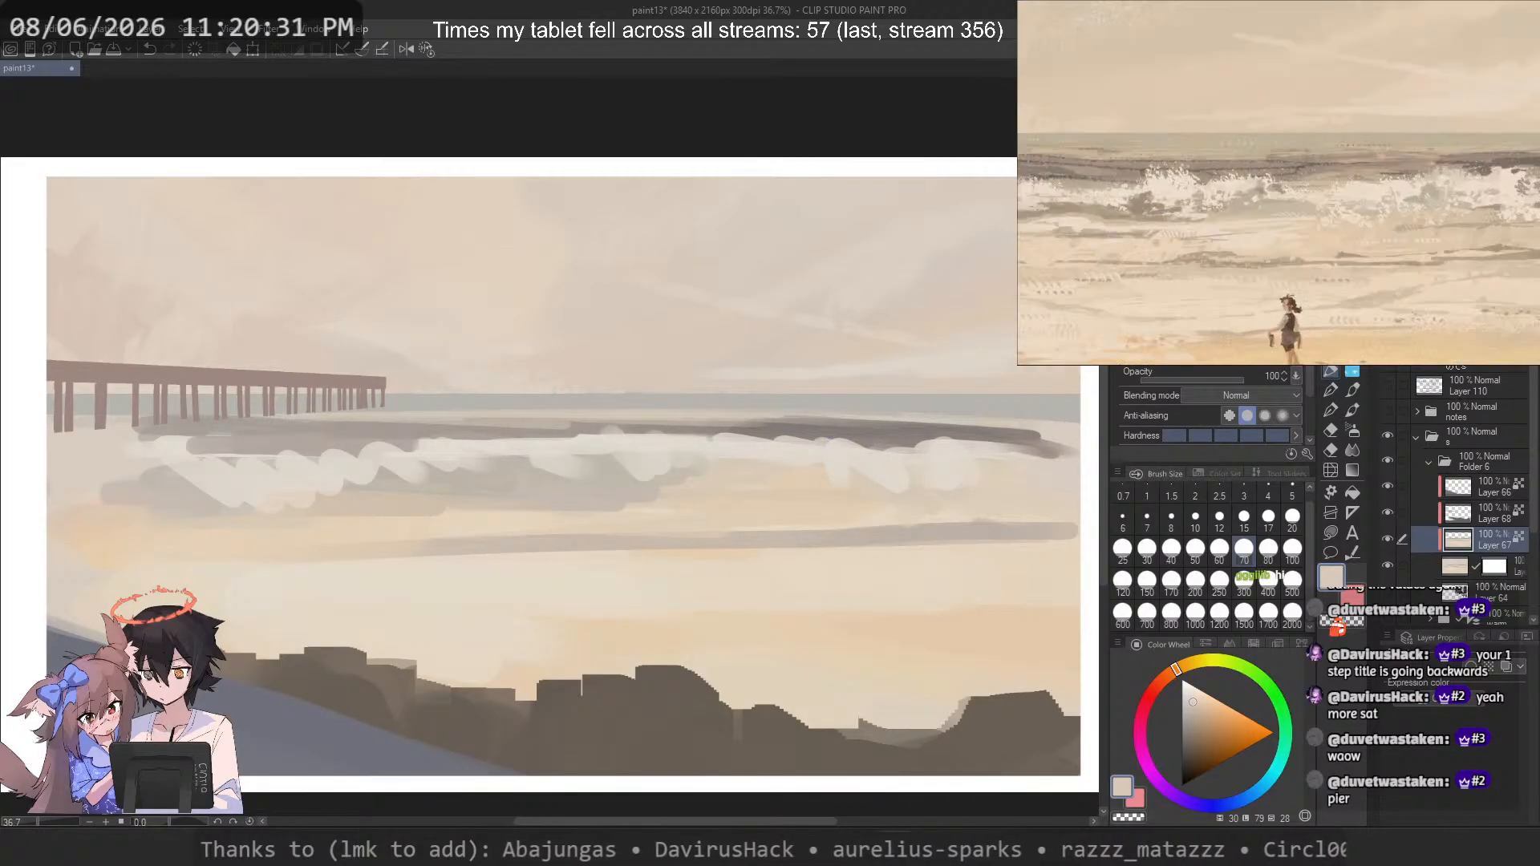
mouse_move(1297, 249)
mouse_down()
mouse_move(1287, 199)
mouse_move(1311, 198)
mouse_up()
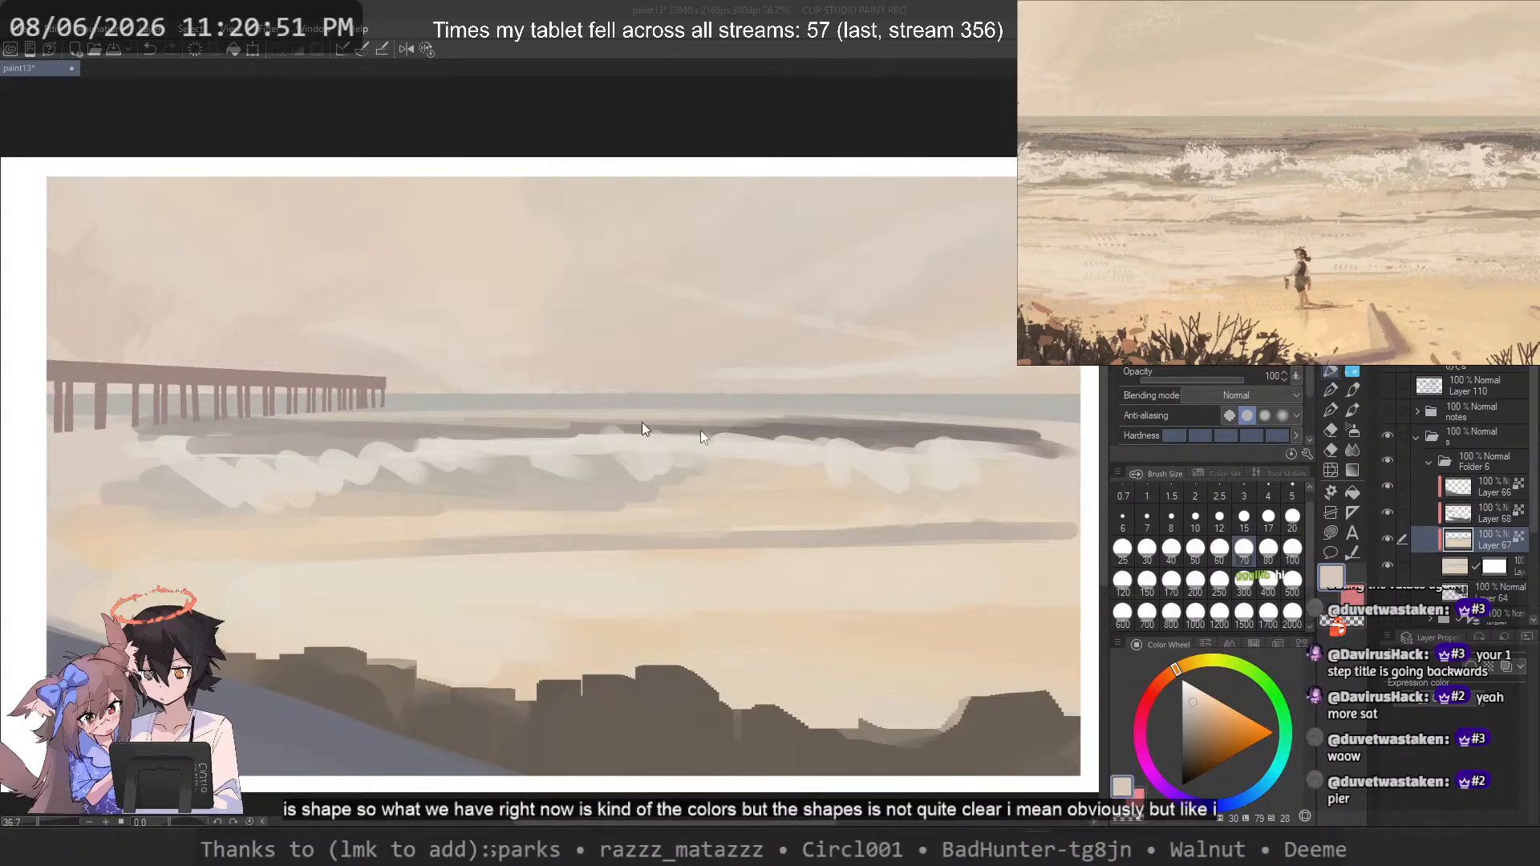
scroll(700, 429, up, 5)
scroll(618, 407, down, 5)
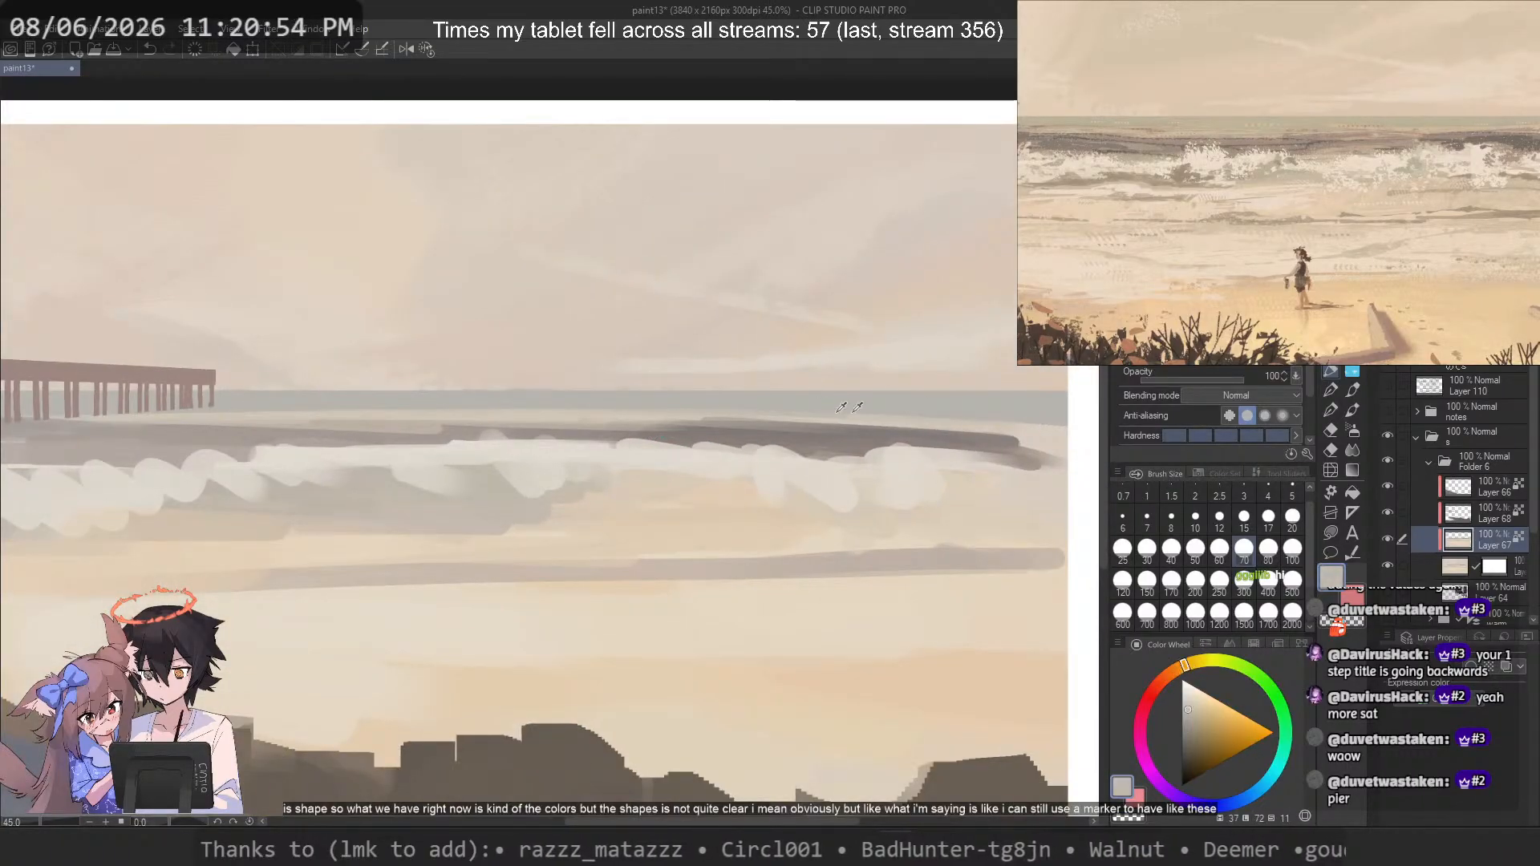
alt+click(837, 412)
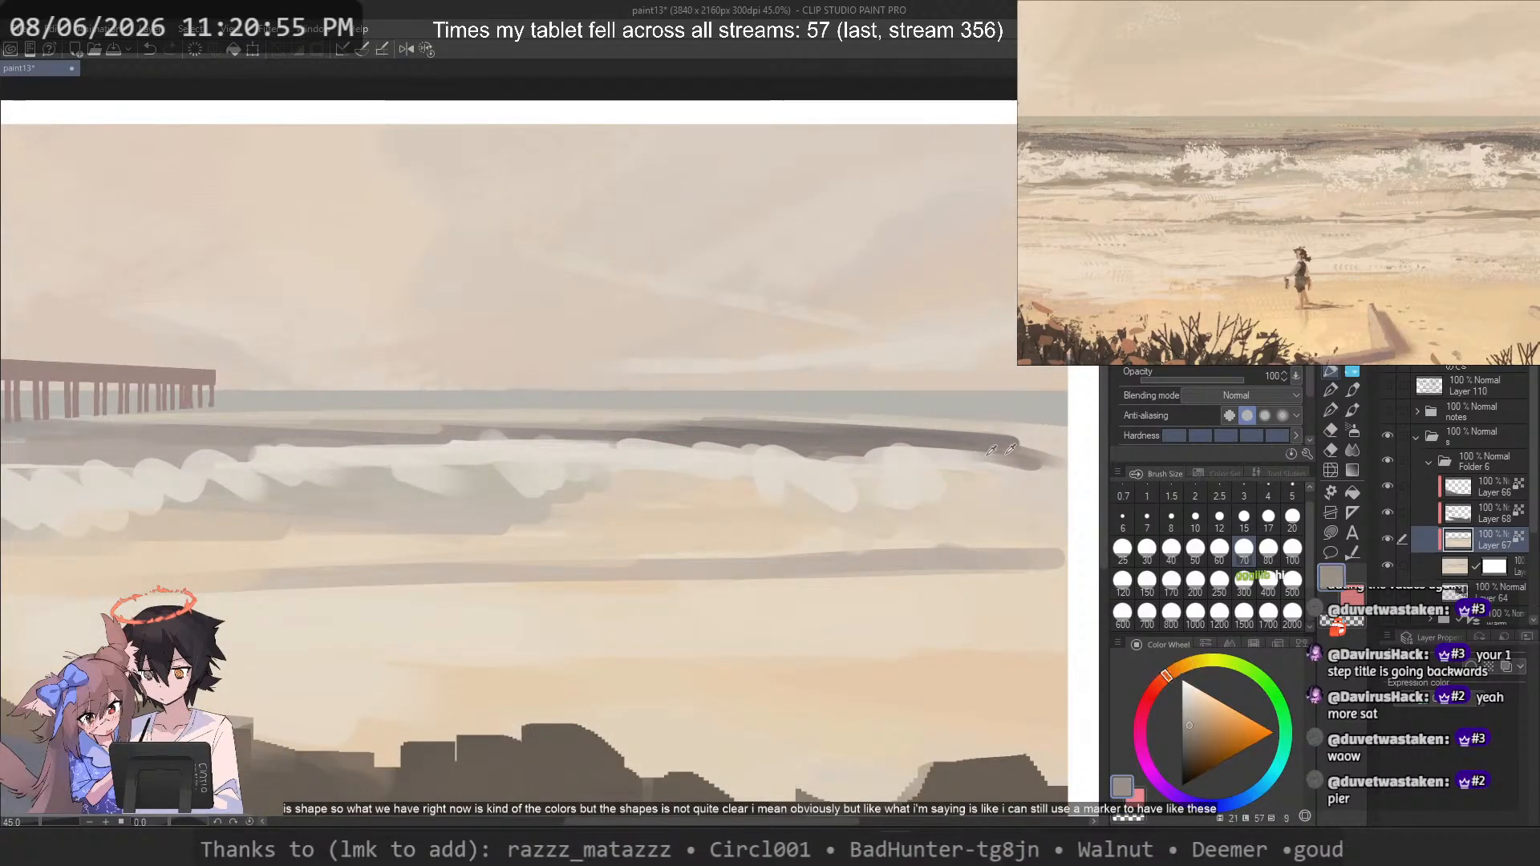
alt+click(802, 416)
alt+click(609, 417)
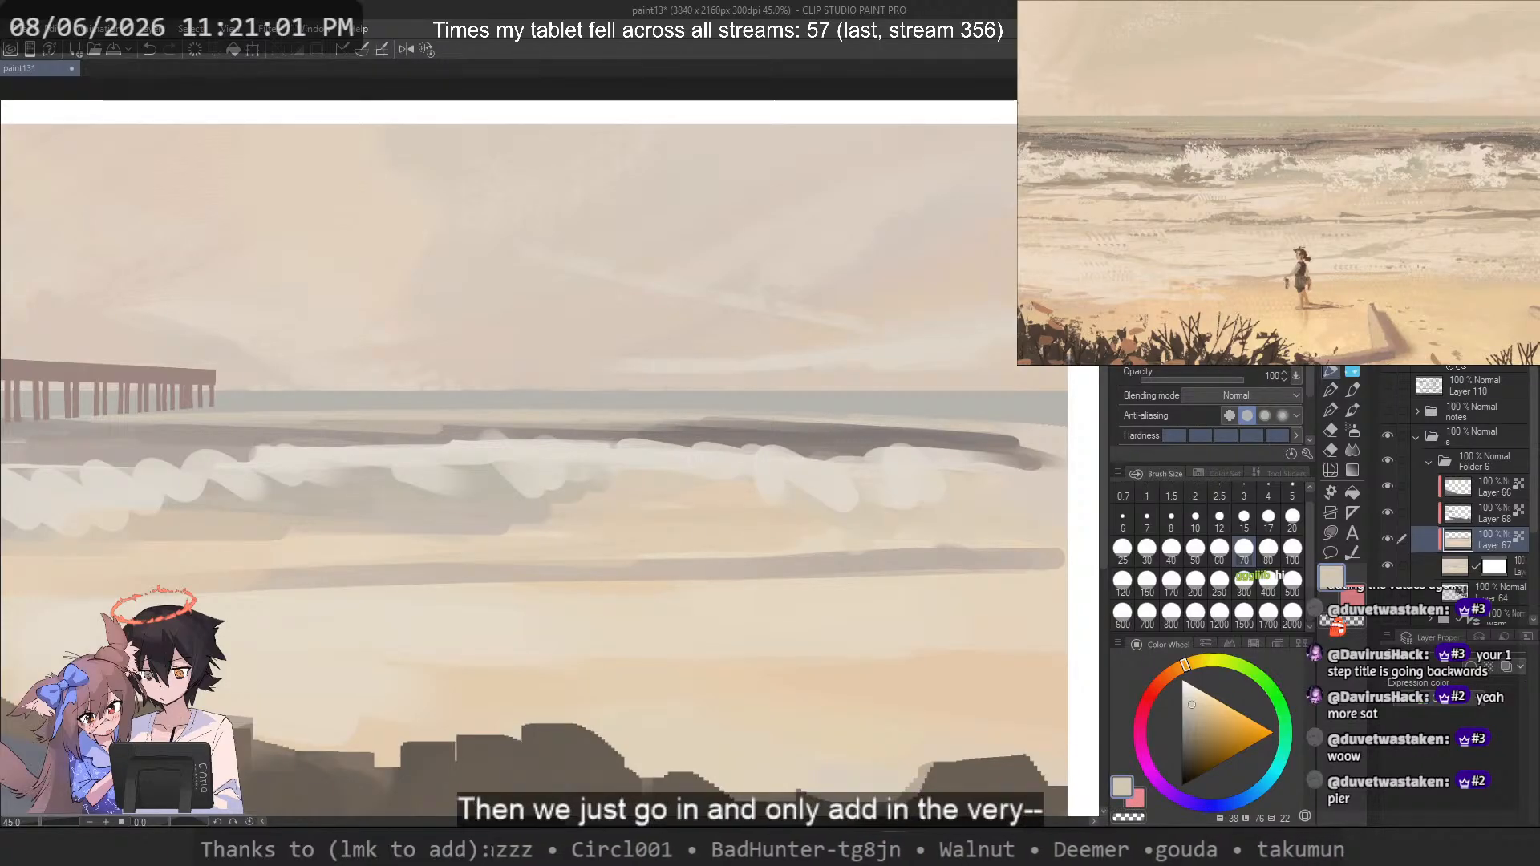
scroll(1239, 181, up, 5)
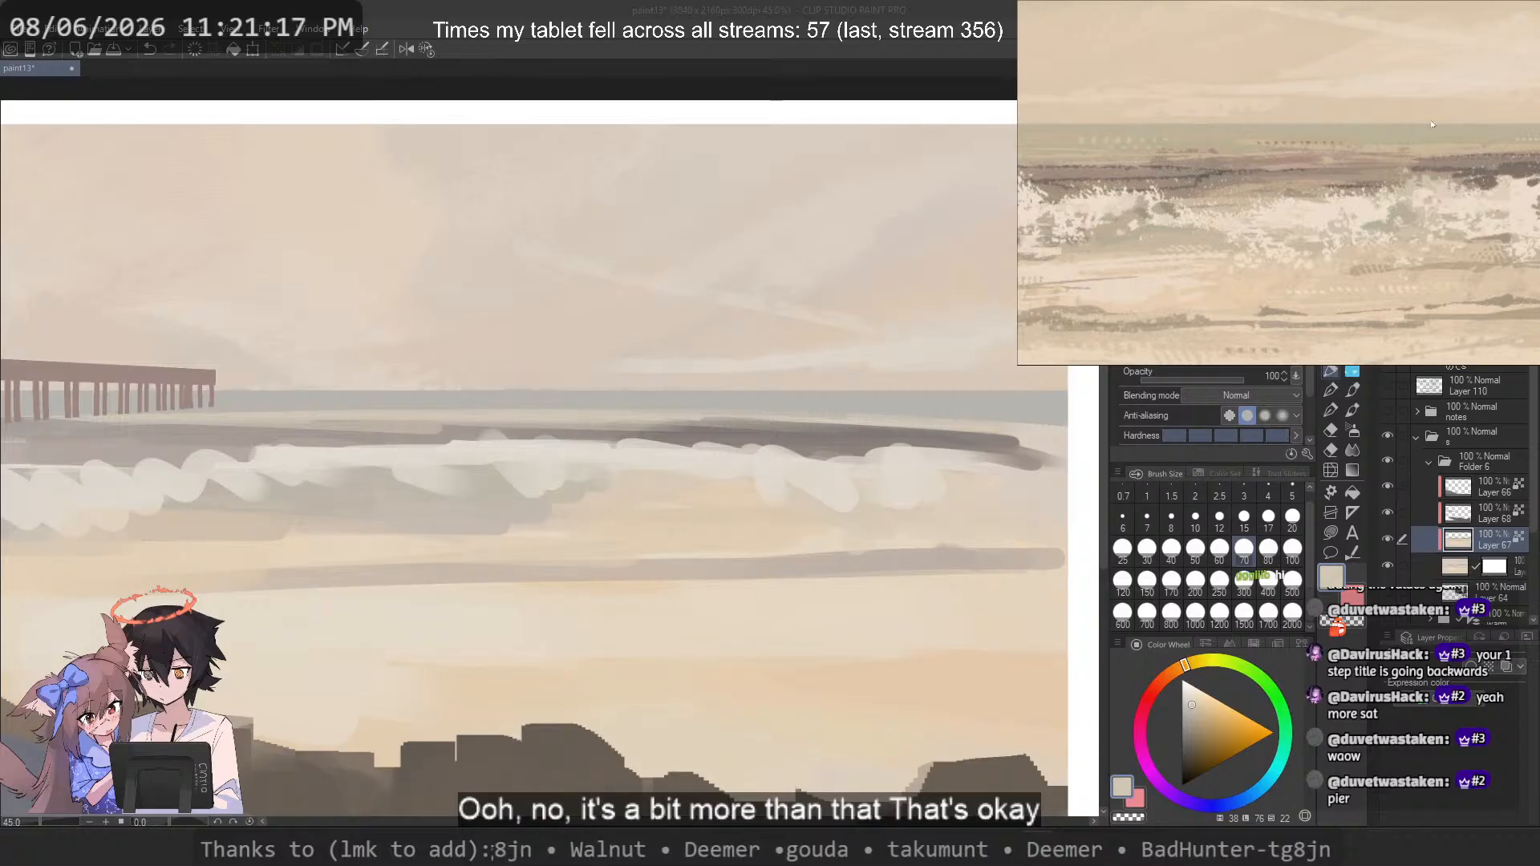
scroll(1393, 129, down, 5)
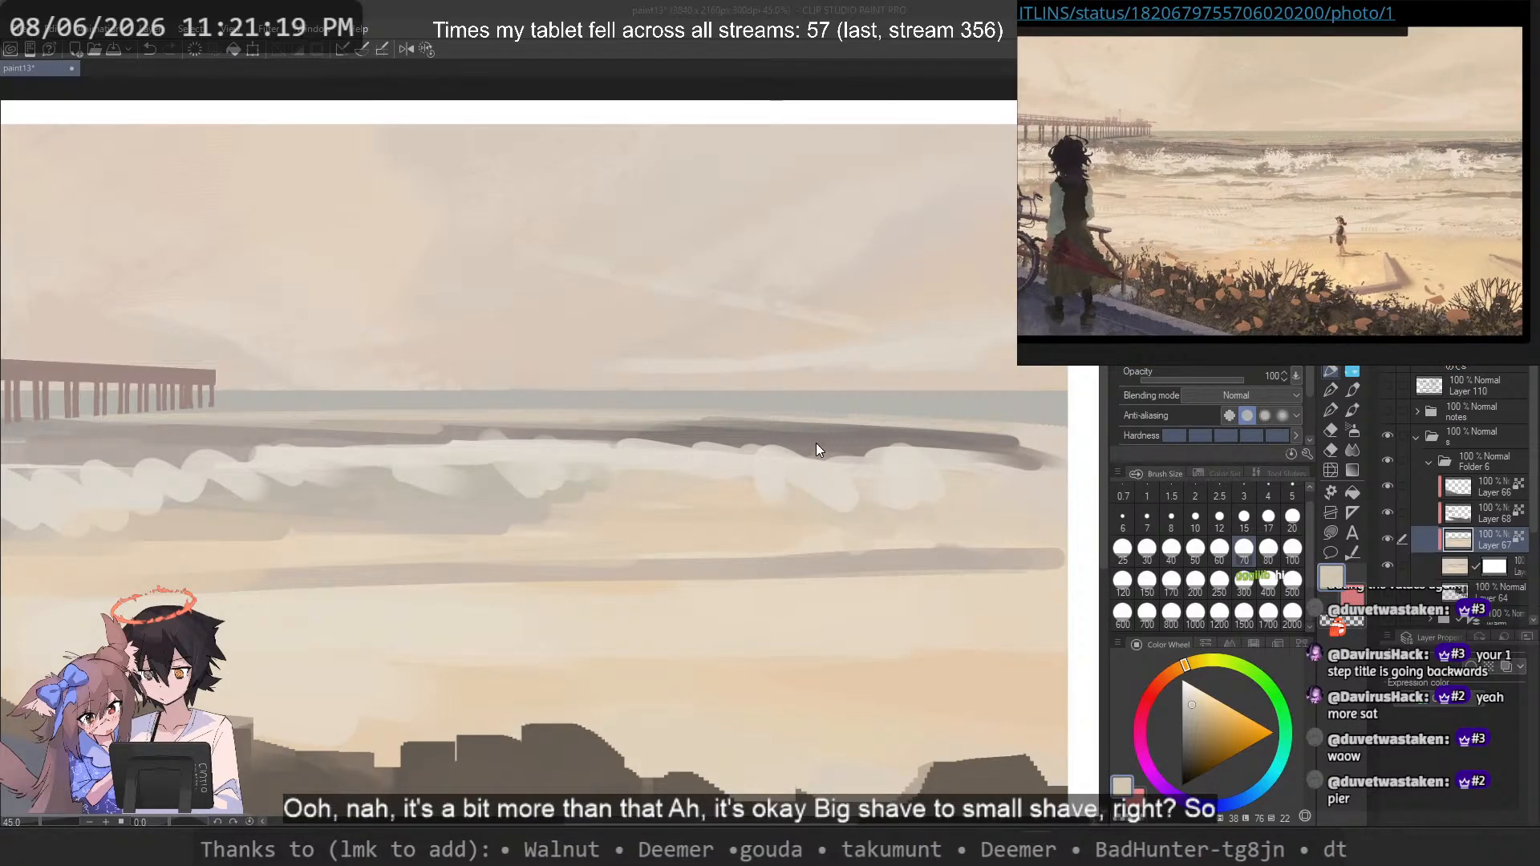
drag(821, 443, 855, 451)
drag(1251, 192, 1322, 198)
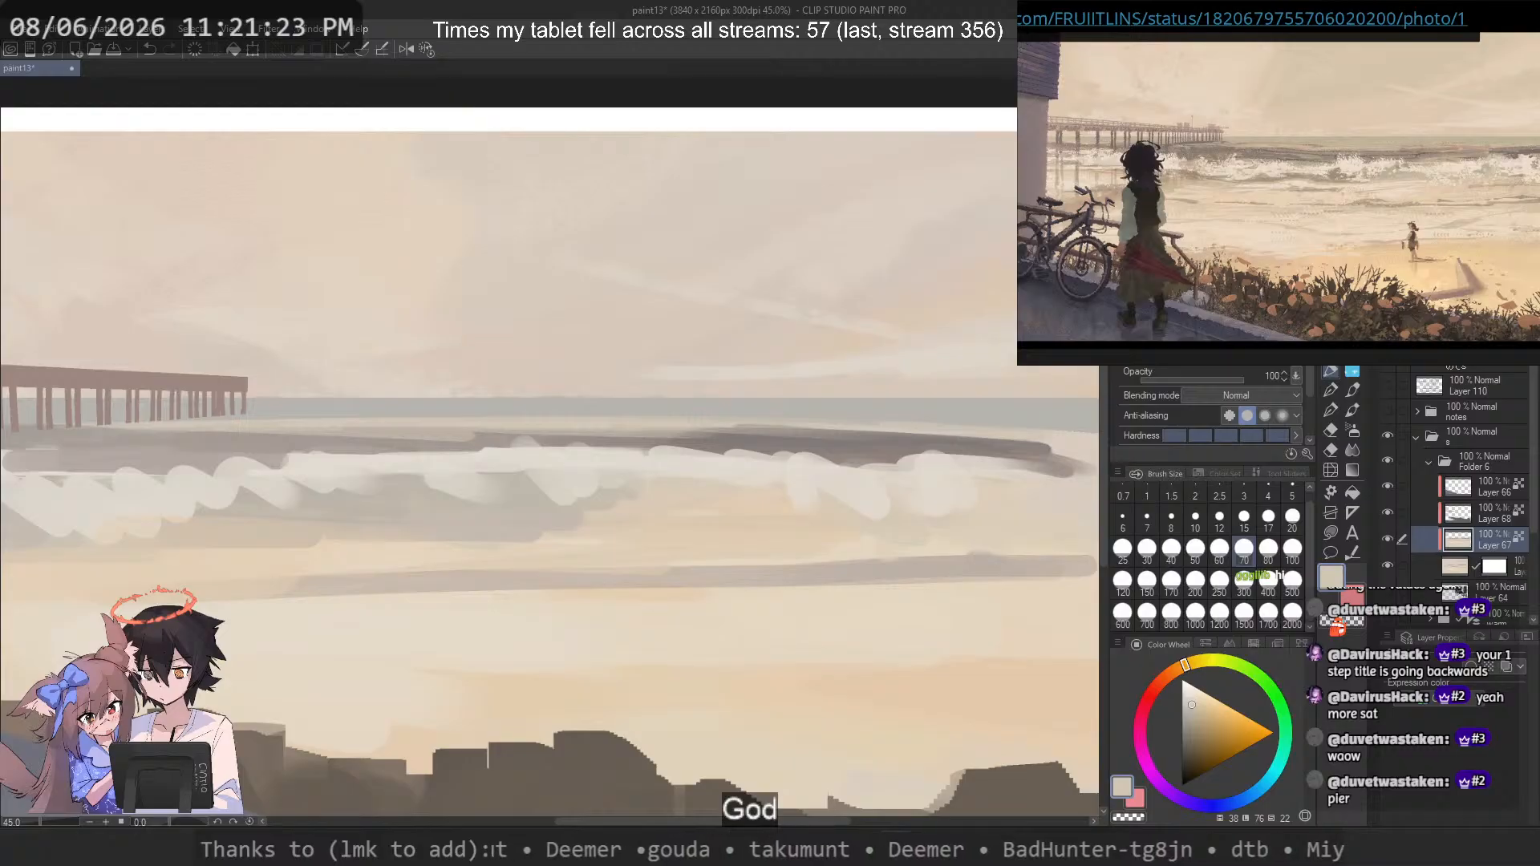
alt+click(543, 407)
drag(1185, 711, 1187, 666)
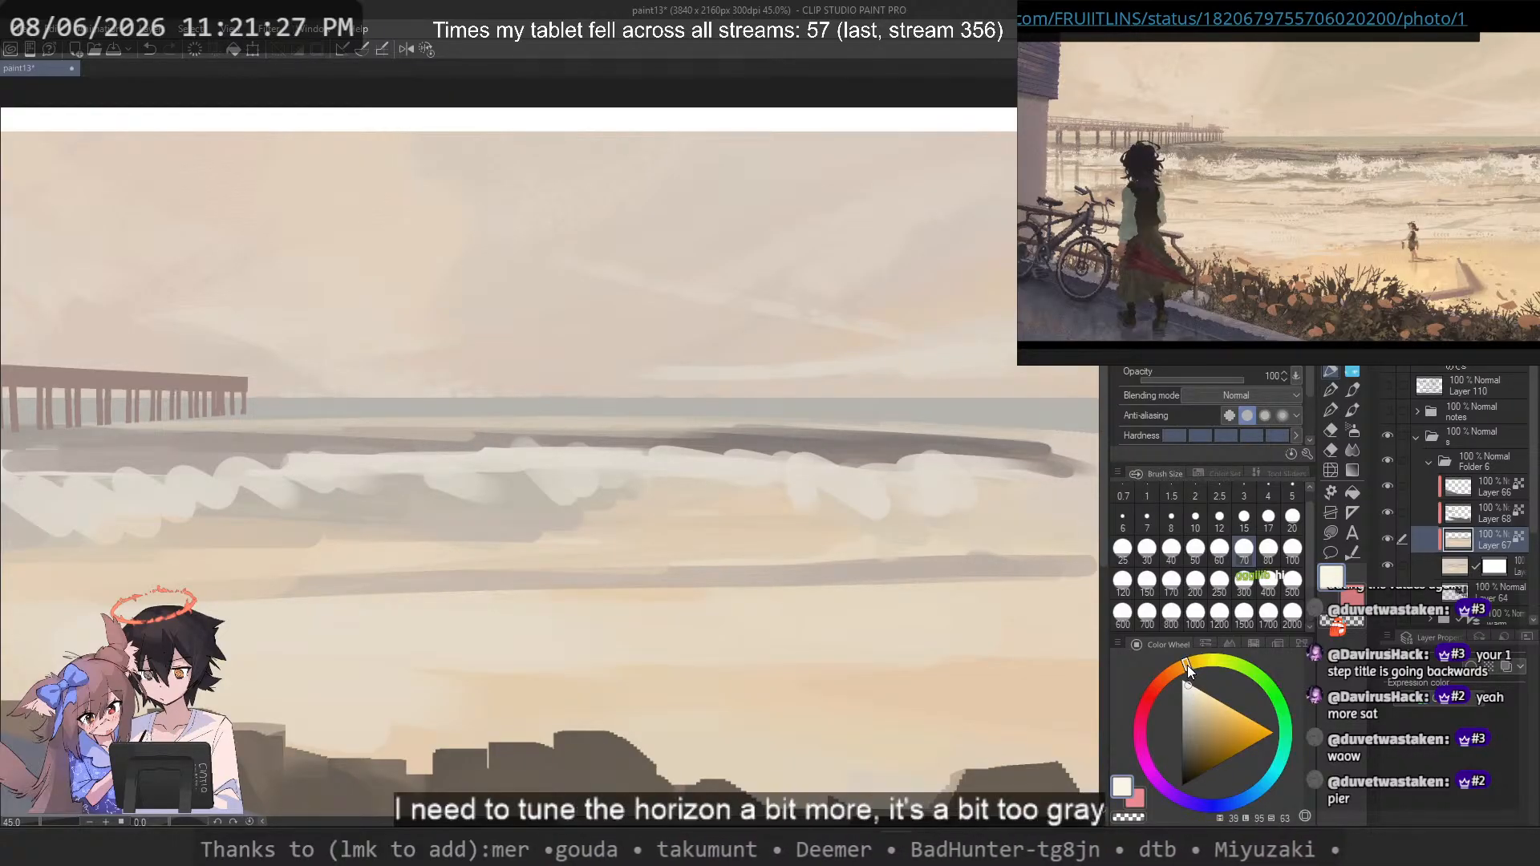
drag(421, 413, 771, 412)
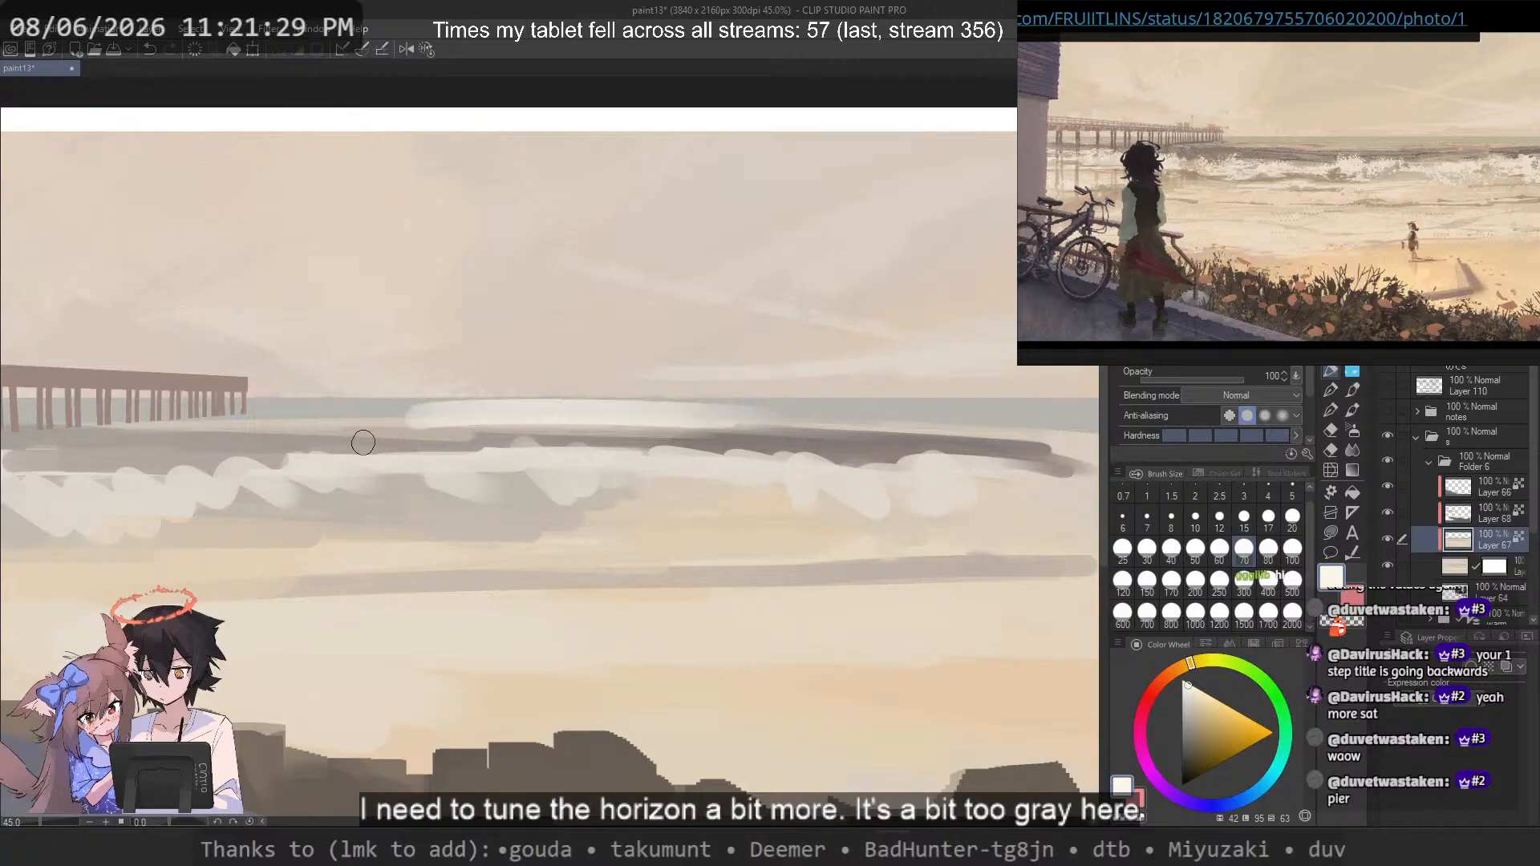
key(ctrl+z)
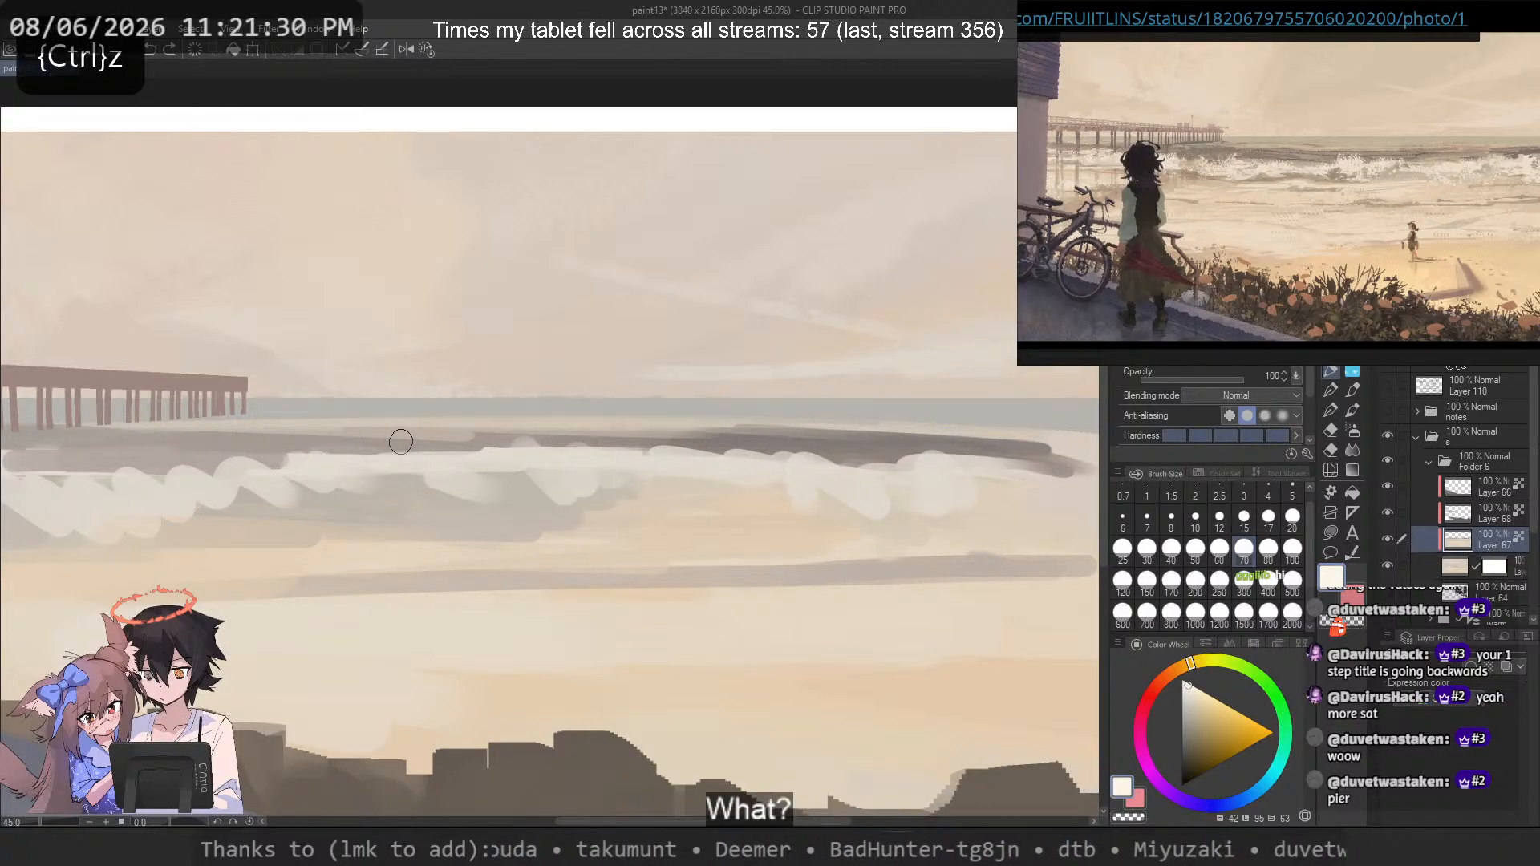
Step: Tint the sea strip below the horizon with a pale grey-green based on its sampled colour, using the pen at size 70
alt+click(584, 401)
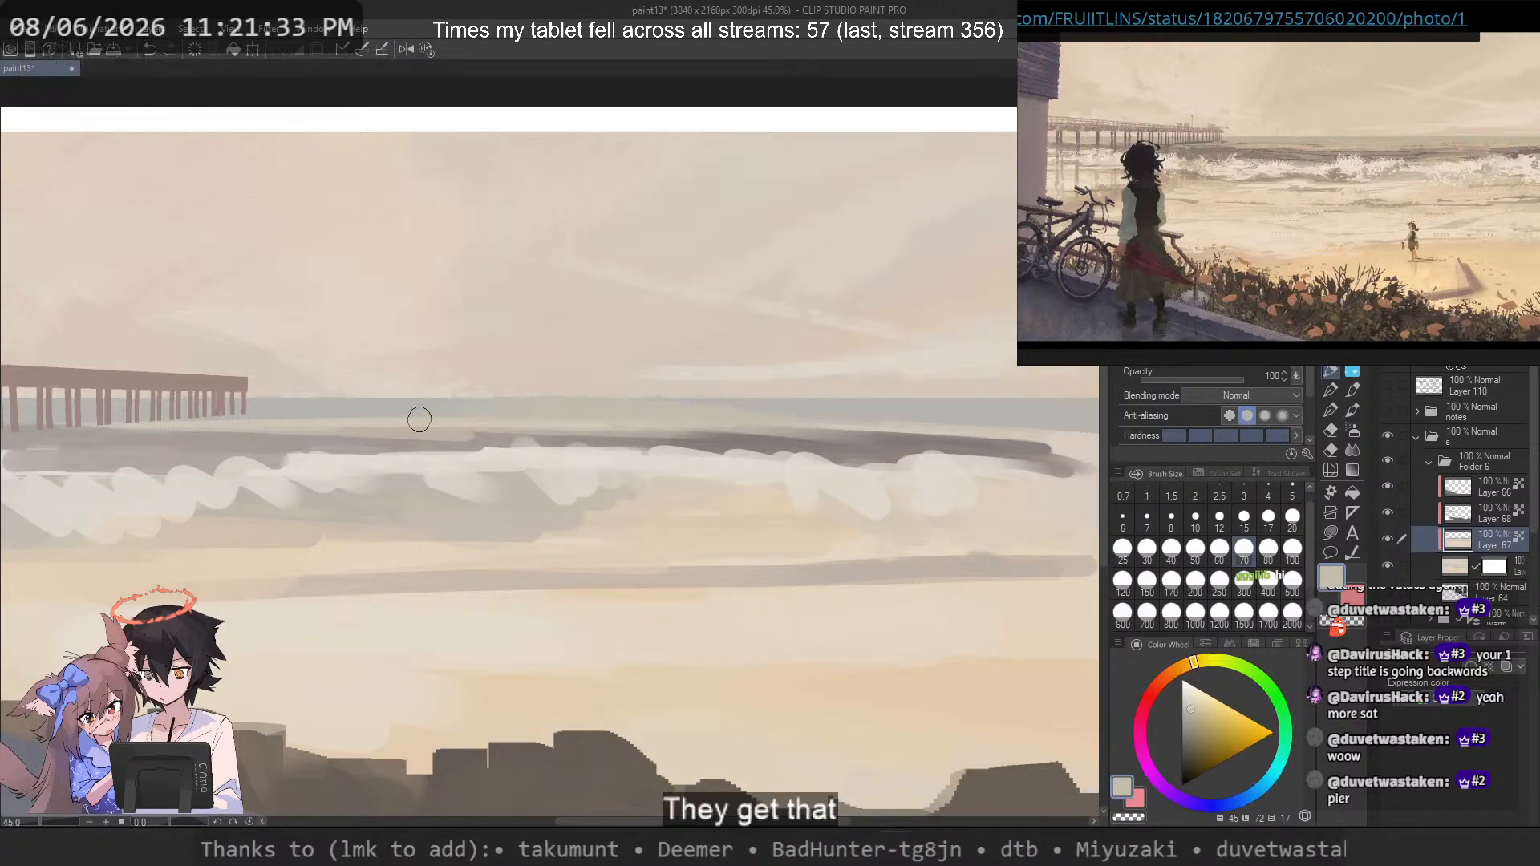
scroll(301, 419, down, 3)
key(asciicircum)
drag(597, 443, 668, 458)
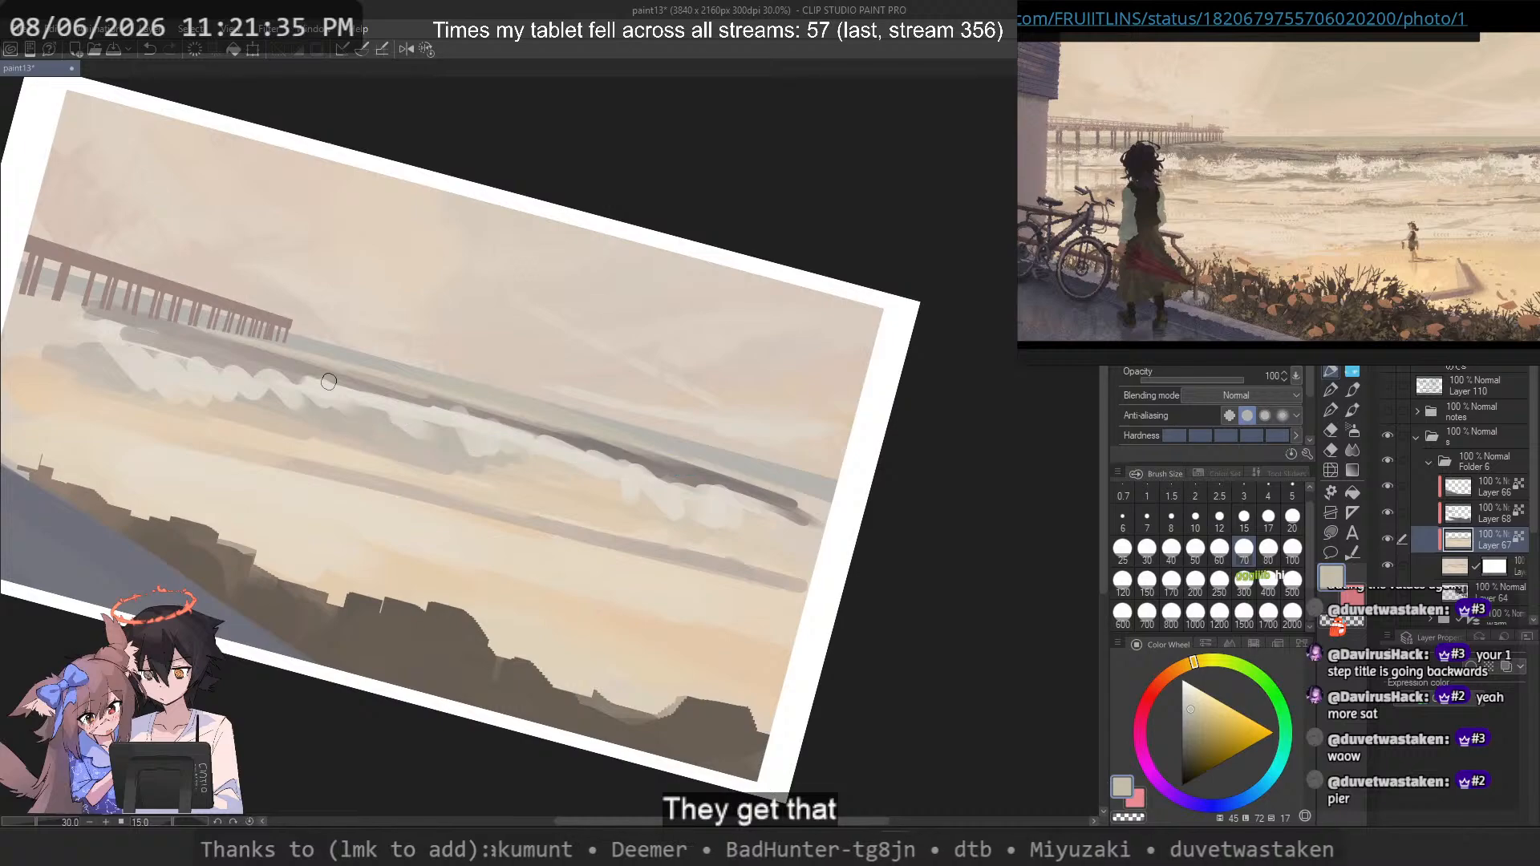
key(ctrl+z)
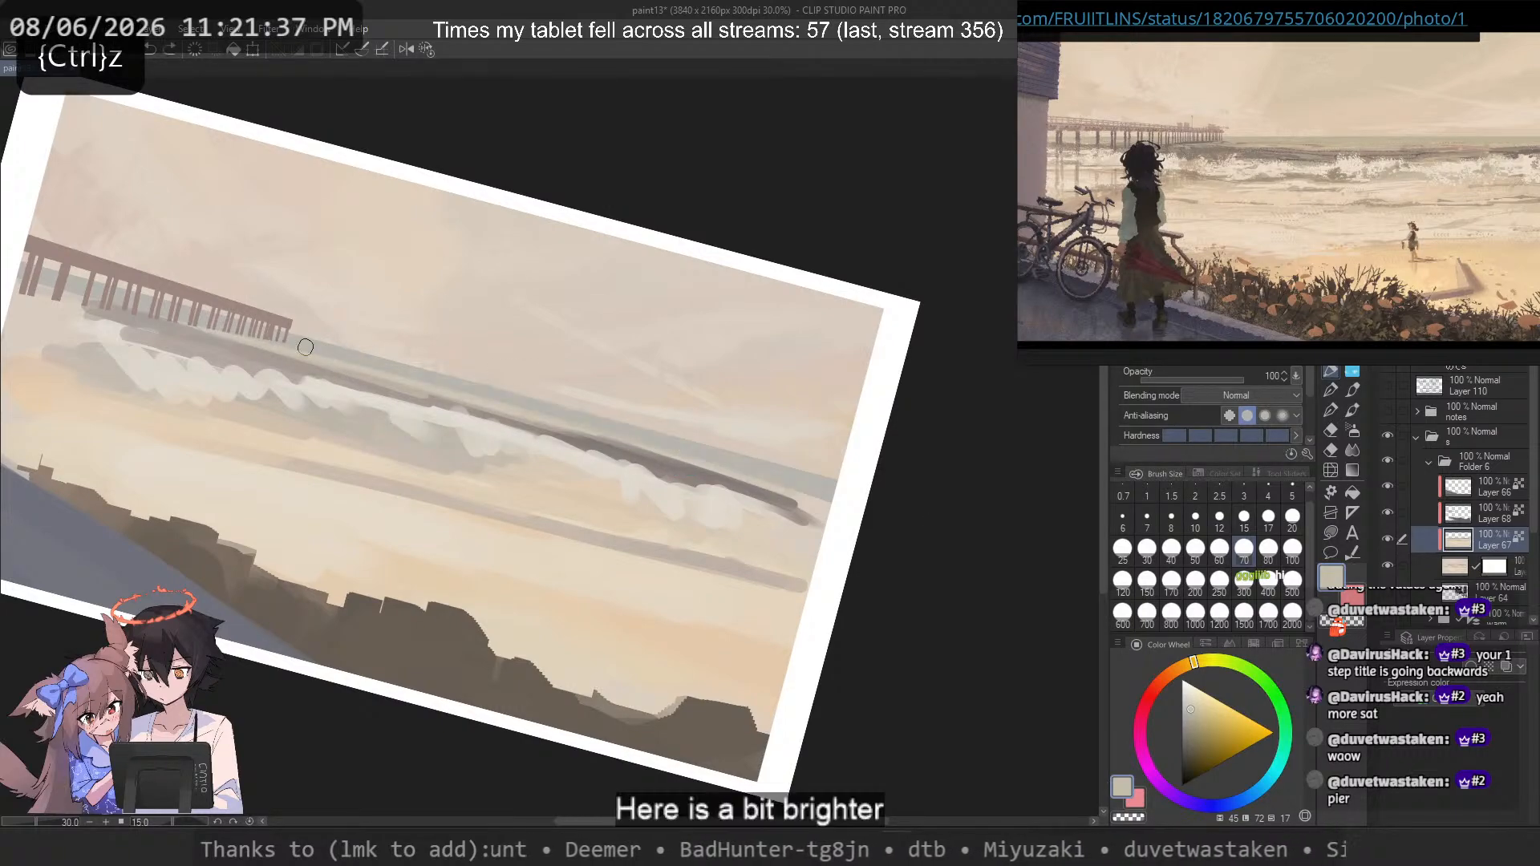
click(427, 51)
scroll(368, 462, up, 3)
drag(385, 474, 427, 539)
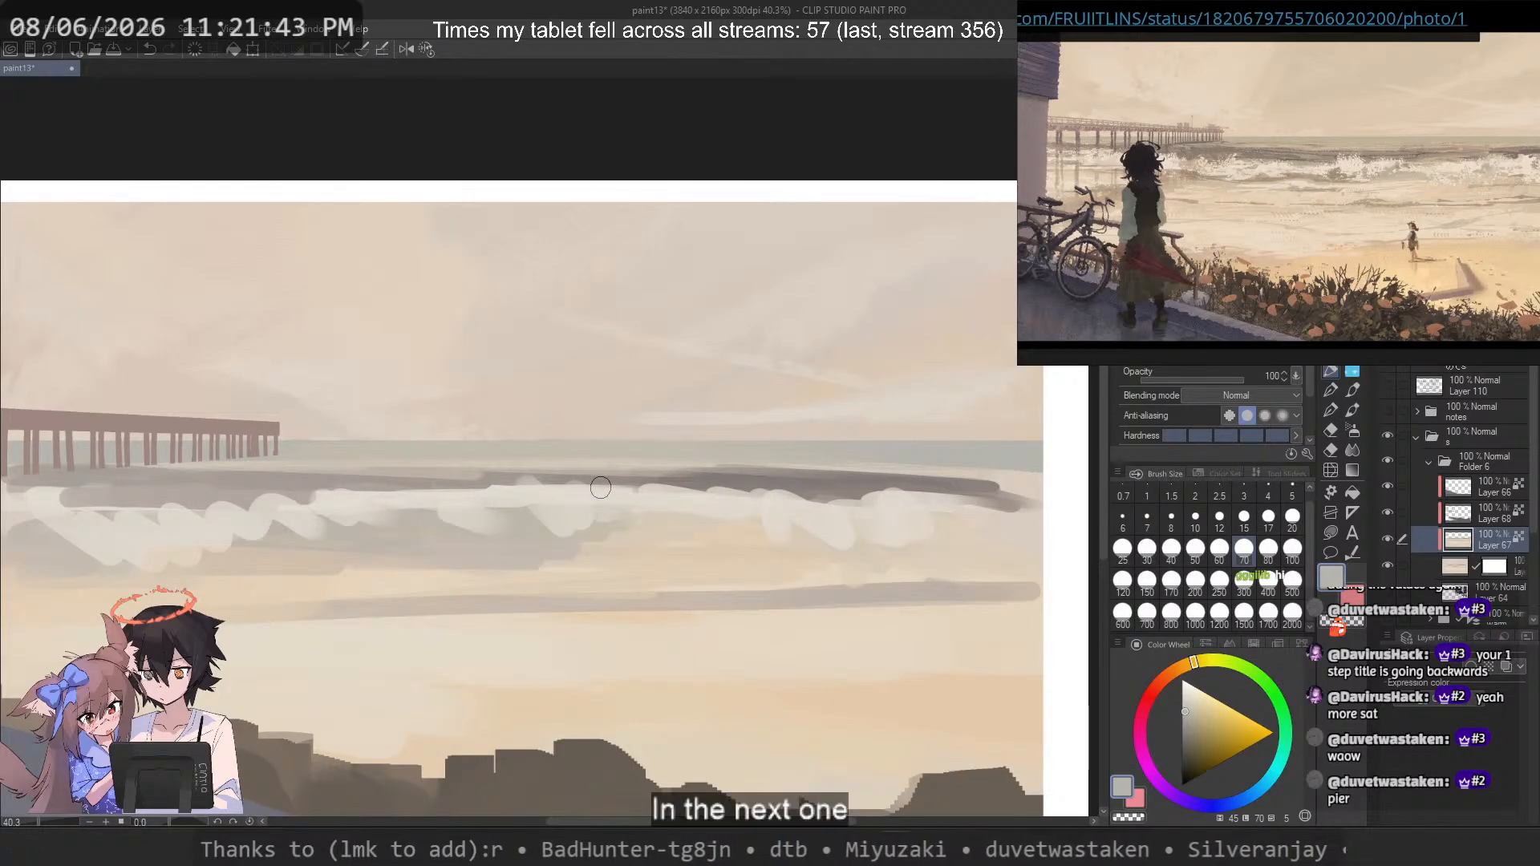
key(ctrl+z)
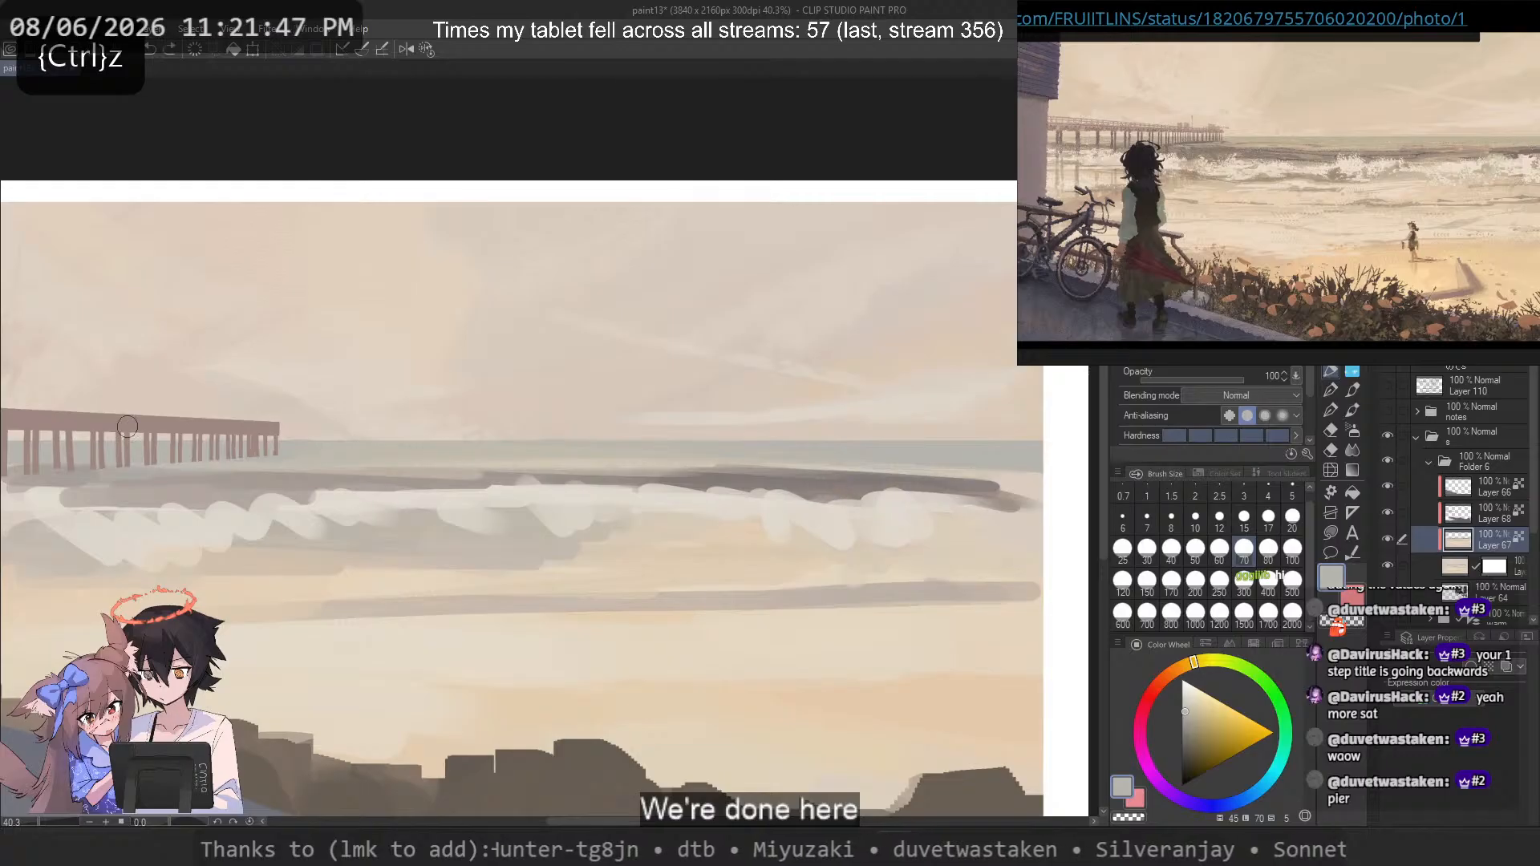
Step: Sample the wave's dark grey for the pen, reduce the brush size to 30, and check the wave in the reference
alt+click(742, 474)
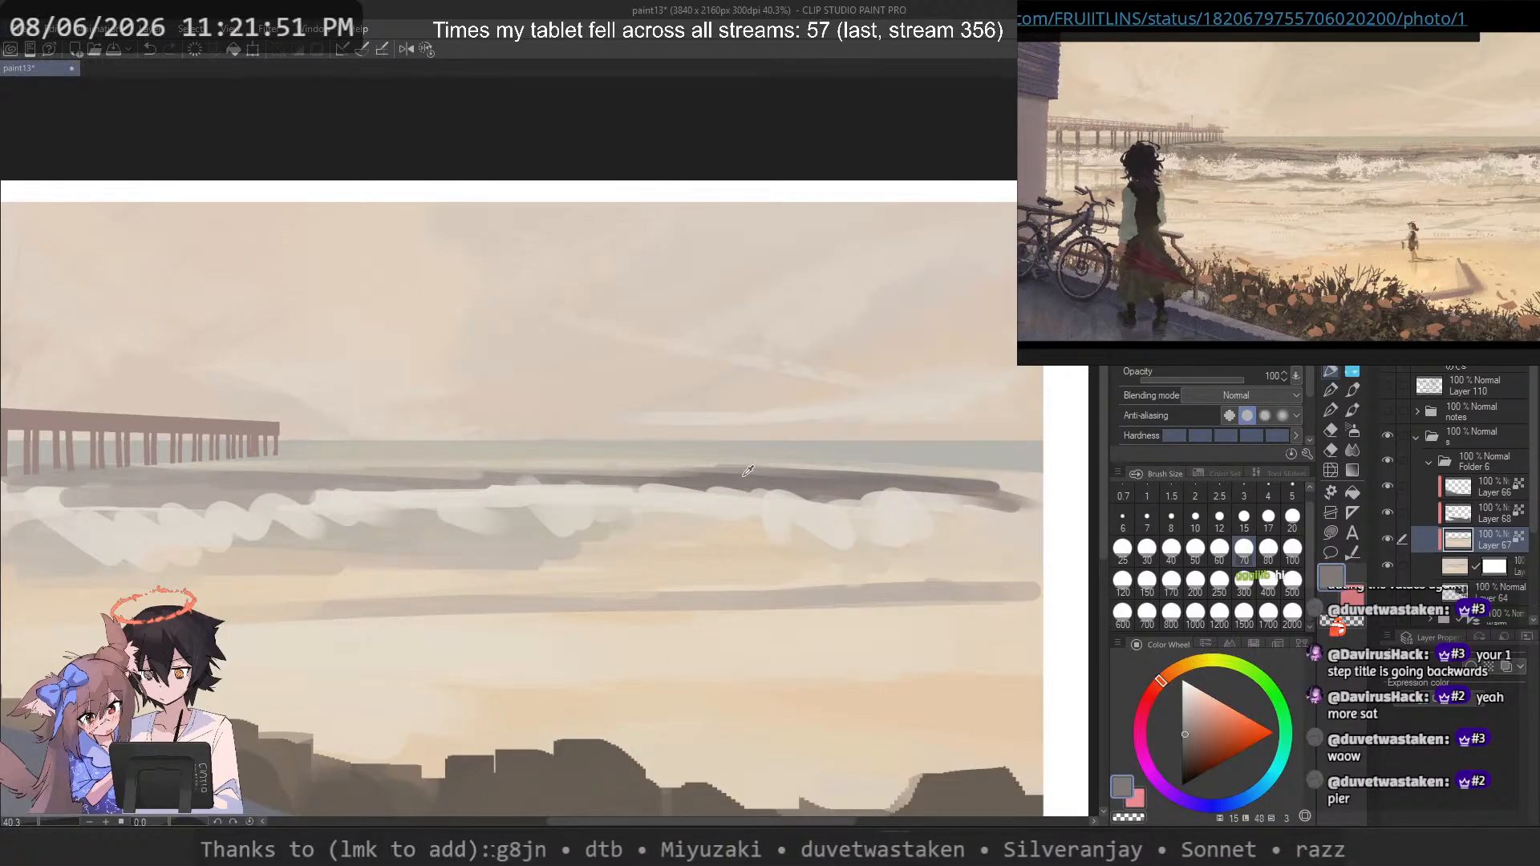
click(1147, 547)
drag(765, 457, 1043, 482)
key(ctrl+z)
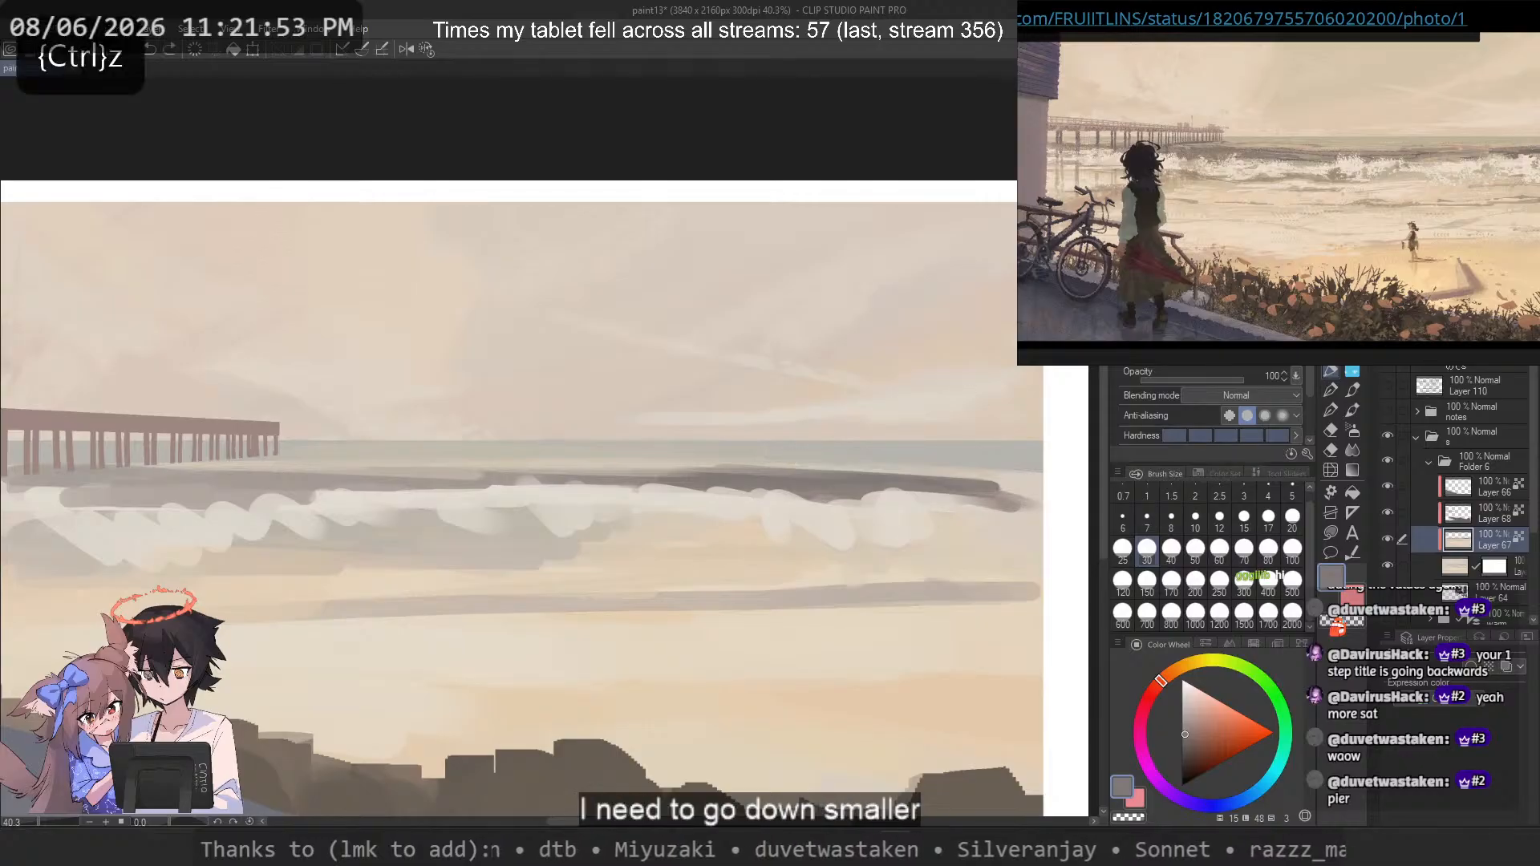
scroll(1267, 183, down, 3)
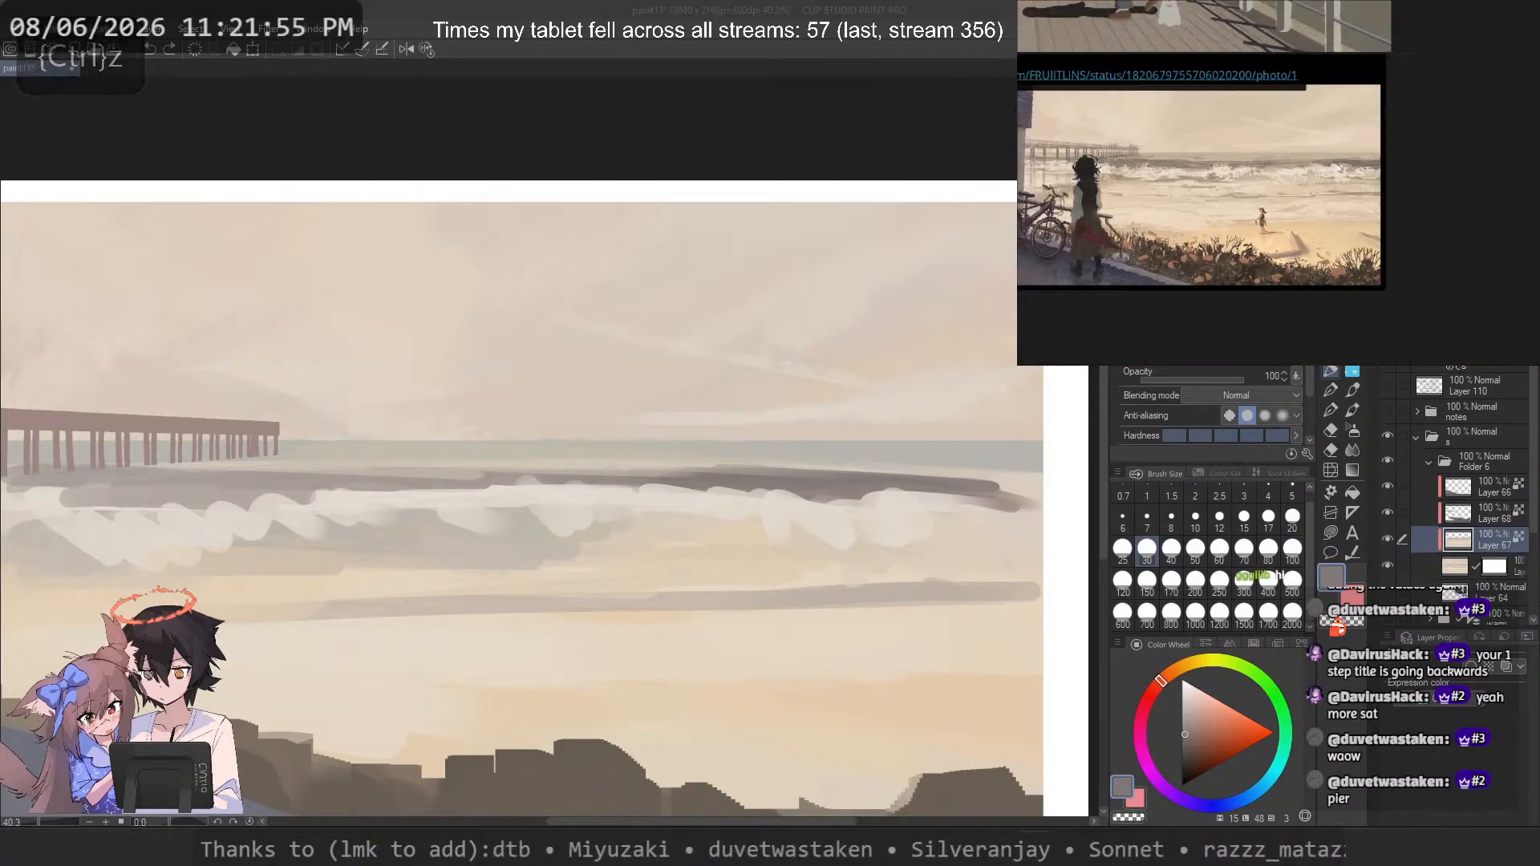
scroll(1266, 183, up, 2)
scroll(681, 334, down, 2)
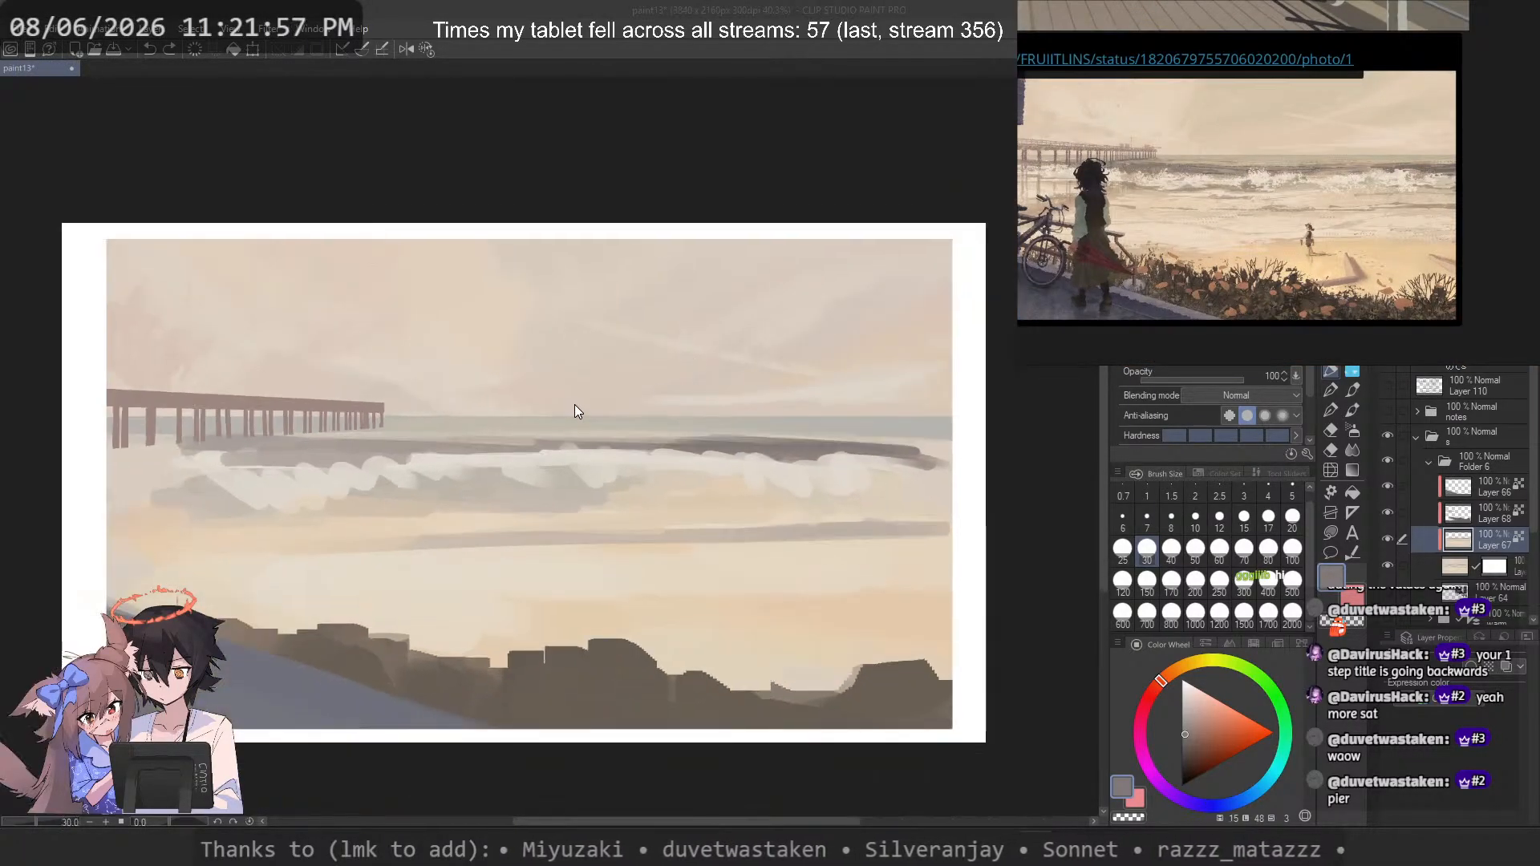
Step: Add thin dark grey strokes along the left part of the wave band, just below the end of the pier
drag(196, 475, 401, 441)
key(ctrl+z)
drag(253, 440, 460, 441)
drag(279, 470, 502, 449)
key(ctrl+z)
drag(335, 469, 706, 458)
key(ctrl+z)
Step: Extend the dark grey wave band to the right edge of the painting with thin pen strokes
drag(942, 463, 1002, 470)
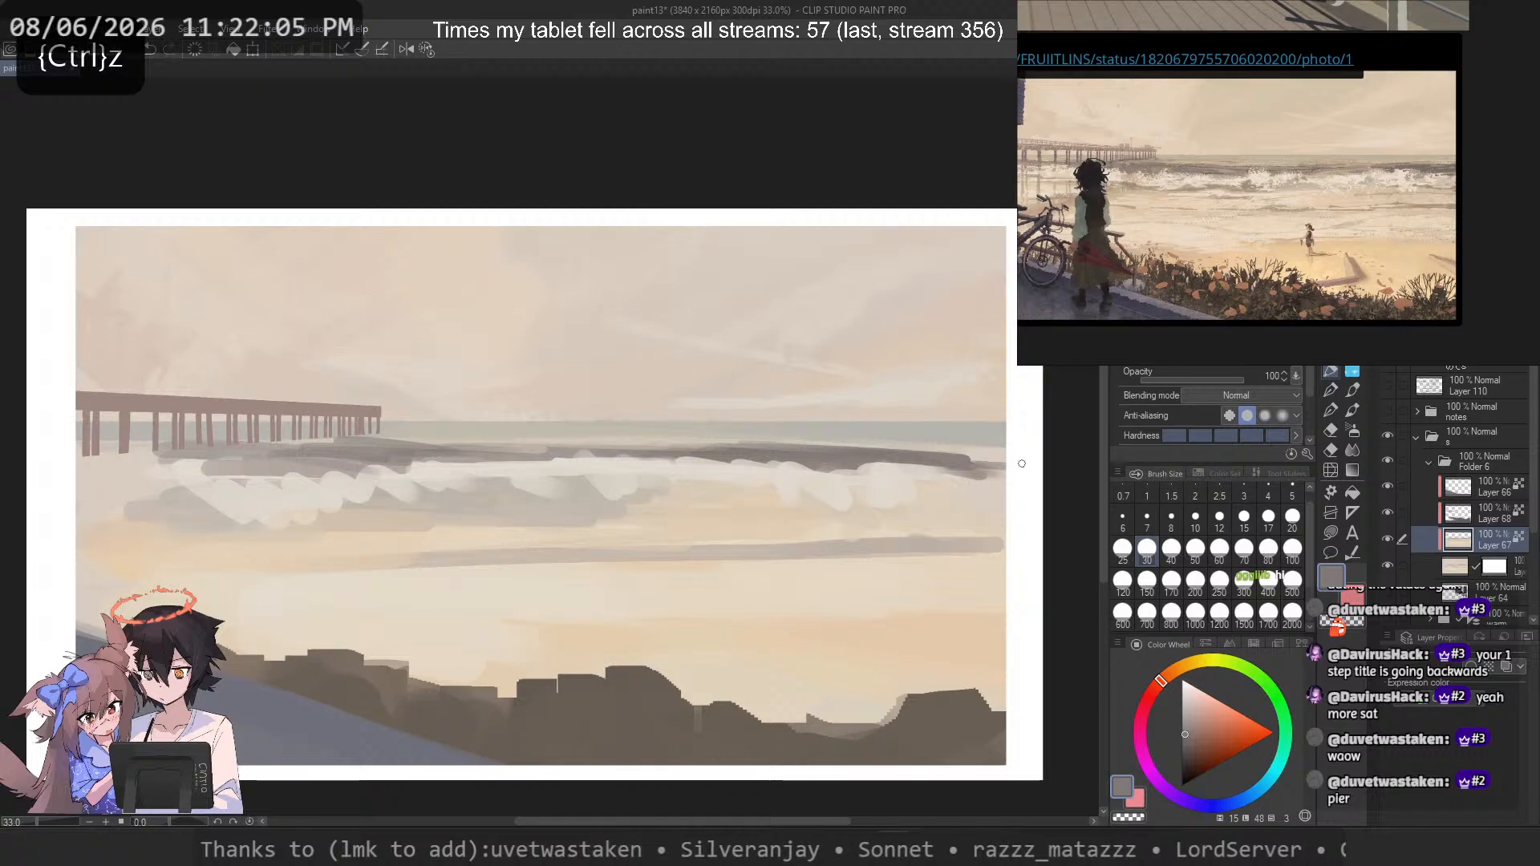
key(ctrl+z)
mouse_move(911, 451)
mouse_down()
mouse_move(999, 457)
mouse_move(822, 442)
mouse_up()
key(ctrl+z)
key(ctrl+z)
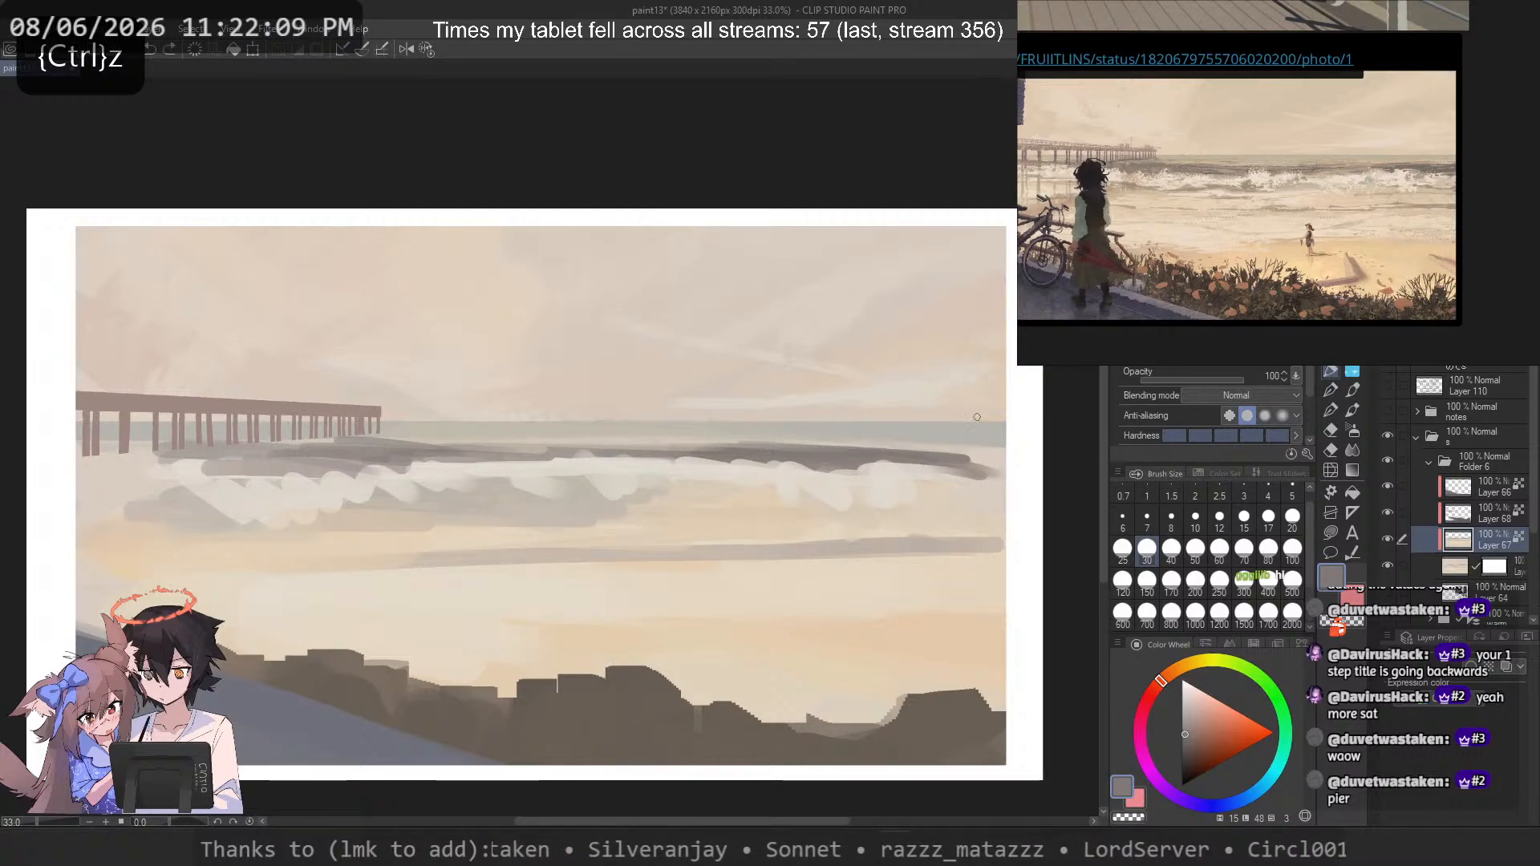
mouse_move(972, 445)
mouse_down()
mouse_move(881, 456)
mouse_move(960, 465)
mouse_move(927, 457)
mouse_move(953, 449)
mouse_move(862, 457)
mouse_move(969, 454)
mouse_move(934, 464)
mouse_move(1023, 473)
mouse_move(982, 460)
mouse_move(995, 453)
mouse_move(935, 466)
mouse_move(1011, 465)
mouse_move(940, 468)
mouse_up()
key(ctrl+z)
key(ctrl+z)
key(ctrl+z)
key(ctrl+z)
key(ctrl+z)
key(ctrl+z)
mouse_move(940, 468)
mouse_down()
mouse_move(1008, 474)
mouse_move(997, 462)
mouse_up()
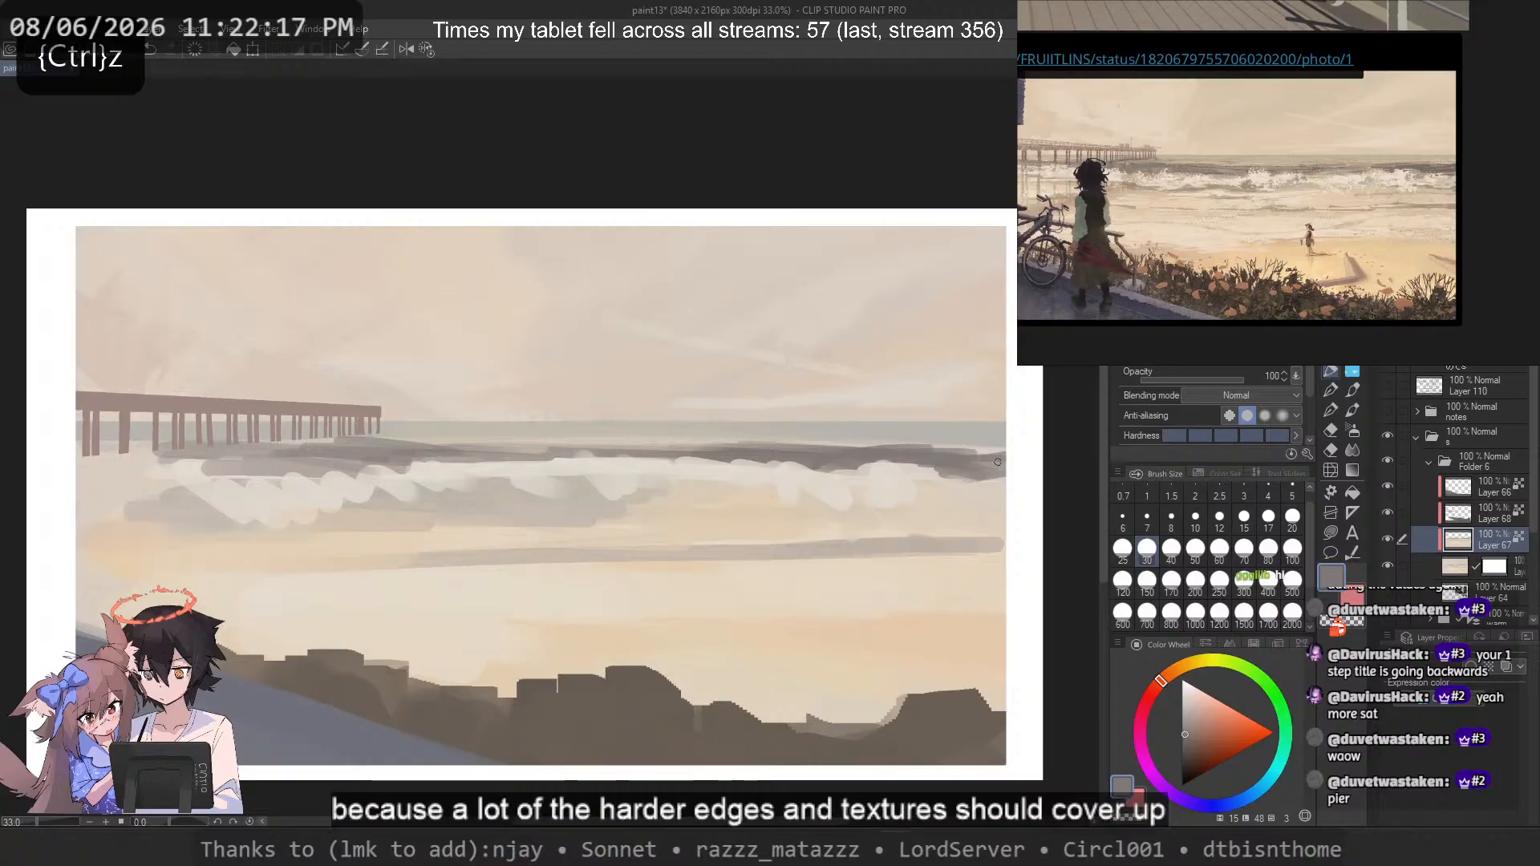
Step: Sample the pale beige above the wave and clean up the upper edge of the dark band's right part with it
alt+click(907, 465)
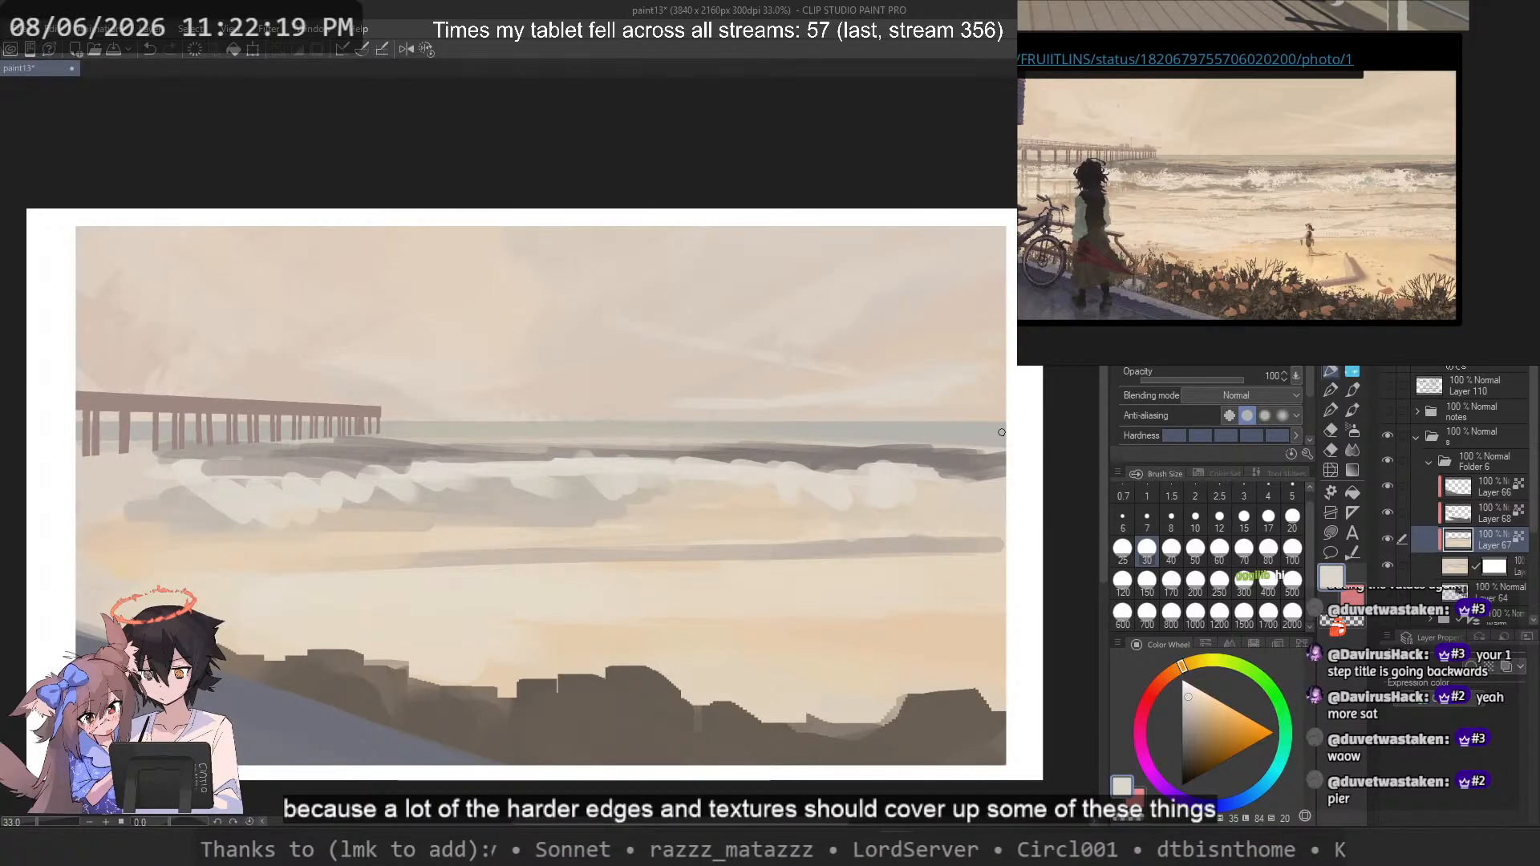
alt+click(675, 439)
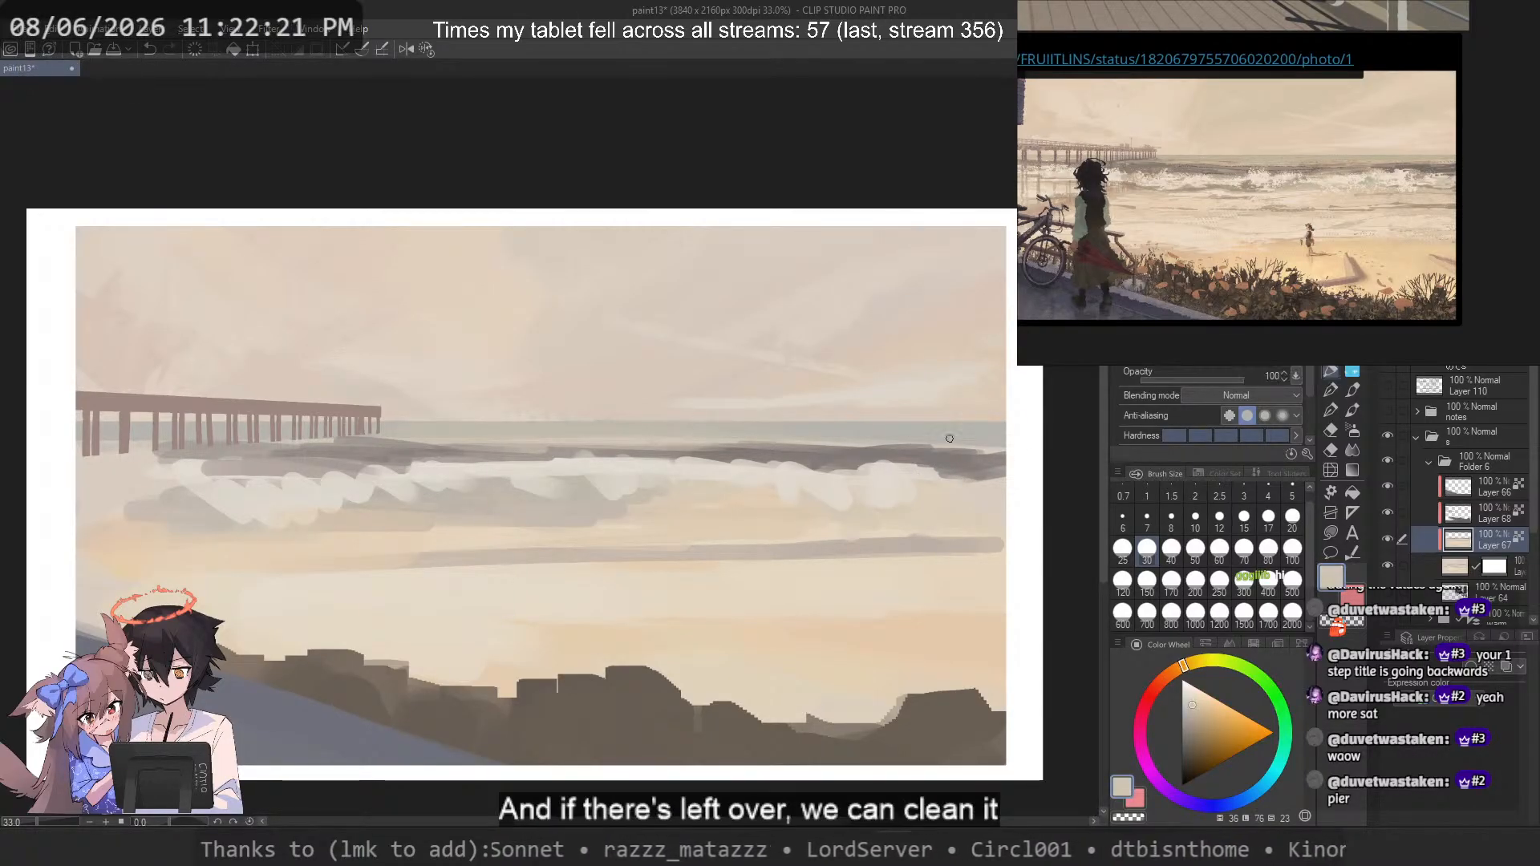
mouse_move(975, 446)
mouse_down()
mouse_move(1003, 439)
mouse_move(962, 455)
mouse_move(1007, 440)
mouse_move(835, 446)
mouse_up()
key(ctrl+z)
key(ctrl+z)
alt+click(998, 438)
key(ctrl+z)
key(ctrl+z)
drag(939, 442, 784, 447)
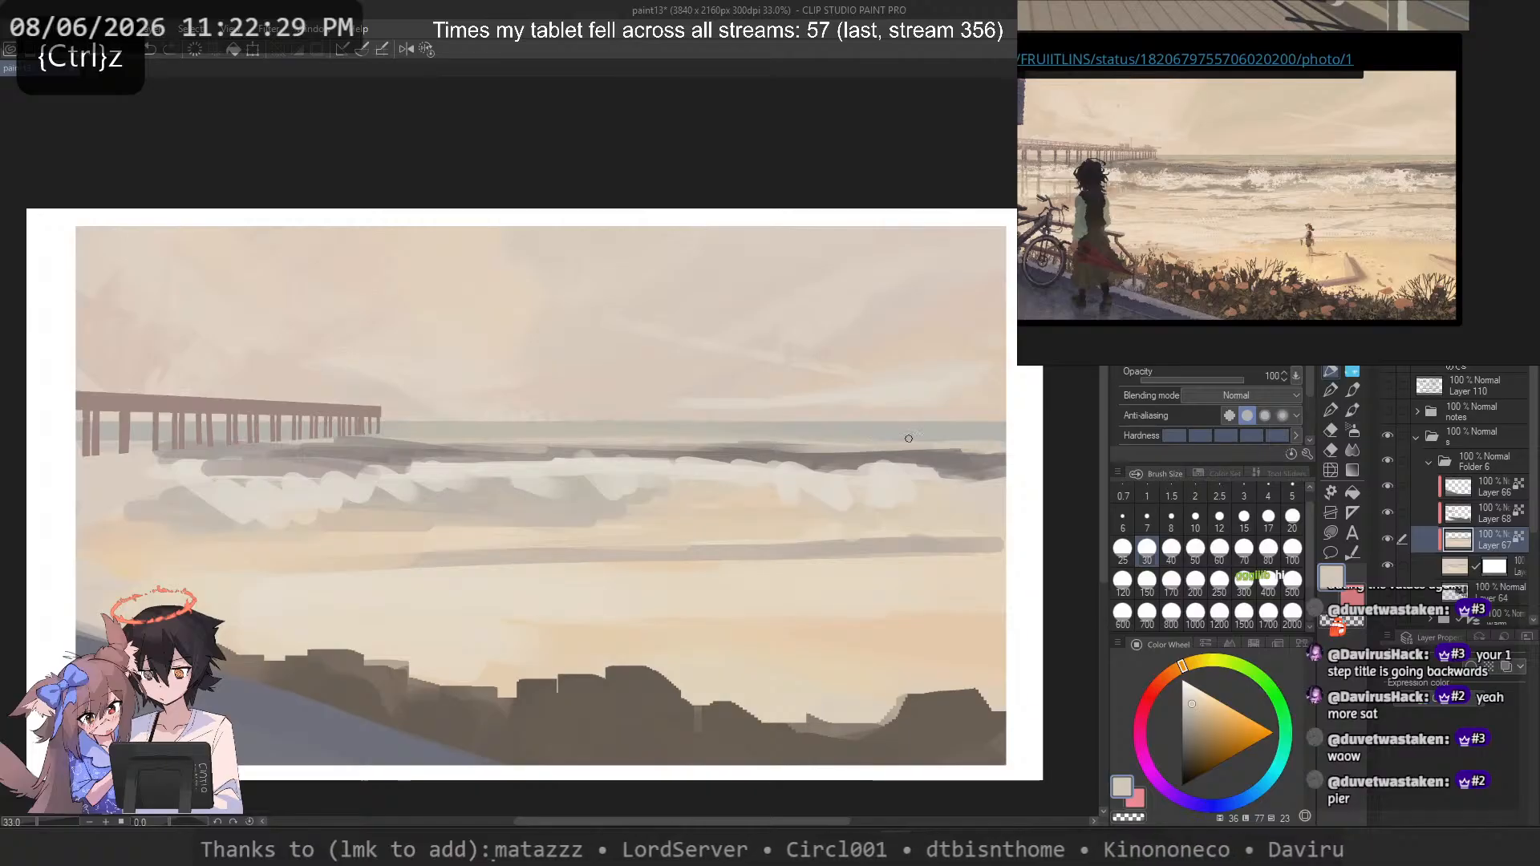
Step: Try long pale beige strokes above the right part of the dark wave band, reducing the pen size to 20
key(ctrl+z)
drag(995, 440, 826, 440)
key(ctrl+z)
click(1292, 517)
drag(936, 449, 796, 449)
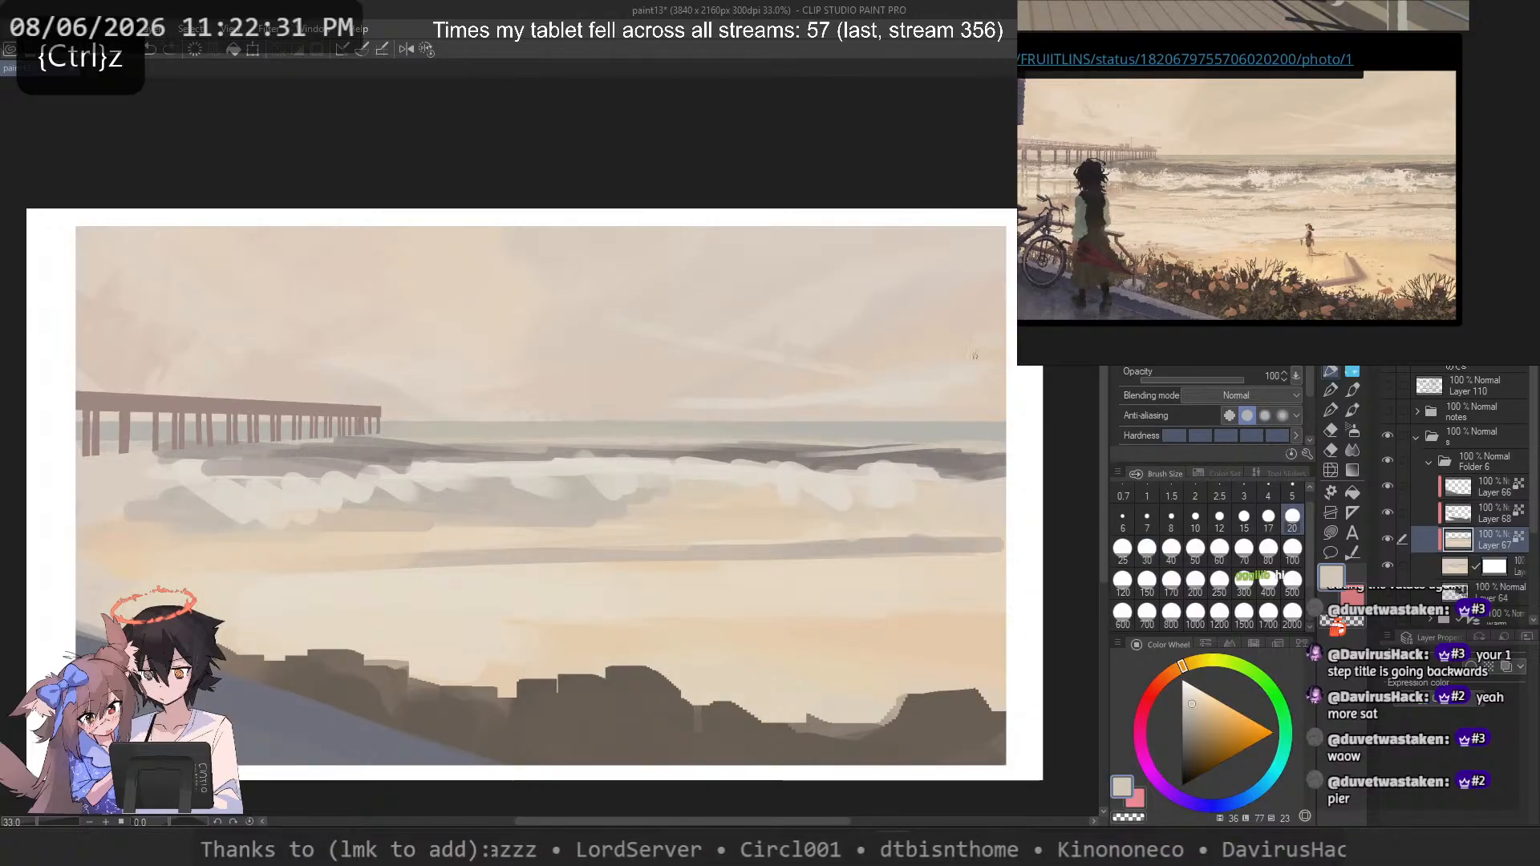
key(ctrl+z)
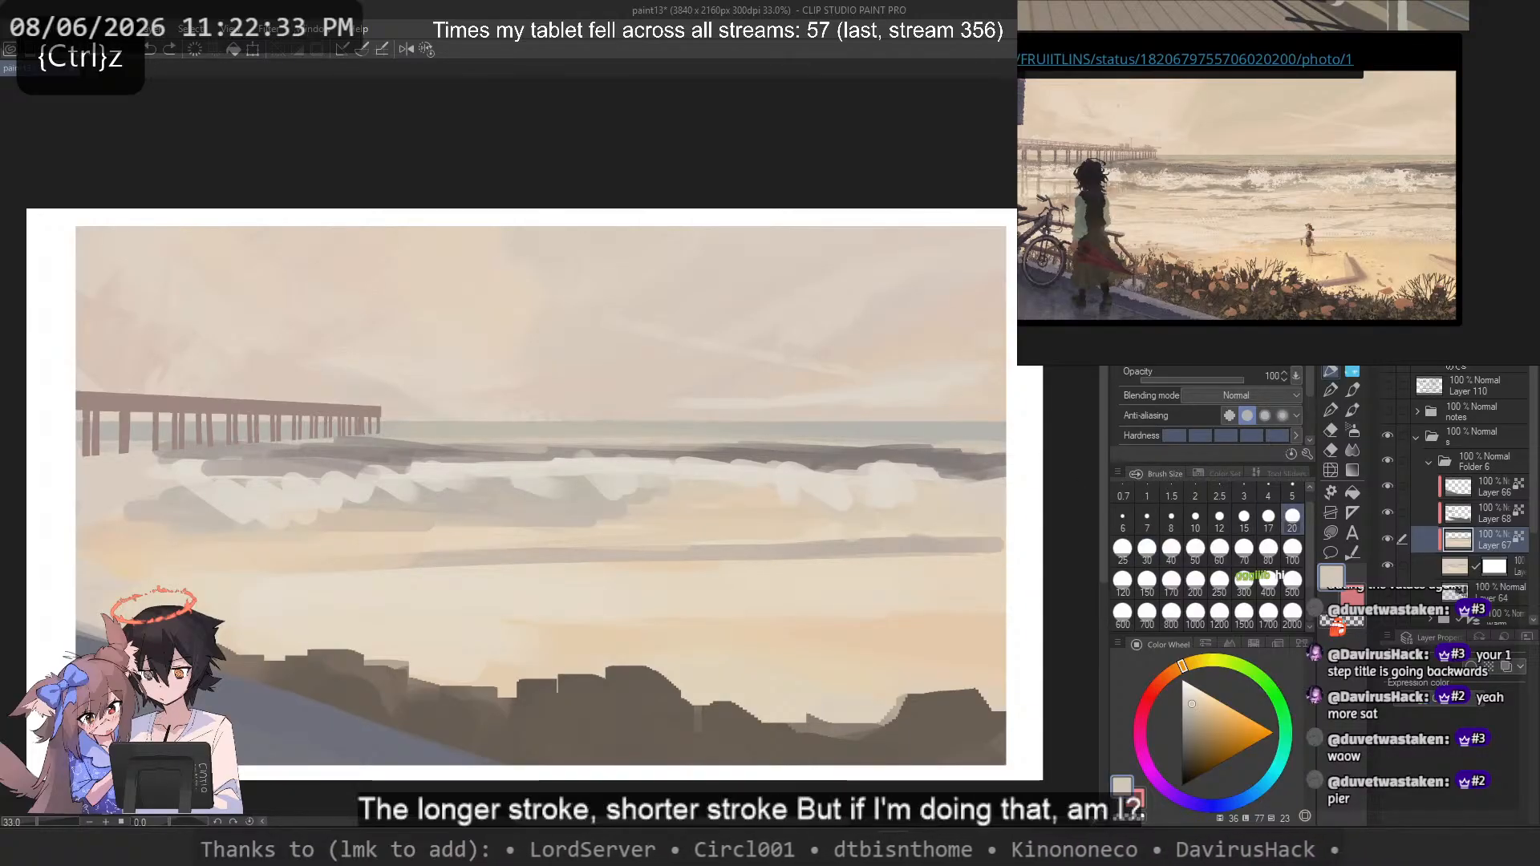
Step: Compare with the reference wave, switch to a different brush at size 15, and sample the dark grey at the wave band's right end
scroll(1448, 164, up, 8)
scroll(1447, 164, down, 1)
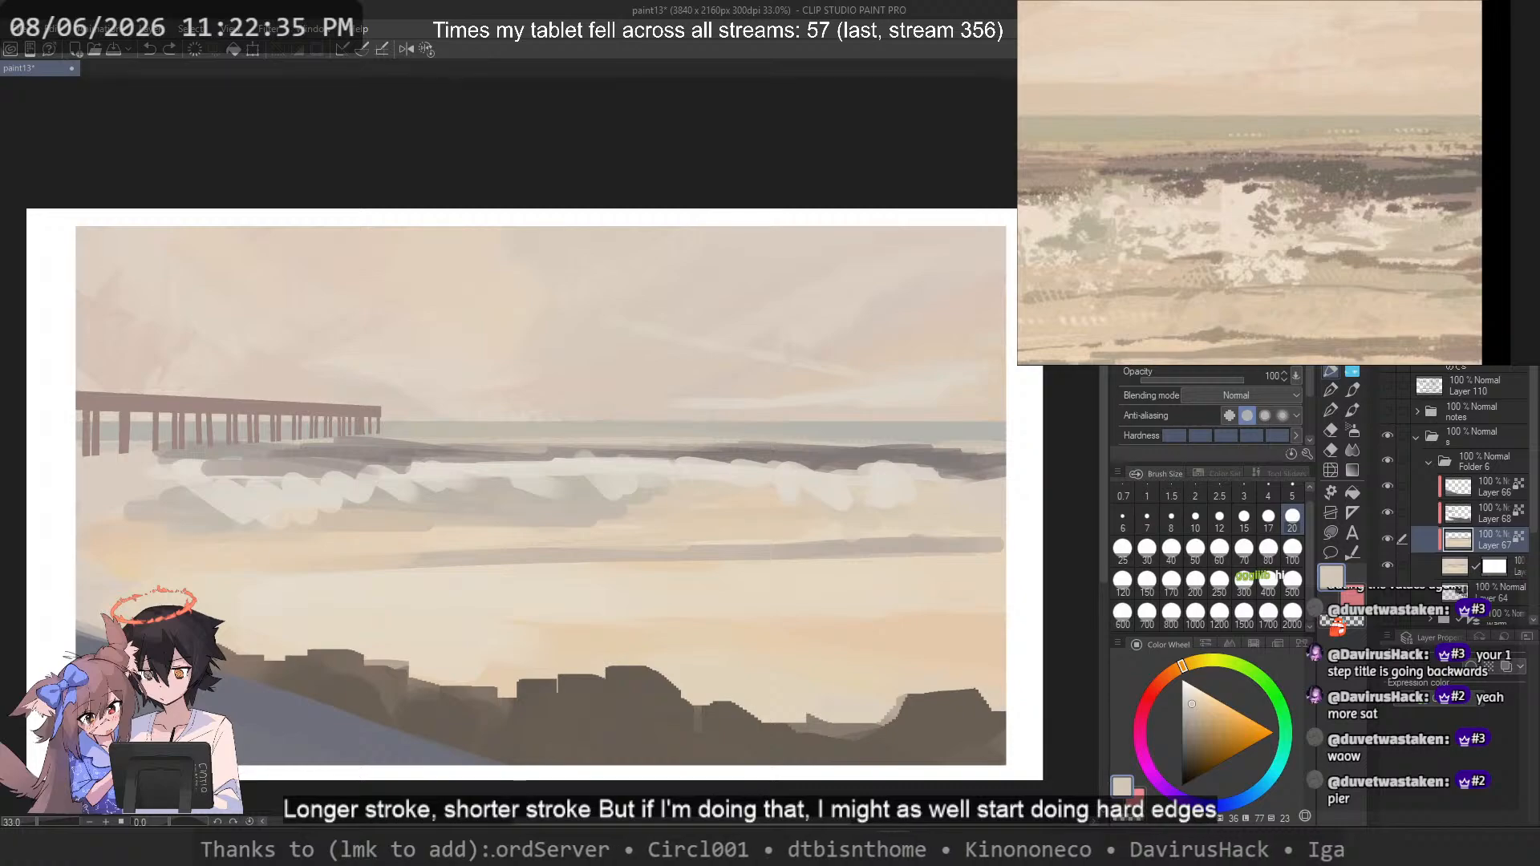
scroll(1442, 153, down, 6)
scroll(1442, 152, up, 2)
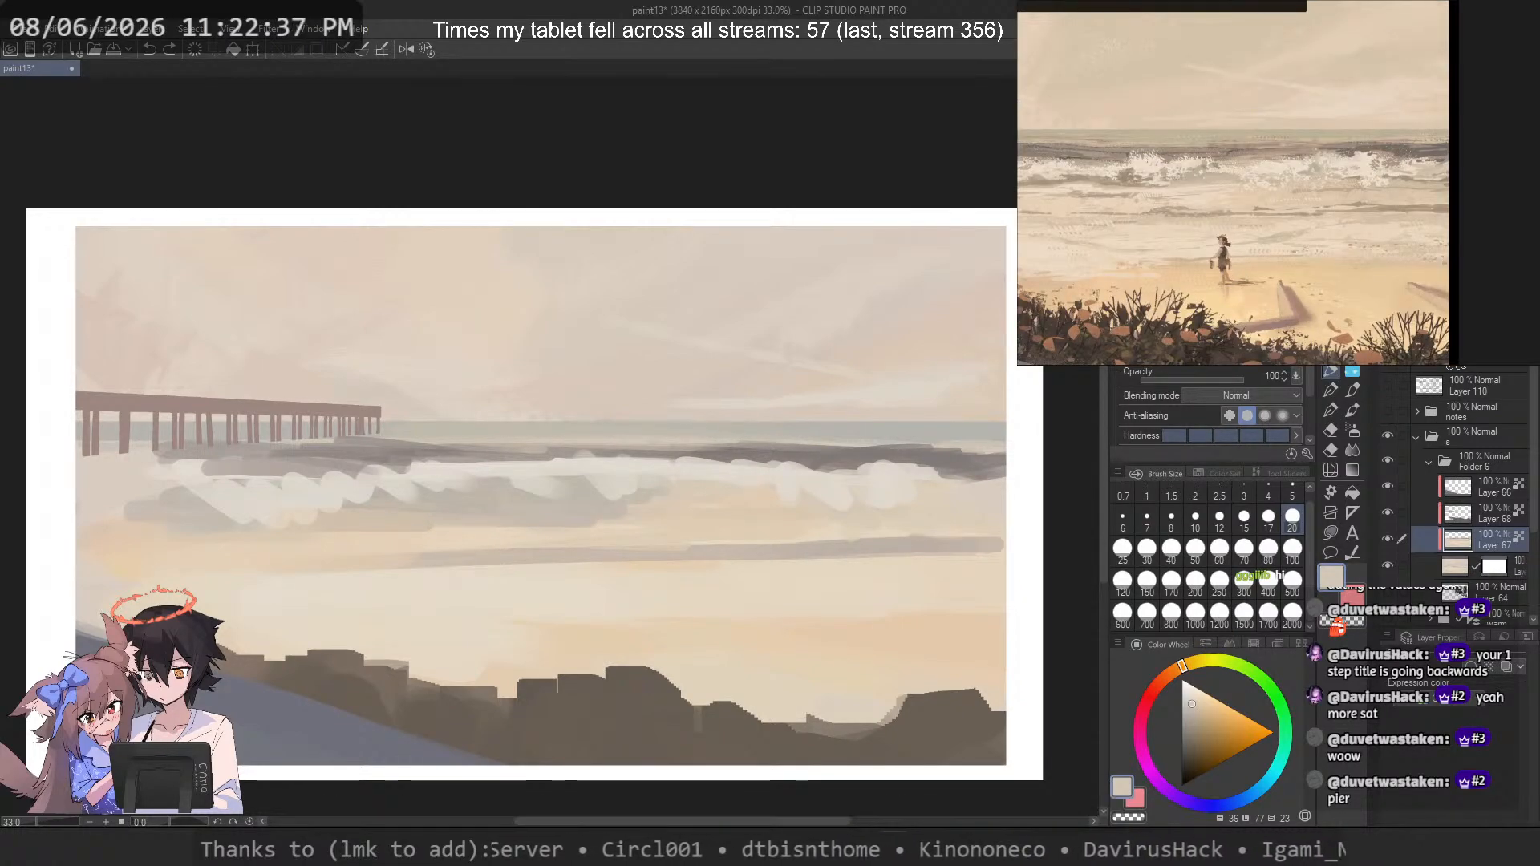
drag(937, 404, 958, 408)
scroll(958, 408, up, 1)
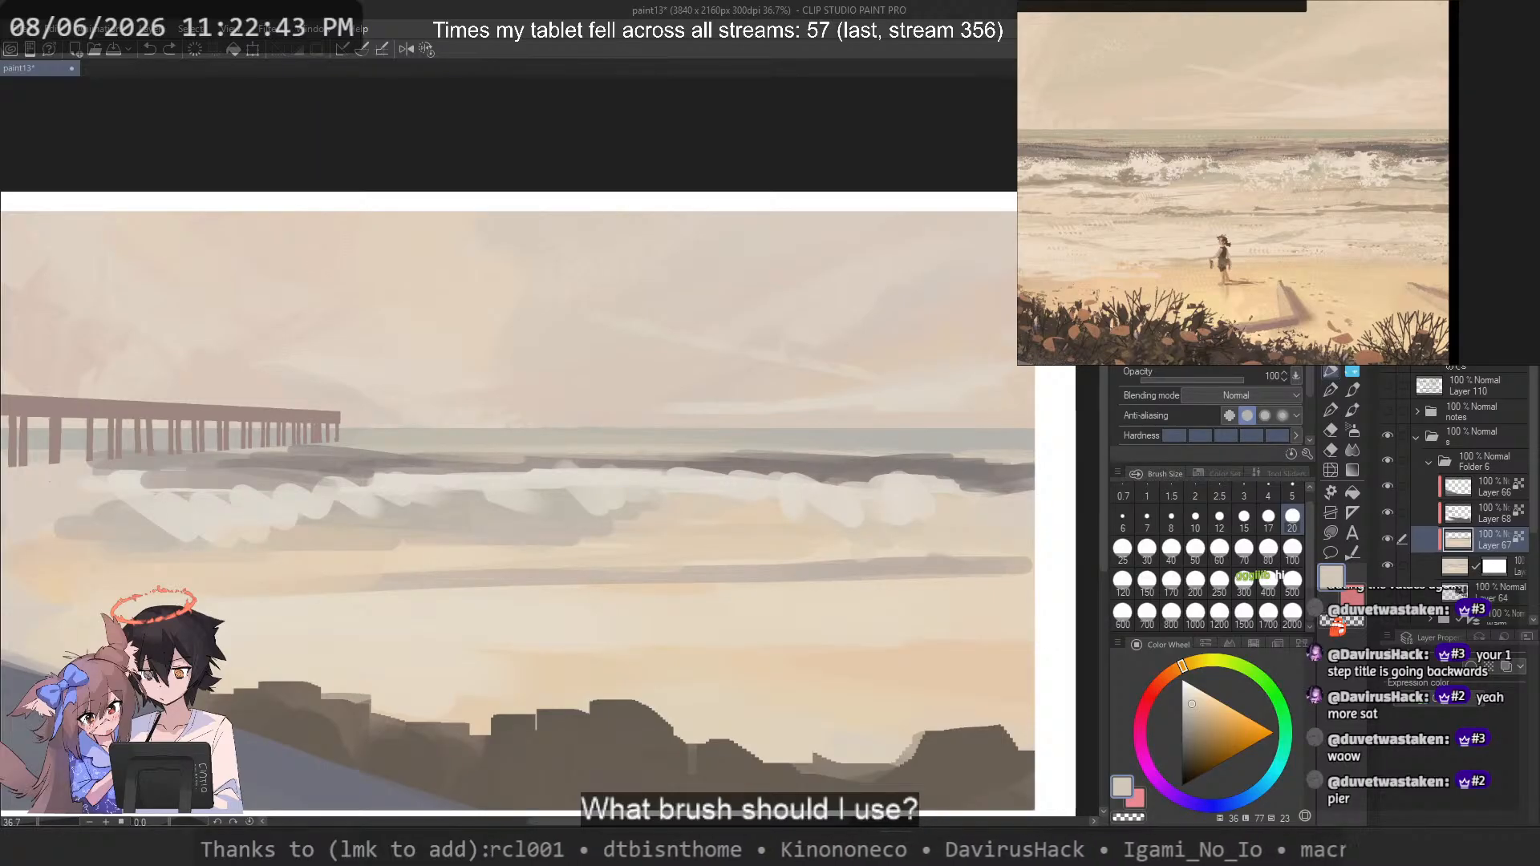
click(1352, 372)
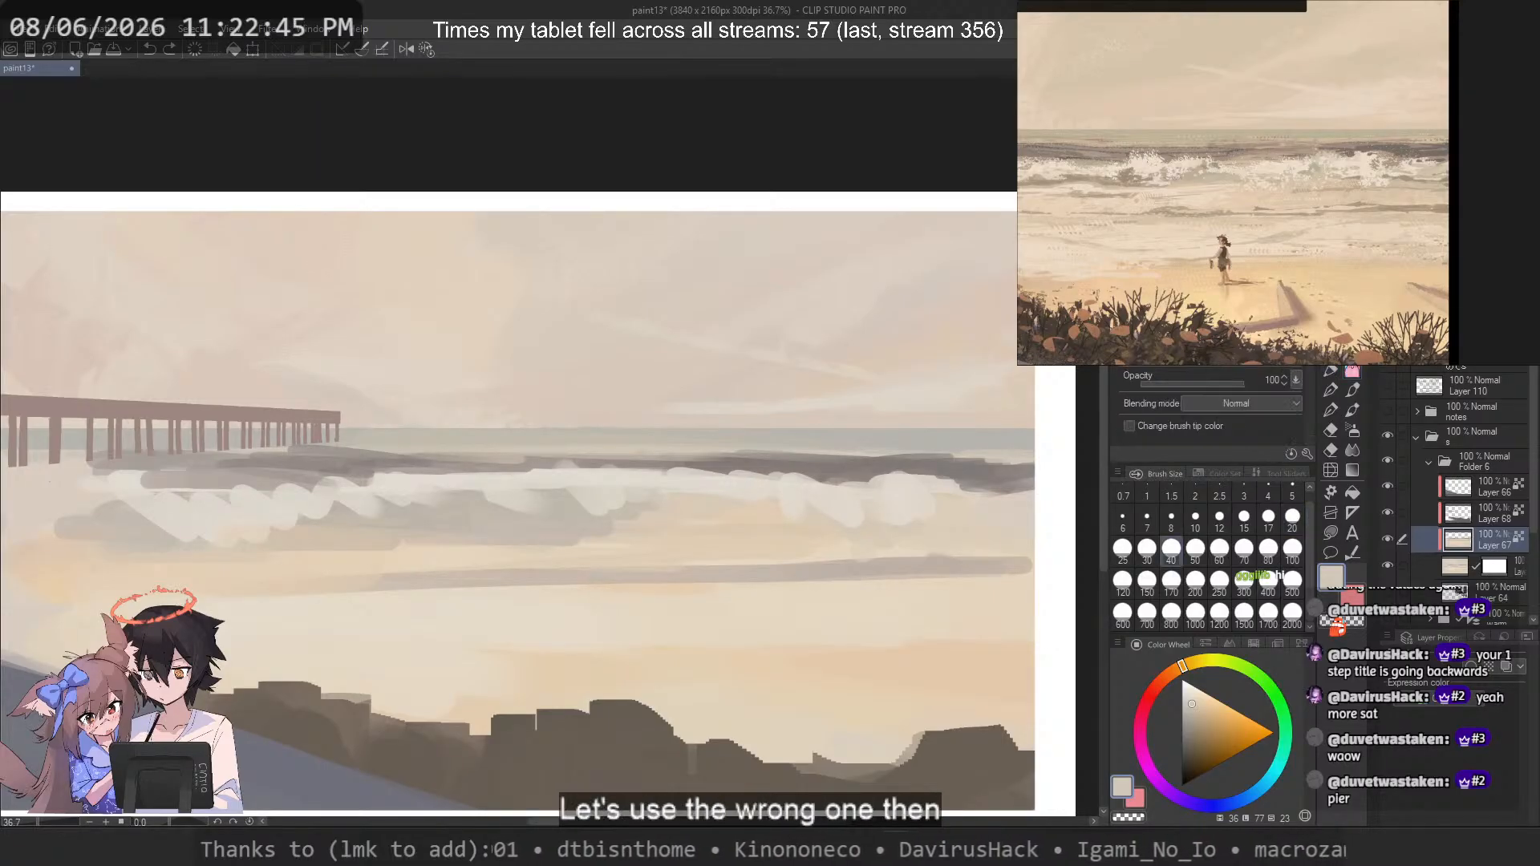
key(ctrl+z)
click(1198, 511)
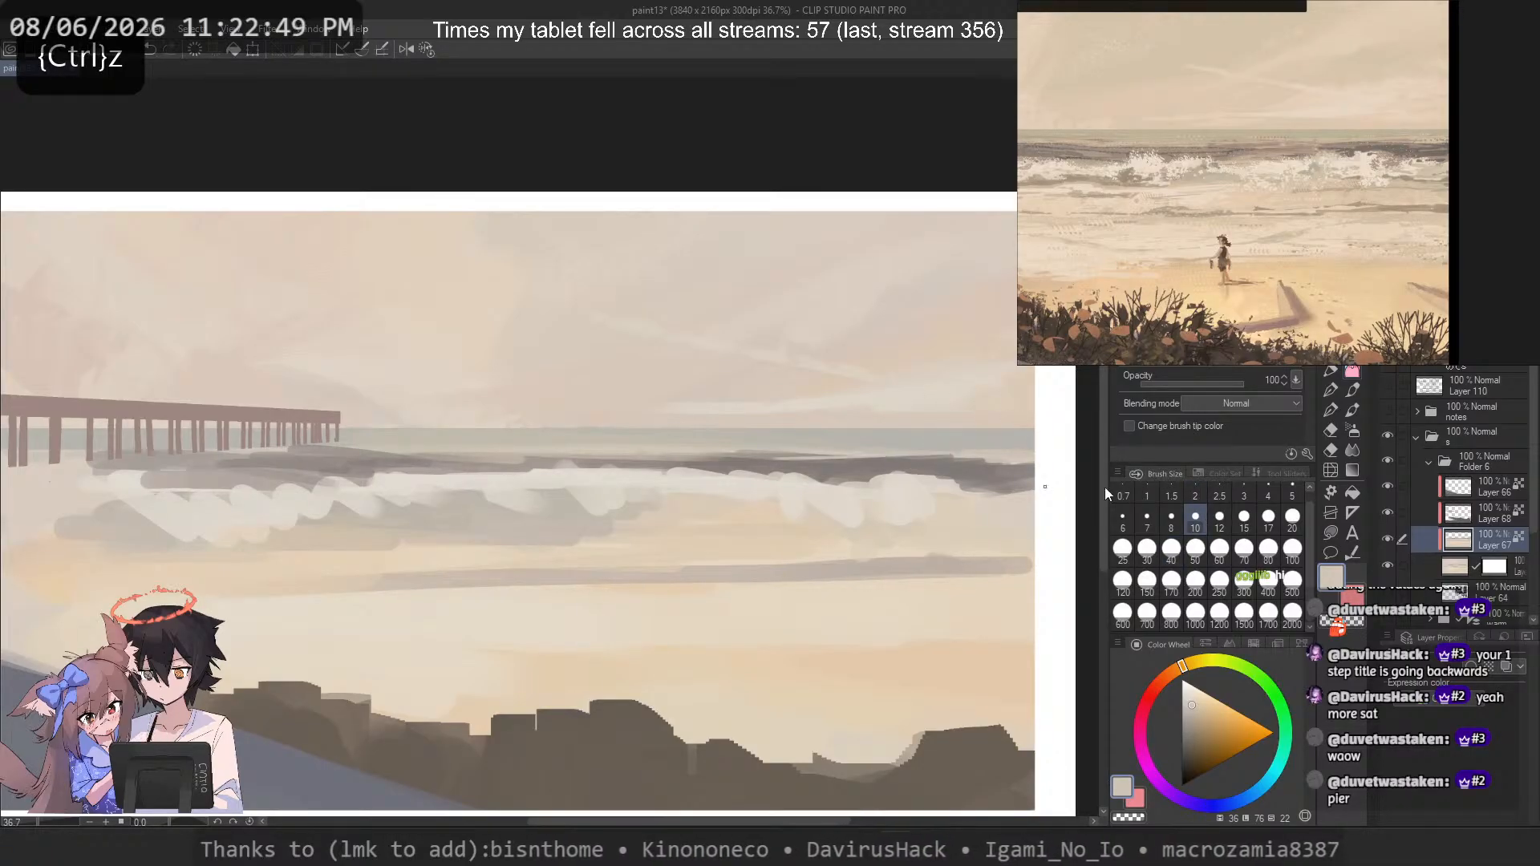
click(1244, 516)
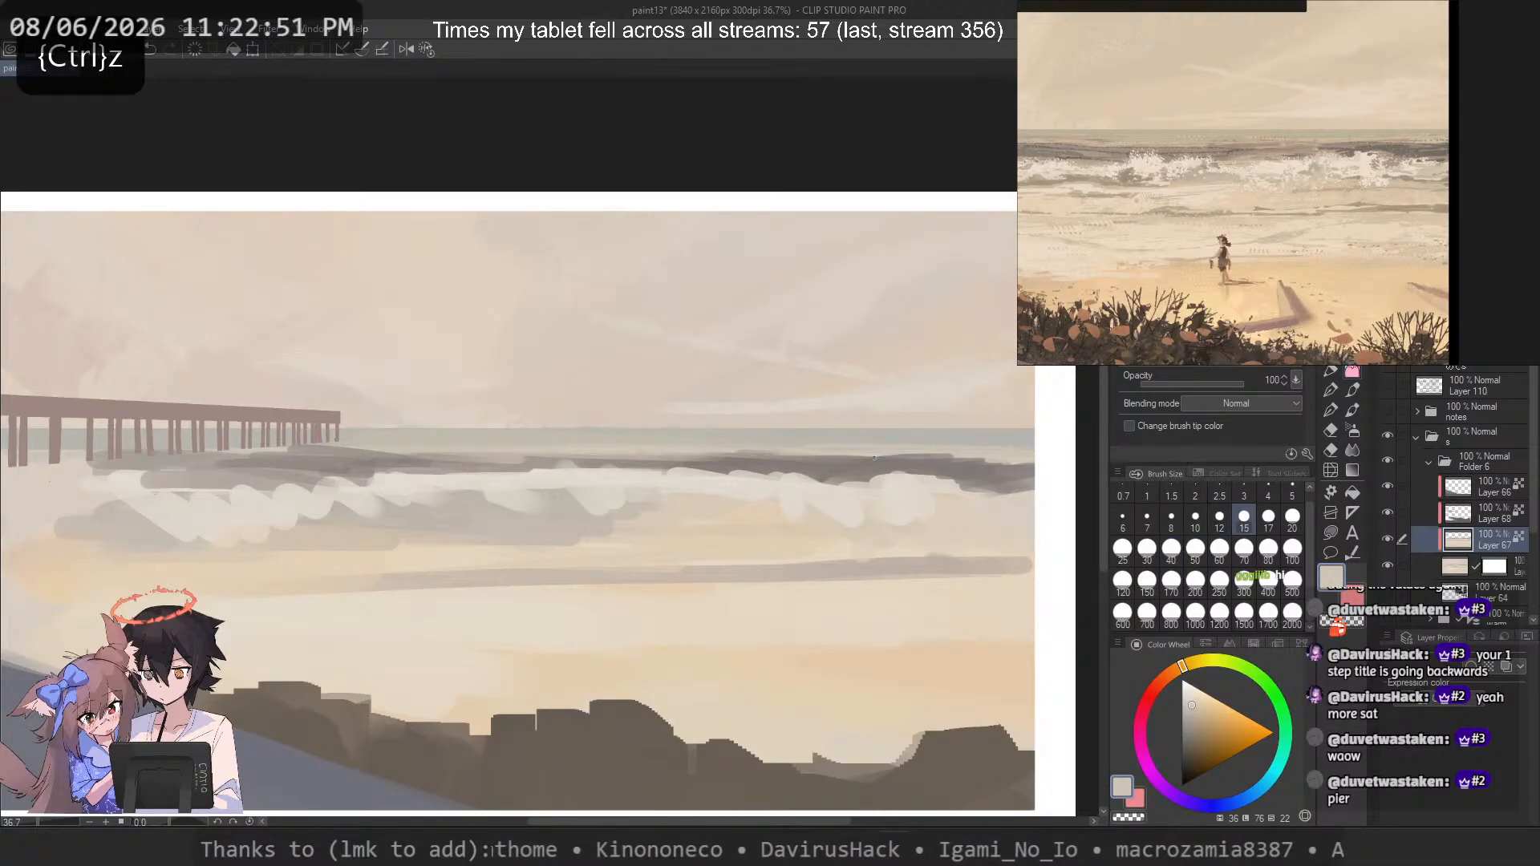
alt+click(1031, 464)
key(ctrl+z)
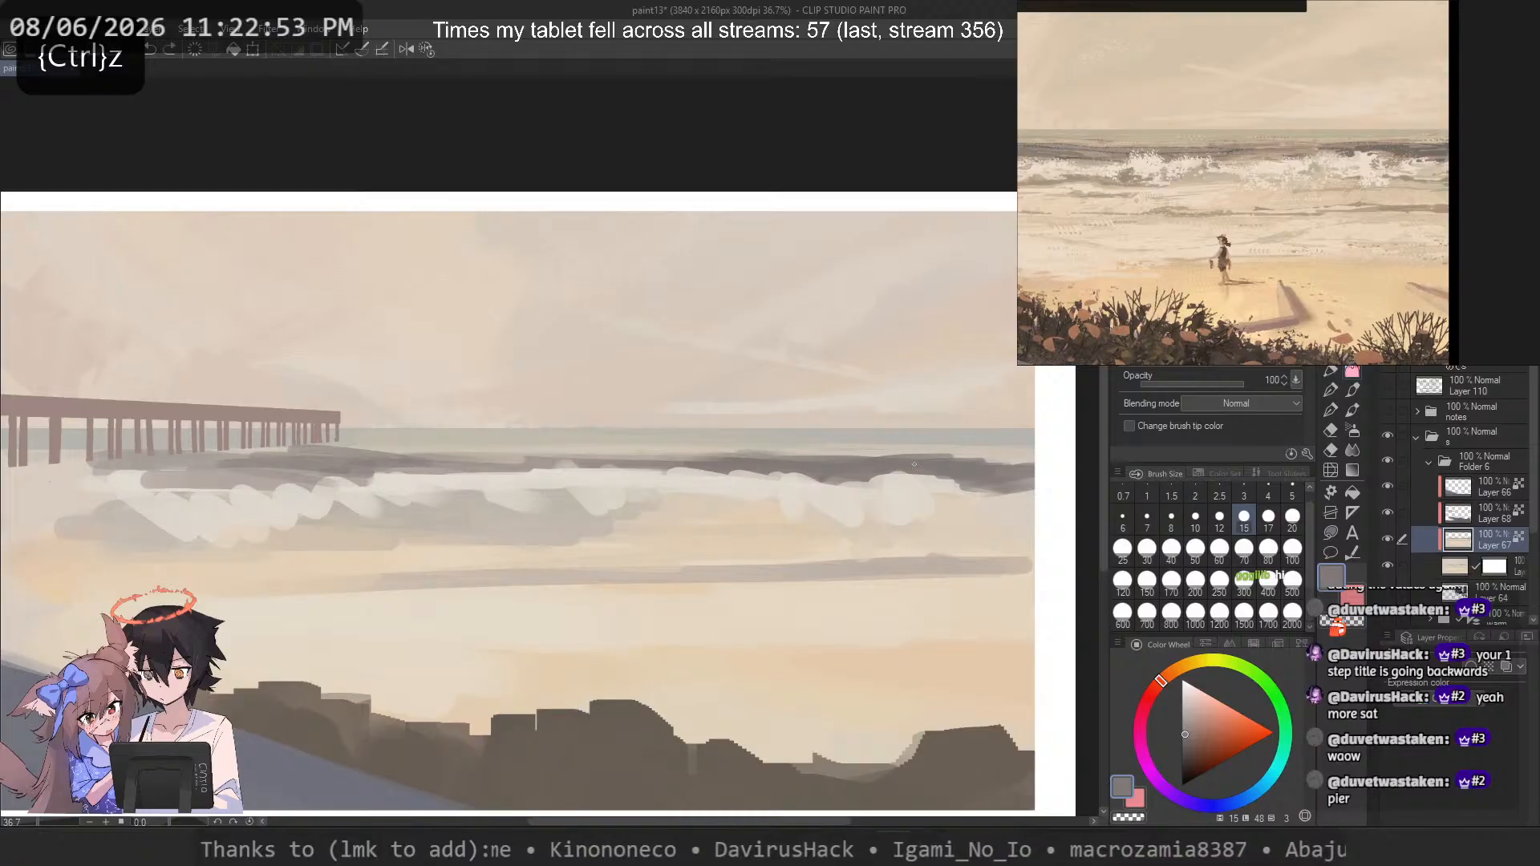
Step: Try thin grey strokes along the upper edge of the wave band's right end
drag(913, 457, 1031, 459)
key(ctrl+z)
alt+click(857, 453)
drag(923, 451, 1034, 459)
key(ctrl+z)
key(ctrl+z)
alt+click(969, 457)
key(ctrl+z)
Step: Set the brush size to 20 and touch up the wave band's right end with greys sampled around it
click(1292, 515)
key(ctrl+z)
key(ctrl+z)
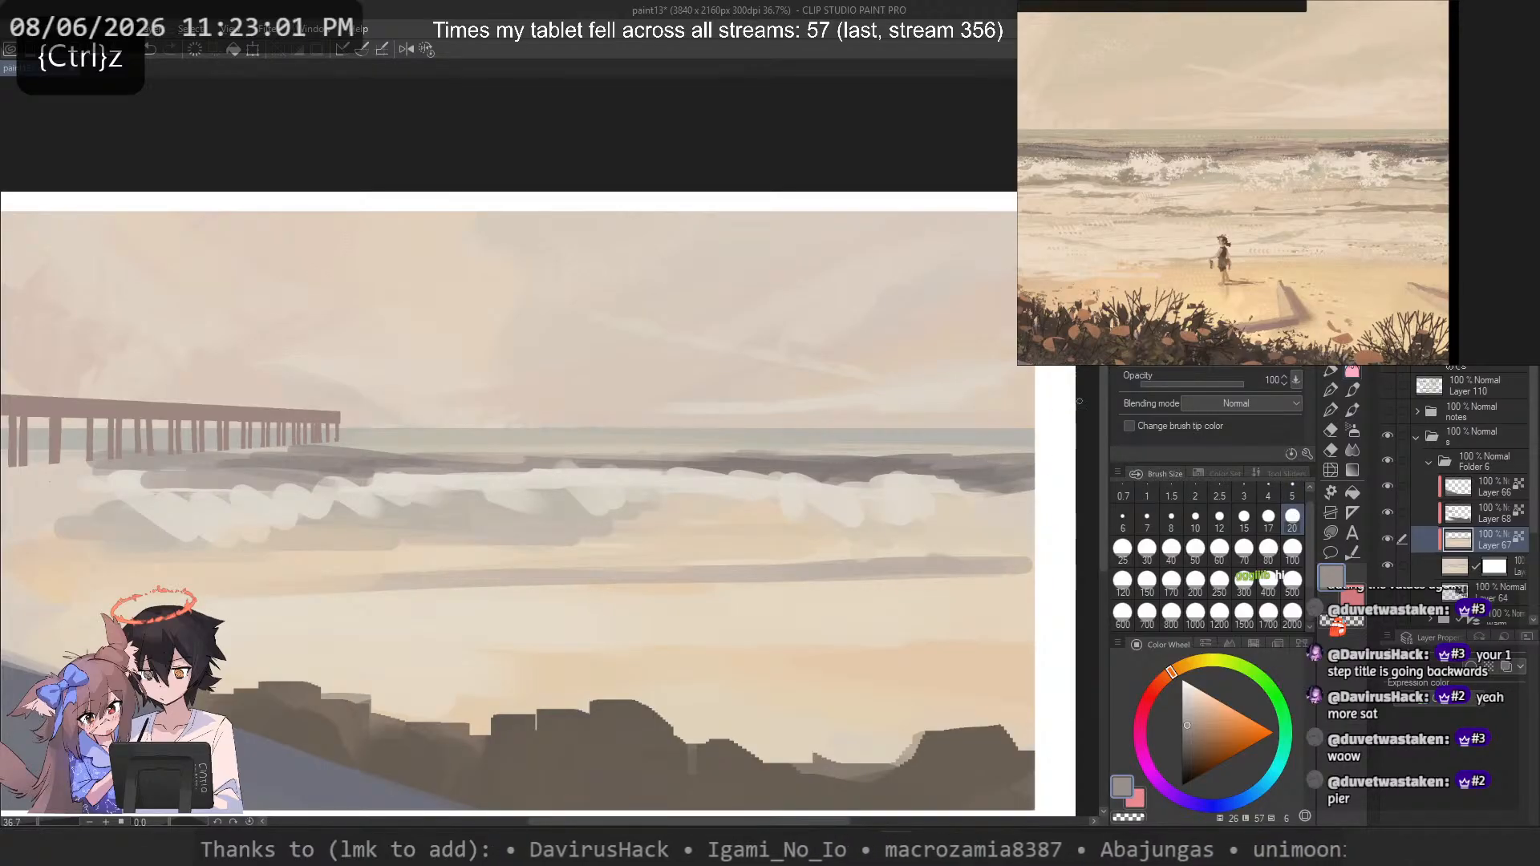
key(ctrl+z)
alt+click(964, 464)
alt+click(1008, 452)
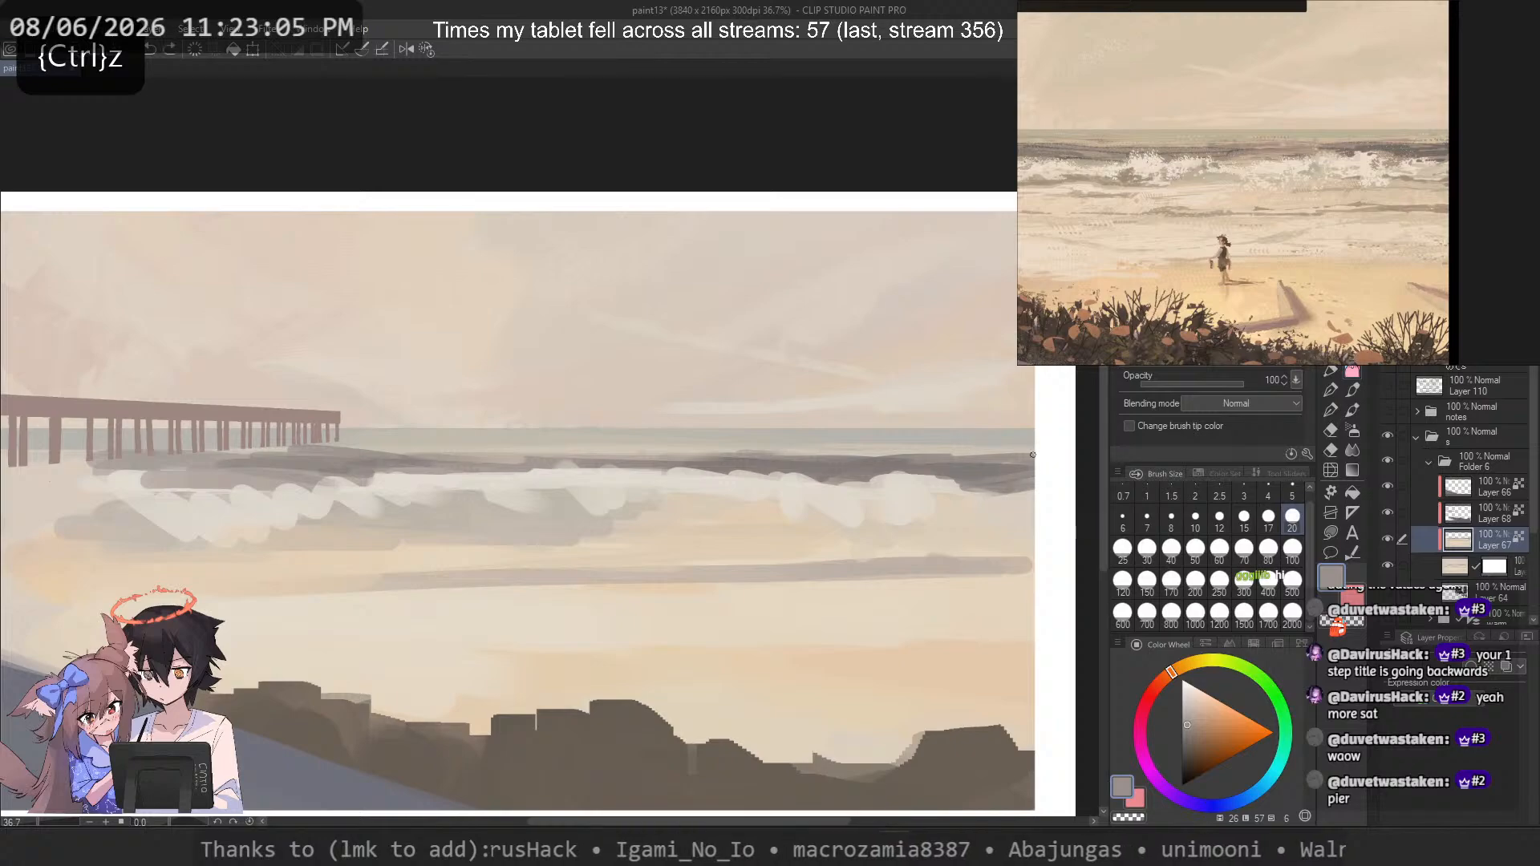
alt+click(956, 464)
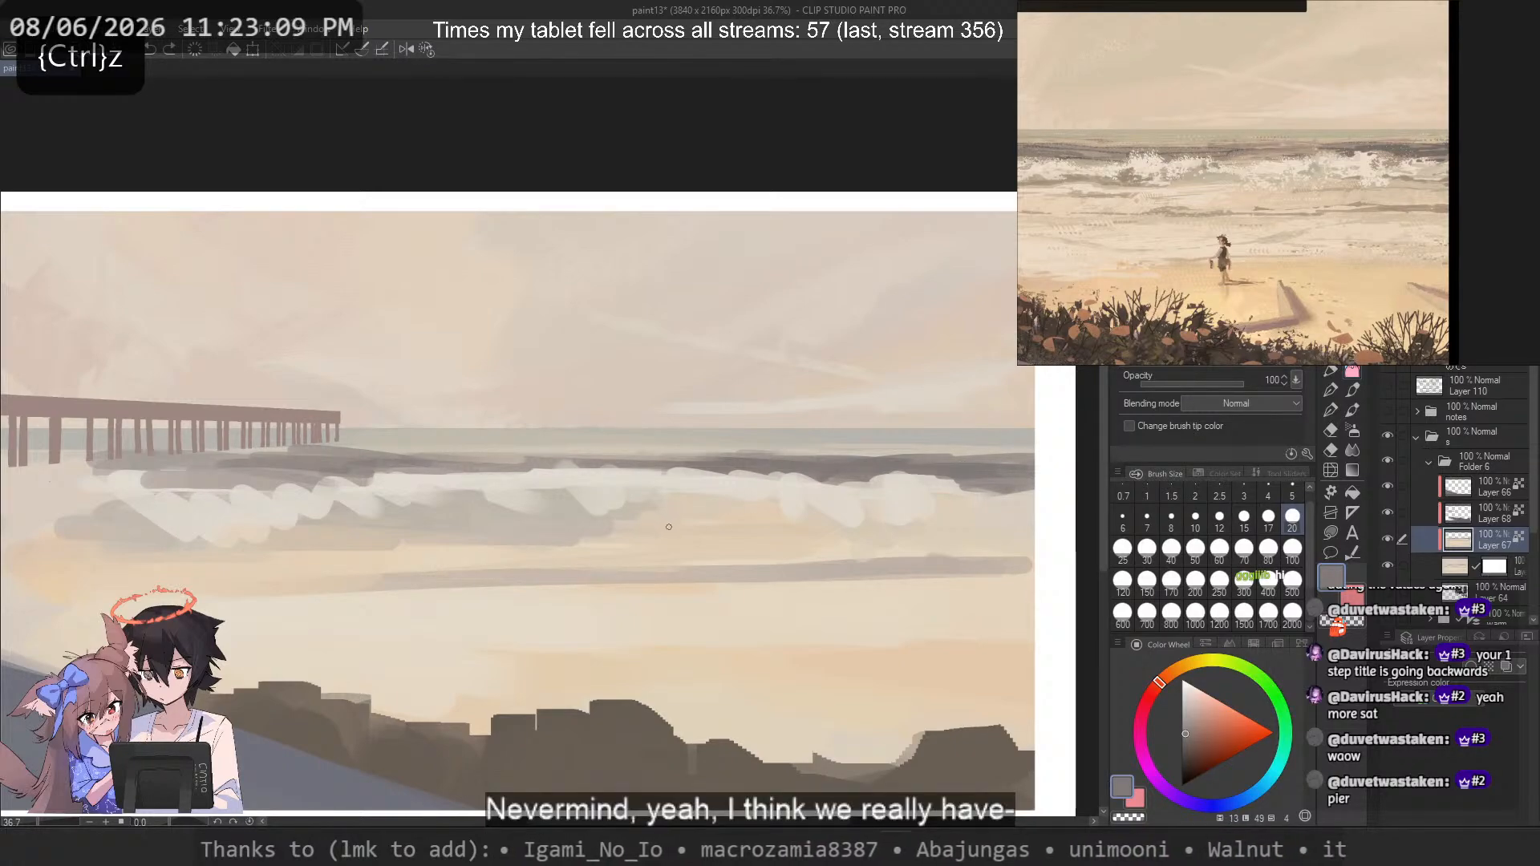
Step: Try pale grey-beige strokes across the middle of the dark wave band at brush size 40
alt+click(454, 455)
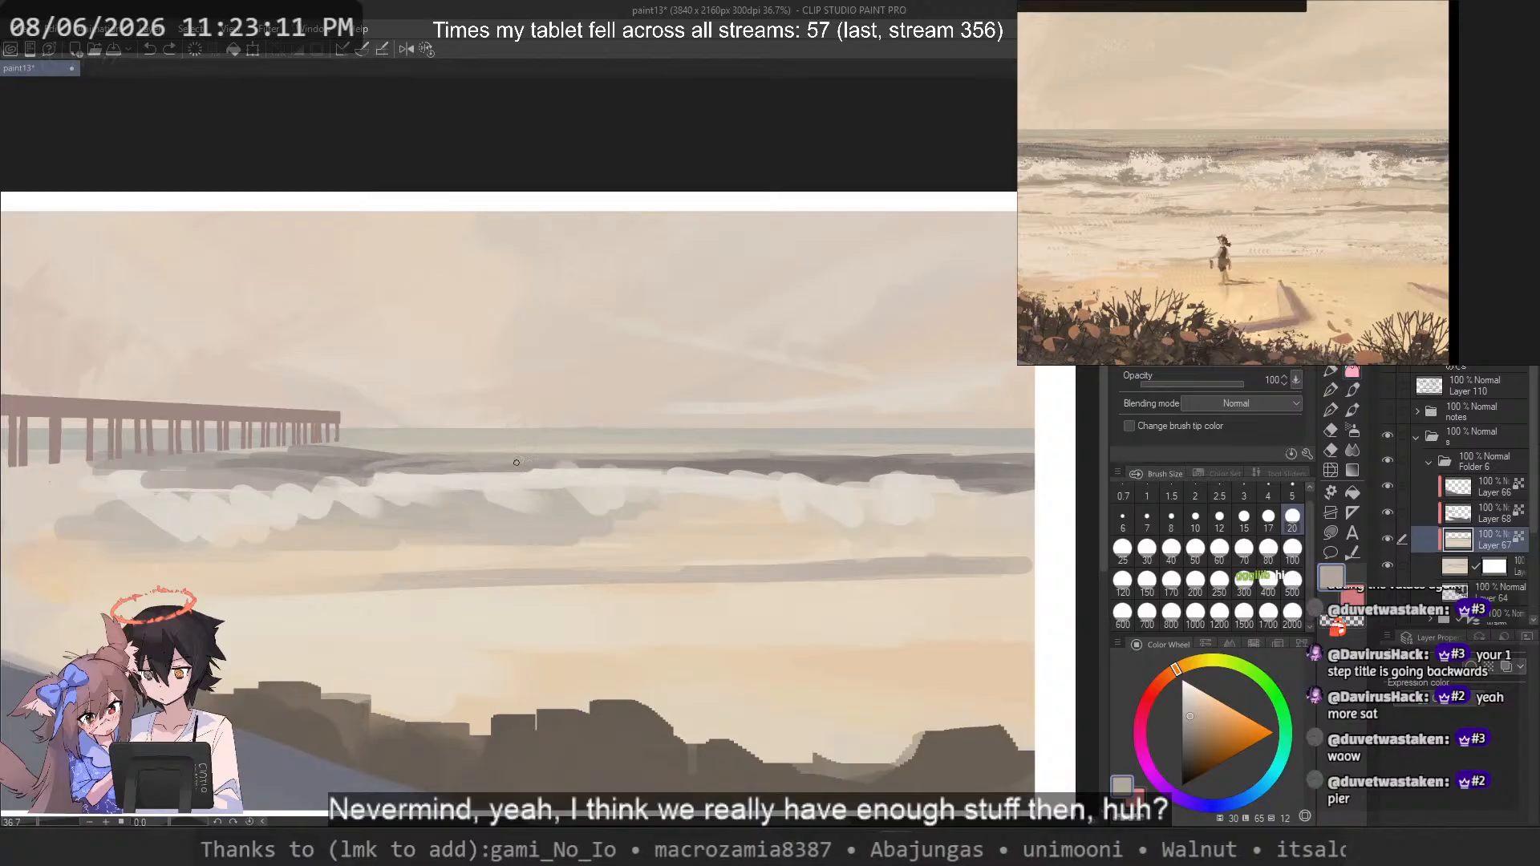
key(ctrl+z)
alt+click(595, 464)
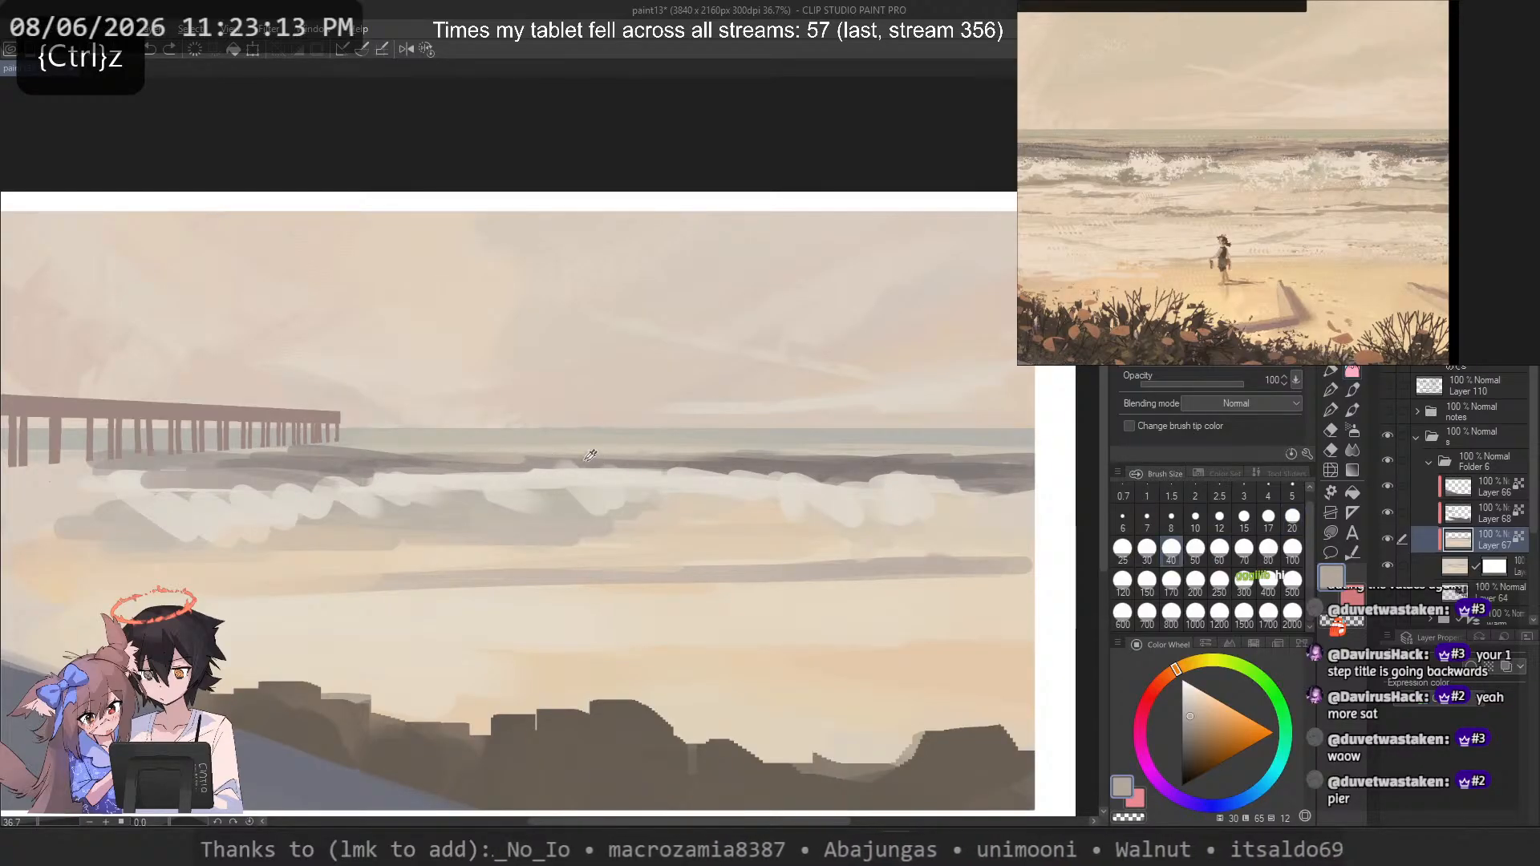
drag(460, 465, 700, 463)
key(ctrl+z)
drag(411, 483, 662, 469)
key(ctrl+z)
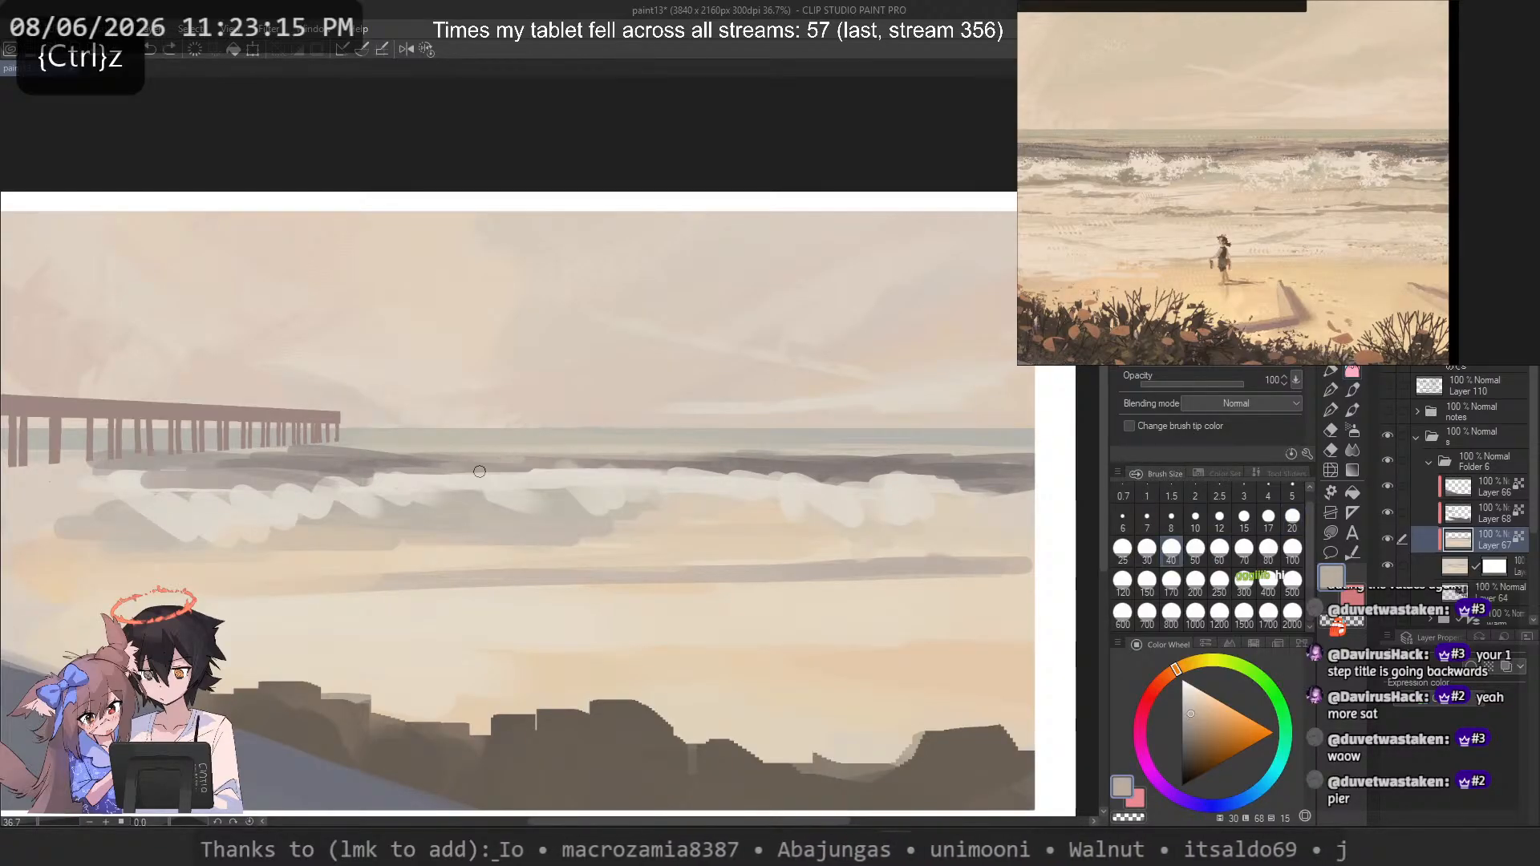
Step: Blend the middle and left parts of the dark wave band using greys sampled along it
mouse_move(454, 472)
mouse_down()
mouse_move(713, 465)
mouse_move(597, 463)
mouse_move(659, 468)
mouse_up()
alt+click(702, 464)
key(ctrl+z)
key(ctrl+z)
alt+click(728, 470)
key(ctrl+z)
alt+click(592, 465)
key(ctrl+z)
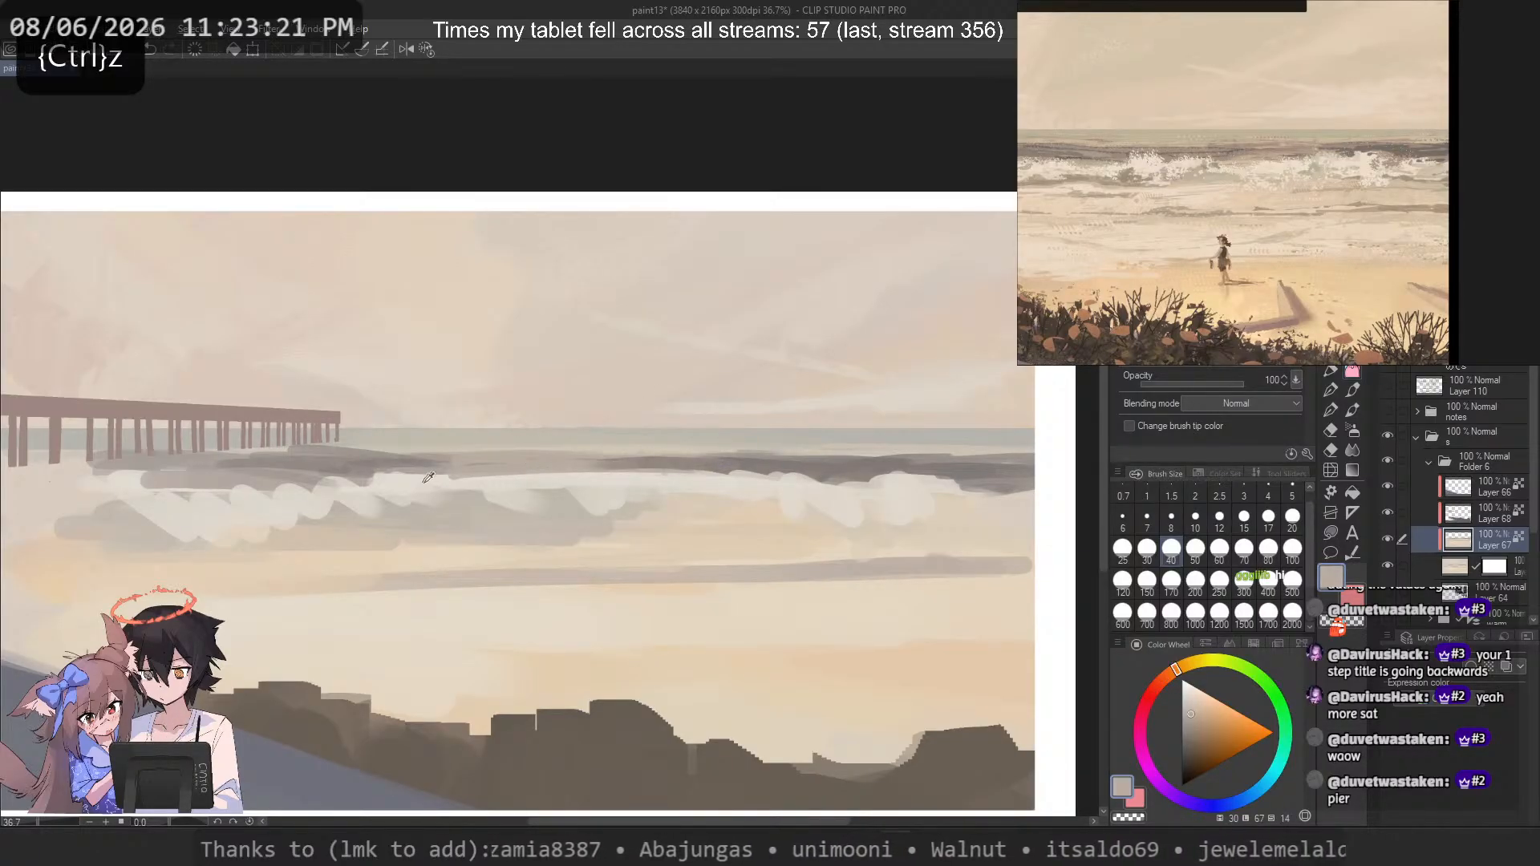
alt+click(447, 467)
drag(297, 463, 403, 464)
Step: Sample the pale tones beneath the horizon and paint a long light stroke along the water strip above the wave band
alt+click(623, 446)
drag(632, 449, 693, 449)
key(ctrl+z)
alt+click(509, 438)
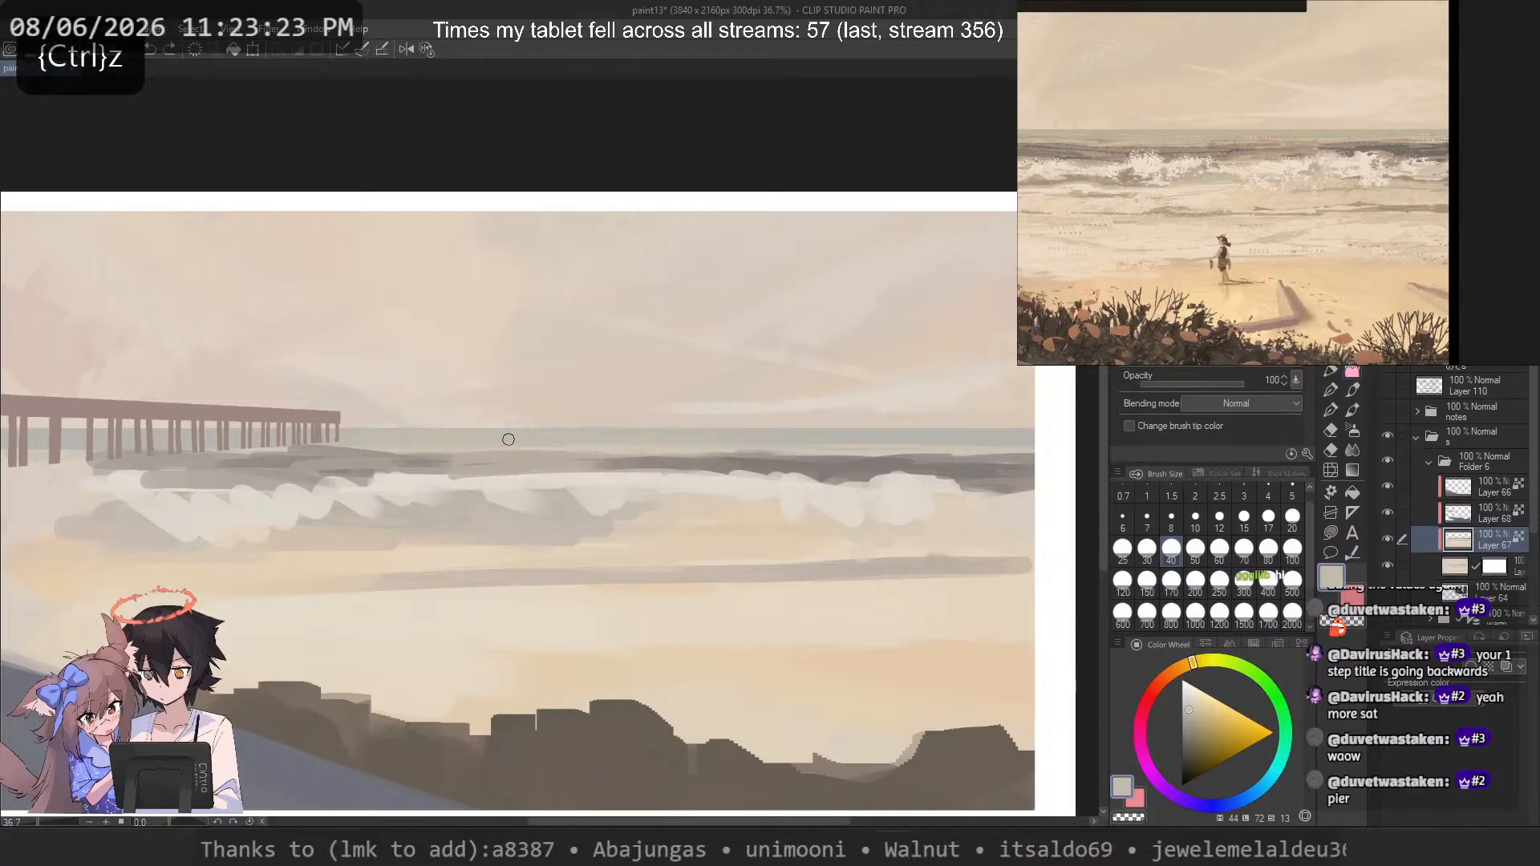
drag(513, 440, 933, 447)
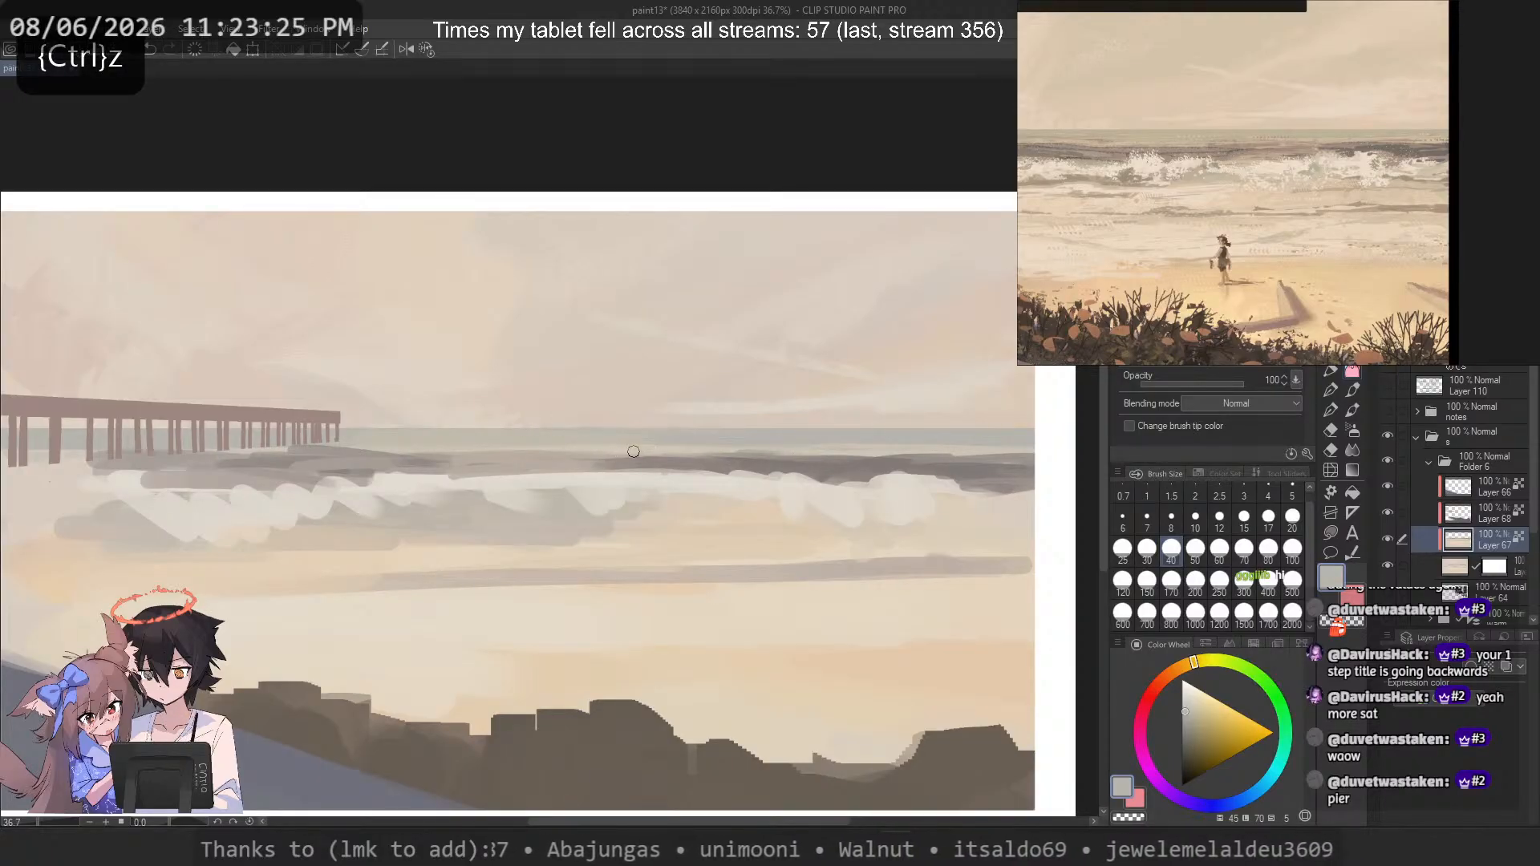
Step: Try thin pale strokes at brush size 15 in the water strip between the horizon and the wave band
drag(349, 467, 437, 497)
key(bracketleft)
key(bracketleft)
key(bracketleft)
key(bracketleft)
key(bracketleft)
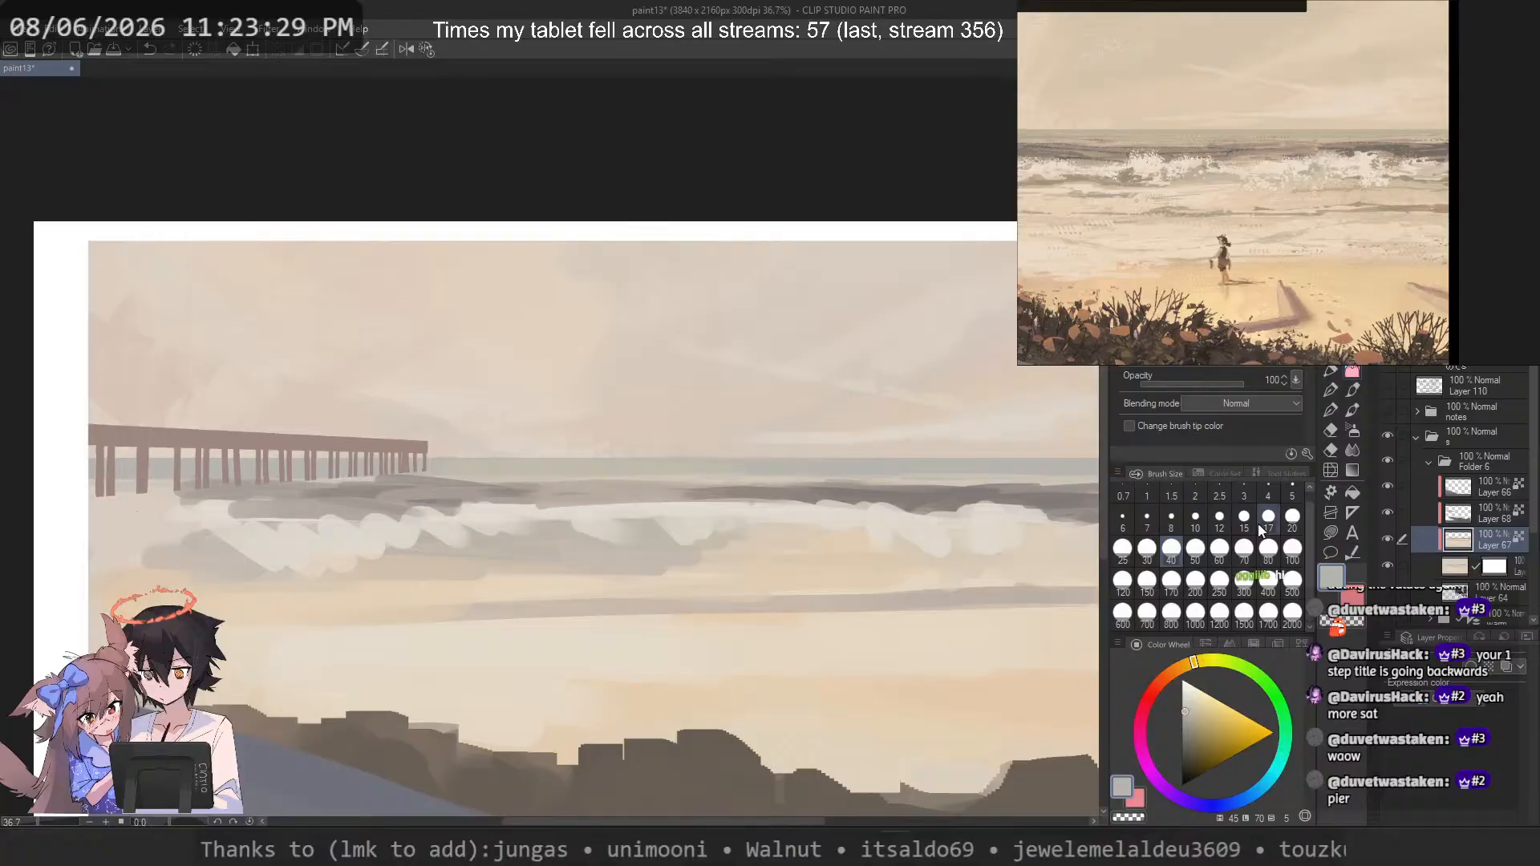
key(ctrl+z)
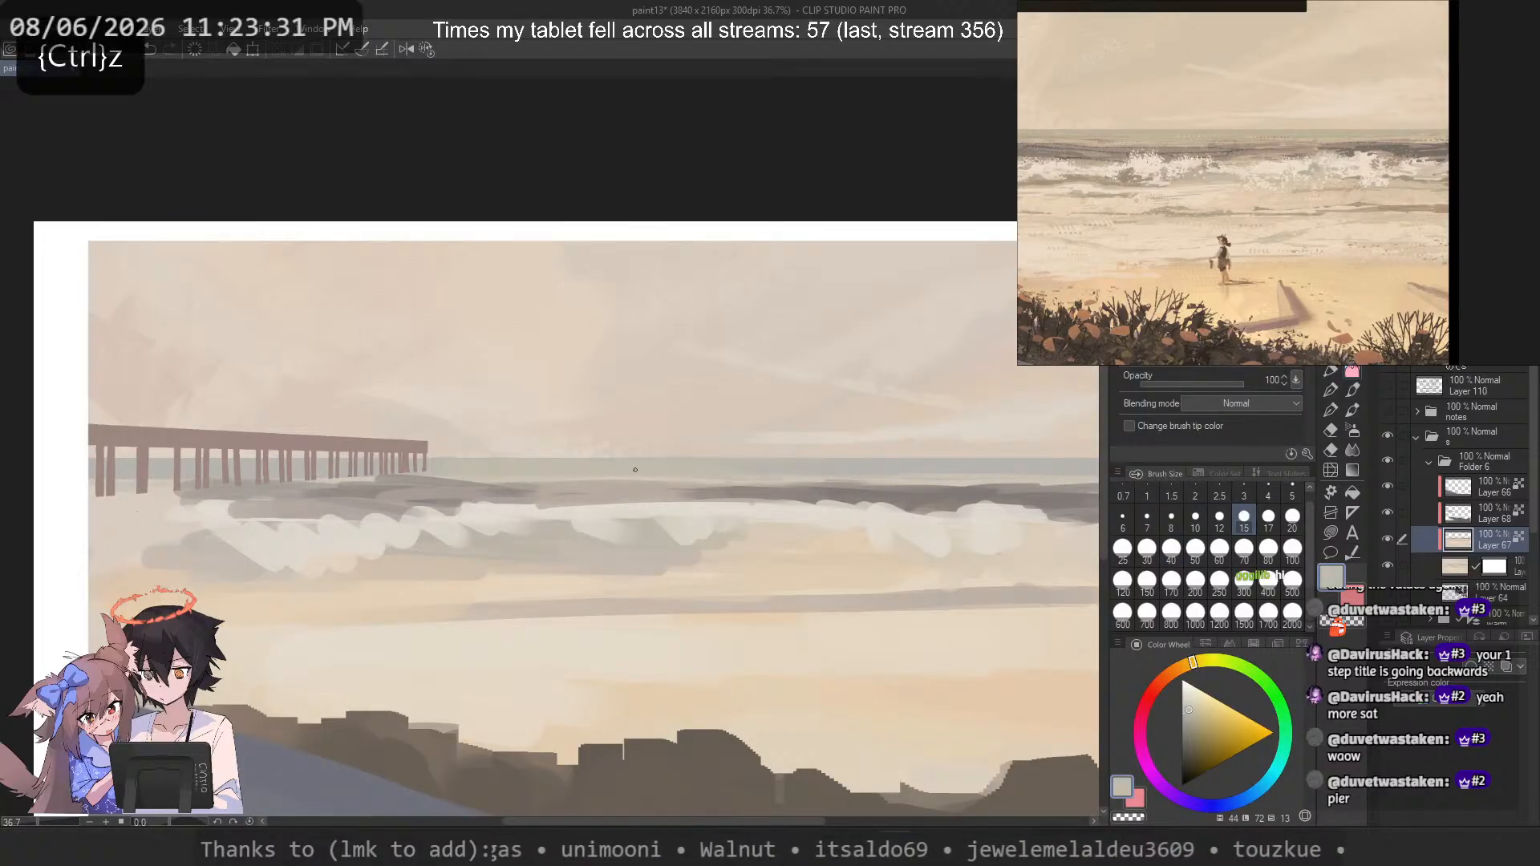
key(ctrl+z)
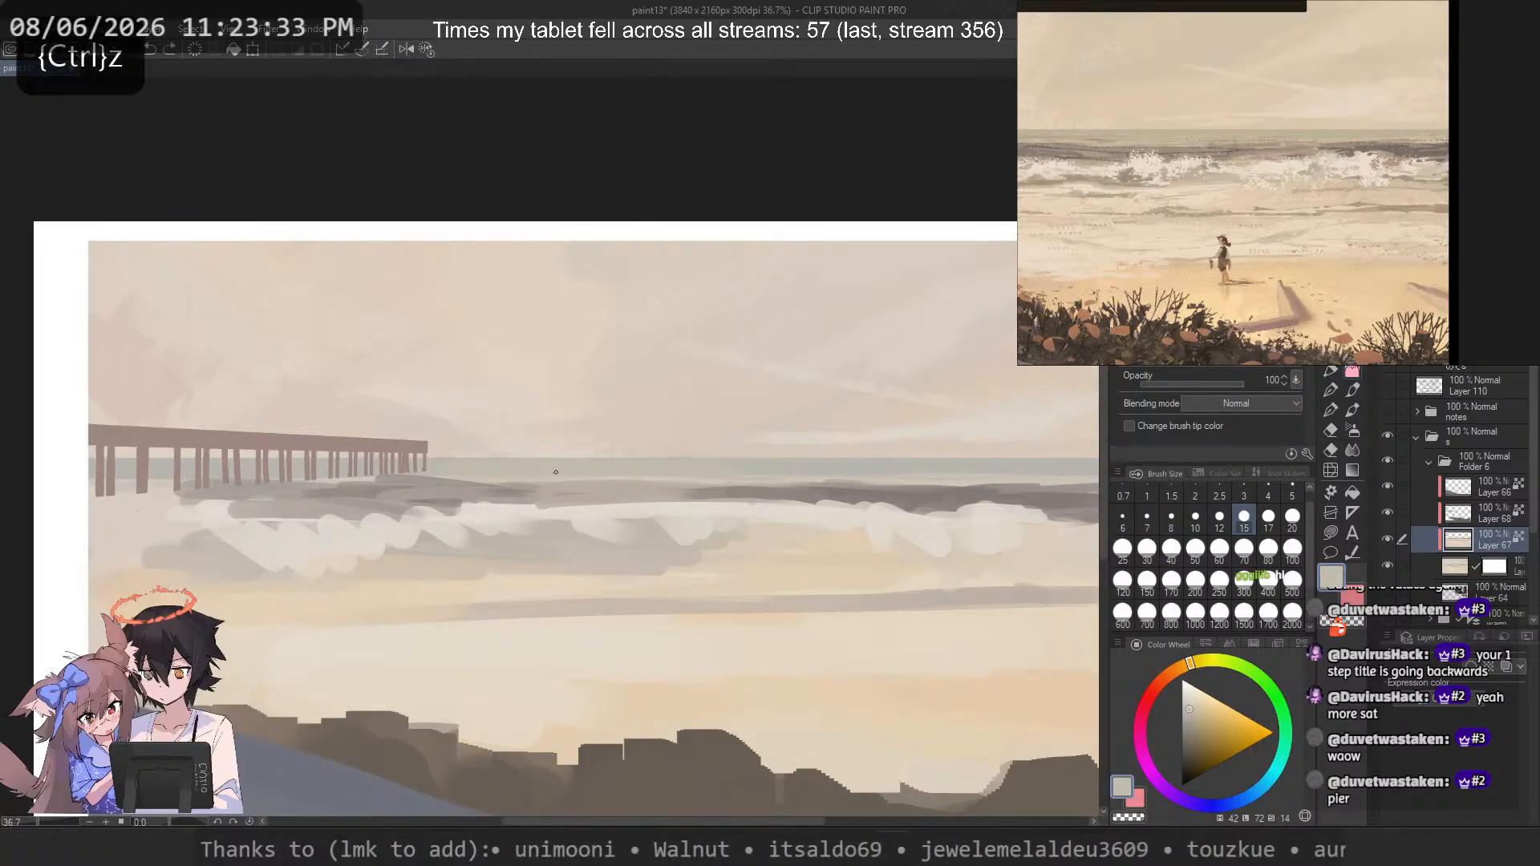
alt+click(886, 473)
drag(847, 470, 732, 470)
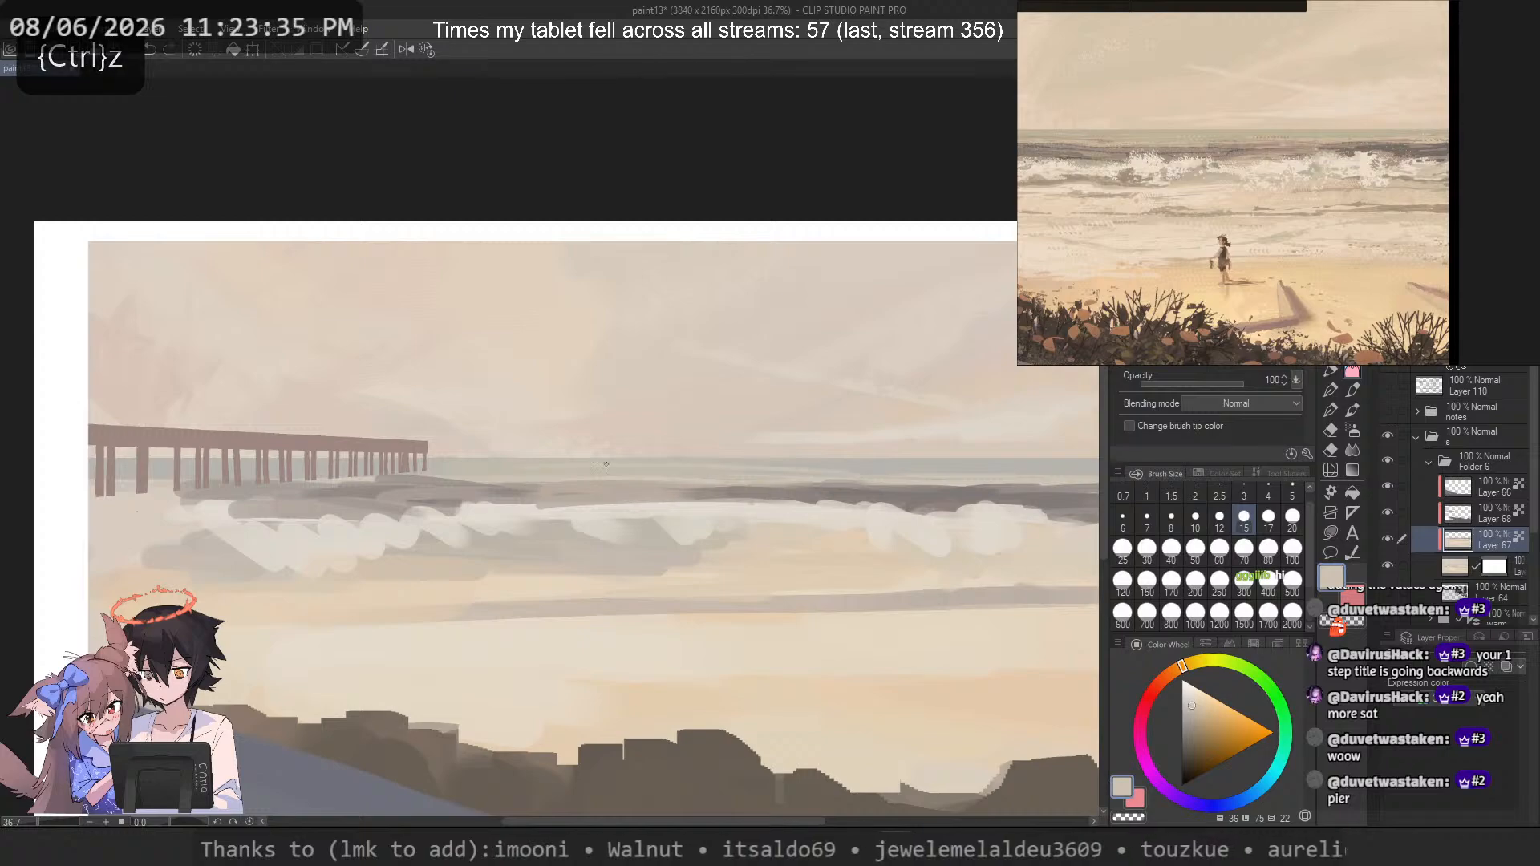
key(ctrl+z)
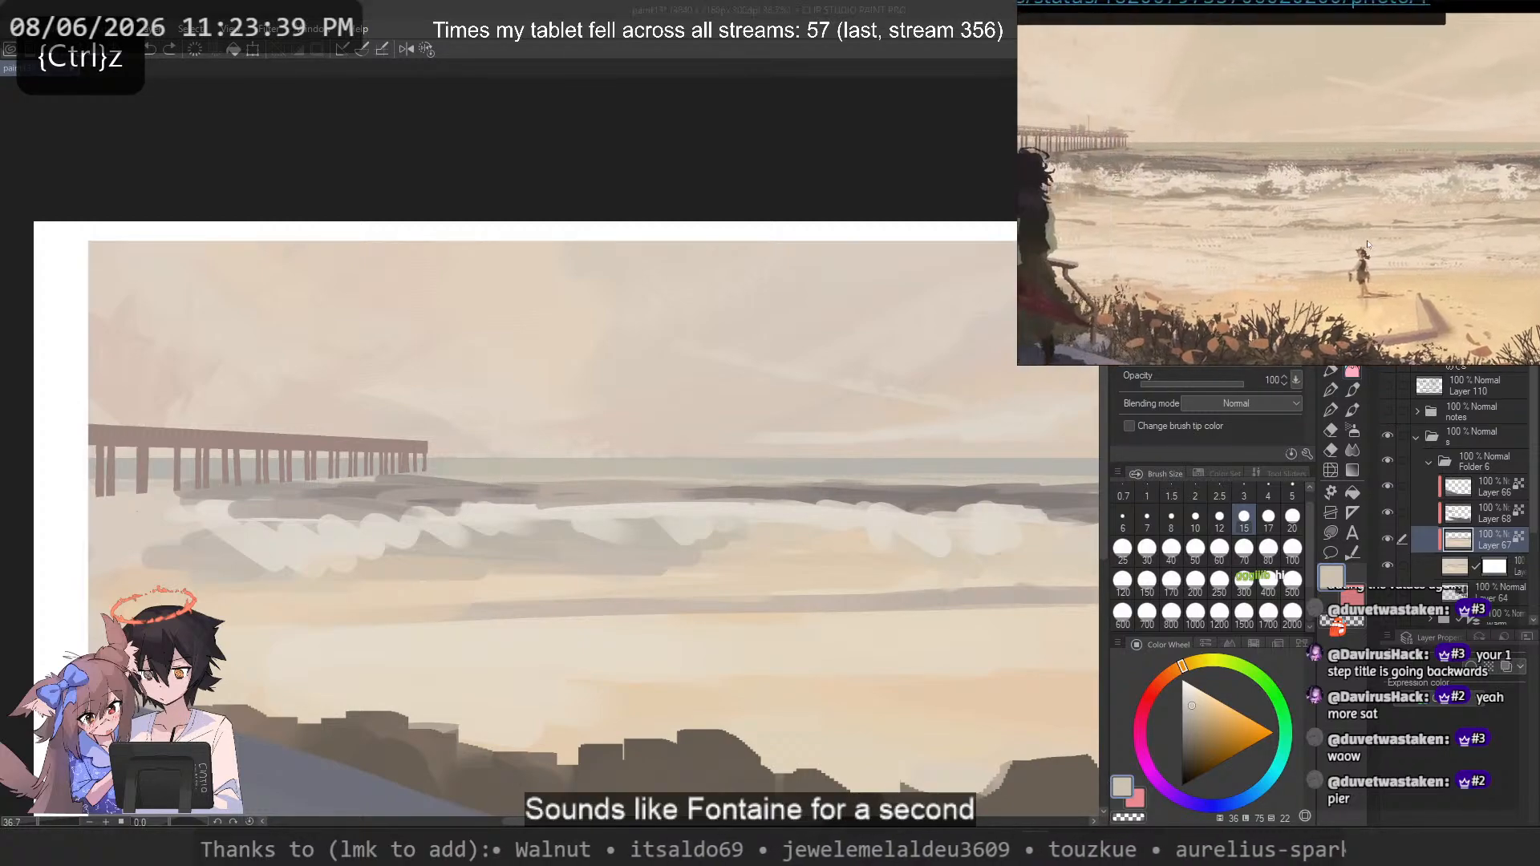
Step: Set the brush size to 20 and sample the pale beige of the water just beyond the pier's end
click(557, 572)
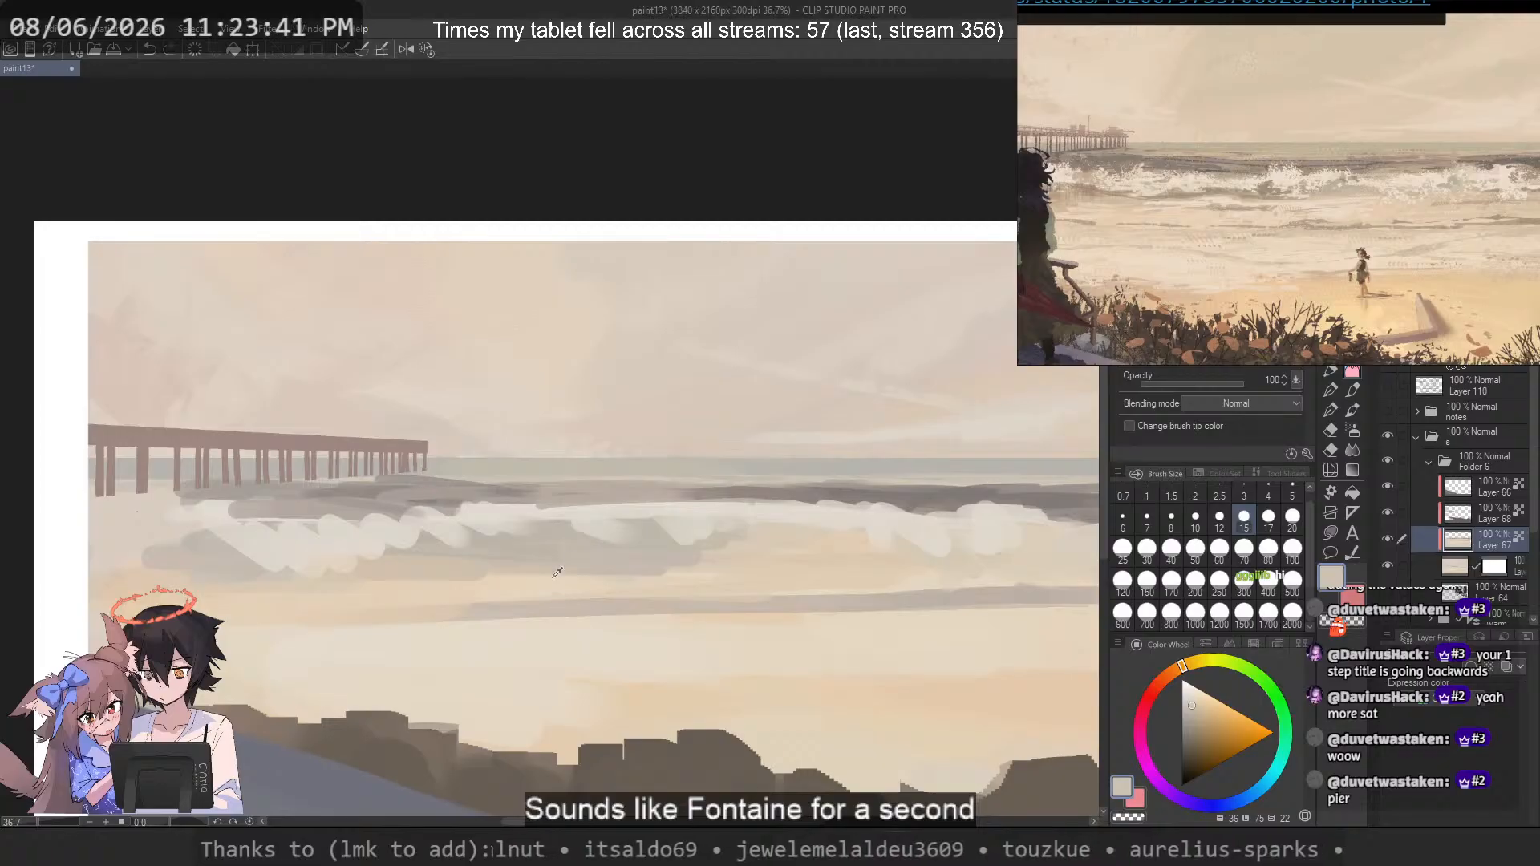
key(ctrl+z)
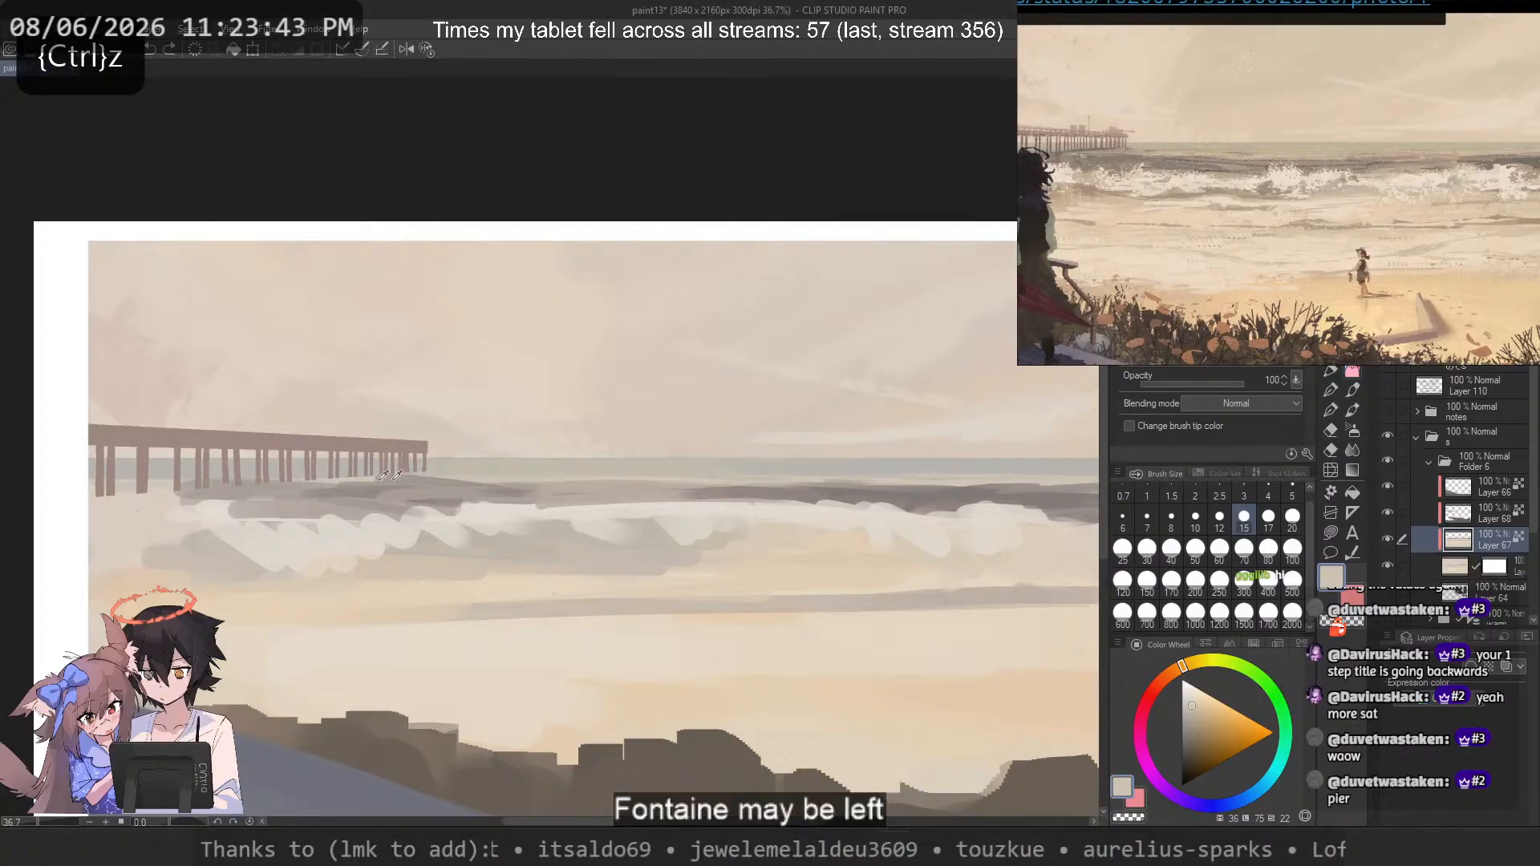
click(575, 473)
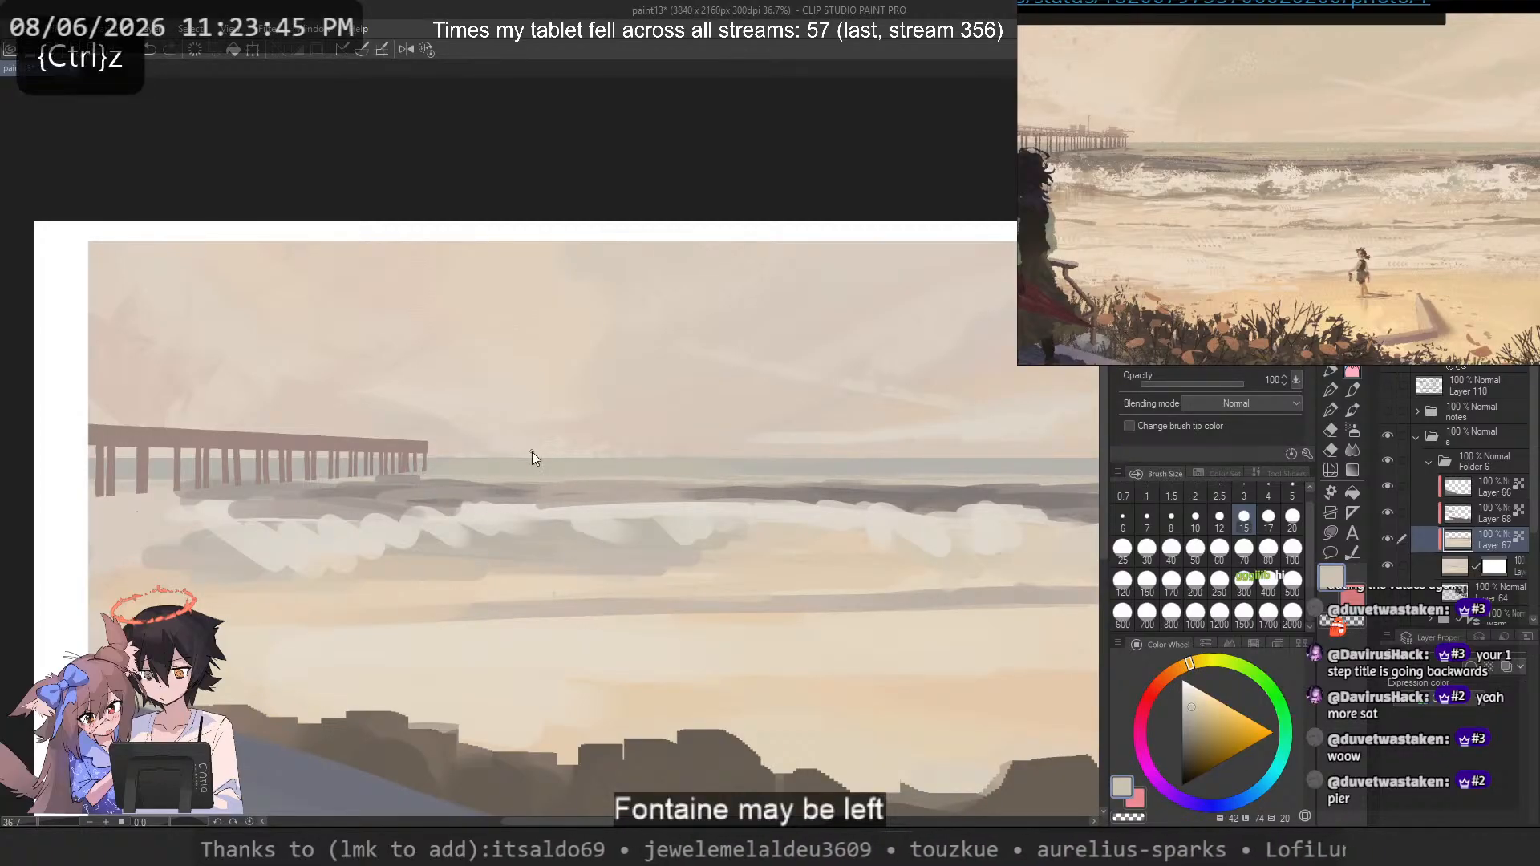
click(1291, 516)
click(481, 473)
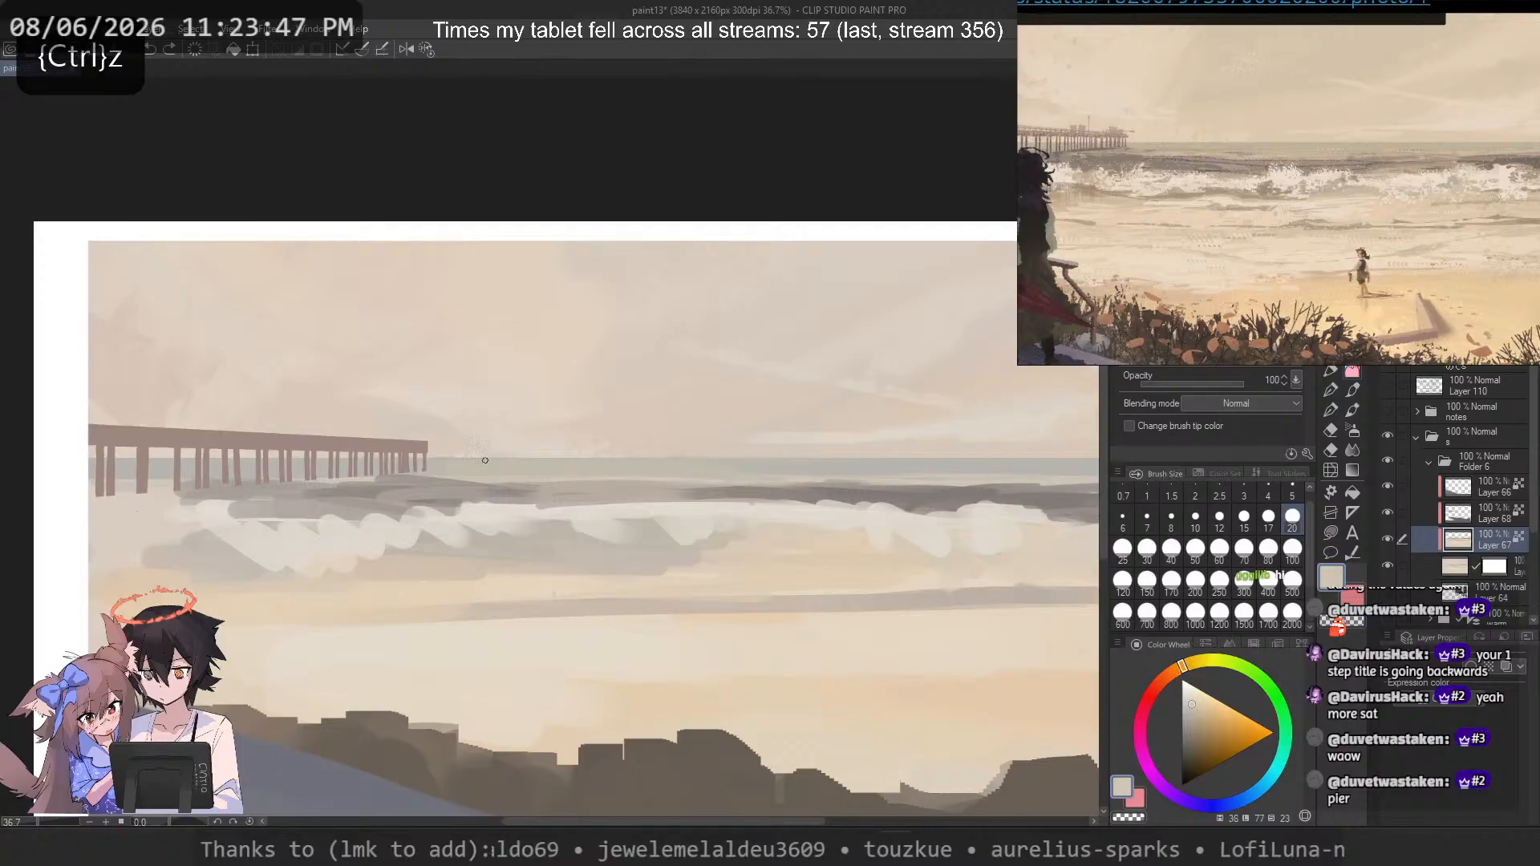
Step: Try pale beige strokes from the pier's end along the upper edge of the dark wave band
drag(482, 473, 608, 485)
key(ctrl+z)
drag(437, 481, 597, 487)
key(ctrl+z)
mouse_move(487, 484)
mouse_down()
mouse_move(664, 487)
mouse_move(642, 484)
mouse_up()
key(ctrl+z)
key(ctrl+z)
key(ctrl+z)
mouse_move(506, 483)
mouse_down()
mouse_move(683, 484)
mouse_move(659, 485)
mouse_up()
key(ctrl+z)
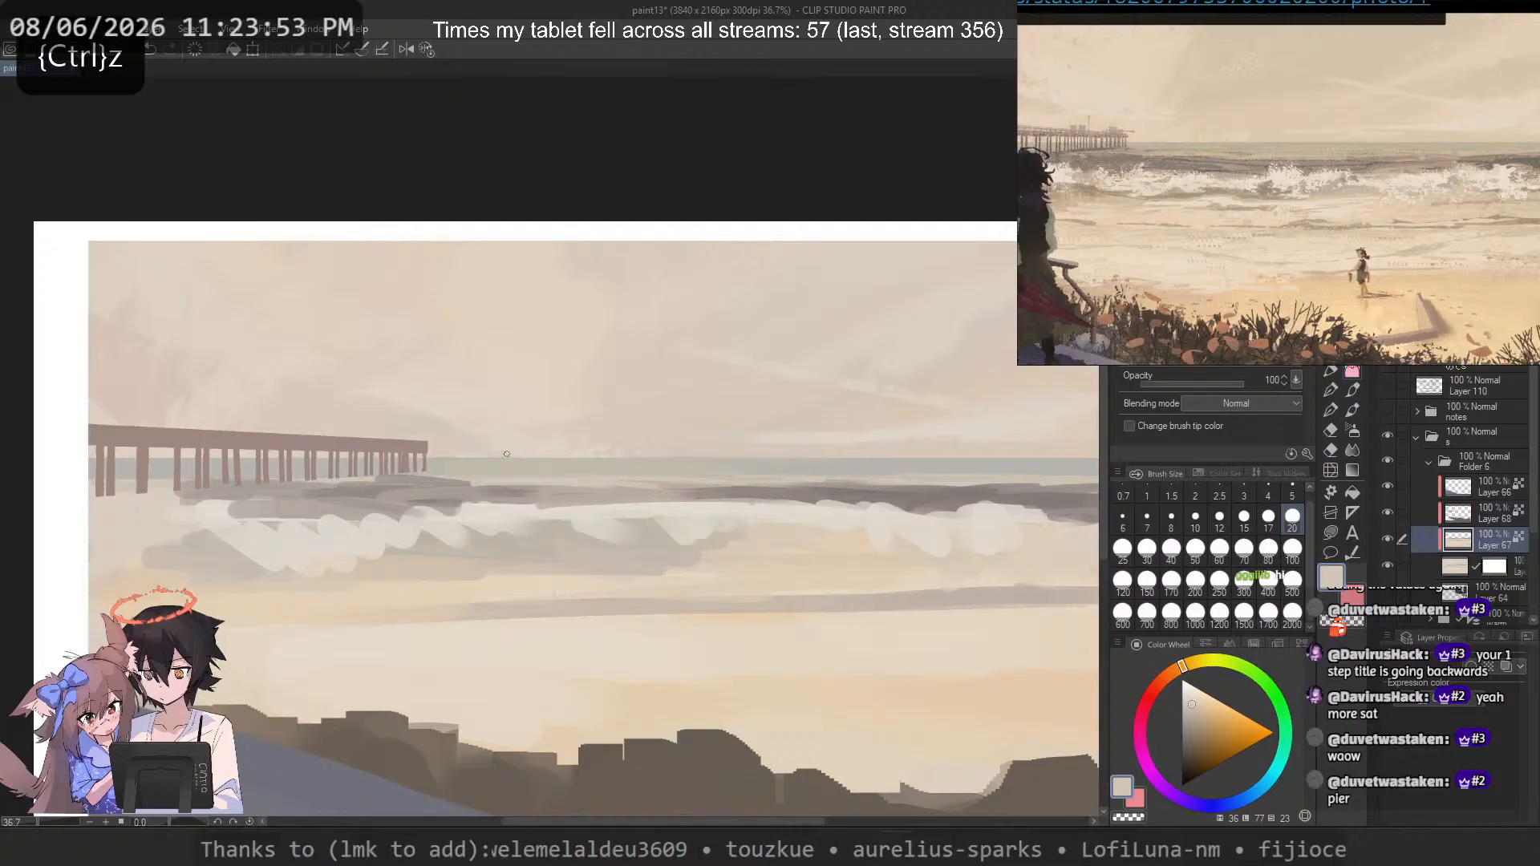
Step: Try a warm beige sampled from the beach on the wave band's upper edge beyond the pier
alt+click(749, 563)
mouse_move(473, 484)
mouse_down()
mouse_move(768, 489)
mouse_move(669, 473)
mouse_up()
key(ctrl+z)
key(ctrl+z)
key(ctrl+z)
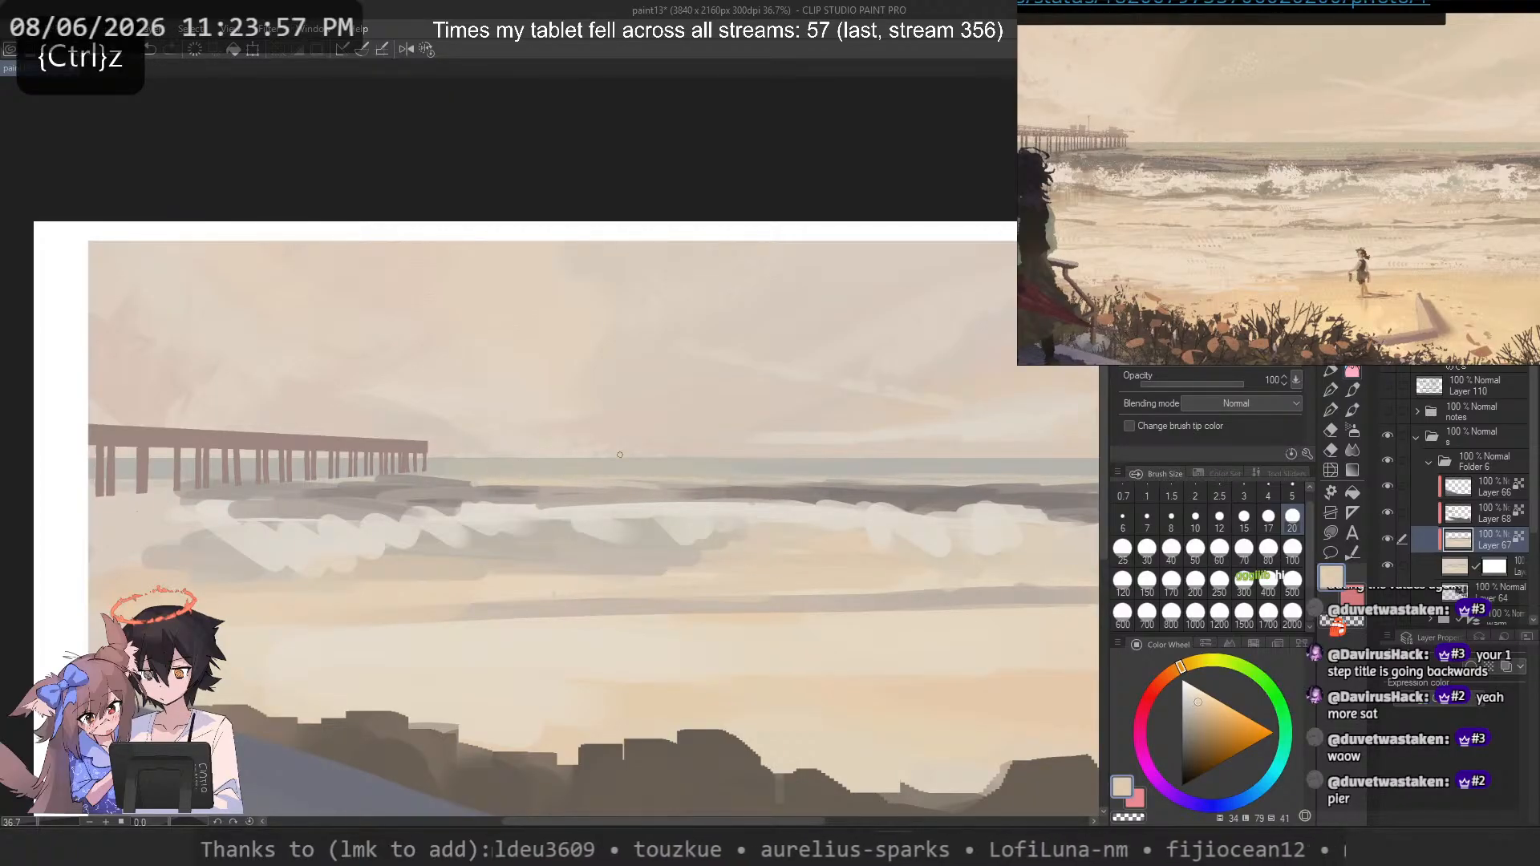
Step: Try a short pale beige stroke over the water at the foot of the pier's end
alt+click(562, 466)
alt+click(433, 479)
drag(403, 480, 489, 483)
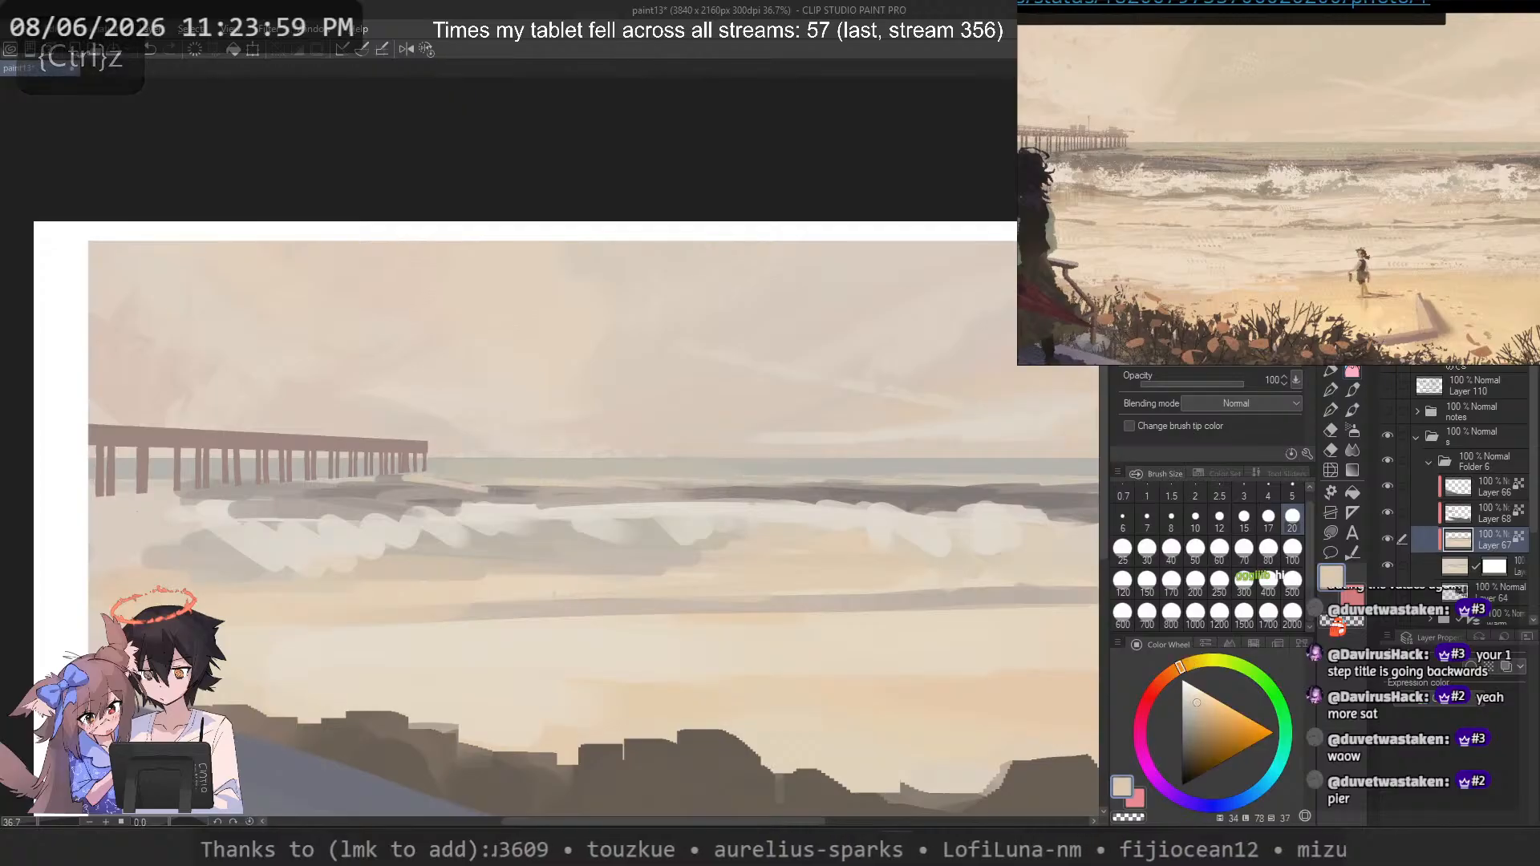
key(ctrl+z)
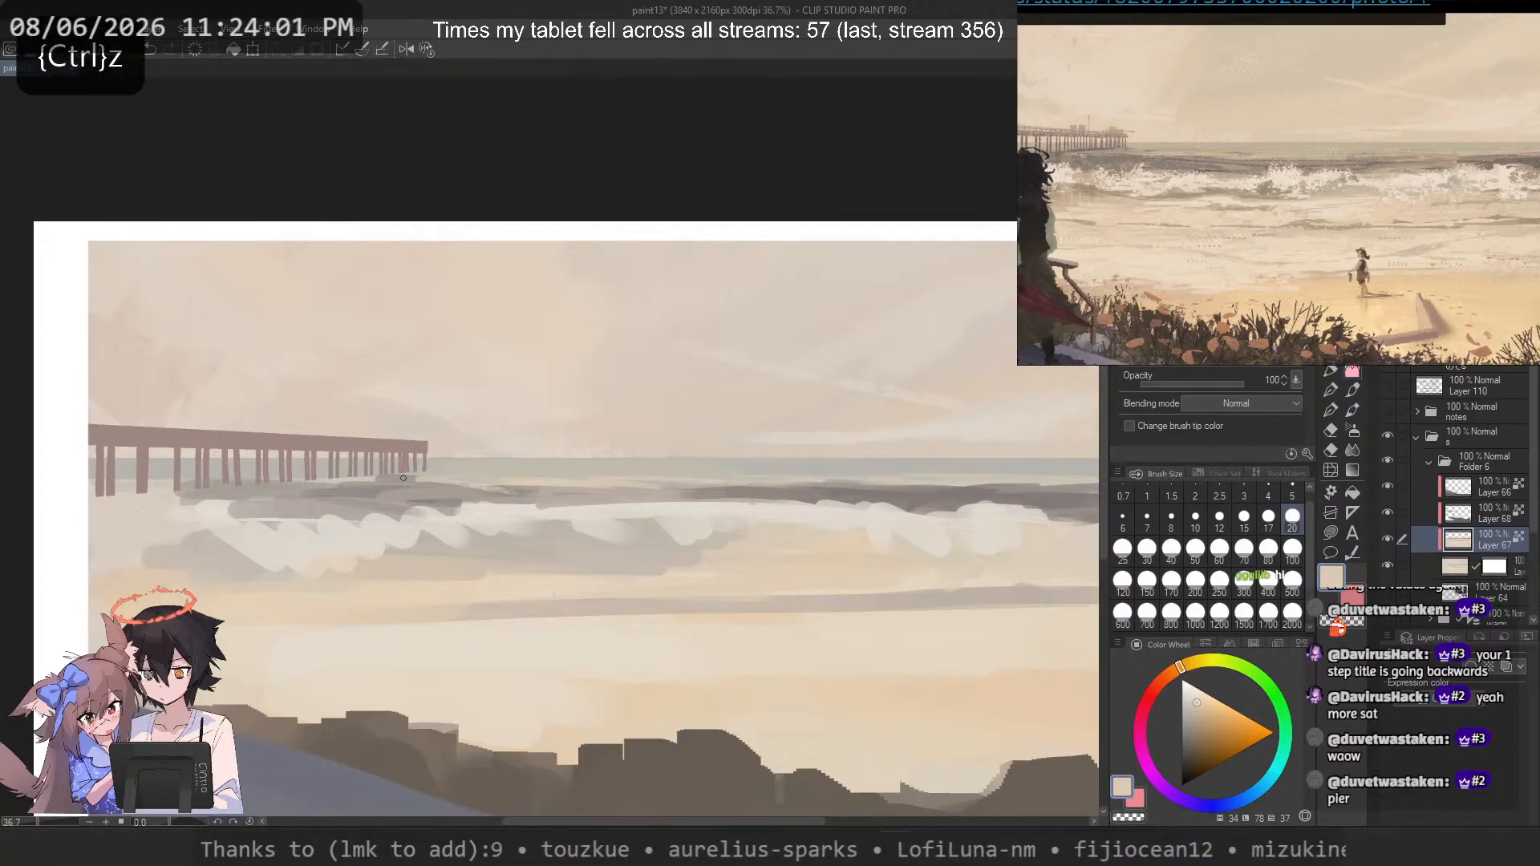
key(ctrl+z)
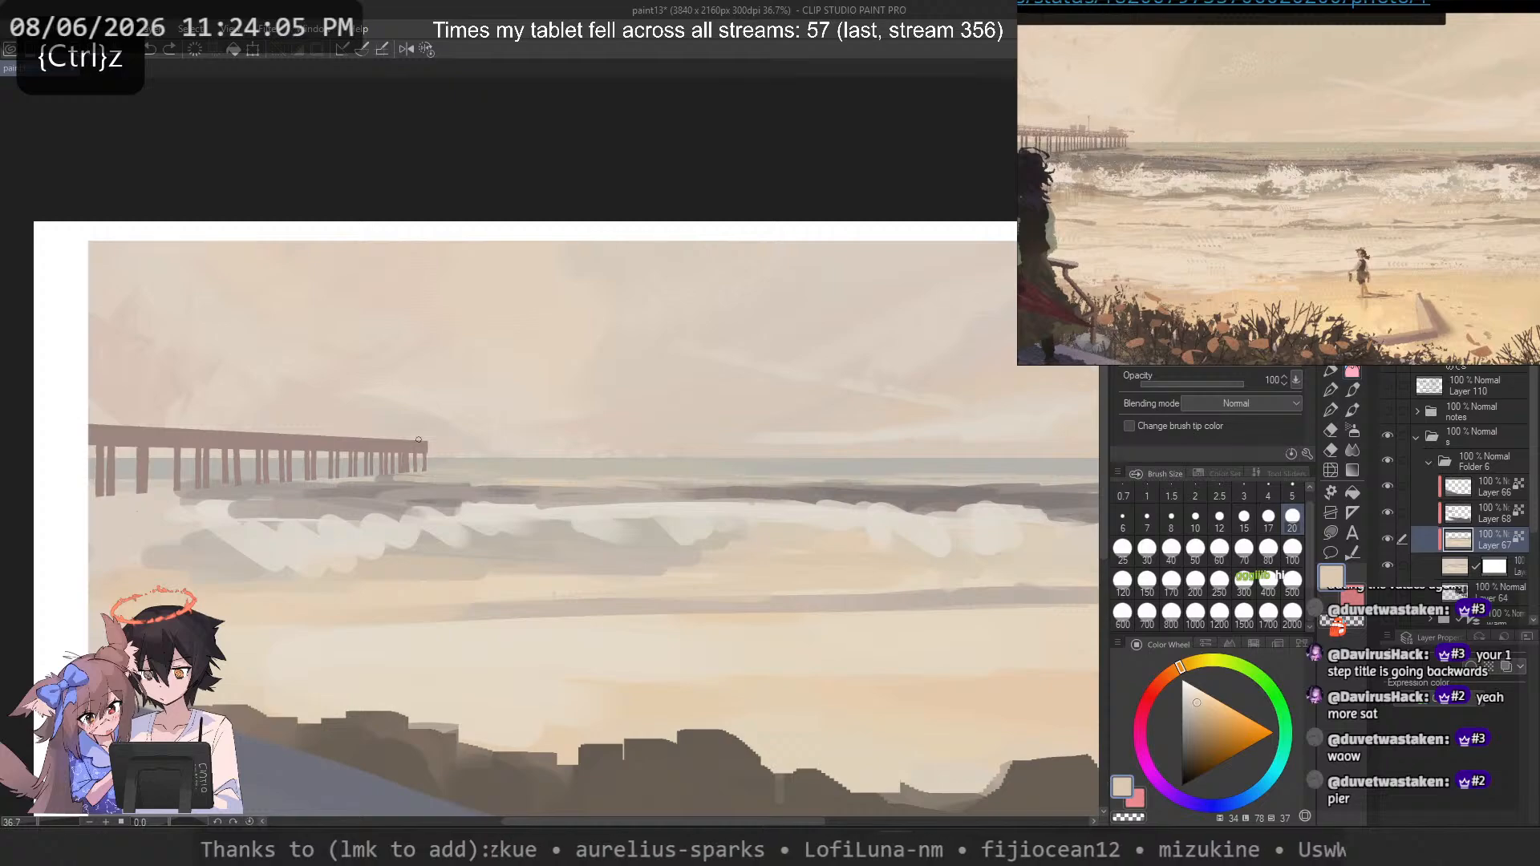
Step: Sample the wave band's grey and add thin dark strokes into the top of the white foam, just beyond the pier's end
alt+click(481, 491)
drag(481, 497, 553, 501)
key(ctrl+z)
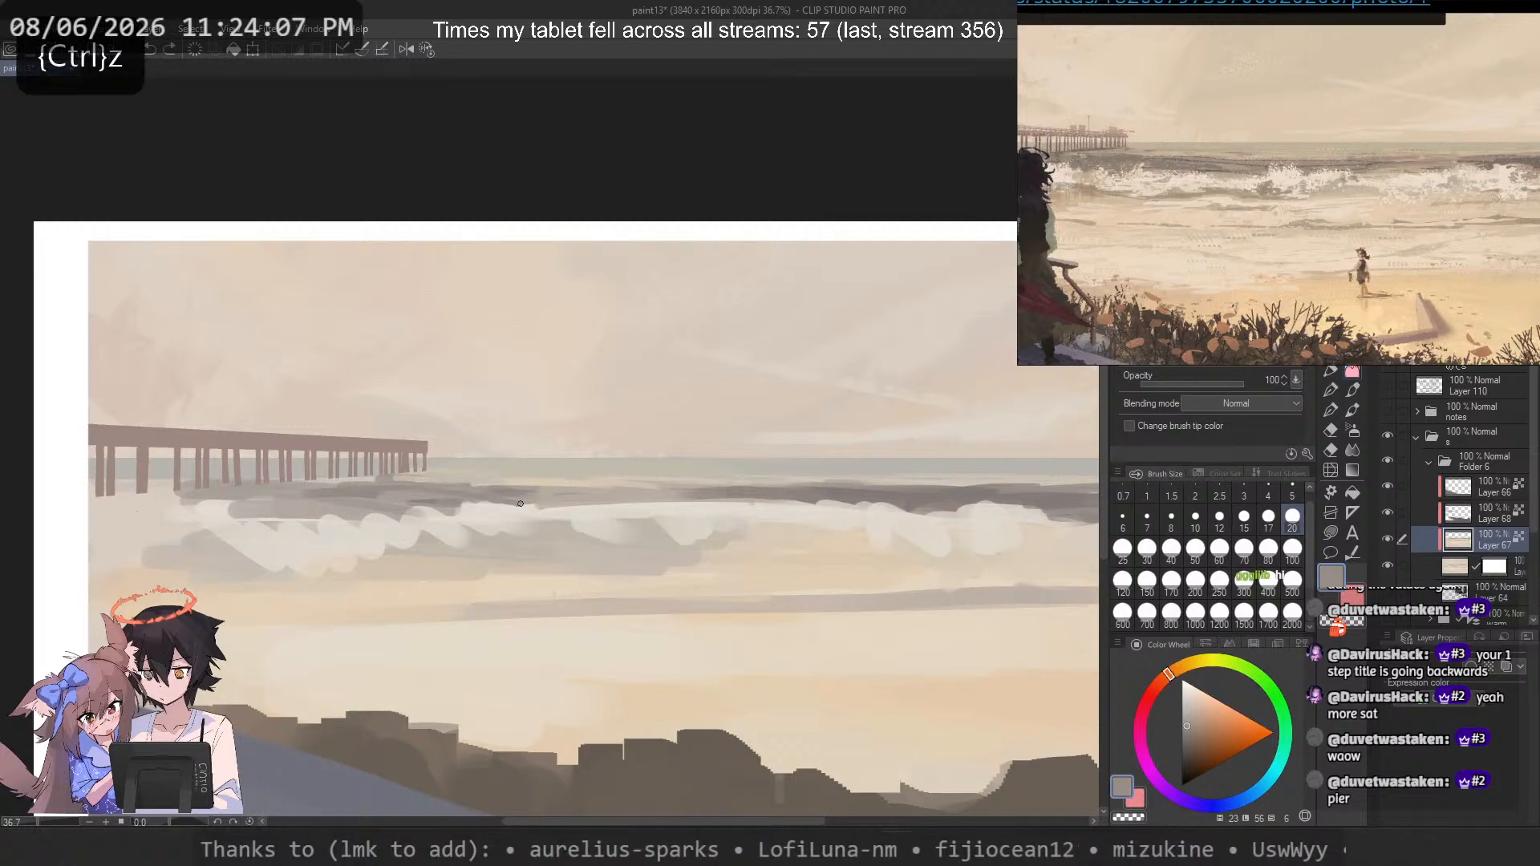
drag(384, 494, 584, 507)
key(ctrl+z)
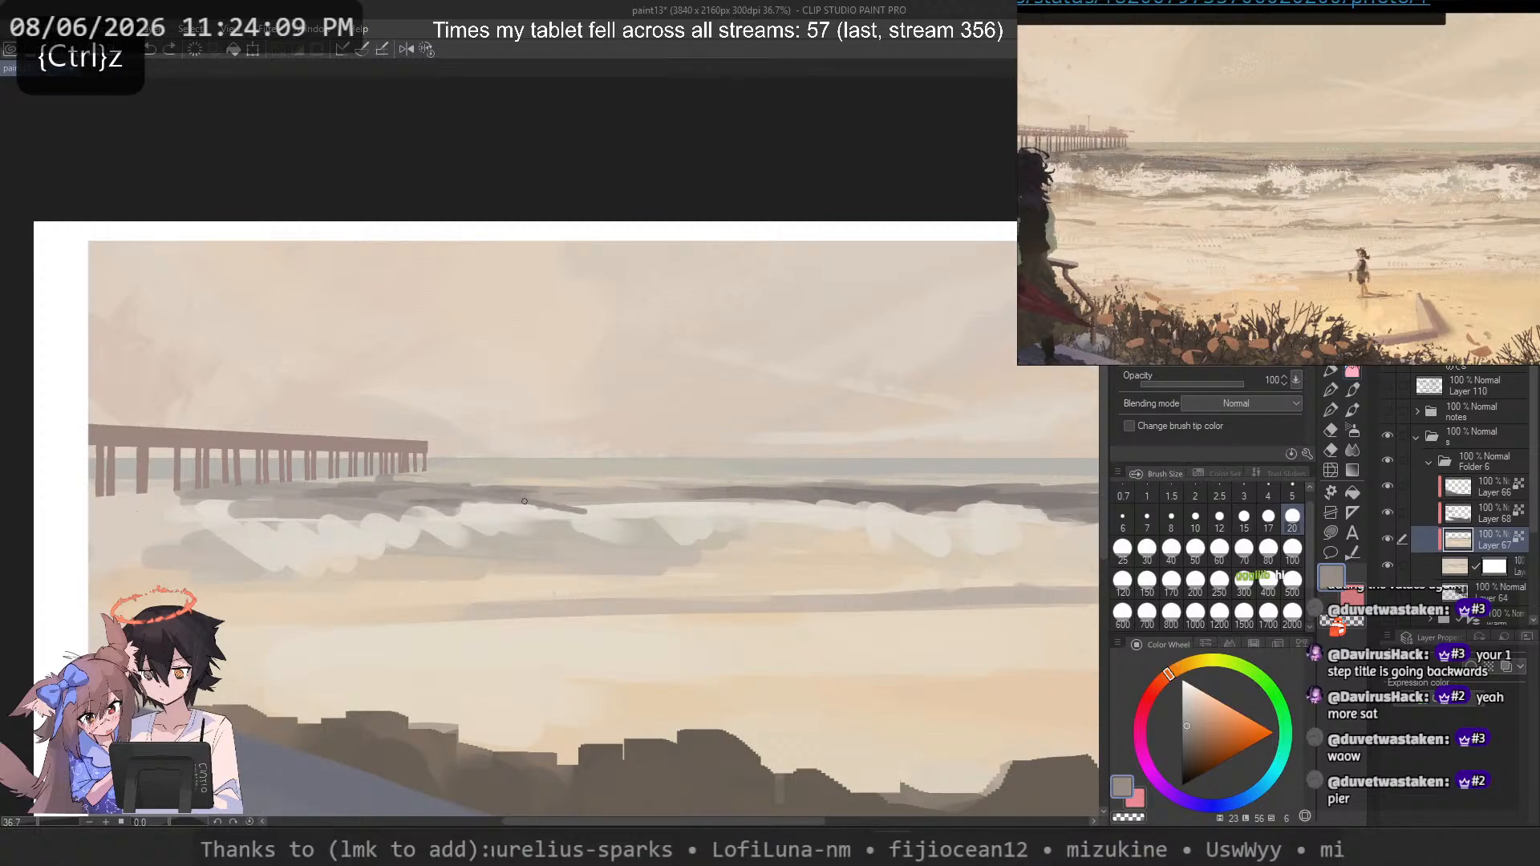
key(ctrl+z)
key(ctrl+z)
mouse_move(459, 499)
mouse_down()
mouse_move(573, 523)
mouse_move(553, 501)
mouse_up()
mouse_move(459, 501)
mouse_down()
mouse_move(542, 509)
mouse_move(525, 515)
mouse_up()
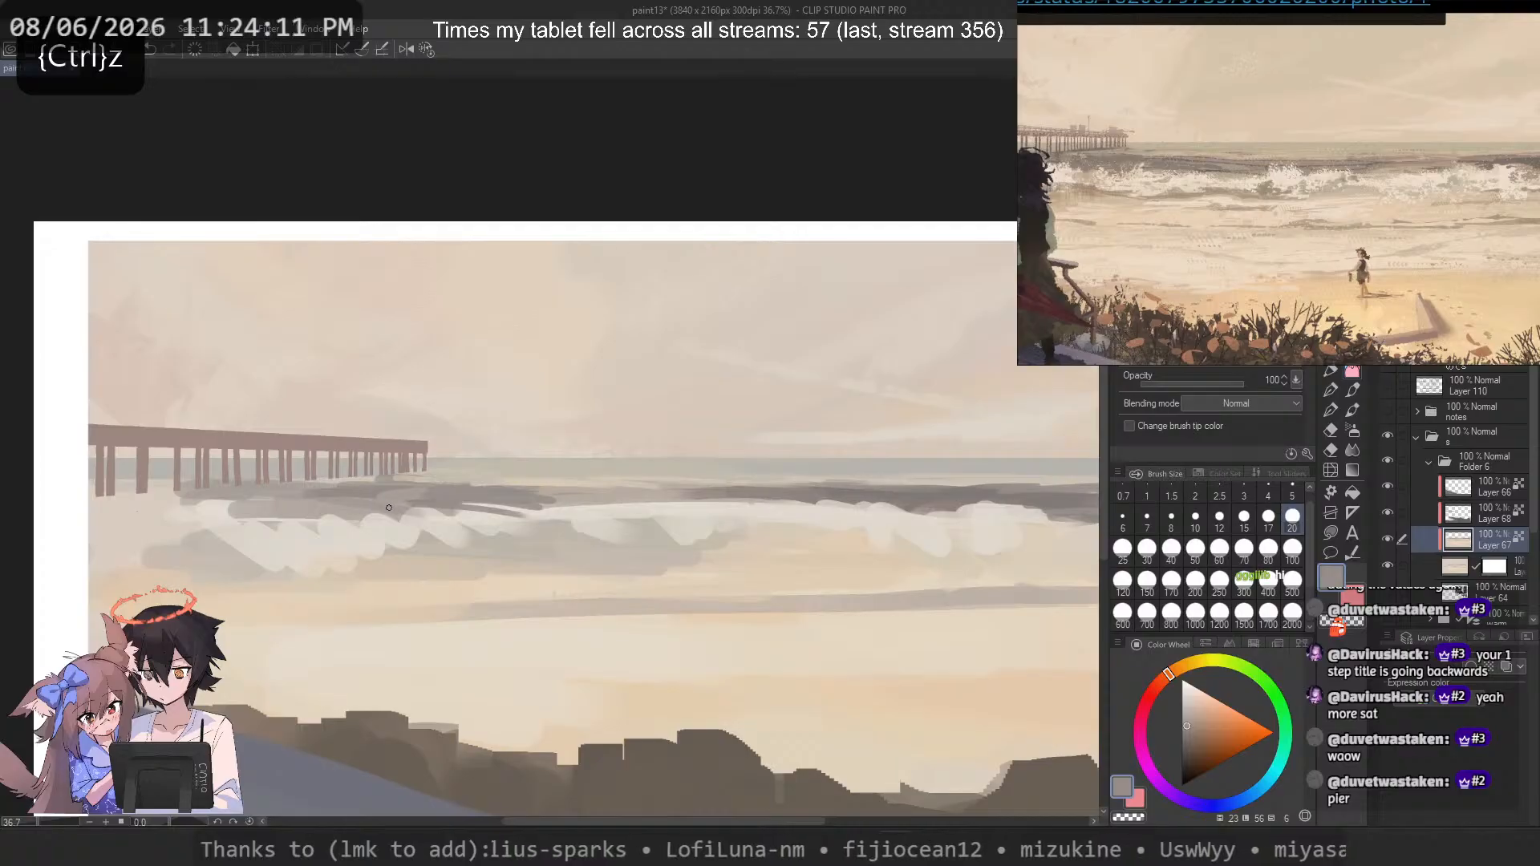
Step: Try thin dark grey strokes along the lower edge of the wave band beneath the pier's end
drag(322, 502, 440, 524)
key(ctrl+z)
drag(347, 496, 414, 494)
mouse_move(316, 492)
mouse_down()
mouse_move(395, 503)
mouse_move(370, 506)
mouse_up()
mouse_move(273, 497)
mouse_down()
mouse_move(351, 515)
mouse_move(234, 506)
mouse_move(276, 514)
mouse_up()
key(ctrl+z)
alt+click(357, 511)
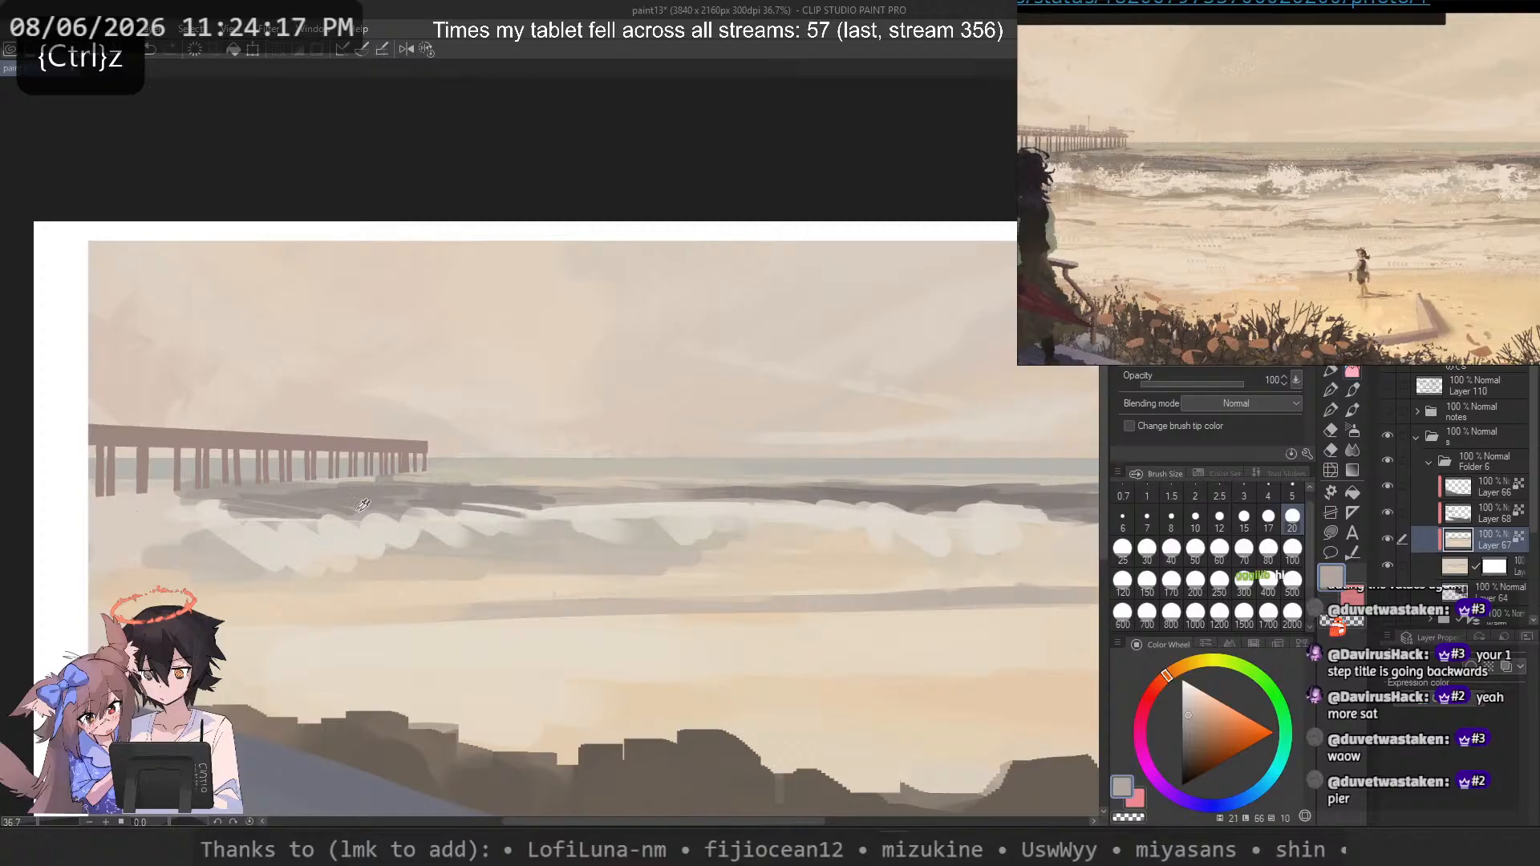
key(ctrl+z)
key(ctrl+z)
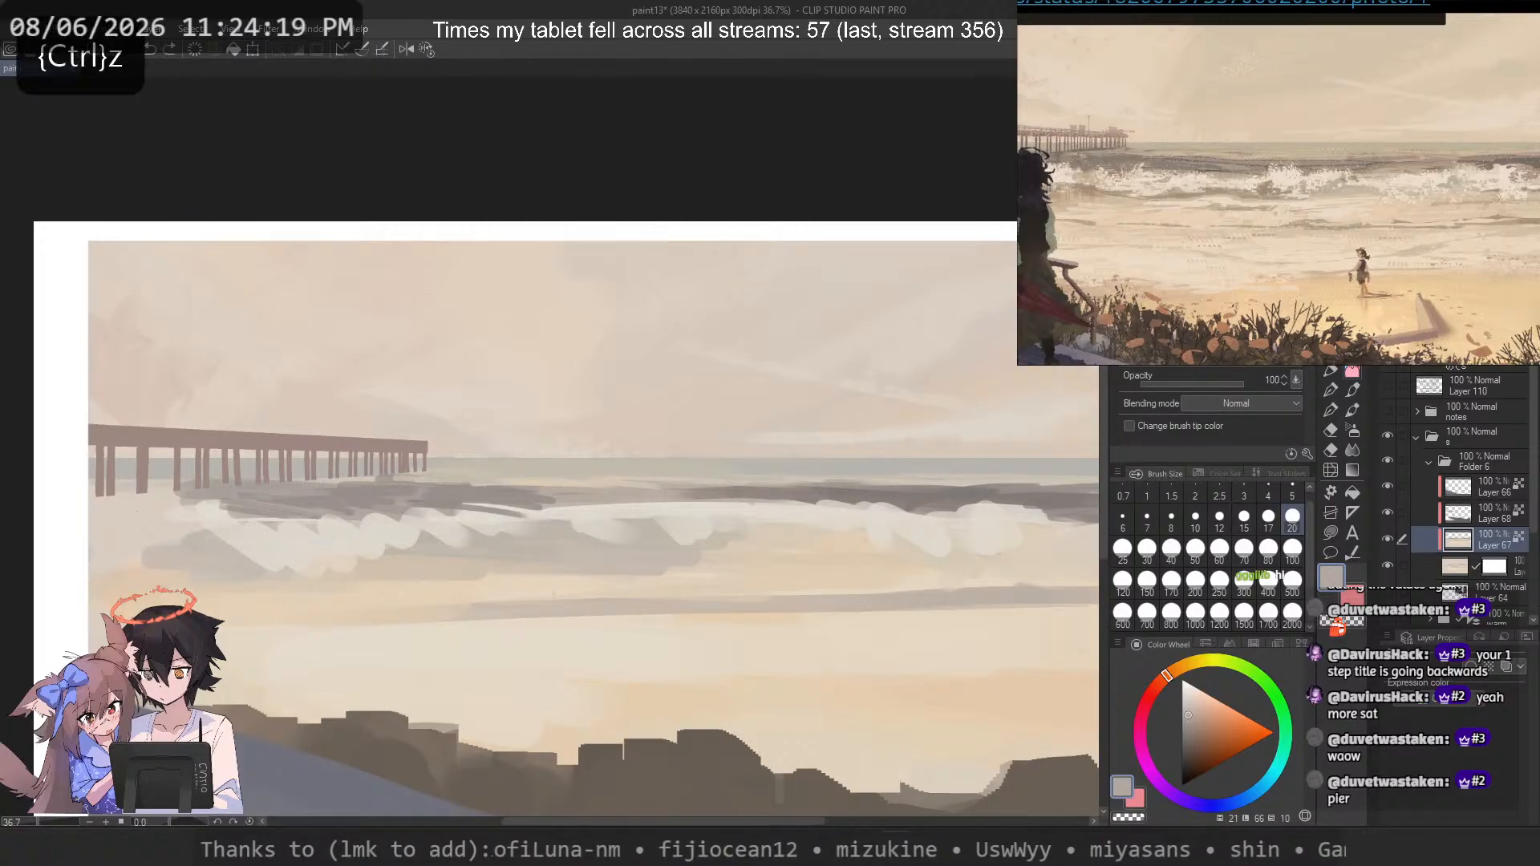
Step: Resample the wave band's grey and extend its lower edge with a thin dark stroke over the foam beyond the pier
alt+click(582, 491)
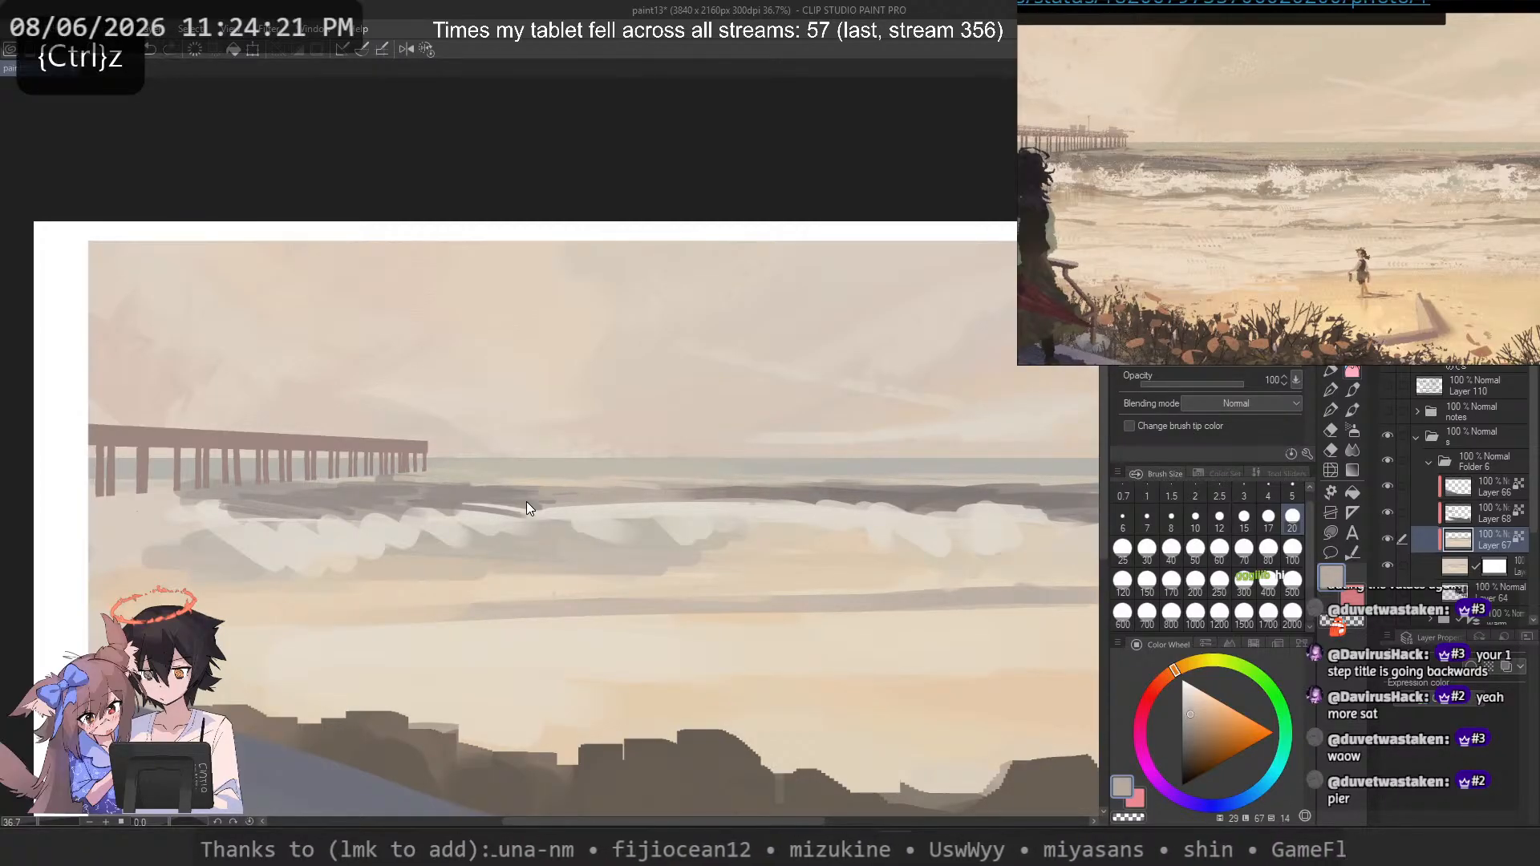
alt+click(479, 490)
drag(534, 493, 689, 493)
key(ctrl+z)
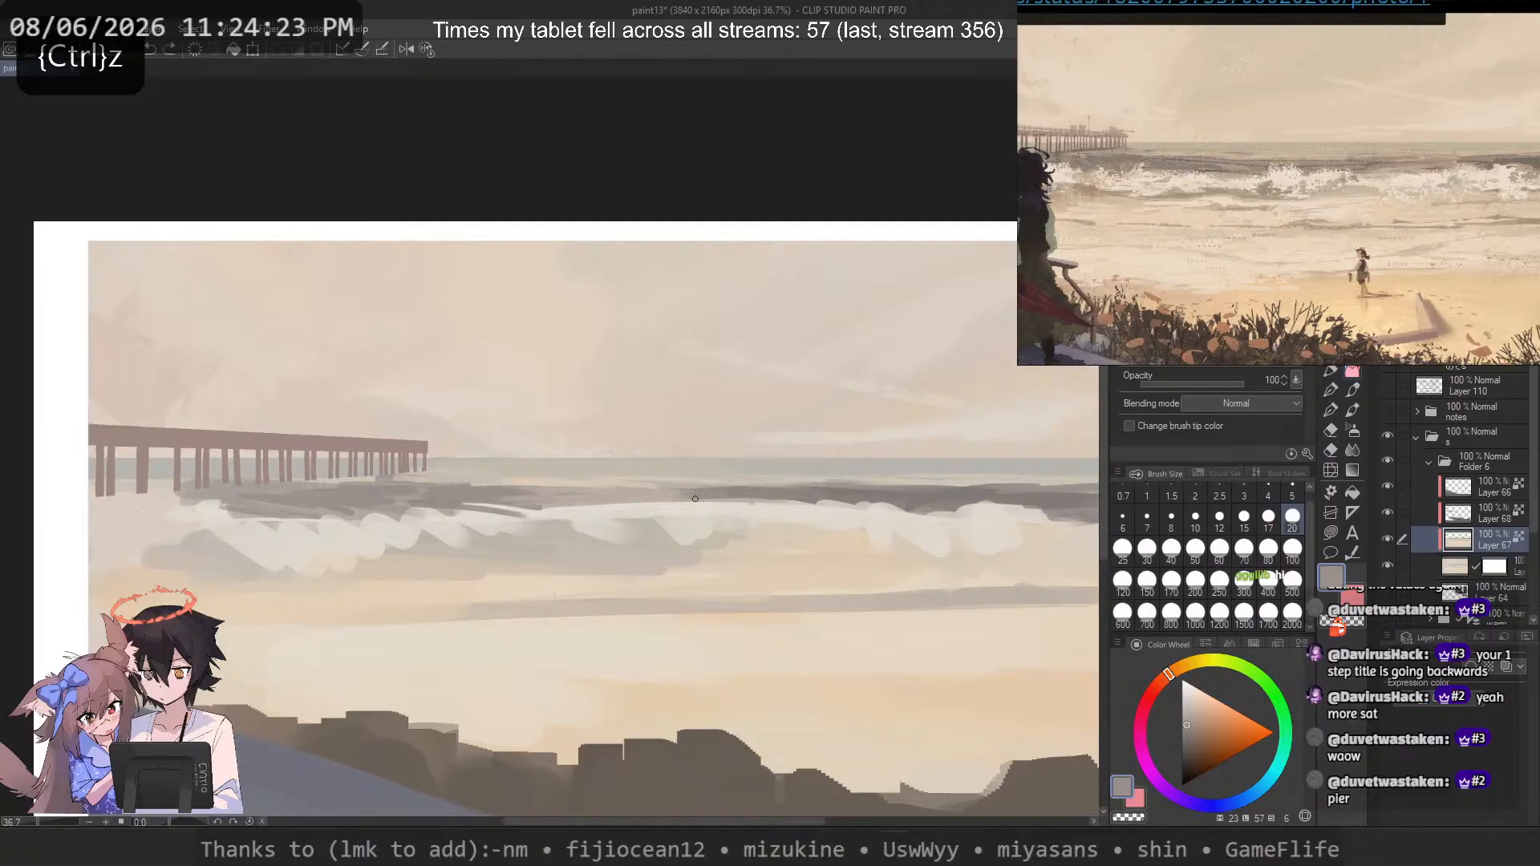
drag(563, 514, 472, 505)
scroll(696, 583, up, 3)
Step: Try beach beige and a warmer orange-tinted beige on the middle of the dark wave band
alt+click(688, 591)
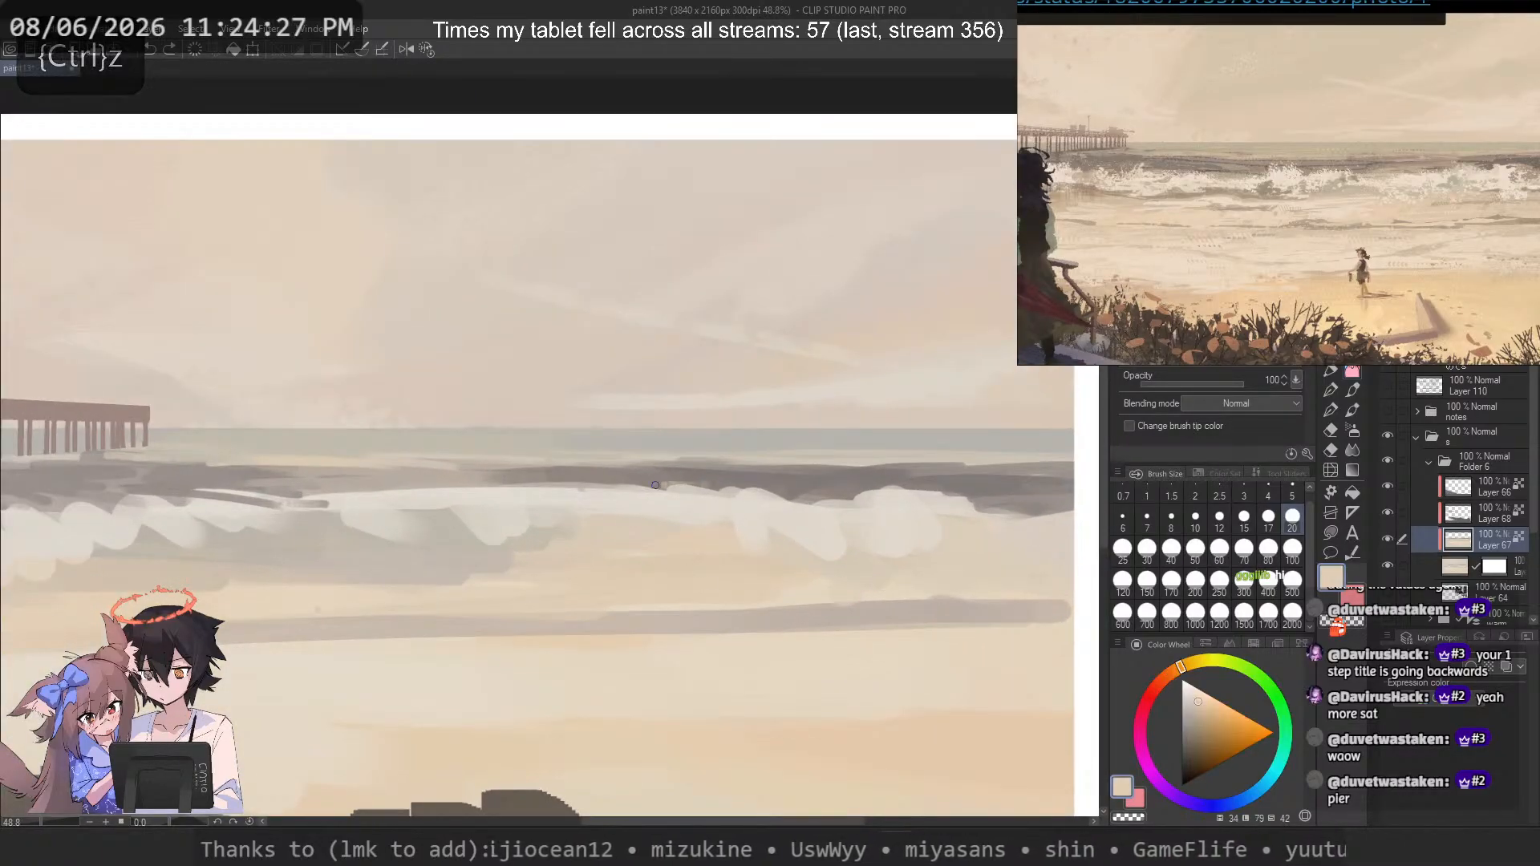
drag(661, 486, 577, 485)
key(ctrl+z)
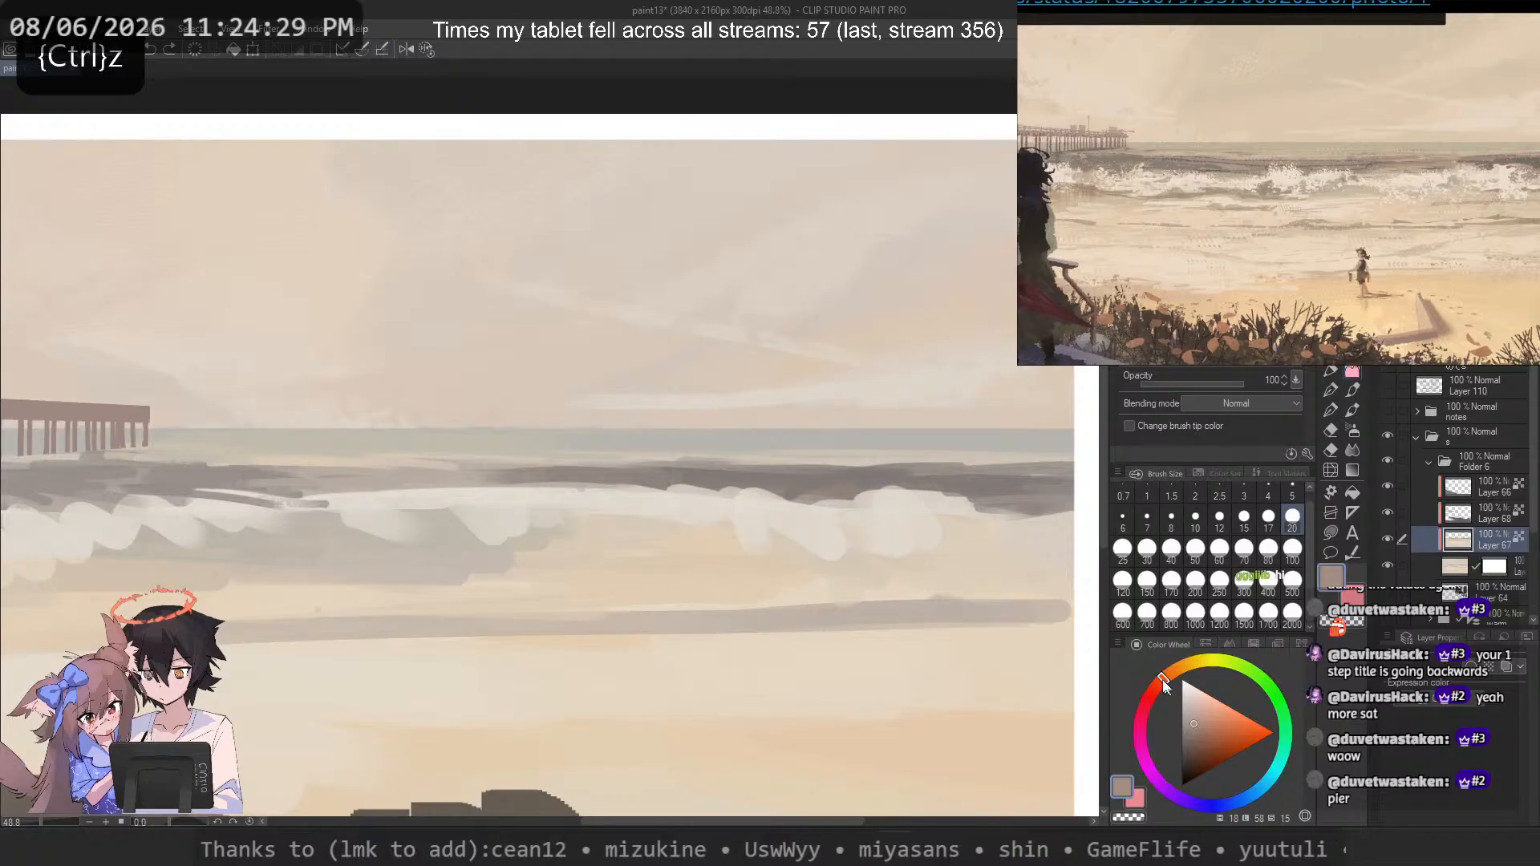
click(1161, 681)
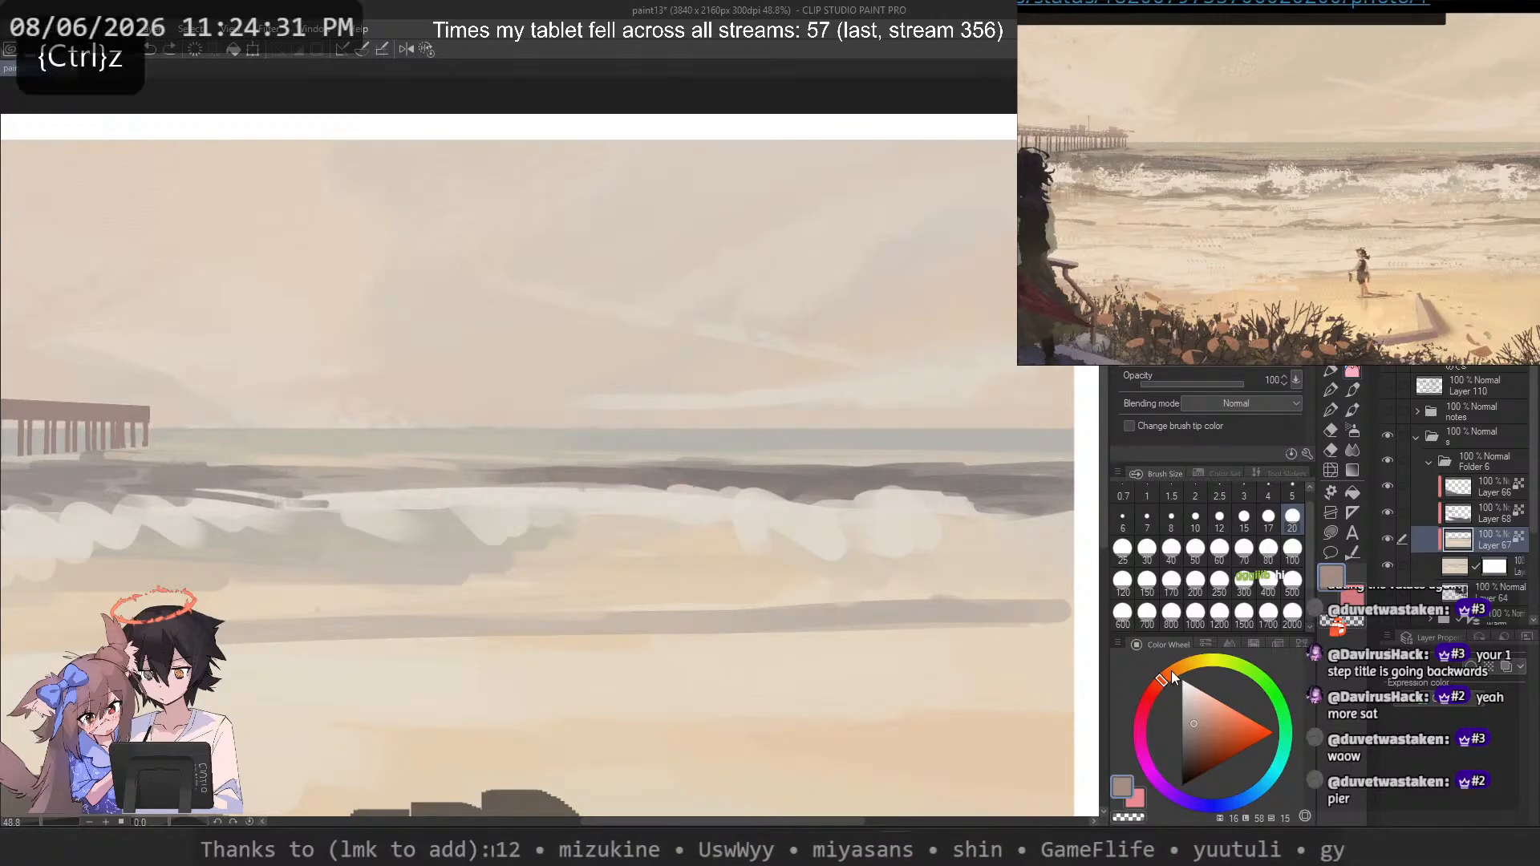
click(1171, 670)
click(1197, 718)
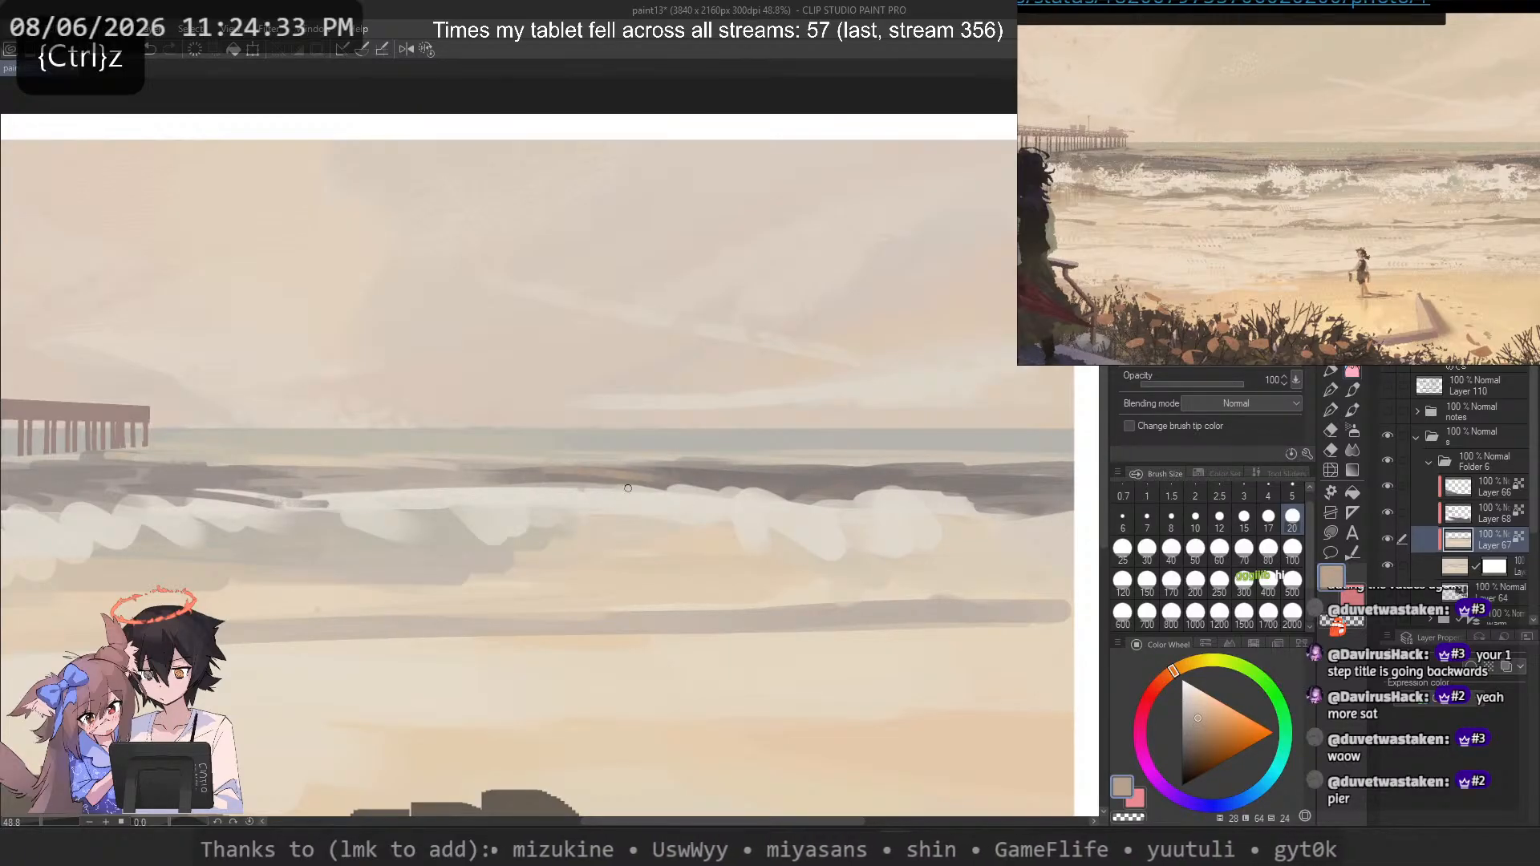
mouse_move(659, 473)
mouse_down()
mouse_move(544, 474)
mouse_move(570, 476)
mouse_up()
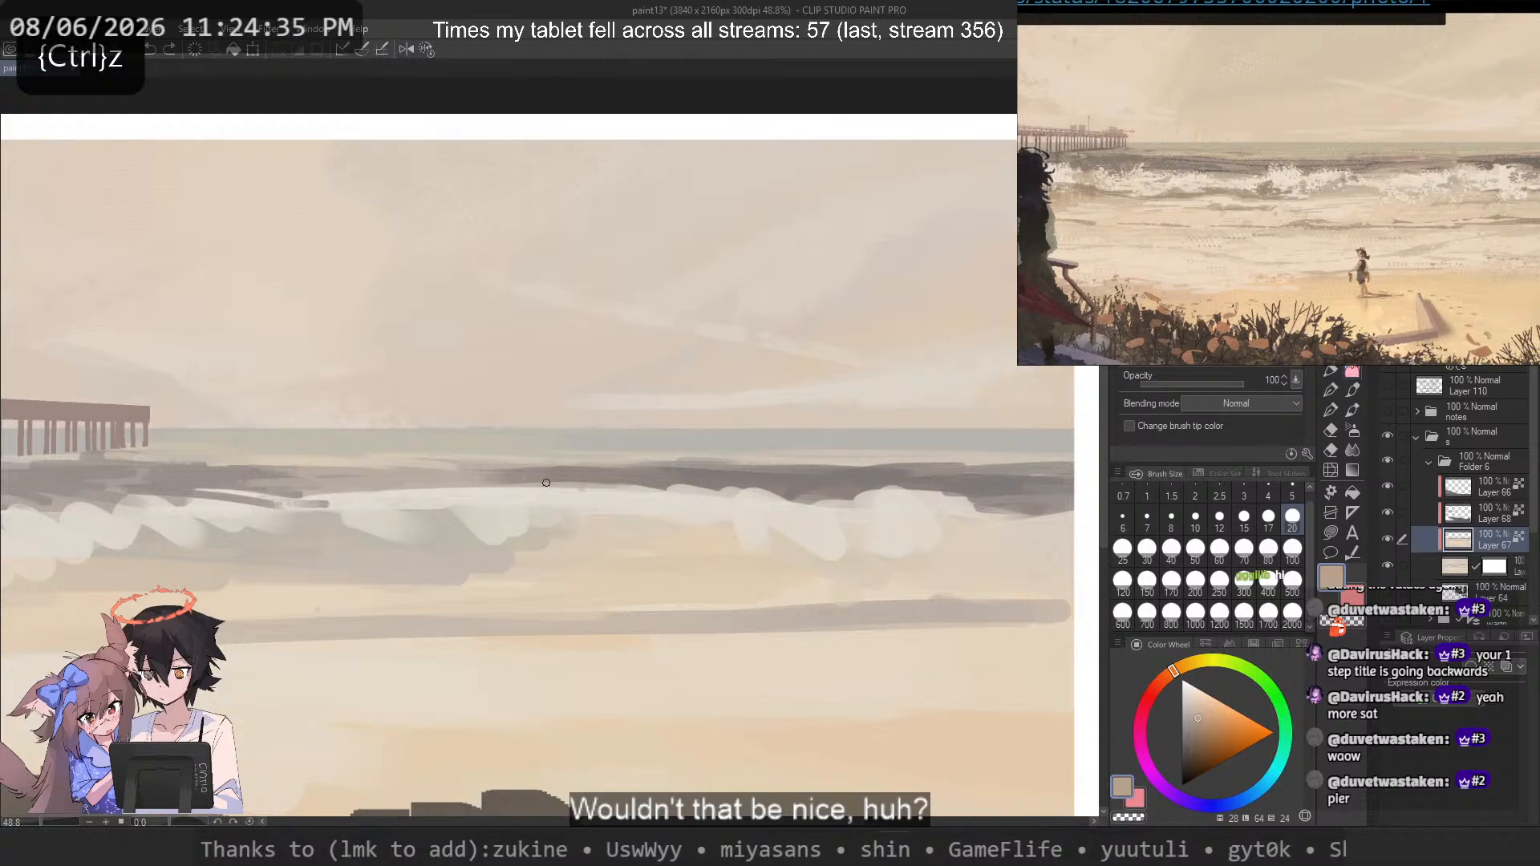
Step: Set the brush size to 70 and paint a muted reddish-brown patch on the middle of the dark wave band
click(1166, 675)
click(1244, 550)
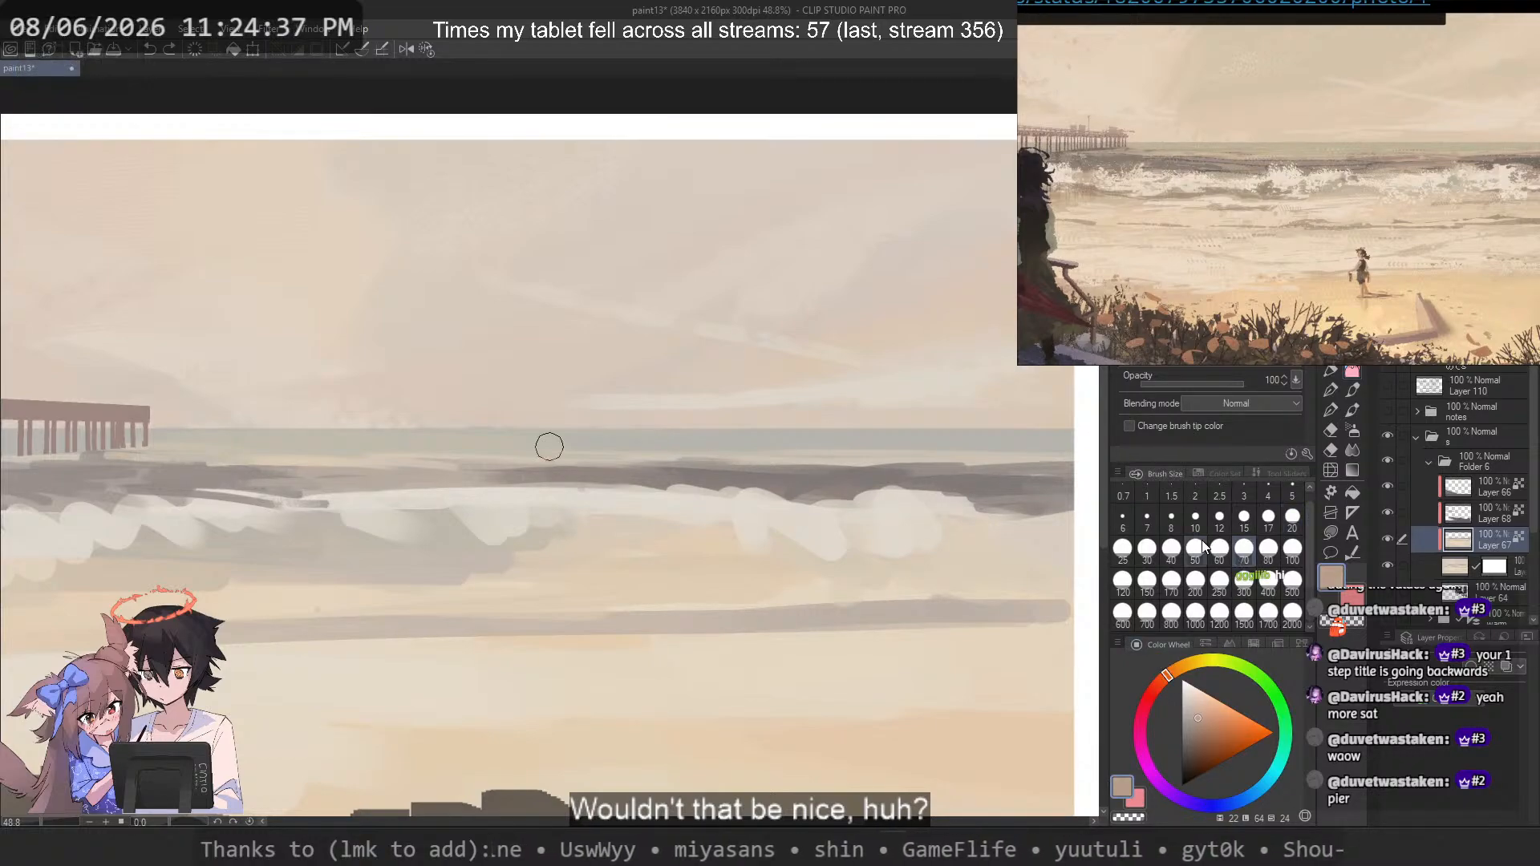
drag(692, 480, 562, 475)
key(ctrl+z)
Step: Set the brush size to 17 and break up the reddish-brown patch with thin strokes of sampled wave-band greys
click(1187, 732)
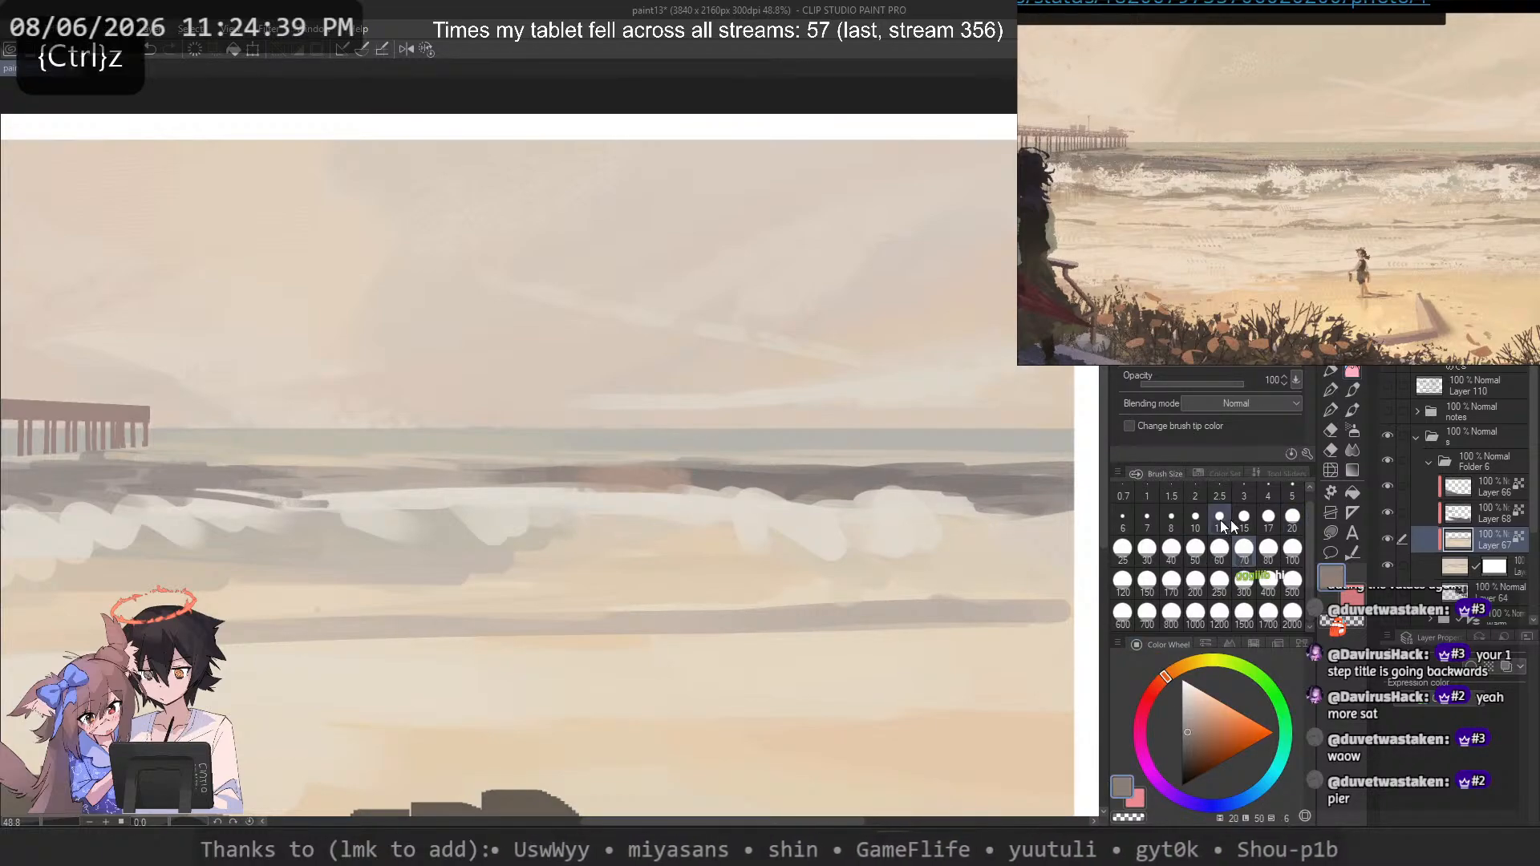
click(1267, 520)
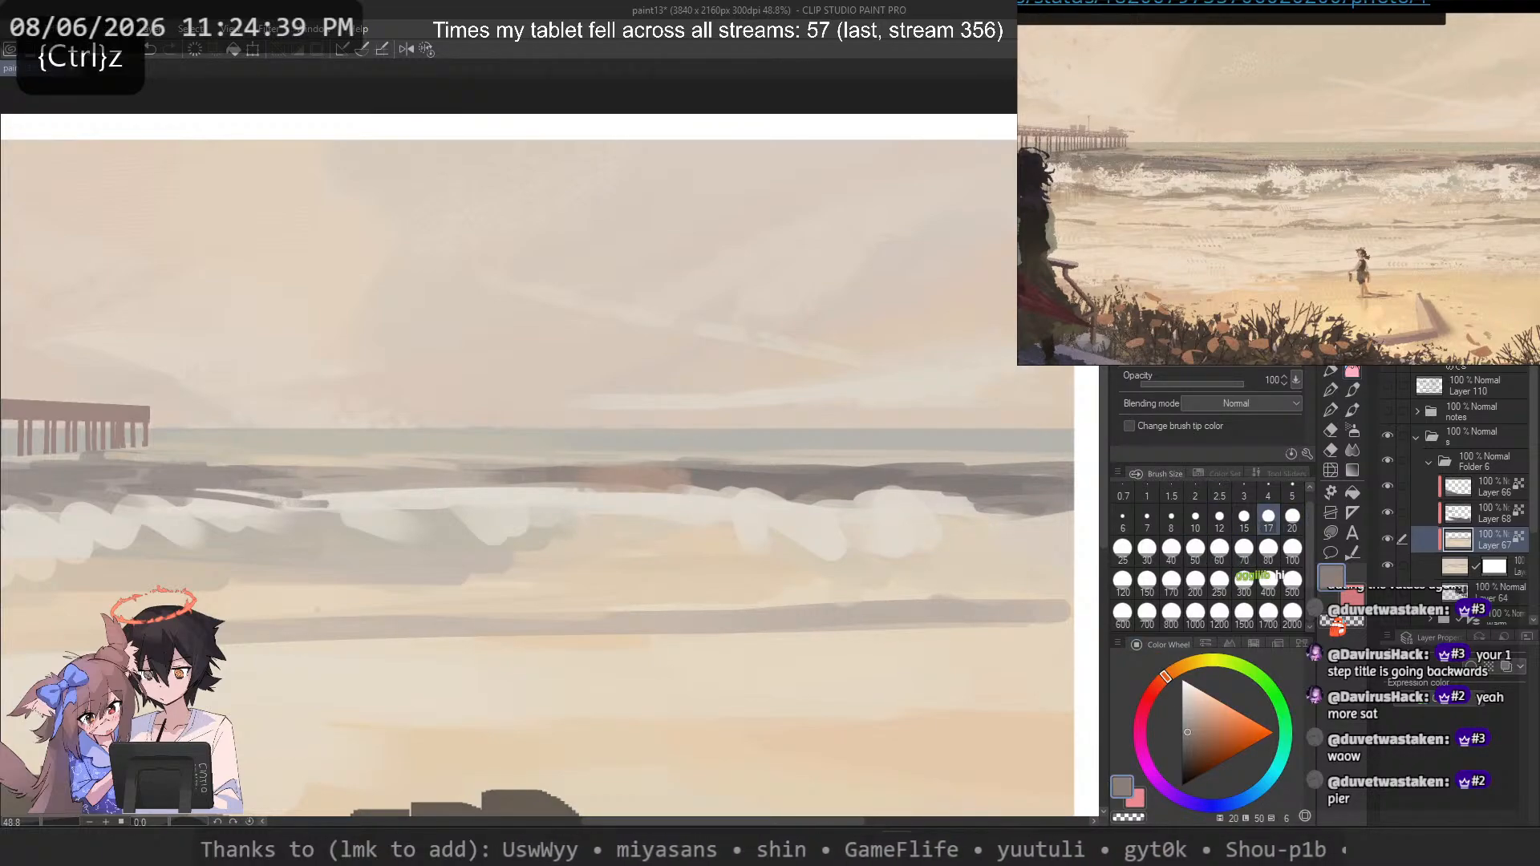
alt+click(650, 464)
drag(689, 474, 748, 474)
key(ctrl+z)
drag(575, 467, 751, 466)
alt+click(711, 476)
key(ctrl+z)
Step: Sample neighbouring greys and browns and blend the reddish-brown streaks into the surrounding wave band
alt+click(680, 467)
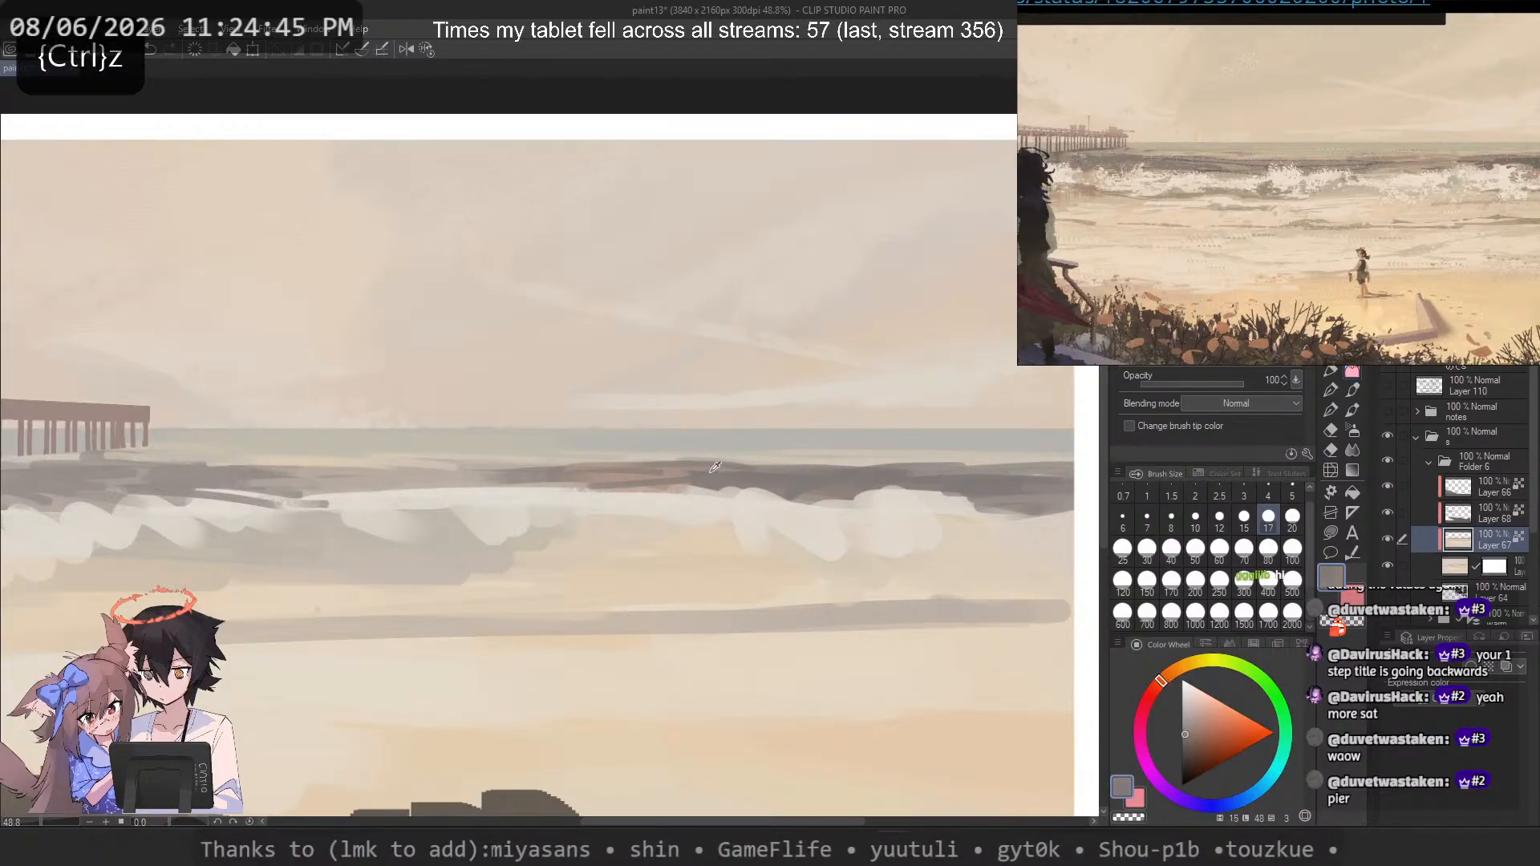
alt+click(713, 467)
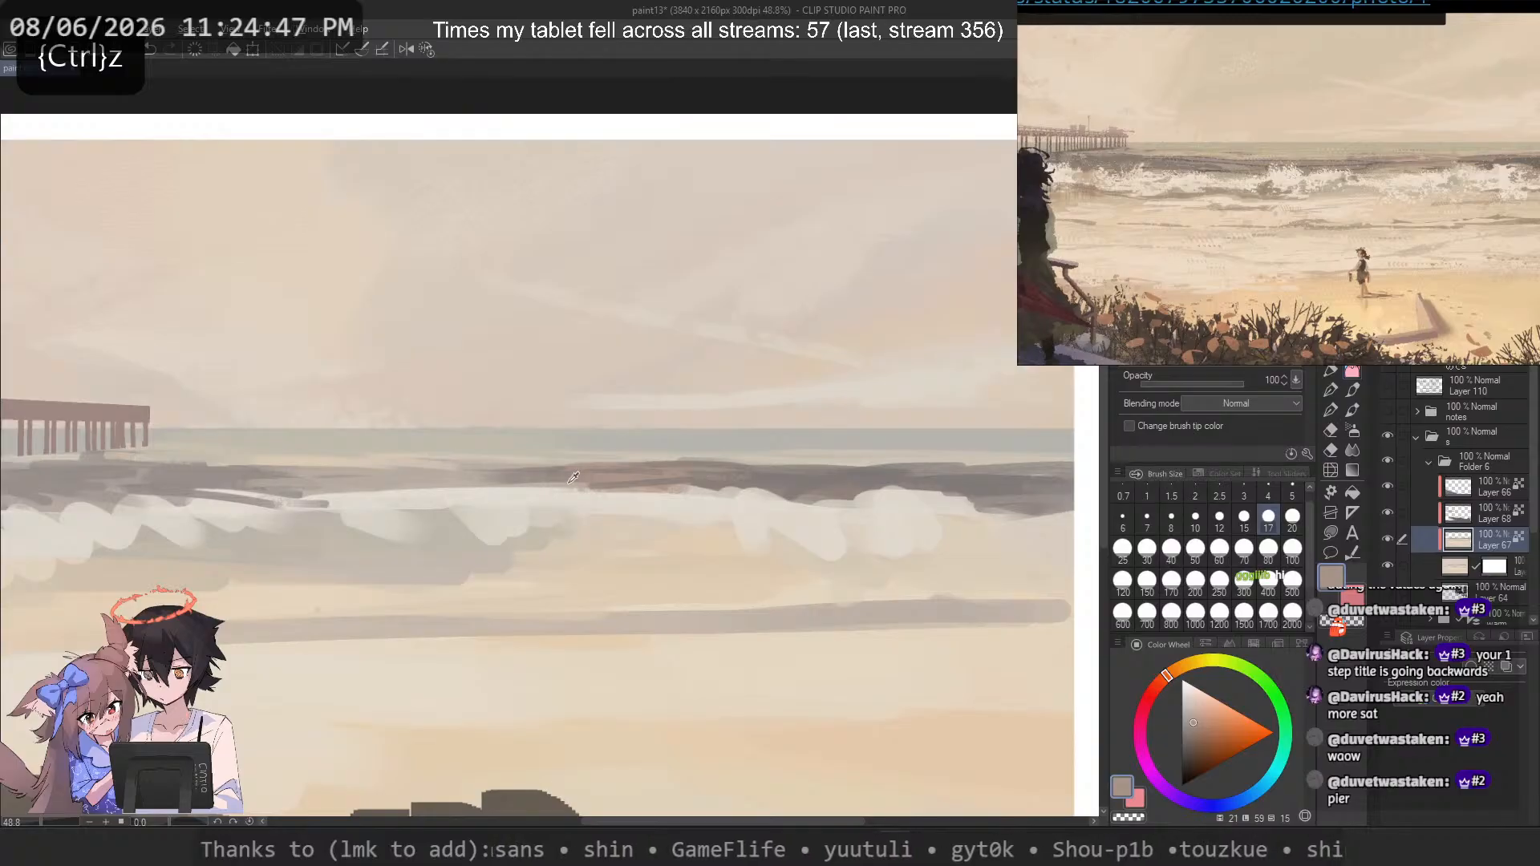
mouse_move(520, 482)
mouse_down()
mouse_move(568, 485)
mouse_move(567, 463)
mouse_up()
alt+click(776, 474)
key(ctrl+z)
alt+click(572, 464)
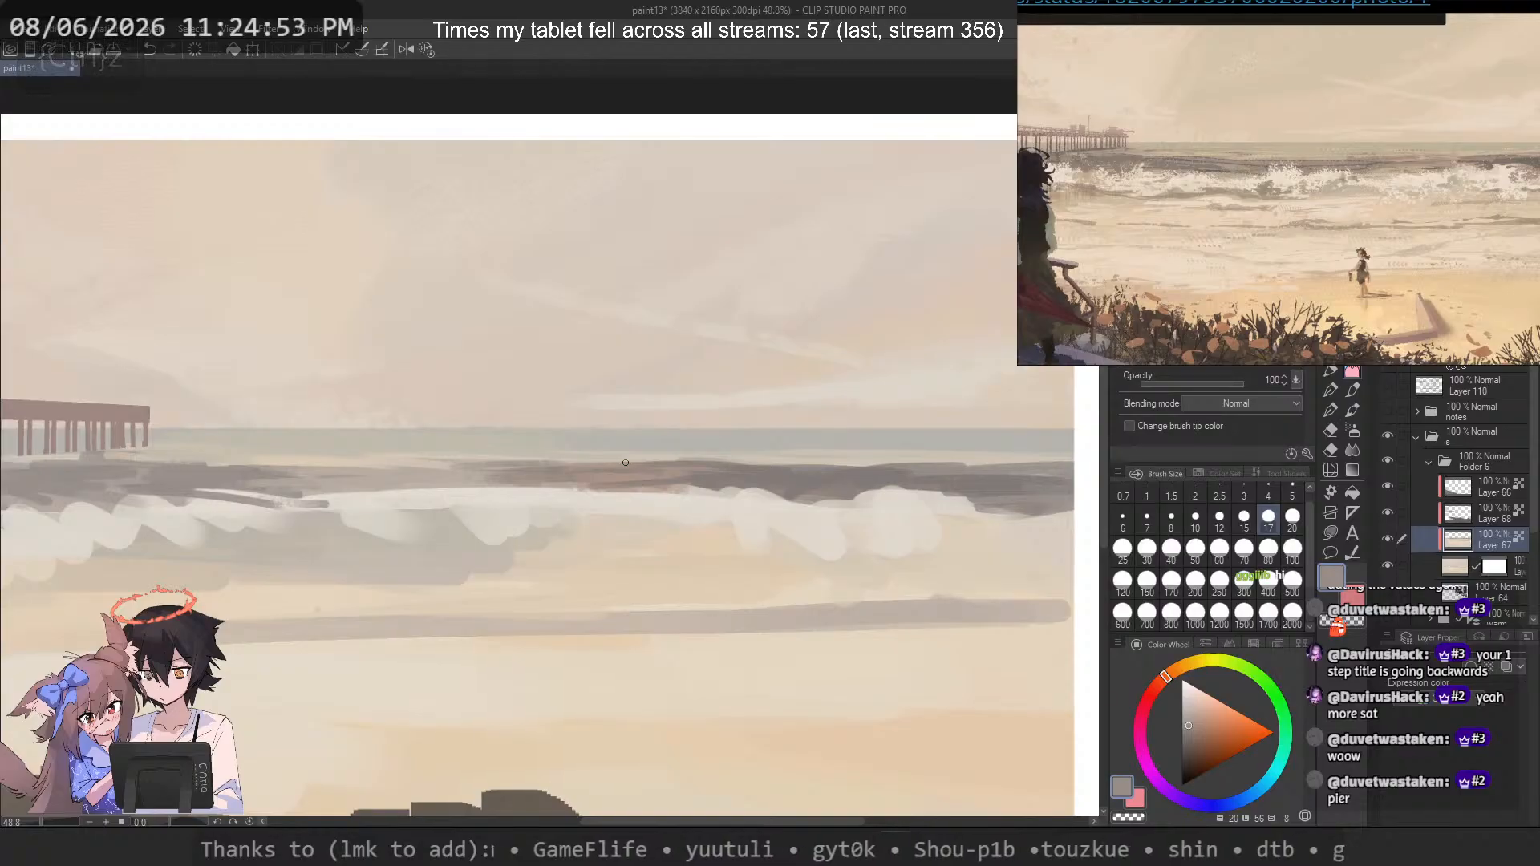
Step: Examine the painting as a whole and the reference's foam, wave crests and water around the pier
scroll(698, 415, down, 3)
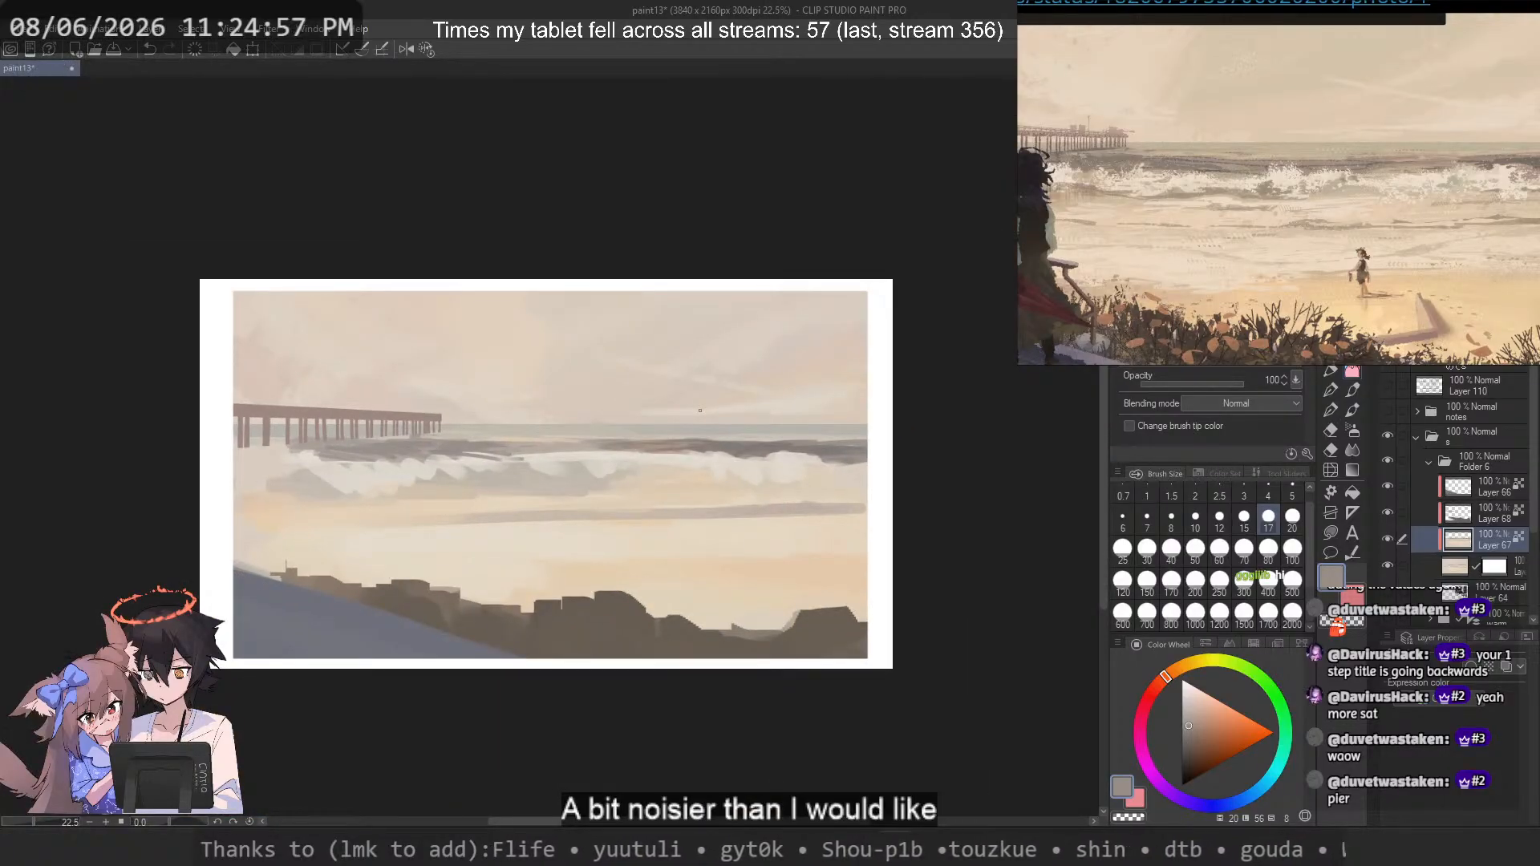
scroll(588, 538, up, 3)
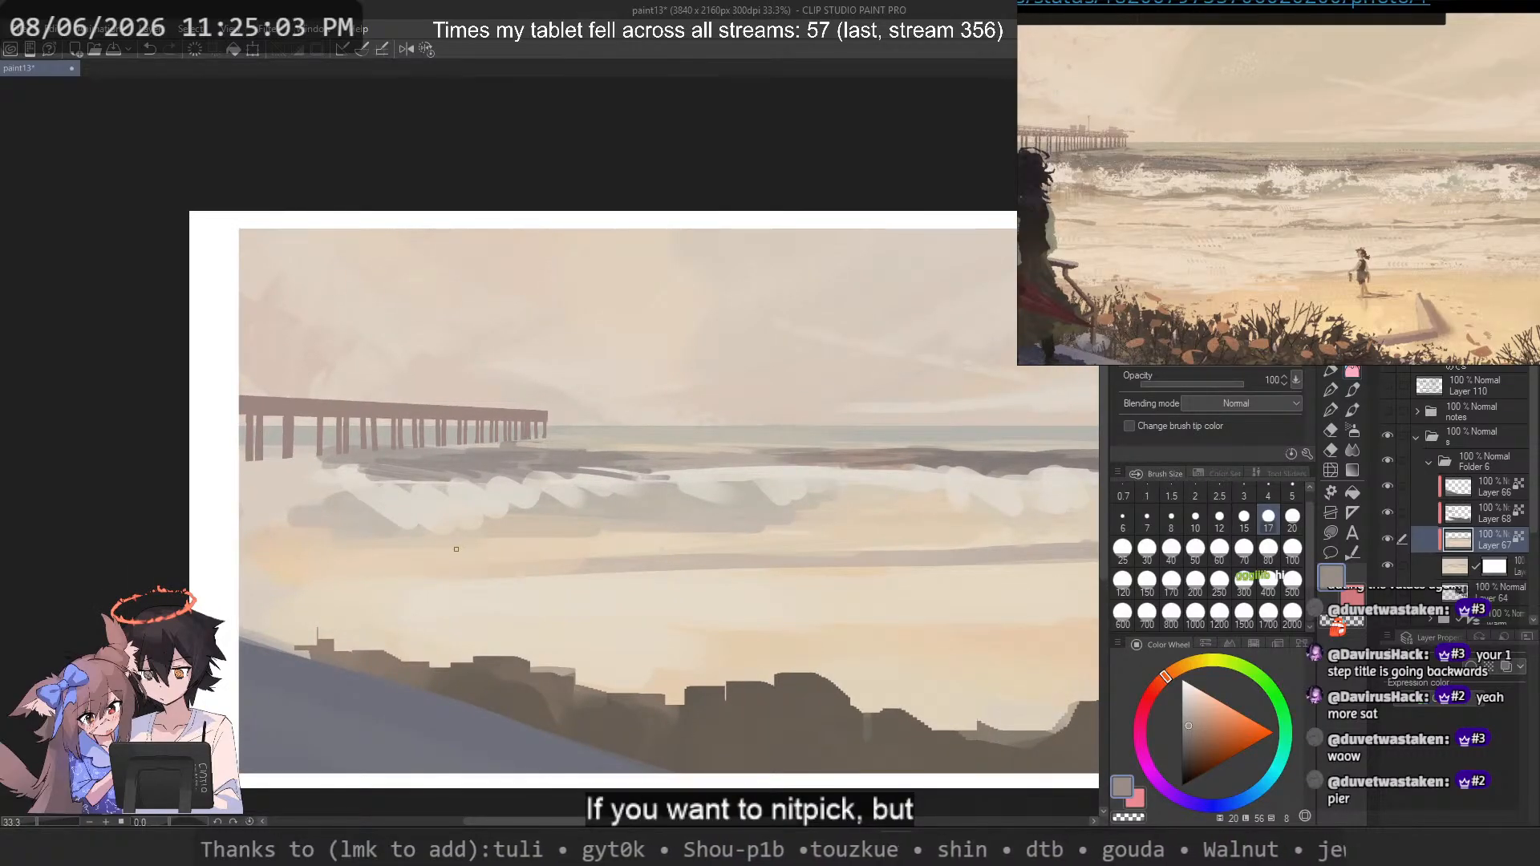
scroll(562, 482, up, 1)
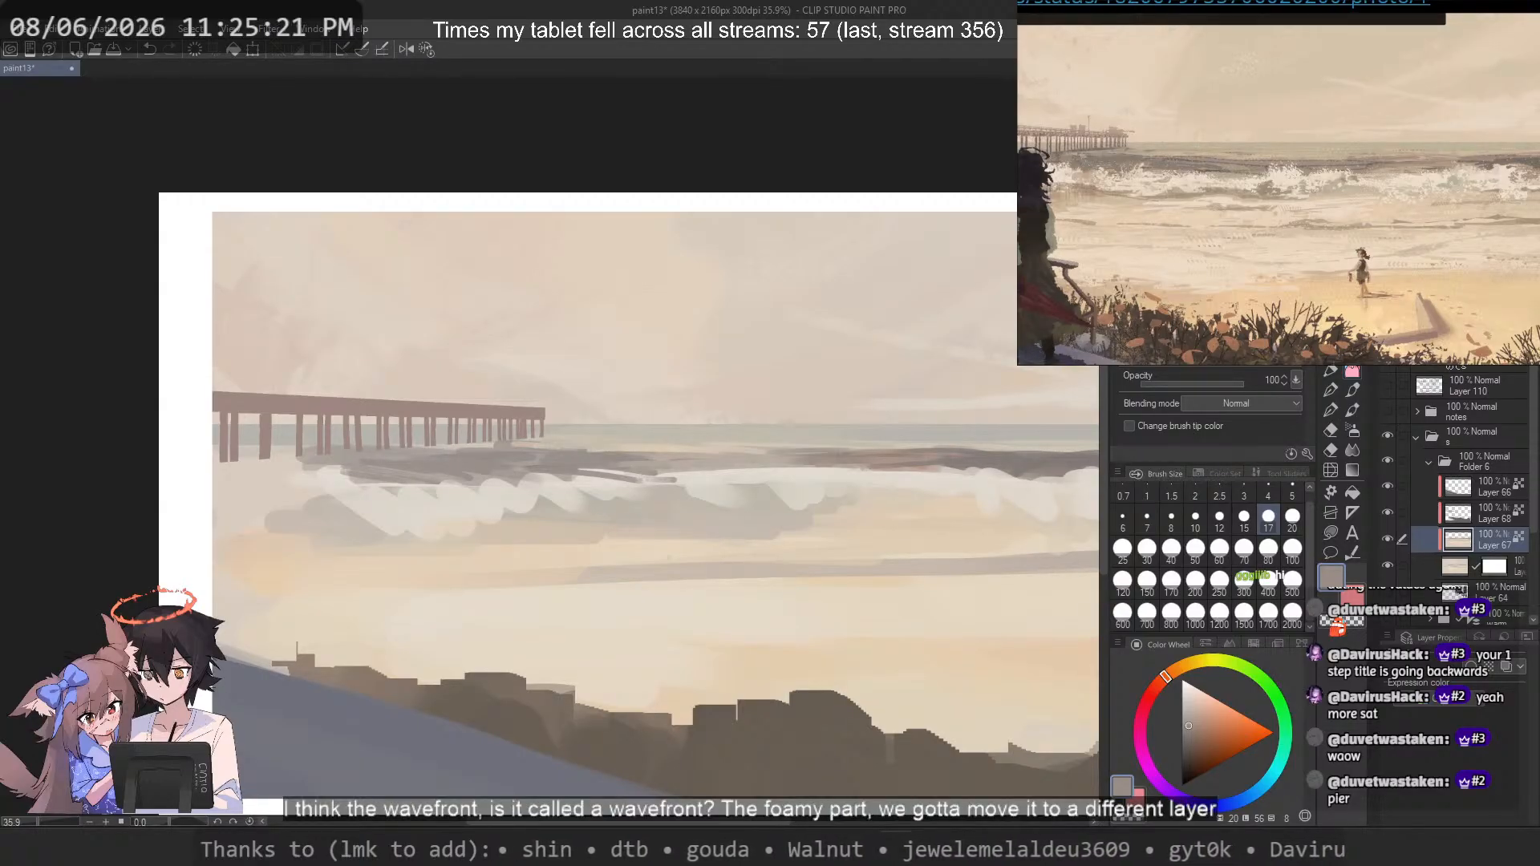
scroll(1277, 183, up, 10)
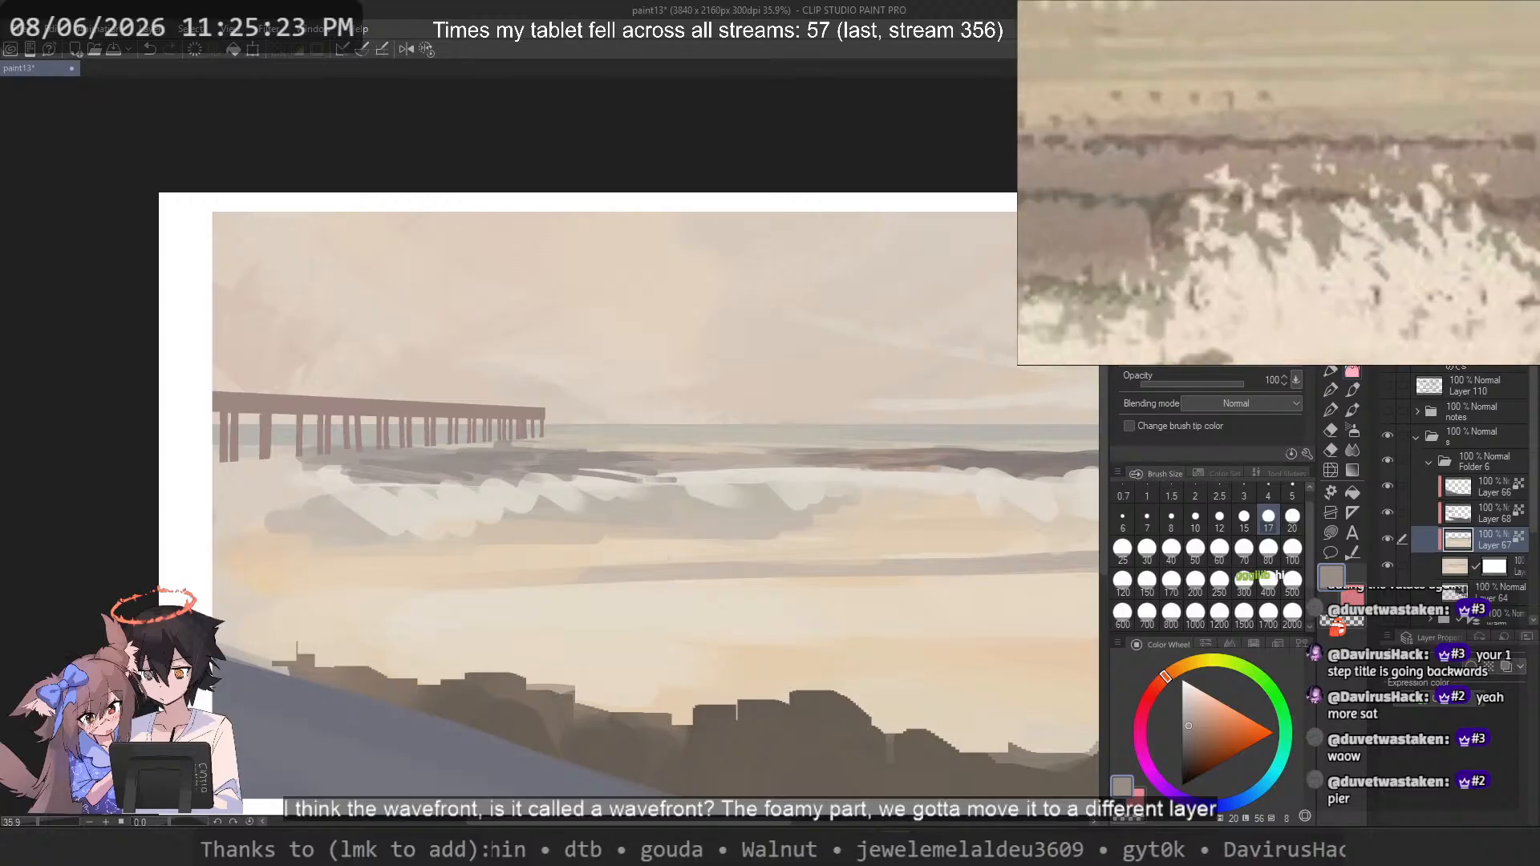
scroll(1277, 183, down, 6)
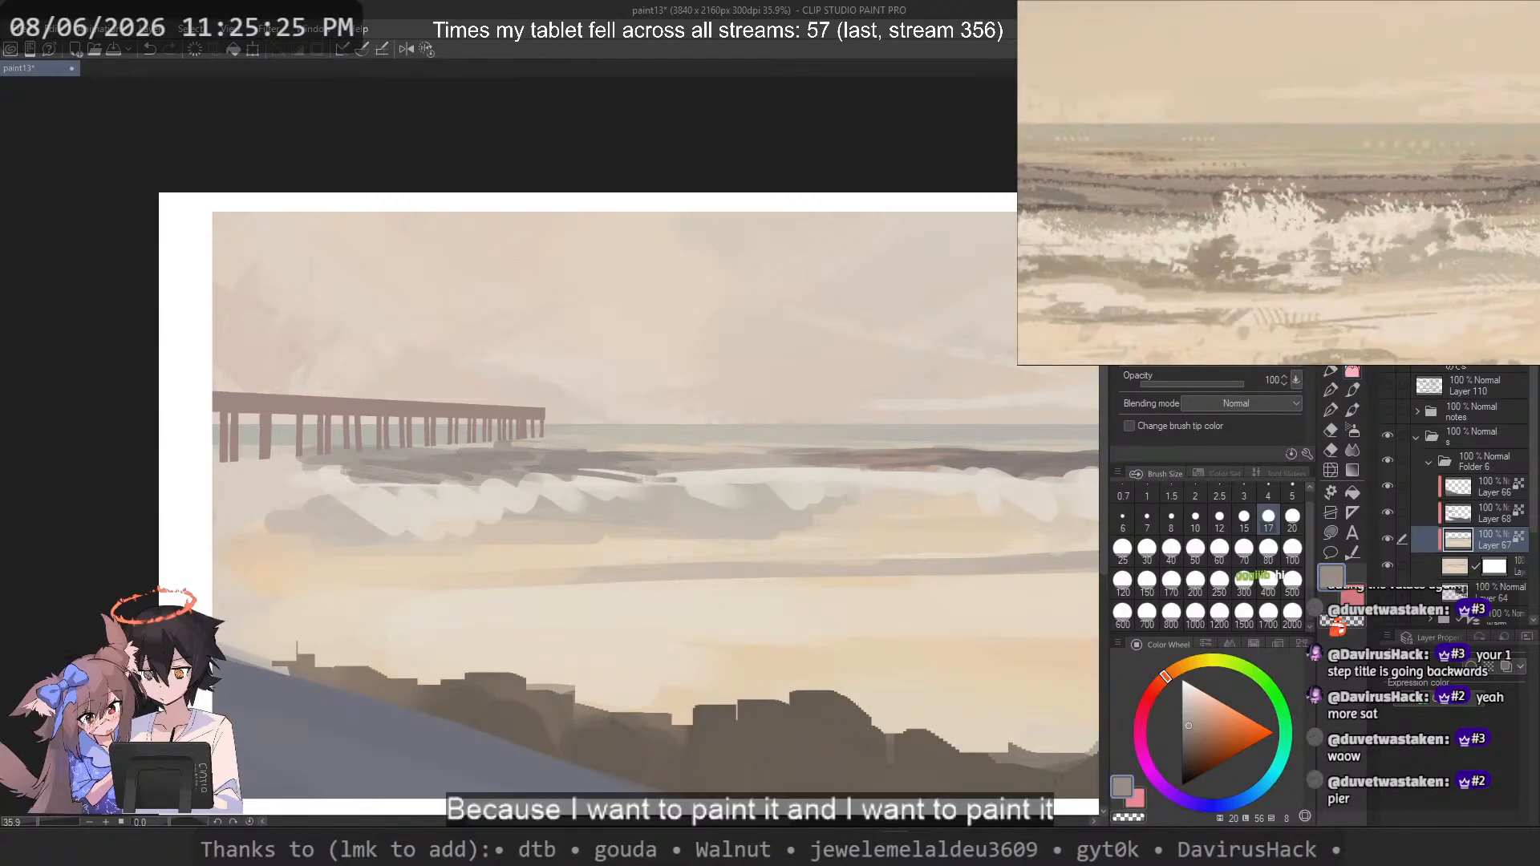
scroll(1165, 207, down, 5)
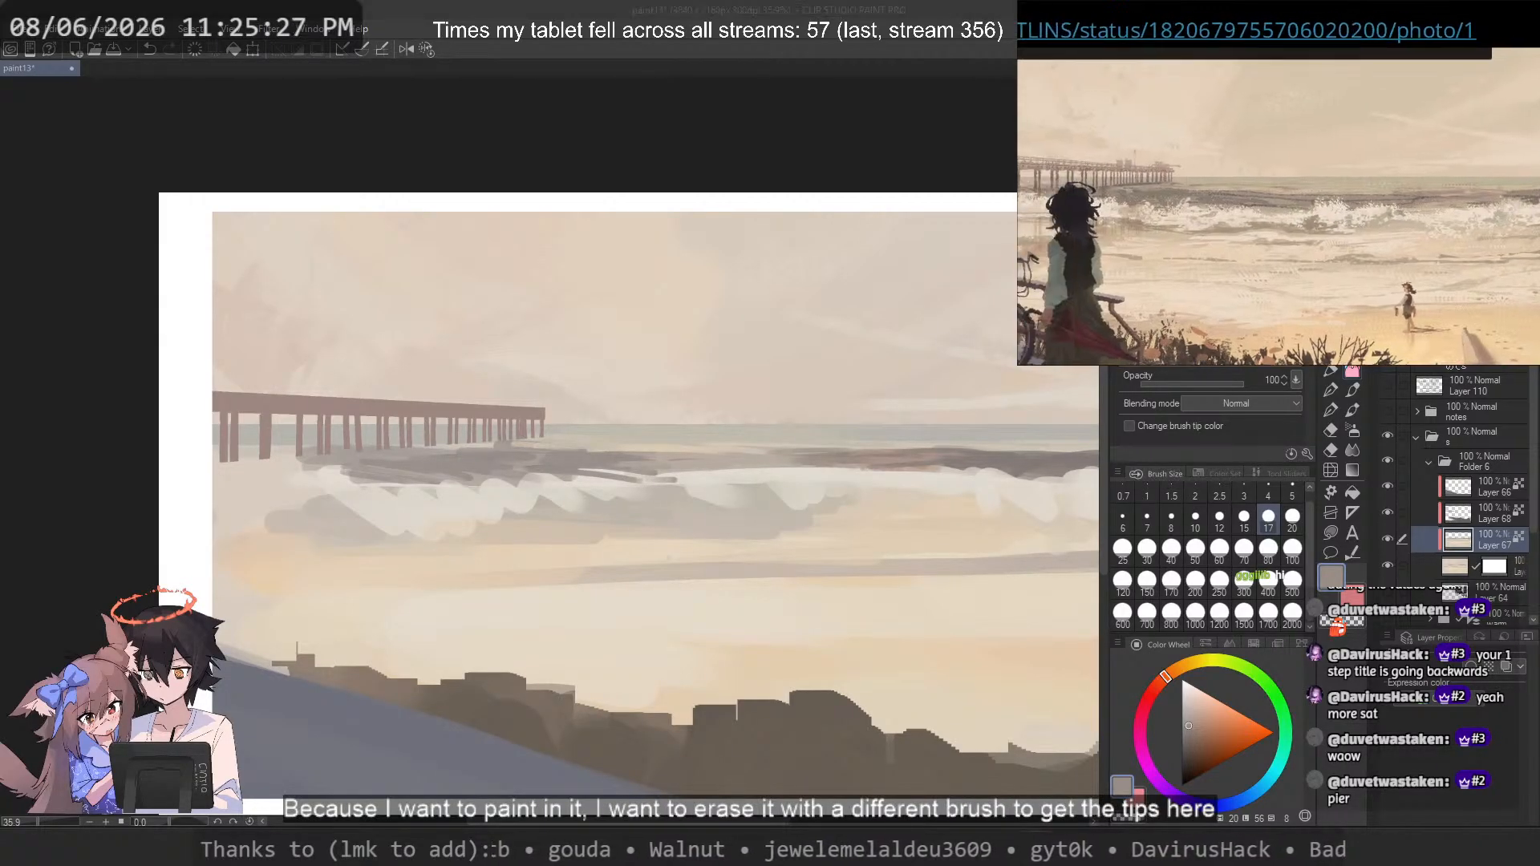
drag(1165, 207, 1433, 203)
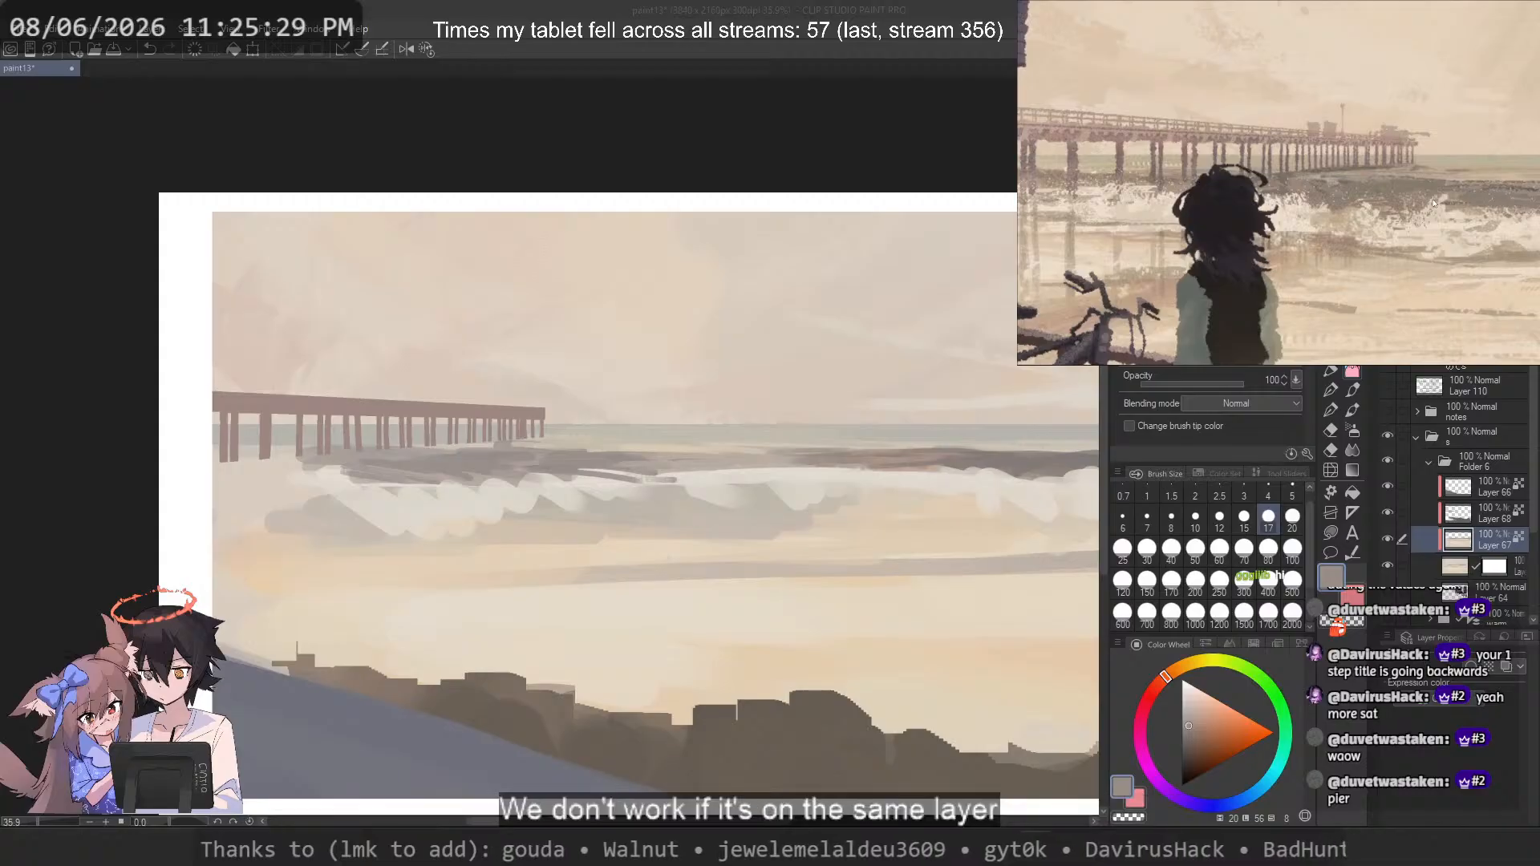
scroll(1215, 194, up, 5)
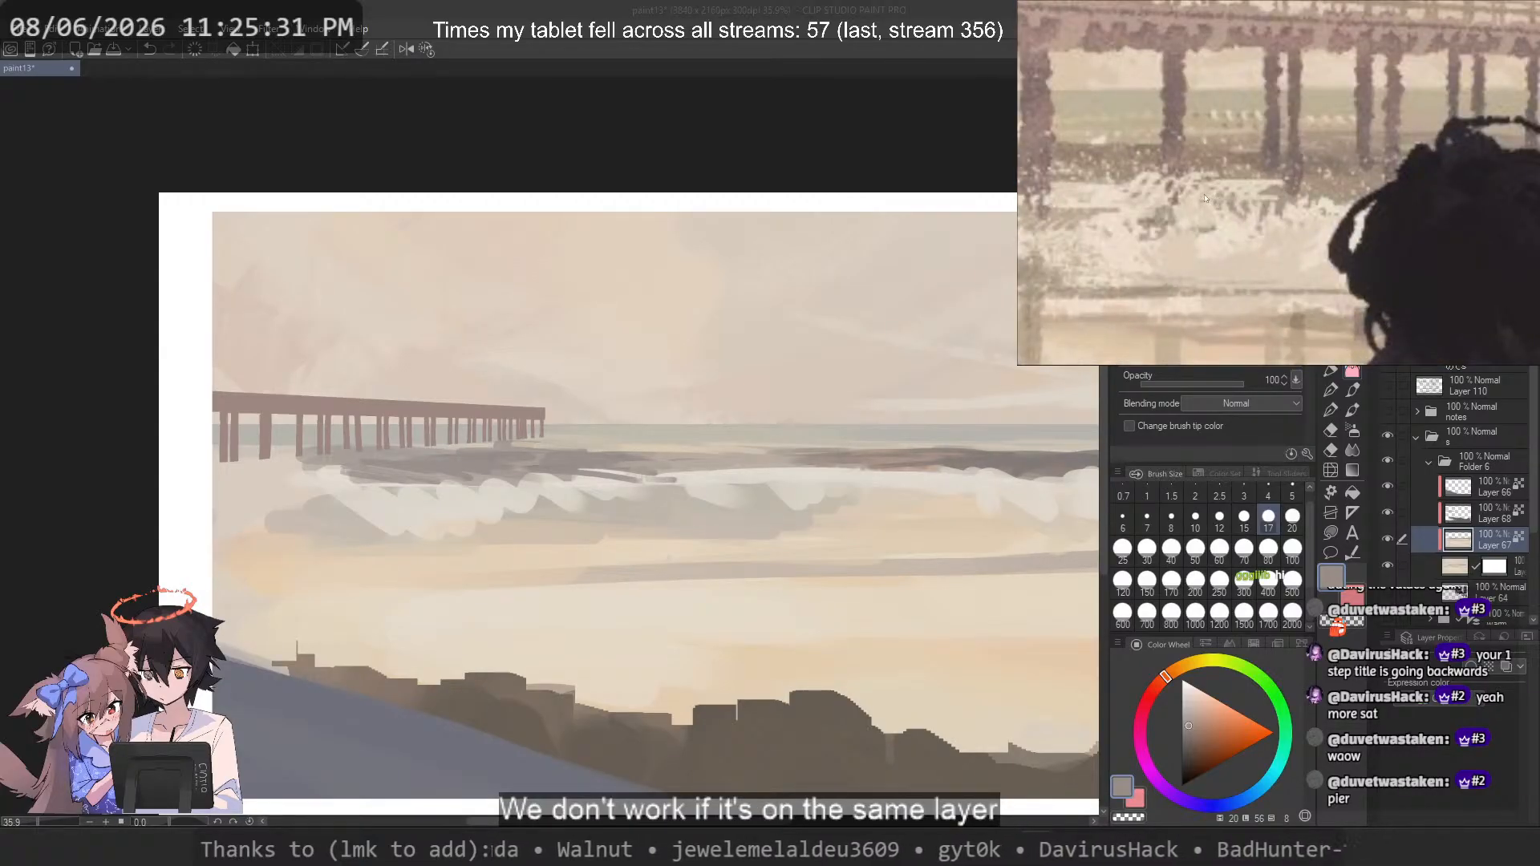
scroll(1368, 202, down, 2)
drag(1368, 202, 1171, 234)
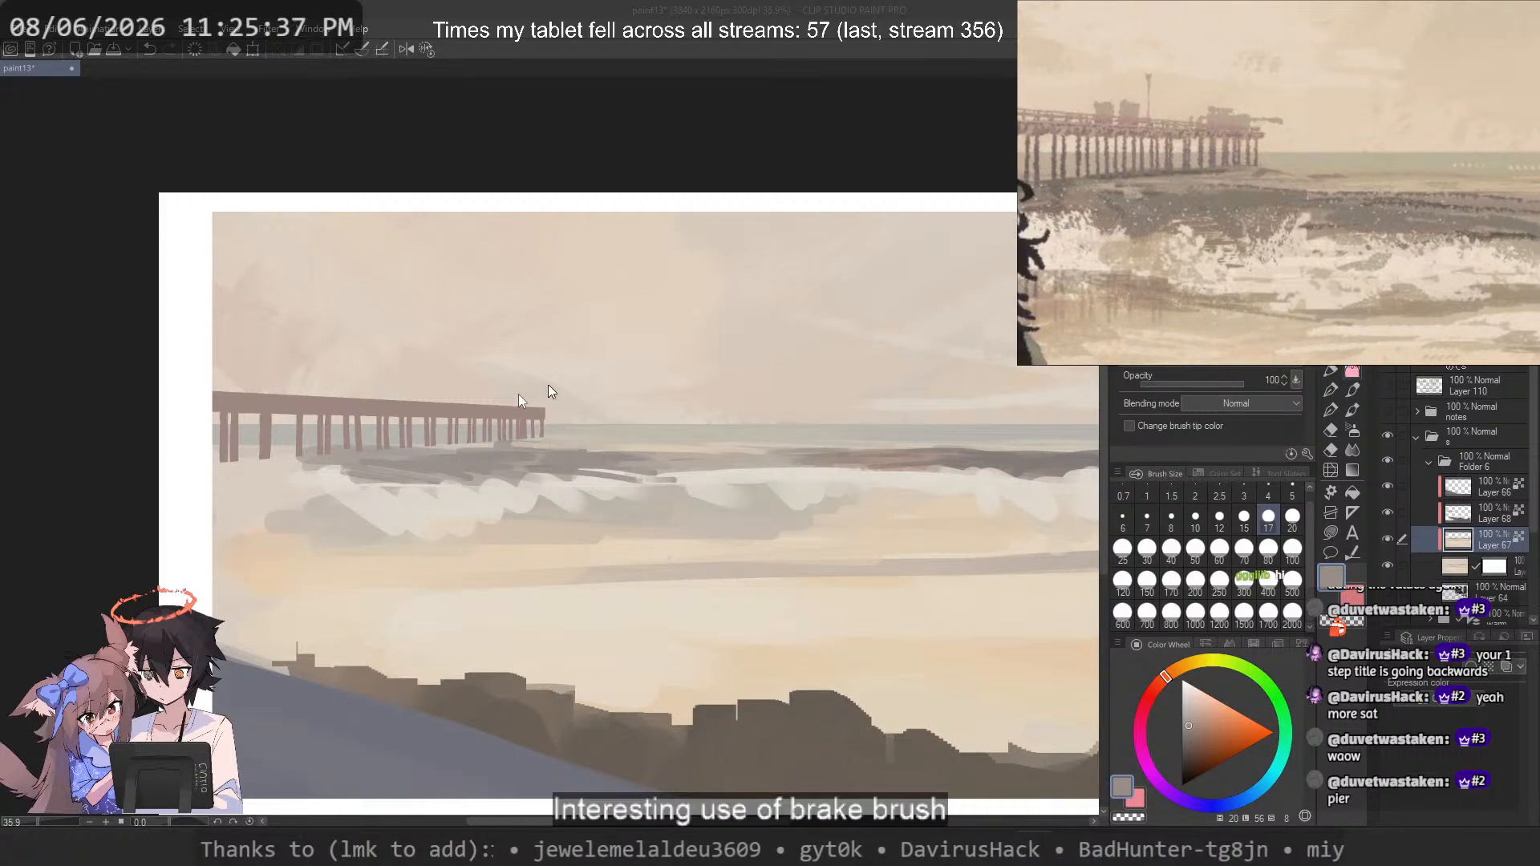
scroll(425, 444, up, 3)
drag(439, 445, 513, 464)
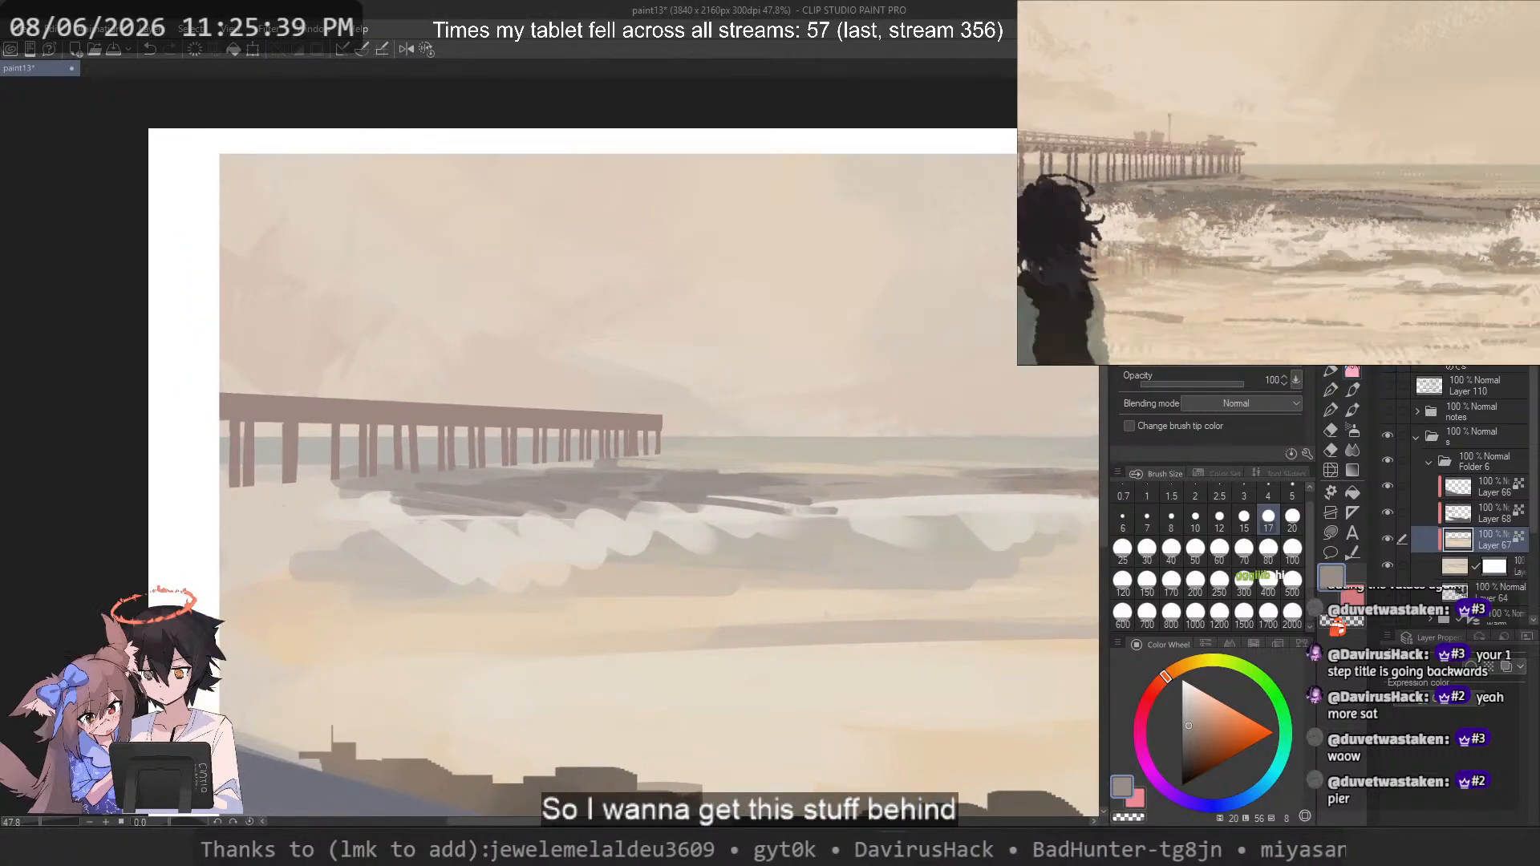
click(1276, 222)
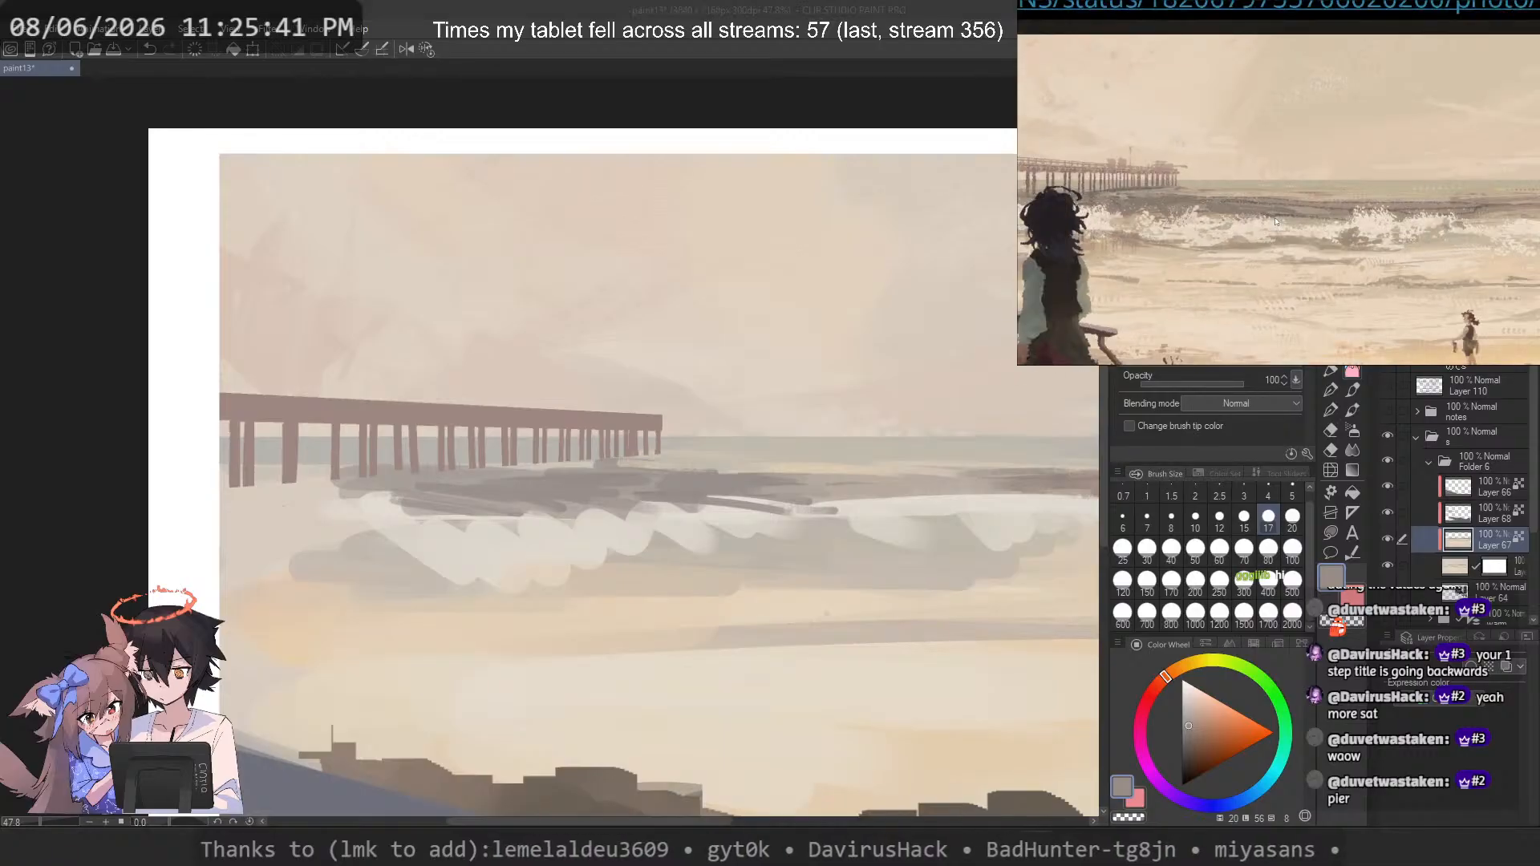
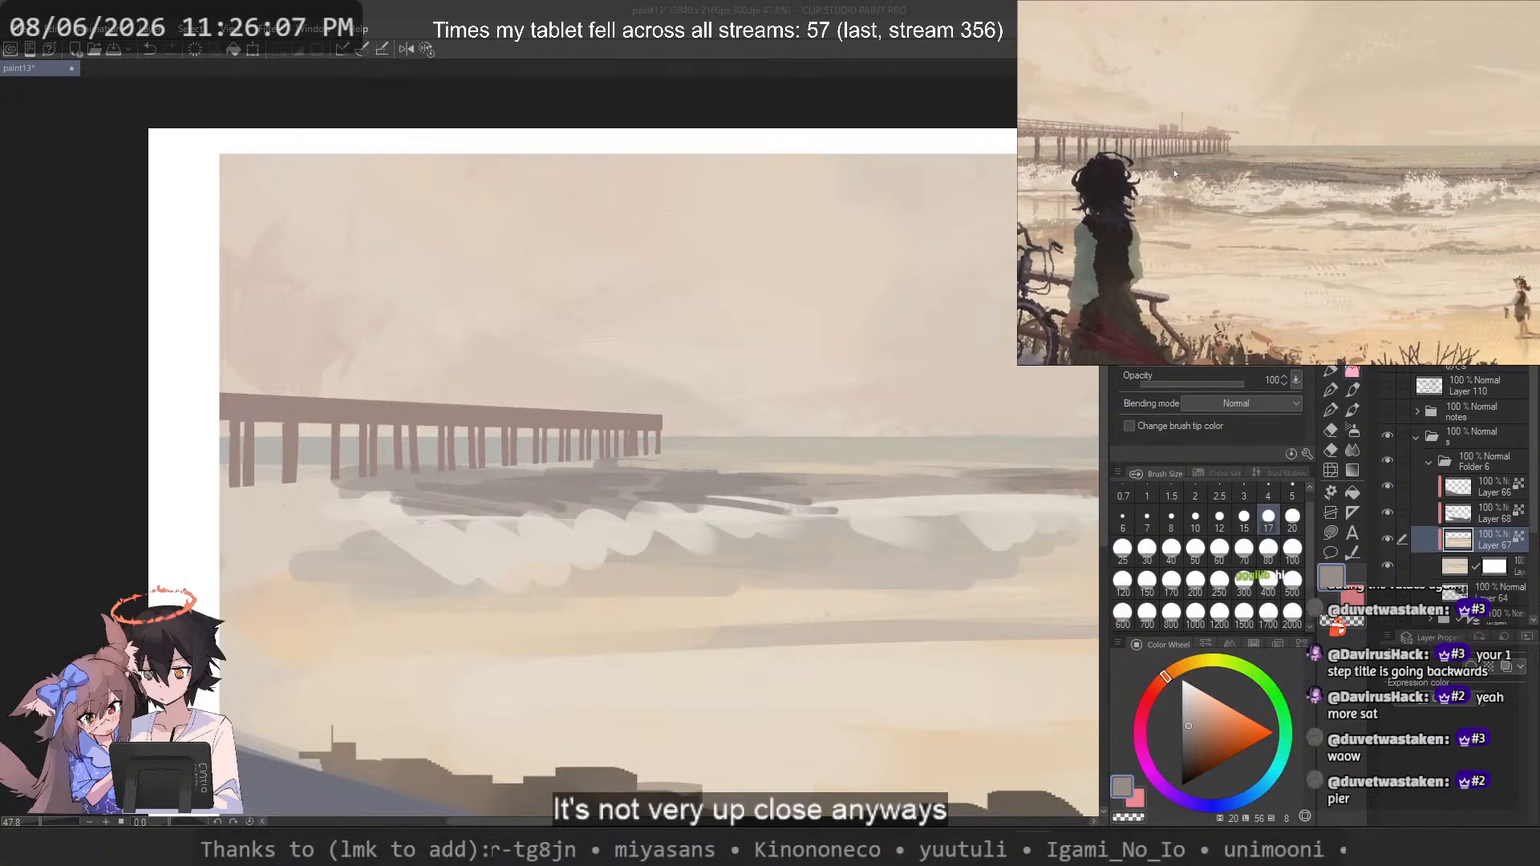
Step: Switch to the brush with hardness settings at size 40 and paint sampled pale beige over the lower grey shadow beneath the foam
drag(637, 453, 544, 447)
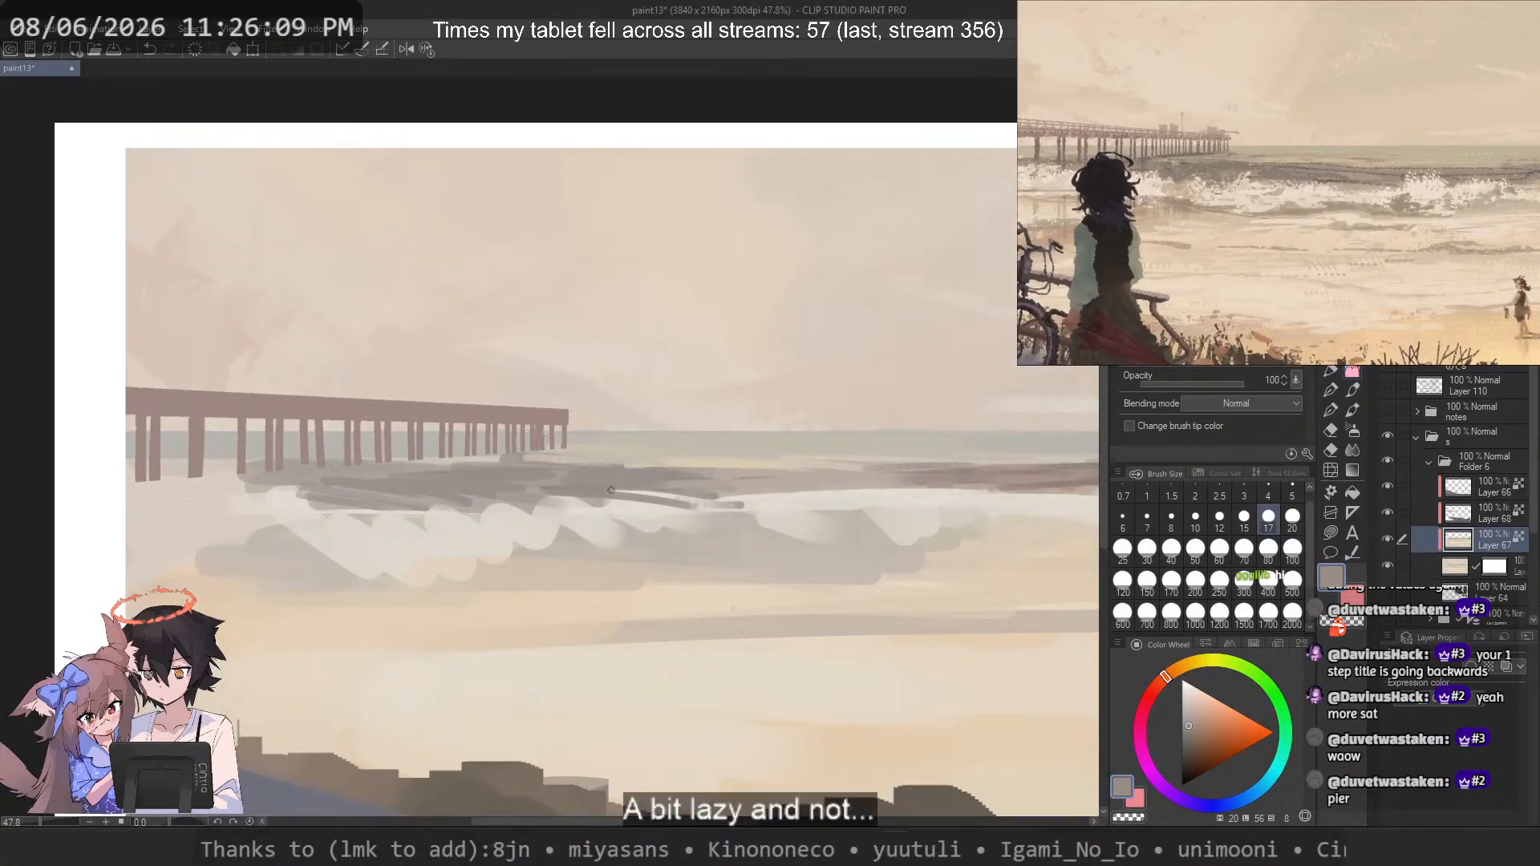
scroll(770, 491, up, 1)
alt+click(828, 486)
scroll(829, 485, up, 1)
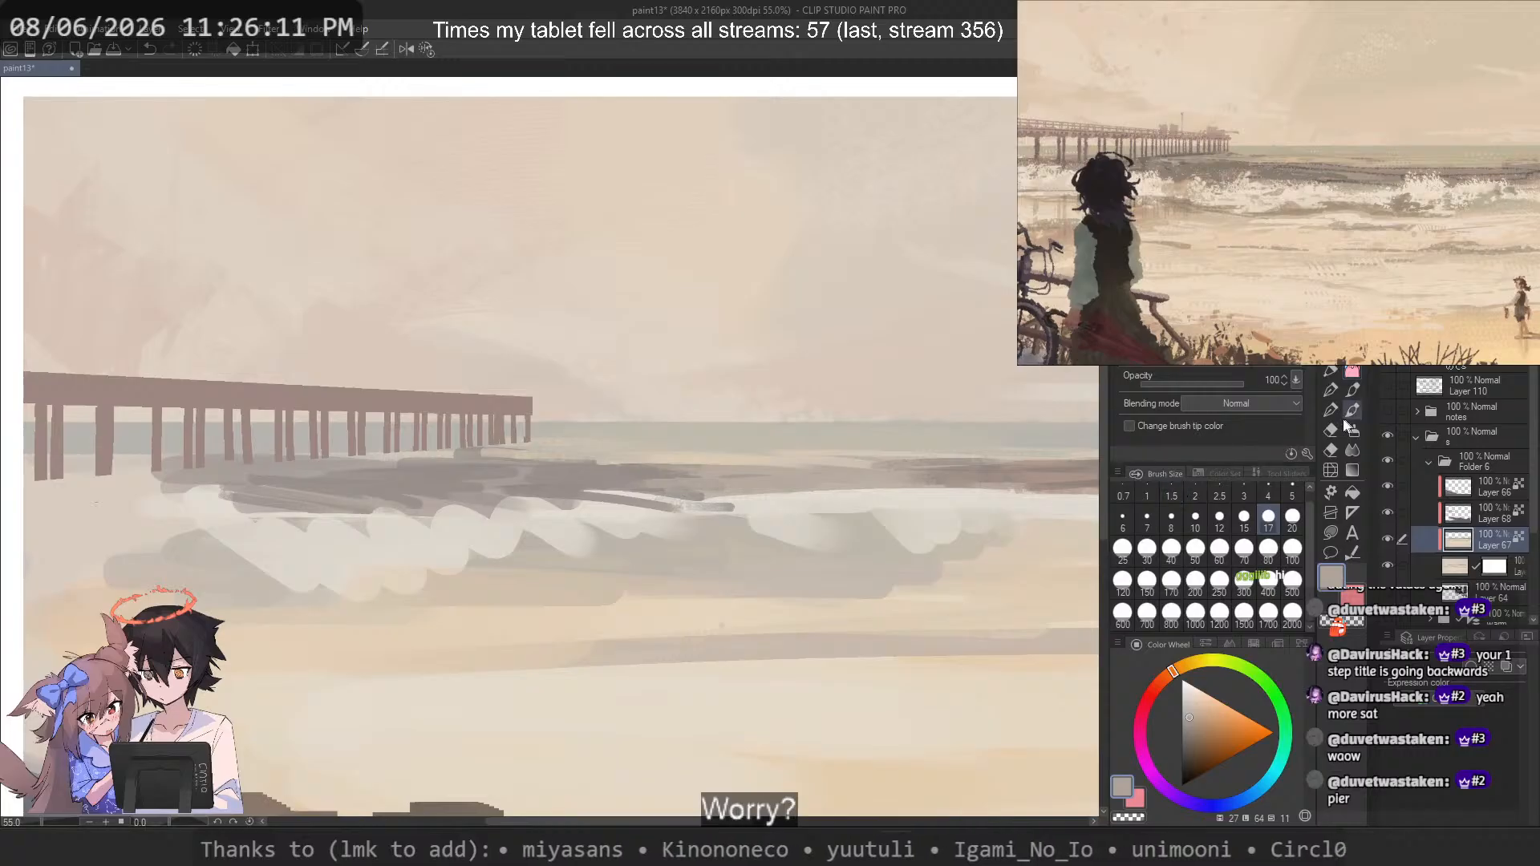
click(1329, 372)
click(1170, 550)
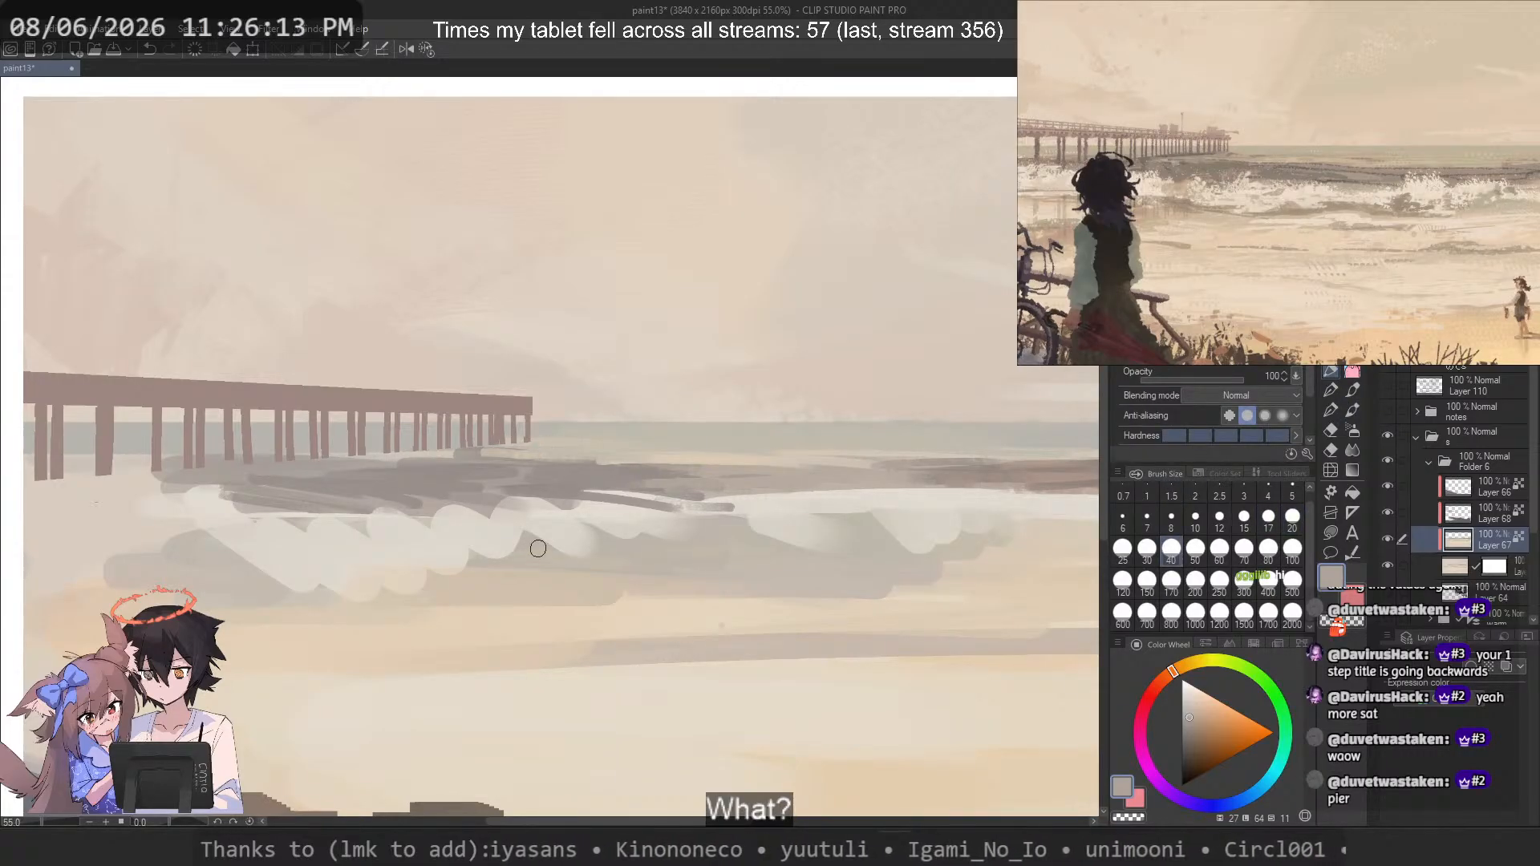
alt+click(690, 606)
mouse_move(622, 578)
mouse_down()
mouse_move(587, 578)
mouse_move(699, 597)
mouse_up()
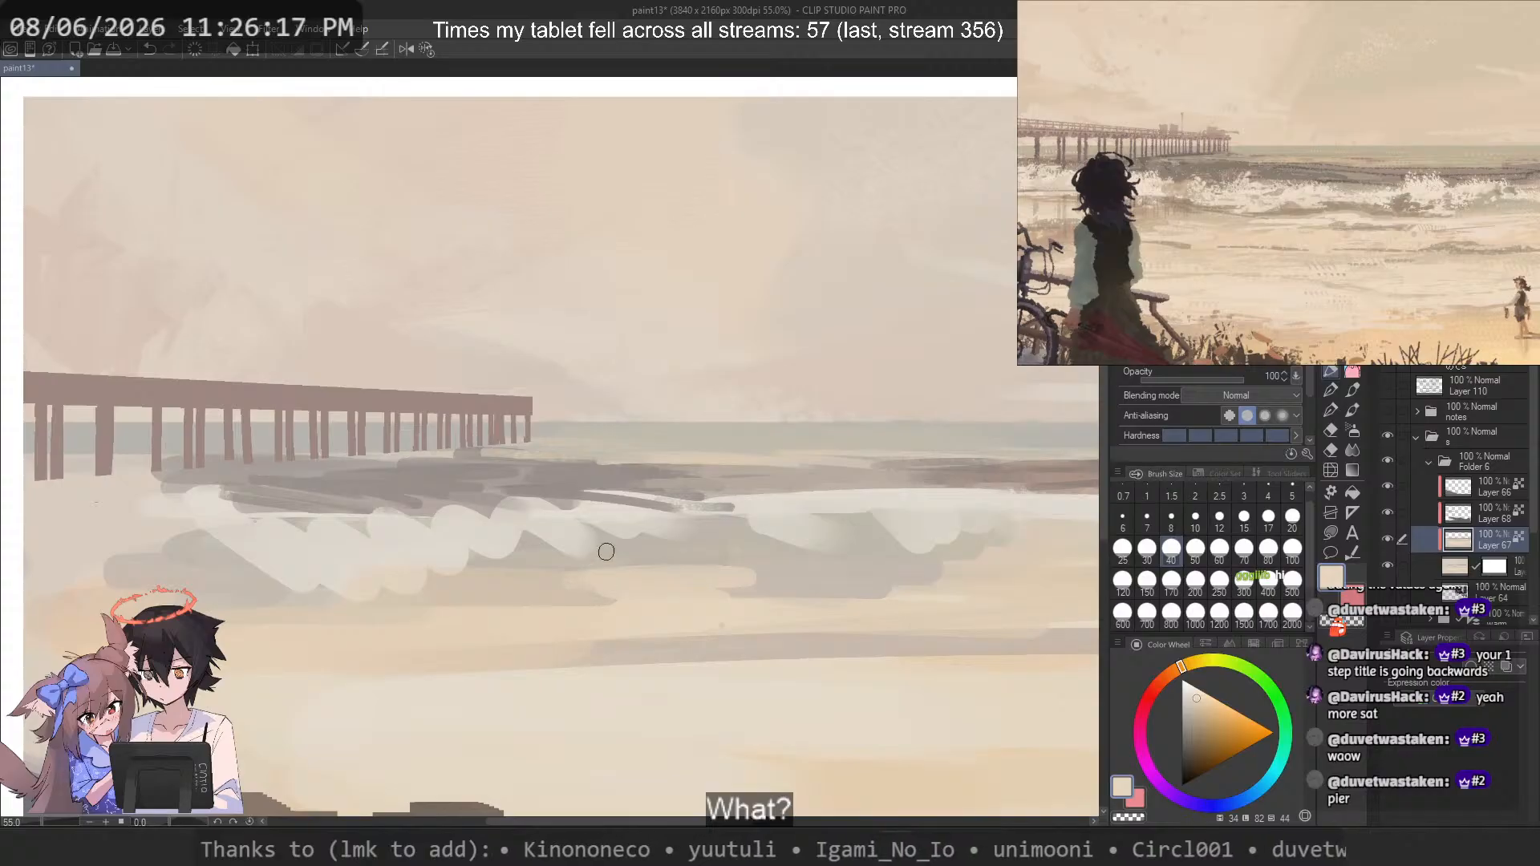
Step: Set the brush size to 60 and try pale beige strokes over the grey shadow beneath the middle foam
scroll(1292, 148, up, 3)
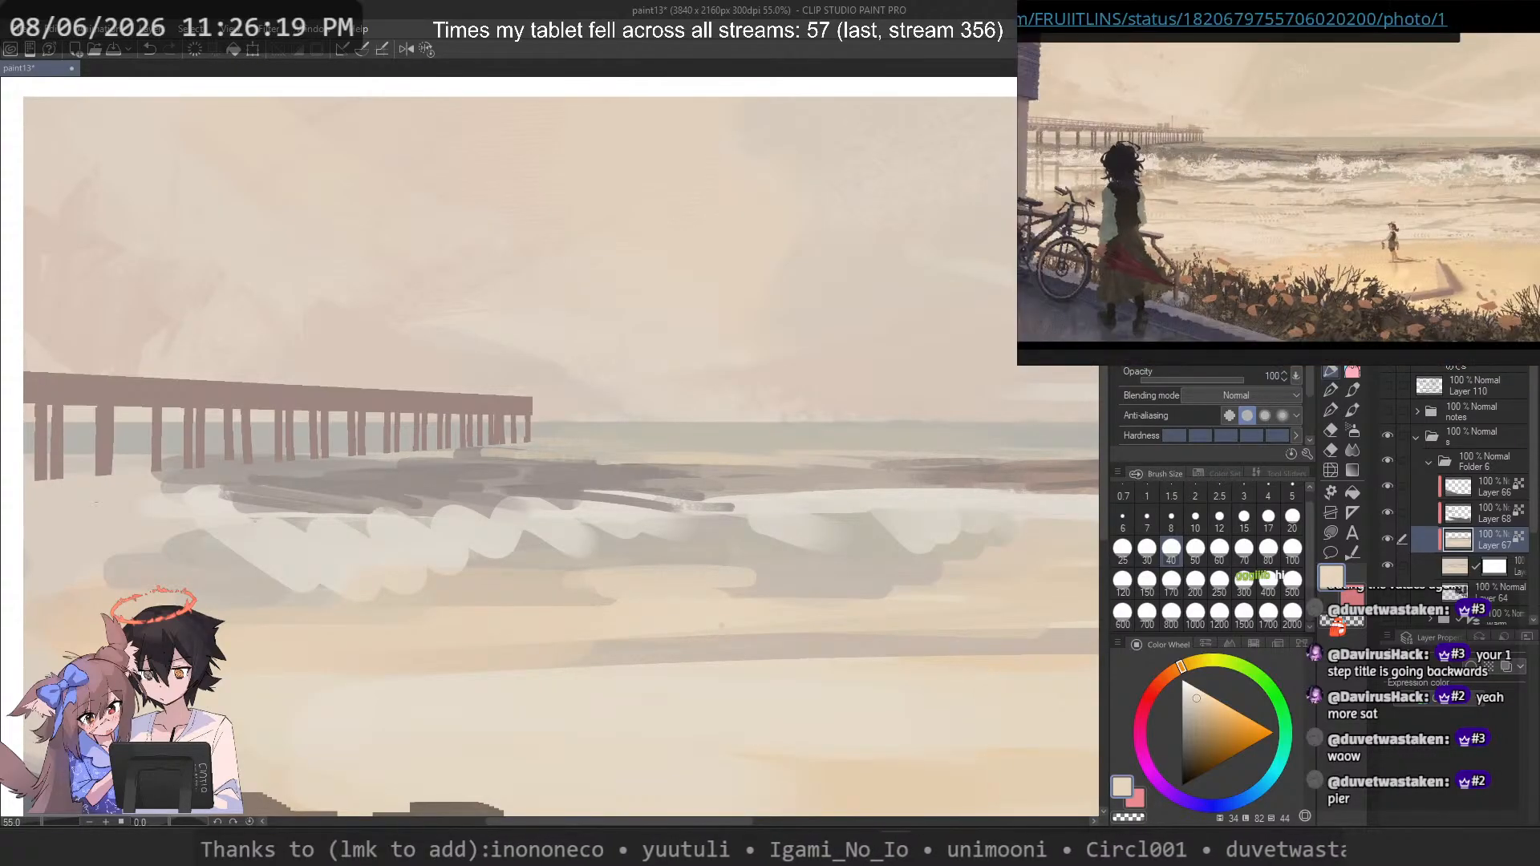
scroll(313, 297, down, 6)
drag(475, 272, 571, 329)
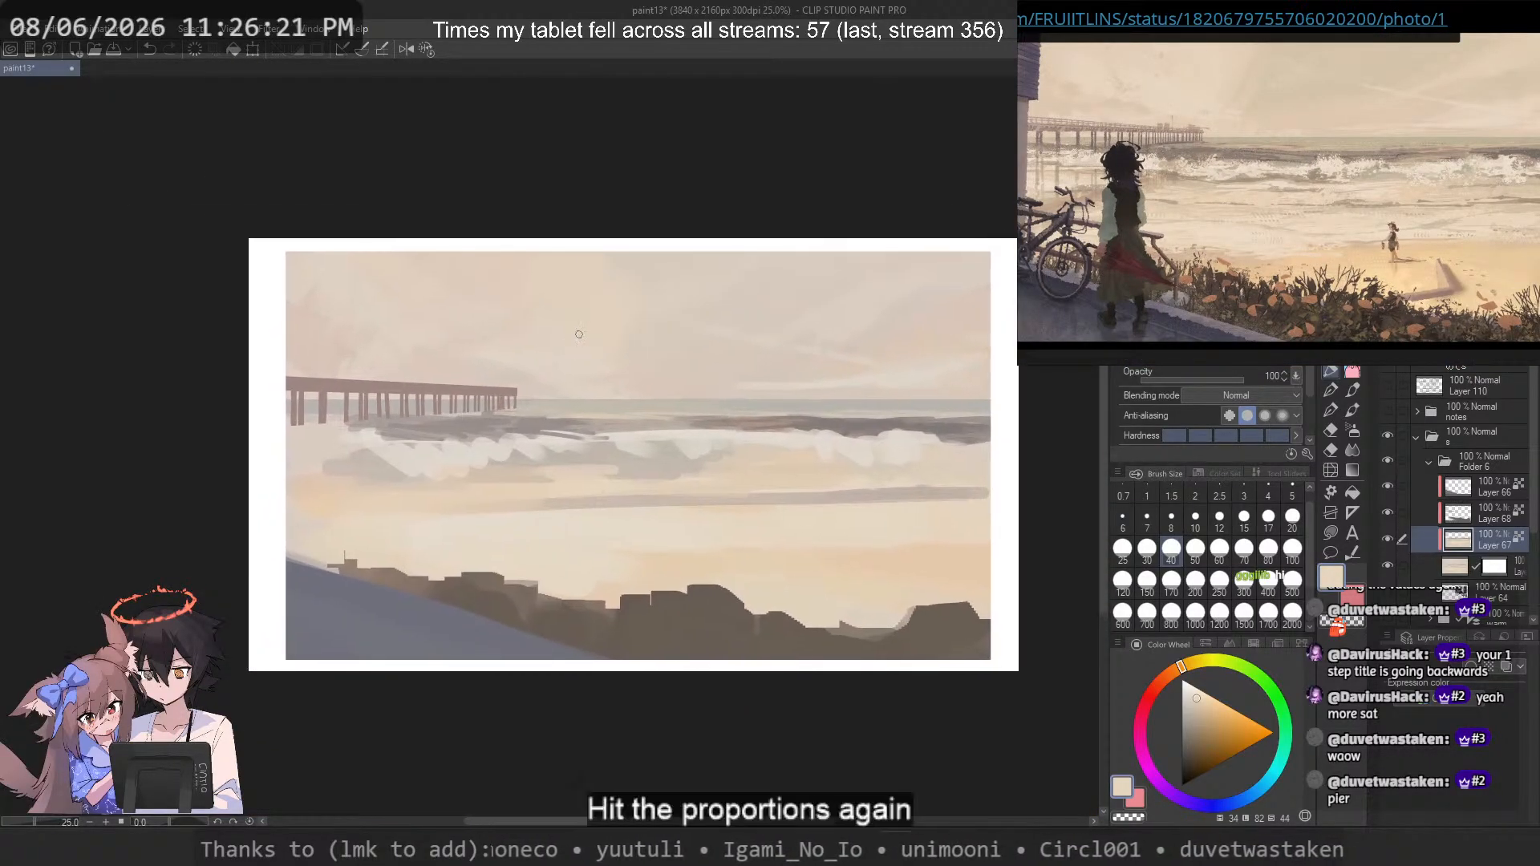
scroll(571, 329, up, 1)
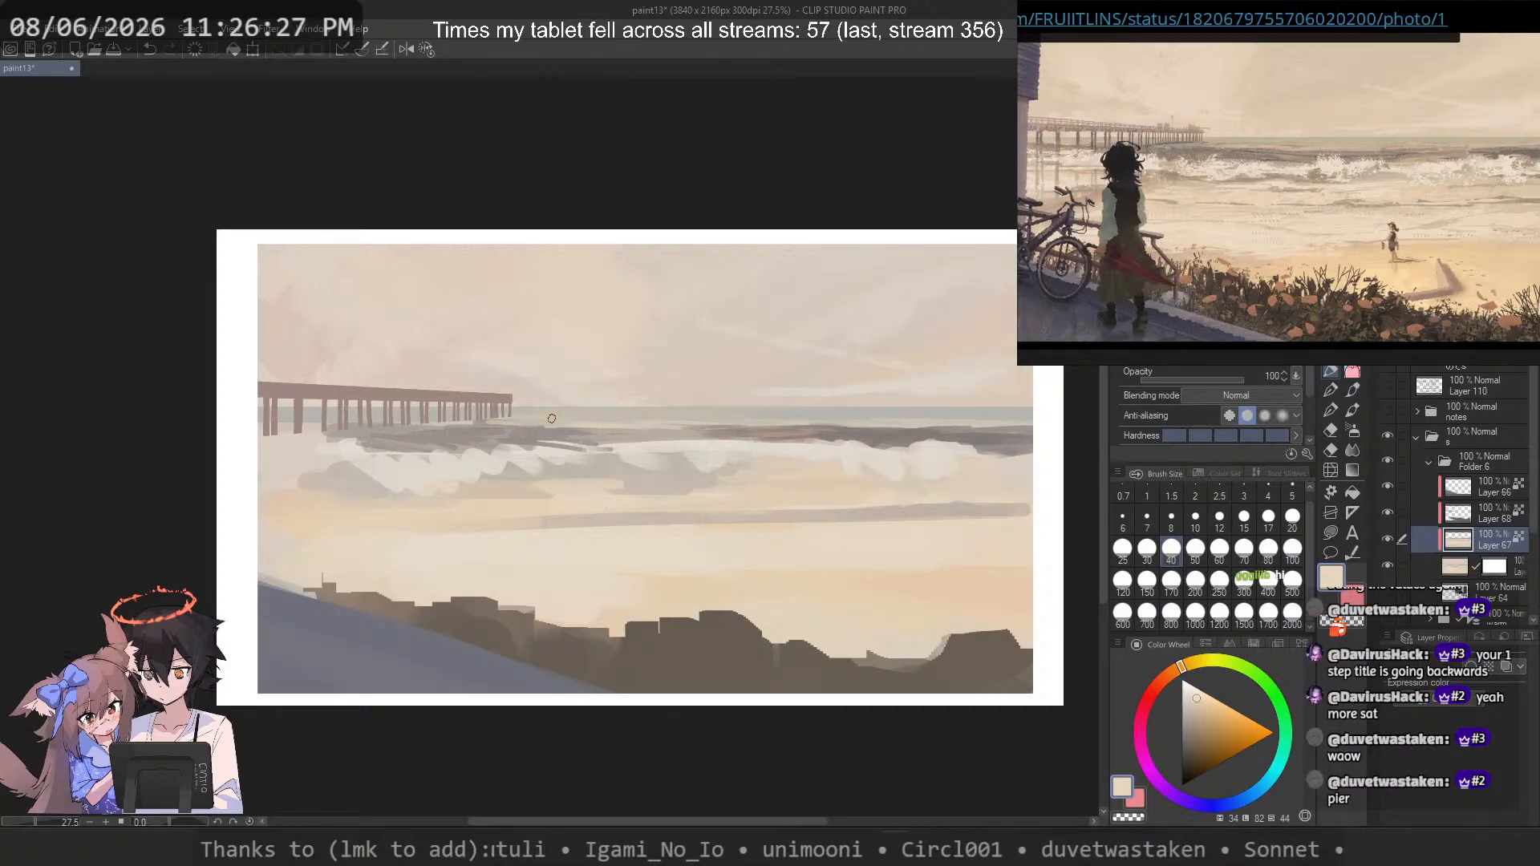
drag(616, 494, 662, 493)
key(bracketright)
key(bracketright)
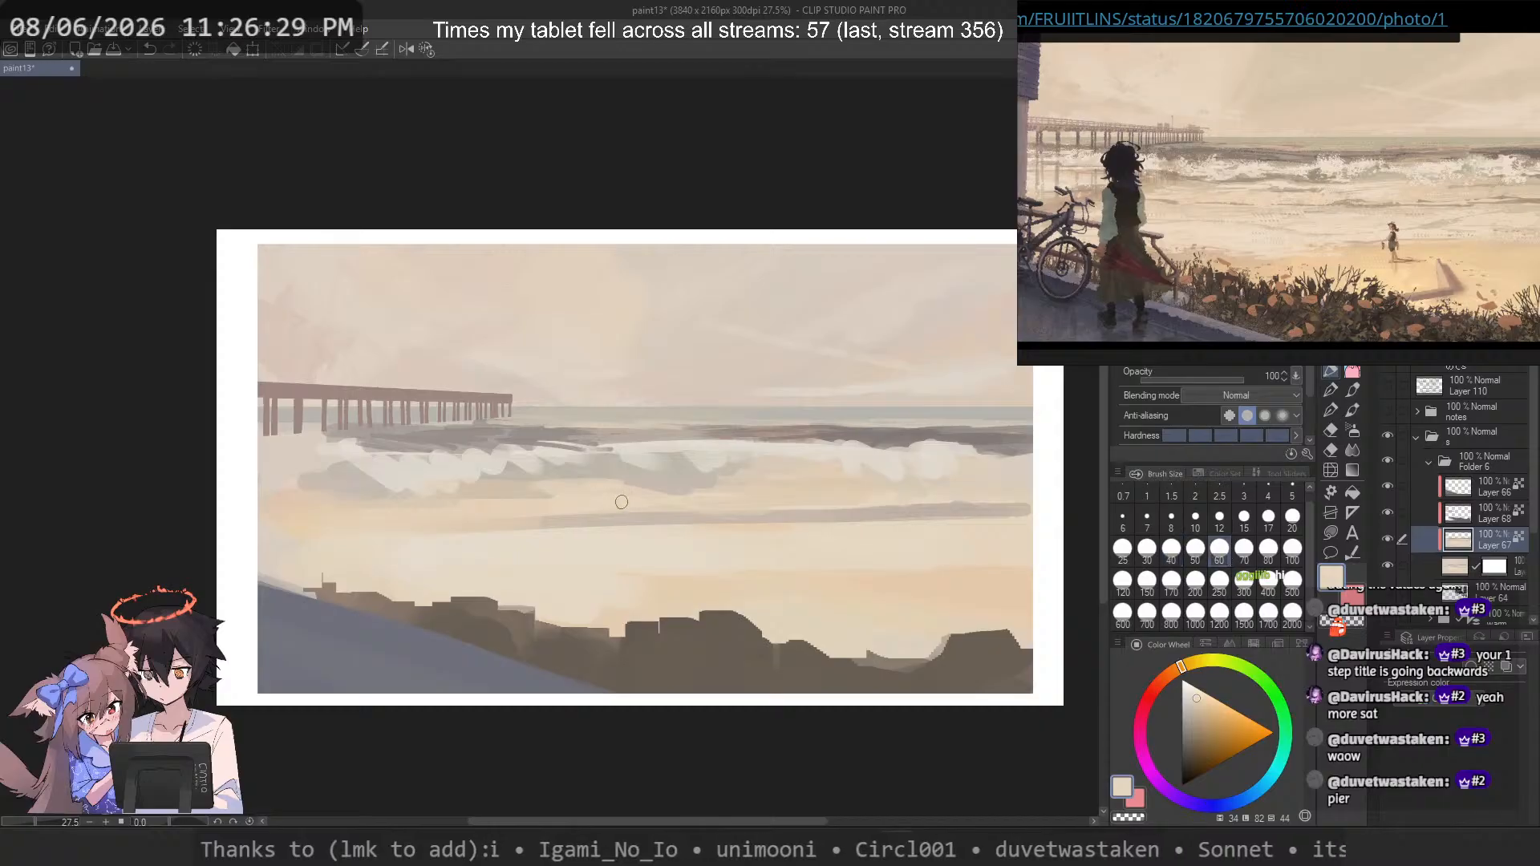
drag(629, 489, 685, 485)
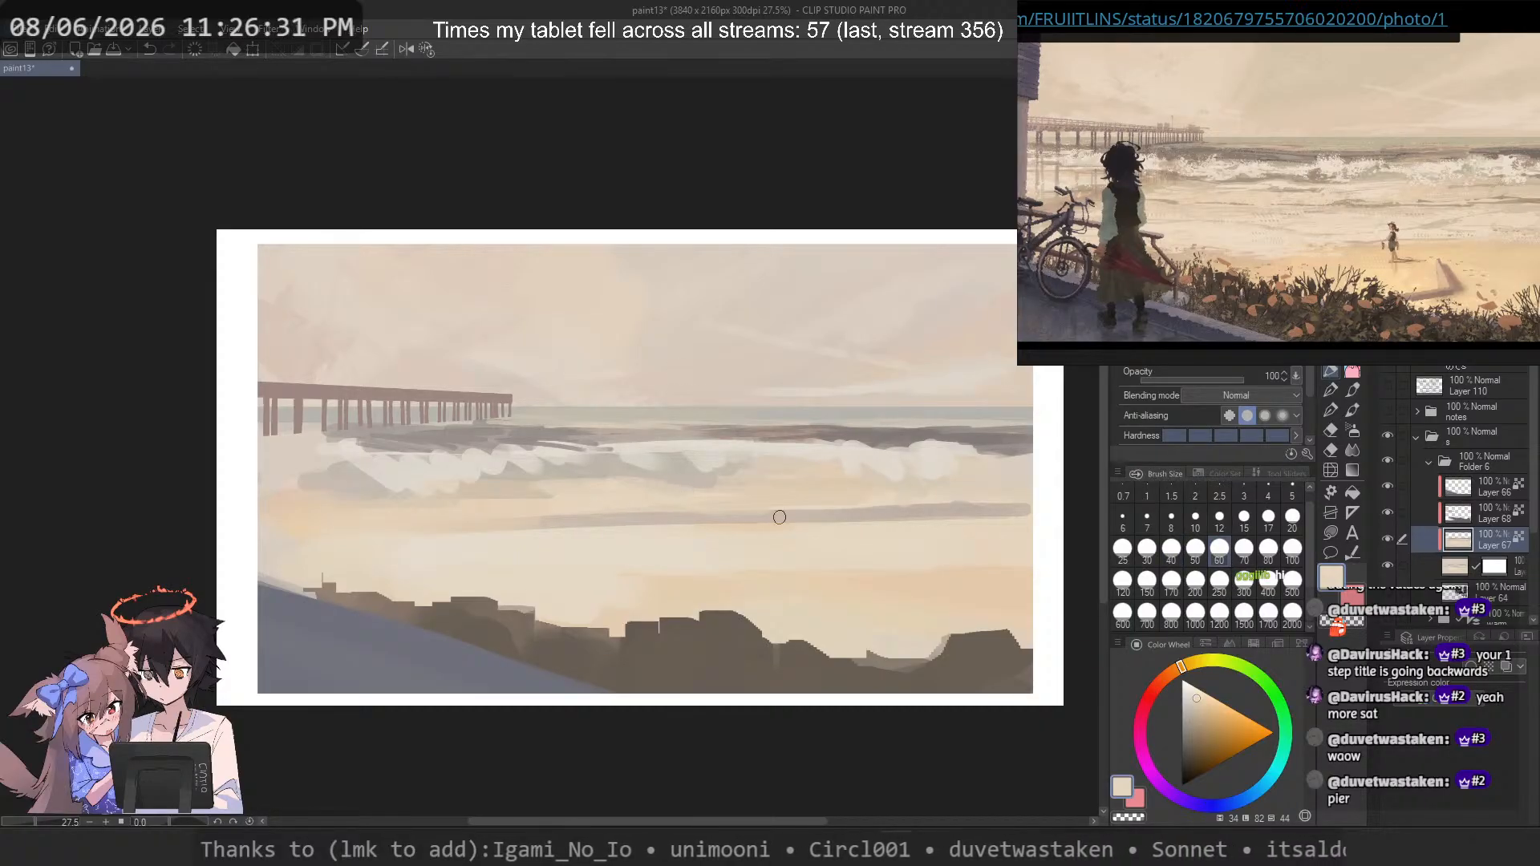
key(ctrl+z)
Step: Sample nearby wave greys and beiges and paint out the white foam crests in the middle of the wave
alt+click(529, 465)
mouse_move(515, 456)
mouse_down()
mouse_move(599, 464)
mouse_move(445, 469)
mouse_up()
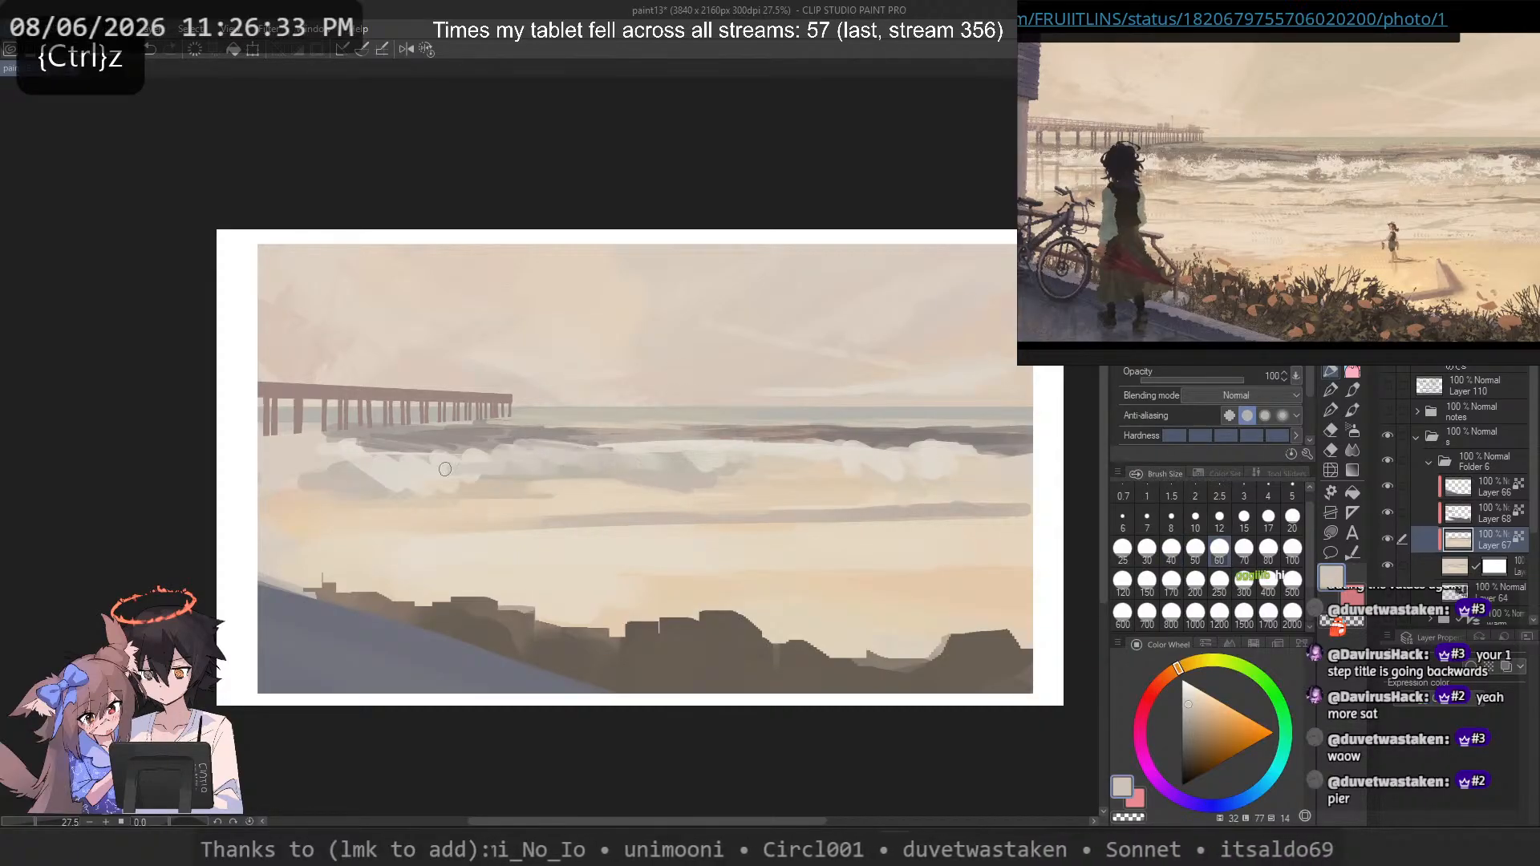
key(ctrl+z)
alt+click(608, 419)
mouse_move(603, 464)
mouse_down()
mouse_move(566, 472)
mouse_move(548, 449)
mouse_move(708, 454)
mouse_up()
alt+click(655, 475)
alt+click(744, 456)
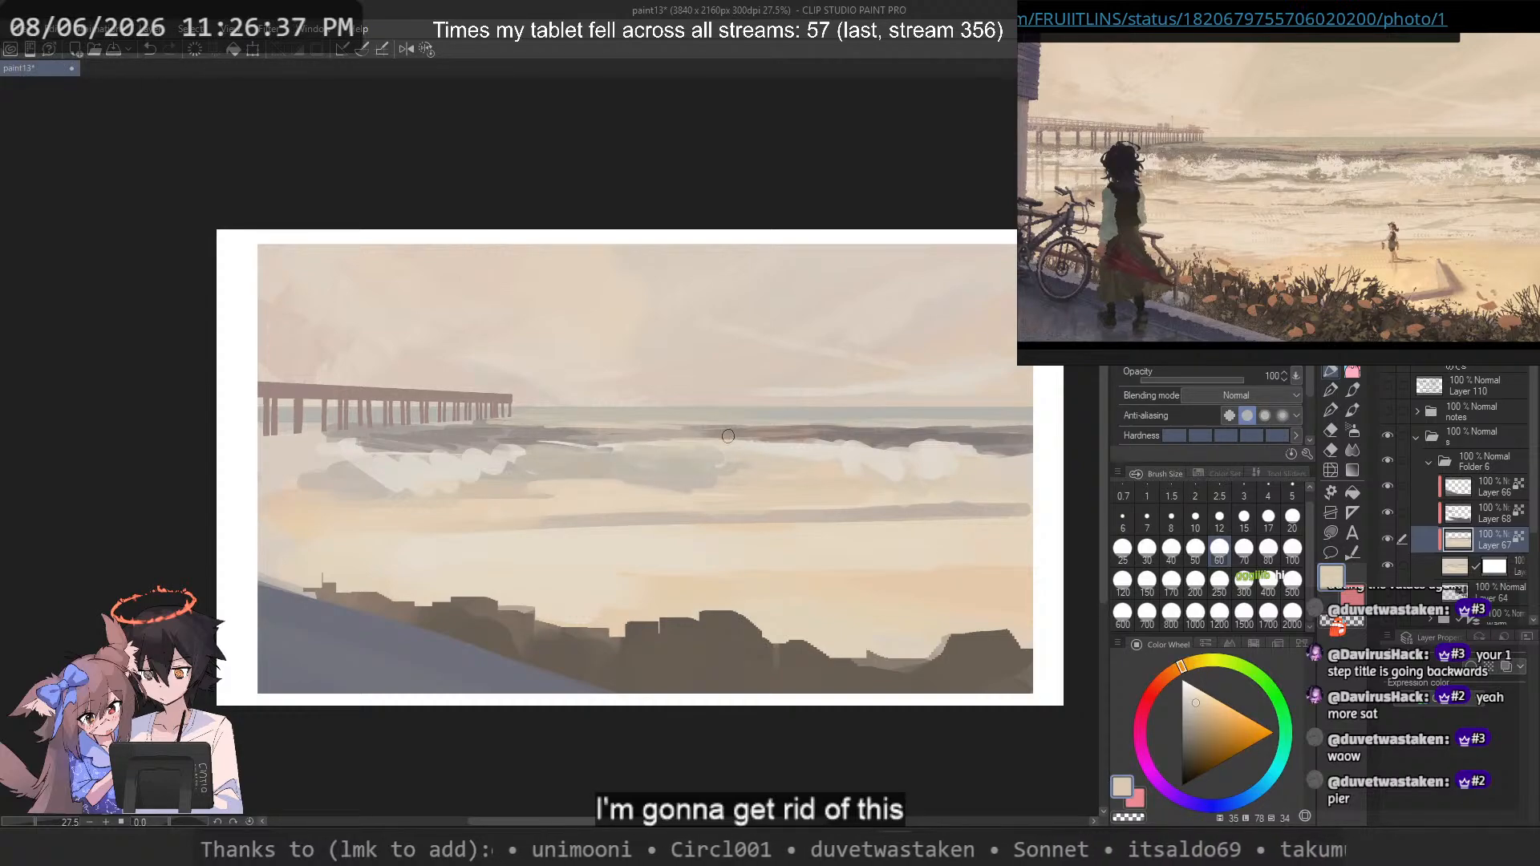
Step: Sample tones around the wave crest and soften the foam toward the right end of the wave
alt+click(697, 437)
alt+click(633, 439)
mouse_move(603, 446)
mouse_down()
mouse_move(729, 445)
mouse_move(721, 468)
mouse_move(740, 445)
mouse_move(817, 446)
mouse_up()
key(ctrl+z)
alt+click(797, 471)
alt+click(701, 457)
alt+click(993, 471)
mouse_move(993, 472)
mouse_down()
mouse_move(919, 476)
mouse_move(1001, 470)
mouse_up()
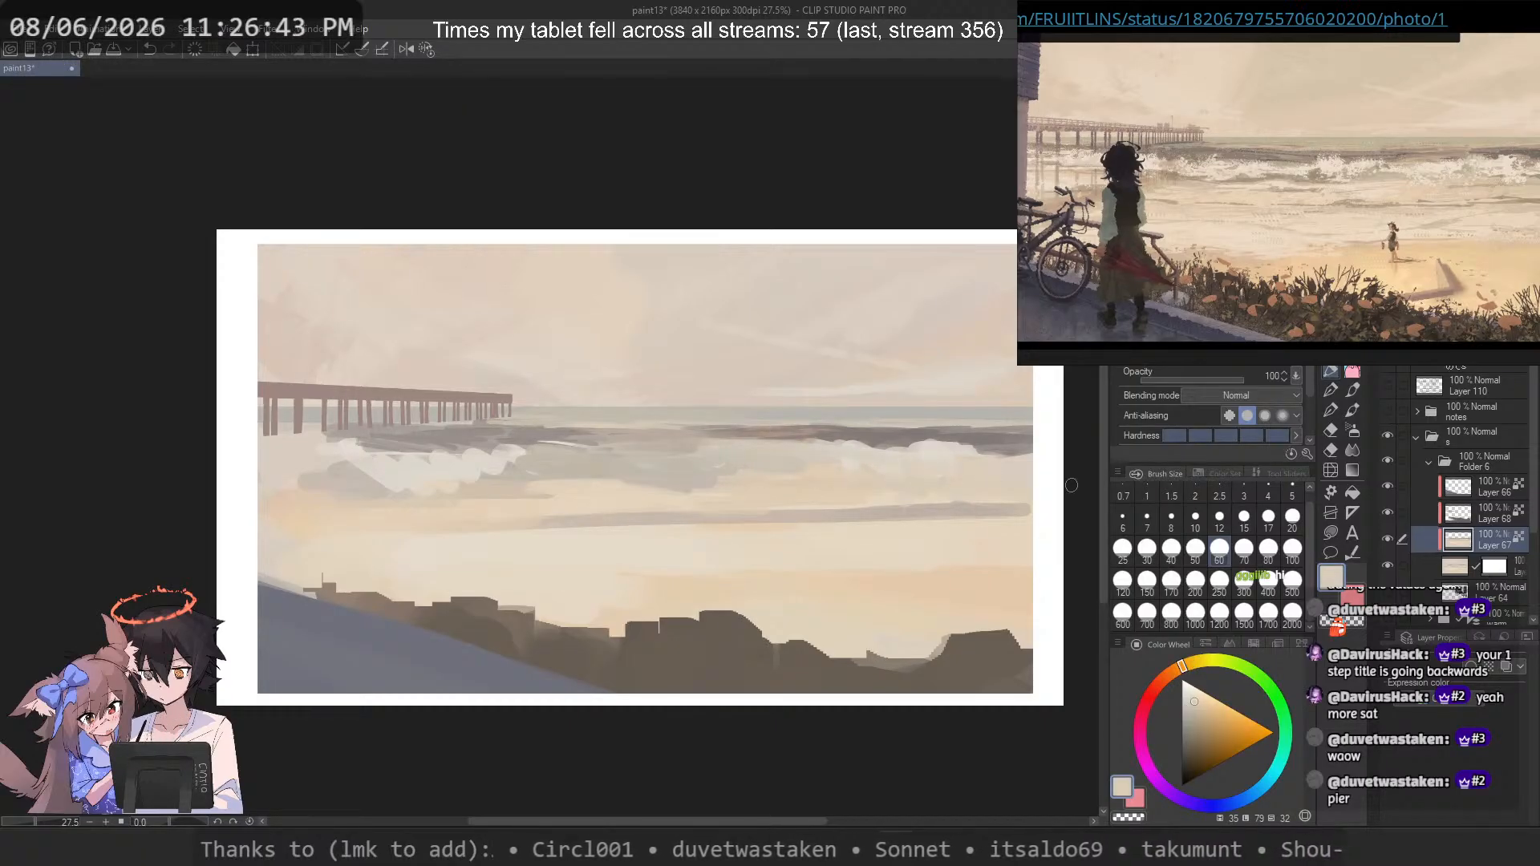
Step: Paint over the white foam peaks below the end of the pier with sampled wave greys
alt+click(553, 461)
mouse_move(459, 456)
mouse_down()
mouse_move(522, 463)
mouse_move(446, 462)
mouse_move(473, 458)
mouse_up()
alt+click(474, 432)
mouse_move(403, 460)
mouse_down()
mouse_move(496, 479)
mouse_move(393, 467)
mouse_move(416, 474)
mouse_up()
key(ctrl+z)
key(ctrl+z)
key(ctrl+z)
alt+click(518, 456)
alt+click(540, 462)
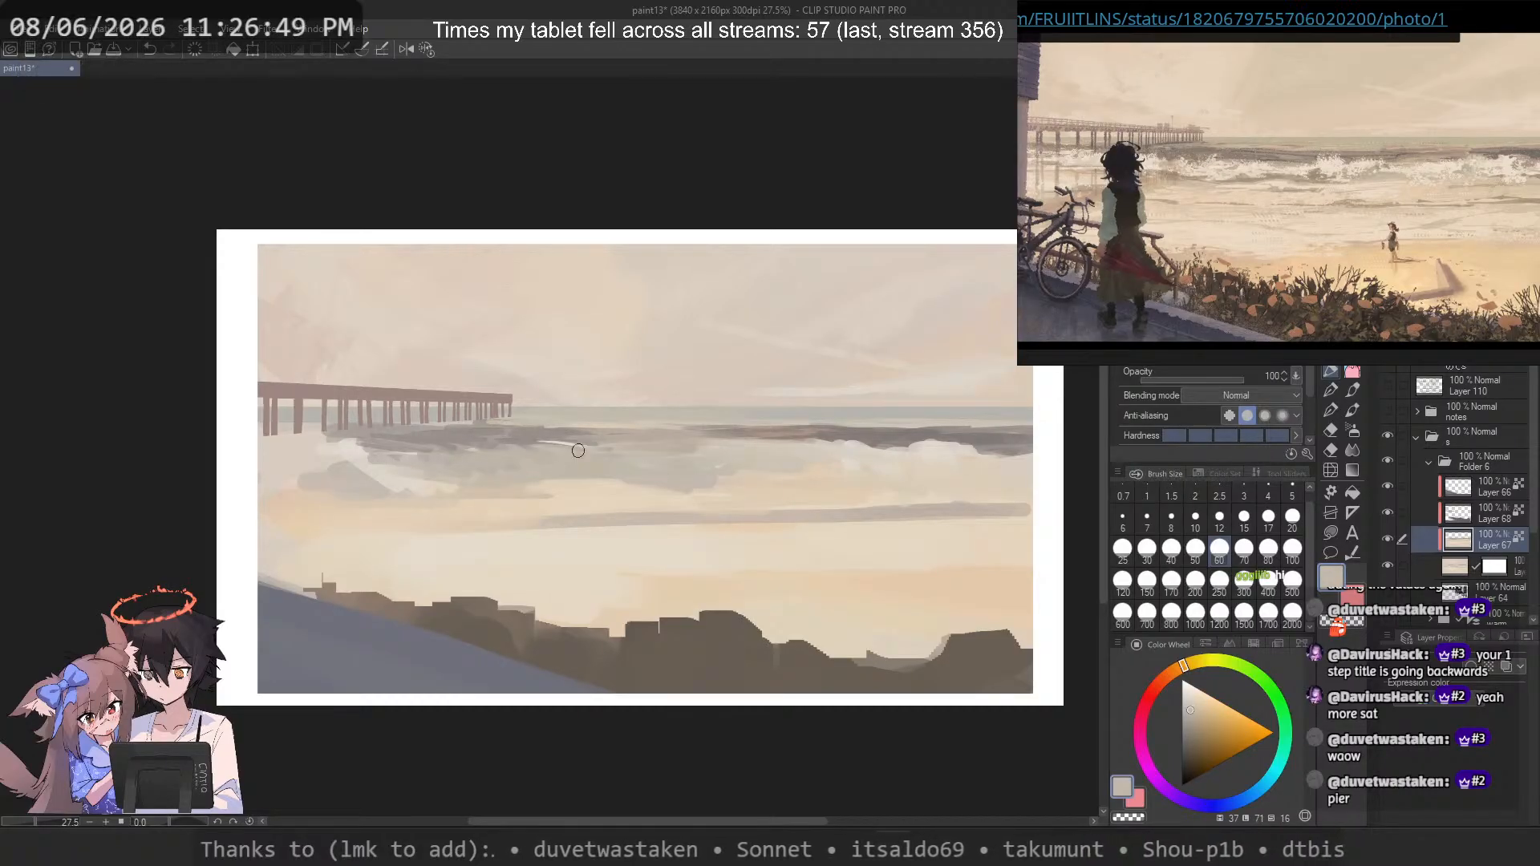
Step: Blend the remaining foam and grey shadow beneath the pier using sampled grey, off-white and beige
alt+click(553, 438)
drag(567, 449, 417, 456)
key(ctrl+z)
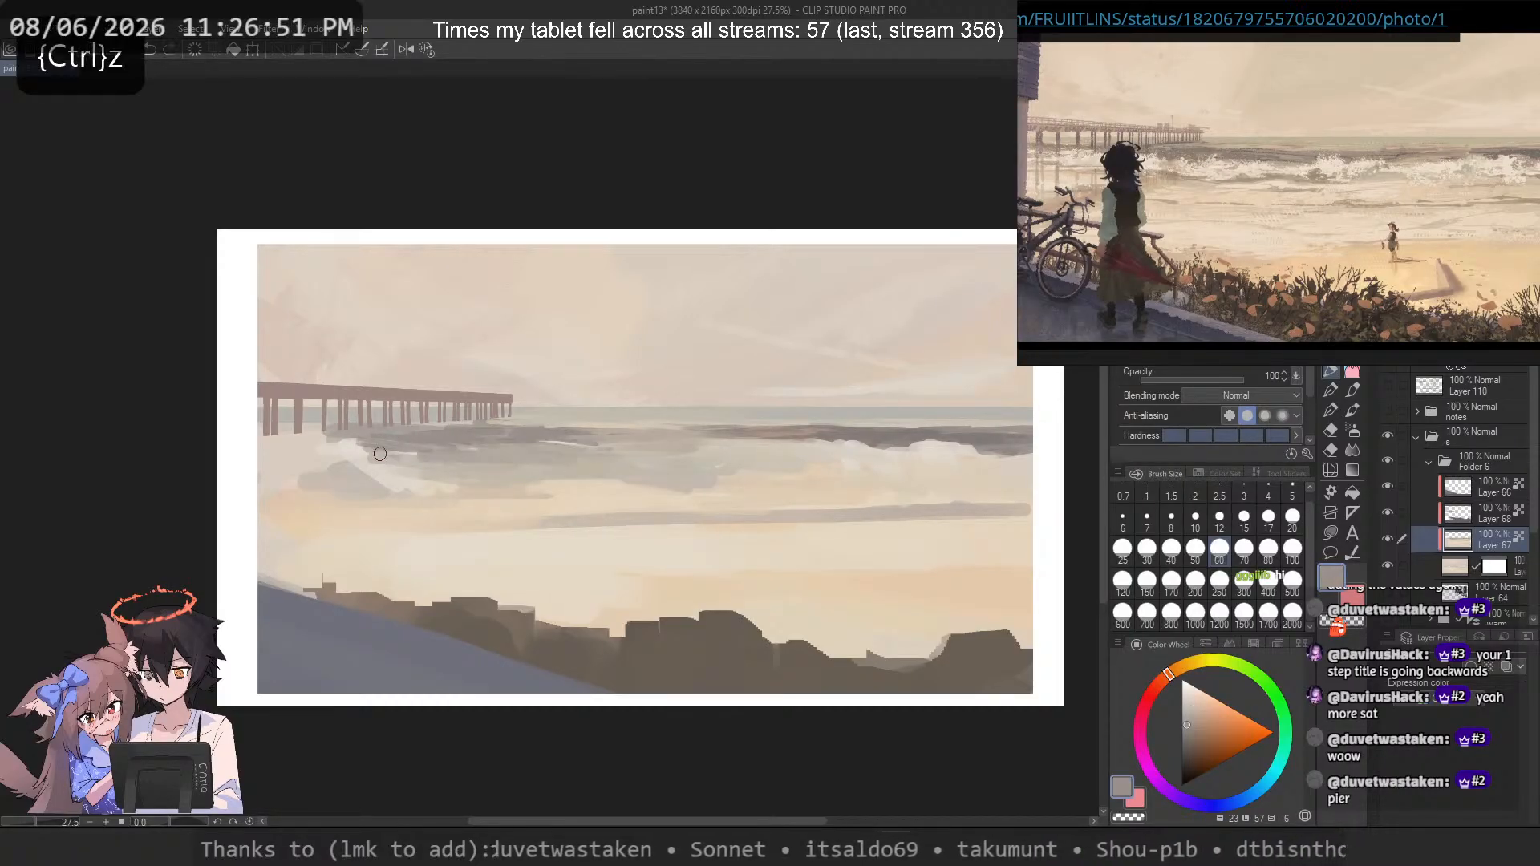
alt+click(429, 464)
alt+click(318, 433)
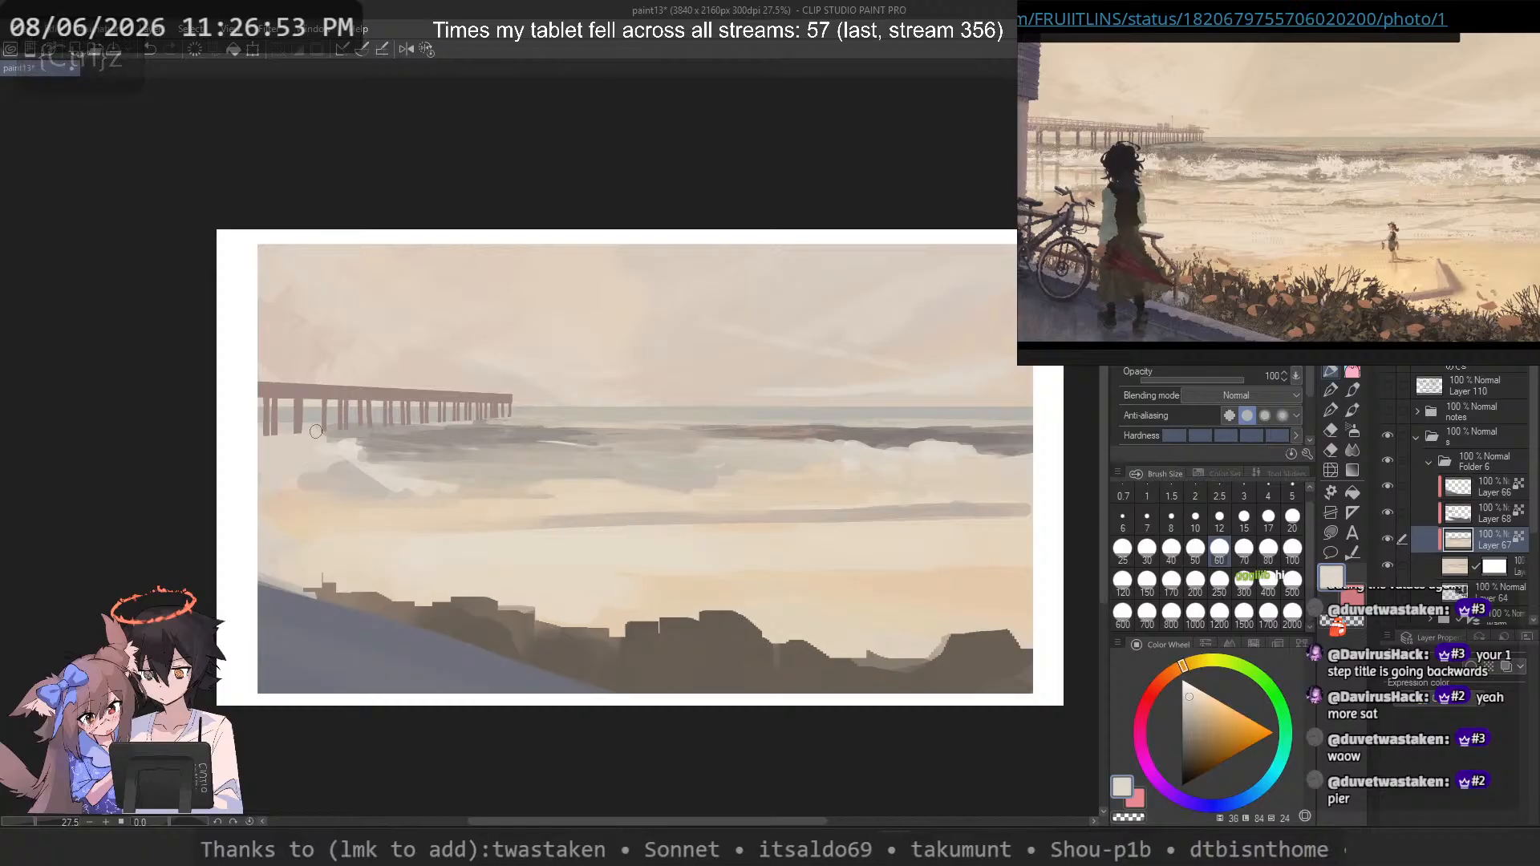
alt+click(370, 482)
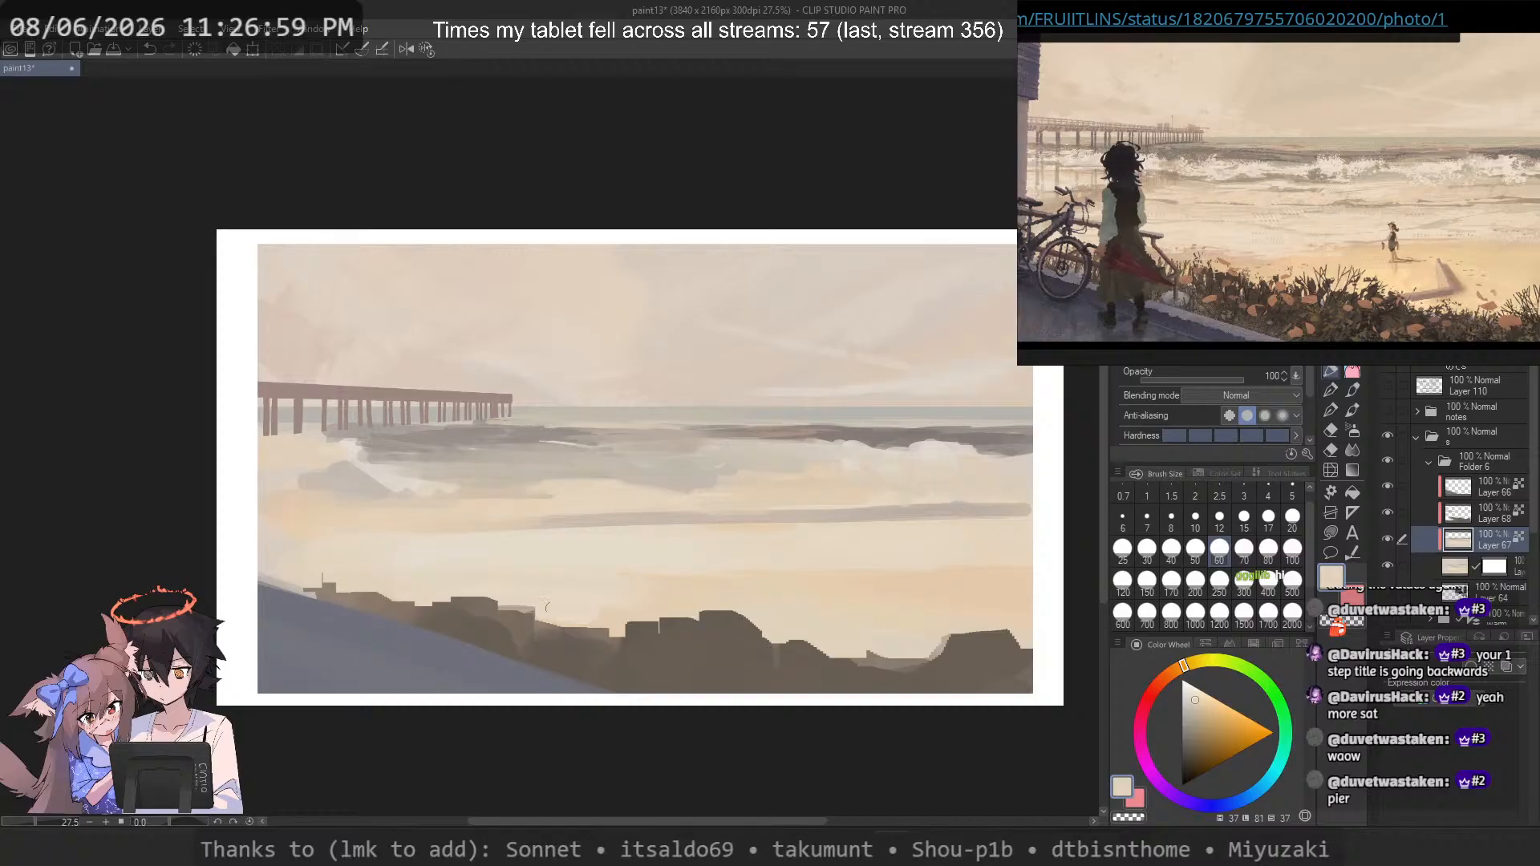
key(ctrl+z)
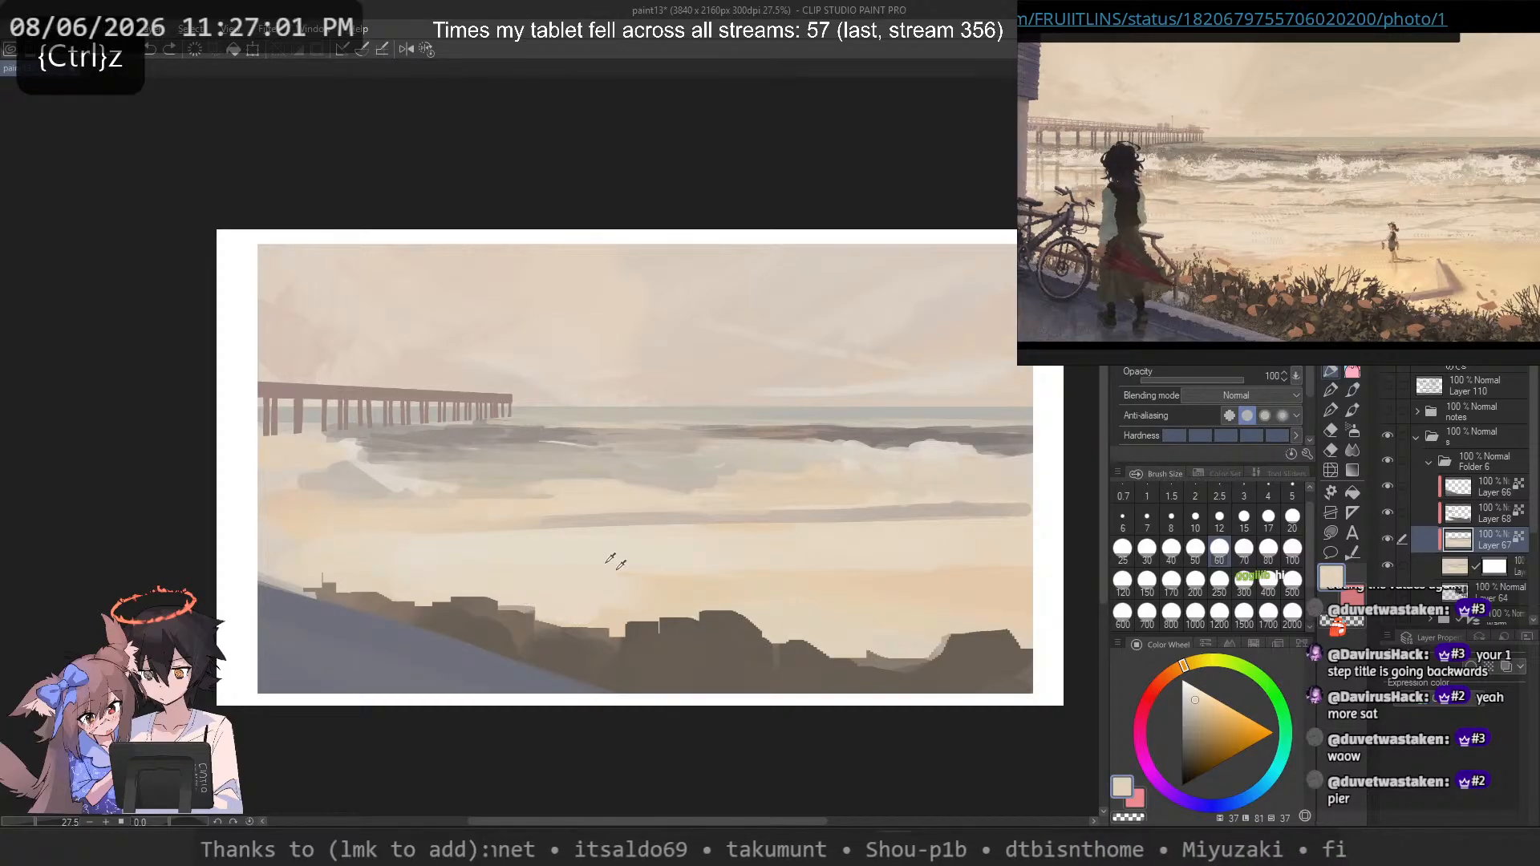
Step: Set the brush size to 120 and extend the peach sand band above the rocks with sampled sand tones
alt+click(613, 560)
key(])
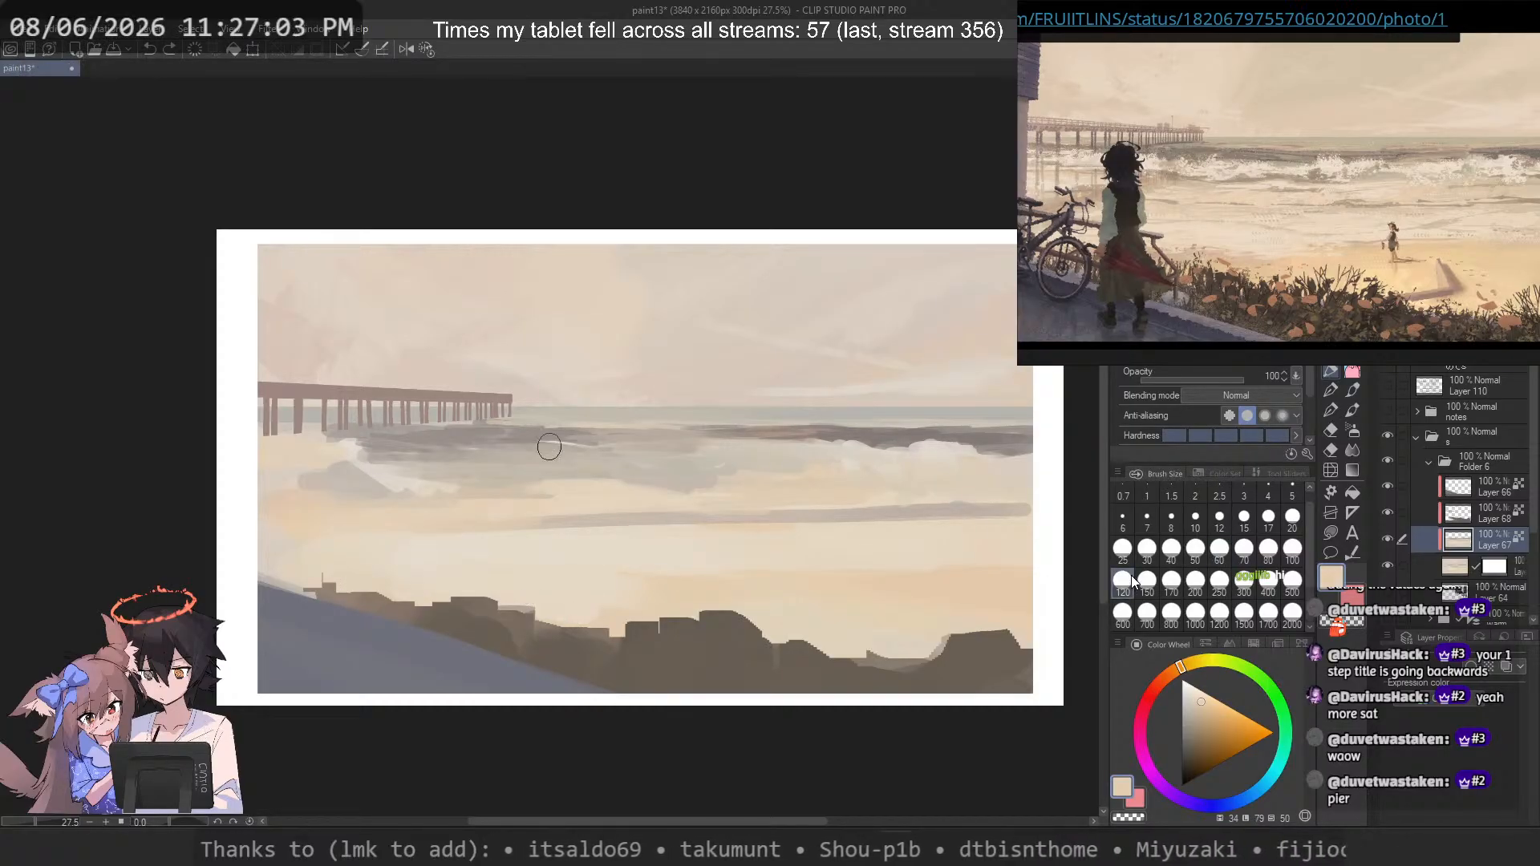
mouse_move(416, 591)
mouse_down()
mouse_move(486, 580)
mouse_move(466, 601)
mouse_move(464, 568)
mouse_move(562, 571)
mouse_move(447, 576)
mouse_move(524, 584)
mouse_up()
alt+click(562, 570)
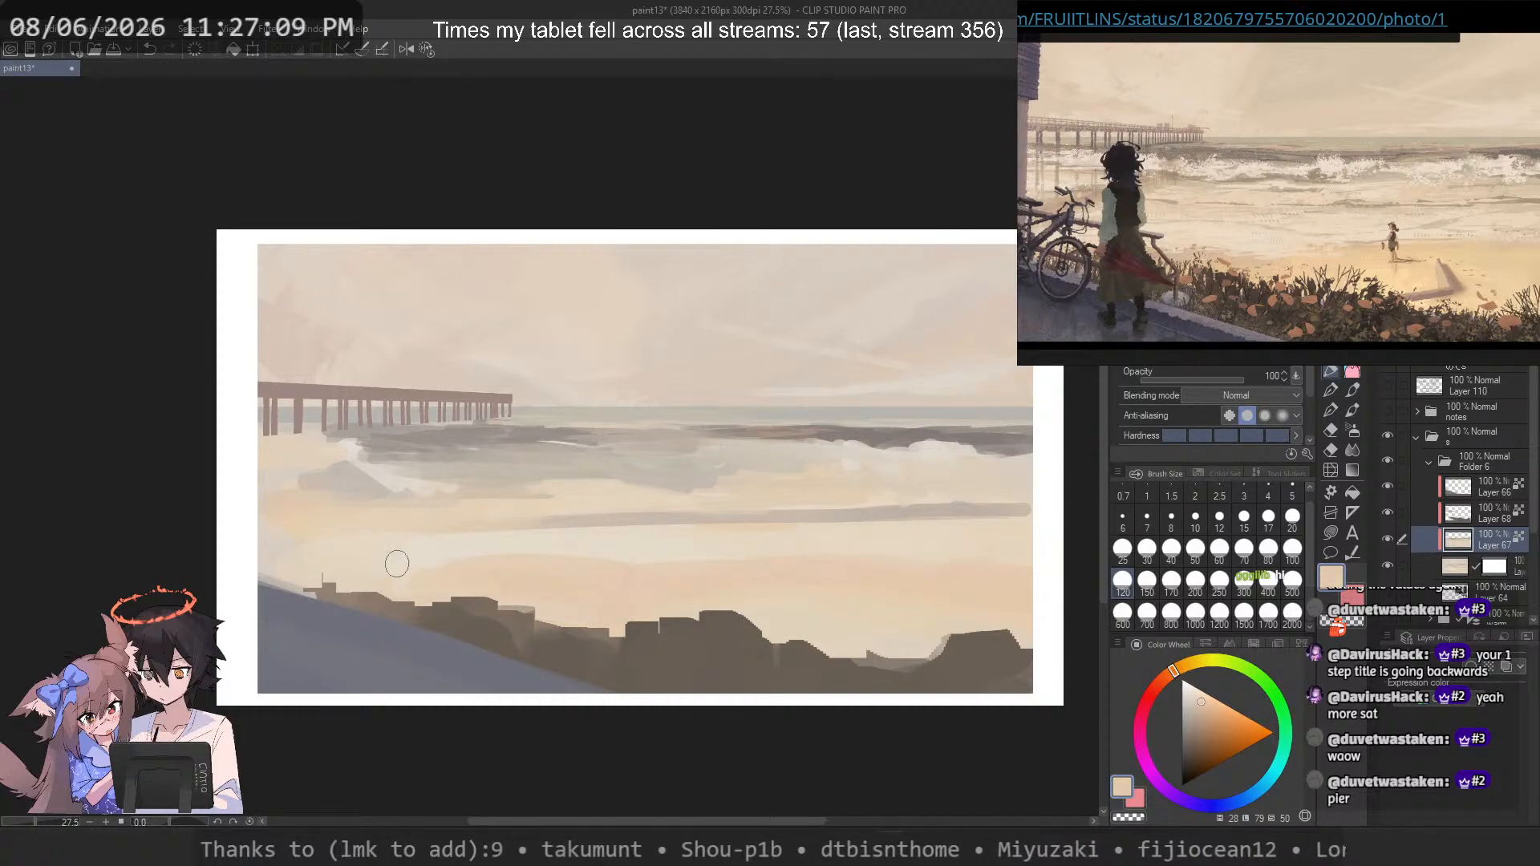
Step: Cover the grey foam shadow near the canvas's left edge with sampled pale cream and beige
alt+click(348, 529)
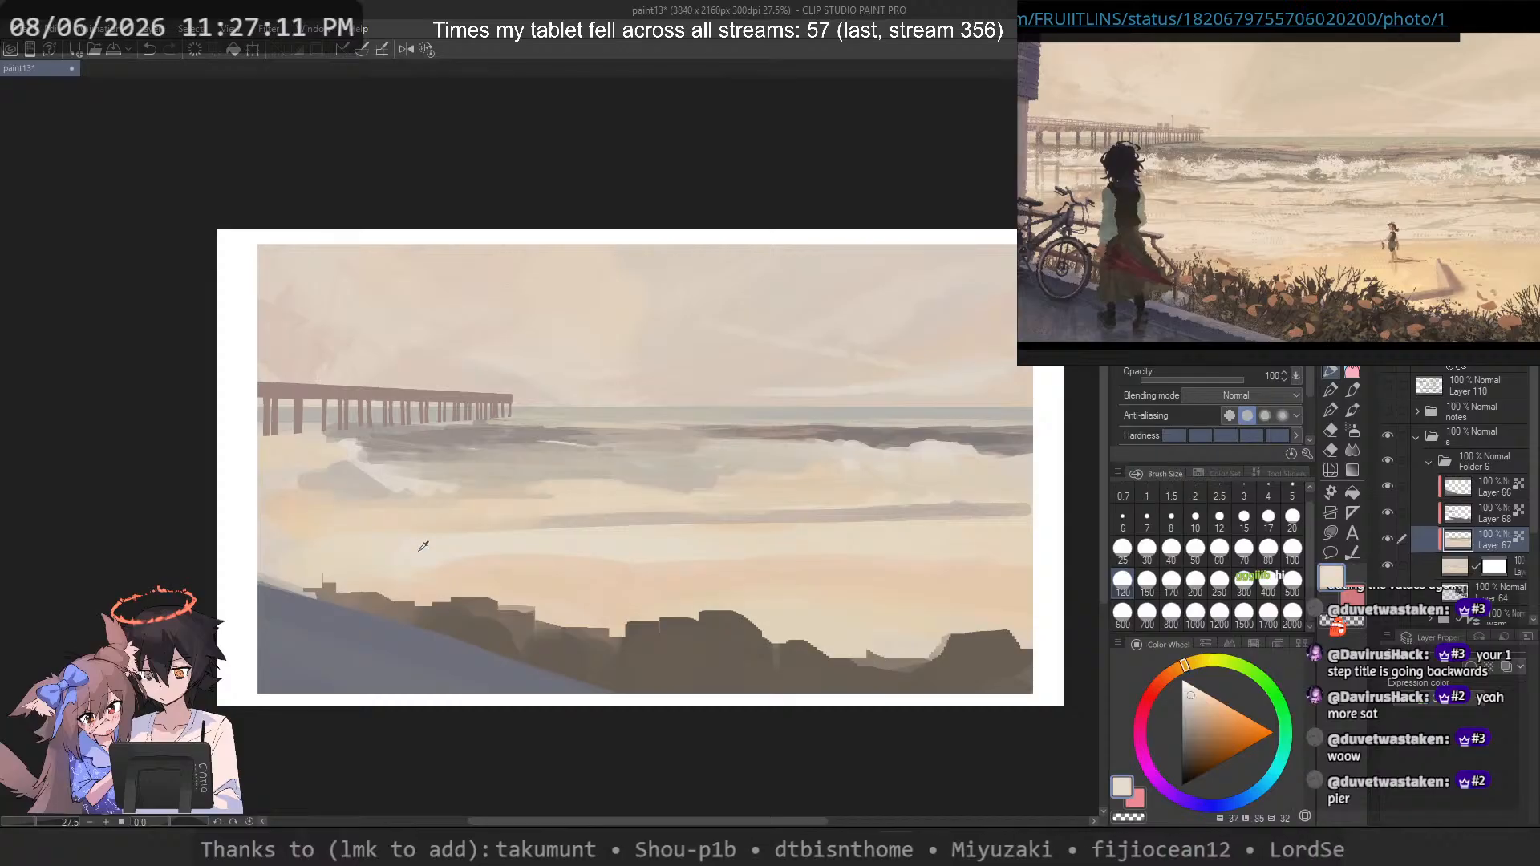
key(ctrl+z)
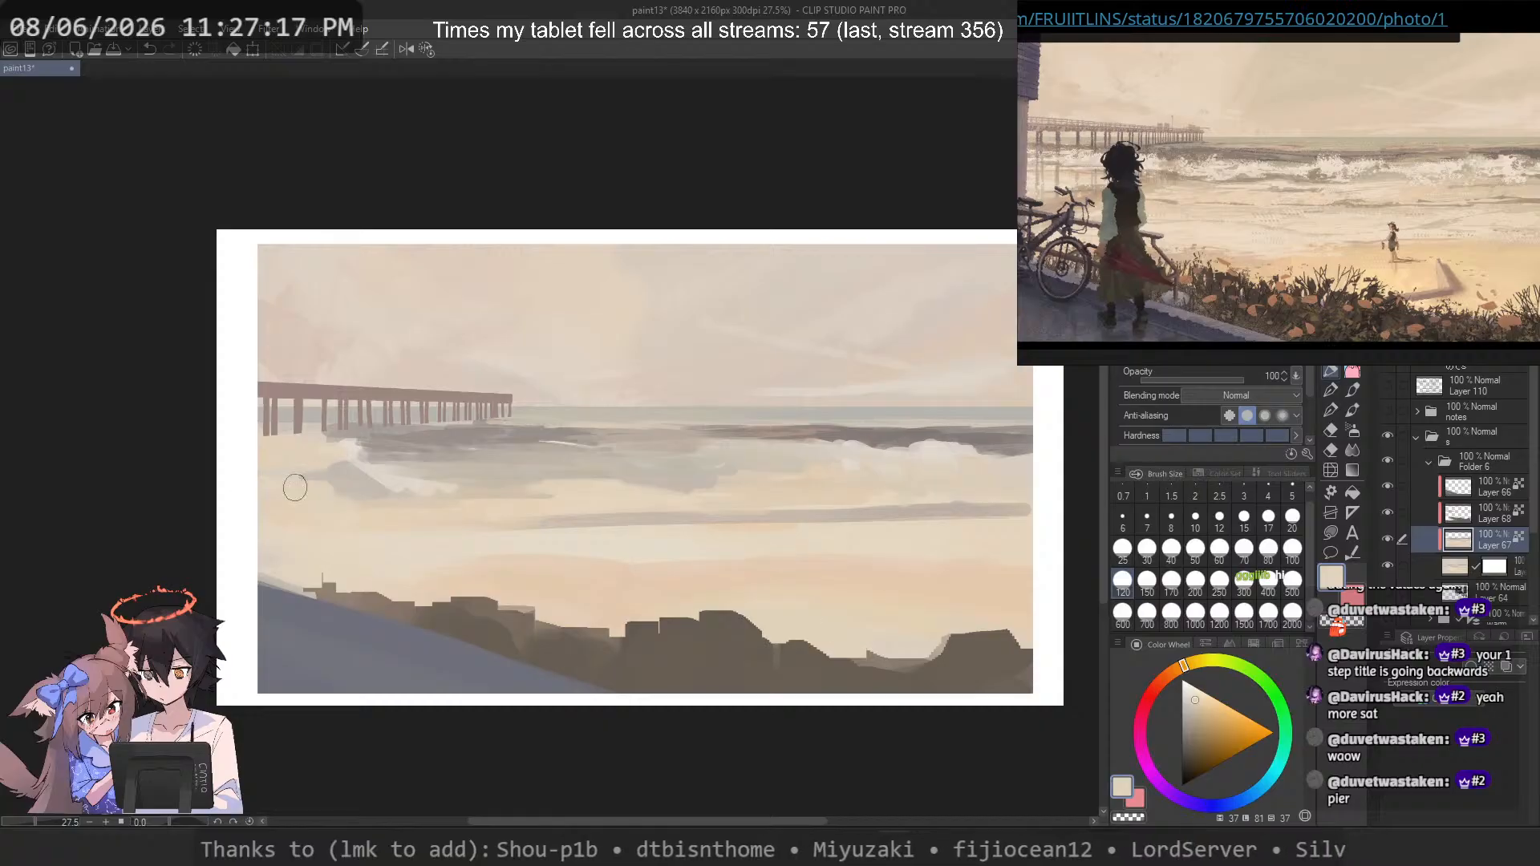
key(ctrl+z)
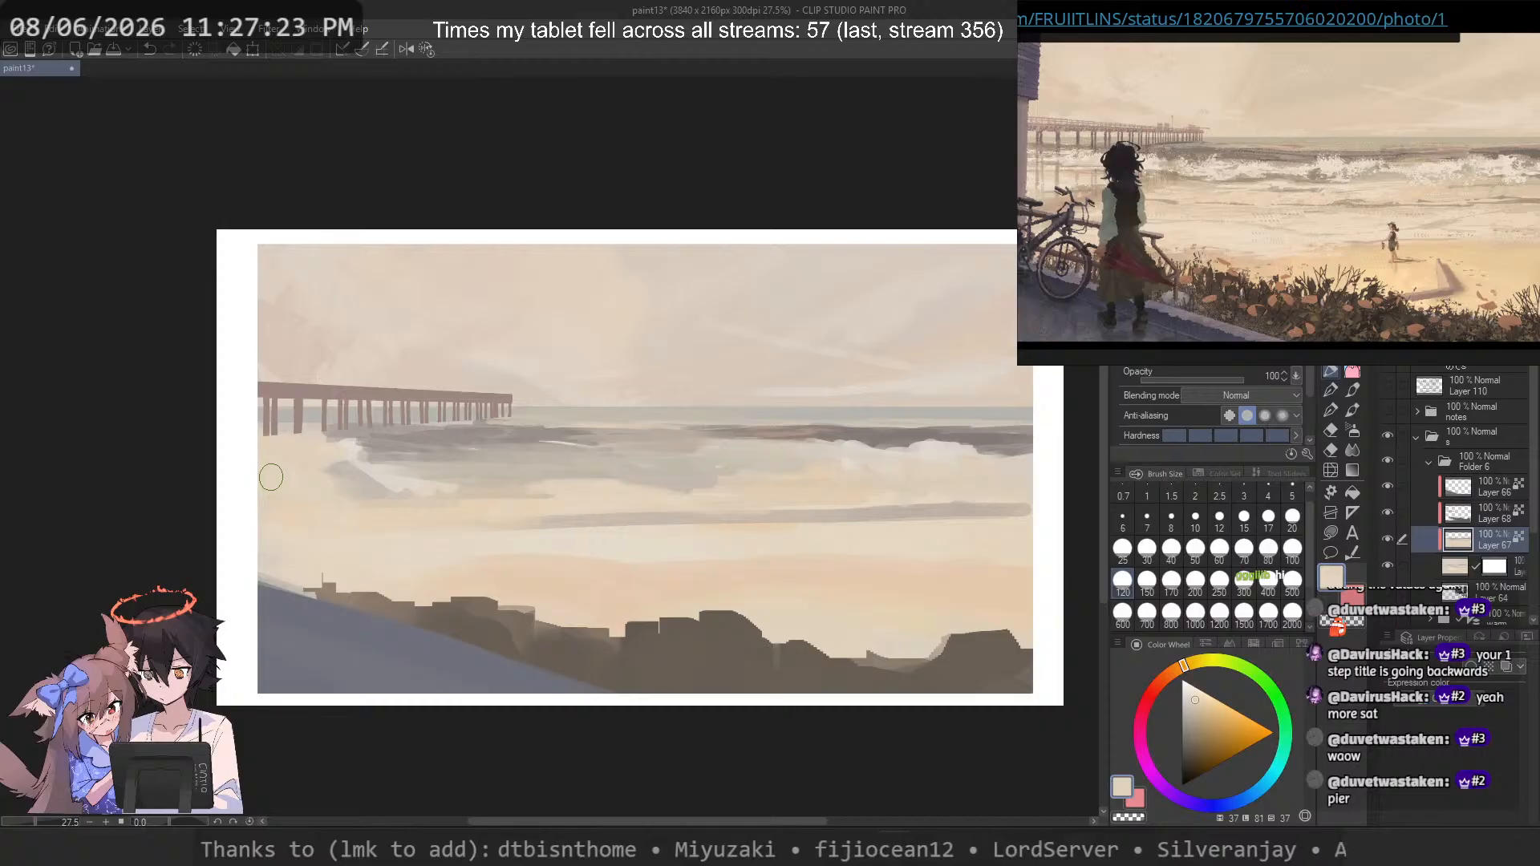
drag(265, 501, 329, 493)
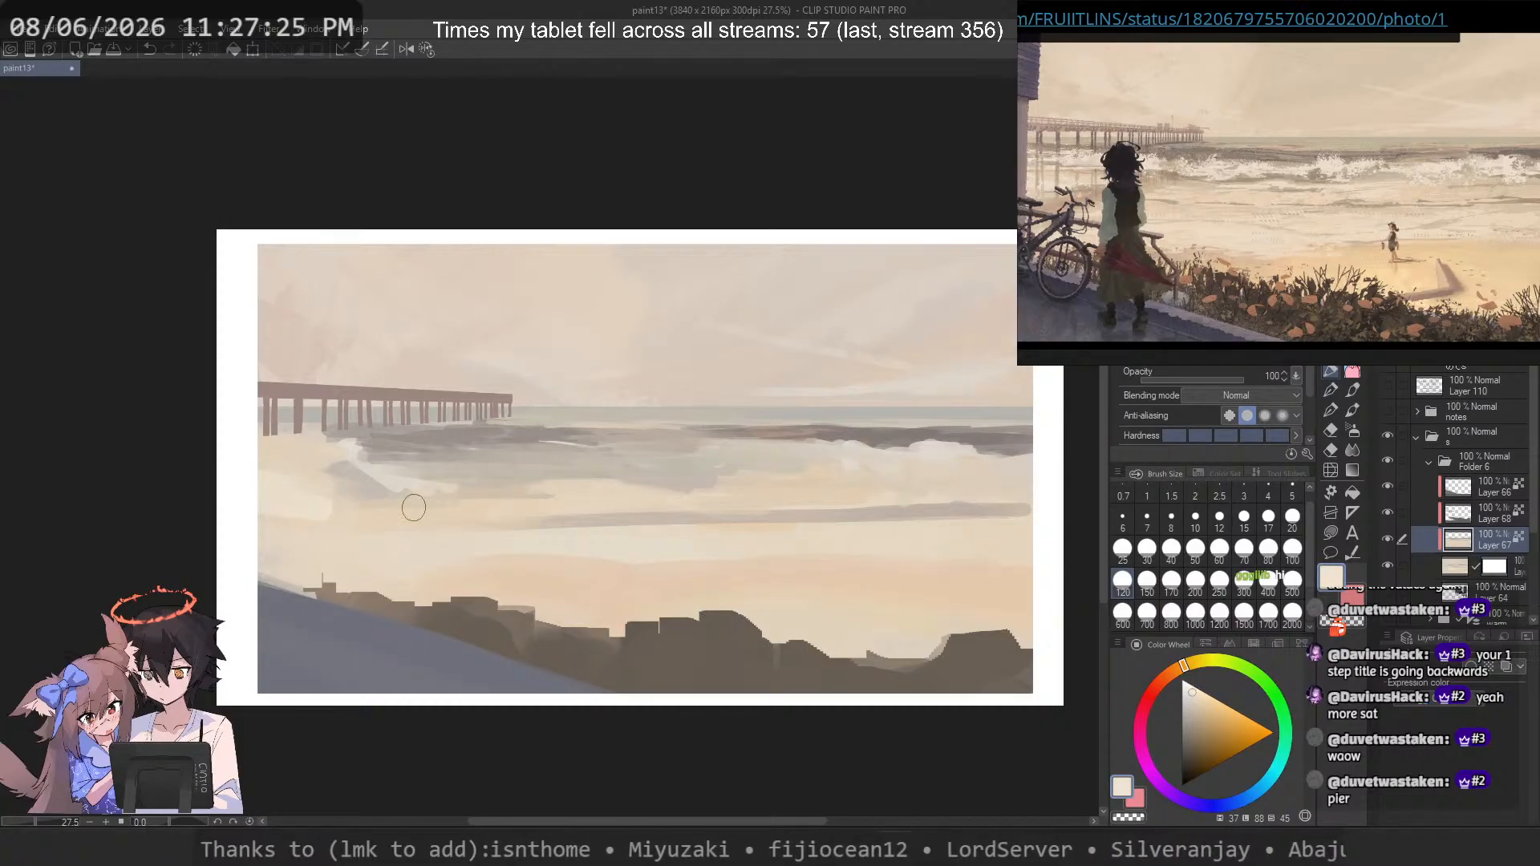
alt+click(614, 568)
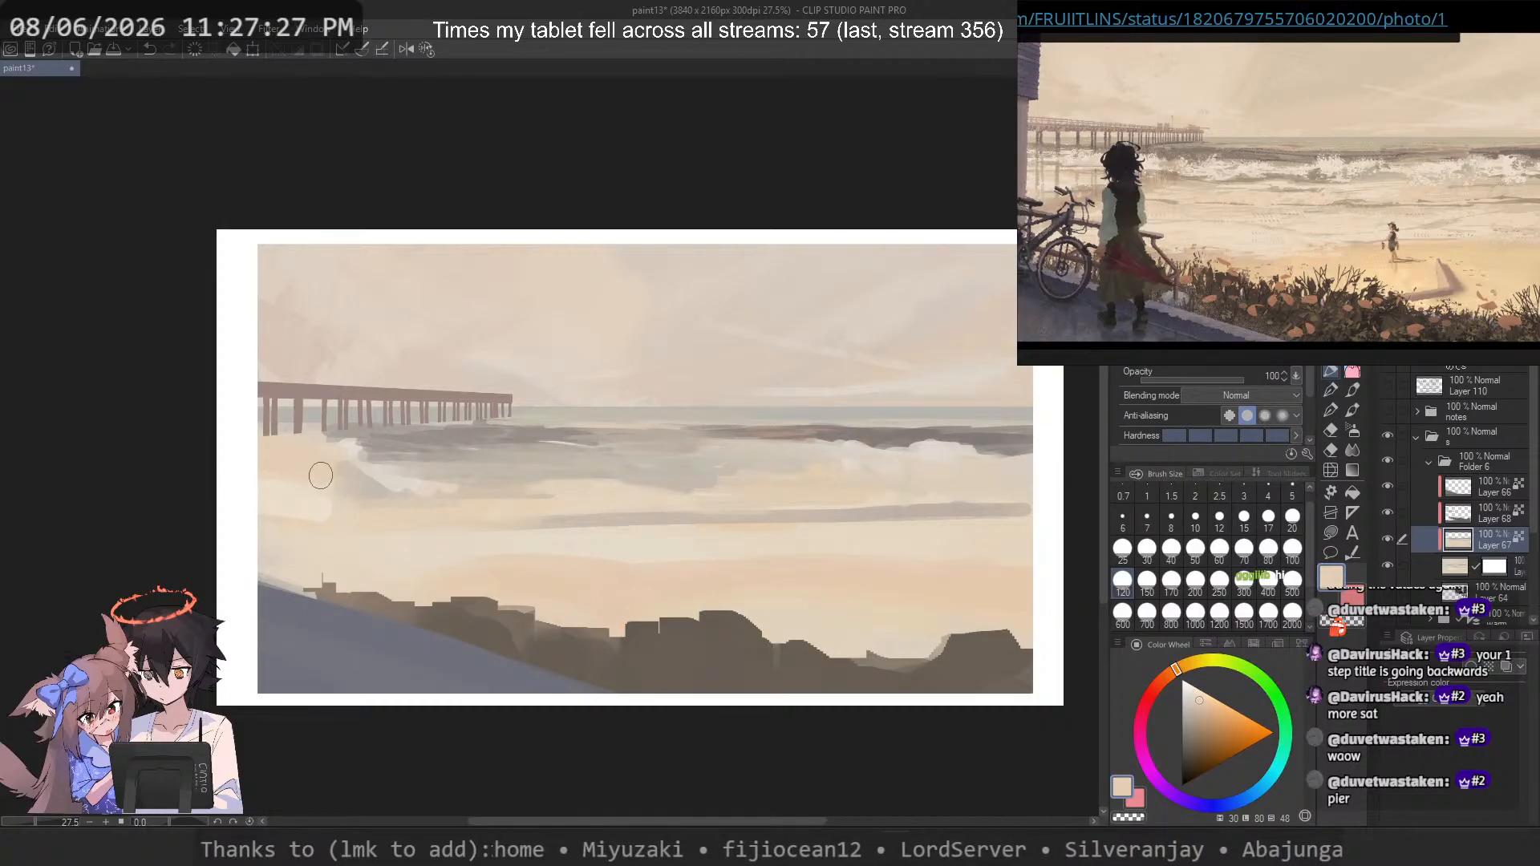
key(ctrl+z)
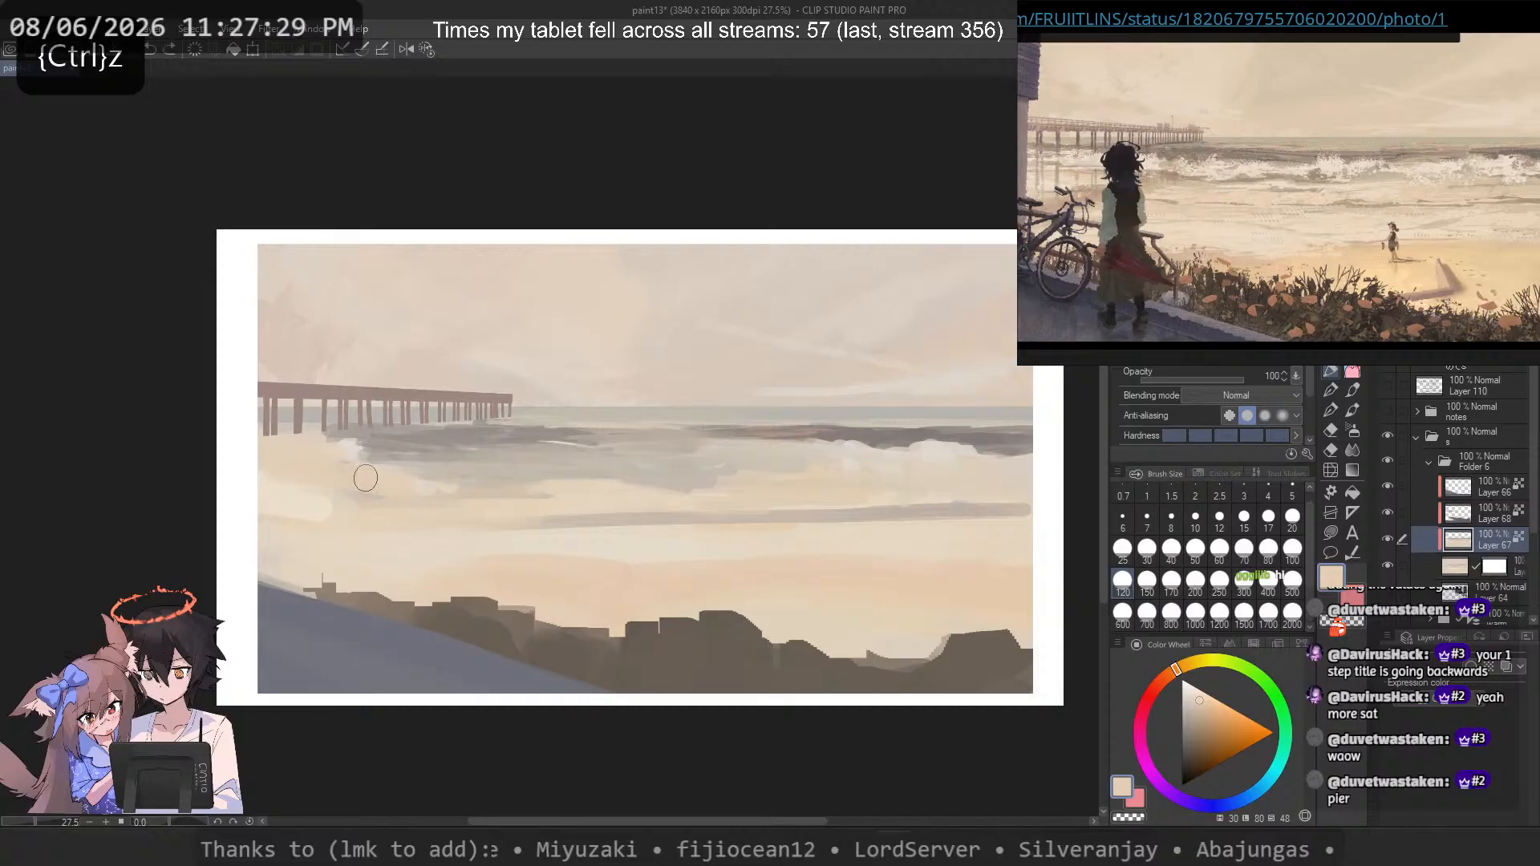
alt+click(306, 500)
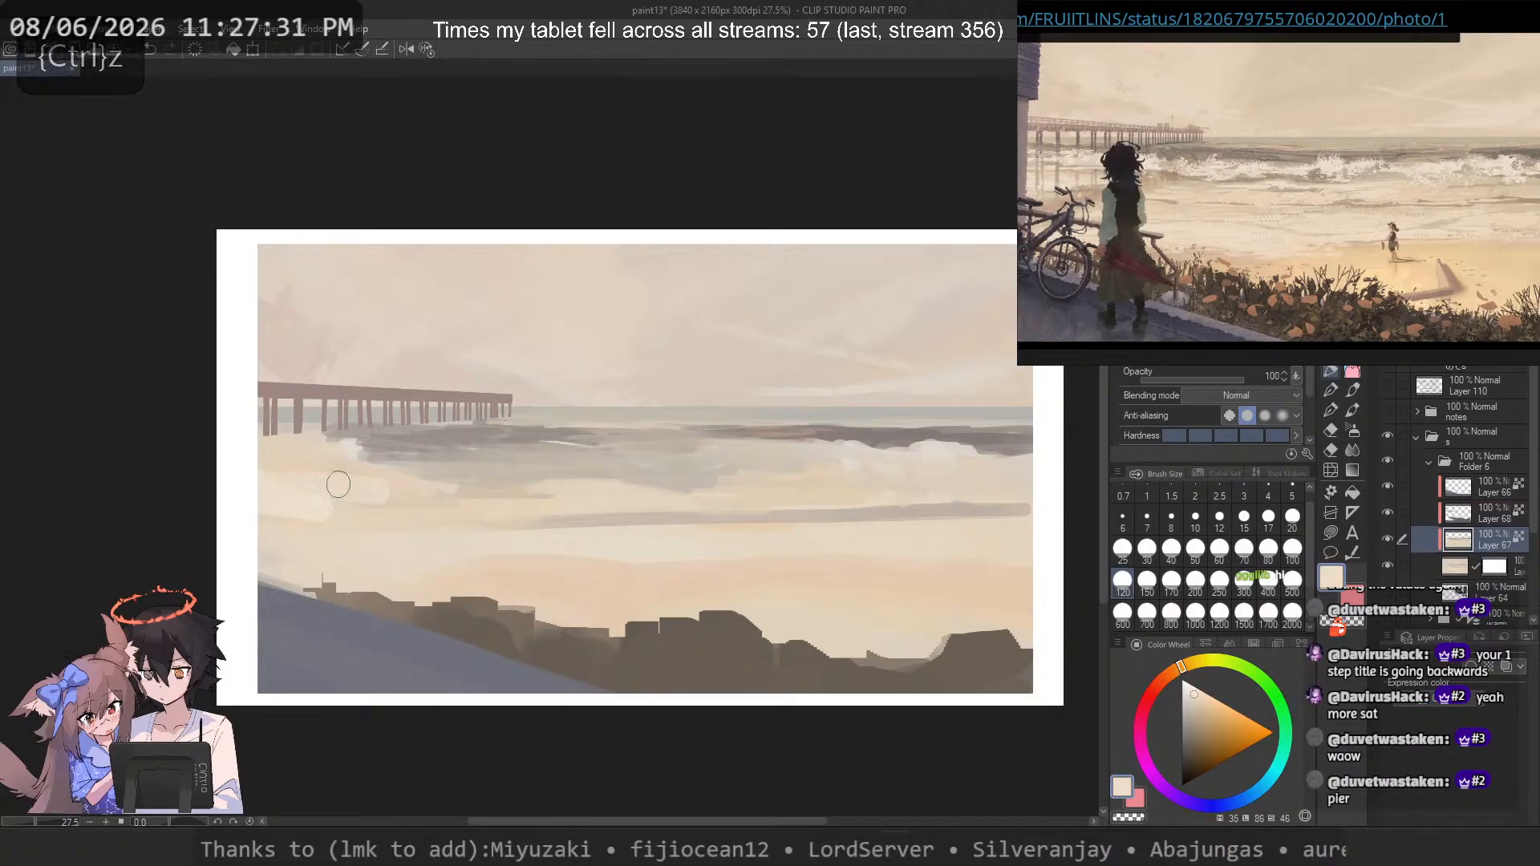
alt+click(373, 496)
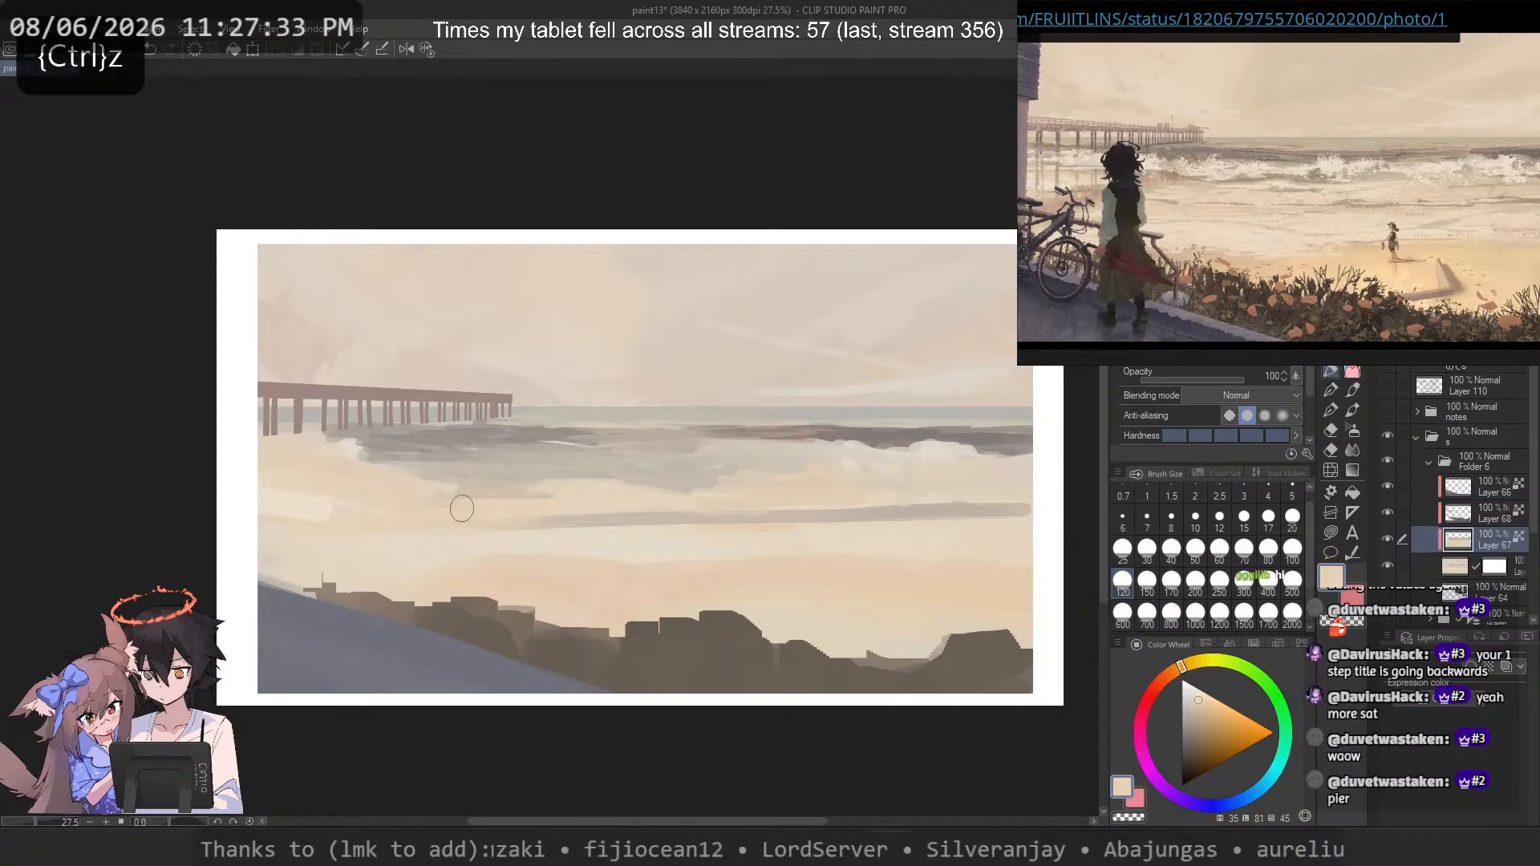
Step: Reduce the brush size to 60 and blend the pale patch on the left shore with sampled sand tones
click(1218, 551)
alt+click(316, 504)
alt+click(352, 506)
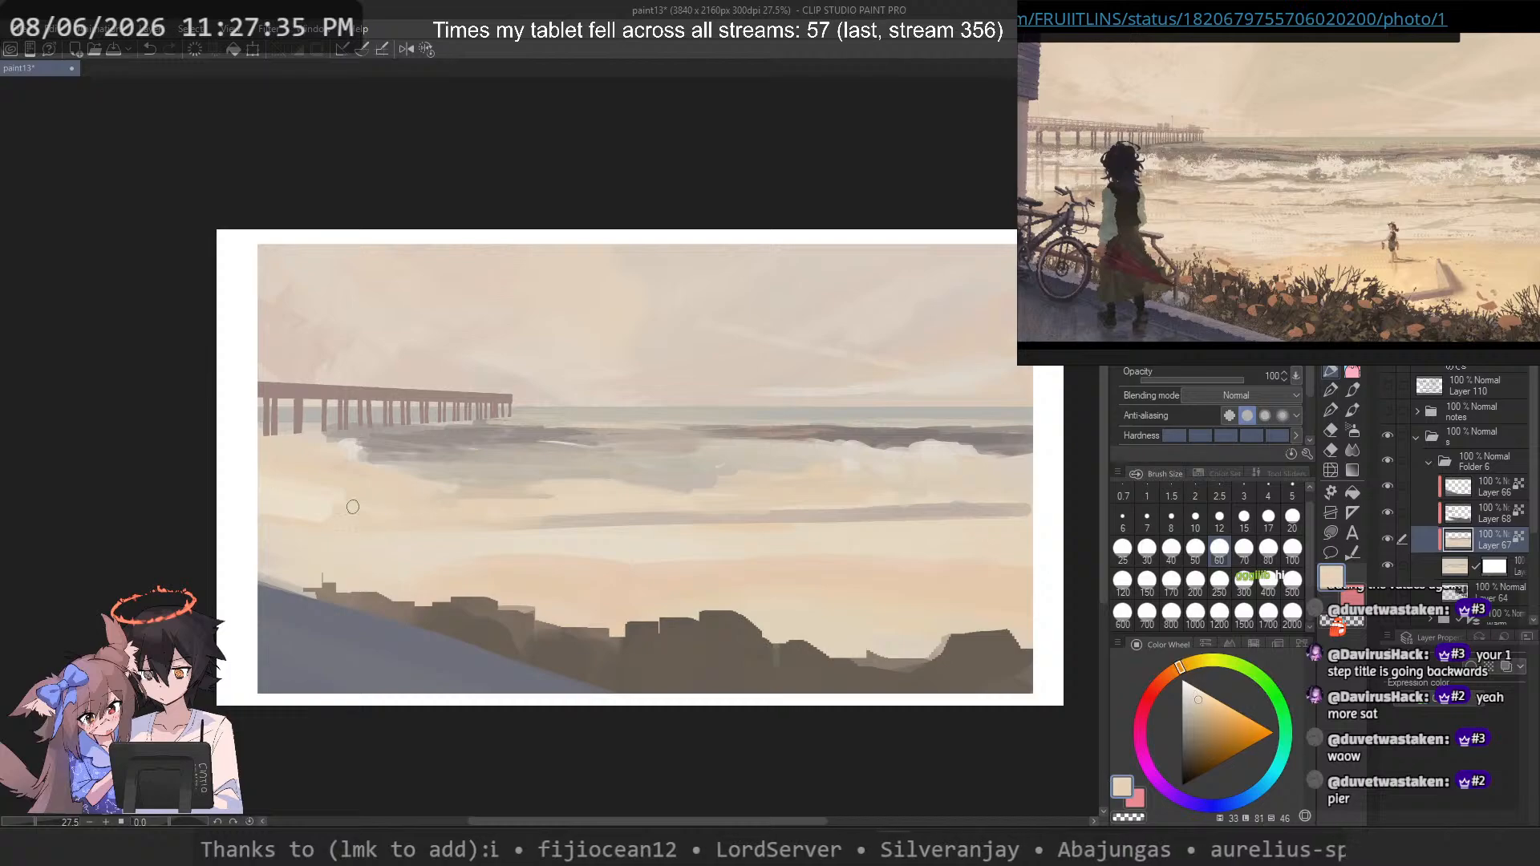
key(ctrl+z)
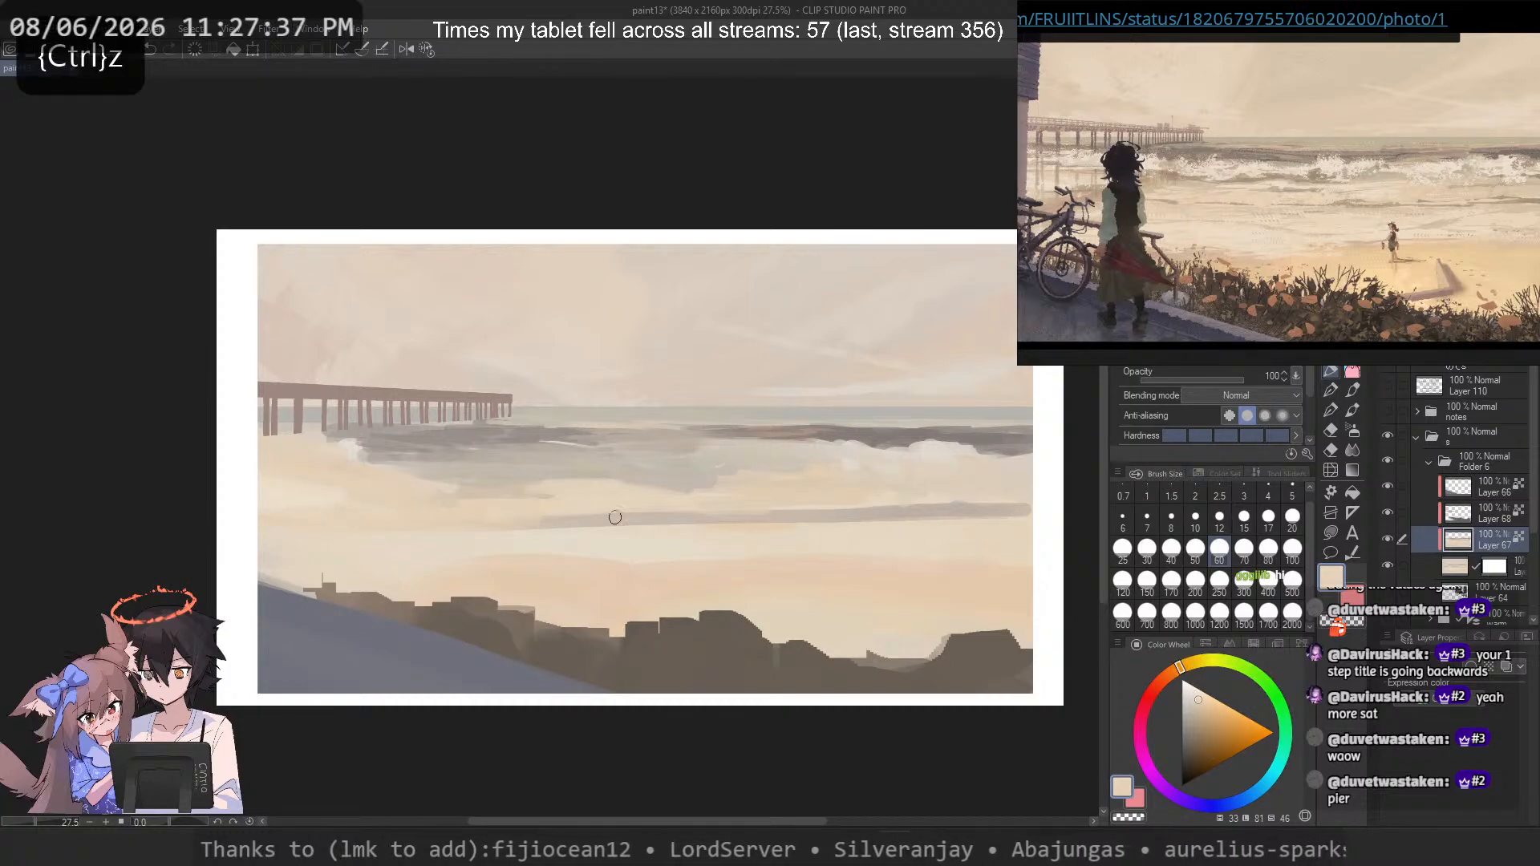
alt+click(619, 588)
Step: Paint a sampled warm grey shadow below the wave's left end and soften it with neighbouring sand tones
alt+click(438, 453)
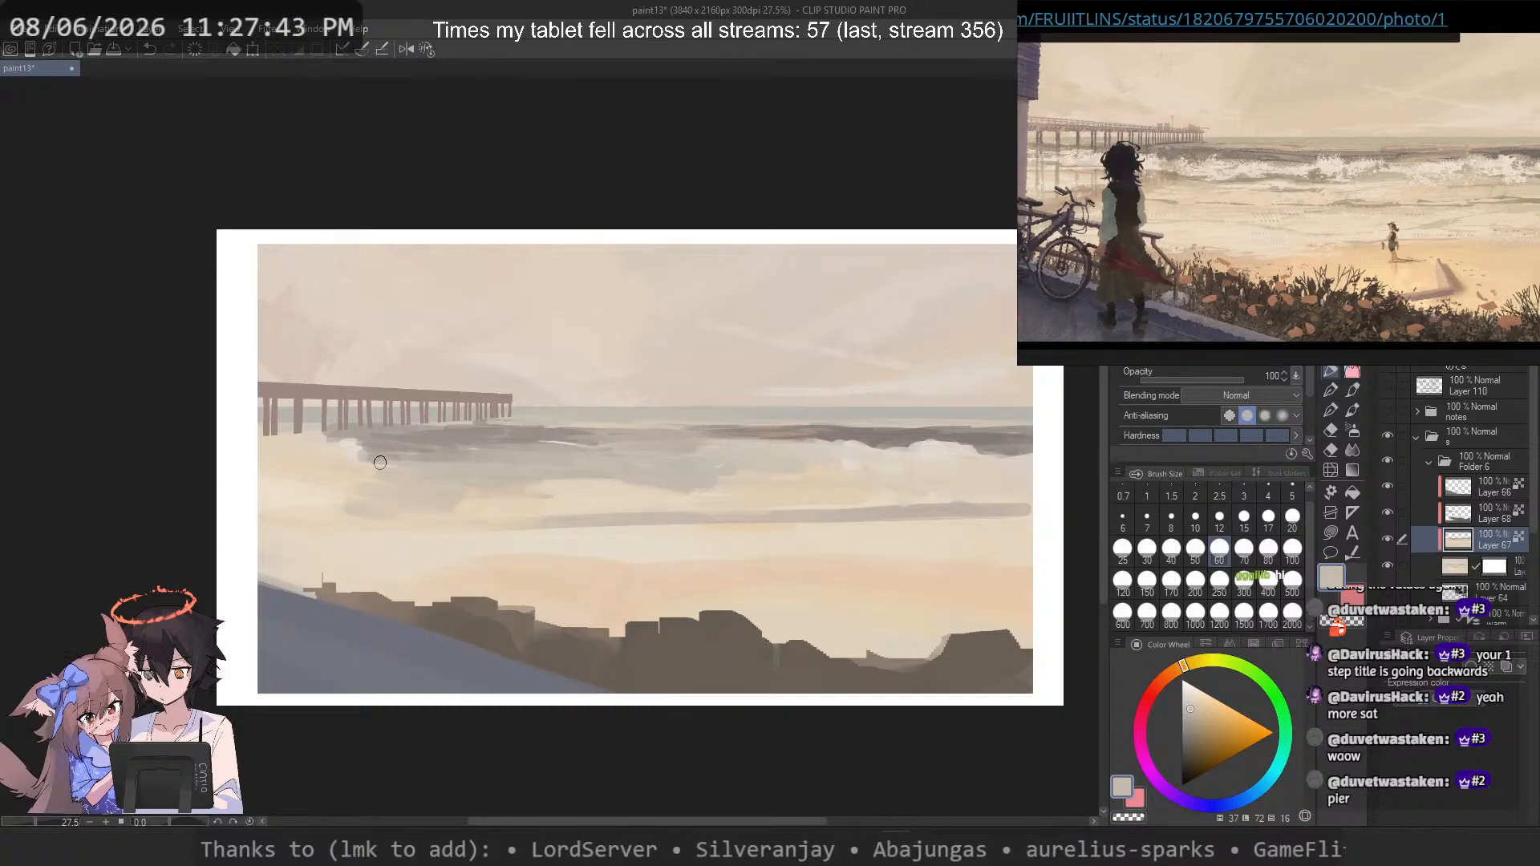
key(ctrl+z)
alt+click(421, 460)
mouse_move(411, 464)
mouse_down()
mouse_move(380, 480)
mouse_move(422, 501)
mouse_move(351, 505)
mouse_up()
alt+click(410, 470)
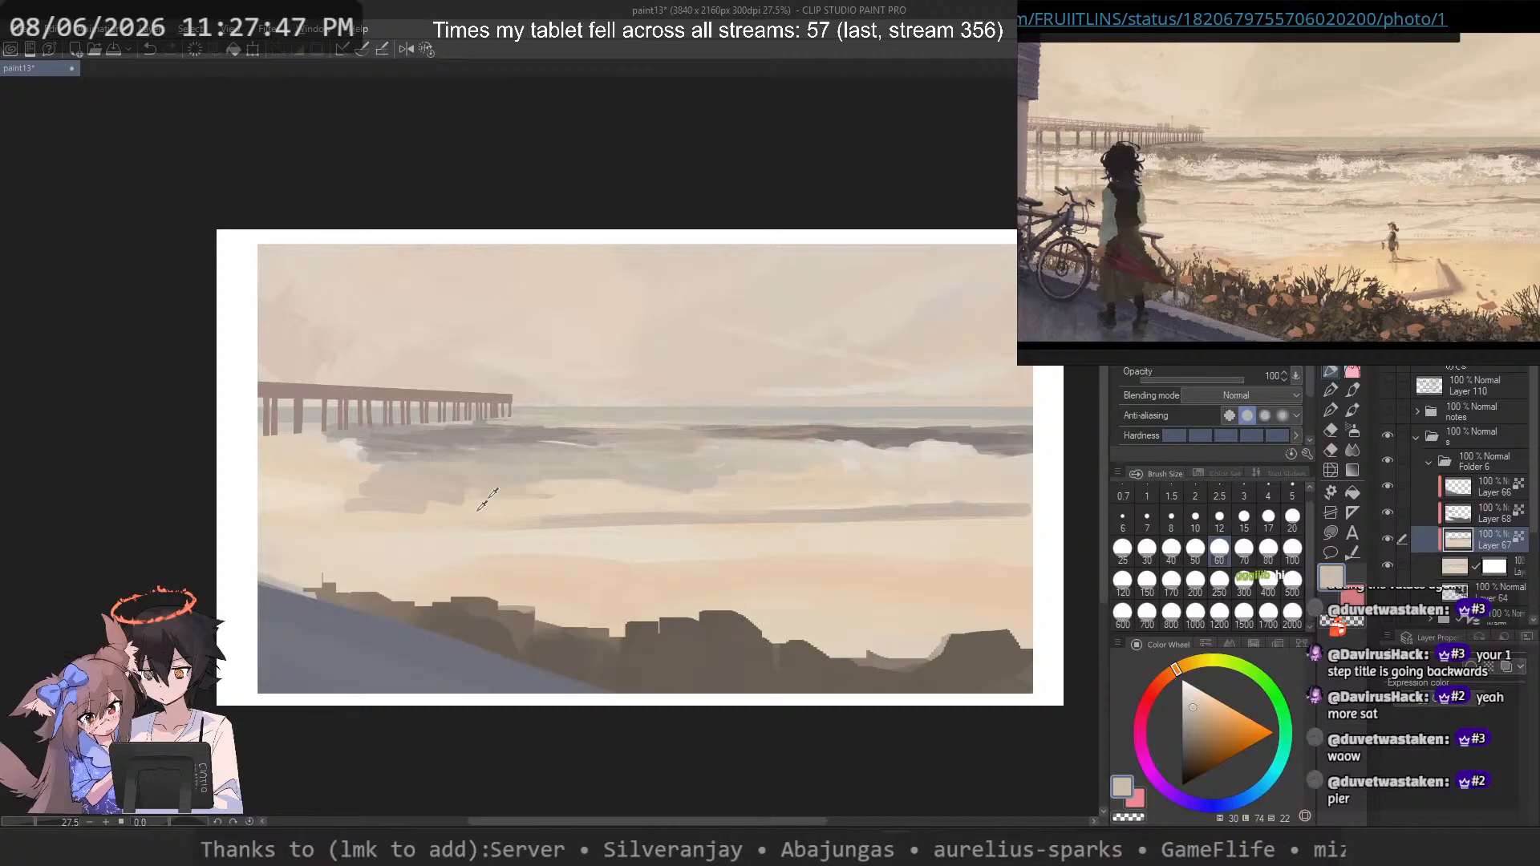
alt+click(479, 509)
alt+click(291, 514)
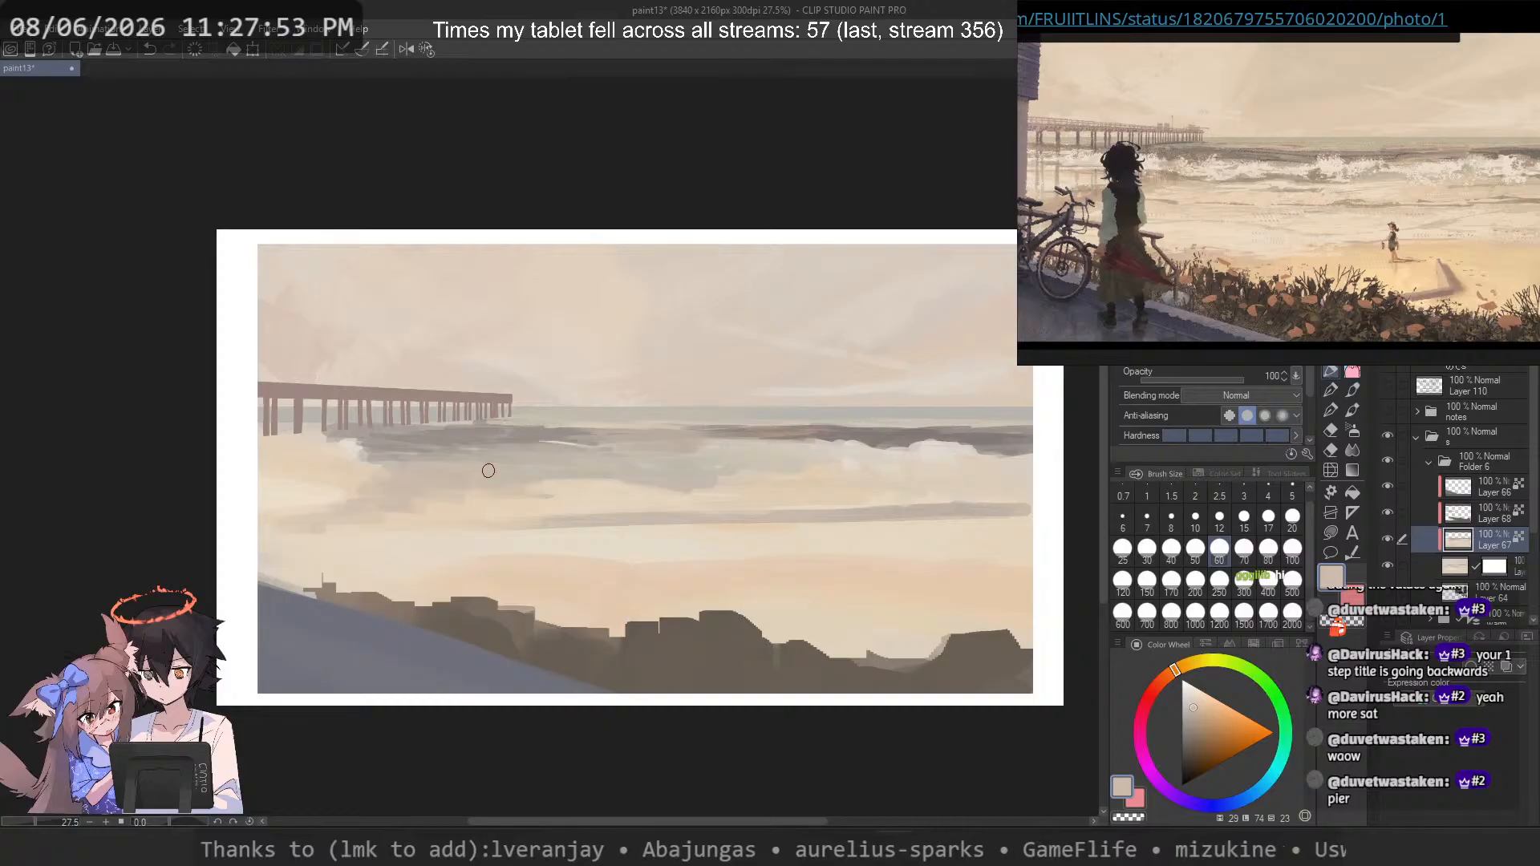
Step: Sample pale beige and paint out the left and middle parts of the long grey streak across the shore
alt+click(592, 500)
drag(487, 523, 709, 518)
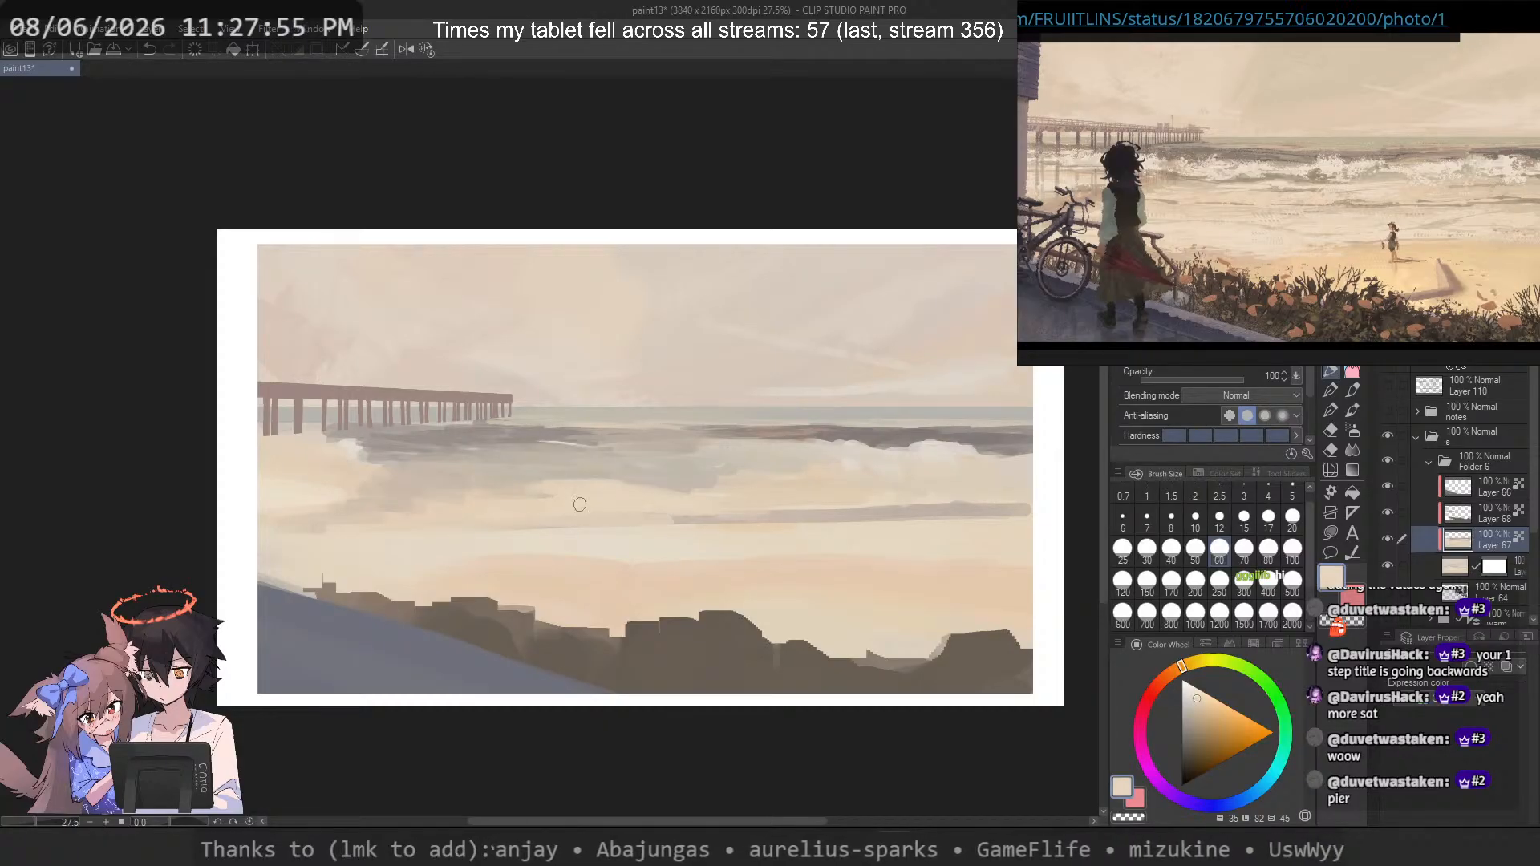
mouse_move(570, 525)
mouse_down()
mouse_move(801, 528)
mouse_move(684, 515)
mouse_up()
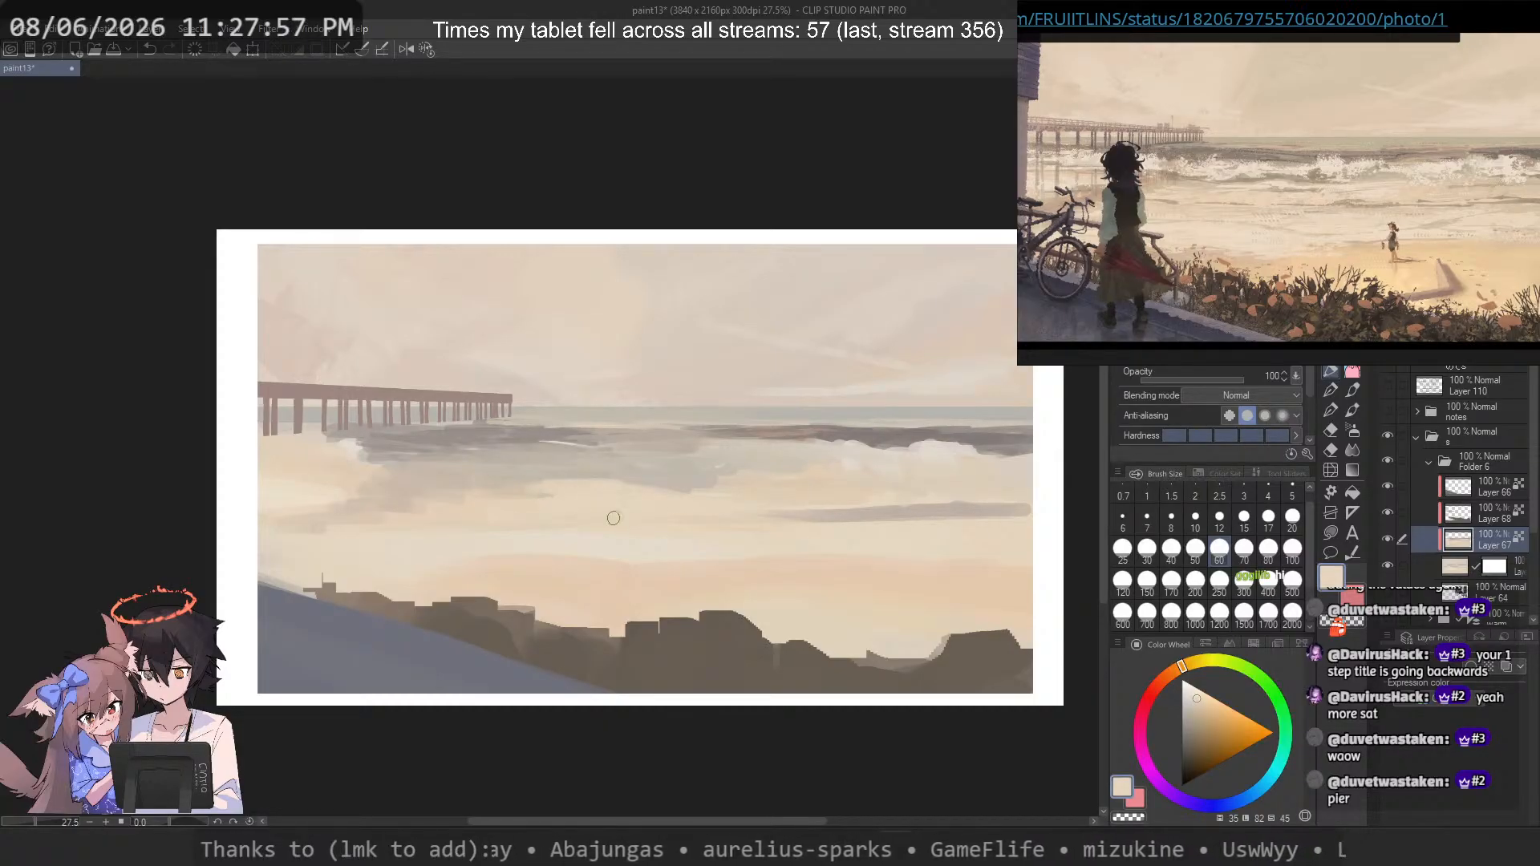
Step: Set the brush size to 150 and soften the upper edge of the peach sand band with sampled pale cream
alt+click(539, 553)
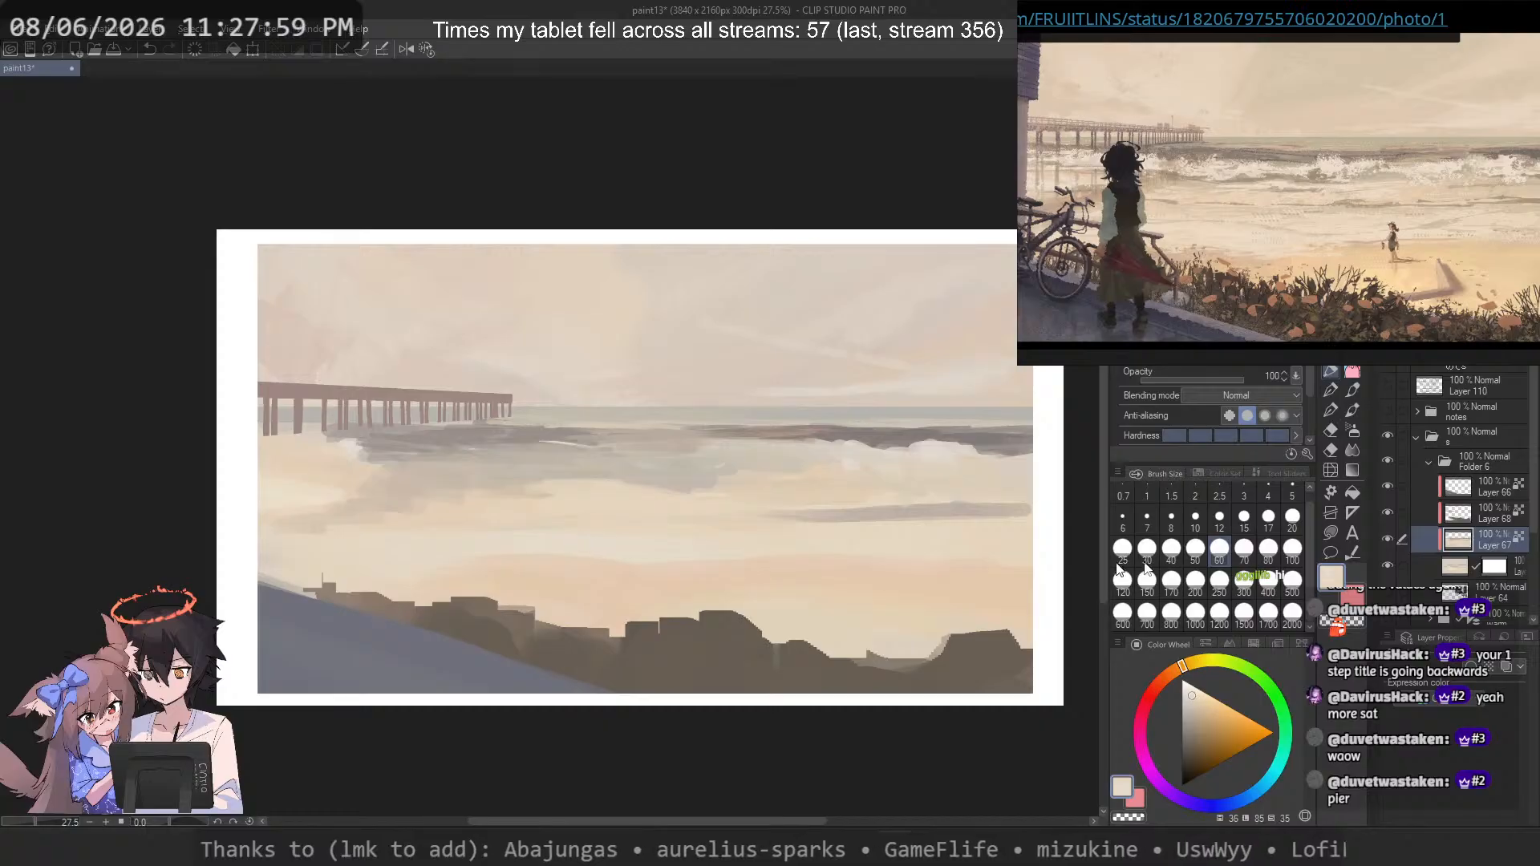
click(1147, 581)
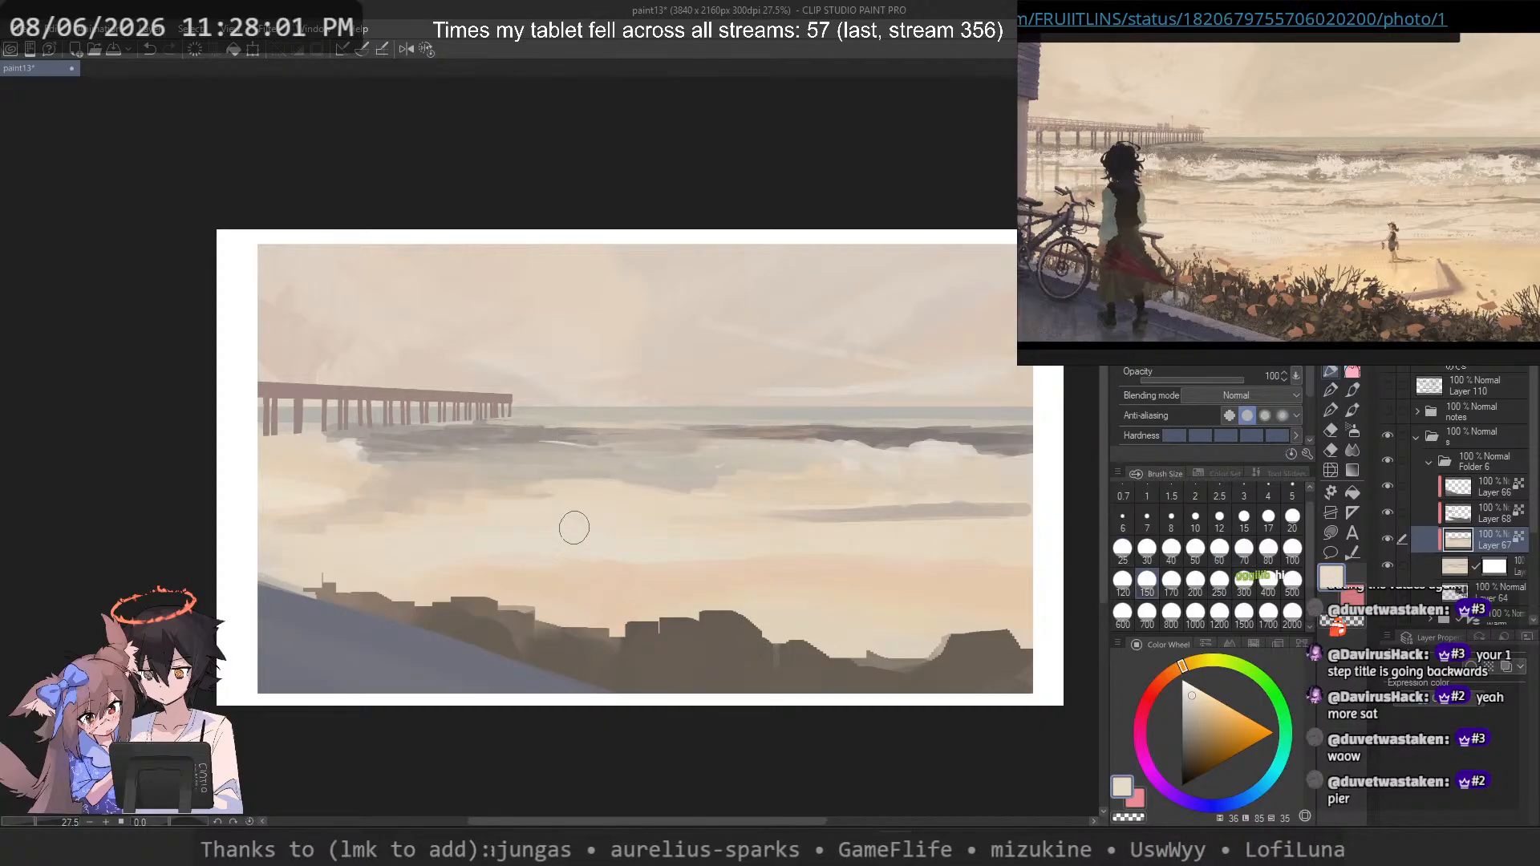
key(ctrl+z)
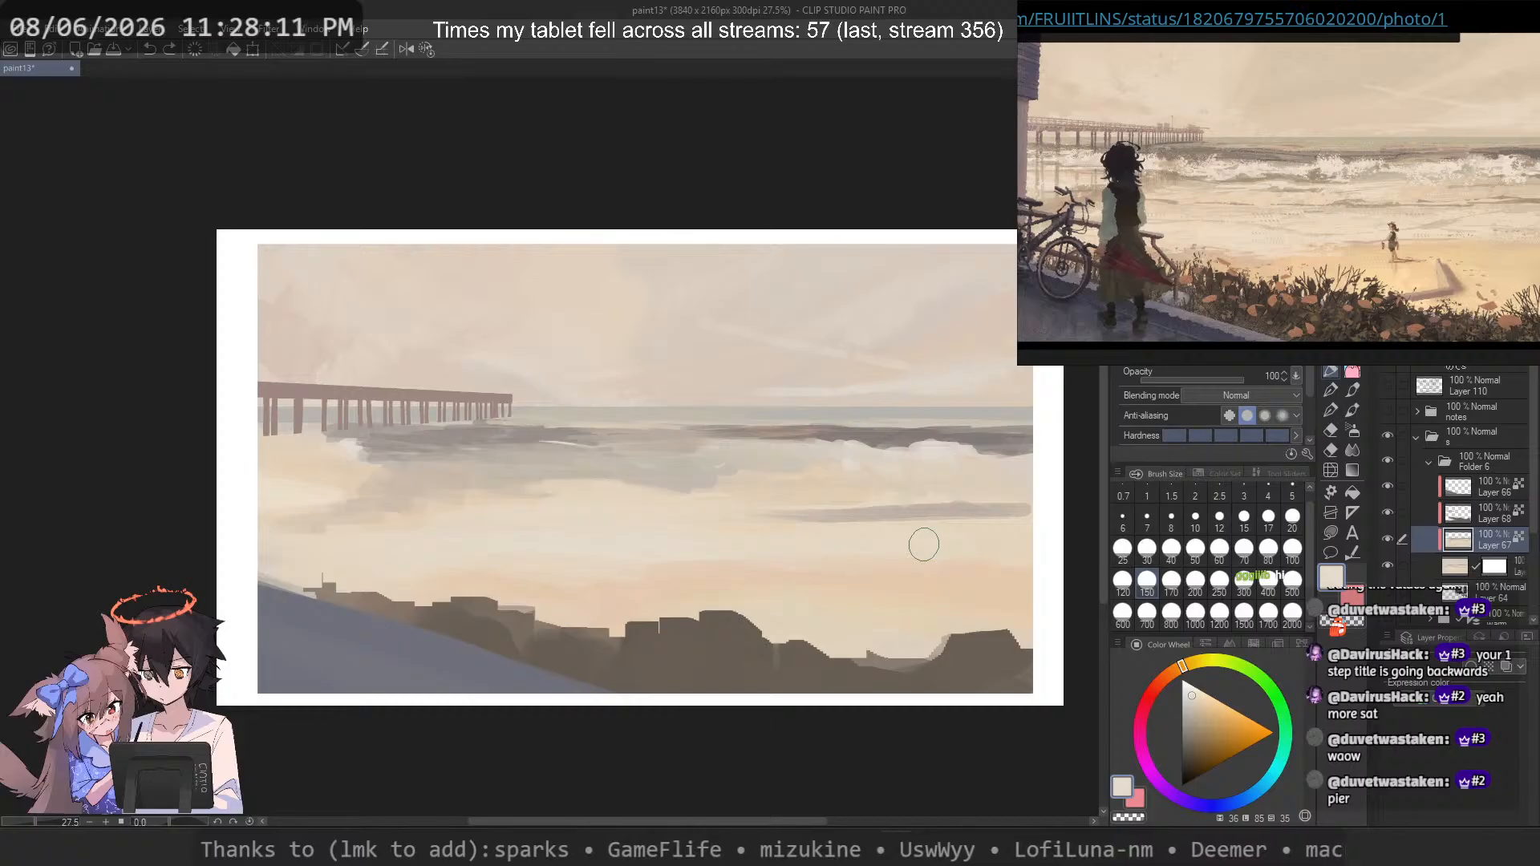
Step: Set the brush size to 70 and paint sampled grey tones below the foam in the middle and at the wave's right end
click(1243, 547)
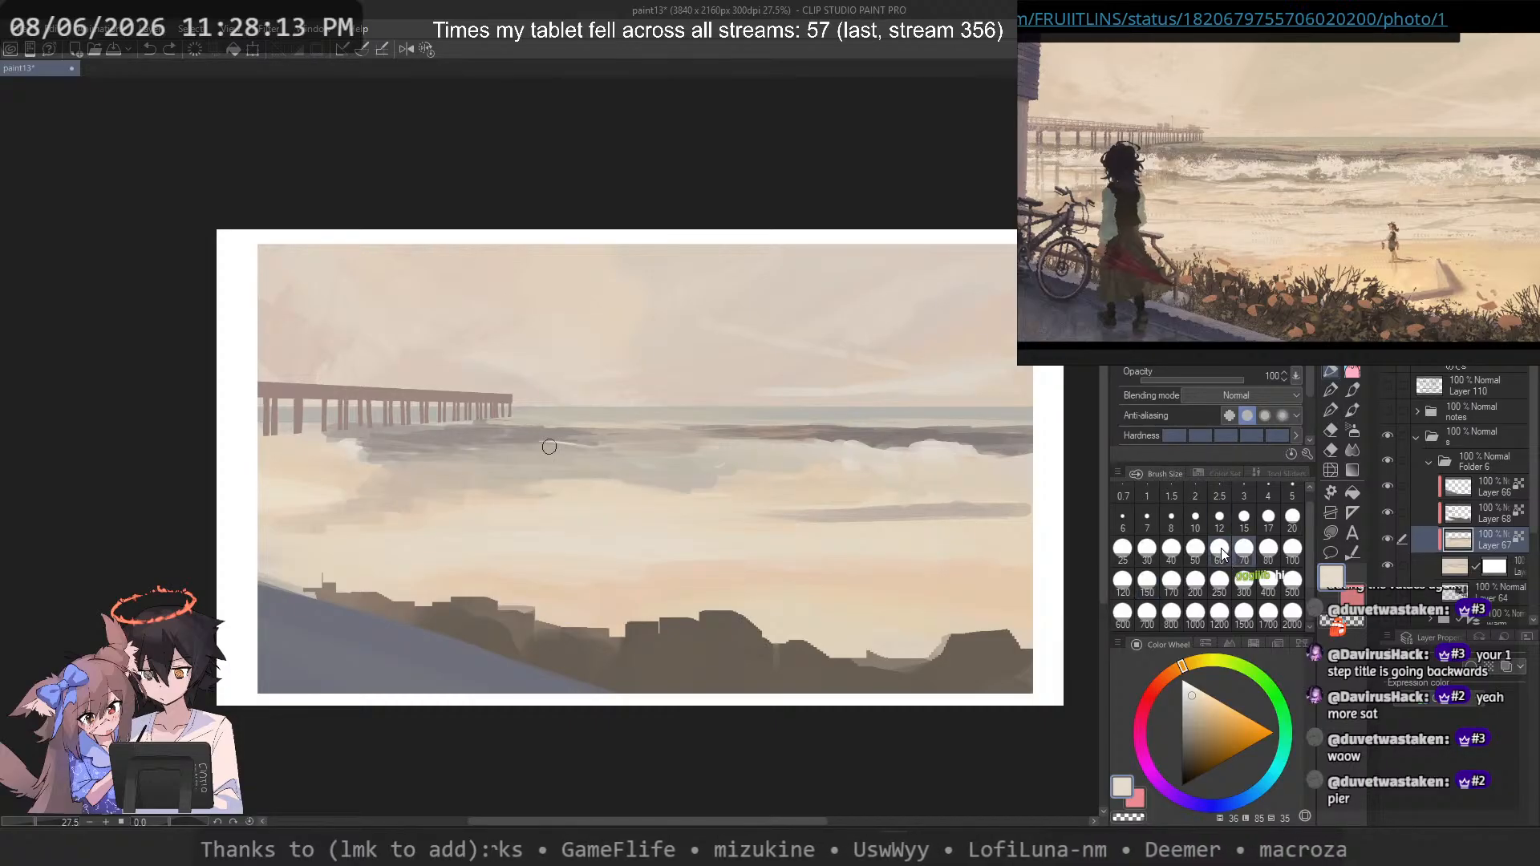
alt+click(681, 474)
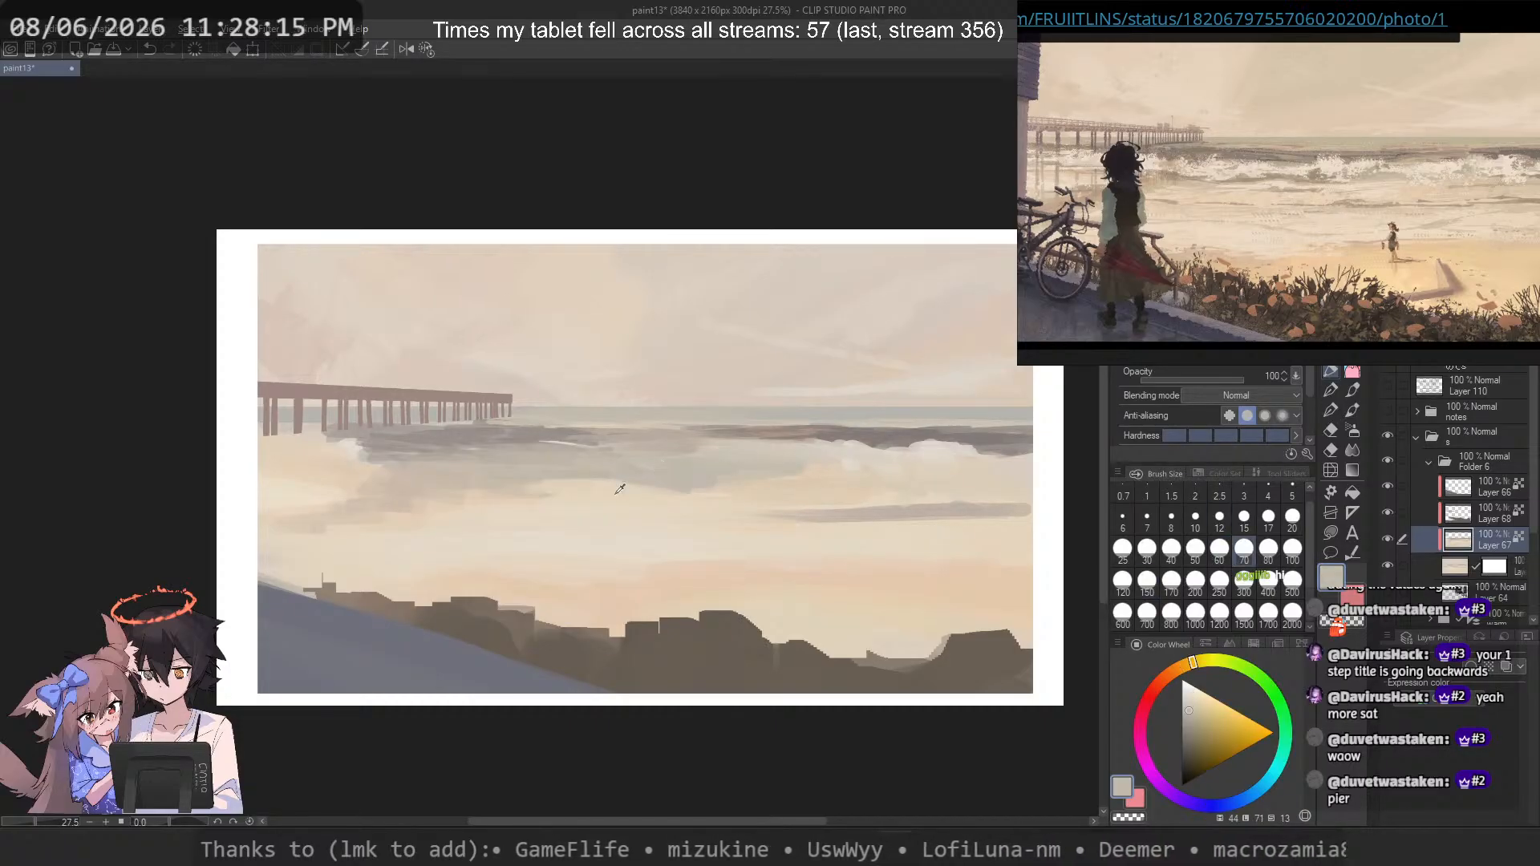
alt+click(666, 481)
alt+click(676, 464)
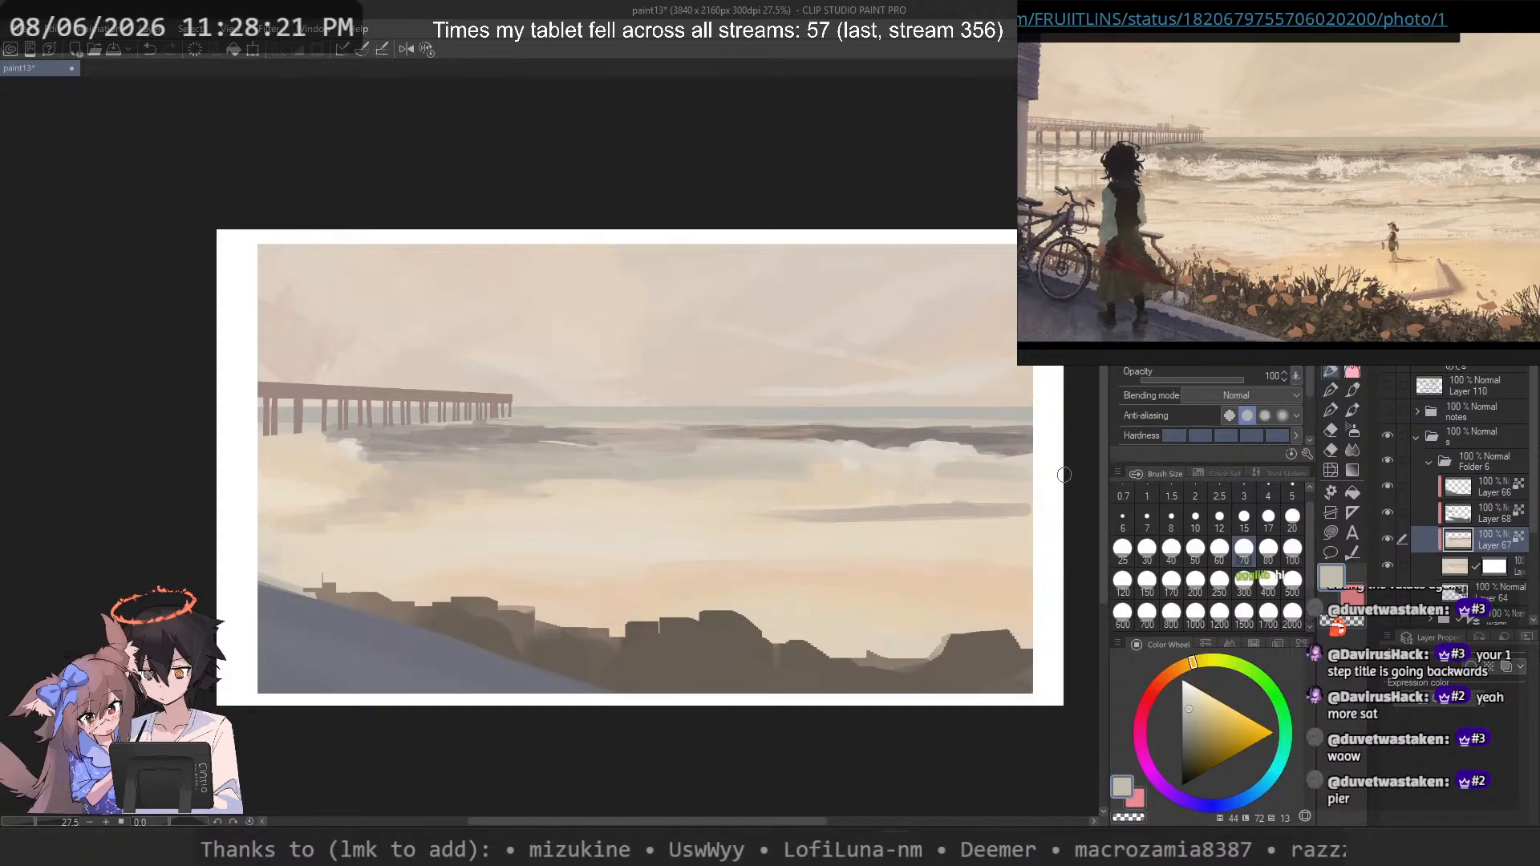
key(ctrl+z)
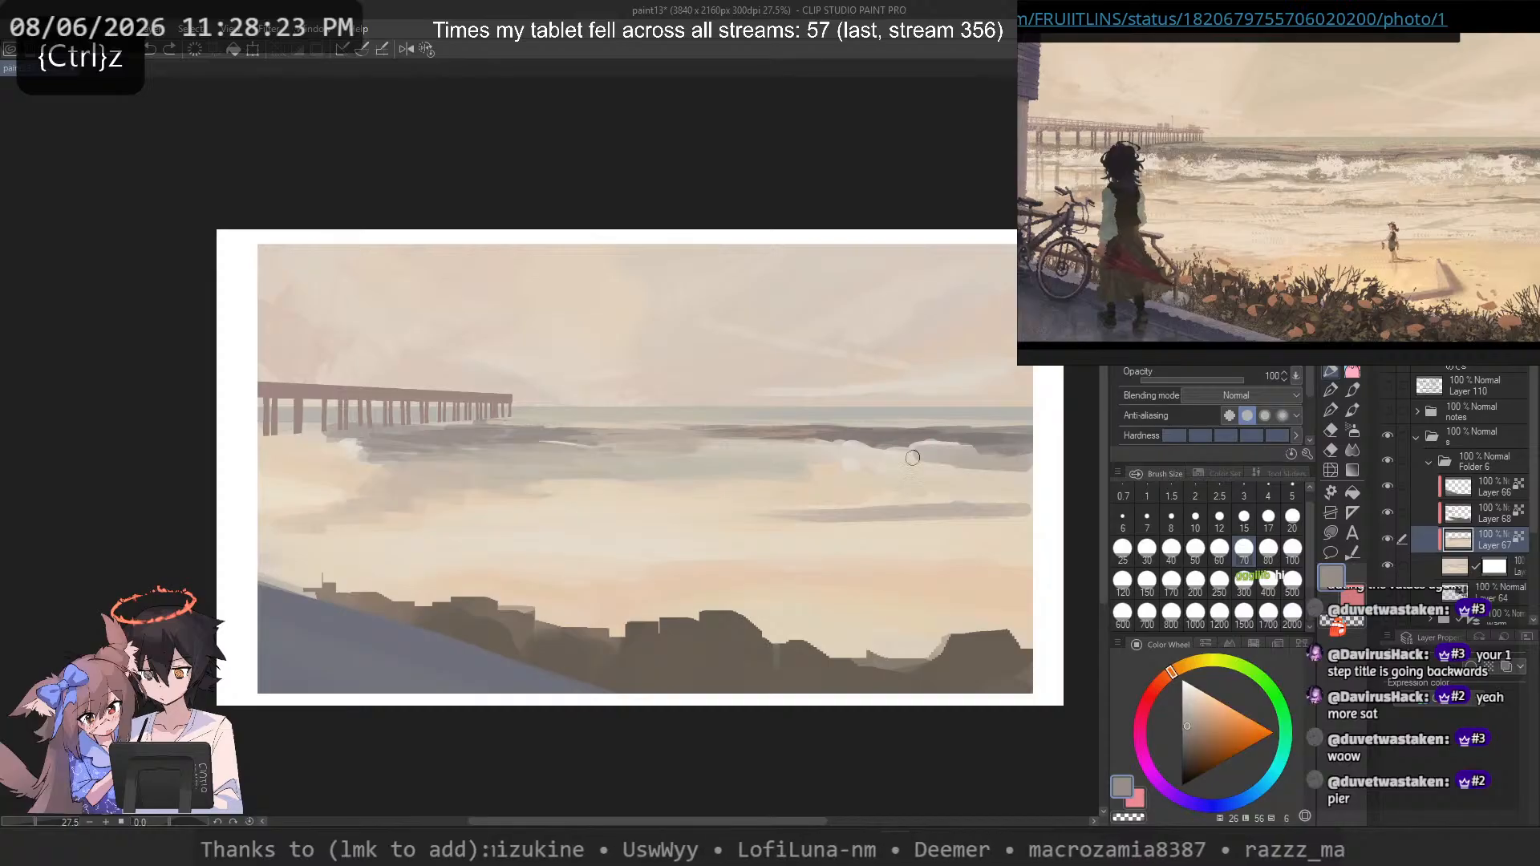
mouse_move(831, 474)
mouse_down()
mouse_move(995, 474)
mouse_move(793, 472)
mouse_up()
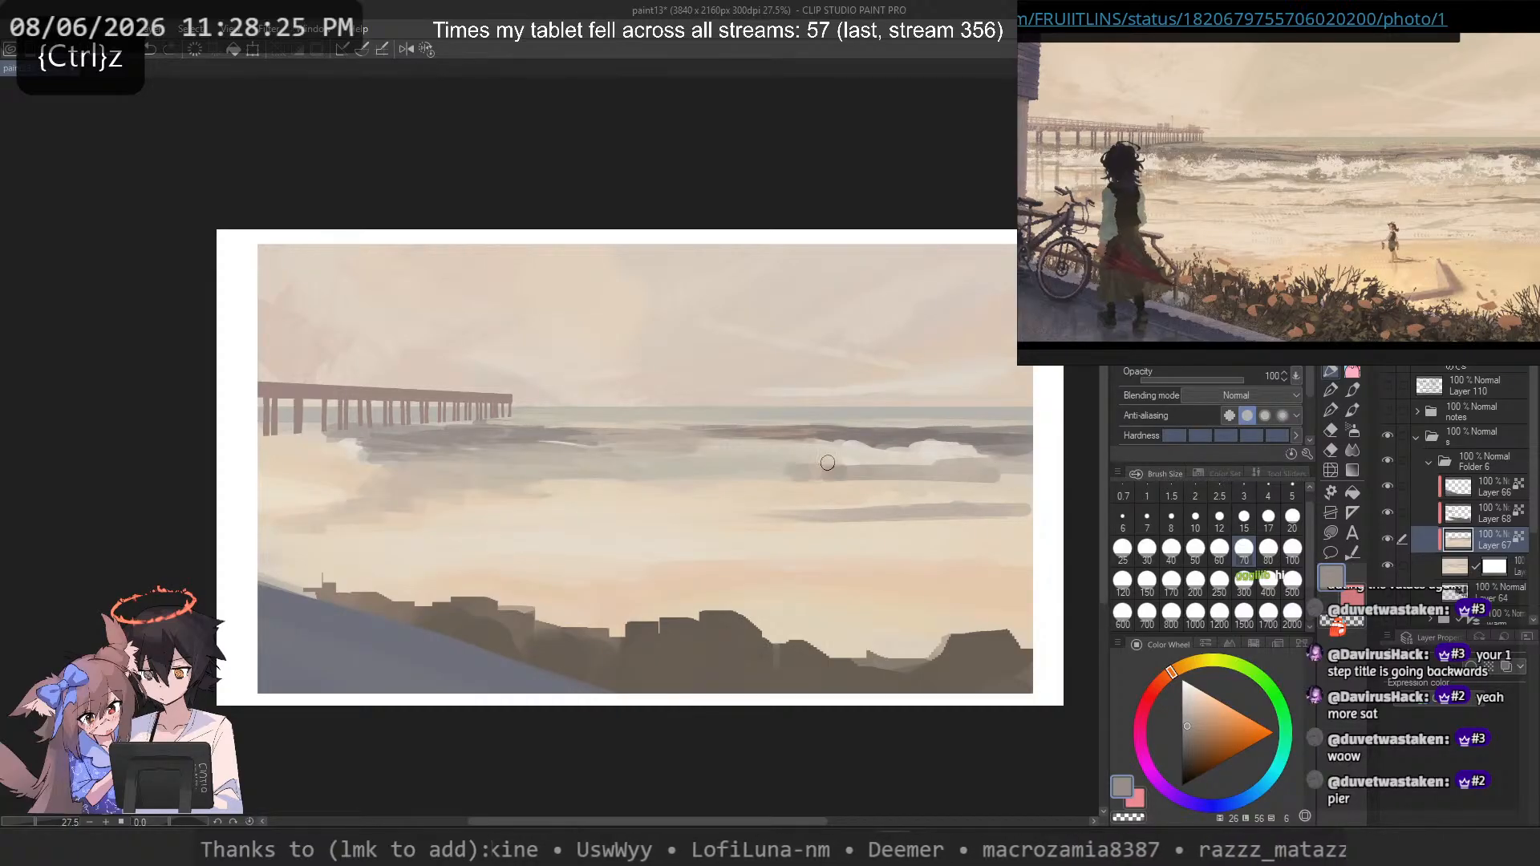
Step: Sample the pale foam colour, add a new layer above Layer 67, and paint a size 60 pen patch on the right-hand foam
alt+click(852, 456)
key(ctrl+shift+n)
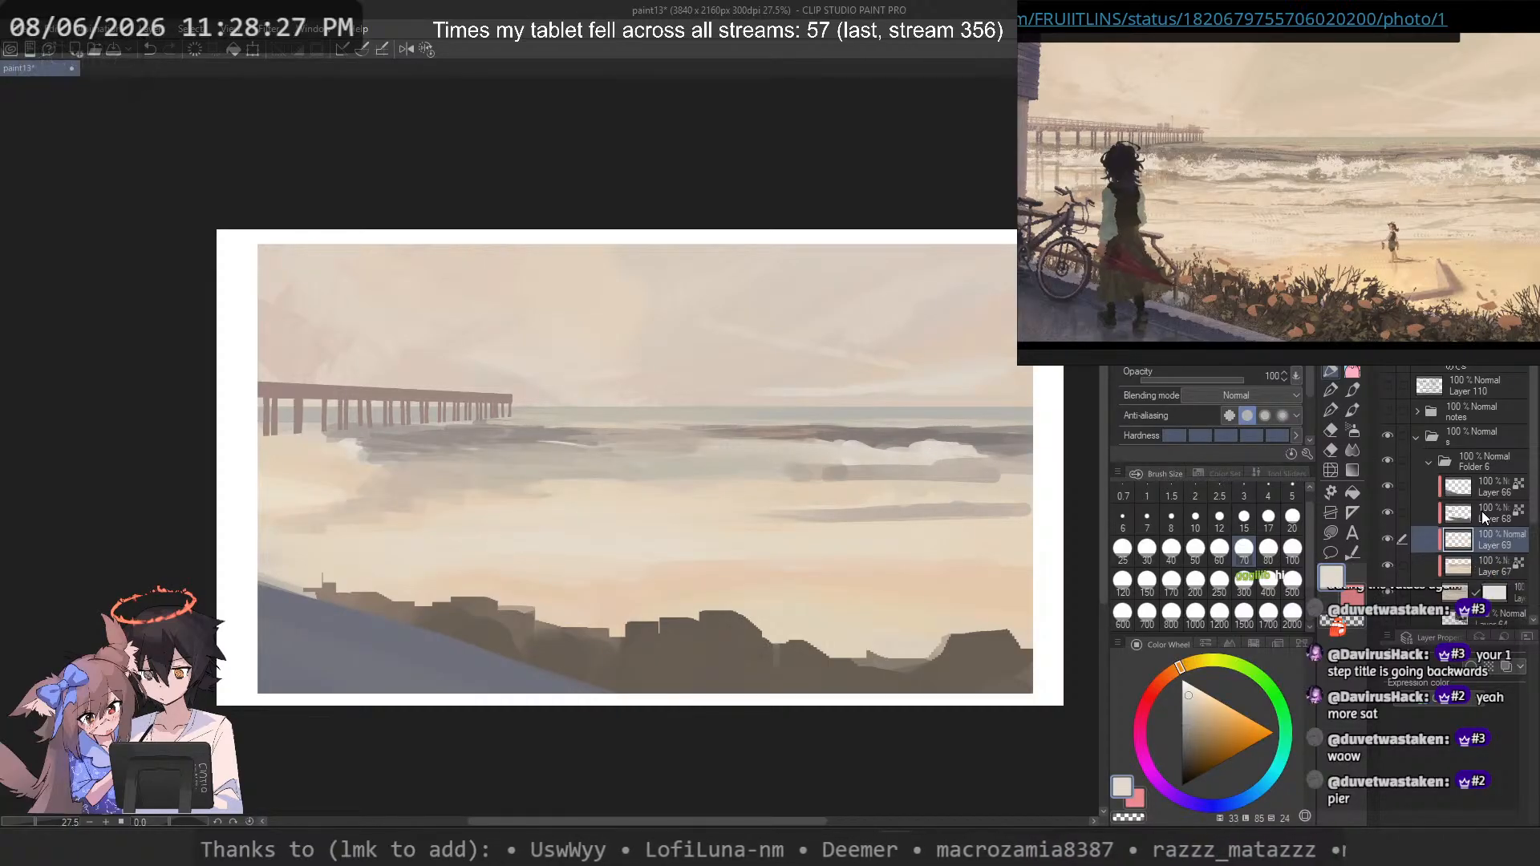
key(p)
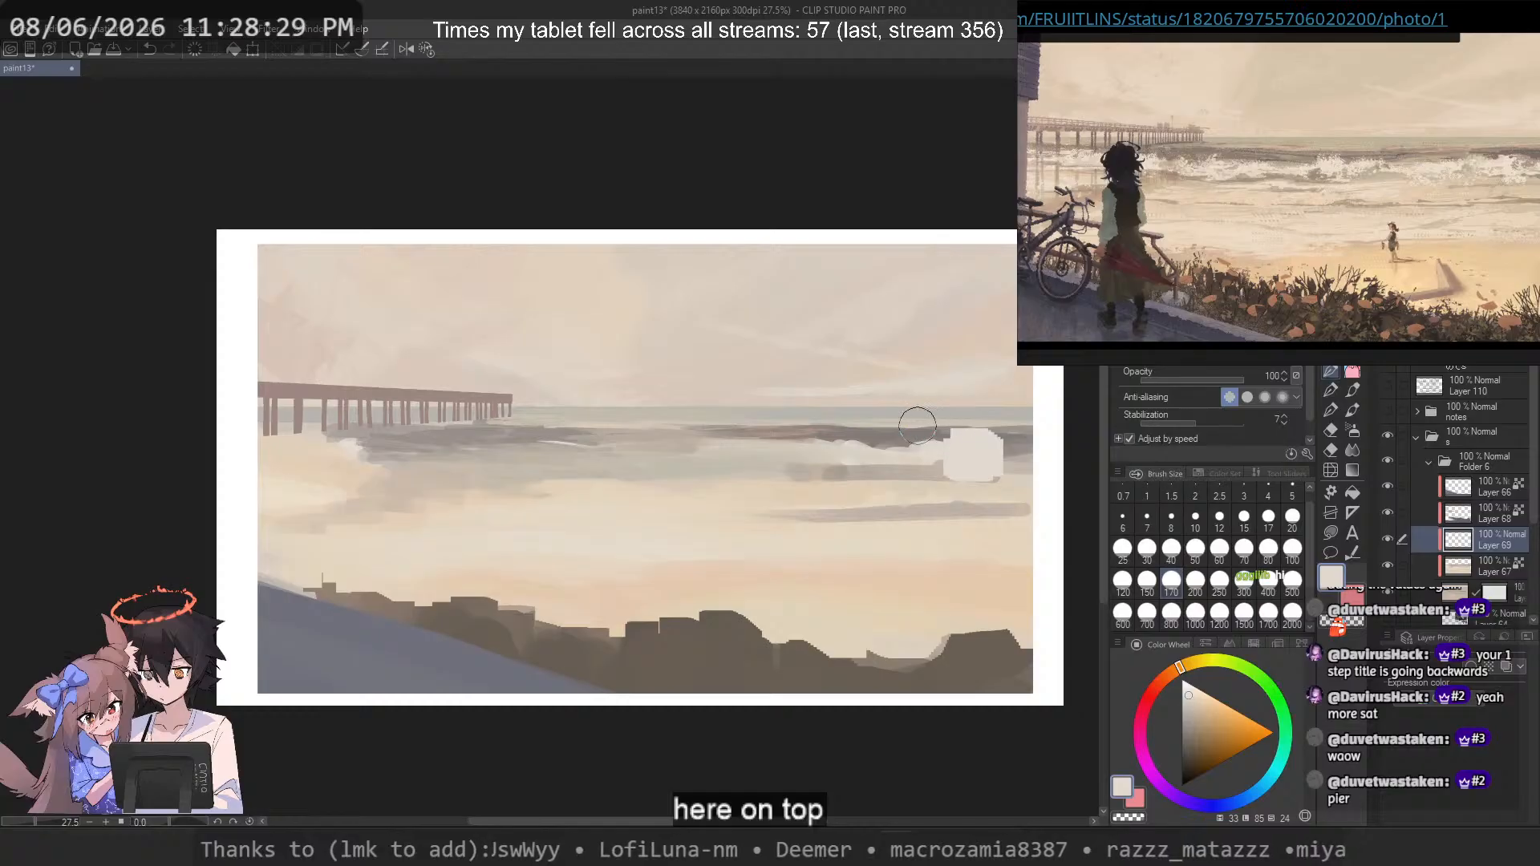
key(ctrl+z)
click(1219, 549)
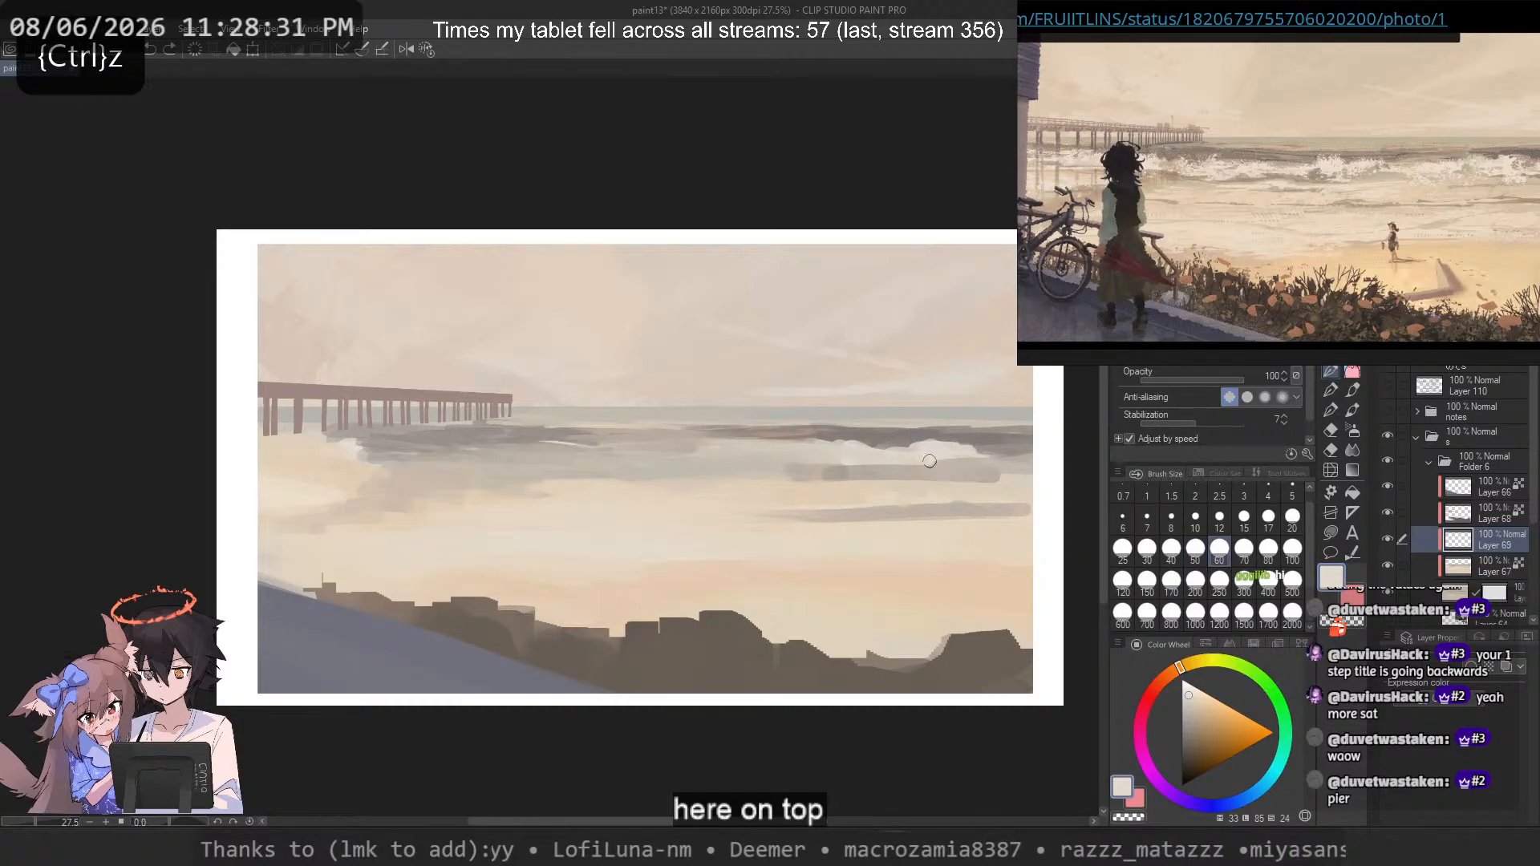
drag(934, 459, 966, 467)
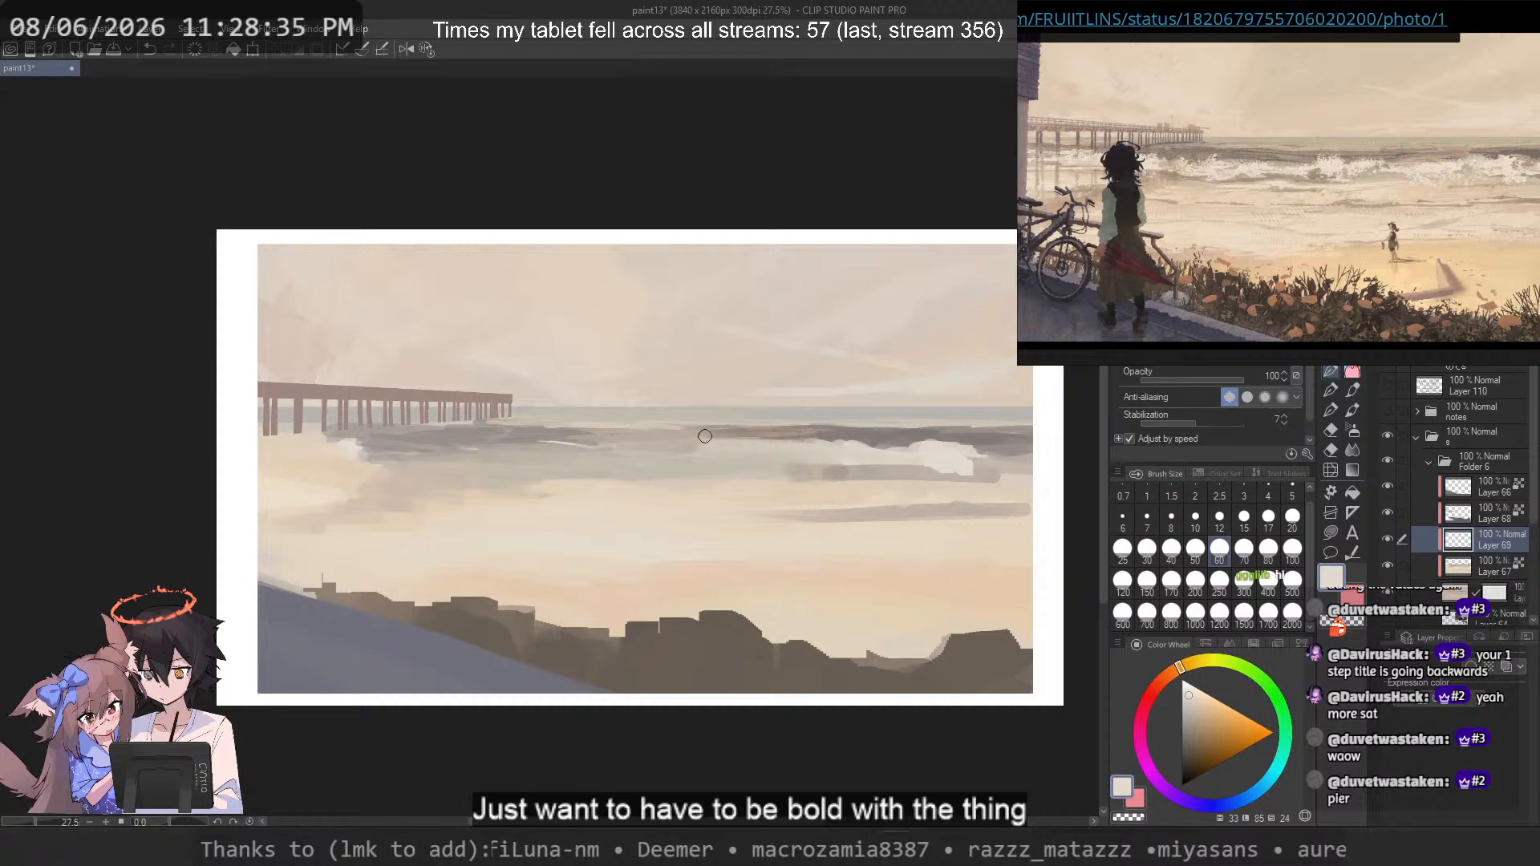
Step: Block in pale foam clumps along the wave's middle, reducing the pen size to 30 to join them to the right-hand foam
drag(680, 461, 670, 439)
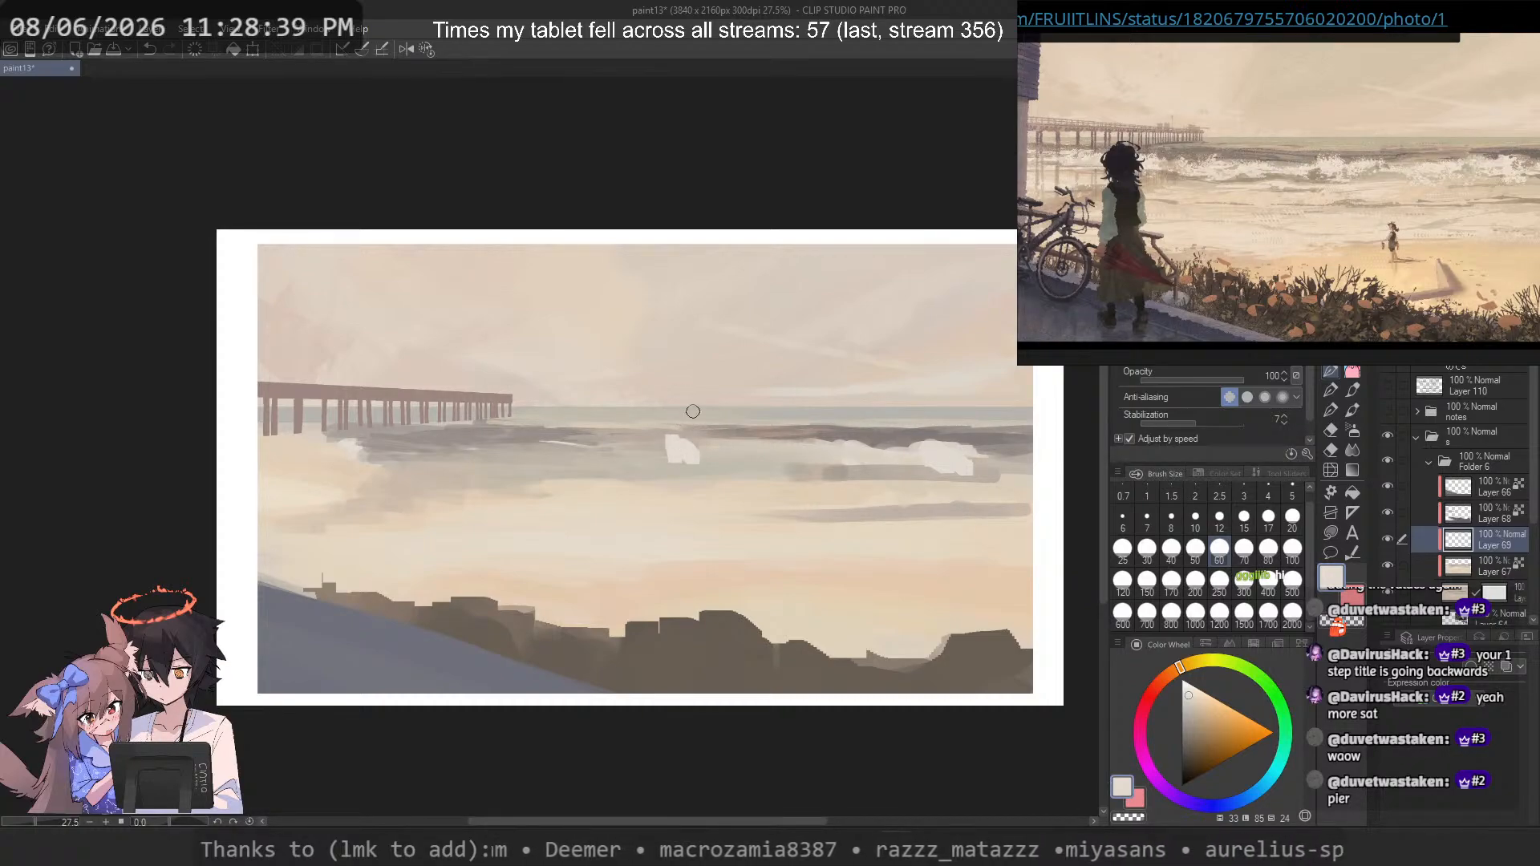
mouse_move(703, 442)
mouse_down()
mouse_move(709, 458)
mouse_move(744, 451)
mouse_up()
key(ctrl+z)
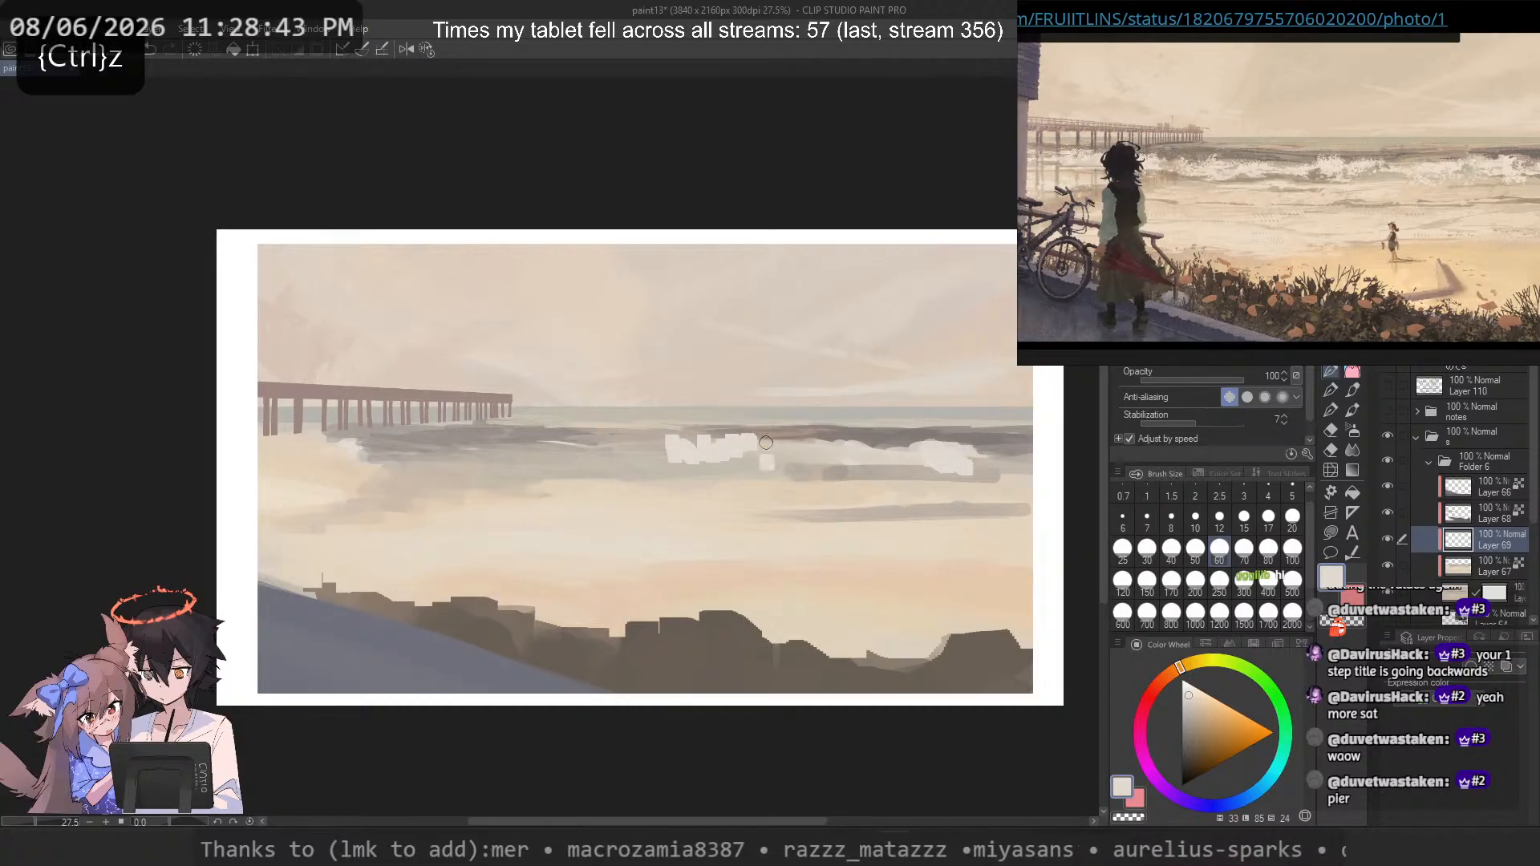
key(bracketleft)
key(bracketleft)
key(bracketleft)
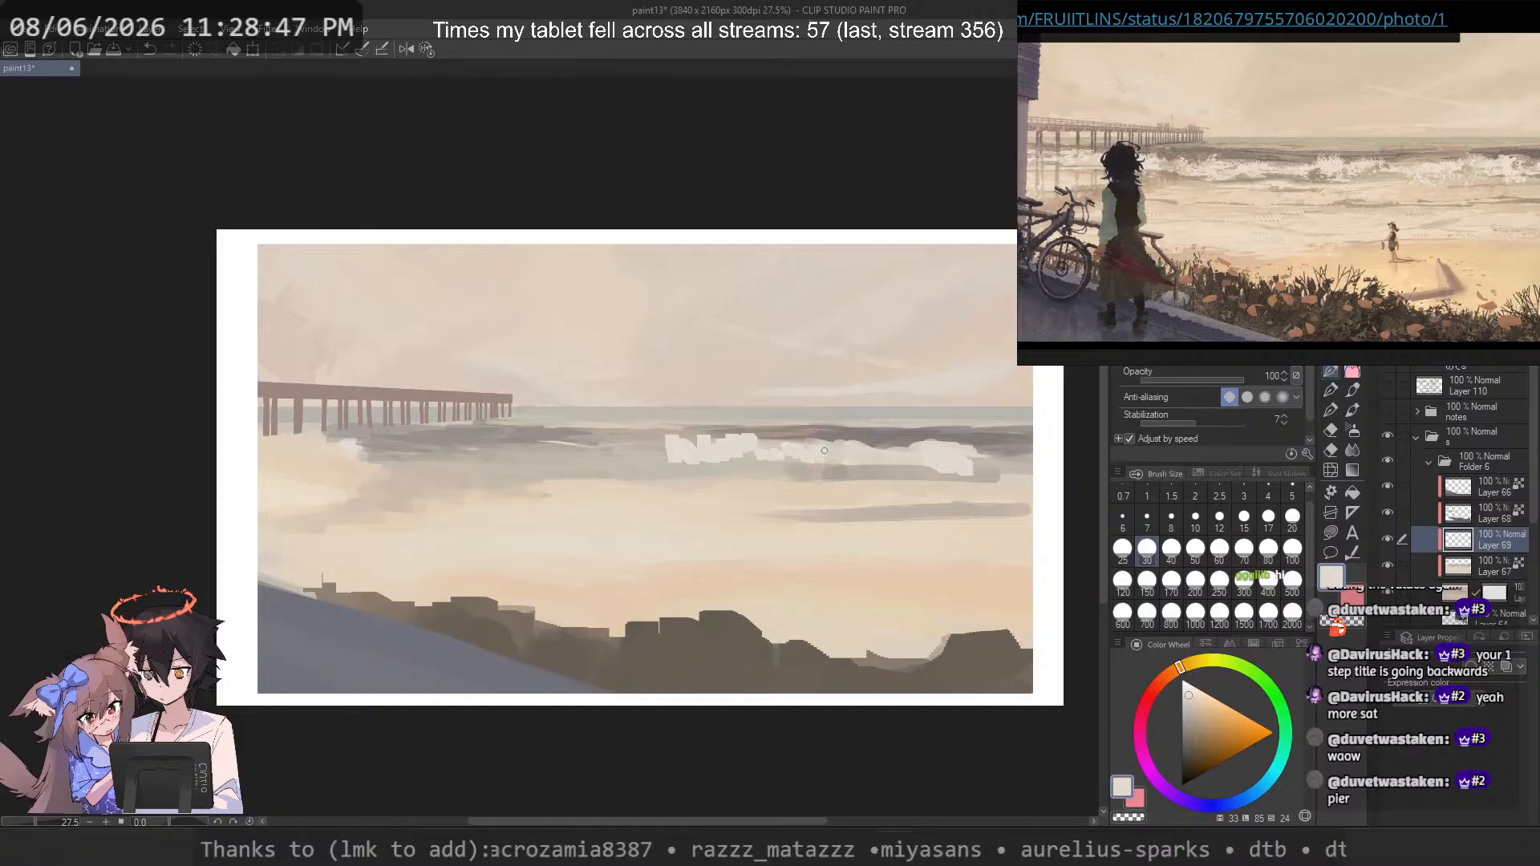
drag(819, 450, 859, 455)
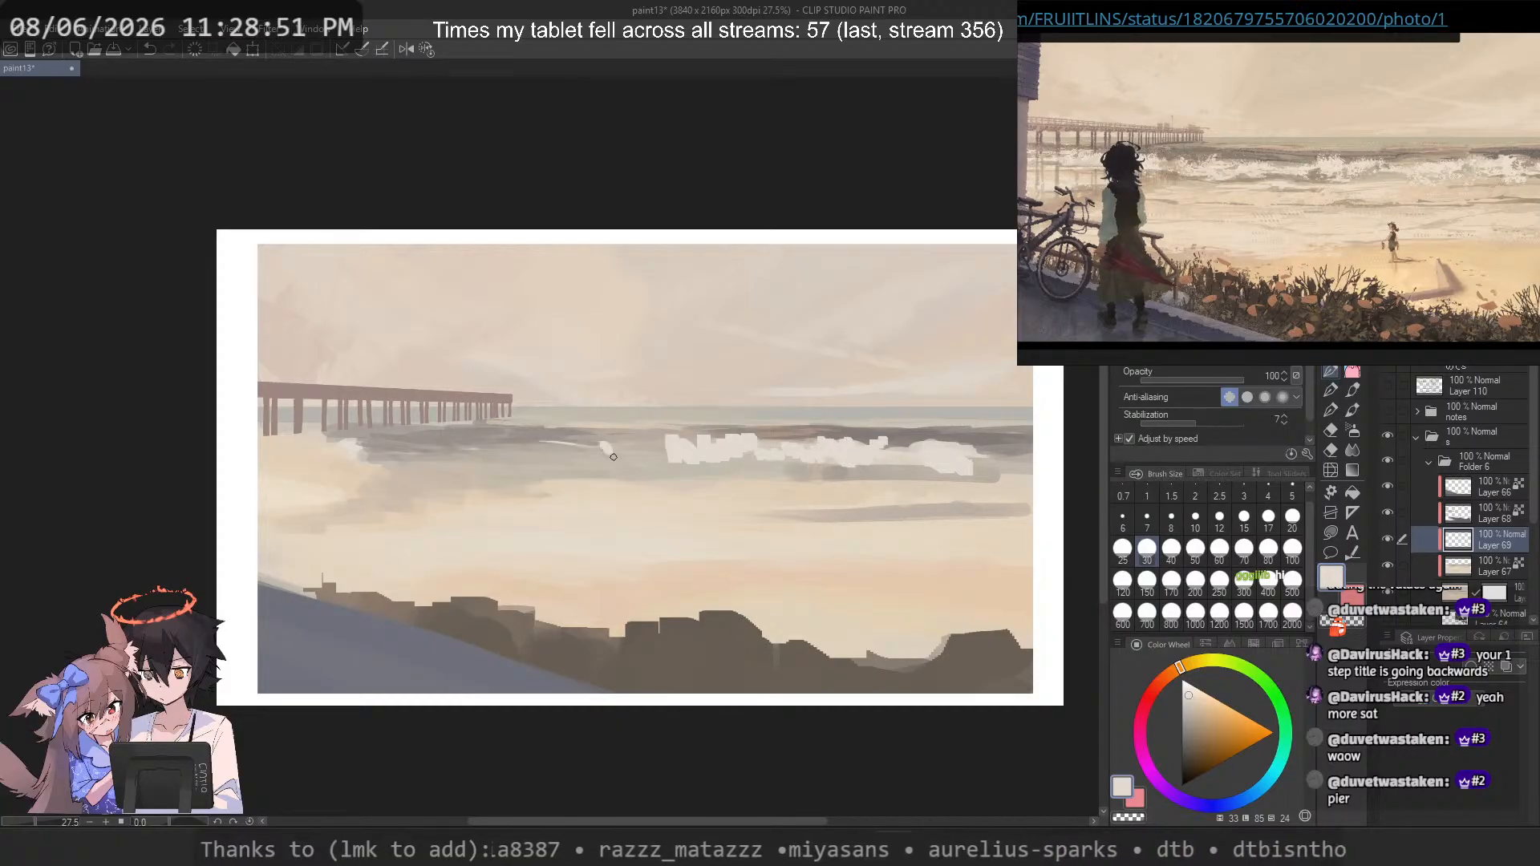
Step: Extend the blocky pale foam clumps from the wave's middle along its left part to the area below the pier
key(ctrl+z)
drag(659, 447, 664, 456)
mouse_move(638, 450)
mouse_down()
mouse_move(536, 453)
mouse_move(582, 448)
mouse_move(550, 463)
mouse_up()
key(ctrl+z)
drag(553, 439, 602, 458)
key(ctrl+z)
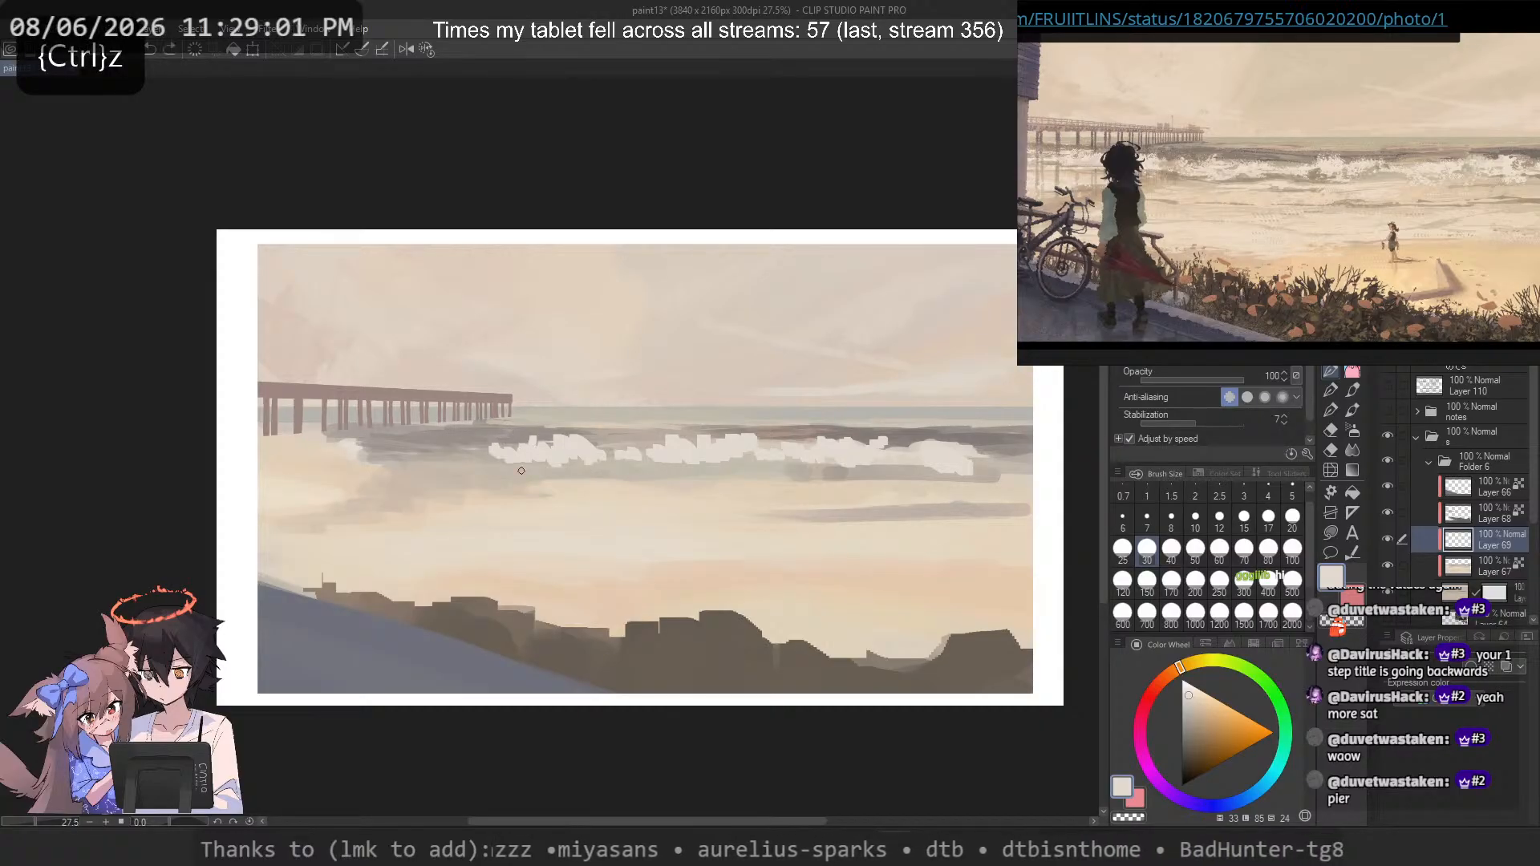
key(ctrl+z)
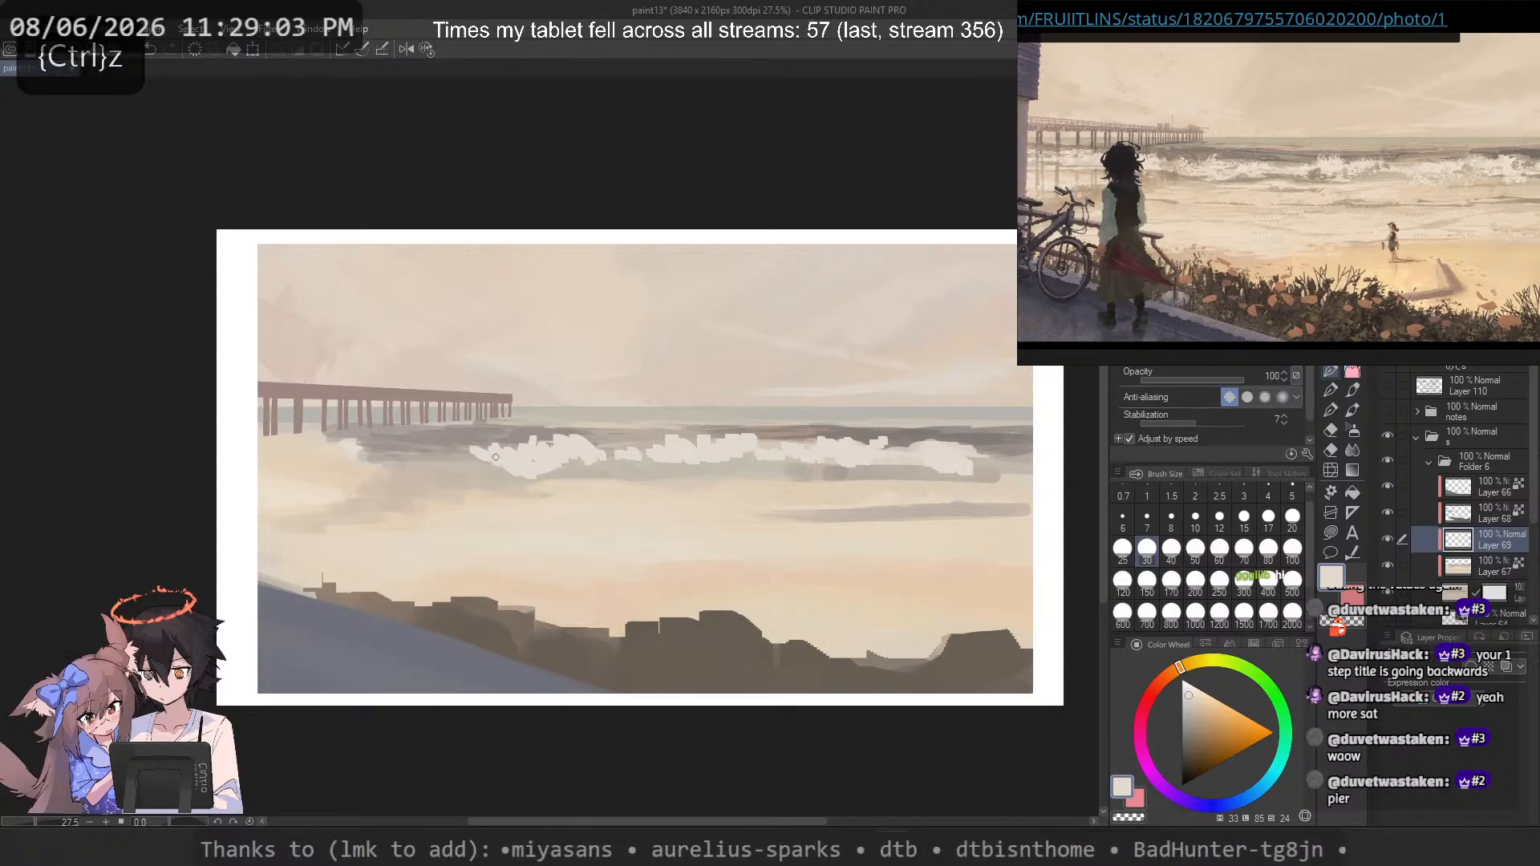
key(ctrl+z)
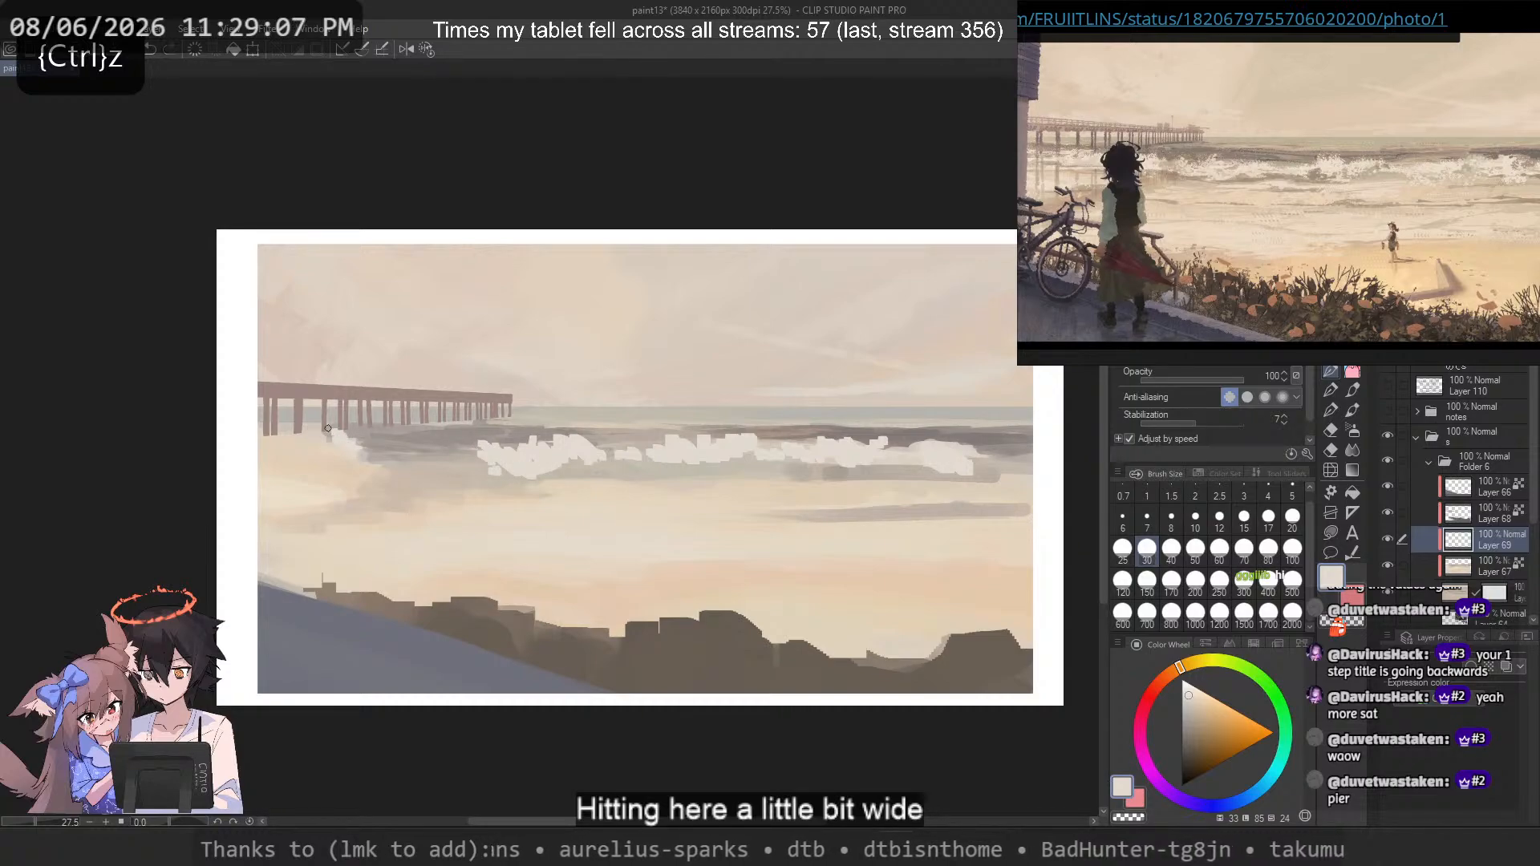
drag(360, 444, 433, 458)
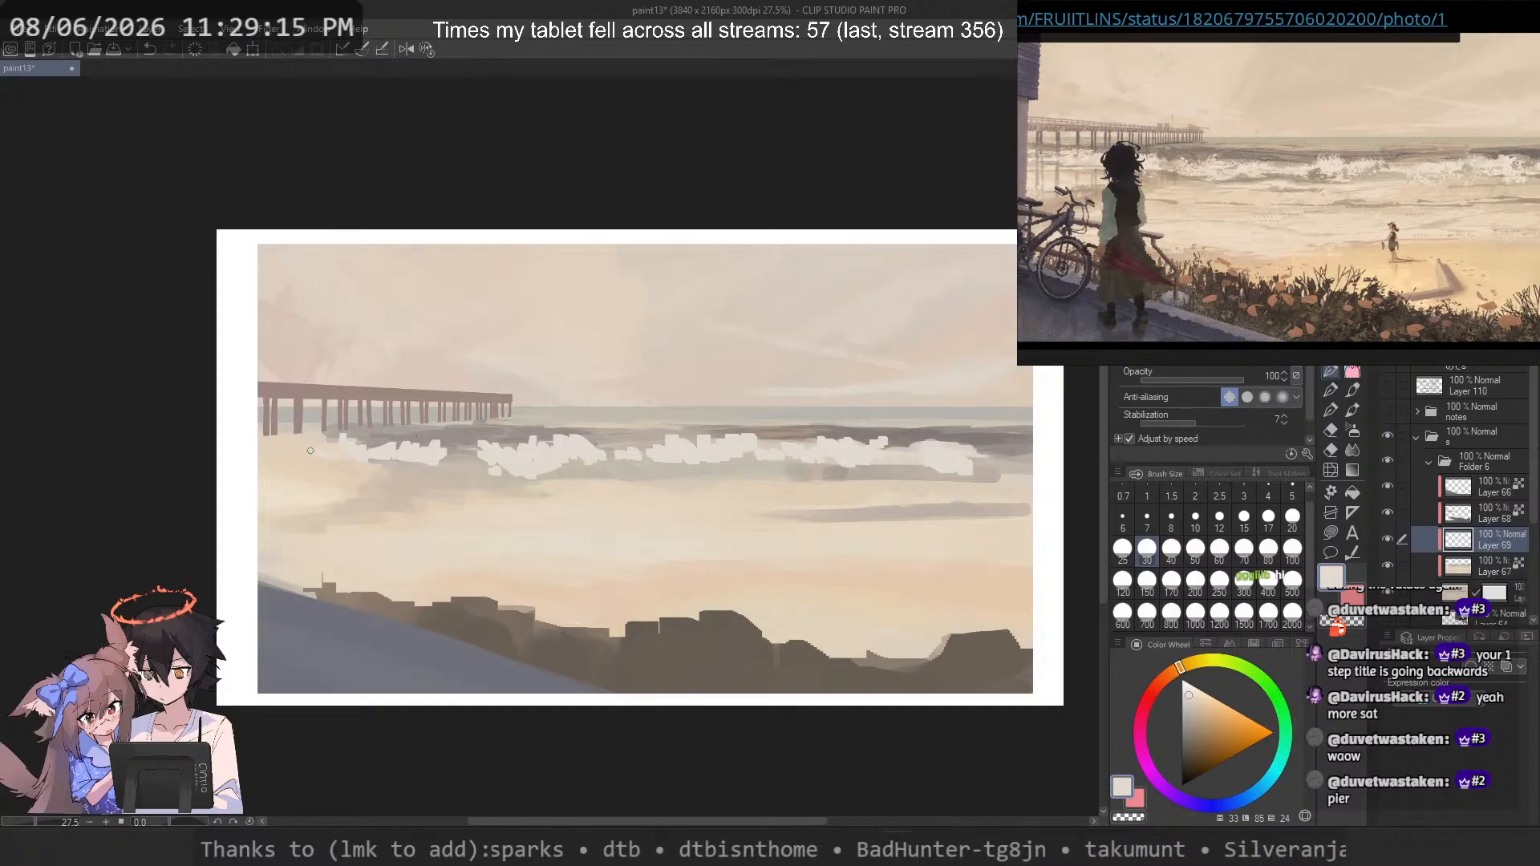
key(ctrl+z)
Step: On Layer 67, set the brush size to 150 and paint out the old soft foam at the wave's right with sampled greys
click(1473, 562)
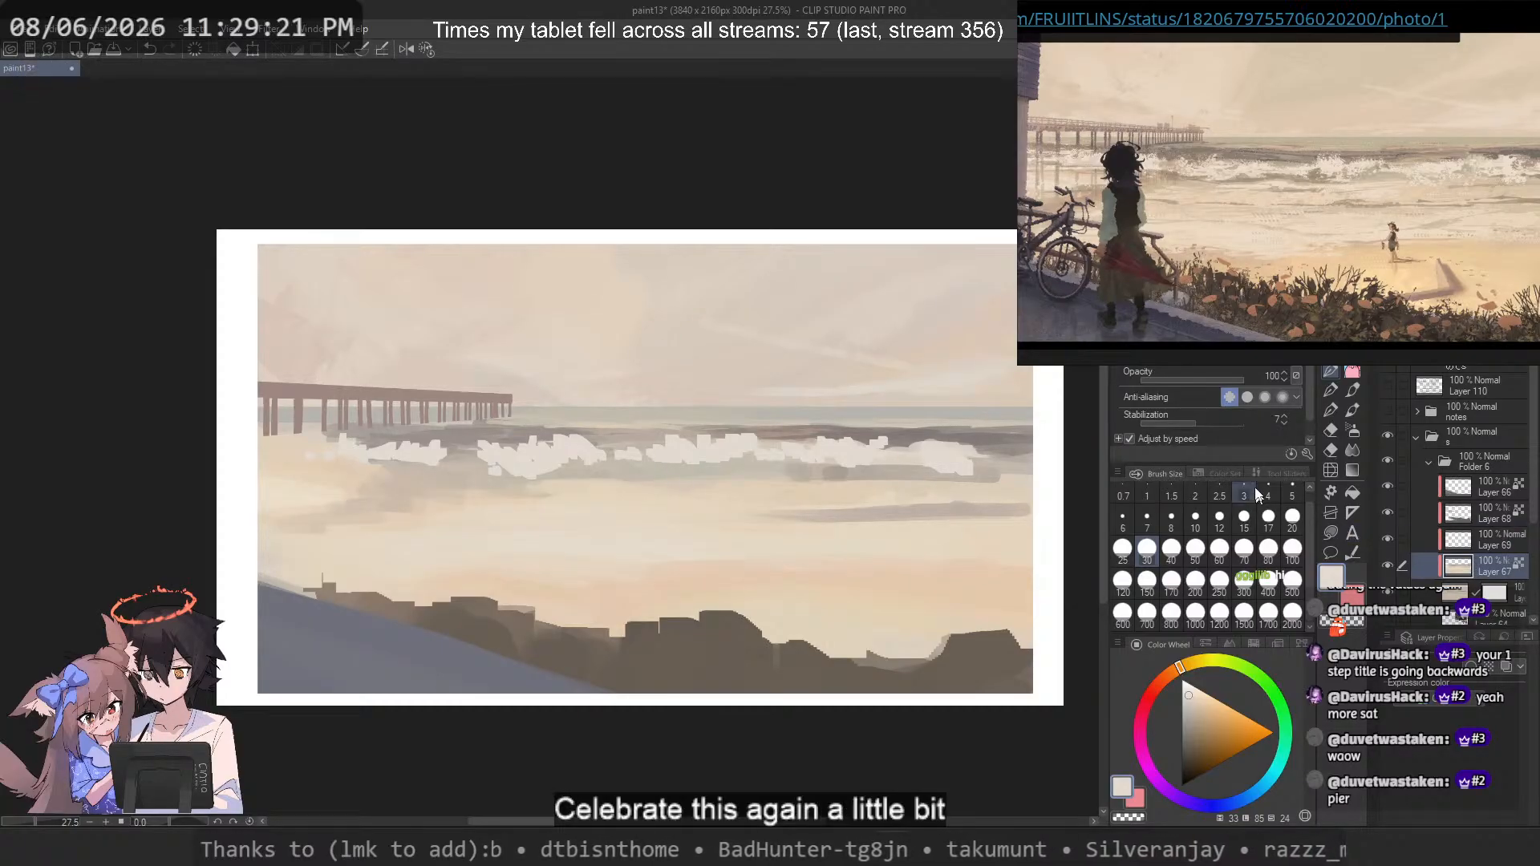
click(1207, 280)
click(1146, 583)
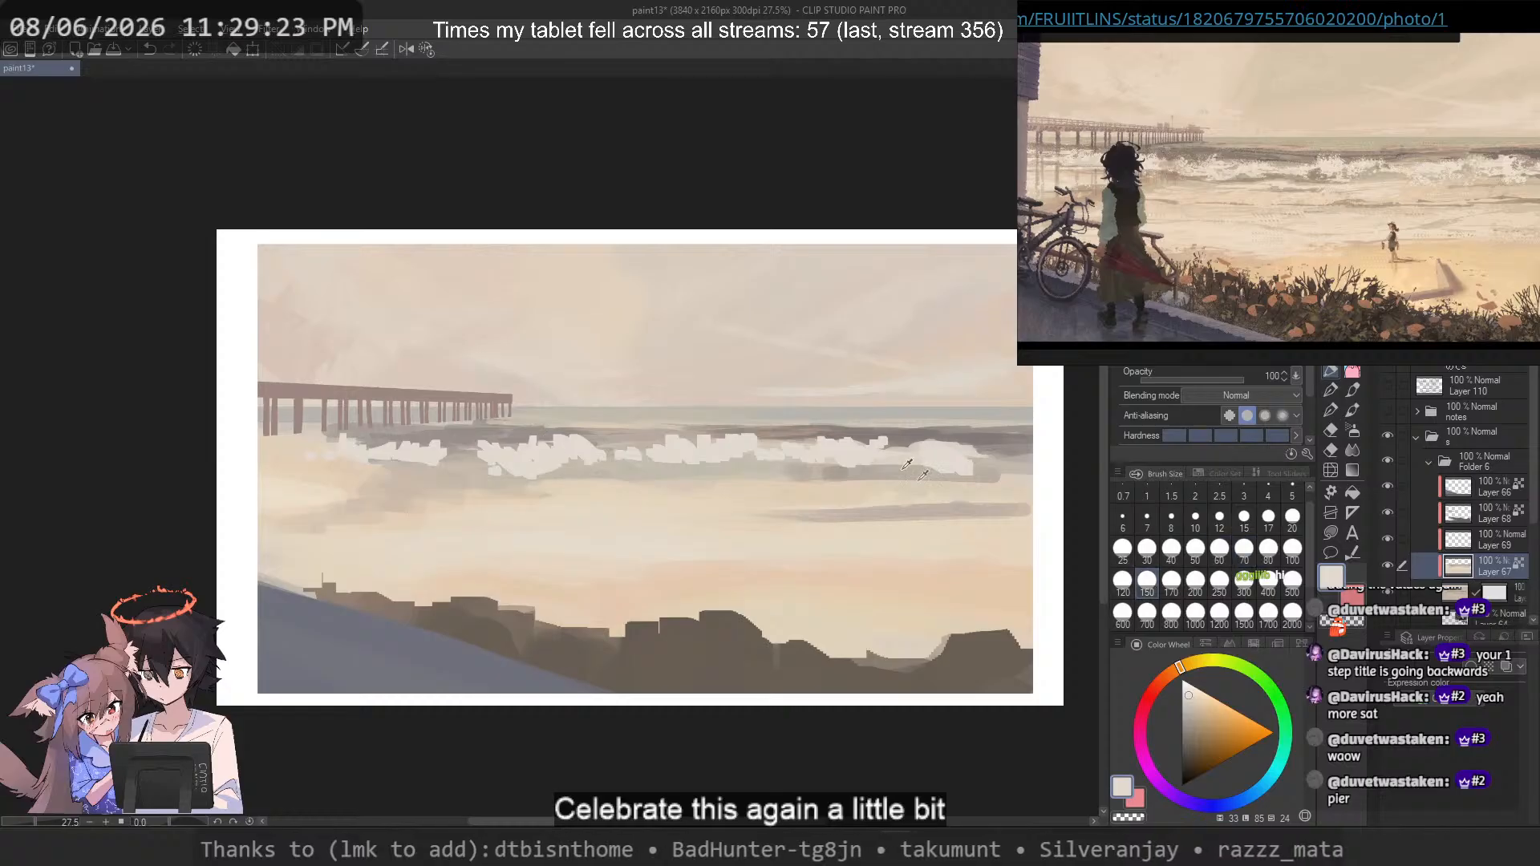
alt+click(988, 474)
mouse_move(1016, 470)
mouse_down()
mouse_move(894, 442)
mouse_move(998, 451)
mouse_up()
key(ctrl+z)
alt+click(897, 443)
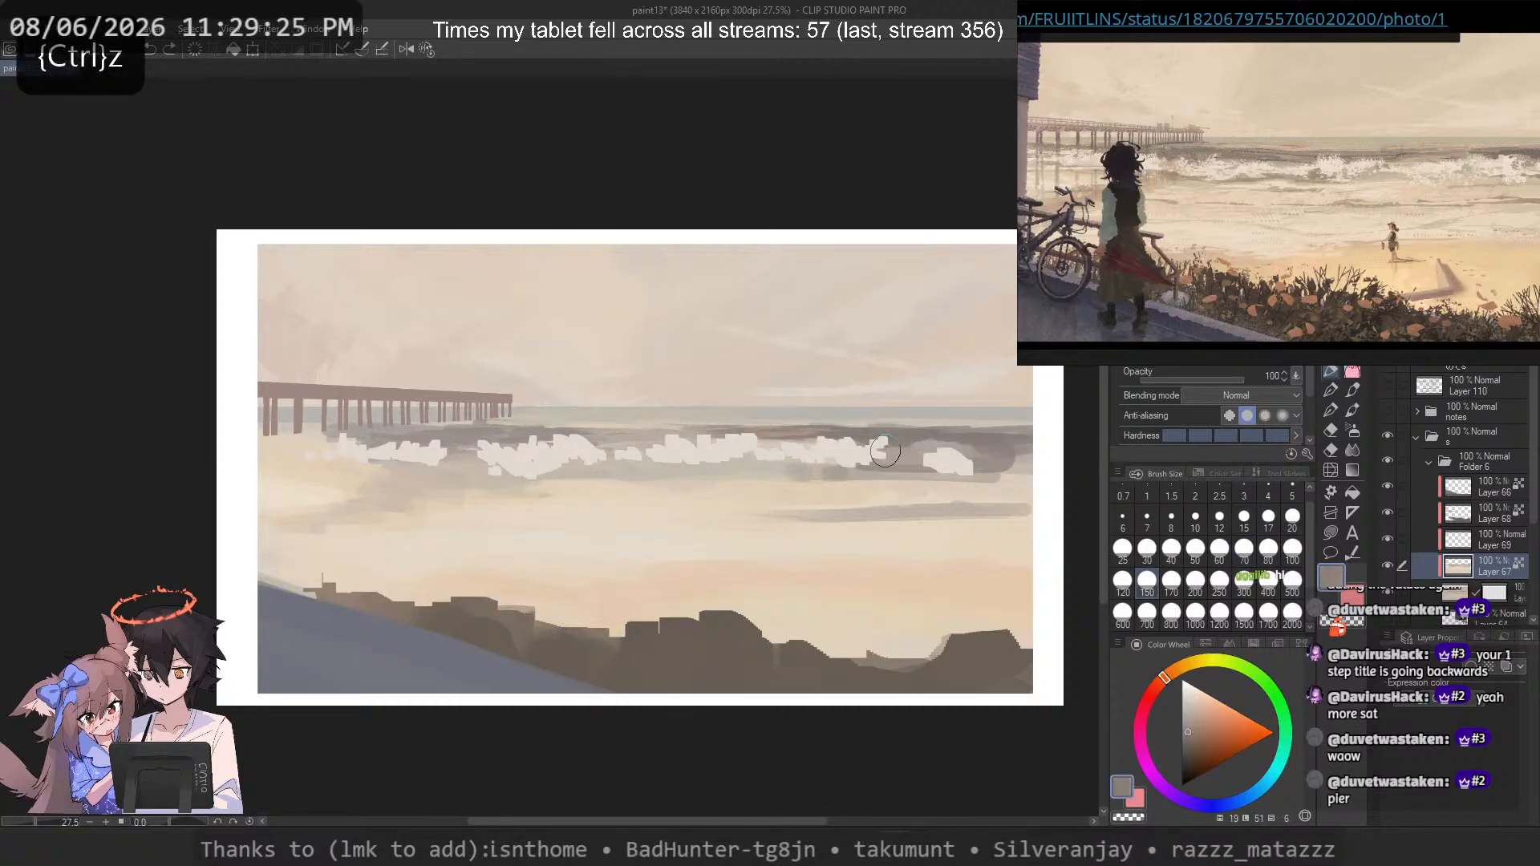
mouse_move(898, 454)
mouse_down()
mouse_move(1019, 455)
mouse_move(800, 473)
mouse_up()
alt+click(1017, 459)
alt+click(891, 466)
alt+click(862, 487)
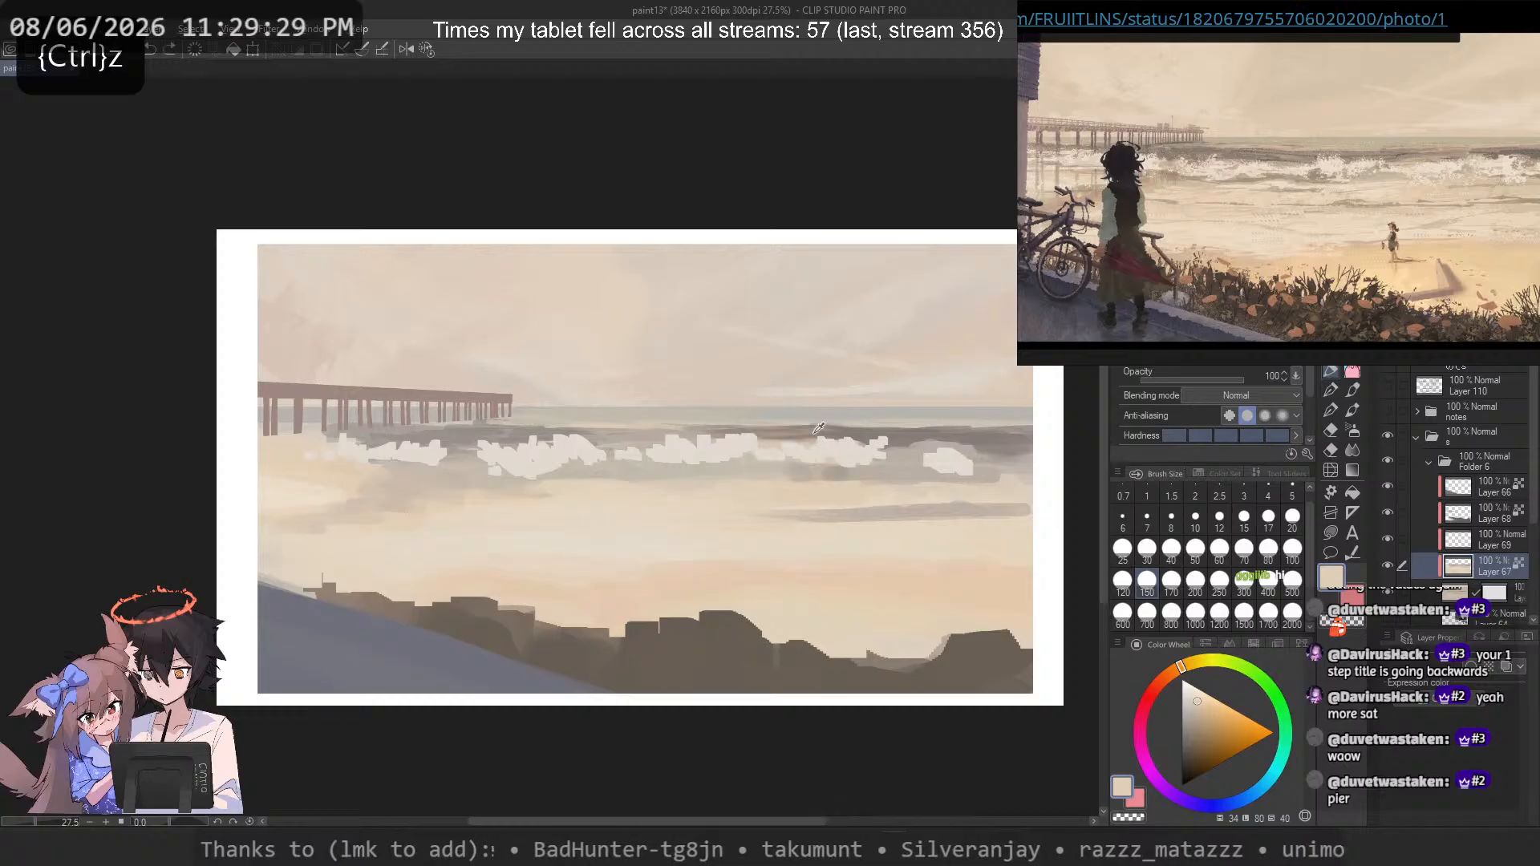
Step: Set the brush size to 50 and paint sampled brown-grey tones along the wave crest around the right-middle foam
alt+click(766, 423)
alt+click(770, 441)
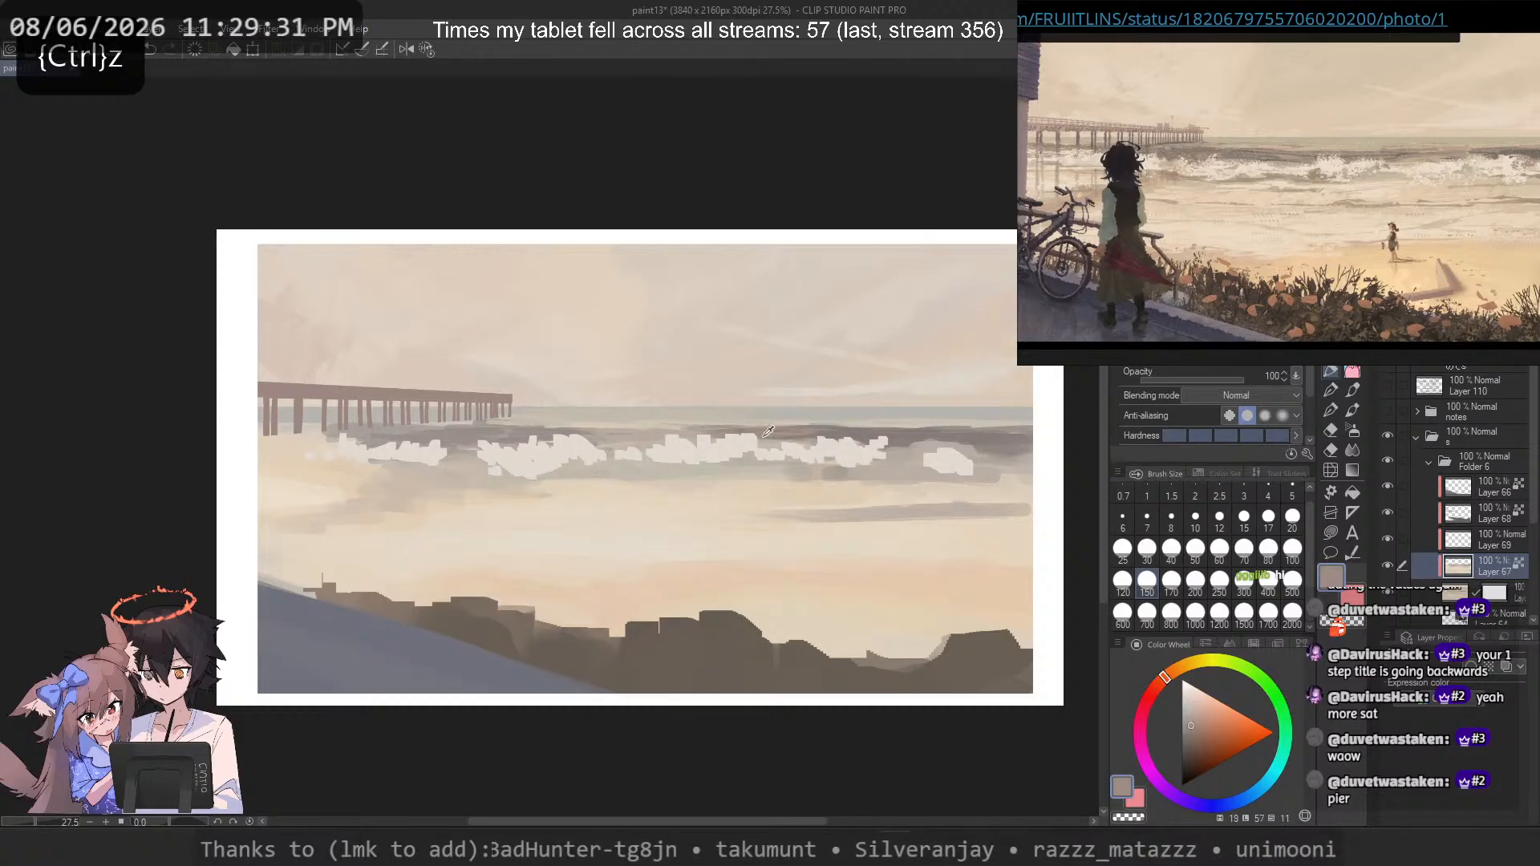
click(1195, 550)
alt+click(750, 440)
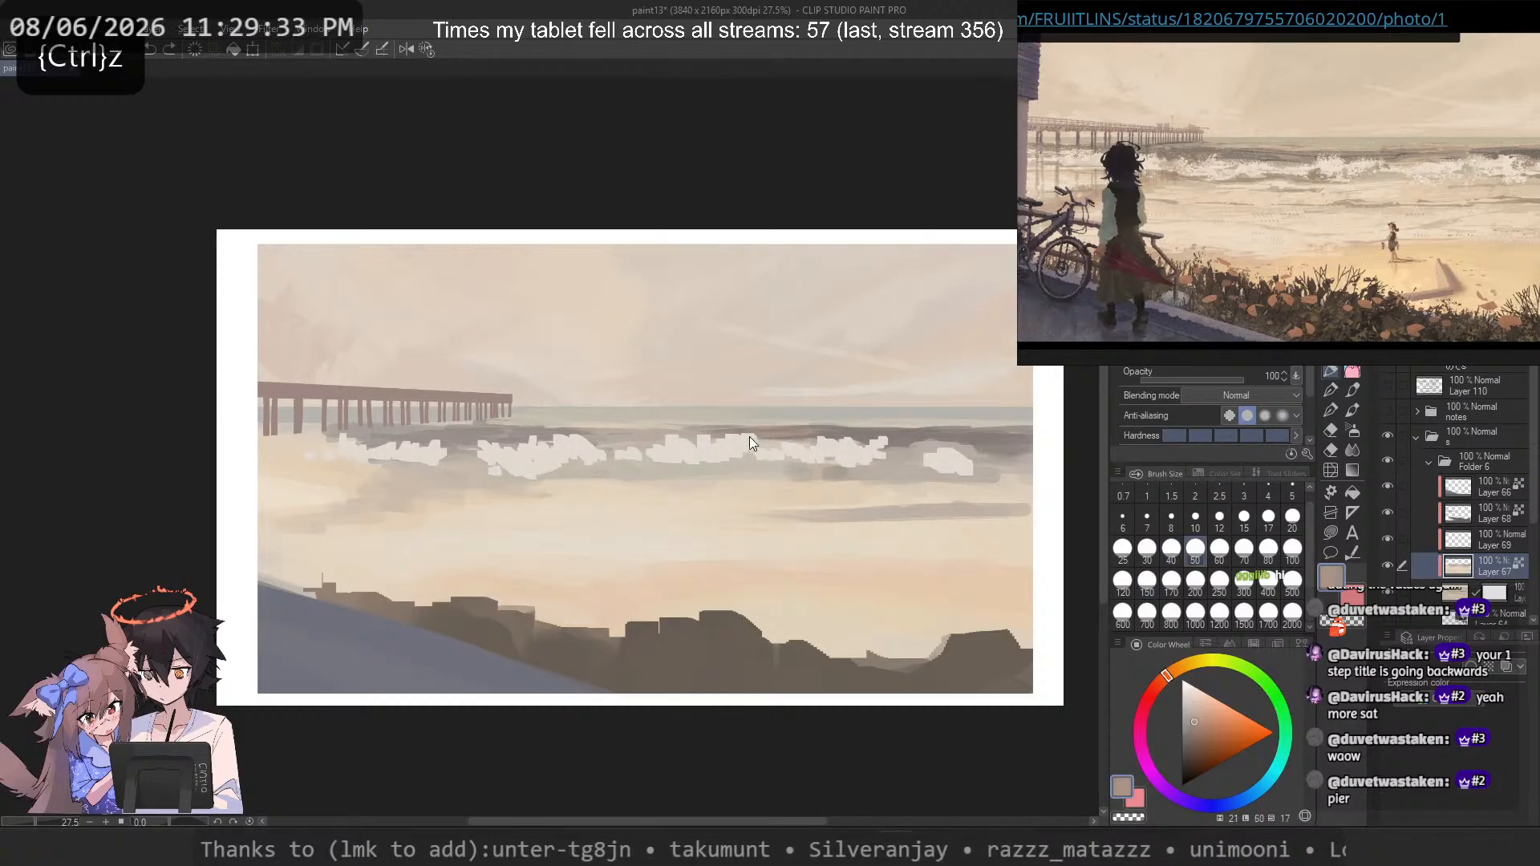
mouse_move(762, 440)
mouse_down()
mouse_move(809, 443)
mouse_move(788, 447)
mouse_up()
alt+click(840, 426)
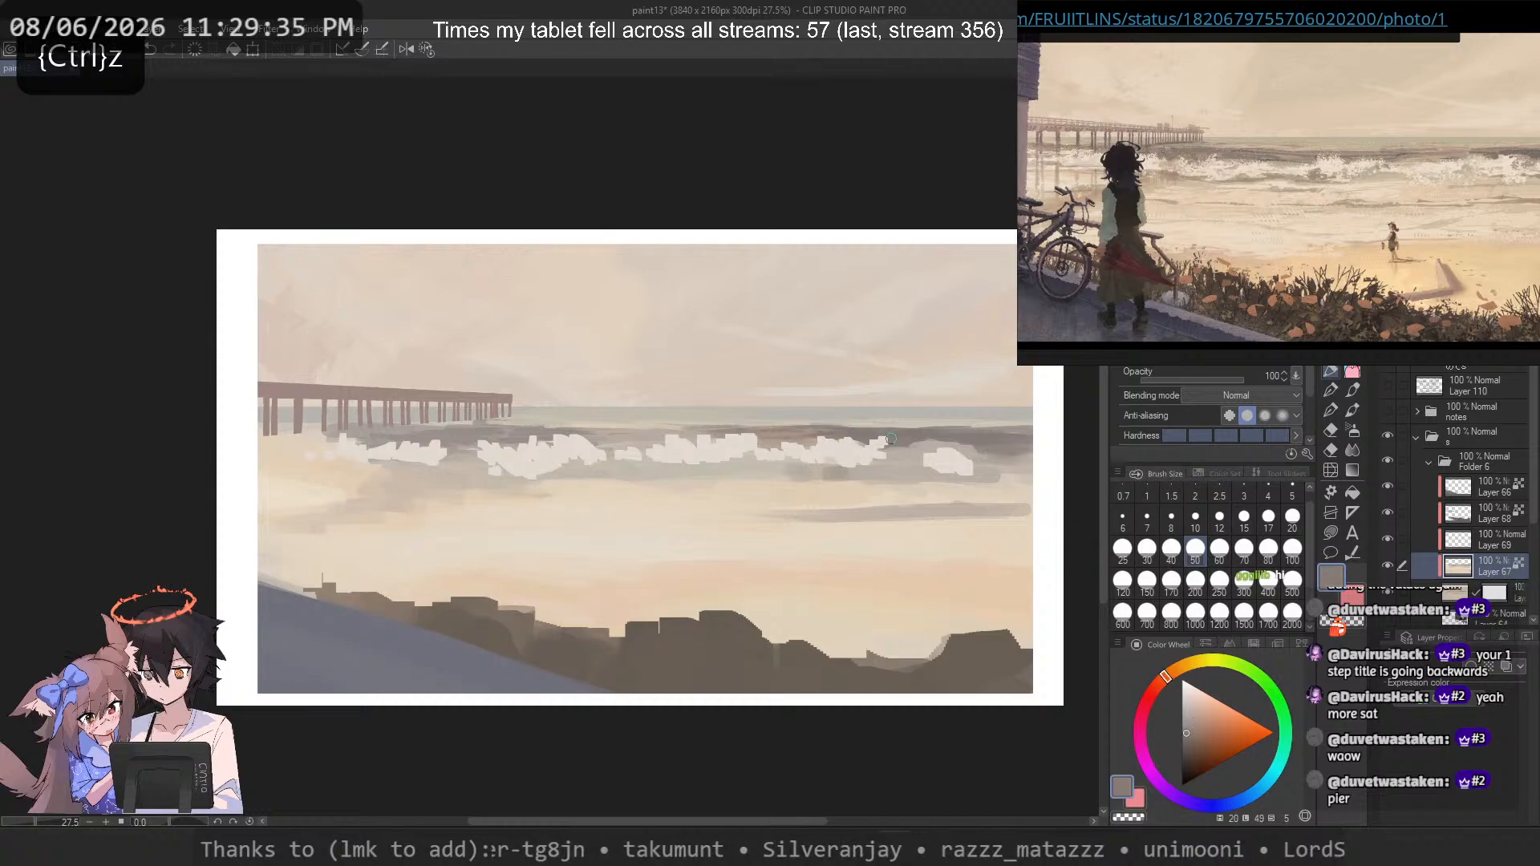
drag(888, 441, 898, 446)
Step: Refine the water tones around the middle and left-middle foam clumps with sampled warm greys
alt+click(678, 433)
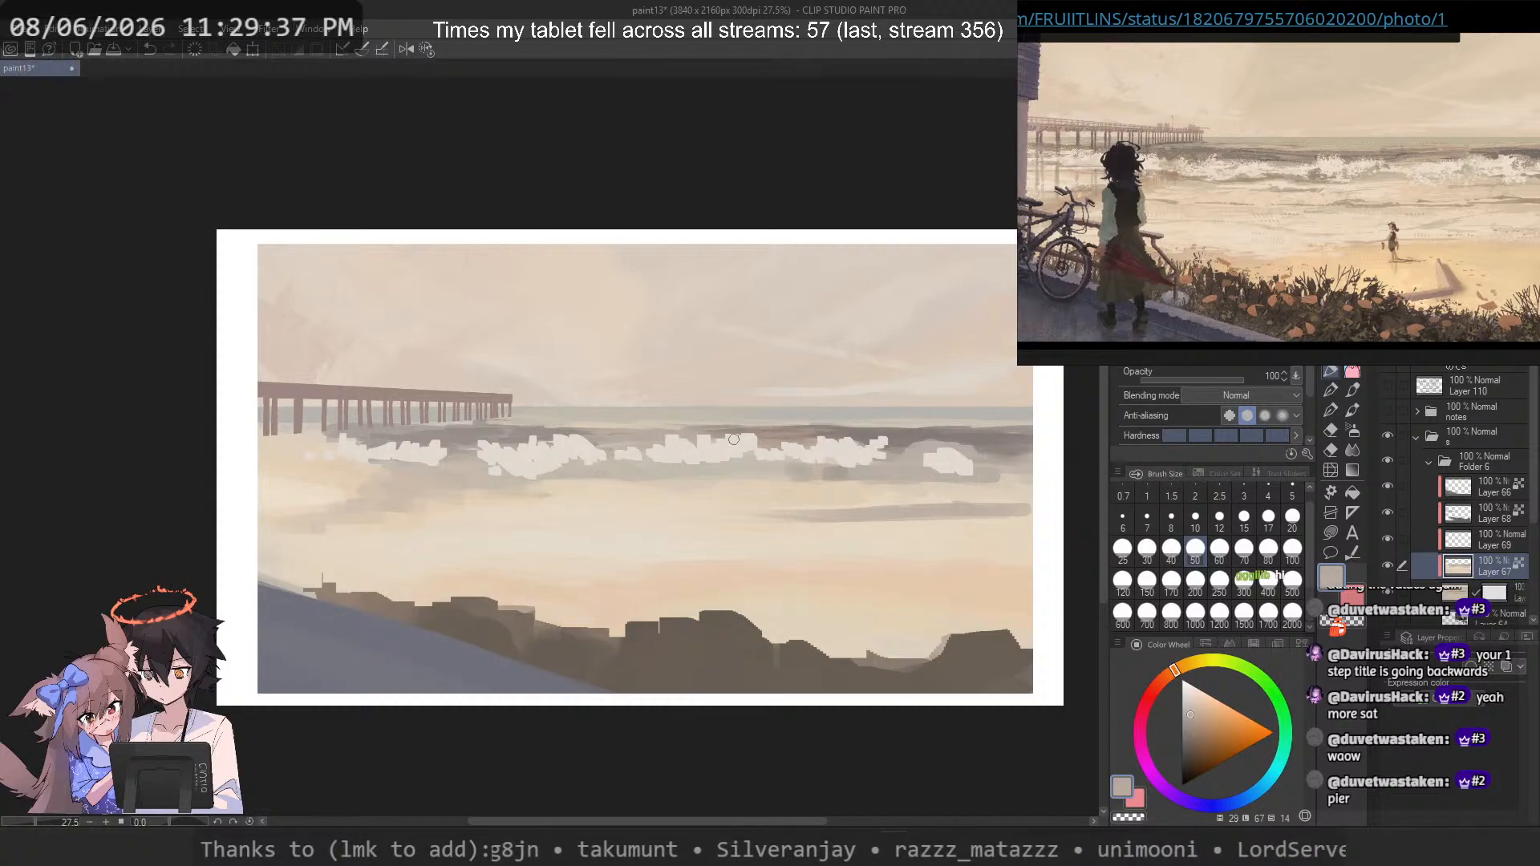
alt+click(542, 431)
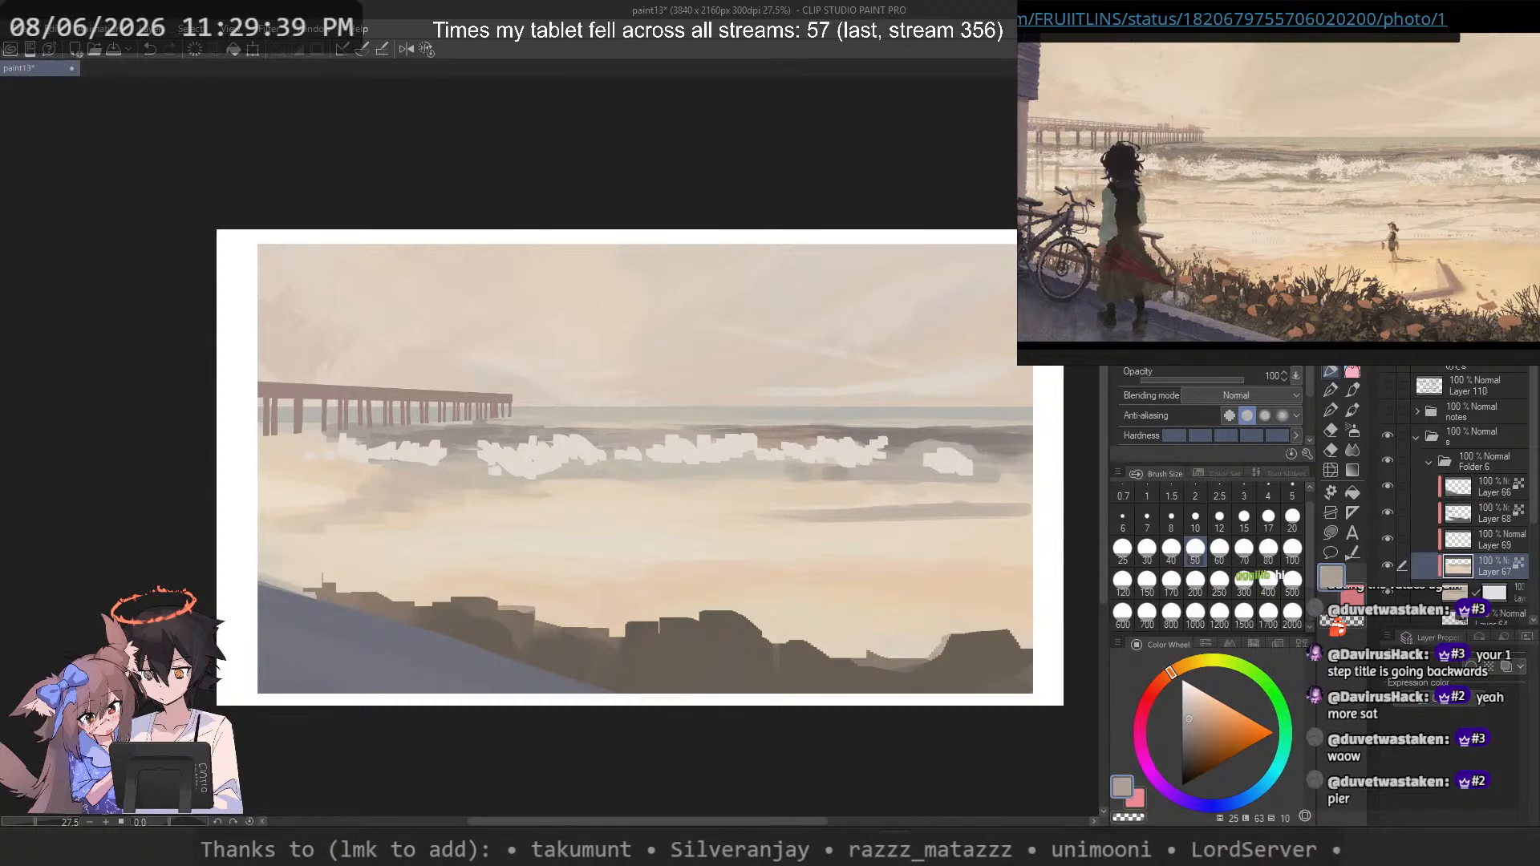
key(ctrl+z)
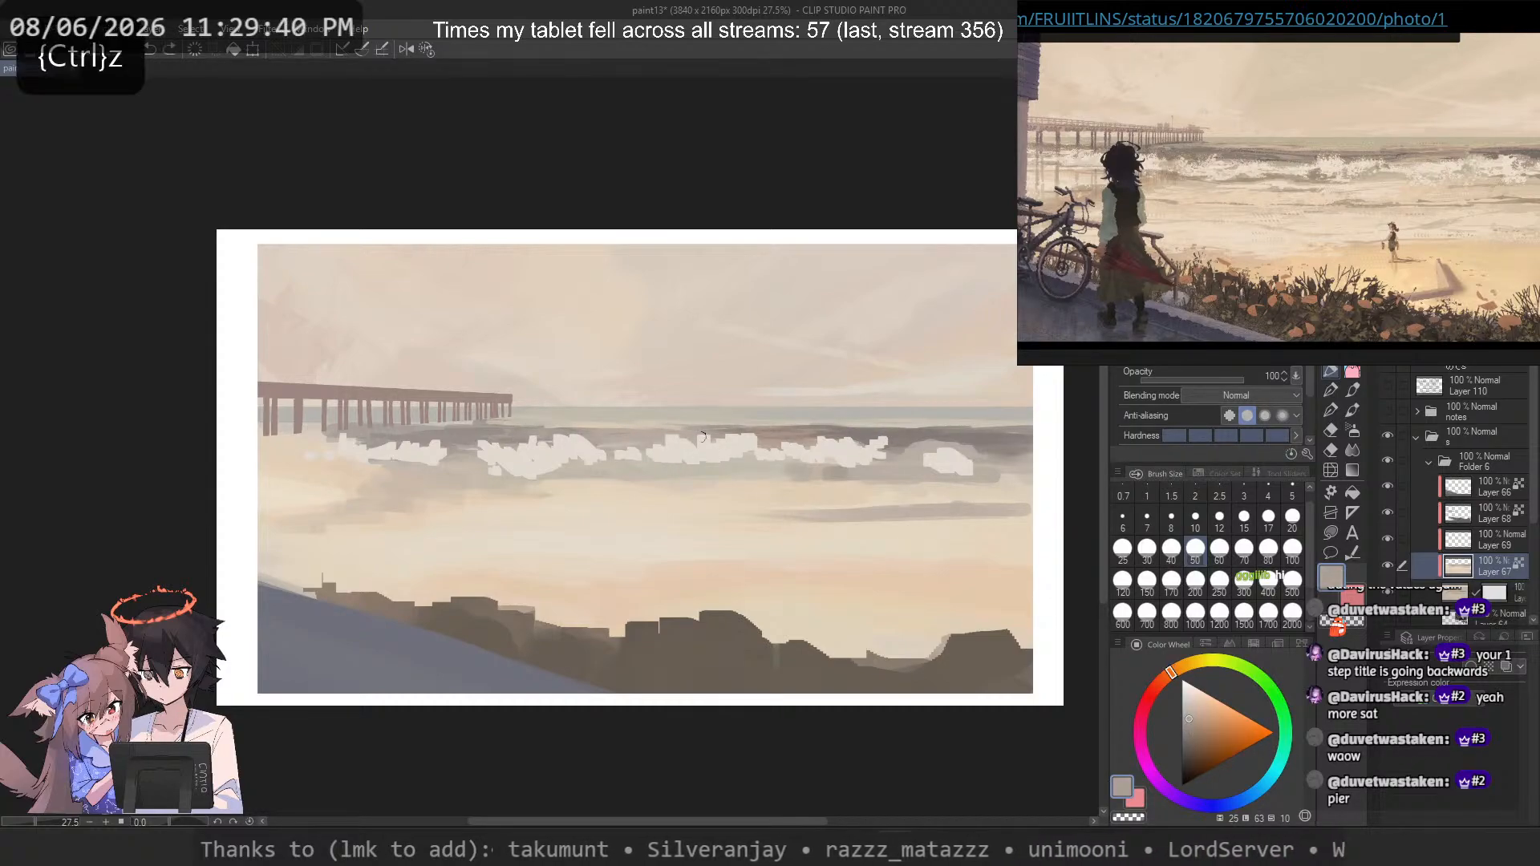
alt+click(616, 451)
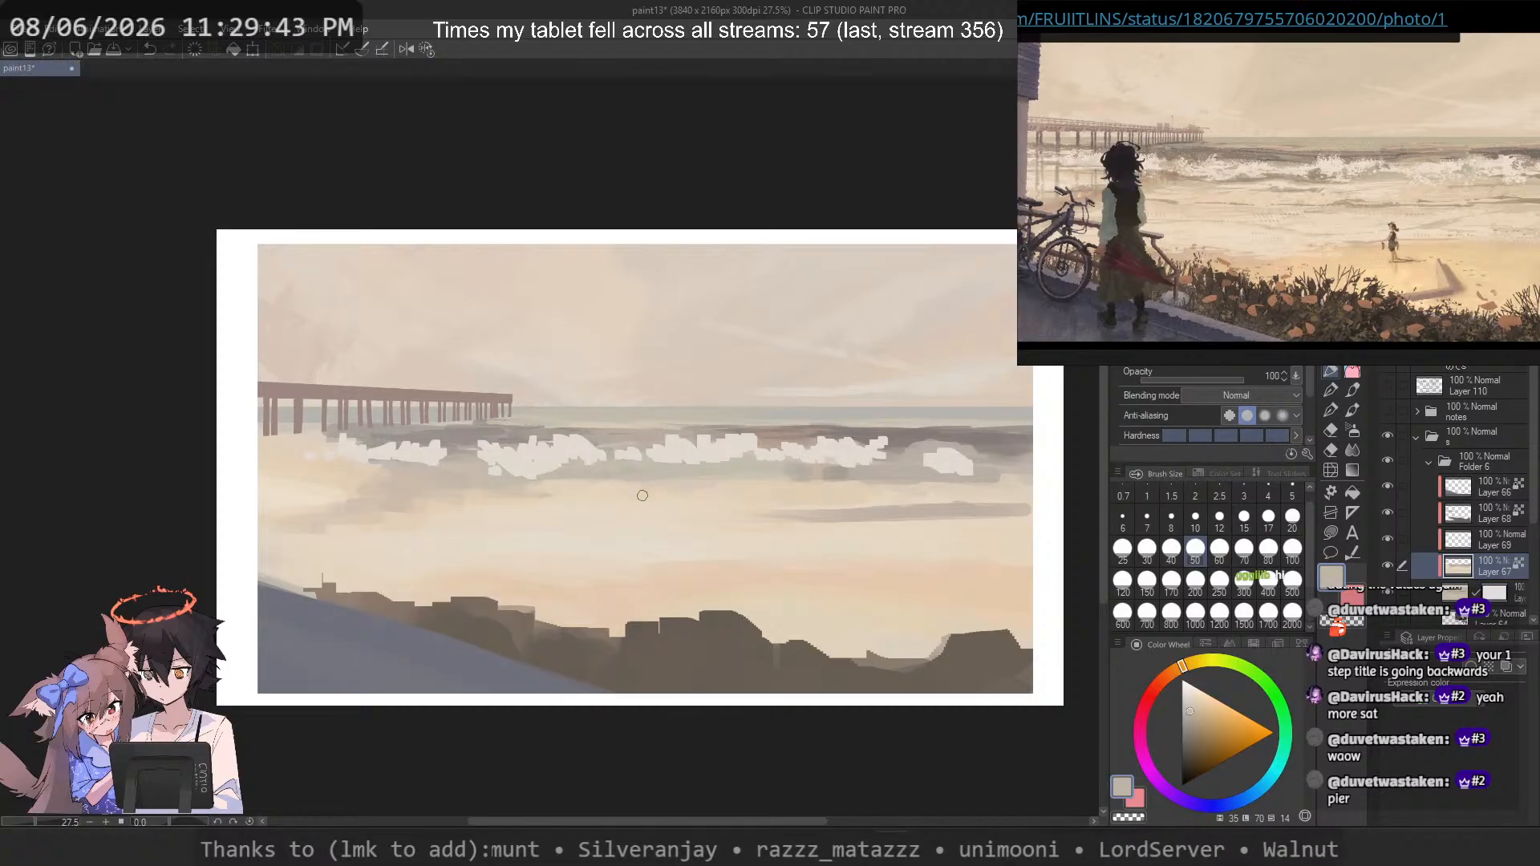
alt+click(592, 432)
key(ctrl+z)
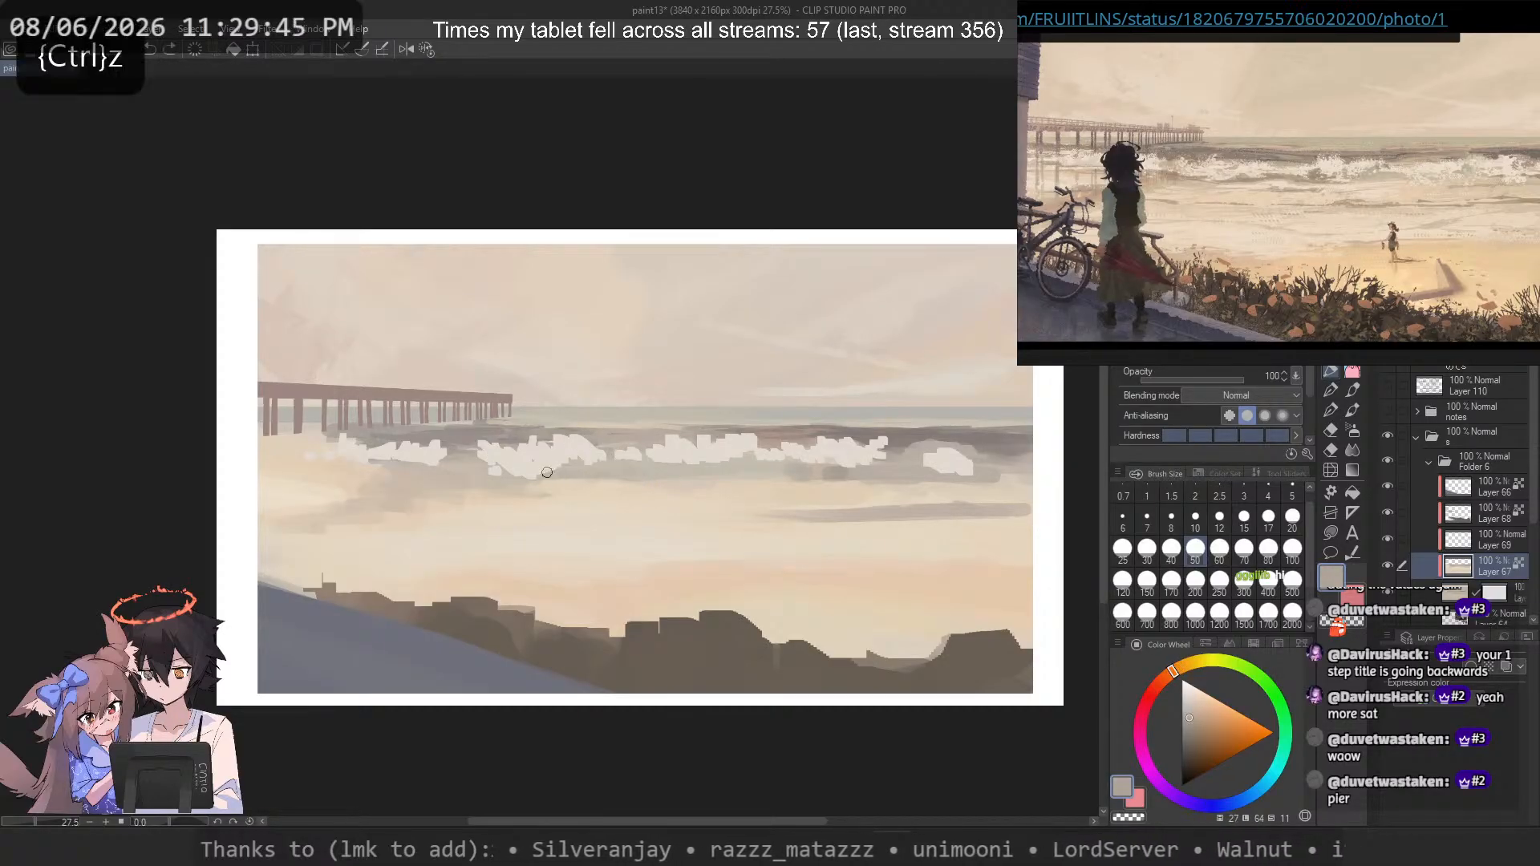
Step: Paint the shadow beneath the middle and left foam clumps with sampled greys and beige
alt+click(609, 458)
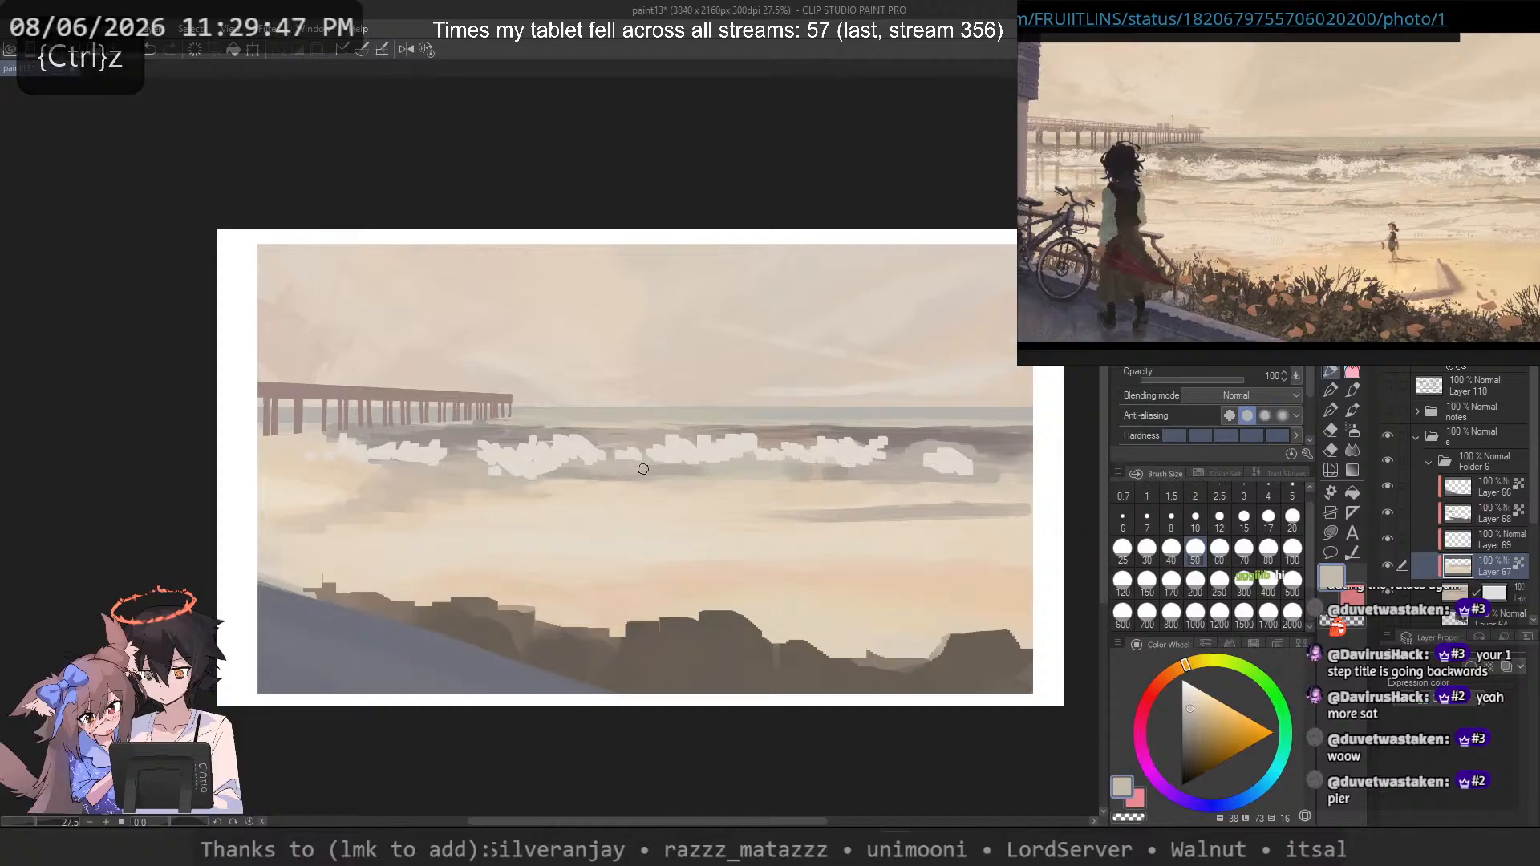
alt+click(671, 469)
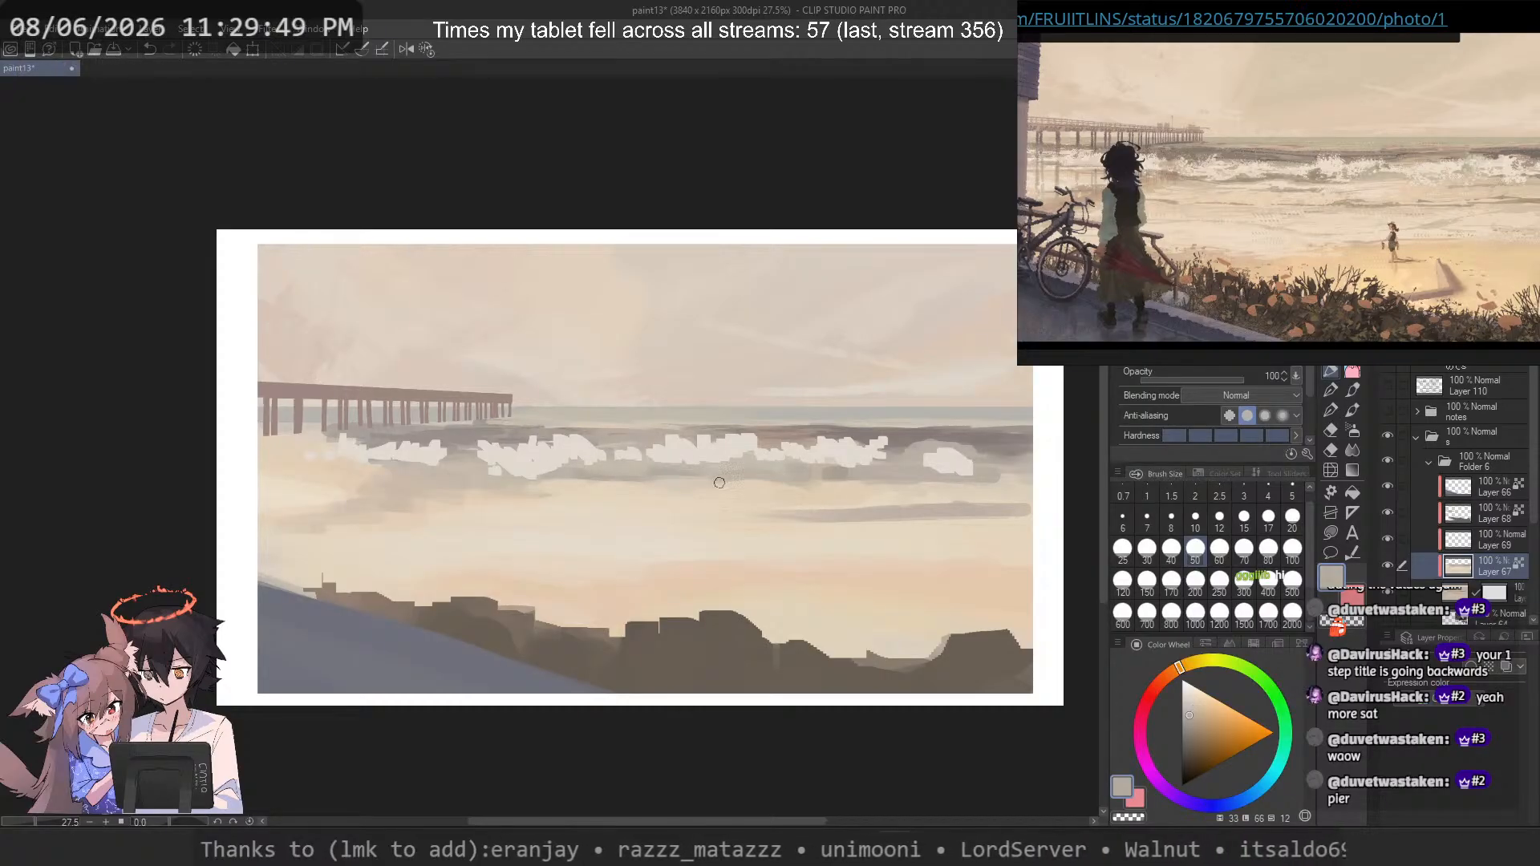
key(ctrl+z)
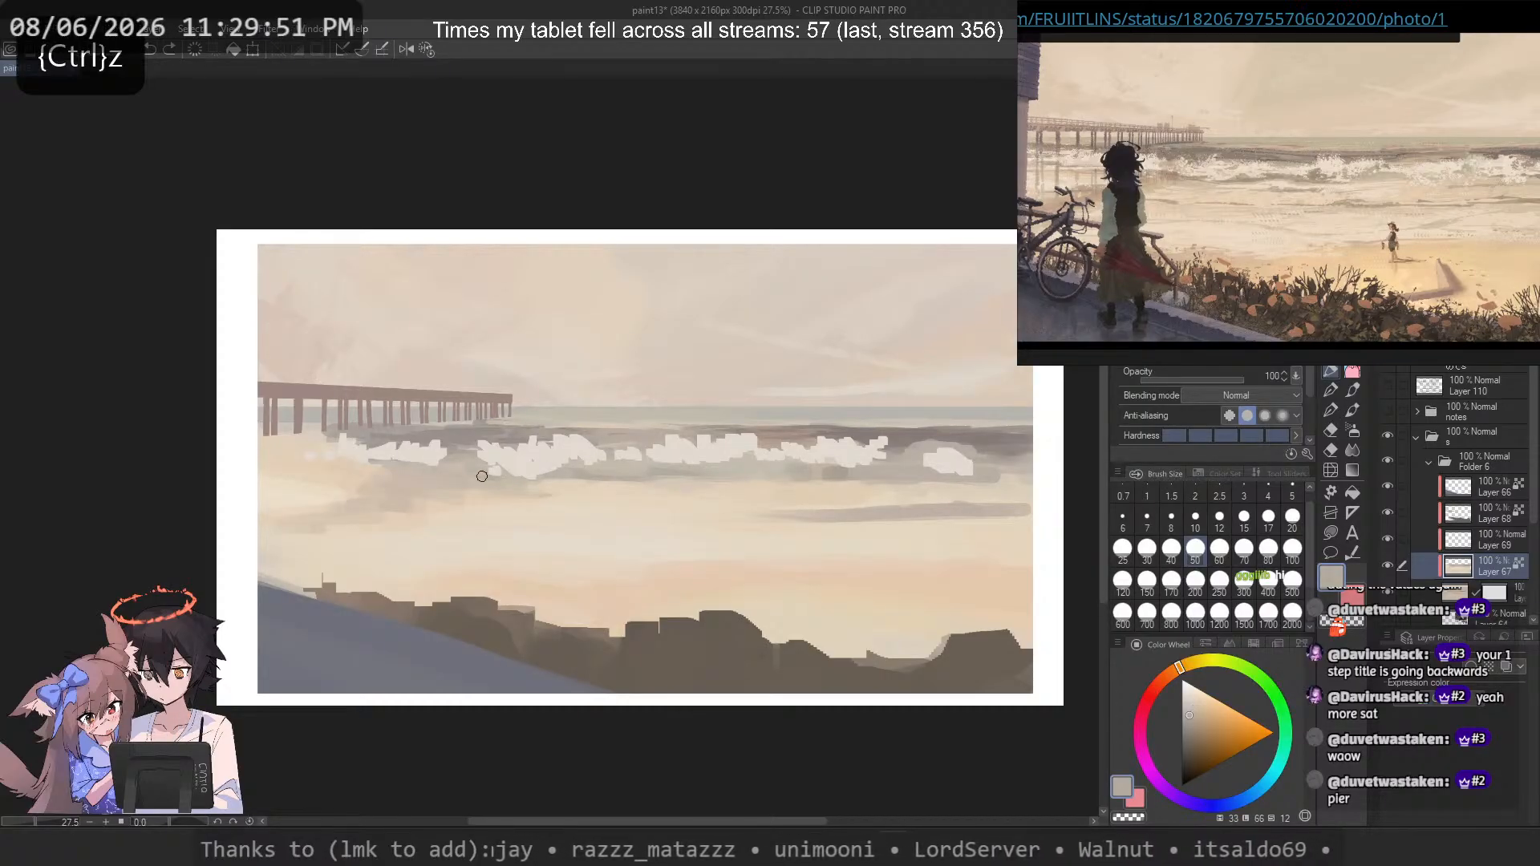
alt+click(457, 435)
drag(442, 464, 542, 480)
key(ctrl+z)
alt+click(439, 463)
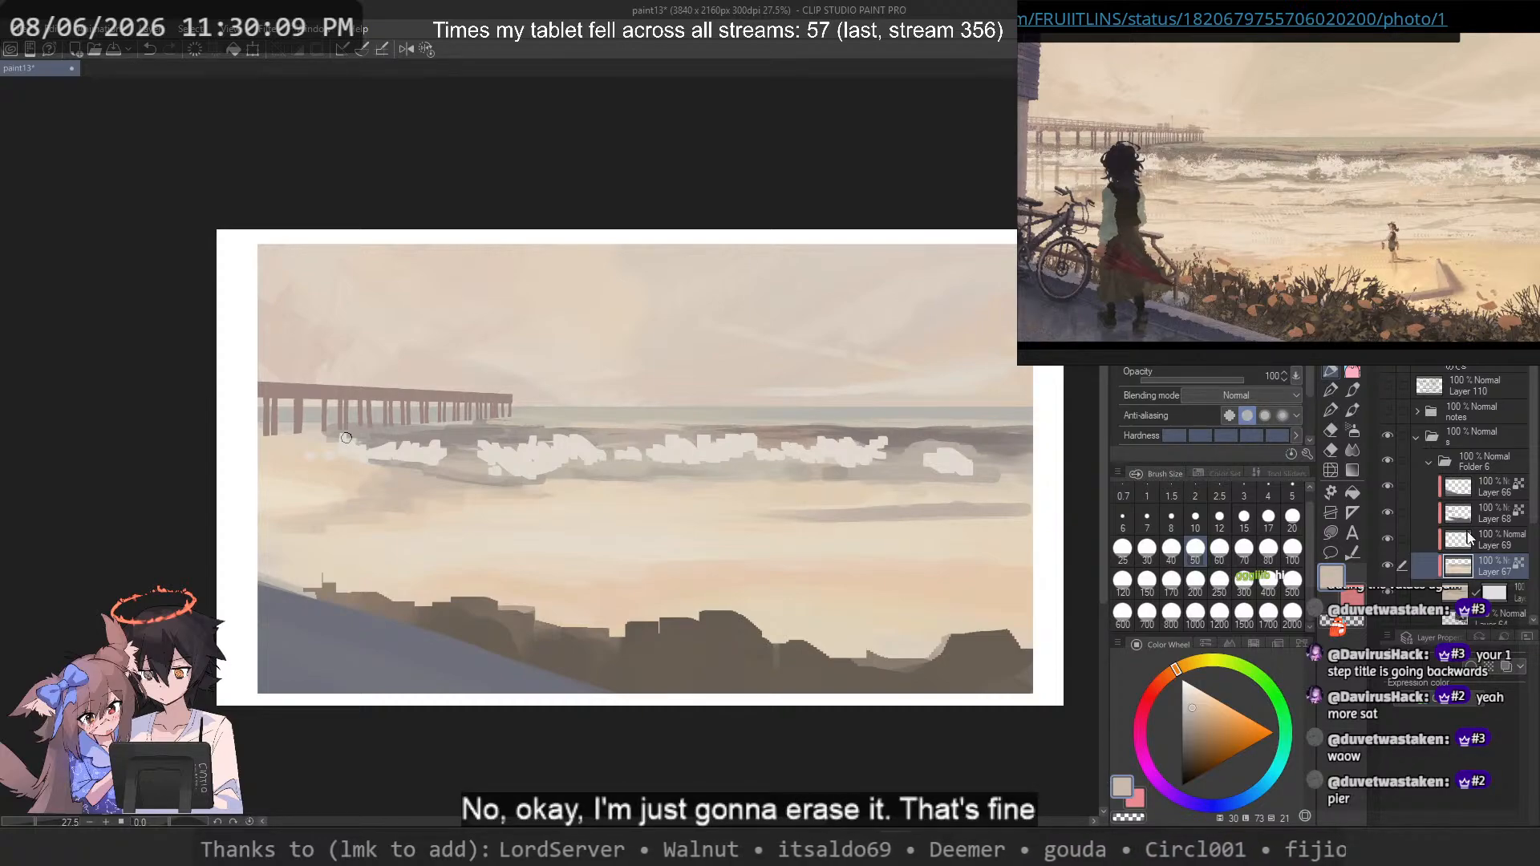
Step: On Layer 69, sample the off-white foam colour and reshape the crest of the middle foam clump with the pen at size 30
click(1495, 539)
alt+click(823, 449)
key(p)
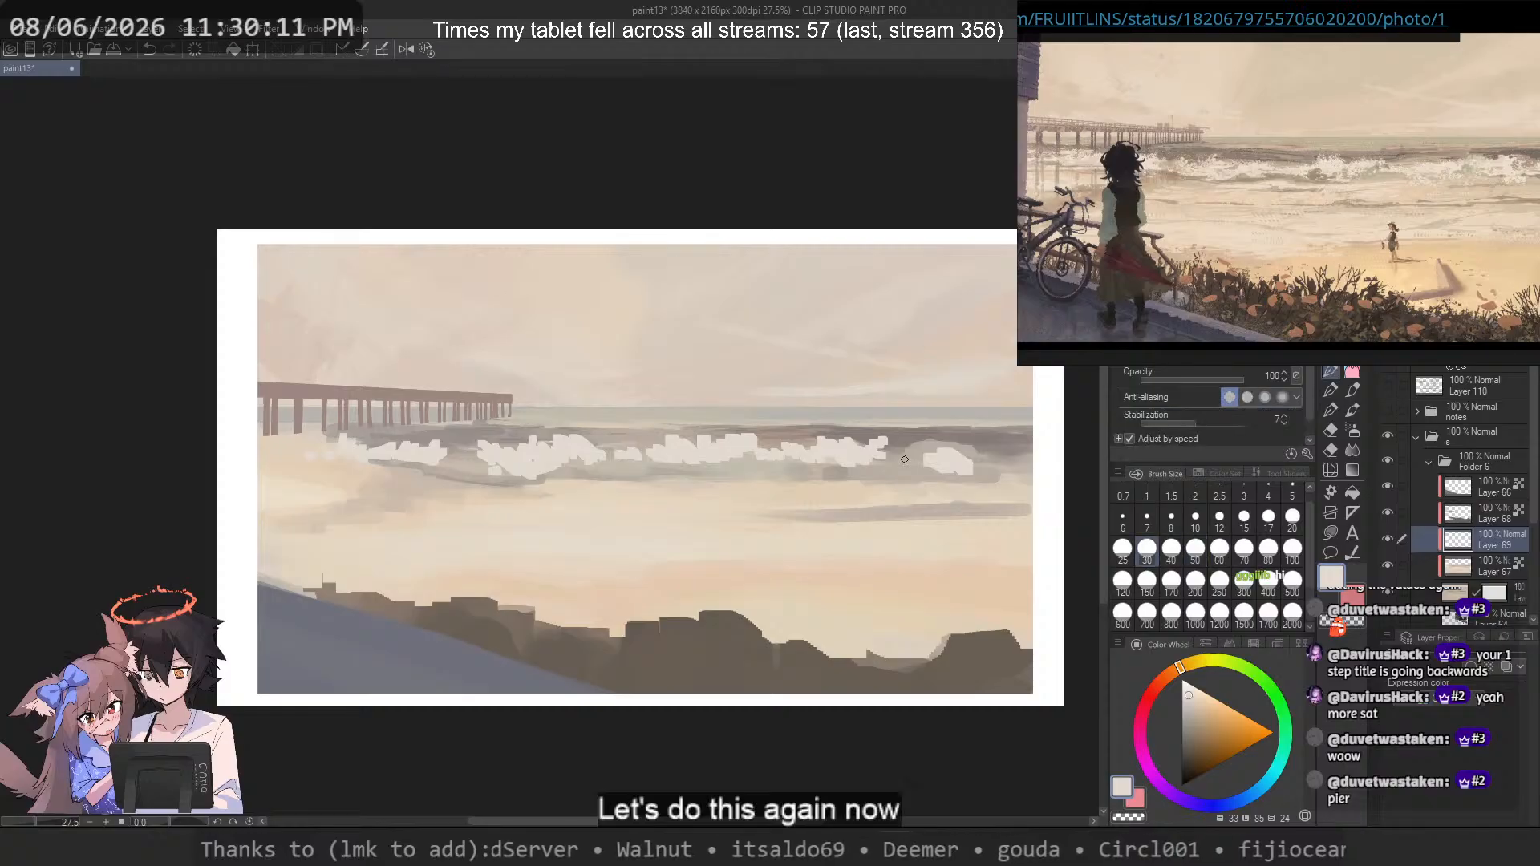
drag(953, 463, 919, 485)
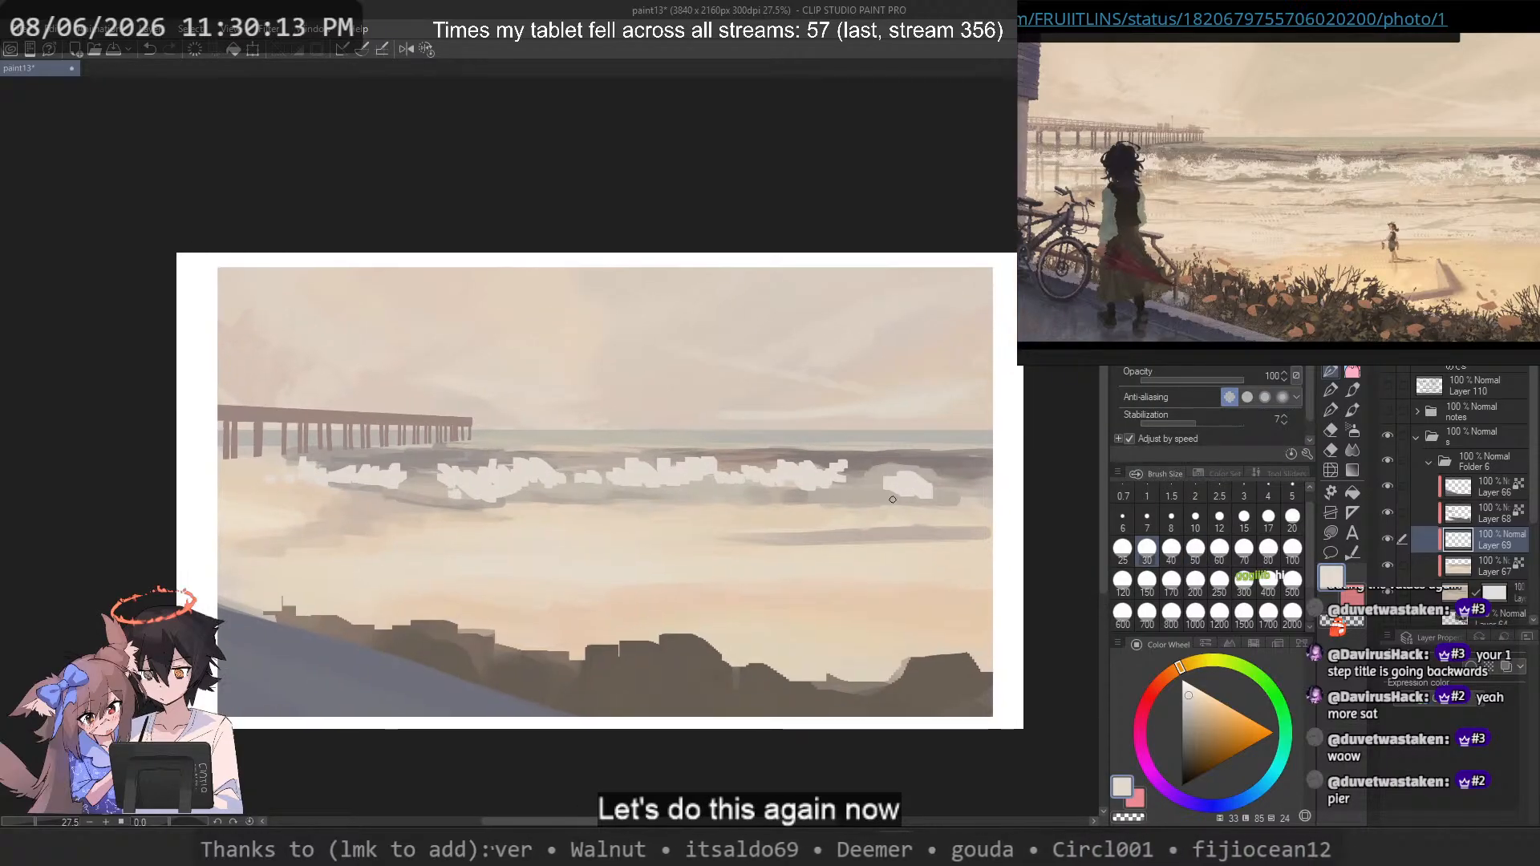
scroll(922, 487, up, 2)
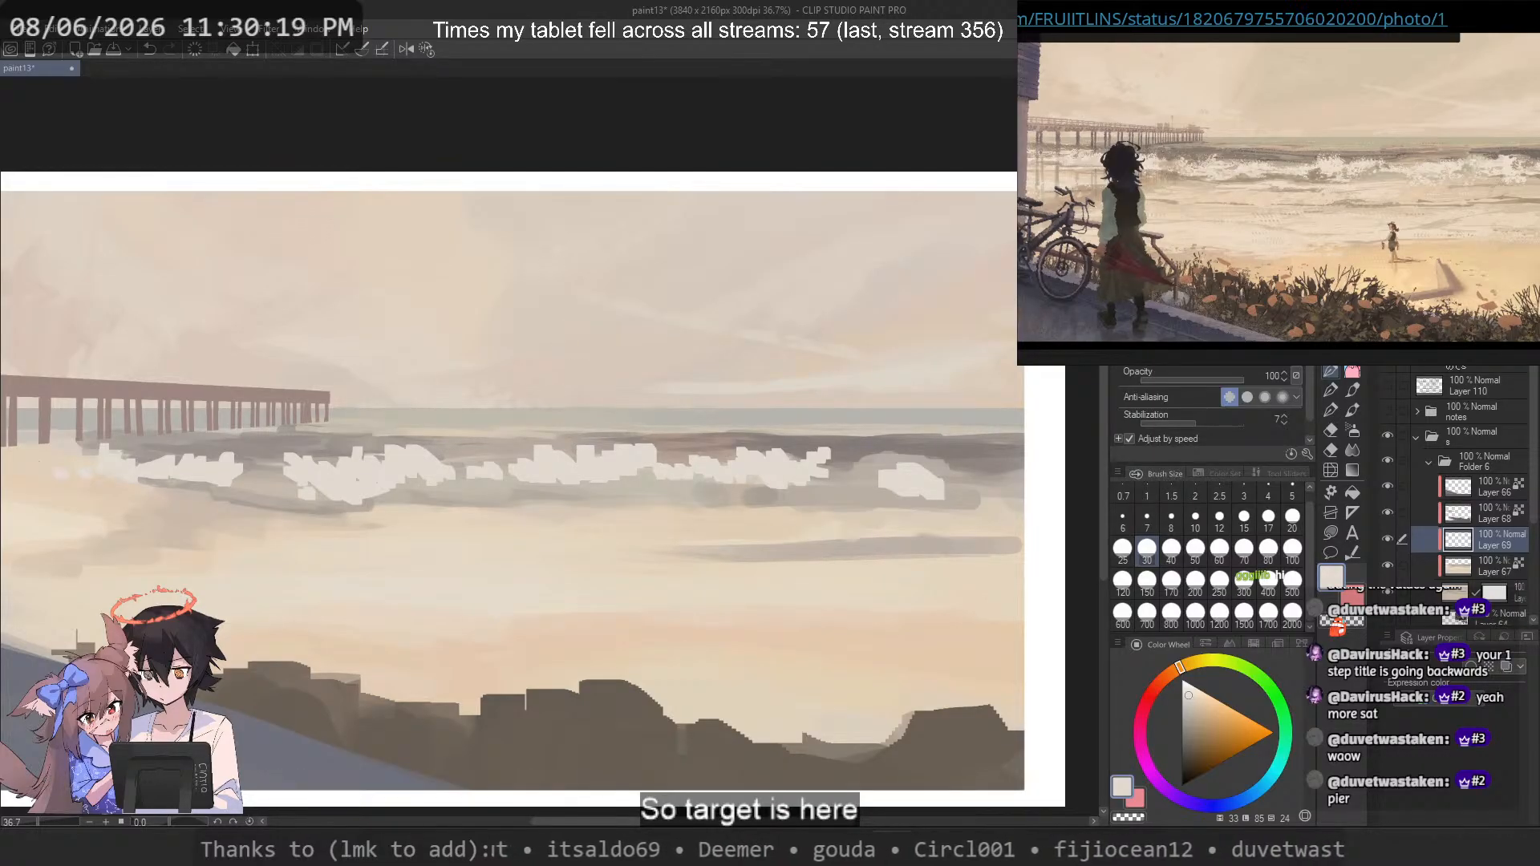
key(ctrl+z)
mouse_move(553, 442)
mouse_down()
mouse_move(599, 443)
mouse_move(558, 421)
mouse_move(601, 446)
mouse_move(639, 415)
mouse_move(629, 450)
mouse_up()
Step: Carve and touch up the right-middle foam clump by alternating between transparent colour and off-white
key(c)
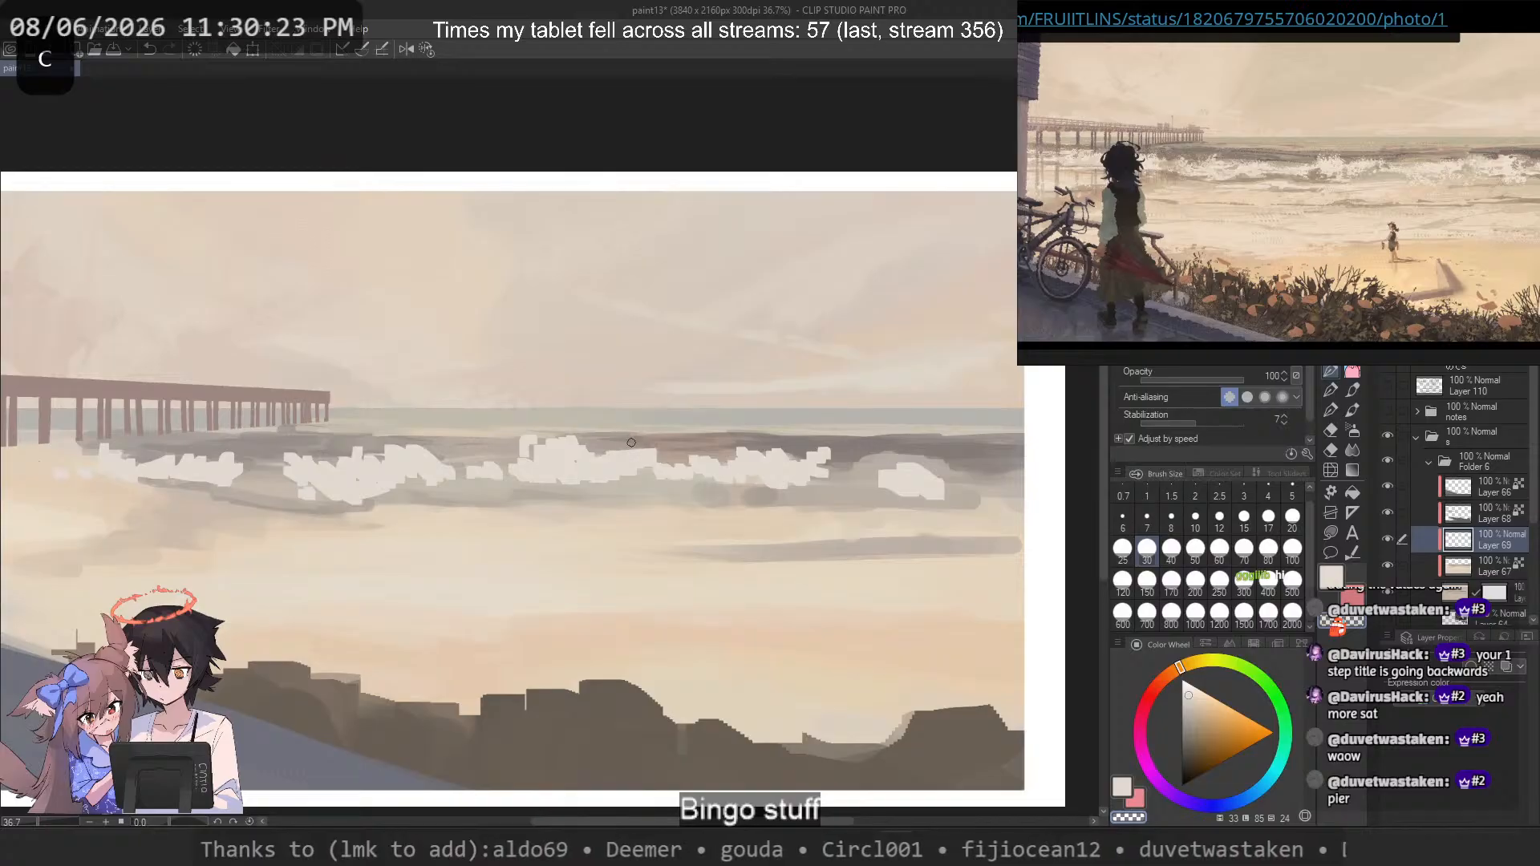
key(ctrl+z)
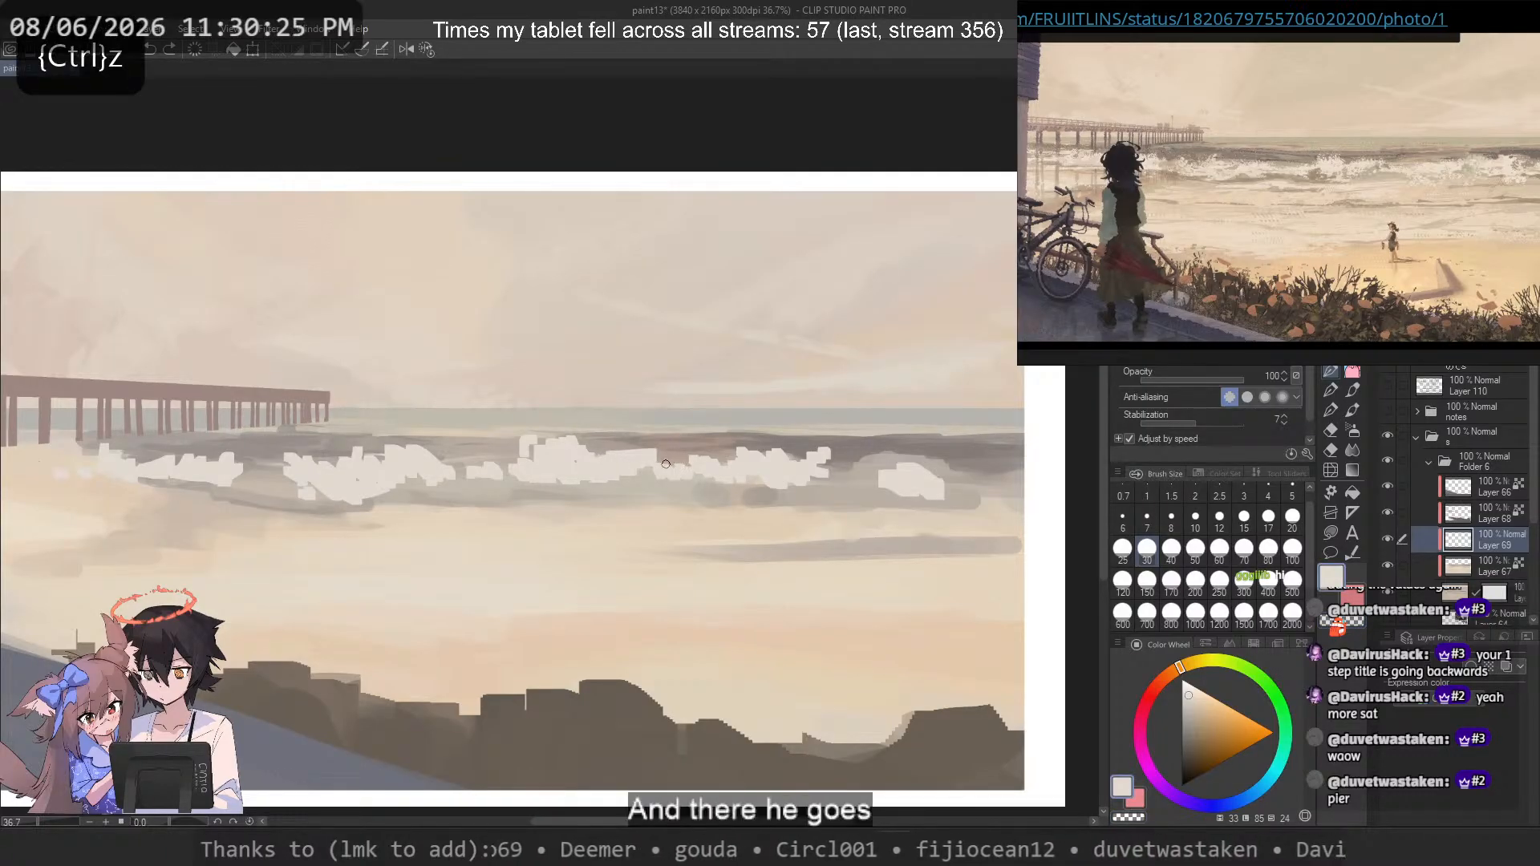
key(c)
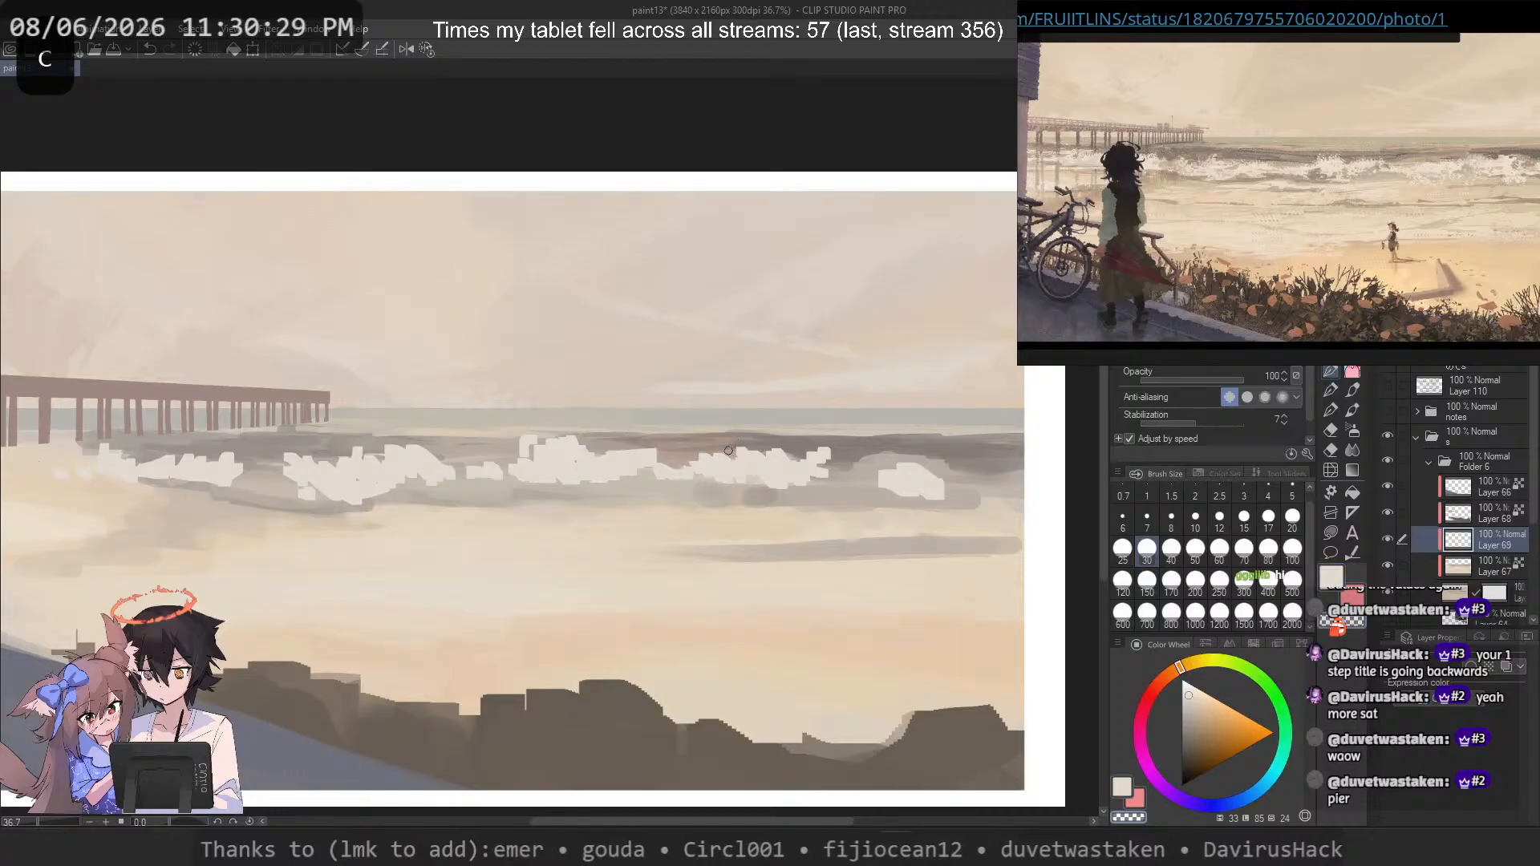
mouse_move(726, 449)
mouse_down()
mouse_move(769, 452)
mouse_move(700, 454)
mouse_move(727, 453)
mouse_move(692, 457)
mouse_move(693, 473)
mouse_move(732, 487)
mouse_move(749, 459)
mouse_move(775, 465)
mouse_move(745, 474)
mouse_up()
key(c)
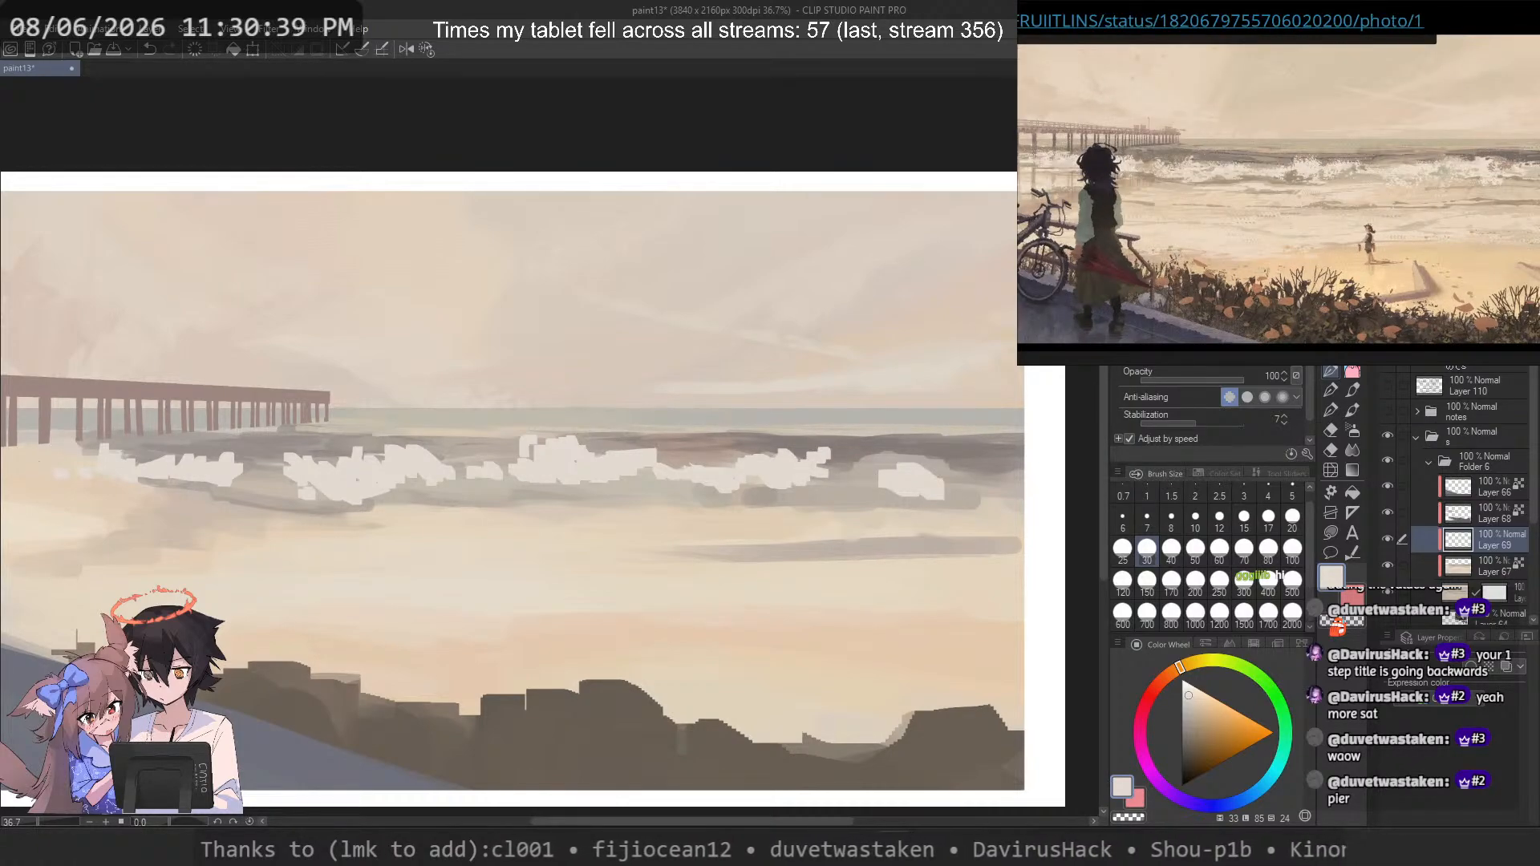
Step: Reshape the far-right foam clump into a jagged off-white crest reaching toward the painting's right edge
mouse_move(966, 455)
mouse_down()
mouse_move(944, 470)
mouse_move(870, 456)
mouse_up()
key(ctrl+z)
mouse_move(944, 496)
mouse_down()
mouse_move(838, 472)
mouse_move(884, 485)
mouse_up()
key(c)
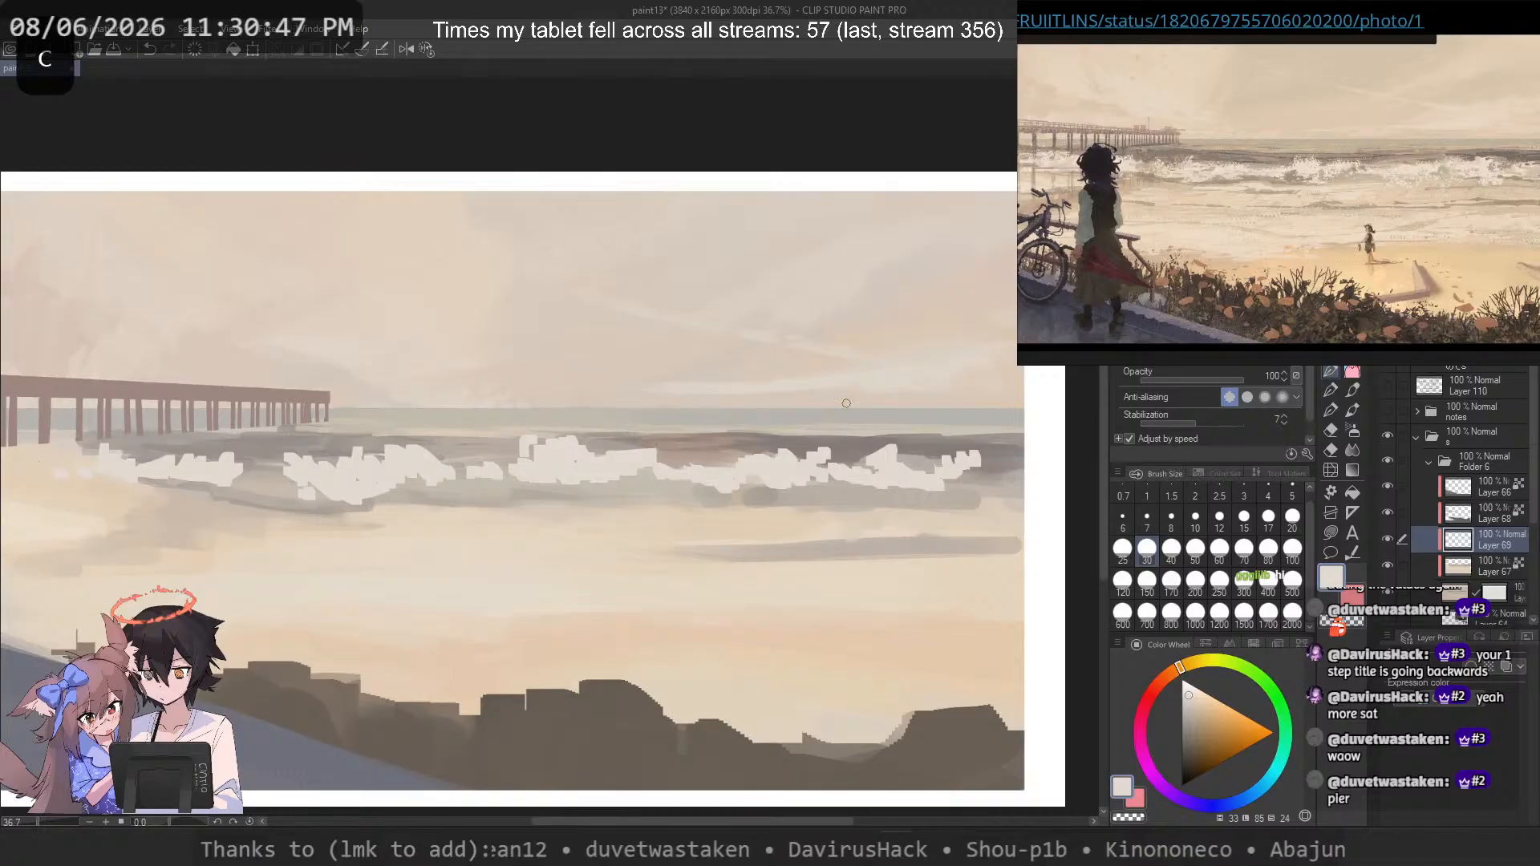
Step: Add small off-white foam clumps beneath the pier at the wave's left end, undoing the unwanted stroke
scroll(812, 468, down, 6)
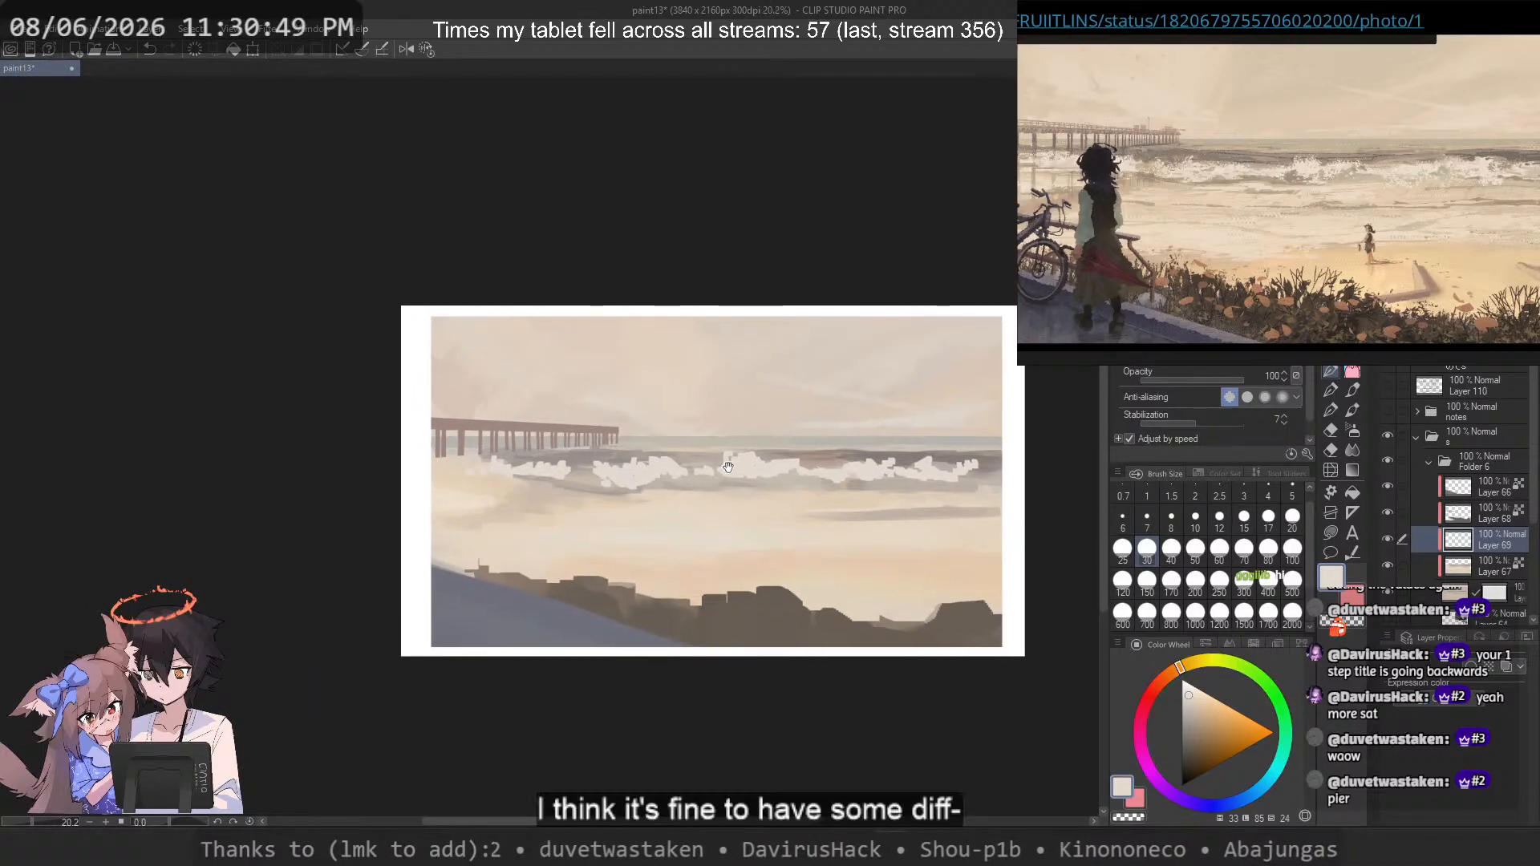
scroll(473, 444, up, 1)
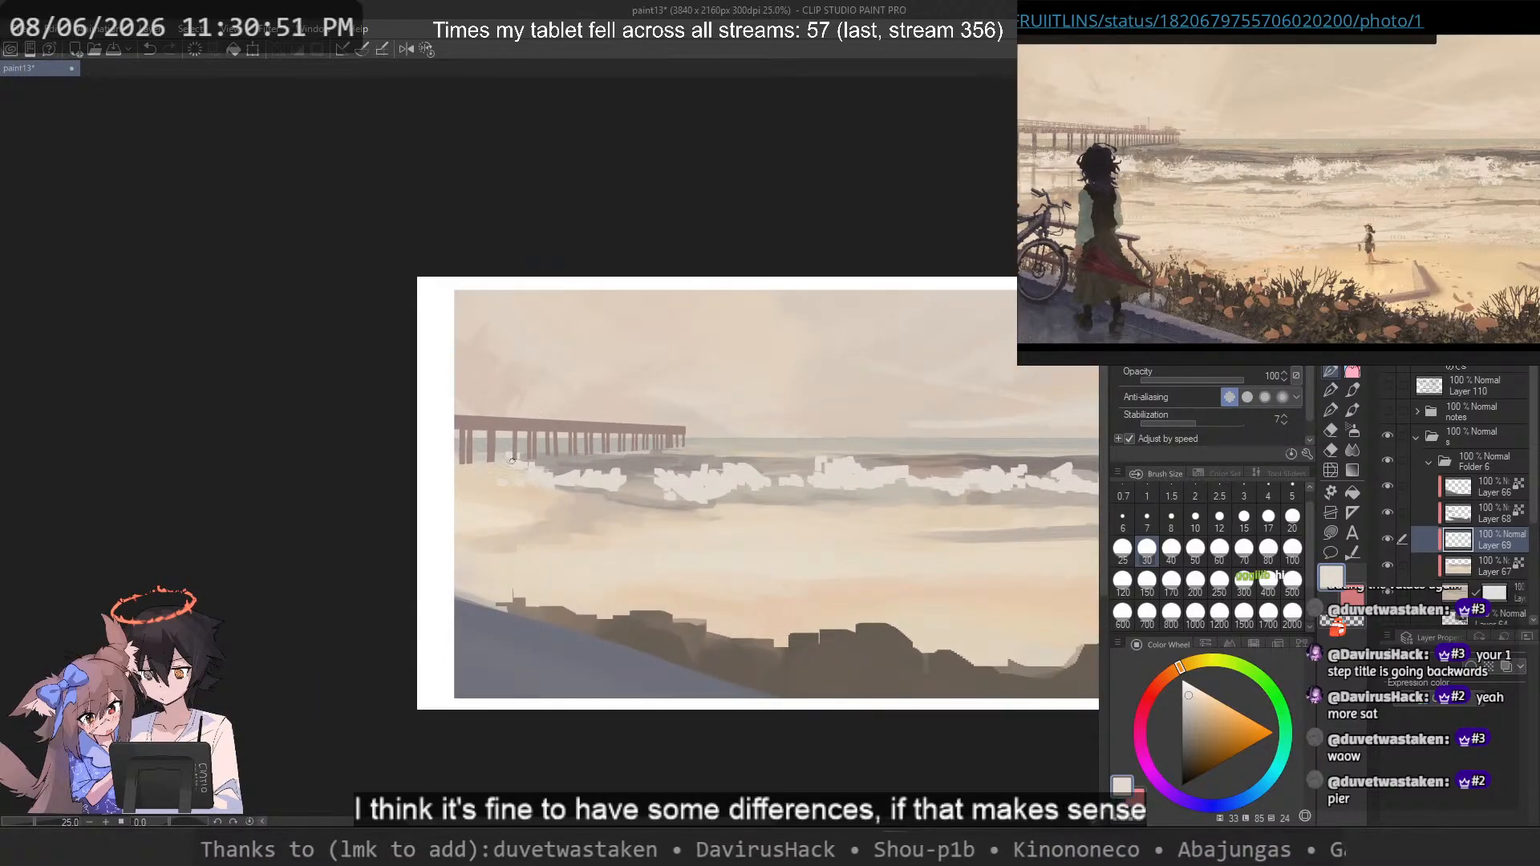
key(ctrl+z)
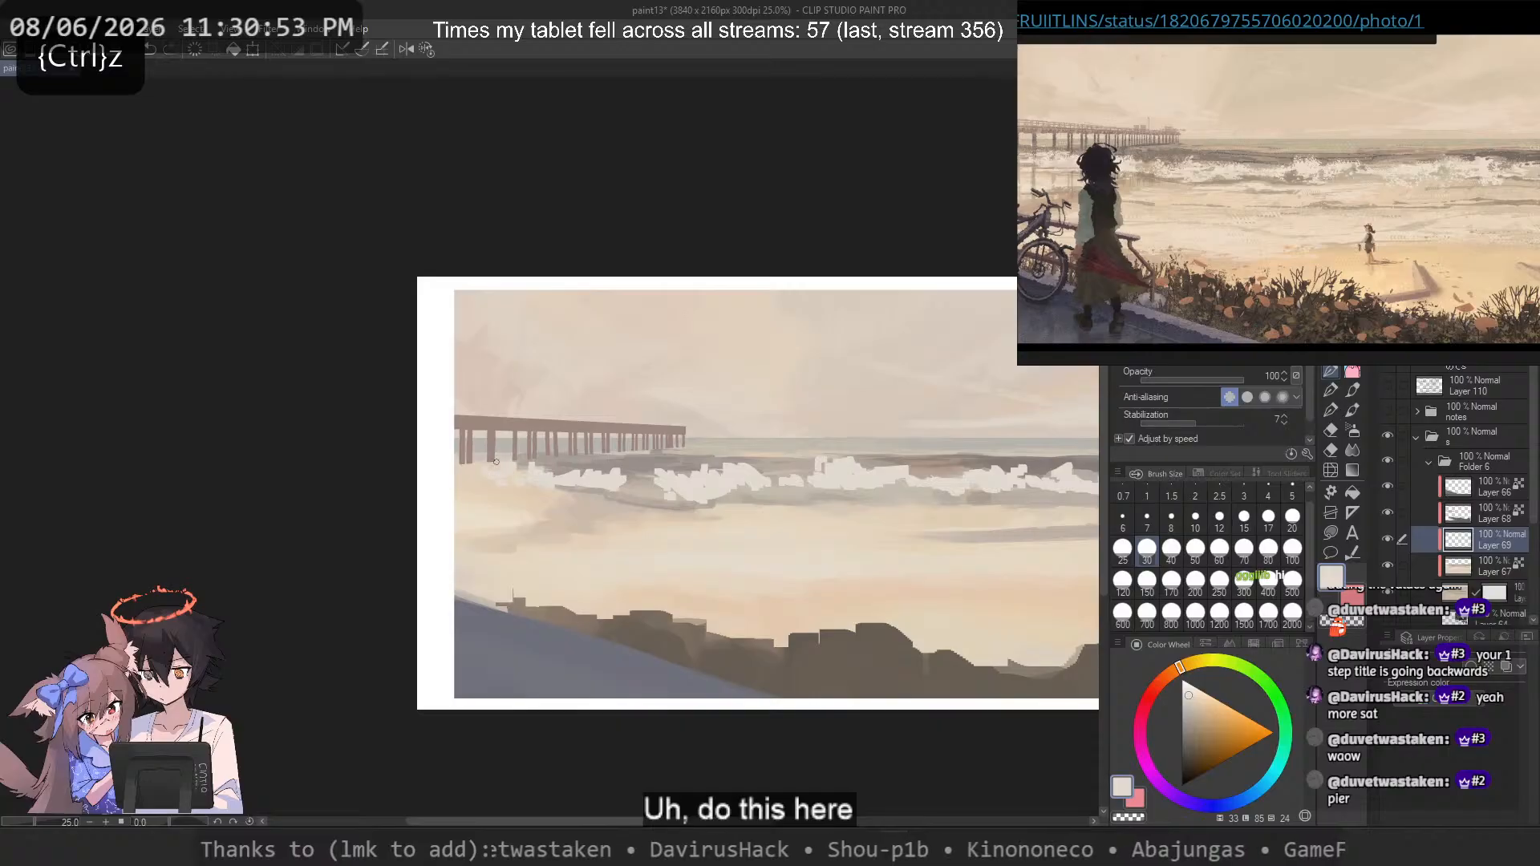
Step: On Layer 67, paint the water around the foam beneath the pier with sampled brown-greys and greys
click(1493, 566)
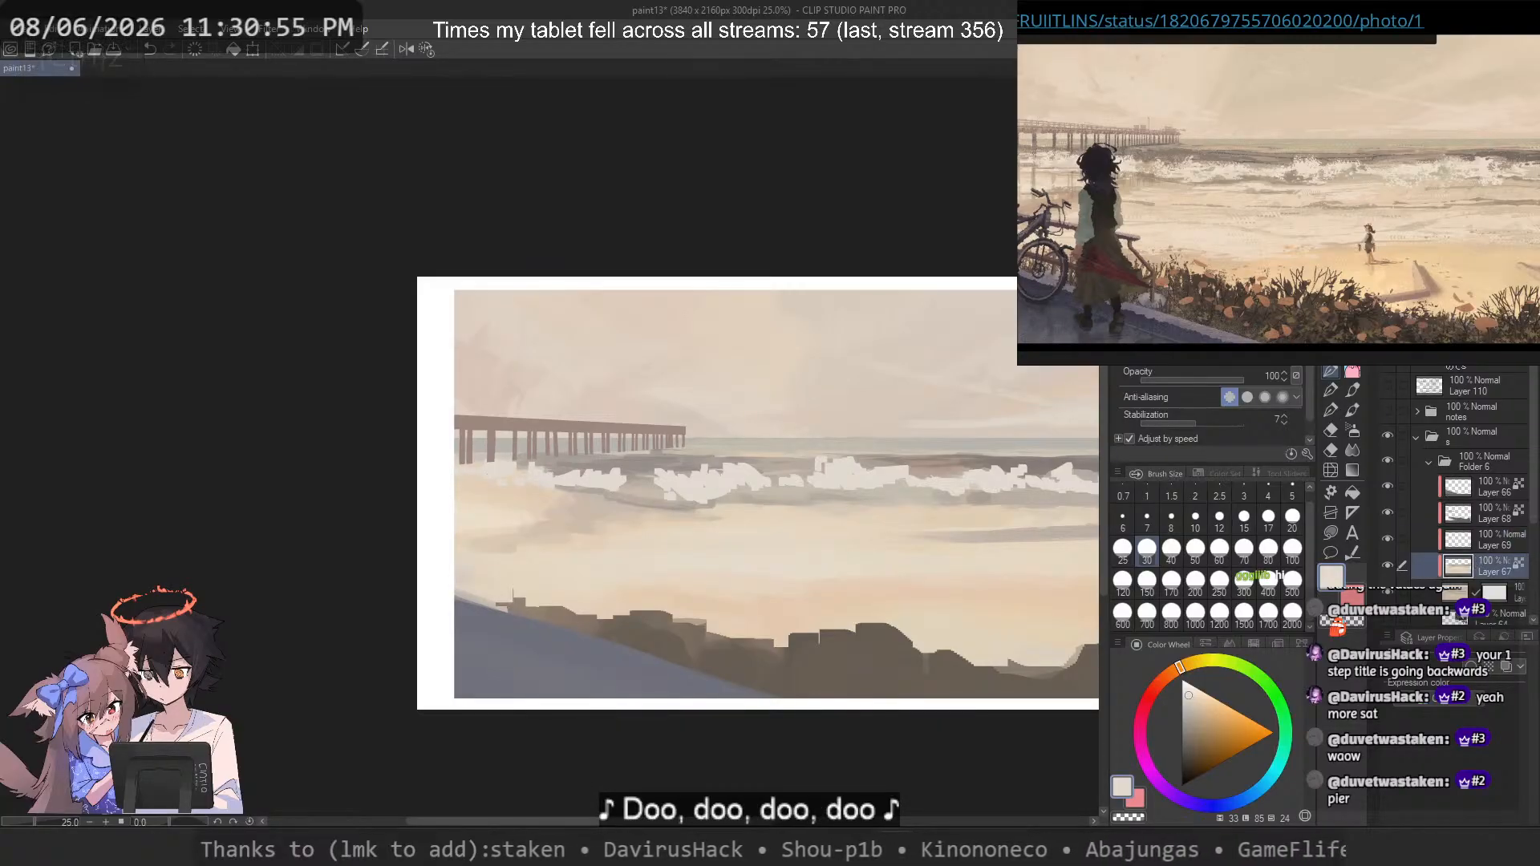
click(1206, 208)
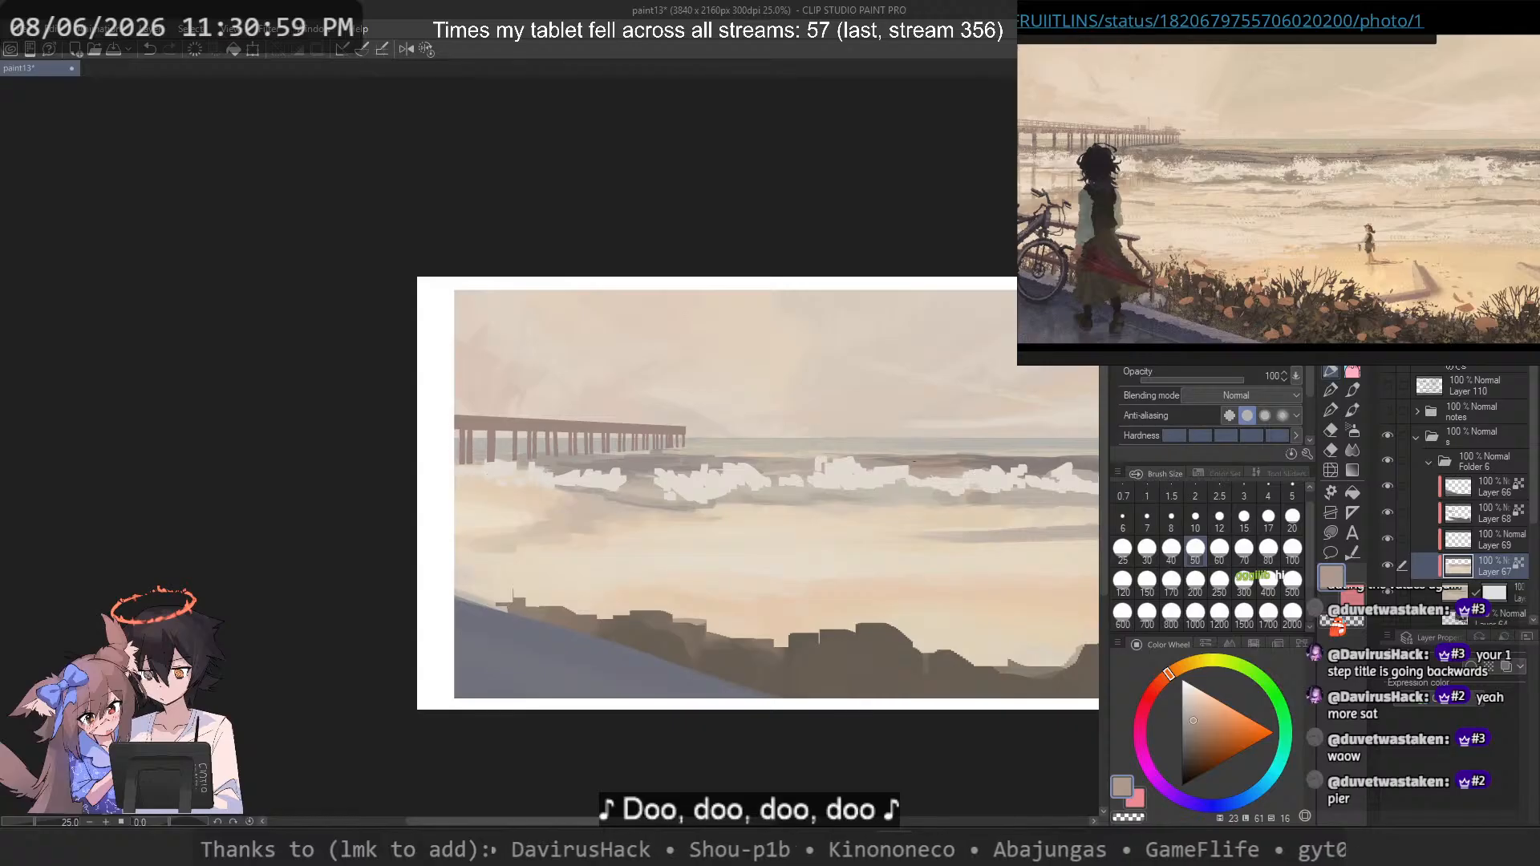
key(ctrl+z)
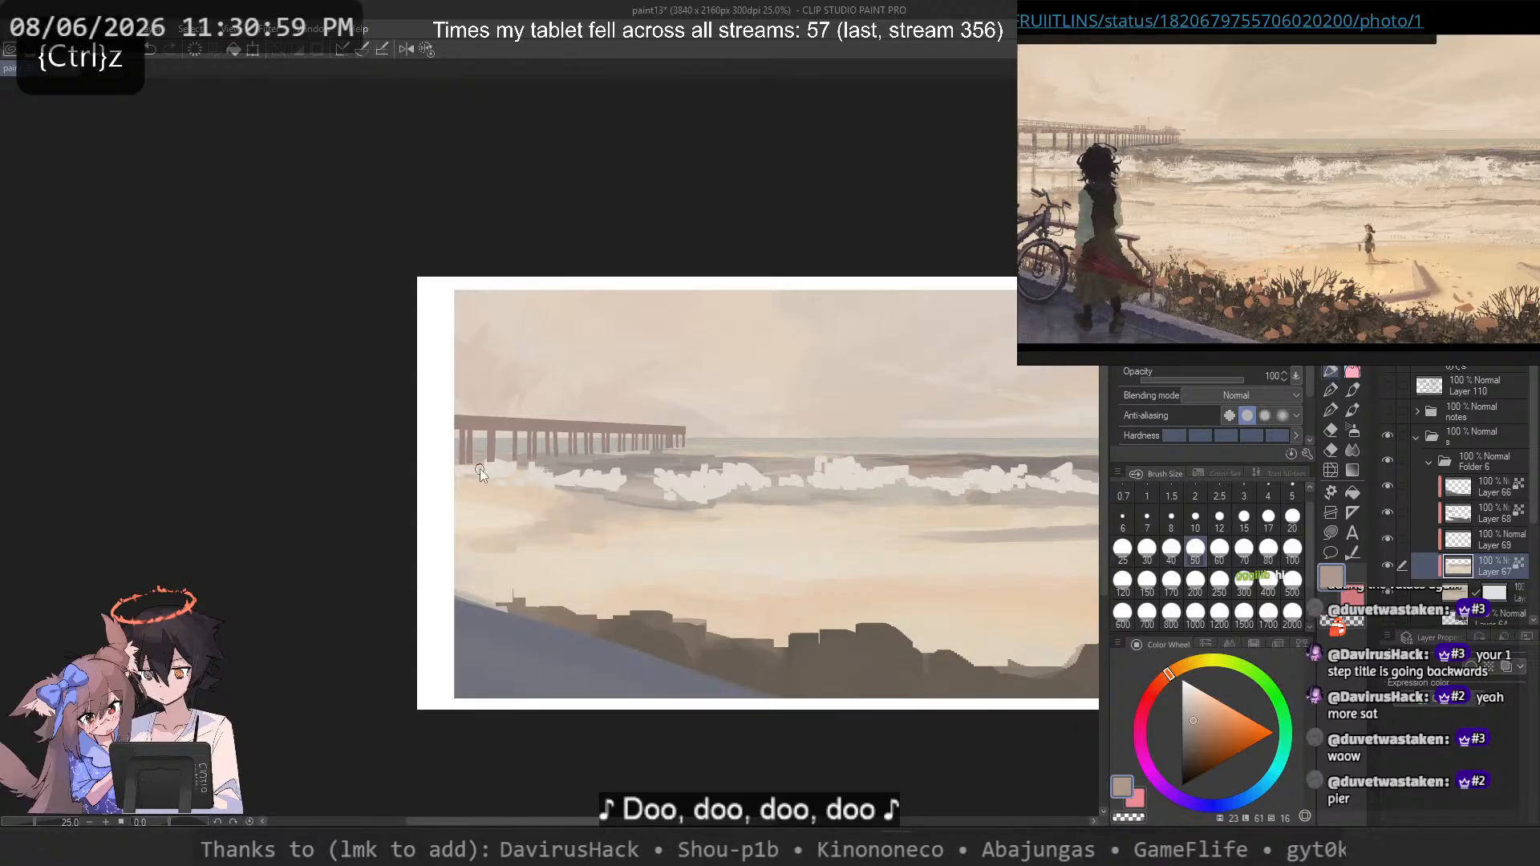
alt+click(583, 461)
key(ctrl+z)
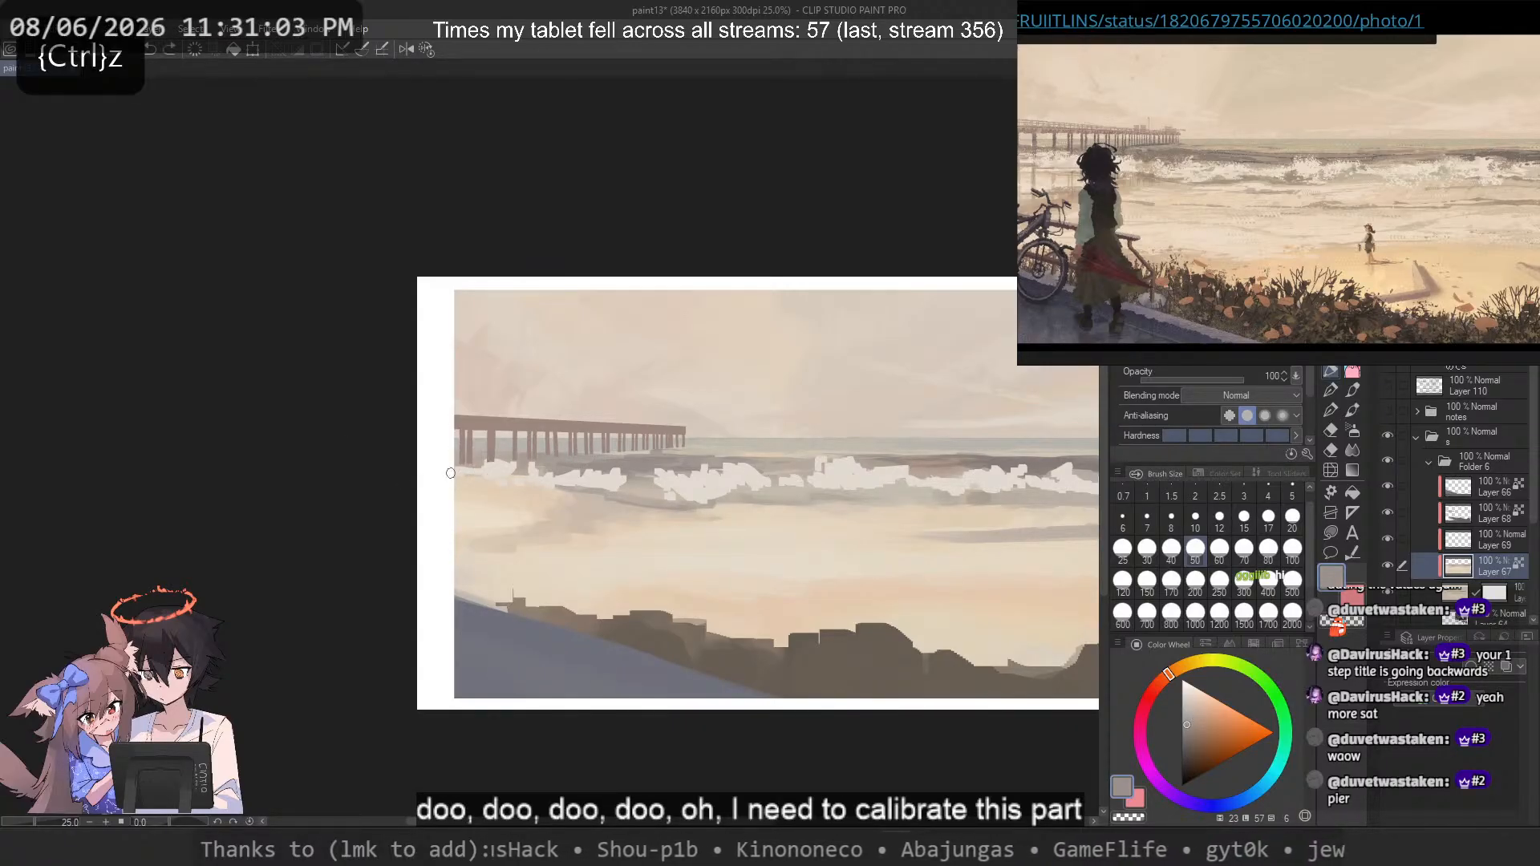
alt+click(758, 448)
drag(657, 461, 639, 461)
key(ctrl+z)
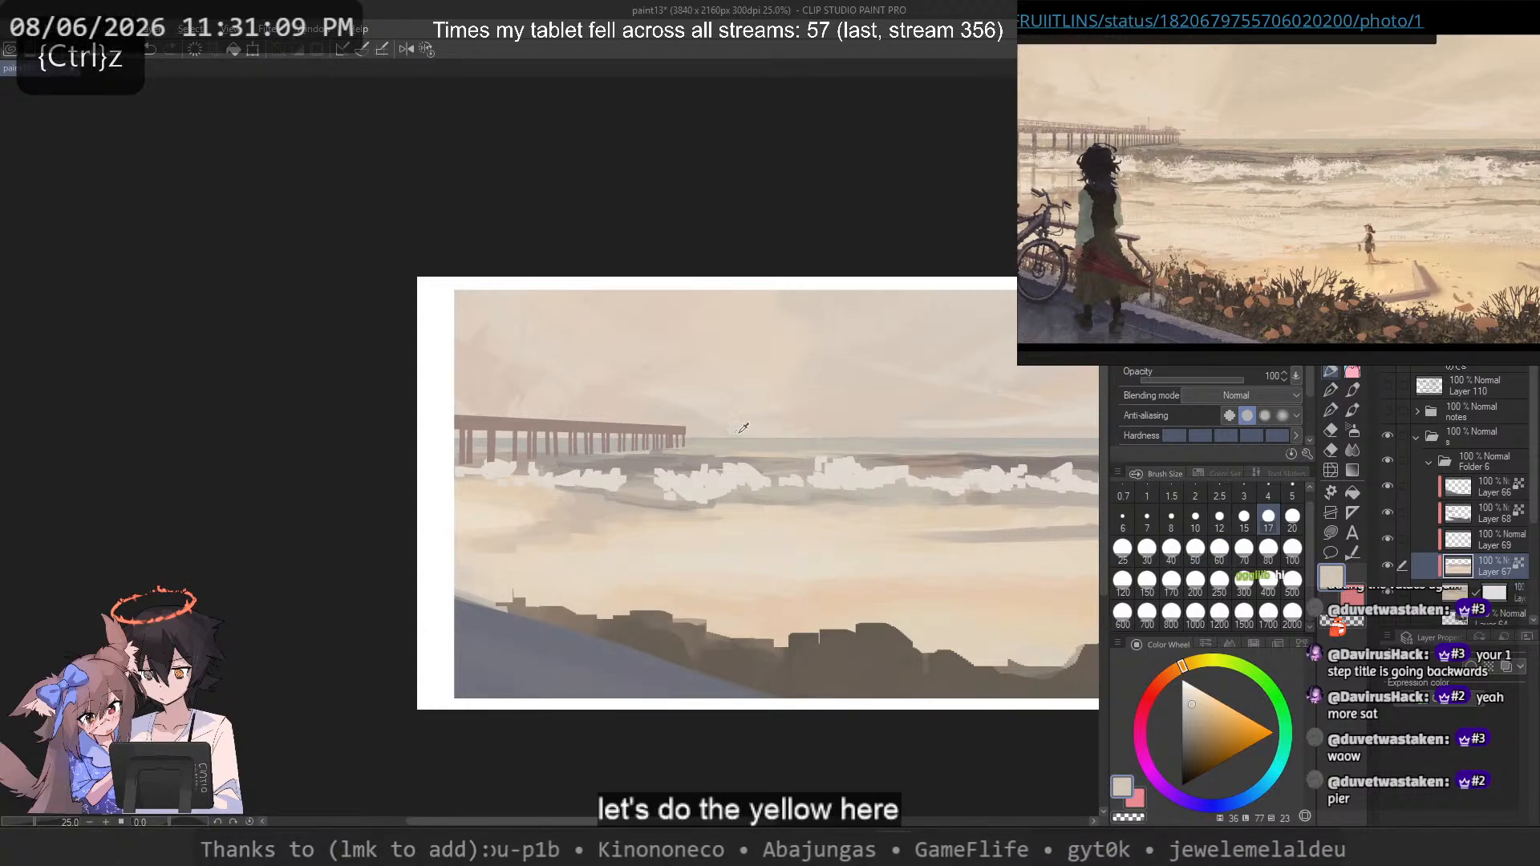
Step: Set the brush size to 170 and broadly rework the water and sand at the pier's left end with sampled tones
click(1171, 579)
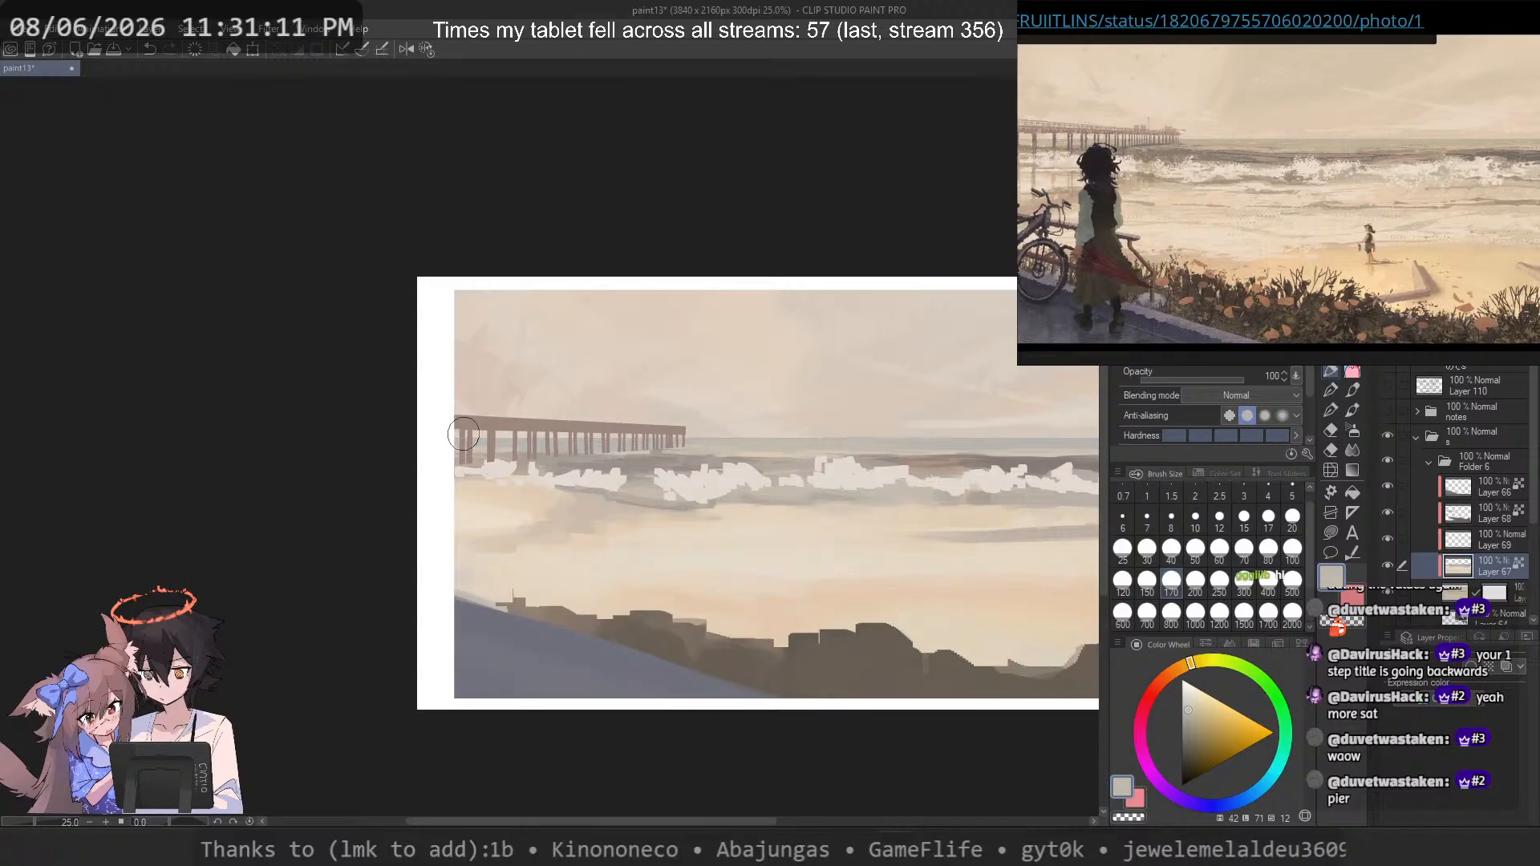
key(ctrl+z)
alt+click(766, 516)
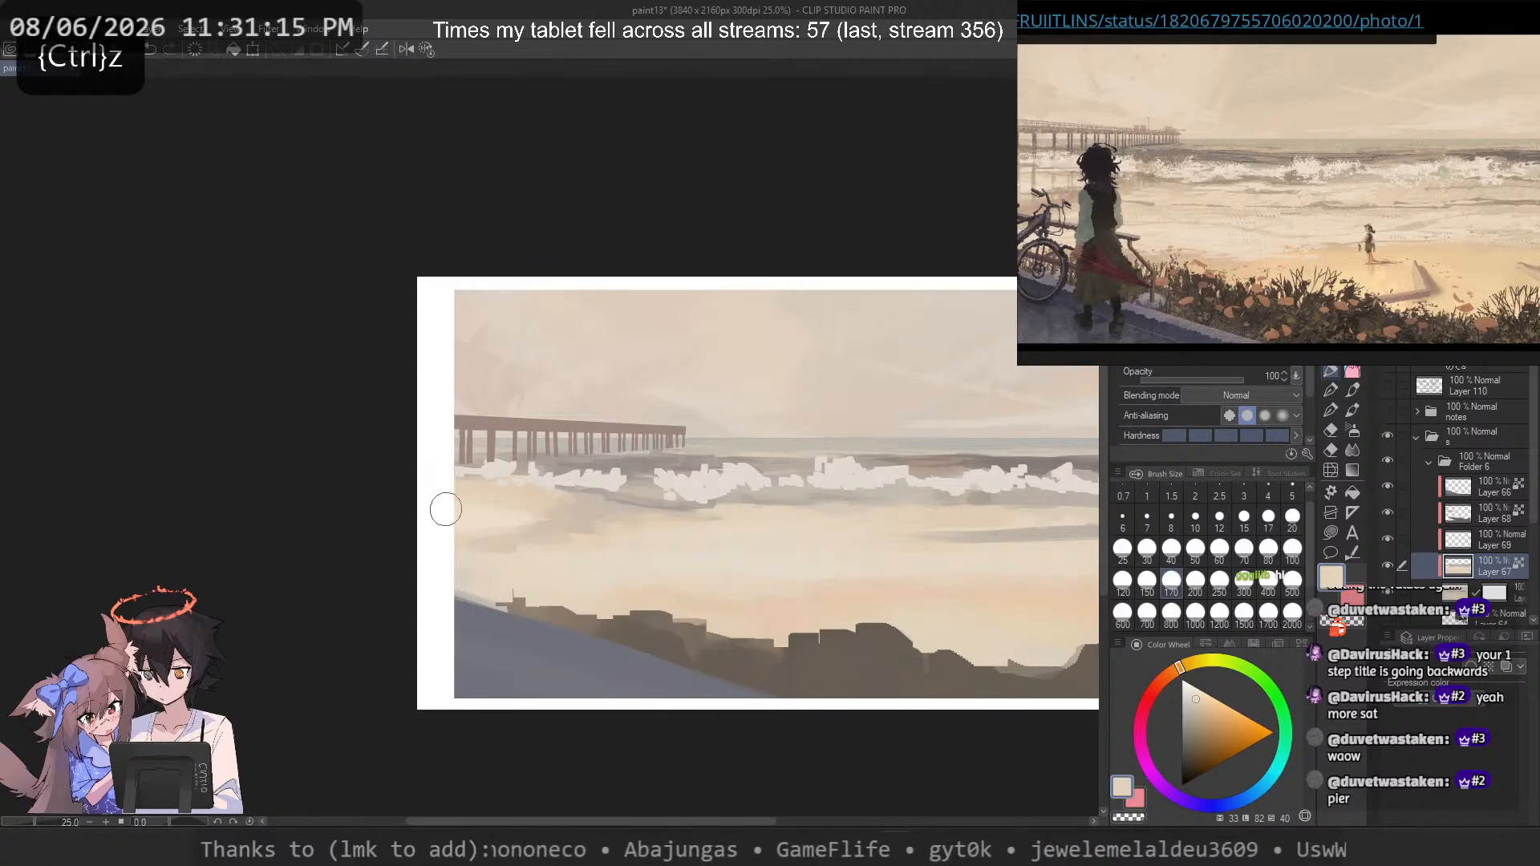
alt+click(503, 421)
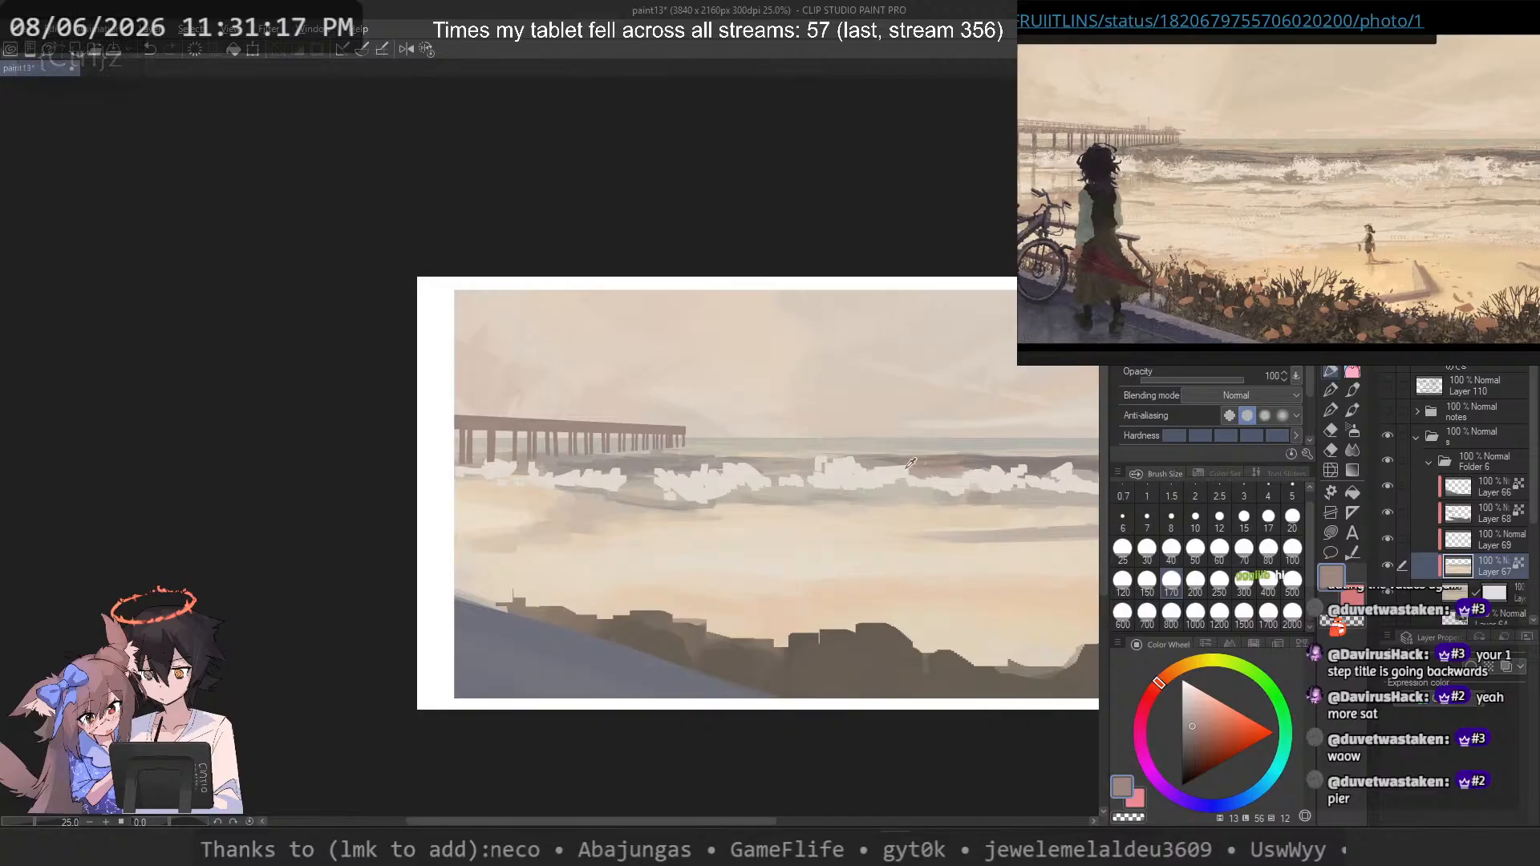
key(ctrl+z)
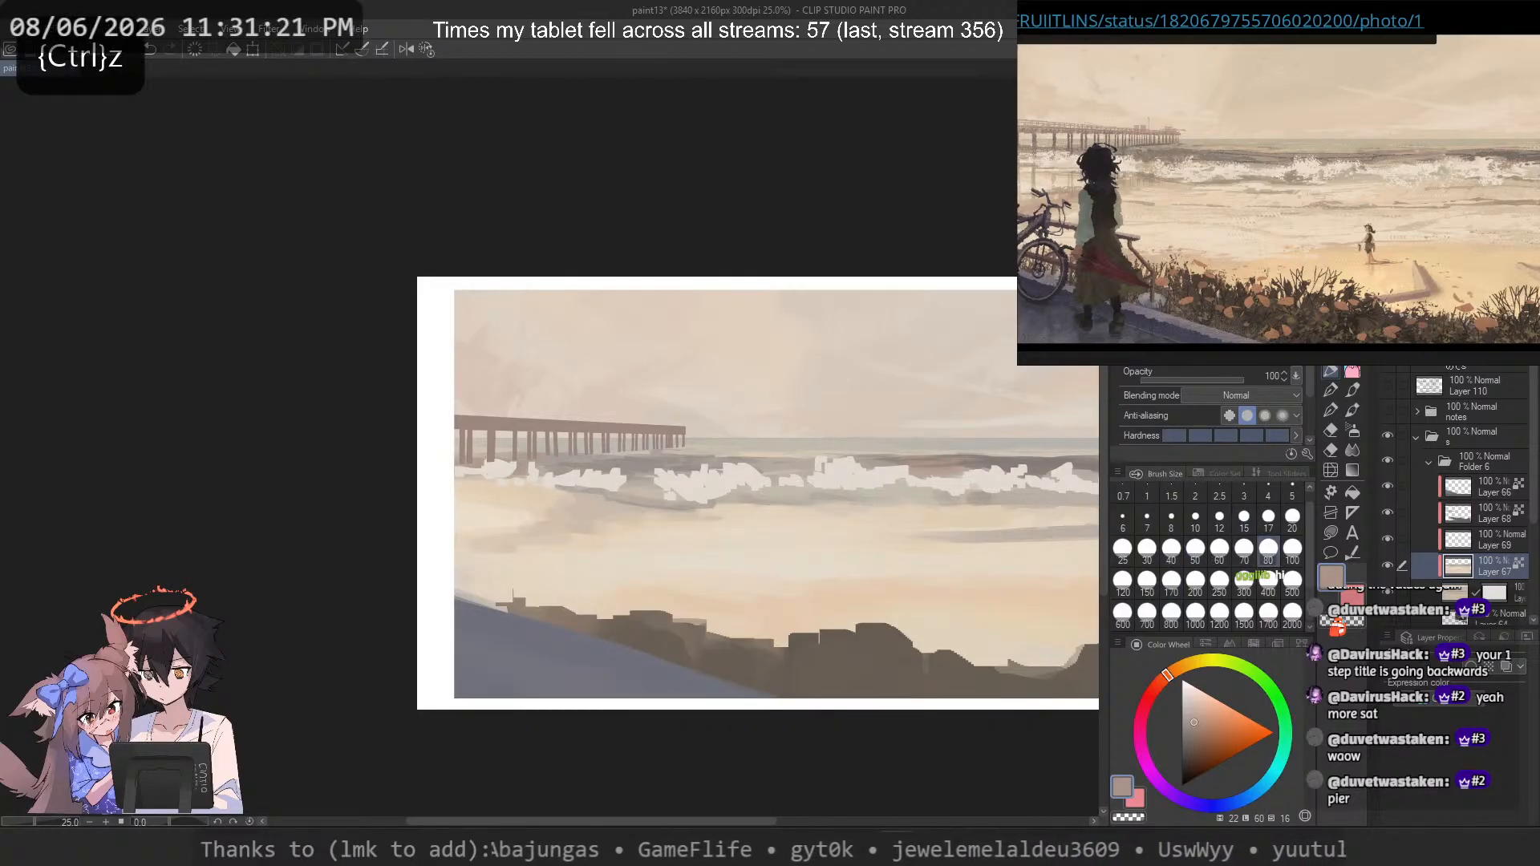
Step: Set the brush size to 80 and repaint the water and wet sand beneath the left foam with sampled grey and warm beige
key(ctrl+z)
drag(433, 483, 568, 486)
alt+click(628, 462)
key(ctrl+z)
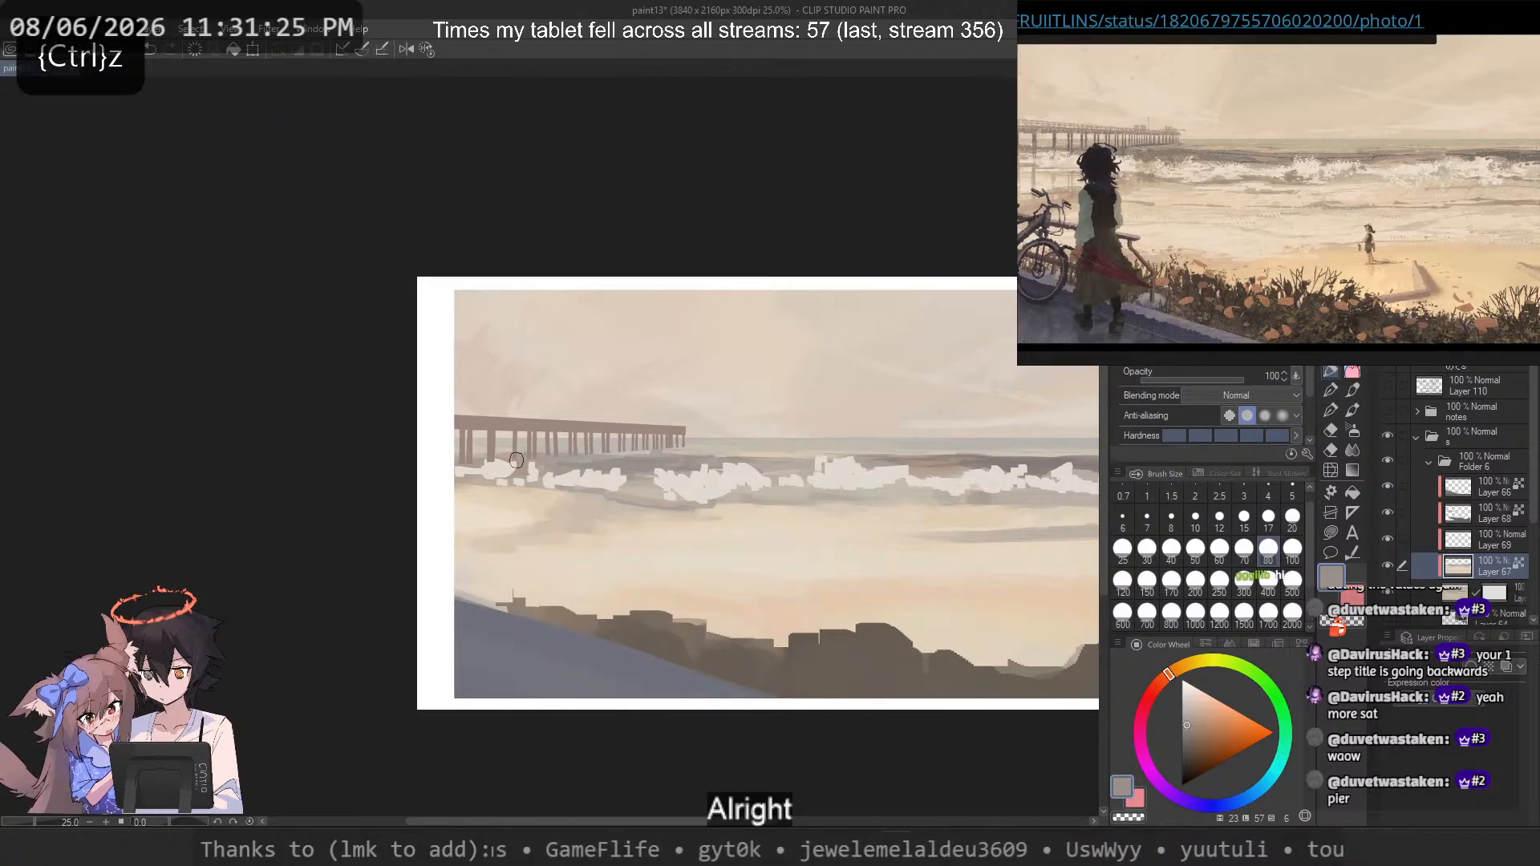
alt+click(515, 500)
drag(436, 482, 558, 502)
key(ctrl+z)
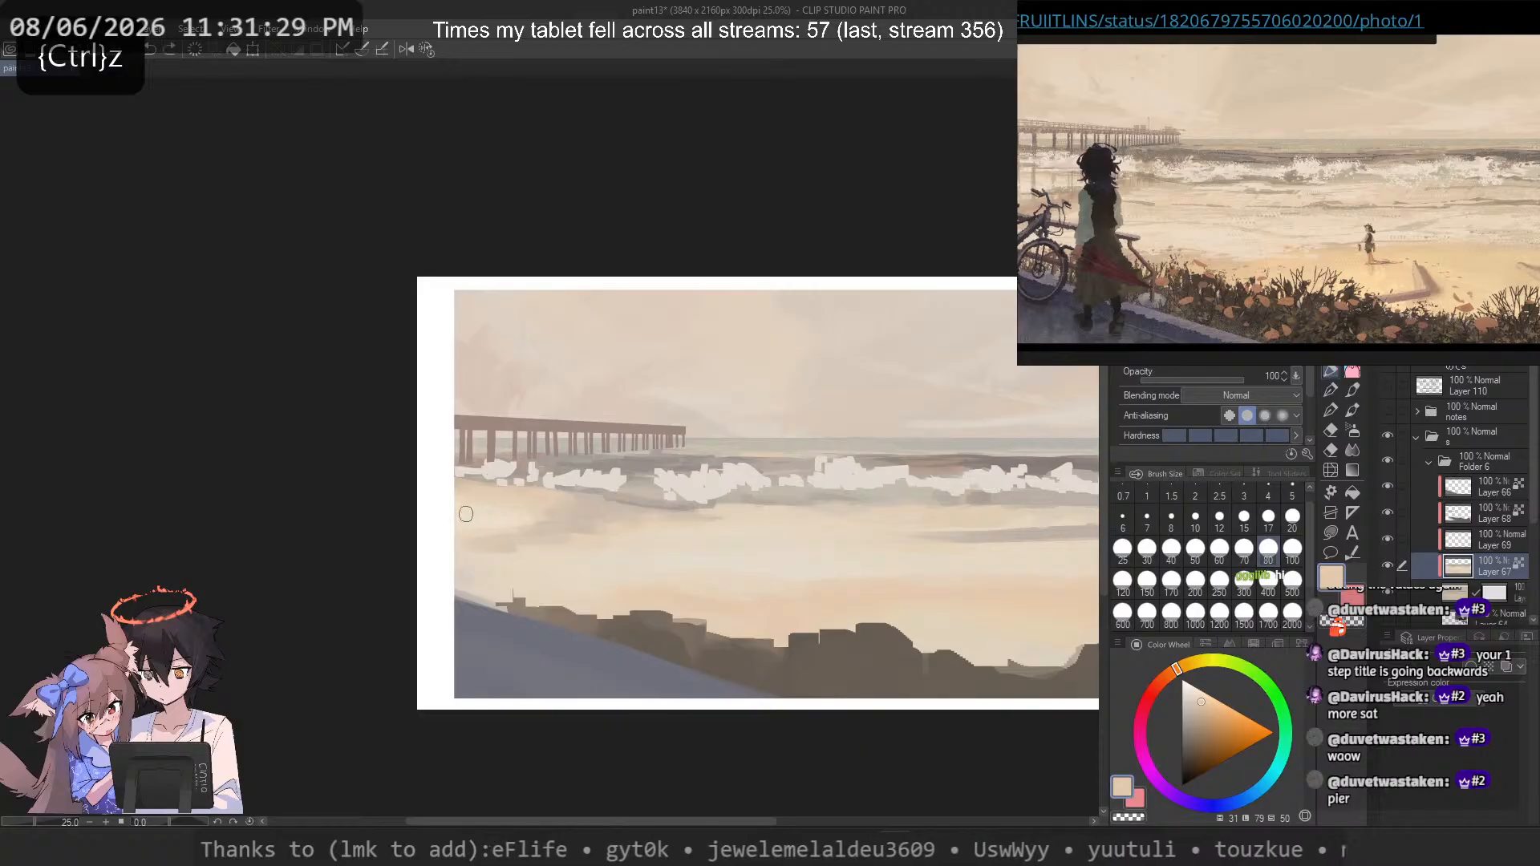
Step: Set the brush size to 17 and refine the shore edge below the left foam with sampled cream and beige
alt+click(489, 518)
click(1268, 515)
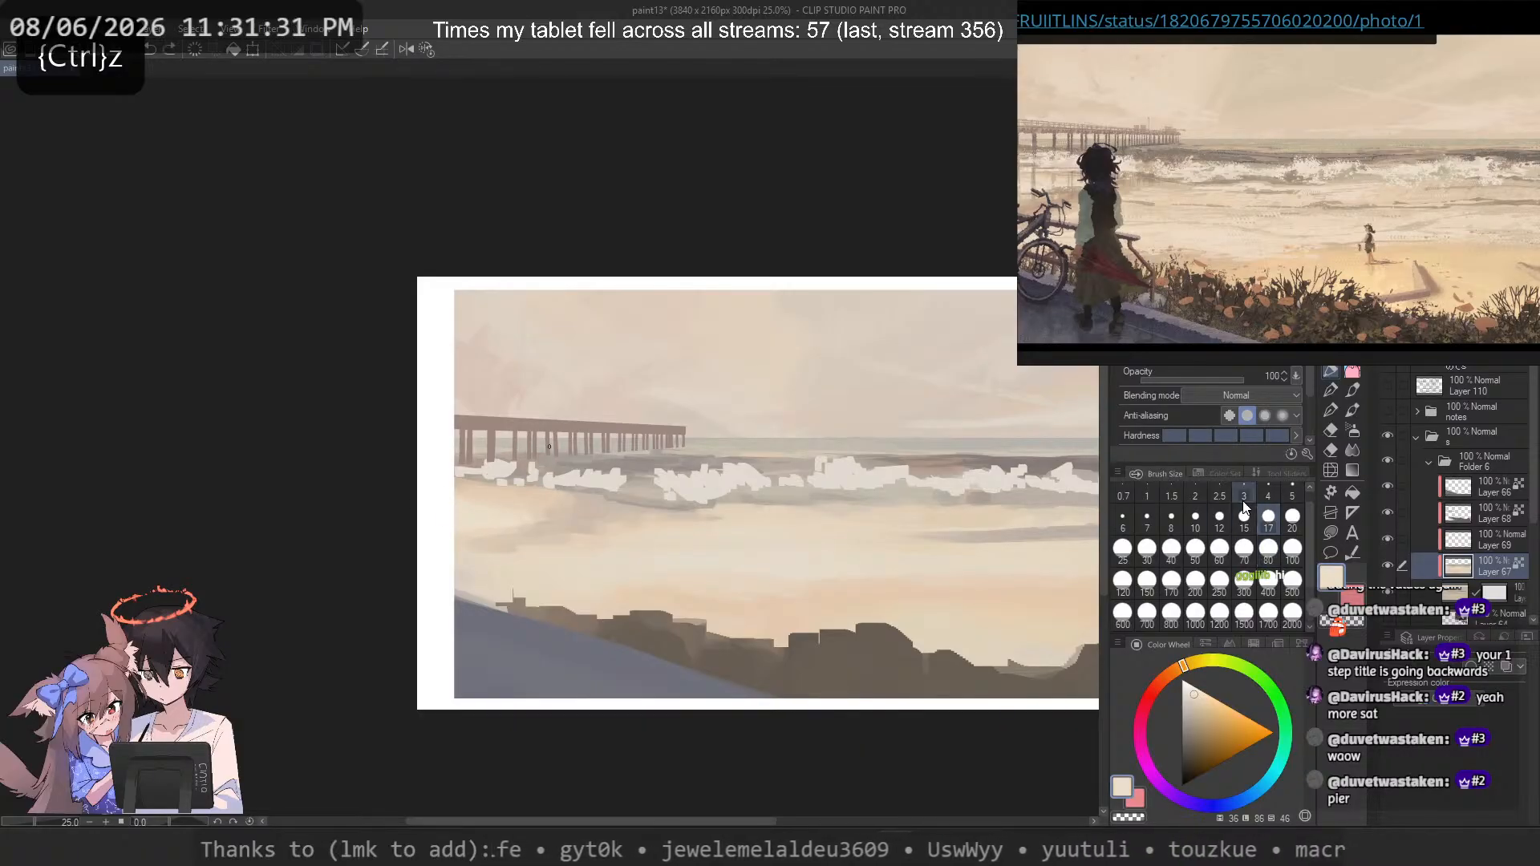
alt+click(491, 485)
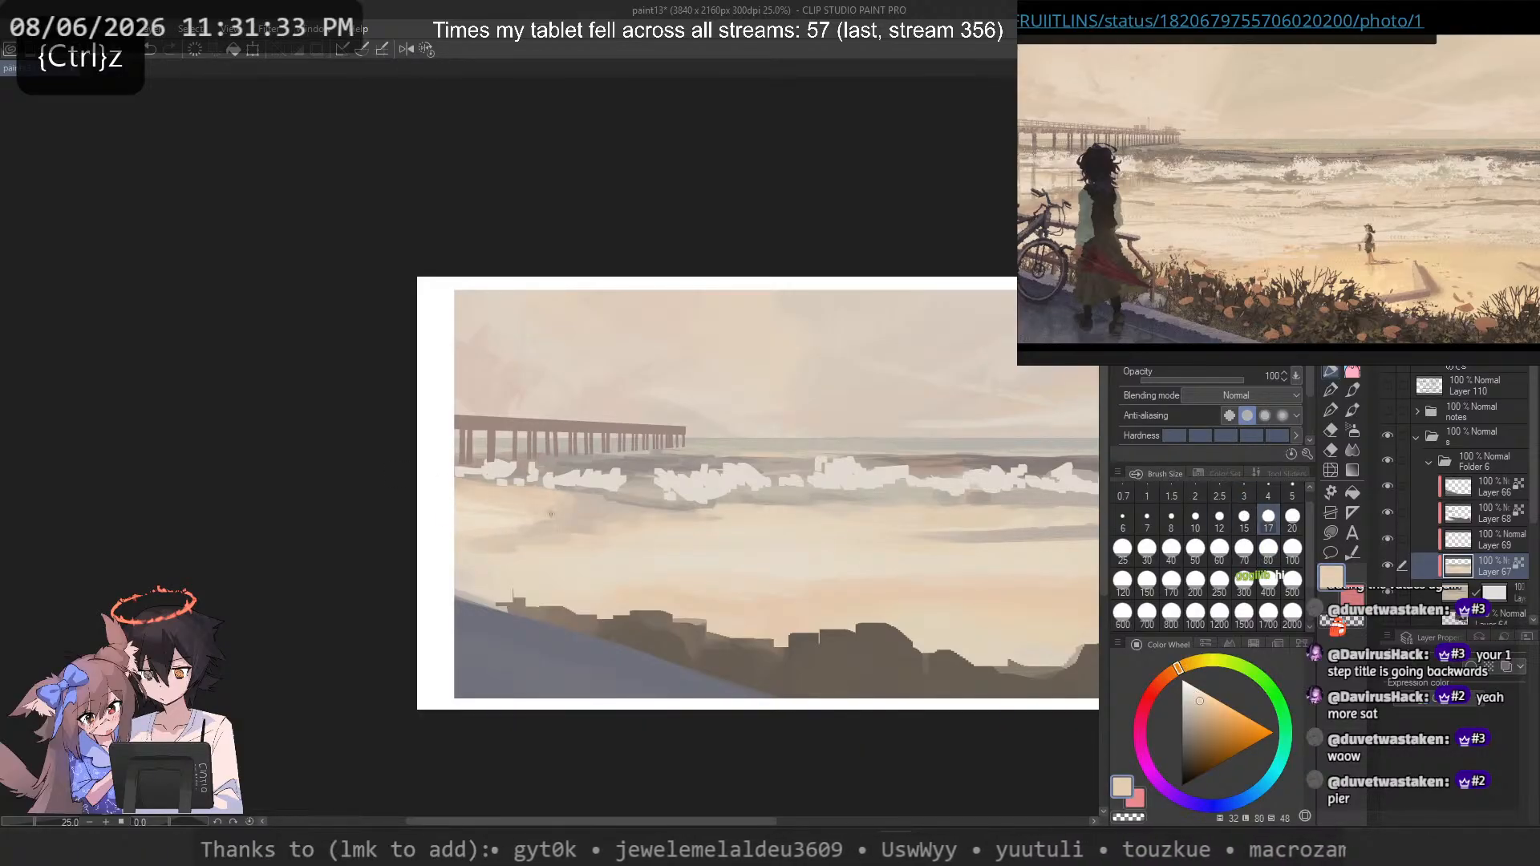
key(ctrl+z)
Step: Set the brush size to 40 and blend the sand and shallow water beneath the left foam with sampled creams and beiges
click(1171, 549)
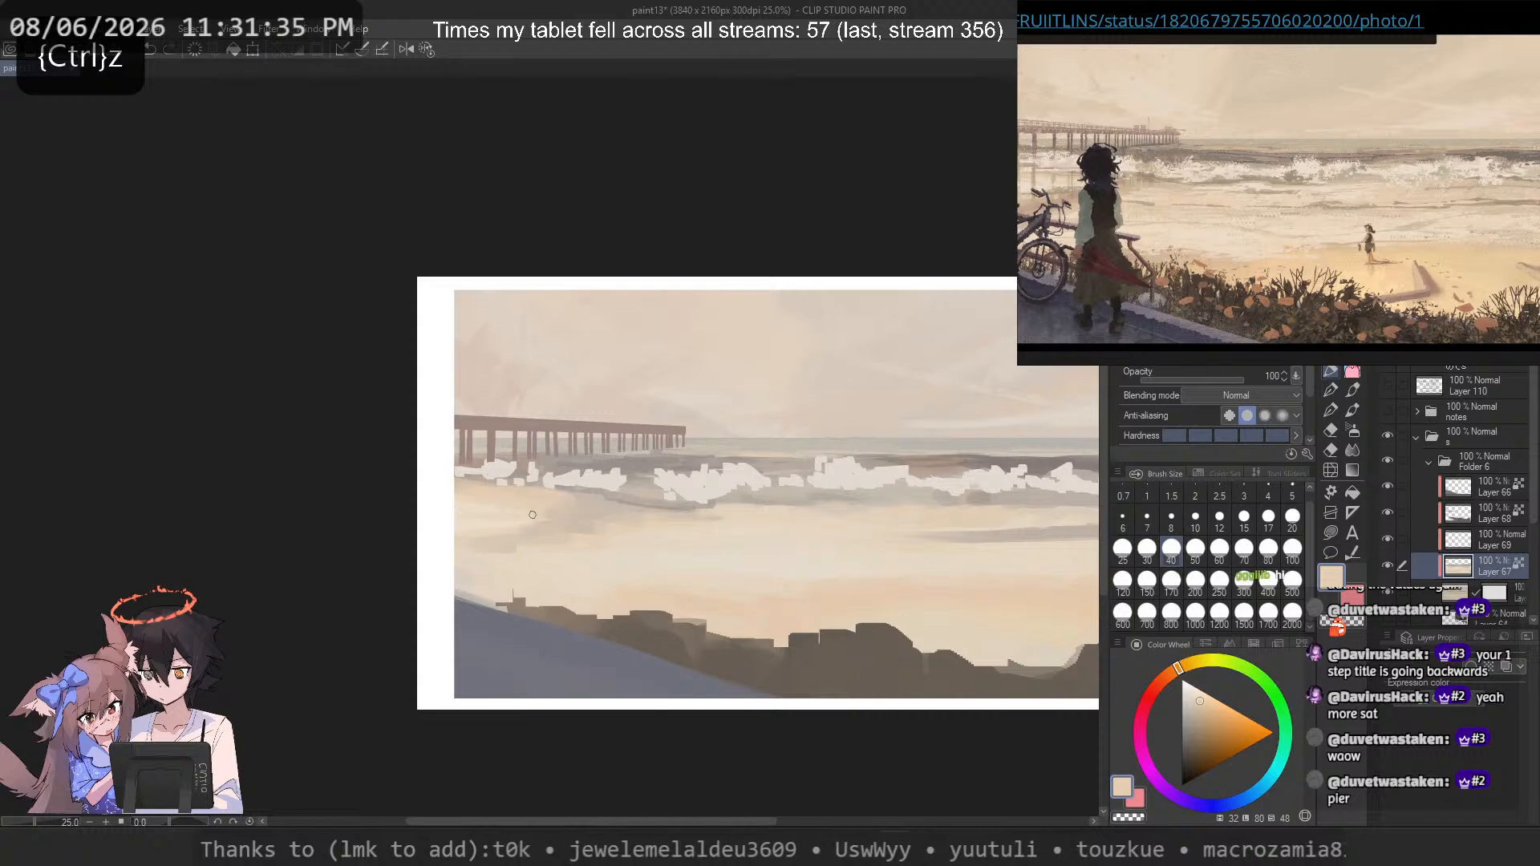
alt+click(472, 503)
alt+click(477, 511)
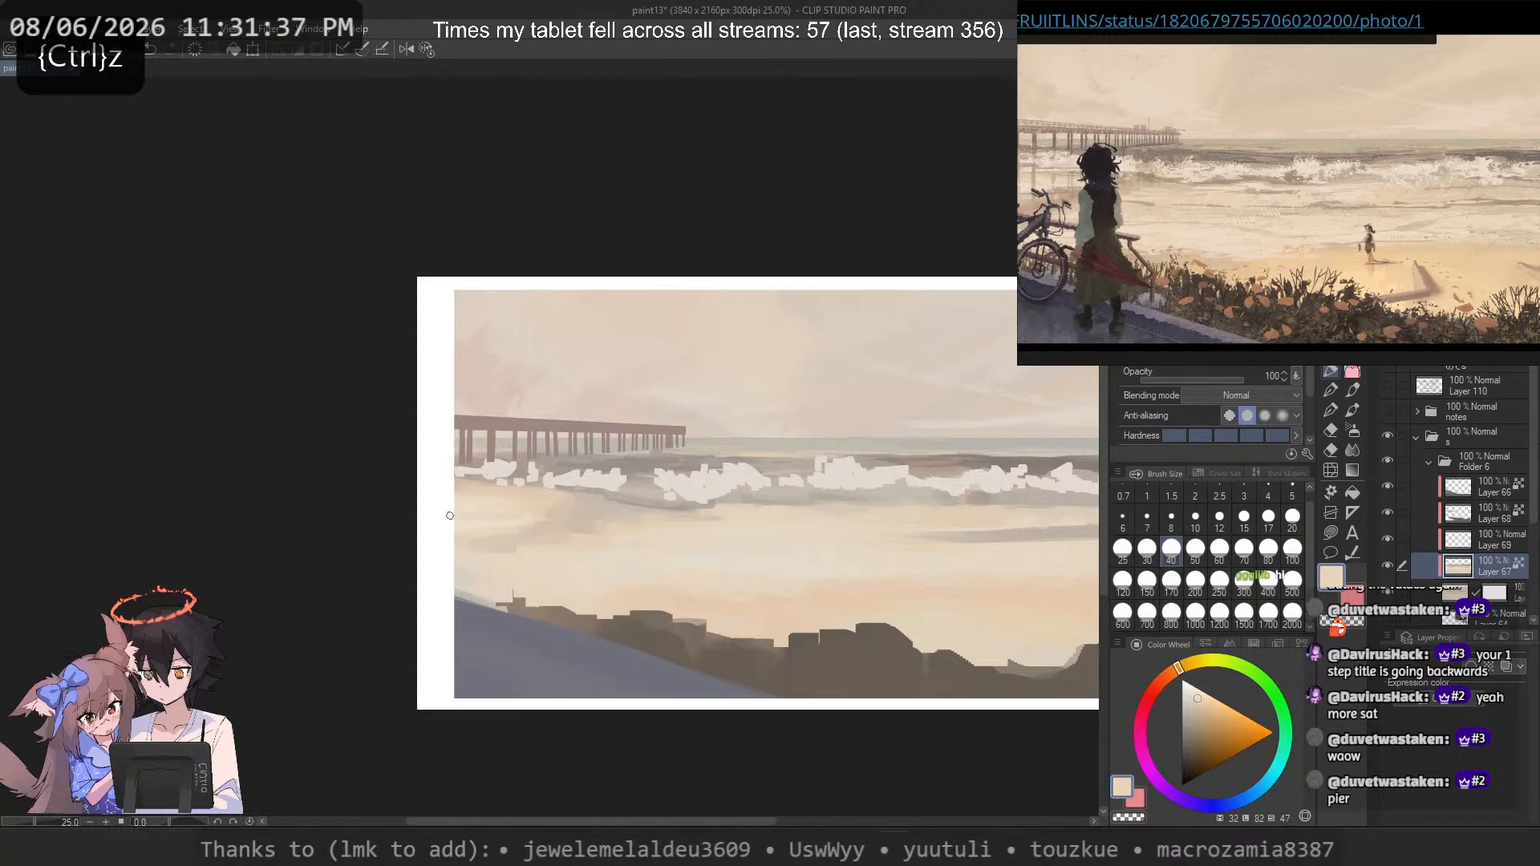
alt+click(498, 496)
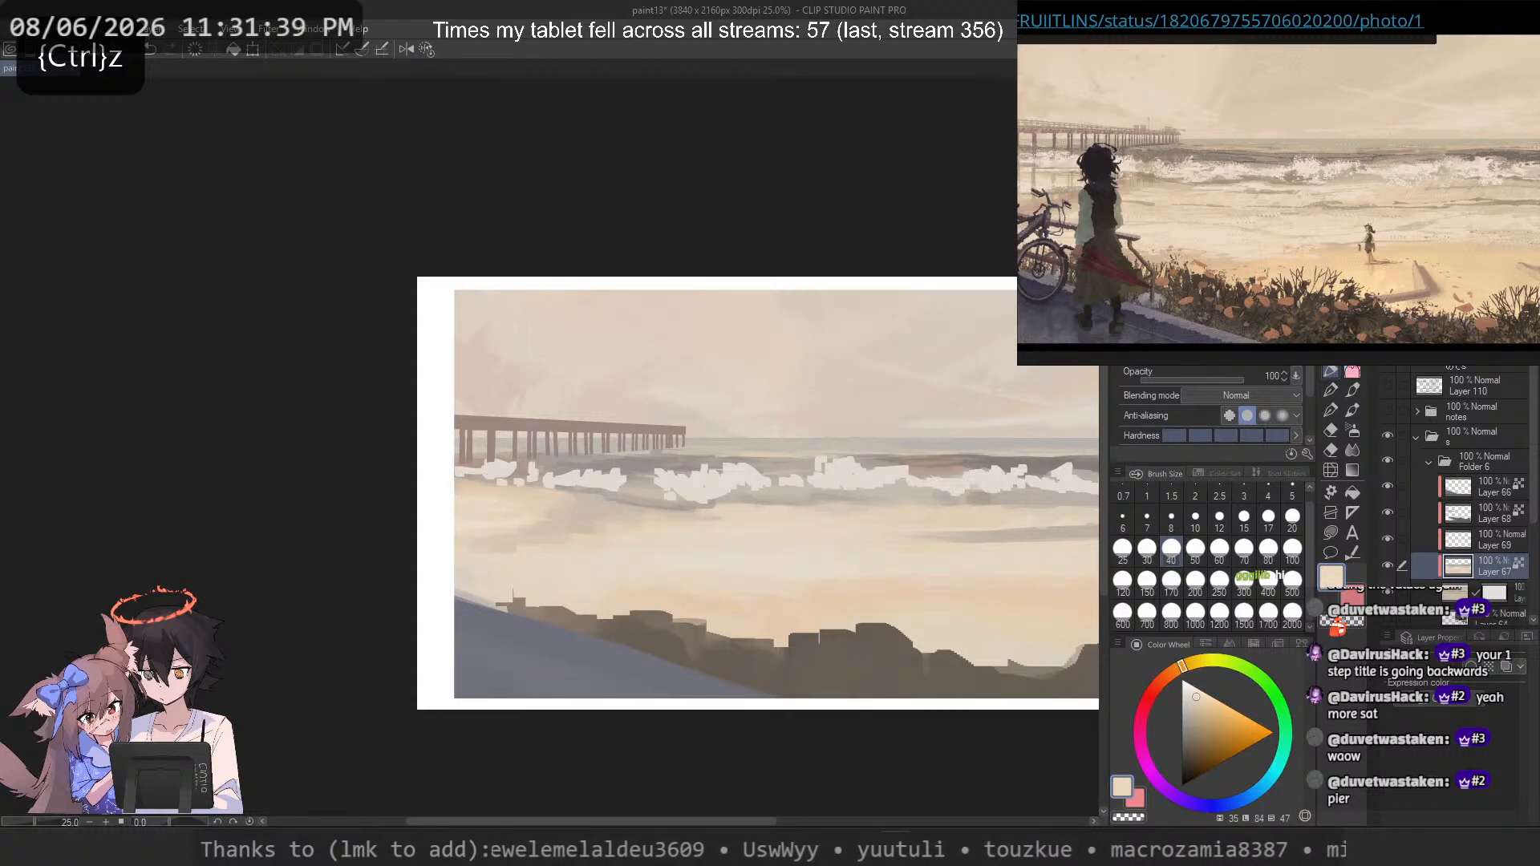
alt+click(460, 512)
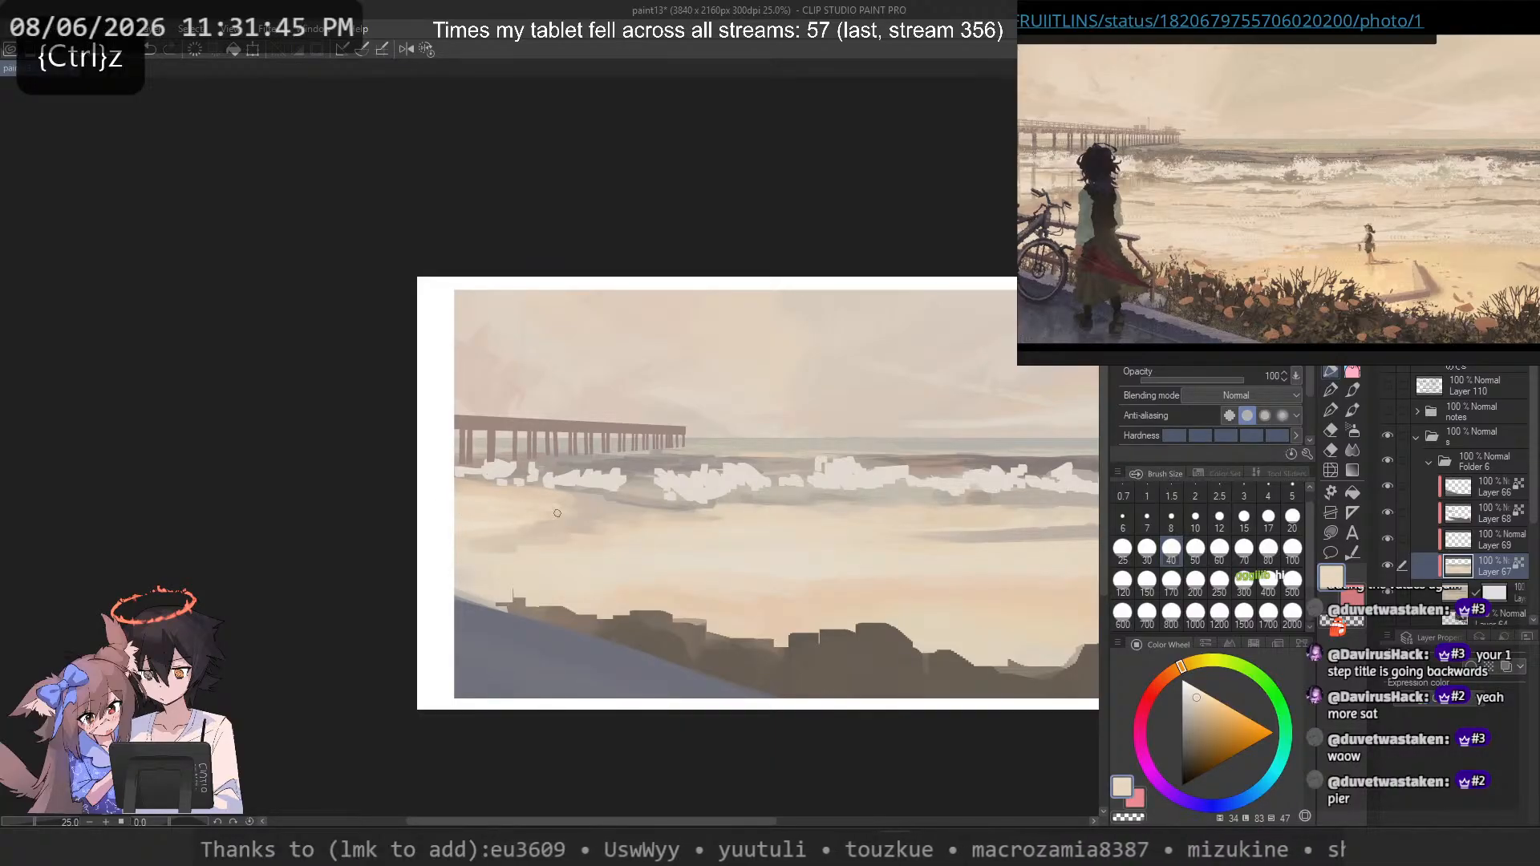
alt+click(512, 480)
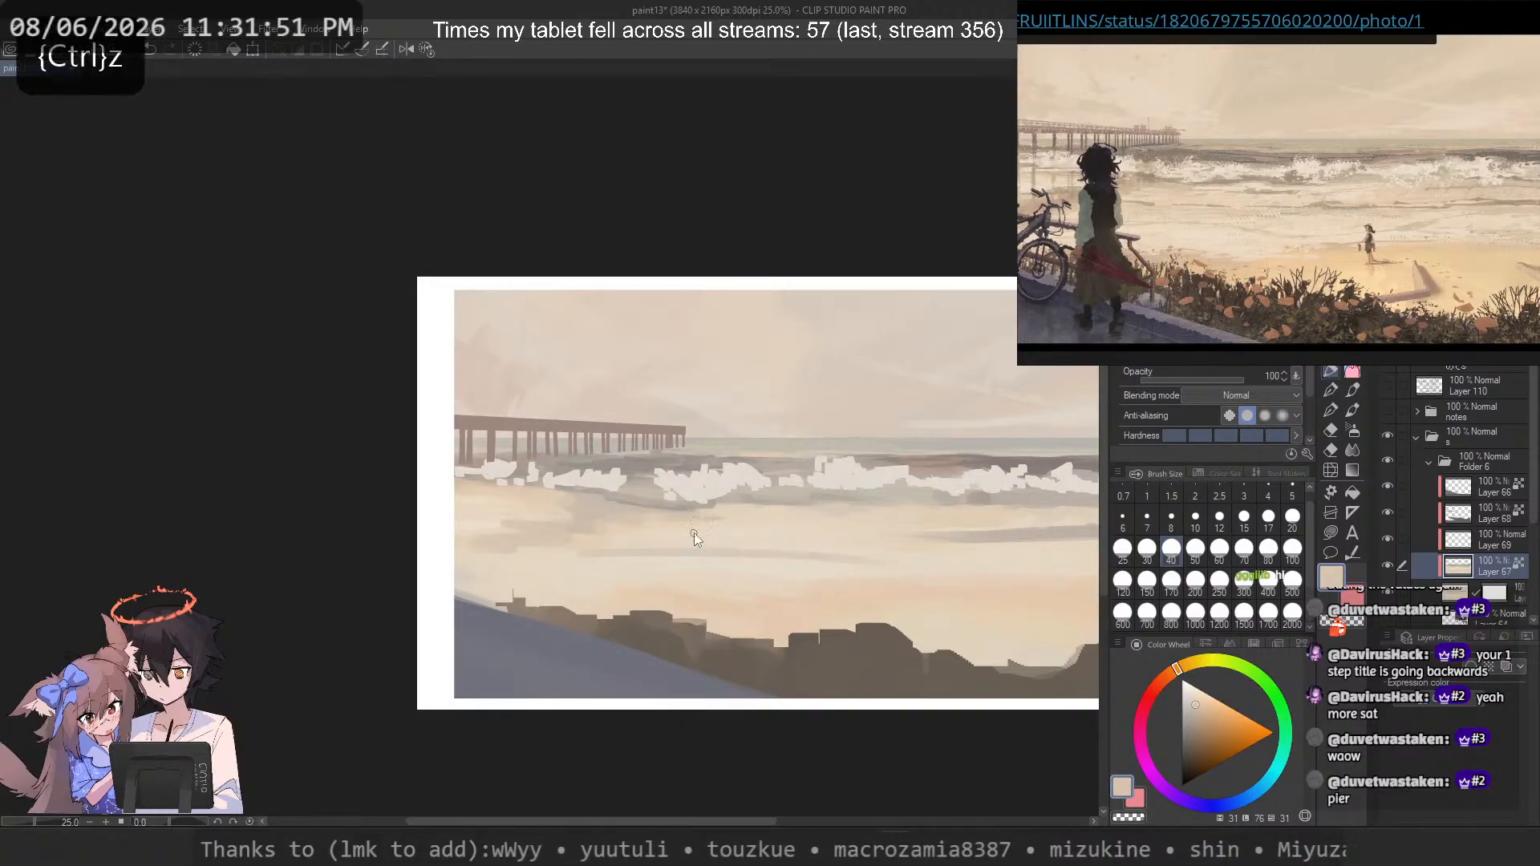
alt+click(736, 520)
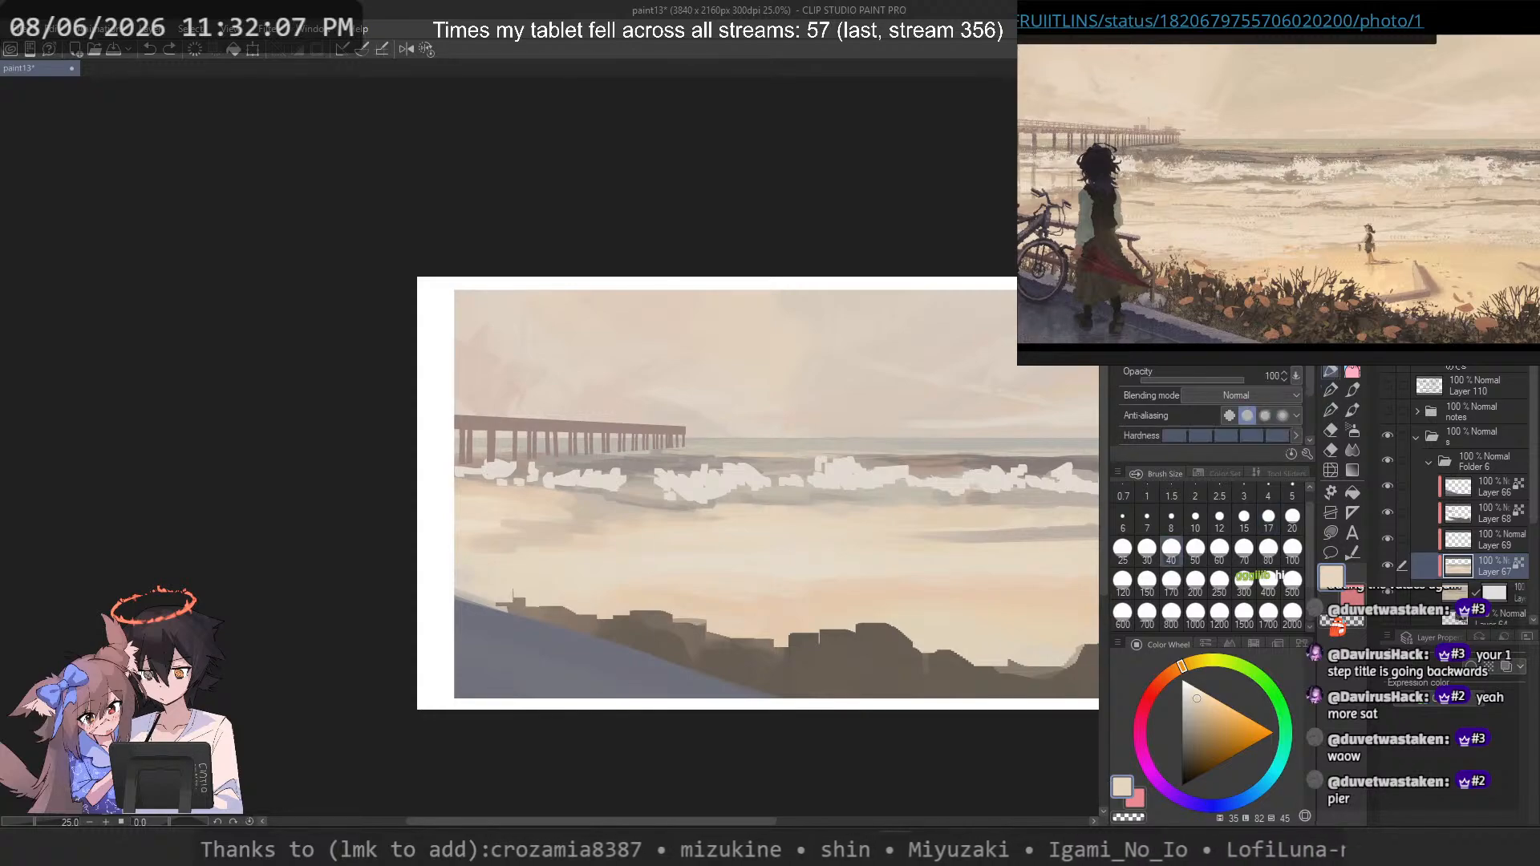
Step: Switch to a textured brush at size 60 and paint a long, sampled-grey horizontal stroke across the shallow water below the foam
key(b)
key(b)
key(b)
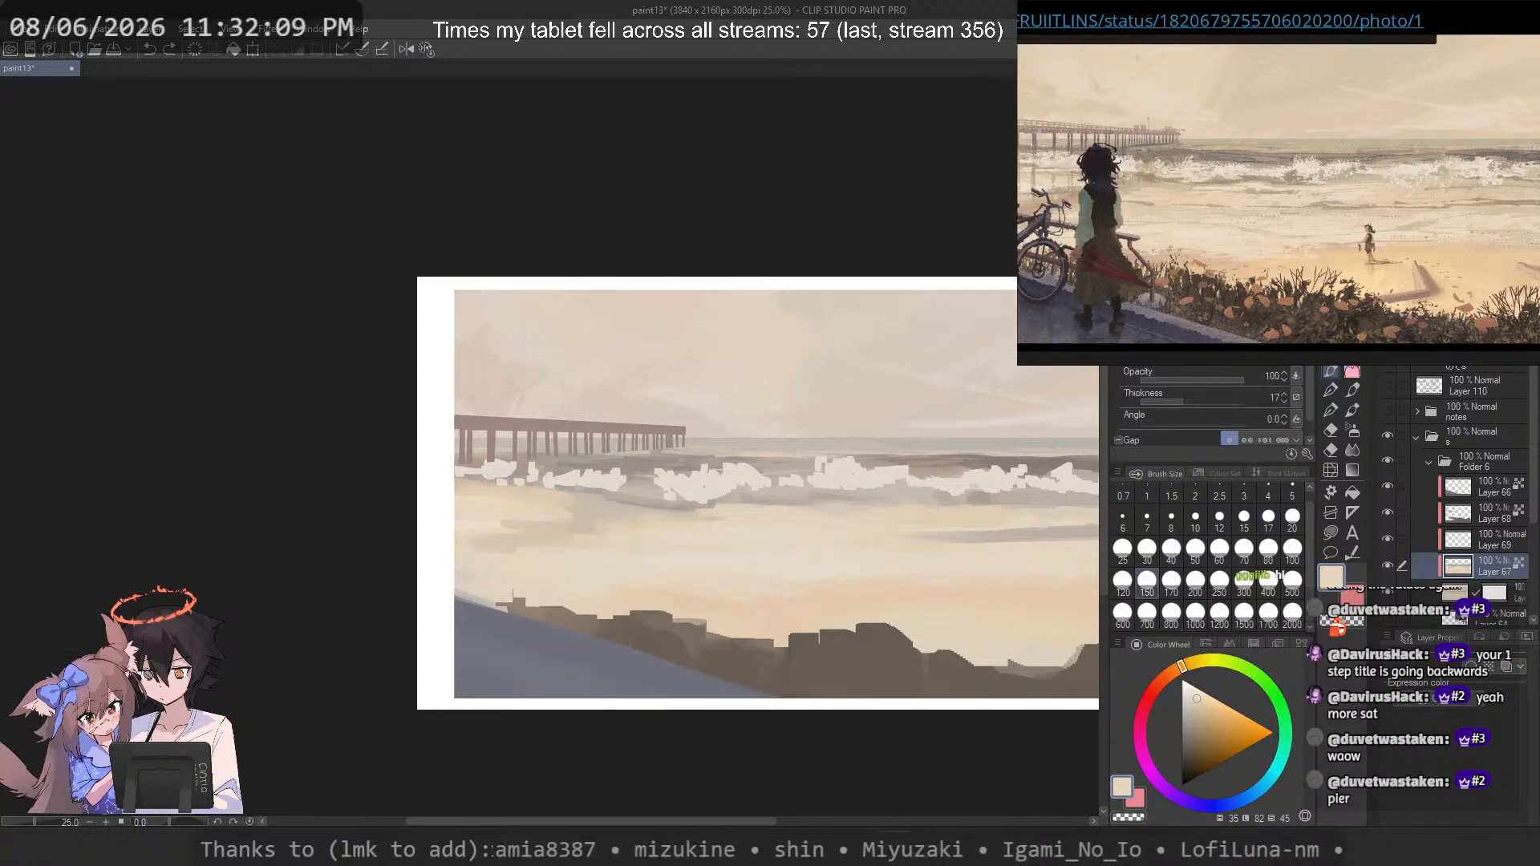
key(b)
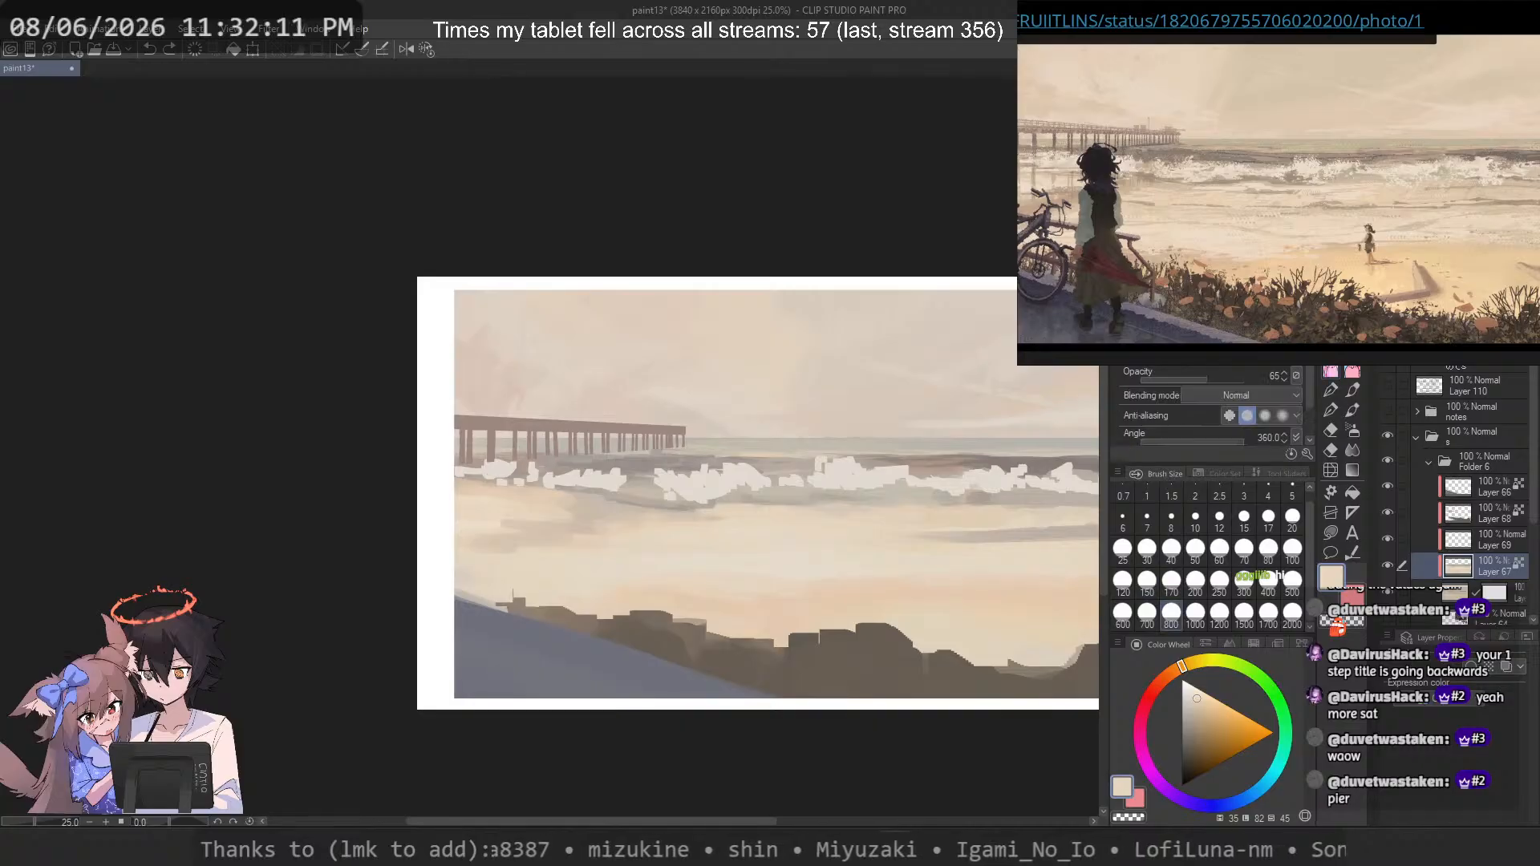
key(b)
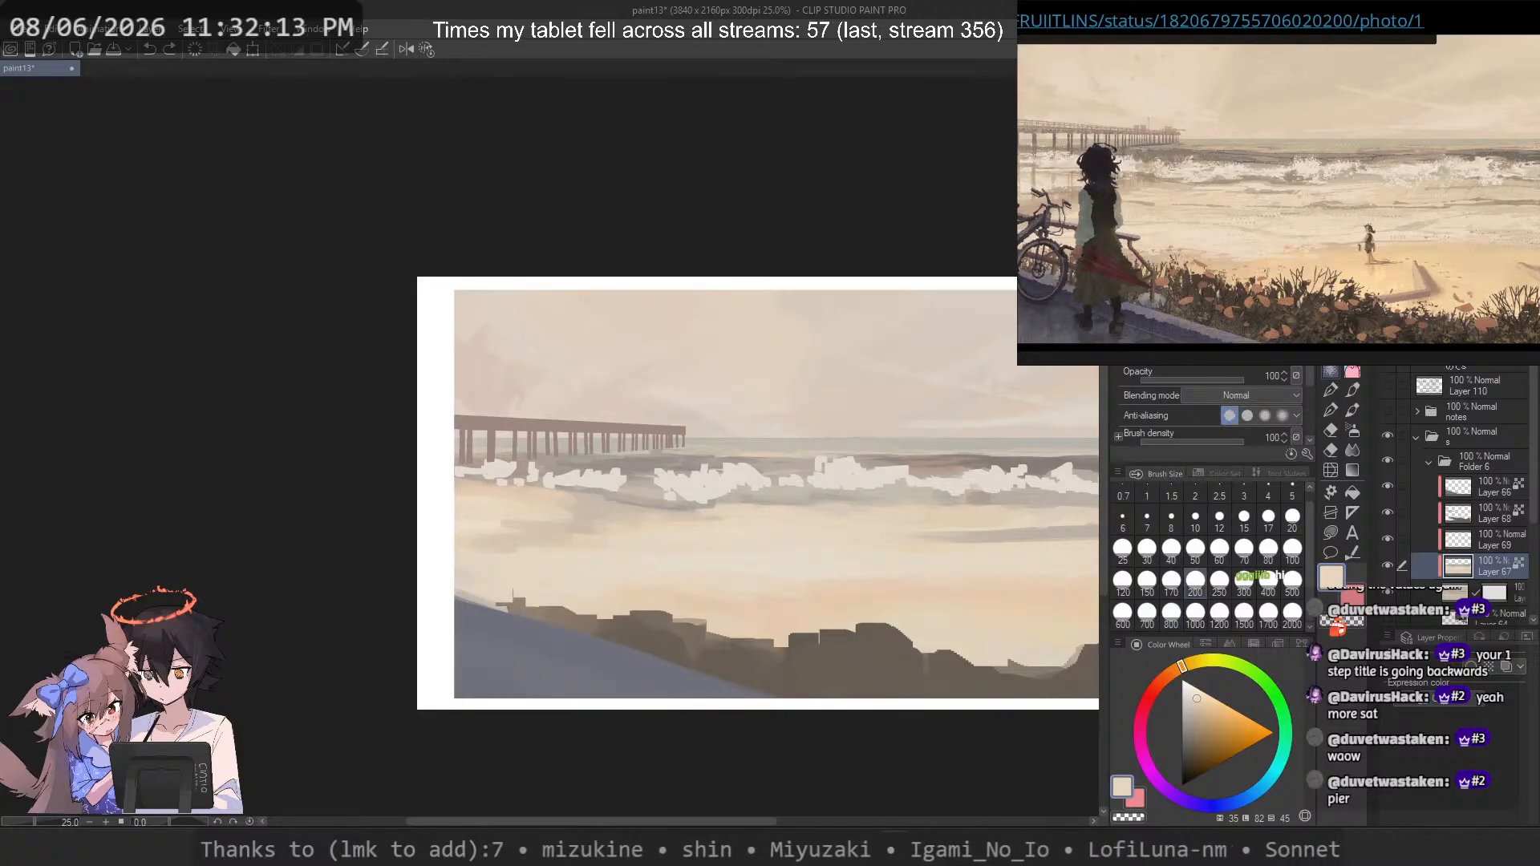
key(b)
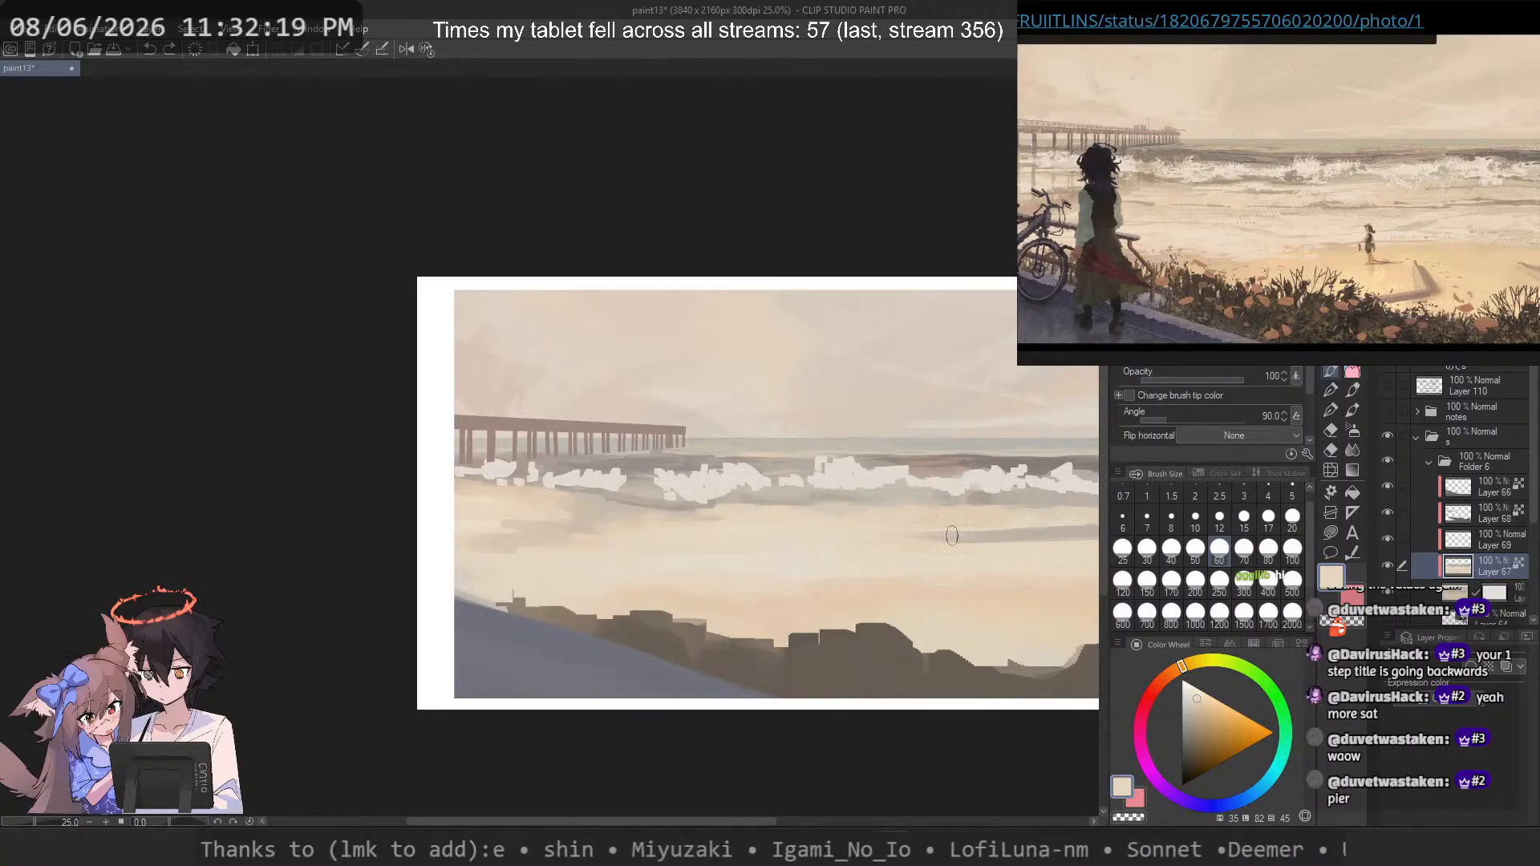
key(ctrl+z)
alt+click(991, 469)
mouse_move(996, 508)
mouse_down()
mouse_move(705, 521)
mouse_move(364, 538)
mouse_up()
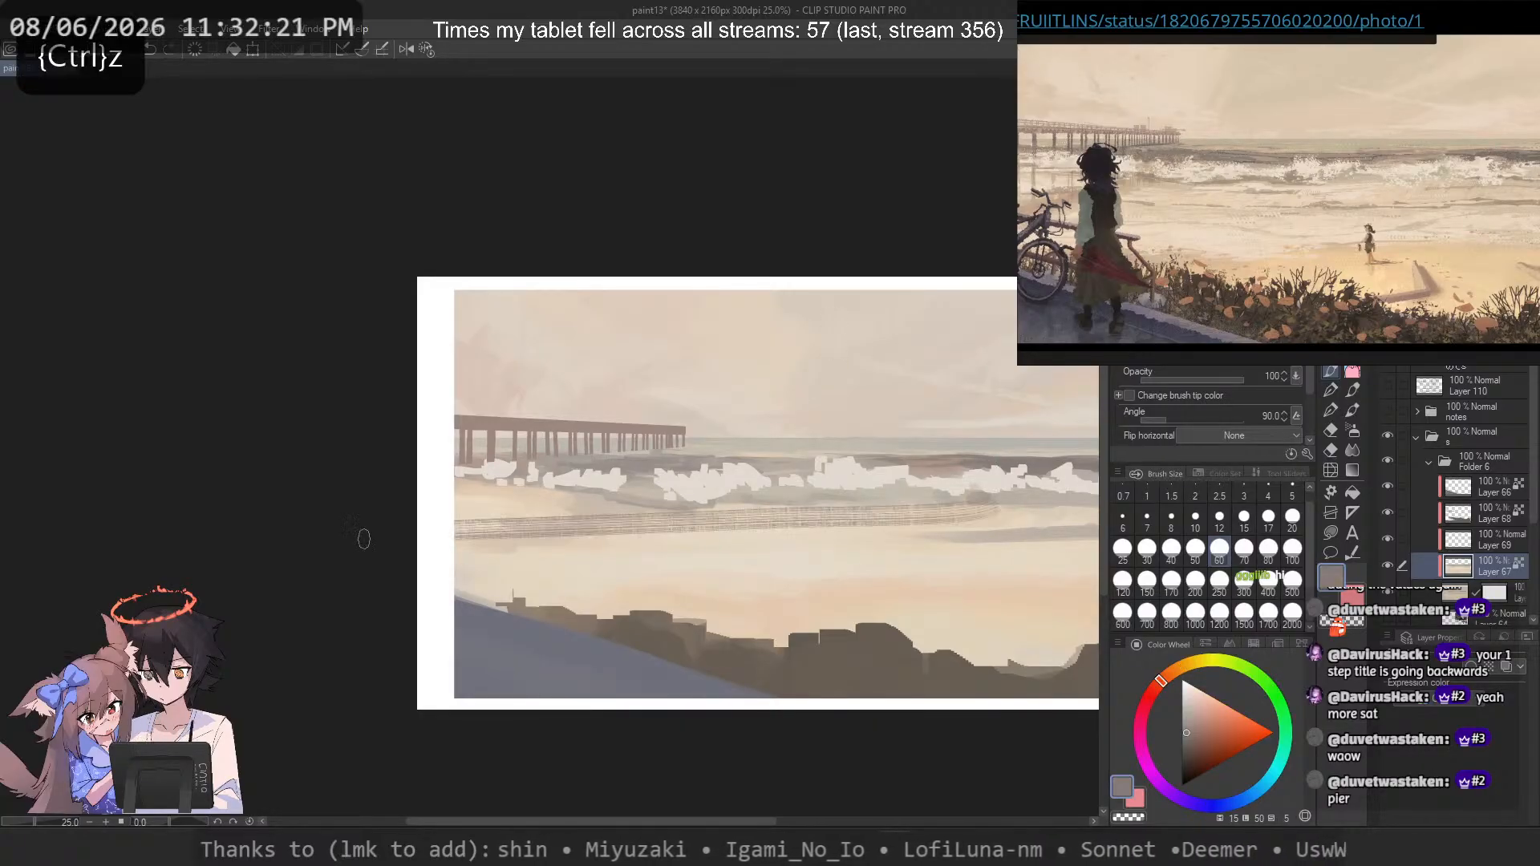
Step: Undo the textured grey stroke across the shallow water and try another brush across the same area
key(ctrl+z)
key(b)
drag(994, 558, 380, 545)
key(ctrl+z)
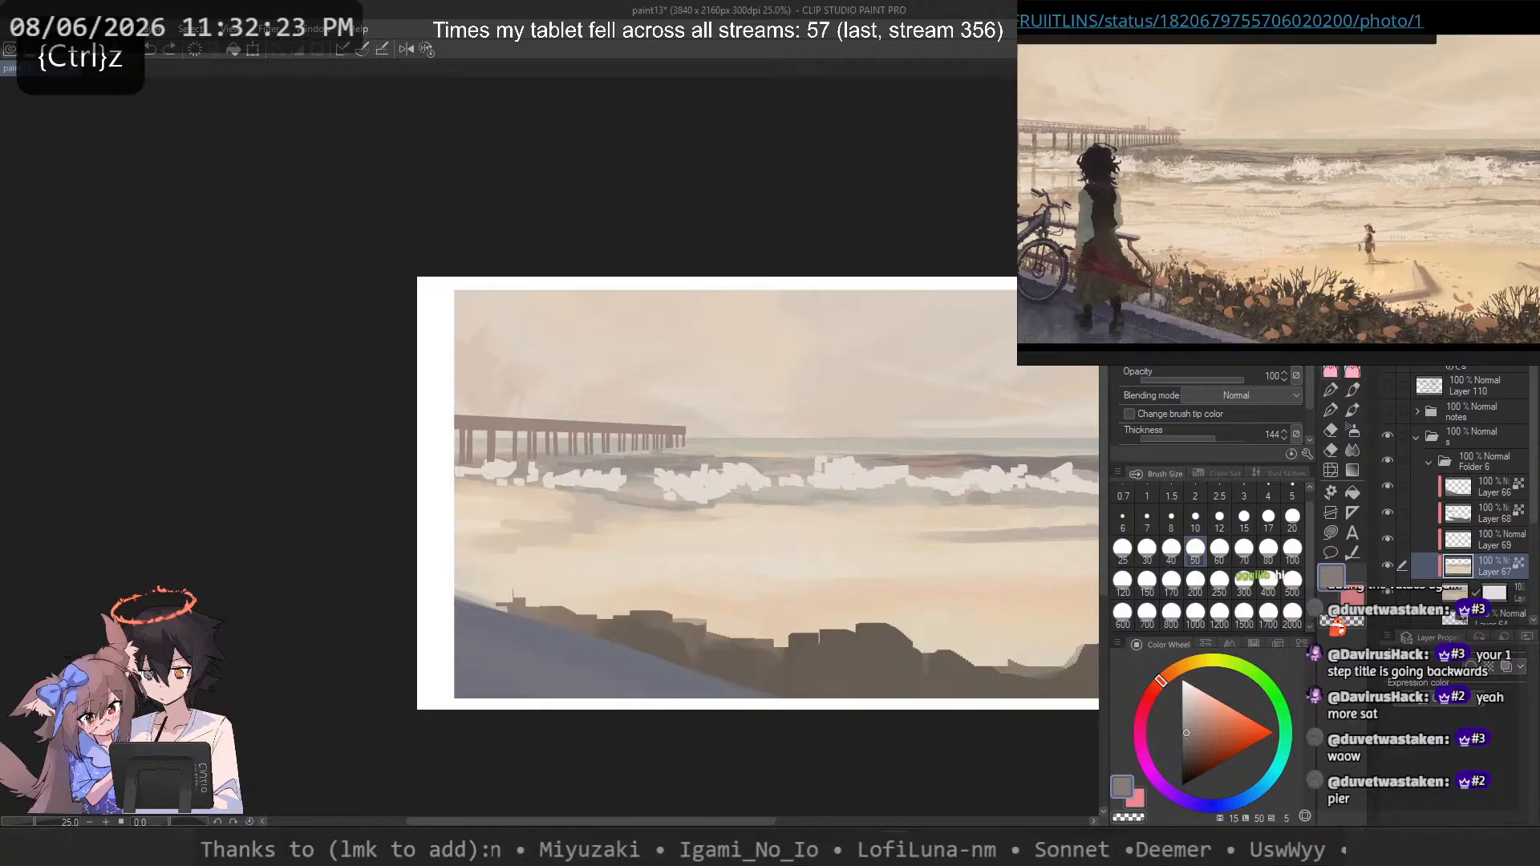
Step: Try winding and vertical grey strokes over the shallow water and sand with a different brush at size 300
key(p)
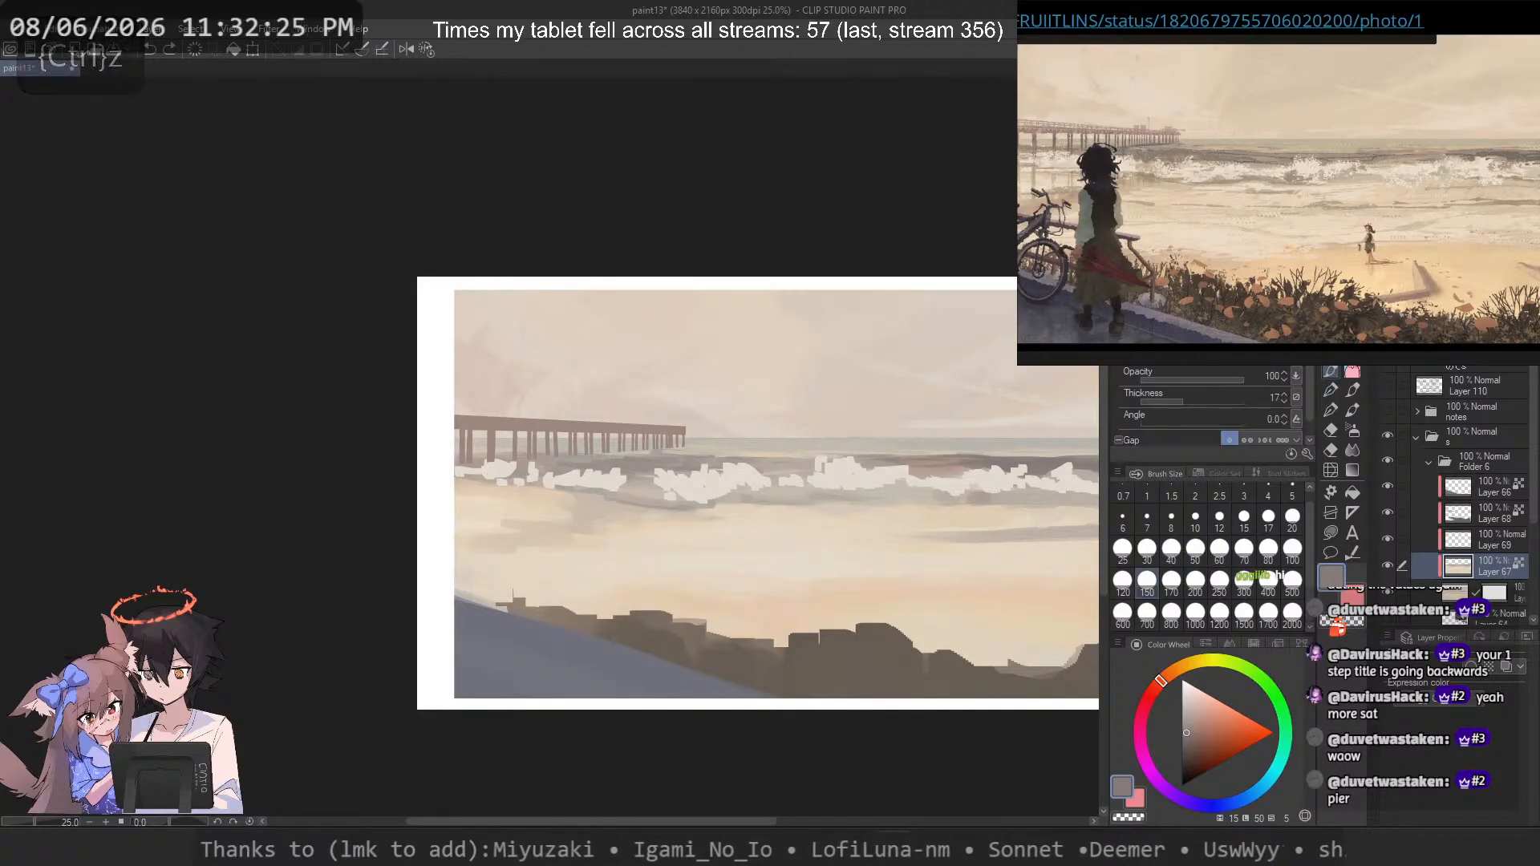
key(b)
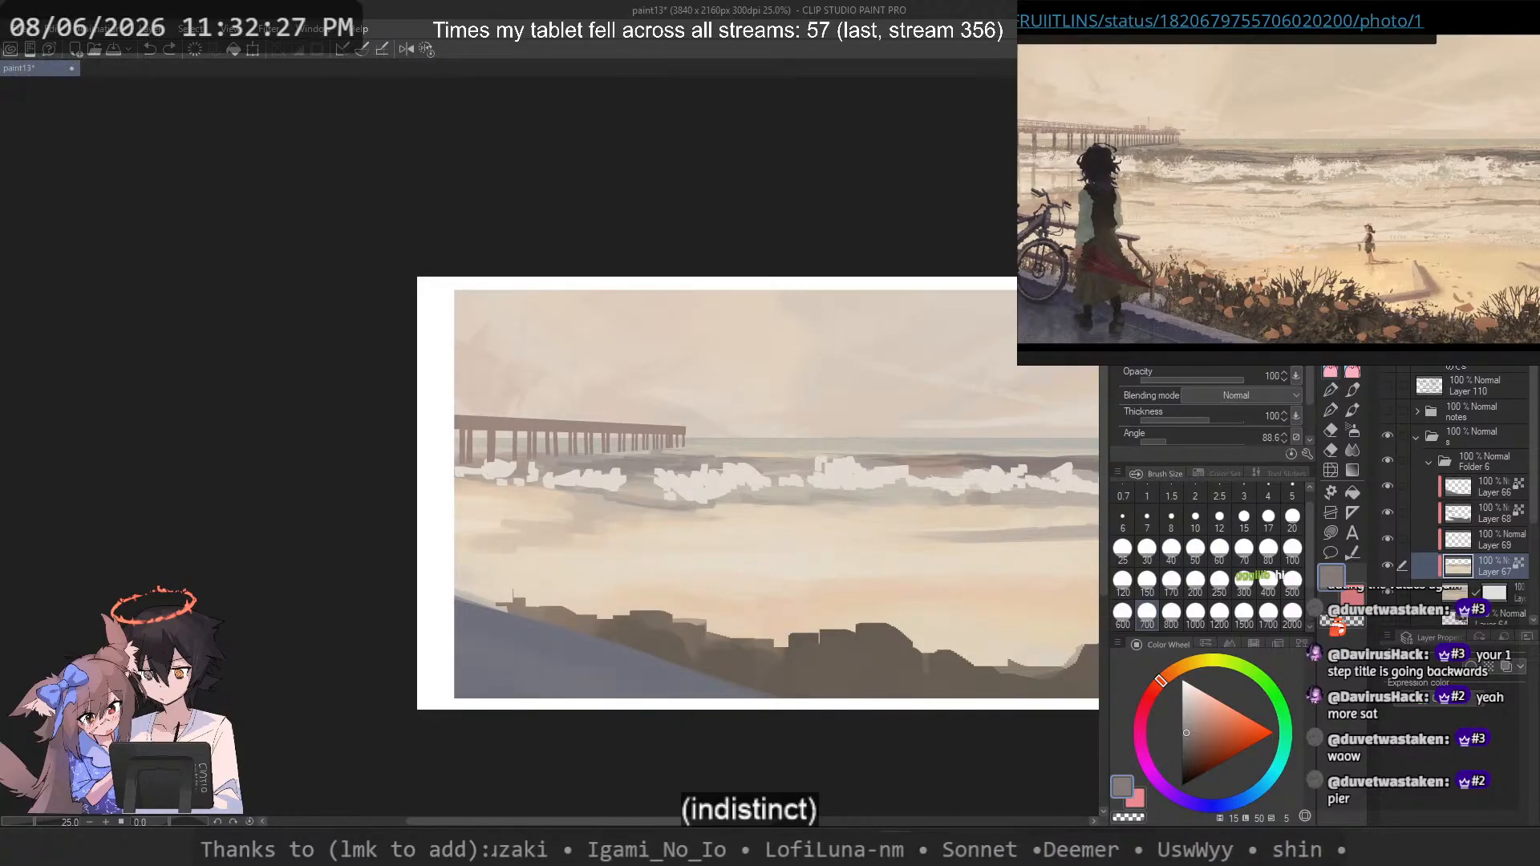
drag(1050, 563, 606, 542)
key(ctrl+z)
drag(853, 567, 577, 508)
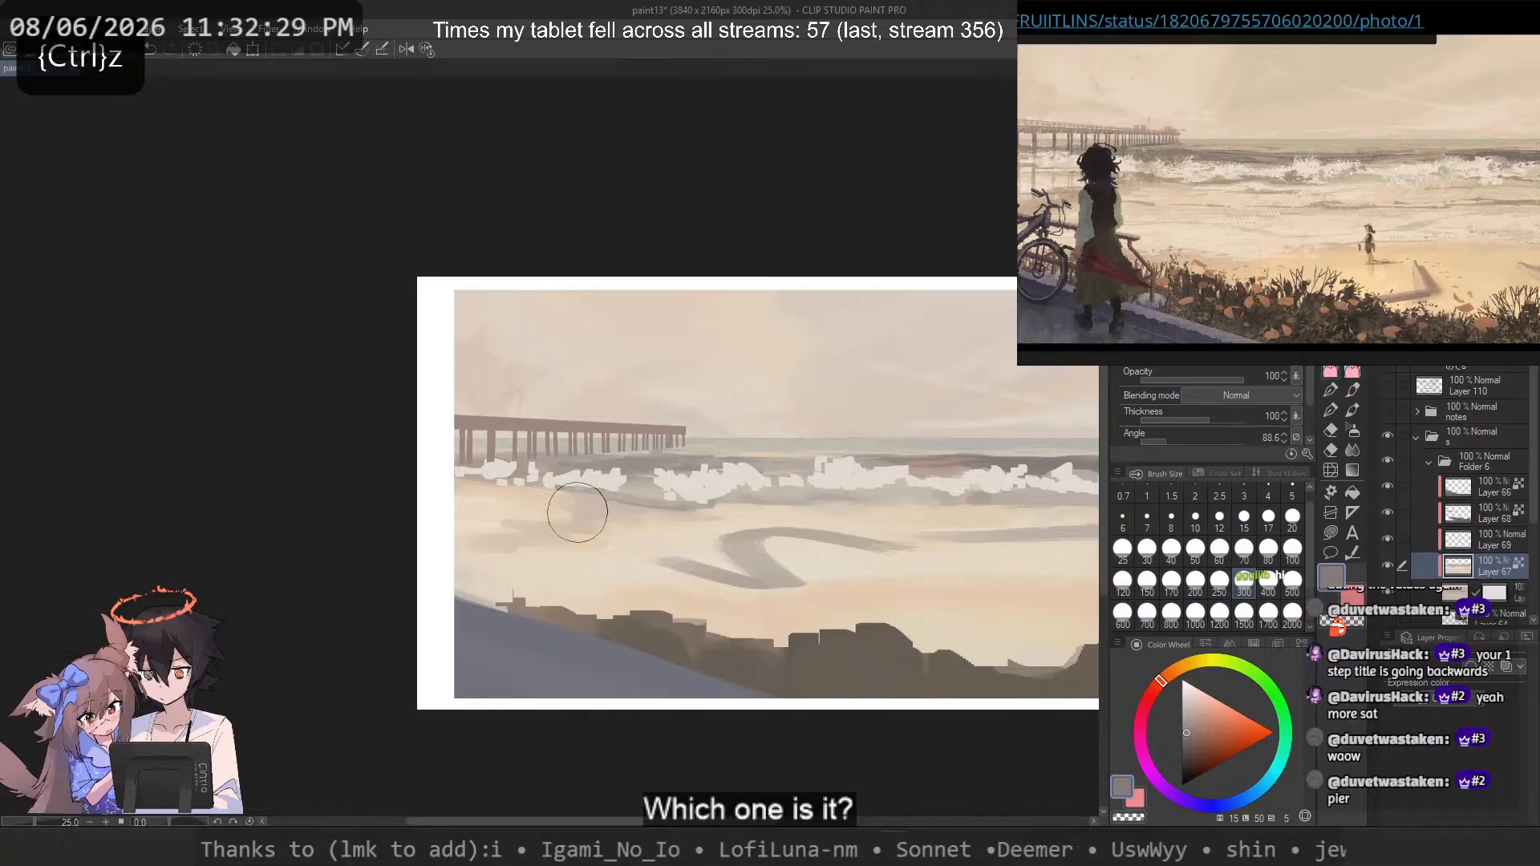
key(ctrl+z)
drag(791, 508, 790, 642)
key(ctrl+z)
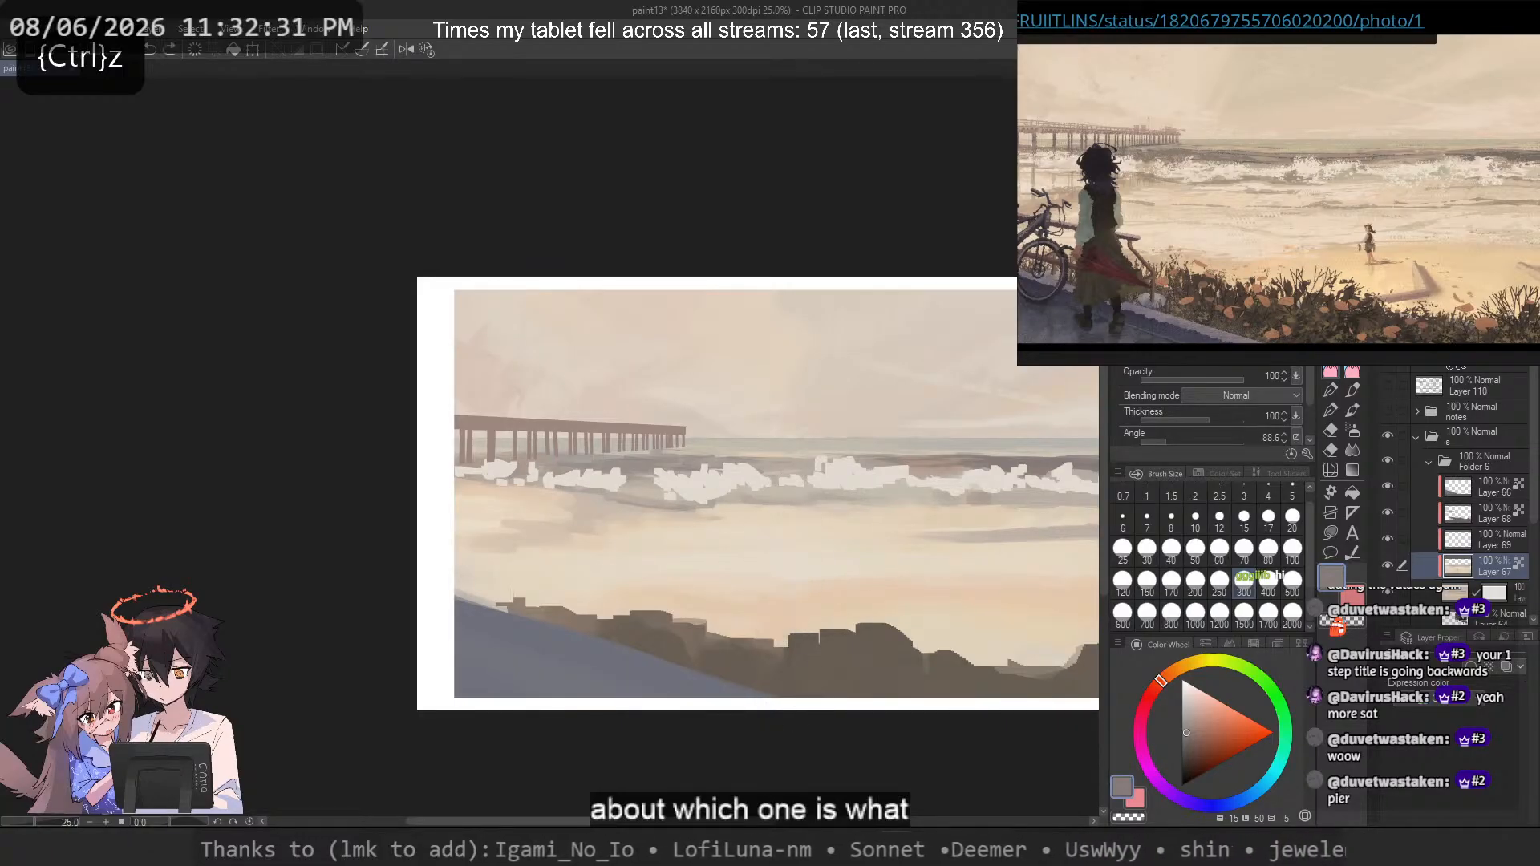
Step: Increase the brush size to 400 and try broader grey strokes over the waves and shallow water
key(bracketright)
drag(876, 442, 846, 630)
key(ctrl+z)
drag(848, 545, 672, 551)
key(ctrl+z)
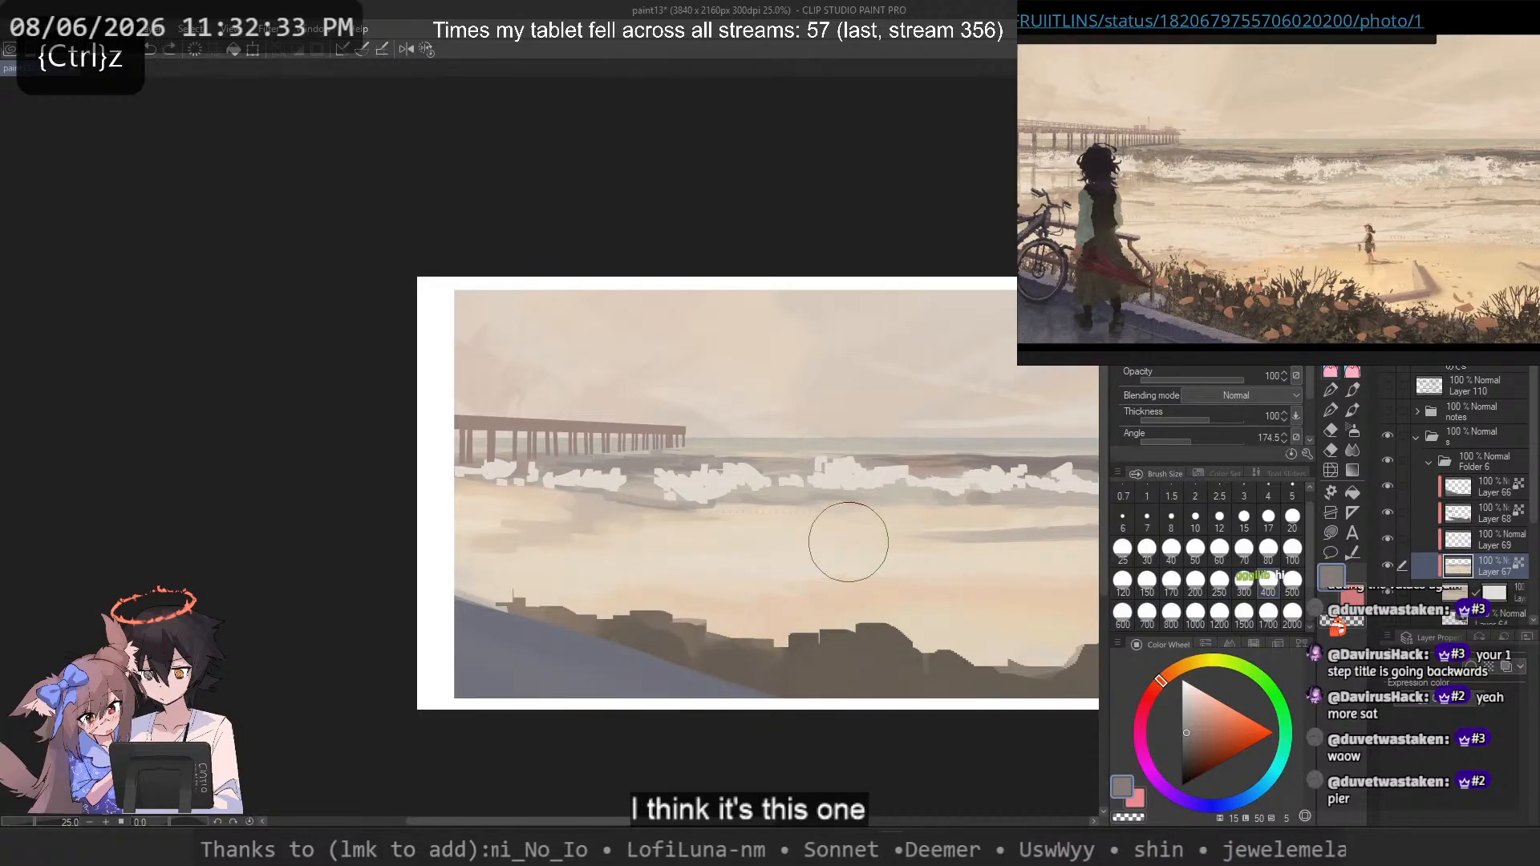
drag(849, 542, 517, 531)
key(ctrl+z)
Step: On Layer 69, set the brush size to 170 and erase a ragged texture into the top edge of the central foam
click(1464, 545)
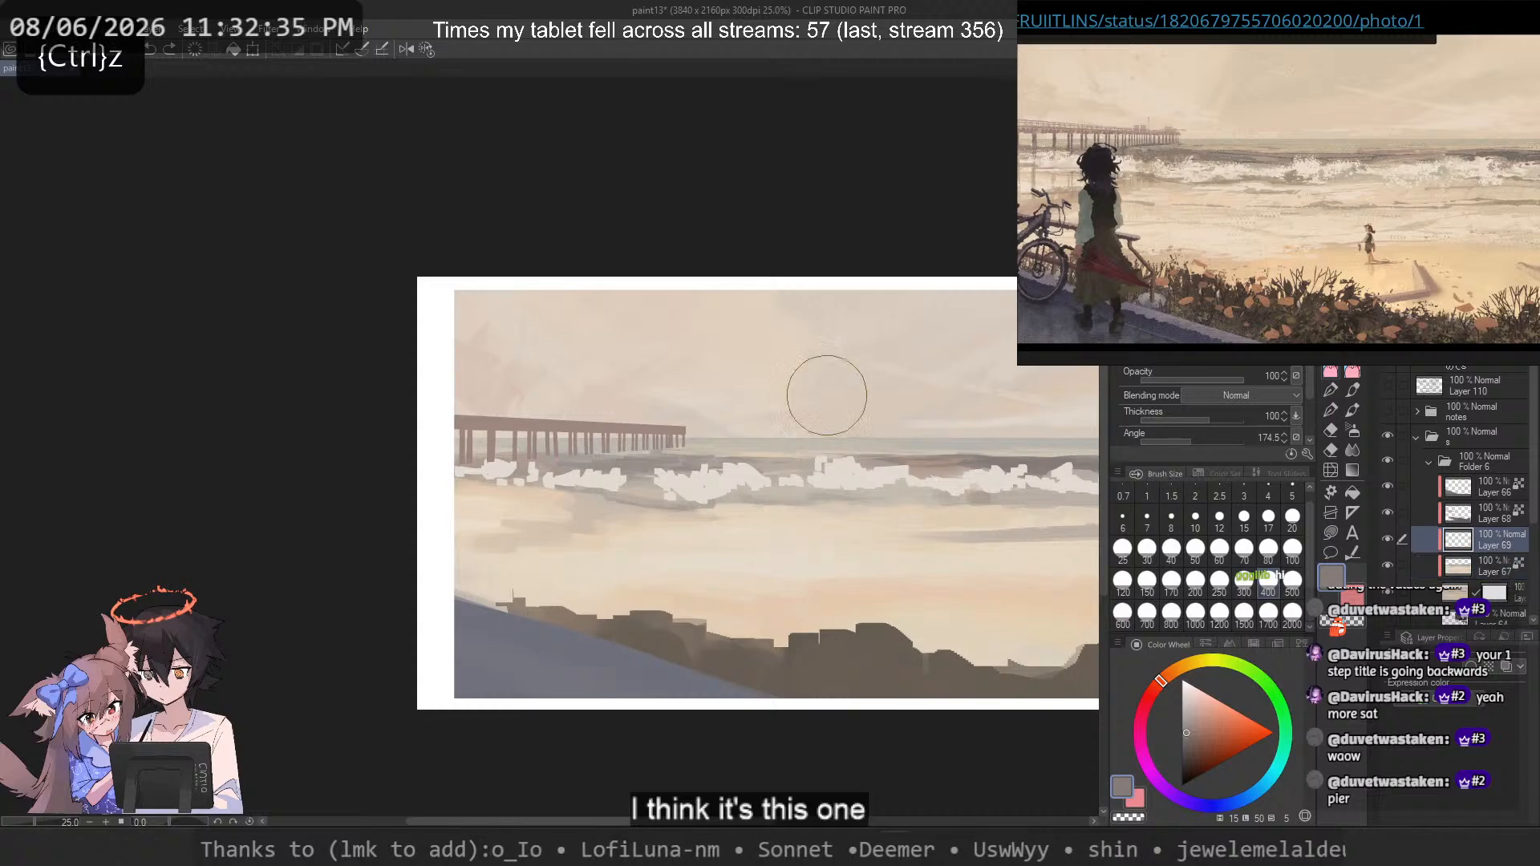
scroll(959, 505, up, 5)
drag(972, 512, 799, 523)
click(1171, 579)
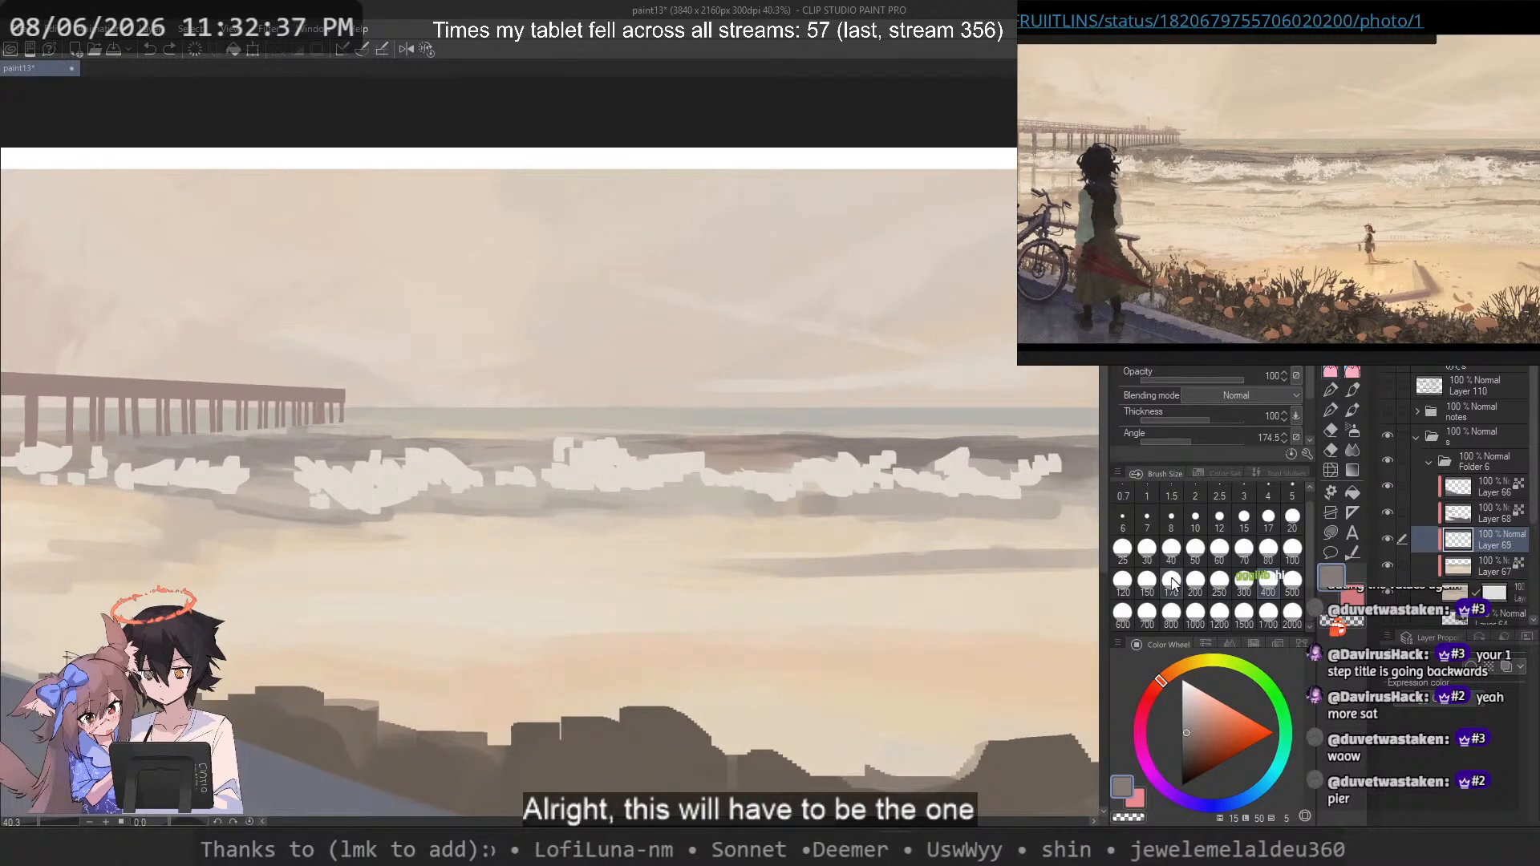
drag(694, 426, 446, 435)
key(ctrl+z)
drag(688, 439, 557, 439)
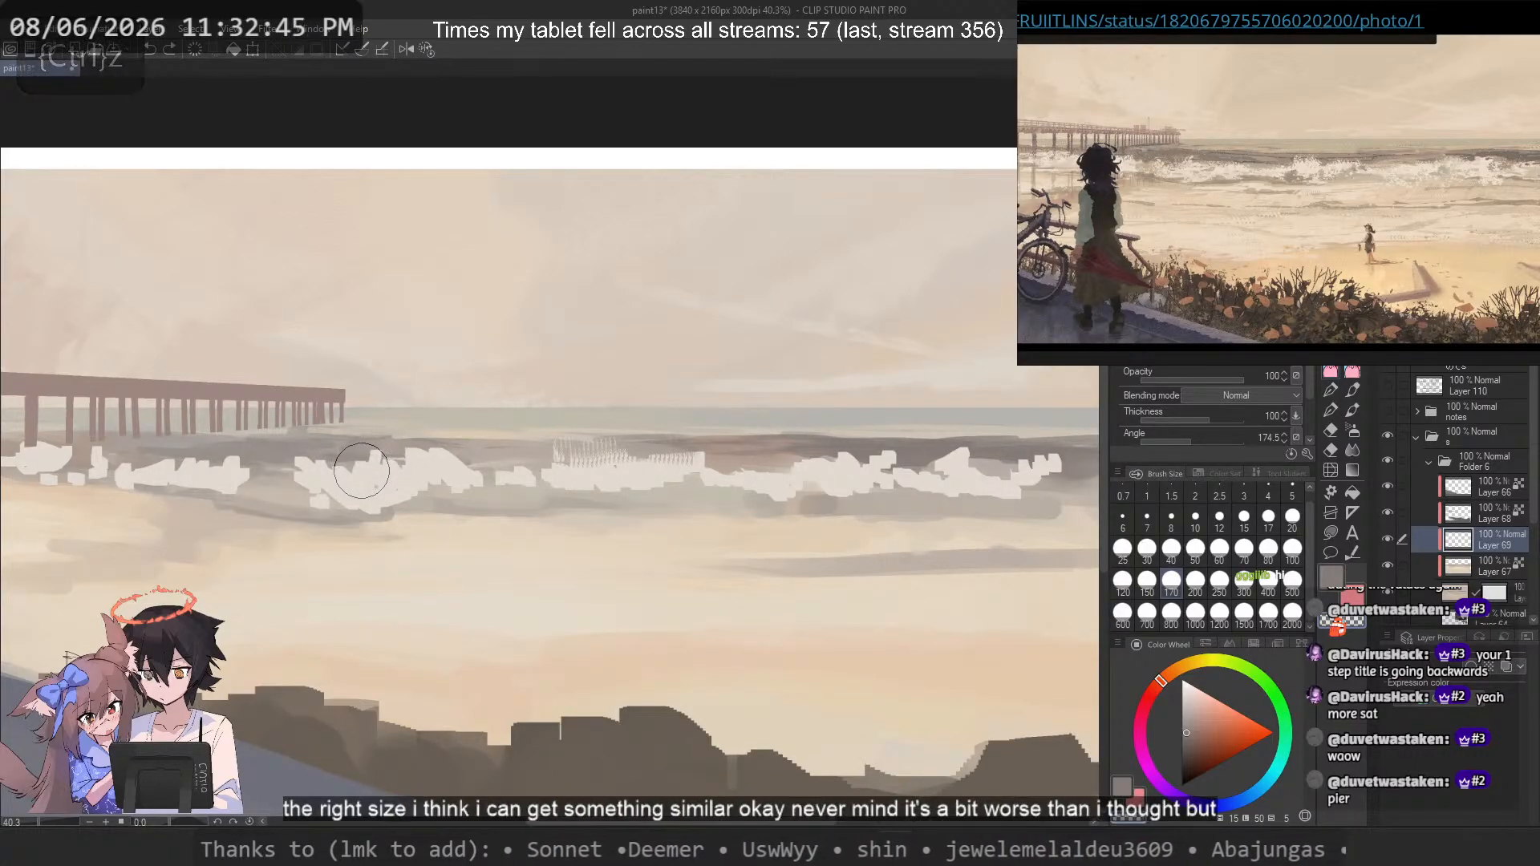
Step: Switch to the eraser at size 200 and cut a ragged texture into the top edge of the right foam
key(e)
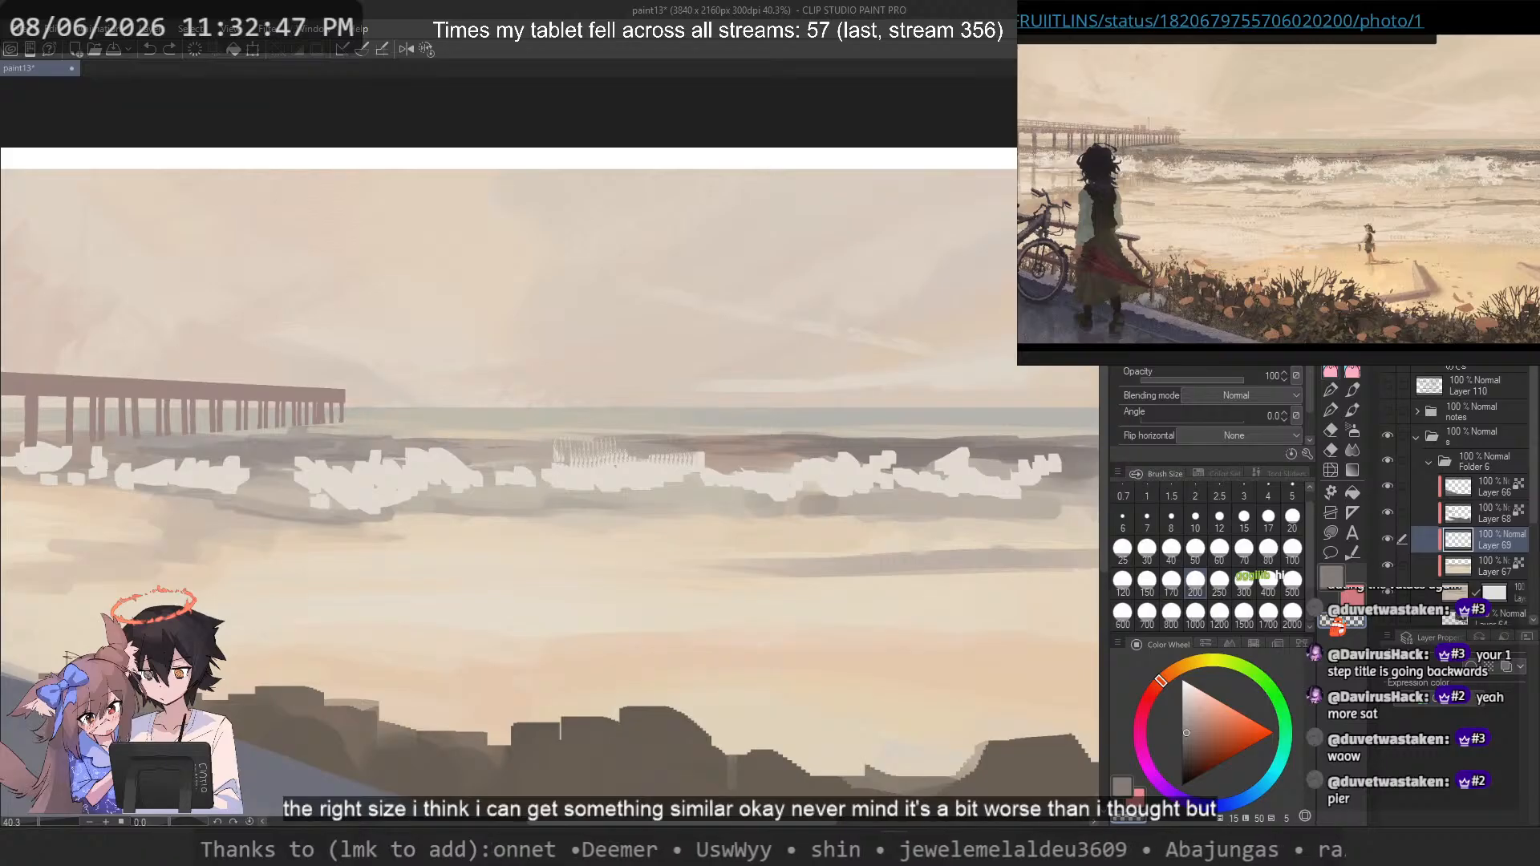
drag(579, 472, 763, 475)
key(ctrl+z)
drag(544, 460, 768, 473)
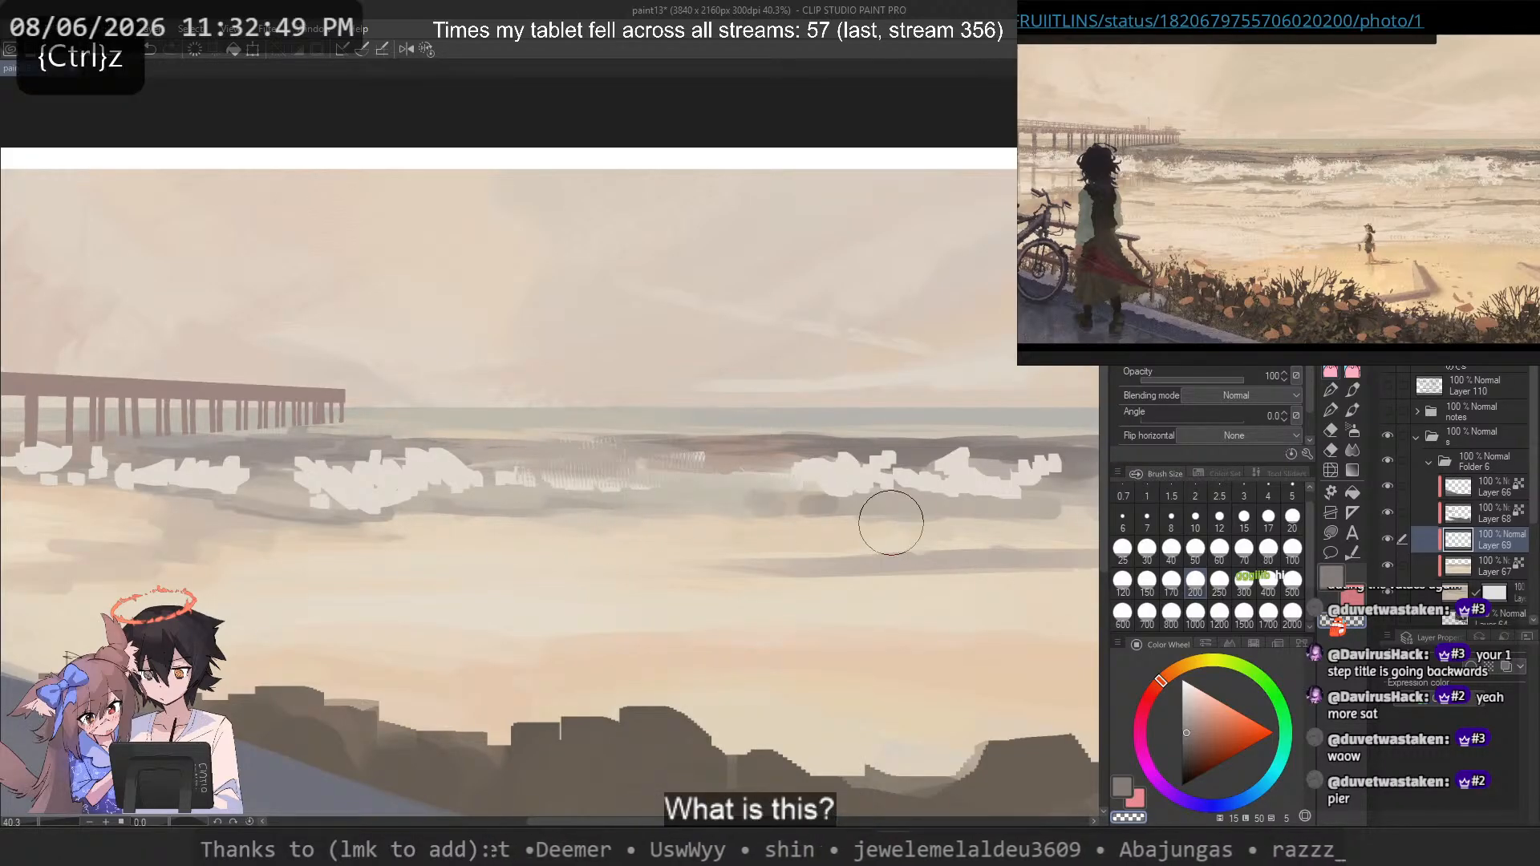
key(ctrl+z)
drag(880, 473, 546, 486)
key(ctrl+z)
drag(772, 438, 975, 452)
key(ctrl+z)
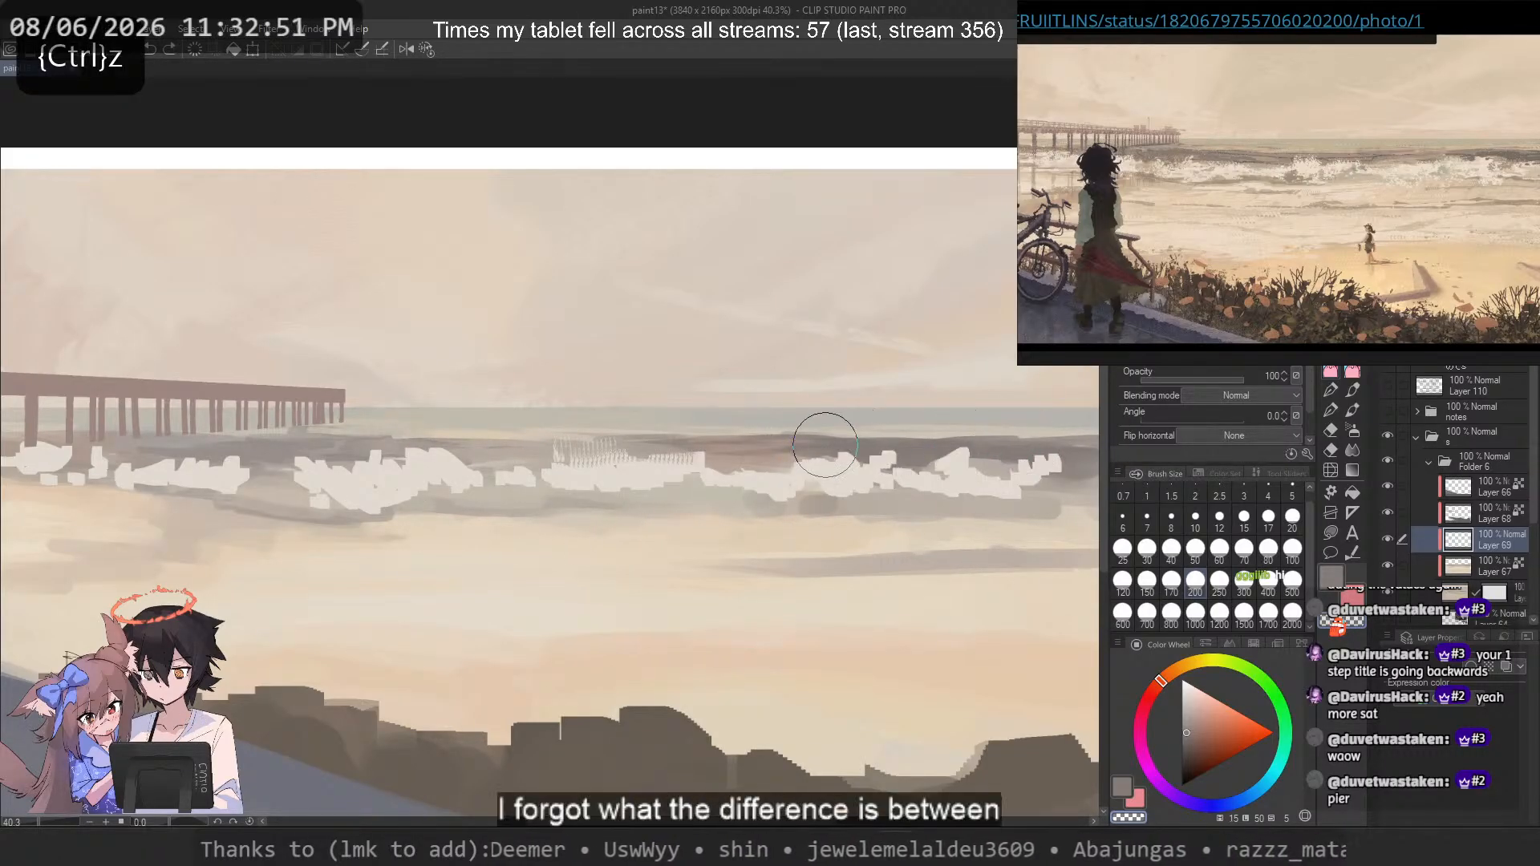
mouse_move(824, 445)
mouse_down()
mouse_move(941, 447)
mouse_move(944, 429)
mouse_move(1025, 460)
mouse_up()
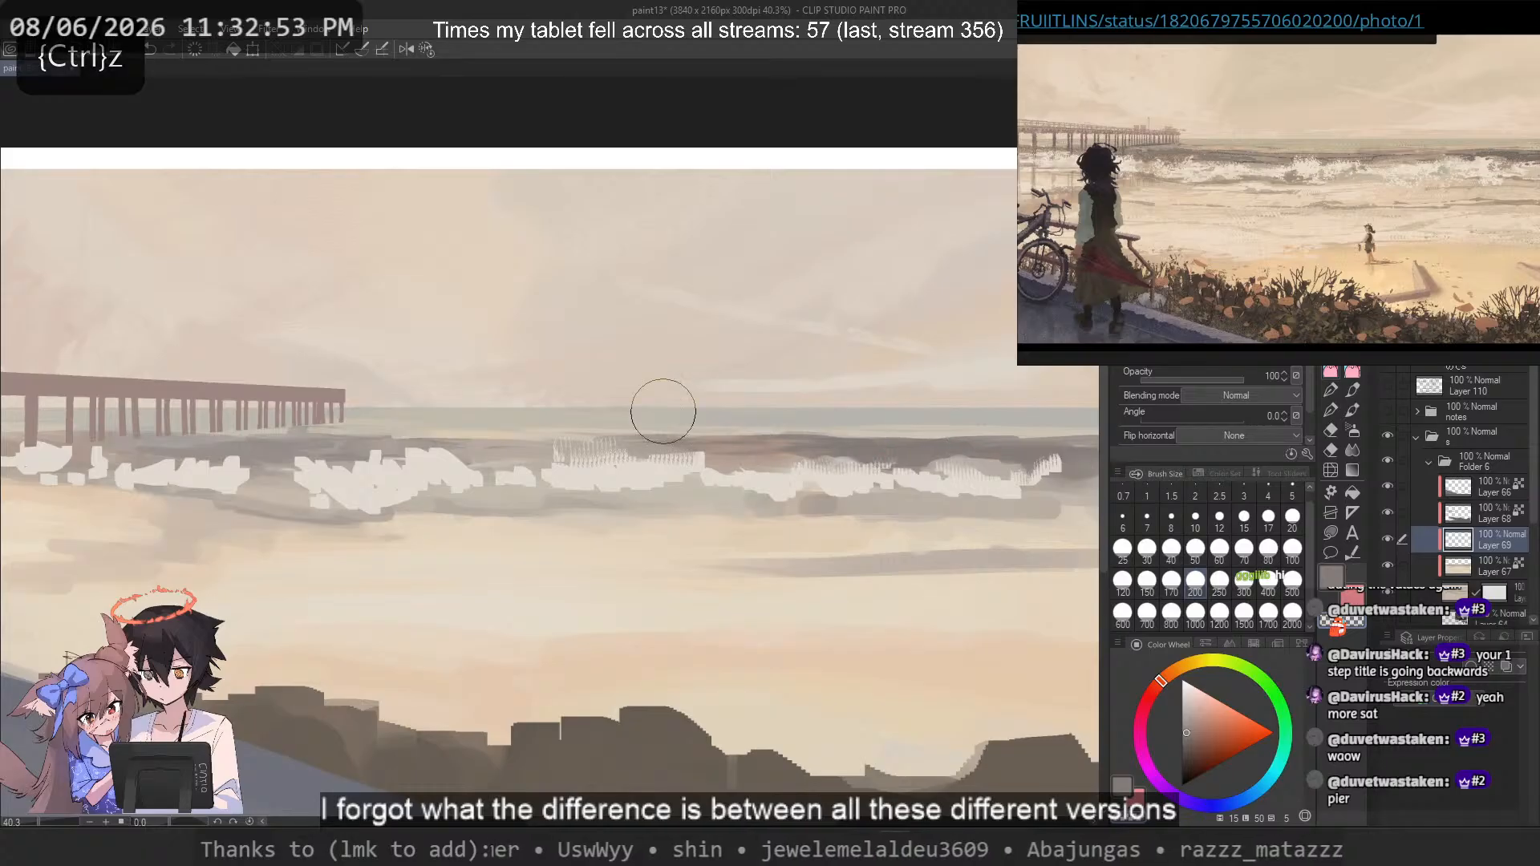
Step: Return to the previous textured brush with the off-white foam colour and set its size to 60
click(1195, 224)
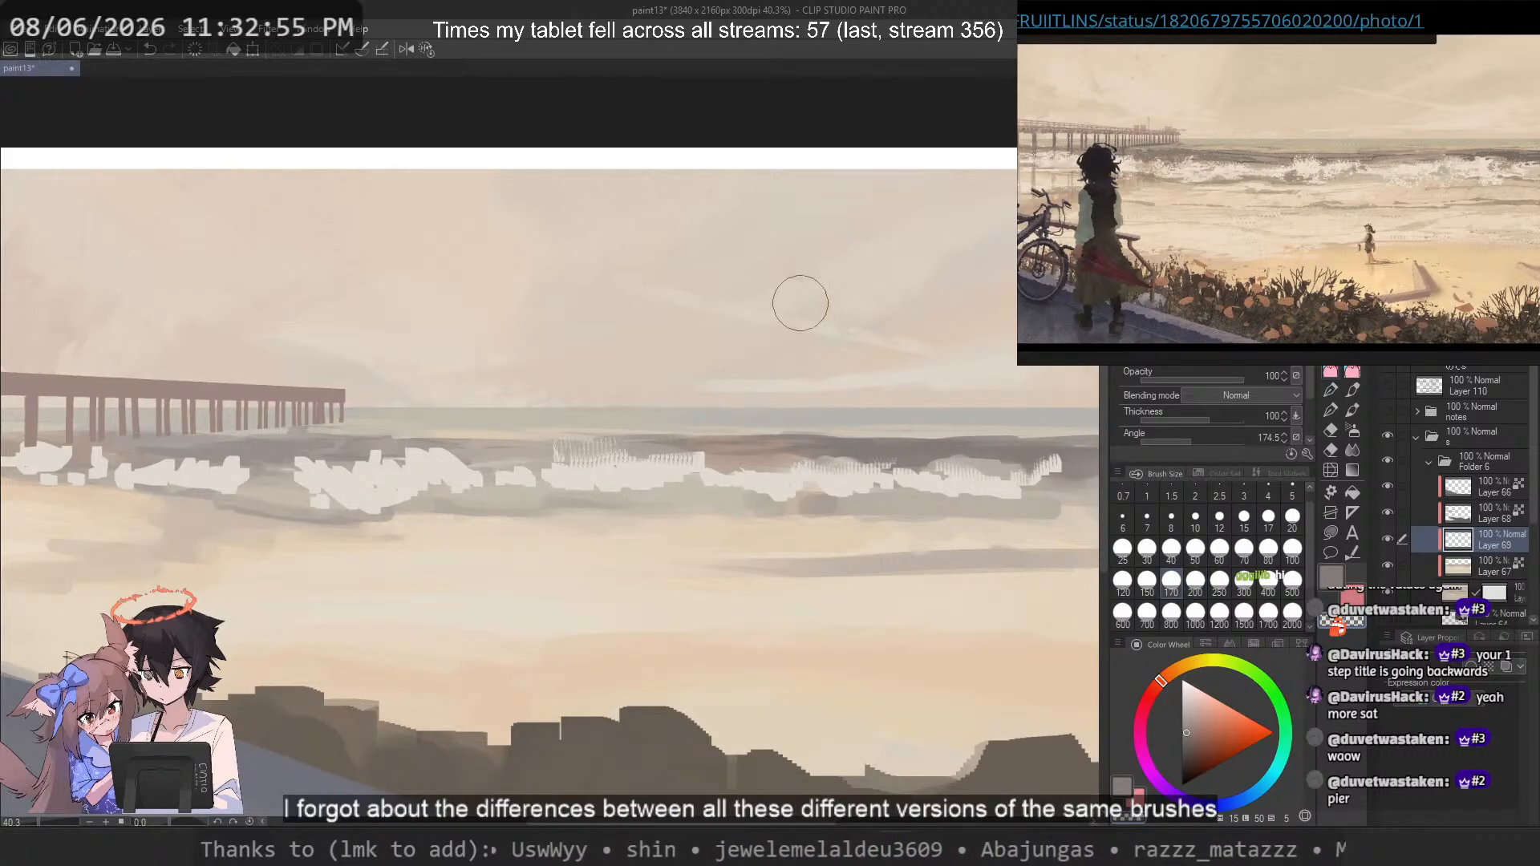
key(ctrl+z)
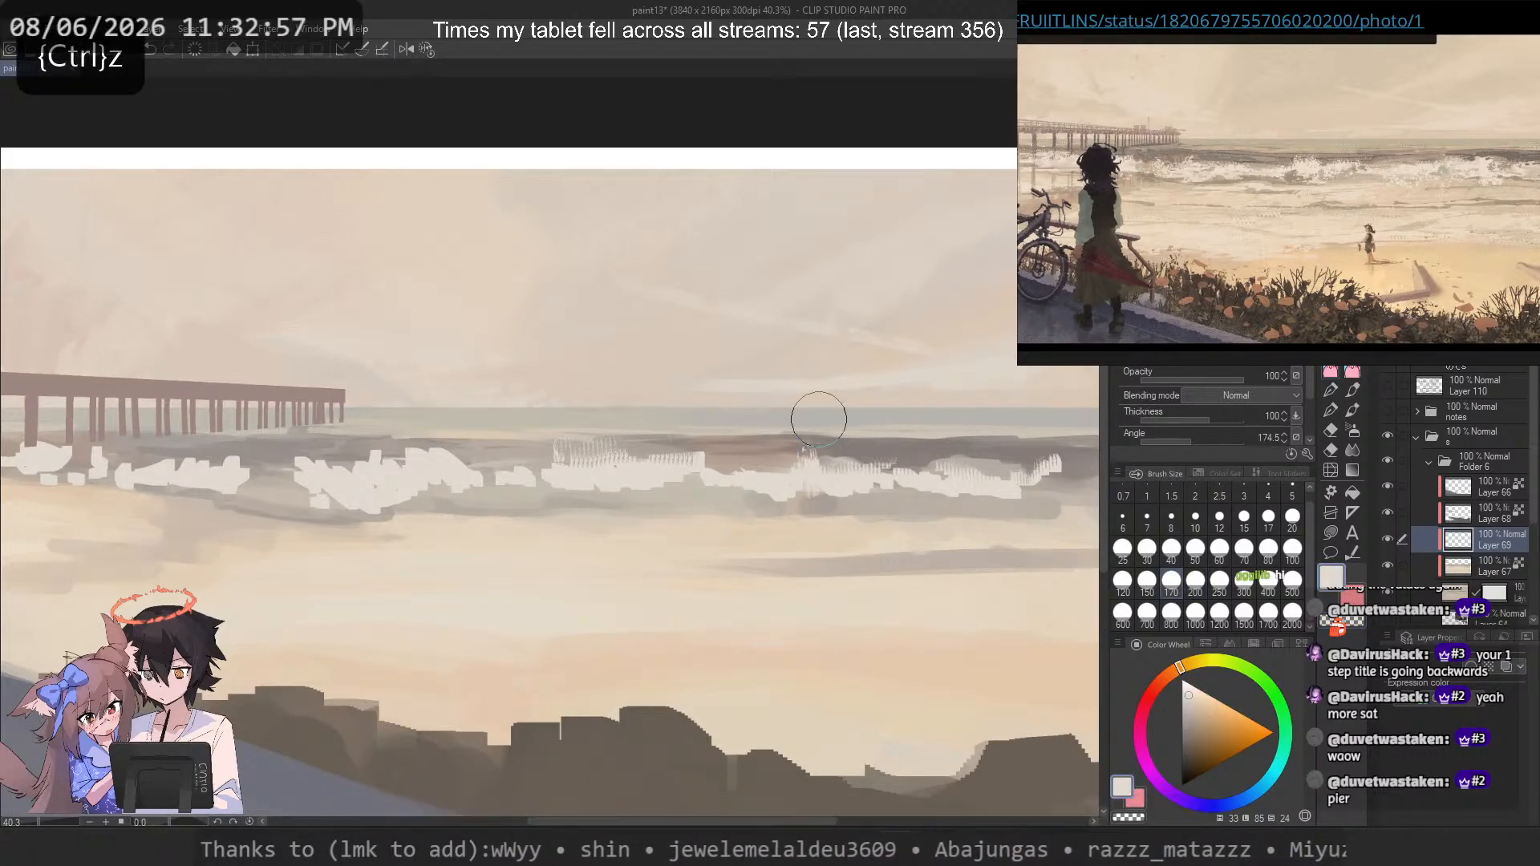
click(1219, 552)
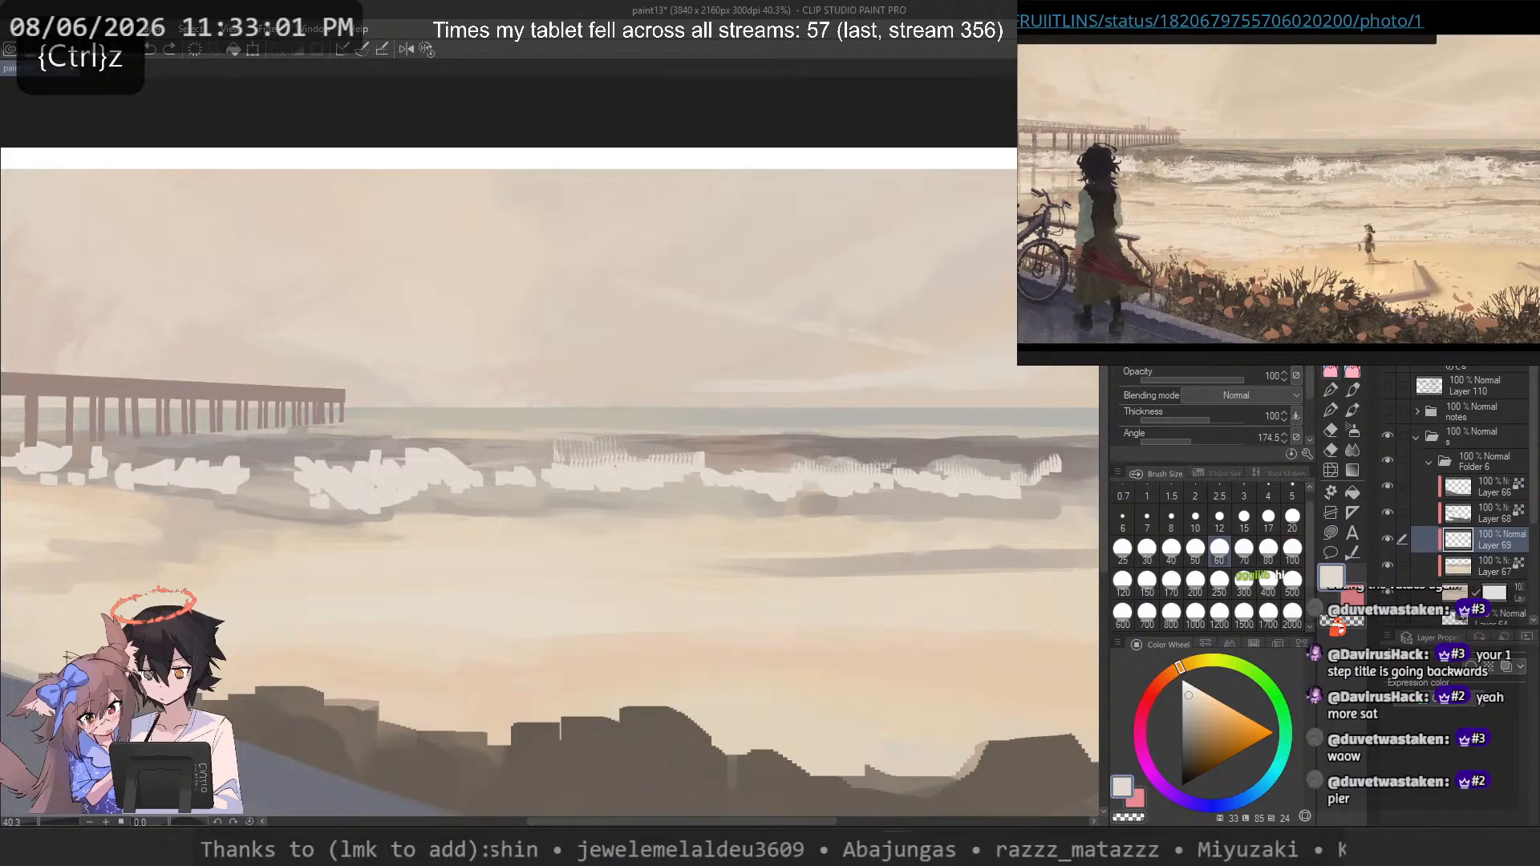
Step: Look through the available pen and brush variants for one suited to the foam texture
click(1330, 372)
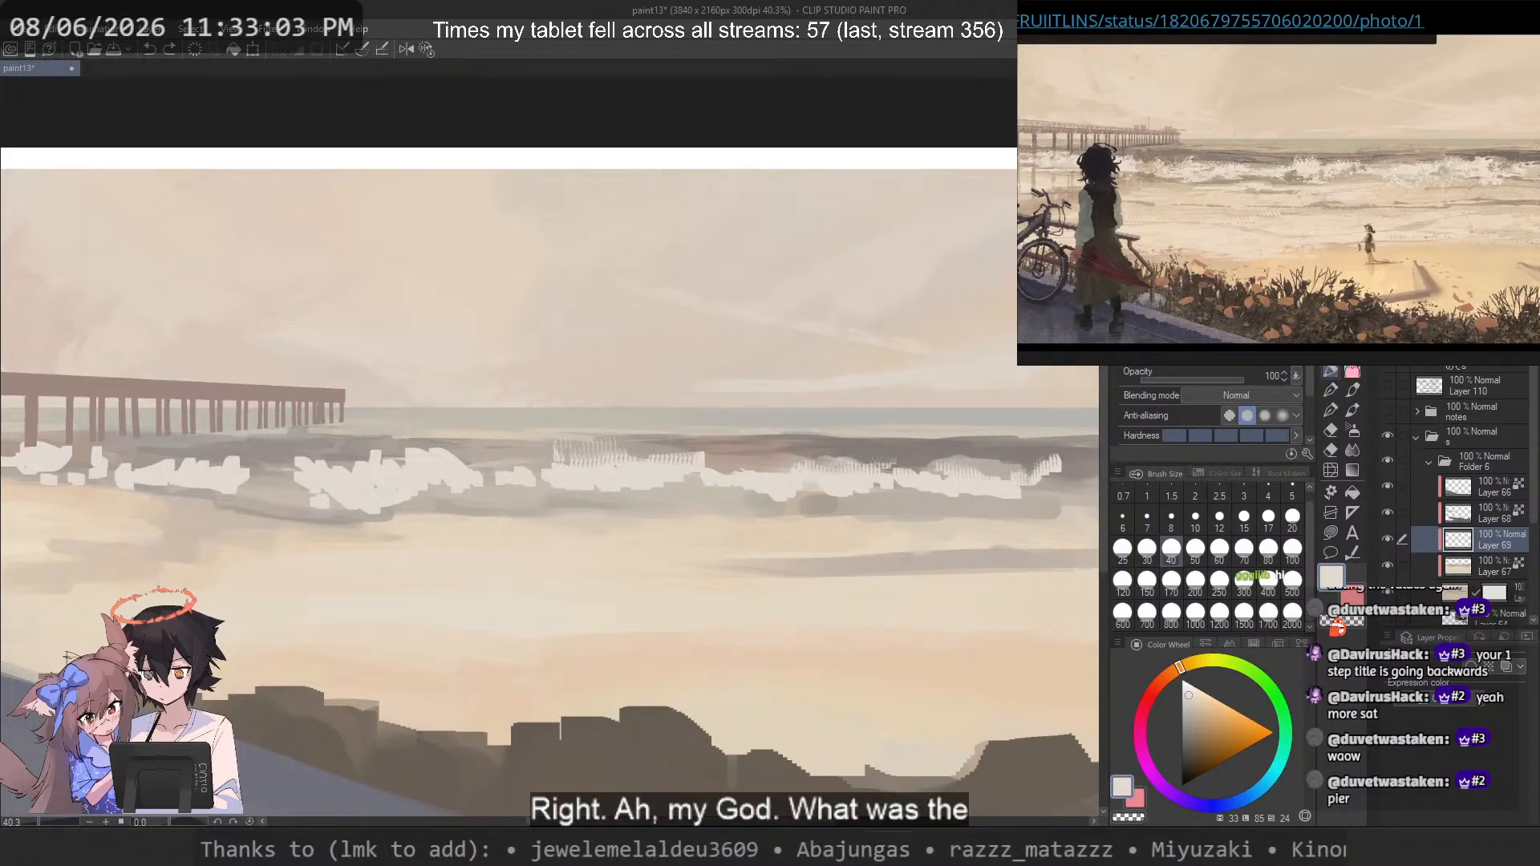
key(p)
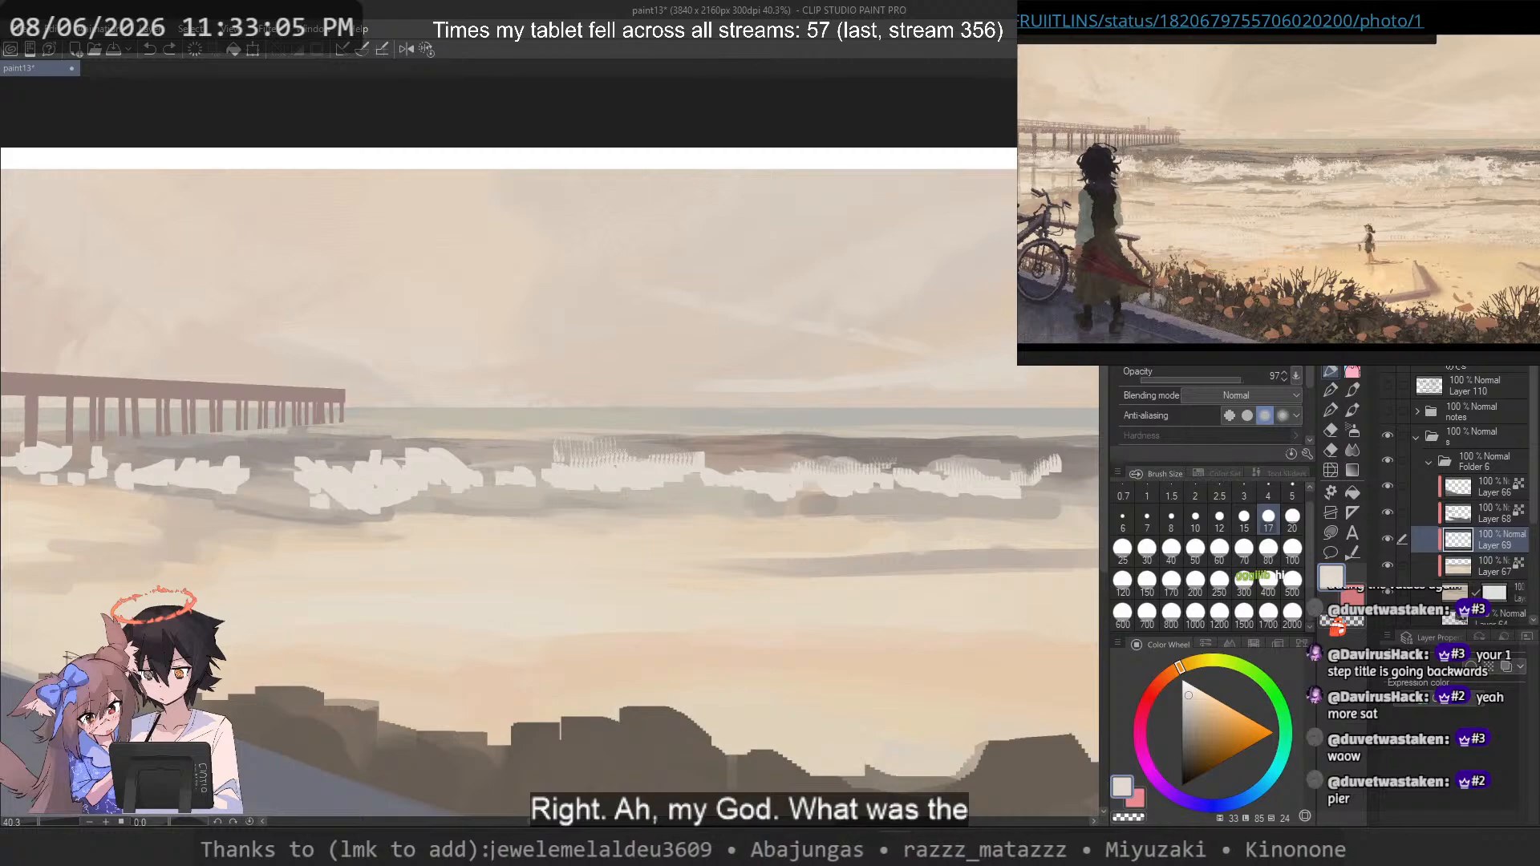
key(p)
key(p)
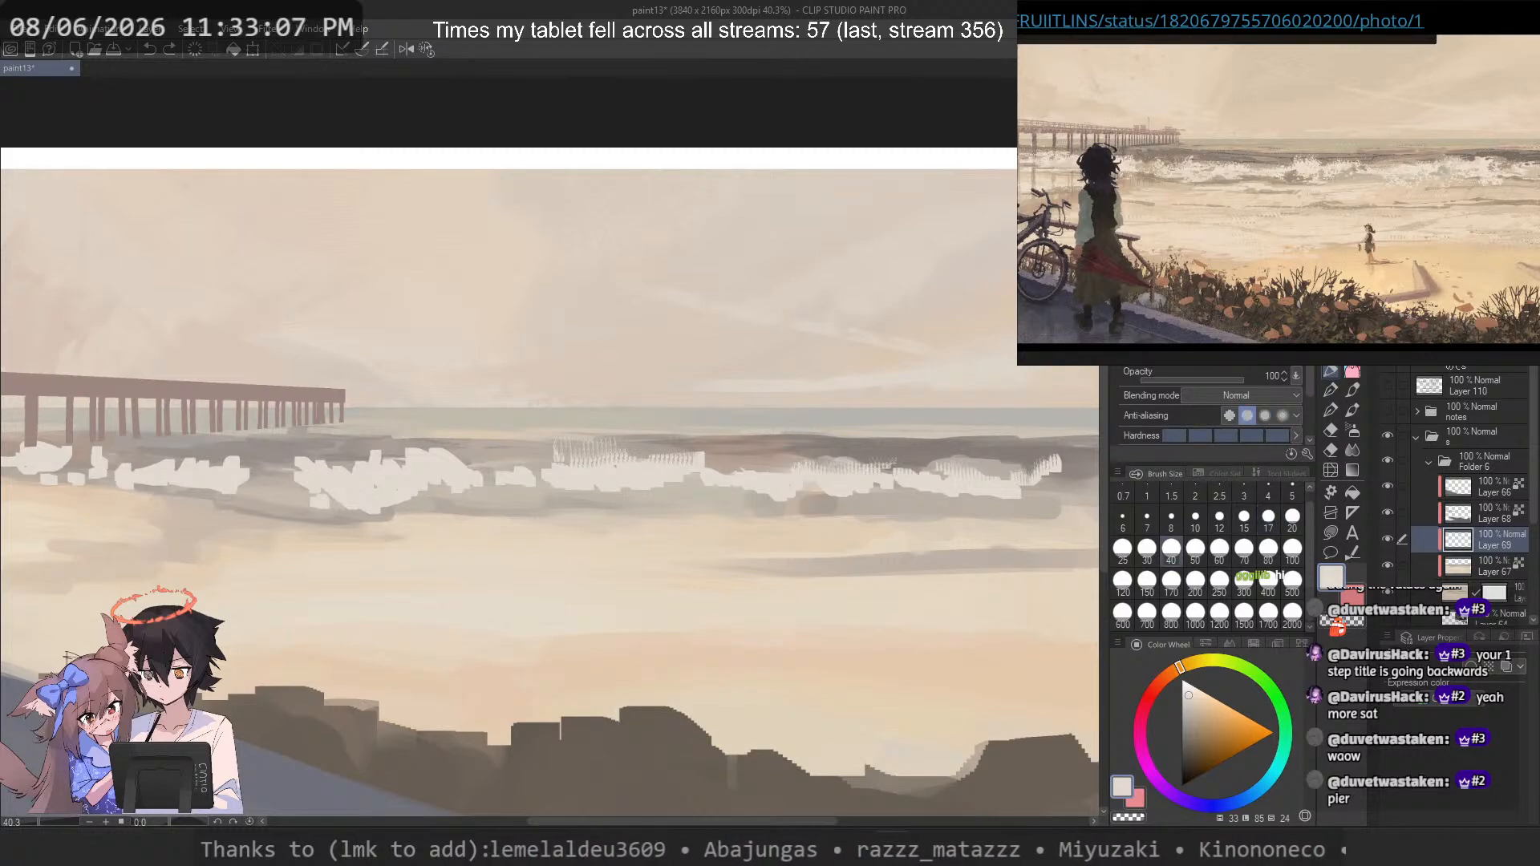
key(p)
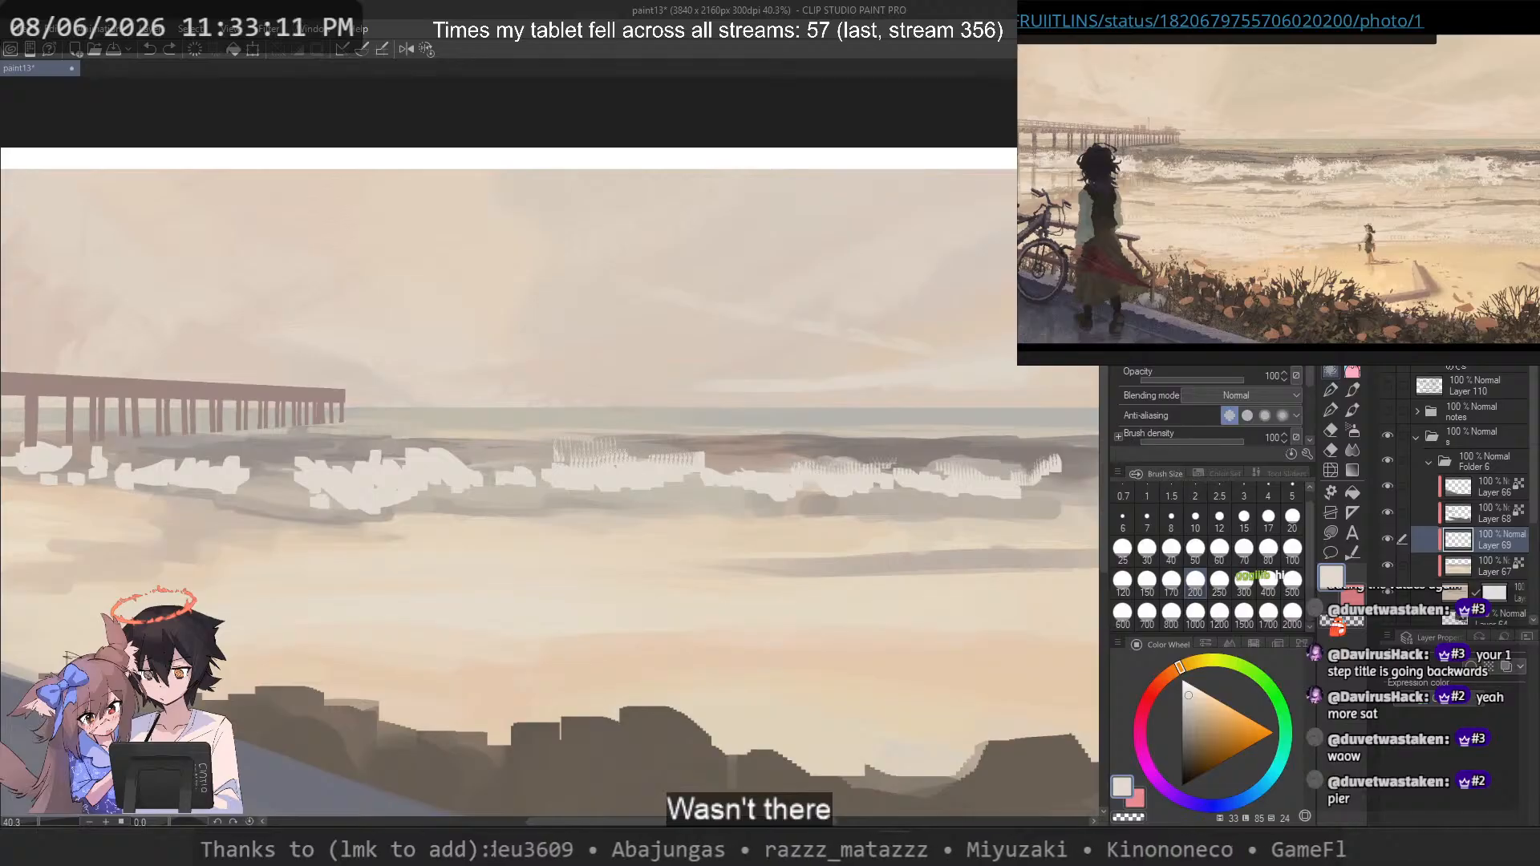
key(b)
key(b)
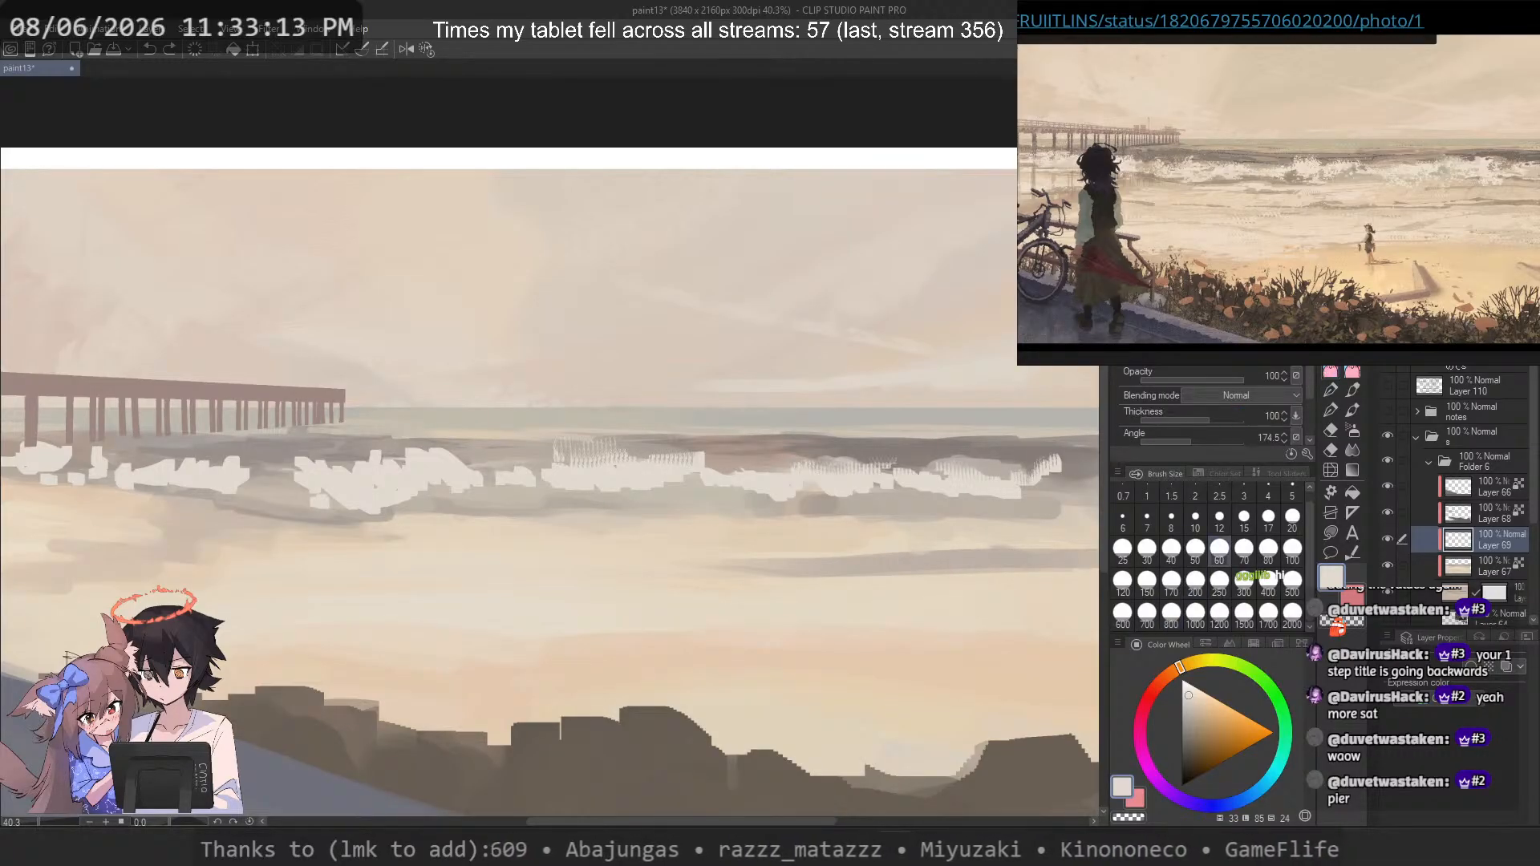
key(b)
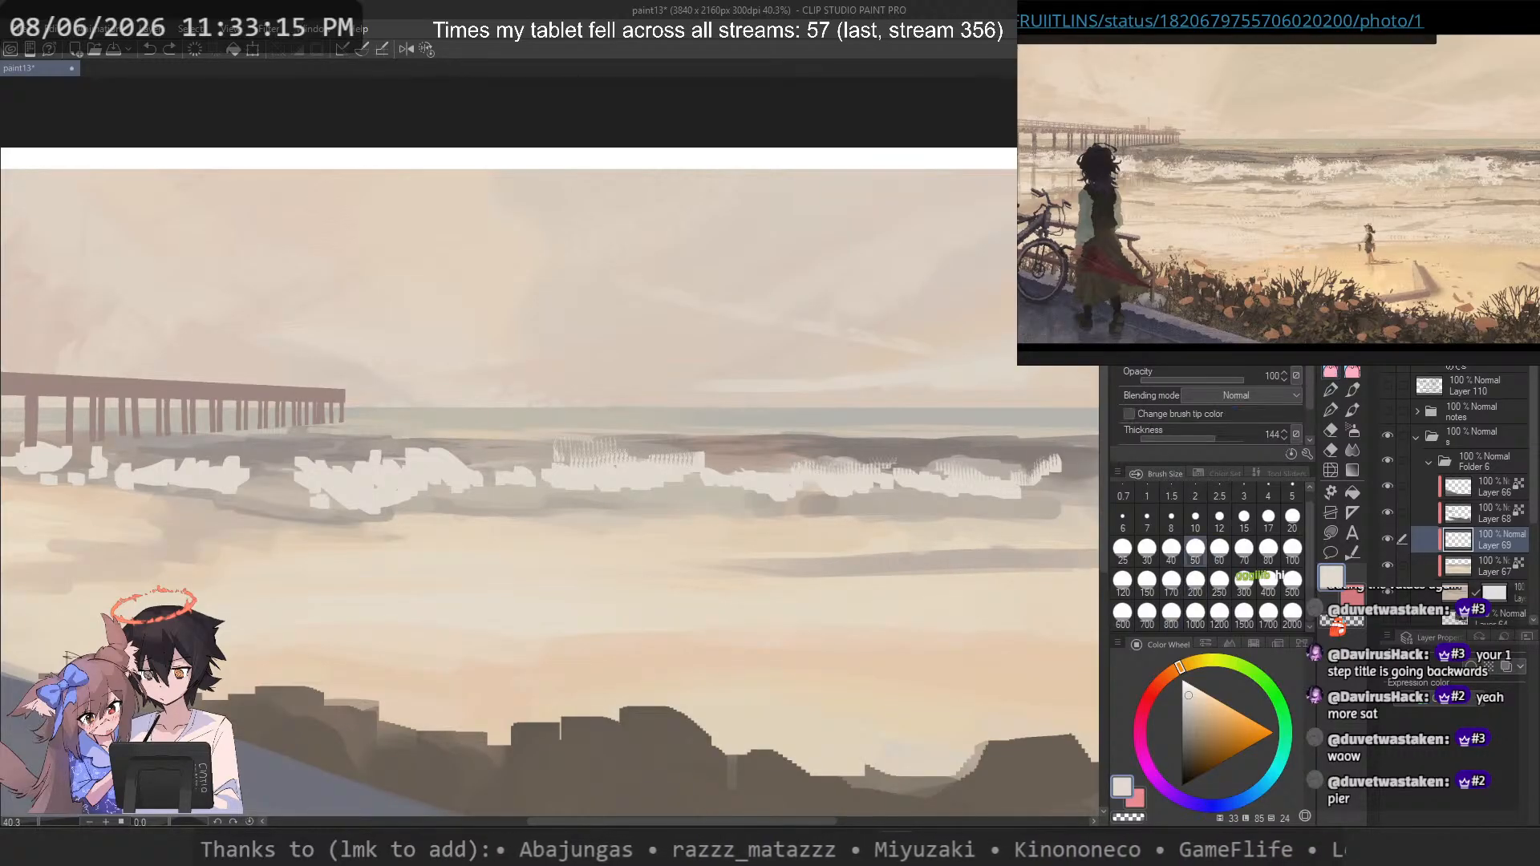
click(1337, 385)
click(1358, 369)
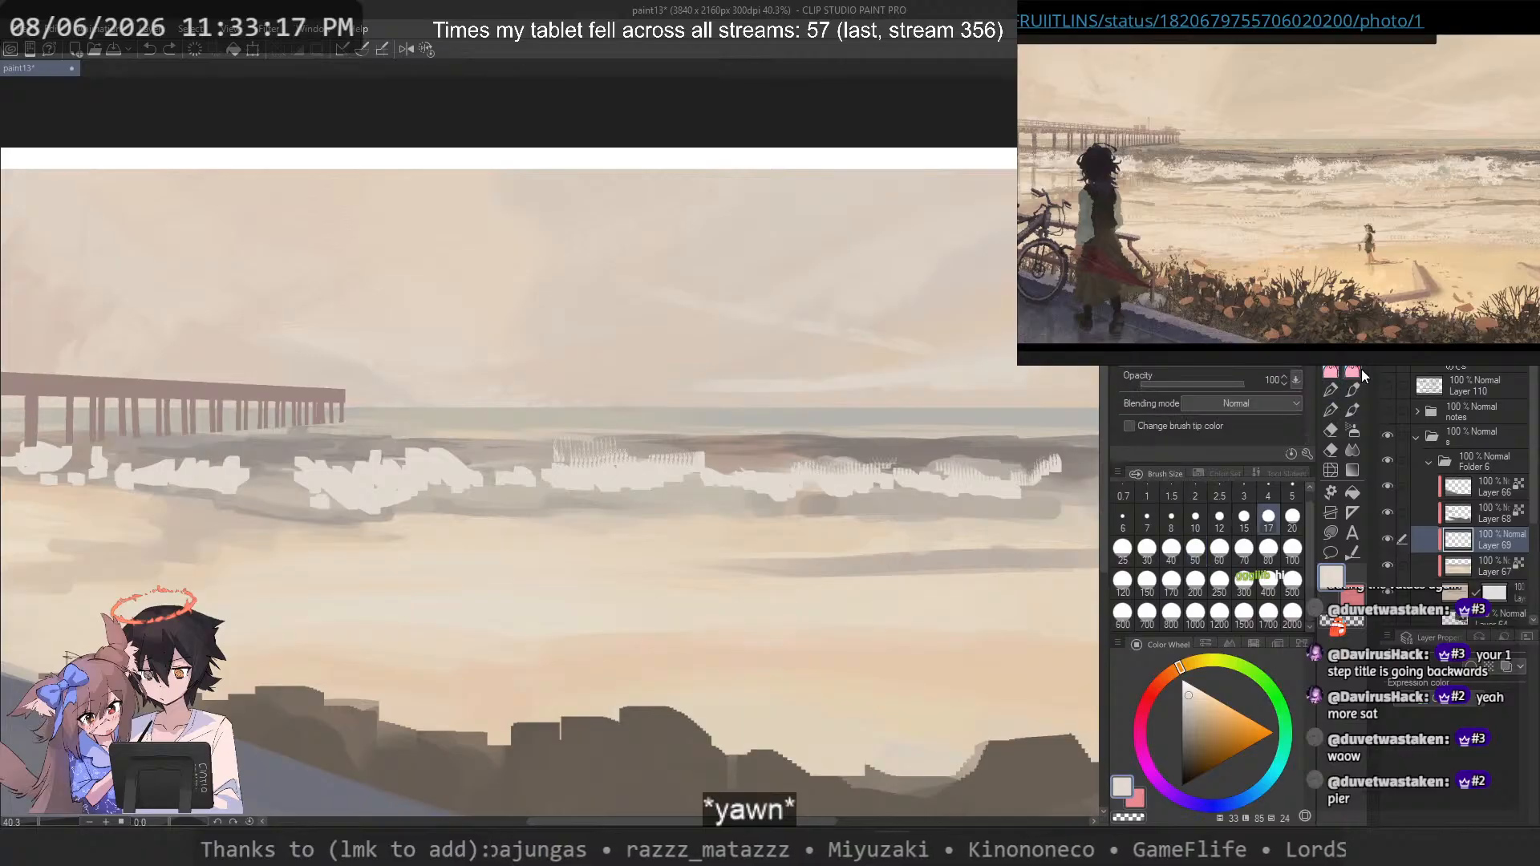
click(1337, 372)
click(1330, 391)
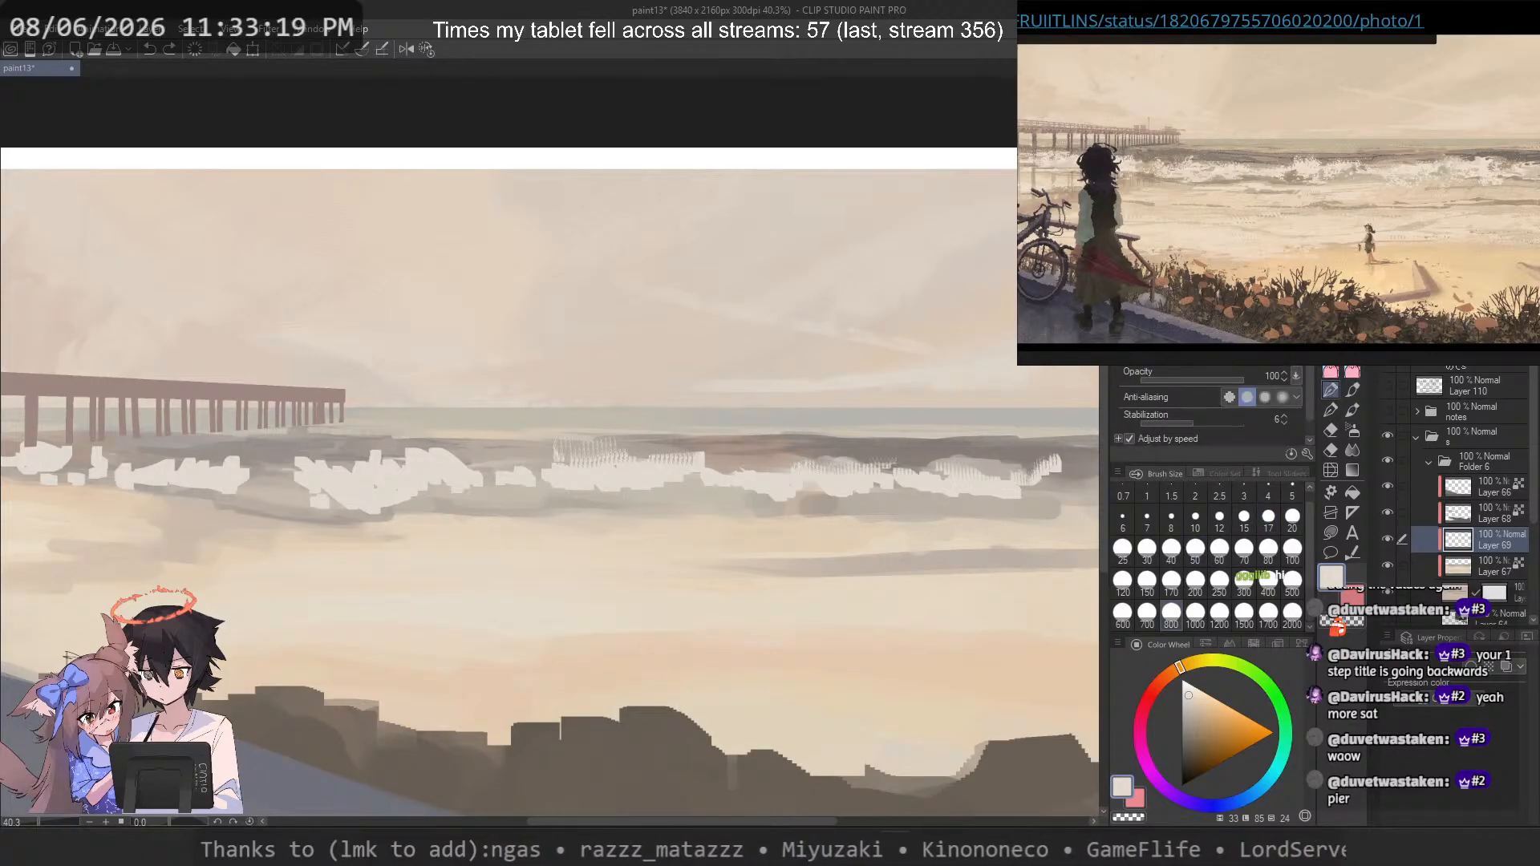
key(b)
key(b)
key(b)
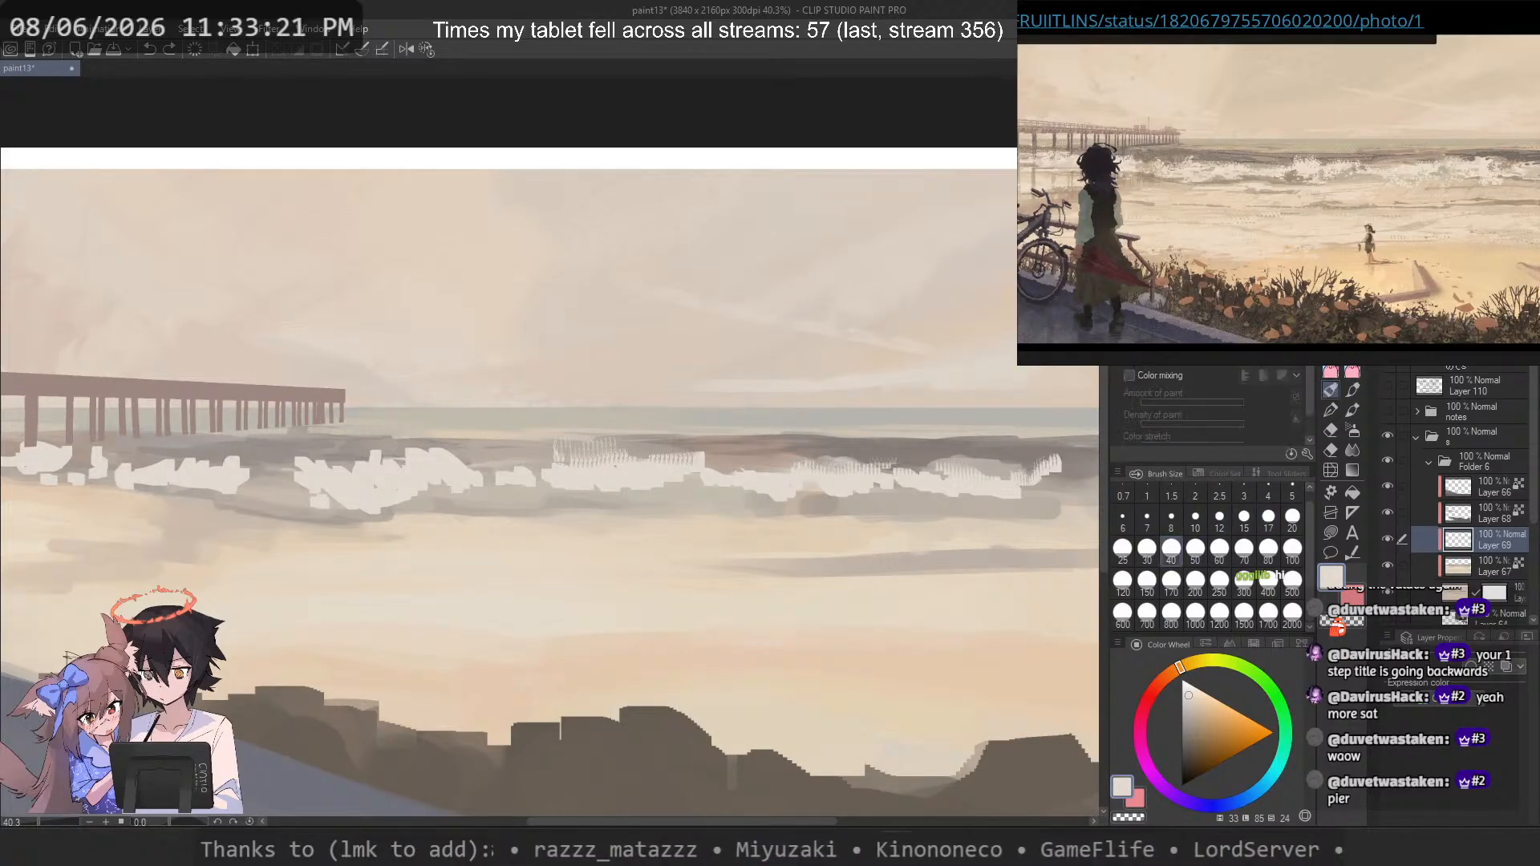
key(b)
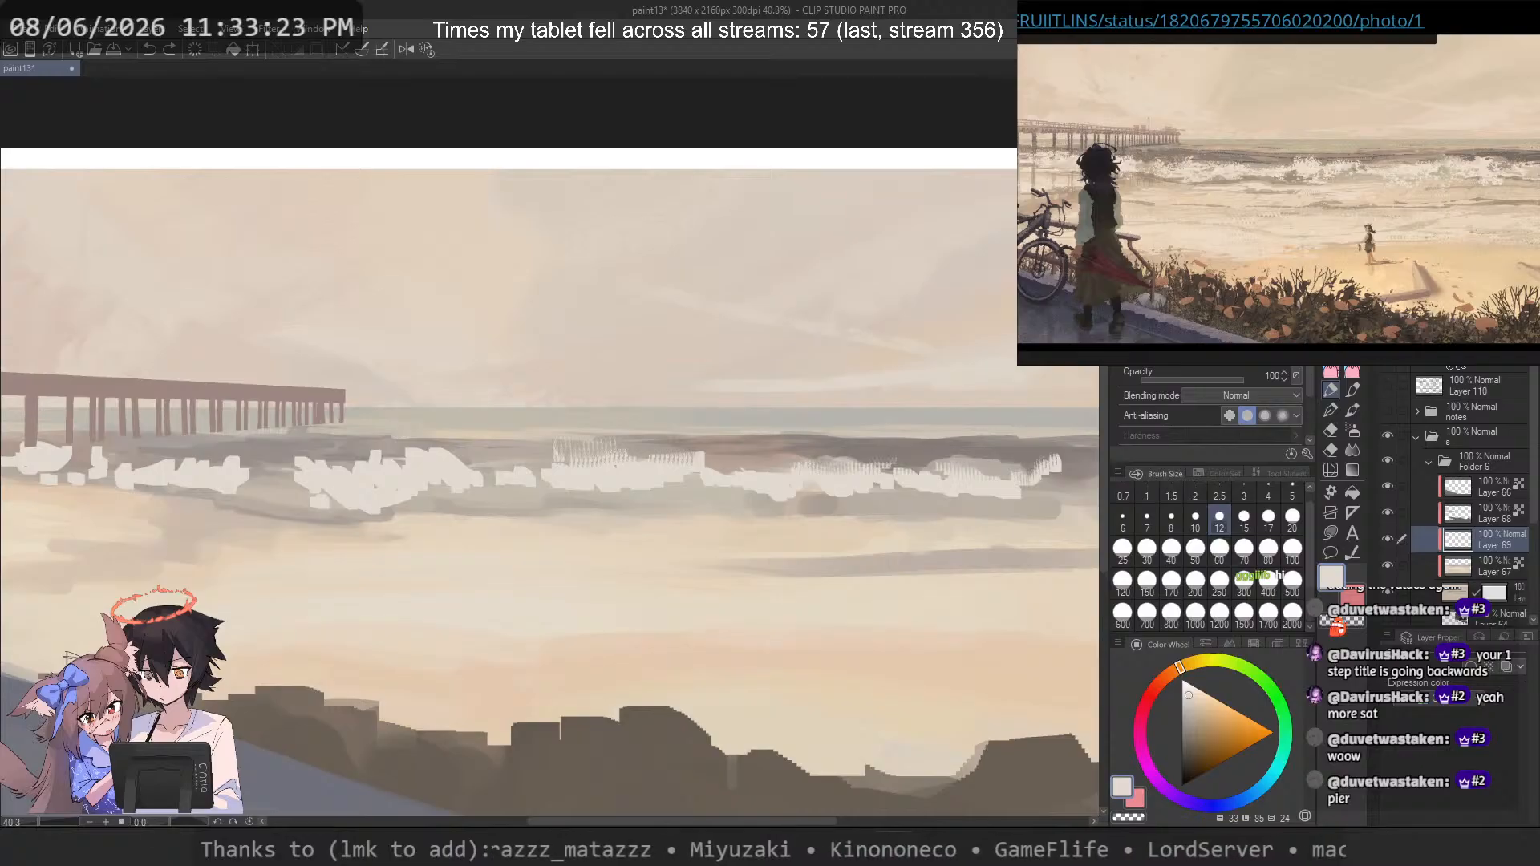
key(b)
key(p)
key(p)
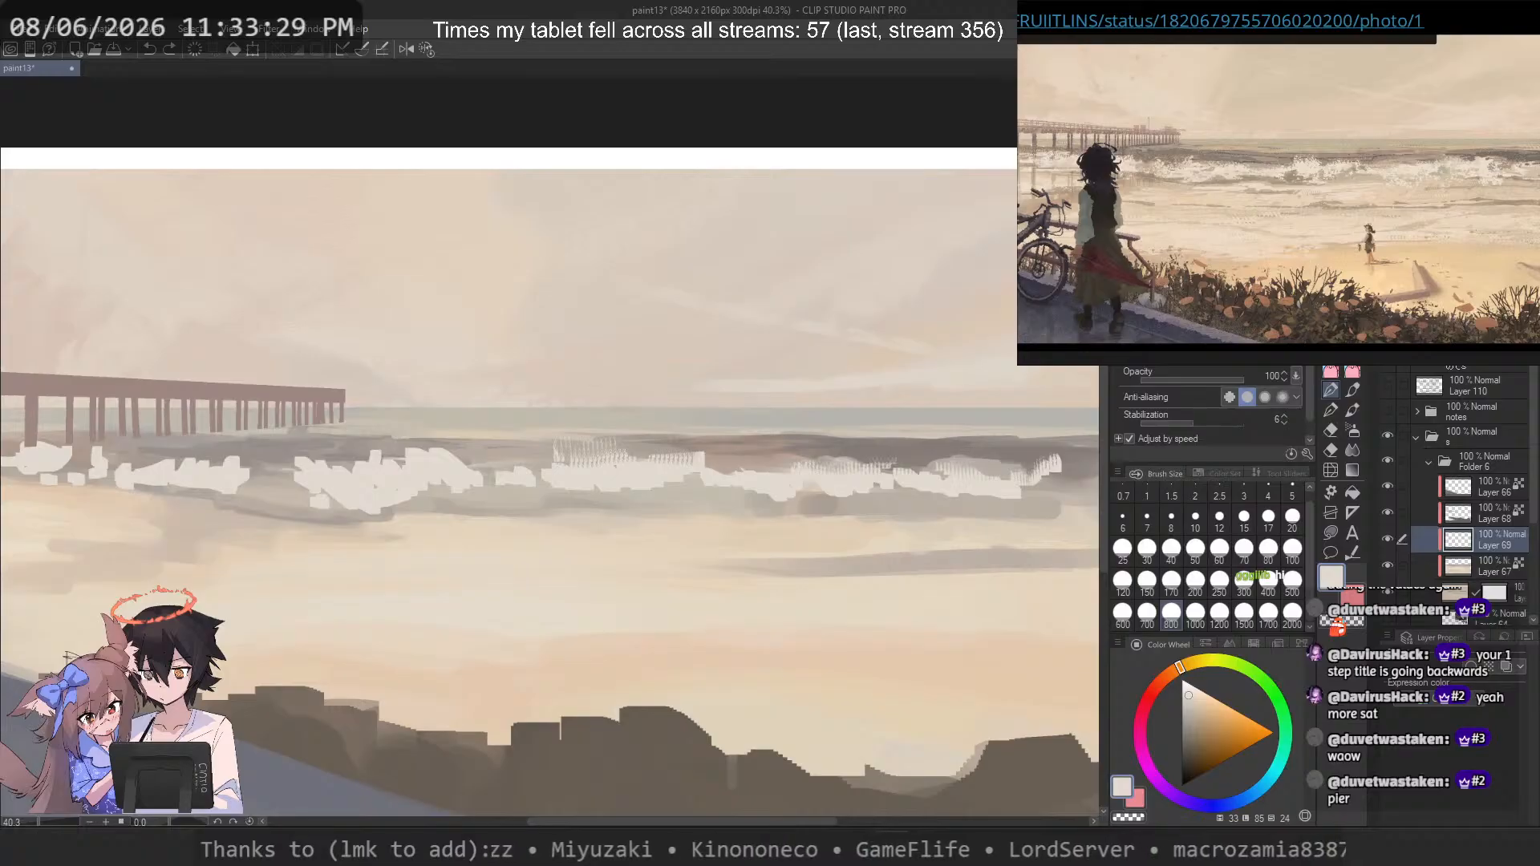
key(b)
key(b)
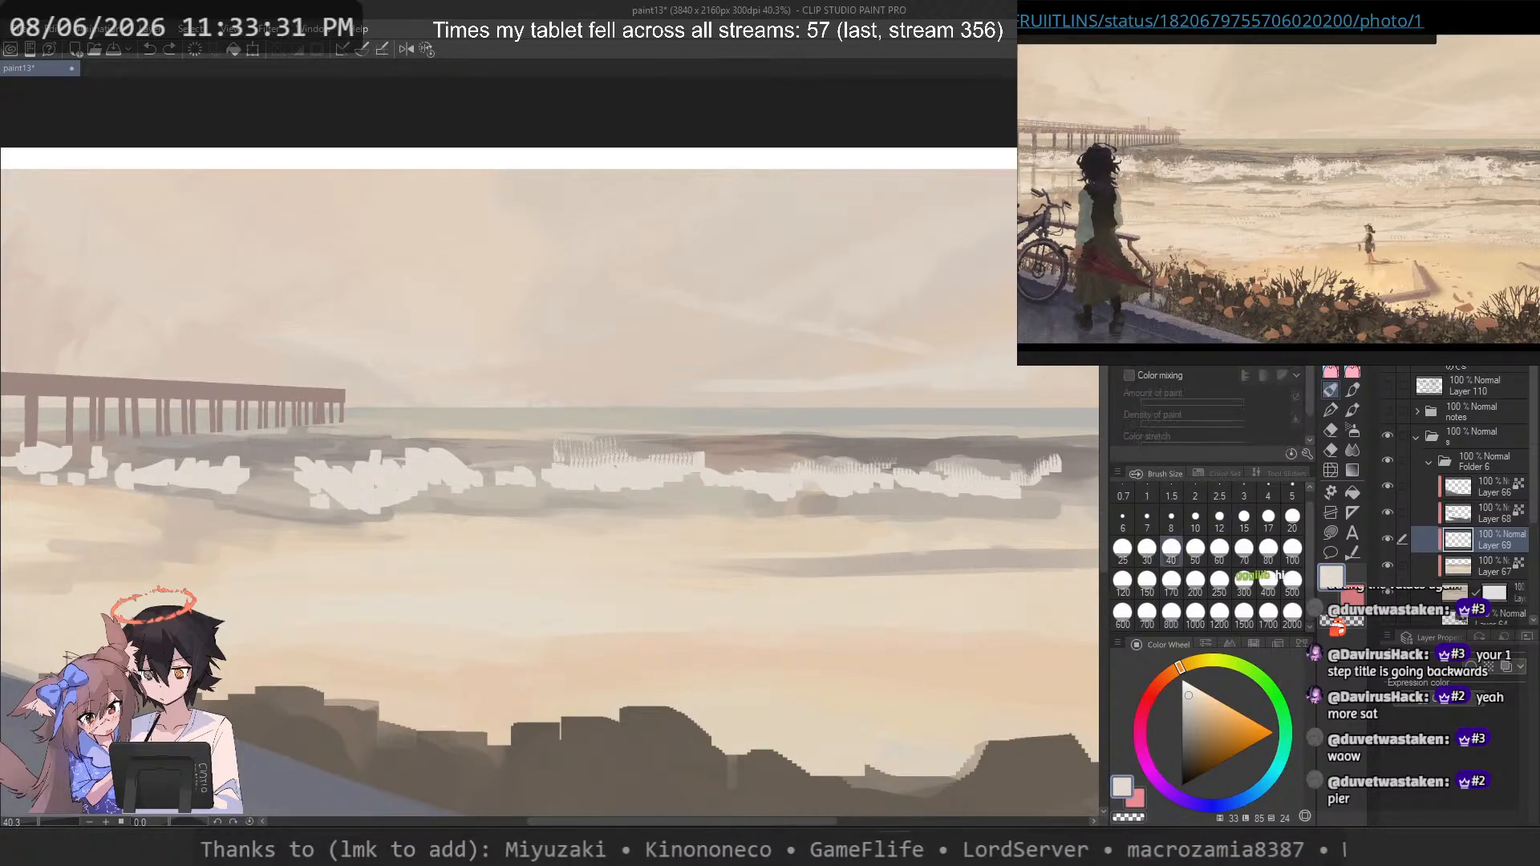
Step: Try an off-white stroke across the wave beside the central foam with a size 40 brush
drag(691, 526, 734, 417)
scroll(770, 389, up, 5)
key(ctrl+z)
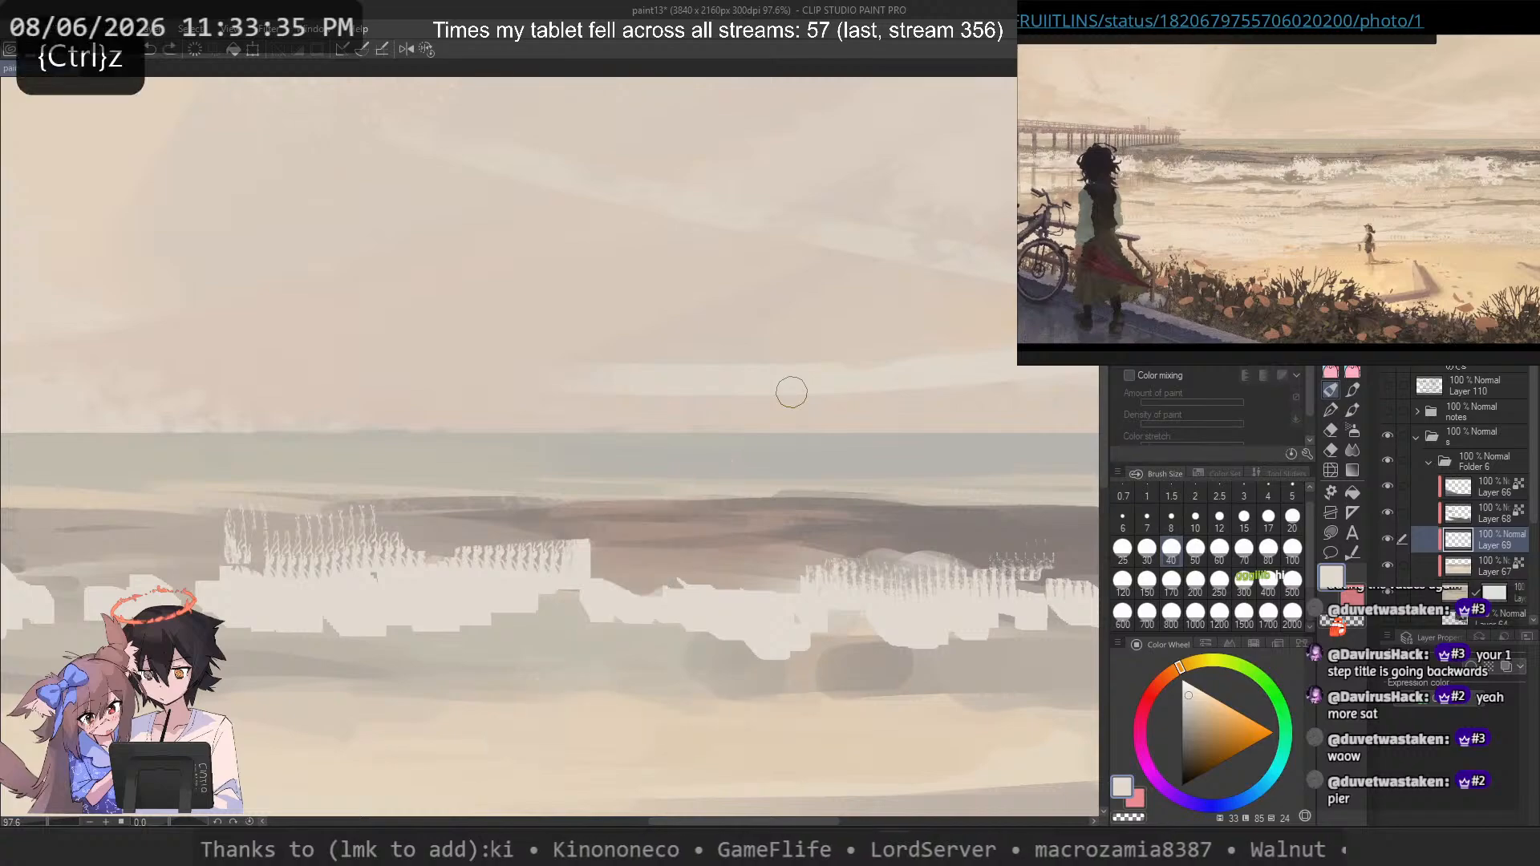
Step: Try off-white strokes above the central foam with textured brushes at sizes 150 and 250
key(b)
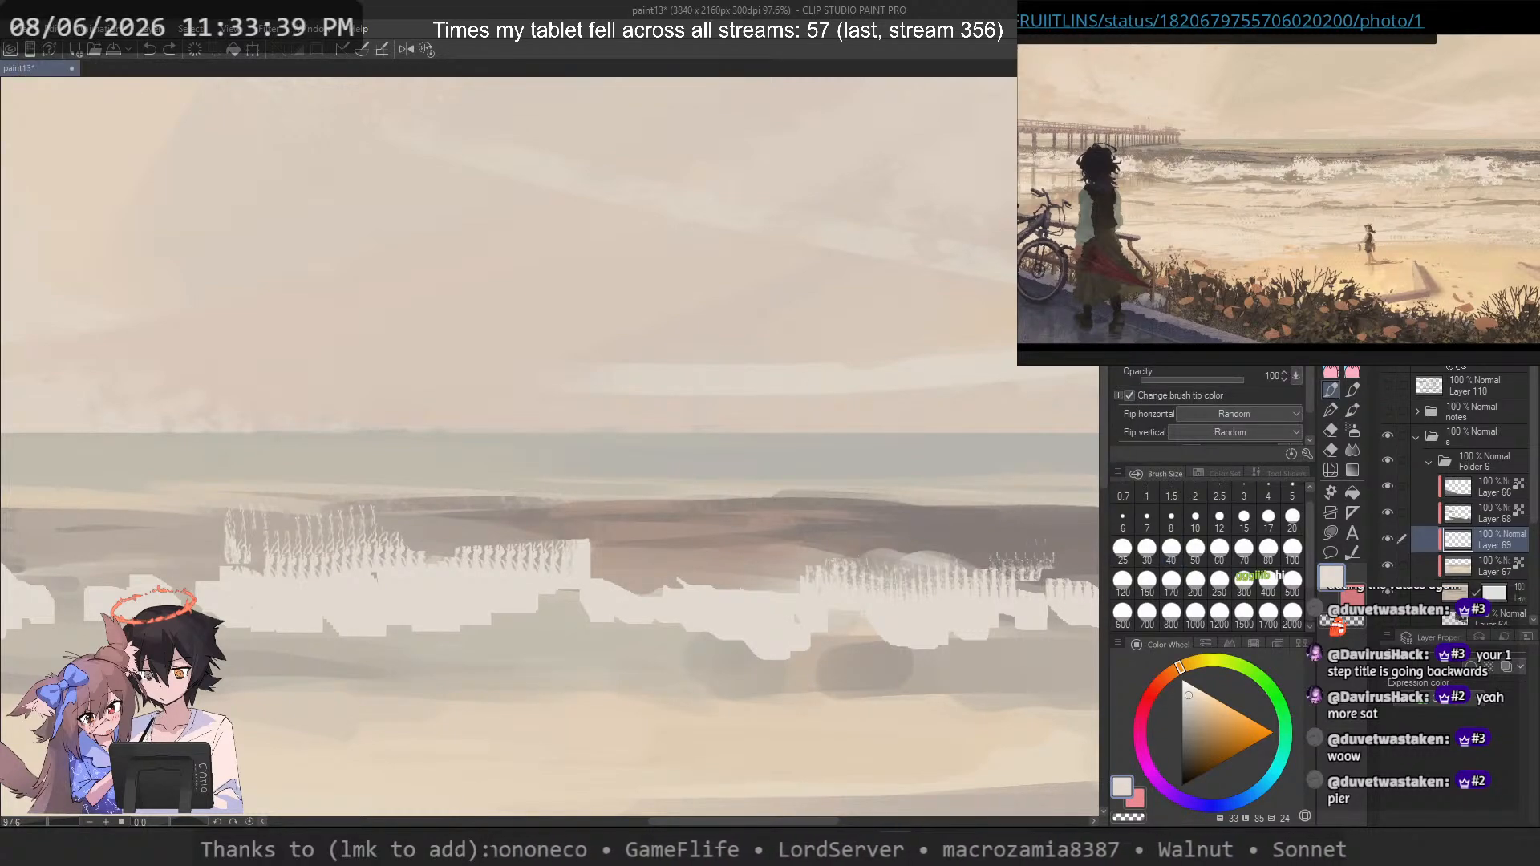
click(1345, 388)
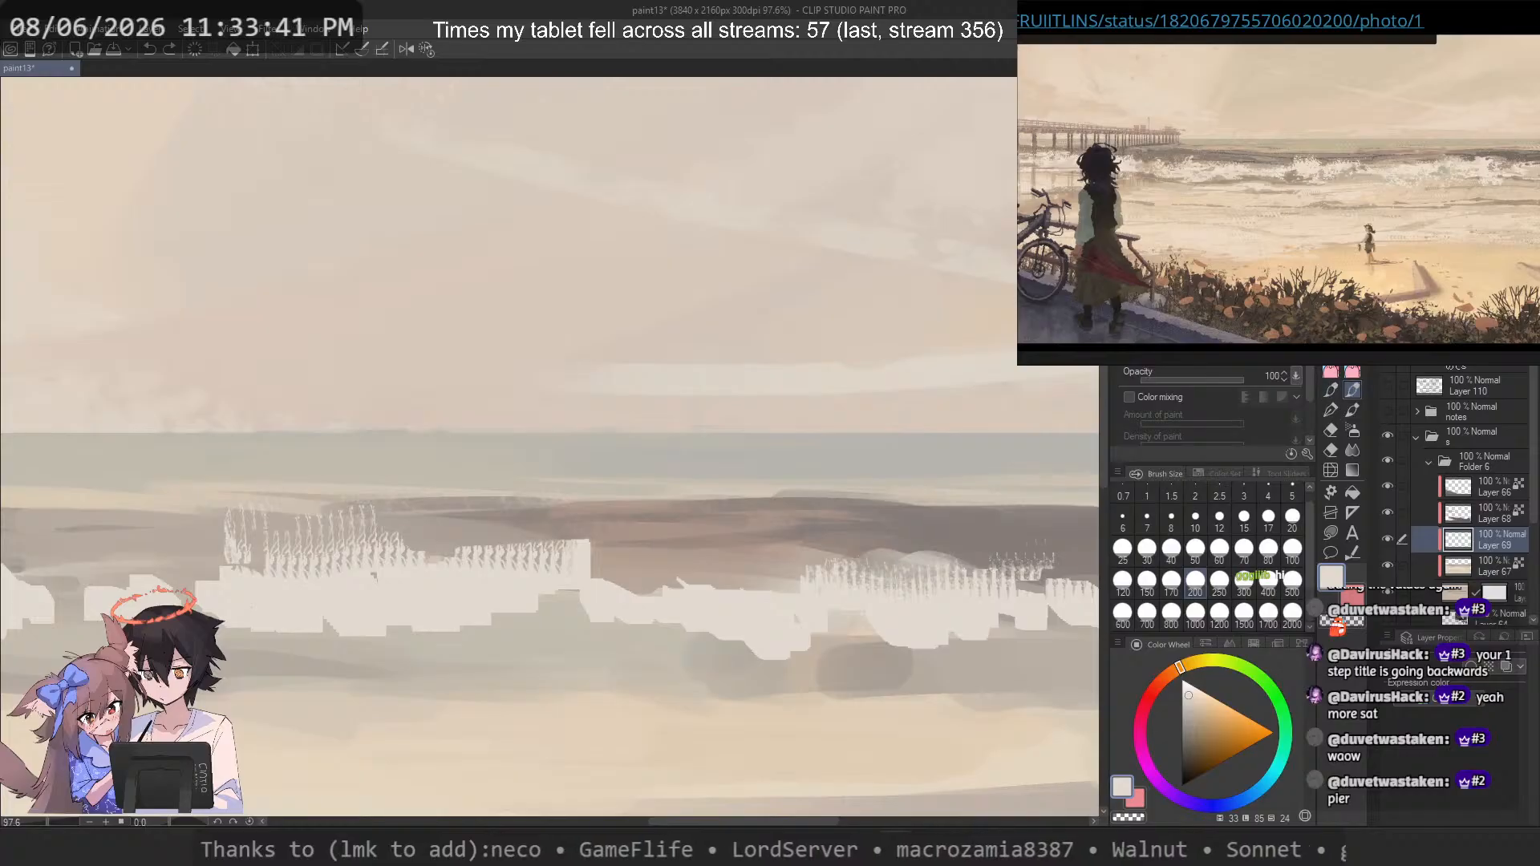
key(b)
mouse_move(572, 408)
mouse_down()
mouse_move(706, 523)
mouse_move(705, 570)
mouse_up()
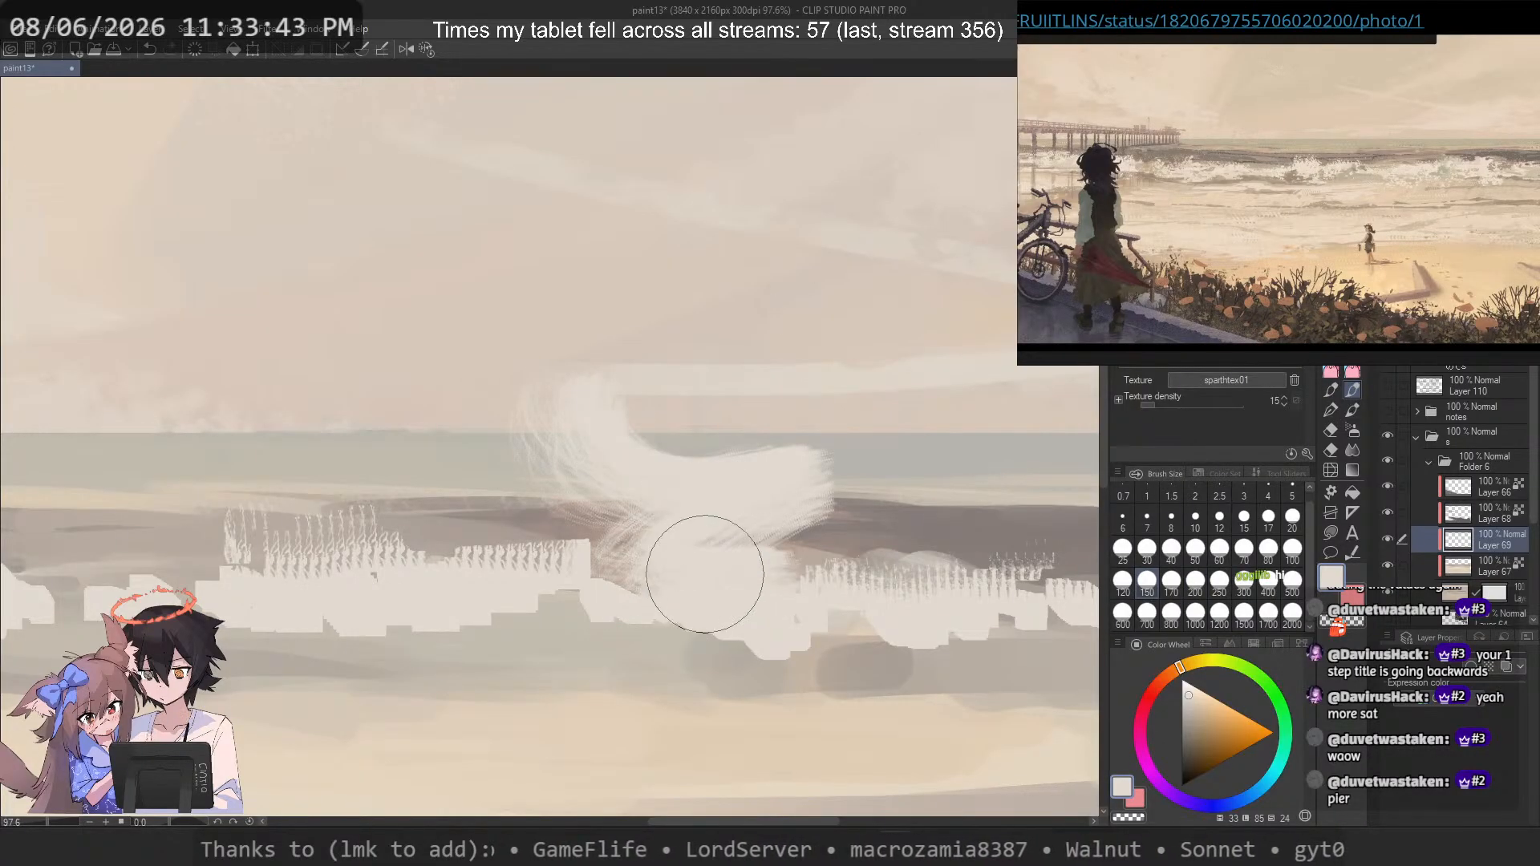
key(ctrl+z)
key(b)
mouse_move(722, 449)
mouse_down()
mouse_move(653, 499)
mouse_move(482, 449)
mouse_up()
key(ctrl+z)
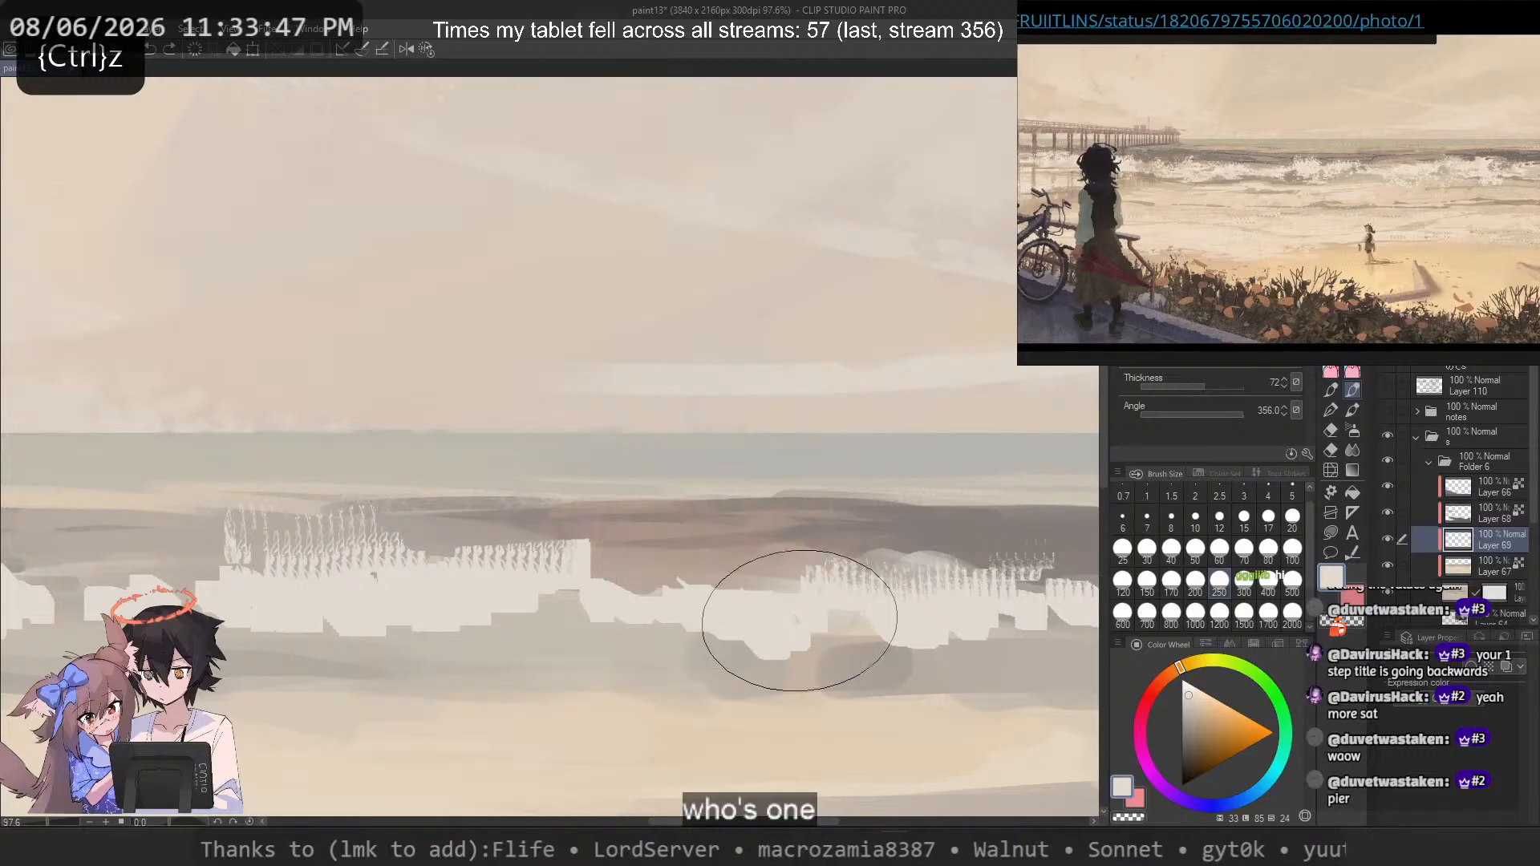
Step: Set the brush size to 40, rotate the canvas and try off-white strokes along the foam's ragged edge
click(1171, 551)
drag(465, 610, 321, 566)
key(asciicircum)
drag(348, 215, 441, 445)
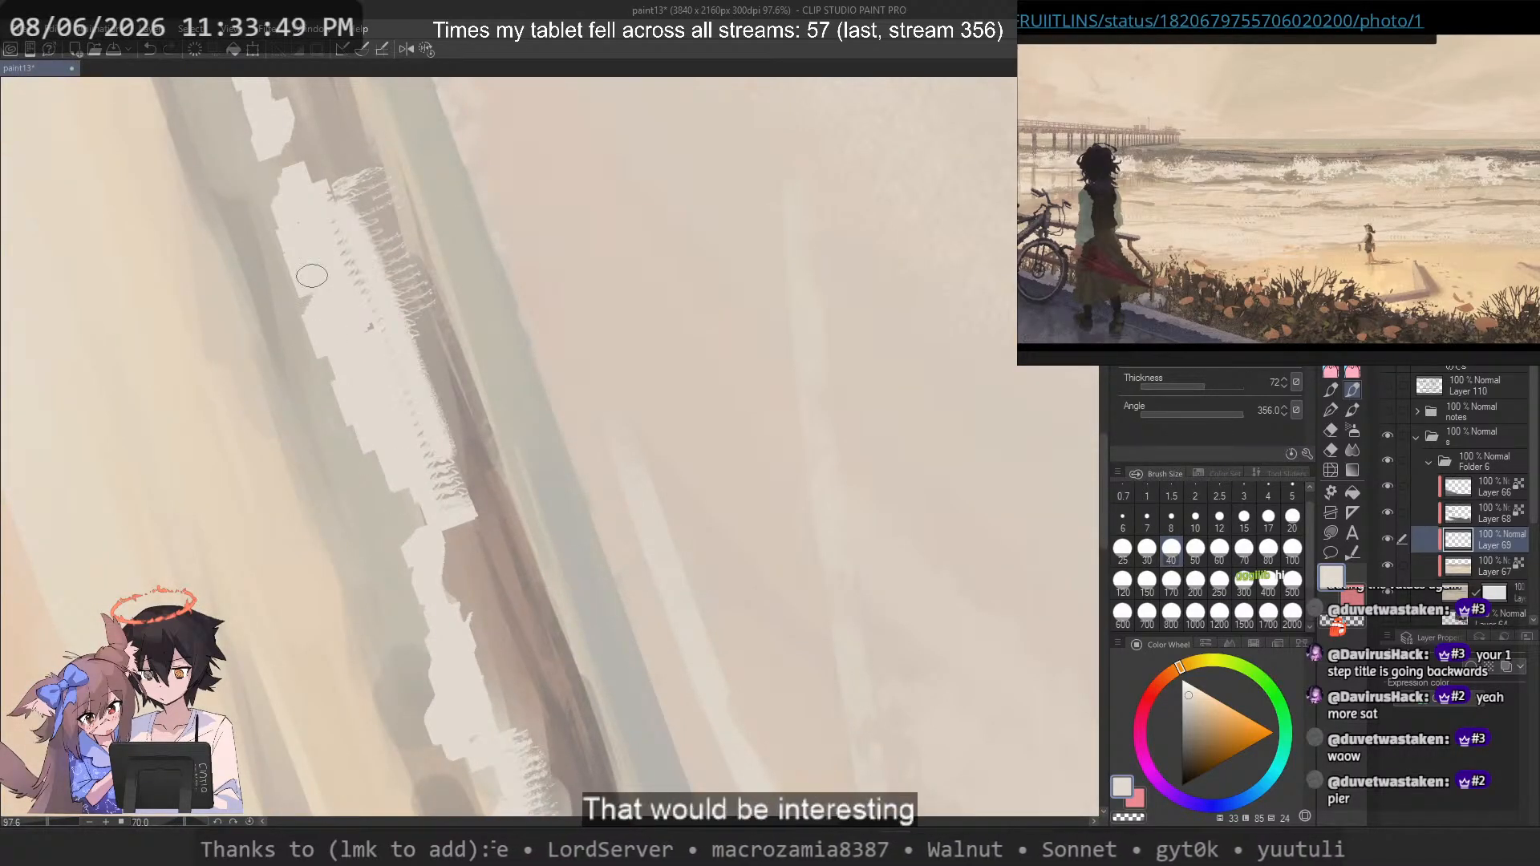
key(ctrl+z)
Step: Try off-white strokes along the central foam's ragged edge with the brush size set to 250
click(1218, 582)
drag(369, 240, 410, 393)
key(ctrl+z)
drag(491, 250, 506, 310)
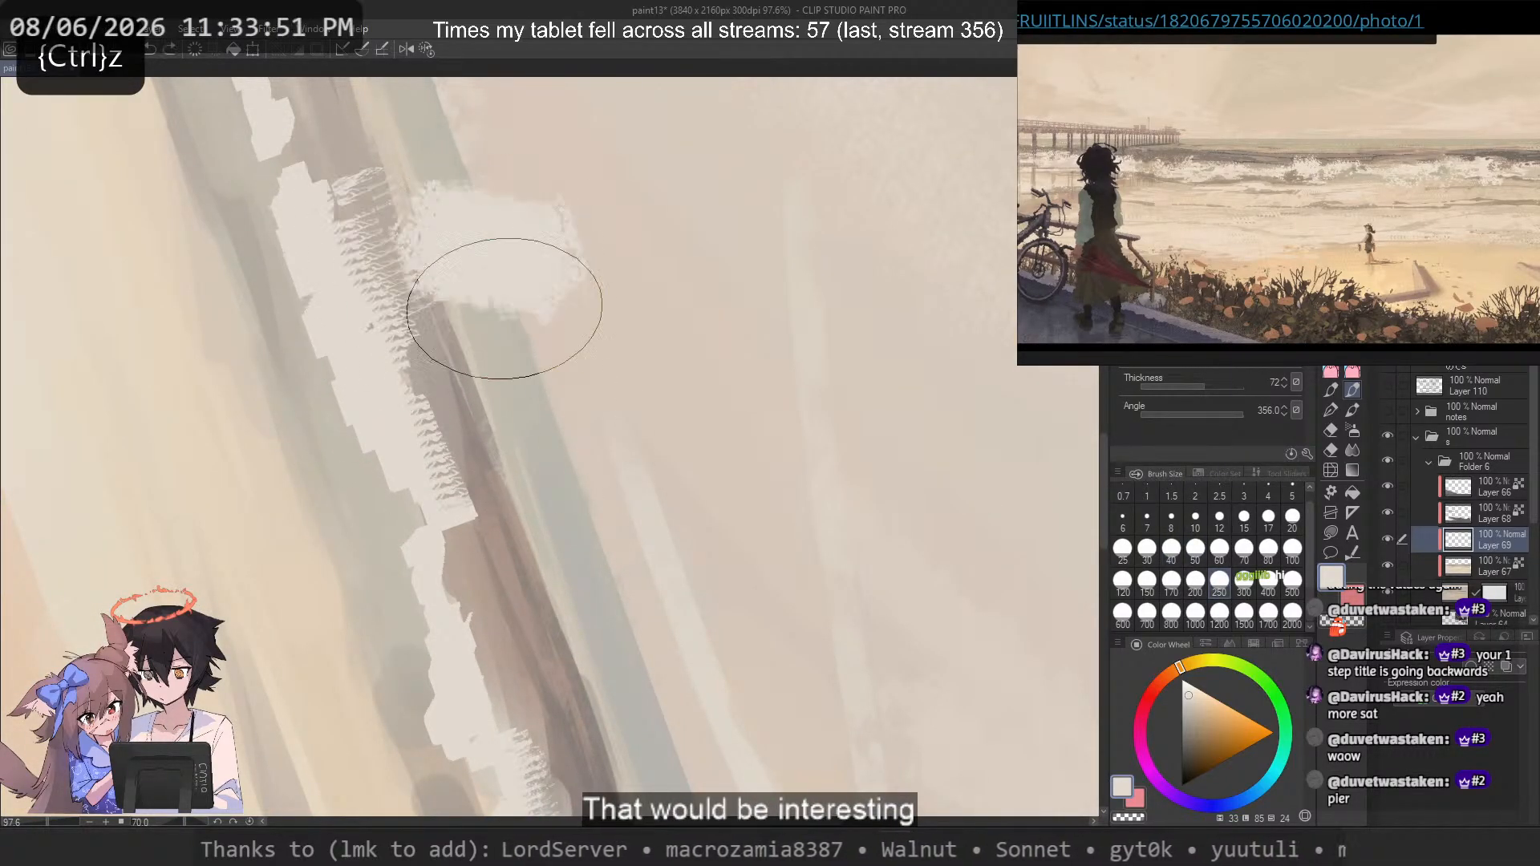
key(ctrl+z)
mouse_move(449, 397)
mouse_down()
mouse_move(409, 396)
mouse_move(437, 417)
mouse_move(459, 494)
mouse_up()
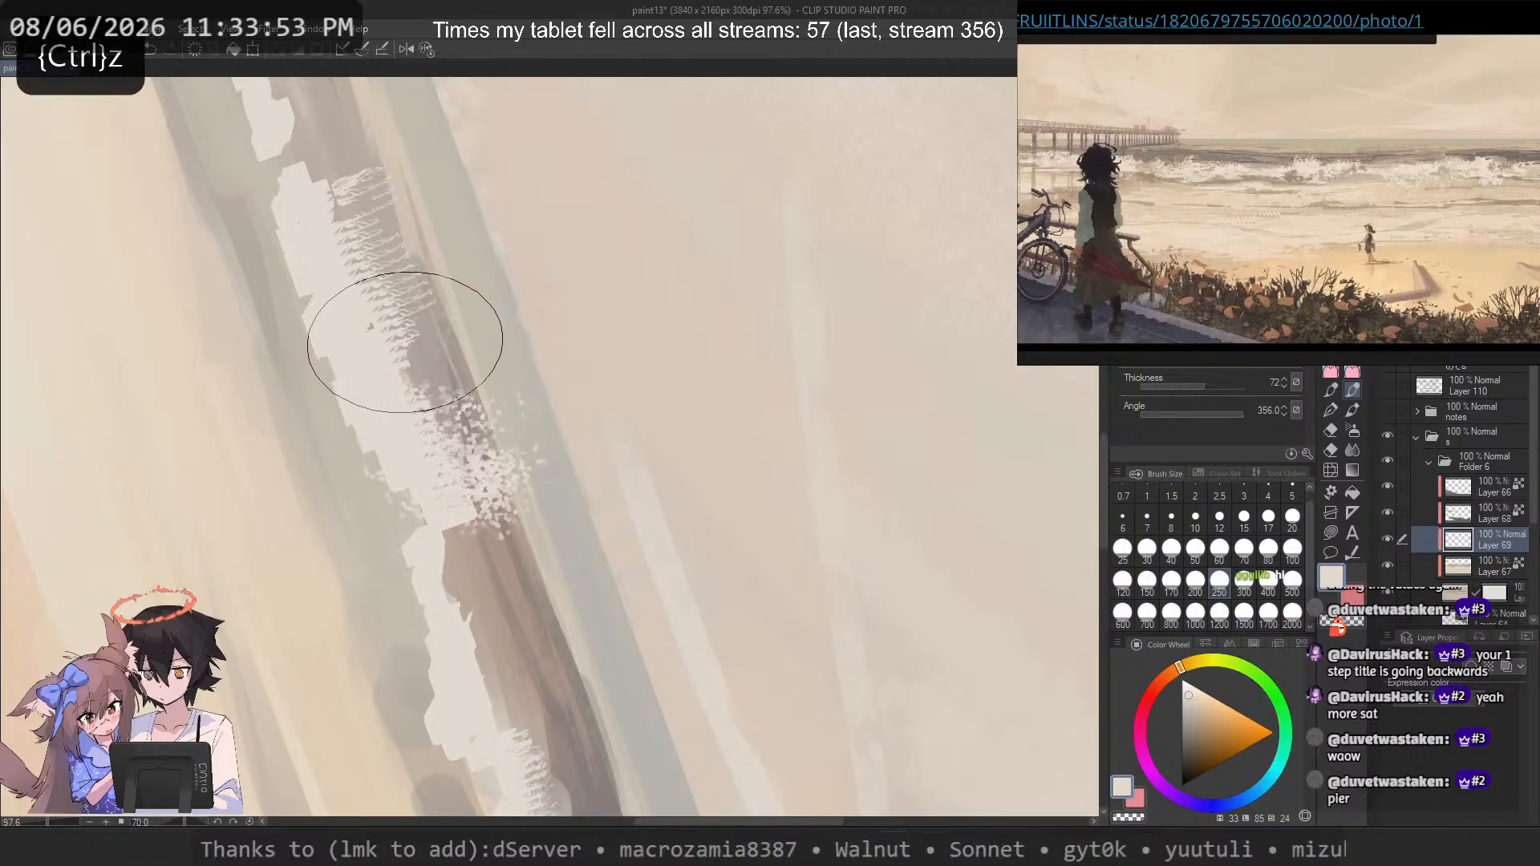
key(ctrl+z)
key(ctrl+z)
Step: Reduce the brush size to 170, try an off-white stroke along the foam's edge and reset the canvas rotation
key(bracketleft)
key(bracketleft)
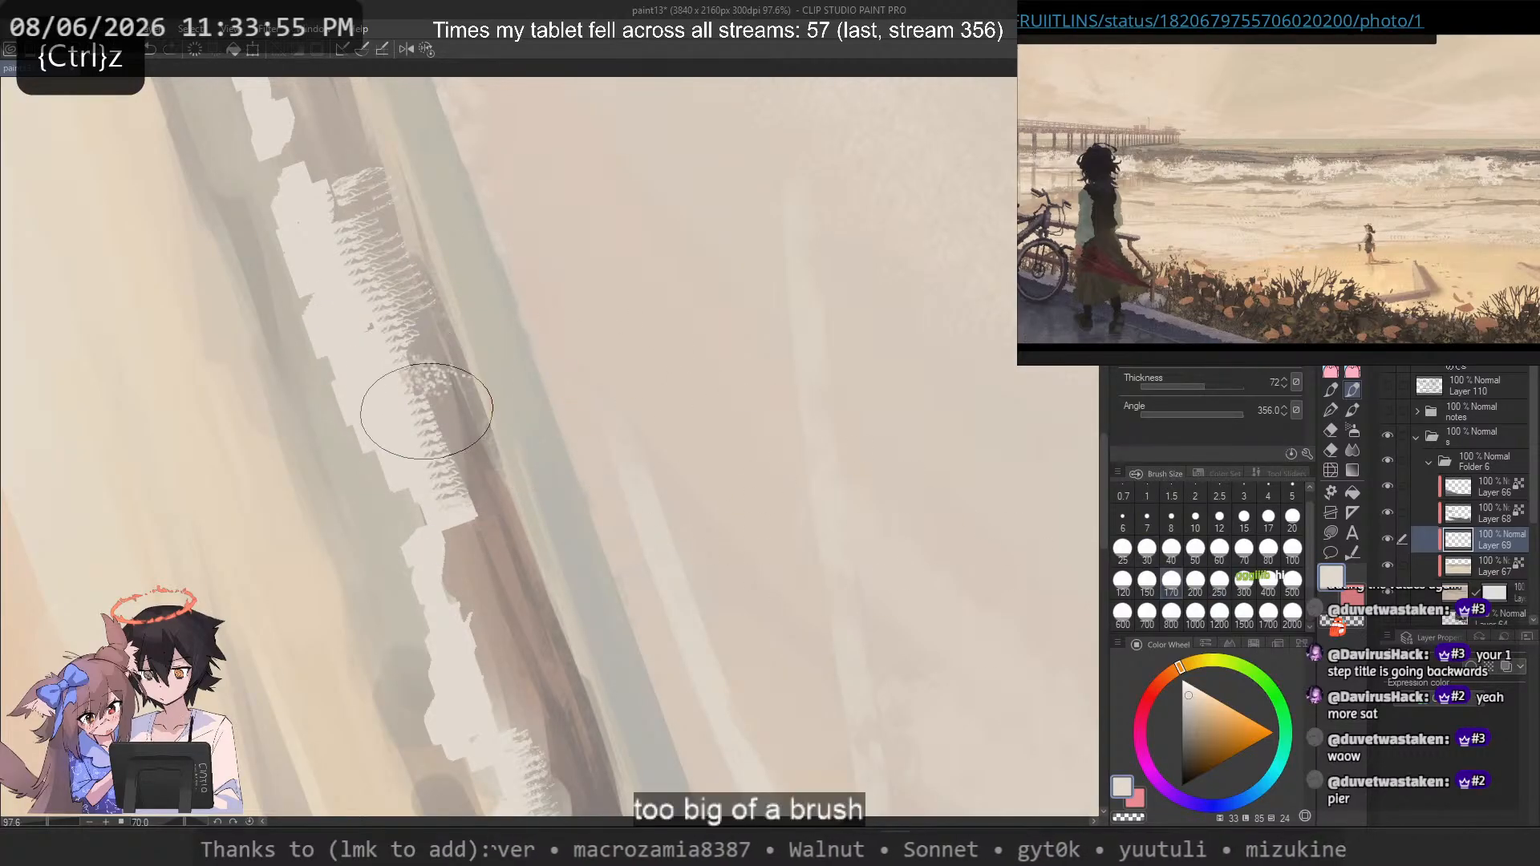
mouse_move(343, 334)
mouse_down()
mouse_move(402, 441)
mouse_move(367, 523)
mouse_move(472, 522)
mouse_up()
key(ctrl+z)
click(427, 50)
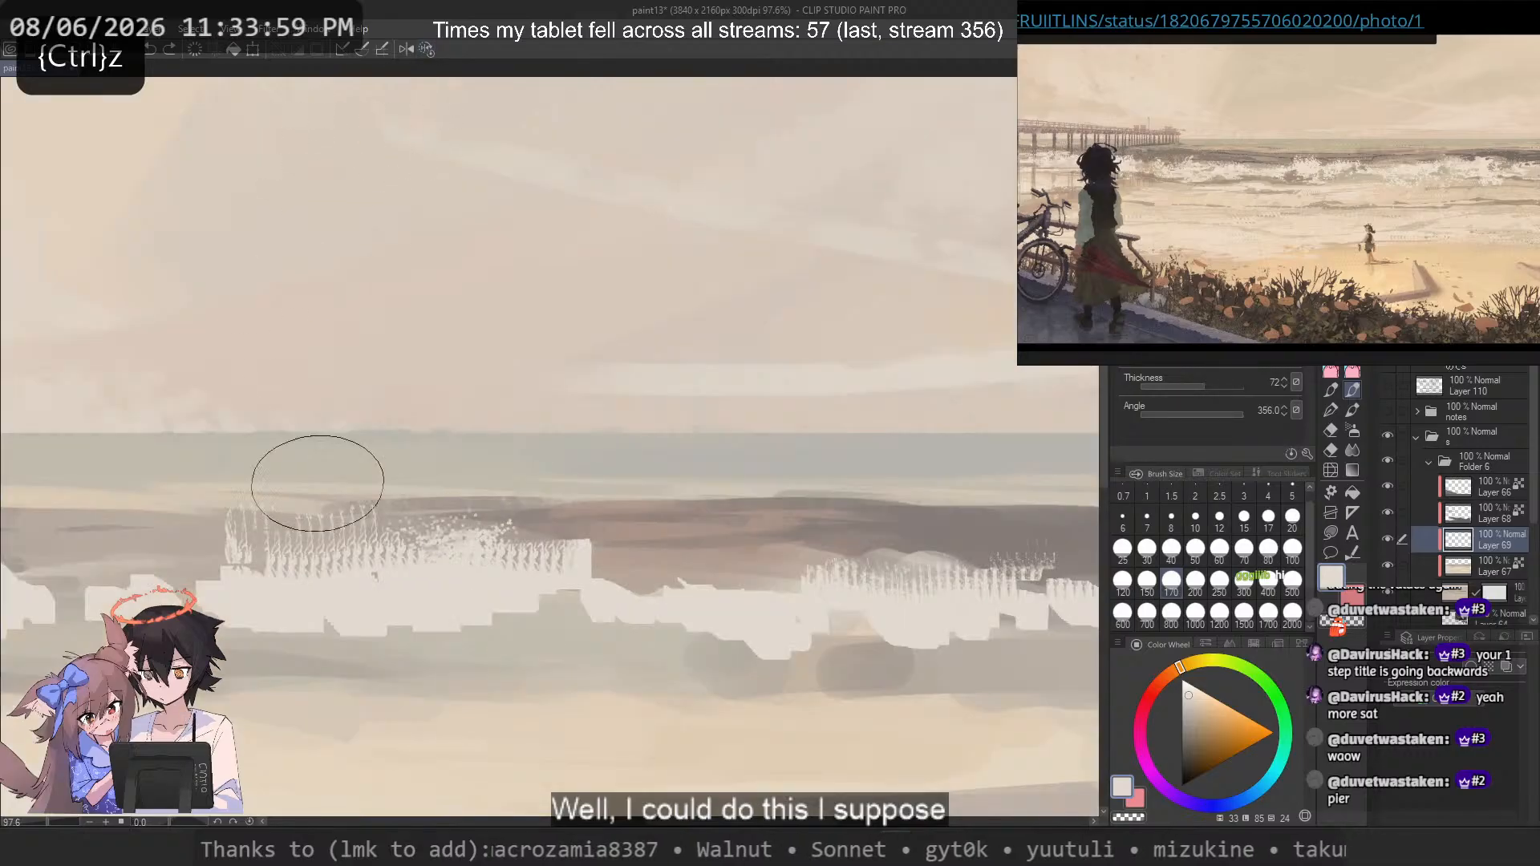
Step: Try speckled off-white texture over the upper edge of the central foam with the size 170 brush
key(c)
mouse_move(378, 514)
mouse_down()
mouse_move(268, 539)
mouse_move(273, 510)
mouse_move(263, 581)
mouse_move(265, 505)
mouse_move(270, 587)
mouse_move(285, 536)
mouse_move(337, 578)
mouse_move(241, 490)
mouse_move(233, 540)
mouse_move(276, 535)
mouse_move(228, 491)
mouse_move(226, 541)
mouse_move(287, 515)
mouse_move(308, 528)
mouse_move(208, 497)
mouse_move(311, 468)
mouse_move(522, 527)
mouse_move(507, 550)
mouse_move(525, 545)
mouse_move(481, 533)
mouse_up()
key(ctrl+z)
key(ctrl+z)
key(c)
key(ctrl+z)
key(ctrl+z)
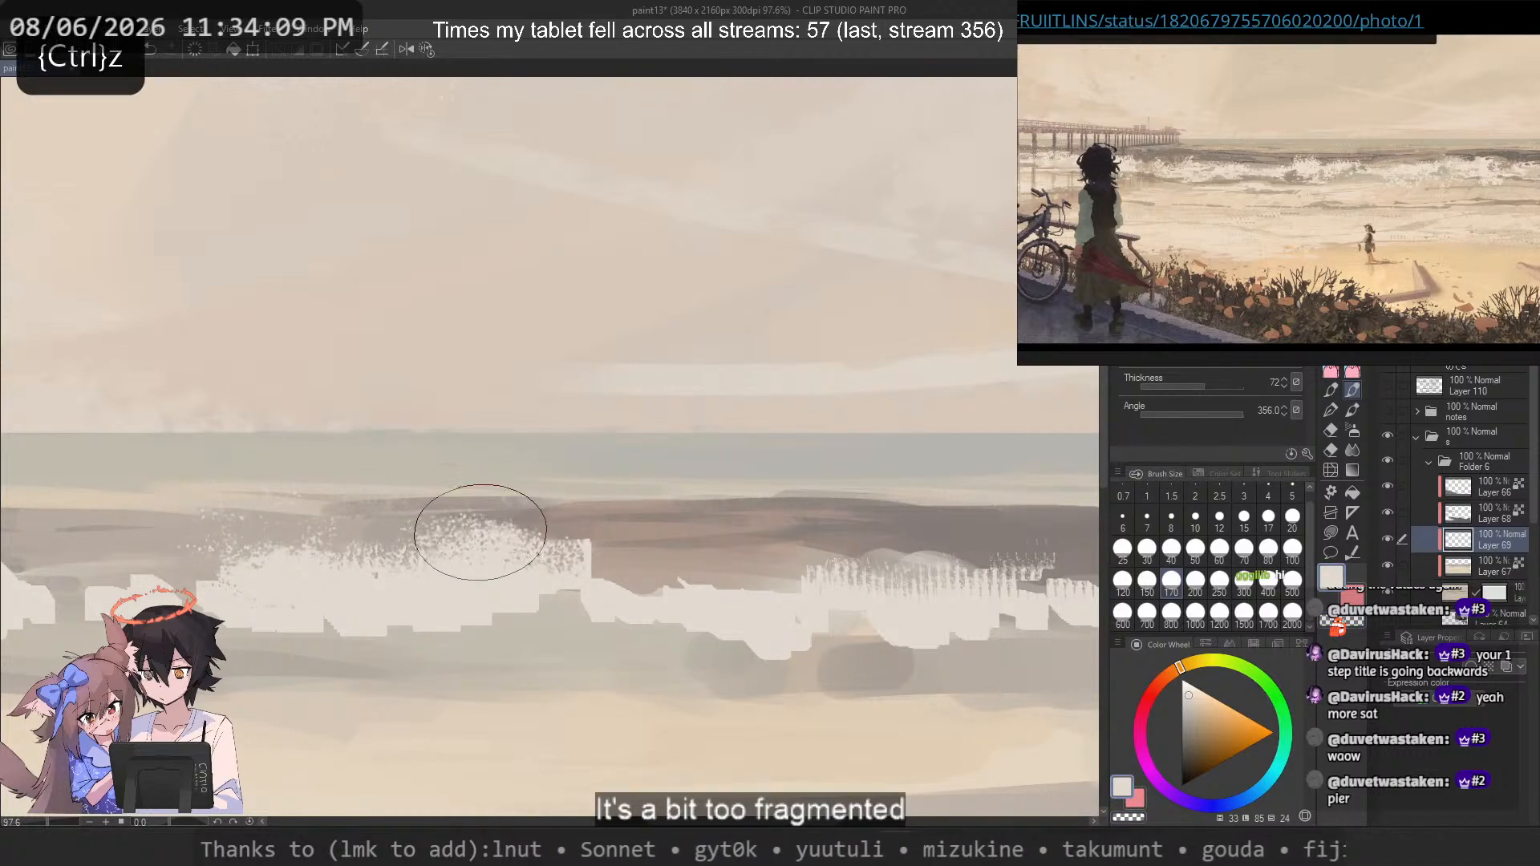
Step: Compare the foam with the broken-up waves in the reference image and look through the brush groups for a suitable brush
scroll(590, 310, down, 5)
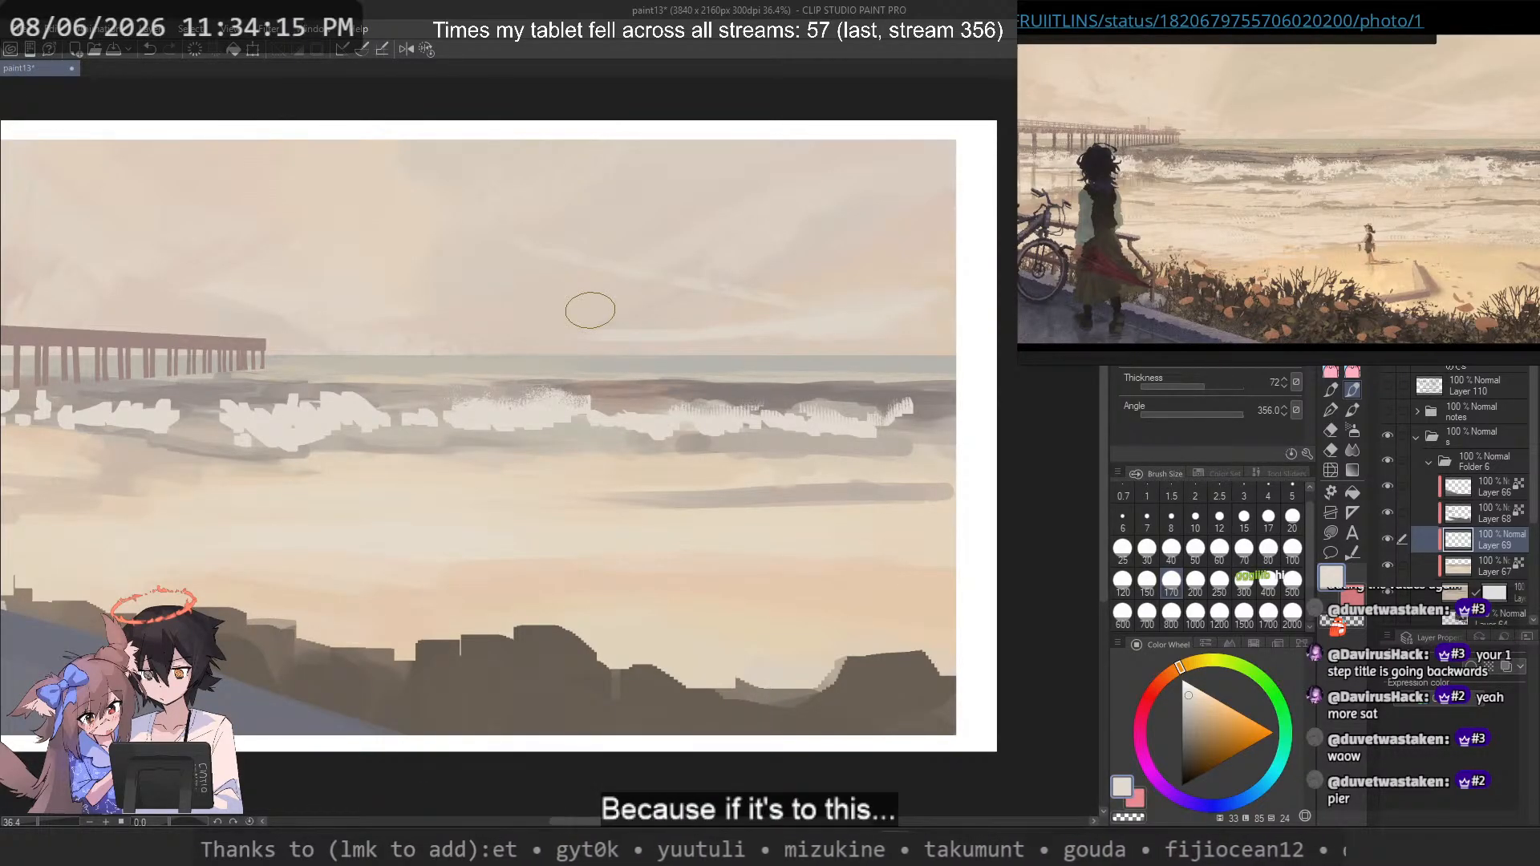
scroll(551, 339, up, 5)
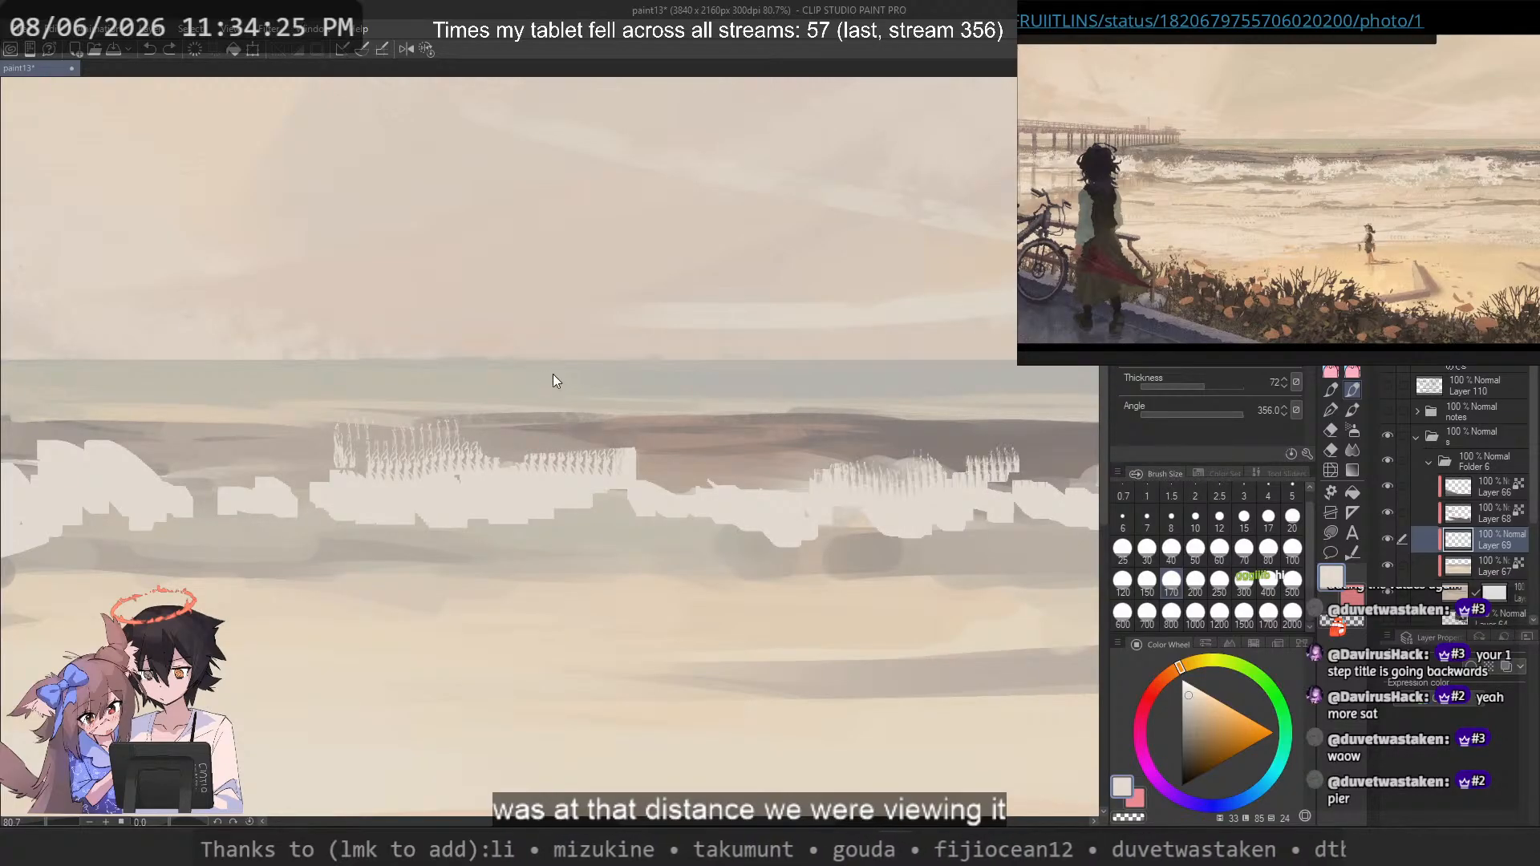
scroll(1303, 174, up, 7)
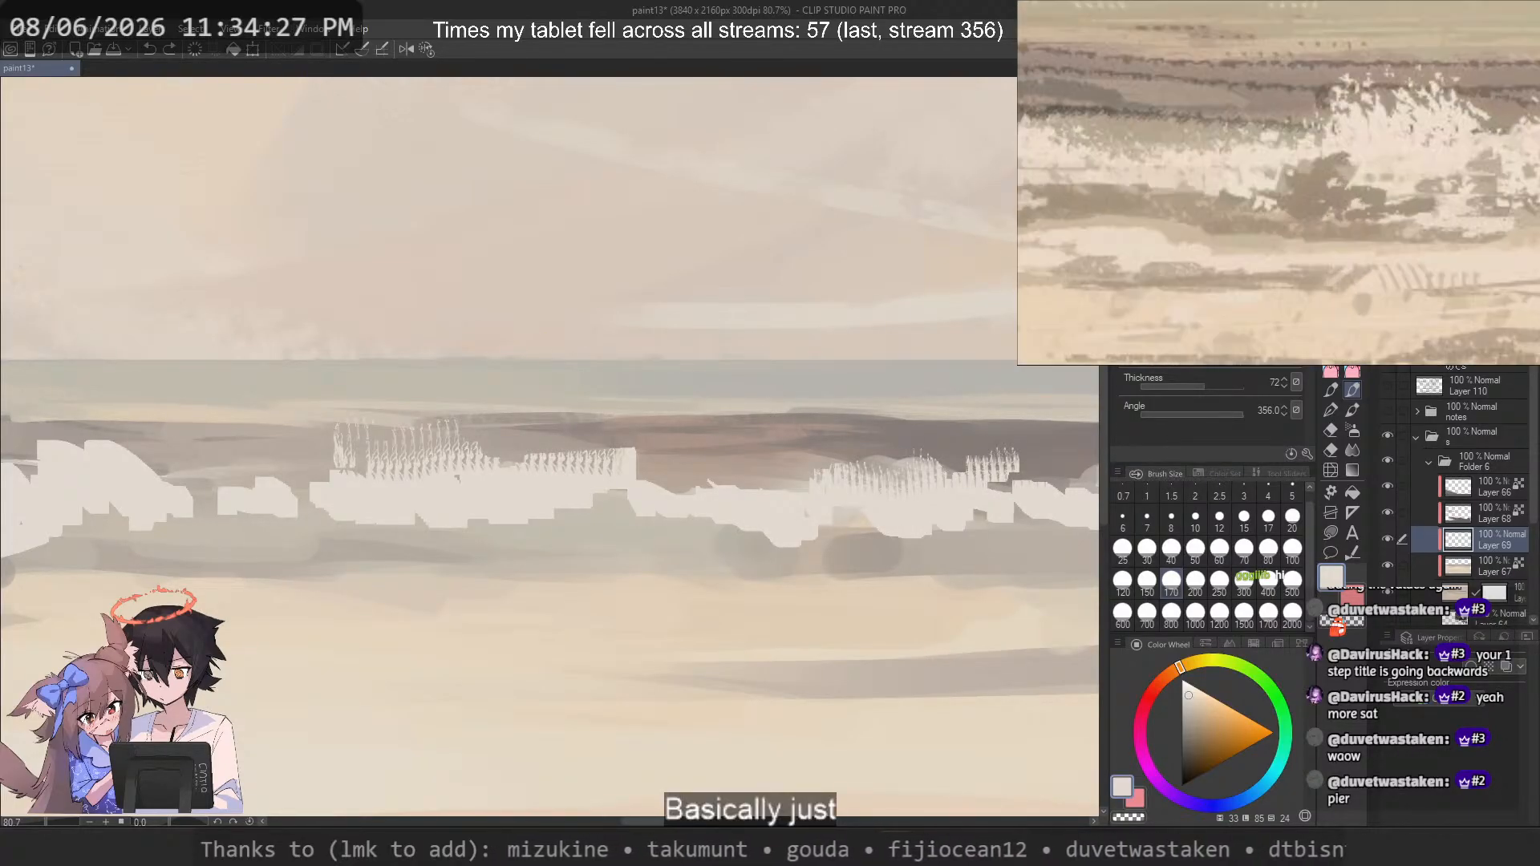
scroll(1302, 174, down, 7)
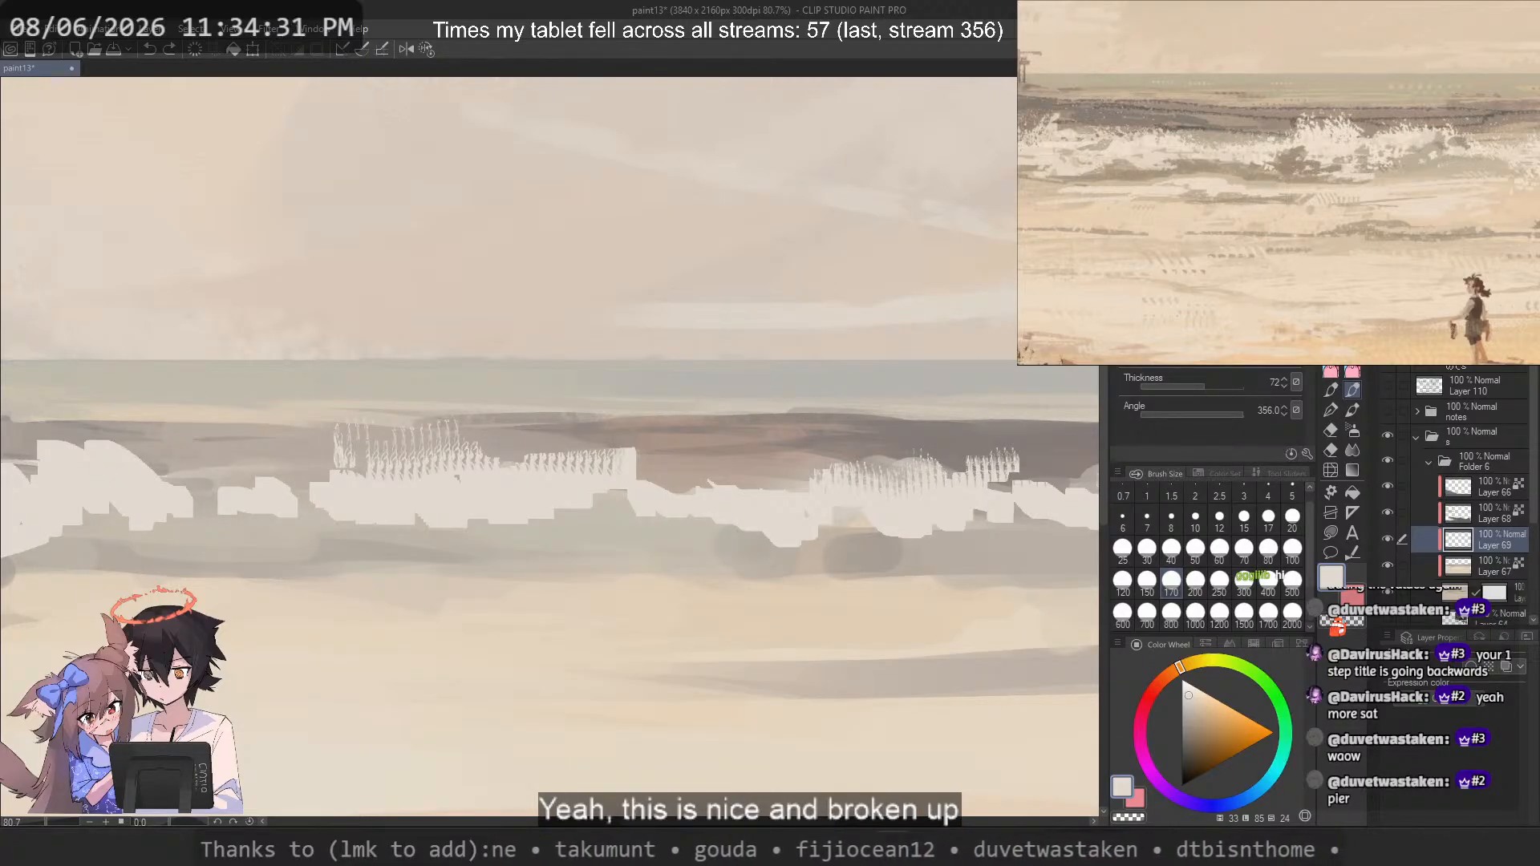
key(b)
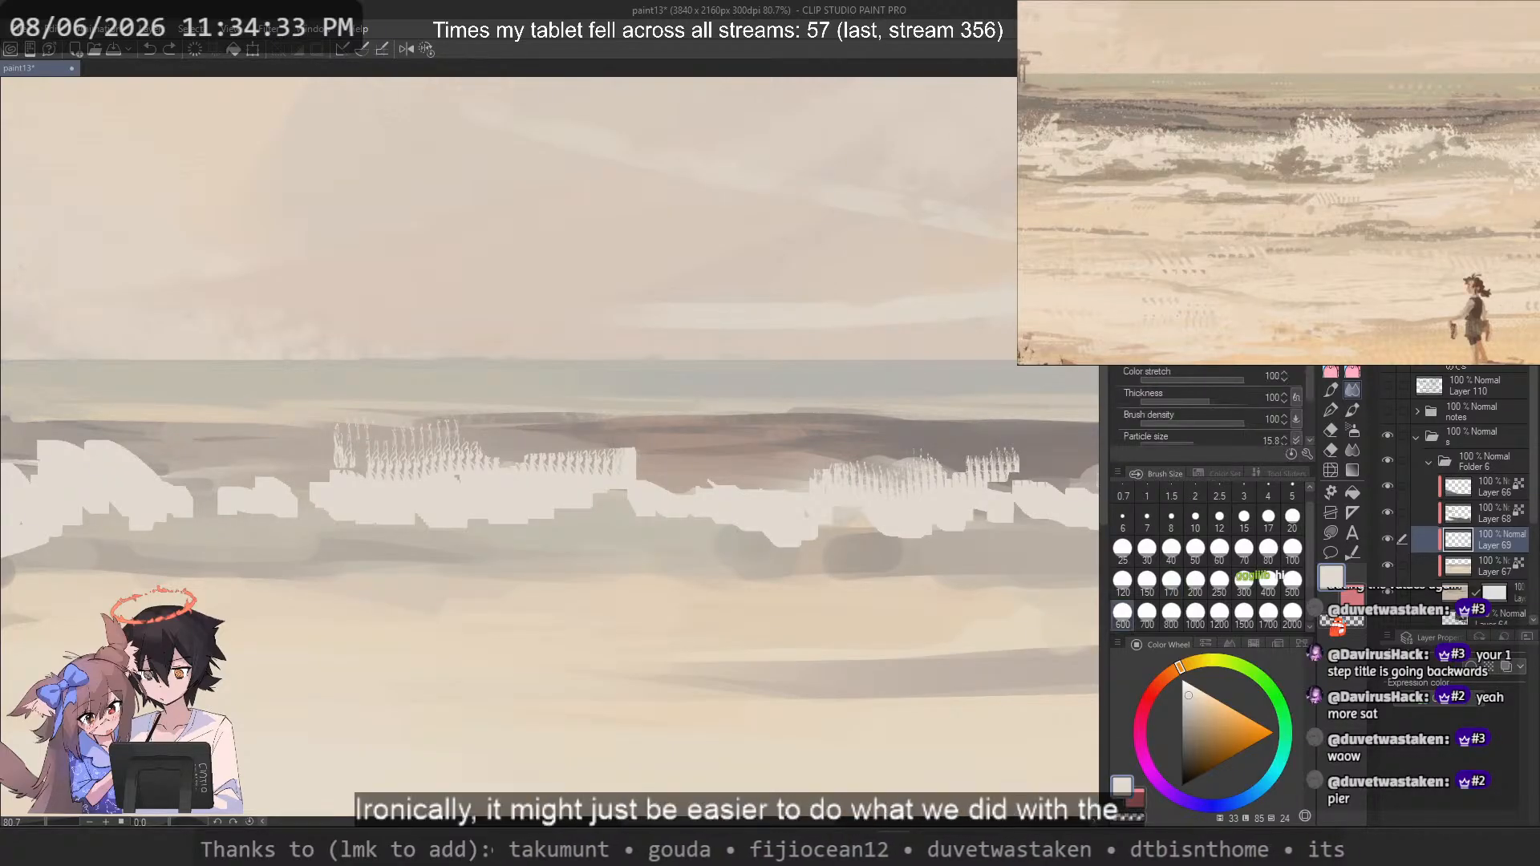
key(b)
key(b)
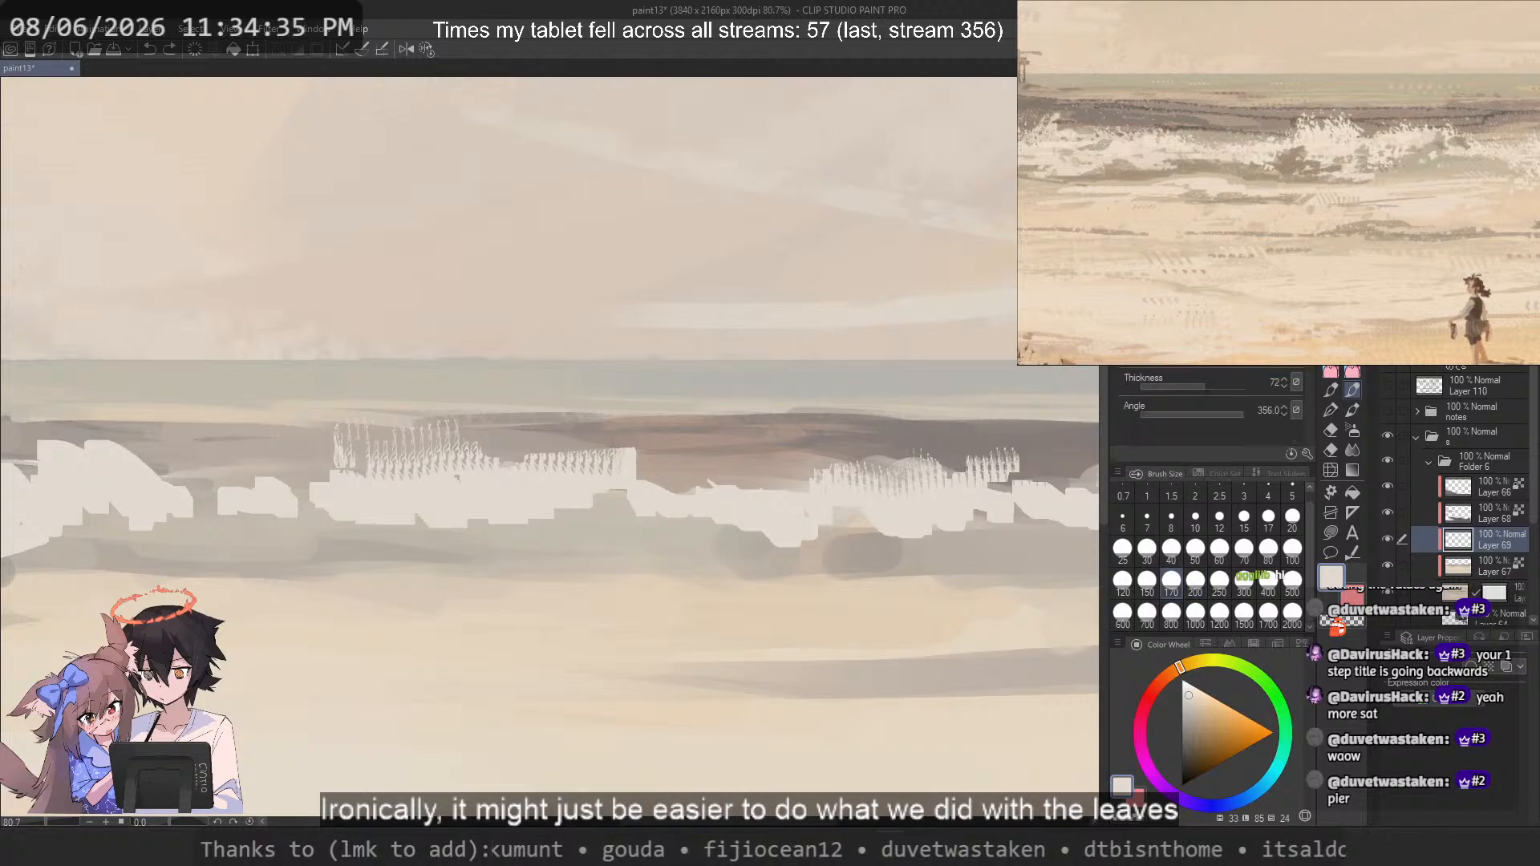
click(1327, 389)
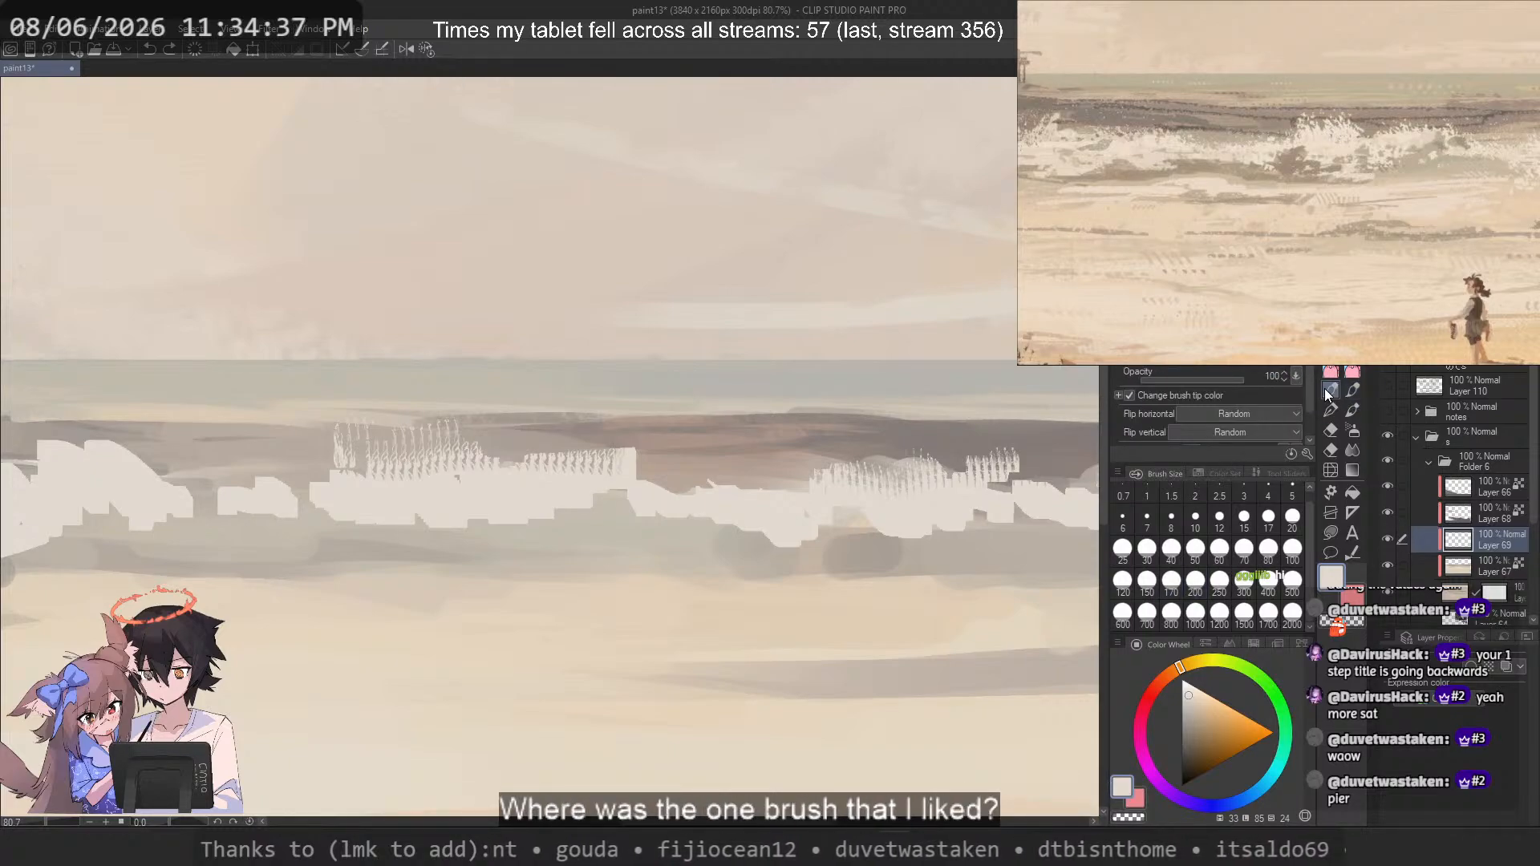
click(1329, 369)
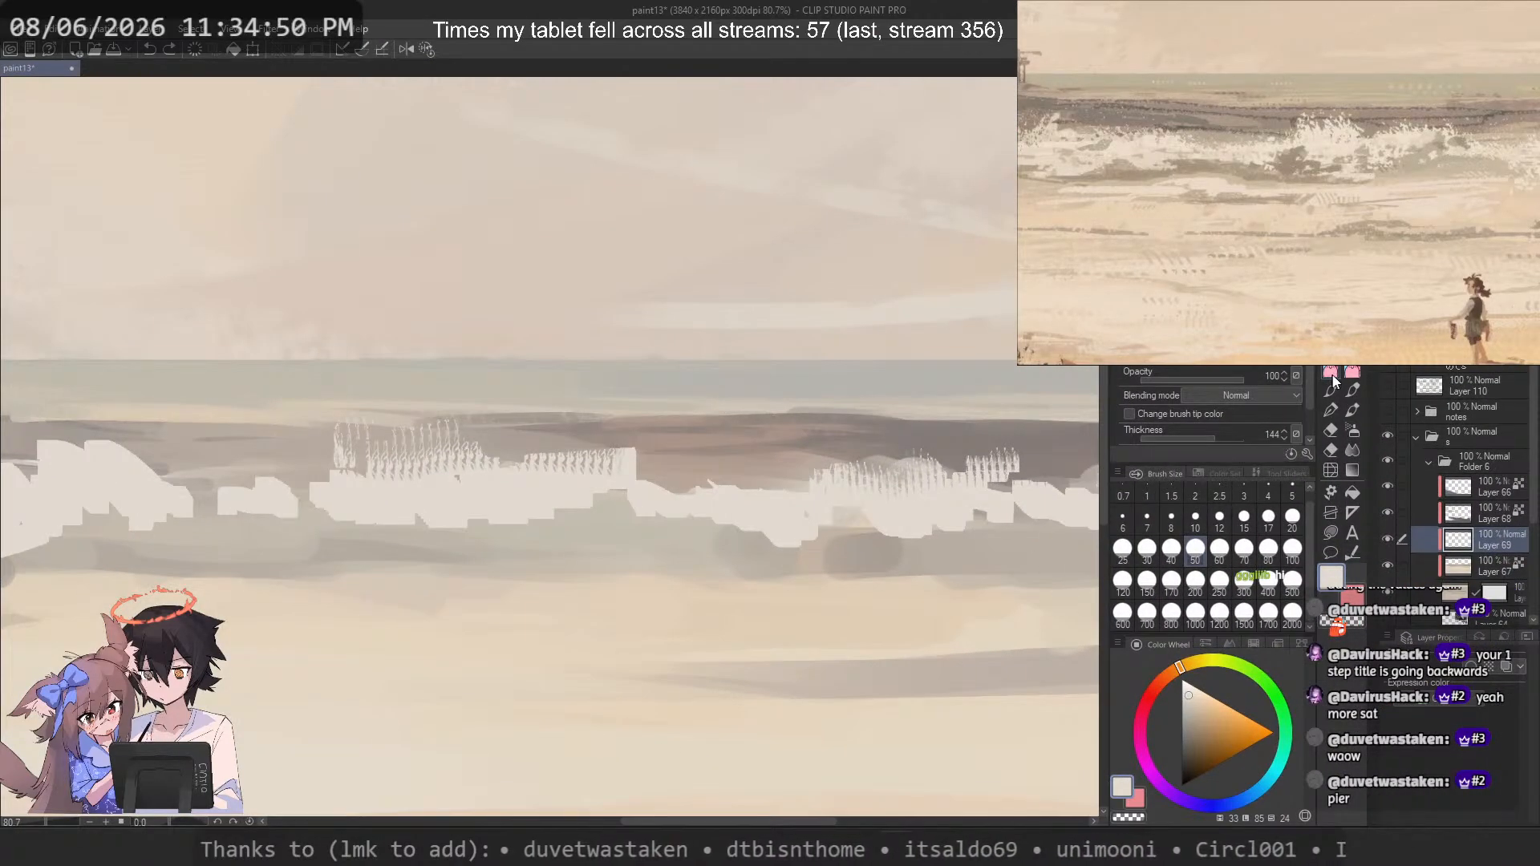
click(1332, 390)
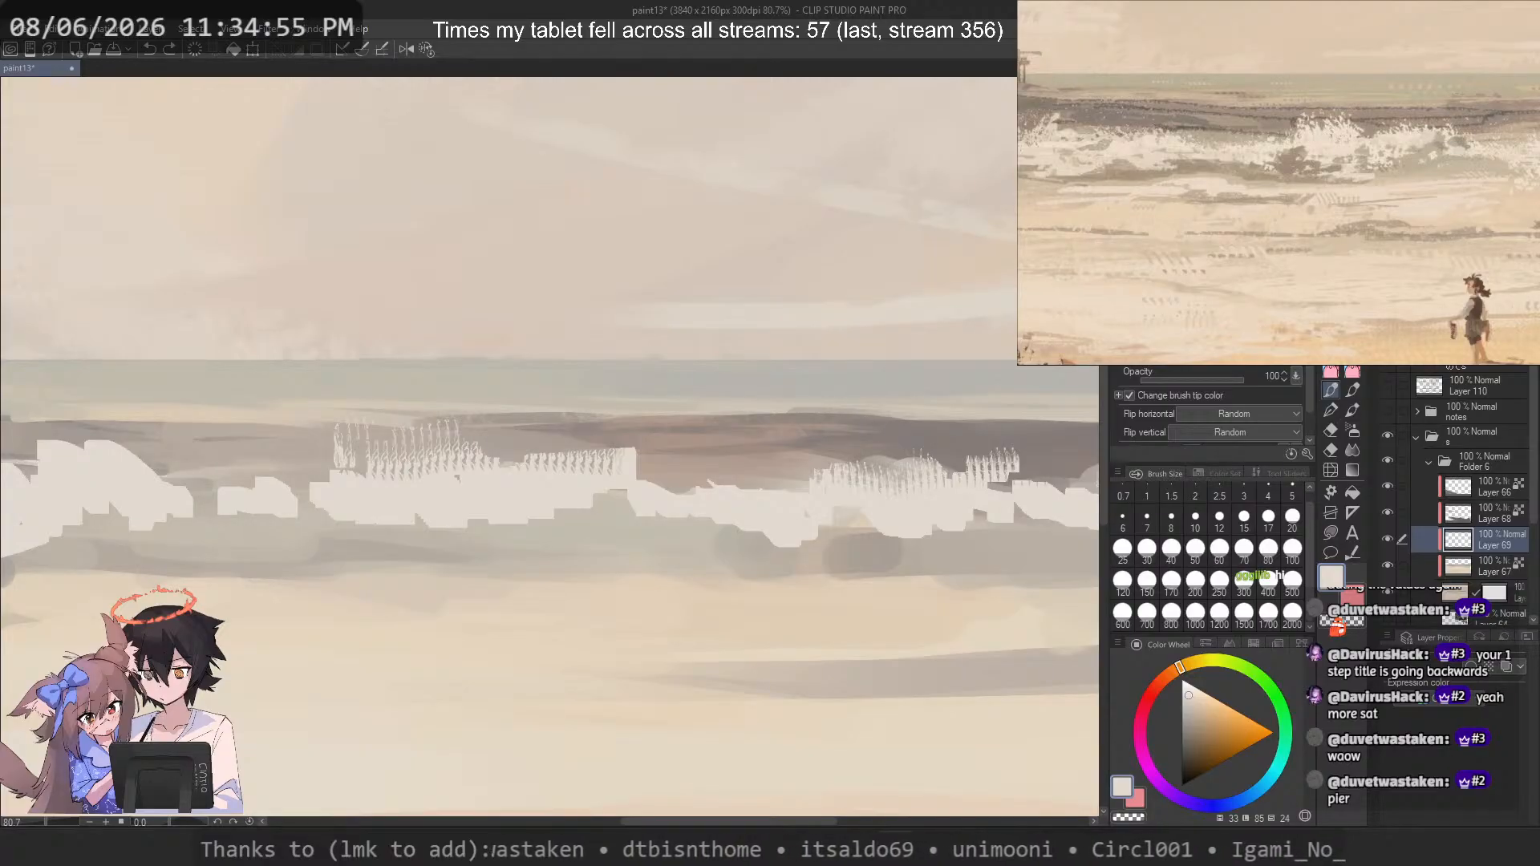
Step: Try large off-white looping strokes across the sky and sea with a size 70 brush and another brush variant
key(b)
mouse_move(738, 372)
mouse_down()
mouse_move(690, 502)
mouse_move(887, 296)
mouse_move(883, 279)
mouse_move(753, 374)
mouse_up()
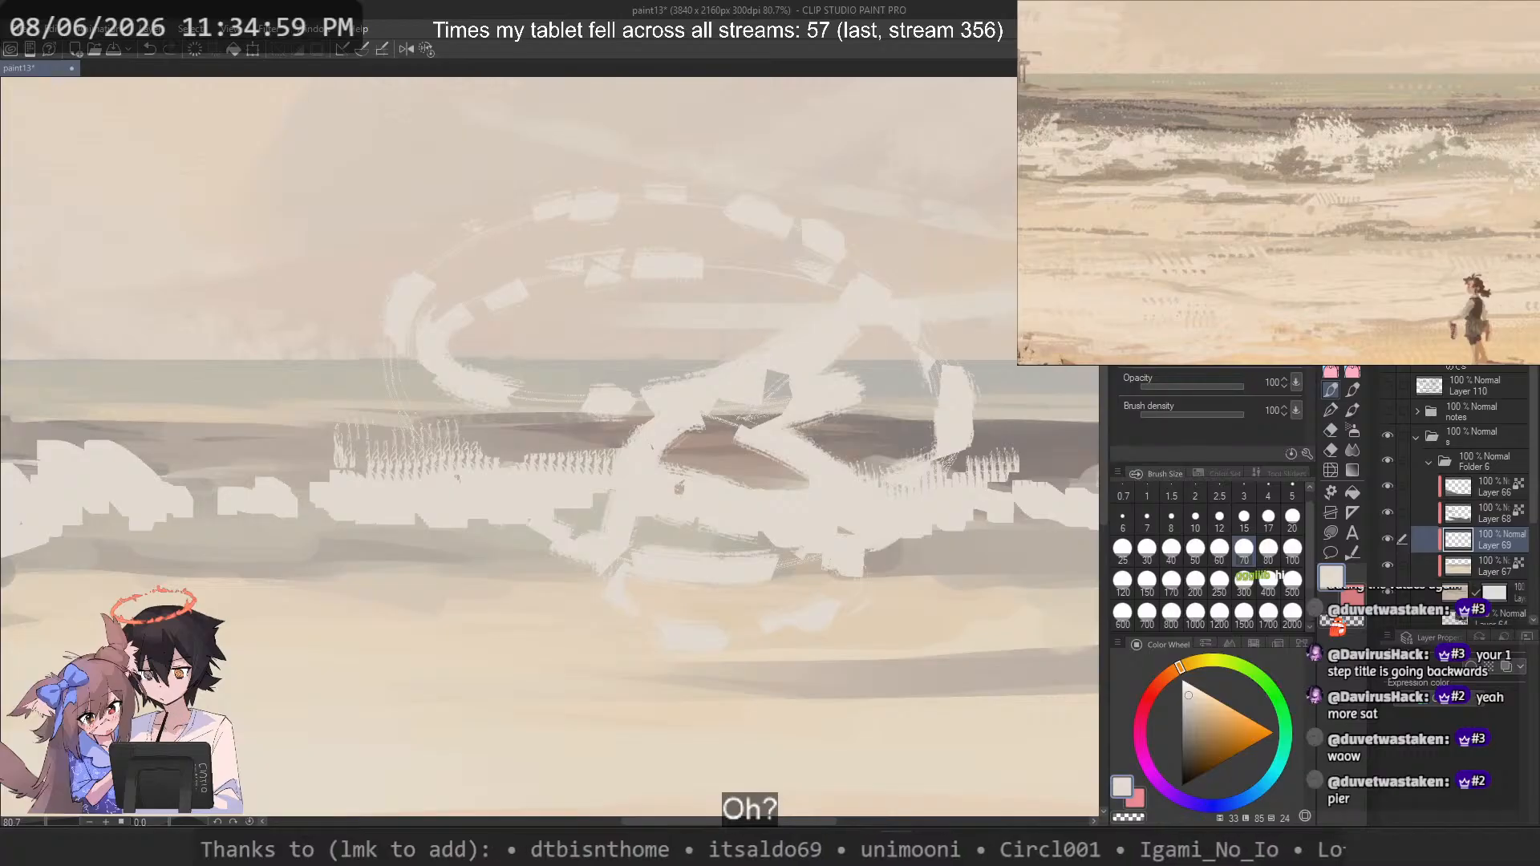
key(ctrl+z)
key(b)
mouse_move(682, 248)
mouse_down()
mouse_move(1003, 241)
mouse_move(1002, 430)
mouse_move(971, 473)
mouse_up()
key(ctrl+z)
scroll(710, 441, down, 2)
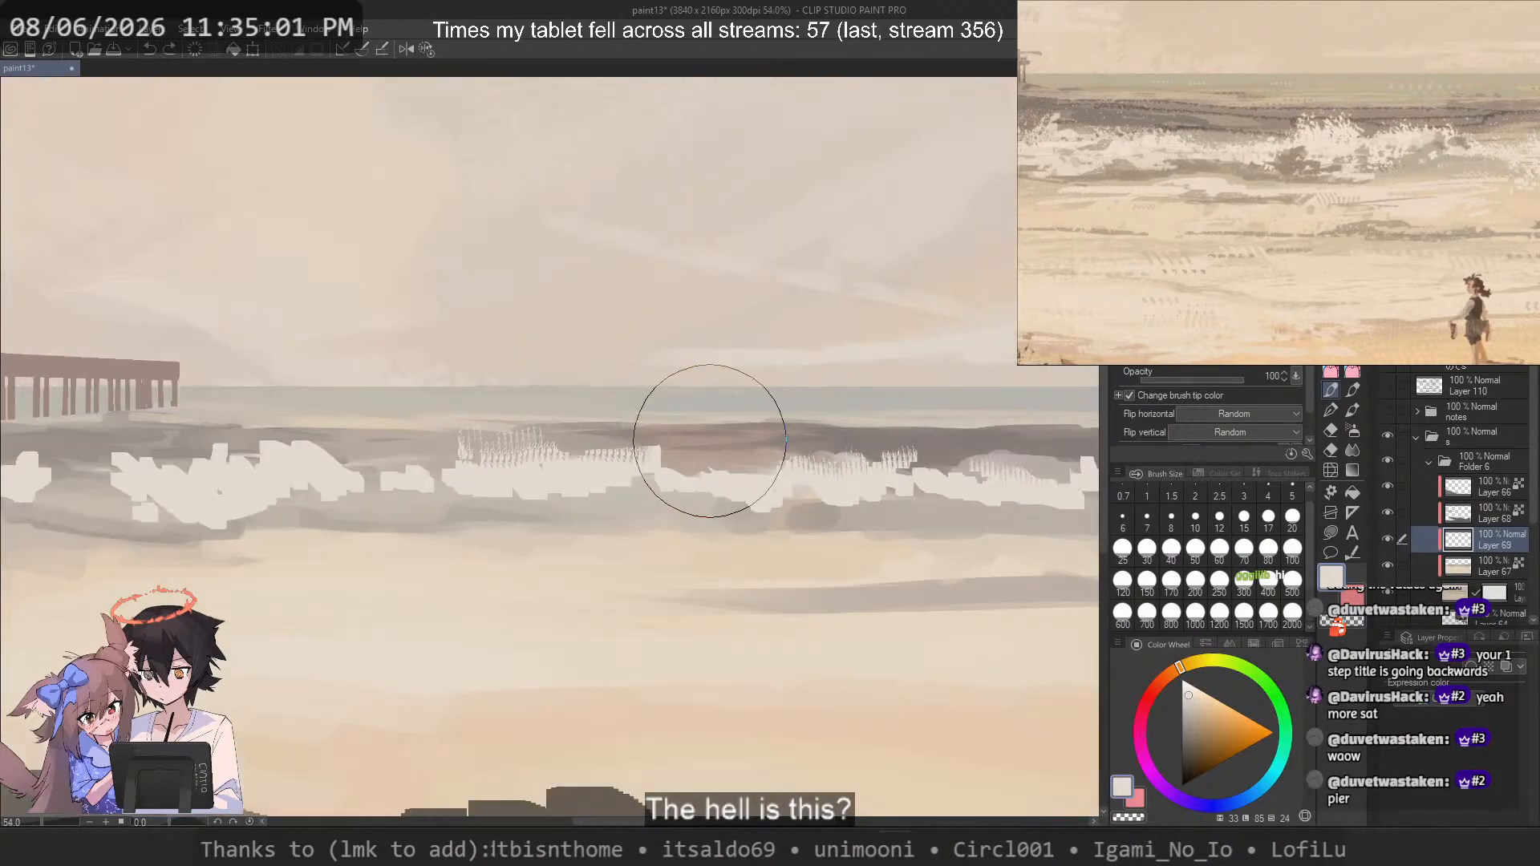
Step: Sample the grey-brown of the wave and try strokes across the beach with the size 300 brush
scroll(709, 441, down, 2)
drag(609, 245, 691, 364)
scroll(651, 389, up, 3)
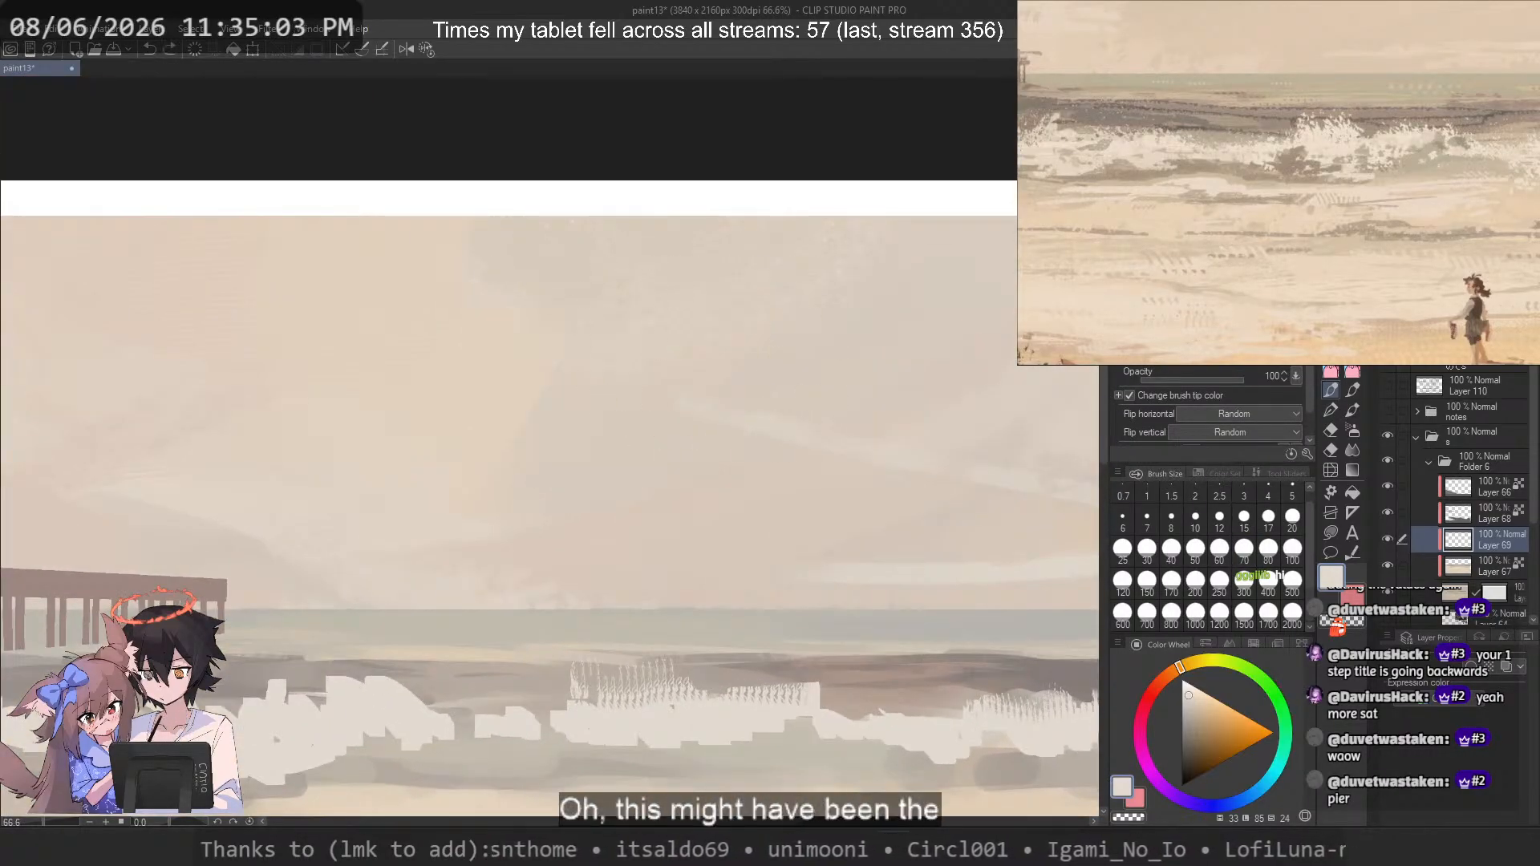
key(b)
drag(787, 669, 737, 375)
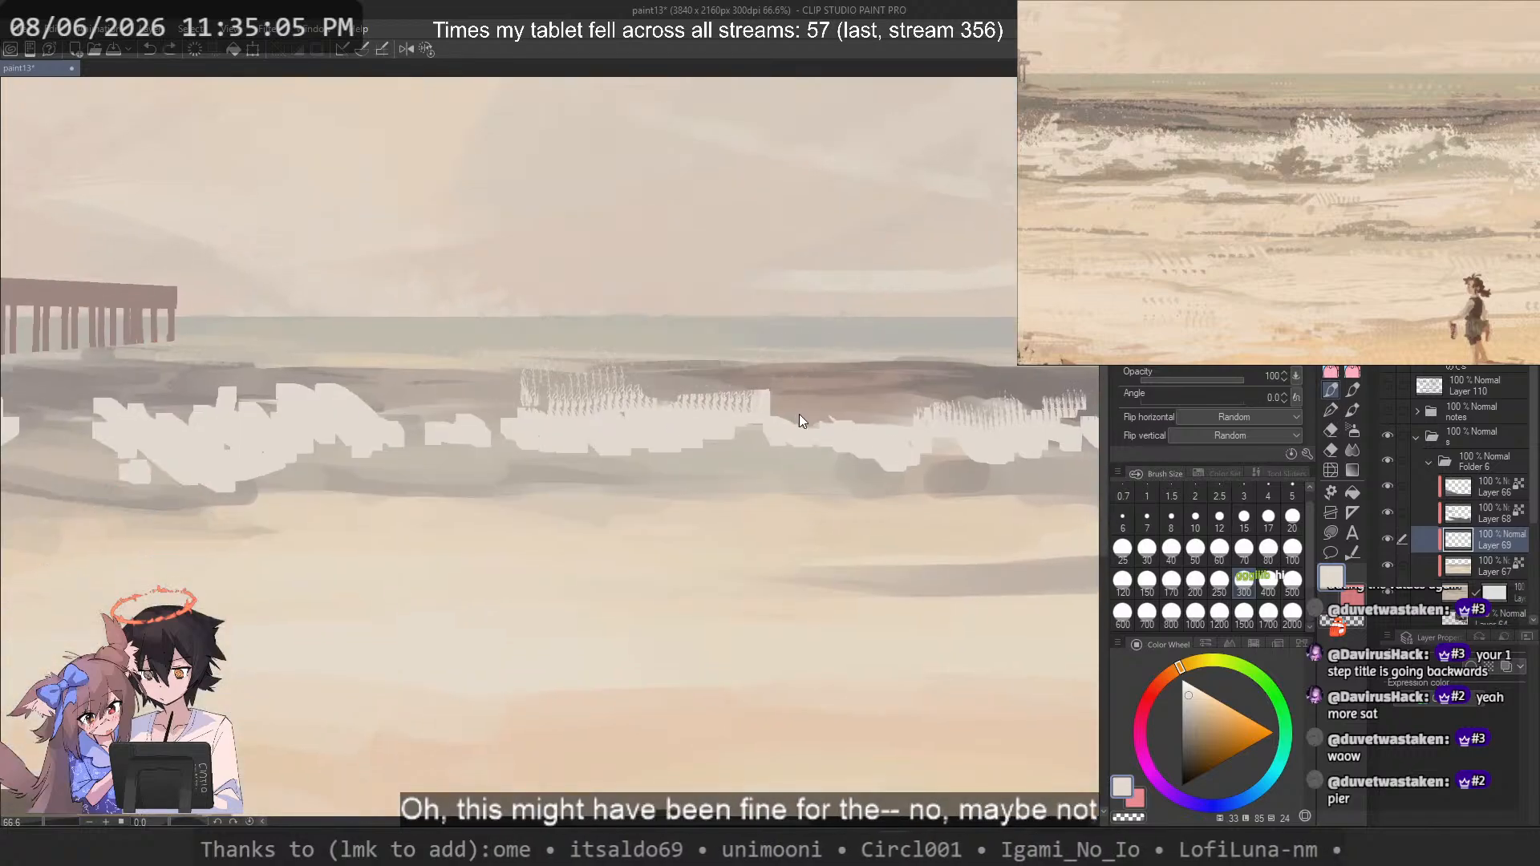
alt+click(913, 381)
drag(918, 562, 467, 743)
key(ctrl+z)
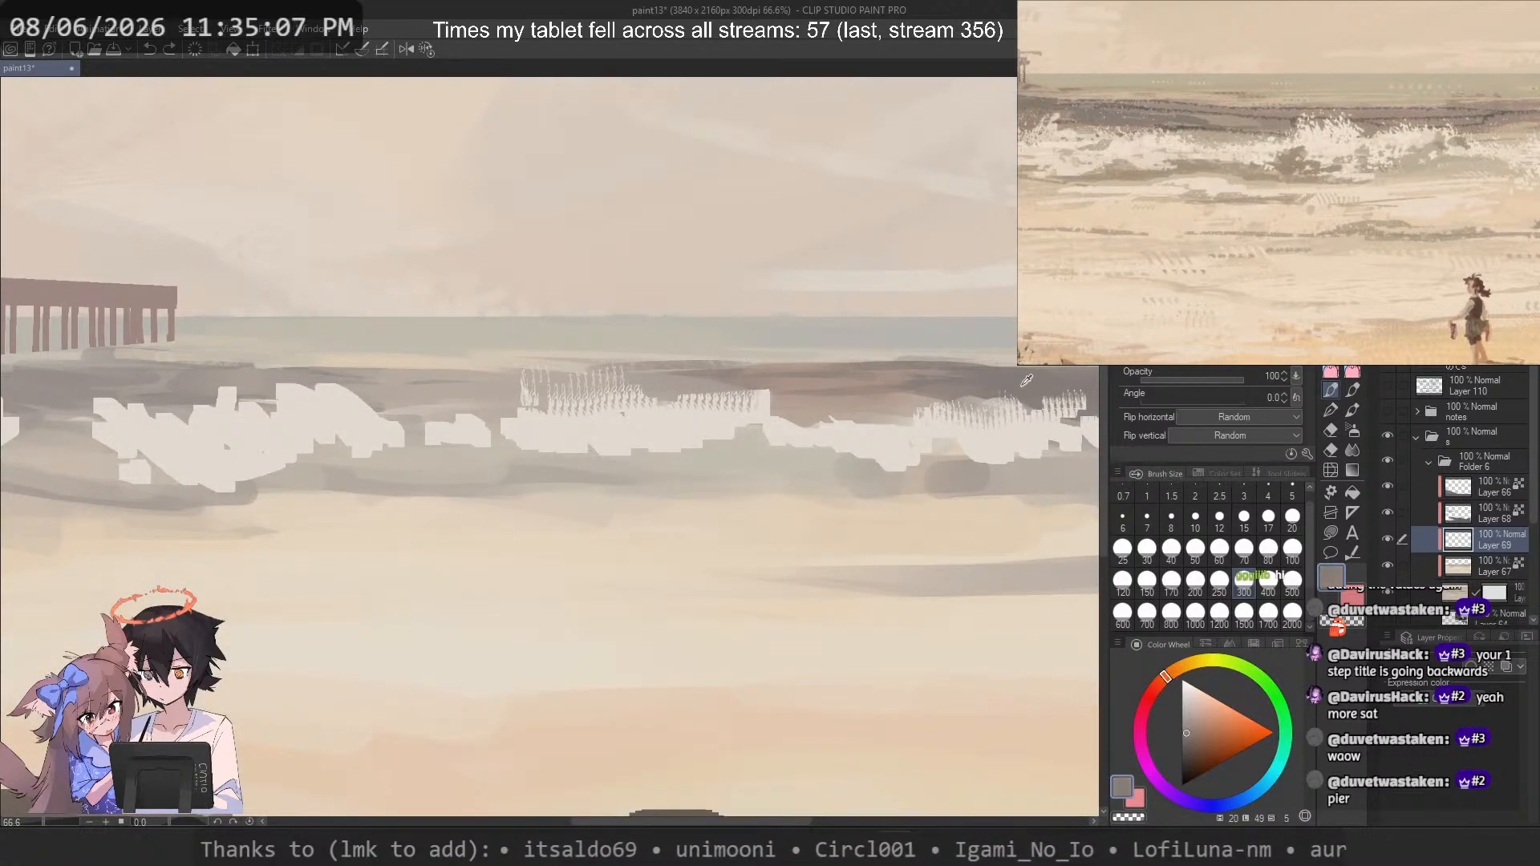
alt+click(1026, 381)
mouse_move(617, 609)
mouse_down()
mouse_move(433, 726)
mouse_move(902, 649)
mouse_up()
key(ctrl+z)
Step: Try grey-brown strokes over the foam and beach with several particle and textured brush variants
key(b)
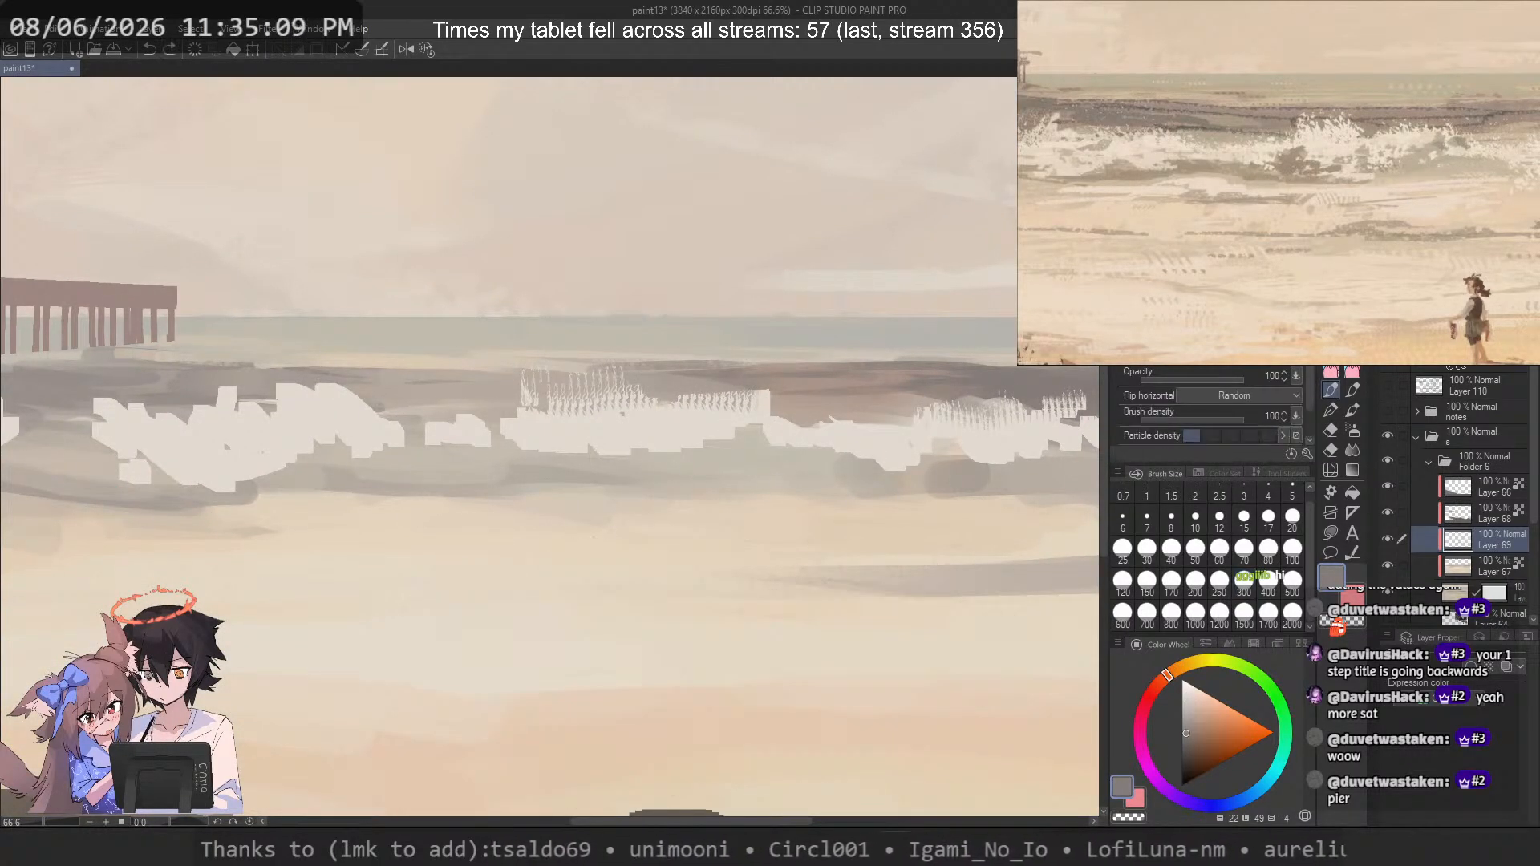
mouse_move(654, 582)
mouse_down()
mouse_move(863, 472)
mouse_move(958, 519)
mouse_up()
key(ctrl+z)
key(b)
mouse_move(597, 587)
mouse_down()
mouse_move(630, 707)
mouse_move(852, 564)
mouse_up()
key(ctrl+z)
key(b)
mouse_move(814, 329)
mouse_down()
mouse_move(807, 672)
mouse_move(914, 565)
mouse_up()
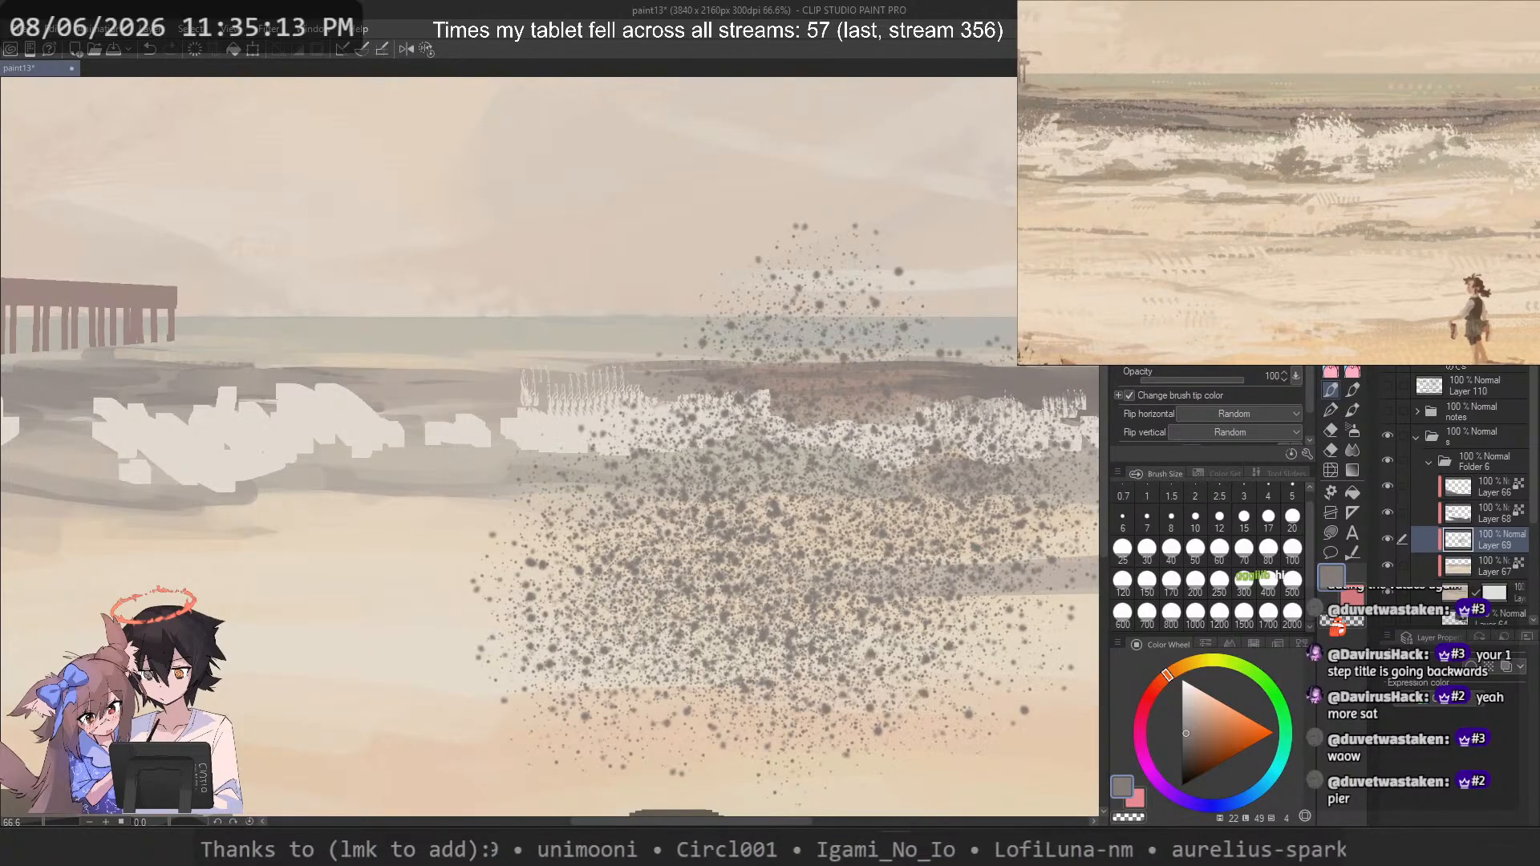
key(ctrl+z)
Step: Test further brush variants with grey-brown marks across the wave and the sand below it
key(b)
mouse_move(577, 361)
mouse_down()
mouse_move(900, 327)
mouse_move(807, 481)
mouse_move(730, 522)
mouse_move(703, 560)
mouse_up()
key(ctrl+z)
key(b)
key(ctrl+z)
click(706, 557)
key(ctrl+z)
Step: Try grey-brown marks along the wave with the Towel-textured brush at sizes 40 and 120
key(bracketleft)
key(bracketleft)
key(bracketleft)
key(bracketleft)
key(bracketleft)
key(bracketleft)
key(bracketleft)
key(bracketleft)
key(bracketleft)
key(bracketleft)
key(bracketleft)
key(bracketleft)
key(bracketleft)
key(bracketleft)
key(bracketleft)
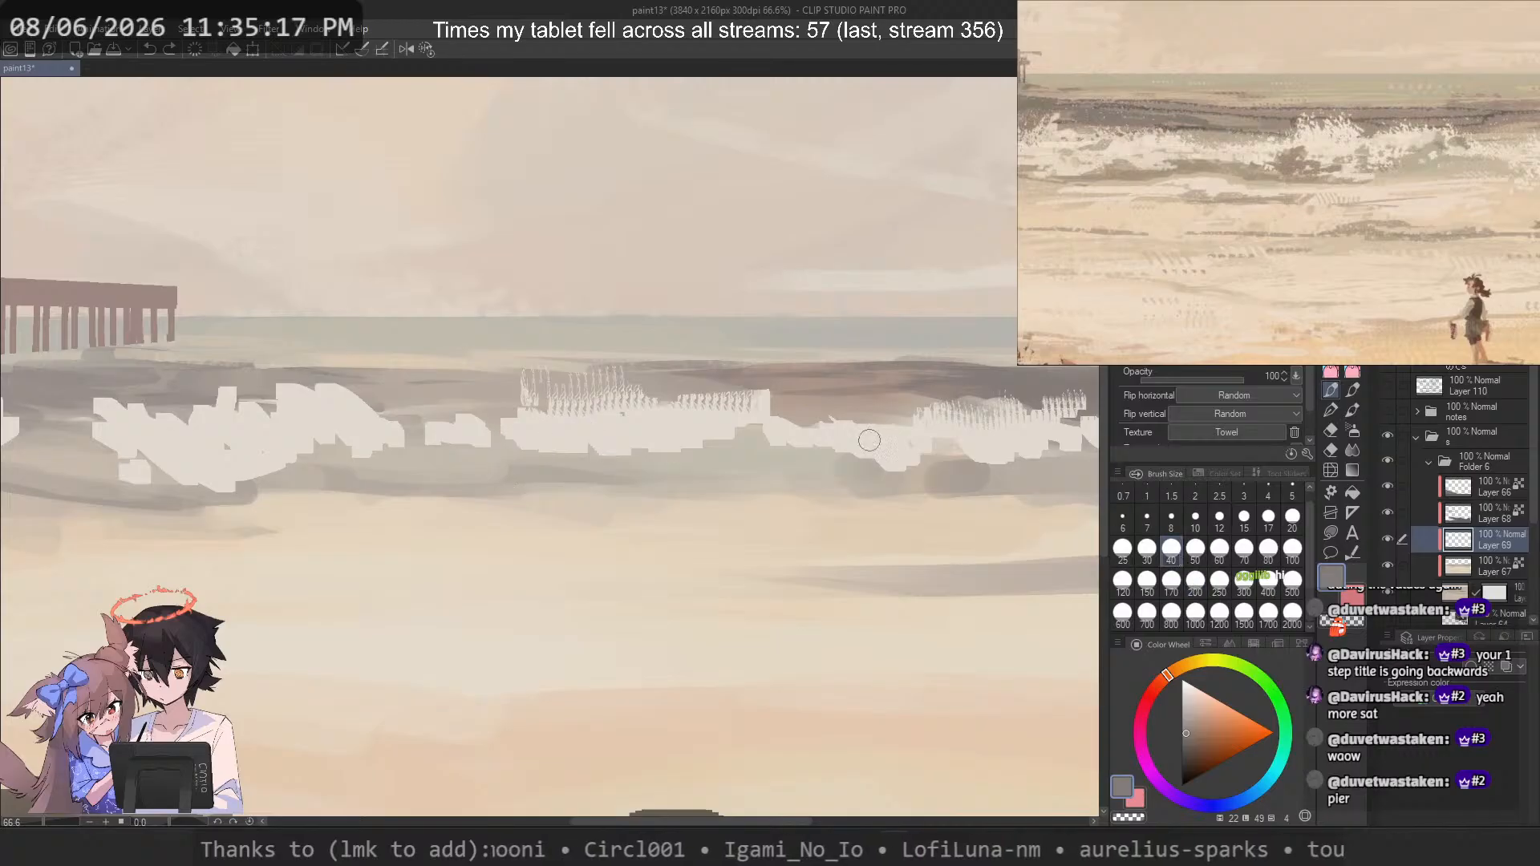
drag(869, 440, 770, 369)
key(ctrl+z)
key(bracketright)
key(bracketright)
key(bracketright)
key(bracketright)
key(bracketright)
key(bracketright)
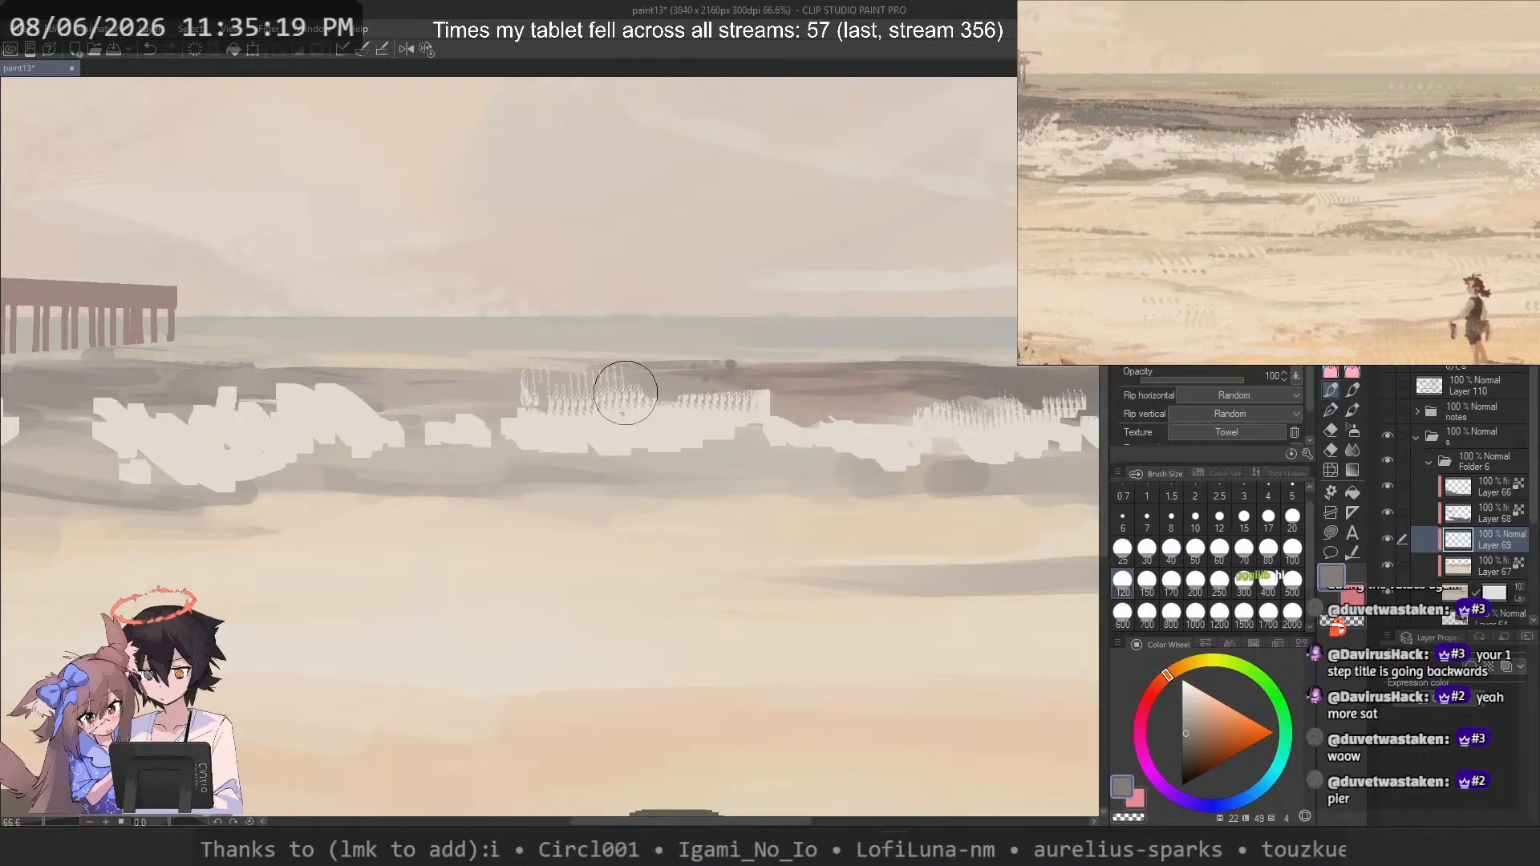
Step: Try loose grey-brown strokes across the foam with a soft-edged brush and its neighbouring variants
key(p)
mouse_move(777, 309)
mouse_down()
mouse_move(849, 267)
mouse_move(622, 550)
mouse_up()
key(ctrl+z)
mouse_move(721, 449)
mouse_down()
mouse_move(921, 498)
mouse_move(802, 561)
mouse_up()
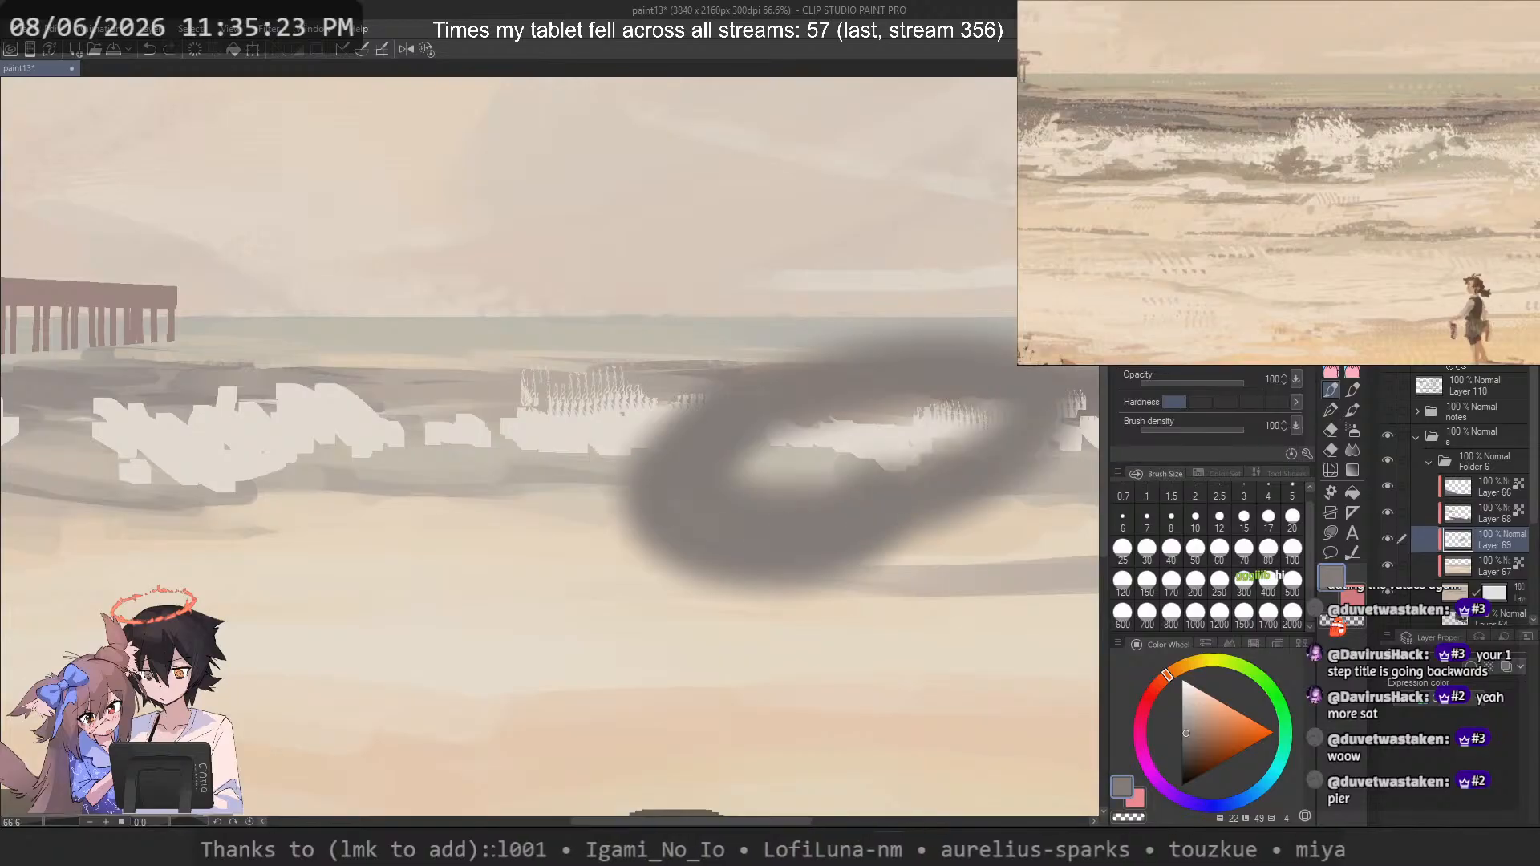
key(ctrl+z)
key(p)
drag(959, 234, 482, 473)
key(ctrl+z)
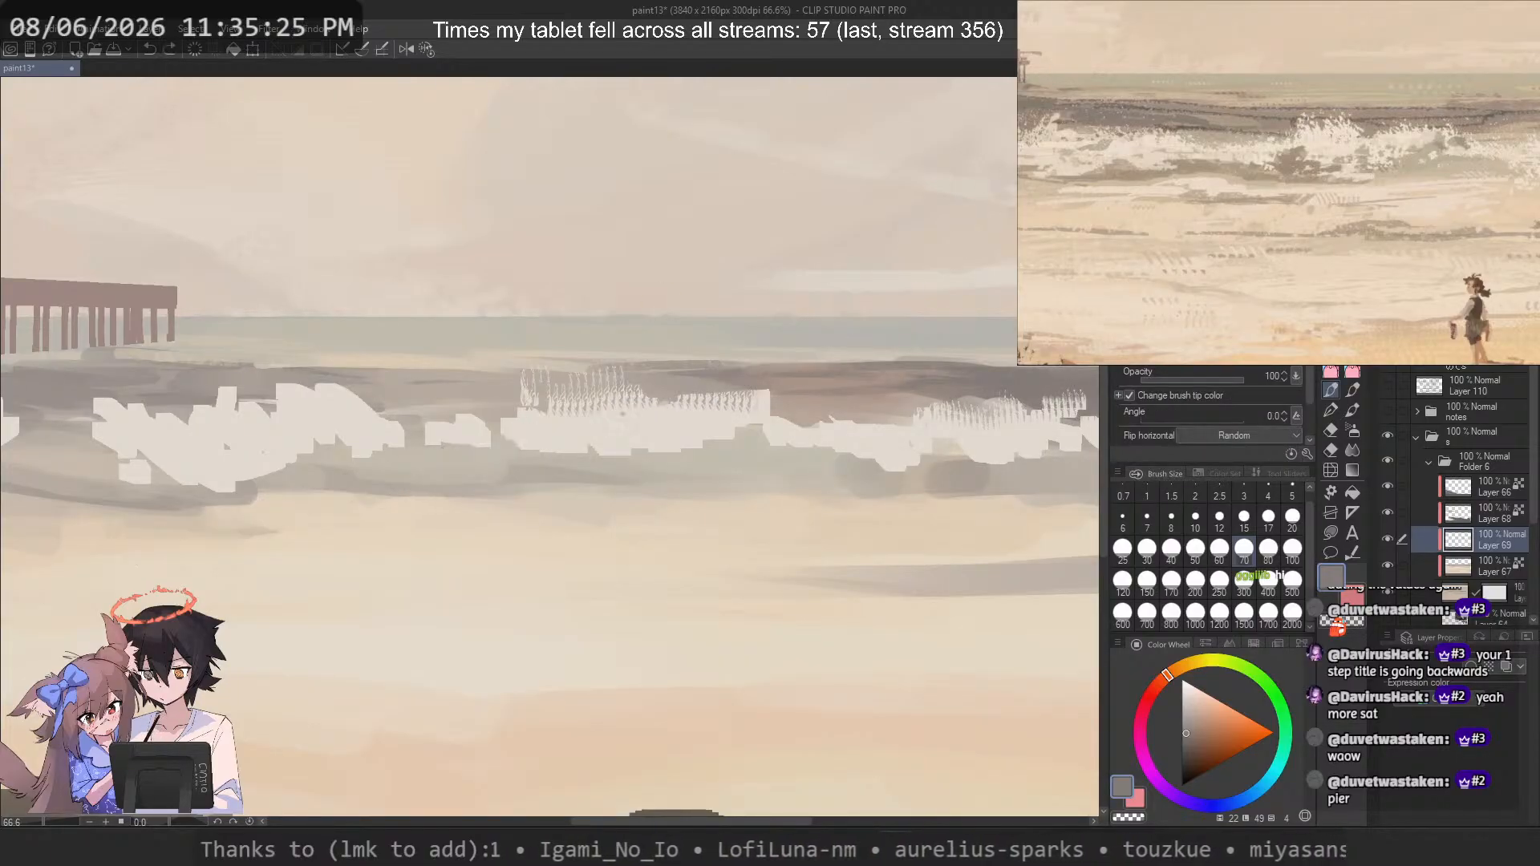
Step: Try grey-brown strokes over the sea and foam with further brush variants, including the size 170 and 1.5 ones
key(p)
mouse_move(1015, 293)
mouse_down()
mouse_move(449, 449)
mouse_move(817, 385)
mouse_up()
key(ctrl+z)
key(p)
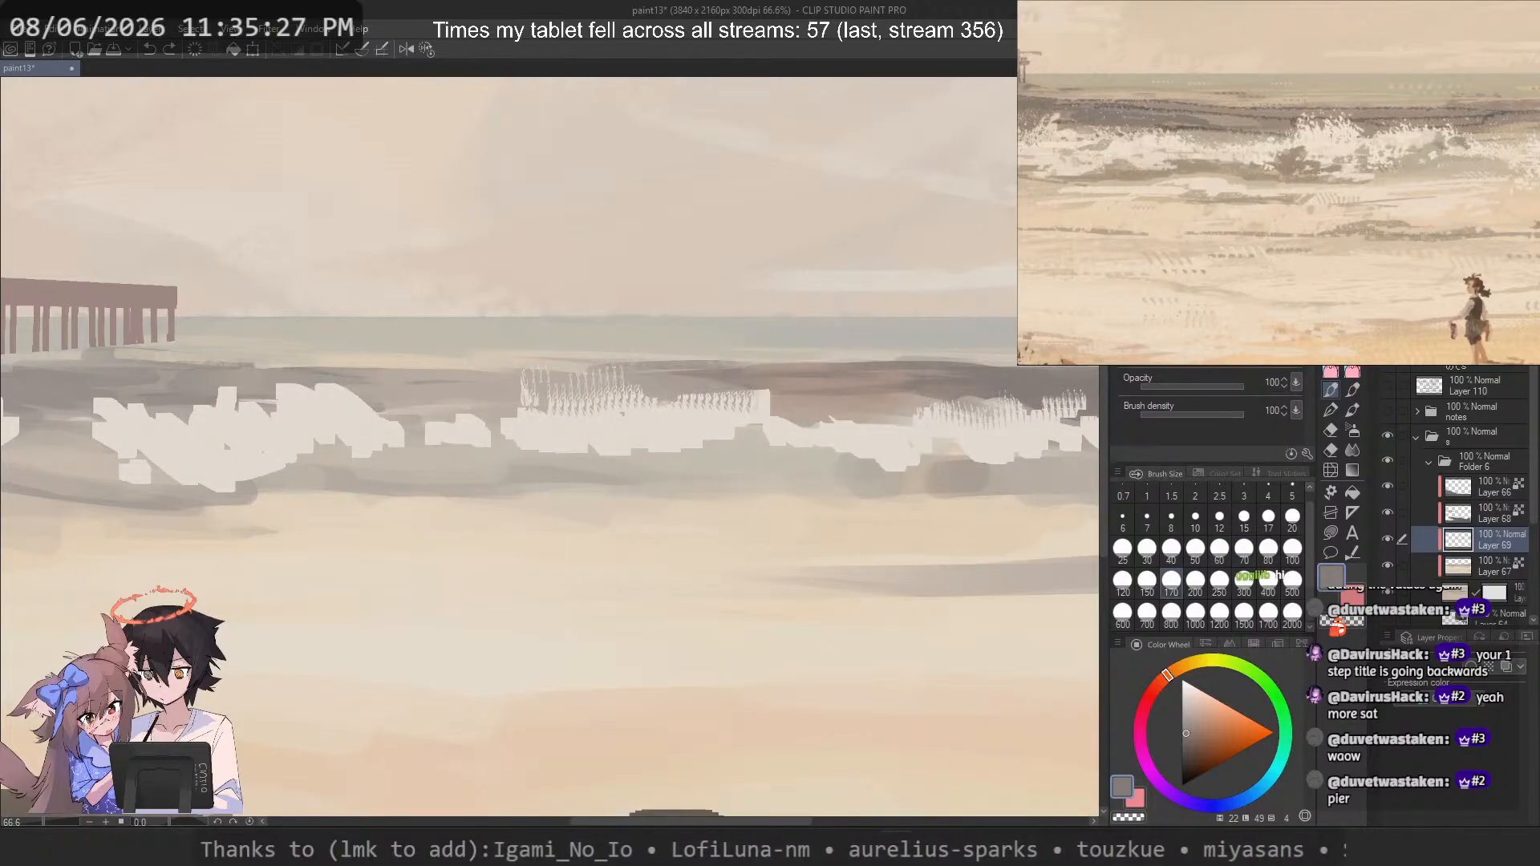
mouse_move(798, 193)
mouse_down()
mouse_move(1010, 361)
mouse_move(842, 449)
mouse_up()
key(ctrl+z)
key(p)
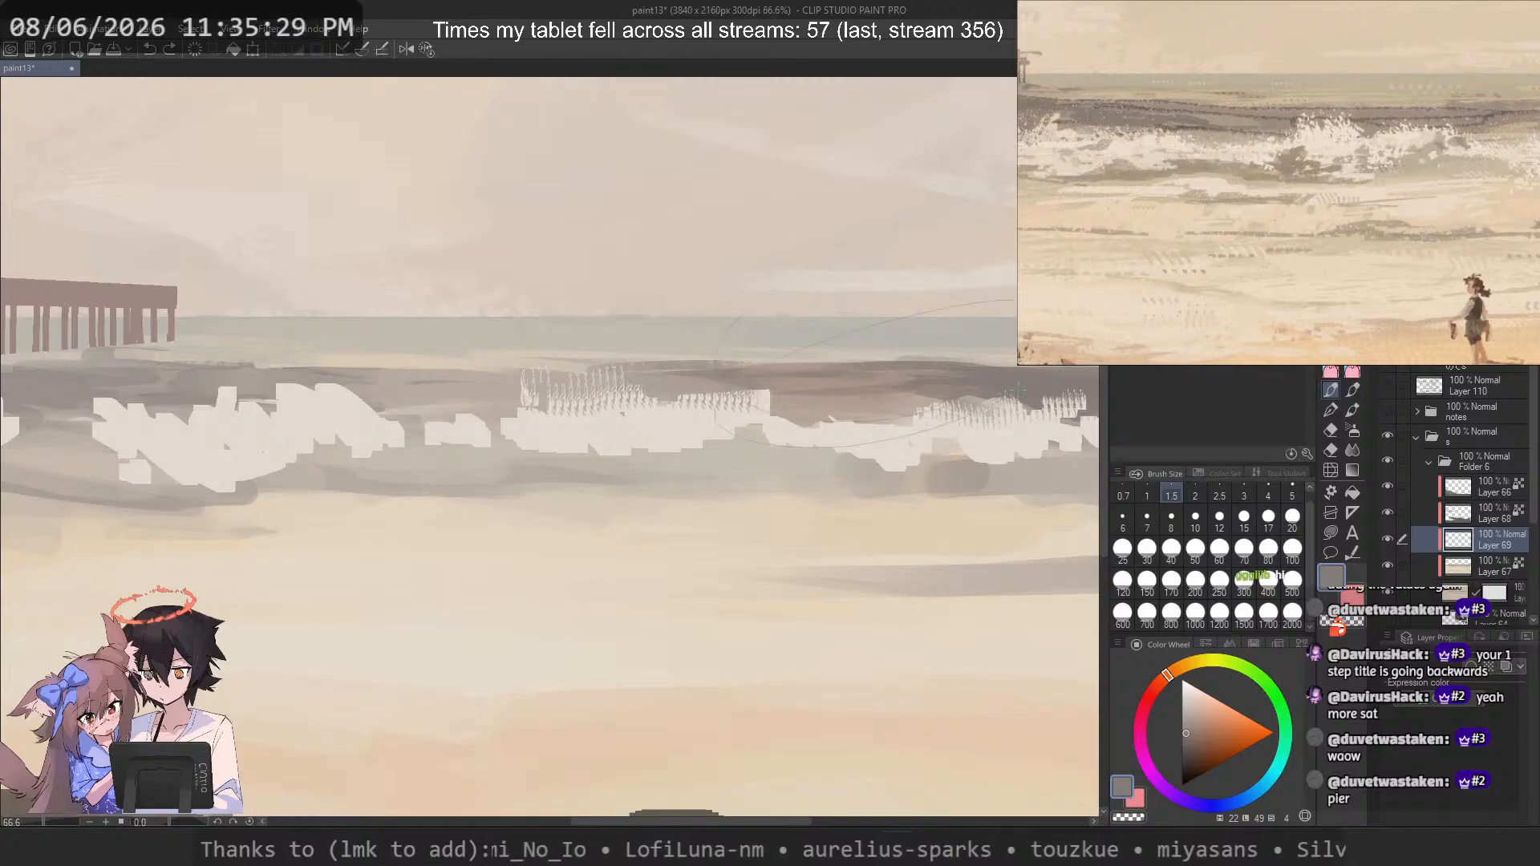
key(ctrl+z)
Step: Look through the remaining brush variants and try a grey-brown stroke with the size 800 brush at 65 opacity
key(p)
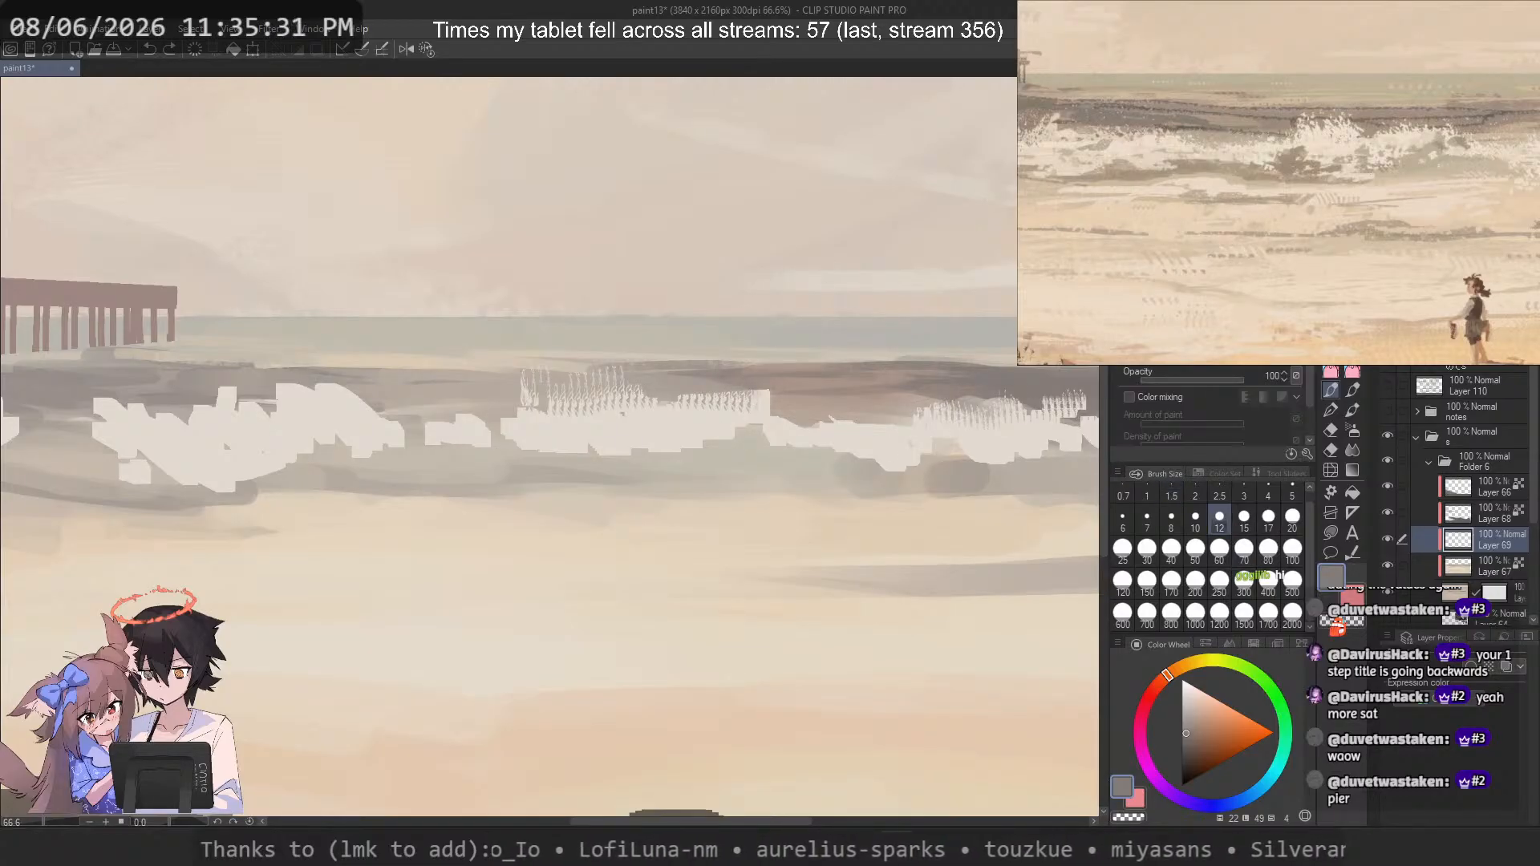
key(p)
key(p)
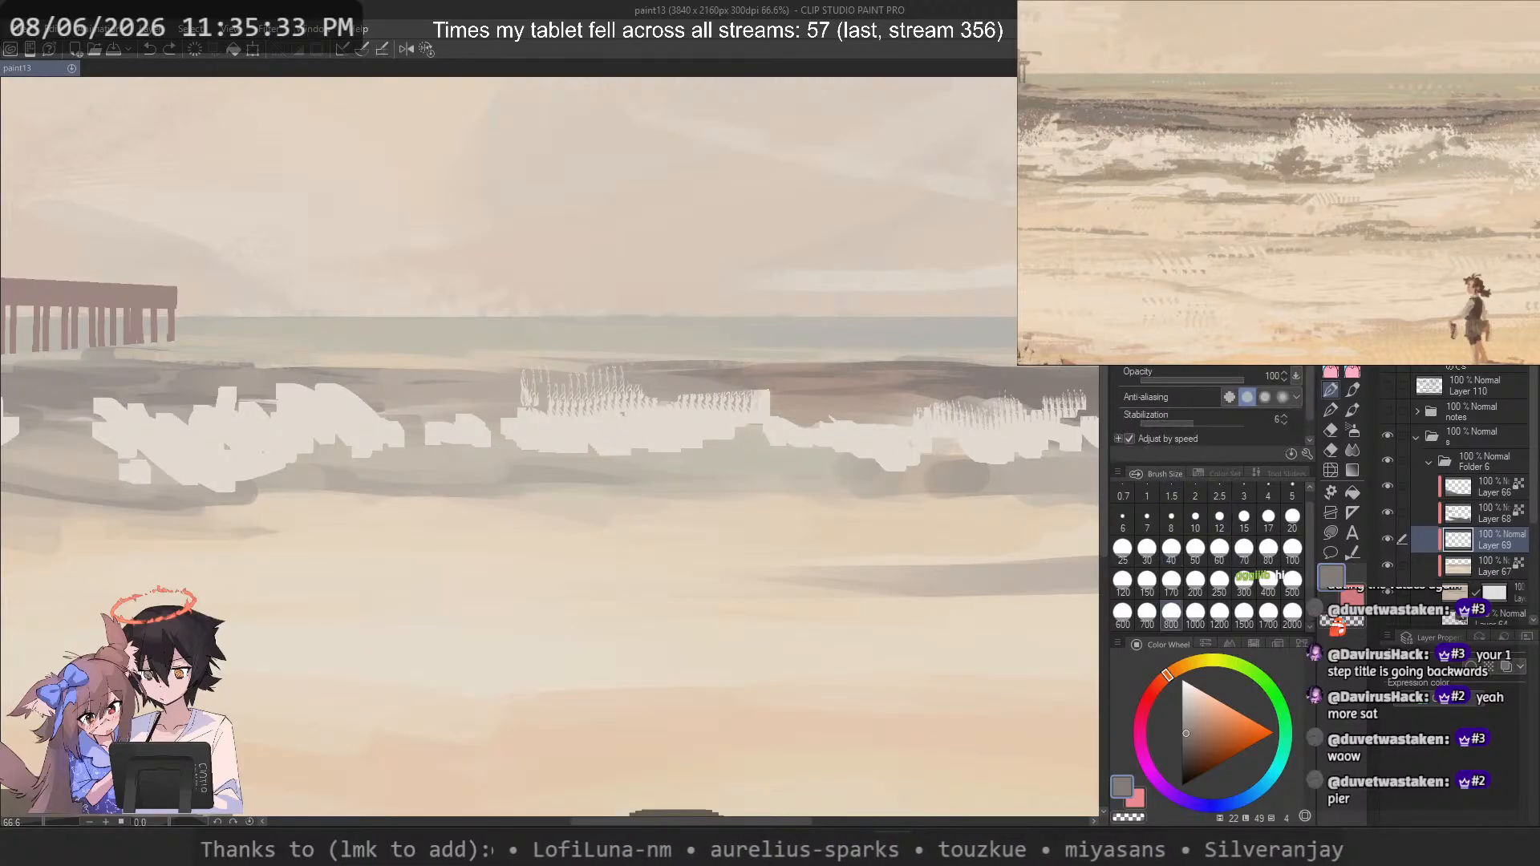
click(1350, 386)
key(p)
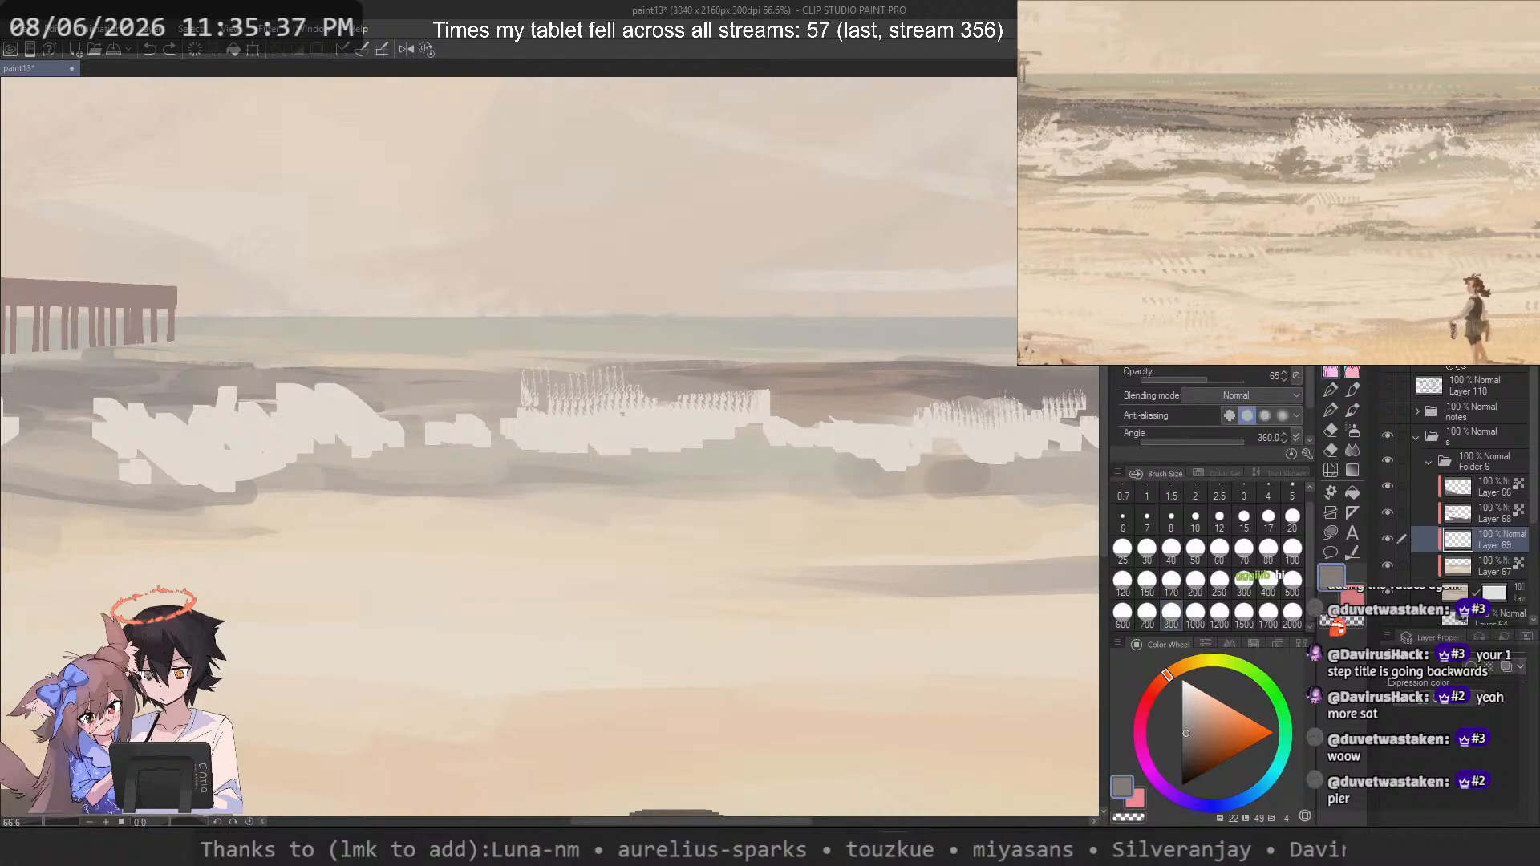
drag(899, 241, 705, 430)
key(ctrl+z)
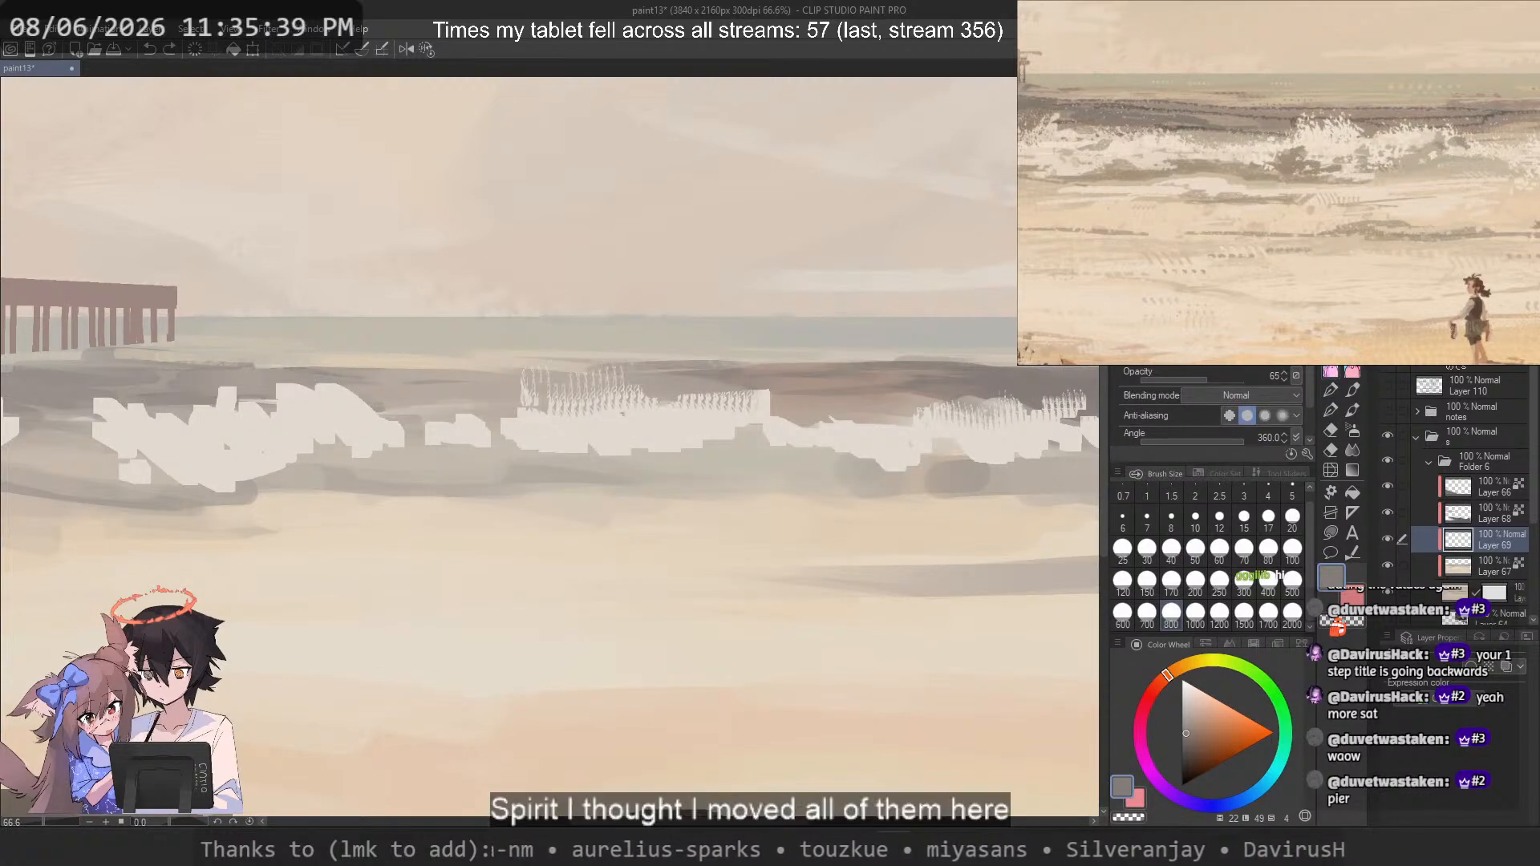
Step: Try a looping grey-brown stroke across the sea and foam with the size 60 brush
key(b)
mouse_move(937, 224)
mouse_down()
mouse_move(875, 283)
mouse_move(841, 405)
mouse_up()
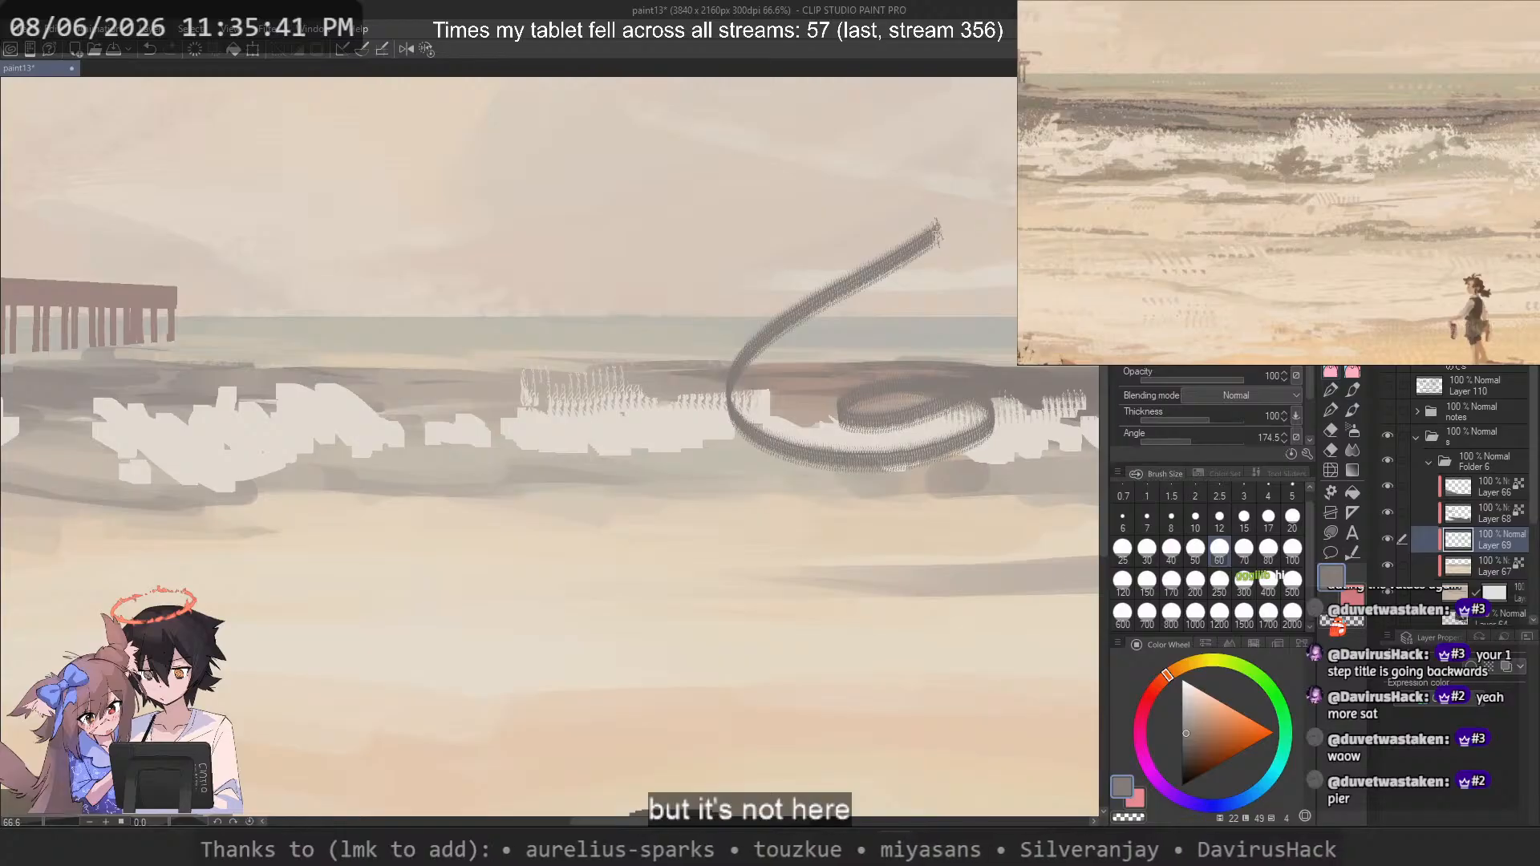
scroll(802, 224, down, 3)
key(ctrl+z)
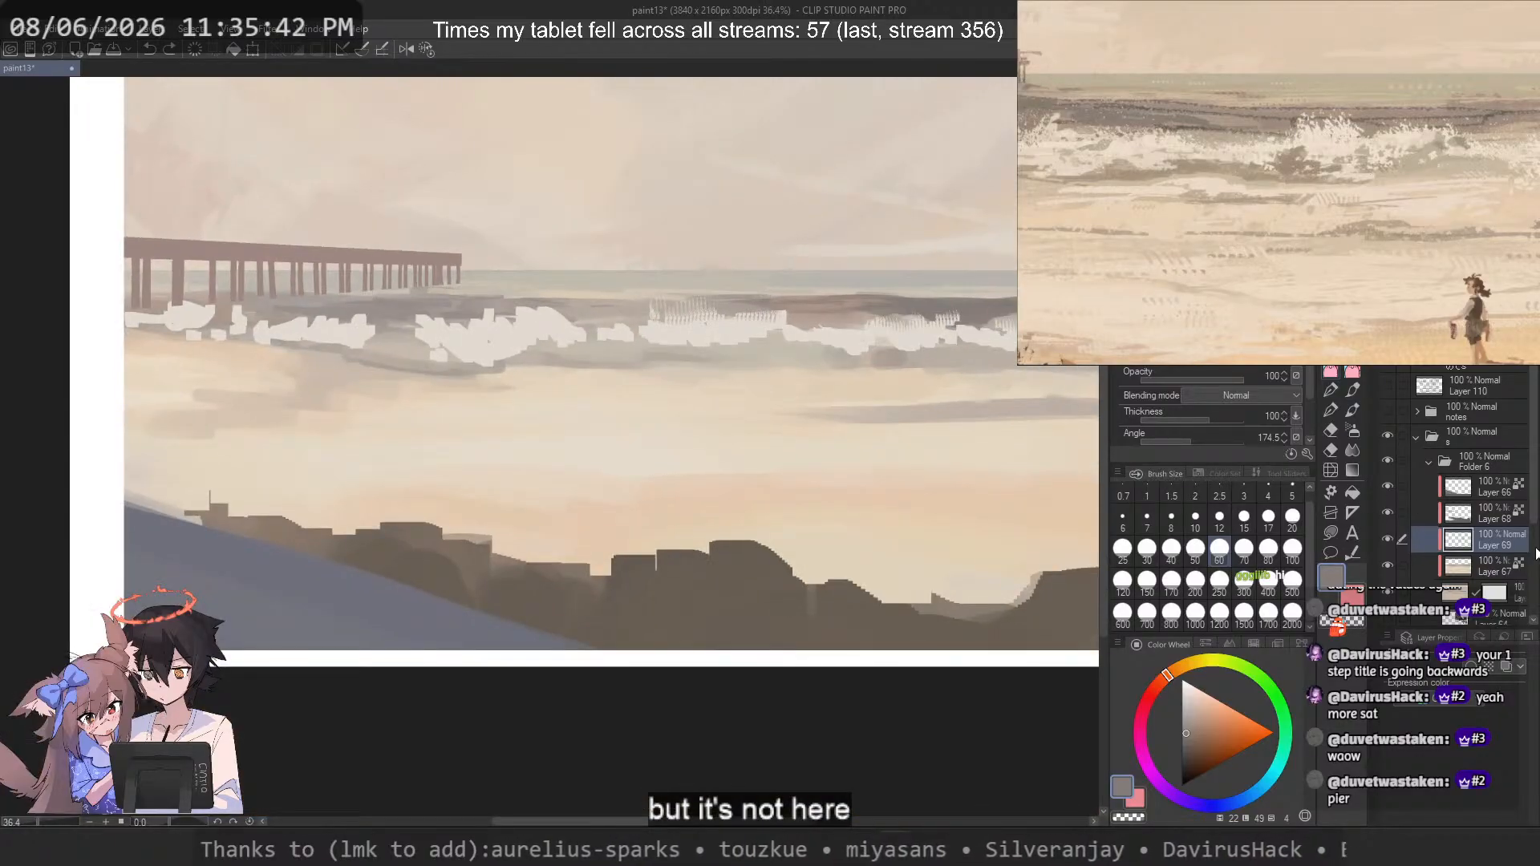
Step: On Layer 67, sample the pale sand colour and brush textured strokes over the beach with the brush enlarged to size 300
click(1491, 565)
drag(870, 457, 740, 415)
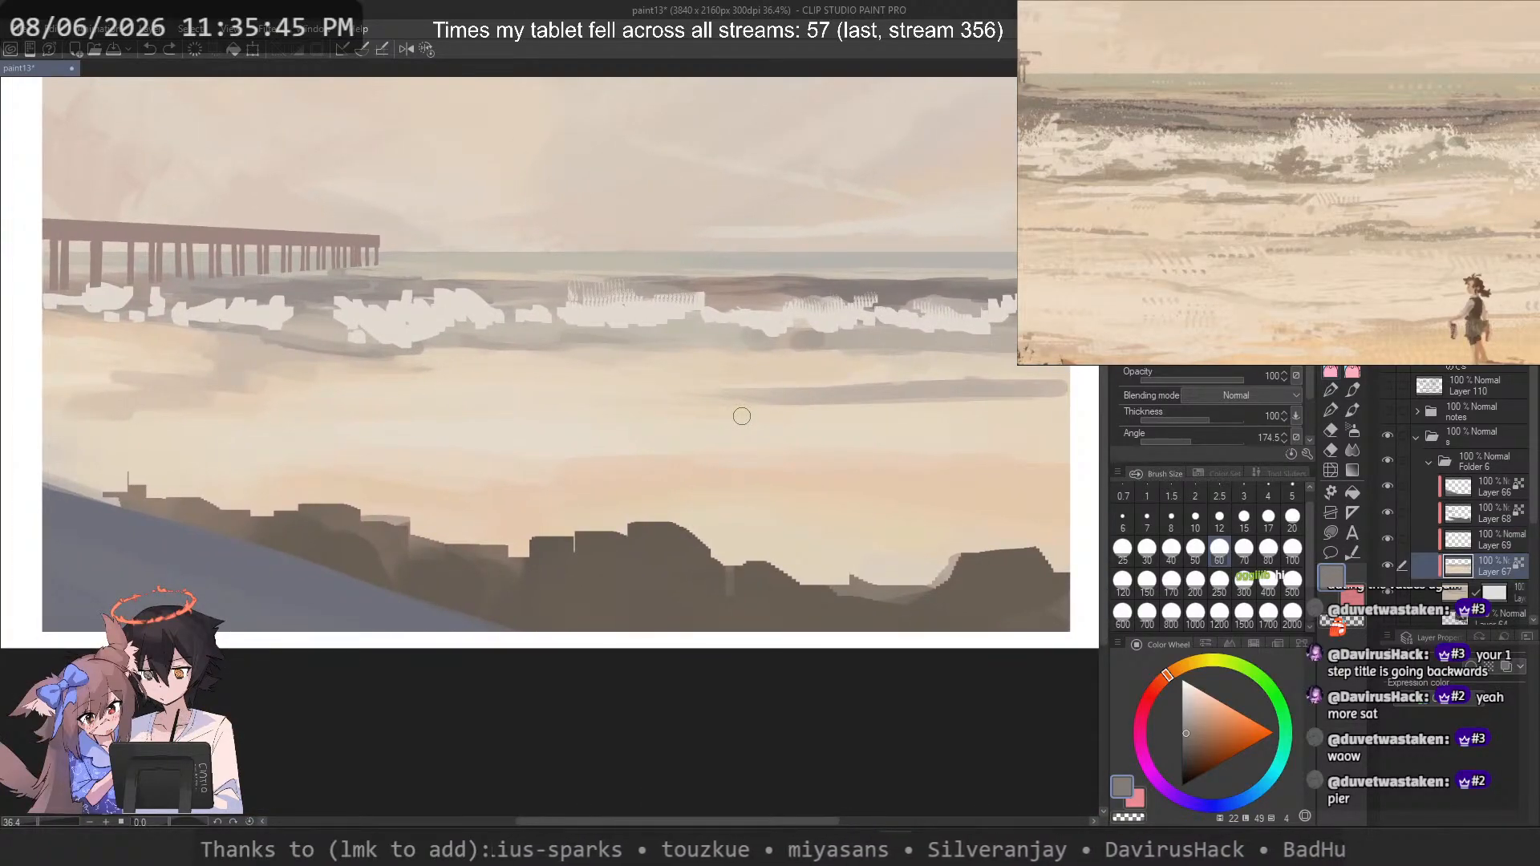
key(bracketright)
key(bracketright)
key(bracketright)
key(bracketright)
key(bracketright)
key(bracketright)
alt+click(550, 441)
key(ctrl+z)
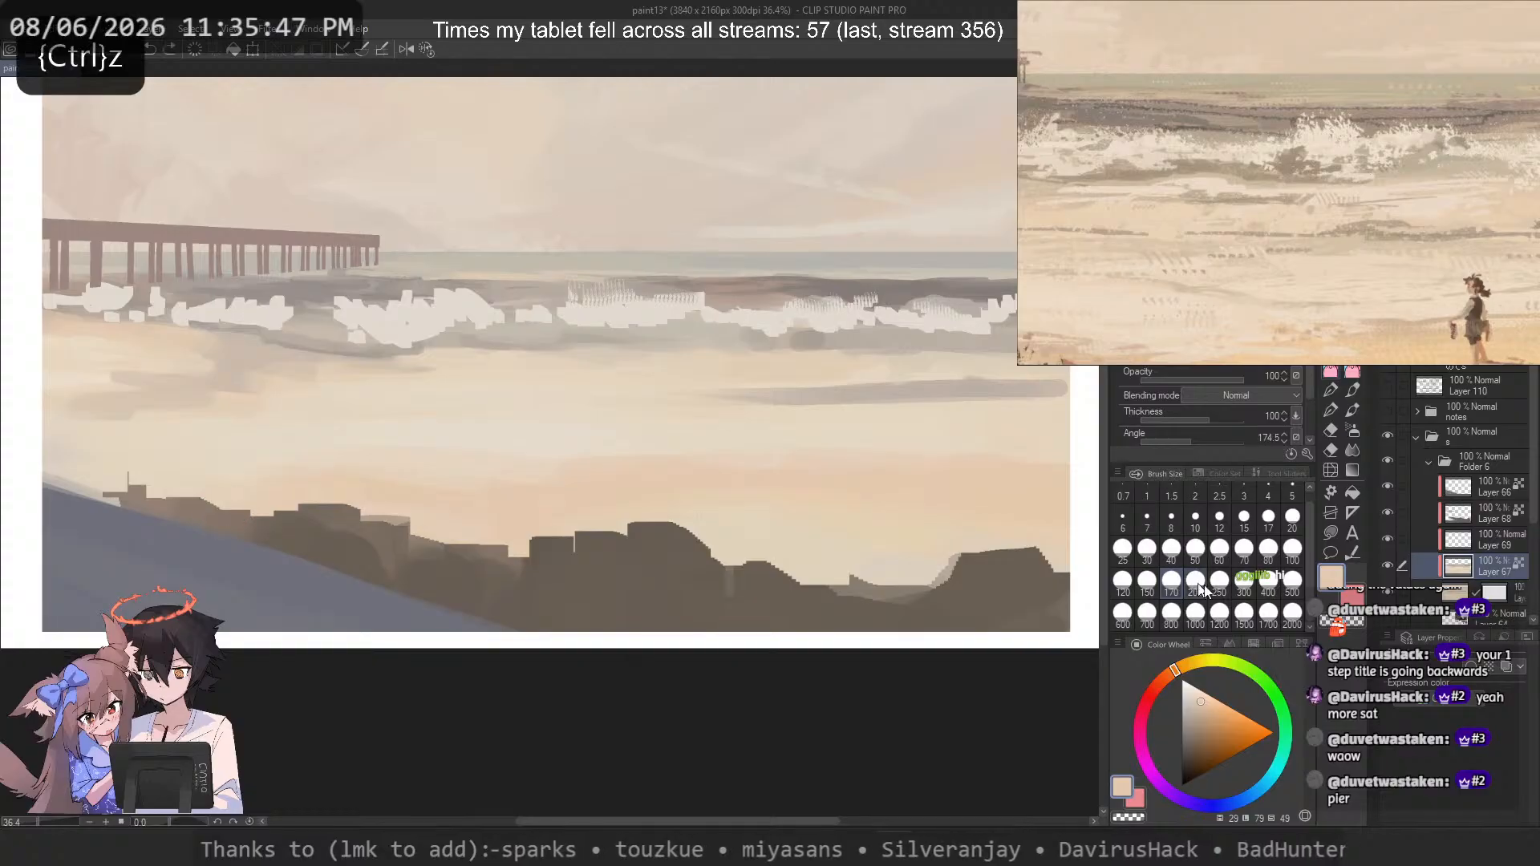
click(1243, 583)
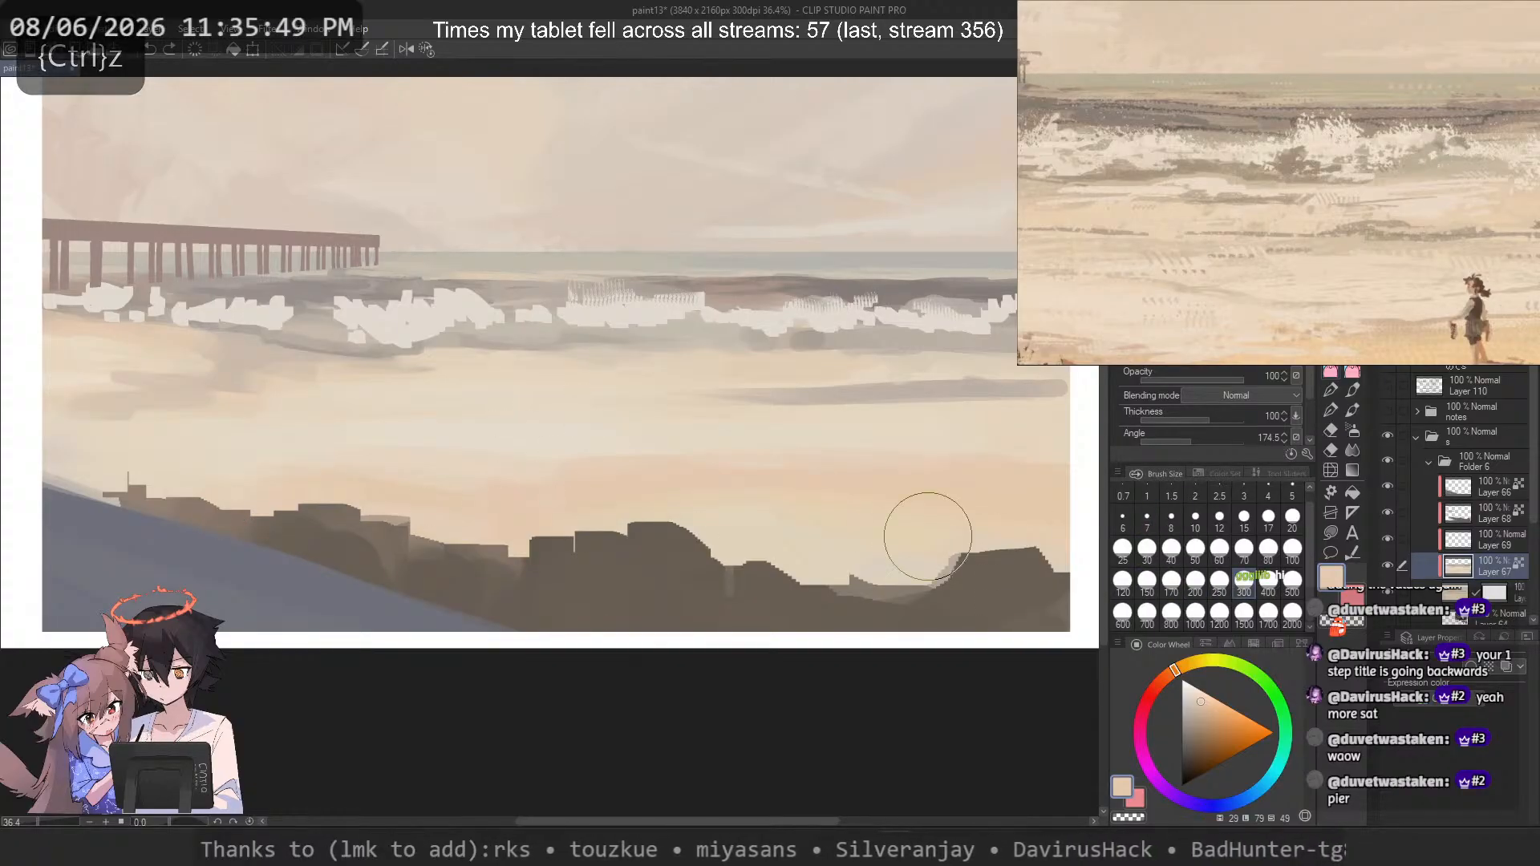
key(ctrl+z)
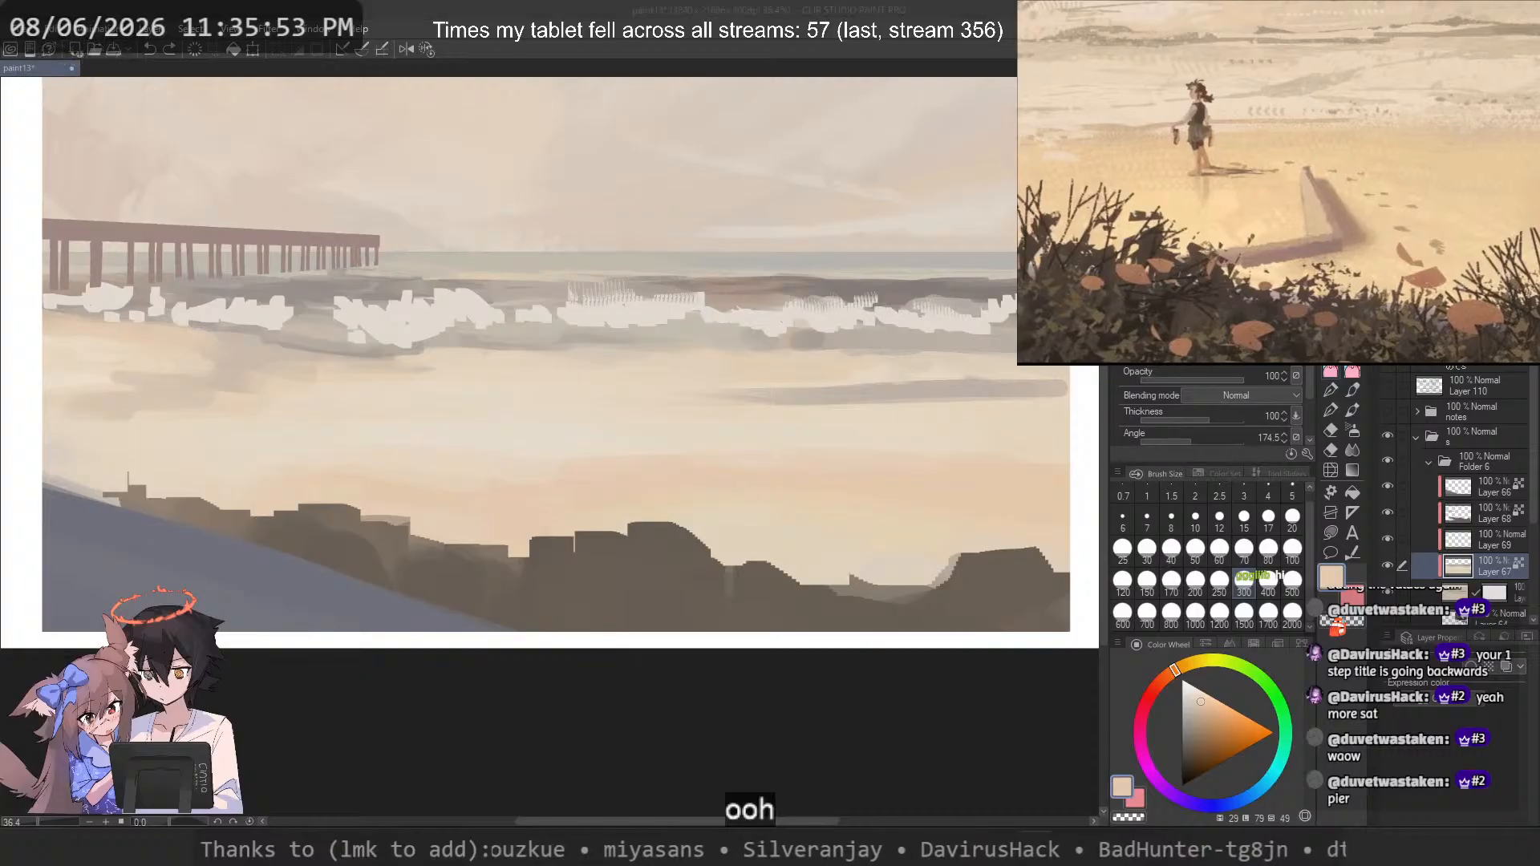
key(ctrl+z)
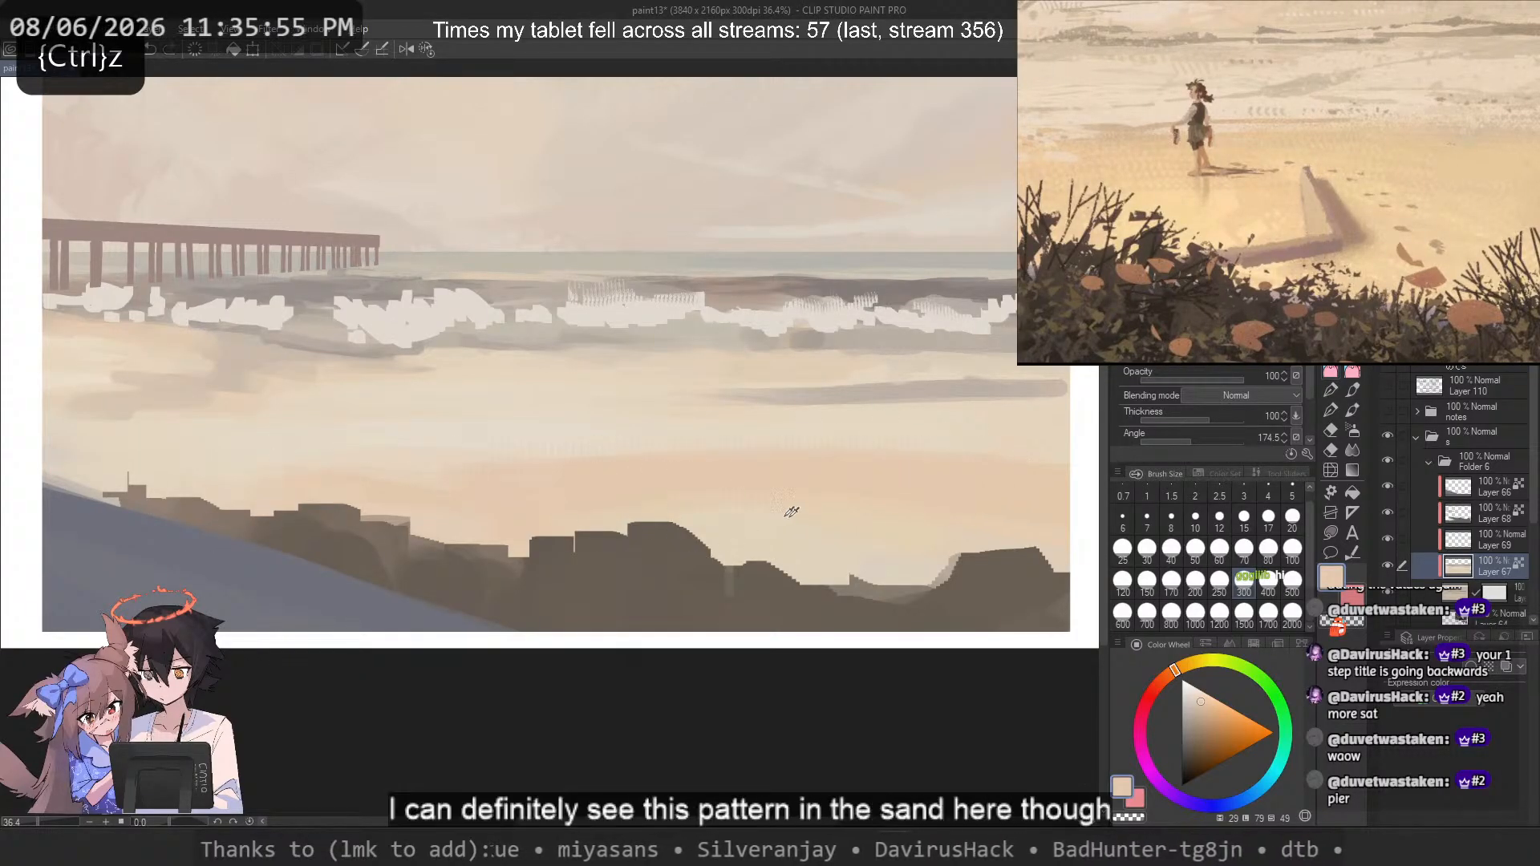
Step: Sample neighbouring sand tones and work a faint textured pattern across the beach with the size 300 brush, undoing unwanted strokes
alt+click(896, 539)
key(ctrl+z)
mouse_move(955, 498)
mouse_down()
mouse_move(666, 494)
mouse_move(1043, 521)
mouse_move(920, 477)
mouse_move(586, 473)
mouse_move(573, 486)
mouse_move(753, 483)
mouse_move(670, 499)
mouse_up()
alt+click(1016, 483)
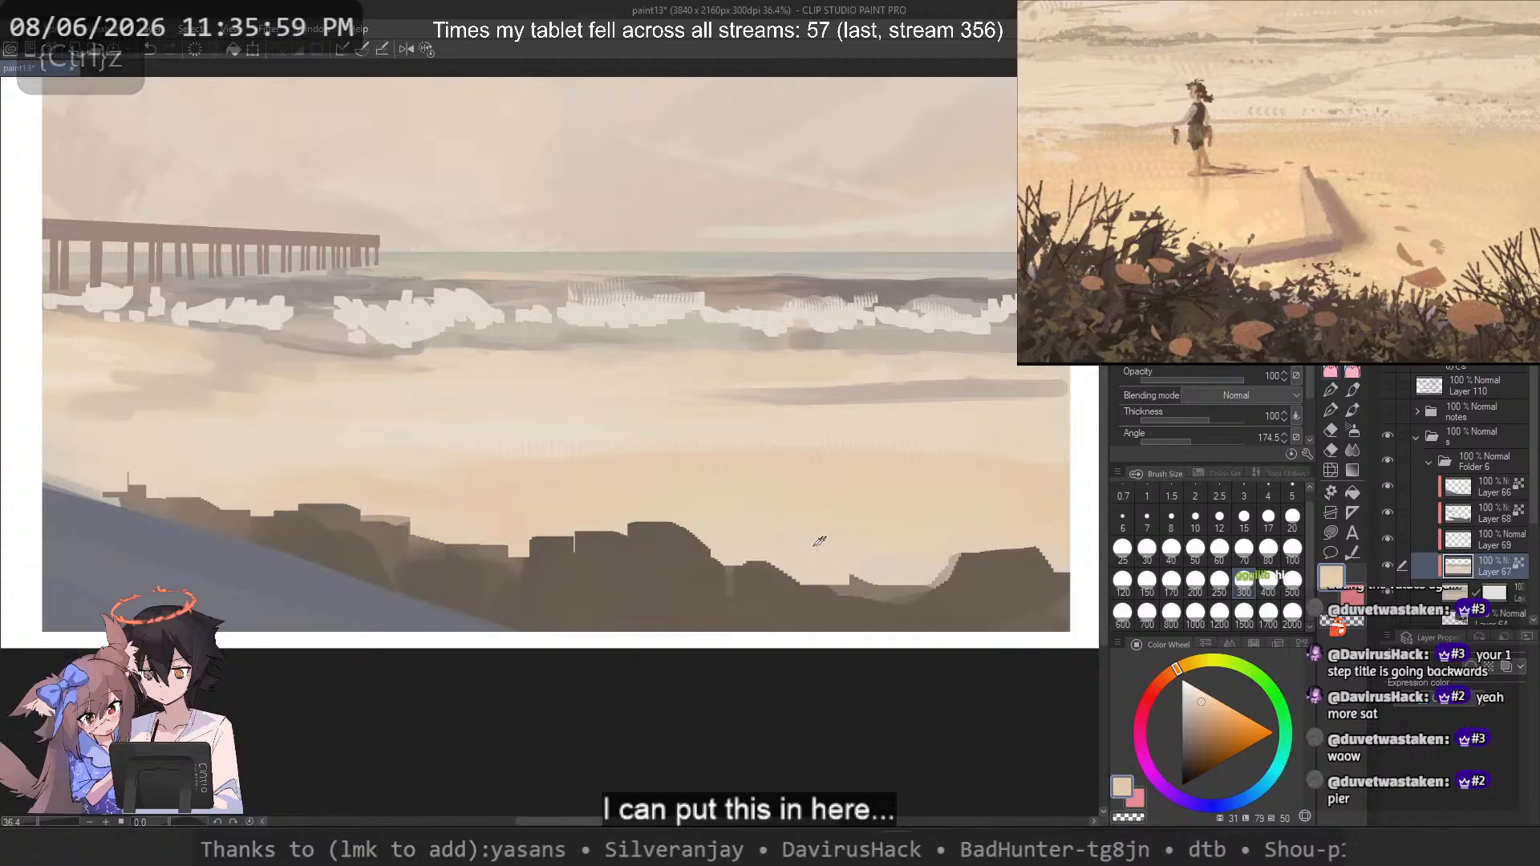
alt+click(818, 536)
drag(970, 535, 617, 561)
key(ctrl+z)
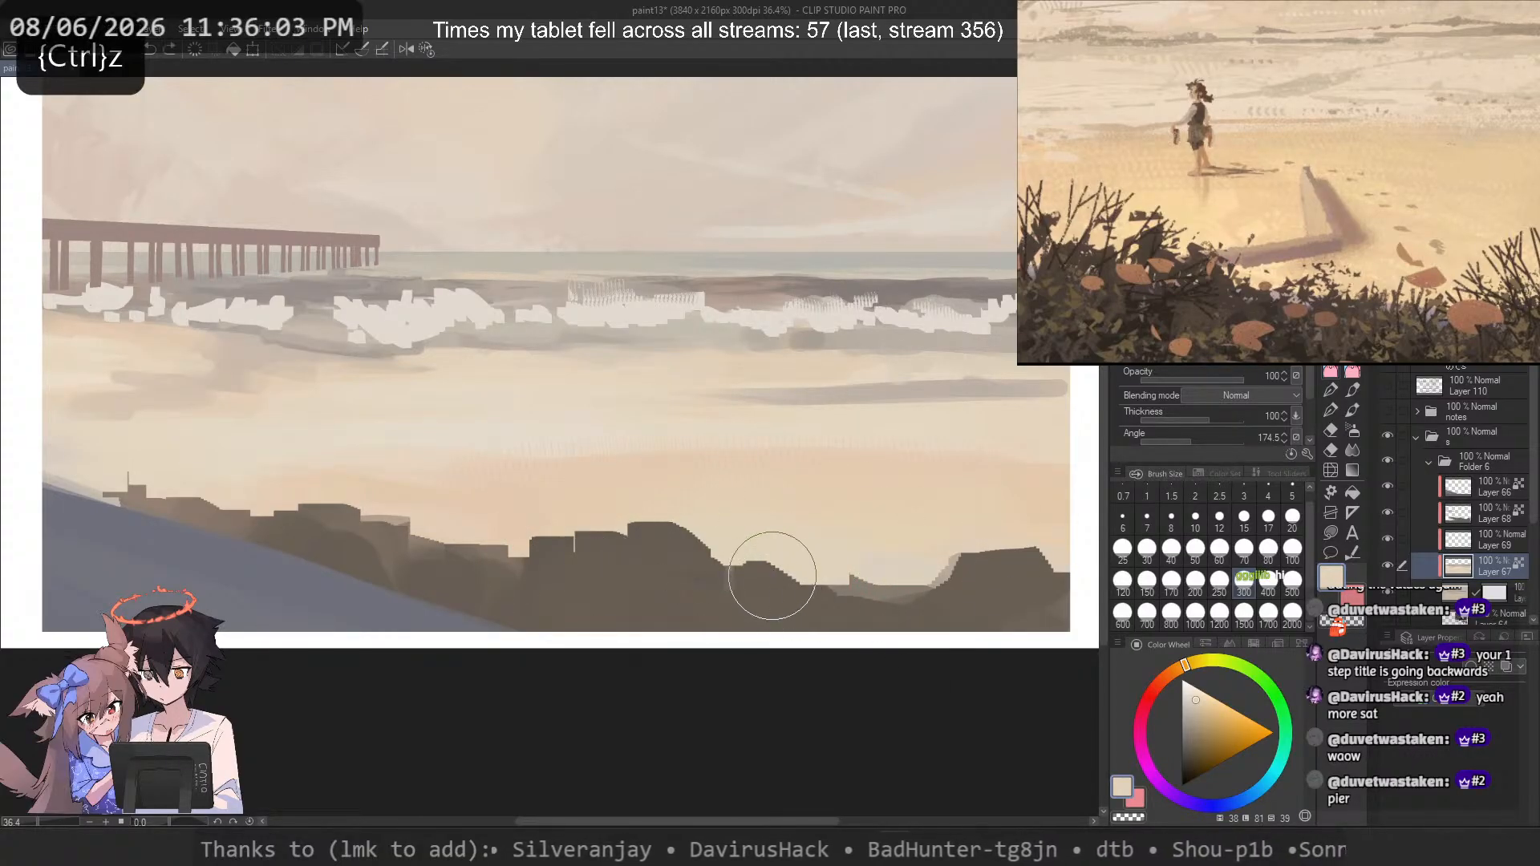
Step: Look through the brush groups for another textured brush suited to the sand
key(b)
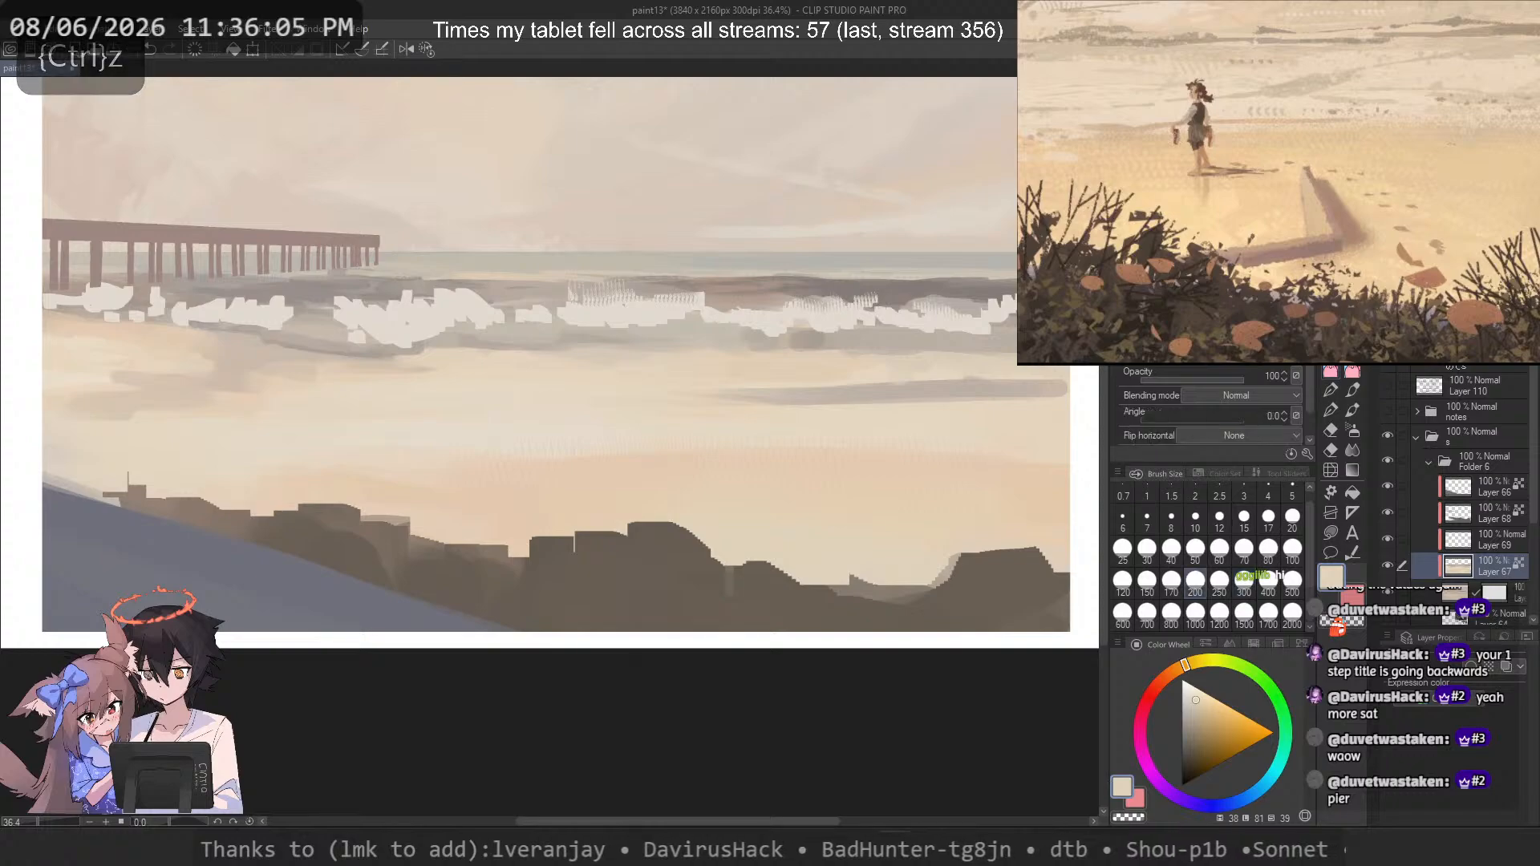
click(1327, 371)
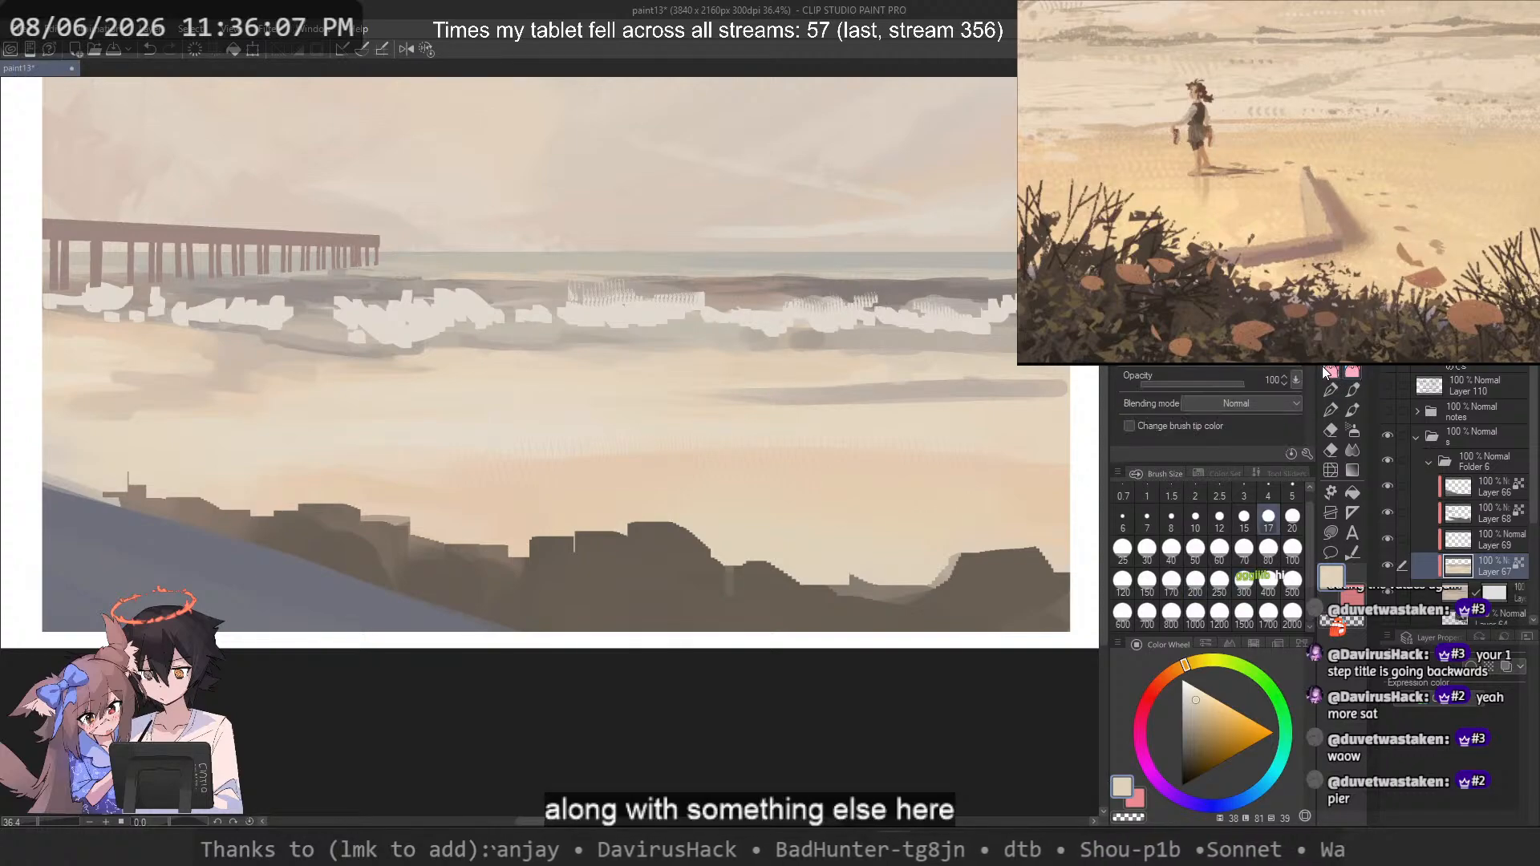
click(1353, 391)
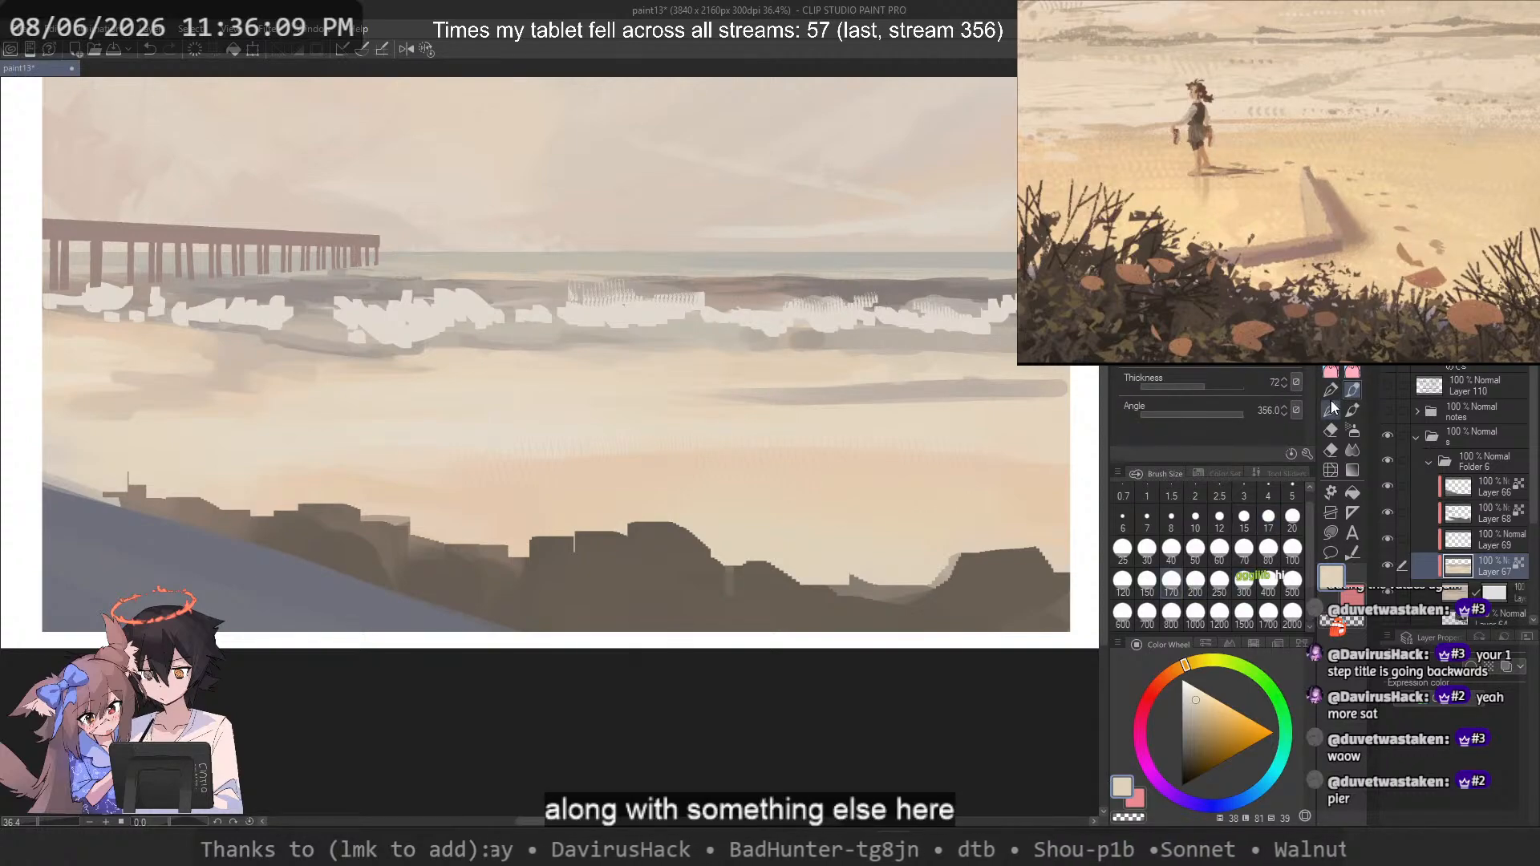
click(1330, 390)
click(1354, 396)
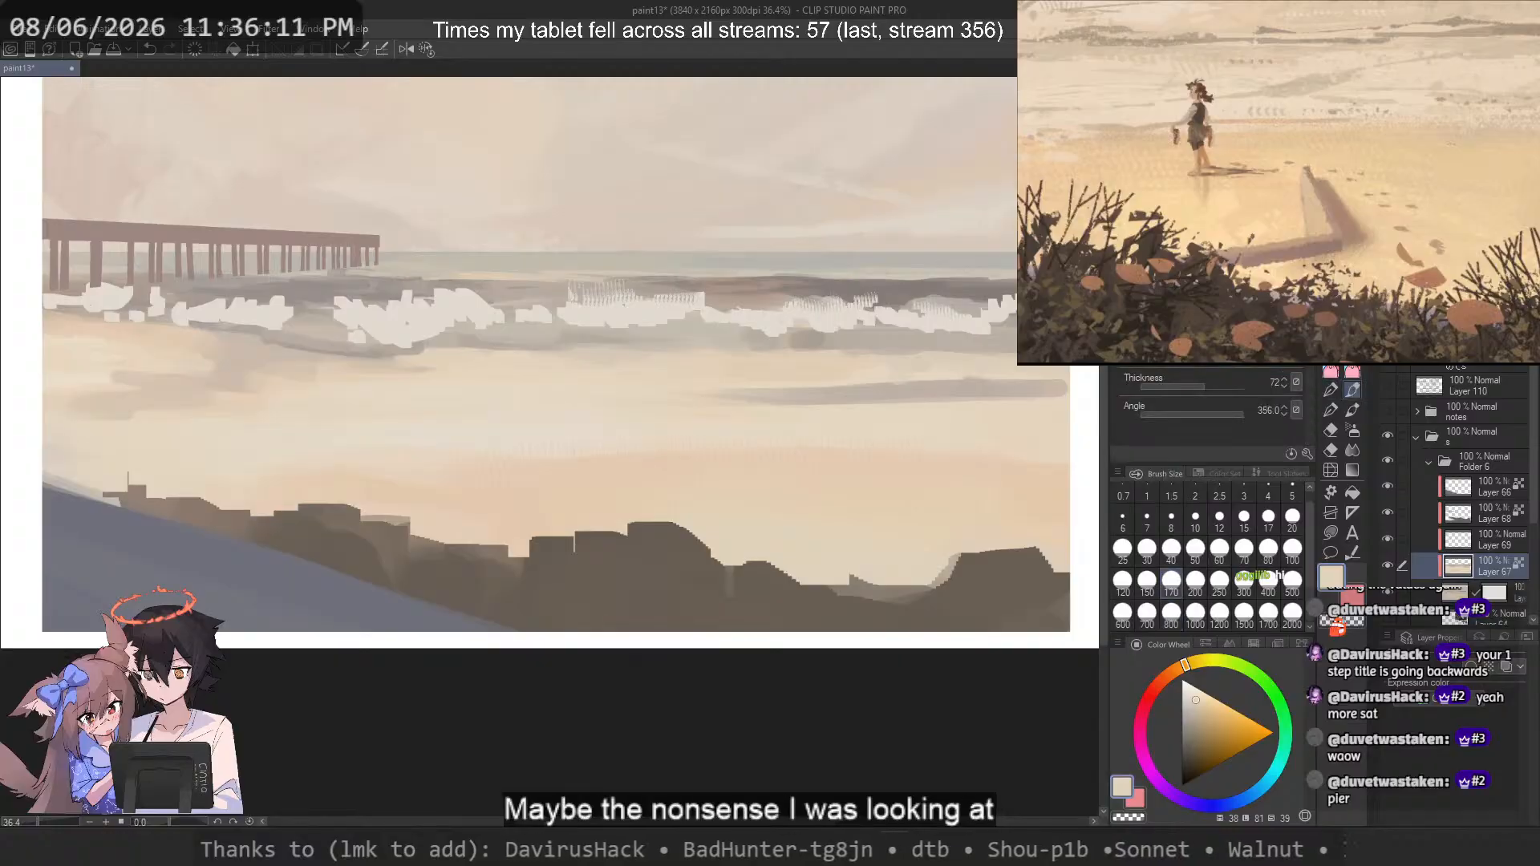
click(1330, 410)
click(1352, 409)
click(1352, 390)
click(1331, 388)
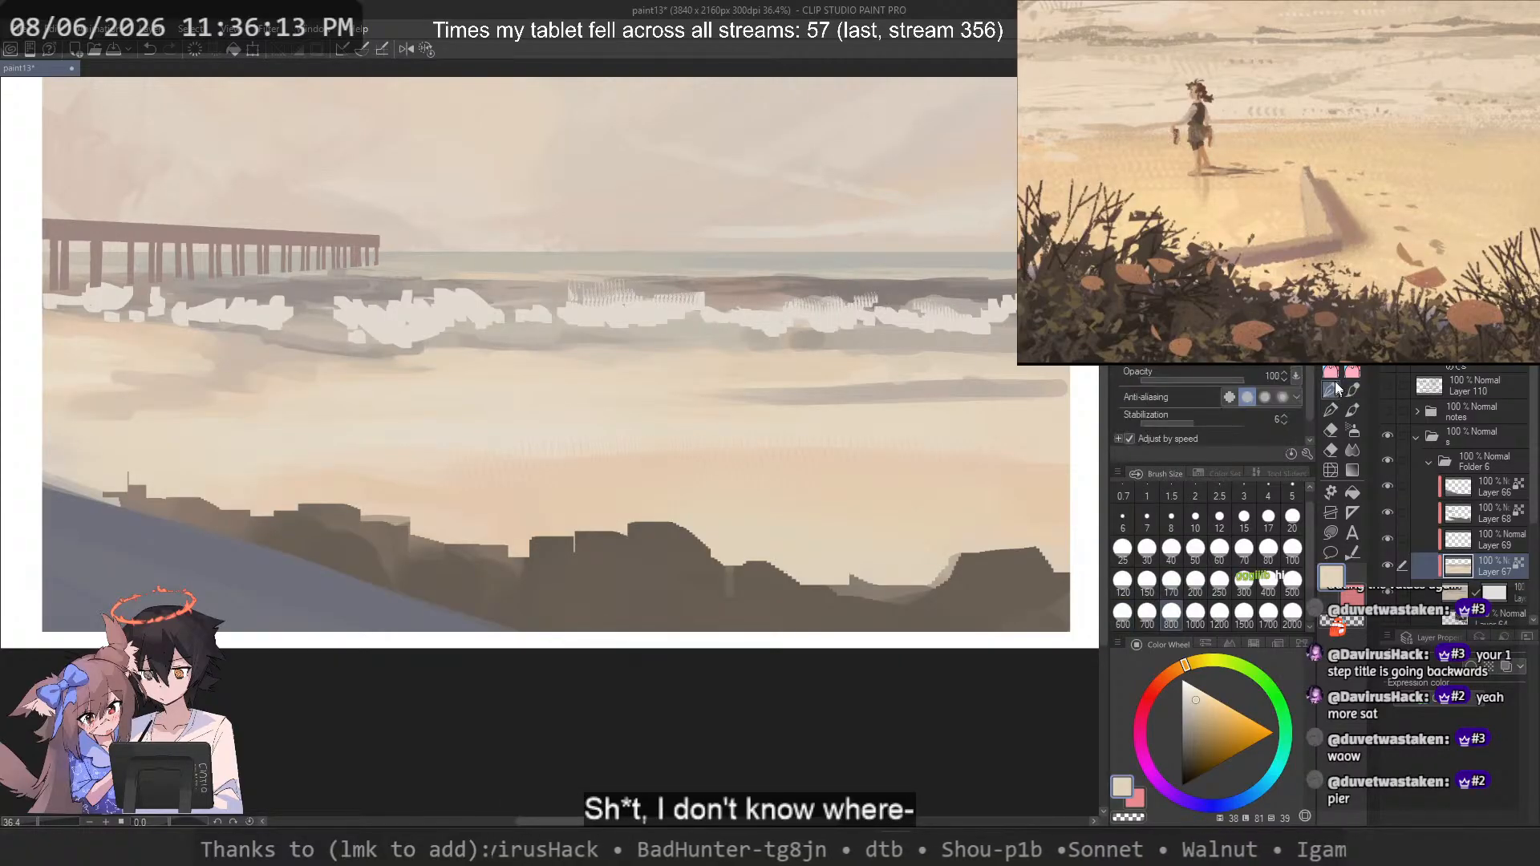
click(1347, 371)
click(1333, 393)
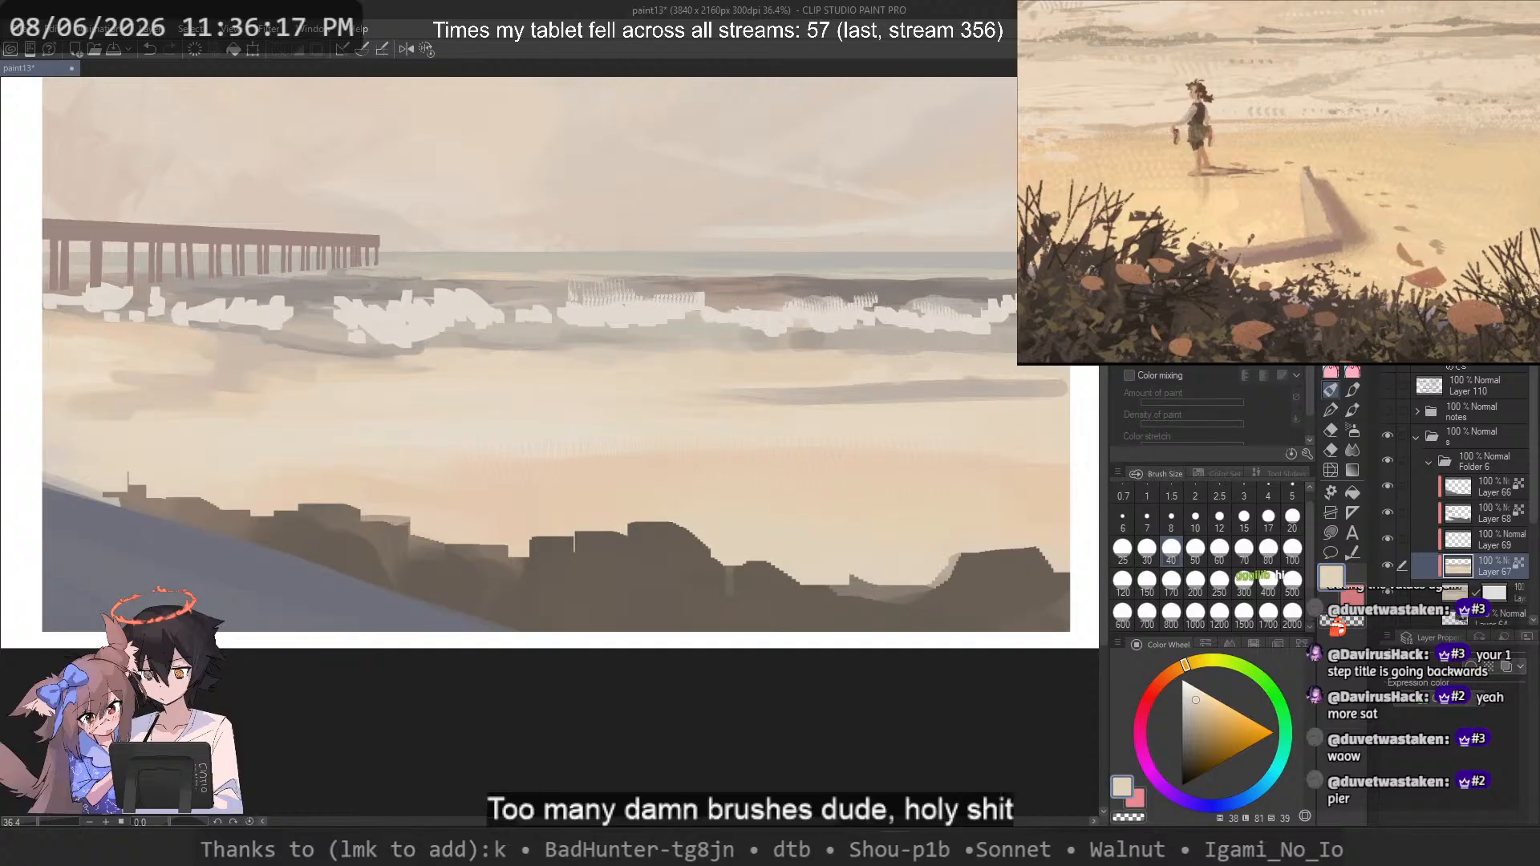
Step: Step through the neighbouring brush variants and try pale strokes on the sand with the size 70 one
key(period)
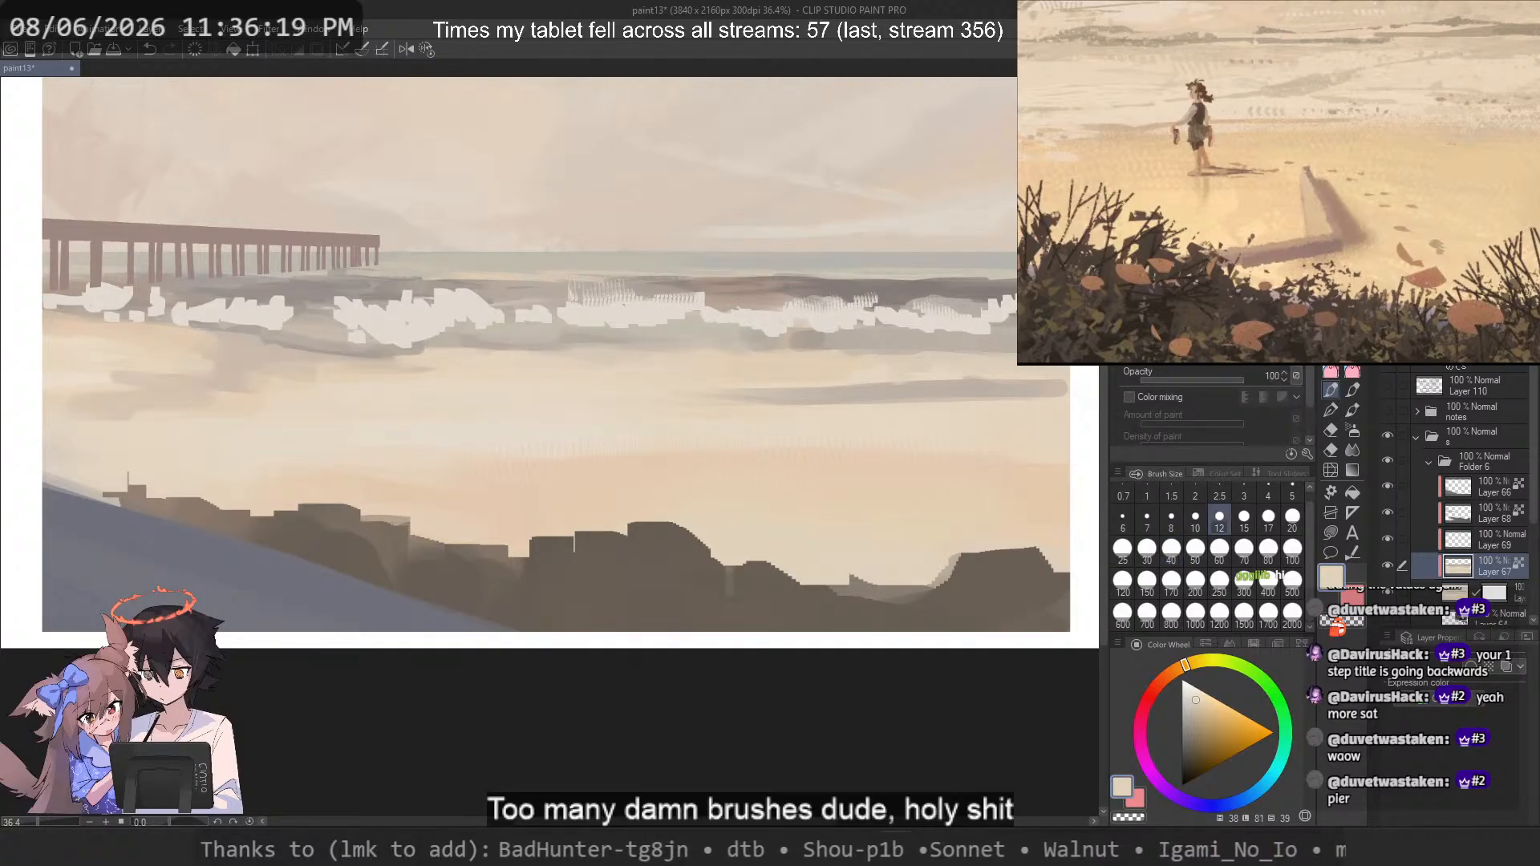
key(period)
key(ctrl+z)
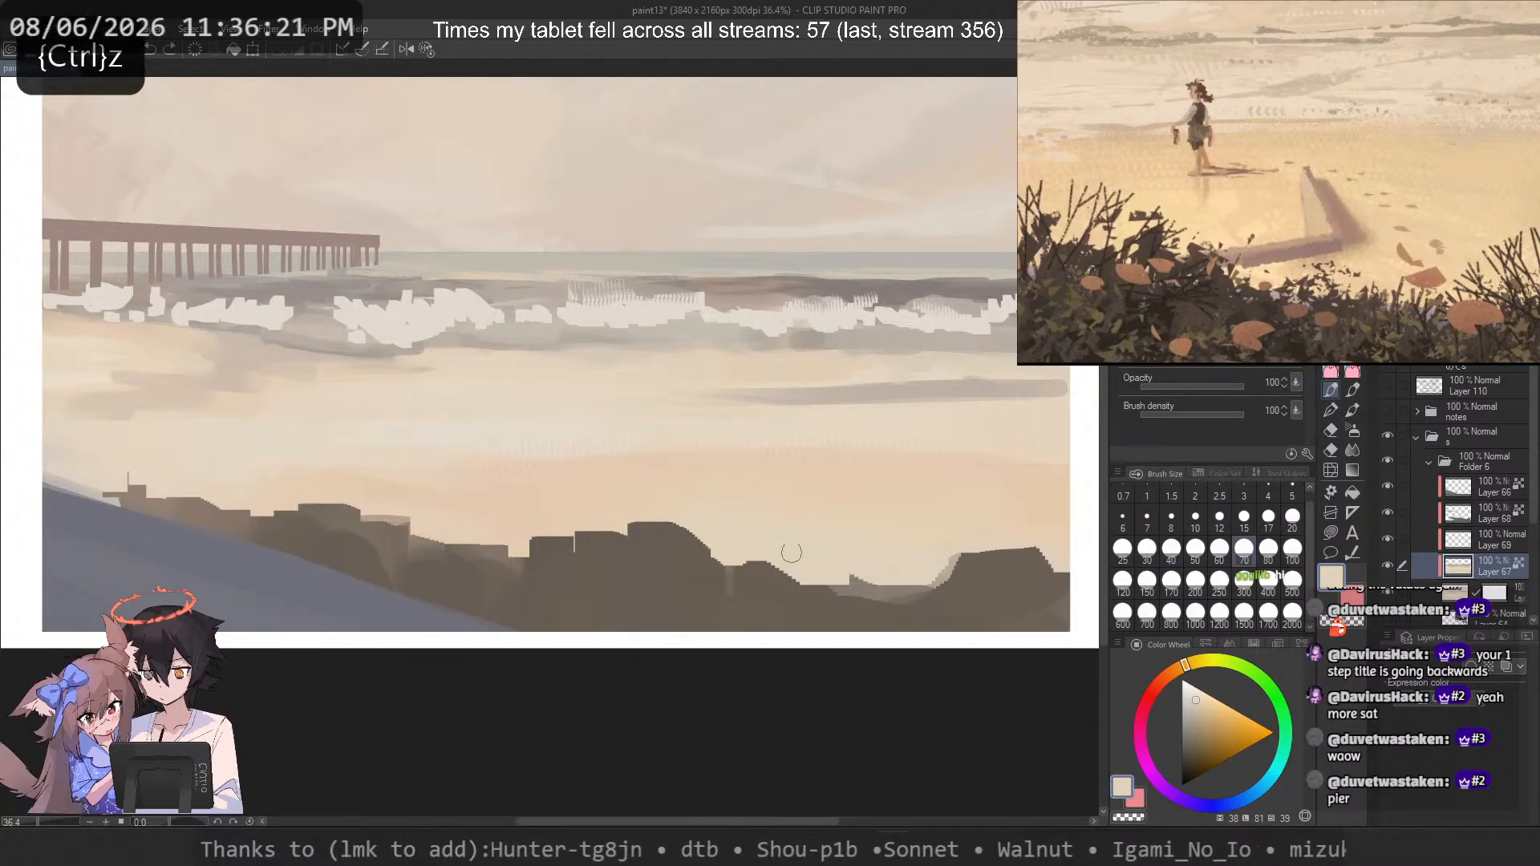
key(period)
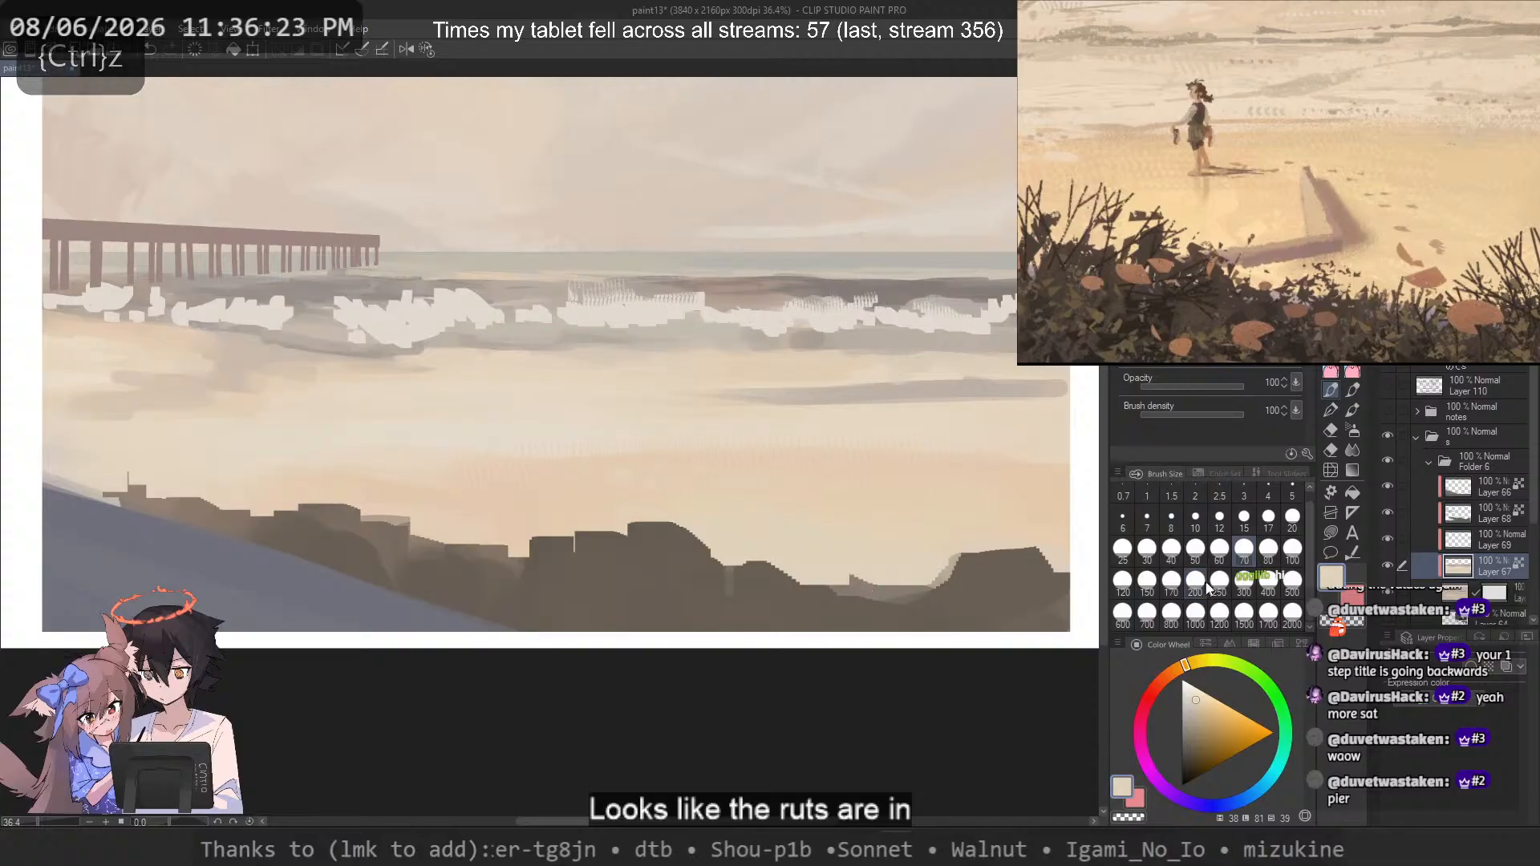
key(ctrl+z)
Step: Paint peach and pale sand patches just above the foreground rocks with the brush at size 200
scroll(810, 560, up, 2)
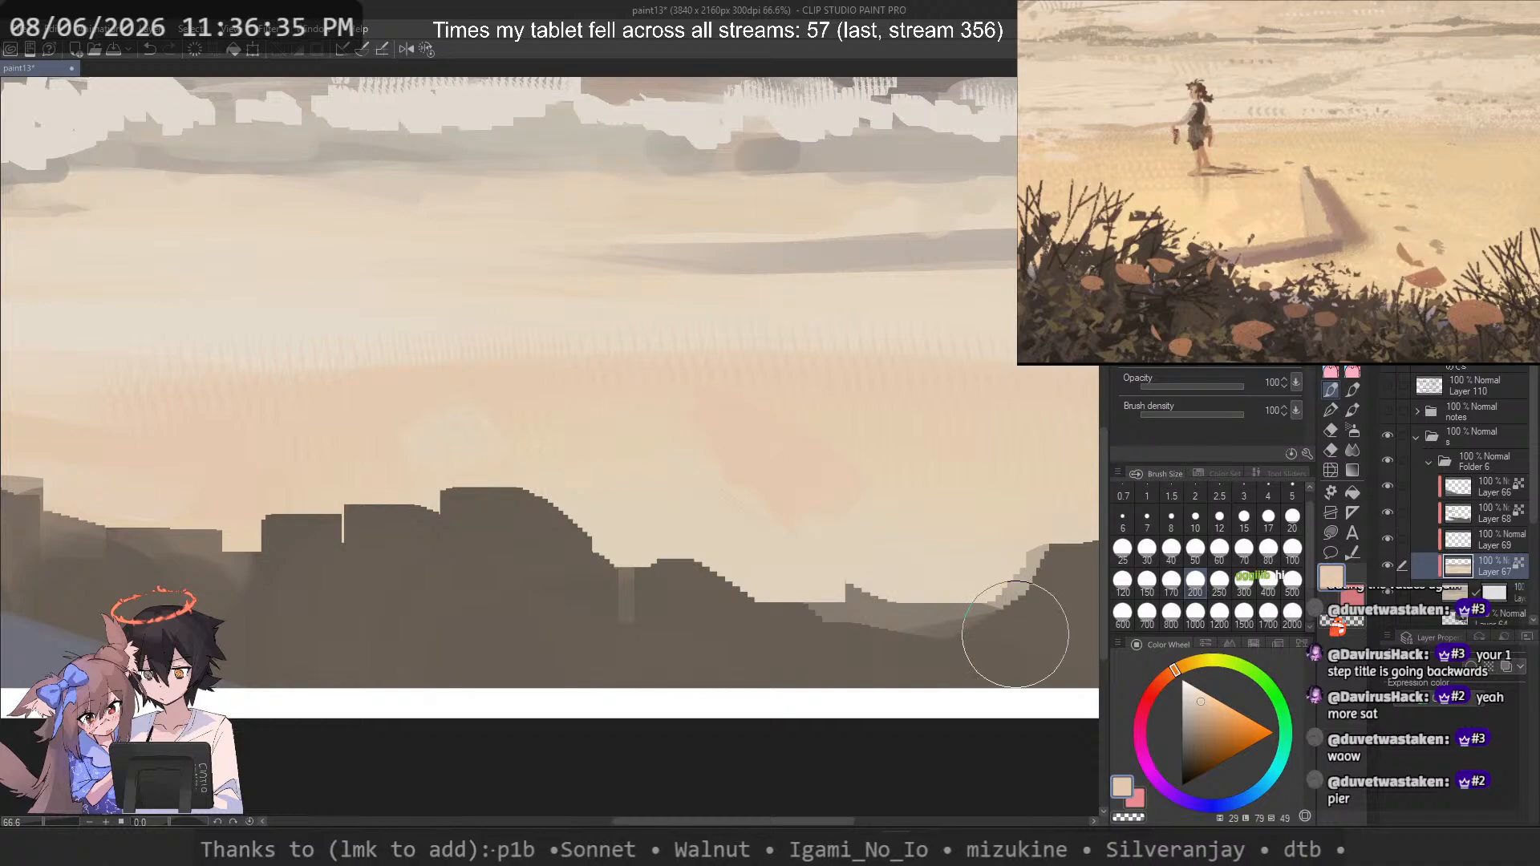
key(ctrl+z)
alt+click(762, 541)
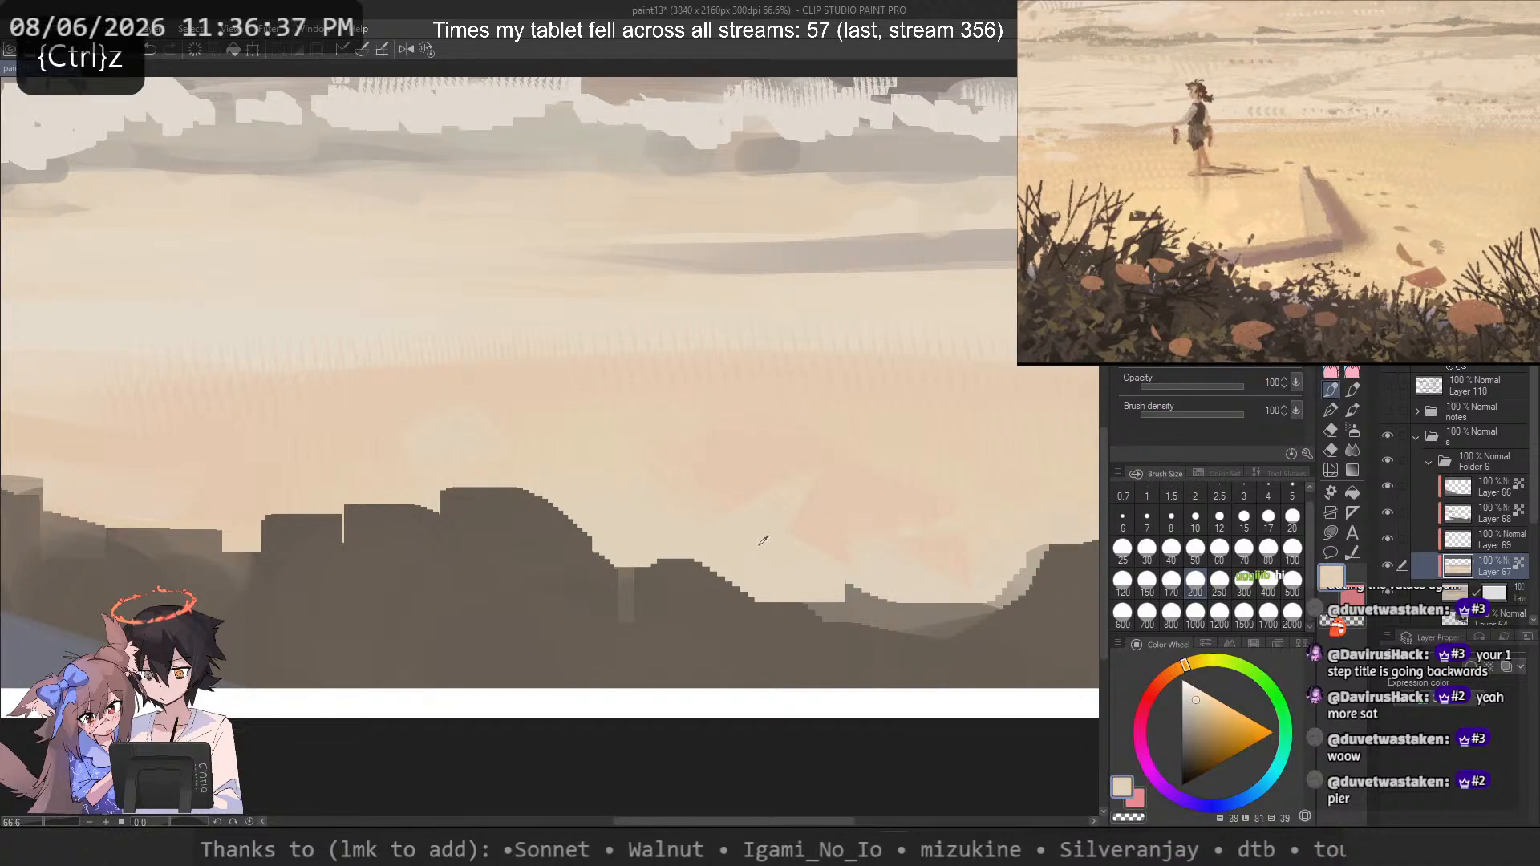
drag(614, 476, 955, 576)
key(ctrl+z)
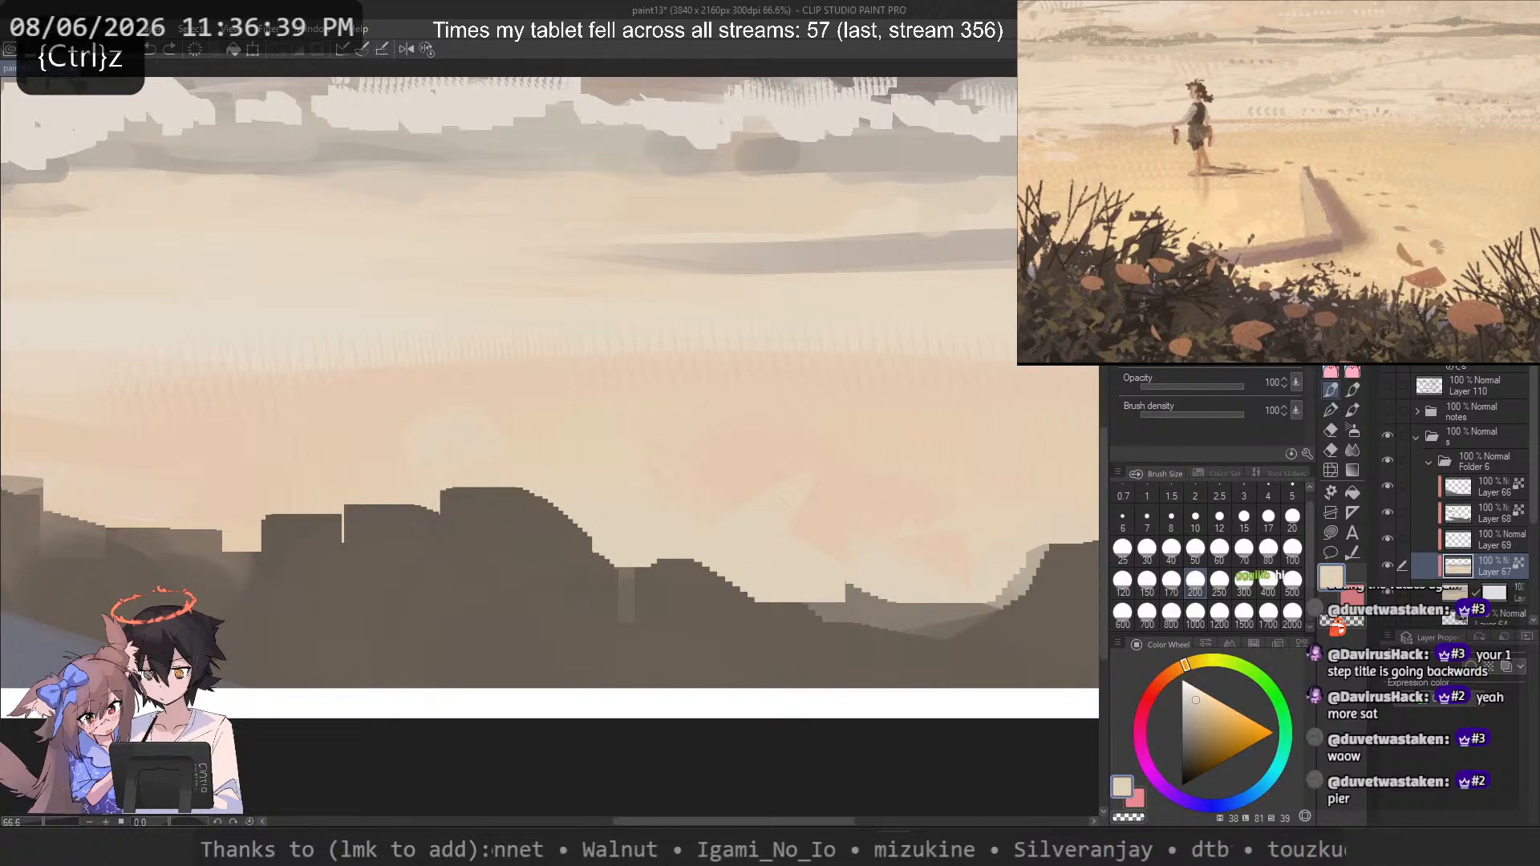
Step: Sample peach and cream sand tones and soften the beach area above the rocks, undoing the last stroke
drag(746, 479, 449, 557)
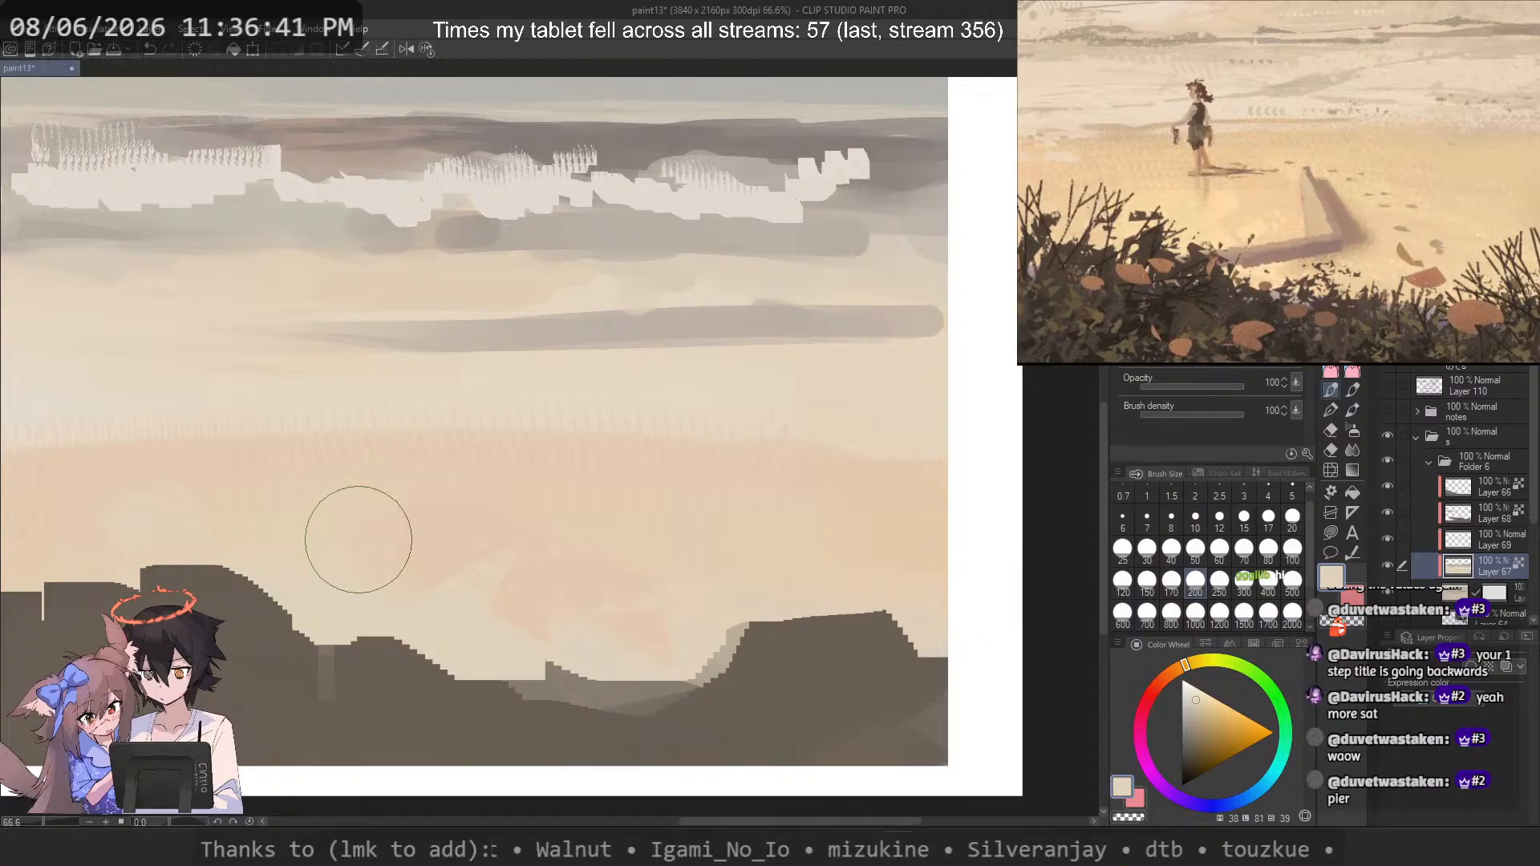
alt+click(665, 466)
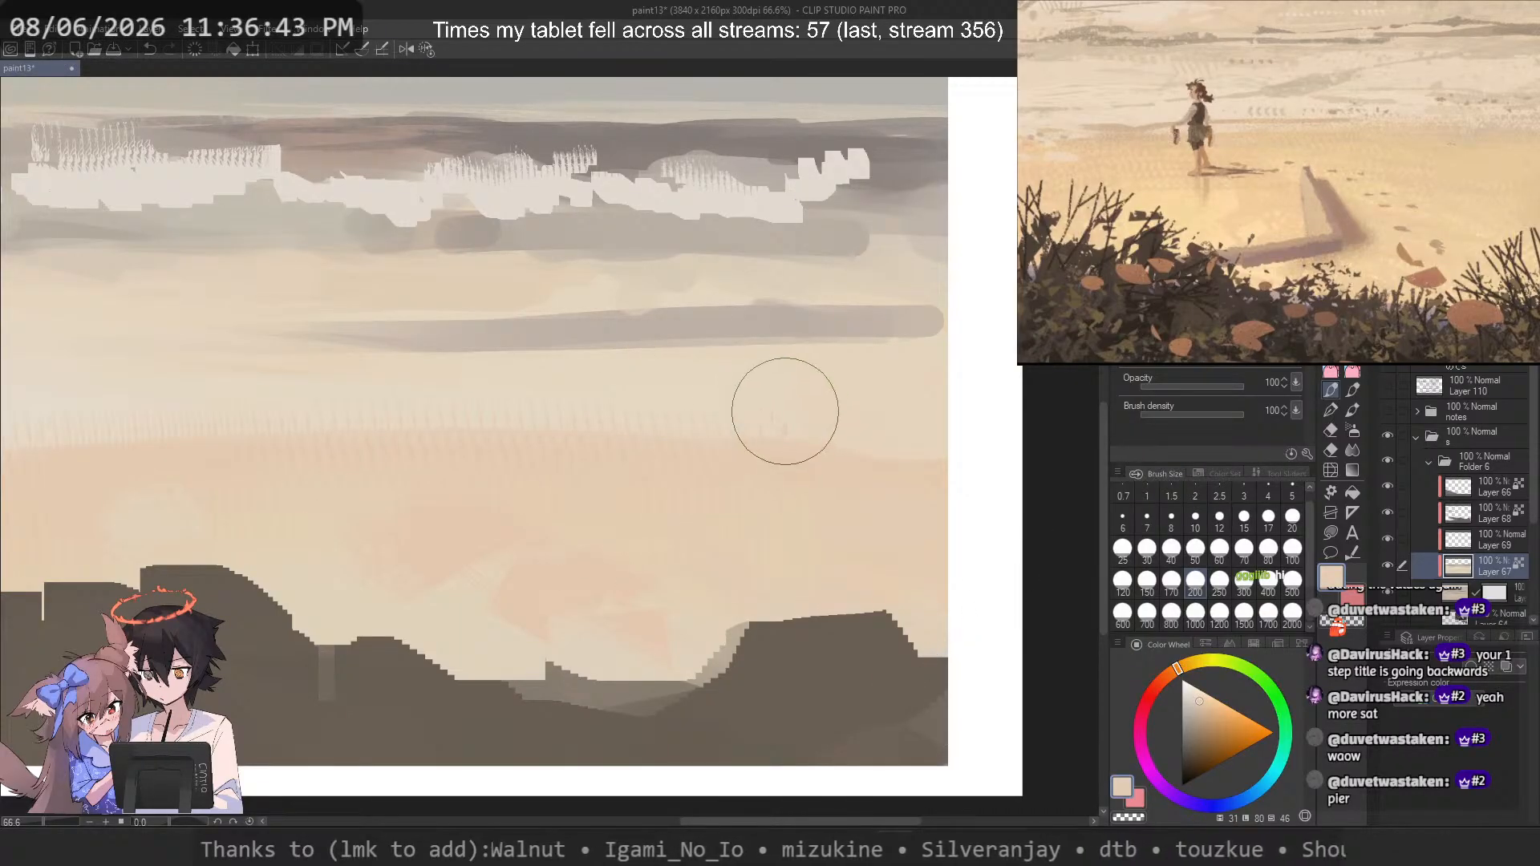
alt+click(774, 417)
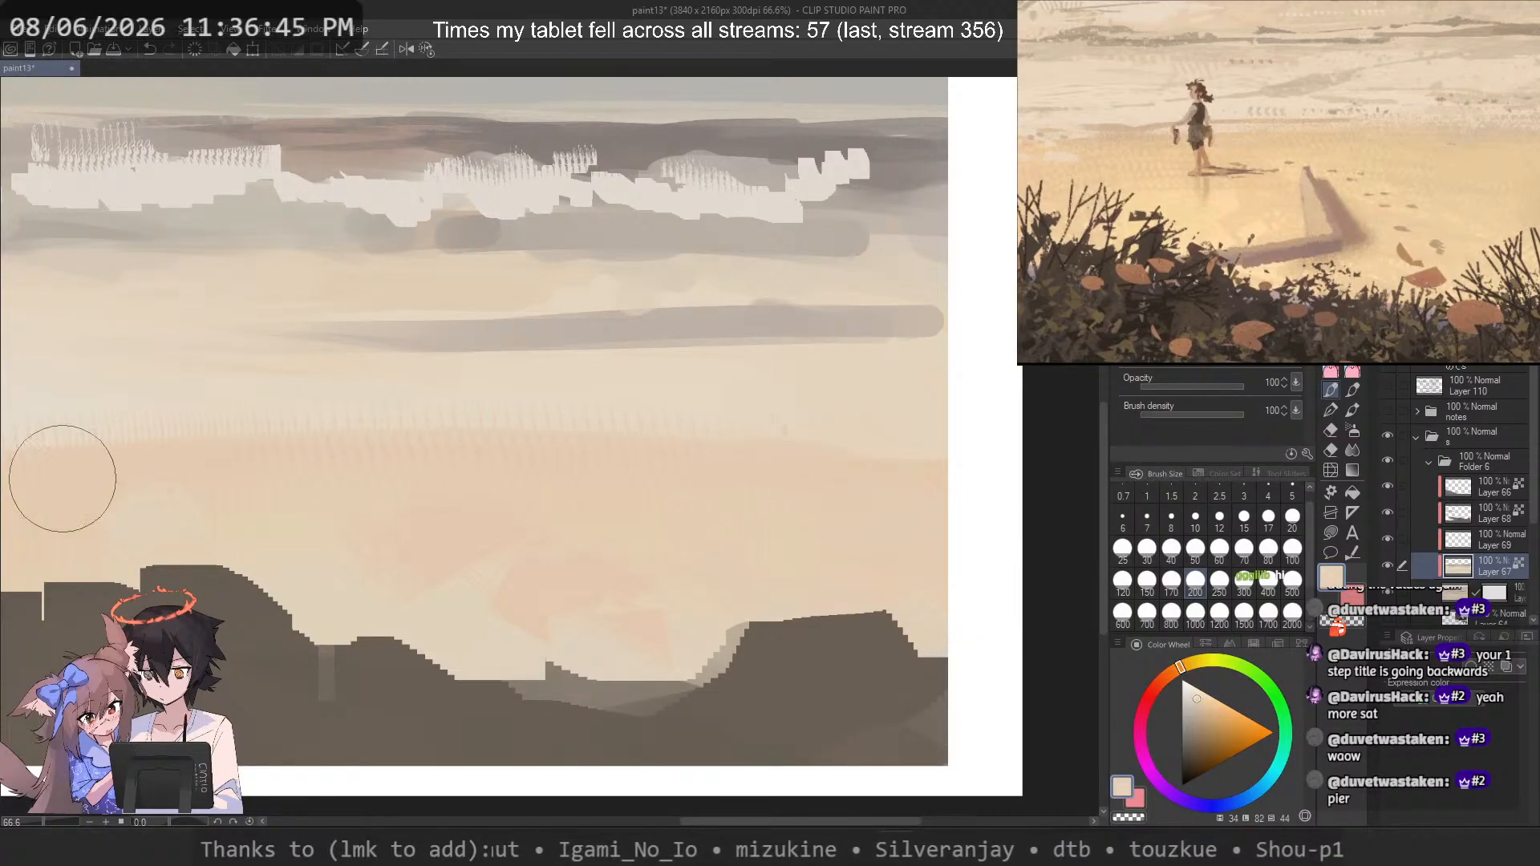
key(ctrl+z)
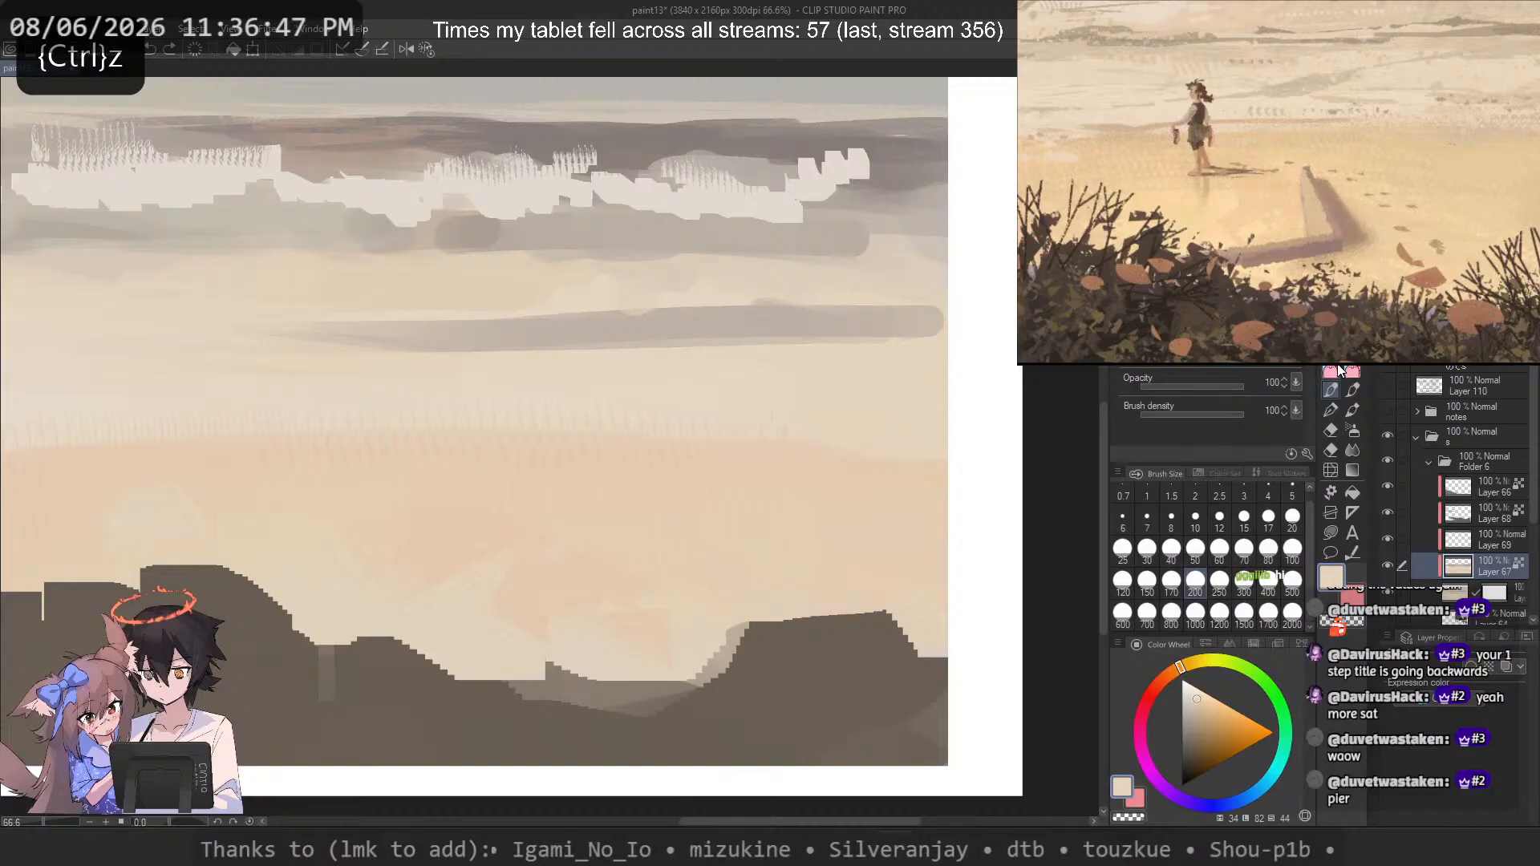
Step: Switch back to the textured brush, brush sampled sand tones over the beach at size 300, and reduce its size to 170
click(1338, 371)
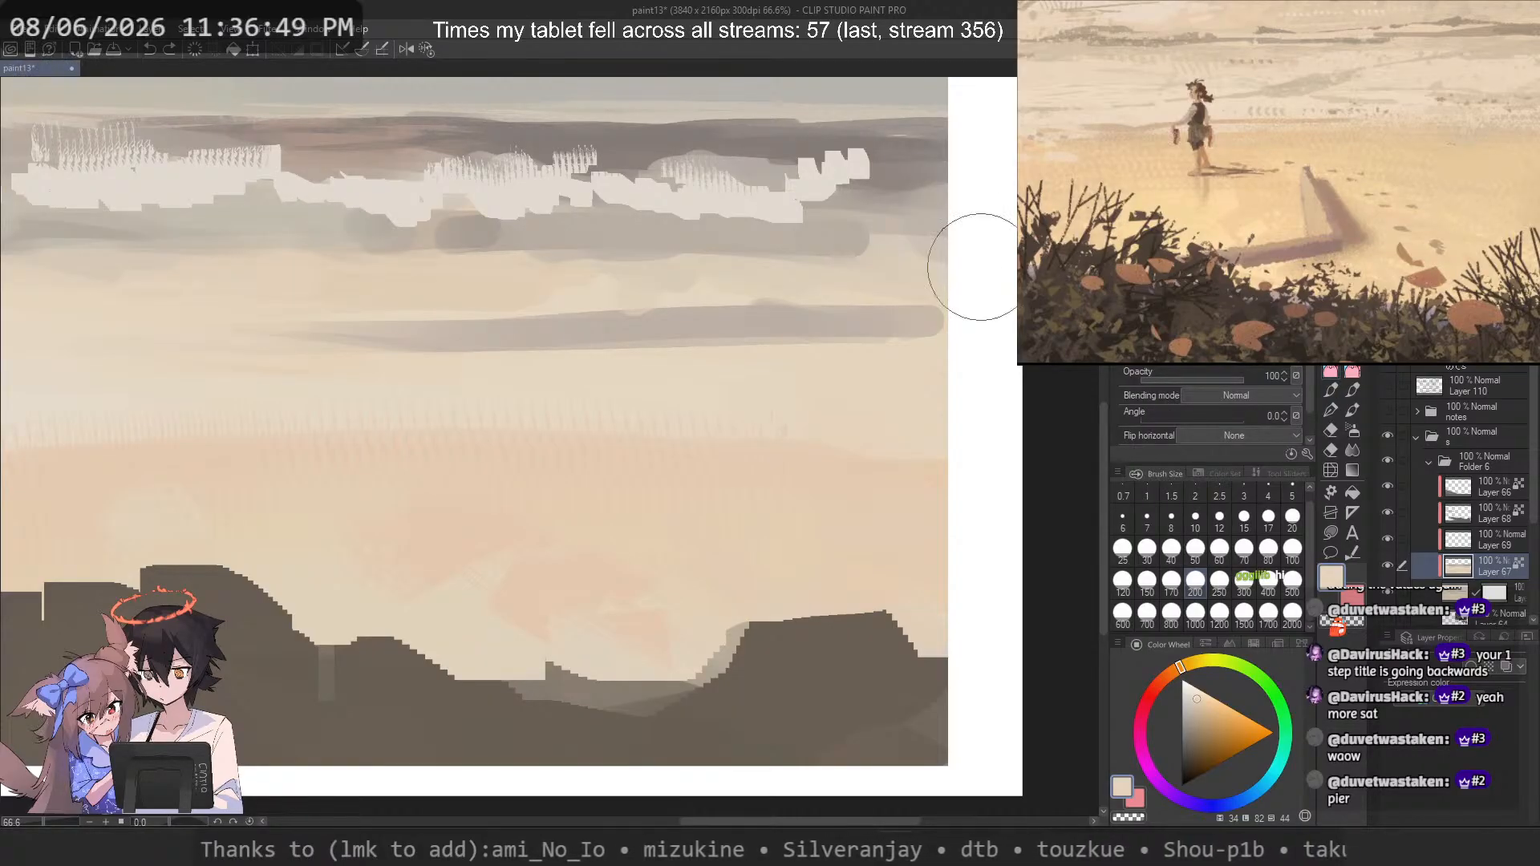
click(1187, 269)
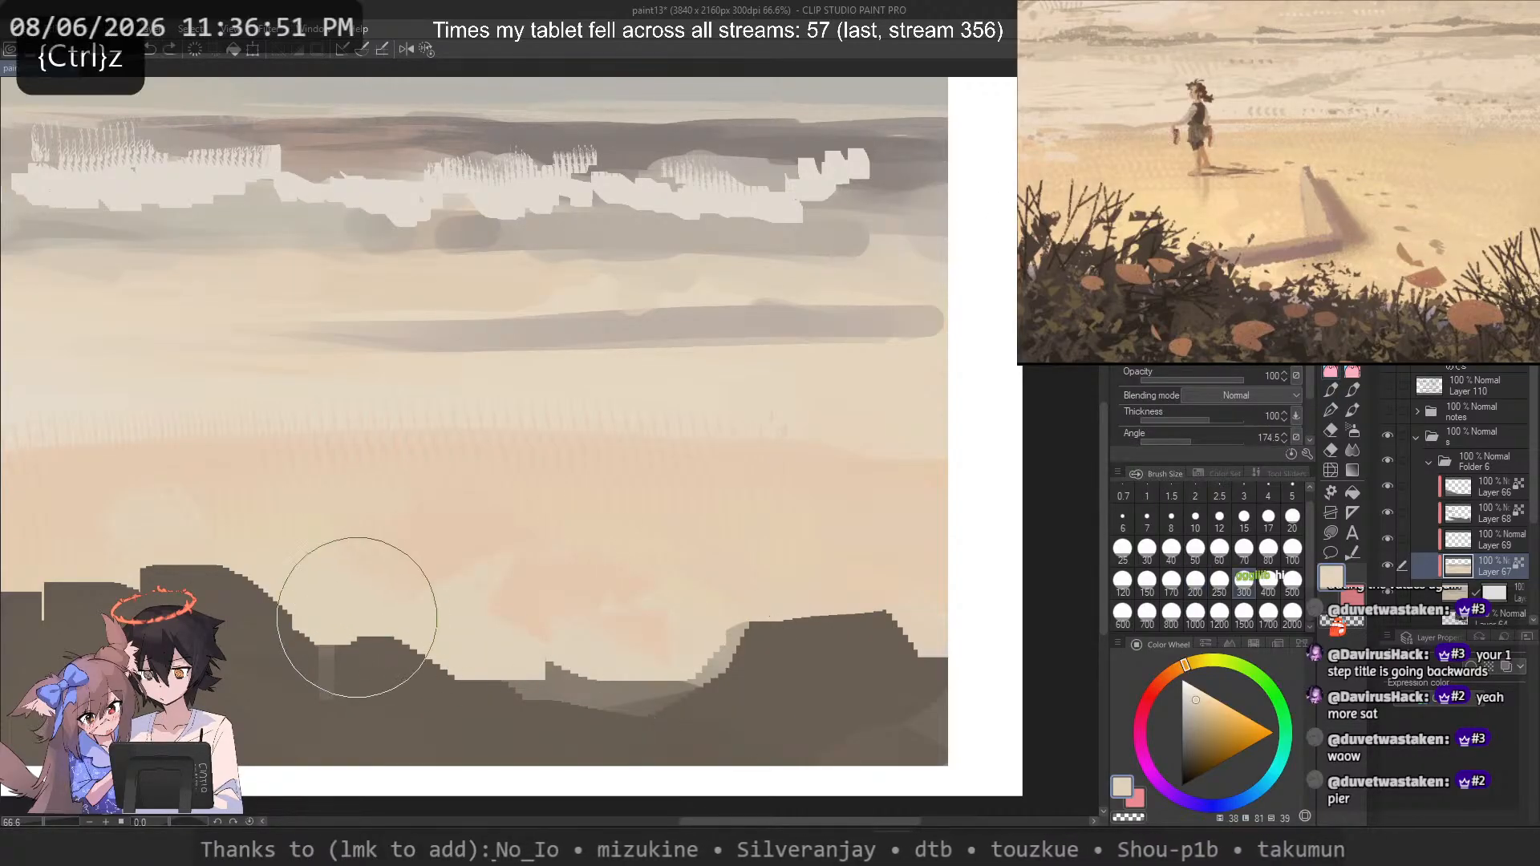
key(ctrl+z)
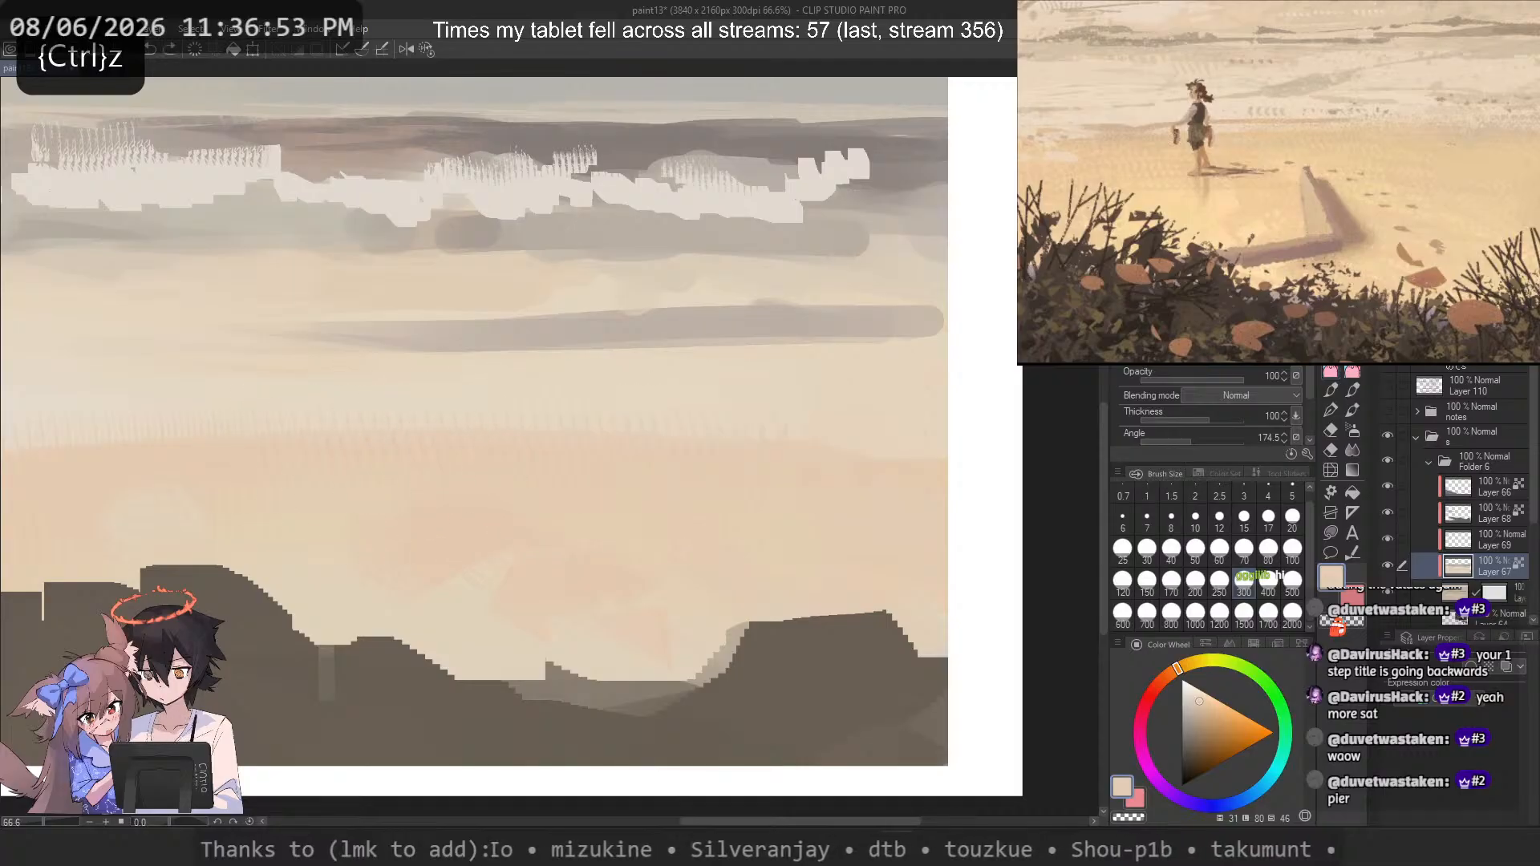
click(1170, 579)
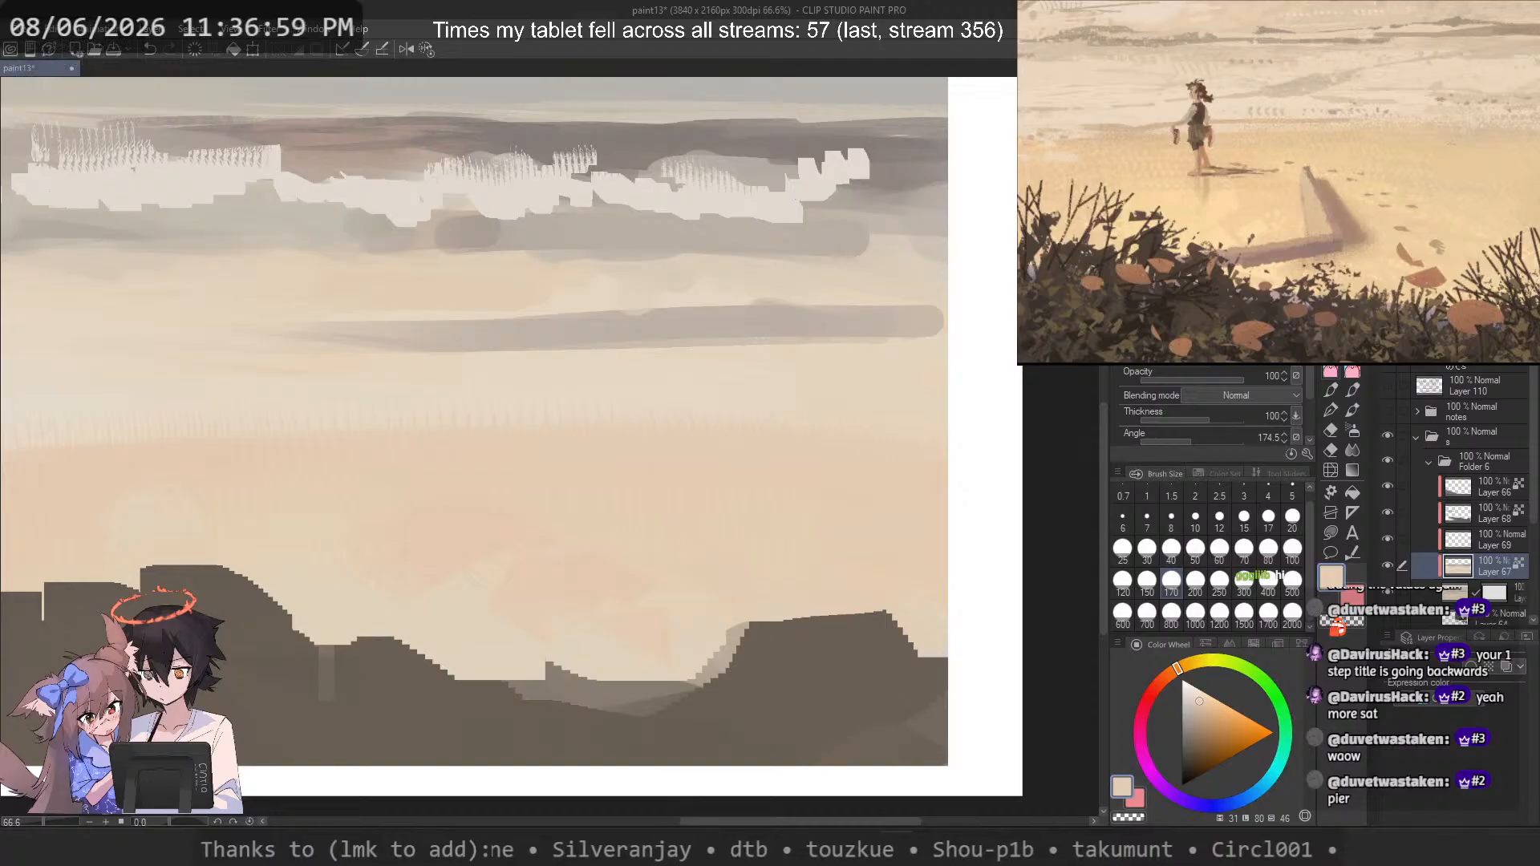
Step: Try a pale stroke across the sand with the 65 opacity brush at size 800, and reduce its size to 70
key(b)
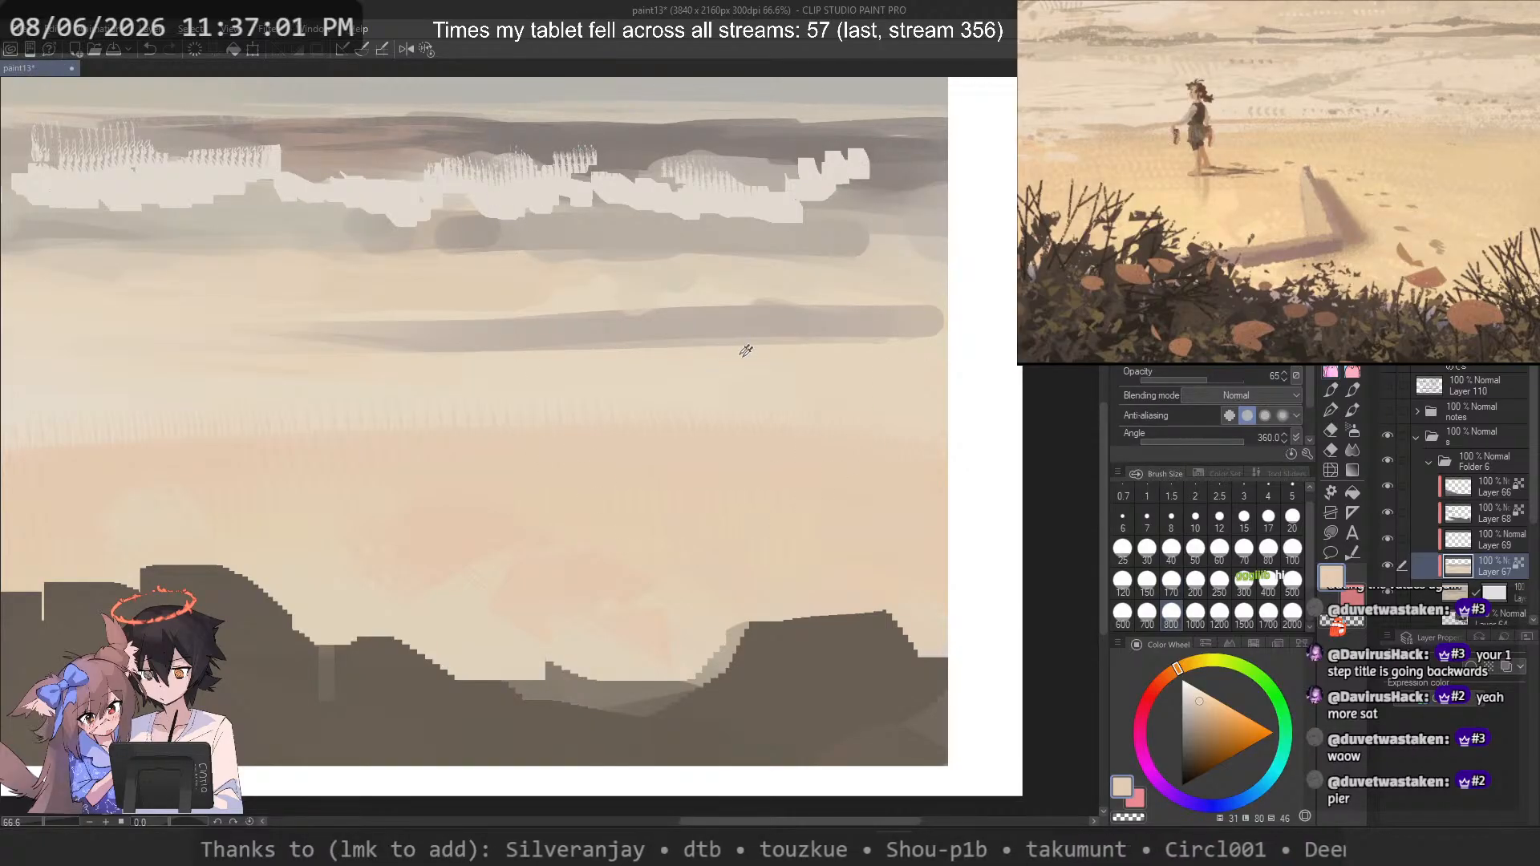
mouse_move(882, 361)
mouse_down()
mouse_move(791, 481)
mouse_move(763, 567)
mouse_up()
key(ctrl+z)
click(1239, 552)
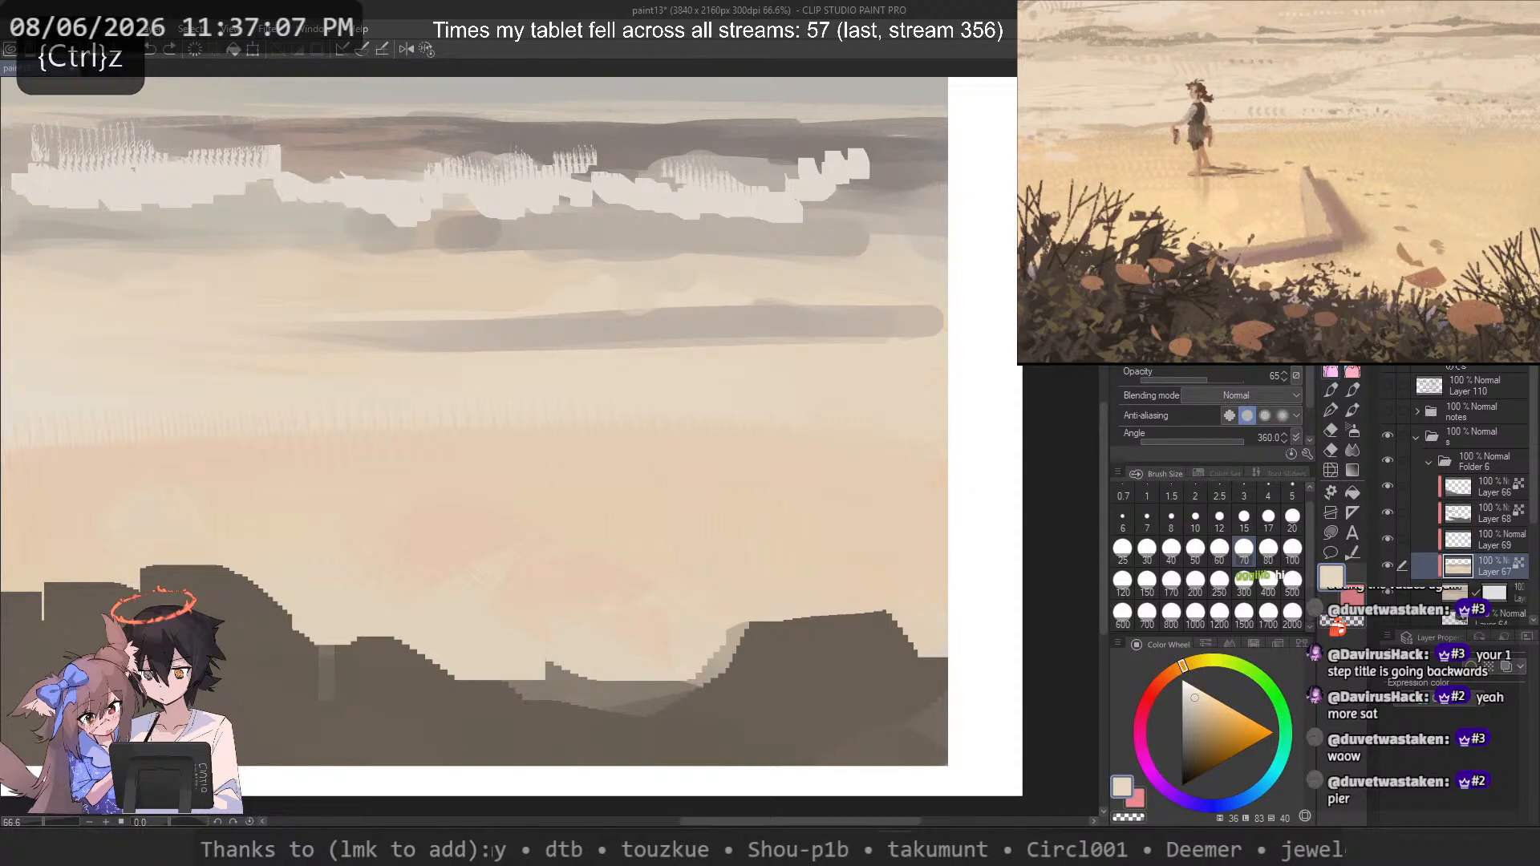
Step: Try short pale strokes near the sand's outer edge with further brushes, including the sparthtex01 textured one and the thickness 72 one
click(1353, 371)
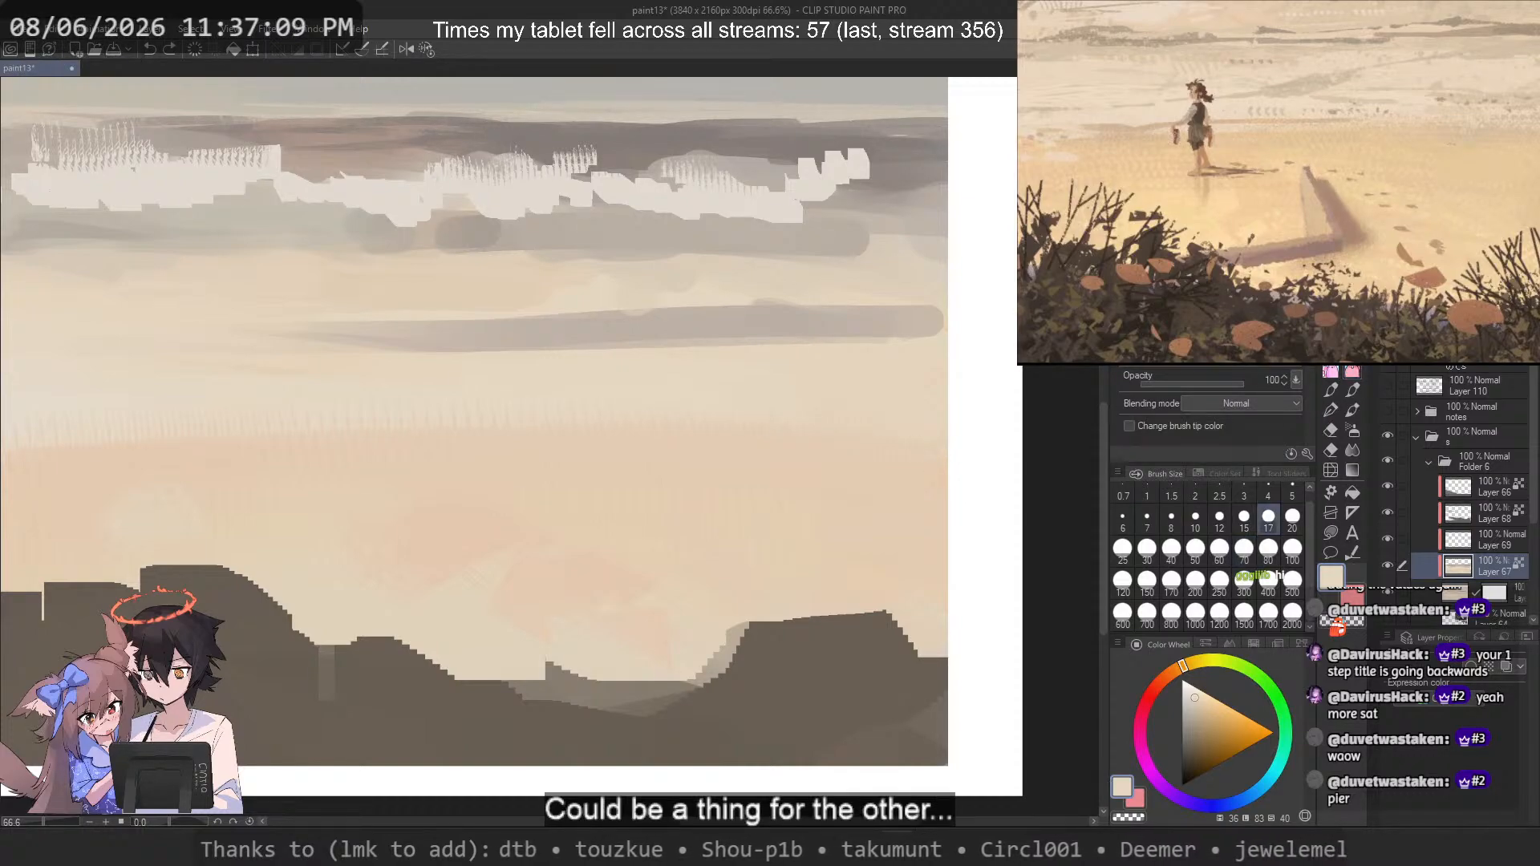
click(1353, 387)
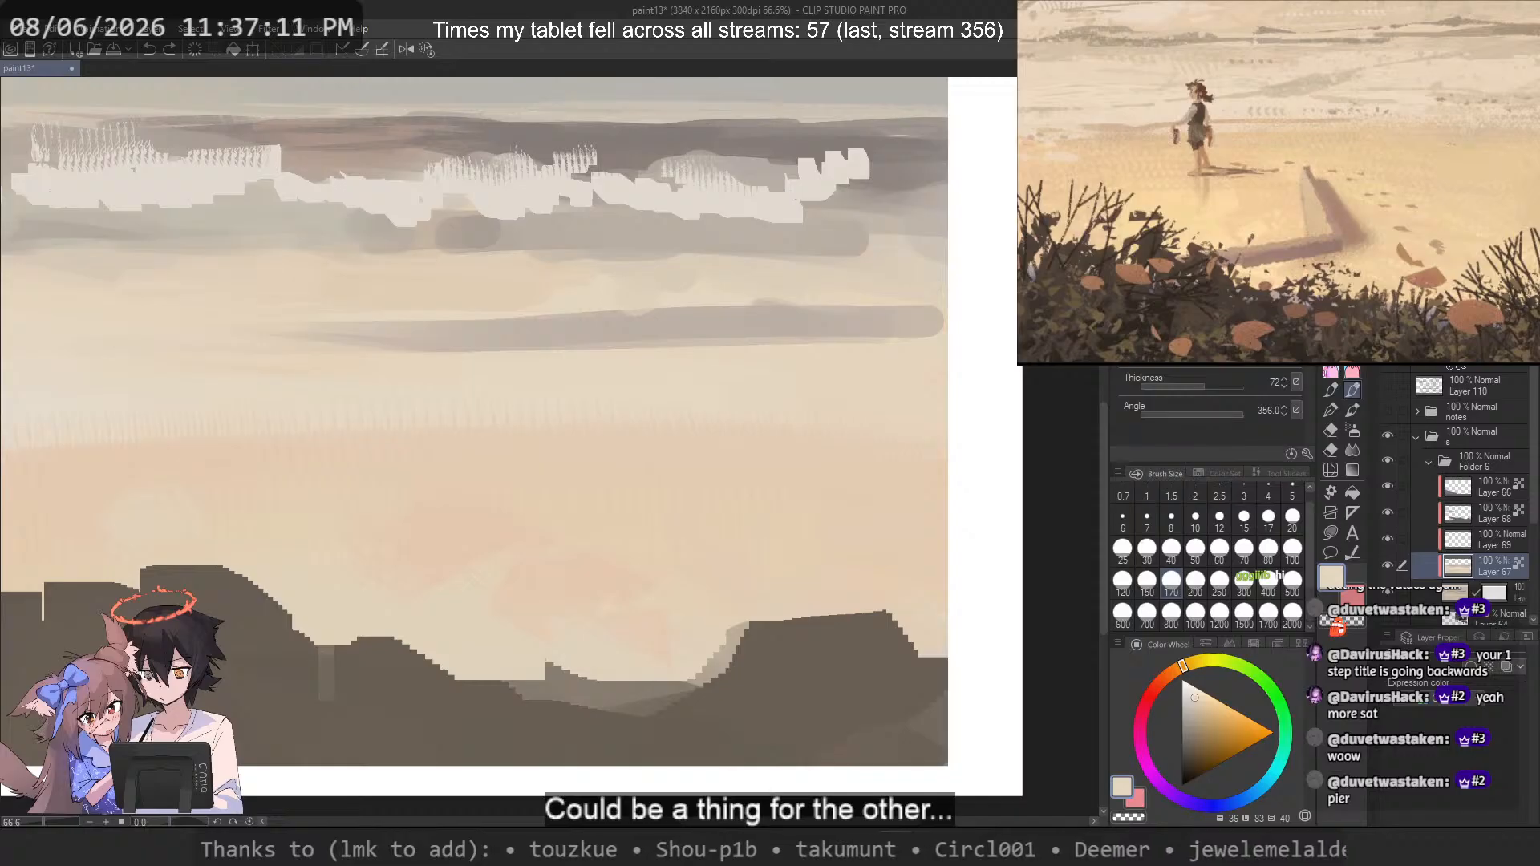
key(ctrl+z)
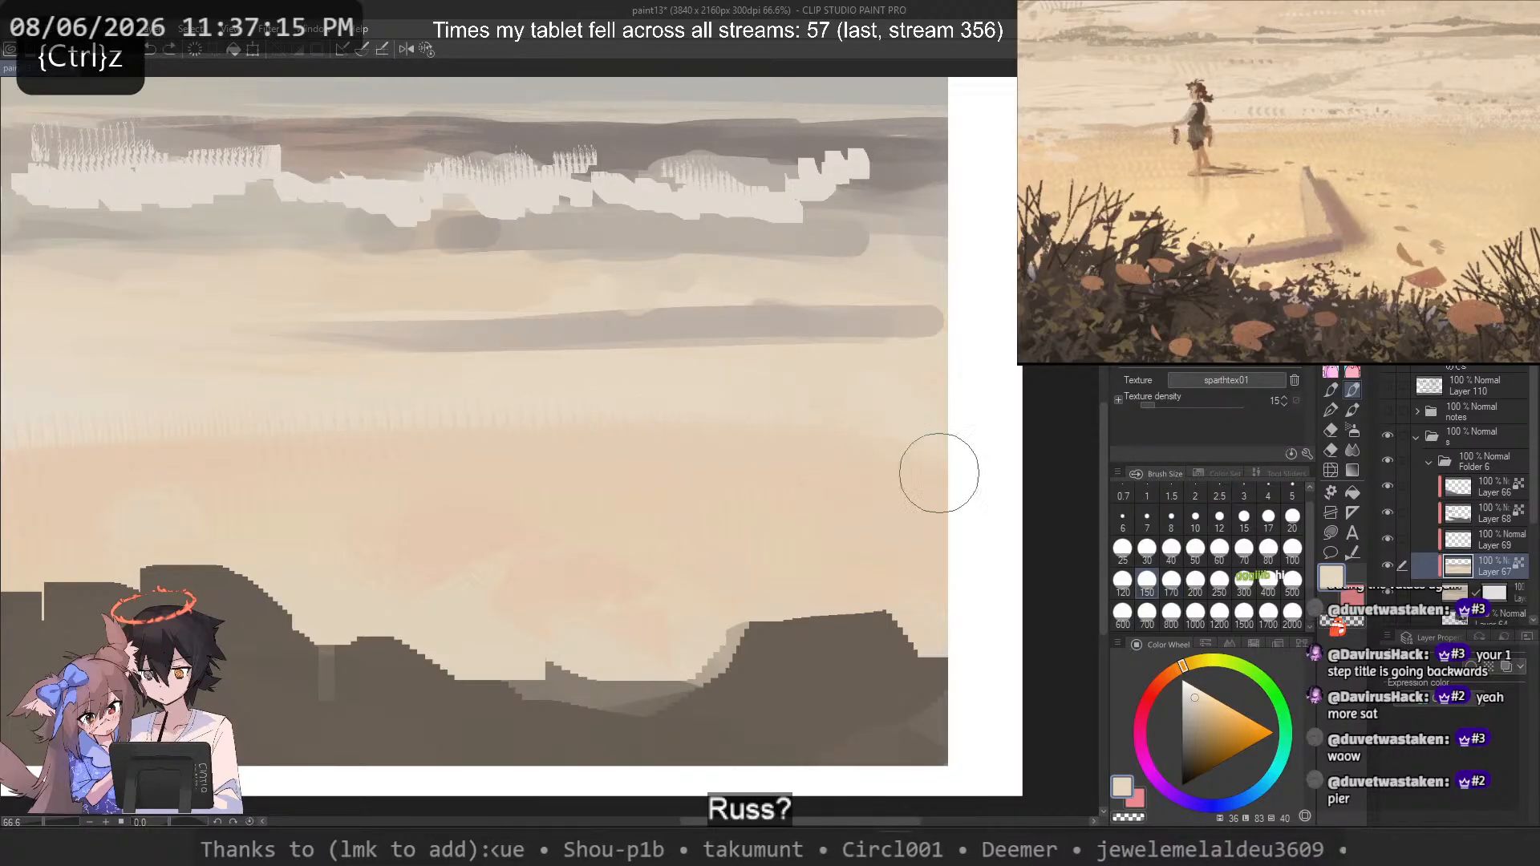
click(1163, 209)
drag(912, 493, 948, 502)
key(ctrl+z)
drag(812, 468, 794, 508)
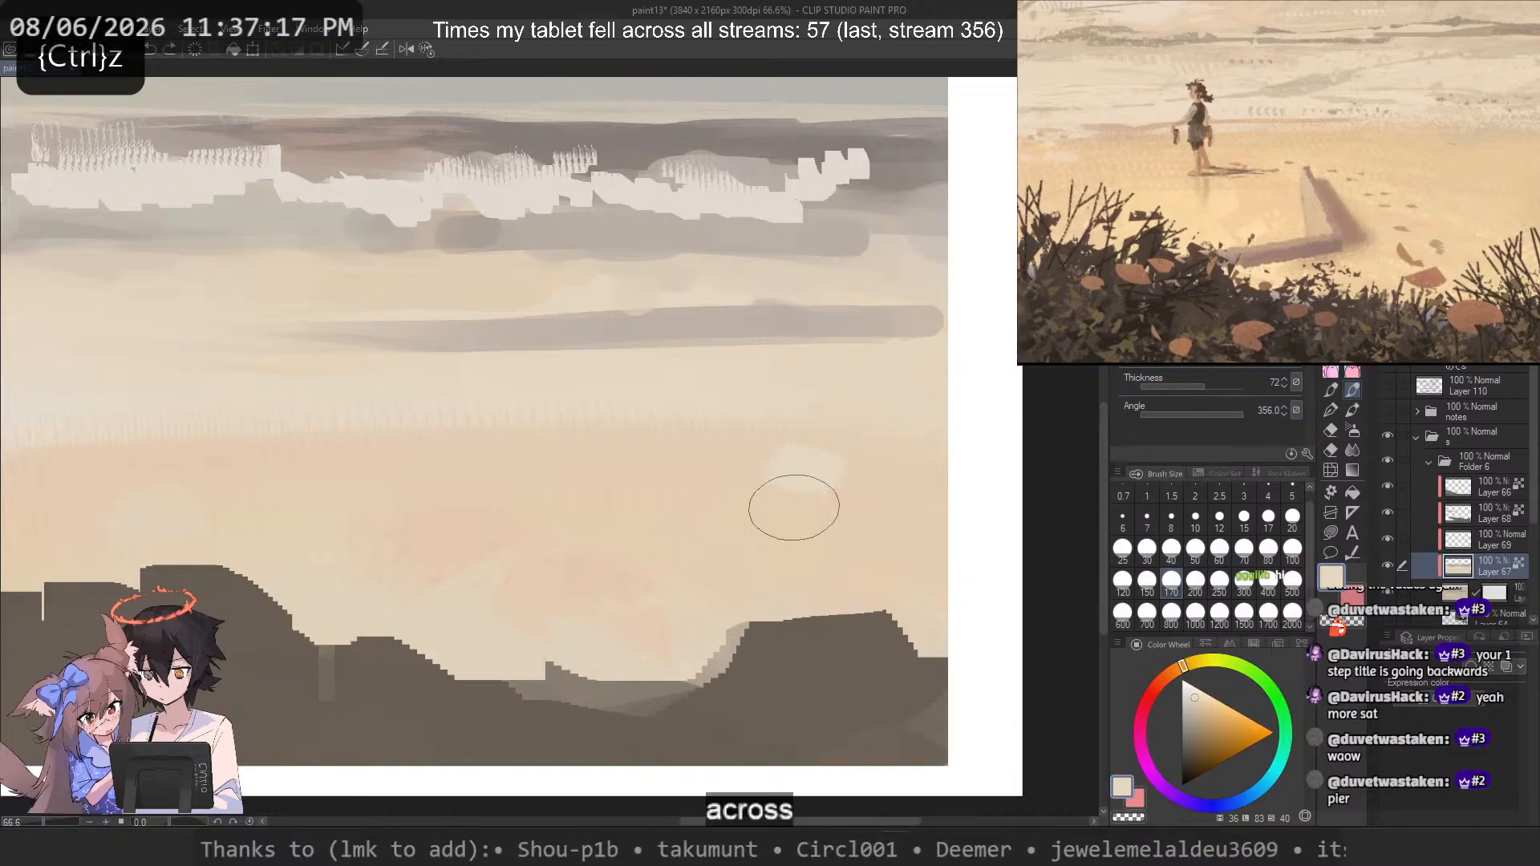
key(ctrl+z)
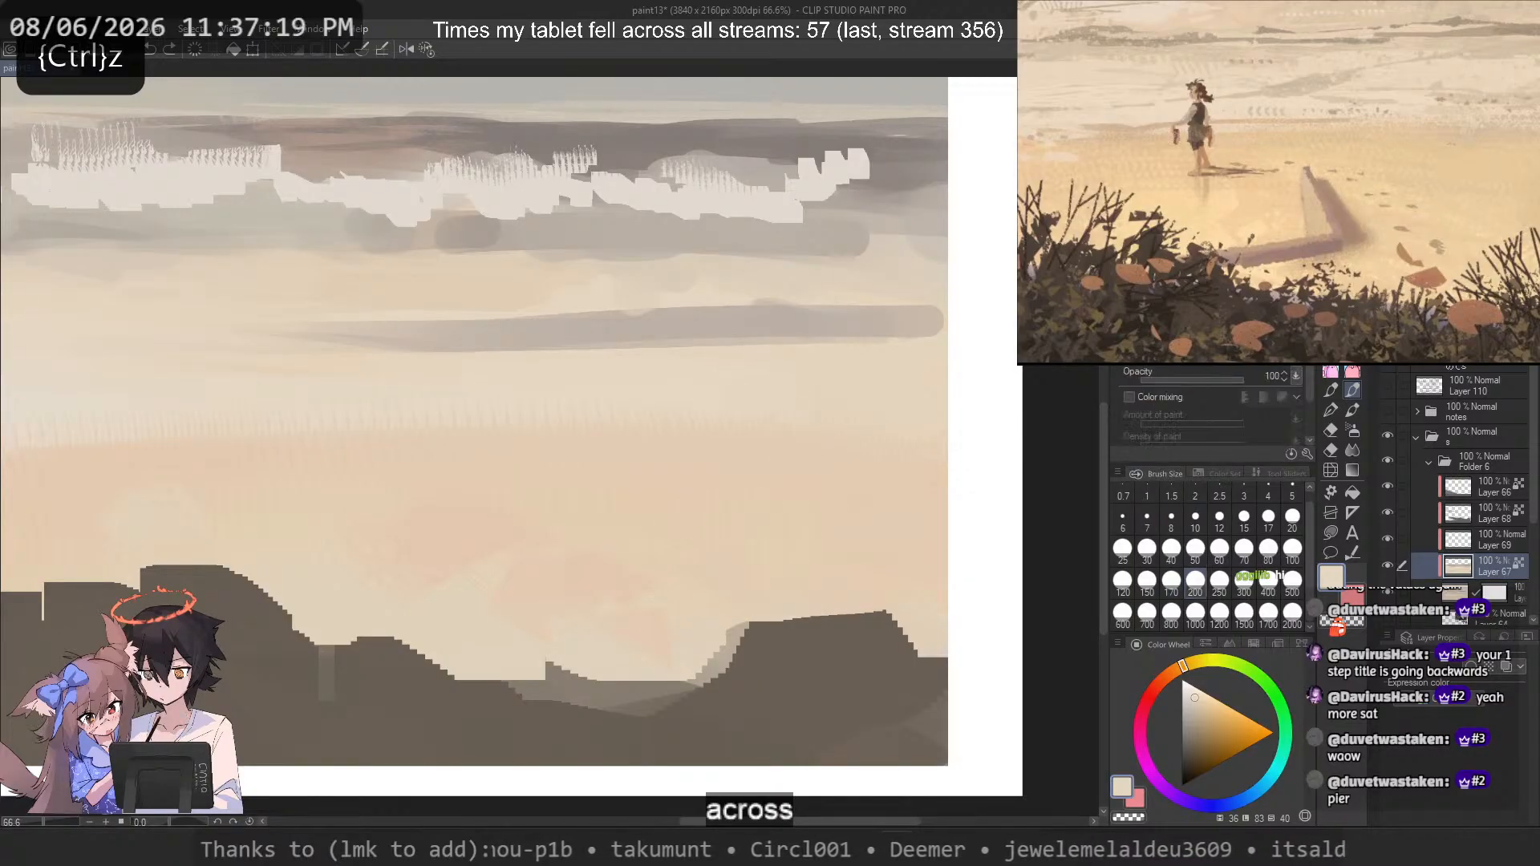
click(1186, 217)
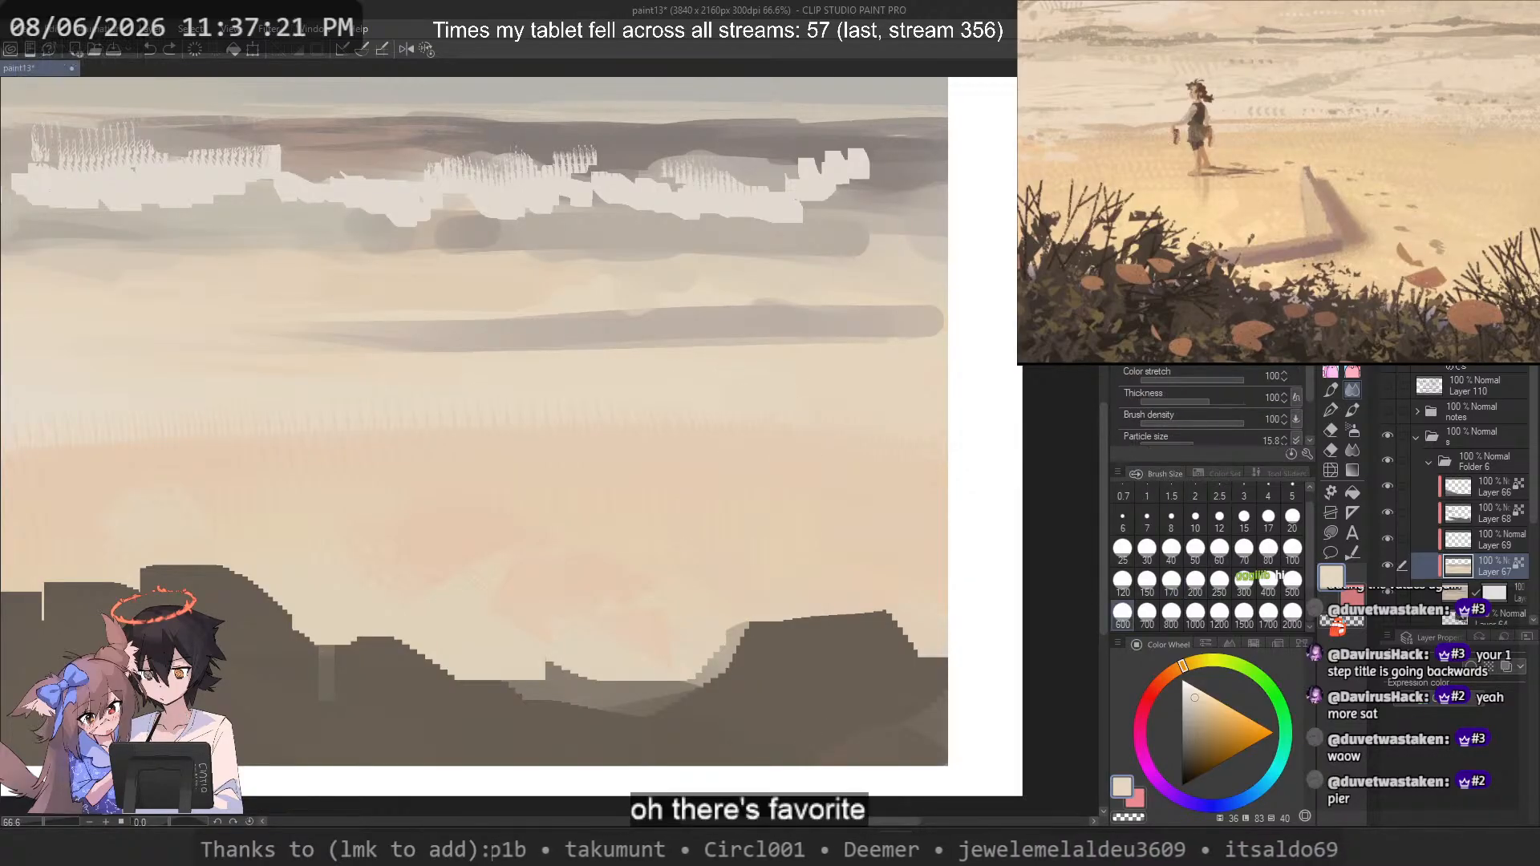
Step: Try a pale stroke across the sand with the 83.1 angle brush at size 80
click(1330, 390)
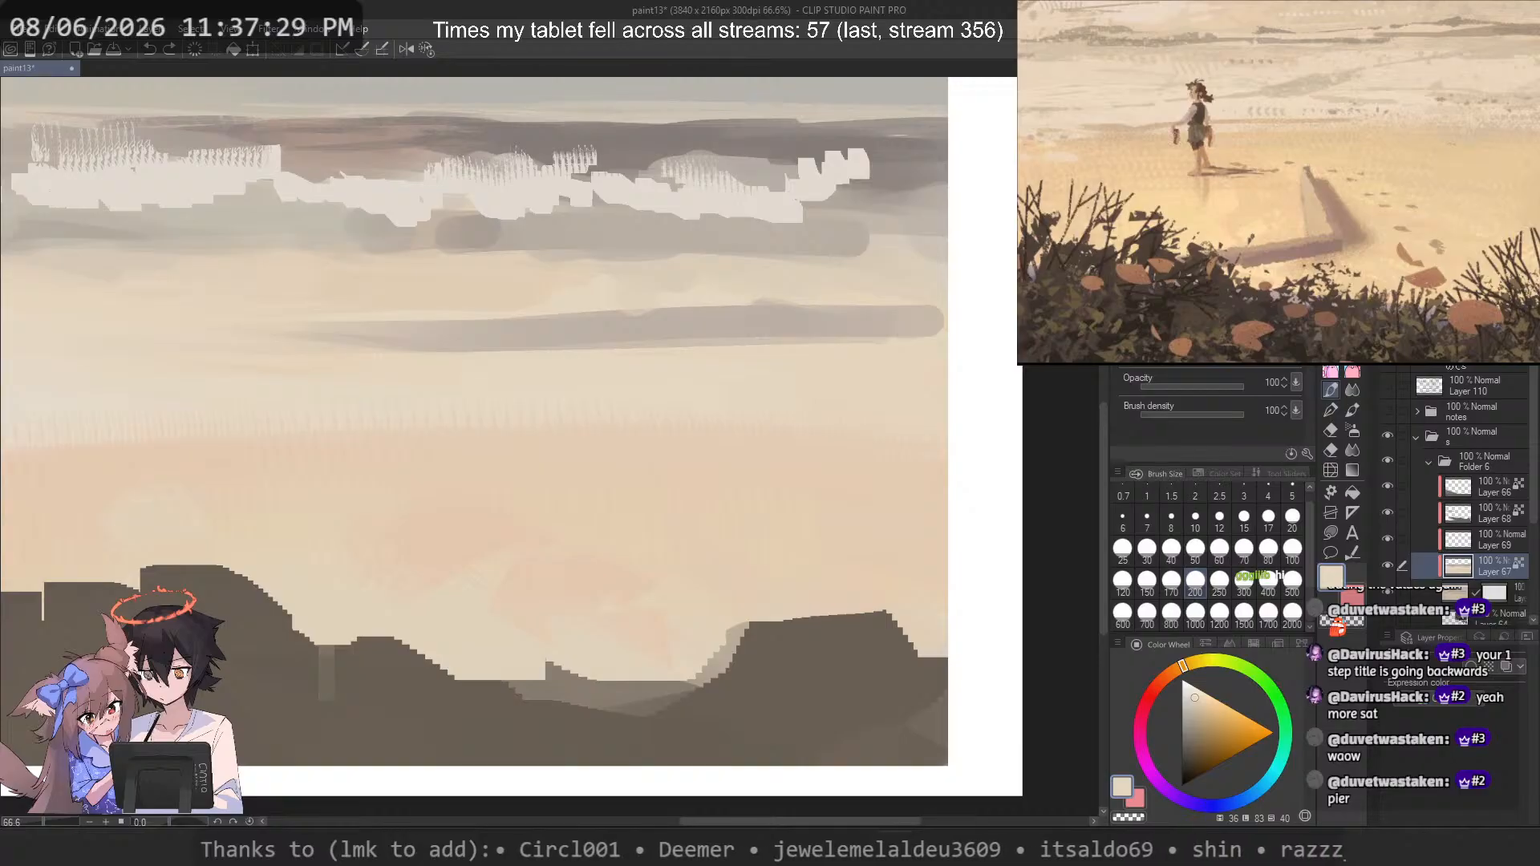
key(b)
key(b)
key(b)
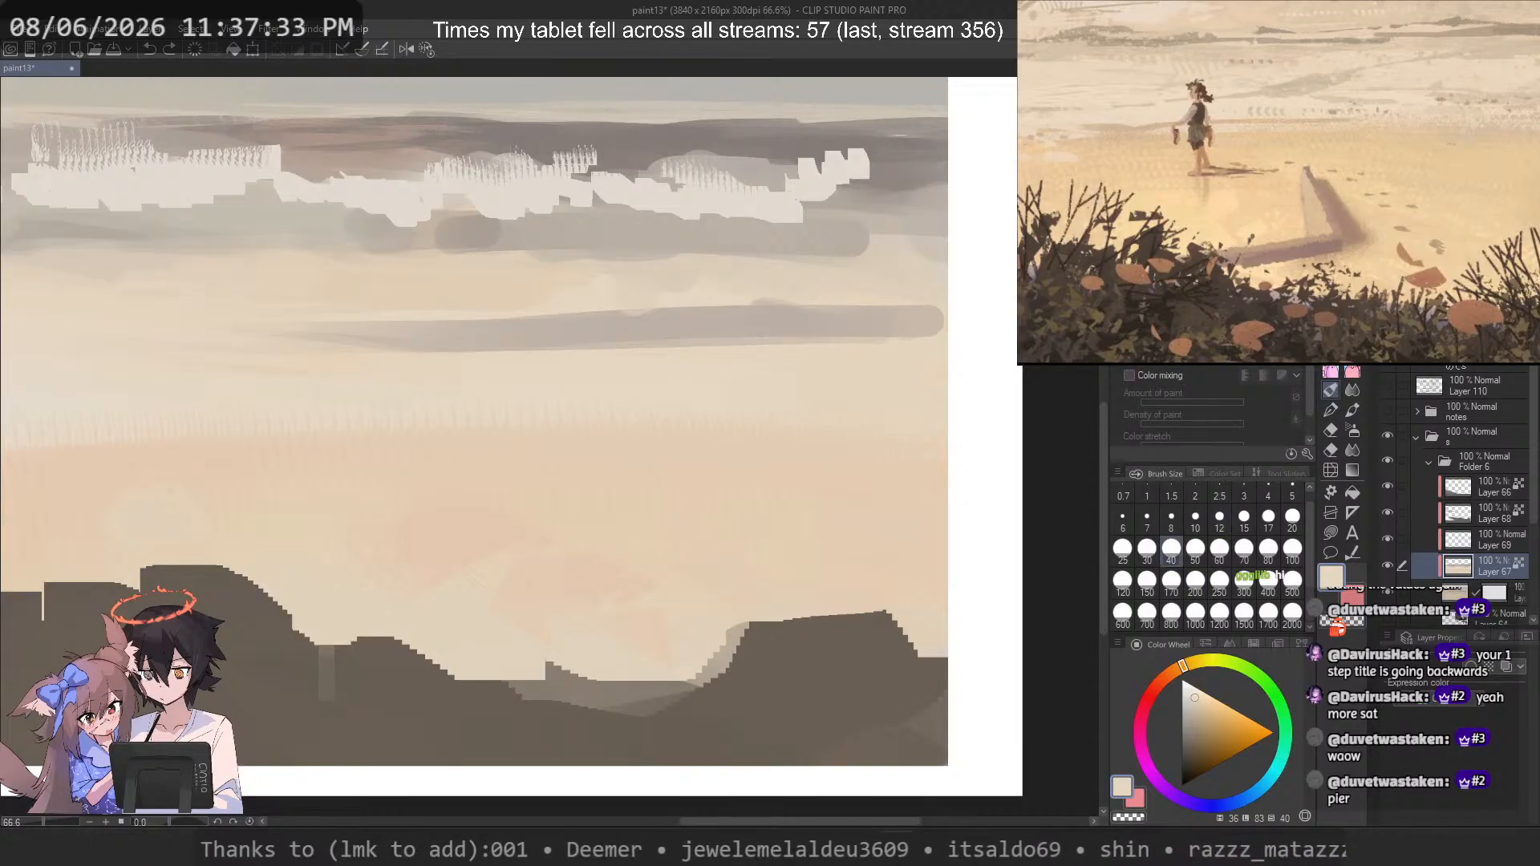
key(b)
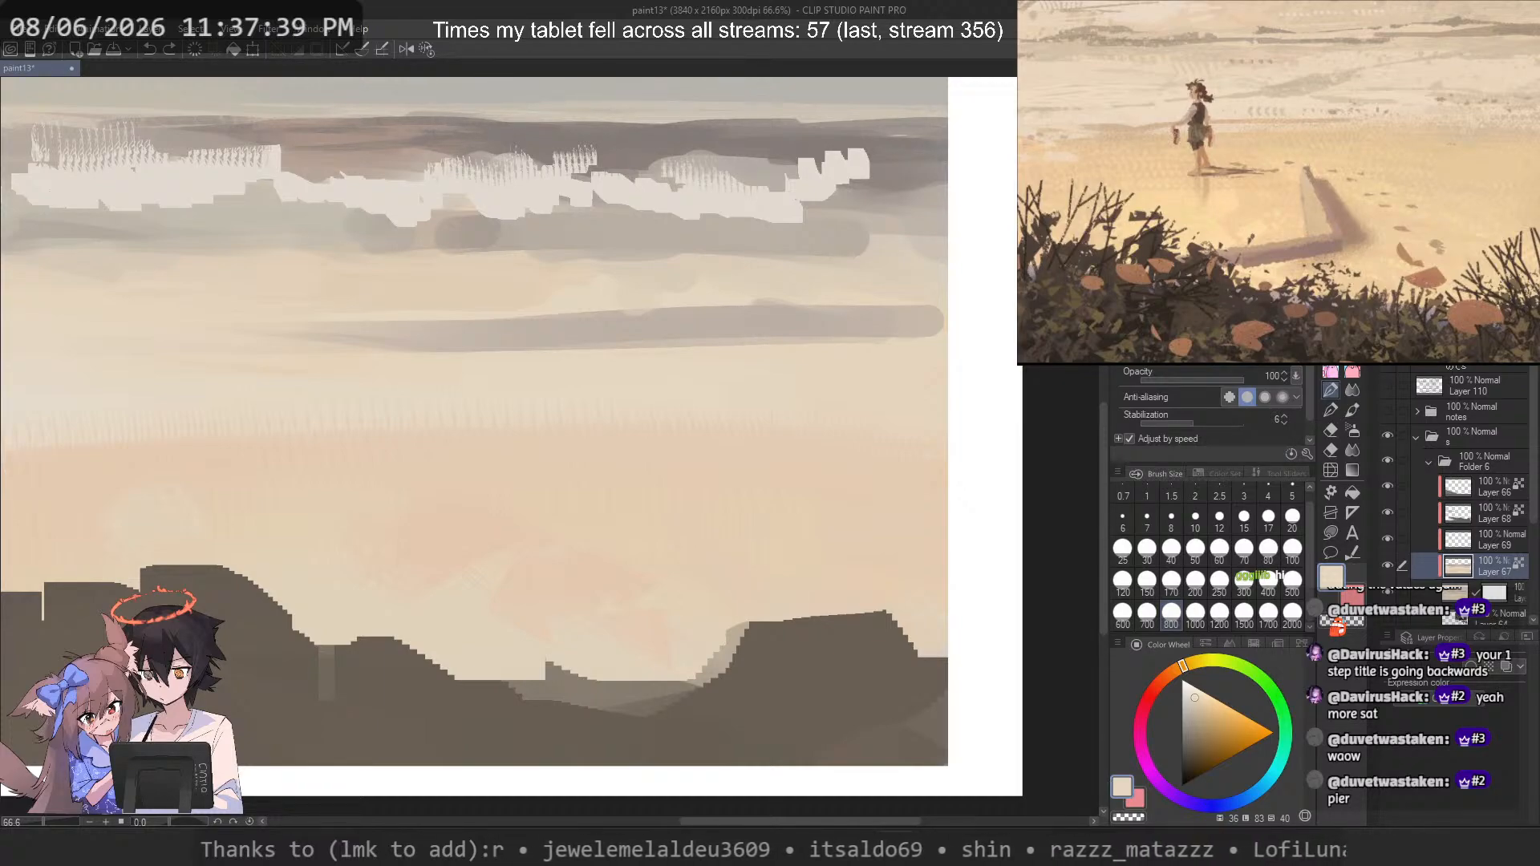
key(b)
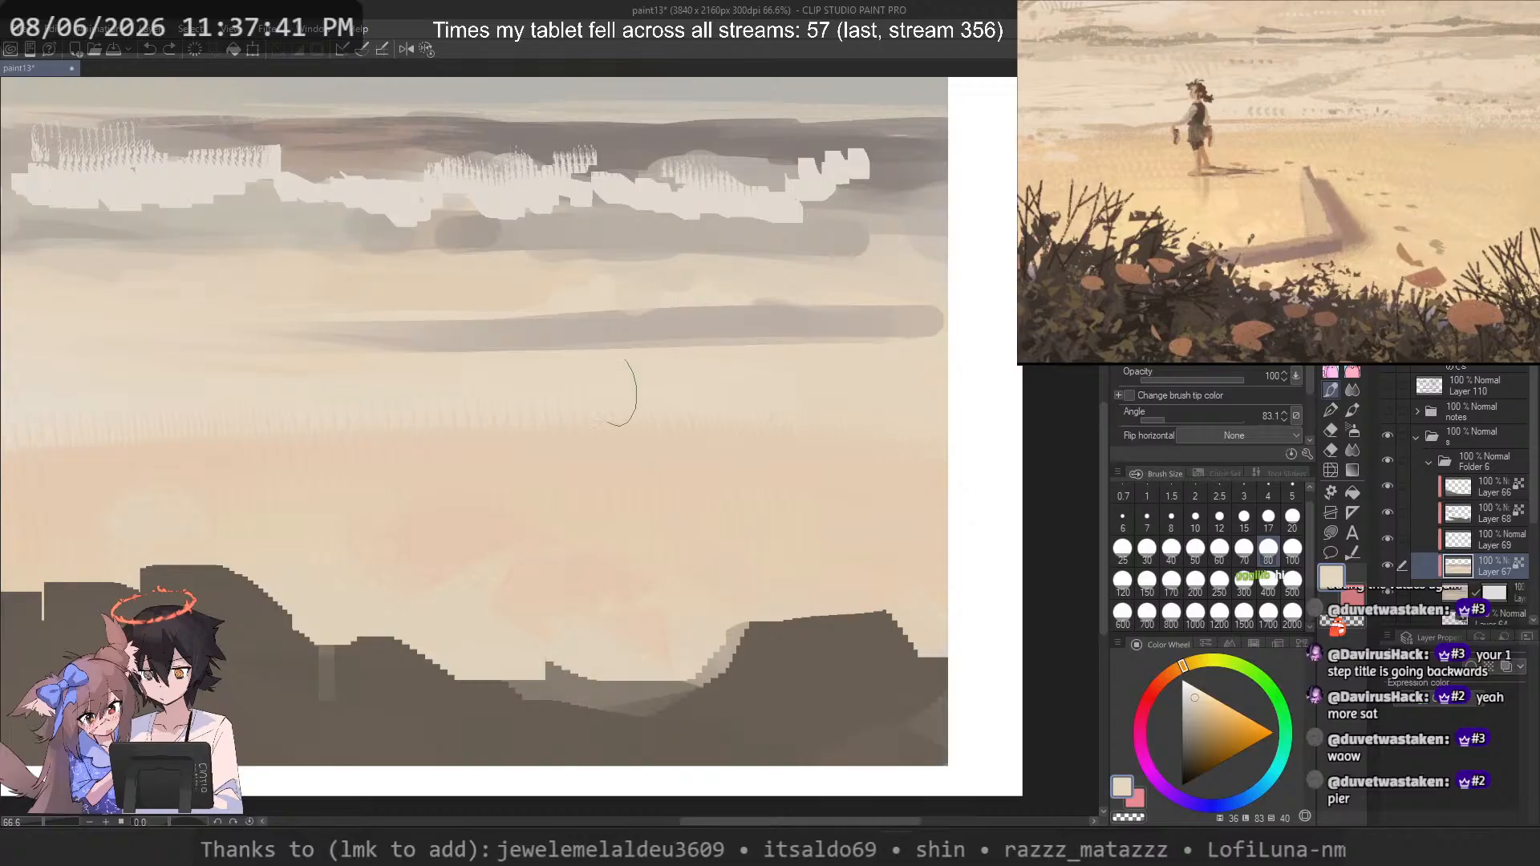
drag(626, 393, 1082, 580)
key(ctrl+z)
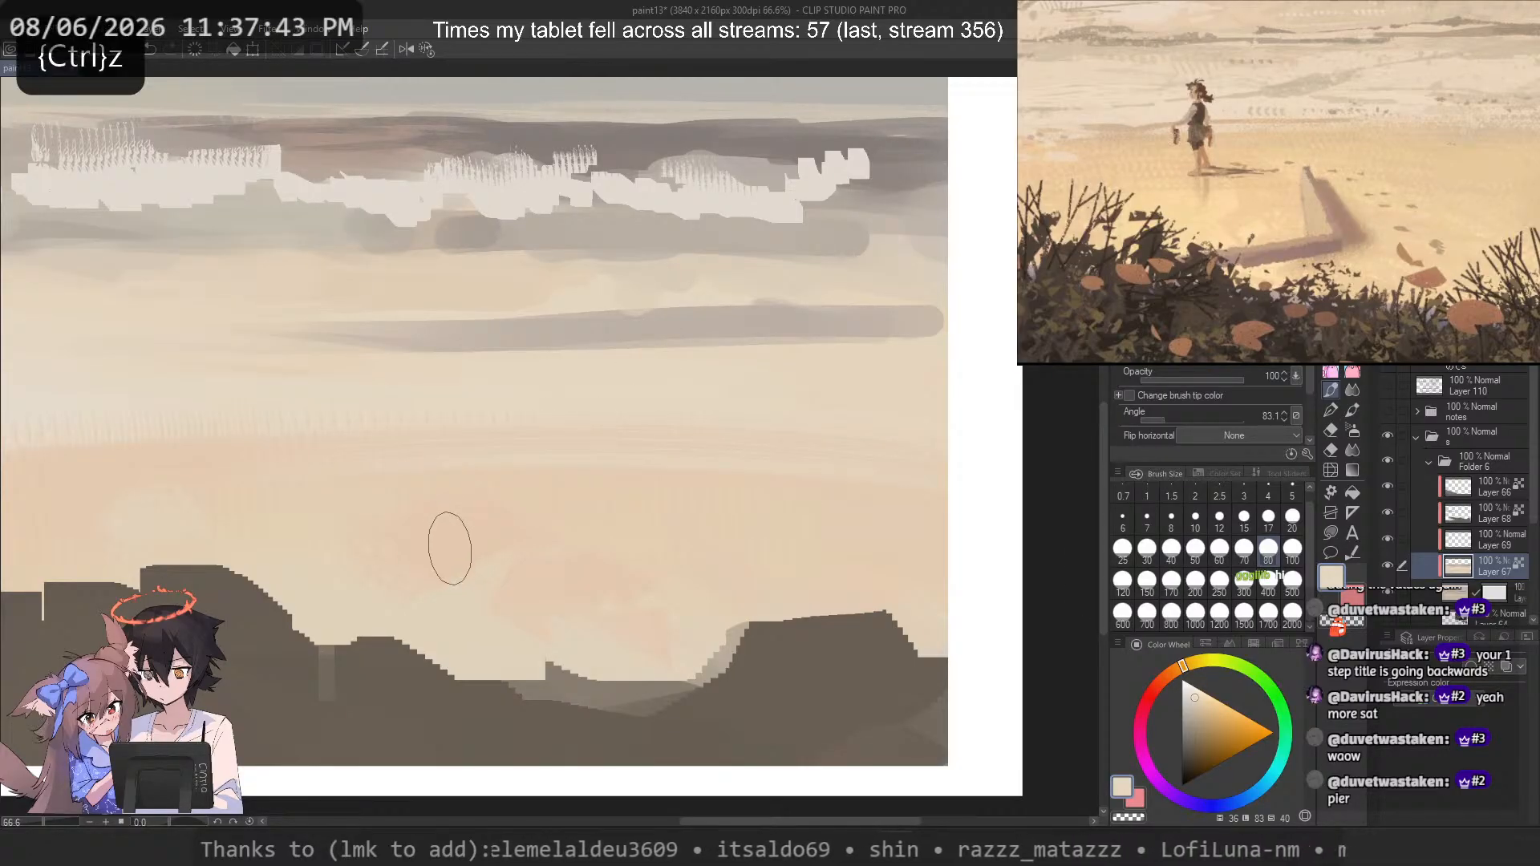
key(ctrl+z)
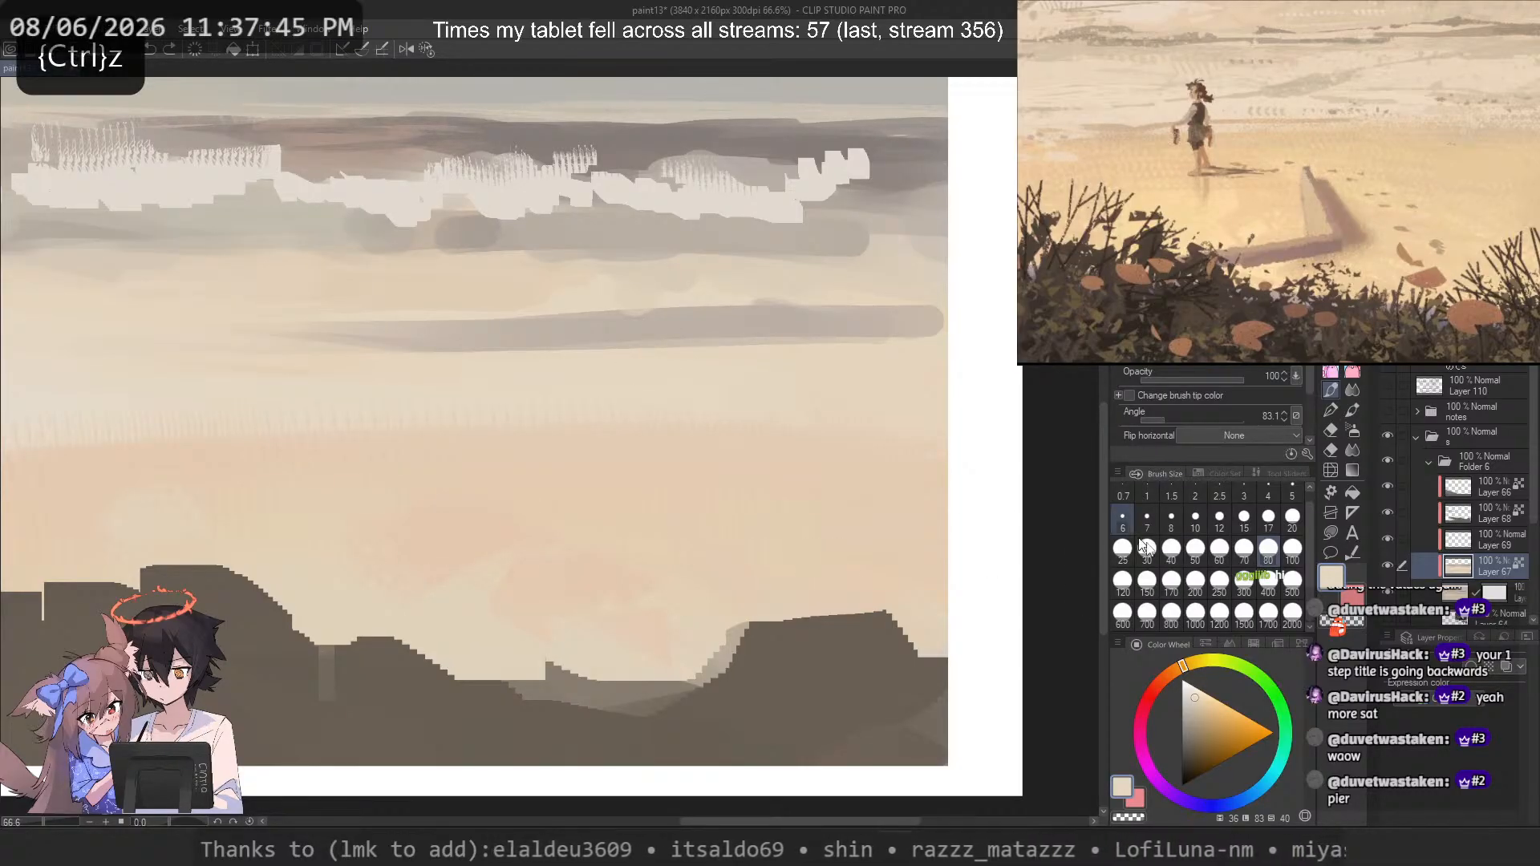
Step: Try a pale stroke along the grey water band with the 310.0 angle brush at size 60
click(1352, 390)
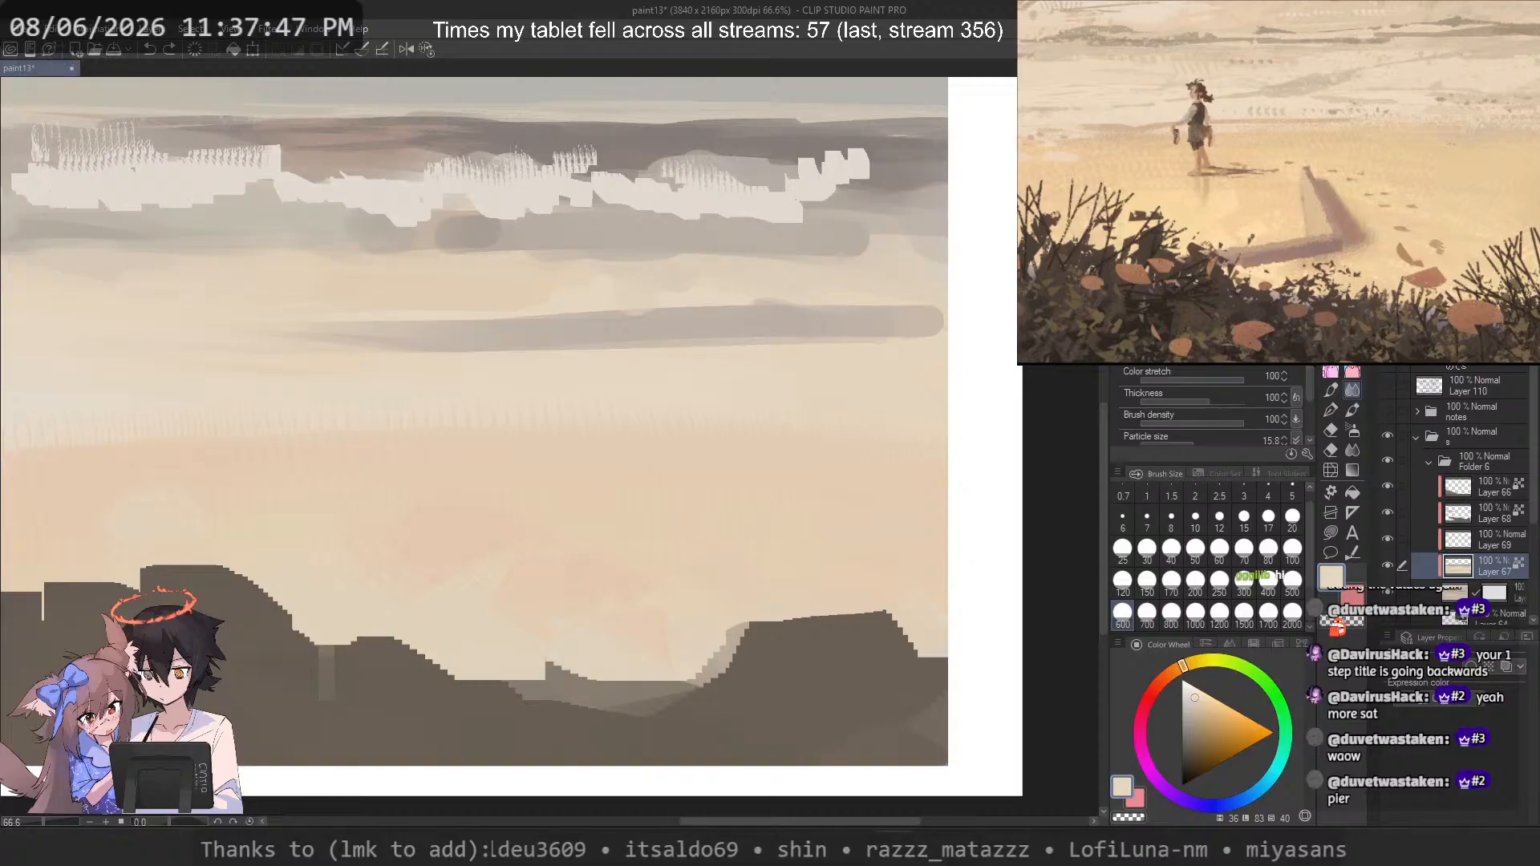
key(b)
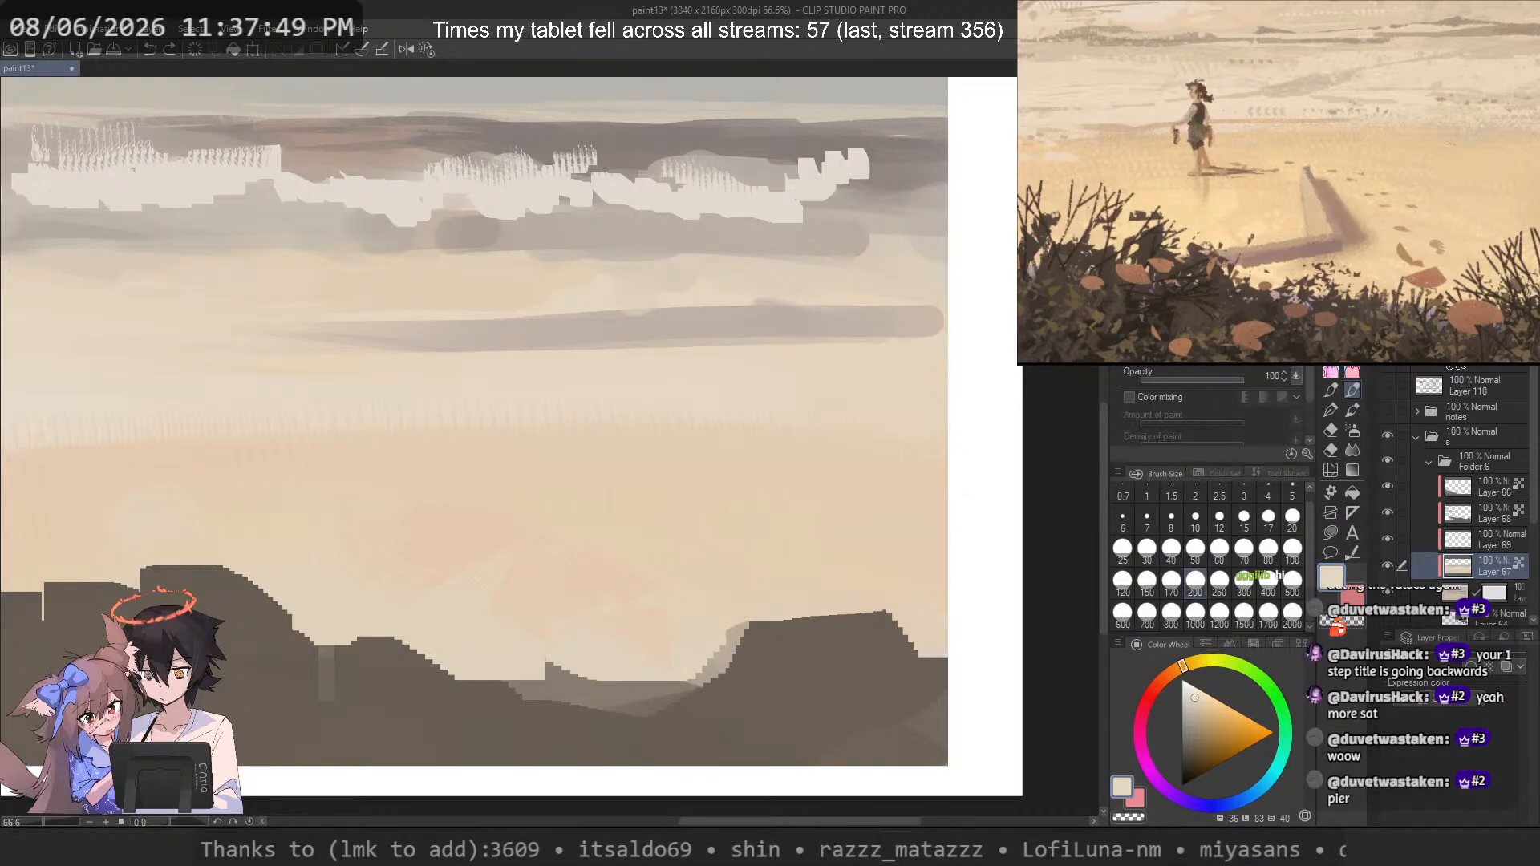
key(p)
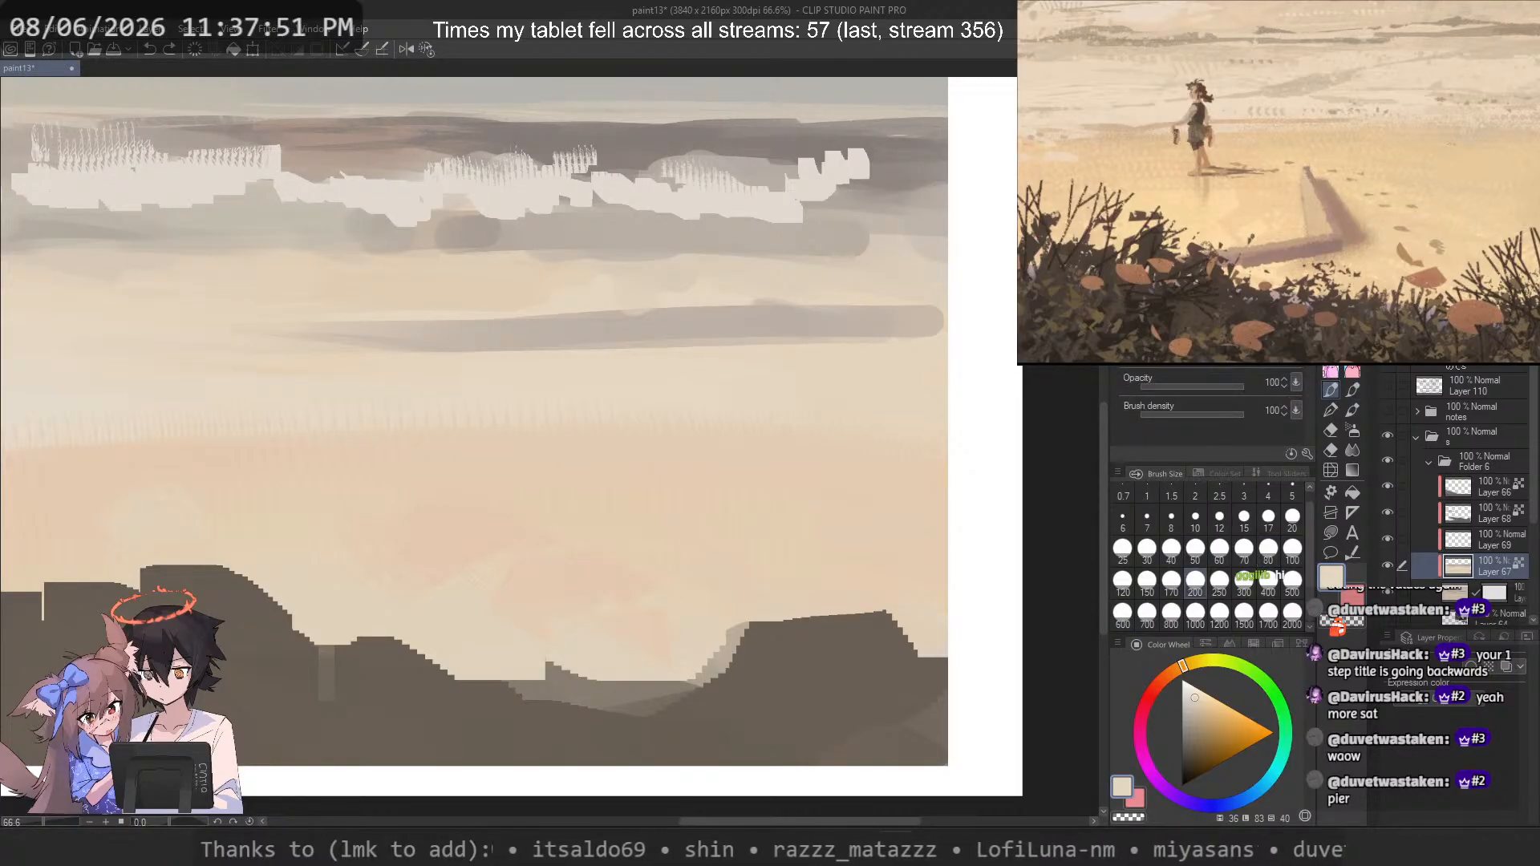
key(p)
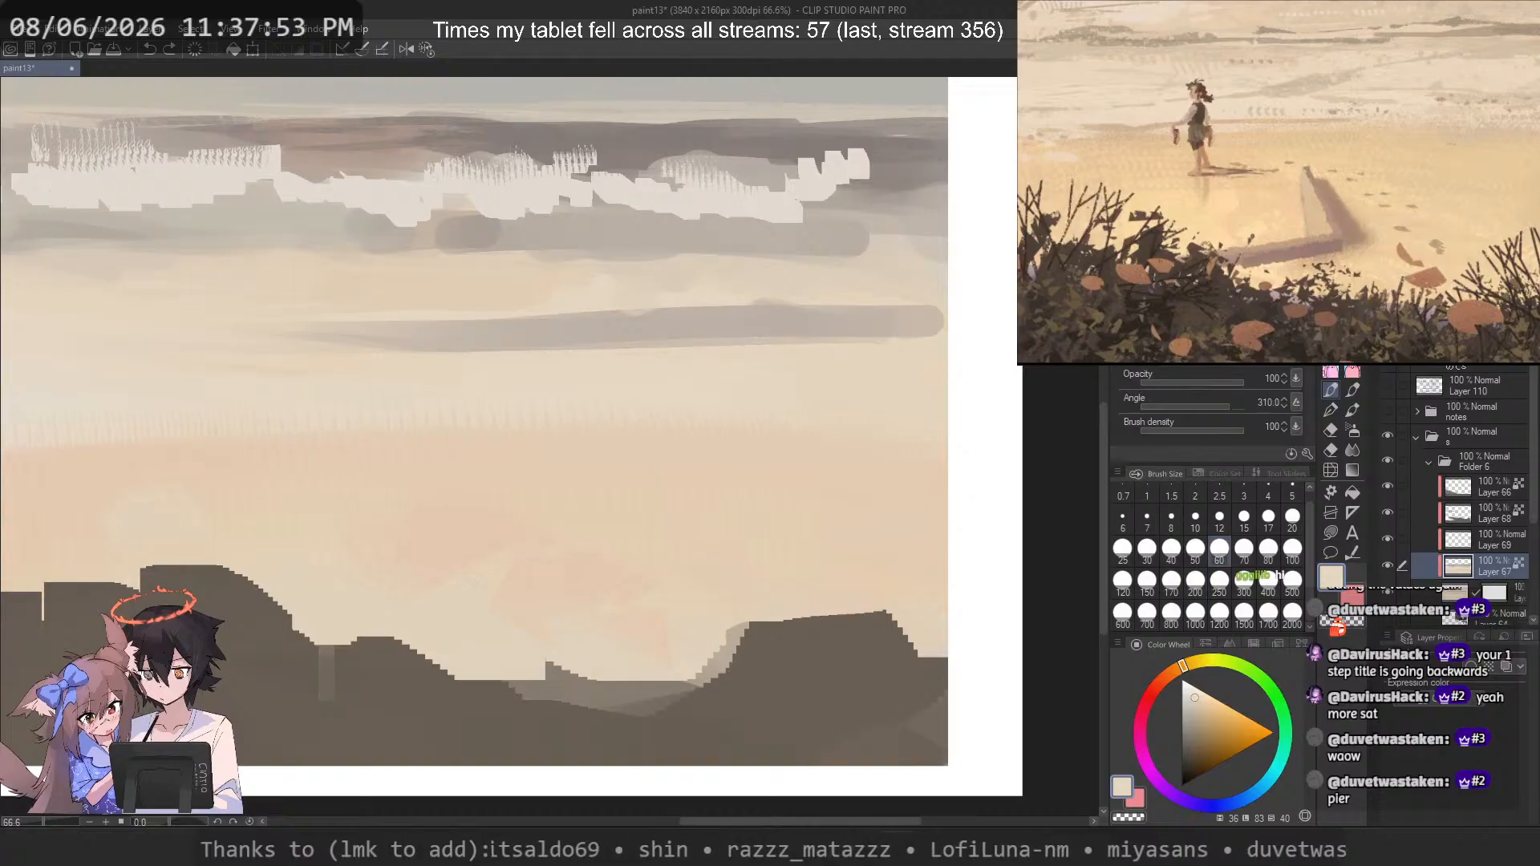
drag(866, 291, 505, 313)
key(ctrl+z)
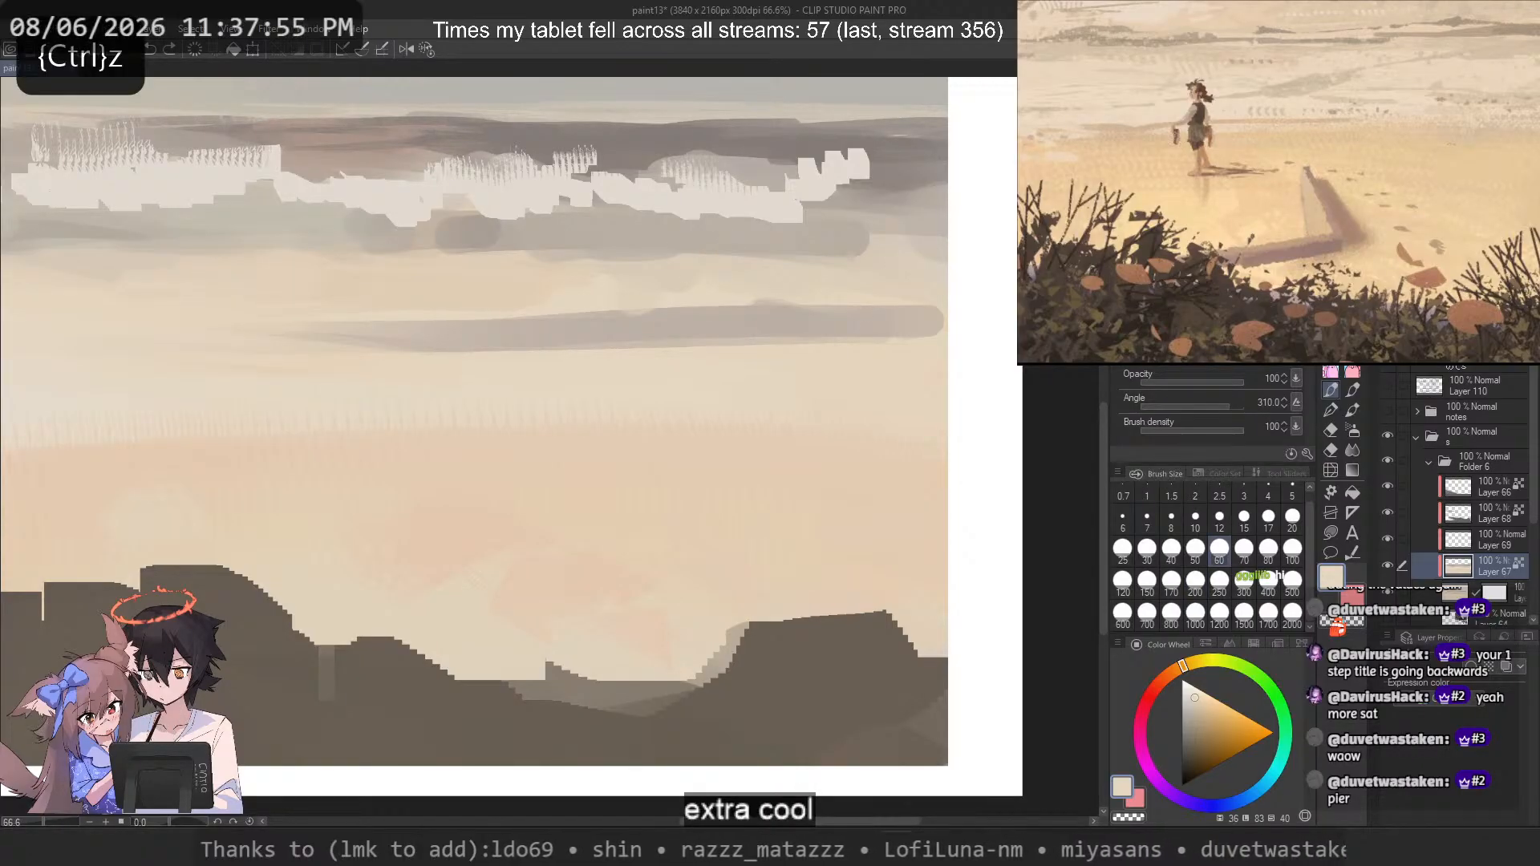
Step: Switch to the stabilization 0 textured brush at size 70 and test pale strokes over the grey water band, undoing them
key(p)
drag(797, 363, 337, 340)
key(ctrl+z)
mouse_move(529, 255)
mouse_down()
mouse_move(708, 331)
mouse_move(625, 347)
mouse_up()
key(ctrl+z)
key(ctrl+z)
mouse_move(820, 329)
mouse_down()
mouse_move(334, 333)
mouse_move(790, 332)
mouse_up()
key(ctrl+z)
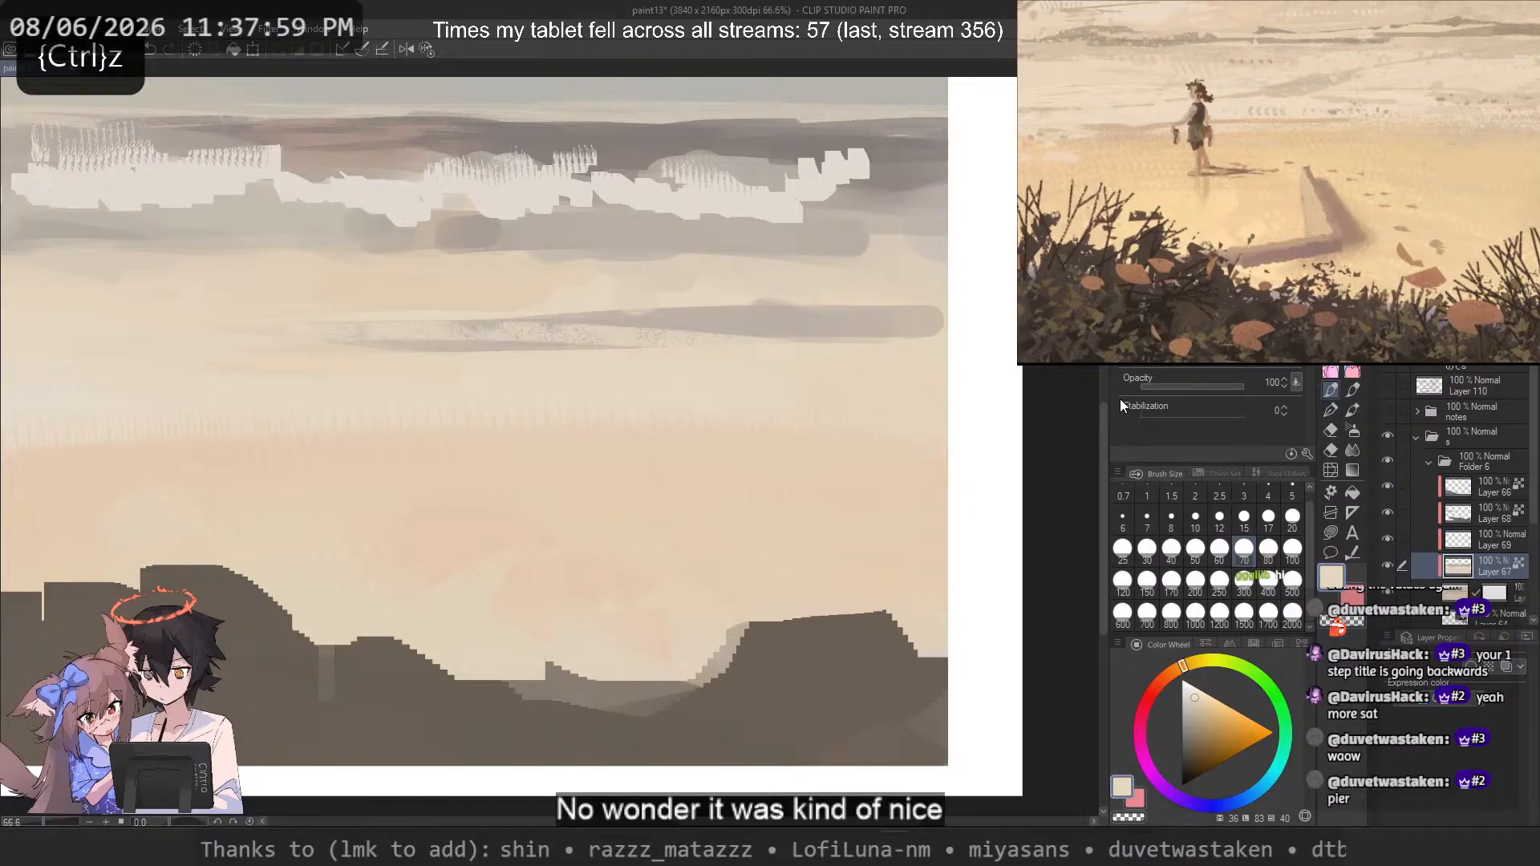
key(ctrl+z)
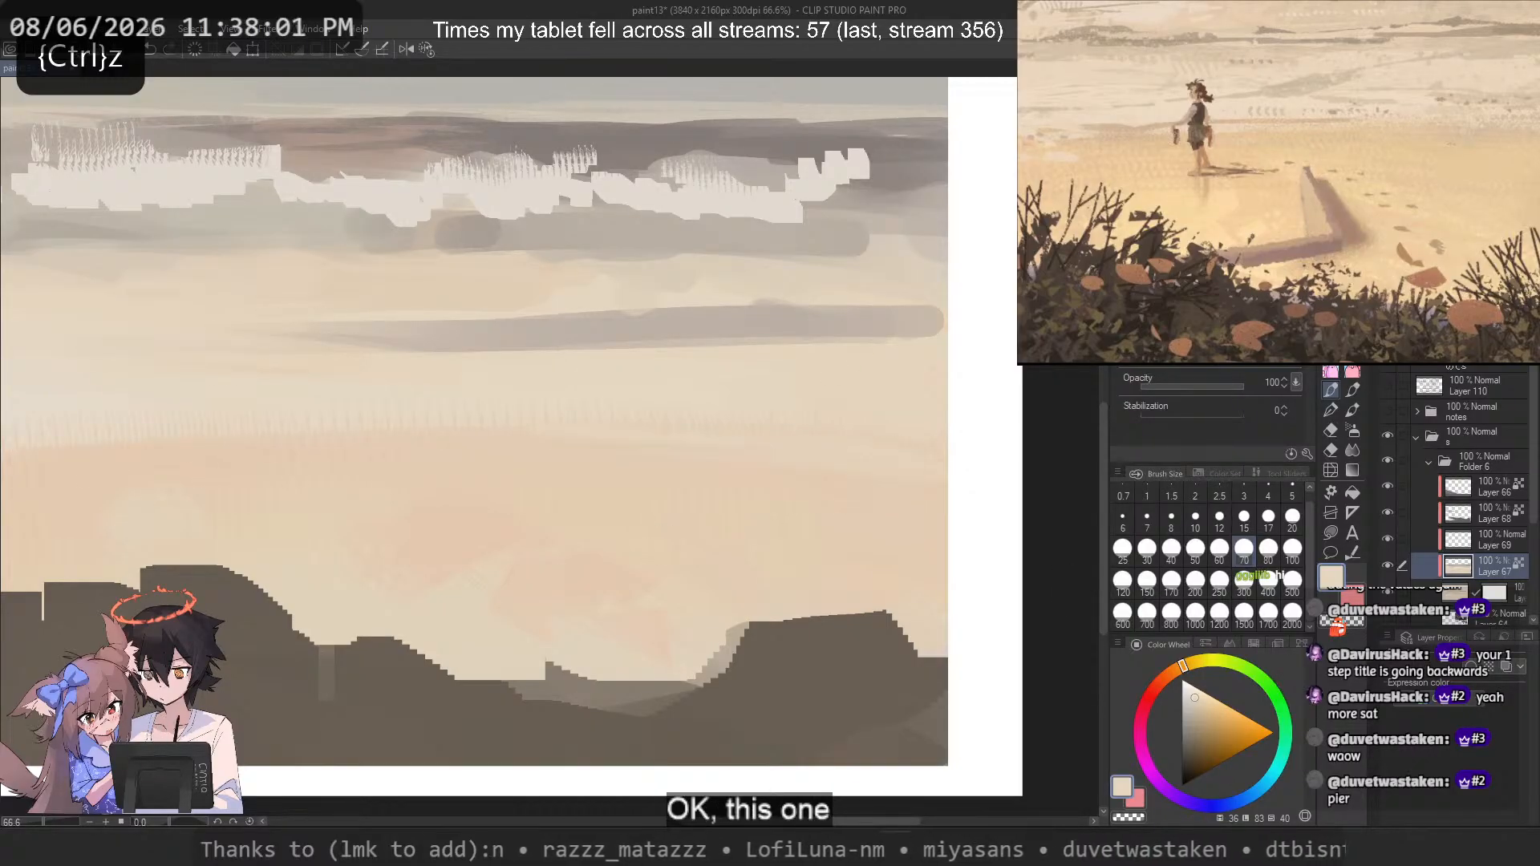
Step: Sample a pale cream from the beach and try strokes over the peach sand edge above the rocks, undoing the last one
scroll(332, 427, down, 3)
mouse_move(338, 417)
mouse_down()
mouse_move(440, 395)
mouse_move(615, 419)
mouse_move(775, 479)
mouse_up()
drag(551, 450, 601, 450)
scroll(1470, 166, down, 5)
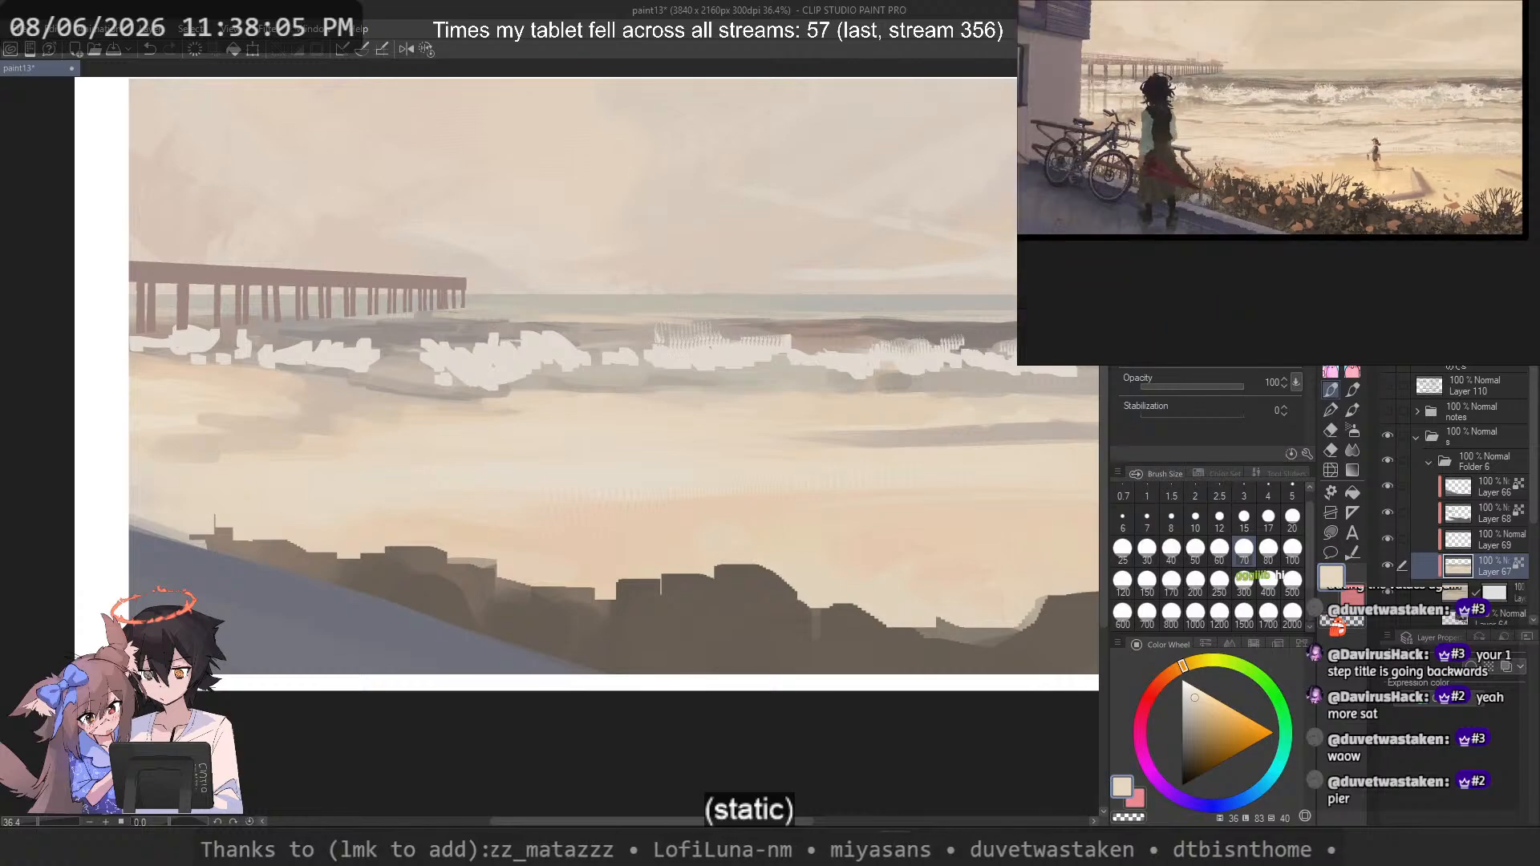
scroll(1470, 166, up, 5)
scroll(561, 512, up, 3)
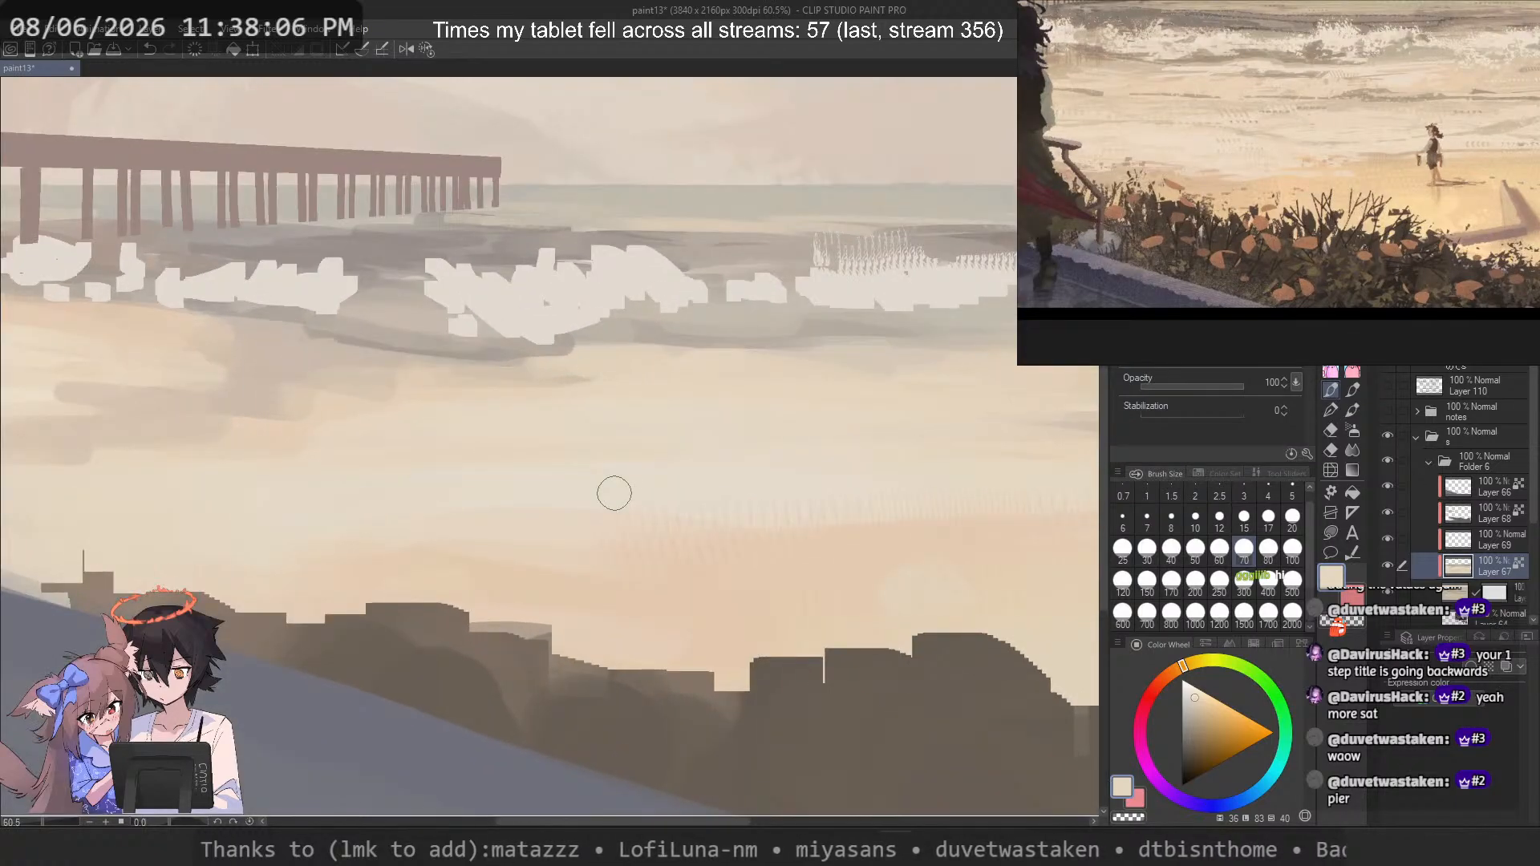
alt+click(572, 498)
drag(609, 554, 806, 552)
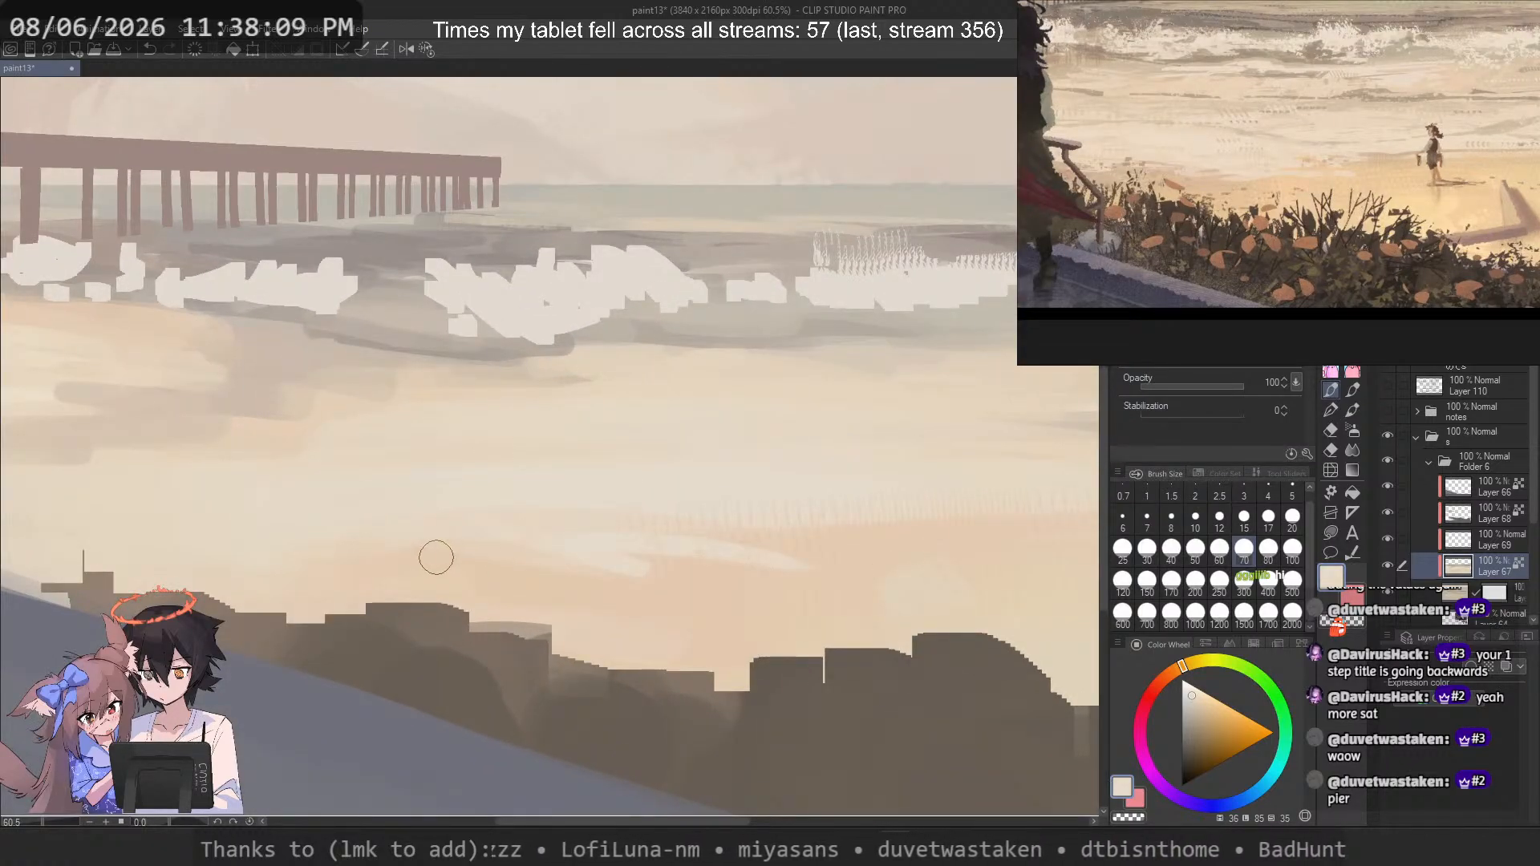
key(ctrl+z)
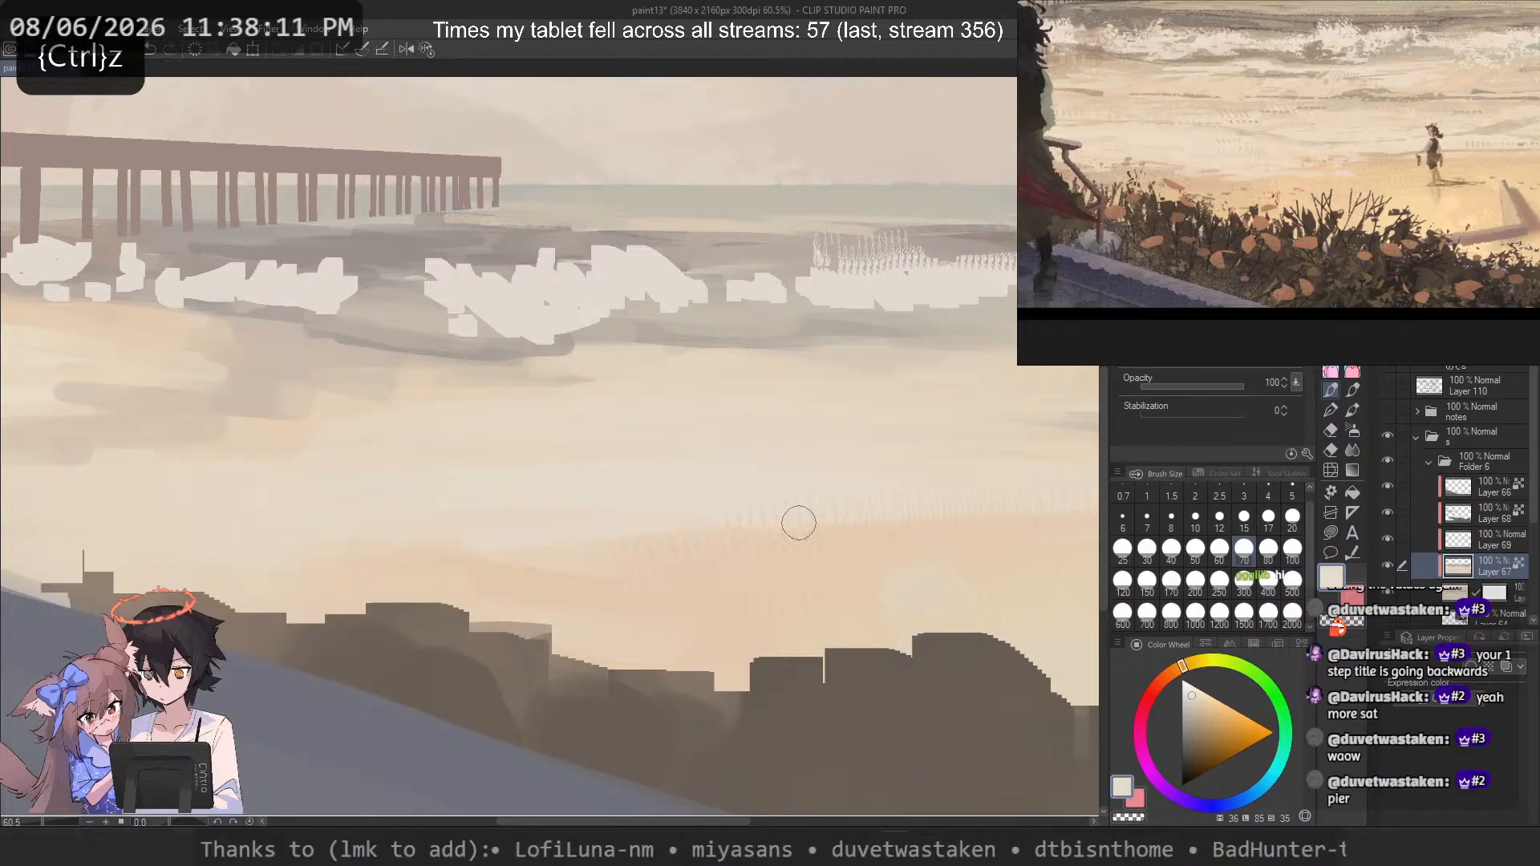
Step: Sample peach and pale tones and shape the uneven edge between wet and dry sand, undoing the last stroke
alt+click(647, 571)
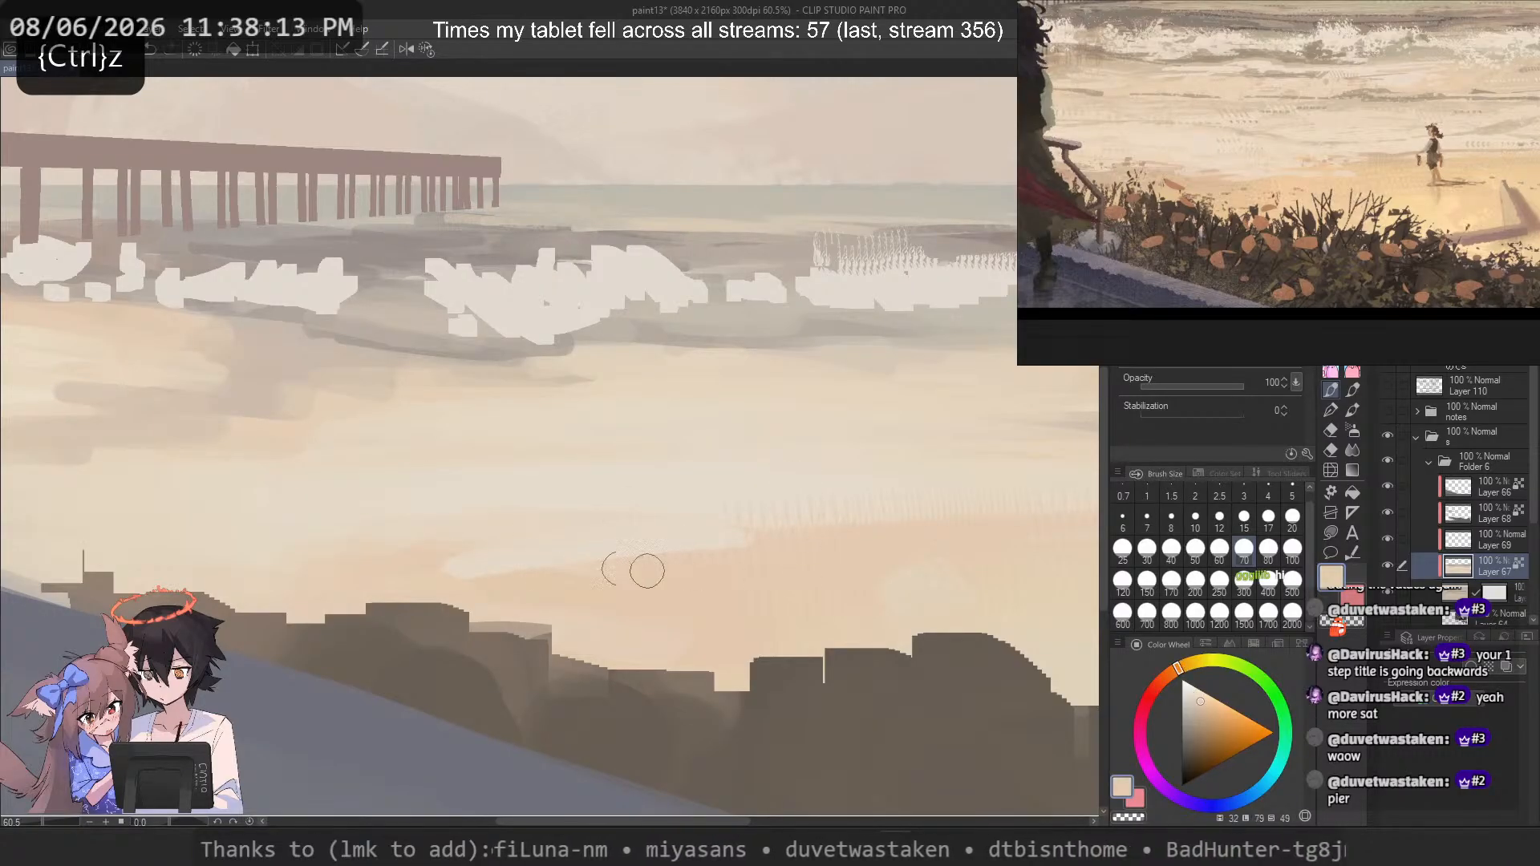
key(ctrl+z)
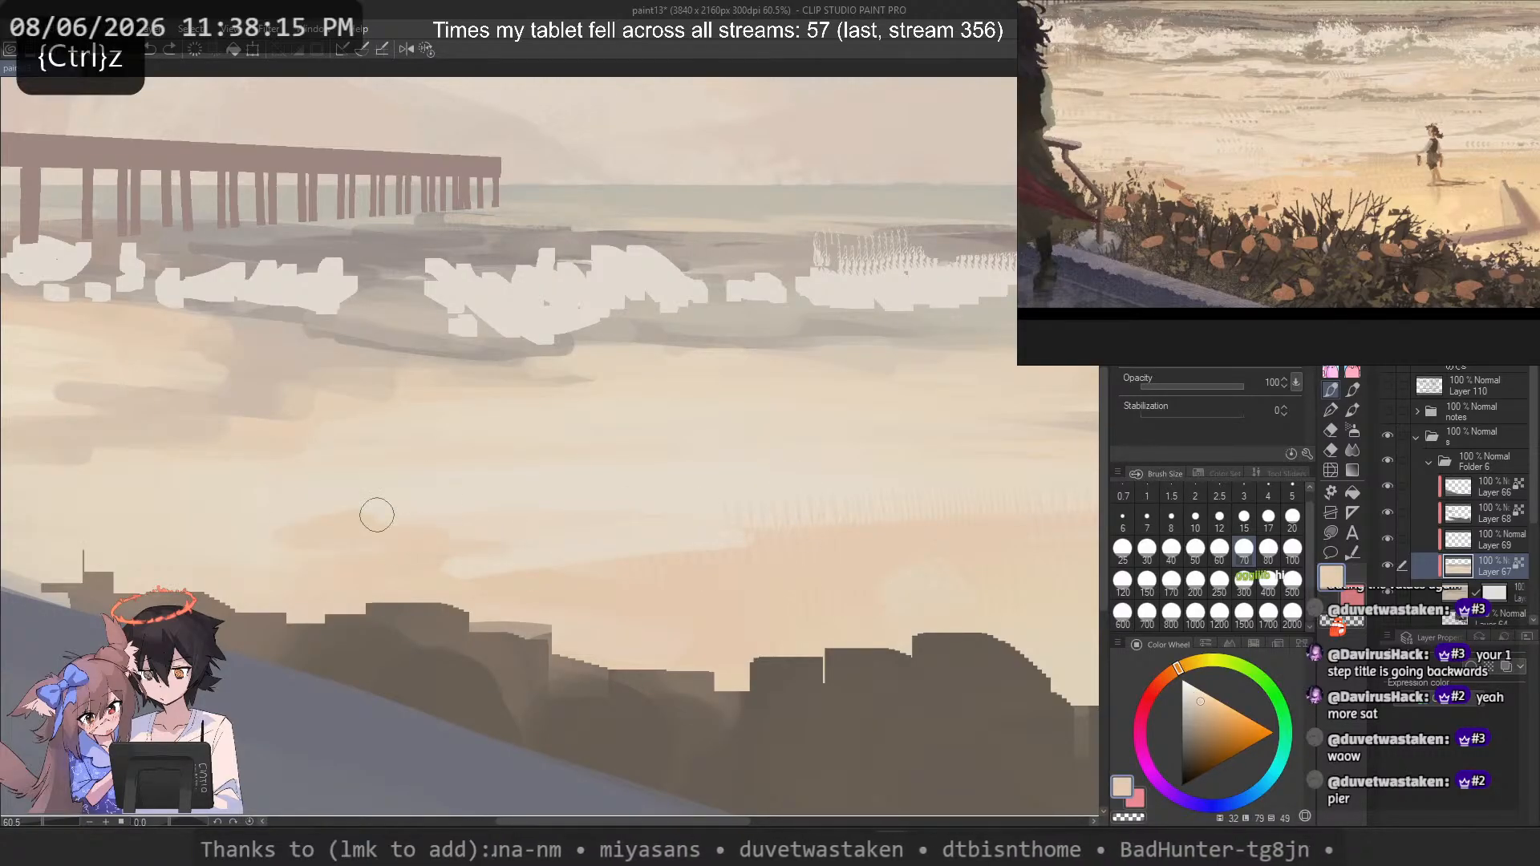
alt+click(409, 490)
mouse_move(405, 508)
mouse_down()
mouse_move(472, 531)
mouse_move(361, 509)
mouse_move(313, 519)
mouse_move(398, 502)
mouse_move(539, 537)
mouse_up()
key(ctrl+z)
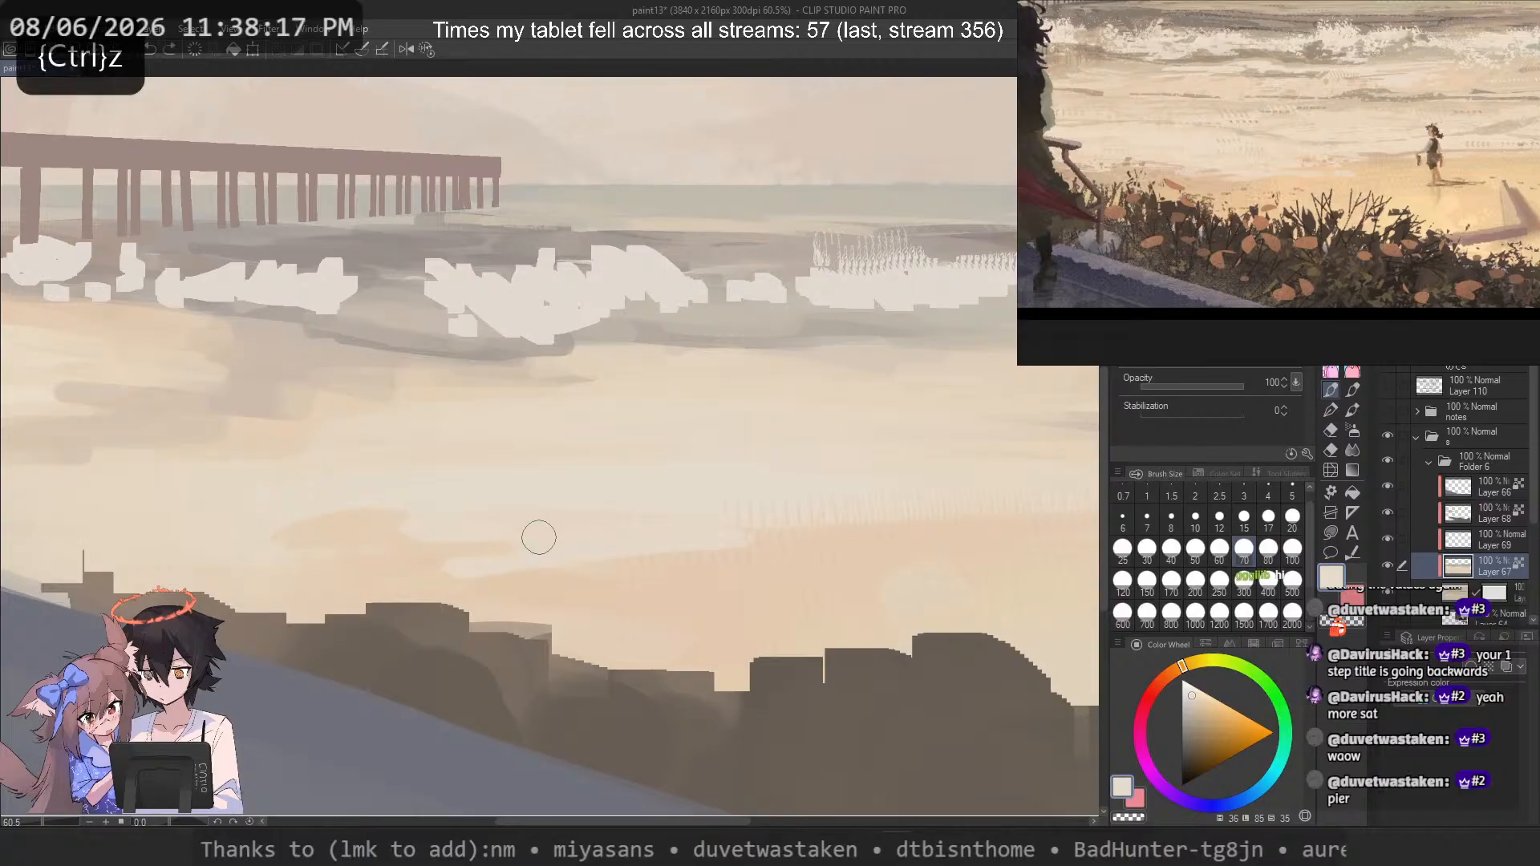
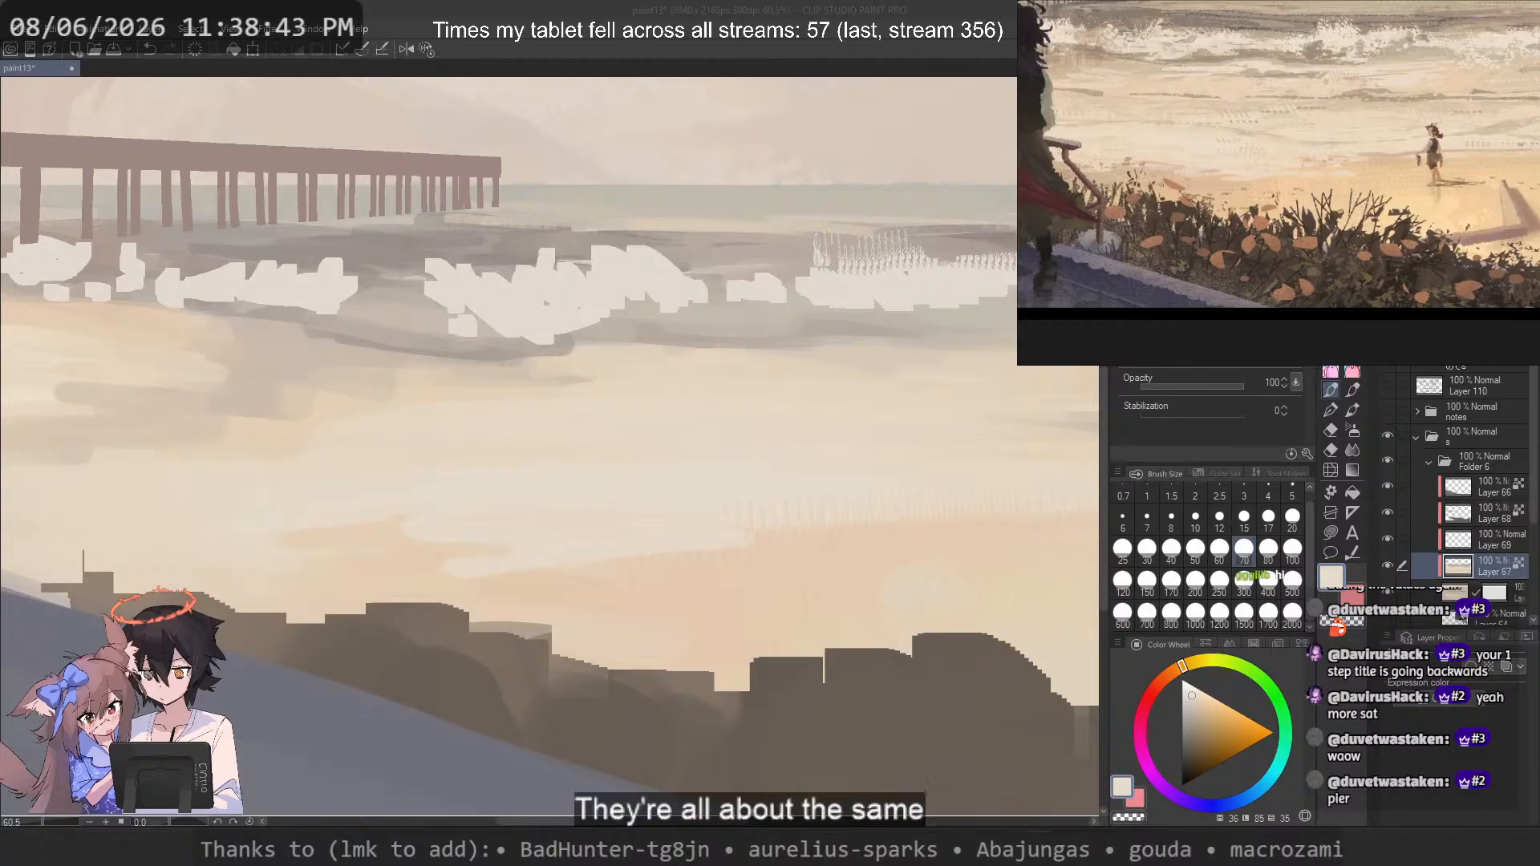
Step: Sample cream tones and brush lightly over the wet sand below the pier, undoing unwanted strokes
scroll(585, 481, up, 1)
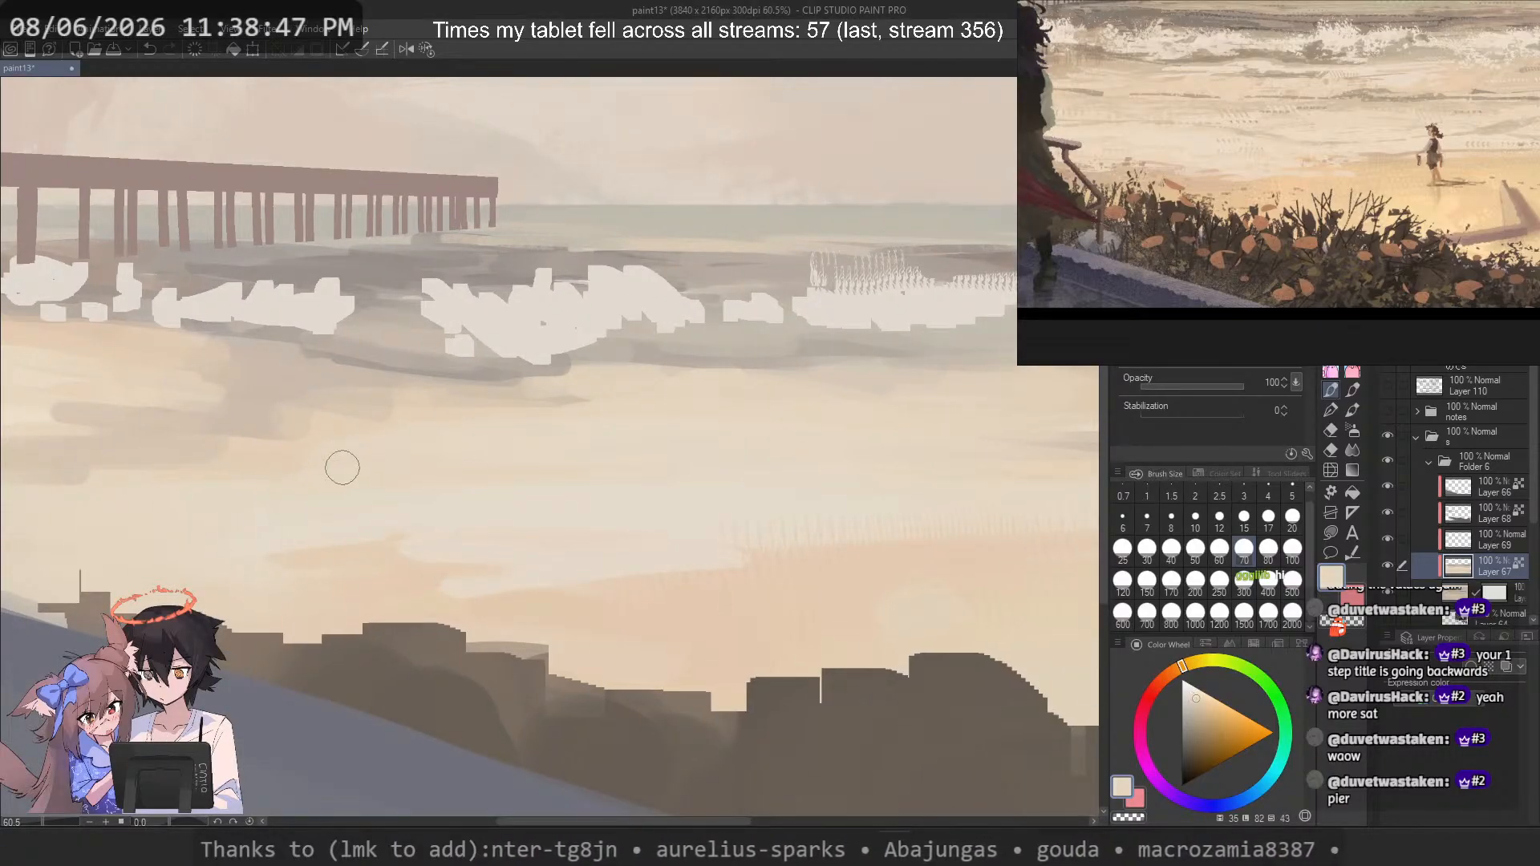
key(ctrl+z)
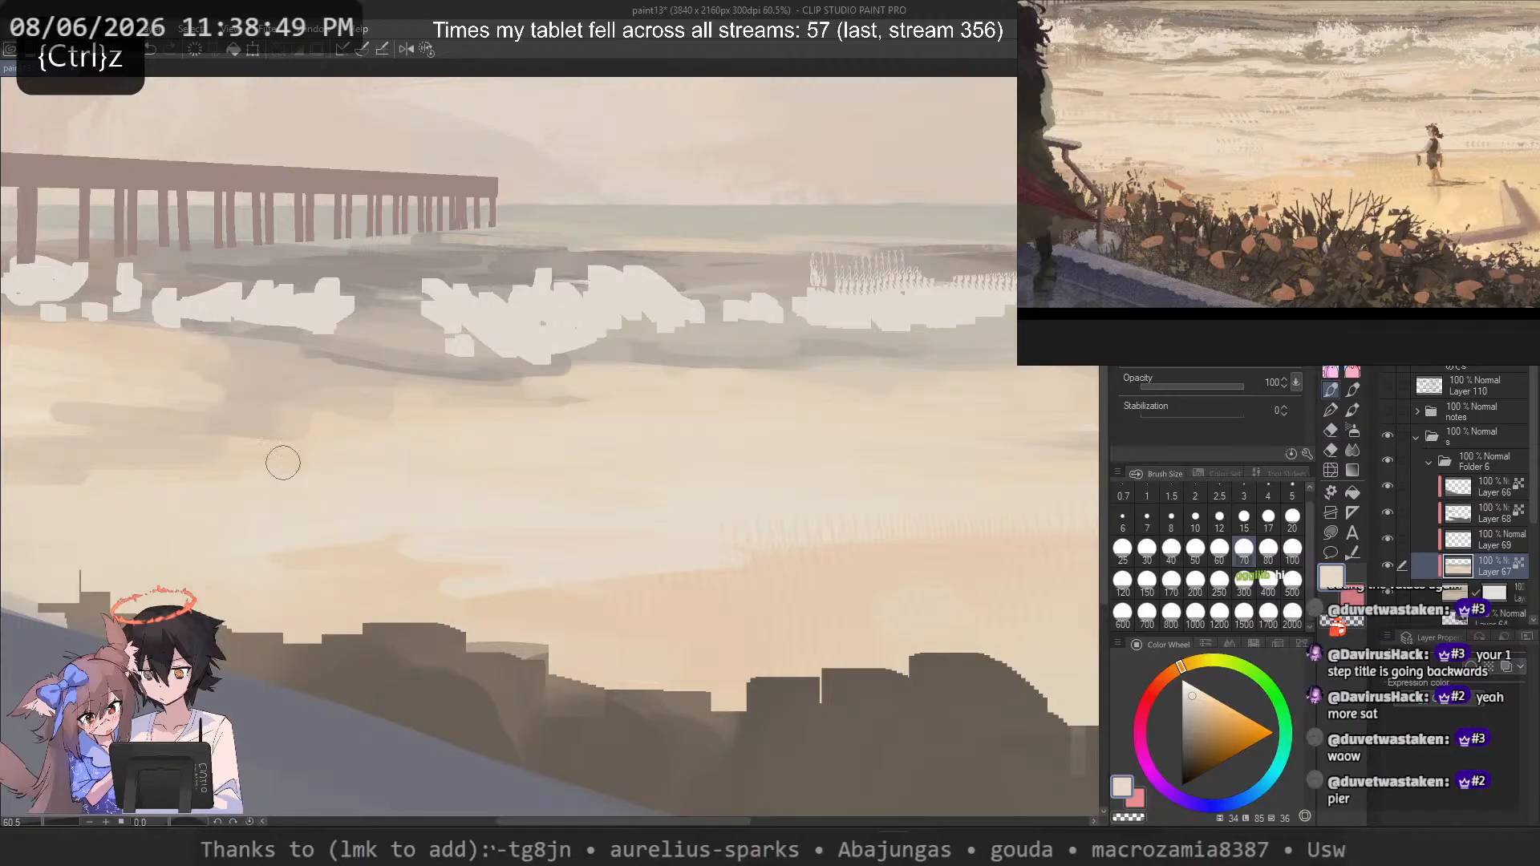
alt+click(547, 465)
key(ctrl+z)
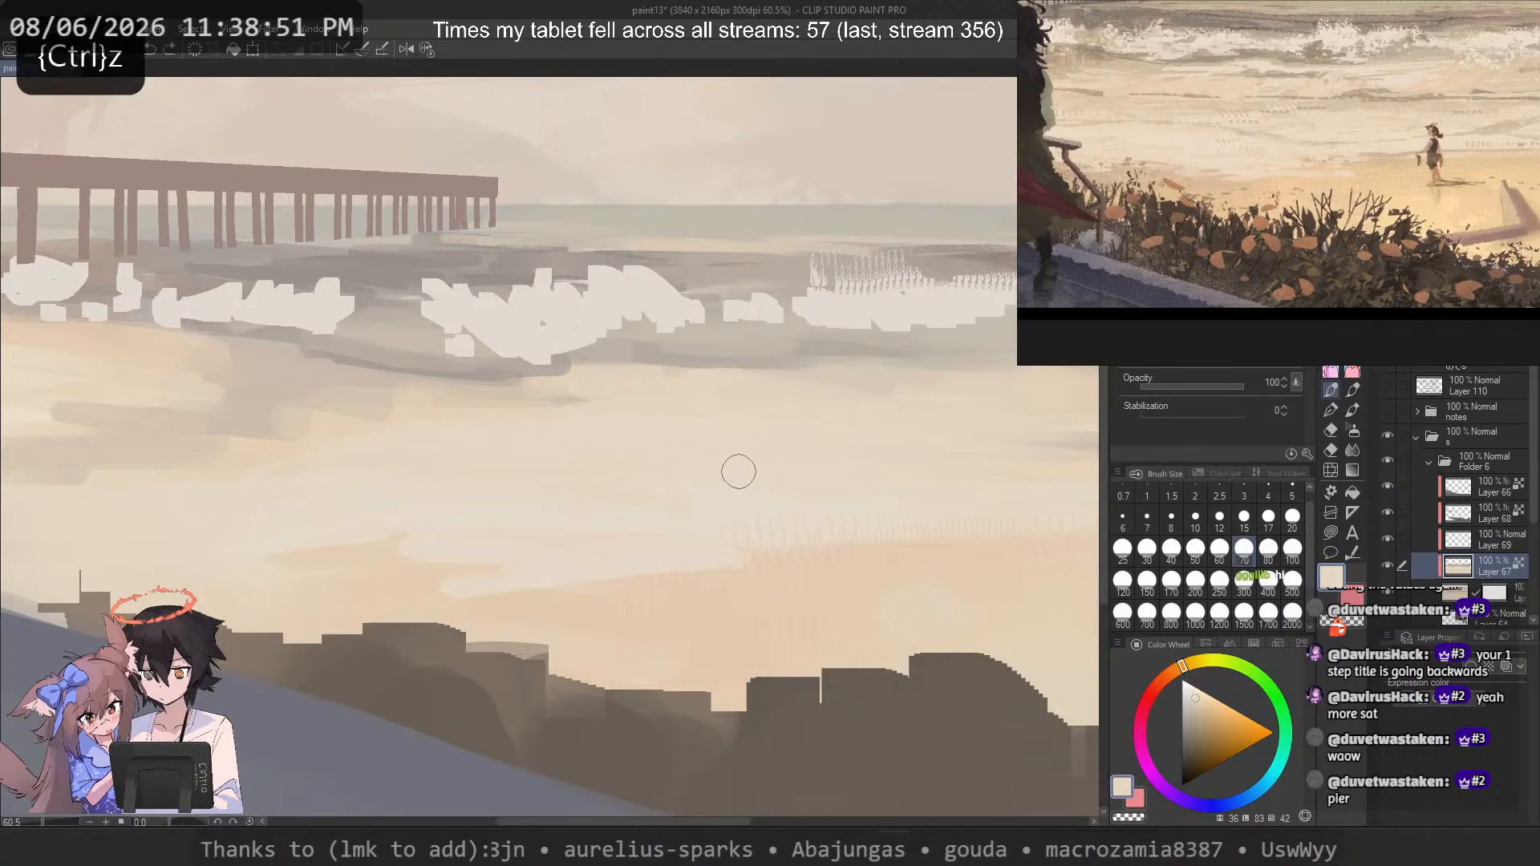
Step: Set the brush size to 150 and try a sampled grey stroke across the shallow water just below the foam
scroll(654, 516, down, 2)
scroll(785, 498, up, 2)
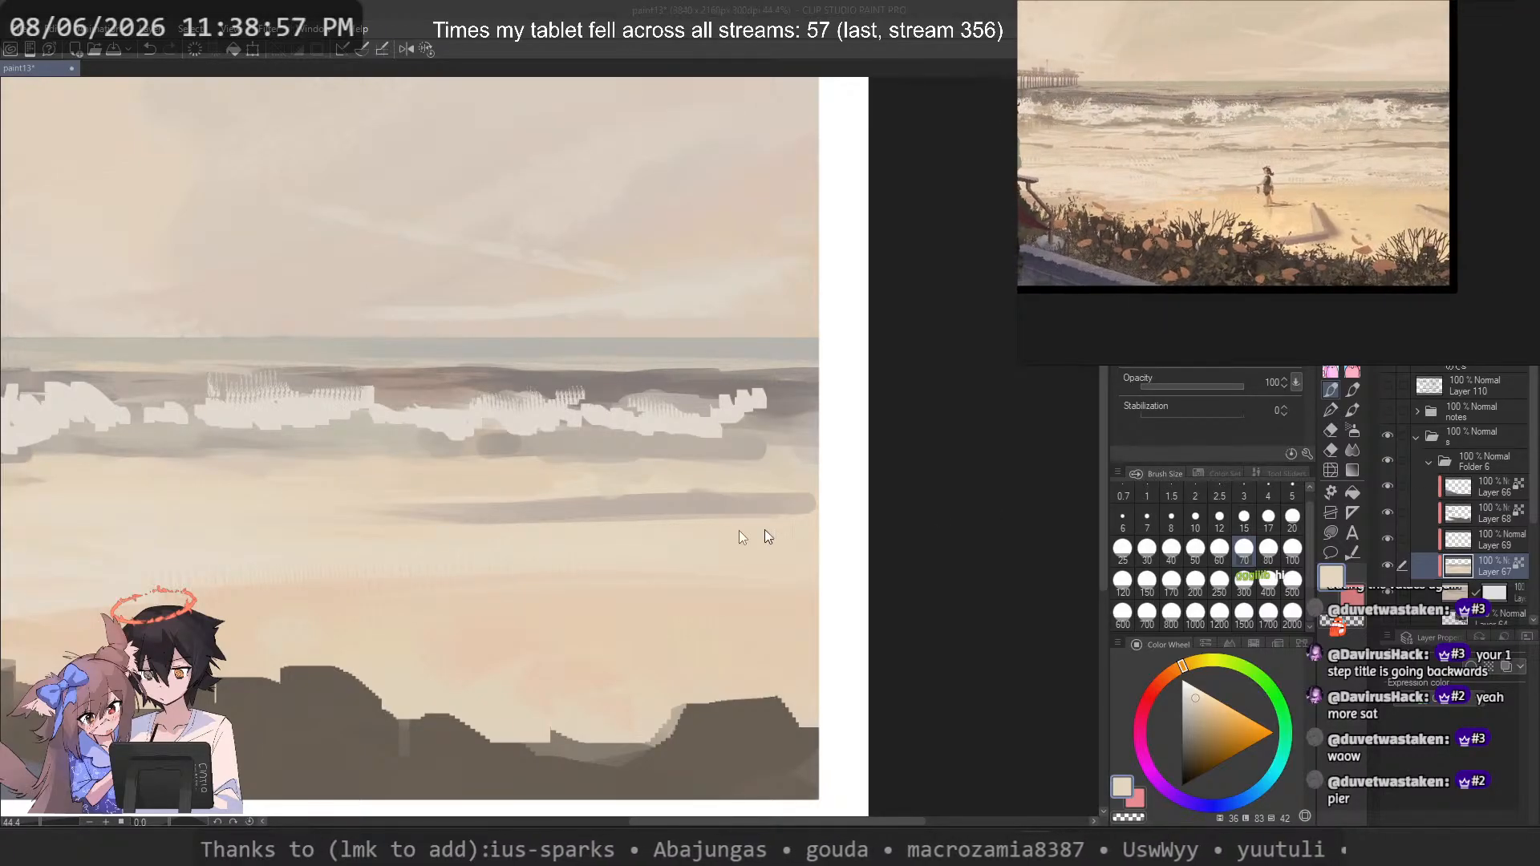
drag(640, 513, 711, 558)
scroll(712, 558, up, 1)
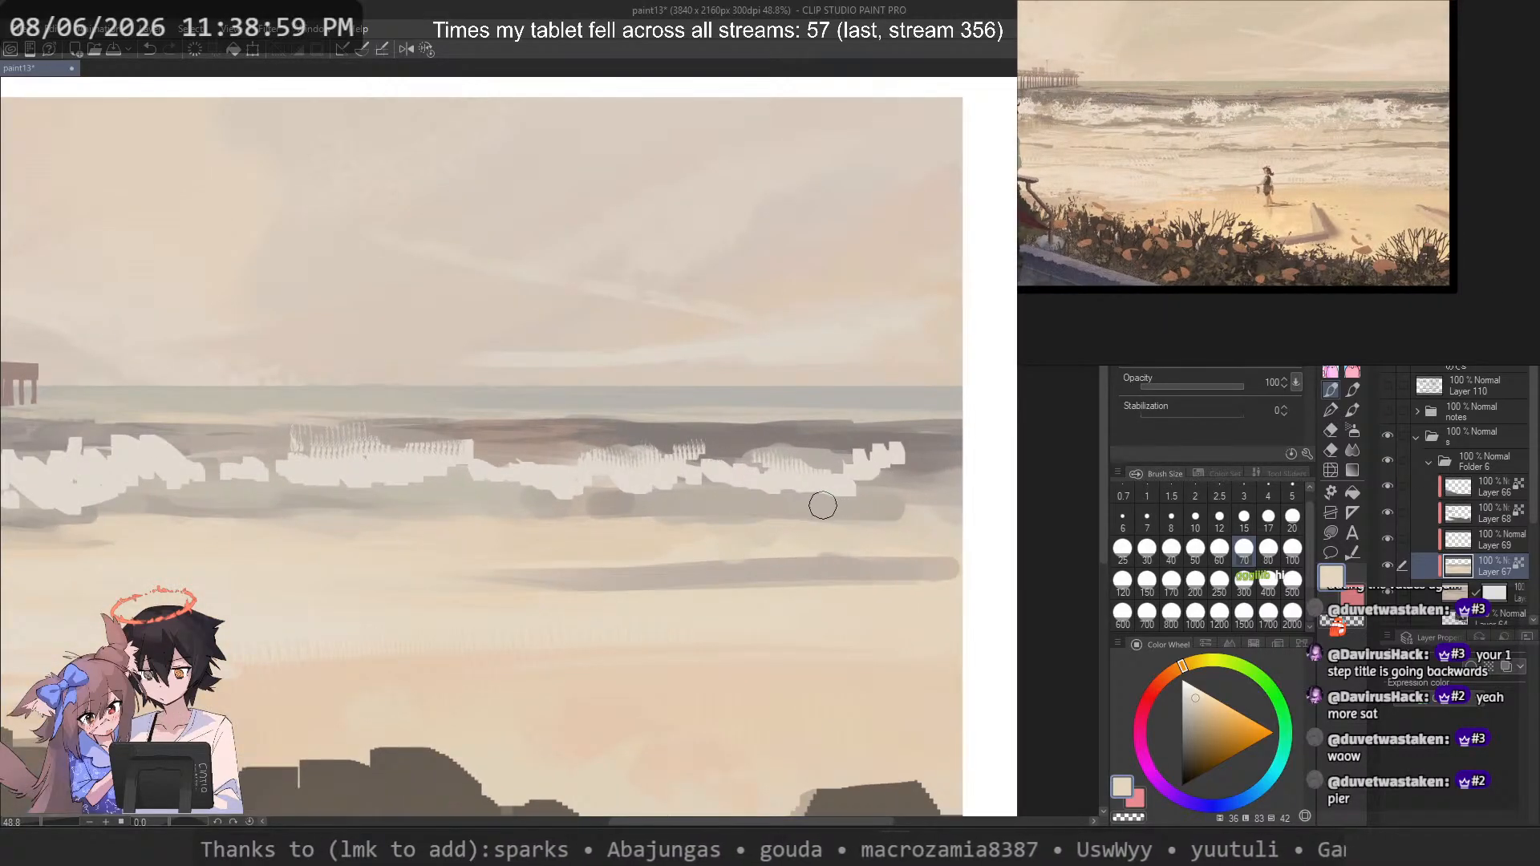
click(1147, 581)
drag(931, 528, 481, 529)
key(ctrl+z)
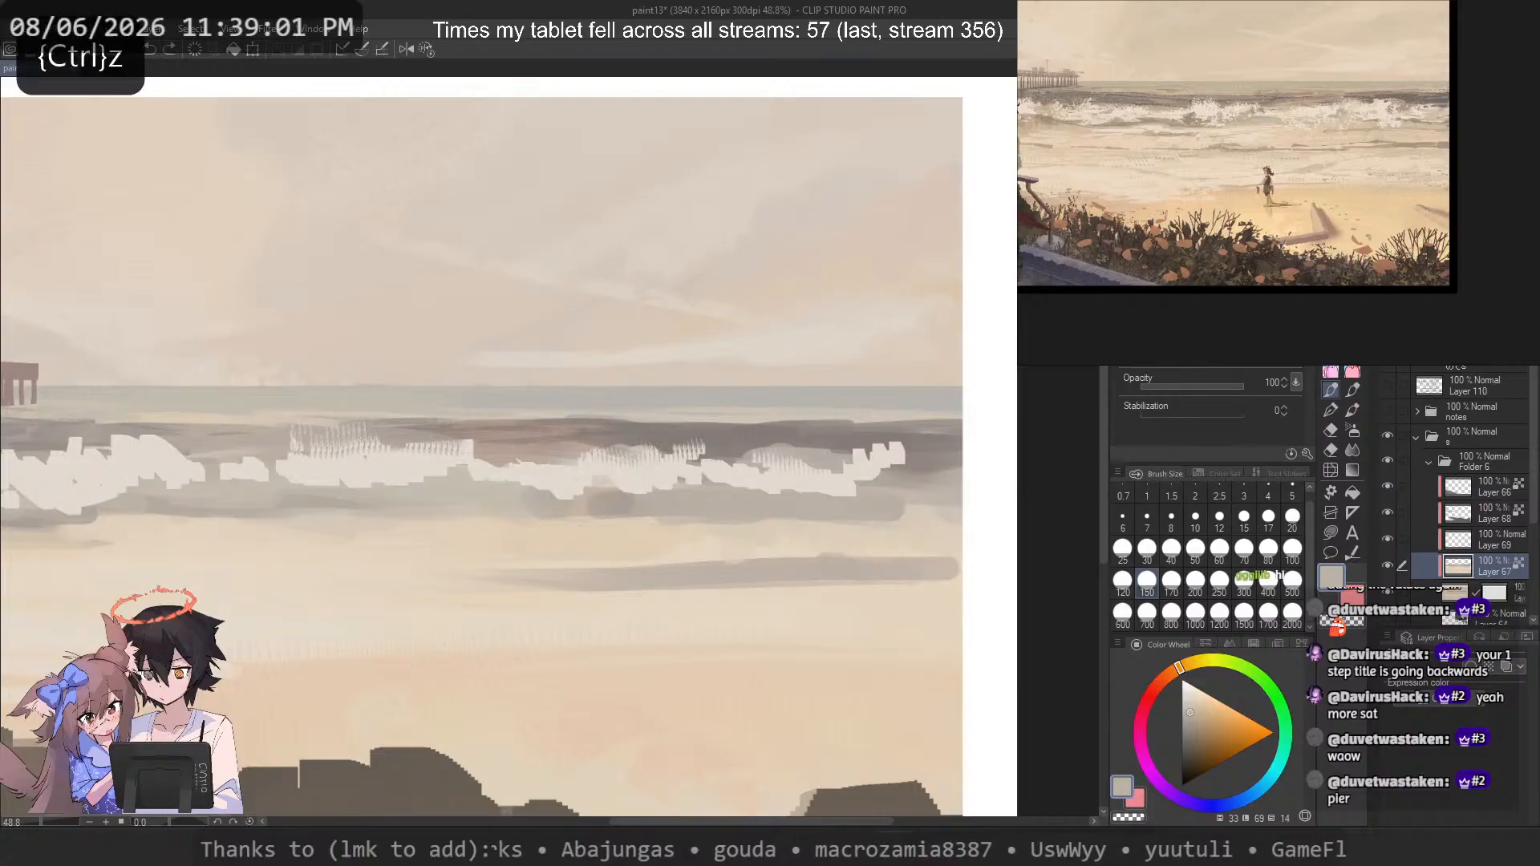
Step: Switch to the opacity 100 brush with hardness and try a grey stroke below the foam near the canvas edge at size 40
key(b)
key(b)
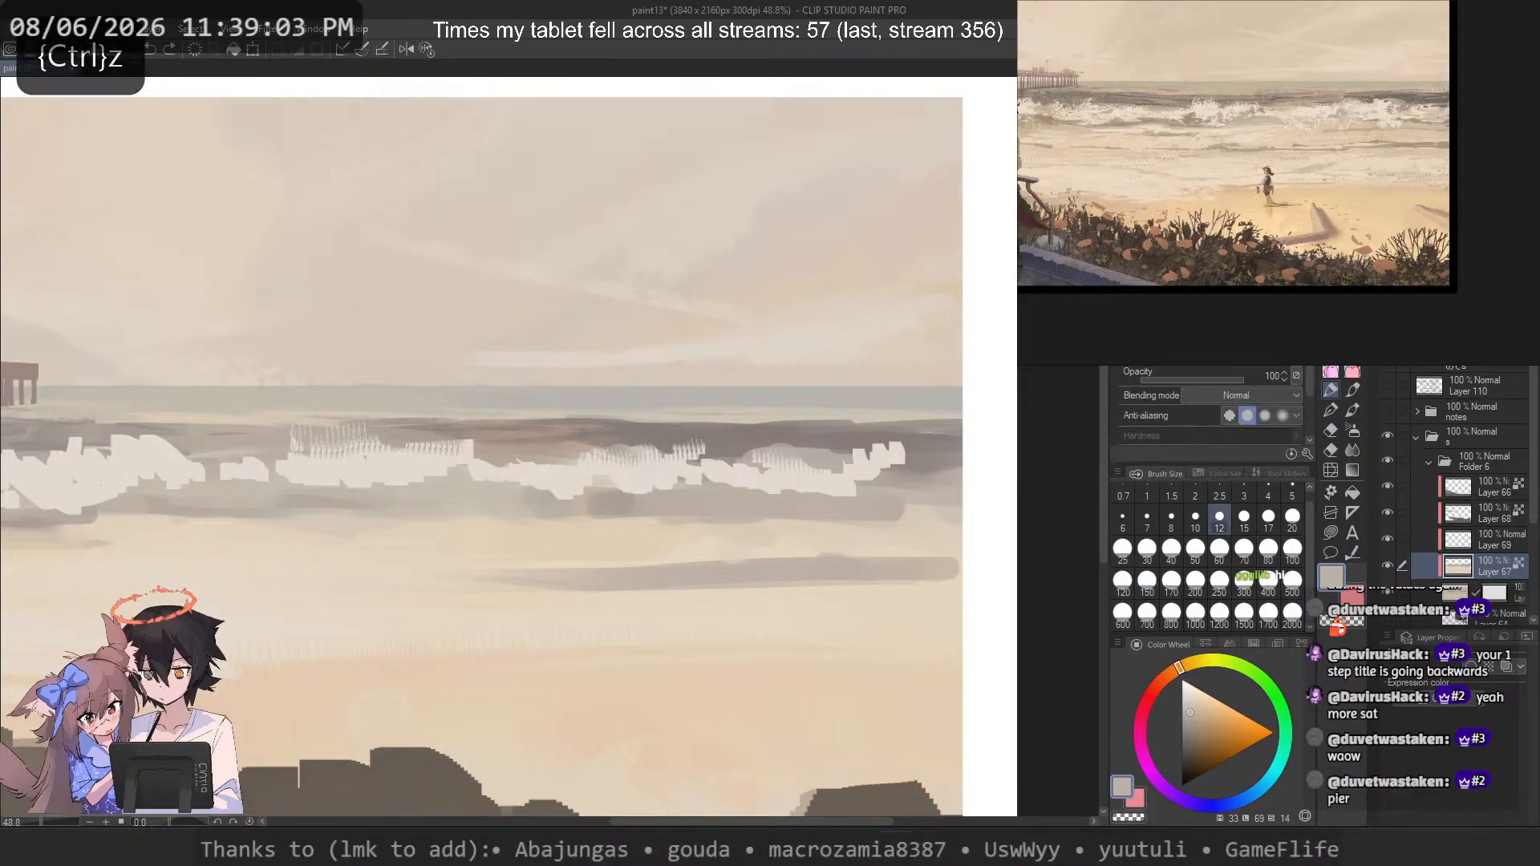
key(b)
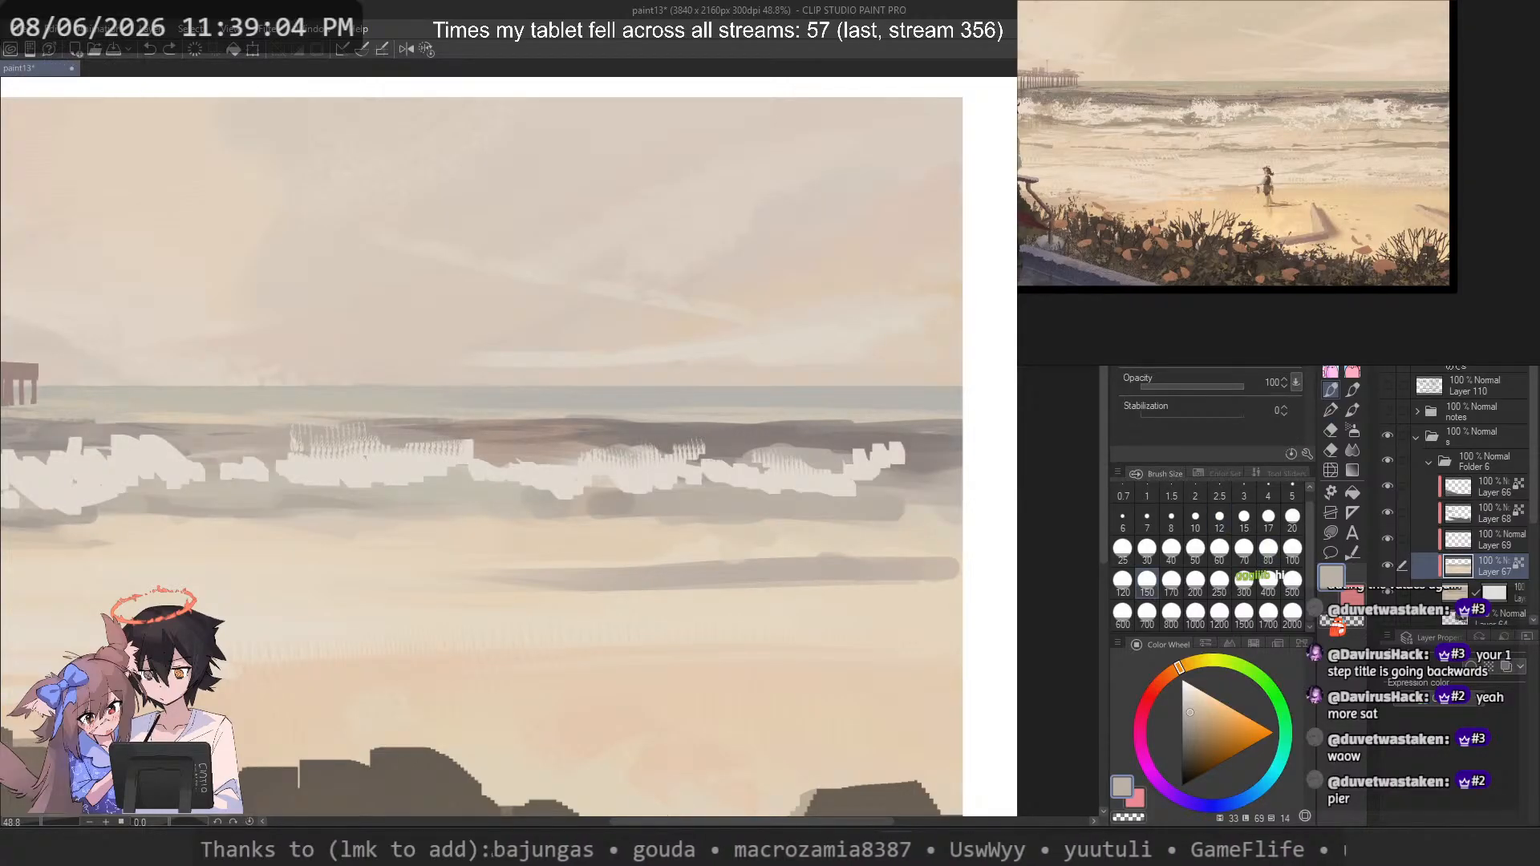
click(1330, 373)
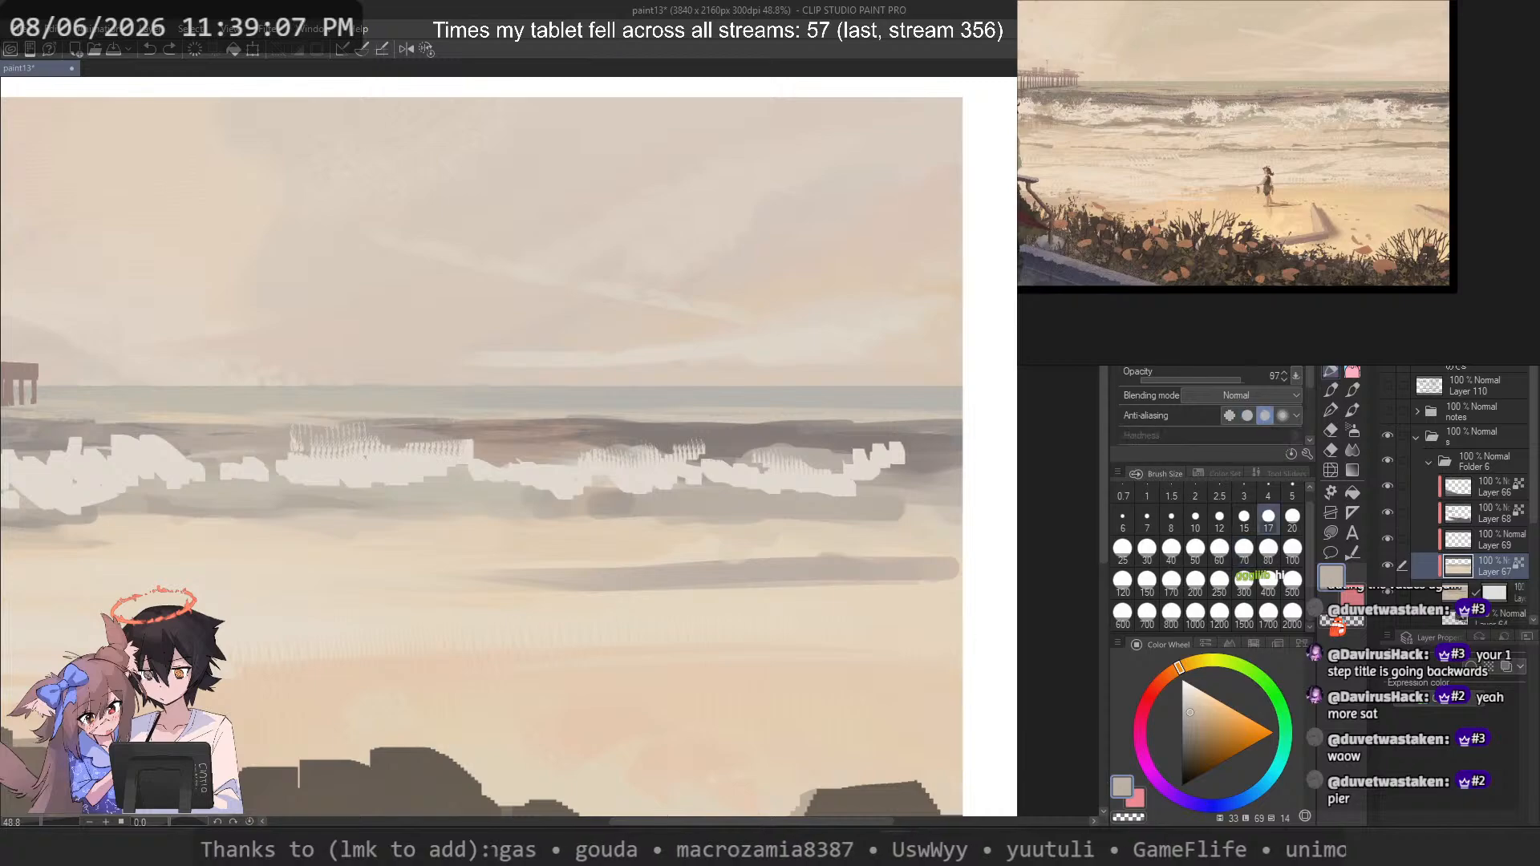
drag(953, 525, 887, 538)
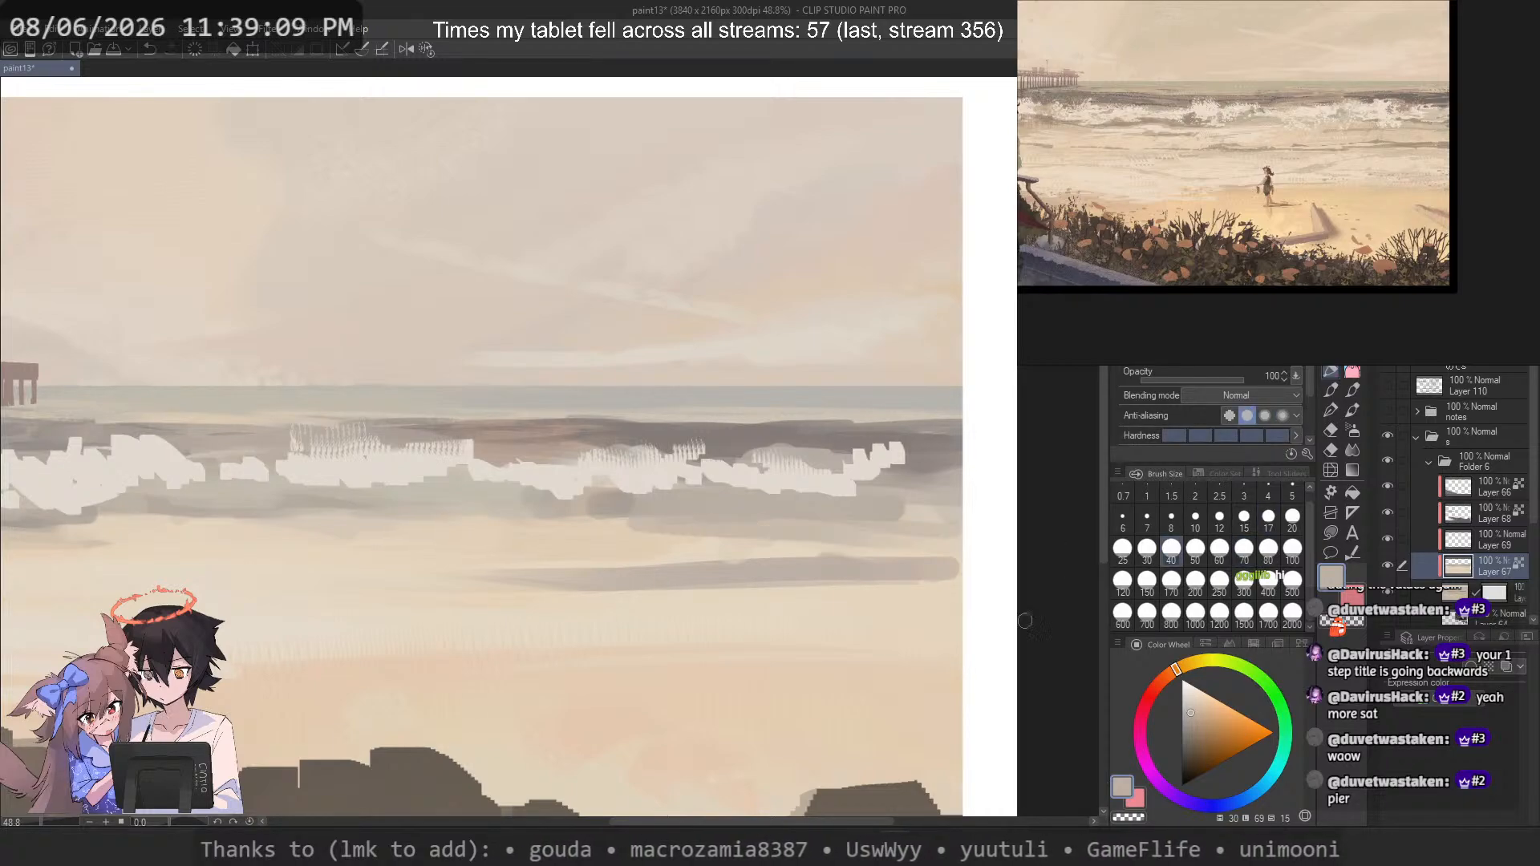
key(ctrl+z)
Step: Paint a broad grey band across the shallow water below the foam at size 150, and return to the stabilization 0 brush
drag(549, 445, 597, 446)
drag(930, 535, 502, 533)
key(ctrl+z)
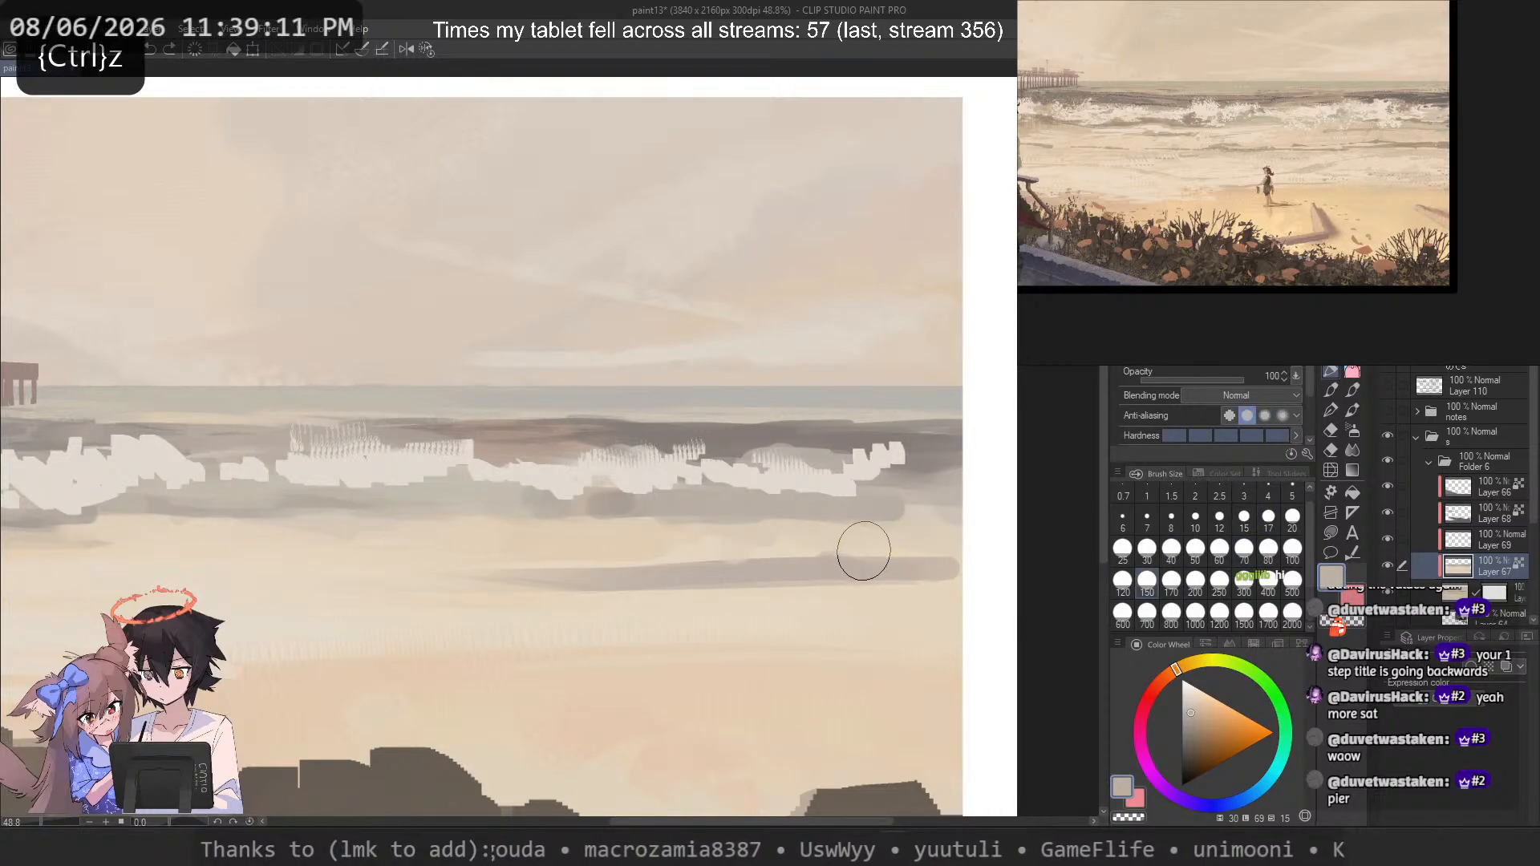
mouse_move(979, 540)
mouse_down()
mouse_move(281, 549)
mouse_move(212, 568)
mouse_up()
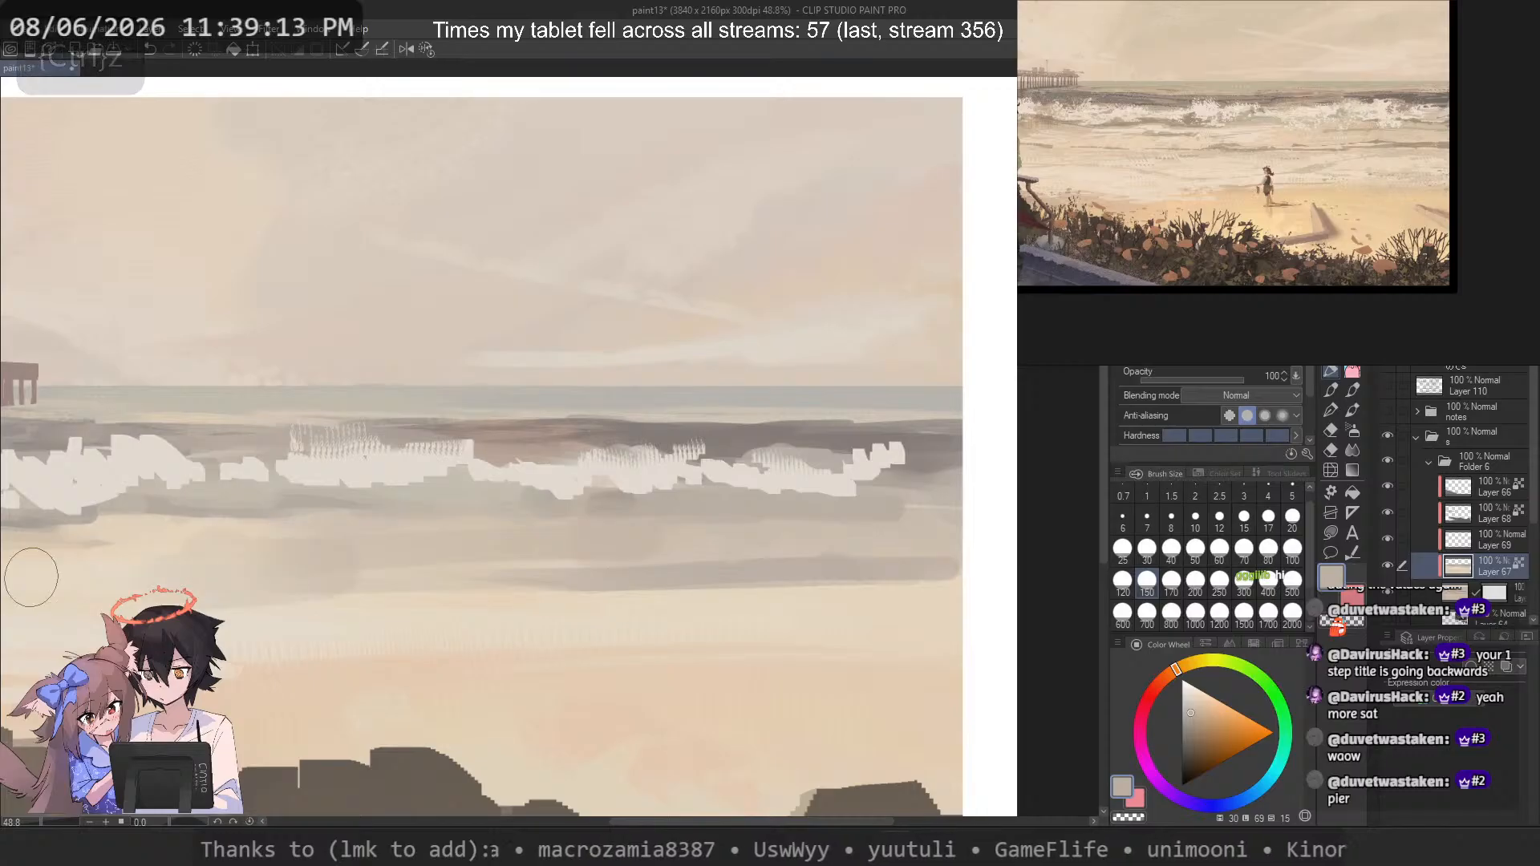
click(1352, 374)
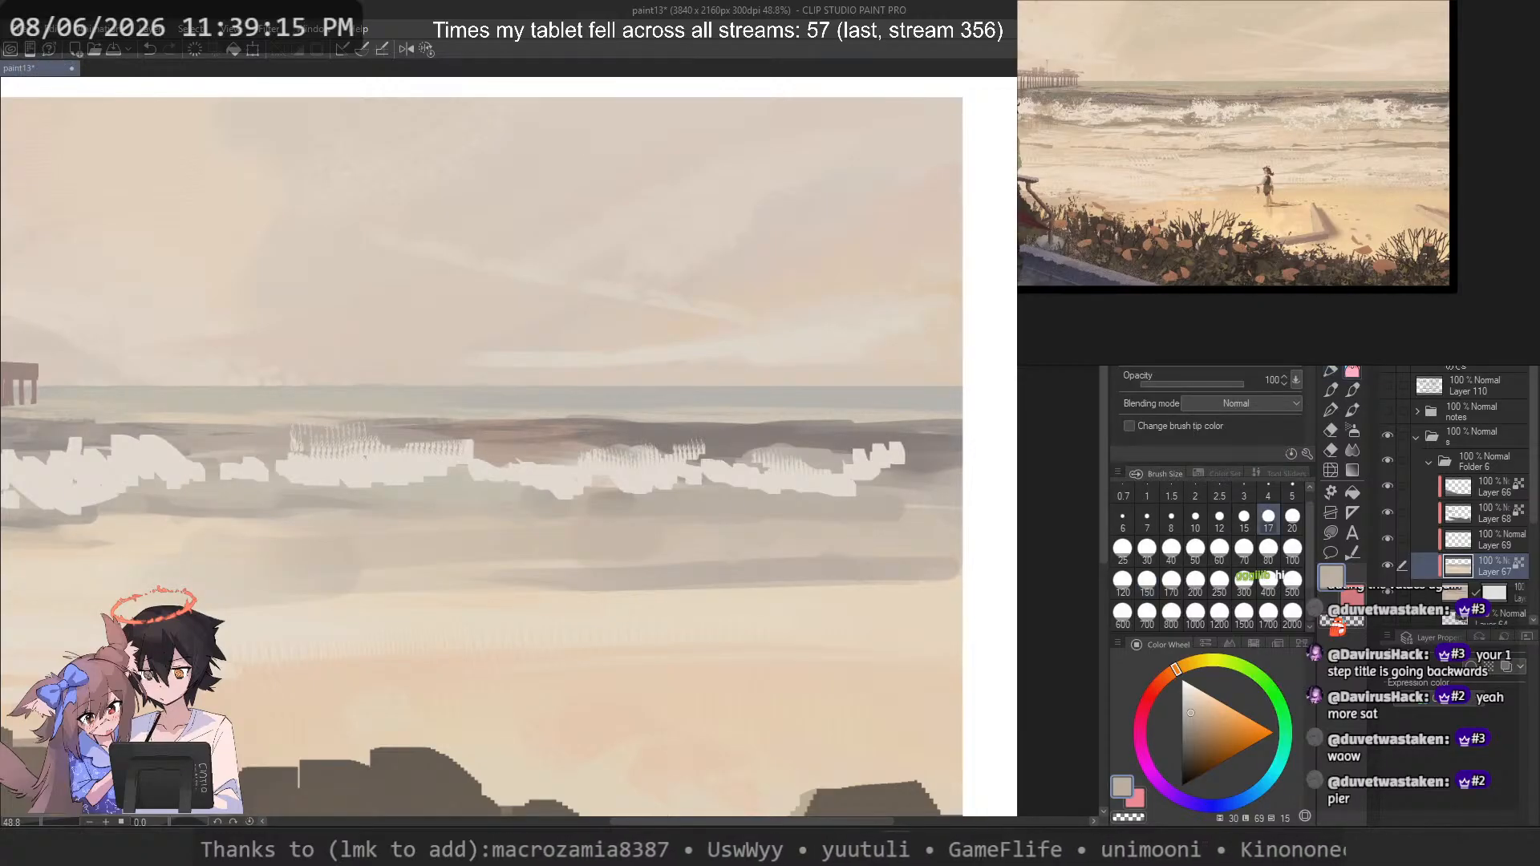
click(1331, 392)
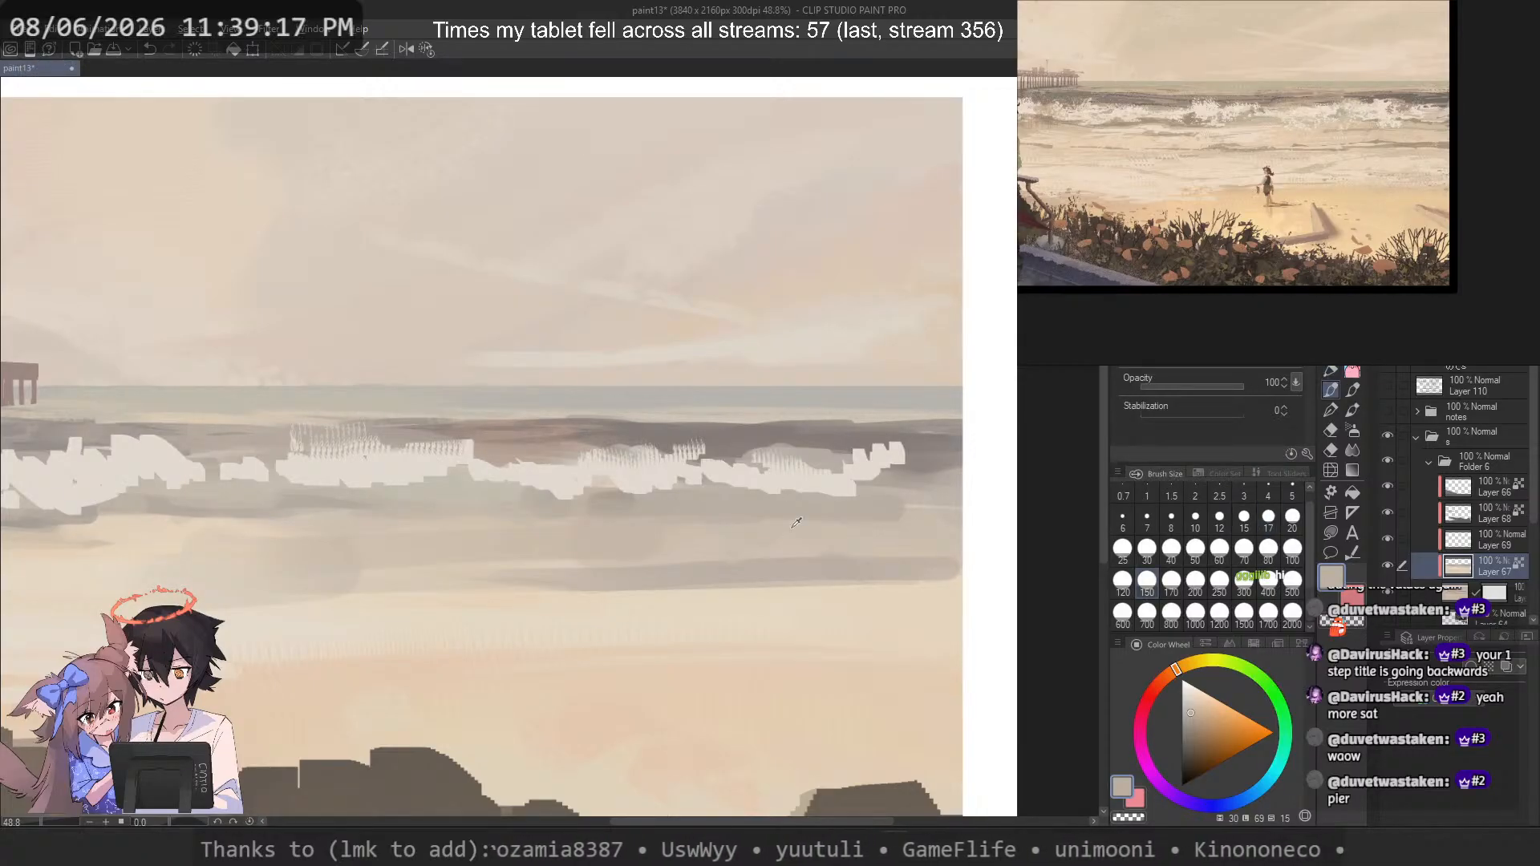
Step: Paint a thin sampled cream streak at size 40 above the grey band in the shallow water, undoing the first attempt
drag(914, 553, 541, 561)
key(ctrl+z)
click(1171, 549)
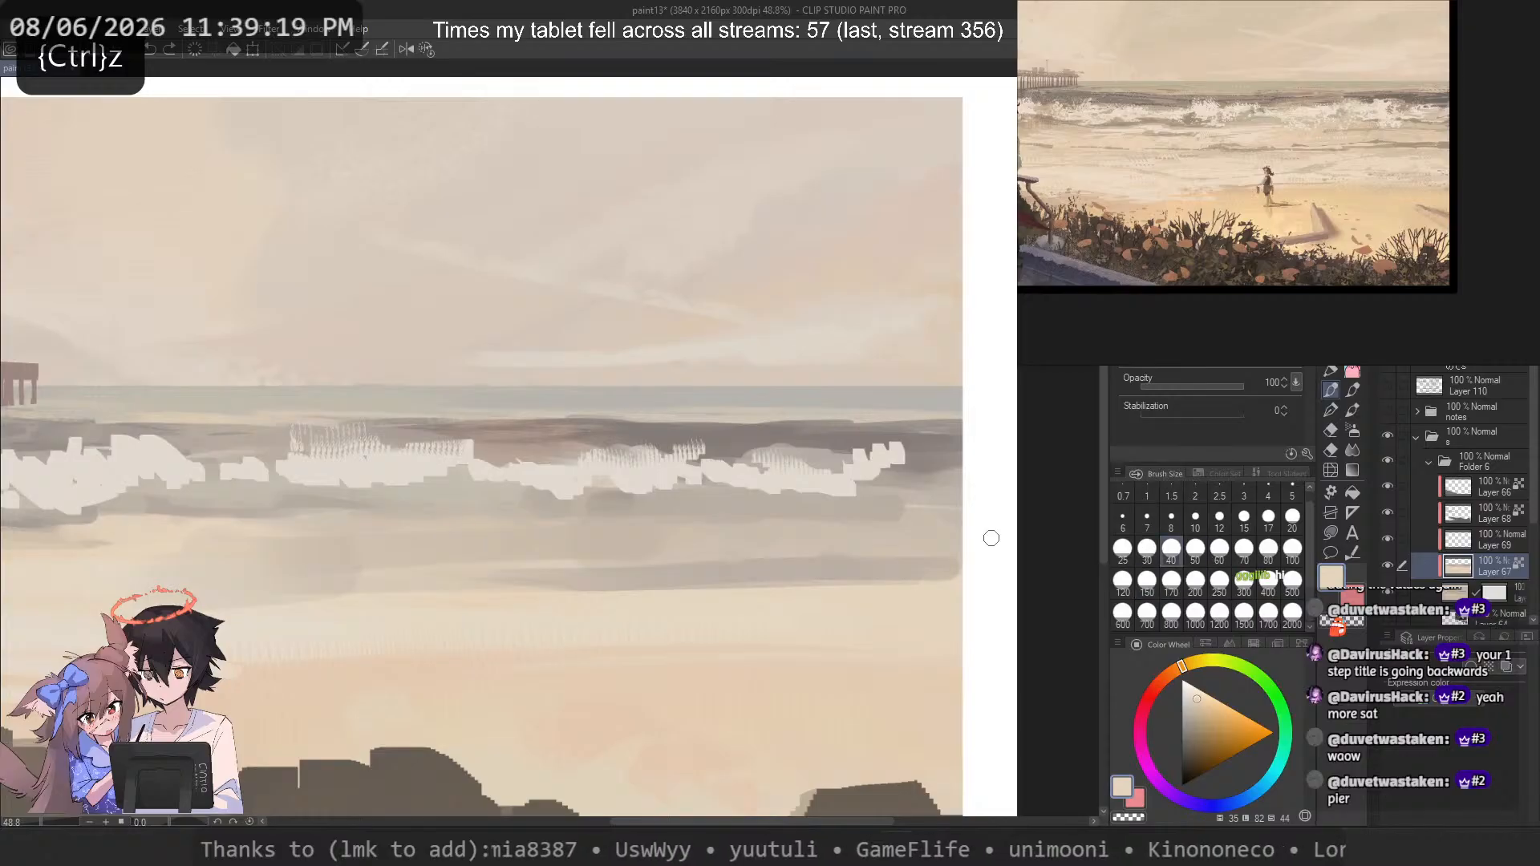
drag(907, 547, 551, 553)
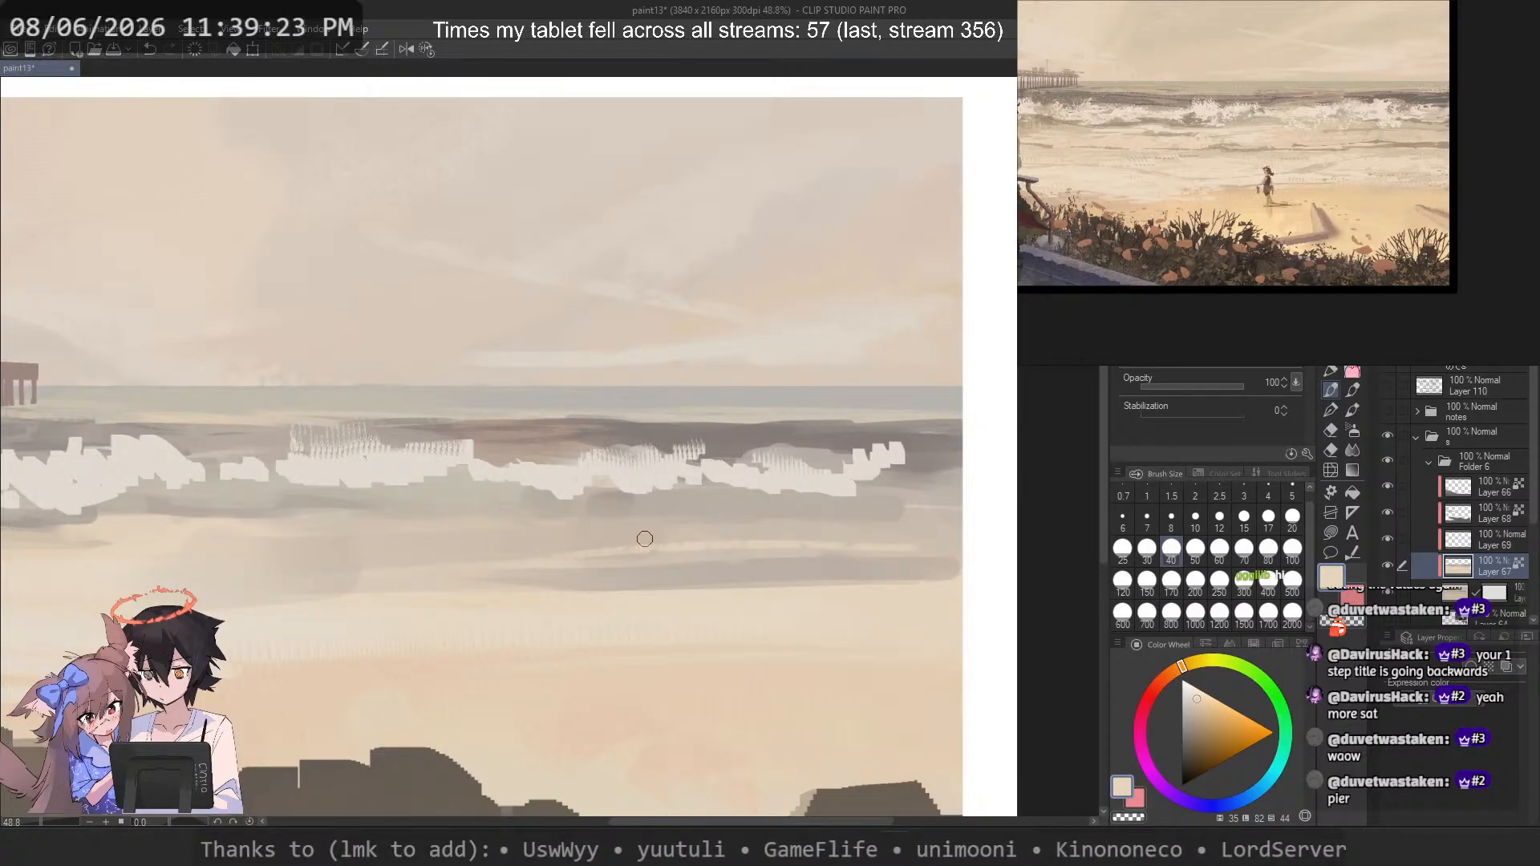
Step: Make Layer 69 active and switch to the pen with stabilization 7
click(1448, 530)
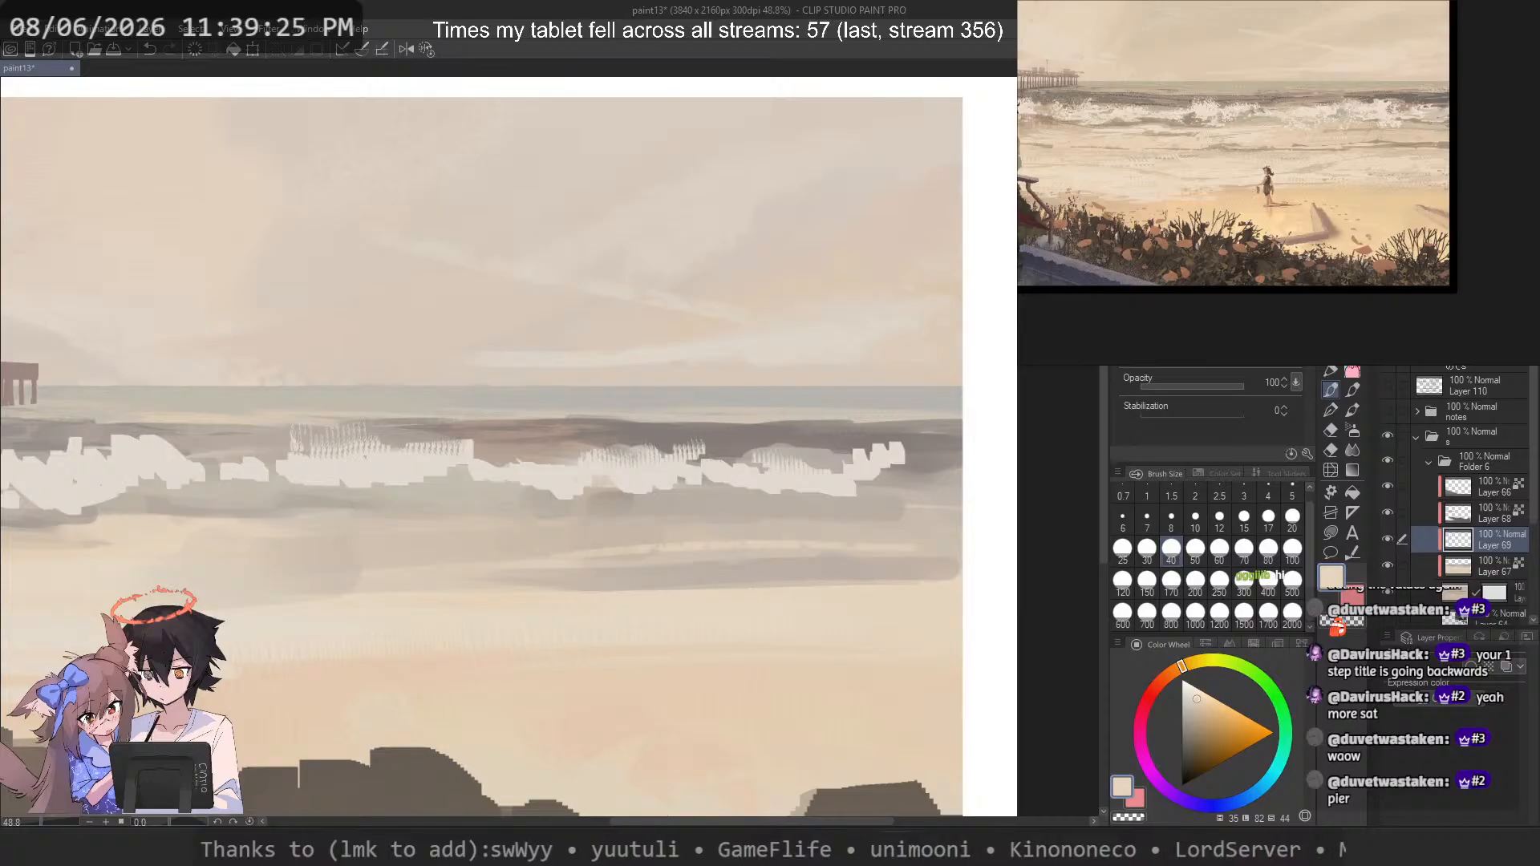
key(b)
key(p)
key(p)
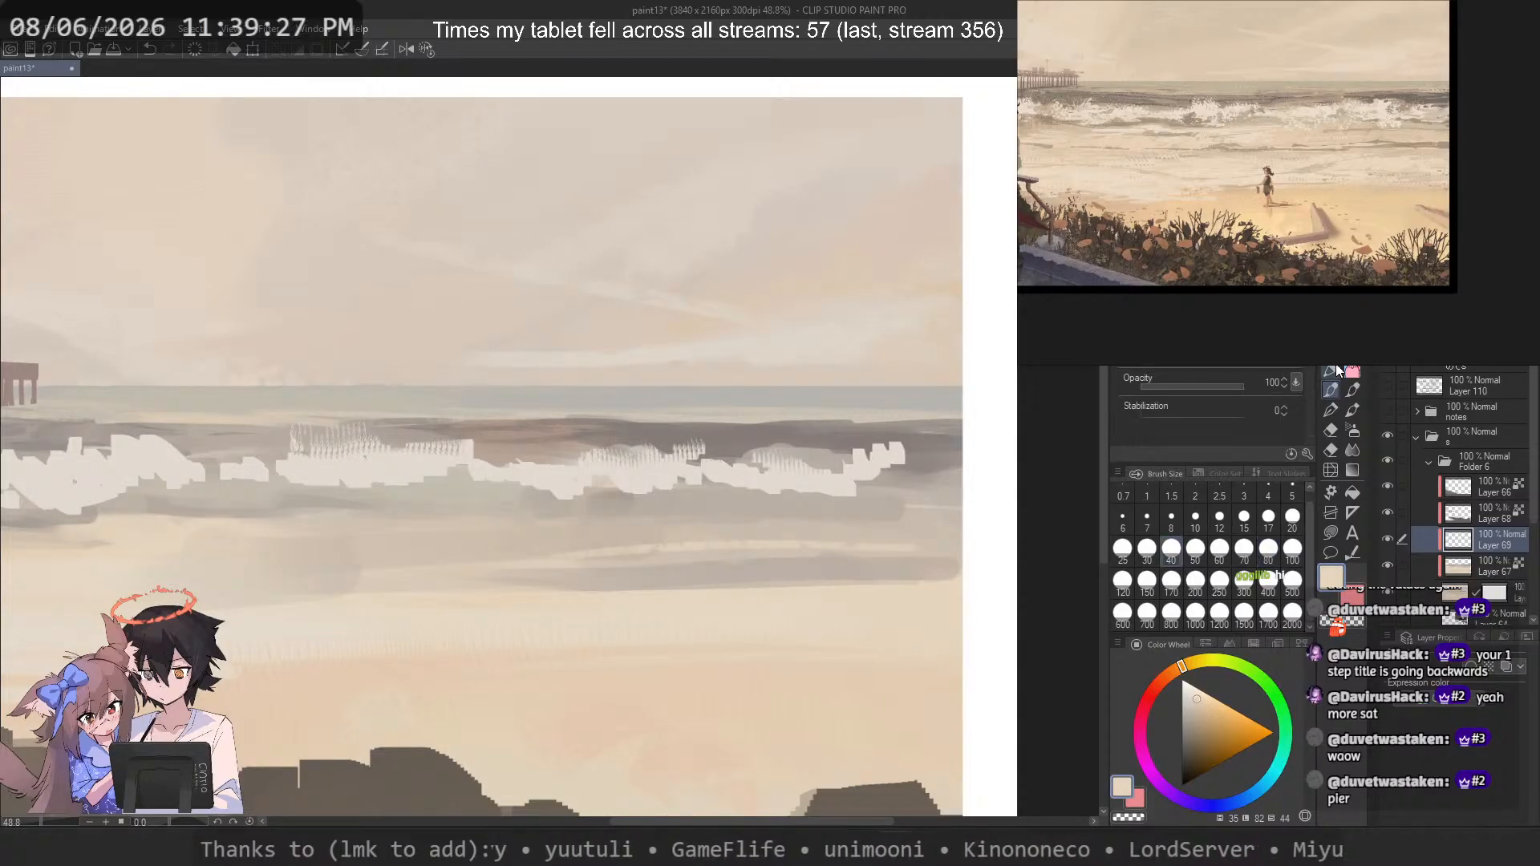
key(p)
key(p)
key(p)
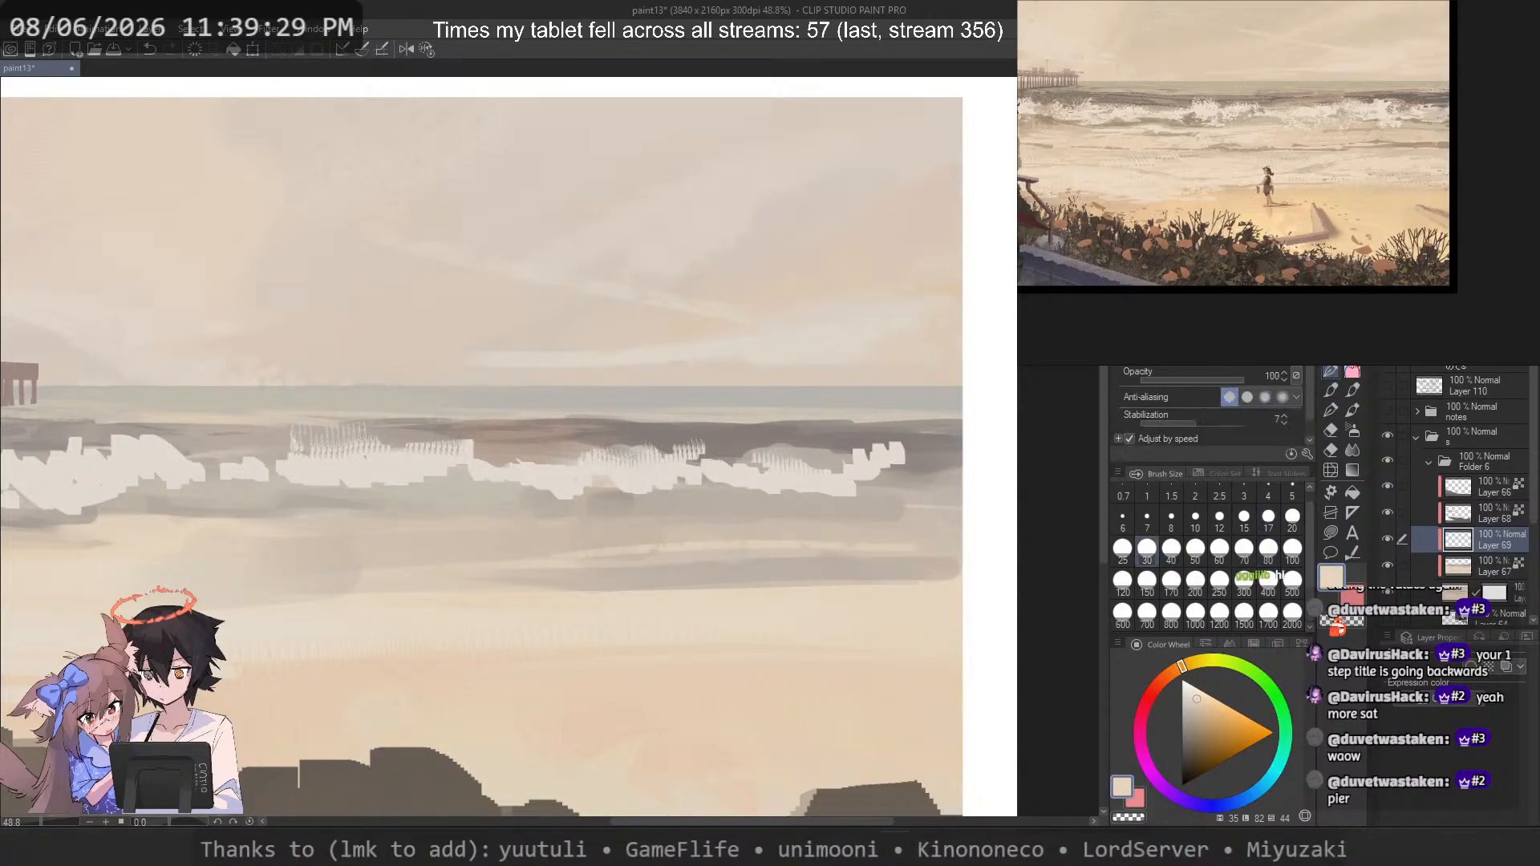
Step: Try sampled dark grey pen strokes at size 20 across the shallow water near the canvas edge
click(1292, 519)
alt+click(924, 459)
drag(965, 541, 496, 552)
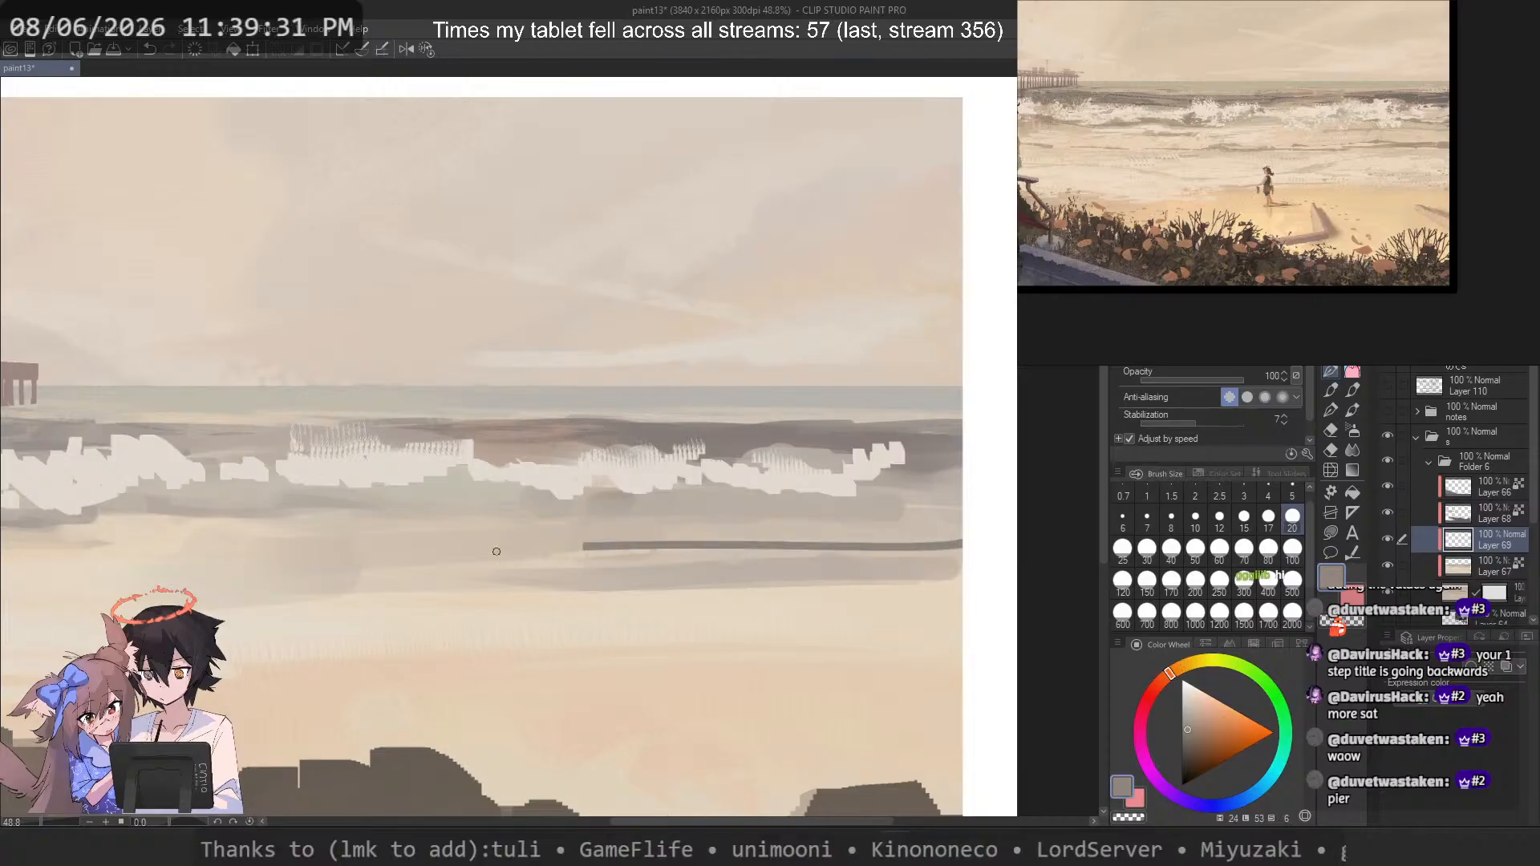
key(ctrl+z)
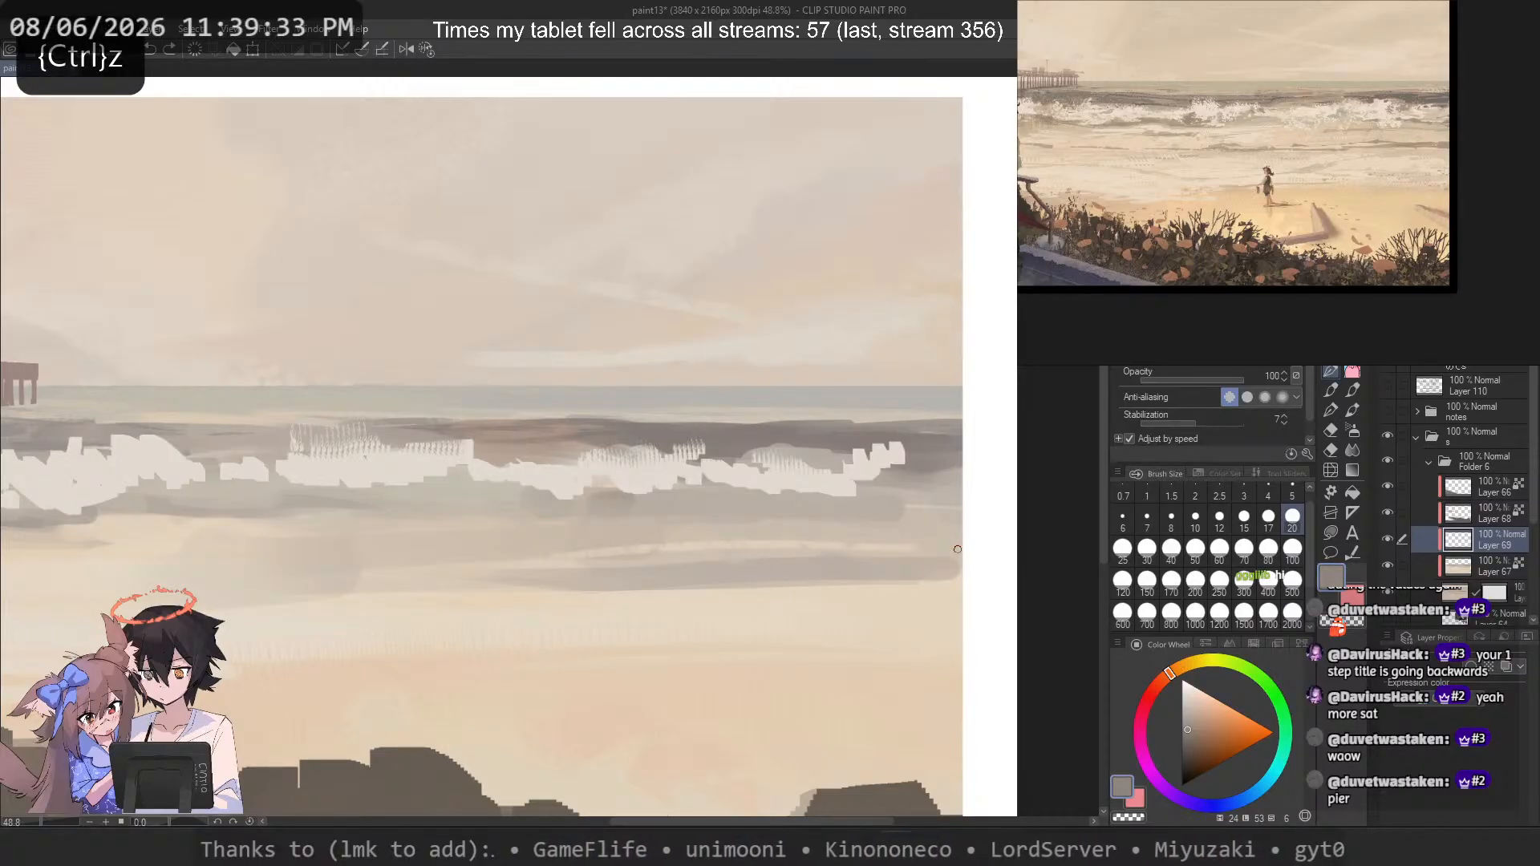
drag(956, 548, 830, 553)
key(ctrl+z)
drag(954, 565, 796, 555)
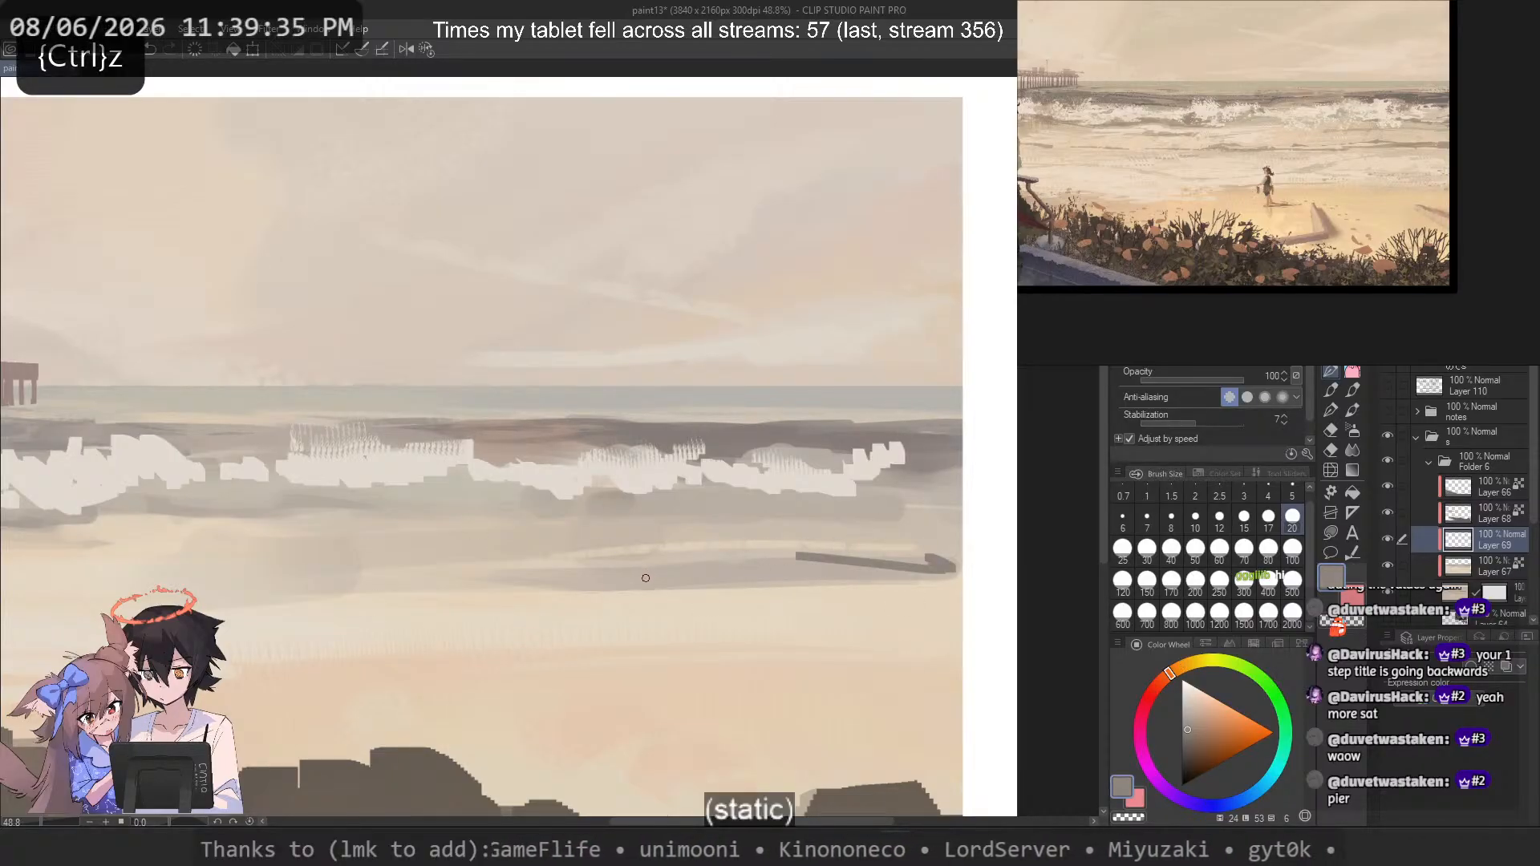
key(ctrl+z)
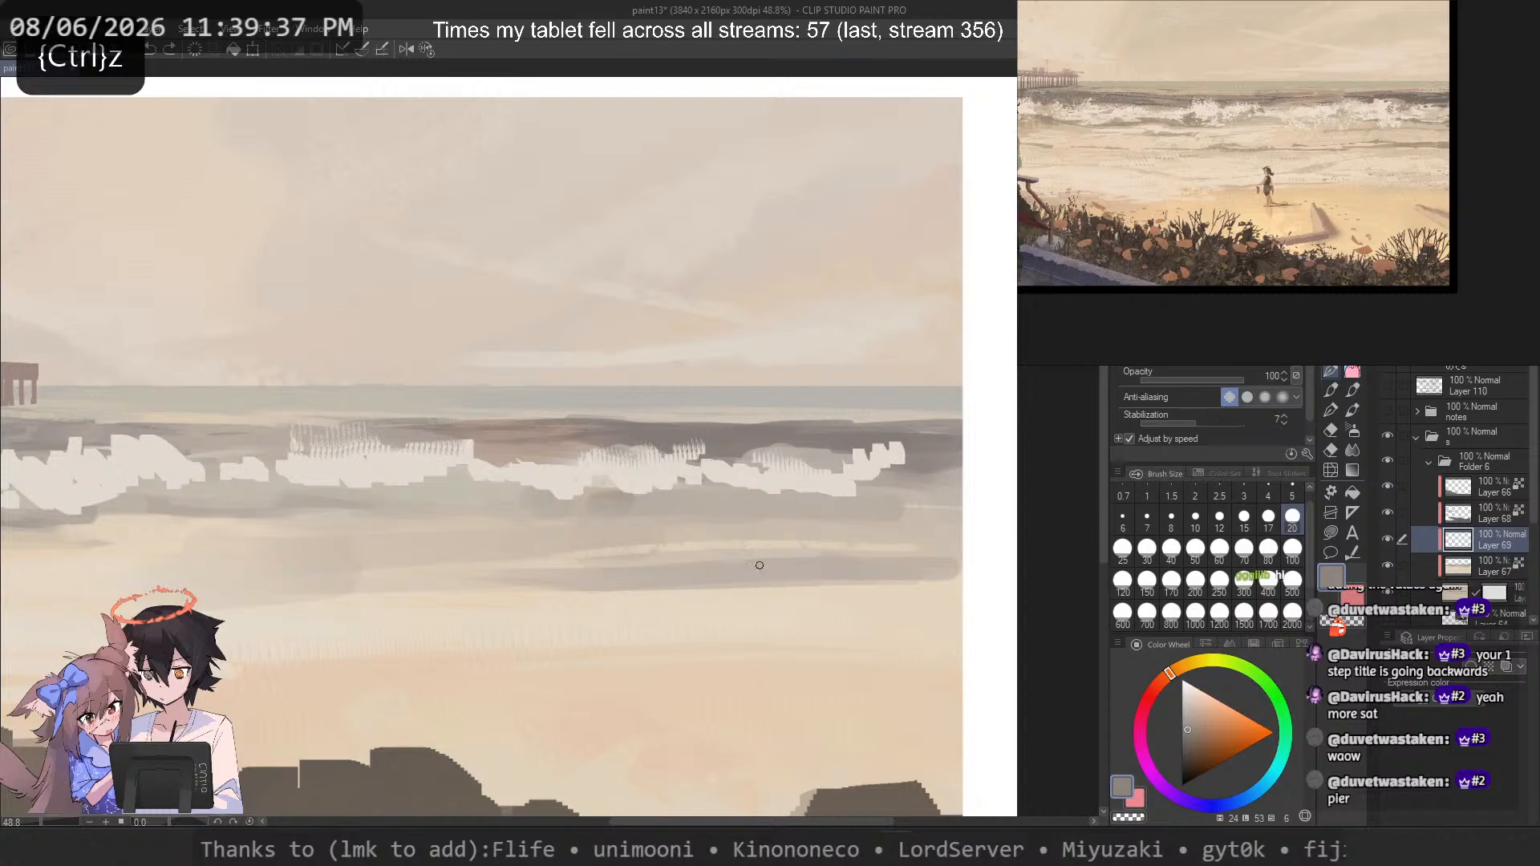
Step: Draw grey wave lines along the band in the shallow water, comparing the size 40 brush with the pen and undoing unwanted strokes
key(b)
click(1171, 548)
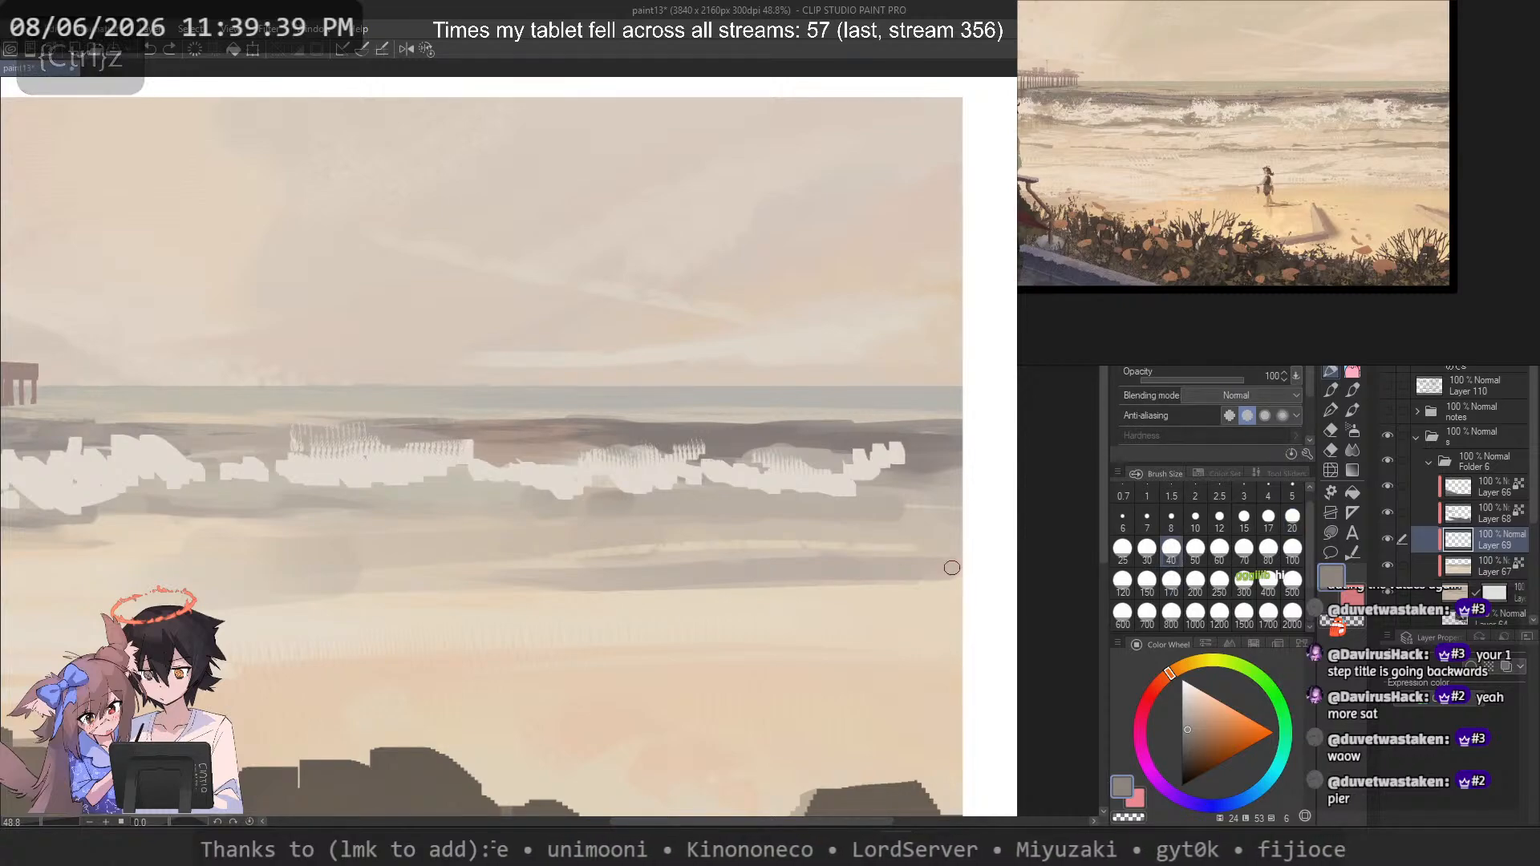
drag(958, 566, 516, 582)
key(p)
key(ctrl+z)
mouse_move(691, 577)
mouse_down()
mouse_move(956, 571)
mouse_move(674, 561)
mouse_up()
key(ctrl+z)
mouse_move(593, 567)
mouse_down()
mouse_move(869, 563)
mouse_move(426, 575)
mouse_up()
key(ctrl+z)
key(ctrl+z)
key(ctrl+z)
mouse_move(649, 563)
mouse_down()
mouse_move(763, 568)
mouse_move(611, 548)
mouse_move(805, 550)
mouse_move(759, 543)
mouse_move(806, 549)
mouse_up()
key(ctrl+z)
key(ctrl+z)
Step: Refine the crest of the grey wave line with pen and transparent strokes, reducing the size to 12 and undoing unwanted marks
key(c)
drag(723, 554, 757, 554)
drag(714, 549, 648, 551)
mouse_move(684, 543)
mouse_down()
mouse_move(628, 542)
mouse_move(700, 548)
mouse_move(611, 553)
mouse_move(714, 548)
mouse_move(613, 554)
mouse_up()
key(c)
click(1219, 518)
key(ctrl+z)
mouse_move(719, 543)
mouse_down()
mouse_move(474, 595)
mouse_move(706, 555)
mouse_move(353, 588)
mouse_move(645, 586)
mouse_up()
key(c)
key(c)
key(ctrl+z)
key(ctrl+z)
key(ctrl+z)
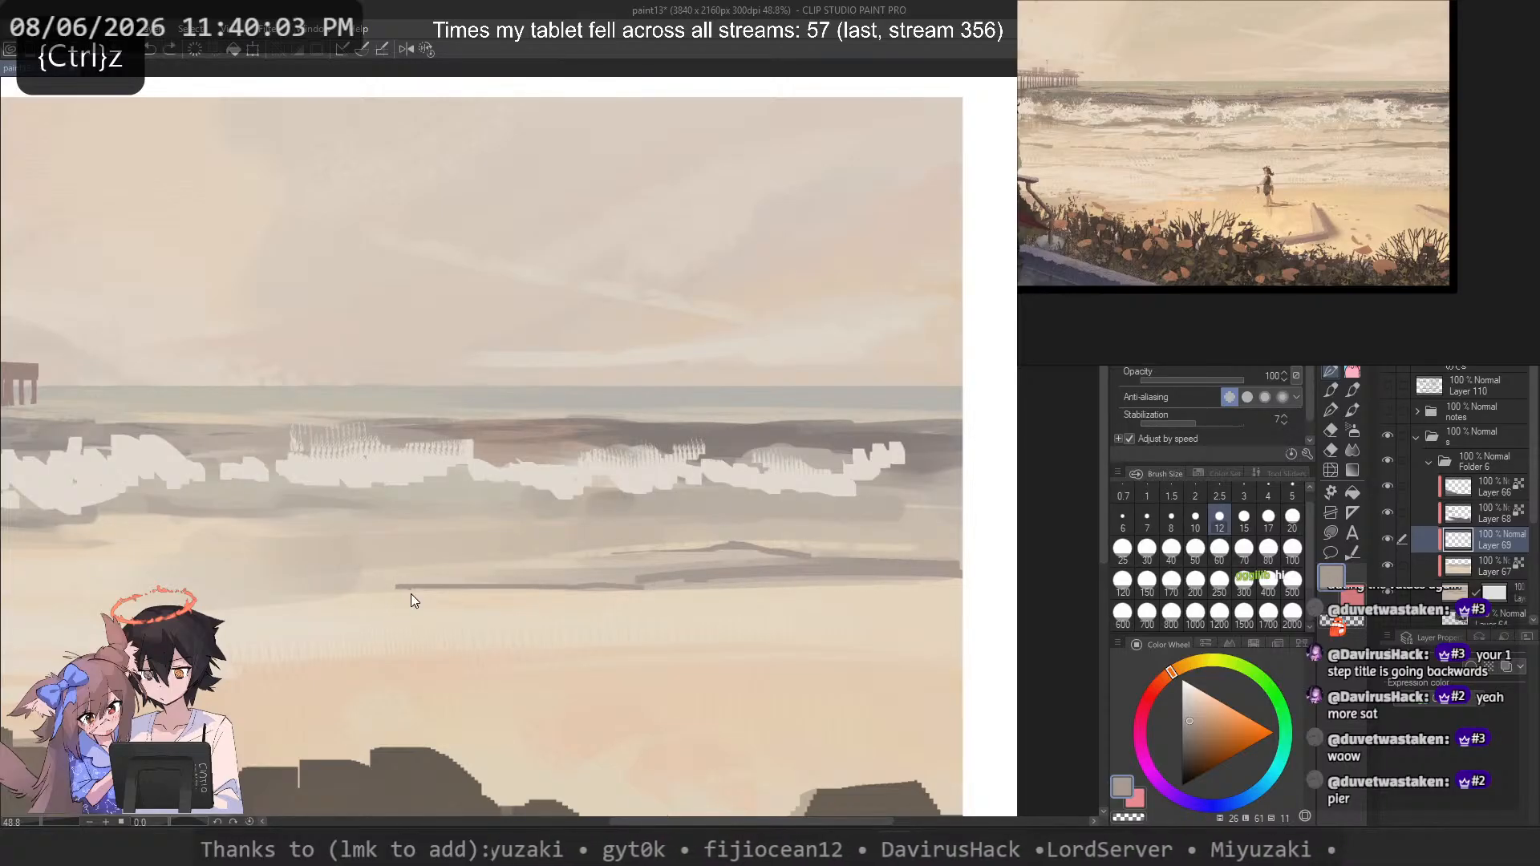
Step: Thicken the tapered end of the grey wave line, trim it with transparent strokes, and set the pen size to 17
mouse_move(410, 594)
mouse_down()
mouse_move(570, 589)
mouse_move(429, 593)
mouse_up()
key(c)
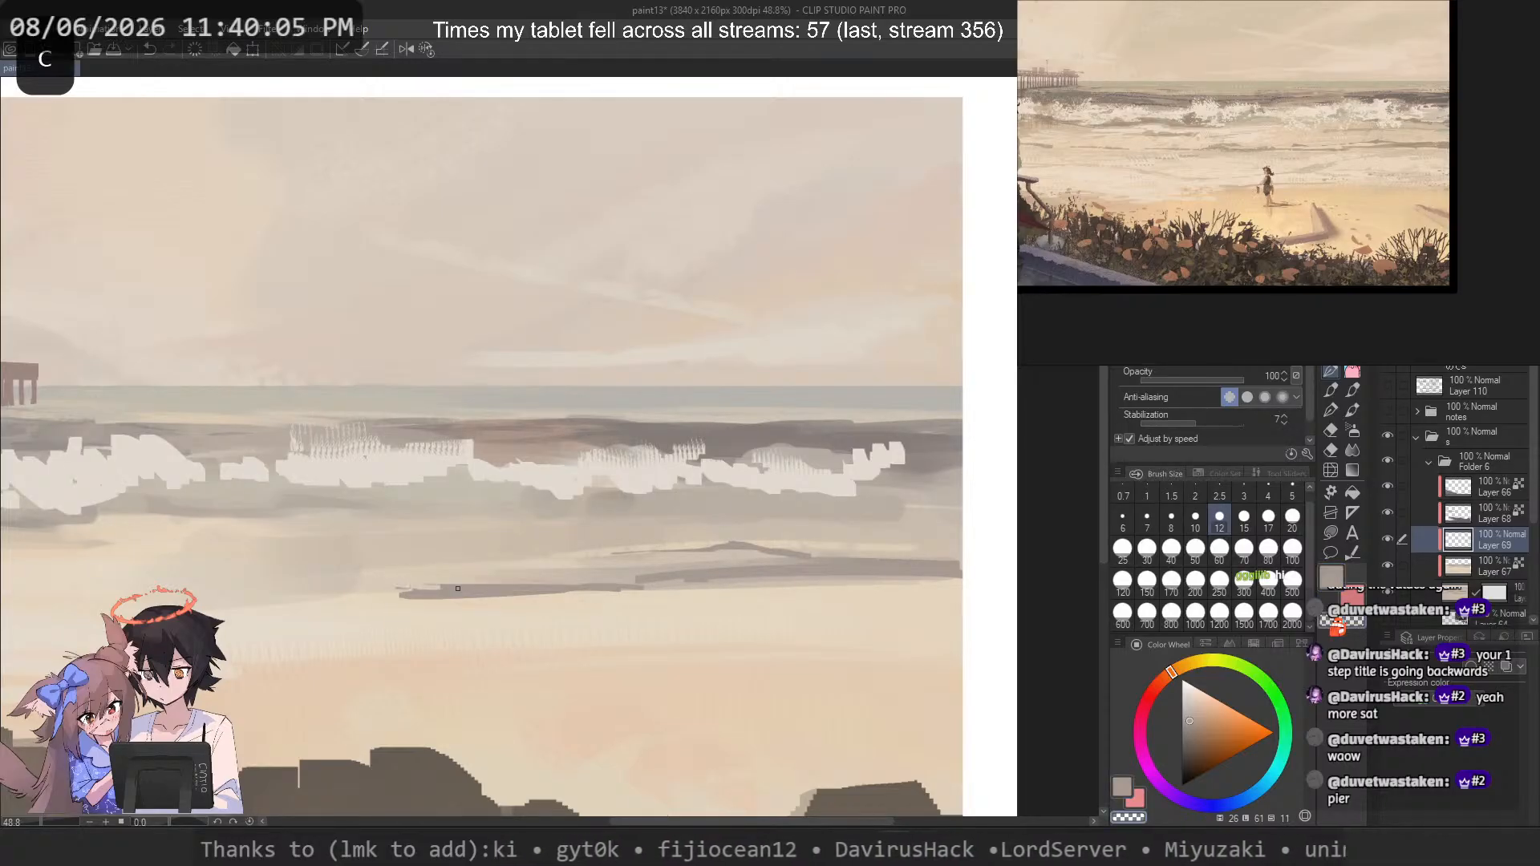
mouse_move(552, 585)
mouse_down()
mouse_move(235, 605)
mouse_move(758, 606)
mouse_move(725, 621)
mouse_up()
click(1267, 520)
key(c)
key(ctrl+z)
key(c)
key(c)
scroll(337, 605, down, 3)
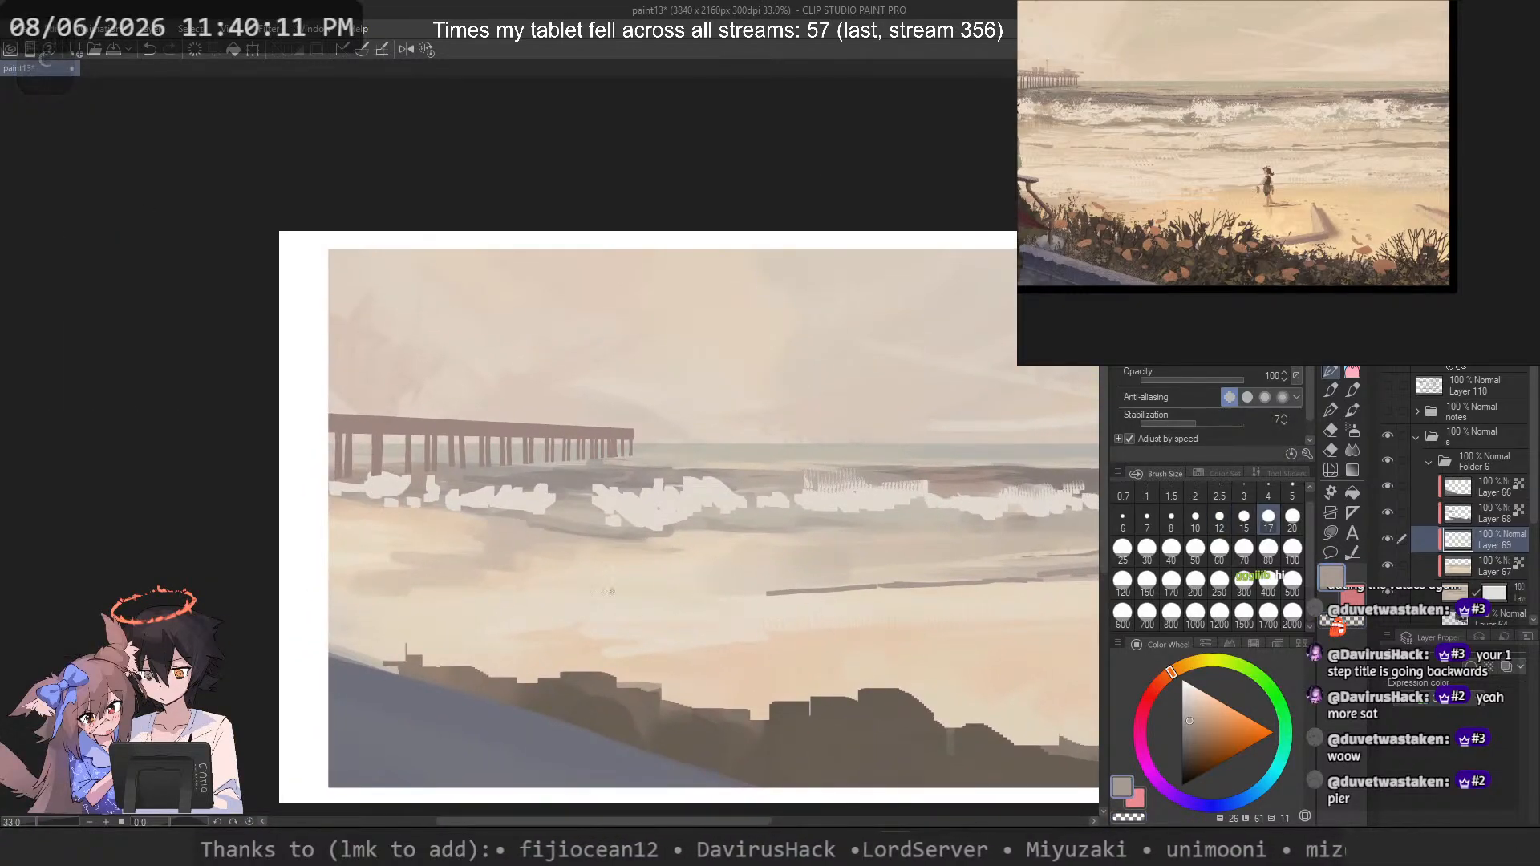
Step: Extend the grey wave line toward the pier with a second low crest and refine its underside, undoing unwanted strokes
drag(774, 571, 634, 585)
mouse_move(706, 579)
mouse_down()
mouse_move(805, 582)
mouse_move(701, 579)
mouse_move(778, 592)
mouse_move(724, 583)
mouse_move(770, 576)
mouse_move(752, 574)
mouse_up()
key(ctrl+z)
key(c)
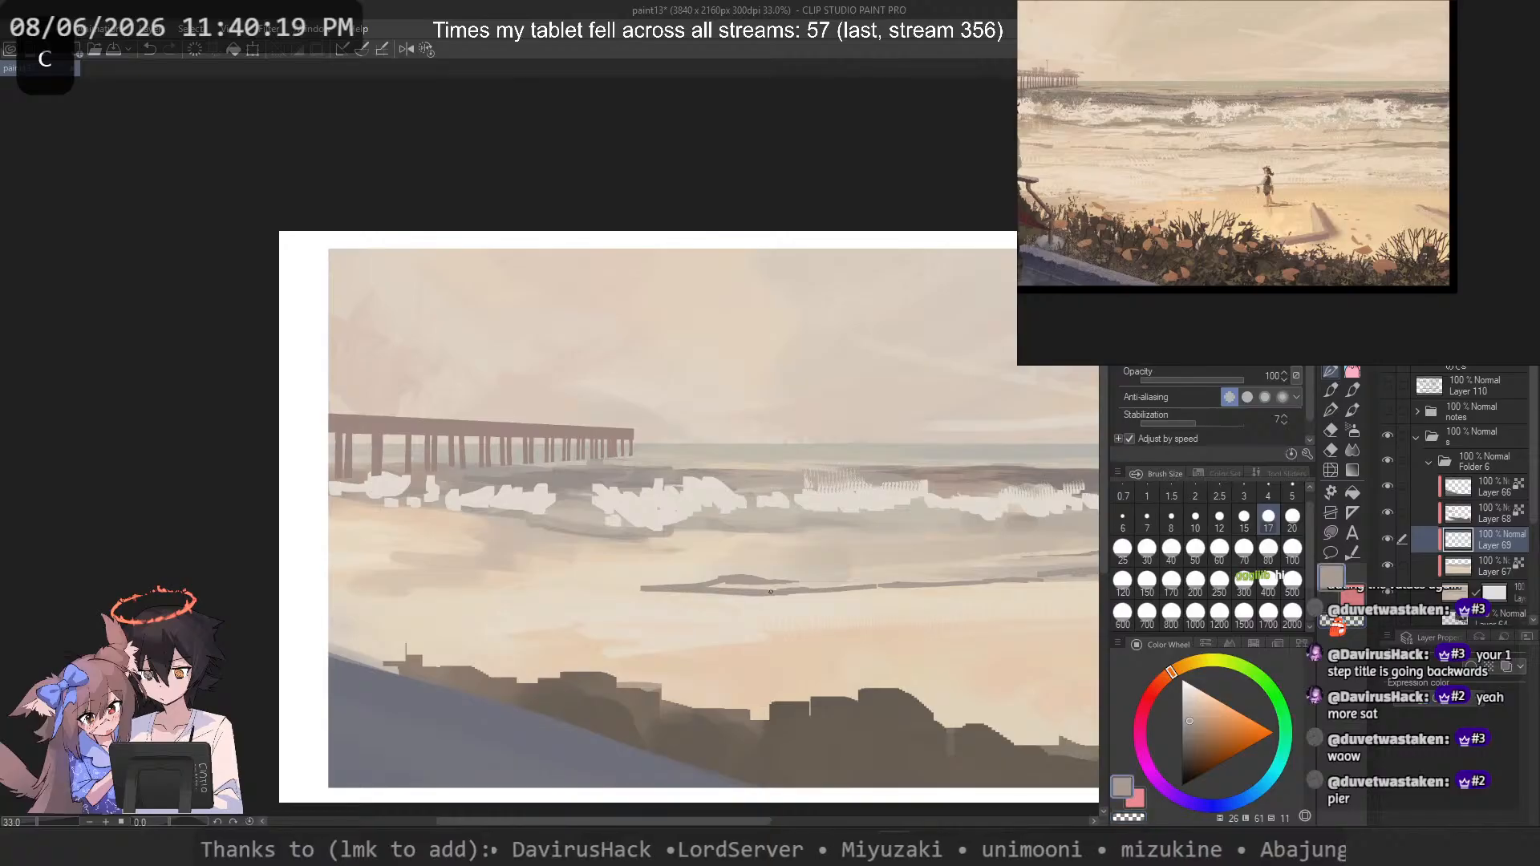
key(ctrl+z)
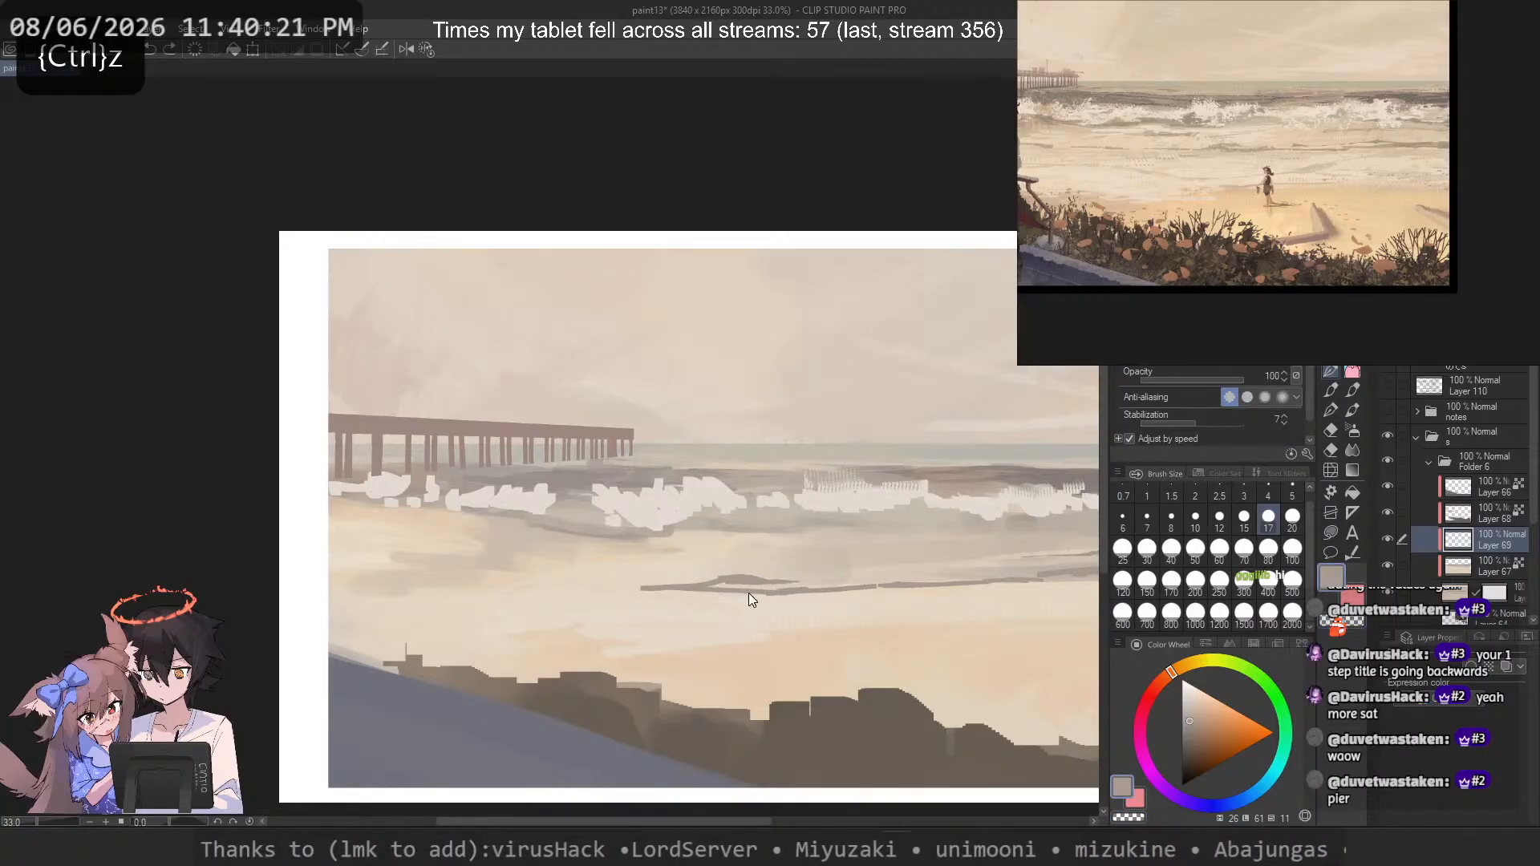
key(c)
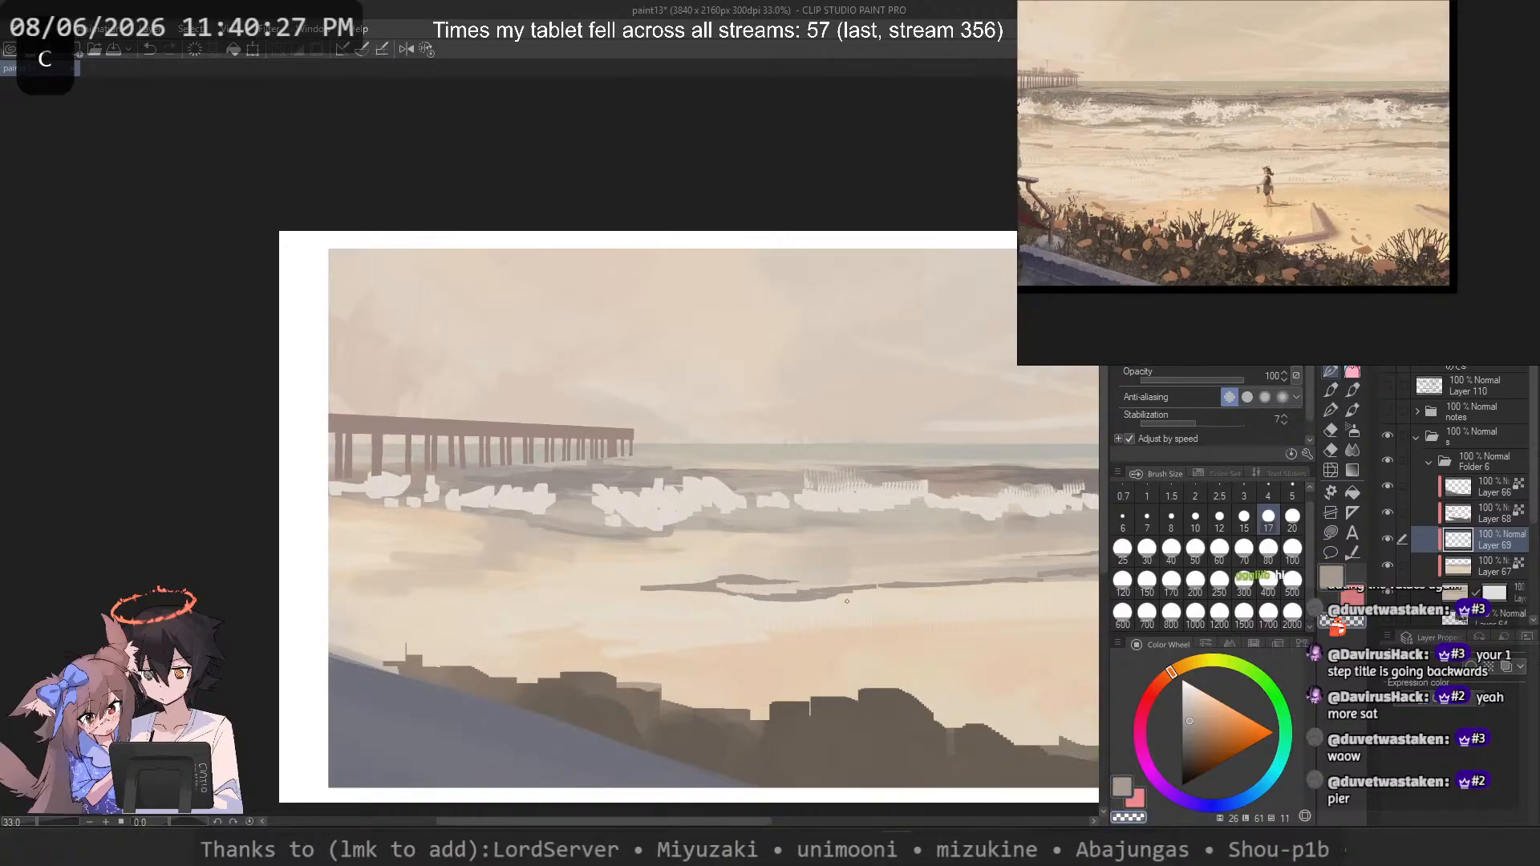
key(ctrl+z)
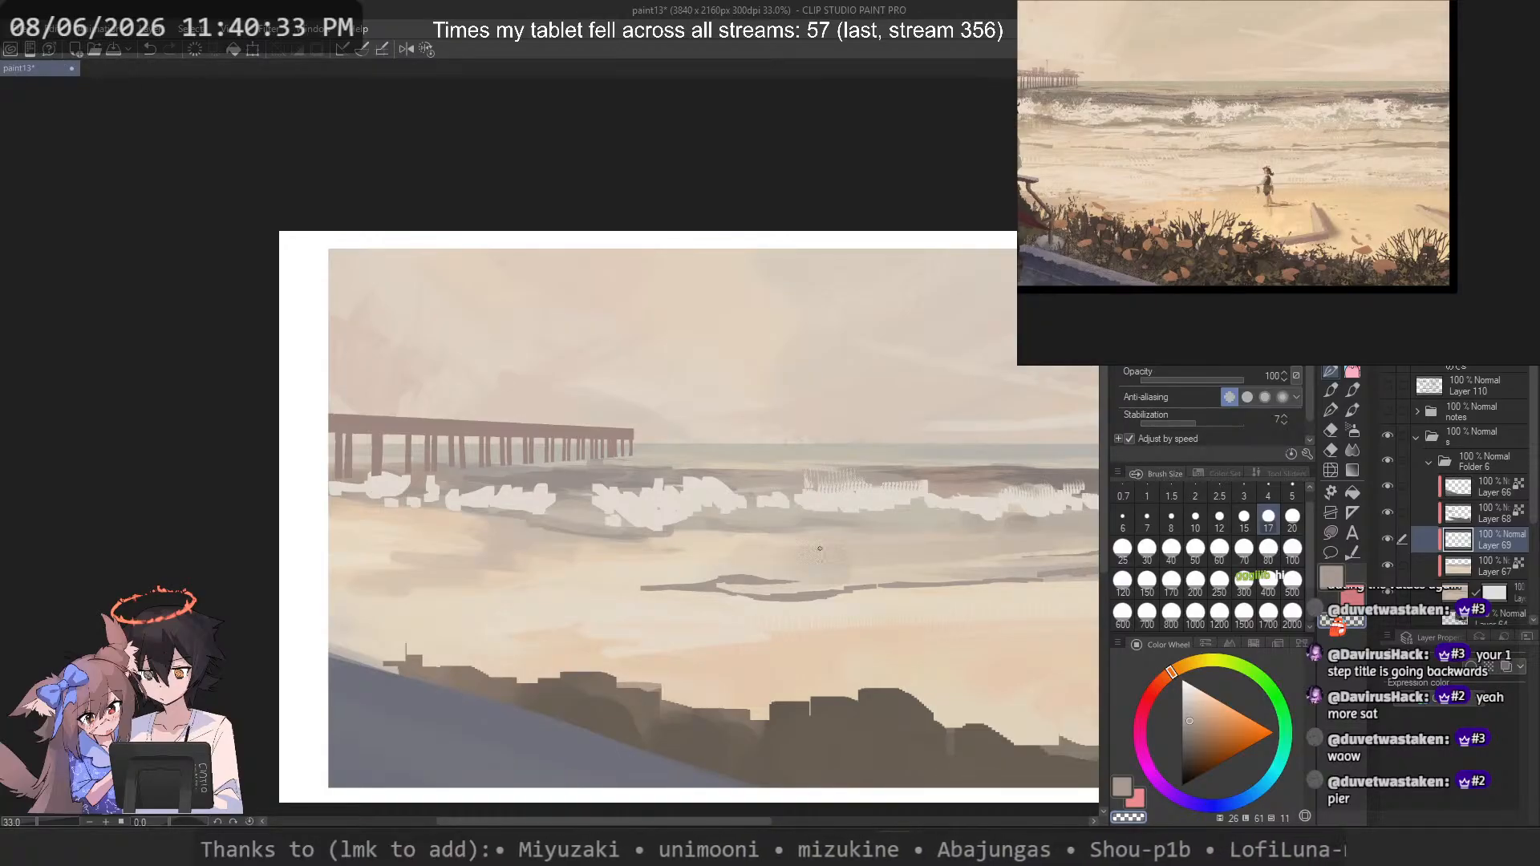
Step: Lasso the new pier-side wave segment, undo a straight upward shift, move it slightly up toward the other crest, deselect, and return to the pen
key(m)
key(m)
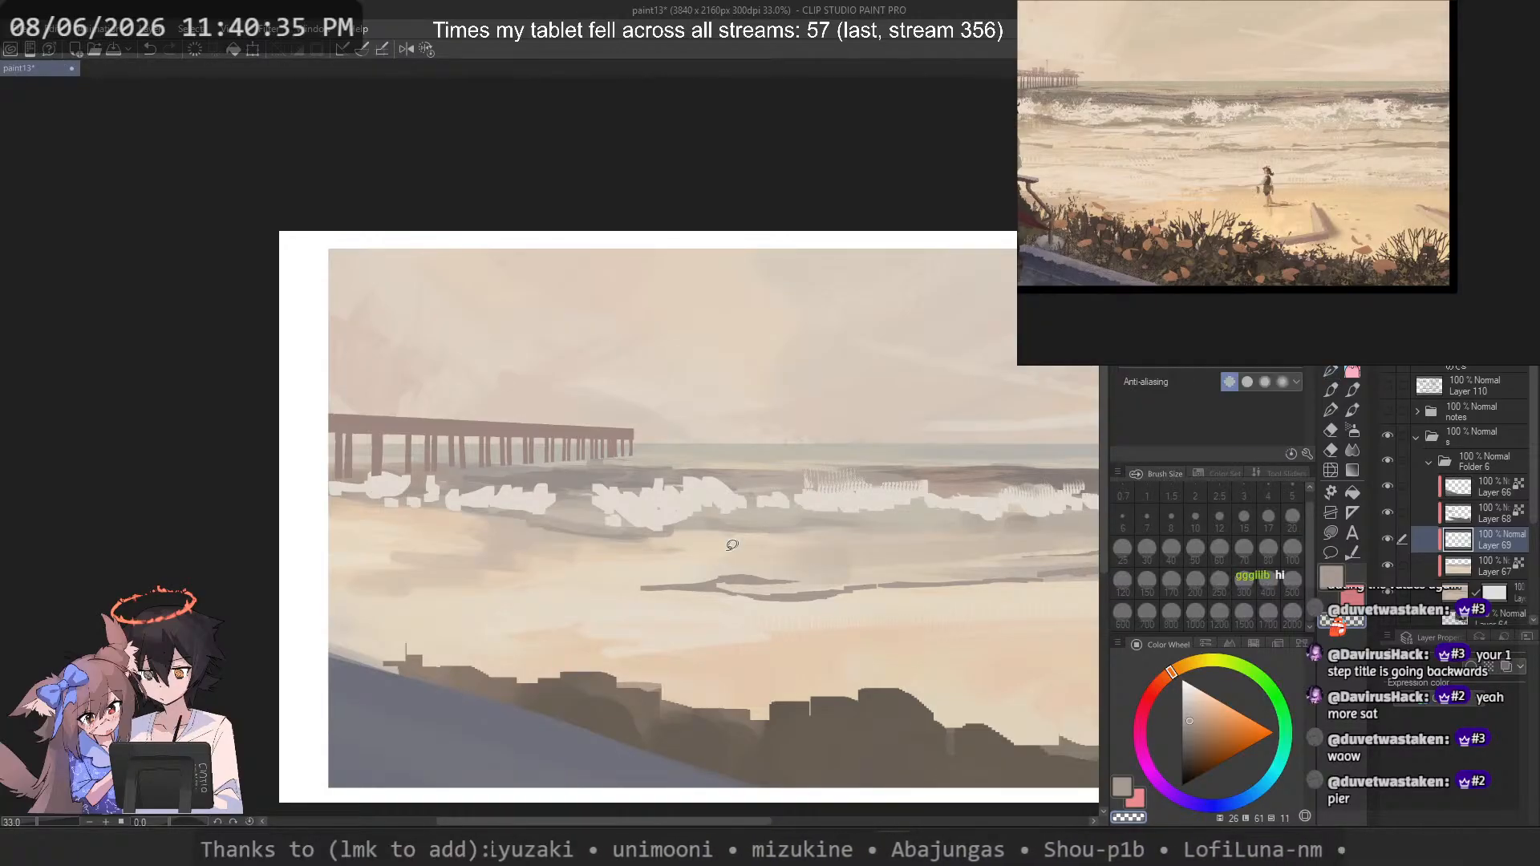
mouse_move(726, 552)
mouse_down()
mouse_move(864, 622)
mouse_move(868, 571)
mouse_up()
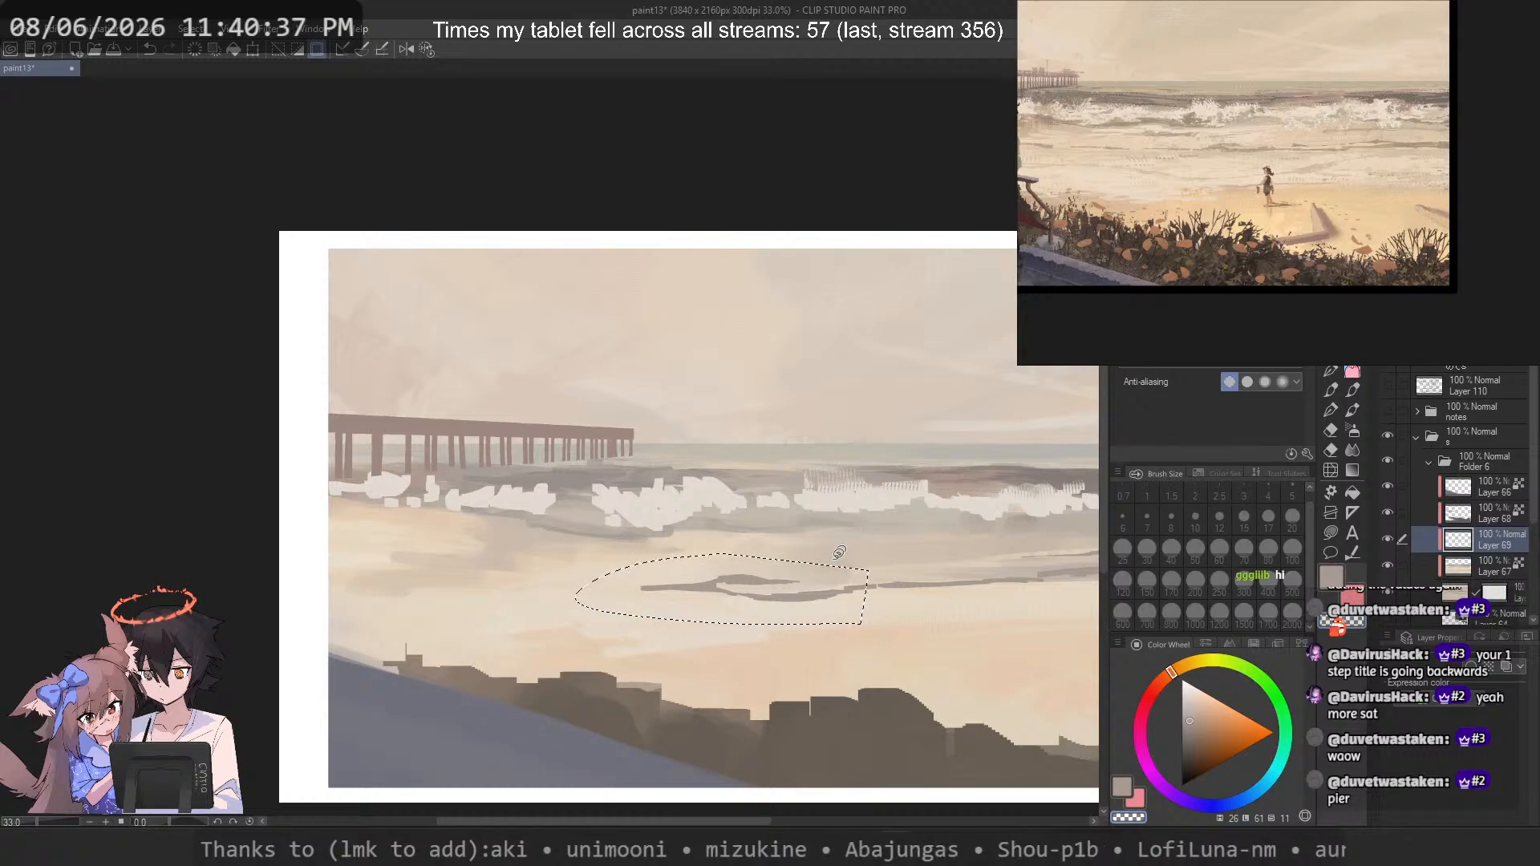
drag(794, 625, 792, 607)
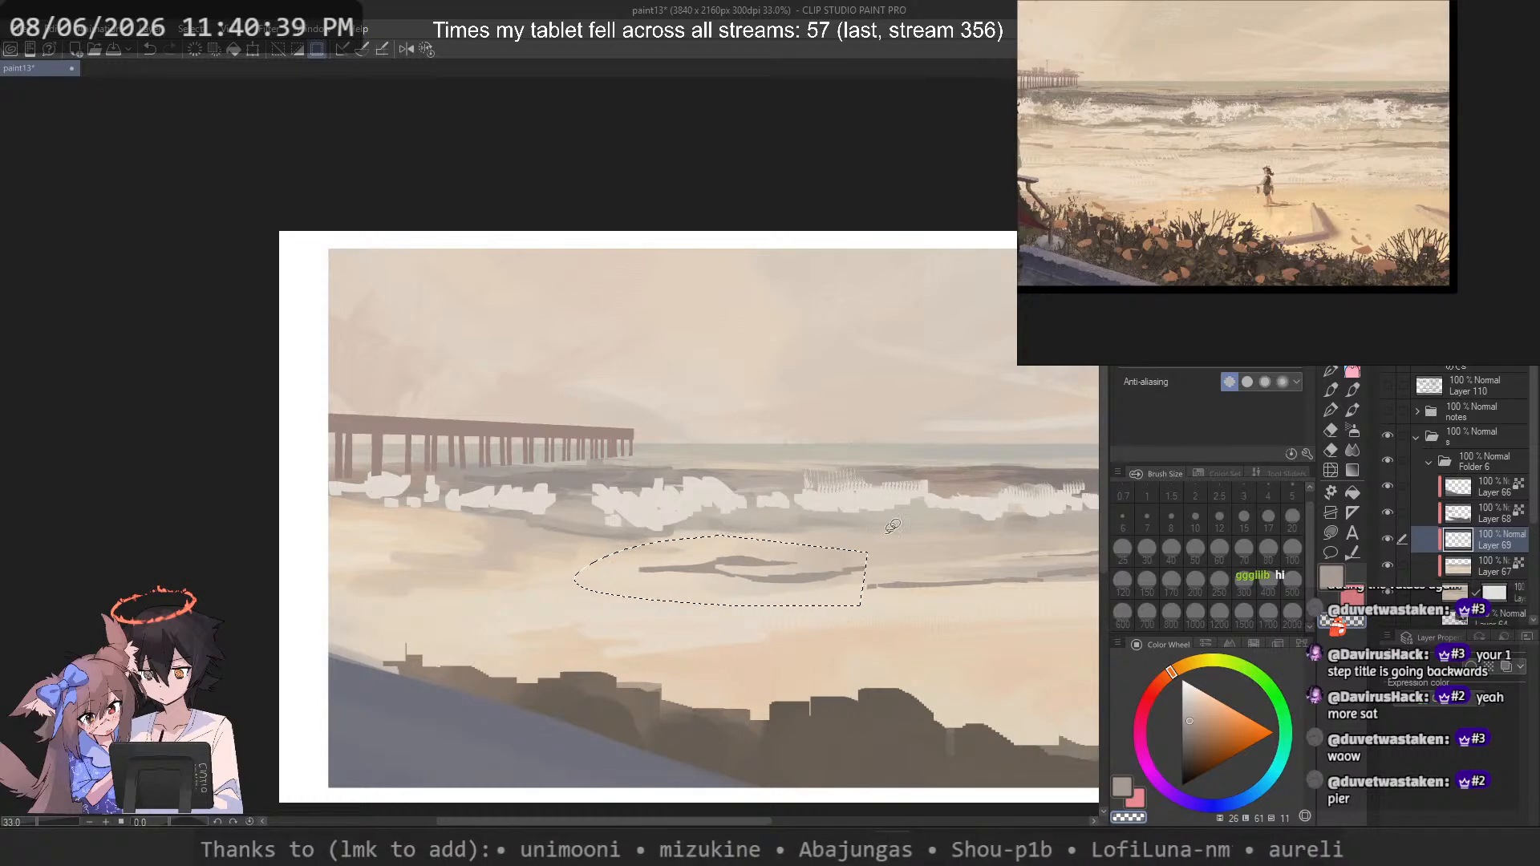
key(ctrl+d)
scroll(761, 472, down, 5)
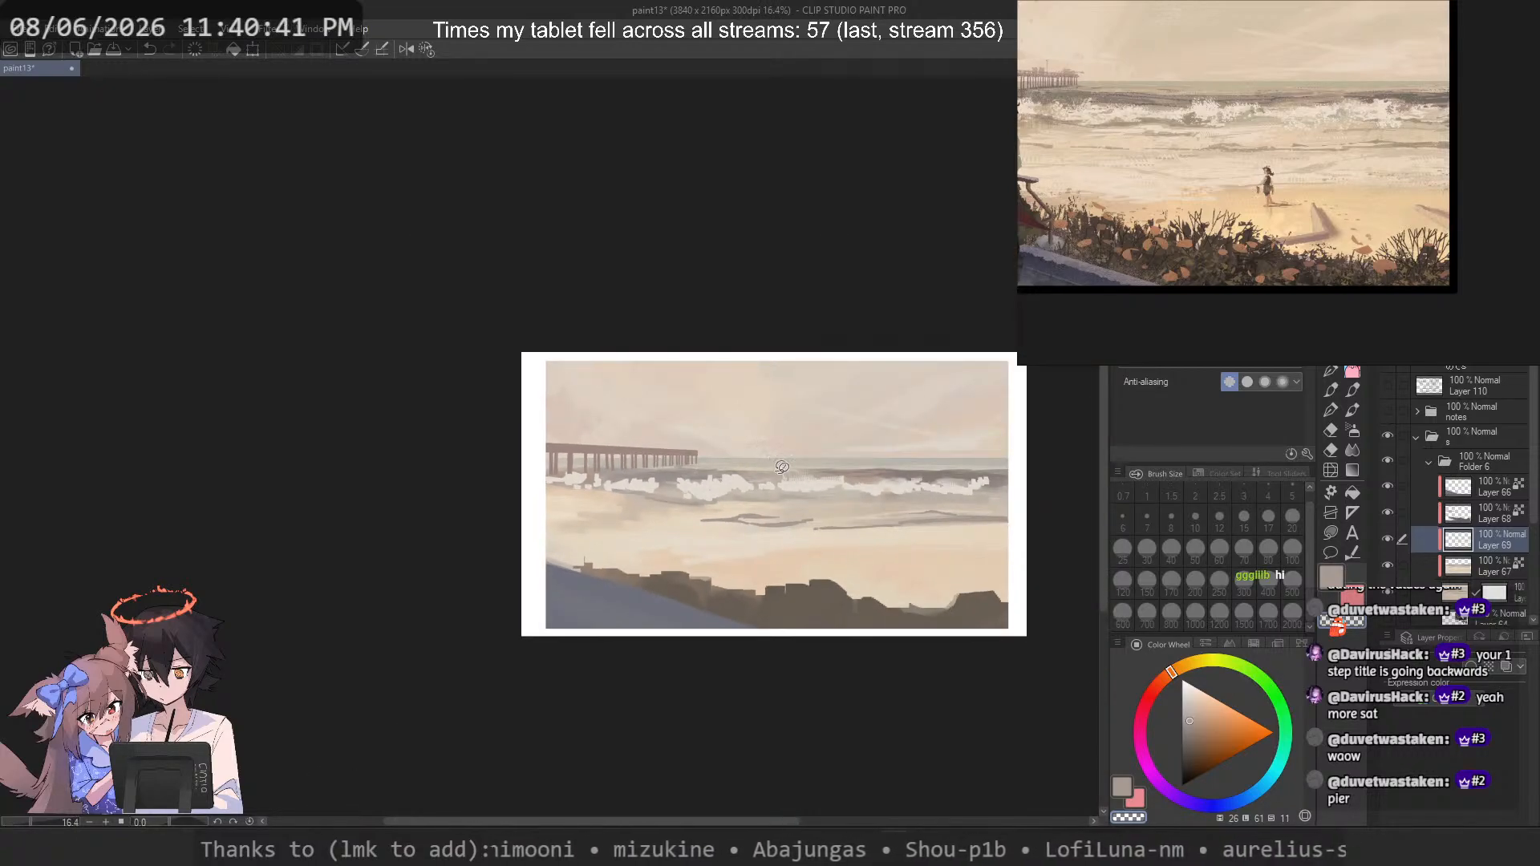
scroll(782, 467, up, 4)
key(ctrl+z)
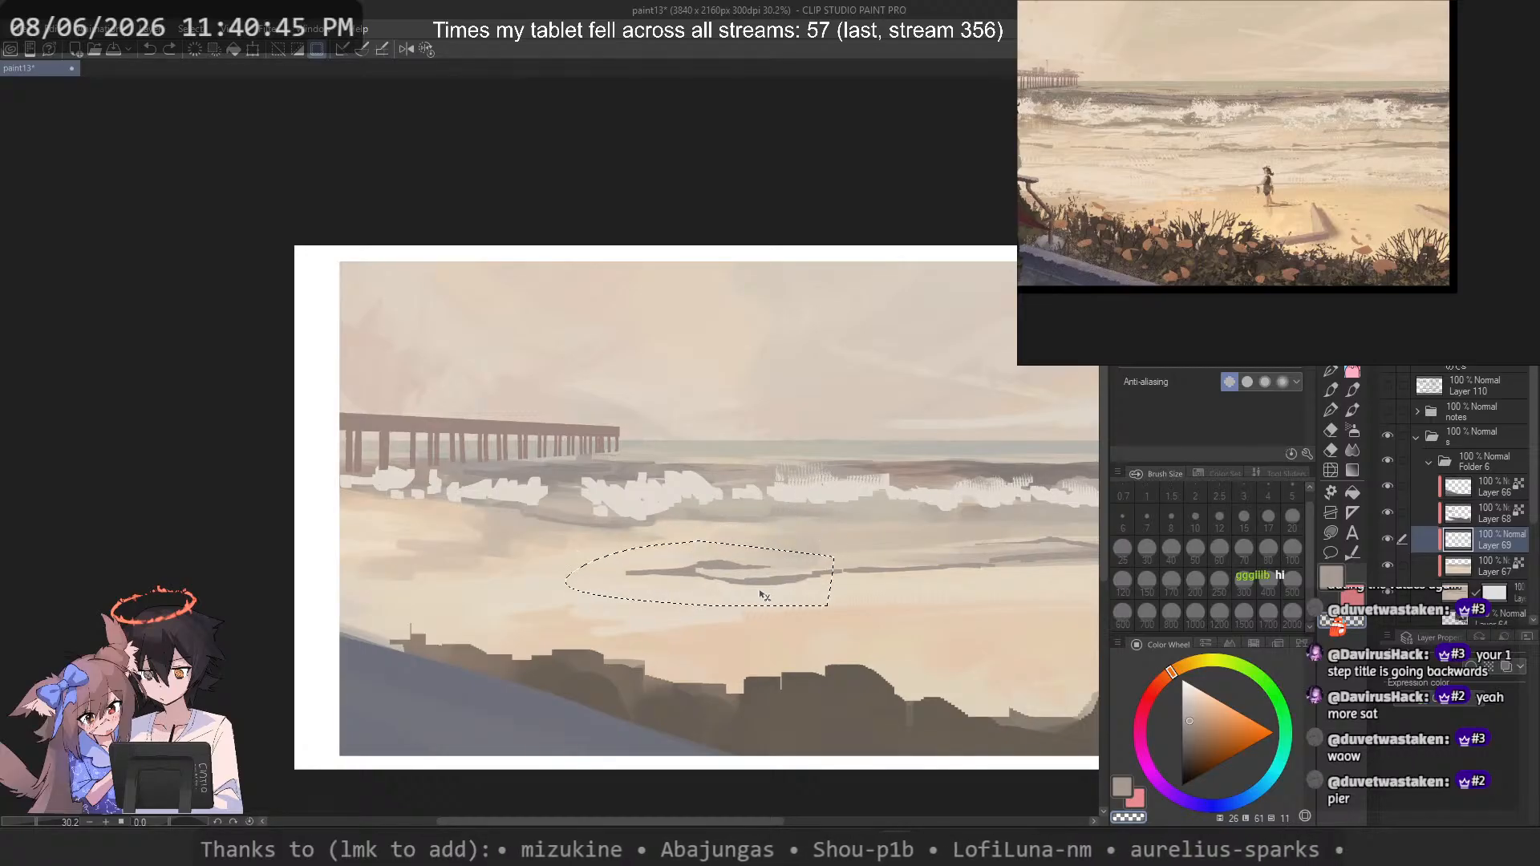
drag(761, 581, 838, 585)
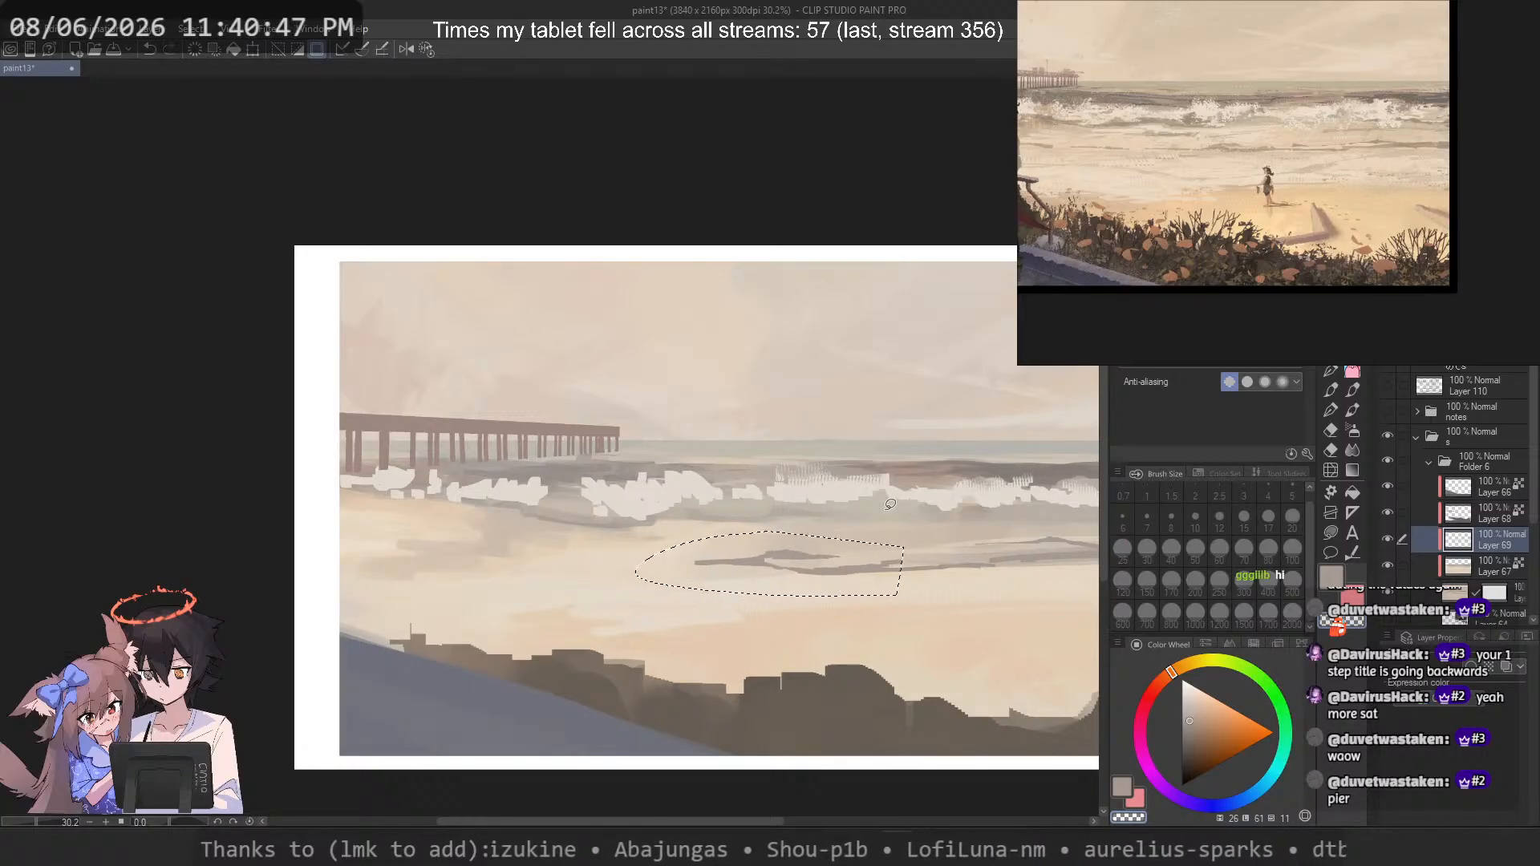
scroll(850, 495, down, 2)
key(ctrl+d)
scroll(851, 494, up, 2)
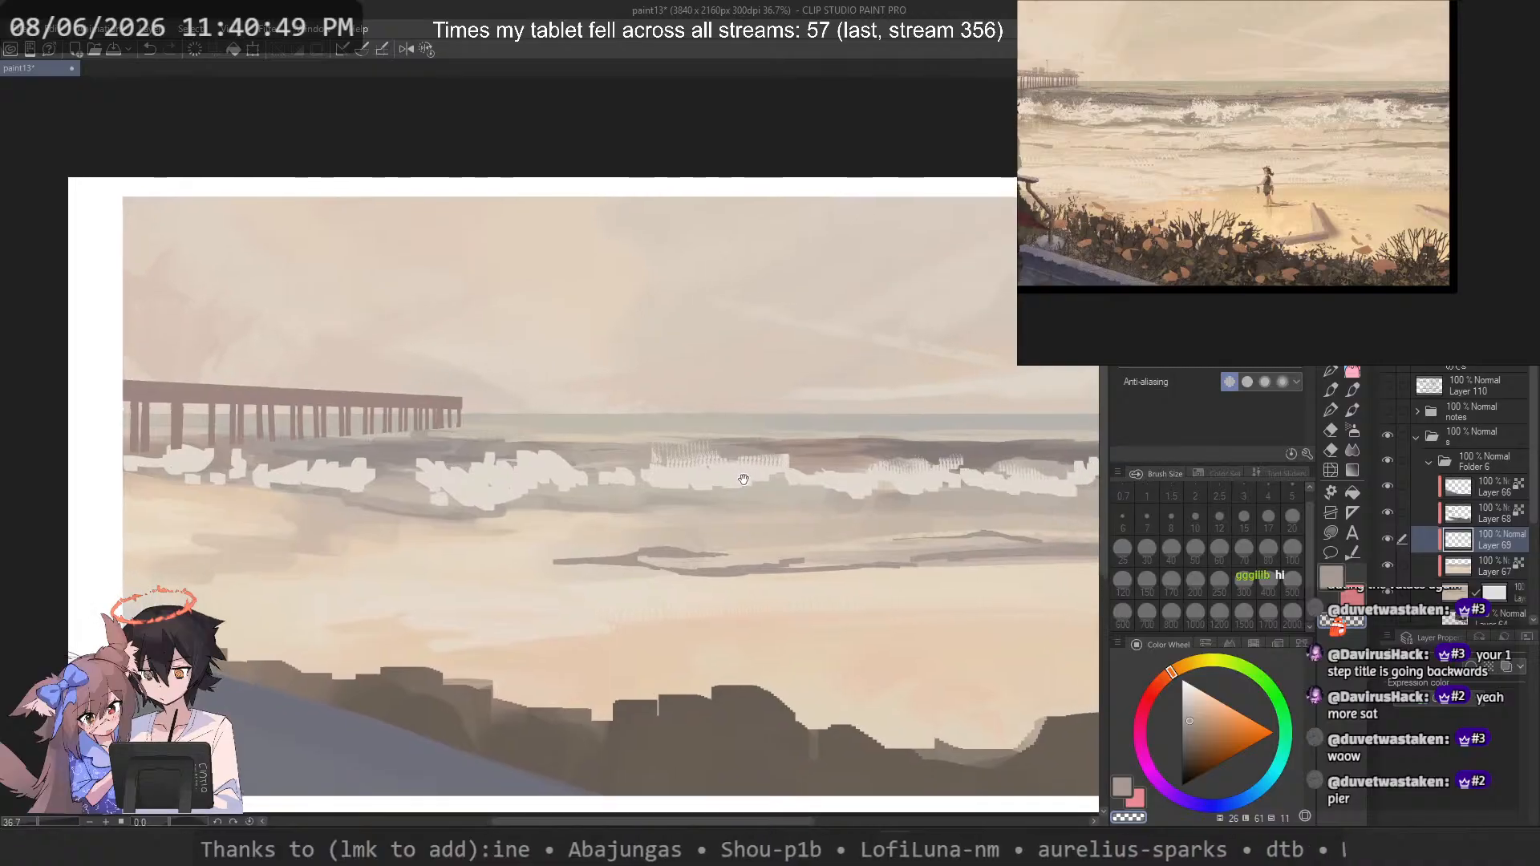
key(c)
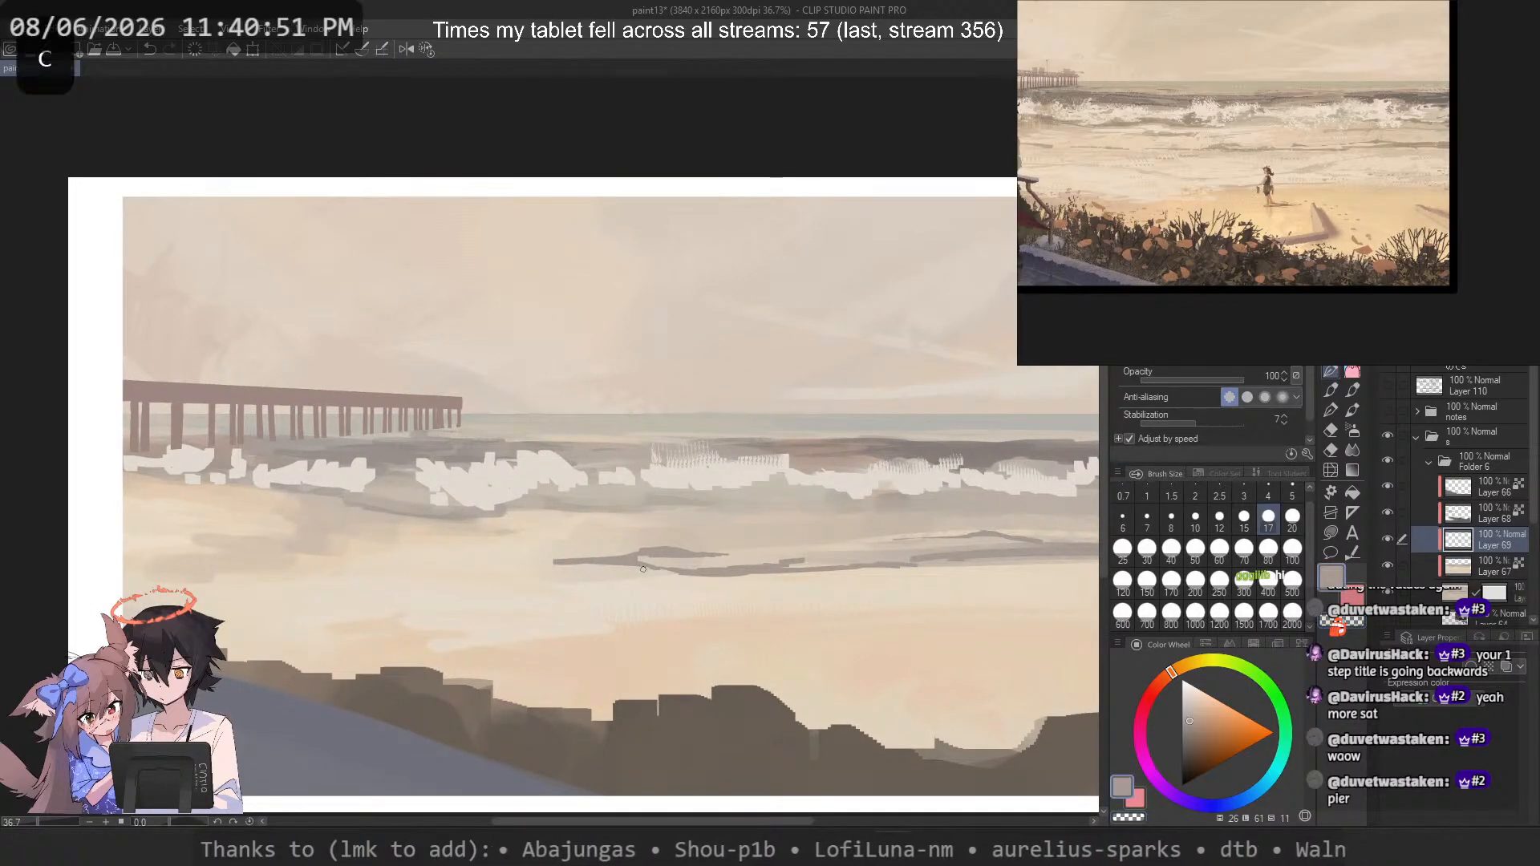
Step: Extend the grey foam line on Layer 69 left from mid-beach with the size 17 brush, redoing the stroke once
drag(604, 570, 727, 568)
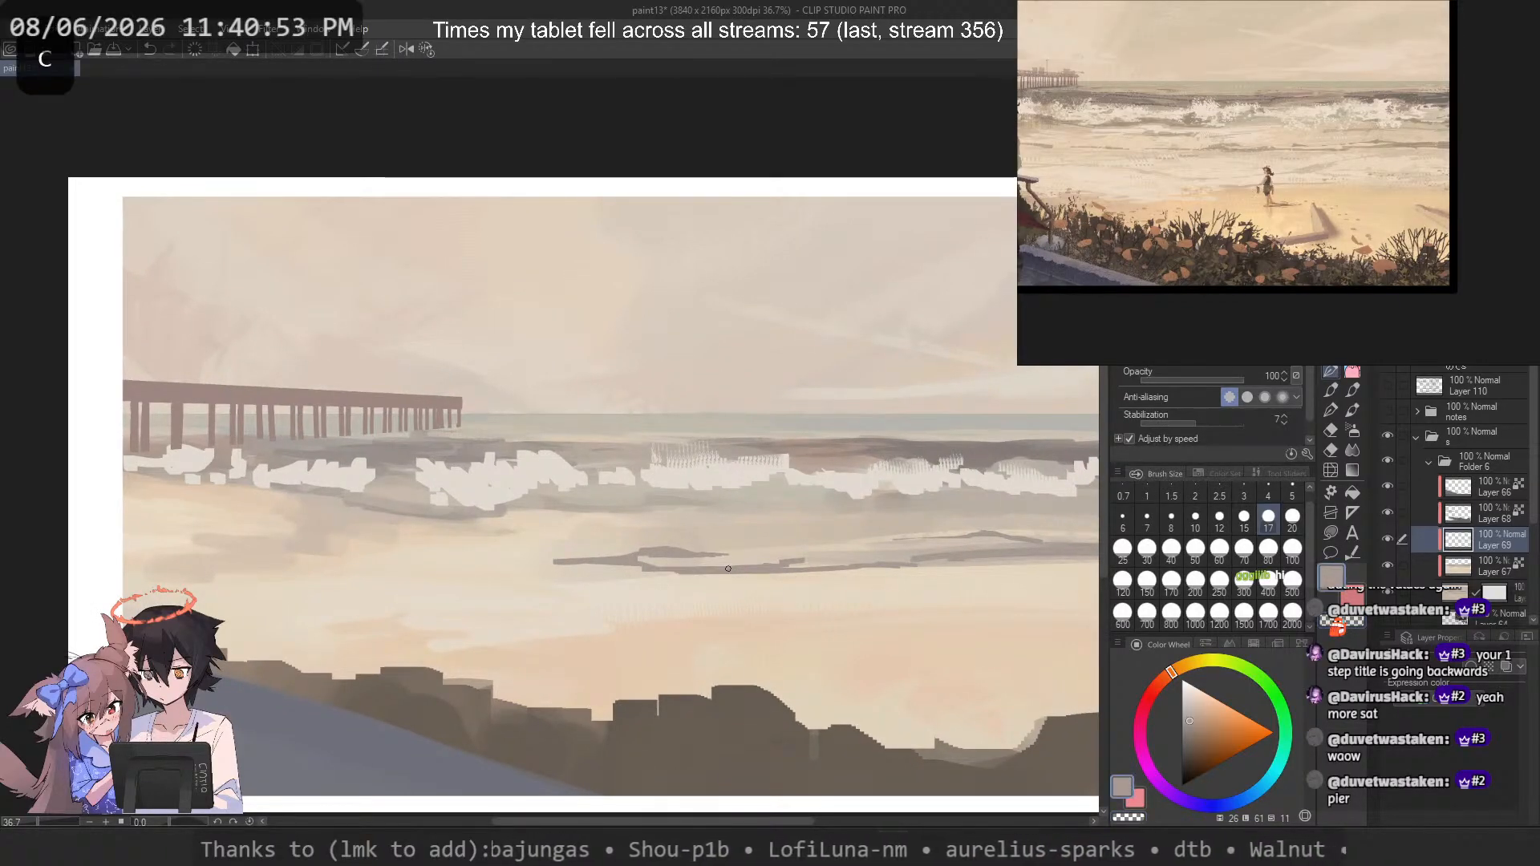
key(ctrl+z)
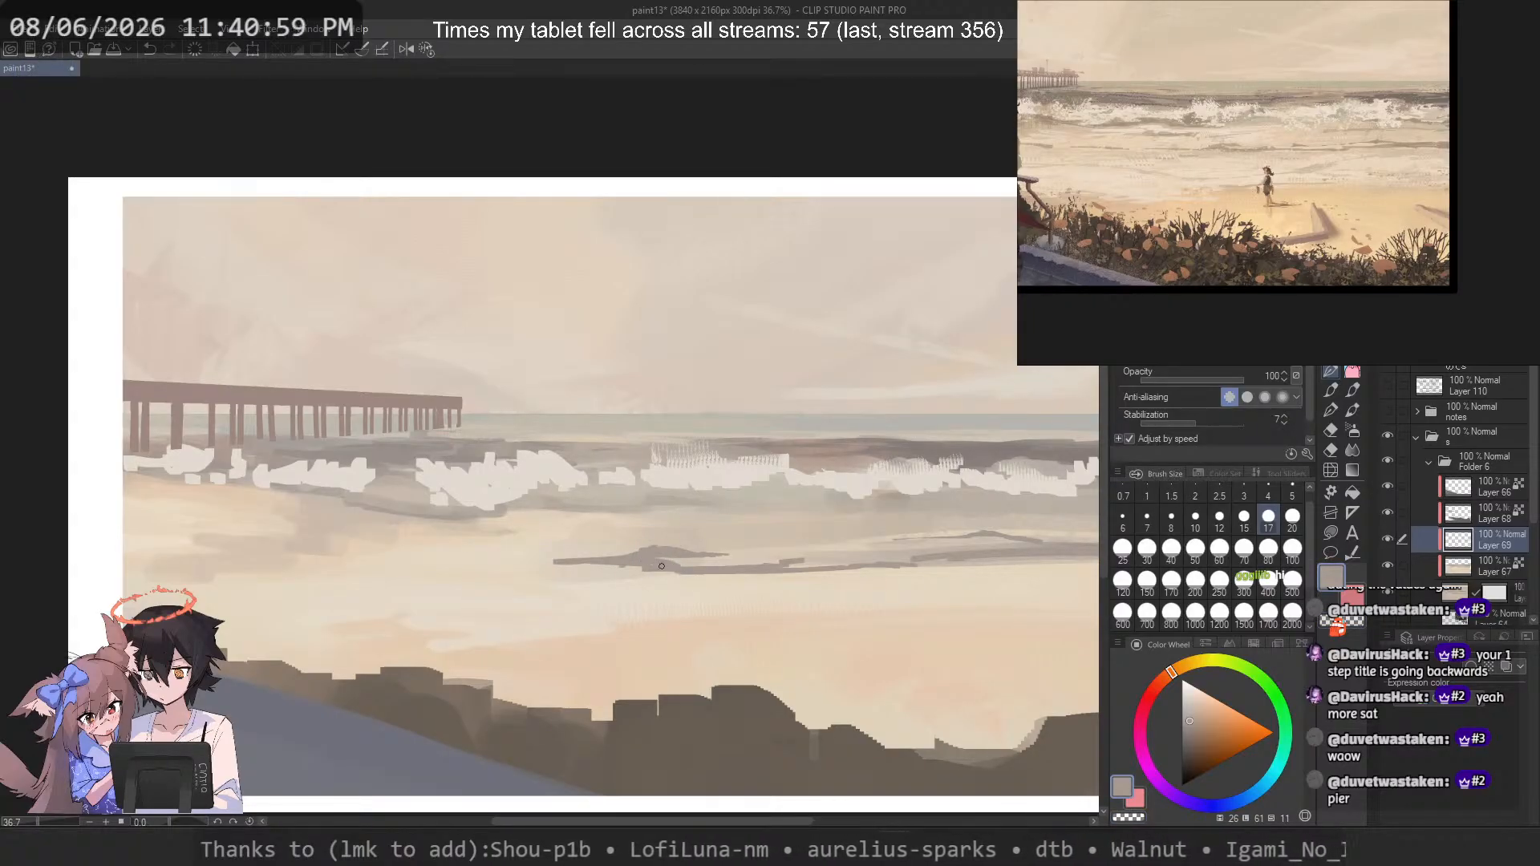
key(c)
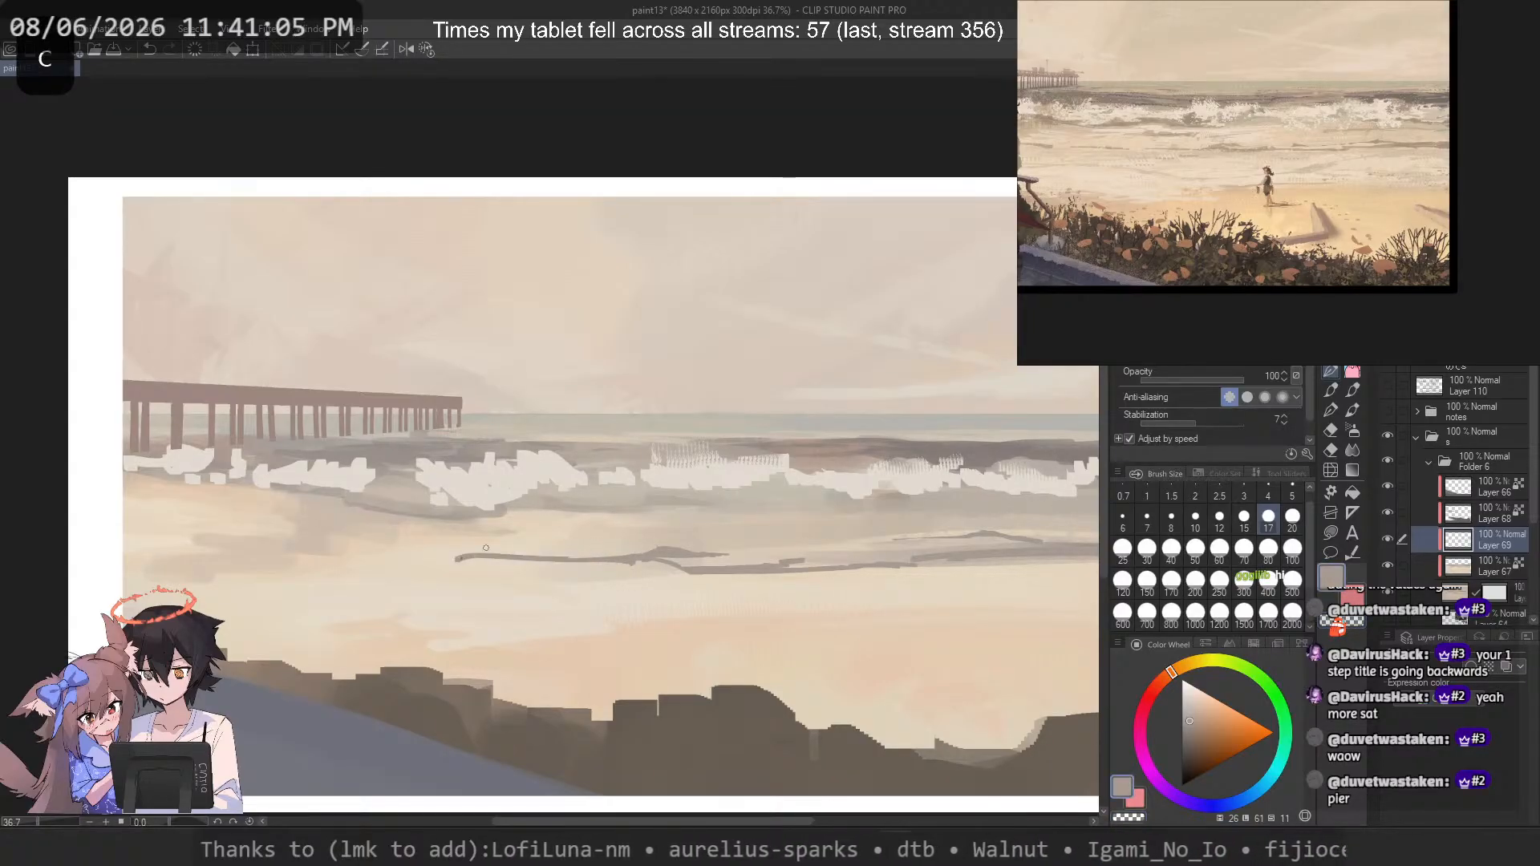
key(ctrl+z)
drag(517, 565, 453, 560)
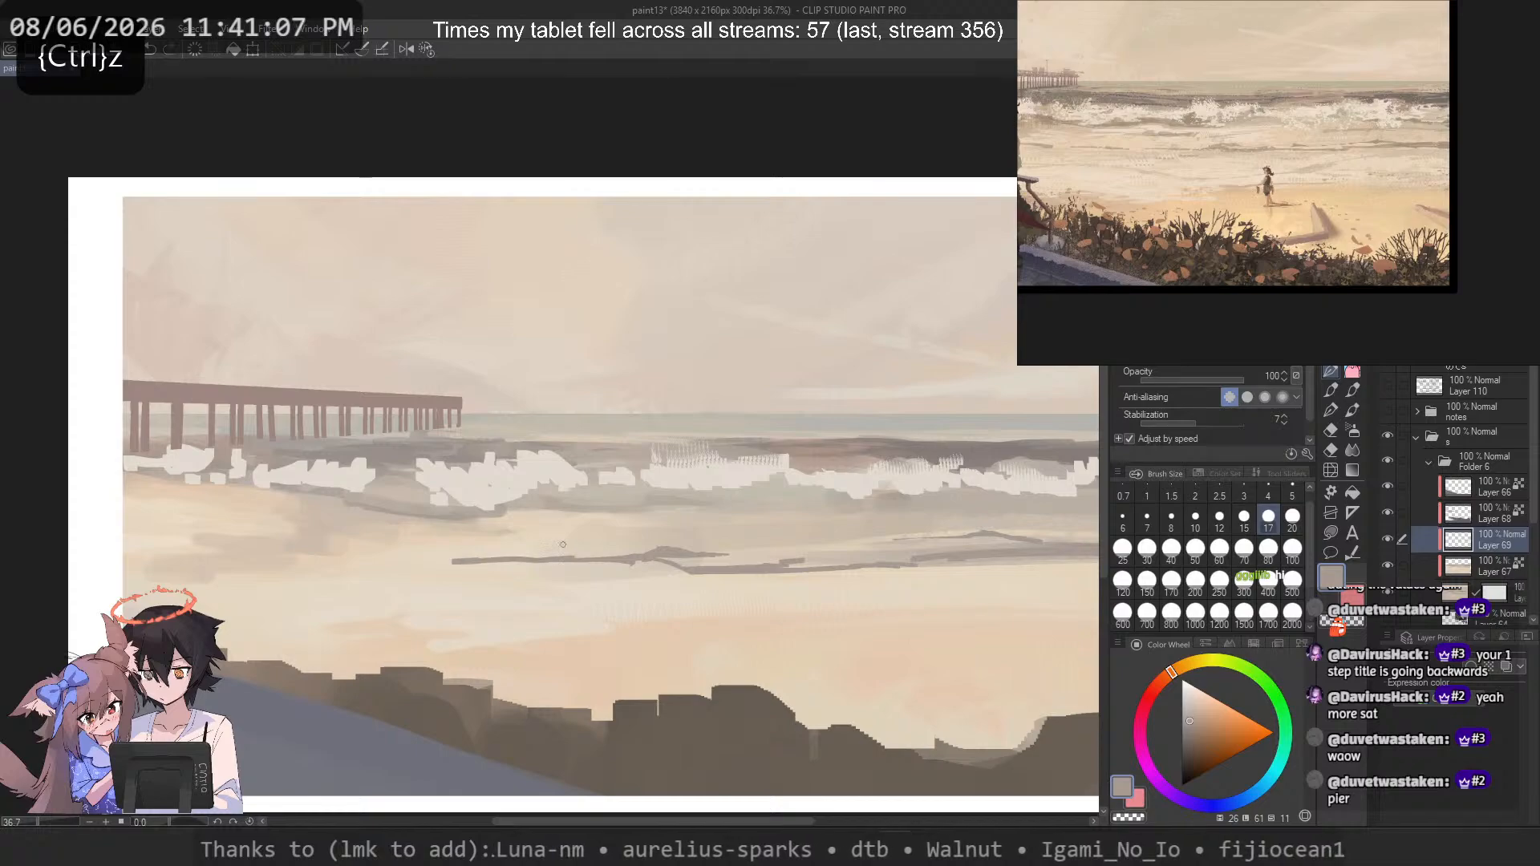
Step: Paint another thin grey segment continuing the shallow-water line toward the area below the pier
key(c)
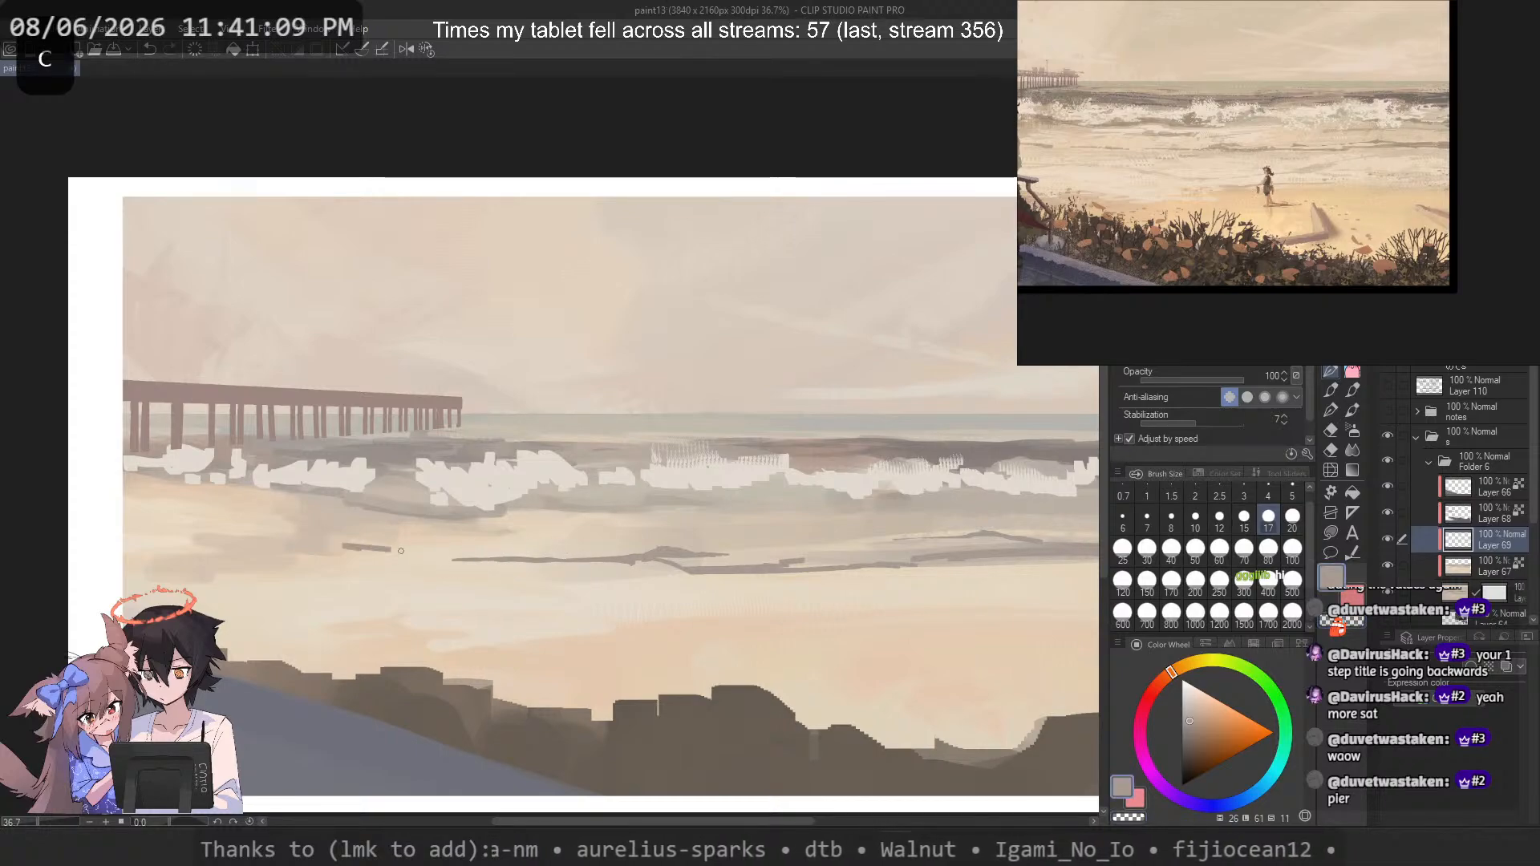
key(ctrl+z)
drag(330, 549, 467, 554)
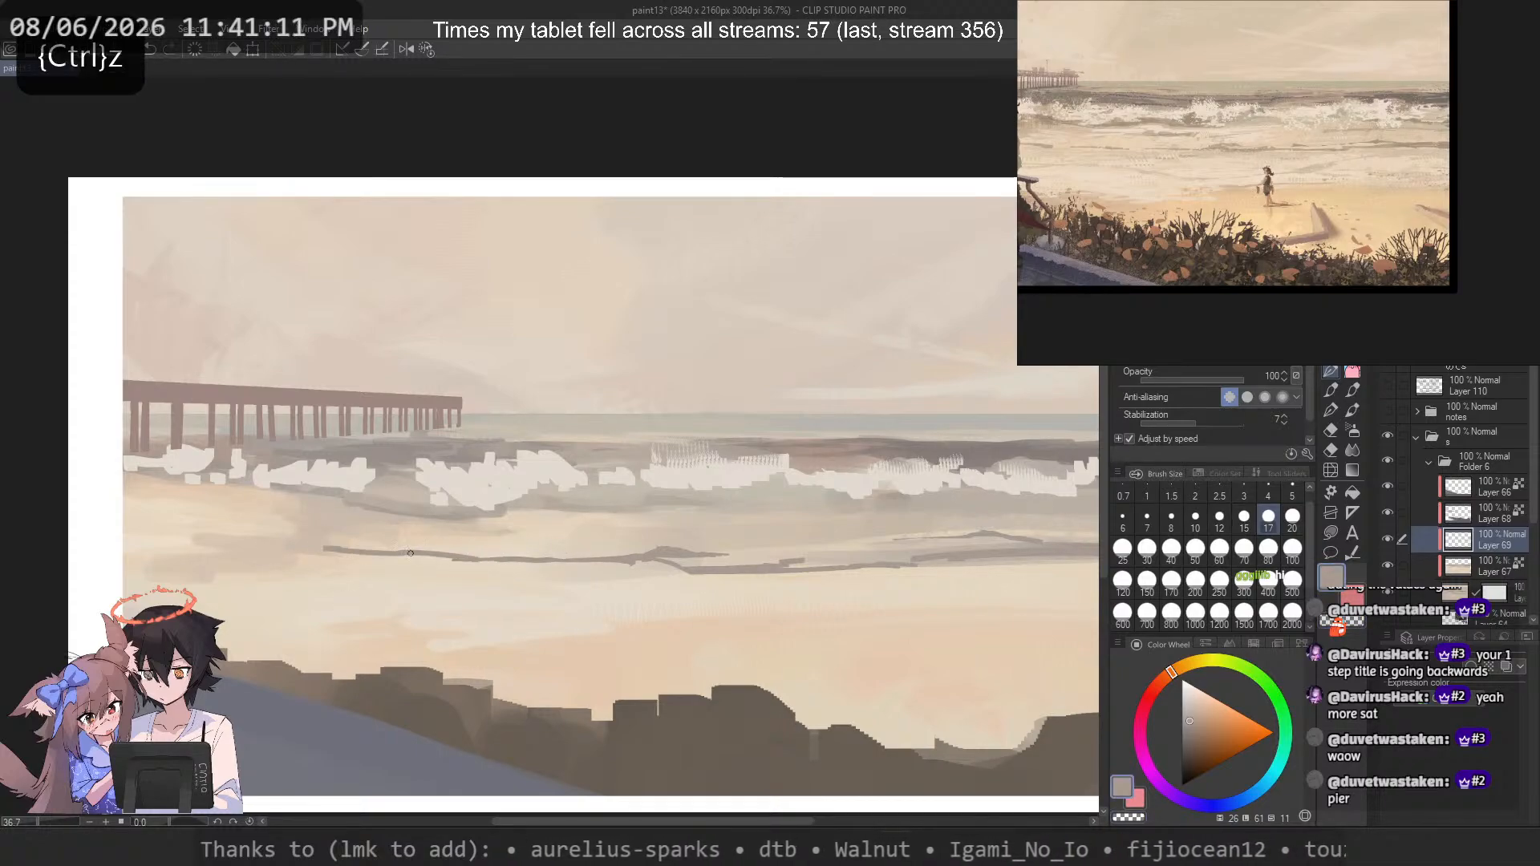
key(c)
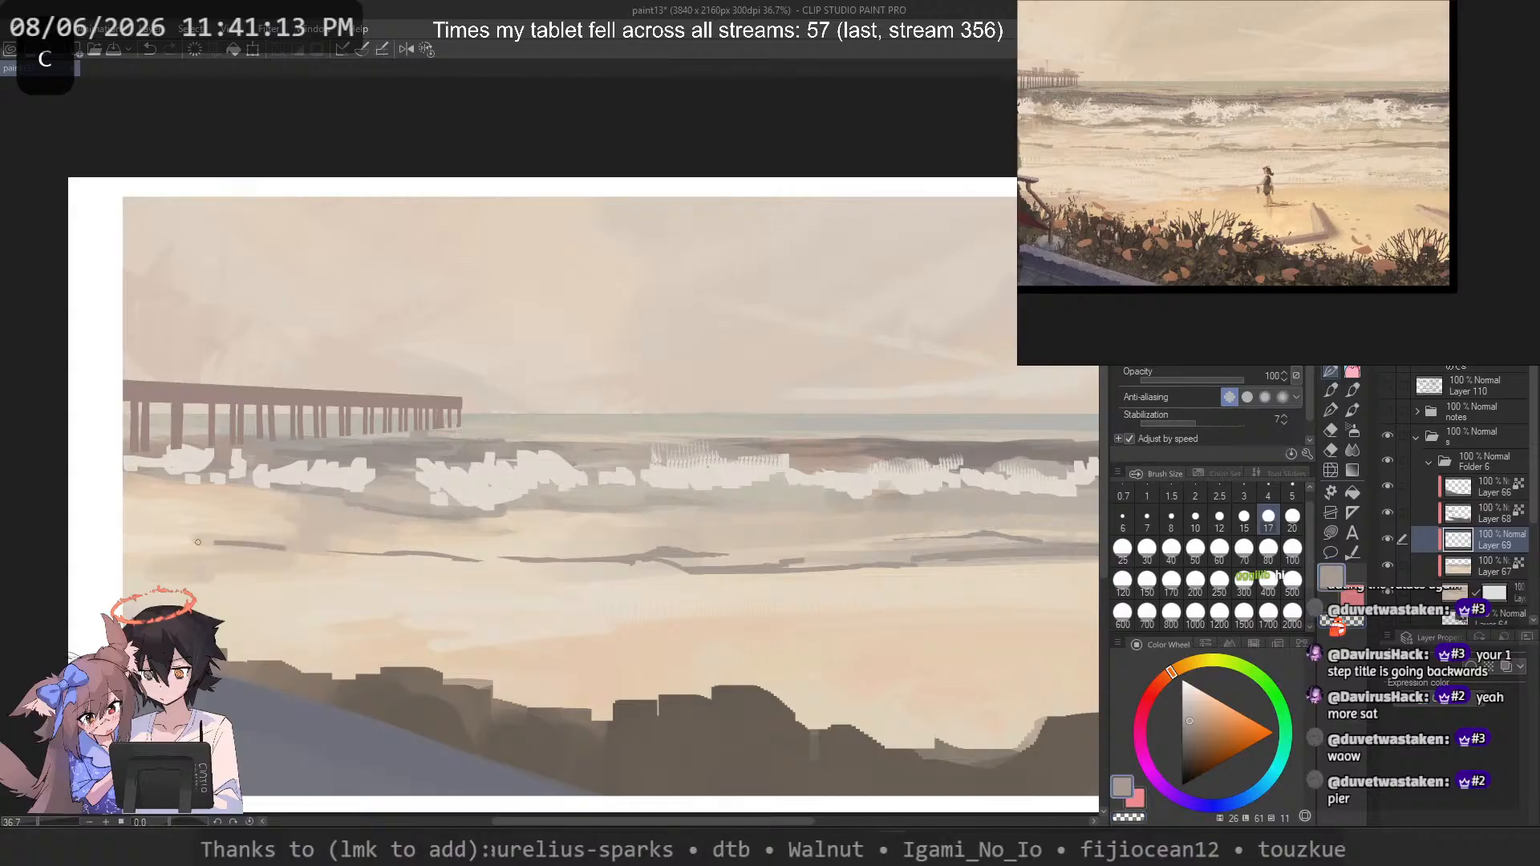
Step: Paint a short, separate grey ripple below the pier's near end and taper its far tip
key(ctrl+z)
drag(220, 535, 287, 550)
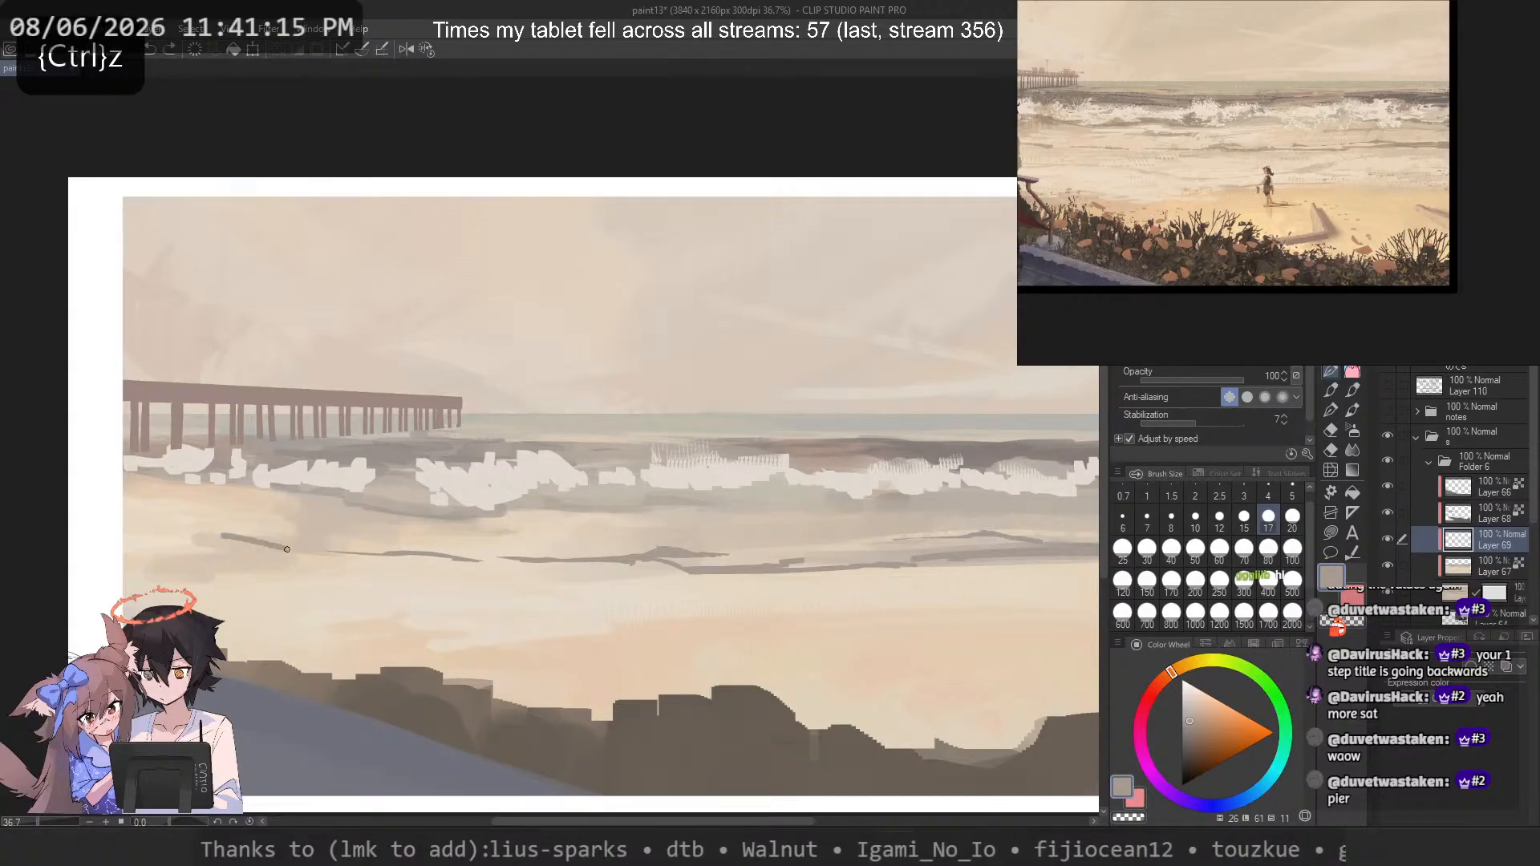
key(c)
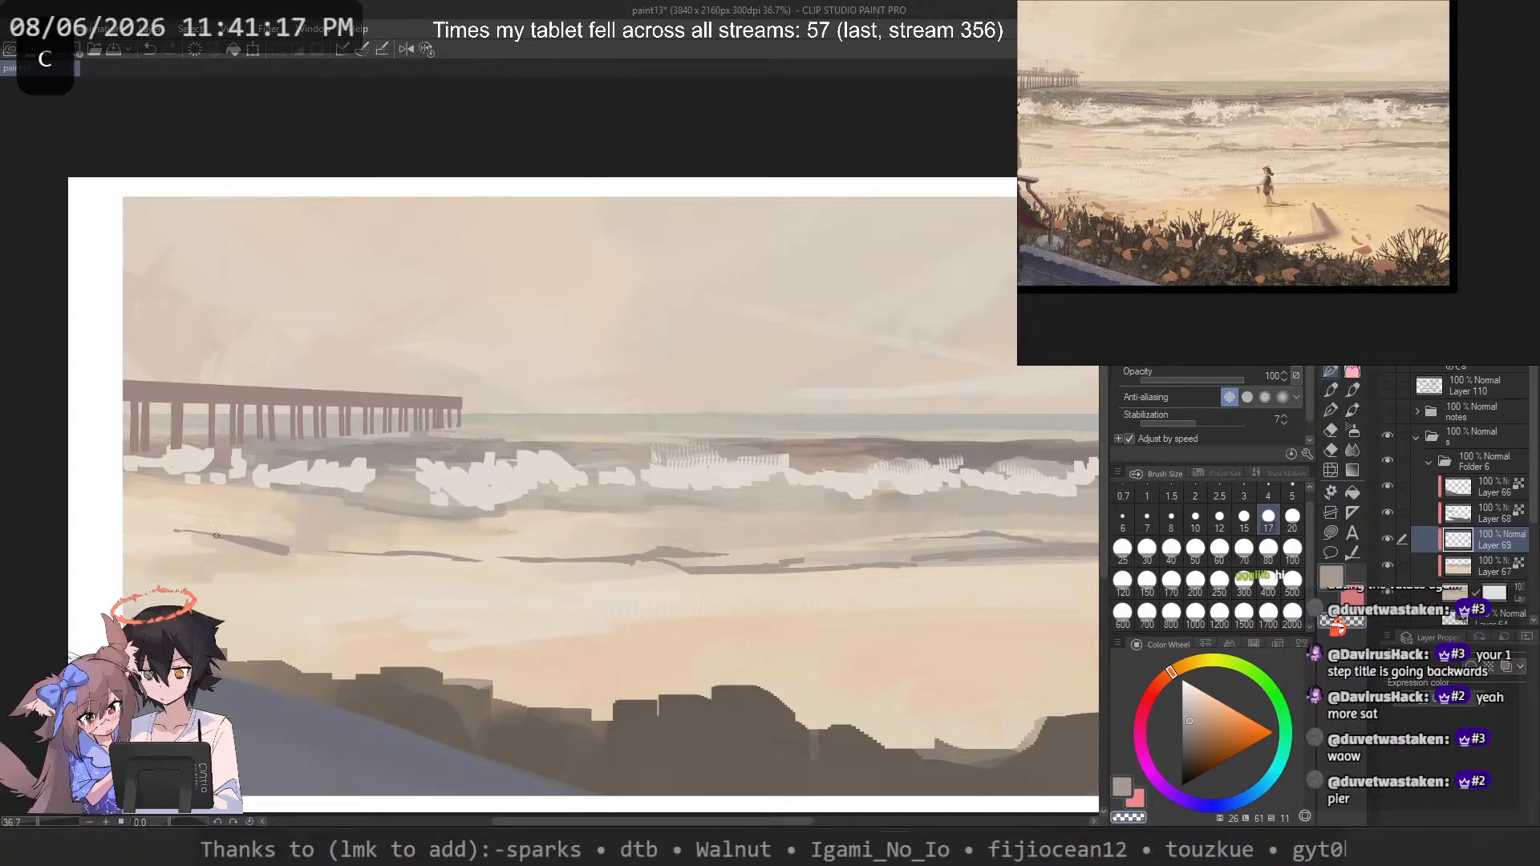
key(c)
drag(169, 531, 200, 533)
key(ctrl+z)
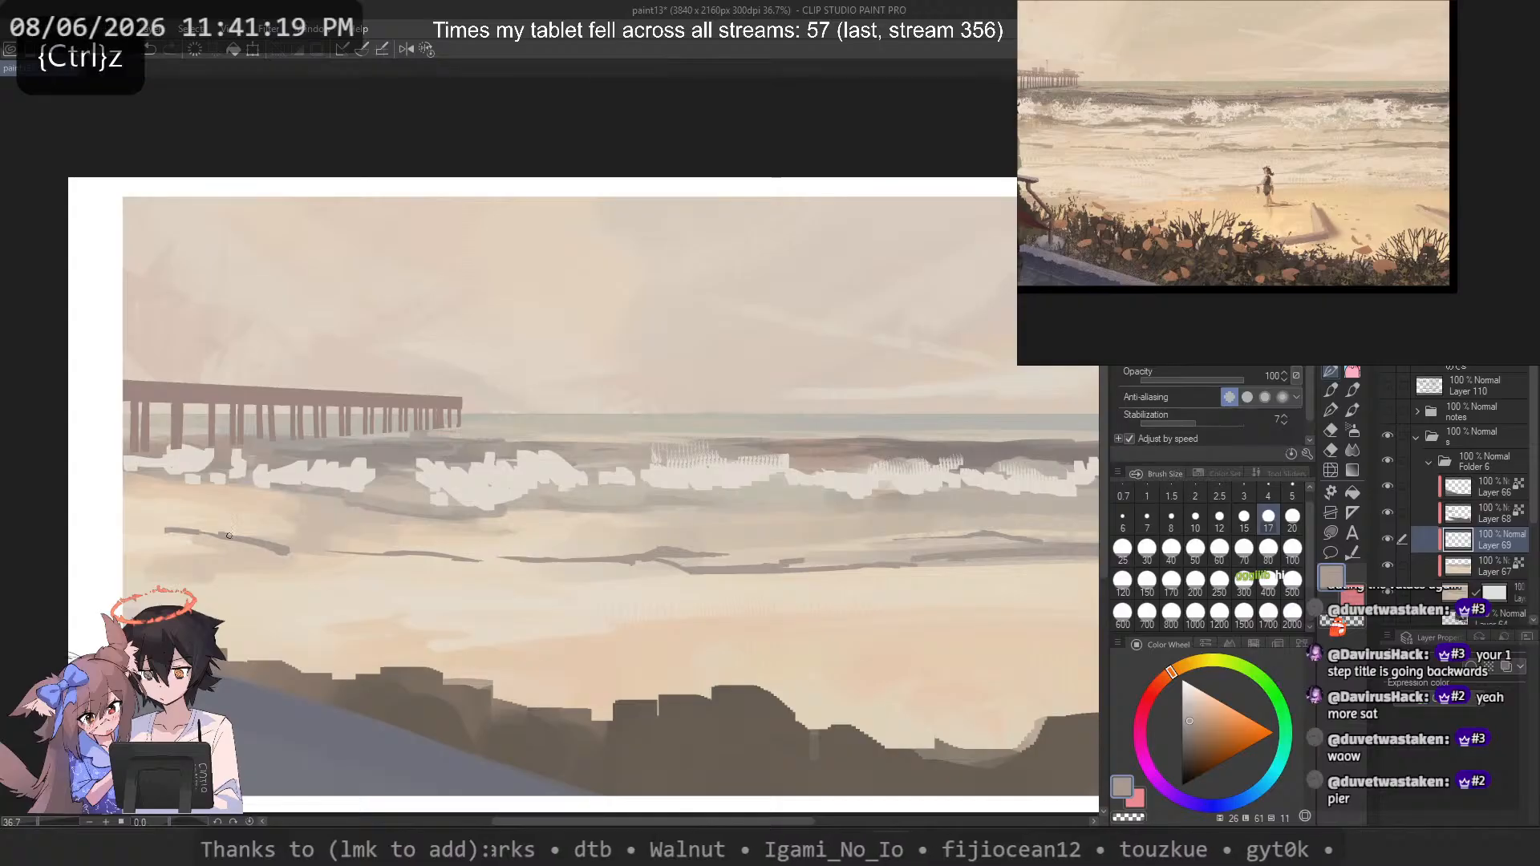
key(c)
key(c)
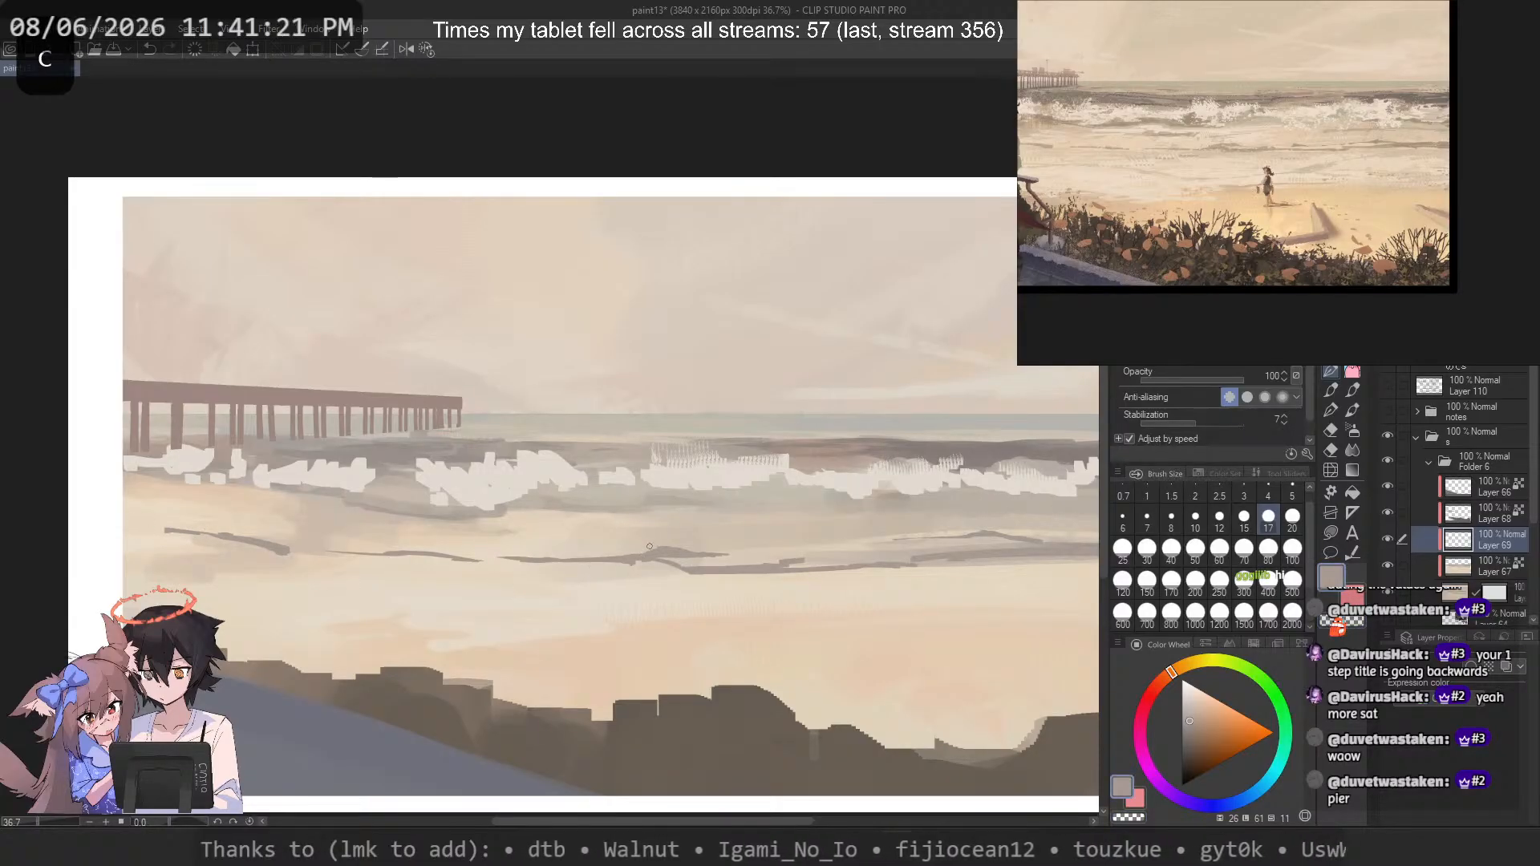
Step: Touch up the end of the grey ripple line where it meets the painting's right edge
scroll(650, 546, down, 3)
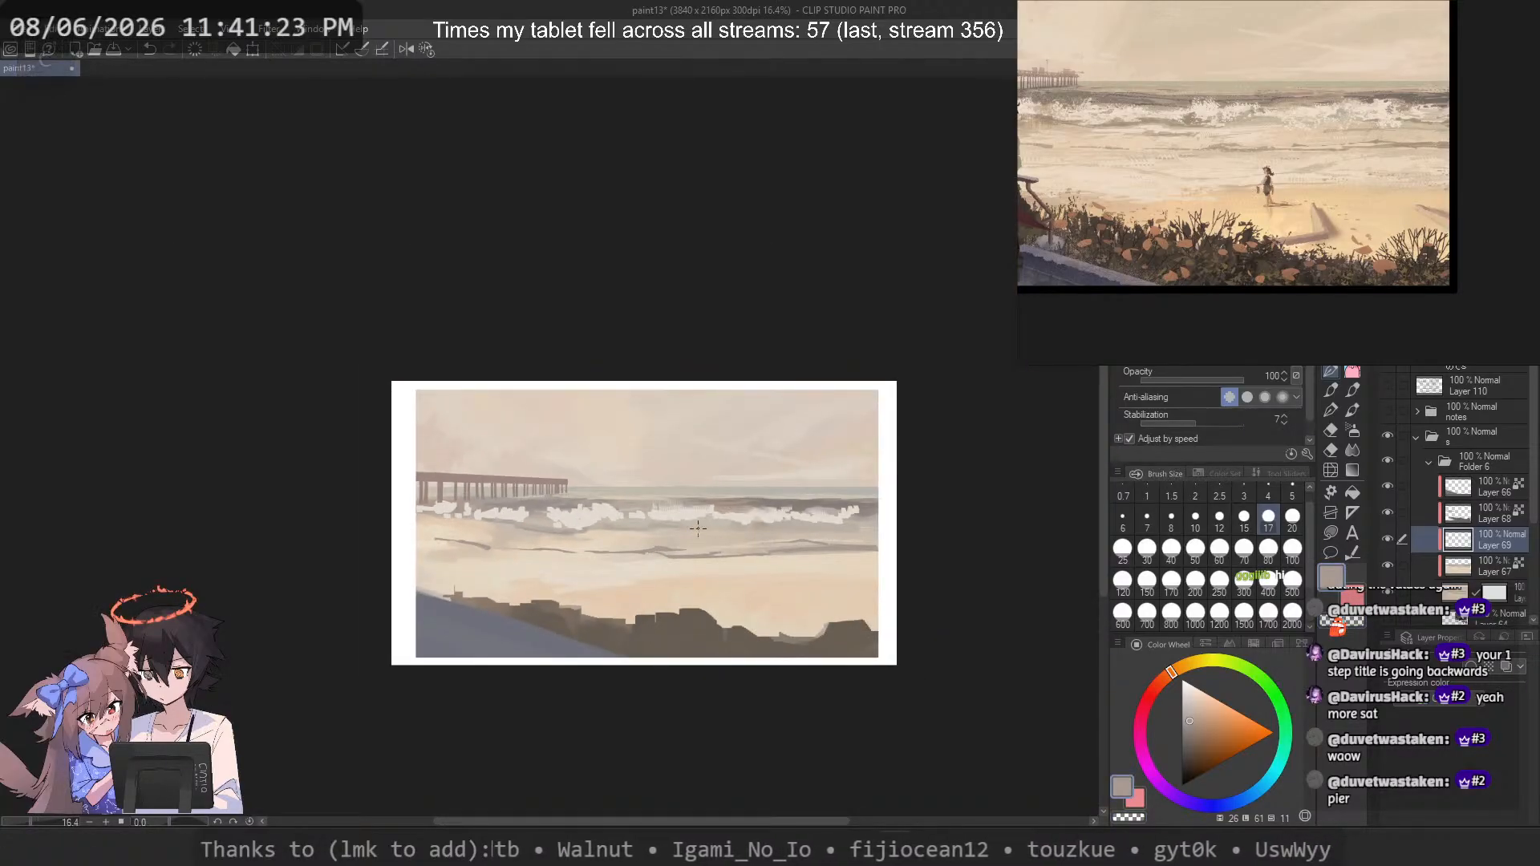
scroll(735, 527, up, 2)
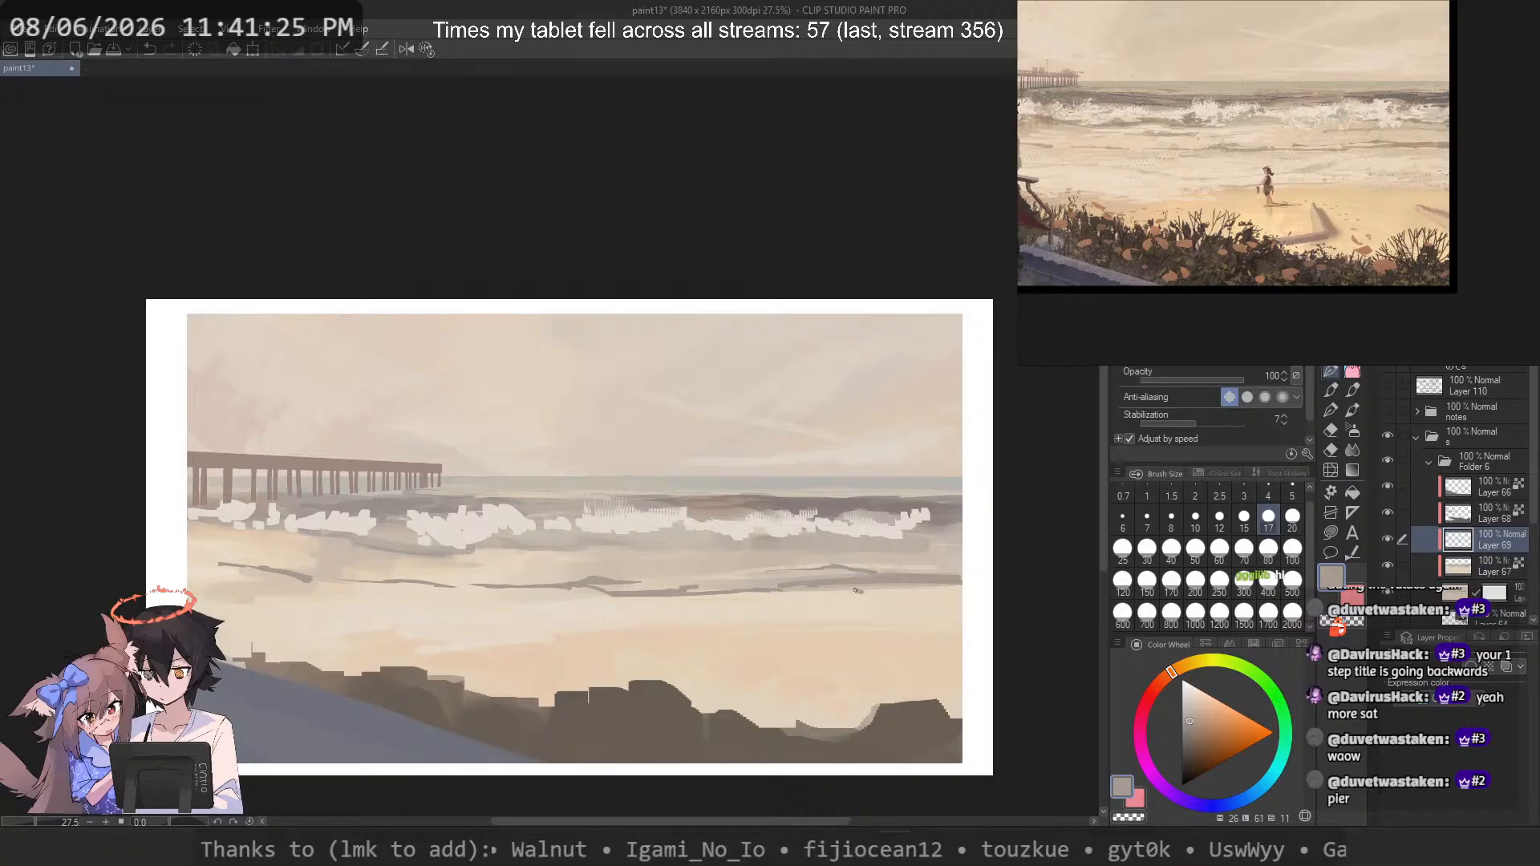
key(ctrl+z)
drag(856, 590, 996, 590)
key(c)
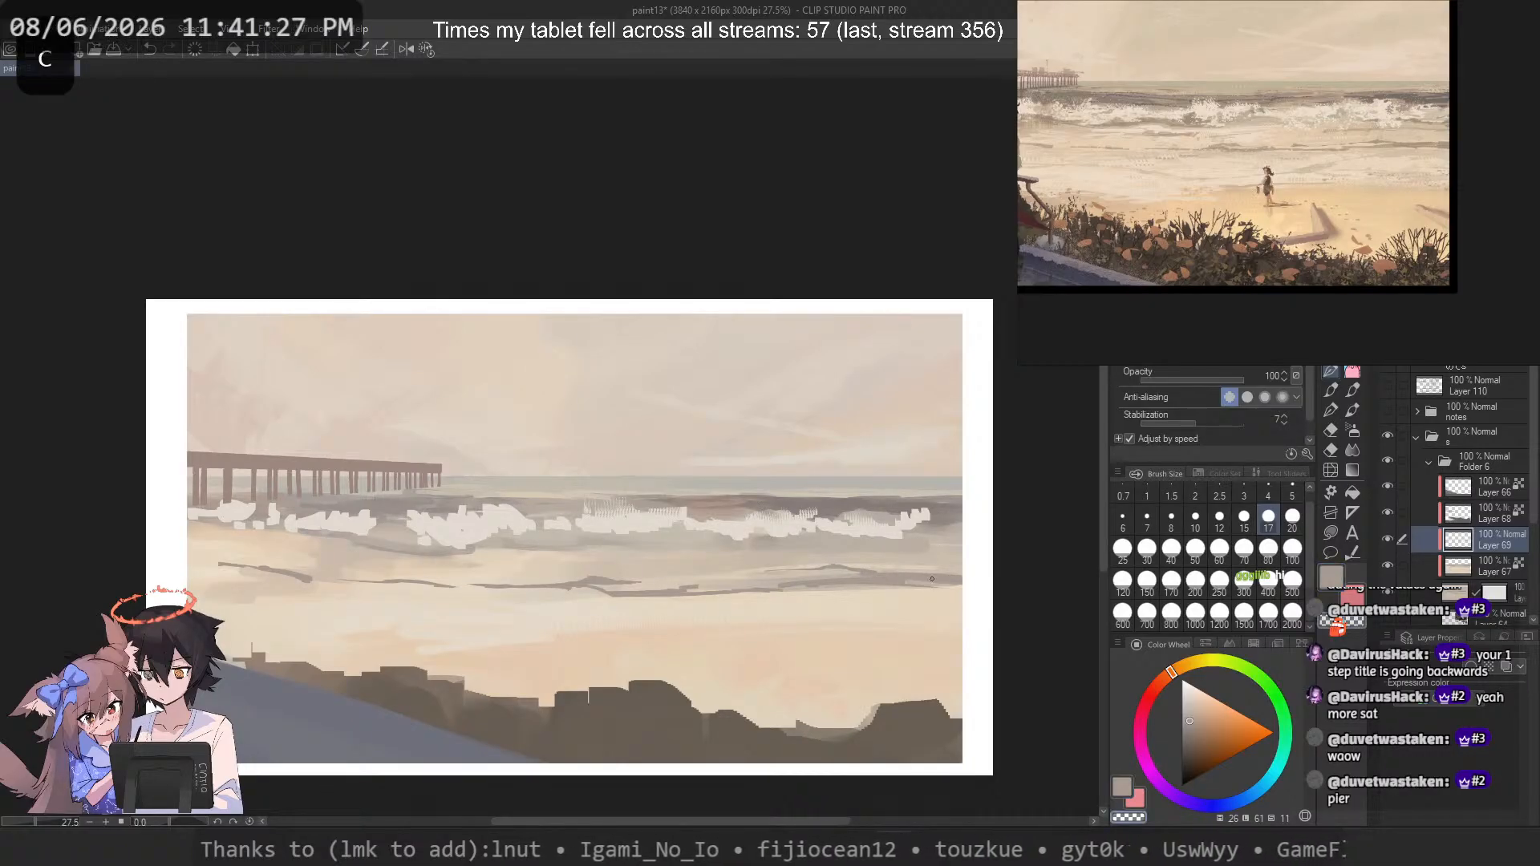
Step: On Layer 67, paint grey-beige water strokes with a size 30 brush beneath the ripple line near the painting's right edge
click(1473, 566)
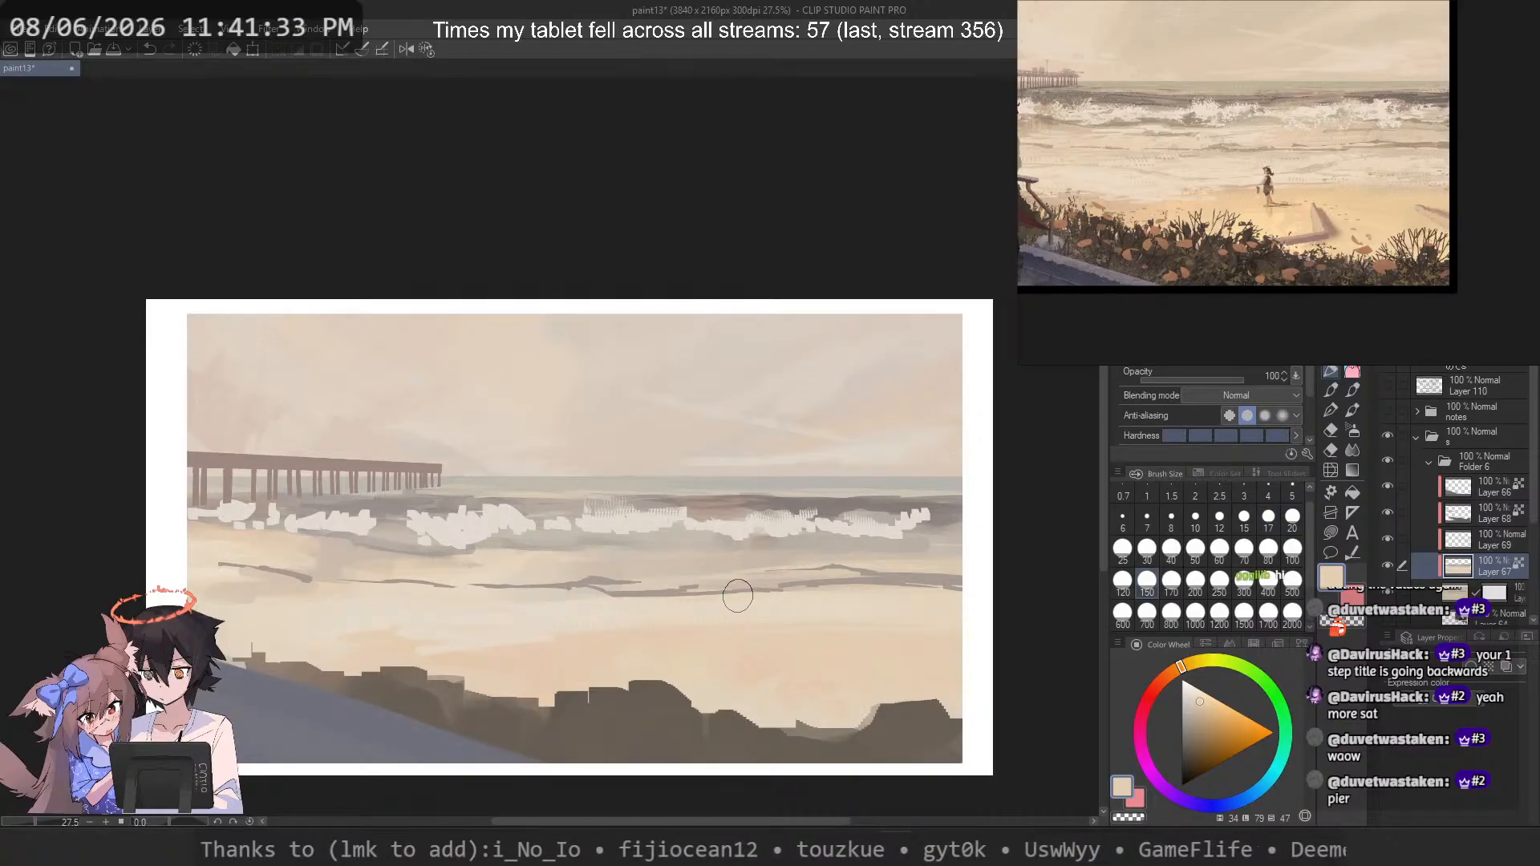
key(p)
key(ctrl+z)
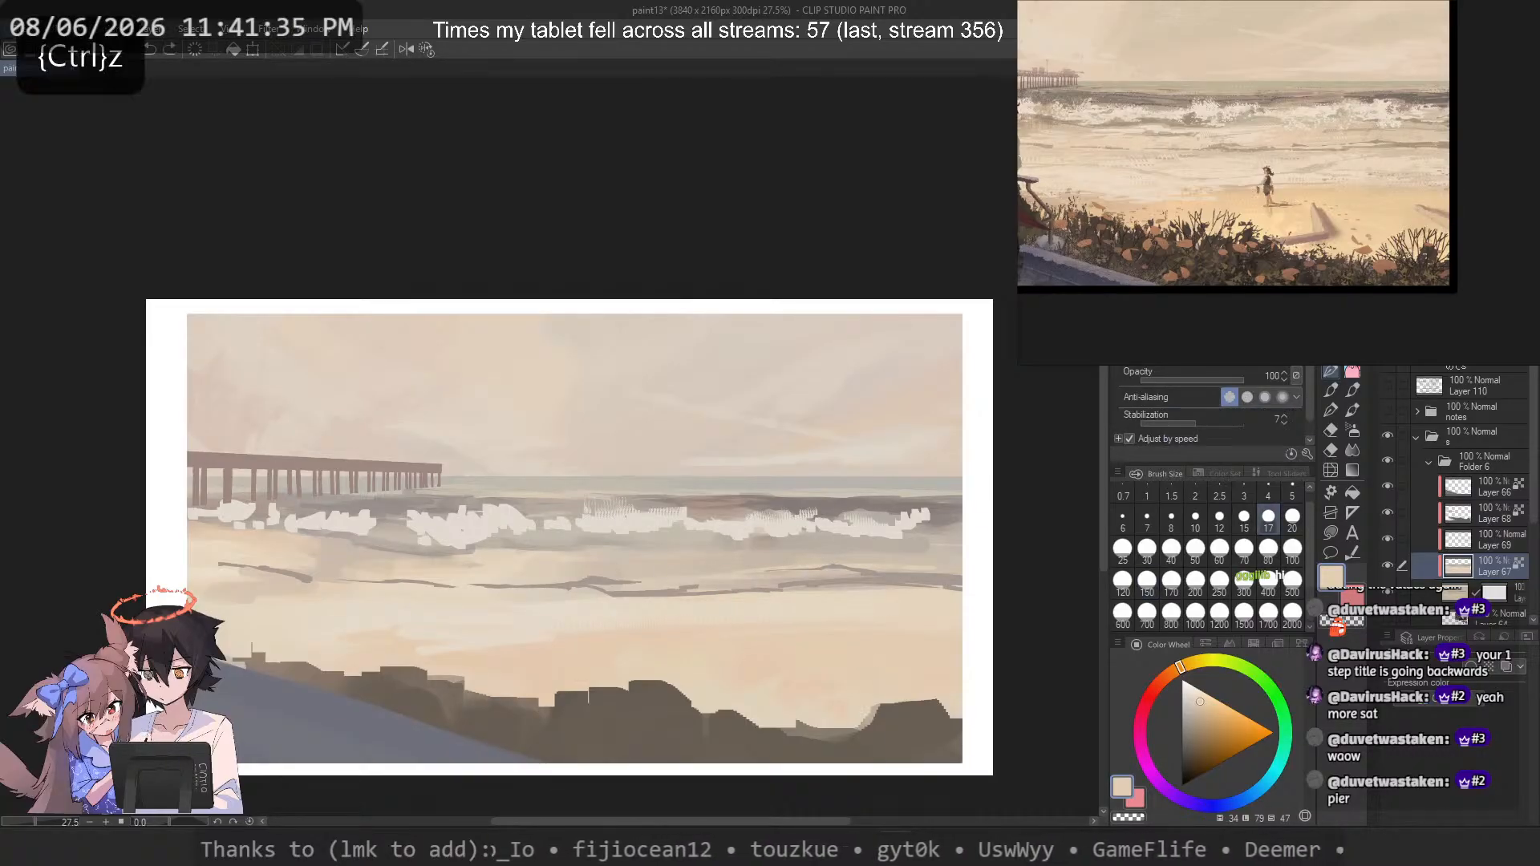
click(1147, 550)
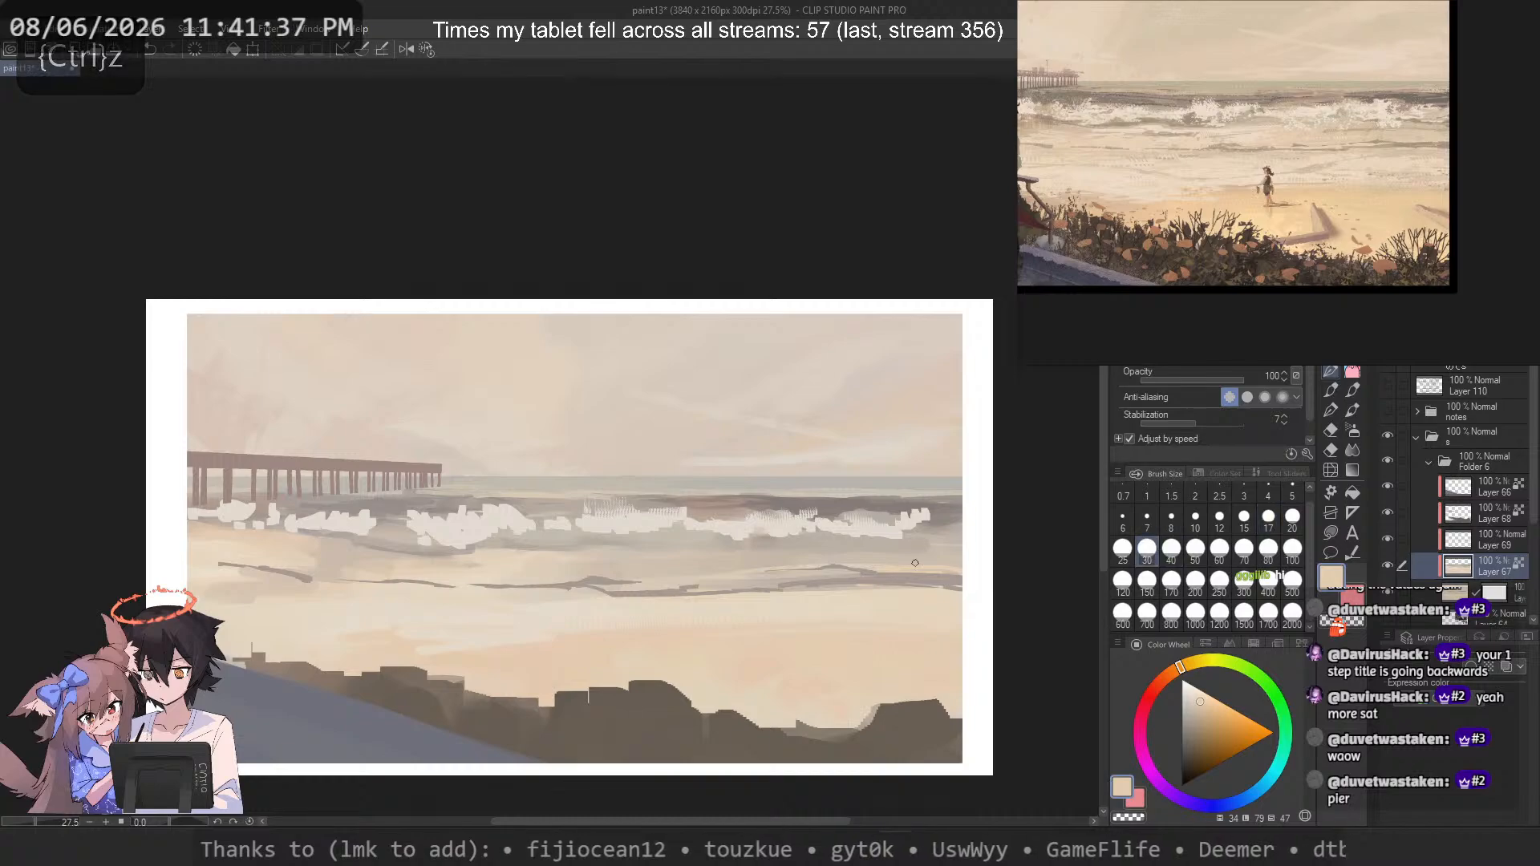
drag(891, 587, 839, 586)
alt+click(902, 575)
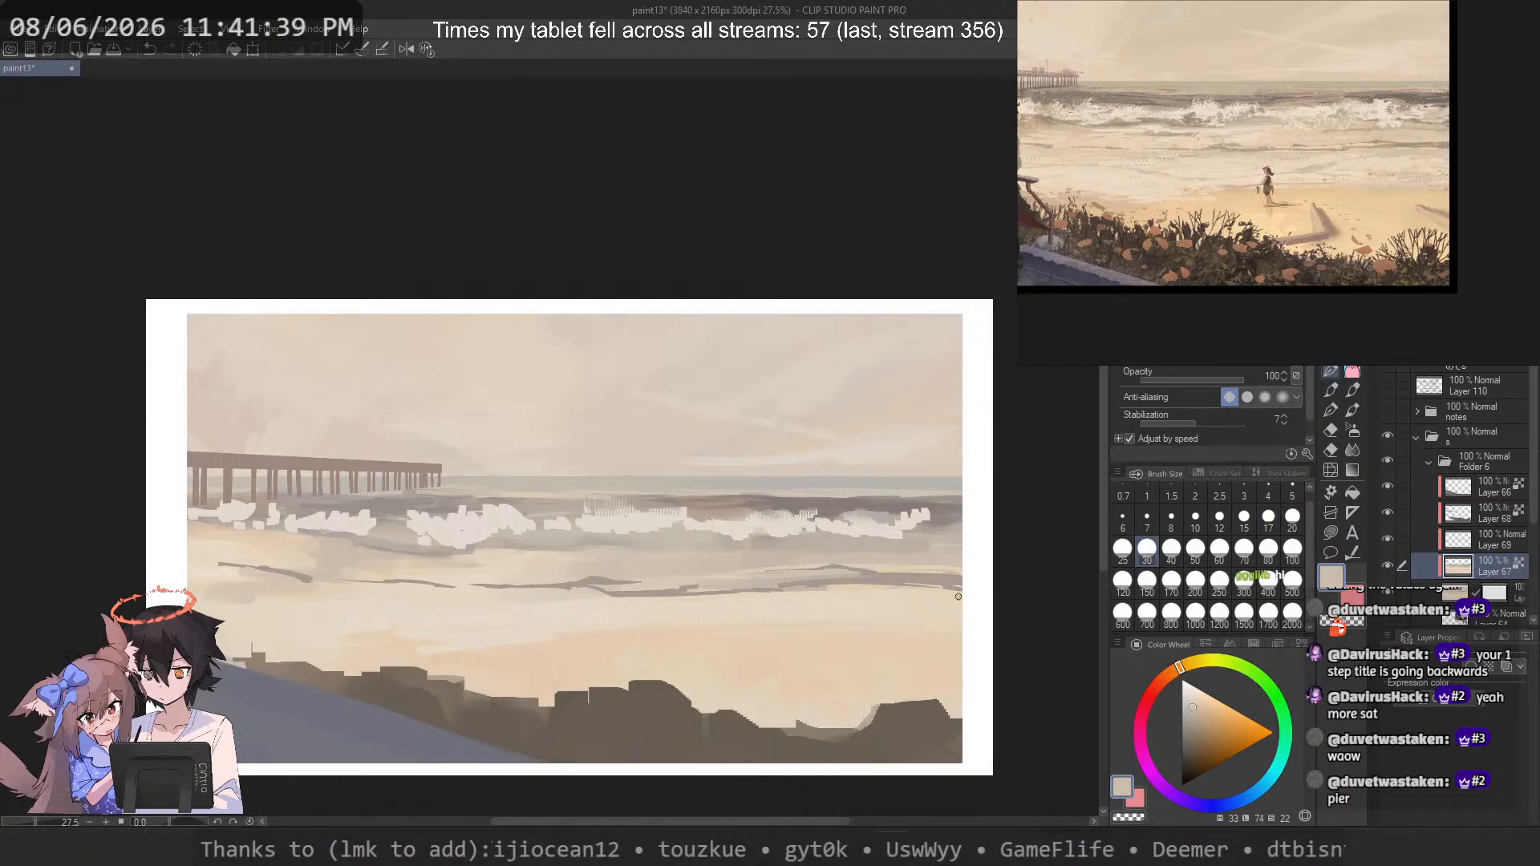
key(ctrl+z)
drag(957, 597, 815, 606)
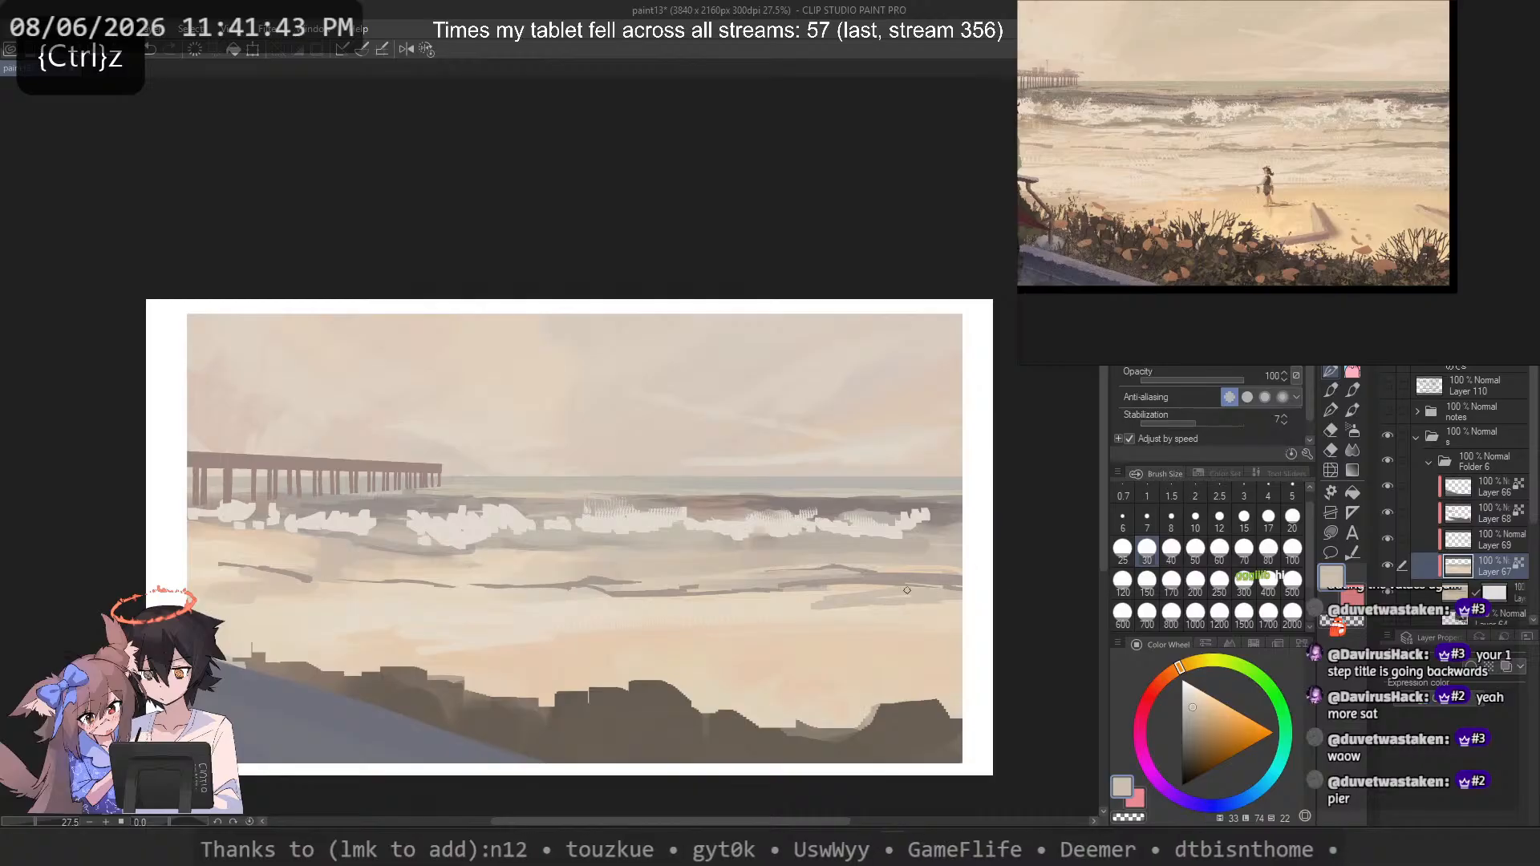
Step: Redo the grey-beige stroke as a longer curve toward mid-water and break it up with sampled lighter cream strokes
key(ctrl+z)
key(ctrl+z)
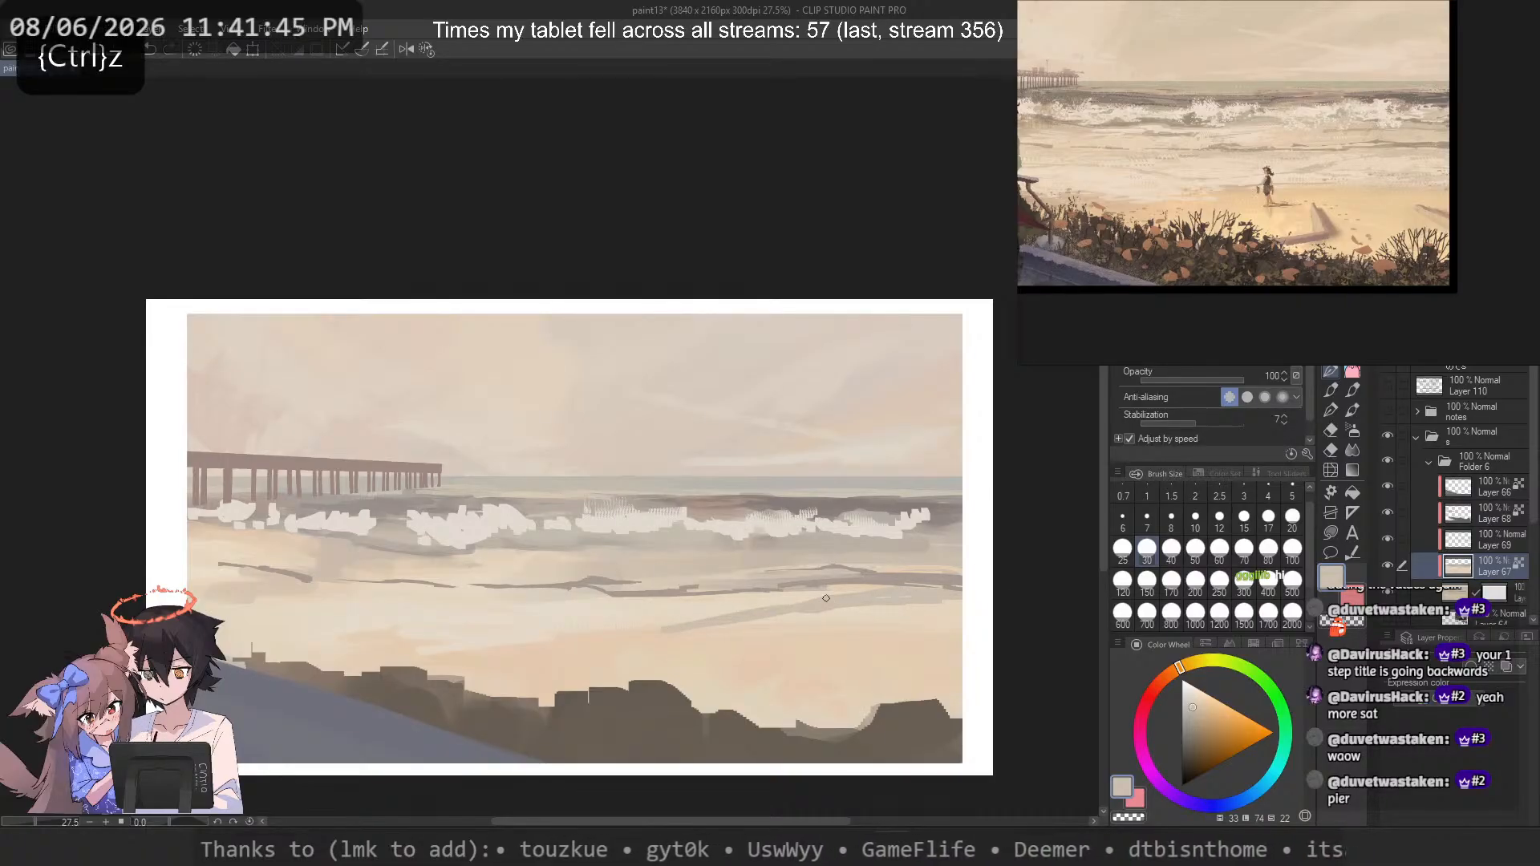
key(ctrl+z)
drag(822, 597, 702, 621)
alt+click(814, 611)
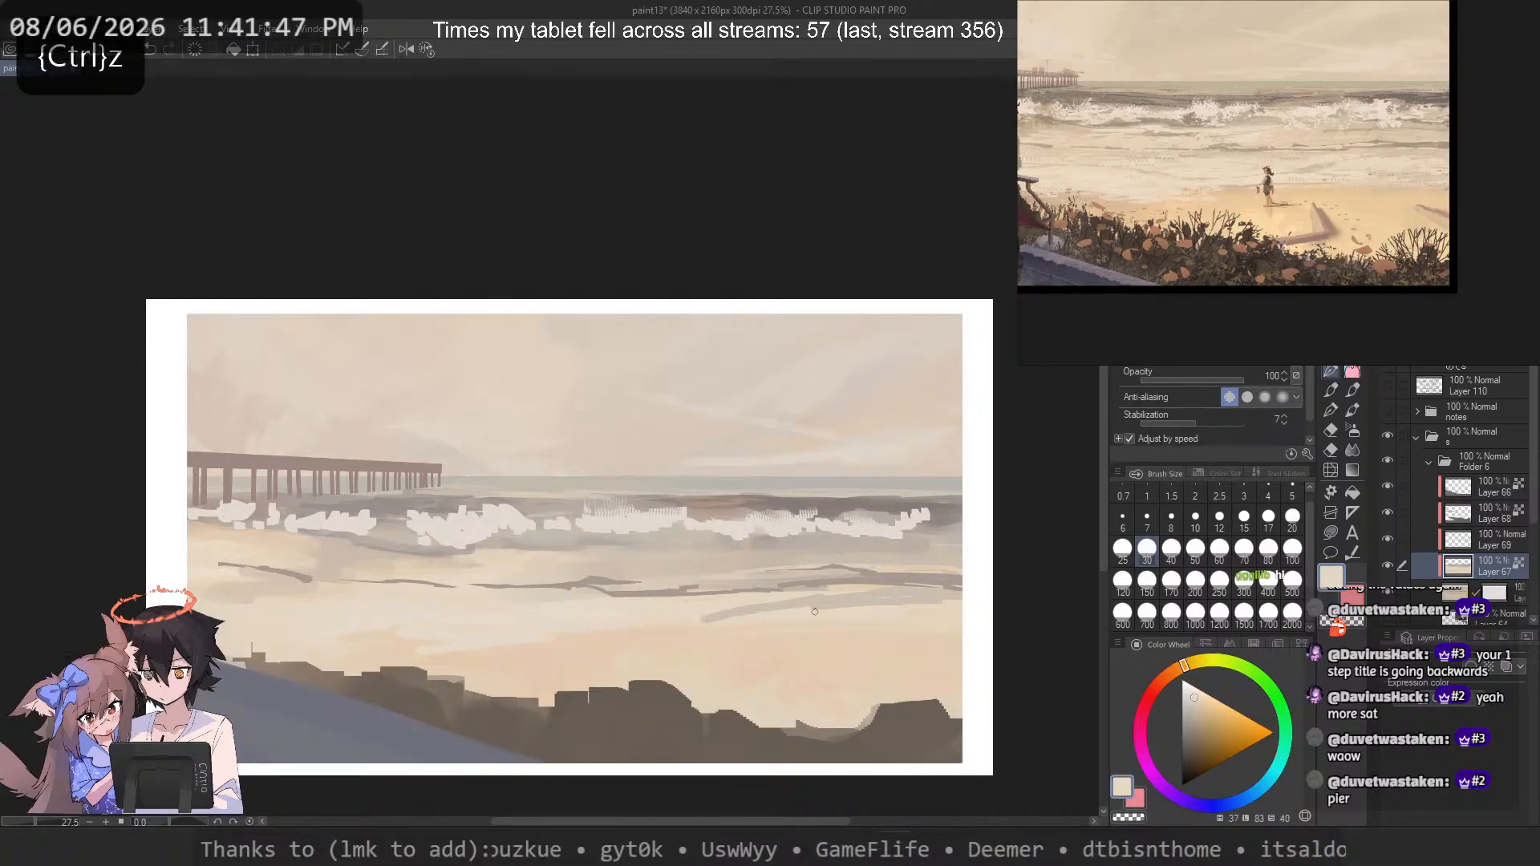
drag(879, 599, 812, 608)
mouse_move(959, 596)
mouse_down()
mouse_move(777, 610)
mouse_move(948, 628)
mouse_move(804, 618)
mouse_move(939, 623)
mouse_move(831, 604)
mouse_up()
Step: Sample nearby sand and water tones, undo the latest shallow-water strokes, and switch between brushes
alt+click(881, 592)
alt+click(799, 614)
alt+click(804, 602)
key(ctrl+z)
key(ctrl+z)
key(ctrl+z)
key(b)
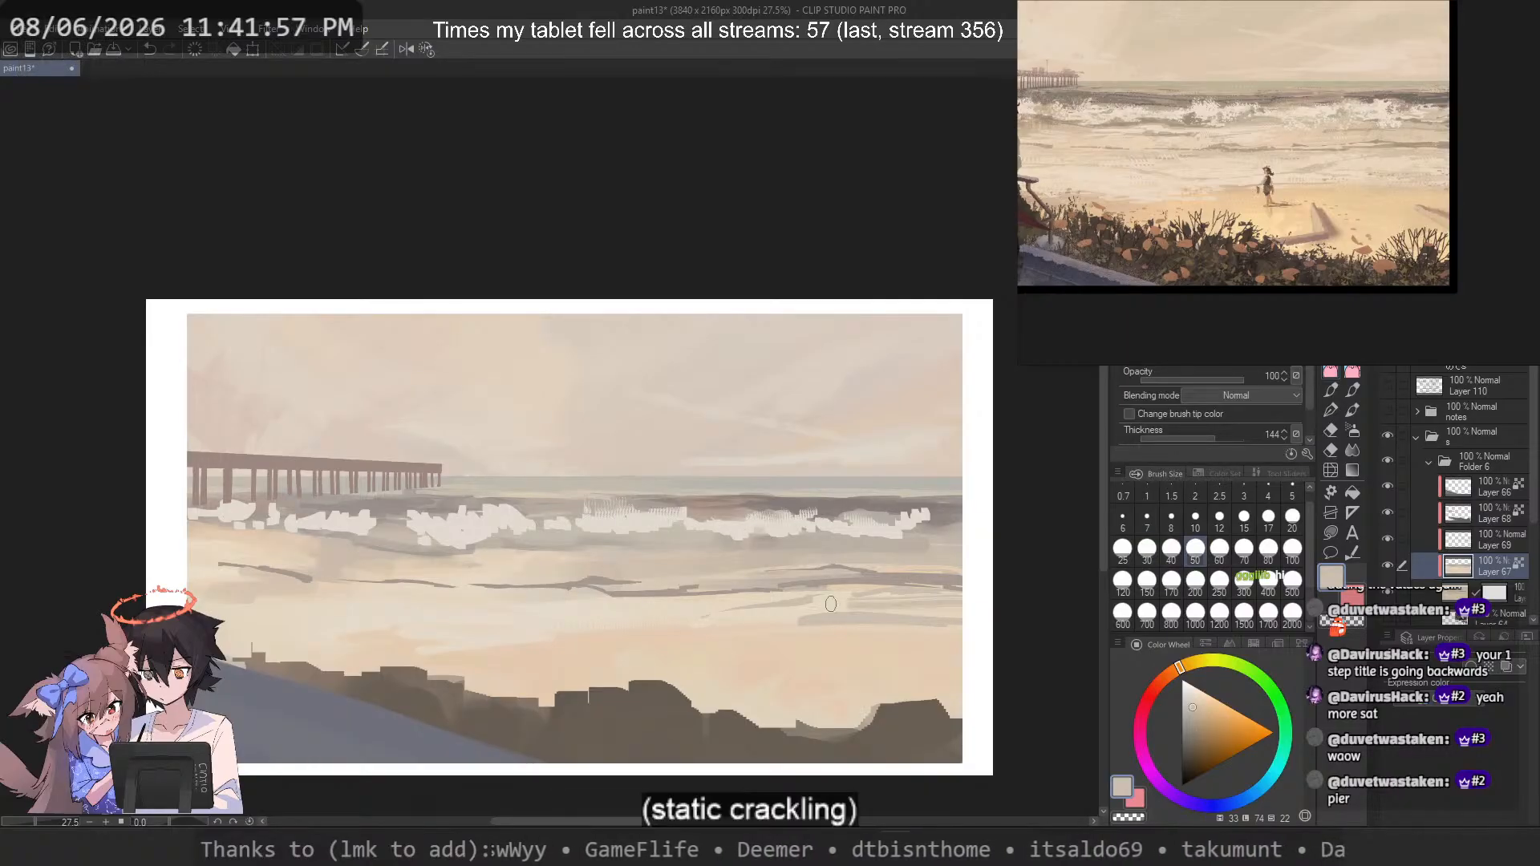
key(ctrl+z)
key(b)
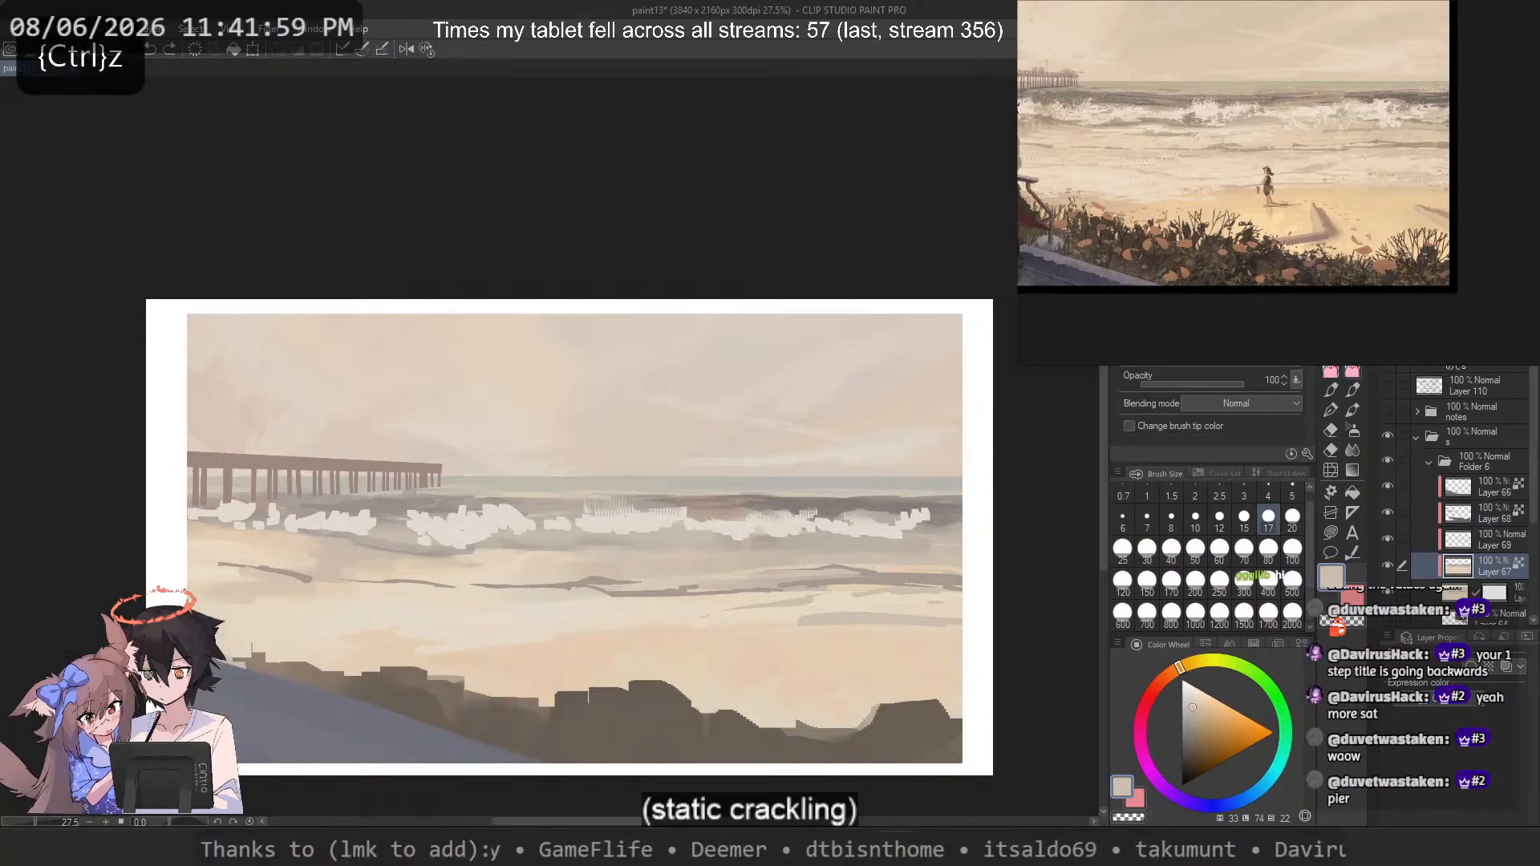
key(b)
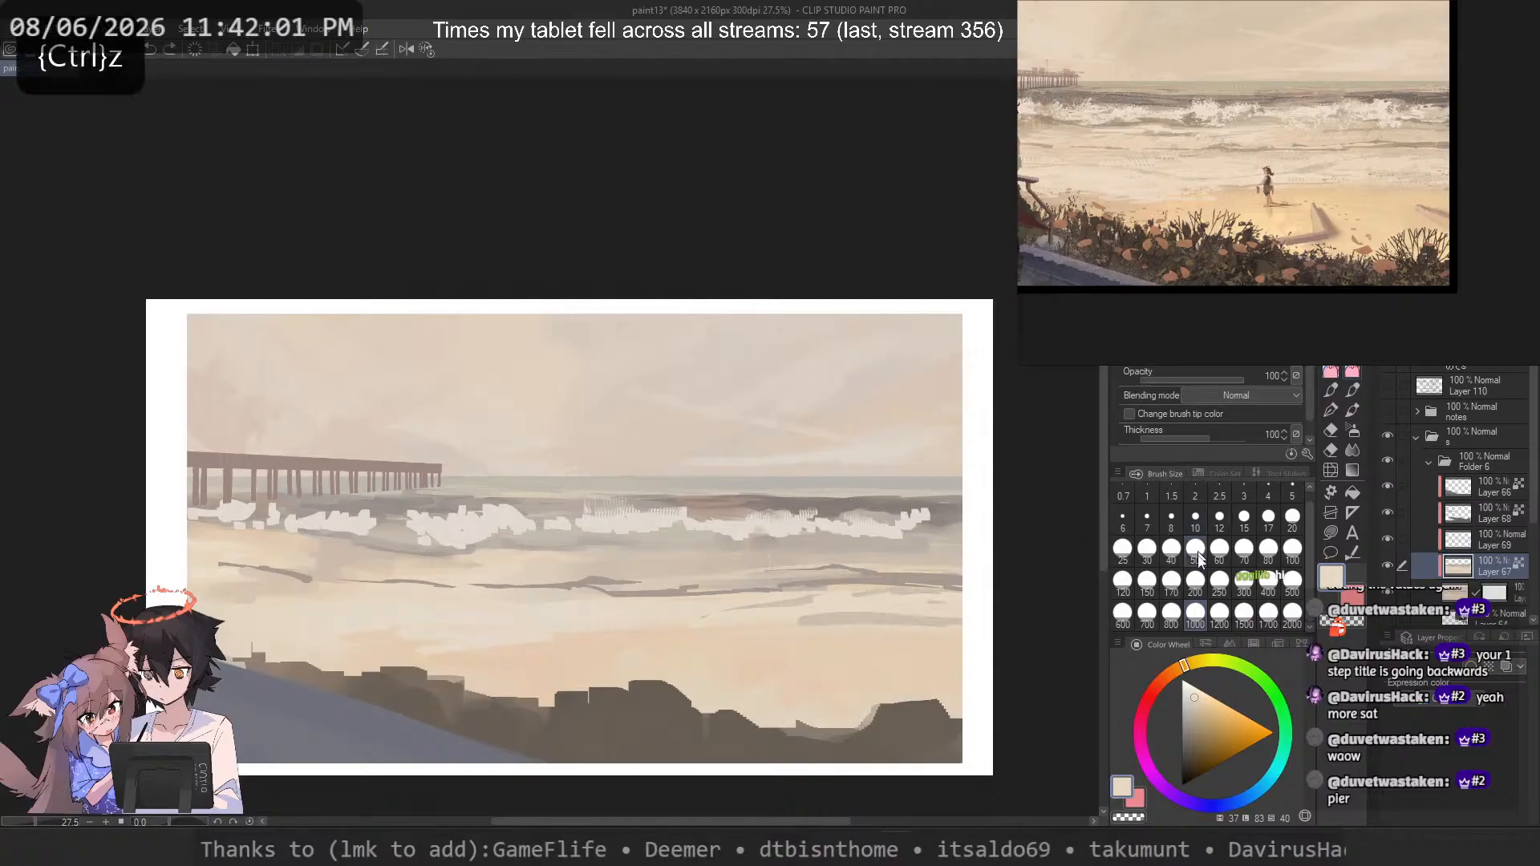
Step: Paint cream over the wet sand with a size 170 brush, and try a grey-beige stroke there at size 70
click(1171, 579)
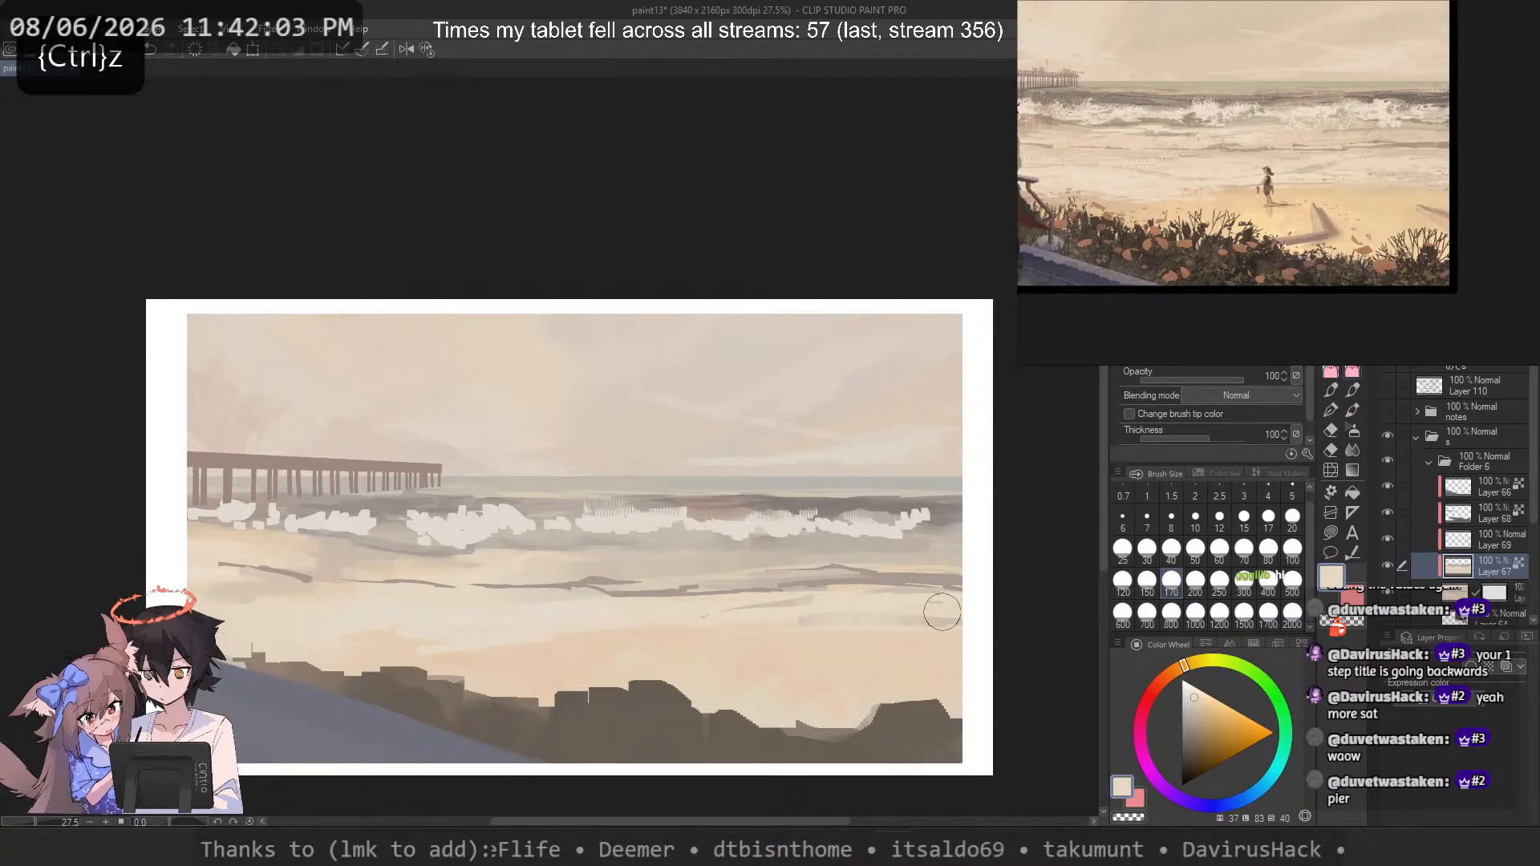
mouse_move(941, 612)
mouse_down()
mouse_move(801, 618)
mouse_move(818, 636)
mouse_up()
click(1244, 550)
alt+click(802, 639)
alt+click(886, 595)
mouse_move(935, 611)
mouse_down()
mouse_move(901, 614)
mouse_move(959, 577)
mouse_move(927, 626)
mouse_move(887, 619)
mouse_move(956, 609)
mouse_up()
key(ctrl+z)
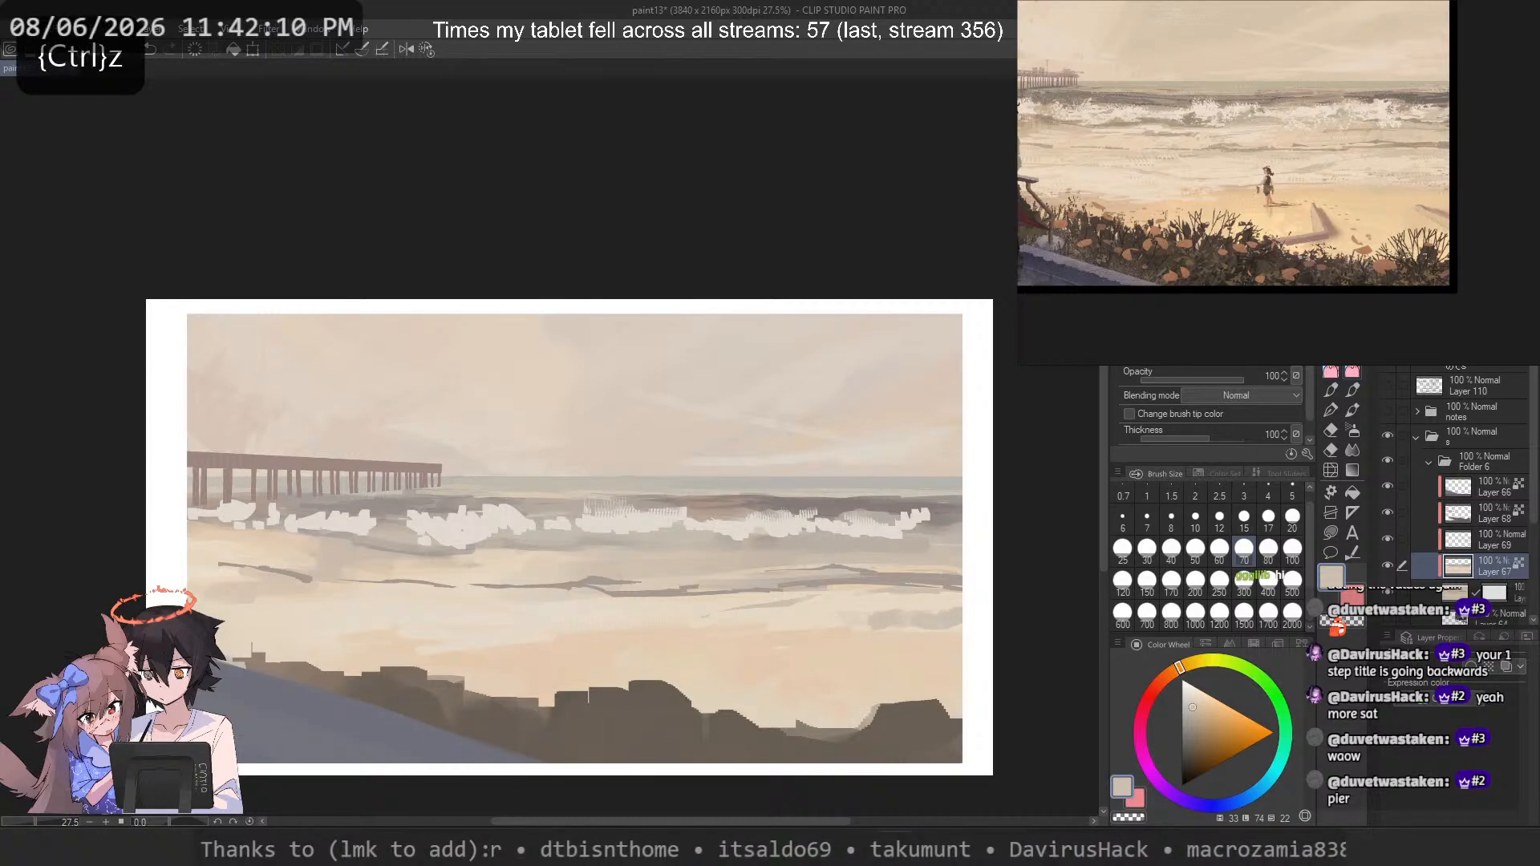
Step: Try other brushes for the wet sand's far edge, painting a sampled grey-beige stroke at size 80
click(1352, 372)
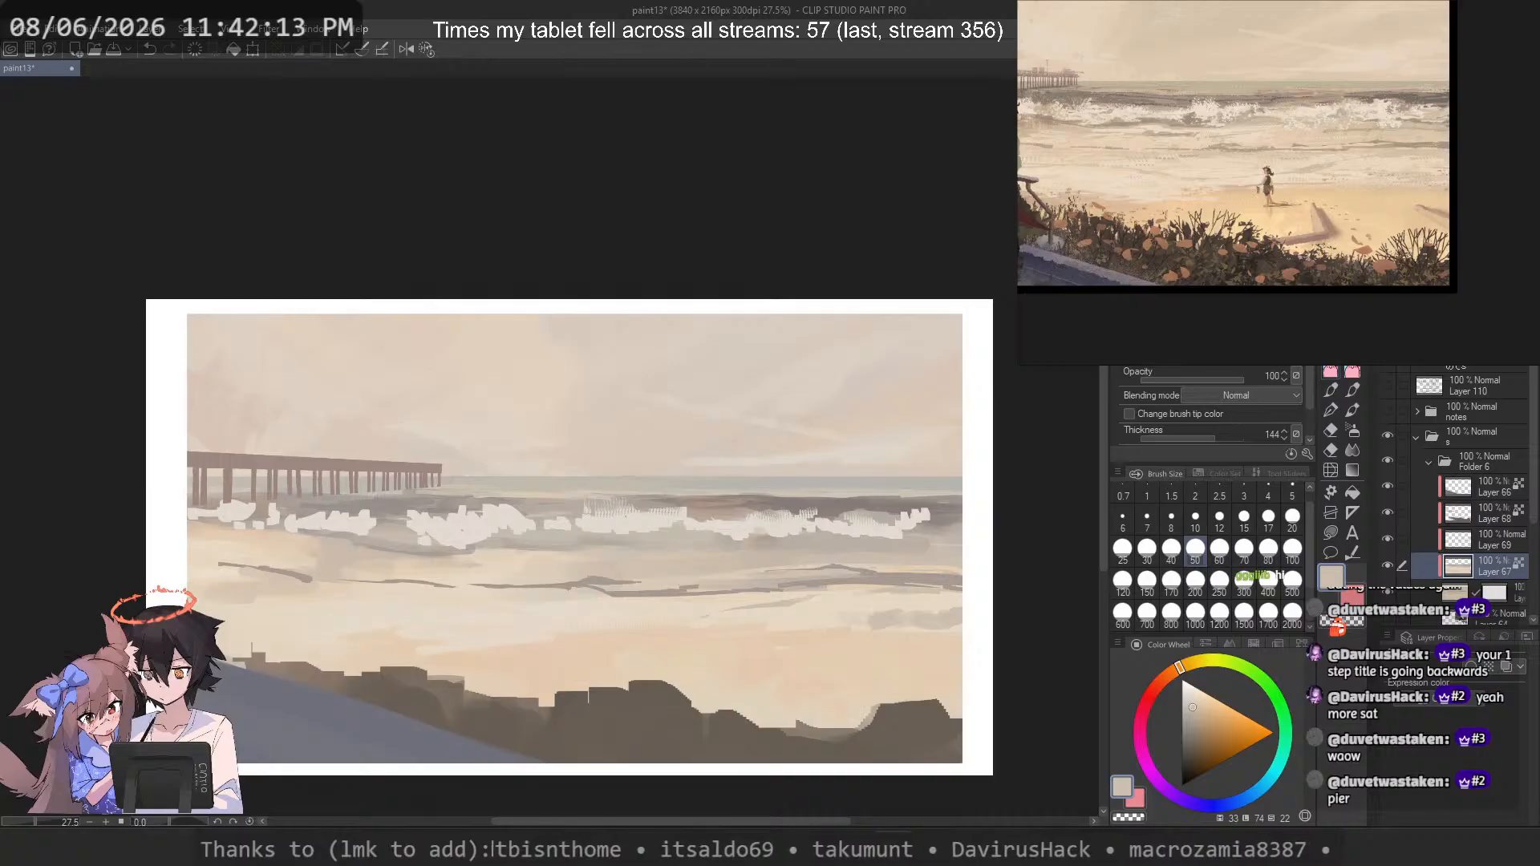
key(b)
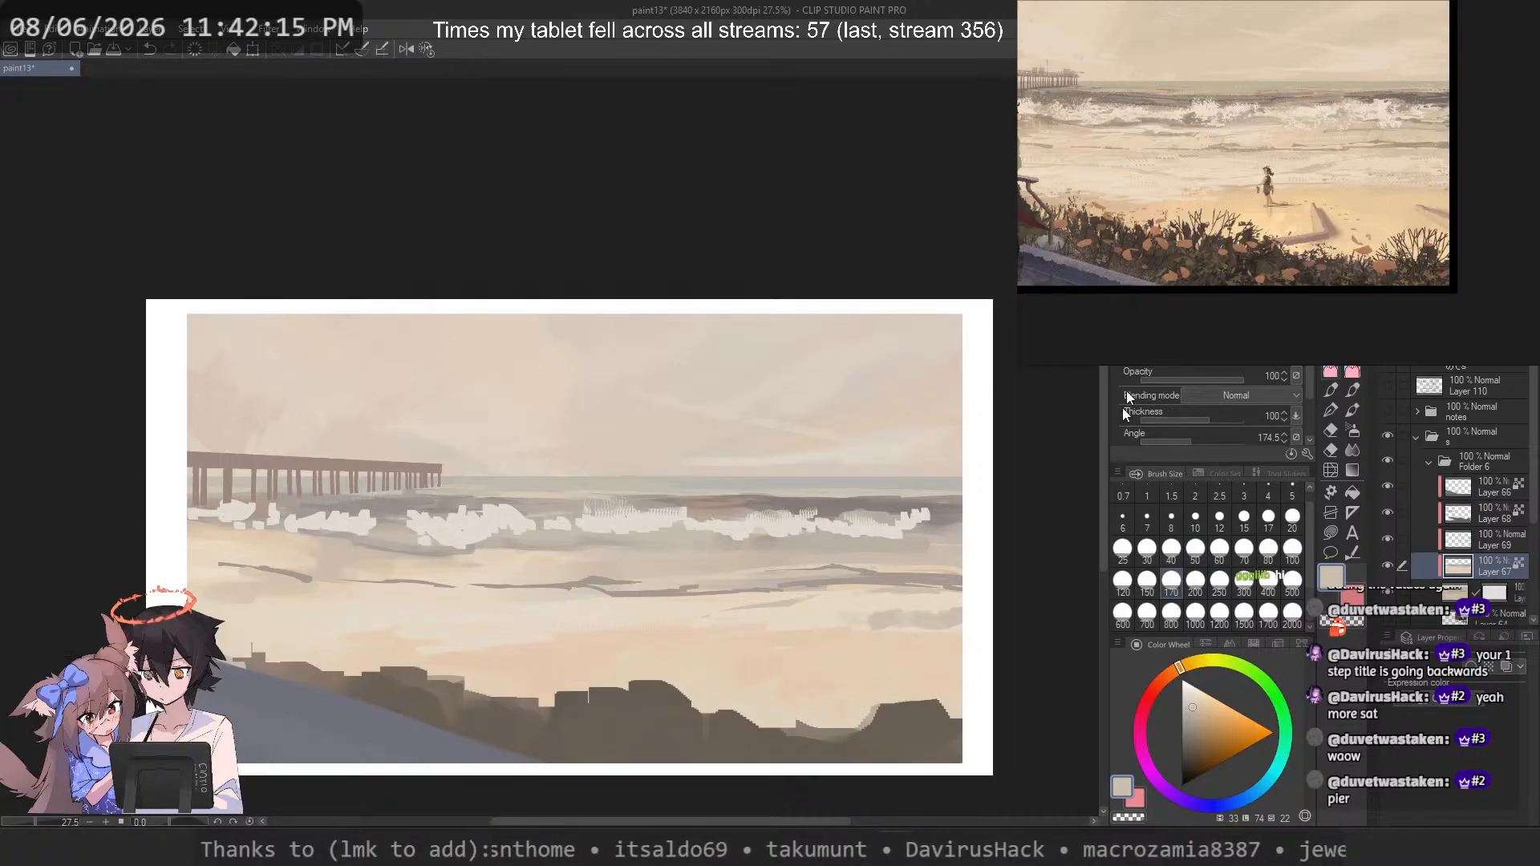
key(ctrl+z)
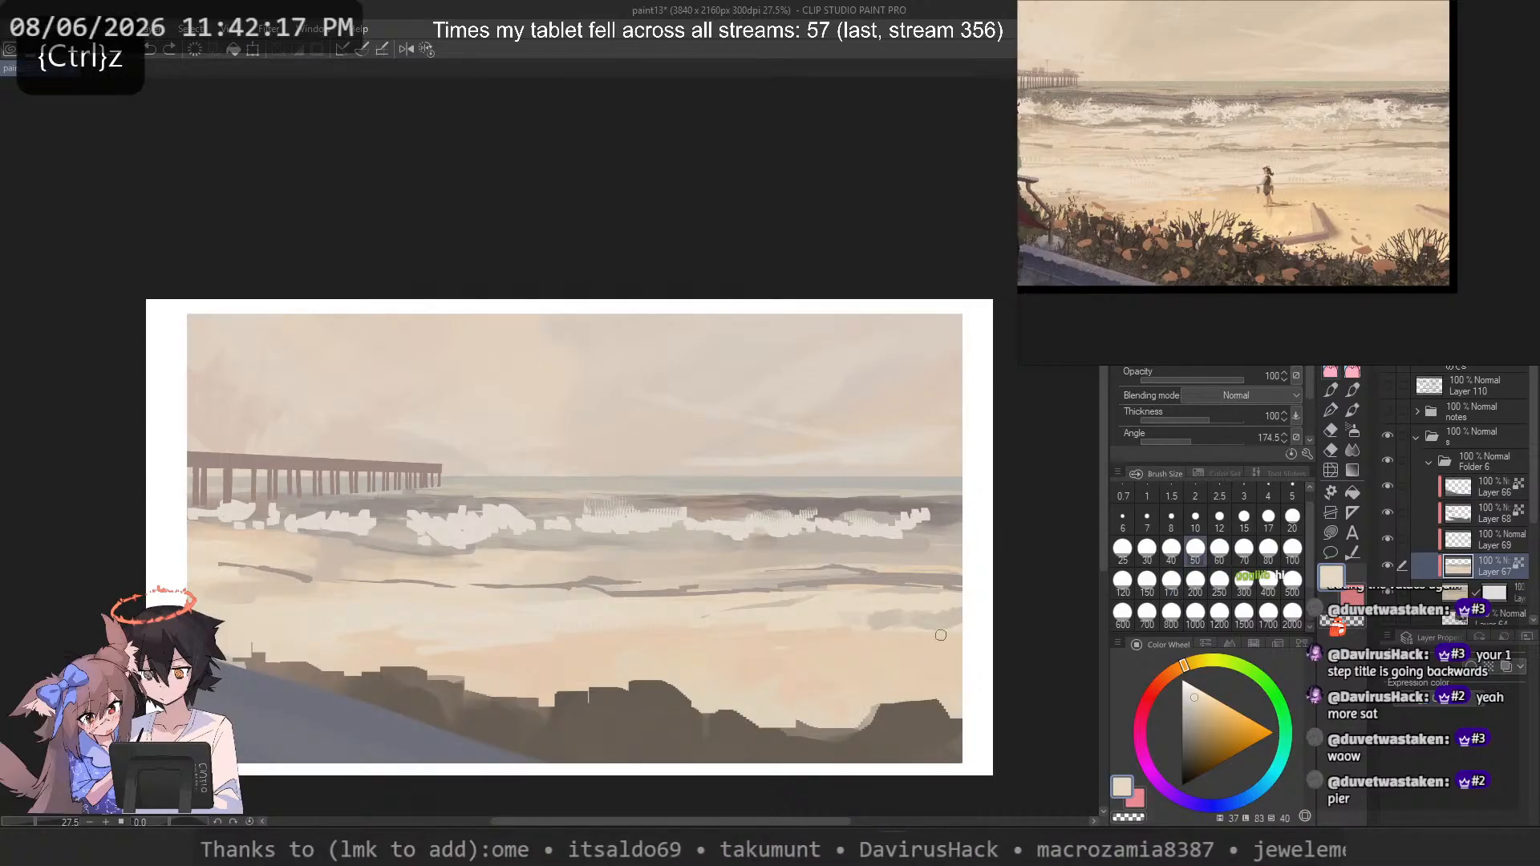
key(bracketright)
key(bracketright)
key(bracketright)
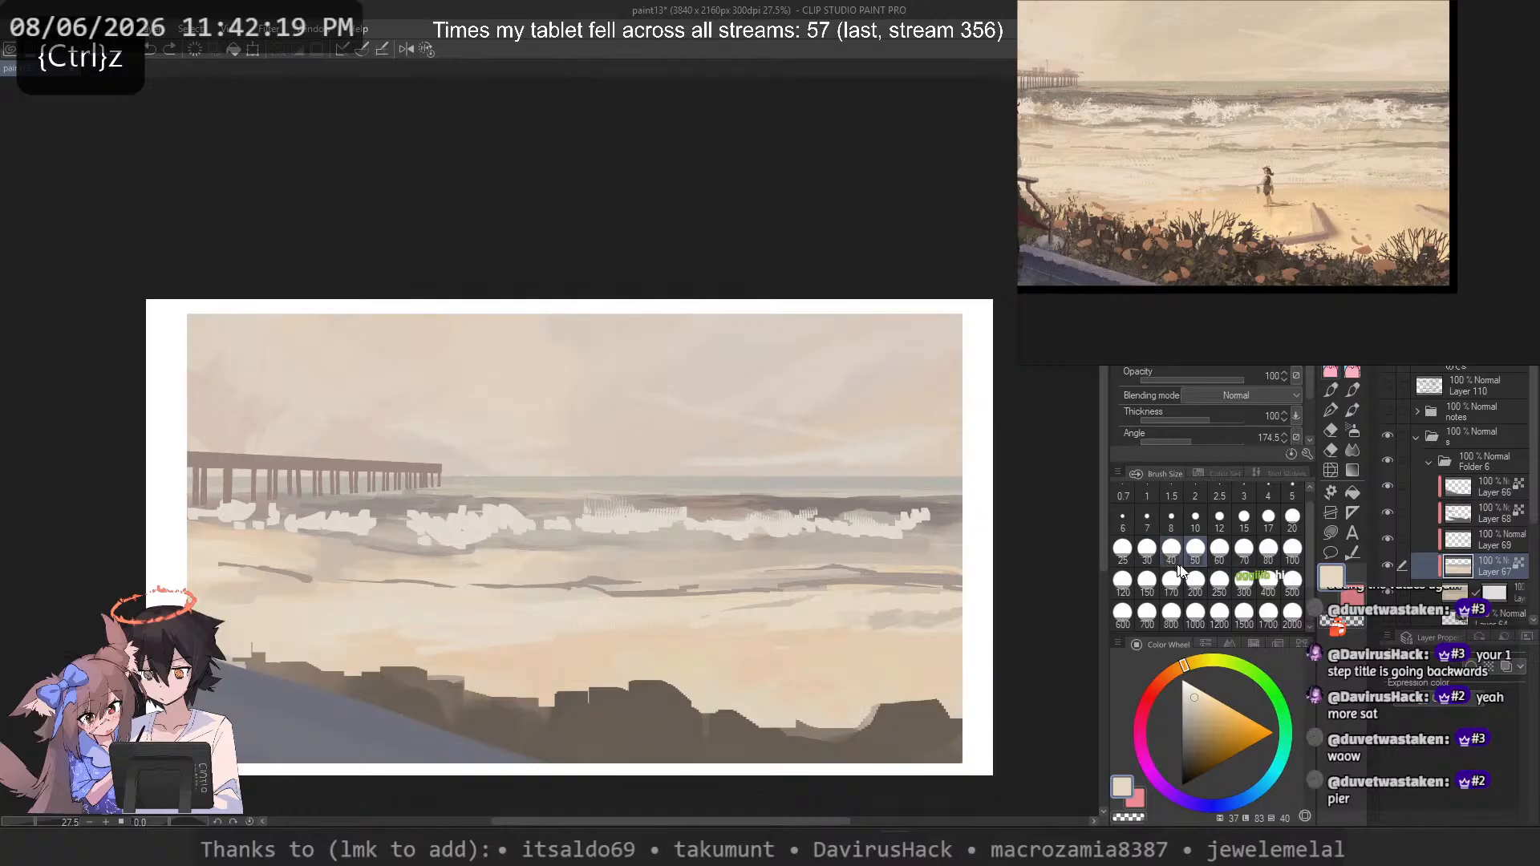
alt+click(938, 616)
drag(956, 611, 876, 620)
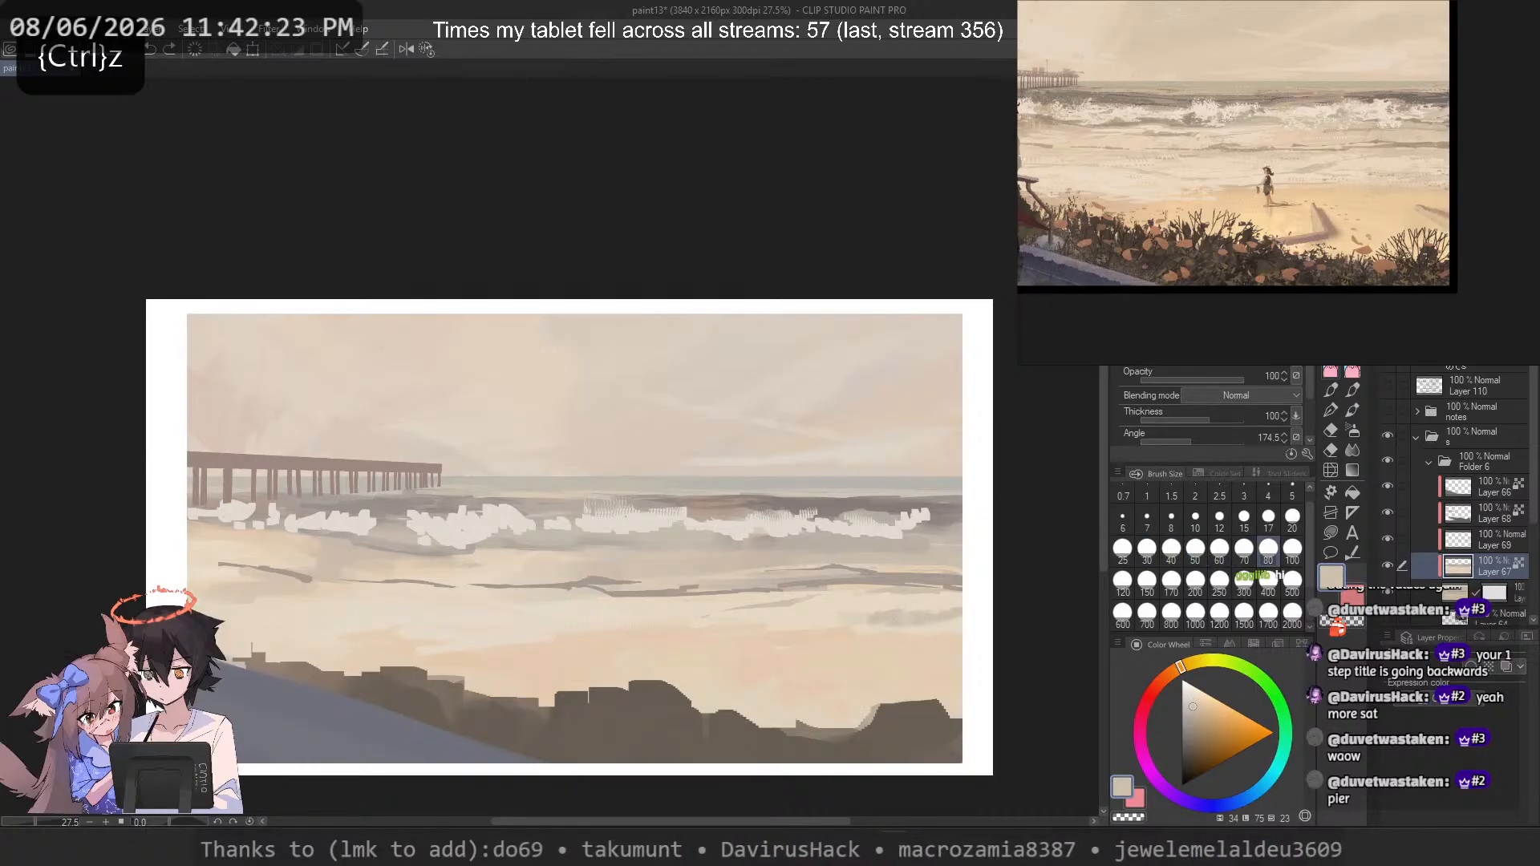
Step: Undo the grey-beige stroke at the wet sand's far edge and try a sampled cream stroke there with a size 300 brush
key(b)
key(ctrl+z)
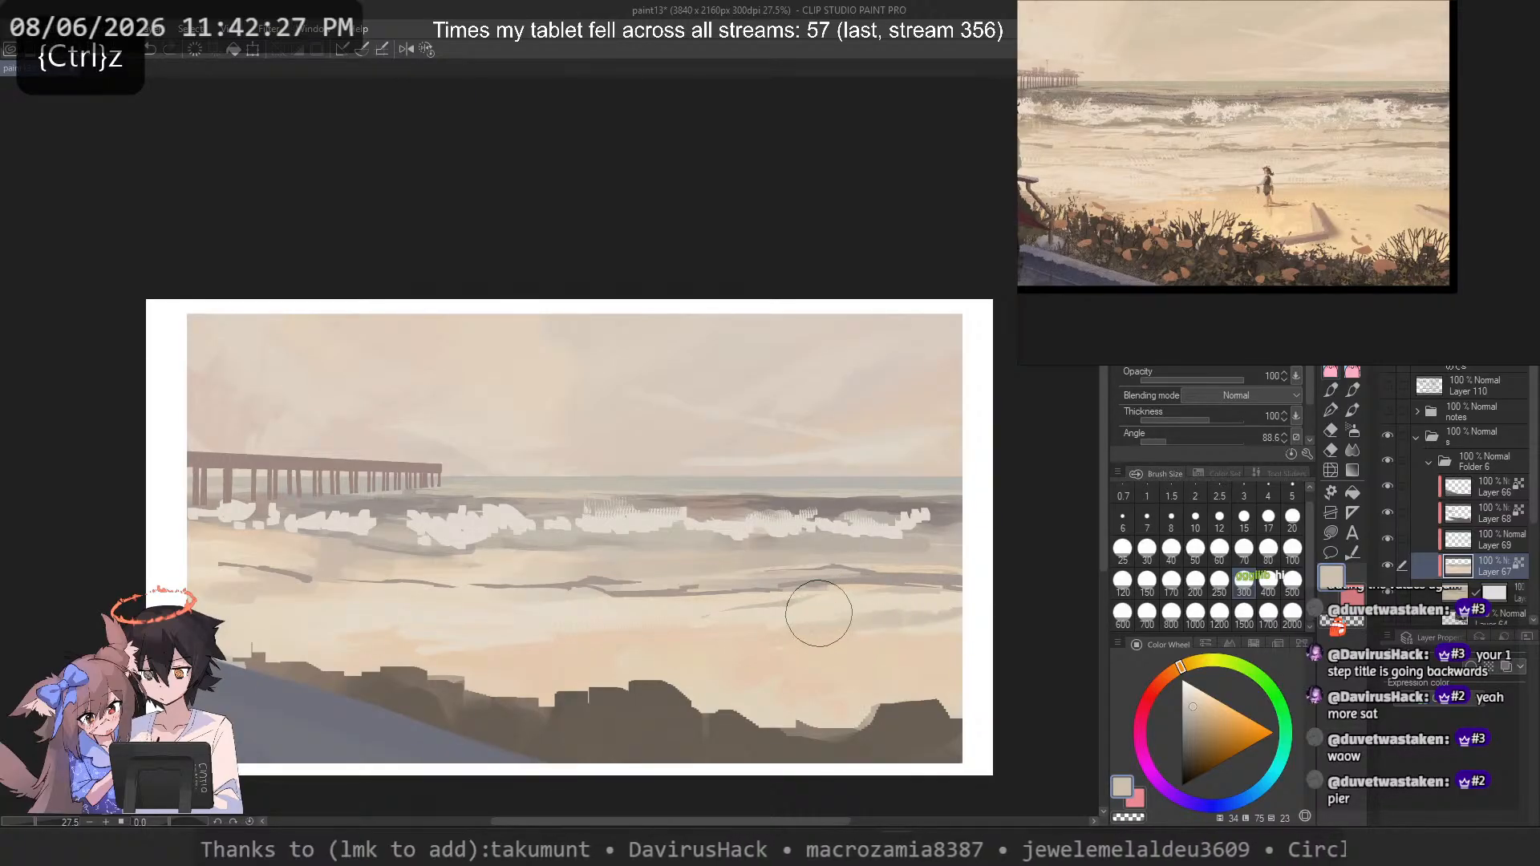
alt+click(938, 613)
drag(952, 613, 927, 599)
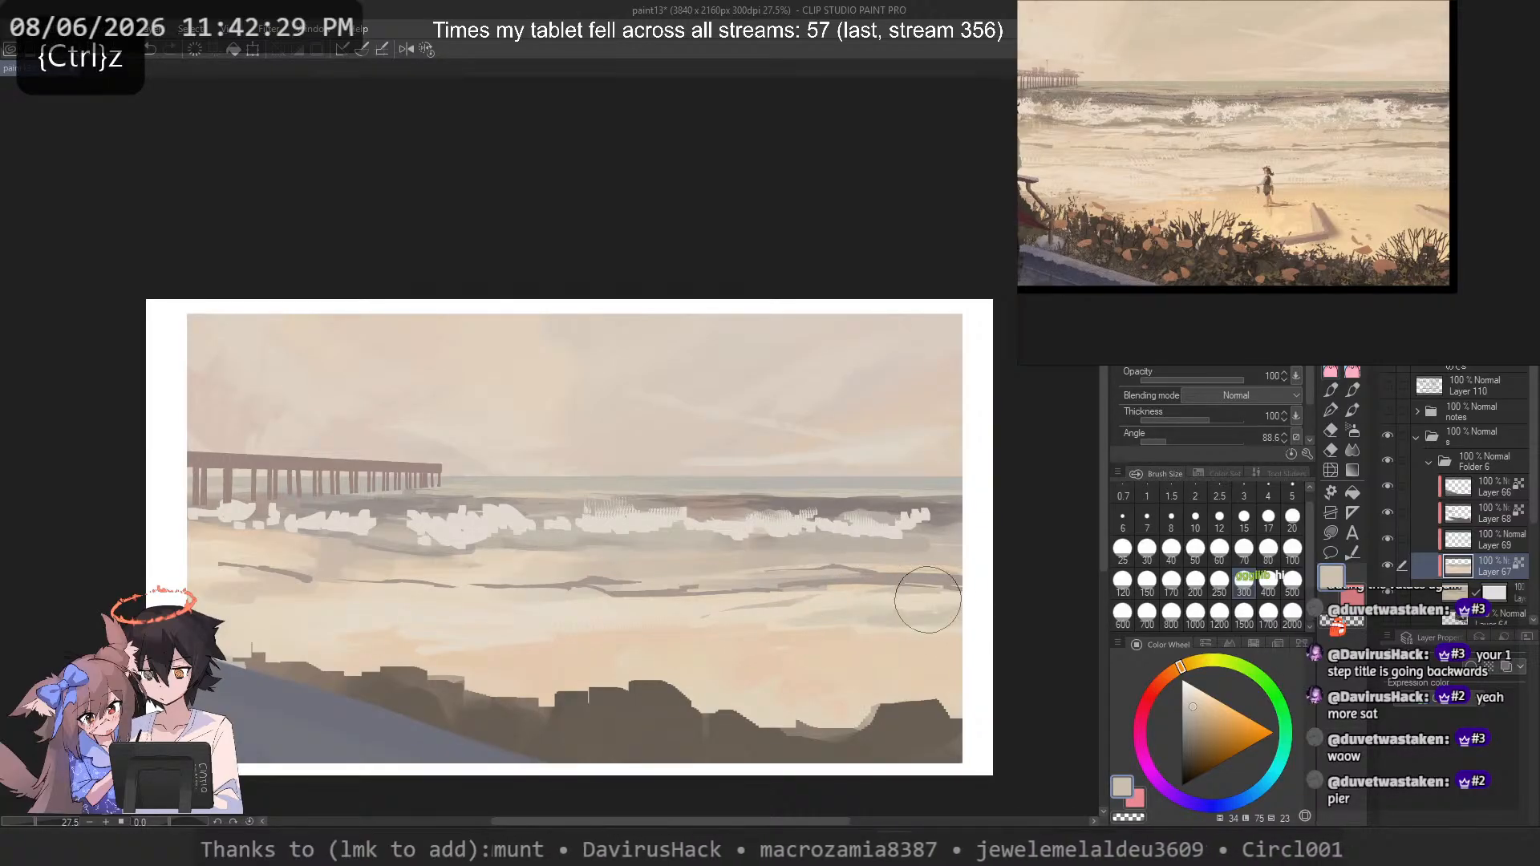
key(ctrl+z)
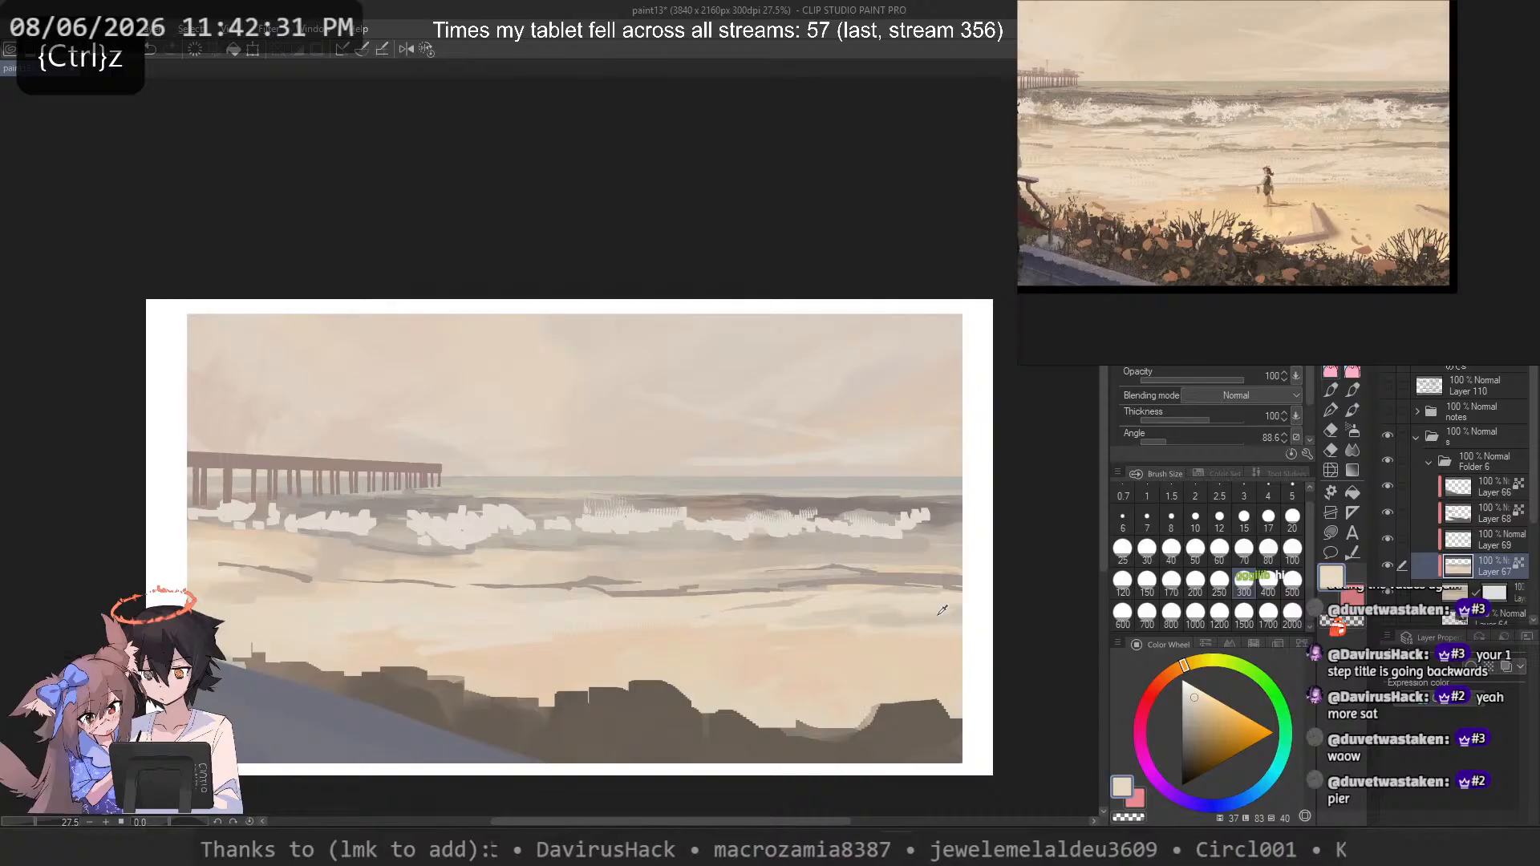
alt+click(938, 614)
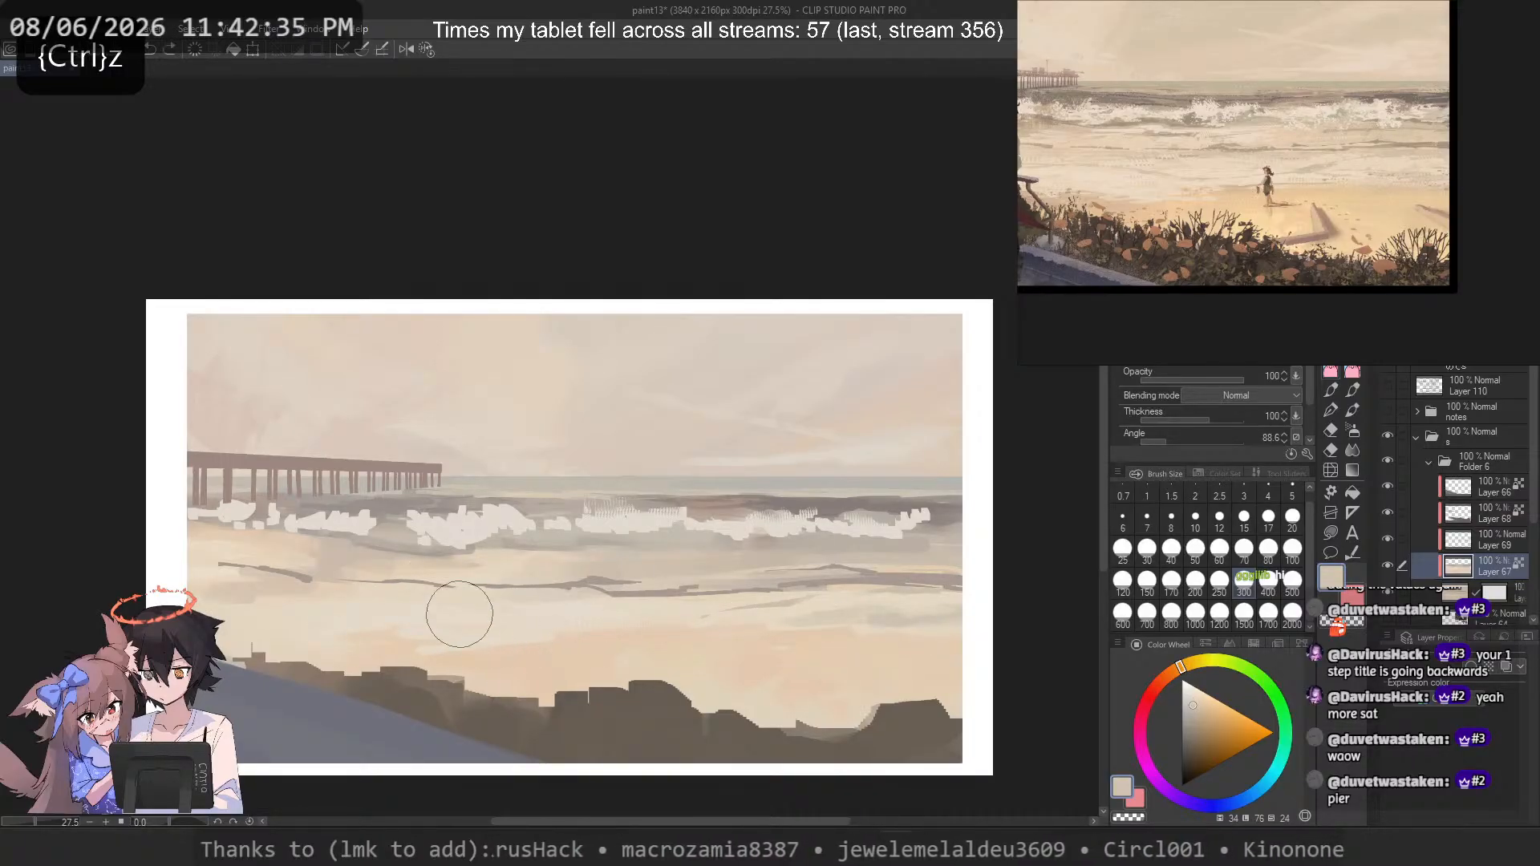
Step: Paint sampled beige and cream strokes at size 300 over the central shallow water and wet sand, undoing the last one
alt+click(440, 594)
drag(451, 579, 562, 577)
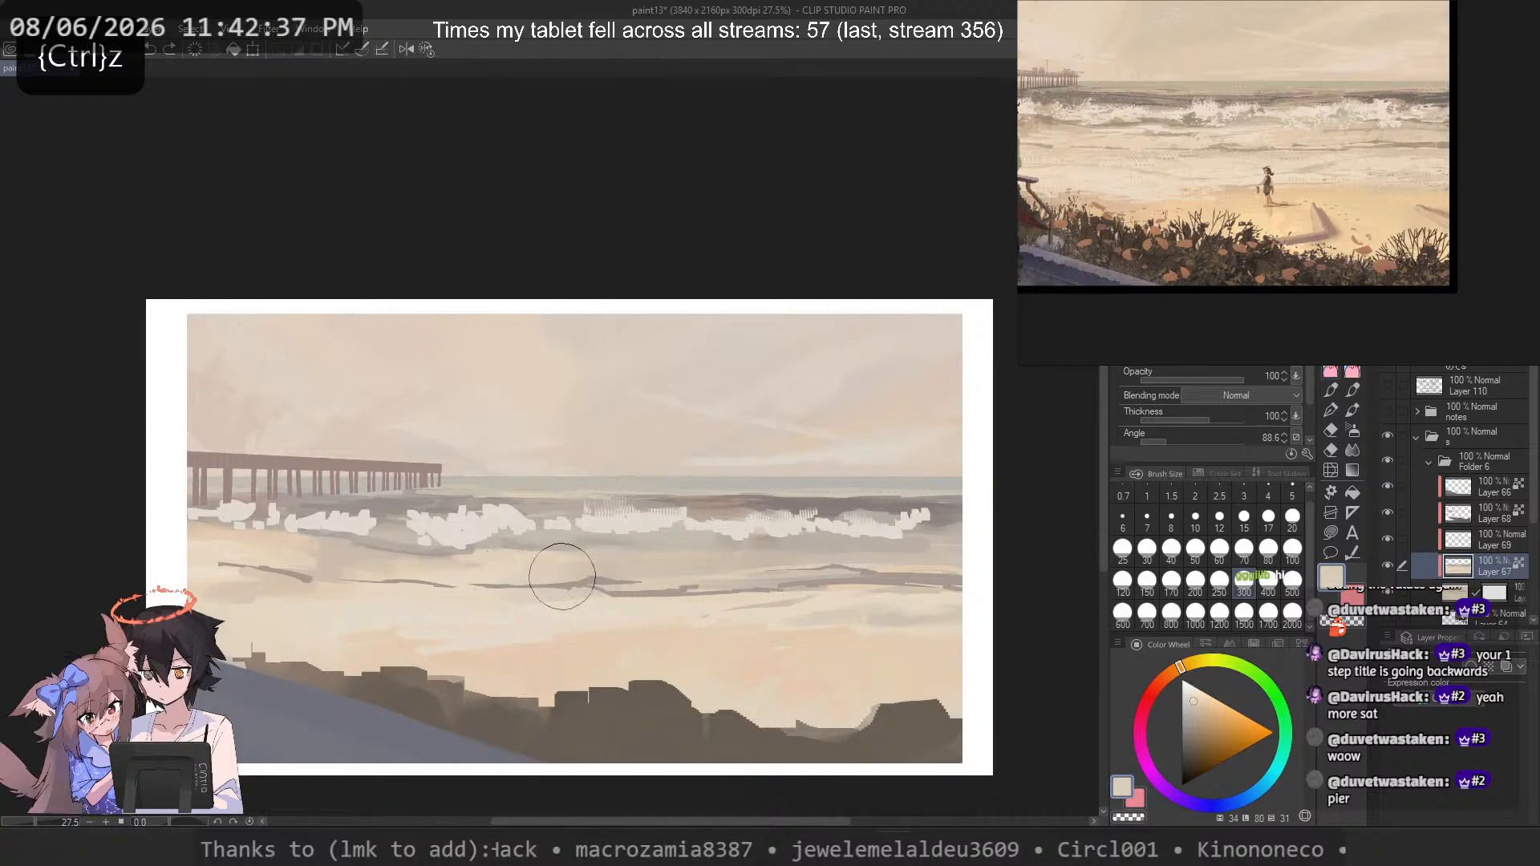
alt+click(603, 616)
drag(651, 614, 514, 639)
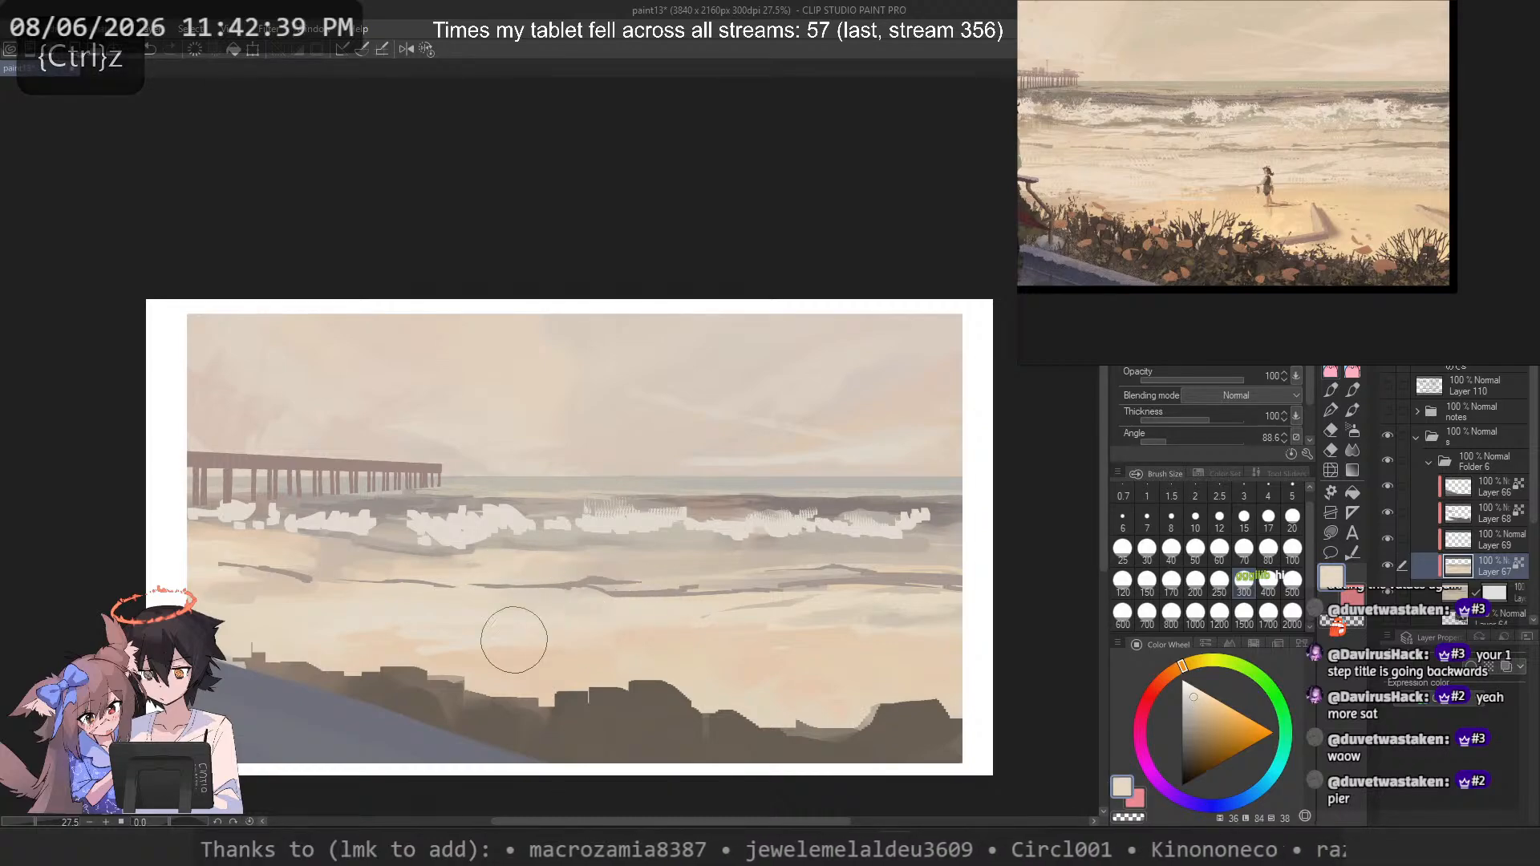
alt+click(591, 622)
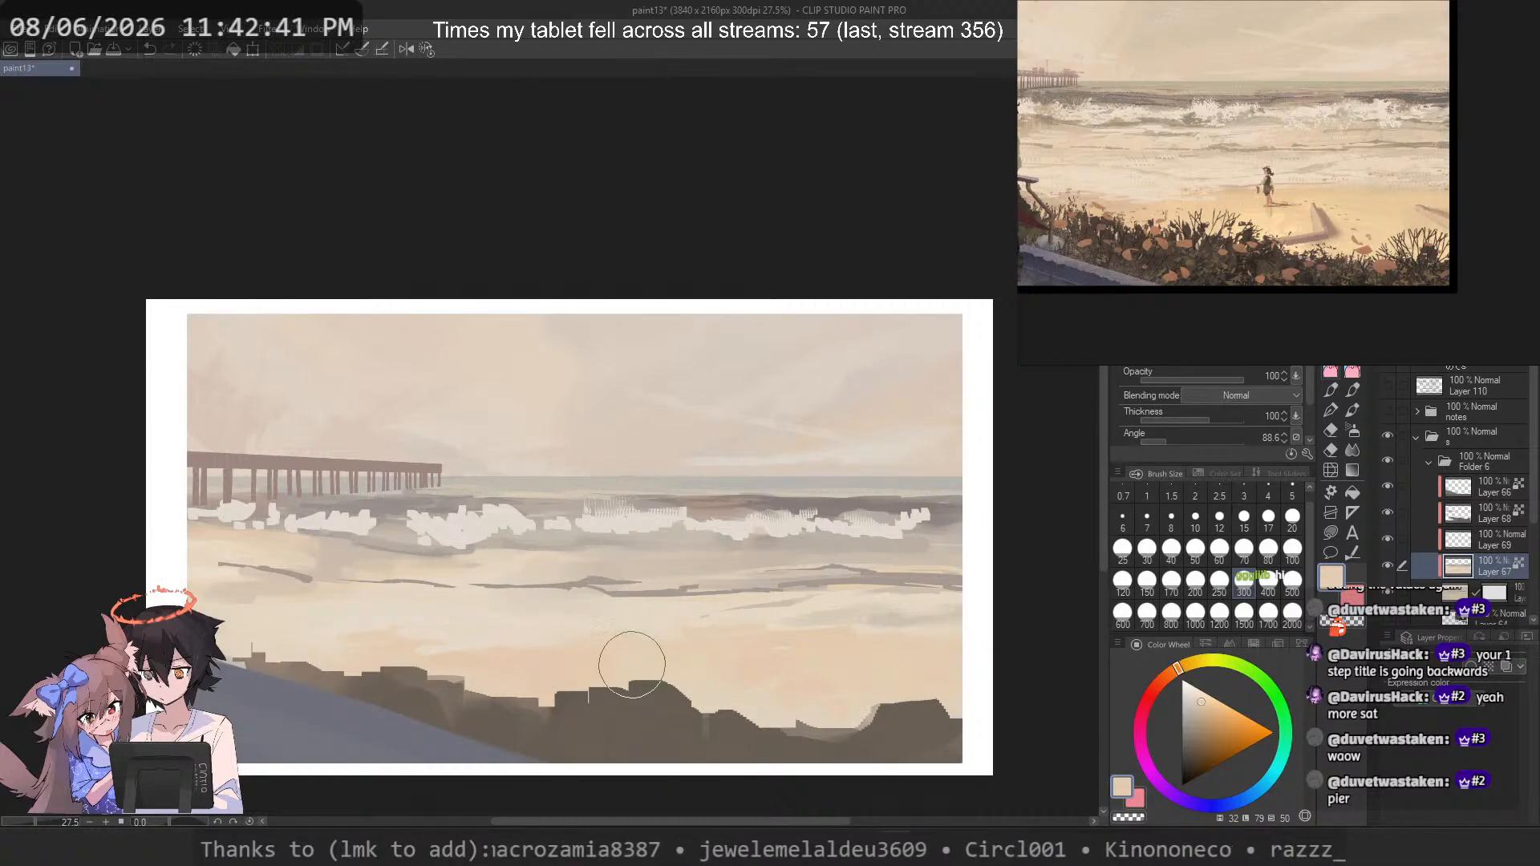
key(ctrl+z)
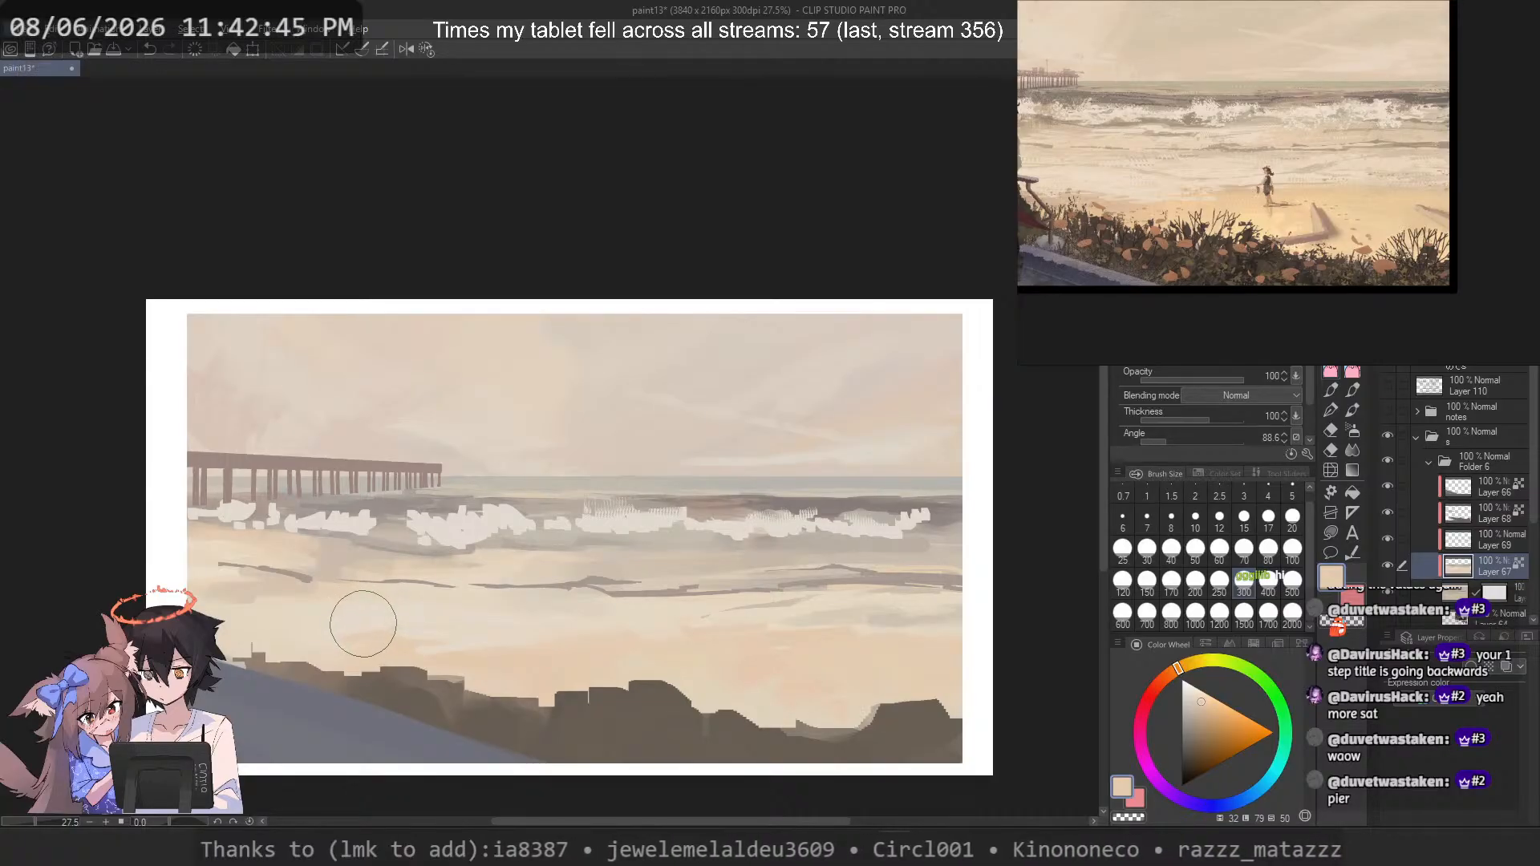
Step: Try size 300 strokes of sampled cream and grey-beige in the water between the foam and the ripple lines
alt+click(497, 559)
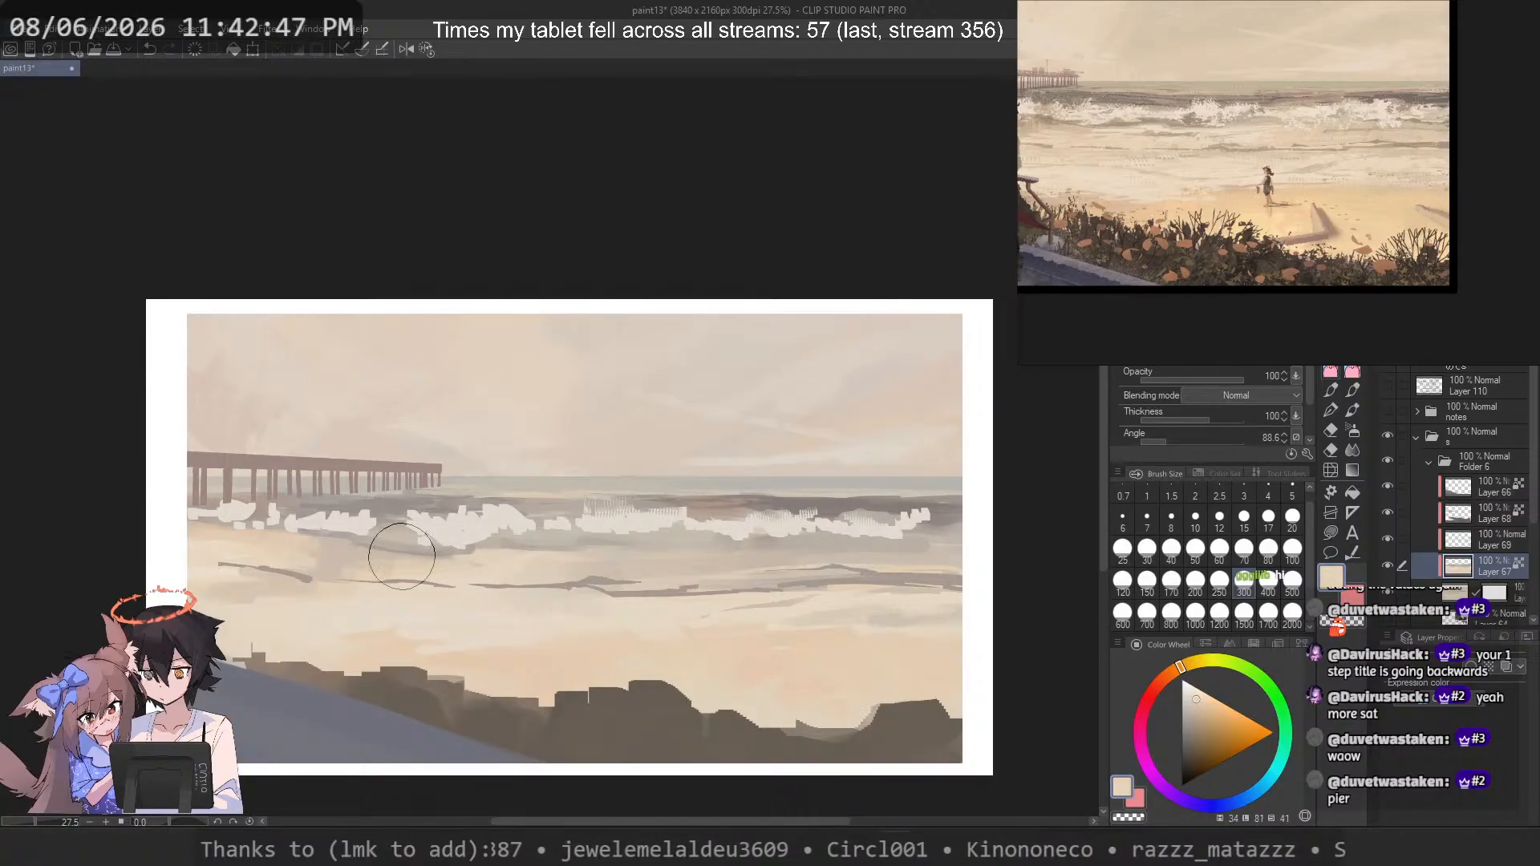
key(ctrl+z)
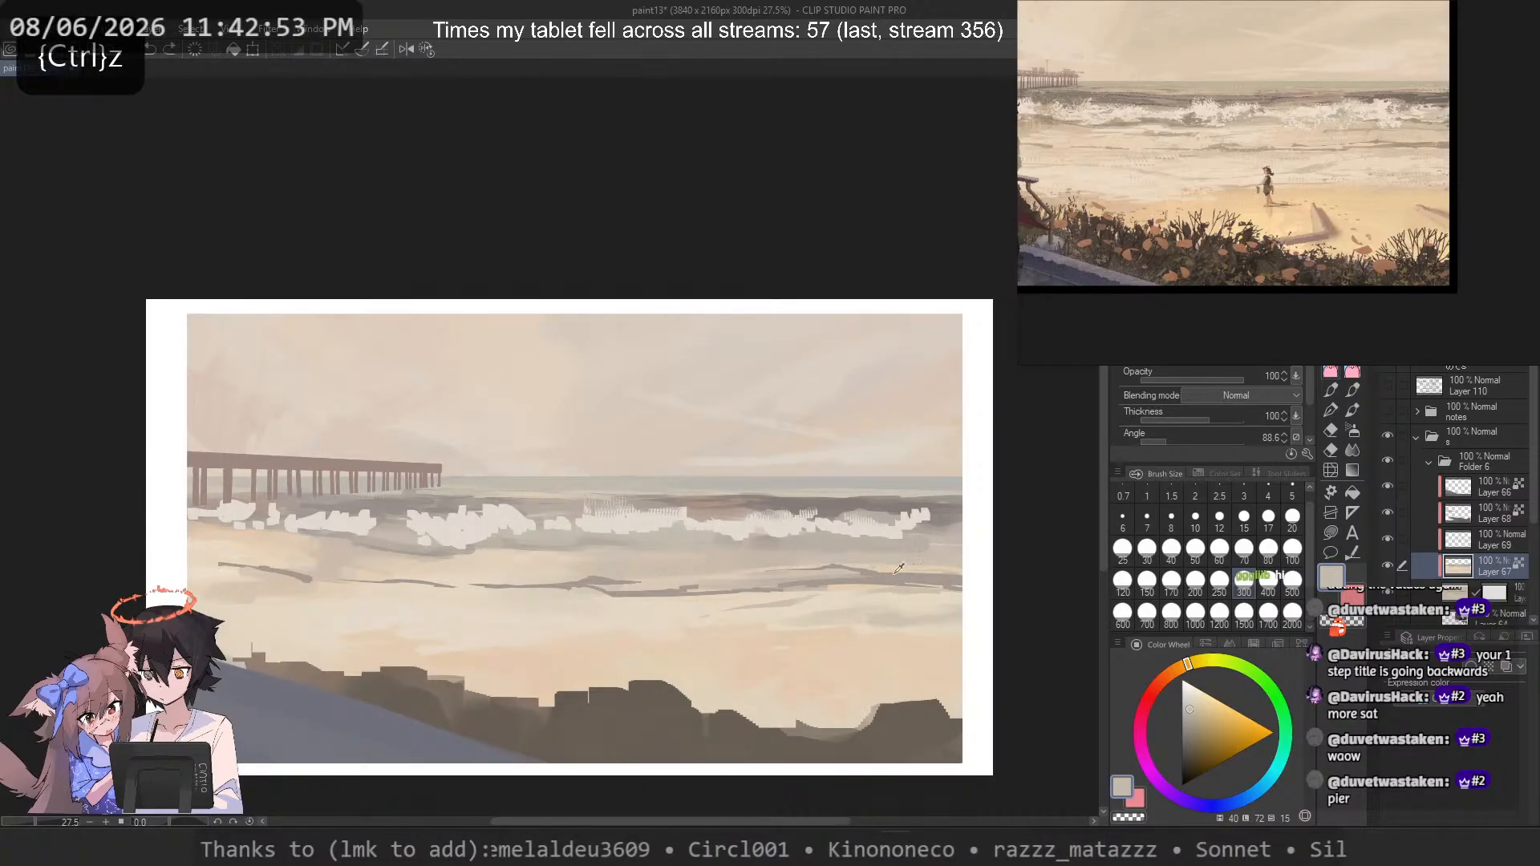
alt+click(742, 545)
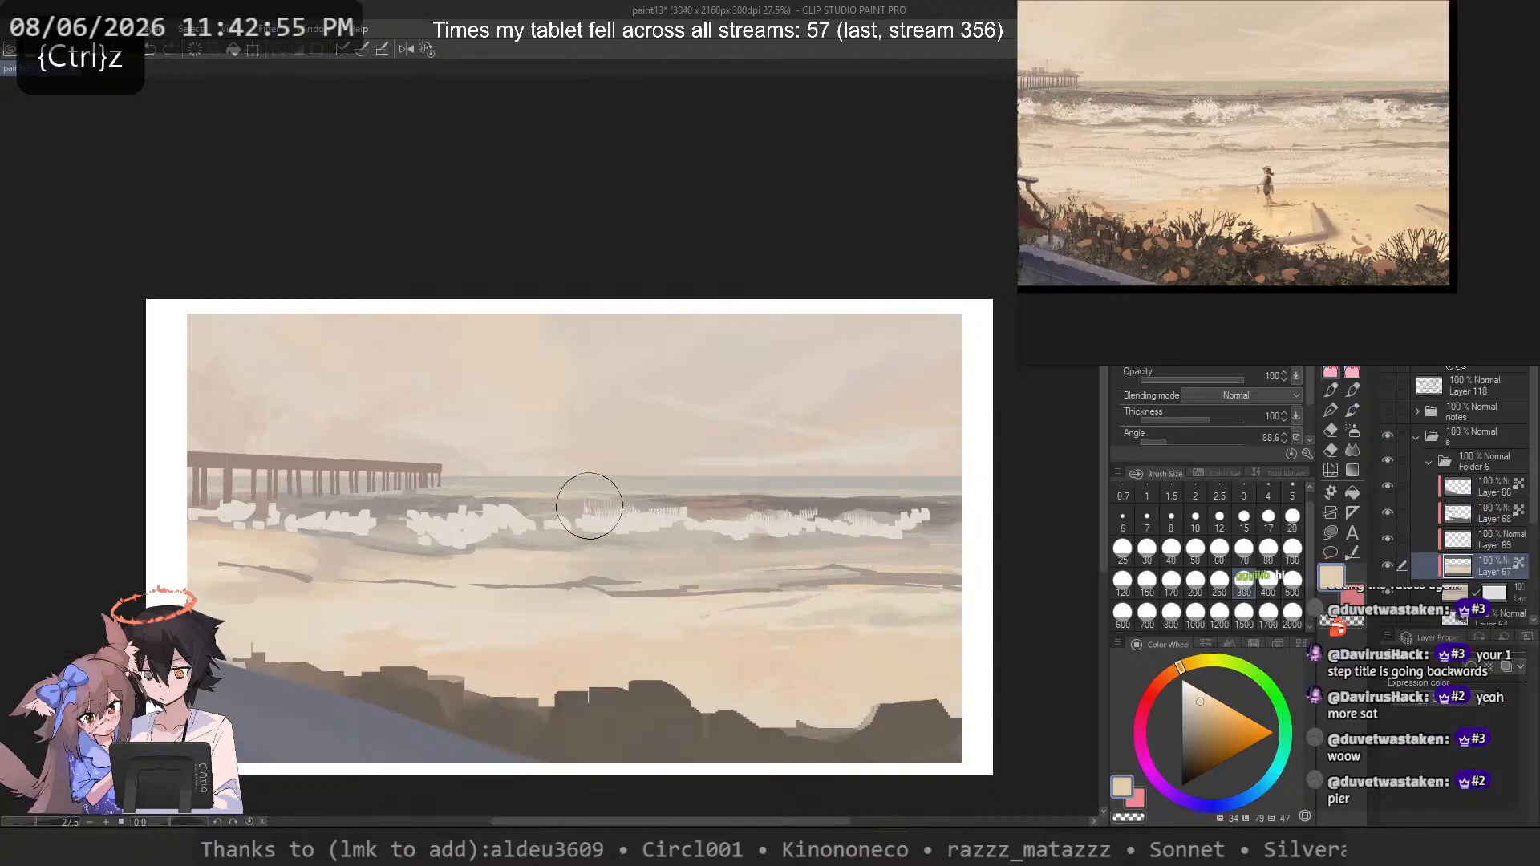
key(ctrl+z)
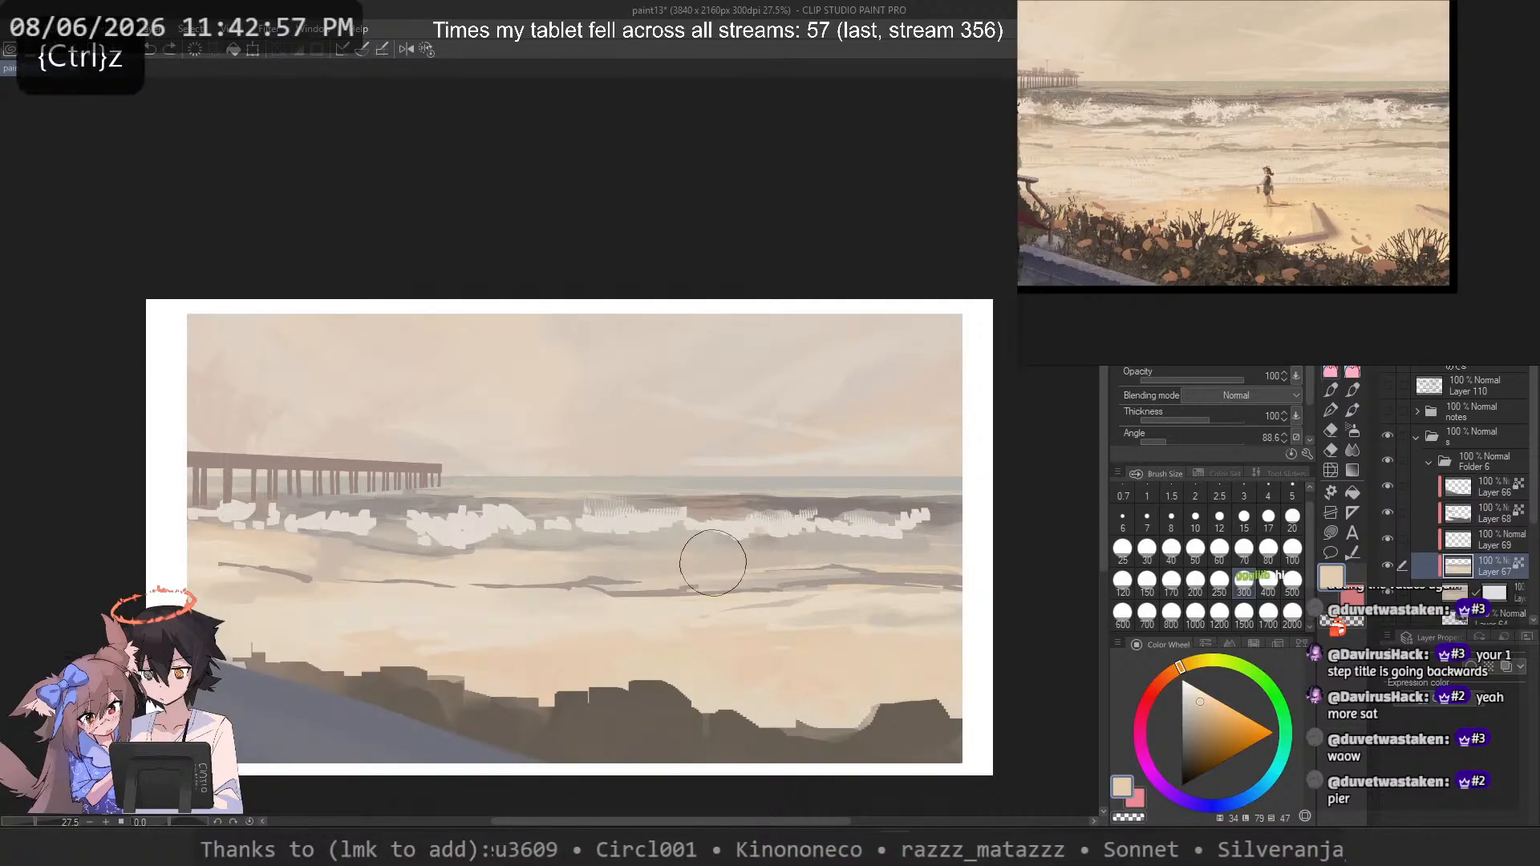
alt+click(900, 552)
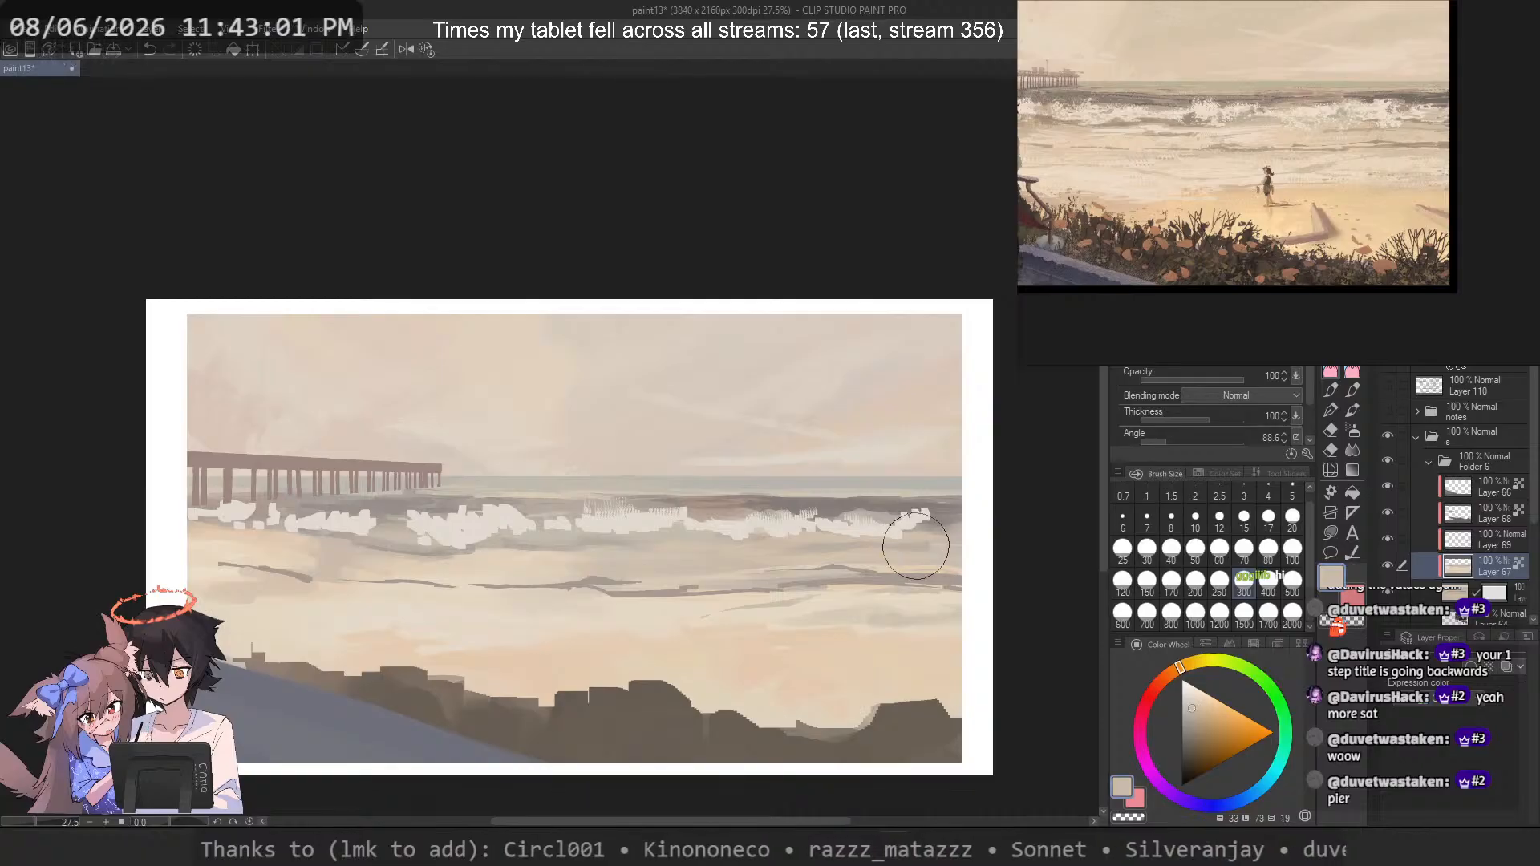
key(ctrl+z)
Step: Try a finer stroke near the right-hand ripple line at size 40 with a sampled grey-brown
click(1195, 518)
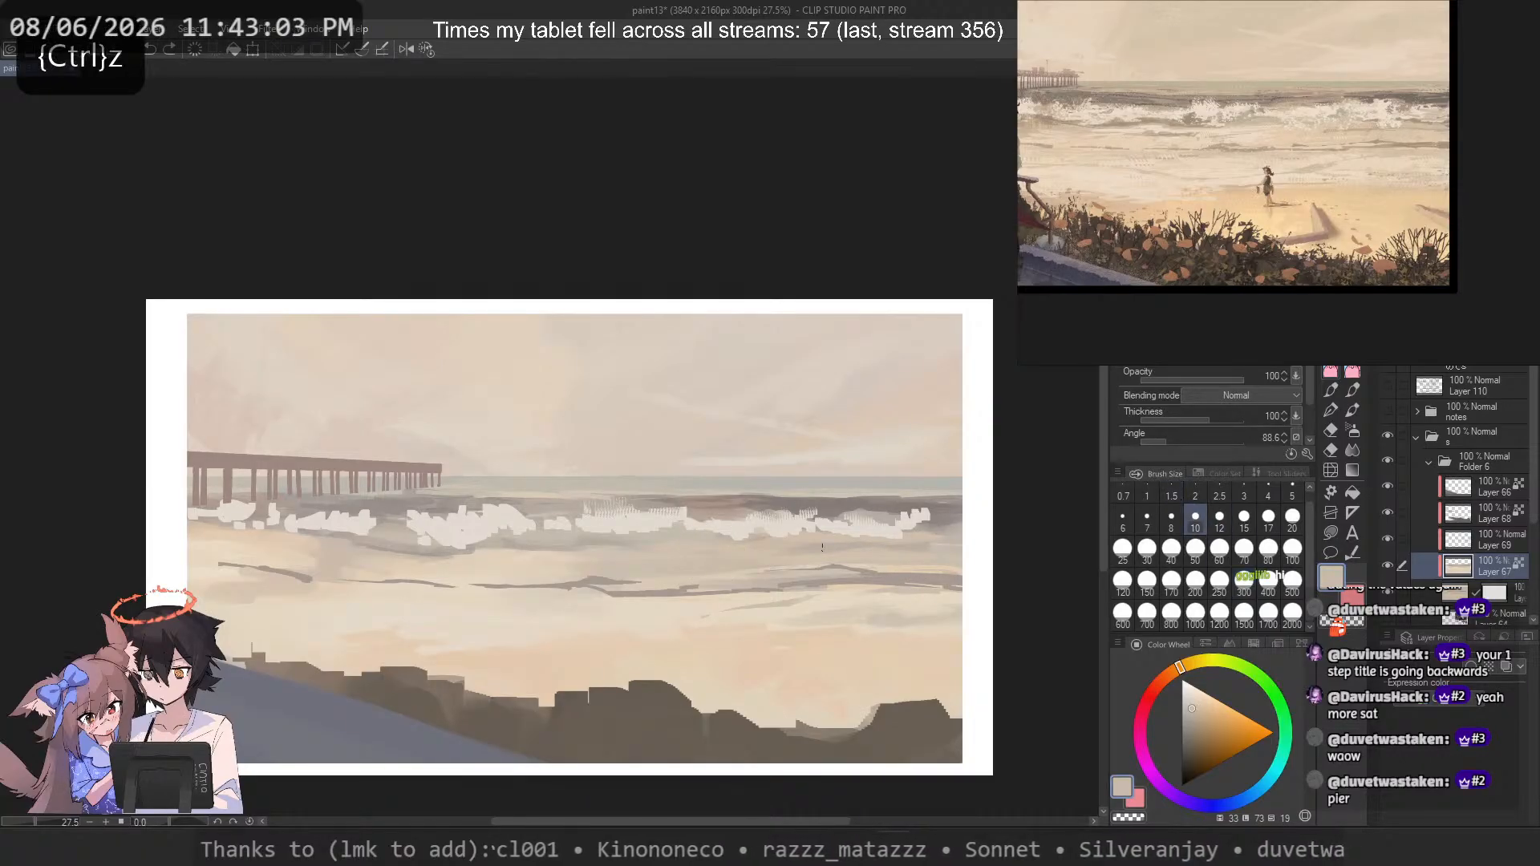
click(1172, 551)
alt+click(888, 573)
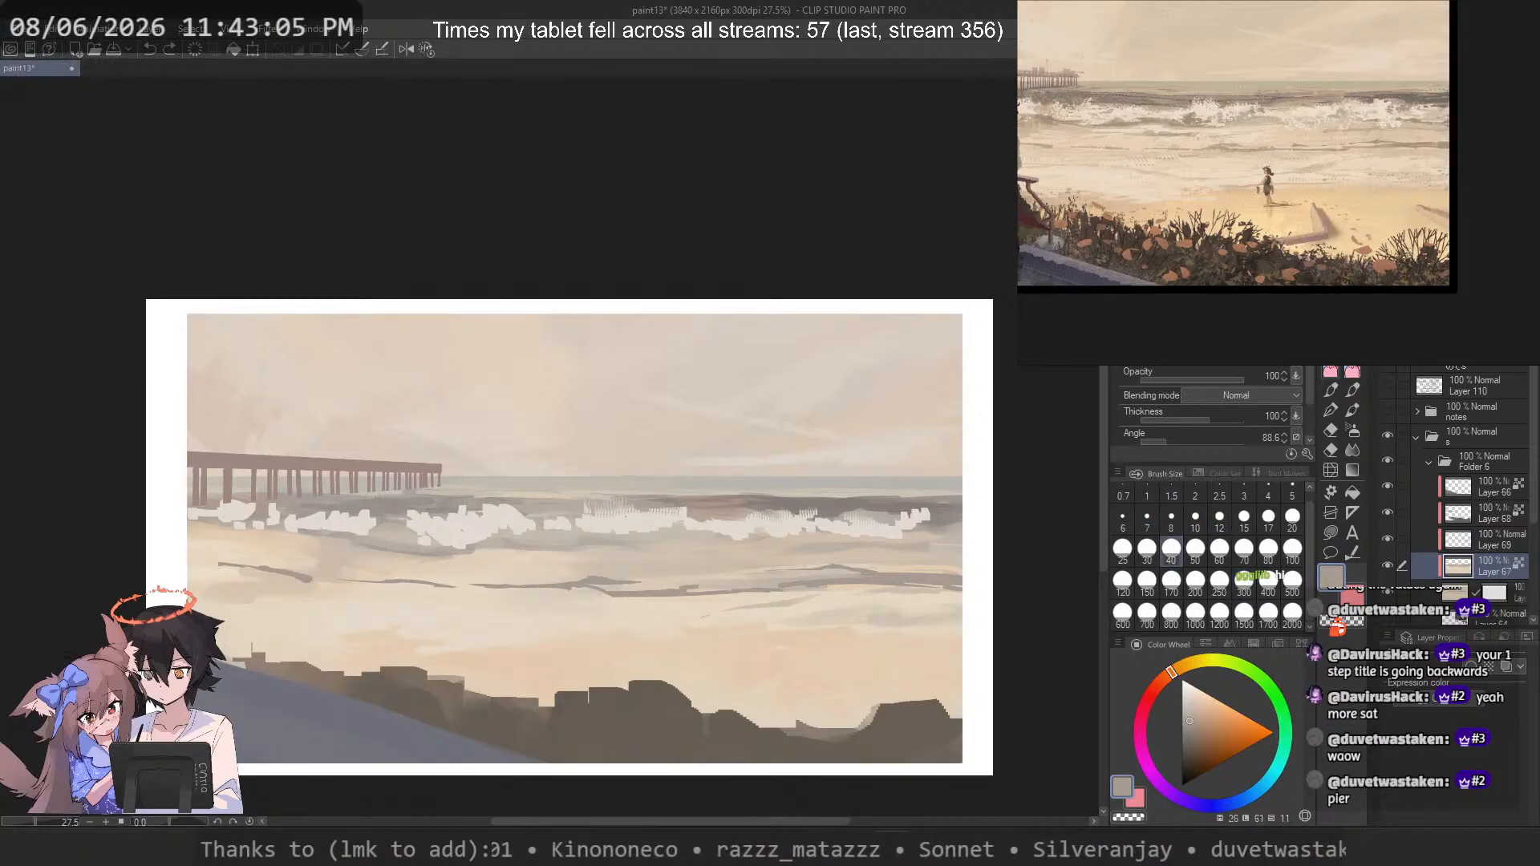
key(ctrl+z)
Step: Try sampled beige strokes below the right-hand foam with a size 120 brush, and undo the last two
click(1123, 579)
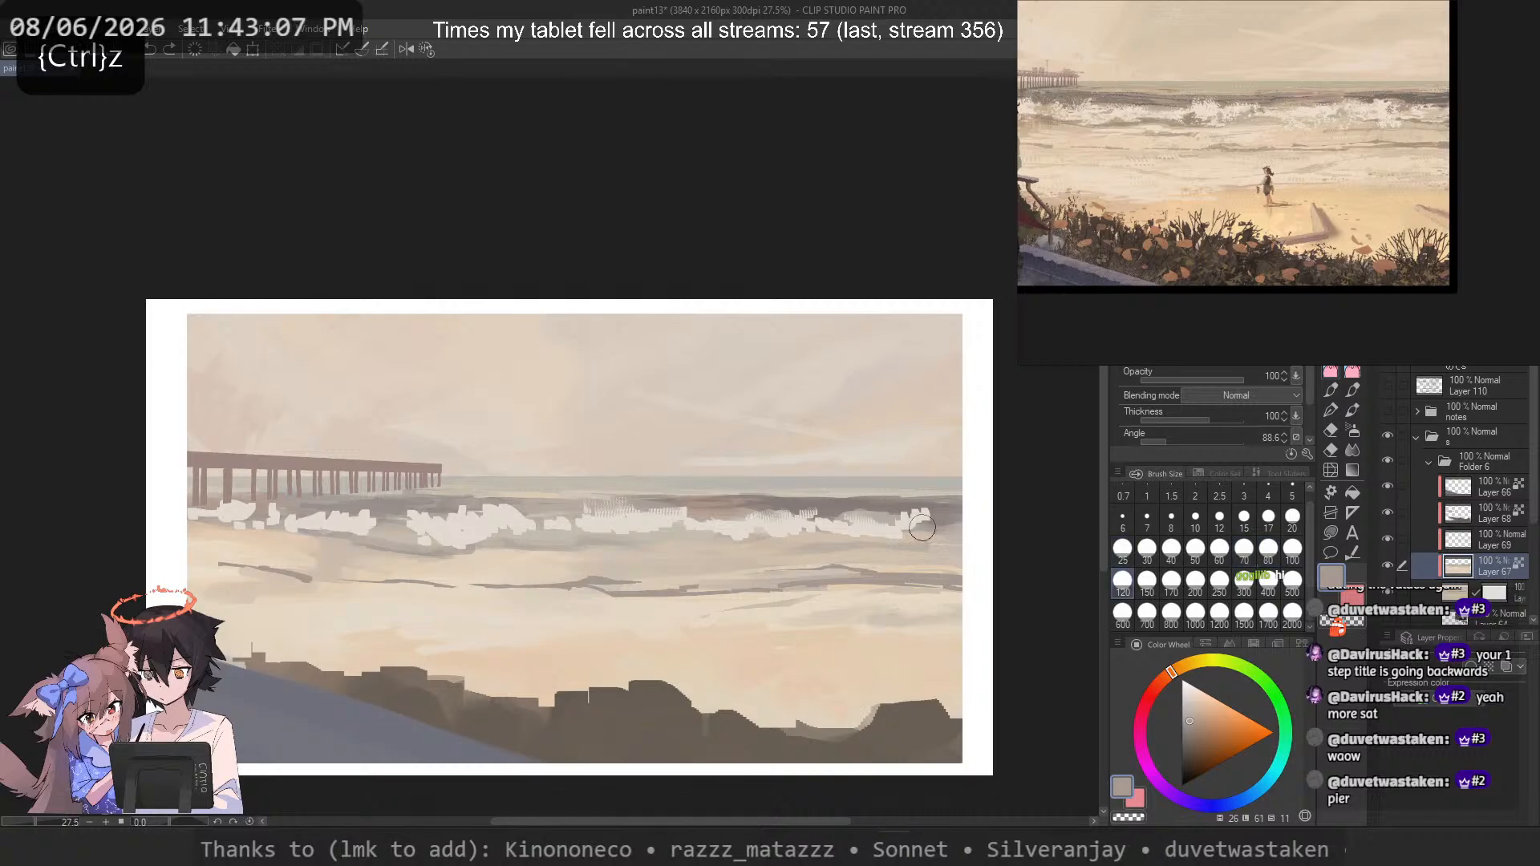
alt+click(842, 548)
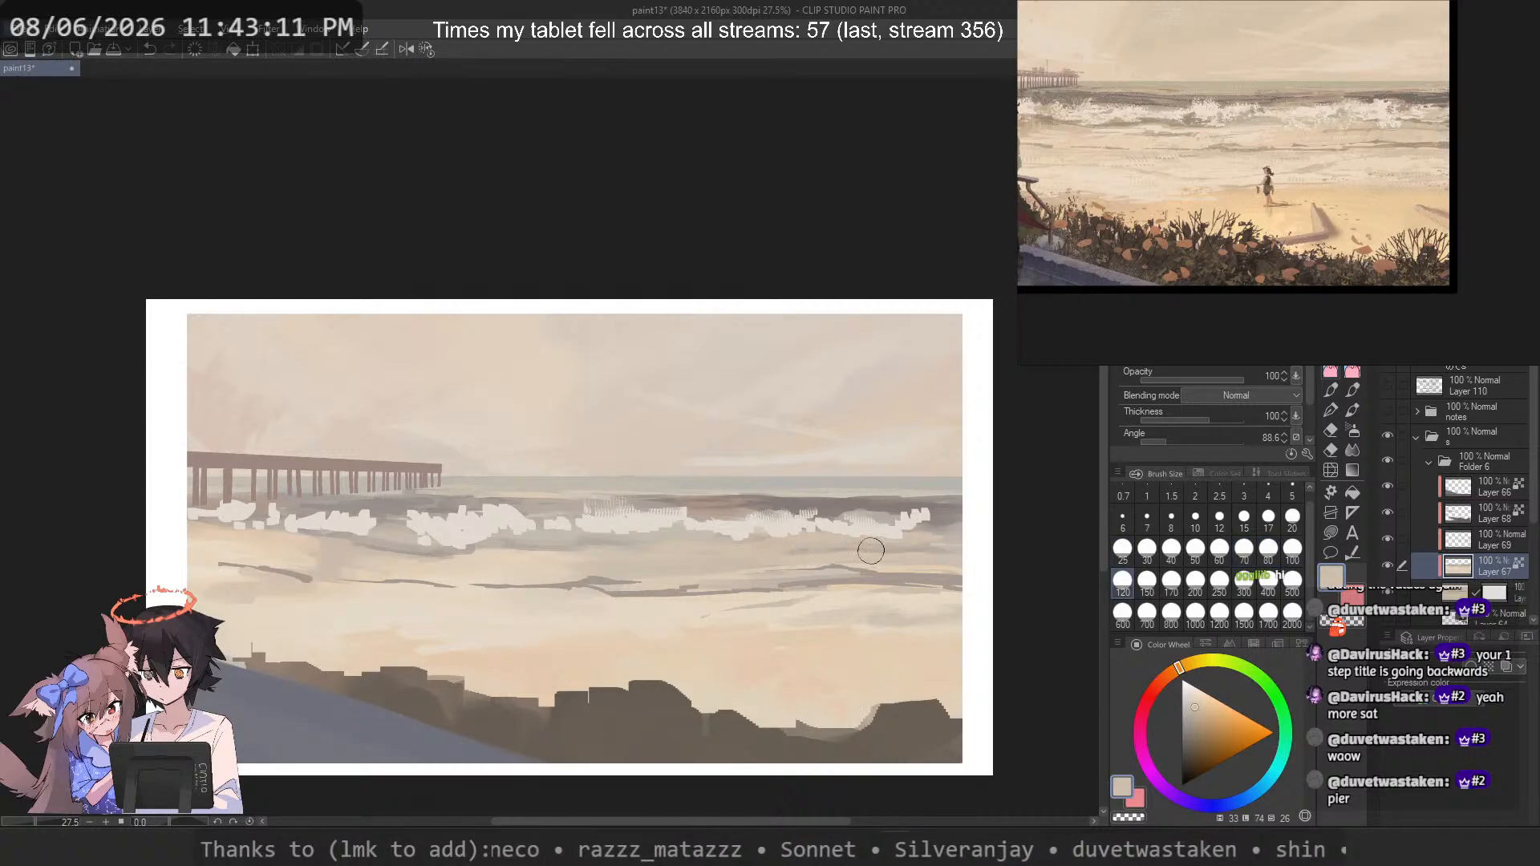
alt+click(902, 546)
drag(785, 569, 724, 550)
key(ctrl+z)
key(ctrl+z)
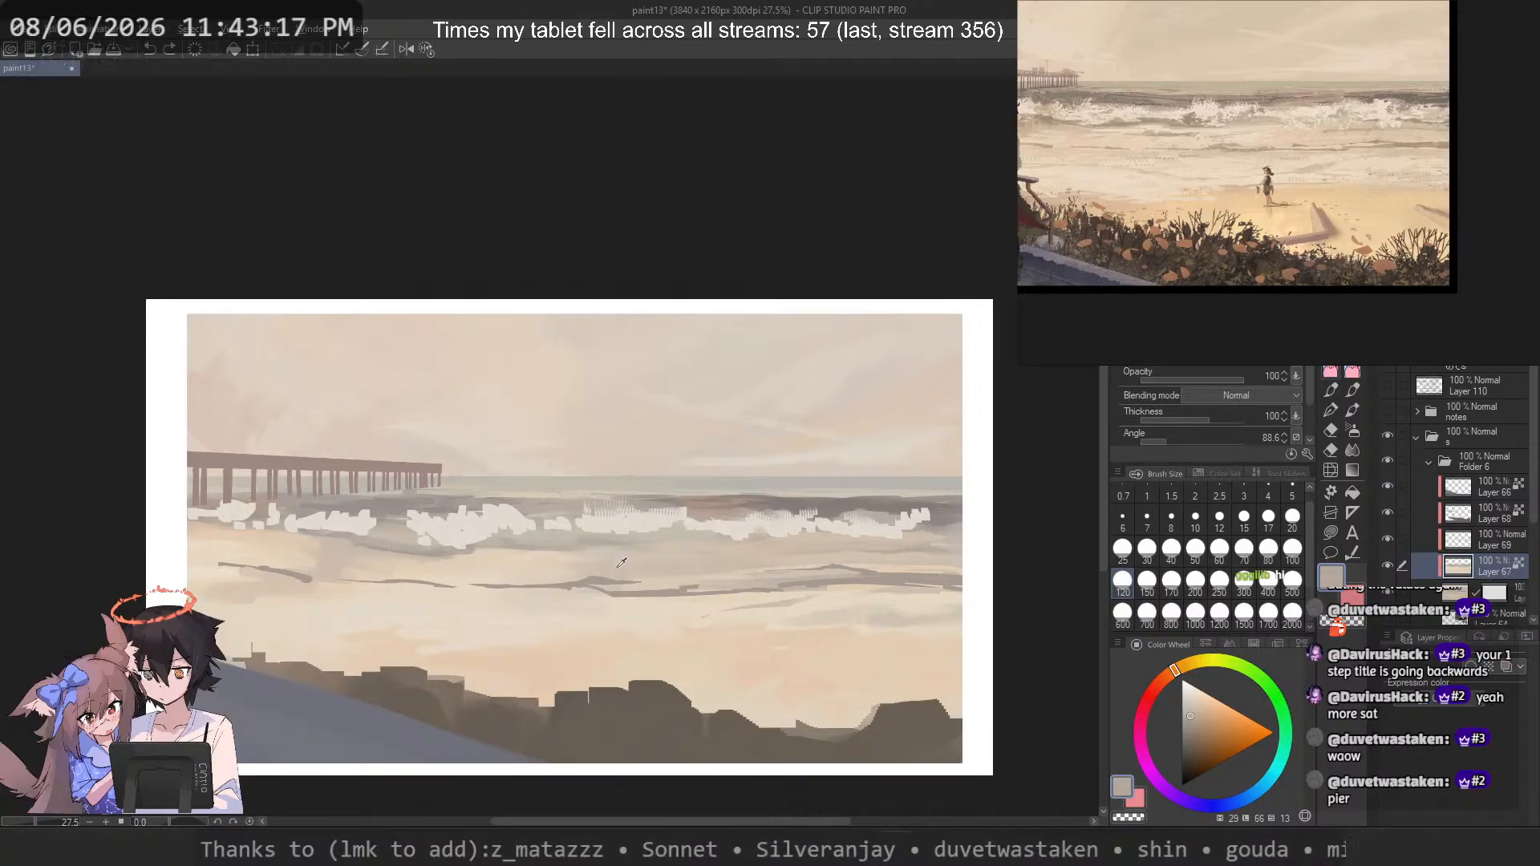
Step: Paint a sampled grey-beige stroke above the central ripple line at size 120, and try an off-white stroke sampled from the foam
alt+click(568, 569)
drag(517, 569, 480, 571)
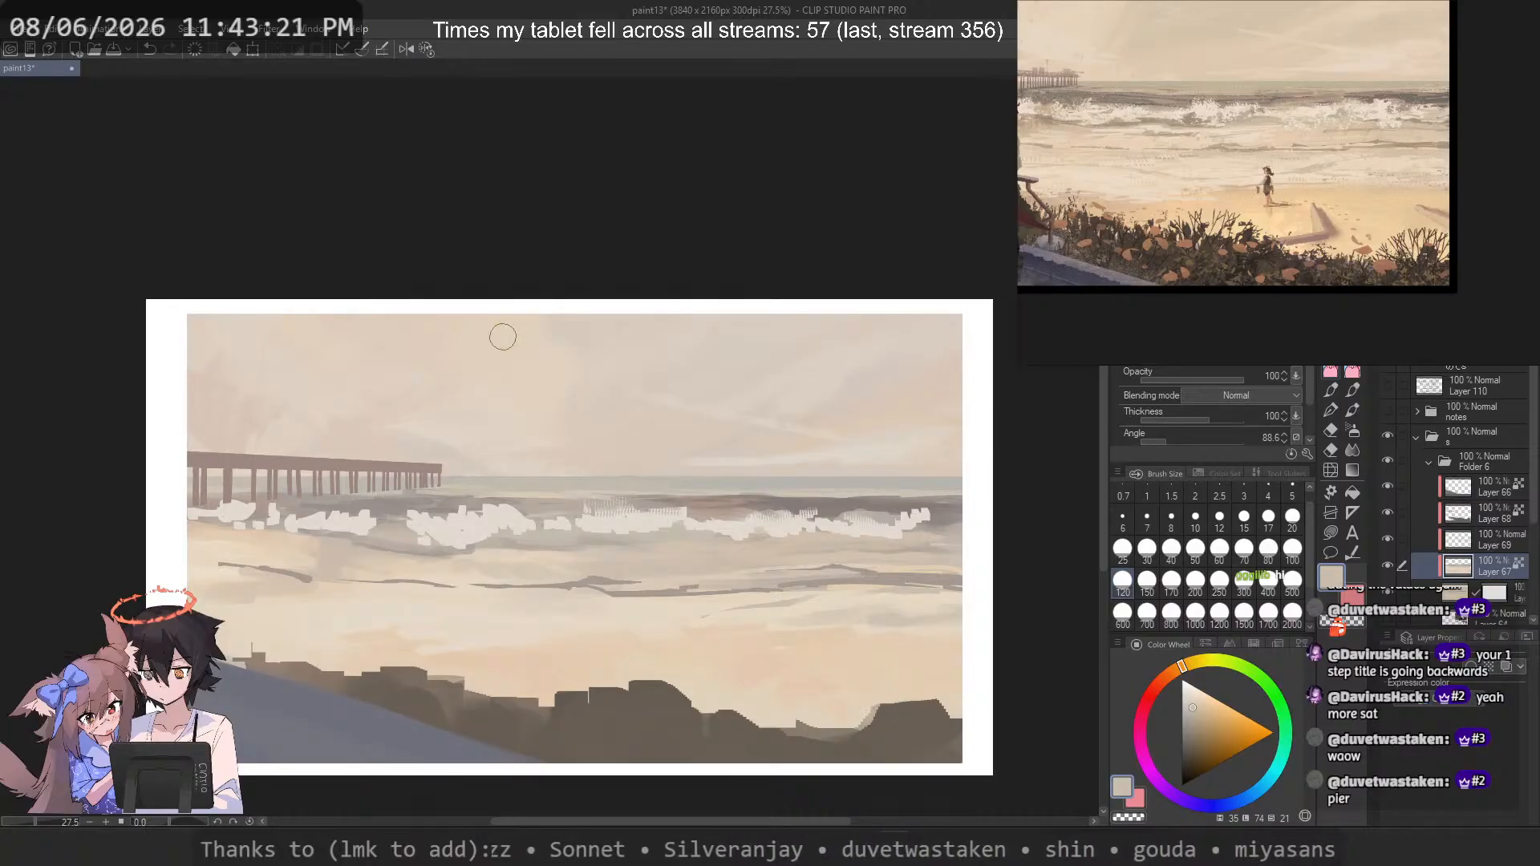
alt+click(491, 530)
drag(523, 548, 541, 547)
key(ctrl+z)
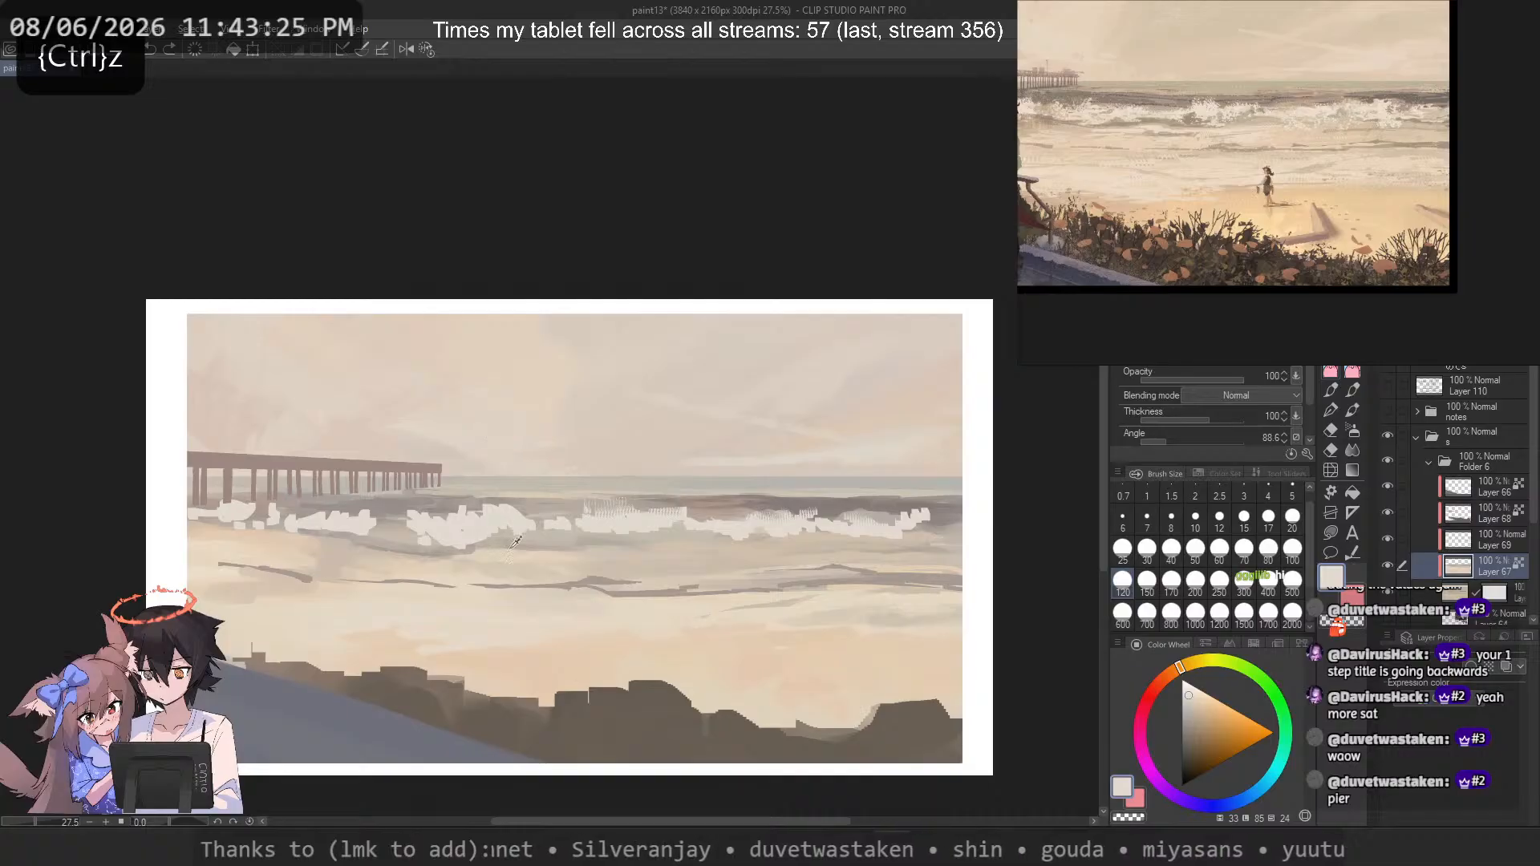
Step: Sample a light grey-beige, switch between brushes, and try a hard round size 150 stroke below the left-hand foam
alt+click(784, 441)
click(1329, 391)
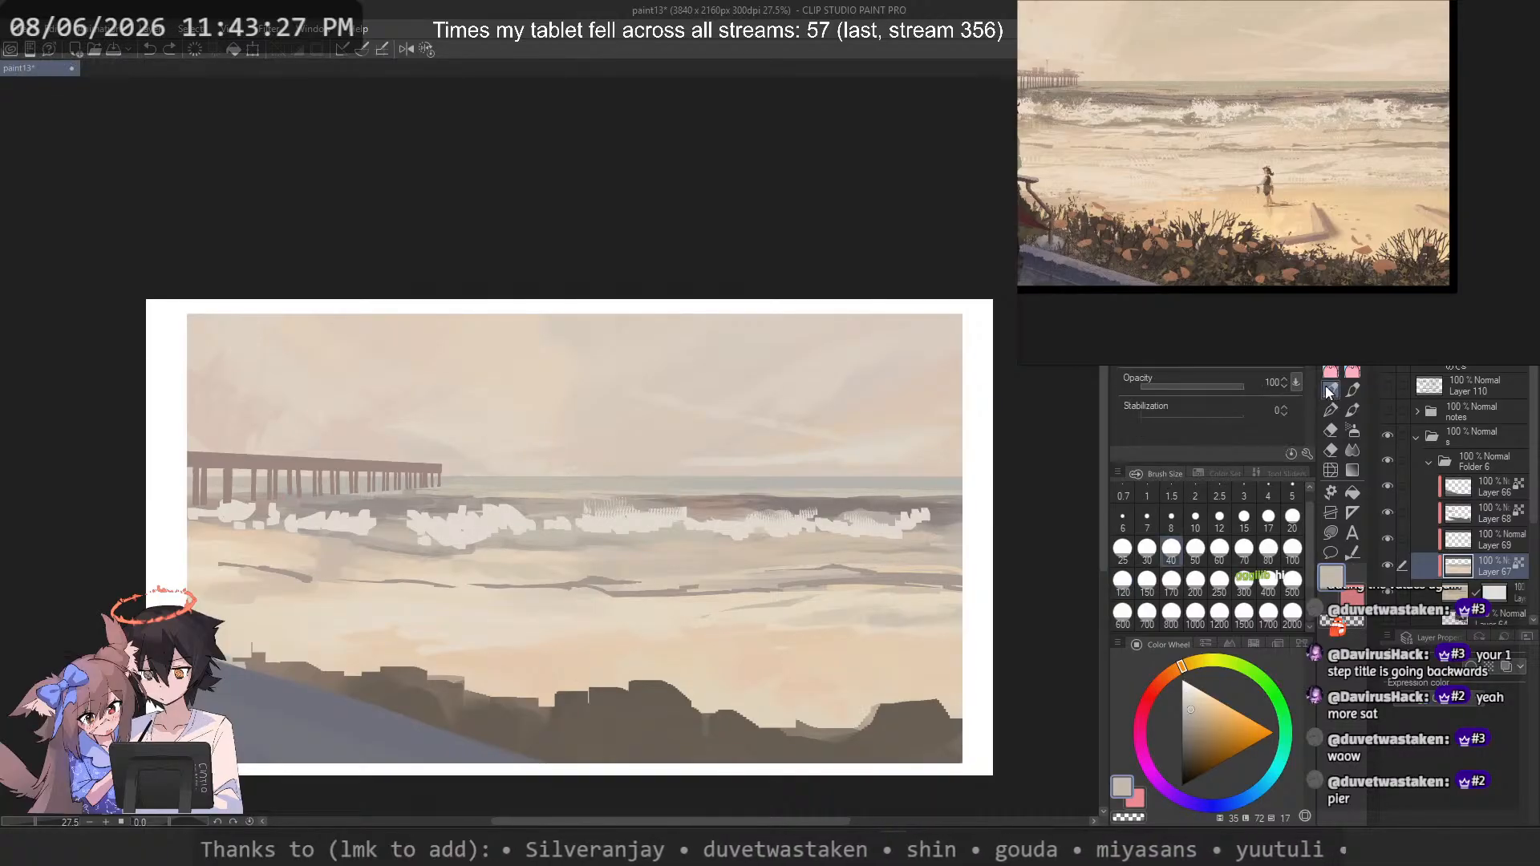
click(1329, 371)
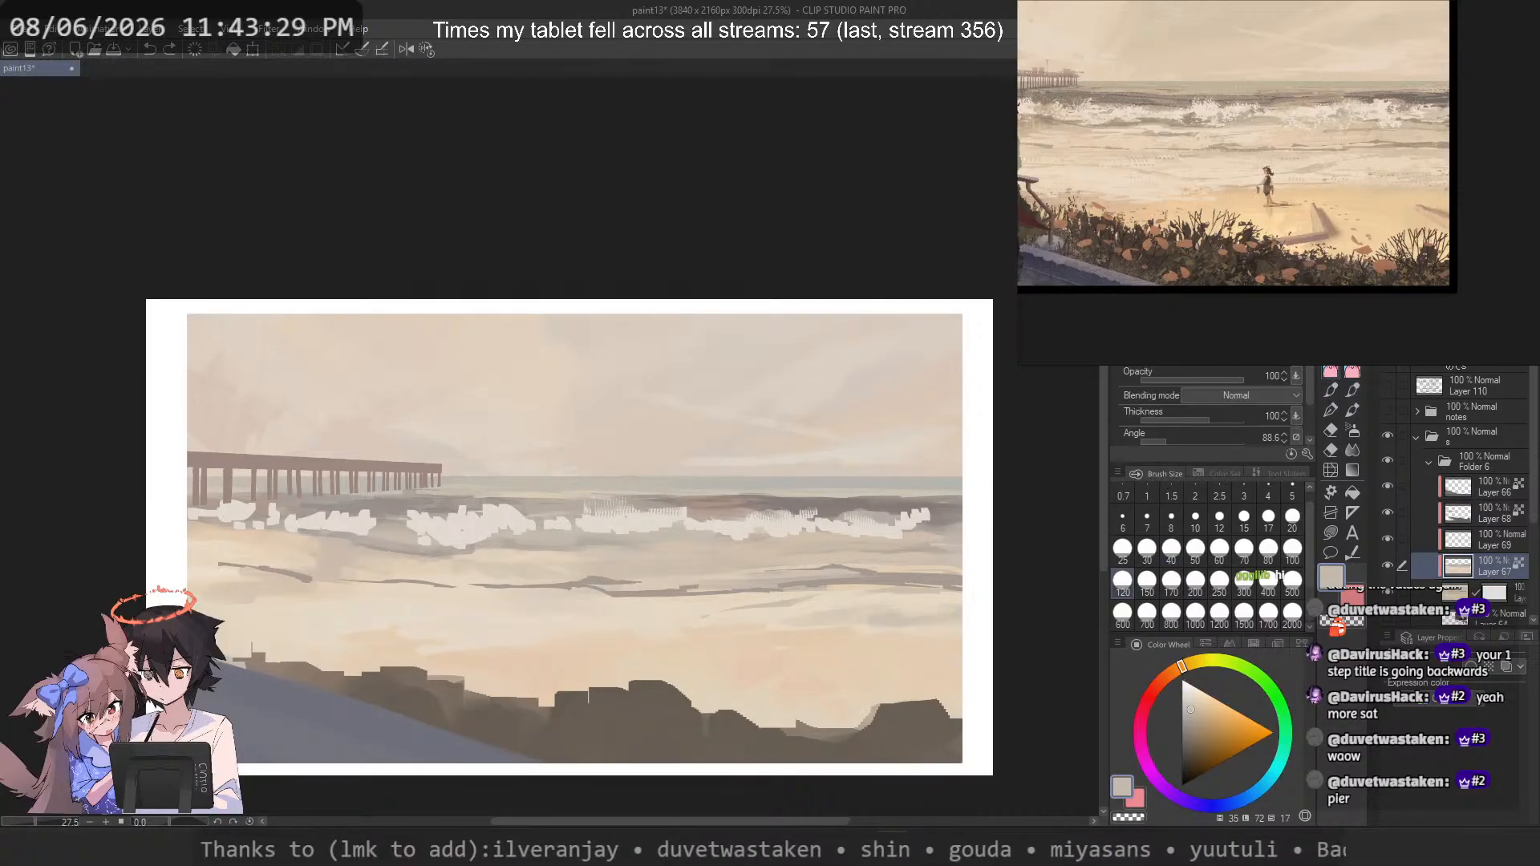
key(p)
key(p)
key(p)
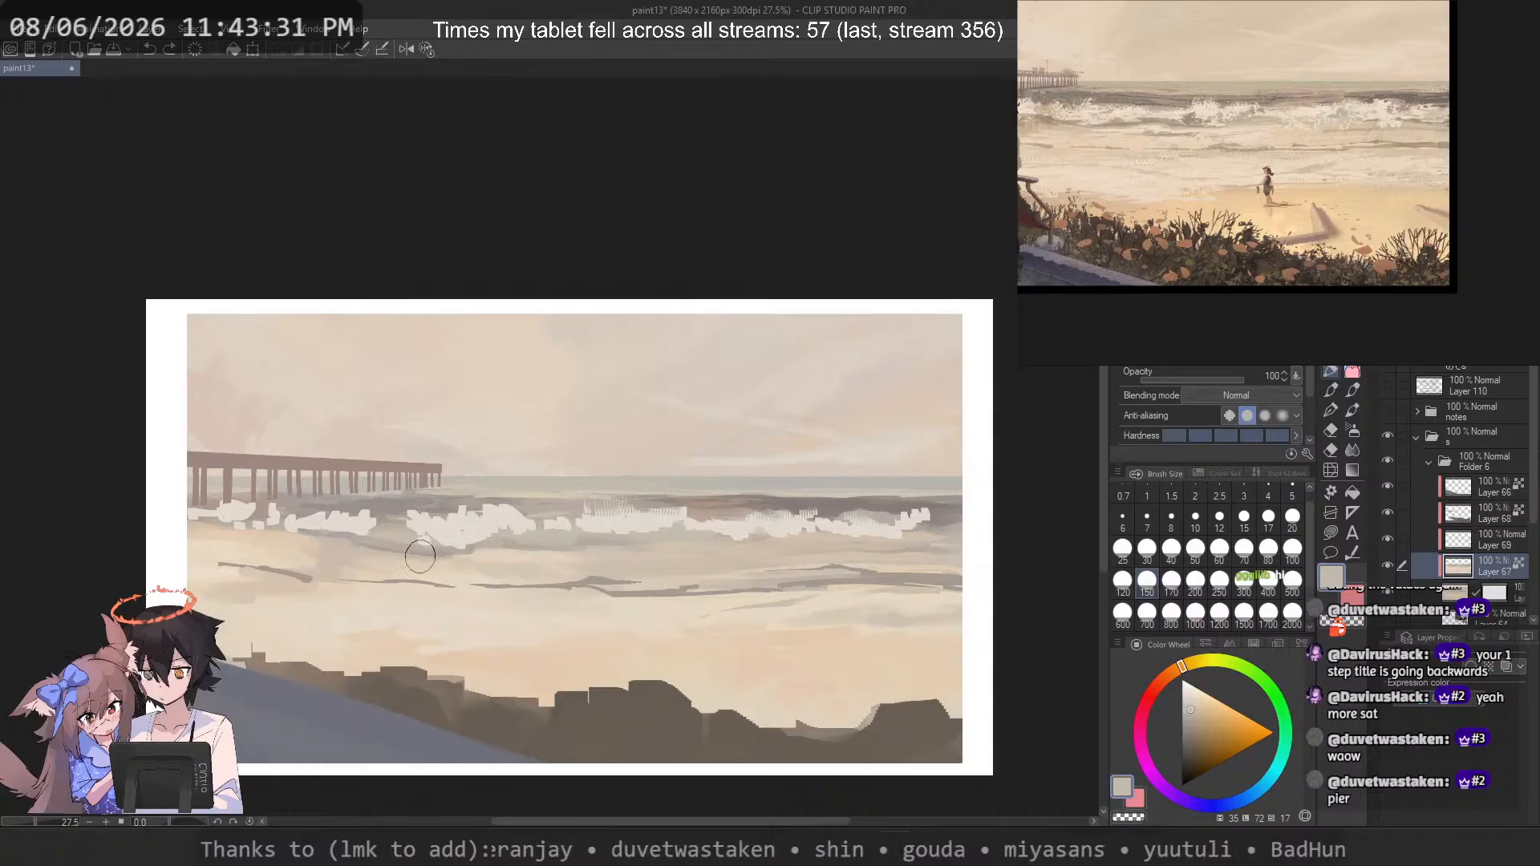
key(ctrl+z)
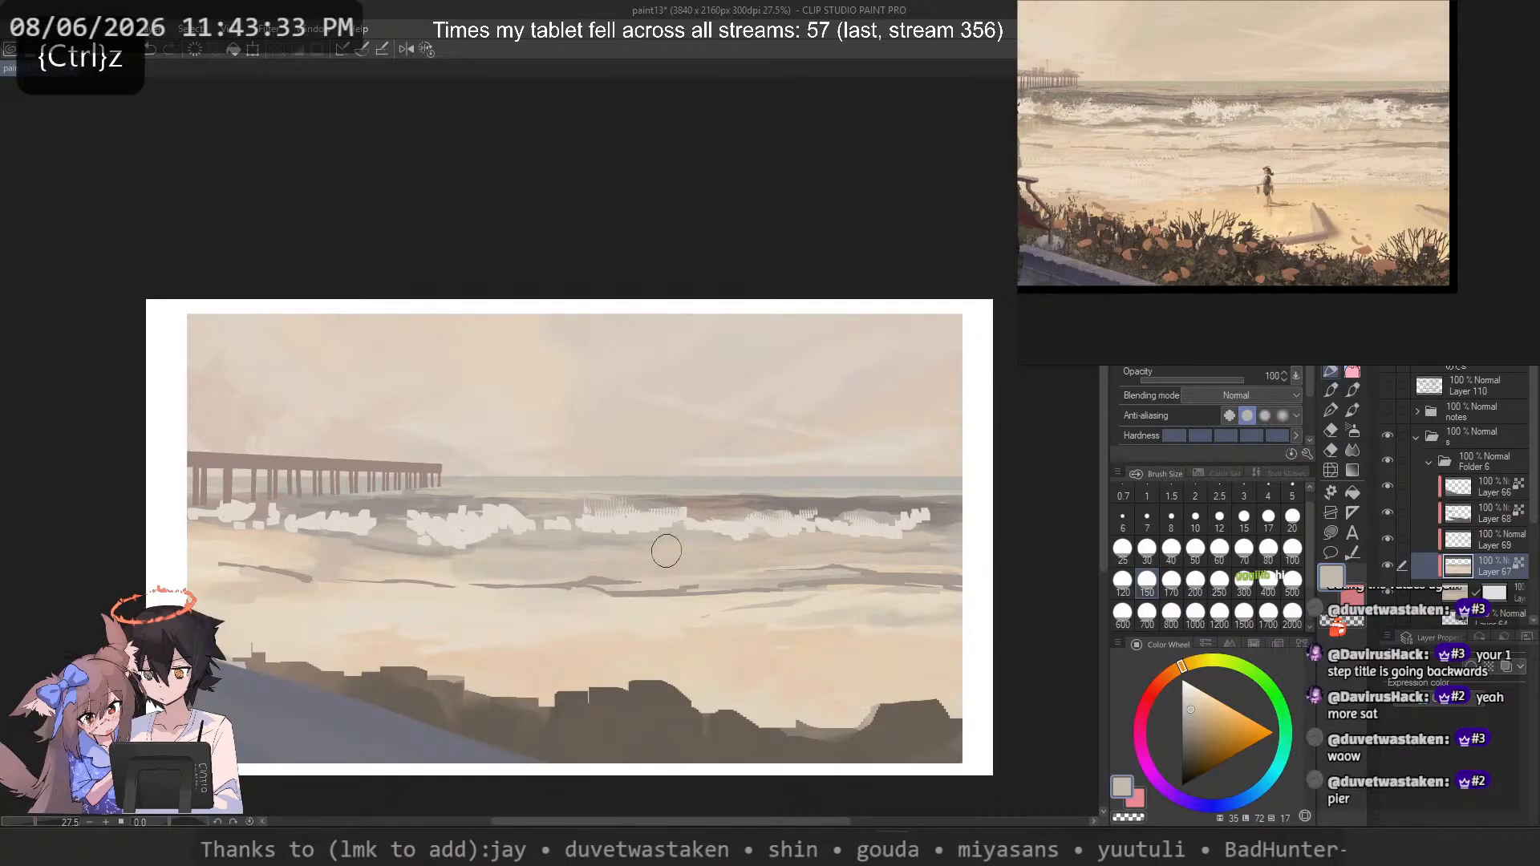
Step: Sample a grey-brown from behind the foam, try other brushes, and return to the angled brush at size 120
alt+click(388, 509)
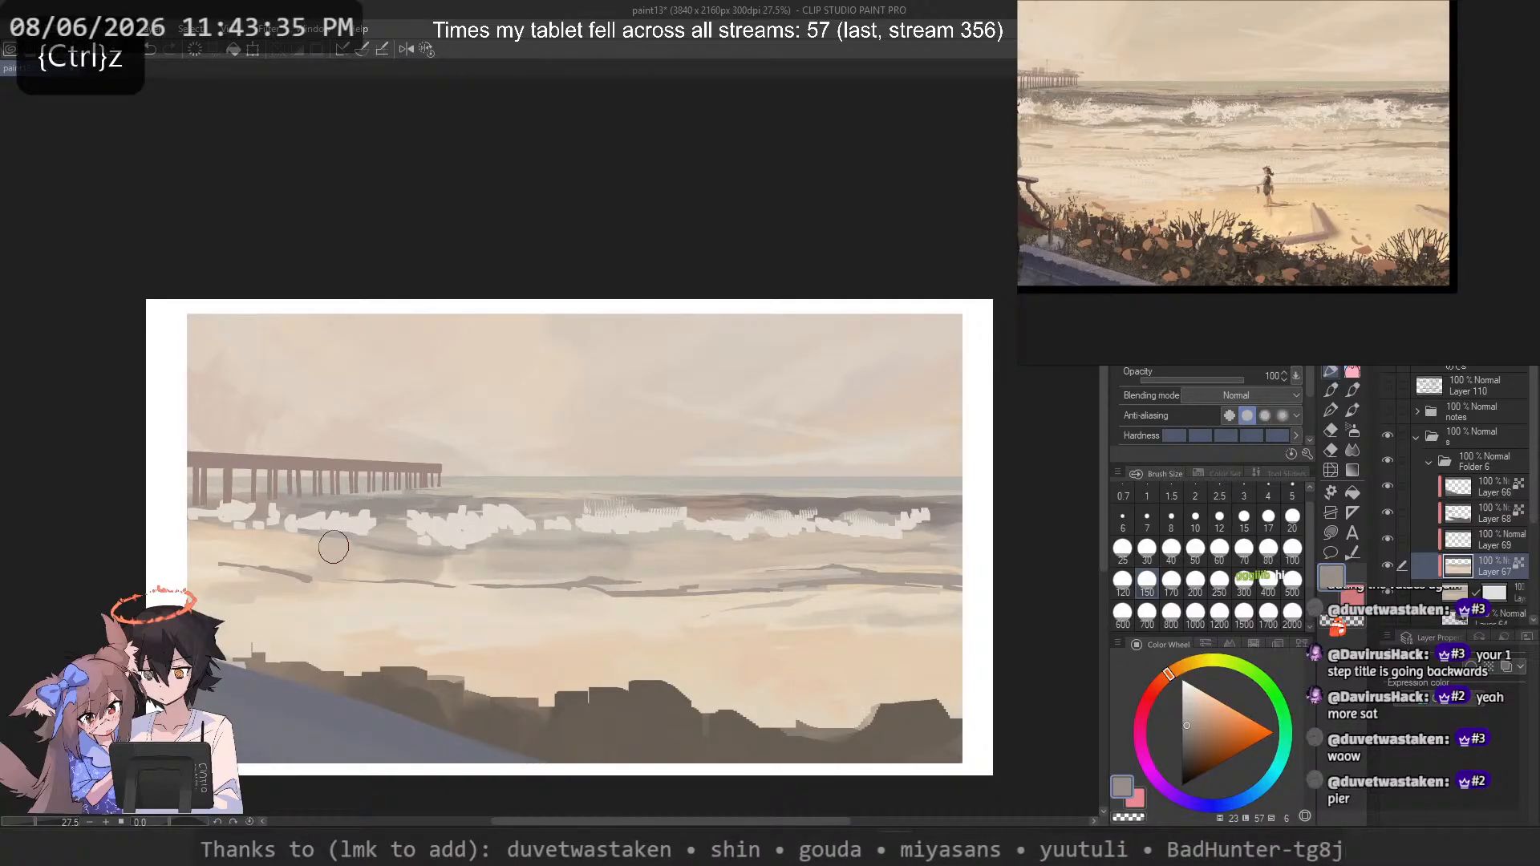
click(1351, 371)
key(b)
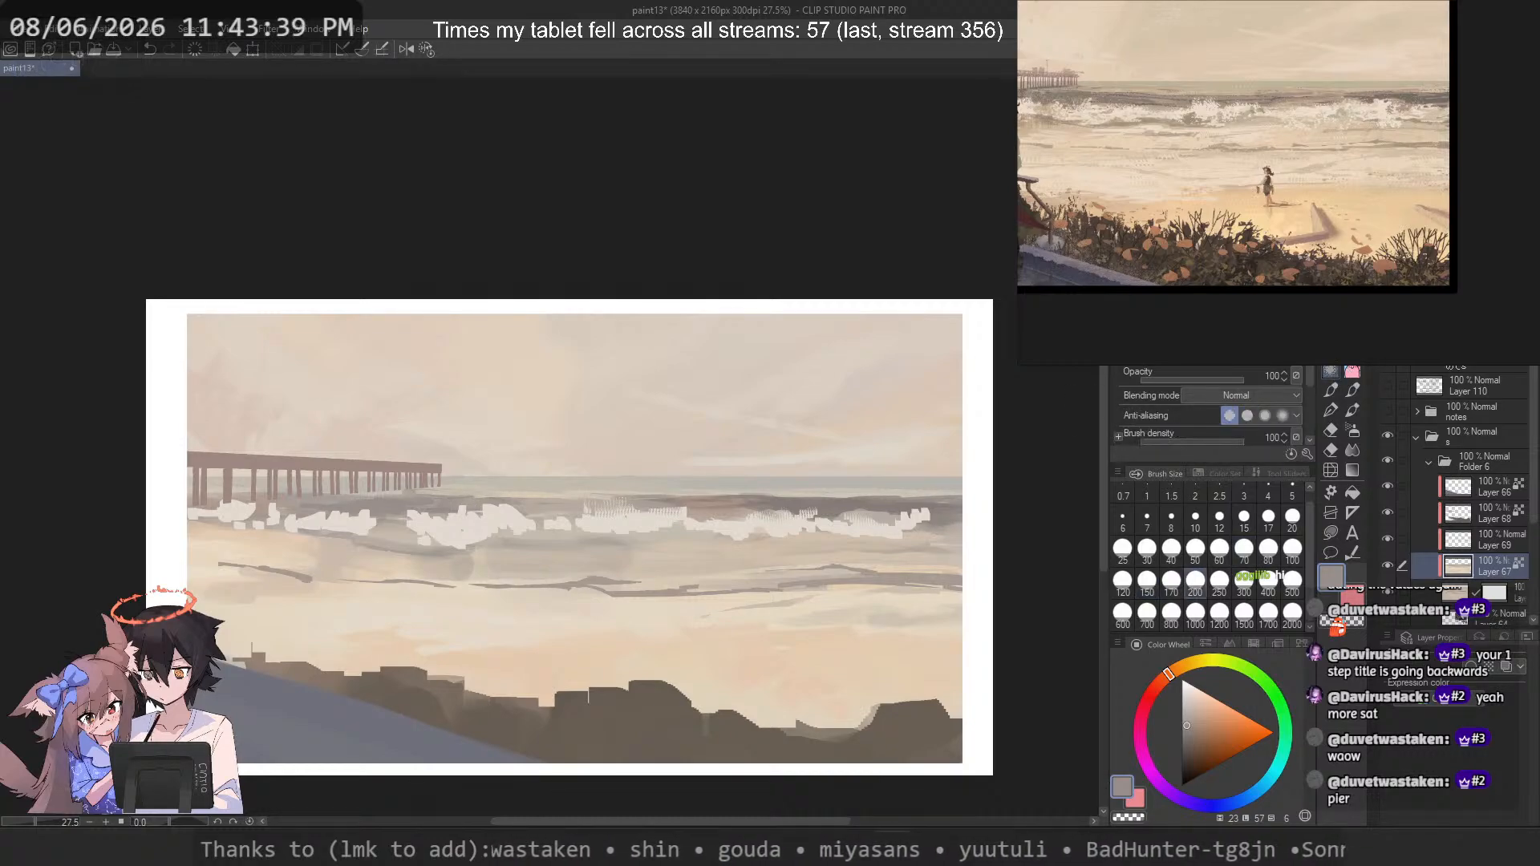
key(e)
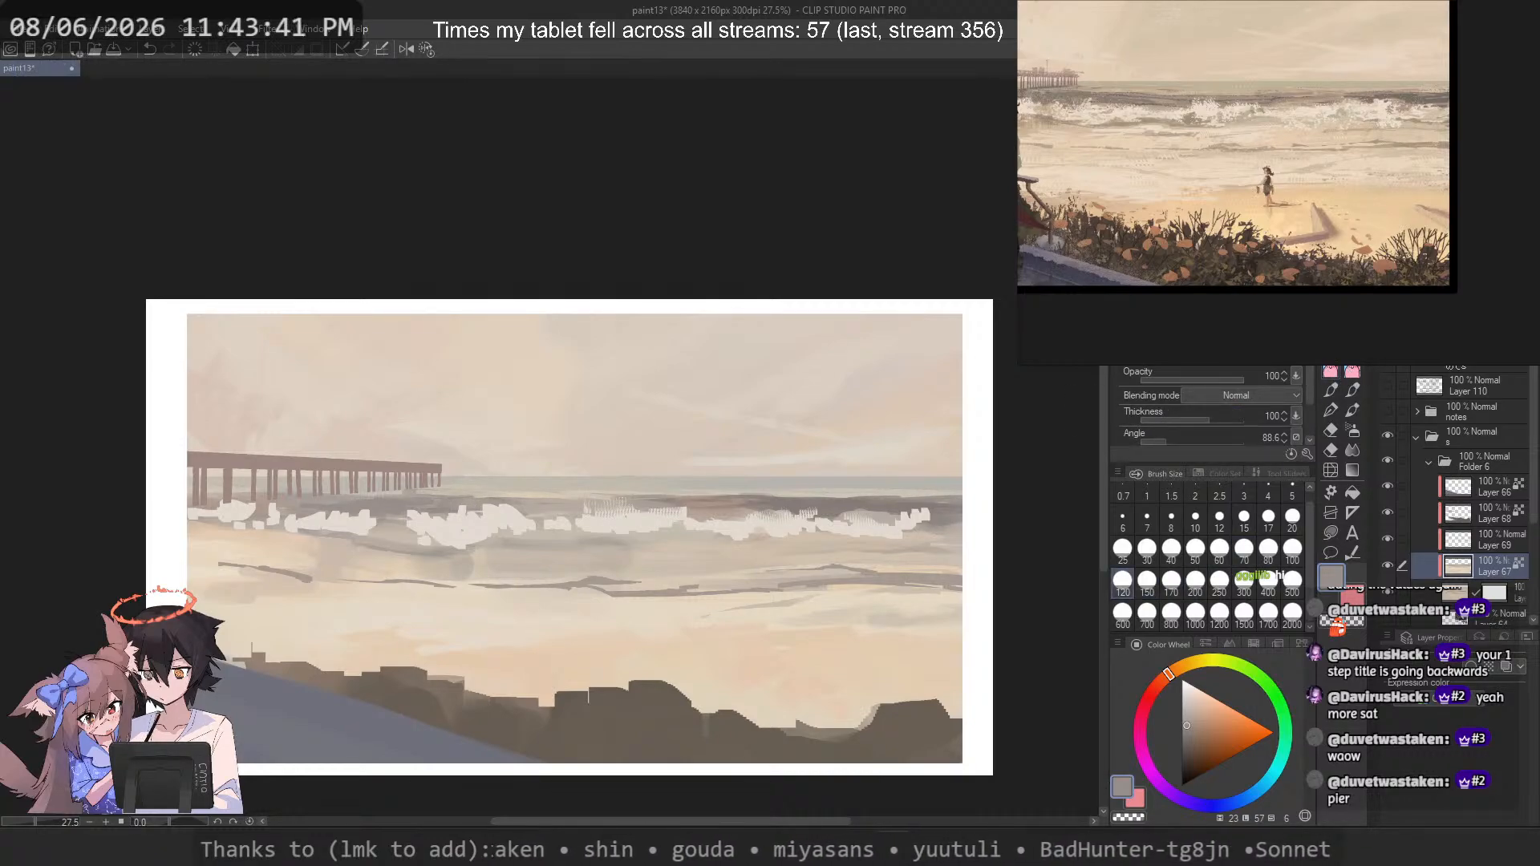
Step: Undo the last stroke below the left-hand foam, reduce the brush to size 70, and sample a warm cream from the wet sand
alt+click(382, 555)
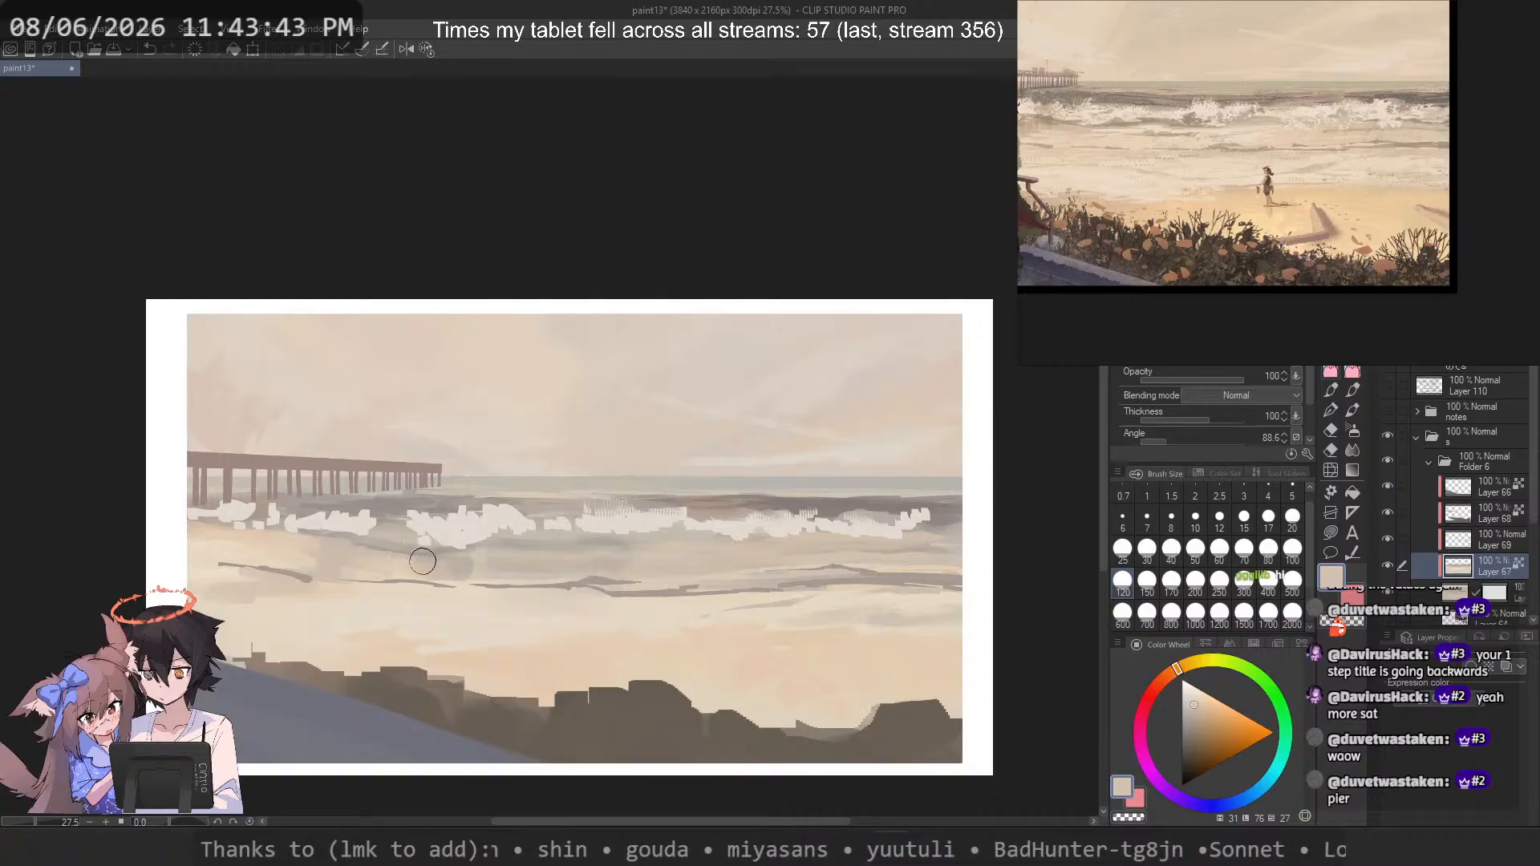
key(ctrl+z)
key(bracketleft)
key(bracketleft)
key(bracketleft)
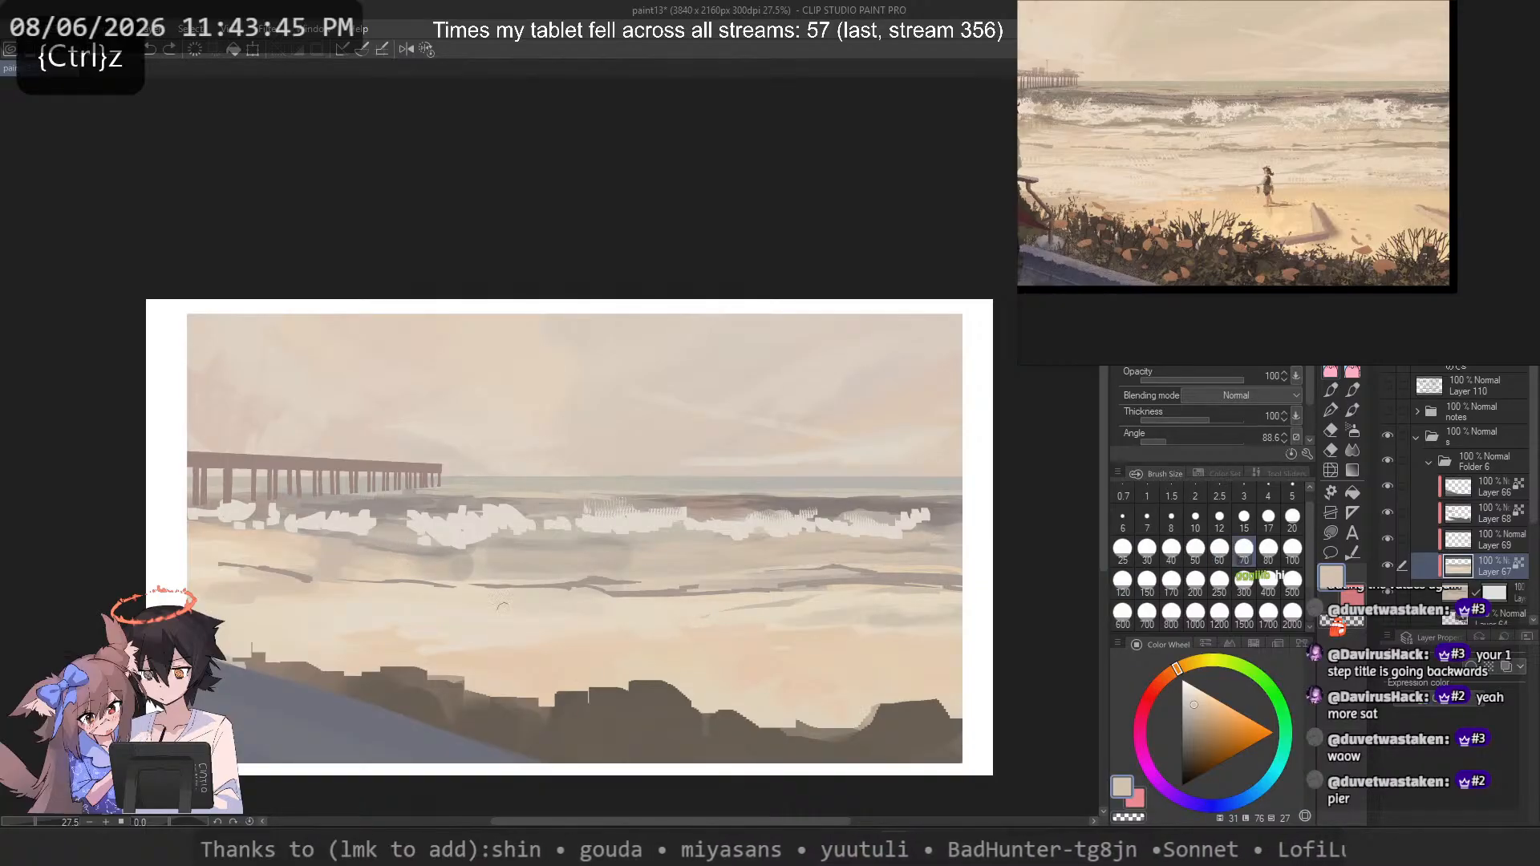
alt+click(515, 608)
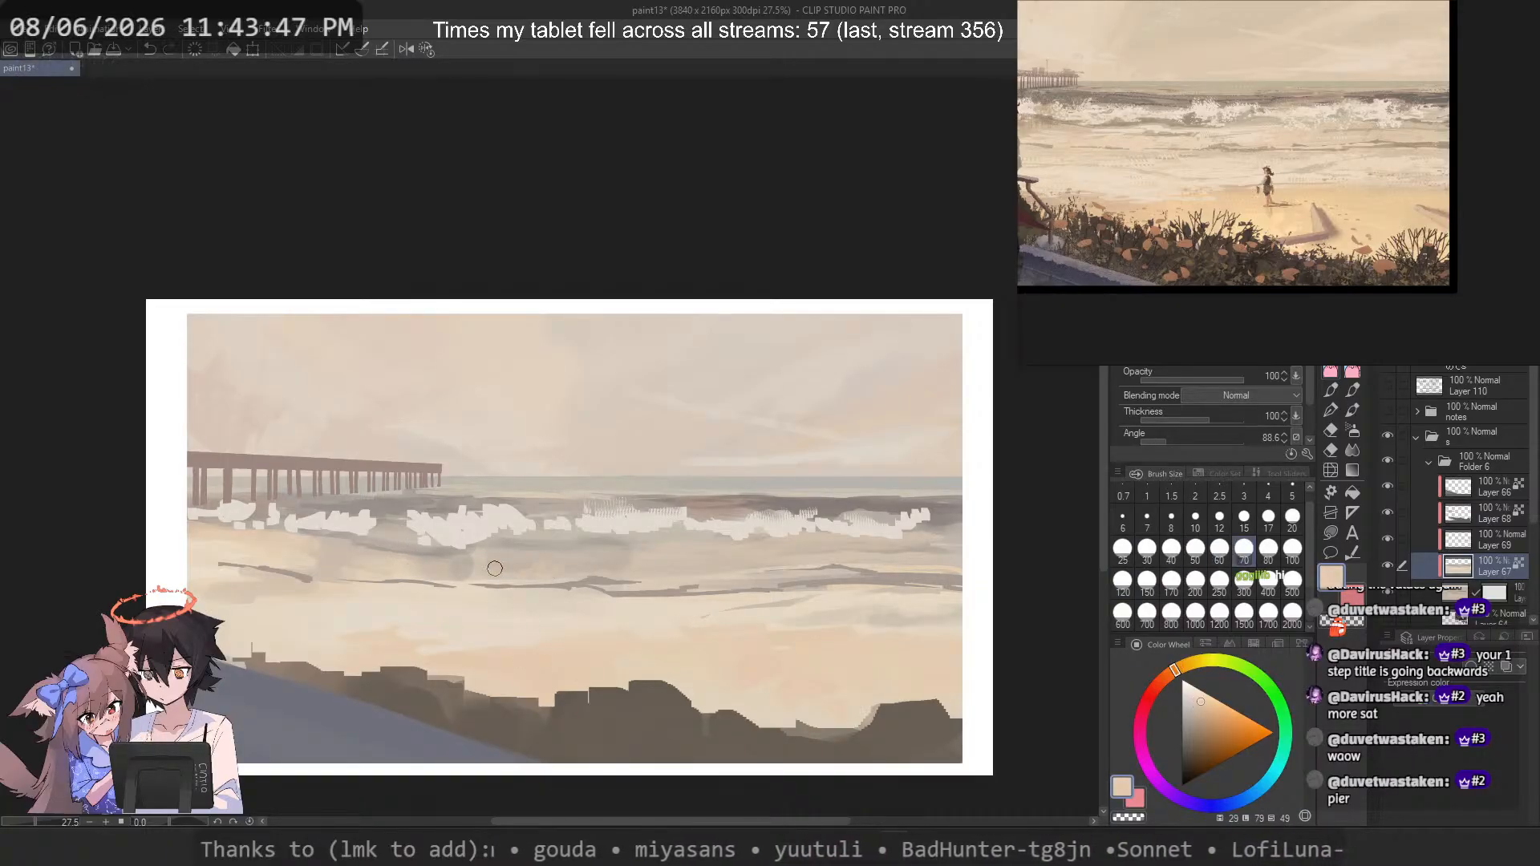
Step: Enlarge the brush to size 150, try strokes in the central water below the foam, and undo the latest ones
key(bracketright)
key(bracketright)
key(bracketright)
key(bracketright)
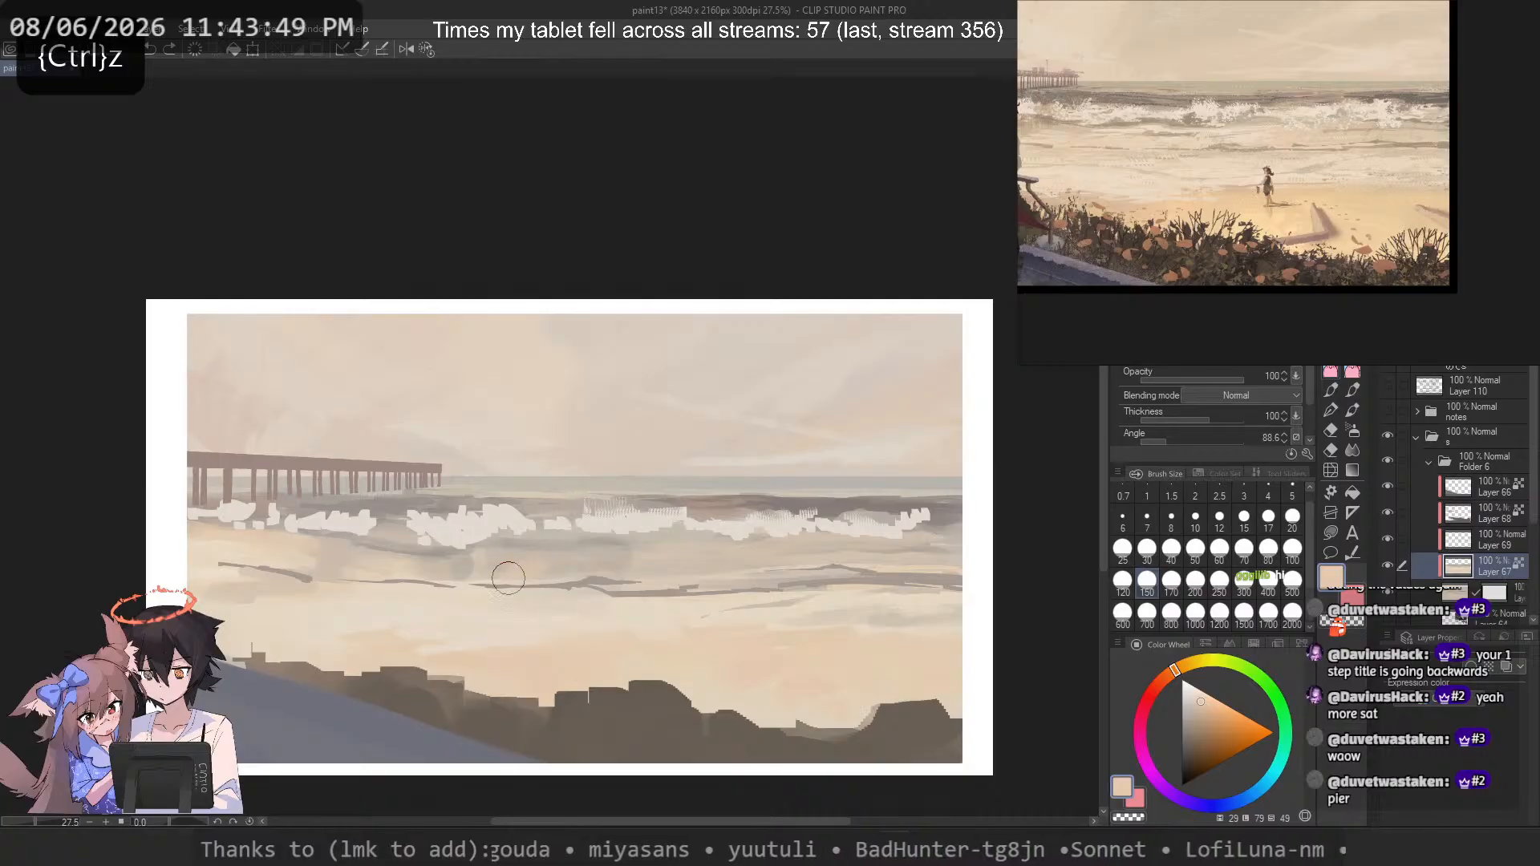
key(ctrl+z)
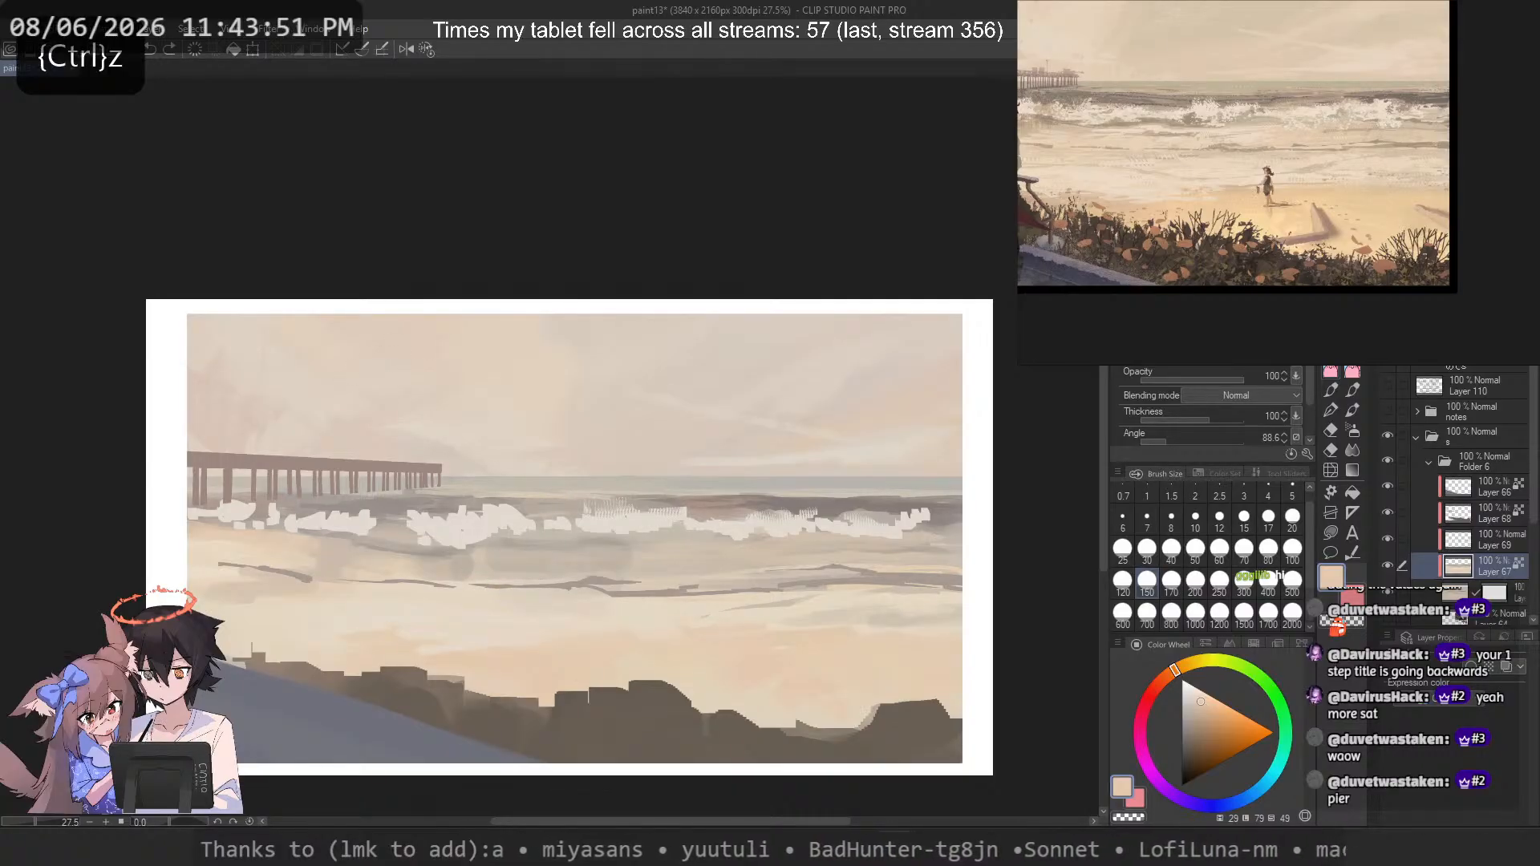
click(1296, 380)
click(1226, 425)
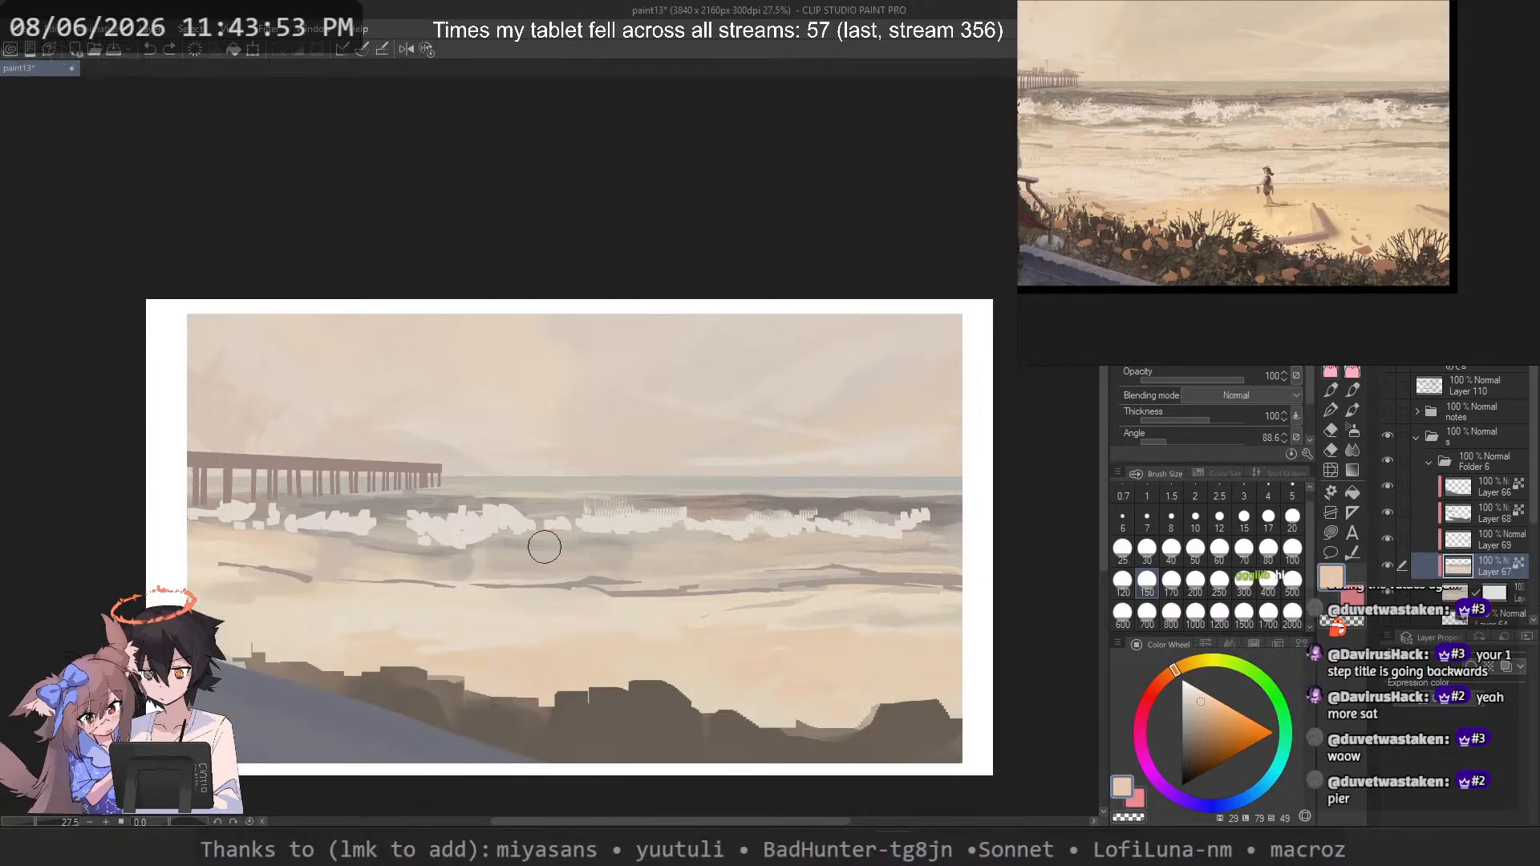
key(ctrl+z)
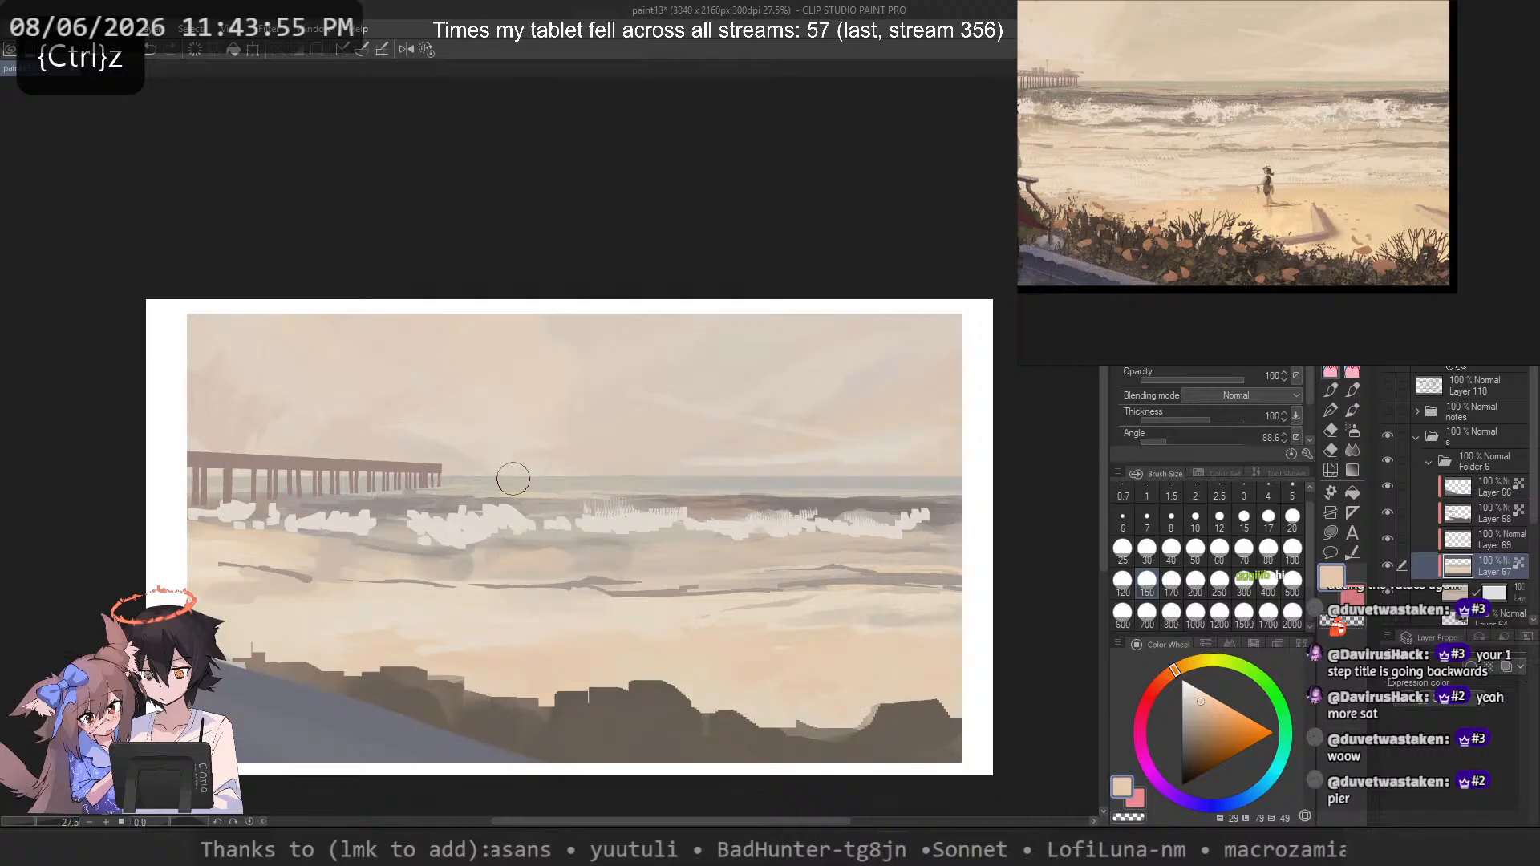
key(ctrl+z)
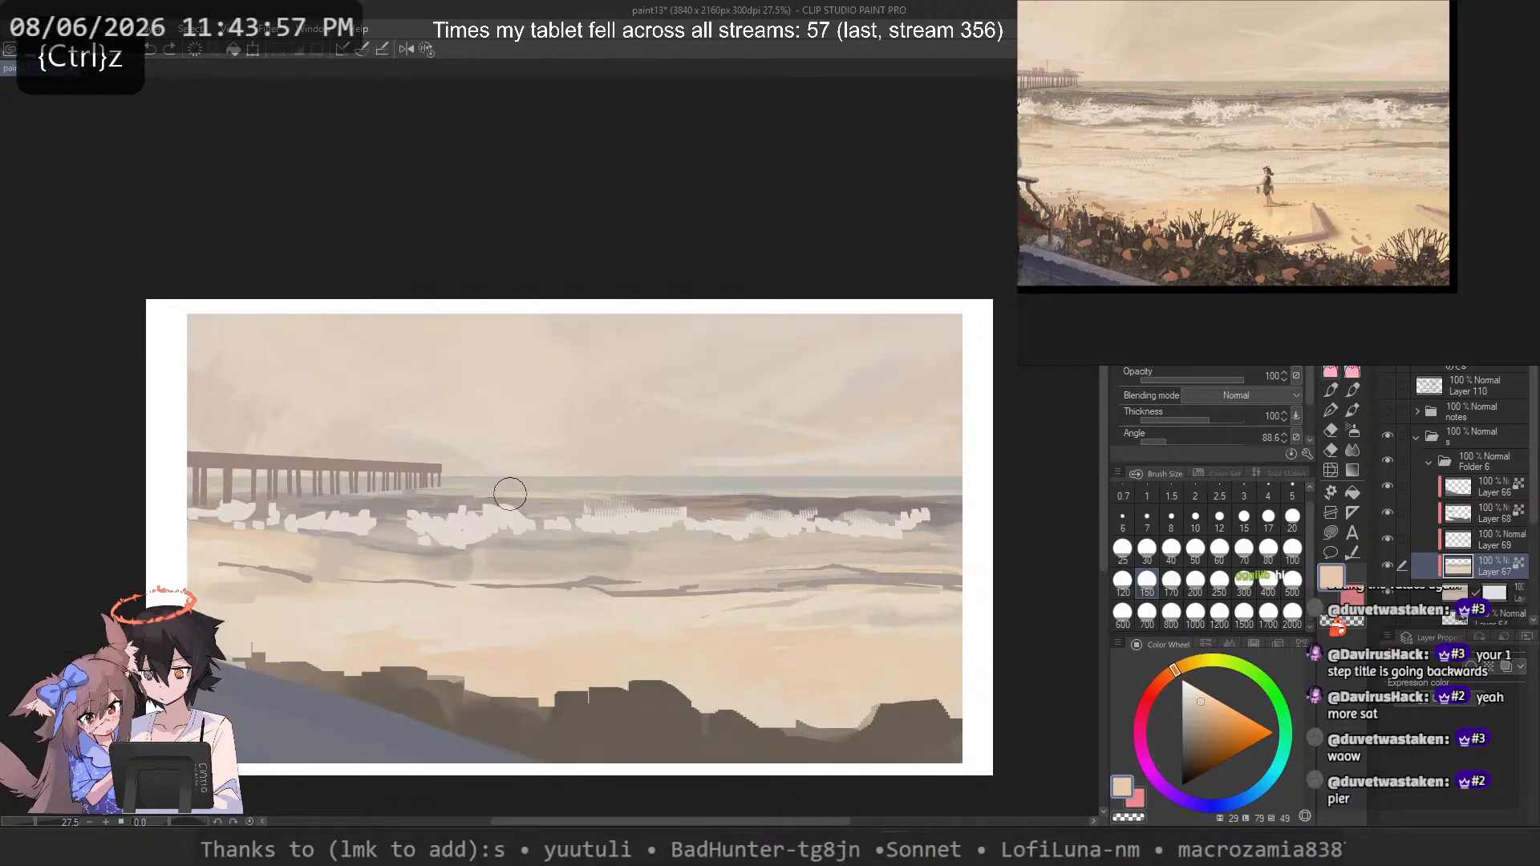
Step: Sample a pale cream from the wet sand, enlarge the brush to size 250, and try strokes in the water below the central foam
alt+click(468, 590)
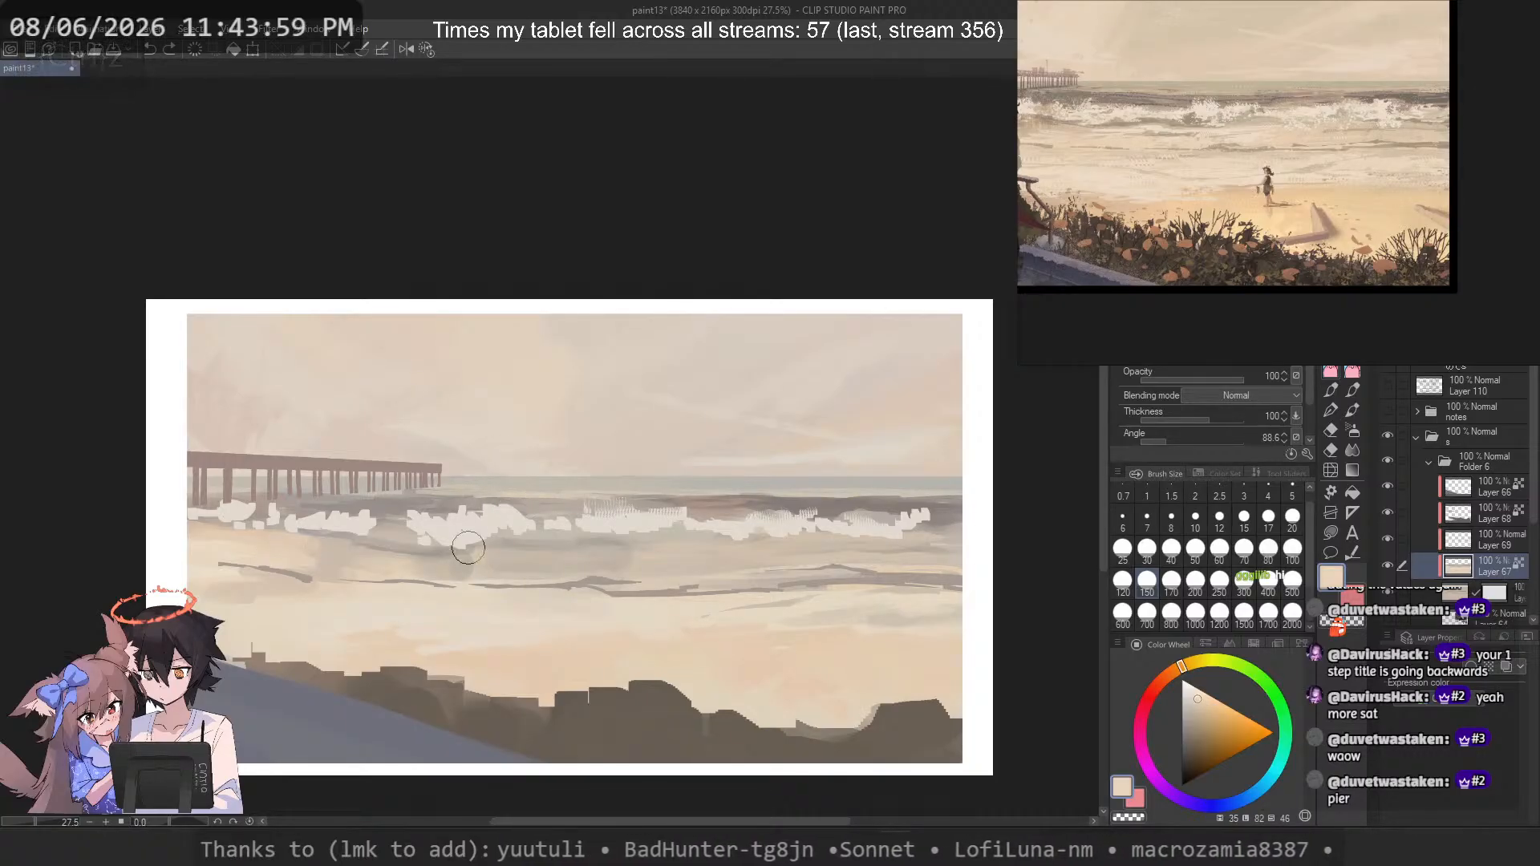
drag(430, 577, 494, 568)
key(bracketright)
key(bracketright)
key(bracketright)
key(ctrl+z)
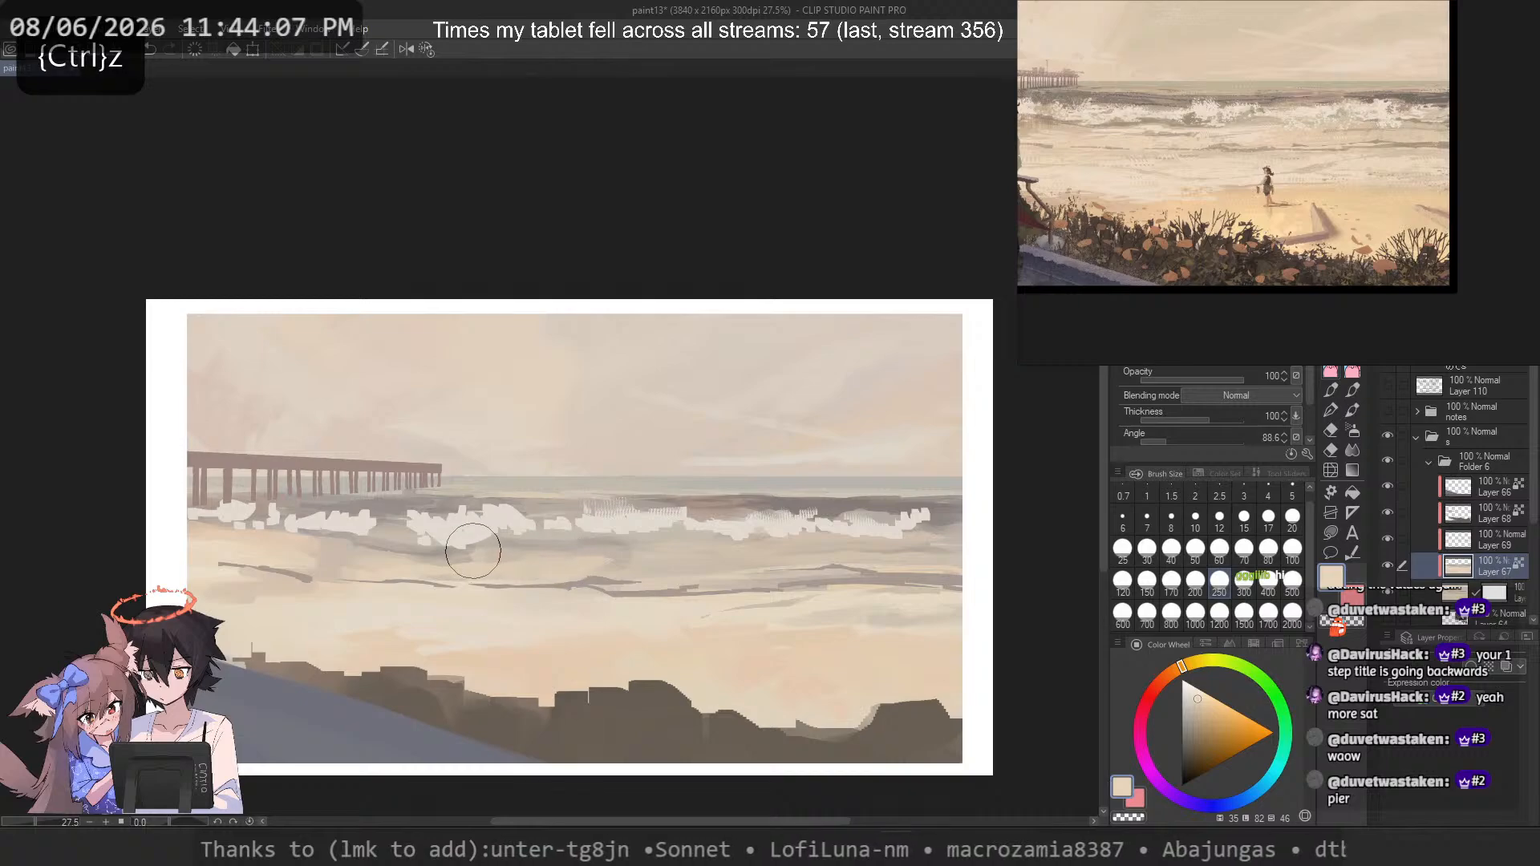
Step: Sample the foam's off-white, switch to the hard-edged pen at size 30, and paint a short foam streak below the central foam
alt+click(497, 523)
key(ctrl+z)
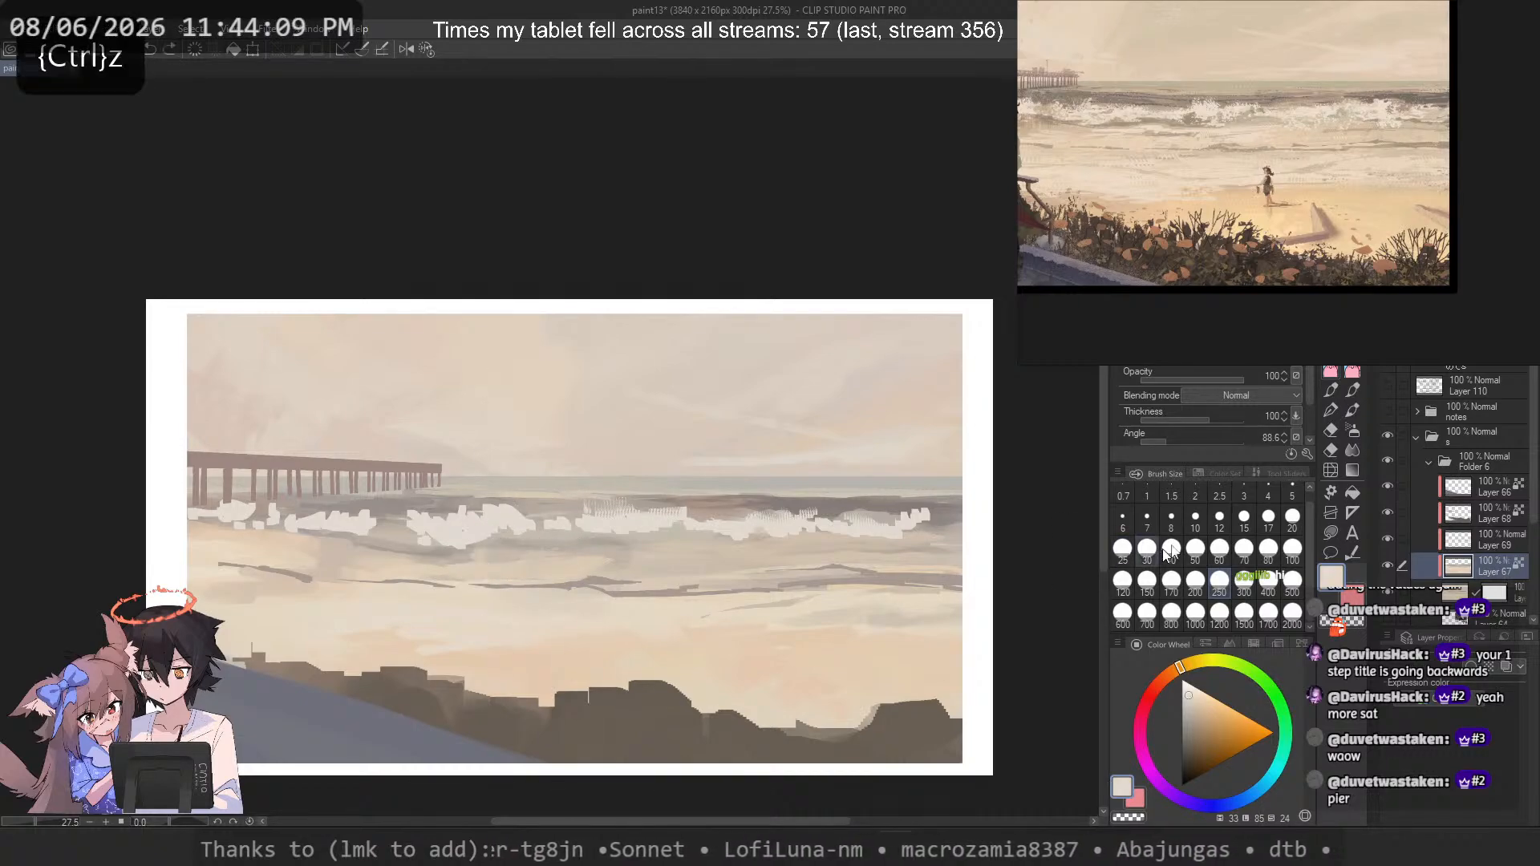
key(p)
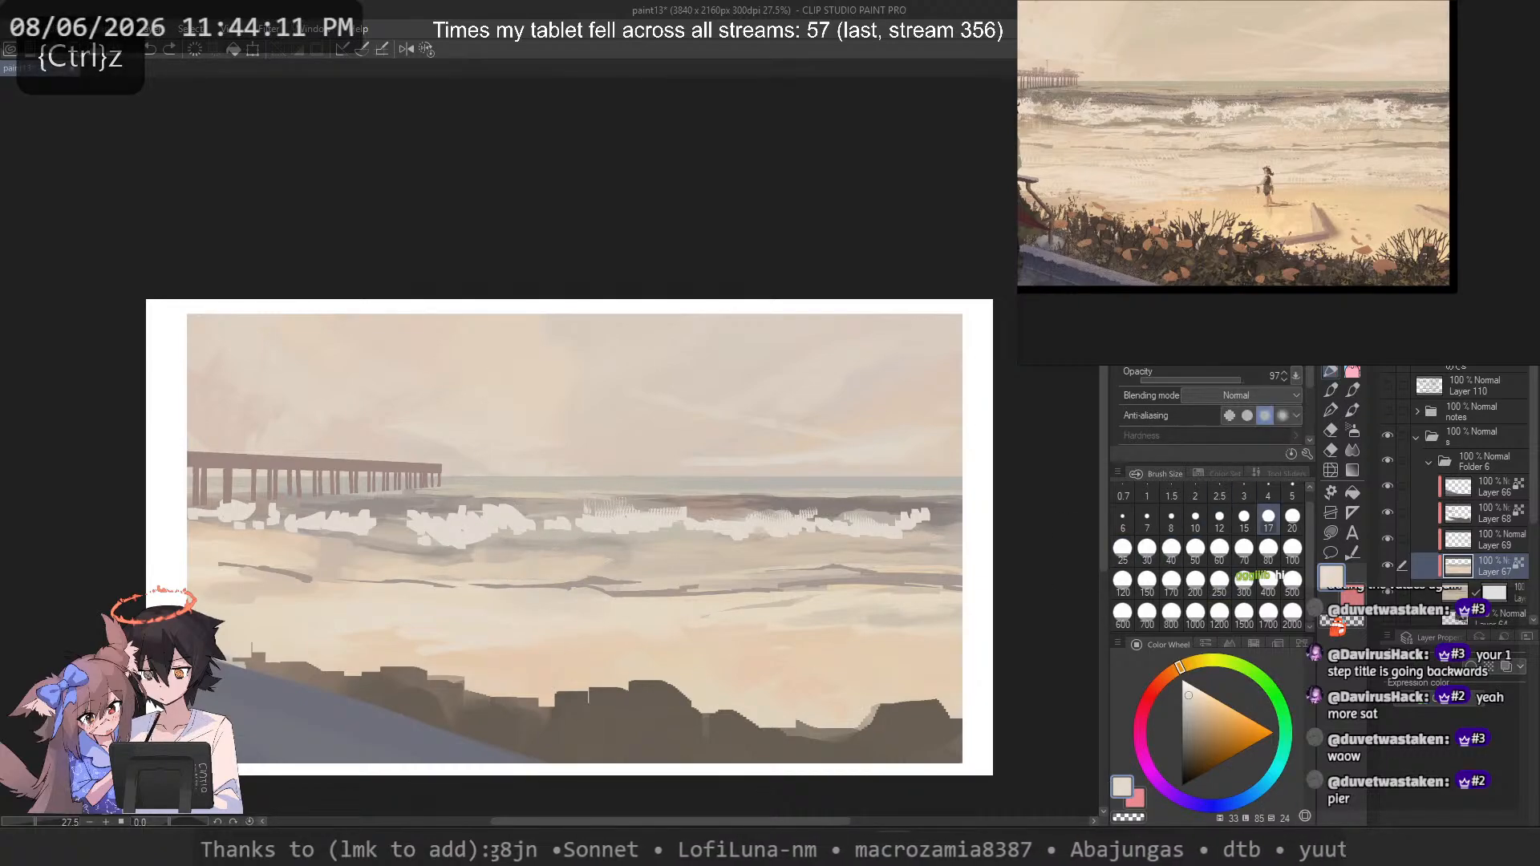
key(e)
key(p)
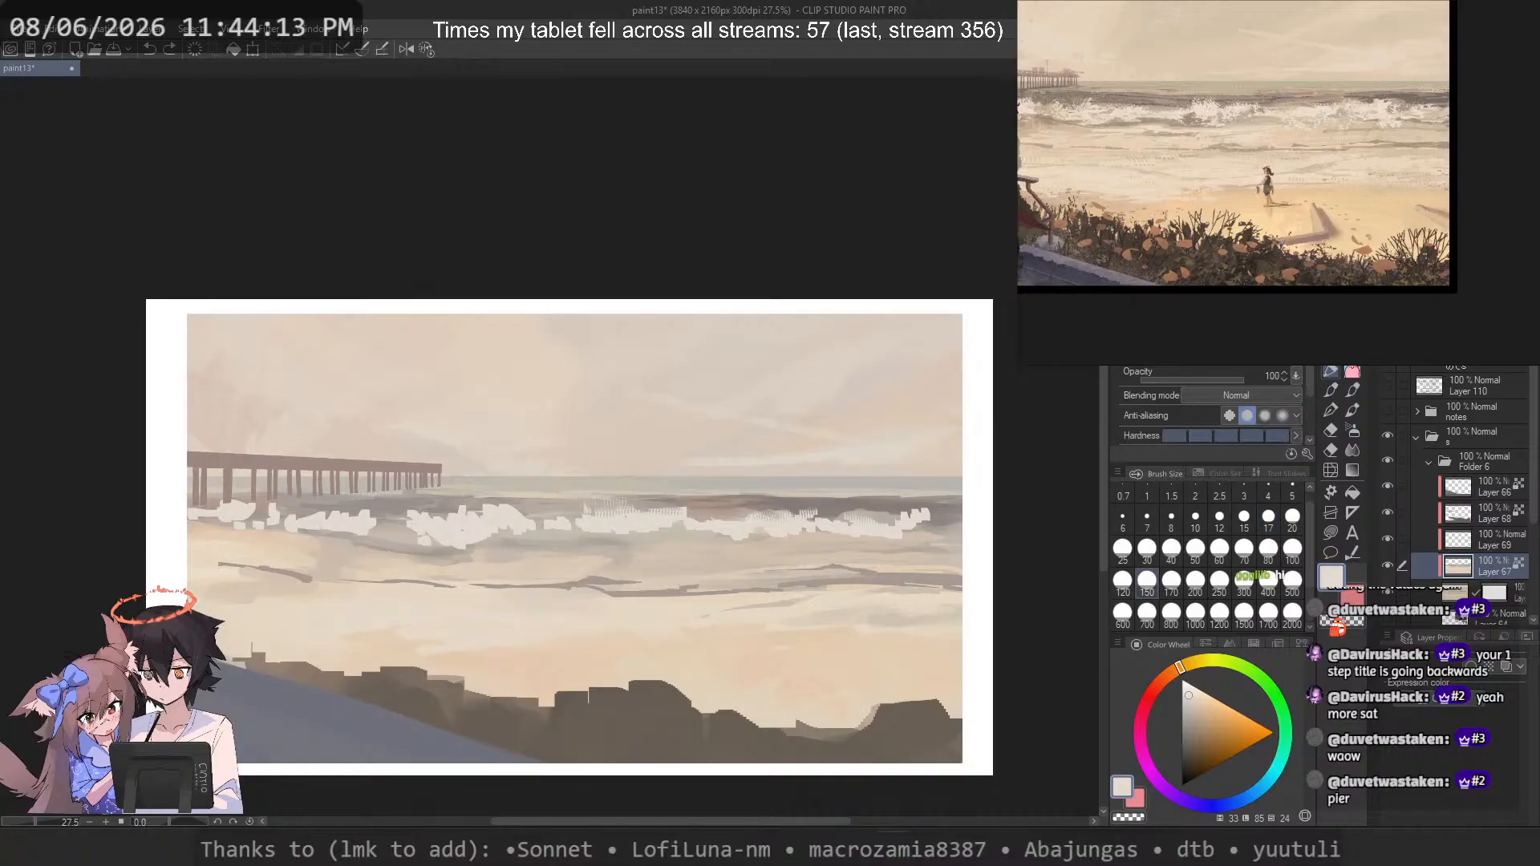
key(b)
mouse_move(485, 555)
mouse_down()
mouse_move(557, 544)
mouse_move(437, 556)
mouse_move(522, 552)
mouse_up()
key(ctrl+z)
key(ctrl+z)
key(ctrl+z)
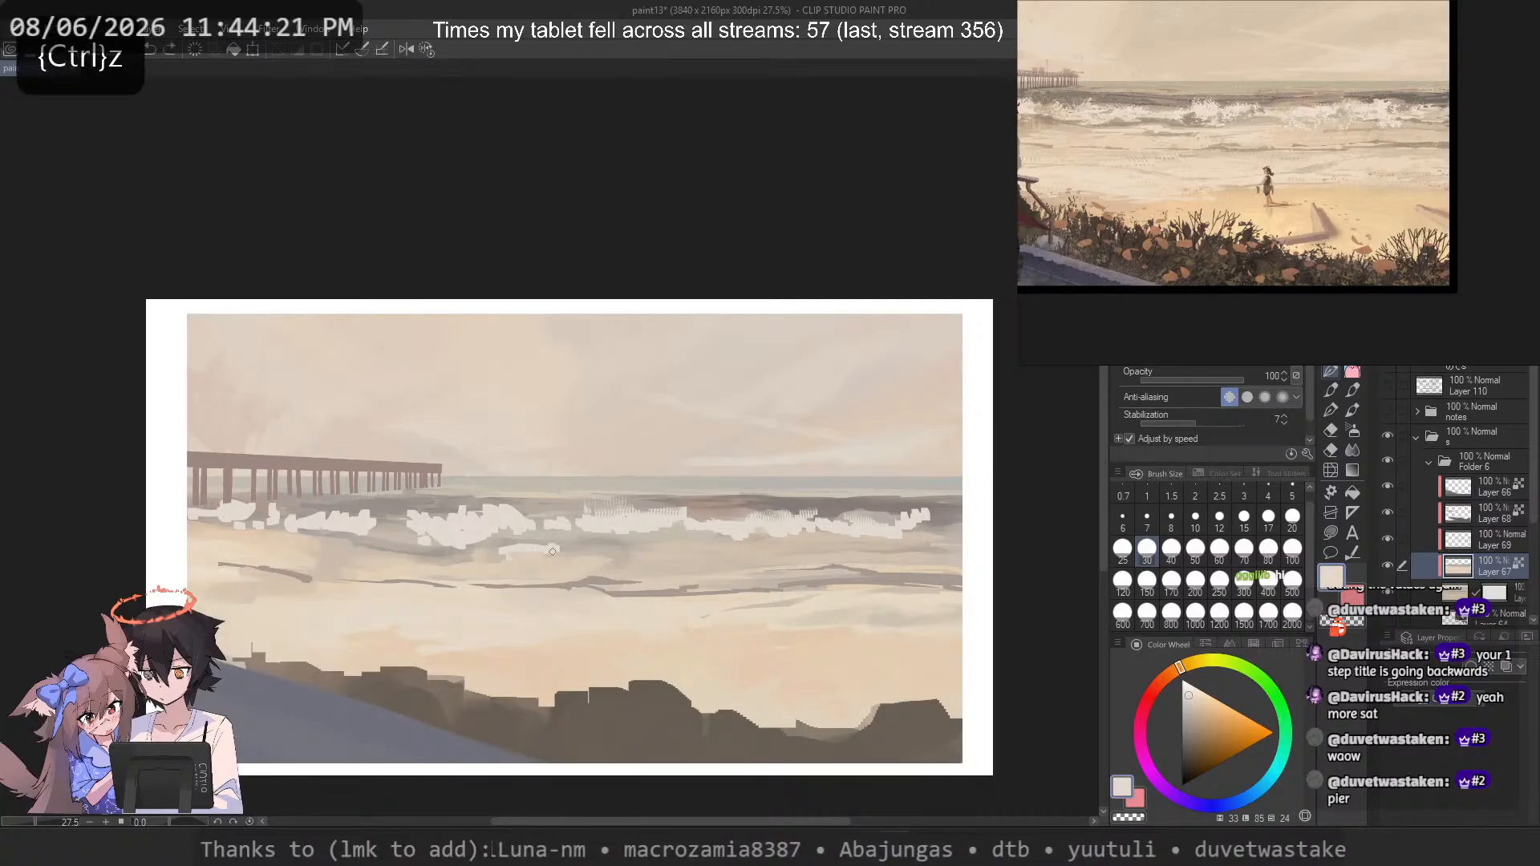
key(ctrl+z)
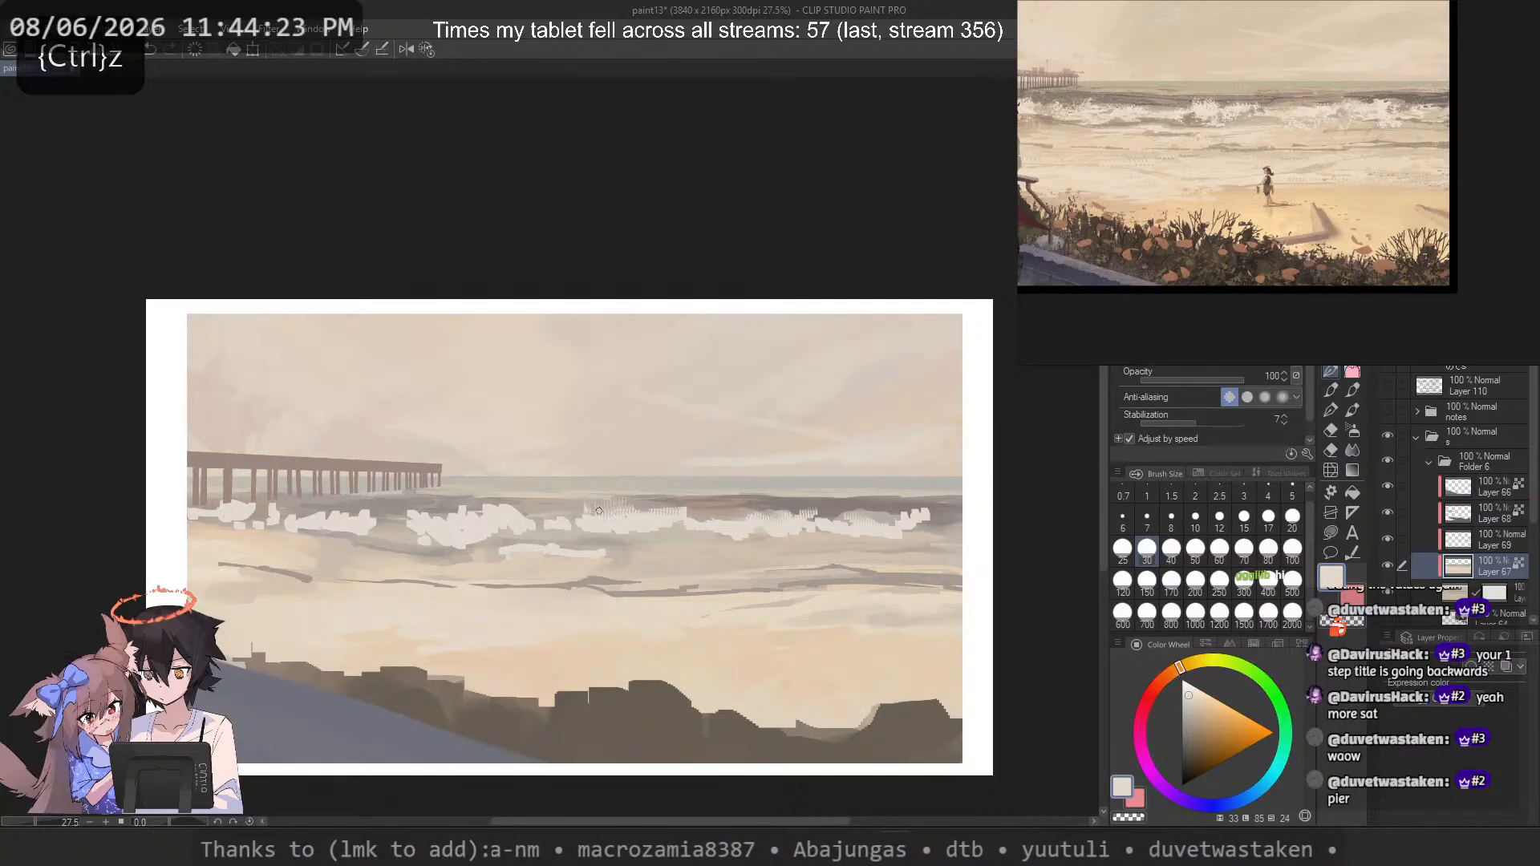
Step: Trim the new foam streak with sampled water grey, resample its off-white, and extend it thinly to the right at brush size 15
alt+click(557, 543)
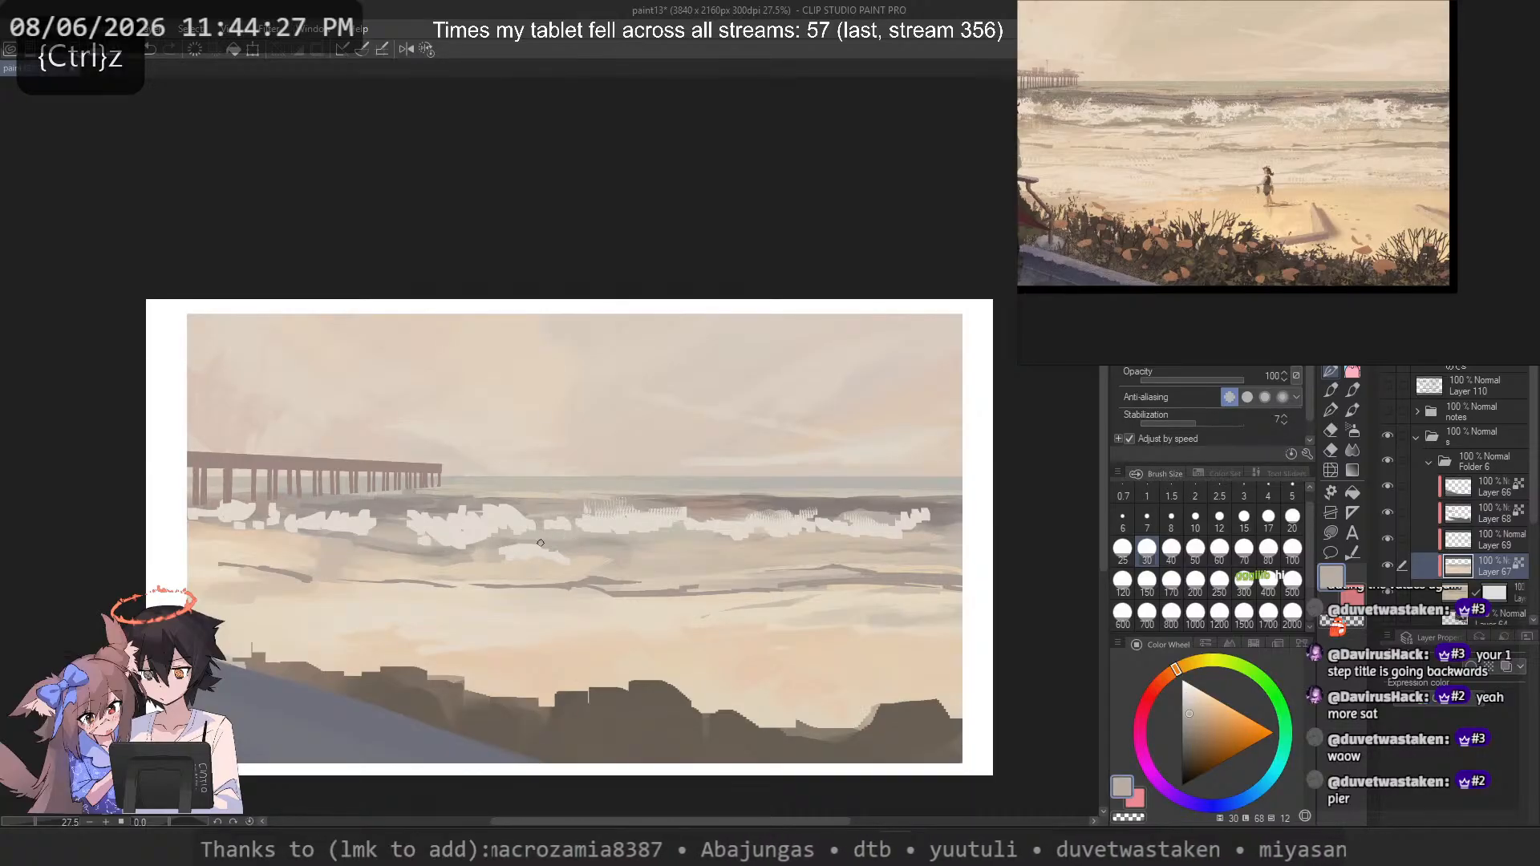
alt+click(539, 552)
alt+click(535, 552)
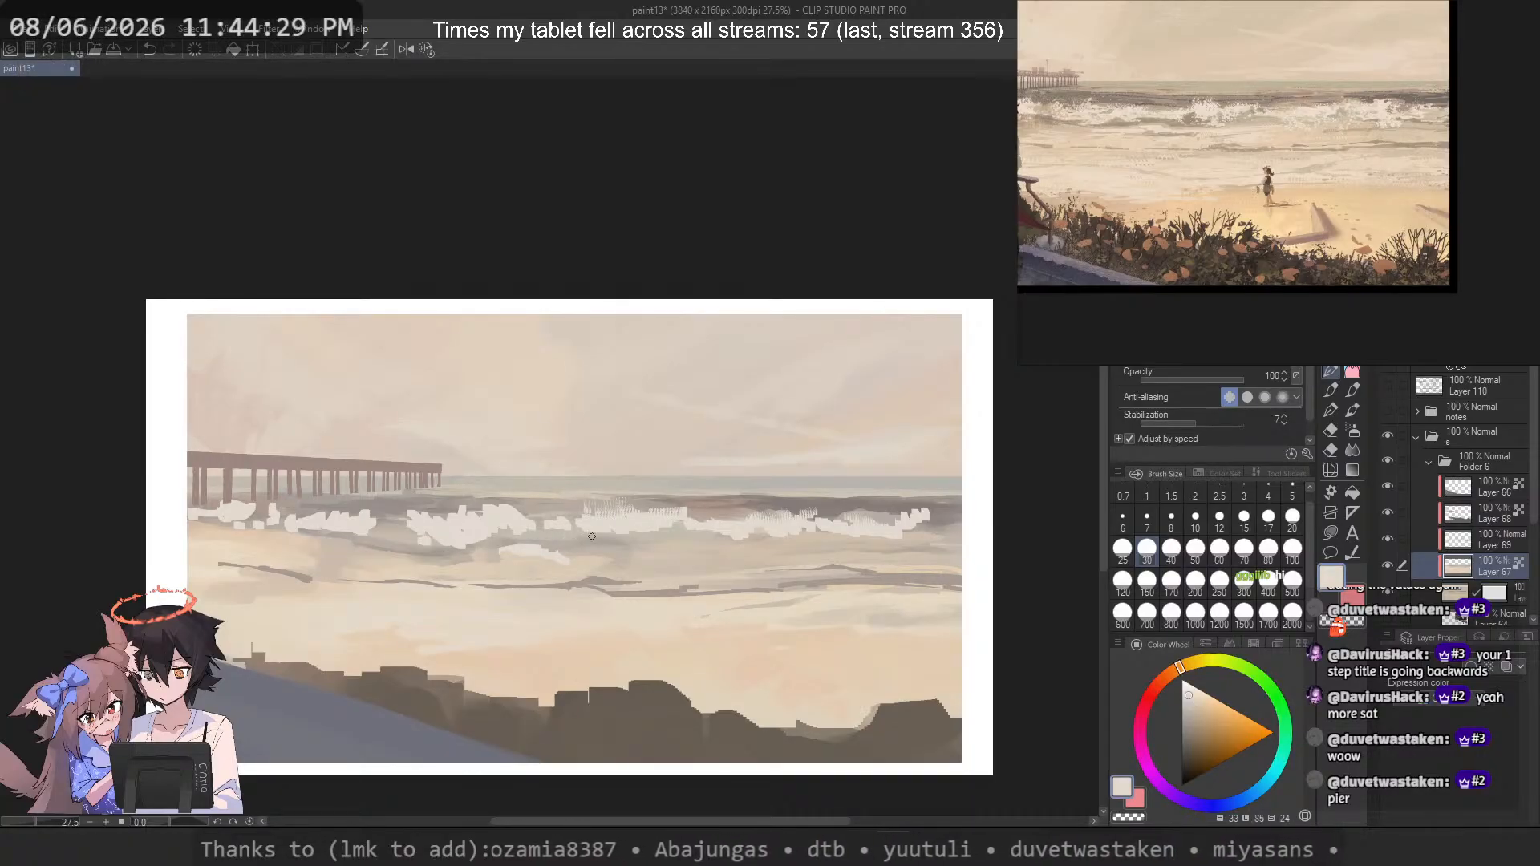
key(bracketleft)
key(bracketleft)
key(bracketleft)
key(bracketleft)
key(ctrl+z)
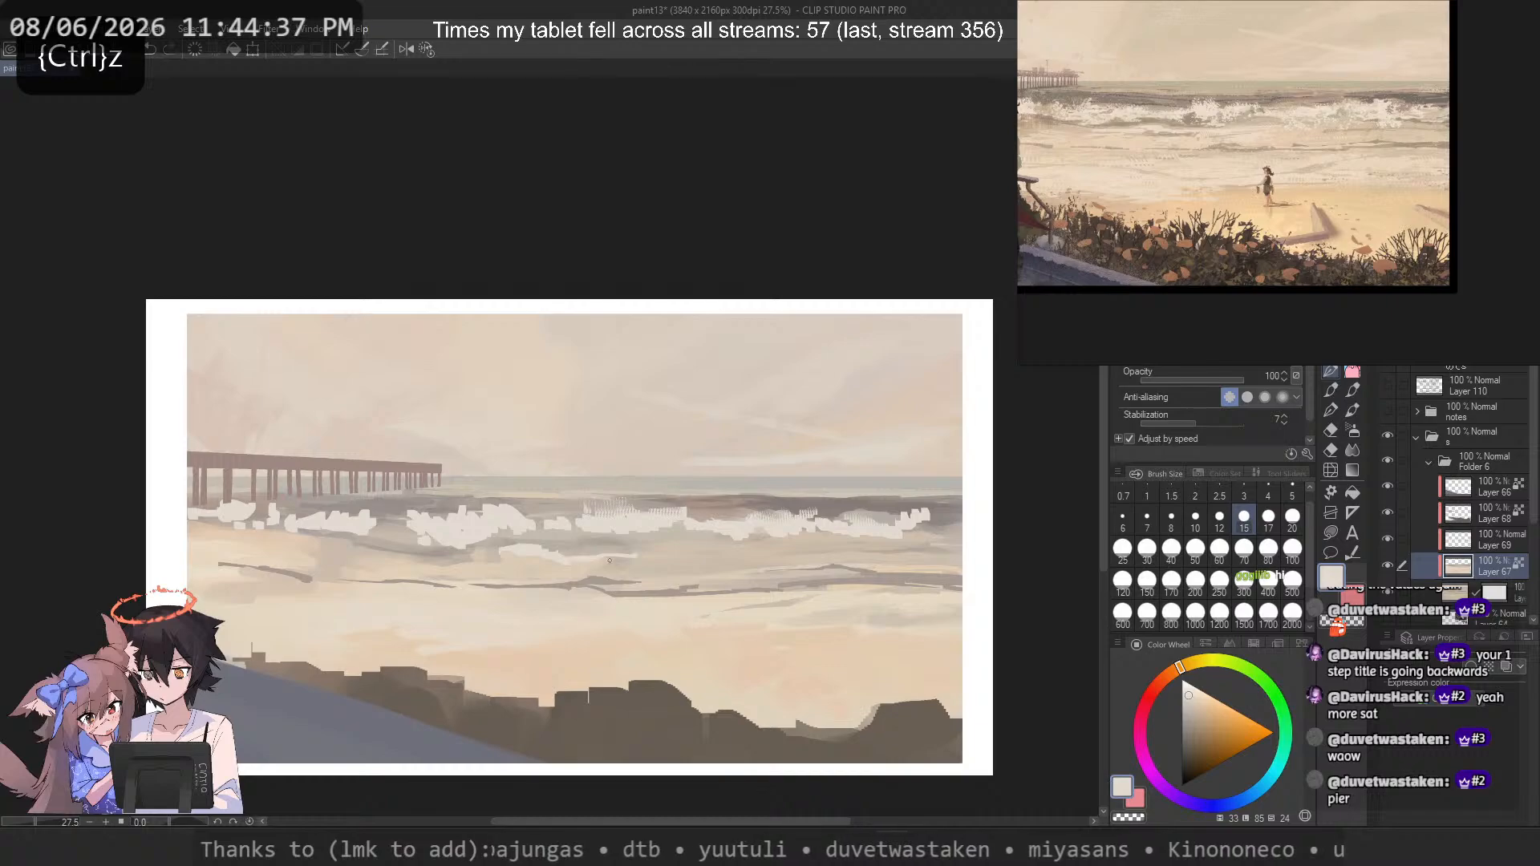
Step: Build thin off-white foam streaks further right in the shallow water, resampling nearby tones and undoing unwanted strokes
mouse_move(640, 556)
mouse_down()
mouse_move(711, 557)
mouse_move(595, 569)
mouse_up()
key(ctrl+z)
key(ctrl+z)
alt+click(668, 561)
key(ctrl+z)
alt+click(620, 550)
alt+click(596, 552)
key(ctrl+z)
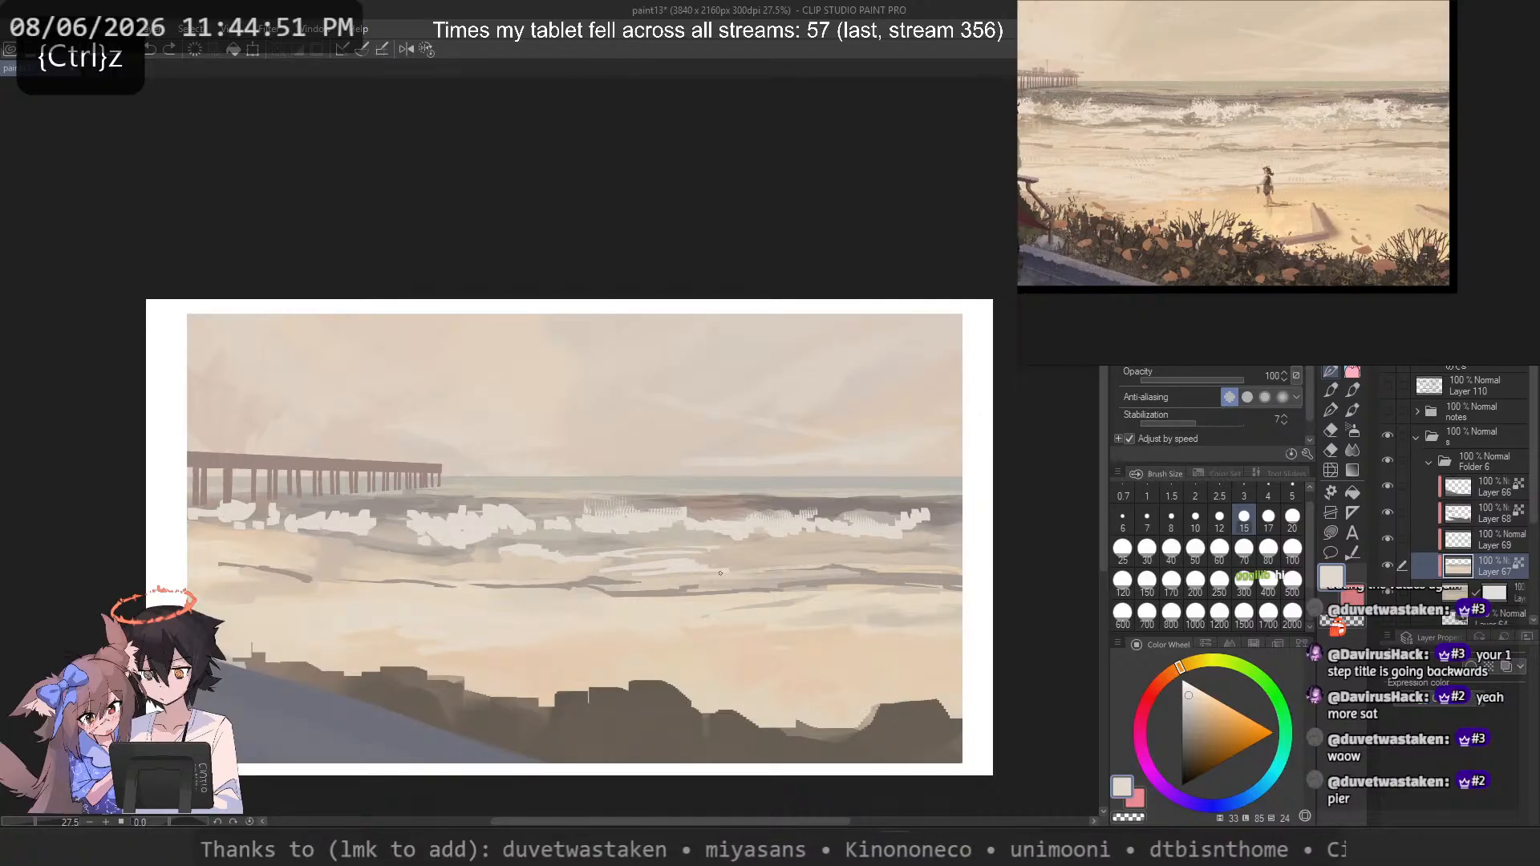
key(ctrl+z)
Step: Shape the right end of the thin foam streaks by alternating sampled beige water tones and foam off-white
alt+click(677, 572)
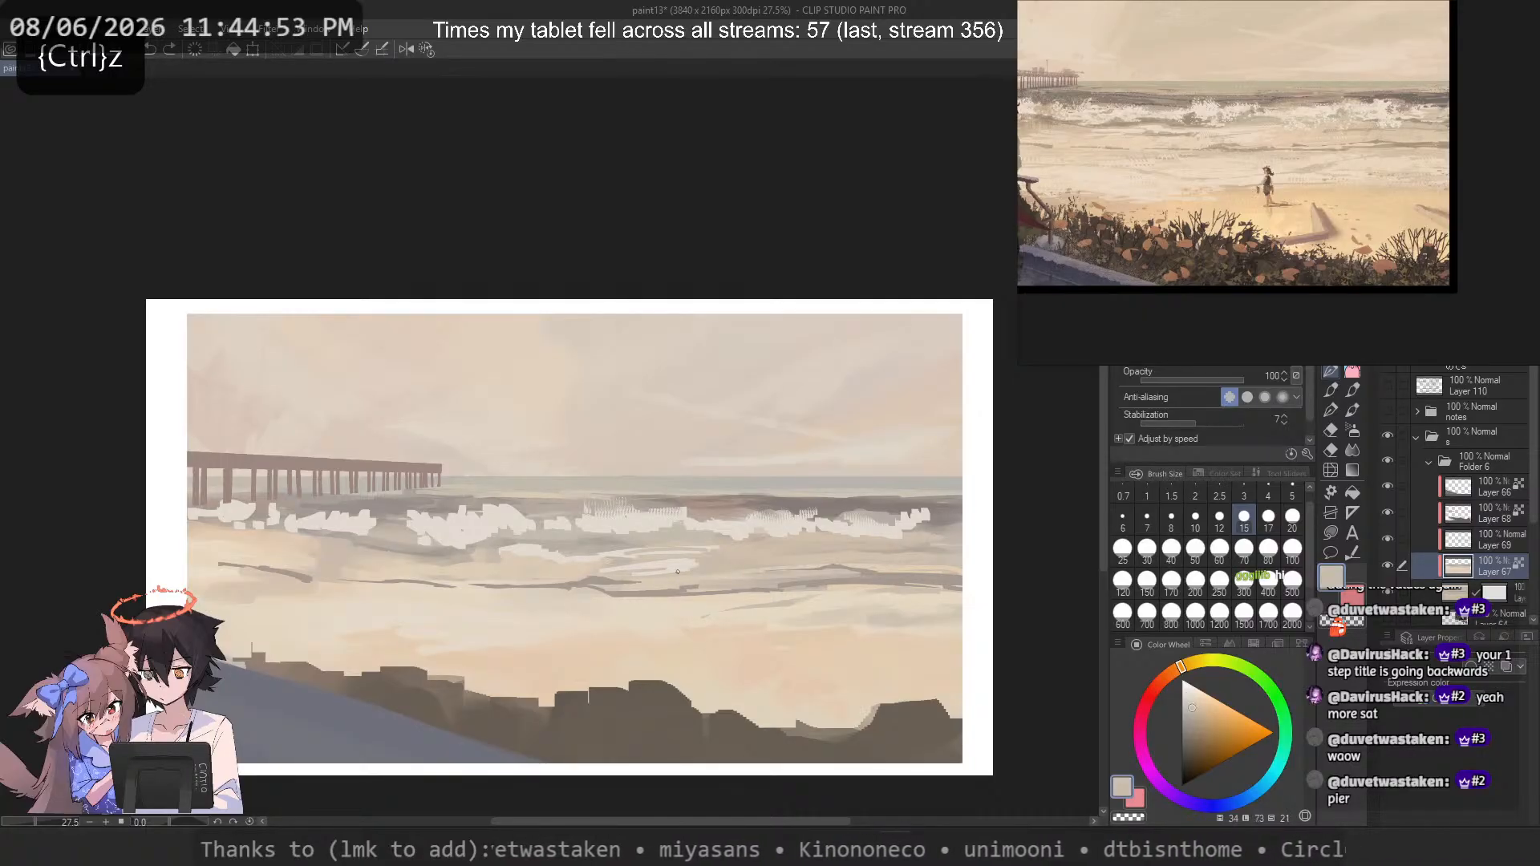
alt+click(685, 563)
key(ctrl+z)
mouse_move(682, 570)
mouse_down()
mouse_move(716, 563)
mouse_move(702, 569)
mouse_up()
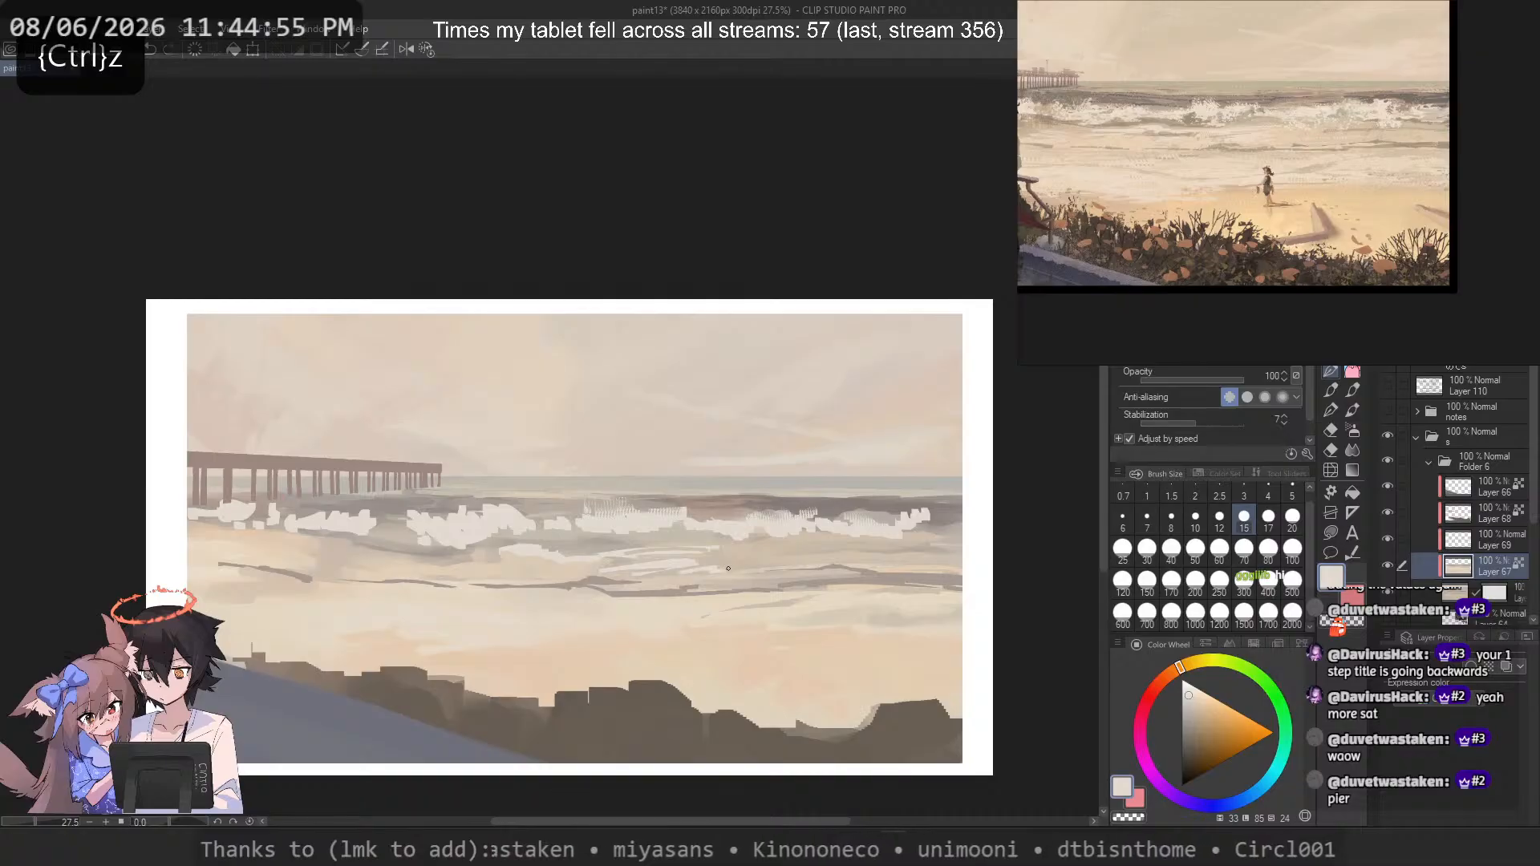
alt+click(736, 565)
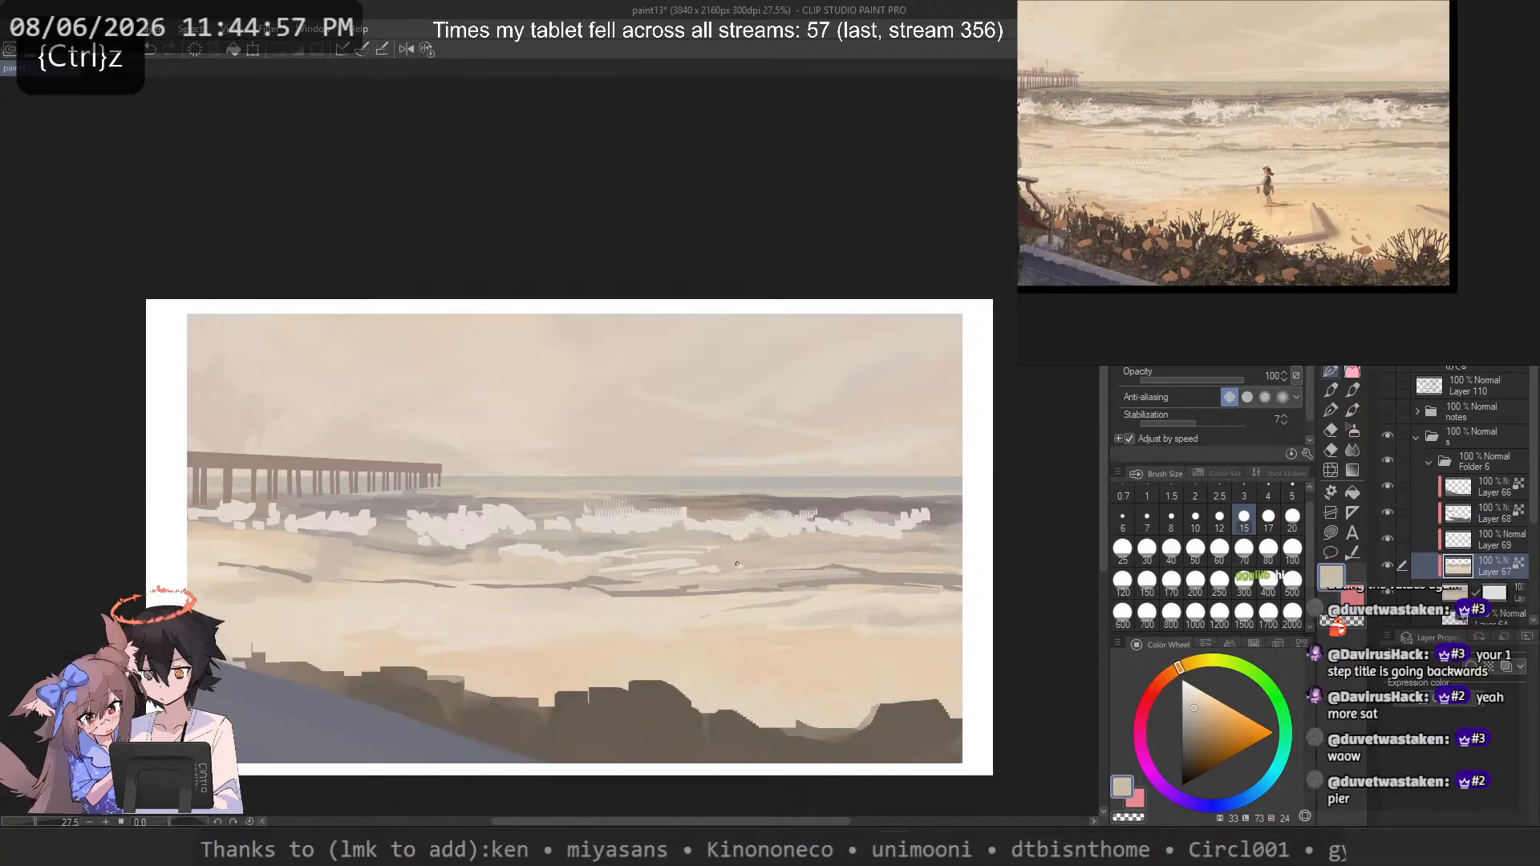
alt+click(625, 573)
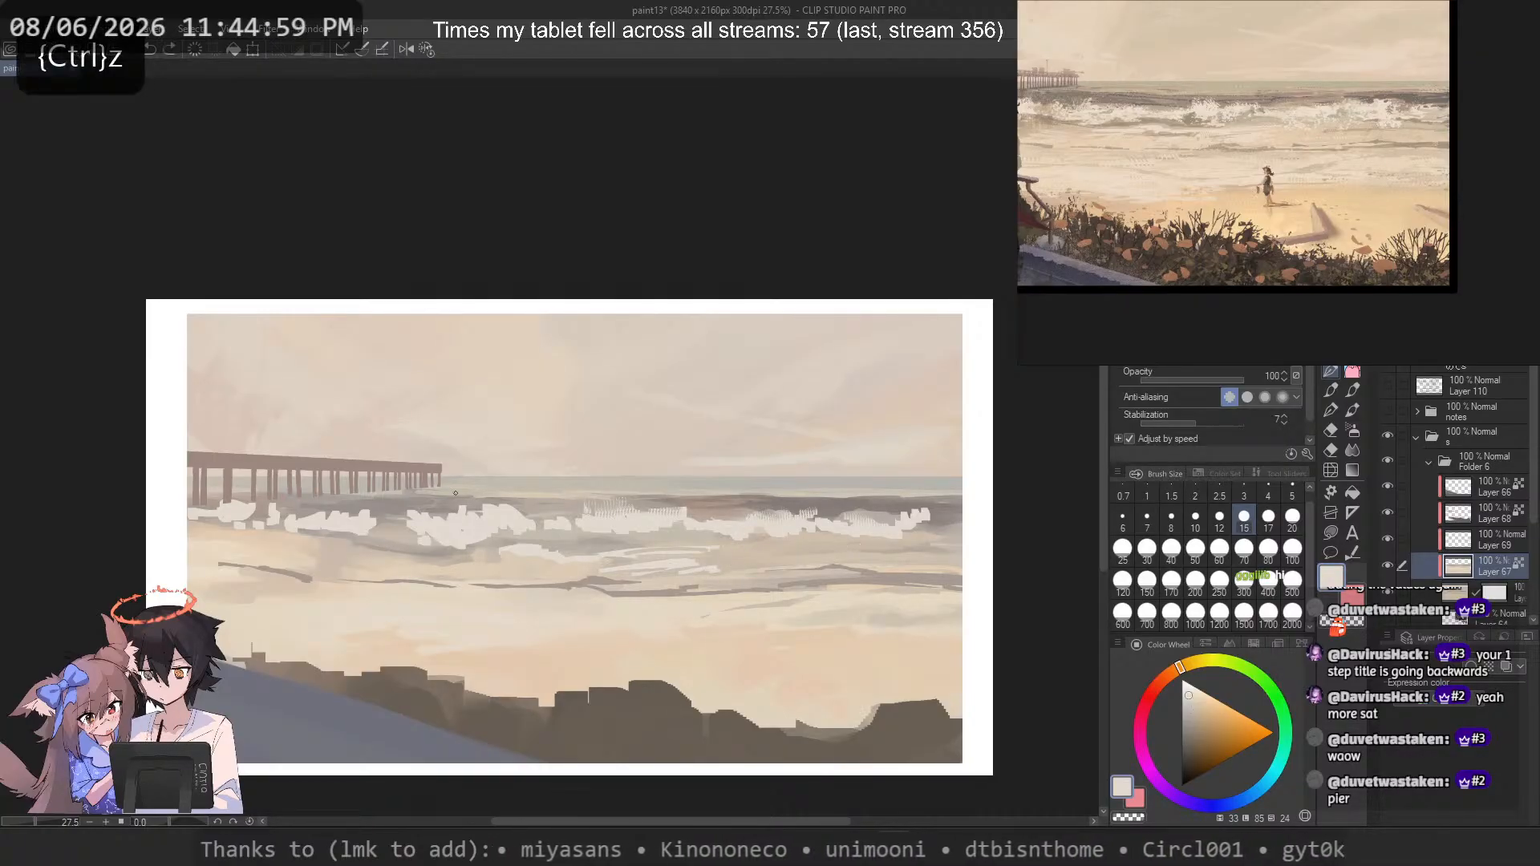
Step: Paint a thin foam streak below the left-central foam, sample cream and grey-beige beside it, and undo the latest strokes
mouse_move(401, 555)
mouse_down()
mouse_move(314, 556)
mouse_move(437, 555)
mouse_up()
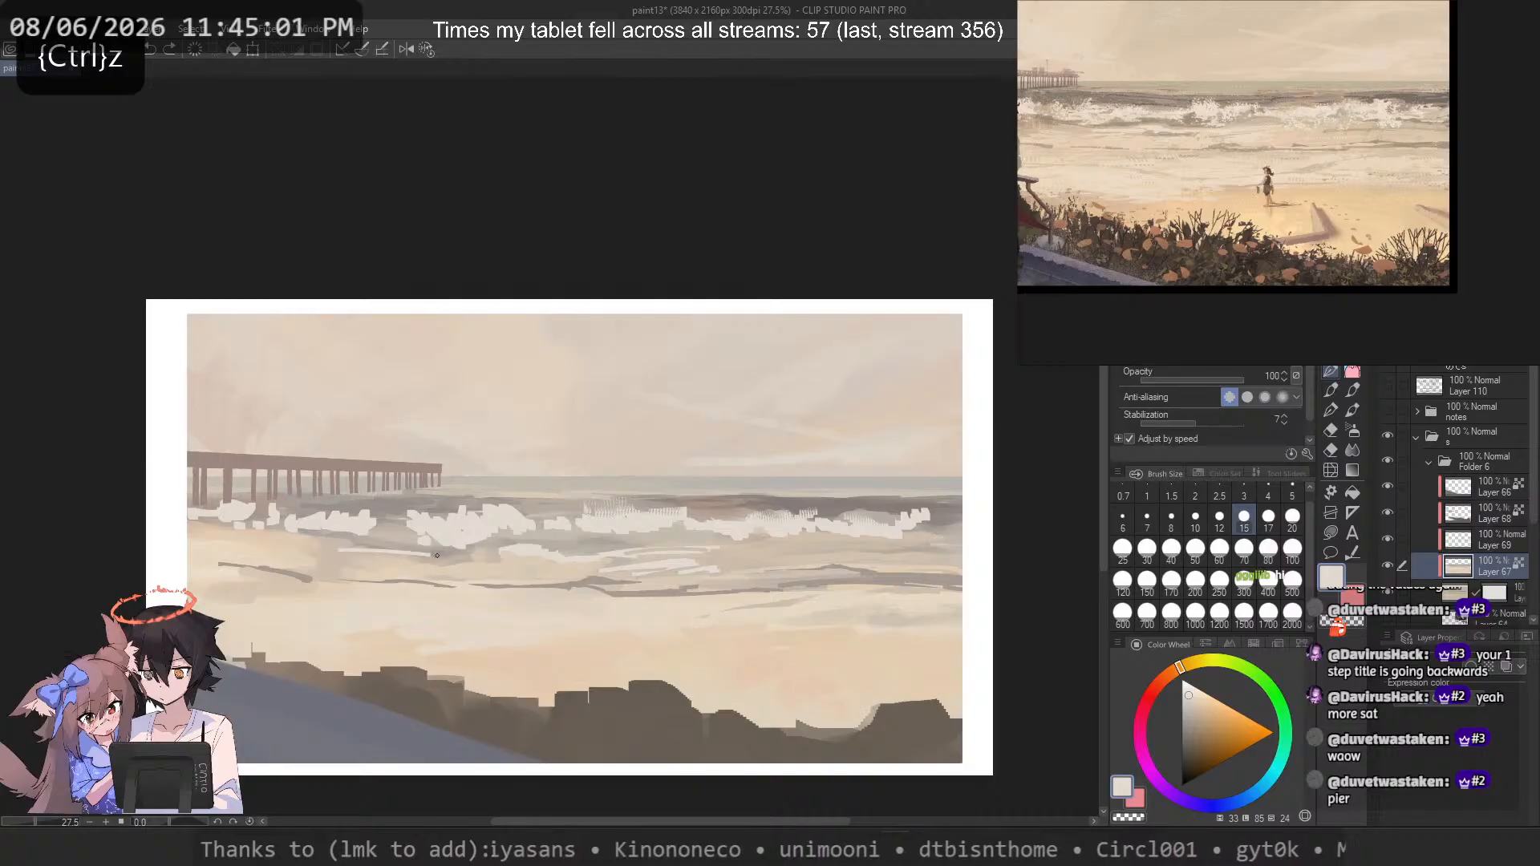
alt+click(488, 558)
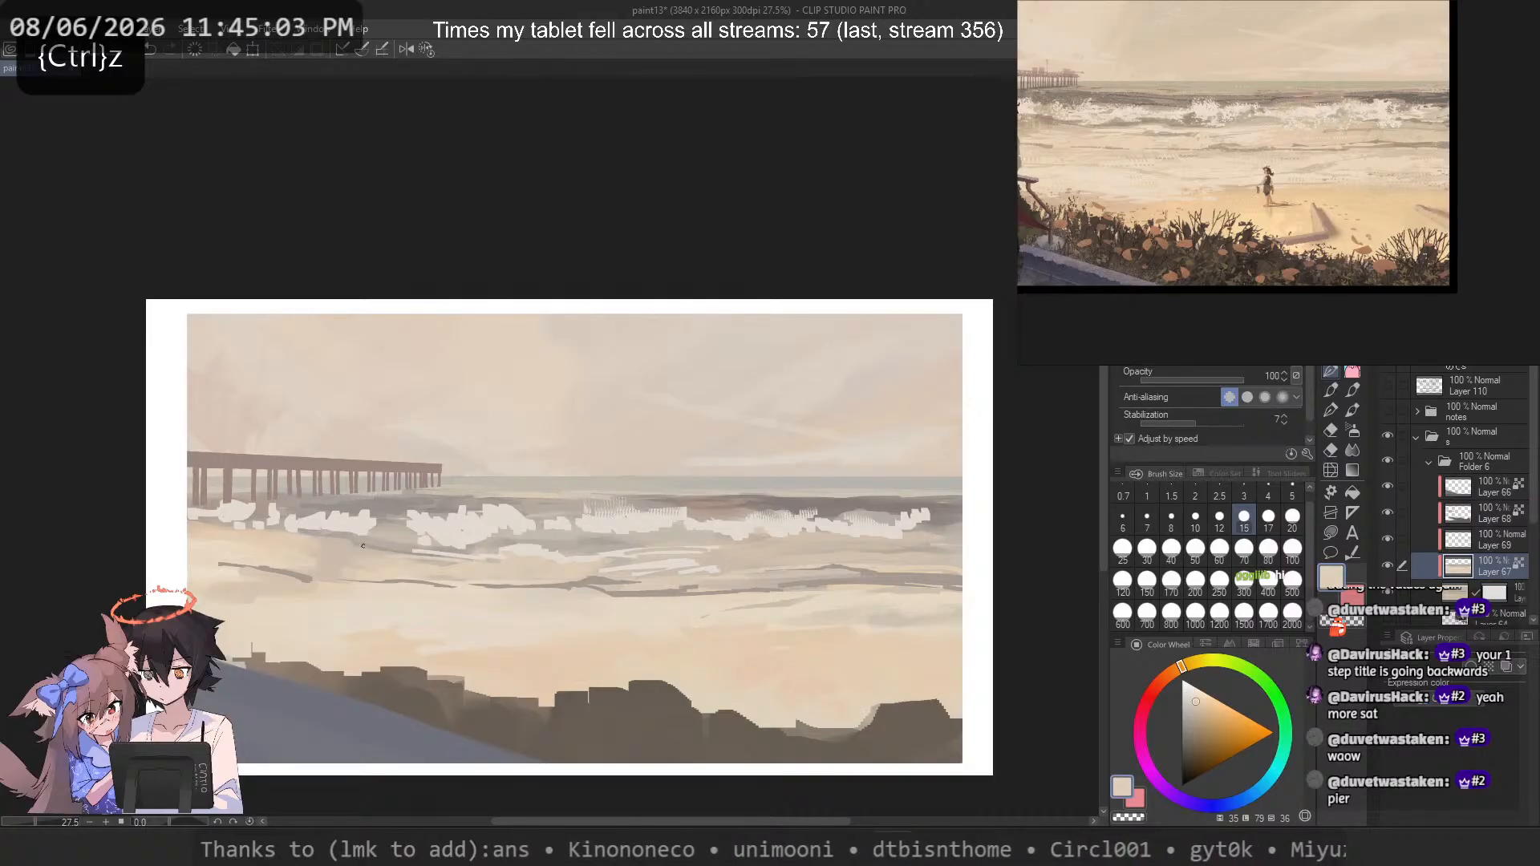
alt+click(437, 565)
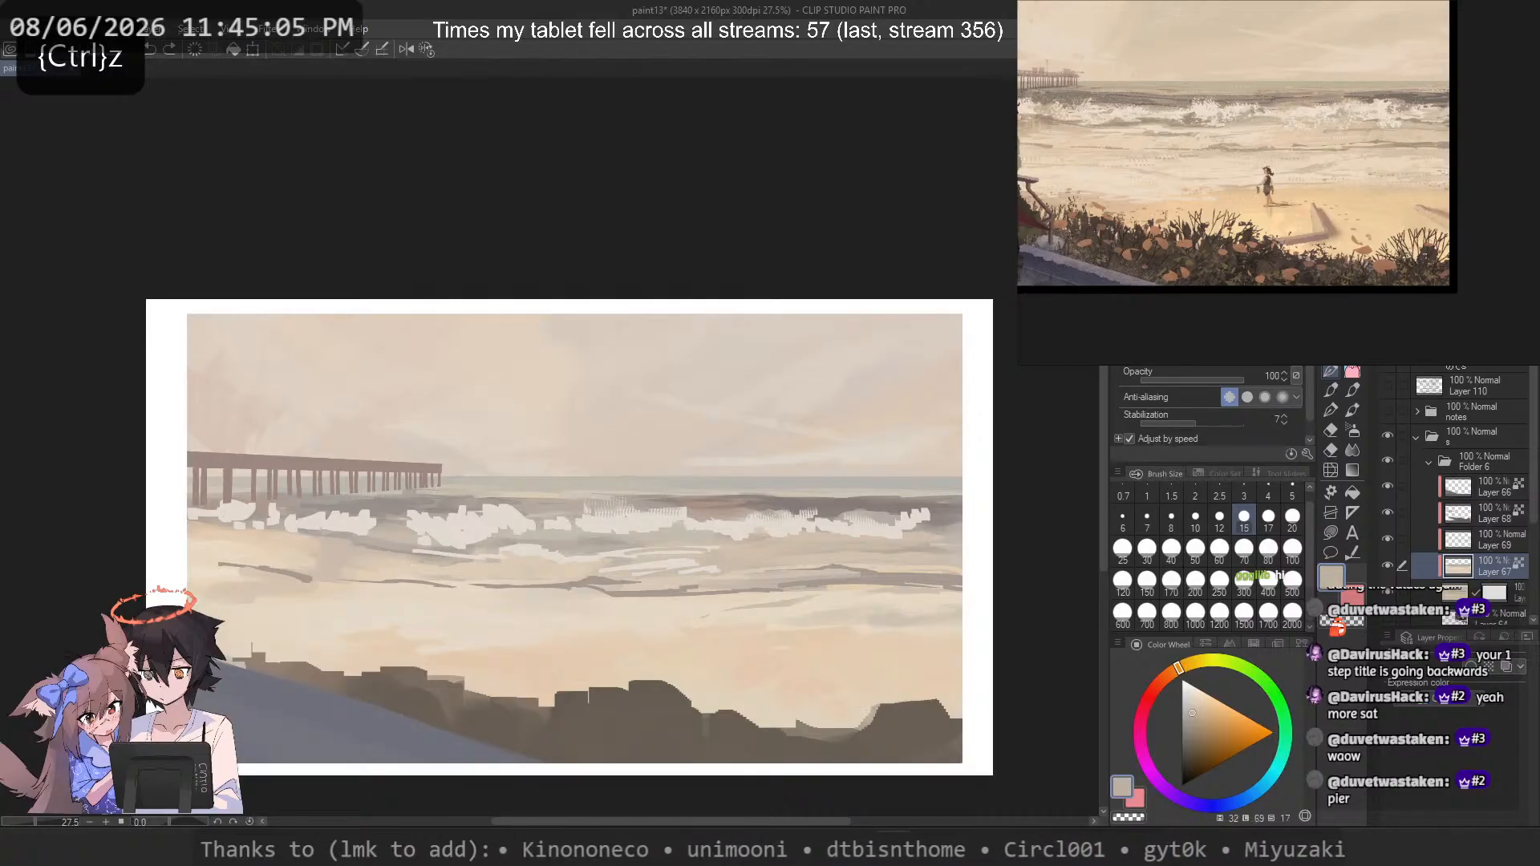
drag(414, 561, 311, 552)
key(ctrl+z)
key(ctrl+z)
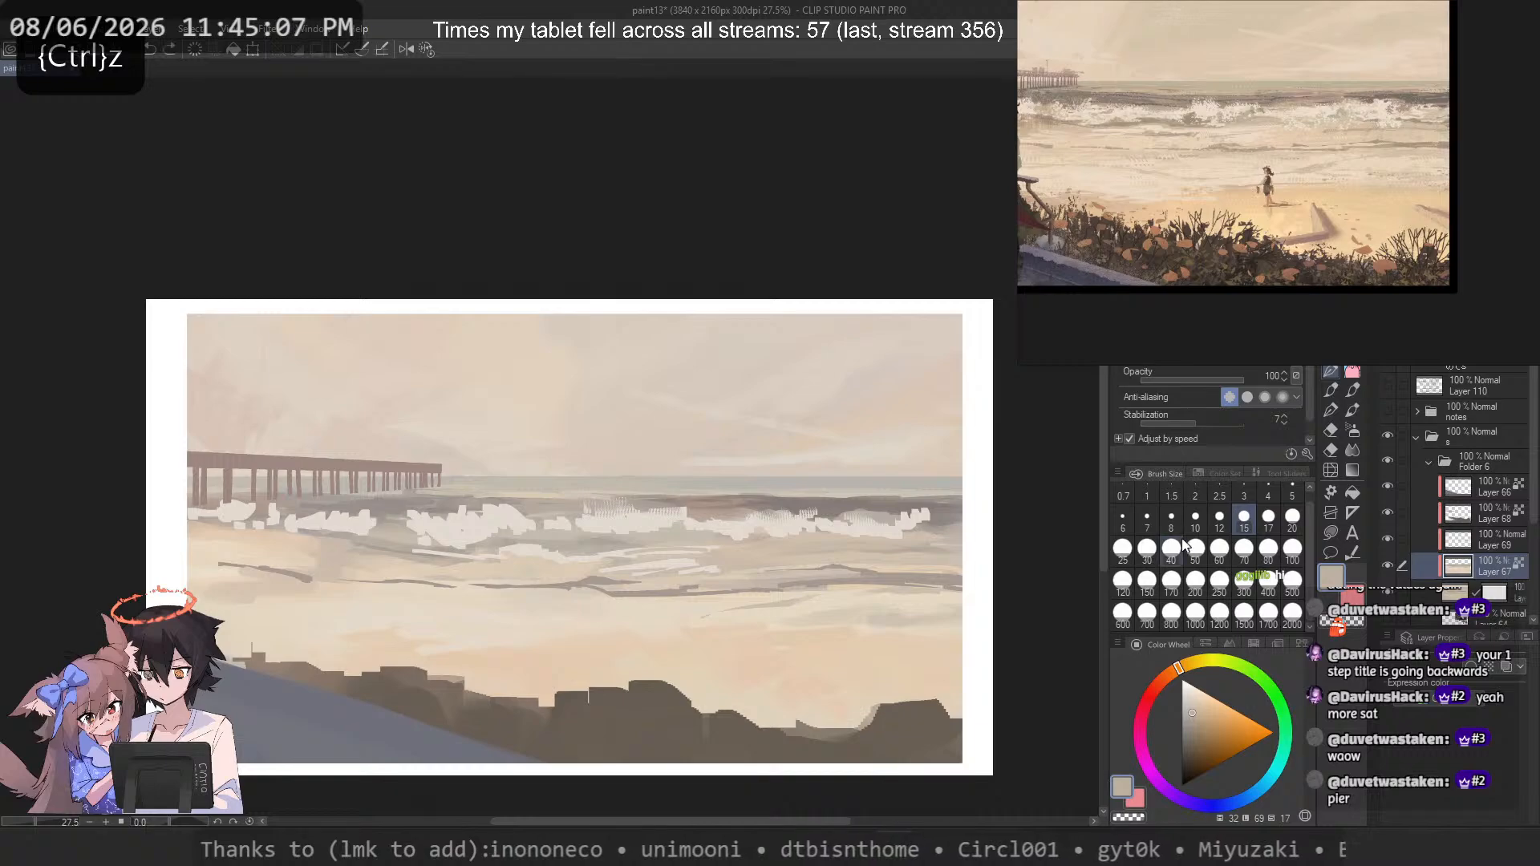
Step: Set the brush to size 25, sample cream tones below the left-hand foam, and try a stroke on the wet sand there
click(1122, 550)
alt+click(353, 553)
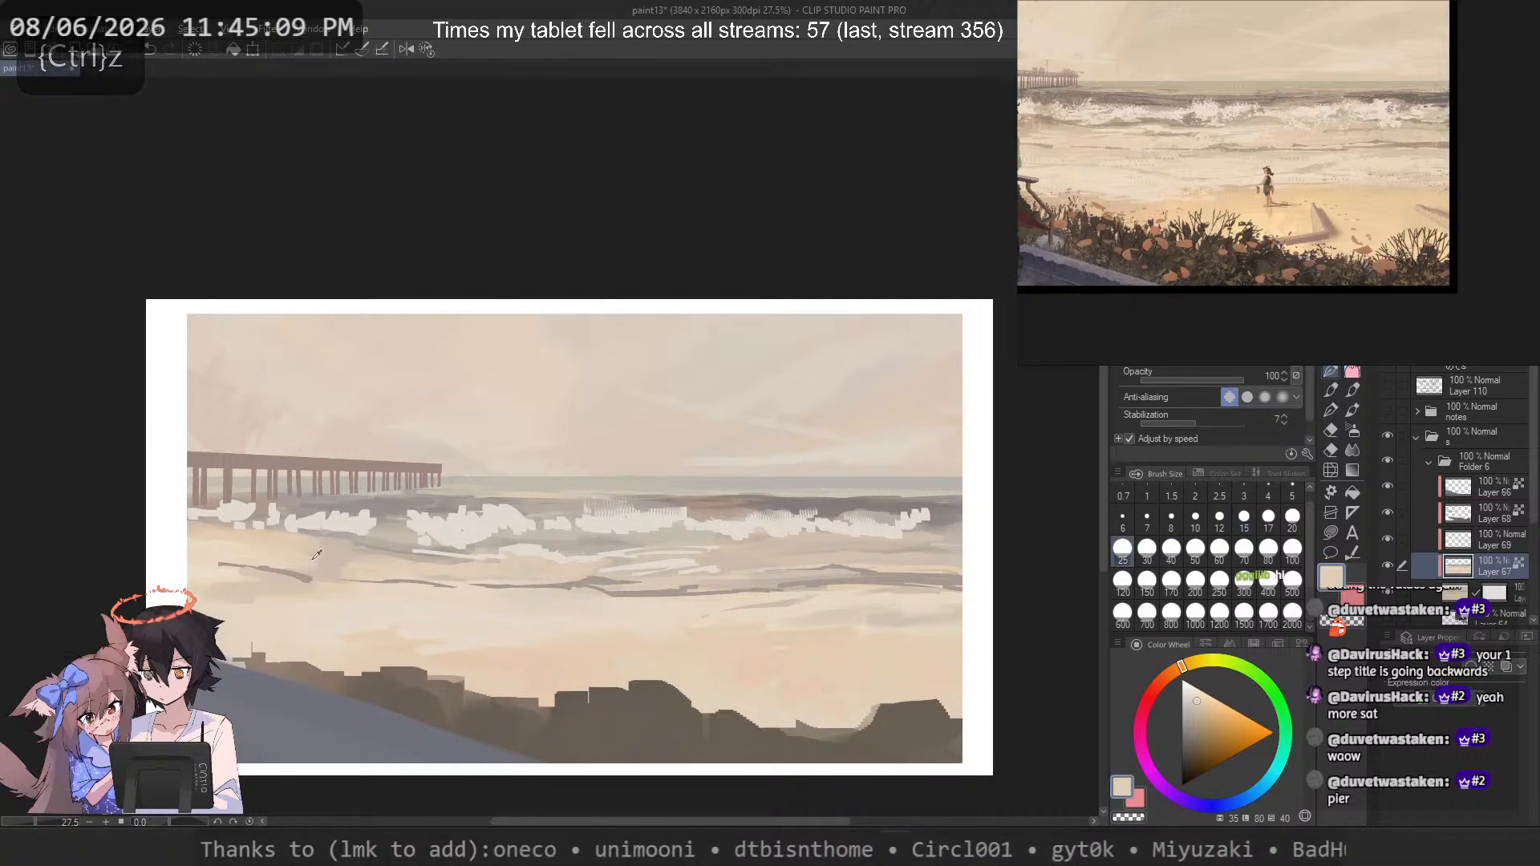
alt+click(341, 553)
mouse_move(321, 559)
mouse_down()
mouse_move(291, 562)
mouse_move(321, 566)
mouse_up()
key(ctrl+z)
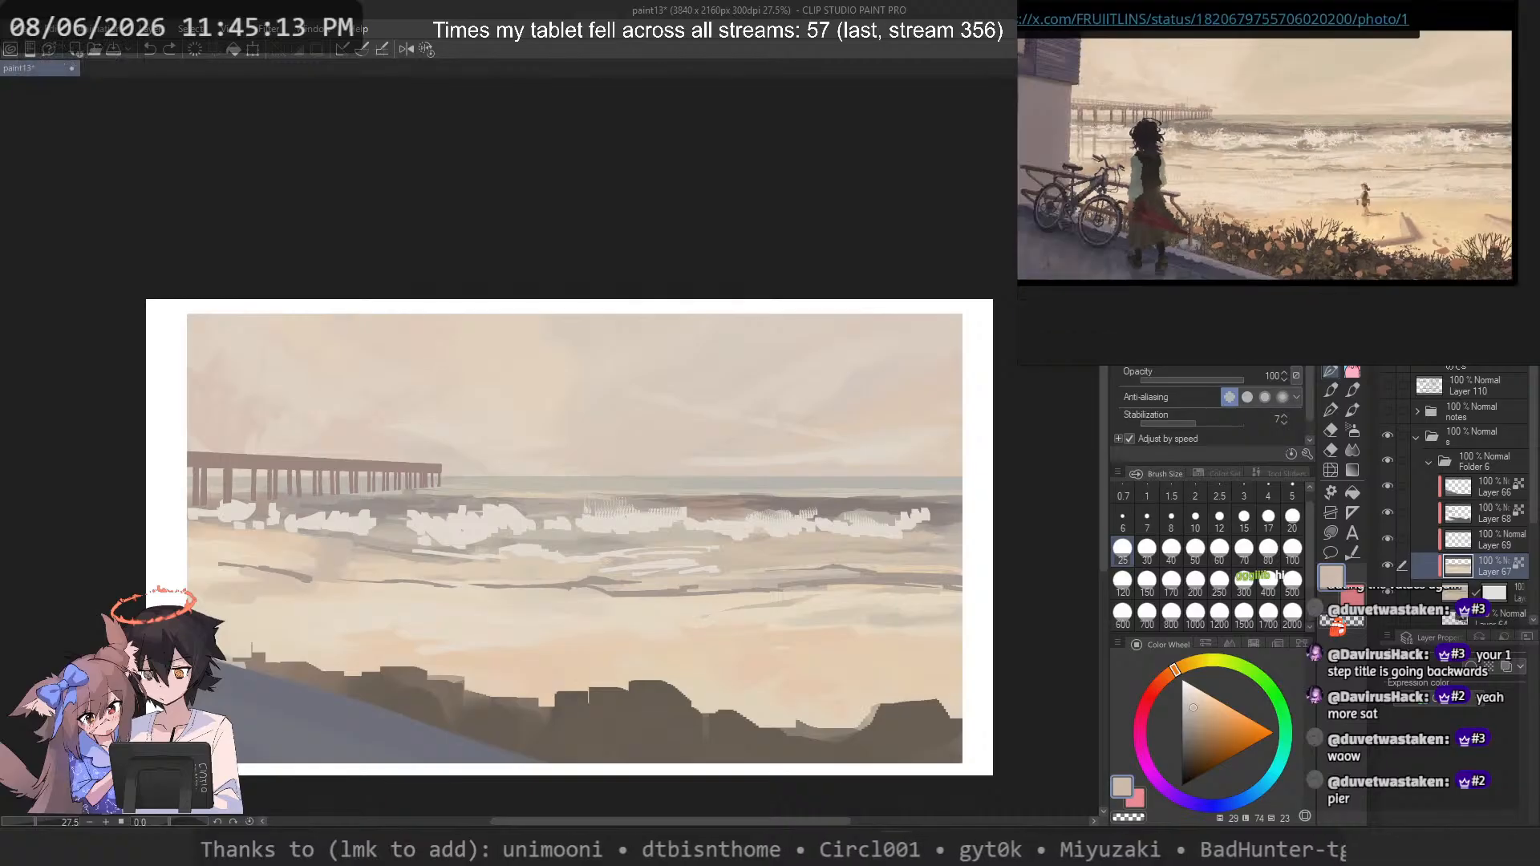
Step: Rework the wet sand edge below the left-hand foam with sampled cream and beige, undoing the unwanted strokes
scroll(287, 579, up, 2)
drag(321, 565, 458, 582)
scroll(450, 578, up, 3)
alt+click(371, 559)
key(ctrl+z)
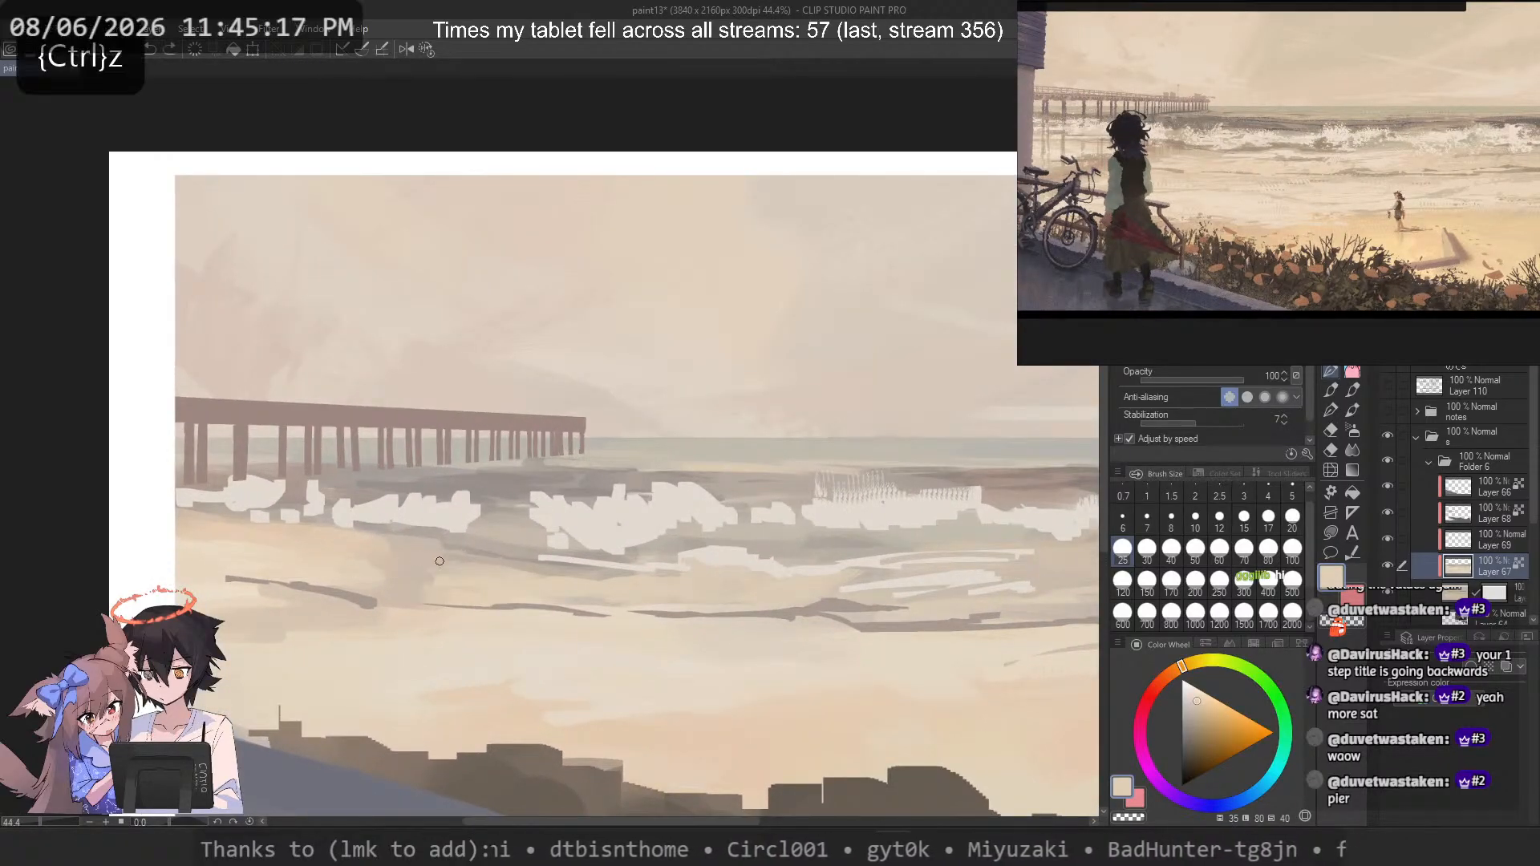
alt+click(425, 563)
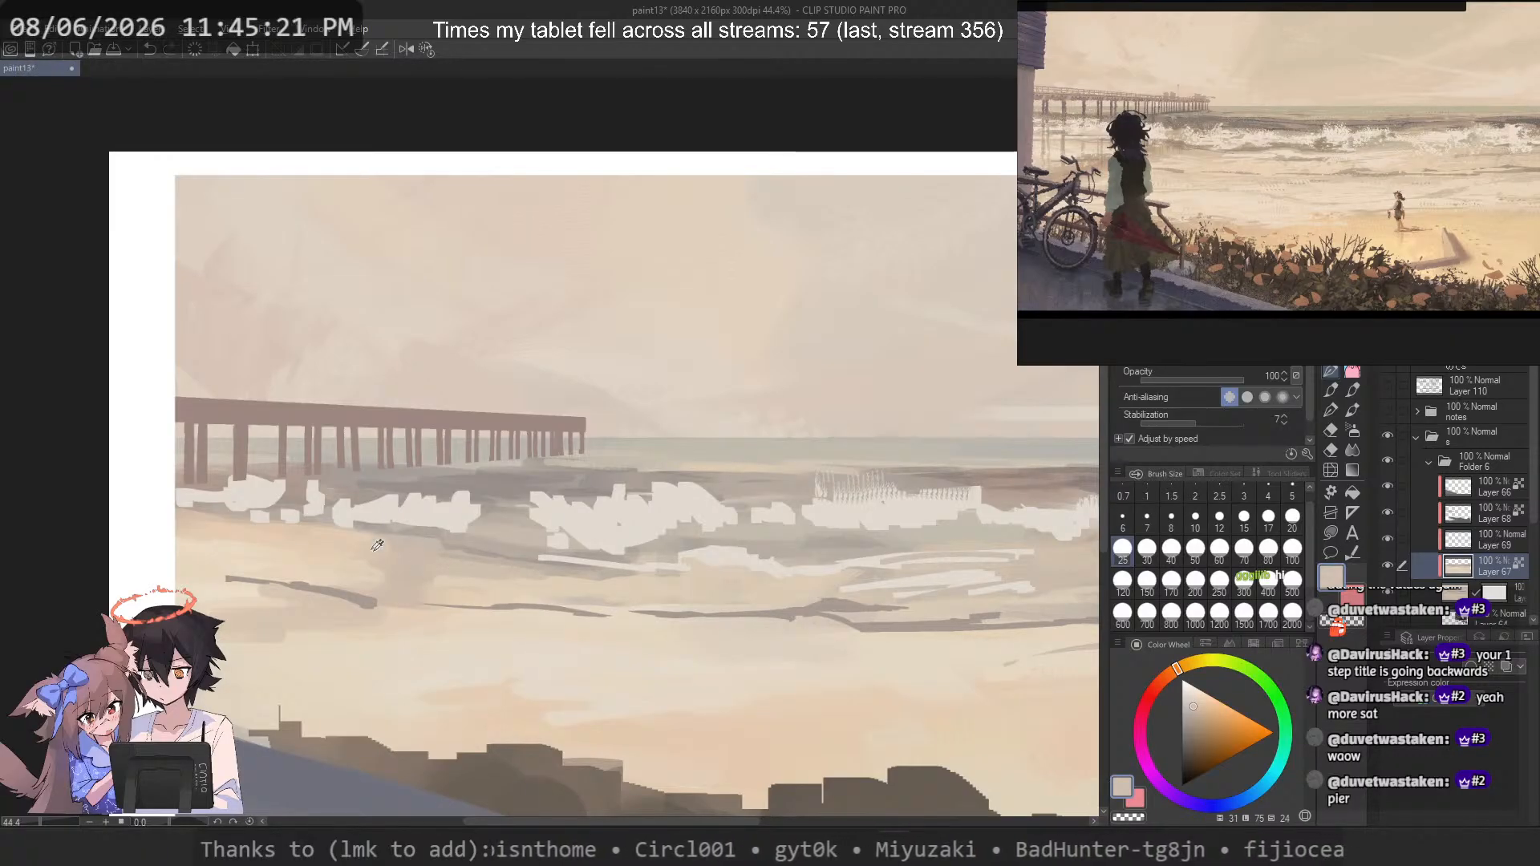
alt+click(481, 693)
mouse_move(407, 567)
mouse_down()
mouse_move(361, 555)
mouse_move(364, 543)
mouse_move(422, 553)
mouse_up()
key(ctrl+z)
Step: Sample a grey-brown from the left-hand wave, switch to another brush at size 40, and paint a patch below the left-hand foam
alt+click(294, 491)
key(ctrl+z)
key(ctrl+z)
key(bracketright)
key(bracketright)
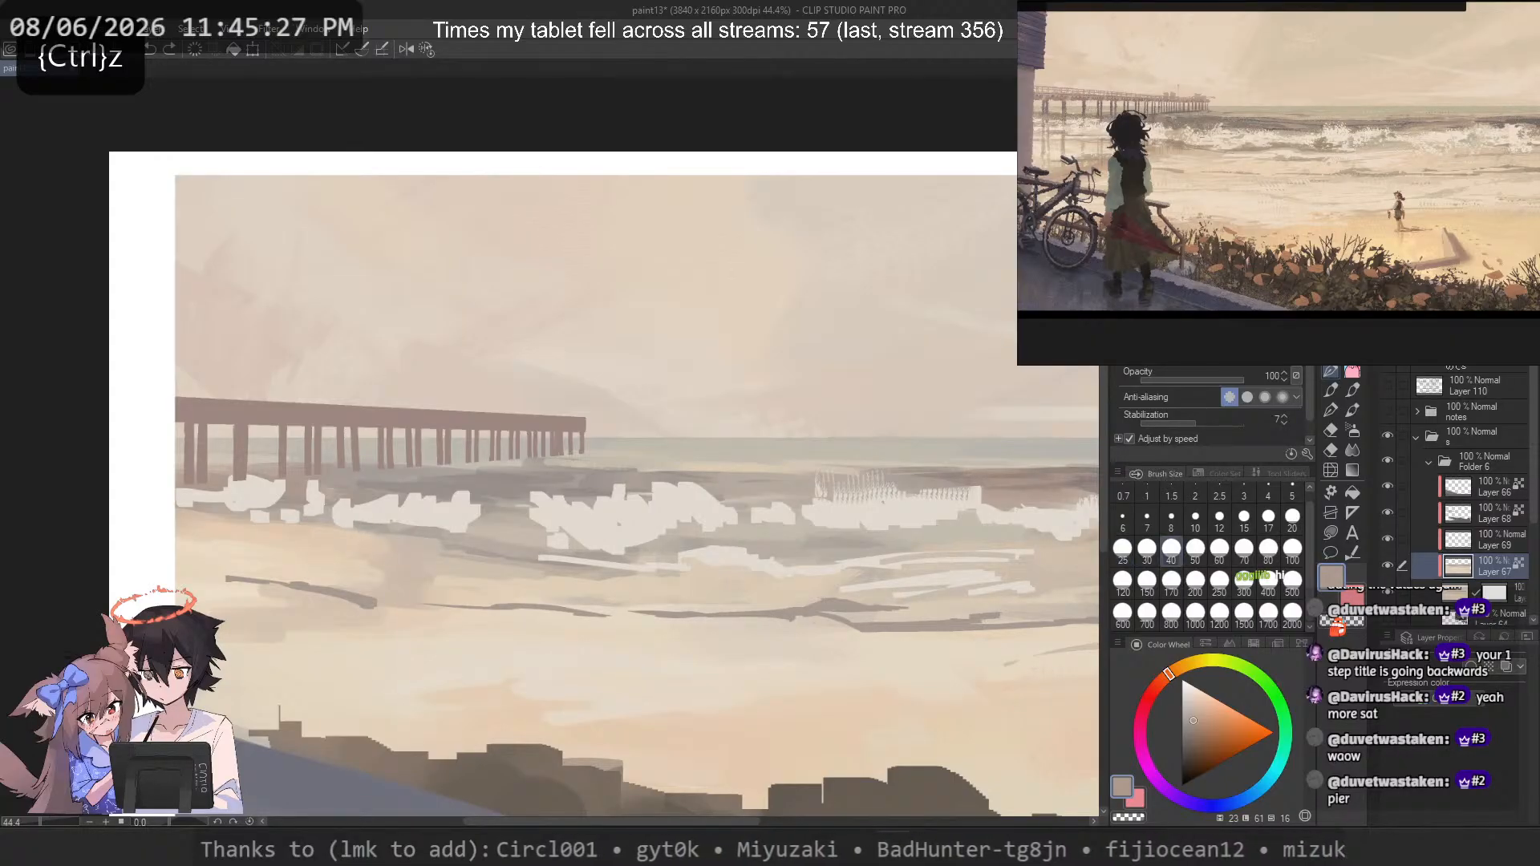
key(p)
mouse_move(371, 541)
mouse_down()
mouse_move(416, 554)
mouse_move(365, 571)
mouse_move(409, 573)
mouse_up()
key(ctrl+z)
Step: Soften and narrow the grey-brown patch below the left-hand foam using sampled beige tones and the hard-edged pen at size 25
alt+click(441, 566)
key(p)
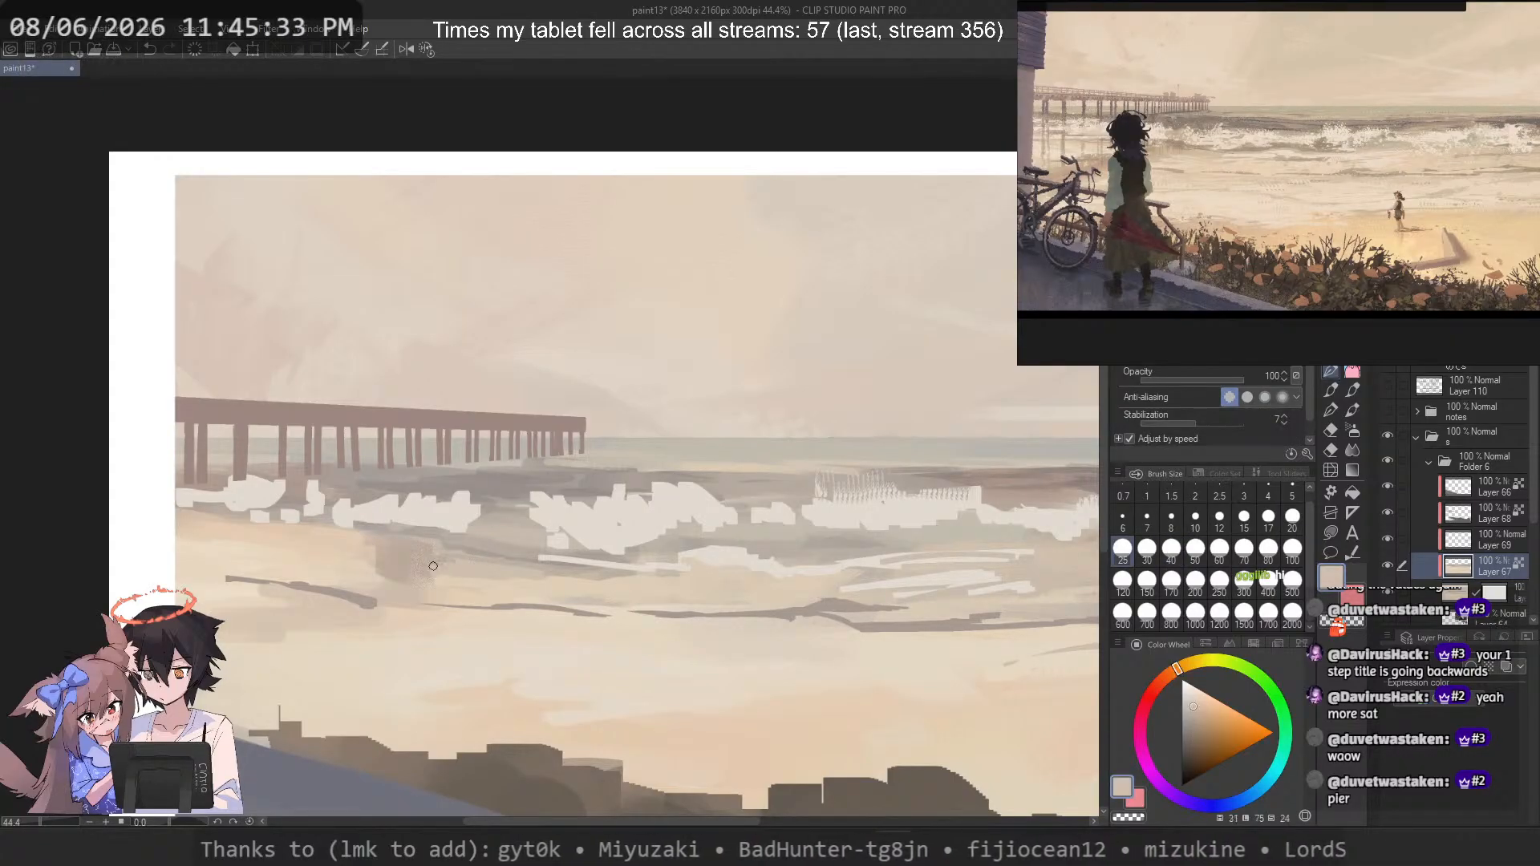
key(ctrl+z)
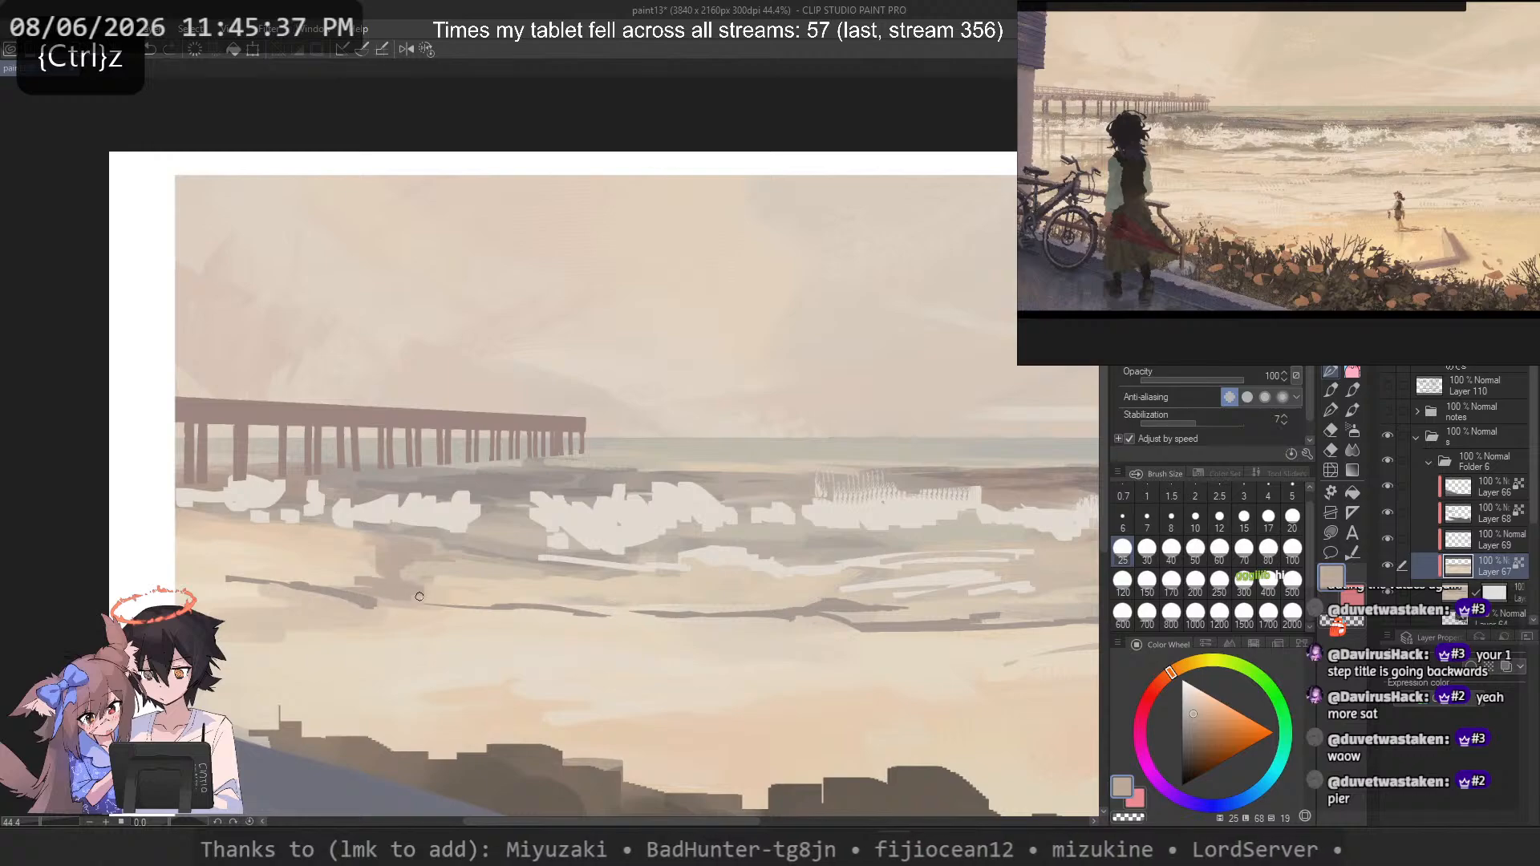
key(ctrl+z)
alt+click(405, 580)
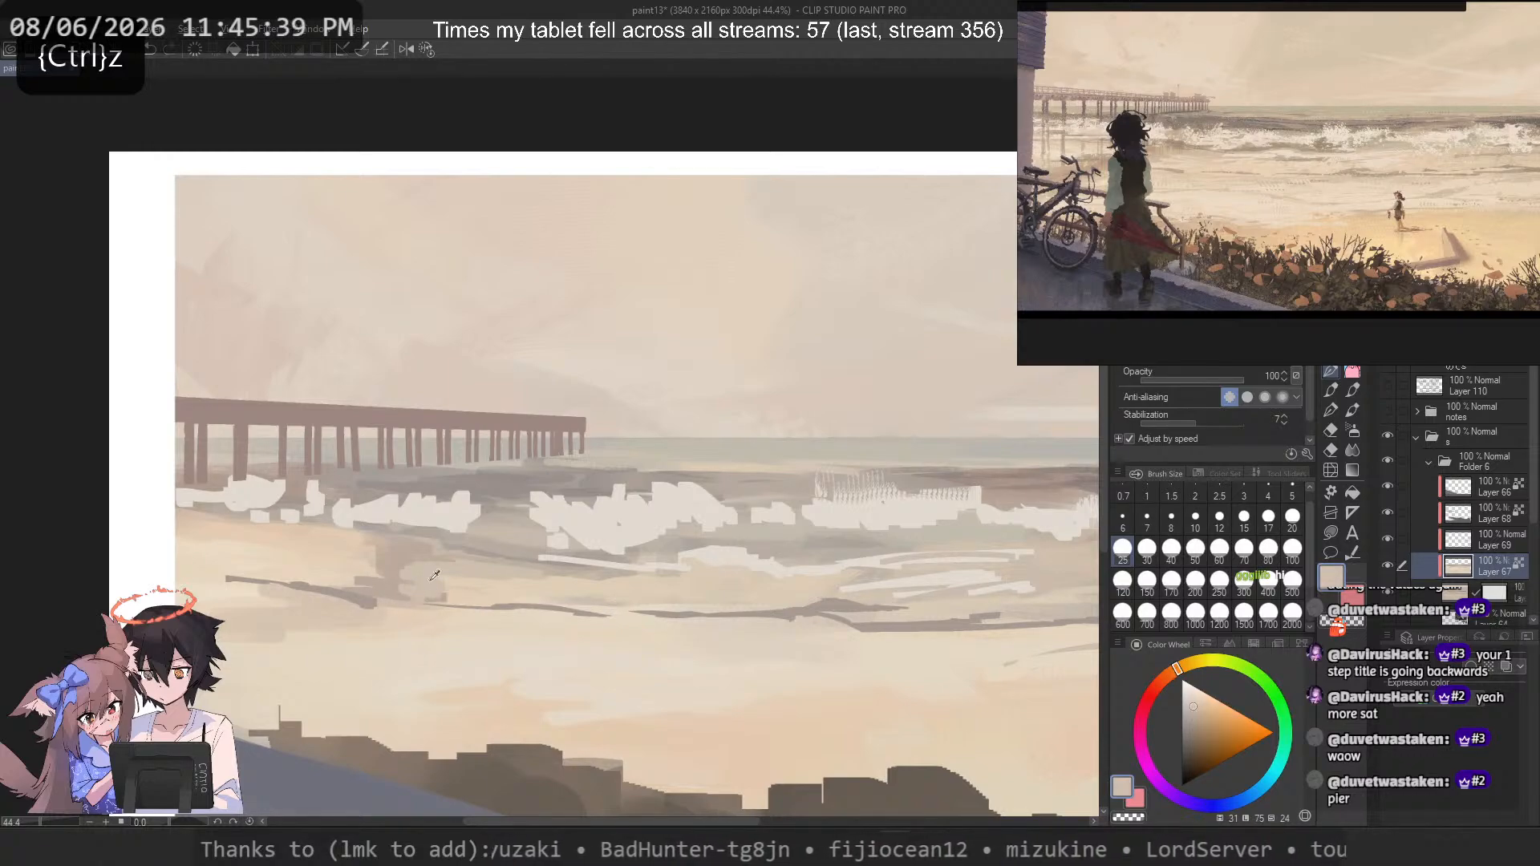
mouse_move(390, 579)
mouse_down()
mouse_move(369, 594)
mouse_move(439, 589)
mouse_move(377, 594)
mouse_up()
alt+click(410, 584)
Step: Return to the size 40 brush, blend sampled beige around the patch, and sample a grey-beige beside the left-hand dark streak
key(p)
key(ctrl+z)
alt+click(393, 575)
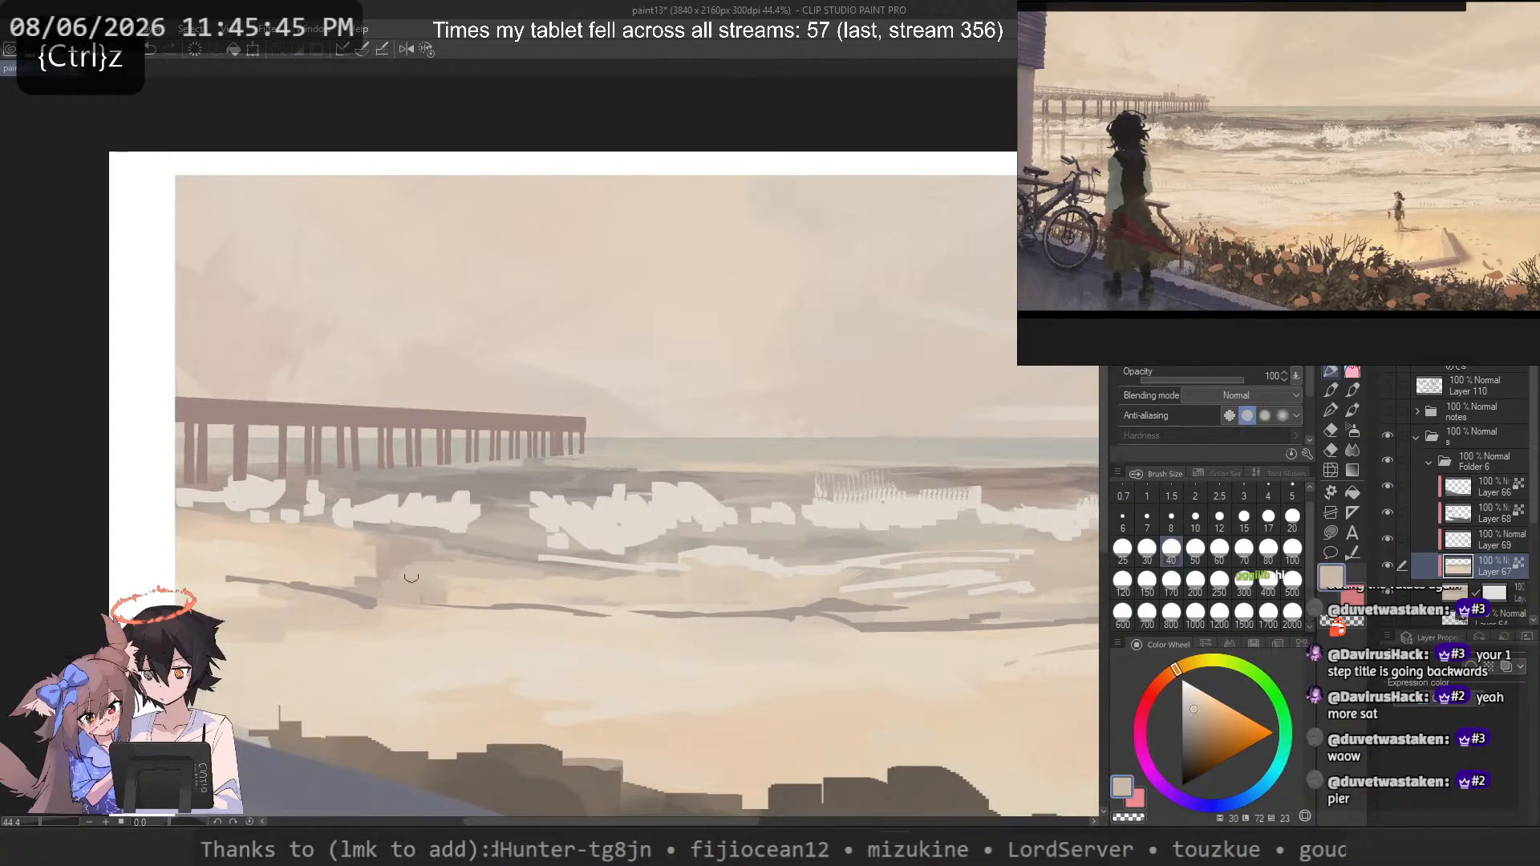
key(ctrl+z)
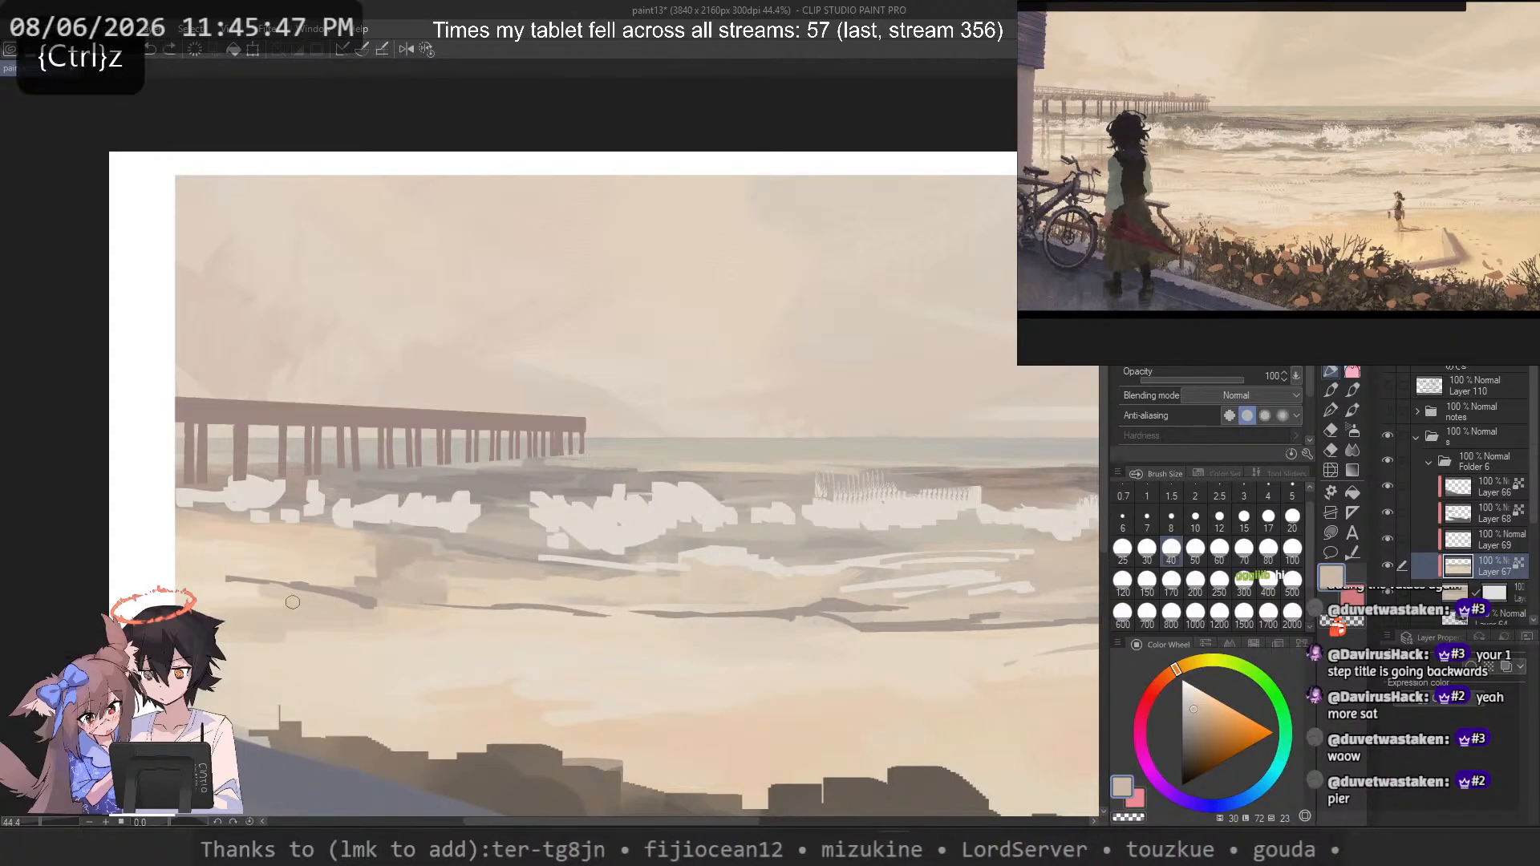
alt+click(320, 603)
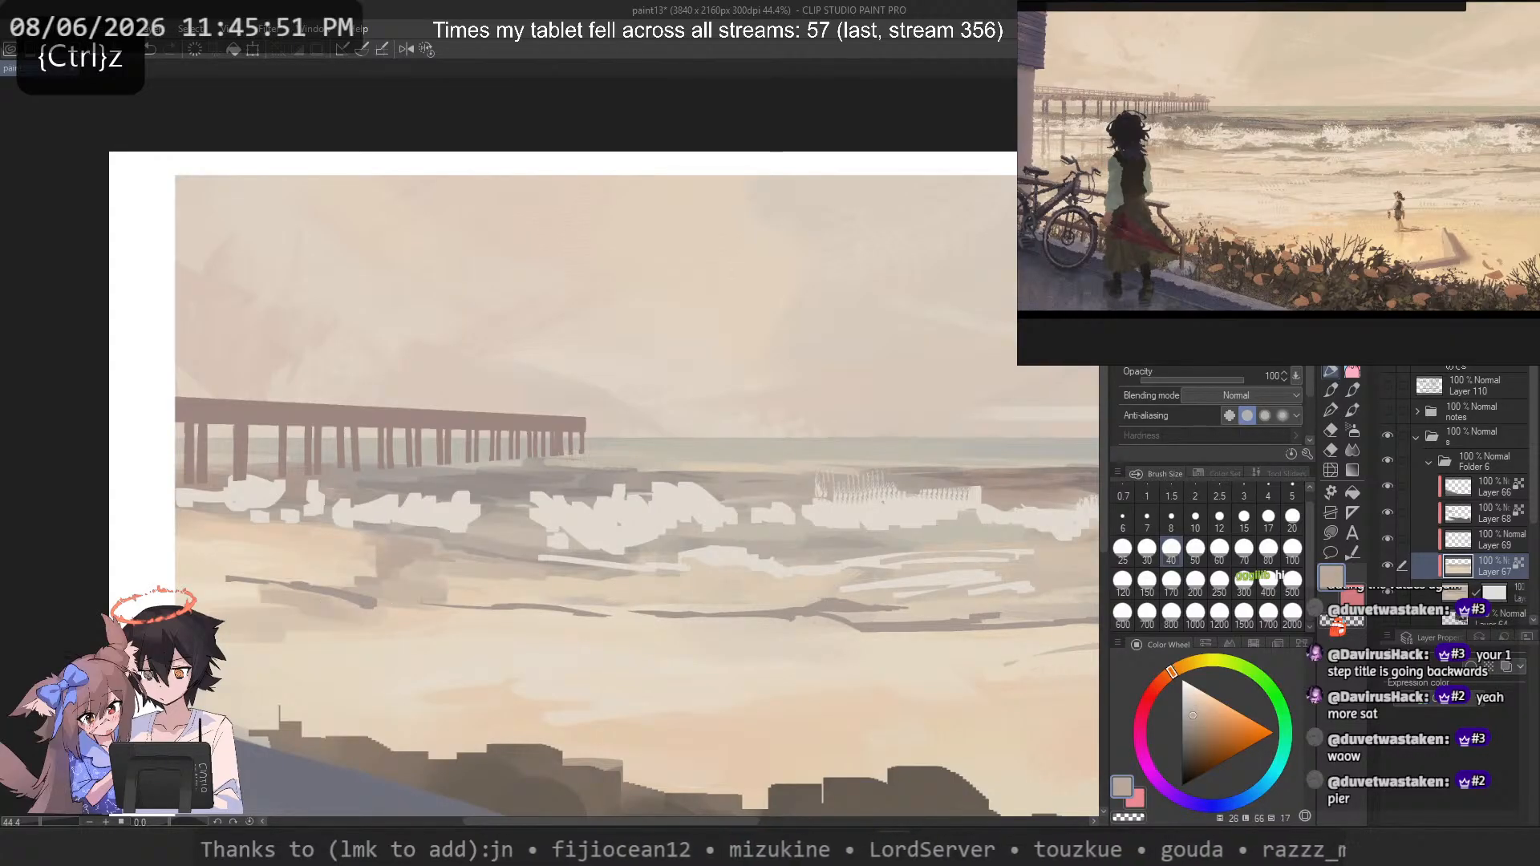
Step: Sample the grey-brown beneath the pier, darken it on the colour wheel, and try darker strokes in the water under the pier's left end
alt+click(224, 477)
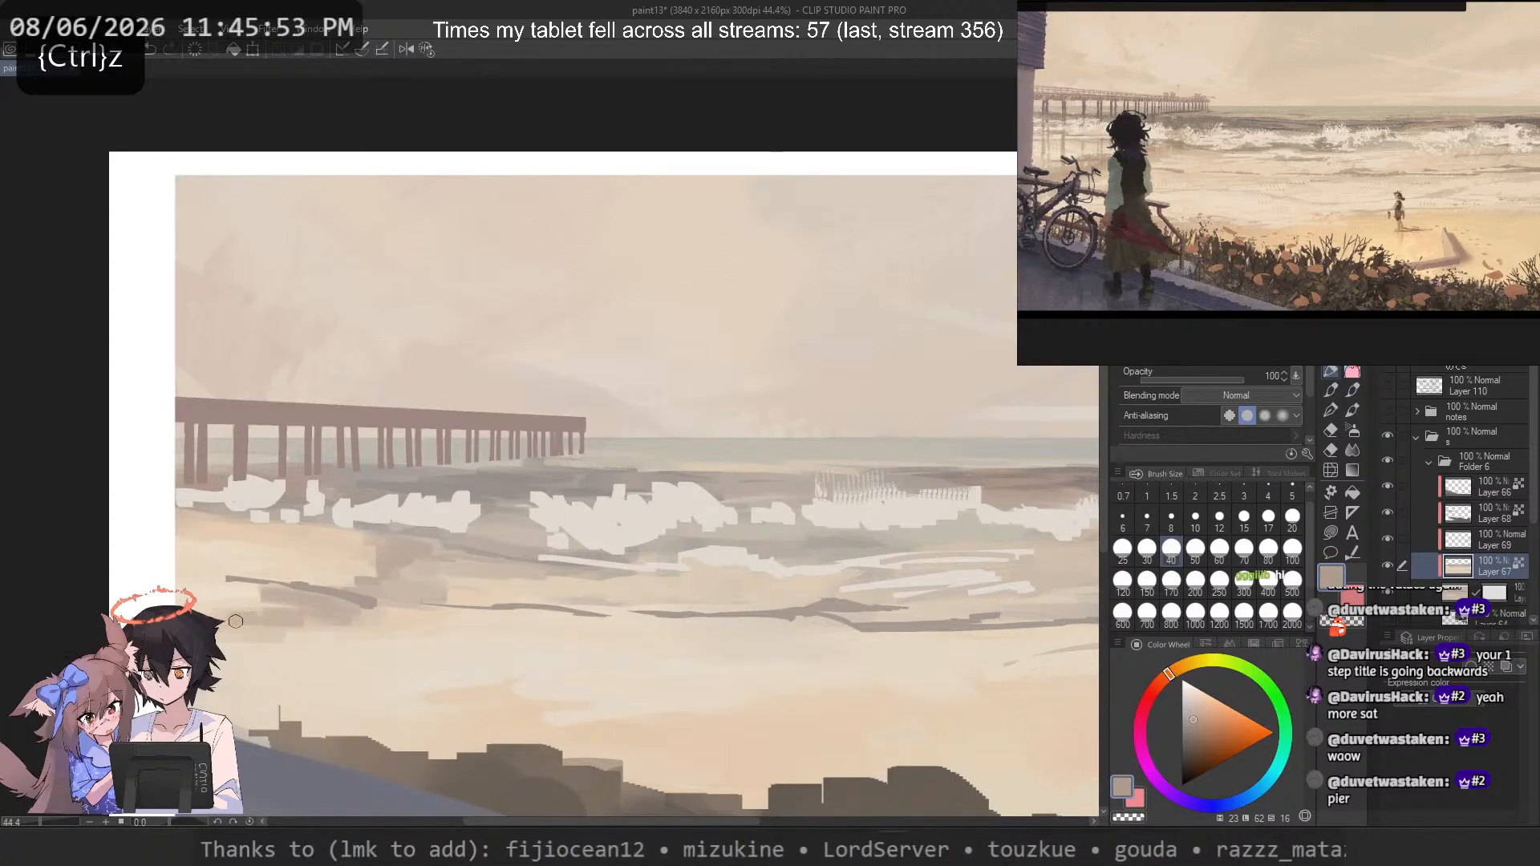
click(1193, 727)
key(ctrl+z)
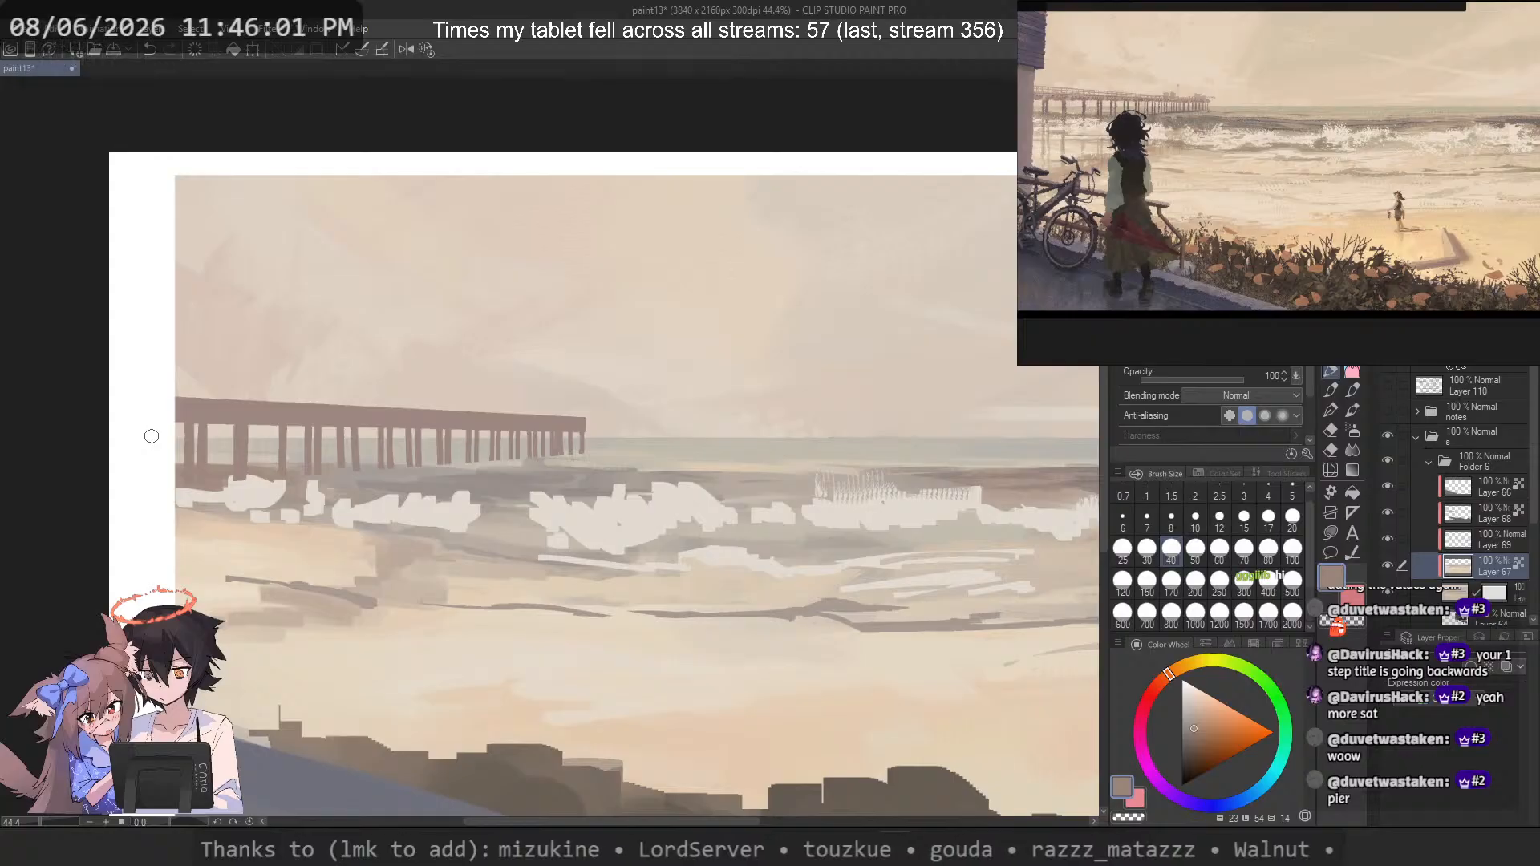
click(1191, 732)
drag(225, 471, 180, 459)
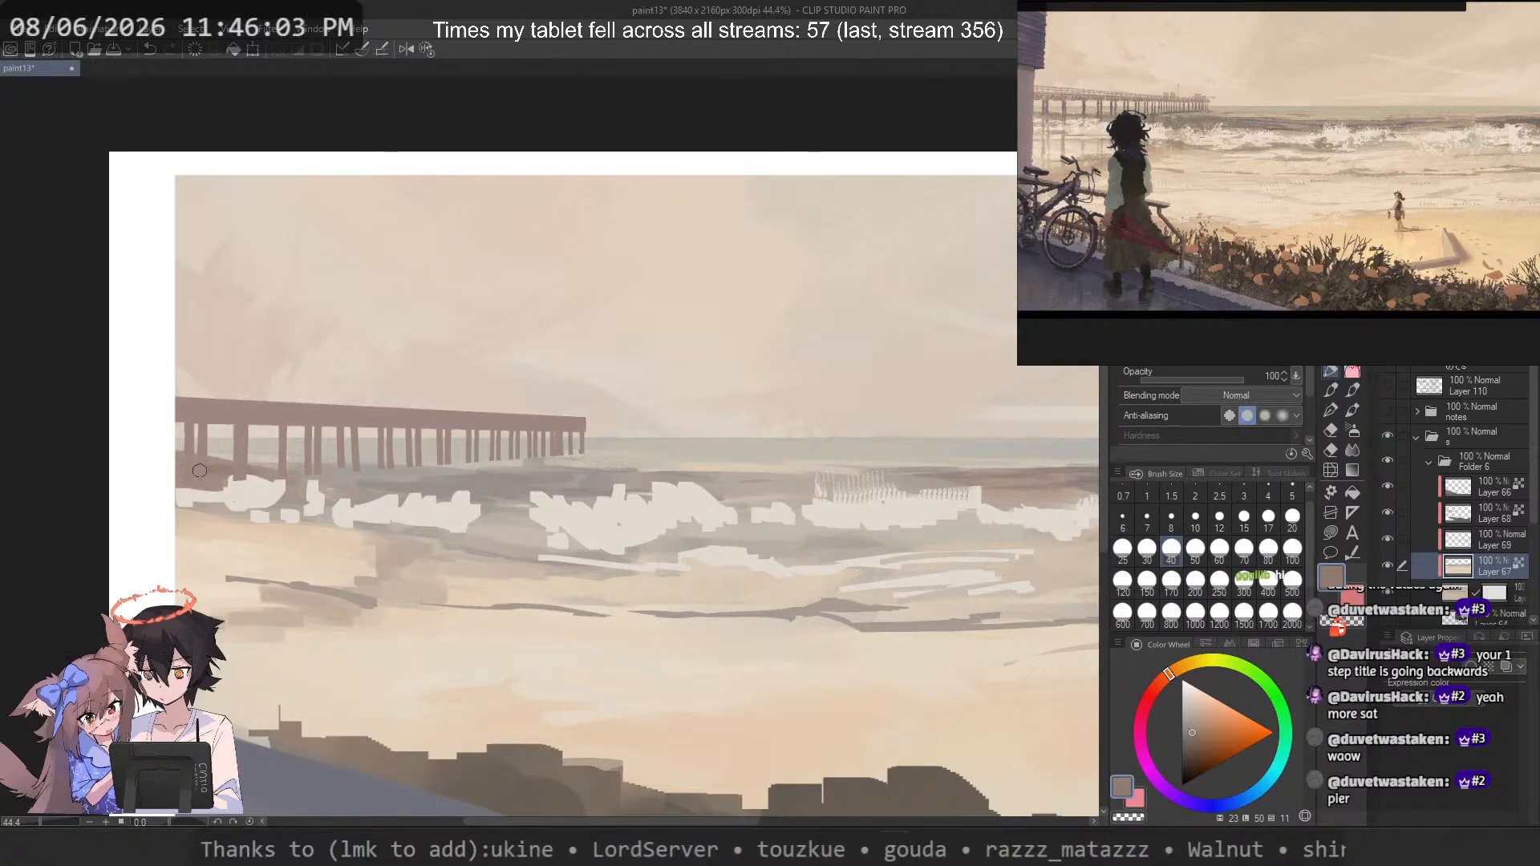
key(ctrl+z)
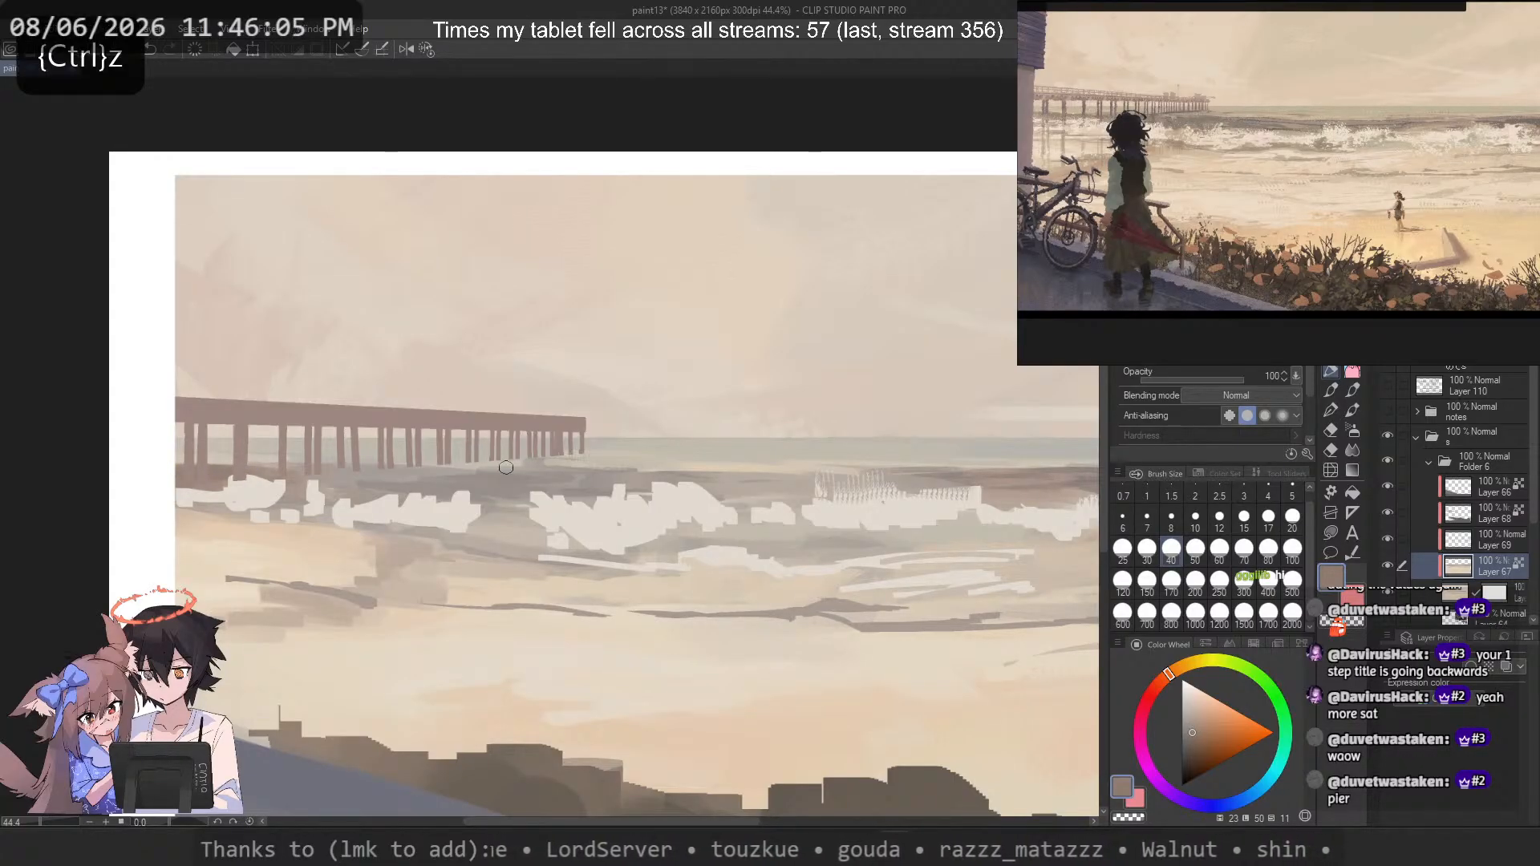
Step: Sample a grey-beige just below the left-hand foam, try a stroke along the foam's lower edge, and undo it
alt+click(387, 537)
drag(386, 538, 342, 533)
key(ctrl+z)
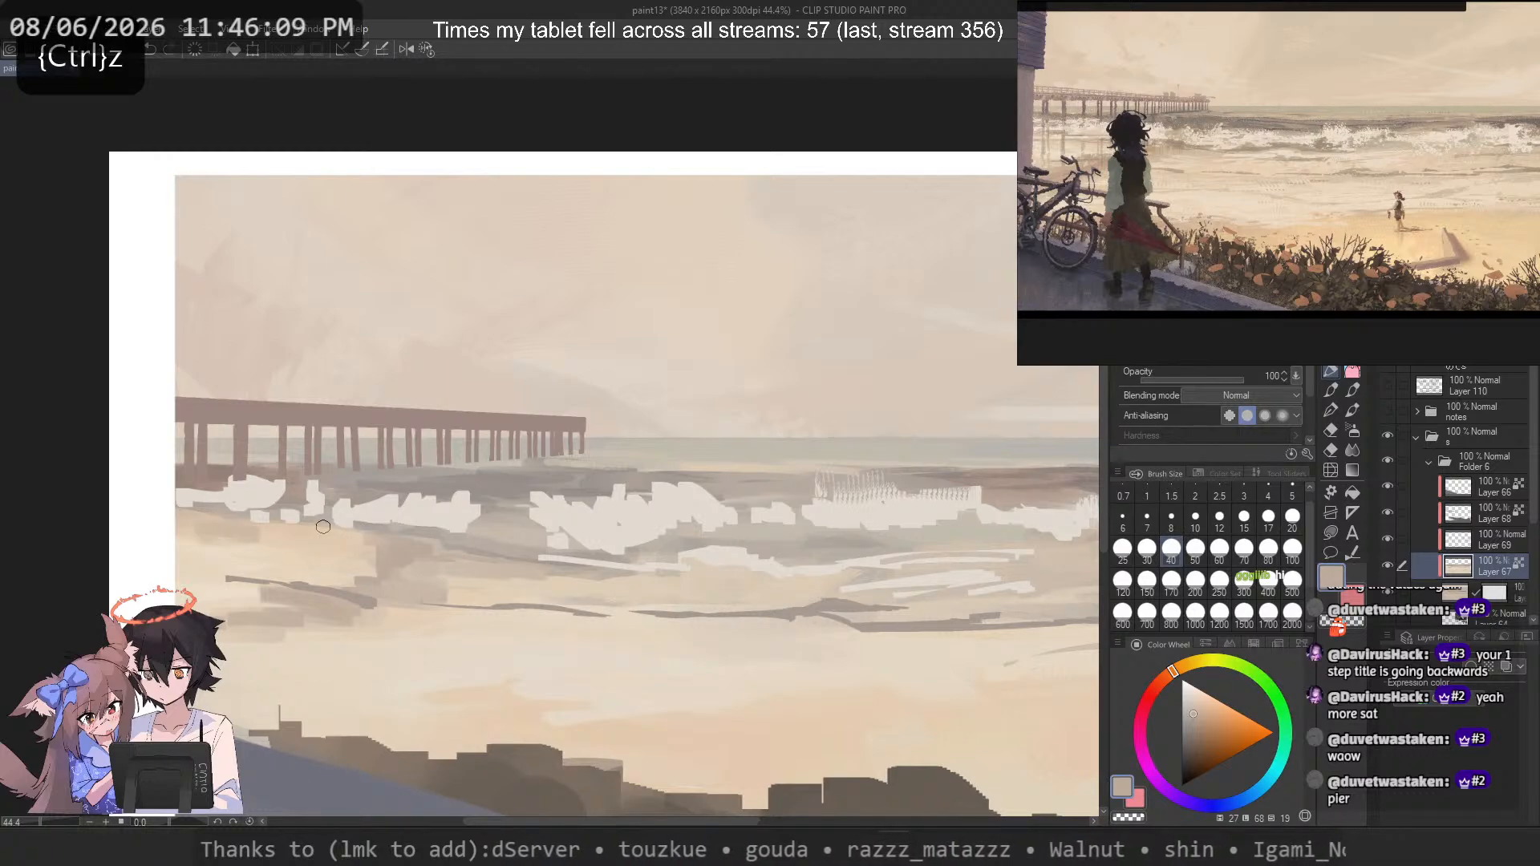
Step: Sample a light grey-beige near the central dark streak, try a broad stroke across the sand below it, and undo it
scroll(491, 371, down, 6)
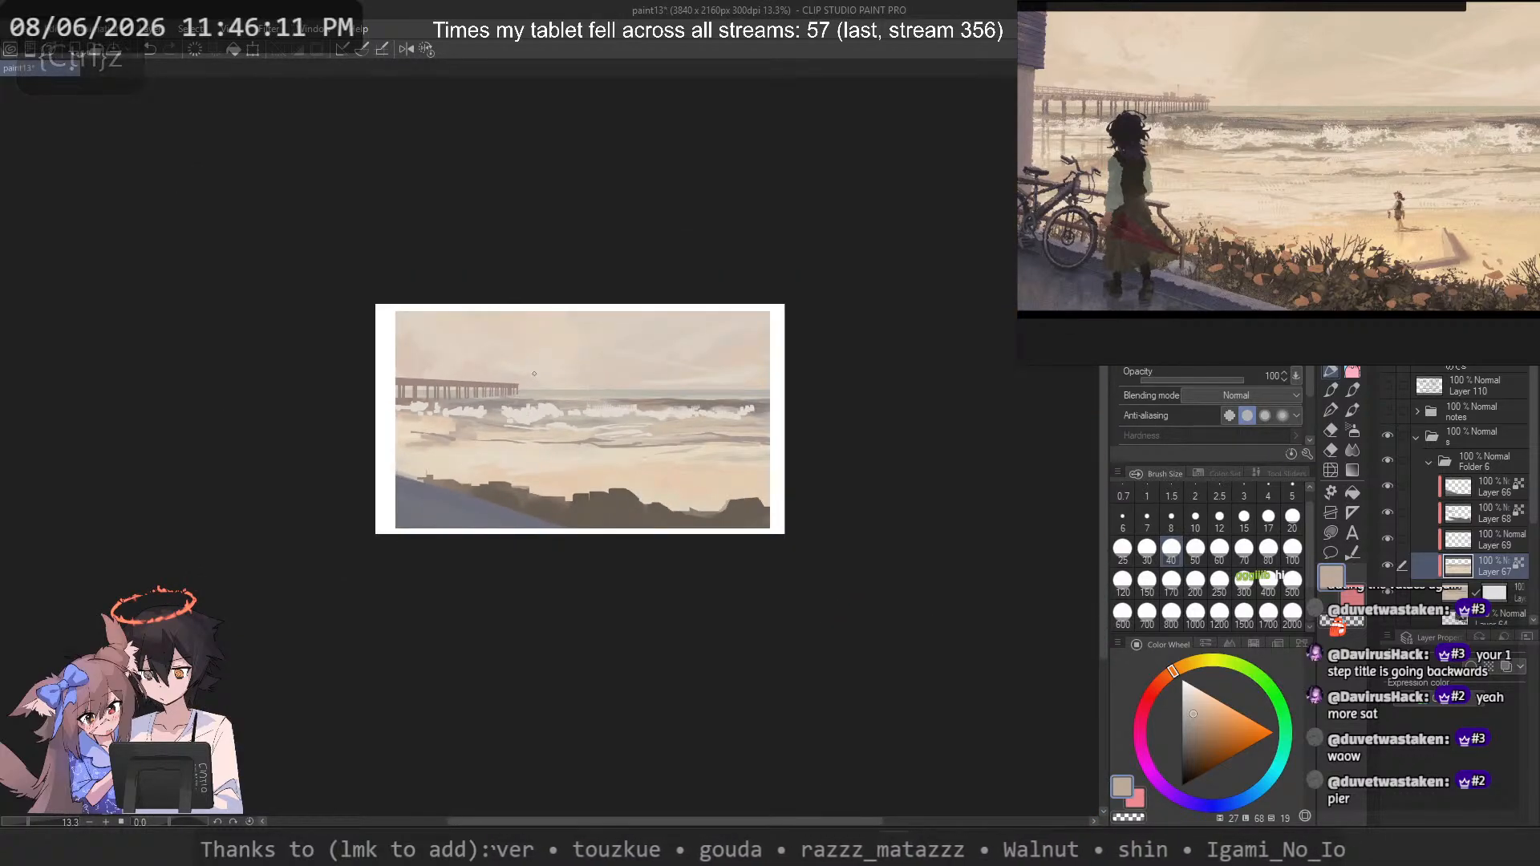
scroll(579, 461, up, 6)
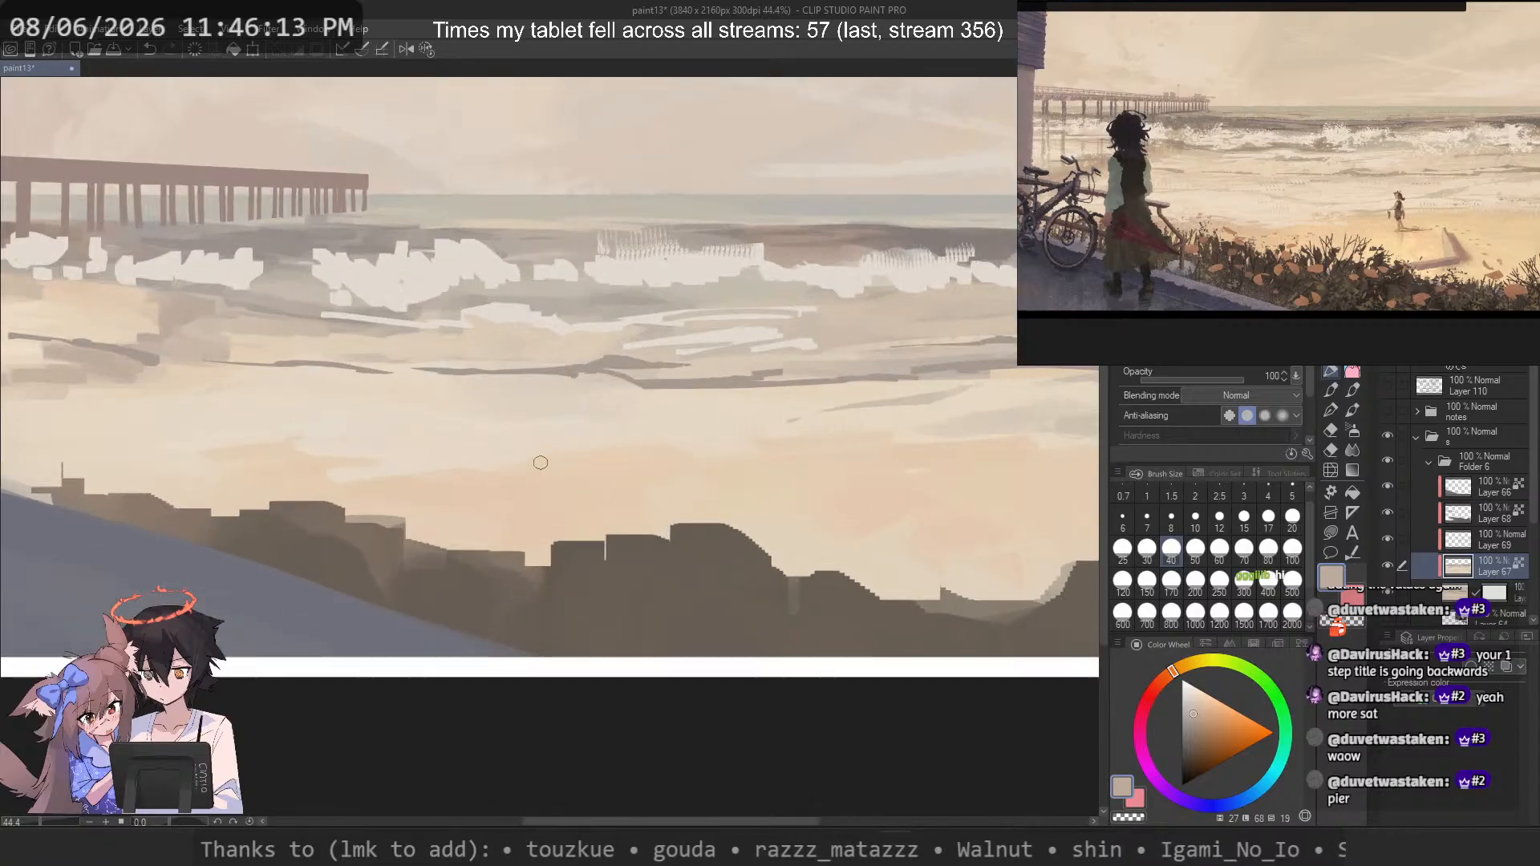
scroll(428, 454, up, 1)
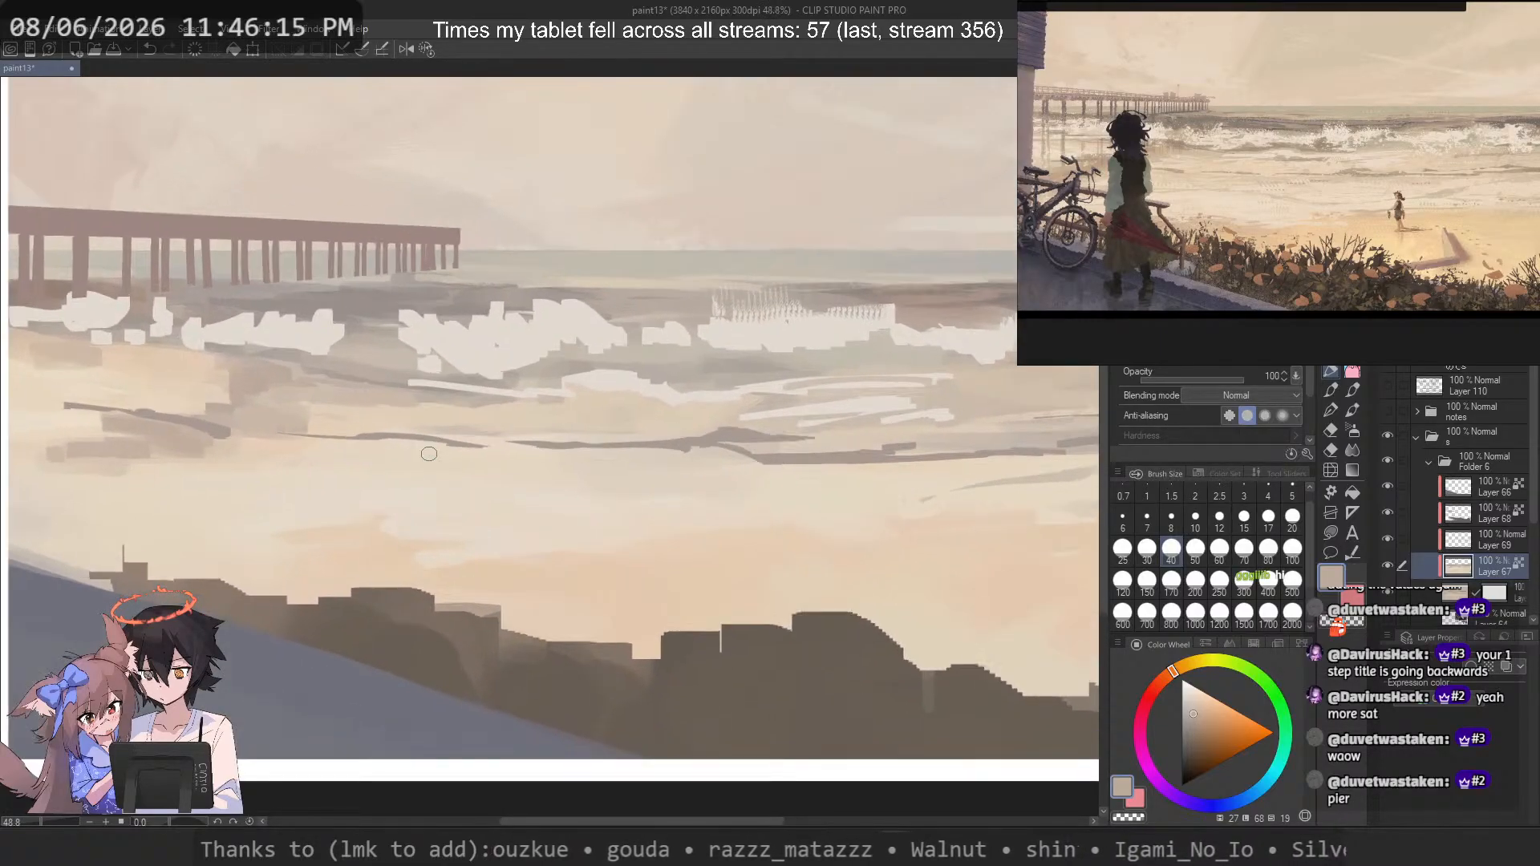
alt+click(272, 449)
alt+click(345, 445)
alt+click(415, 437)
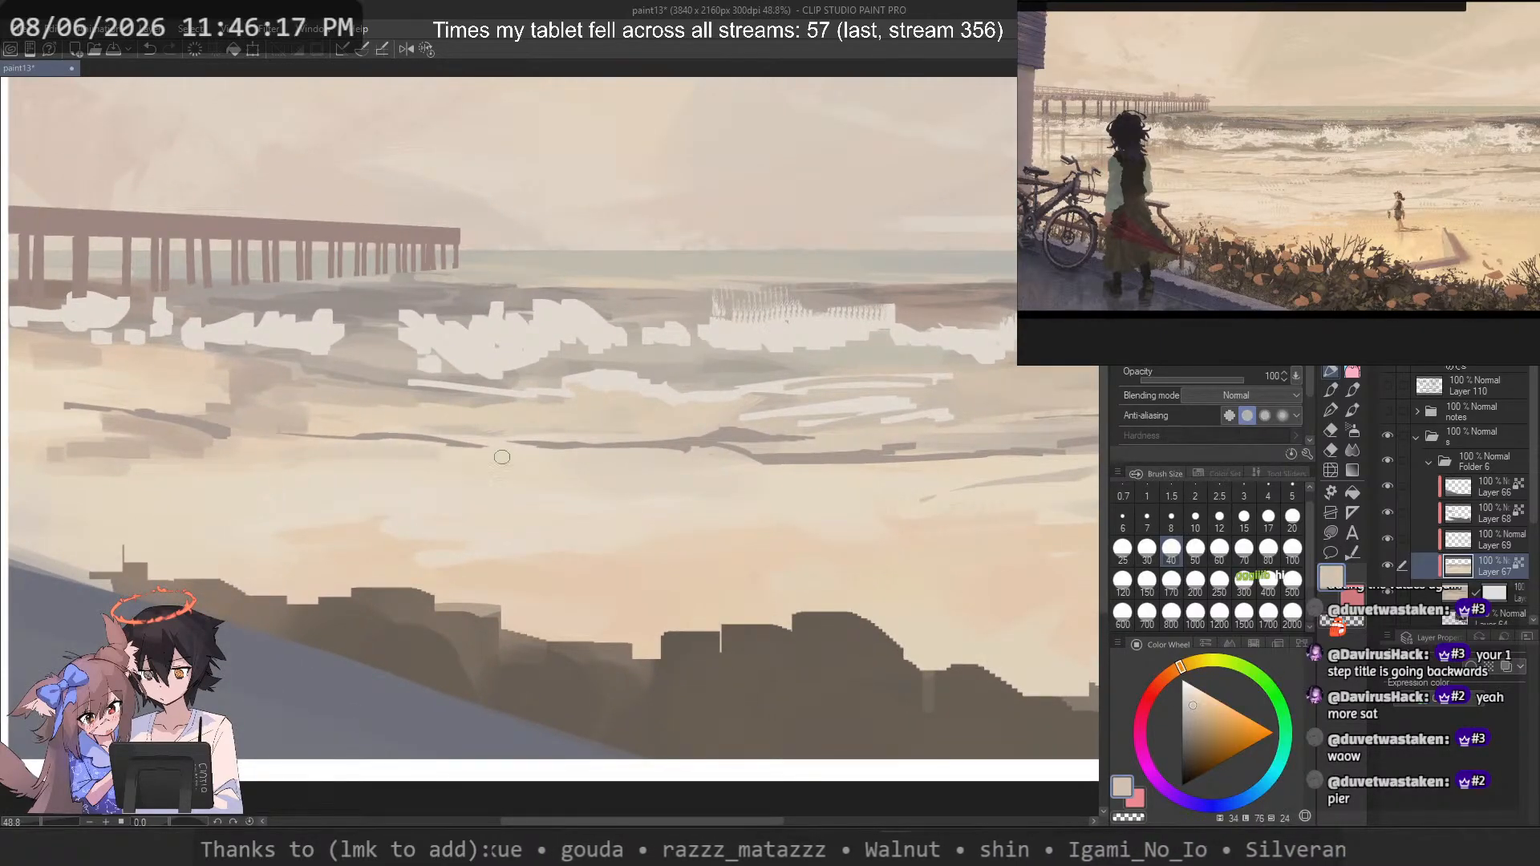
drag(357, 476, 560, 464)
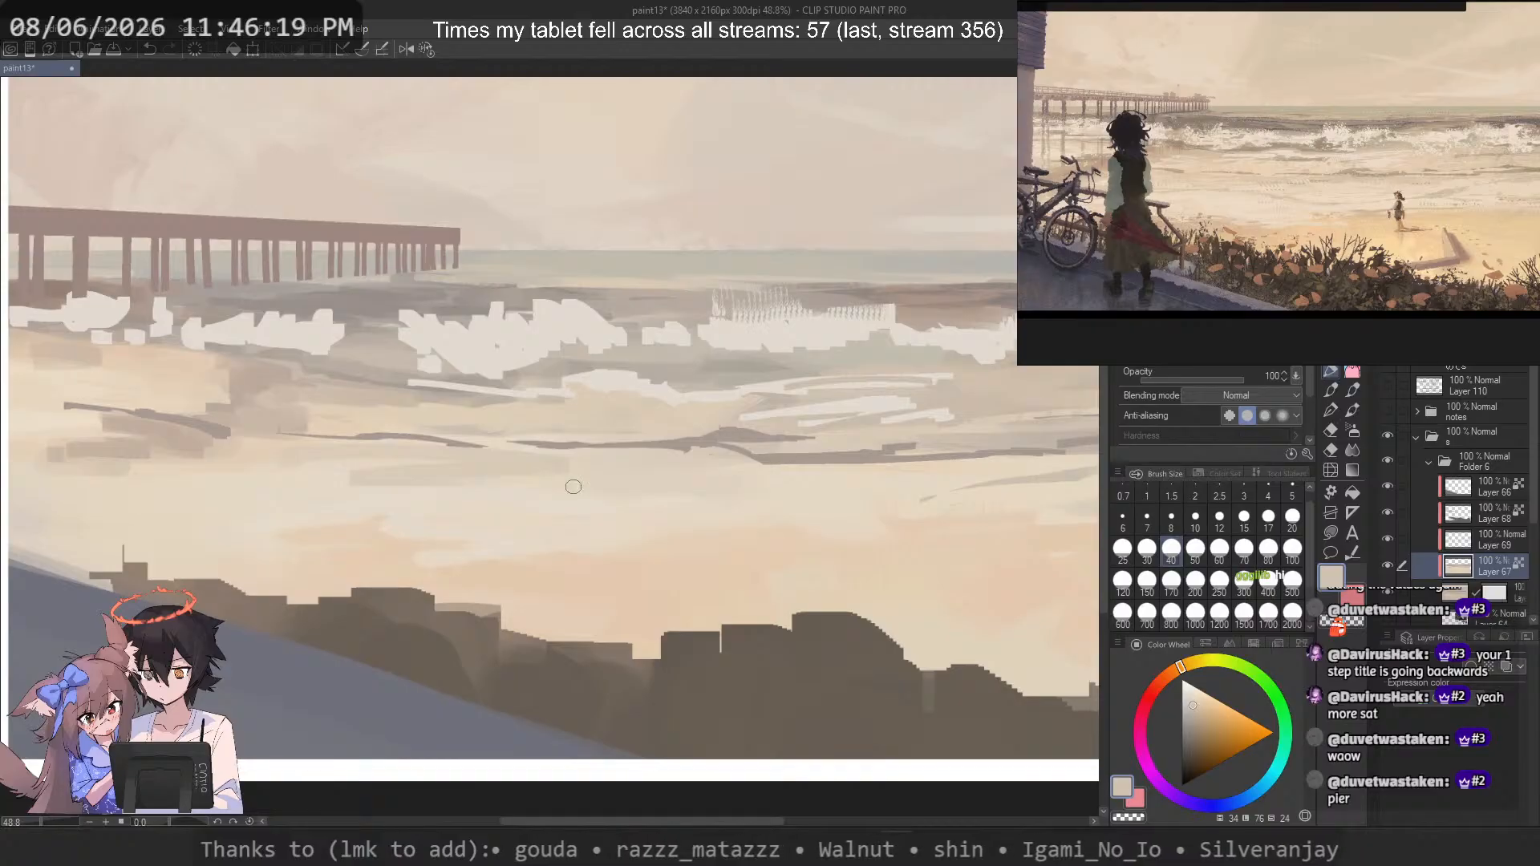
key(ctrl+z)
Step: Try grey-beige lines below the dark streak with the hard-edged pen at sizes 25 and 15, undoing each
key(p)
mouse_move(271, 447)
mouse_down()
mouse_move(640, 467)
mouse_move(300, 479)
mouse_up()
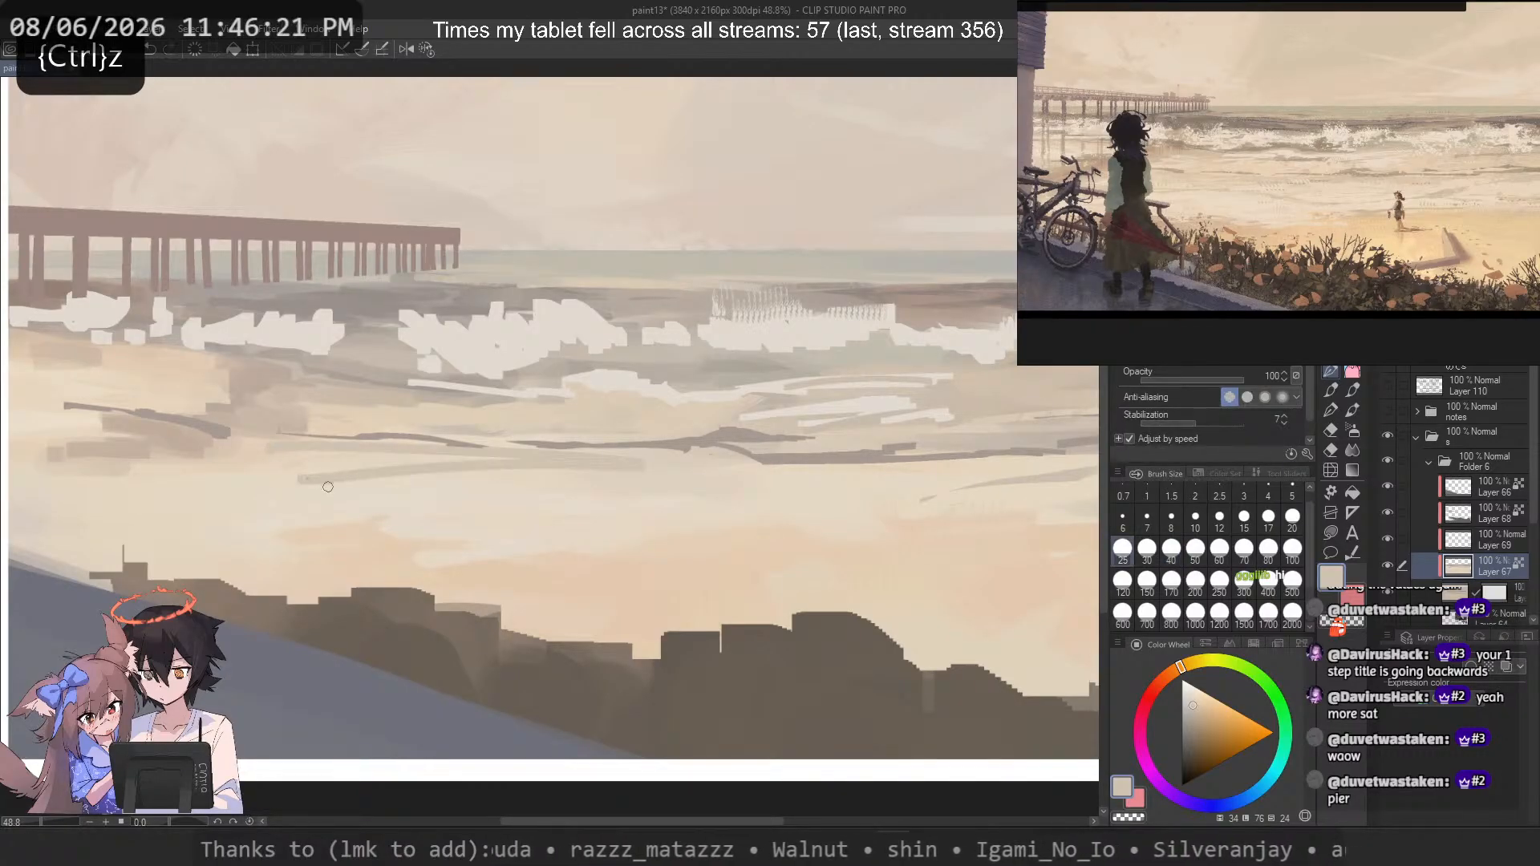
key(ctrl+z)
click(1243, 516)
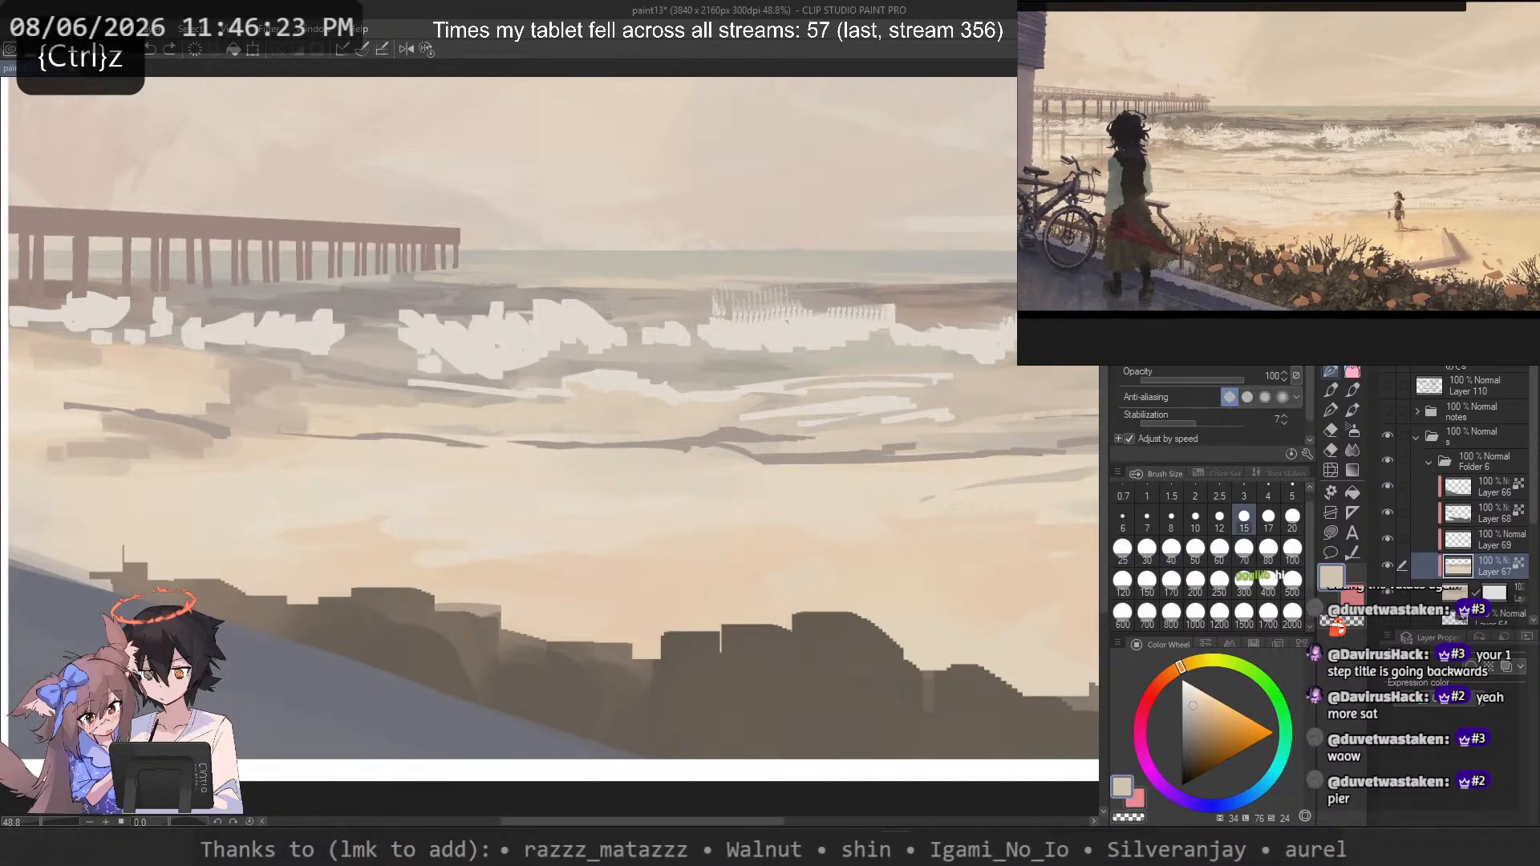
drag(397, 464, 573, 465)
key(ctrl+z)
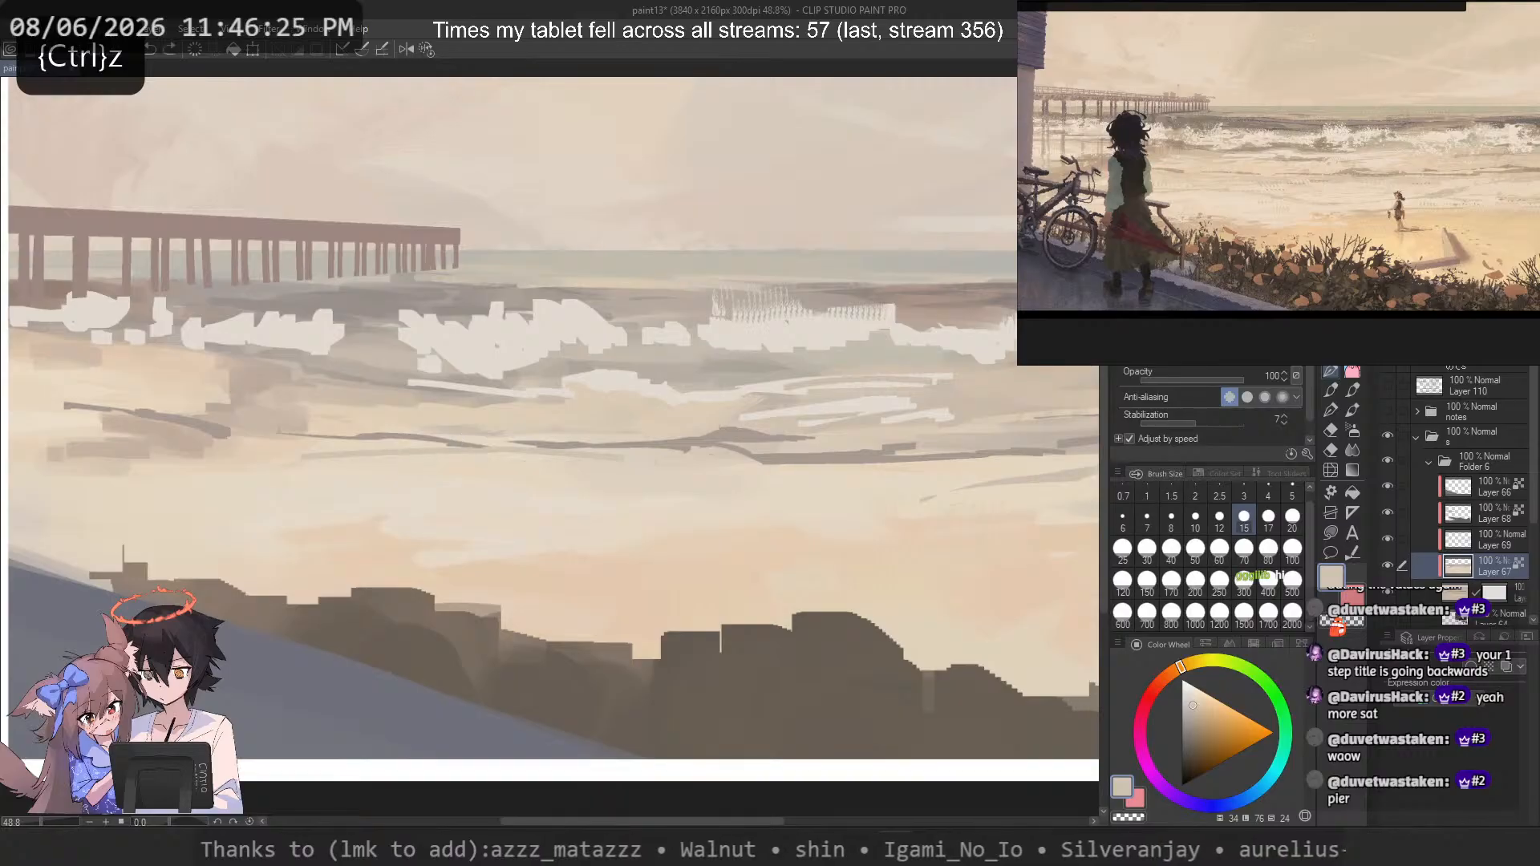
Step: Switch back to the softer brush at size 17, try a thin line under the dark streak, and undo it
key(p)
key(p)
click(1268, 519)
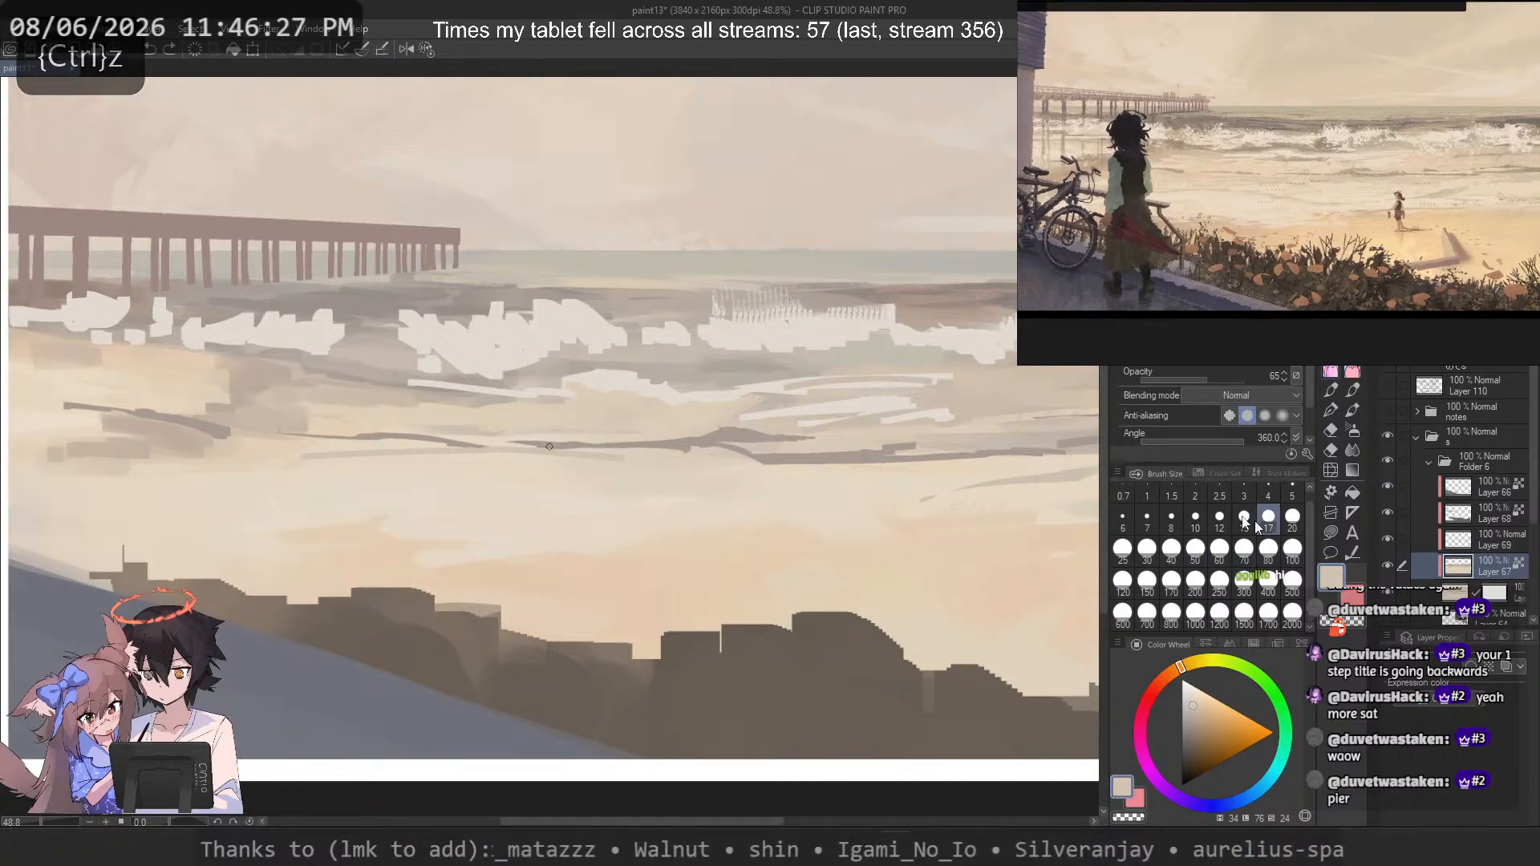
key(ctrl+z)
key(ctrl+z)
mouse_move(500, 456)
mouse_down()
mouse_move(549, 454)
mouse_move(262, 479)
mouse_move(621, 459)
mouse_up()
key(ctrl+z)
Step: Set the brush to size 30 and 100 opacity, trying and undoing long grey-beige streaks across the sand below the dark streak
click(1146, 550)
key(ctrl+z)
drag(321, 463, 589, 453)
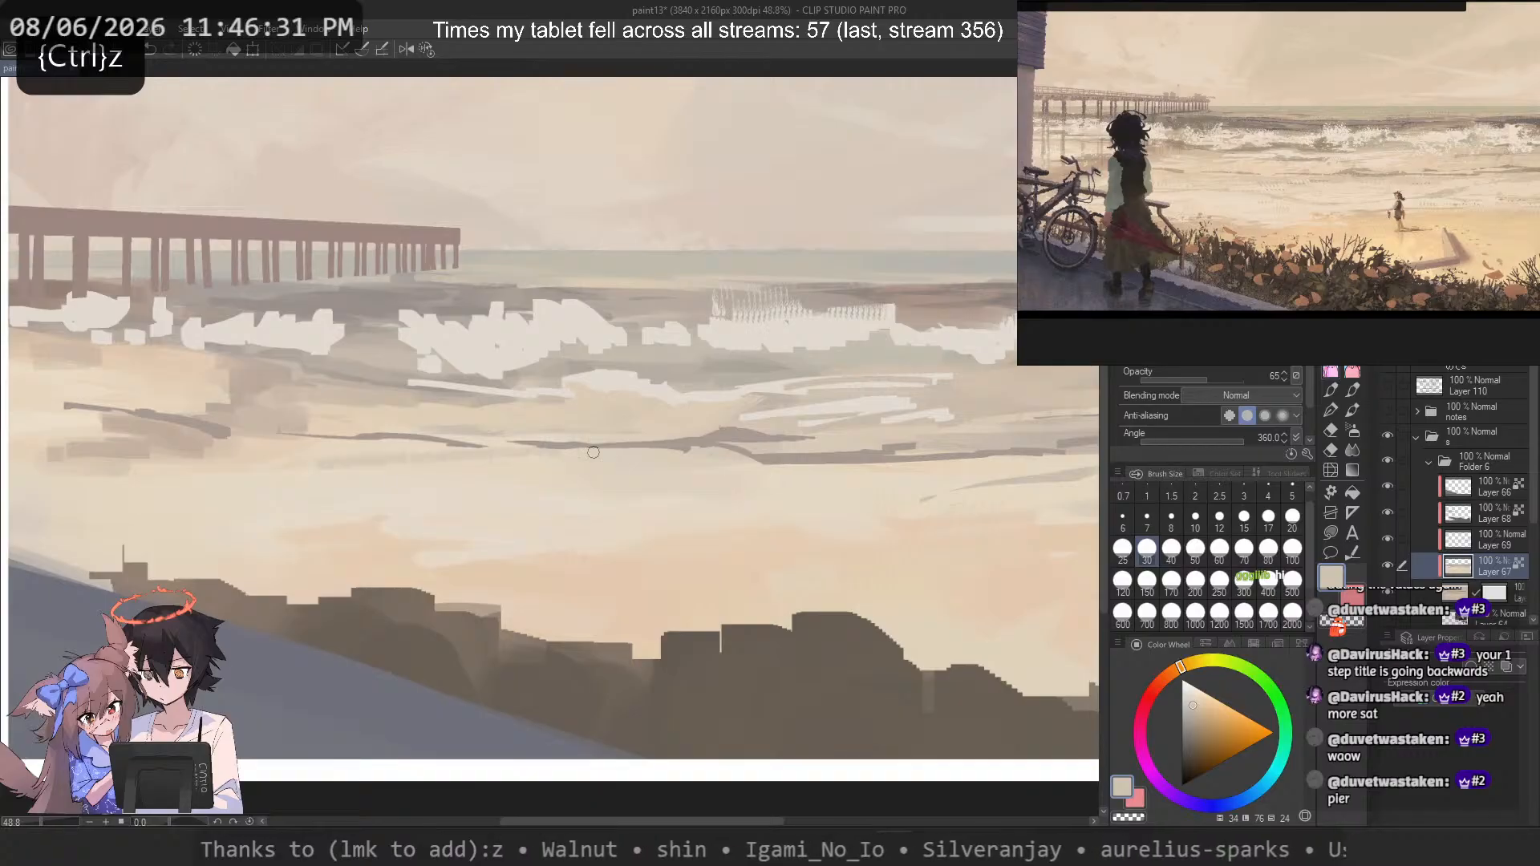
key(ctrl+z)
click(1297, 375)
click(1297, 374)
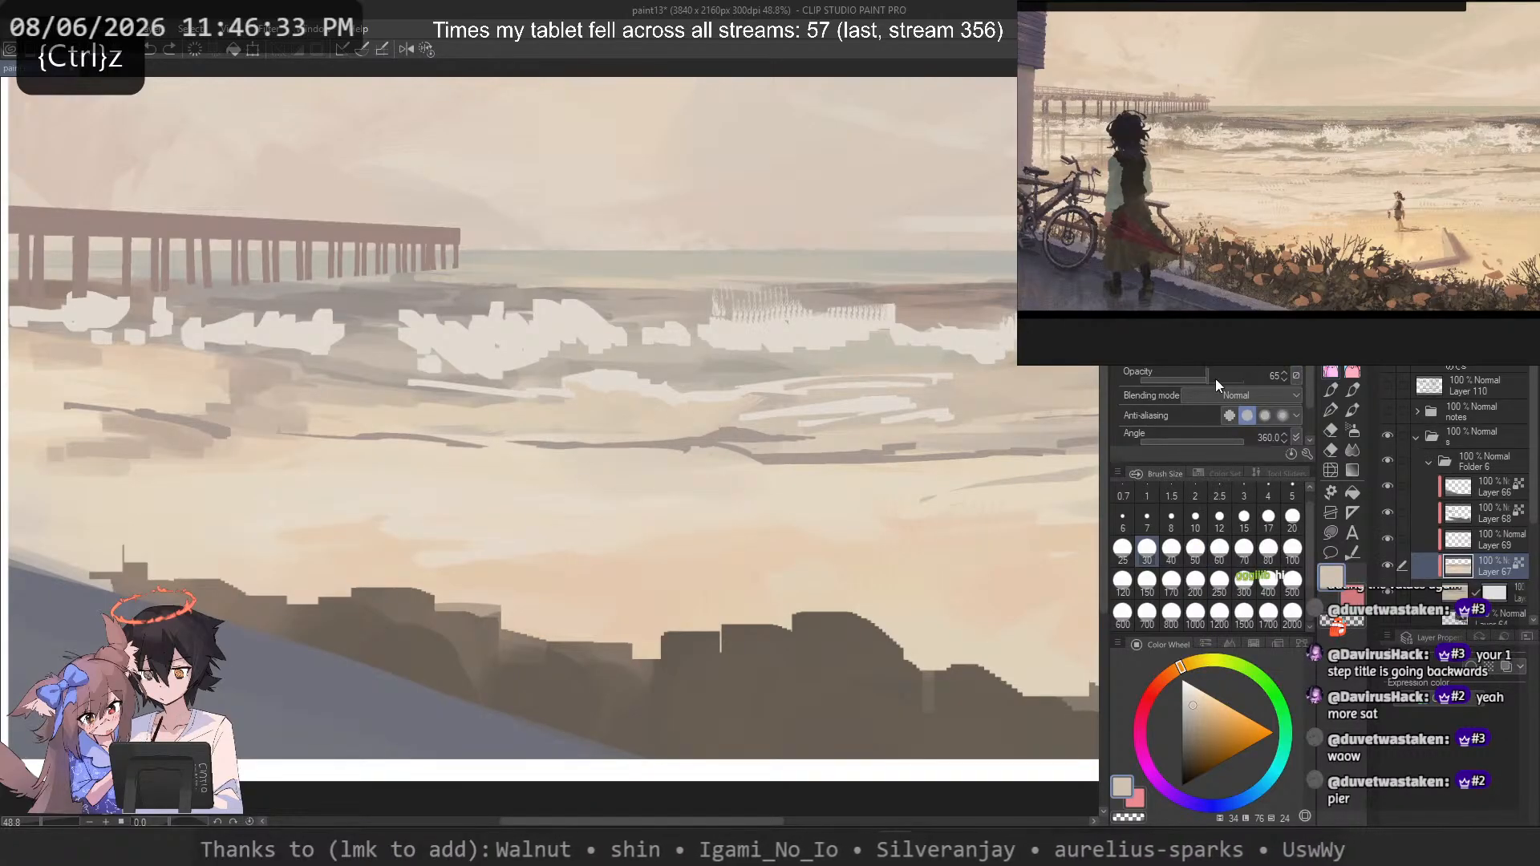
drag(1215, 379, 1253, 379)
mouse_move(279, 472)
mouse_down()
mouse_move(676, 468)
mouse_move(371, 471)
mouse_move(452, 449)
mouse_move(614, 457)
mouse_up()
key(ctrl+z)
mouse_move(577, 460)
mouse_down()
mouse_move(385, 460)
mouse_move(554, 455)
mouse_move(300, 478)
mouse_up()
key(ctrl+z)
Step: Paint a long grey-beige streak below the dark streak and thin its lower edge with a sampled pale beige
alt+click(567, 479)
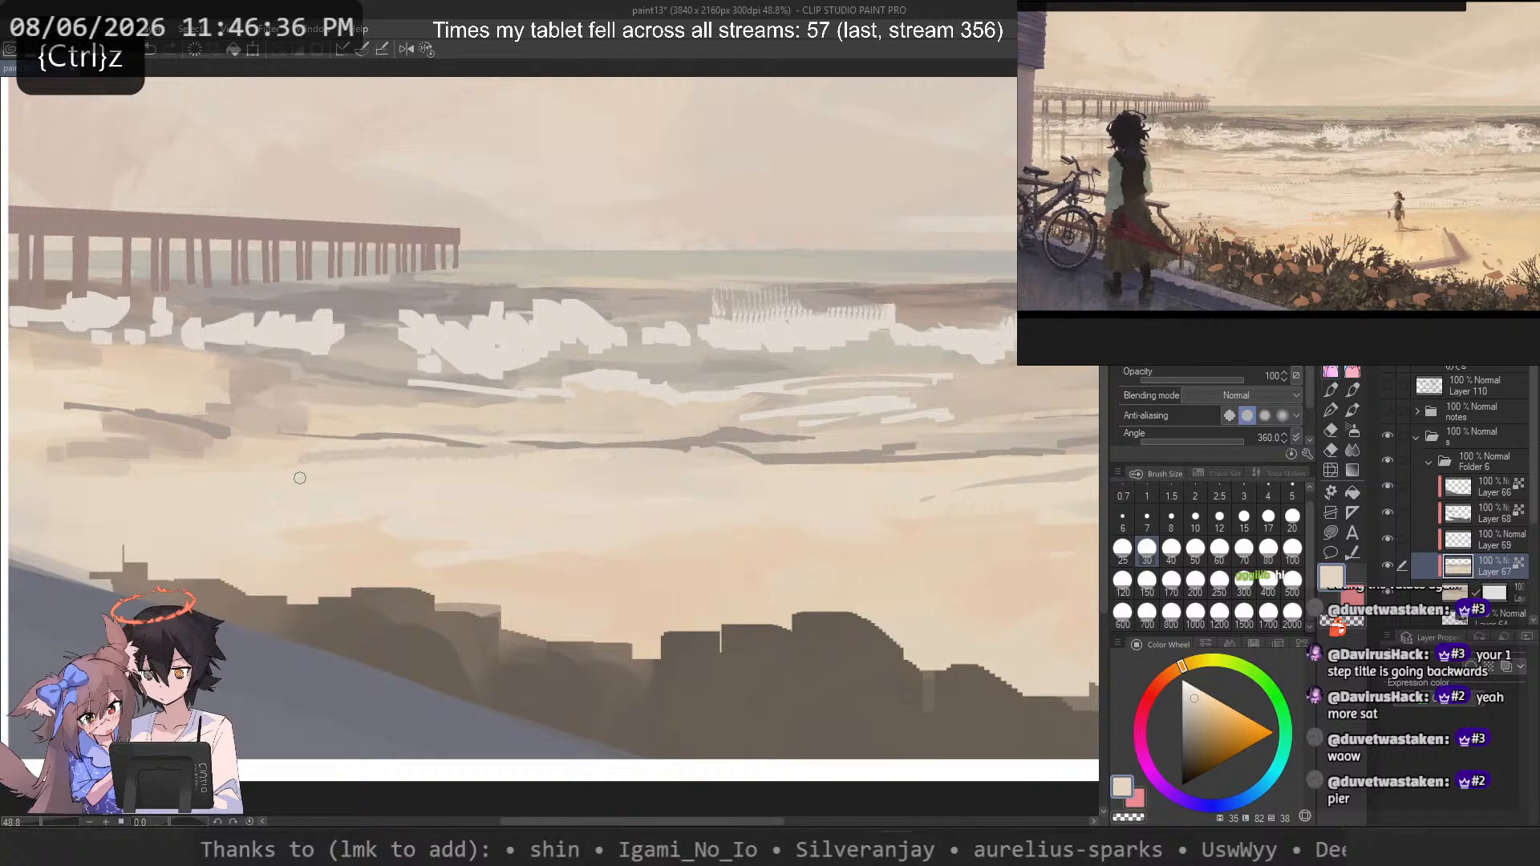
alt+click(465, 452)
drag(624, 466, 234, 488)
drag(328, 479, 539, 465)
key(ctrl+z)
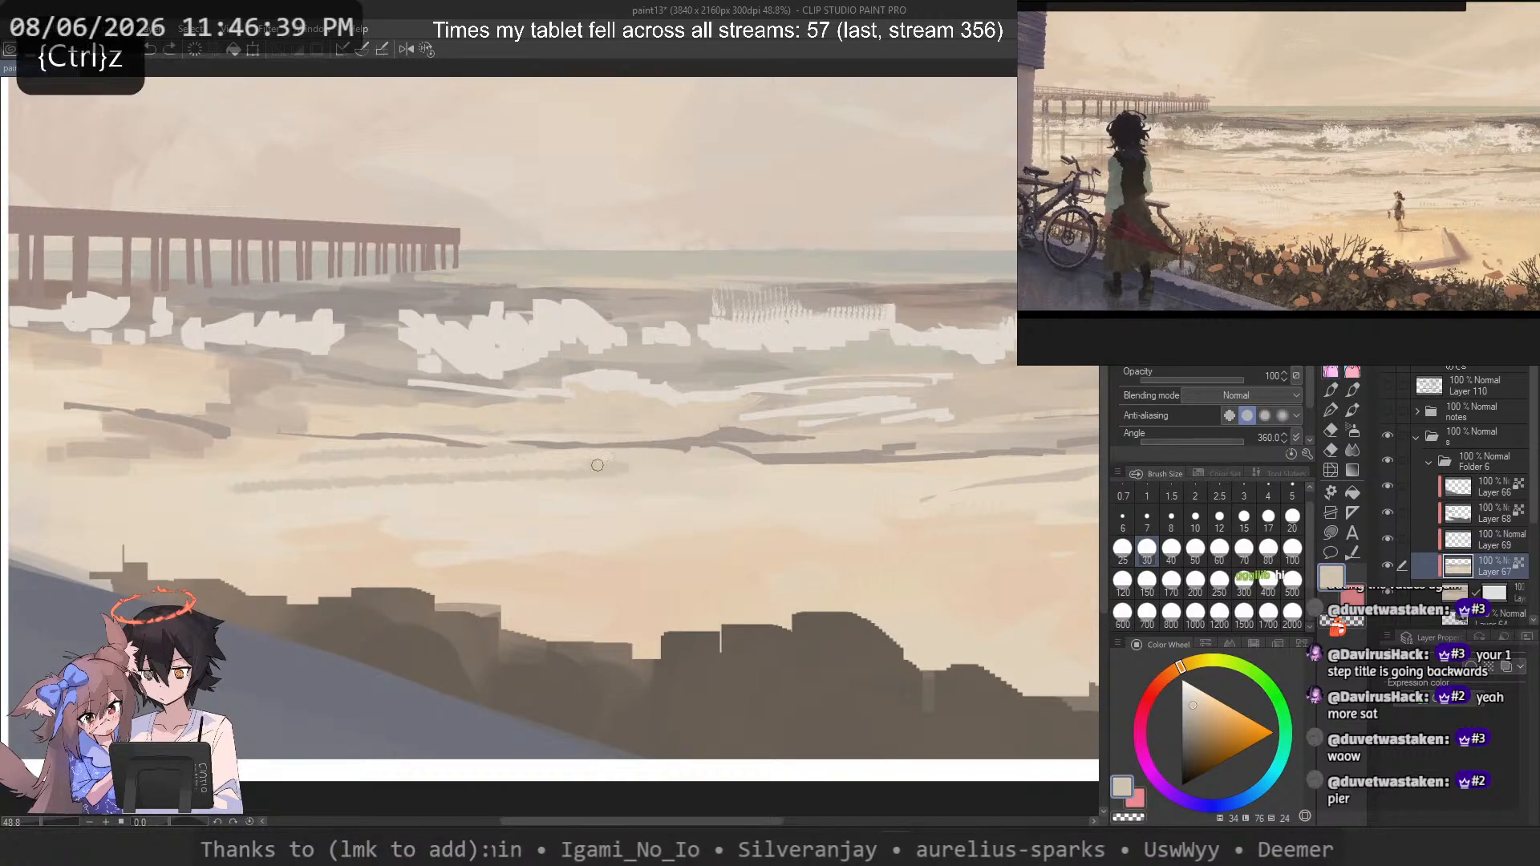
alt+click(342, 492)
drag(603, 473, 234, 490)
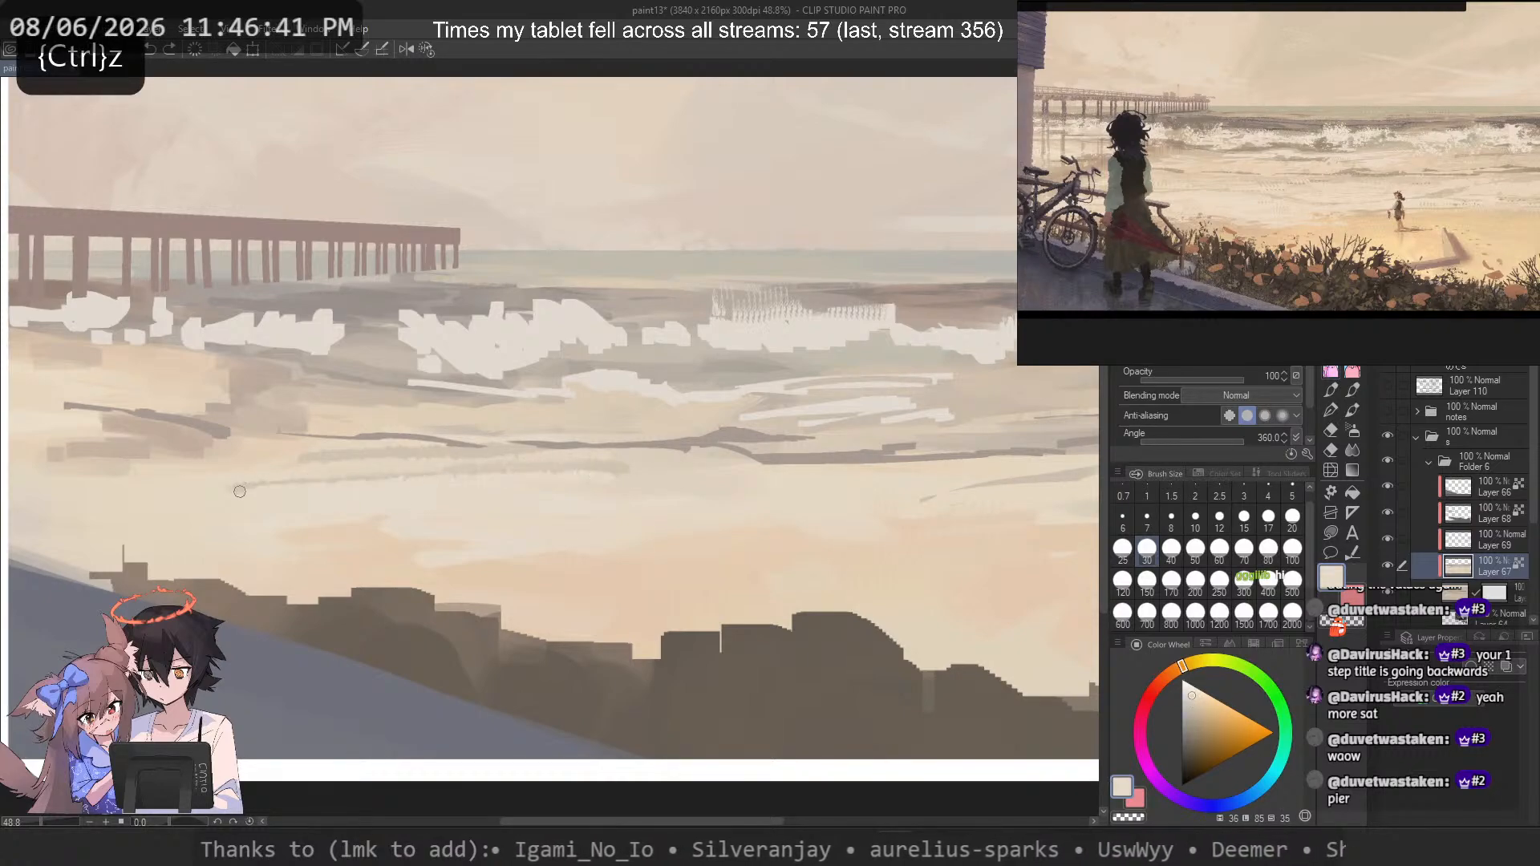
Step: Try extra grey-beige strokes above the faint streak, undo them, and paint the streak out with sampled pale beige
alt+click(368, 449)
drag(344, 464, 528, 458)
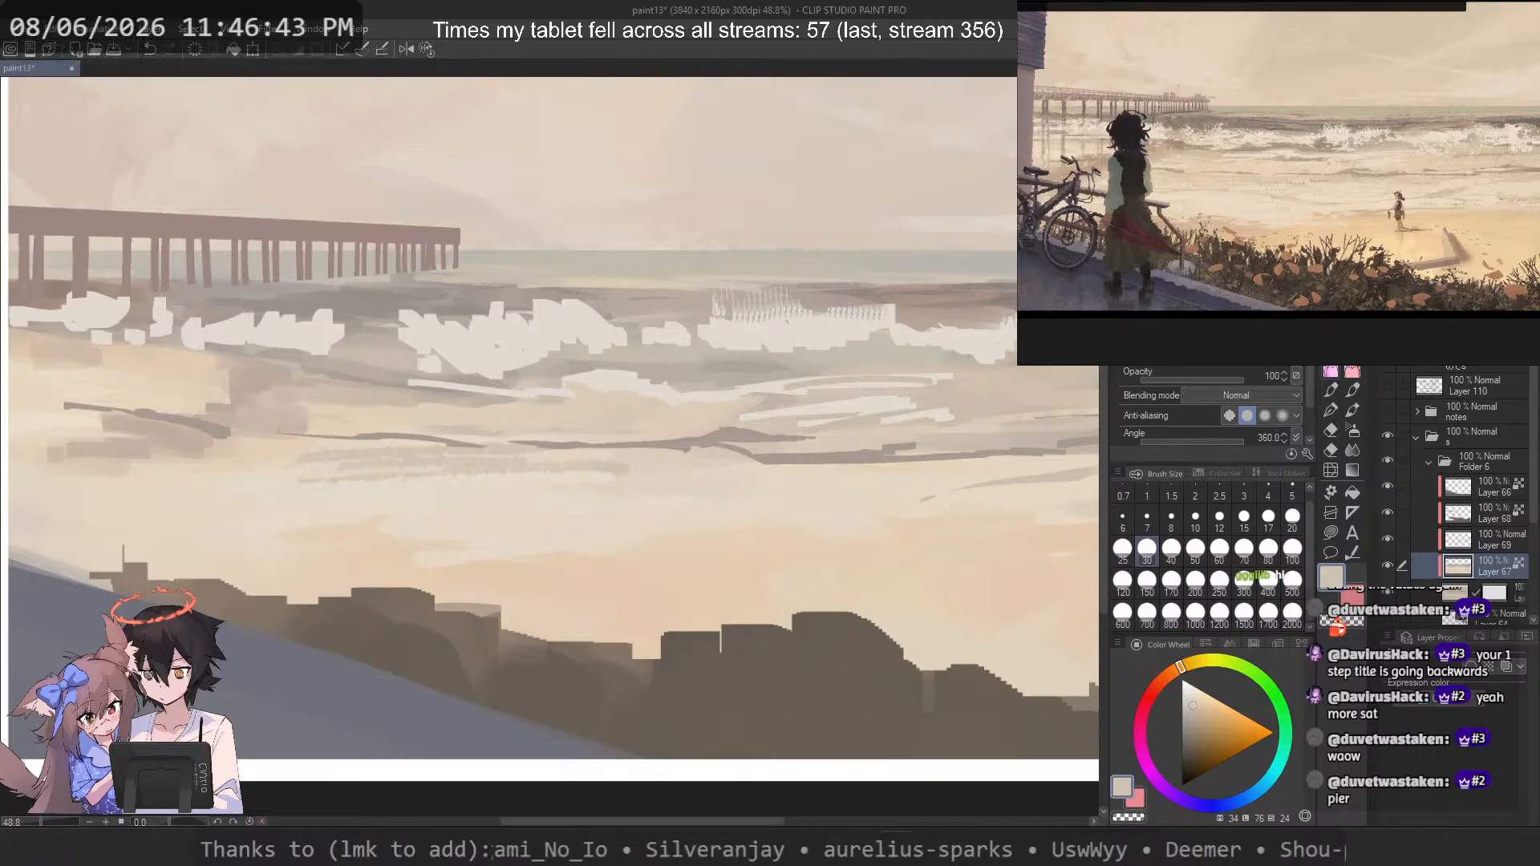
key(ctrl+z)
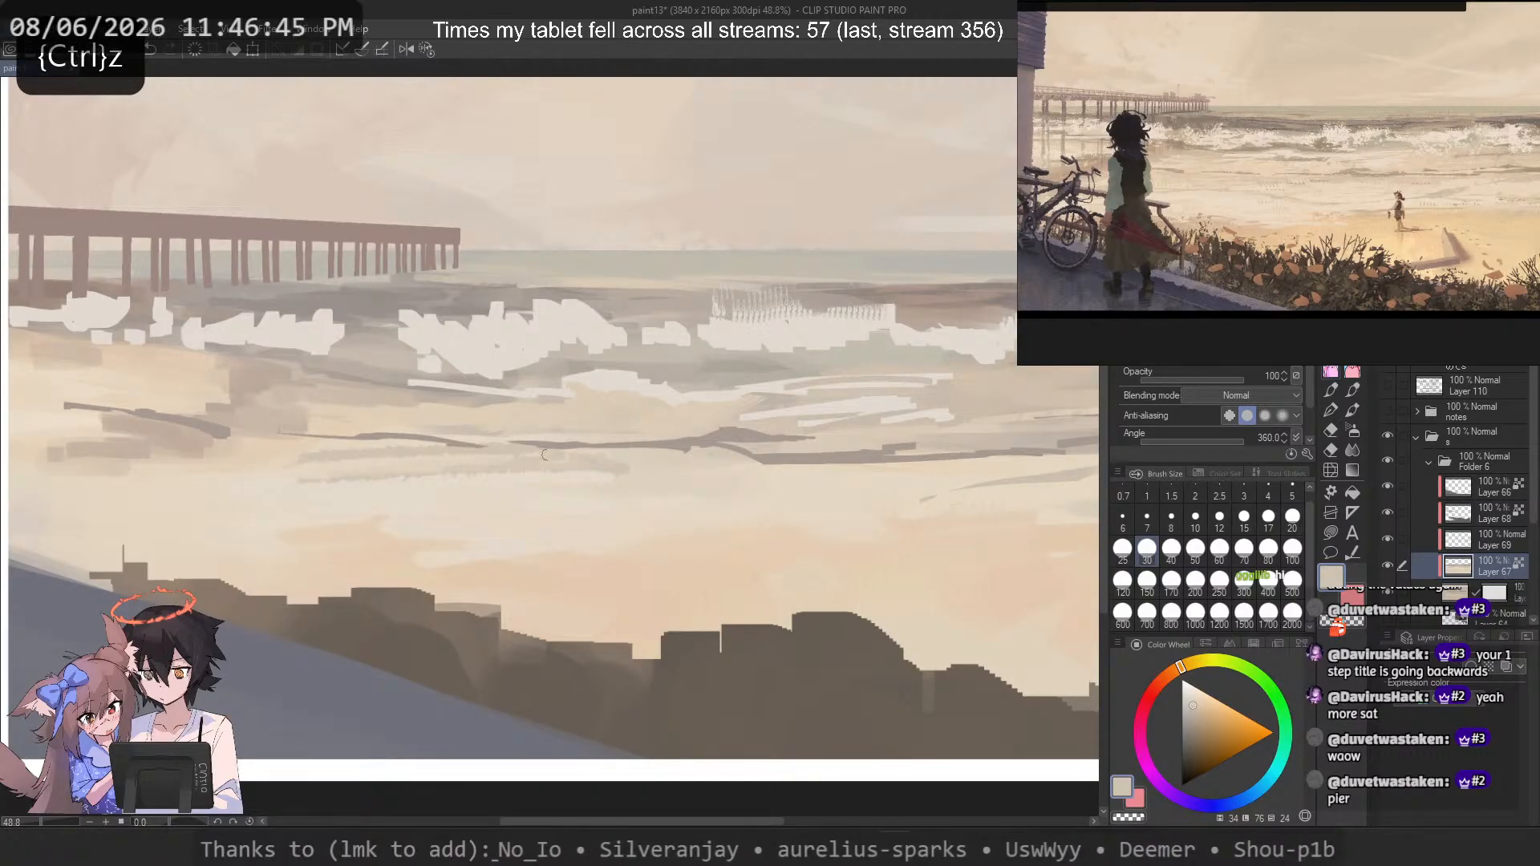
drag(377, 468, 240, 475)
key(ctrl+z)
alt+click(637, 461)
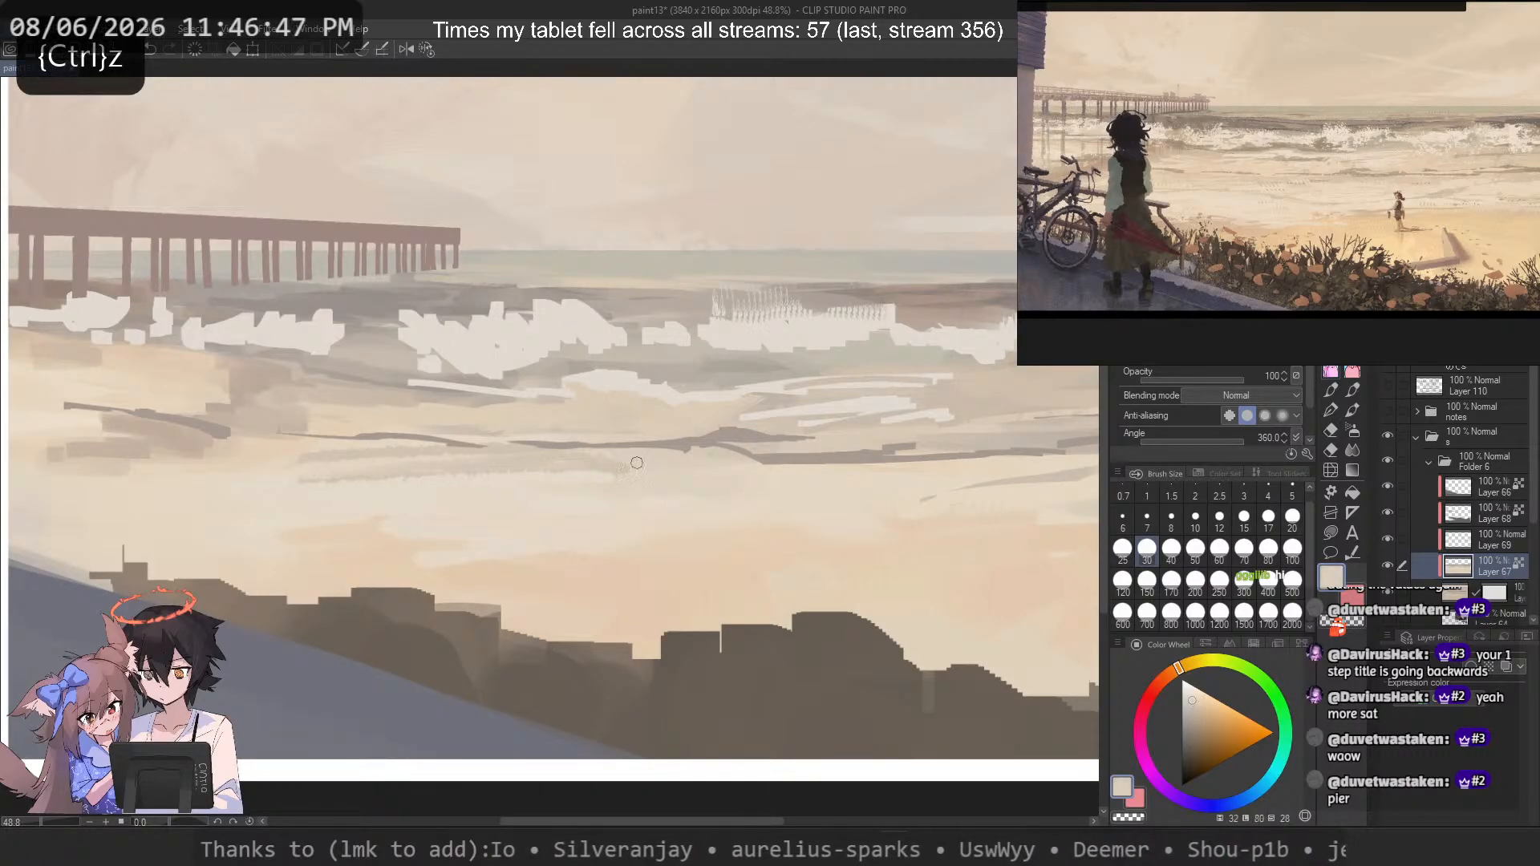
drag(600, 478, 405, 480)
drag(303, 479, 513, 472)
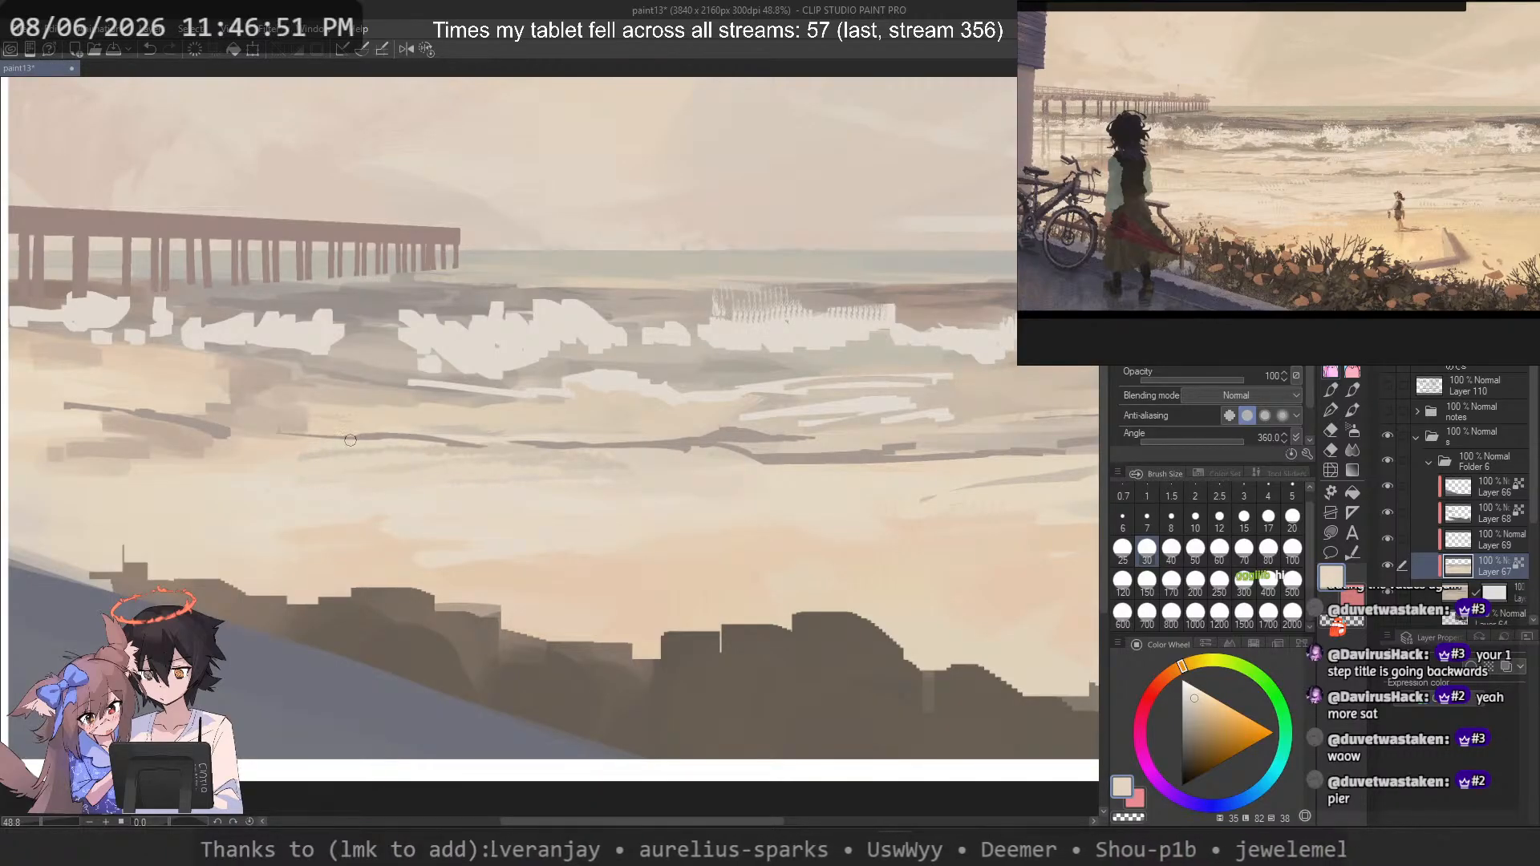
key(ctrl+z)
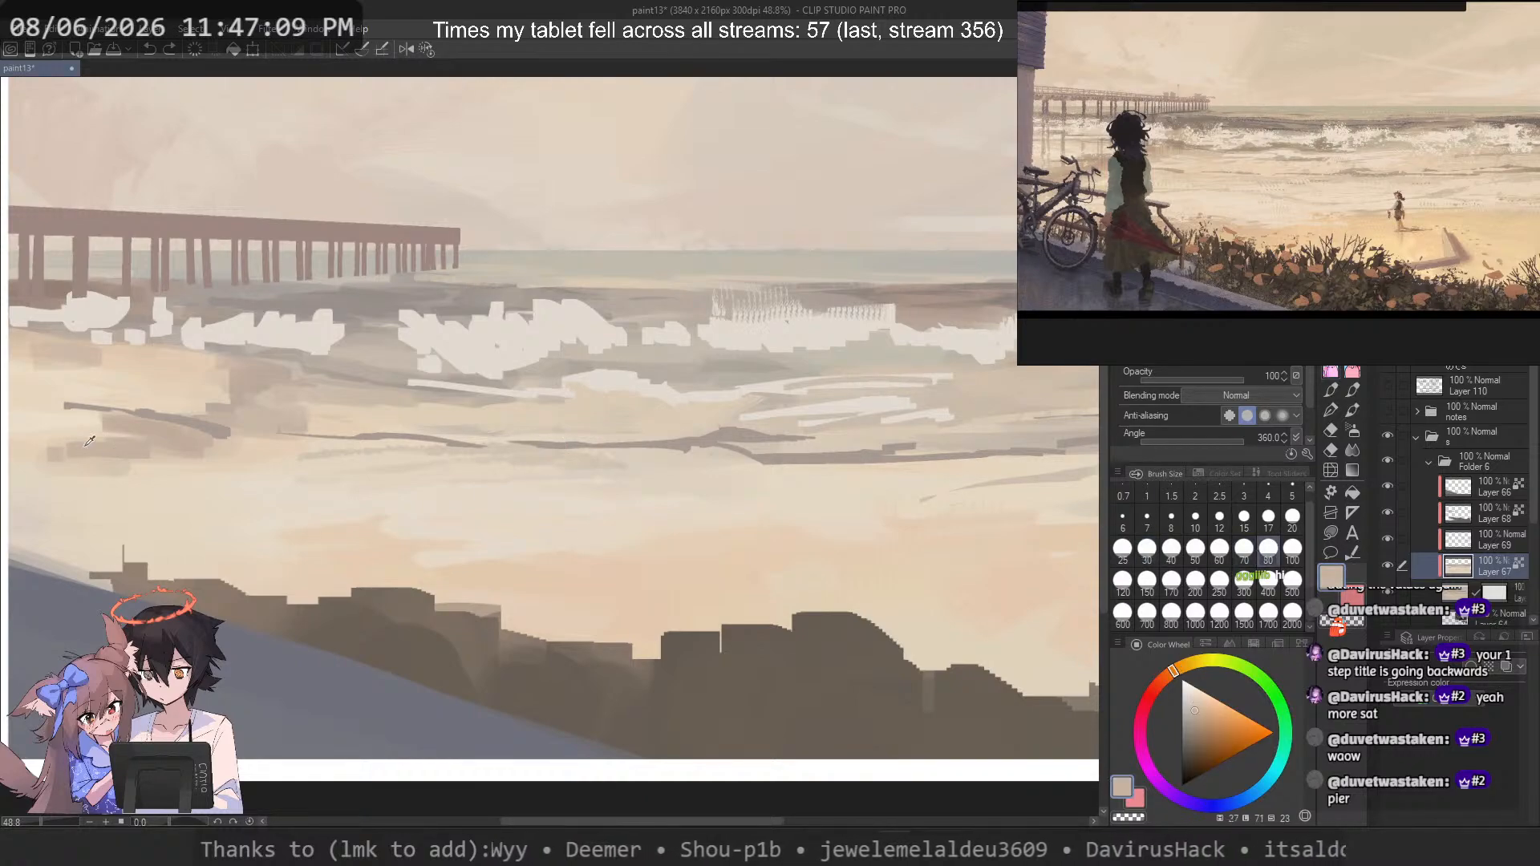
Step: Paint a grey-beige patch on the wet sand at the canvas's left edge, enlarging the brush to size 170
drag(24, 457, 87, 480)
click(1171, 579)
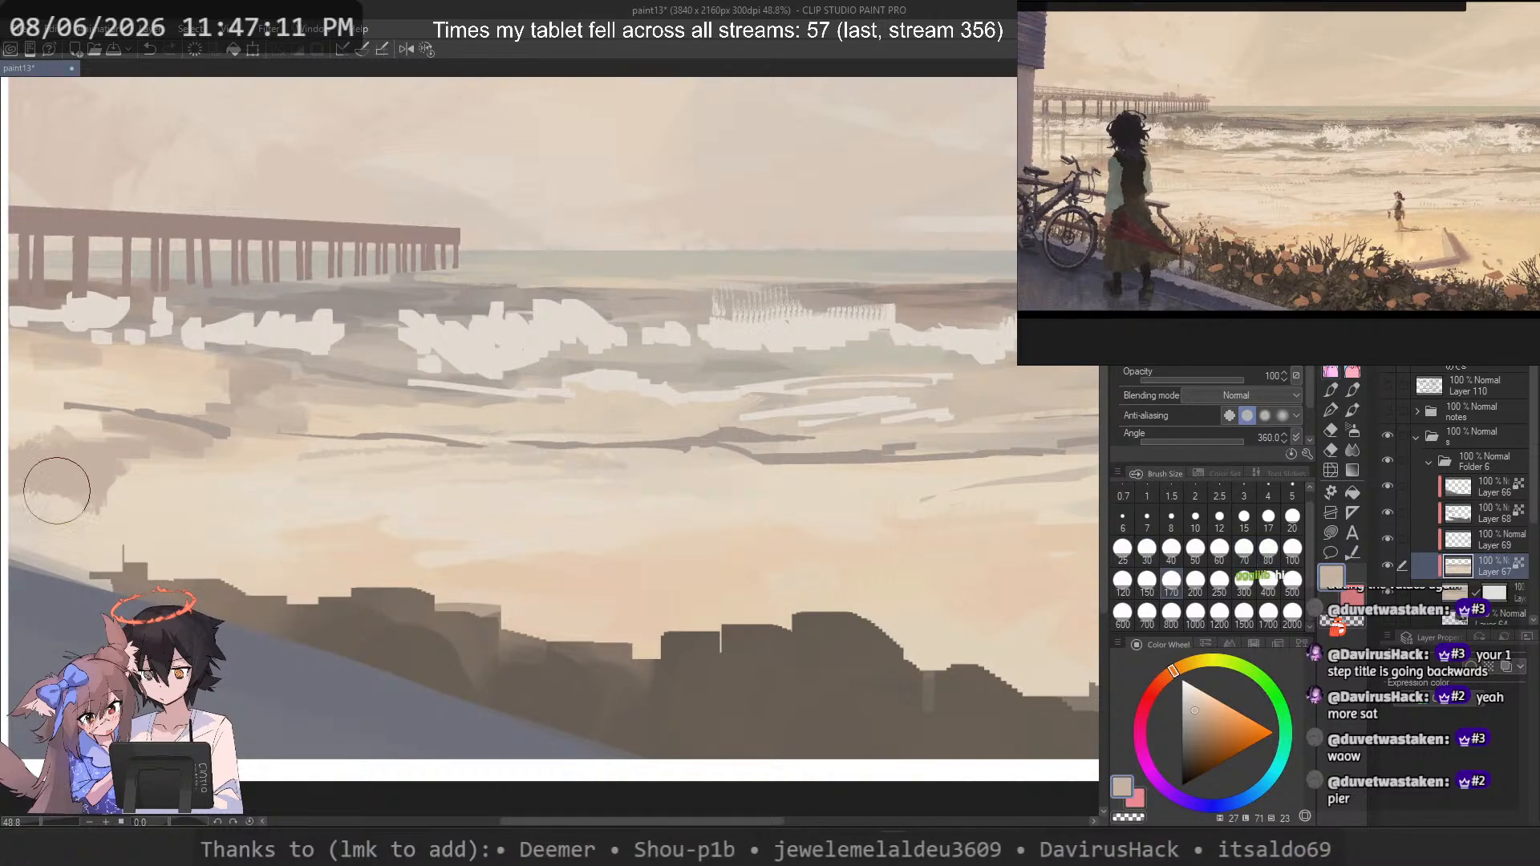
key(ctrl+z)
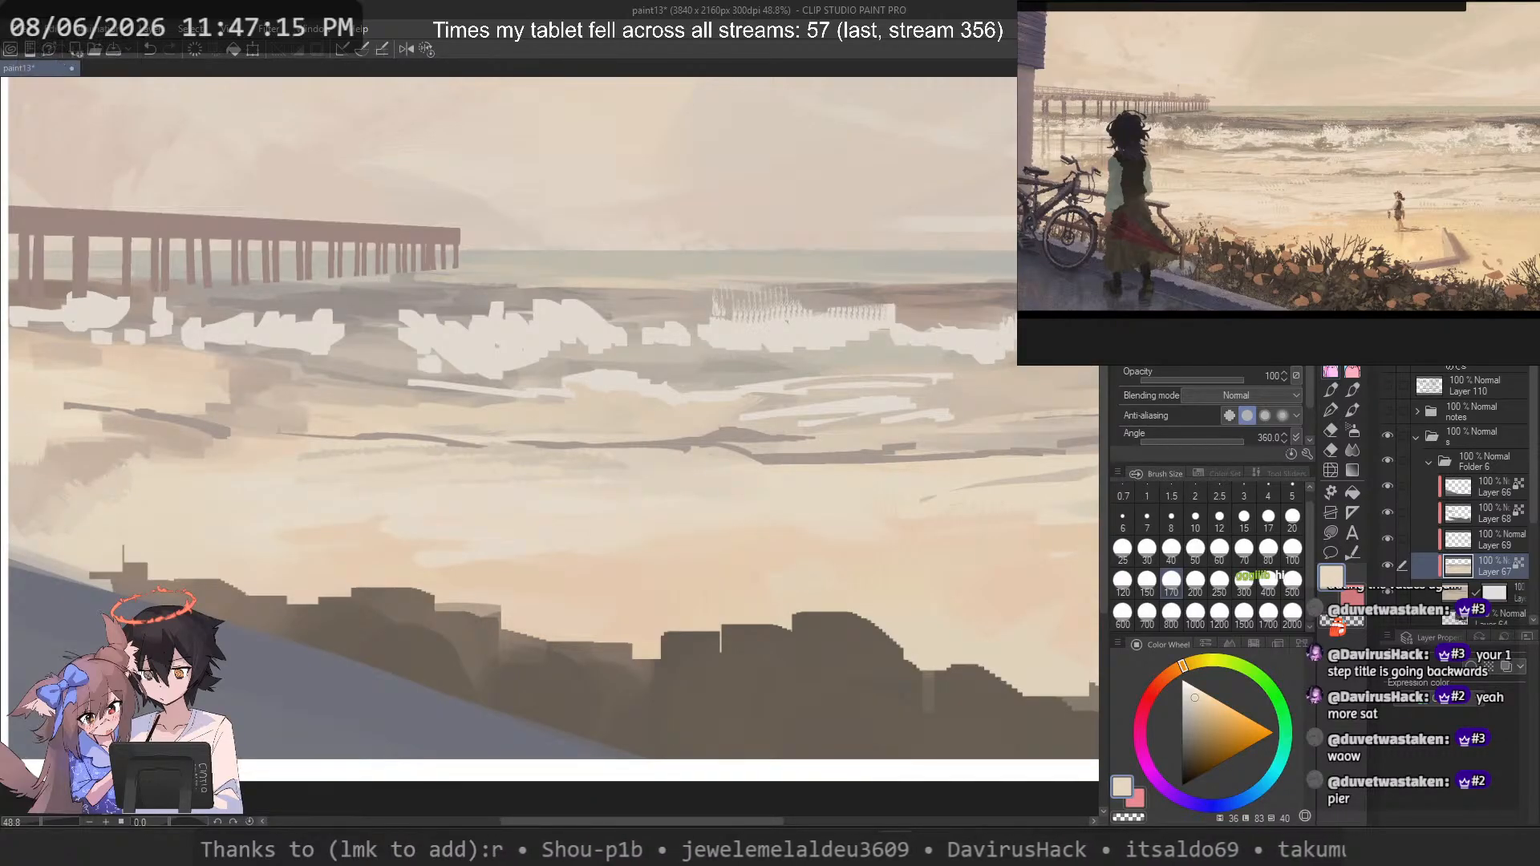
Step: Refine the edges of the left-hand grey-beige patch with sampled beige tones using the hard-edged pen at size 15
click(1331, 371)
key(p)
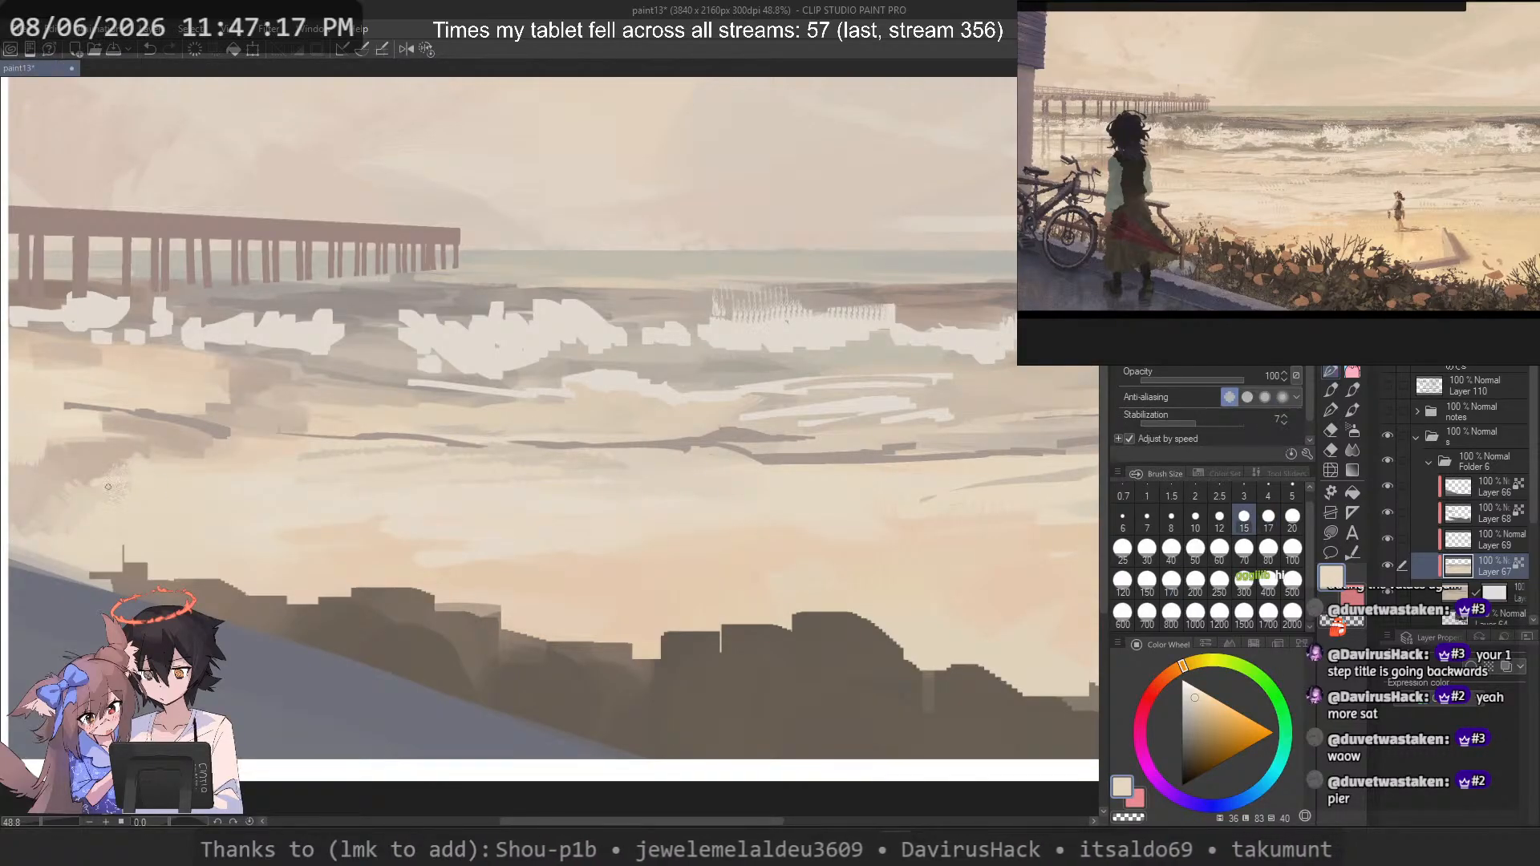
key(ctrl+z)
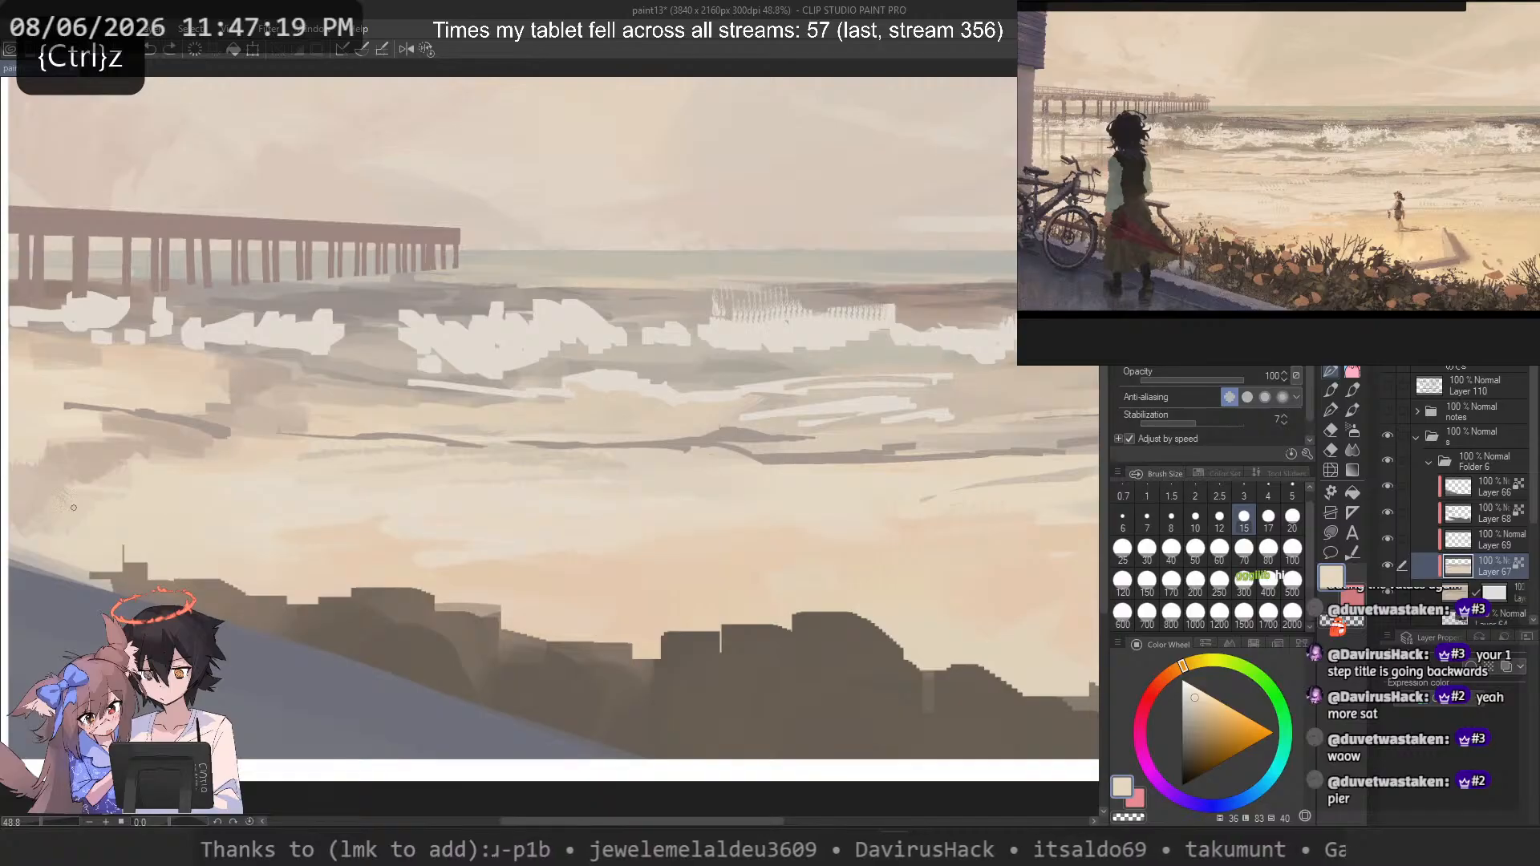
alt+click(110, 474)
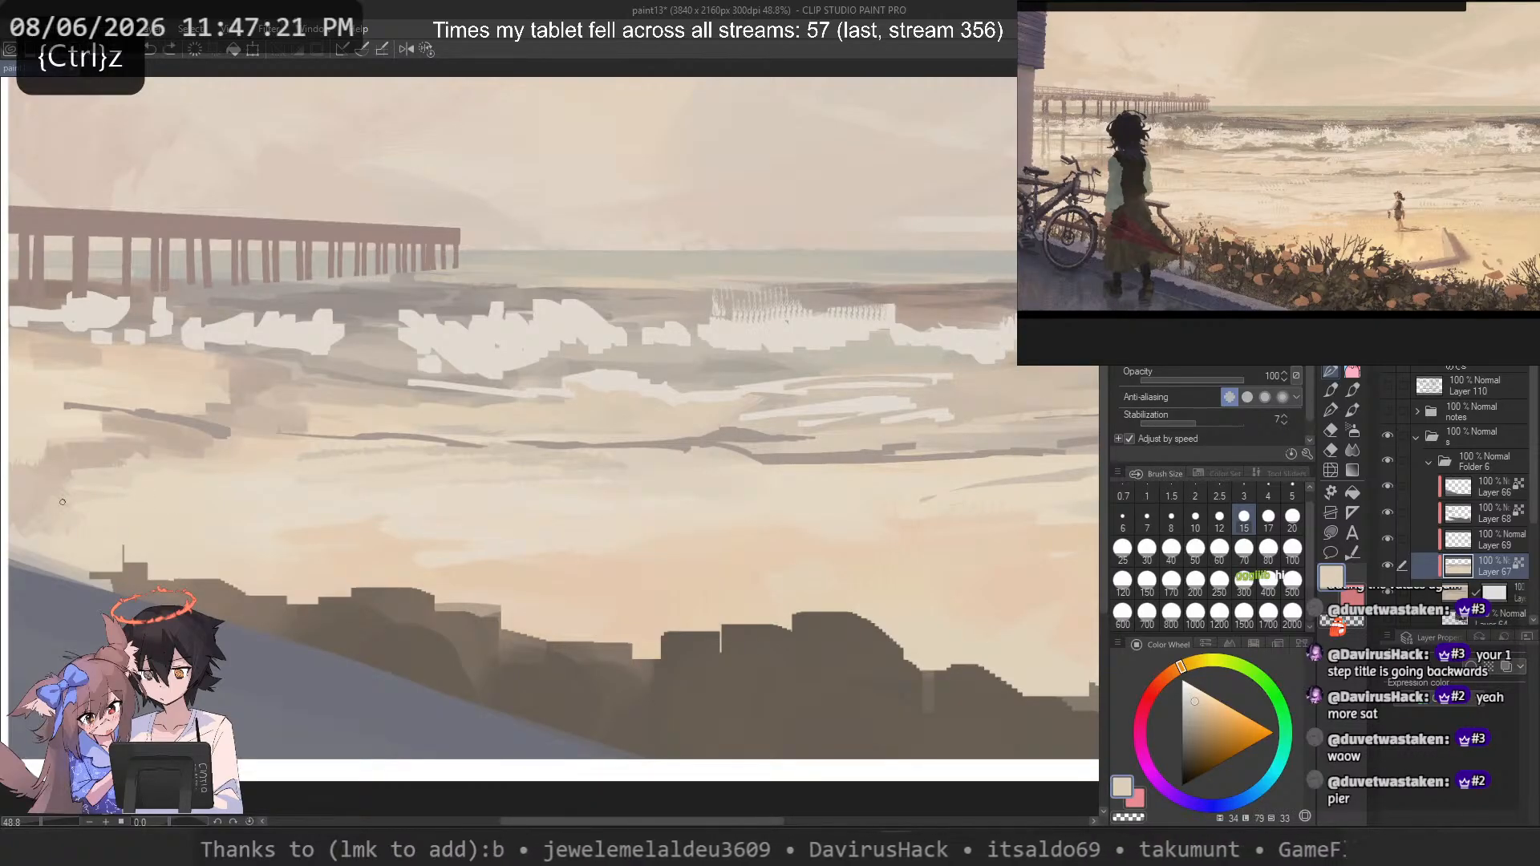
alt+click(51, 468)
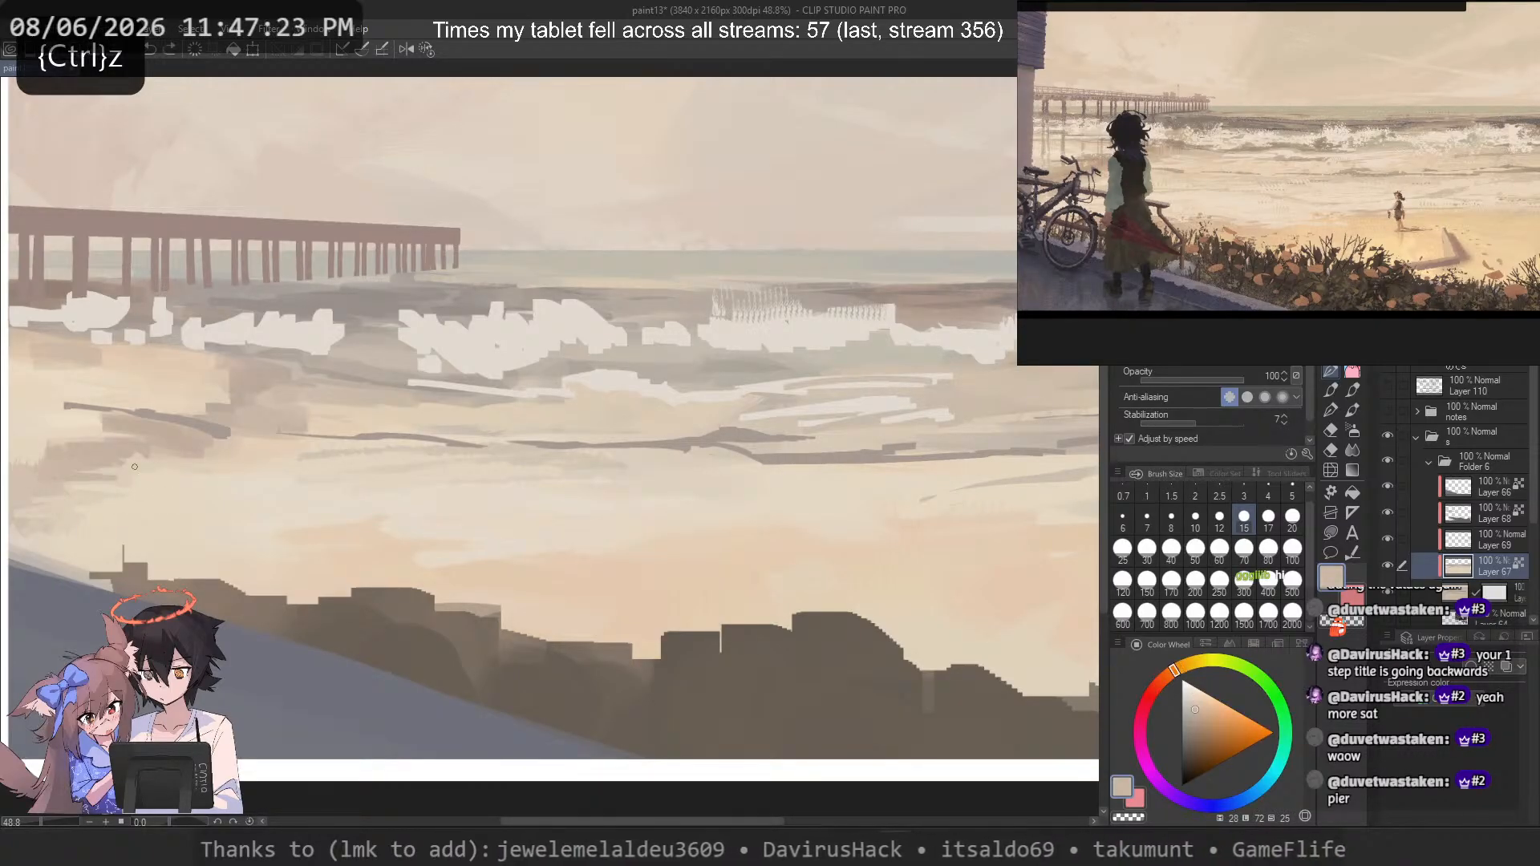
alt+click(22, 435)
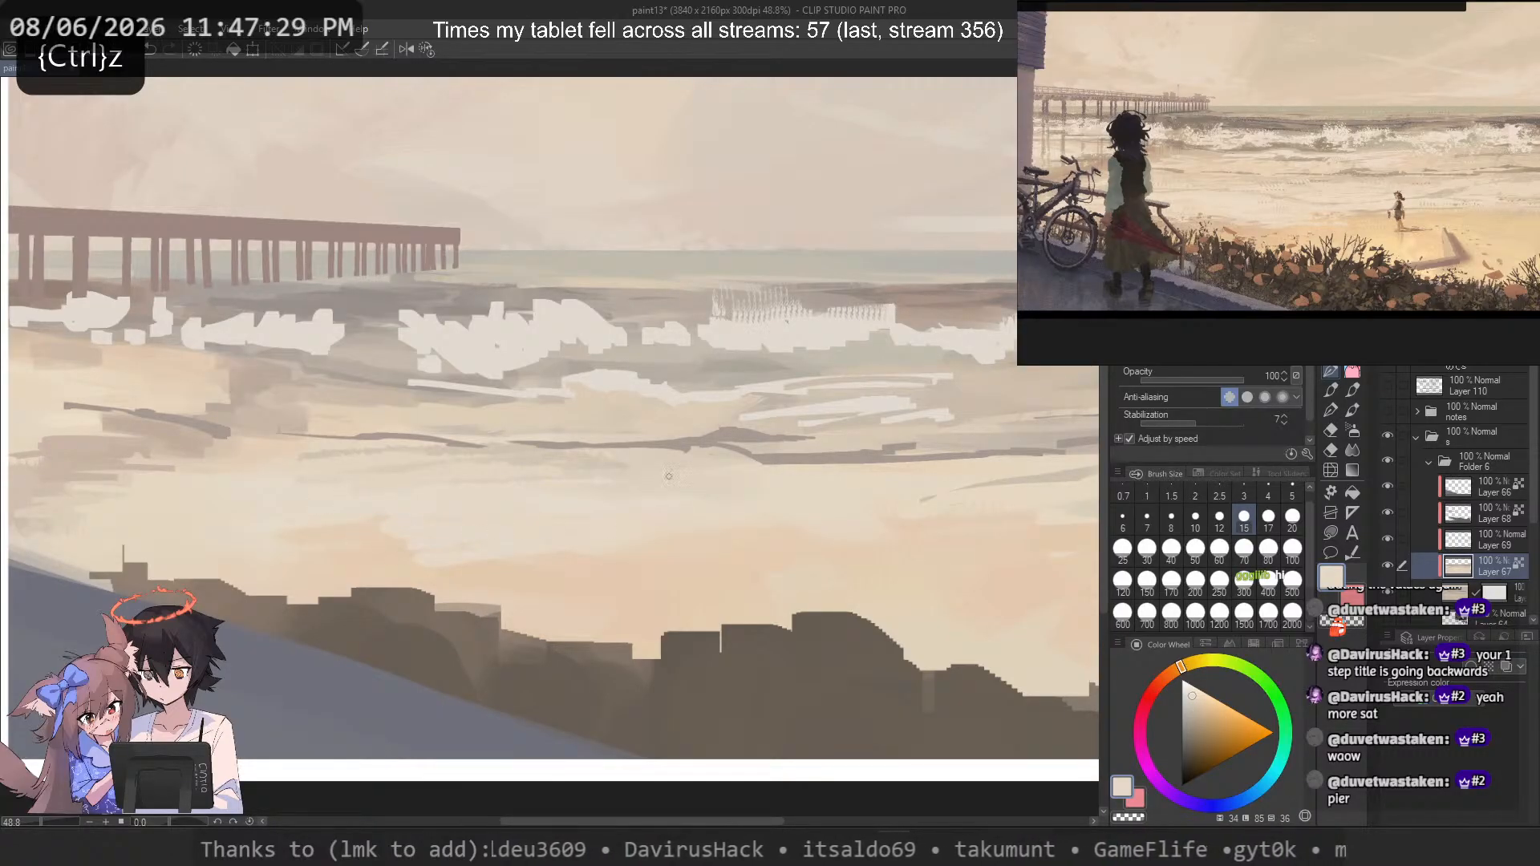
Step: Rework the edges of the peach patch in the central sand with sampled peach and pale beige, enlarging the pen to size 30
alt+click(597, 537)
drag(598, 537, 627, 532)
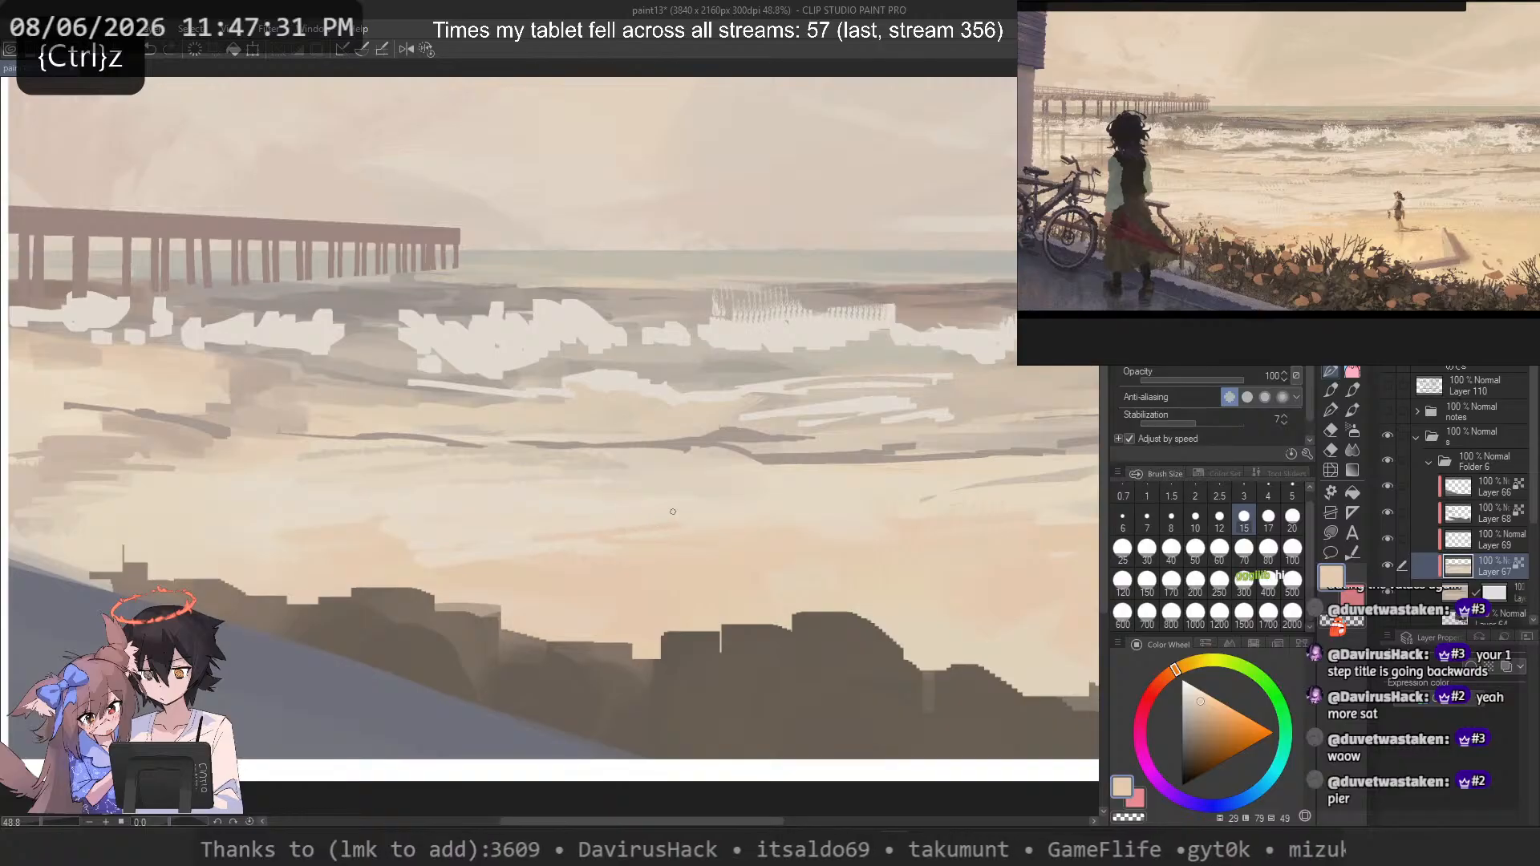
key(ctrl+z)
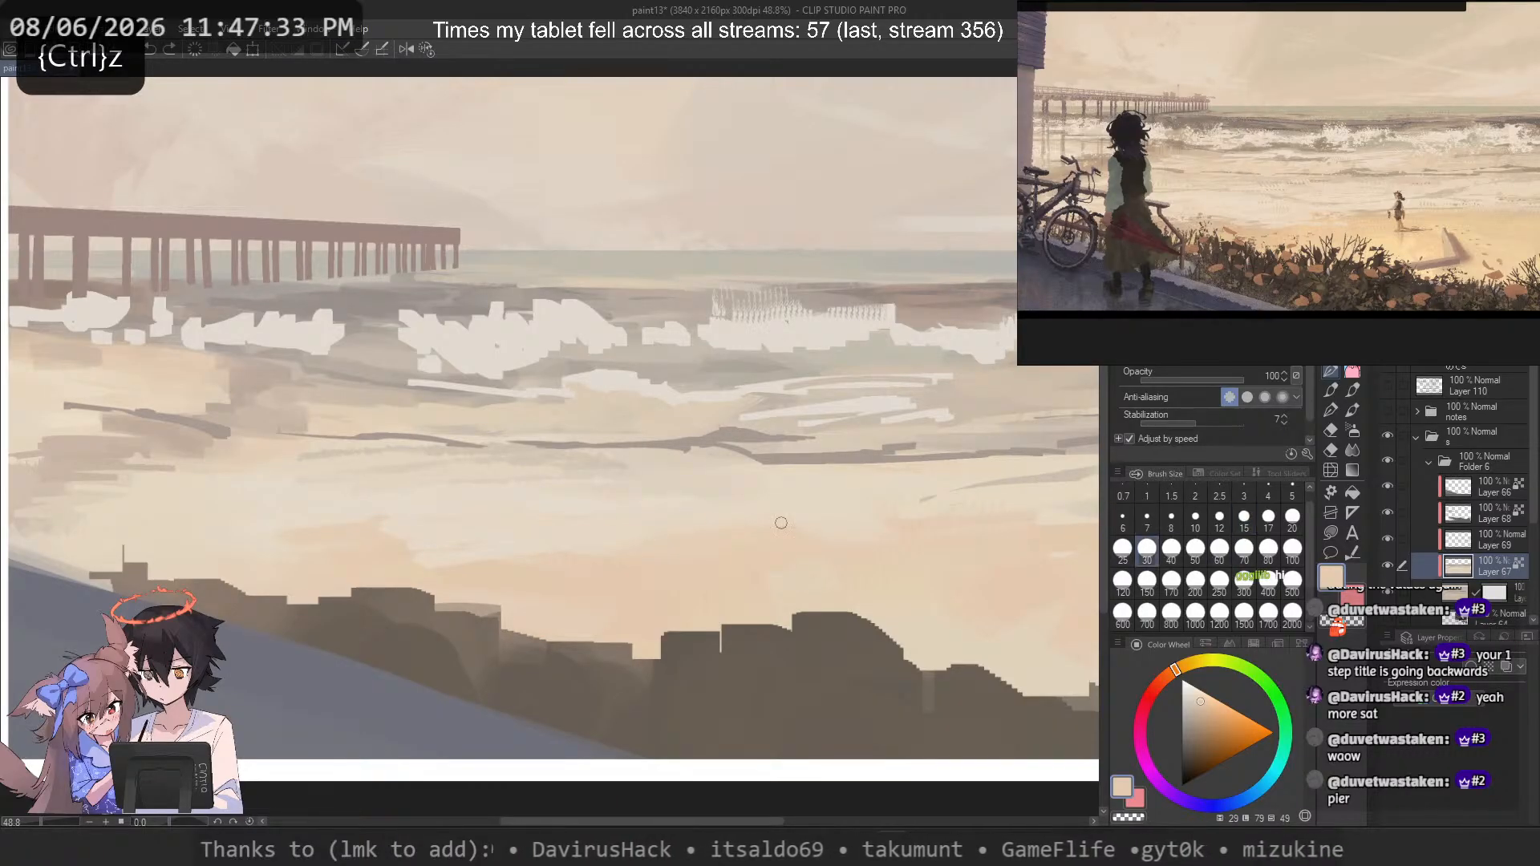
alt+click(580, 553)
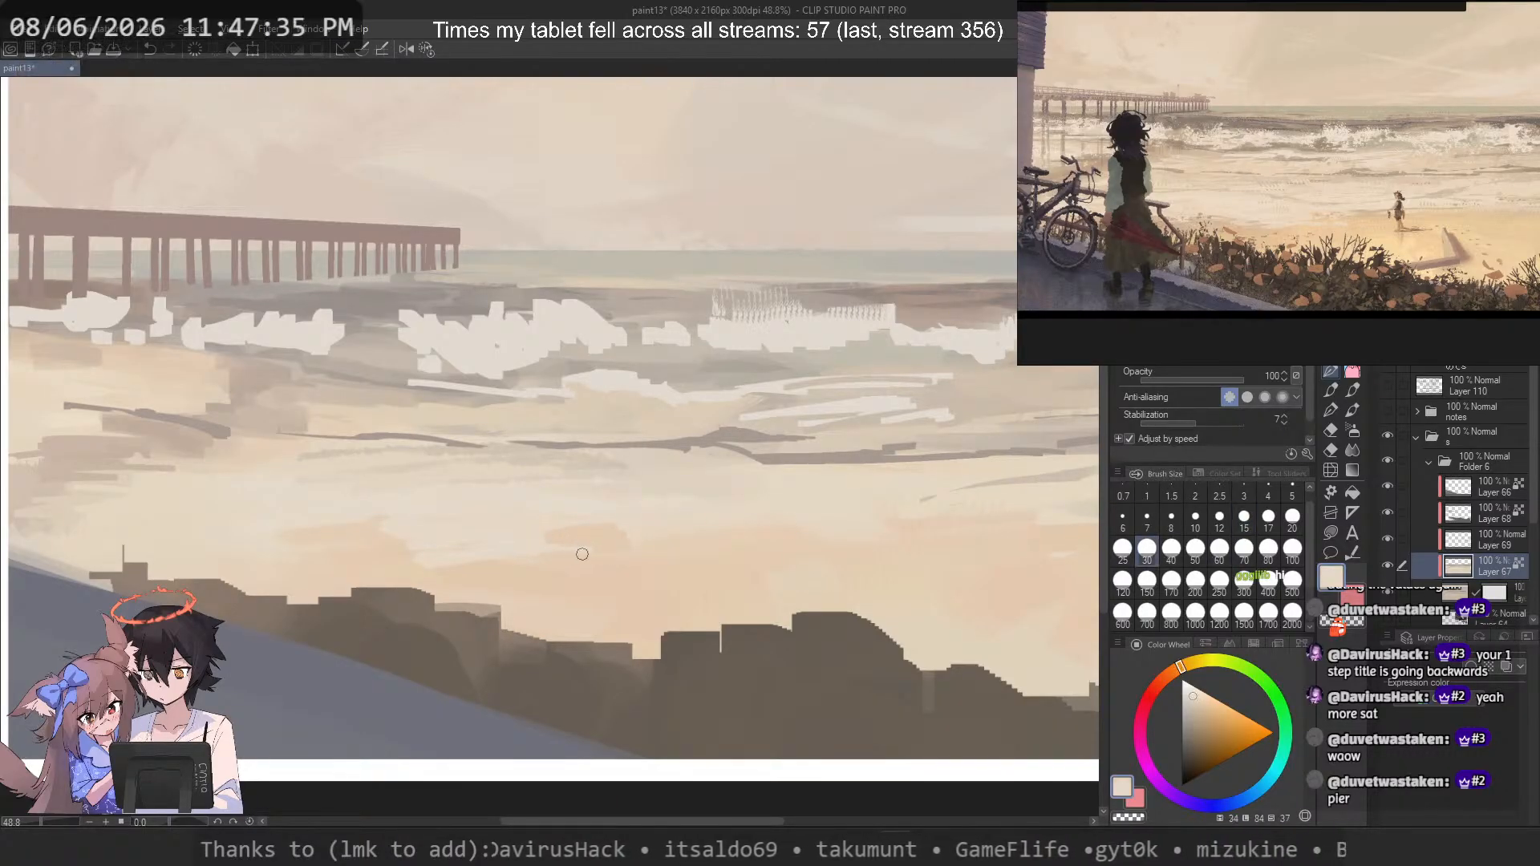
alt+click(652, 538)
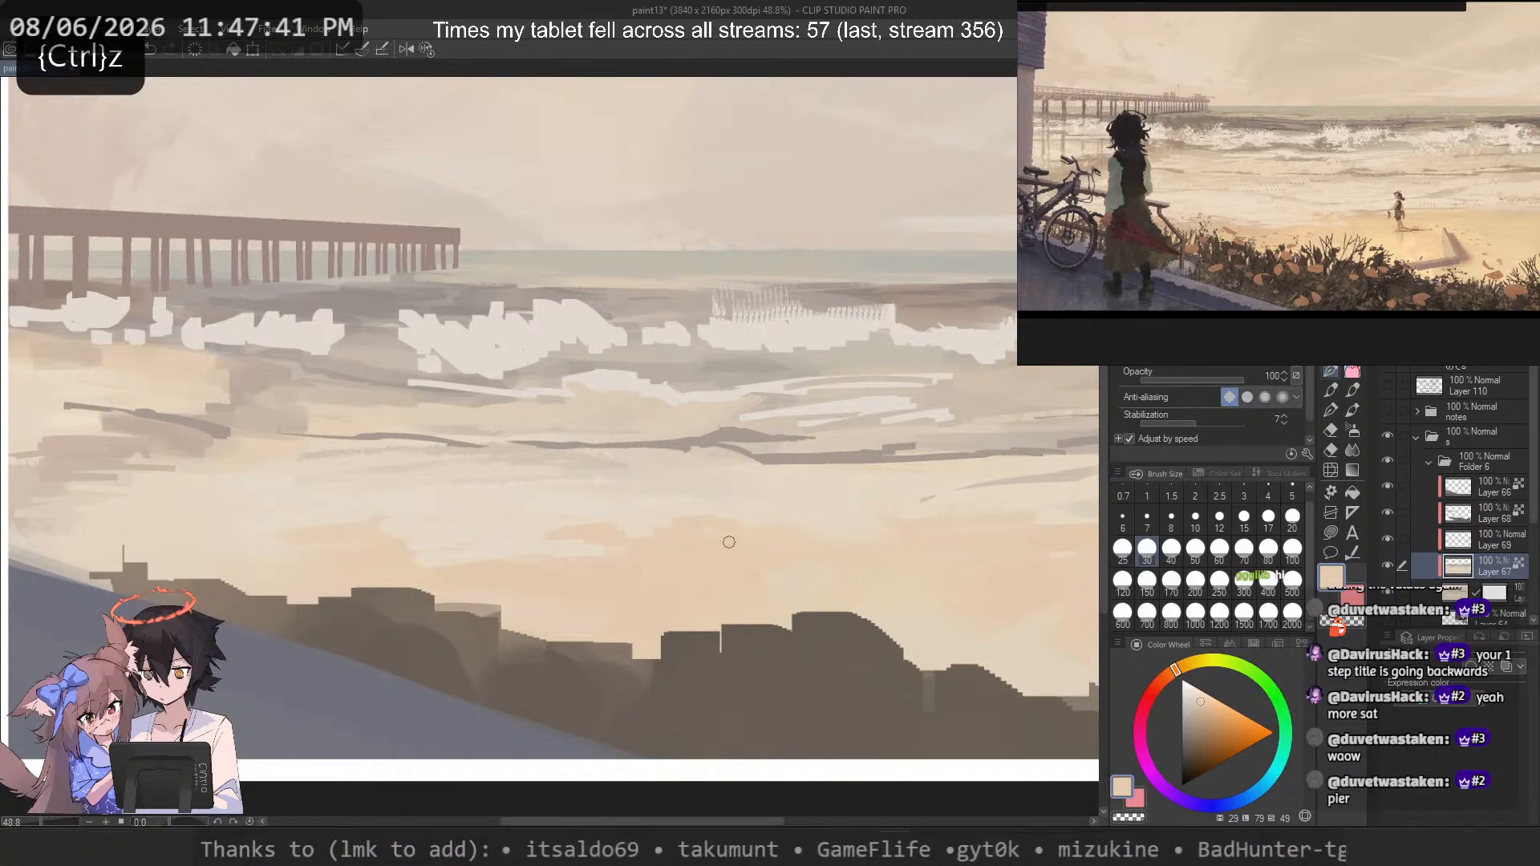
Step: Add small pale beige strokes to the peach sand above the central rocks, alternating sampled tones, and check the whole canvas
alt+click(587, 557)
drag(578, 561, 606, 560)
key(ctrl+z)
alt+click(634, 563)
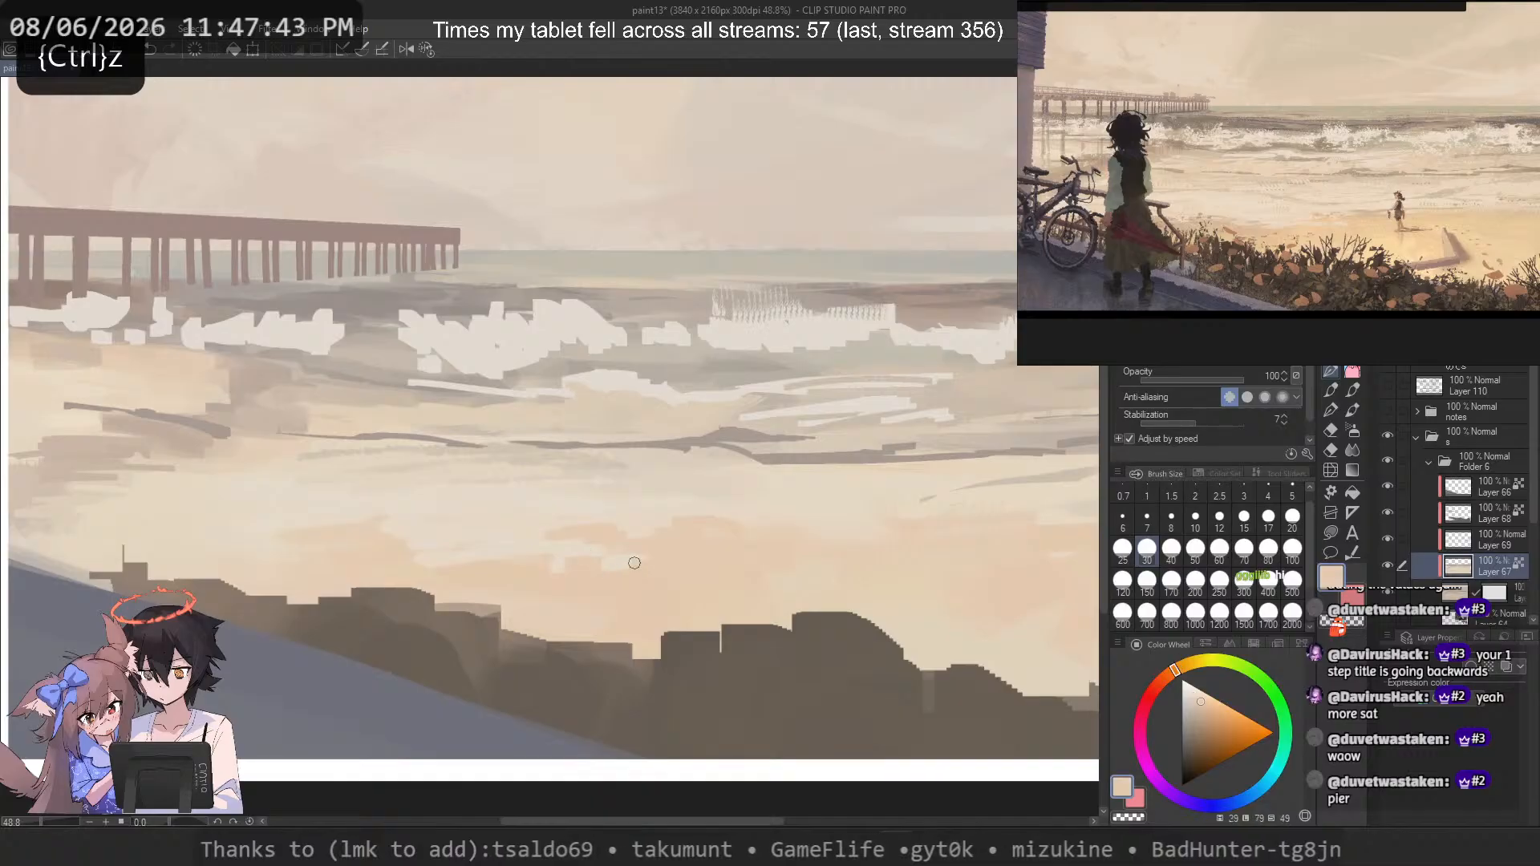
alt+click(564, 560)
alt+click(584, 553)
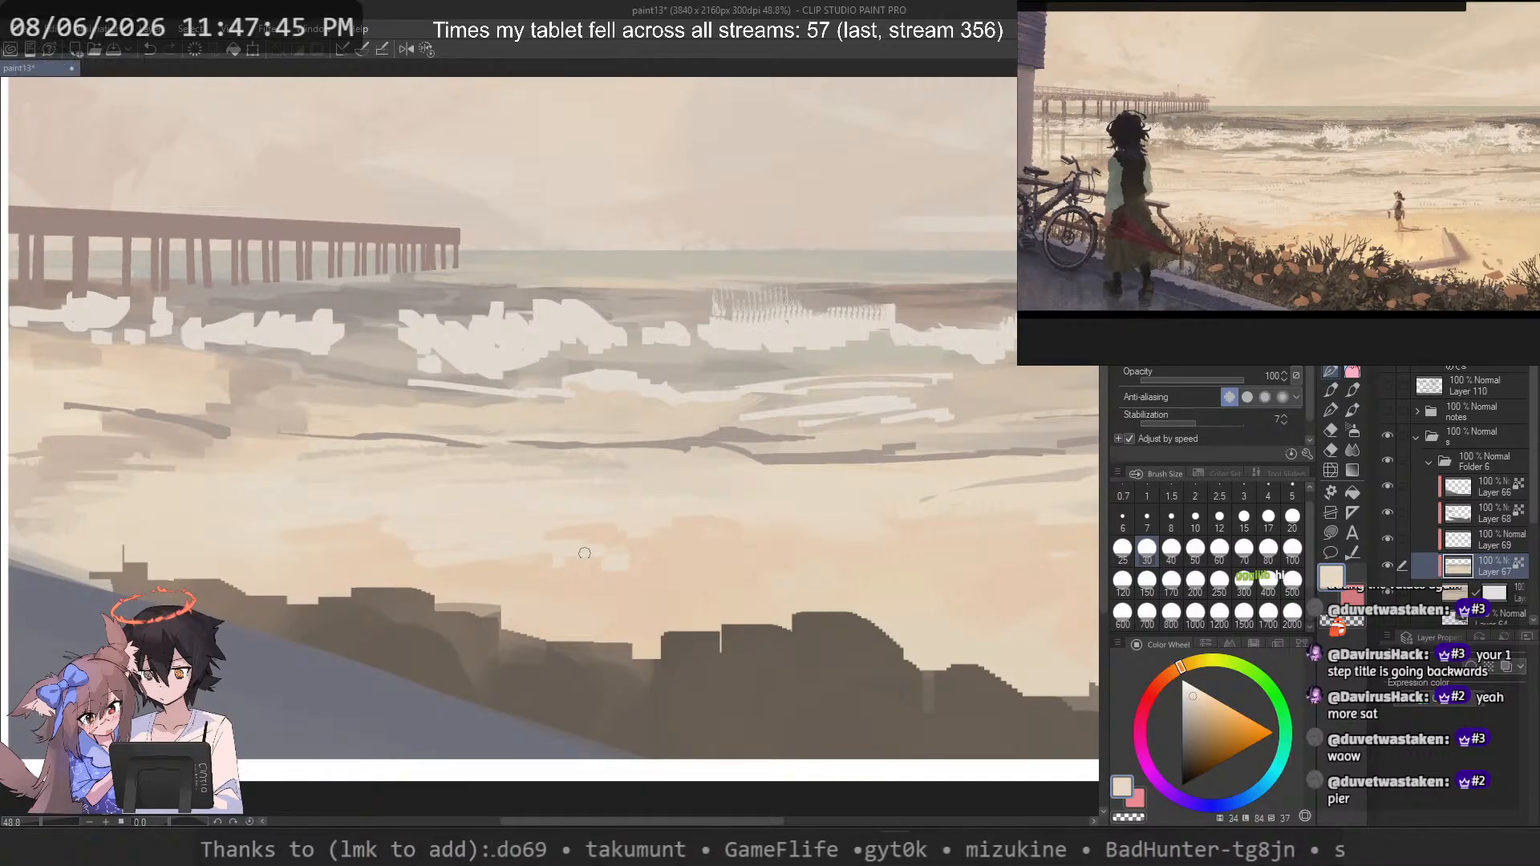
drag(584, 553, 546, 555)
key(ctrl+z)
alt+click(627, 575)
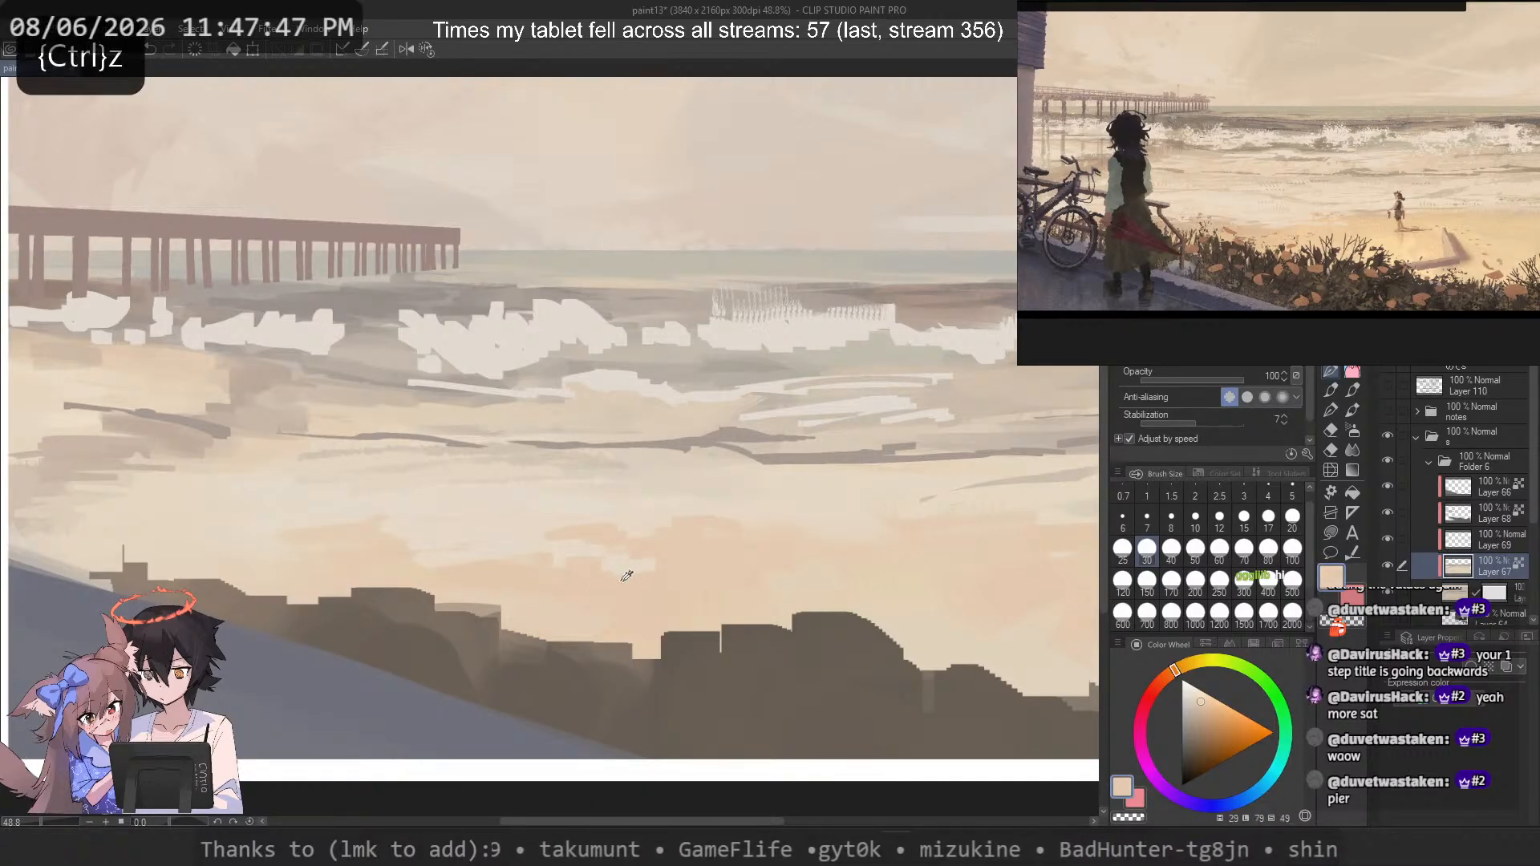
key(ctrl+0)
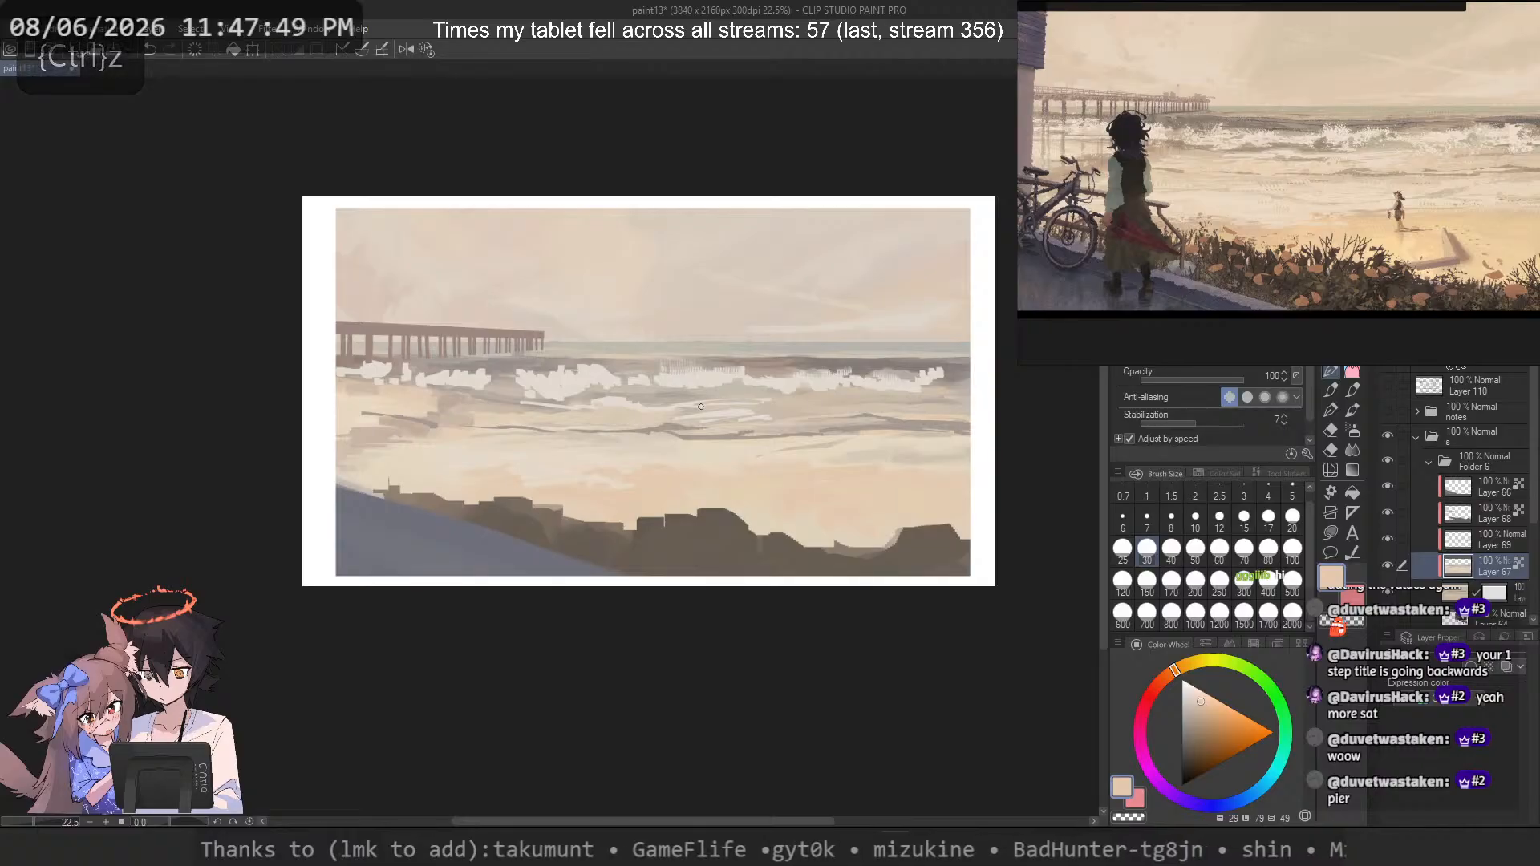
scroll(785, 367, up, 1)
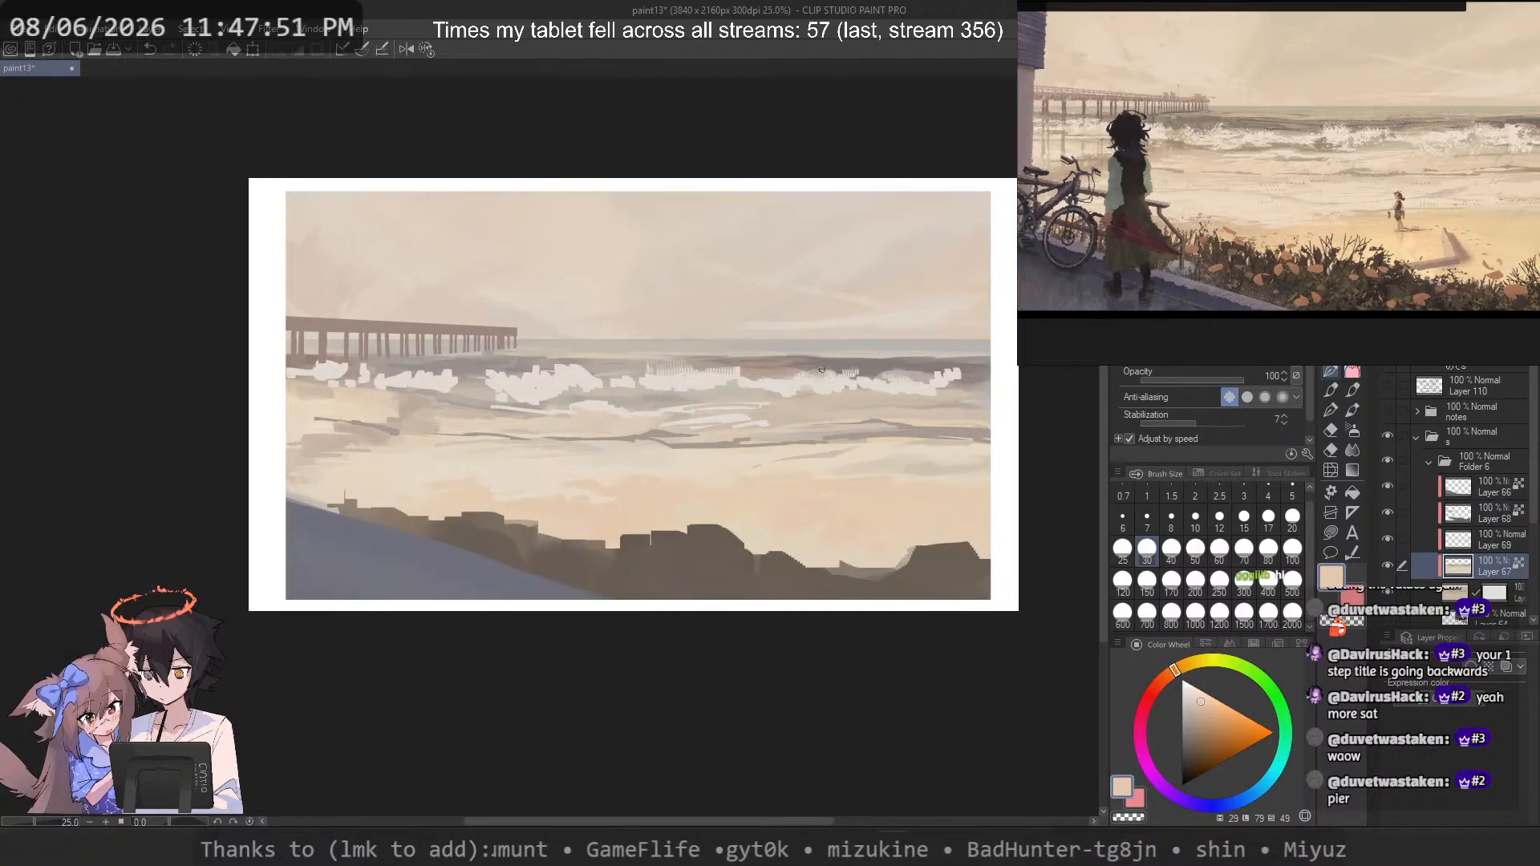
Step: Study the wave, foam and wet-sand shapes in the reference image up close against the painted beach
scroll(821, 502, up, 4)
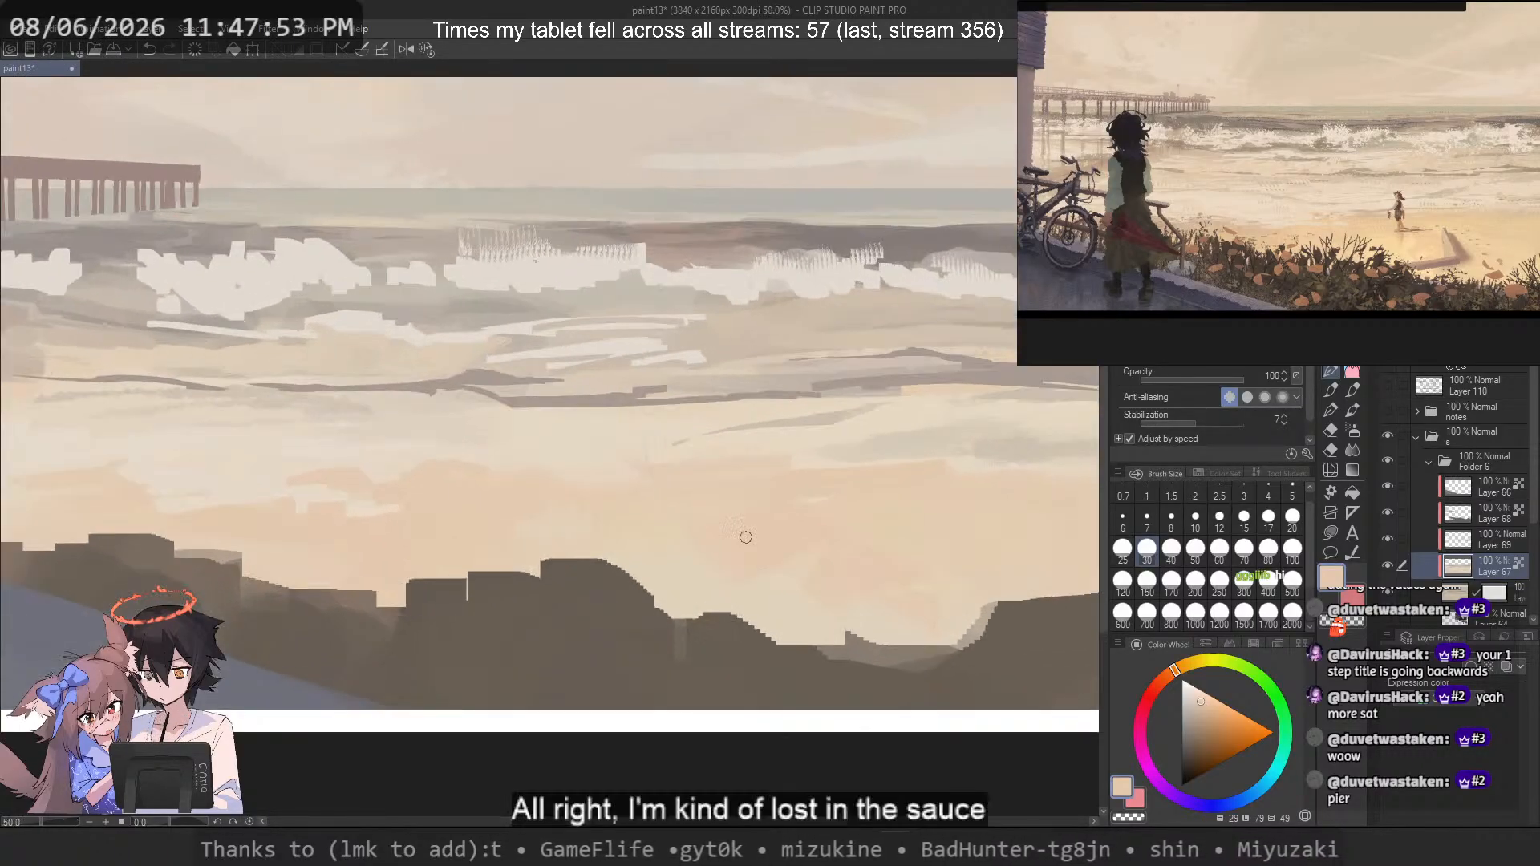
alt+click(796, 613)
key(ctrl+z)
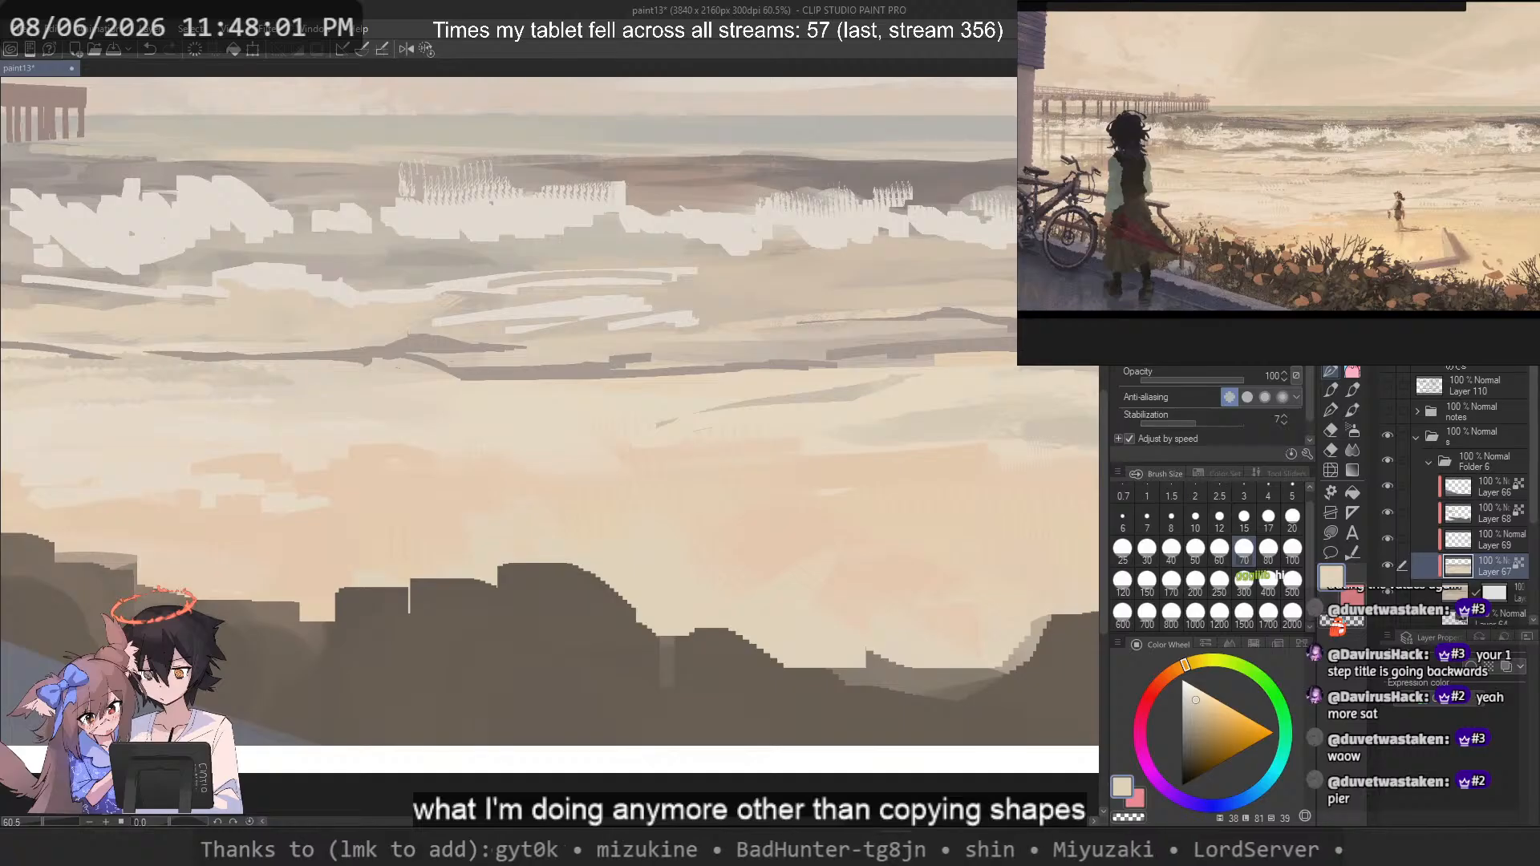
scroll(1312, 160, up, 5)
drag(1263, 147, 1311, 121)
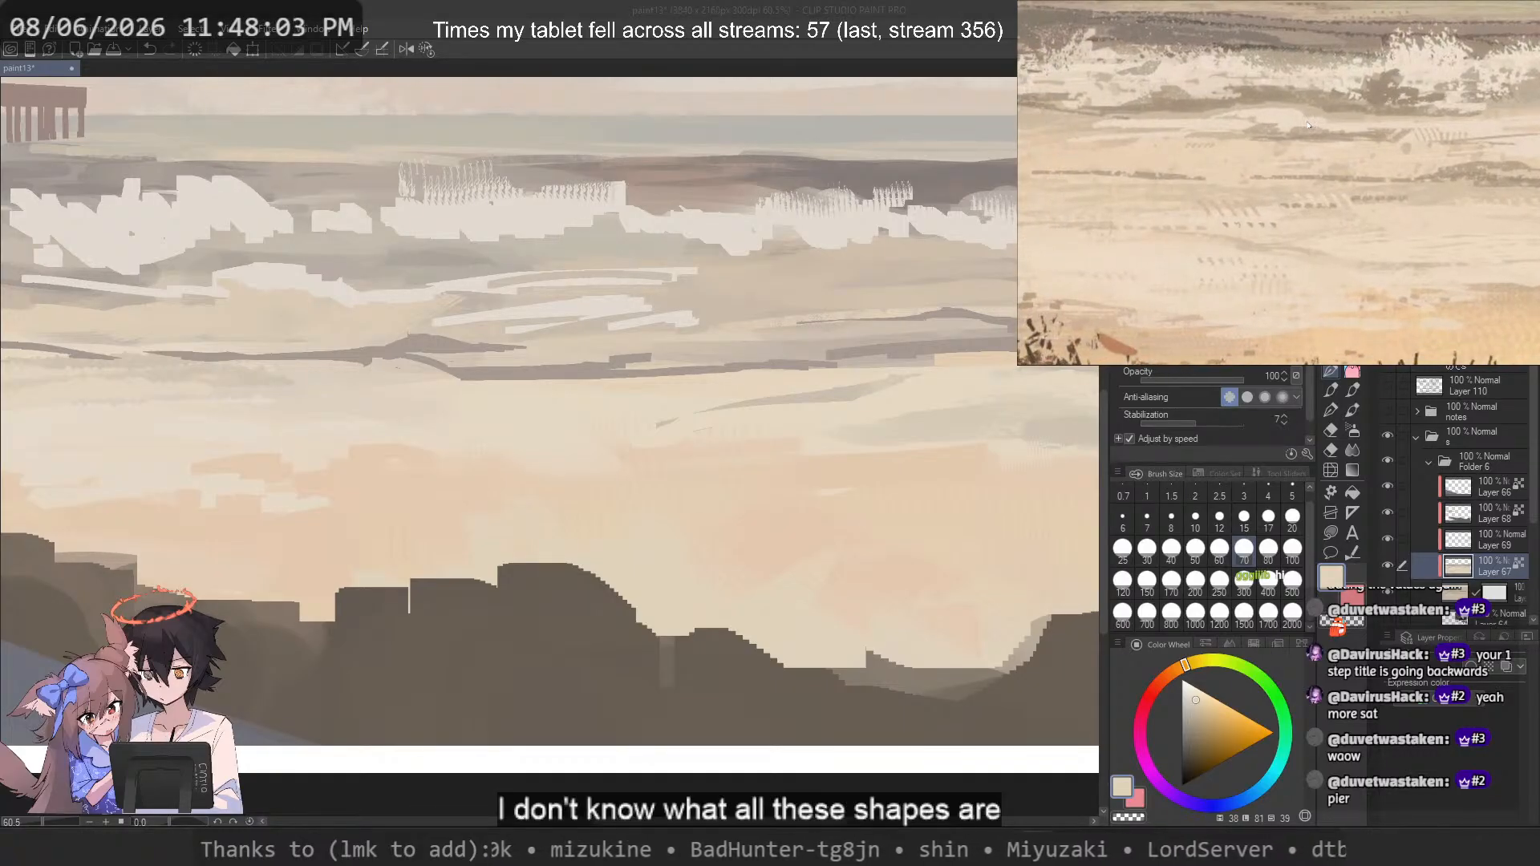
scroll(1306, 127, down, 5)
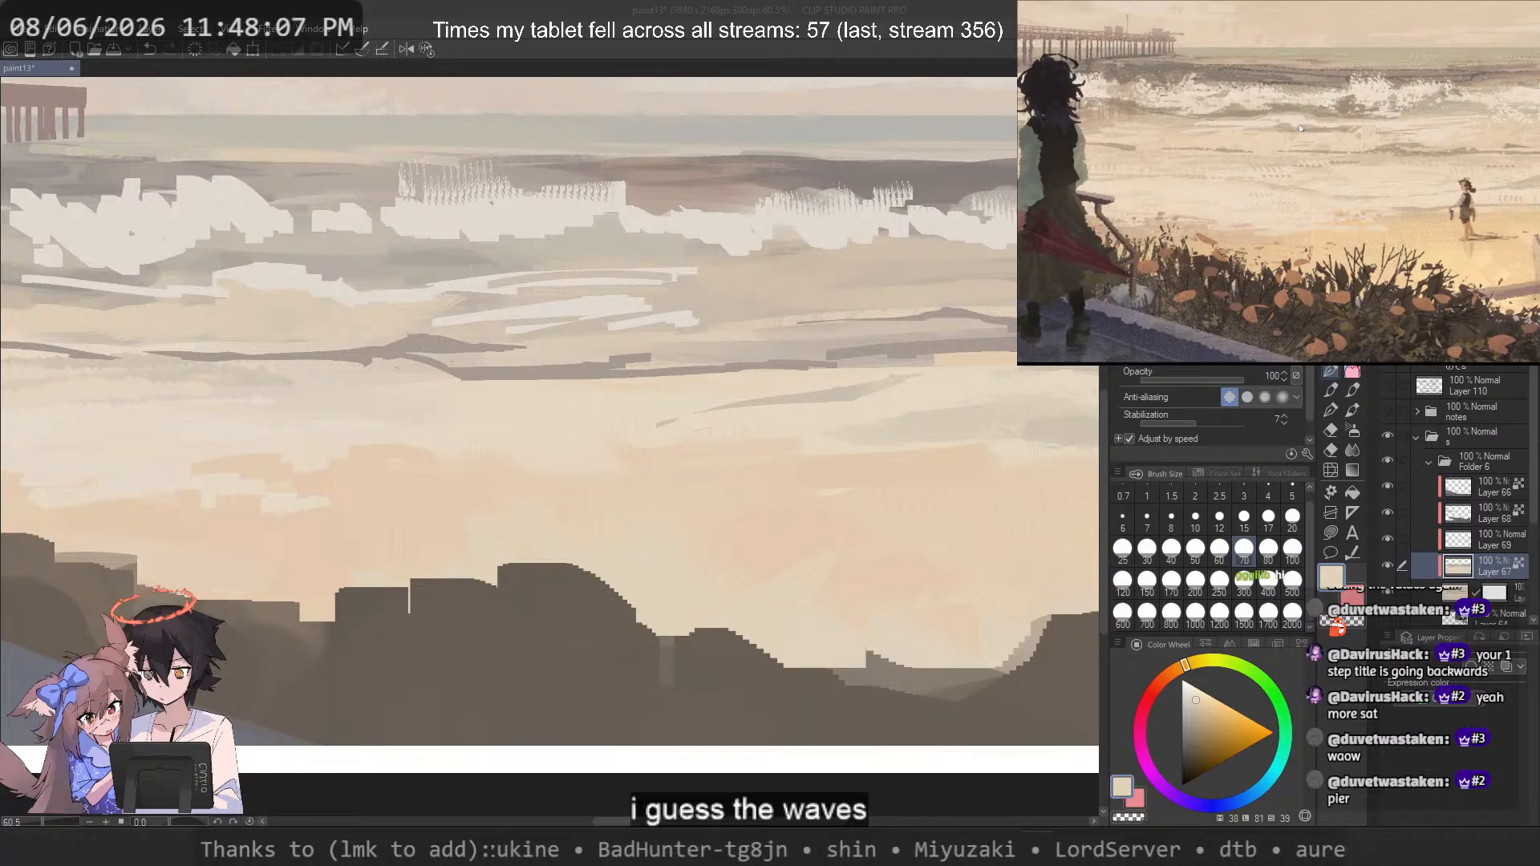
drag(240, 521, 413, 528)
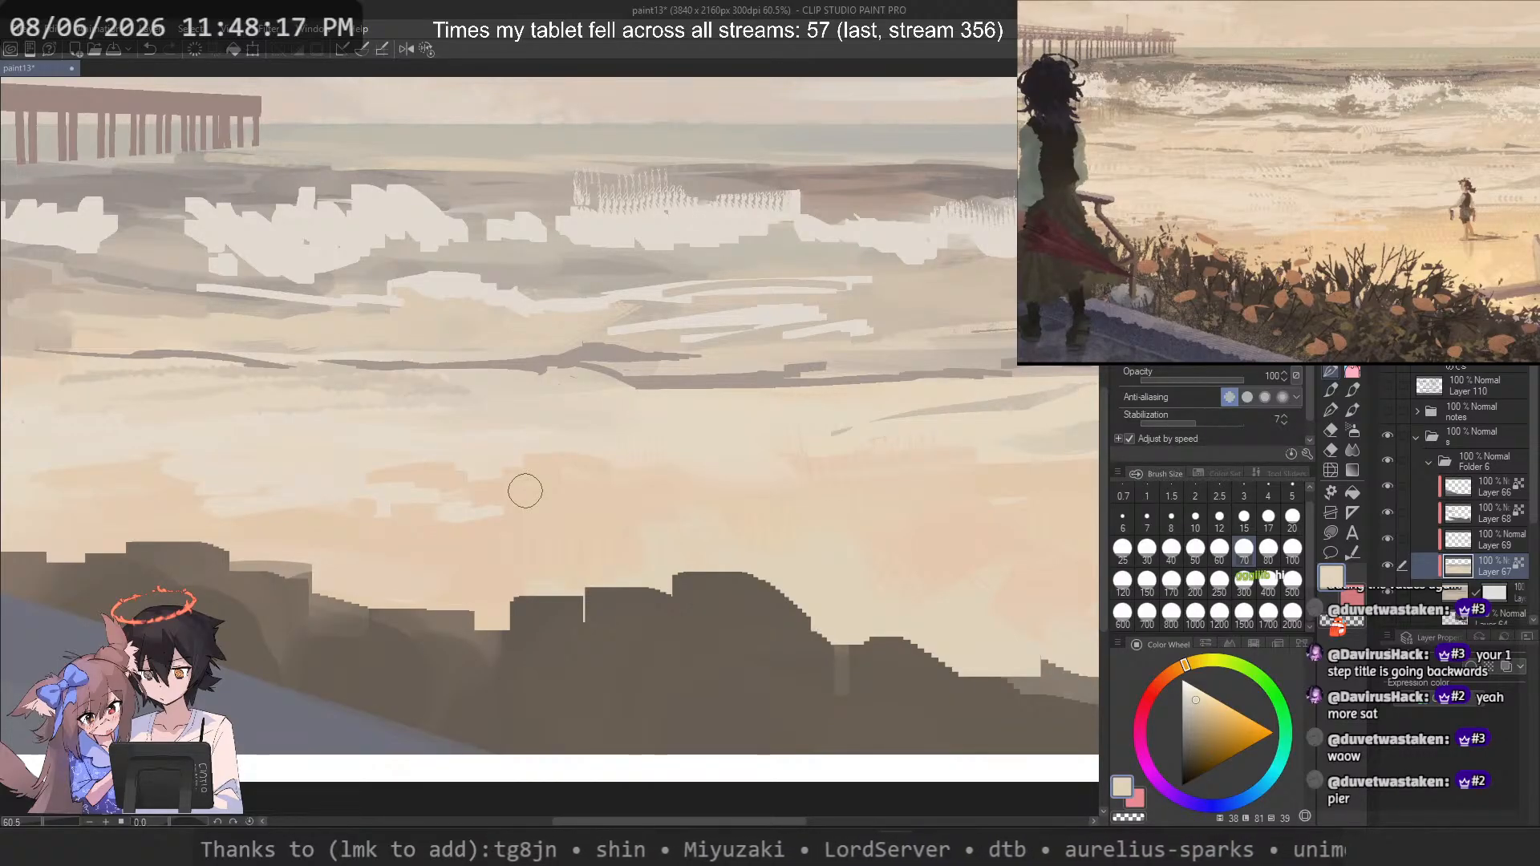
Step: Paint sampled pale beige over the upper edge of the central peach sand, reducing the pen to size 30
alt+click(384, 461)
drag(383, 462, 416, 495)
drag(539, 454, 622, 501)
key(ctrl+z)
key(bracketleft)
key(bracketleft)
key(bracketleft)
key(bracketleft)
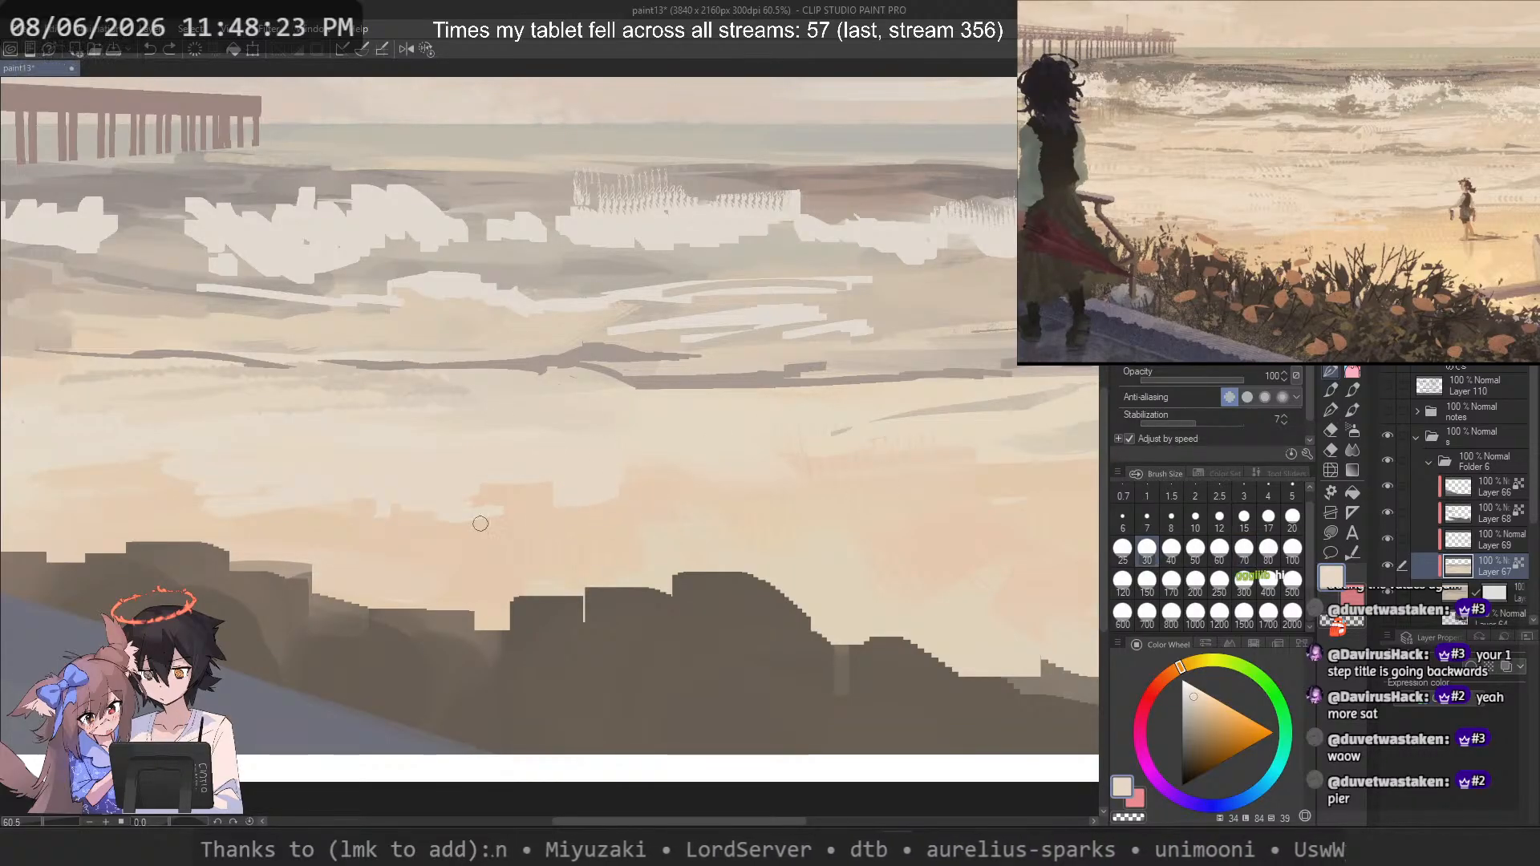
Step: Break up the pale beige edge over the peach sand with shorter strokes, reducing the pen to size 17
mouse_move(560, 485)
mouse_down()
mouse_move(488, 473)
mouse_move(516, 488)
mouse_move(468, 495)
mouse_up()
key(bracketleft)
key(bracketleft)
key(bracketleft)
alt+click(551, 506)
key(ctrl+z)
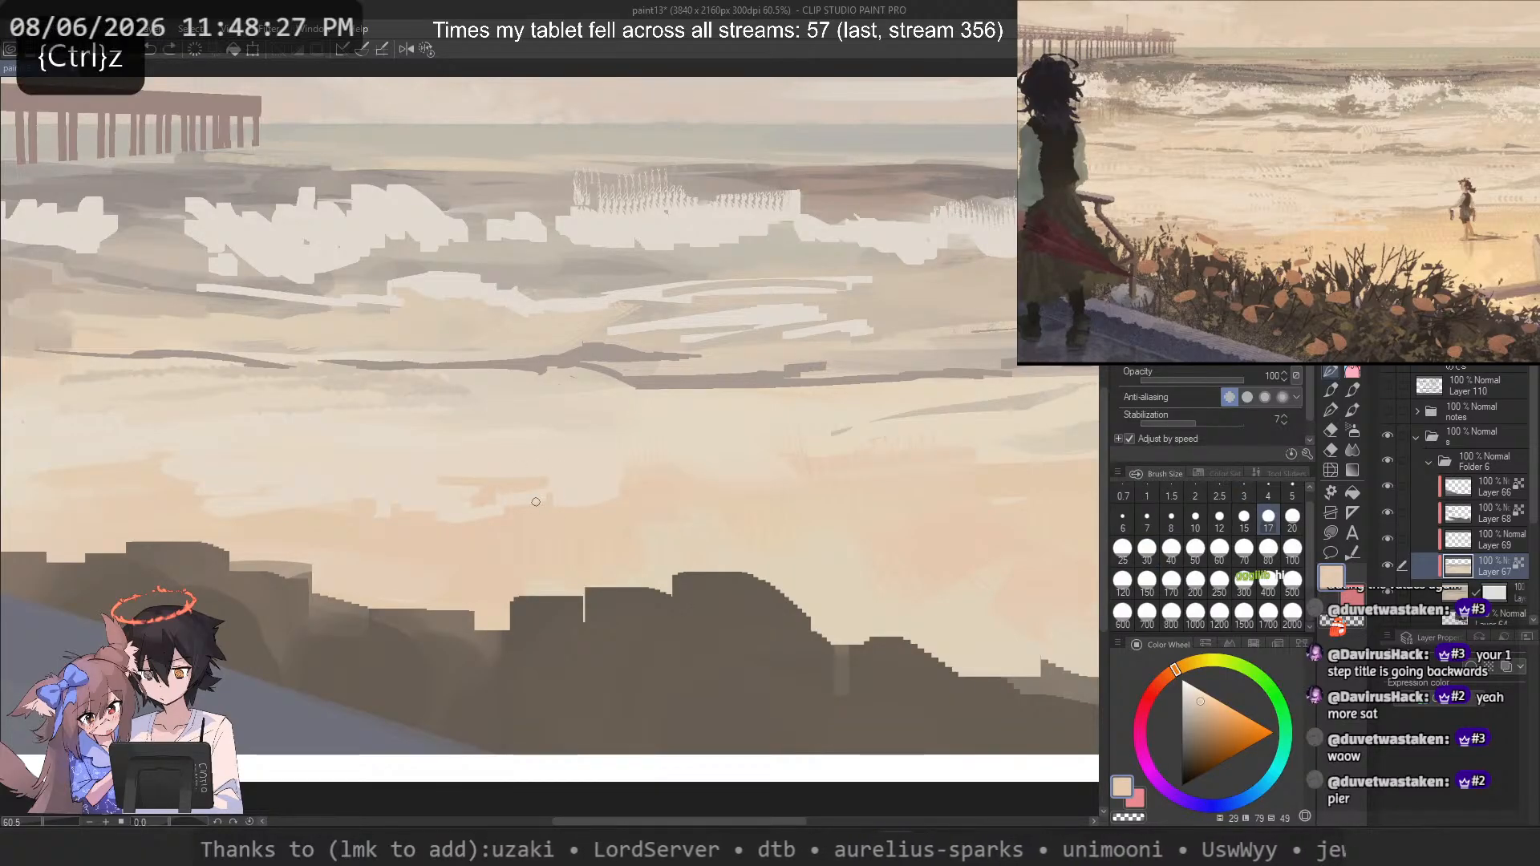
Step: Refine the streaky upper edge of the peach sand above the rocks, alternating sampled pale beige and peach
alt+click(438, 487)
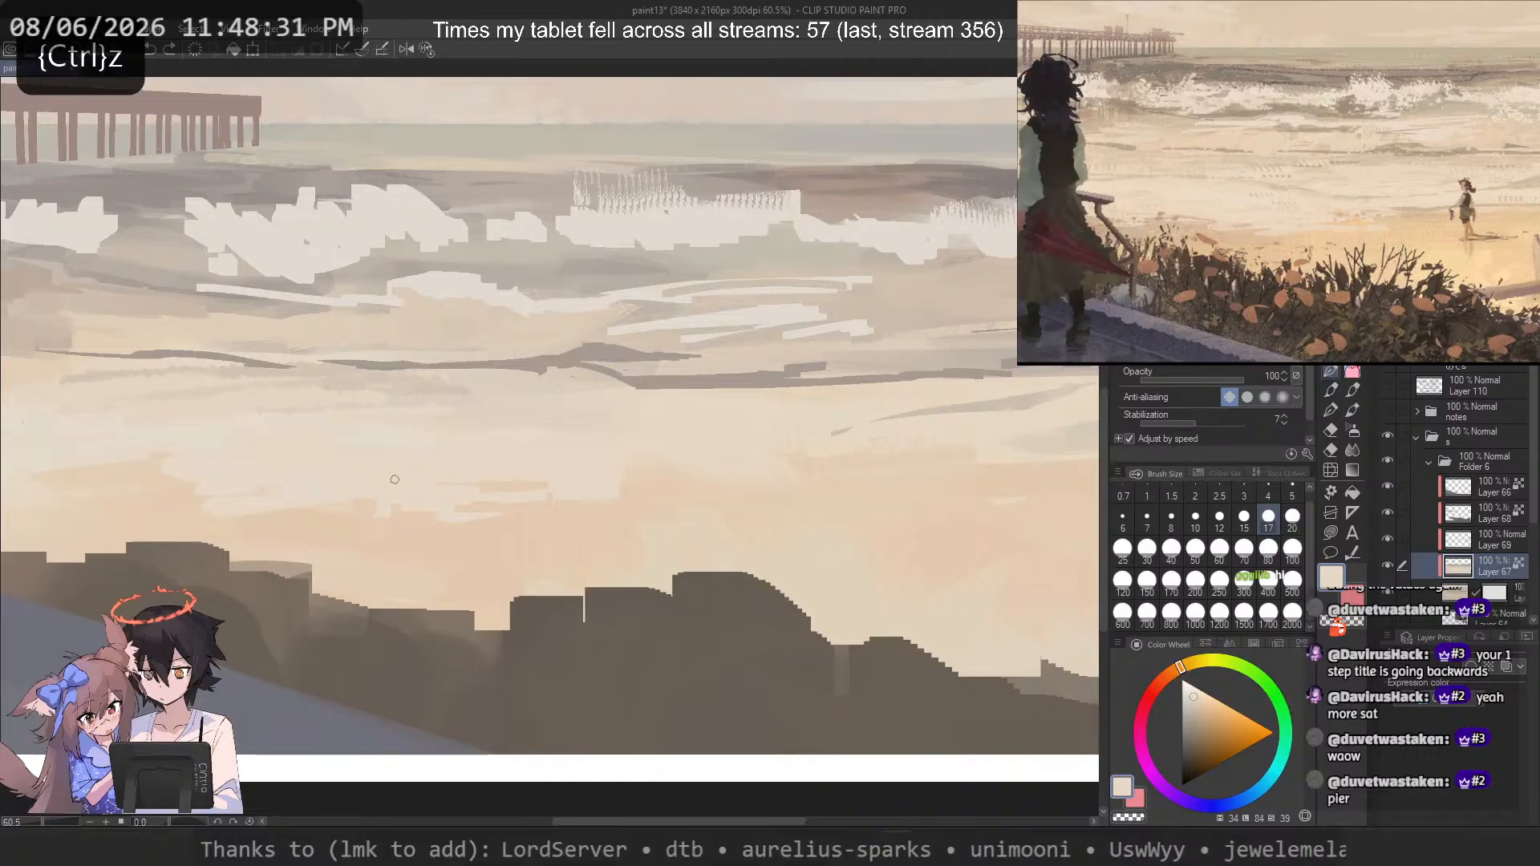
alt+click(527, 483)
alt+click(443, 497)
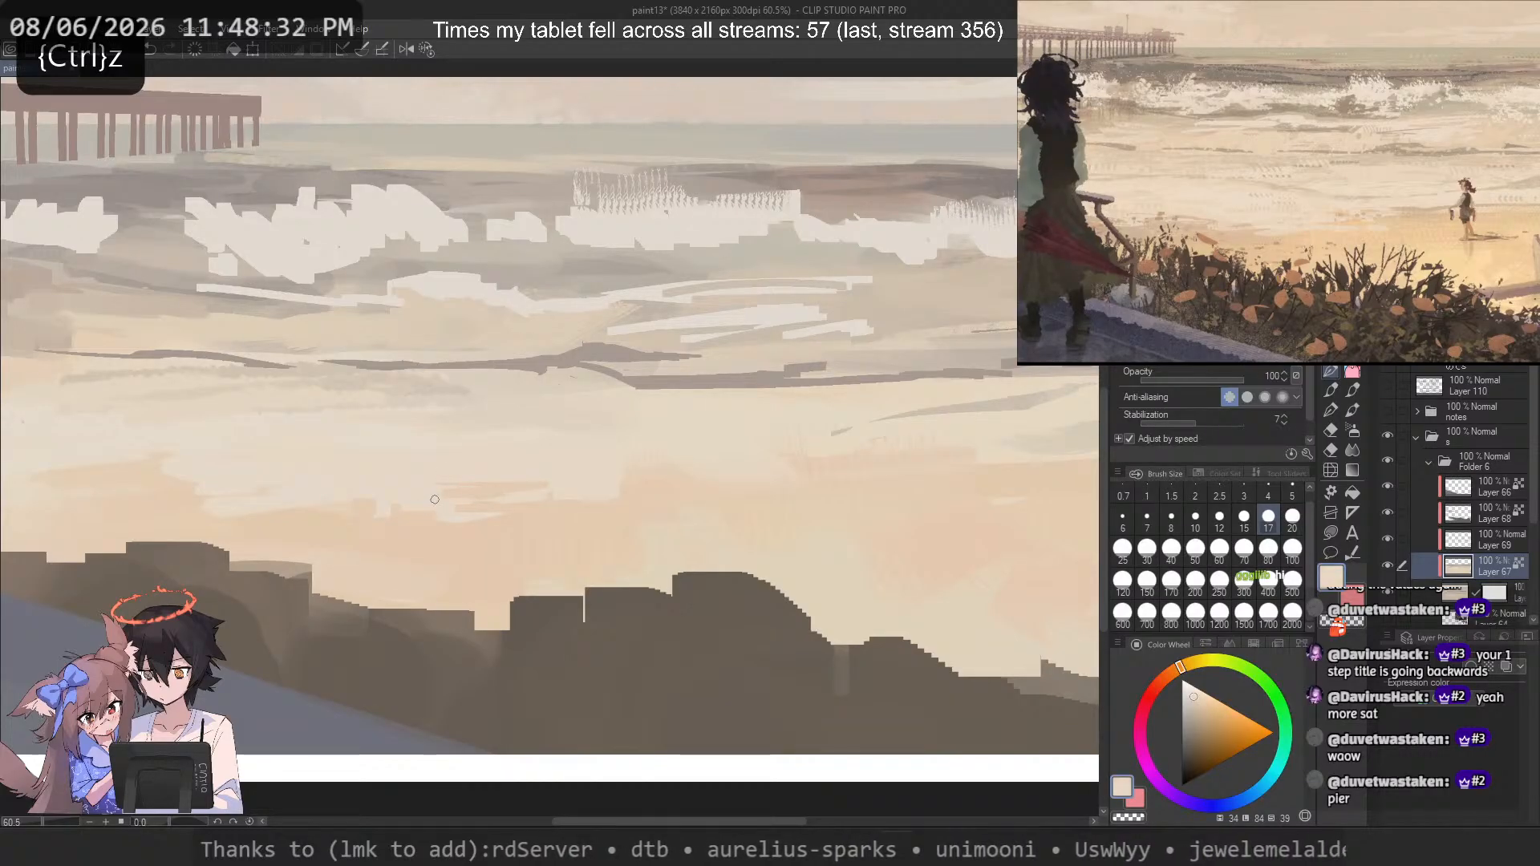
key(ctrl+z)
alt+click(530, 489)
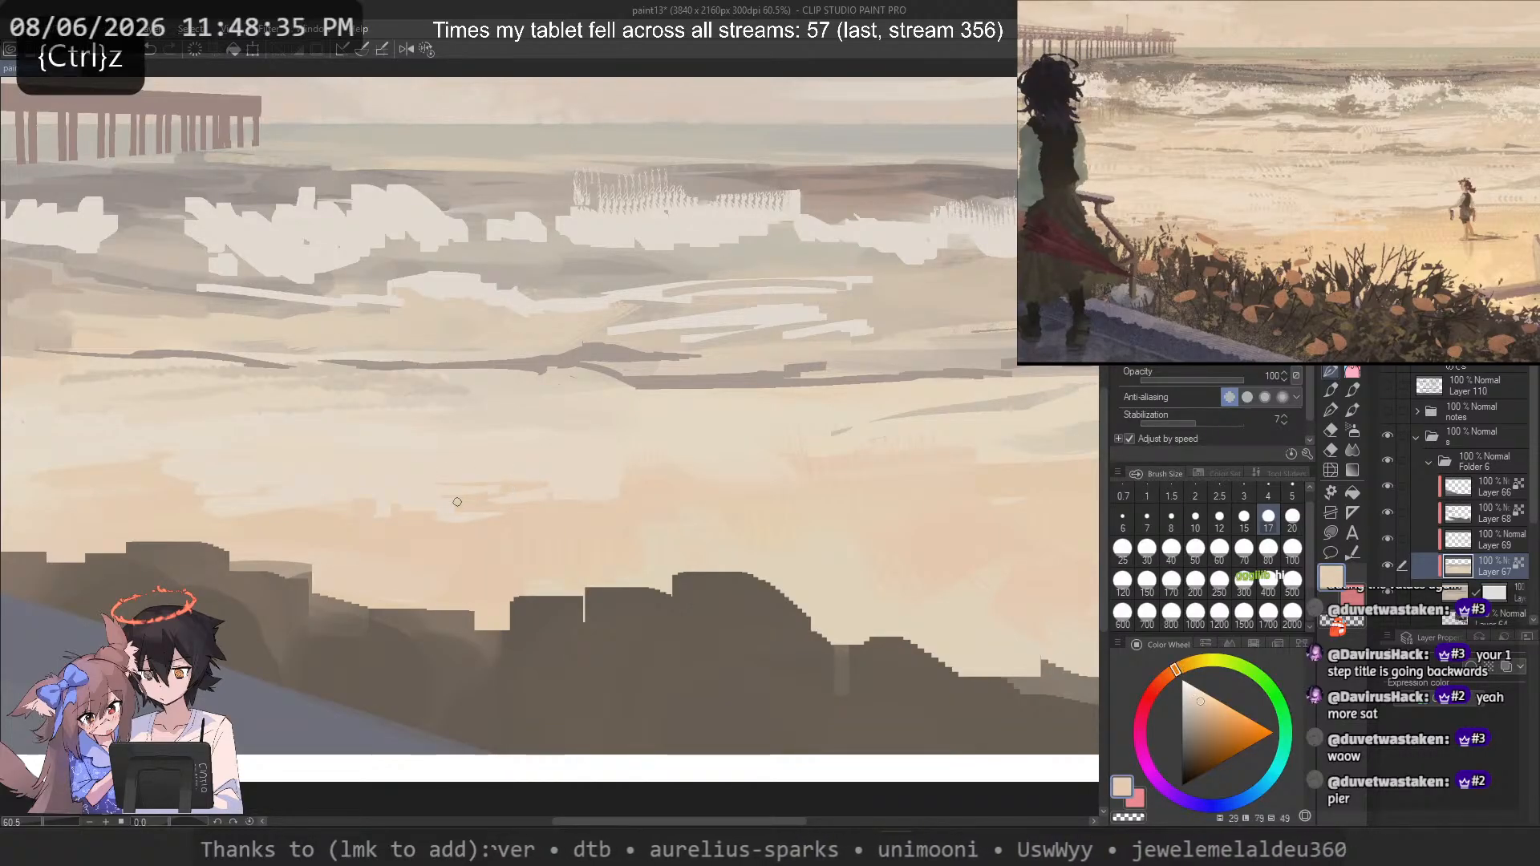
alt+click(481, 501)
alt+click(599, 493)
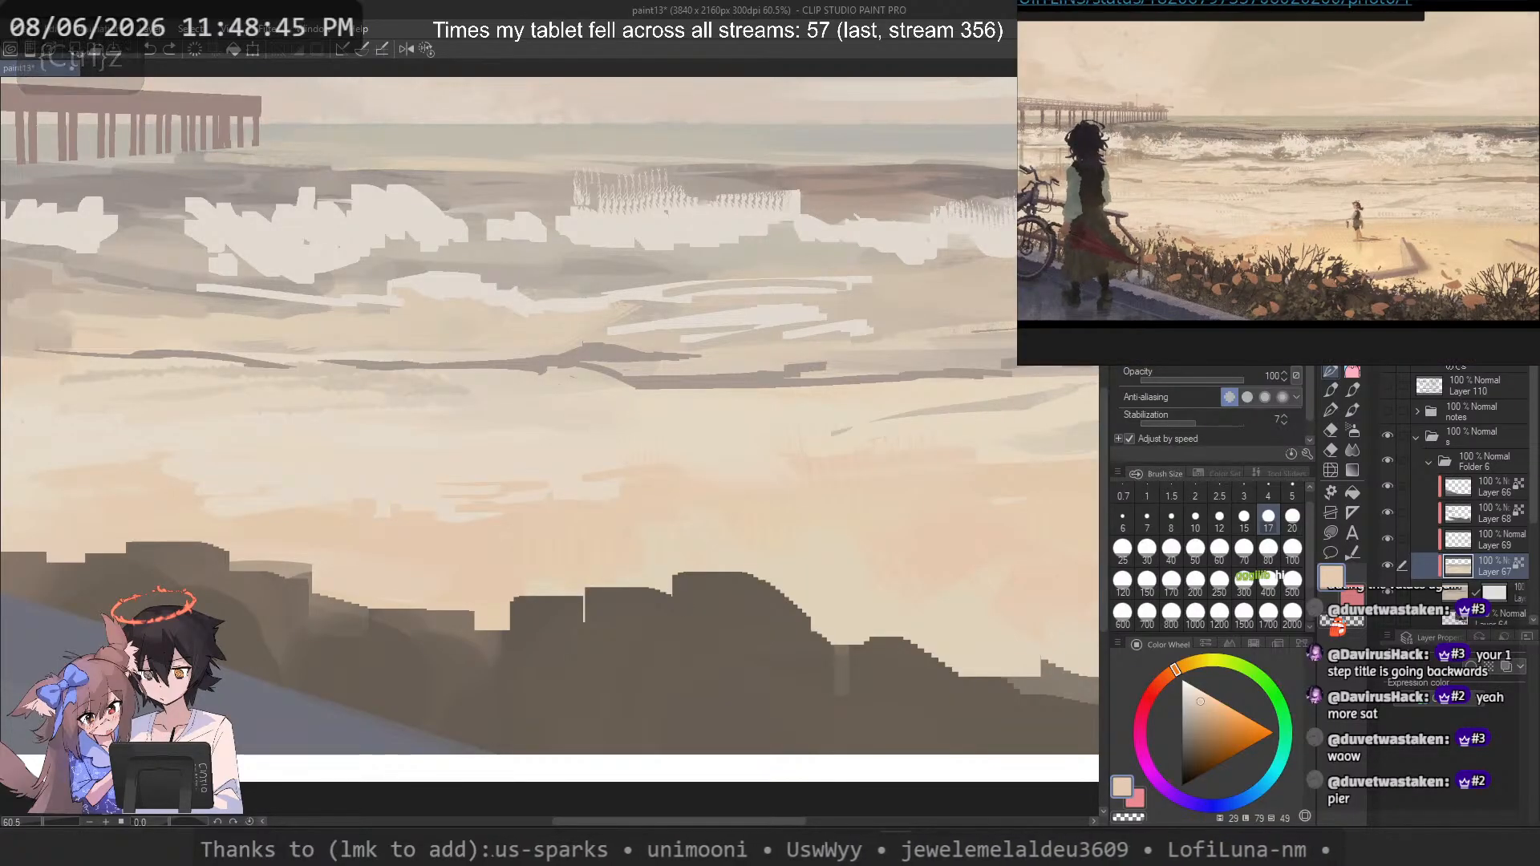
Step: Extend the right-hand grey-beige streak on the wet sand toward the centre with the sampled streak color
alt+click(984, 402)
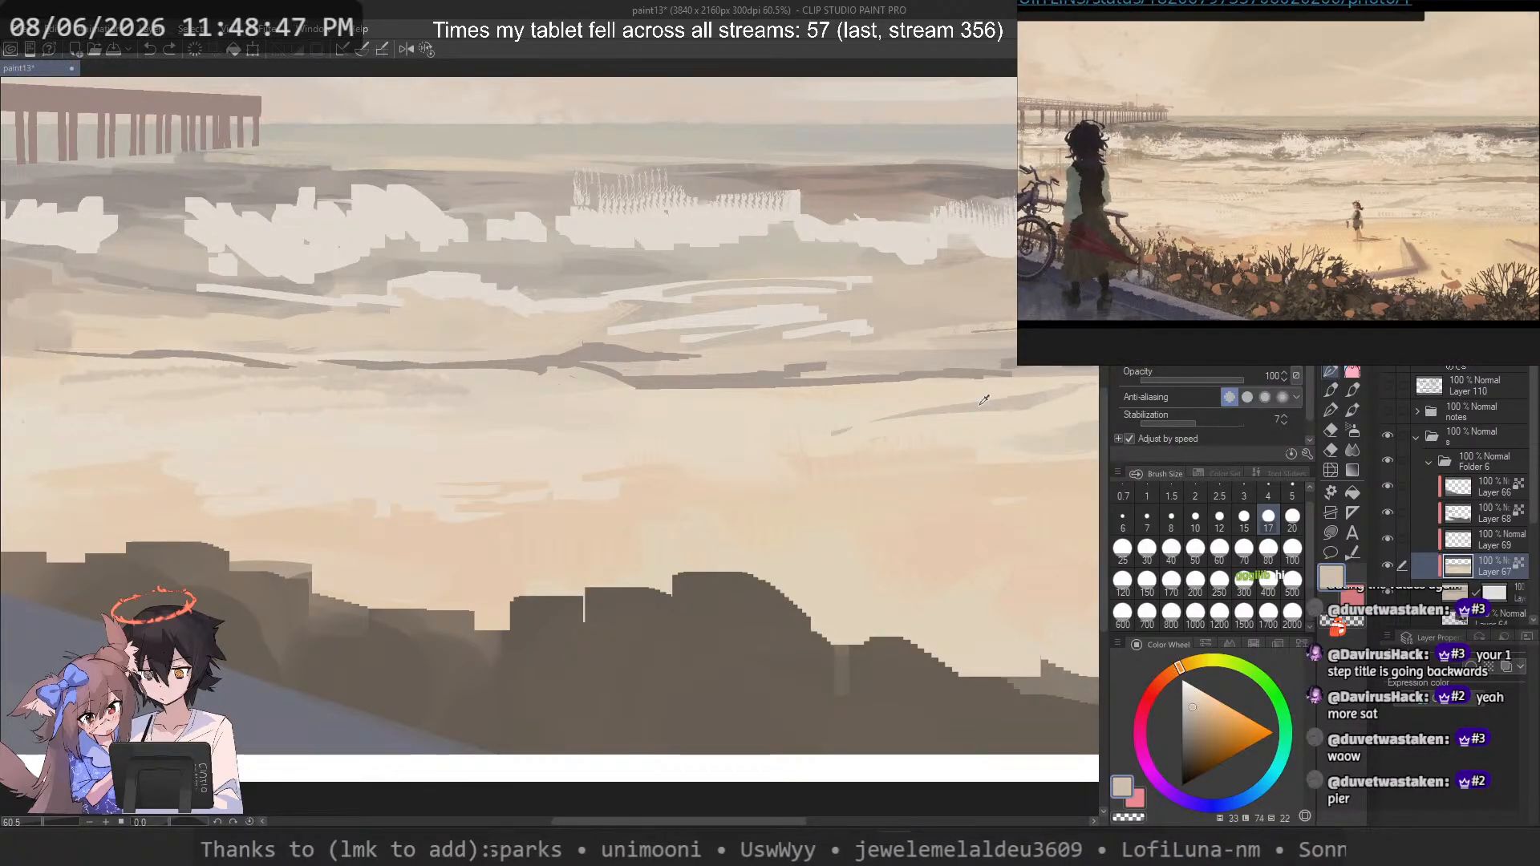
drag(1007, 416, 699, 448)
key(ctrl+z)
drag(809, 443, 568, 463)
key(ctrl+z)
mouse_move(762, 440)
mouse_down()
mouse_move(623, 459)
mouse_move(870, 431)
mouse_up()
key(ctrl+z)
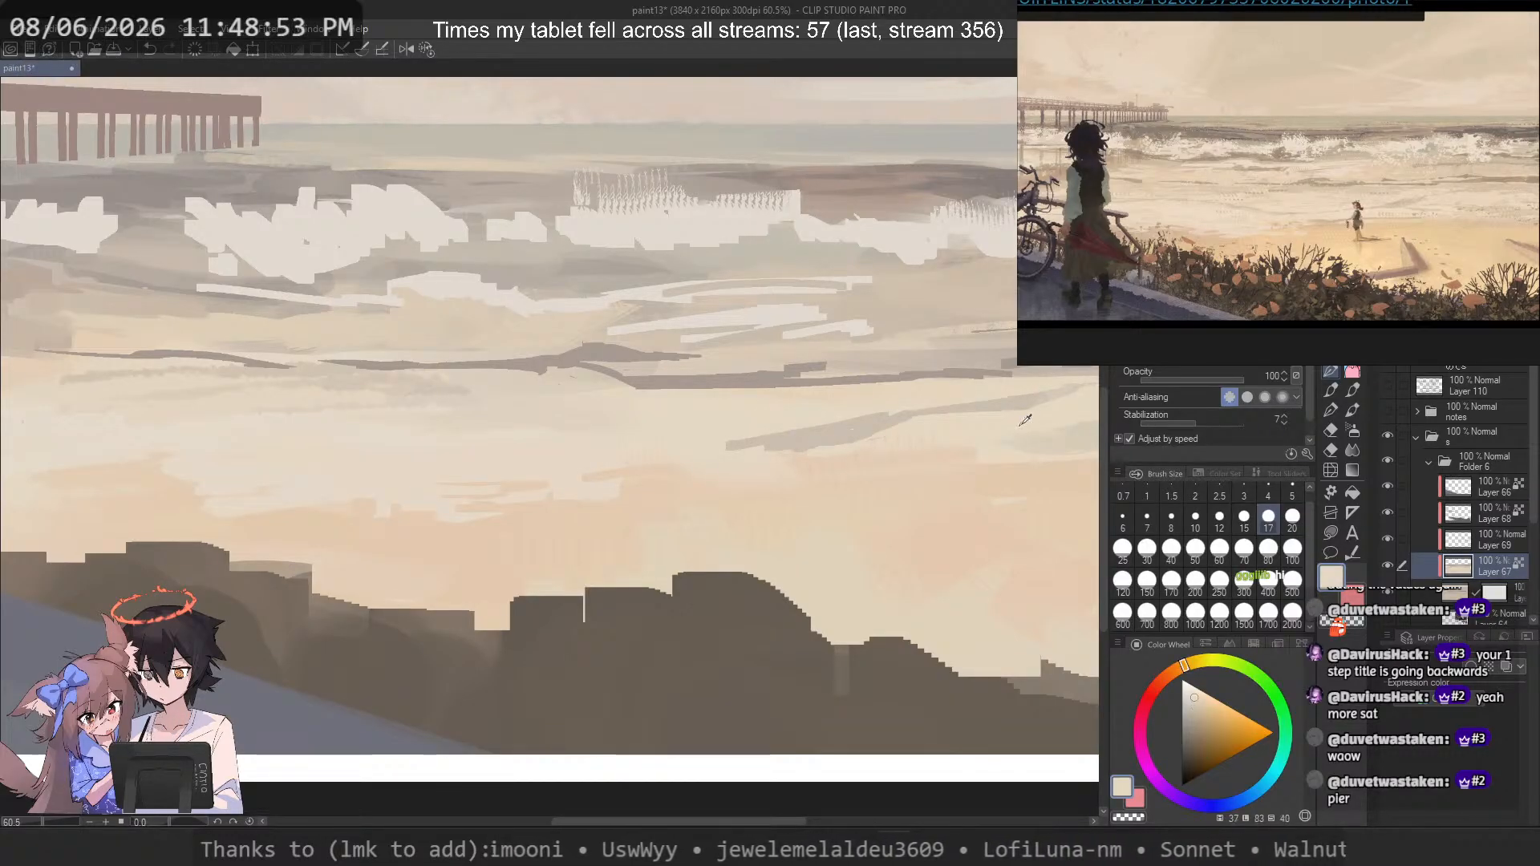
key(ctrl+z)
drag(637, 455, 445, 465)
key(ctrl+z)
mouse_move(192, 413)
mouse_down()
mouse_move(381, 474)
mouse_move(195, 414)
mouse_move(285, 421)
mouse_up()
key(ctrl+z)
key(ctrl+z)
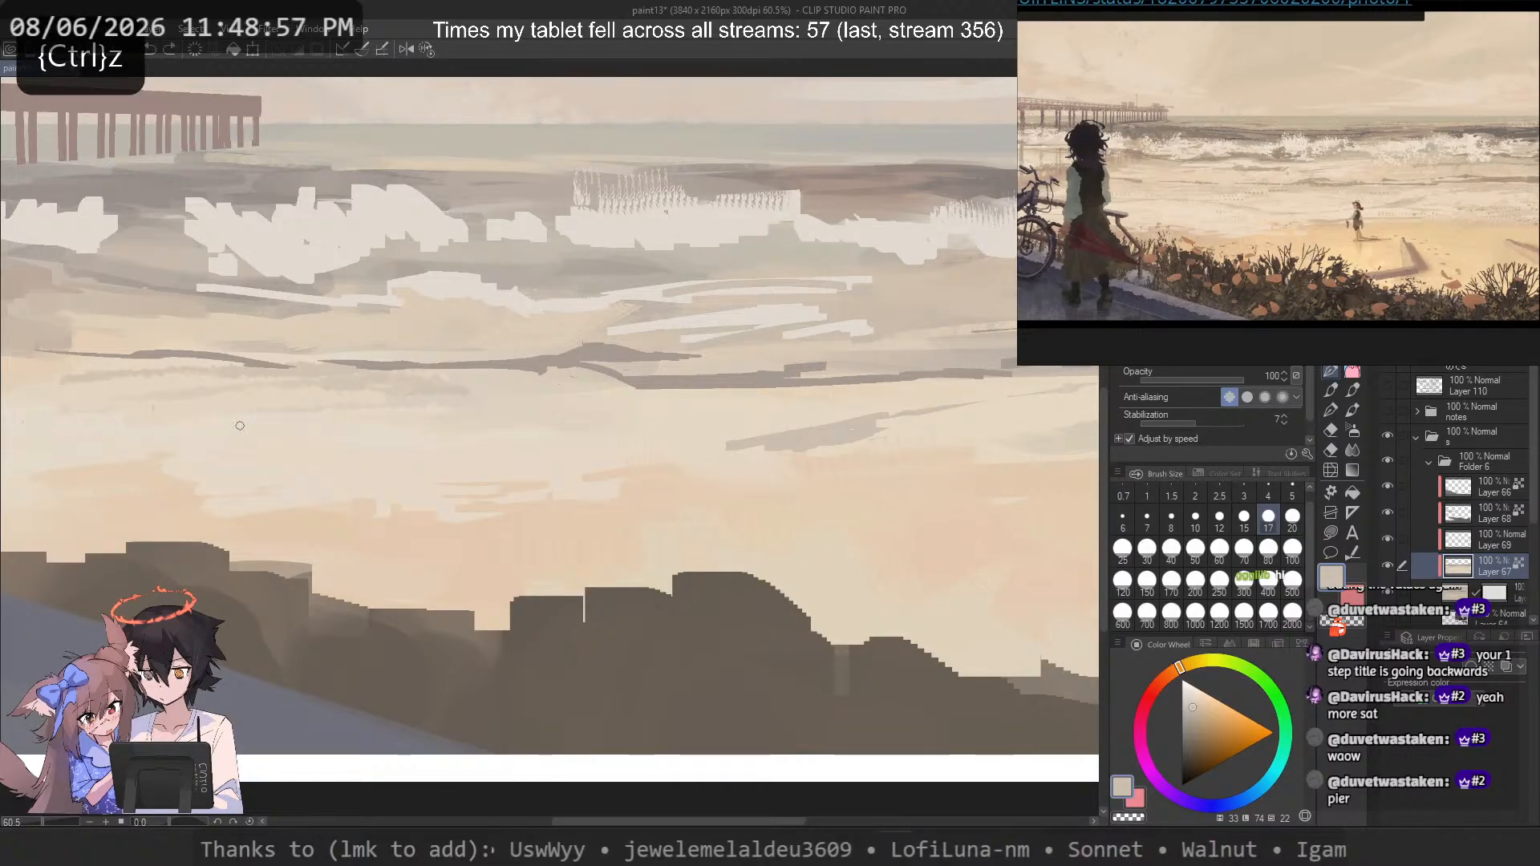
Step: Paint thin grey-beige streaks across the left wet sand, curving down through the centre toward the right-hand streak
drag(76, 414, 359, 430)
drag(163, 416, 624, 463)
key(ctrl+z)
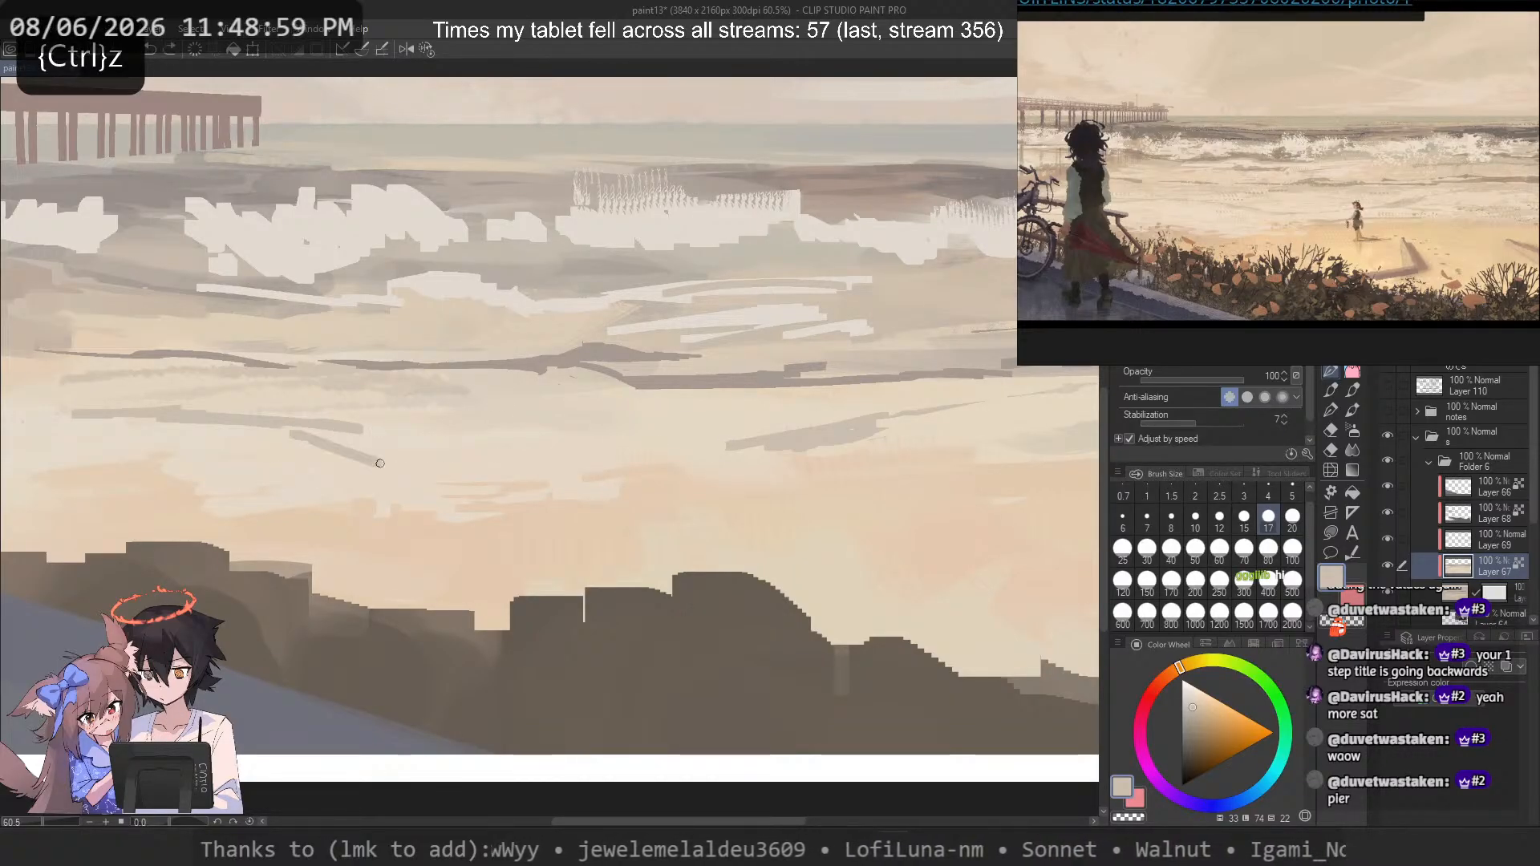
drag(375, 461, 707, 464)
alt+click(705, 463)
Step: Taper the left end of the curved central streak with sampled pale beige and try additional grey-beige accents around it
mouse_move(215, 425)
mouse_down()
mouse_move(316, 433)
mouse_move(408, 467)
mouse_move(335, 441)
mouse_up()
alt+click(345, 428)
key(ctrl+z)
alt+click(336, 450)
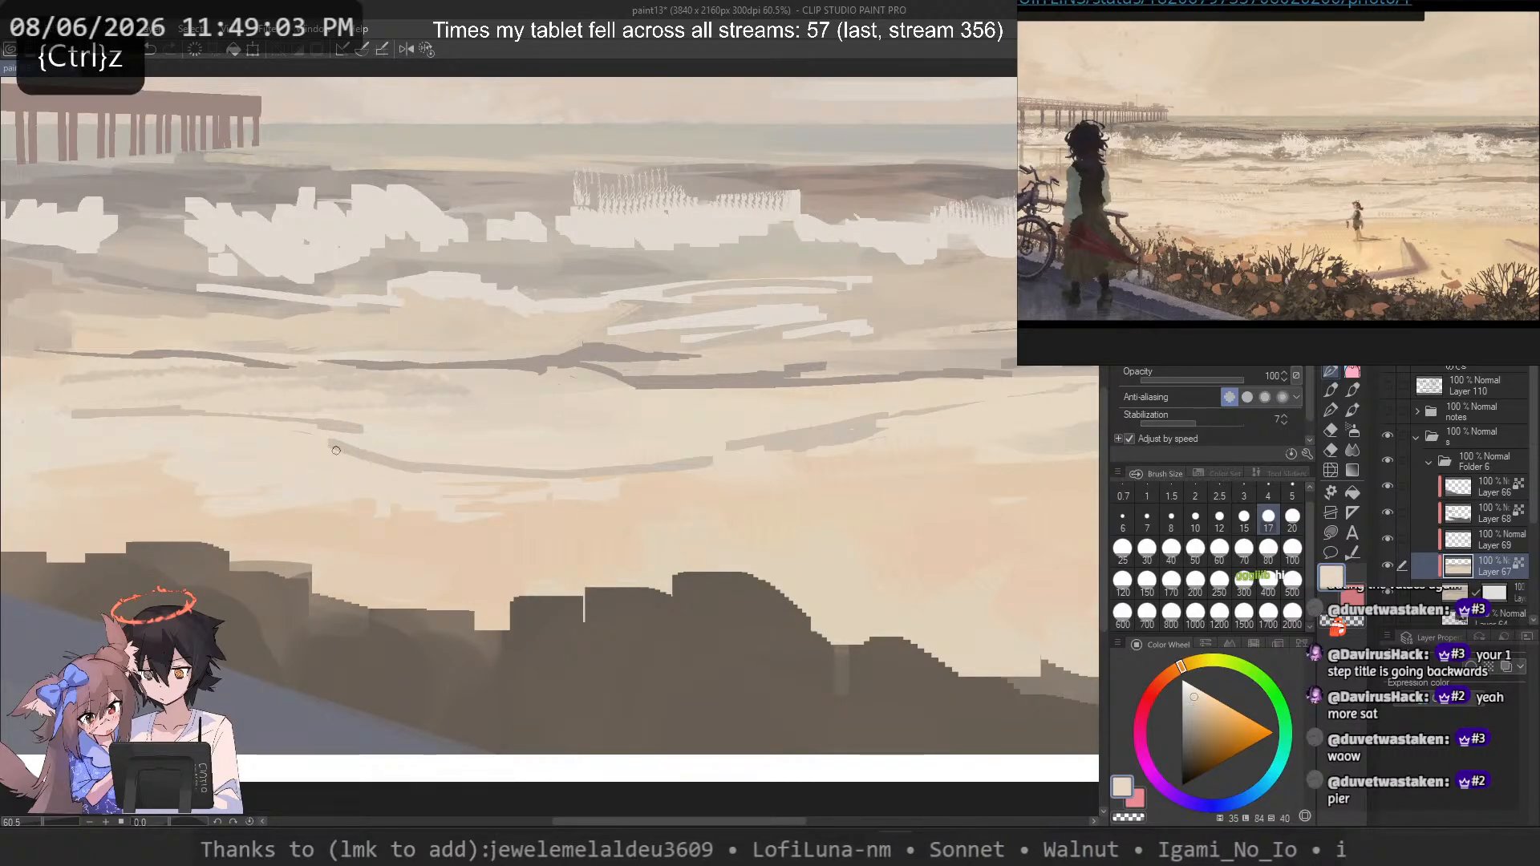
alt+click(456, 469)
drag(446, 476, 652, 478)
drag(480, 458, 544, 450)
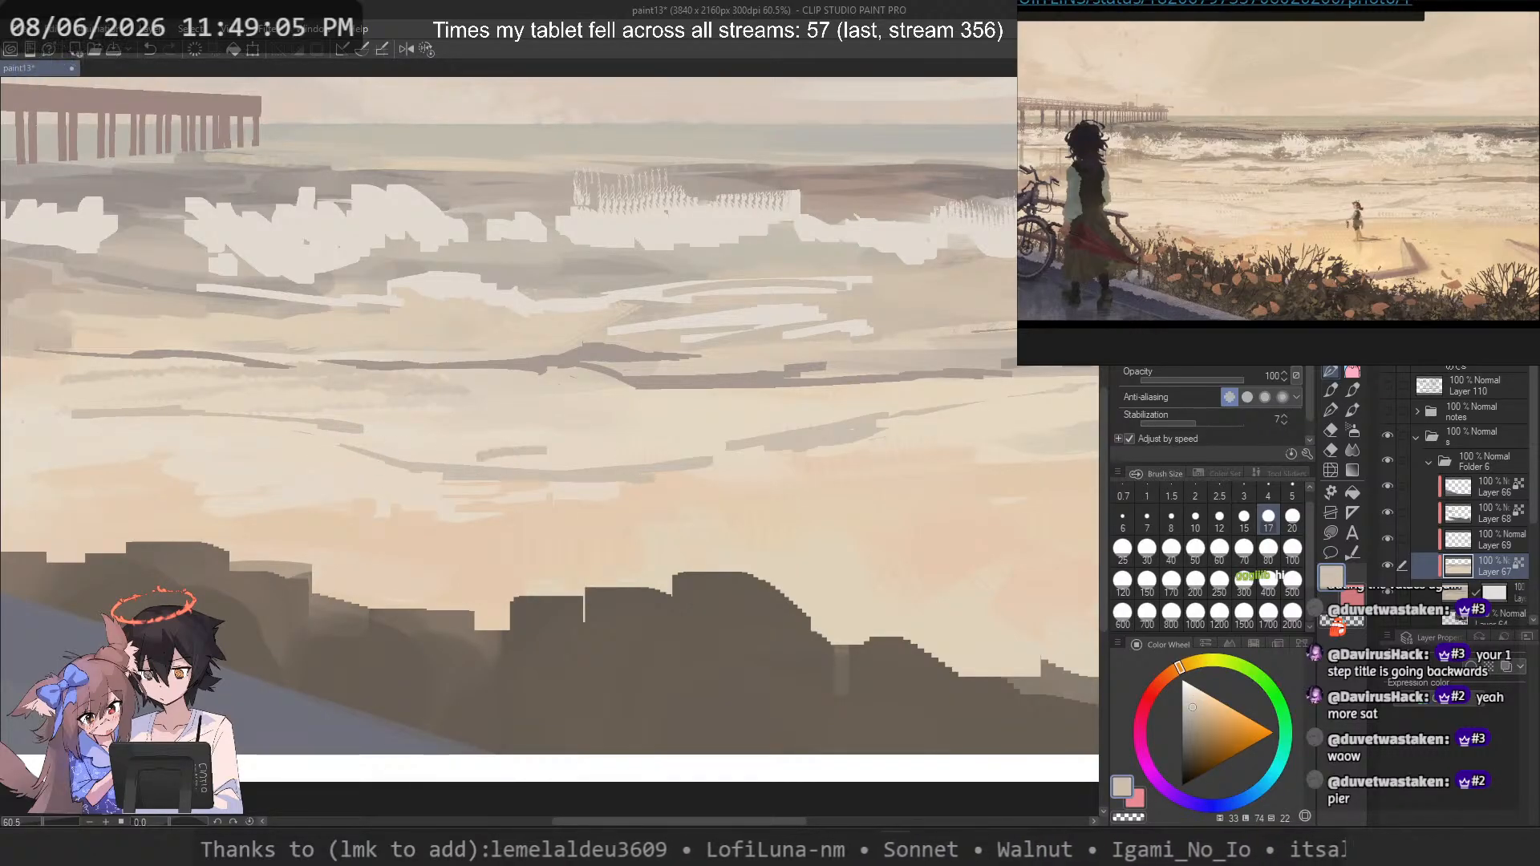
key(ctrl+z)
Step: Break up the lower edge of the curved central streak with short strokes of sampled pale beige
alt+click(425, 483)
drag(420, 478, 548, 483)
alt+click(602, 489)
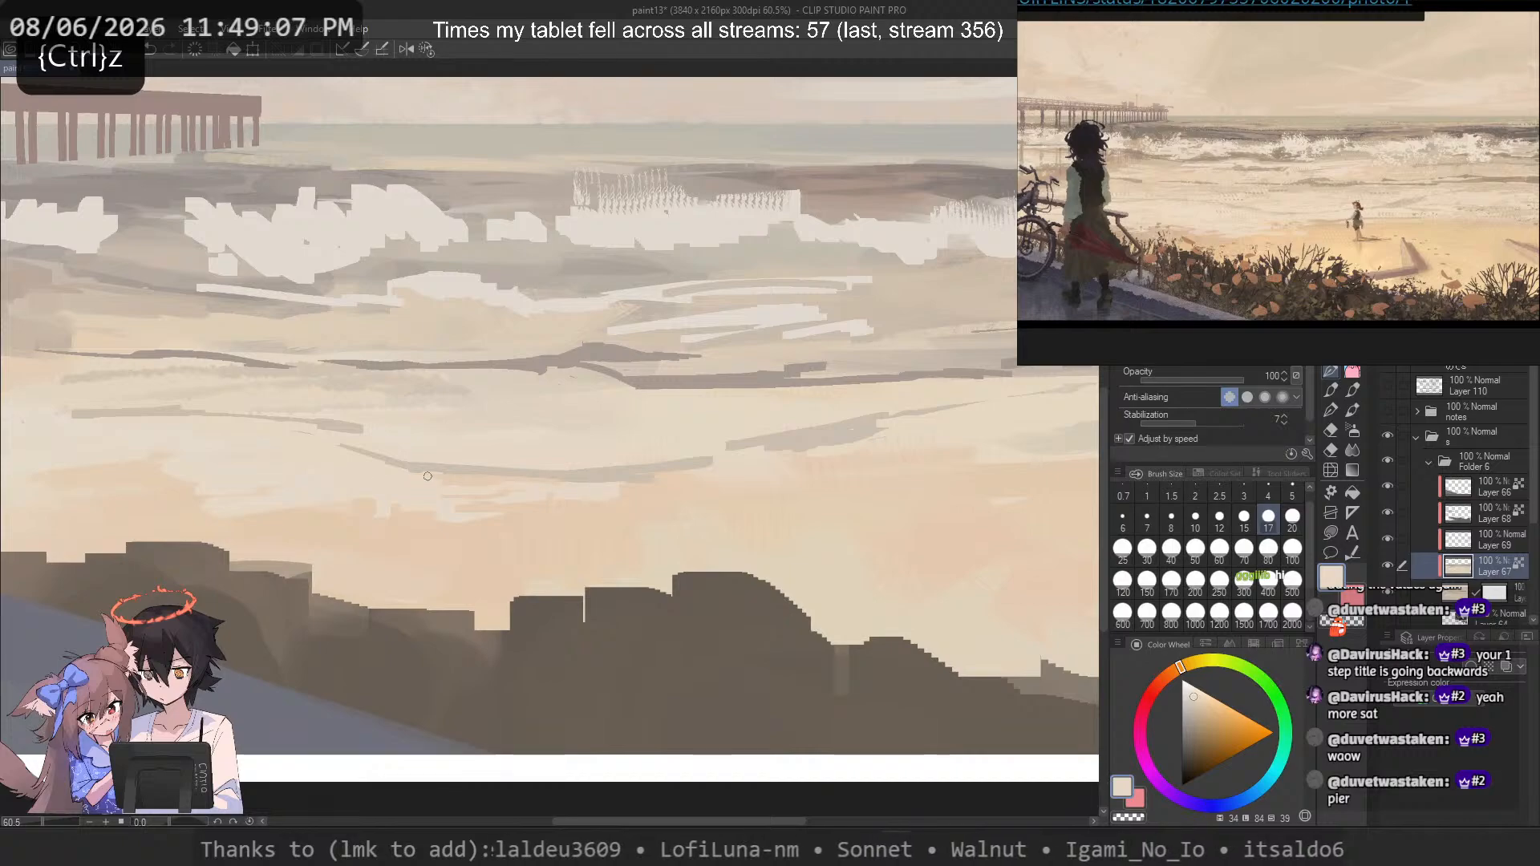
drag(412, 476, 606, 476)
alt+click(638, 489)
alt+click(722, 472)
drag(709, 468, 660, 471)
key(ctrl+z)
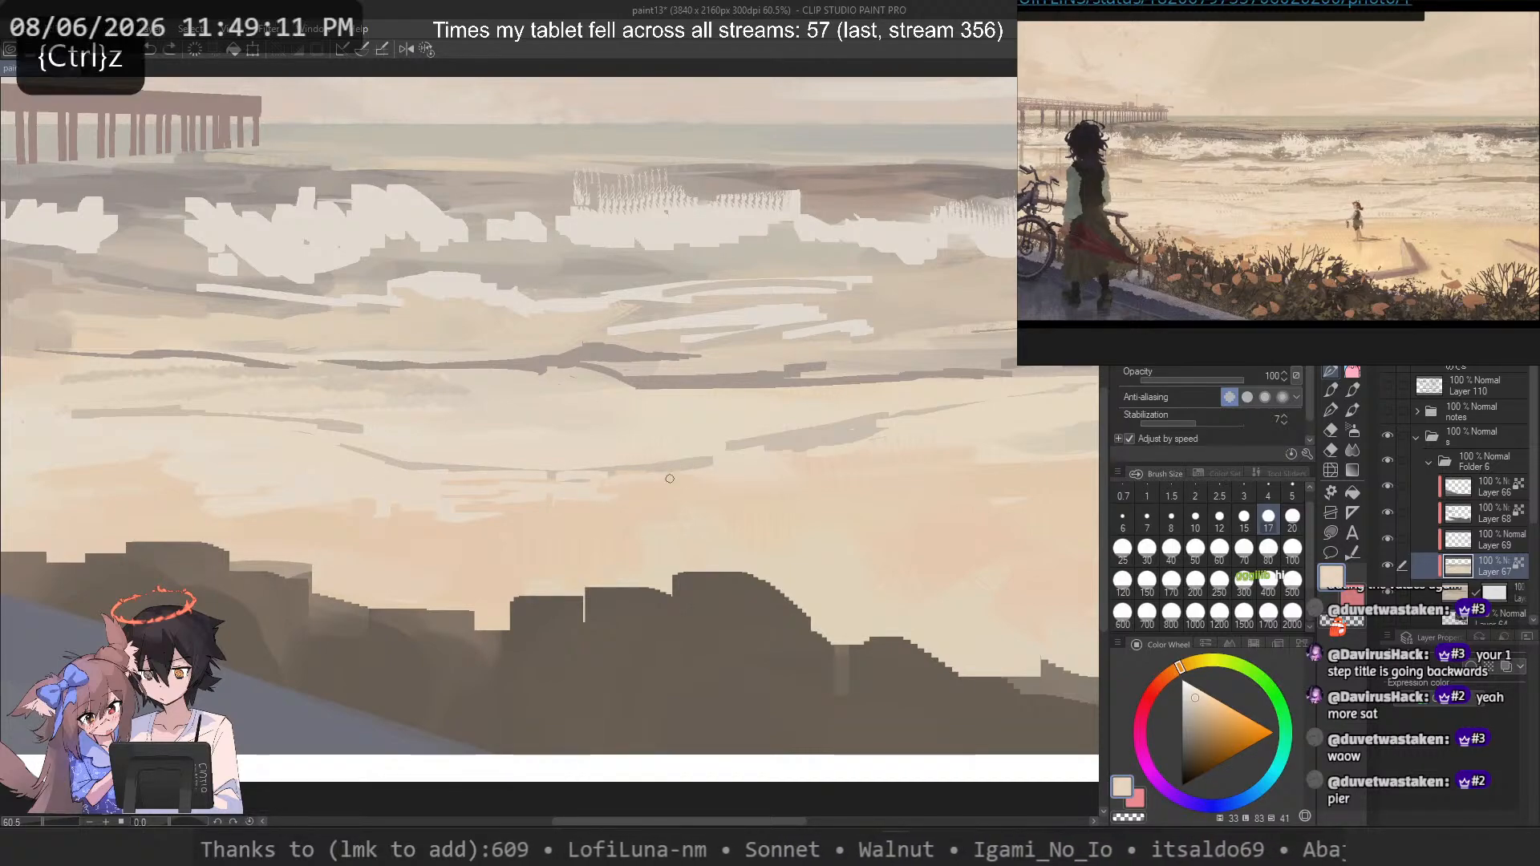
Step: Add a faint grey-beige streak to the right-hand wet sand just below the dark wave line
scroll(552, 441, down, 3)
scroll(622, 515, up, 4)
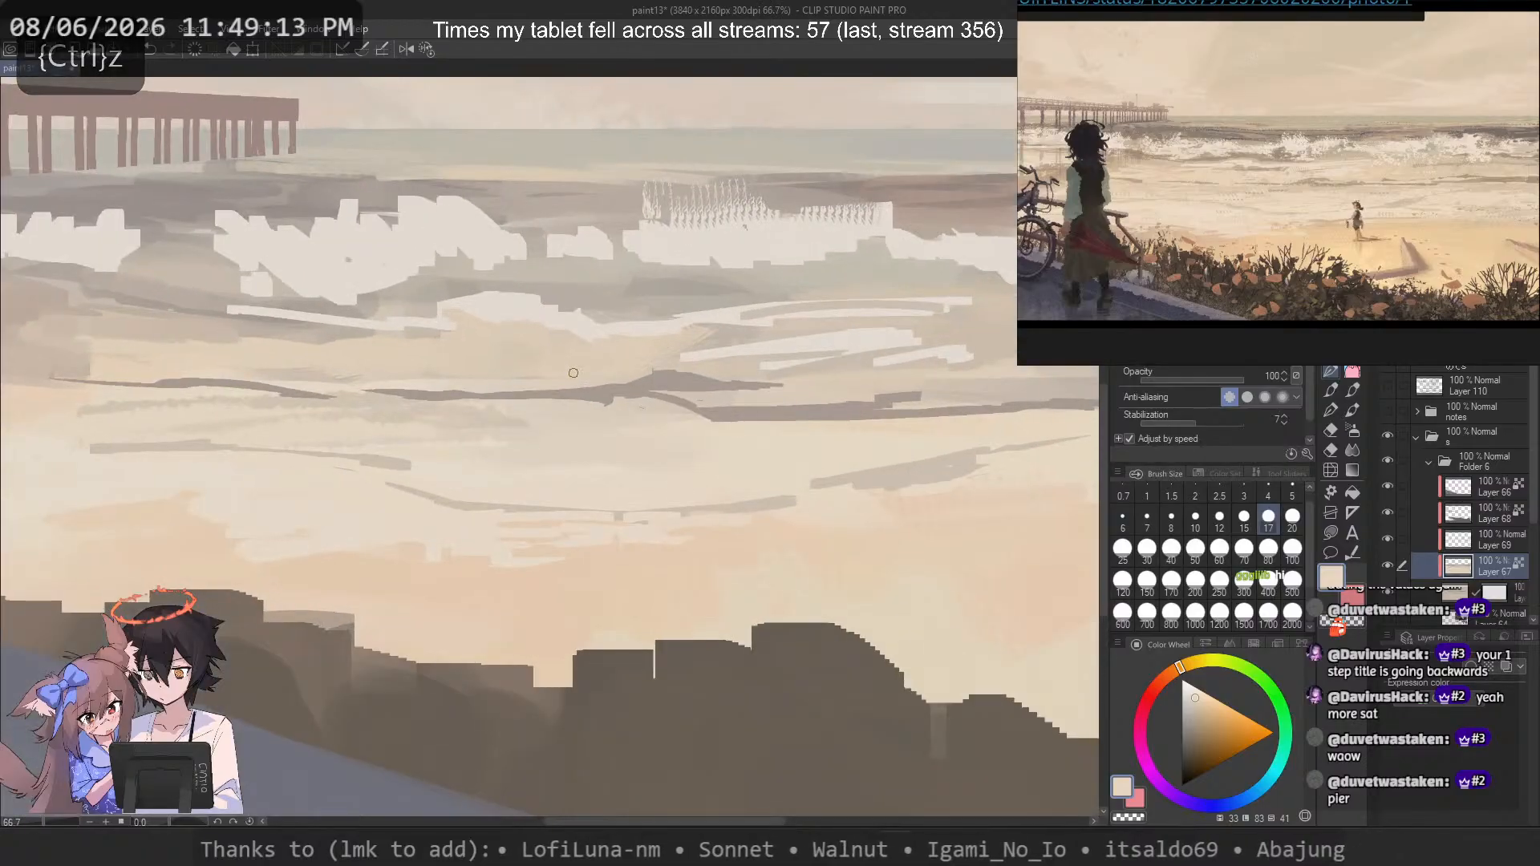
alt+click(774, 504)
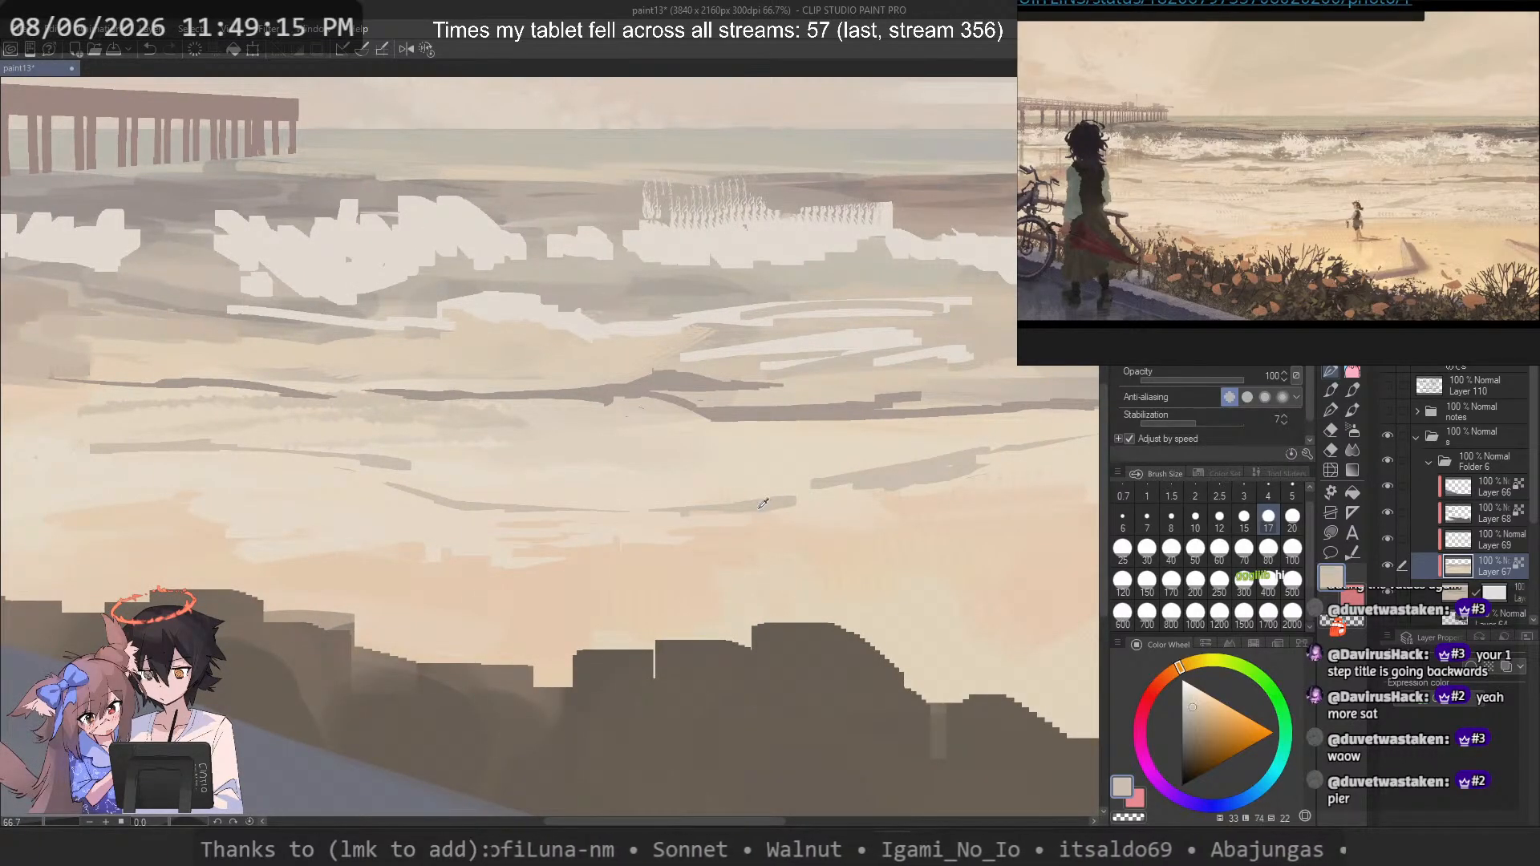
mouse_move(714, 445)
mouse_down()
mouse_move(574, 449)
mouse_move(782, 417)
mouse_move(905, 423)
mouse_up()
key(ctrl+z)
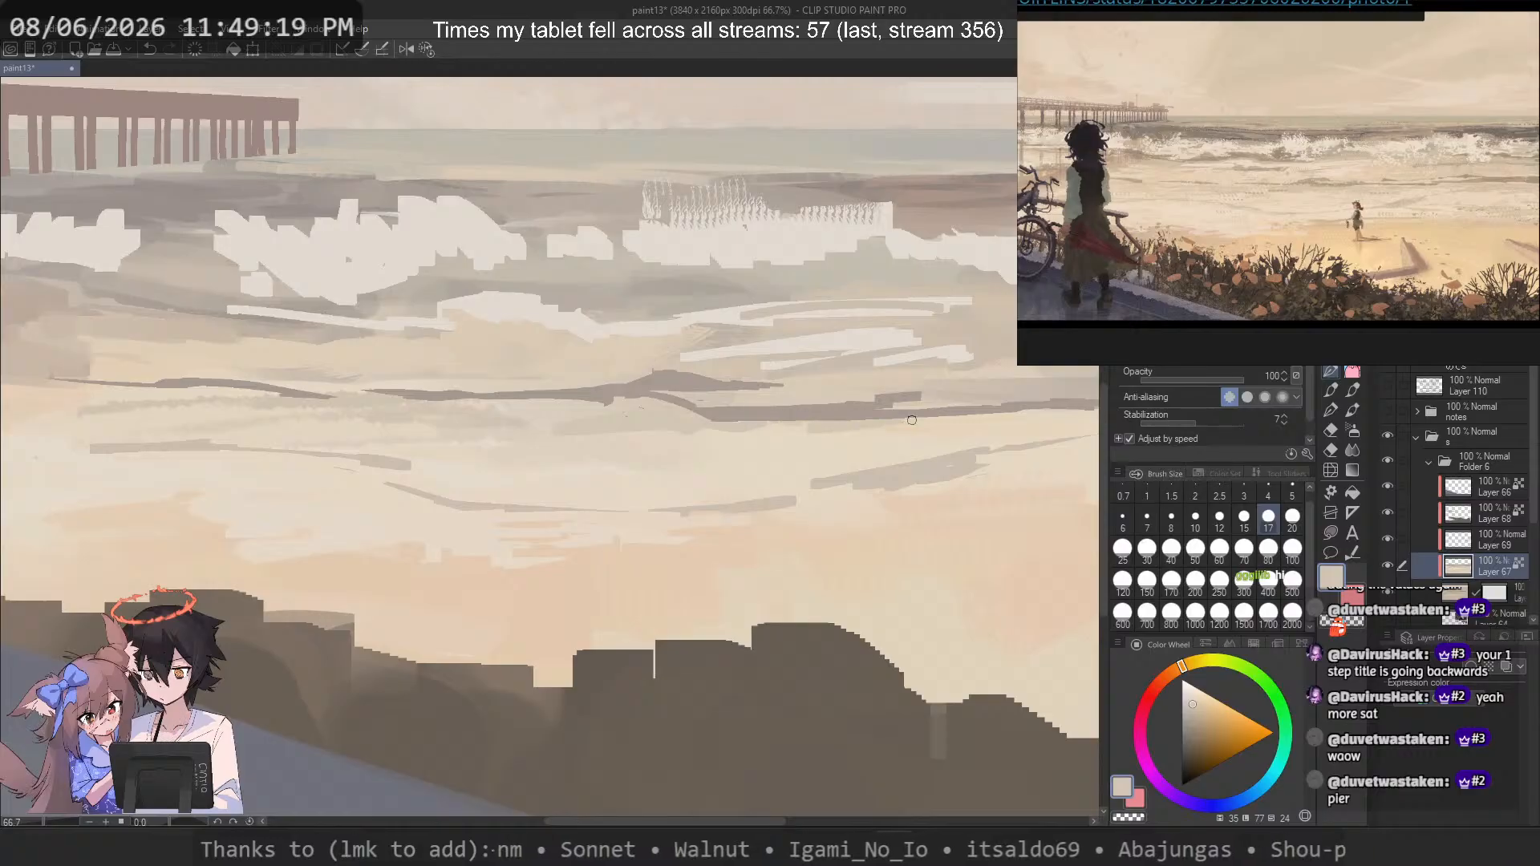
key(ctrl+z)
drag(732, 425, 948, 420)
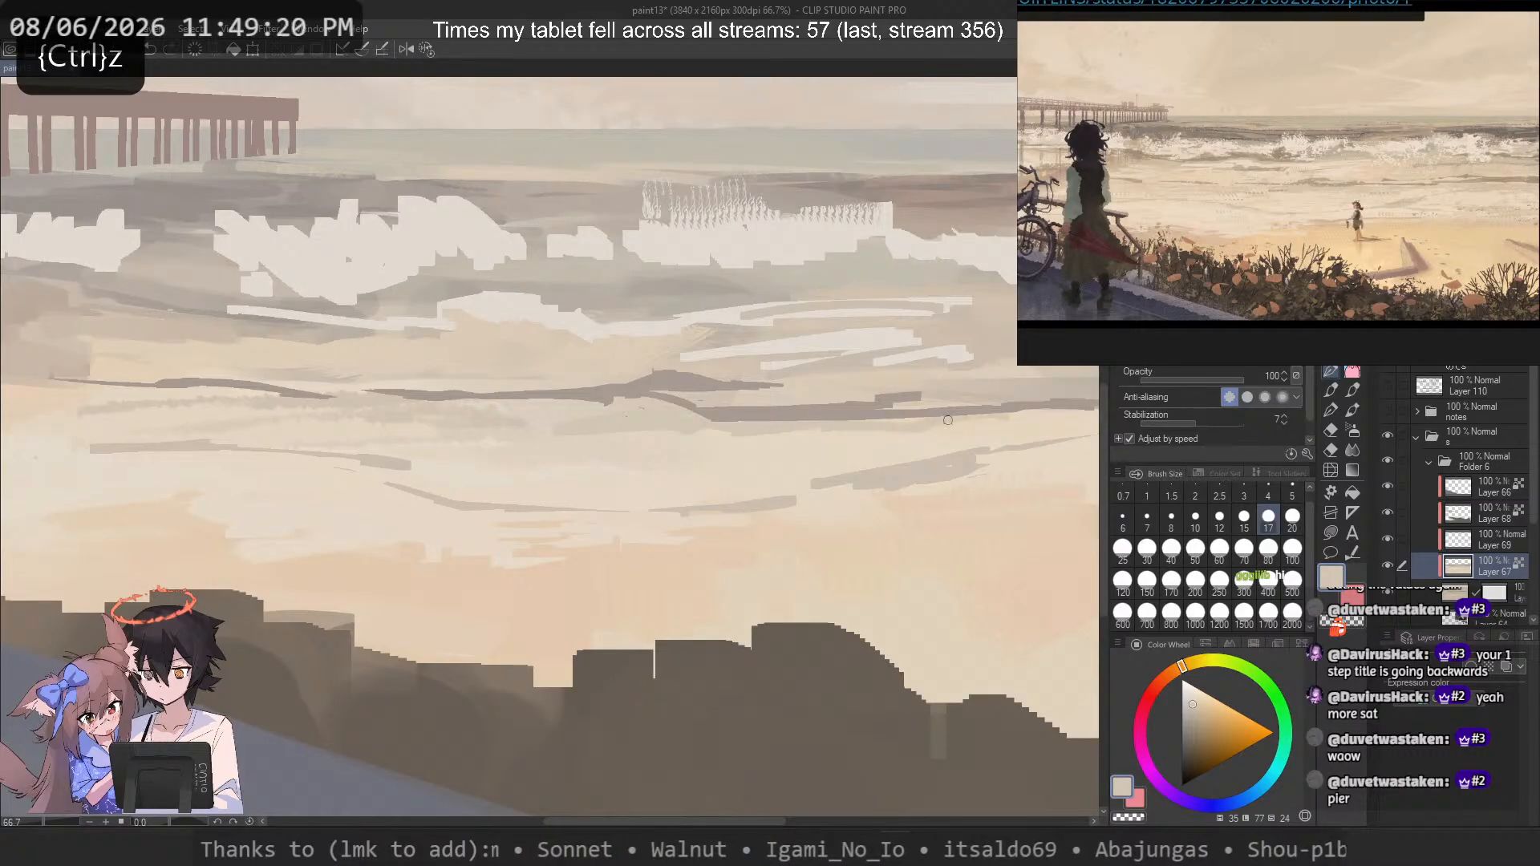
Step: Rework the pale sand above the curved central streak with short strokes in sampled beige tones
drag(583, 439, 433, 452)
key(ctrl+z)
mouse_move(543, 433)
mouse_down()
mouse_move(386, 453)
mouse_move(561, 444)
mouse_up()
alt+click(563, 448)
alt+click(401, 464)
key(ctrl+z)
alt+click(557, 469)
mouse_move(419, 471)
mouse_down()
mouse_move(557, 469)
mouse_move(397, 478)
mouse_up()
drag(559, 449, 588, 448)
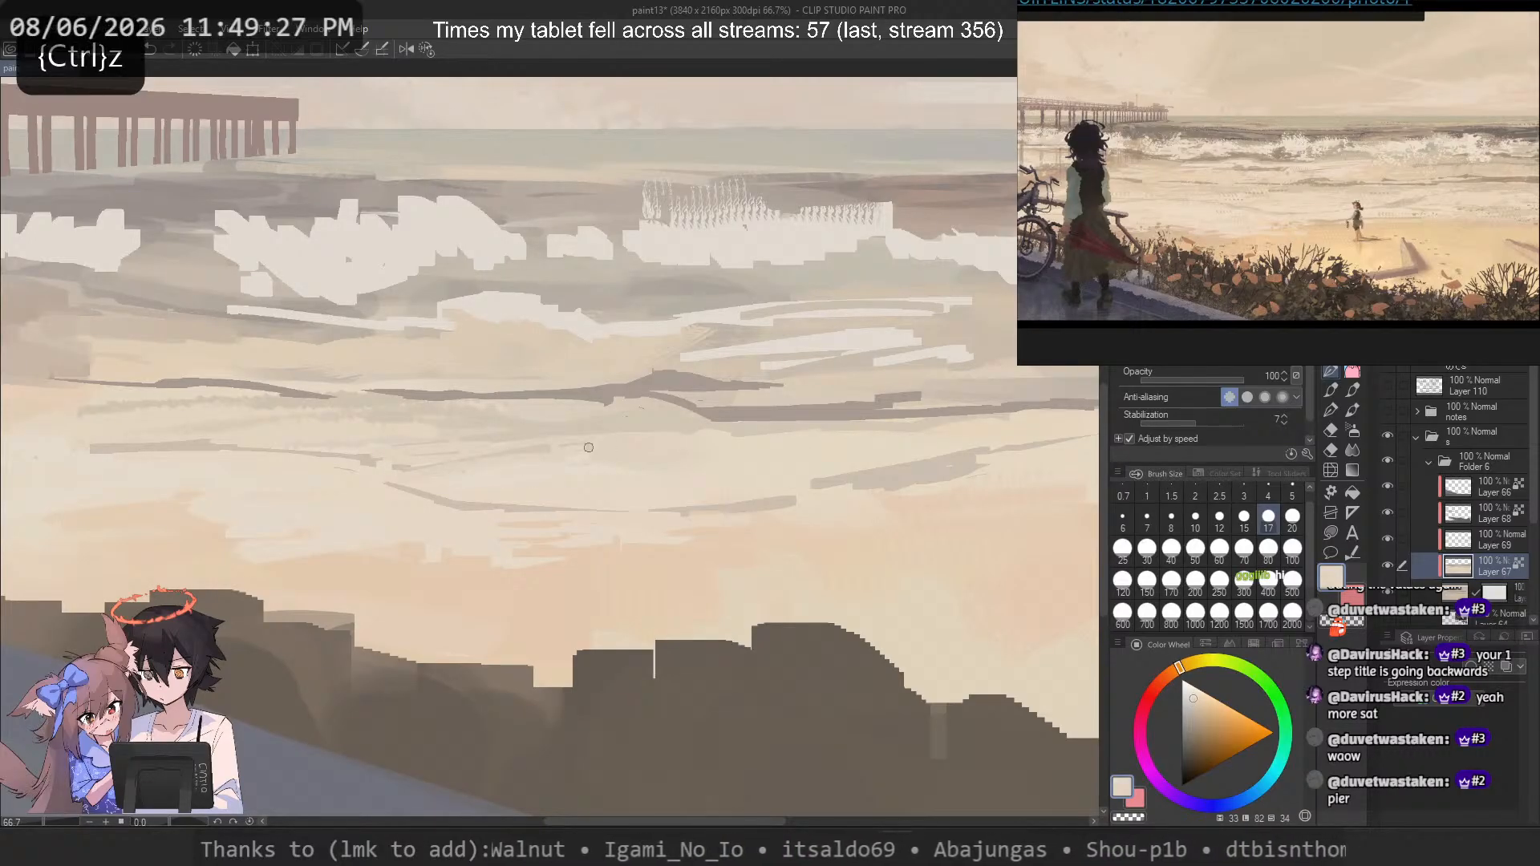
Step: Blend the pale sand right of centre between the dark wave line and curved streak with sampled beige strokes
alt+click(716, 438)
mouse_move(720, 439)
mouse_down()
mouse_move(883, 467)
mouse_move(618, 443)
mouse_up()
key(ctrl+z)
alt+click(722, 468)
mouse_move(774, 454)
mouse_down()
mouse_move(614, 447)
mouse_move(644, 445)
mouse_up()
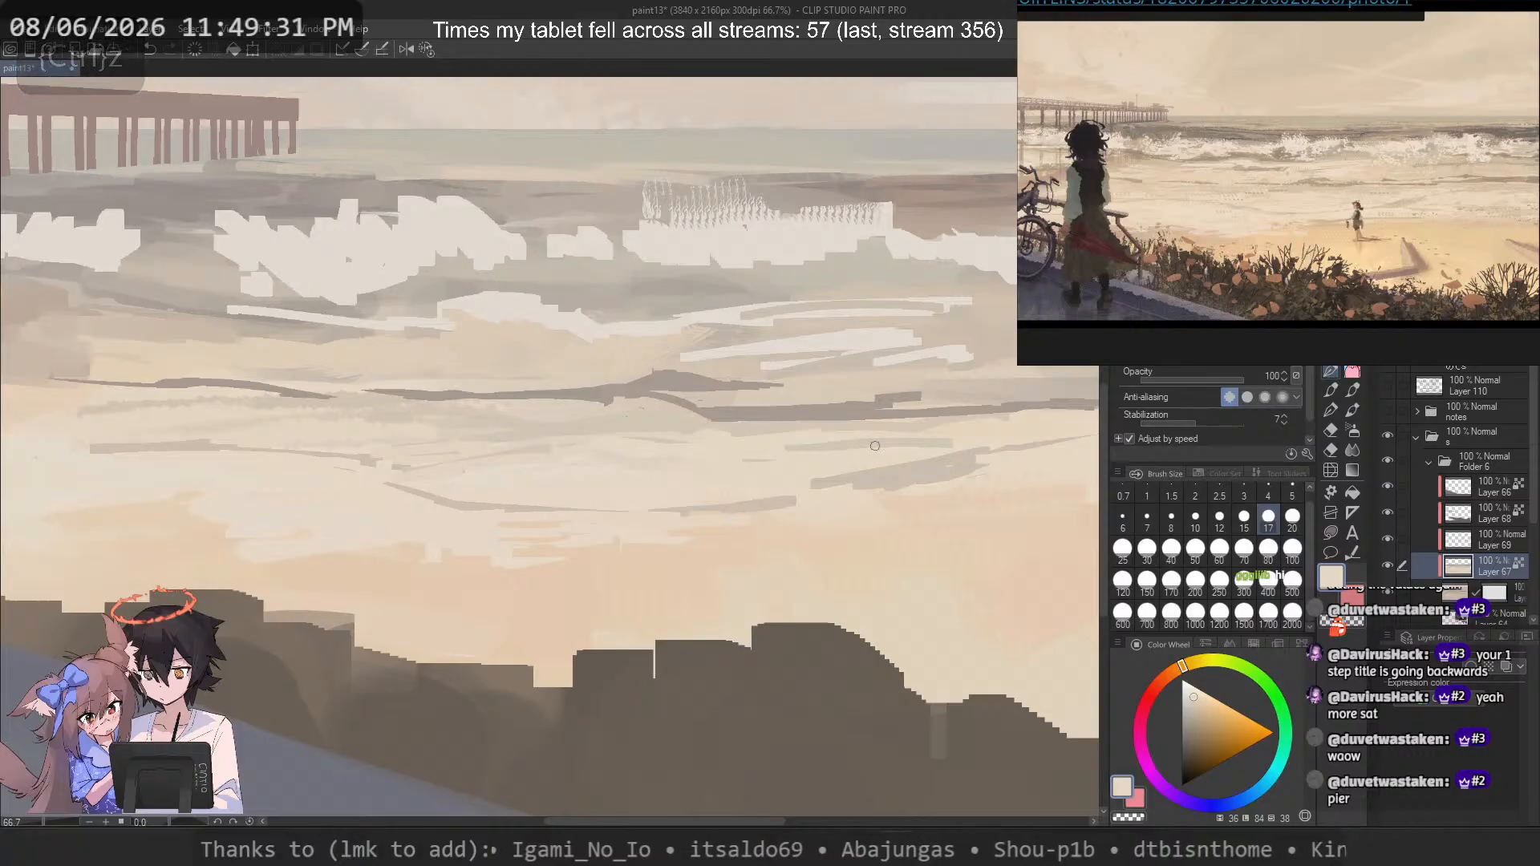
Step: Trim the faint right-hand streak with pale beige and add a darker grey-brown streak near the canvas's right edge
drag(832, 451, 945, 449)
alt+click(940, 433)
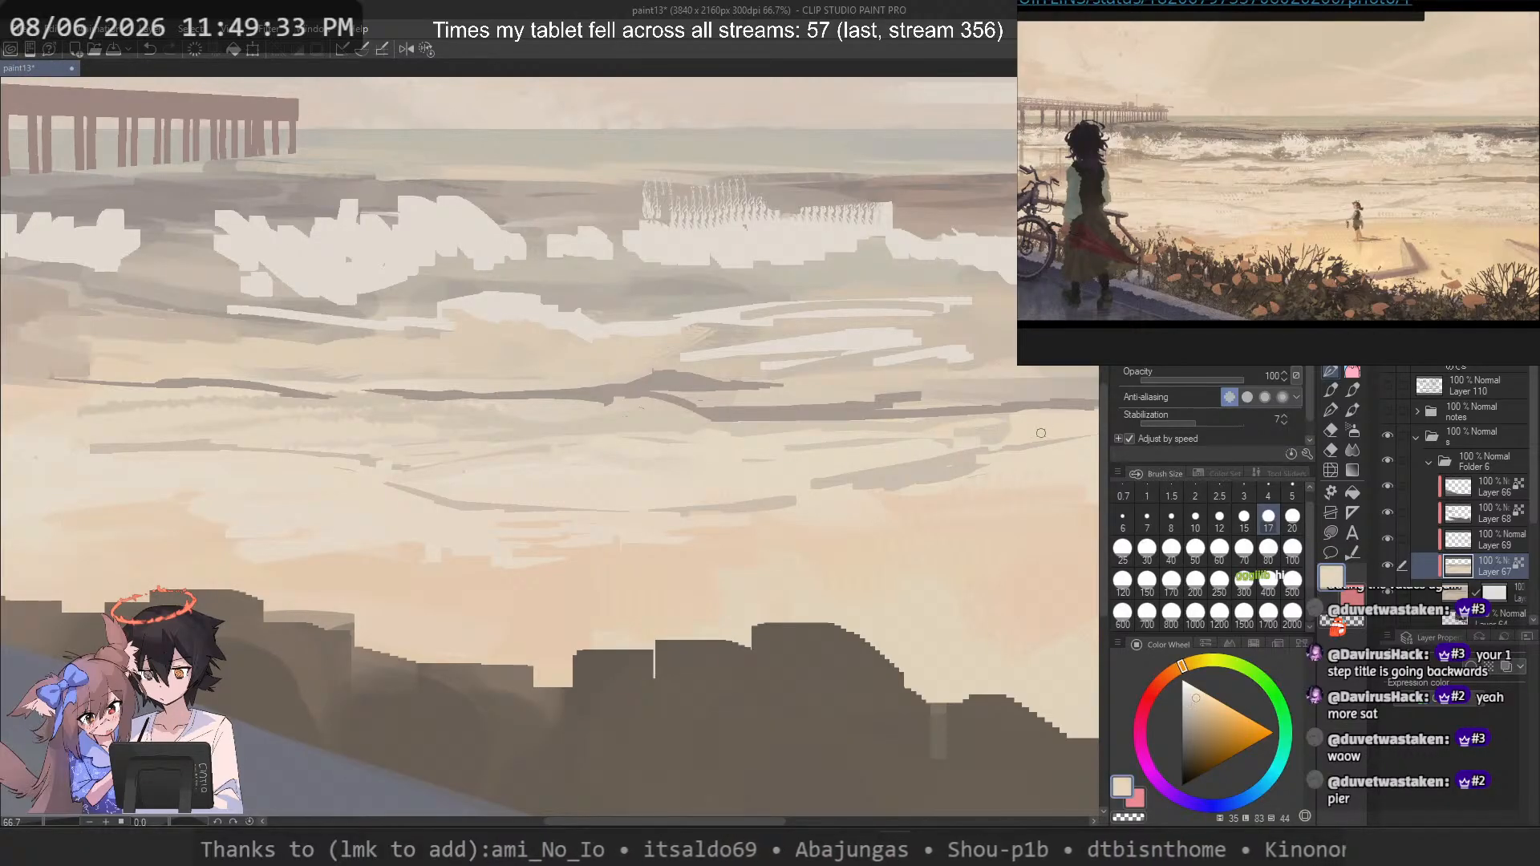
alt+click(949, 408)
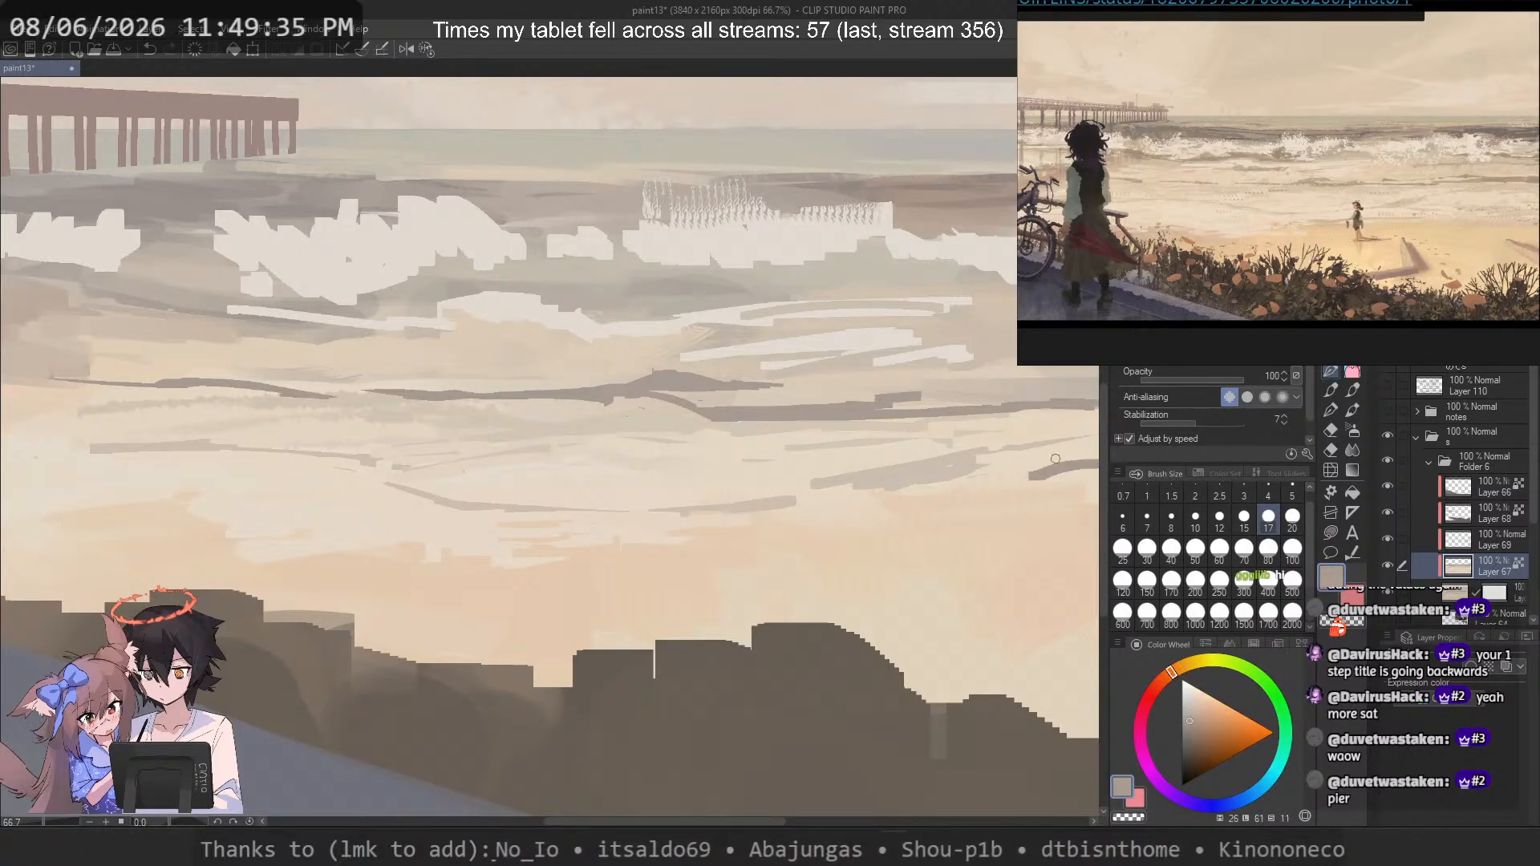
drag(1018, 469, 858, 481)
key(ctrl+z)
Step: Retouch the thin grey streaks on the left wet sand with sampled beige tones, undoing unwanted strokes
drag(363, 518, 544, 559)
alt+click(526, 462)
mouse_move(417, 462)
mouse_down()
mouse_move(626, 455)
mouse_move(89, 486)
mouse_move(239, 491)
mouse_up()
key(ctrl+z)
alt+click(616, 463)
key(ctrl+z)
scroll(1329, 213, down, 2)
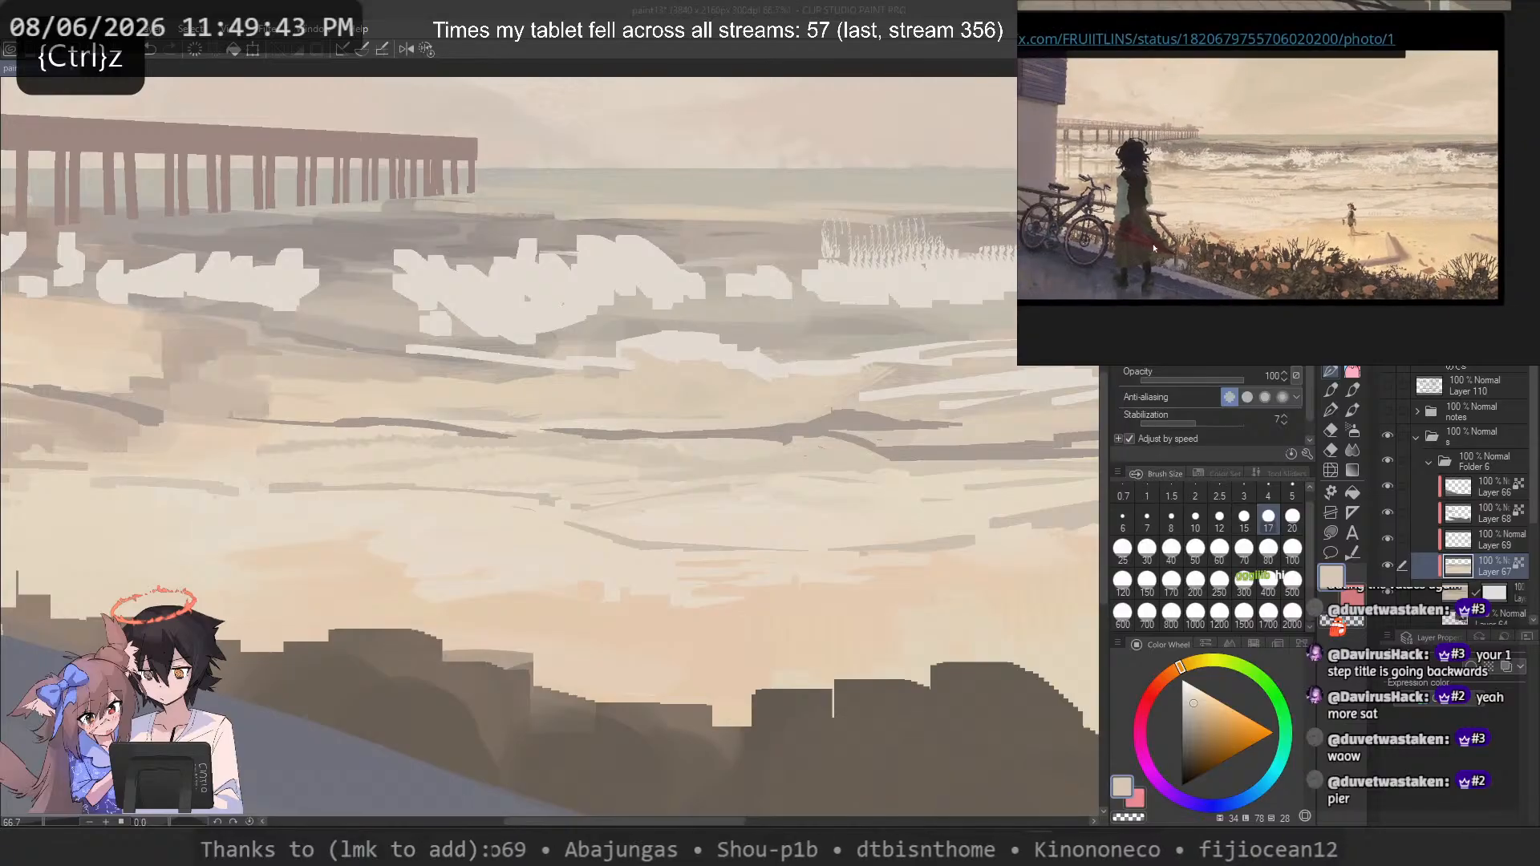
Step: Soften the left ends of the wet-sand streaks below the pier with strokes of sampled pale beige
mouse_move(914, 549)
mouse_down()
mouse_move(512, 577)
mouse_move(964, 623)
mouse_up()
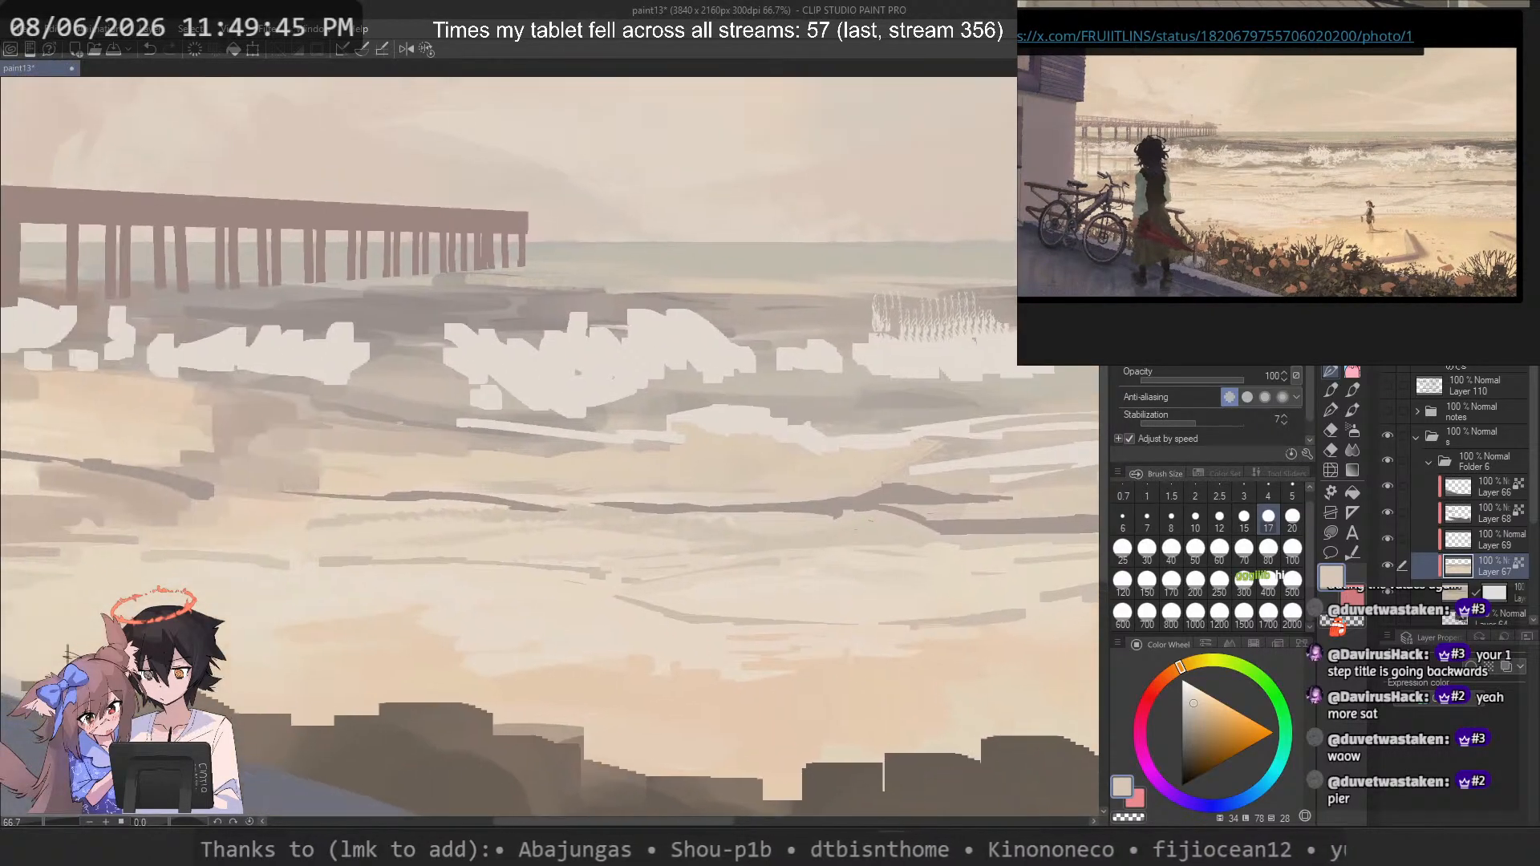
drag(133, 496, 349, 531)
key(ctrl+z)
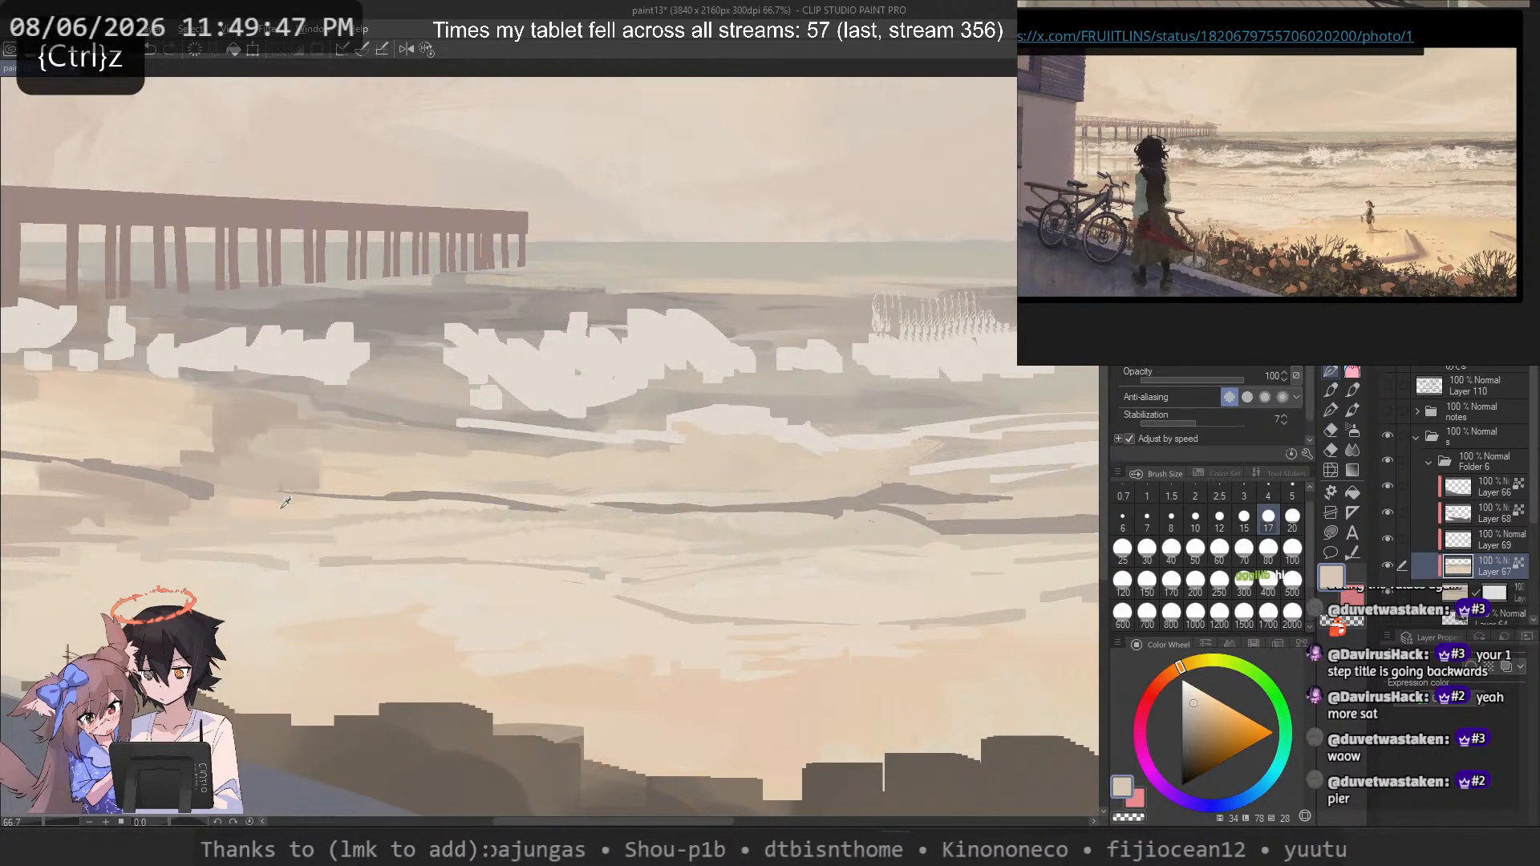
alt+click(261, 544)
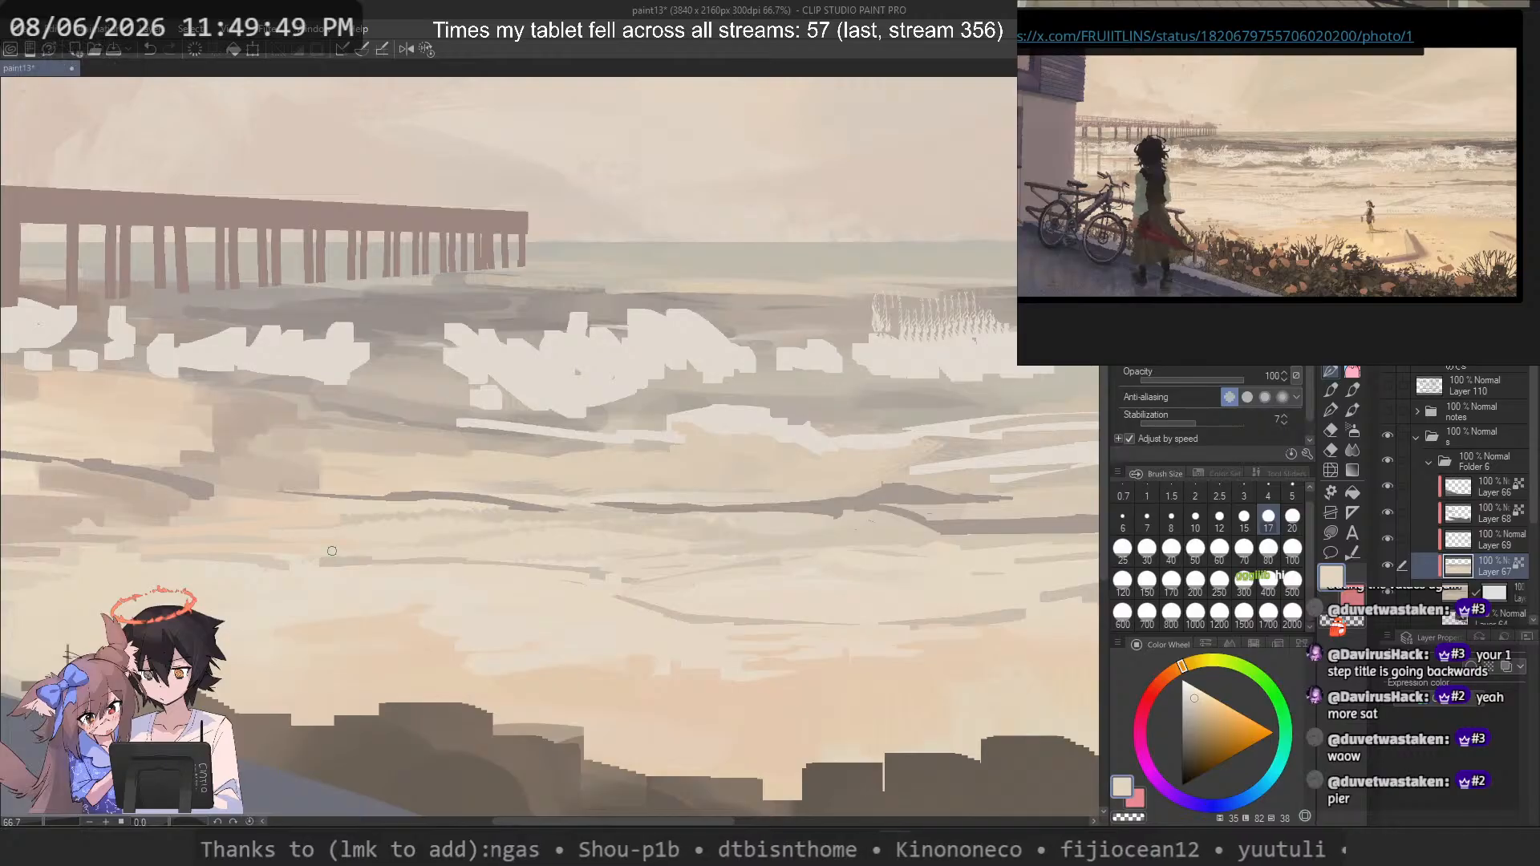
drag(97, 544, 283, 570)
Step: Sample the peach sand above the rocks, shift it to a darker peach, and set the soft brush size to 200
scroll(626, 399, down, 6)
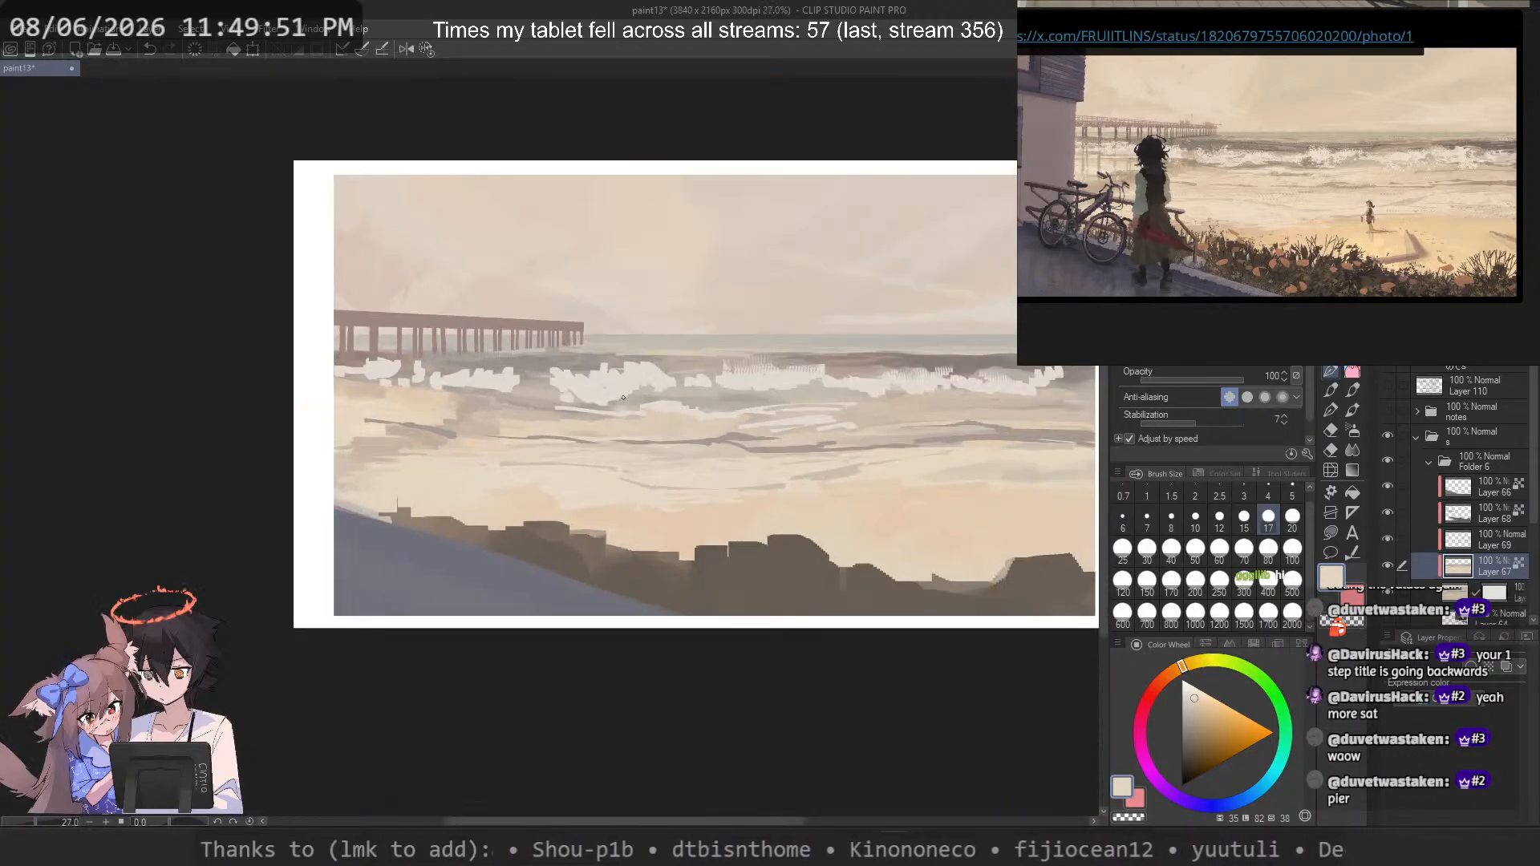
drag(726, 405, 644, 400)
scroll(850, 480, up, 3)
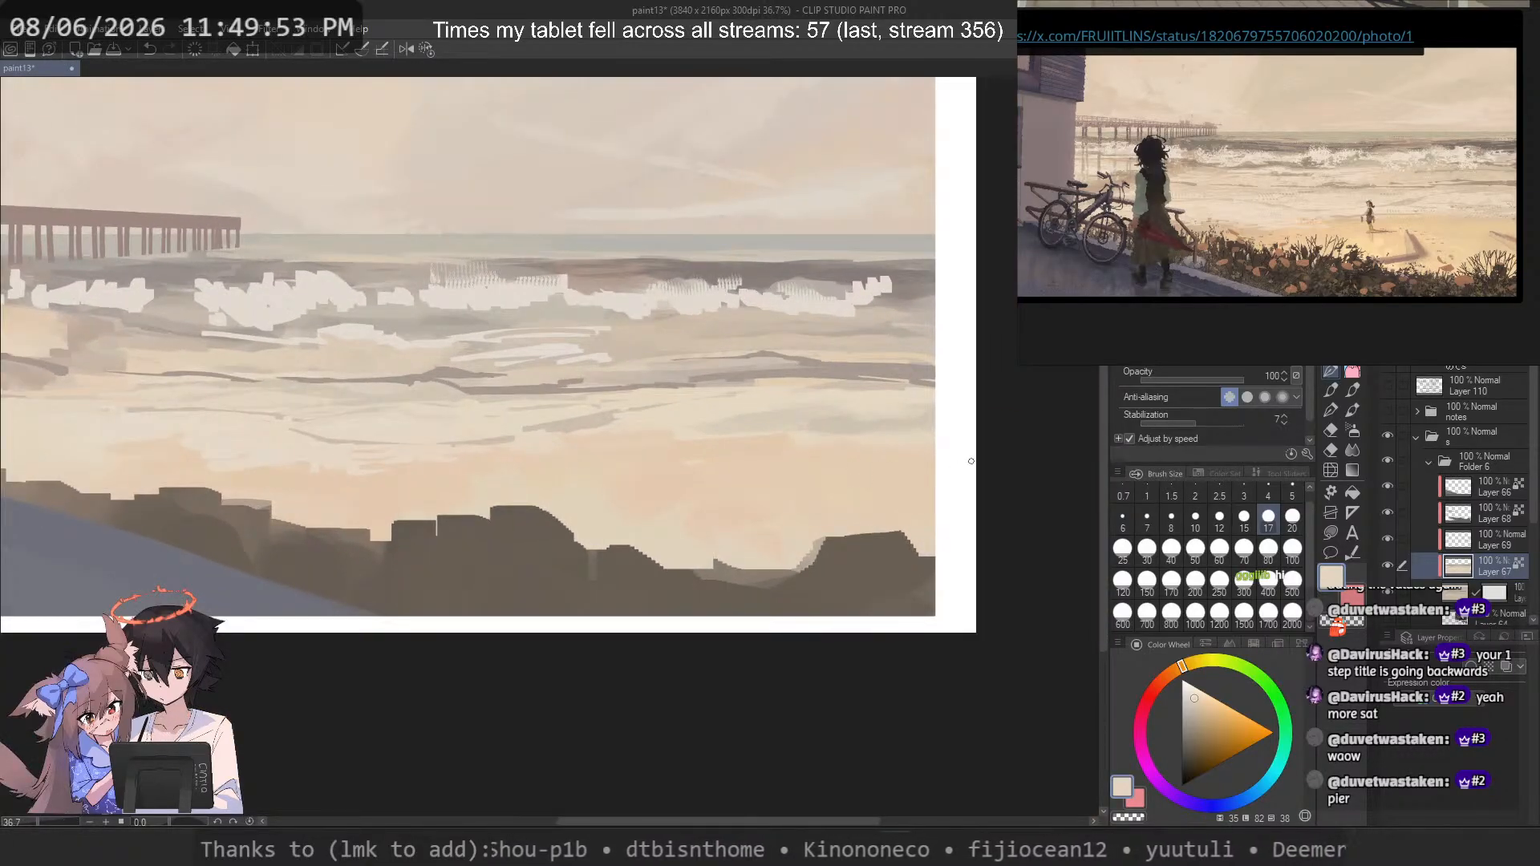
scroll(707, 437, up, 2)
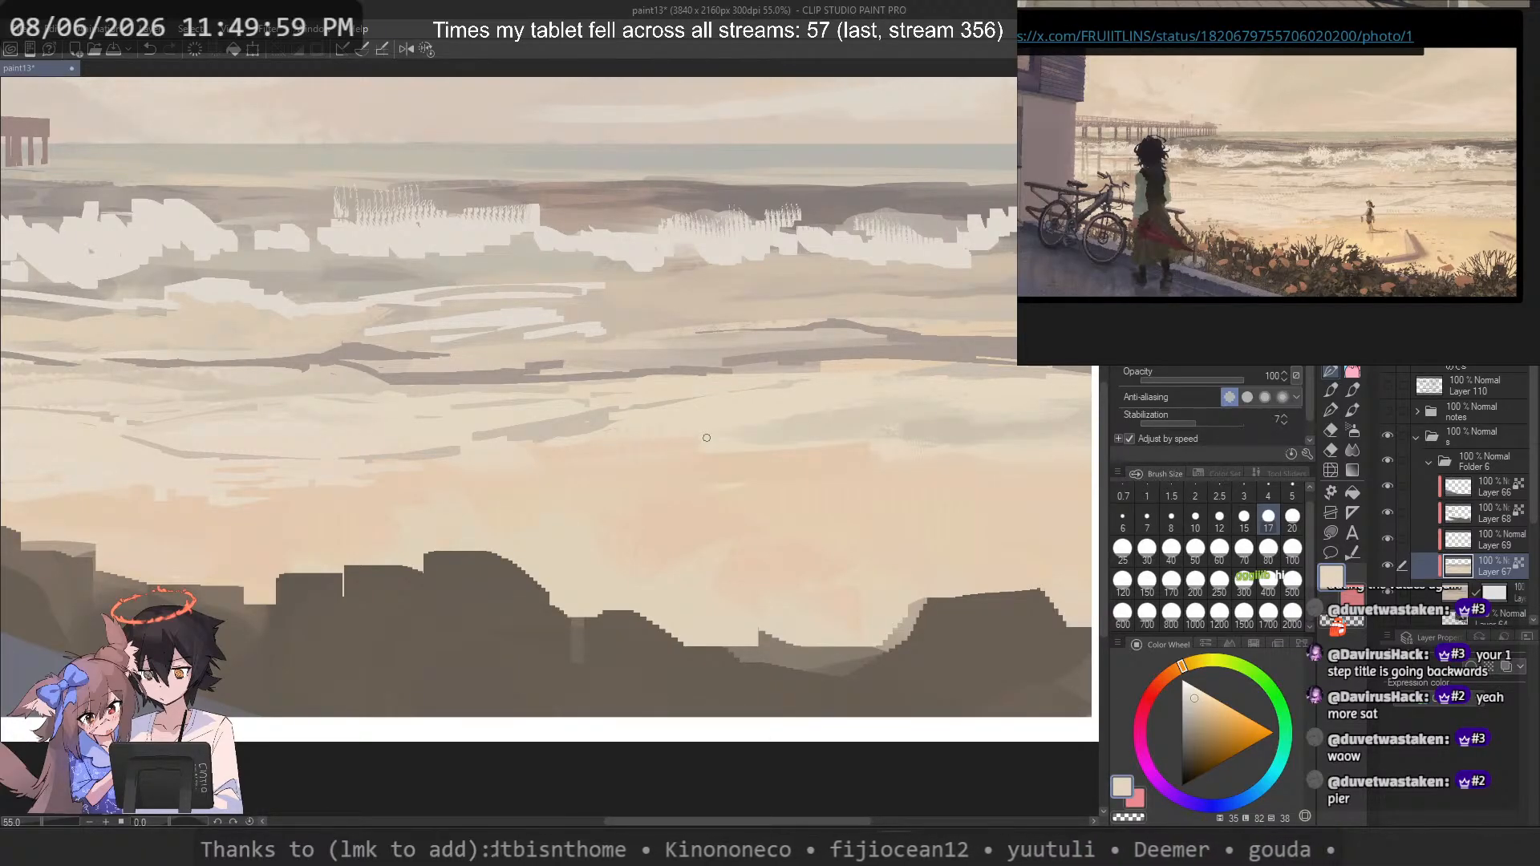
alt+click(348, 508)
key(b)
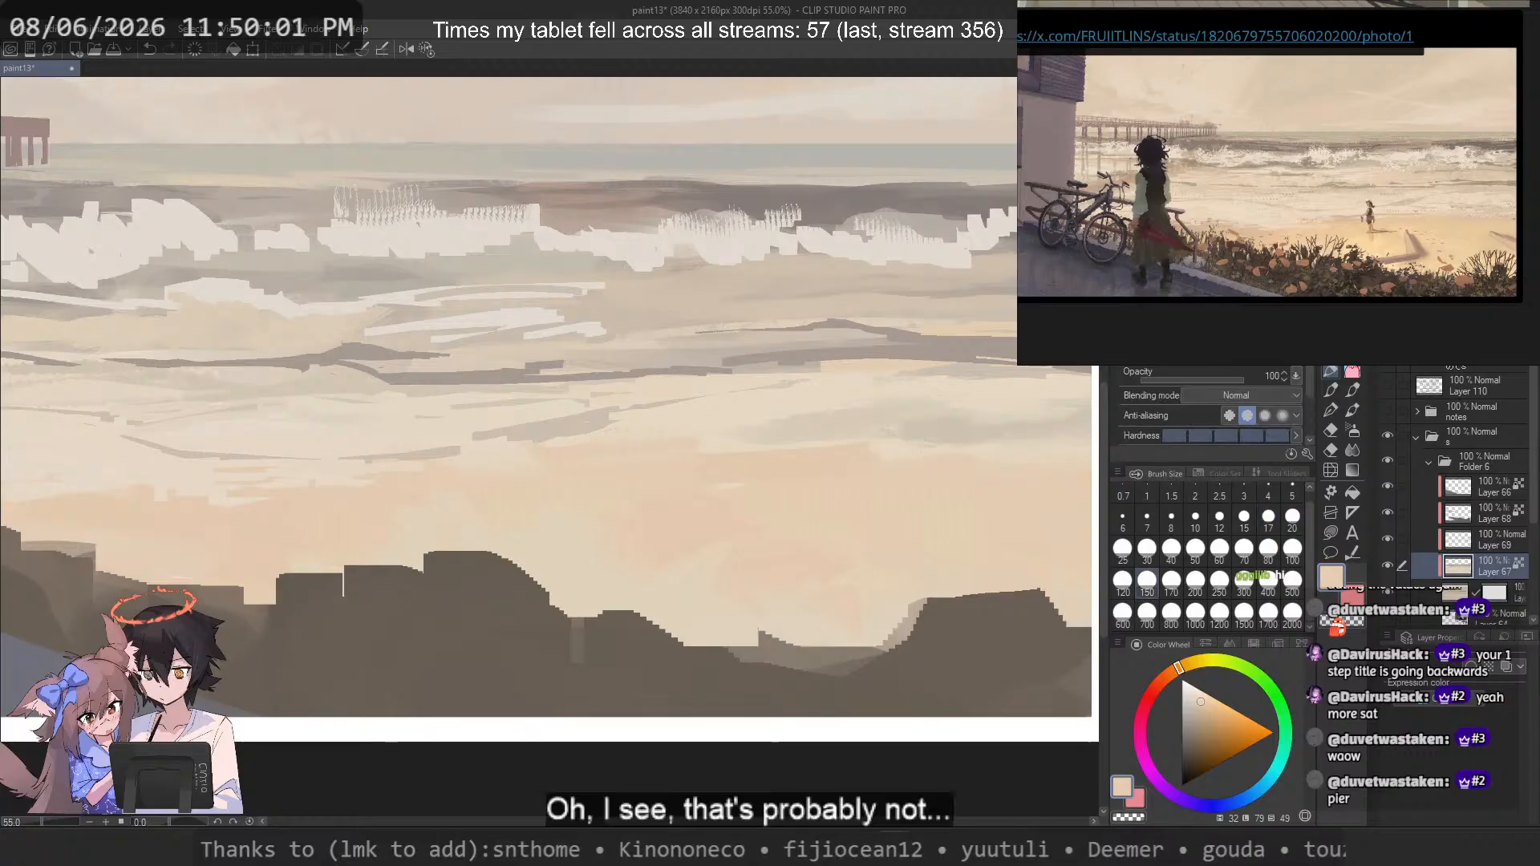
click(1202, 708)
click(1170, 673)
key(bracketright)
key(bracketright)
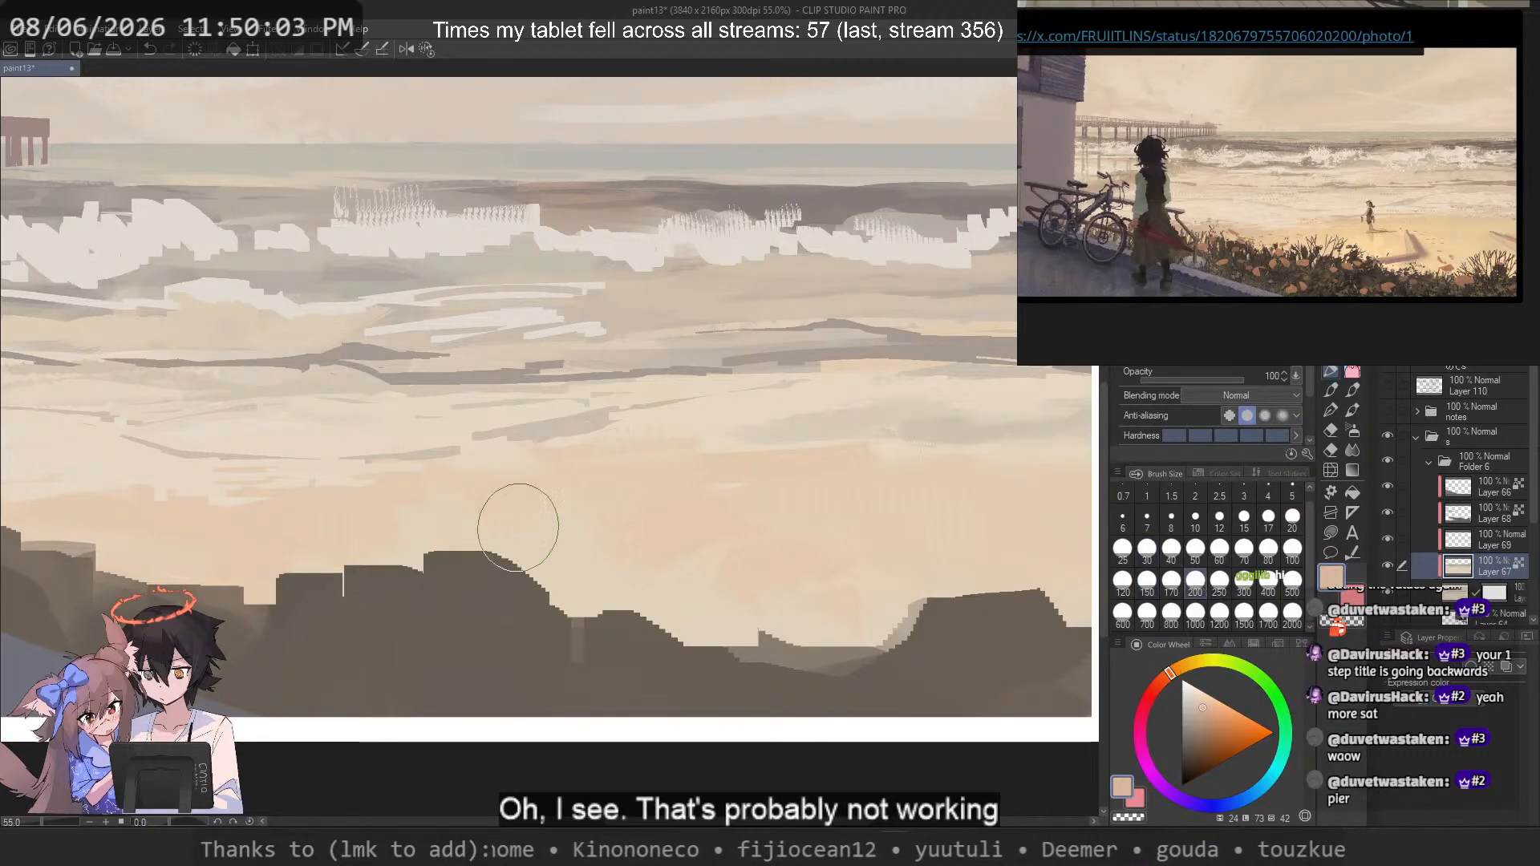
Step: Try broad darker peach strokes across the sand above the right-hand rocks, undoing the unwanted ones
drag(766, 487, 781, 506)
key(ctrl+z)
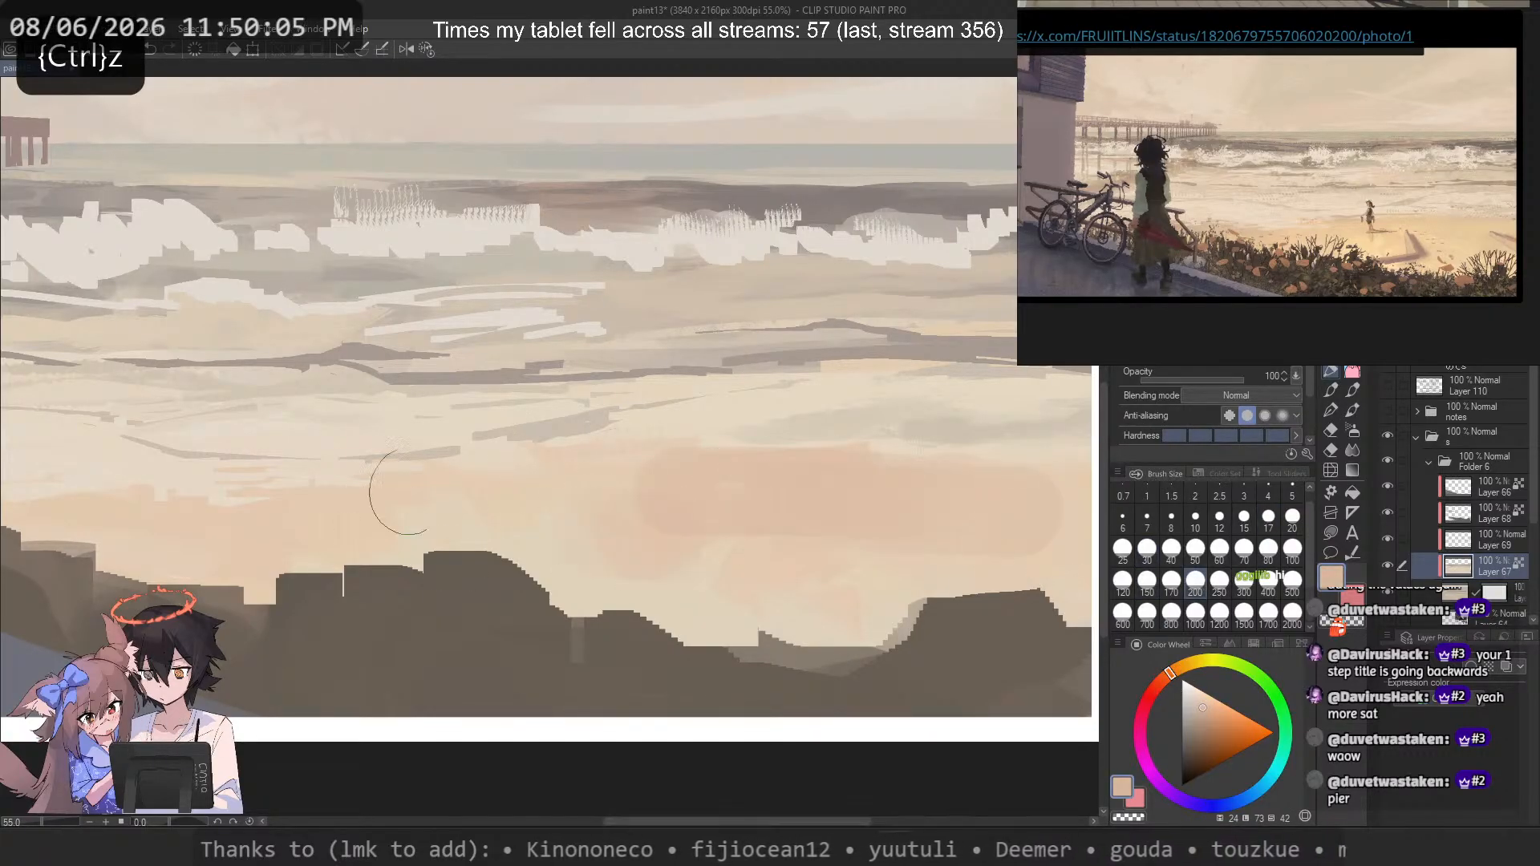
scroll(802, 393, down, 3)
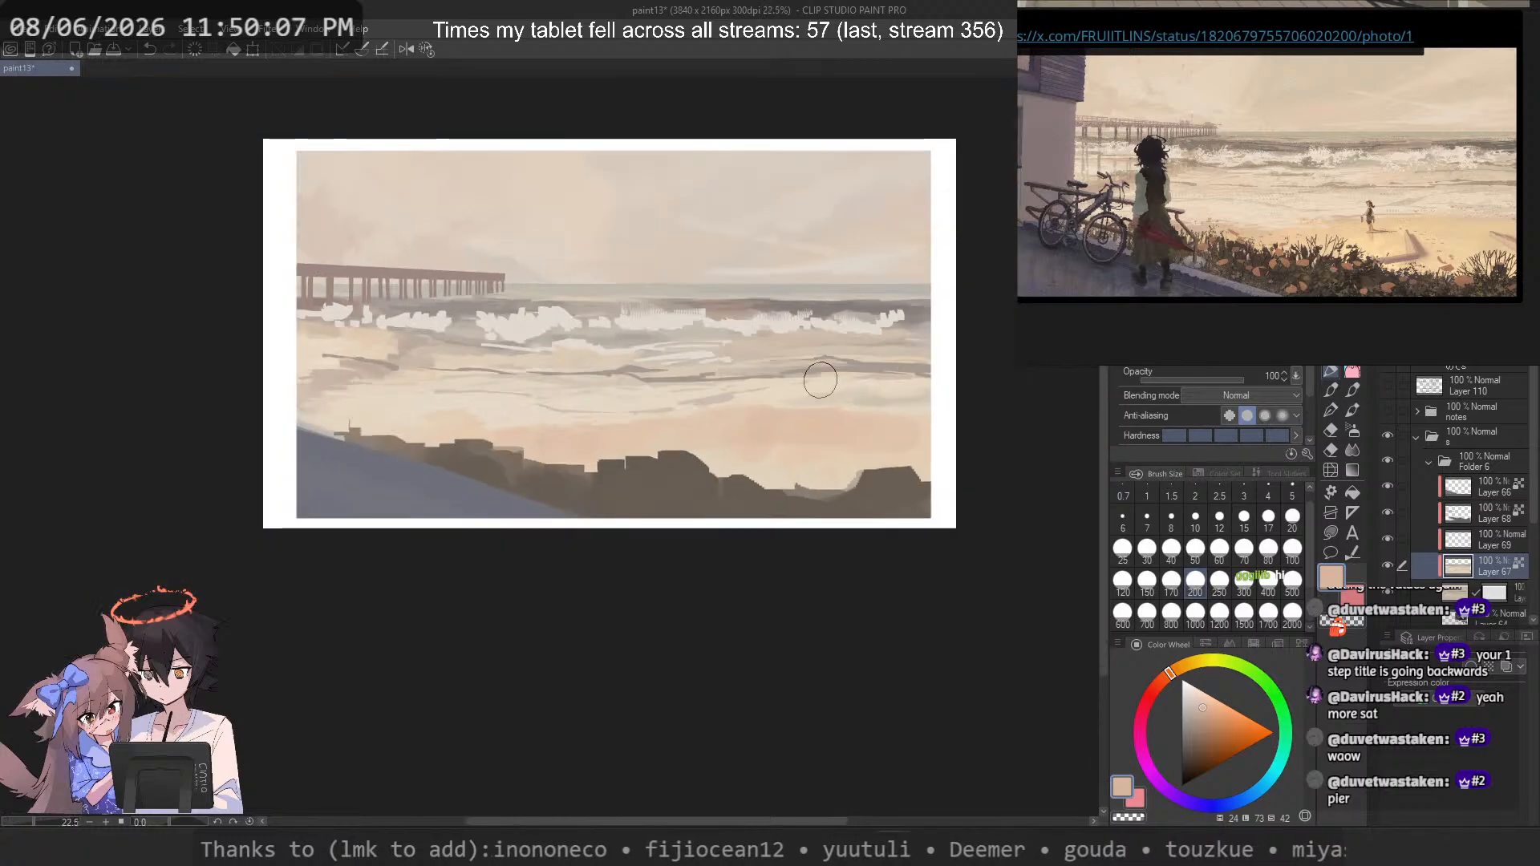
scroll(786, 375, up, 3)
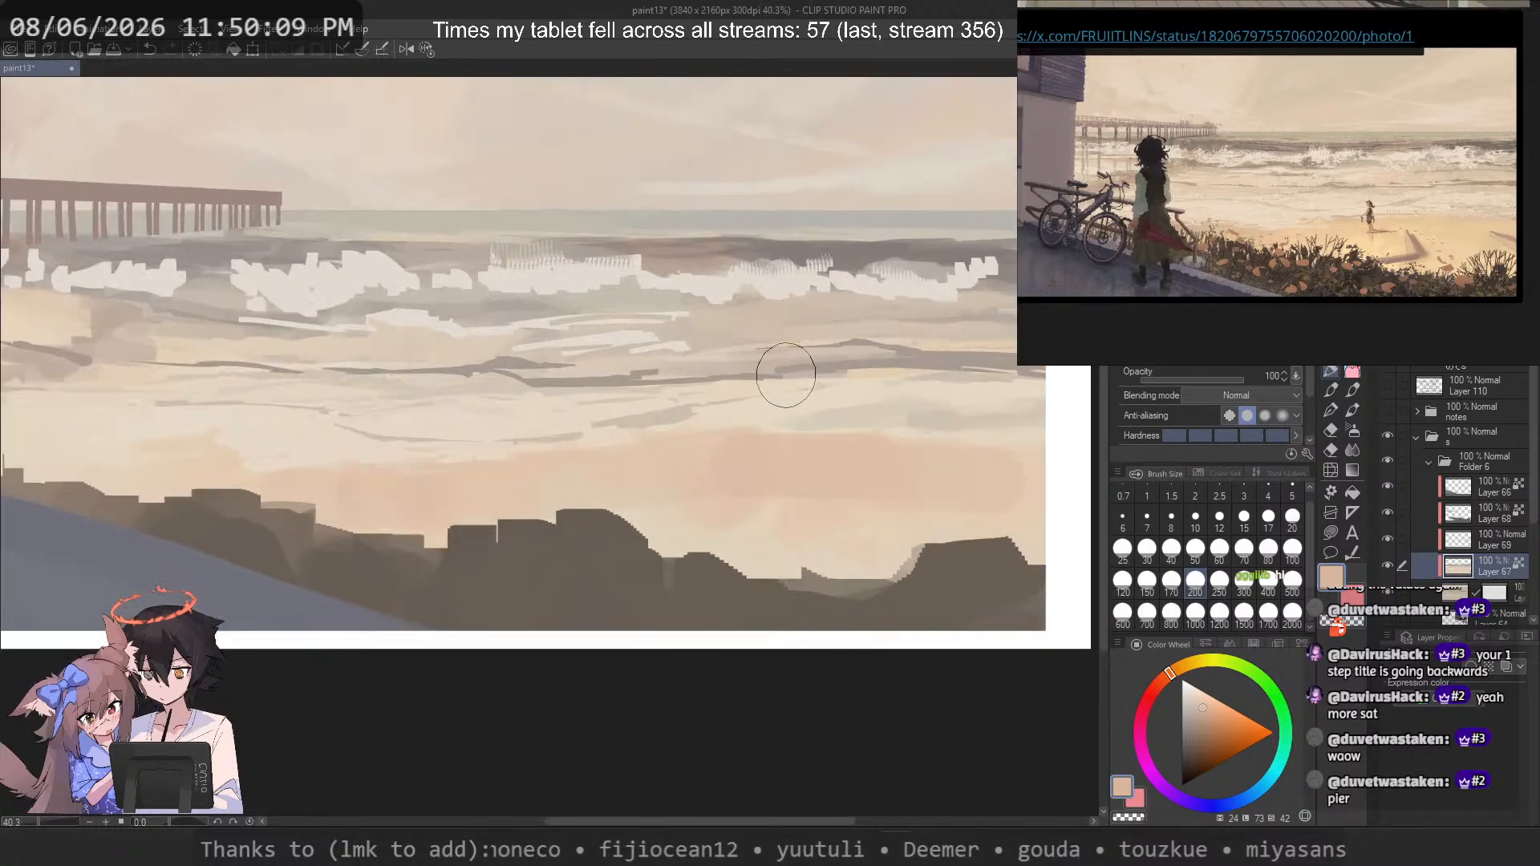
key(ctrl+z)
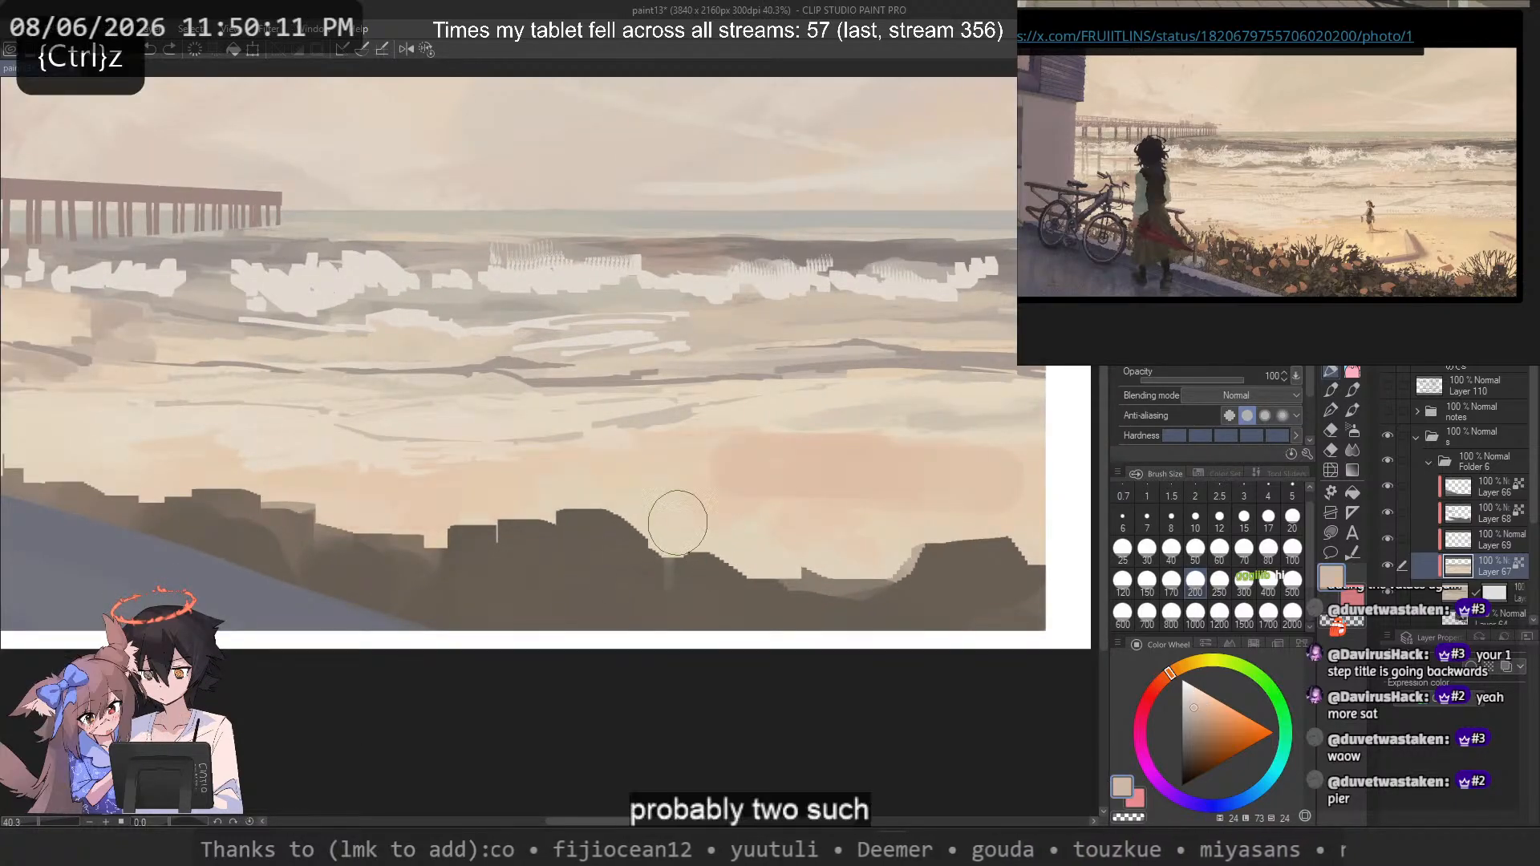
drag(708, 474, 862, 477)
key(ctrl+z)
key(ctrl+z)
key(ctrl+z)
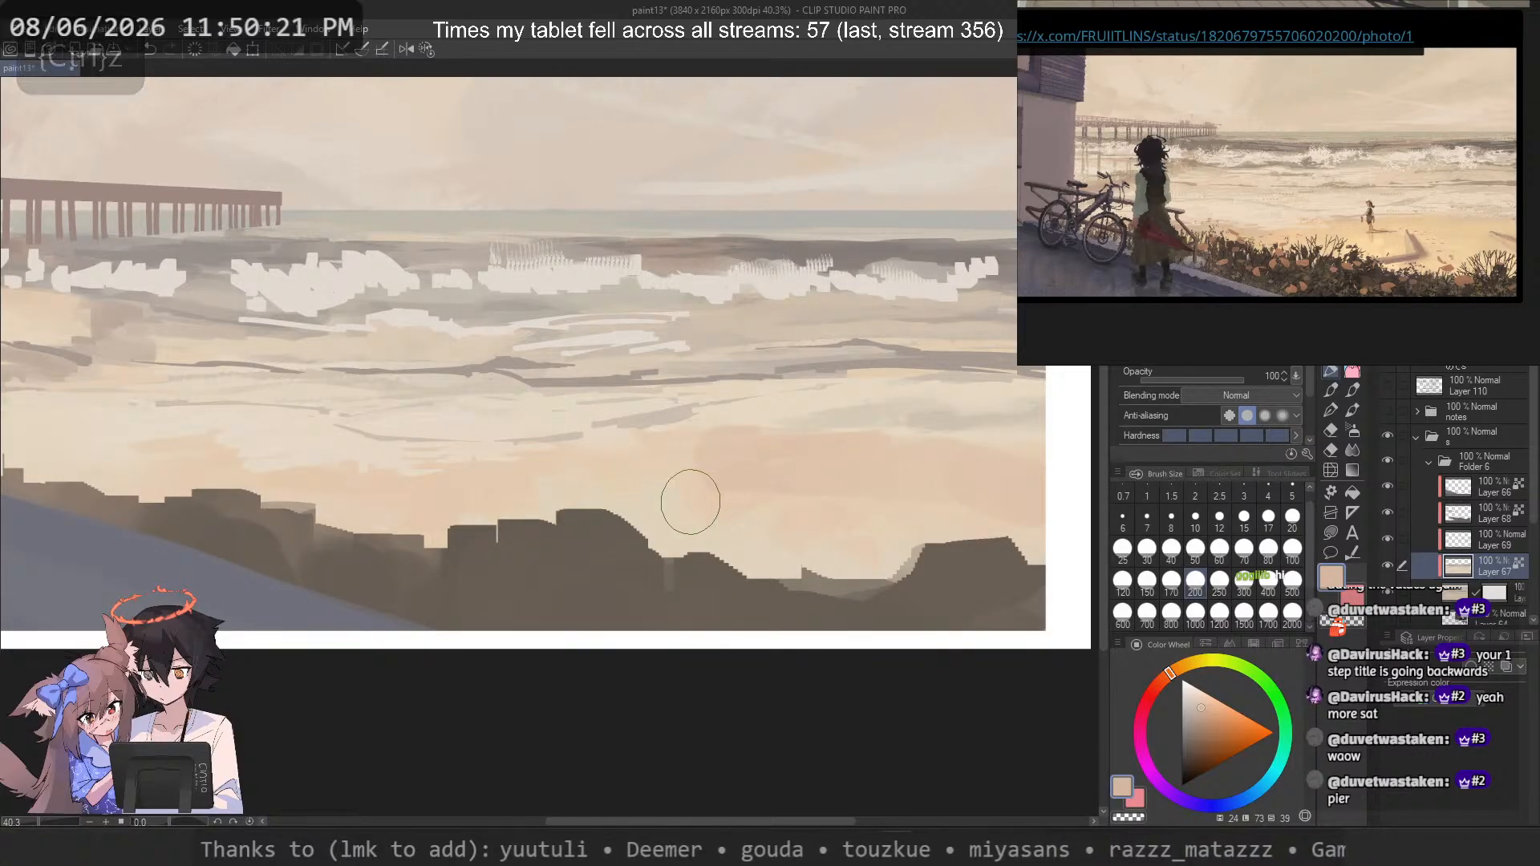
key(ctrl+z)
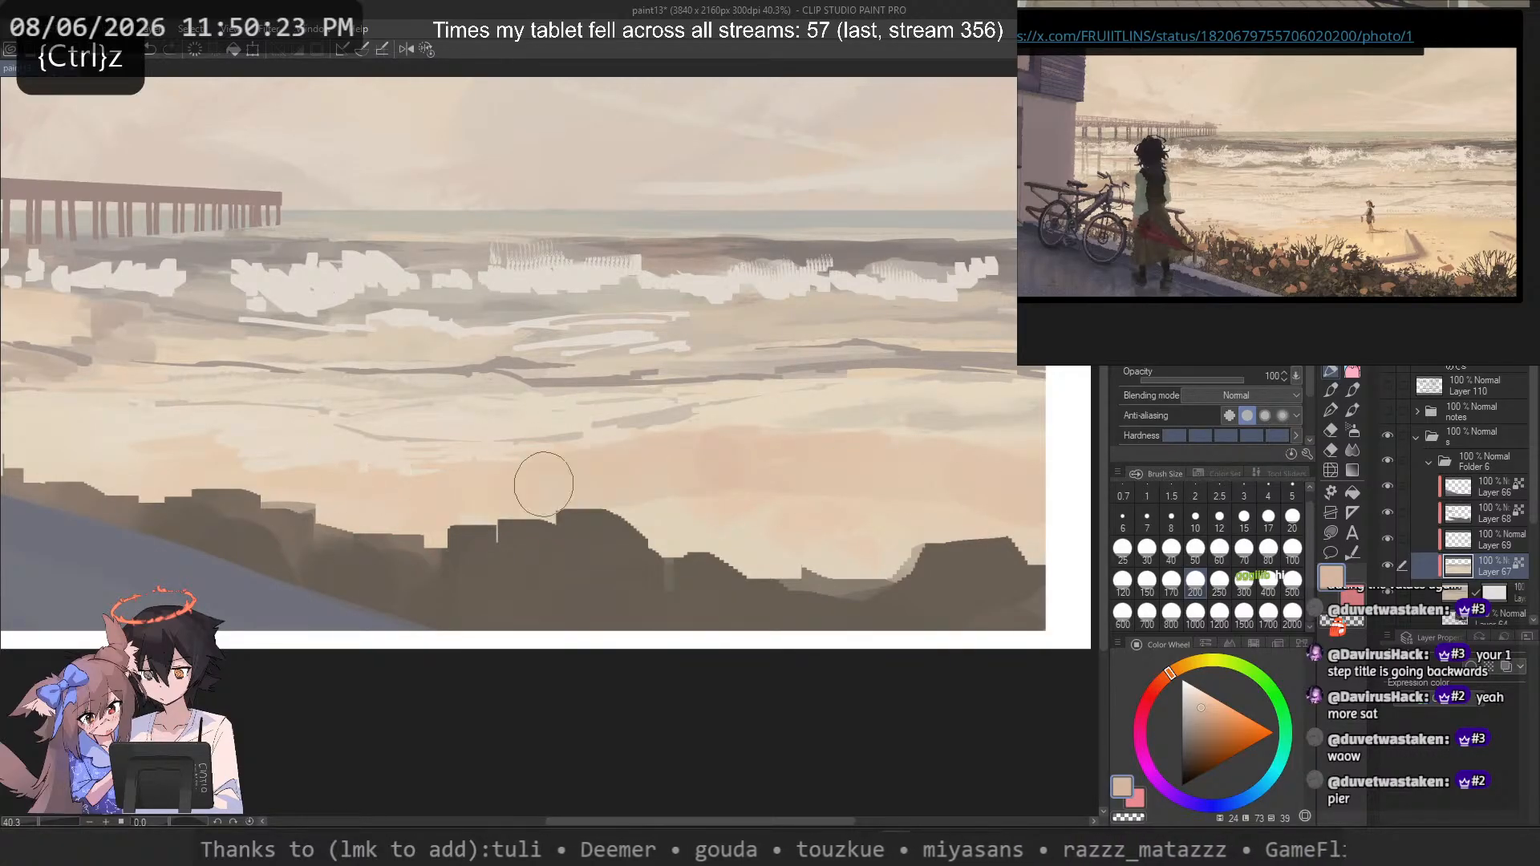
Step: Paint a soft peach patch on the sand above the left-hand rocks
click(445, 504)
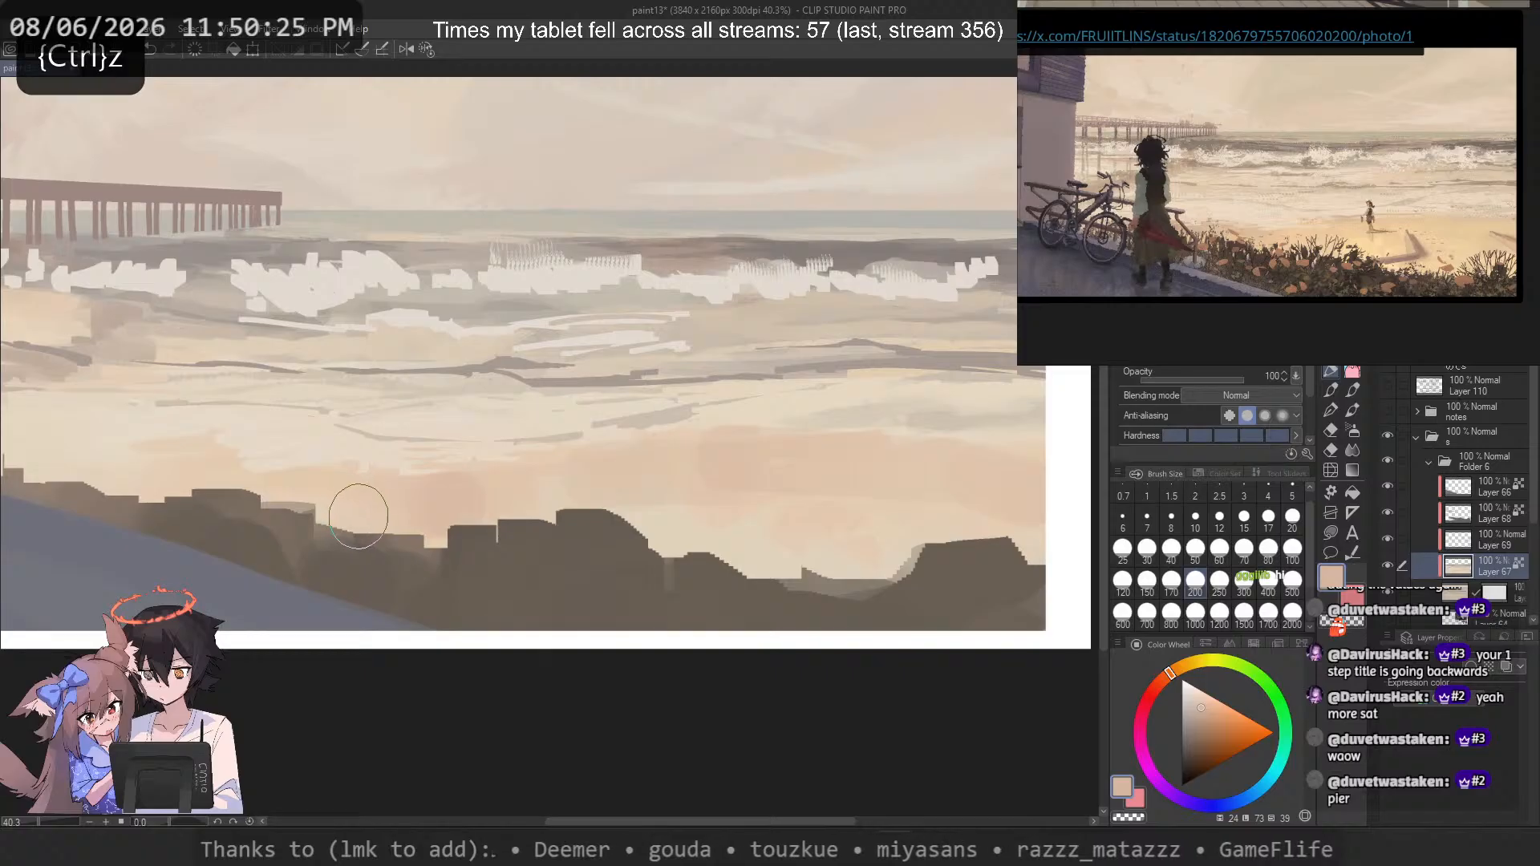
key(ctrl+z)
drag(287, 503, 515, 497)
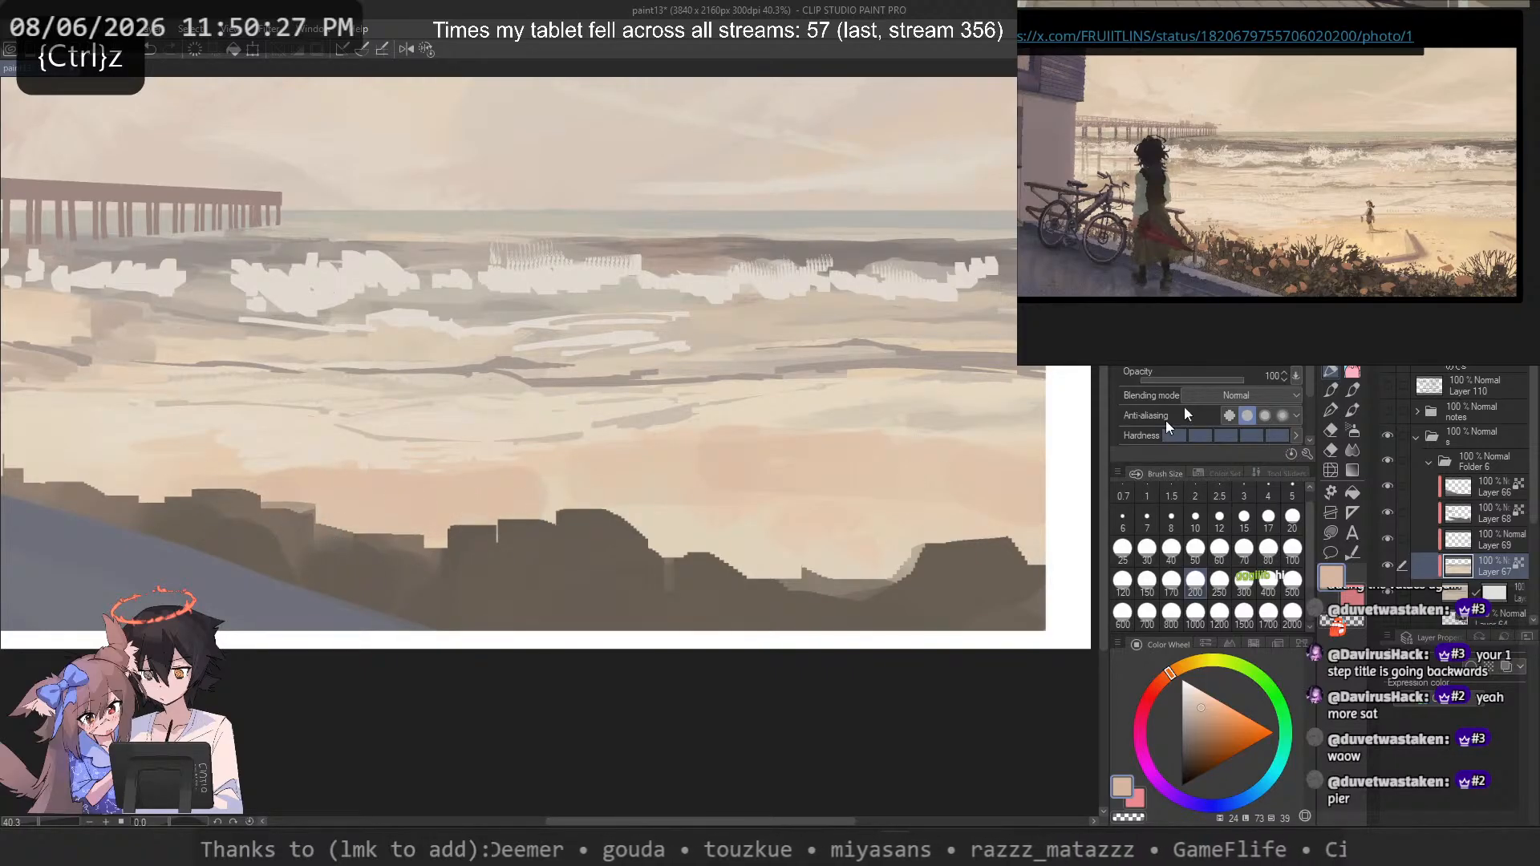
Step: Switch to the textured brush at size 250 and test pale beige strokes on the right-hand sand, undoing them
click(1171, 313)
key(b)
key(b)
key(b)
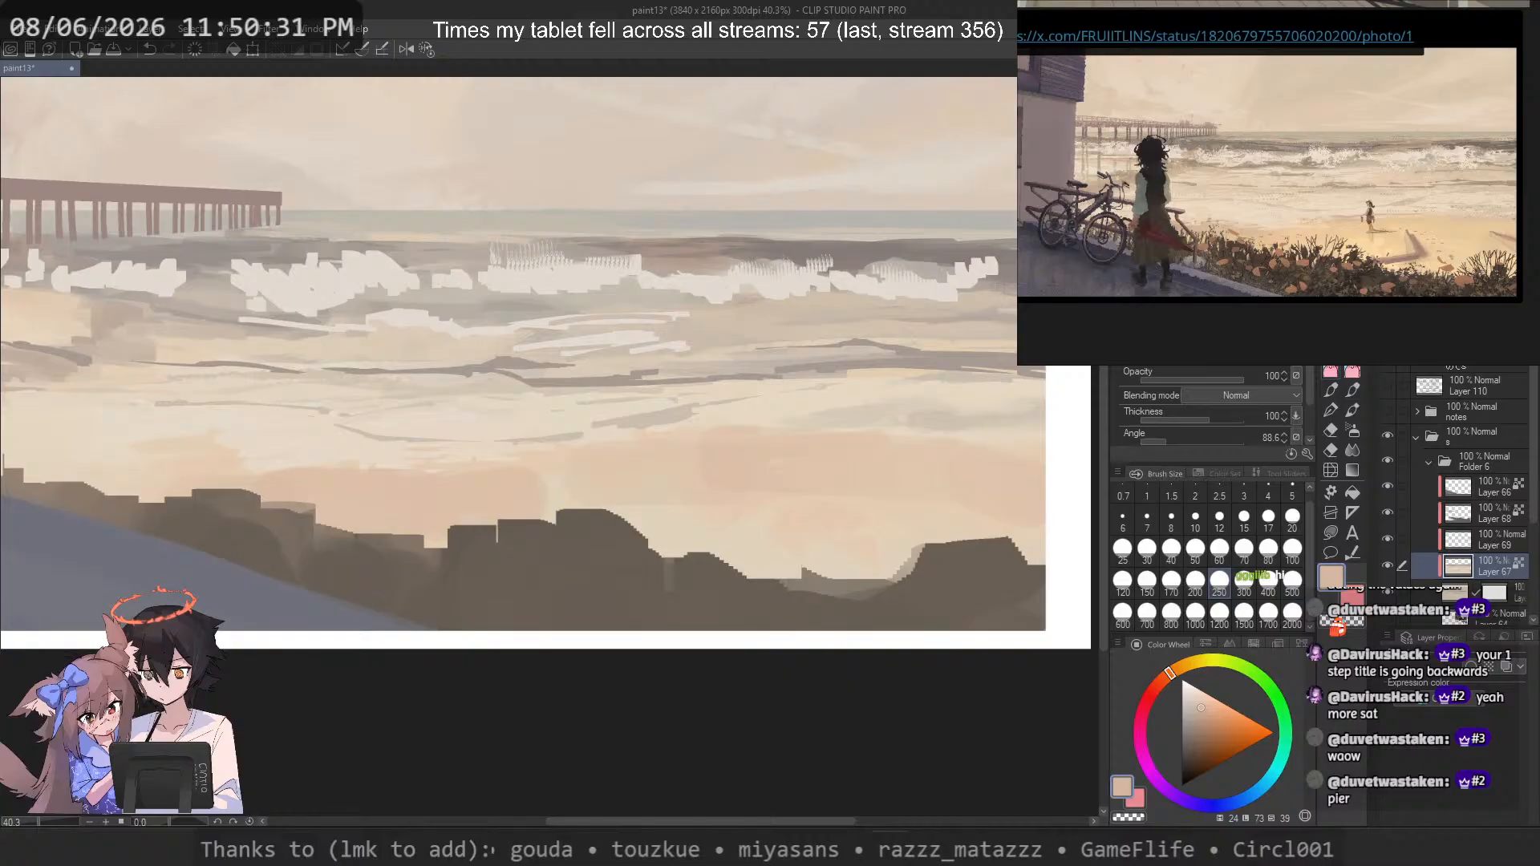
key(b)
key(b)
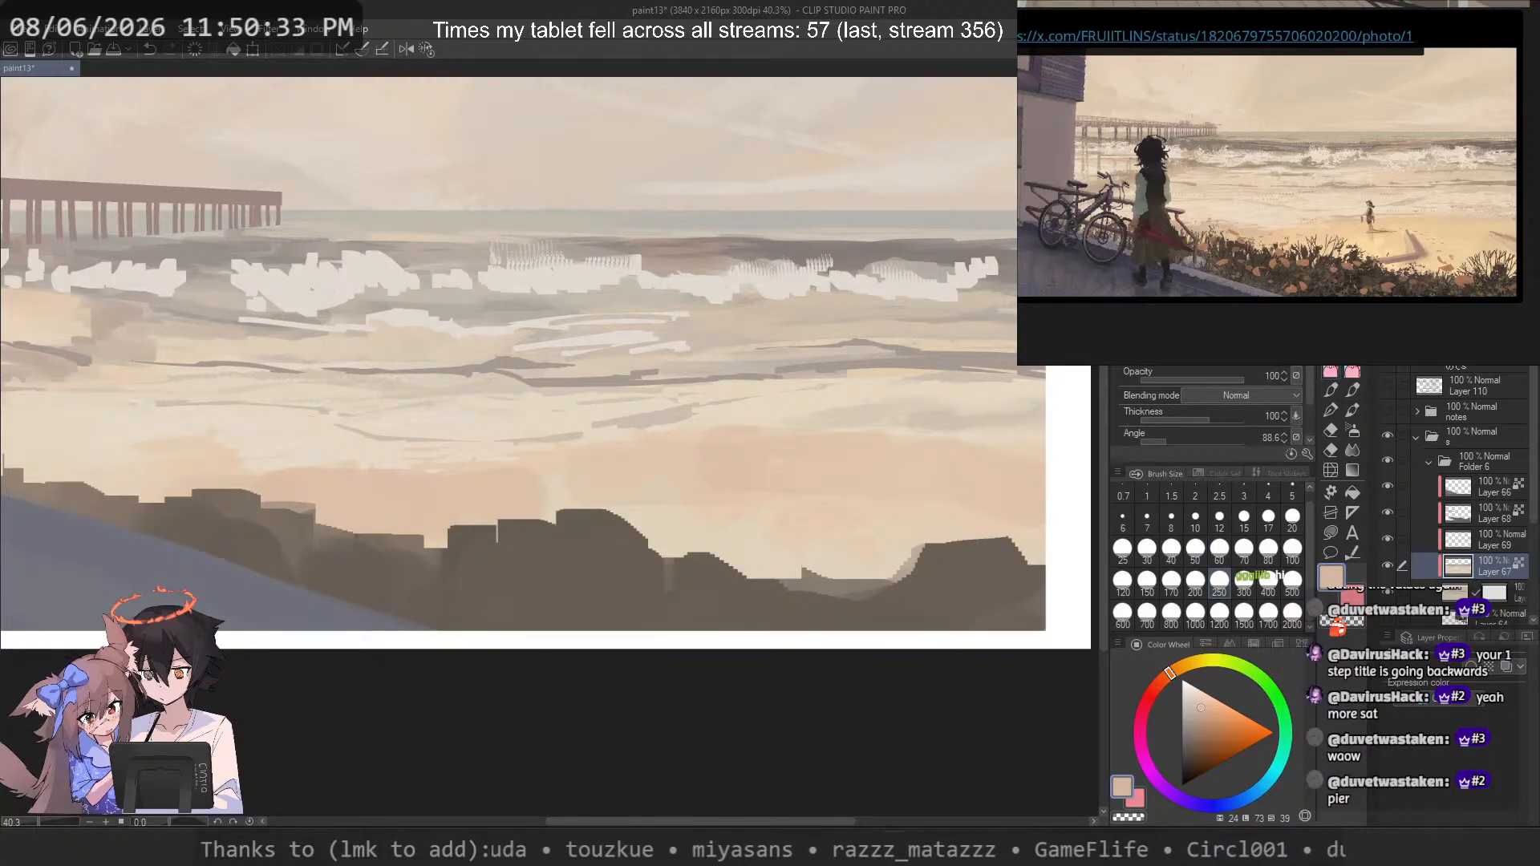
key(b)
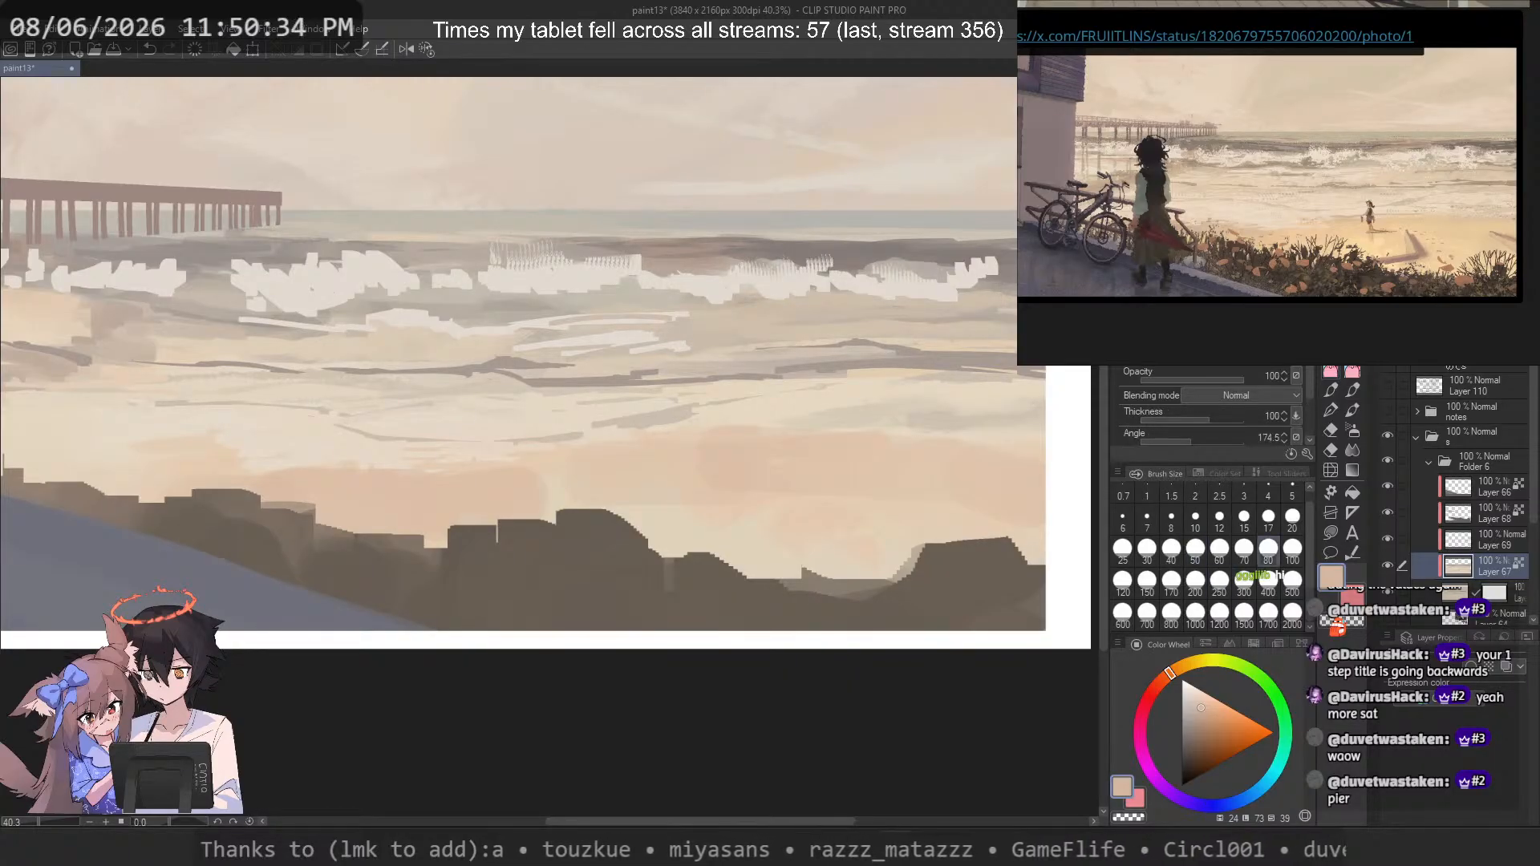
click(738, 514)
key(ctrl+z)
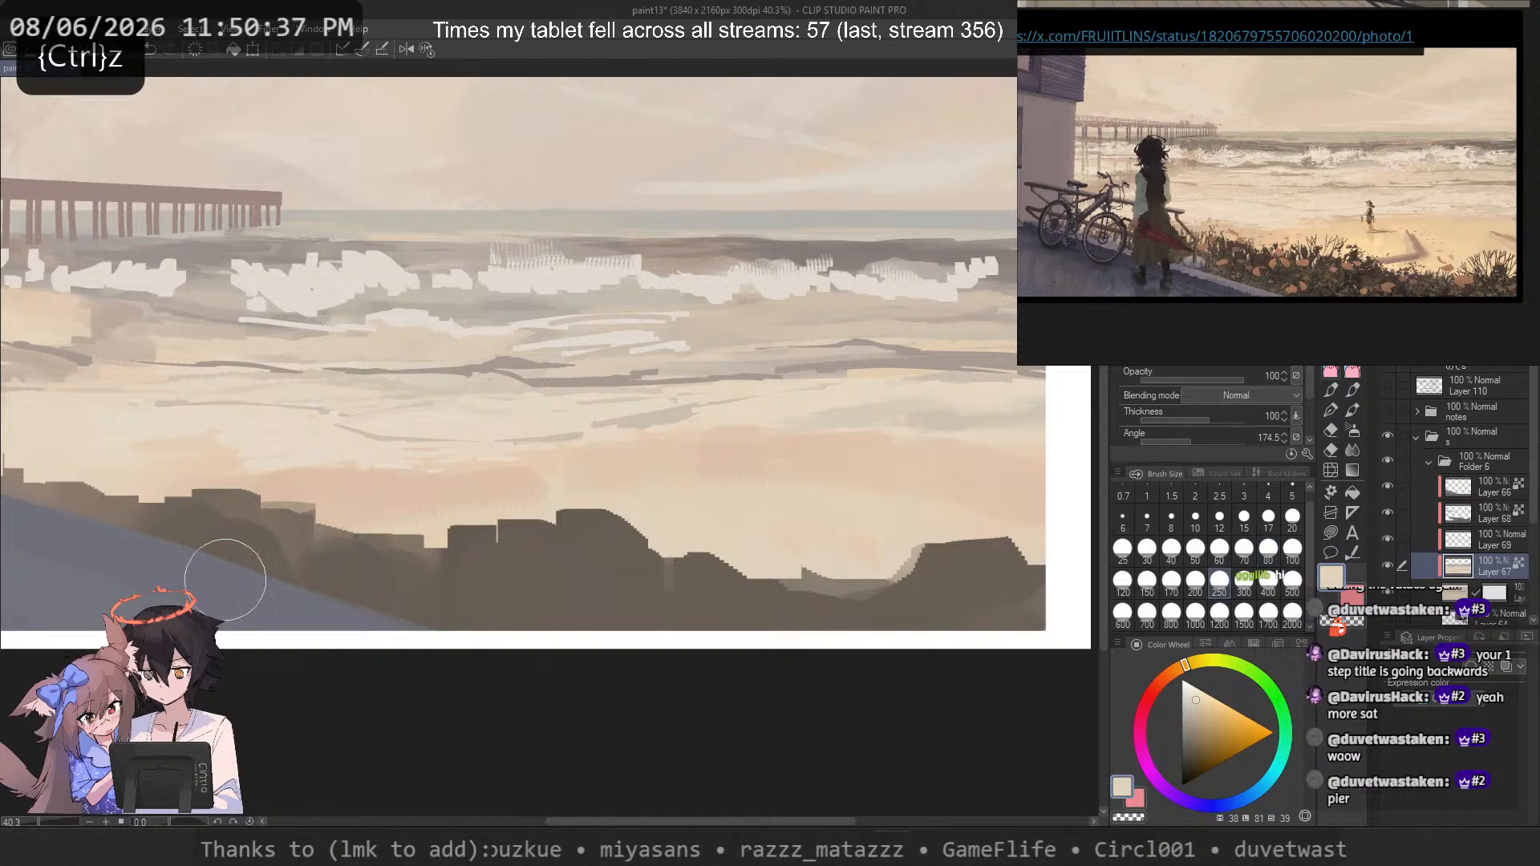
key(ctrl+z)
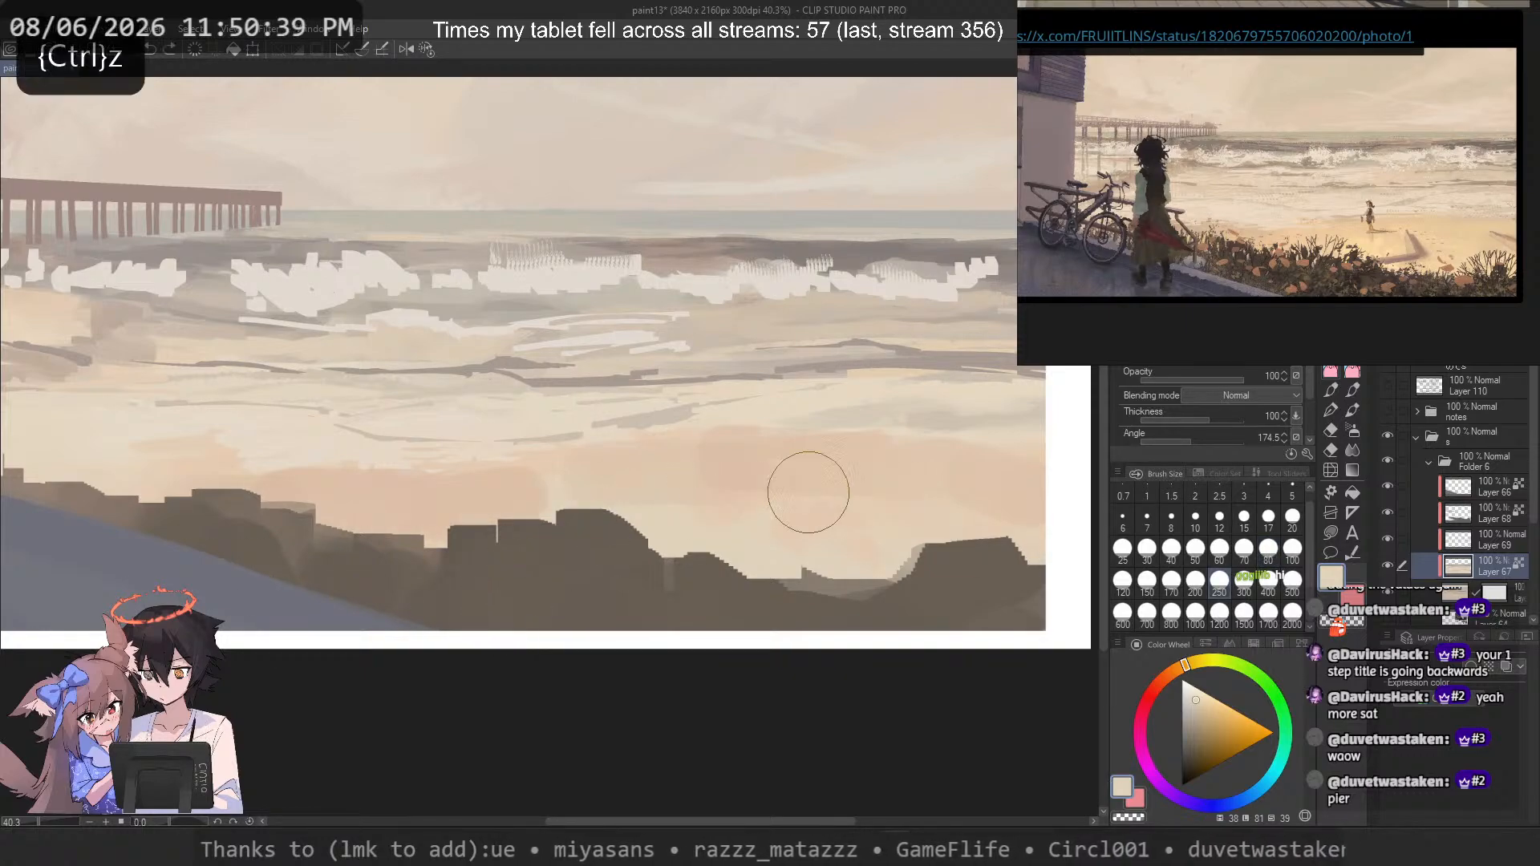
Step: Blend the peach band above the central and right-hand rocks with textured strokes of sampled beige and peach
drag(750, 484, 513, 493)
alt+click(659, 484)
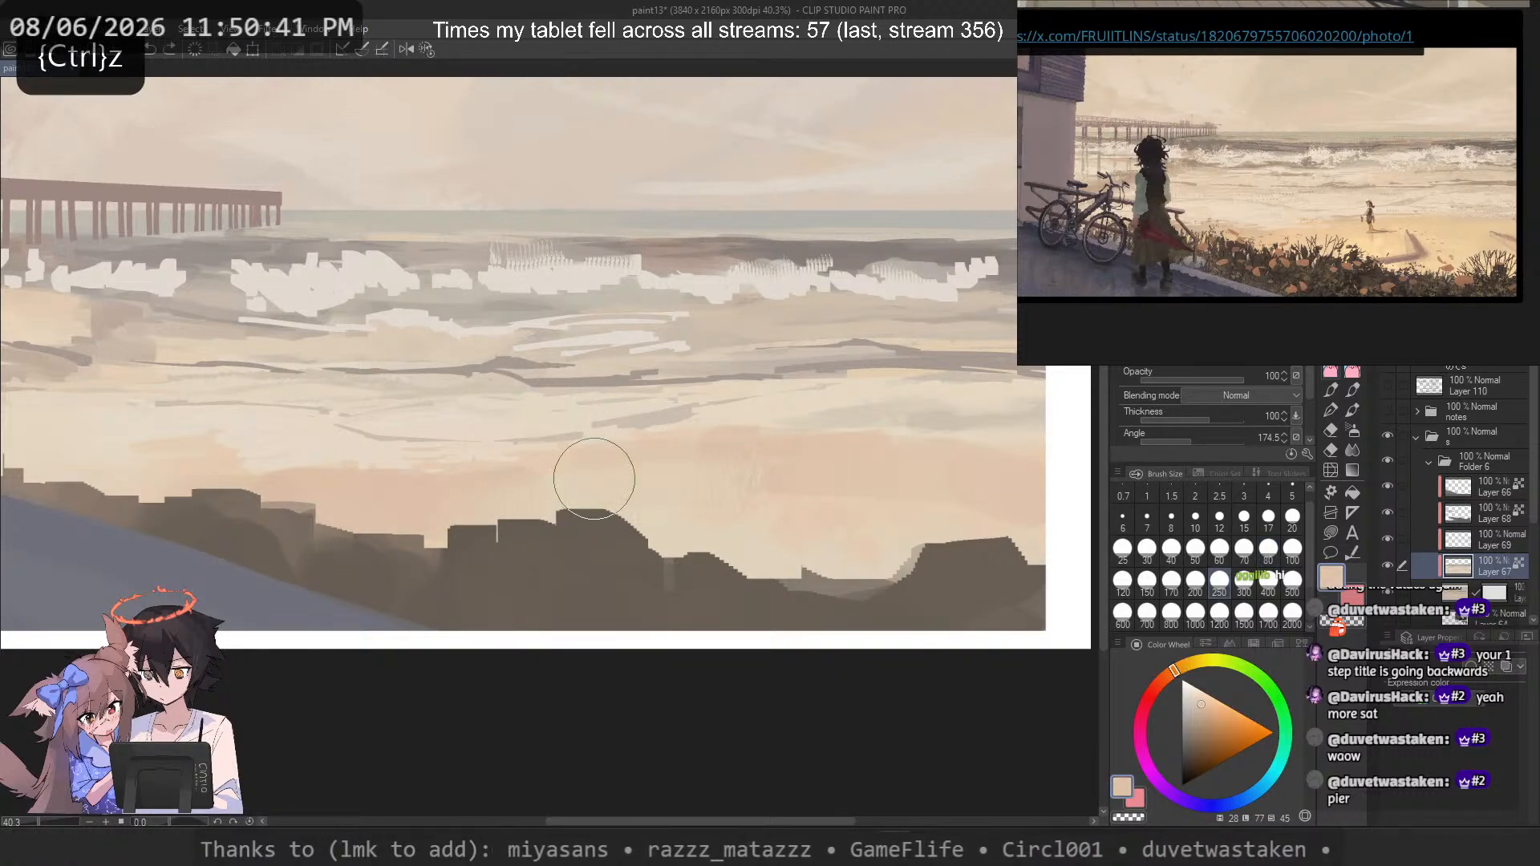
alt+click(731, 538)
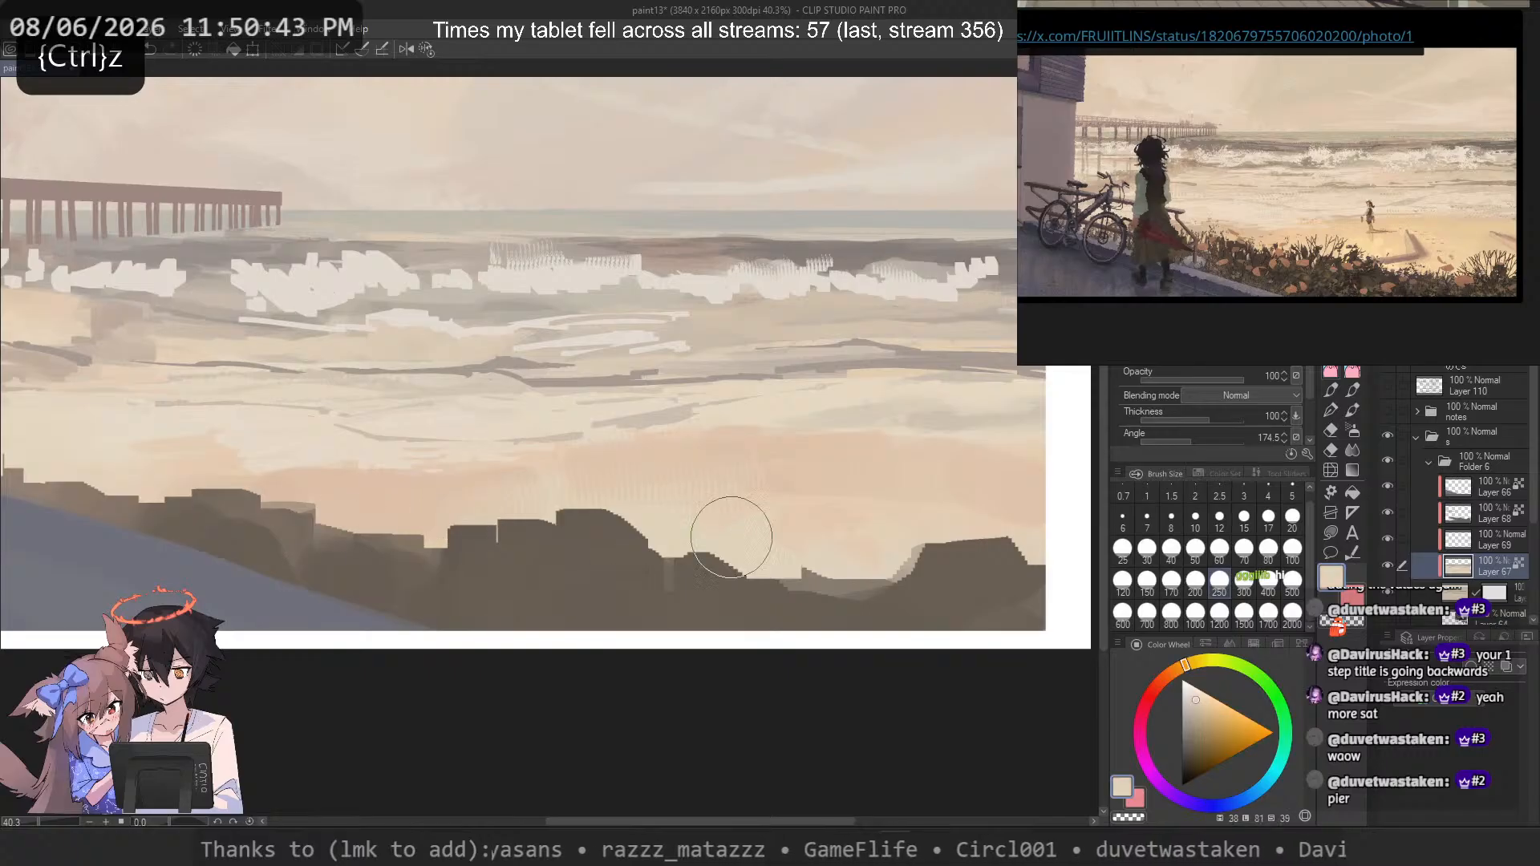
alt+click(897, 509)
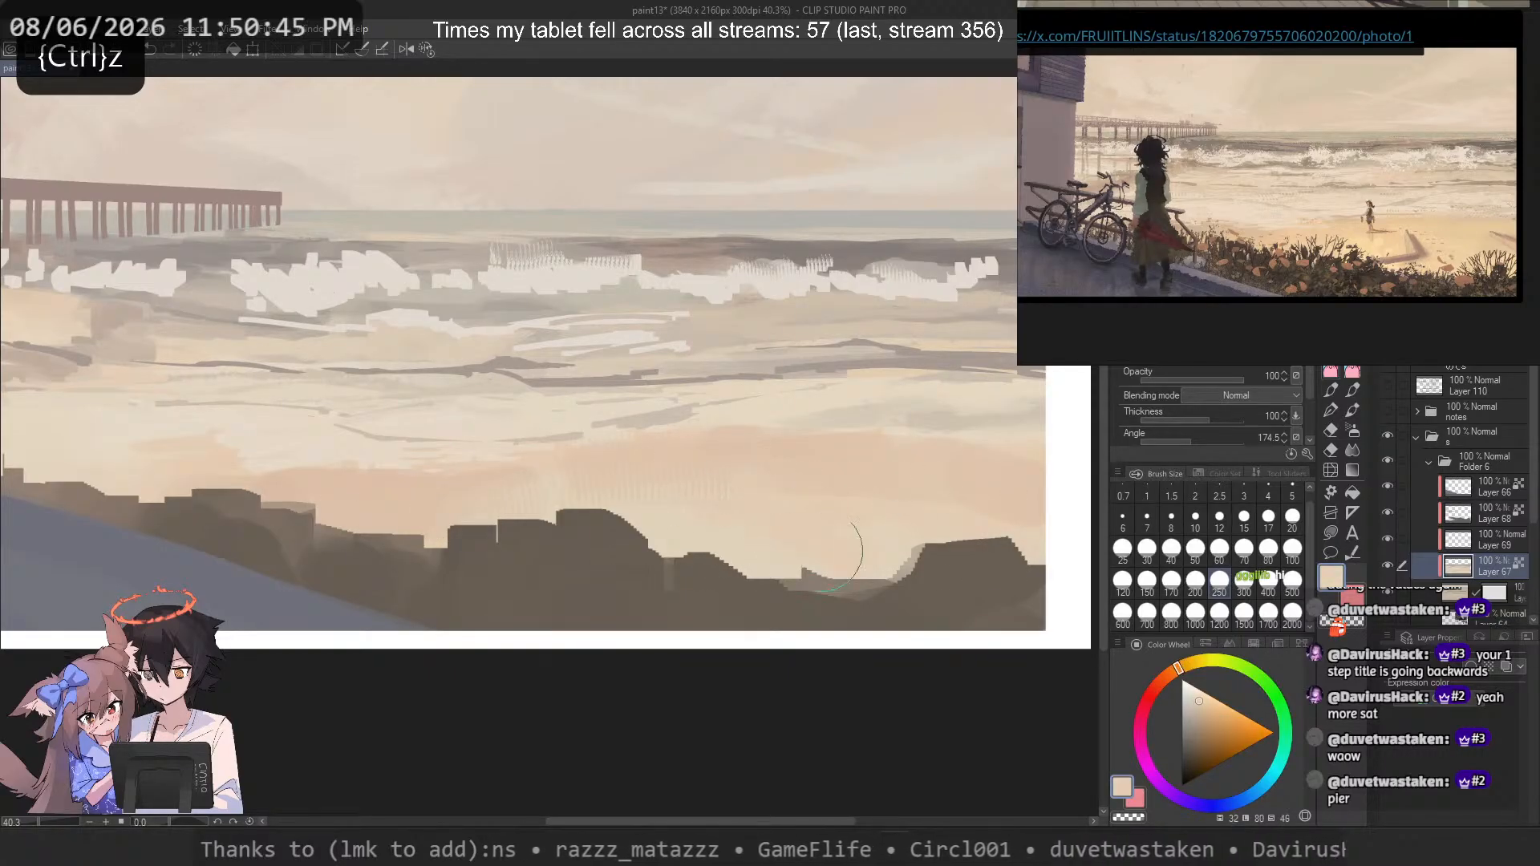
alt+click(867, 440)
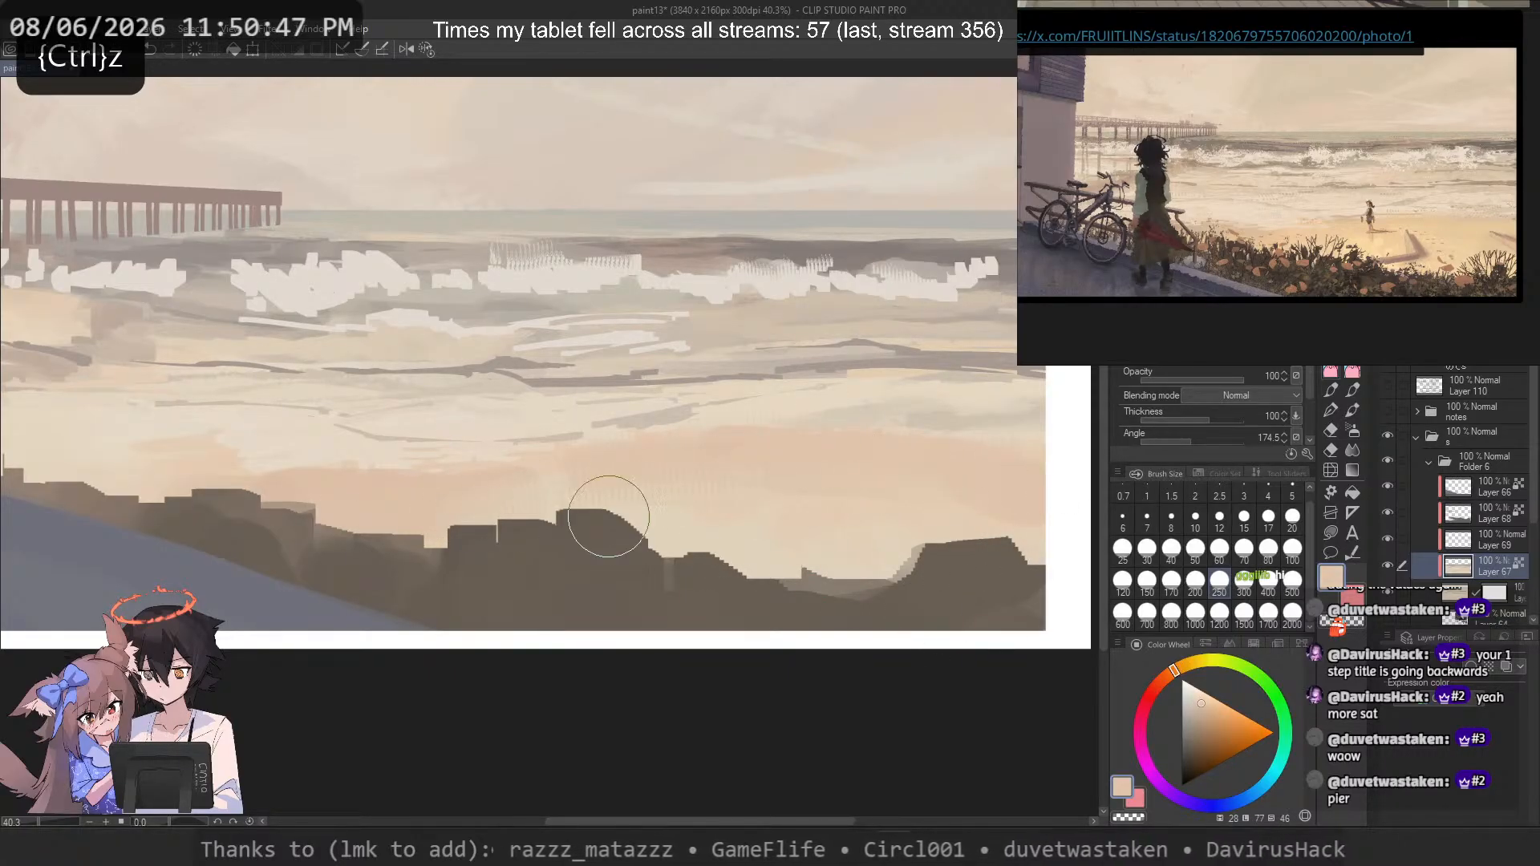
Step: Retouch the edges of the peach sand band with a smaller textured brush and sampled sand tones, undoing unwanted strokes
click(1122, 579)
click(1292, 547)
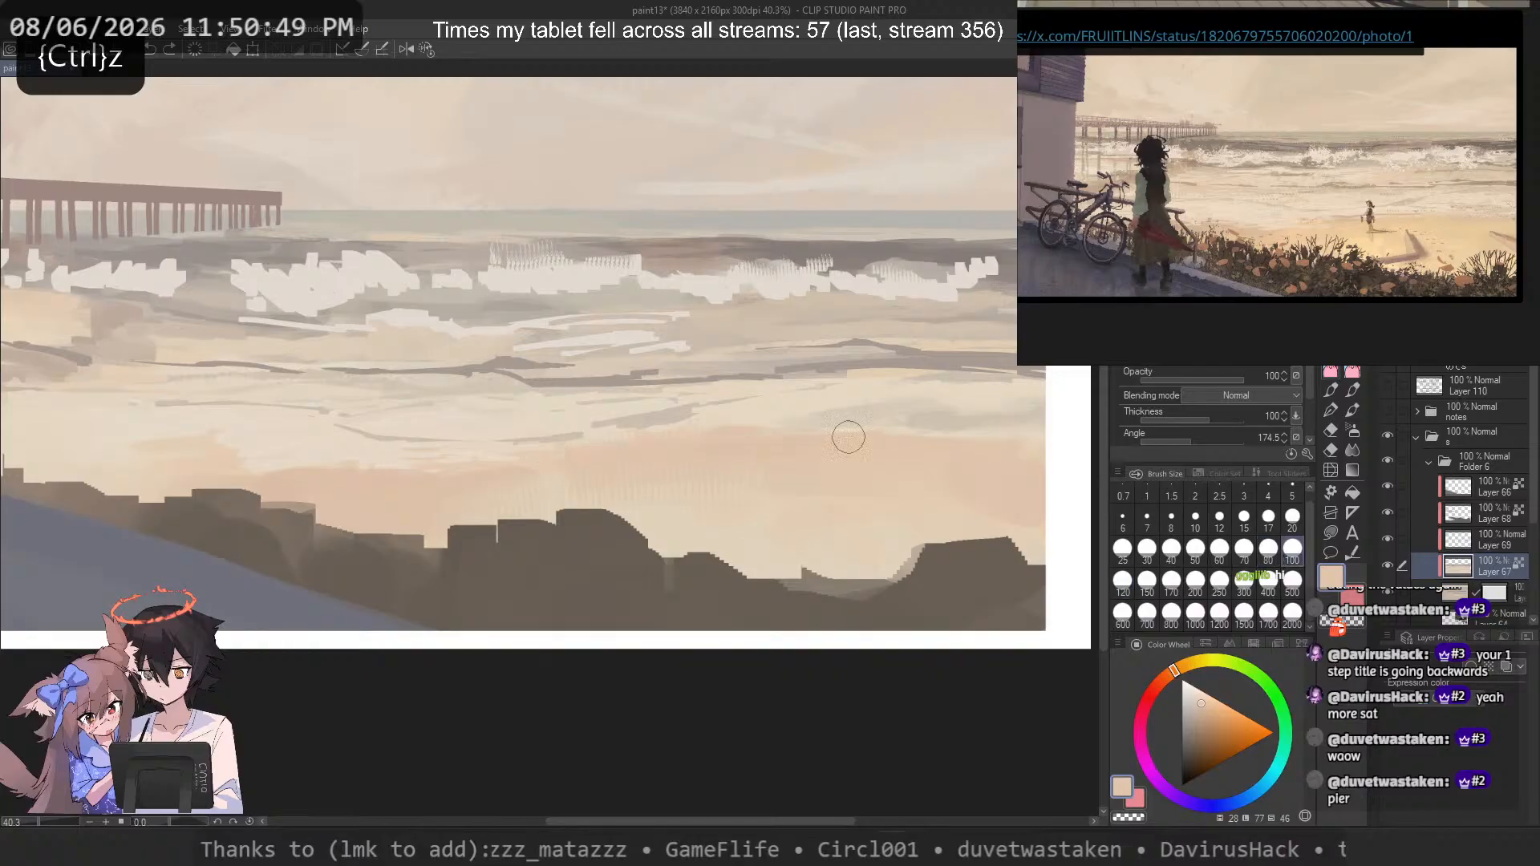
click(1124, 589)
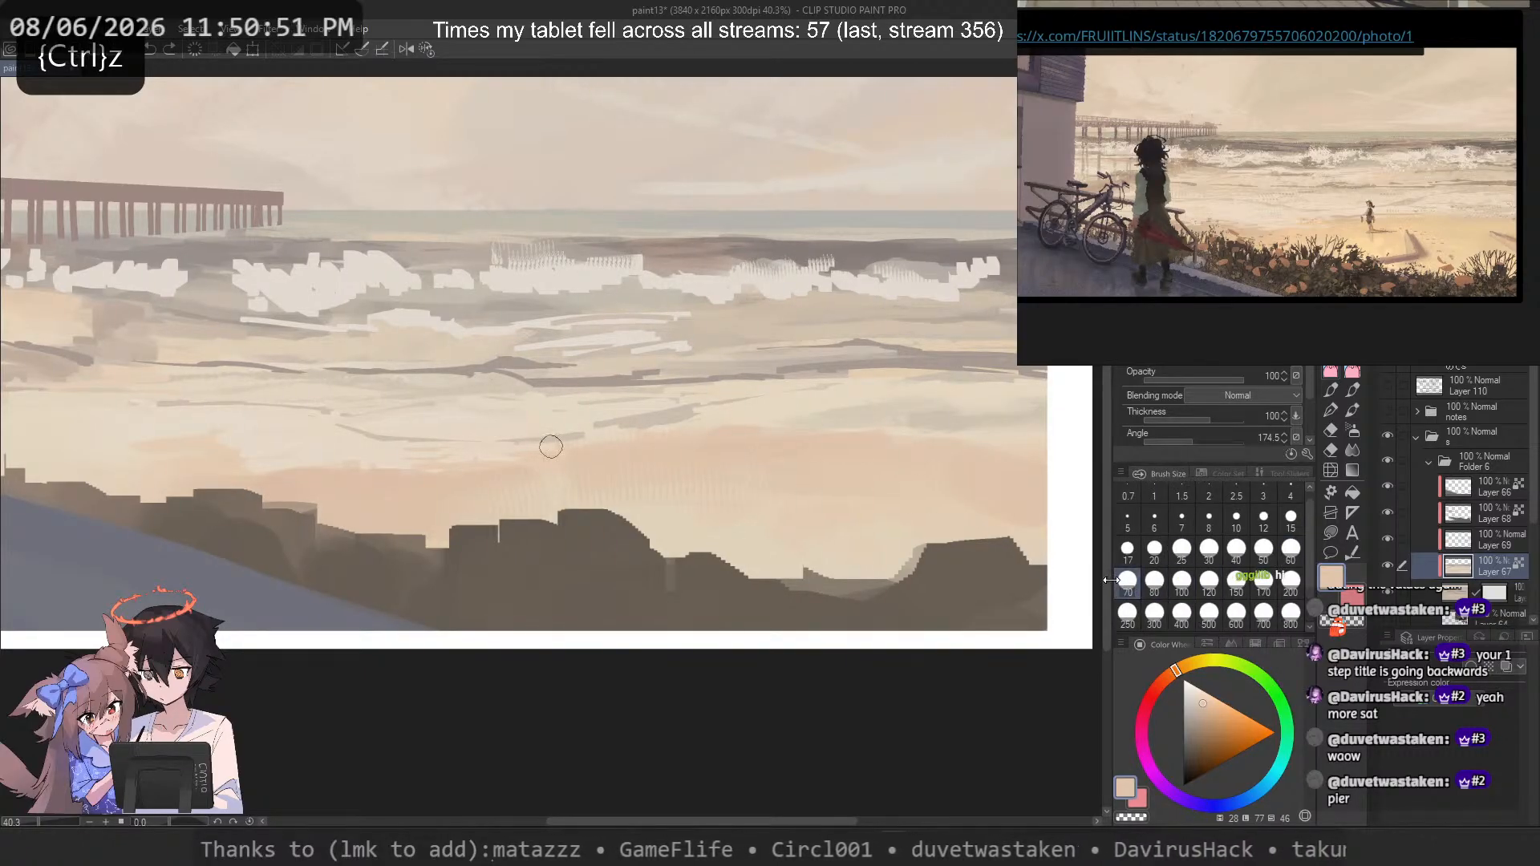
key(ctrl+z)
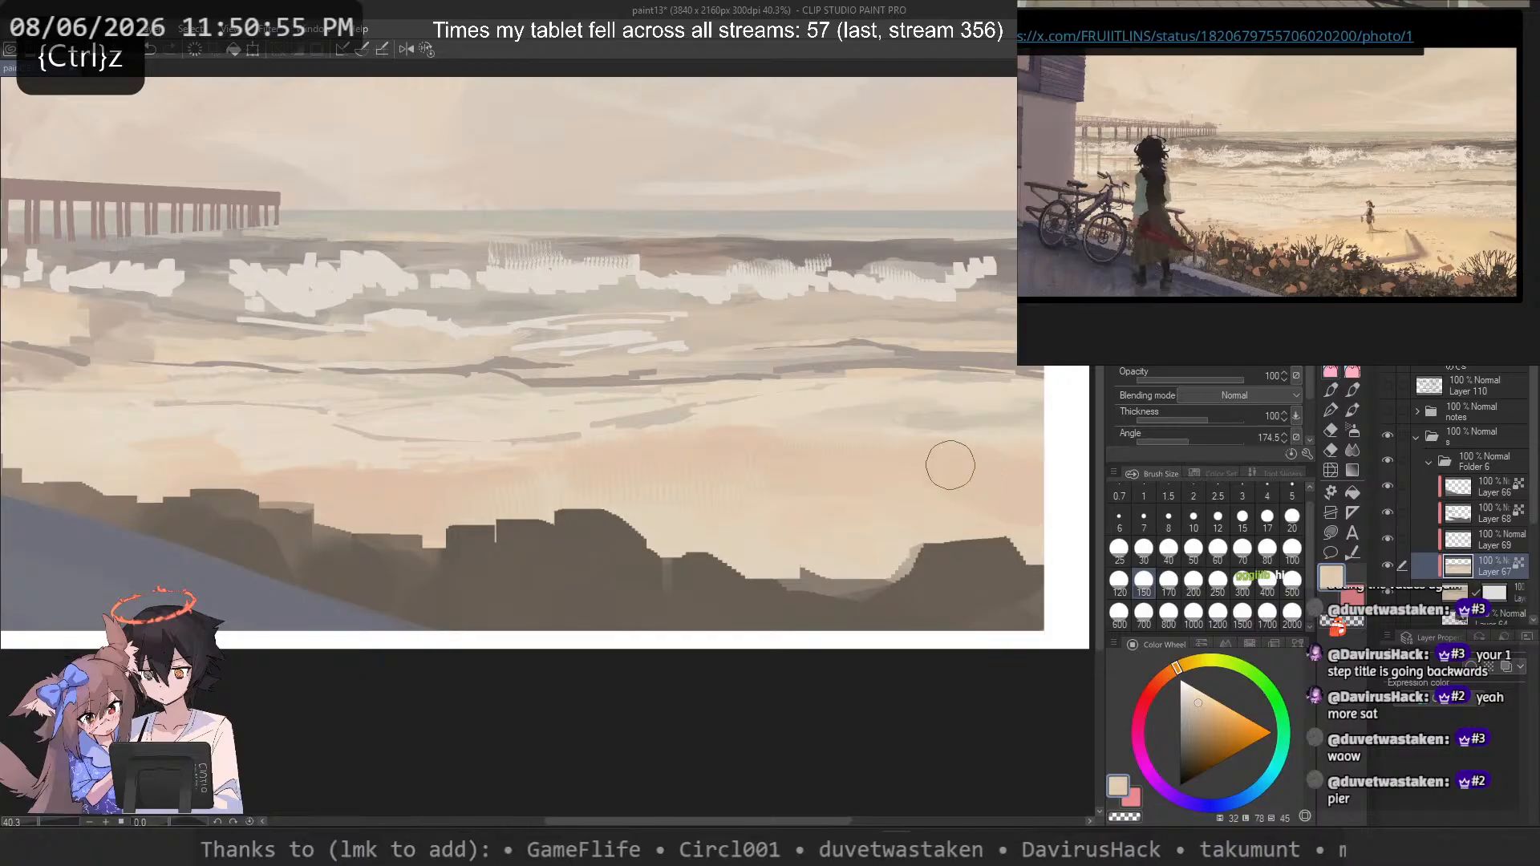
key(ctrl+z)
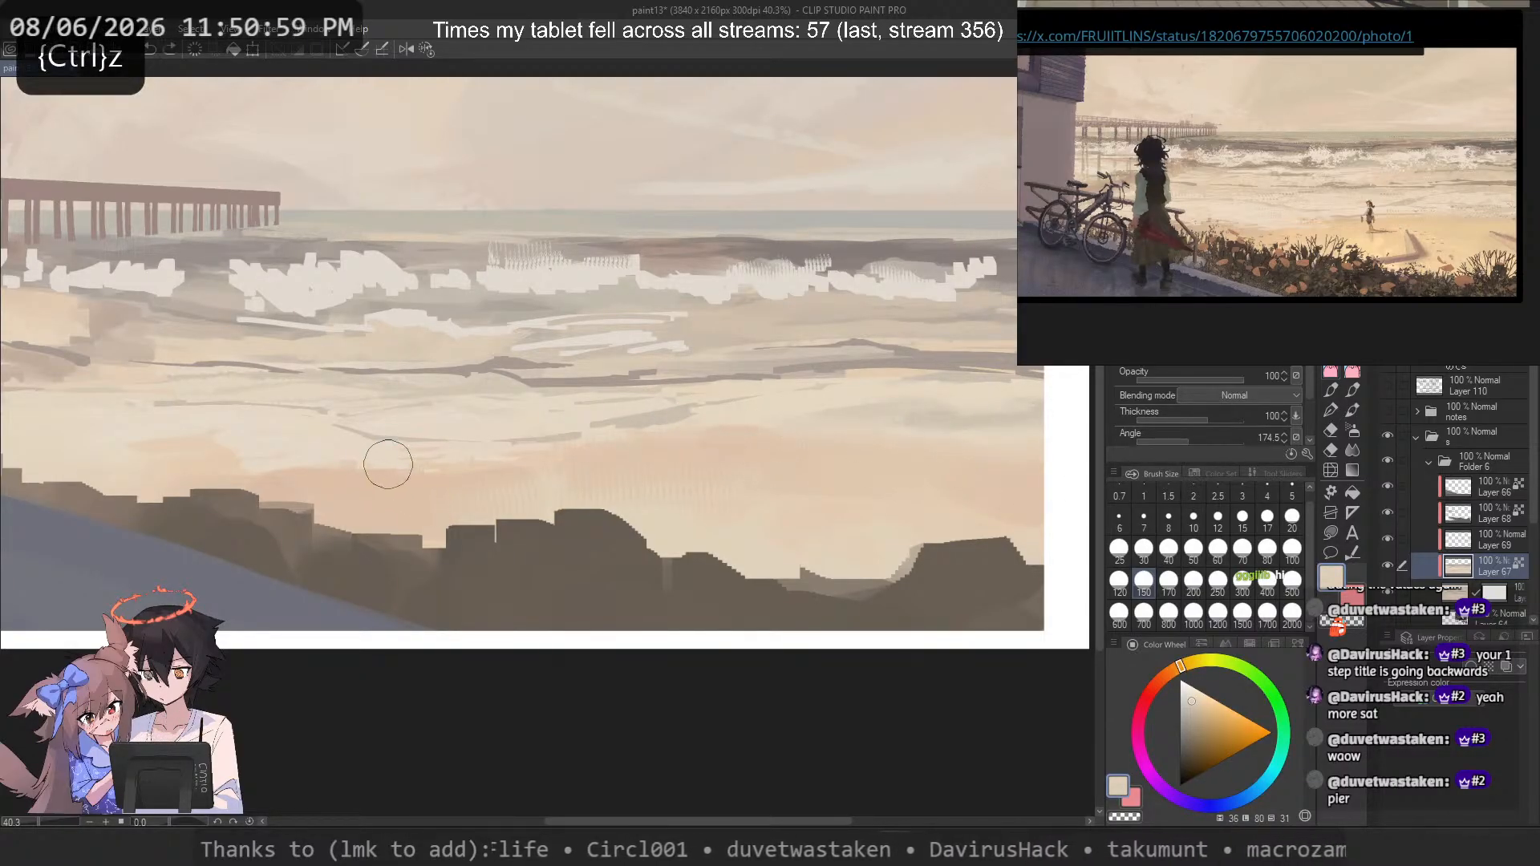
alt+click(378, 492)
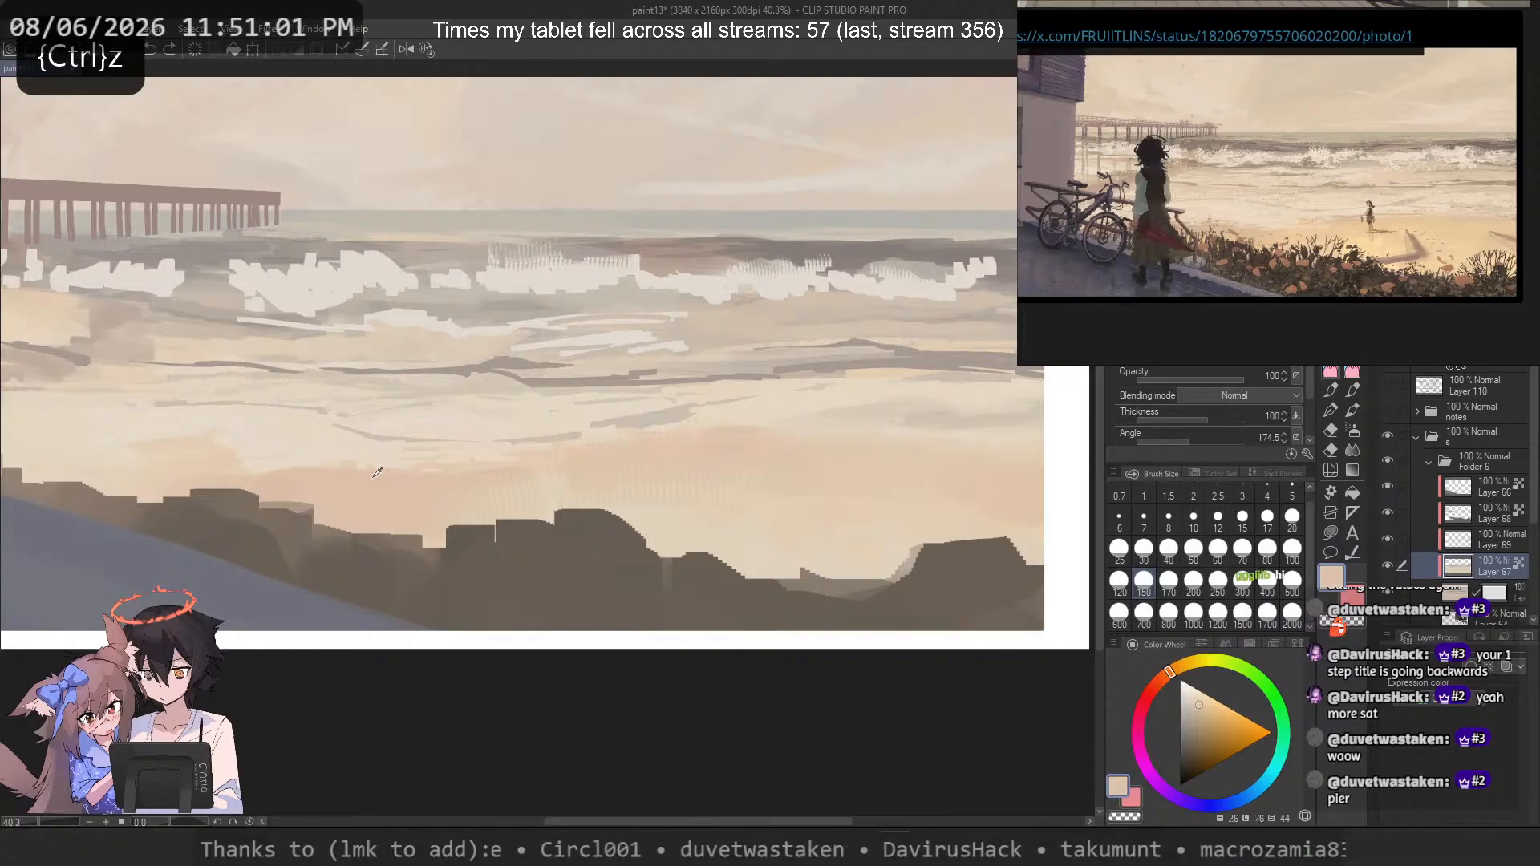
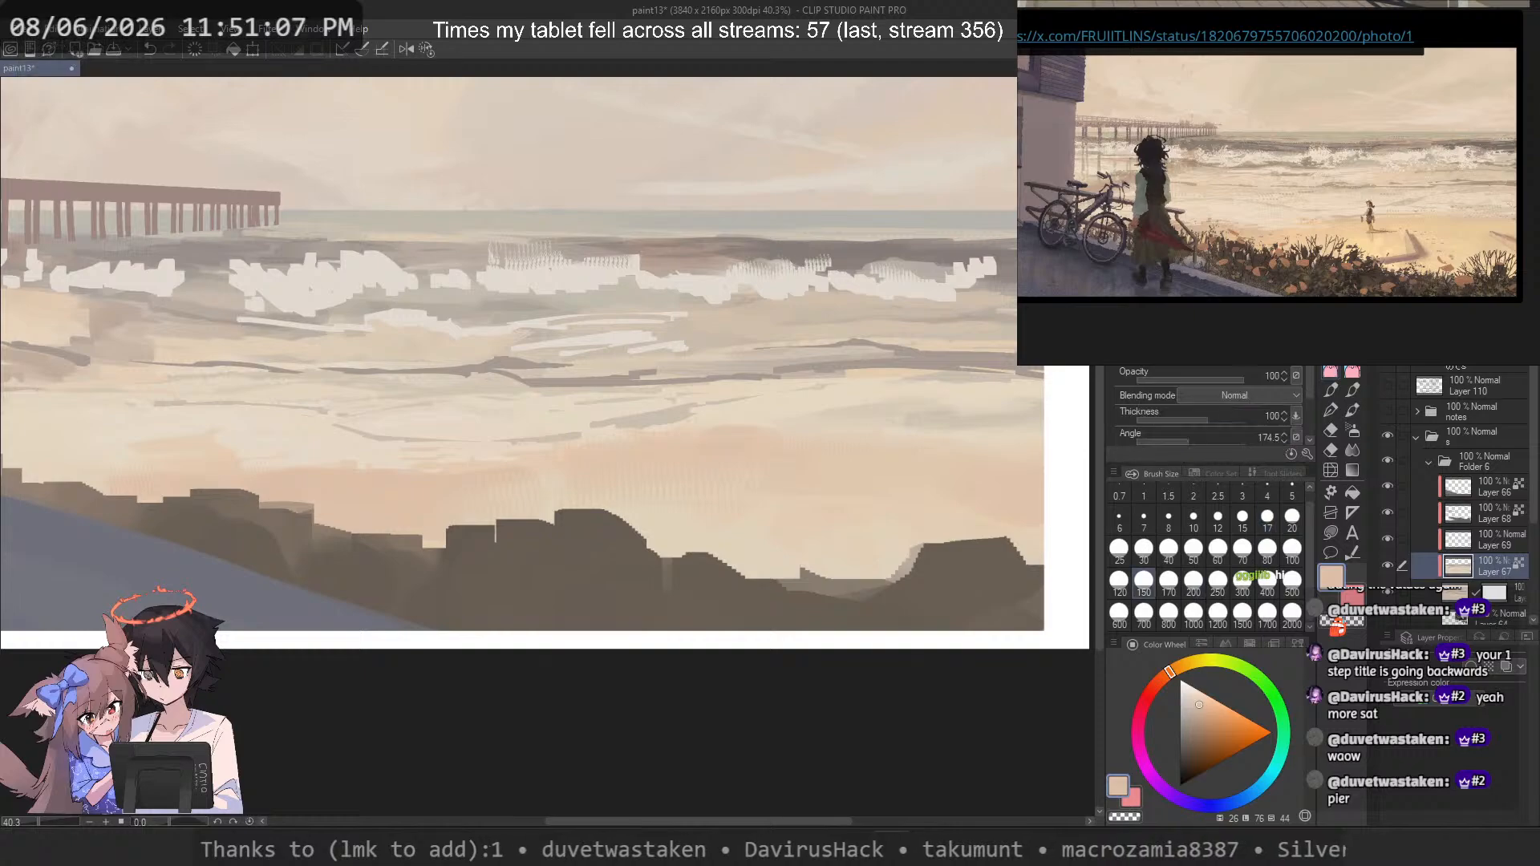
Step: Add a thin pale streak to the peach sand above the left-hand rocks with the size 17 pen, undoing unwanted strokes
click(1330, 372)
scroll(311, 466, up, 4)
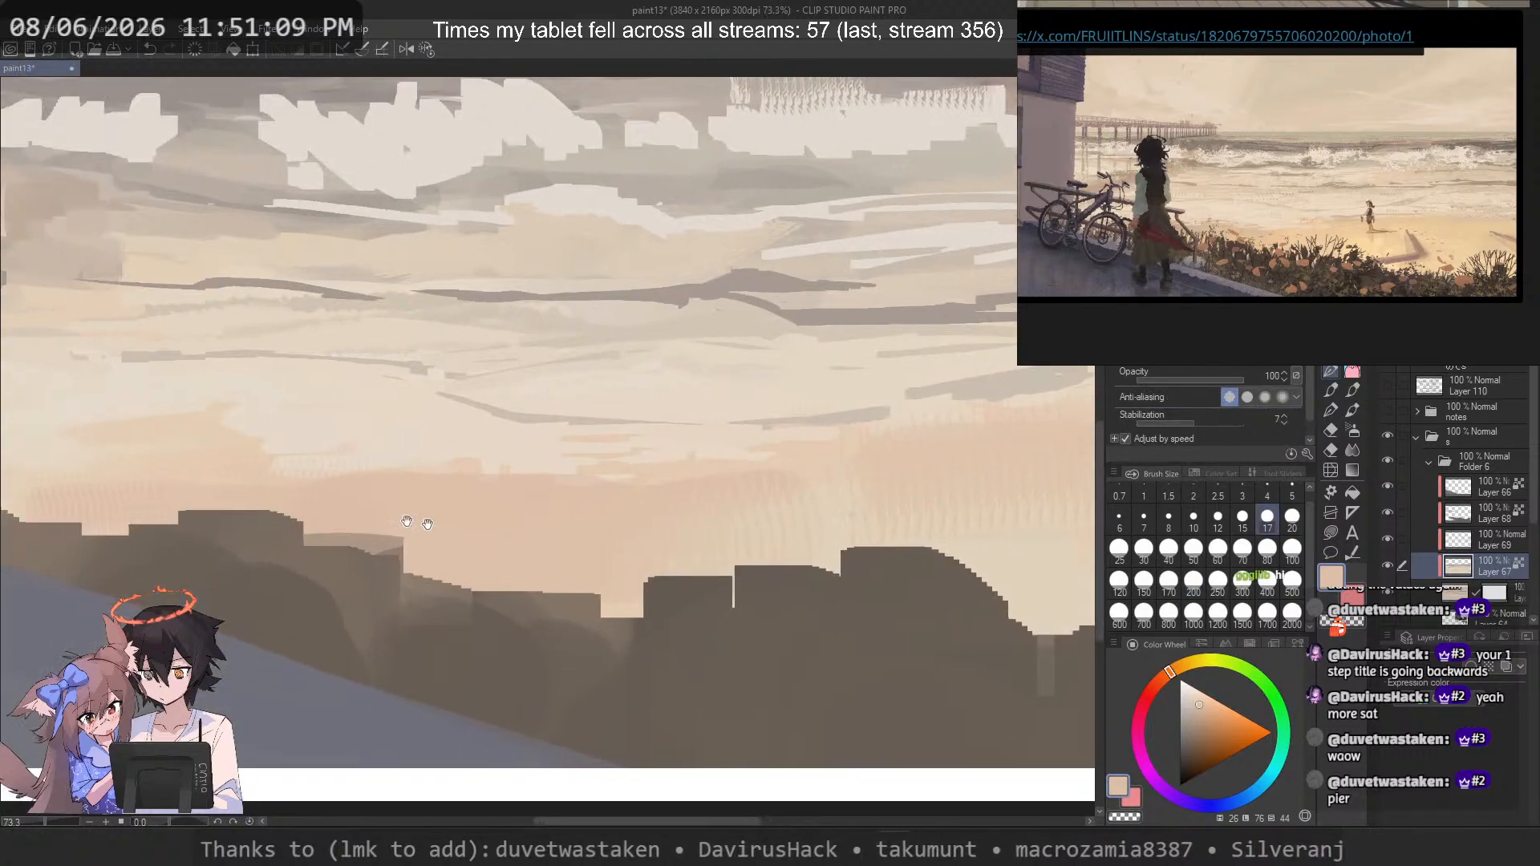
right_click(597, 471)
drag(555, 519, 696, 518)
key(ctrl+z)
drag(407, 533, 707, 526)
key(ctrl+z)
drag(473, 536, 755, 534)
right_click(651, 549)
key(ctrl+z)
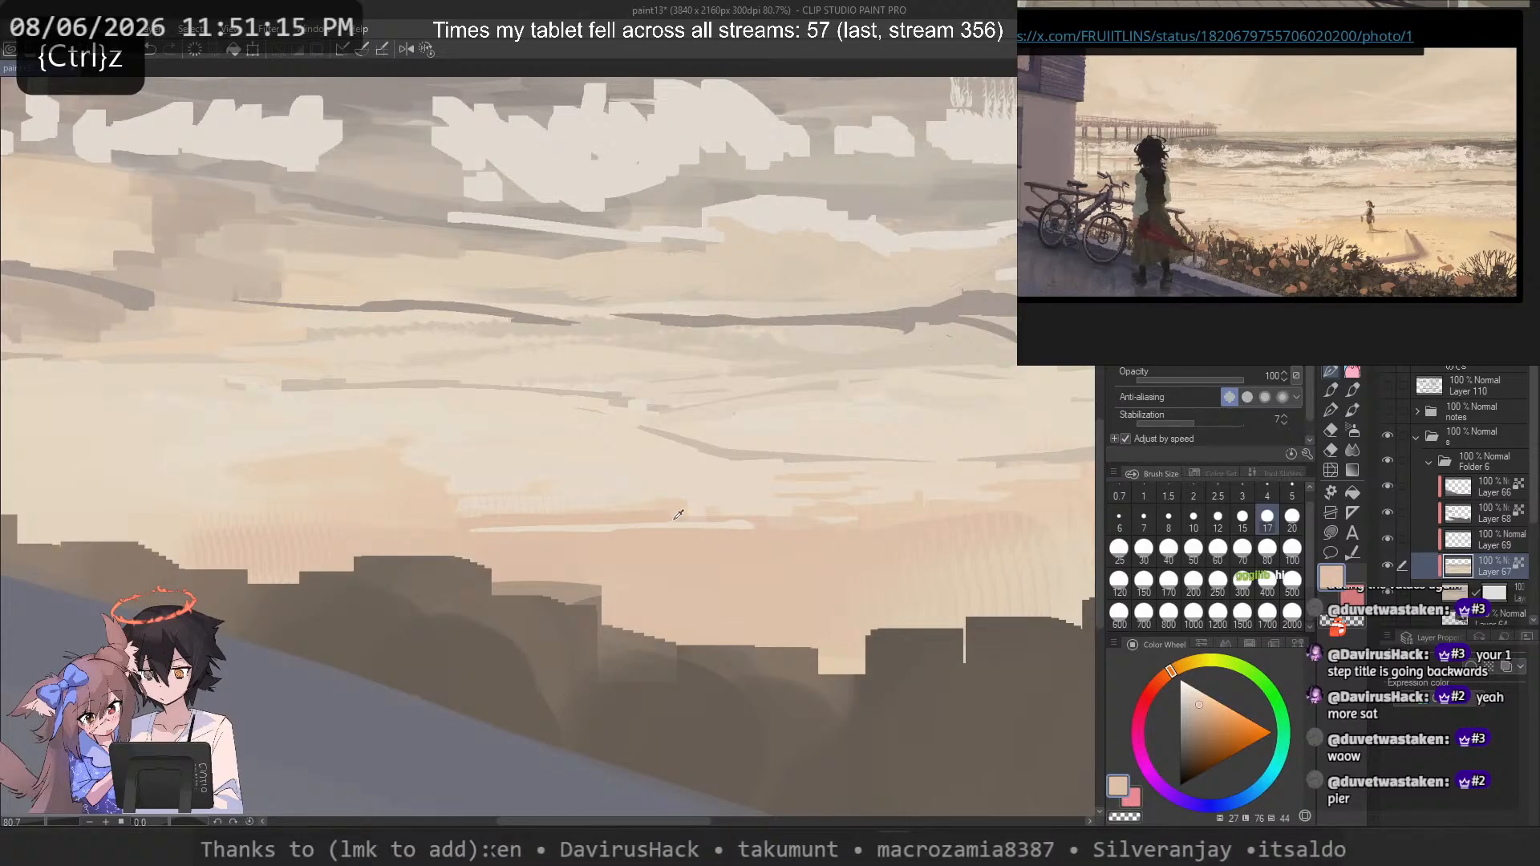
Step: Break up the upper edge of the peach sand beside the pale streak with thin peach and beige strokes
drag(670, 510, 856, 519)
key(ctrl+z)
drag(733, 506, 901, 500)
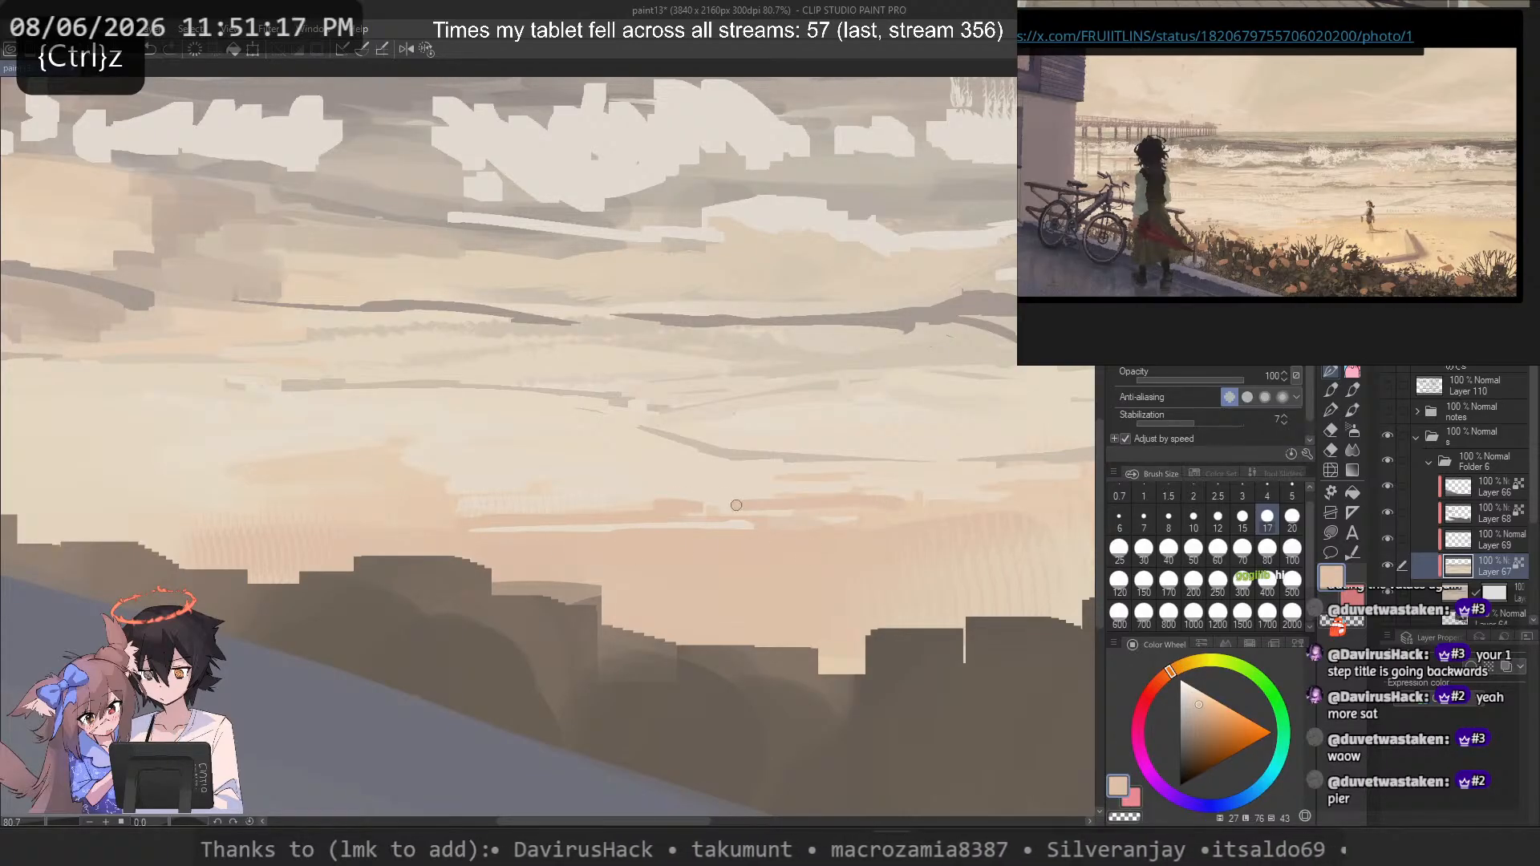
right_click(701, 497)
drag(652, 502, 714, 504)
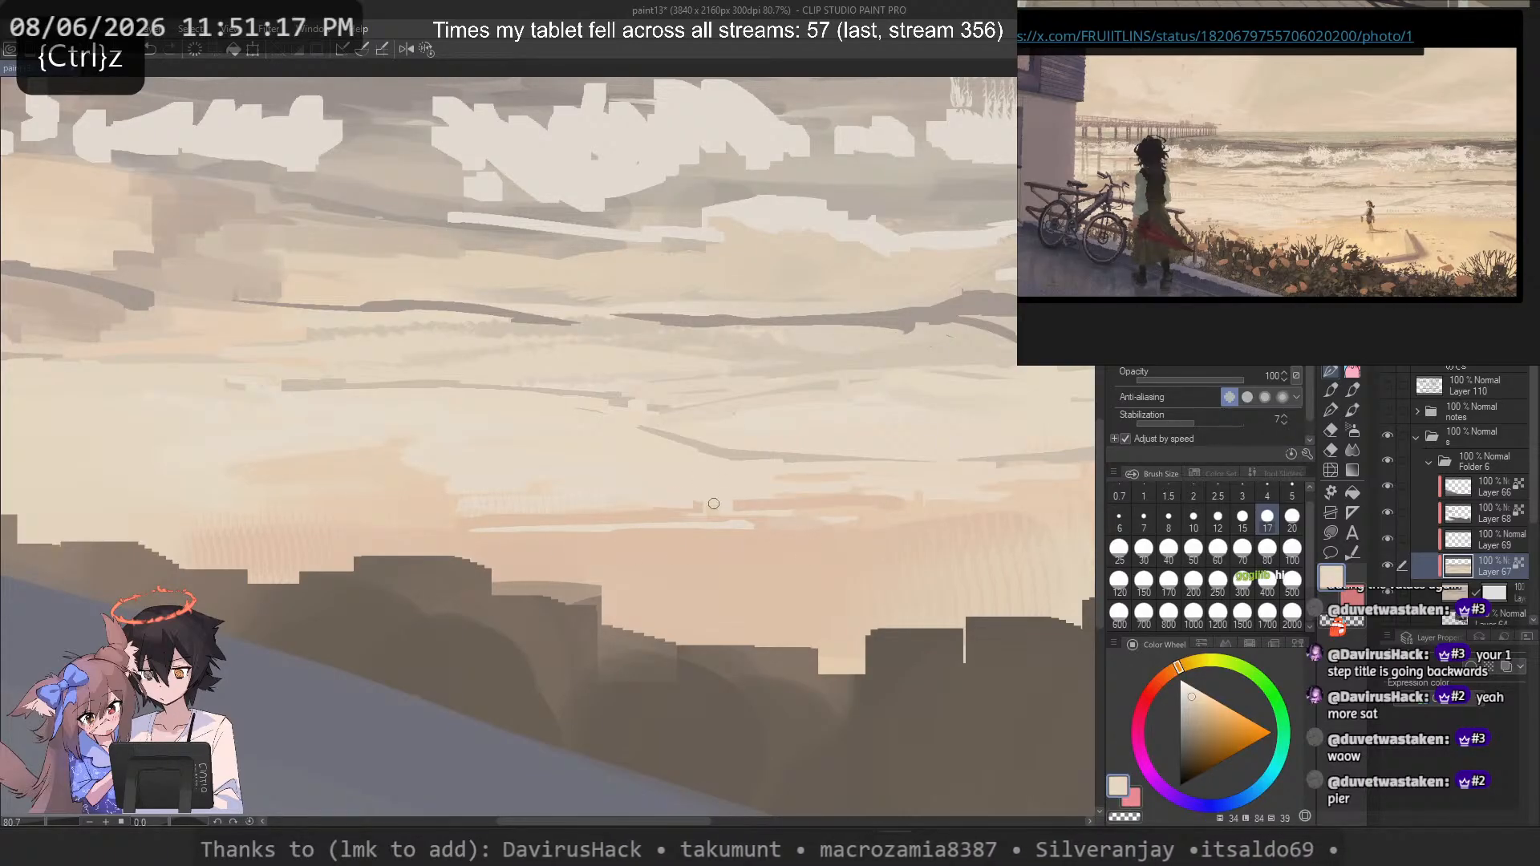
alt+click(785, 497)
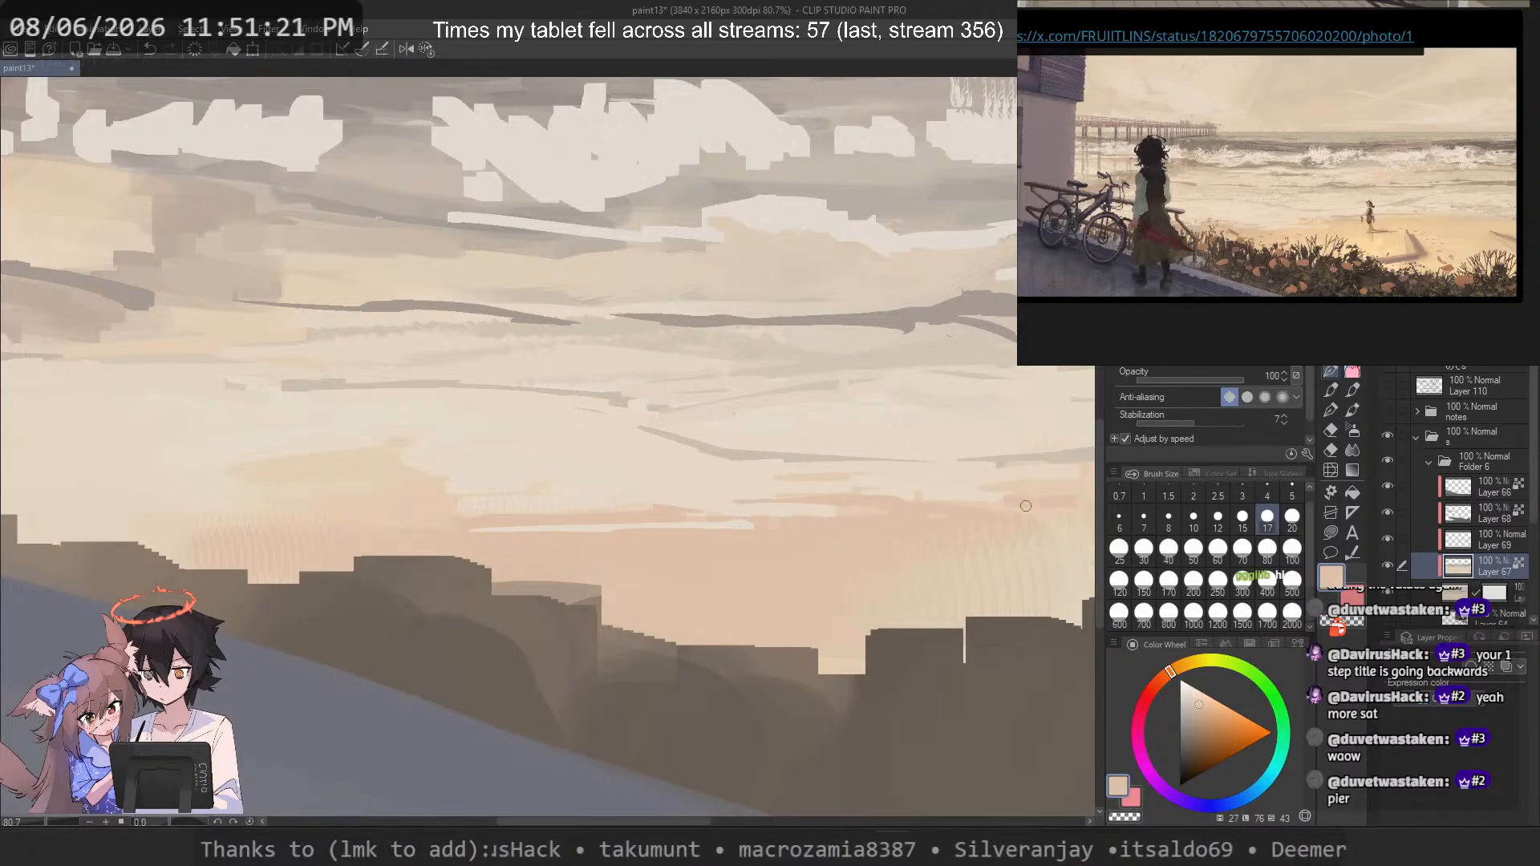
scroll(447, 526, down, 3)
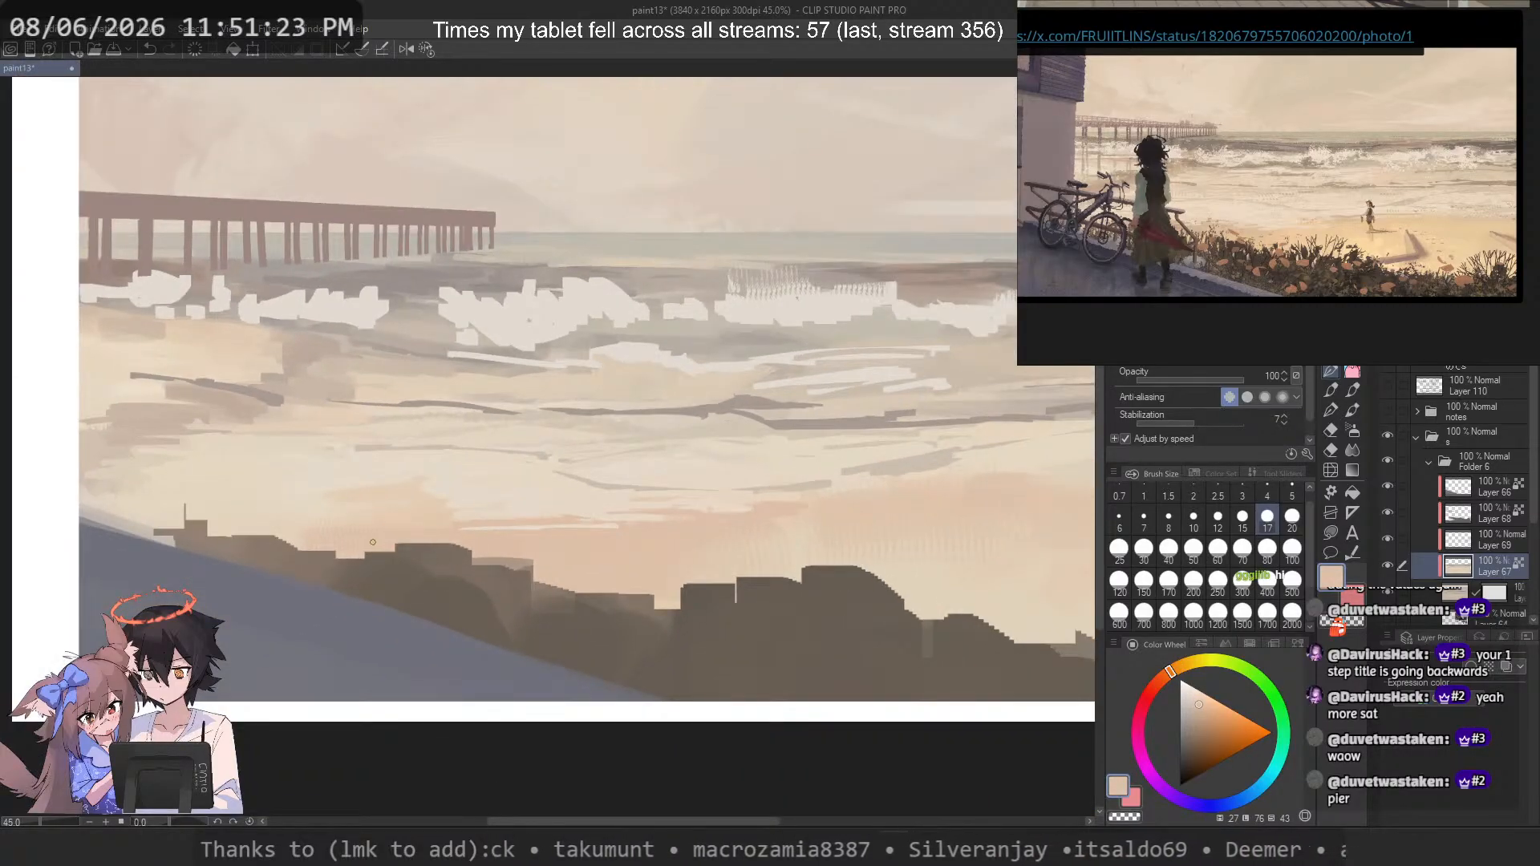
drag(283, 523, 429, 542)
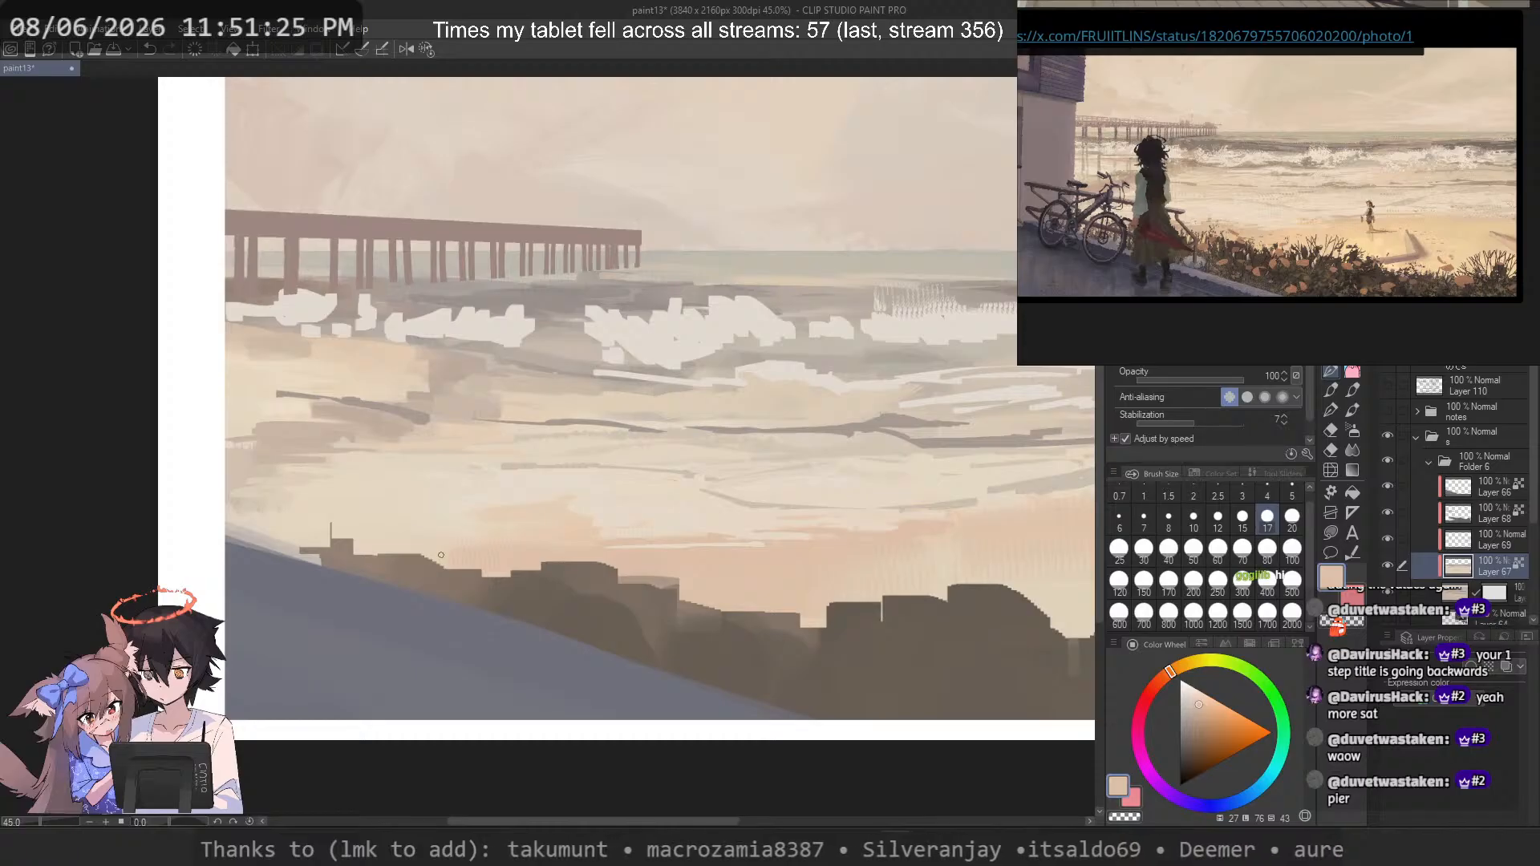
drag(907, 530, 618, 502)
scroll(585, 481, down, 3)
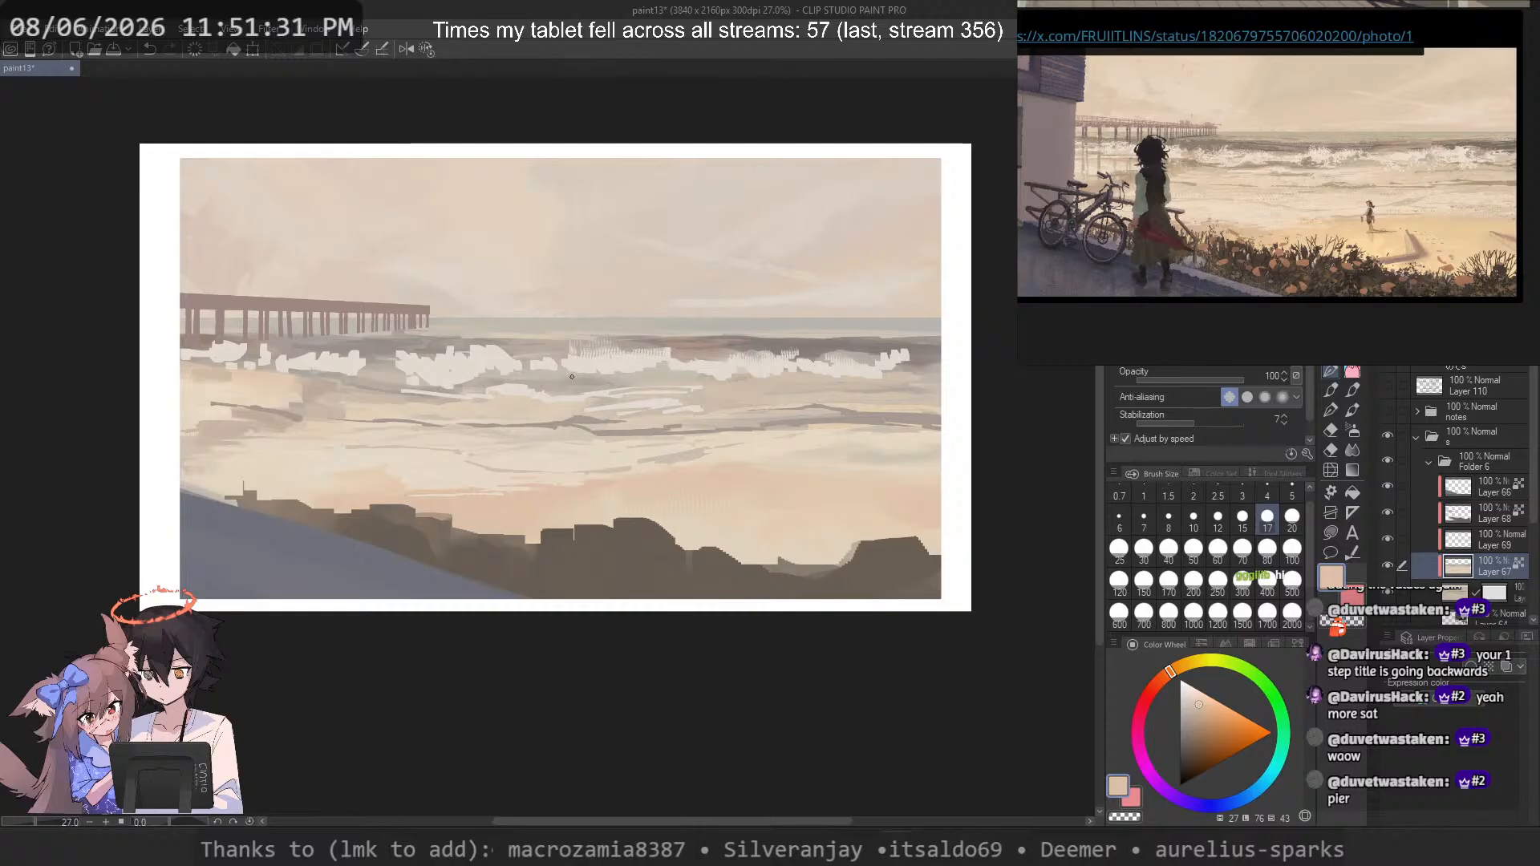
scroll(424, 373, up, 3)
scroll(450, 437, up, 1)
alt+click(527, 421)
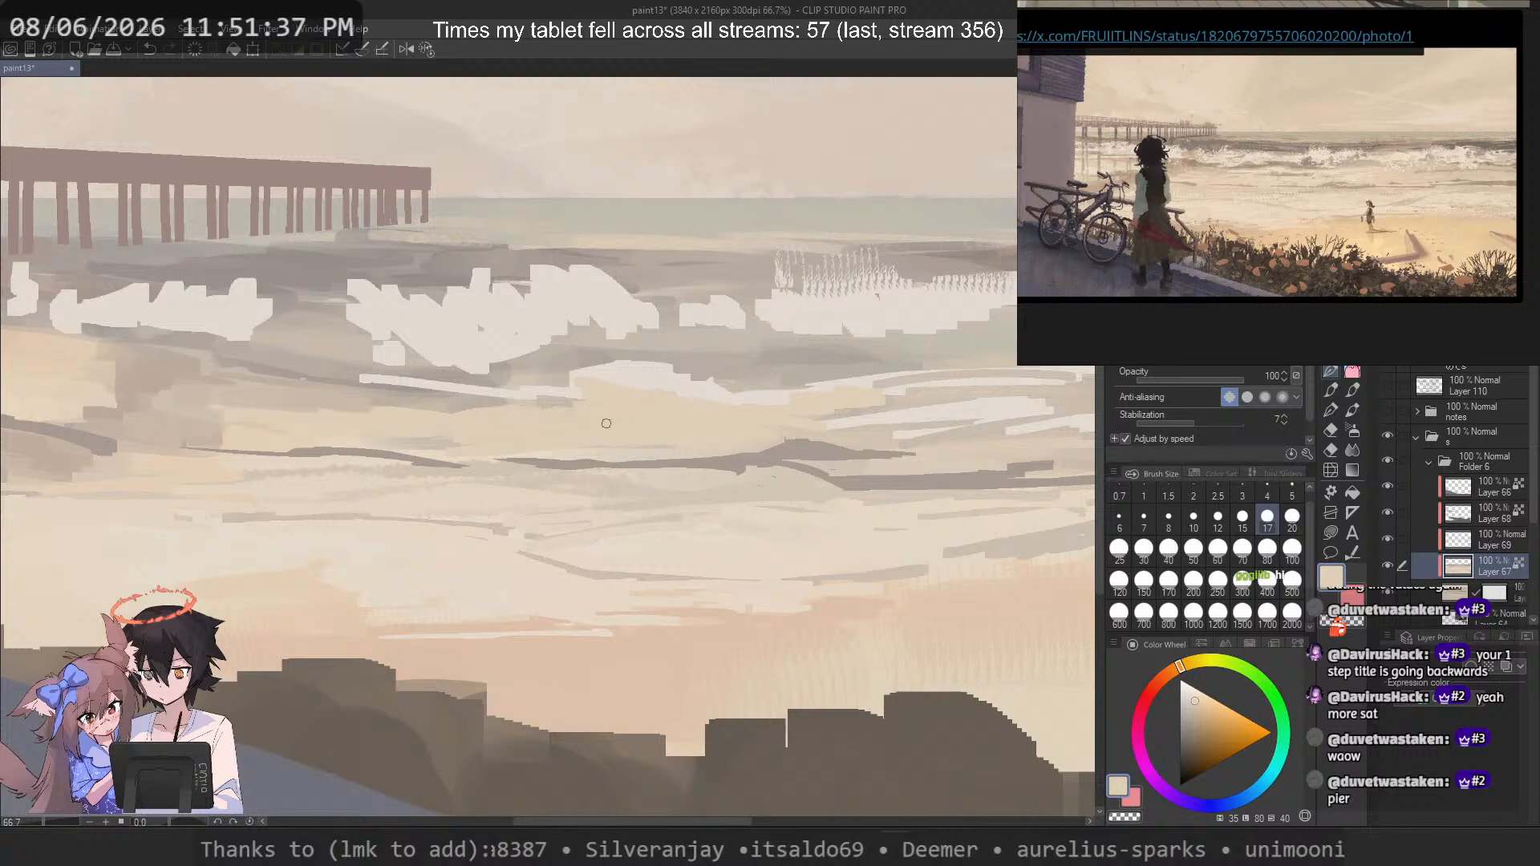
key(ctrl+z)
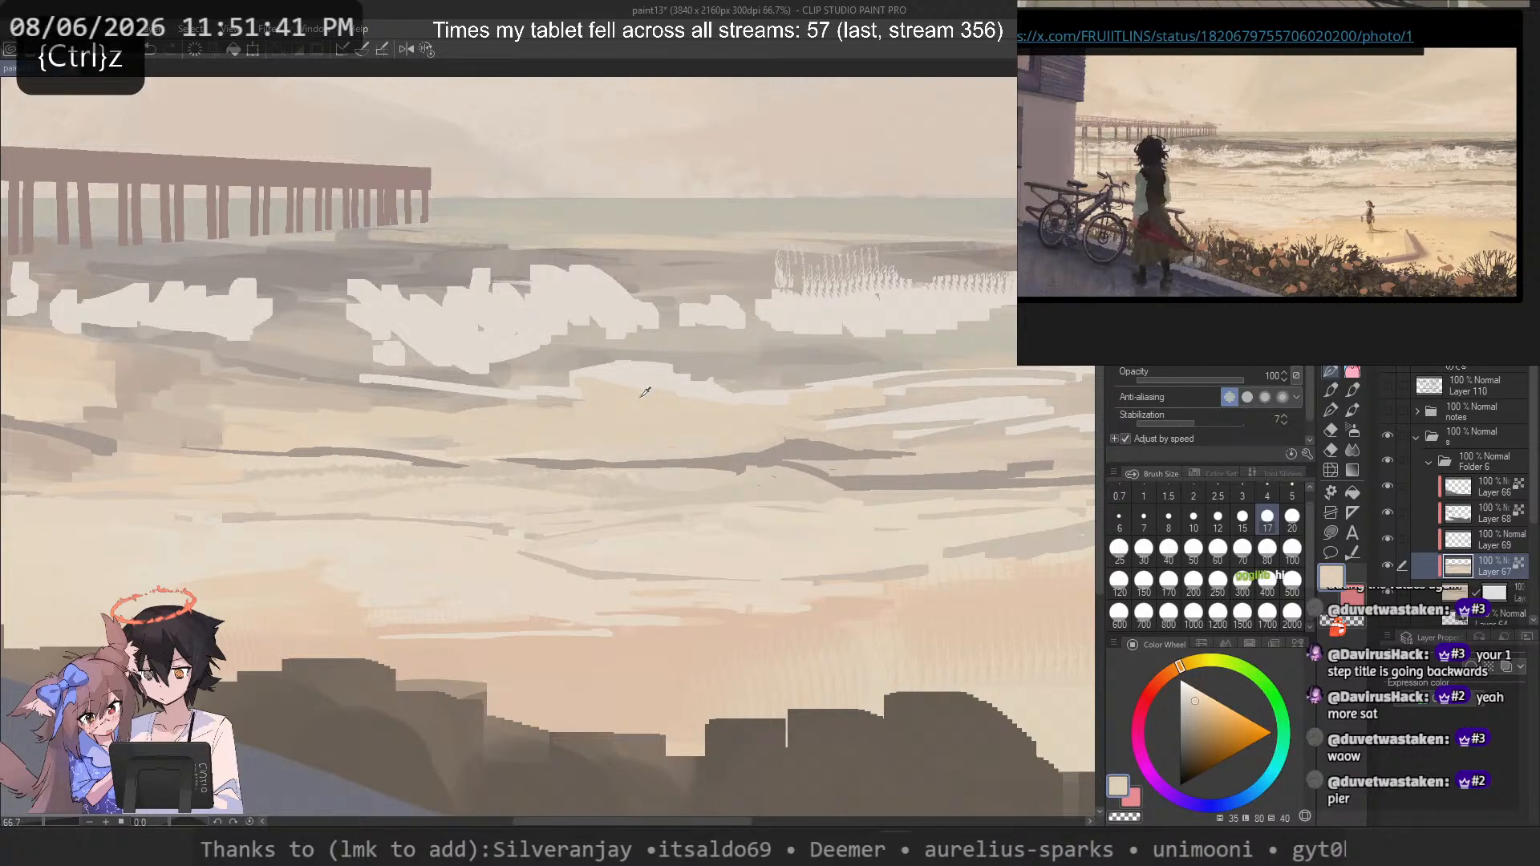
alt+click(471, 439)
drag(468, 445, 225, 436)
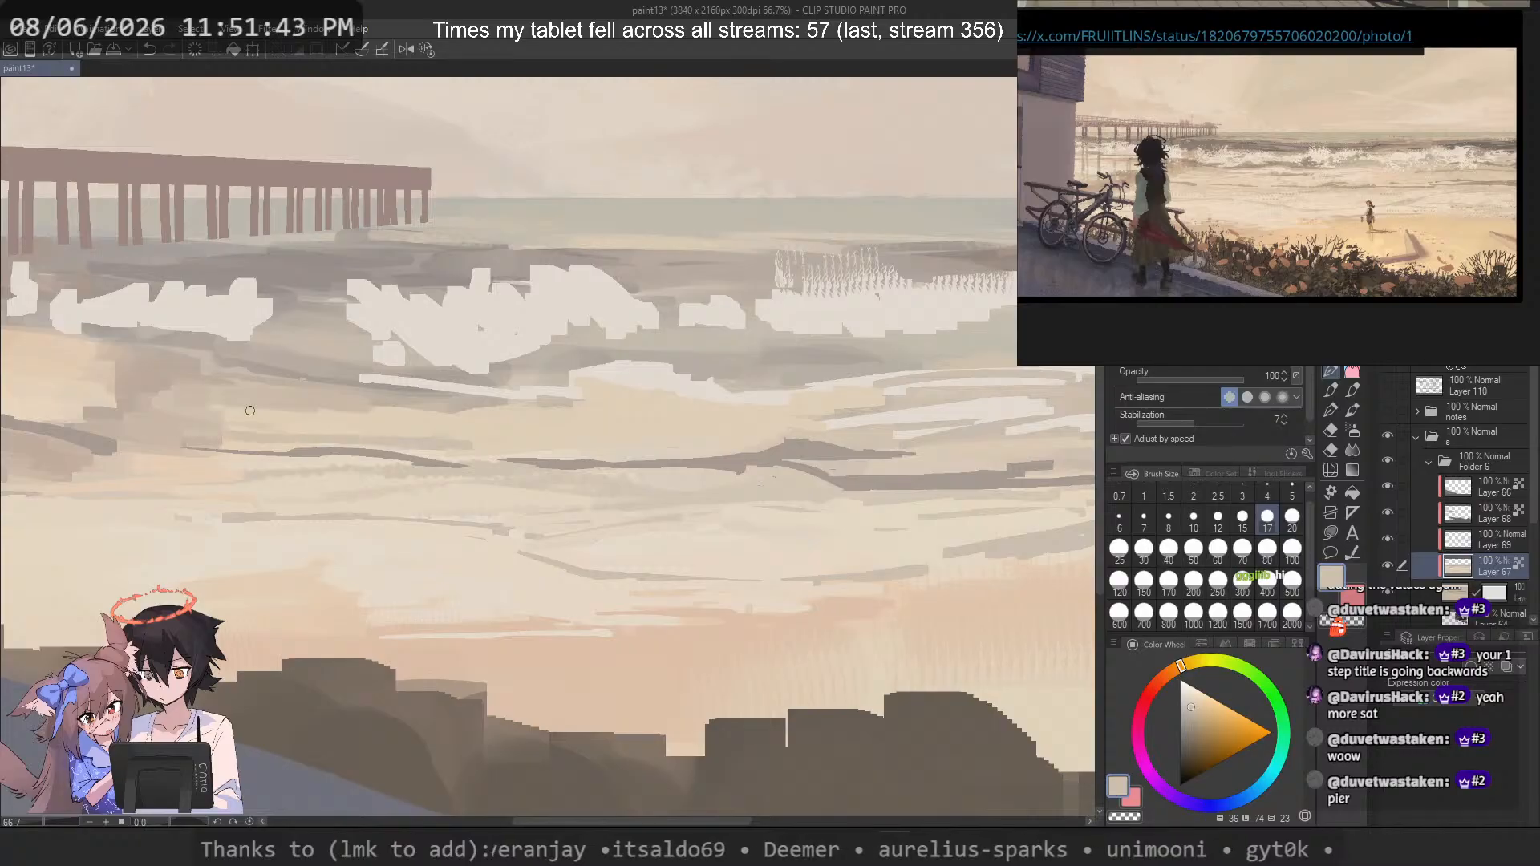
key(ctrl+z)
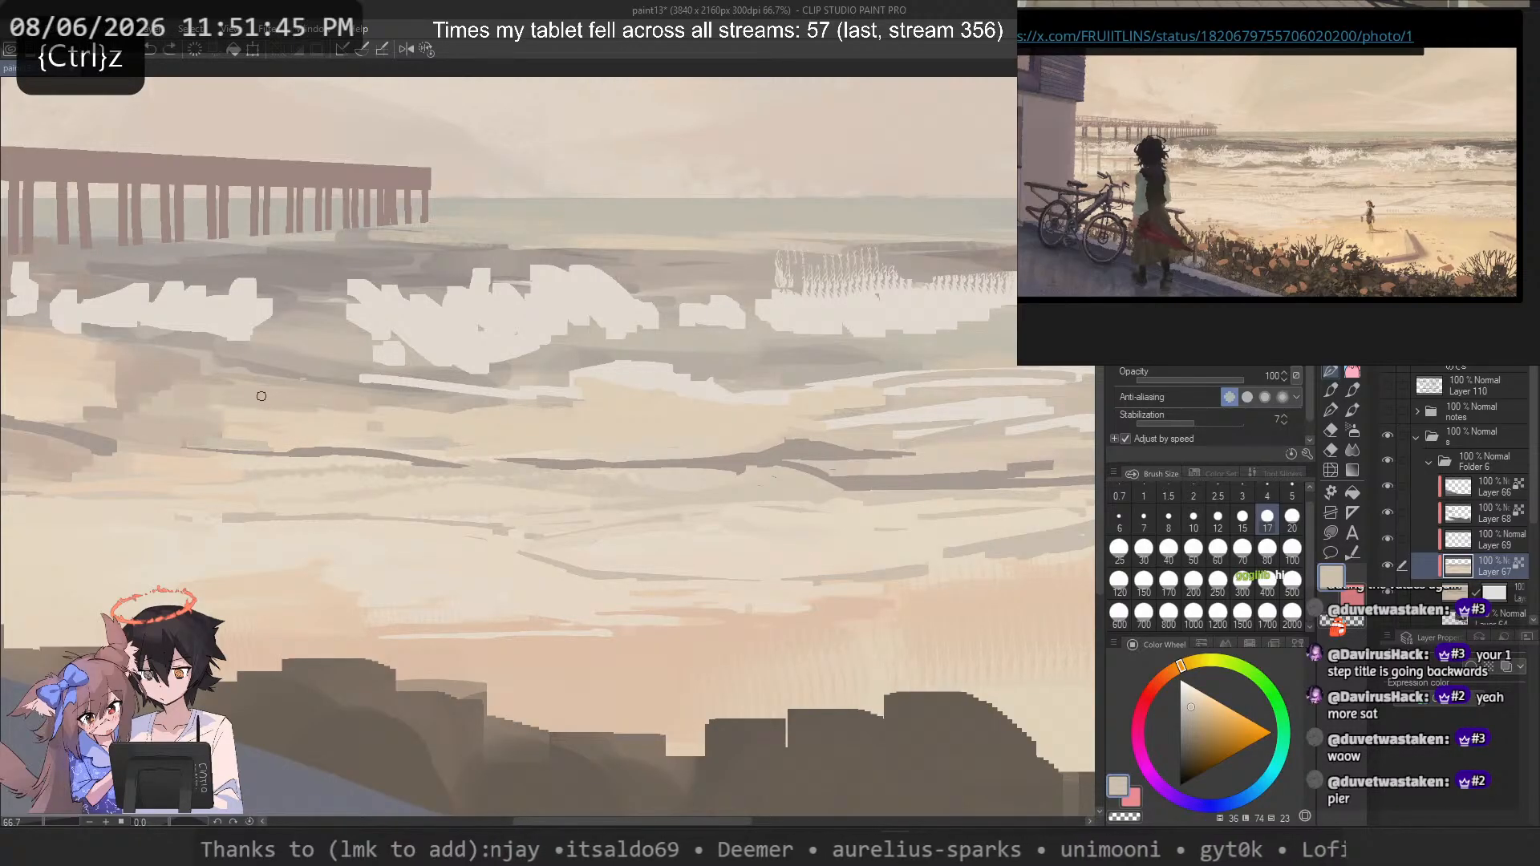
Step: Soften the wet sand below the left-hand foam with short strokes of sampled beige tones, undoing unwanted strokes
alt+click(340, 418)
mouse_move(230, 413)
mouse_down()
mouse_move(333, 420)
mouse_move(202, 435)
mouse_move(286, 443)
mouse_move(160, 442)
mouse_move(248, 441)
mouse_up()
alt+click(245, 440)
key(ctrl+z)
alt+click(229, 440)
alt+click(167, 415)
alt+click(248, 441)
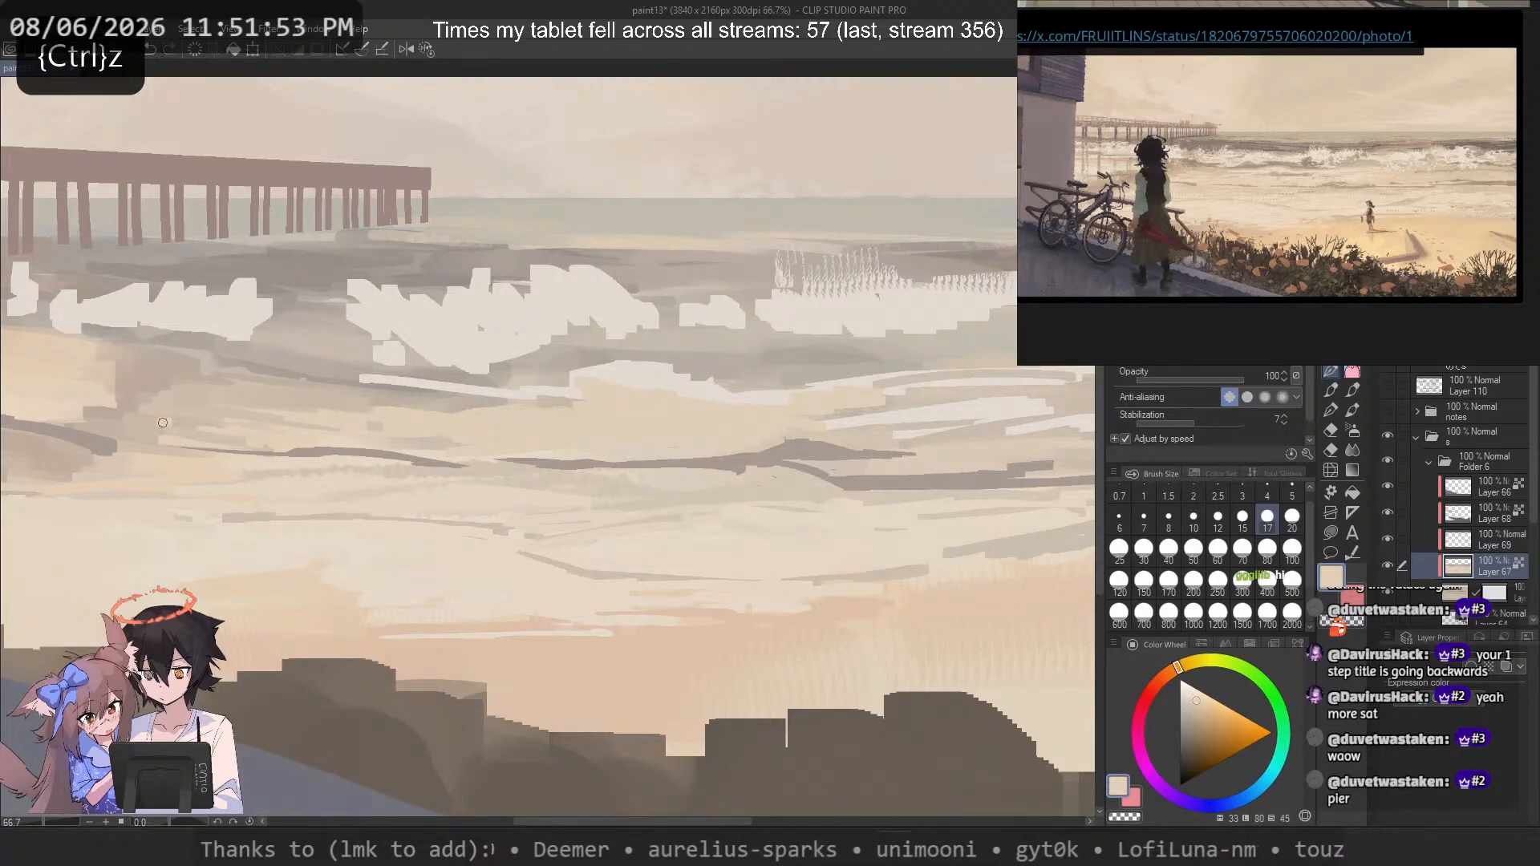
Step: Retouch the thin foam streaks below the breaking wave with sampled sand and foam tones, undoing unwanted strokes
scroll(570, 492, down, 3)
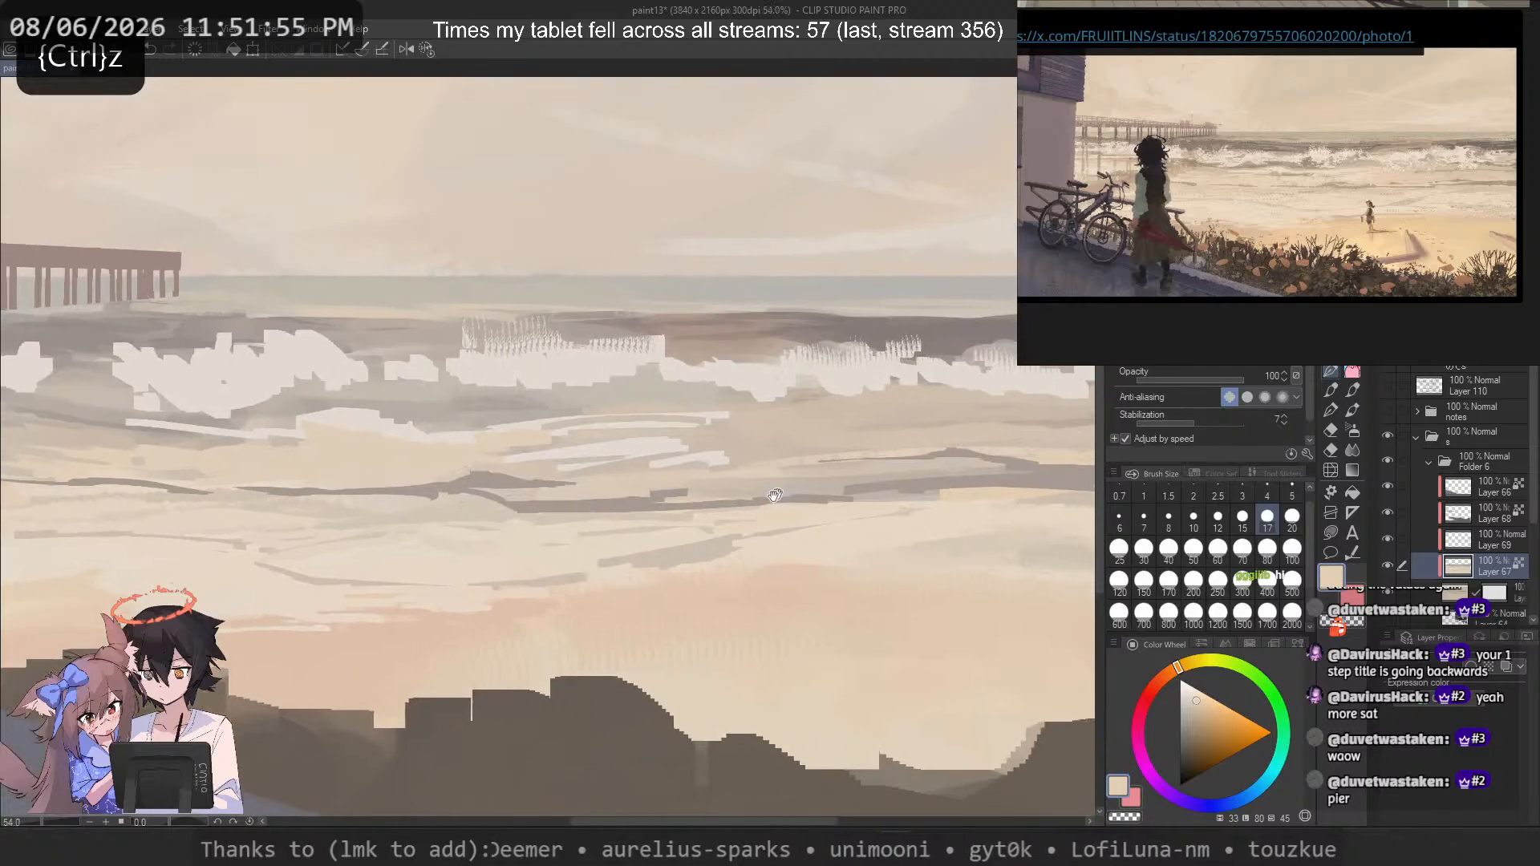
scroll(731, 527, up, 2)
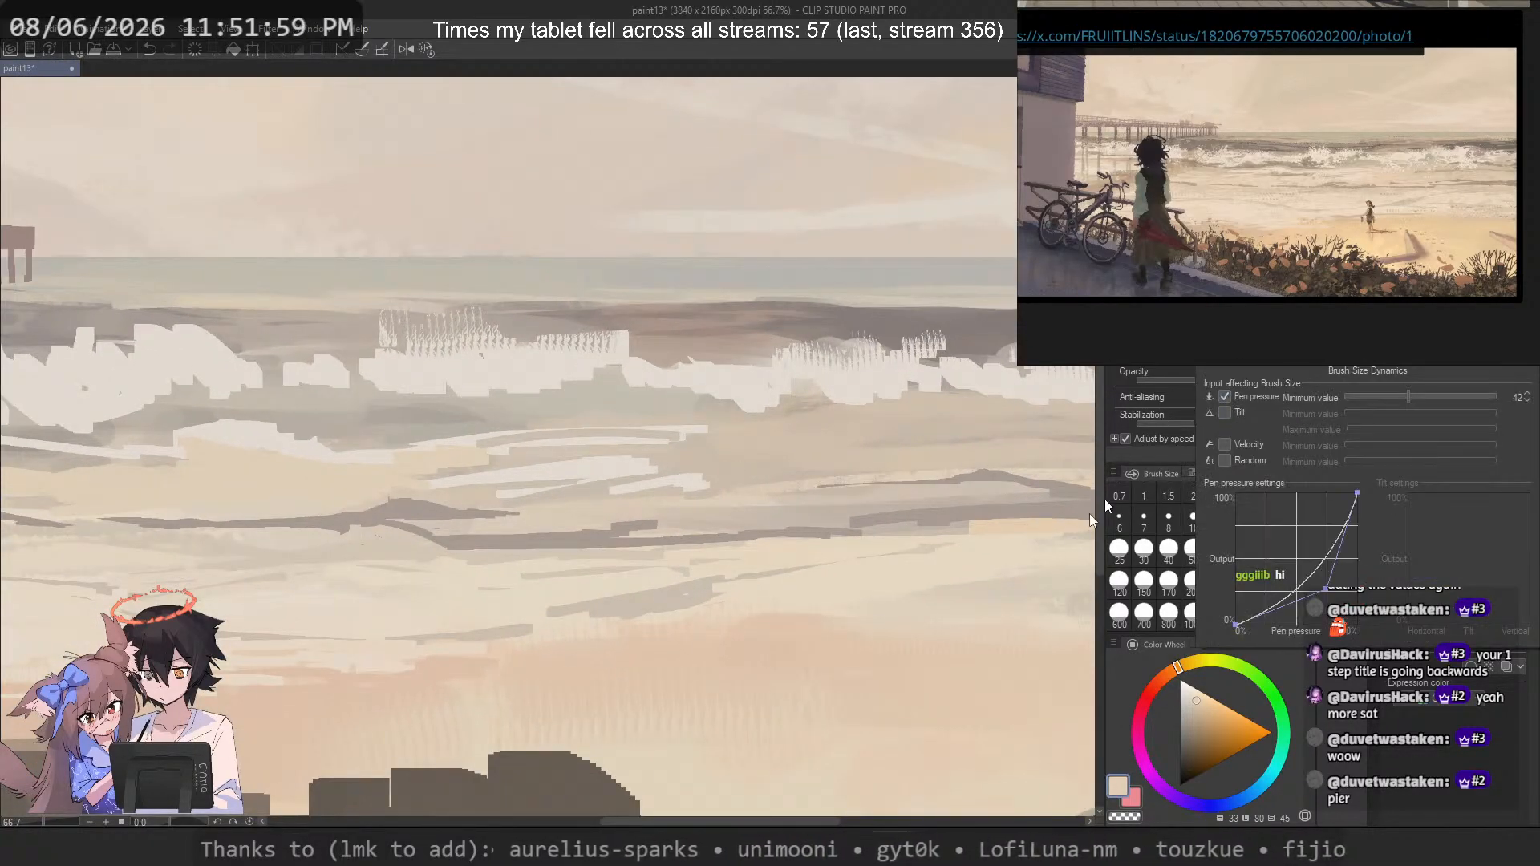
key(ctrl+z)
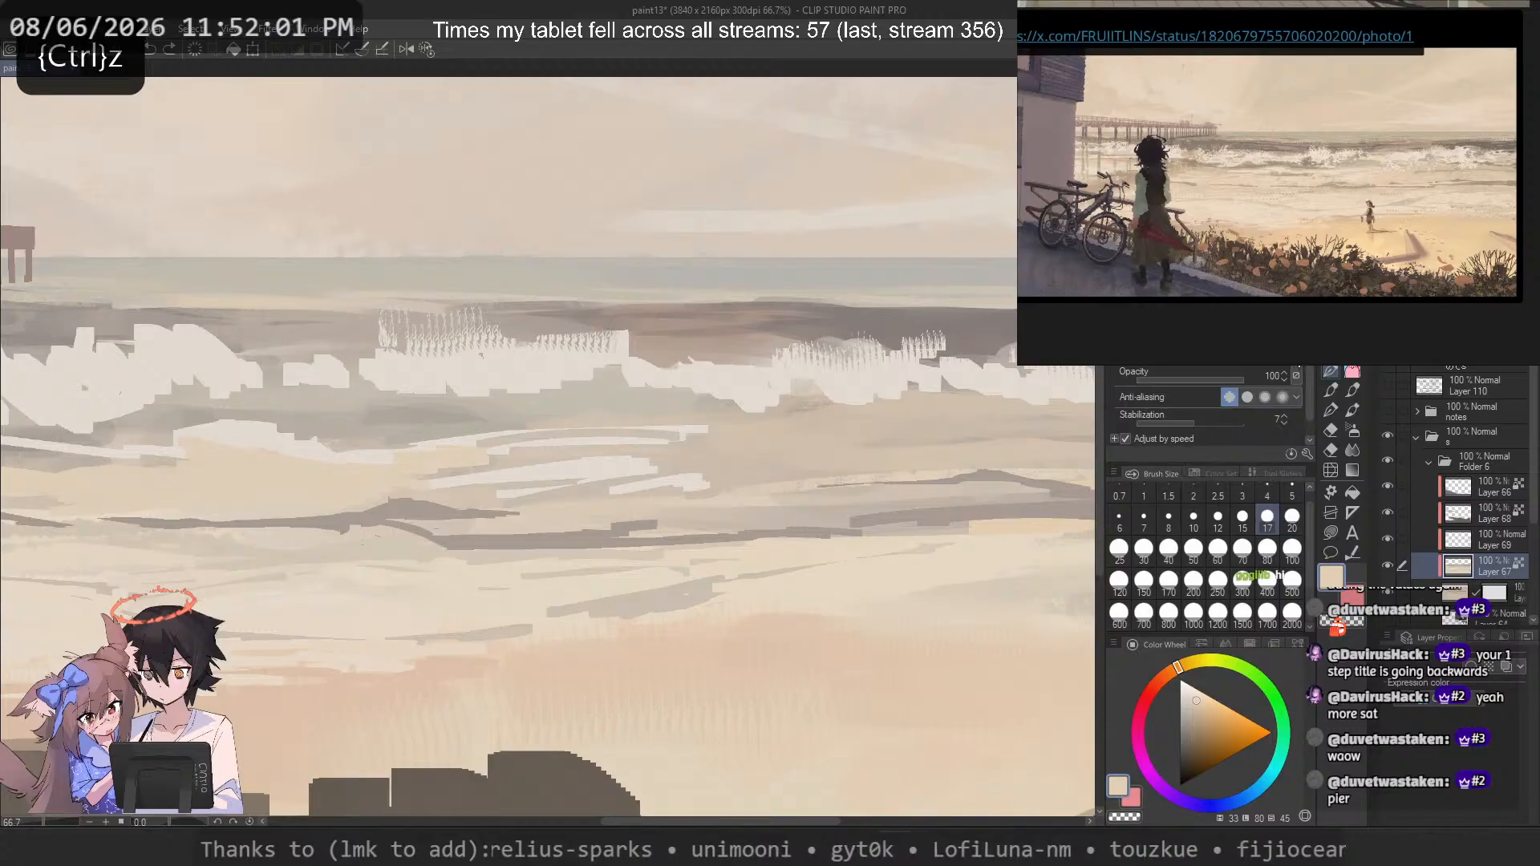
click(1296, 355)
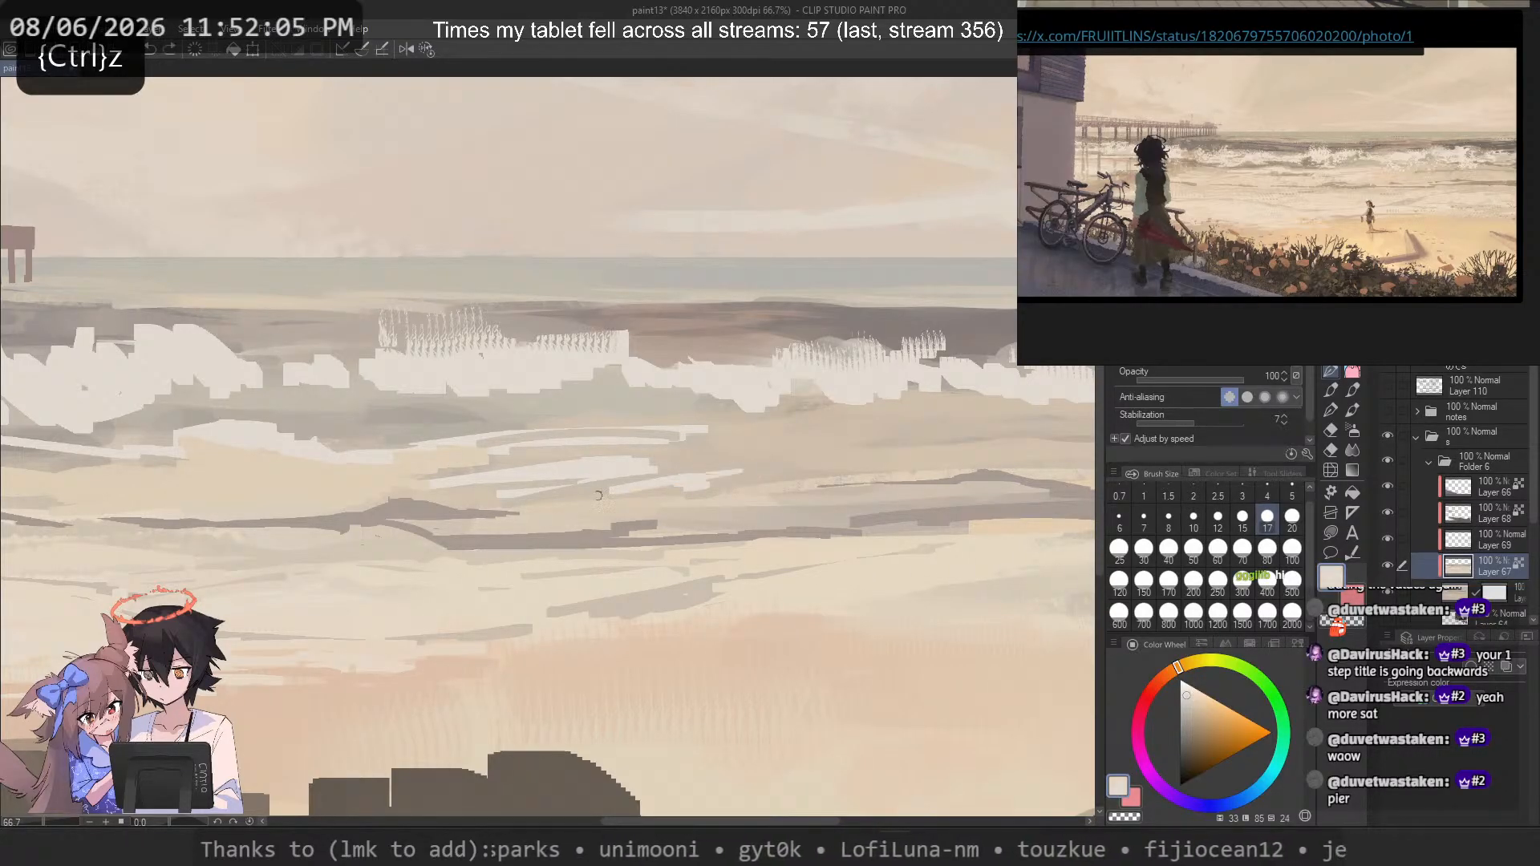
alt+click(733, 481)
mouse_move(742, 477)
mouse_down()
mouse_move(673, 484)
mouse_move(761, 481)
mouse_move(554, 475)
mouse_up()
alt+click(648, 483)
key(ctrl+z)
Step: Blend a sampled grey-beige stroke into the water just beneath the right-hand foam, redoing it once
scroll(697, 466, down, 2)
alt+click(921, 455)
alt+click(925, 448)
drag(897, 430, 693, 428)
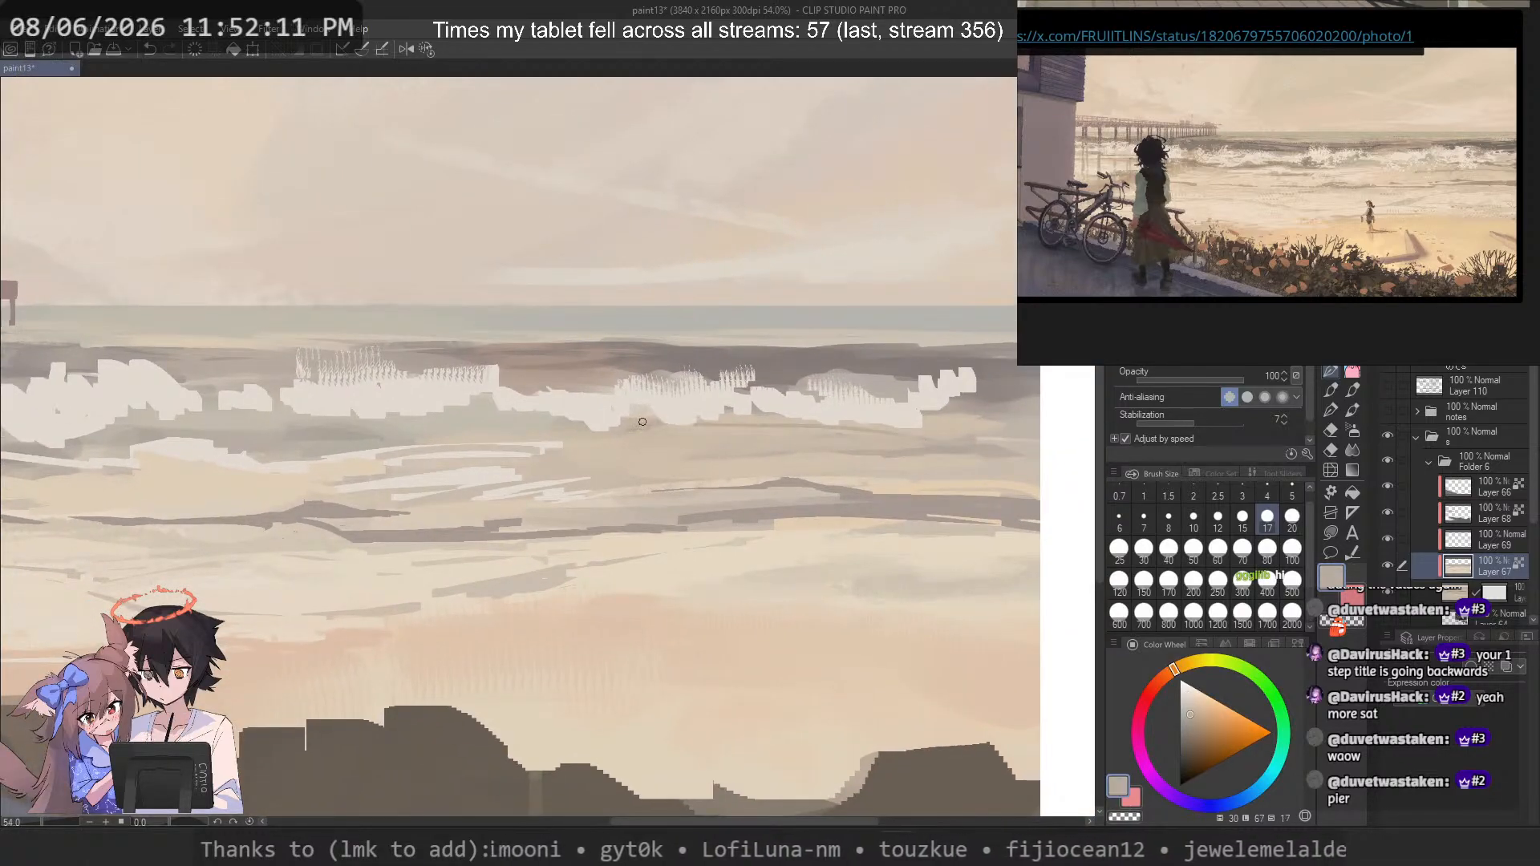
key(ctrl+z)
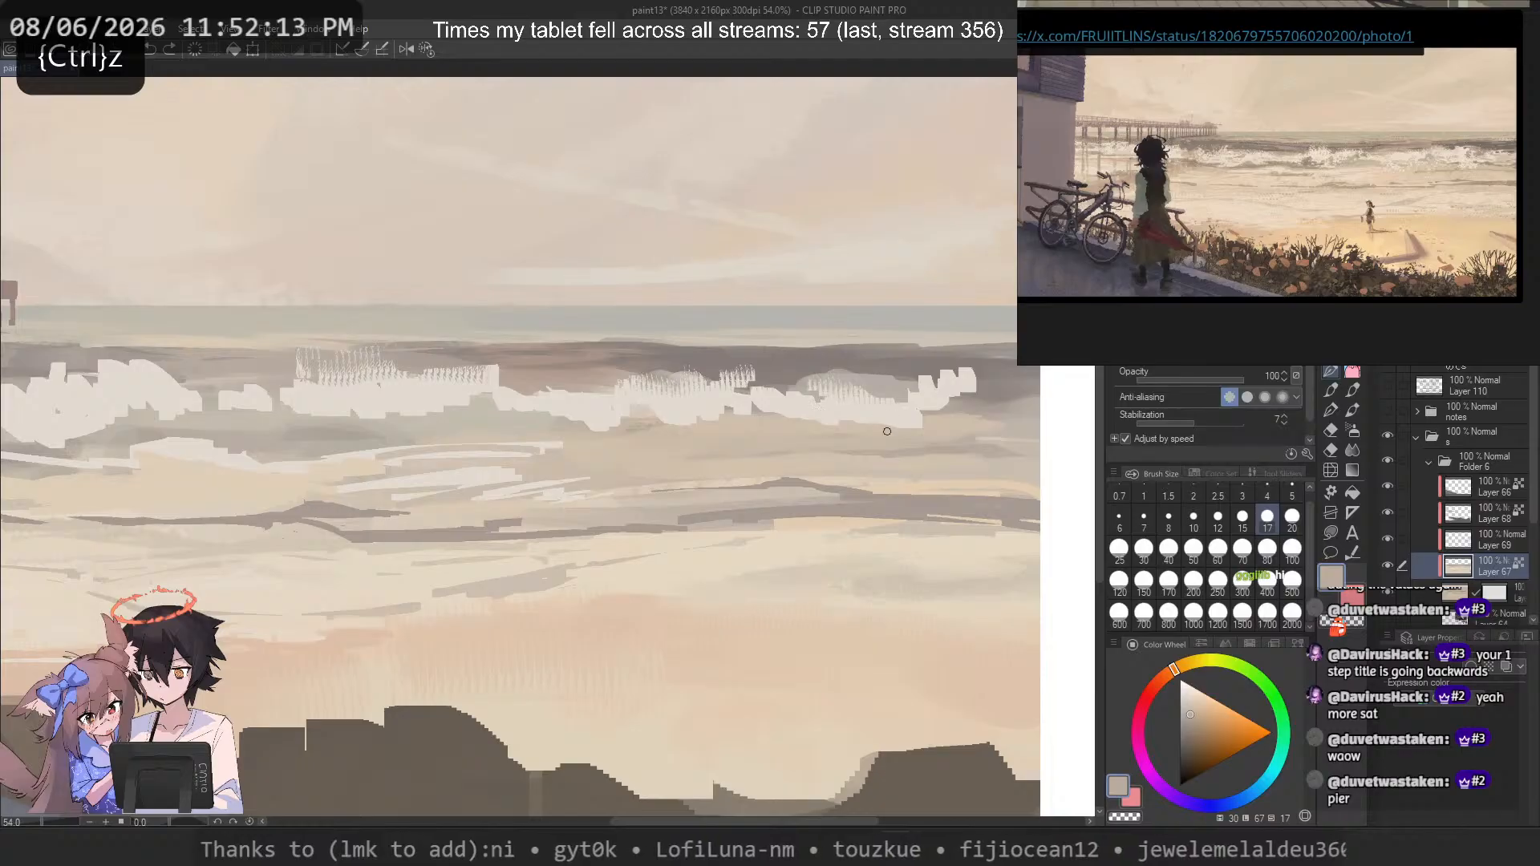
drag(886, 432, 730, 430)
Step: Extend the lower edge of the right-hand foam on Layer 69 with size 30 strokes of pale foam colour
click(1499, 531)
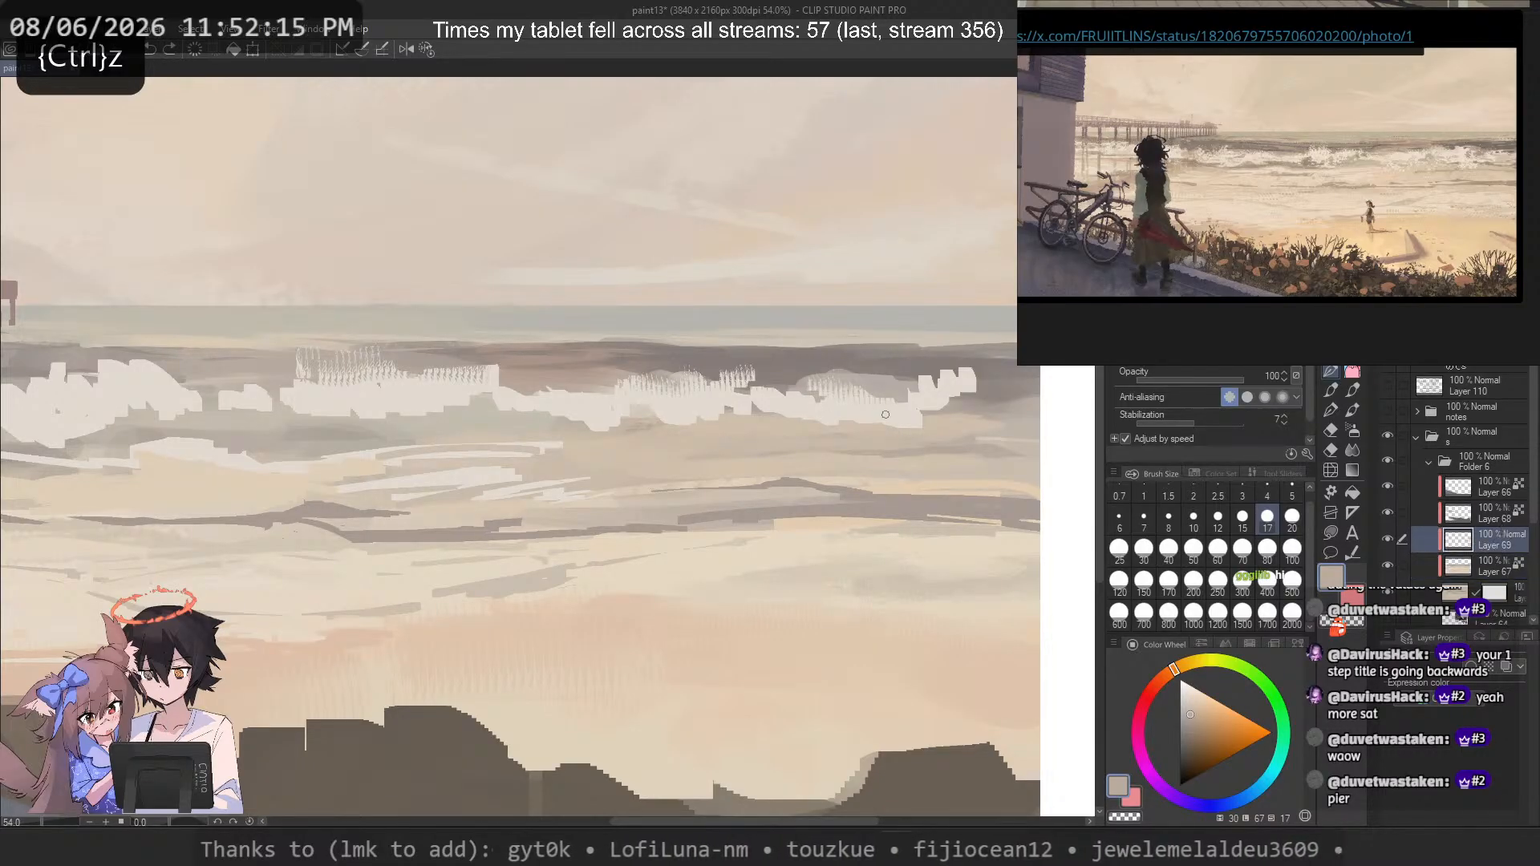
click(1278, 362)
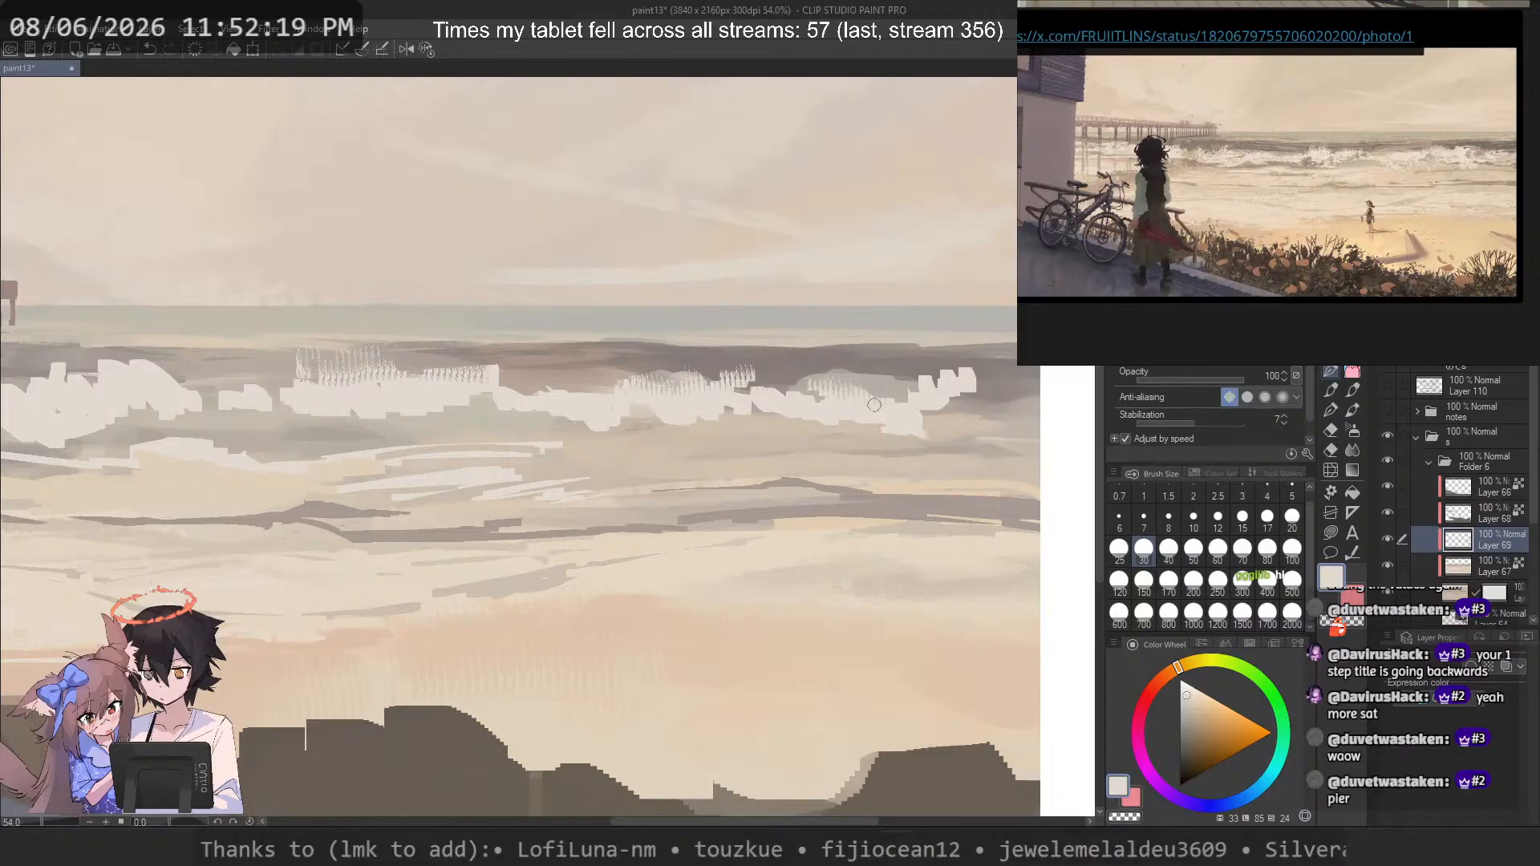
key(ctrl+z)
drag(864, 442, 915, 436)
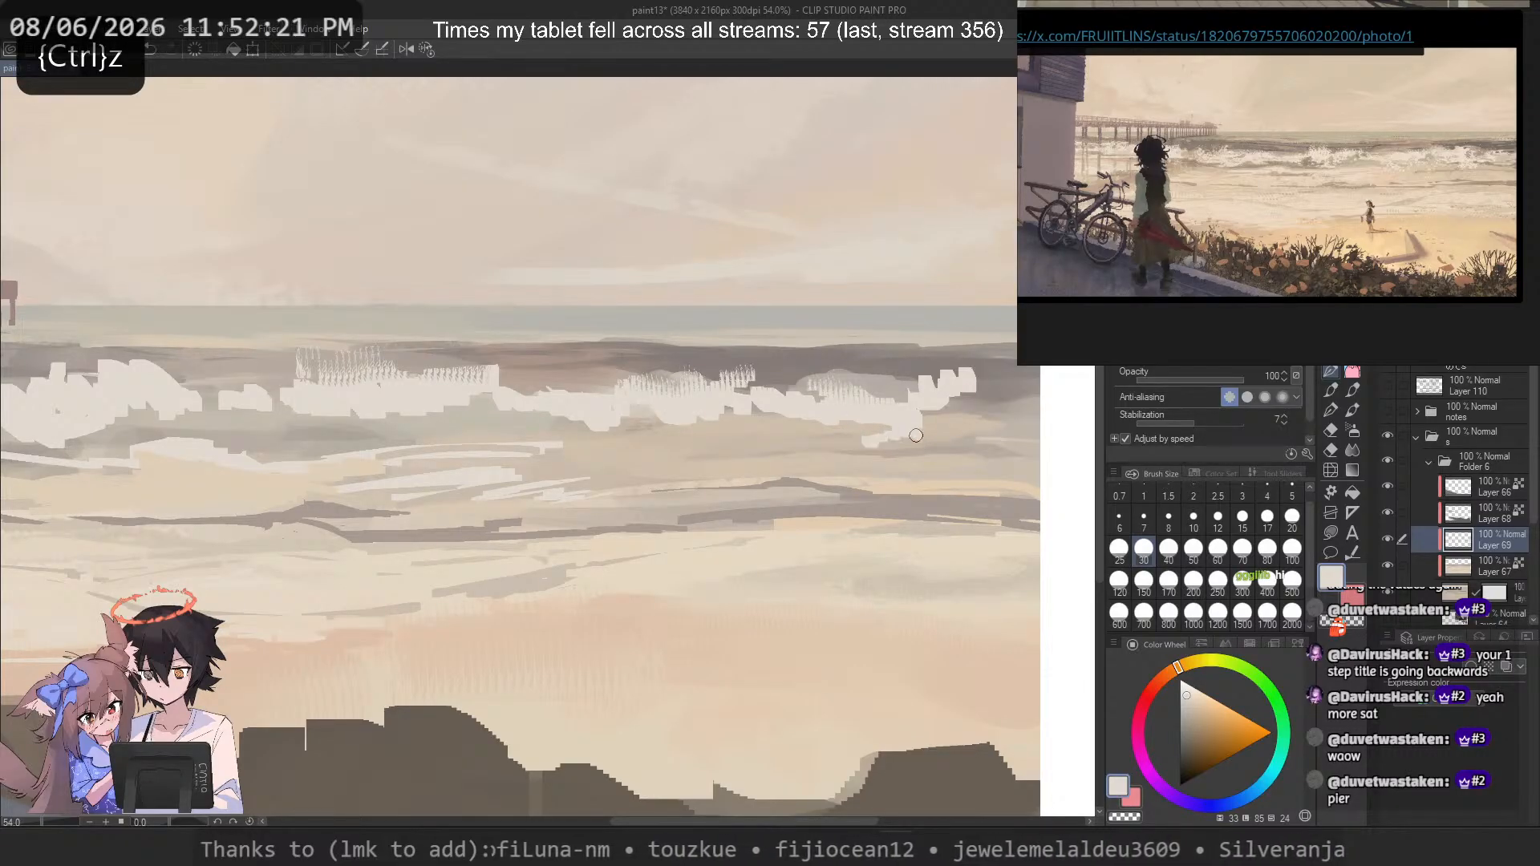
key(c)
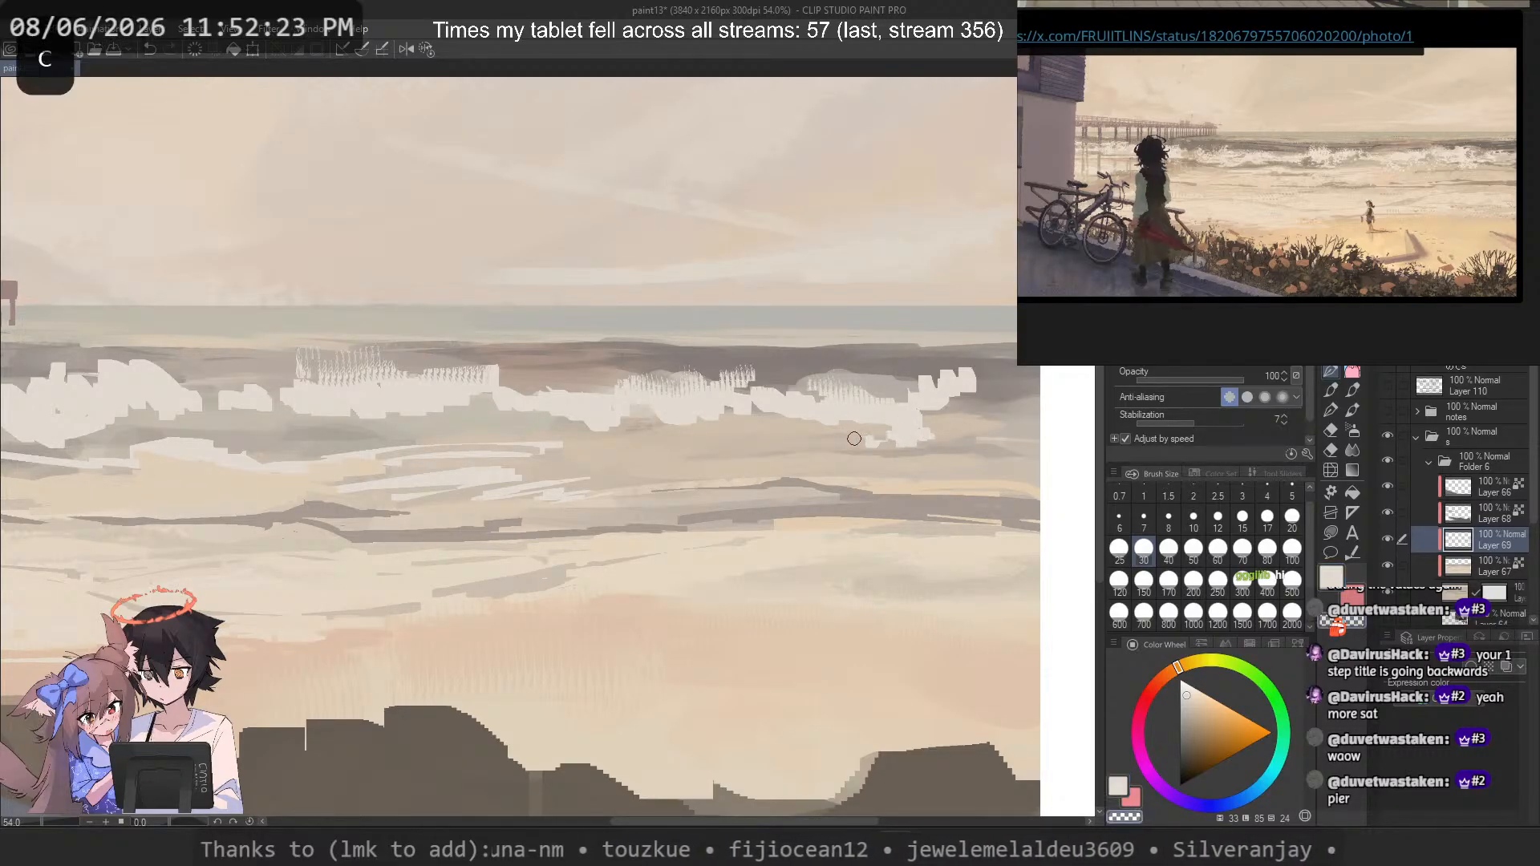
alt+click(917, 442)
key(ctrl+z)
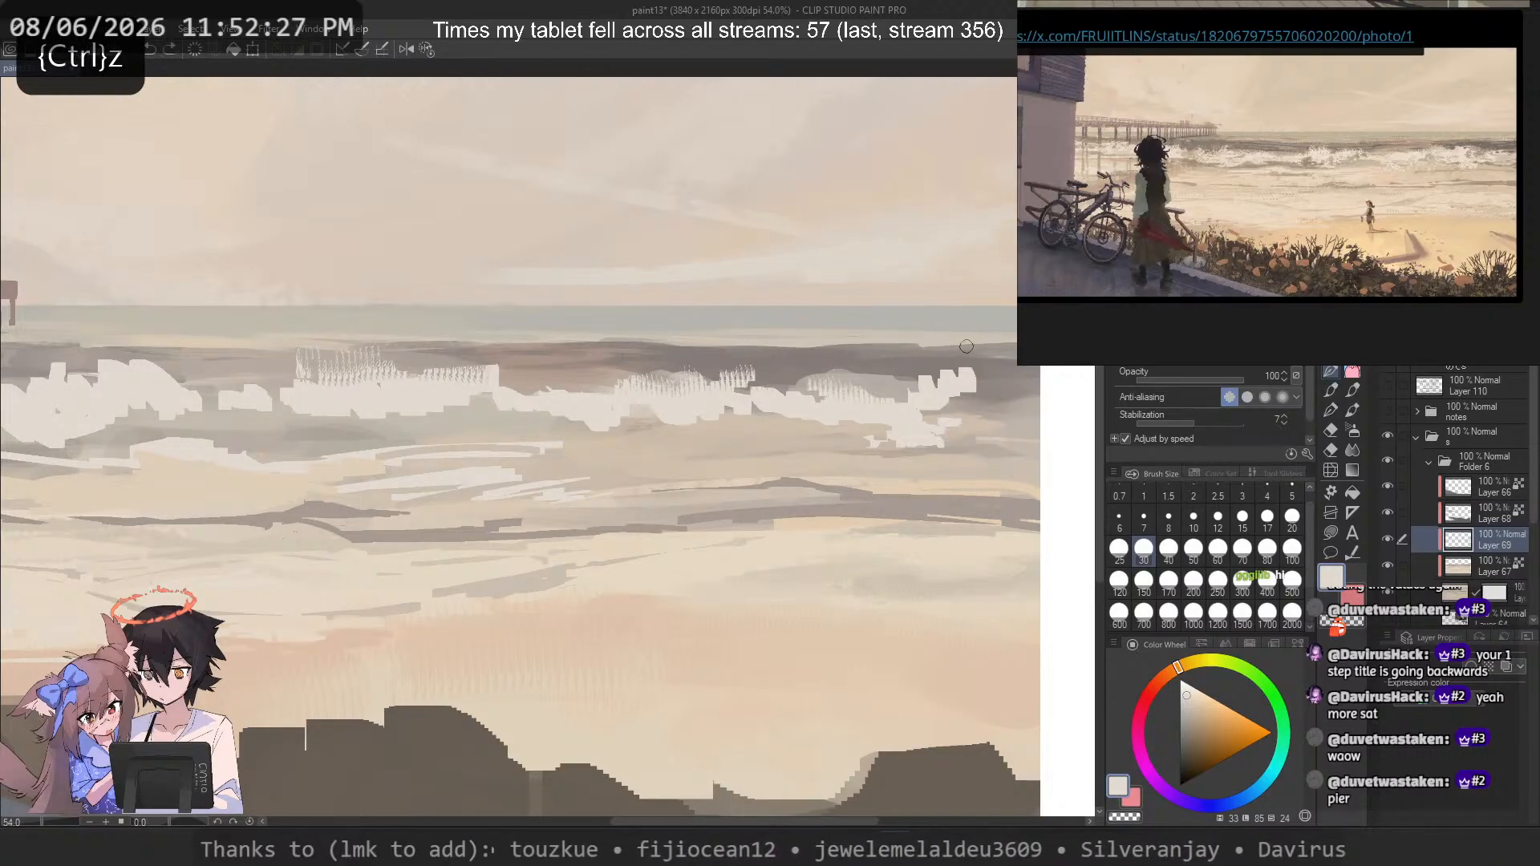
Step: Break the blocky right end of the foam into flecks with size 30 pale strokes and transparent-colour cuts
key(c)
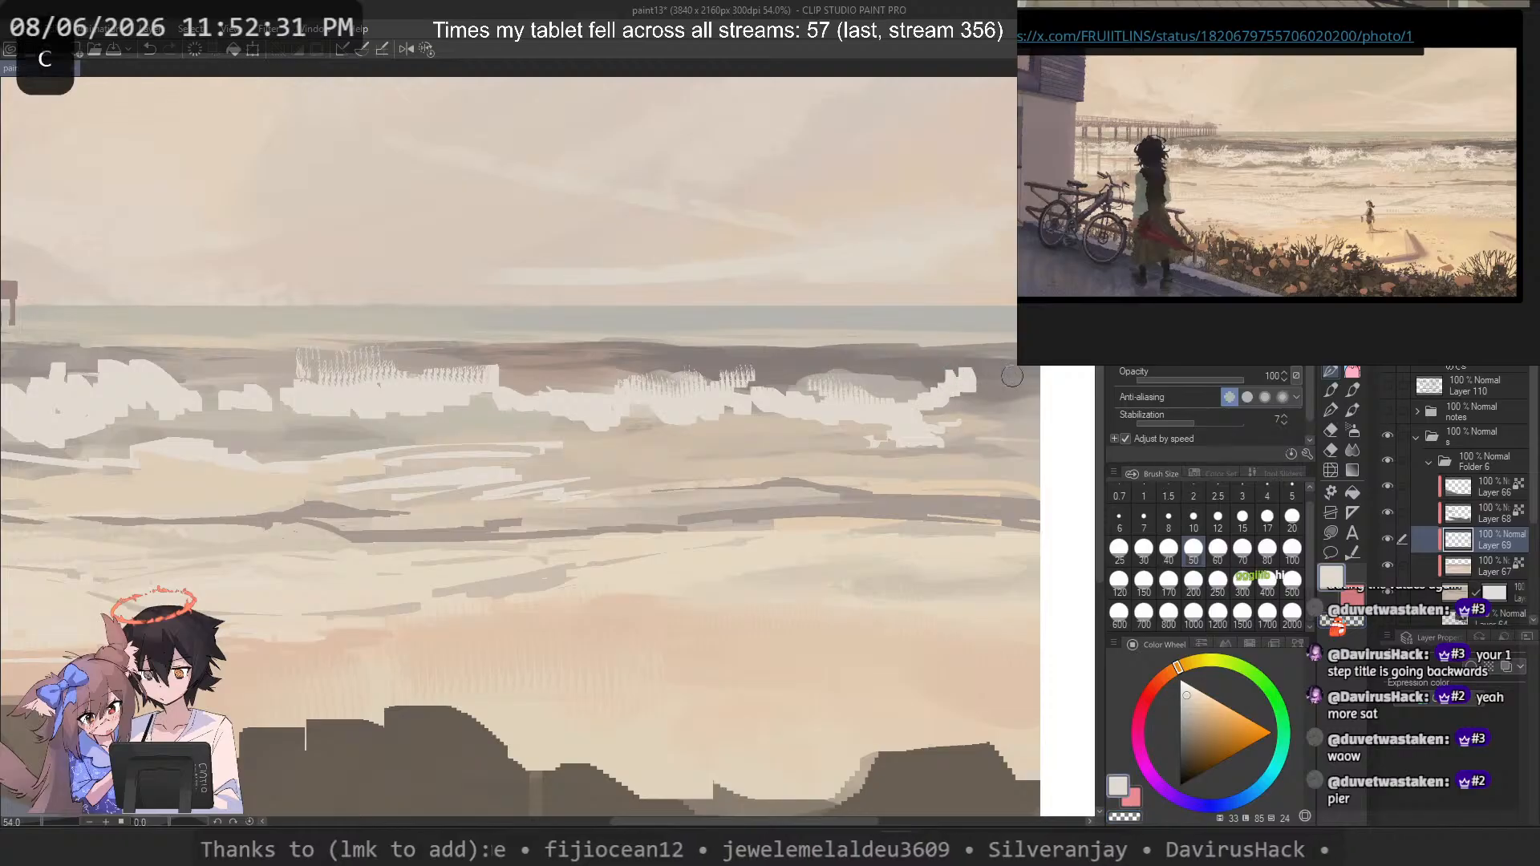
click(1299, 368)
click(1226, 396)
click(1059, 607)
key(bracketleft)
key(bracketleft)
key(bracketleft)
key(bracketleft)
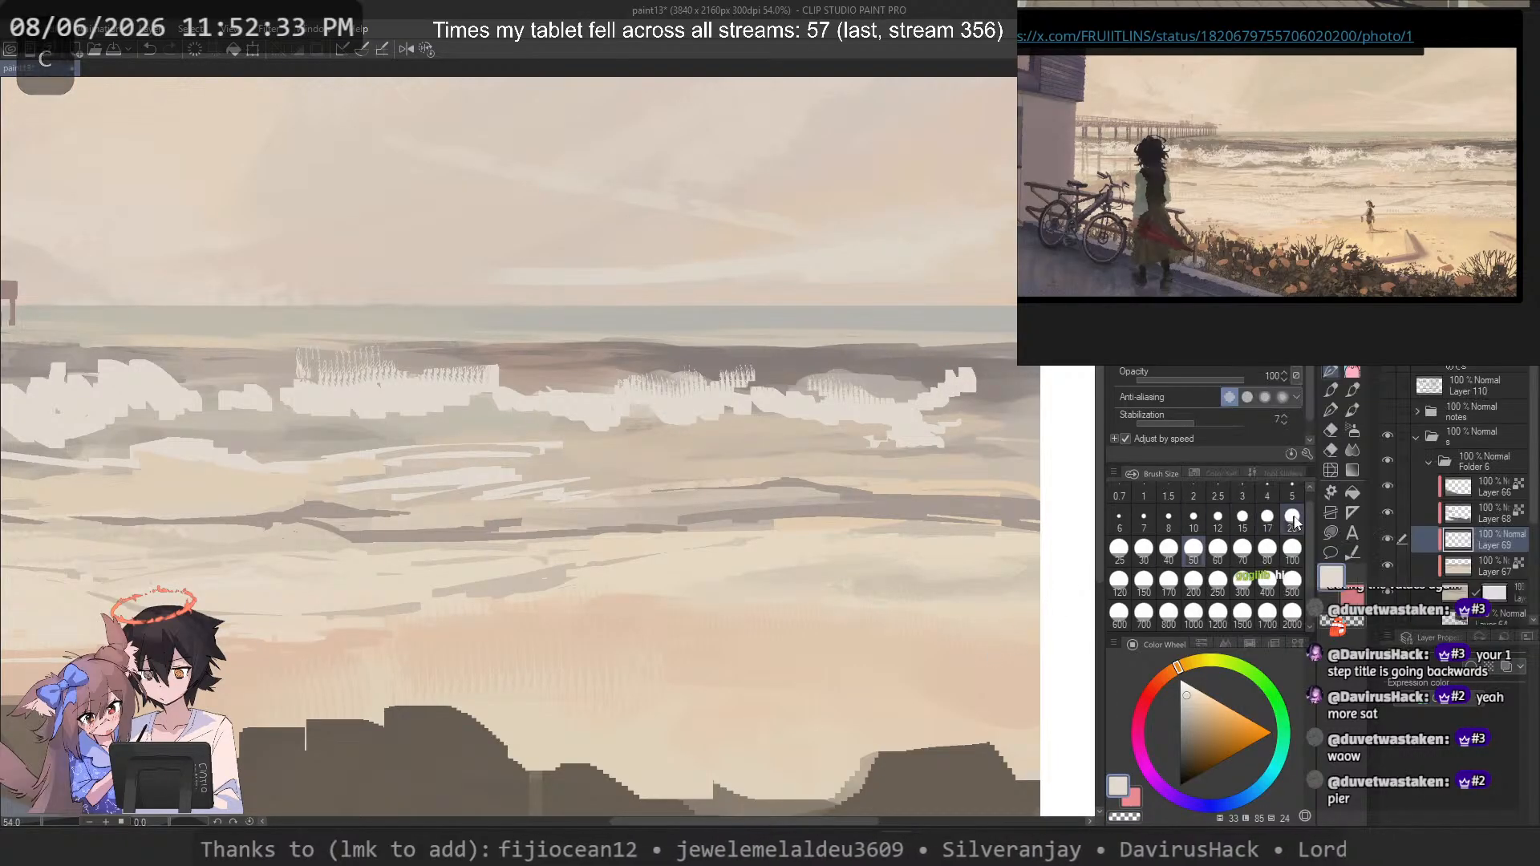
key(ctrl+z)
key(c)
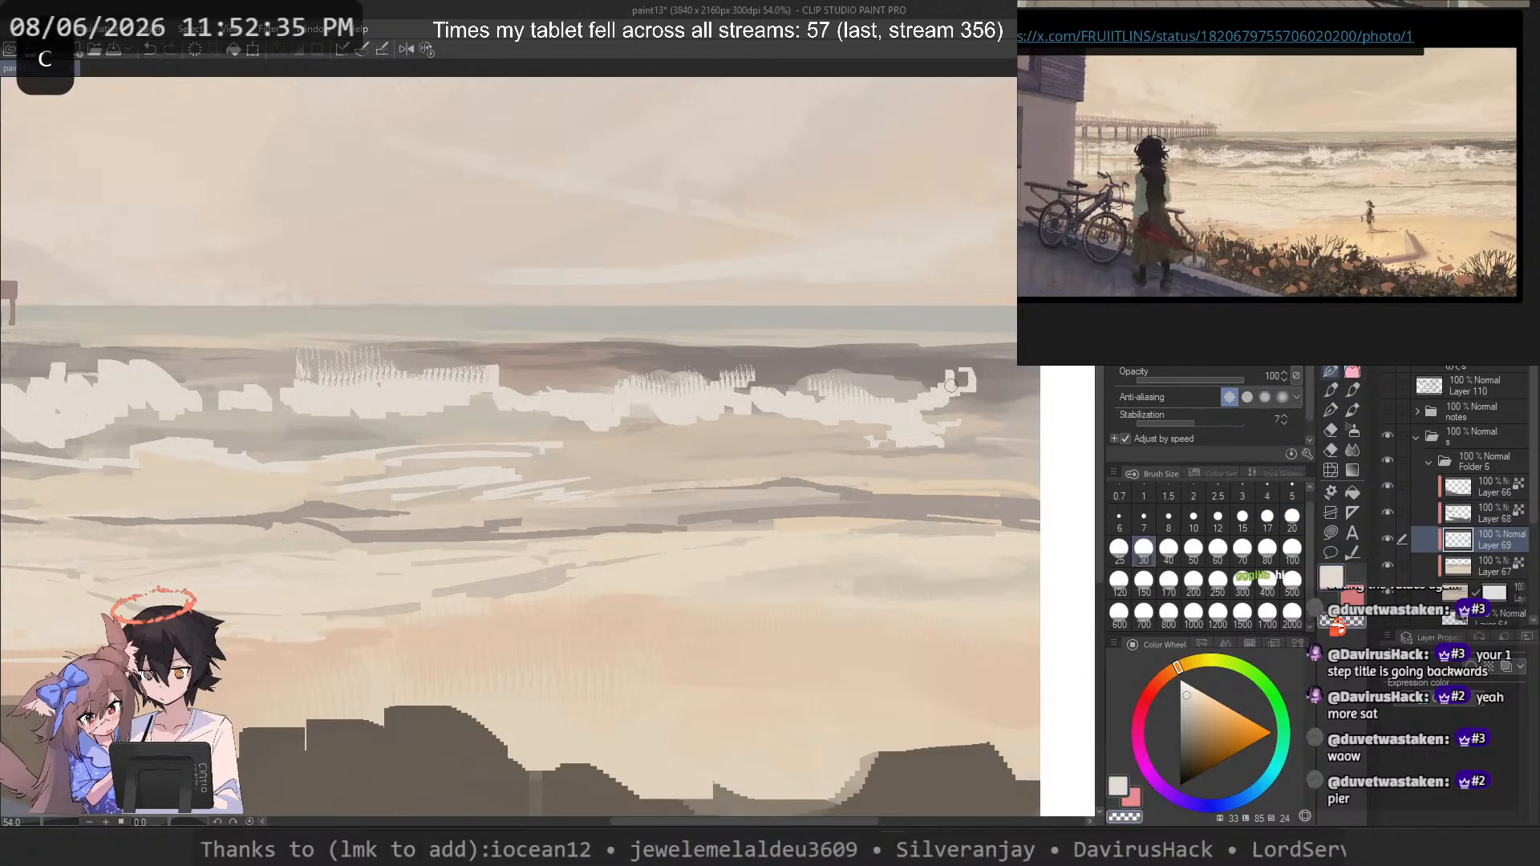
mouse_move(973, 372)
mouse_down()
mouse_move(952, 405)
mouse_move(969, 410)
mouse_up()
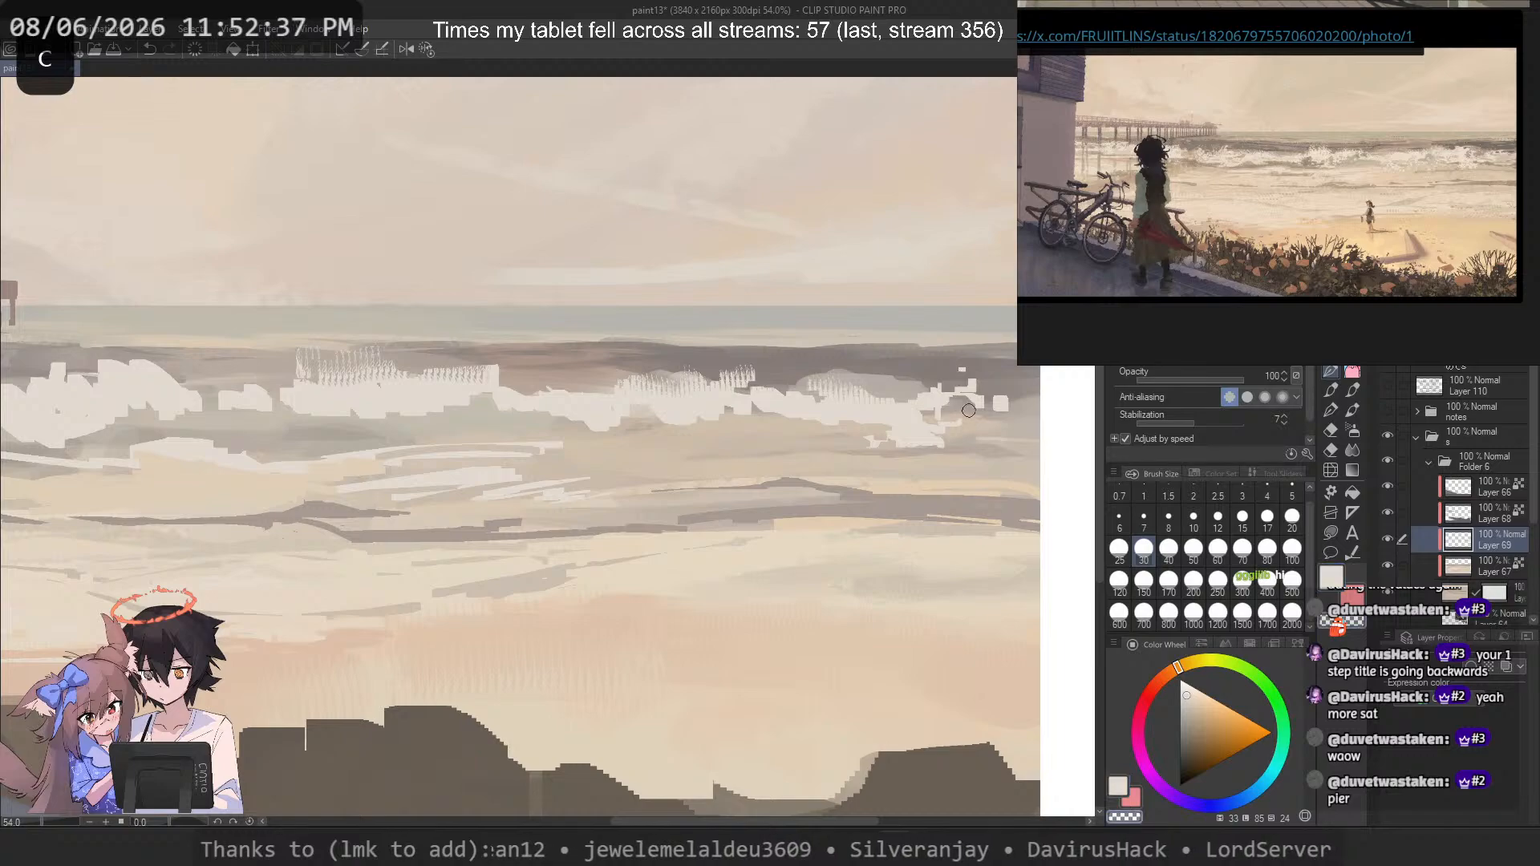
Step: Trim the isolated foam flecks at the wave's right tip with the transparent colour, undoing unwanted strokes
key(ctrl+z)
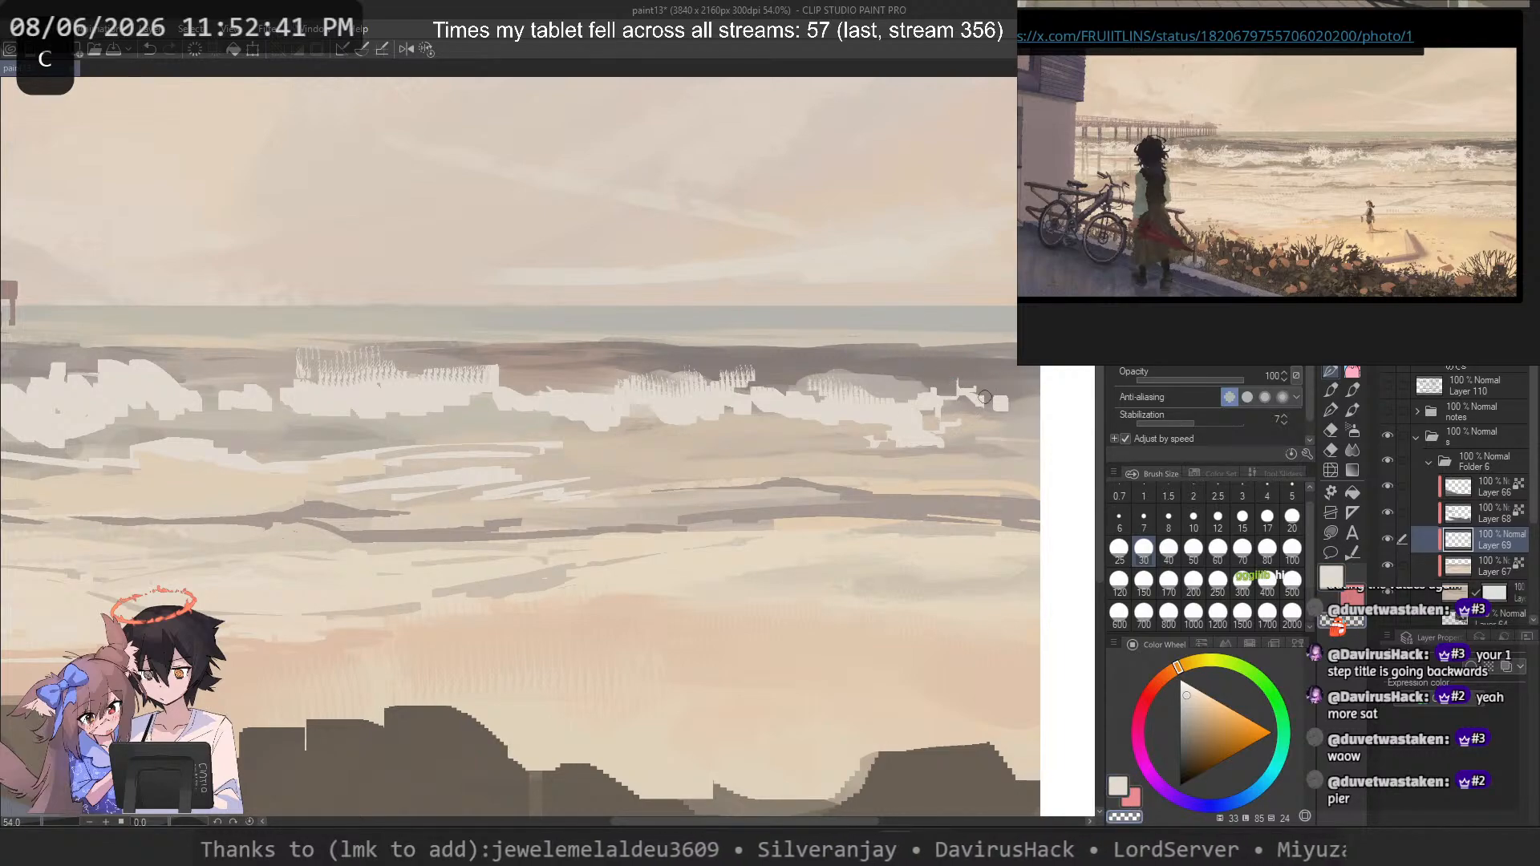
key(c)
mouse_move(974, 397)
mouse_down()
mouse_move(977, 411)
mouse_move(1004, 404)
mouse_up()
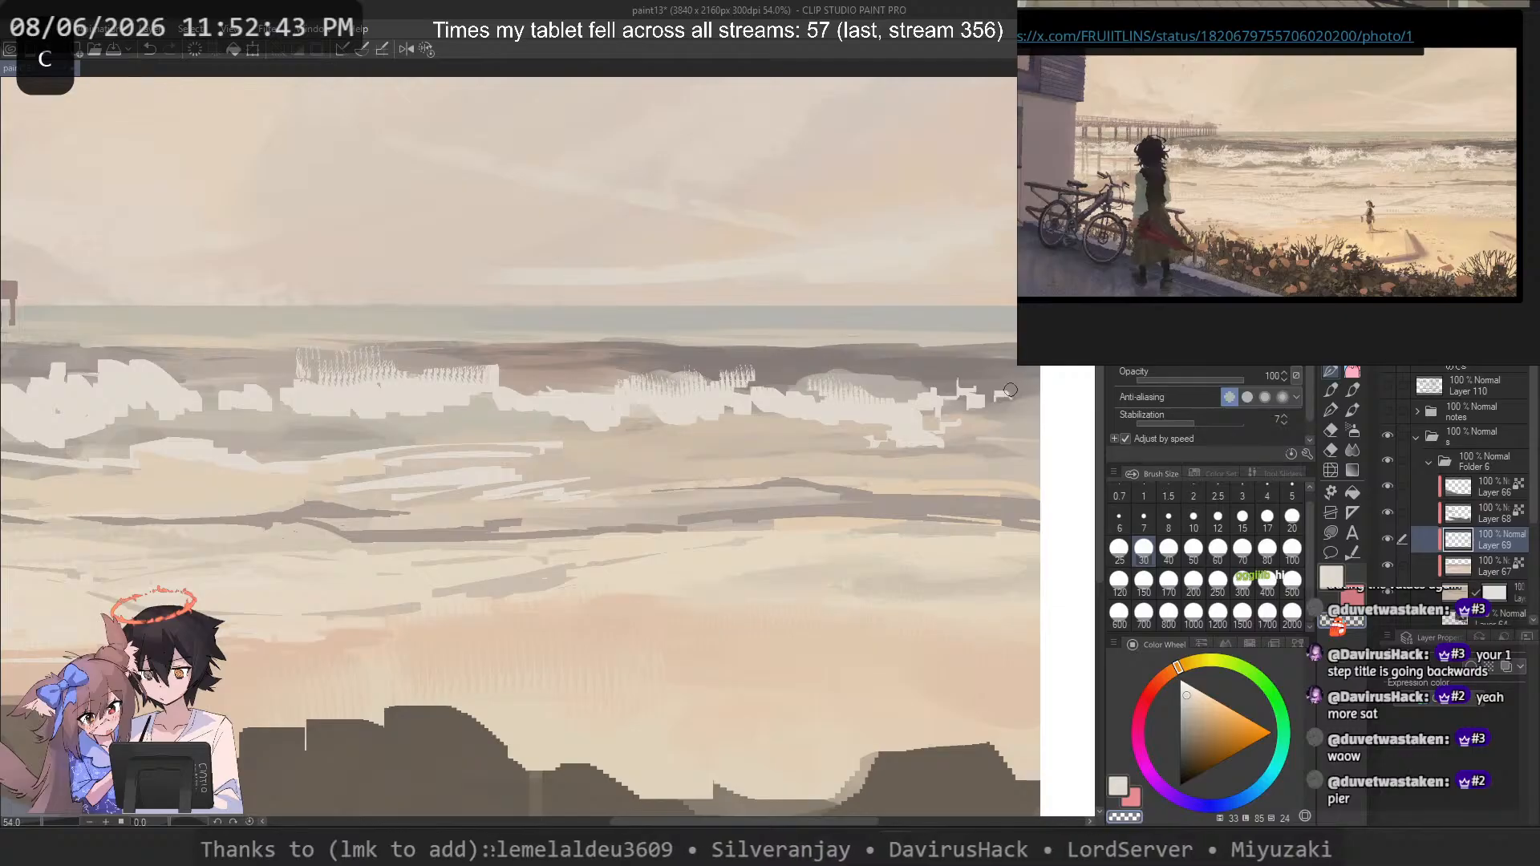
key(ctrl+z)
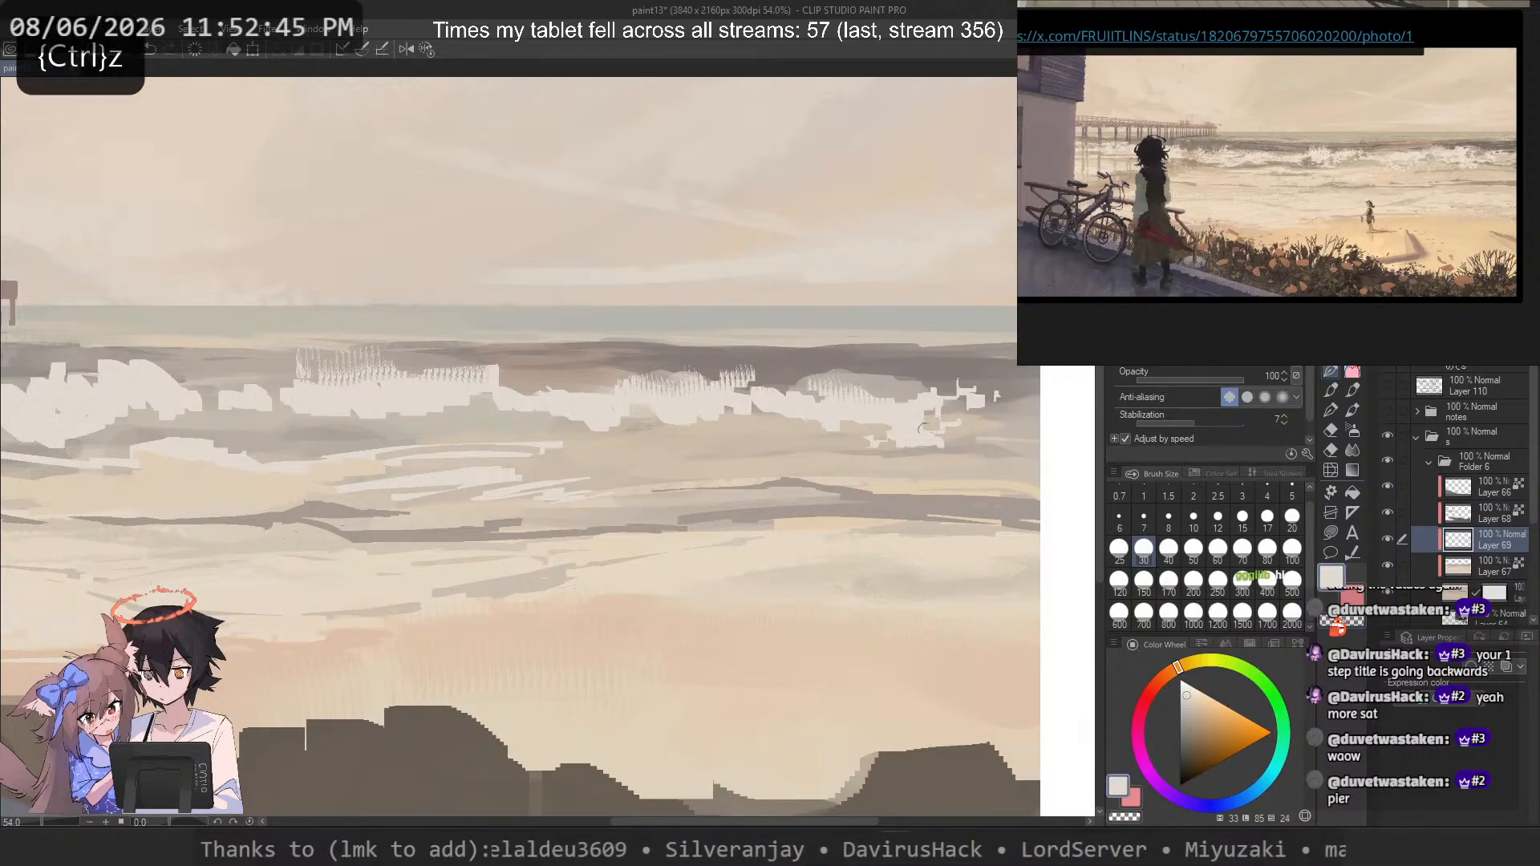
Step: Add thin foam marks and small gaps along the right-hand foam's lower edge with the size 17 pen
click(1267, 522)
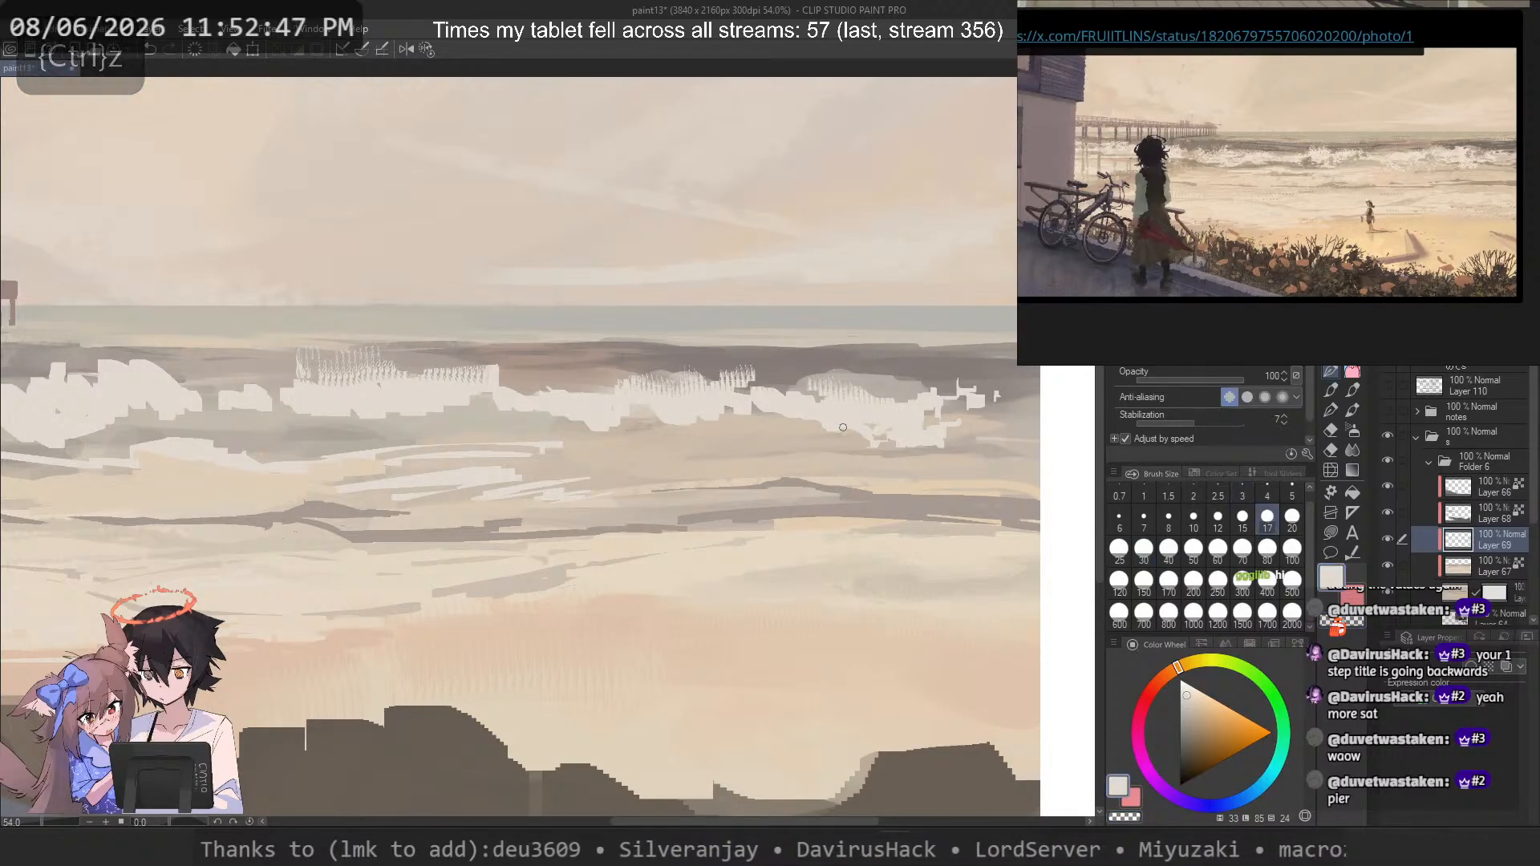
key(ctrl+z)
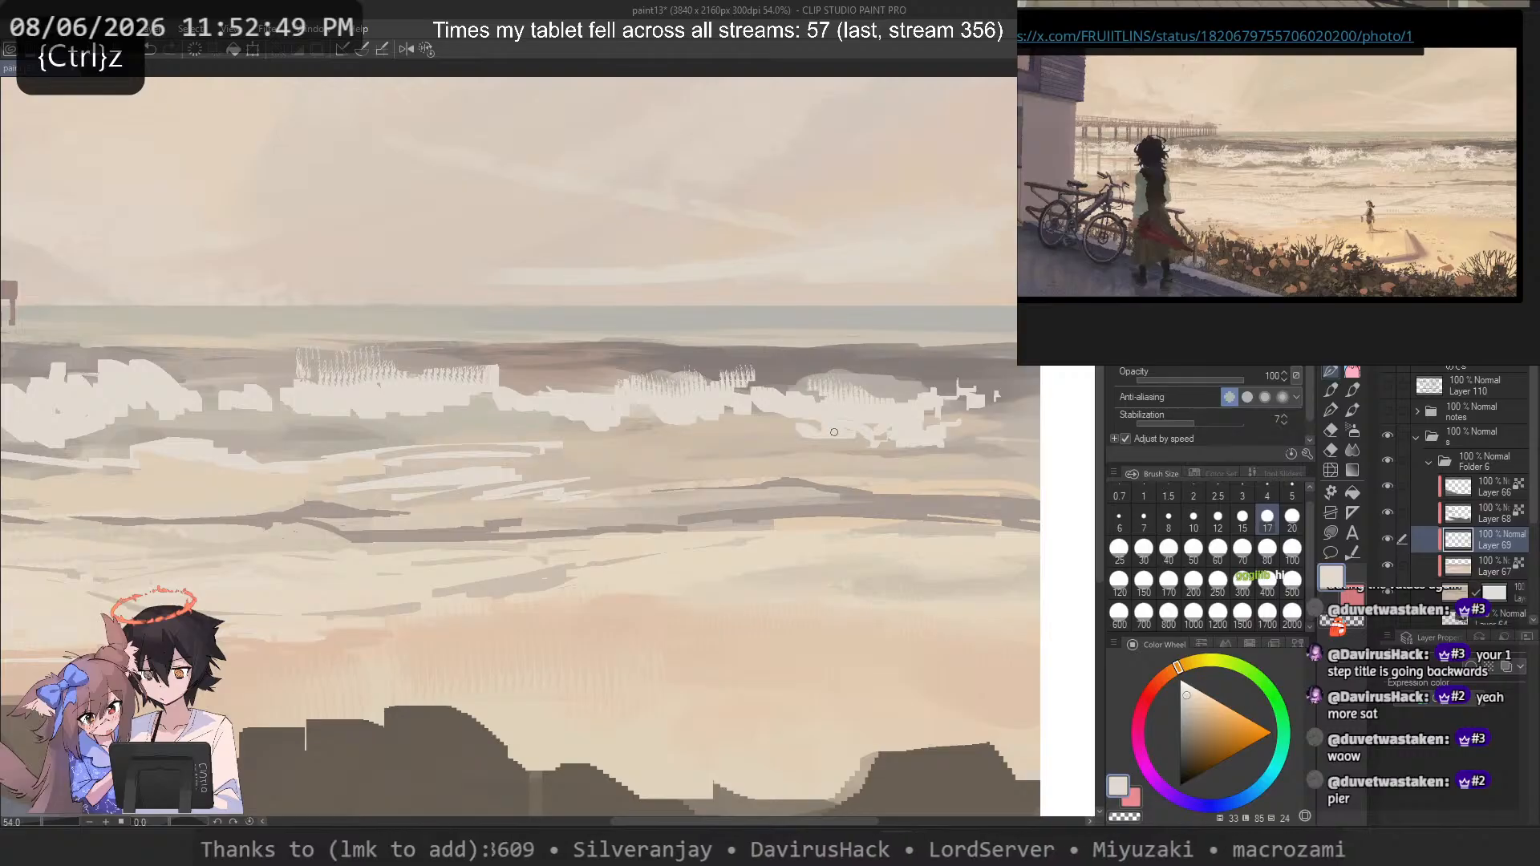
key(c)
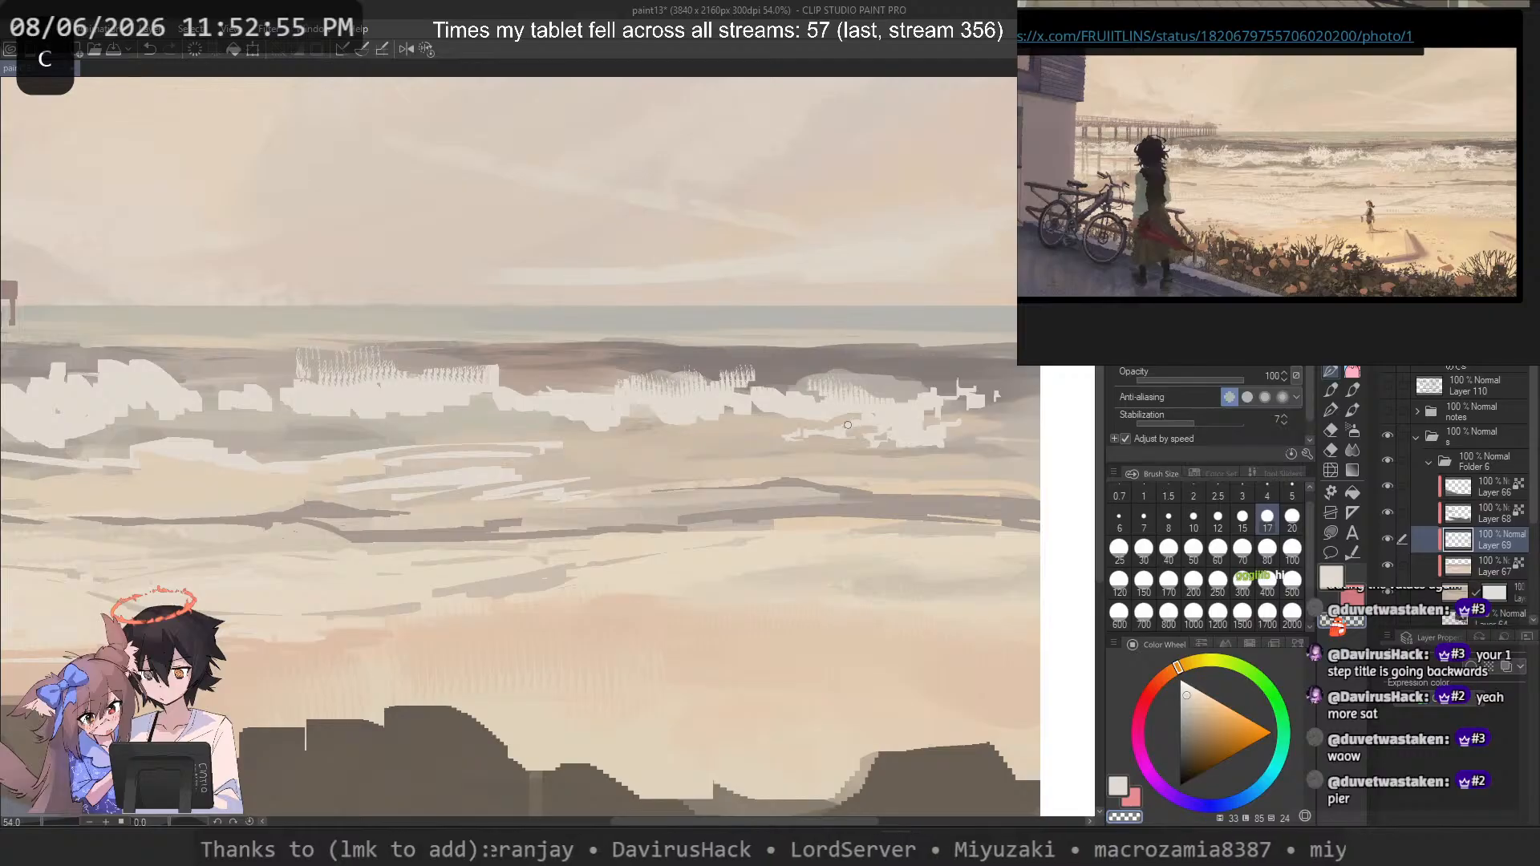
key(ctrl+z)
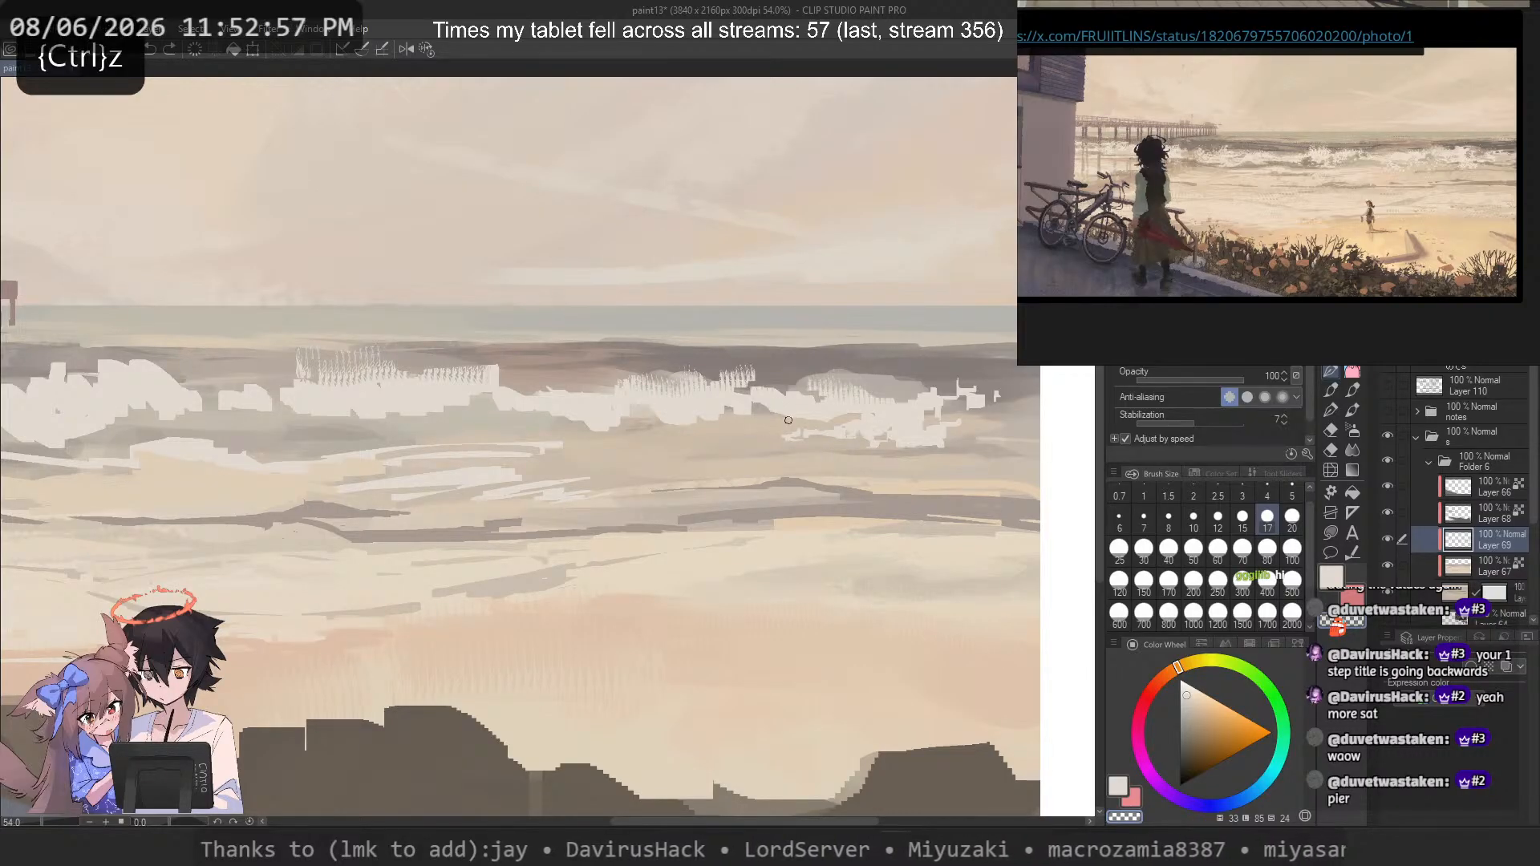
key(c)
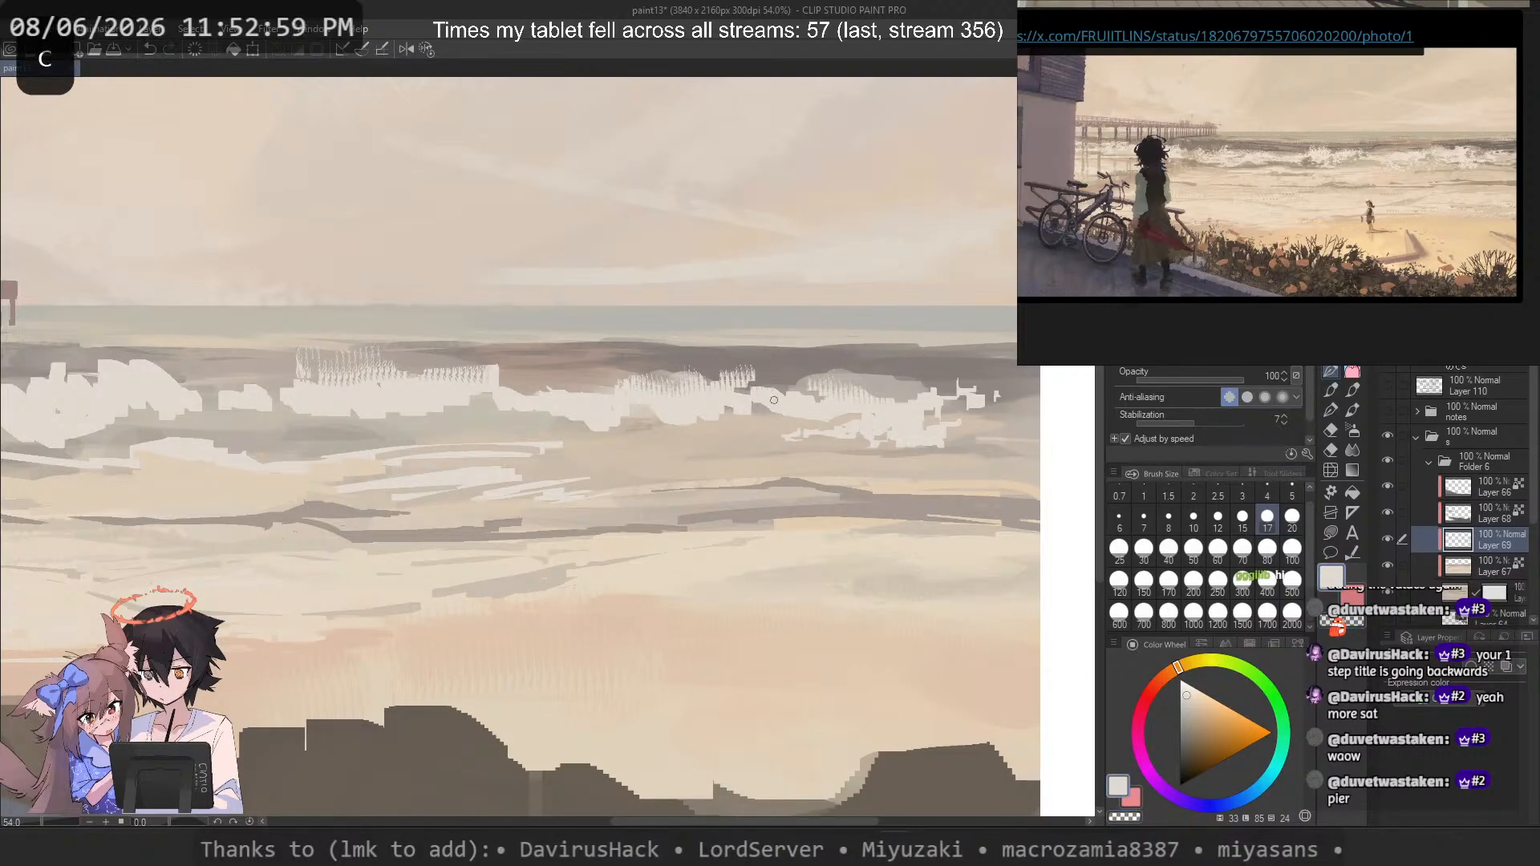
key(c)
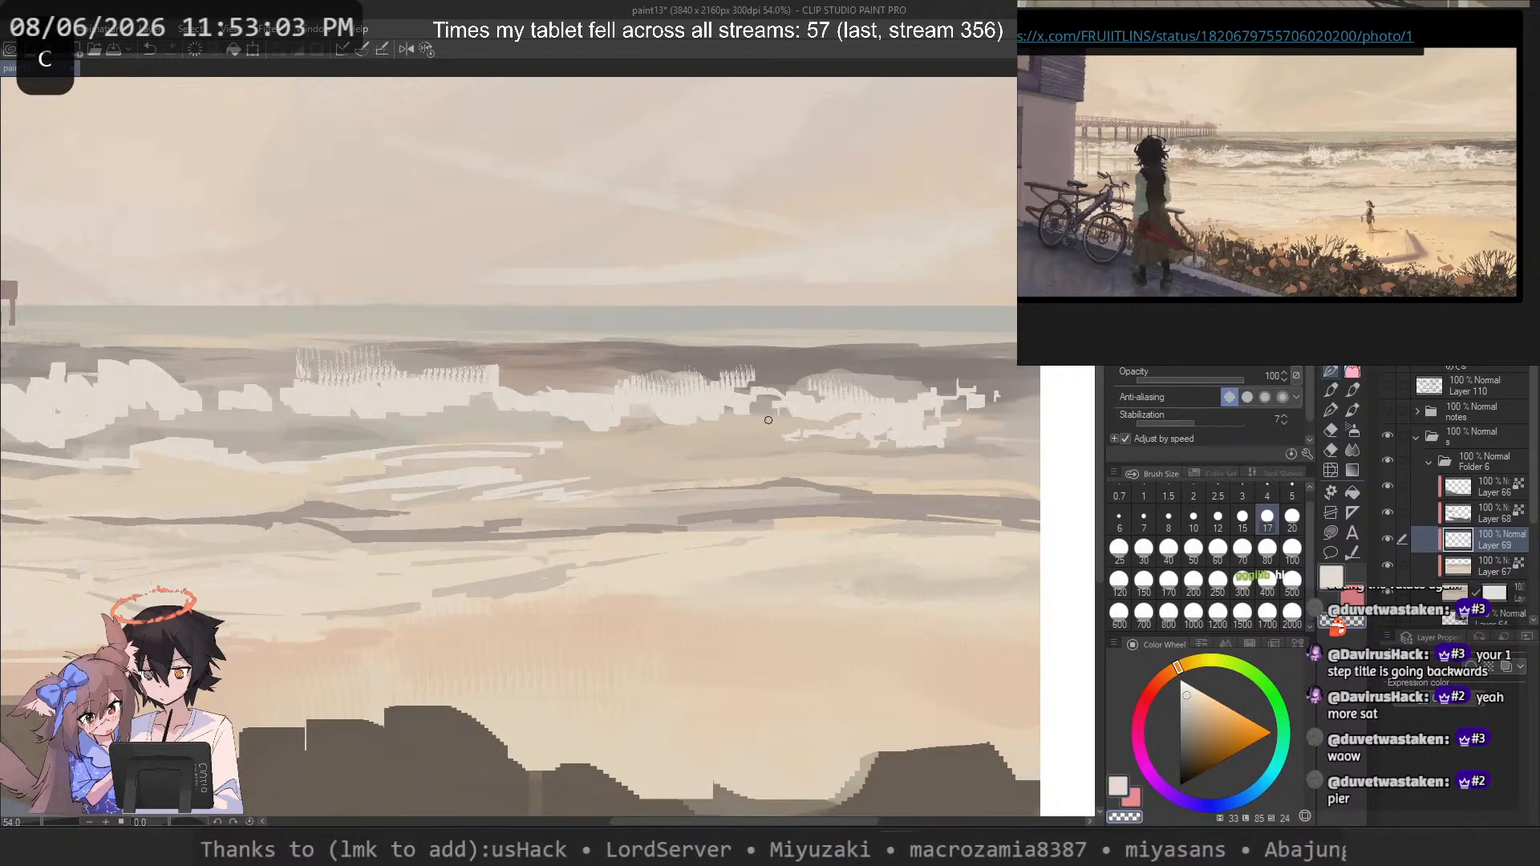
Step: Extend irregular foam patches below the central wave crest and trim their edges with the transparent colour
scroll(652, 423, up, 3)
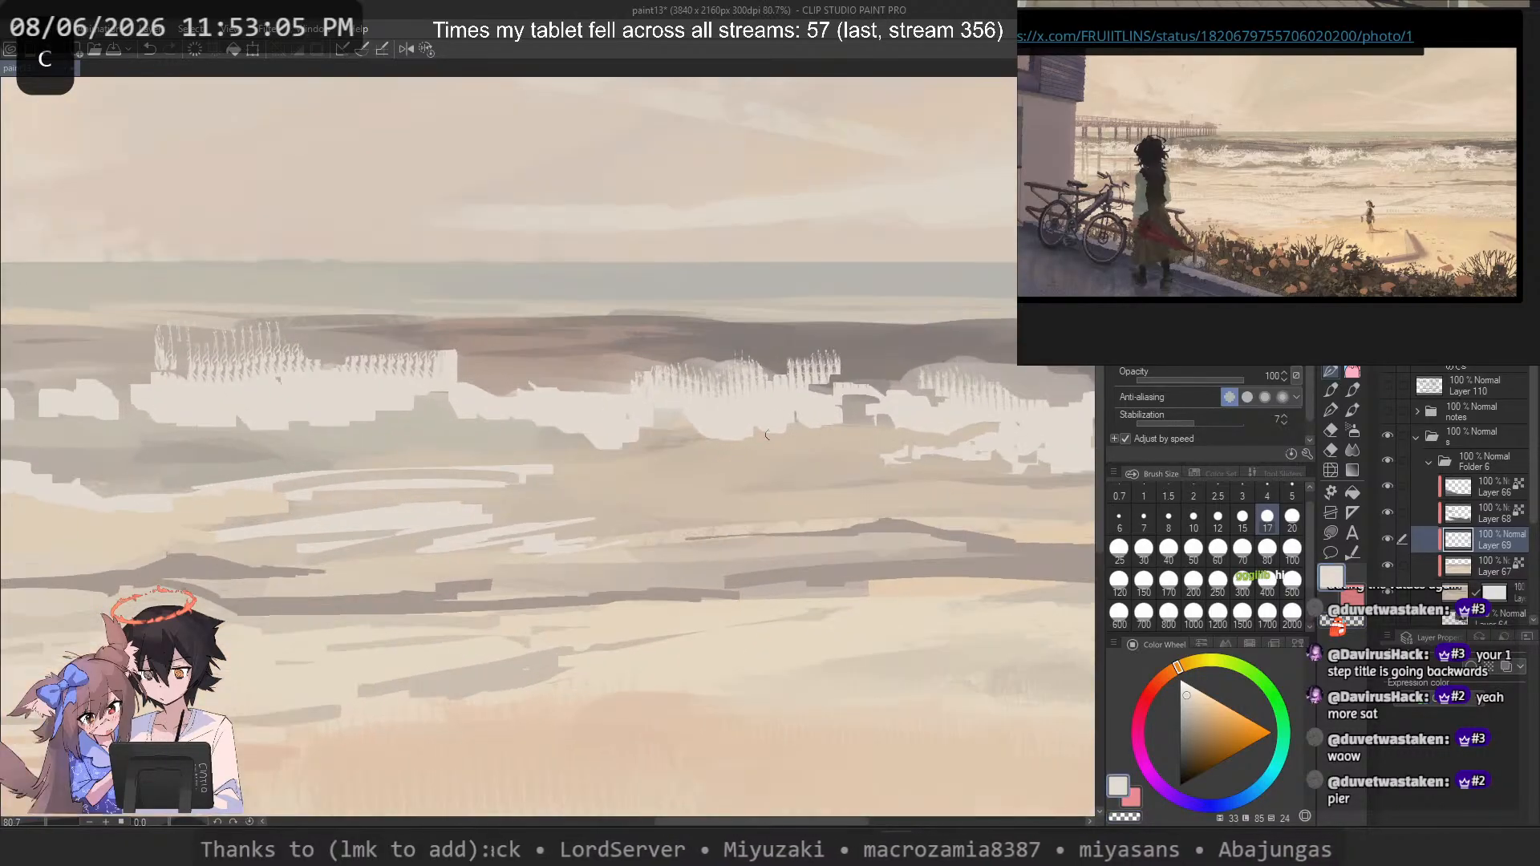
mouse_move(627, 455)
mouse_down()
mouse_move(636, 473)
mouse_move(698, 469)
mouse_up()
key(ctrl+z)
drag(578, 461, 772, 482)
key(c)
mouse_move(696, 425)
mouse_down()
mouse_move(739, 449)
mouse_move(756, 436)
mouse_up()
mouse_move(780, 484)
mouse_down()
mouse_move(737, 493)
mouse_move(756, 468)
mouse_up()
mouse_move(698, 483)
mouse_down()
mouse_move(659, 486)
mouse_move(748, 465)
mouse_move(705, 484)
mouse_up()
key(c)
Step: Carve gaps into the central foam crest with the transparent colour and repaint pale foam around them
mouse_move(659, 471)
mouse_down()
mouse_move(574, 466)
mouse_move(692, 448)
mouse_move(638, 451)
mouse_move(624, 459)
mouse_move(635, 474)
mouse_move(637, 449)
mouse_move(659, 465)
mouse_move(618, 485)
mouse_move(665, 481)
mouse_move(716, 453)
mouse_move(608, 461)
mouse_move(747, 443)
mouse_move(726, 481)
mouse_move(664, 511)
mouse_move(697, 485)
mouse_move(727, 490)
mouse_move(767, 429)
mouse_move(708, 429)
mouse_move(755, 417)
mouse_move(741, 430)
mouse_move(790, 429)
mouse_up()
key(c)
key(ctrl+z)
key(c)
drag(790, 405, 773, 405)
key(c)
mouse_move(755, 411)
mouse_down()
mouse_move(725, 423)
mouse_move(787, 390)
mouse_move(702, 427)
mouse_move(715, 405)
mouse_move(686, 409)
mouse_move(689, 431)
mouse_move(651, 425)
mouse_up()
key(c)
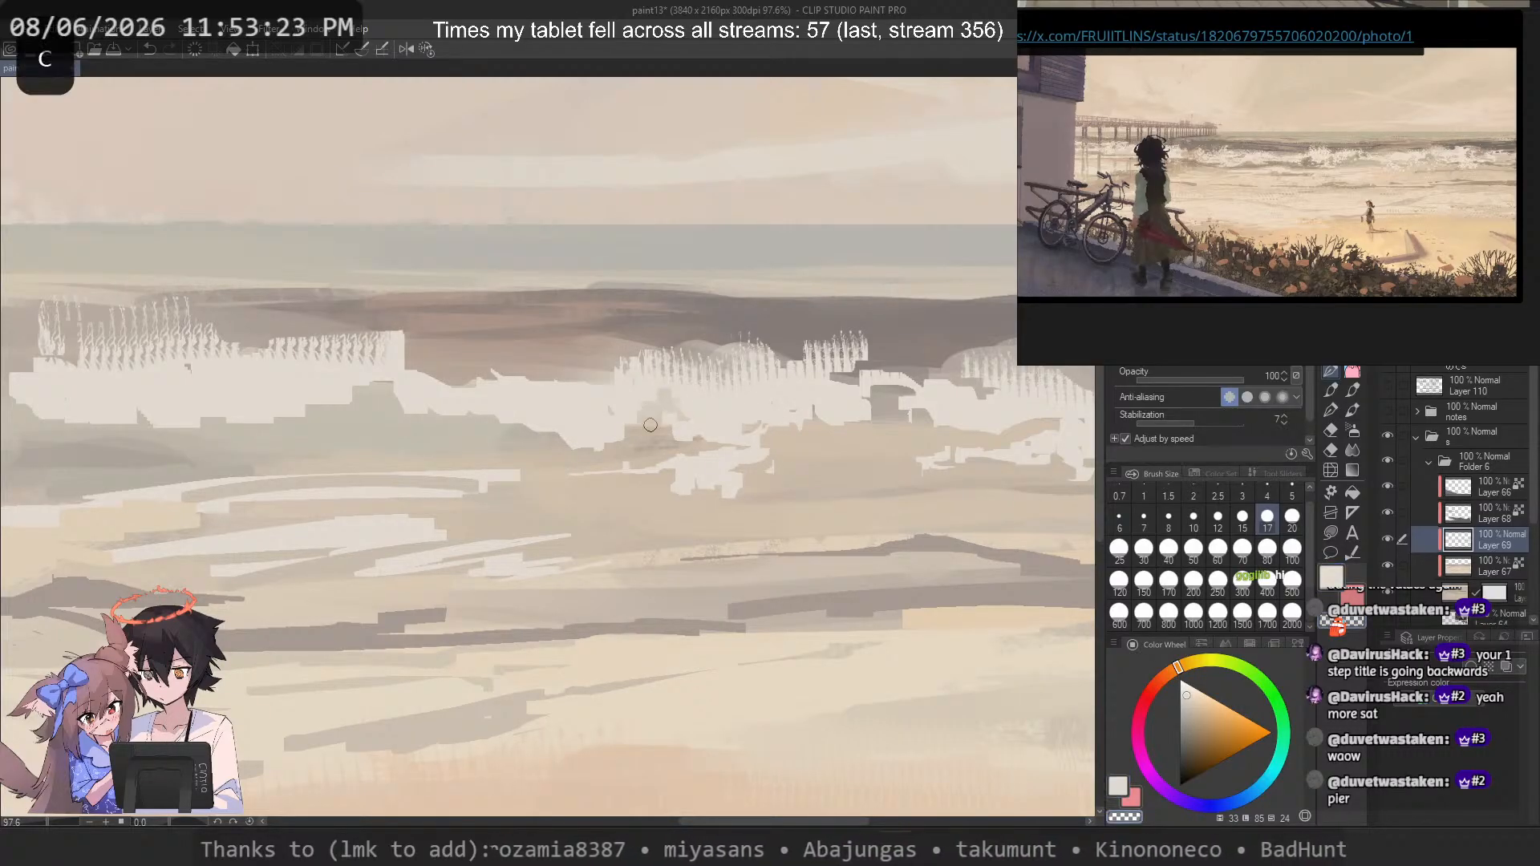
key(c)
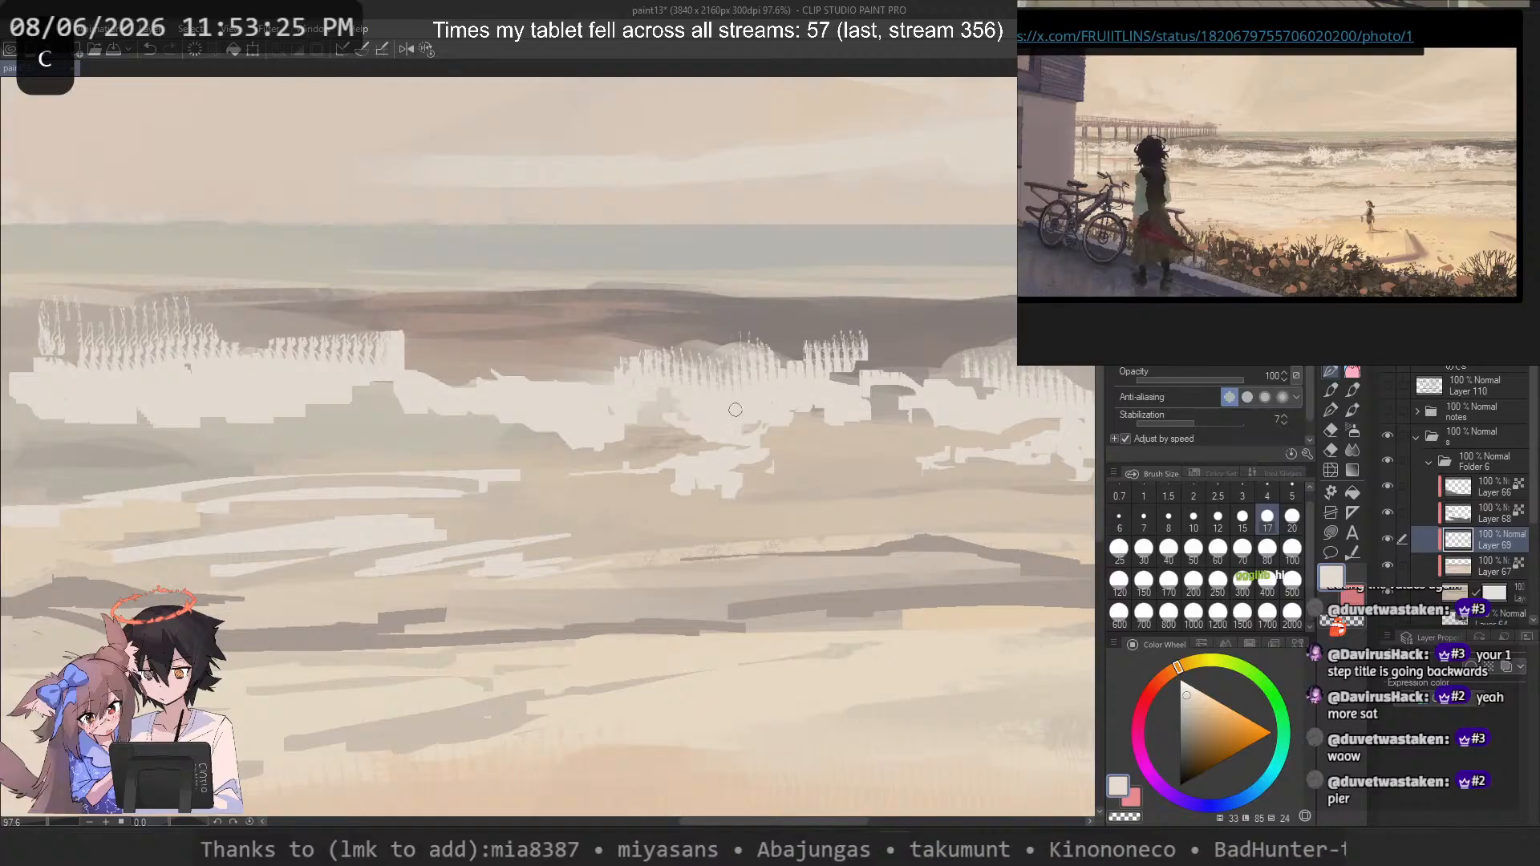
Step: Refine small notches along the foam between the central and right-hand crests, alternating foam and transparent colours
key(c)
drag(823, 430, 830, 431)
key(c)
key(c)
key(ctrl+z)
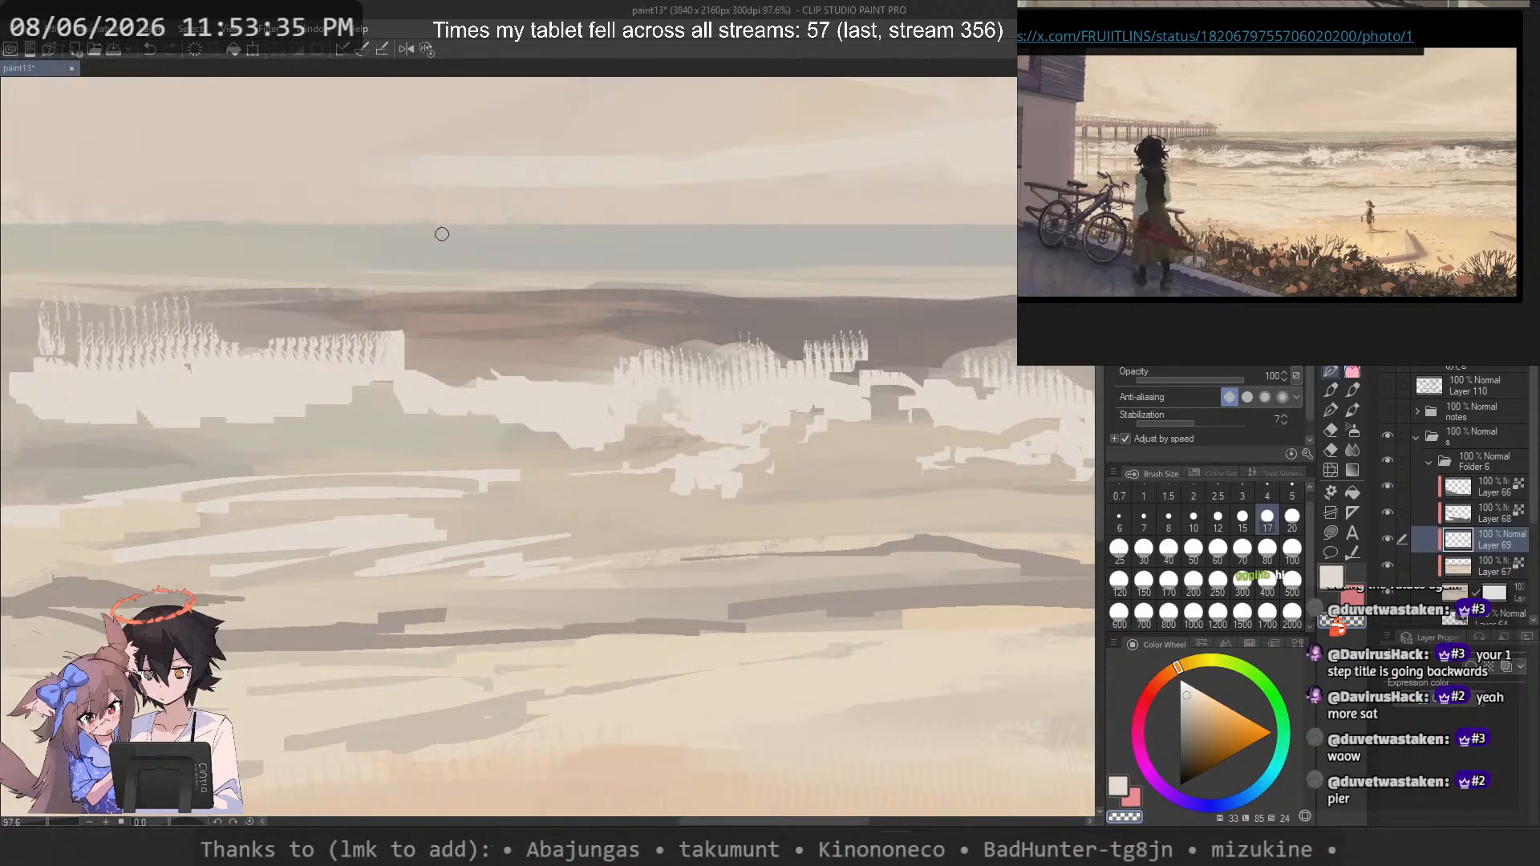
key(c)
key(ctrl+z)
key(c)
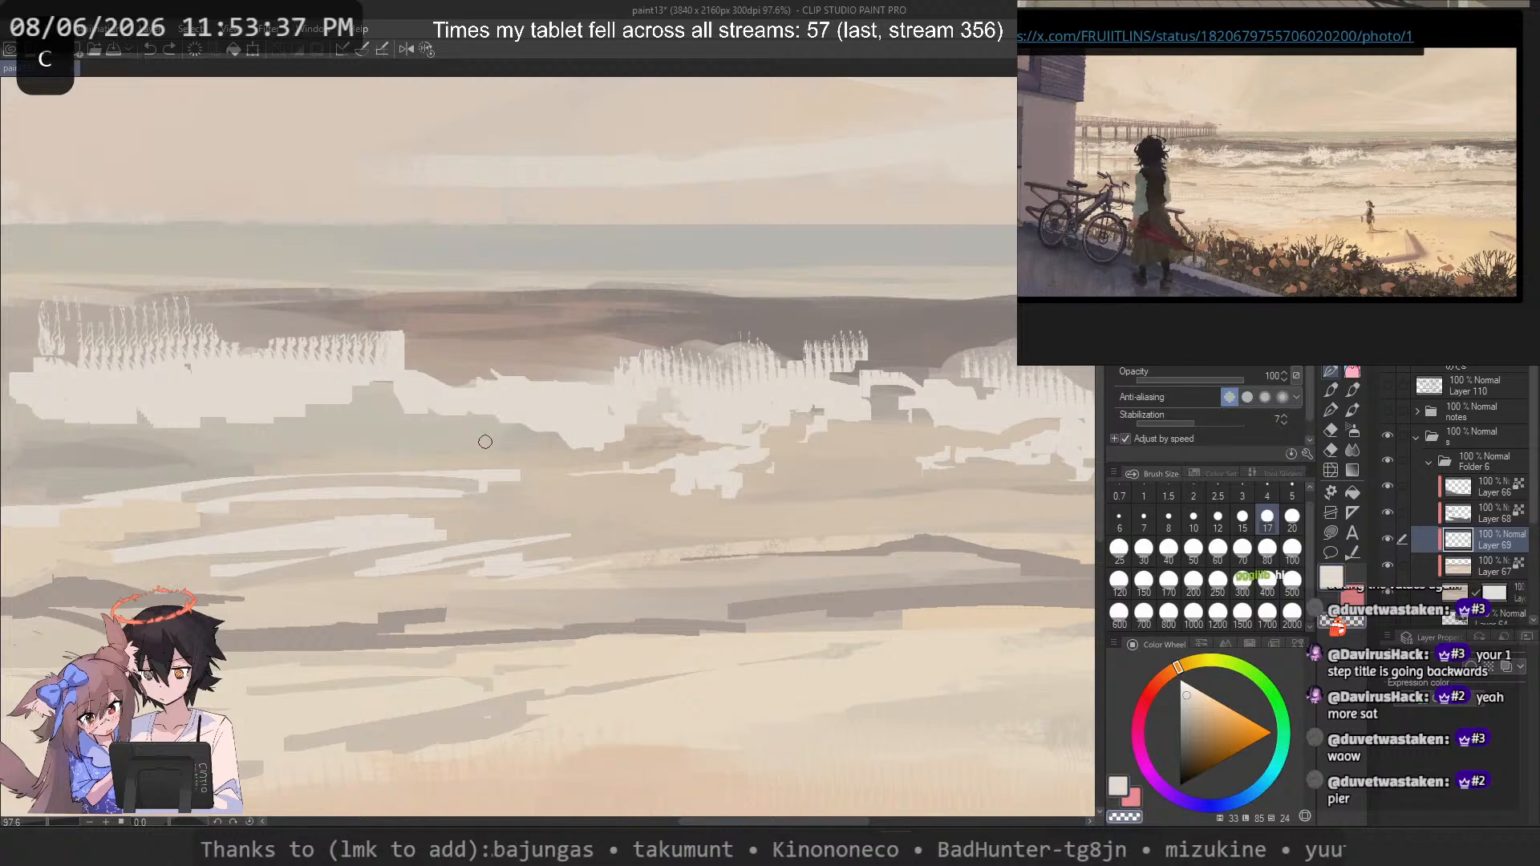
Step: Paint small pointed foam flecks along the wave top between the hatched left crest and the central crest using the size 12 pen
key(ctrl+z)
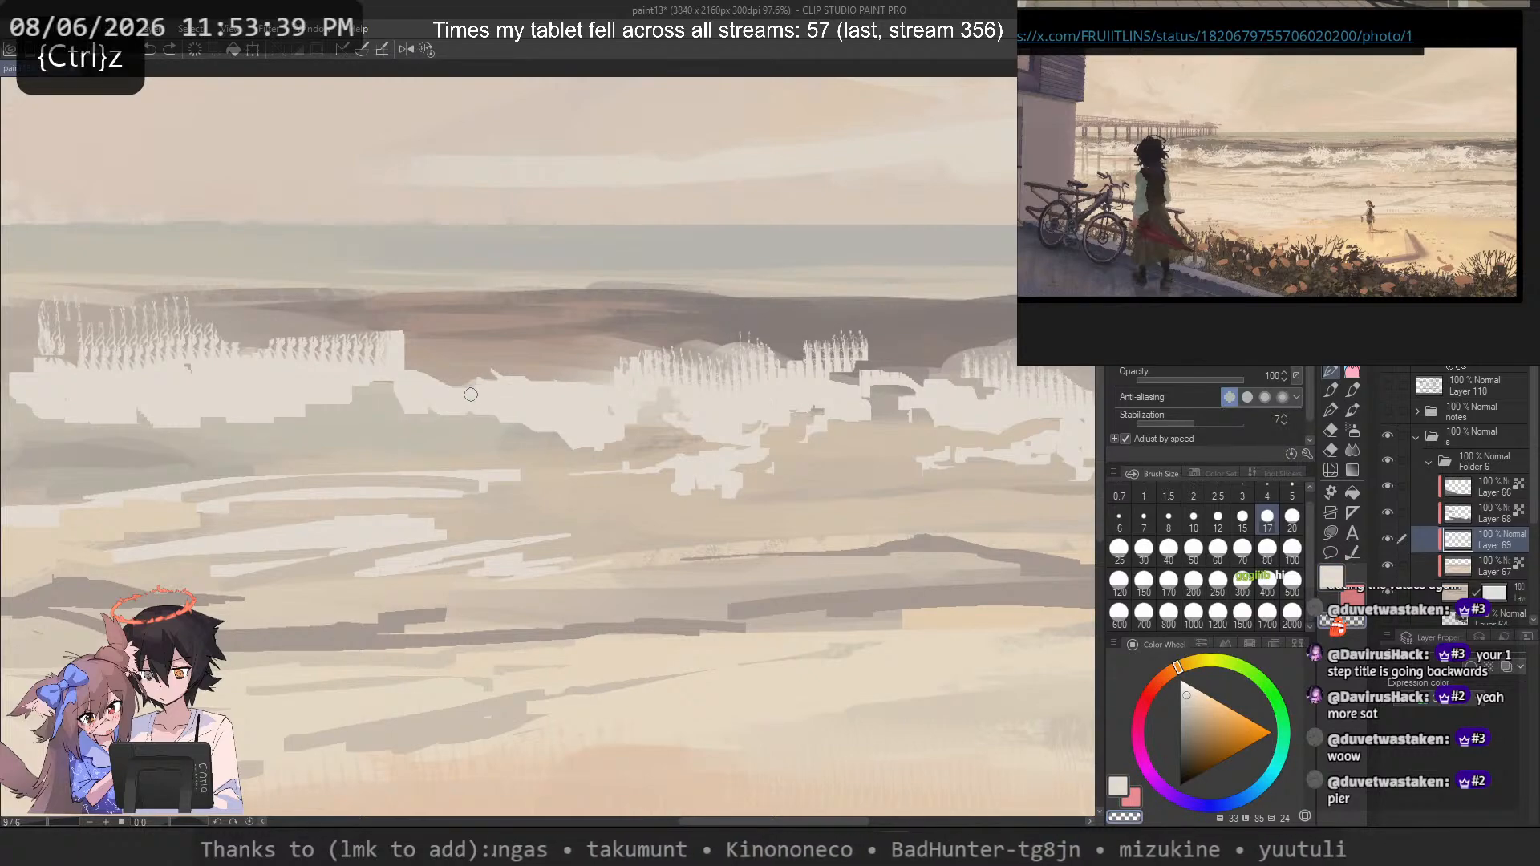
scroll(393, 368, up, 2)
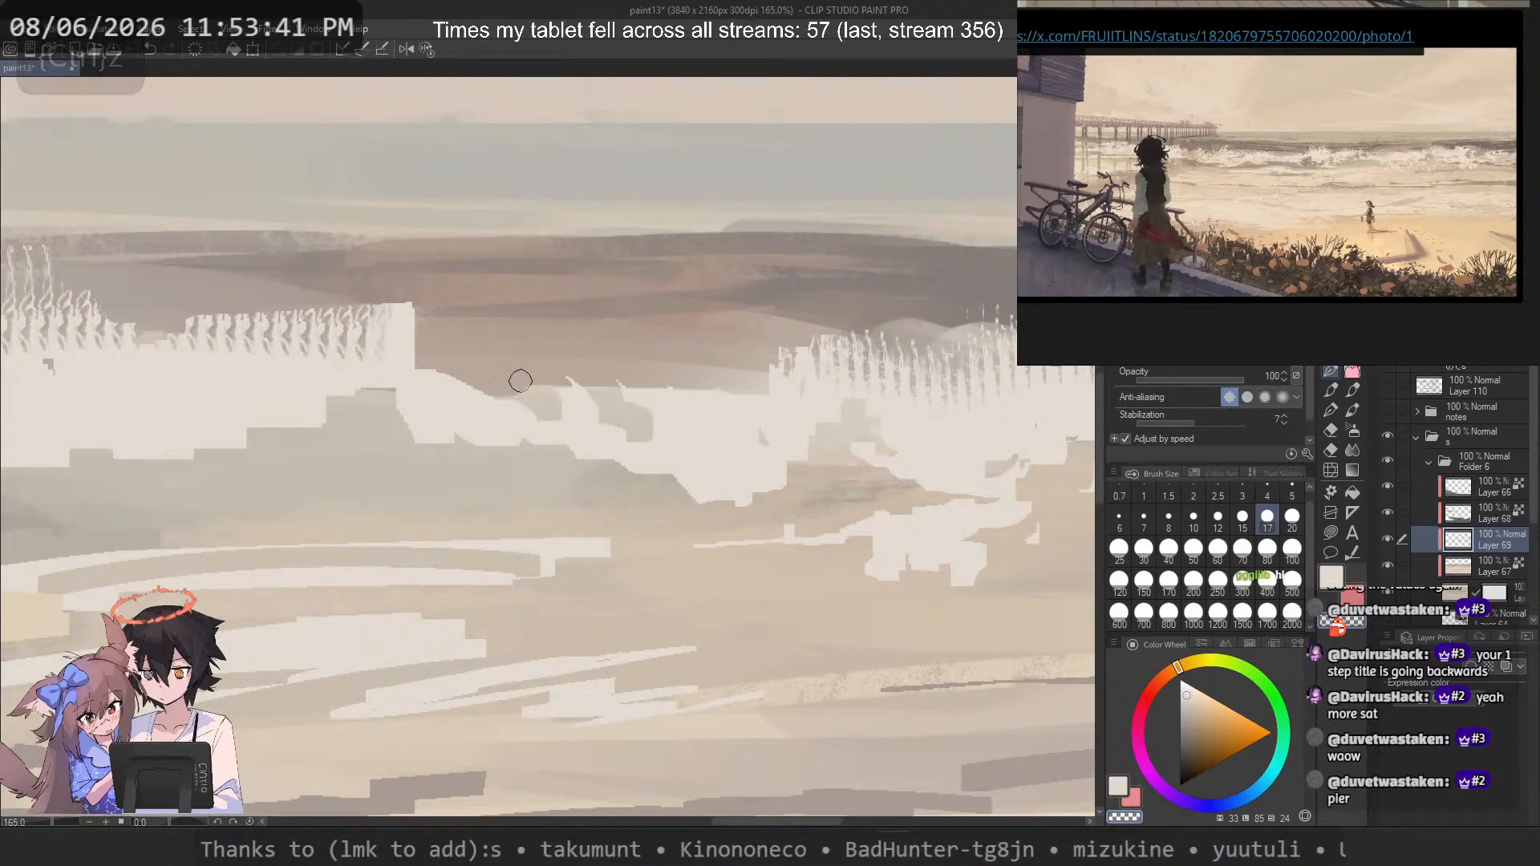
key(c)
drag(473, 355, 486, 398)
click(1215, 517)
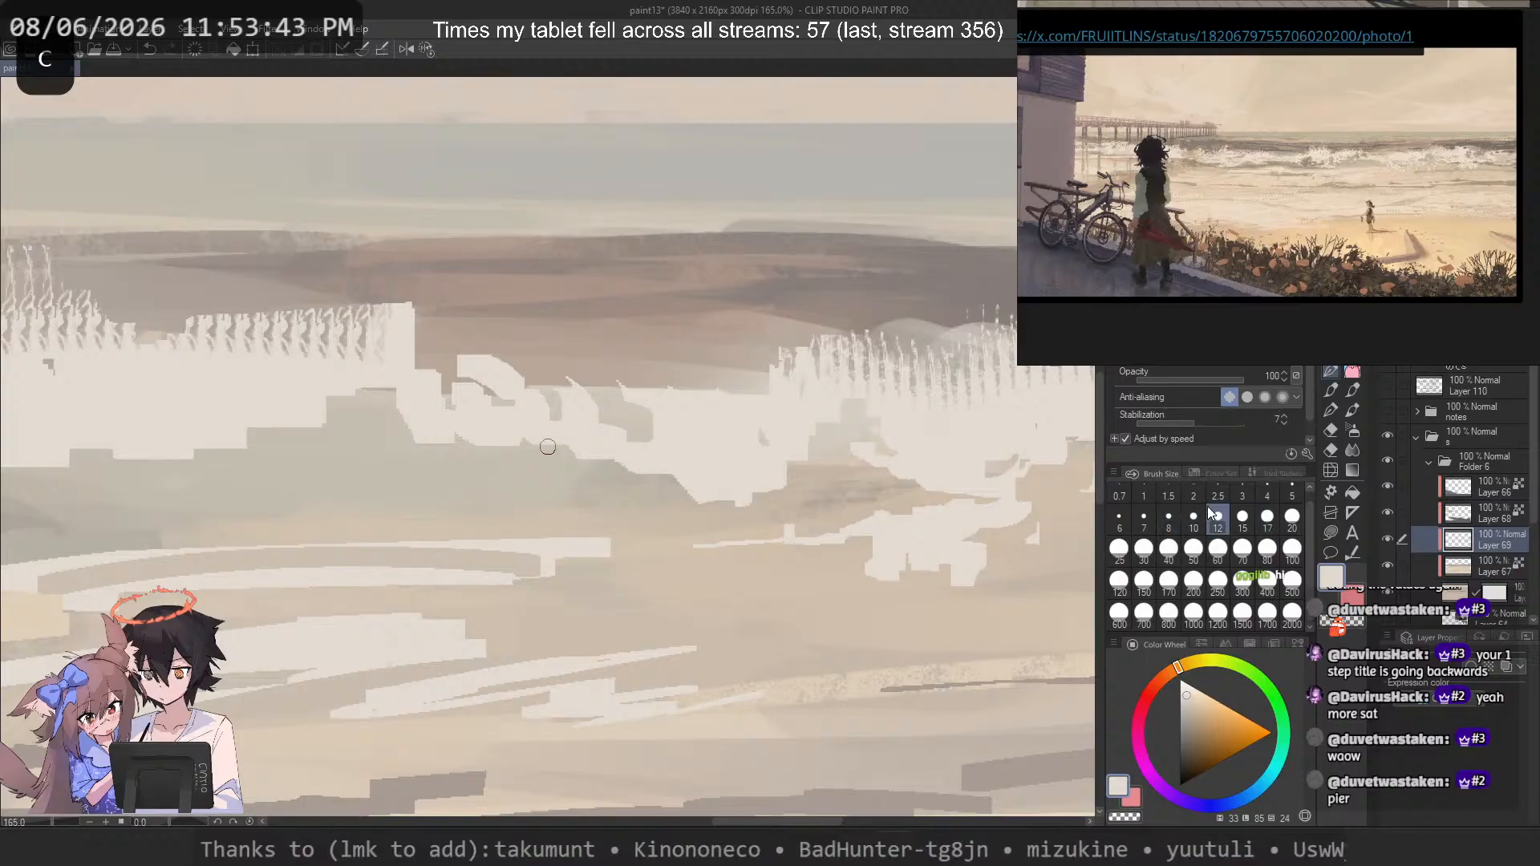
key(ctrl+z)
key(ctrl+z)
key(c)
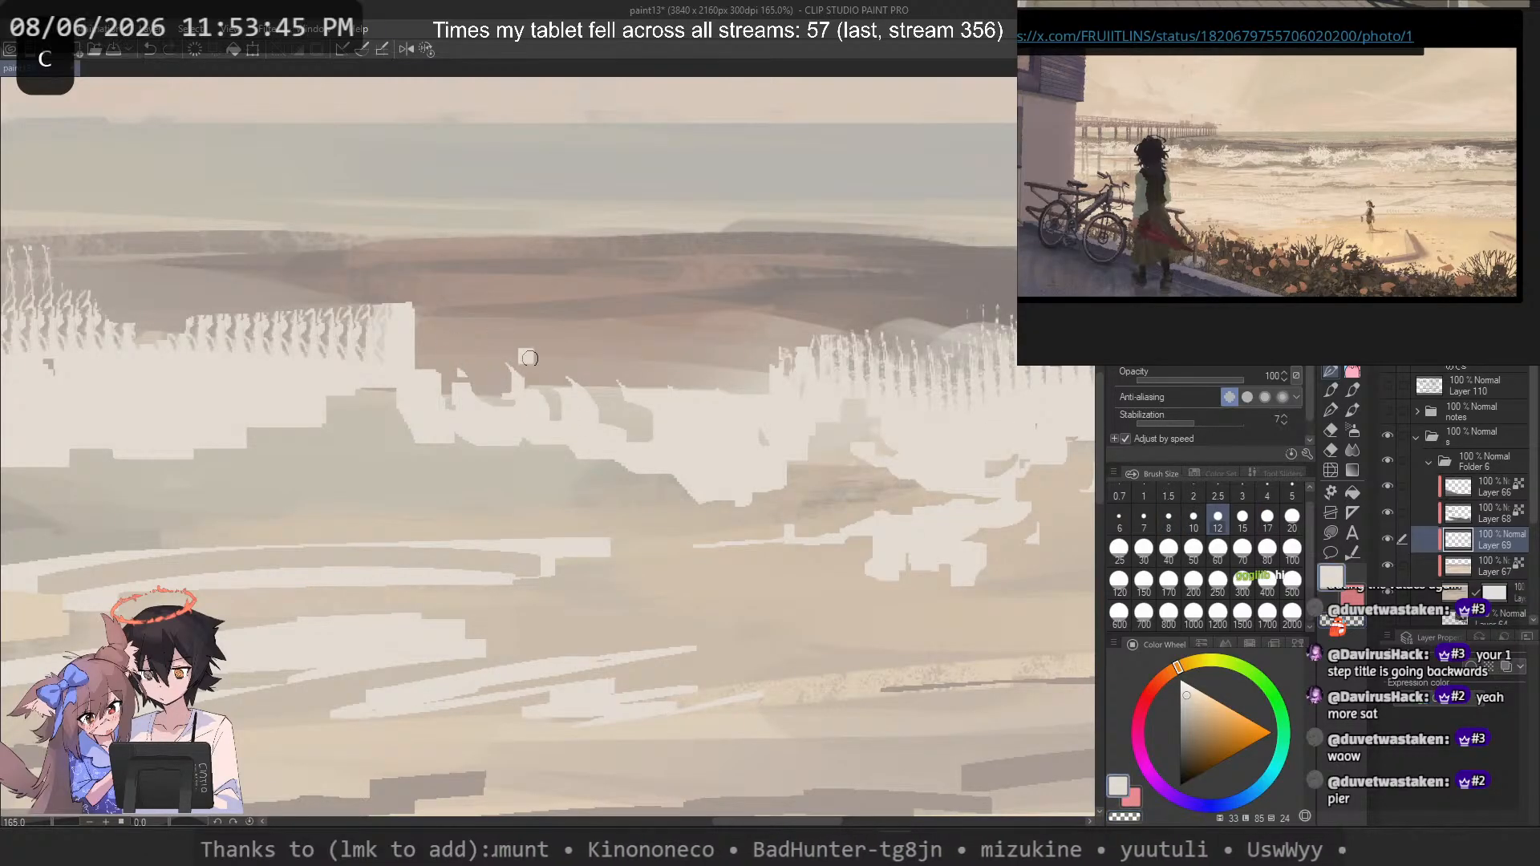
mouse_move(521, 353)
mouse_down()
mouse_move(563, 353)
mouse_move(627, 398)
mouse_move(563, 341)
mouse_move(559, 360)
mouse_move(508, 351)
mouse_move(662, 423)
mouse_move(676, 383)
mouse_move(659, 374)
mouse_move(698, 390)
mouse_move(598, 399)
mouse_move(676, 354)
mouse_move(639, 397)
mouse_move(650, 429)
mouse_move(599, 406)
mouse_move(667, 424)
mouse_up()
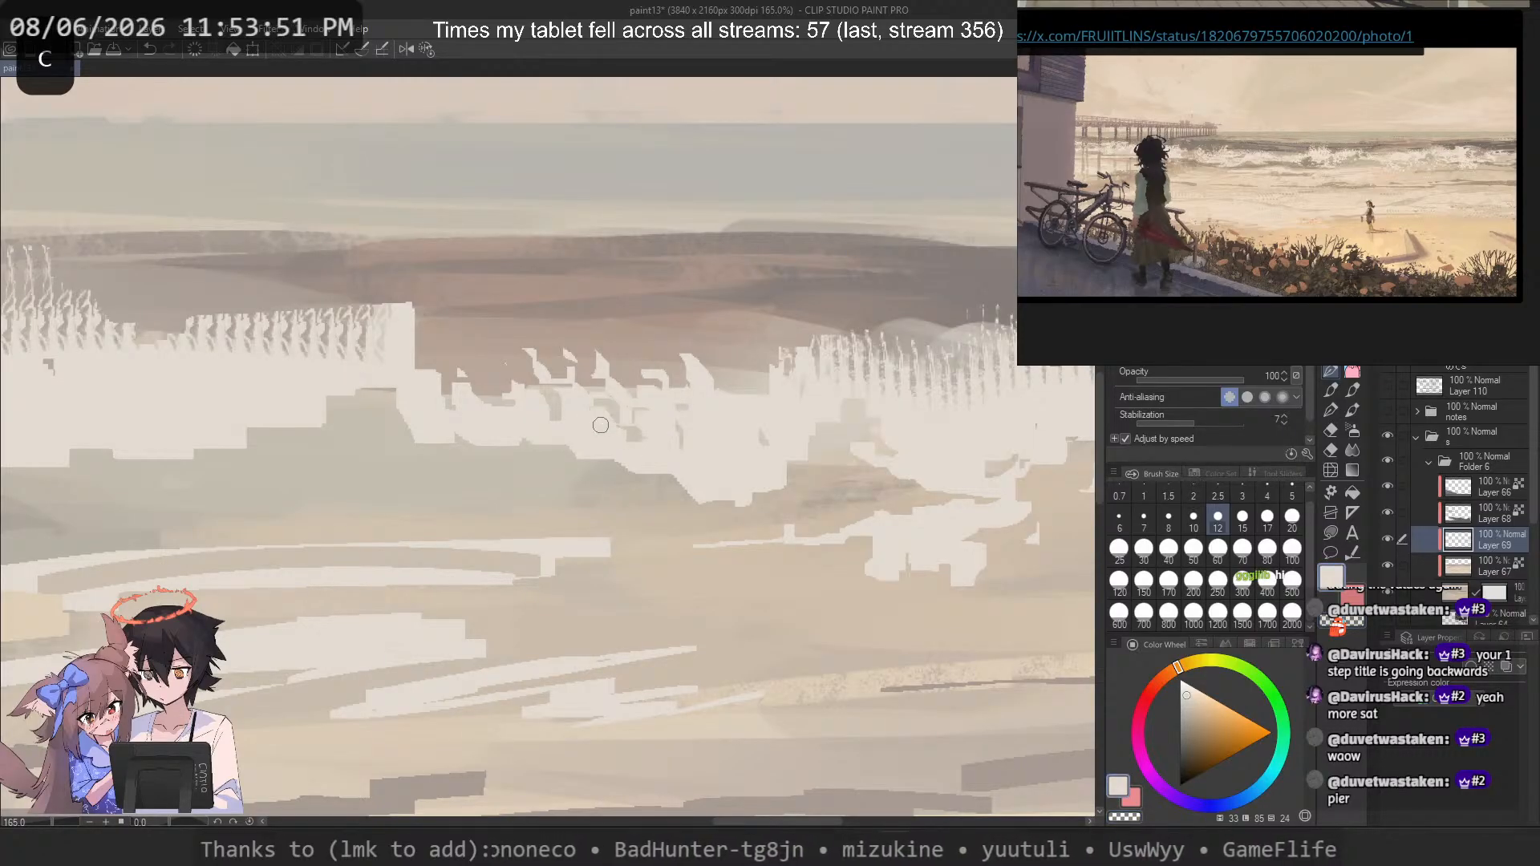
Step: Break up the foam's lower edge beneath the new flecks with small irregular gaps and pale foam marks
mouse_move(750, 397)
mouse_down()
mouse_move(627, 477)
mouse_move(500, 441)
mouse_up()
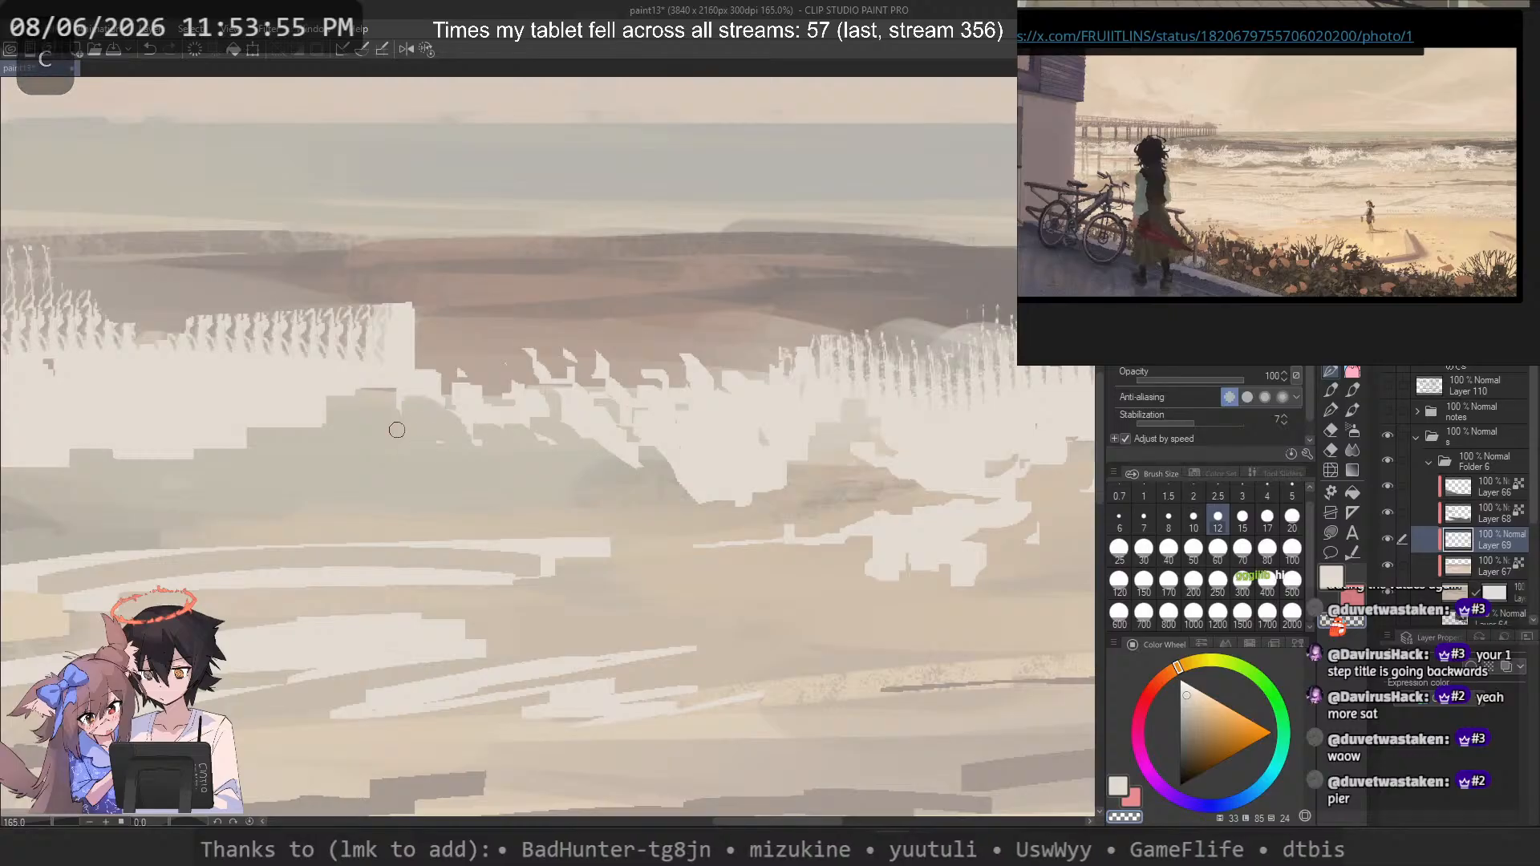
mouse_move(689, 446)
mouse_down()
mouse_move(713, 482)
mouse_move(649, 474)
mouse_move(724, 515)
mouse_move(673, 469)
mouse_move(687, 452)
mouse_move(695, 495)
mouse_move(664, 462)
mouse_move(730, 449)
mouse_up()
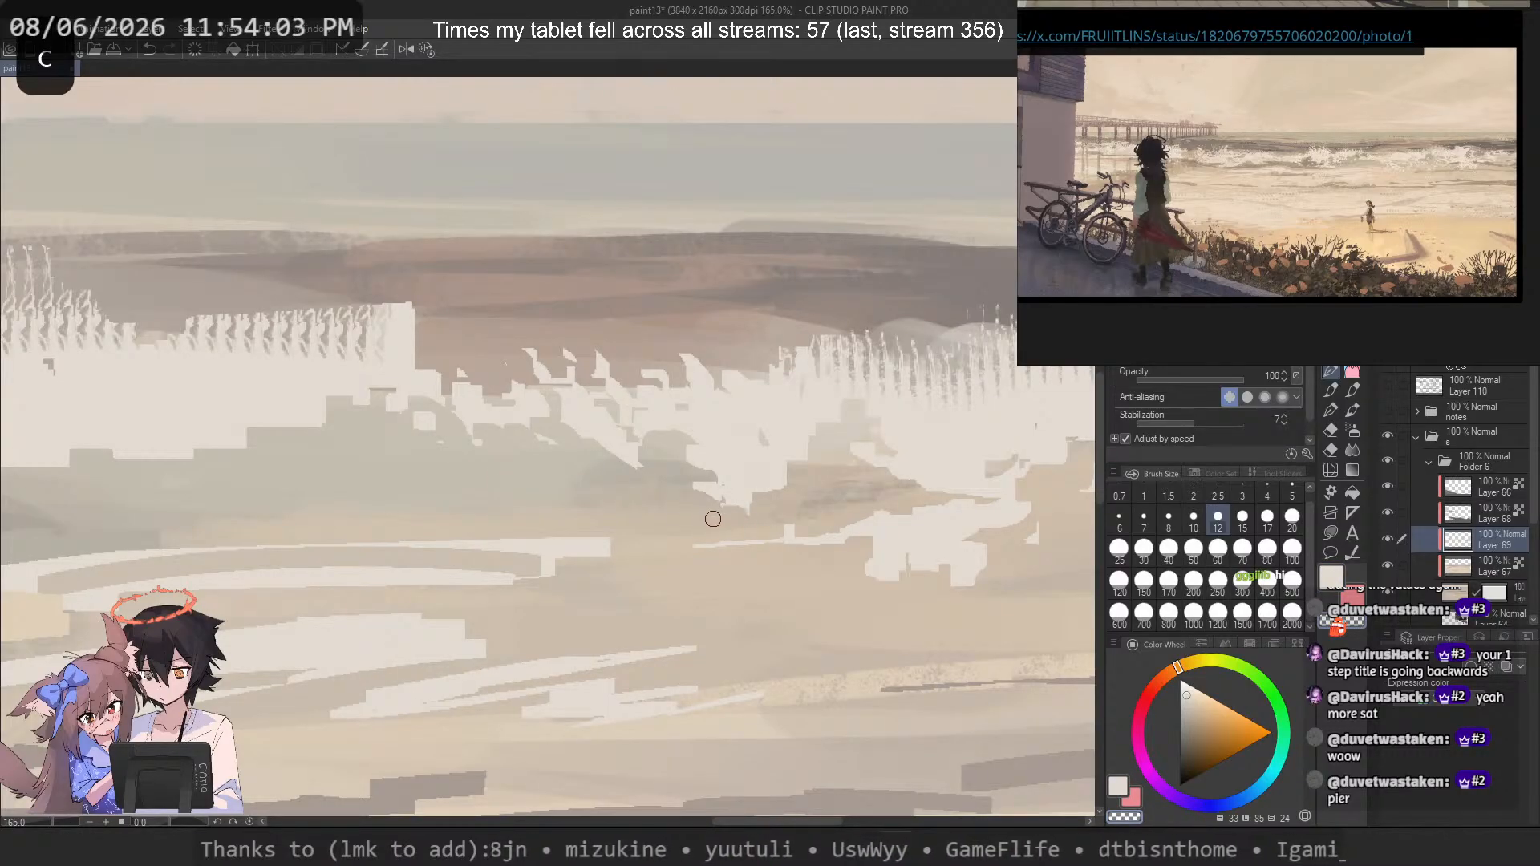
drag(685, 501, 670, 494)
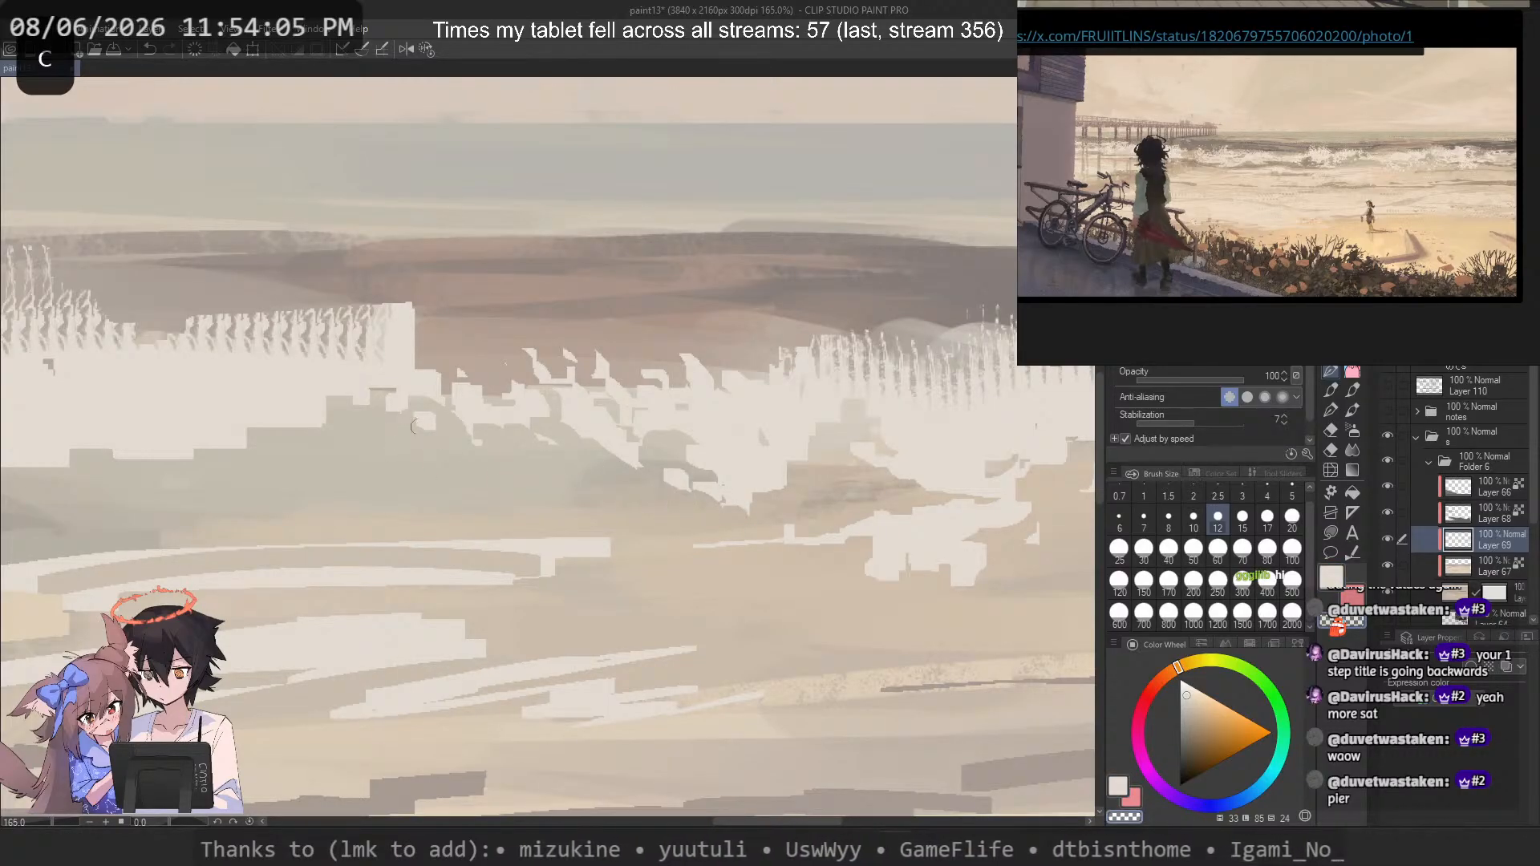
Step: Erase the hatched strokes above the left crest with an enlarged transparent brush, leaving its end near the central foam shaped into pointed spikes
alt+click(413, 426)
key(c)
mouse_move(335, 334)
mouse_down()
mouse_move(399, 320)
mouse_move(385, 352)
mouse_up()
key(ctrl+z)
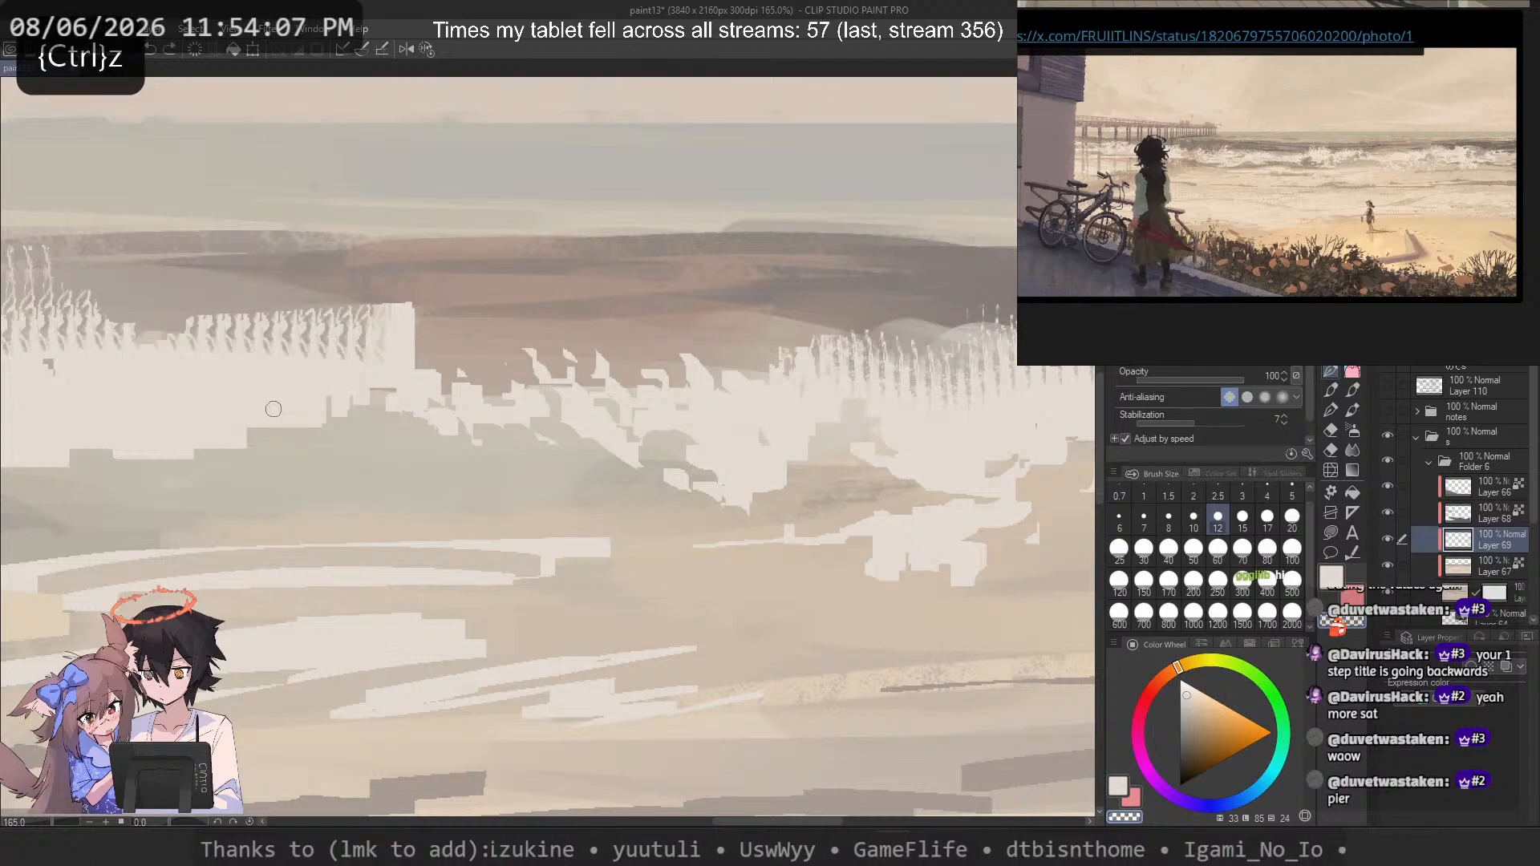
drag(275, 403, 638, 539)
mouse_move(737, 445)
mouse_down()
mouse_move(782, 489)
mouse_move(633, 457)
mouse_move(573, 474)
mouse_move(601, 461)
mouse_move(674, 490)
mouse_move(729, 481)
mouse_up()
mouse_move(539, 431)
mouse_down()
mouse_move(497, 447)
mouse_move(168, 445)
mouse_up()
key(bracketright)
key(bracketright)
key(bracketright)
key(bracketright)
key(bracketright)
key(bracketright)
key(bracketright)
mouse_move(240, 481)
mouse_down()
mouse_move(171, 457)
mouse_move(429, 425)
mouse_move(192, 509)
mouse_up()
Step: Paint curved foam plumes above the cleared left crest with the size 17 pen and carve gaps between them
click(1267, 516)
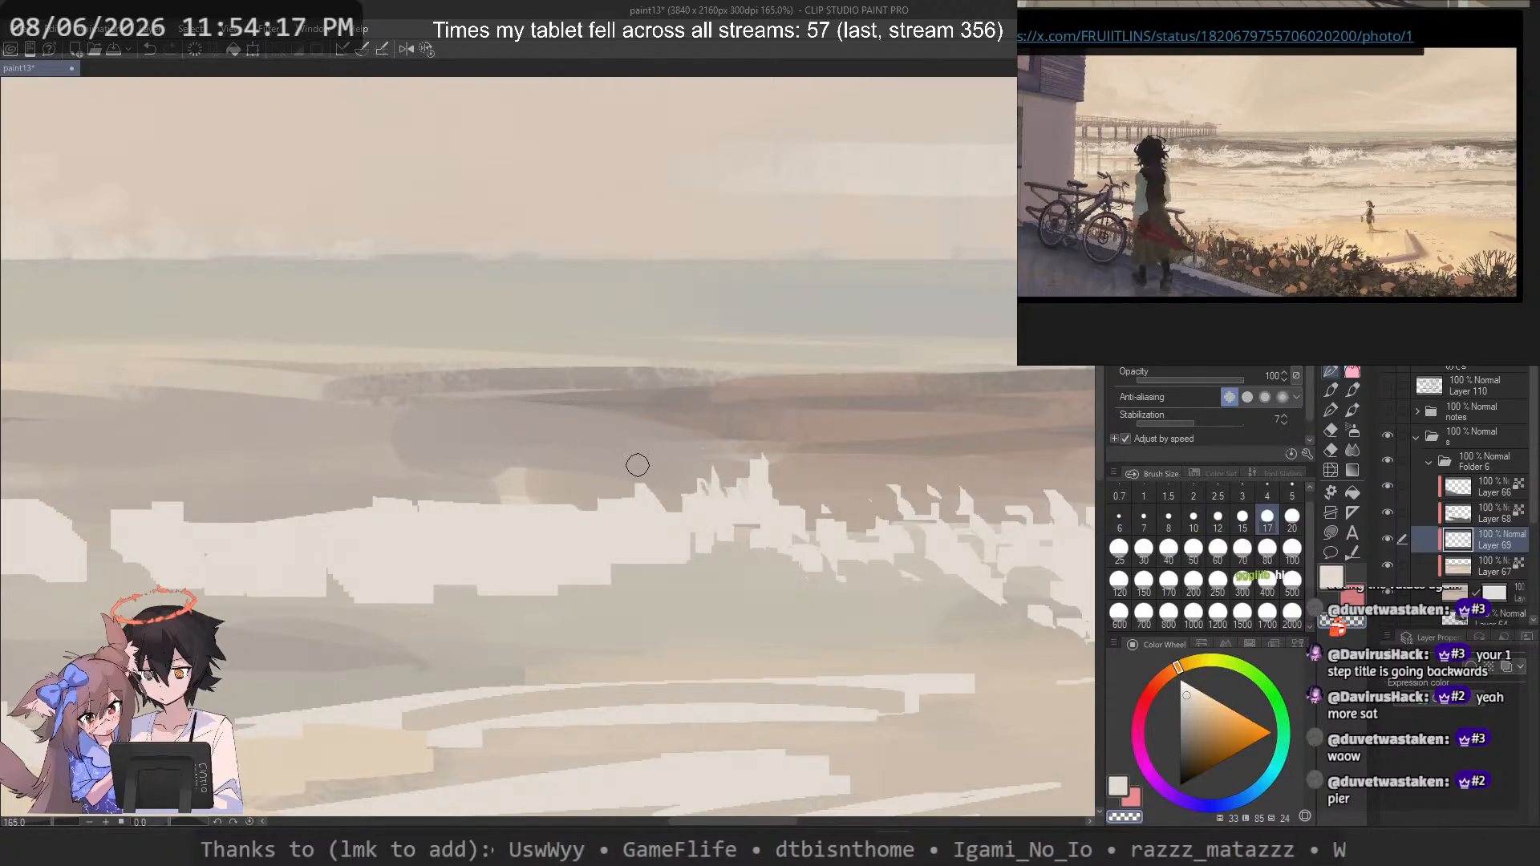
key(c)
mouse_move(637, 466)
mouse_down()
mouse_move(497, 490)
mouse_move(501, 510)
mouse_move(332, 466)
mouse_move(198, 509)
mouse_up()
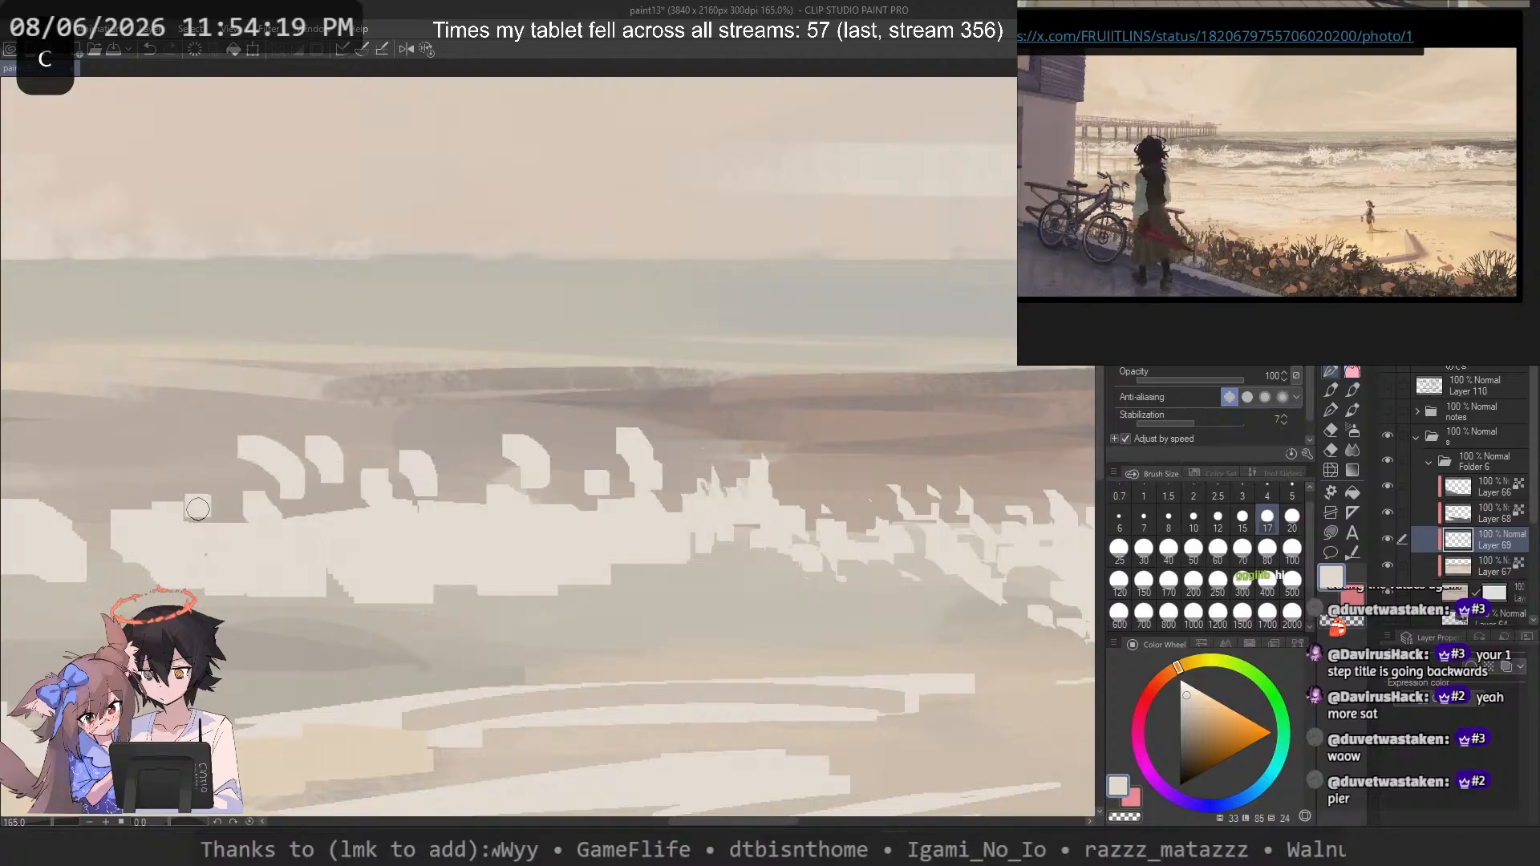
key(c)
mouse_move(465, 501)
mouse_down()
mouse_move(546, 508)
mouse_move(586, 449)
mouse_move(739, 495)
mouse_move(616, 496)
mouse_move(729, 495)
mouse_move(713, 464)
mouse_move(724, 506)
mouse_move(745, 477)
mouse_move(694, 439)
mouse_move(734, 412)
mouse_move(768, 492)
mouse_up()
mouse_move(573, 462)
mouse_down()
mouse_move(545, 504)
mouse_move(685, 435)
mouse_move(575, 459)
mouse_move(632, 448)
mouse_move(661, 460)
mouse_move(624, 425)
mouse_move(684, 459)
mouse_move(524, 464)
mouse_move(488, 482)
mouse_move(483, 418)
mouse_move(545, 444)
mouse_move(517, 440)
mouse_move(555, 413)
mouse_move(580, 486)
mouse_move(600, 426)
mouse_move(635, 432)
mouse_move(564, 422)
mouse_move(564, 504)
mouse_move(472, 446)
mouse_move(578, 509)
mouse_move(537, 514)
mouse_move(567, 529)
mouse_move(499, 513)
mouse_up()
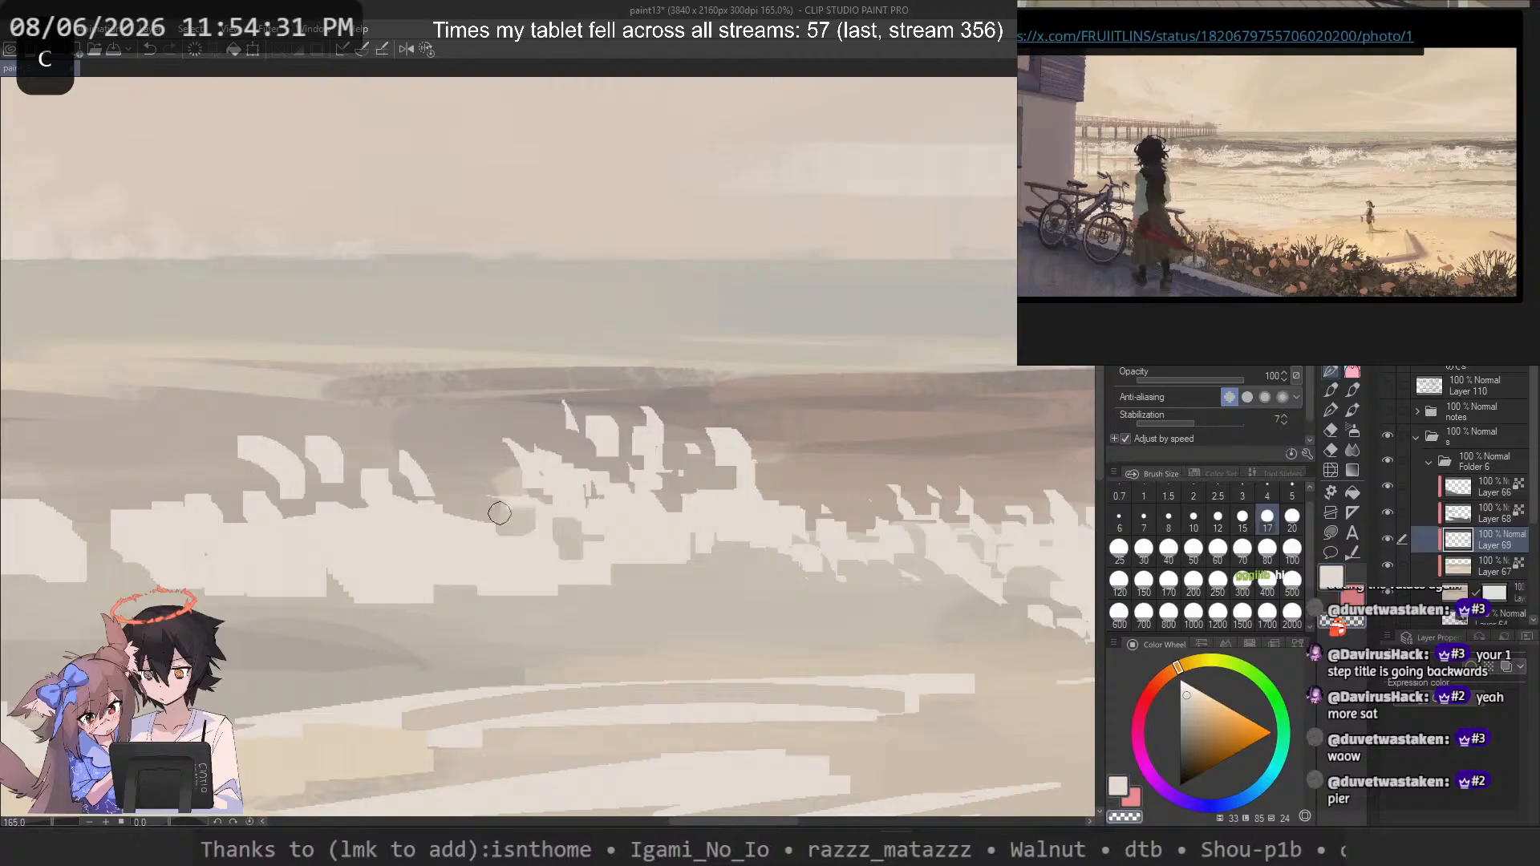
key(ctrl+z)
key(ctrl+z)
key(ctrl+z)
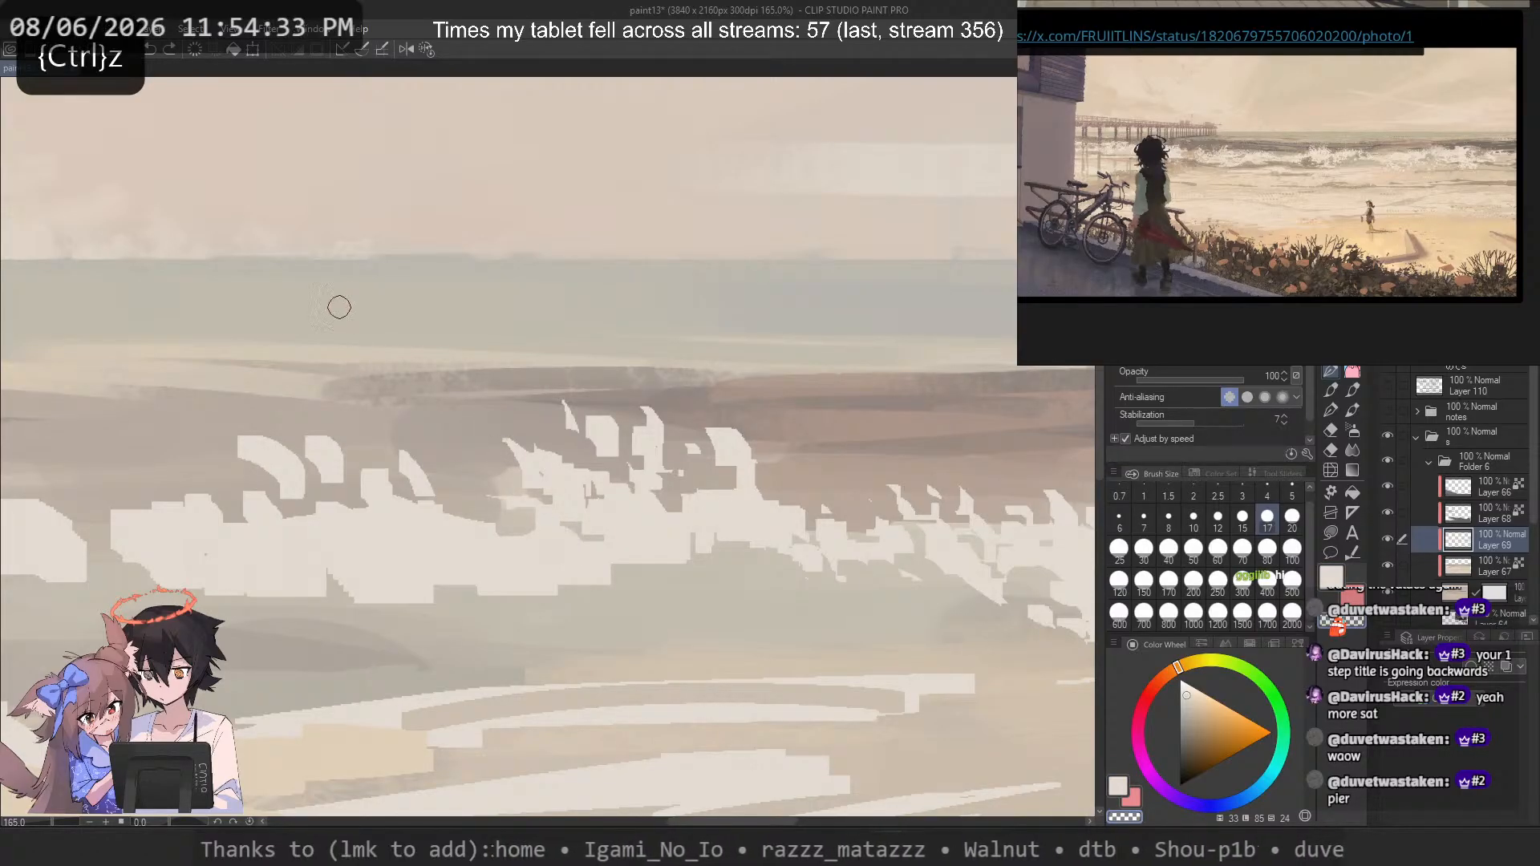
Step: Add taller pointed plumes to the left crest's splash and thin their shapes with the transparent colour
key(c)
mouse_move(462, 410)
mouse_down()
mouse_move(493, 504)
mouse_move(353, 424)
mouse_move(340, 465)
mouse_move(302, 459)
mouse_move(325, 385)
mouse_move(373, 450)
mouse_move(420, 395)
mouse_move(375, 401)
mouse_move(378, 441)
mouse_move(363, 381)
mouse_move(366, 426)
mouse_move(413, 429)
mouse_move(409, 405)
mouse_move(427, 411)
mouse_move(373, 379)
mouse_move(396, 427)
mouse_move(390, 395)
mouse_move(401, 423)
mouse_move(412, 380)
mouse_move(384, 405)
mouse_move(409, 433)
mouse_move(382, 408)
mouse_move(387, 431)
mouse_move(438, 425)
mouse_move(465, 449)
mouse_up()
key(c)
key(ctrl+z)
key(ctrl+z)
drag(494, 416, 503, 441)
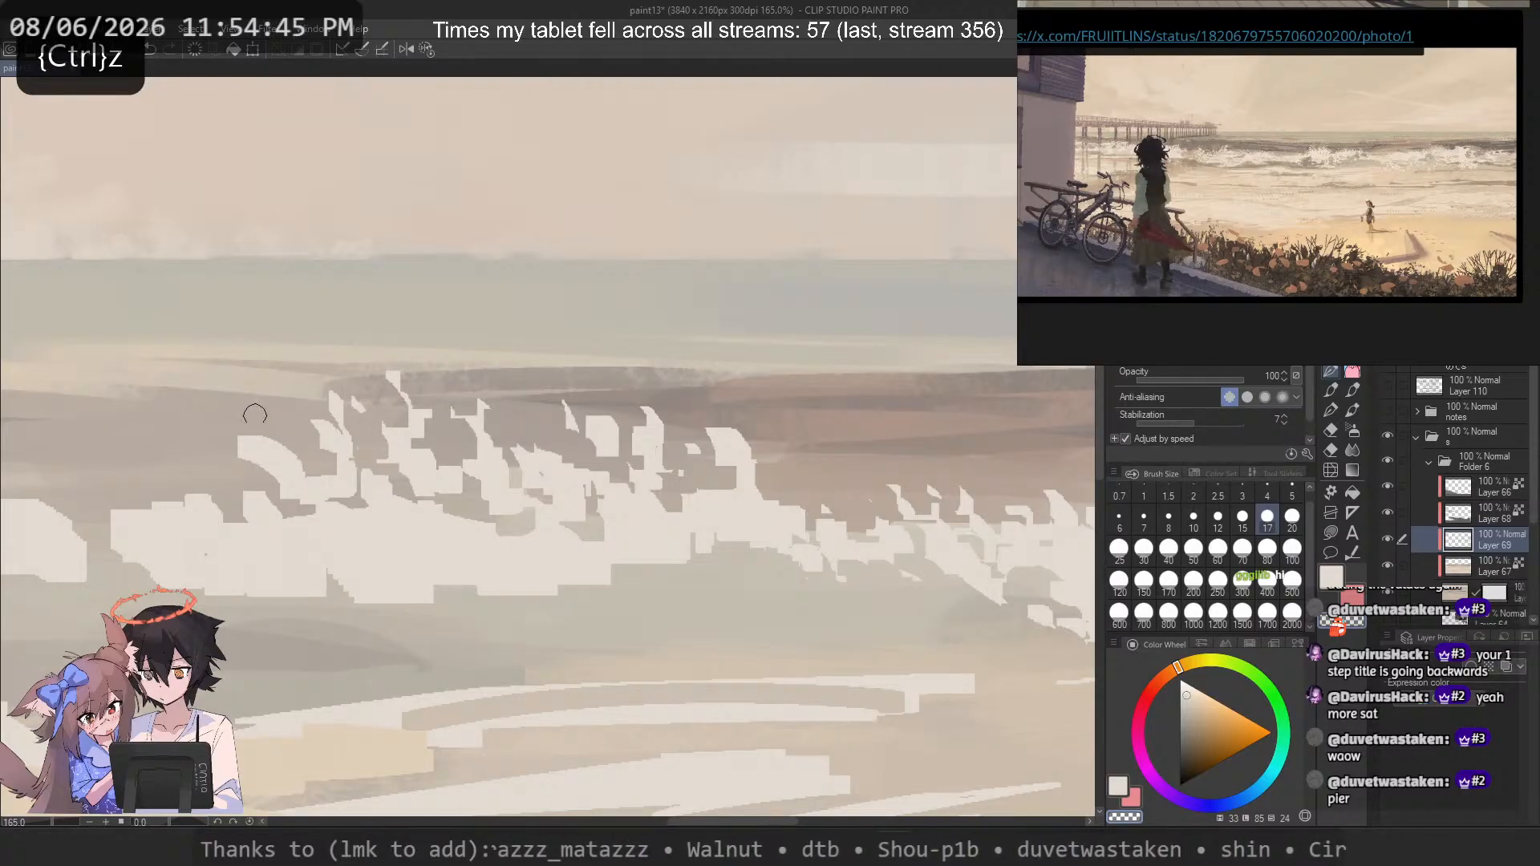
drag(257, 462, 292, 488)
Step: Refine the splash's outer left end with small foam flecks using the size 12 pen
click(1217, 520)
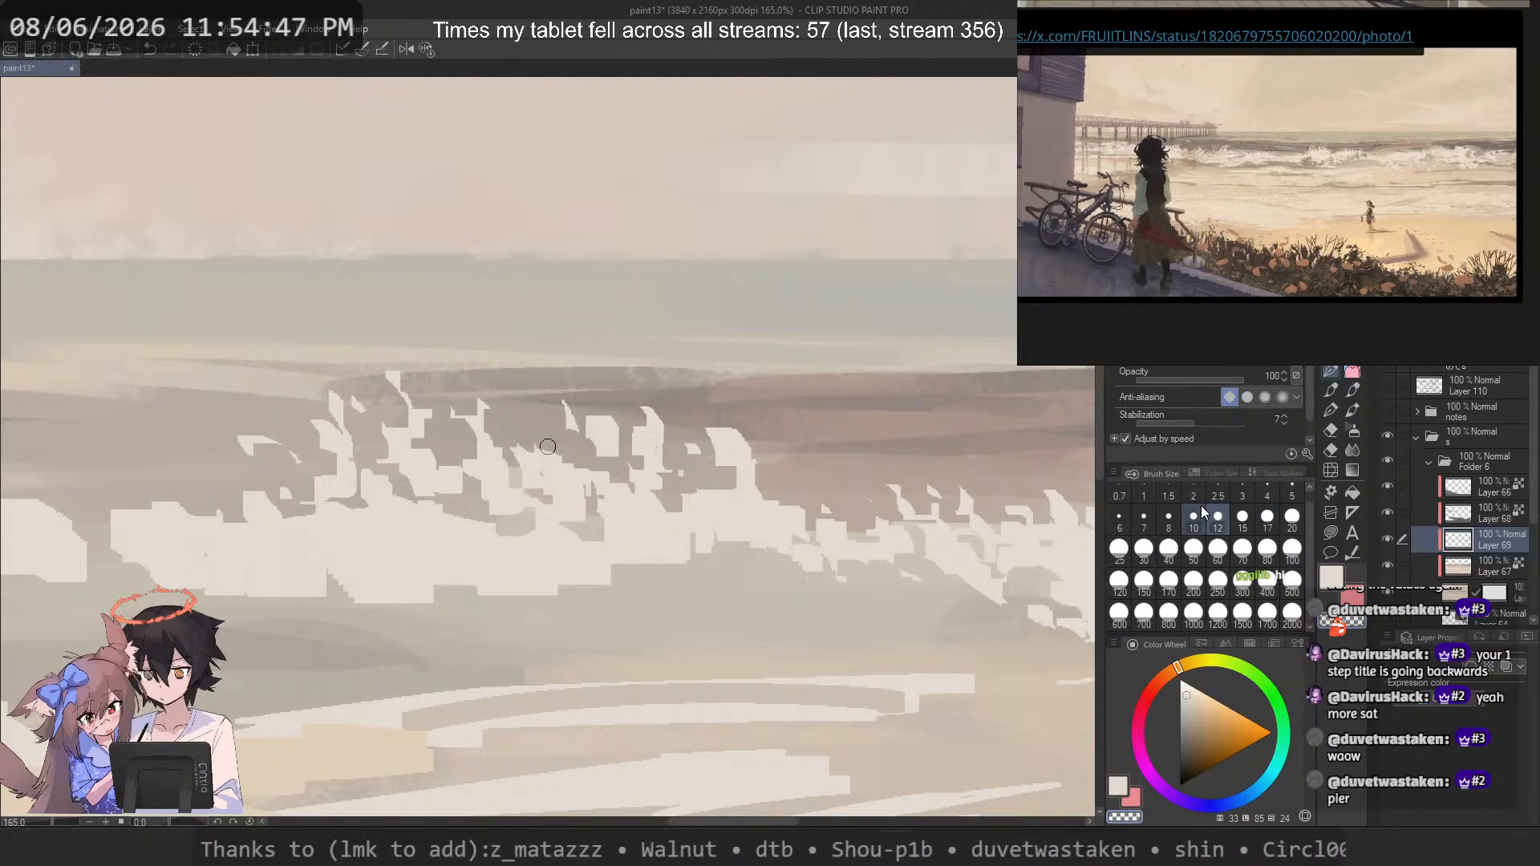
key(c)
drag(418, 372, 433, 402)
key(ctrl+z)
drag(263, 464, 227, 497)
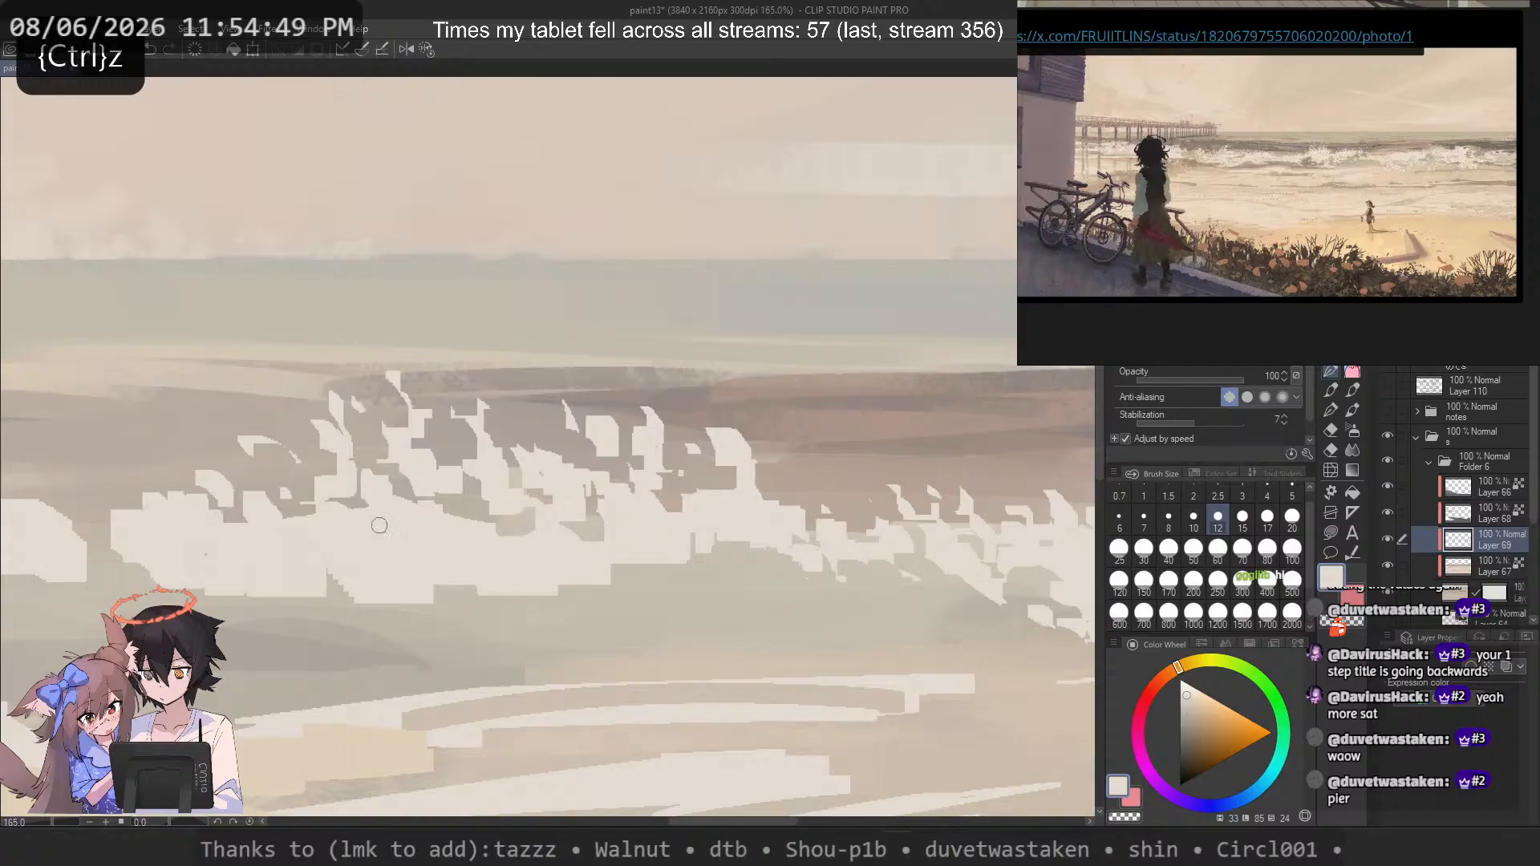
scroll(571, 566, down, 6)
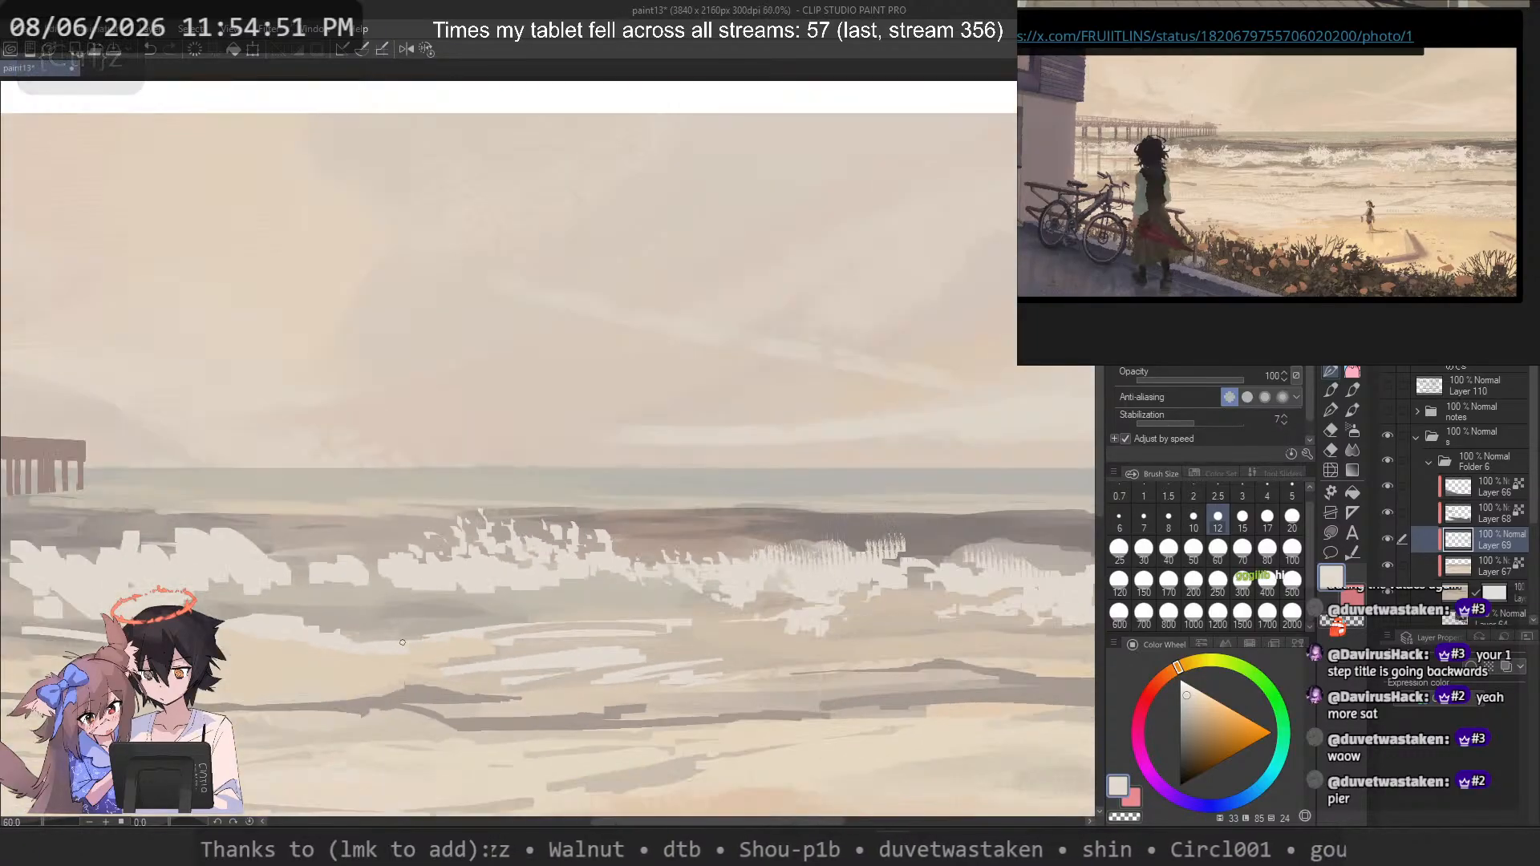
scroll(571, 566, up, 5)
key(ctrl+z)
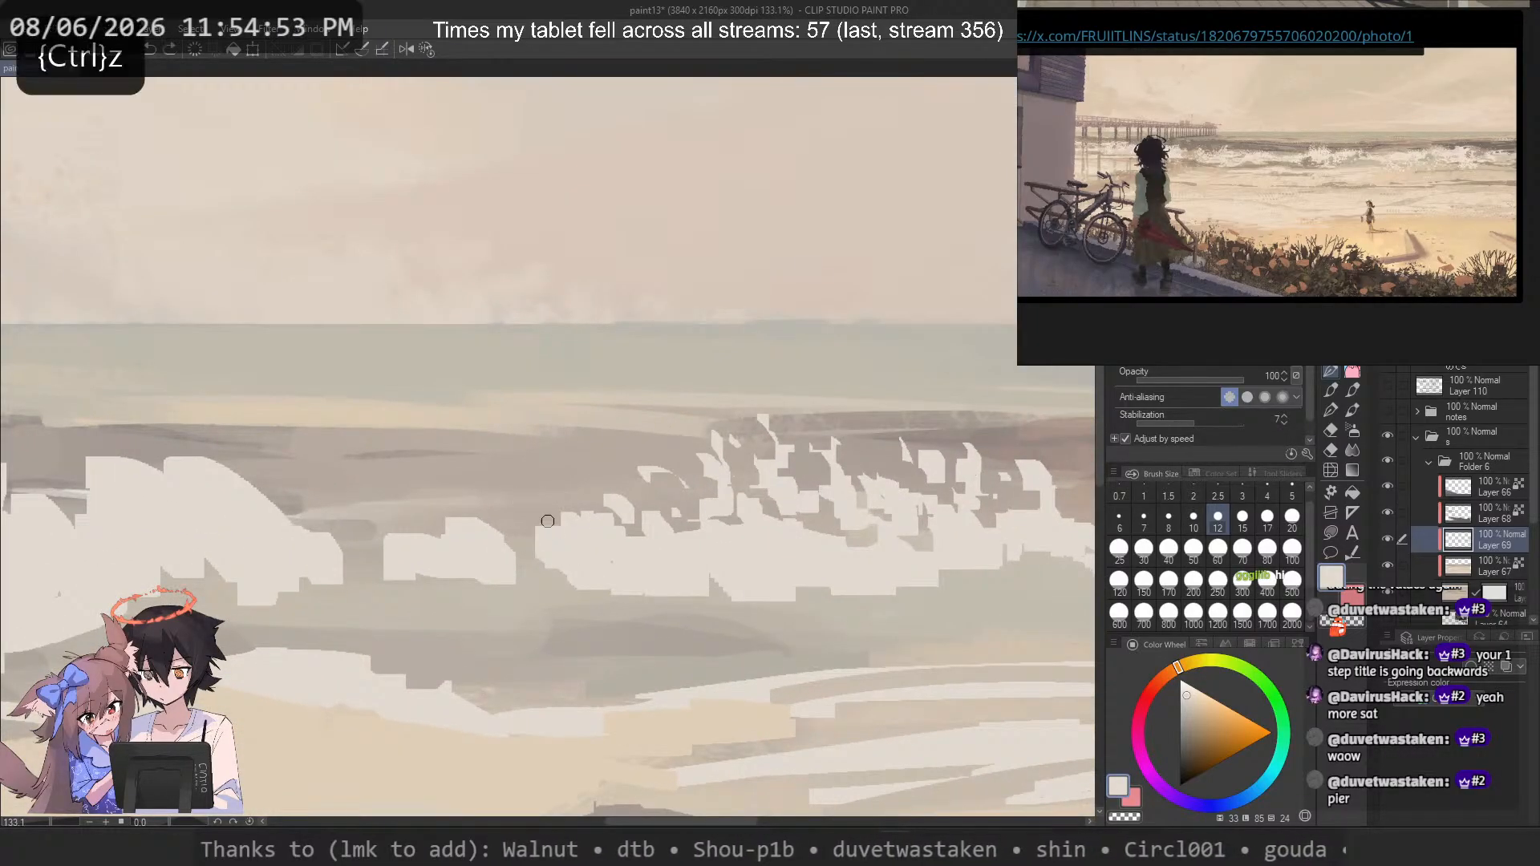
Step: Cut openings into the underside of the left crest's outer end with the transparent colour at size 50
click(1192, 552)
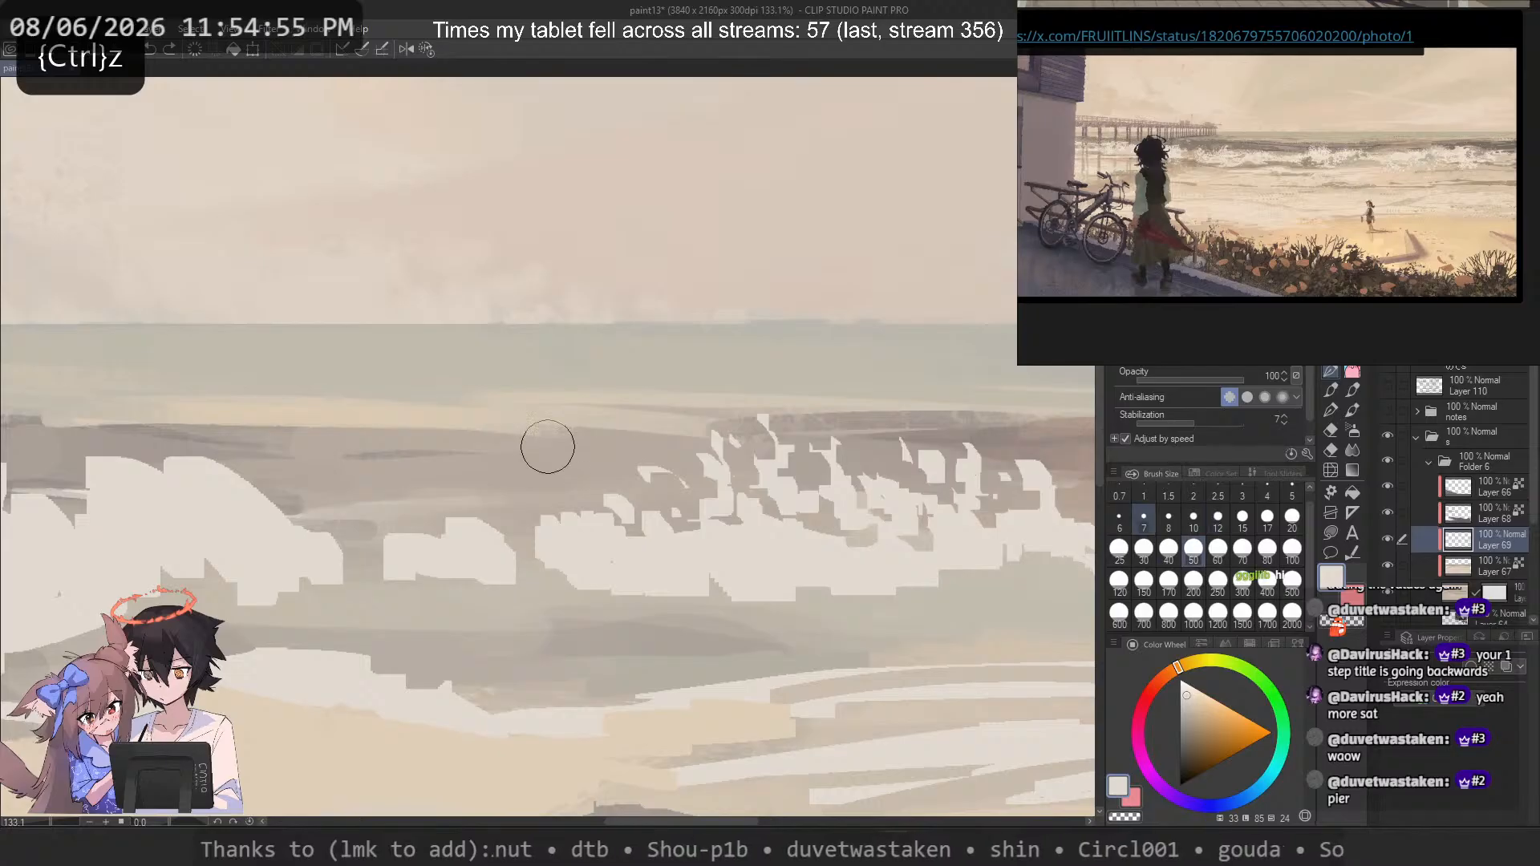
key(c)
drag(607, 566, 570, 579)
drag(678, 577, 673, 581)
key(c)
click(1217, 506)
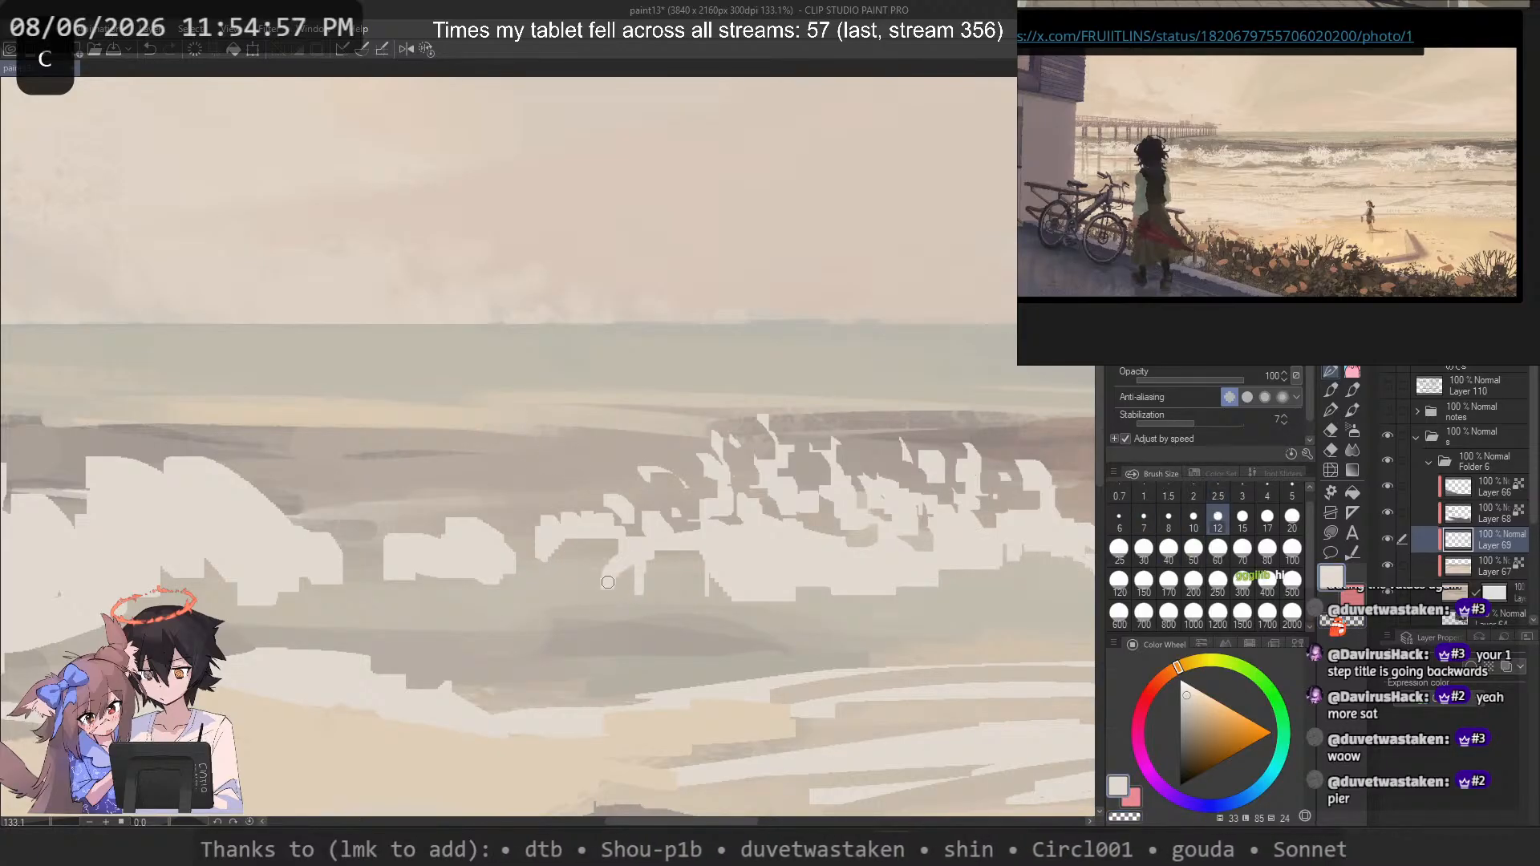
key(ctrl+z)
Step: Rebuild the left crest's cut underside with irregular size 20 foam strokes, alternating foam and transparent colours
click(1291, 519)
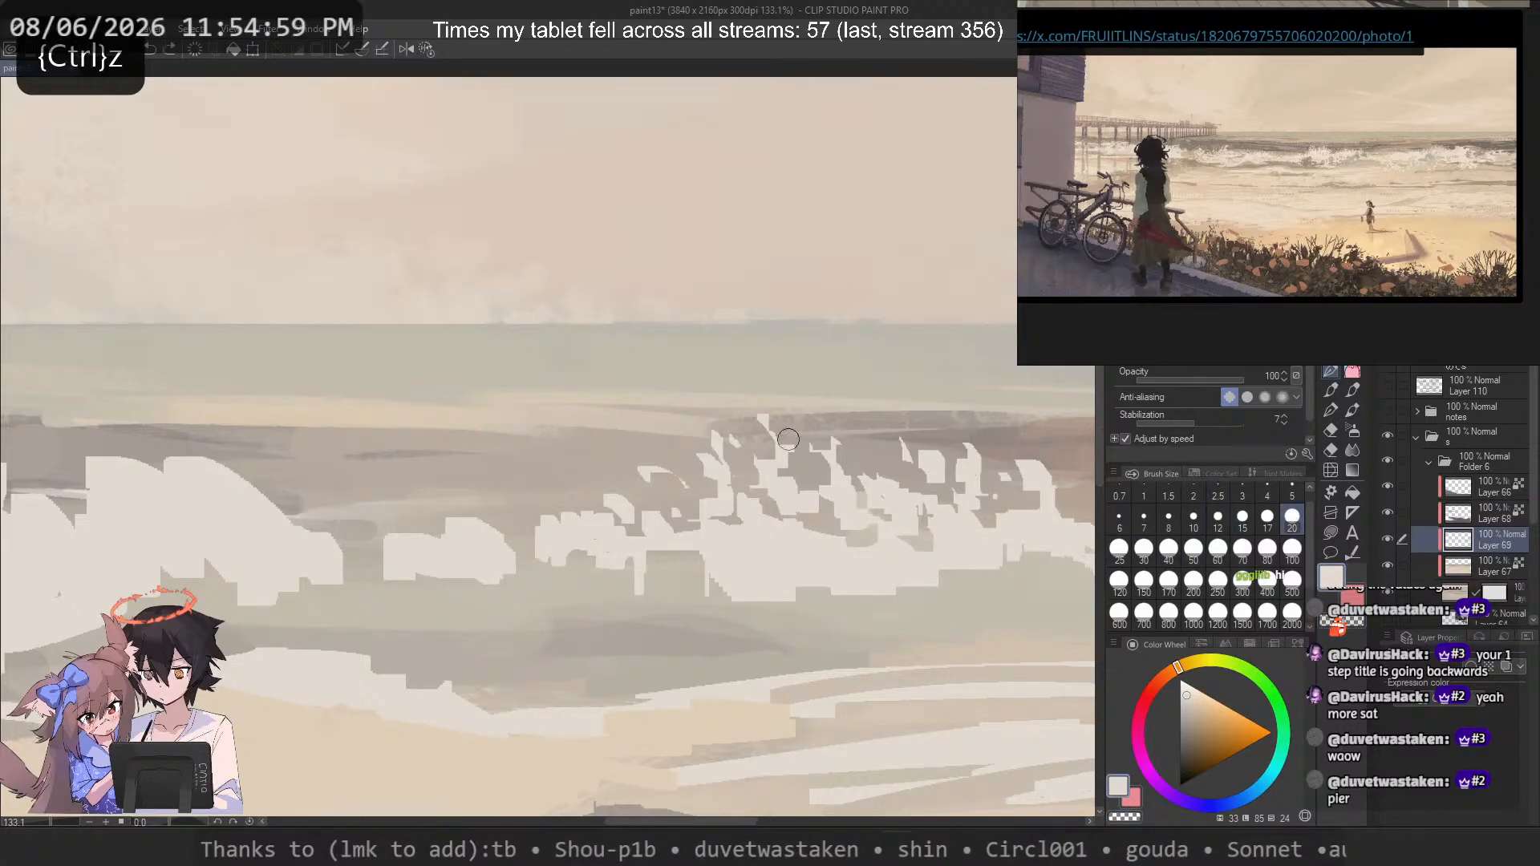
mouse_move(559, 549)
mouse_down()
mouse_move(510, 569)
mouse_move(557, 557)
mouse_move(553, 574)
mouse_move(561, 556)
mouse_move(572, 571)
mouse_move(562, 550)
mouse_move(573, 583)
mouse_move(585, 562)
mouse_move(586, 589)
mouse_move(636, 546)
mouse_move(610, 578)
mouse_move(594, 580)
mouse_move(597, 526)
mouse_move(666, 594)
mouse_up()
key(c)
key(c)
key(c)
mouse_move(669, 560)
mouse_down()
mouse_move(660, 591)
mouse_move(705, 565)
mouse_move(700, 598)
mouse_up()
key(c)
drag(729, 543, 701, 564)
drag(731, 582, 695, 607)
mouse_move(651, 560)
mouse_down()
mouse_move(660, 615)
mouse_move(663, 575)
mouse_move(645, 579)
mouse_move(732, 565)
mouse_move(735, 583)
mouse_move(716, 541)
mouse_move(696, 592)
mouse_move(715, 600)
mouse_move(724, 582)
mouse_move(694, 620)
mouse_up()
Step: Join the large leftmost foam mass to the neighbouring small patch with pale foam strokes
key(c)
key(c)
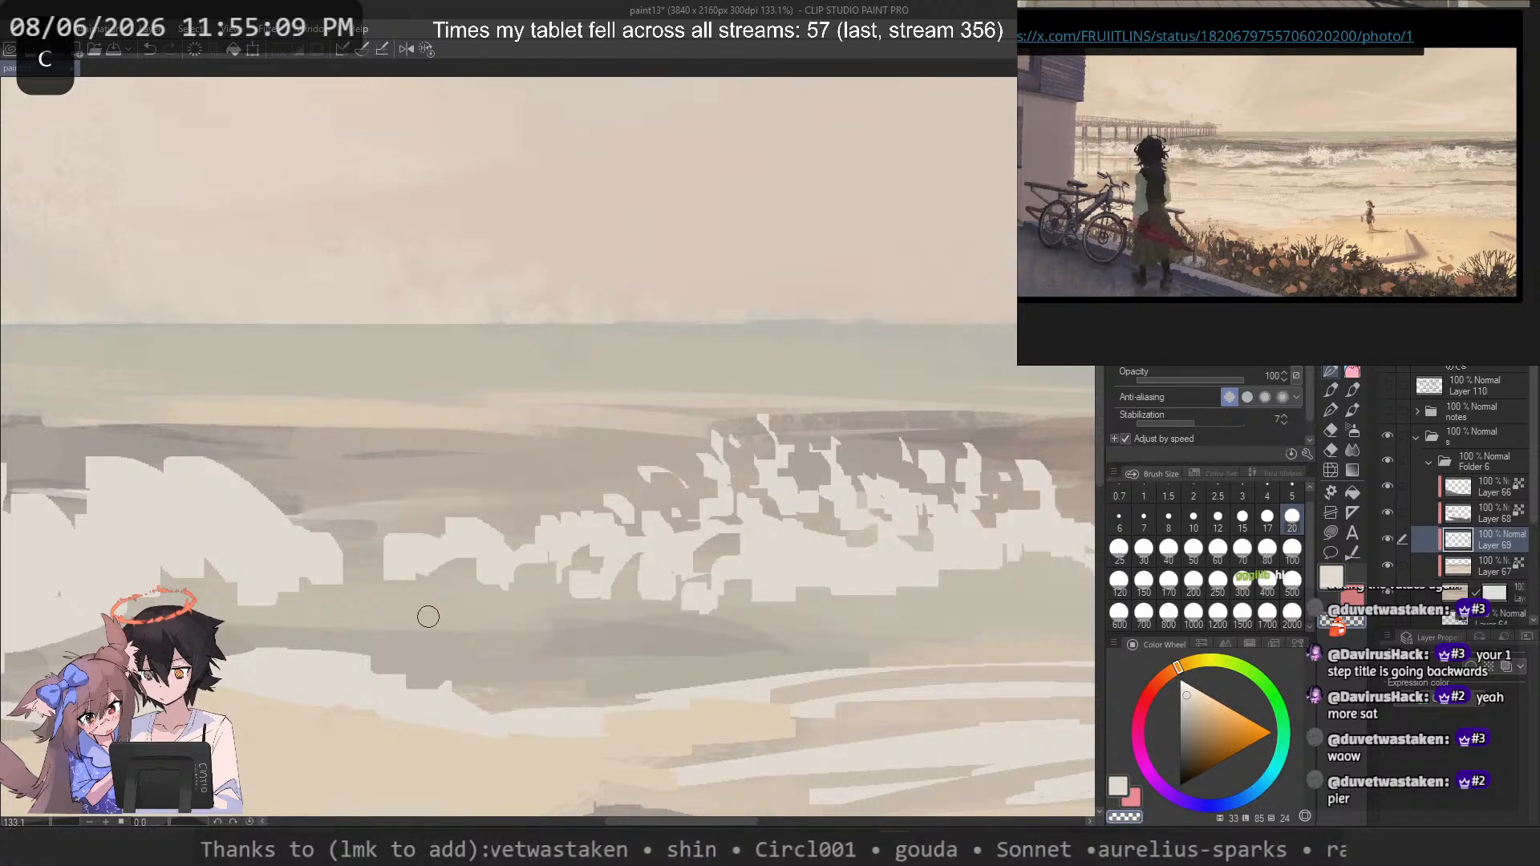
key(c)
key(ctrl+z)
mouse_move(401, 552)
mouse_down()
mouse_move(396, 582)
mouse_move(372, 549)
mouse_move(340, 541)
mouse_up()
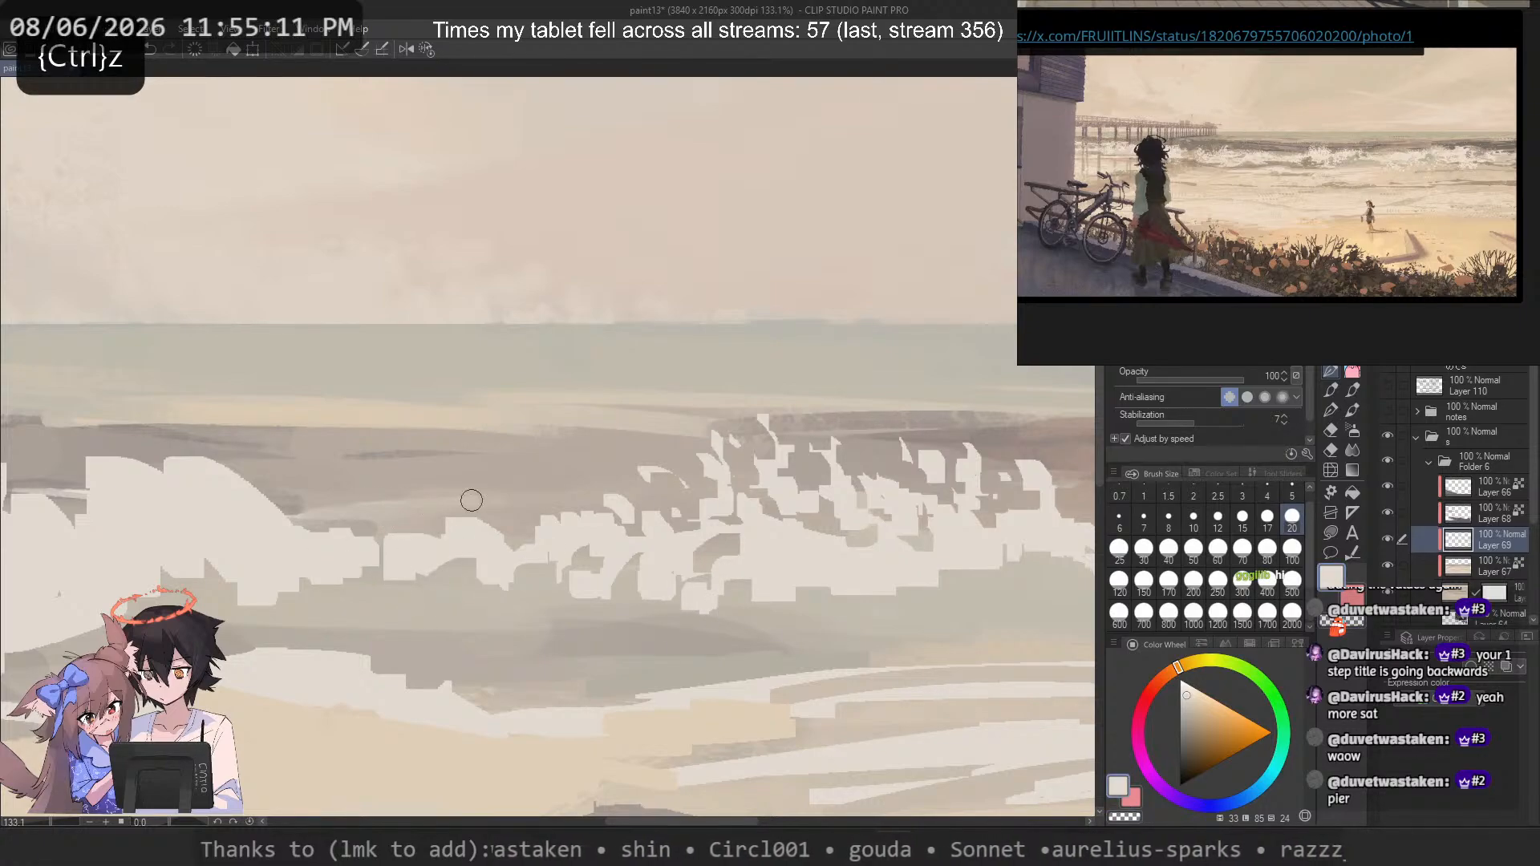
Step: Dot small foam flecks along the top of the connecting foam strip with the size 10 pen and trim them
click(1194, 521)
mouse_move(420, 503)
mouse_down()
mouse_move(431, 524)
mouse_move(408, 526)
mouse_up()
drag(377, 518, 337, 537)
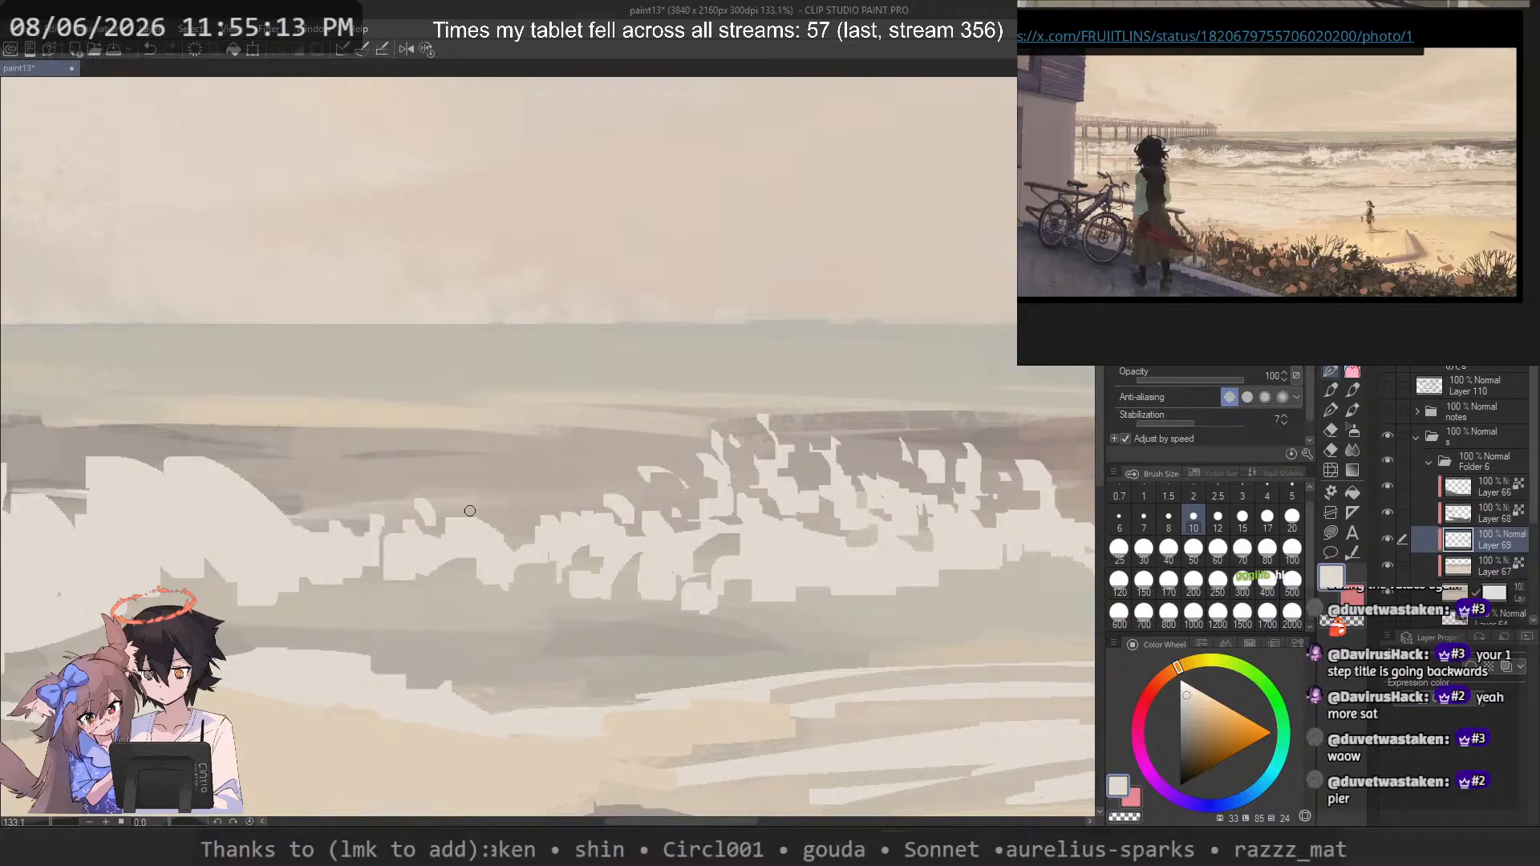
key(c)
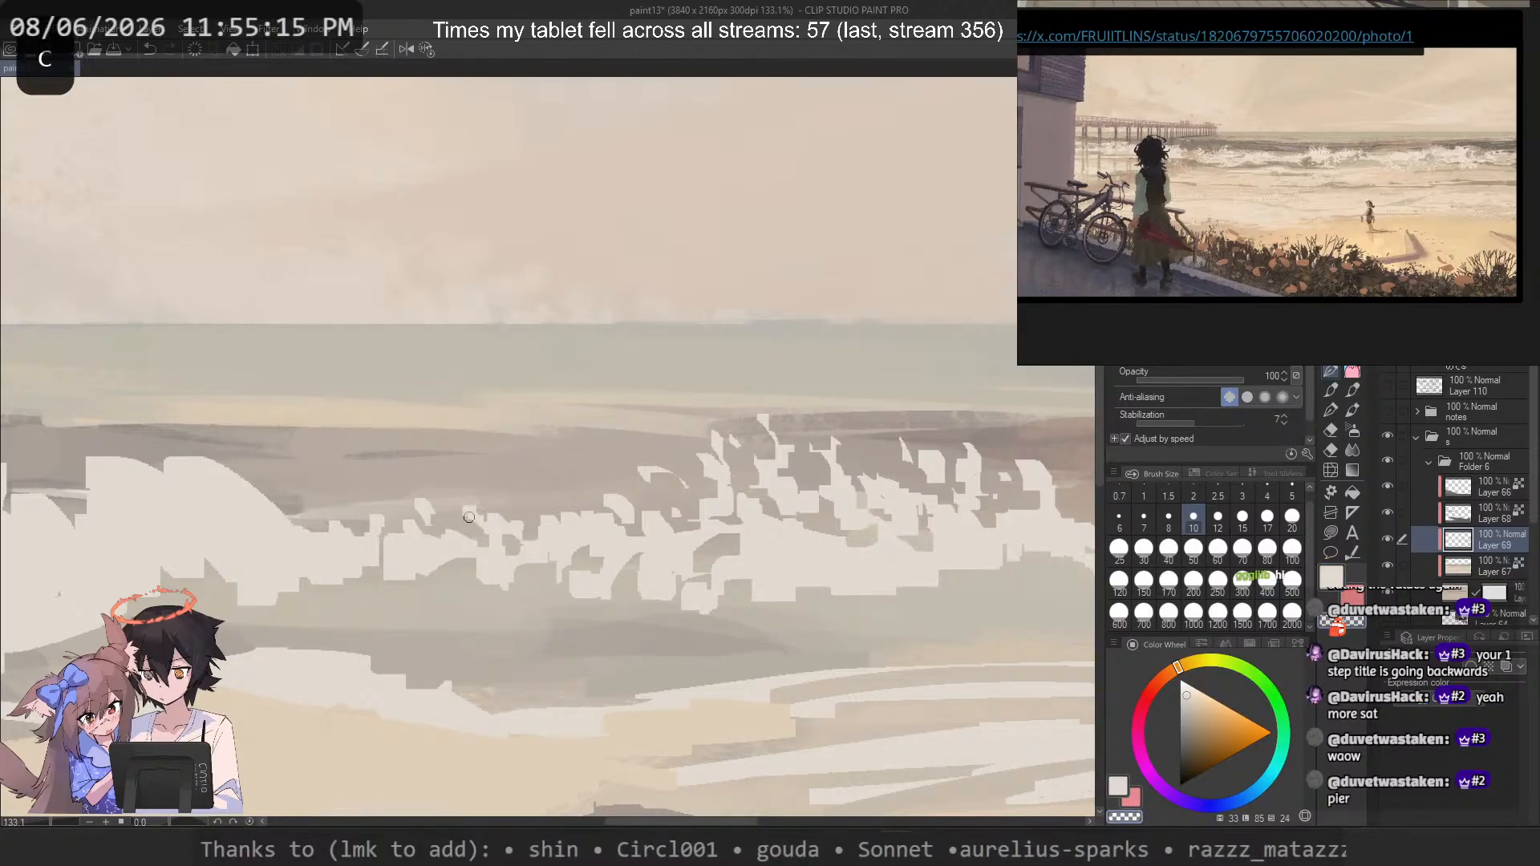
drag(491, 528, 574, 535)
key(c)
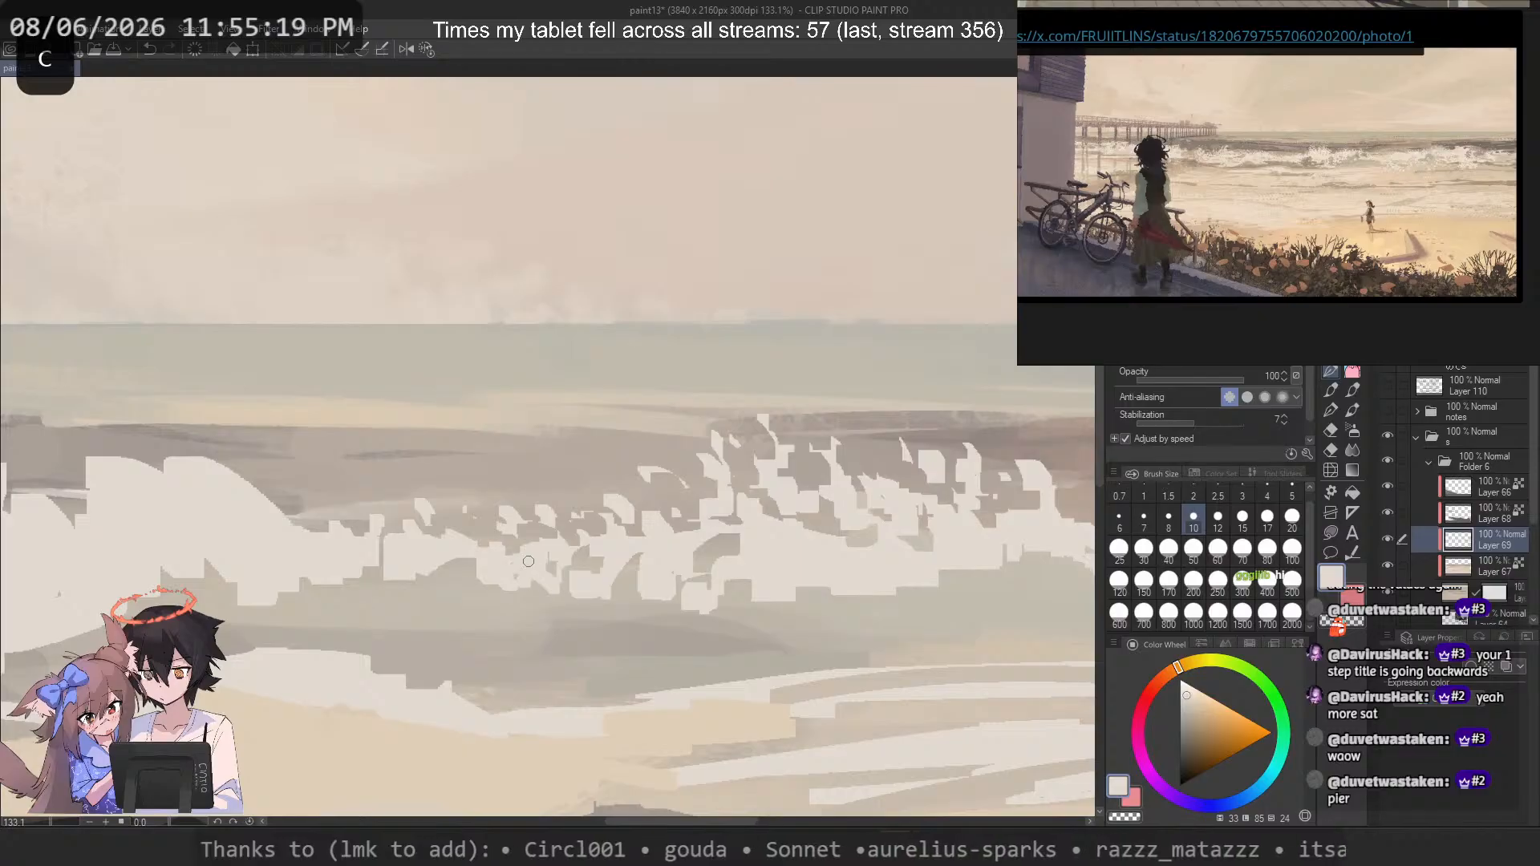
Step: Break up the connecting strip's body with small gaps and scatter detached foam flecks above it
mouse_move(382, 565)
mouse_down()
mouse_move(418, 566)
mouse_move(470, 568)
mouse_up()
mouse_move(409, 584)
mouse_down()
mouse_move(323, 503)
mouse_move(328, 526)
mouse_move(298, 509)
mouse_move(290, 529)
mouse_move(332, 557)
mouse_move(423, 590)
mouse_up()
key(c)
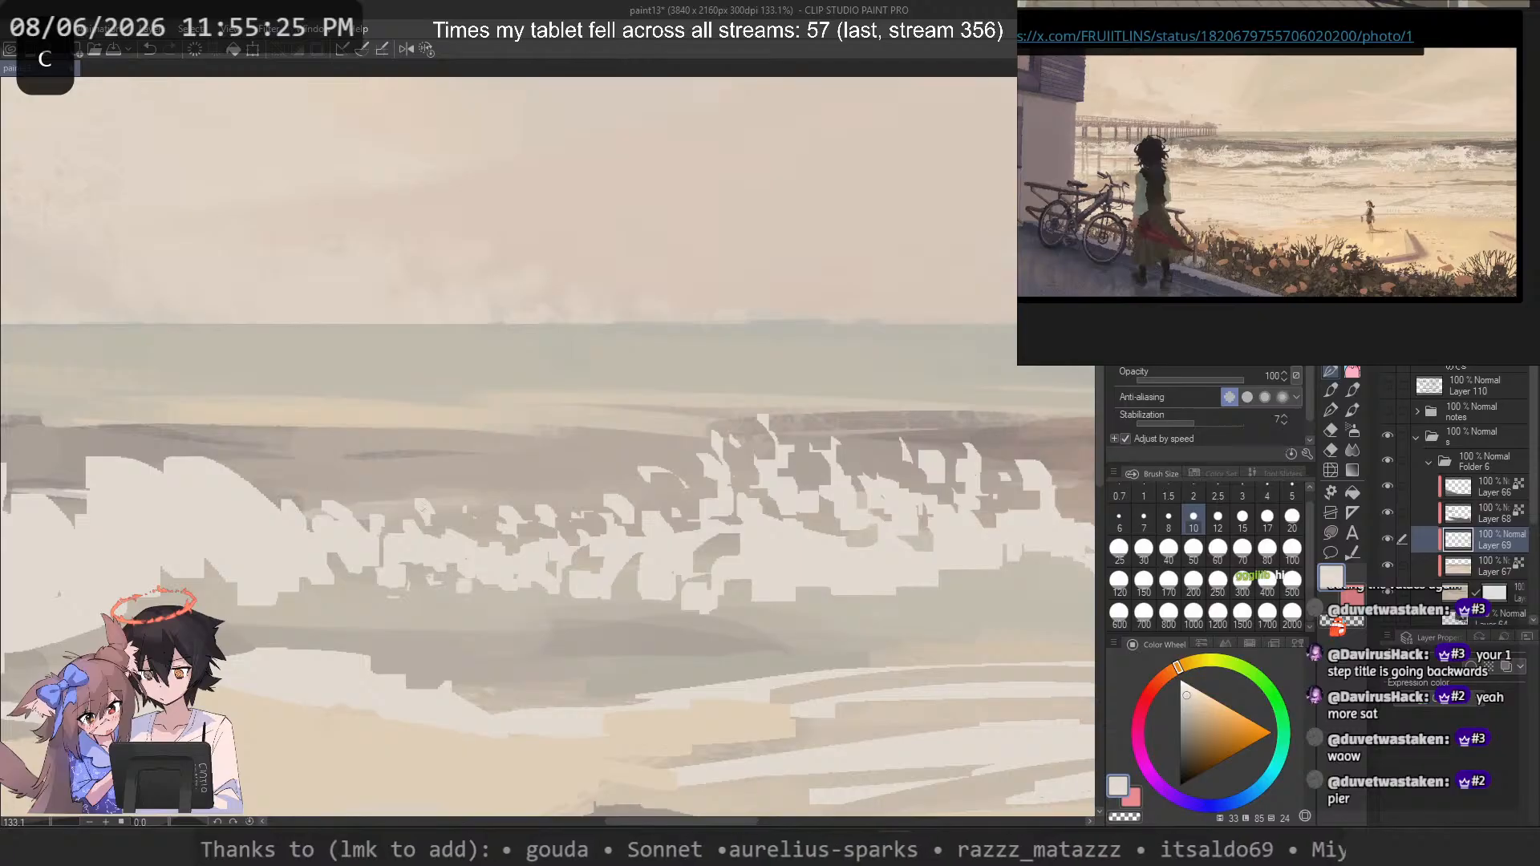
mouse_move(437, 486)
mouse_down()
mouse_move(364, 470)
mouse_move(354, 491)
mouse_move(326, 469)
mouse_move(366, 484)
mouse_move(348, 494)
mouse_move(391, 470)
mouse_move(365, 512)
mouse_move(409, 508)
mouse_move(432, 474)
mouse_move(444, 507)
mouse_up()
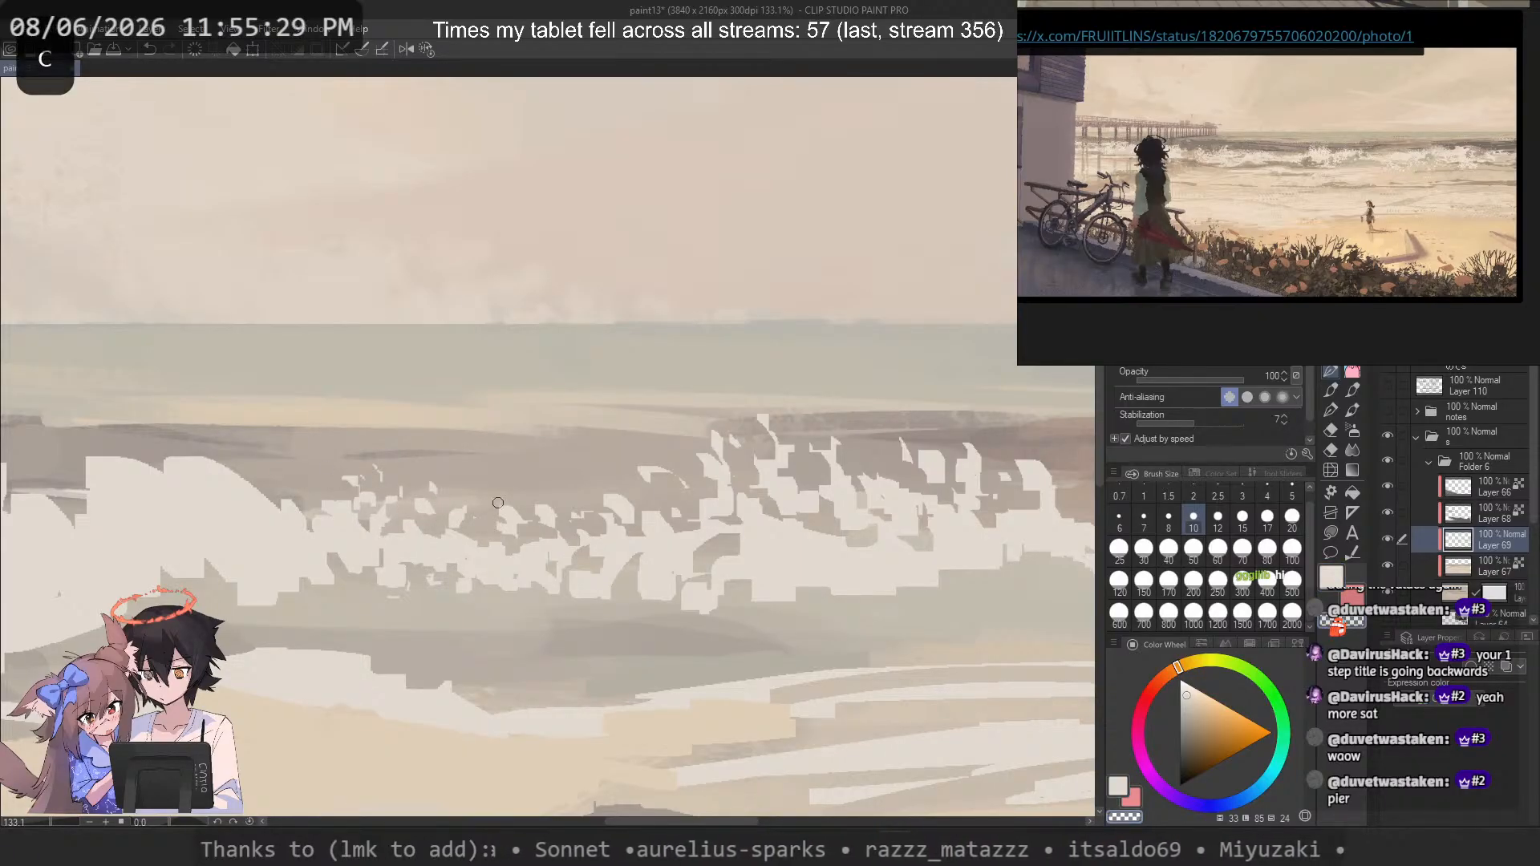
key(c)
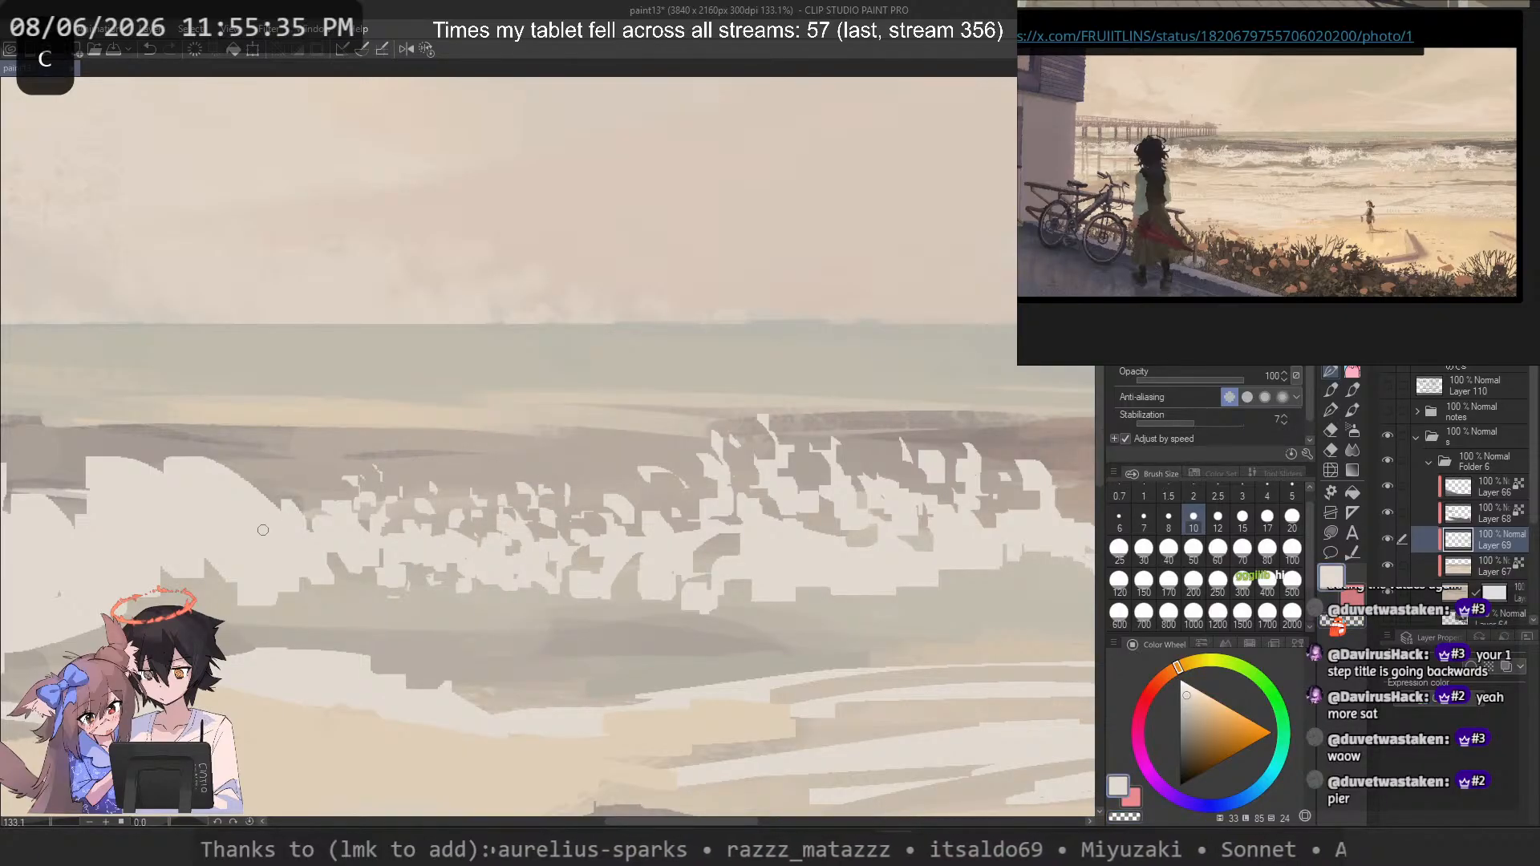
Step: Carve broad hollows through the large leftmost foam mass near the pier with the transparent colour at size 30
drag(263, 530, 577, 589)
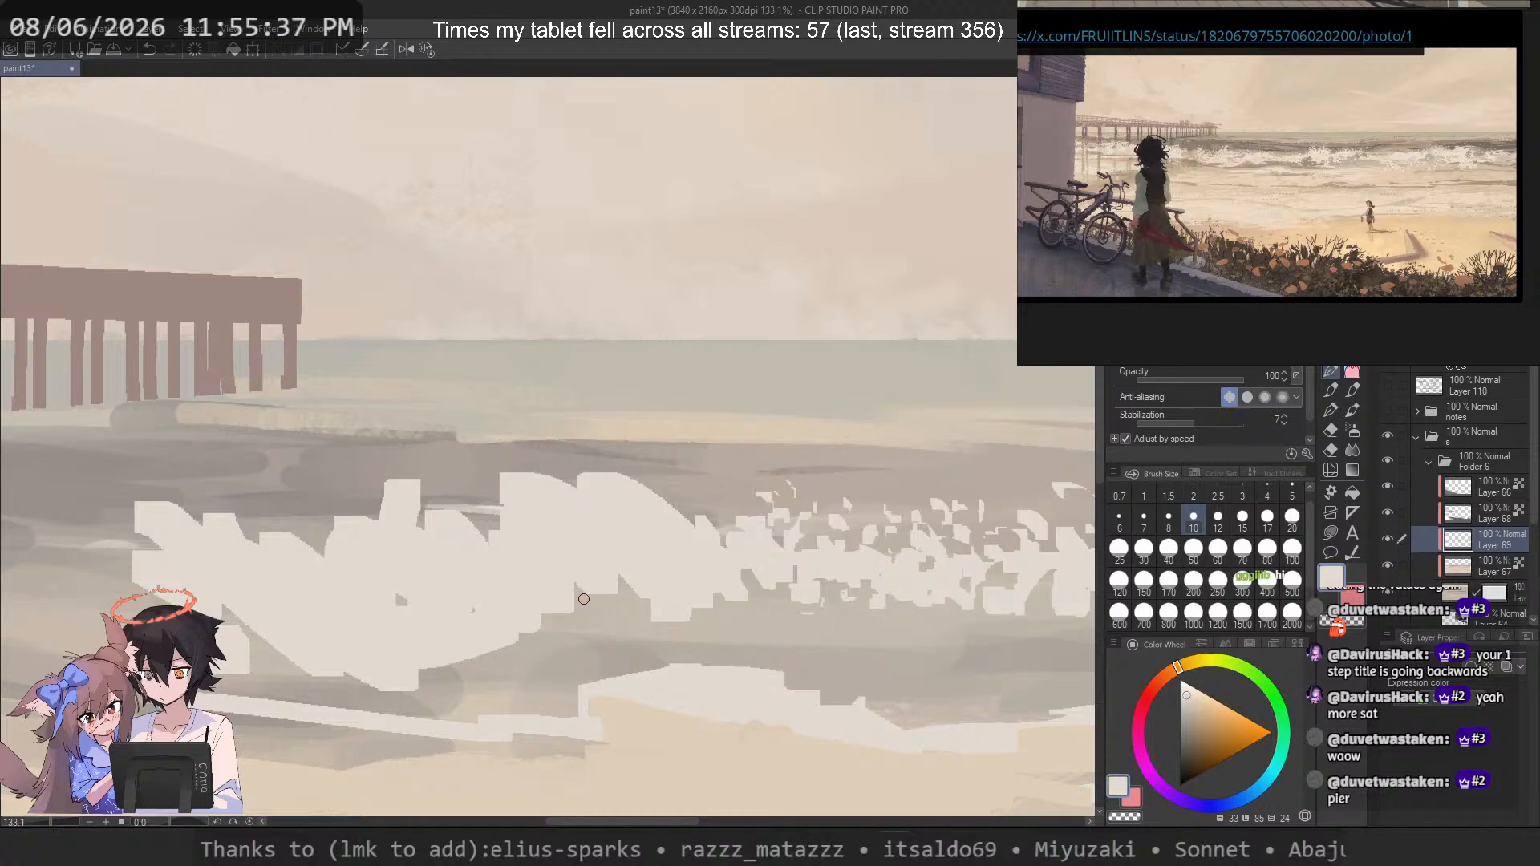
key(ctrl+z)
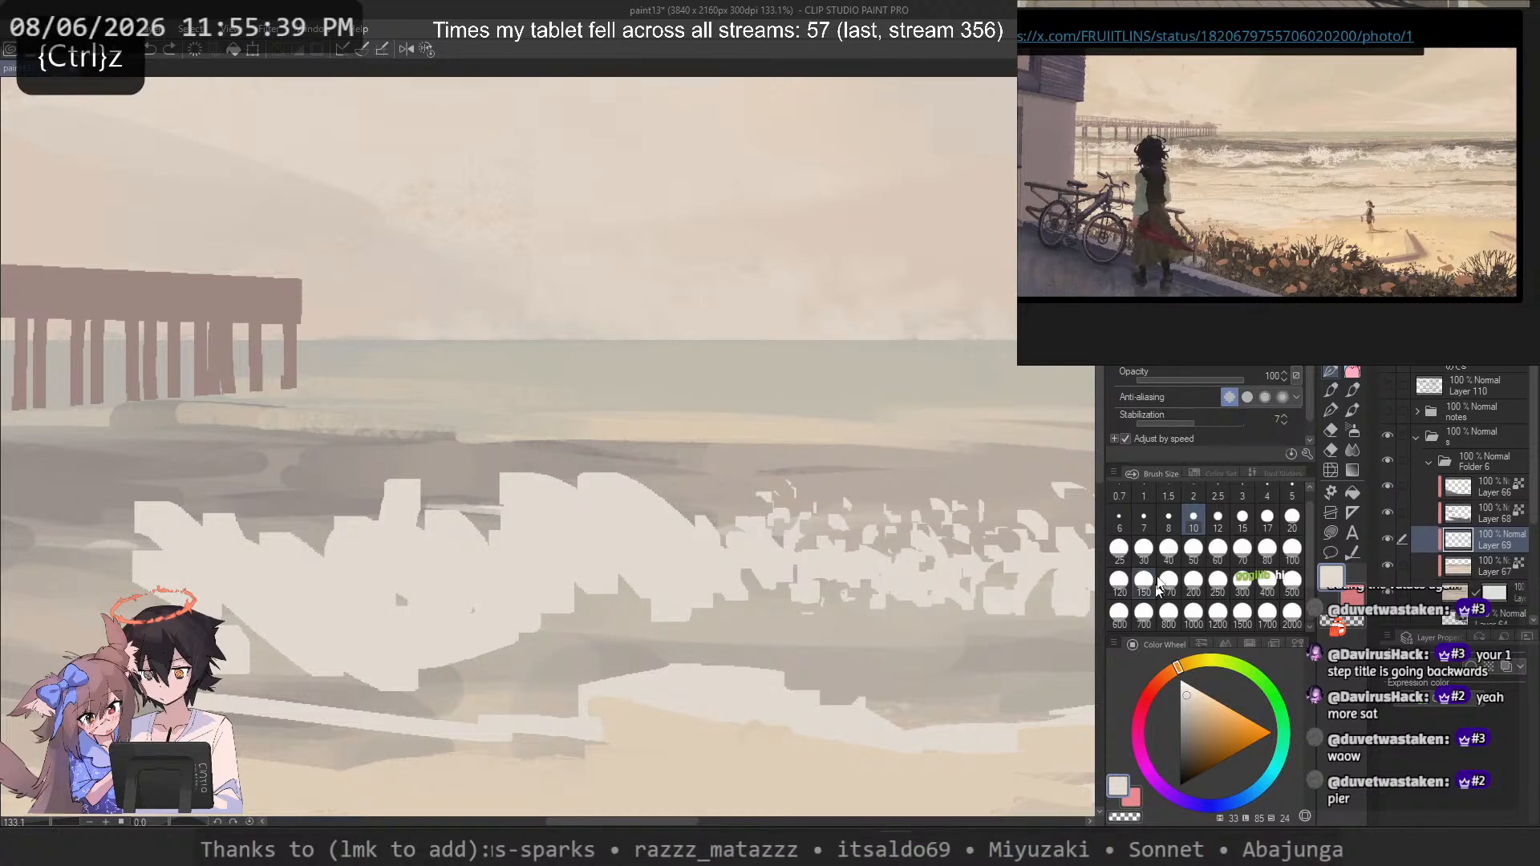
click(1144, 551)
key(c)
drag(542, 571, 272, 602)
mouse_move(606, 557)
mouse_down()
mouse_move(592, 558)
mouse_move(623, 577)
mouse_up()
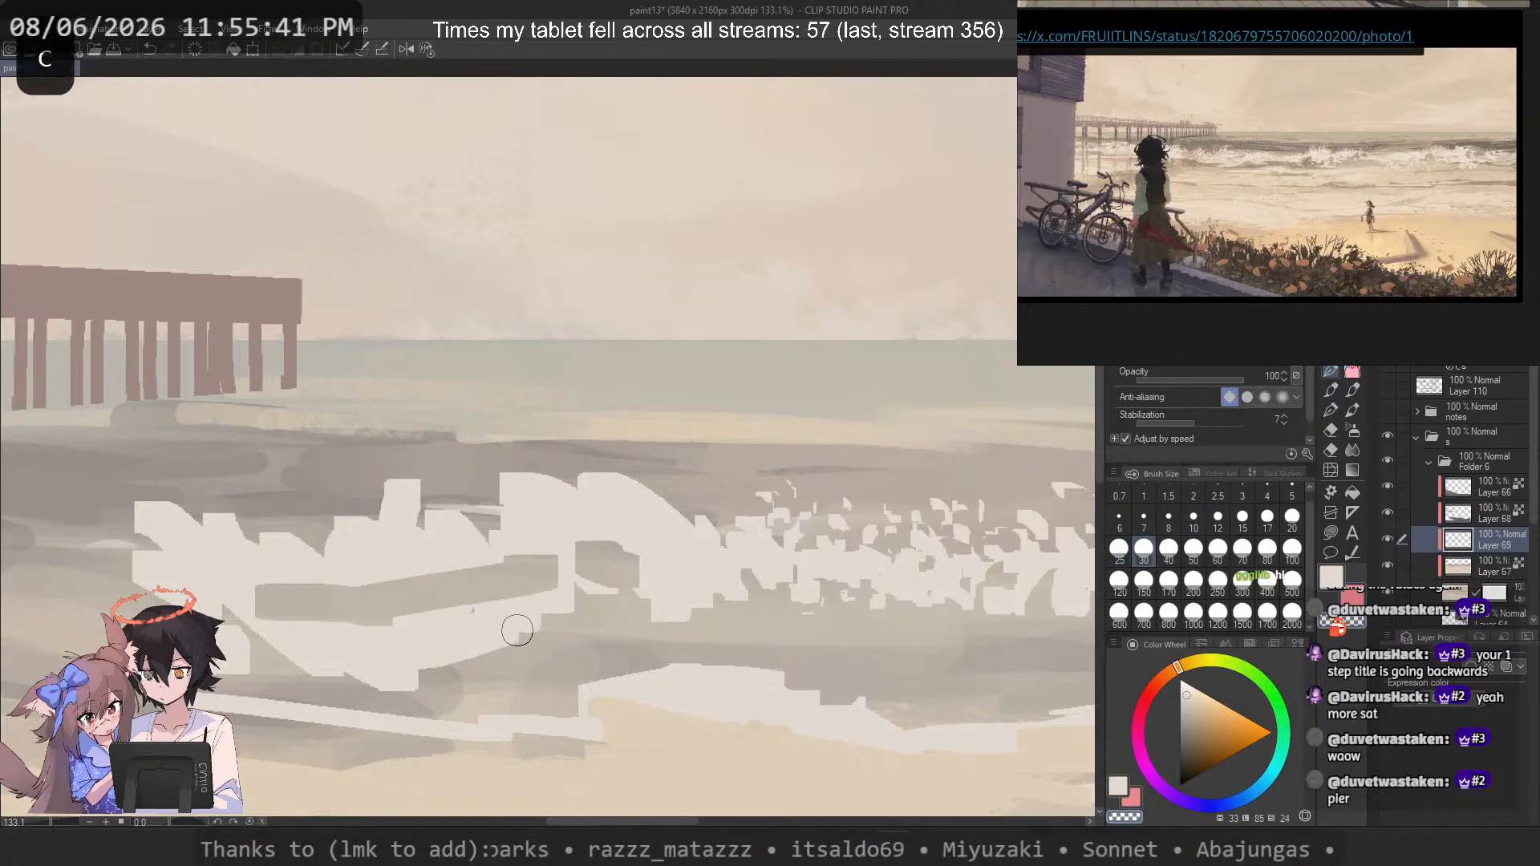
mouse_move(525, 579)
mouse_down()
mouse_move(548, 515)
mouse_move(530, 579)
mouse_move(605, 563)
mouse_move(489, 612)
mouse_move(573, 628)
mouse_move(531, 633)
mouse_move(531, 666)
mouse_move(451, 637)
mouse_up()
Step: Shape small irregular foam patches and gaps beneath the hollowed leftmost foam with the size 17 pen
key(bracketleft)
key(bracketleft)
key(bracketleft)
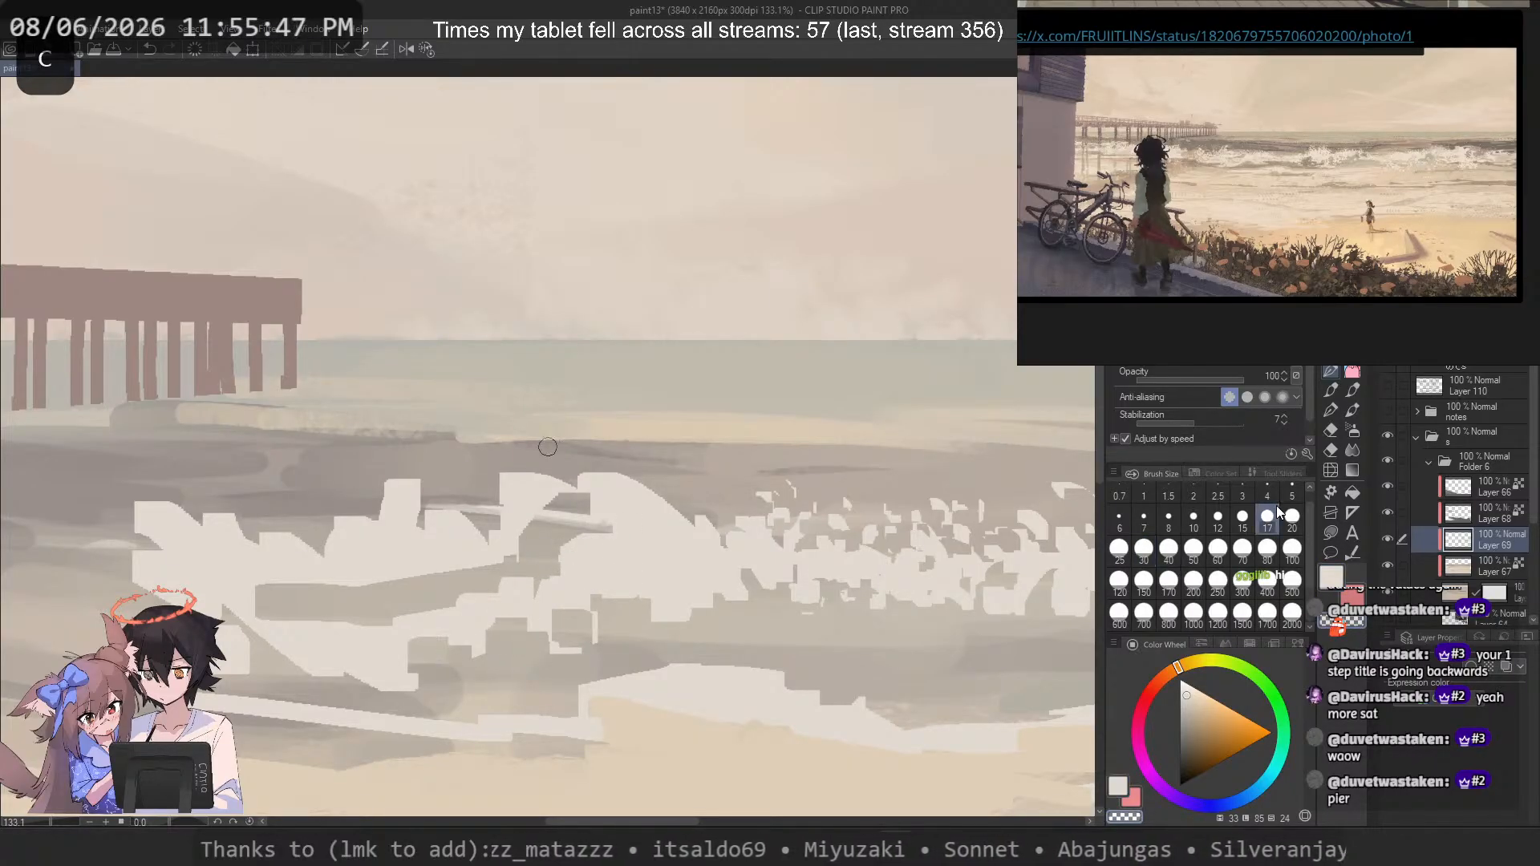
mouse_move(545, 613)
mouse_down()
mouse_move(515, 628)
mouse_move(505, 613)
mouse_move(535, 640)
mouse_move(478, 670)
mouse_move(550, 632)
mouse_up()
key(c)
key(c)
drag(517, 659, 467, 687)
key(c)
Step: Paint pointed foam plumes on top of the leftmost crest and cut gaps between them with the transparent colour
mouse_move(613, 439)
mouse_down()
mouse_move(637, 486)
mouse_move(561, 509)
mouse_up()
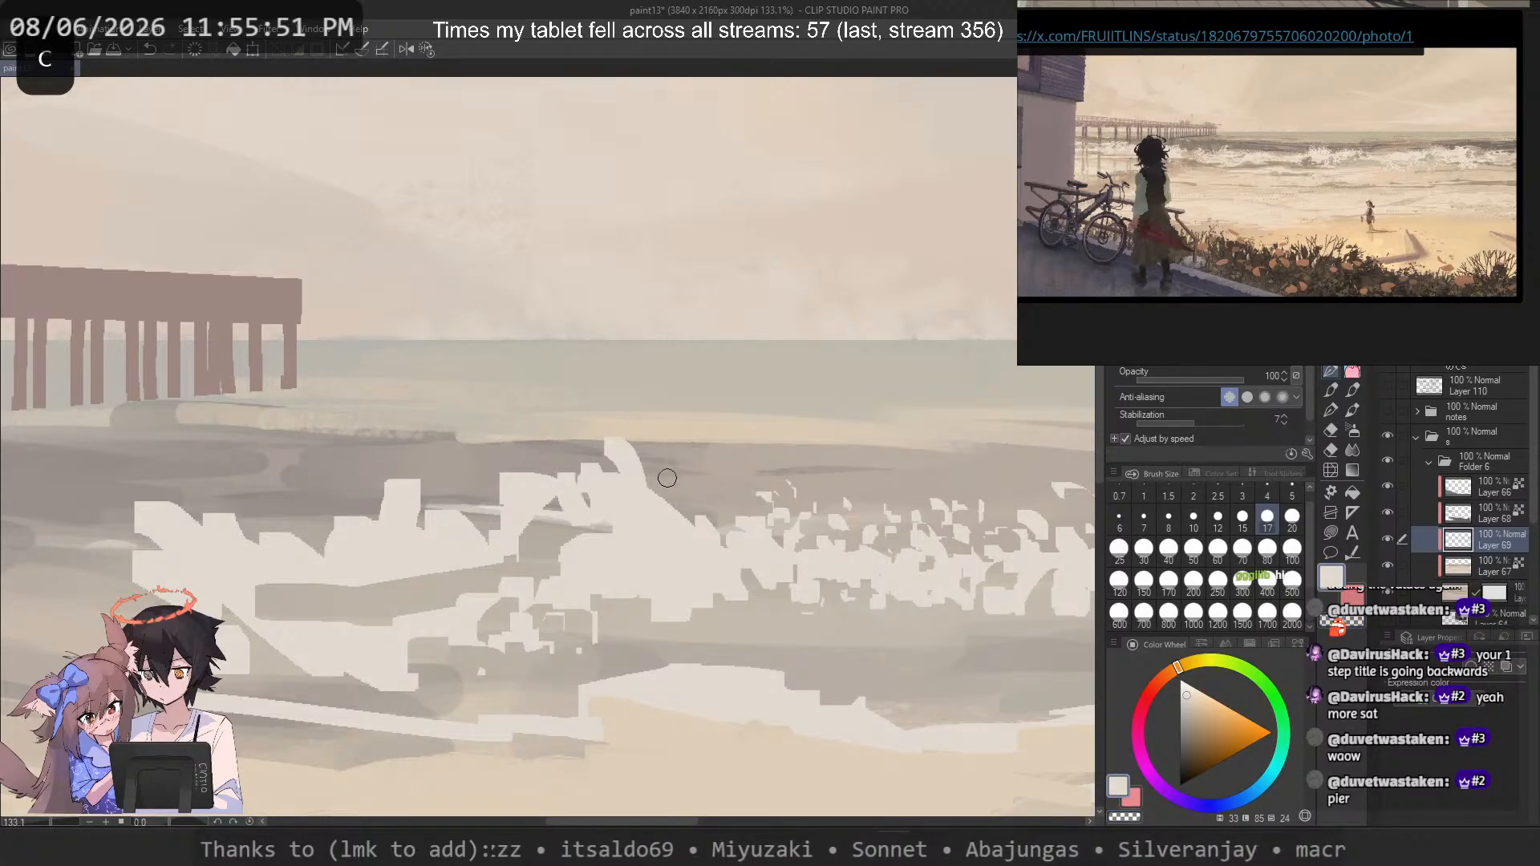
drag(662, 471, 691, 509)
key(c)
drag(577, 469, 670, 517)
mouse_move(665, 482)
mouse_down()
mouse_move(680, 546)
mouse_move(611, 563)
mouse_up()
drag(683, 530, 702, 554)
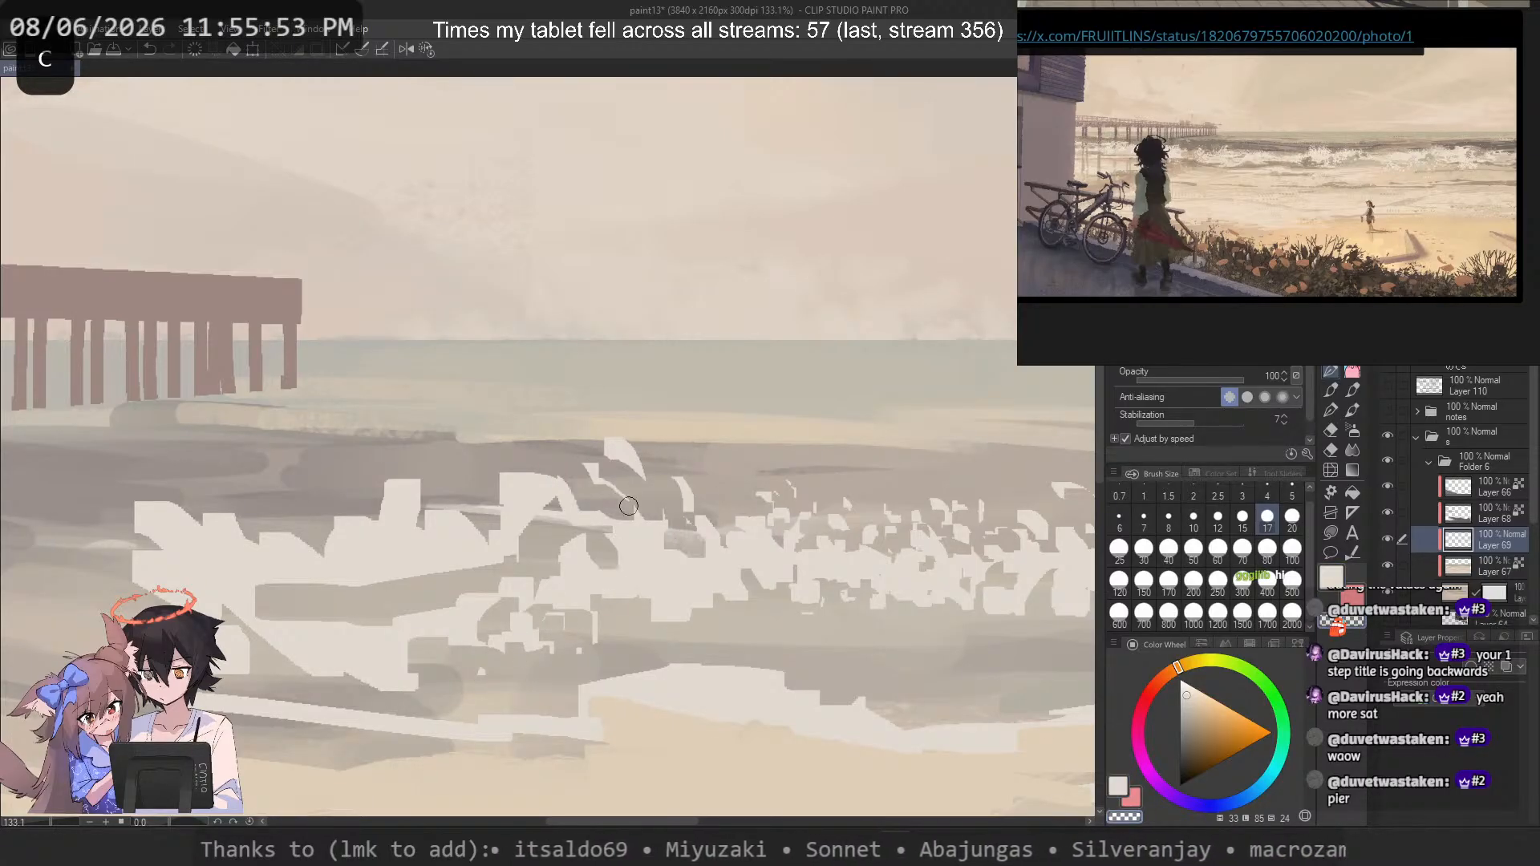
Step: Shape curled, pointed foam plumes on the leftmost crest right of the pier and cut gaps between them with the transparent colour
key(c)
drag(586, 503, 611, 564)
mouse_move(680, 517)
mouse_down()
mouse_move(701, 551)
mouse_move(657, 493)
mouse_up()
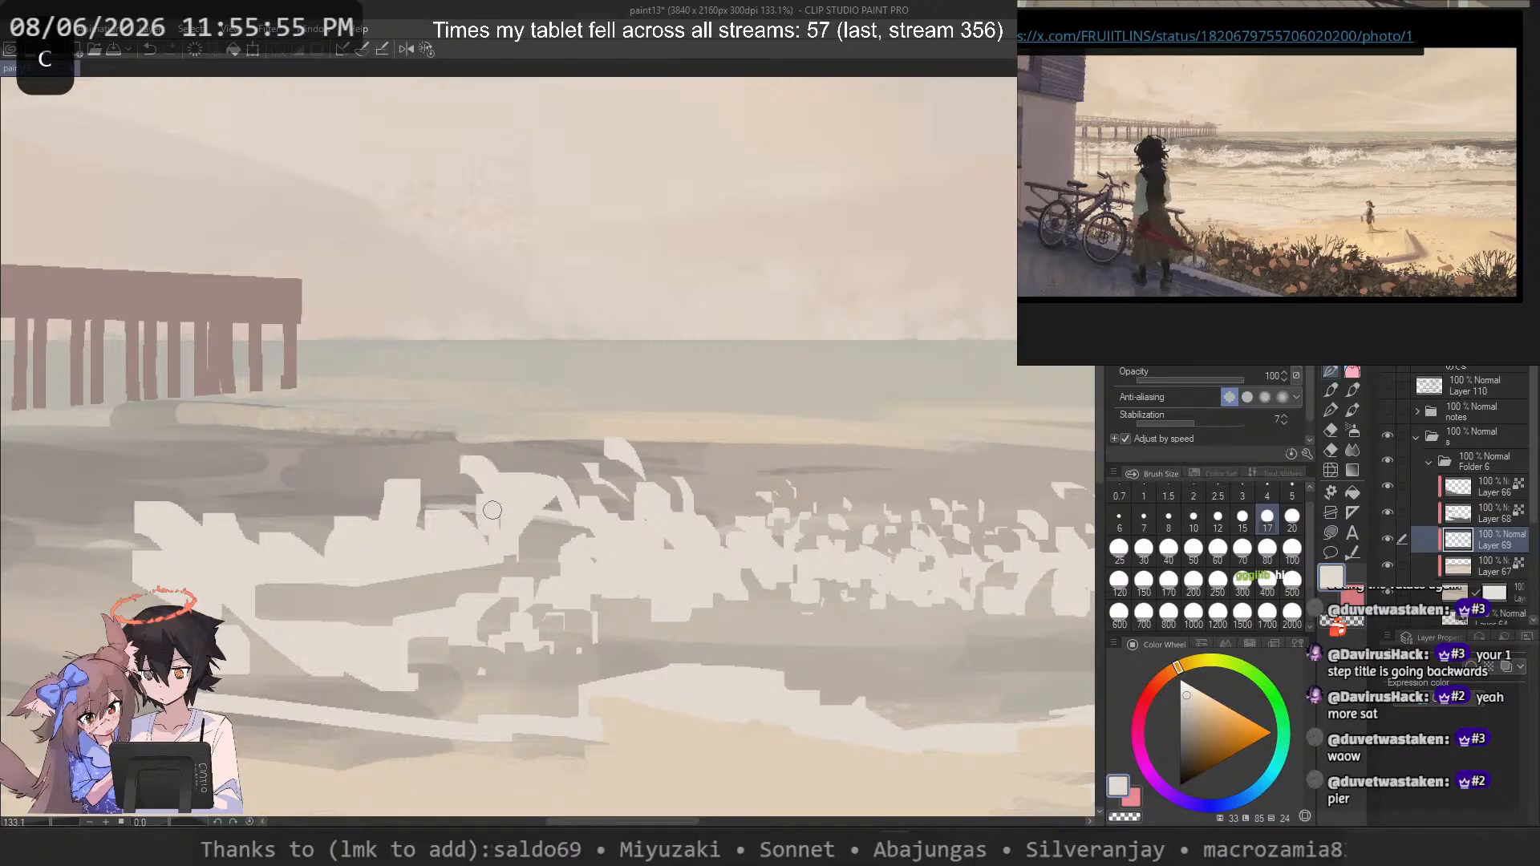
key(c)
mouse_move(464, 457)
mouse_down()
mouse_move(497, 534)
mouse_move(514, 530)
mouse_up()
mouse_move(561, 457)
mouse_down()
mouse_move(539, 527)
mouse_move(449, 553)
mouse_move(497, 566)
mouse_up()
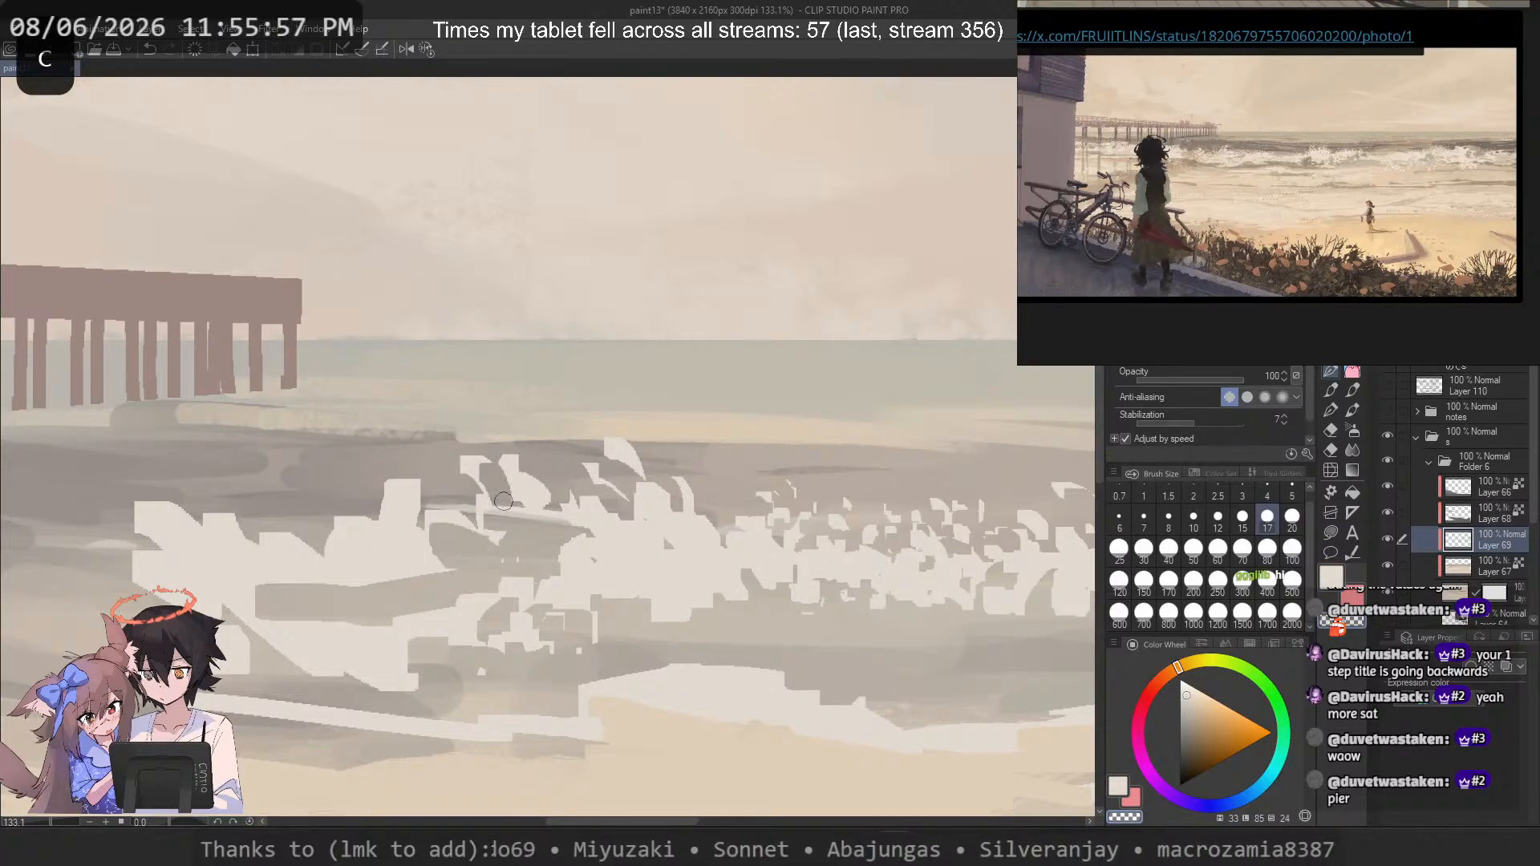
key(c)
mouse_move(553, 517)
mouse_down()
mouse_move(497, 573)
mouse_move(470, 548)
mouse_up()
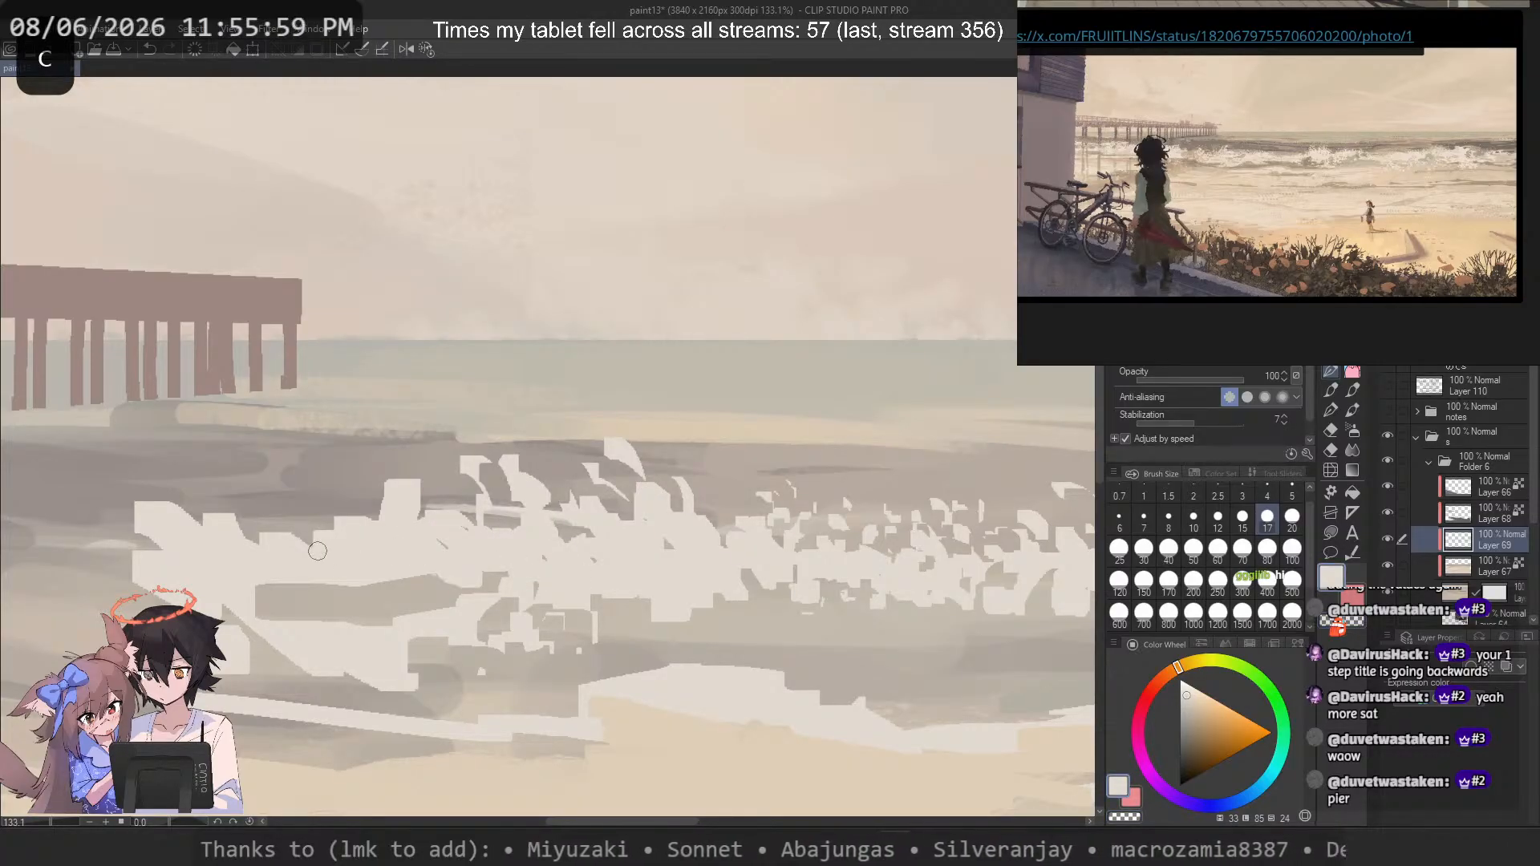
Step: Rework the blocky peaks at the left end of the same crest into thin, leaning foam plumes
drag(317, 545, 301, 484)
drag(365, 517, 335, 482)
drag(281, 543, 229, 515)
key(c)
drag(319, 480, 287, 521)
drag(333, 517, 359, 539)
drag(374, 478, 378, 537)
drag(405, 488, 446, 527)
drag(370, 513, 334, 553)
drag(409, 538, 423, 555)
Step: Notch small gaps at the bases of the new plumes and carve irregular hollows along the foam body beneath them
key(c)
drag(361, 516, 393, 541)
drag(353, 553, 322, 532)
mouse_move(433, 539)
mouse_down()
mouse_move(420, 501)
mouse_move(435, 538)
mouse_up()
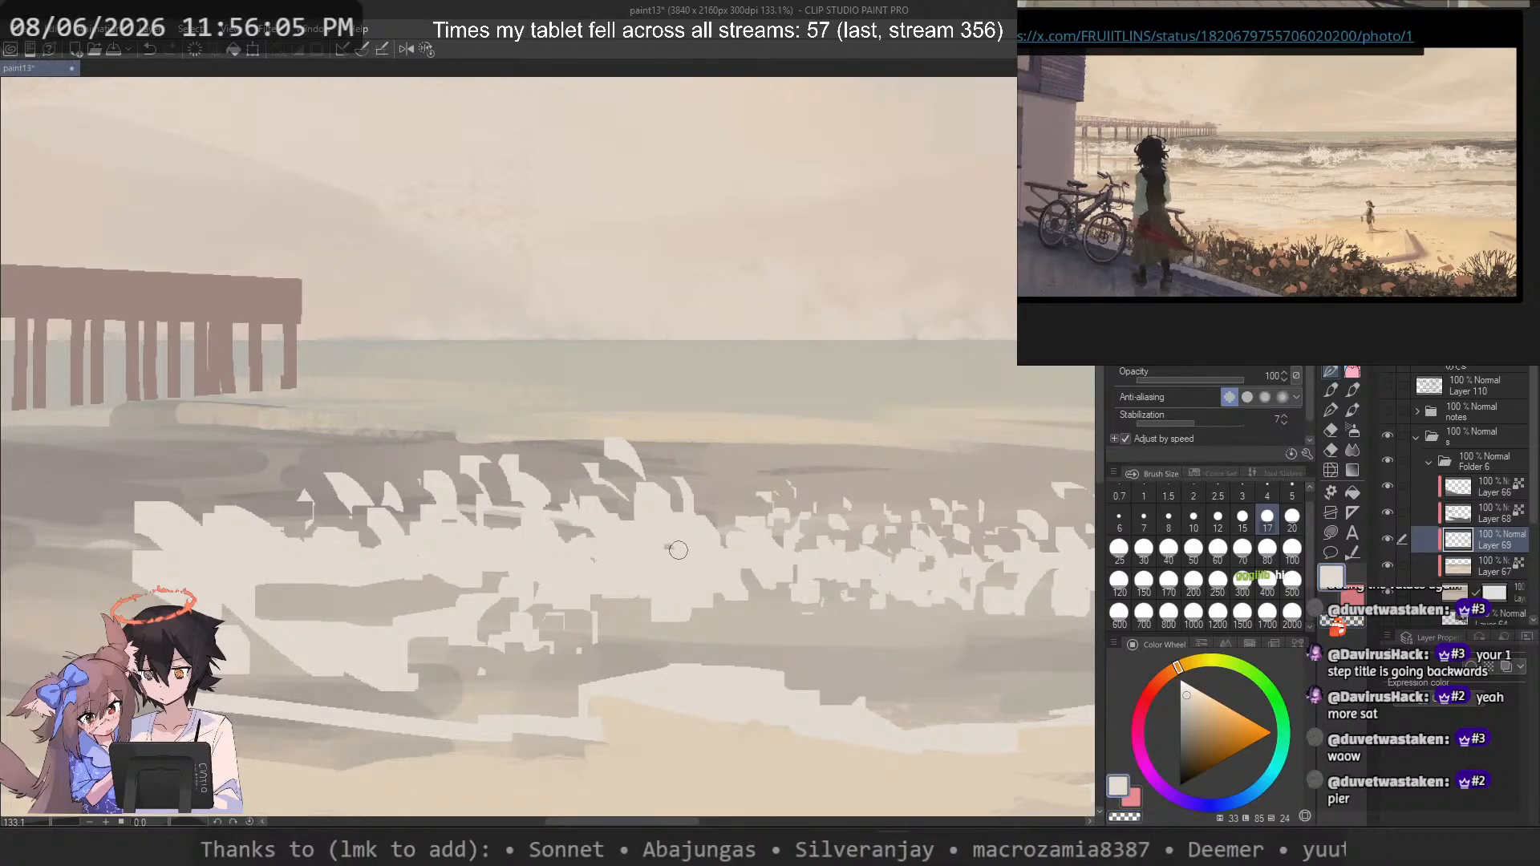
key(c)
mouse_move(322, 588)
mouse_down()
mouse_move(272, 611)
mouse_move(243, 588)
mouse_move(209, 592)
mouse_up()
drag(164, 557, 191, 601)
key(c)
drag(156, 576, 136, 590)
drag(311, 601, 340, 601)
Step: Paint a tall detached plume and small blocky splashes above the foam's left end near the pier's tip
drag(277, 527, 608, 517)
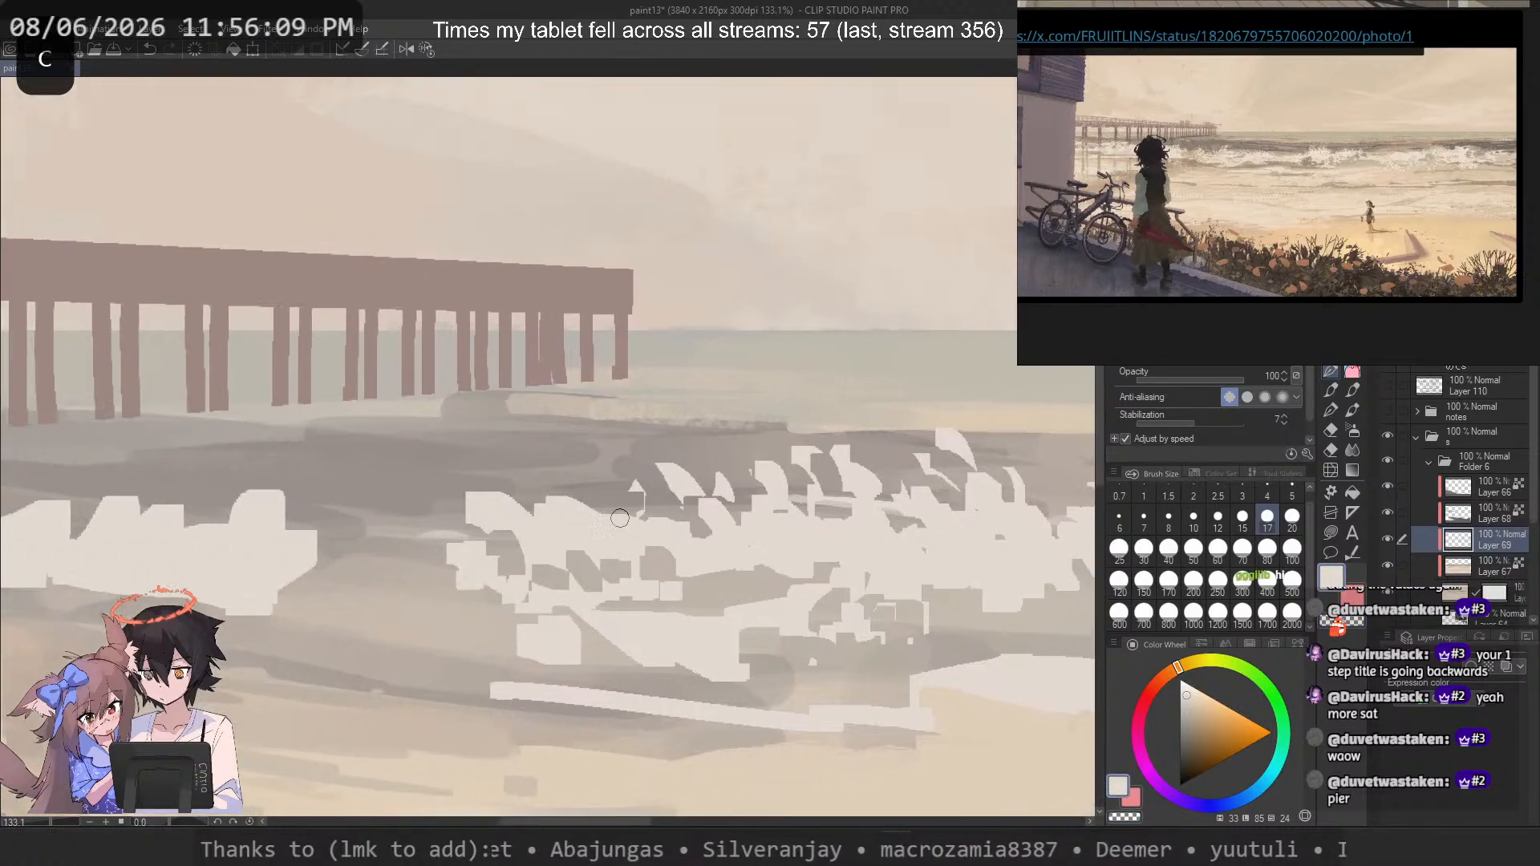
drag(464, 453, 519, 527)
mouse_move(525, 501)
mouse_down()
mouse_move(539, 520)
mouse_move(493, 554)
mouse_up()
key(c)
mouse_move(472, 494)
mouse_down()
mouse_move(473, 513)
mouse_move(559, 537)
mouse_up()
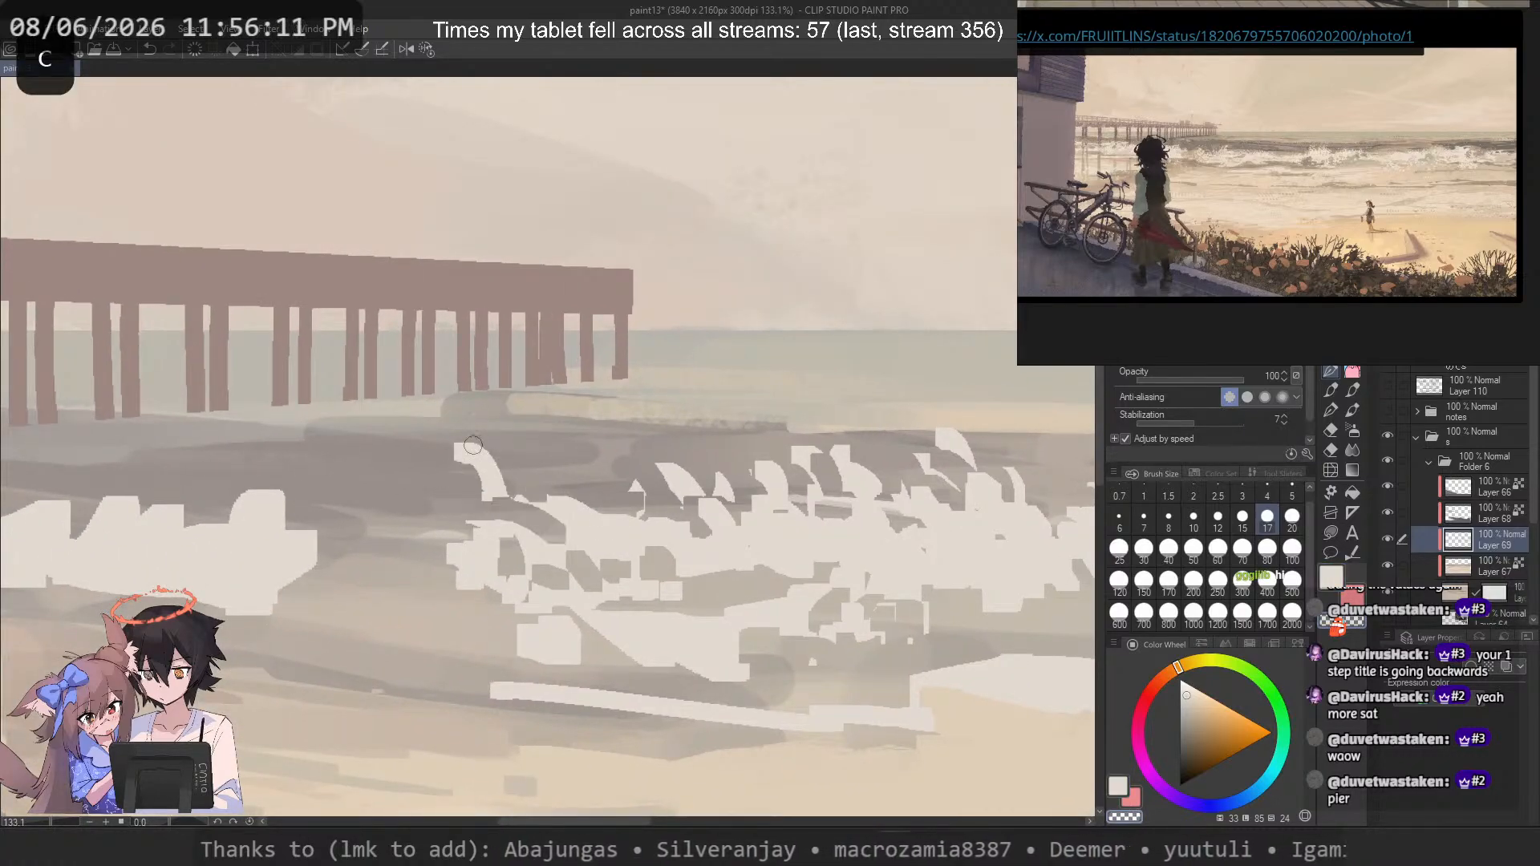
drag(487, 449, 478, 491)
drag(540, 502, 576, 526)
key(c)
mouse_move(496, 447)
mouse_down()
mouse_move(577, 507)
mouse_move(473, 518)
mouse_up()
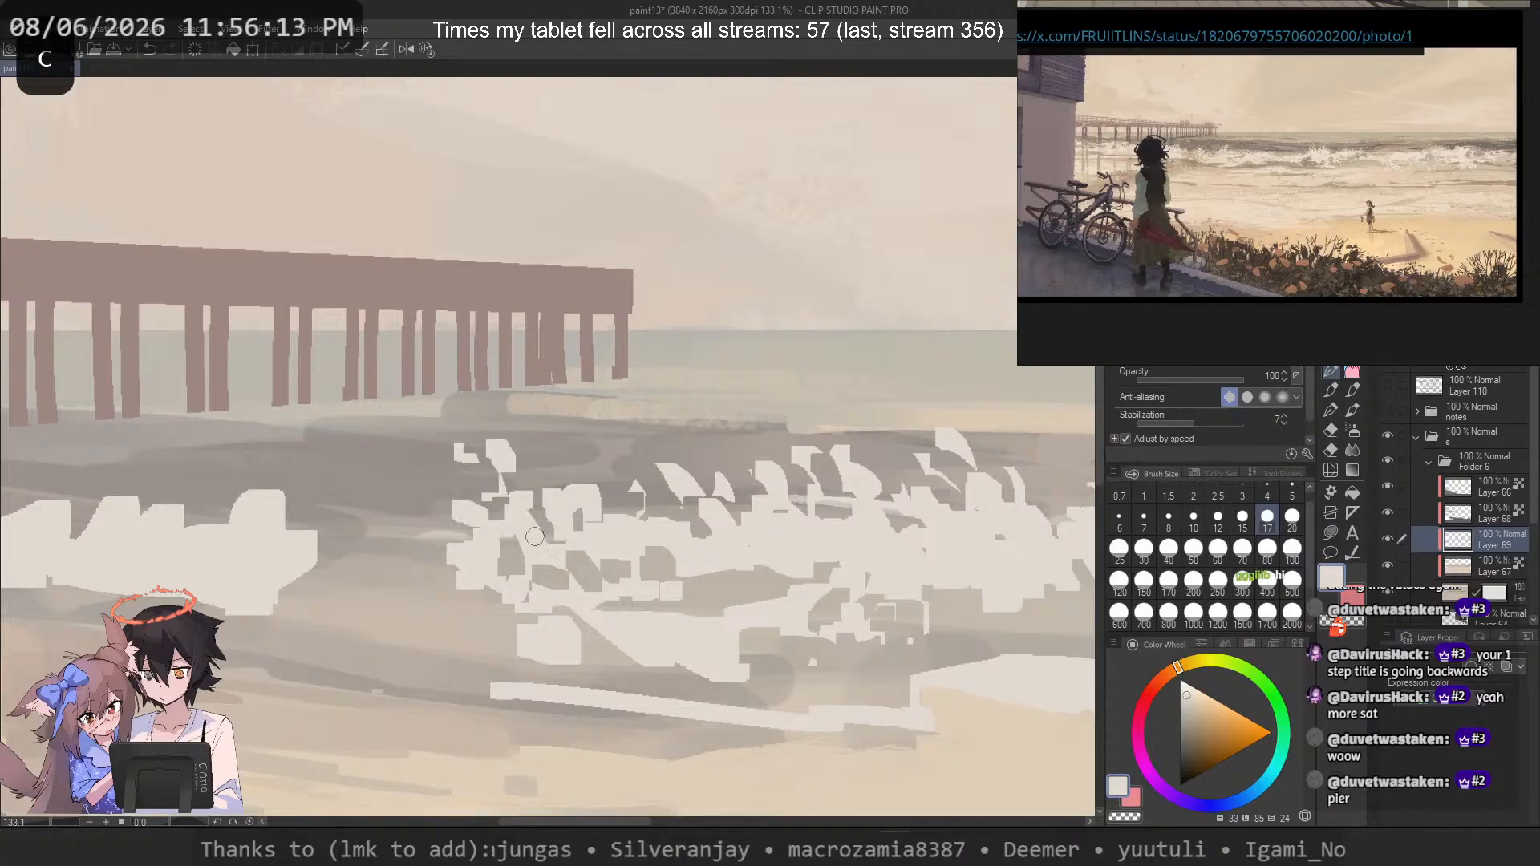
Step: Cut the foam's left end into narrow splashes and break its lower-left edge into small patches
key(c)
mouse_move(586, 486)
mouse_down()
mouse_move(573, 525)
mouse_move(602, 530)
mouse_up()
mouse_move(482, 509)
mouse_down()
mouse_move(465, 551)
mouse_move(518, 613)
mouse_up()
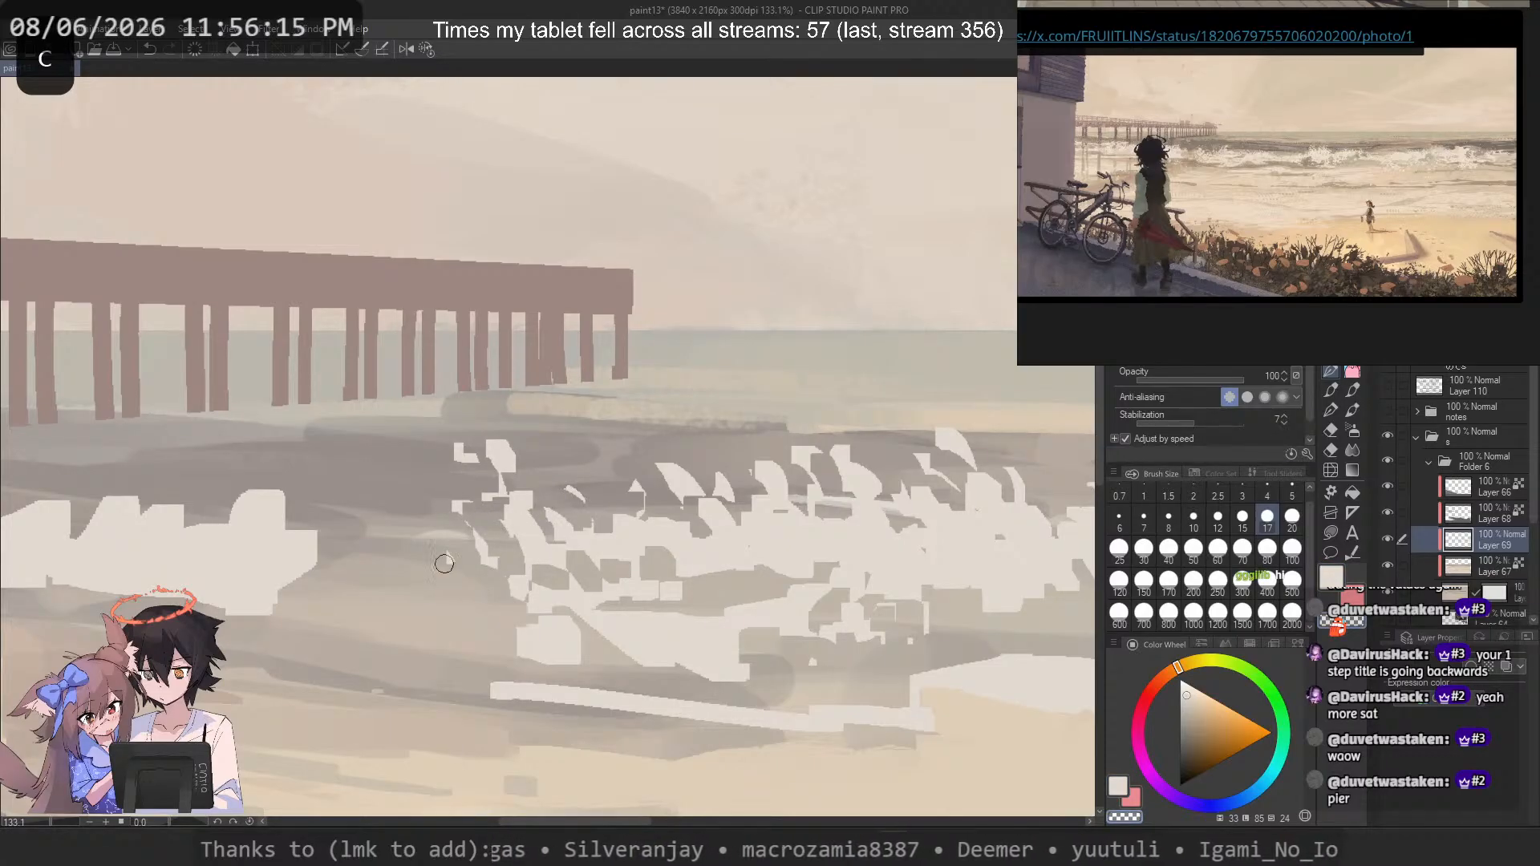
drag(444, 564, 520, 632)
key(c)
mouse_move(497, 624)
mouse_down()
mouse_move(505, 653)
mouse_move(543, 658)
mouse_up()
key(c)
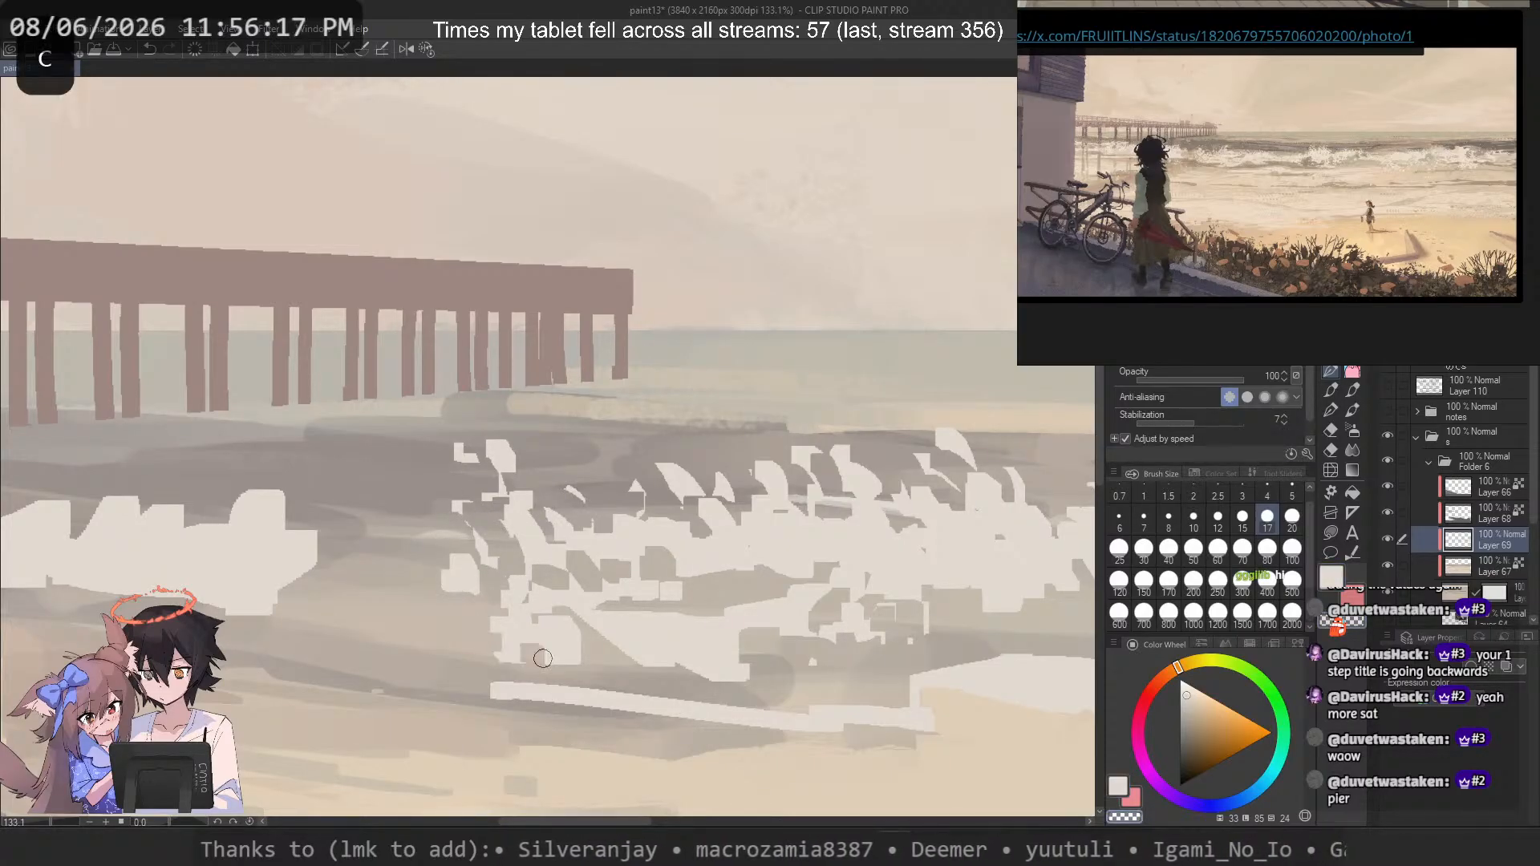
key(c)
drag(437, 678, 850, 744)
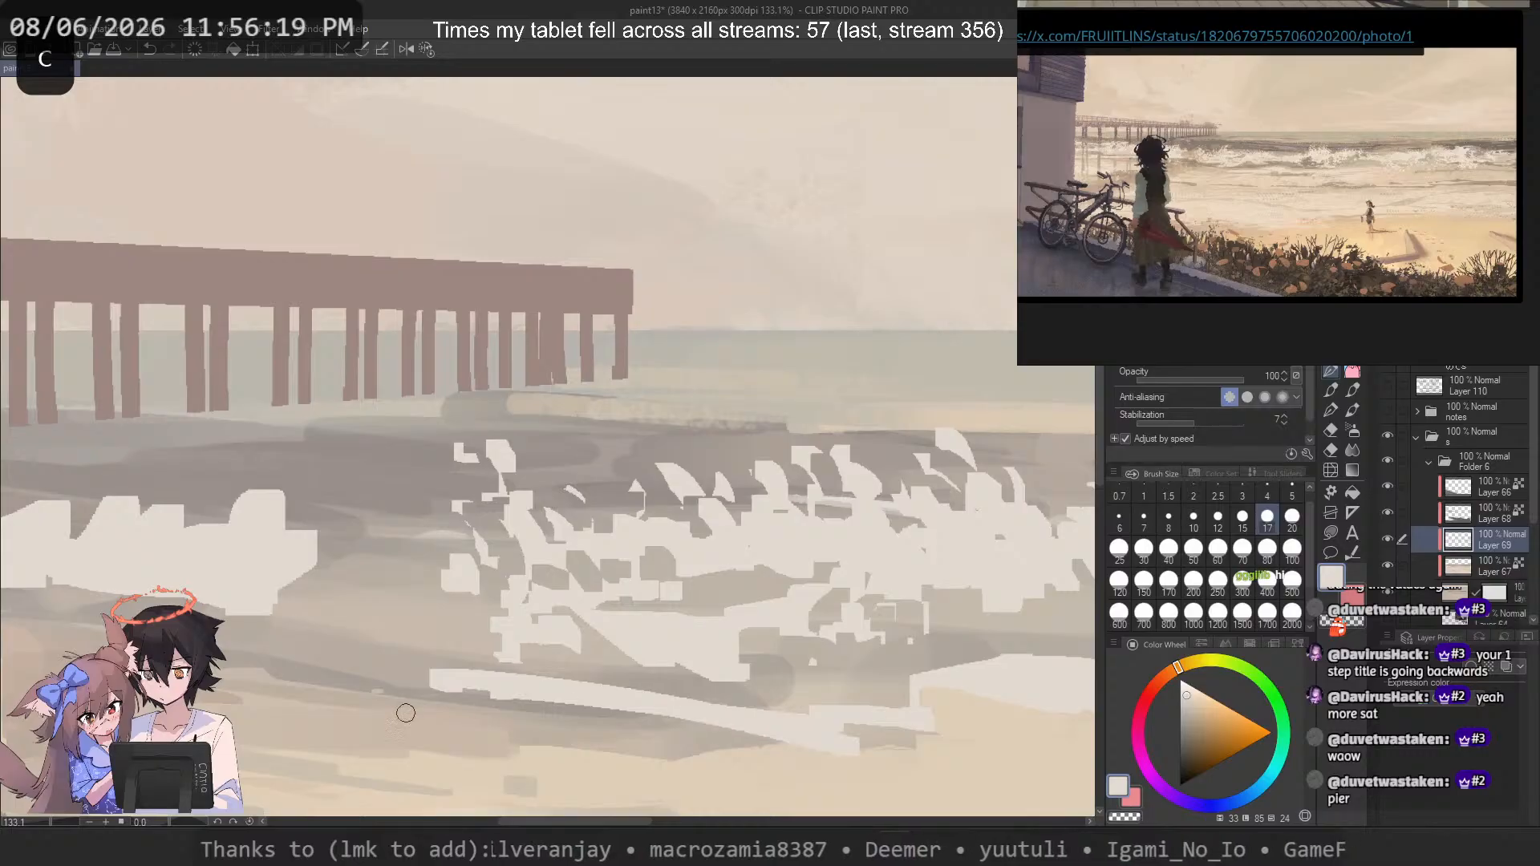
key(ctrl+z)
key(c)
mouse_move(241, 514)
mouse_down()
mouse_move(279, 525)
mouse_move(307, 566)
mouse_up()
mouse_move(297, 587)
mouse_down()
mouse_move(205, 574)
mouse_move(536, 595)
mouse_up()
key(ctrl+z)
Step: Extend and round off the right end of the foam mass beneath the pier
scroll(536, 595, down, 1)
key(c)
drag(490, 526, 502, 539)
mouse_move(519, 570)
mouse_down()
mouse_move(544, 602)
mouse_move(569, 599)
mouse_up()
drag(521, 537, 565, 561)
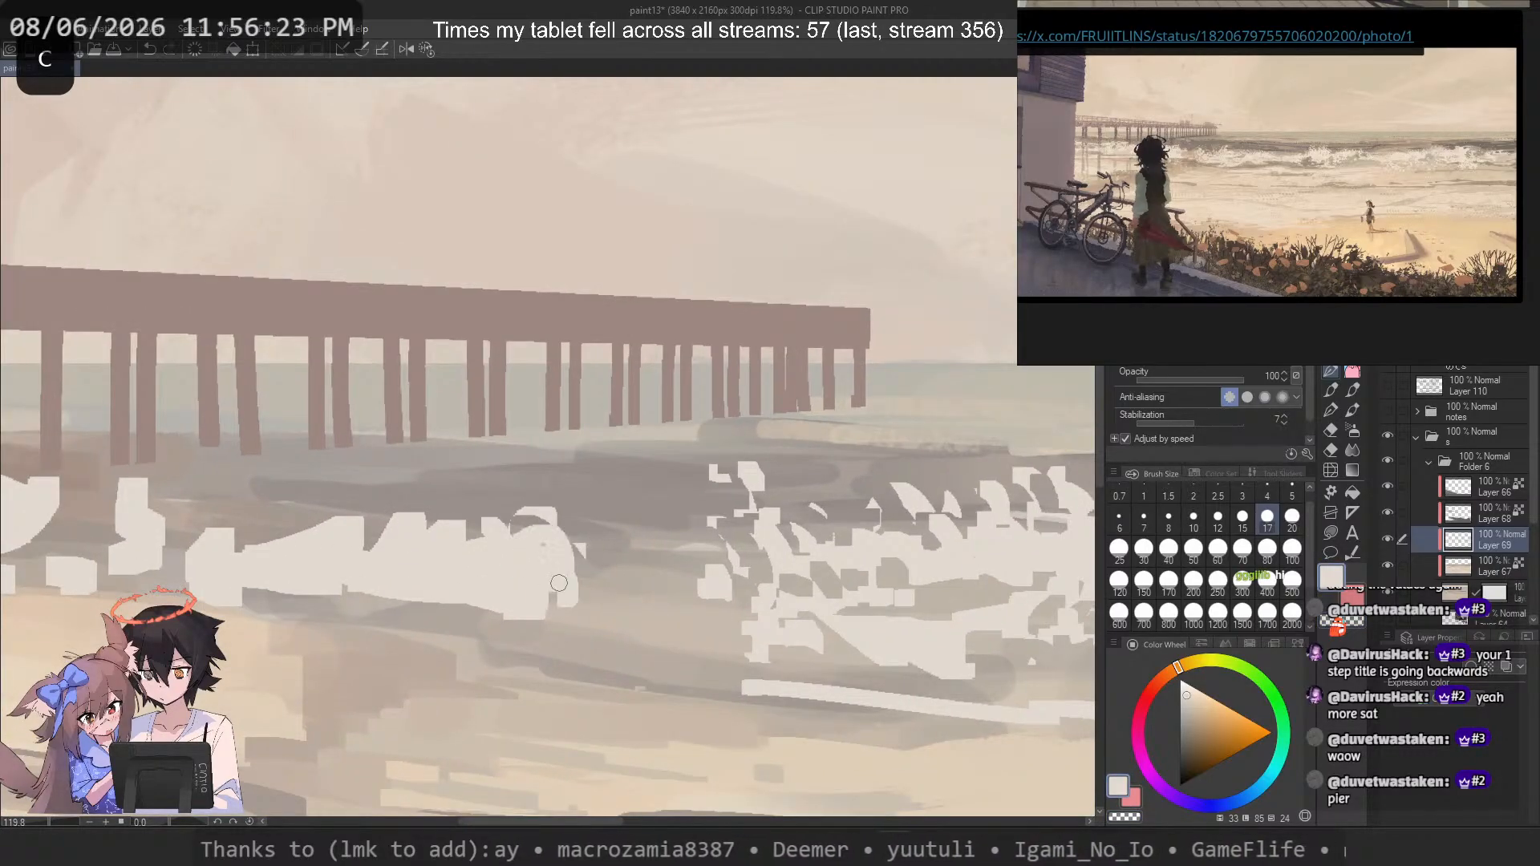
Step: Paint pointed plumes on the right half of the foam mass beneath the pier and cut gaps between them
key(c)
mouse_move(507, 485)
mouse_down()
mouse_move(525, 525)
mouse_move(494, 531)
mouse_up()
drag(468, 515, 470, 531)
drag(441, 518, 442, 540)
drag(476, 479, 490, 516)
mouse_move(429, 485)
mouse_down()
mouse_move(456, 517)
mouse_move(439, 520)
mouse_move(489, 515)
mouse_up()
key(c)
mouse_move(439, 505)
mouse_down()
mouse_move(434, 518)
mouse_move(472, 530)
mouse_up()
key(c)
mouse_move(437, 516)
mouse_down()
mouse_move(445, 532)
mouse_move(422, 510)
mouse_up()
mouse_move(486, 499)
mouse_down()
mouse_move(500, 529)
mouse_move(468, 529)
mouse_move(489, 527)
mouse_up()
Step: Reduce the pen to size 12 and break the left half of the same crest into smaller plumes
key(c)
key(bracketleft)
key(bracketleft)
key(c)
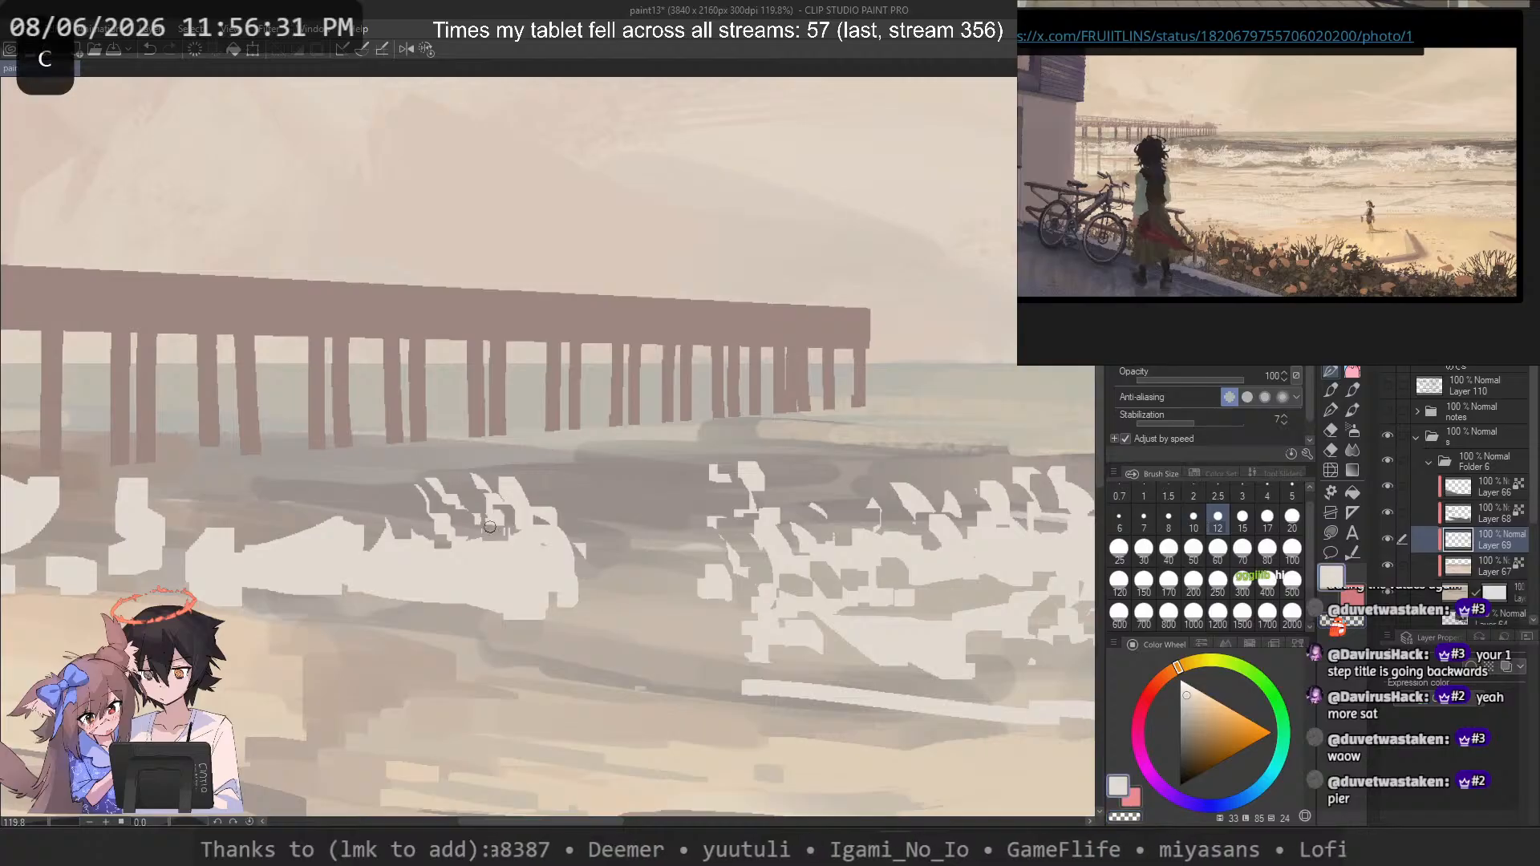
drag(419, 488, 424, 517)
mouse_move(375, 488)
mouse_down()
mouse_move(388, 515)
mouse_move(269, 532)
mouse_up()
drag(255, 506, 233, 534)
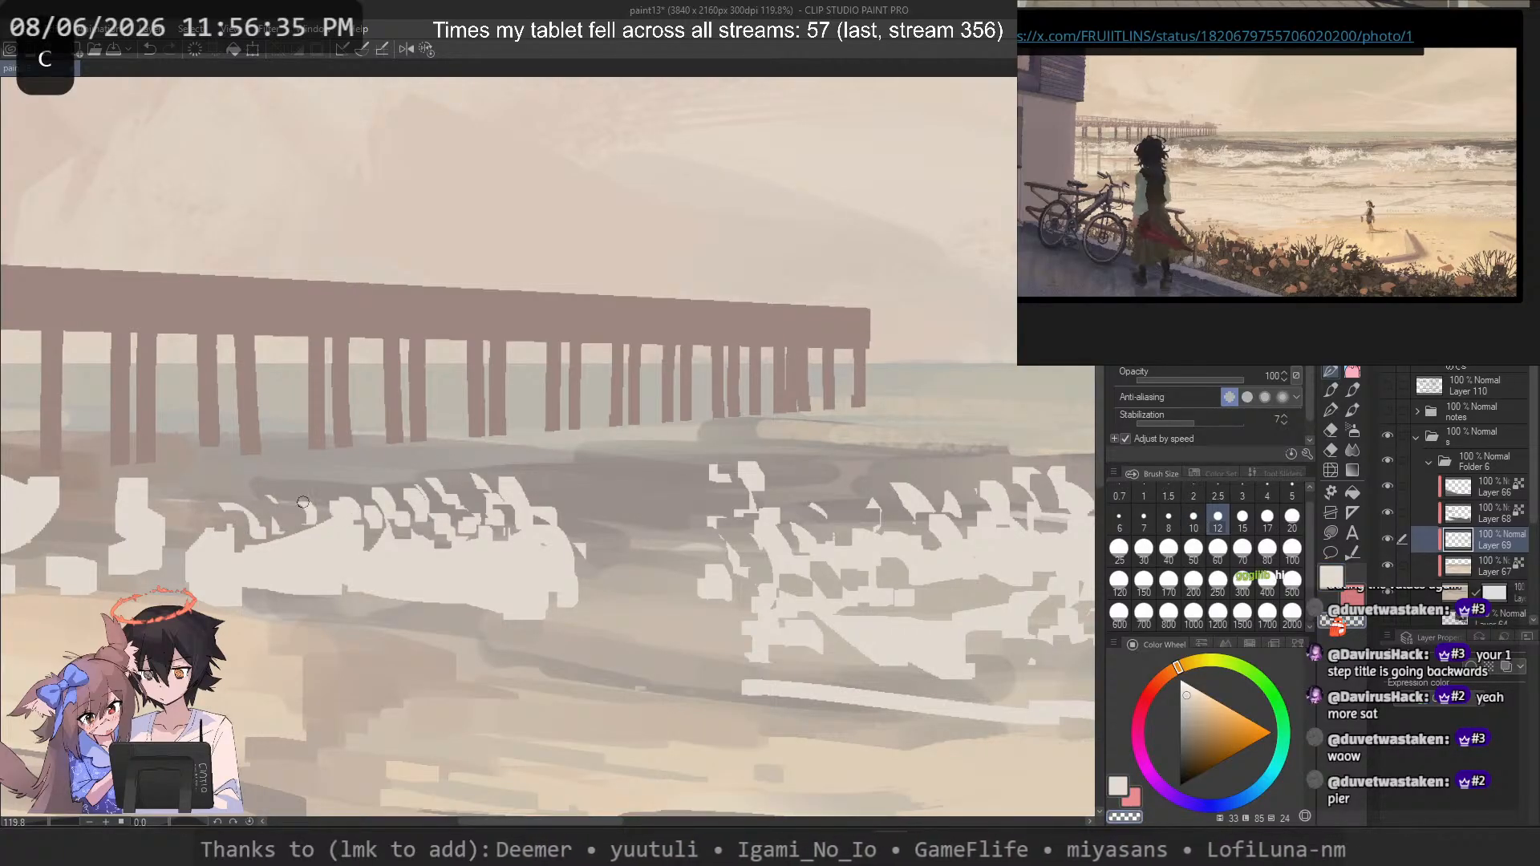
drag(365, 489, 380, 518)
drag(413, 506, 421, 530)
Step: Cut small gaps through this foam mass's body and scatter foam flecks across the open water to its right
key(c)
mouse_move(330, 507)
mouse_down()
mouse_move(305, 526)
mouse_move(398, 579)
mouse_up()
key(c)
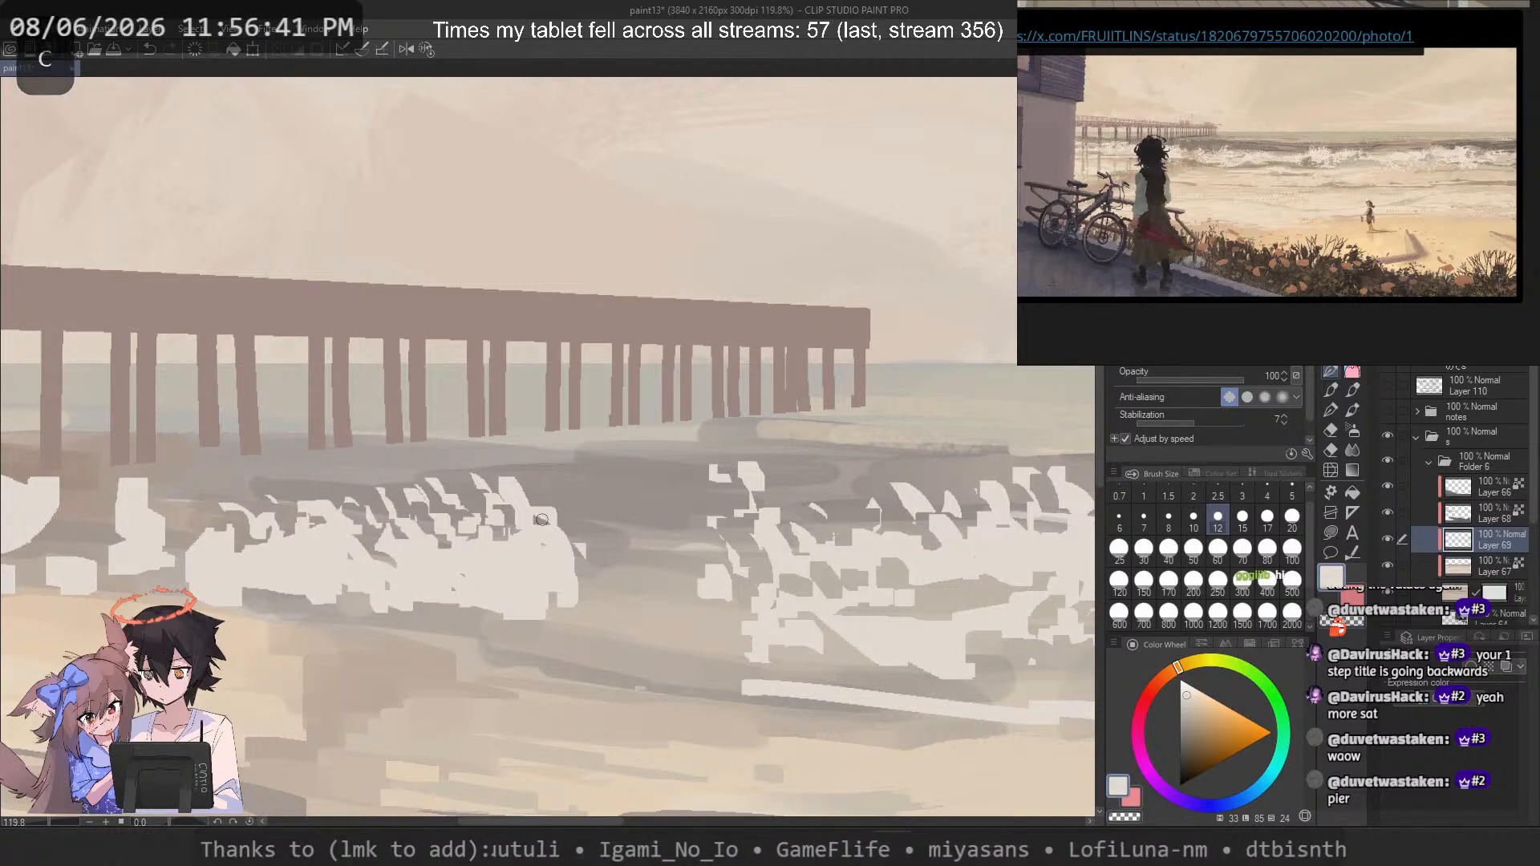
mouse_move(562, 523)
mouse_down()
mouse_move(600, 572)
mouse_move(652, 531)
mouse_up()
drag(645, 543, 657, 559)
drag(672, 557, 677, 562)
key(c)
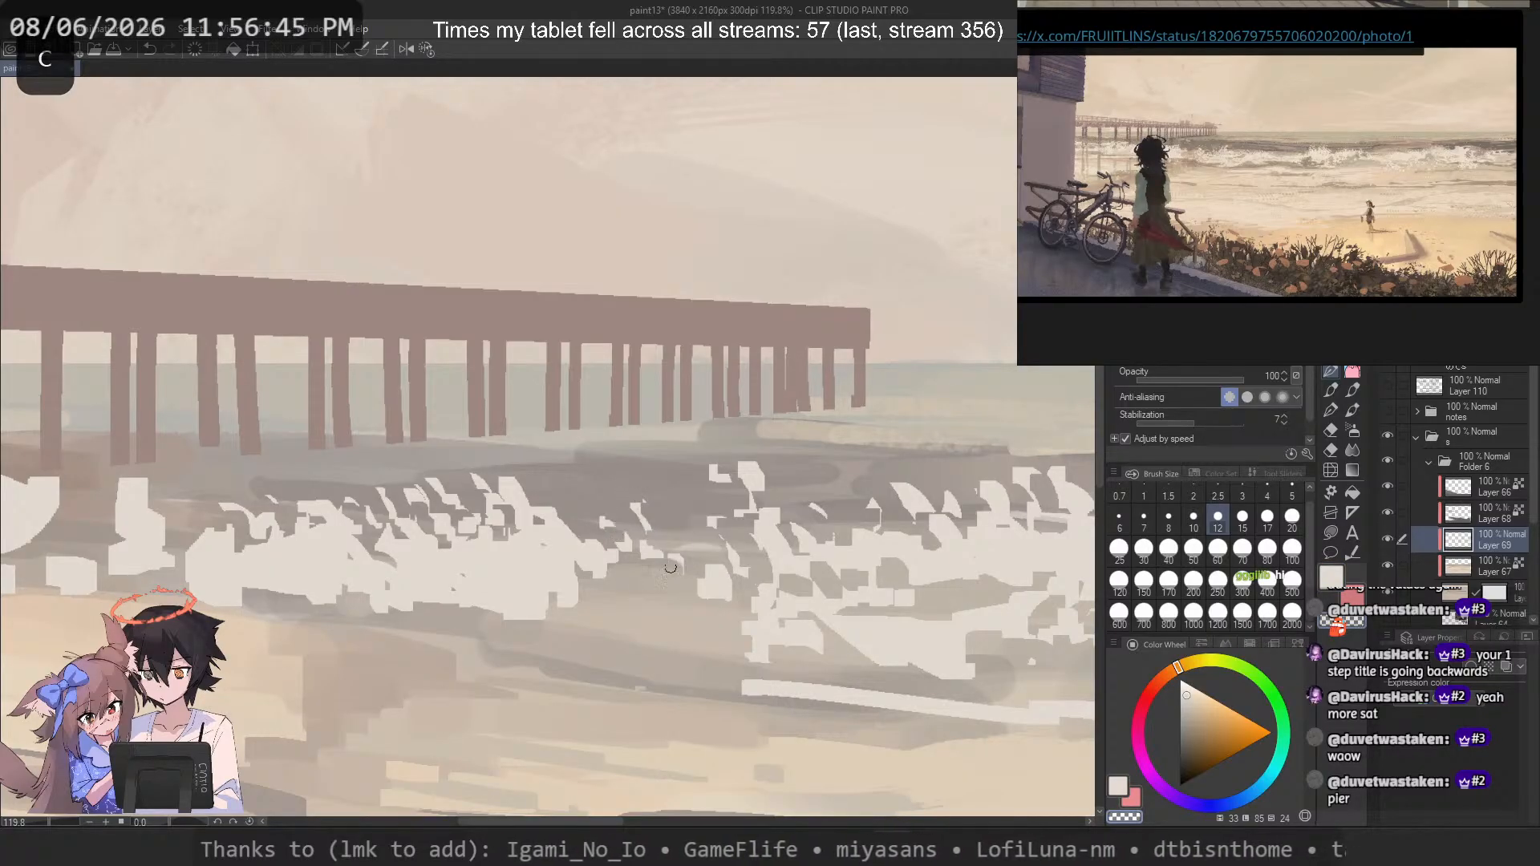
Step: Examine the reworked foam along the whole wave, both within the full composition and up close
scroll(681, 545, down, 5)
scroll(517, 428, down, 3)
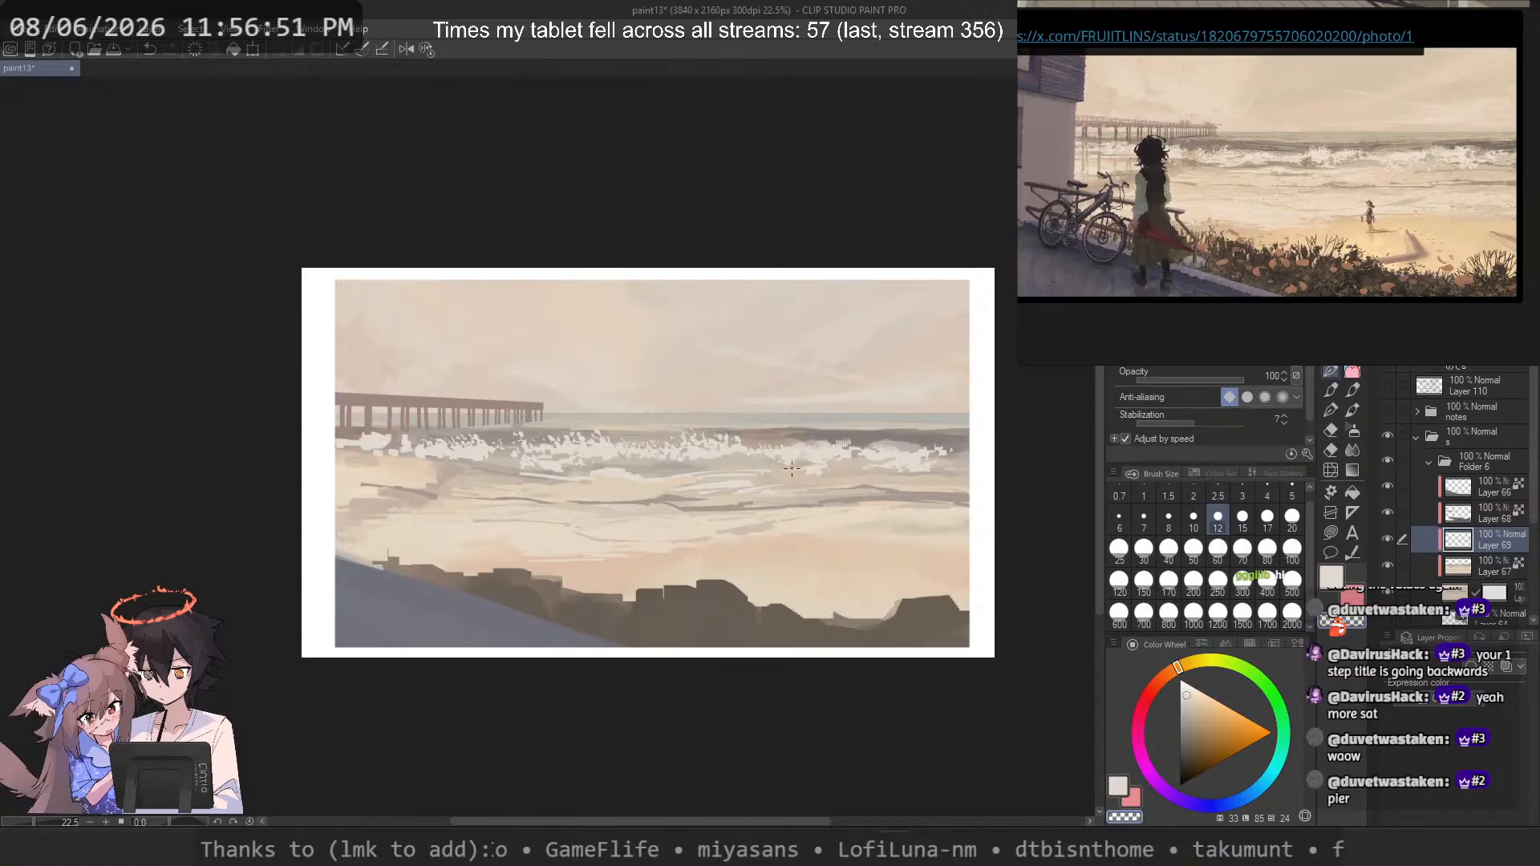
scroll(591, 456, up, 5)
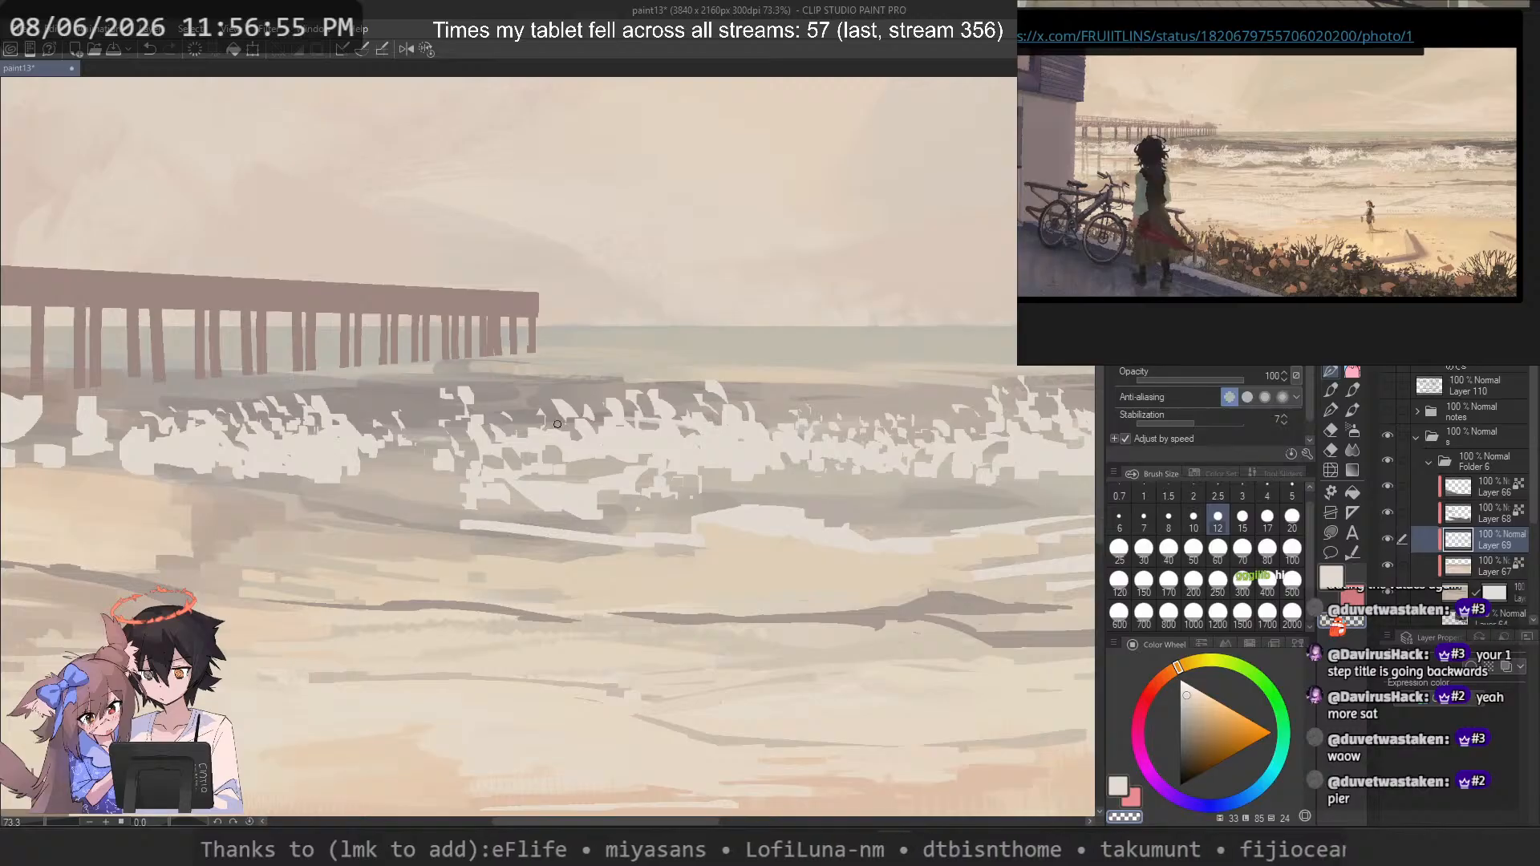
key(c)
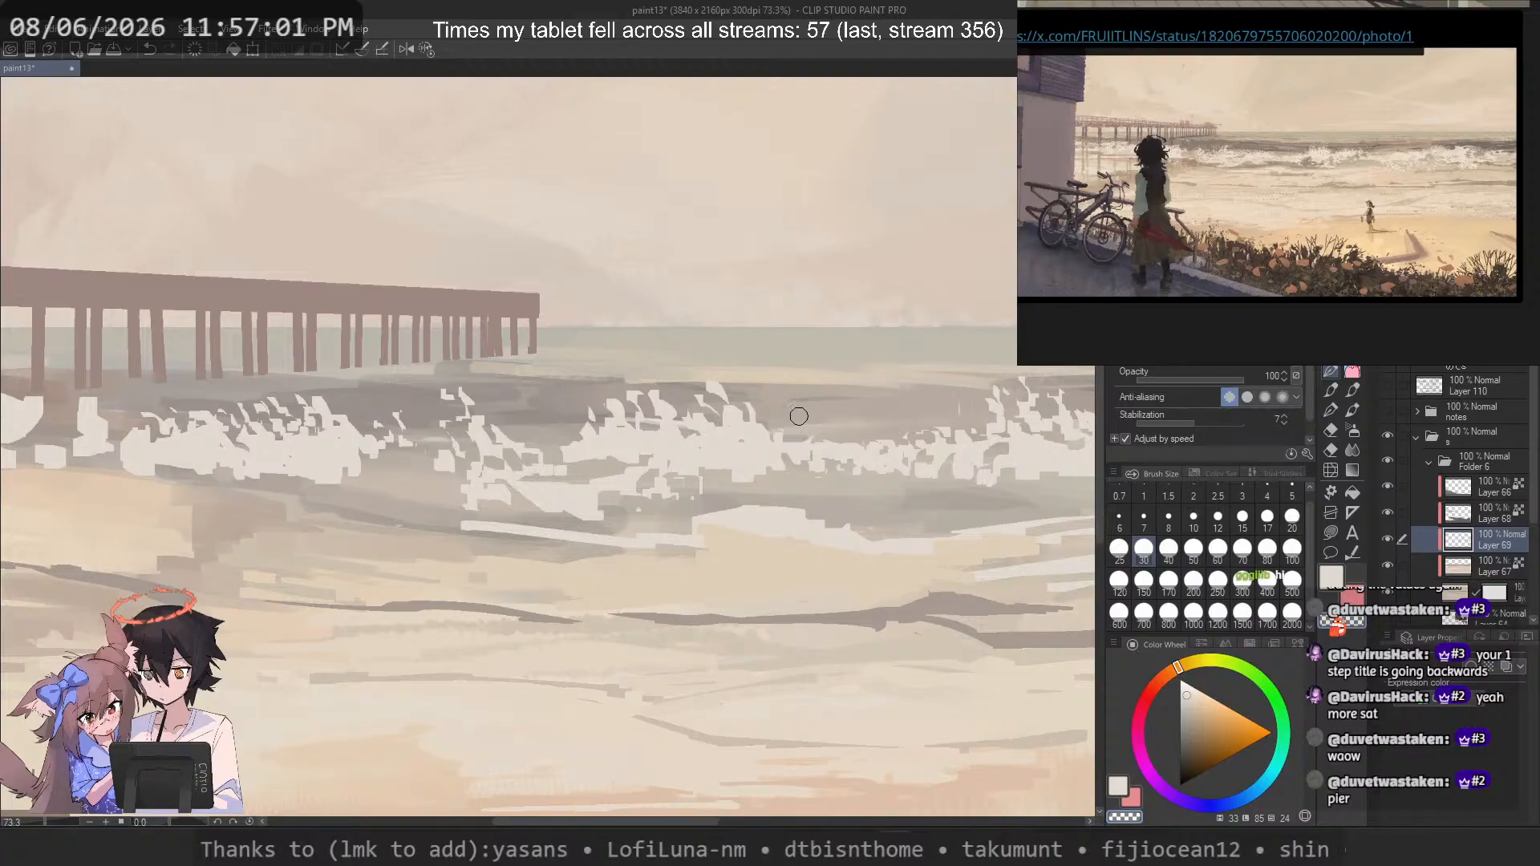
key(c)
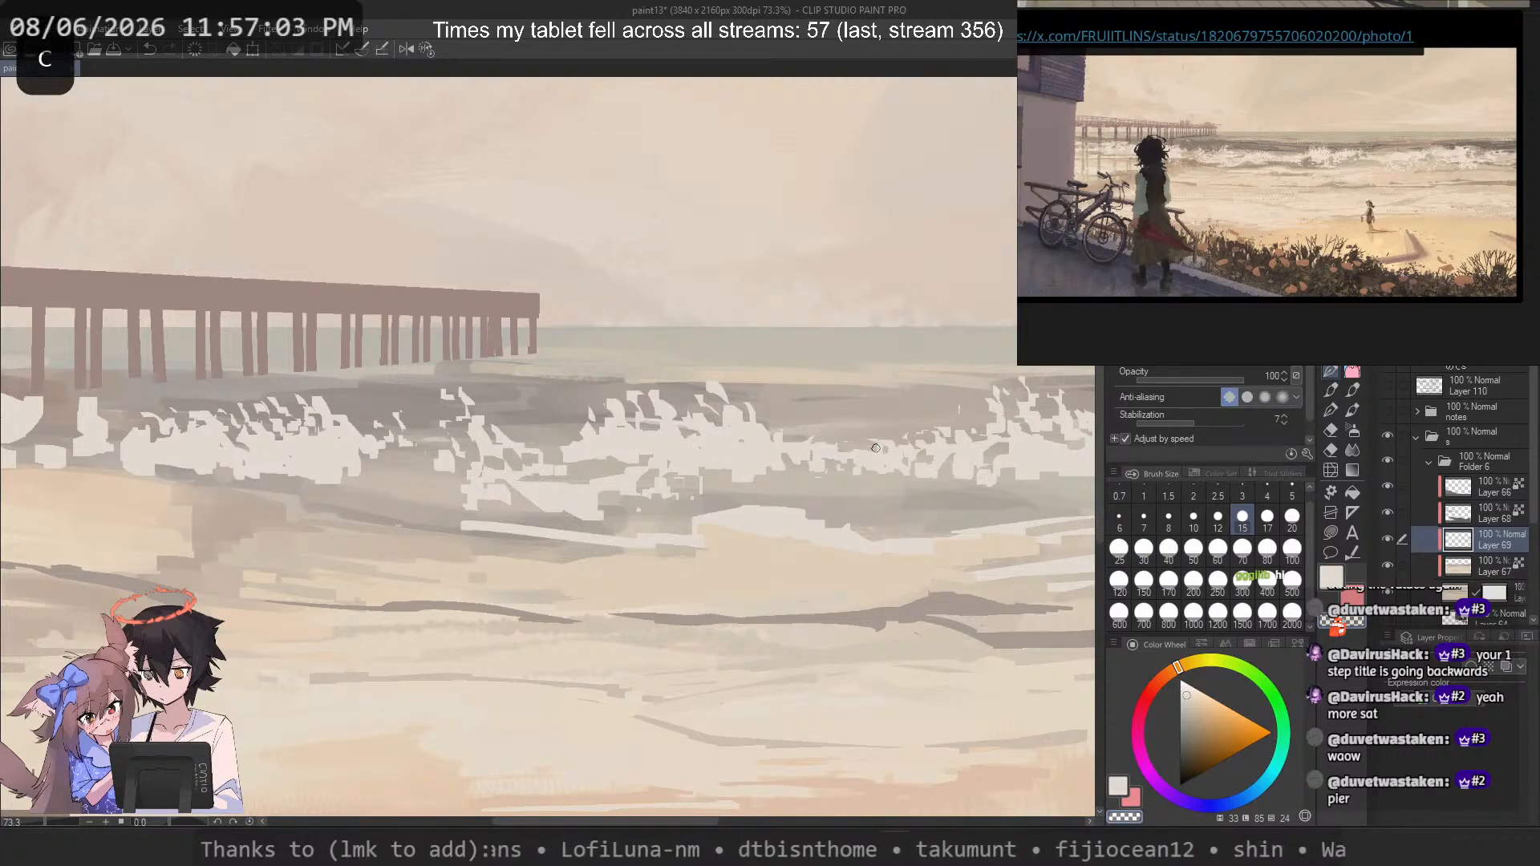
scroll(839, 394, up, 5)
click(1118, 518)
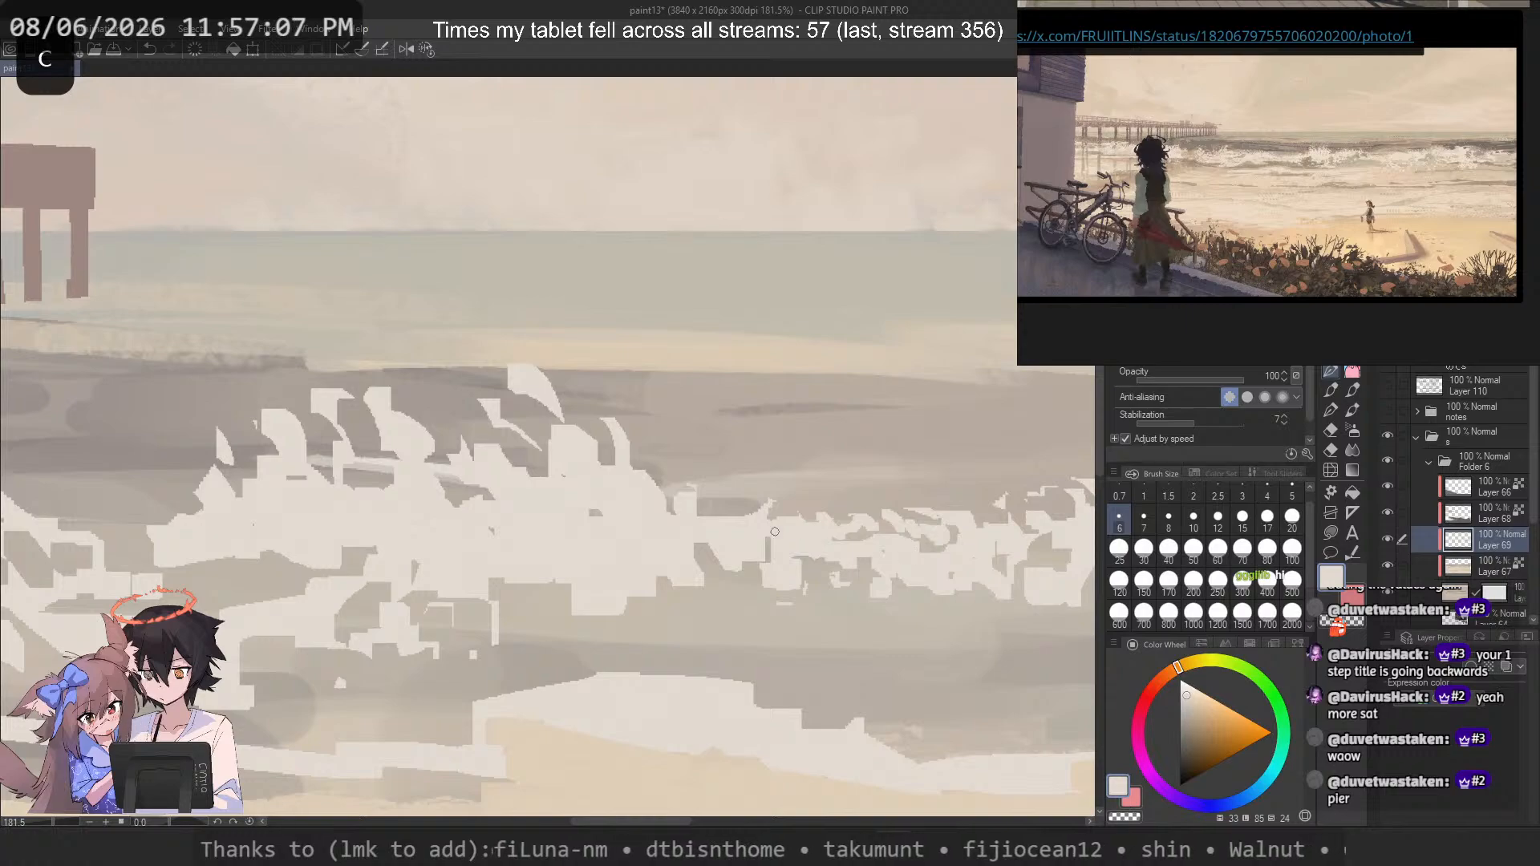
scroll(696, 434, down, 2)
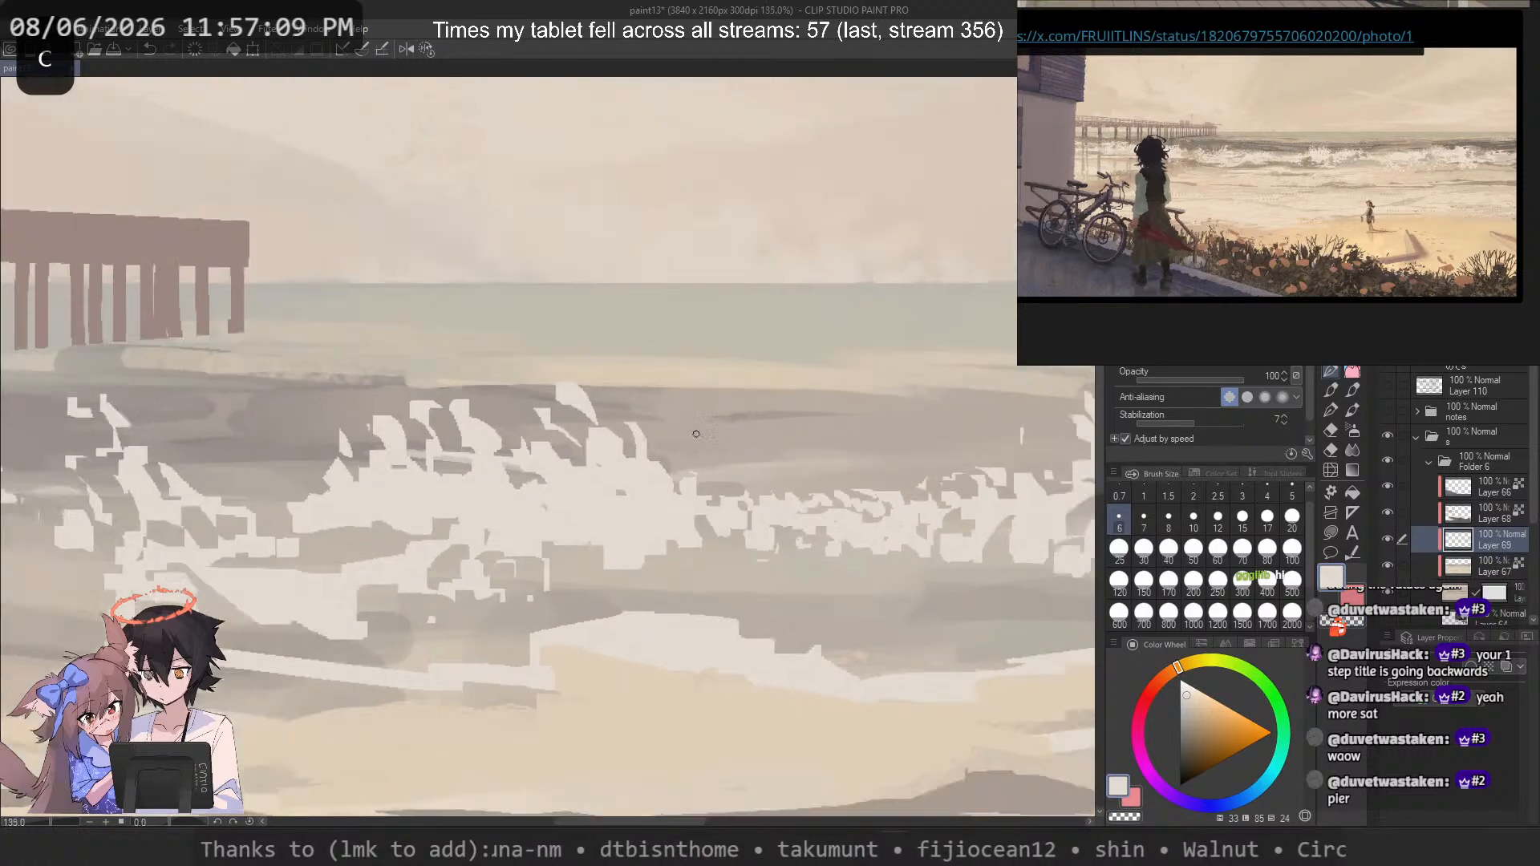
scroll(695, 434, down, 6)
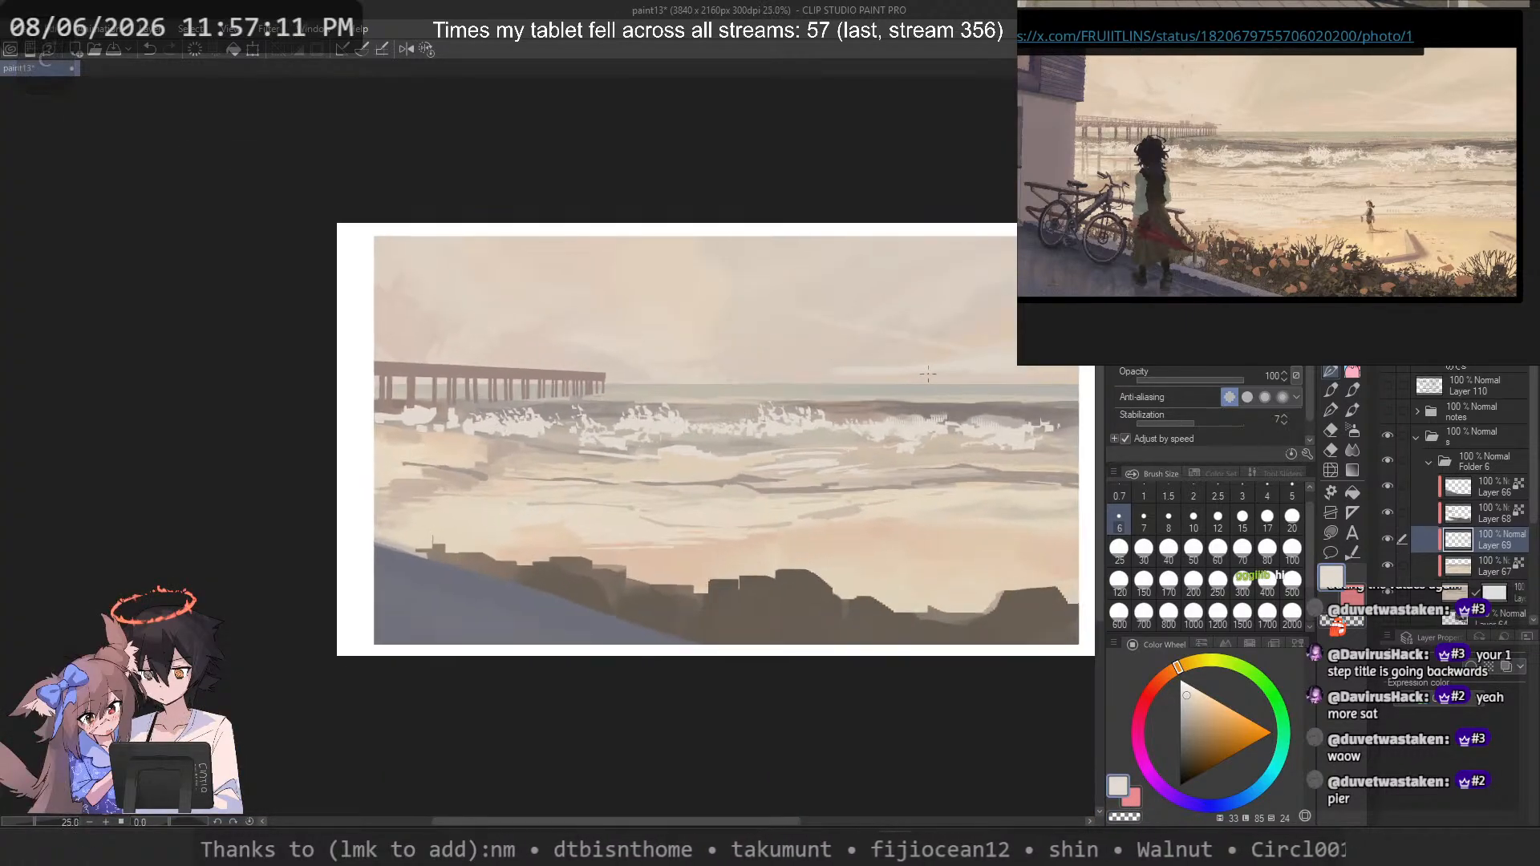
scroll(928, 374, up, 1)
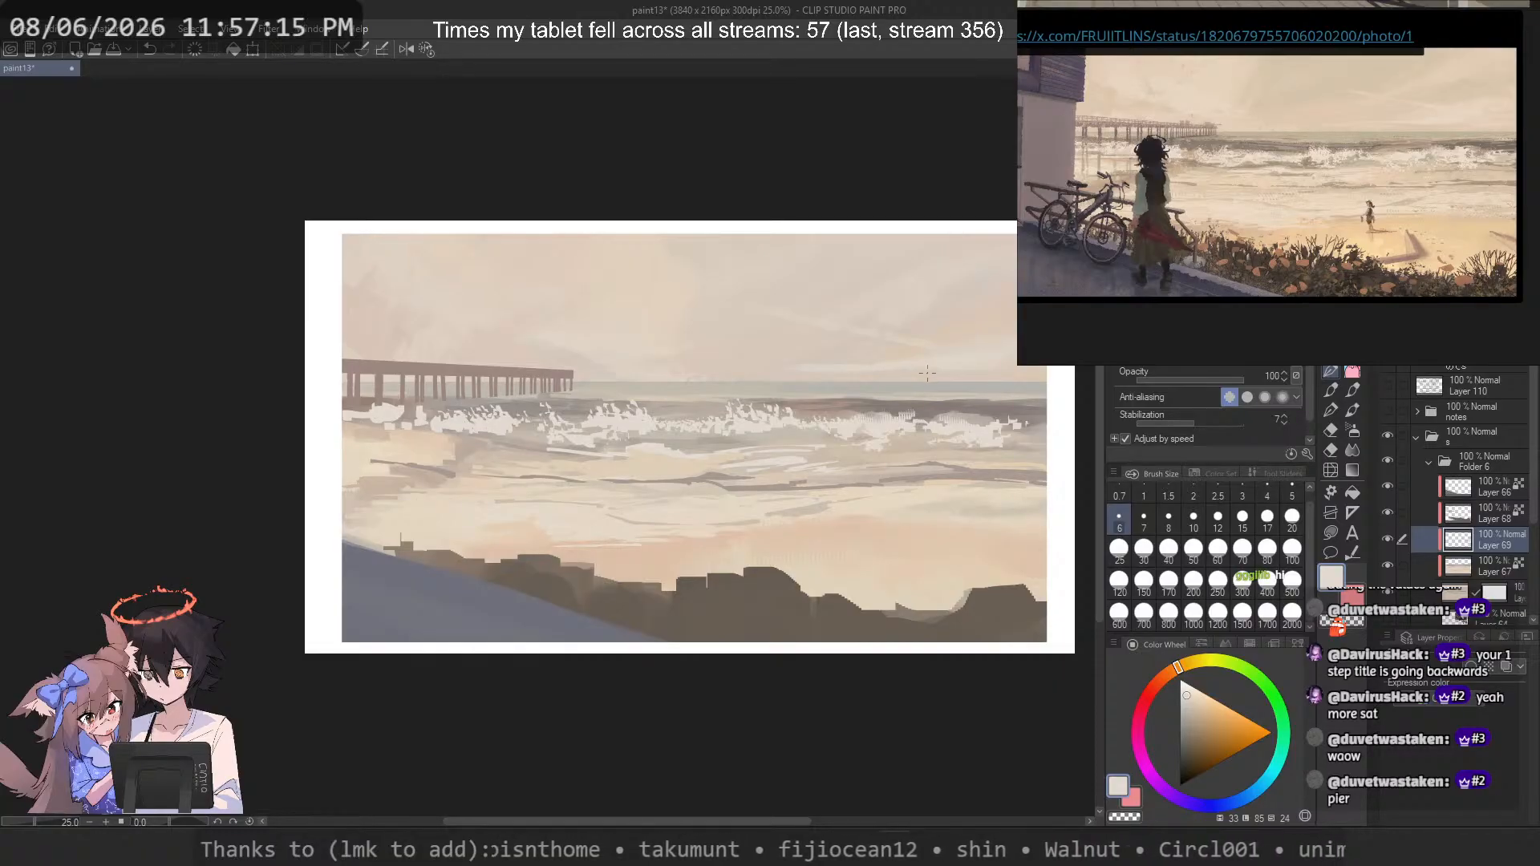
scroll(432, 397, up, 5)
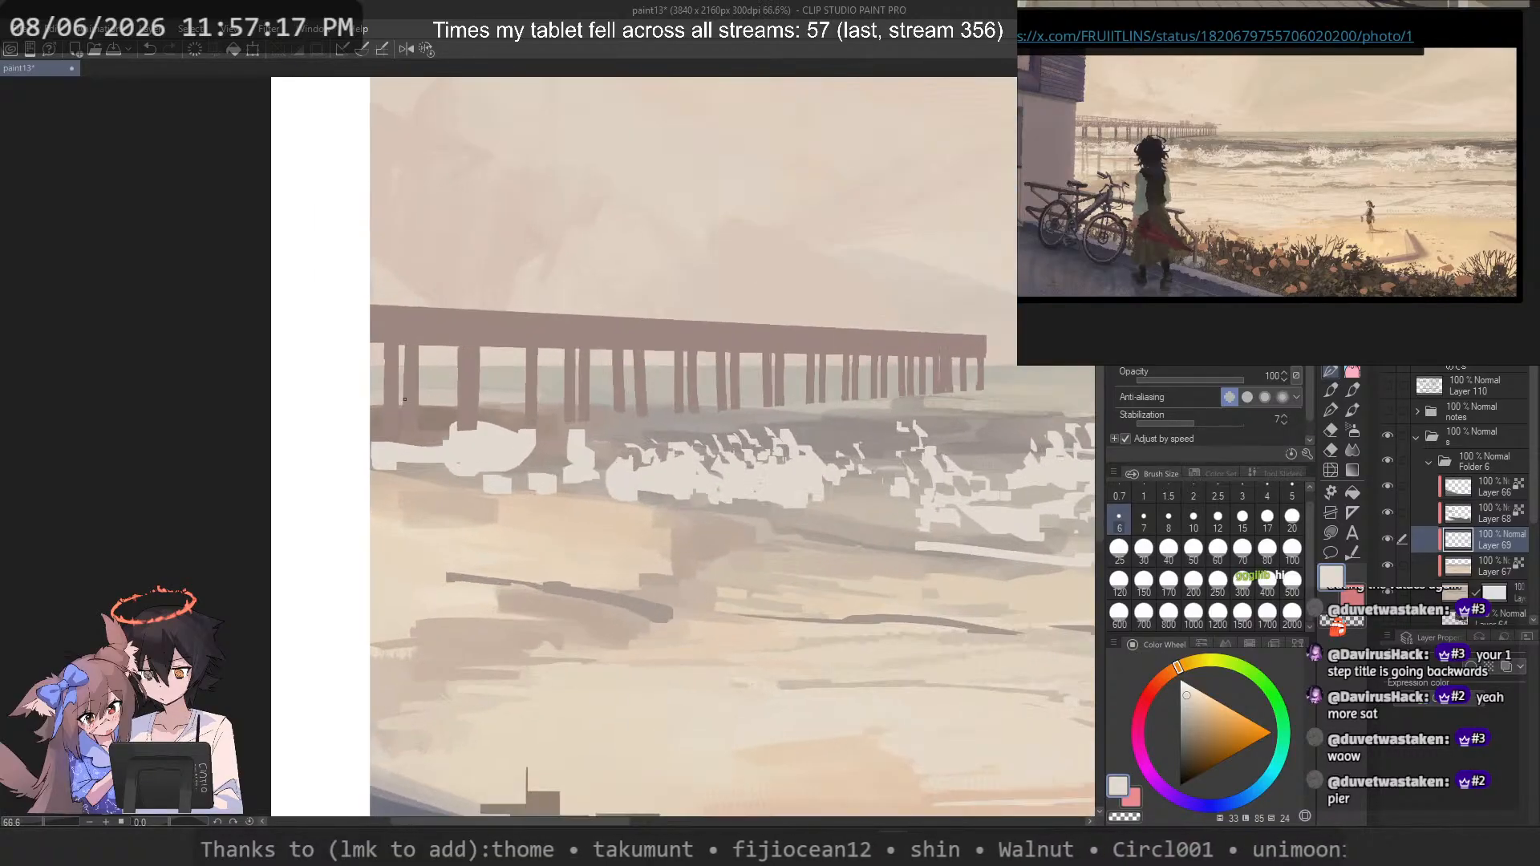
Step: Hollow out the top of the rounded foam mass at the canvas's left edge with the transparent colour at size 10
click(1188, 501)
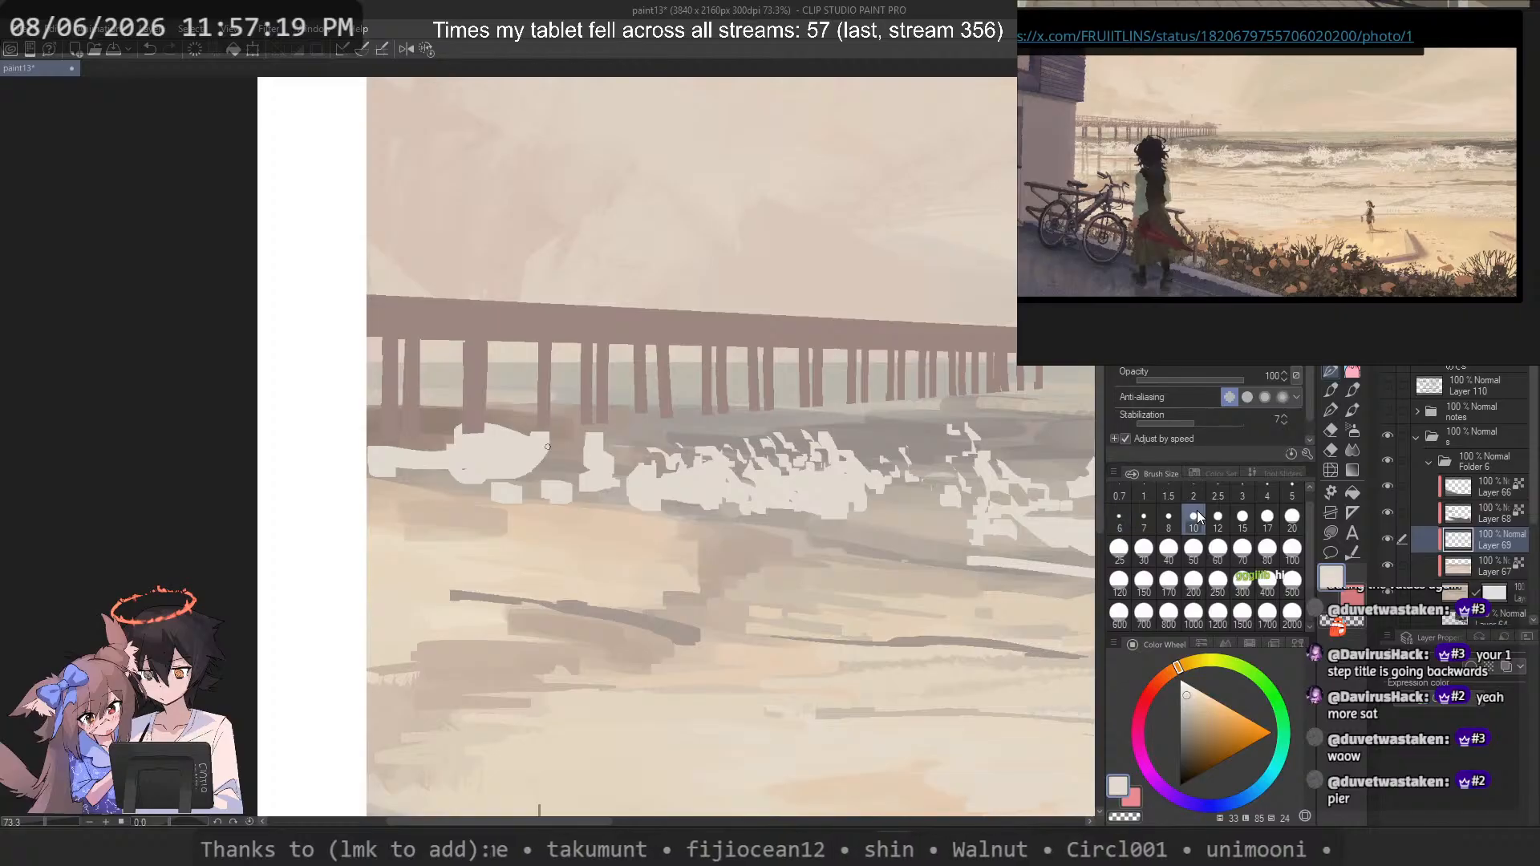
key(c)
mouse_move(522, 441)
mouse_down()
mouse_move(459, 422)
mouse_move(464, 449)
mouse_move(488, 427)
mouse_move(510, 433)
mouse_move(472, 417)
mouse_move(488, 459)
mouse_move(454, 443)
mouse_up()
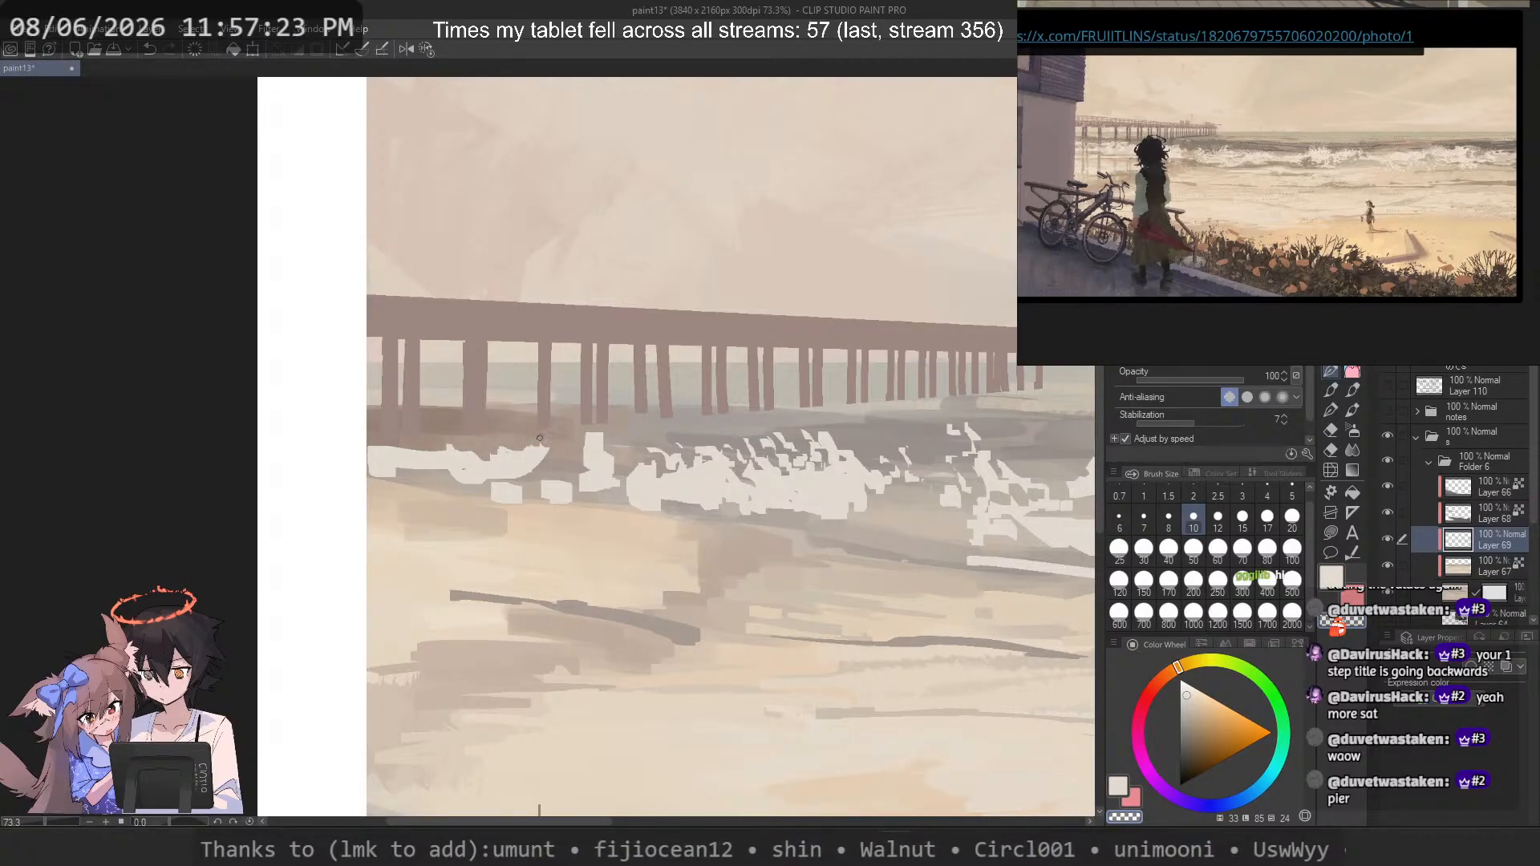
Step: Paint splashes along the far-left foam beneath the pier with the size 15 pen and carve gaps between them
key(c)
click(1241, 520)
scroll(457, 437, up, 3)
drag(529, 449, 515, 480)
mouse_move(563, 462)
mouse_down()
mouse_move(639, 449)
mouse_move(629, 480)
mouse_move(652, 506)
mouse_up()
key(c)
mouse_move(629, 441)
mouse_down()
mouse_move(664, 446)
mouse_move(678, 479)
mouse_up()
drag(624, 495, 597, 475)
mouse_move(581, 442)
mouse_down()
mouse_move(630, 451)
mouse_move(547, 429)
mouse_move(543, 505)
mouse_up()
Step: Add small curled plumes along the top of the far-left foam with the size 8 pen
click(1168, 520)
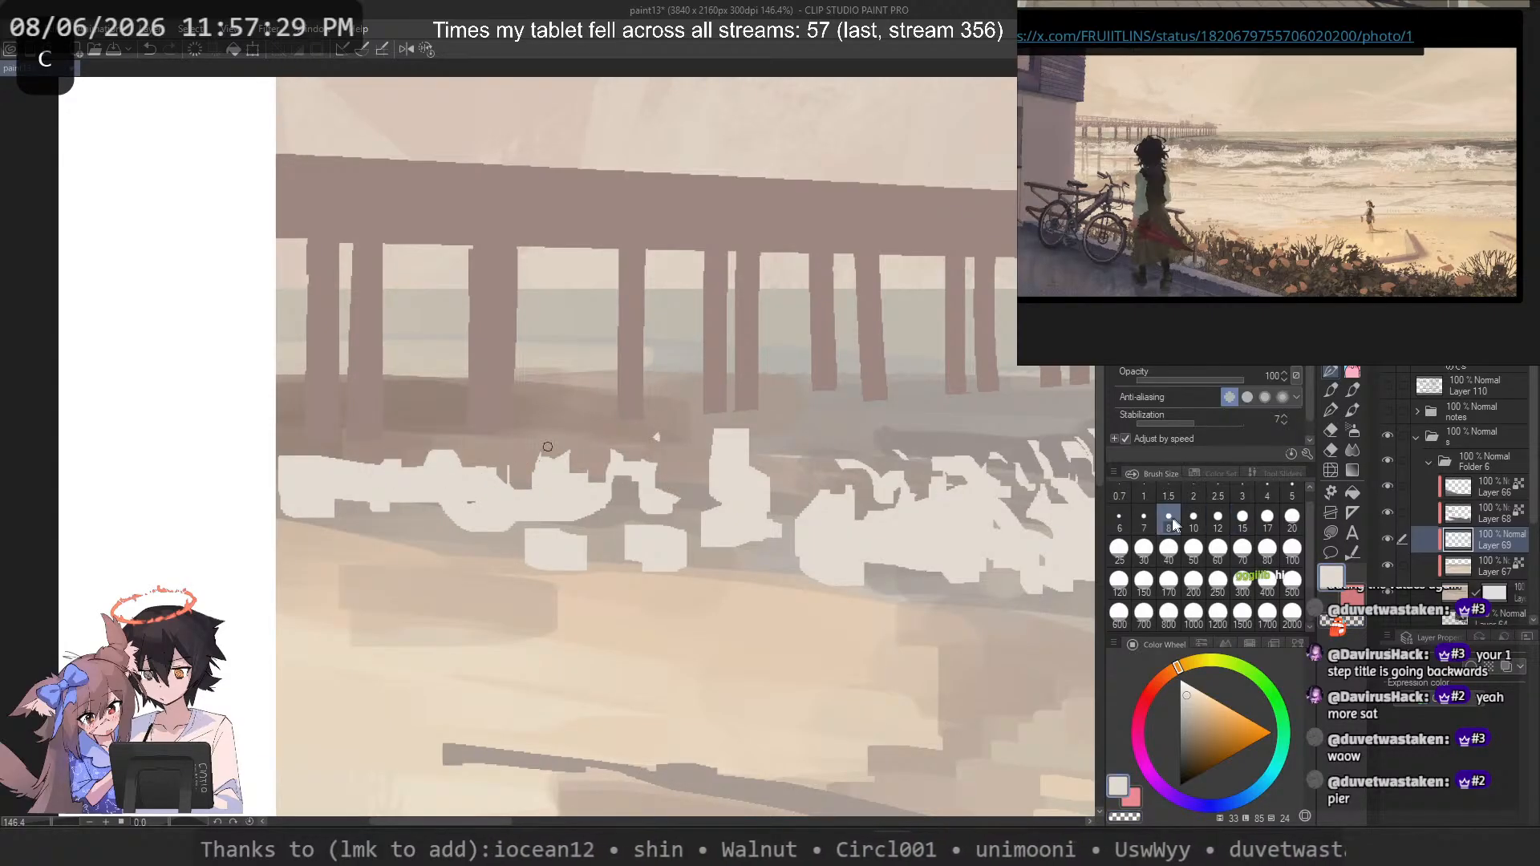
drag(531, 443, 517, 450)
drag(499, 440, 477, 465)
drag(498, 449, 496, 475)
mouse_move(584, 442)
mouse_down()
mouse_move(571, 466)
mouse_move(545, 465)
mouse_up()
drag(604, 460, 593, 477)
drag(644, 435, 656, 460)
drag(734, 425, 706, 439)
drag(700, 449, 688, 474)
Step: Cut the tall foam block right of the far-left mass into thin splashes and add small peaks near the canvas edge
key(c)
drag(747, 431, 743, 456)
drag(750, 464, 715, 489)
mouse_move(713, 442)
mouse_down()
mouse_move(784, 459)
mouse_move(734, 476)
mouse_move(787, 448)
mouse_move(787, 479)
mouse_move(814, 496)
mouse_move(770, 509)
mouse_up()
key(c)
drag(425, 454, 414, 467)
drag(393, 455, 374, 470)
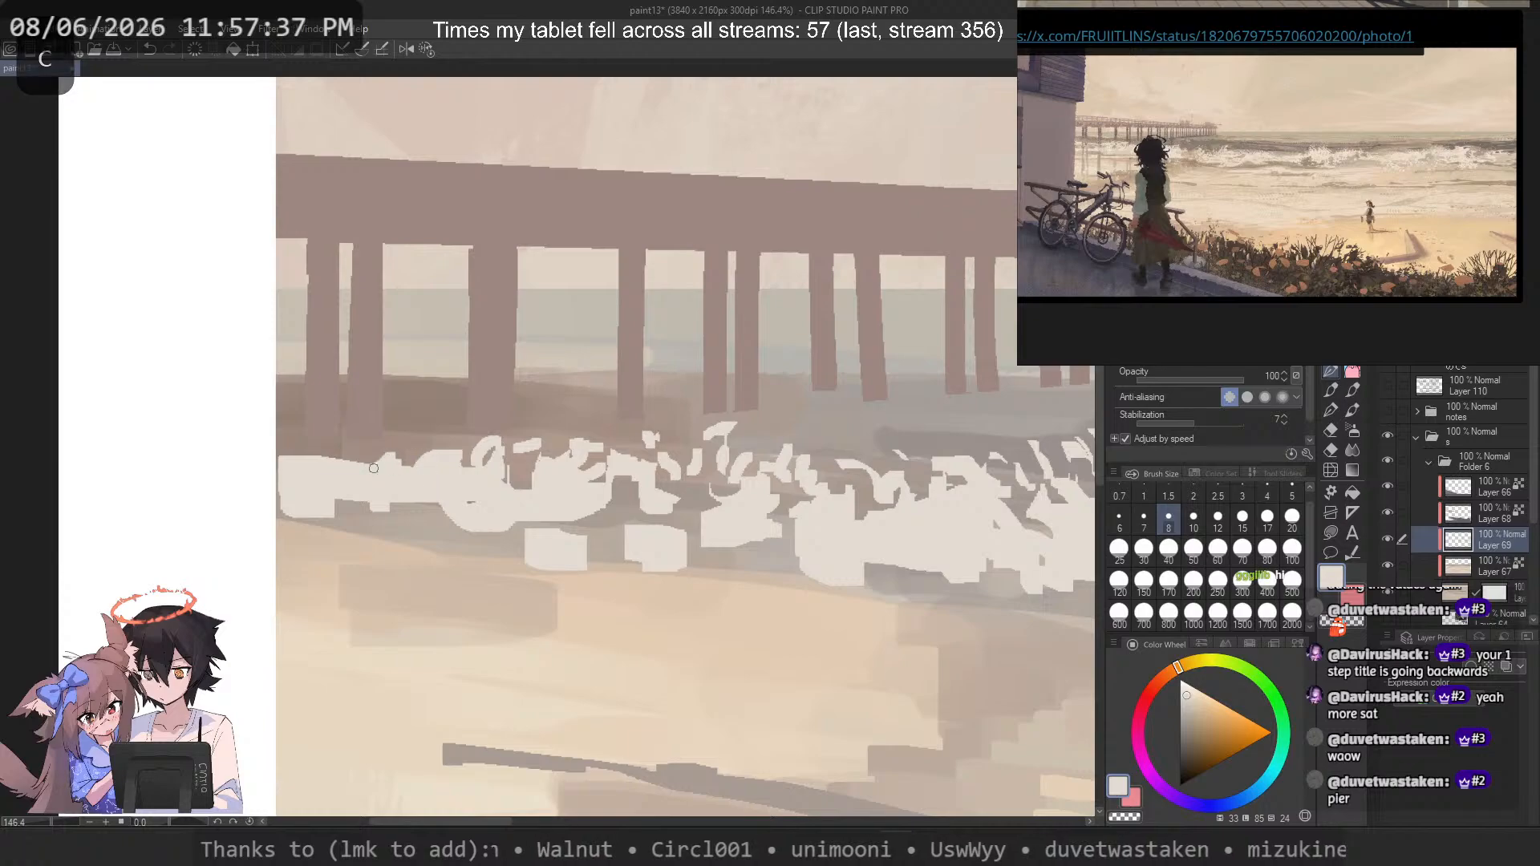
Step: Paint tiny foam flecks above the gap between the far-left foam and the block beside it, trimming around them
key(c)
mouse_move(668, 465)
mouse_down()
mouse_move(683, 483)
mouse_move(696, 455)
mouse_move(664, 475)
mouse_up()
key(c)
drag(695, 457, 682, 486)
drag(689, 419, 675, 442)
mouse_move(666, 425)
mouse_down()
mouse_move(650, 446)
mouse_move(696, 434)
mouse_move(683, 427)
mouse_up()
key(c)
drag(696, 468, 676, 481)
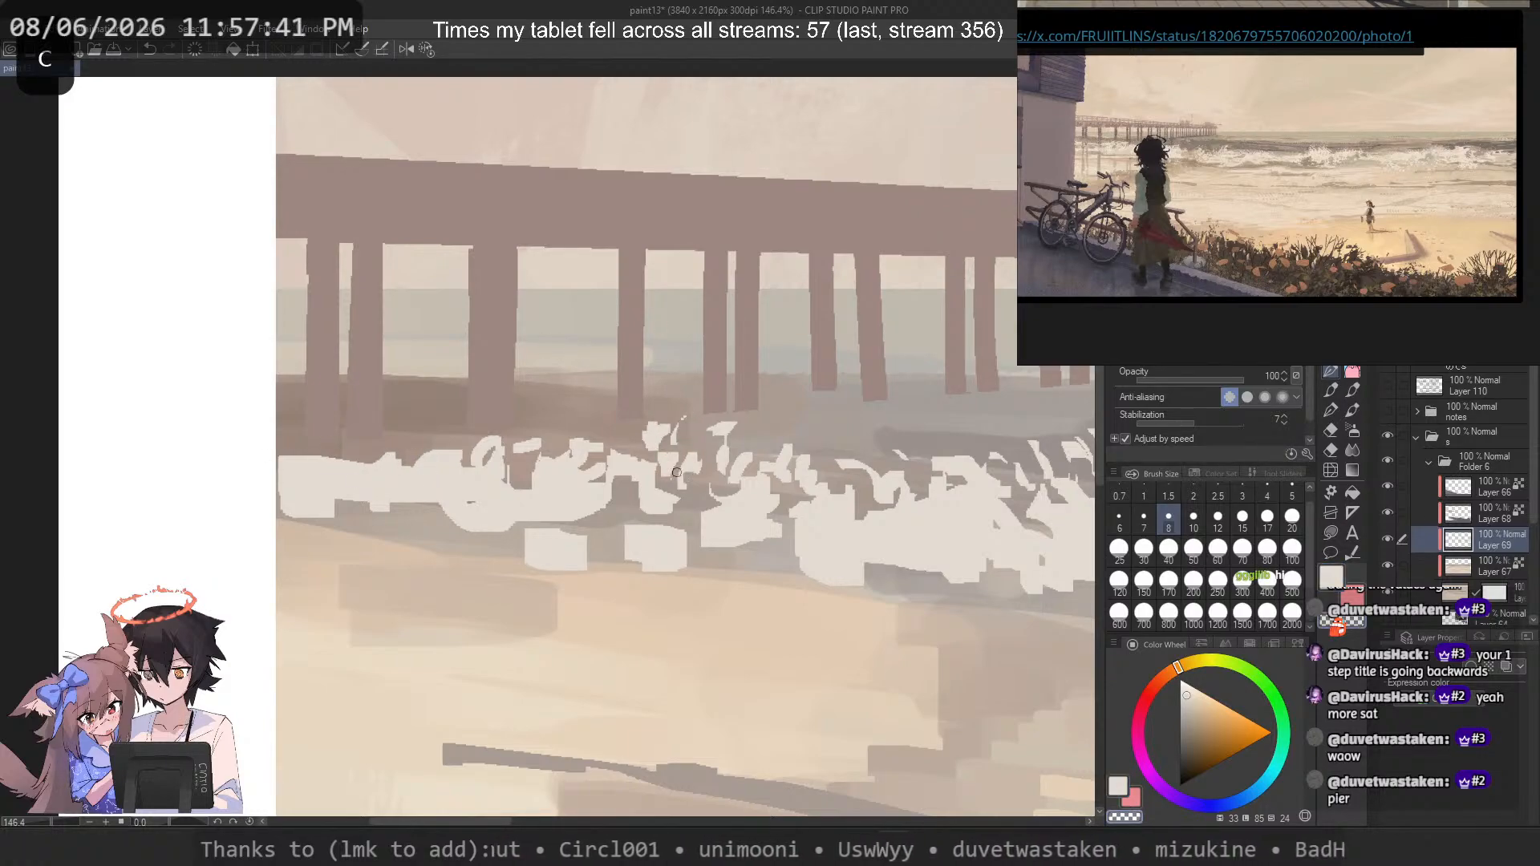
Step: Break up the splashes right of that gap and add small details along the far-left foam's upper body
mouse_move(736, 420)
mouse_down()
mouse_move(710, 450)
mouse_move(759, 460)
mouse_move(797, 443)
mouse_move(713, 496)
mouse_up()
key(c)
mouse_move(699, 480)
mouse_down()
mouse_move(695, 499)
mouse_move(777, 500)
mouse_up()
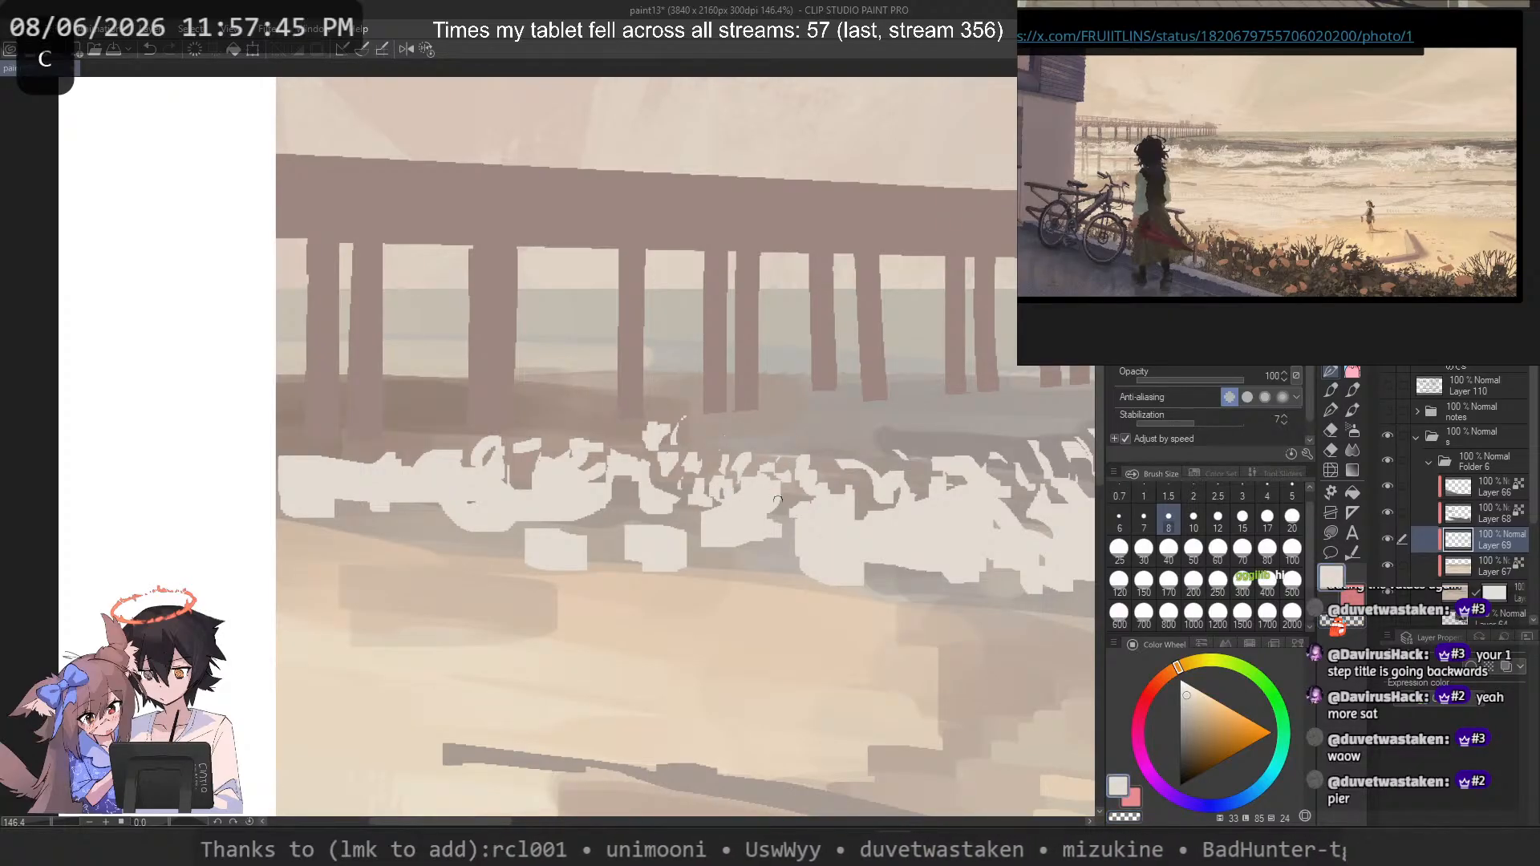
mouse_move(644, 484)
mouse_down()
mouse_move(552, 480)
mouse_move(615, 497)
mouse_up()
drag(603, 476, 590, 481)
drag(690, 478, 687, 491)
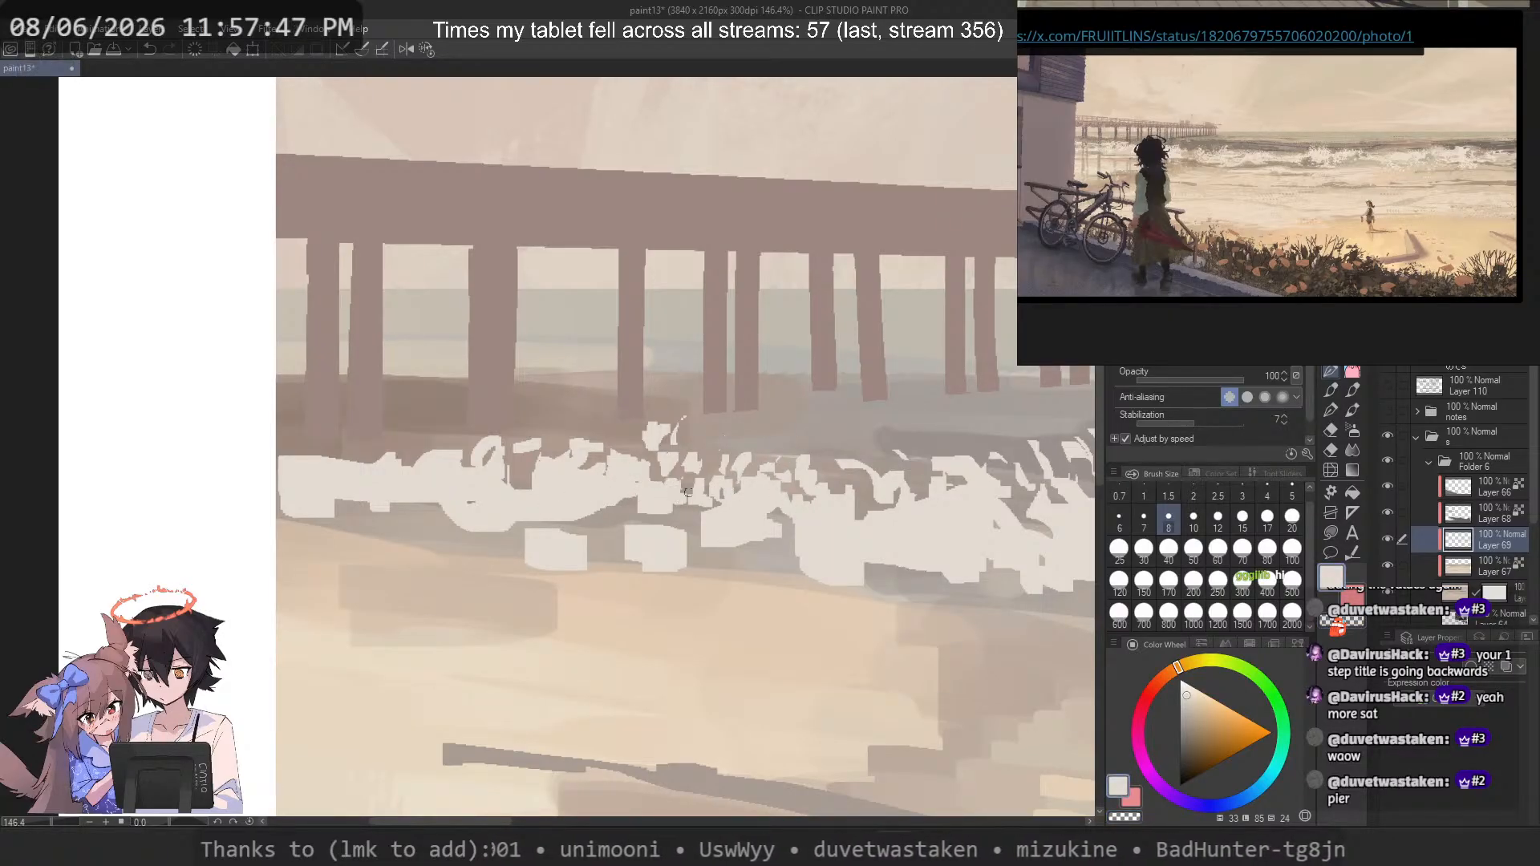
drag(525, 475, 515, 486)
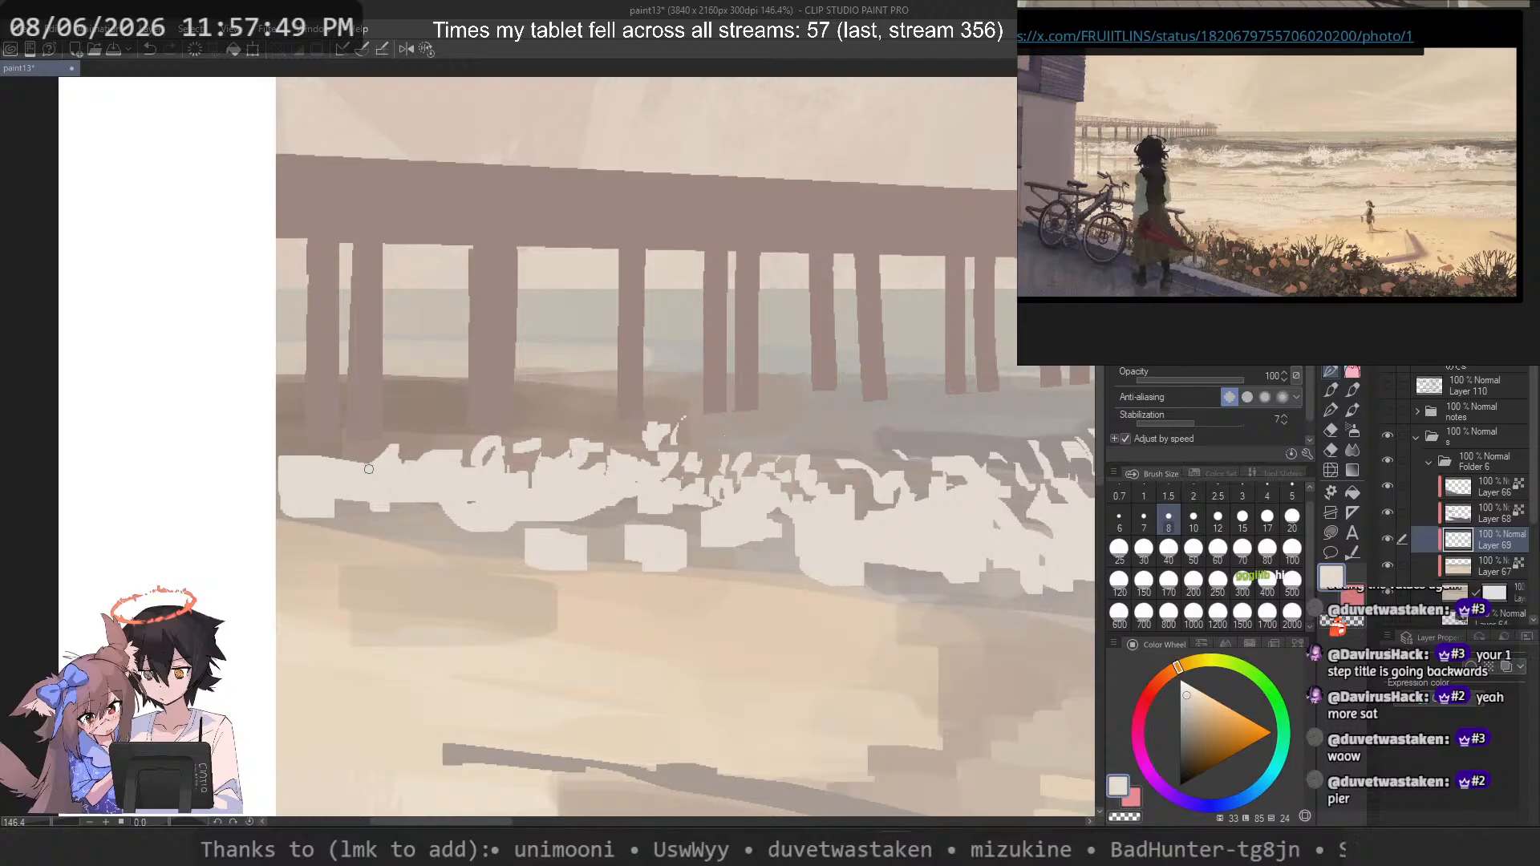
Step: Cut the foam at the left canvas edge beneath the pier down to small fragments, leaving one small block above the foam line
scroll(503, 356, down, 2)
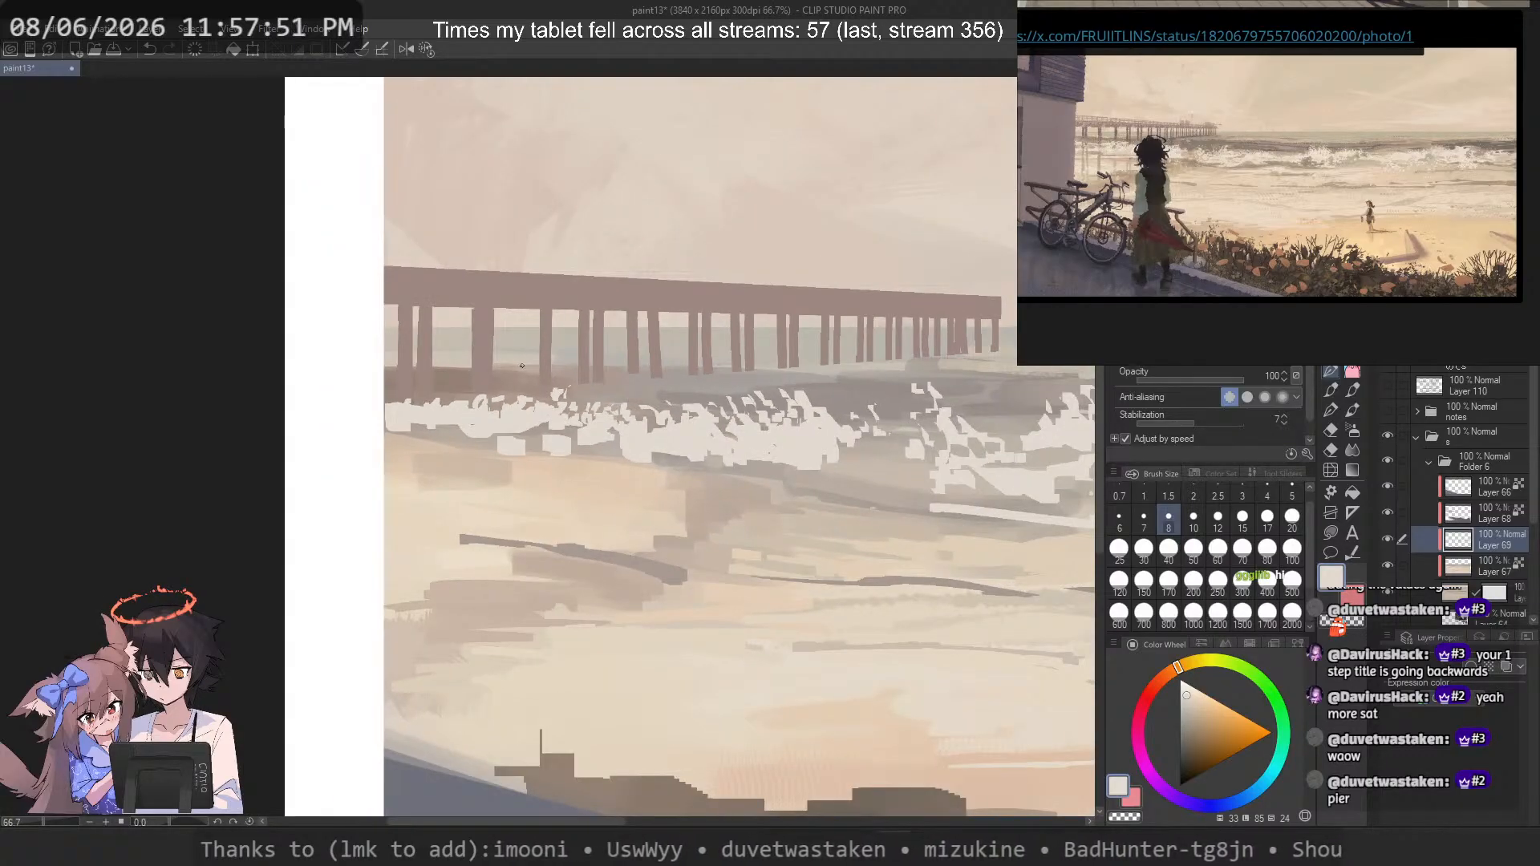
scroll(522, 365, up, 2)
key(c)
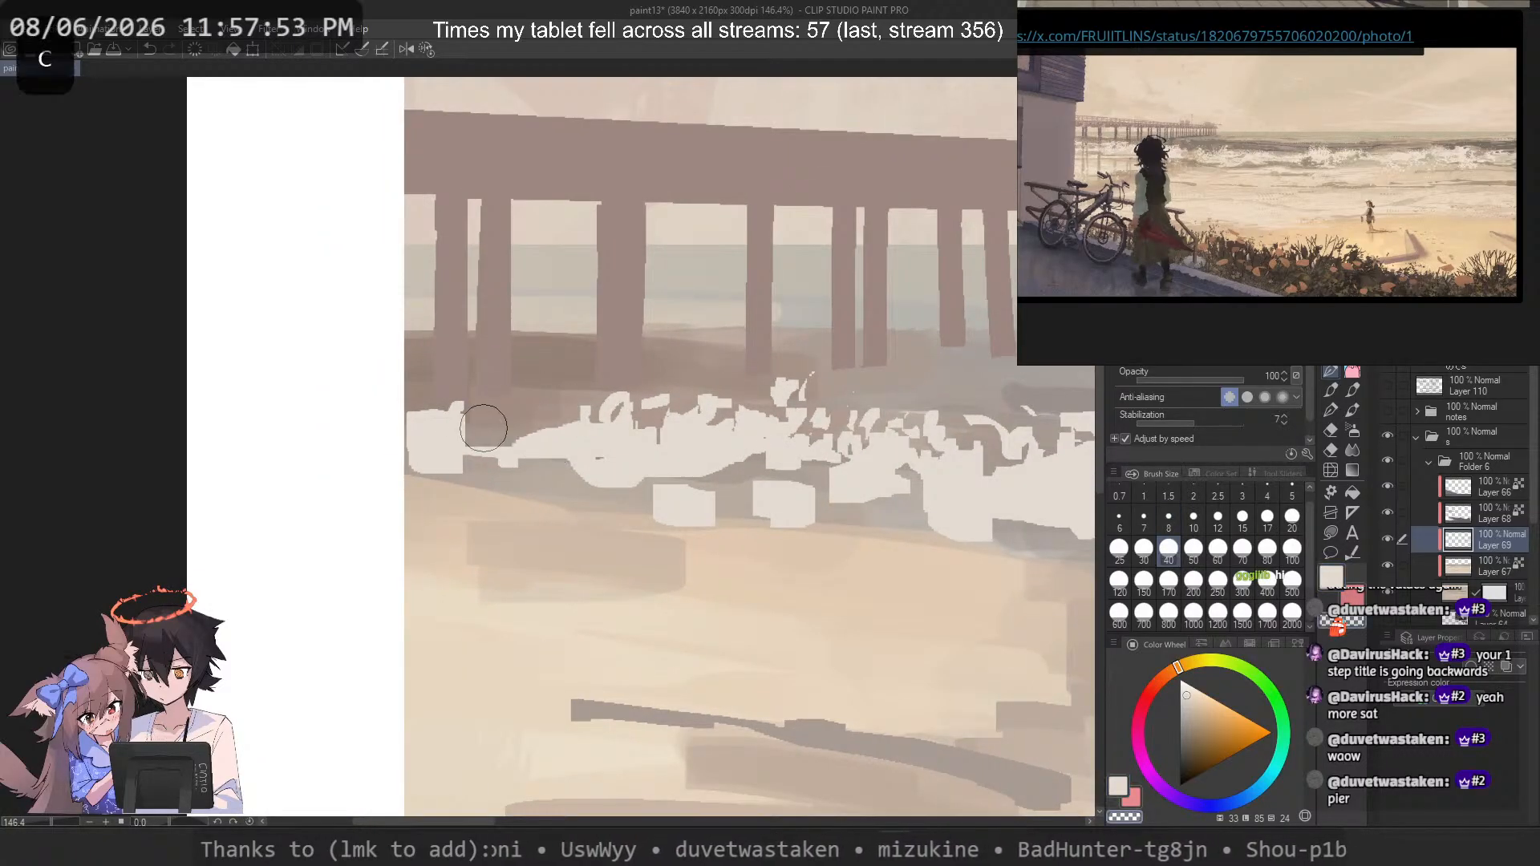
mouse_move(484, 428)
mouse_down()
mouse_move(495, 473)
mouse_move(542, 437)
mouse_move(480, 446)
mouse_move(489, 424)
mouse_move(521, 427)
mouse_move(440, 459)
mouse_move(532, 474)
mouse_move(497, 416)
mouse_move(546, 381)
mouse_move(490, 364)
mouse_up()
click(1119, 548)
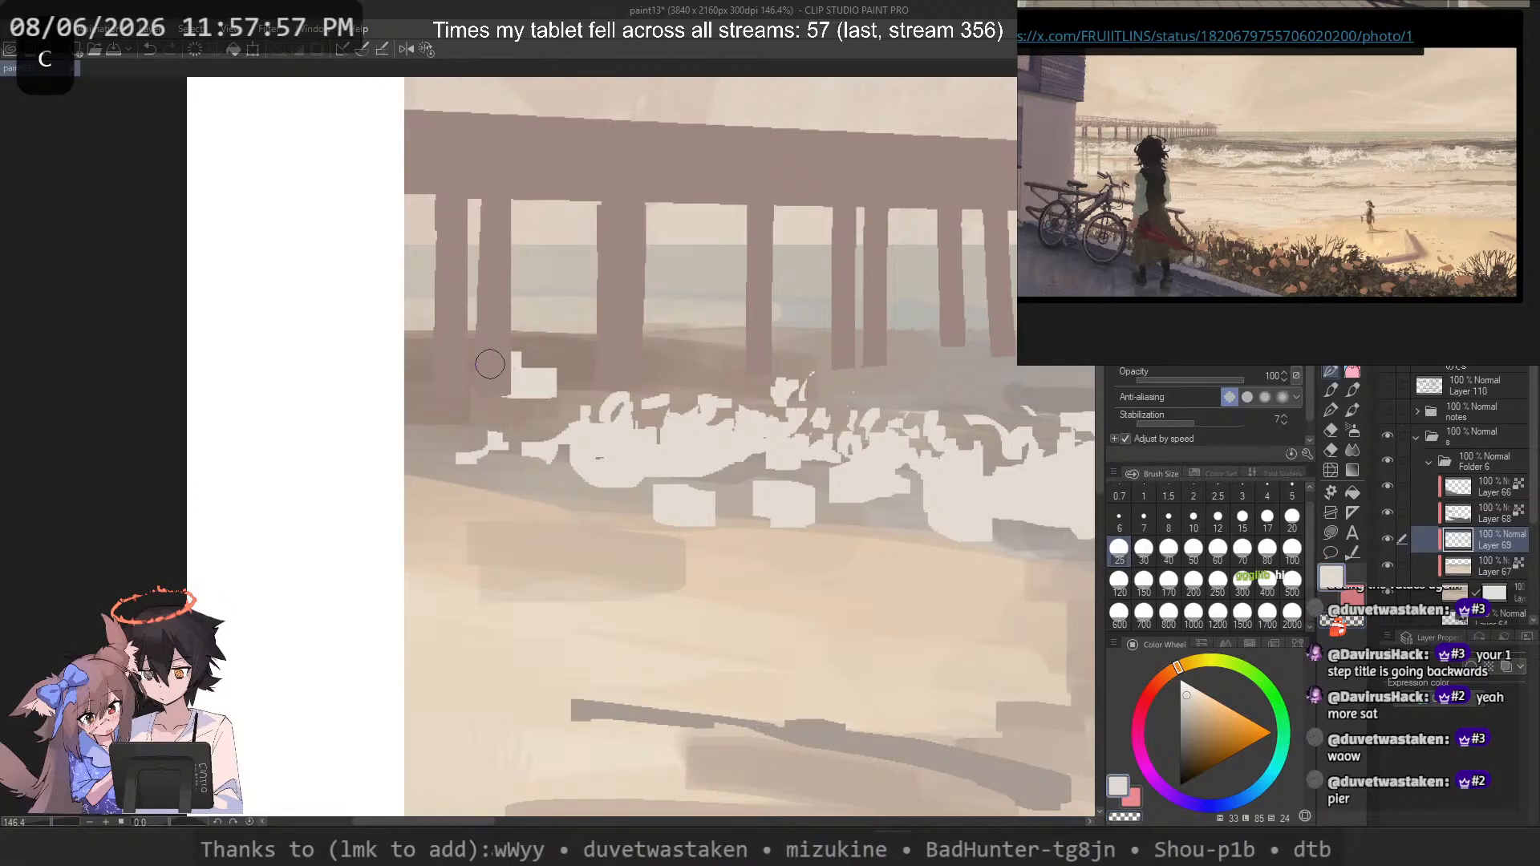
key(ctrl+z)
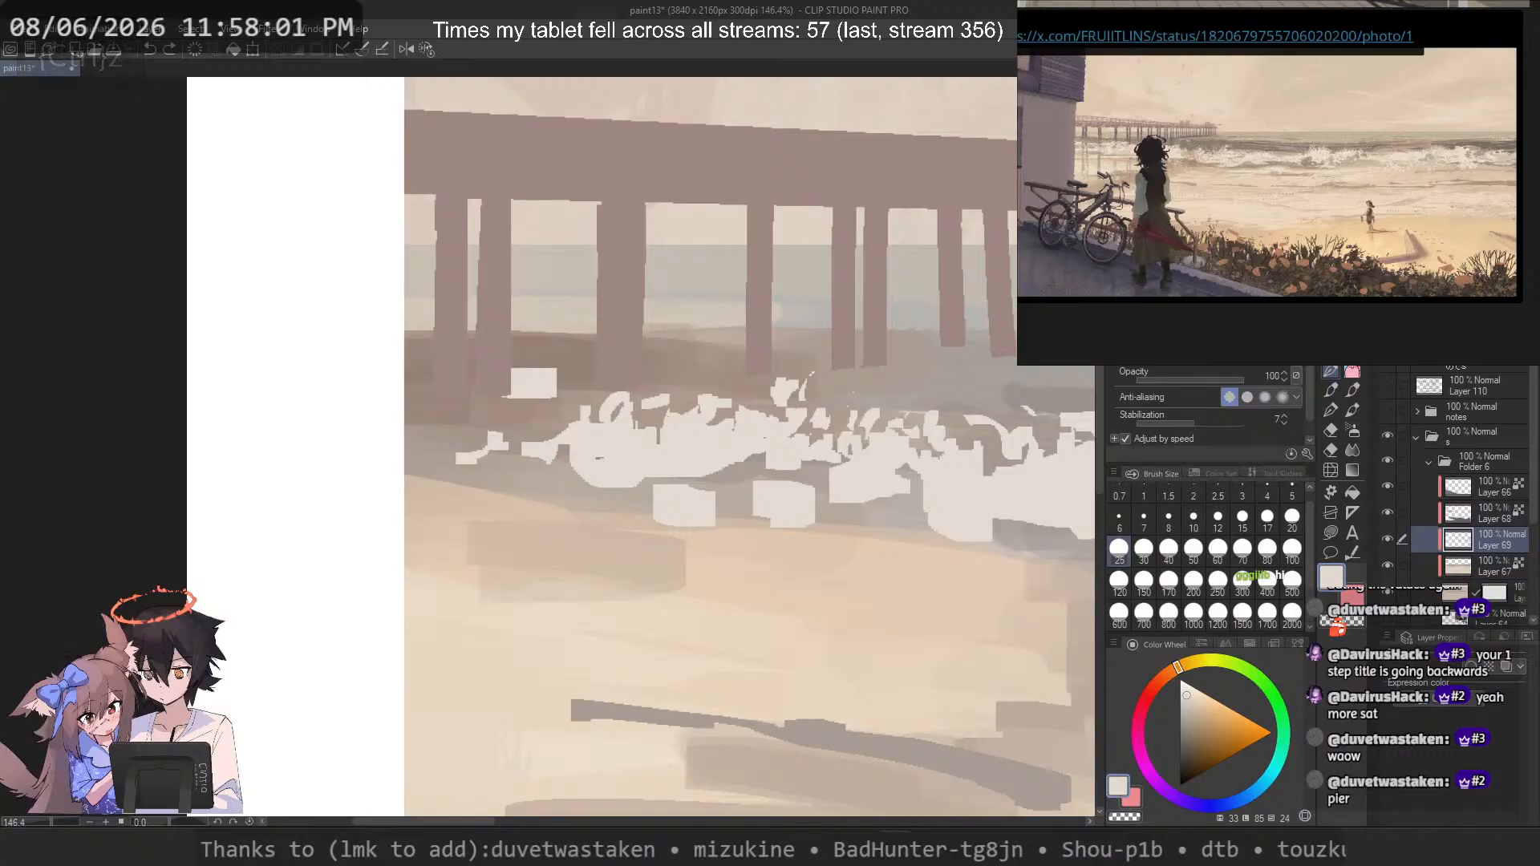
Step: Compare the whole painting with the reference and enlarge the reference around its breaking waves and shoreline
key(ctrl+0)
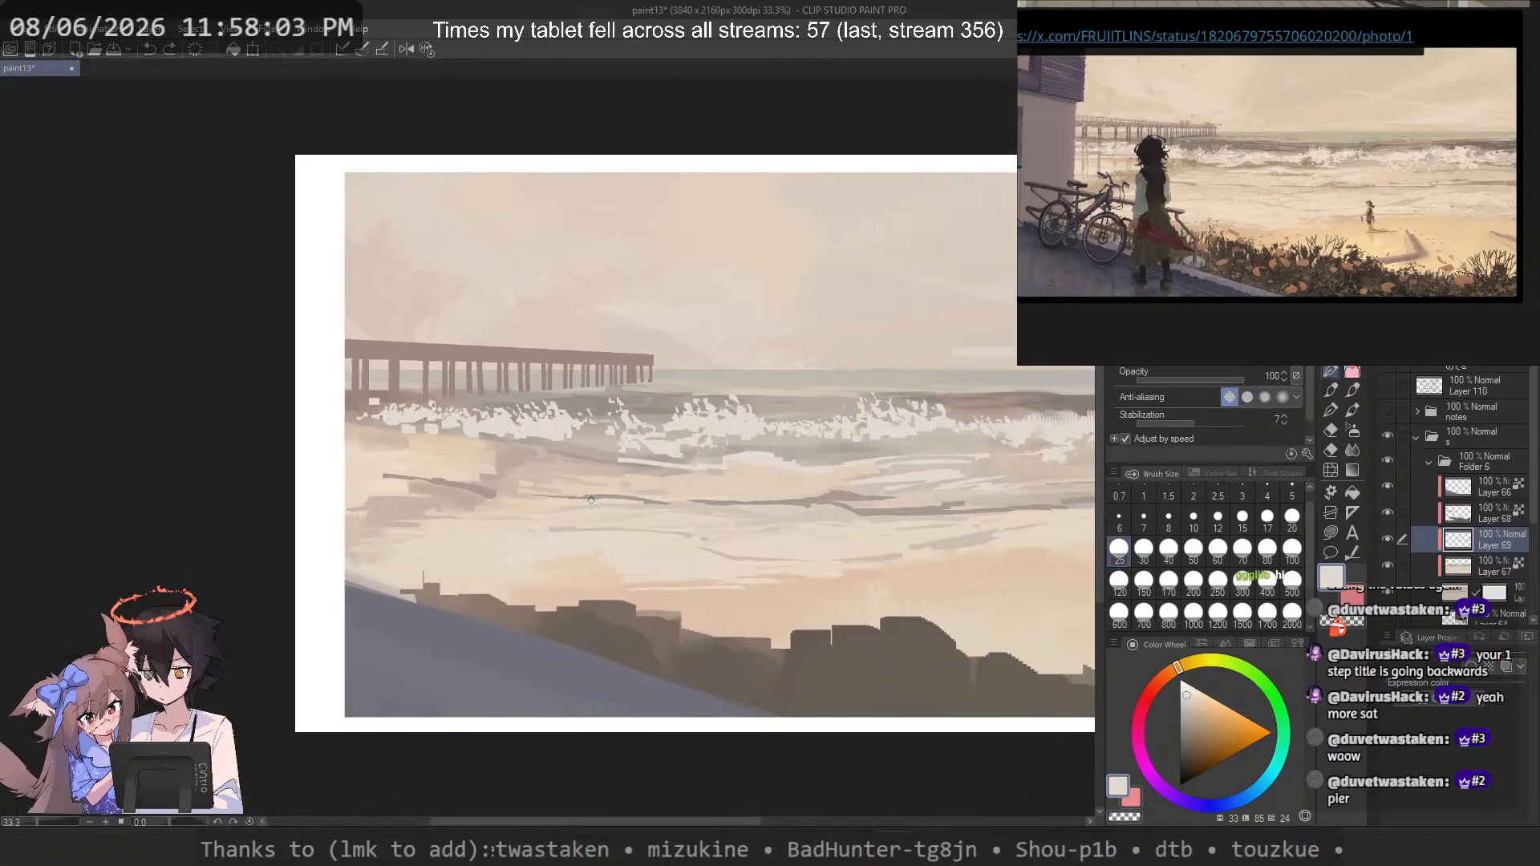
drag(591, 500, 462, 477)
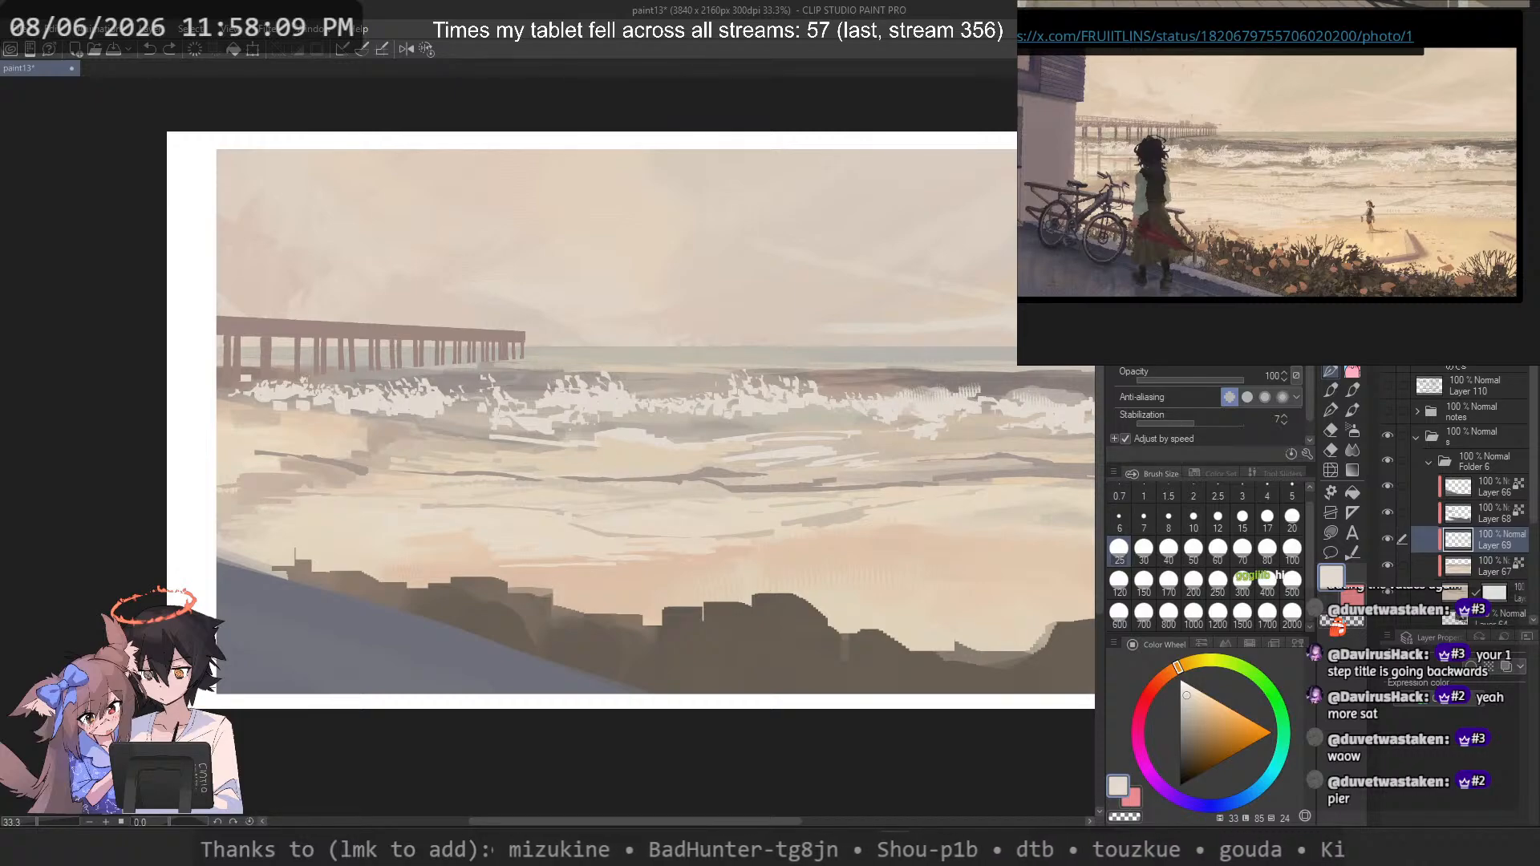
scroll(1235, 218, up, 8)
scroll(1235, 218, down, 4)
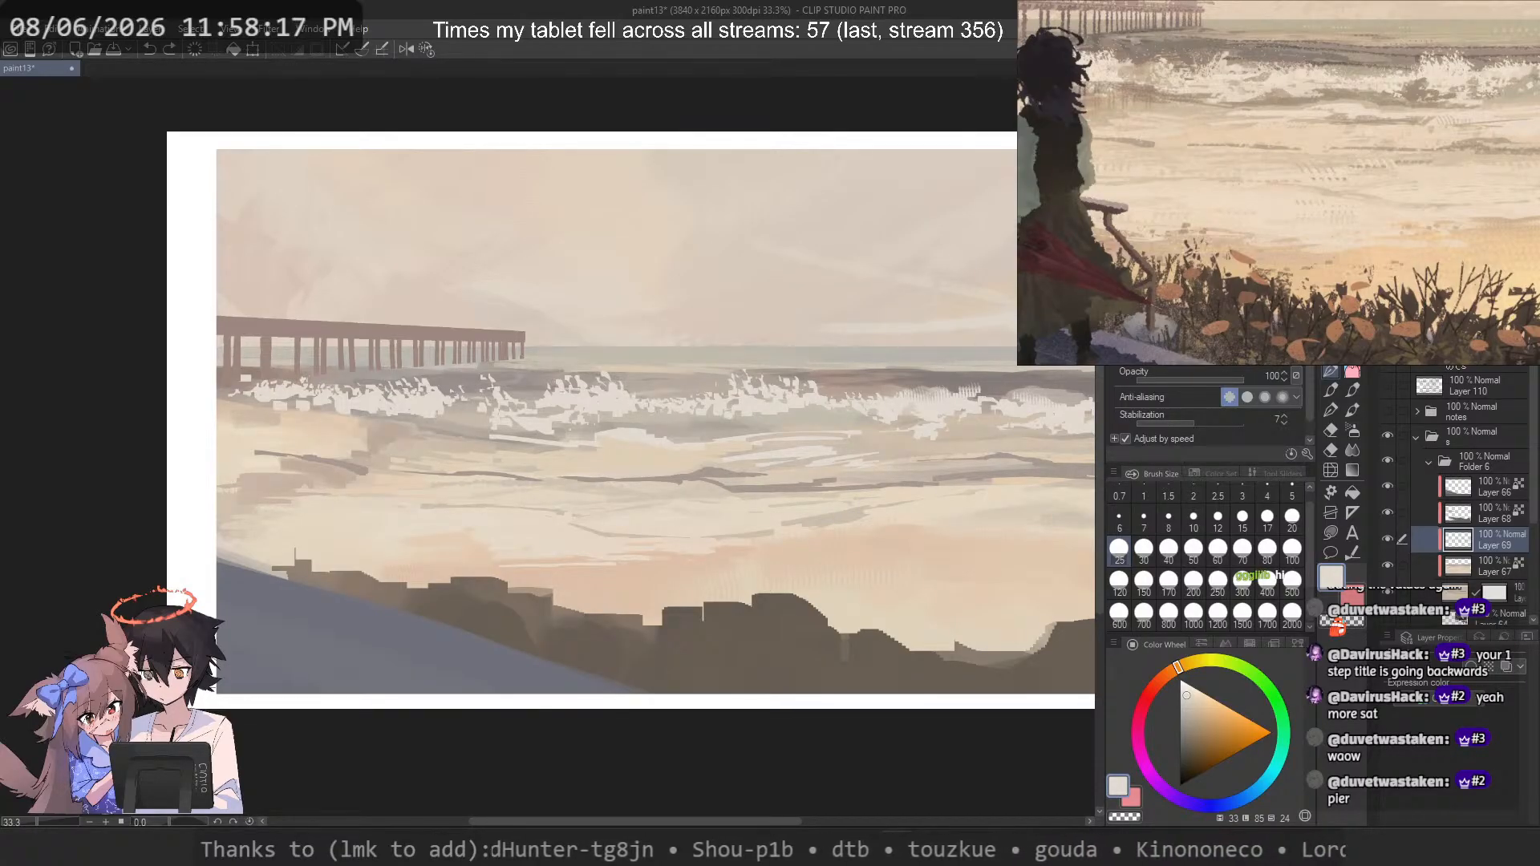
scroll(1276, 189, down, 3)
drag(1275, 183, 1127, 219)
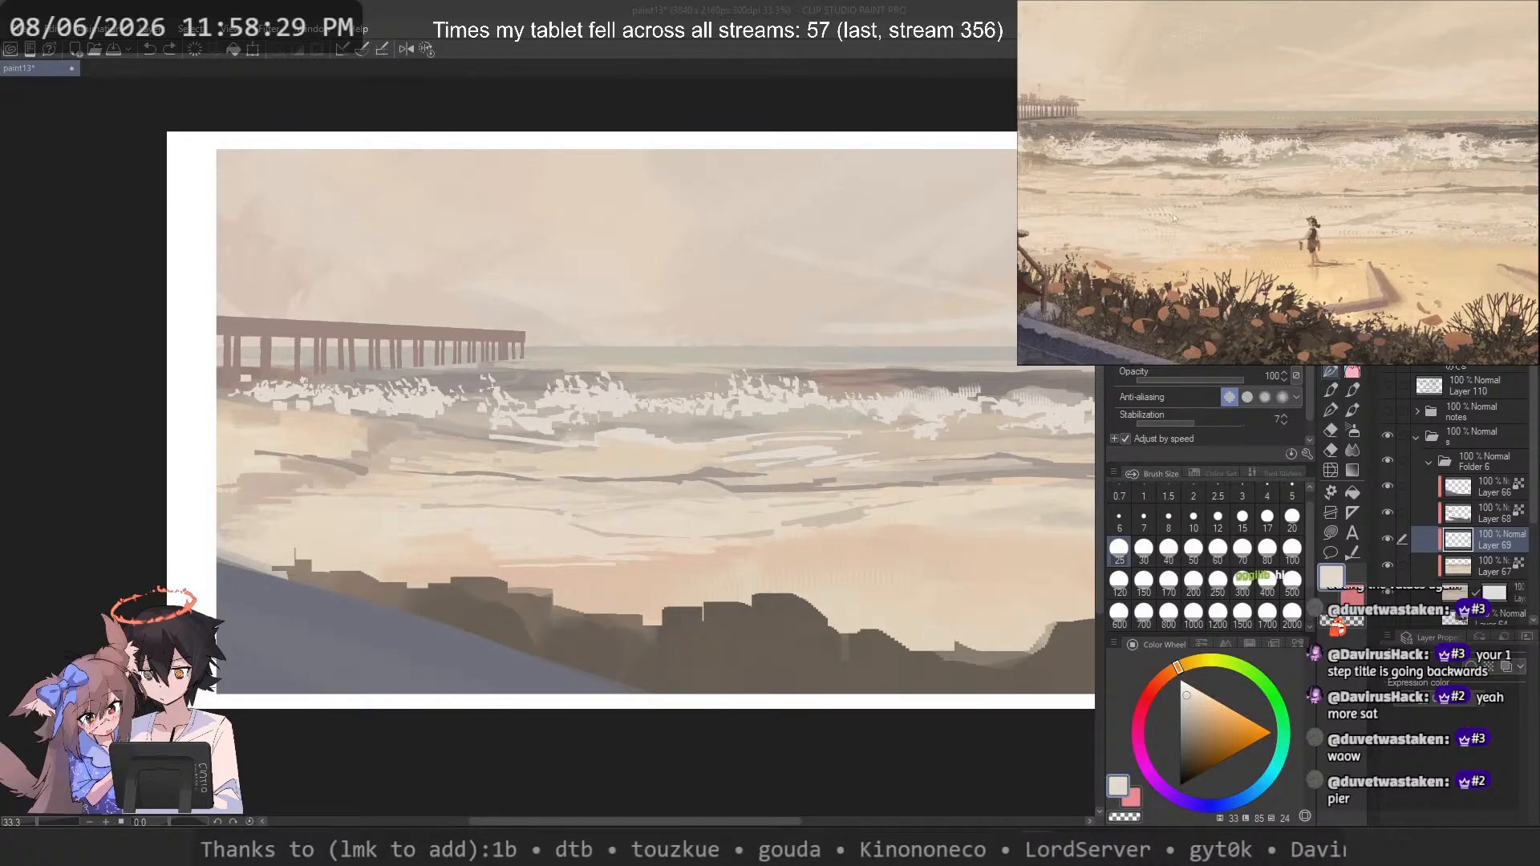
Step: Reshape the blocky foam toward the right canvas edge into a curled, rising splash with the size 17 pen
scroll(962, 448, up, 4)
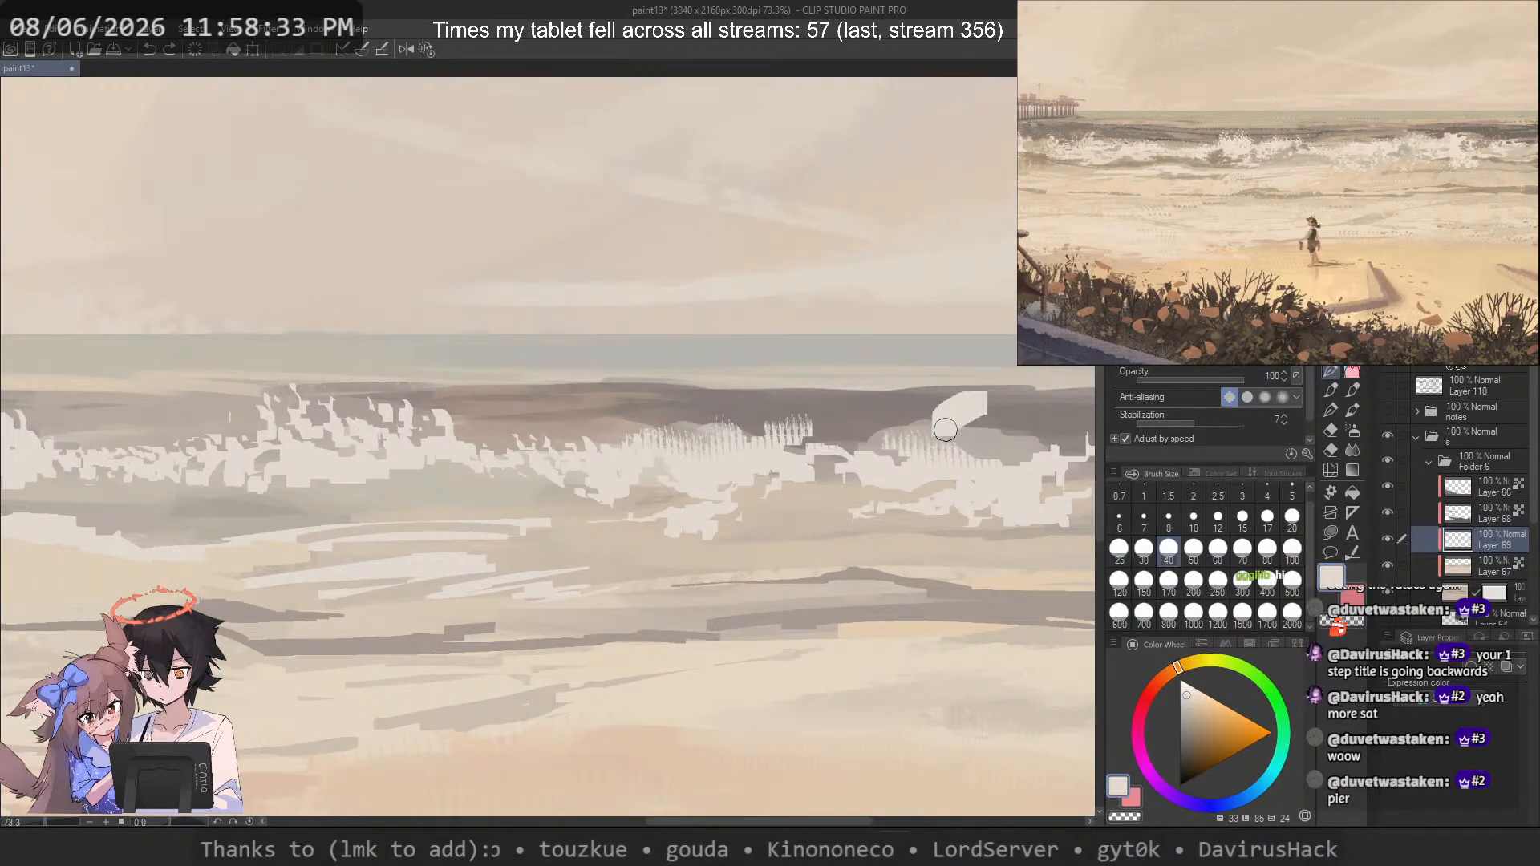
key(ctrl+z)
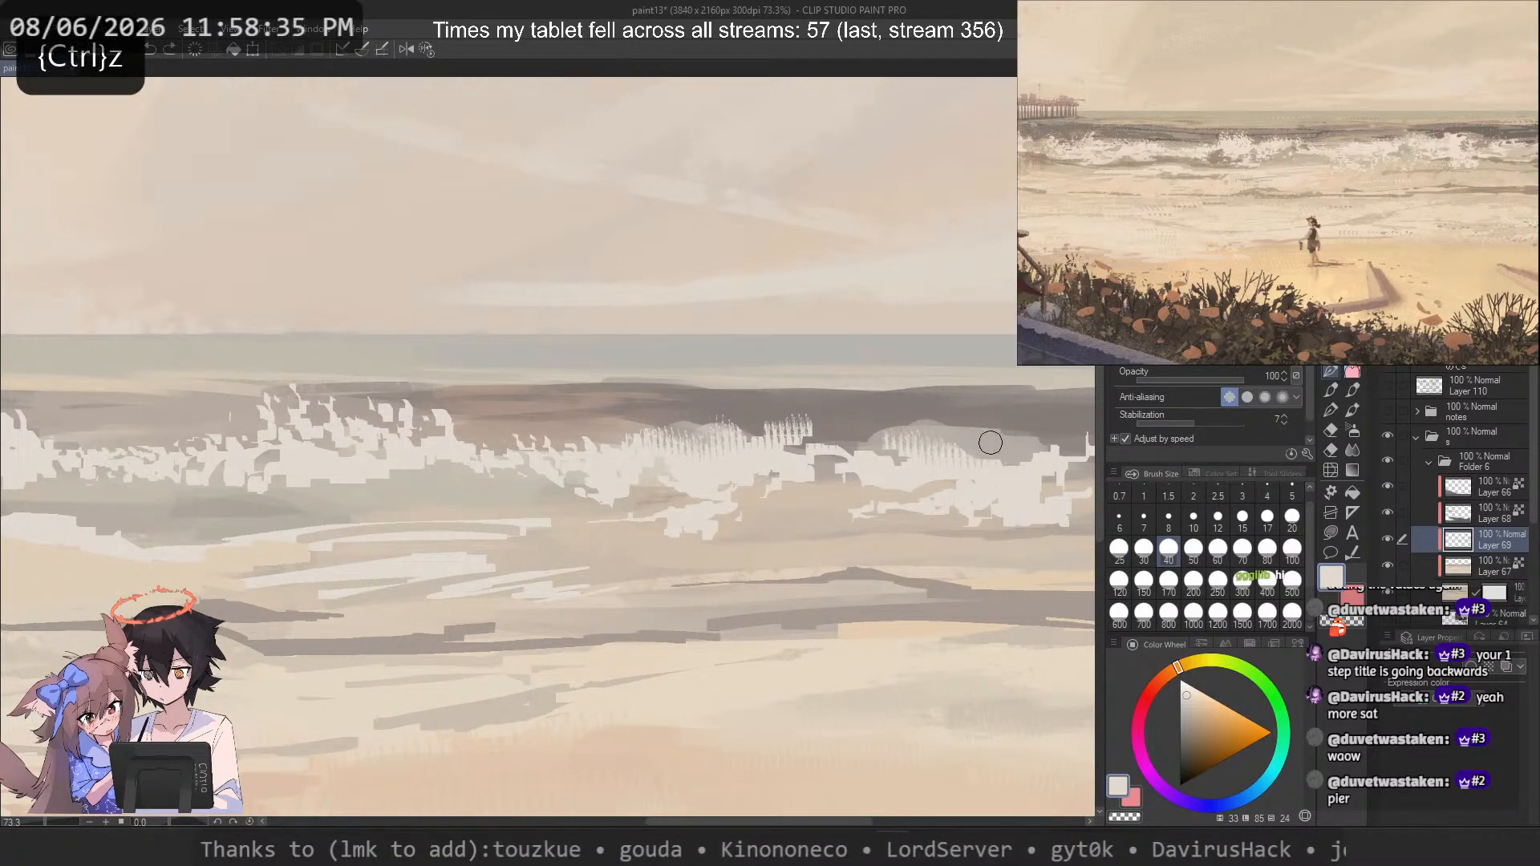
key(c)
mouse_move(1011, 447)
mouse_down()
mouse_move(980, 444)
mouse_move(993, 437)
mouse_up()
click(1267, 519)
key(c)
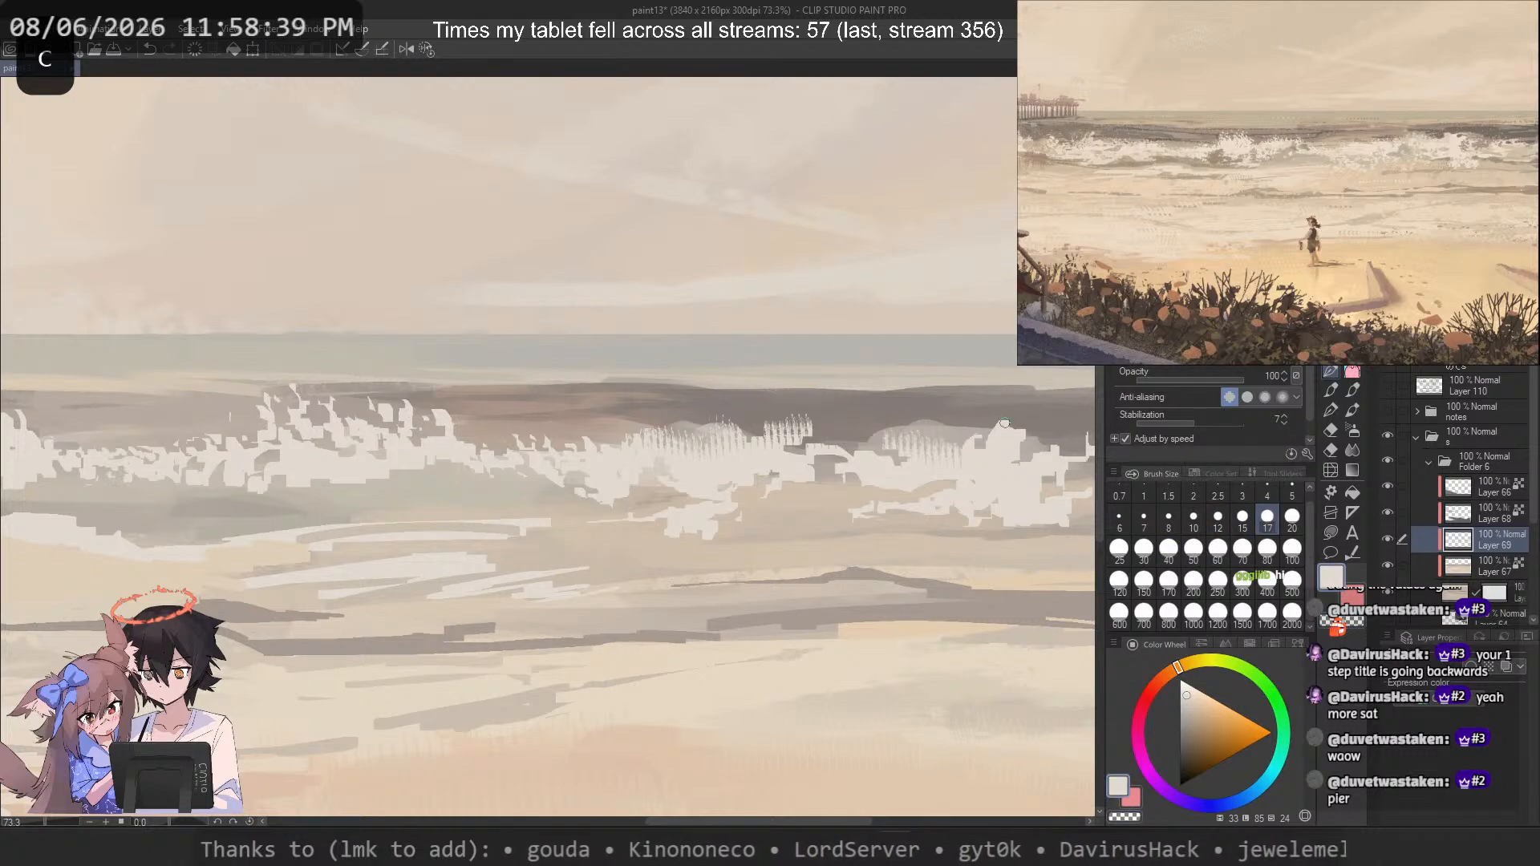
key(ctrl+z)
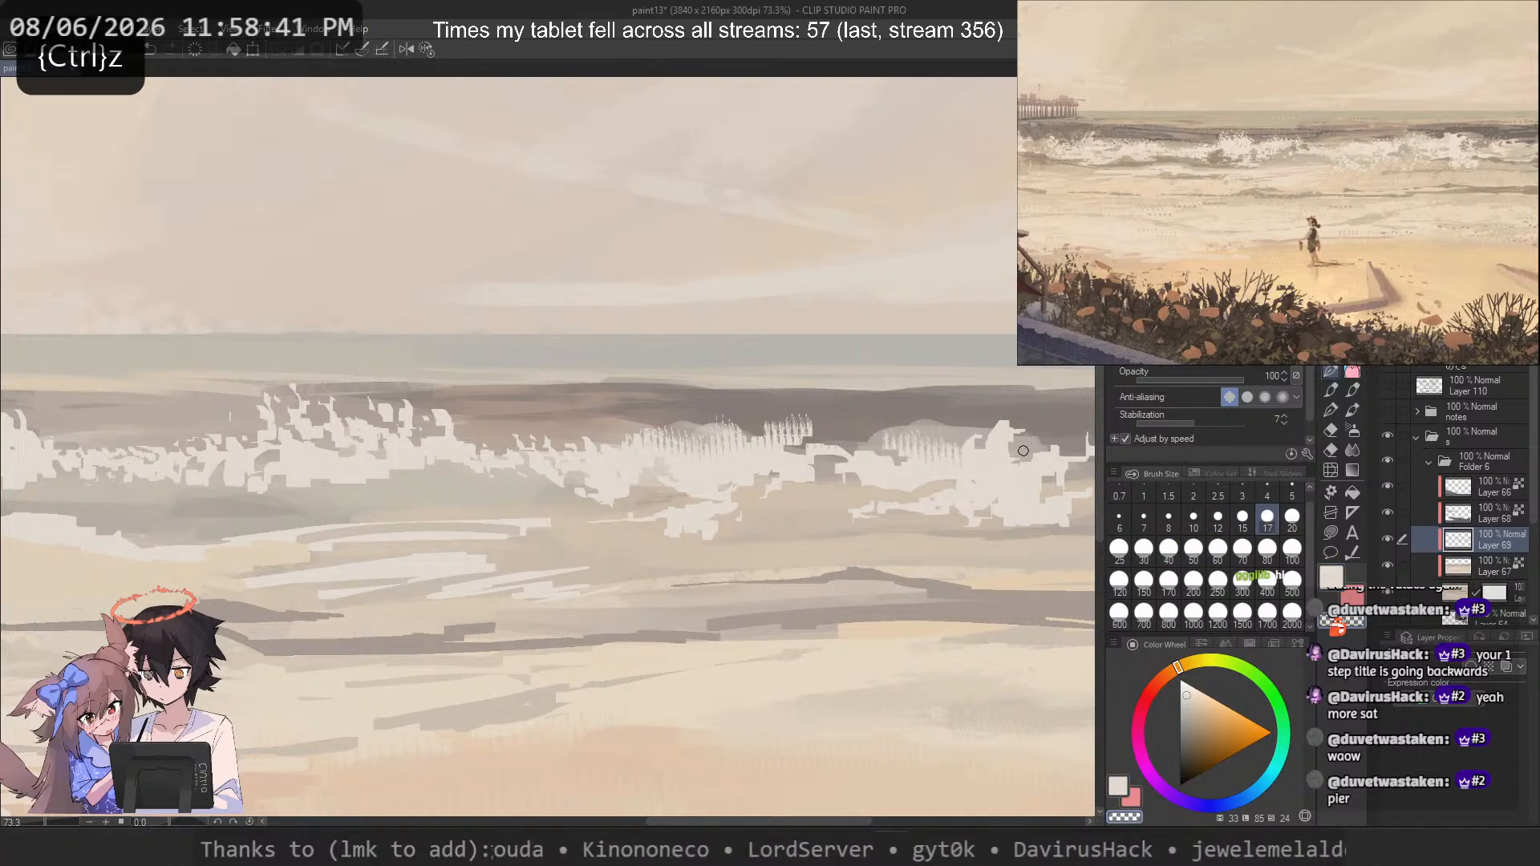
key(c)
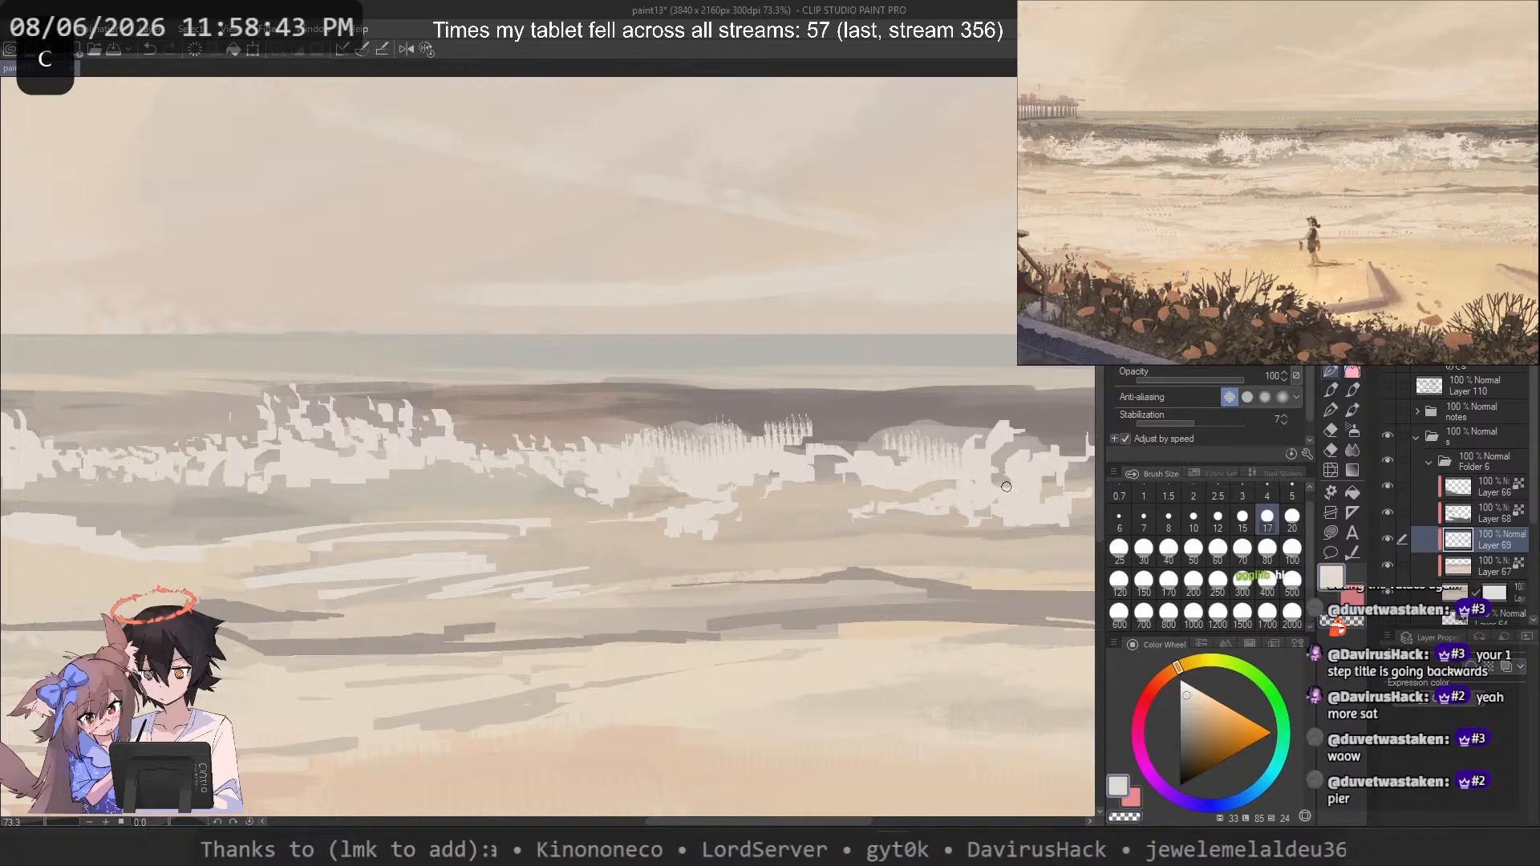
key(ctrl+z)
key(c)
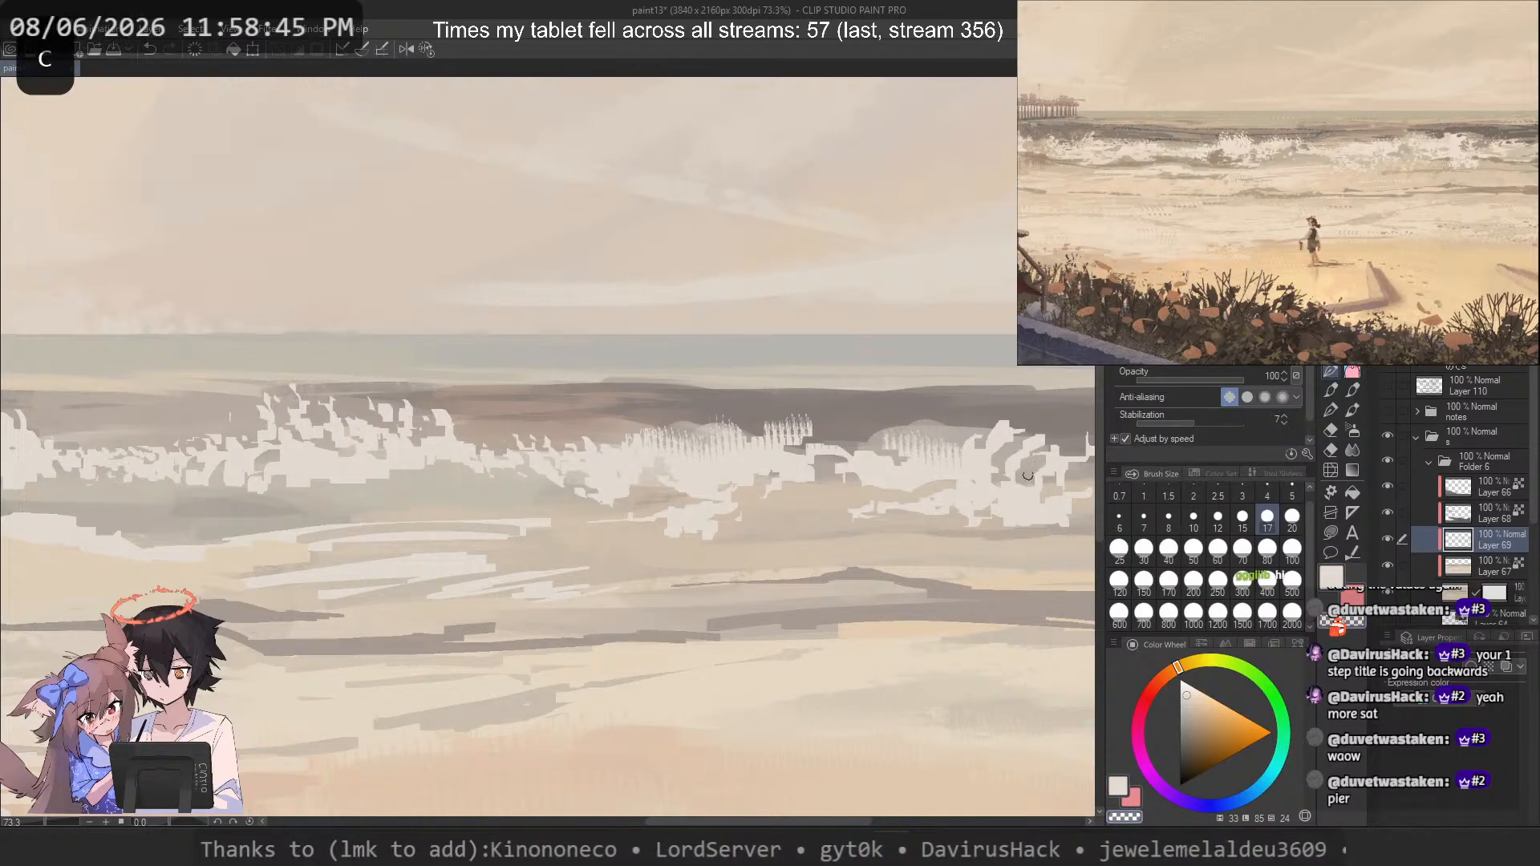
key(ctrl+z)
Step: Open gaps in the foam beside the right canvas edge and shape the remainder into thin, branching splashes
mouse_move(1041, 479)
mouse_down()
mouse_move(884, 441)
mouse_move(779, 477)
mouse_move(863, 476)
mouse_move(839, 492)
mouse_move(840, 447)
mouse_move(768, 467)
mouse_up()
key(c)
key(ctrl+z)
key(c)
key(c)
key(c)
key(c)
key(c)
key(c)
key(ctrl+z)
drag(868, 485, 810, 476)
mouse_move(875, 436)
mouse_down()
mouse_move(919, 430)
mouse_move(880, 442)
mouse_move(875, 426)
mouse_up()
key(ctrl+z)
key(c)
key(c)
key(c)
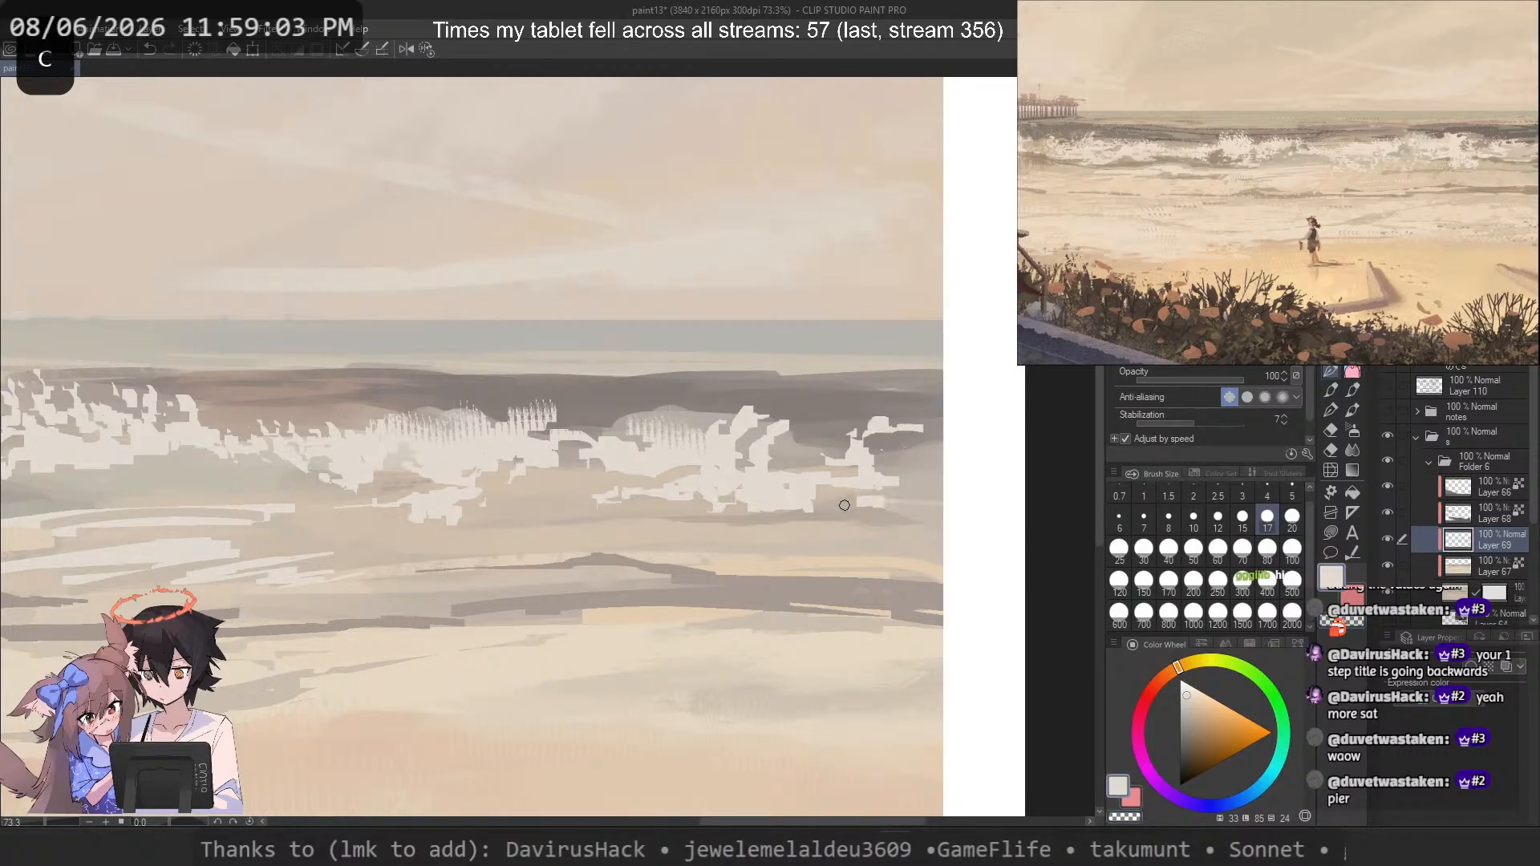
Step: Round and break up the lower edge of the foam beneath the curled splash near the right canvas edge
key(ctrl+z)
key(ctrl+z)
mouse_move(752, 506)
mouse_down()
mouse_move(712, 507)
mouse_move(800, 488)
mouse_move(745, 498)
mouse_up()
key(c)
mouse_move(800, 488)
mouse_down()
mouse_move(807, 502)
mouse_move(762, 514)
mouse_move(724, 497)
mouse_move(749, 498)
mouse_up()
key(c)
key(c)
mouse_move(723, 508)
mouse_down()
mouse_move(699, 498)
mouse_move(778, 486)
mouse_up()
key(c)
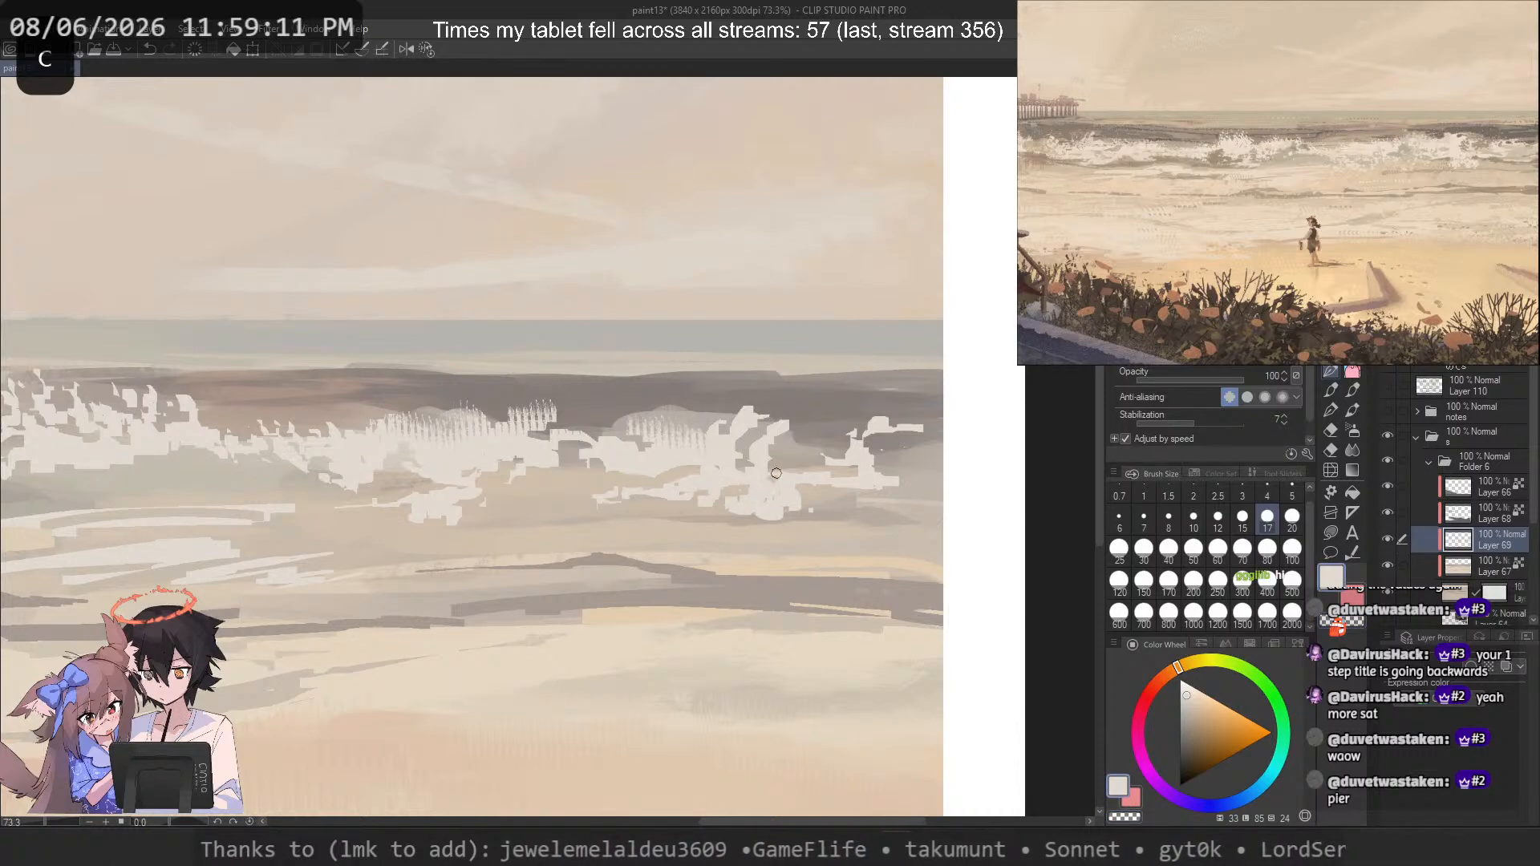
Step: Replace the comb-like hatching on the foam right of the painting's centre with irregular splashes and dark gaps
scroll(775, 473, down, 4)
drag(614, 440, 692, 427)
scroll(729, 414, up, 5)
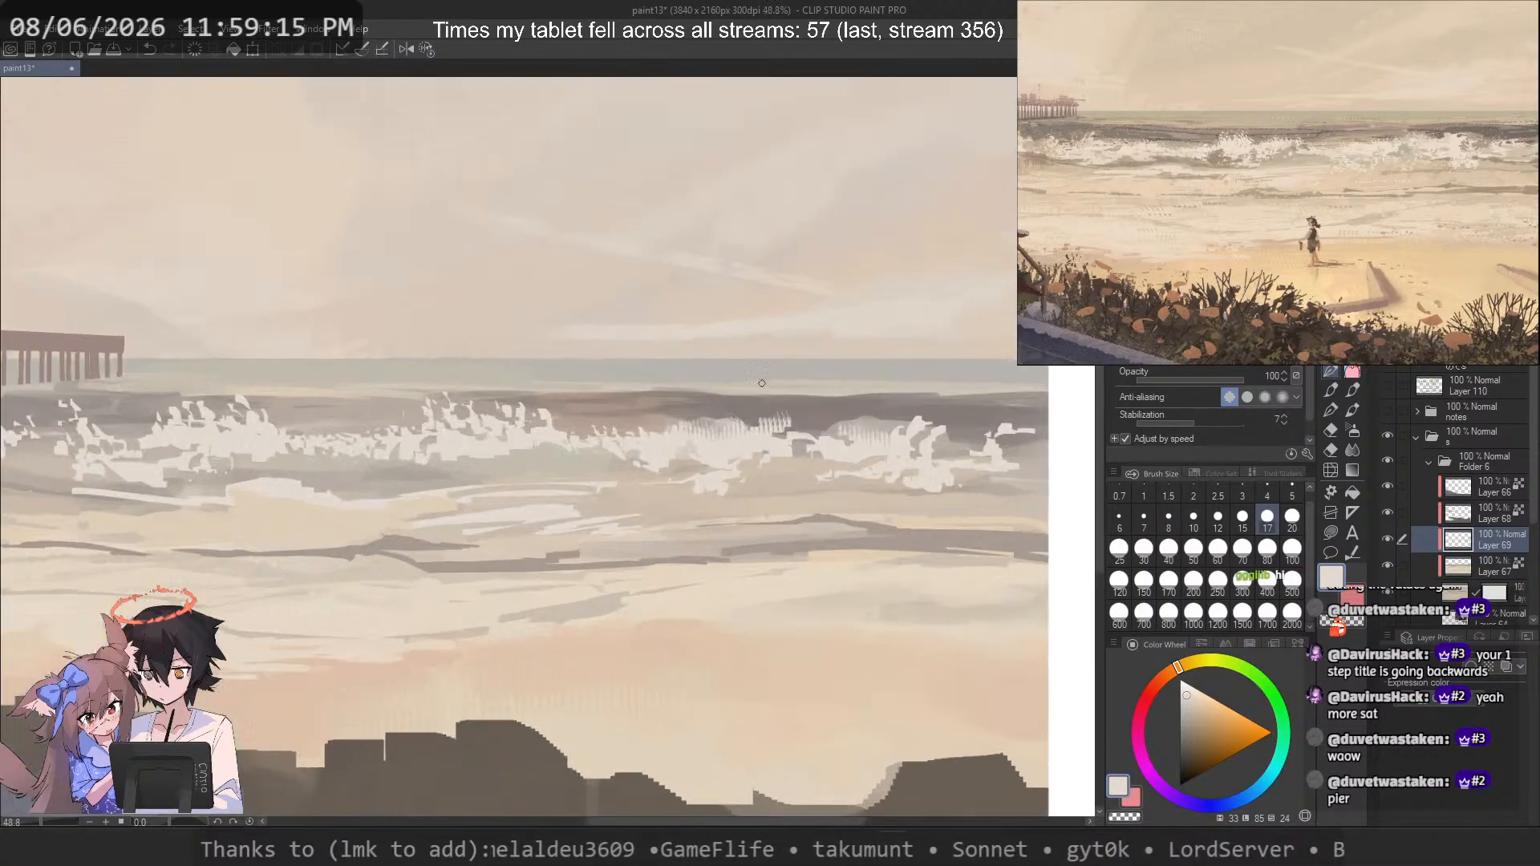
scroll(770, 386, up, 2)
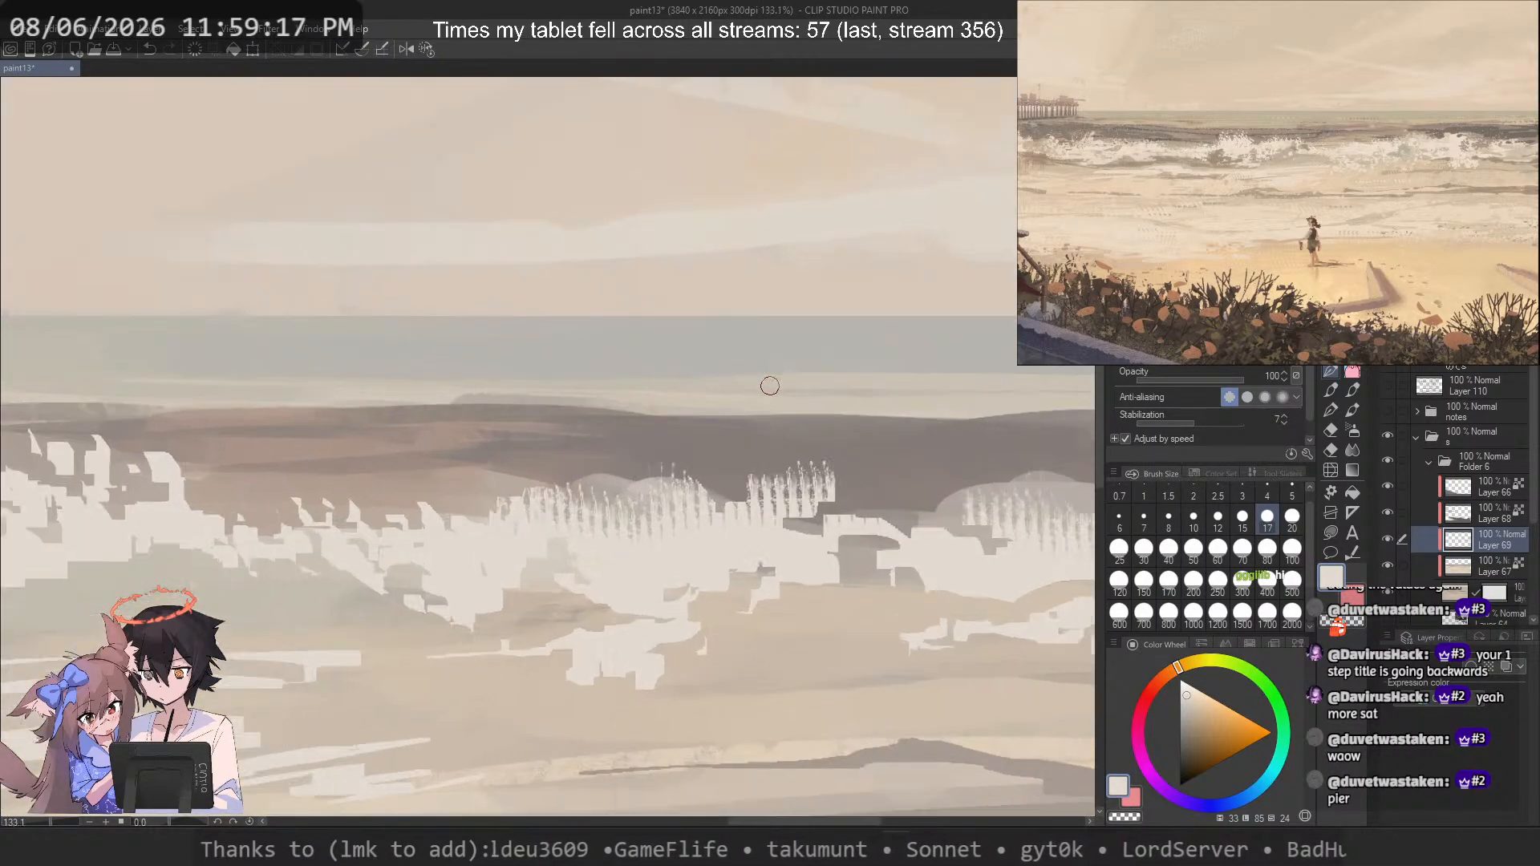
key(c)
mouse_move(619, 513)
mouse_down()
mouse_move(573, 553)
mouse_move(514, 498)
mouse_move(558, 554)
mouse_move(707, 524)
mouse_up()
key(c)
mouse_move(607, 489)
mouse_down()
mouse_move(598, 514)
mouse_move(640, 544)
mouse_up()
drag(787, 505, 849, 528)
key(c)
mouse_move(834, 474)
mouse_down()
mouse_move(816, 498)
mouse_move(767, 498)
mouse_up()
mouse_move(828, 514)
mouse_down()
mouse_move(817, 541)
mouse_move(739, 529)
mouse_up()
key(c)
key(c)
drag(807, 495, 784, 518)
mouse_move(766, 521)
mouse_down()
mouse_move(737, 540)
mouse_move(774, 534)
mouse_move(733, 540)
mouse_up()
key(c)
drag(710, 510, 800, 491)
Step: Add thin splashes and tiny flecks along the crest of the foam right of centre with the size 8 pen
click(1168, 517)
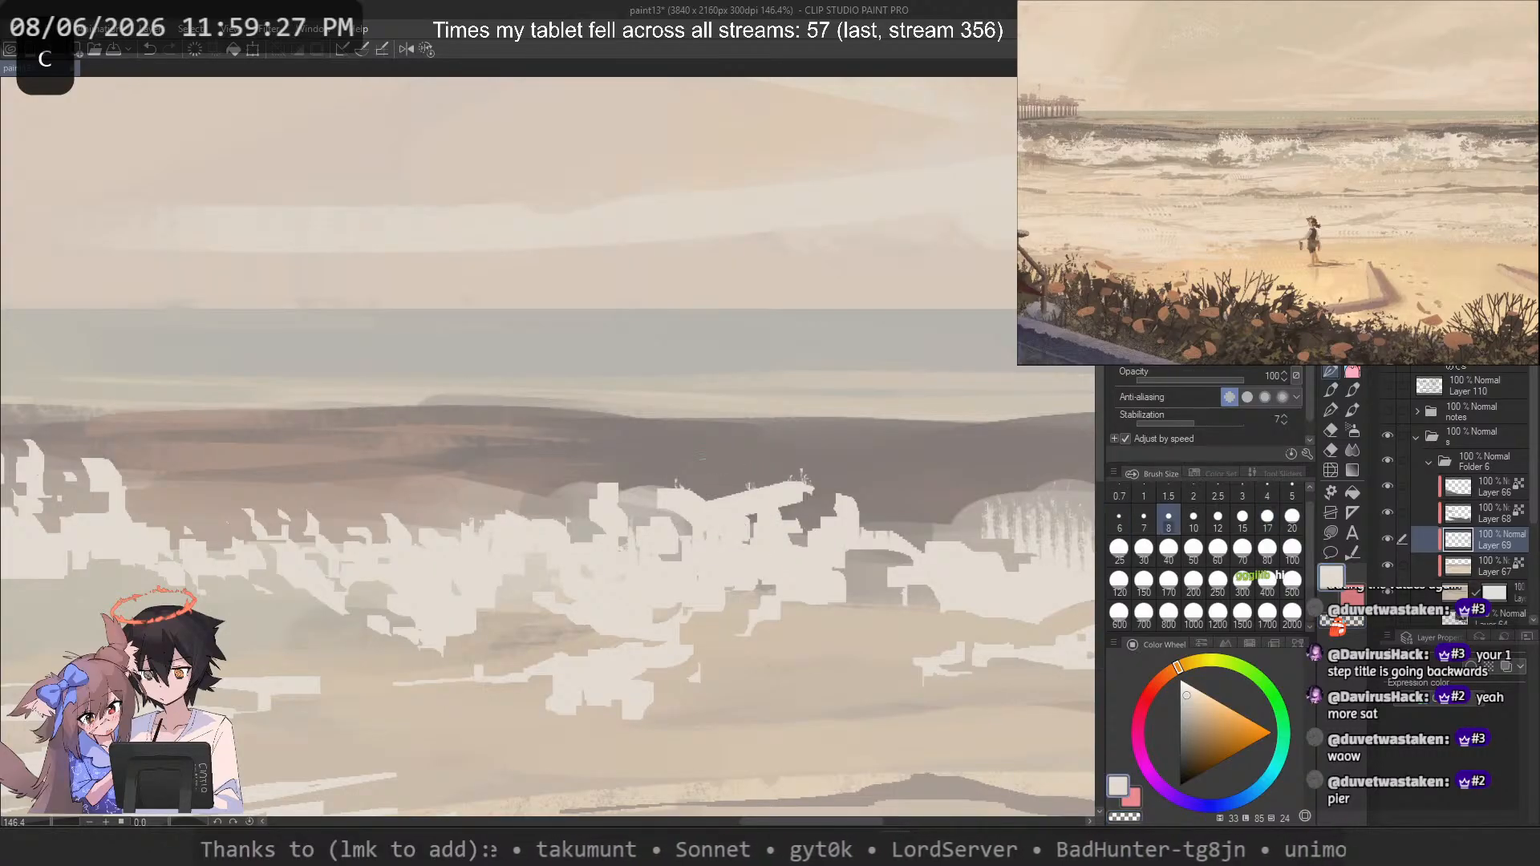
mouse_move(689, 449)
mouse_down()
mouse_move(739, 526)
mouse_move(738, 505)
mouse_up()
key(ctrl+z)
key(ctrl+z)
key(ctrl+z)
key(ctrl+z)
drag(716, 504, 734, 523)
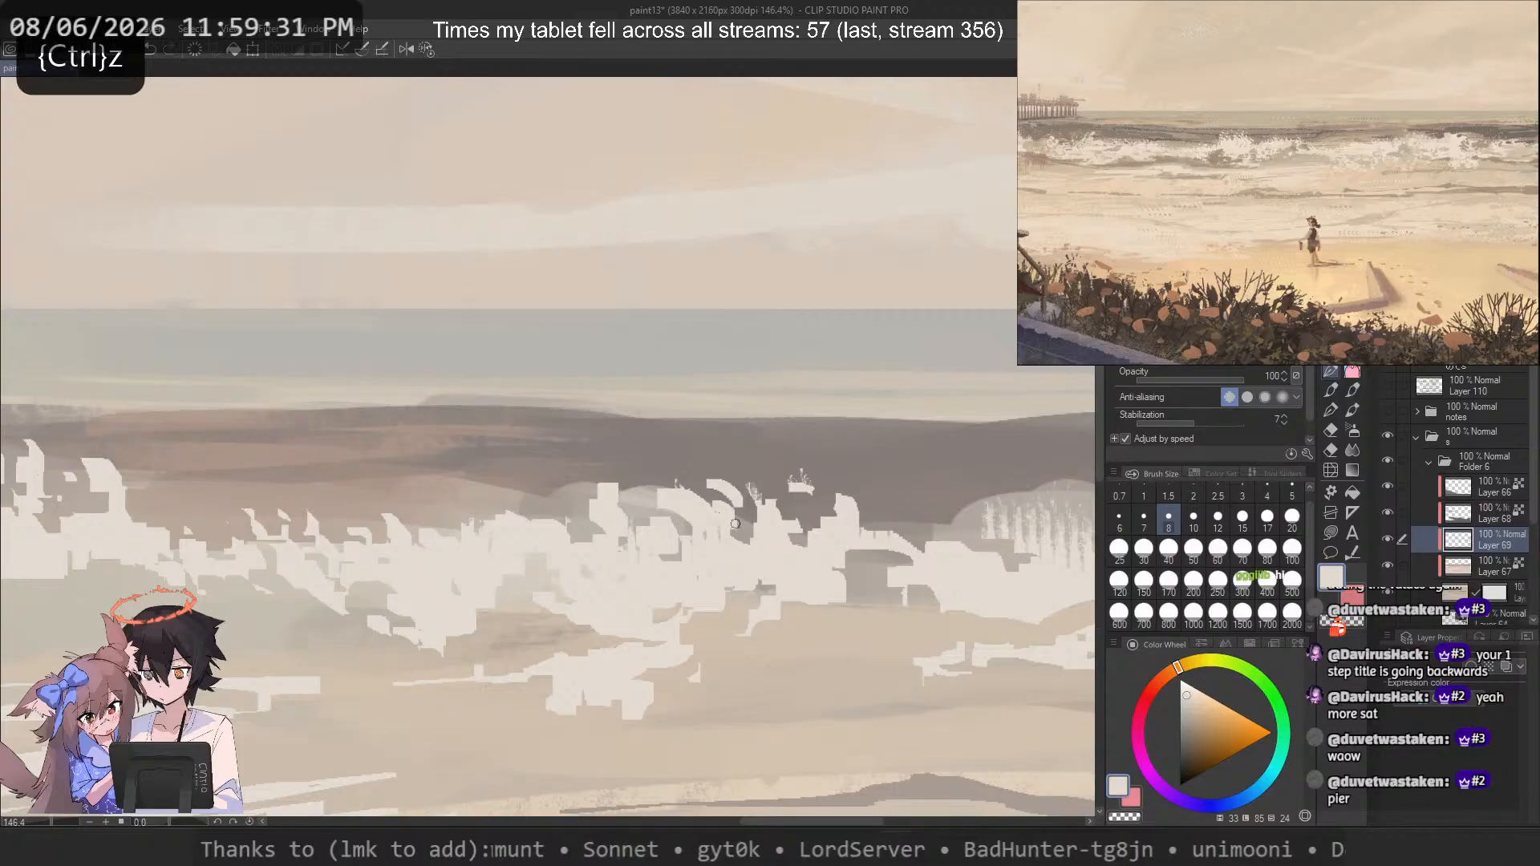
key(ctrl+z)
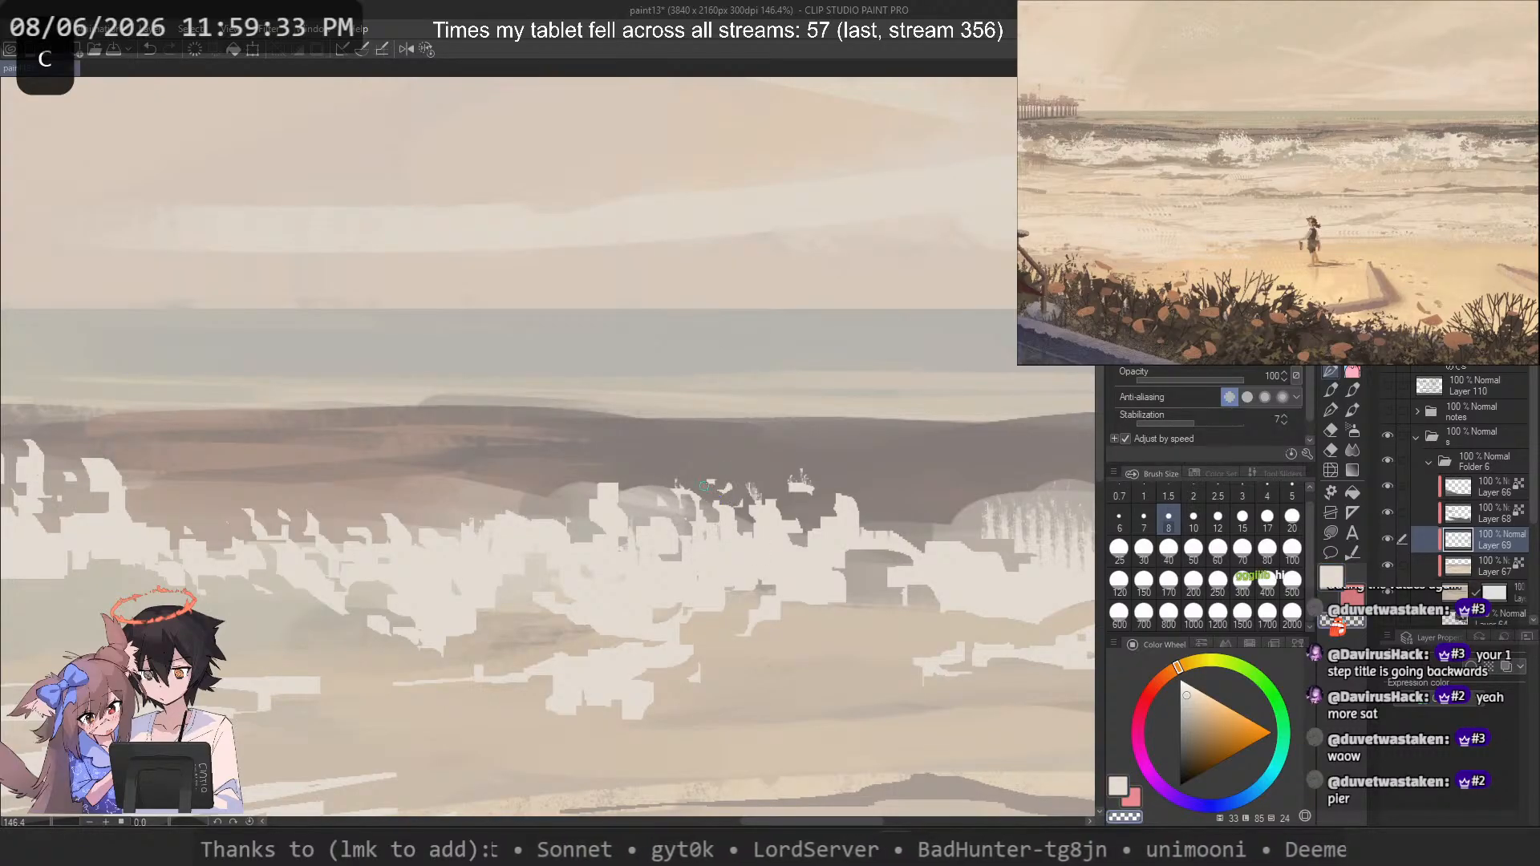
drag(811, 518, 834, 510)
mouse_move(776, 498)
mouse_down()
mouse_move(791, 514)
mouse_move(904, 525)
mouse_up()
key(c)
drag(861, 516, 854, 524)
key(c)
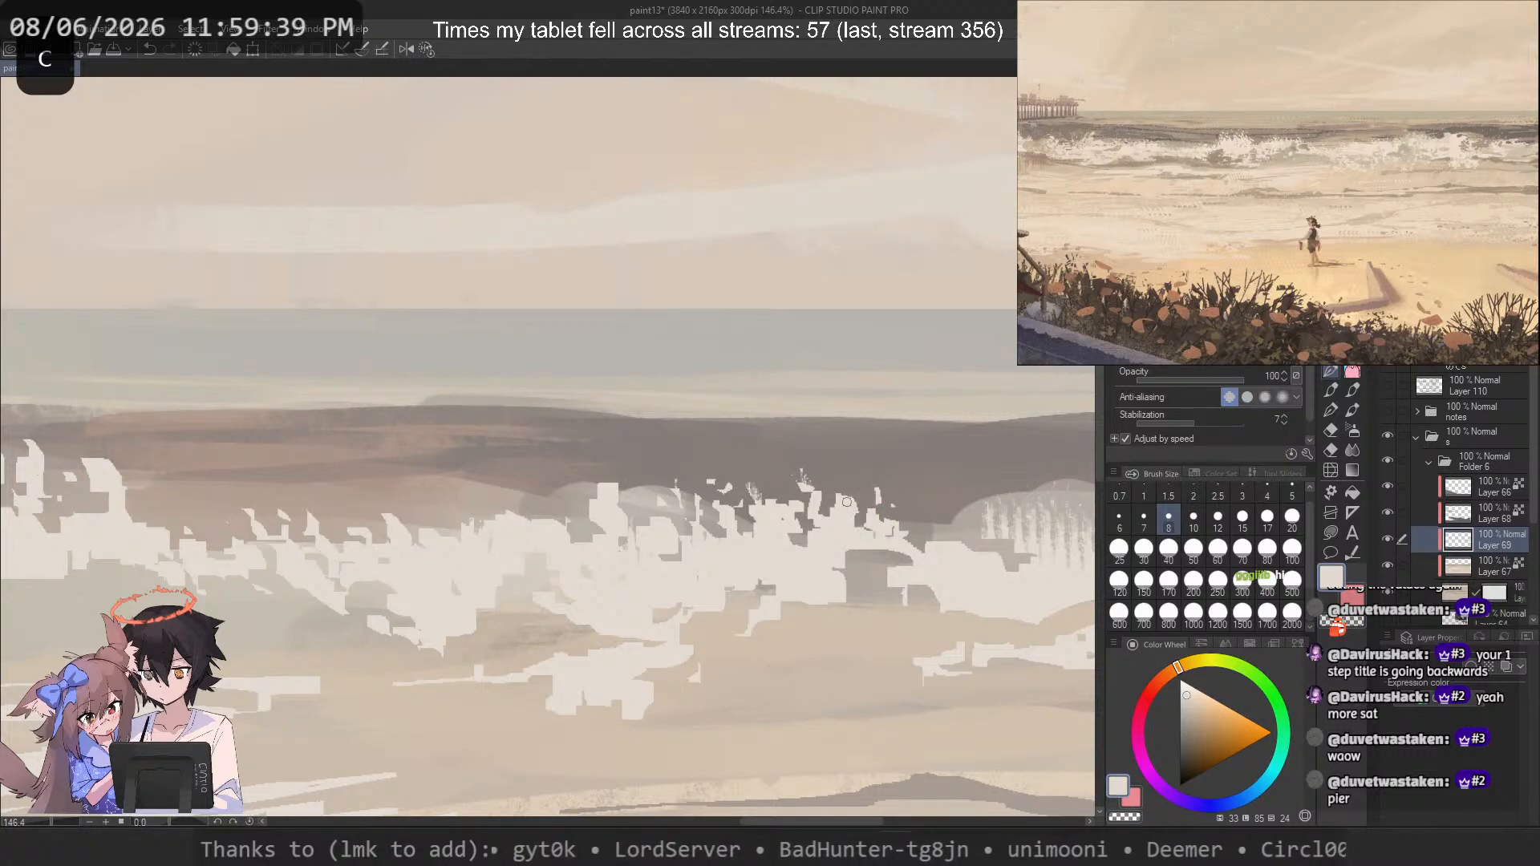
Step: Paint broad cream strokes along the wash edge above the peach sand with the size 40 pen
scroll(777, 413, down, 10)
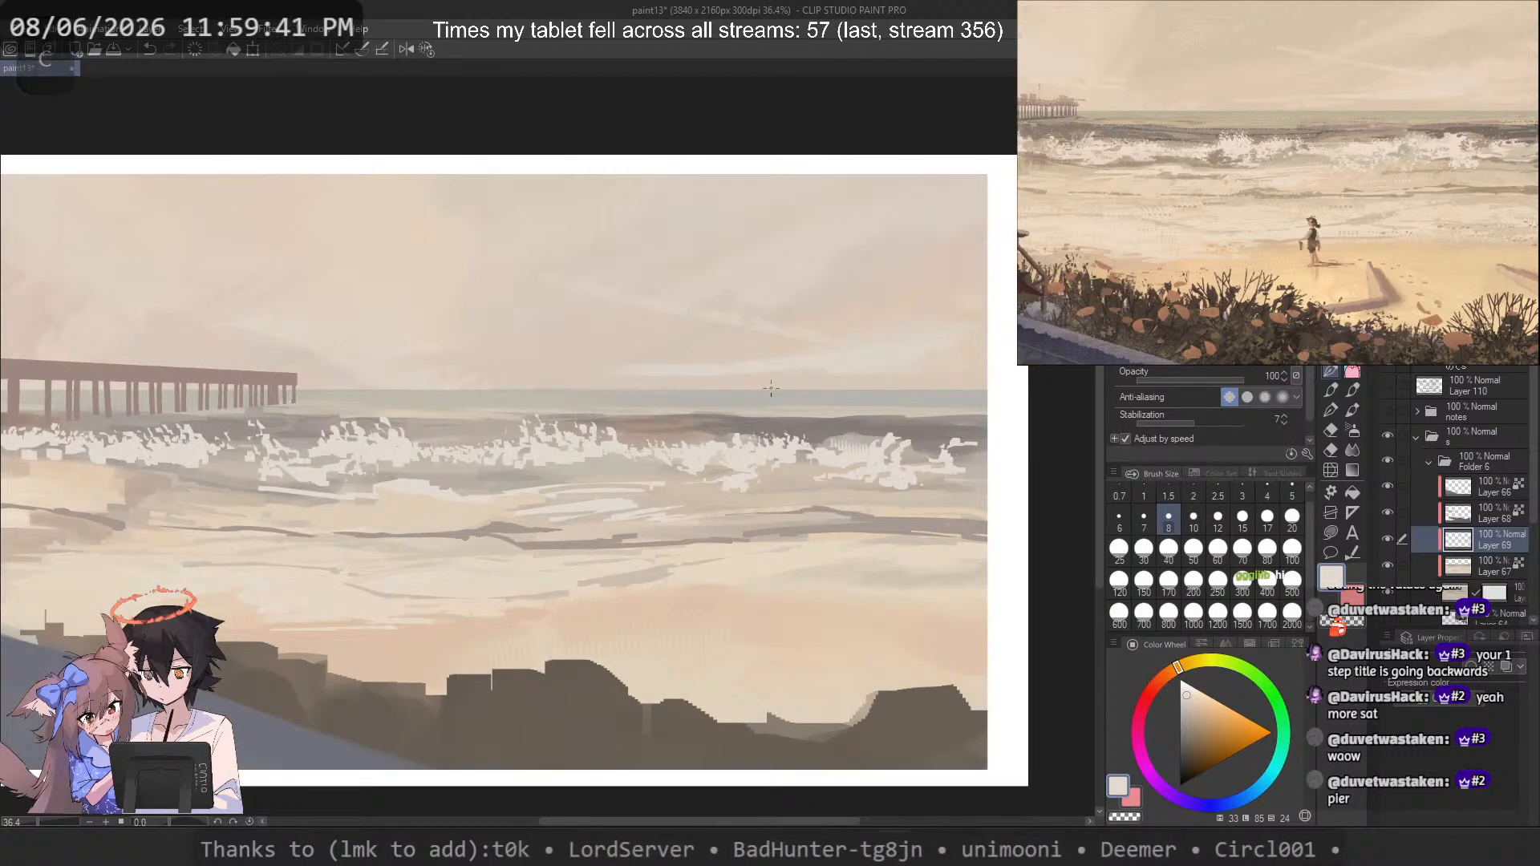
scroll(699, 193, down, 2)
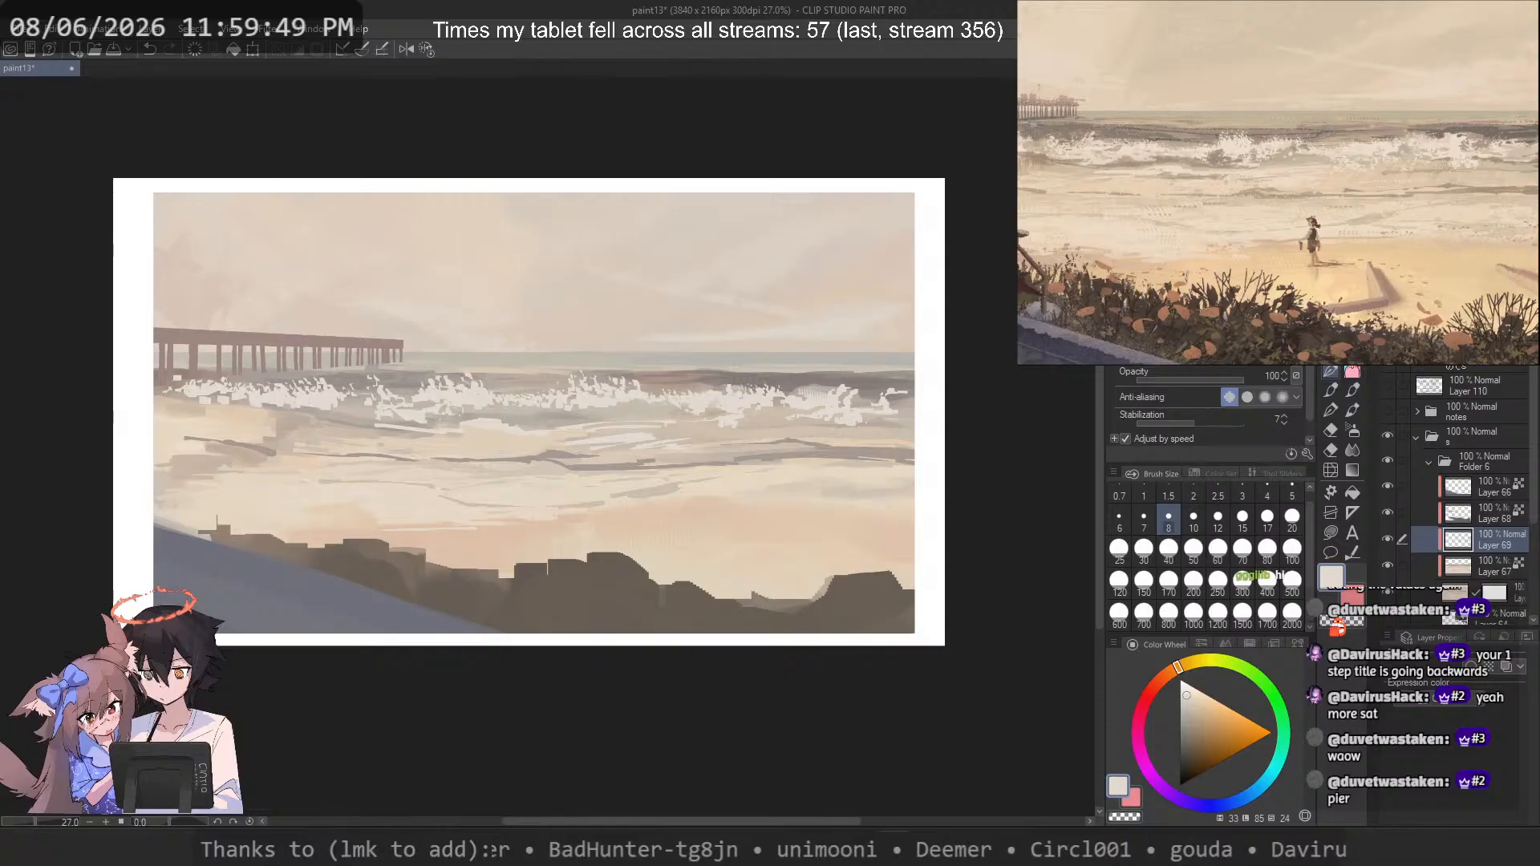
scroll(545, 321, down, 1)
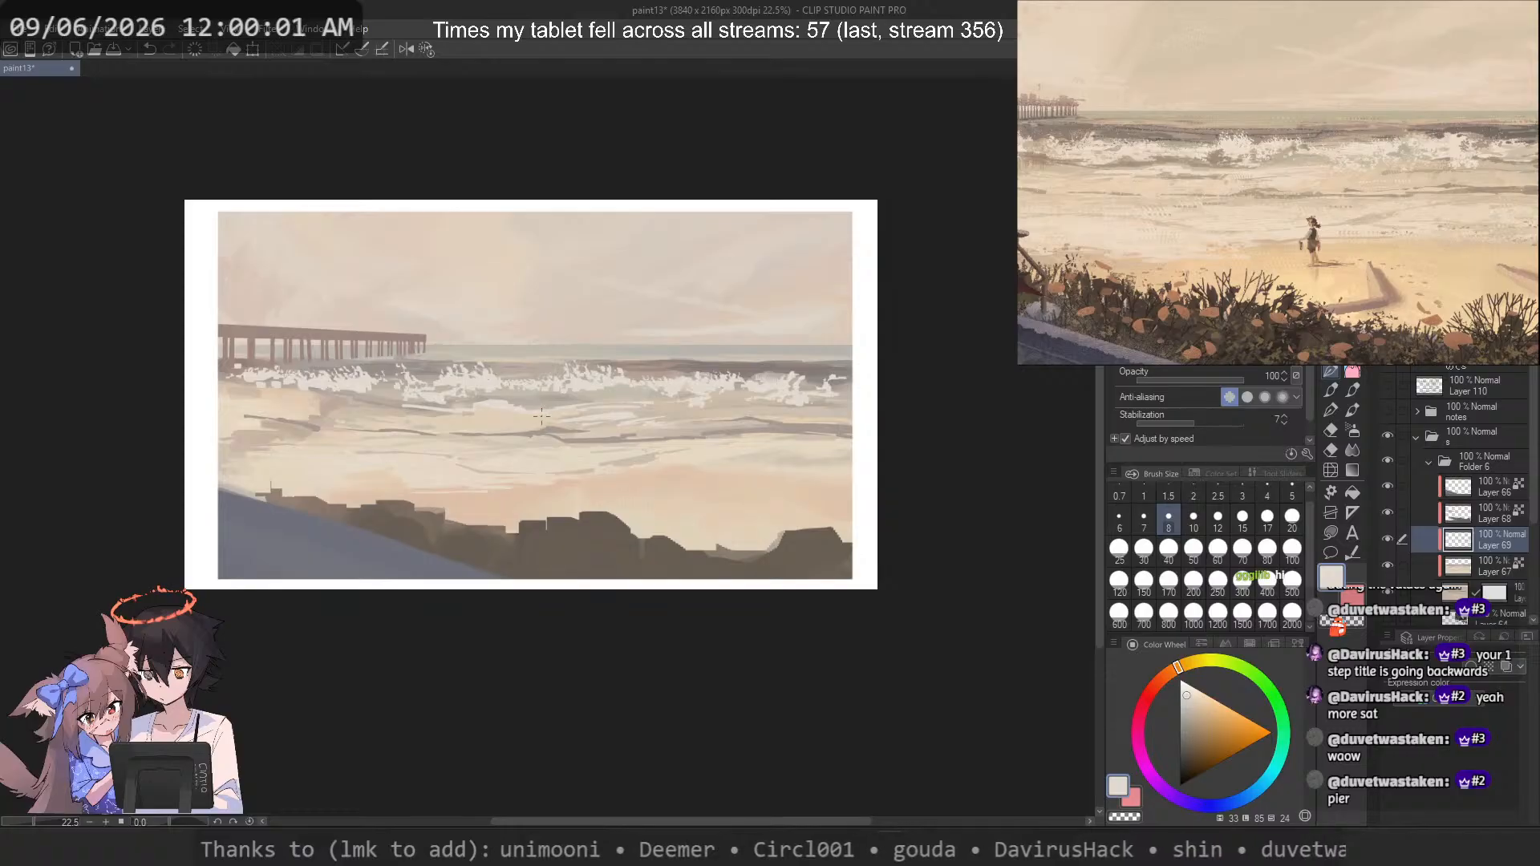
scroll(543, 383, up, 1)
scroll(606, 539, up, 10)
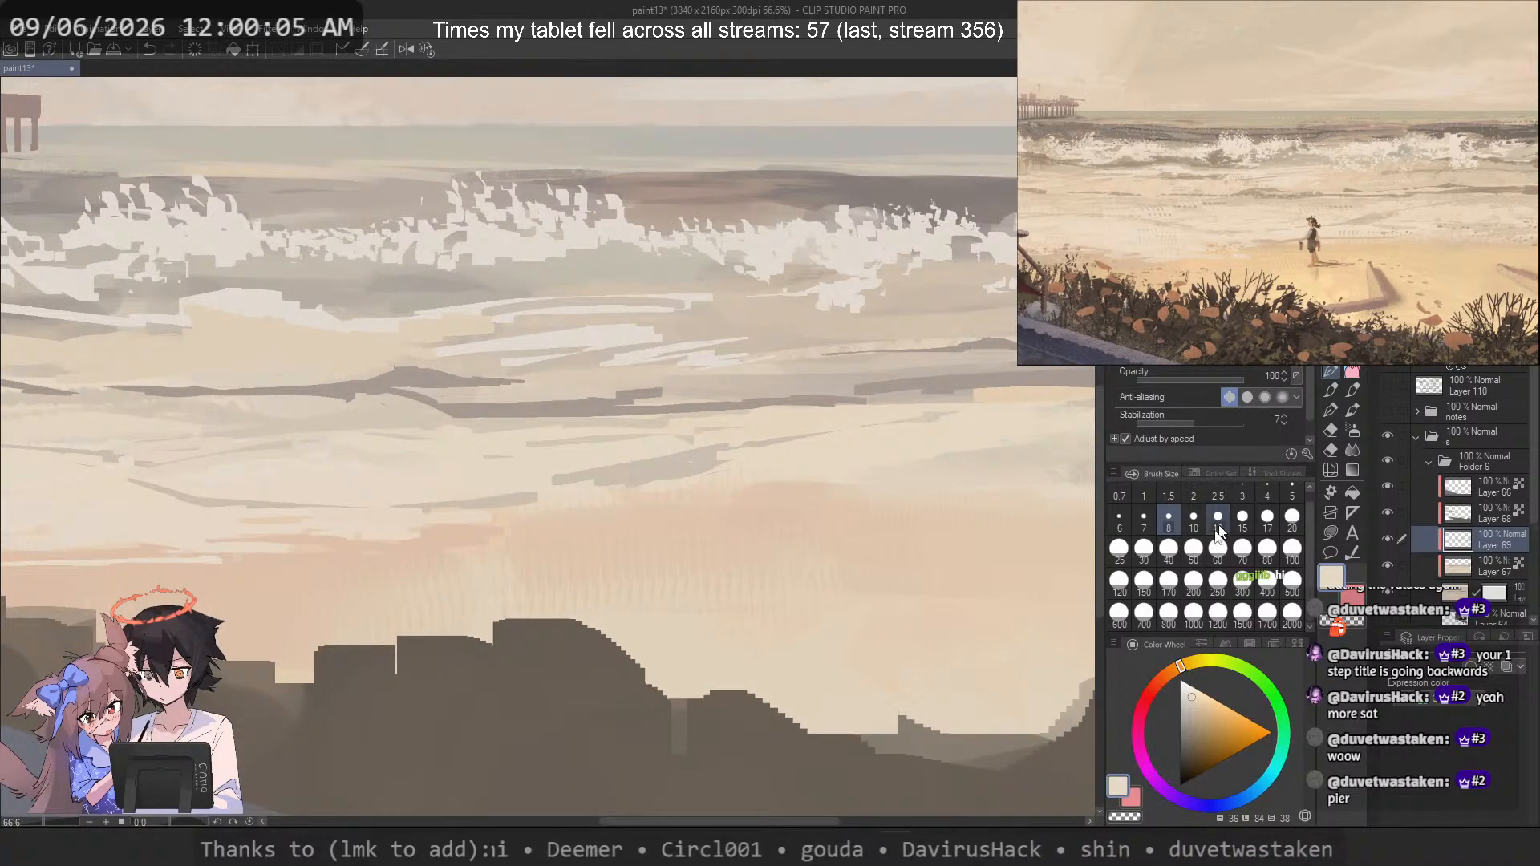
click(1168, 547)
drag(814, 507, 517, 522)
drag(661, 513, 794, 497)
key(ctrl+z)
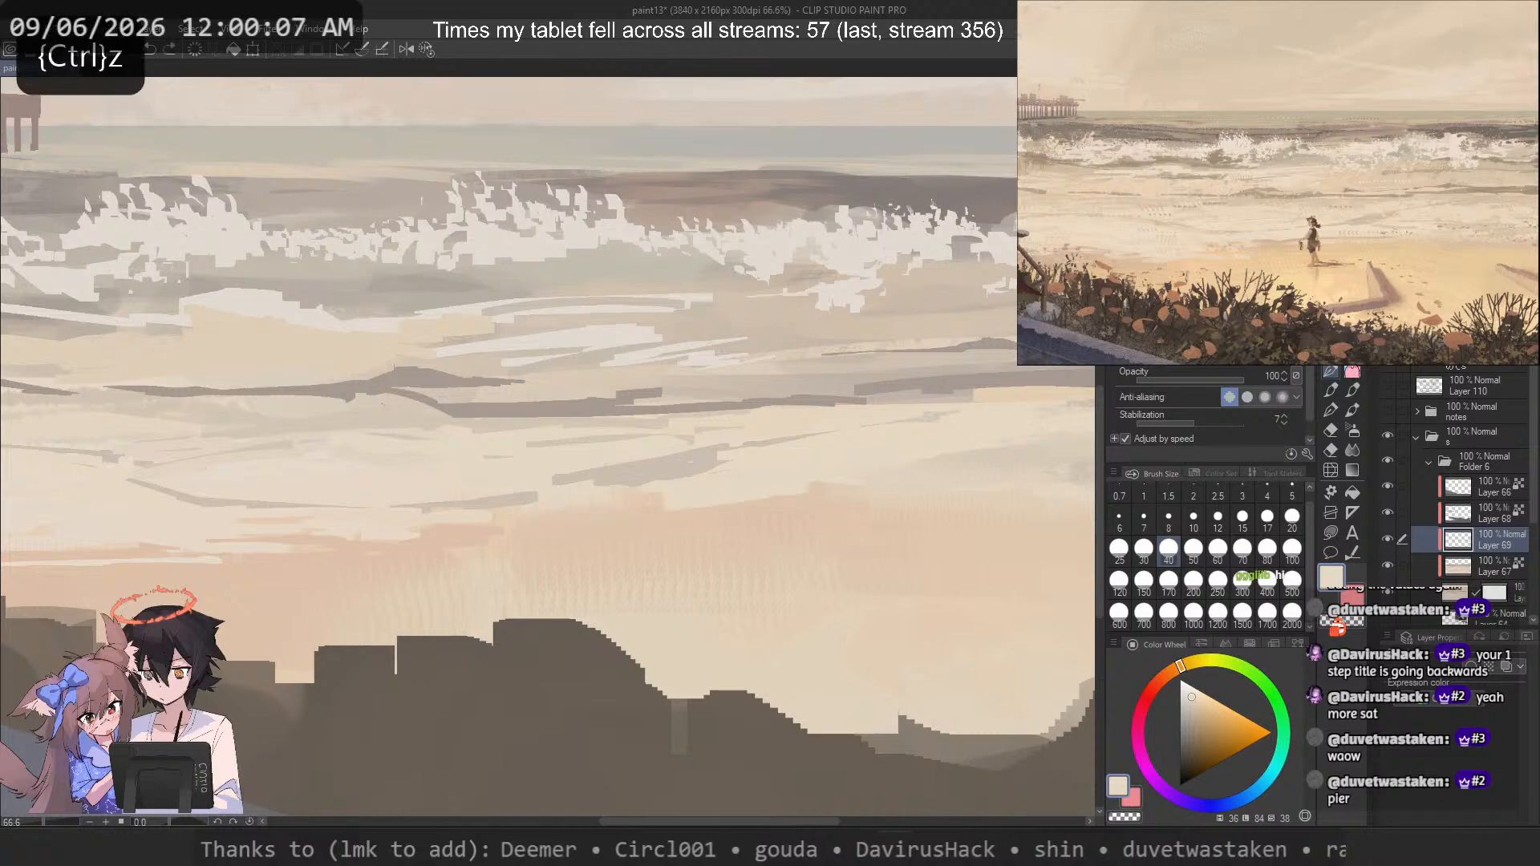
mouse_move(530, 523)
mouse_down()
mouse_move(850, 483)
mouse_move(566, 532)
mouse_move(956, 513)
mouse_up()
key(ctrl+z)
drag(681, 531, 953, 517)
drag(763, 478, 550, 450)
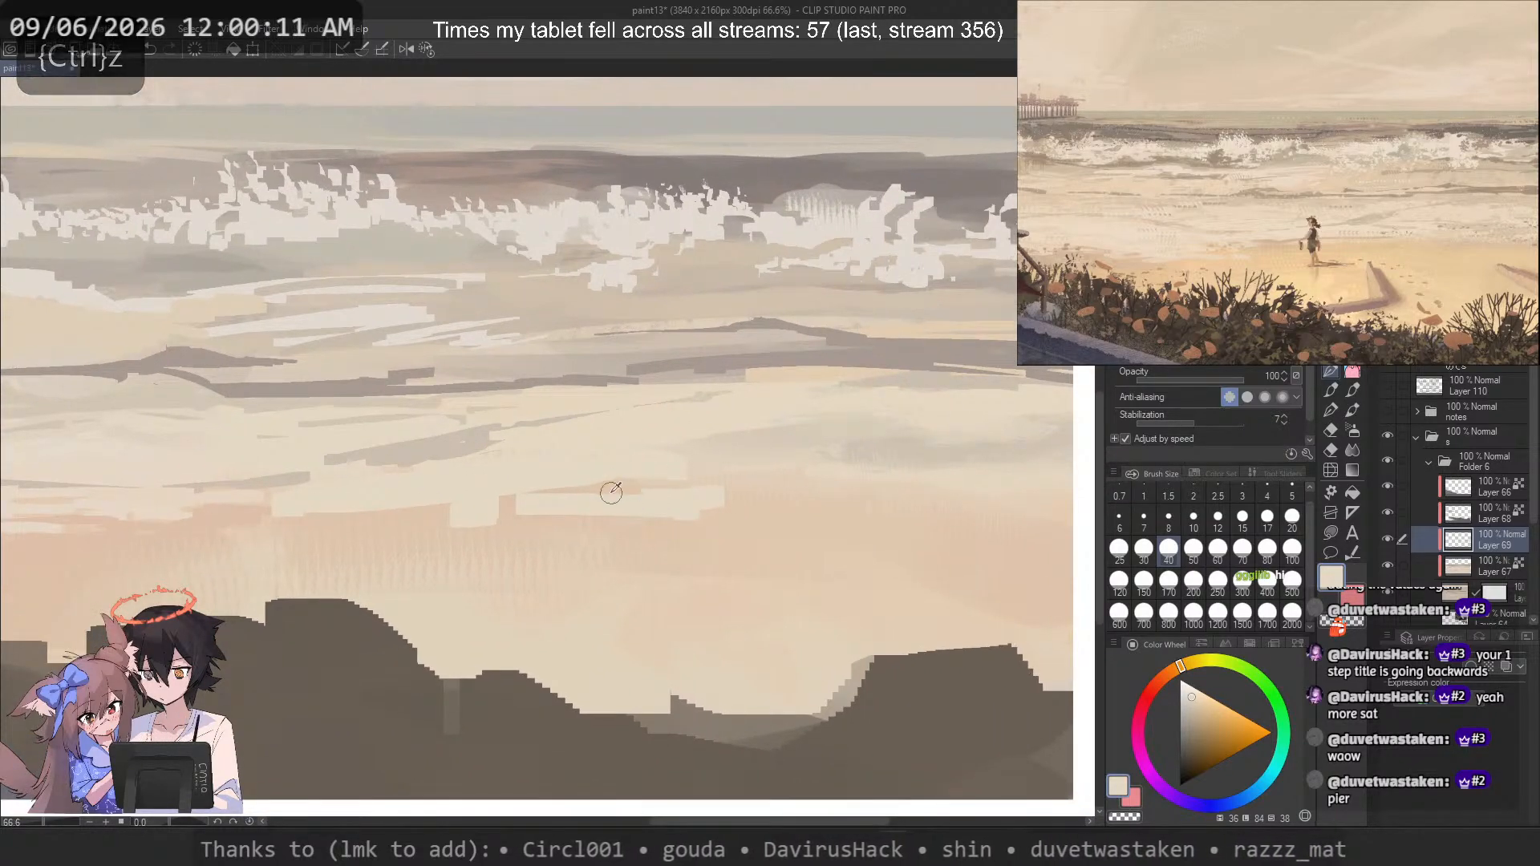
Step: Mix a dusty pink from the sampled sand colour and try a size 25 stroke across the cream wash edge
alt+click(813, 499)
click(1162, 677)
click(1196, 708)
click(1118, 547)
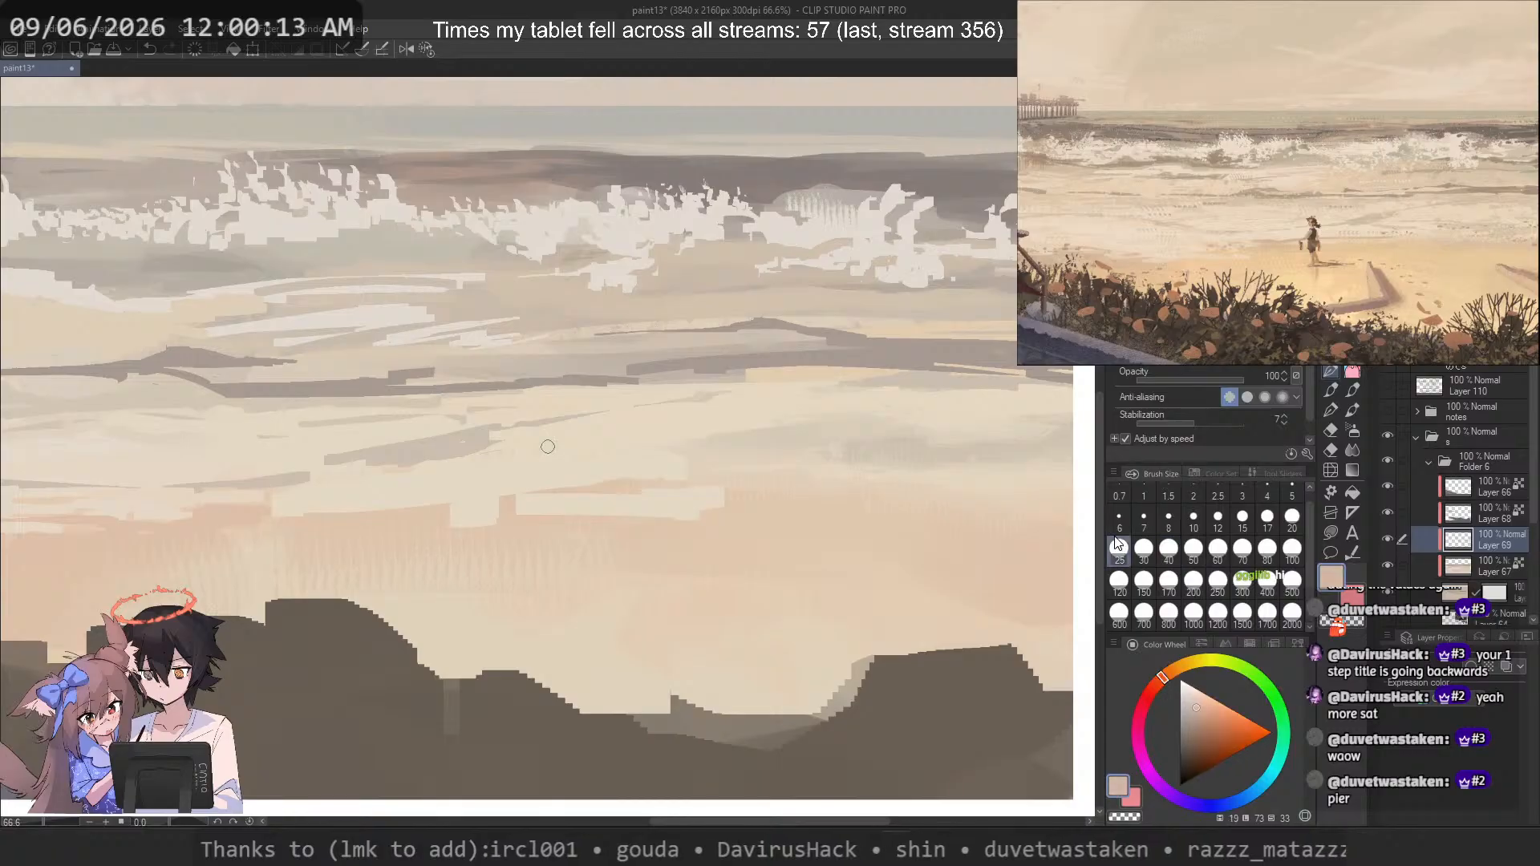
drag(666, 481, 470, 504)
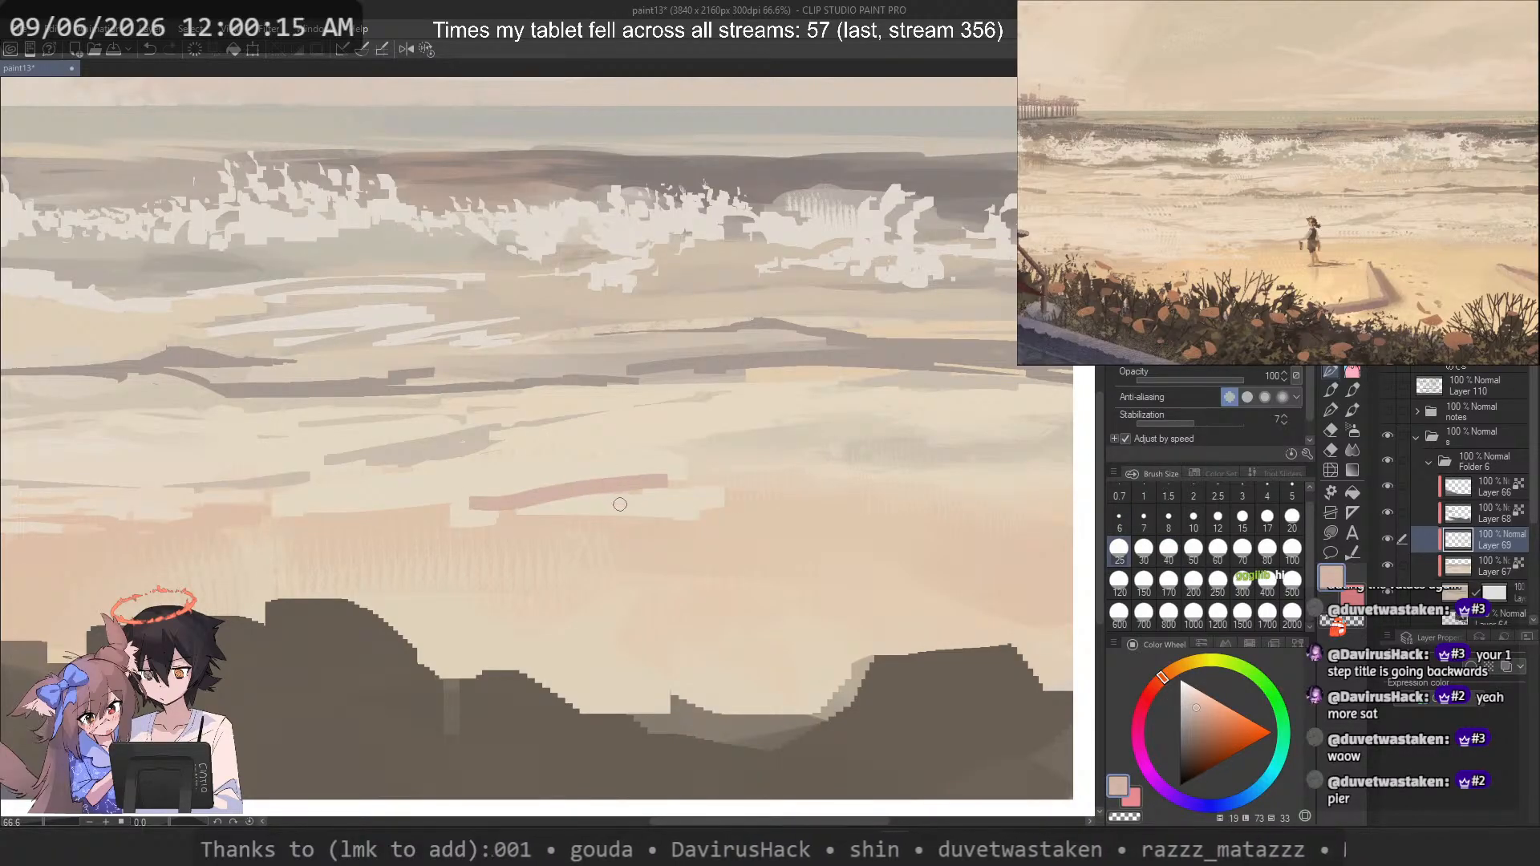
key(ctrl+z)
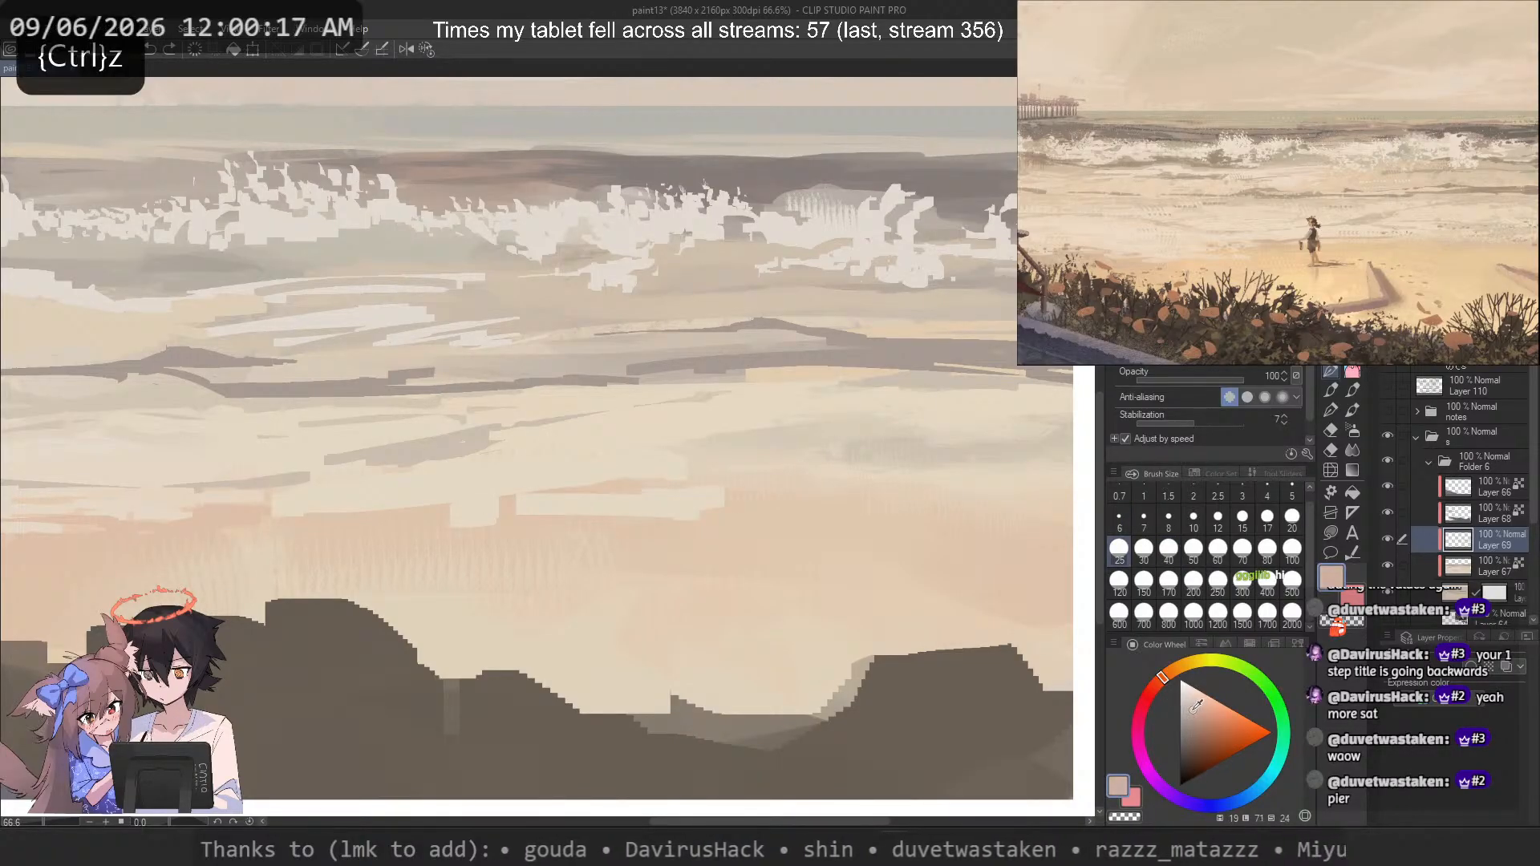
Step: Paint thin muted-pink shadow lines along the cream wash edge with the size 20 pen
click(1291, 517)
drag(483, 507, 448, 511)
key(ctrl+z)
drag(671, 478, 405, 510)
key(ctrl+z)
key(ctrl+z)
drag(390, 509, 357, 513)
drag(583, 523, 623, 522)
key(ctrl+z)
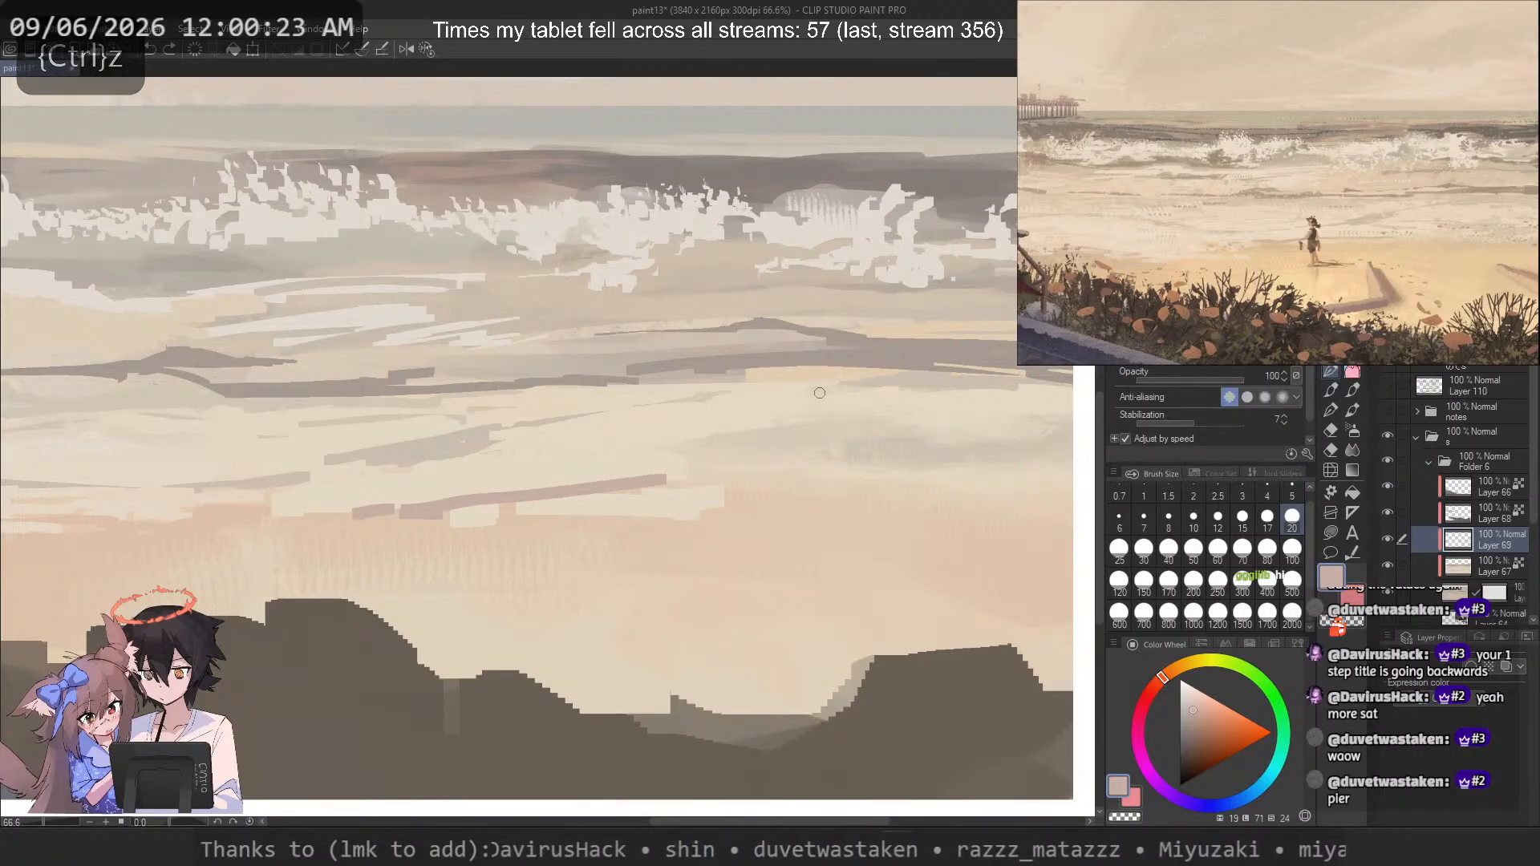
Step: Soften the muted-pink shadow line with a size 40 brush in a sampled peach tone, undoing the excess stroke
key(b)
alt+click(540, 519)
drag(408, 511, 677, 480)
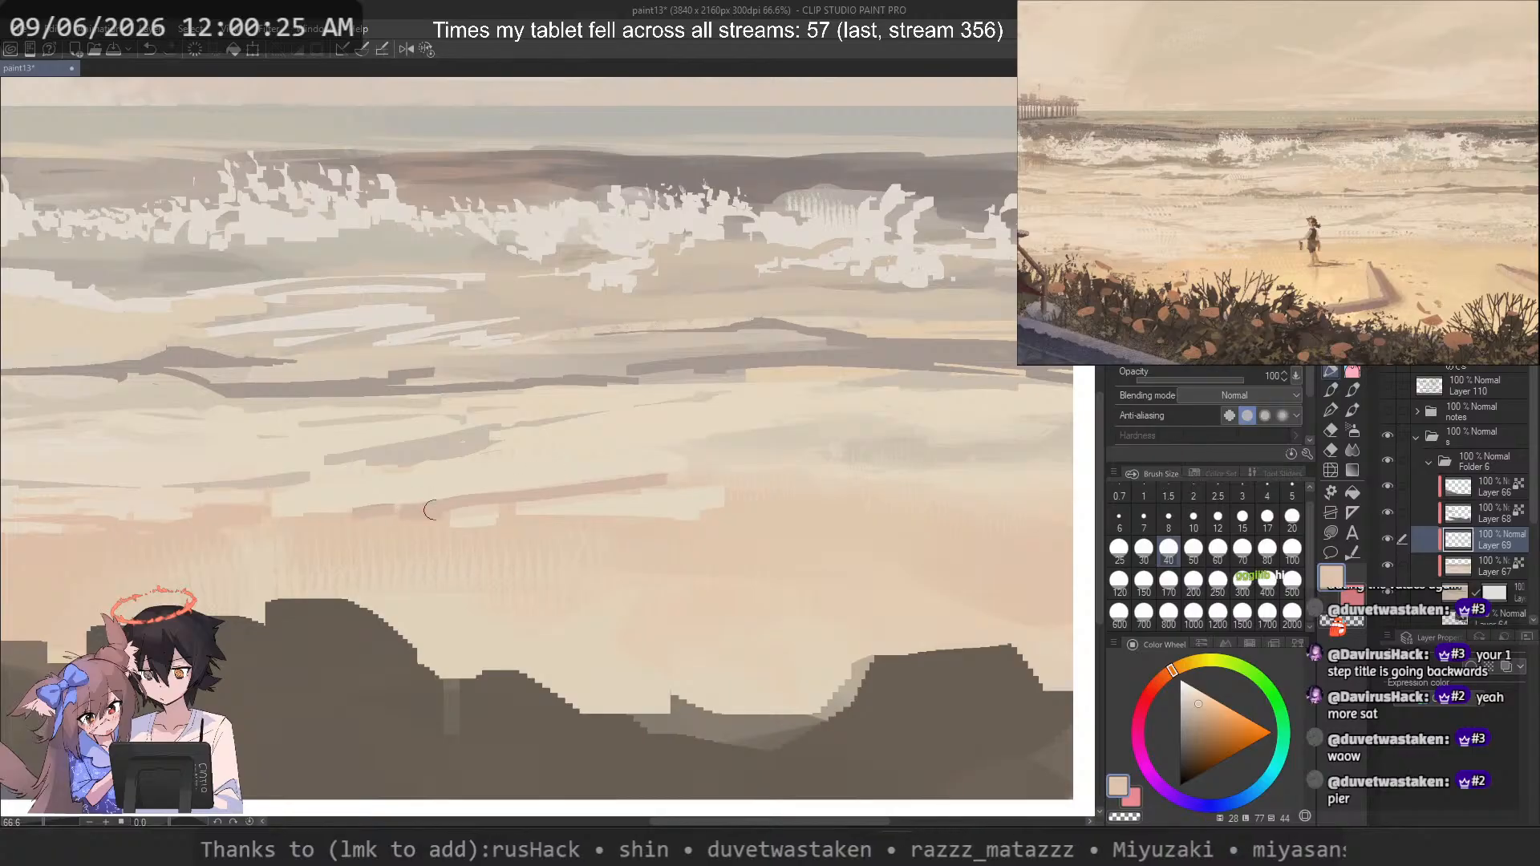
key(ctrl+z)
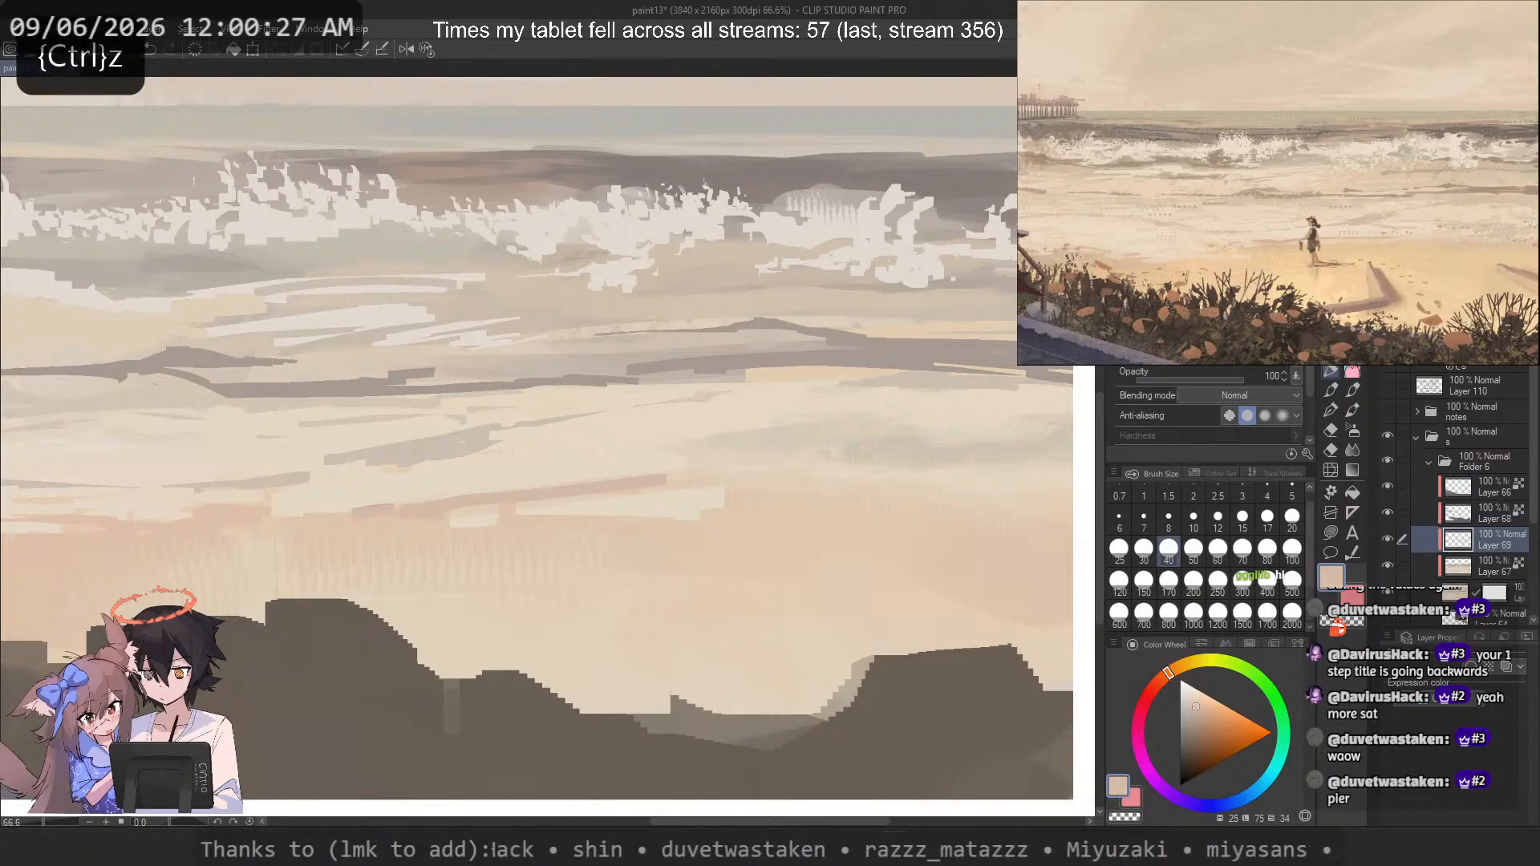
key(p)
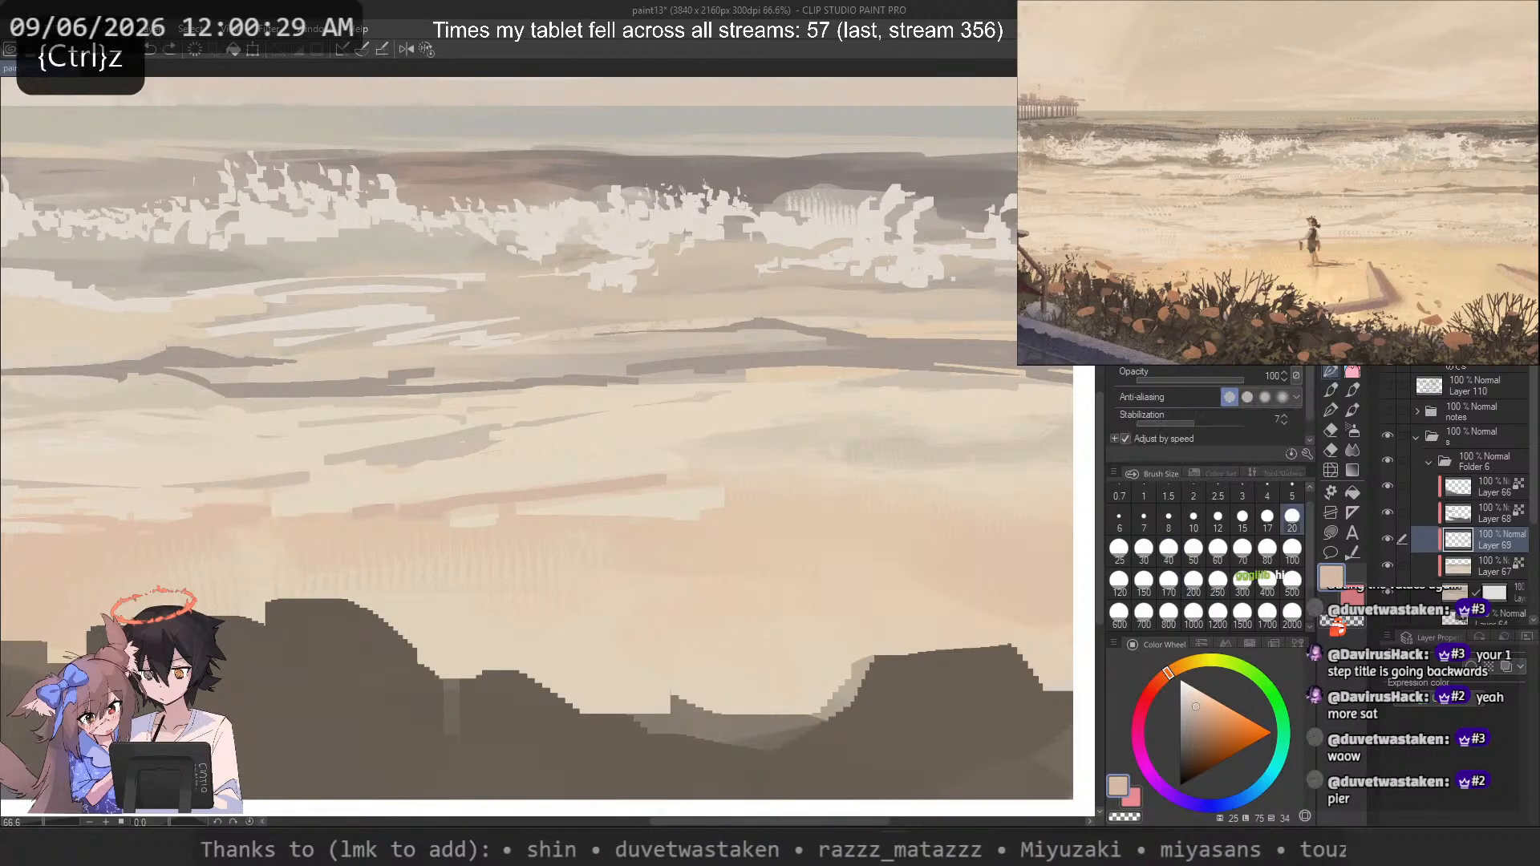
Step: Trim the muted-pink shadow line and extend the cream wash edge with the size 20 pen in sampled peach and cream tones
drag(349, 528, 393, 508)
key(ctrl+z)
mouse_move(271, 527)
mouse_down()
mouse_move(145, 543)
mouse_move(473, 517)
mouse_up()
mouse_move(336, 529)
mouse_down()
mouse_move(241, 535)
mouse_move(336, 514)
mouse_up()
key(ctrl+z)
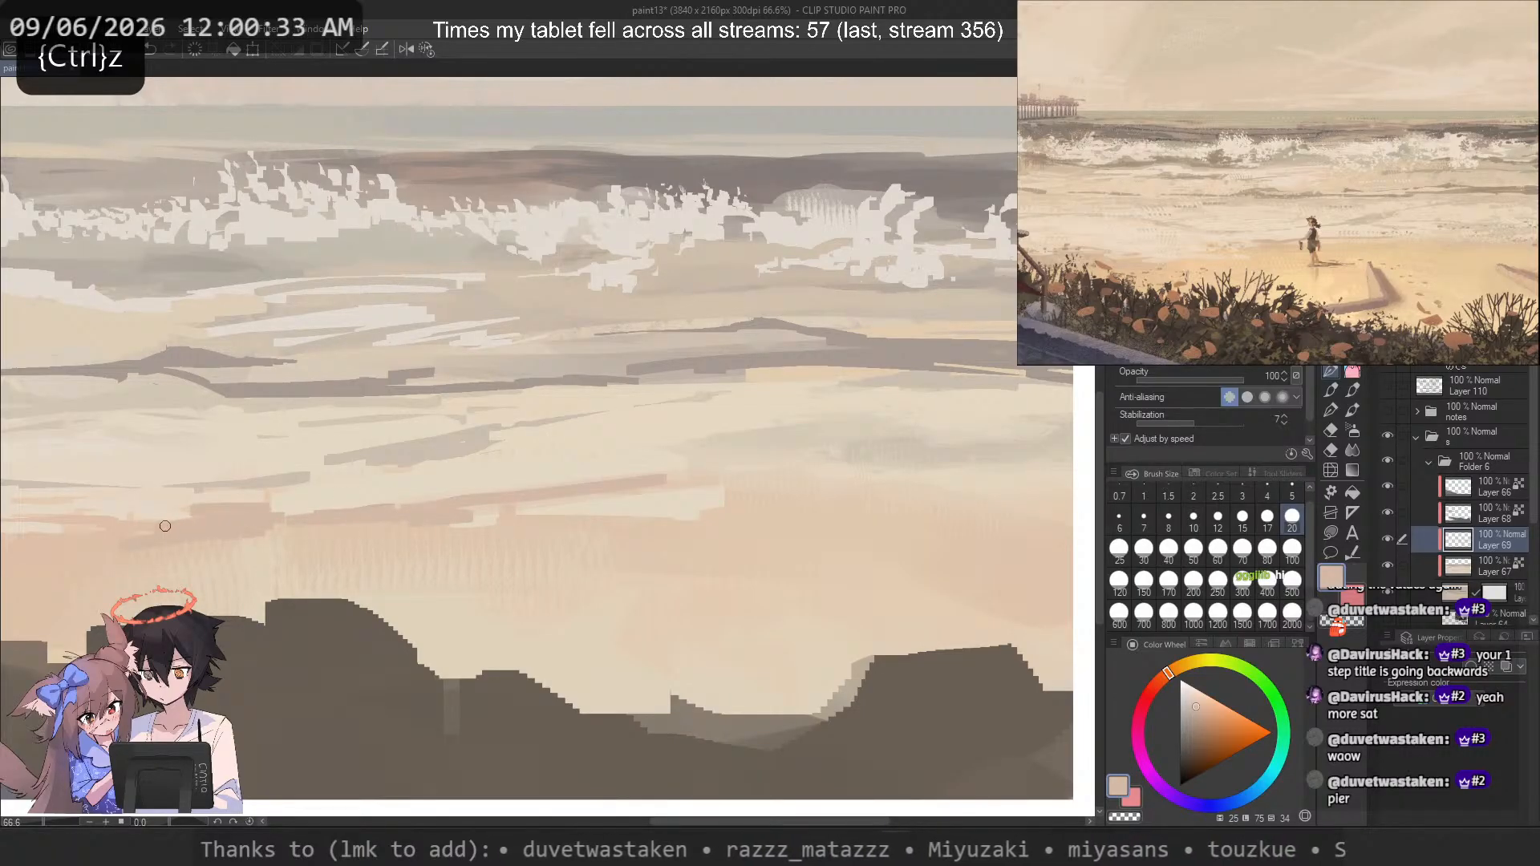
alt+click(101, 543)
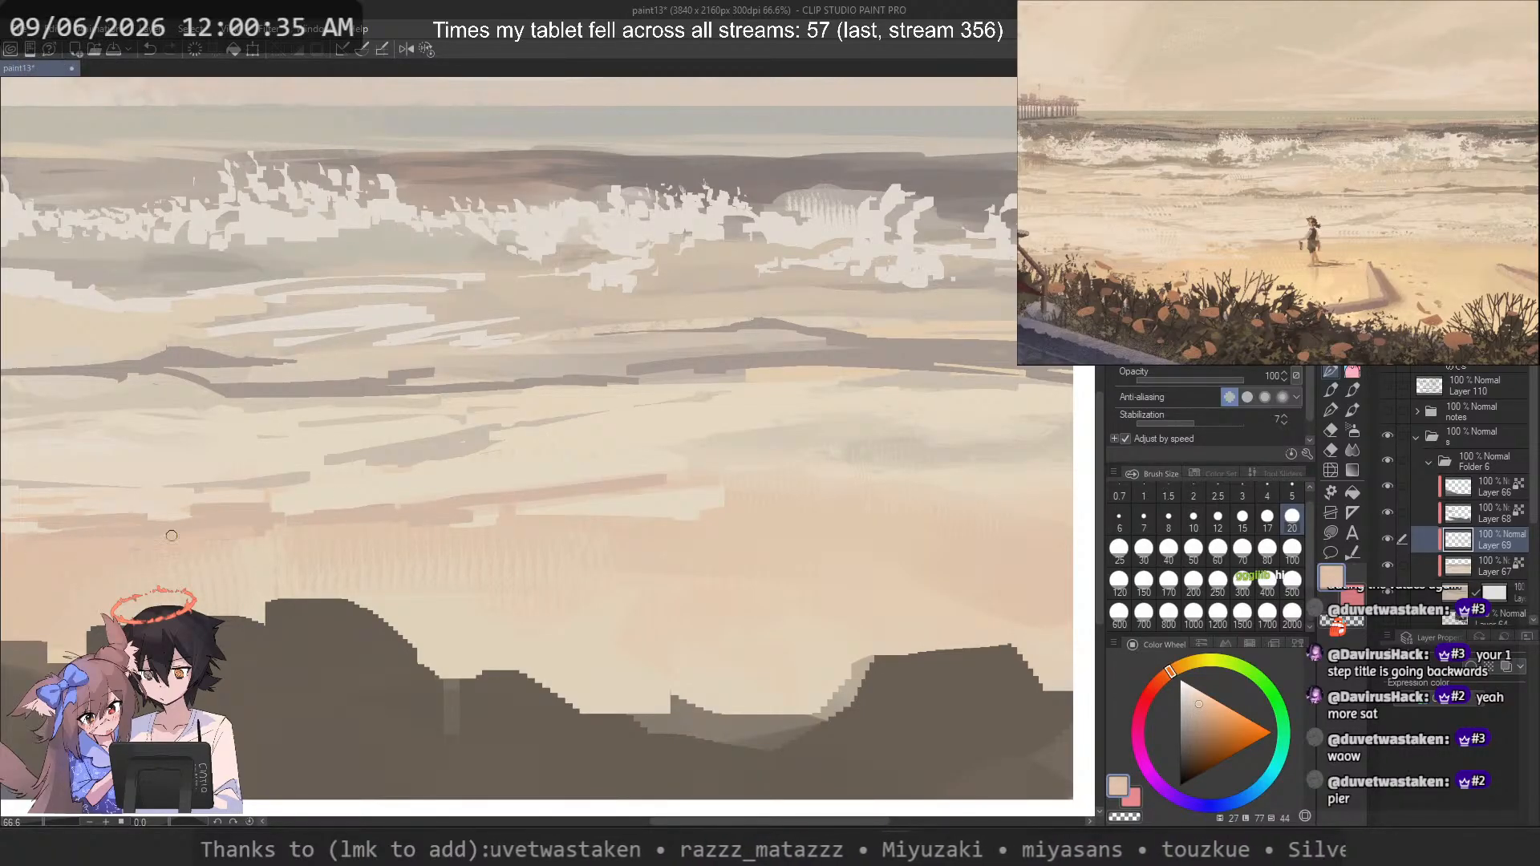
key(ctrl+z)
alt+click(481, 518)
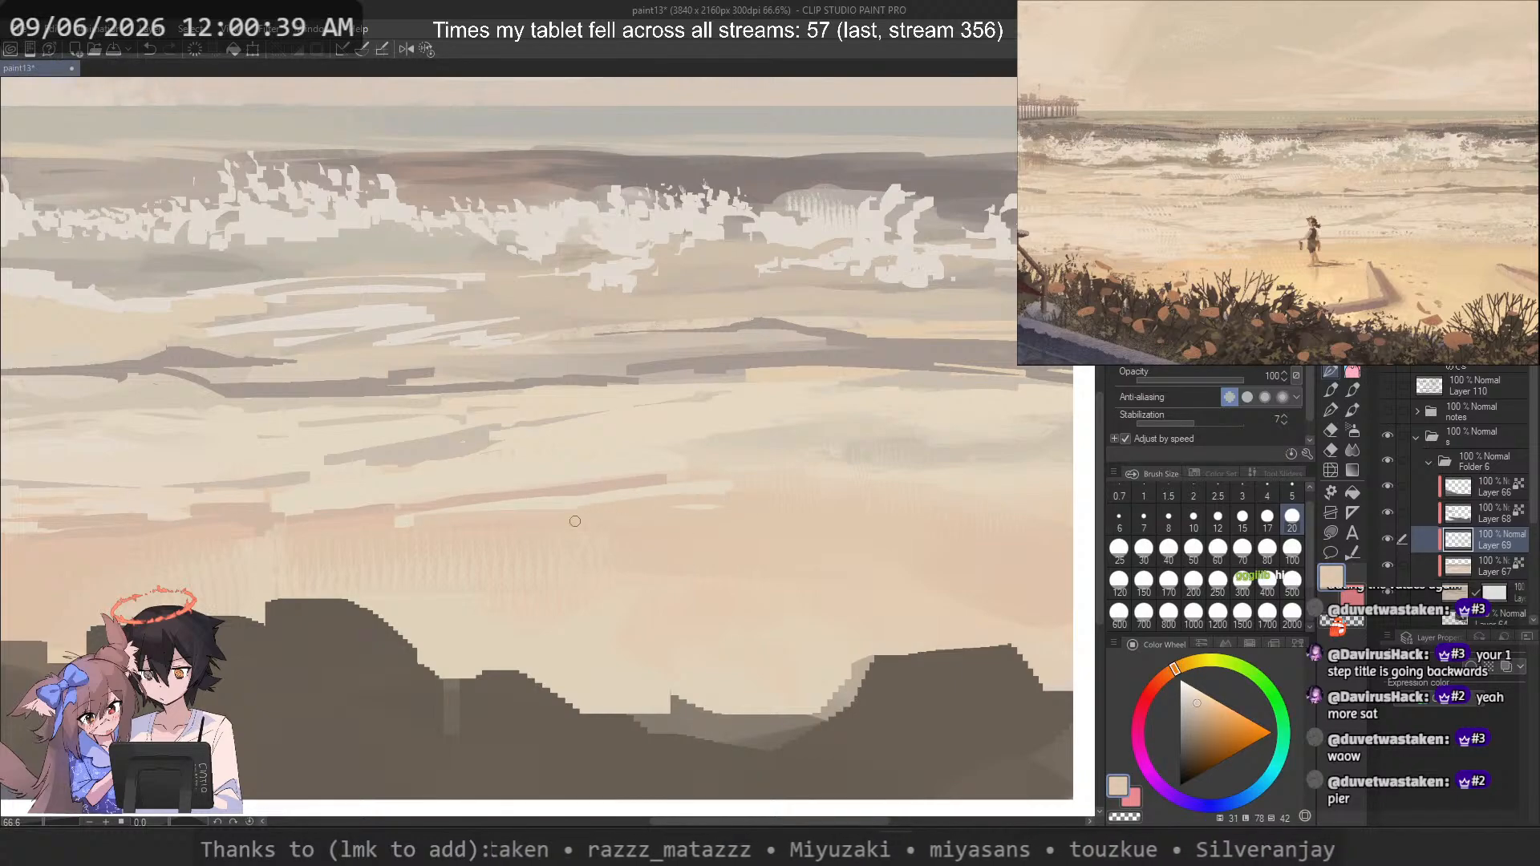
key(ctrl+z)
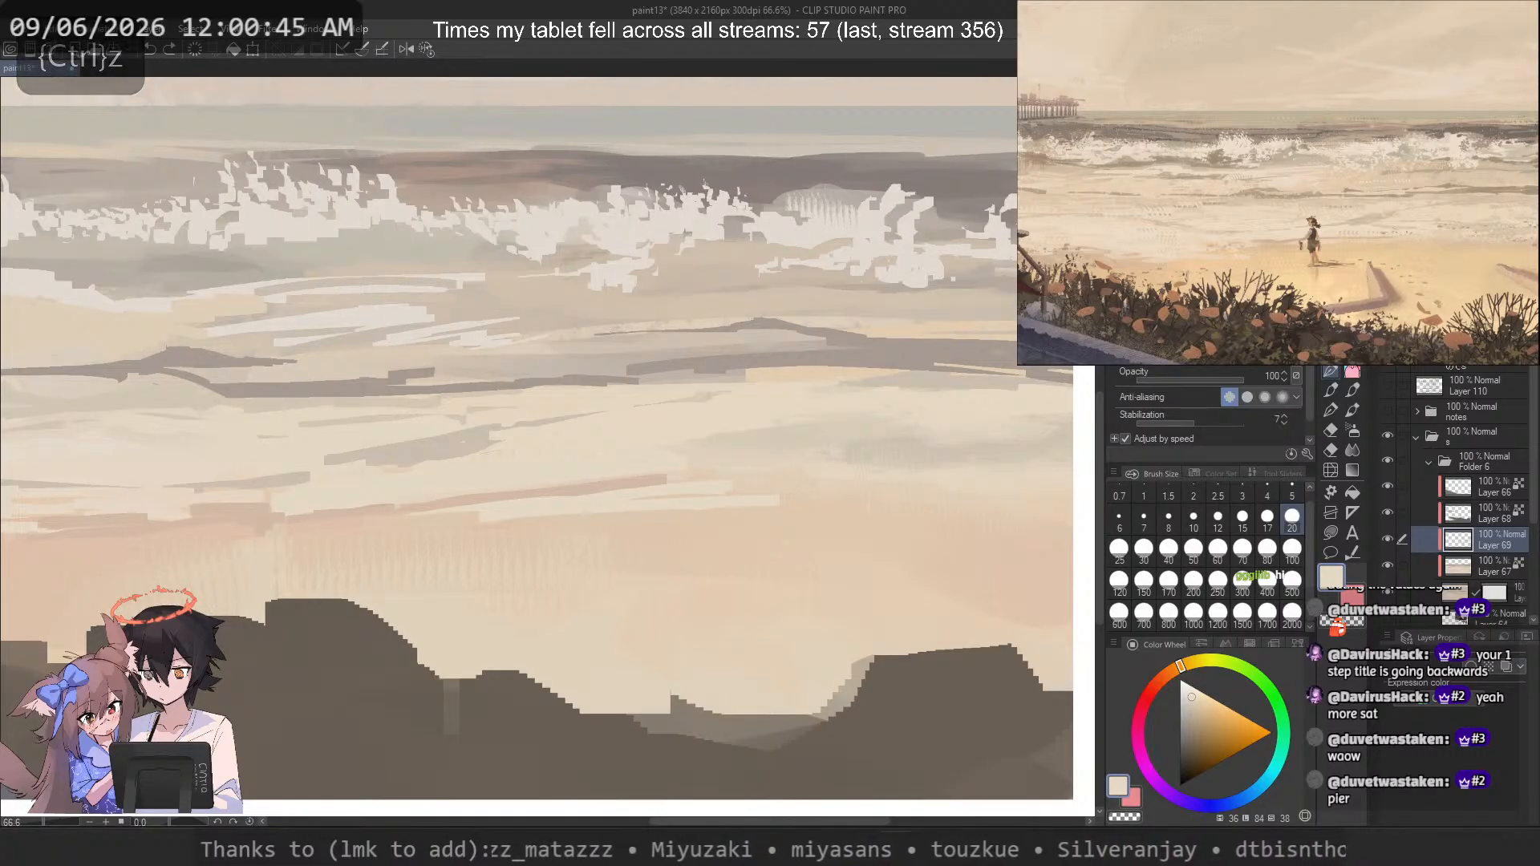
Step: Break up the tip of the muted-pink shadow line on the wash edge with a size 120 textured brush
key(e)
key(b)
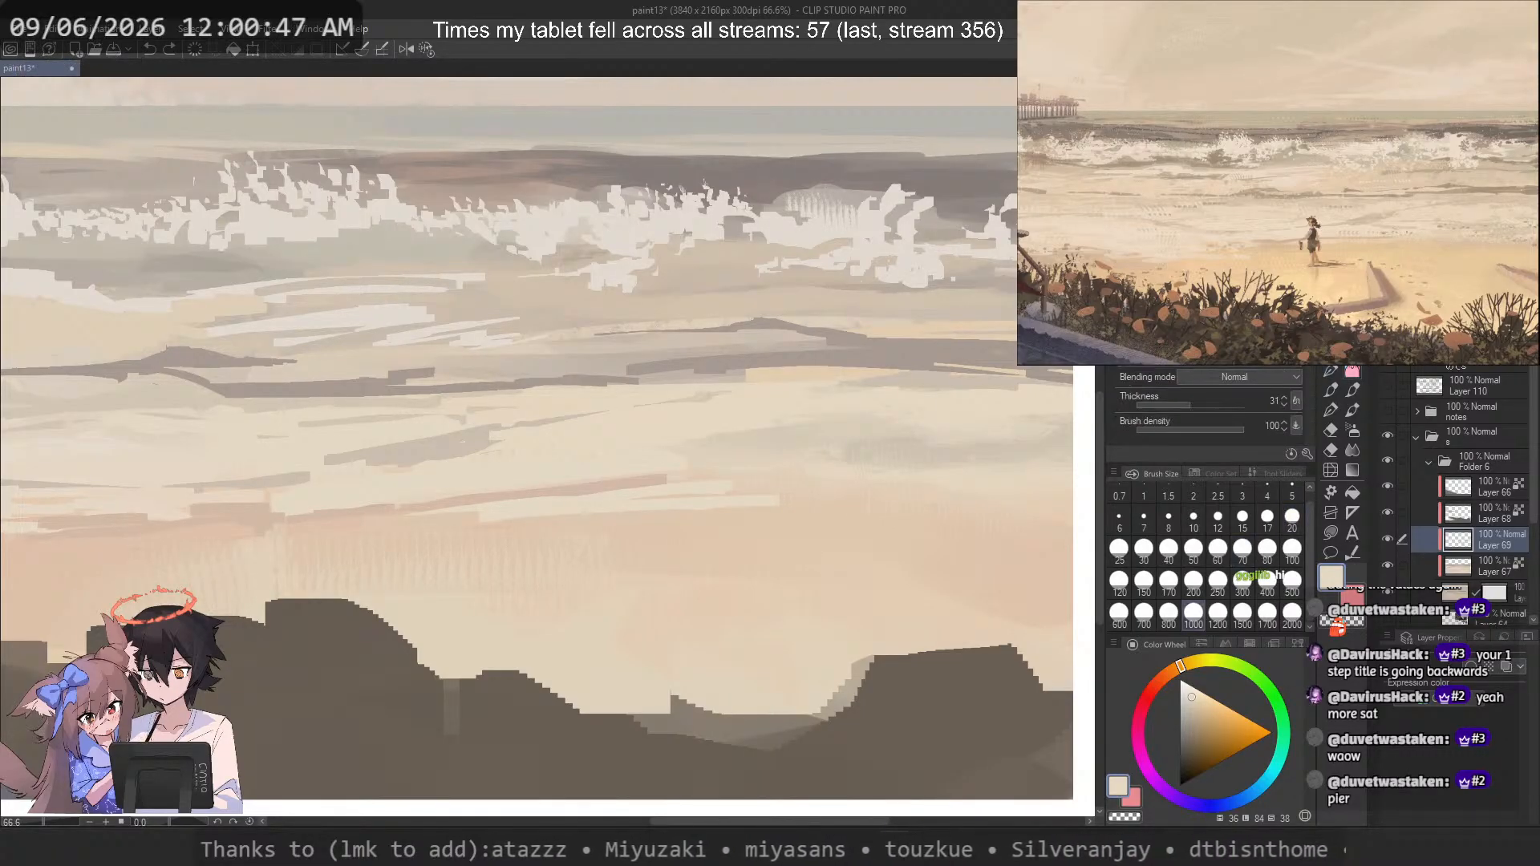
key(b)
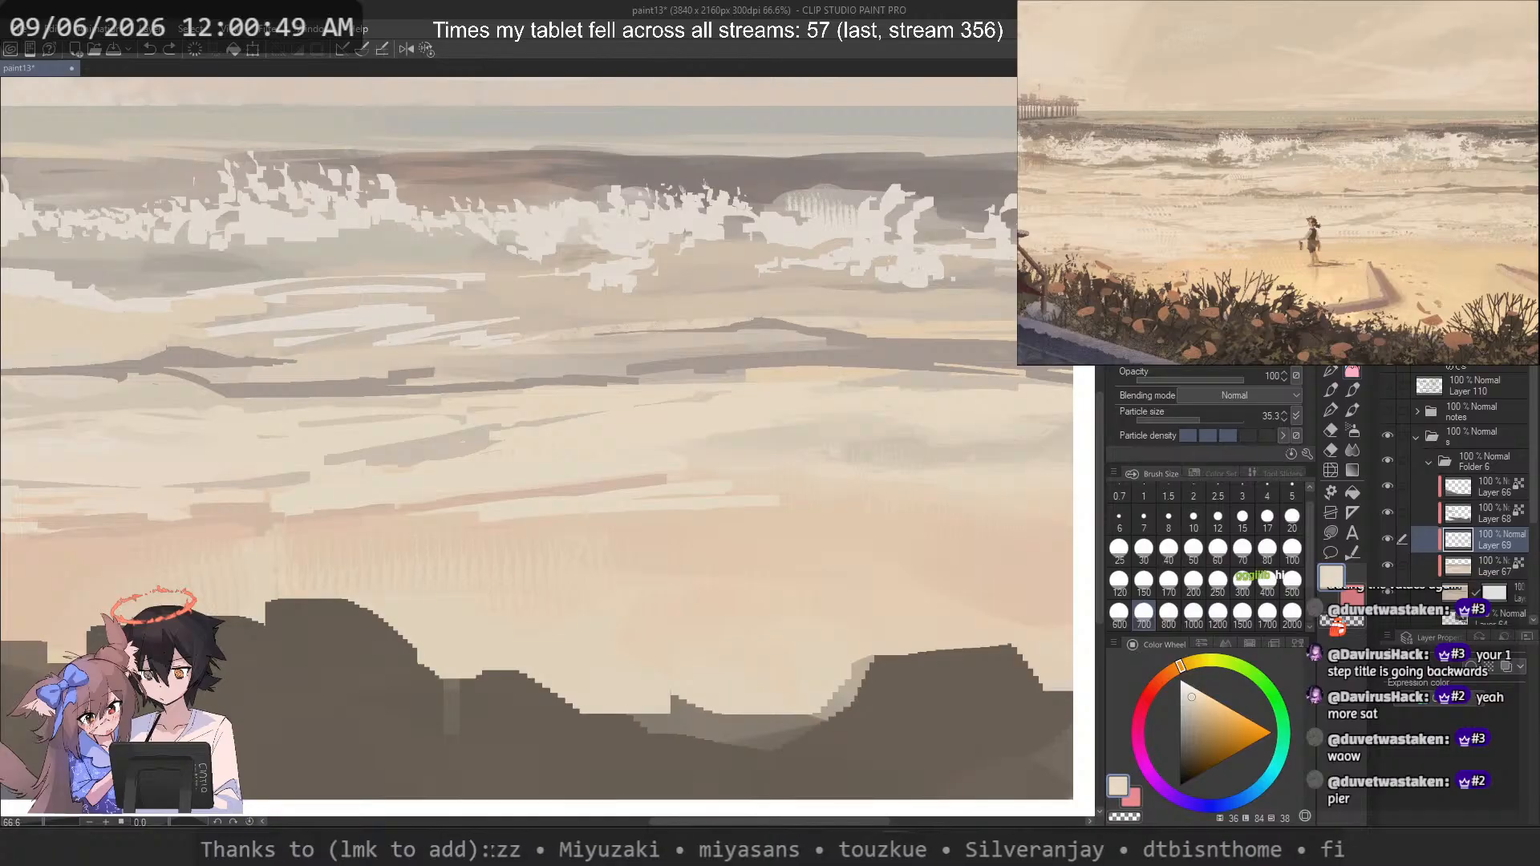
key(b)
key(ctrl+z)
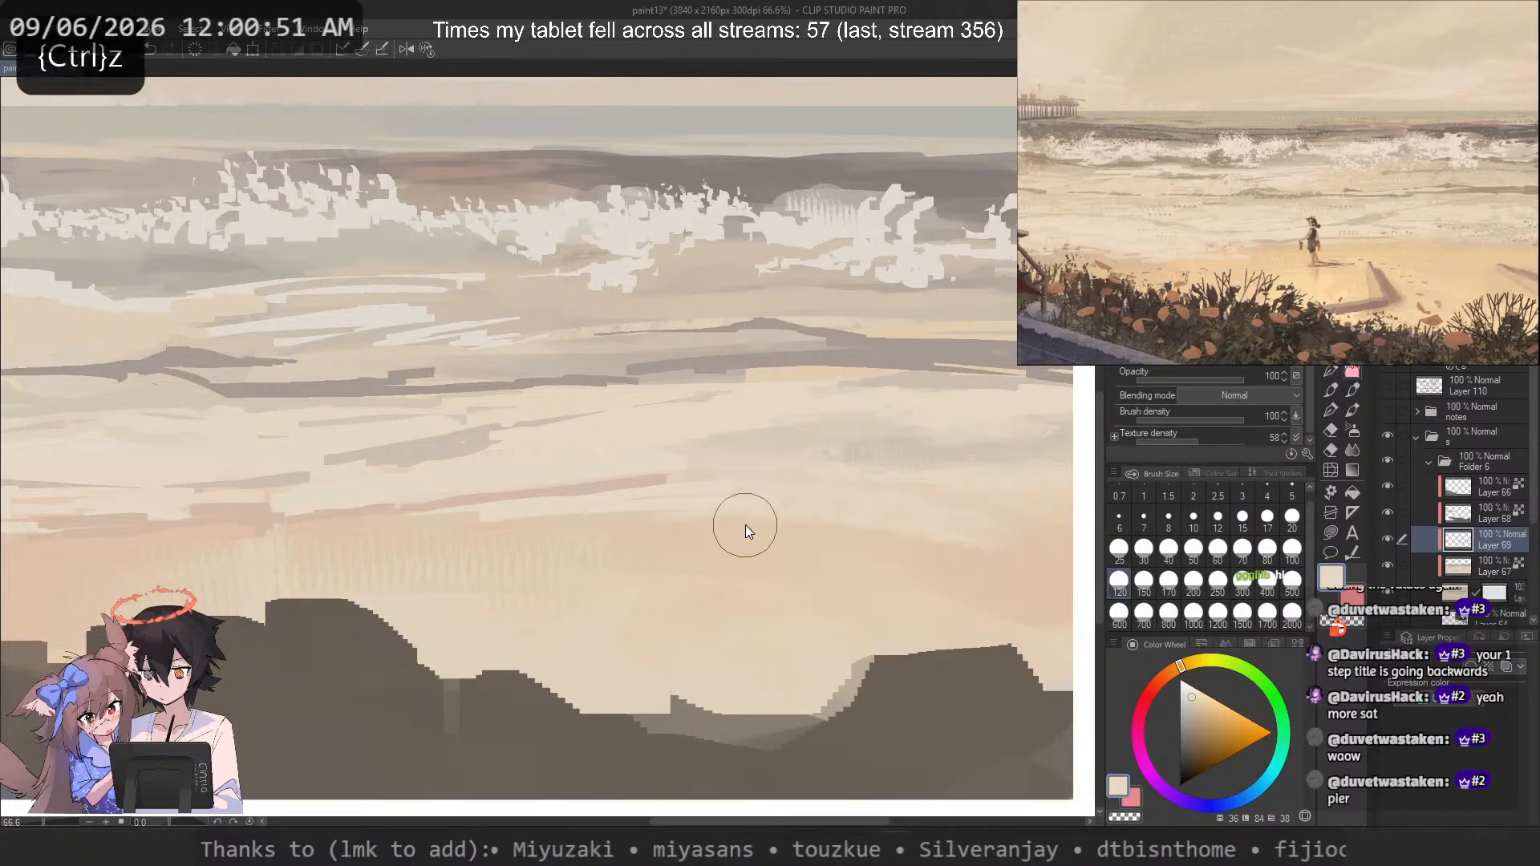
drag(661, 488, 589, 492)
Step: Try sampled peach strokes across the wash edge where it meets the sand, using brush sizes 170, 50 and 70
alt+click(919, 522)
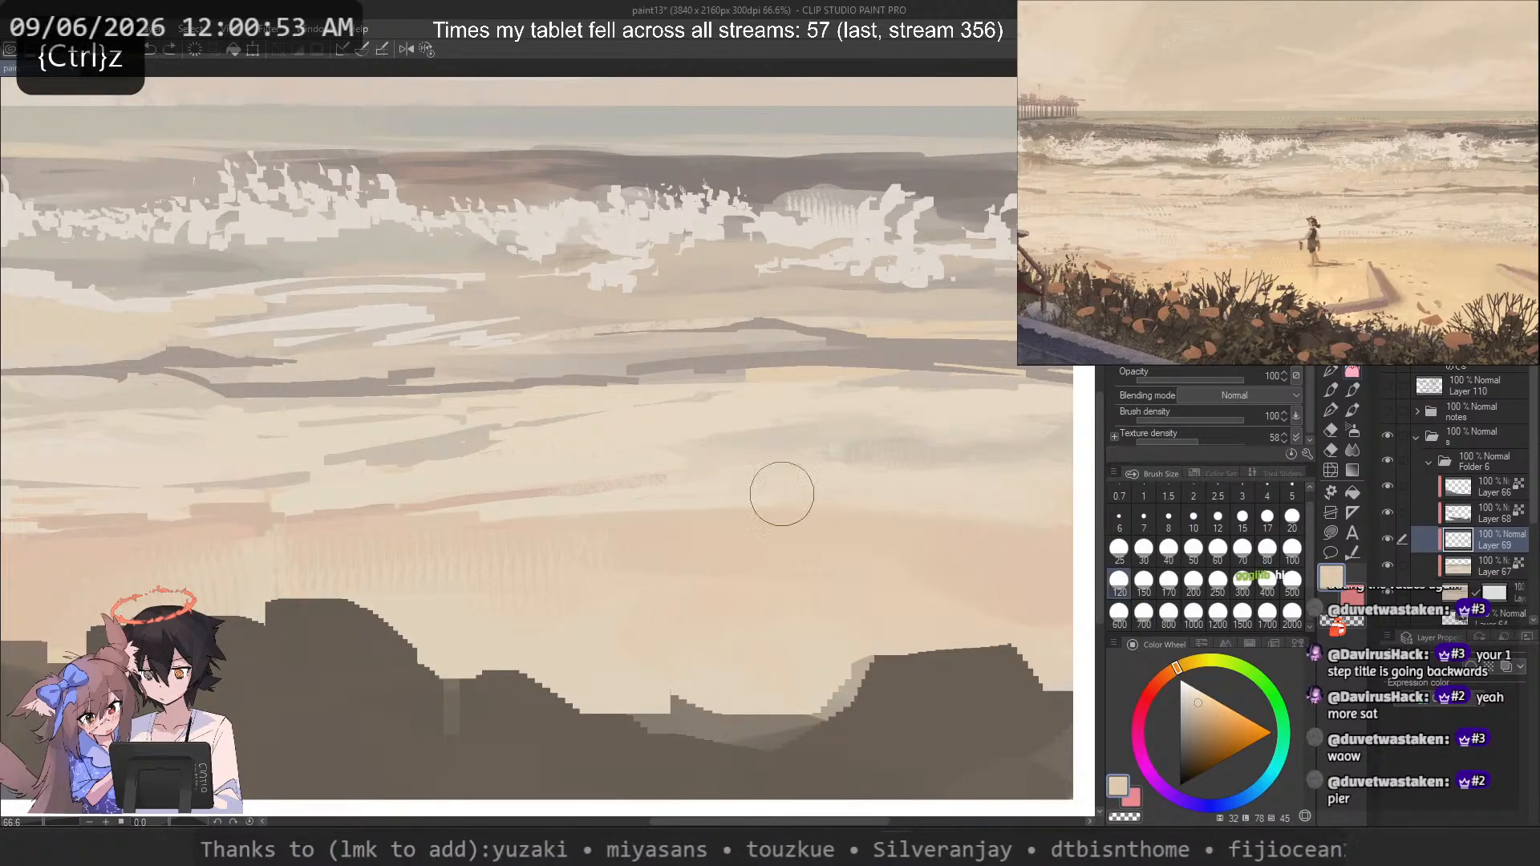
click(1331, 361)
drag(1001, 474, 347, 570)
key(ctrl+z)
click(1169, 582)
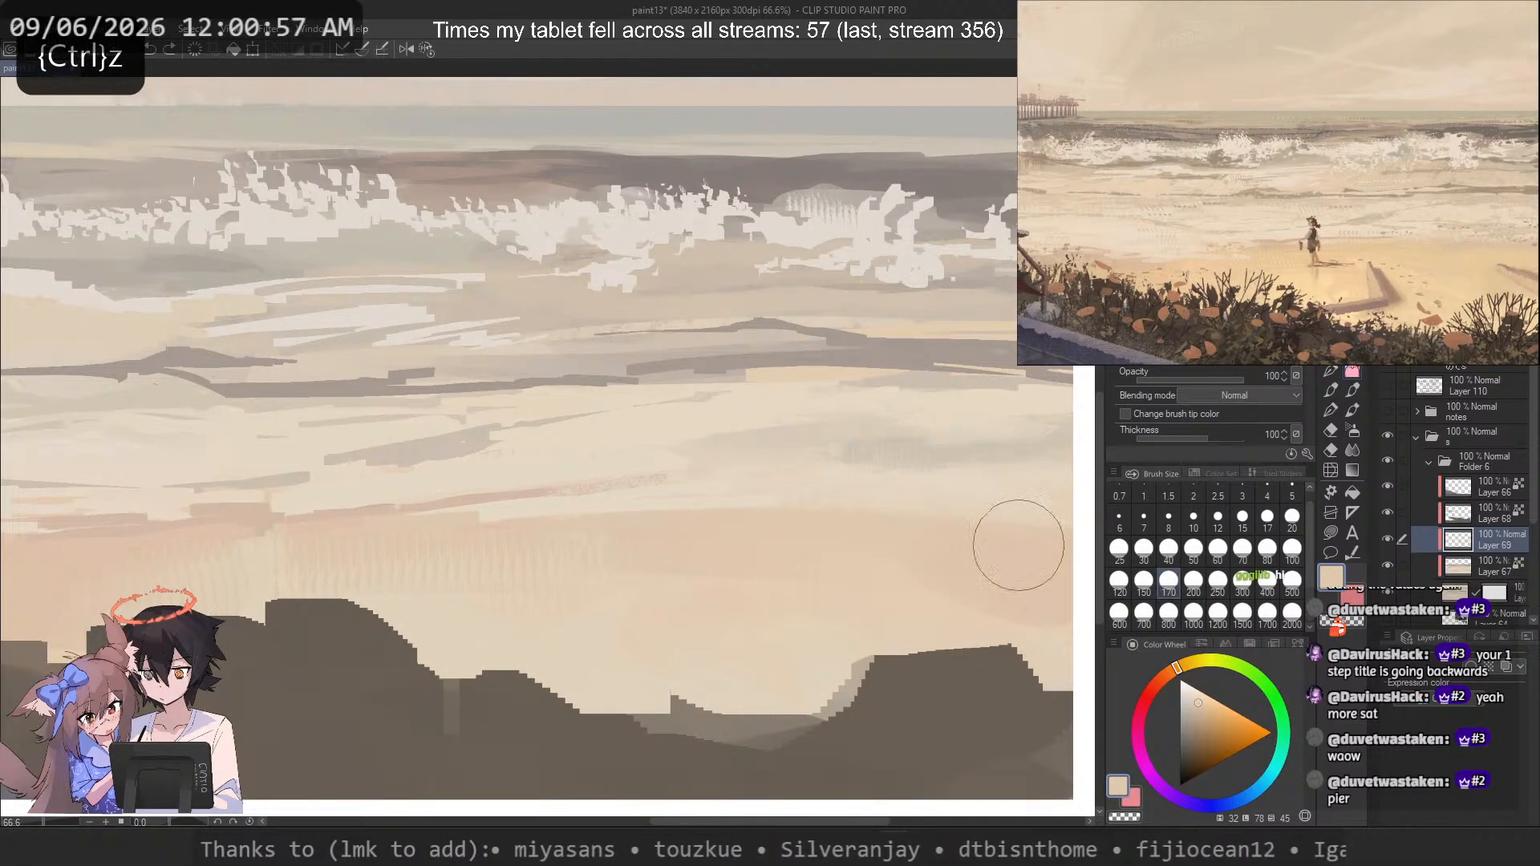
mouse_move(1015, 523)
mouse_down()
mouse_move(369, 554)
mouse_move(809, 511)
mouse_up()
key(ctrl+z)
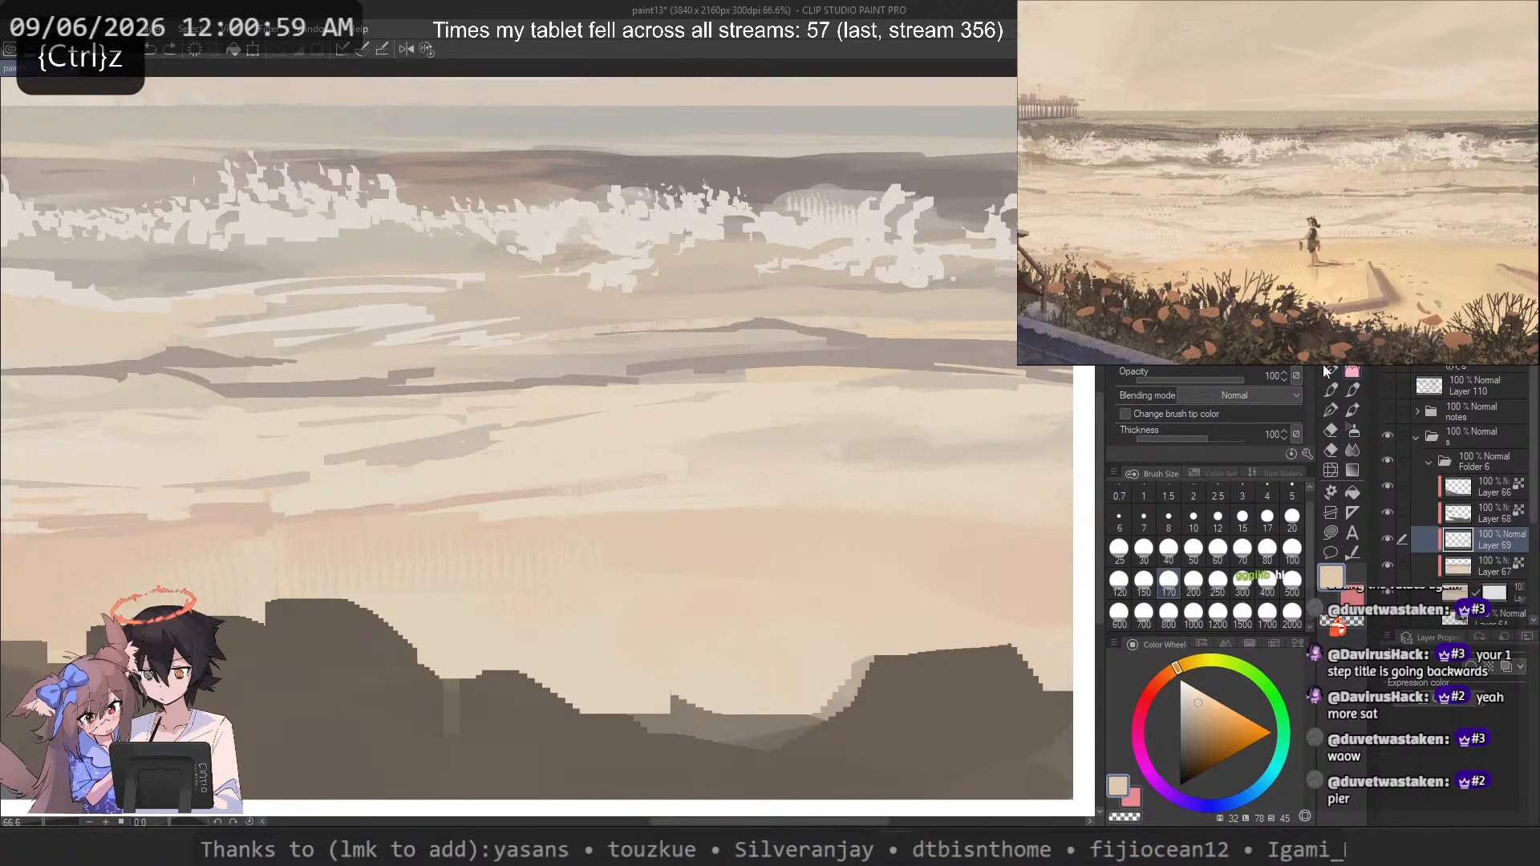
click(1331, 371)
click(1330, 371)
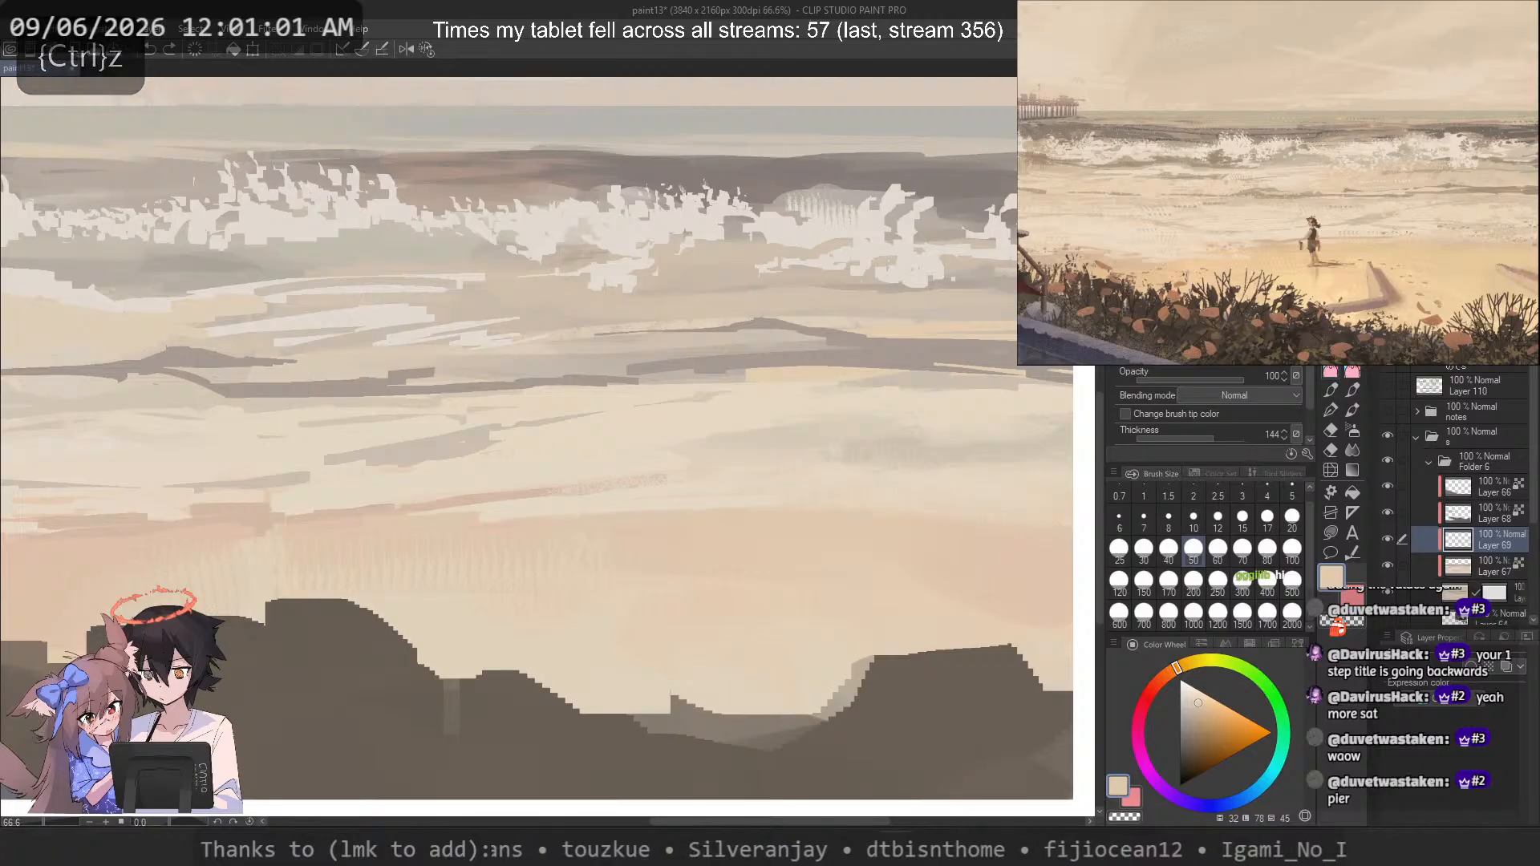
drag(1034, 503, 721, 503)
key(ctrl+z)
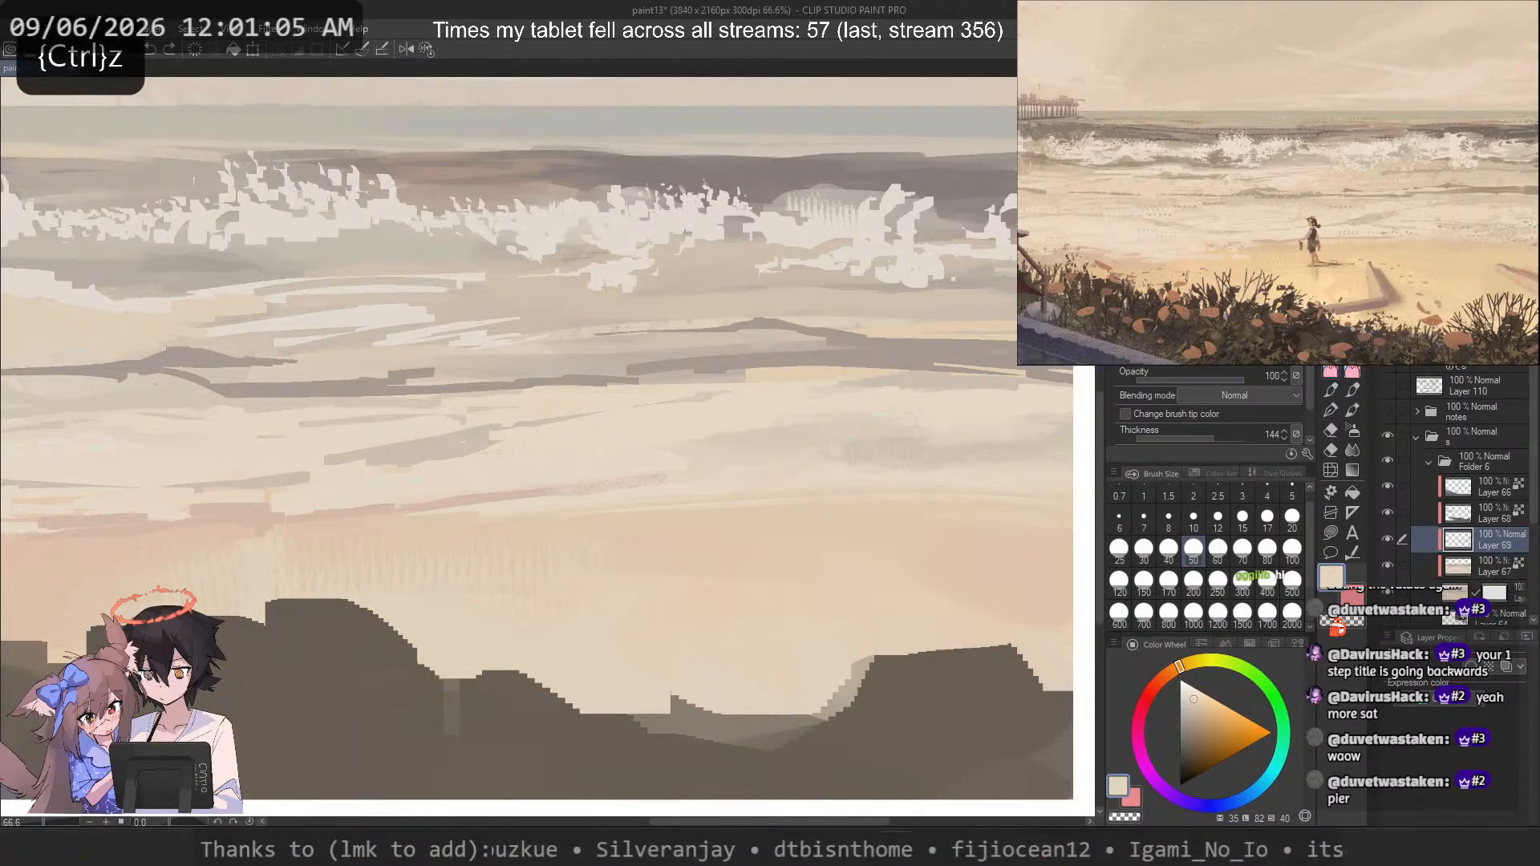
click(1242, 547)
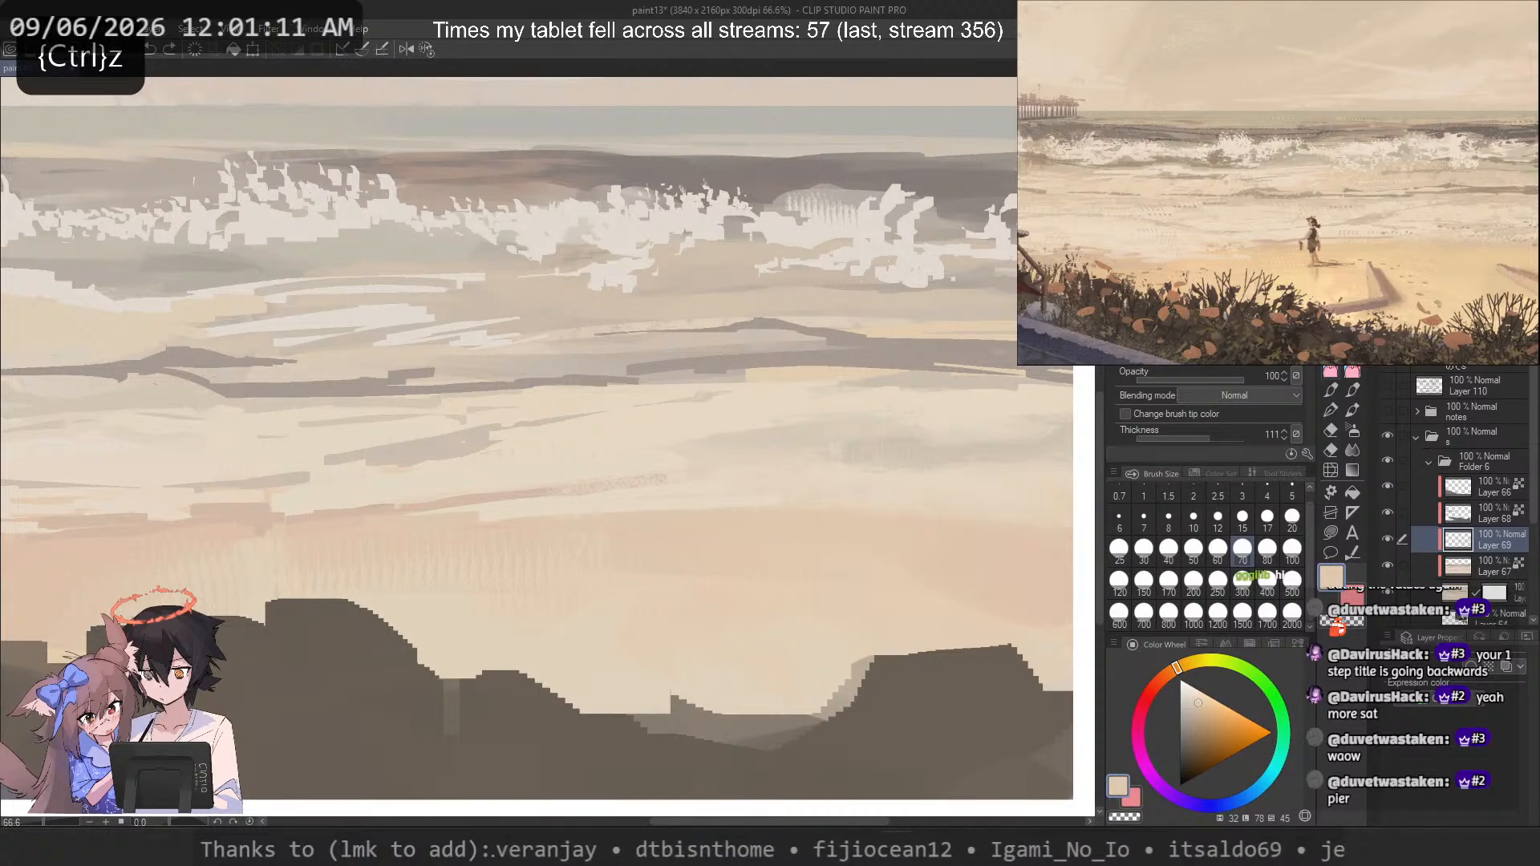
Step: Try size 80 strokes on the breaking wave in the sampled off-white foam colour
click(1330, 372)
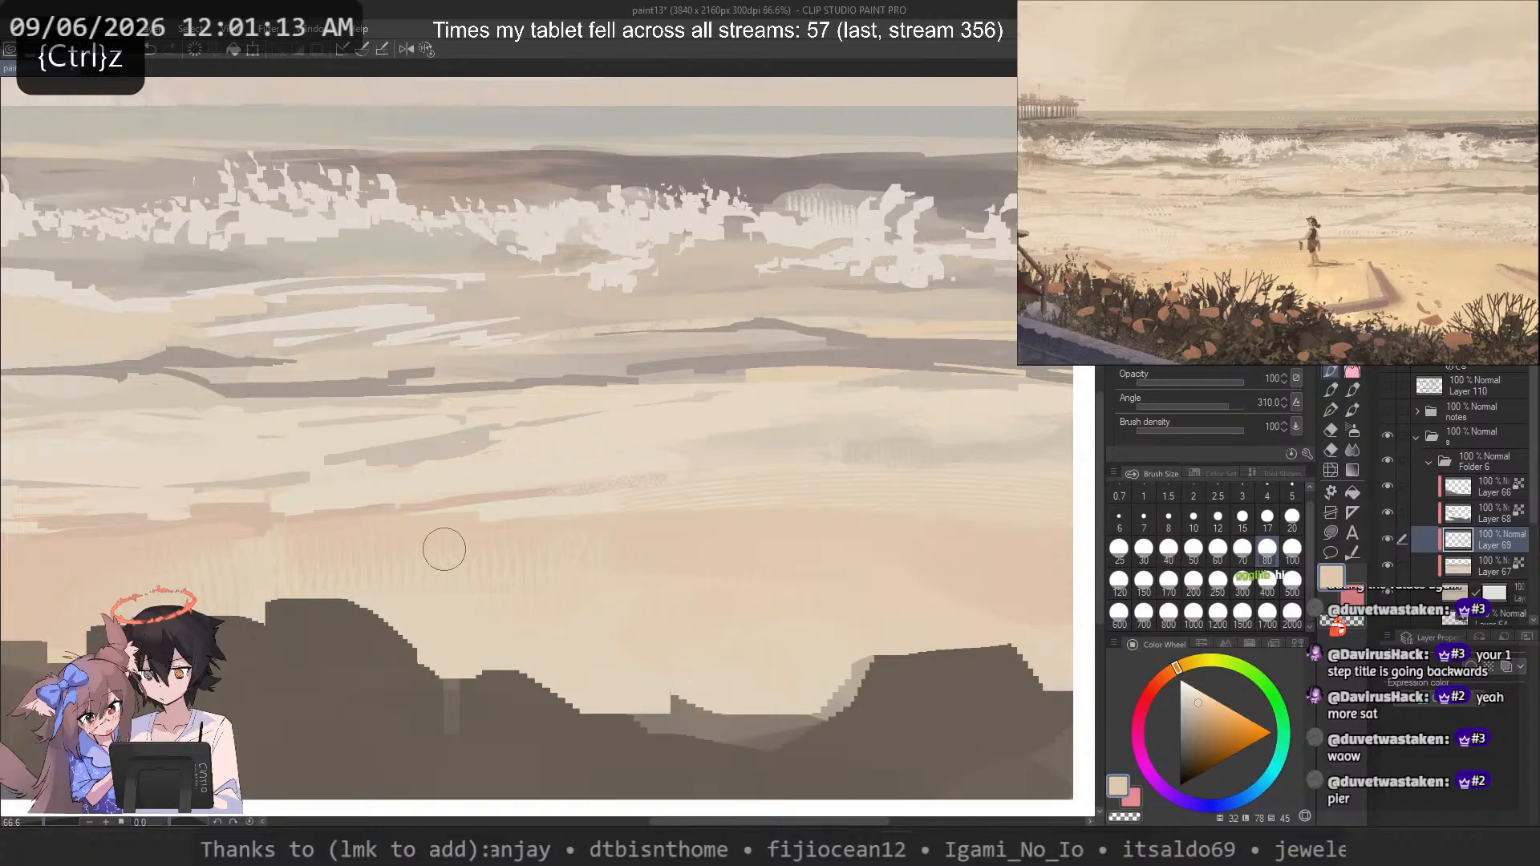
alt+click(736, 210)
drag(744, 164, 741, 221)
key(ctrl+z)
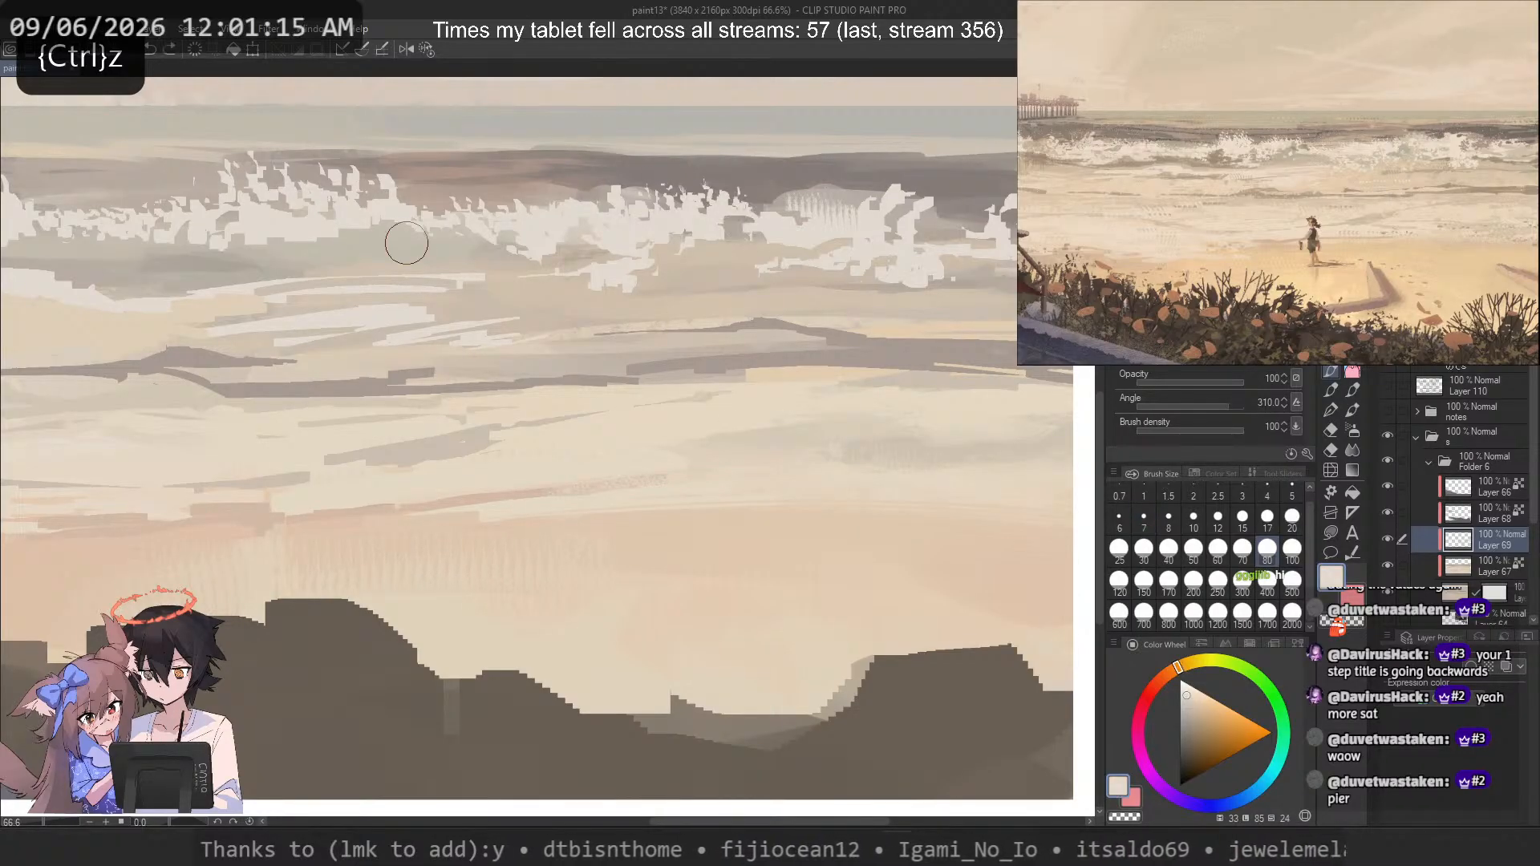
drag(401, 184, 494, 227)
key(ctrl+z)
Step: Try different brushes in the off-white foam colour on the wave beneath the pier
drag(233, 315, 1069, 516)
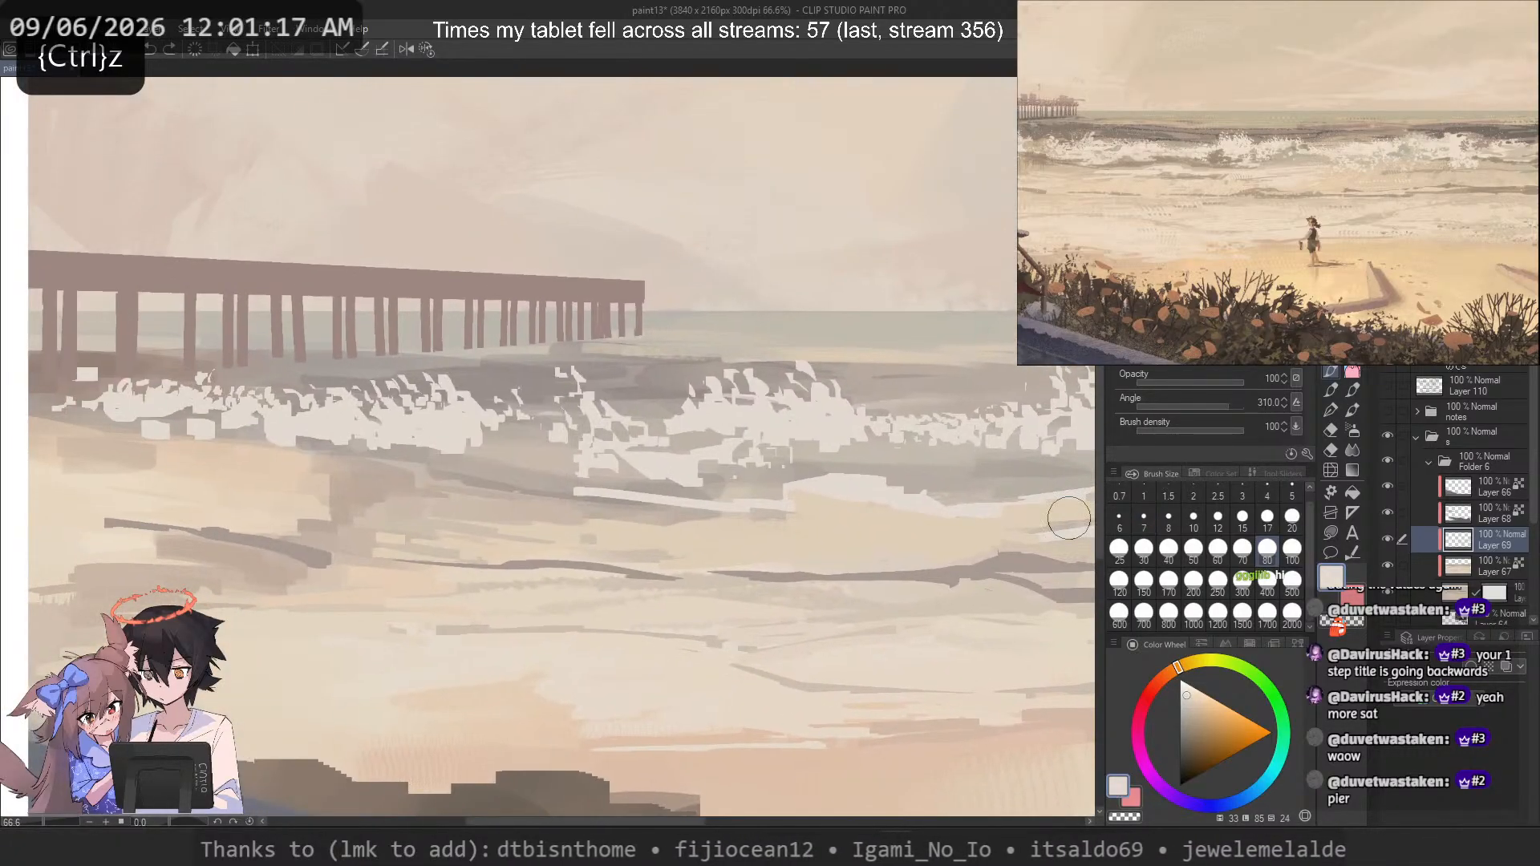
drag(635, 453, 924, 421)
click(1203, 201)
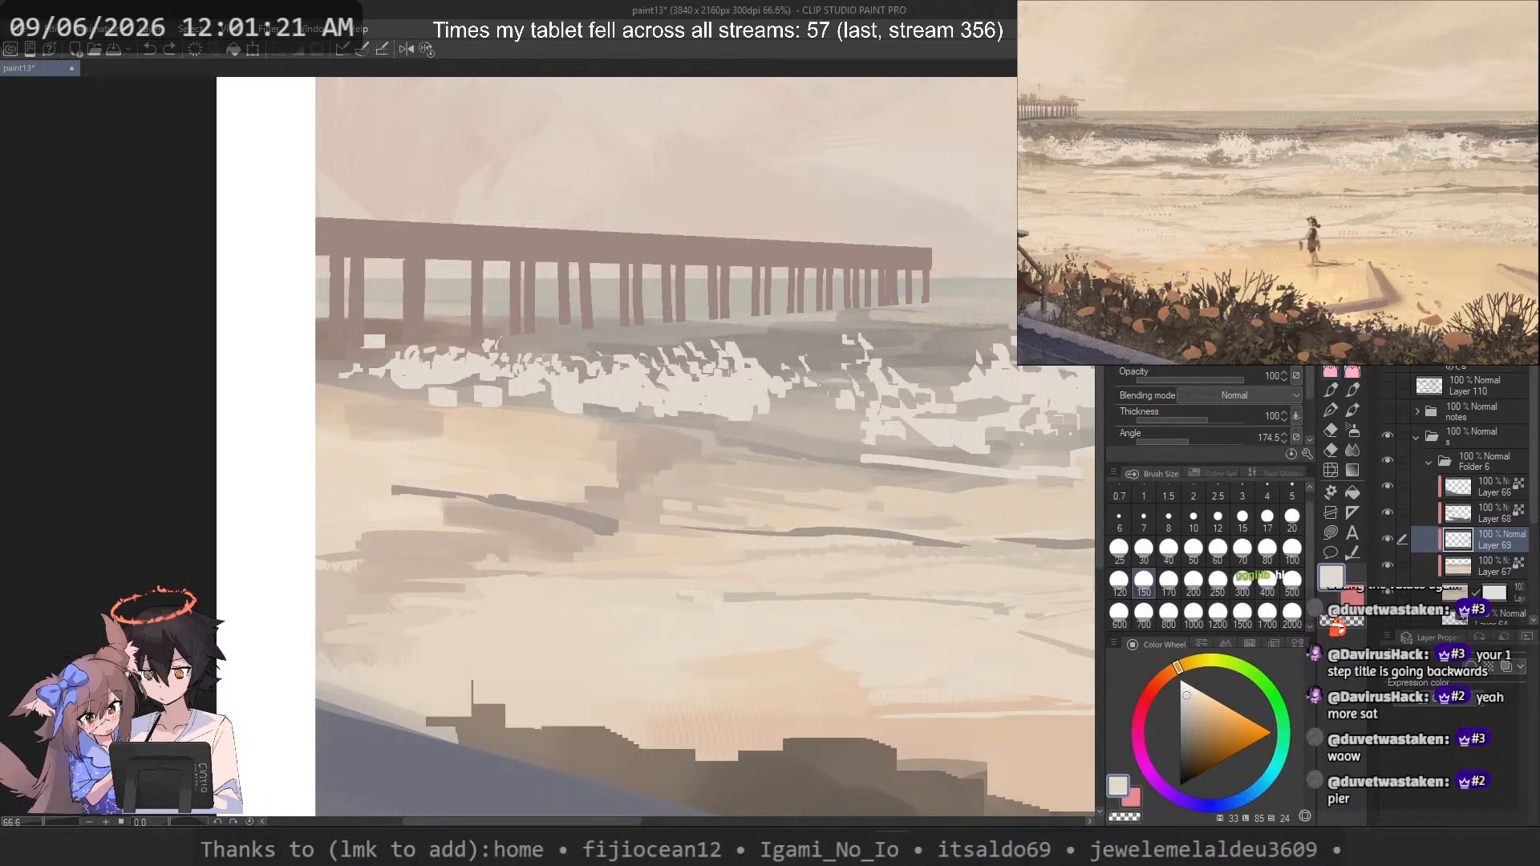
key(b)
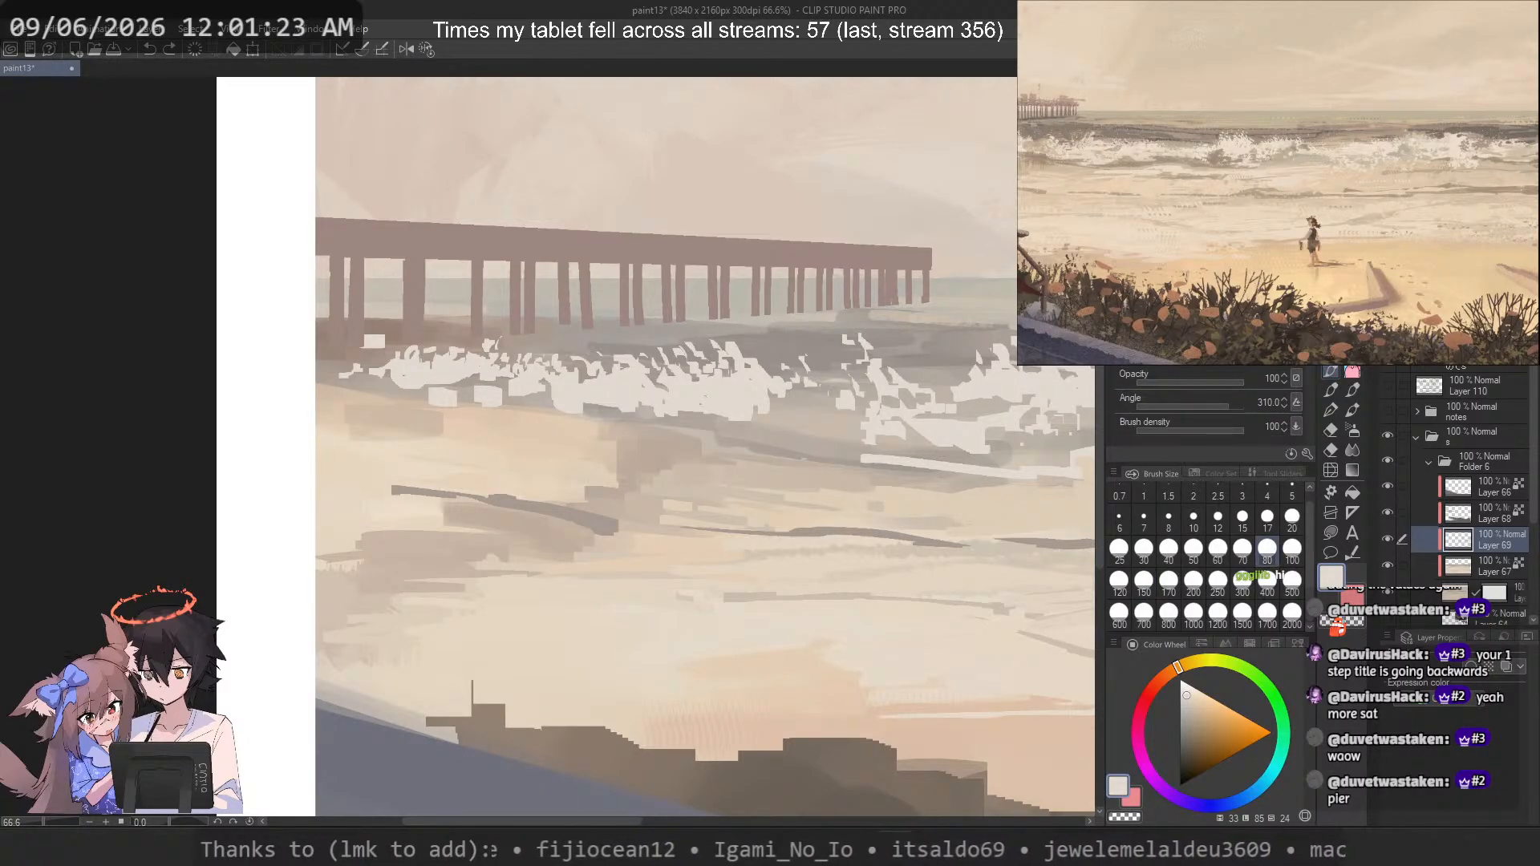
key(b)
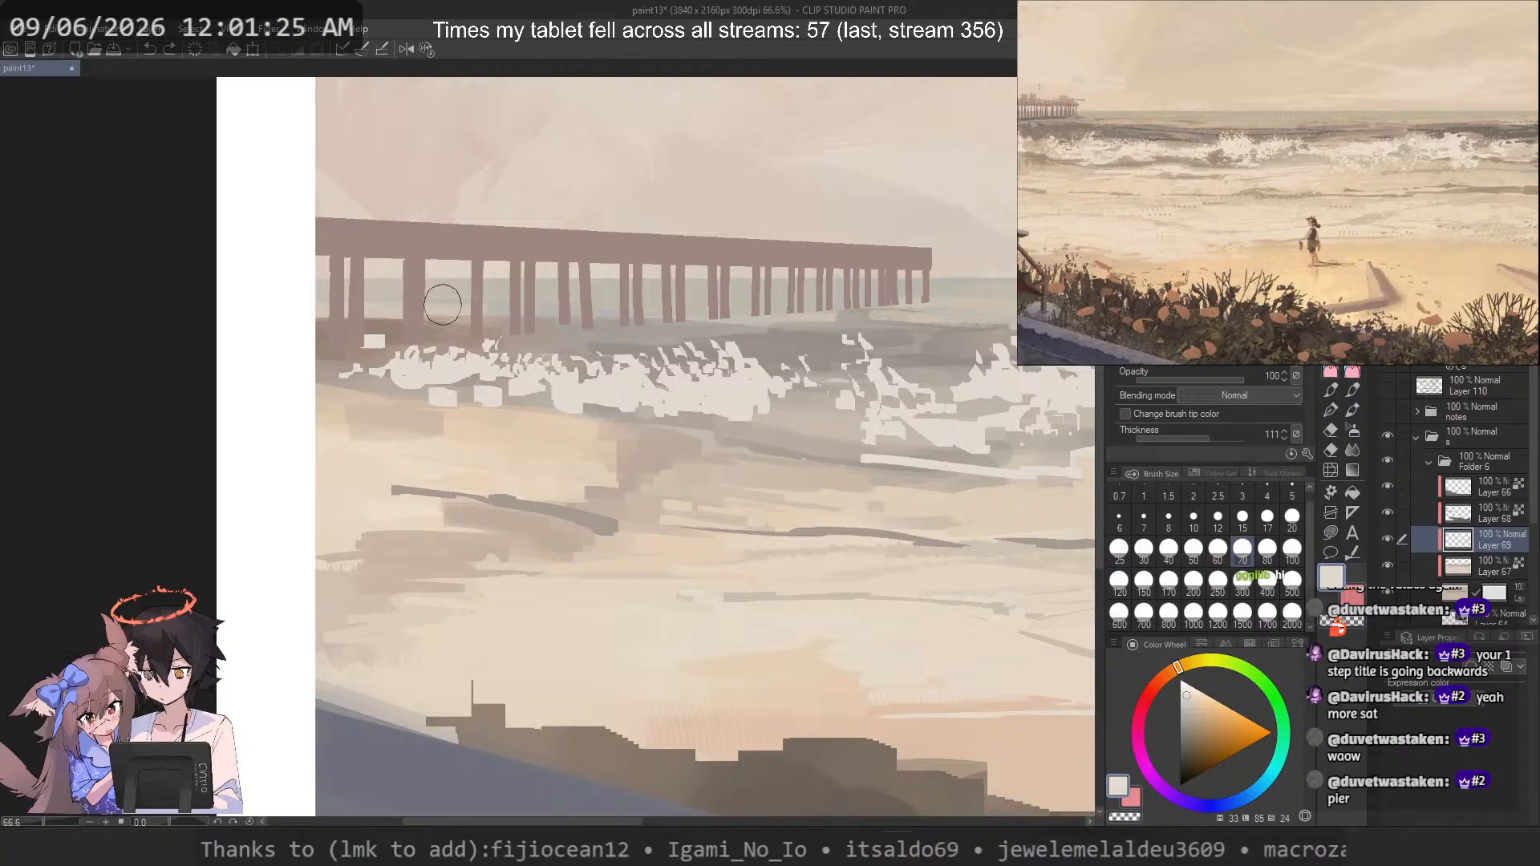
key(ctrl+z)
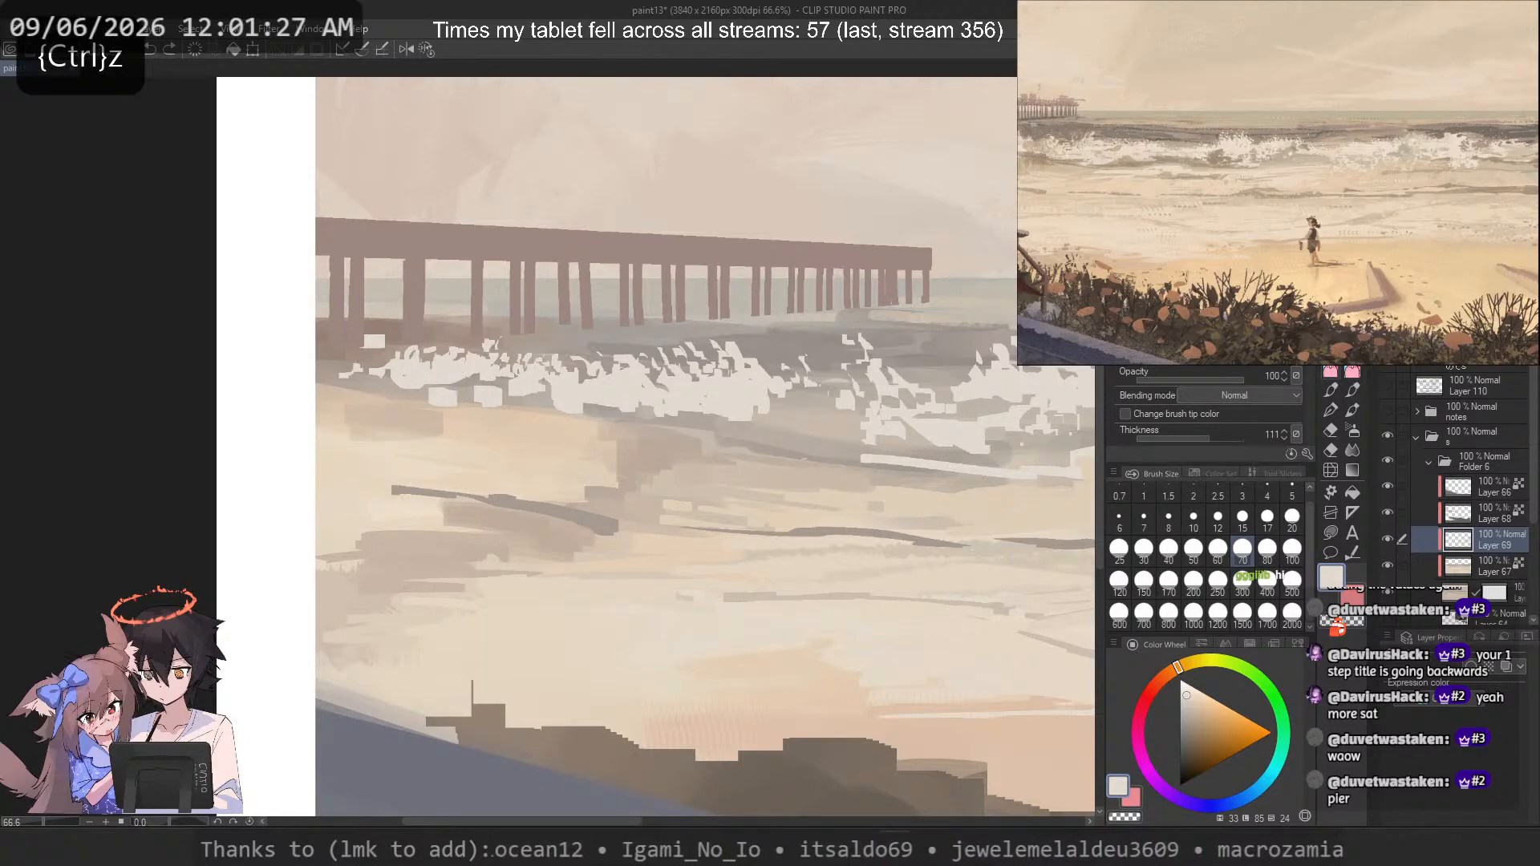
key(b)
key(ctrl+z)
mouse_move(482, 300)
mouse_down()
mouse_move(449, 345)
mouse_move(411, 340)
mouse_up()
key(ctrl+z)
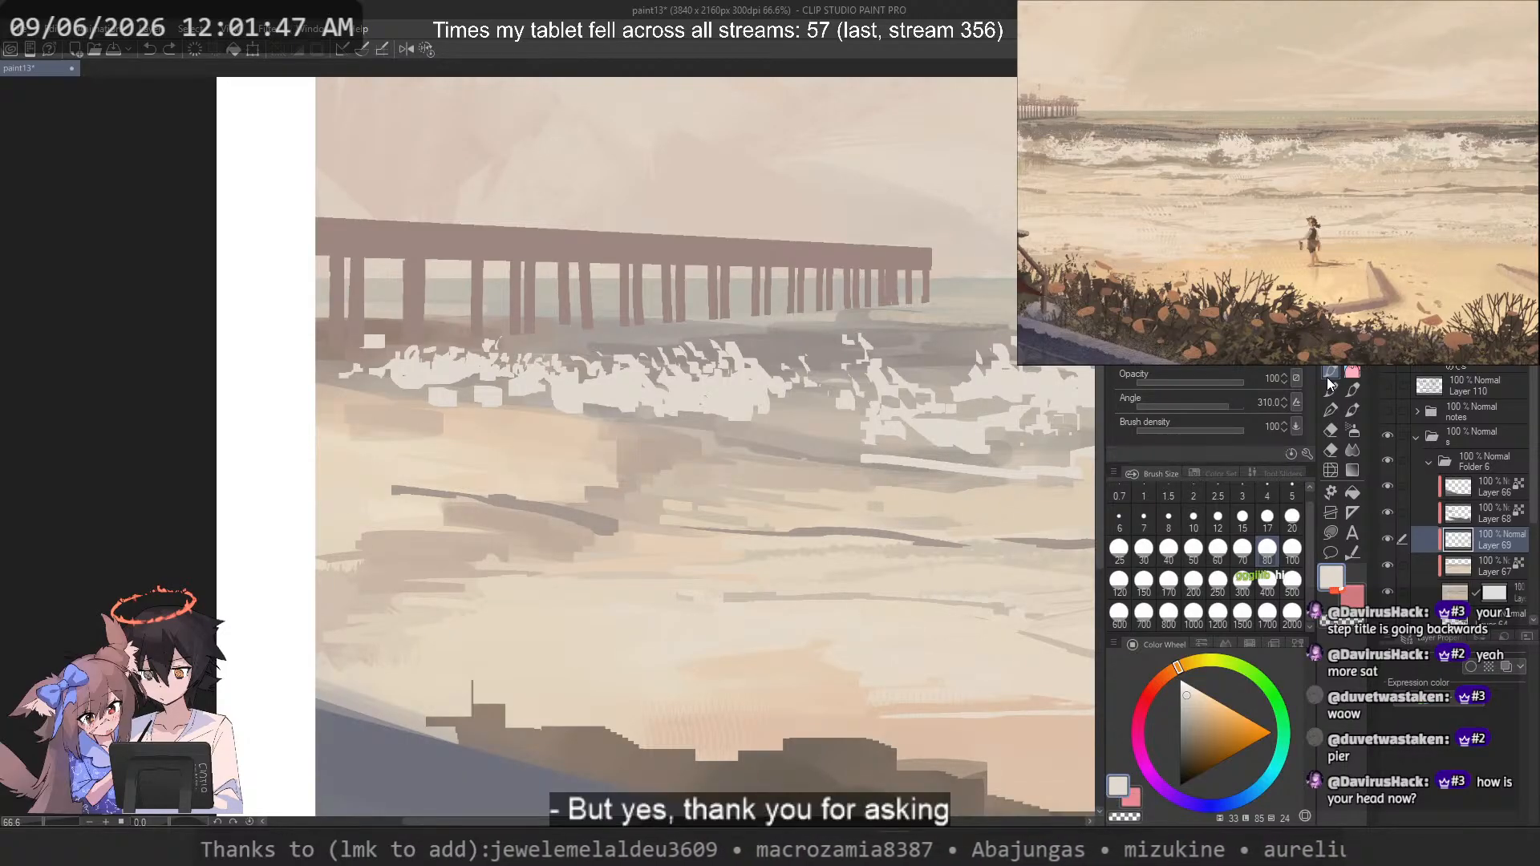
Step: Save the painting and study the waves, wash and foreground plants in the reference image
key(ctrl+s)
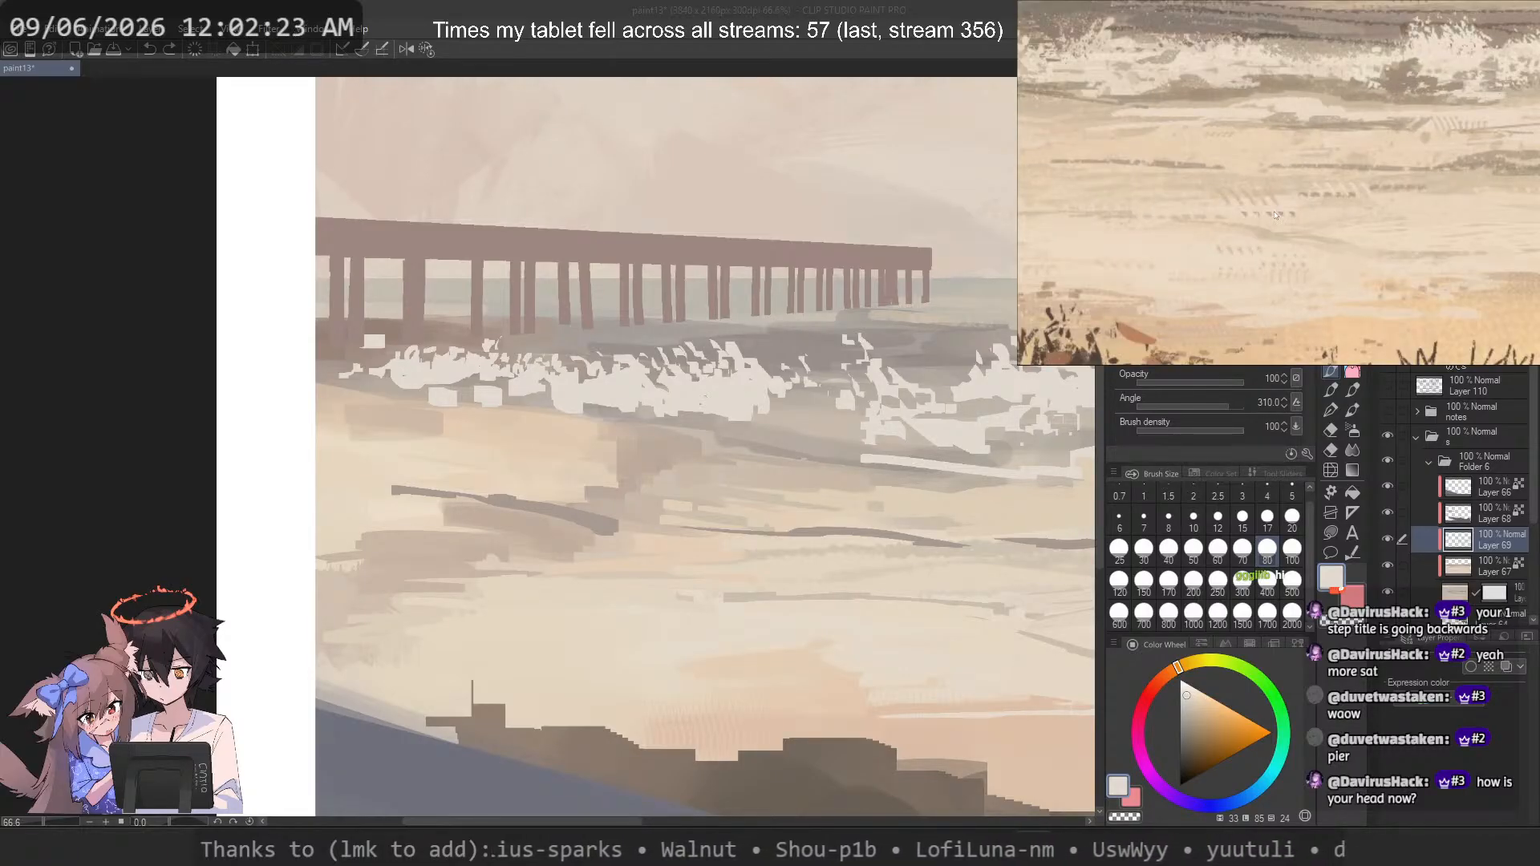
scroll(391, 392, down, 12)
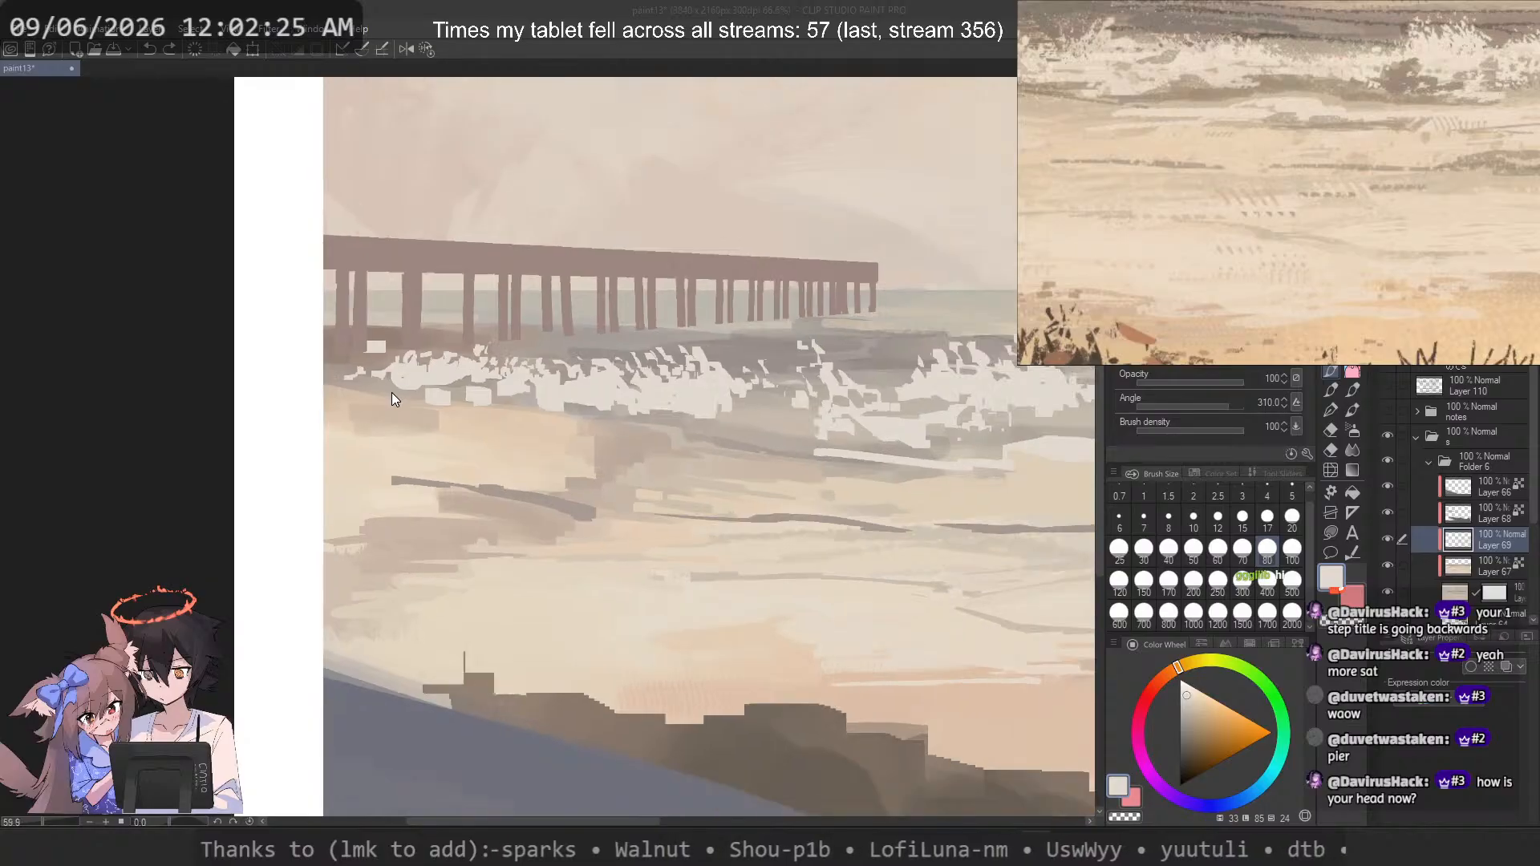
scroll(605, 425, up, 9)
scroll(603, 431, up, 1)
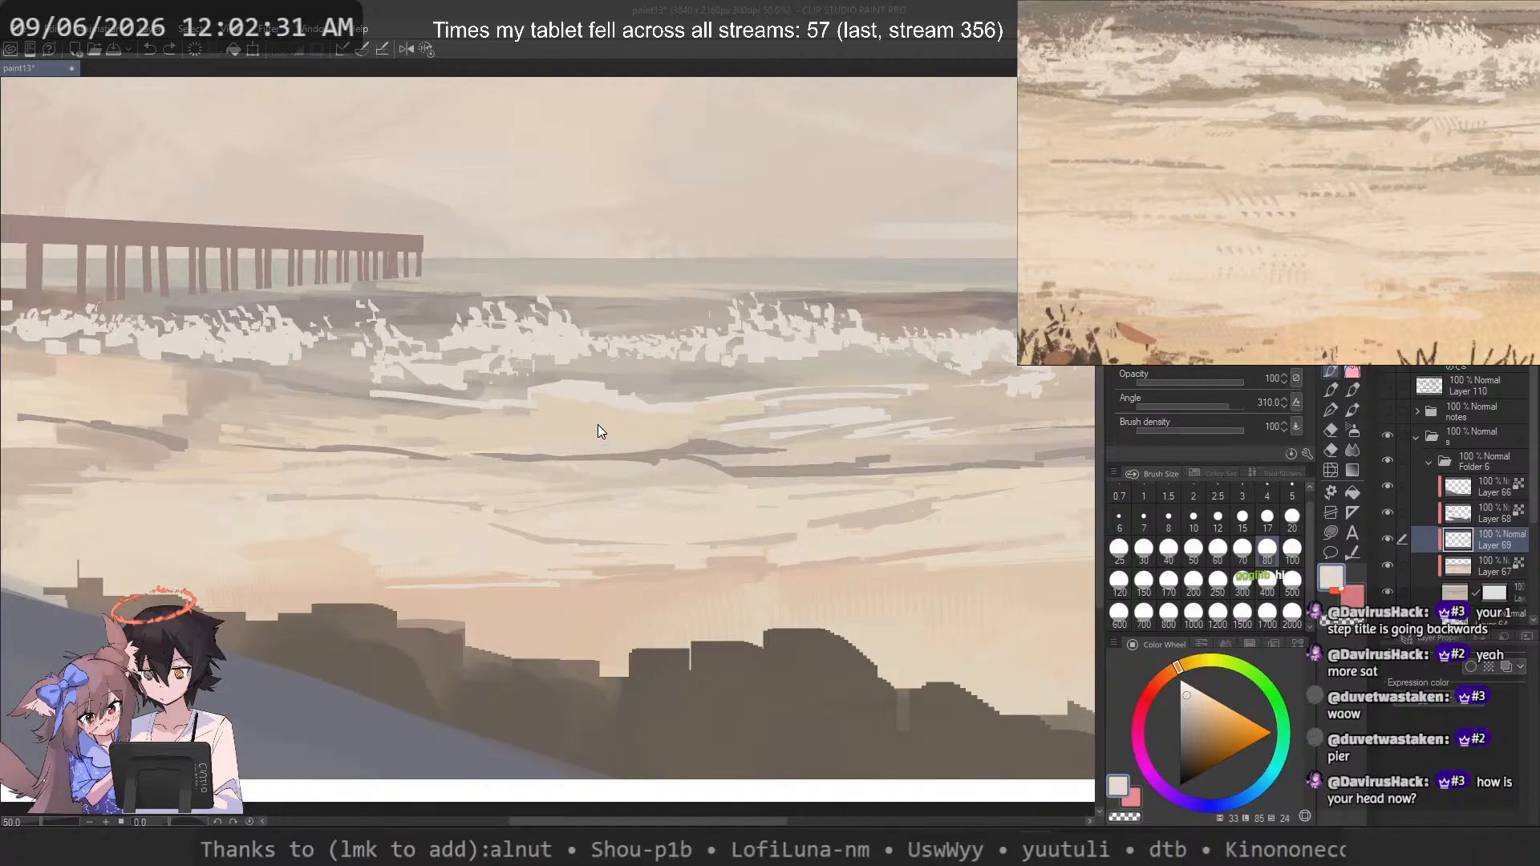
scroll(1173, 157, down, 3)
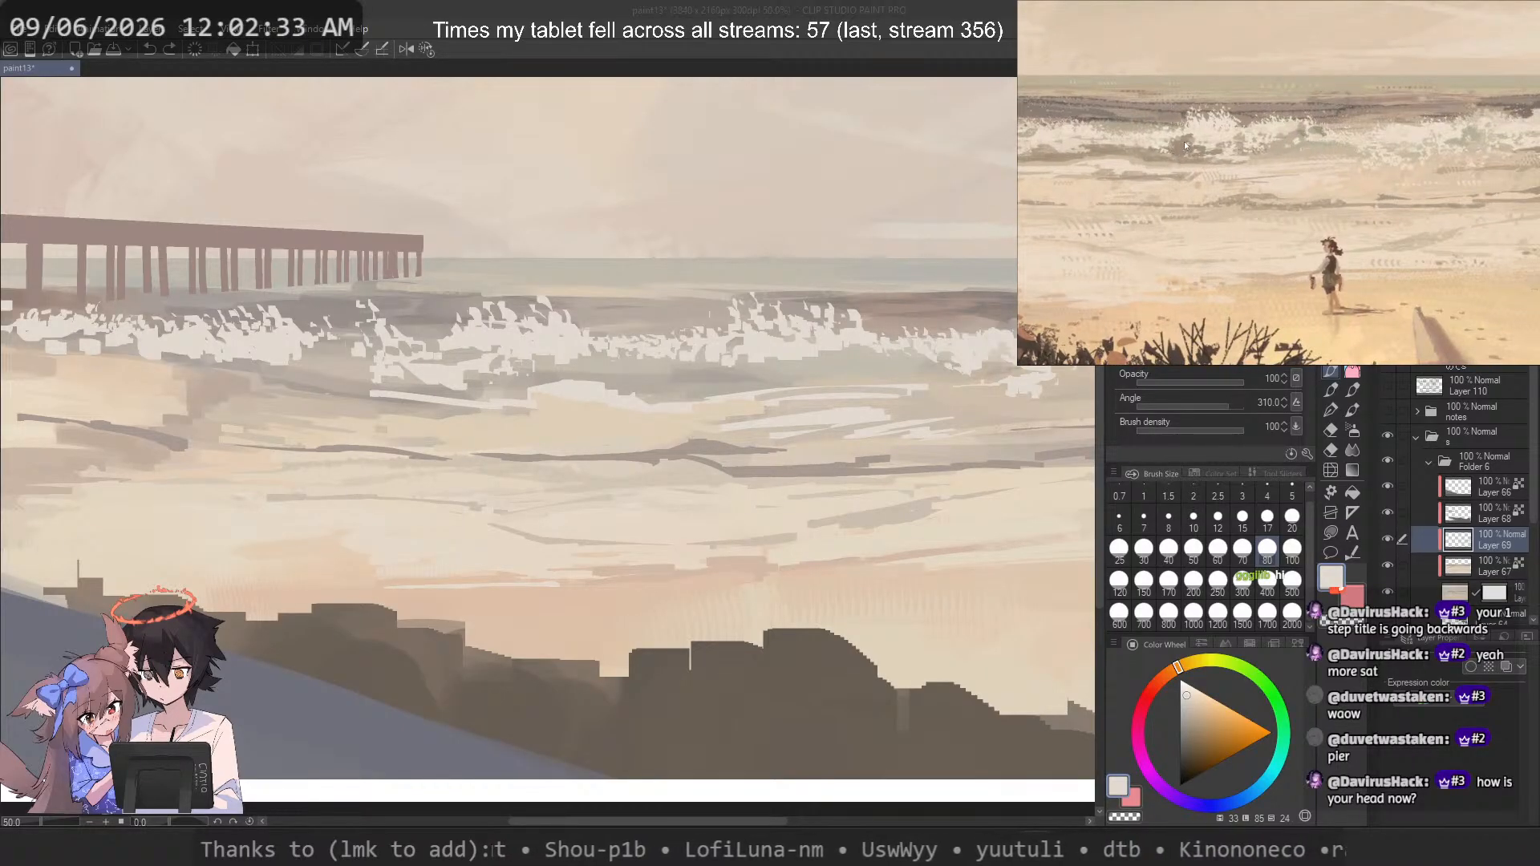
drag(1324, 169, 1230, 144)
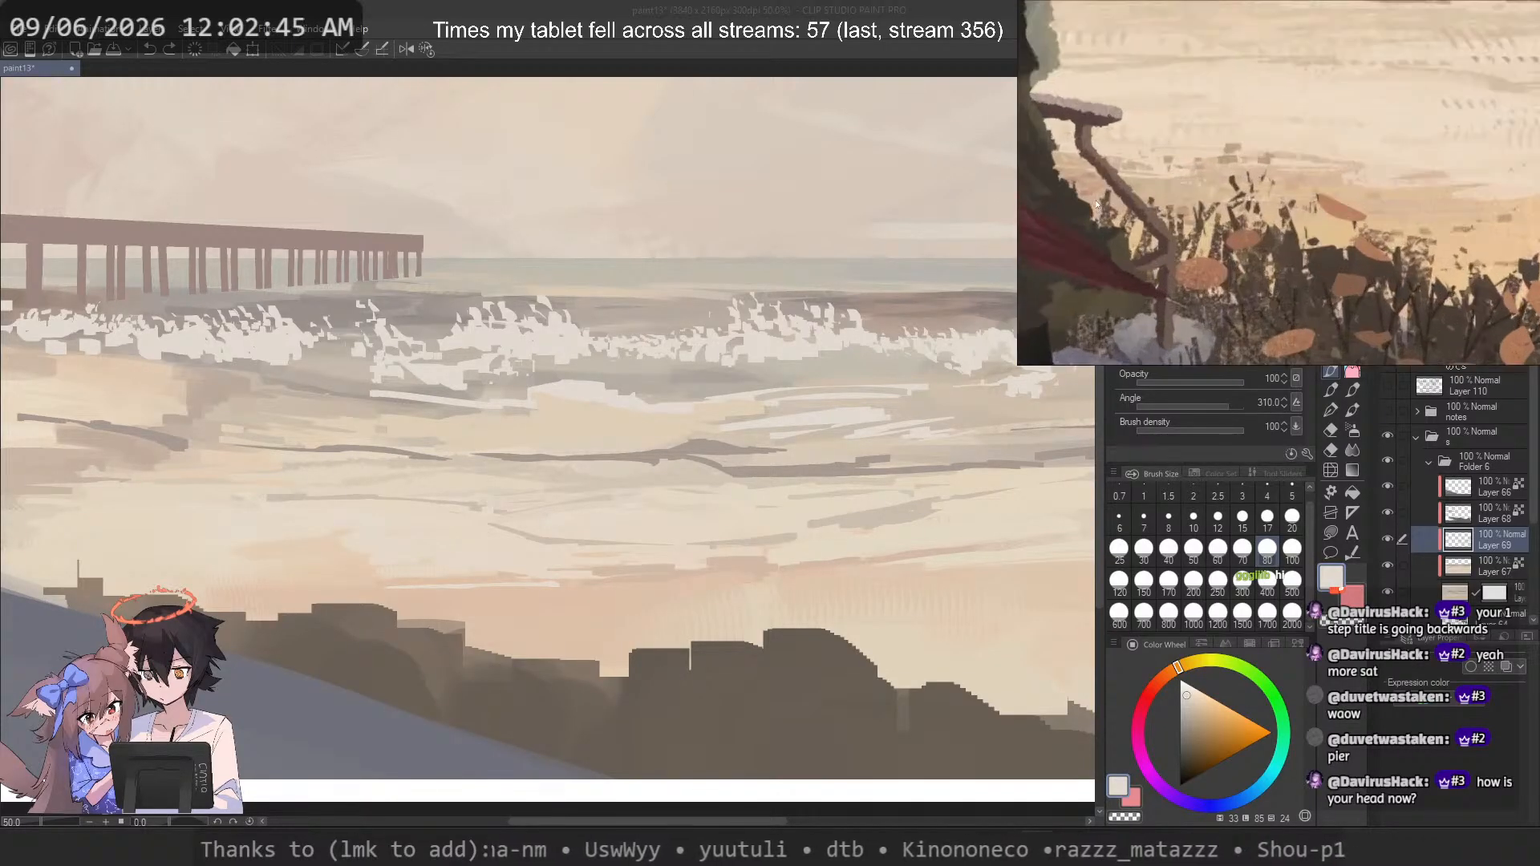
scroll(547, 373, up, 1)
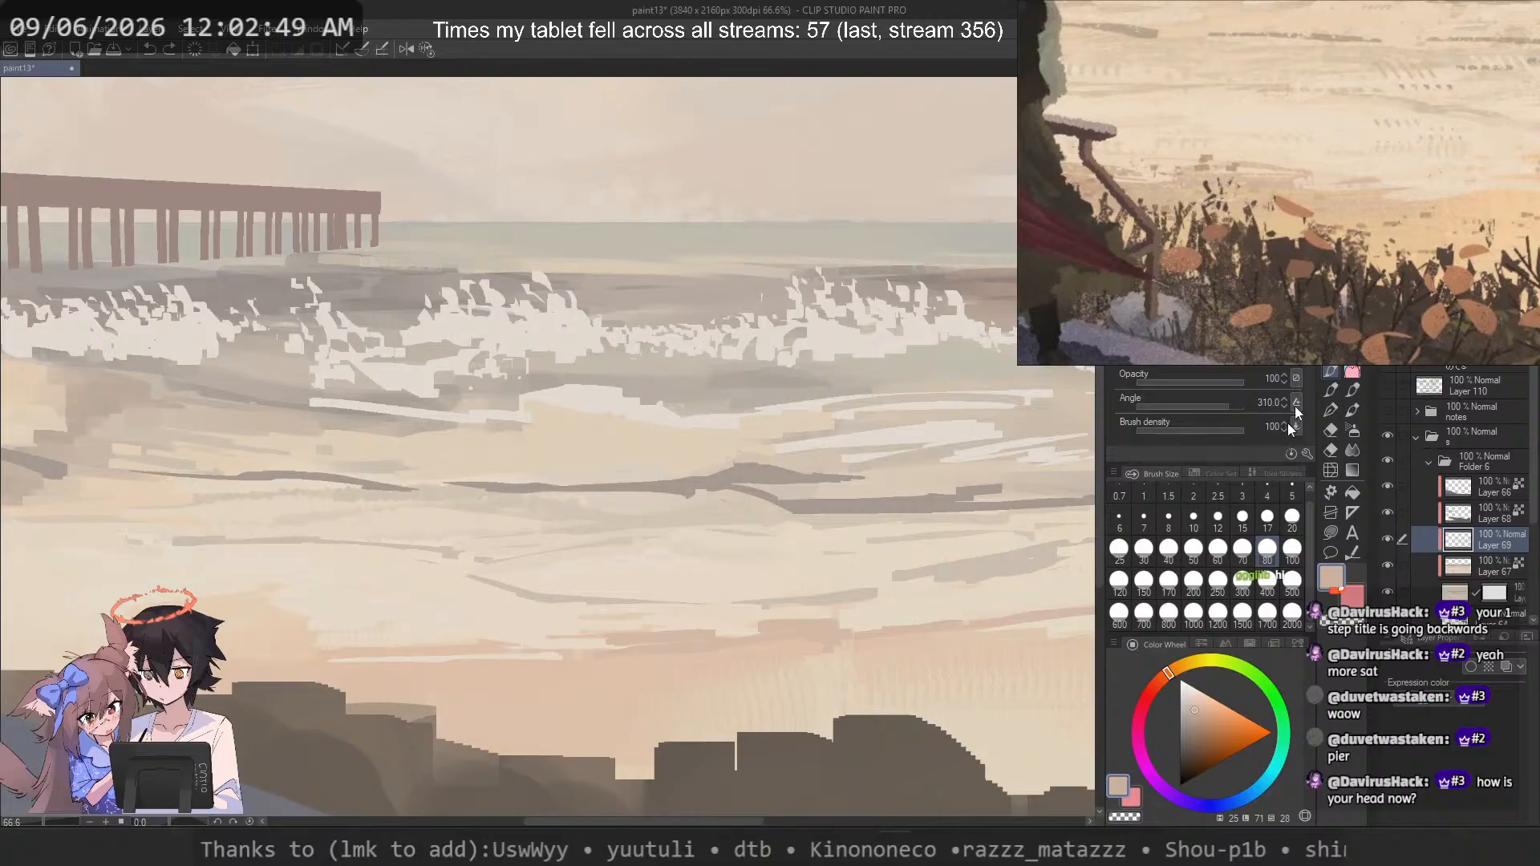
Step: Try dusty-pink streaks along the wash edge above the dark bushes with a size 250 textured brush
key(p)
key(period)
key(period)
key(period)
key(period)
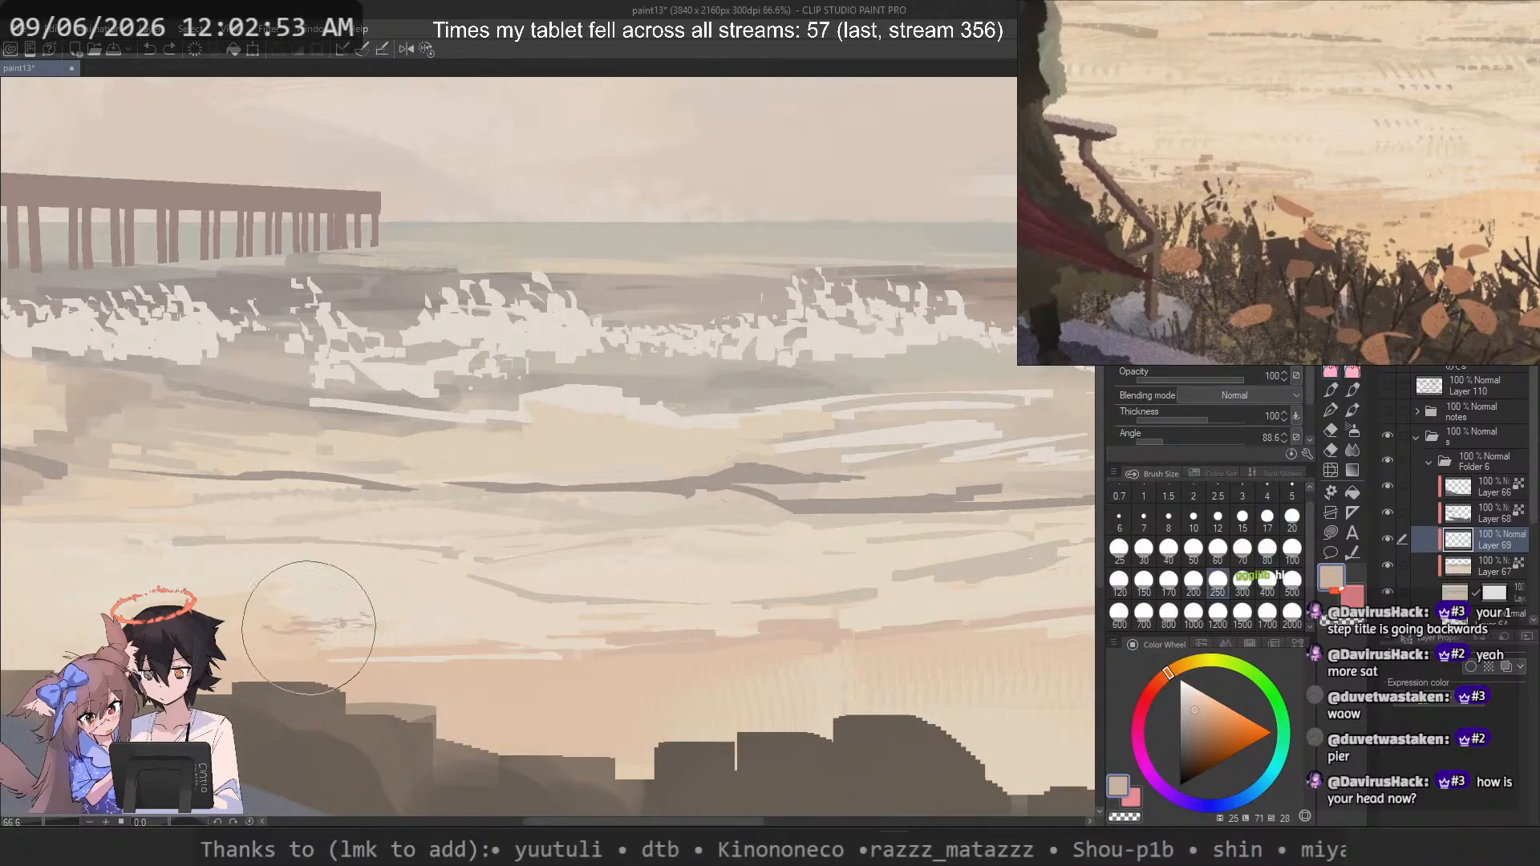
mouse_move(282, 648)
mouse_down()
mouse_move(514, 637)
mouse_move(429, 648)
mouse_move(484, 639)
mouse_up()
key(ctrl+z)
drag(374, 676, 594, 670)
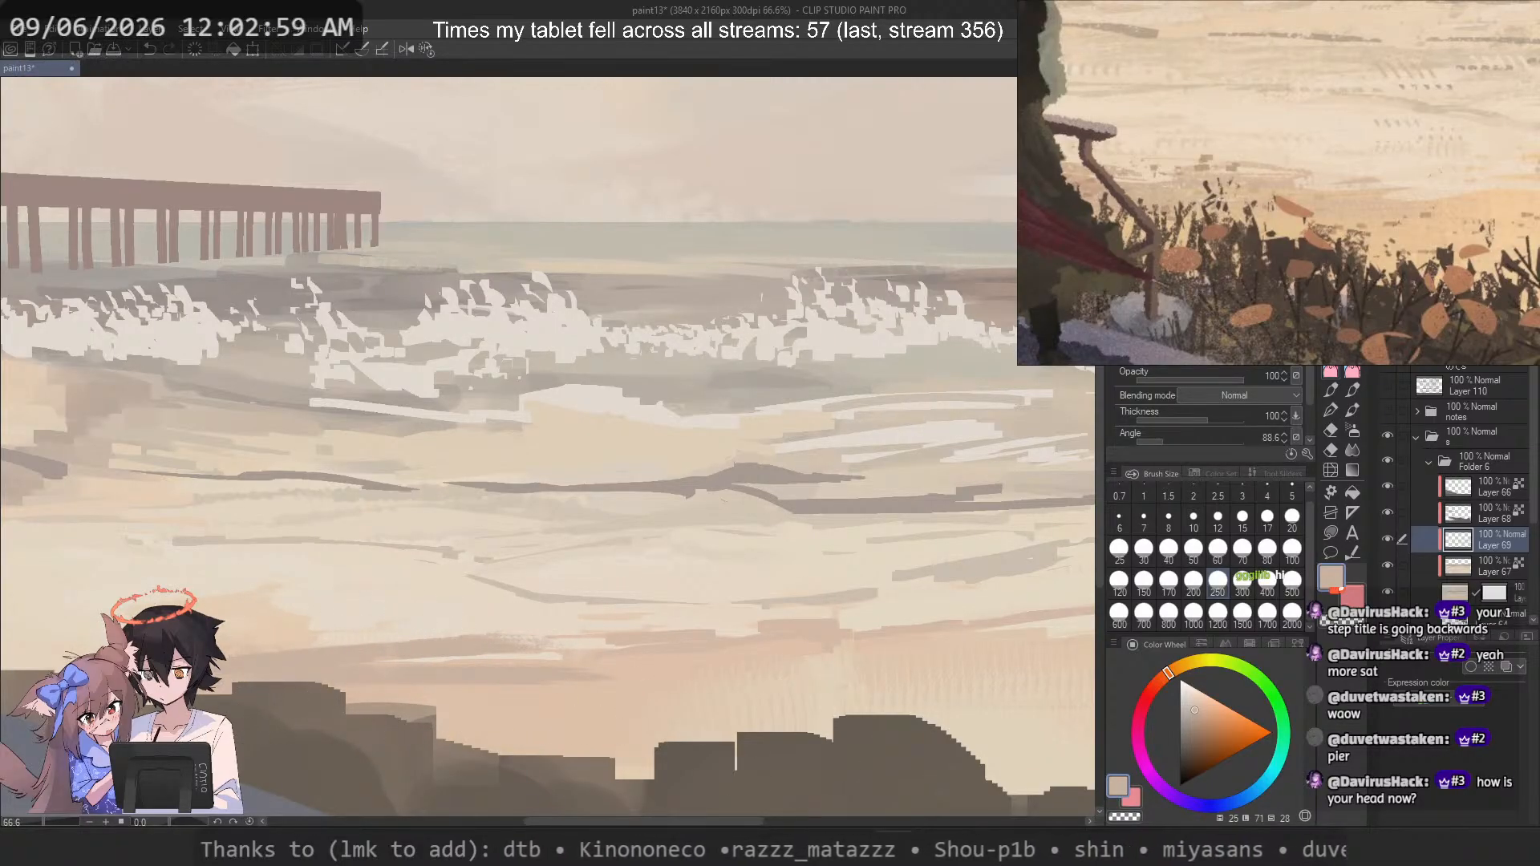
key(ctrl+z)
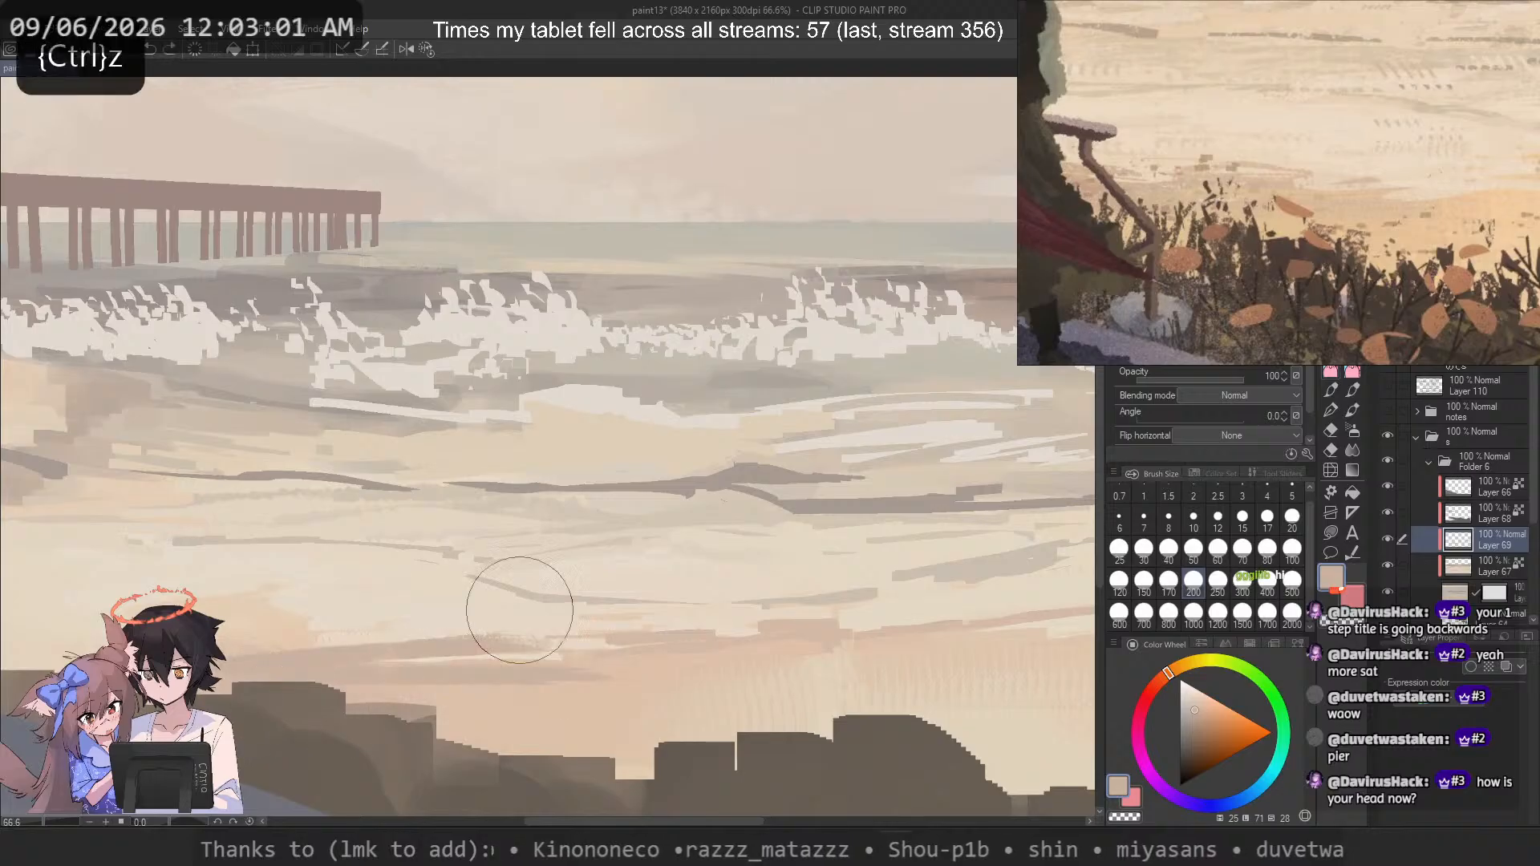
Step: Try dusty-pink textured strokes over the sand above the dark bushes, with the last one at brush size 200
drag(616, 684, 361, 690)
key(ctrl+z)
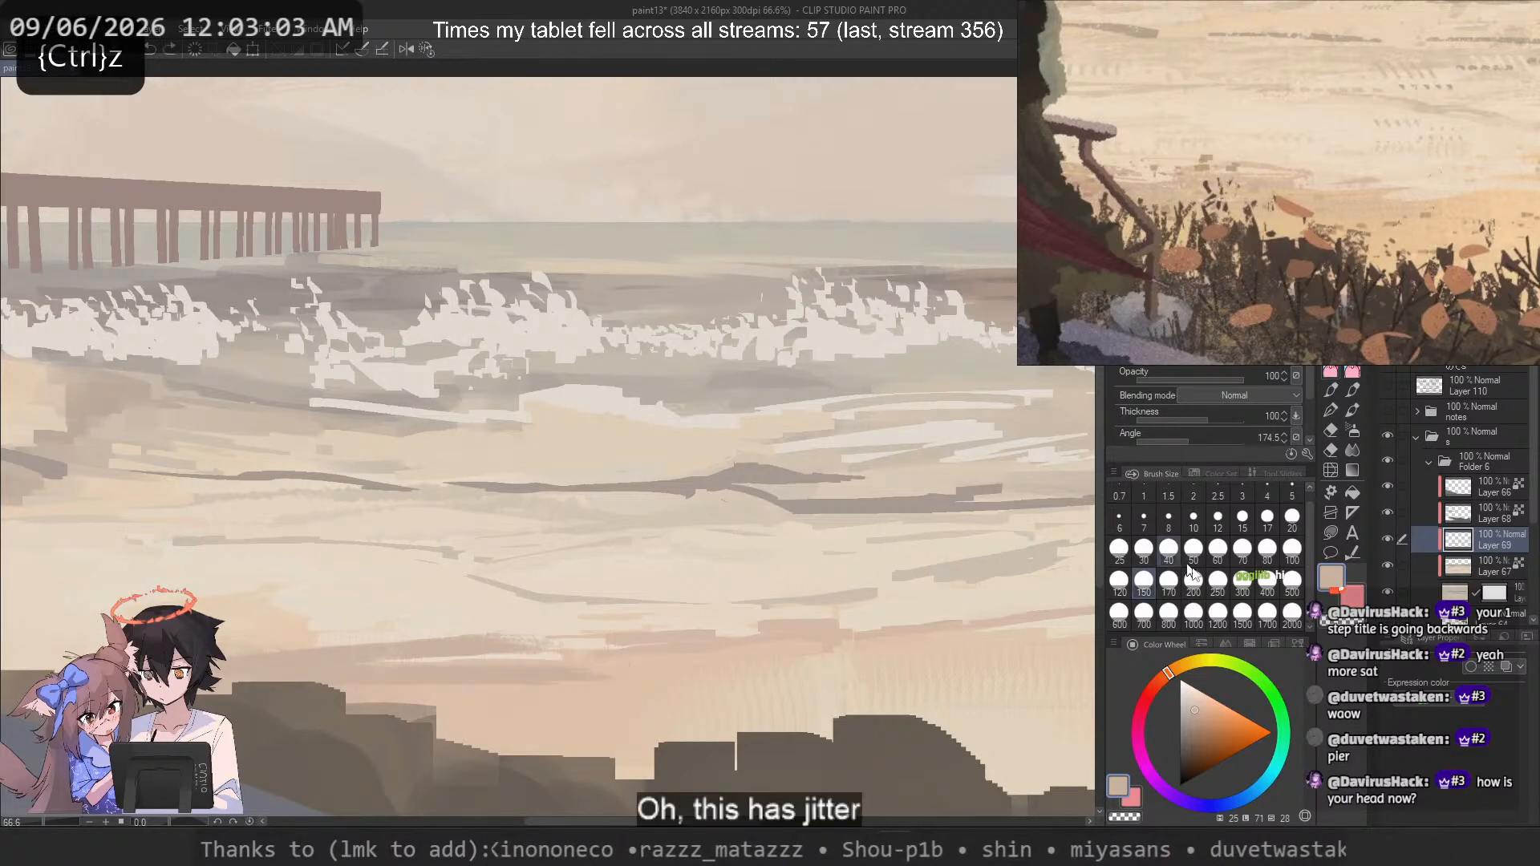
click(1193, 581)
mouse_move(571, 687)
mouse_down()
mouse_move(290, 699)
mouse_move(561, 696)
mouse_up()
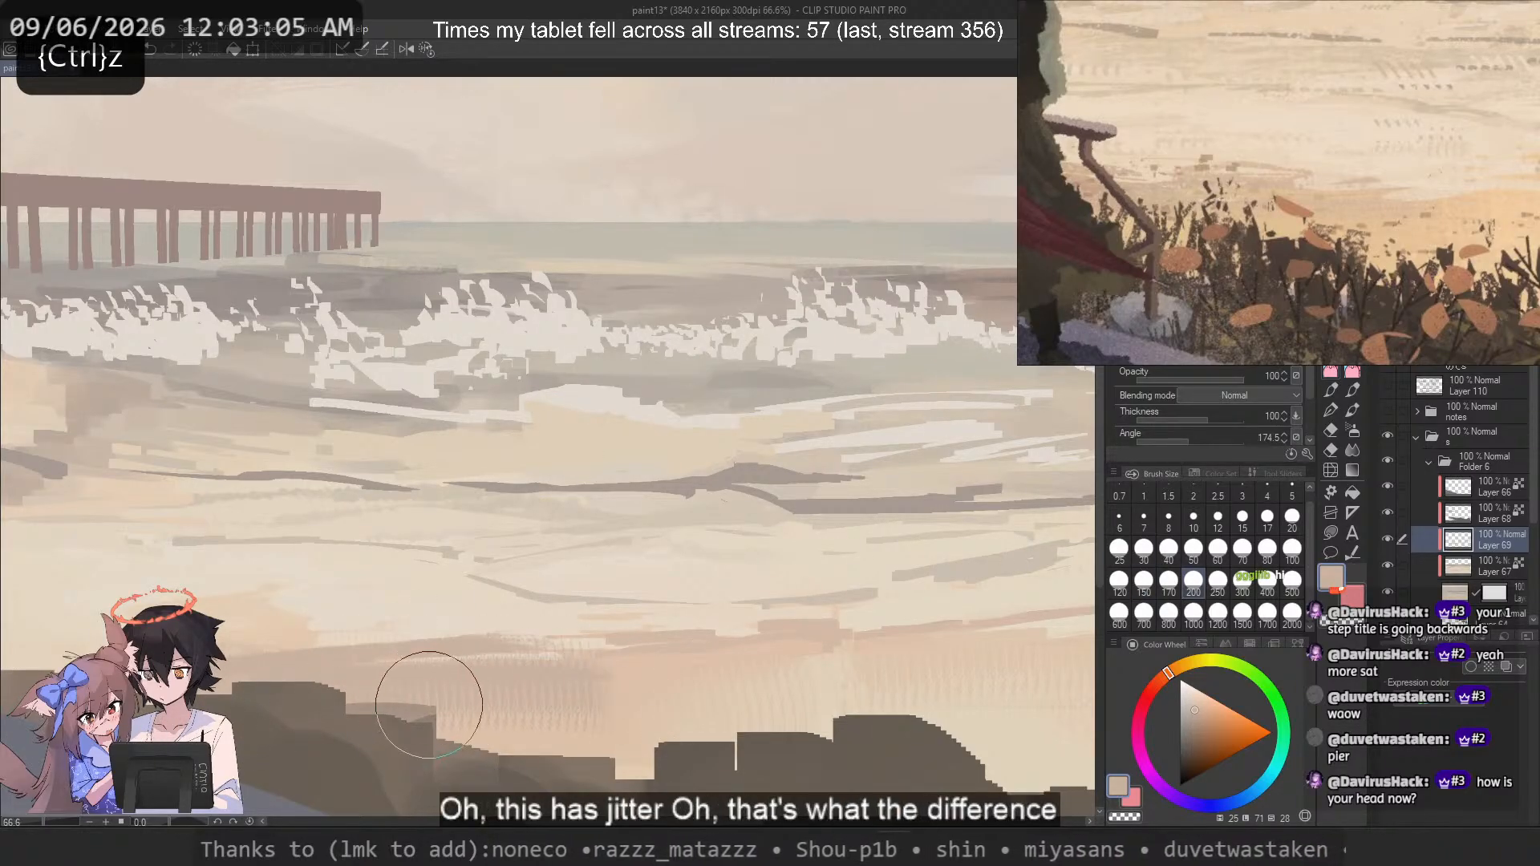
key(ctrl+z)
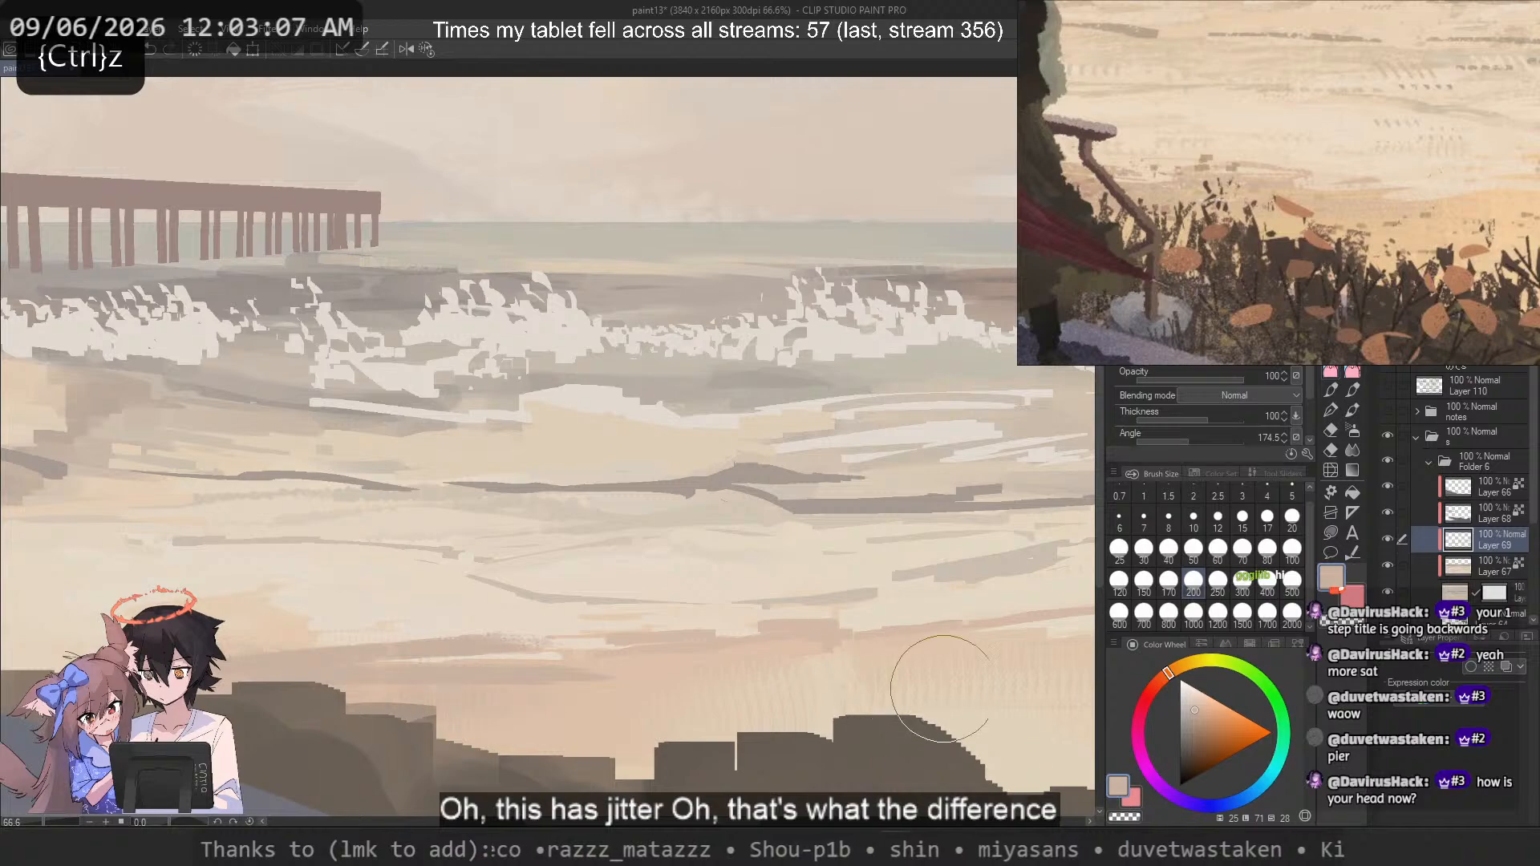
Step: Add peach textured strokes to the sand above the dark bushes with the brush at size 150, undoing the excess stroke
click(1132, 582)
mouse_move(823, 671)
mouse_down()
mouse_move(401, 680)
mouse_move(820, 668)
mouse_up()
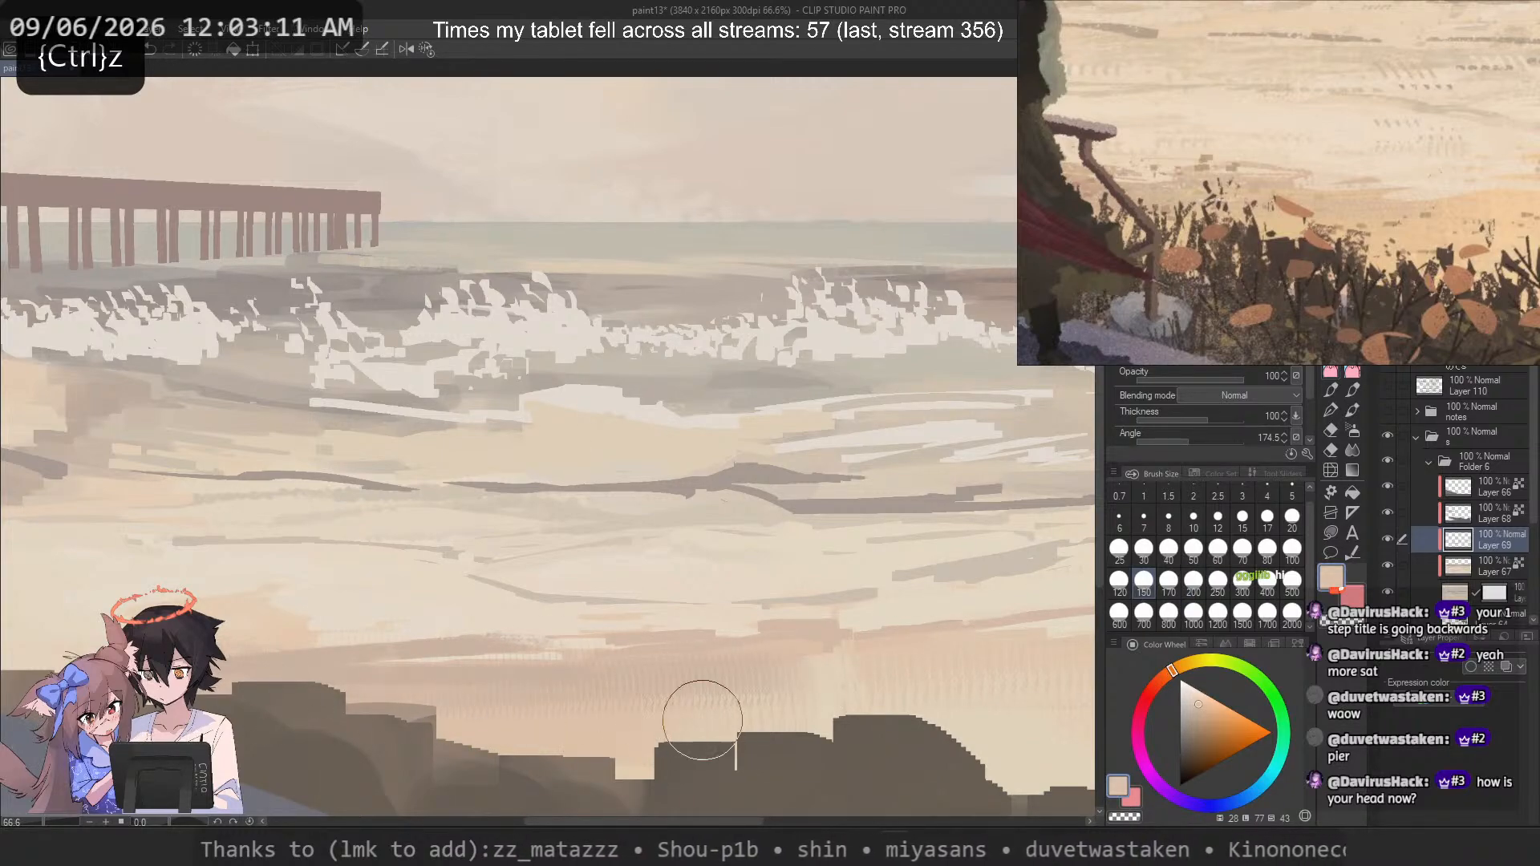
alt+click(871, 709)
key(ctrl+z)
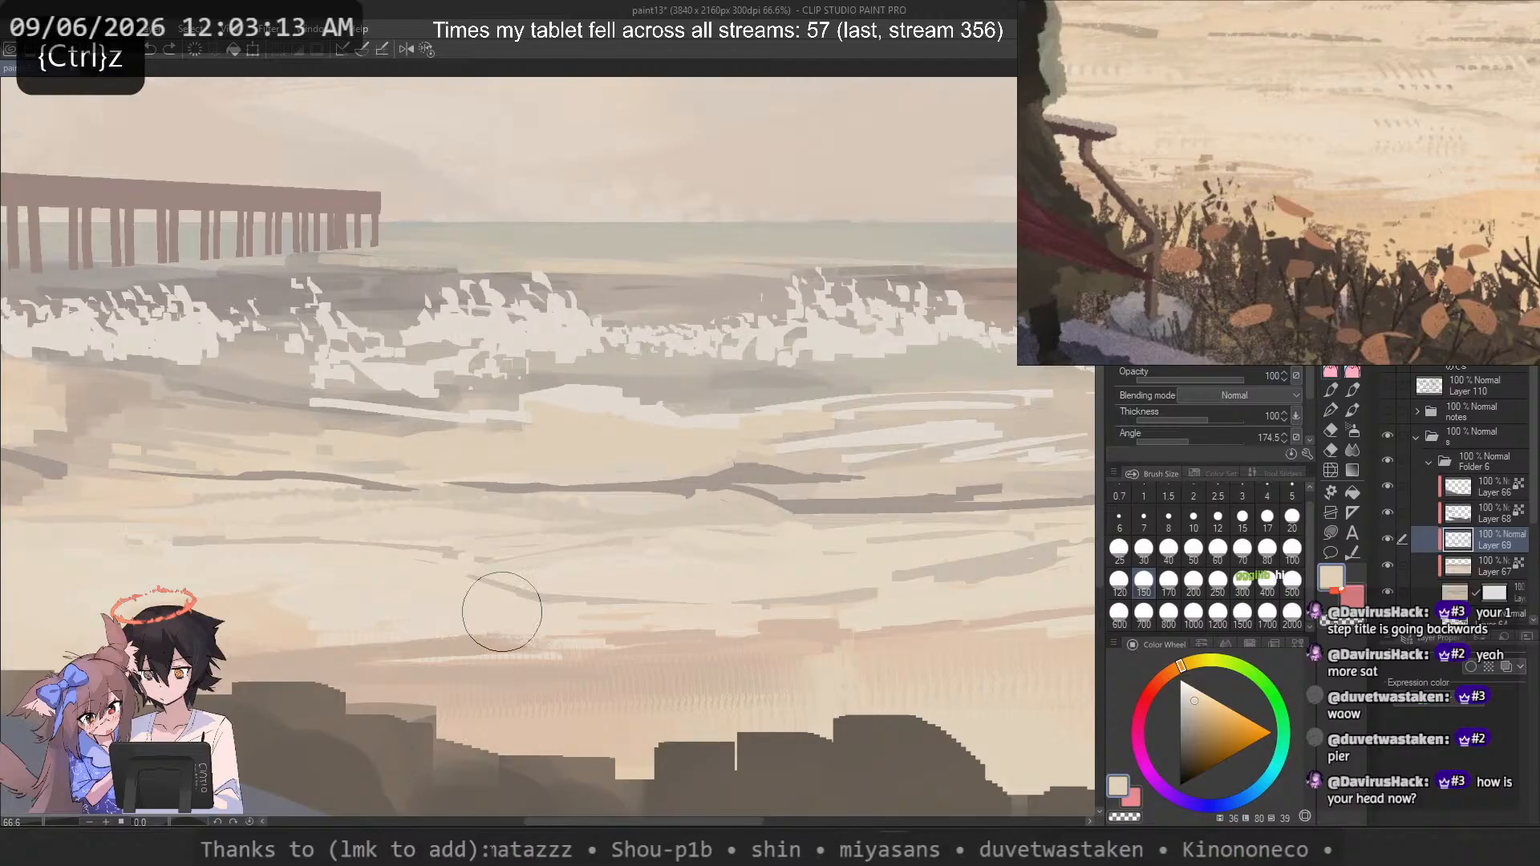
Step: Try a textured stroke in a peach sampled from the sand just above the dark bushes
scroll(498, 612, down, 1)
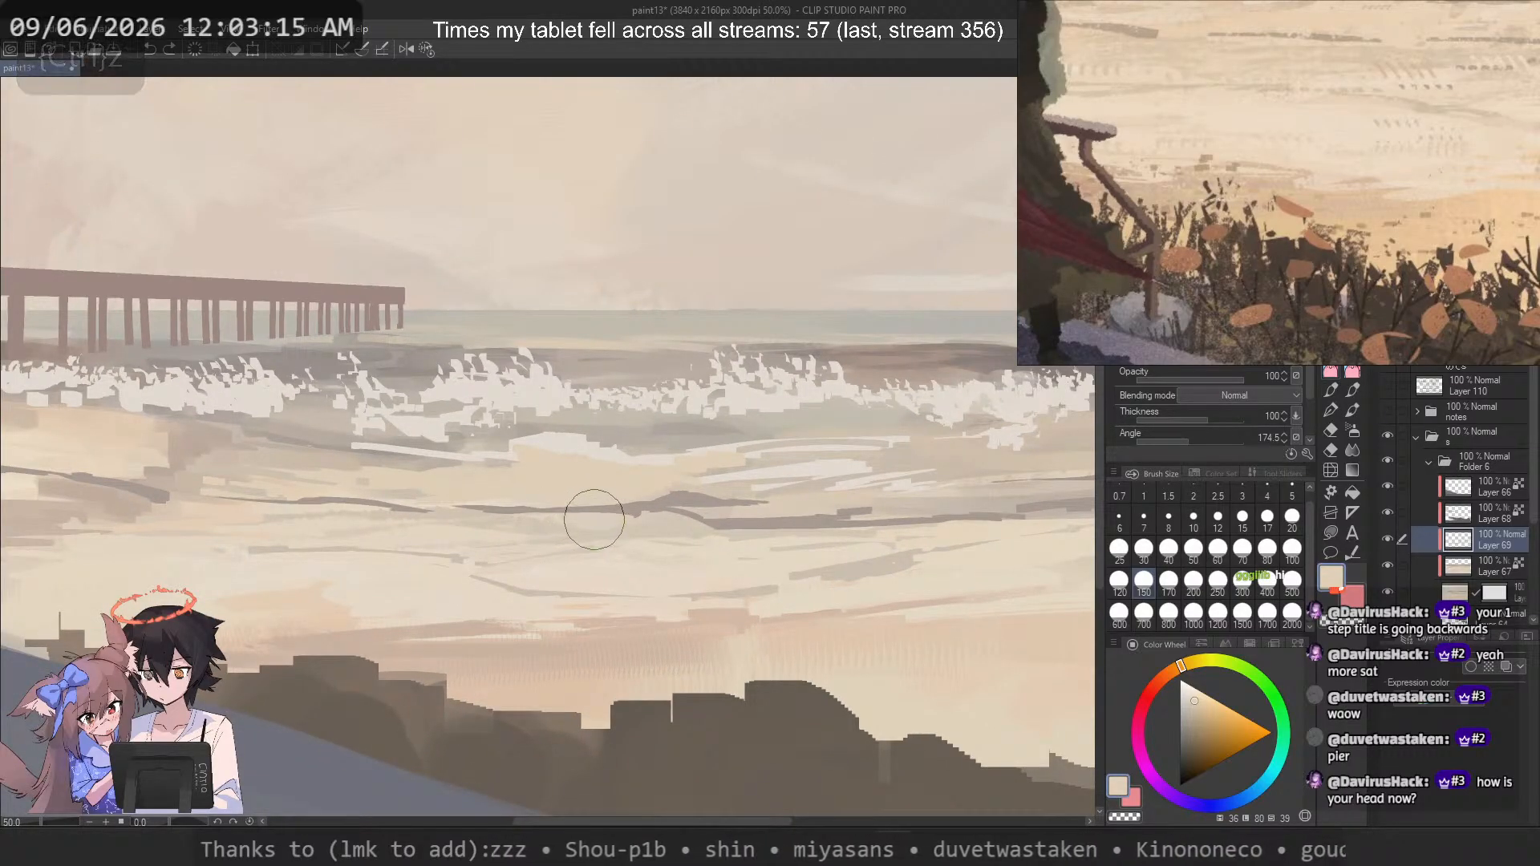
scroll(683, 444, down, 3)
scroll(666, 489, up, 3)
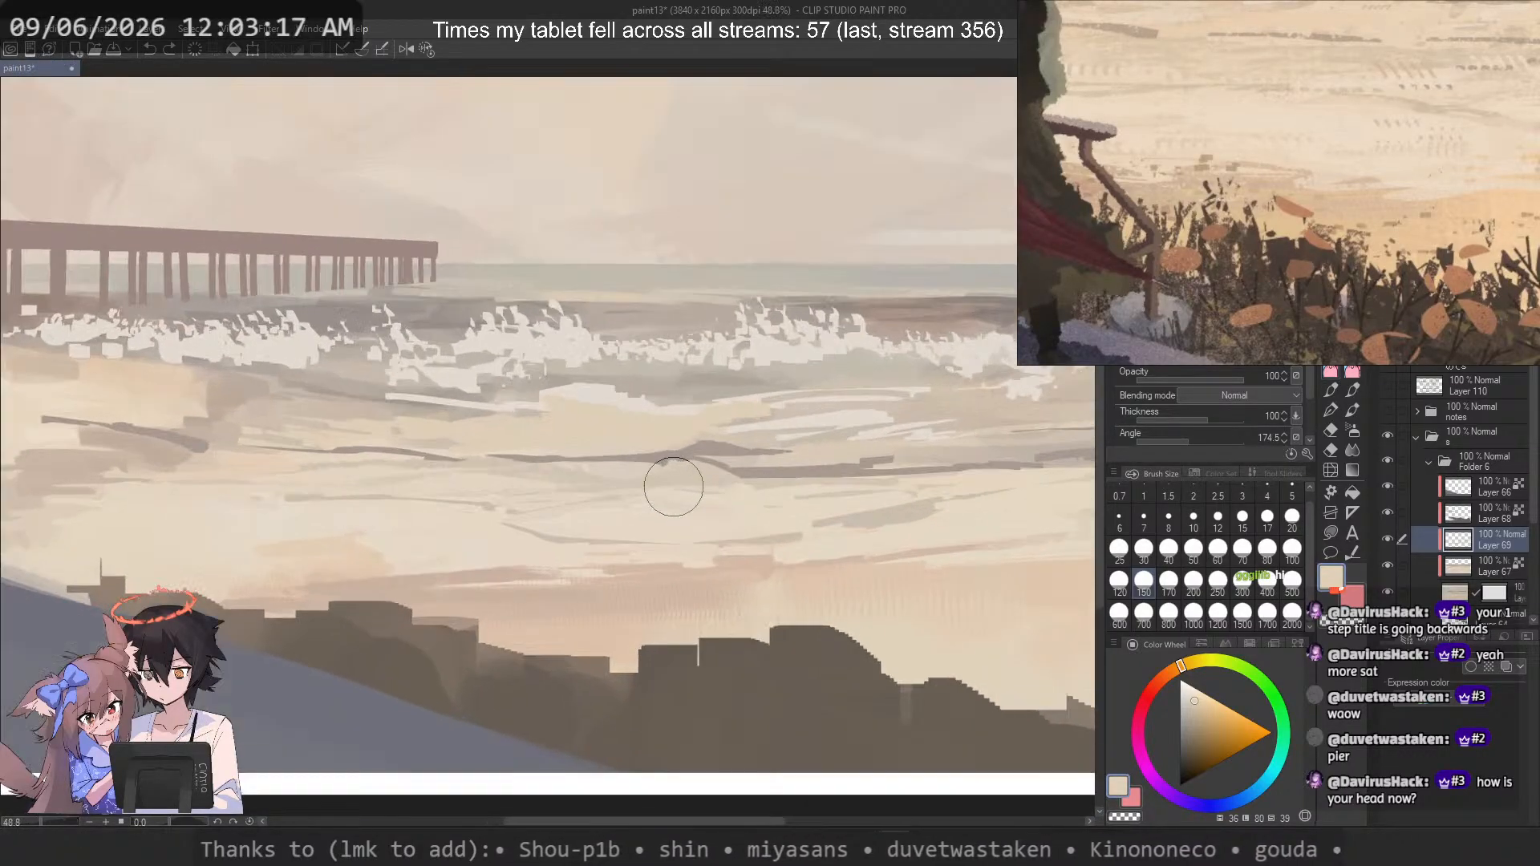
drag(674, 489, 640, 472)
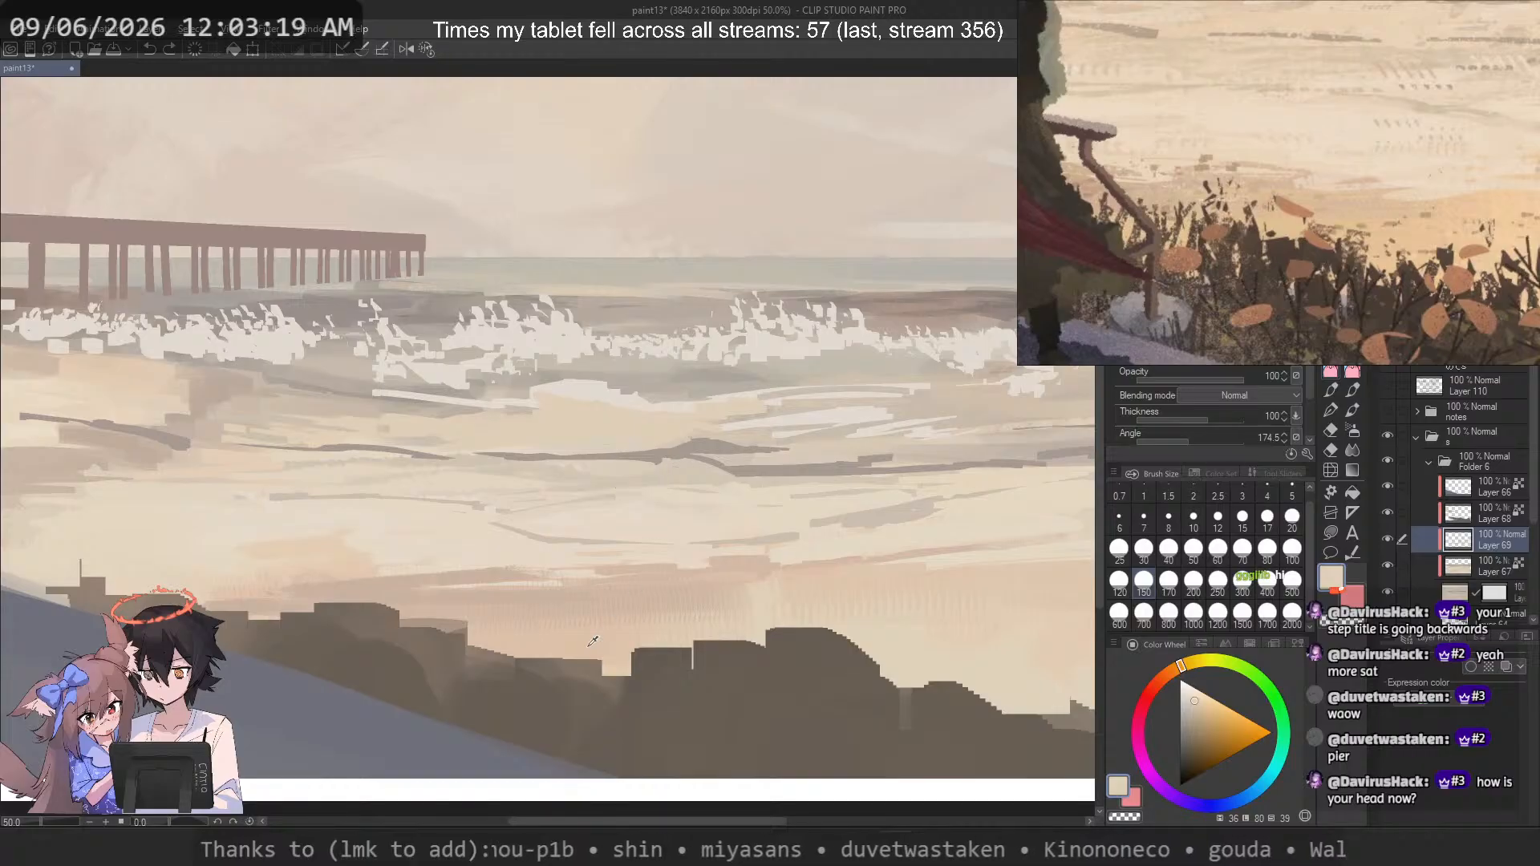
alt+click(733, 574)
key(ctrl+z)
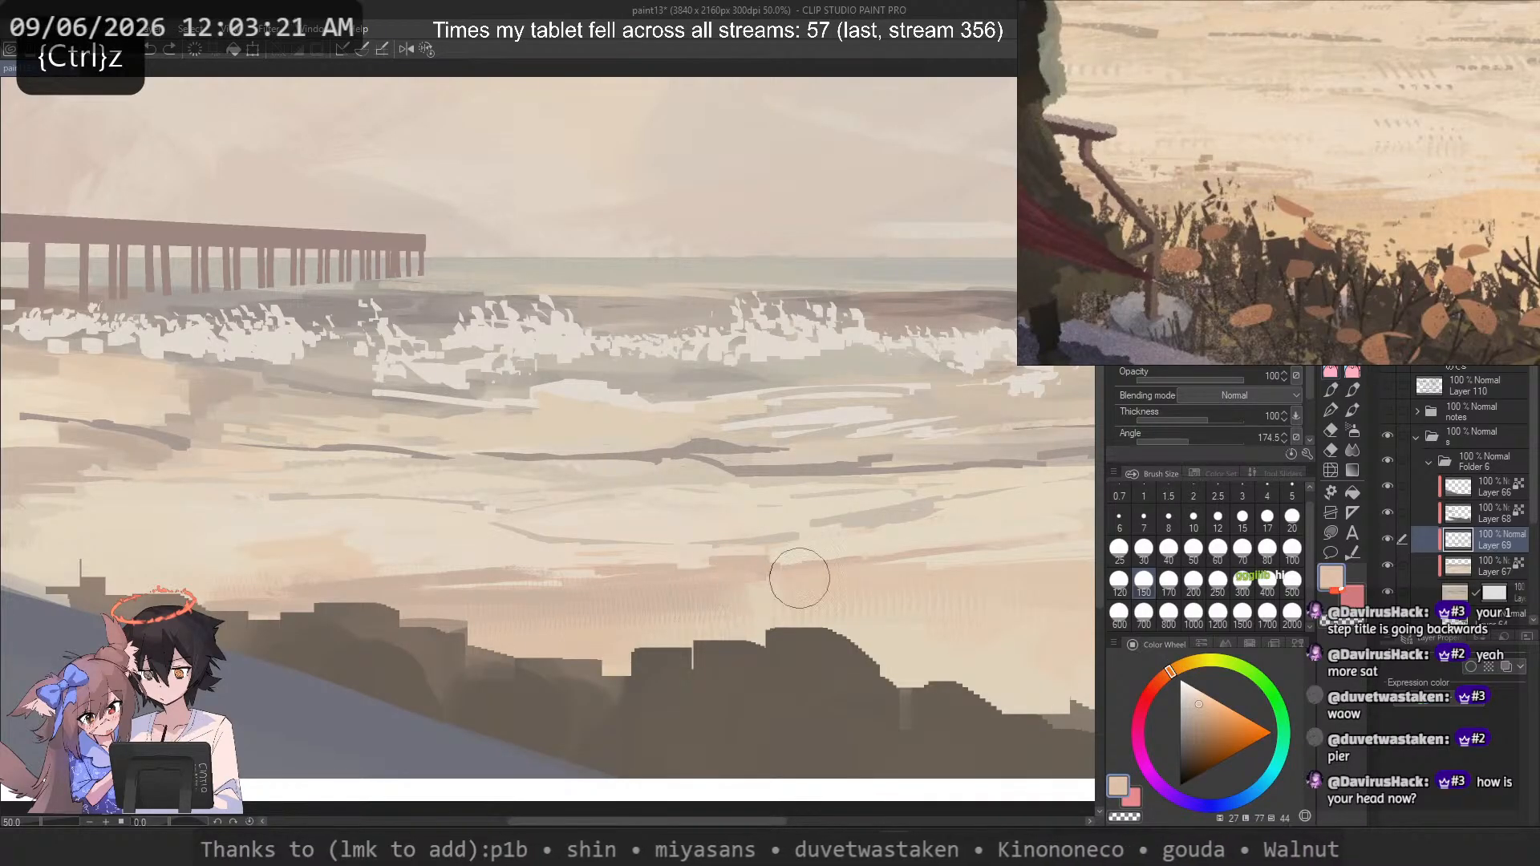
Step: Compare the painting's sand and wash edges with the reference image around the bicycle and pier
scroll(487, 597, down, 2)
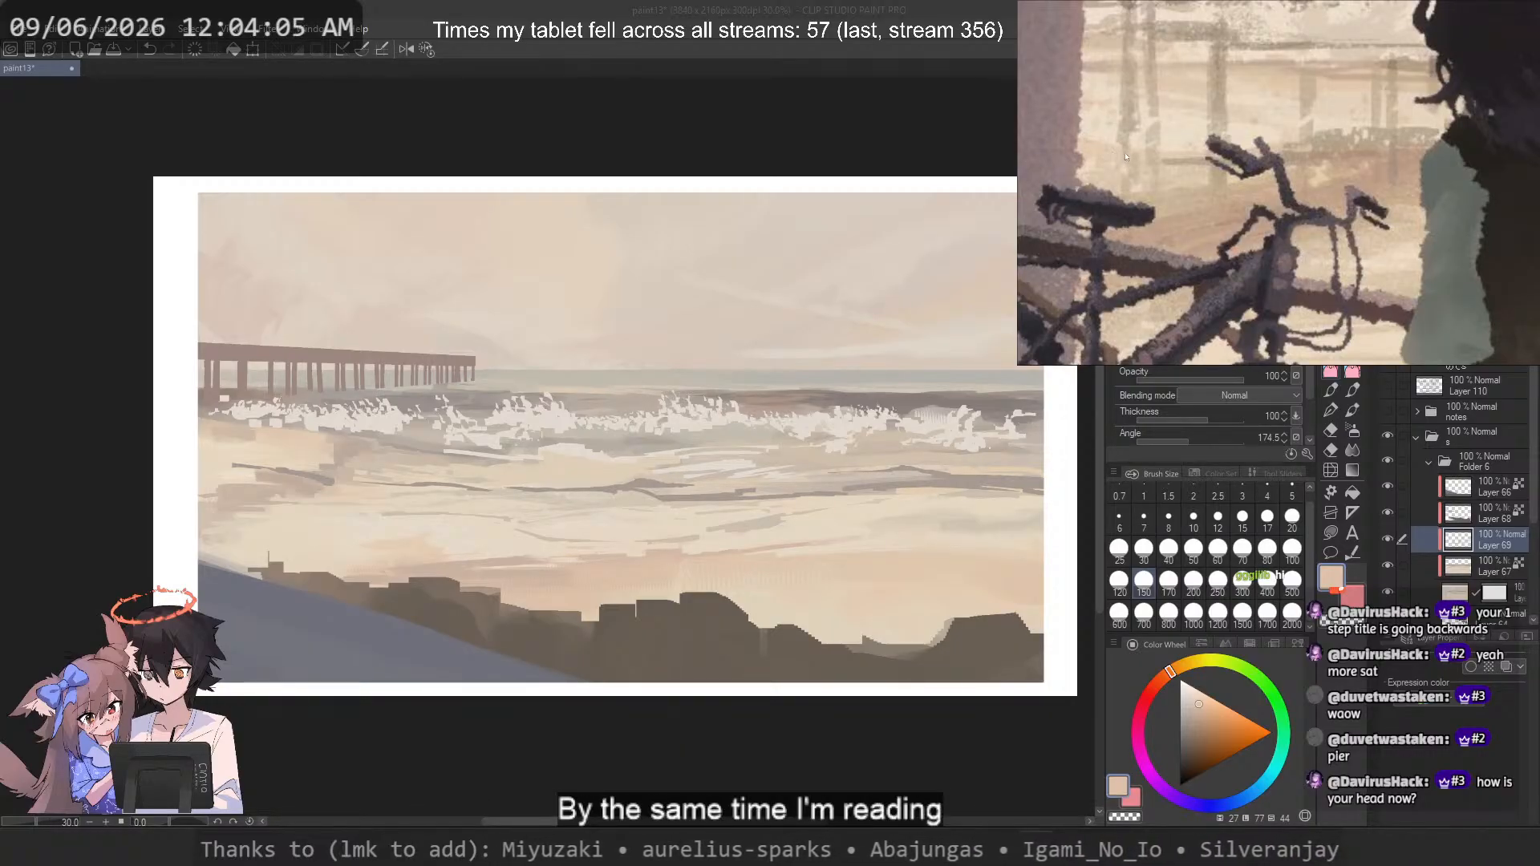
scroll(208, 469, up, 1)
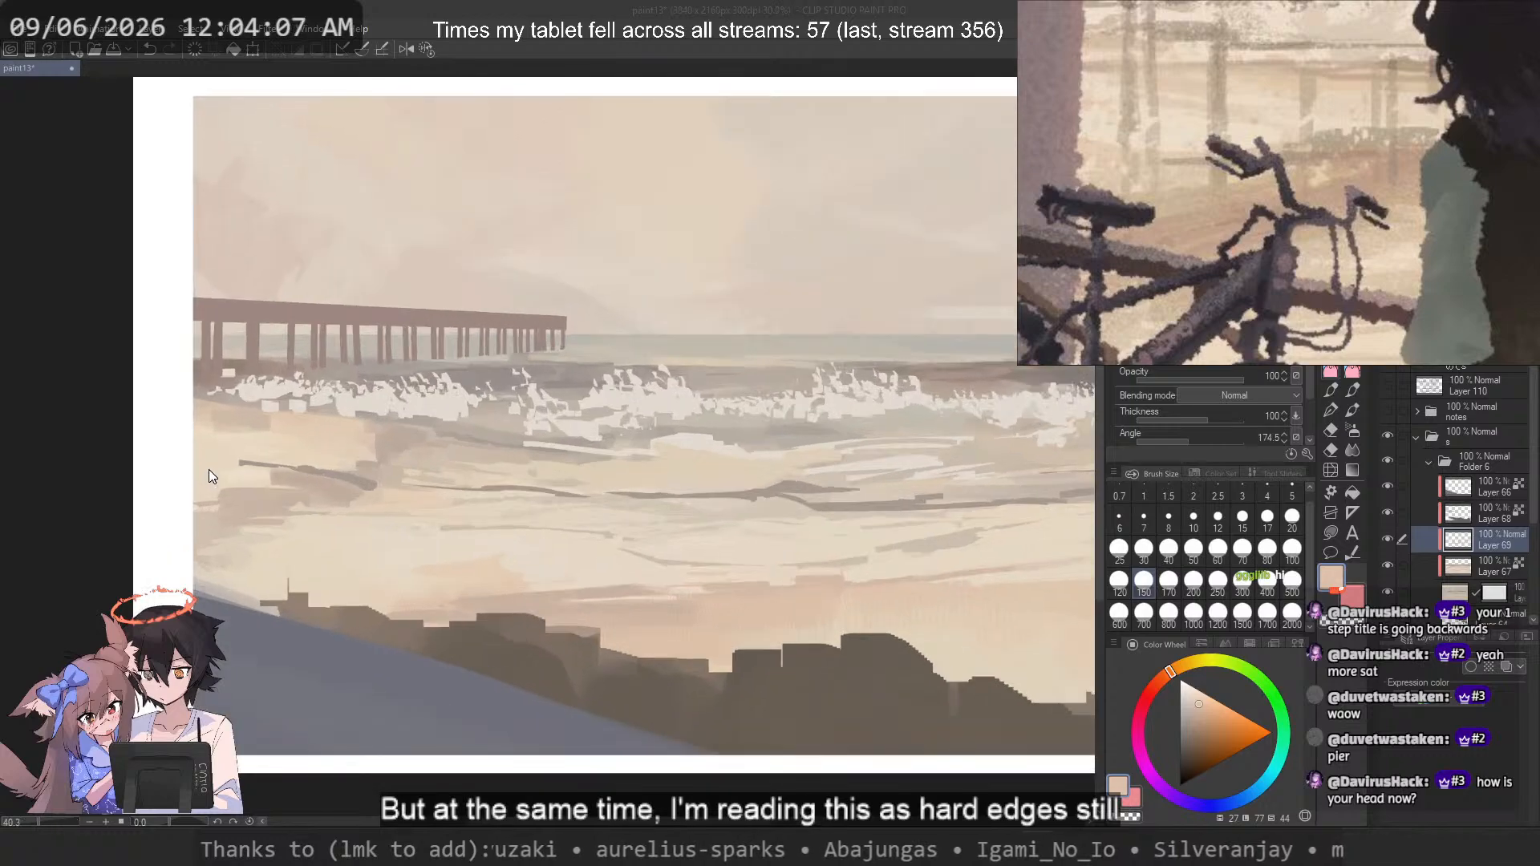
scroll(1213, 191, down, 4)
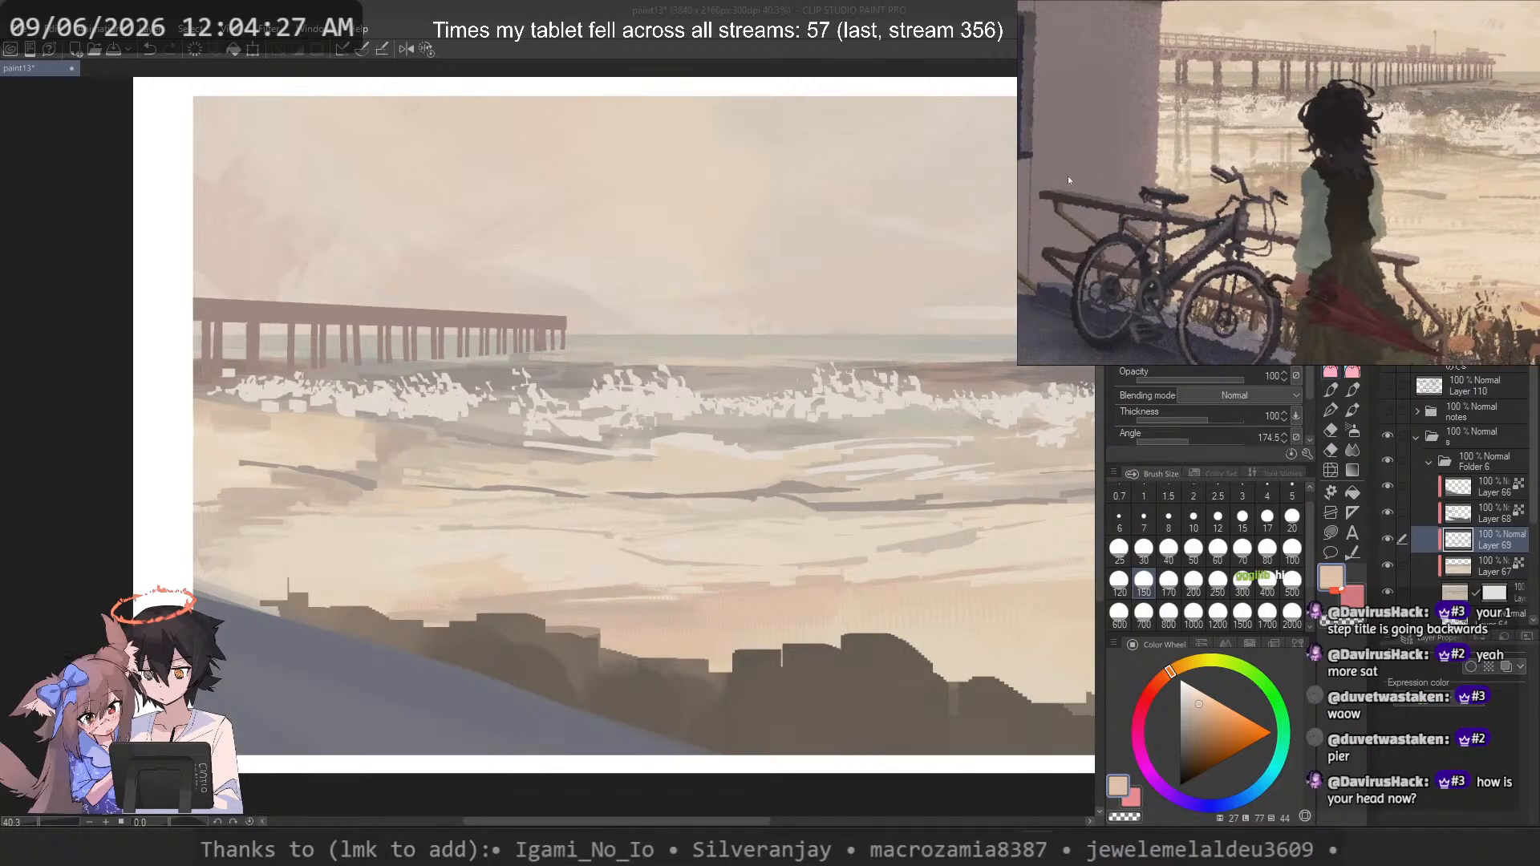
alt+click(259, 500)
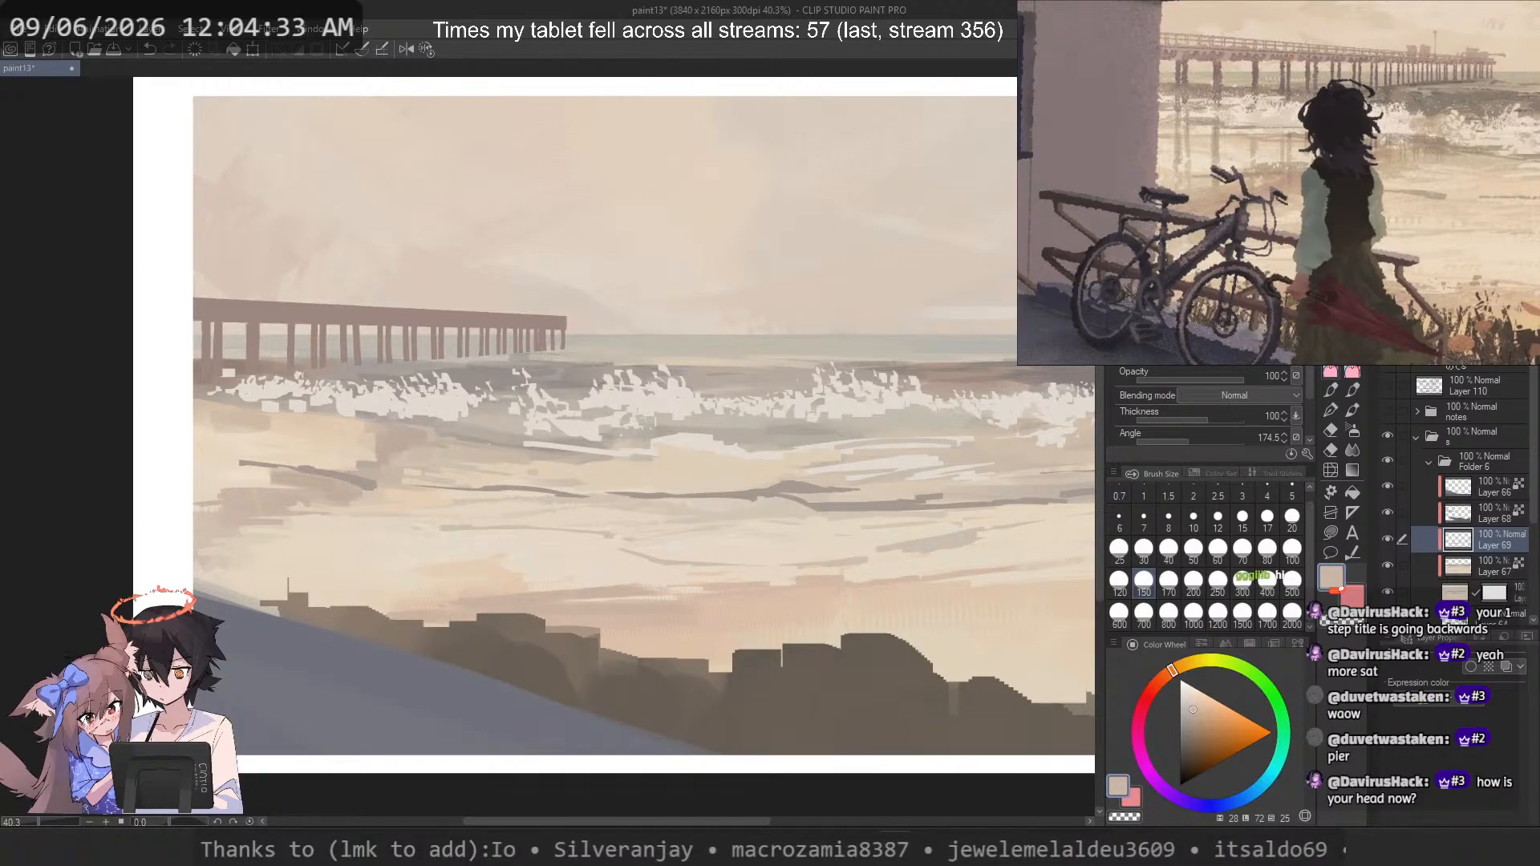
scroll(1281, 184, up, 5)
scroll(1247, 191, down, 3)
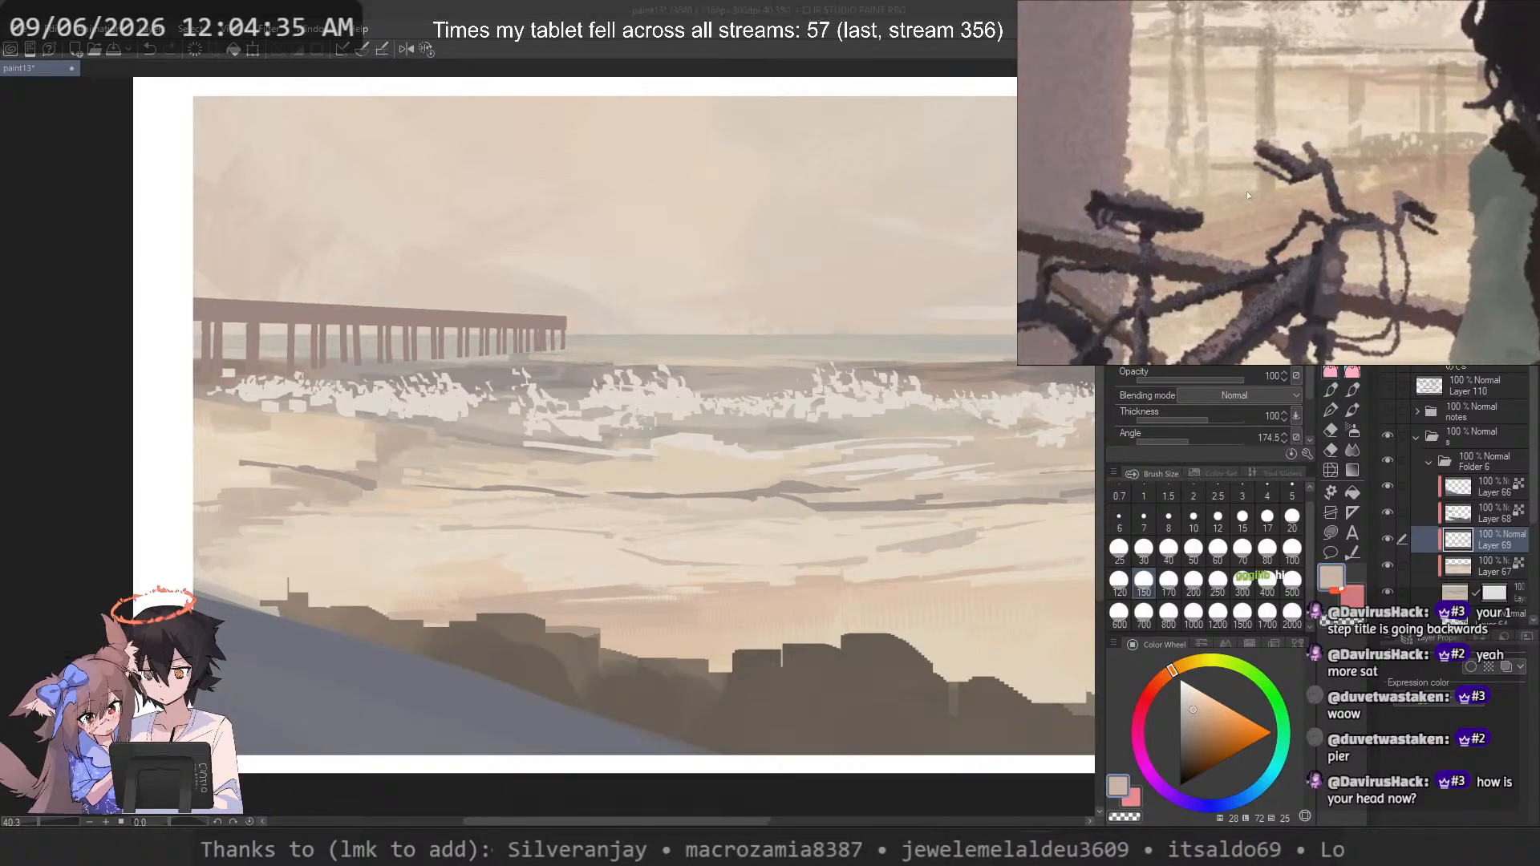
scroll(1248, 195, down, 3)
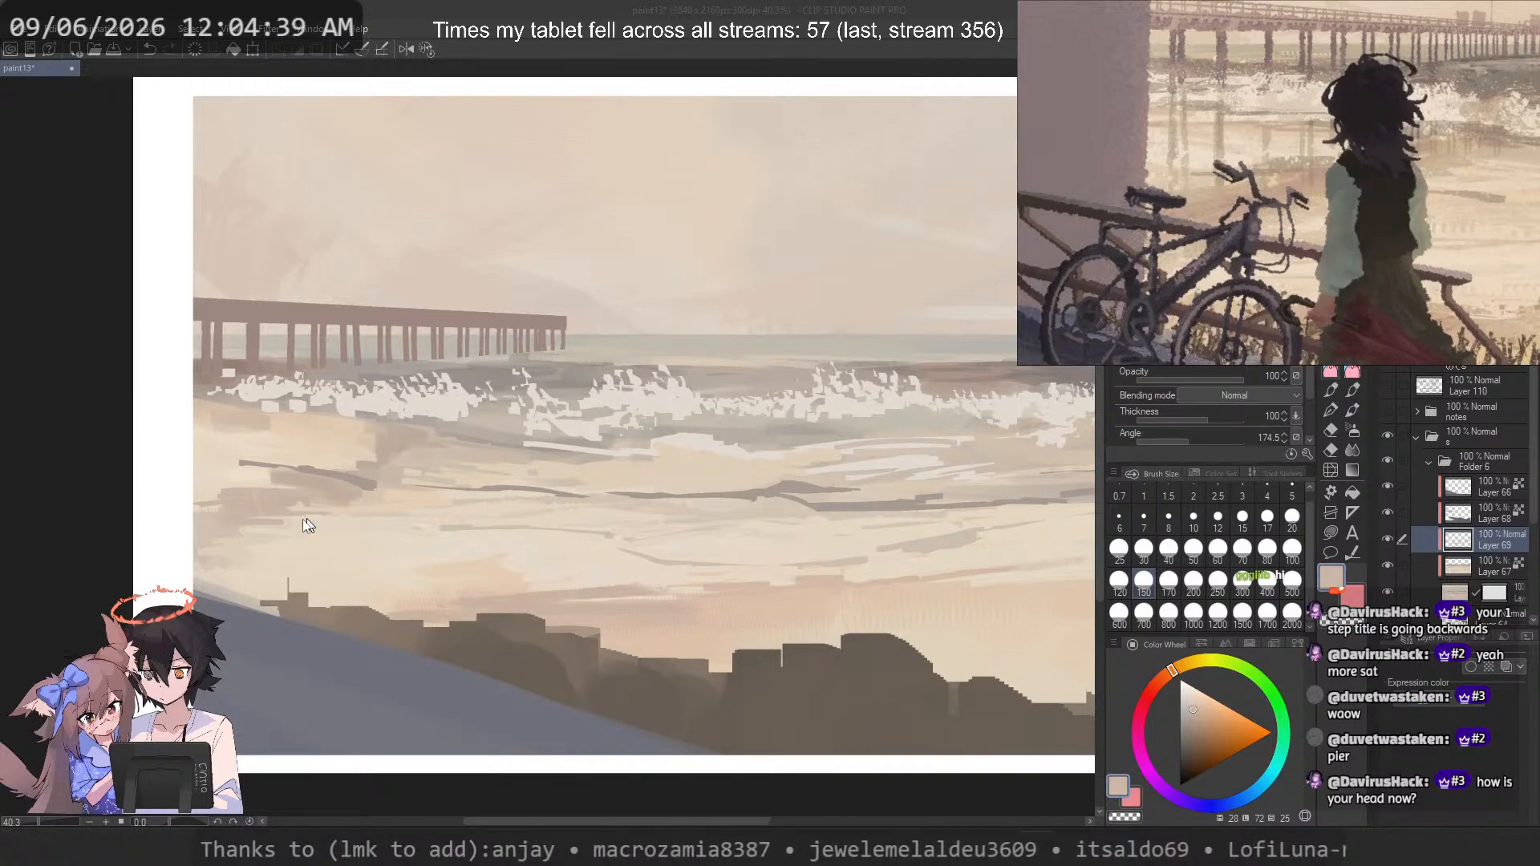
Step: Try dusty-brown strokes on the sand below the pier, with the last one at brush size 50
drag(284, 520, 377, 537)
drag(335, 401, 369, 321)
alt+click(369, 311)
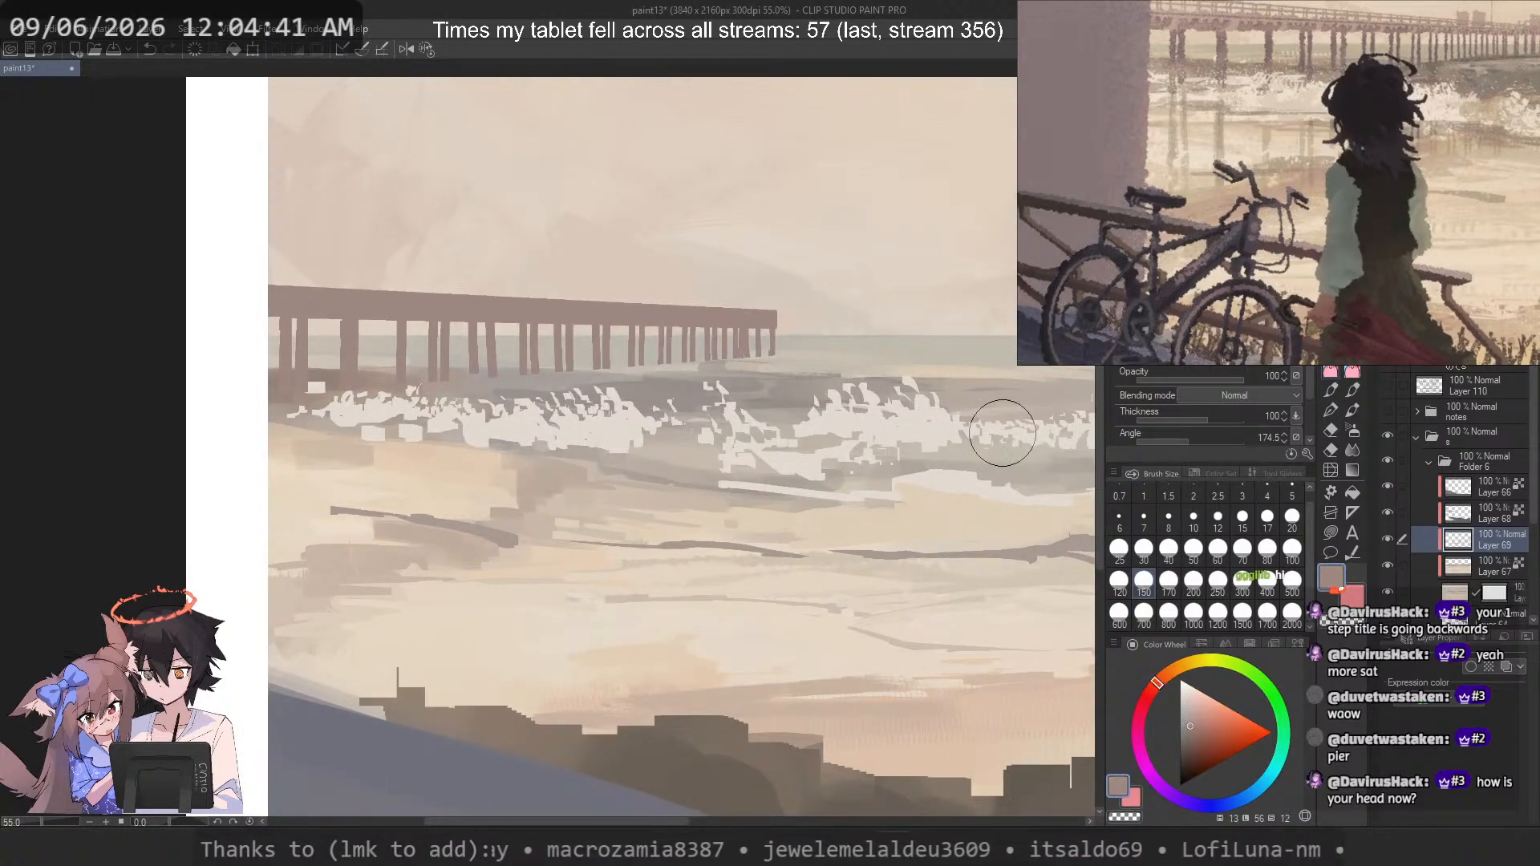
click(1330, 370)
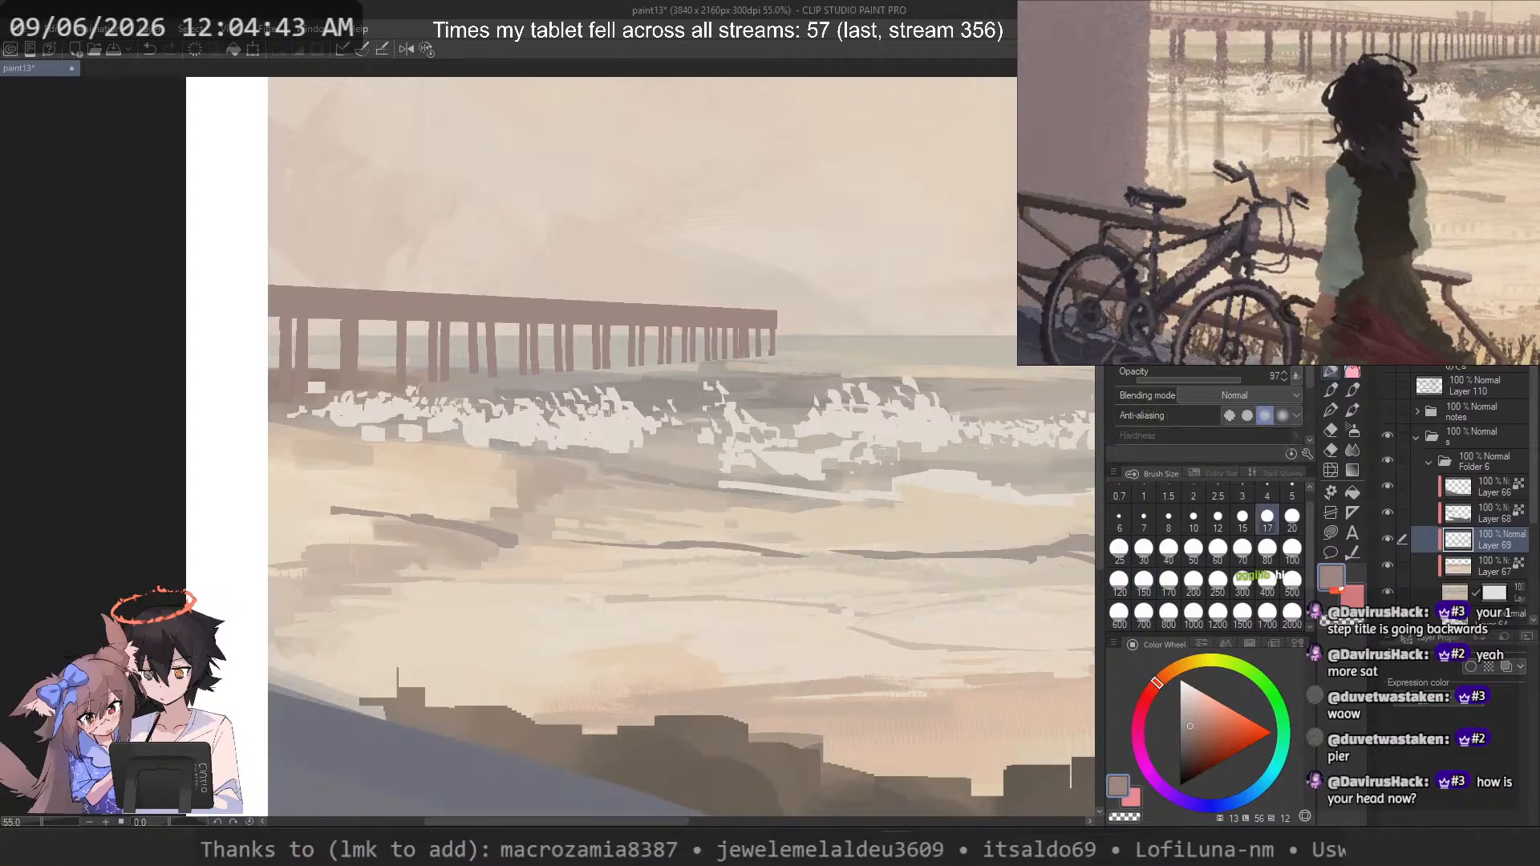
drag(321, 585, 478, 542)
key(ctrl+z)
click(1193, 552)
drag(291, 571, 480, 585)
key(ctrl+z)
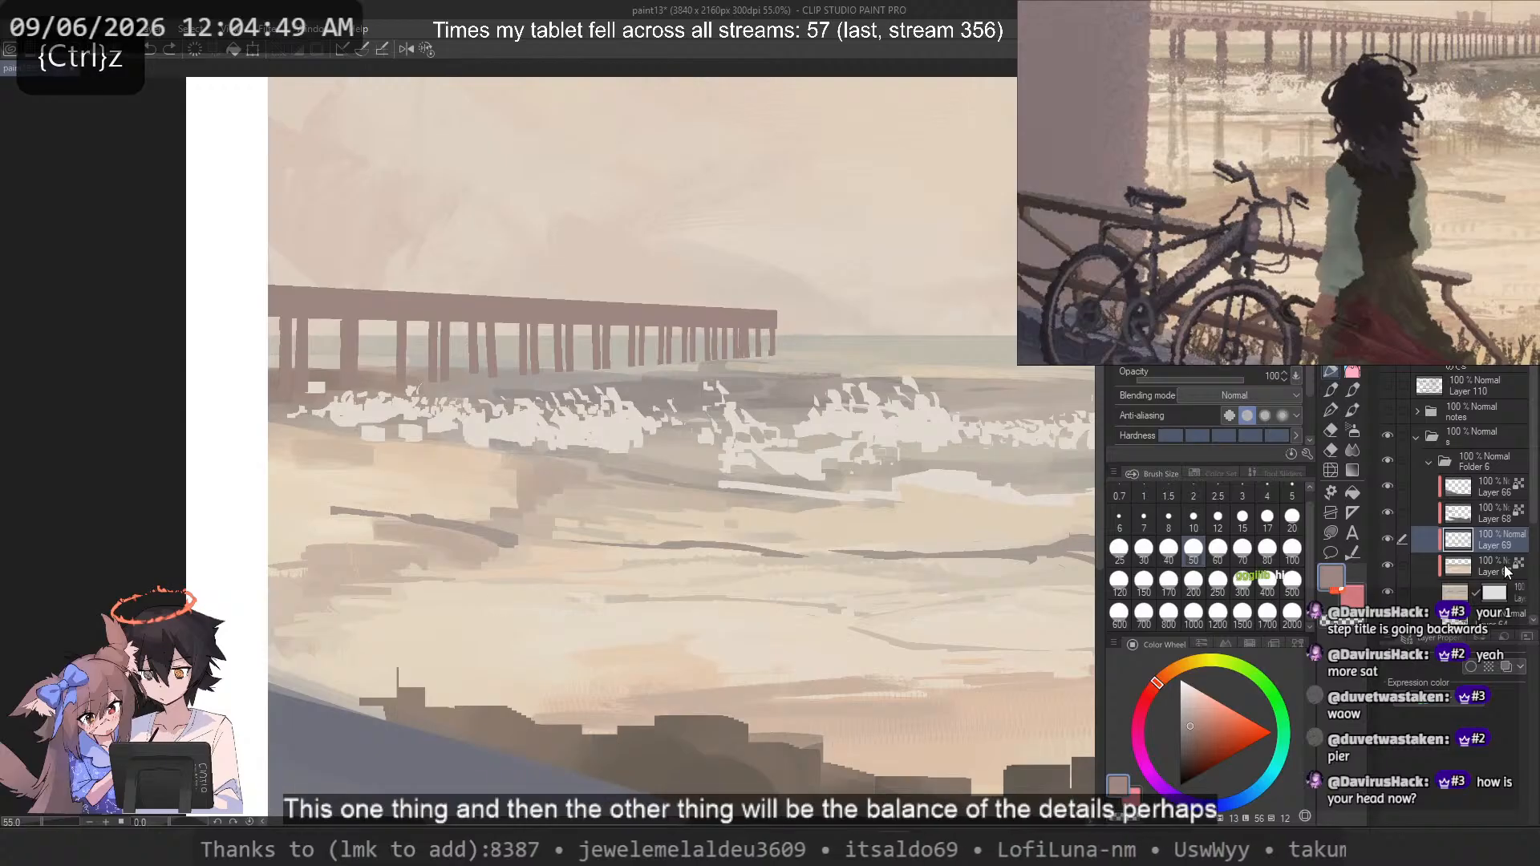
Step: Compare the sand pattern around the small figure in the reference with the painted texture above the dark bushes
scroll(1063, 128, down, 3)
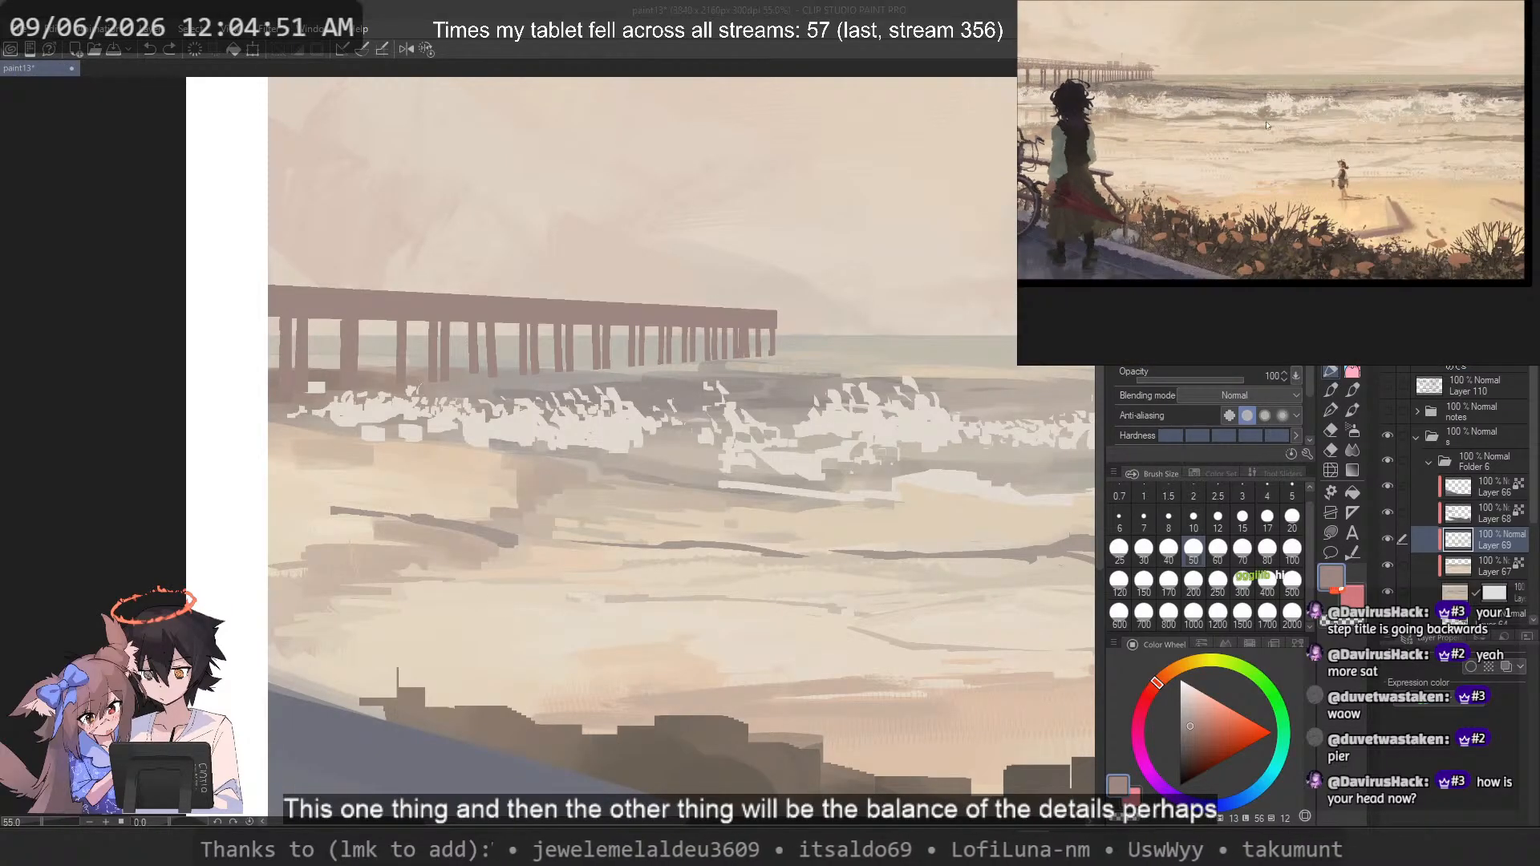
scroll(1267, 124, up, 6)
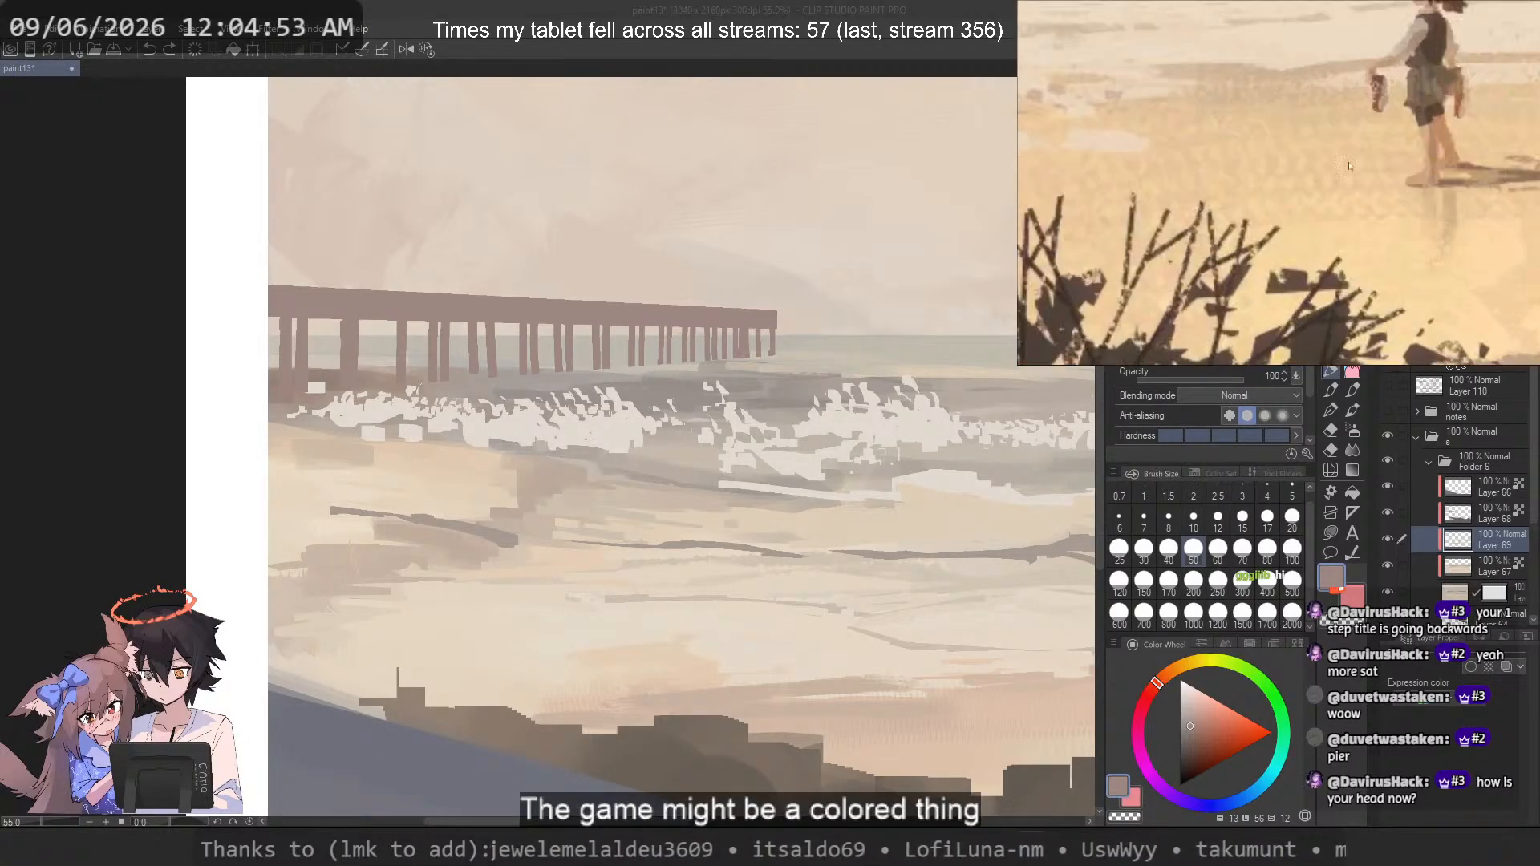
scroll(1180, 150, down, 5)
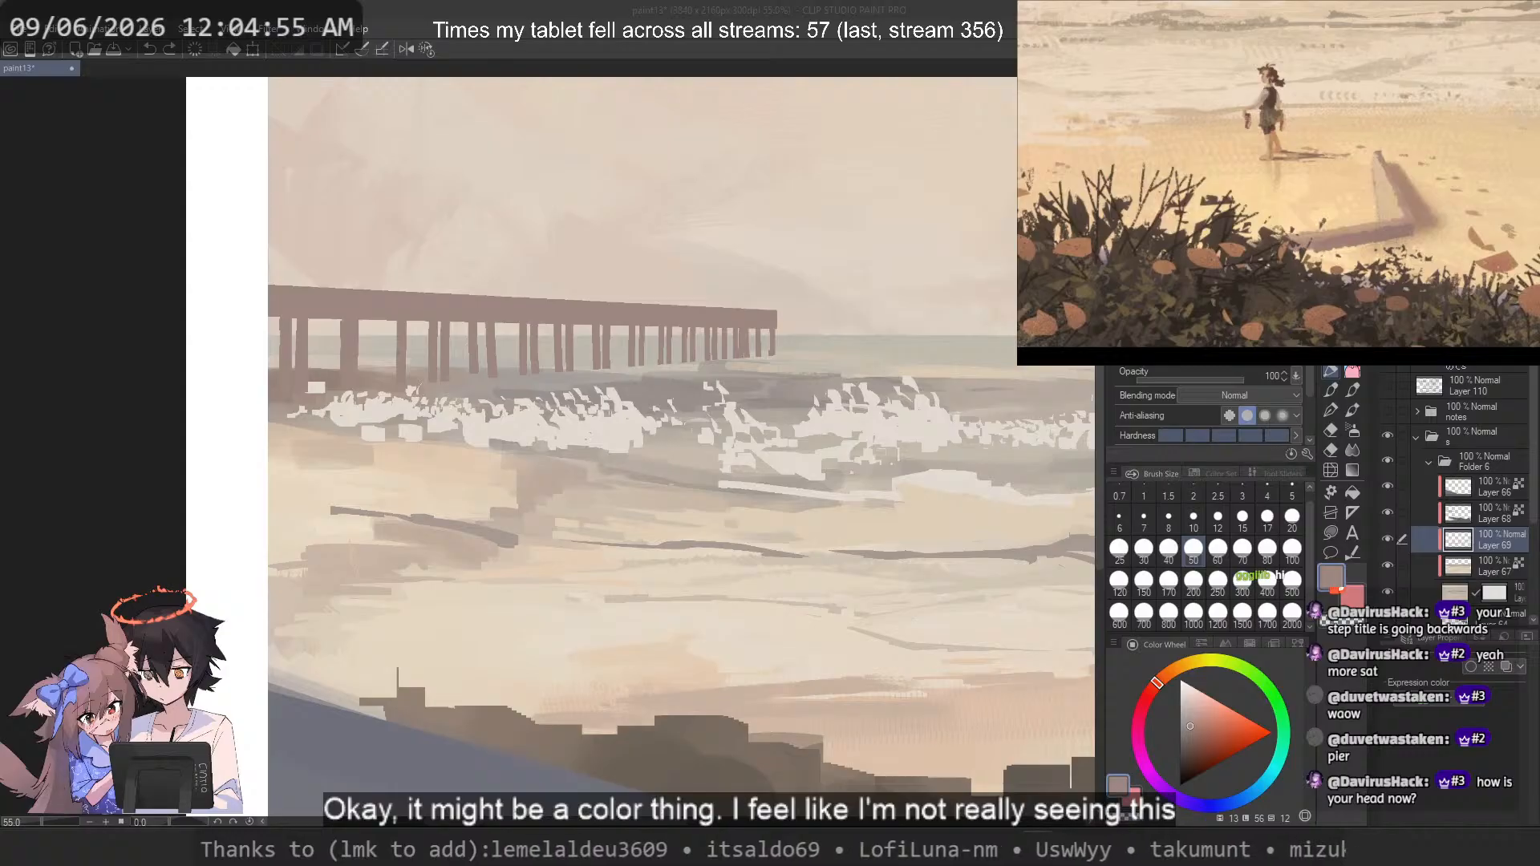
scroll(677, 648, up, 4)
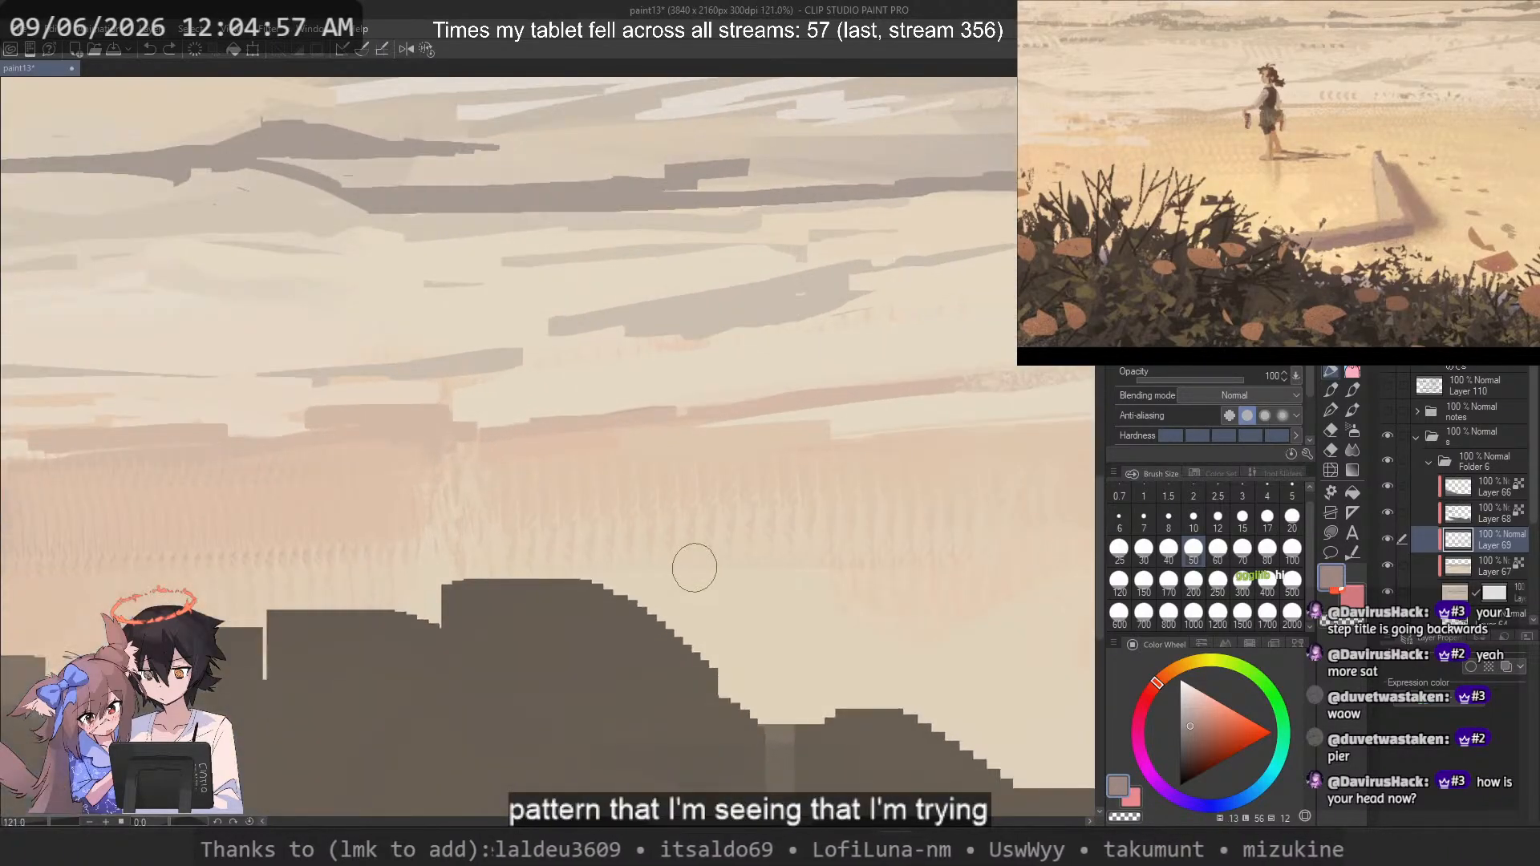
scroll(694, 568, up, 2)
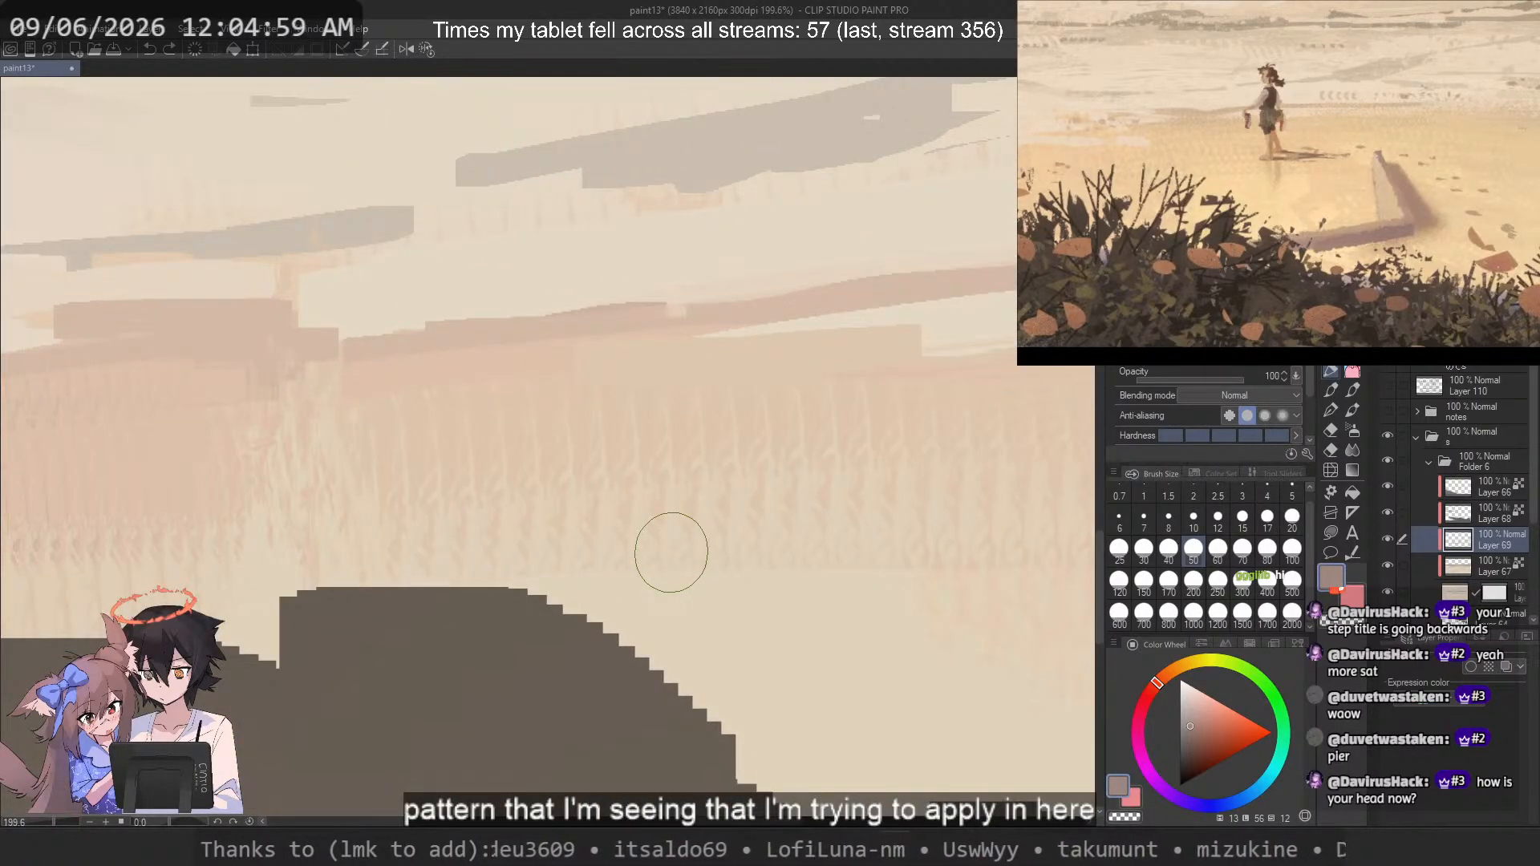
scroll(671, 552, down, 5)
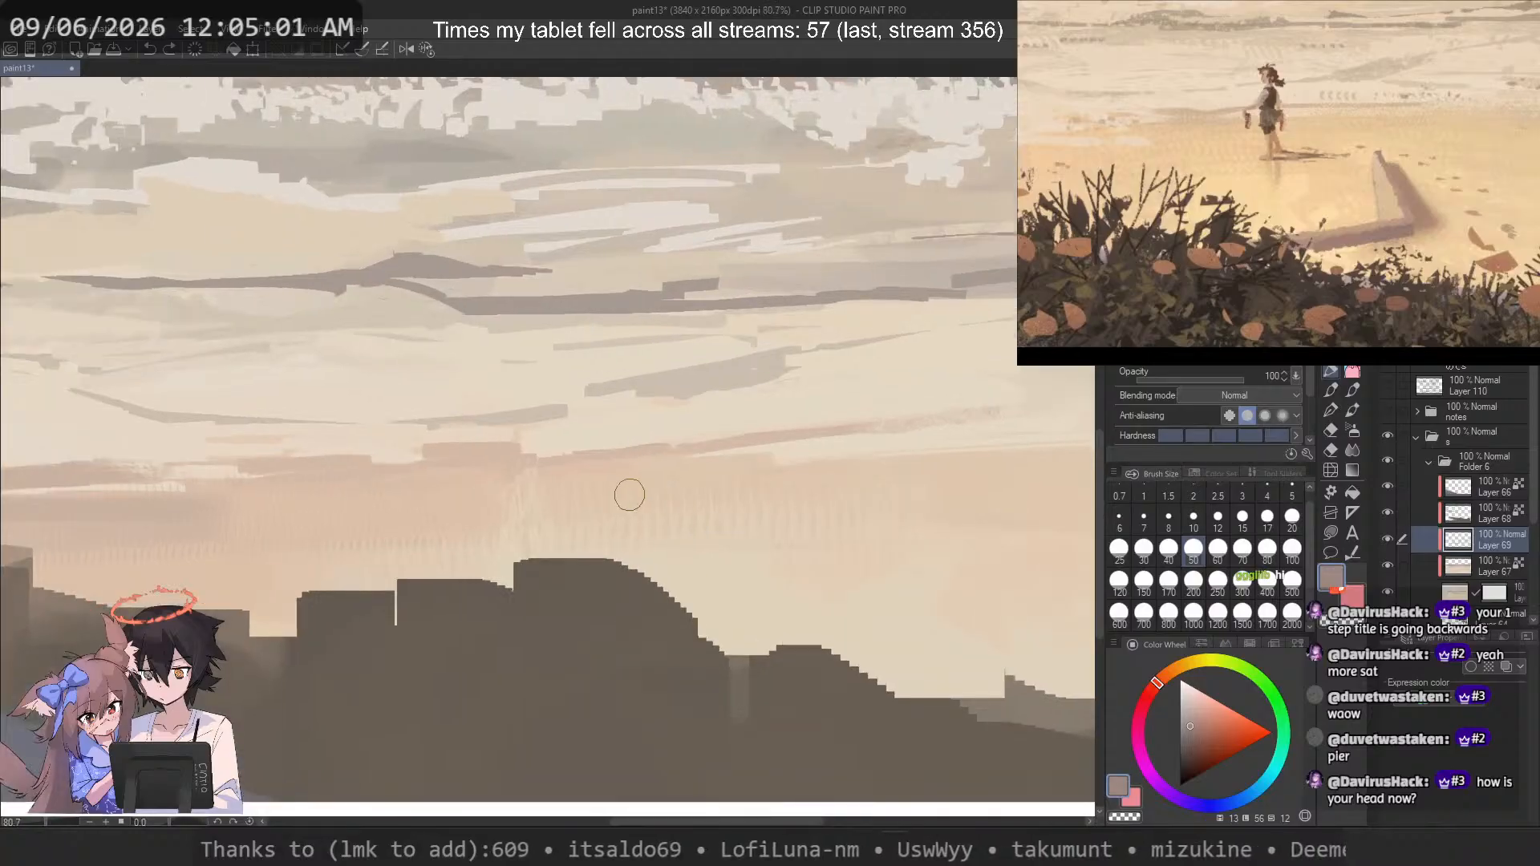
Step: Sample a light peach from the sand above the dark bushes and switch back to the size 150 textured brush
alt+click(618, 474)
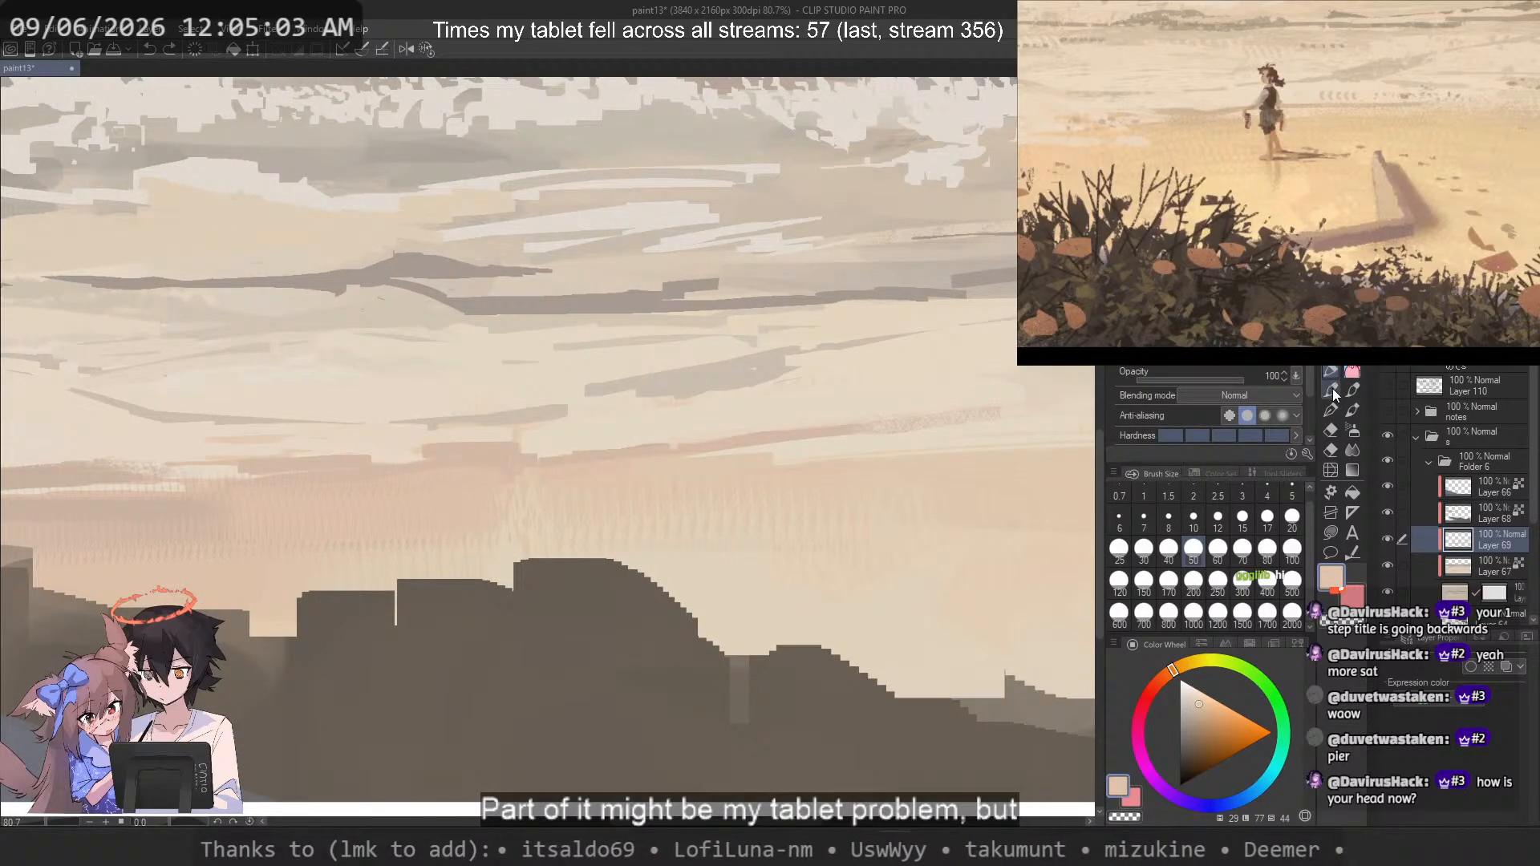
key(b)
key(b)
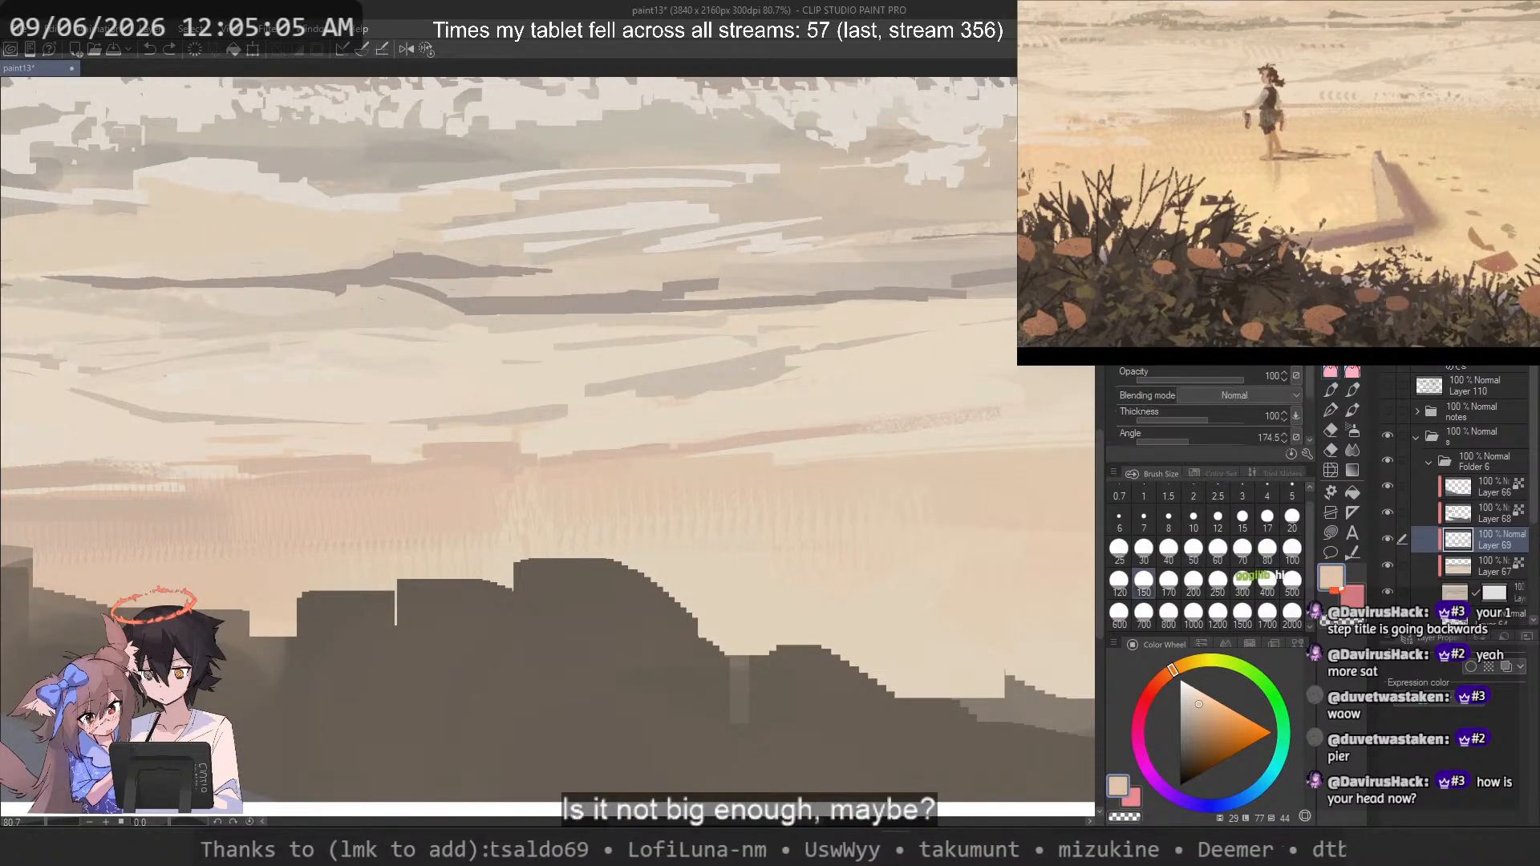
Step: Paint sampled cream over the wet sand above the dark rocks, using brush sizes 300 and 400
click(1242, 581)
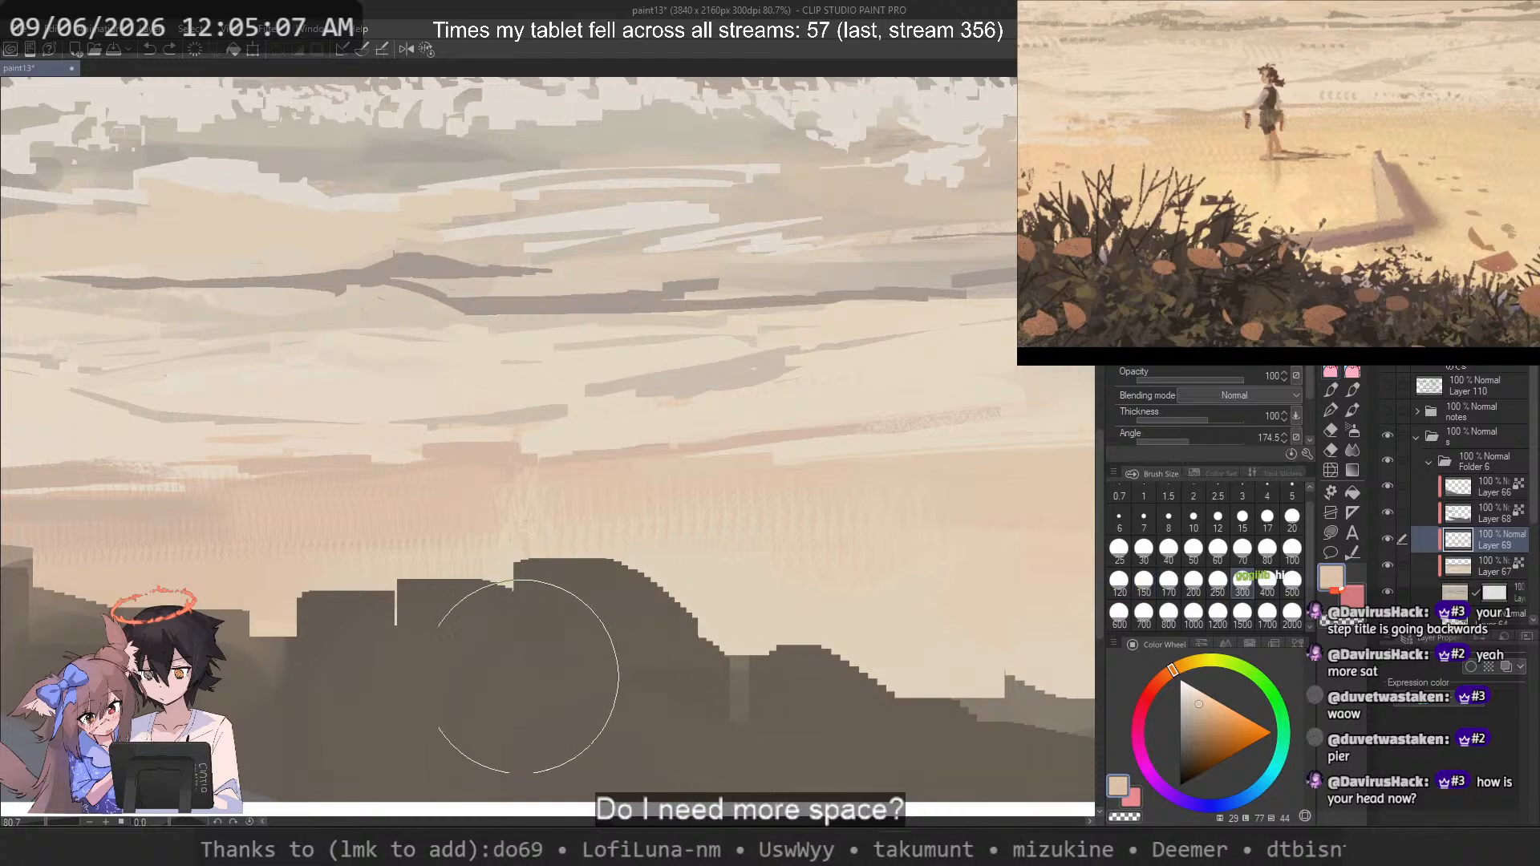
key(ctrl+z)
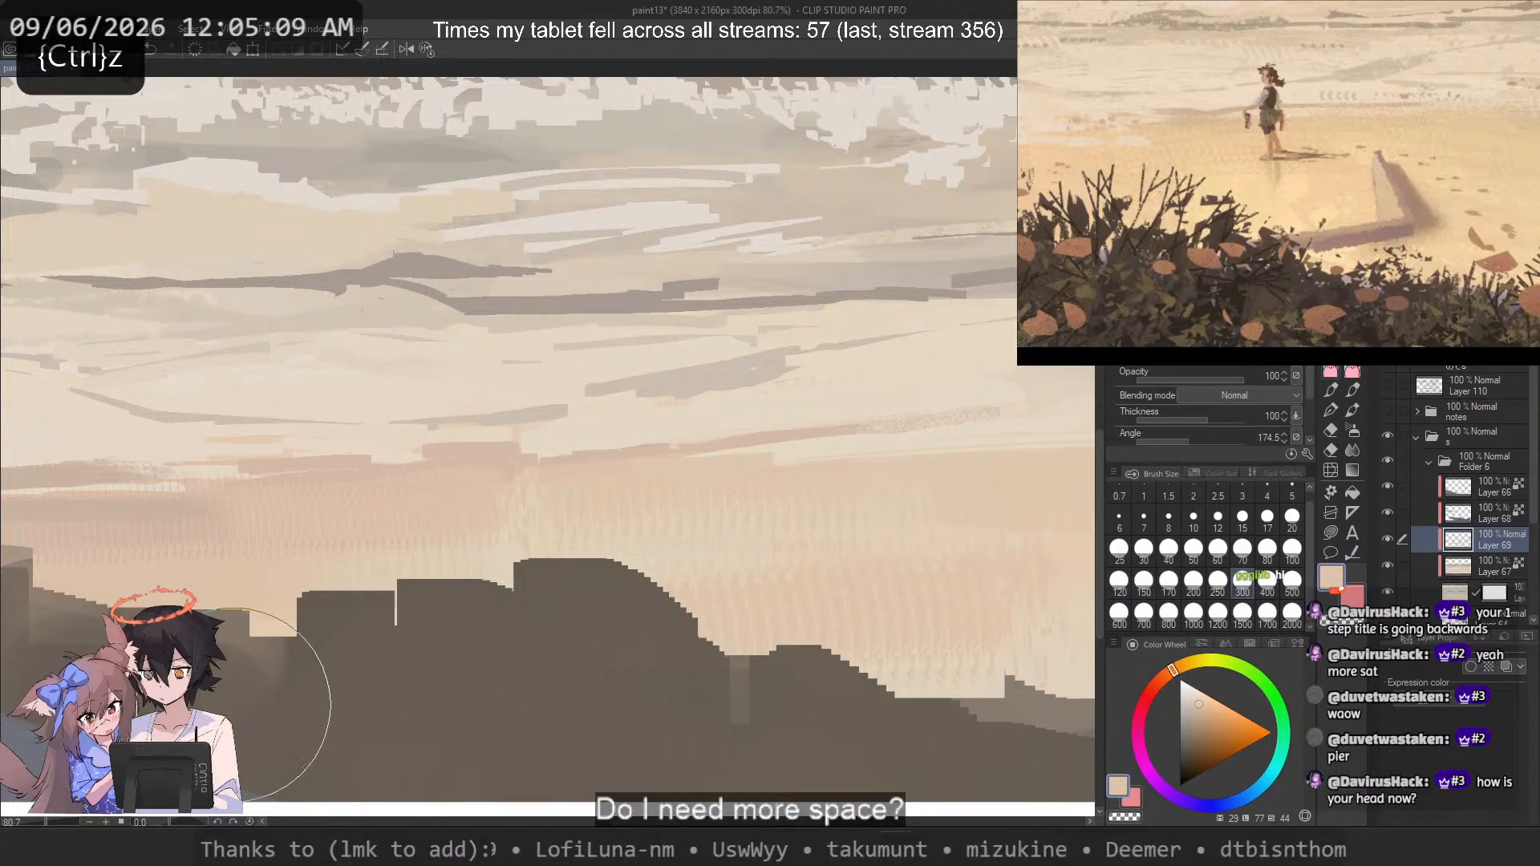
alt+click(695, 557)
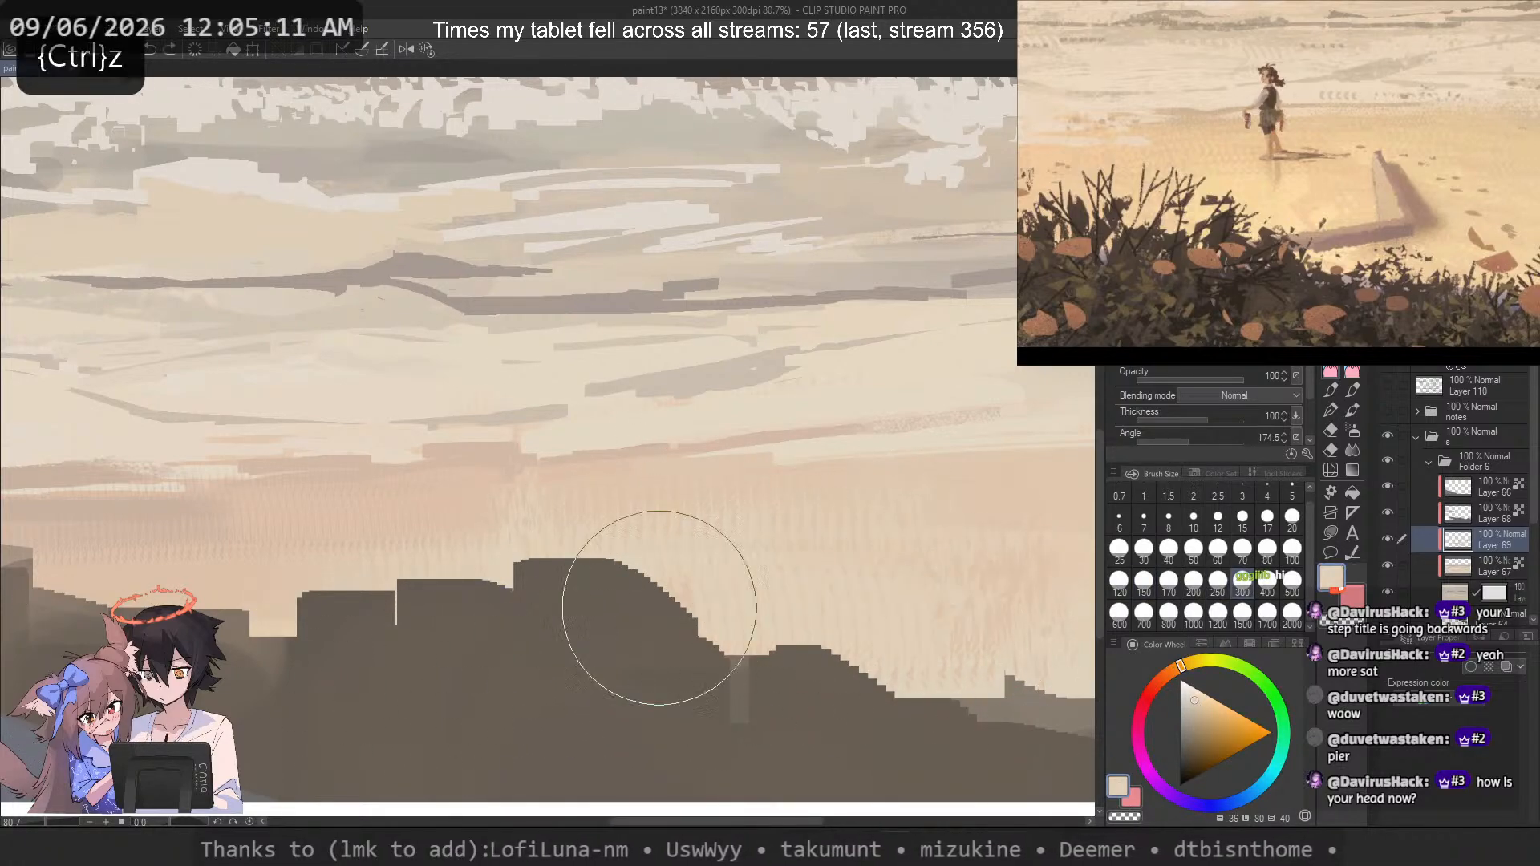
drag(935, 561, 945, 612)
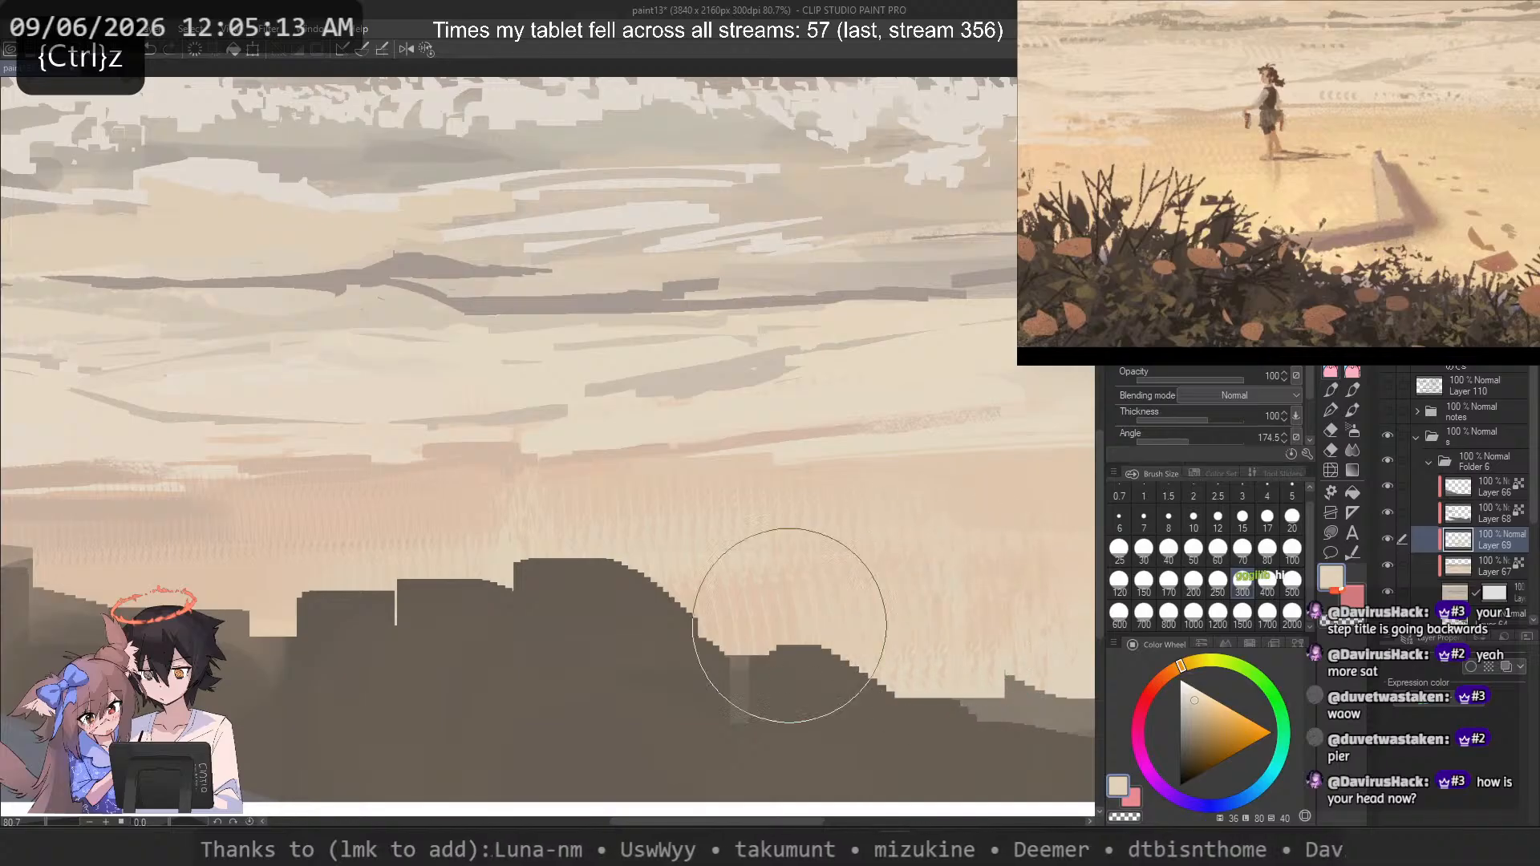
click(1168, 617)
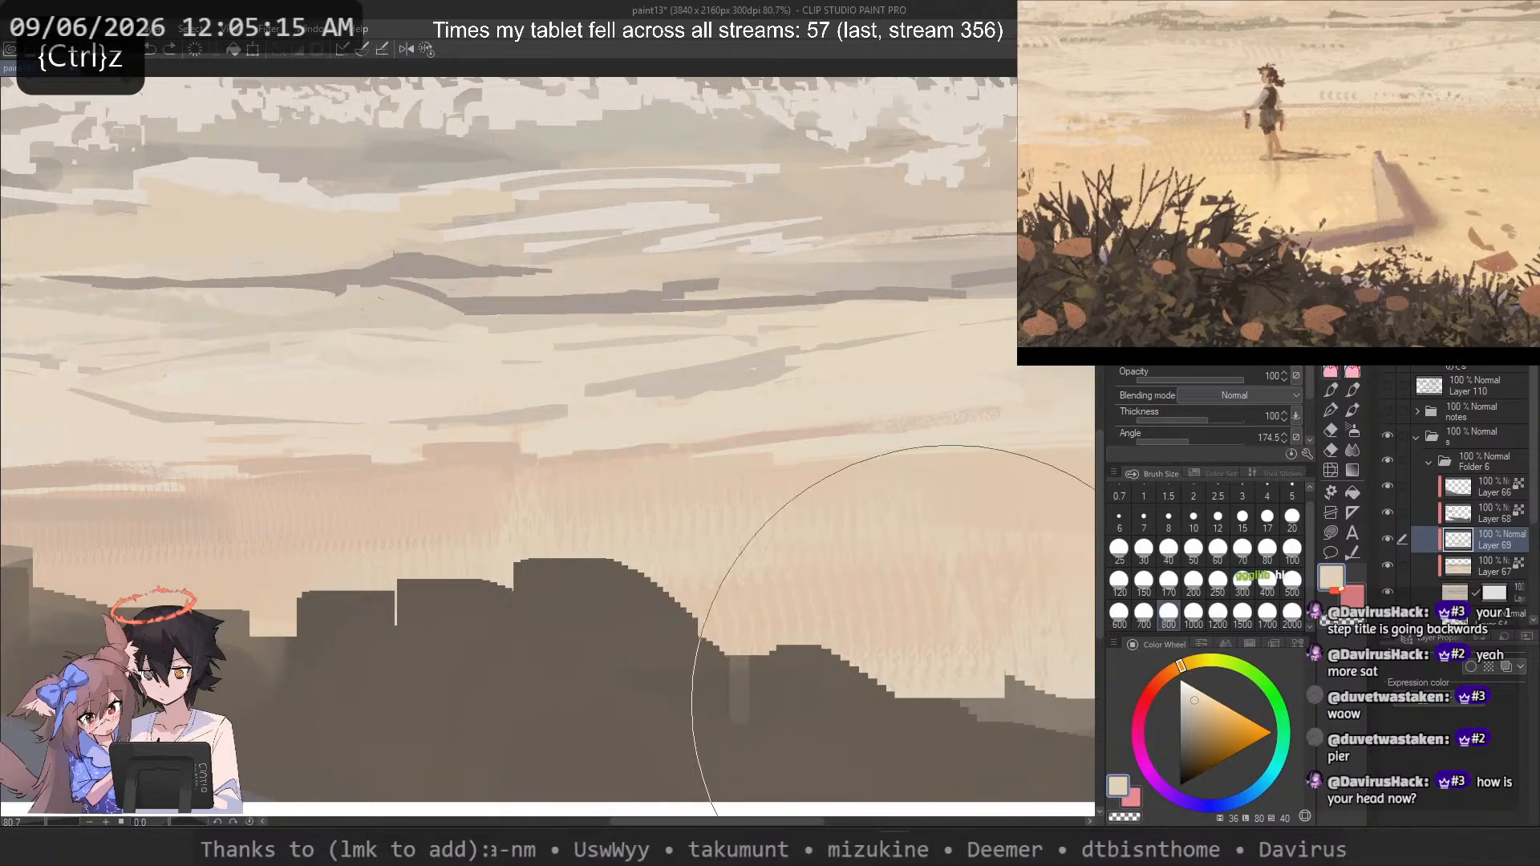
click(1267, 611)
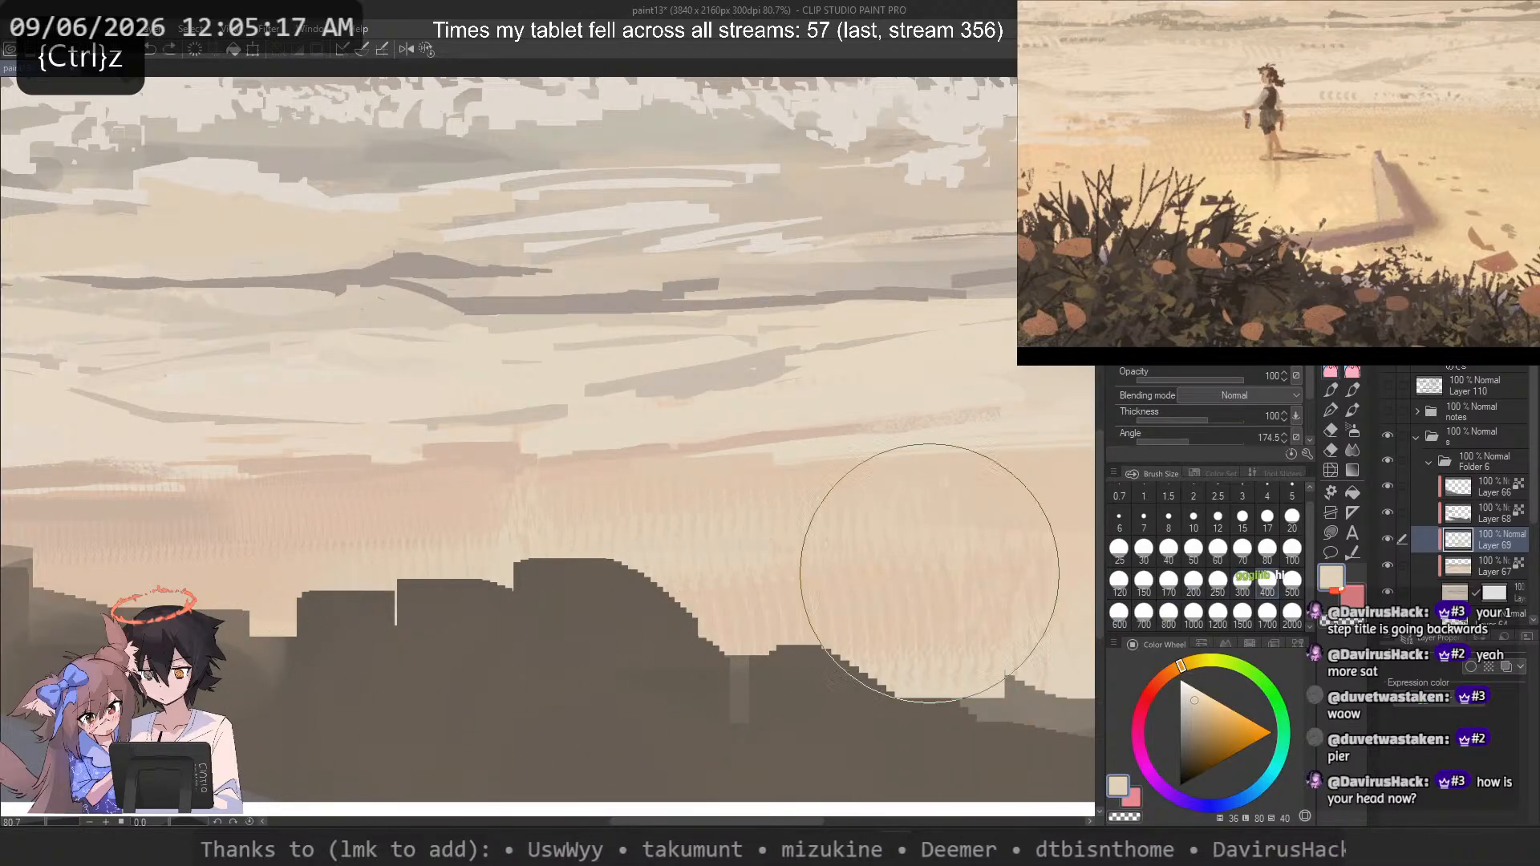
scroll(529, 617, down, 3)
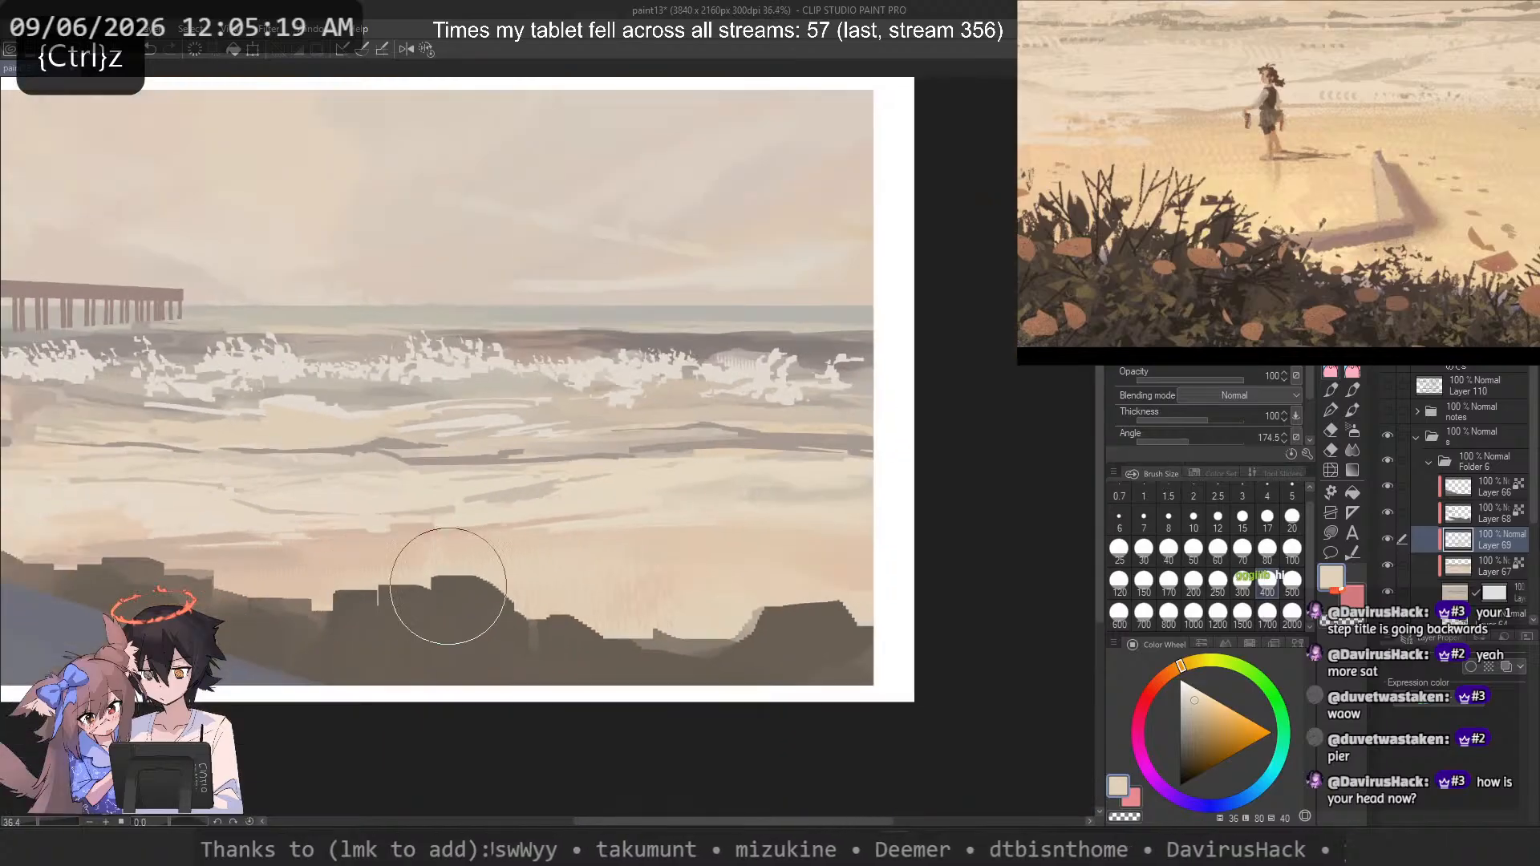
Step: Undo the latest sand strokes and repaint the sand along the waterline in sampled peach with a size 200 brush
key(ctrl+z)
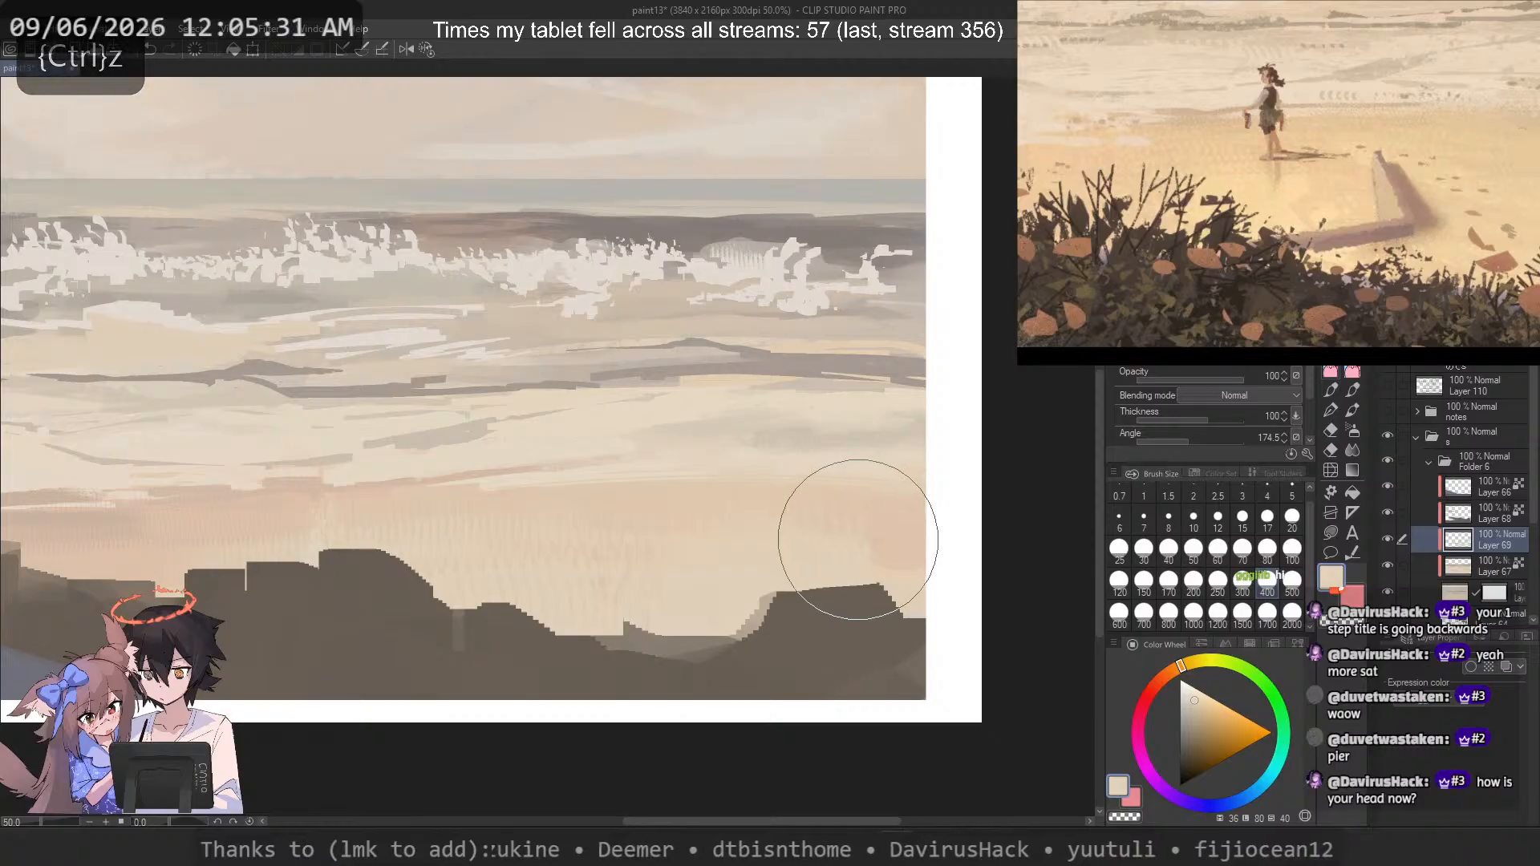
key(ctrl+z)
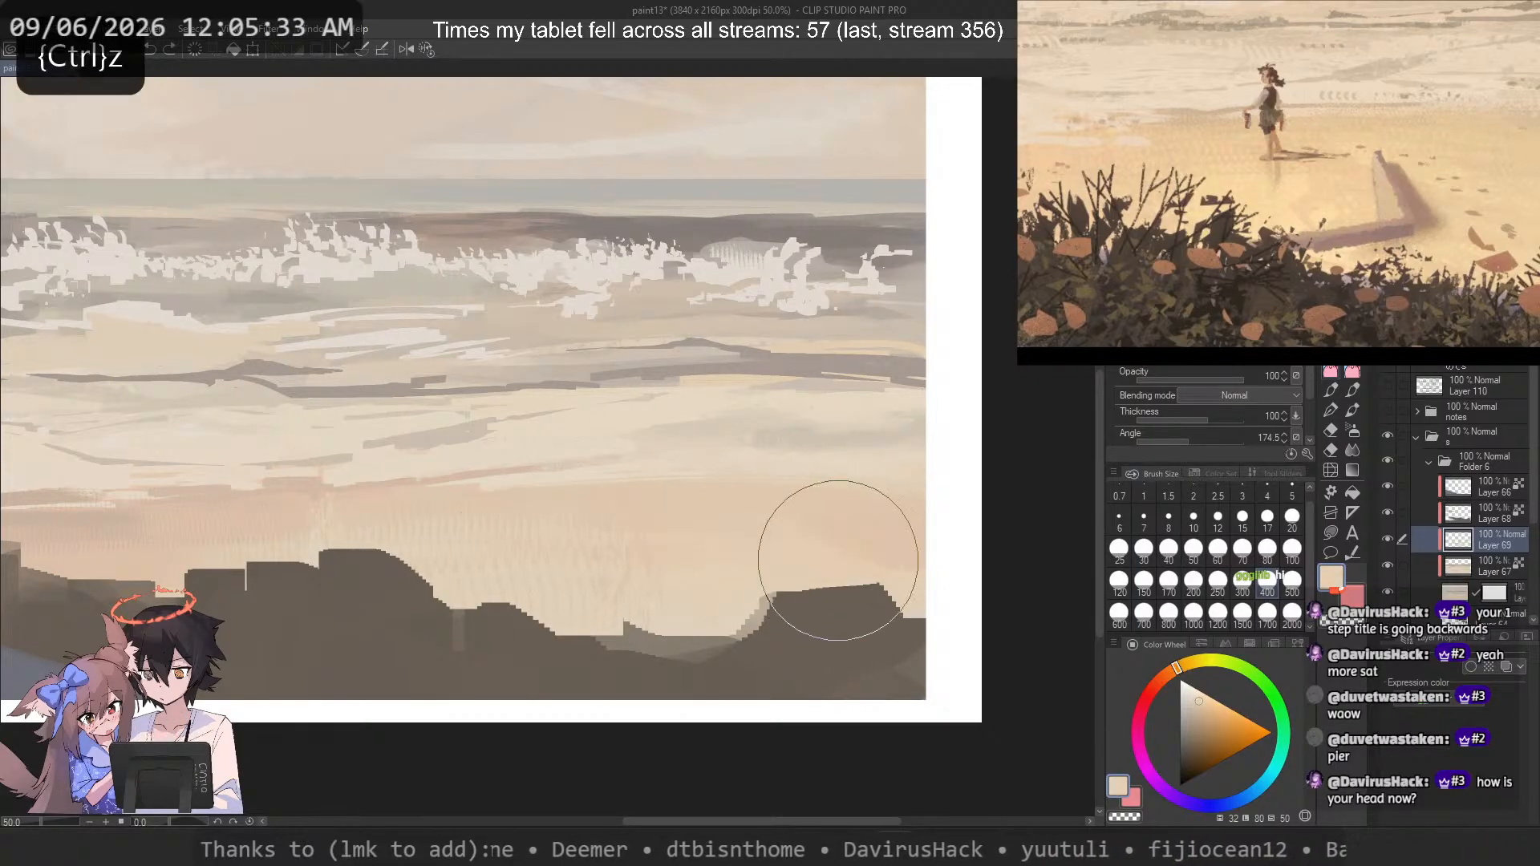
click(1193, 579)
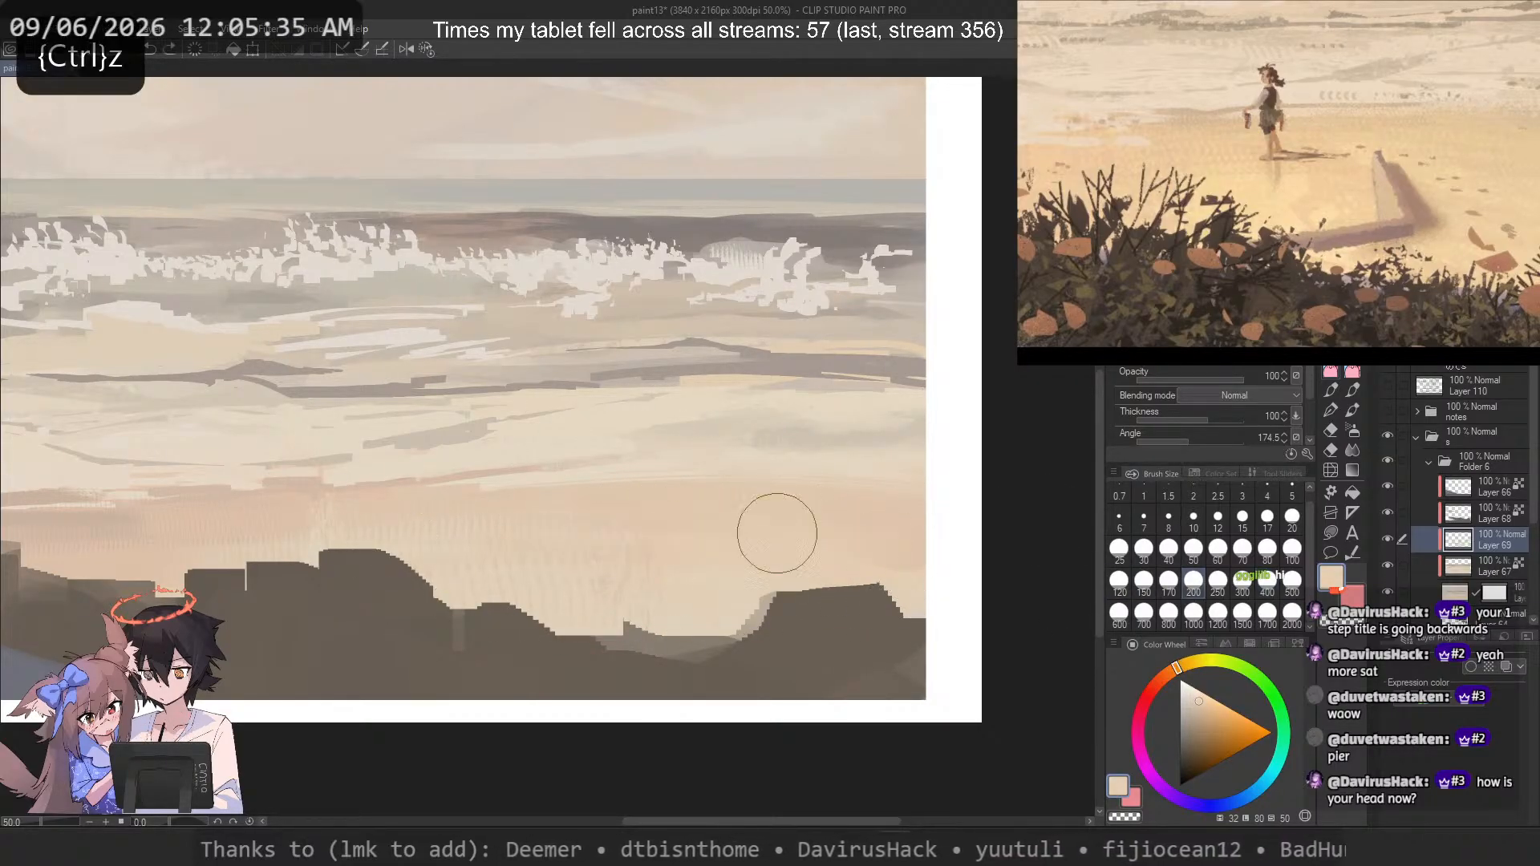
alt+click(609, 626)
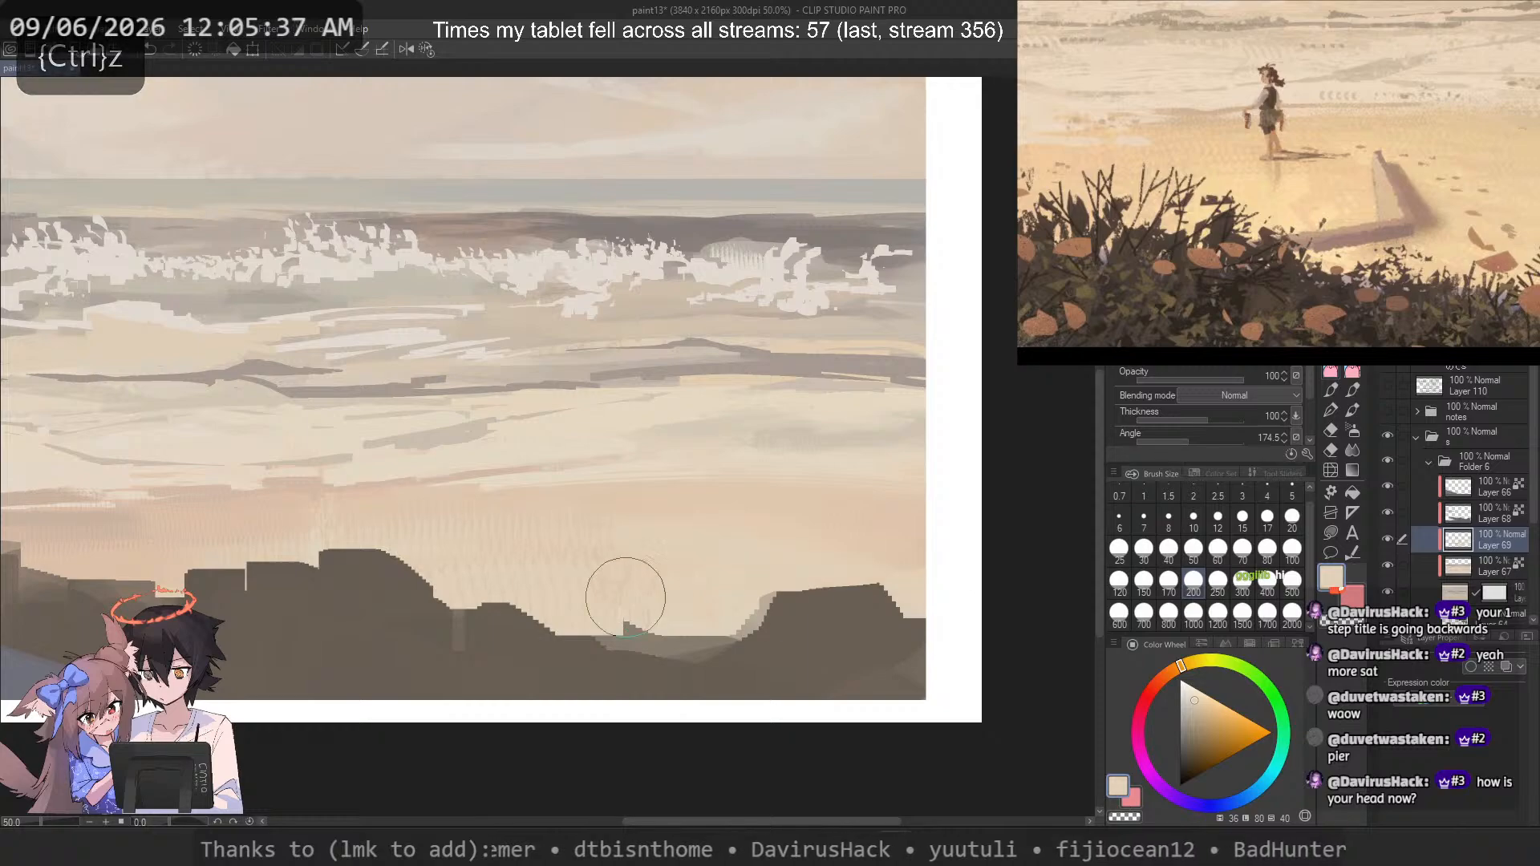
key(ctrl+z)
alt+click(438, 492)
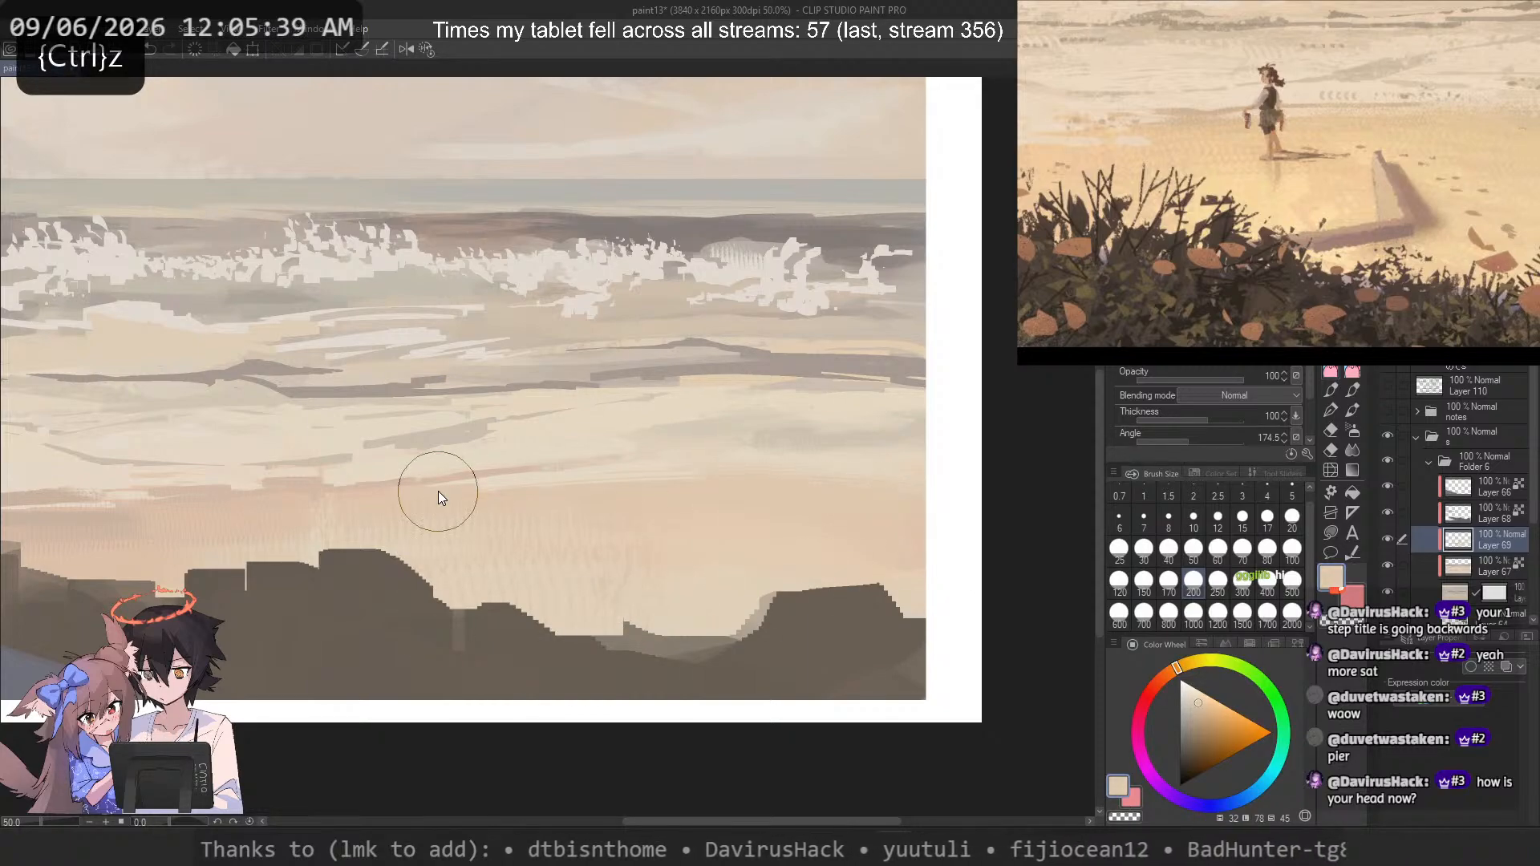
drag(438, 492, 878, 491)
scroll(650, 430, down, 4)
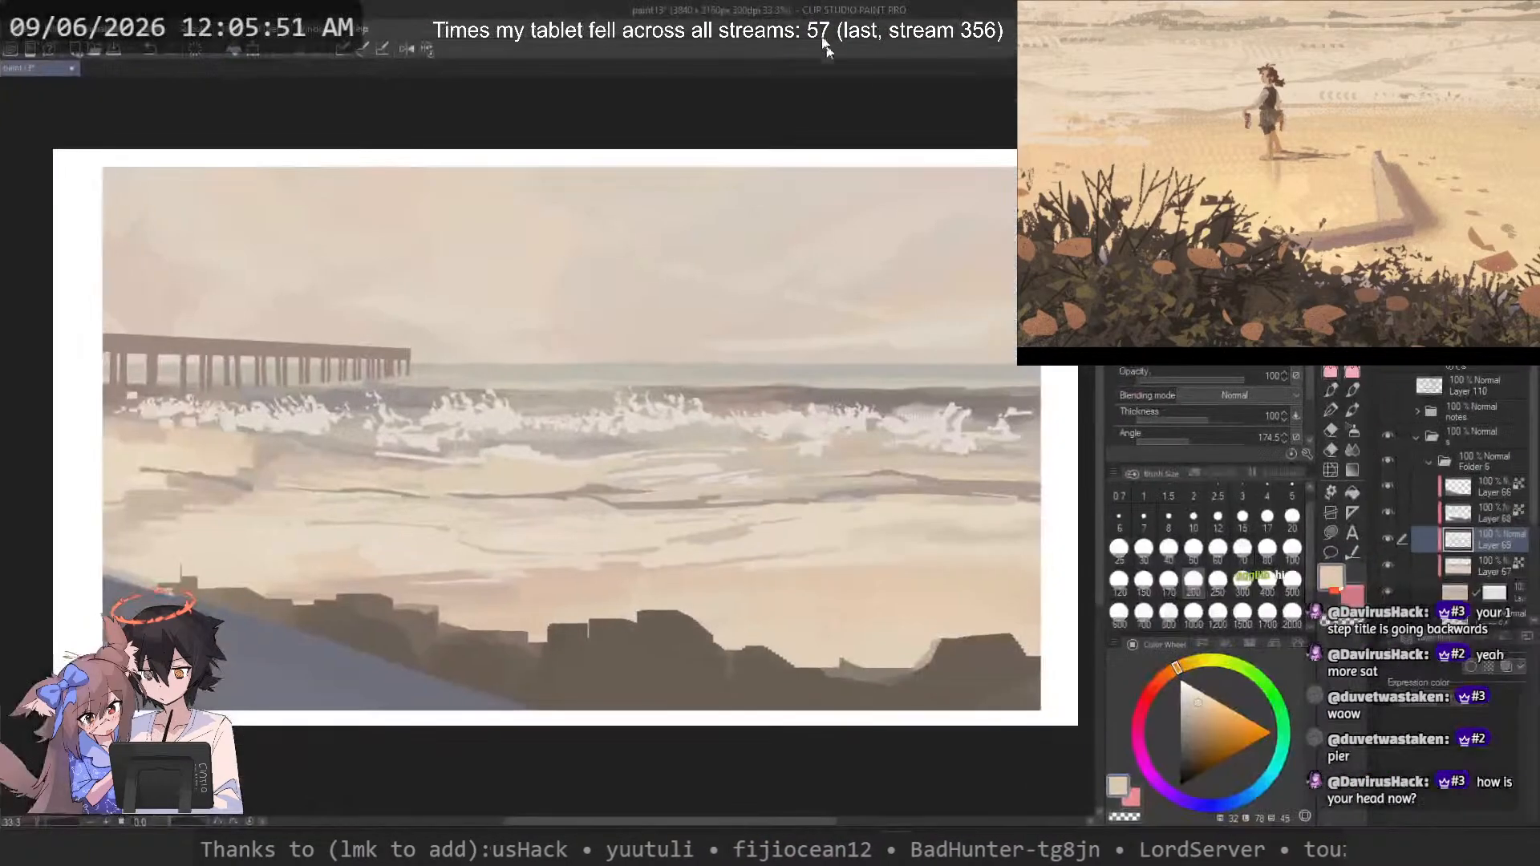
scroll(761, 681, up, 4)
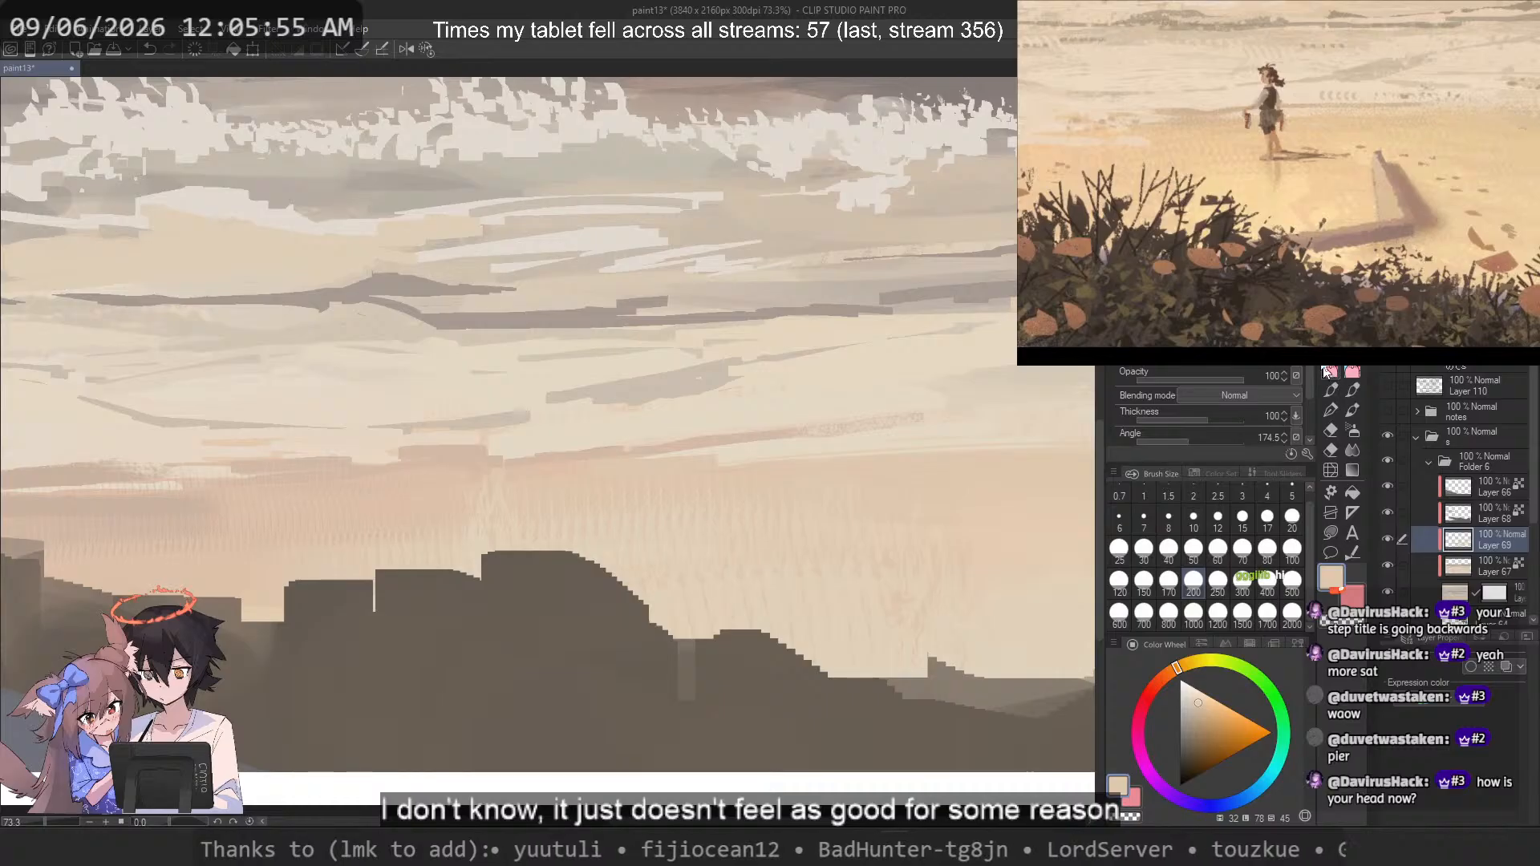
click(1329, 371)
click(1143, 579)
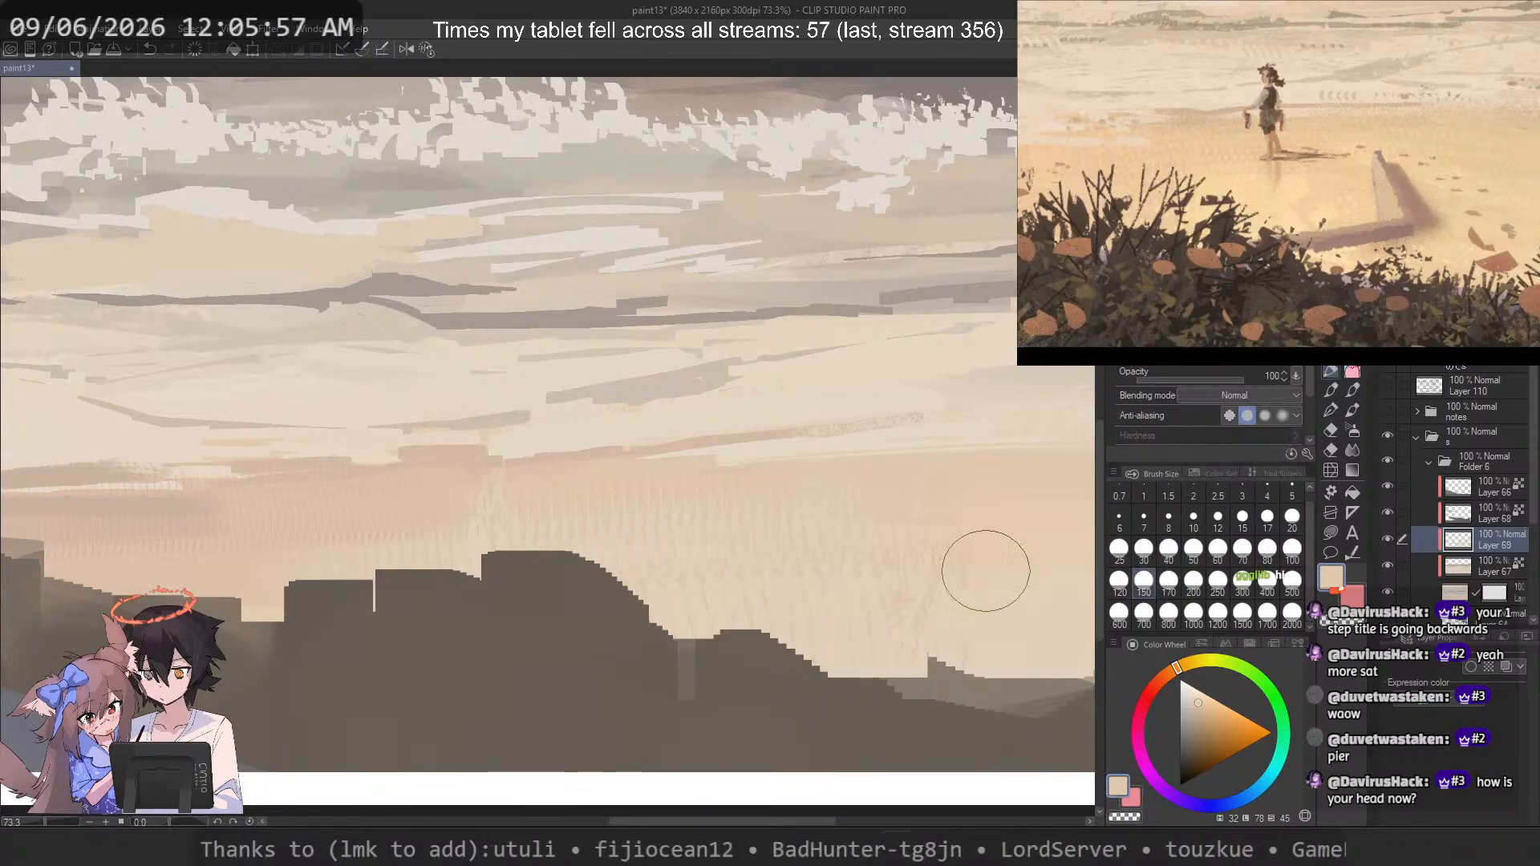
key(ctrl+z)
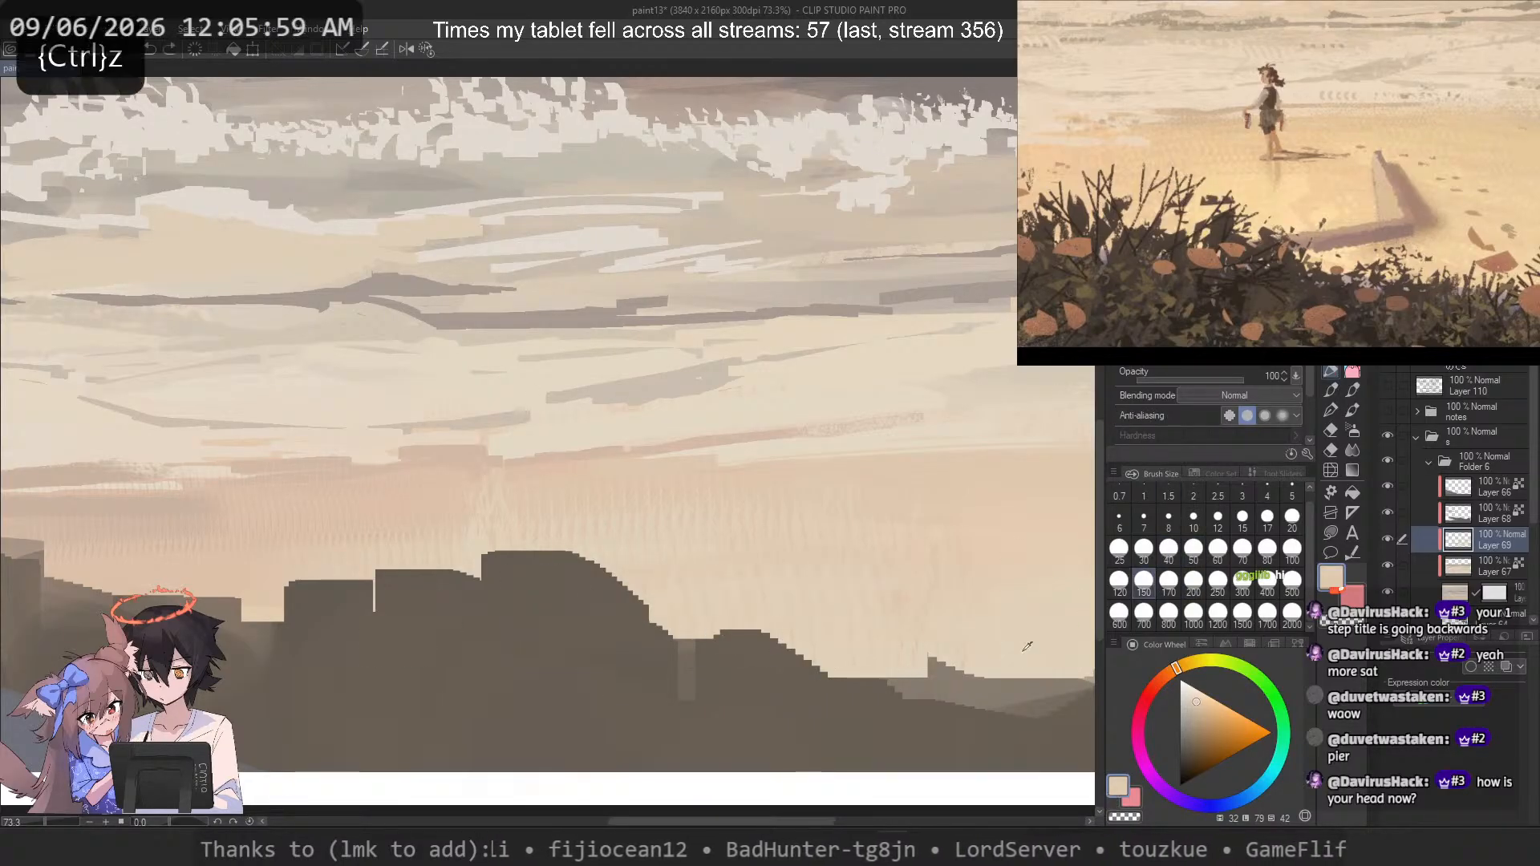
alt+click(853, 652)
drag(925, 640, 468, 643)
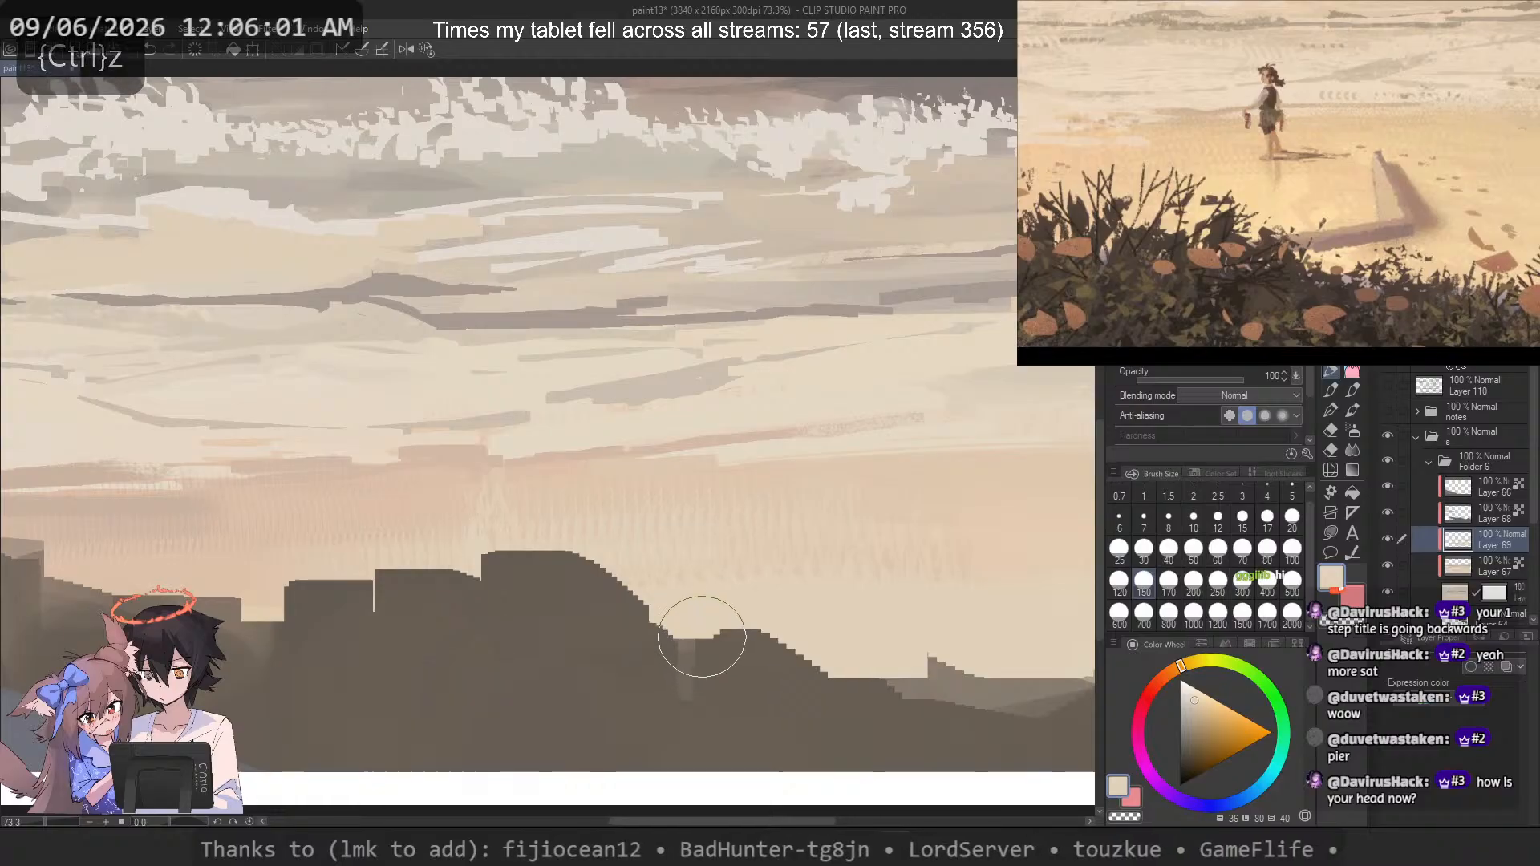
key(ctrl+z)
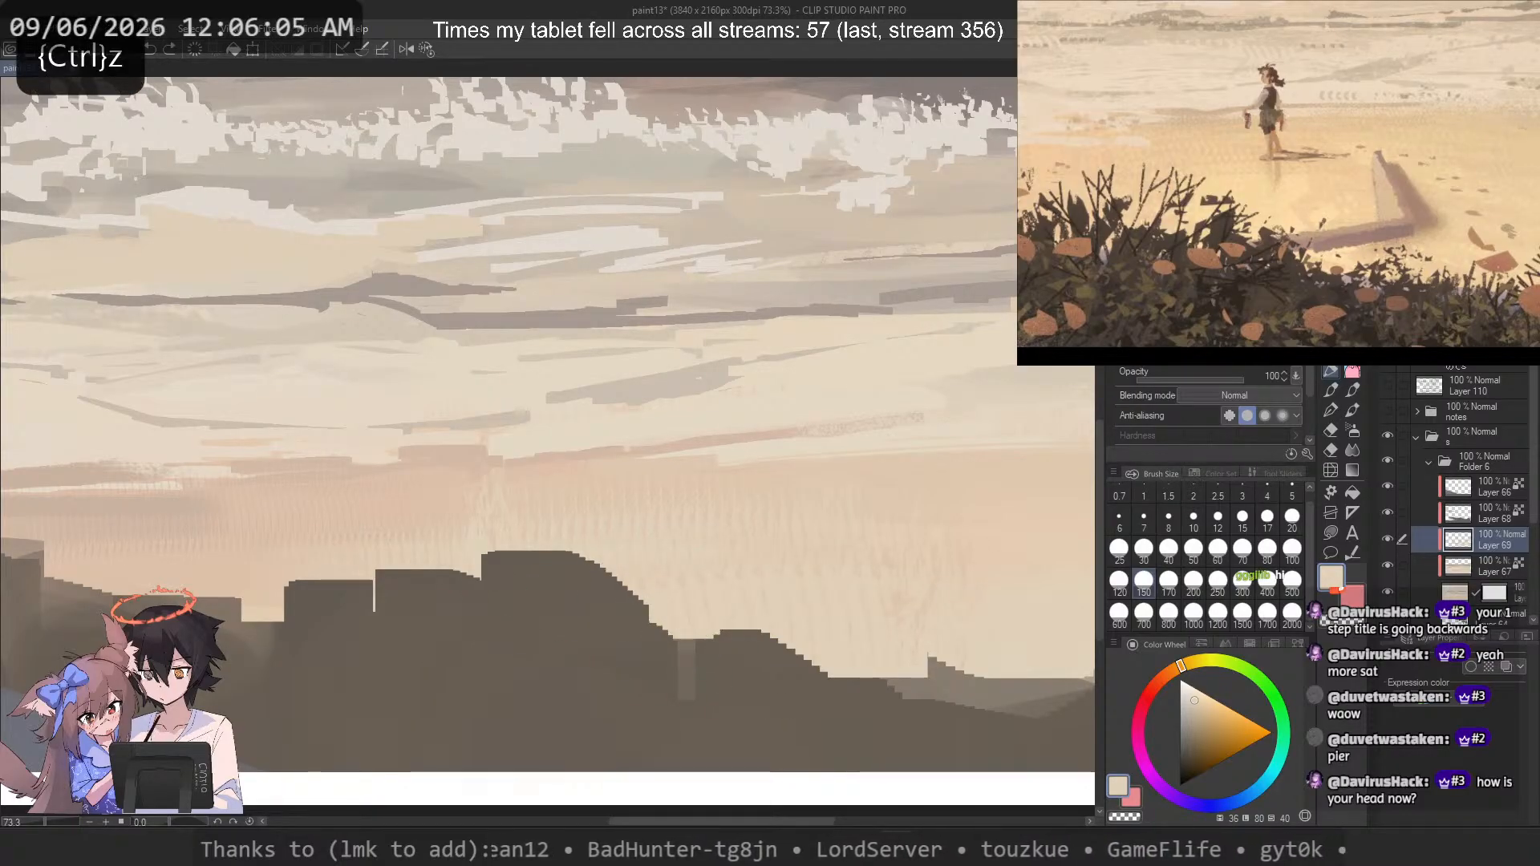
Step: Switch to a different brush at size 400 and paint sampled cream over the sand beside the tallest rock
click(1211, 240)
click(1211, 273)
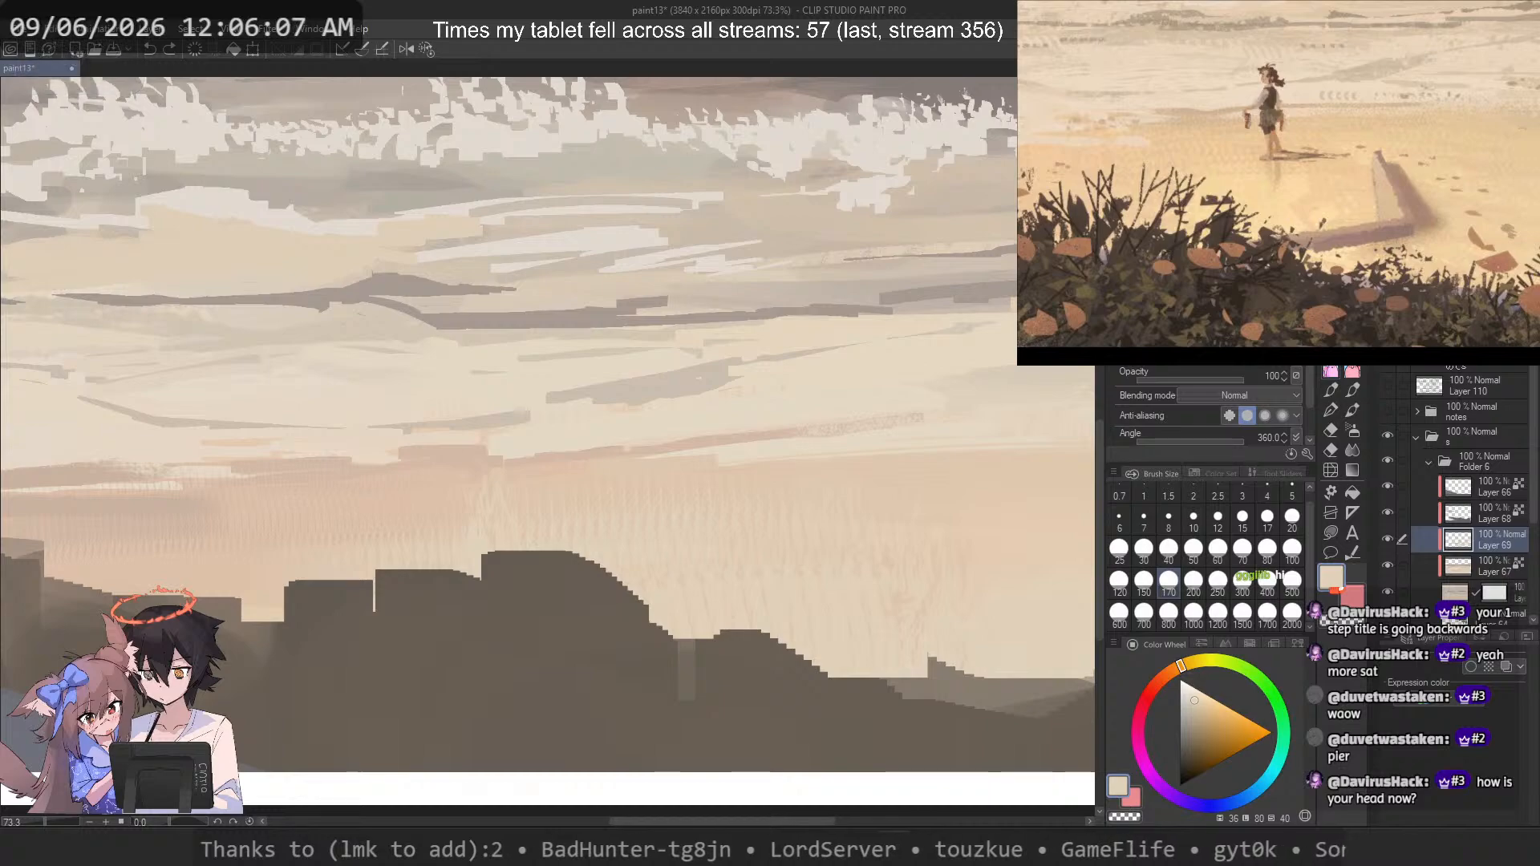
key(b)
key(ctrl+z)
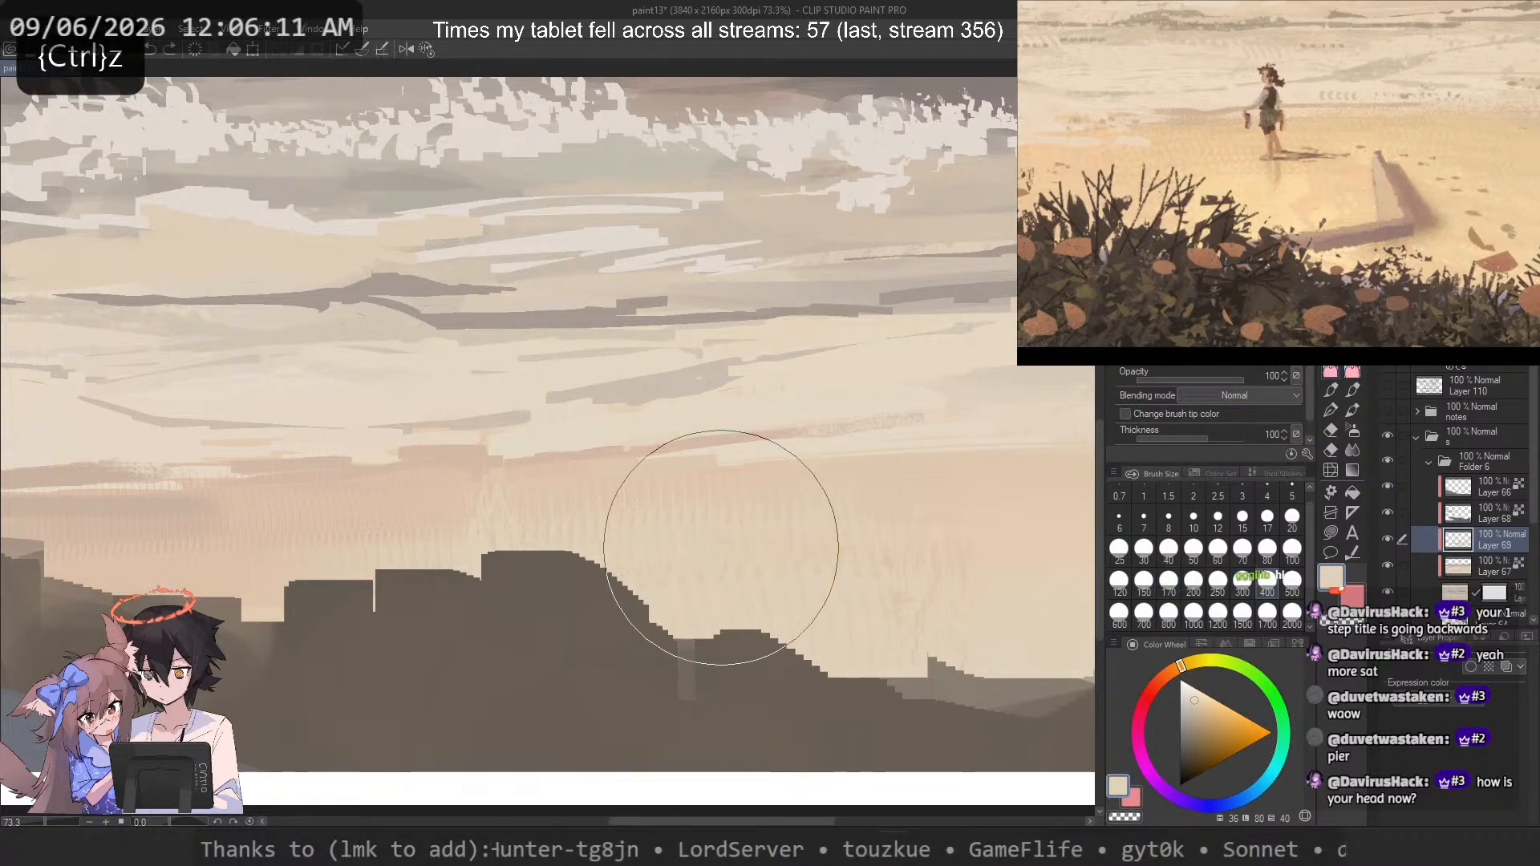
key(ctrl+z)
alt+click(677, 542)
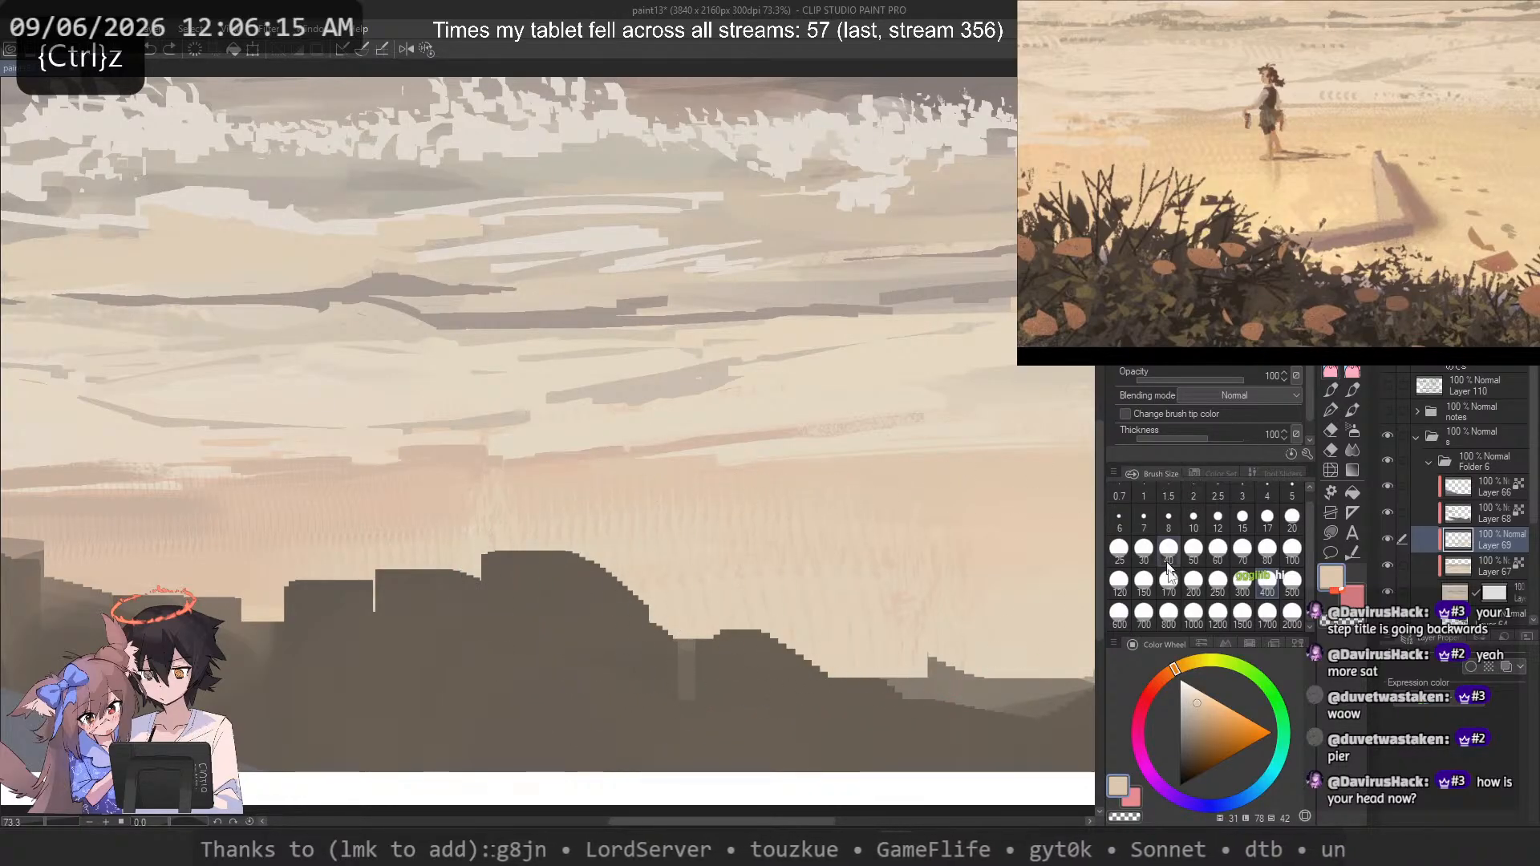
alt+click(868, 651)
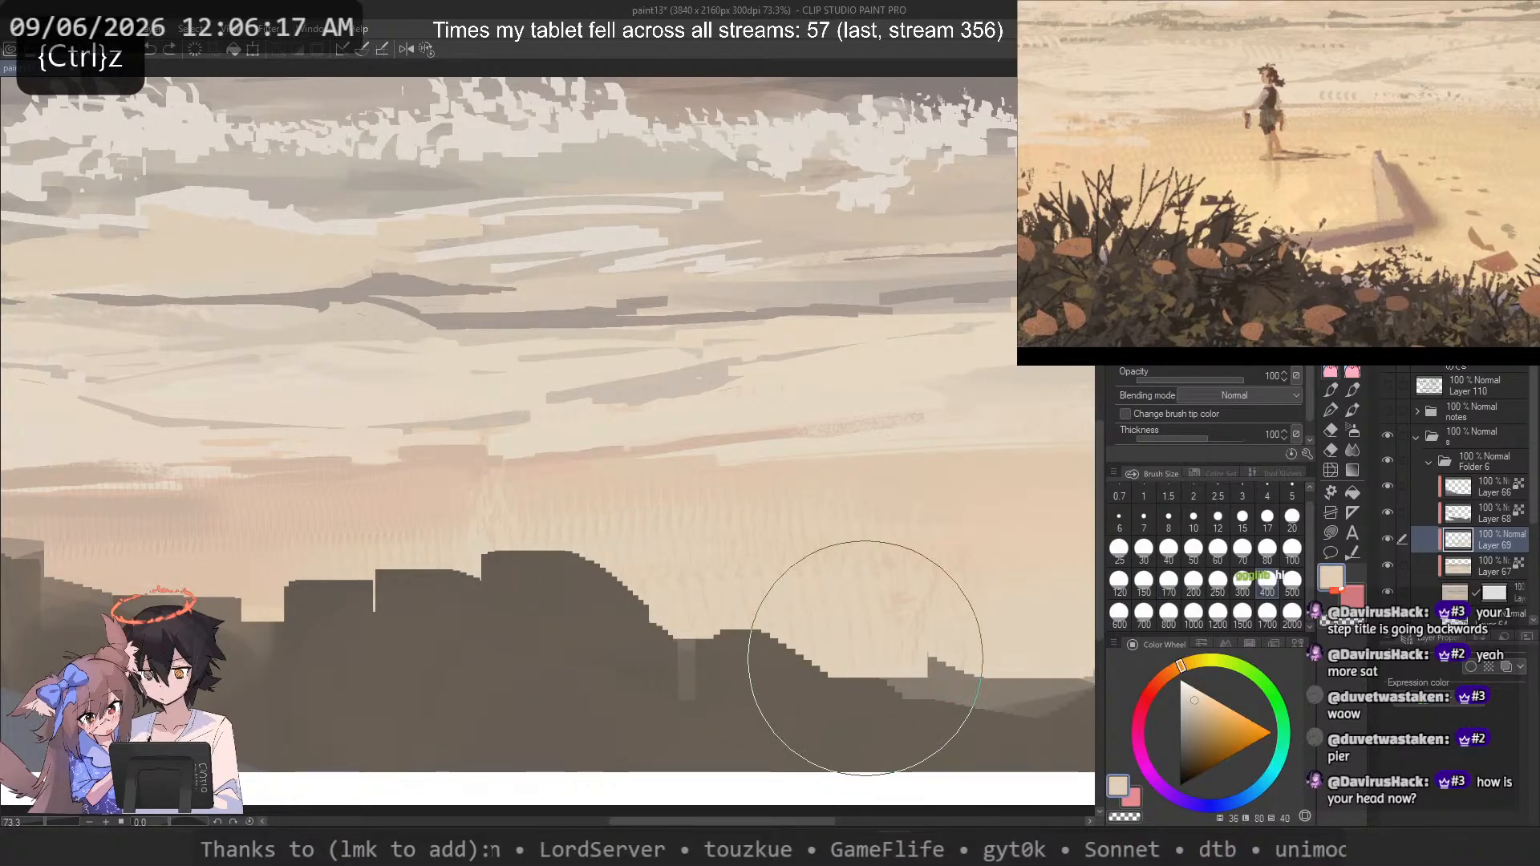
mouse_move(864, 656)
mouse_down()
mouse_move(734, 671)
mouse_move(732, 638)
mouse_up()
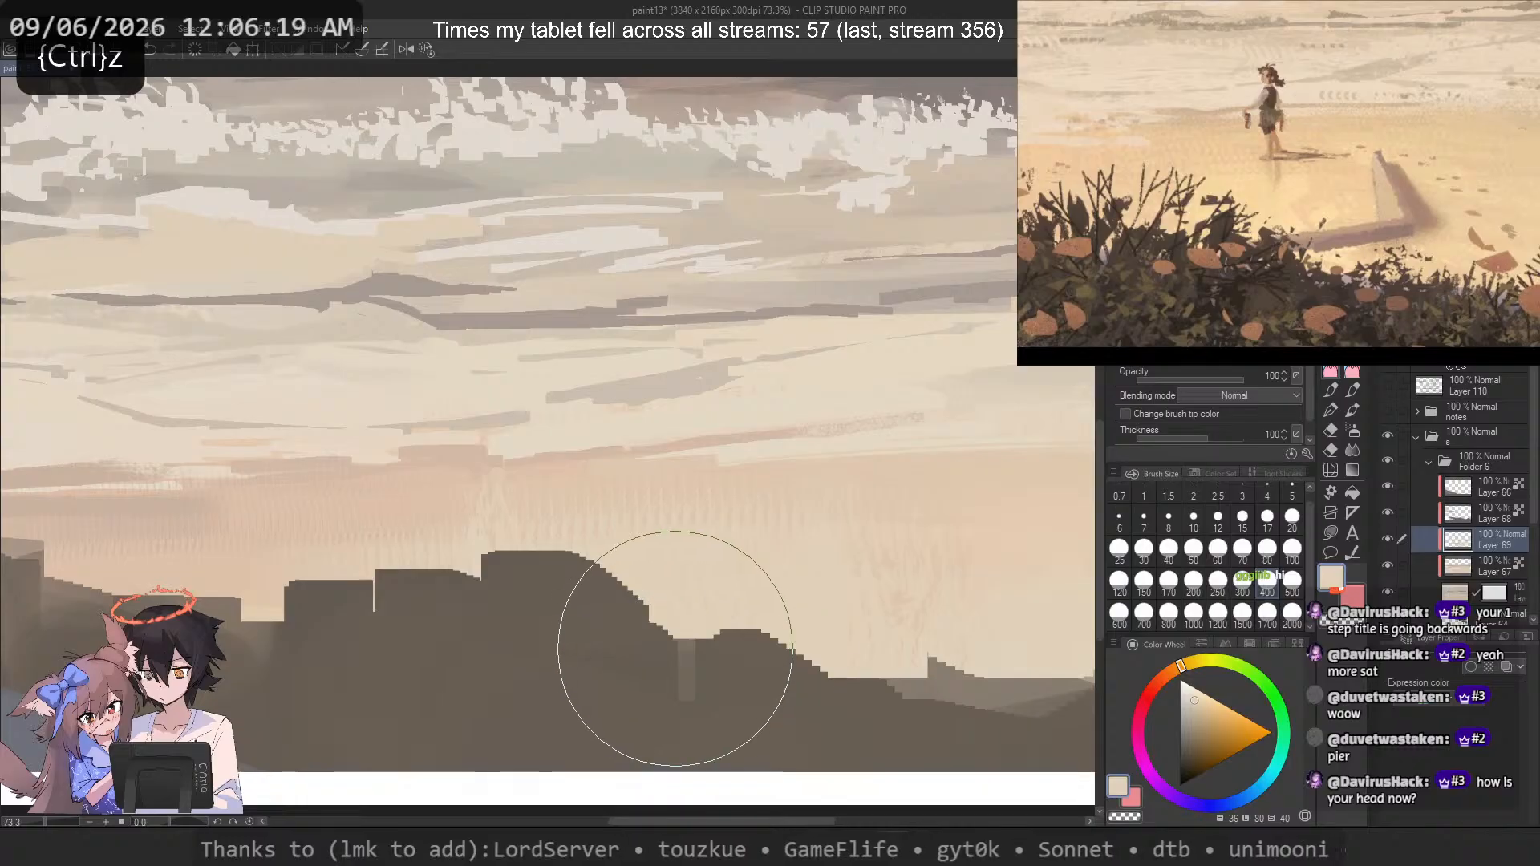
key(ctrl+z)
drag(985, 542, 752, 688)
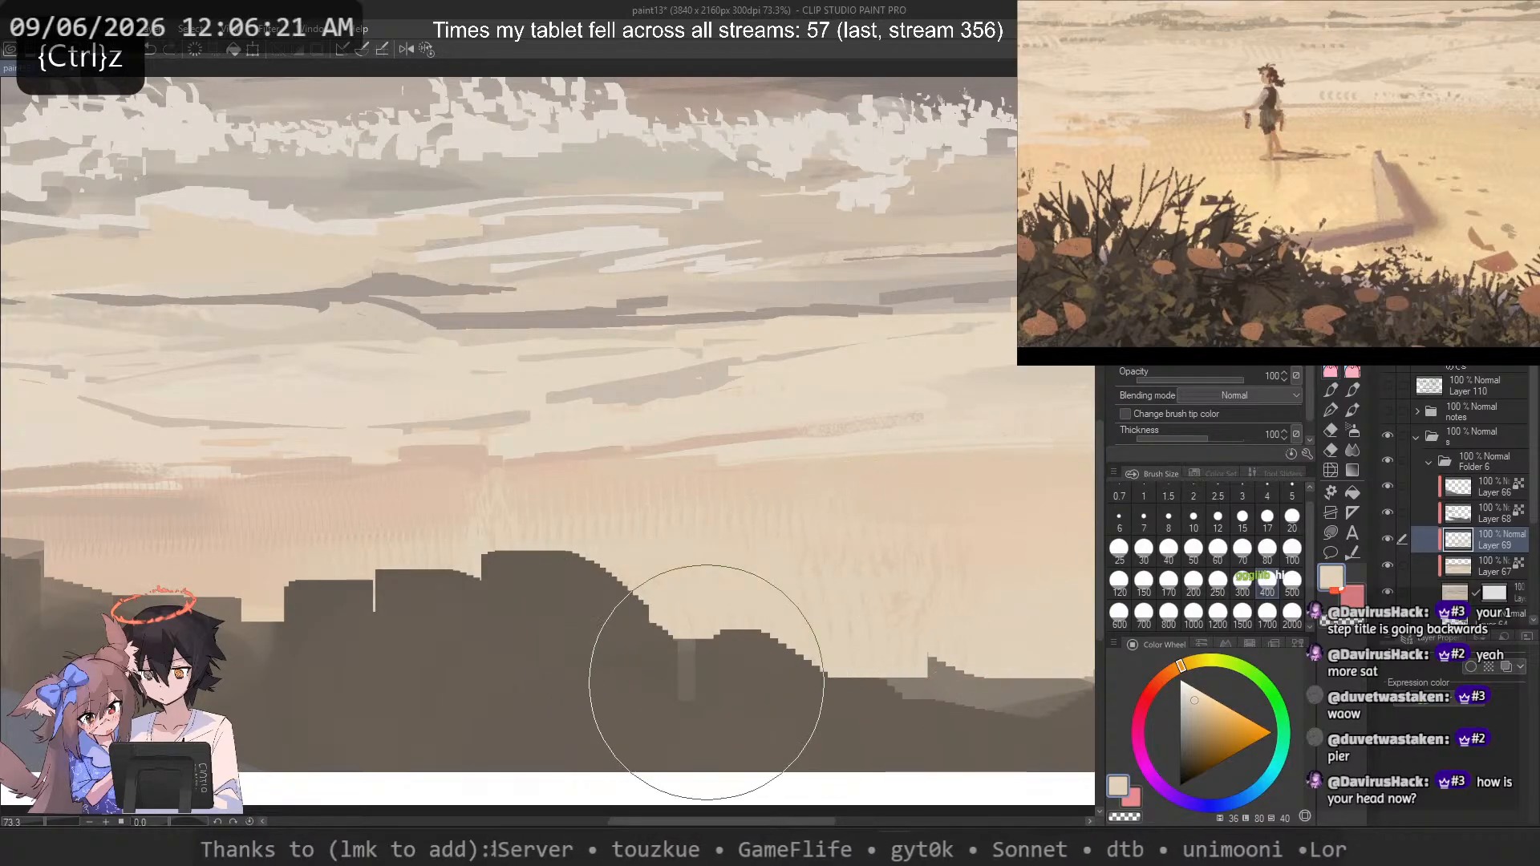
click(1217, 552)
alt+click(862, 469)
drag(810, 527, 789, 599)
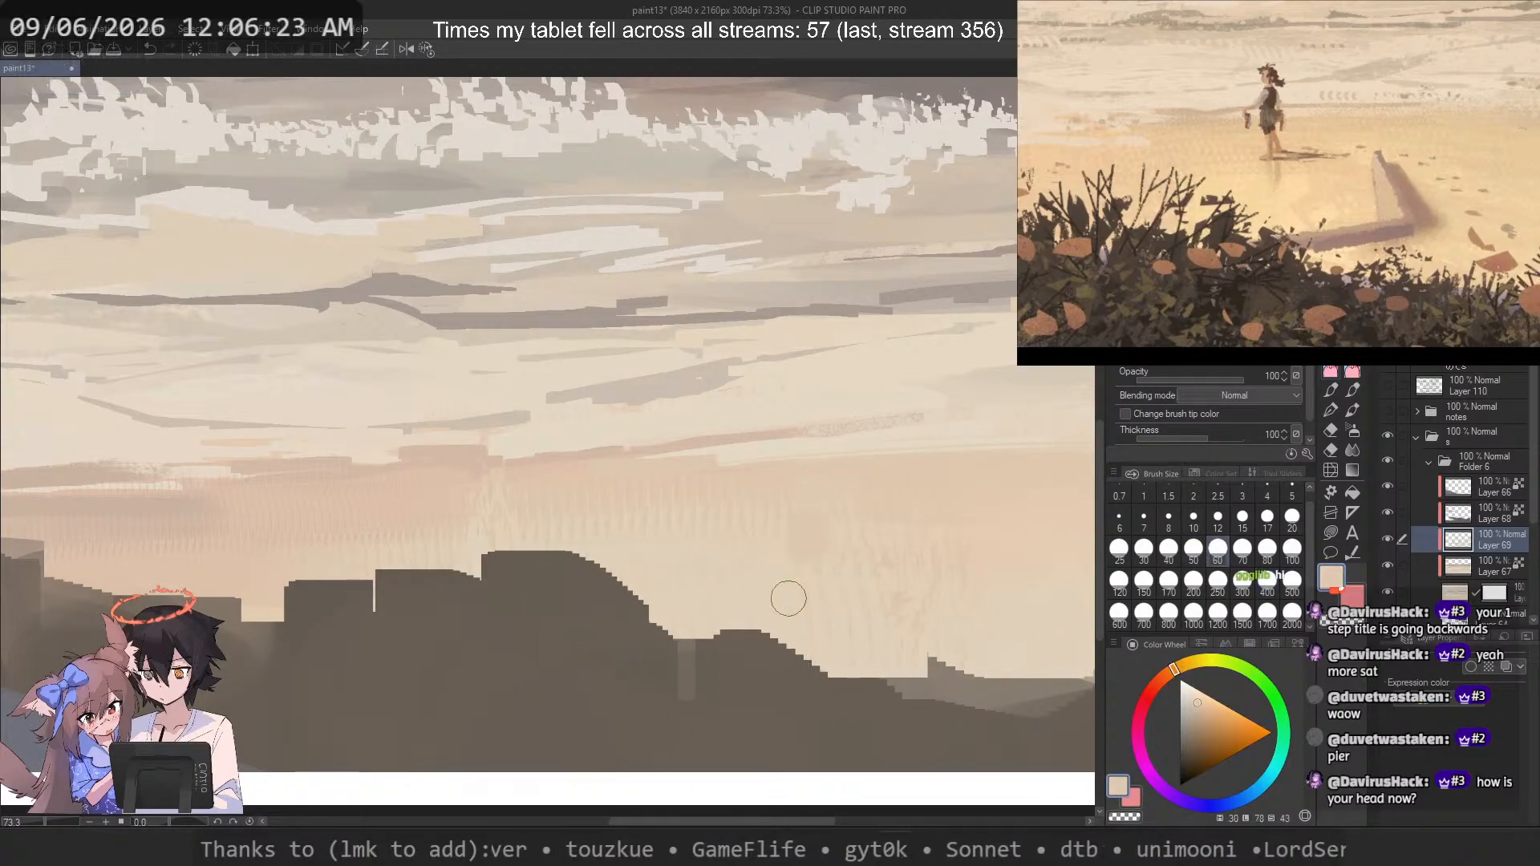
key(ctrl+z)
Step: Smooth the textured sand beside the tallest rock with size 150 strokes in sampled peach and cream
click(1144, 583)
mouse_move(821, 548)
mouse_down()
mouse_move(807, 650)
mouse_move(801, 612)
mouse_up()
alt+click(774, 601)
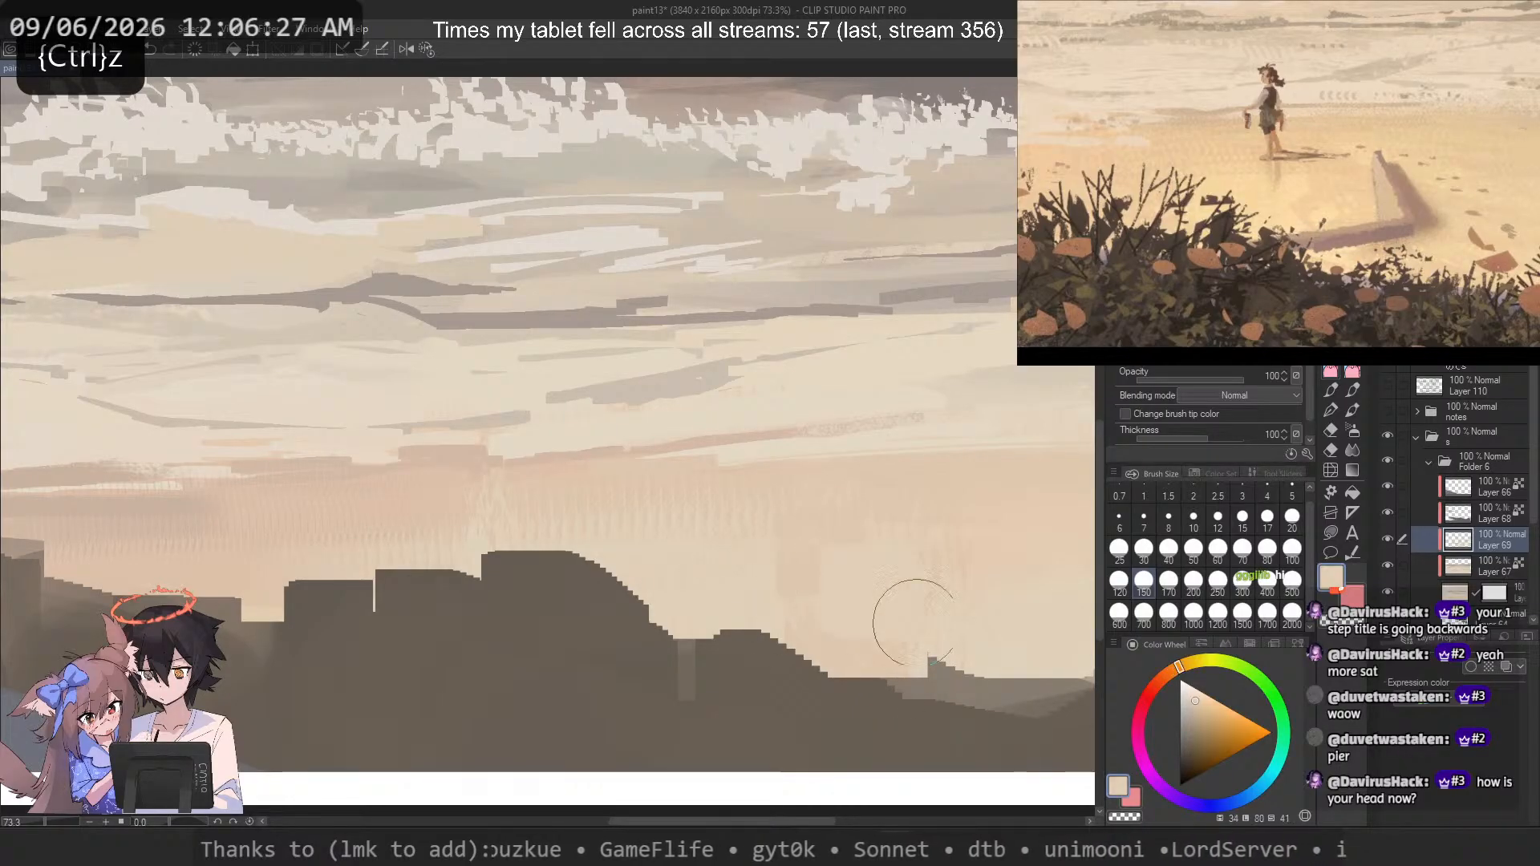
drag(912, 622, 916, 656)
key(ctrl+z)
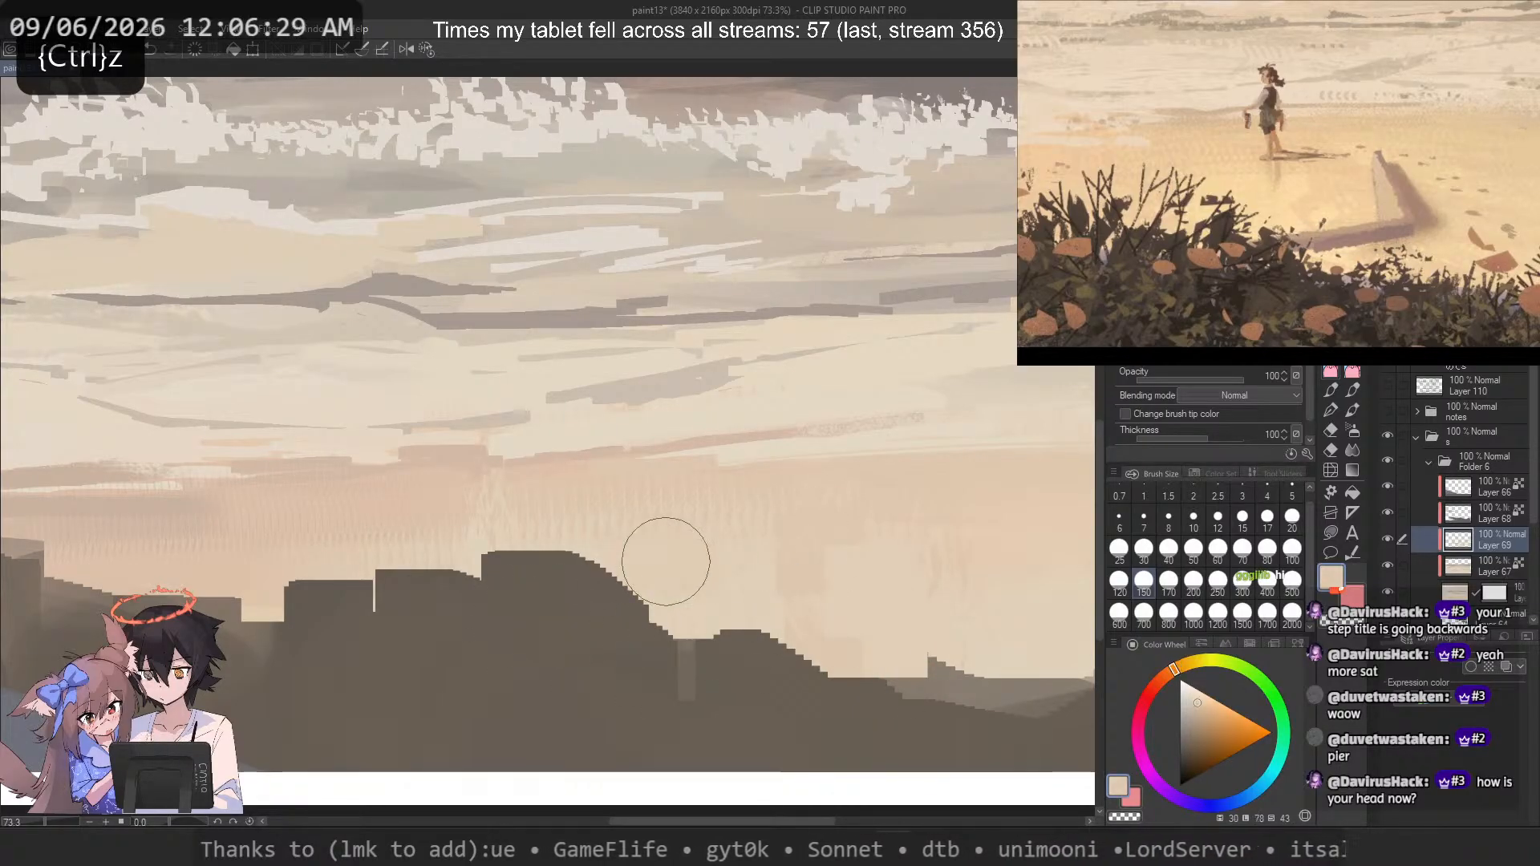
mouse_move(739, 547)
mouse_down()
mouse_move(820, 554)
mouse_move(811, 600)
mouse_up()
alt+click(698, 592)
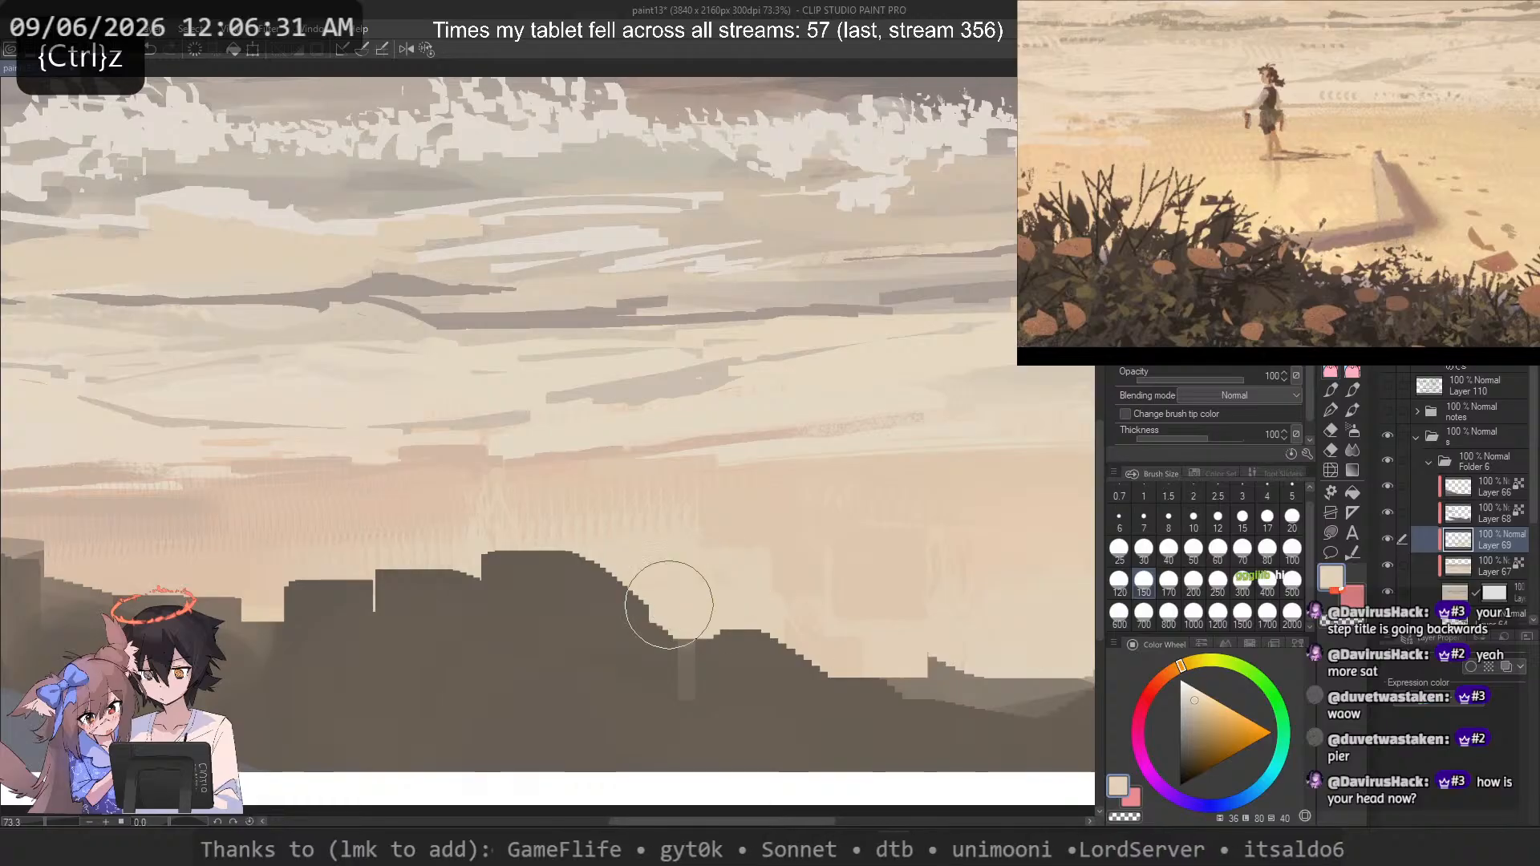
Step: Blend the sand between the low rocks and the far-right rock using a size 300 brush
scroll(453, 383, down, 5)
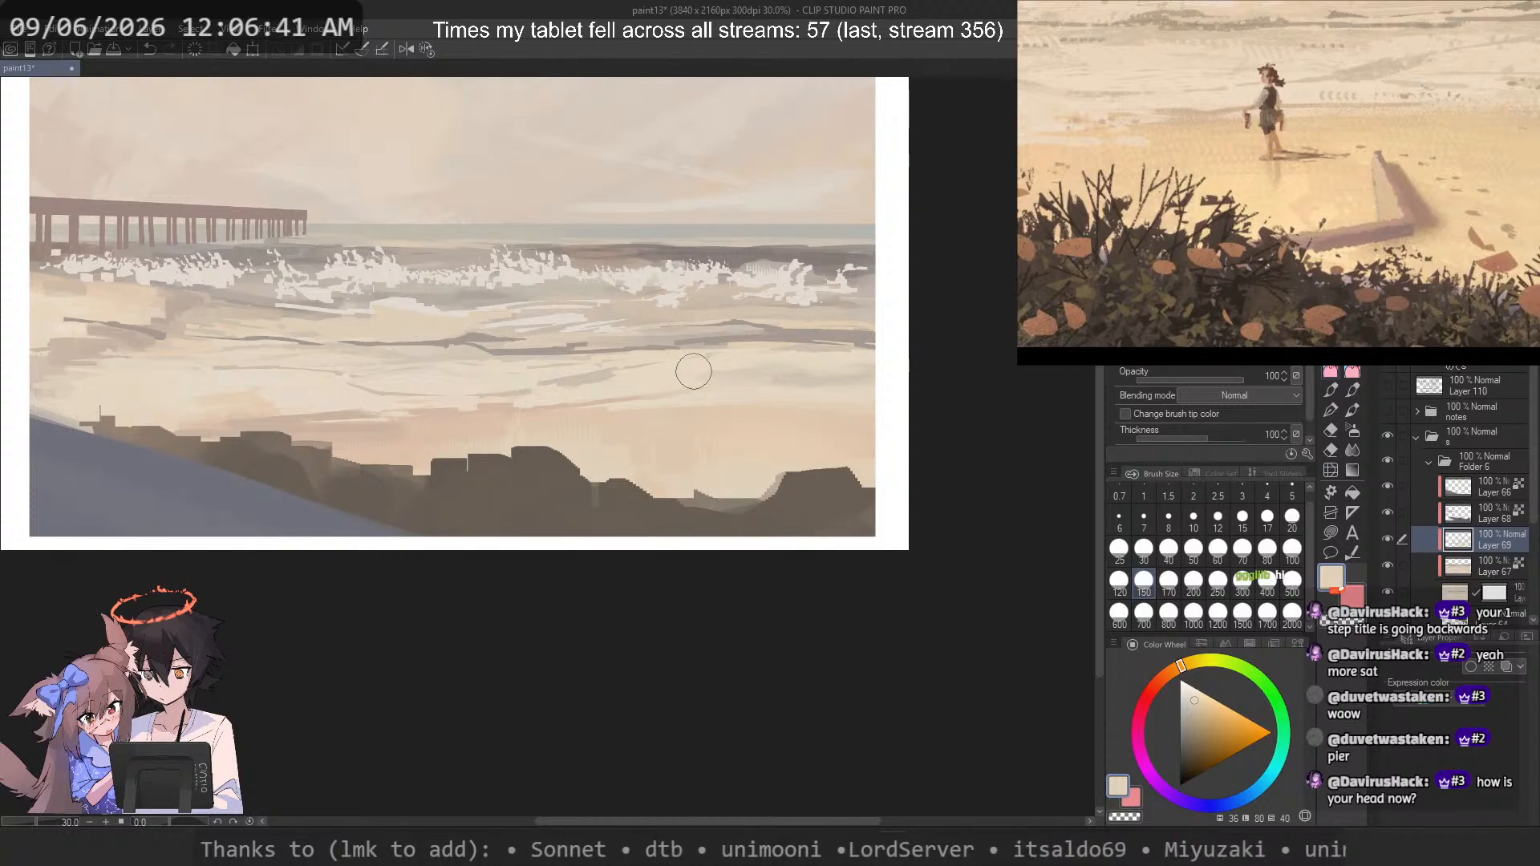
scroll(739, 371, up, 3)
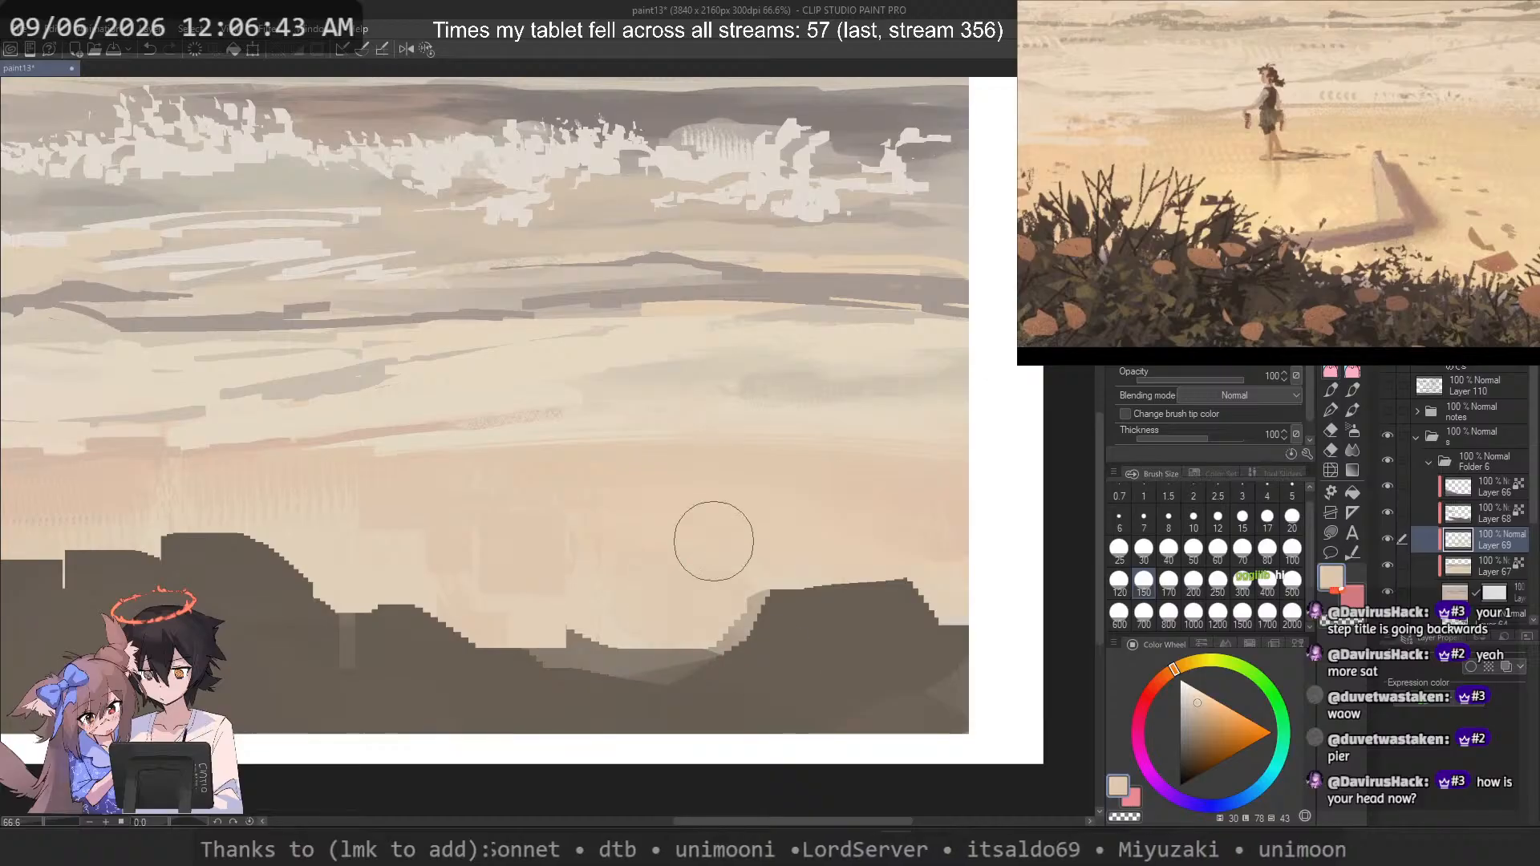
click(1241, 584)
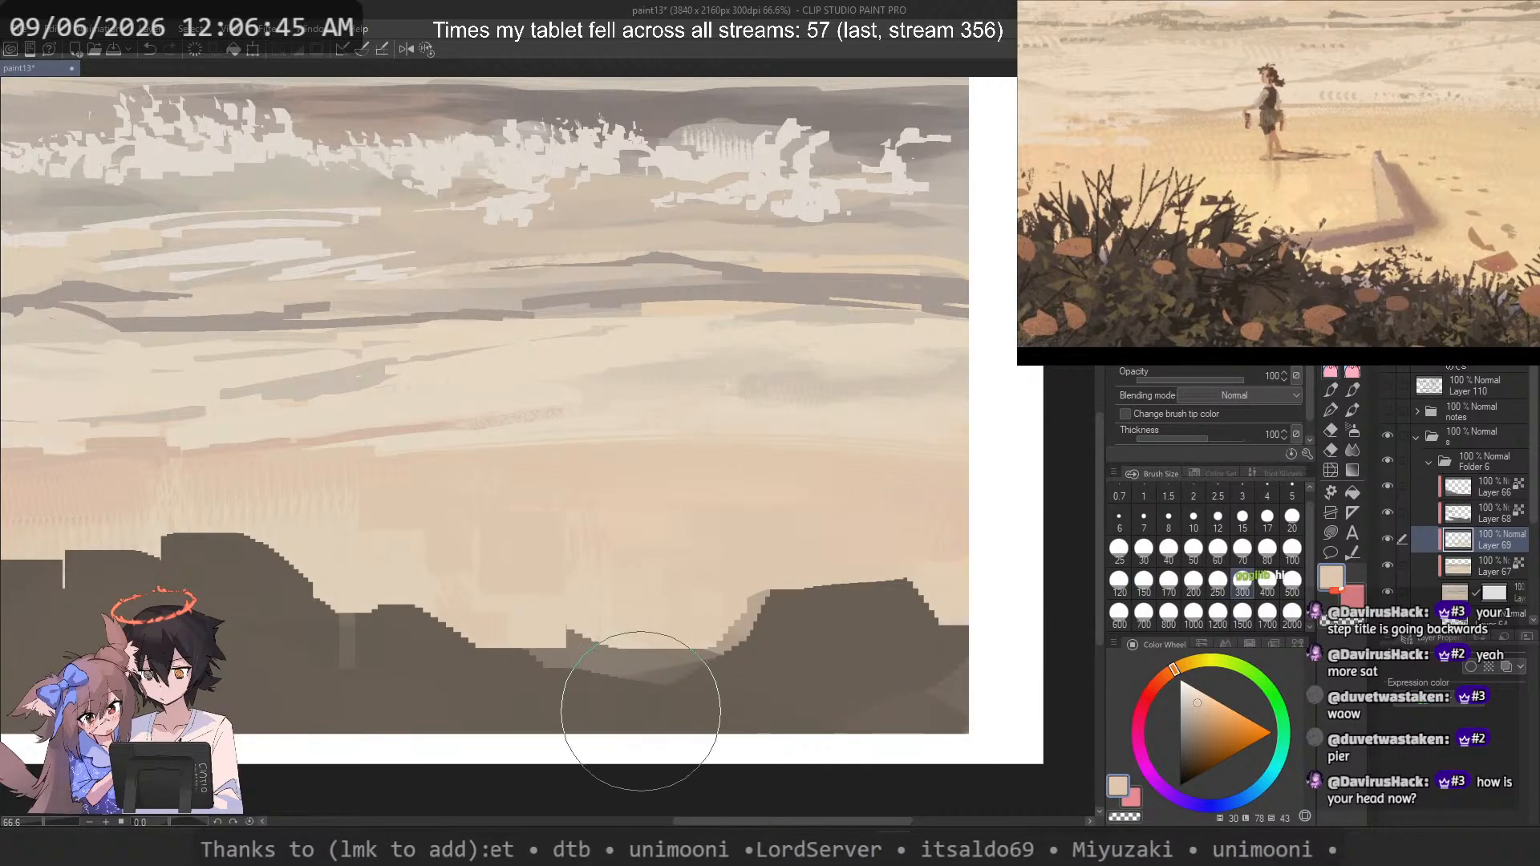
key(ctrl+z)
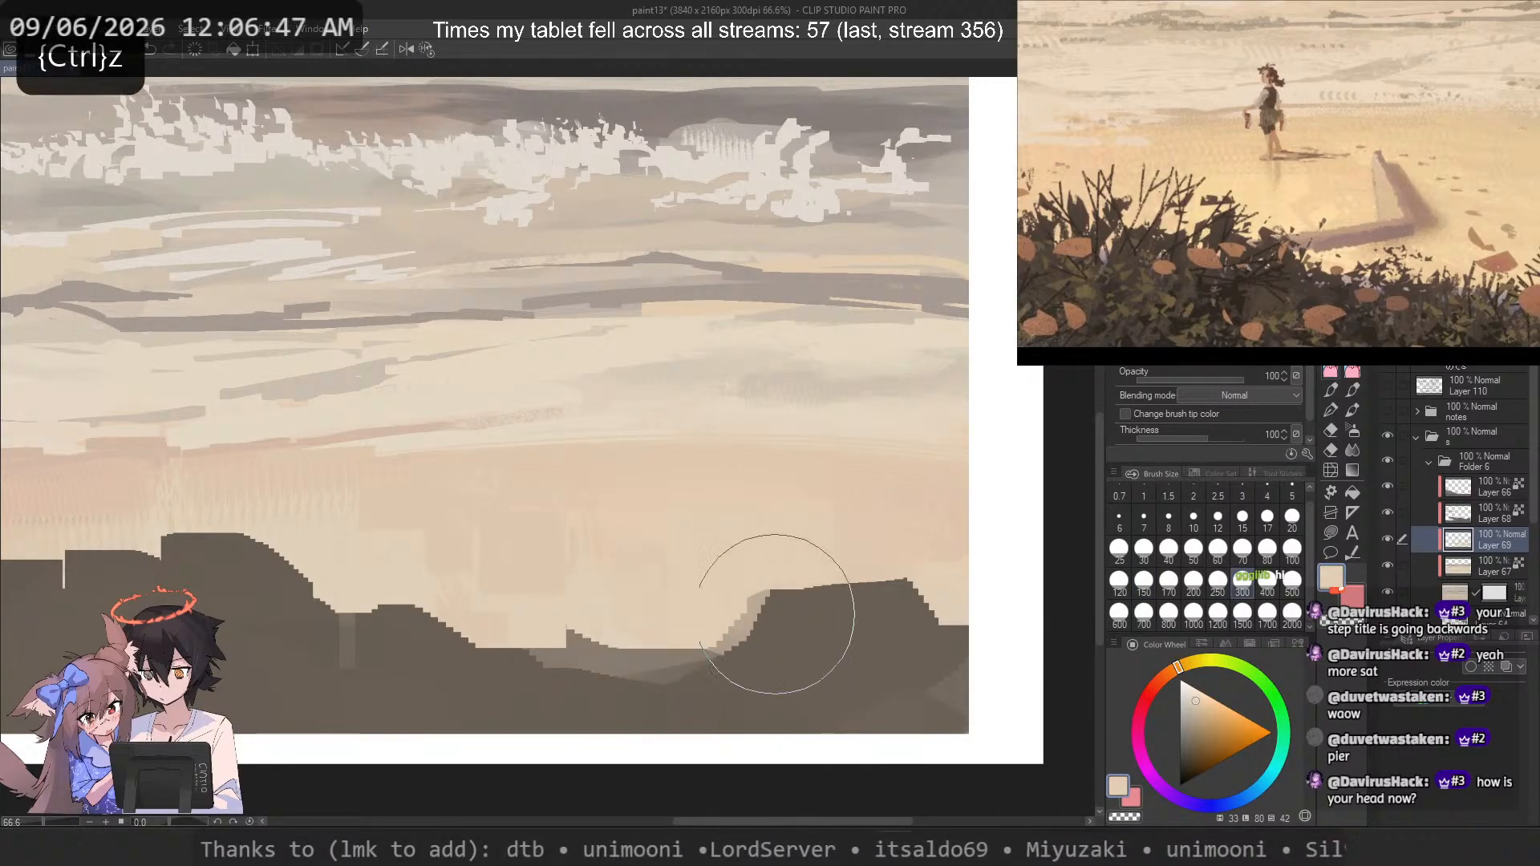
scroll(866, 565, down, 2)
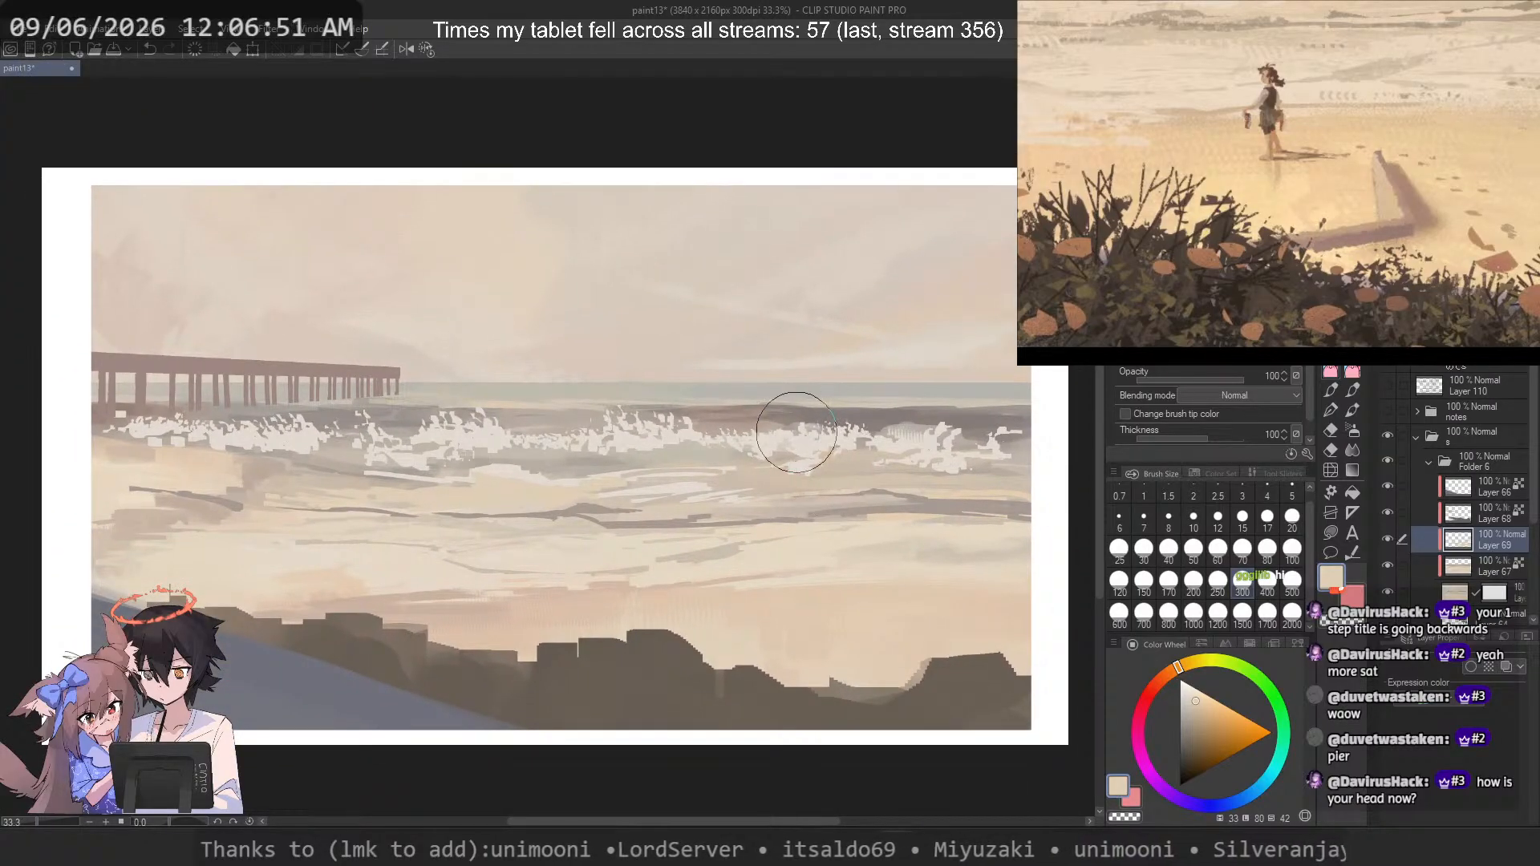
scroll(794, 429, down, 2)
scroll(797, 432, up, 1)
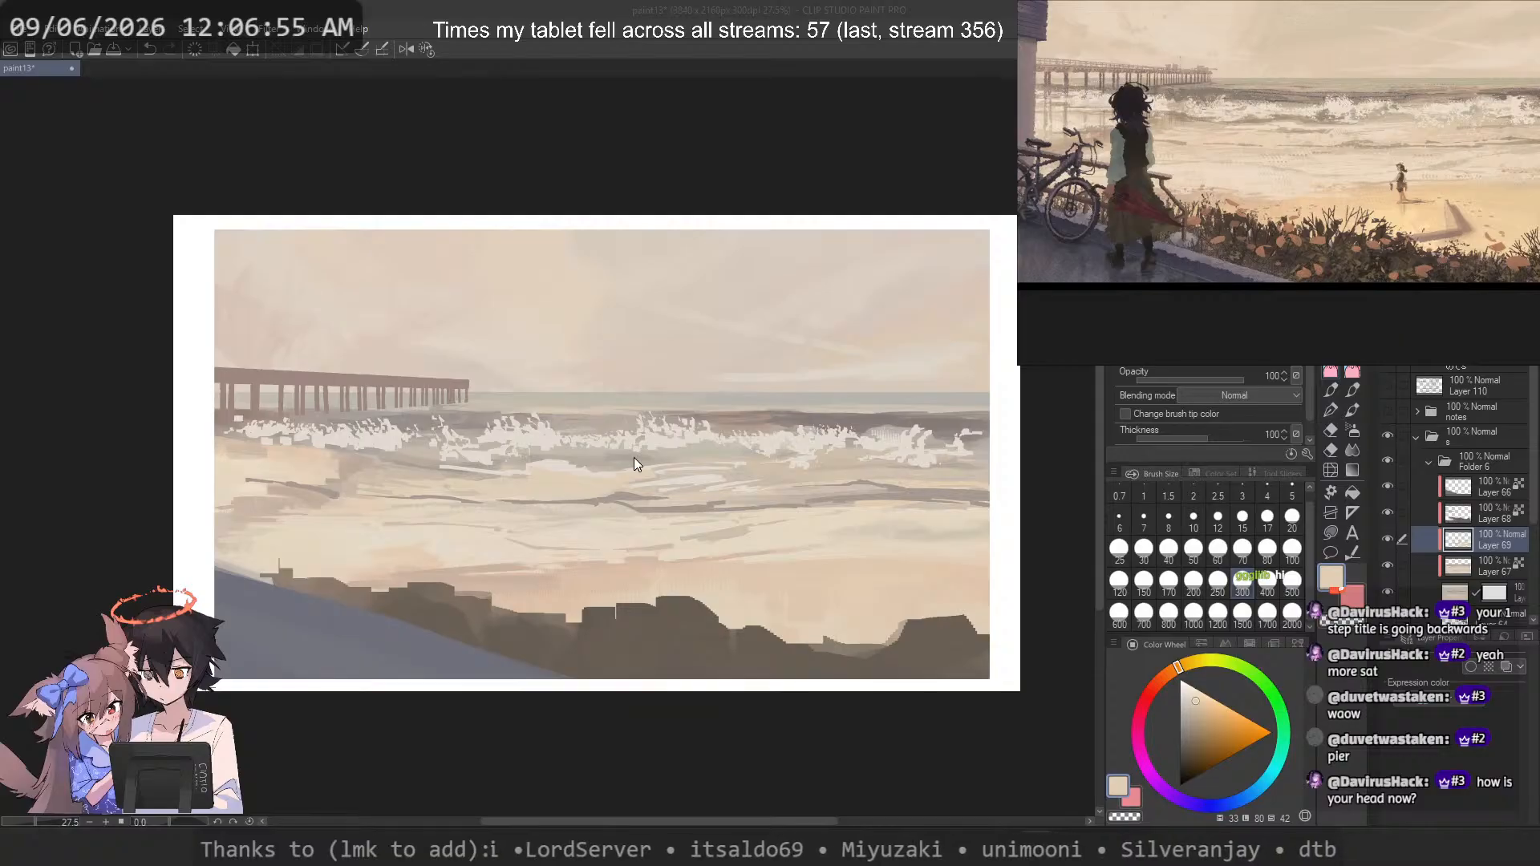
drag(636, 449, 528, 458)
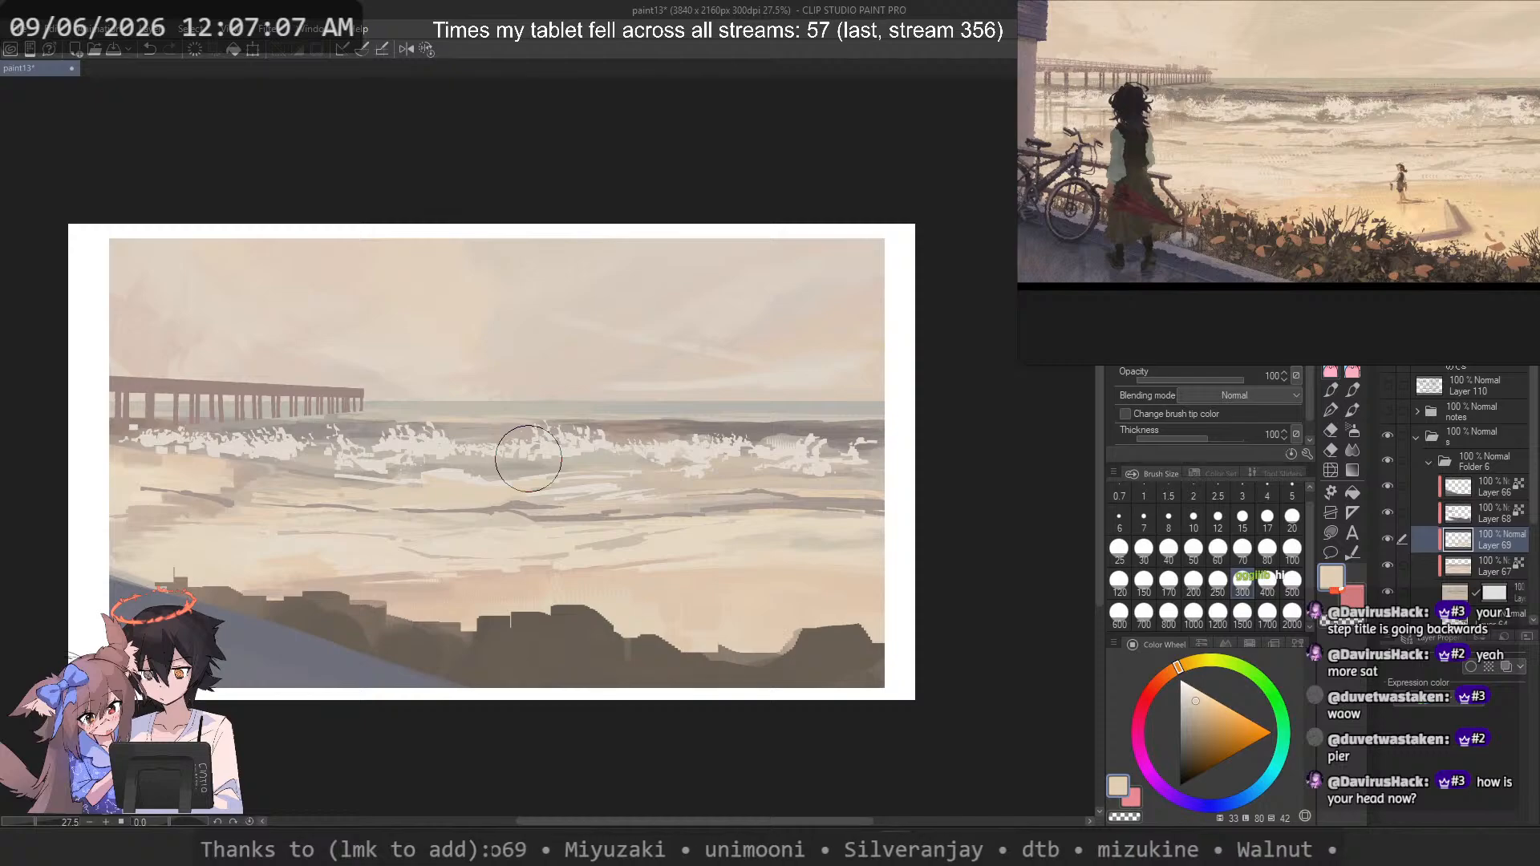
Step: Make Layer 67 active and sample the dark grey of the distant swell
scroll(527, 458, up, 4)
click(1448, 559)
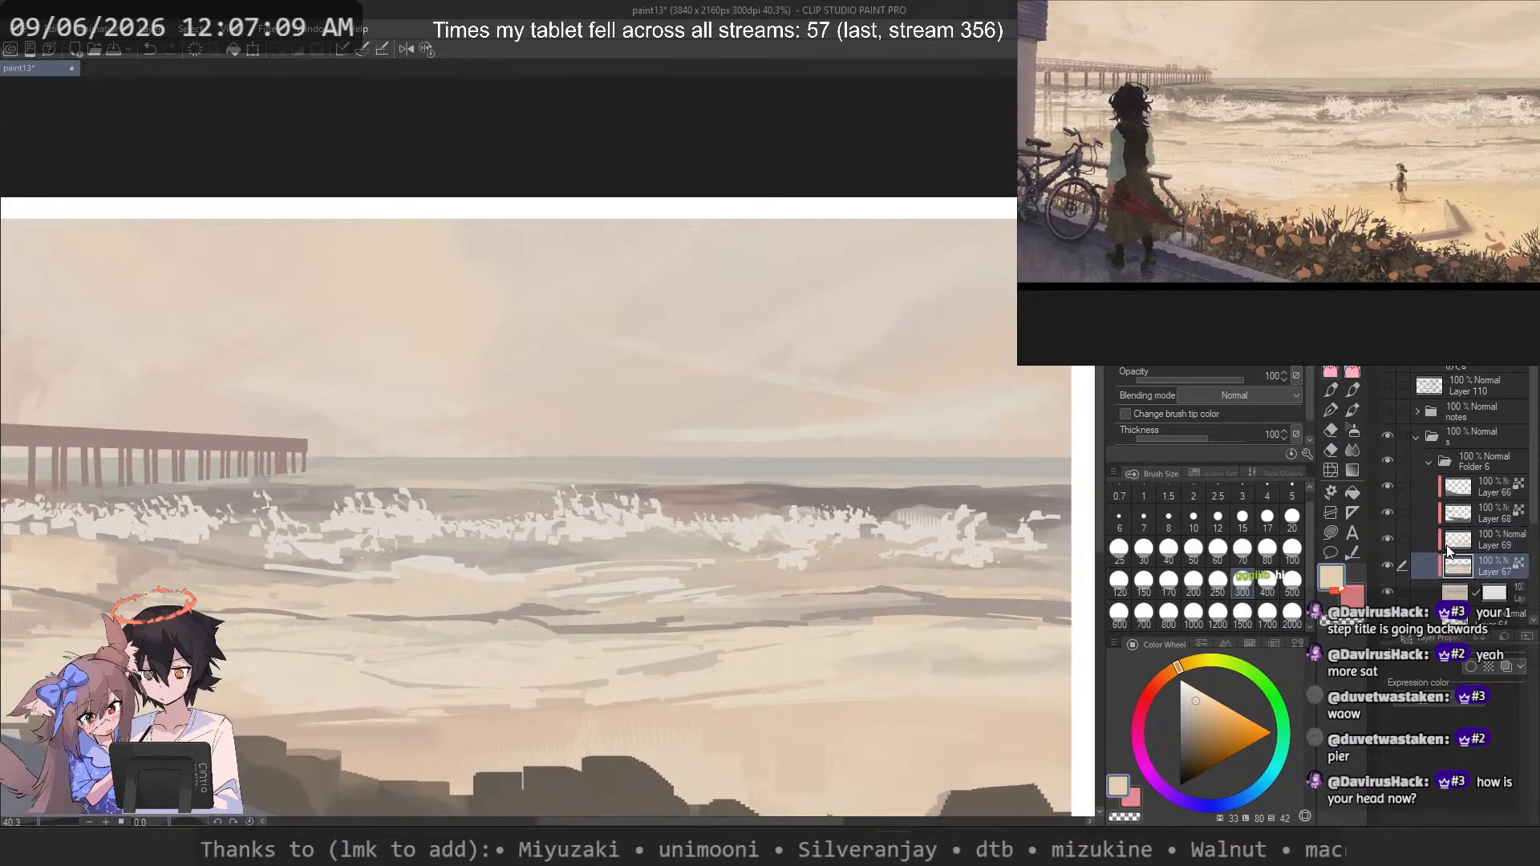
alt+click(835, 471)
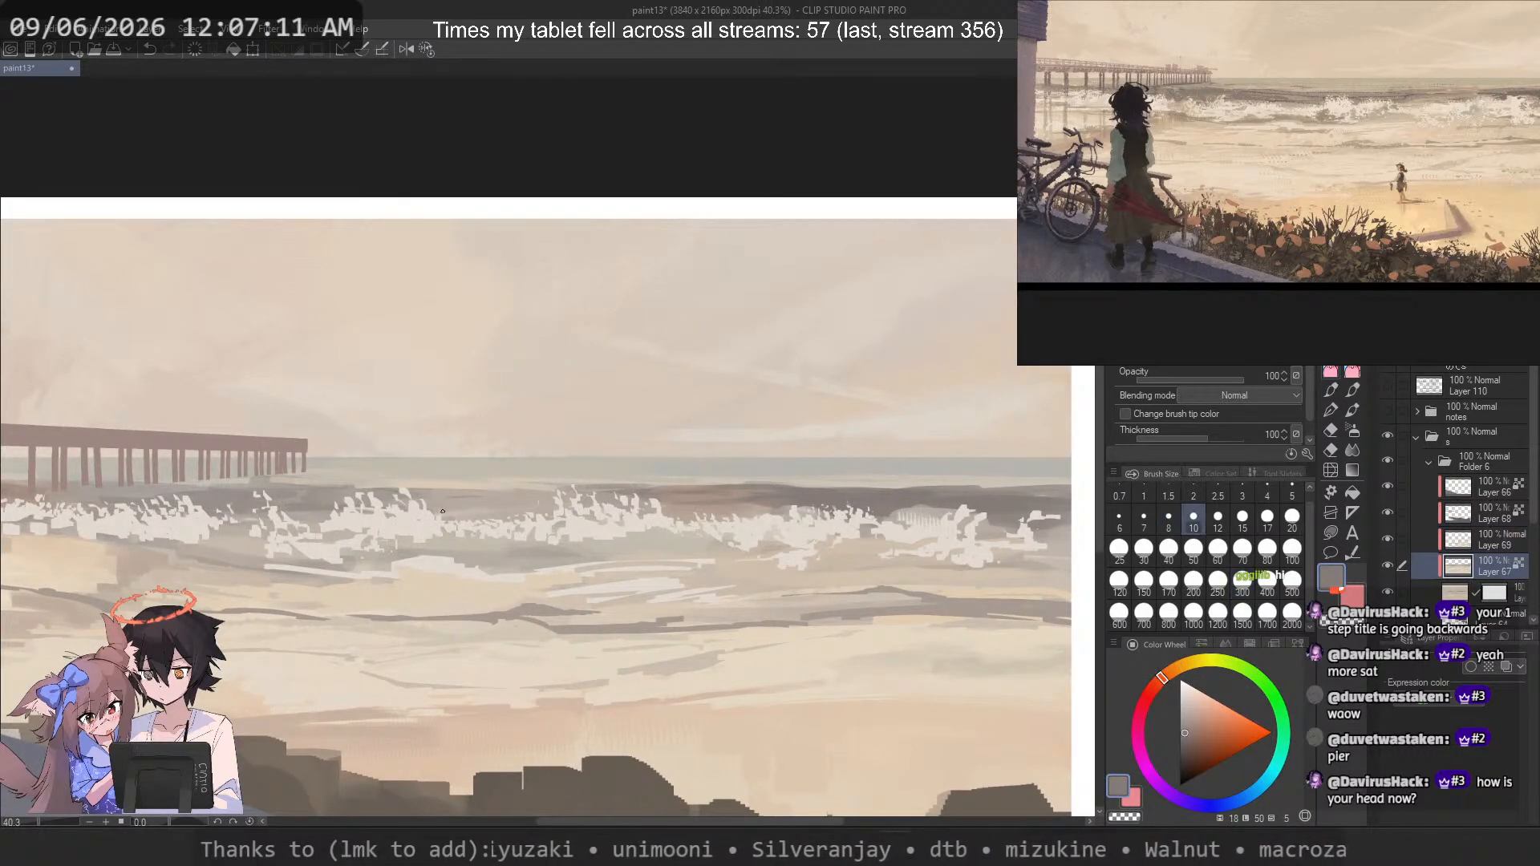
drag(442, 511, 522, 507)
key(ctrl+z)
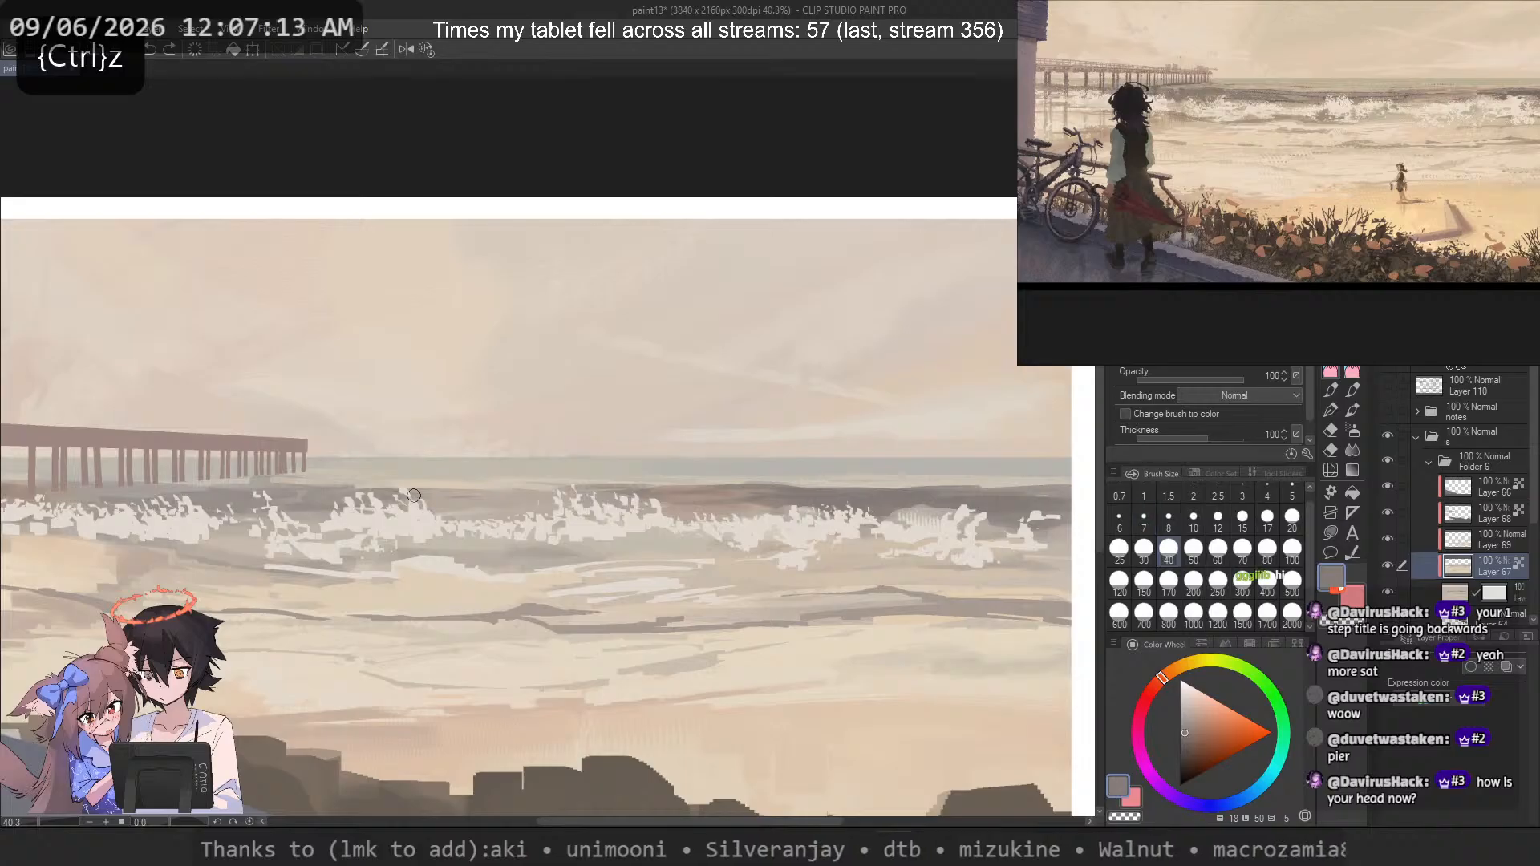
key(ctrl+z)
mouse_move(409, 504)
mouse_down()
mouse_move(555, 499)
mouse_move(526, 516)
mouse_up()
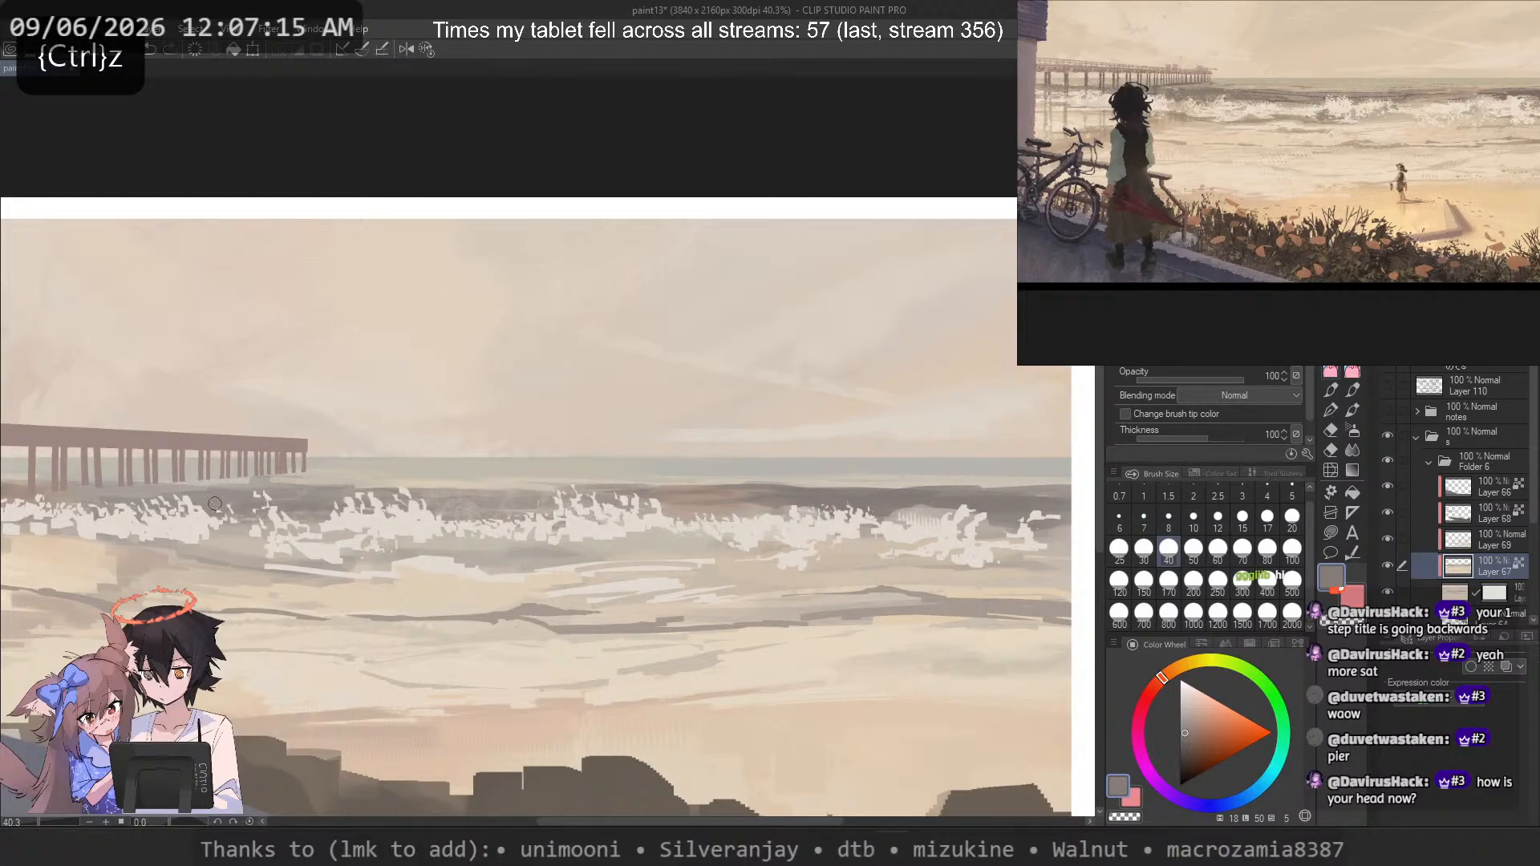
key(ctrl+z)
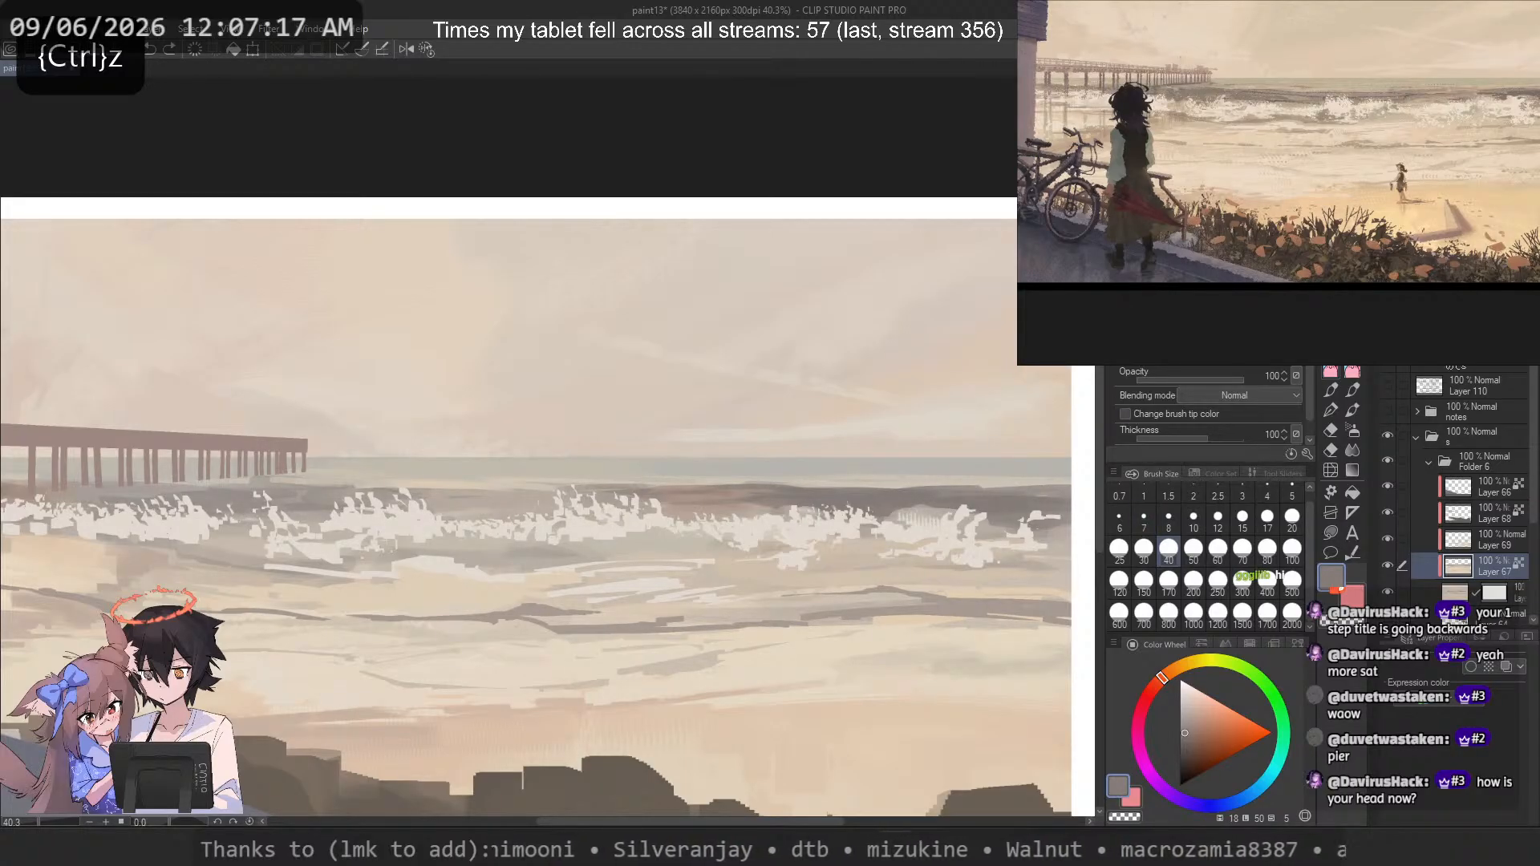
Step: Switch to a size 50 brush and paint the sampled grey among the foam crests in the middle of the breaking wave
key(e)
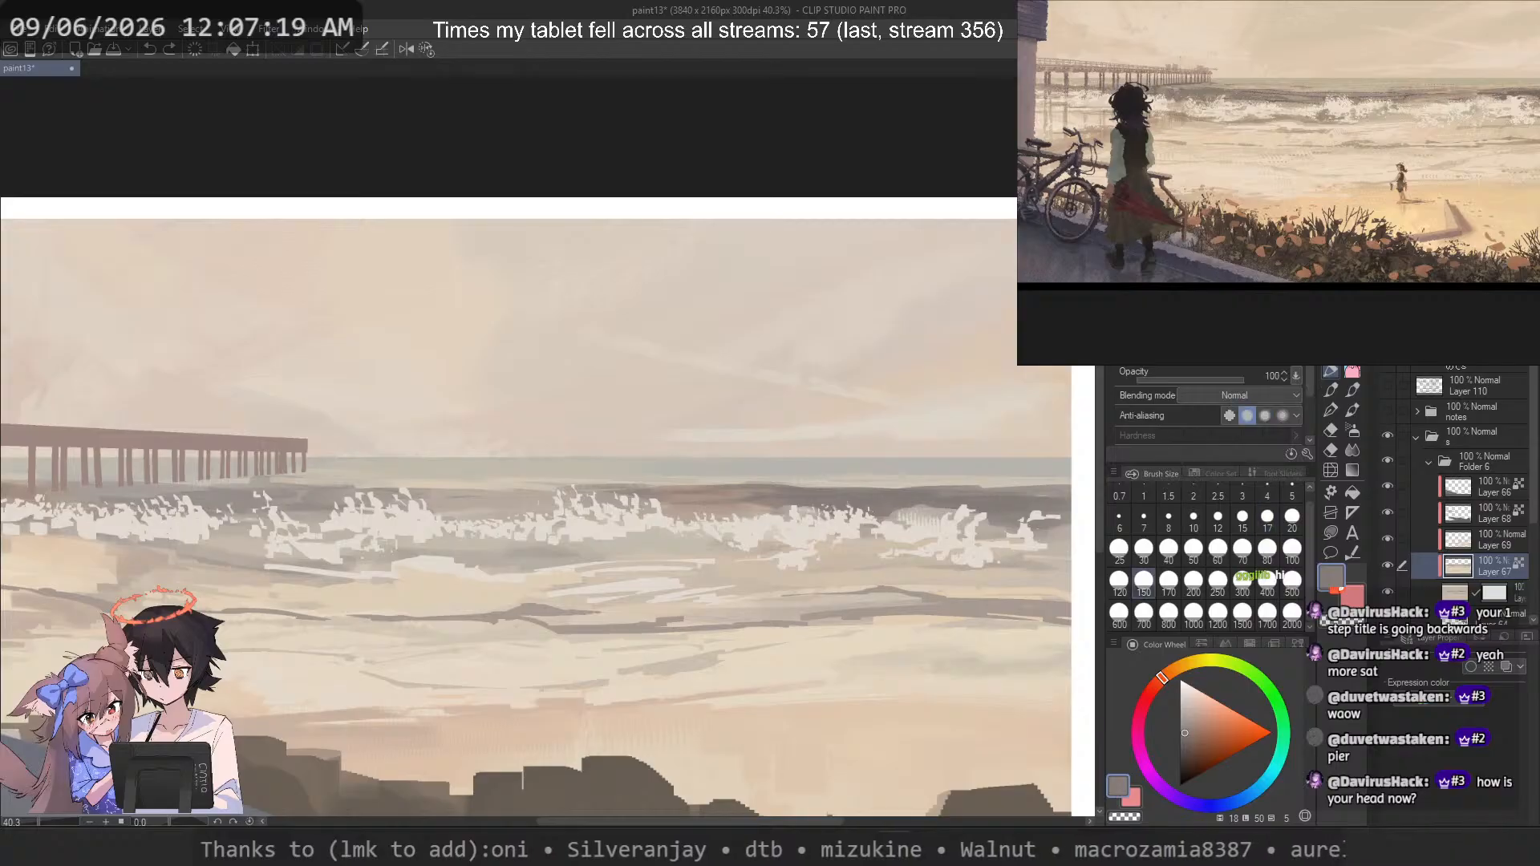
key(b)
drag(651, 518, 415, 503)
drag(328, 515, 244, 517)
drag(487, 516, 454, 516)
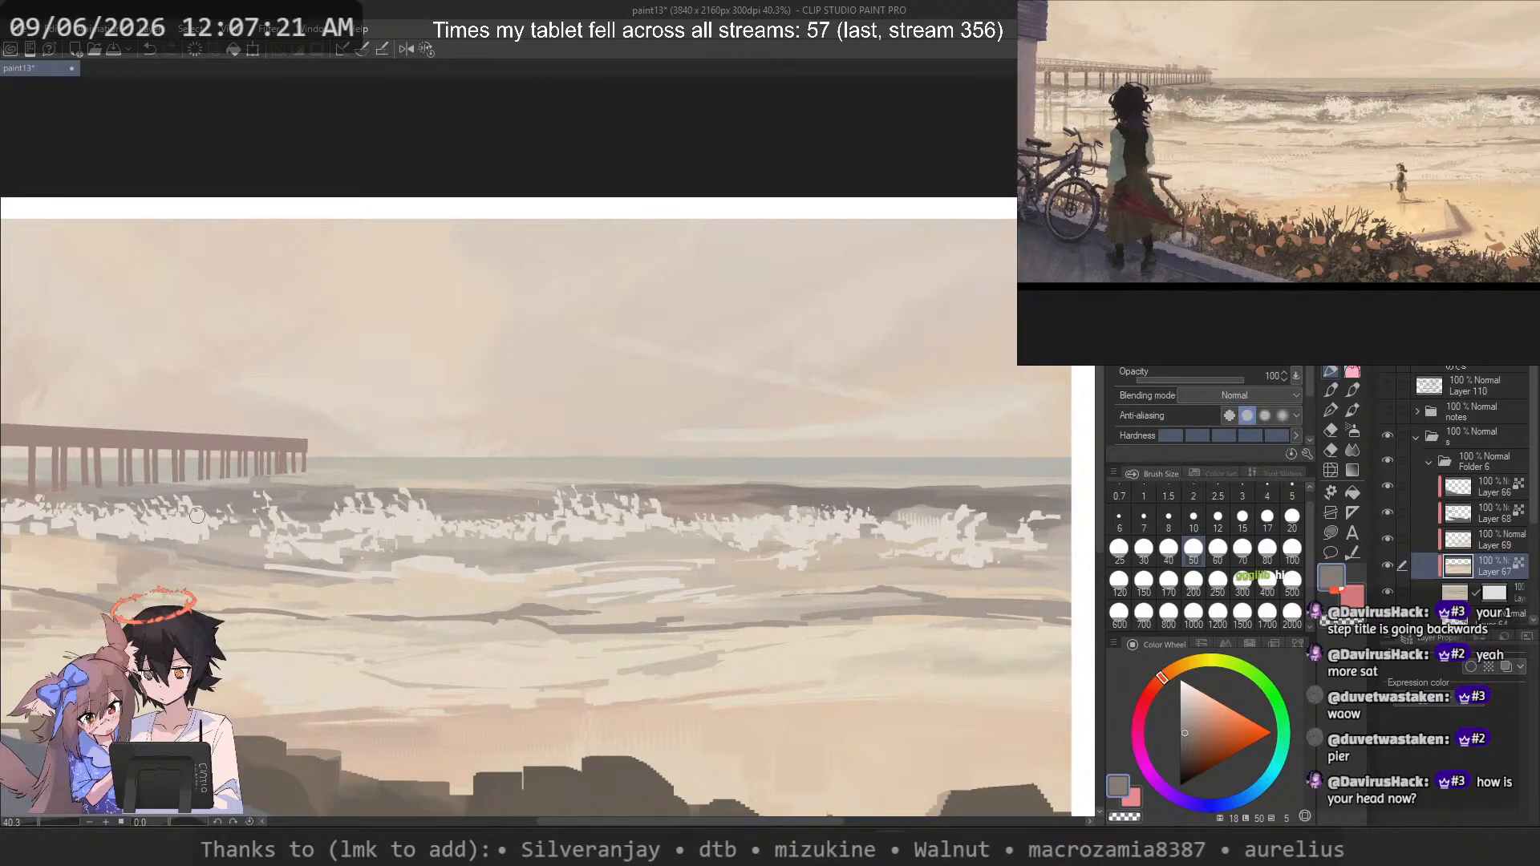
alt+click(525, 458)
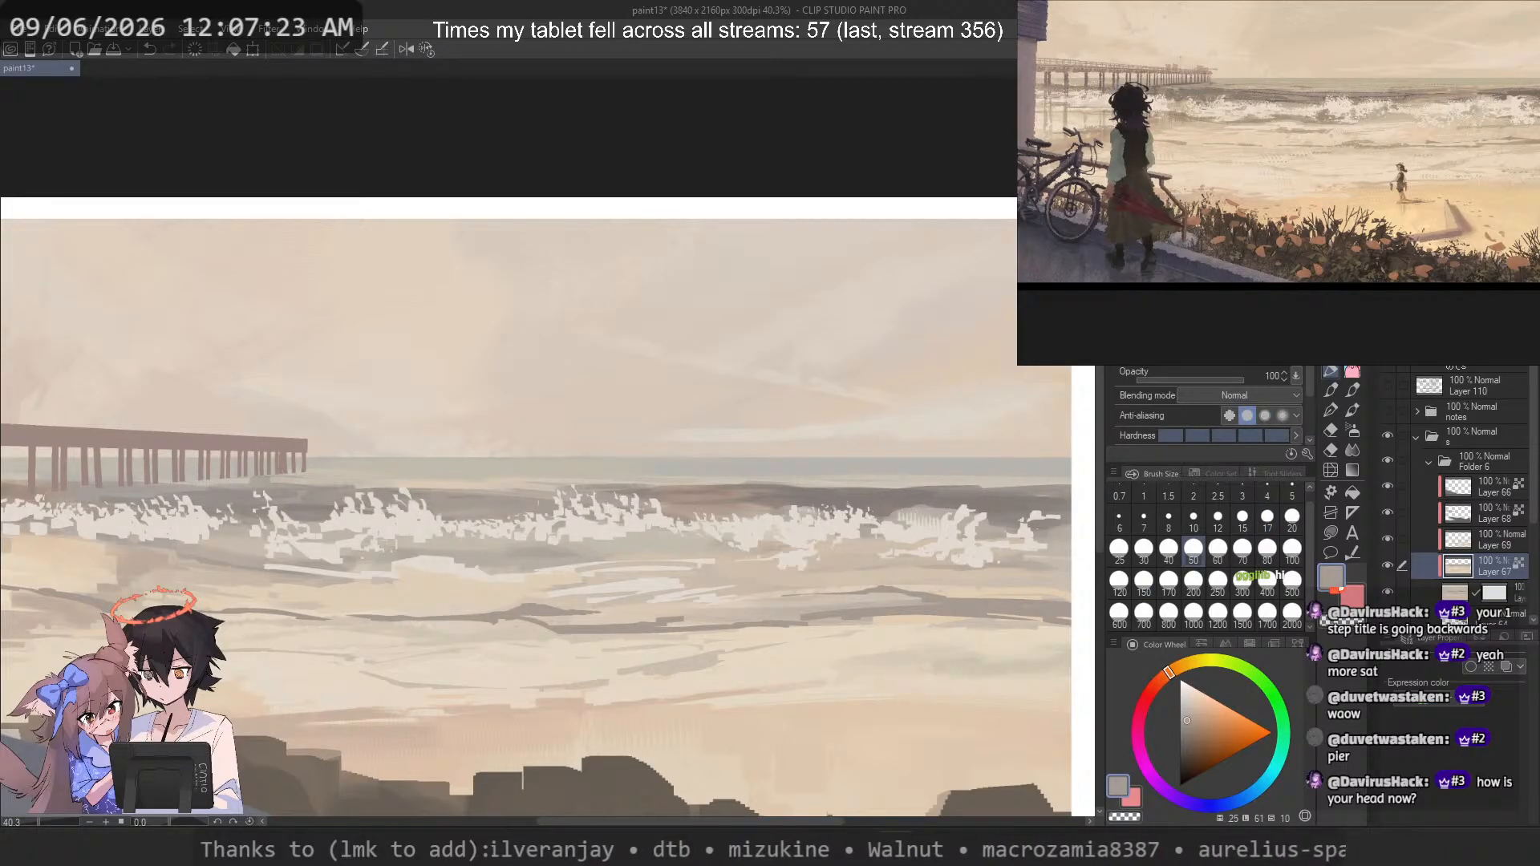
key(p)
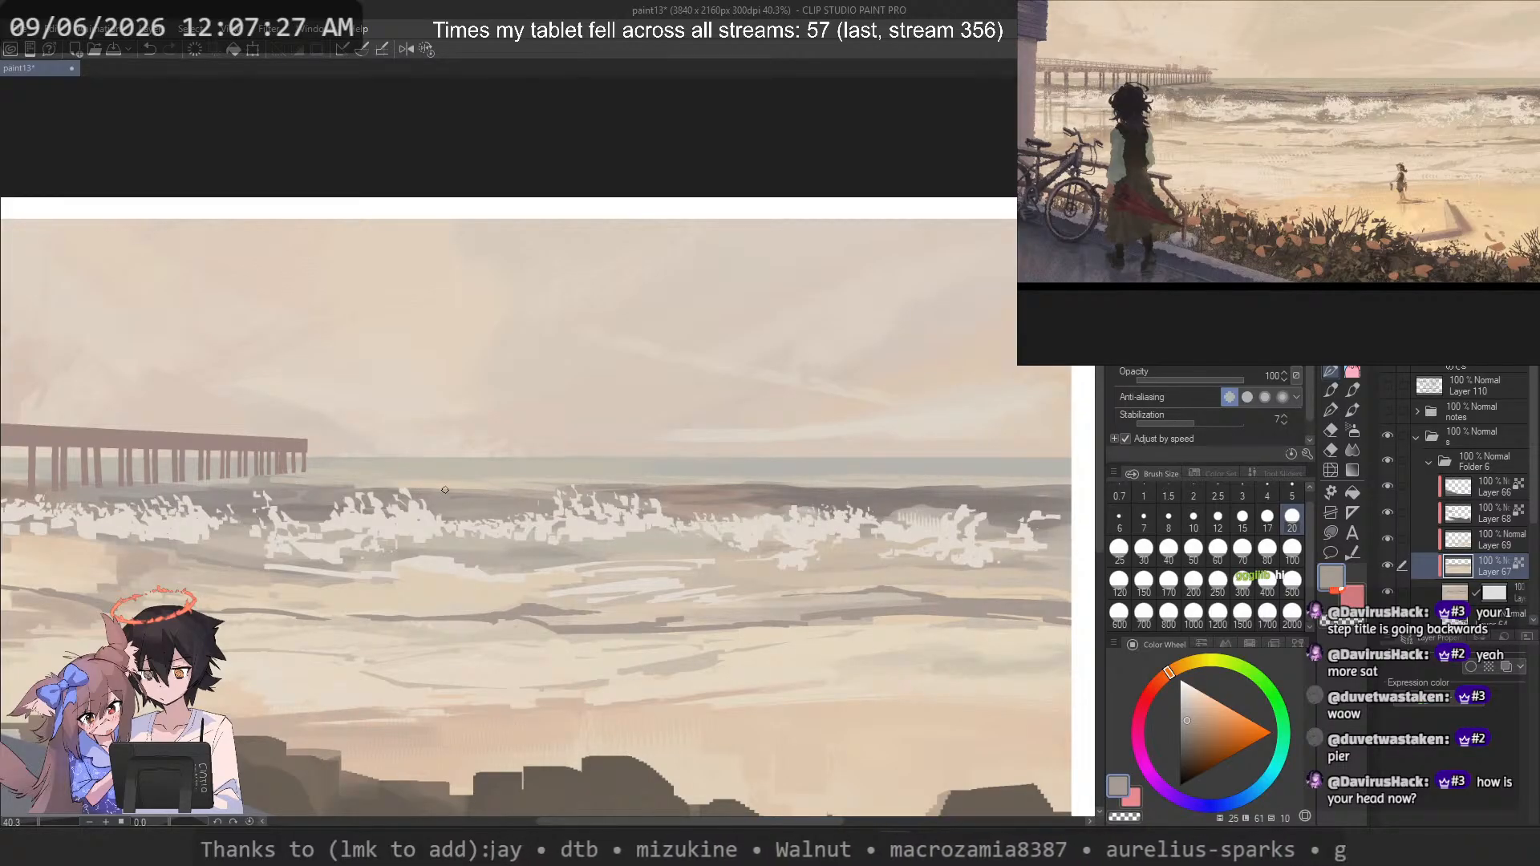
key(ctrl+z)
drag(576, 490, 456, 490)
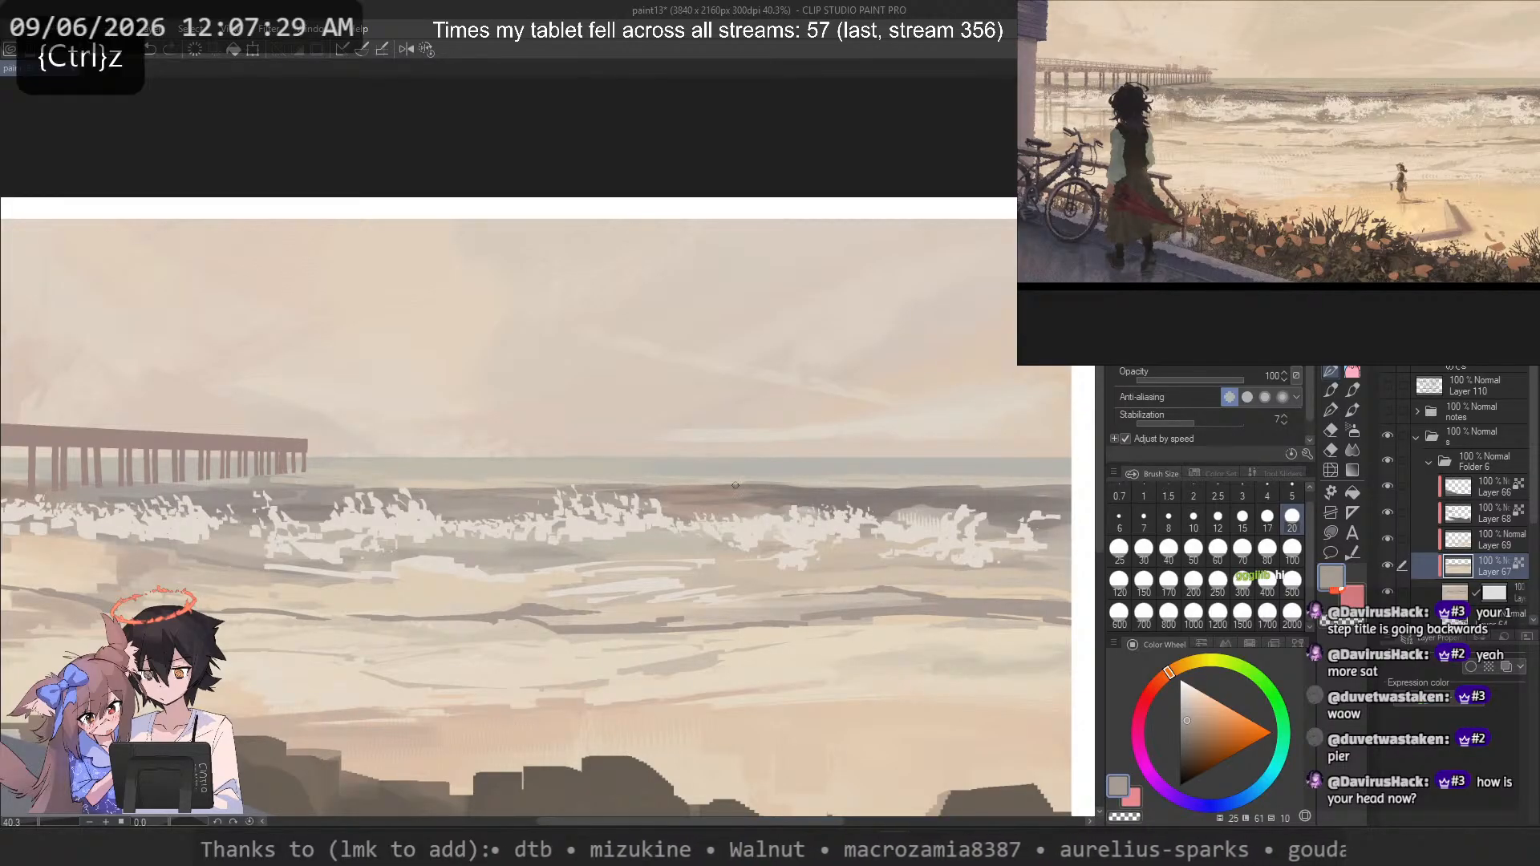
alt+click(718, 504)
drag(552, 499, 478, 510)
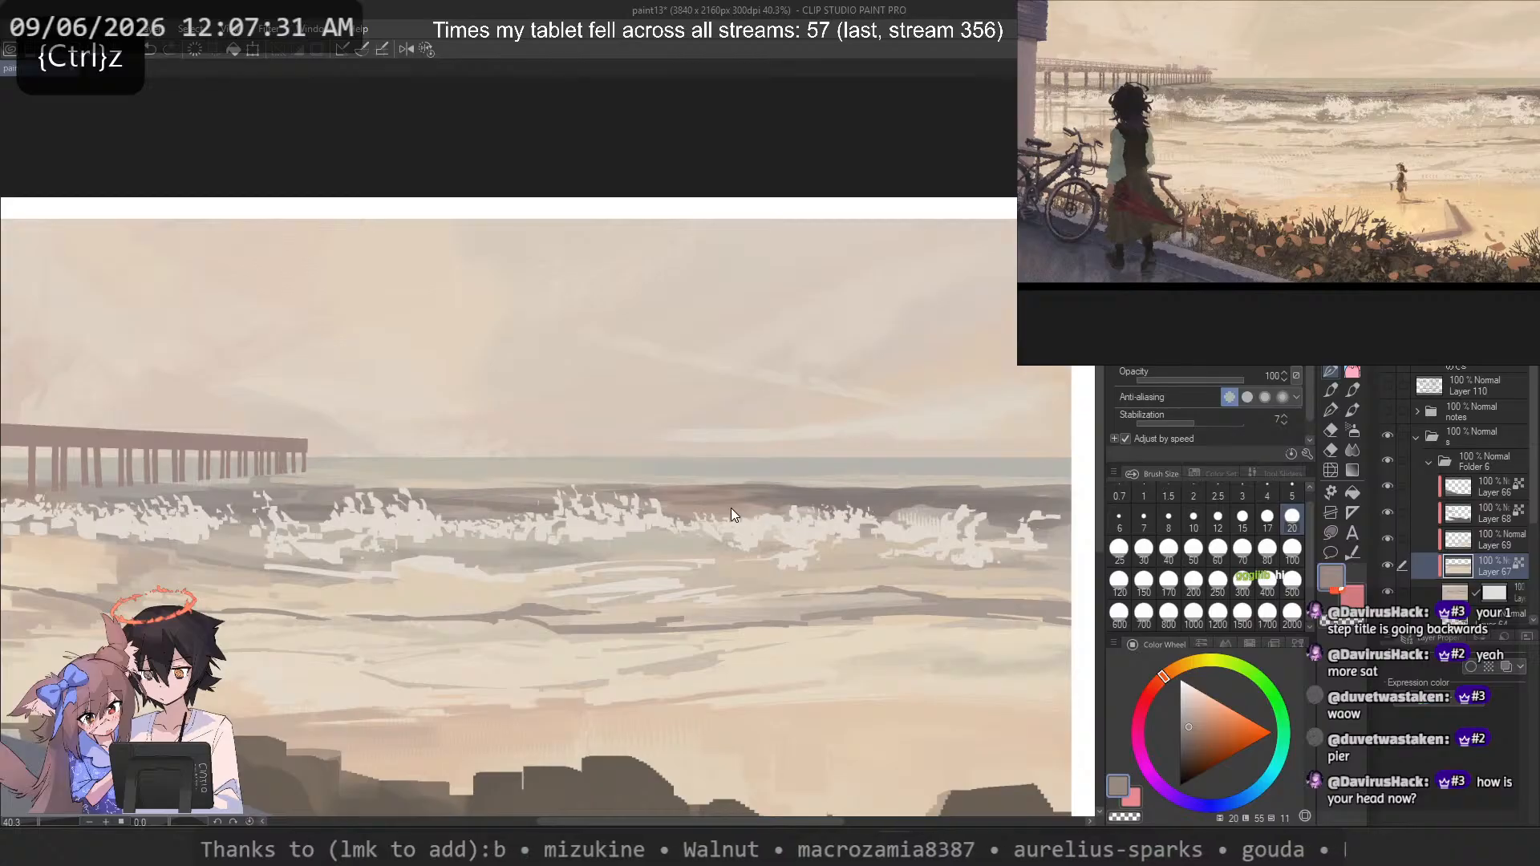
key(ctrl+z)
alt+click(785, 484)
click(1193, 519)
drag(698, 481, 433, 492)
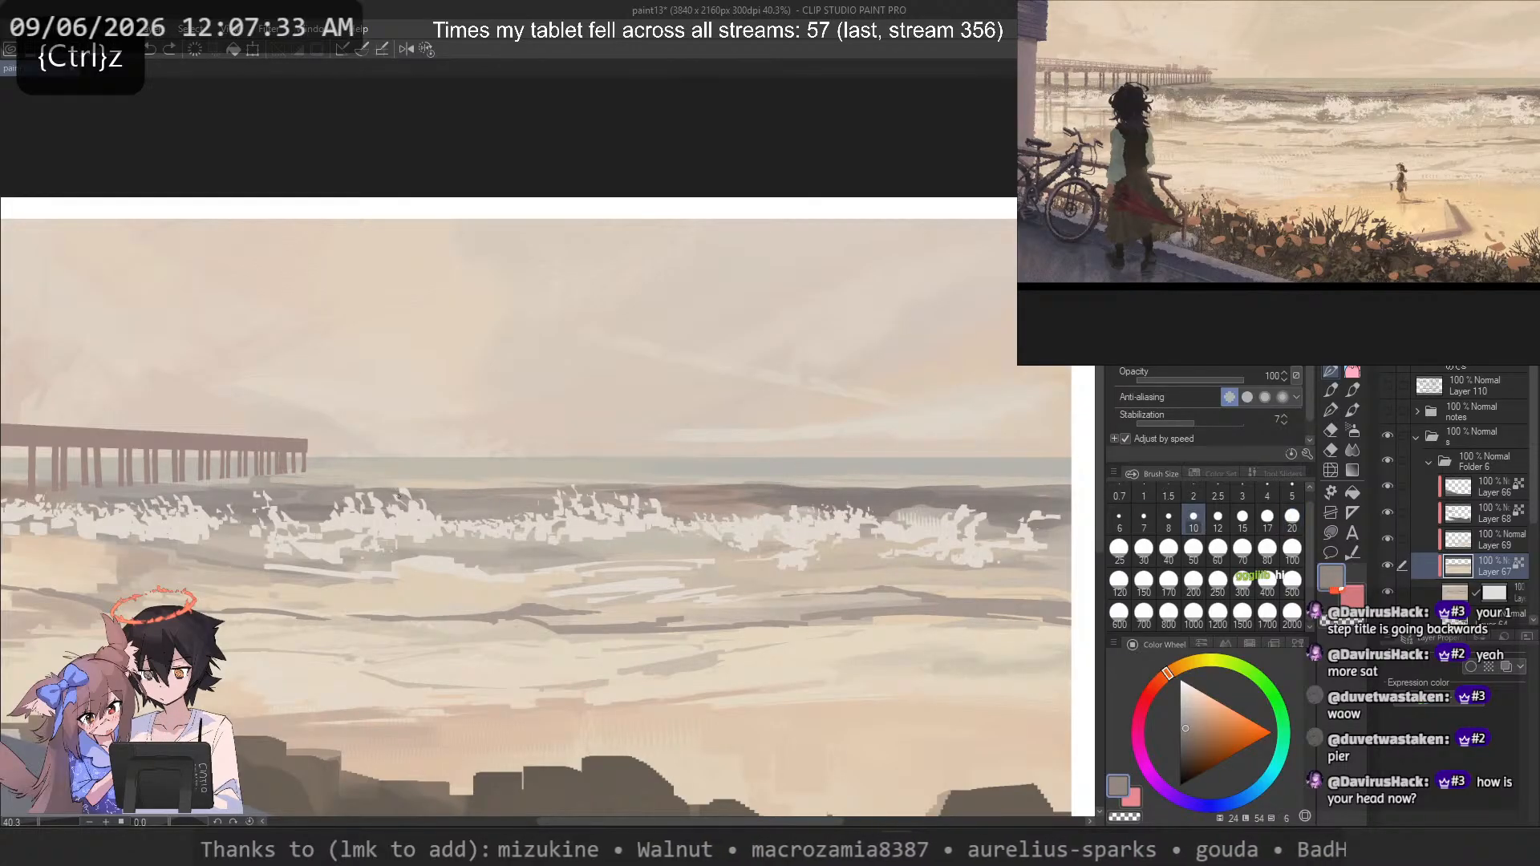
key(ctrl+z)
drag(553, 496, 457, 507)
key(ctrl+z)
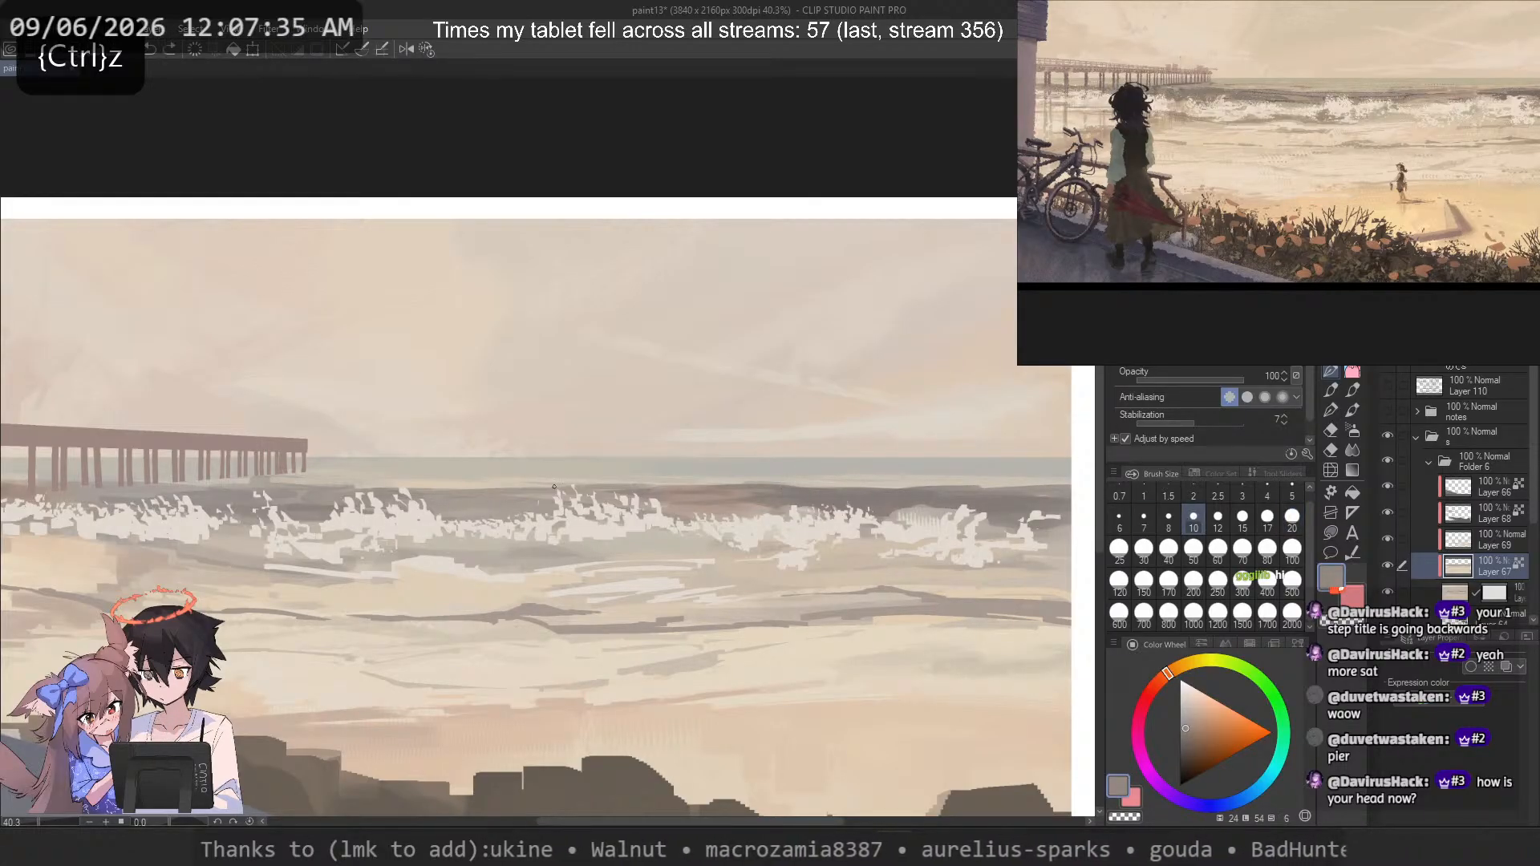
Step: Pick a darker grey and try a long size 10 line across the swell behind the foam
click(1185, 740)
drag(512, 498, 228, 491)
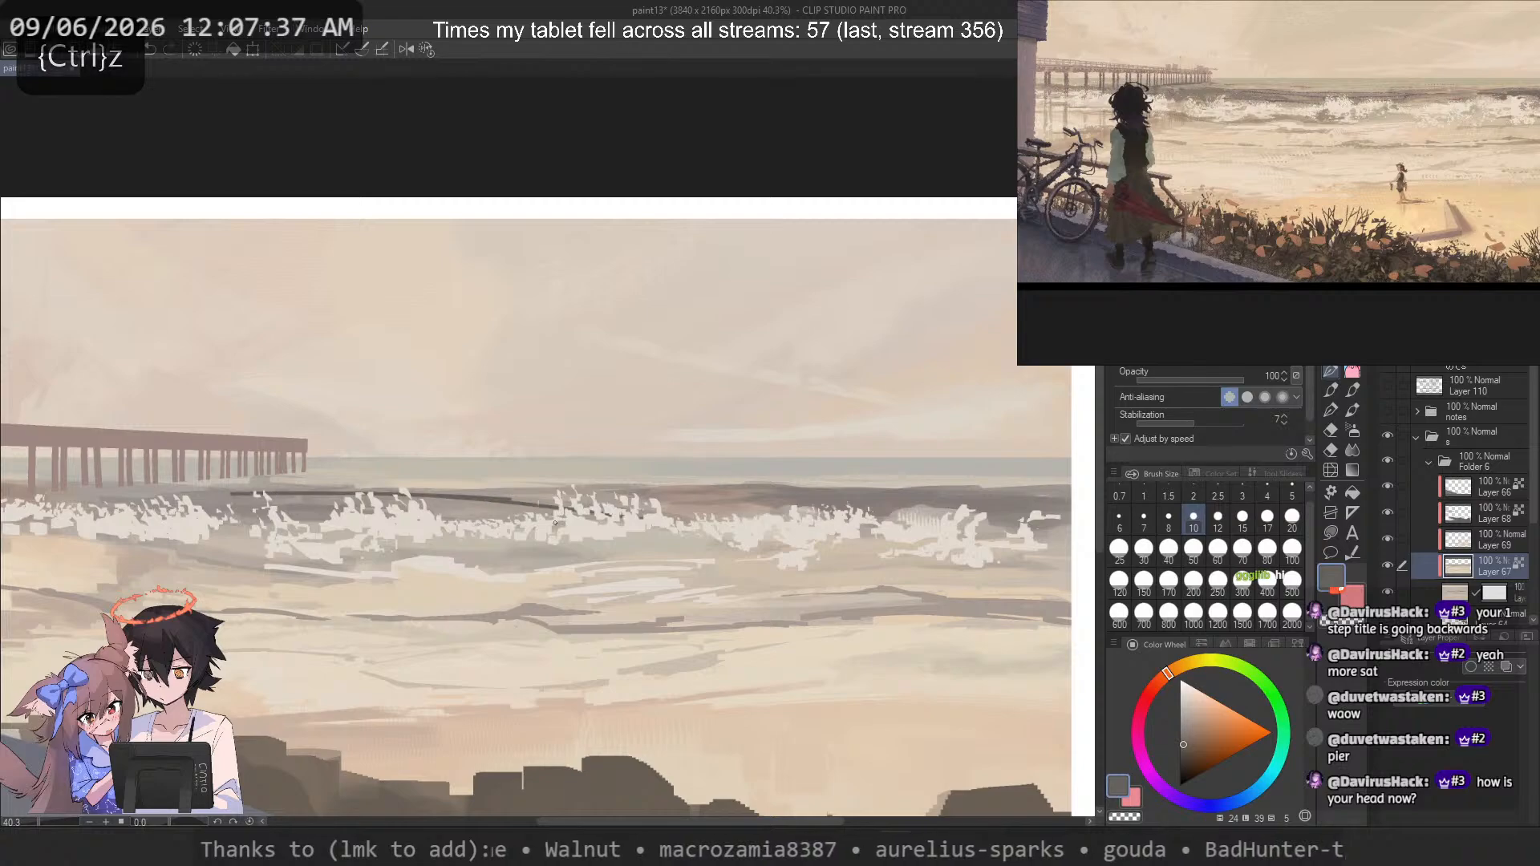
key(ctrl+z)
key(p)
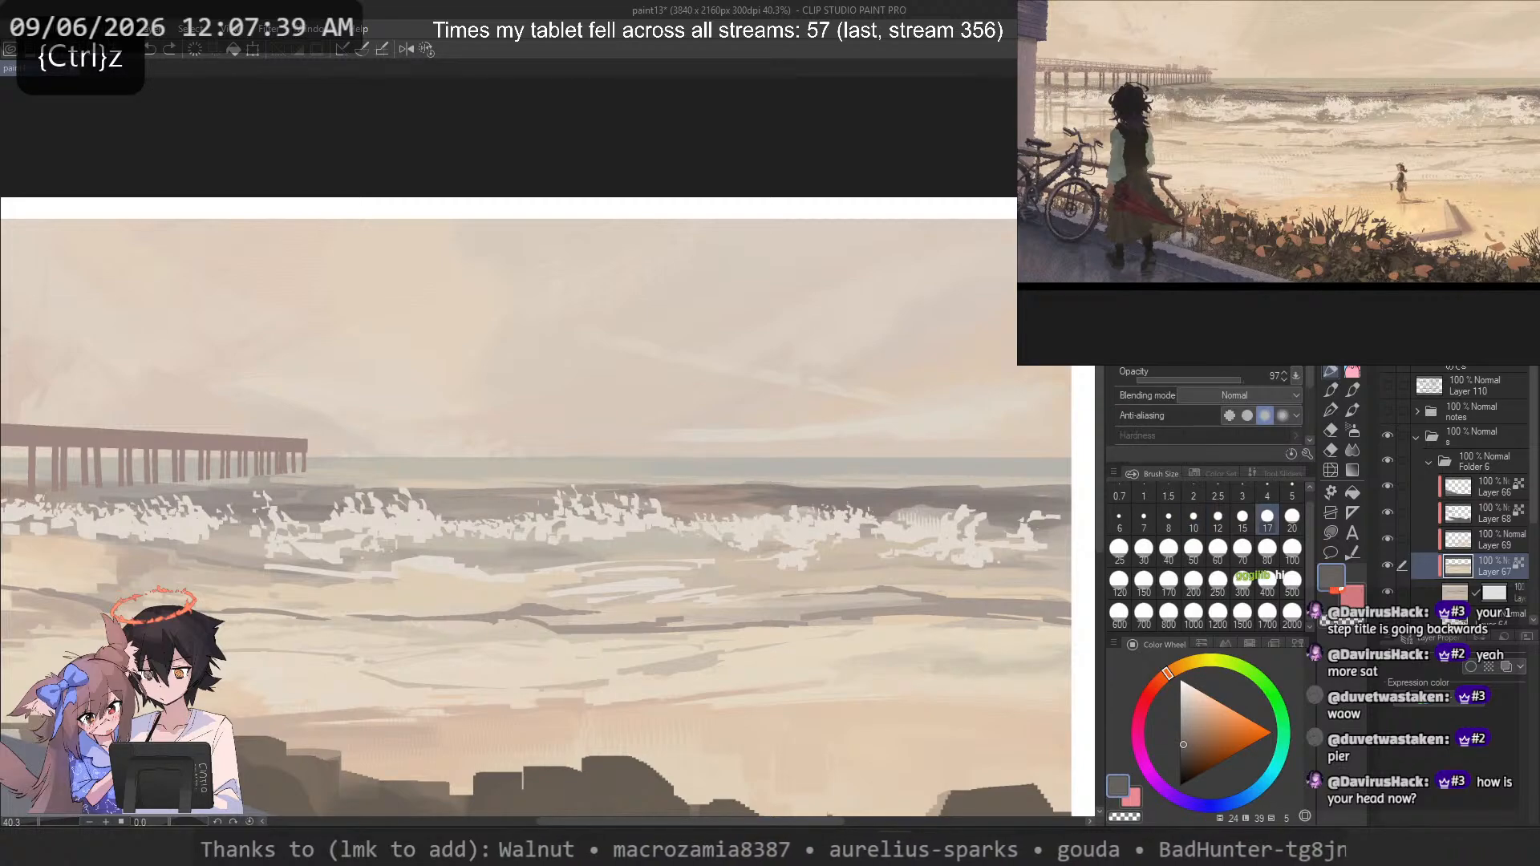
key(b)
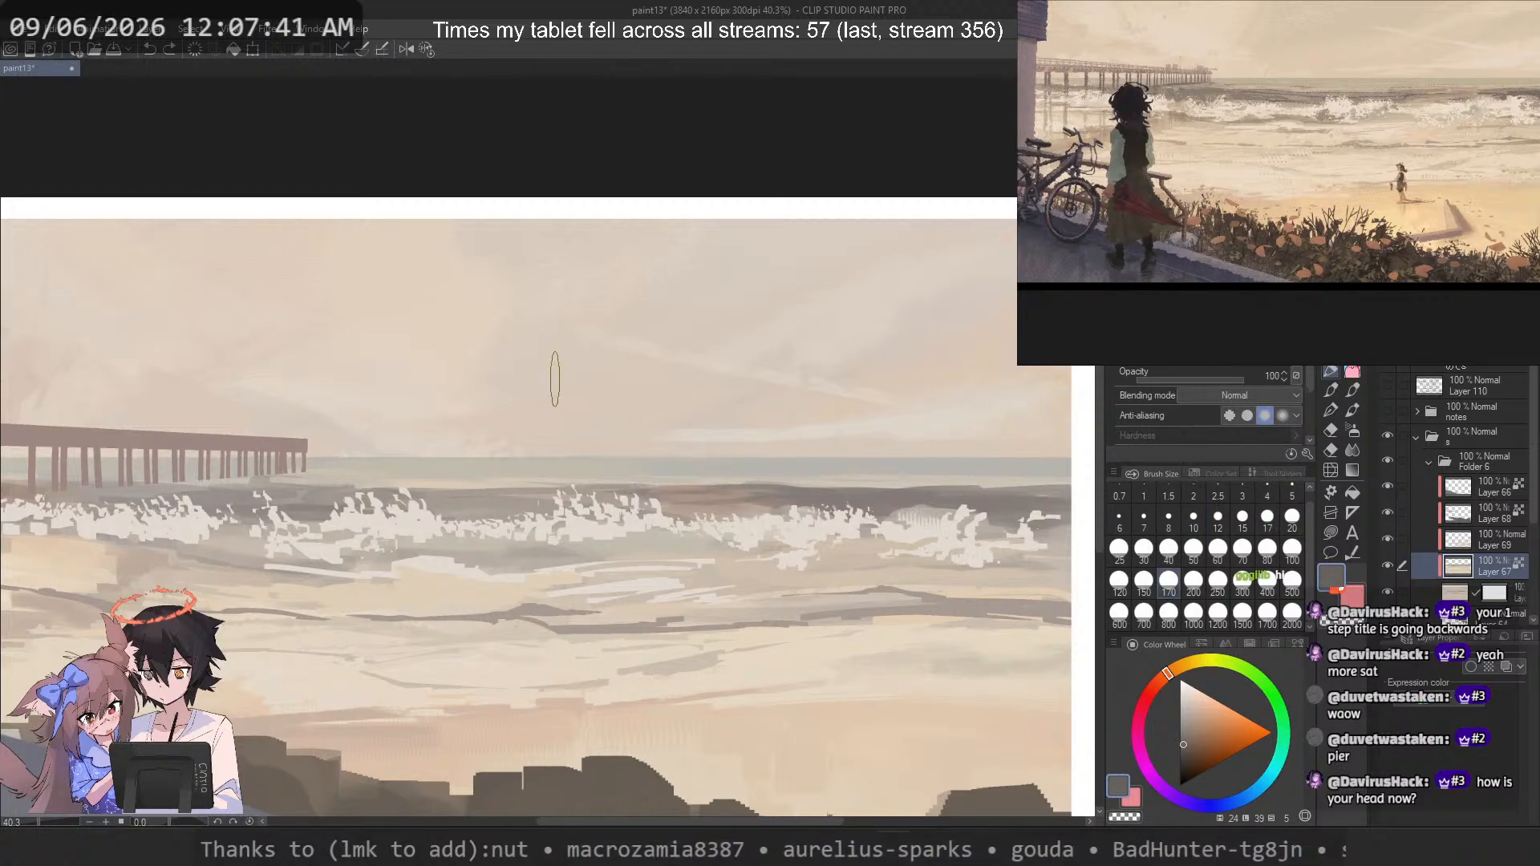
drag(345, 510, 648, 526)
key(ctrl+z)
key(p)
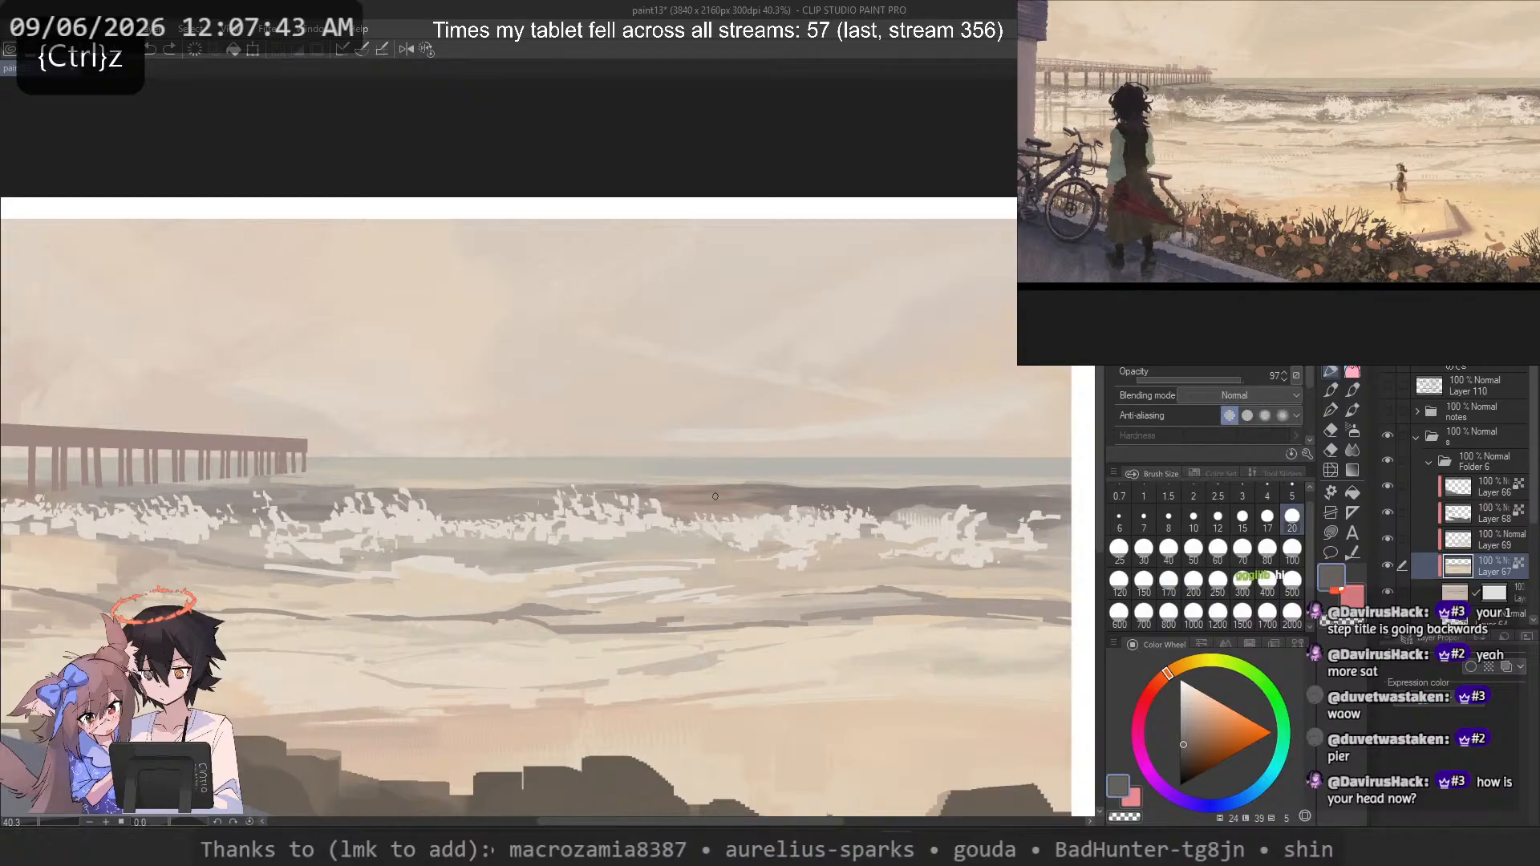
Step: Switch to a different brush, try a stroke on the swell with it, and set its size to 25
click(1352, 372)
click(1349, 390)
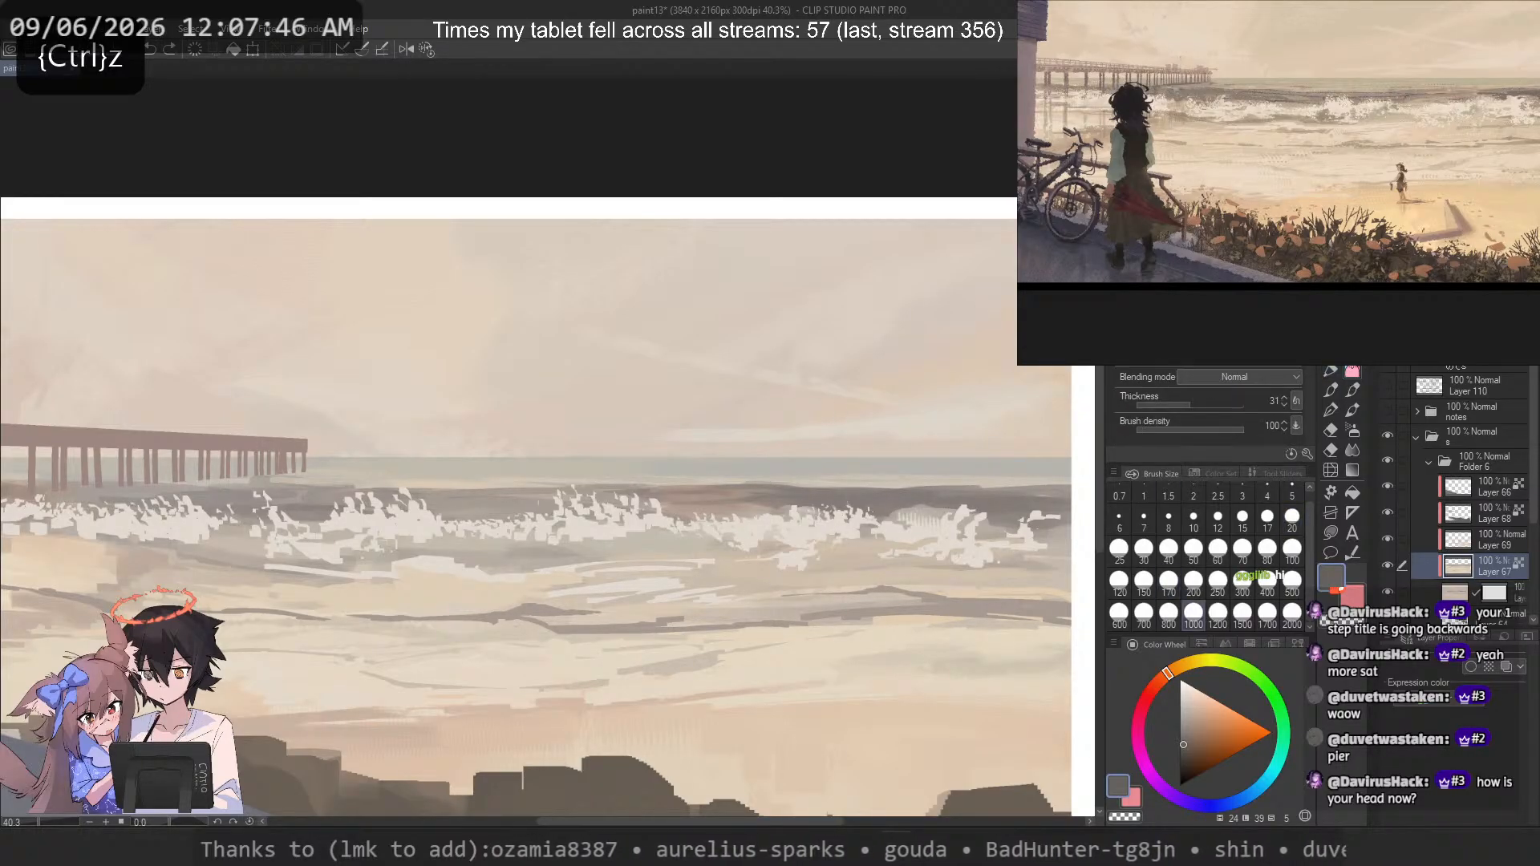
click(1331, 390)
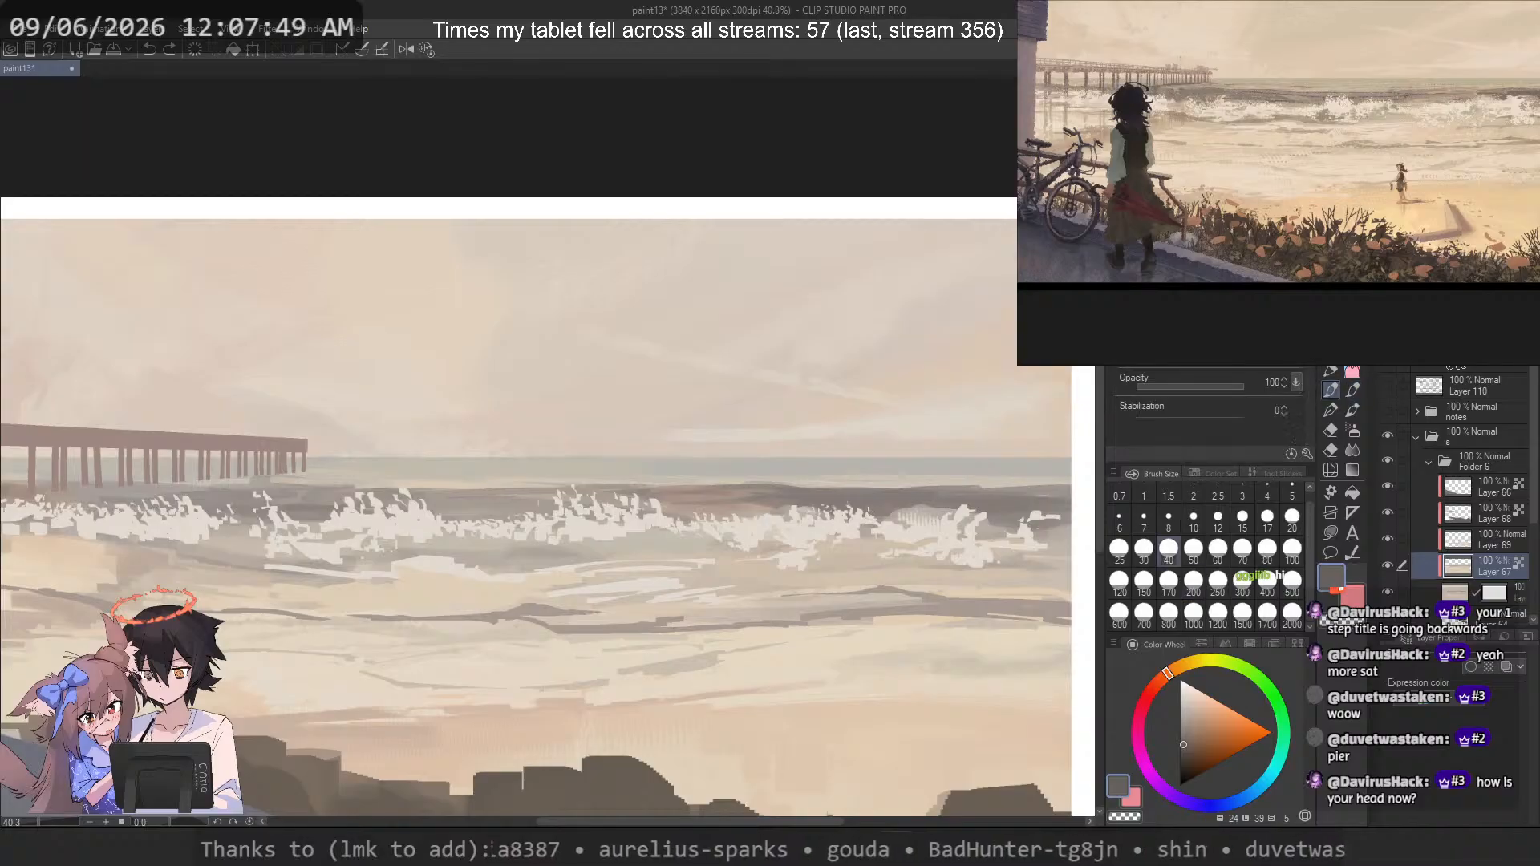
drag(550, 503, 433, 505)
key(ctrl+z)
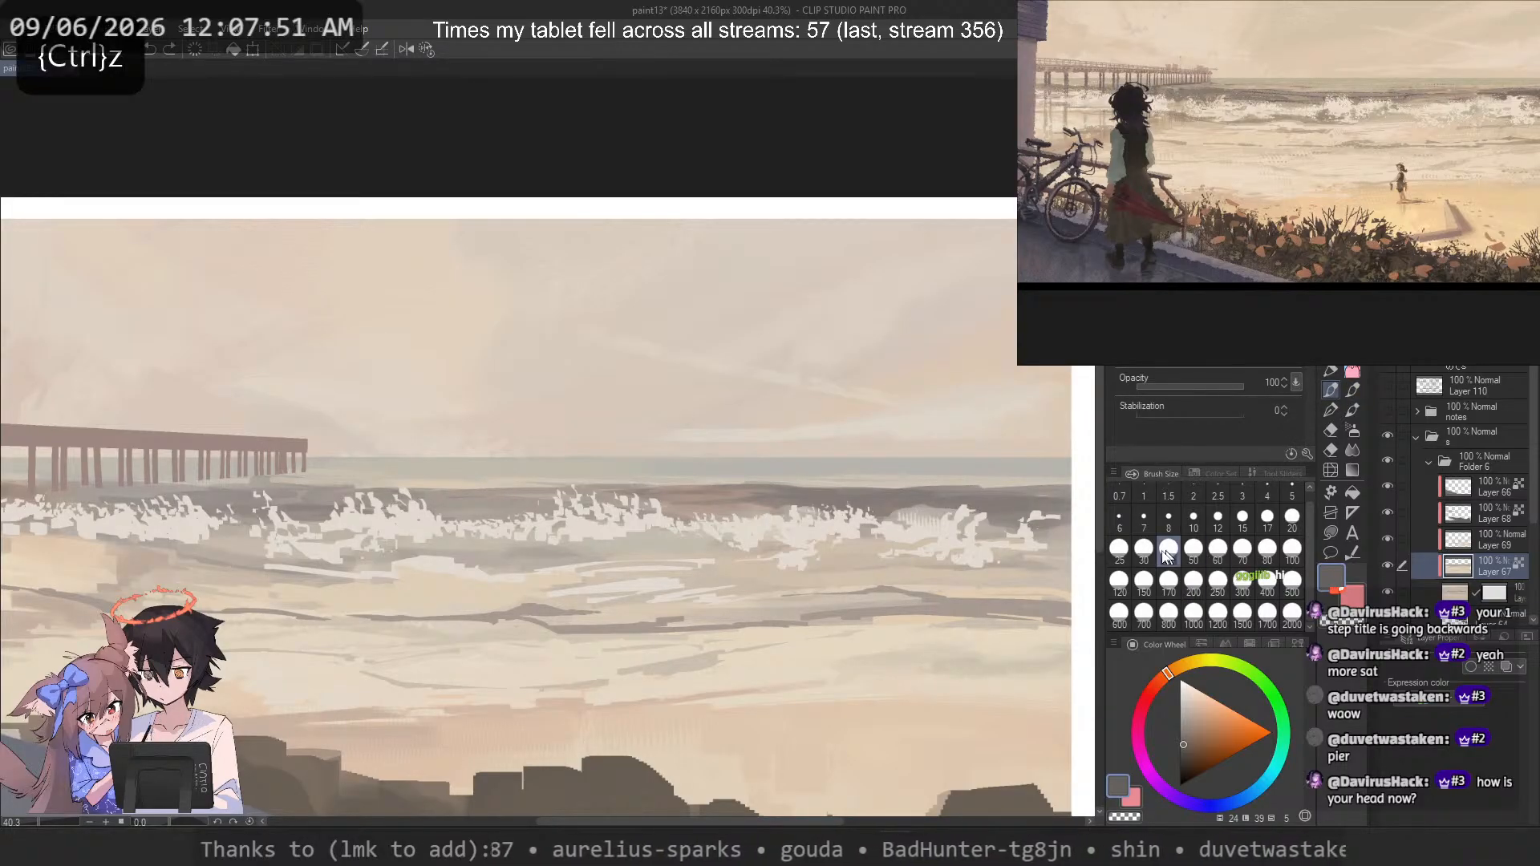
click(1266, 518)
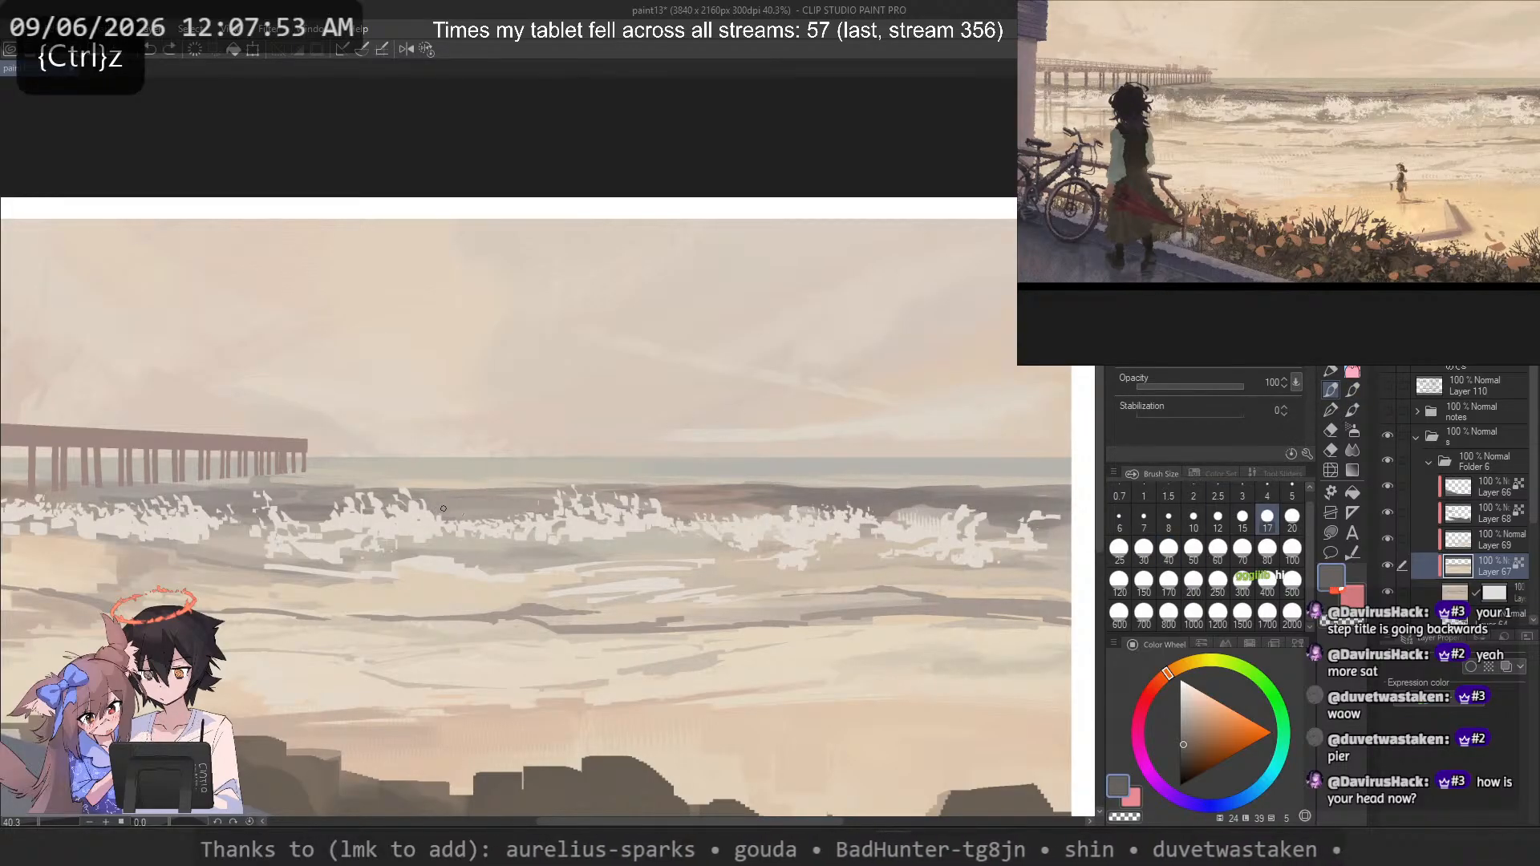
click(1120, 551)
mouse_move(414, 500)
mouse_down()
mouse_move(548, 508)
mouse_move(526, 504)
mouse_move(621, 489)
mouse_move(534, 510)
mouse_move(551, 497)
mouse_up()
key(ctrl+z)
key(ctrl+z)
key(ctrl+z)
key(ctrl+z)
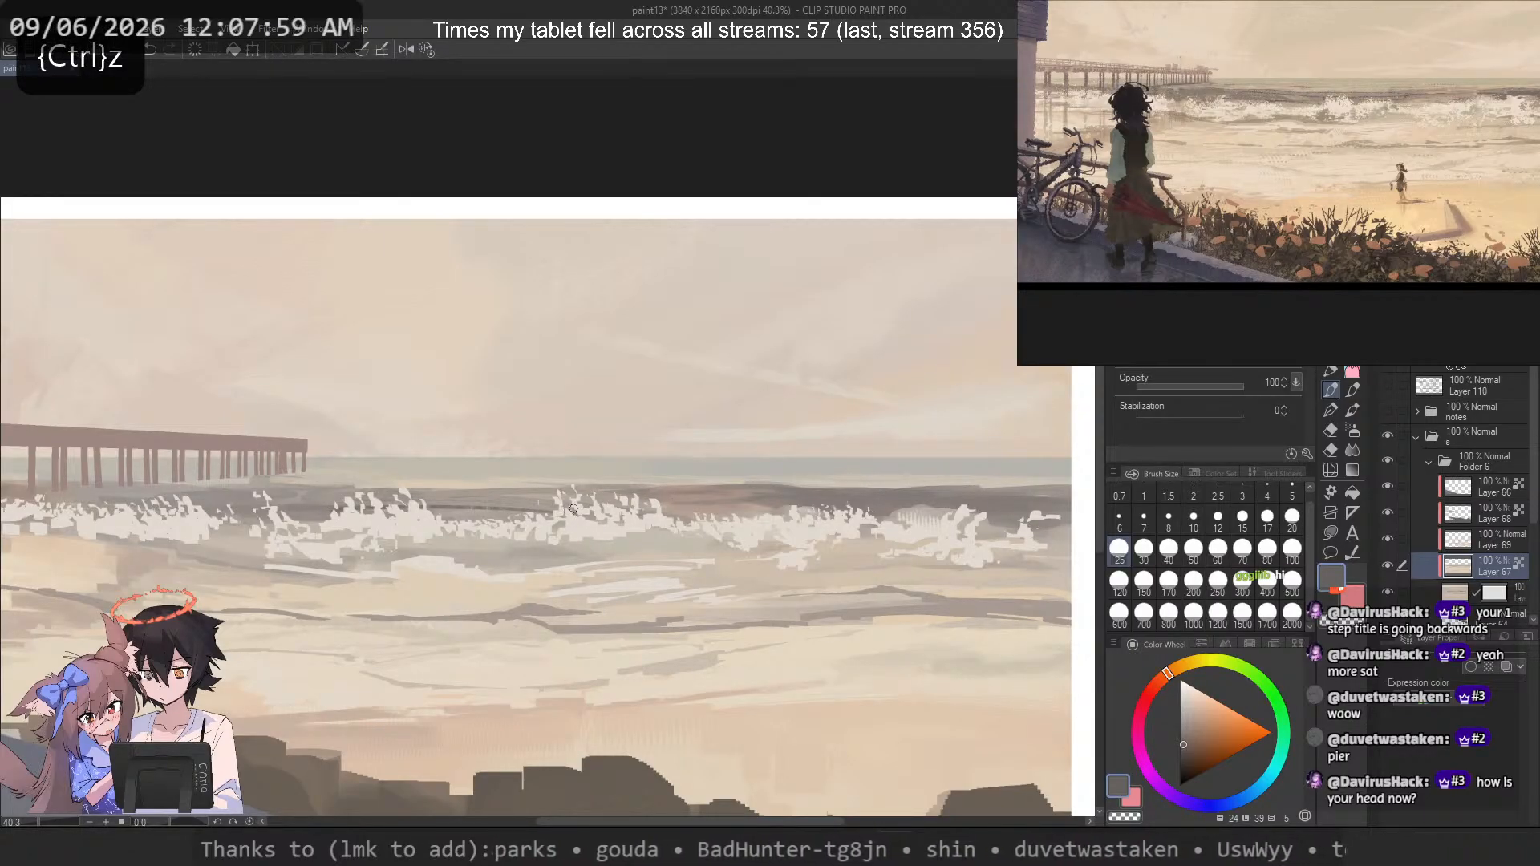
key(ctrl+z)
Step: Paint a thin dark grey line along the swell behind the middle foam crests, undoing and redoing unsatisfactory strokes
drag(329, 485, 768, 495)
key(ctrl+z)
key(ctrl+z)
key(ctrl+z)
drag(595, 490, 752, 486)
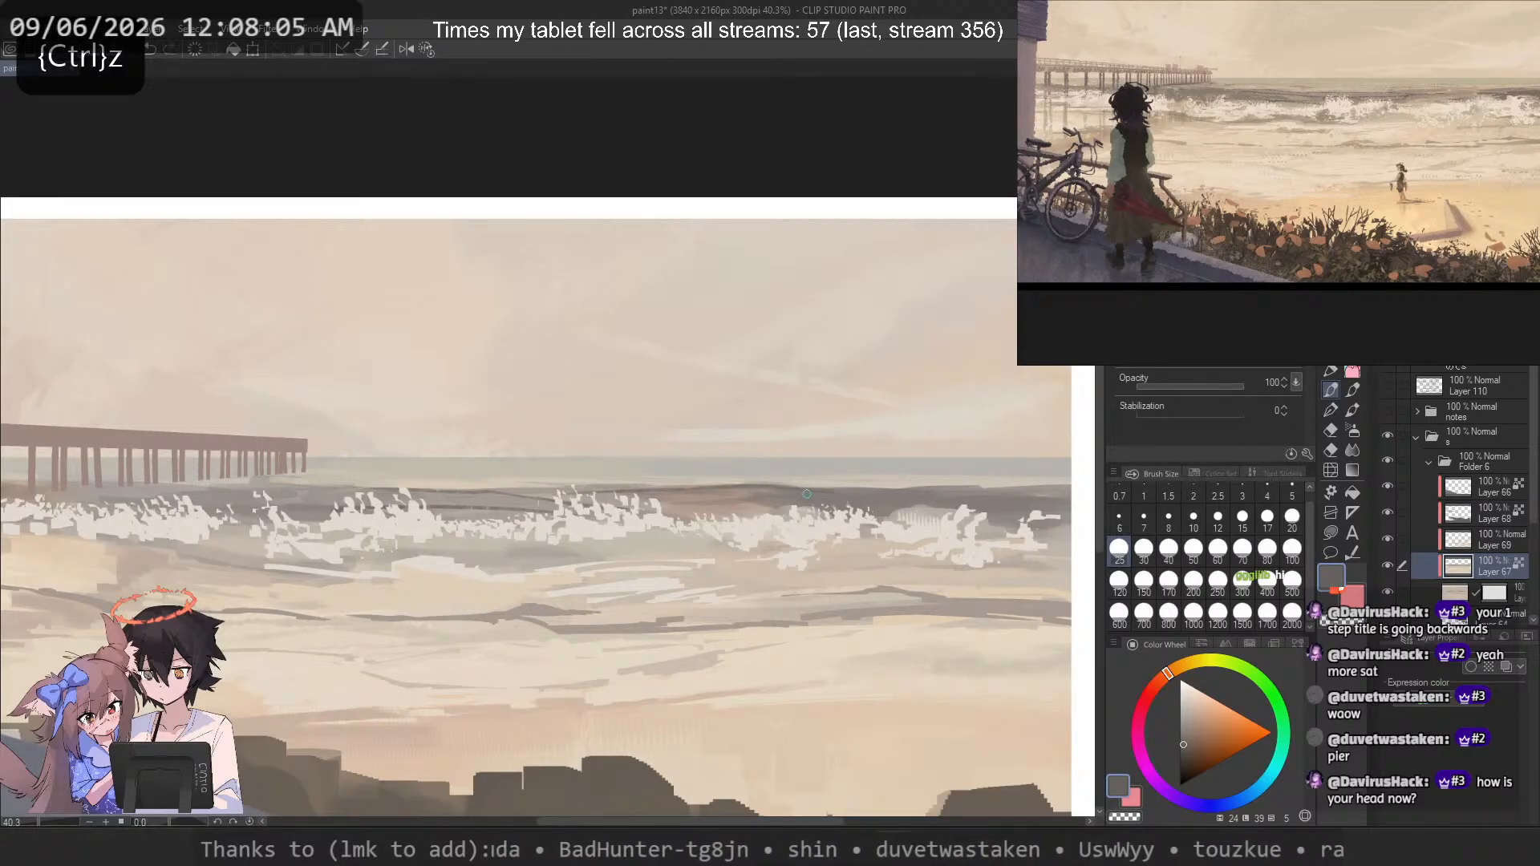
key(ctrl+z)
Step: Retry the dark line's continuation along the swell, extending it from the middle foam crests toward the right-hand foam
drag(657, 497, 765, 498)
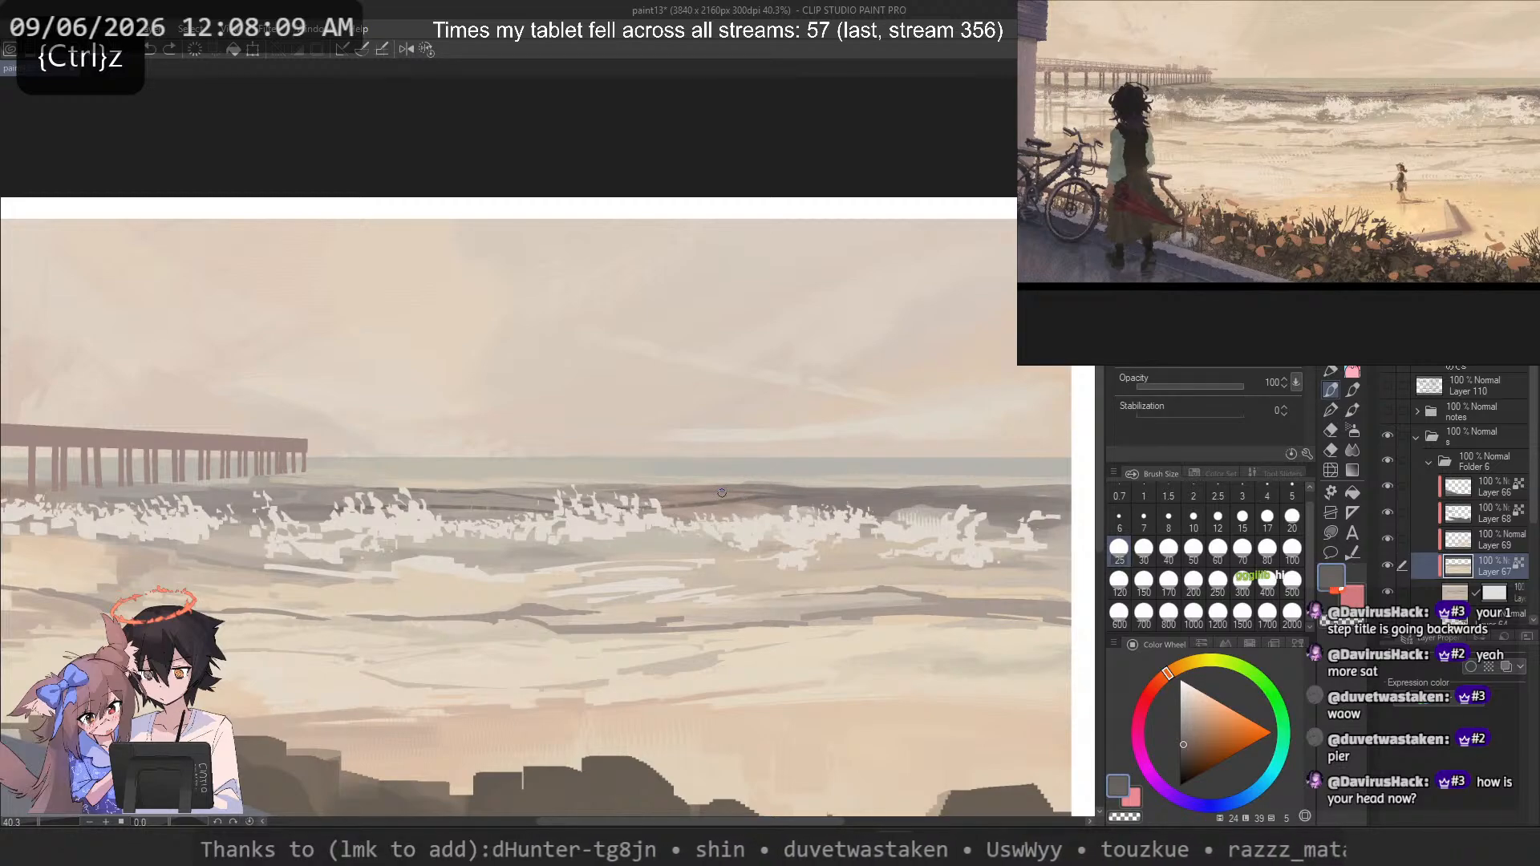
key(ctrl+z)
mouse_move(583, 491)
mouse_down()
mouse_move(753, 494)
mouse_move(736, 496)
mouse_up()
key(ctrl+z)
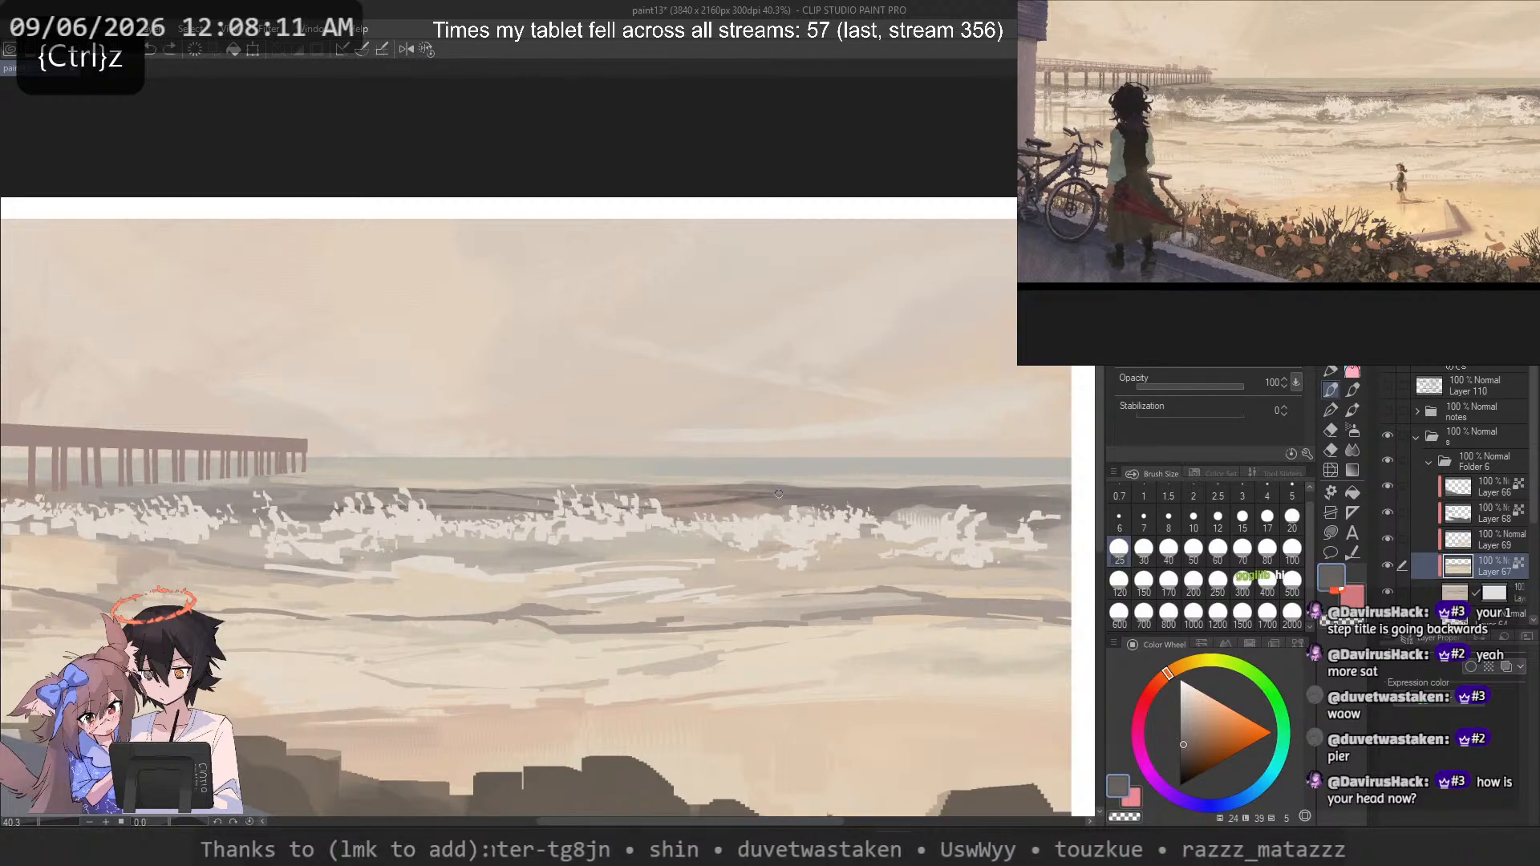
key(ctrl+z)
mouse_move(593, 490)
mouse_down()
mouse_move(774, 485)
mouse_move(577, 496)
mouse_move(918, 496)
mouse_move(778, 500)
mouse_move(893, 494)
mouse_move(832, 498)
mouse_up()
Step: Try short dark accents within the foam and add a dark stroke on the swell near the end of the pier
drag(731, 510, 789, 507)
key(ctrl+z)
drag(436, 512, 538, 500)
key(ctrl+z)
mouse_move(343, 502)
mouse_down()
mouse_move(266, 501)
mouse_move(418, 476)
mouse_up()
scroll(154, 503, down, 4)
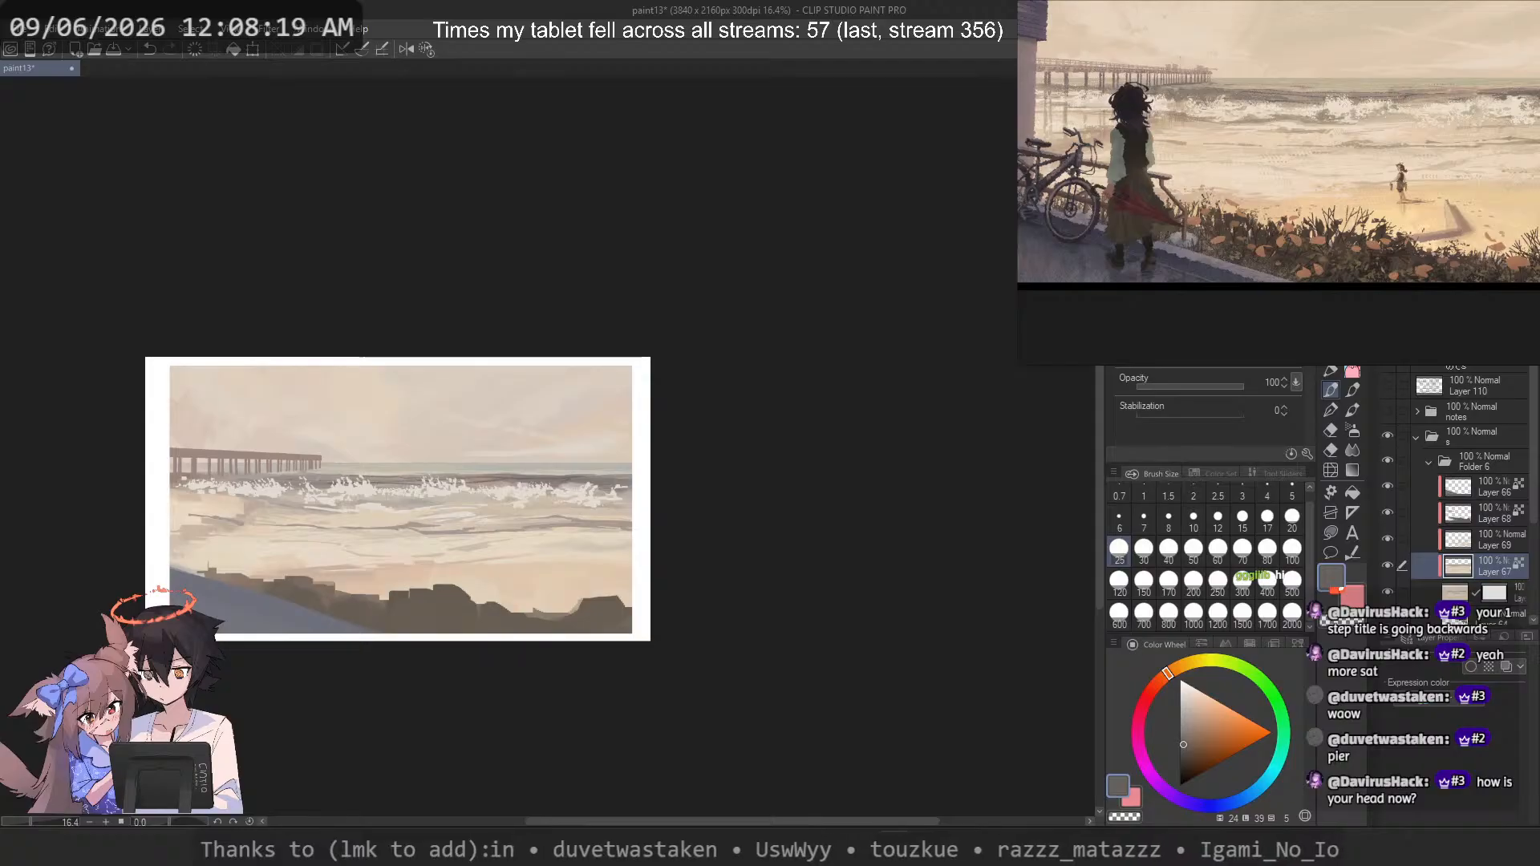
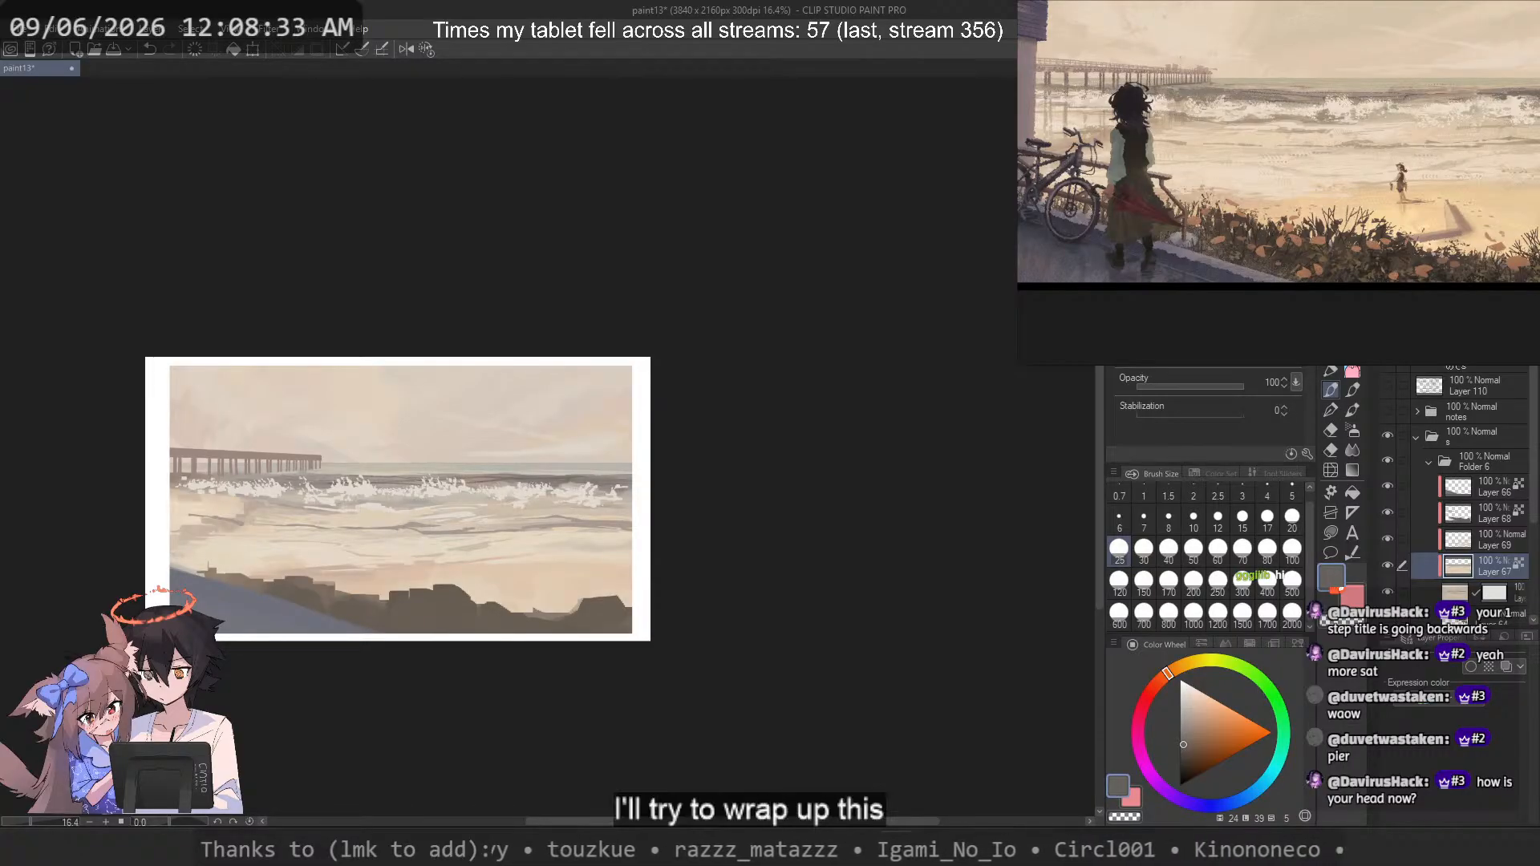
Step: Examine the brushwork of the waves, water and wet sand in the reference image up close
scroll(1299, 99, up, 10)
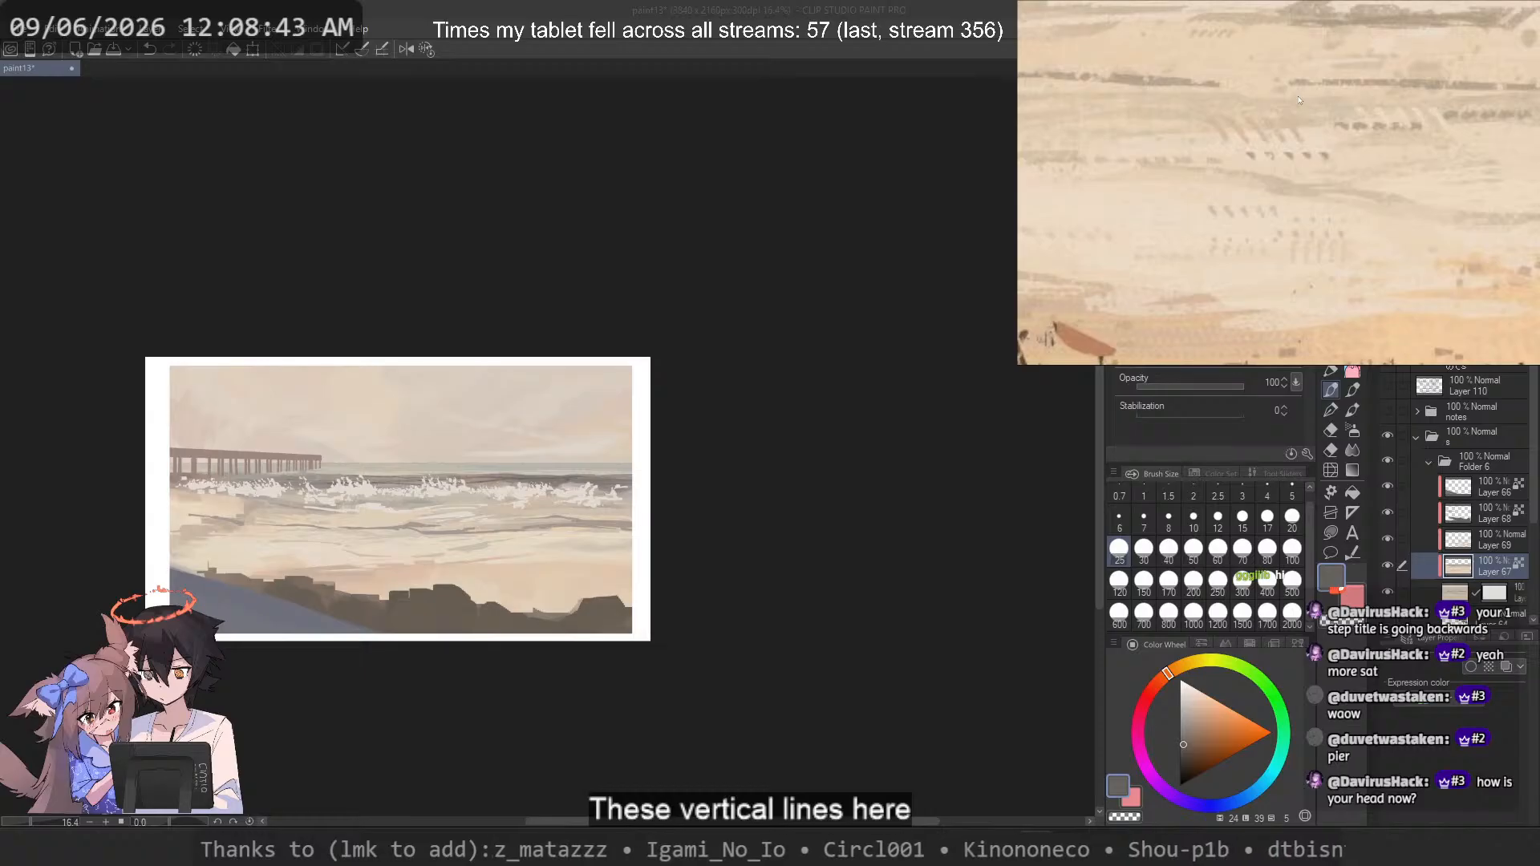
scroll(1299, 99, down, 10)
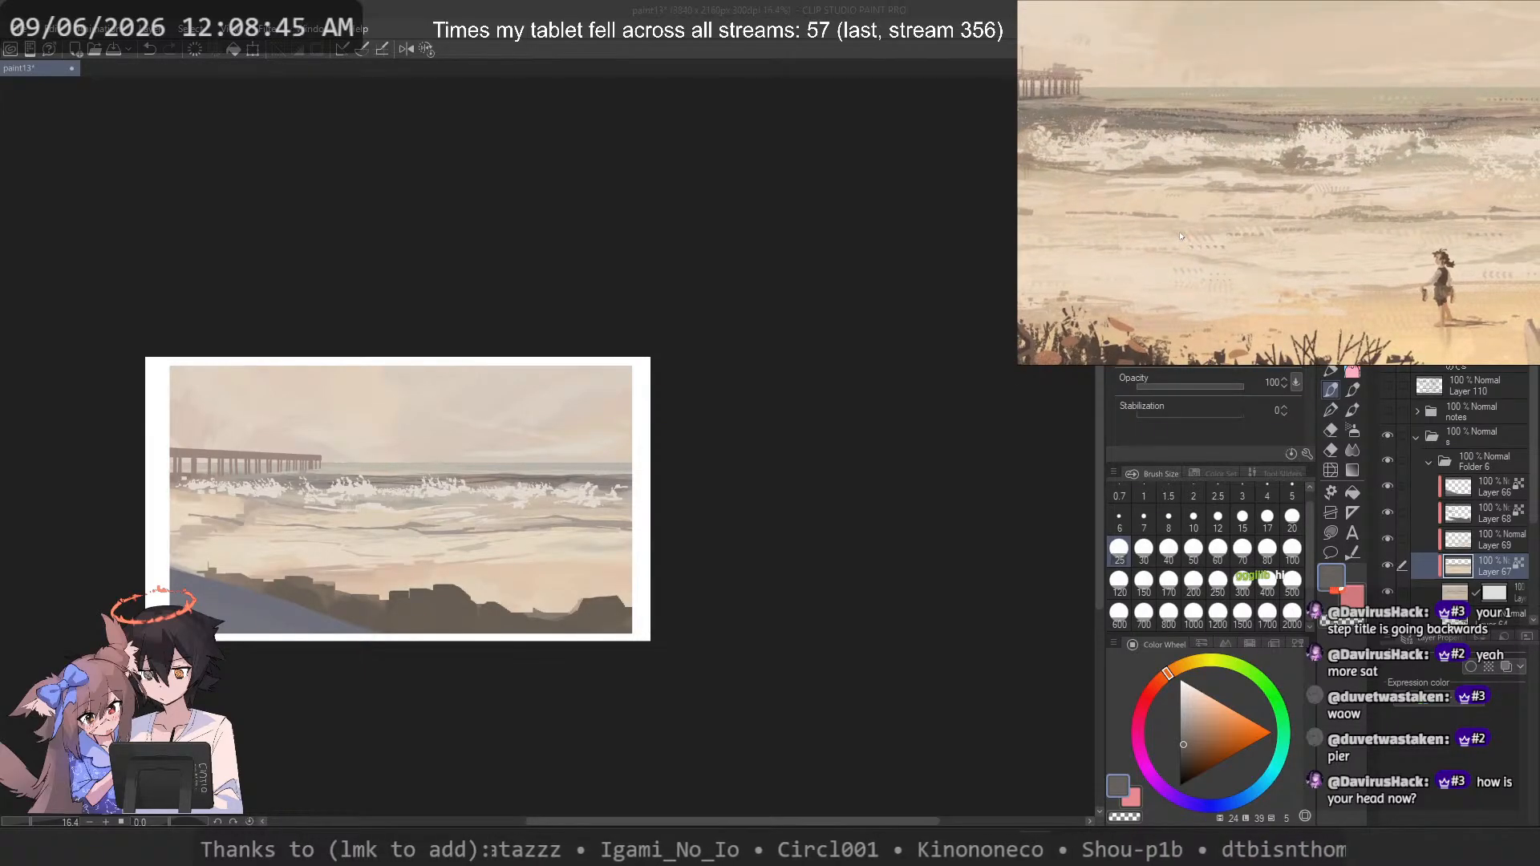
scroll(1142, 143, up, 5)
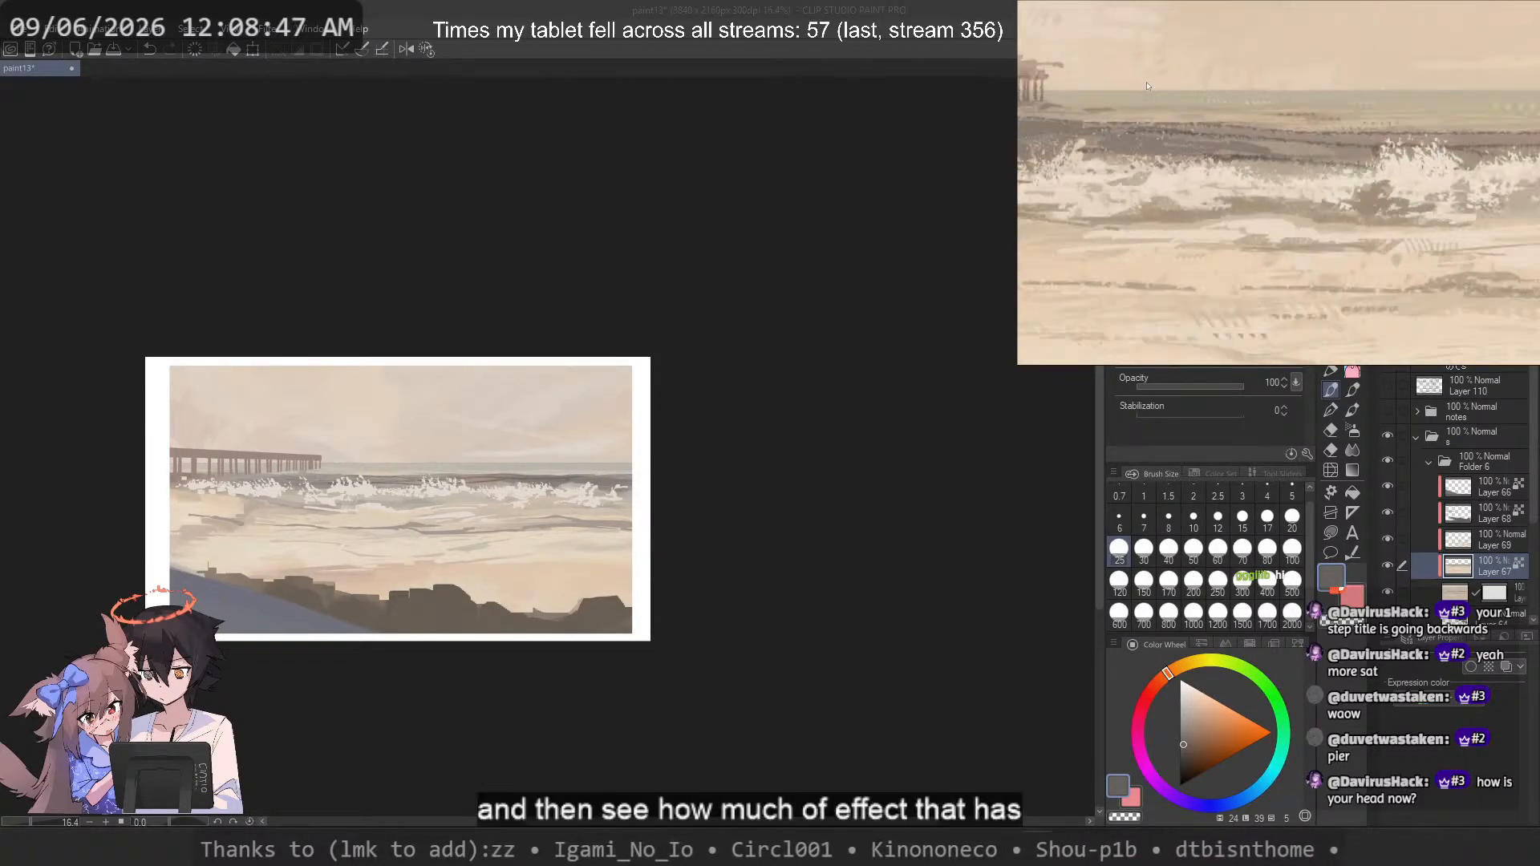
scroll(1219, 104, down, 5)
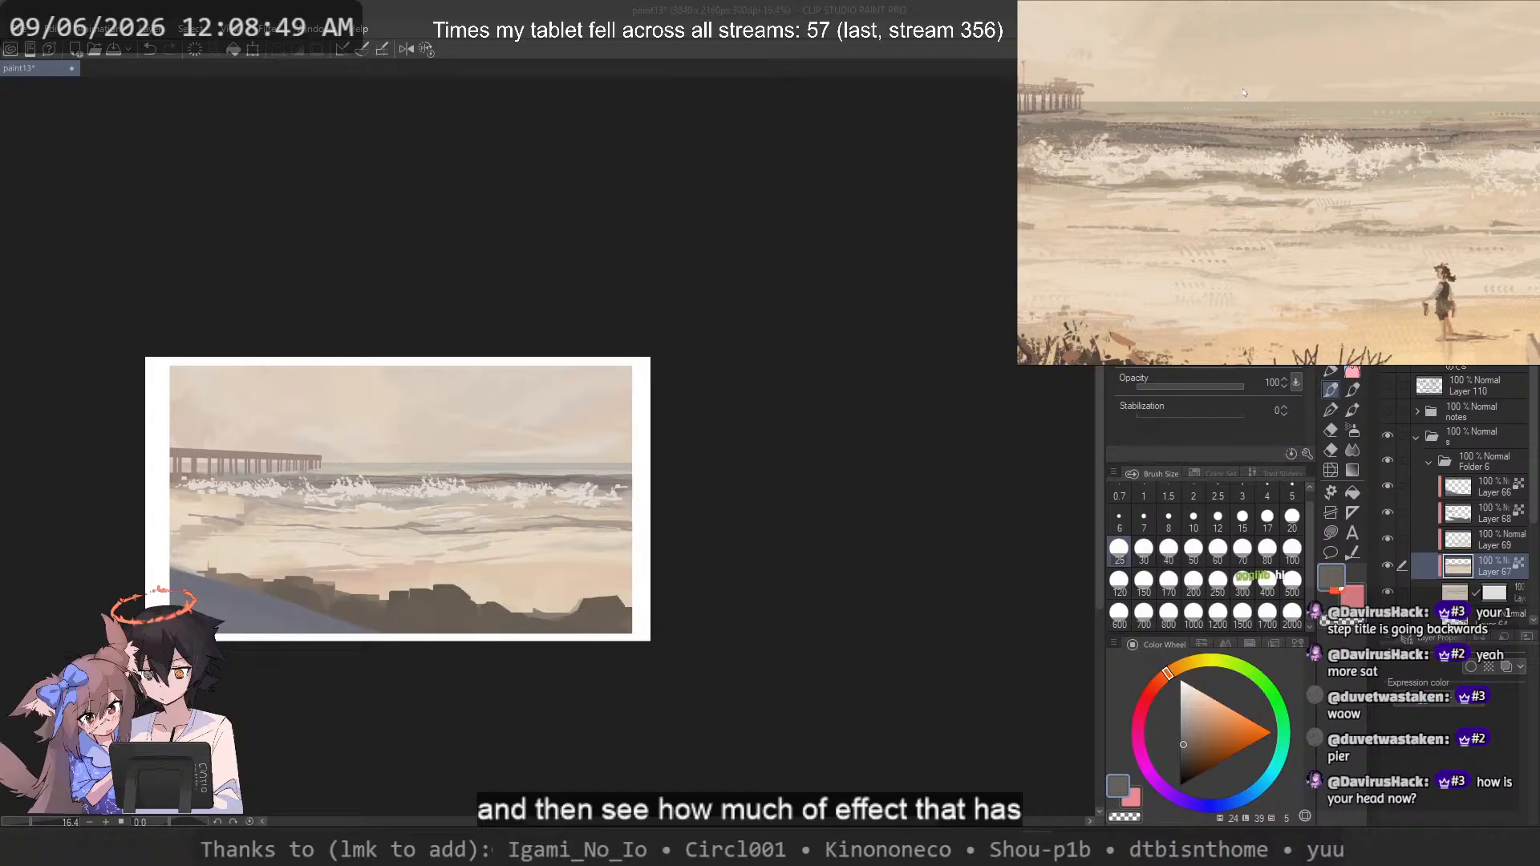
scroll(1223, 106, up, 2)
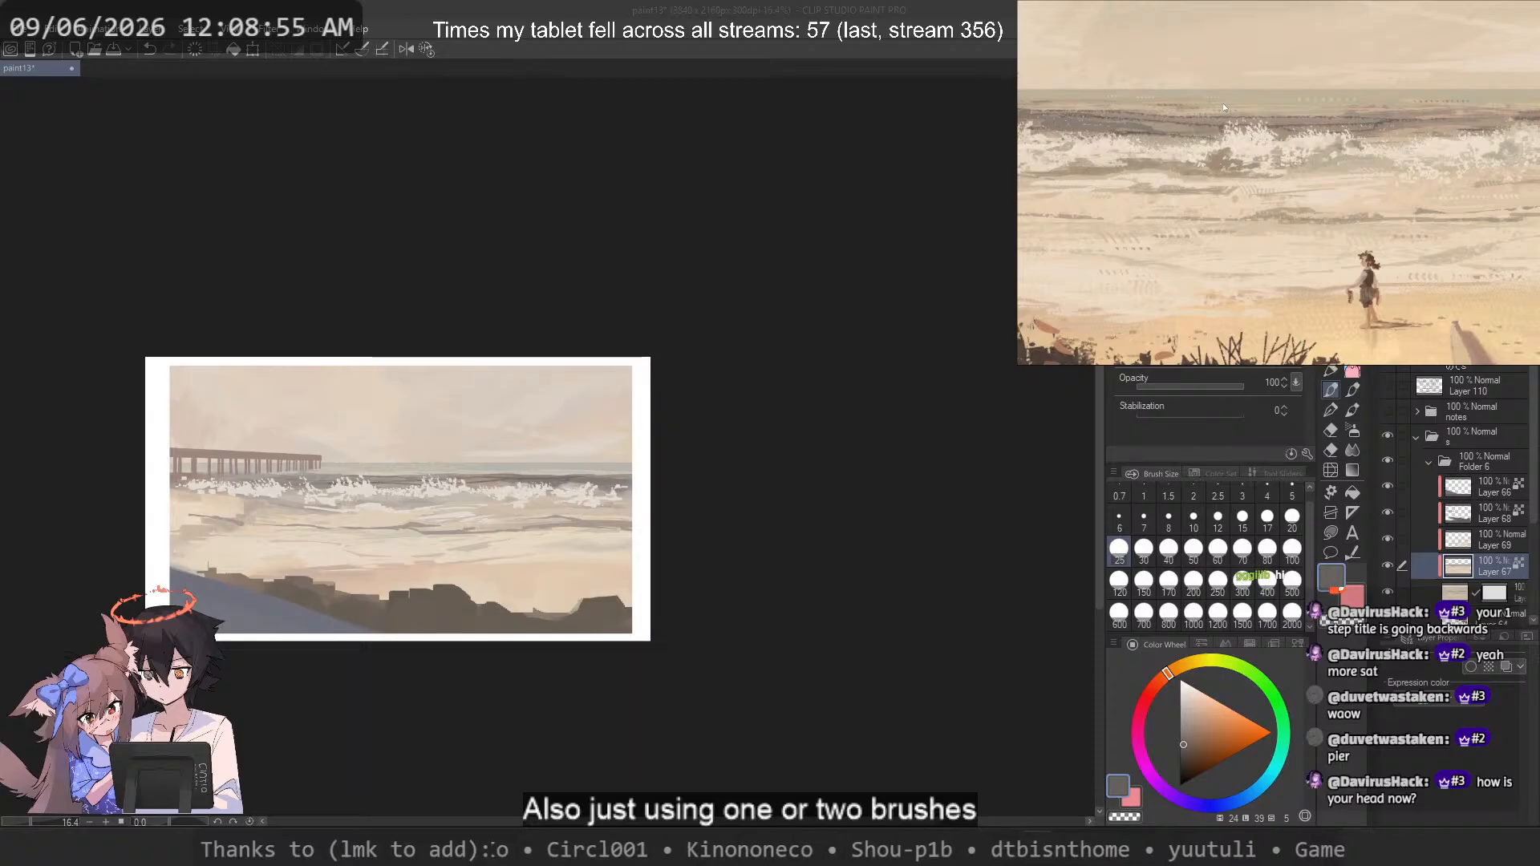
scroll(1203, 240, up, 5)
scroll(1201, 194, down, 4)
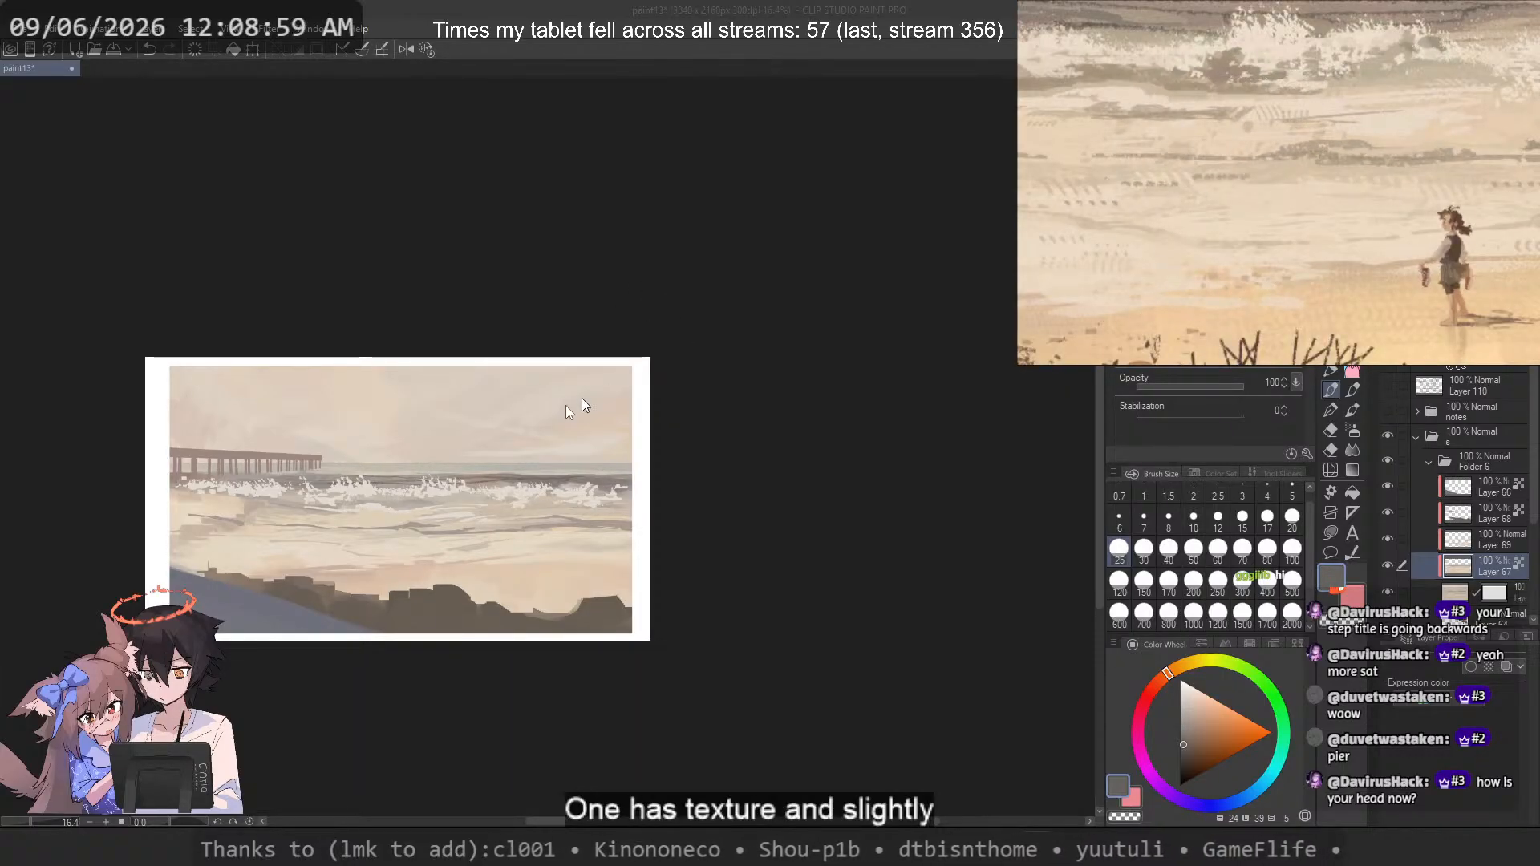
Step: Create a new layer directly above Layer 69
drag(386, 542, 484, 523)
scroll(484, 523, up, 1)
scroll(485, 523, up, 2)
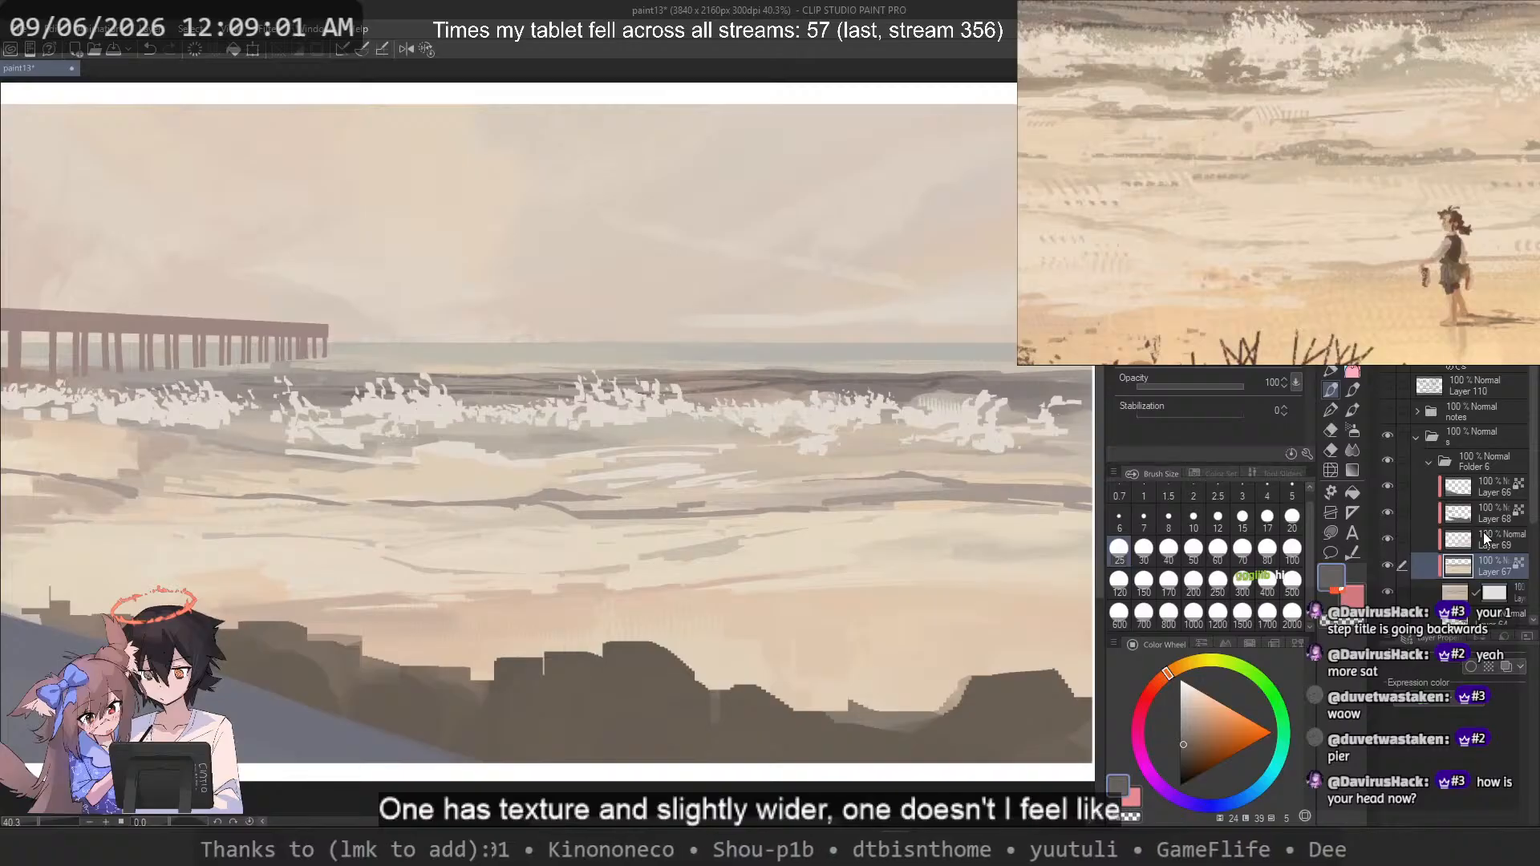
click(1483, 539)
key(ctrl+shift+n)
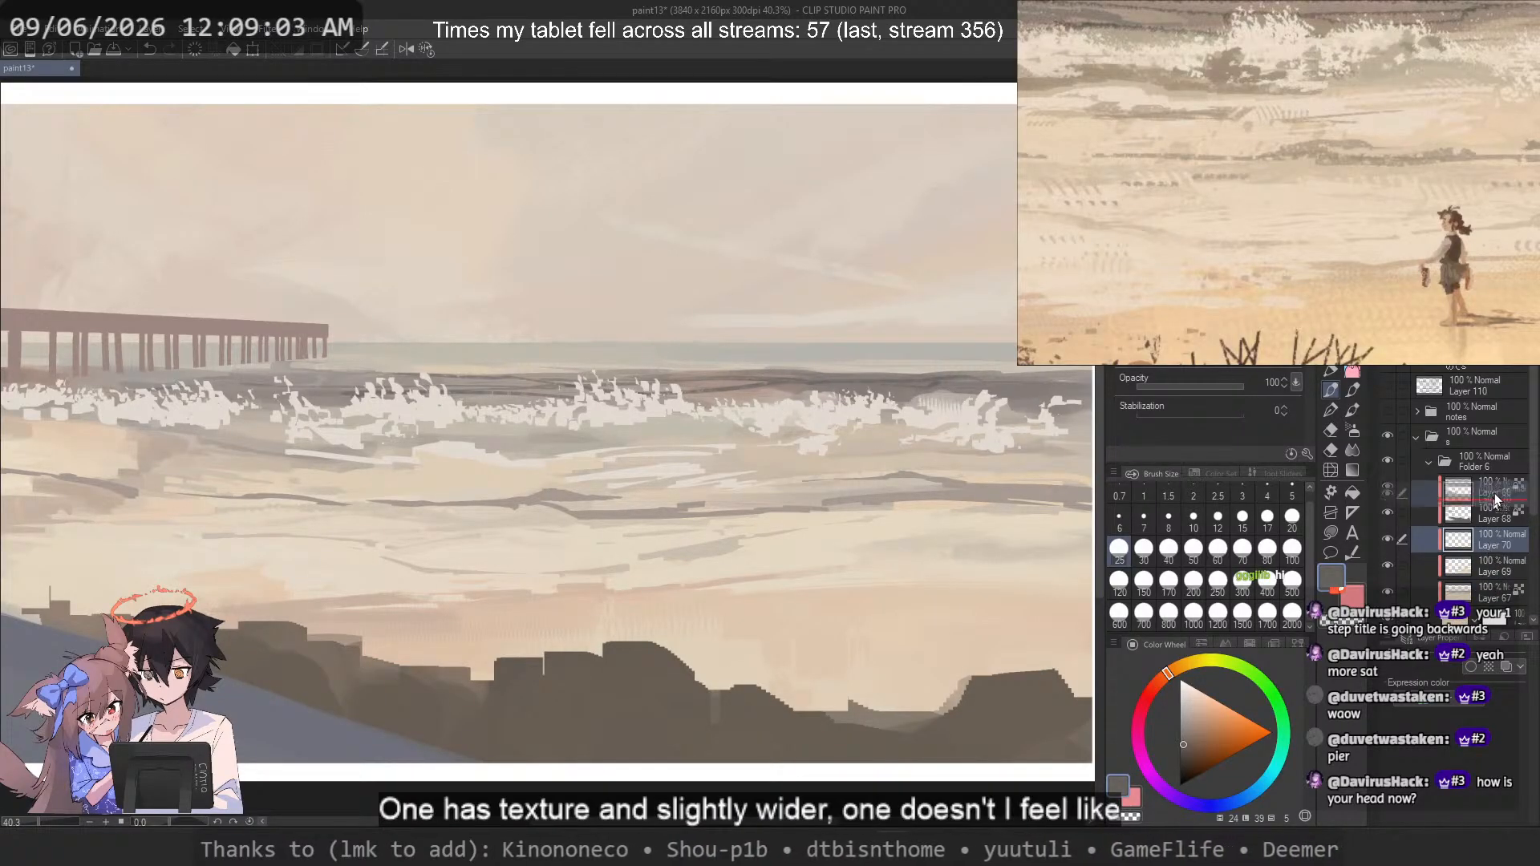
Step: Try broad dark diagonal strokes across the waves and sky with the brush angled at 310°, increasing its size to 200
drag(809, 392, 805, 395)
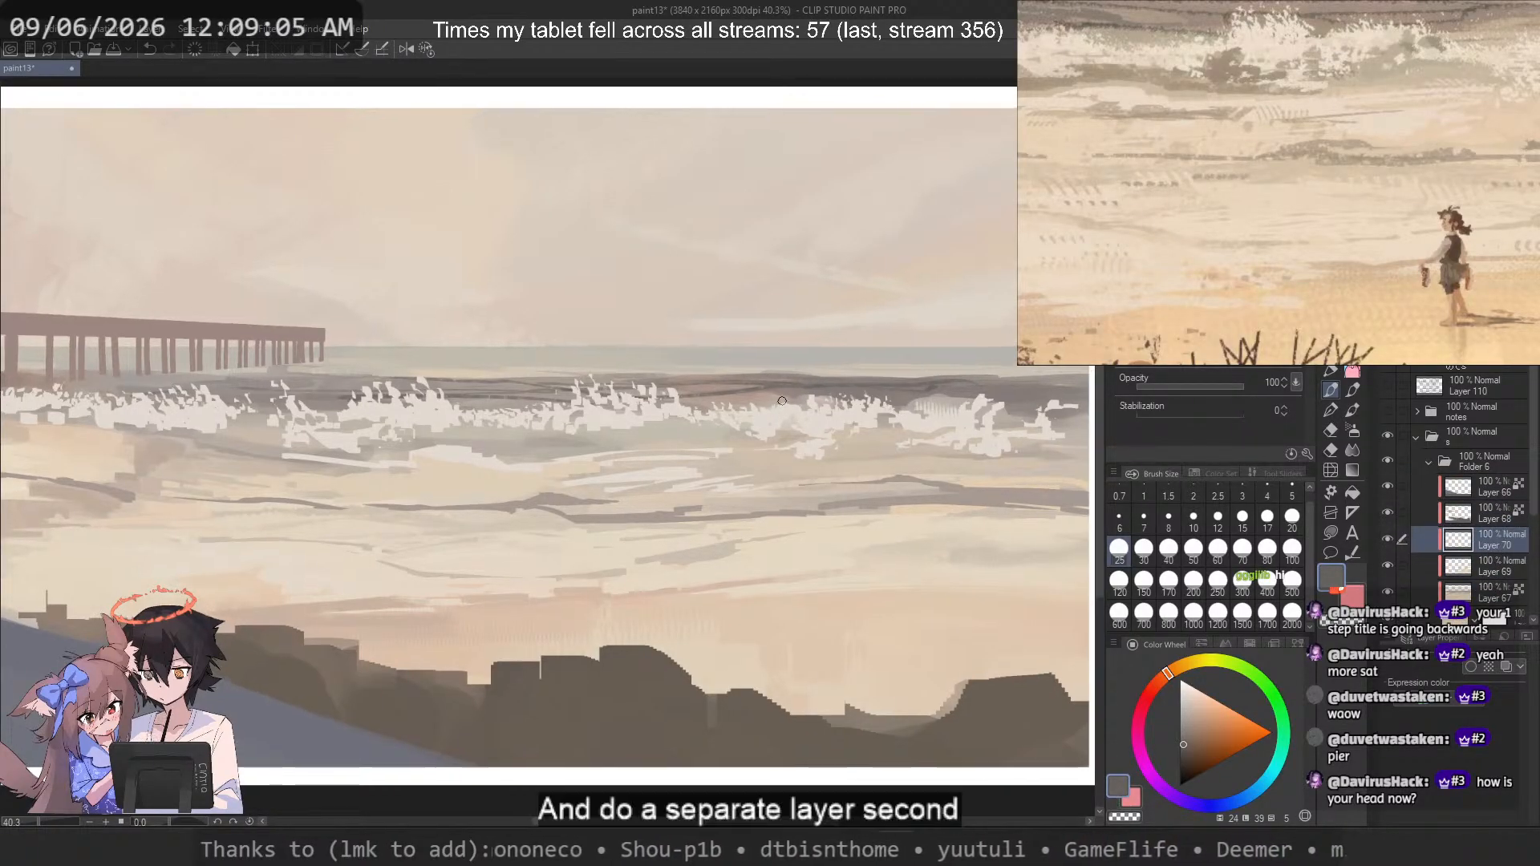
click(1332, 372)
key(b)
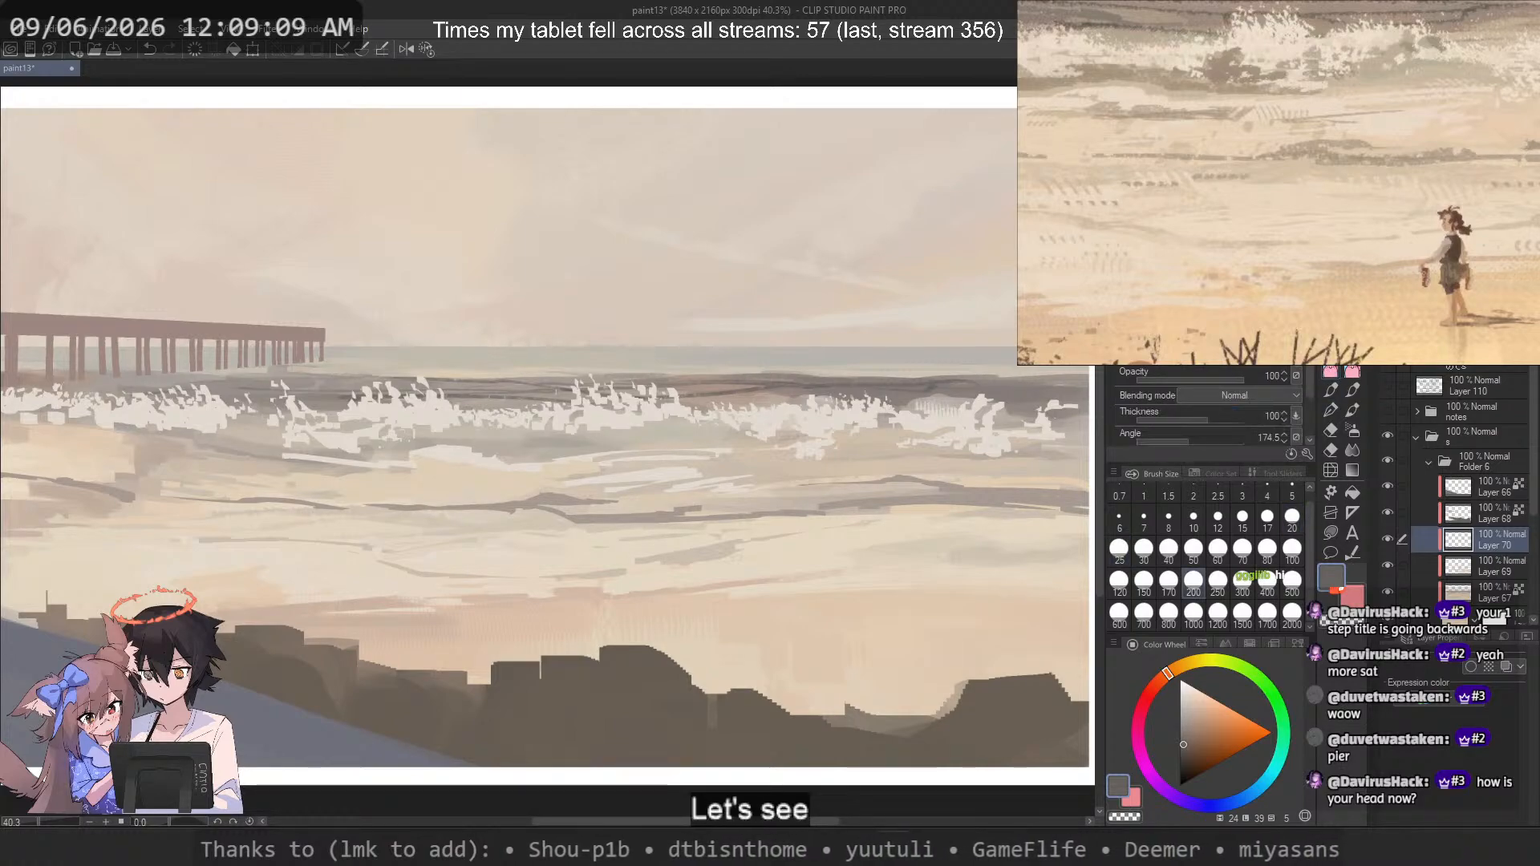
key(b)
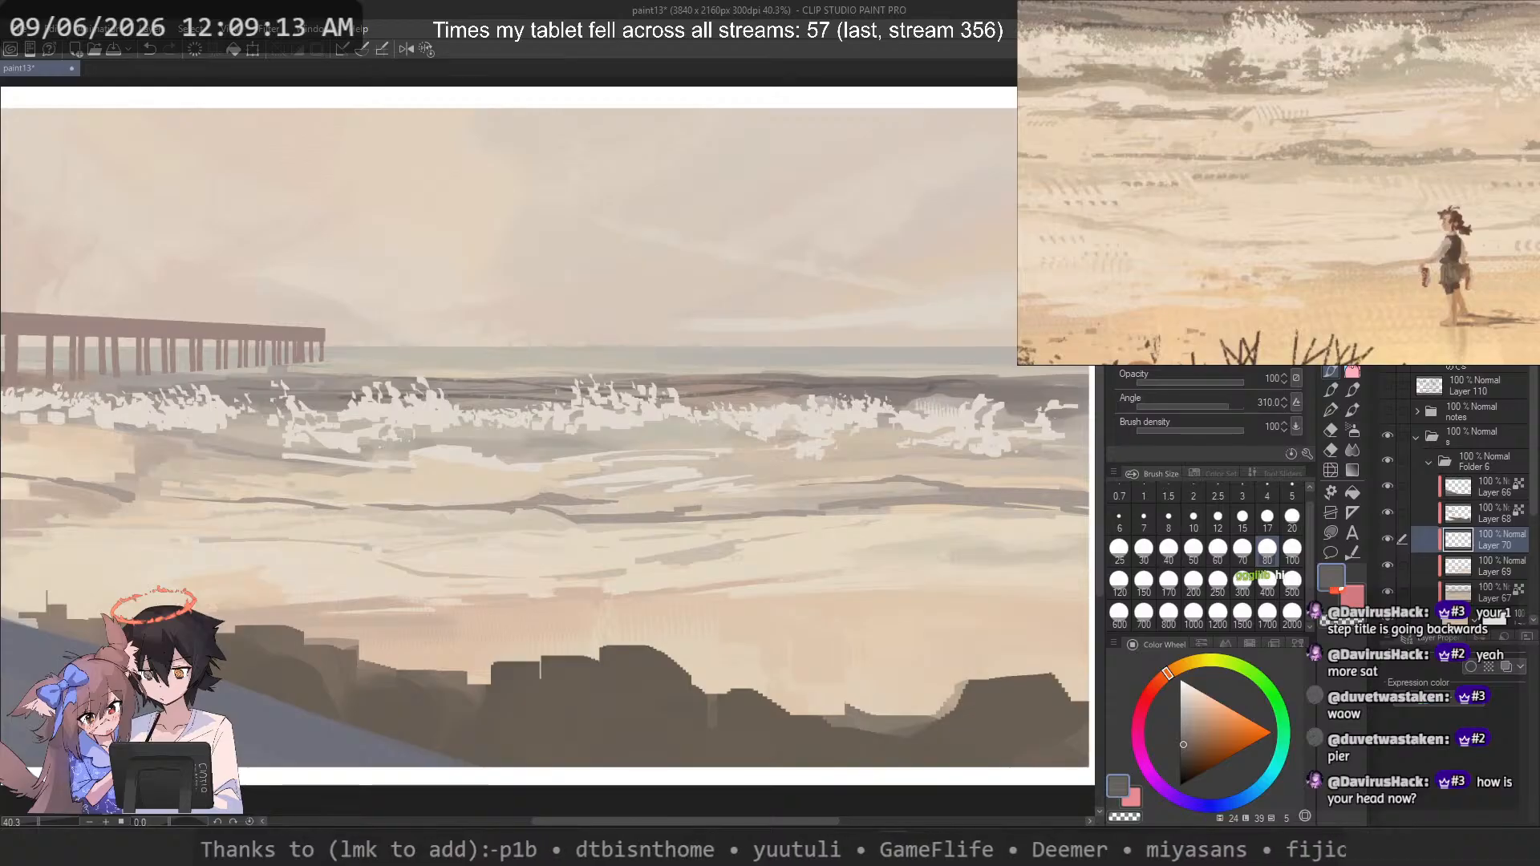
key(ctrl+s)
click(1329, 372)
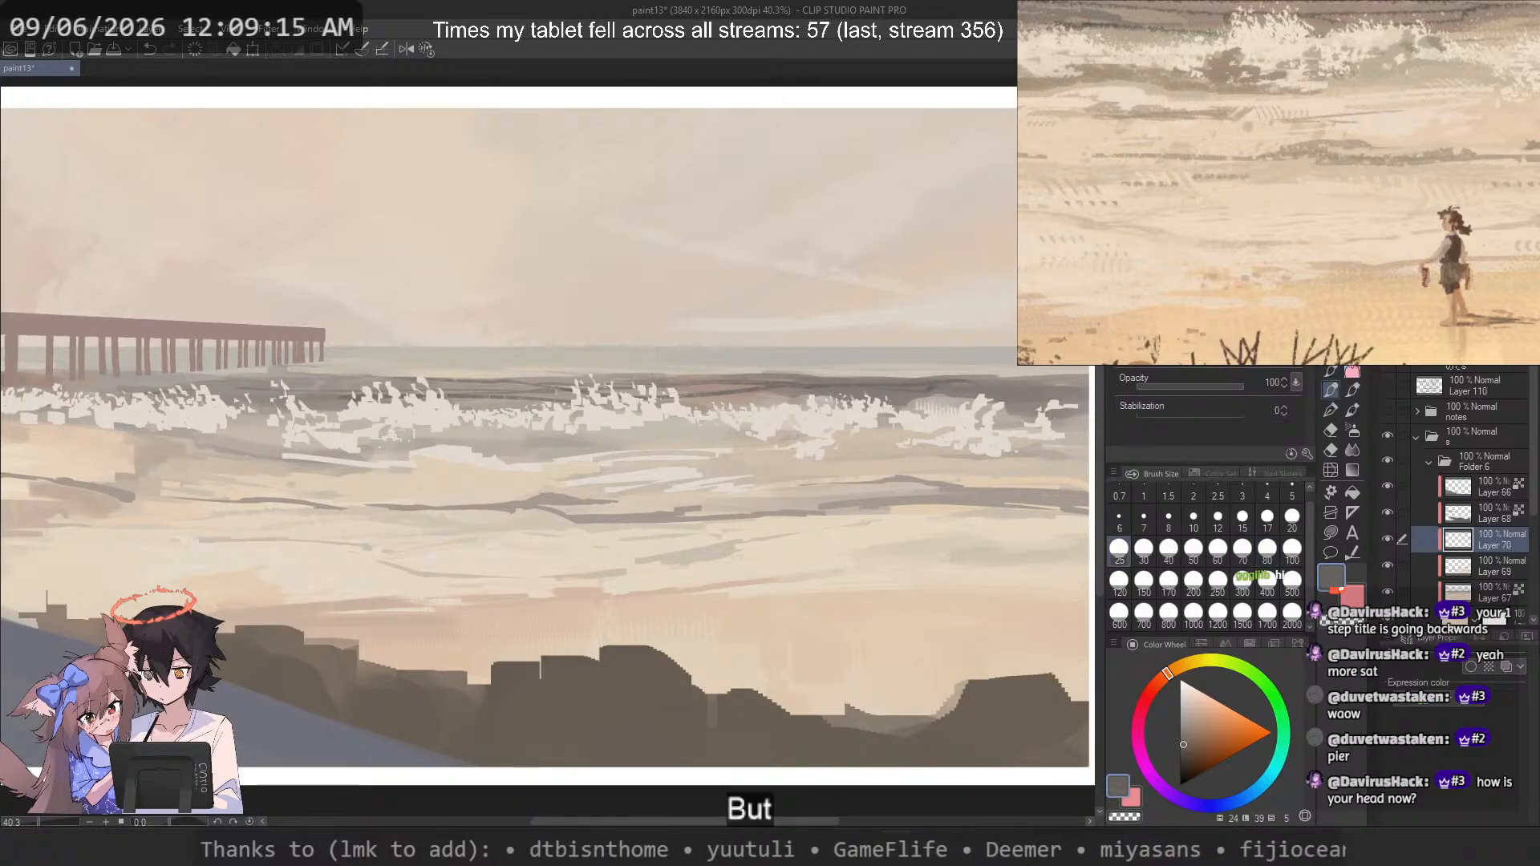
key(b)
mouse_move(842, 368)
mouse_down()
mouse_move(429, 263)
mouse_move(489, 562)
mouse_move(619, 413)
mouse_up()
key(ctrl+z)
click(1196, 597)
mouse_move(738, 277)
mouse_down()
mouse_move(795, 652)
mouse_move(381, 332)
mouse_up()
key(ctrl+z)
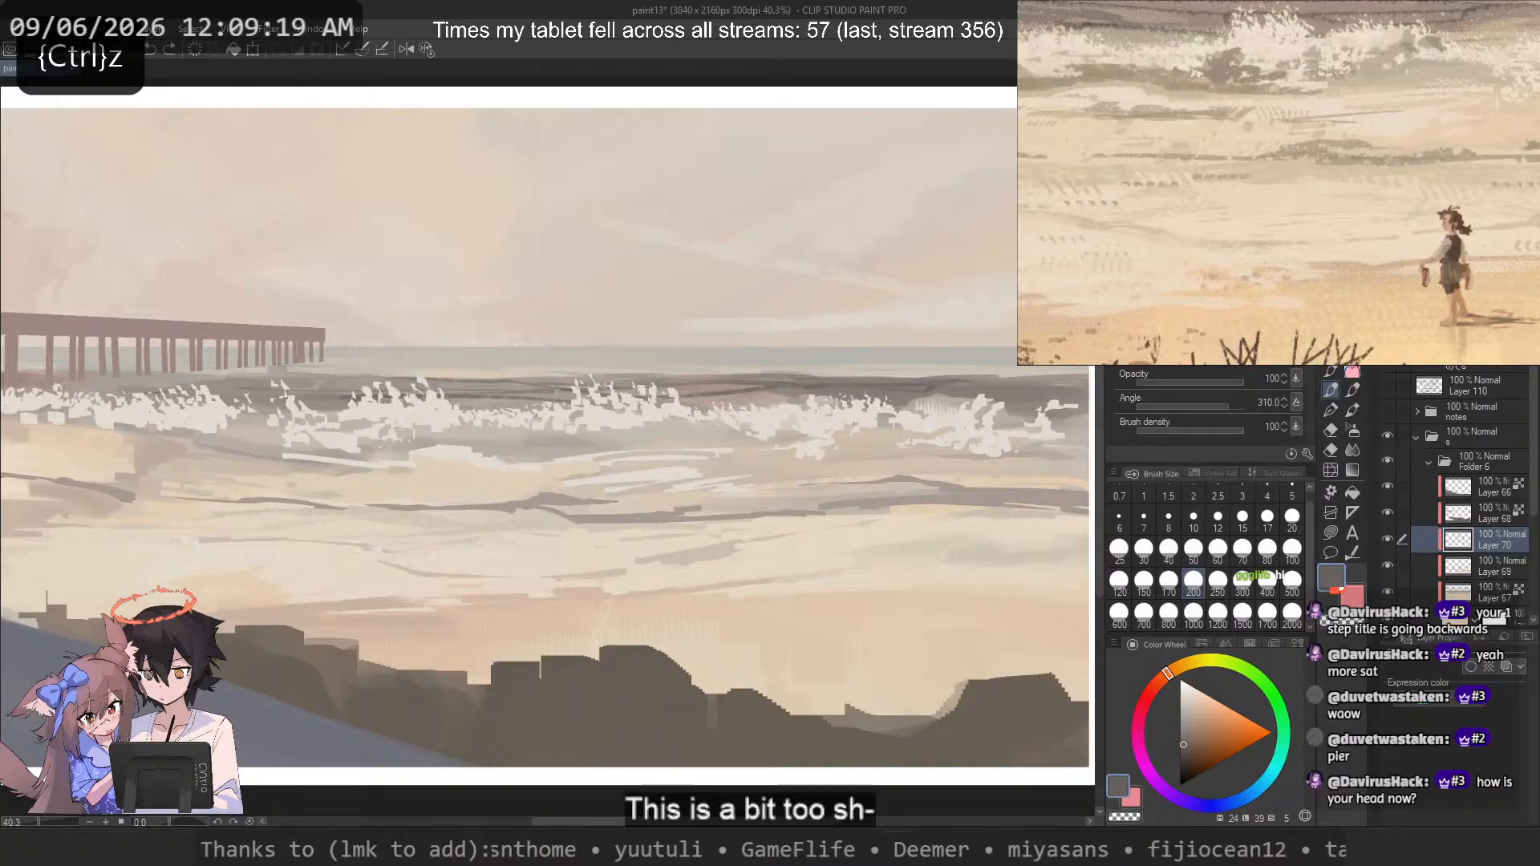
Step: Find and select the gpen_larger_detail brush, whose tip is a row of small squares
click(1330, 371)
click(1291, 517)
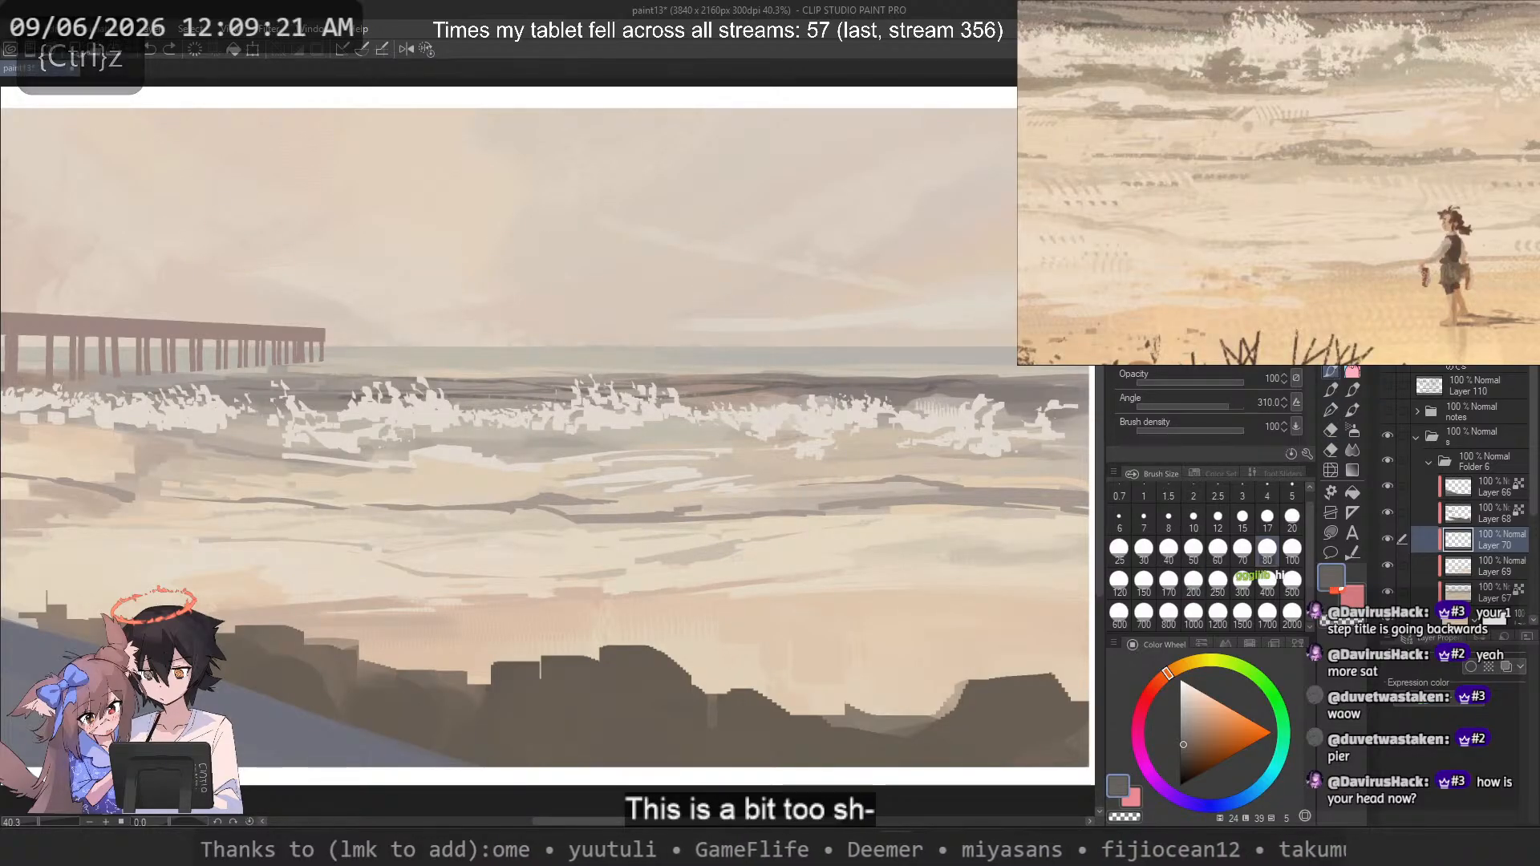
click(1353, 390)
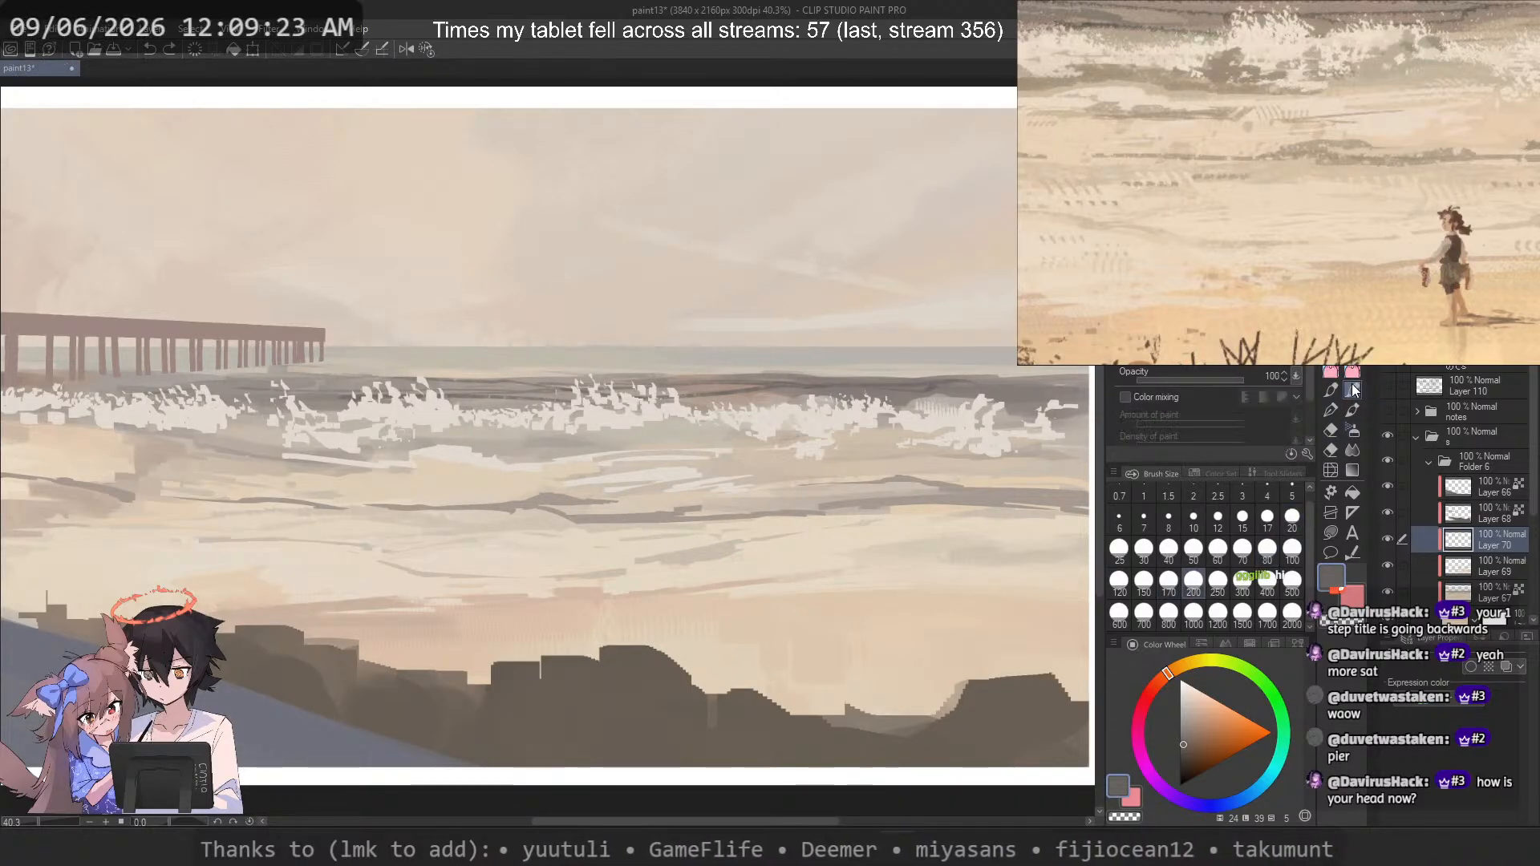
click(1352, 373)
click(1242, 550)
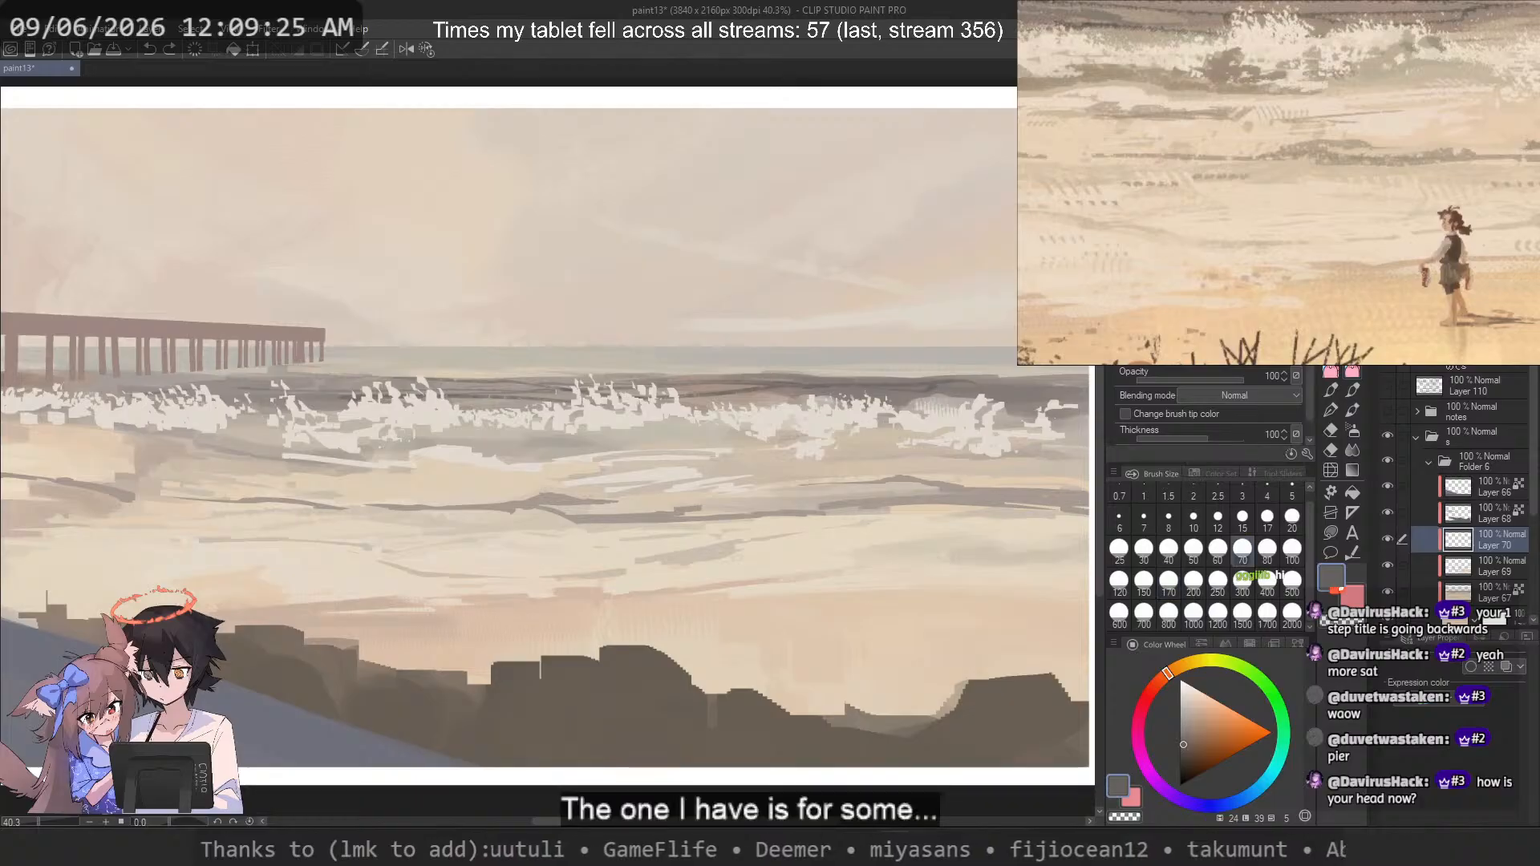
click(1330, 389)
key(period)
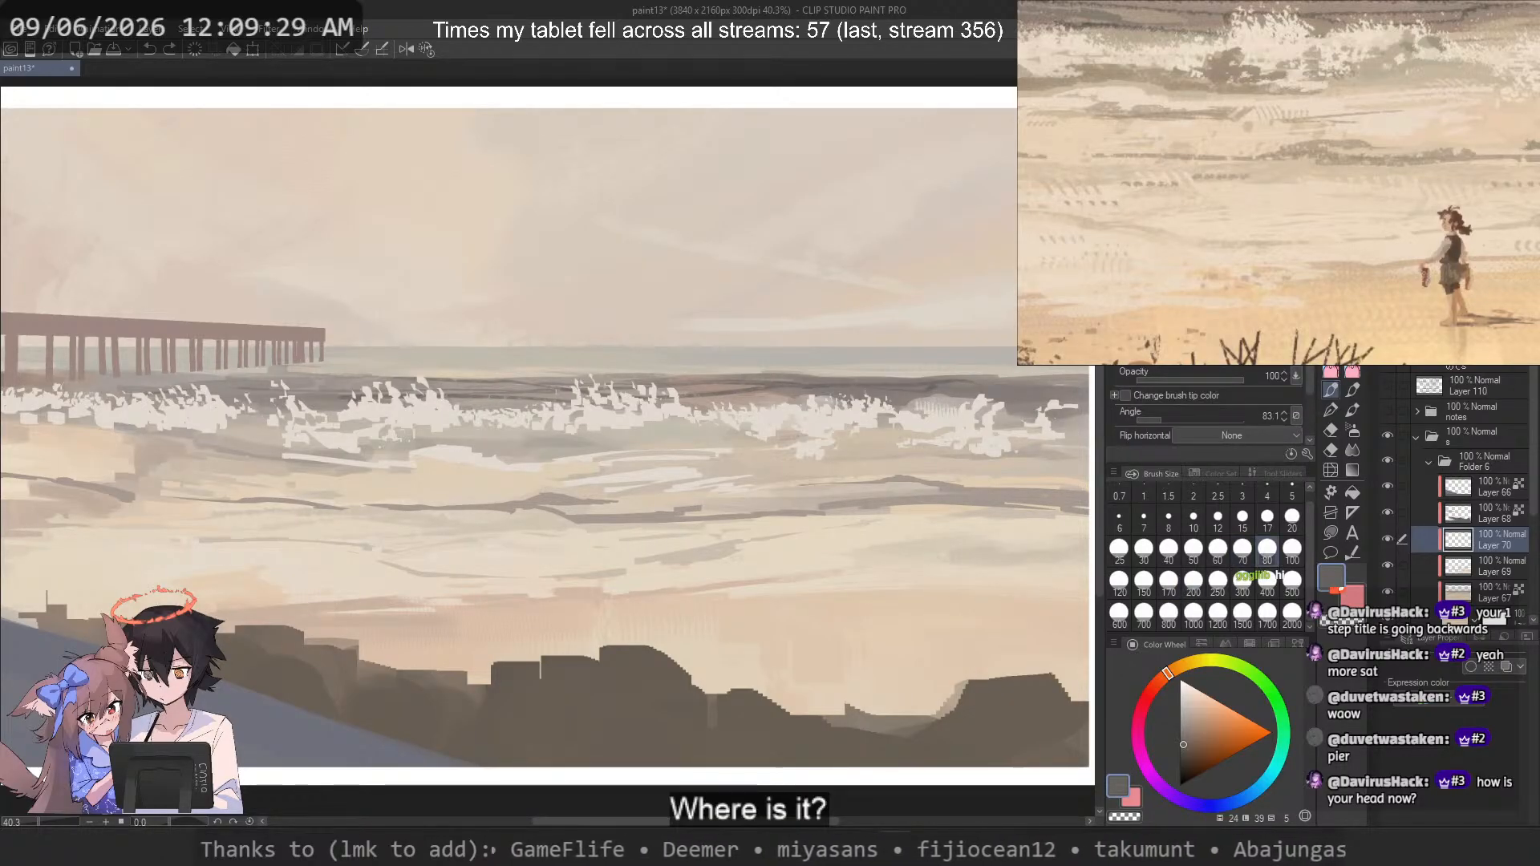
key(period)
Step: Try dark strokes over the middle foam, and short dotted marks on the swell line below it with brush size 170
mouse_move(734, 313)
mouse_down()
mouse_move(651, 369)
mouse_move(534, 341)
mouse_up()
key(ctrl+z)
drag(651, 433, 644, 429)
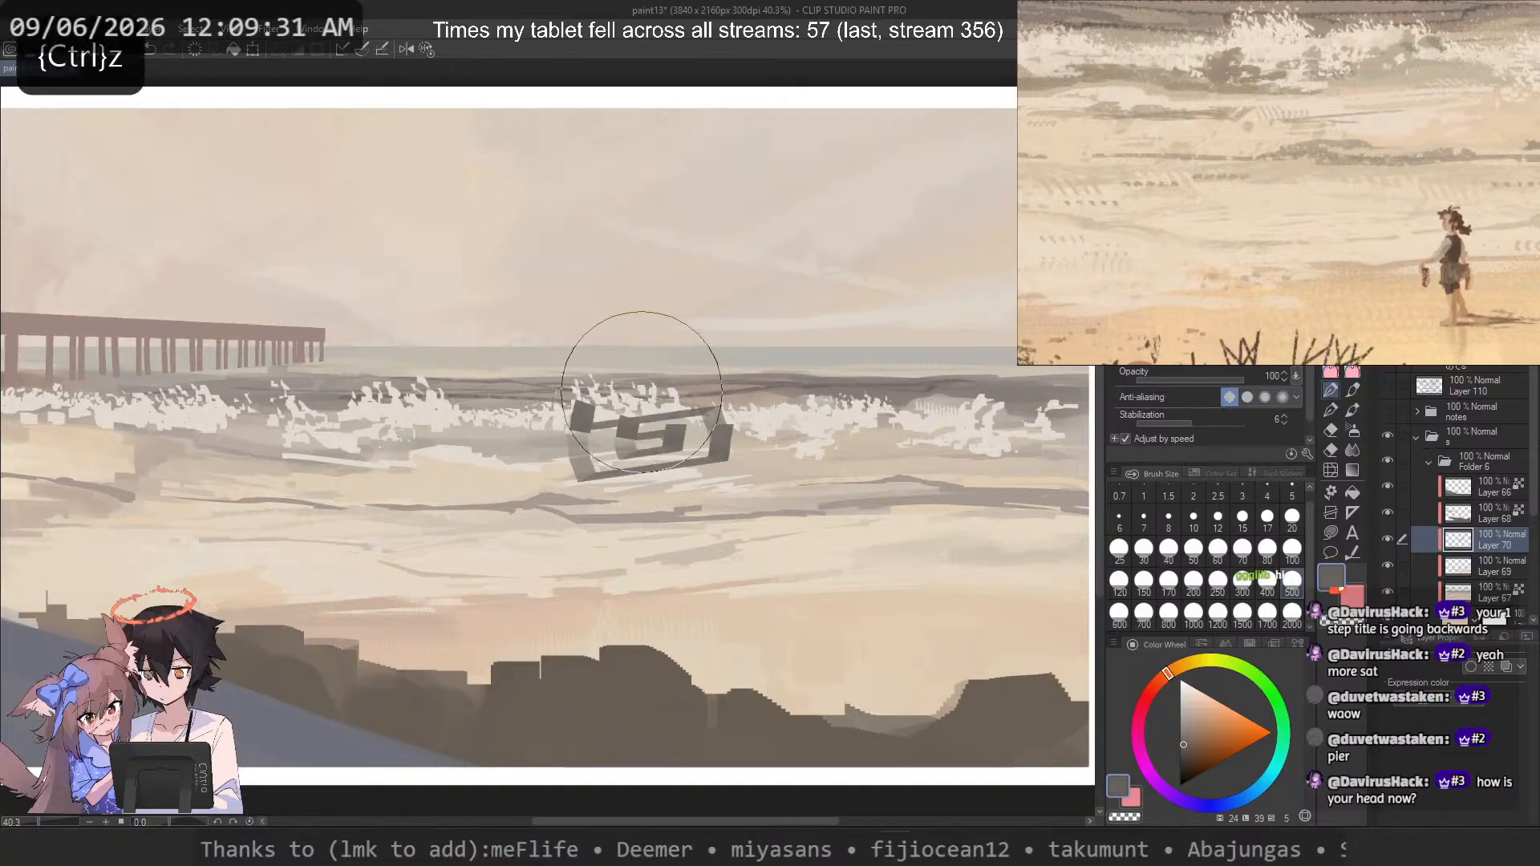
key(ctrl+z)
click(1193, 551)
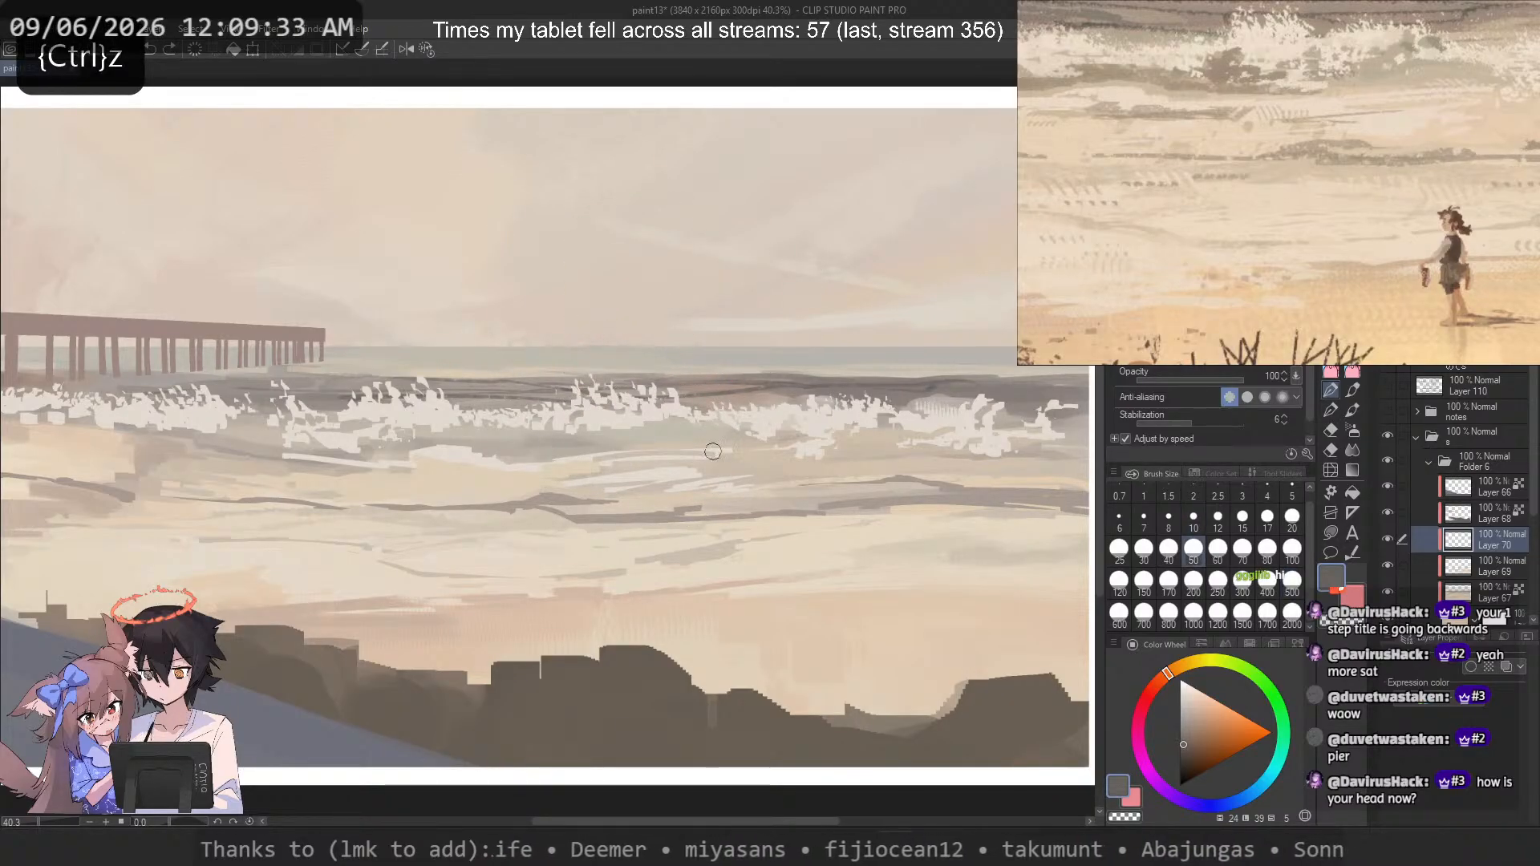
click(1168, 579)
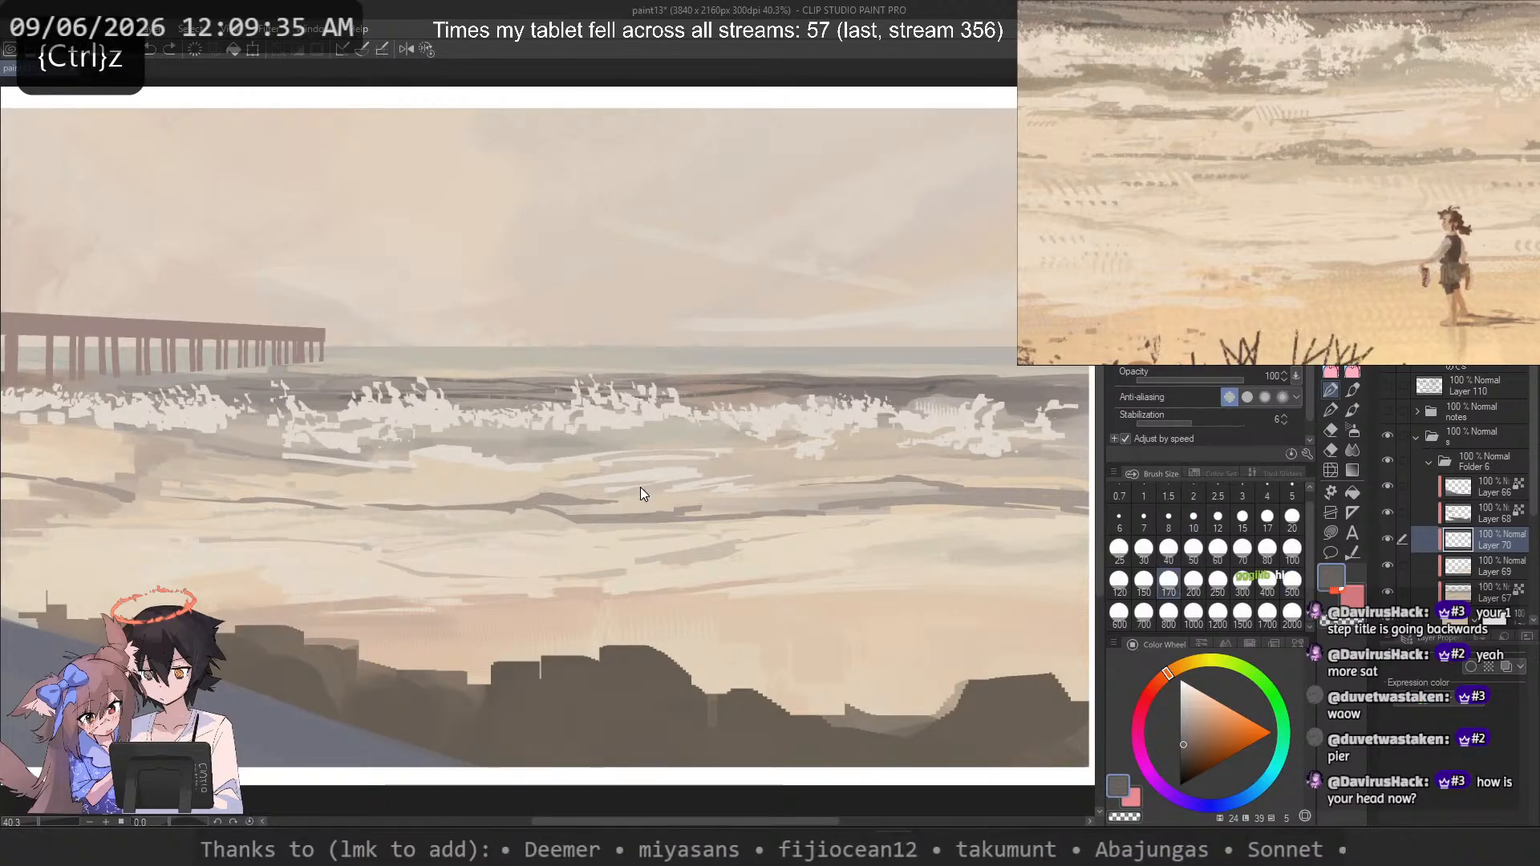
click(641, 510)
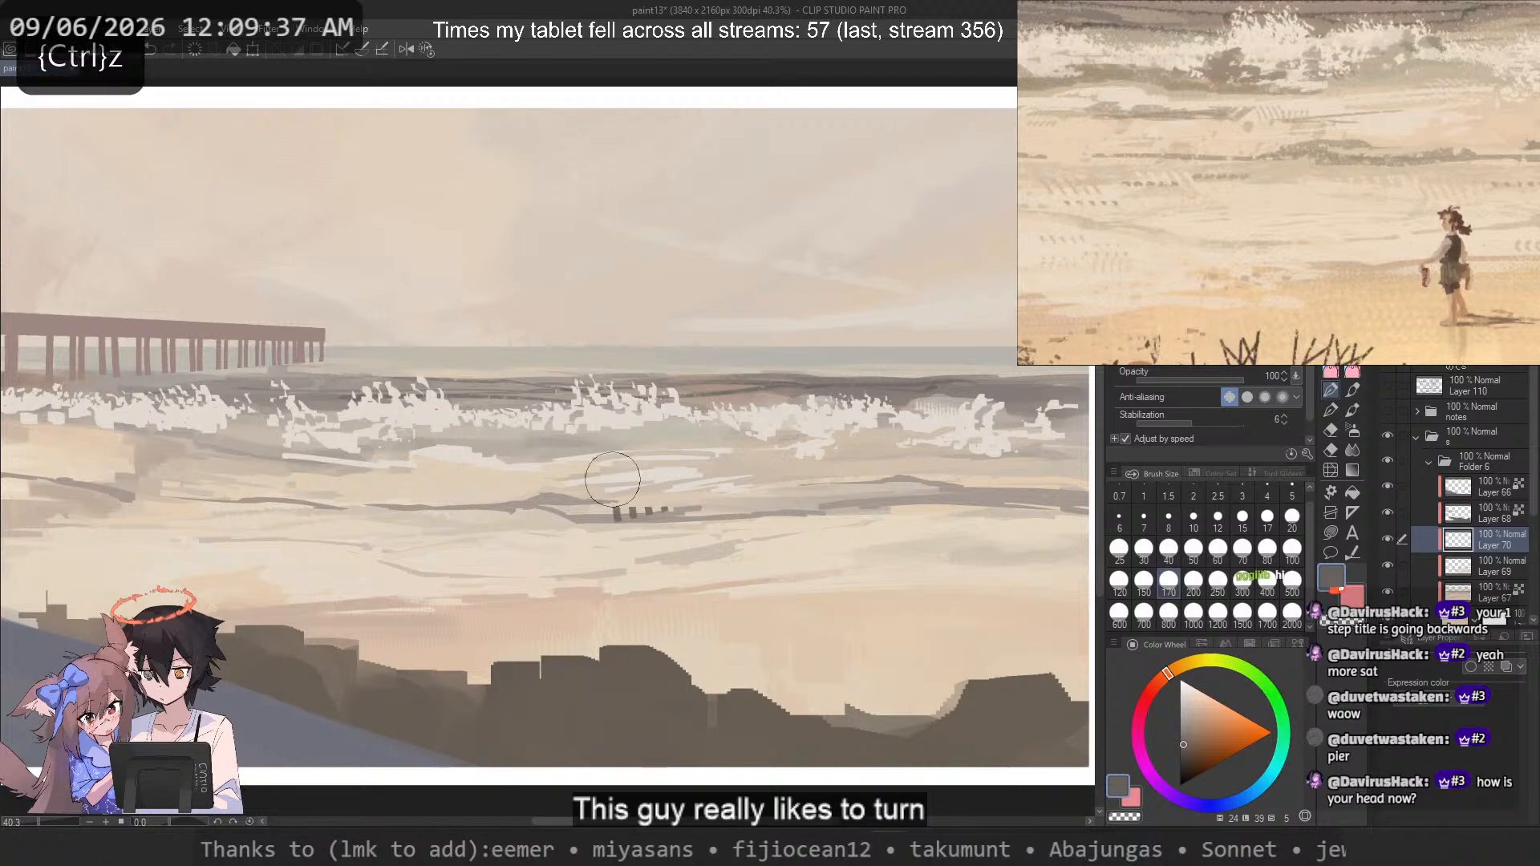
key(ctrl+z)
drag(597, 491, 583, 530)
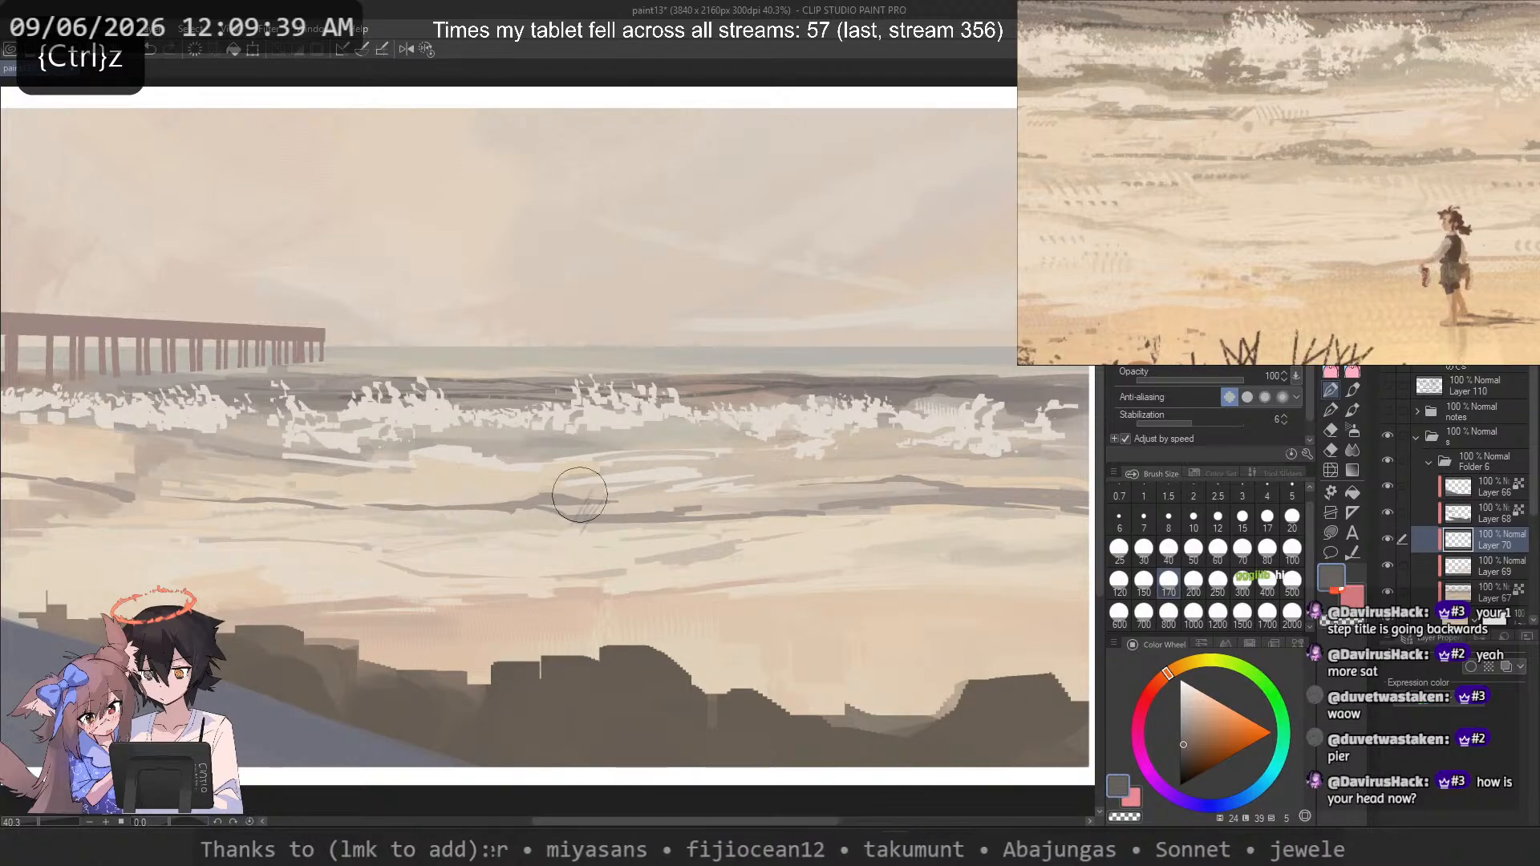
key(ctrl+z)
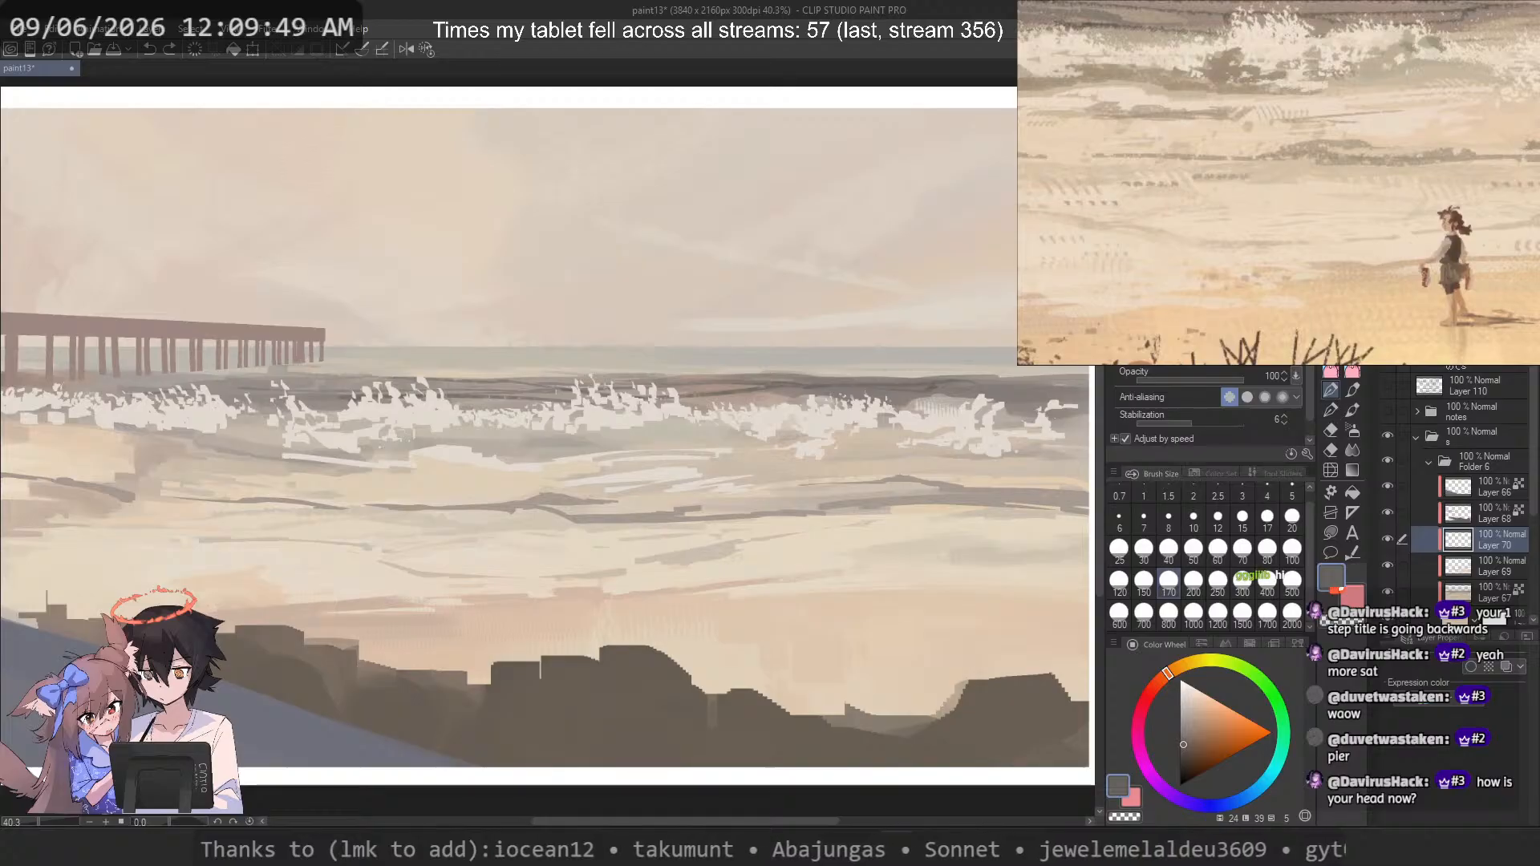
Step: Set the stroke gap of the gpen_larger_detail brush to Fixed
click(1307, 453)
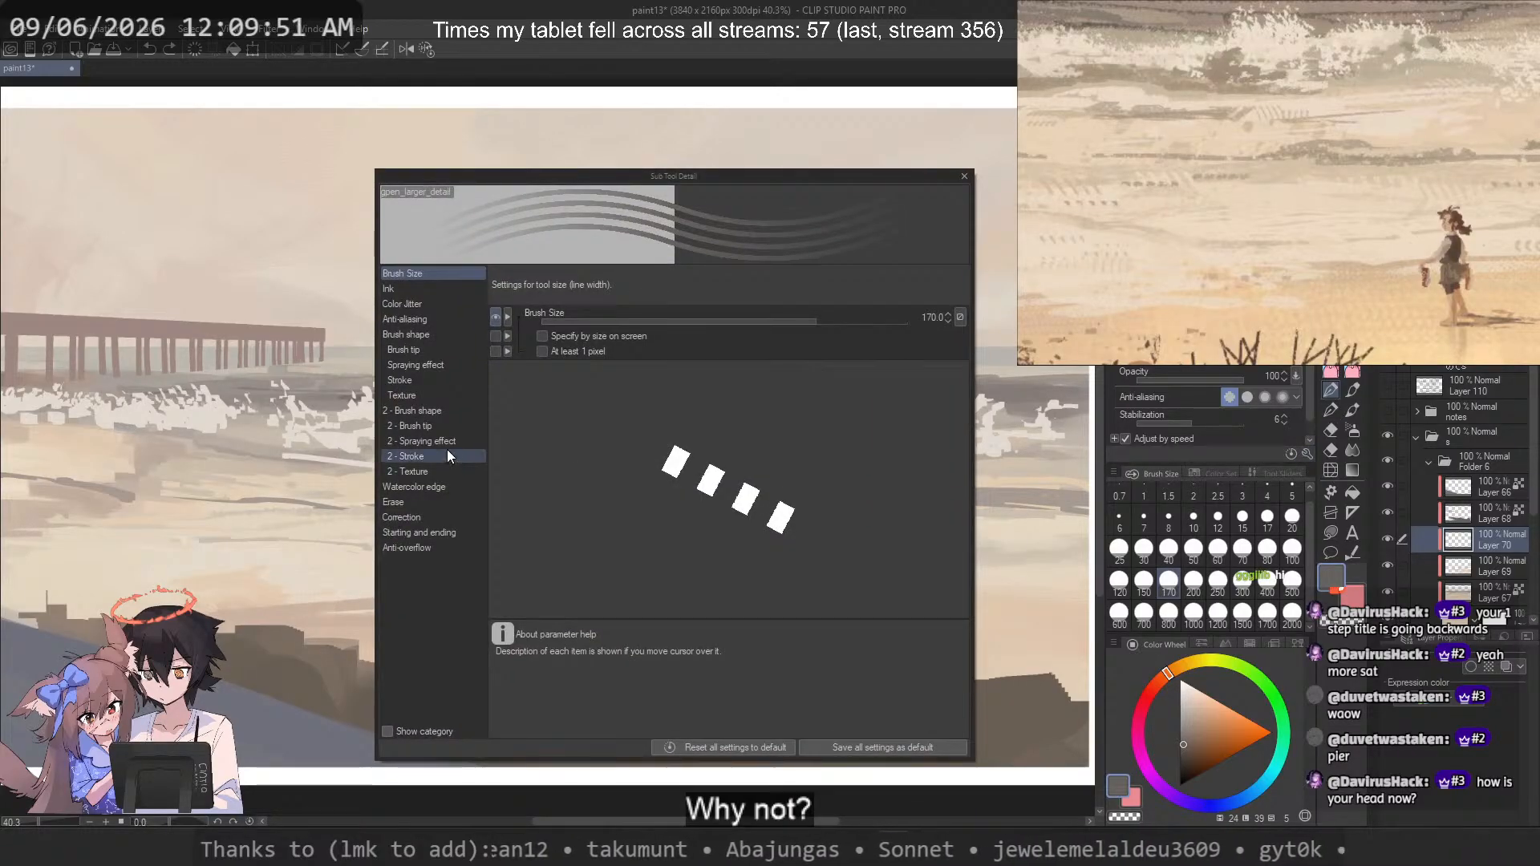
click(439, 382)
click(618, 316)
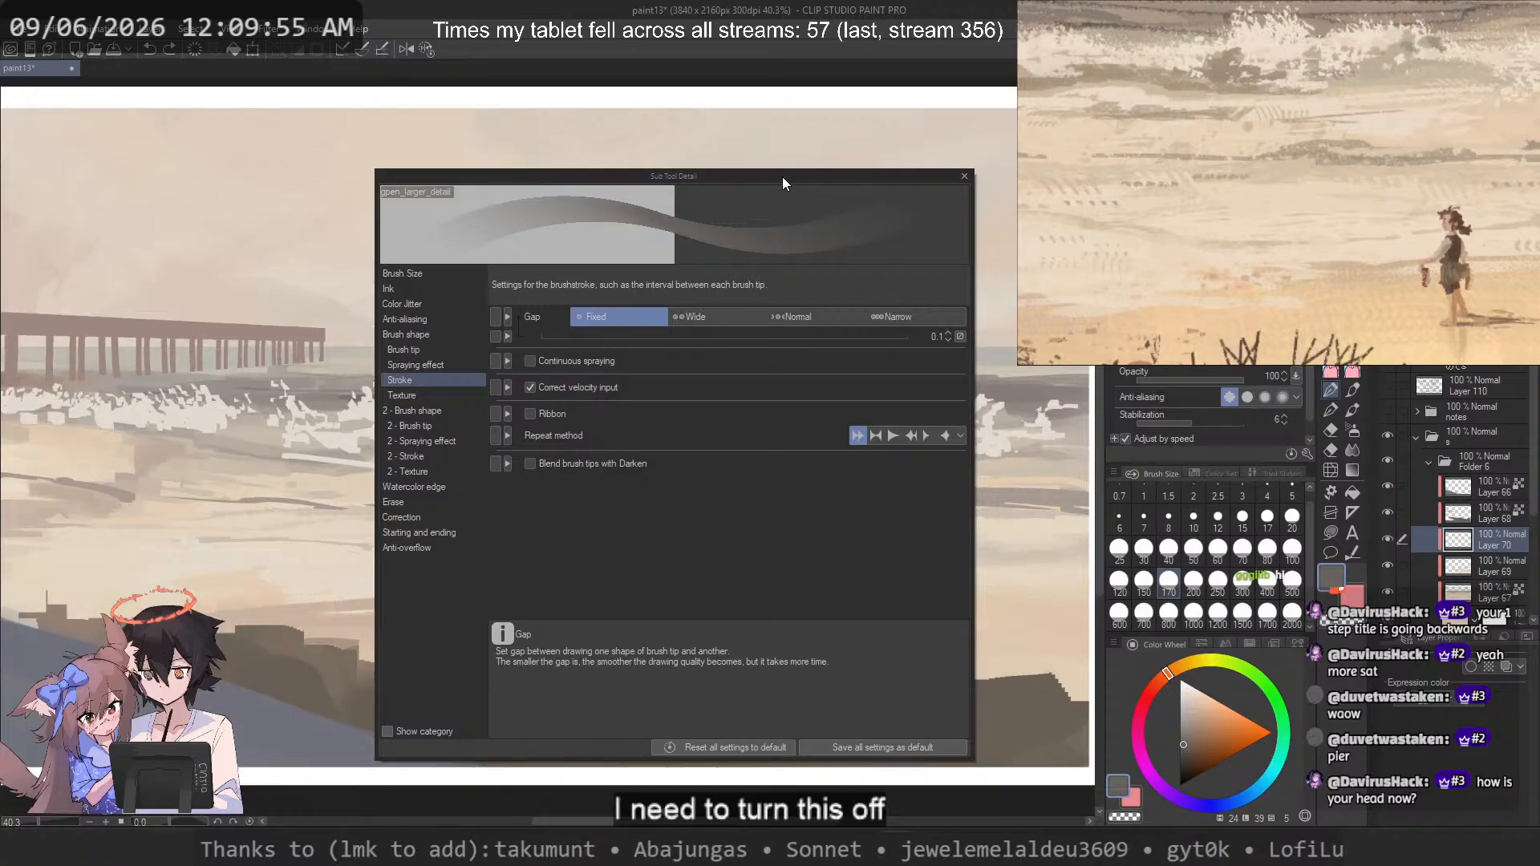
click(965, 176)
Step: Try several dark strokes in different directions in the open sky to test the brush tip's orientation
drag(785, 156, 740, 309)
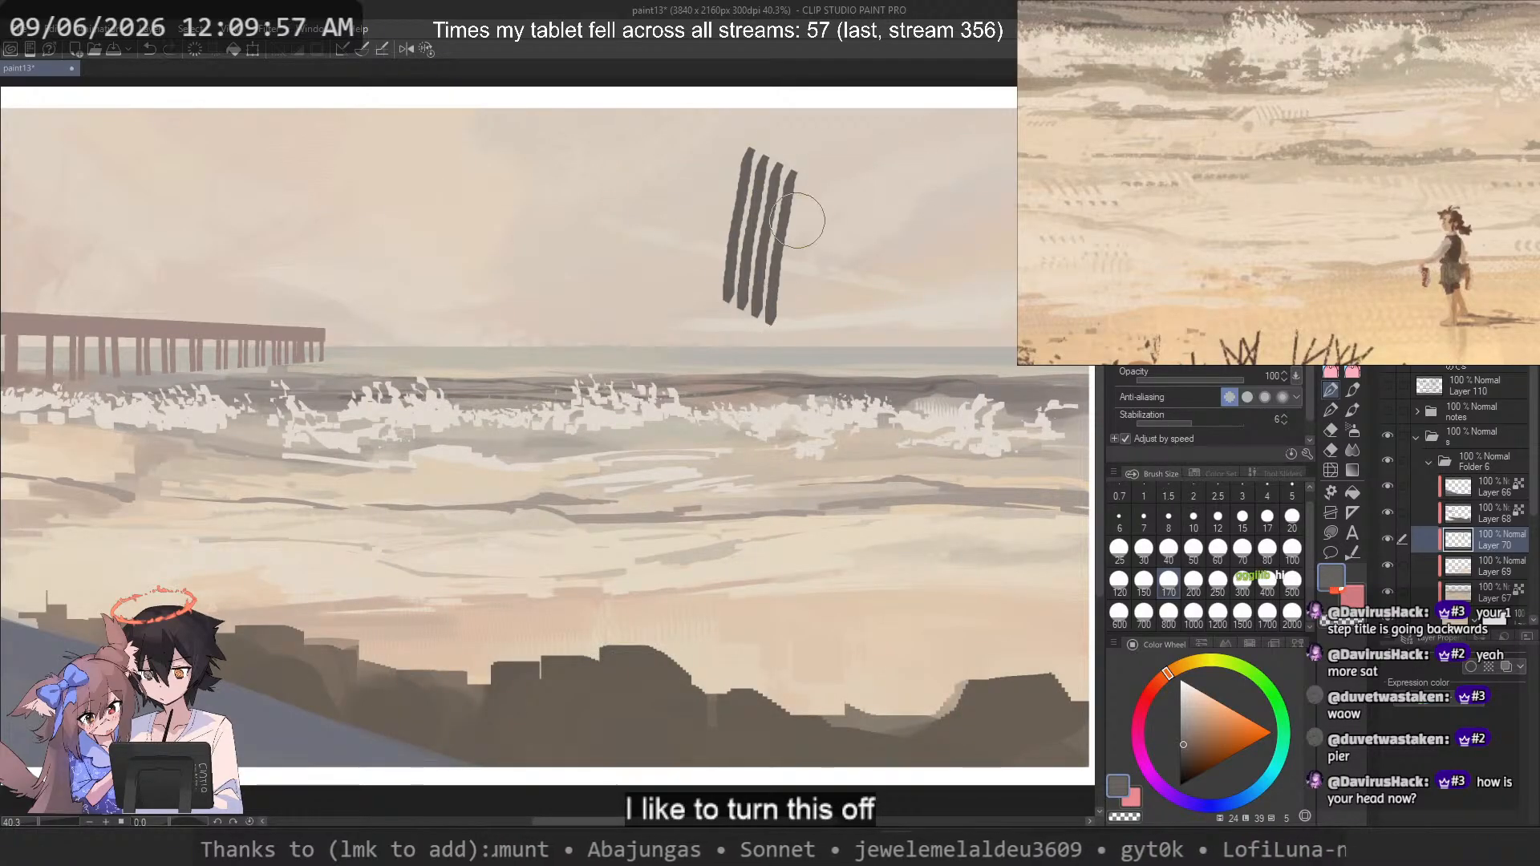
key(ctrl+z)
drag(562, 204, 533, 309)
key(ctrl+z)
drag(562, 237, 530, 273)
key(ctrl+z)
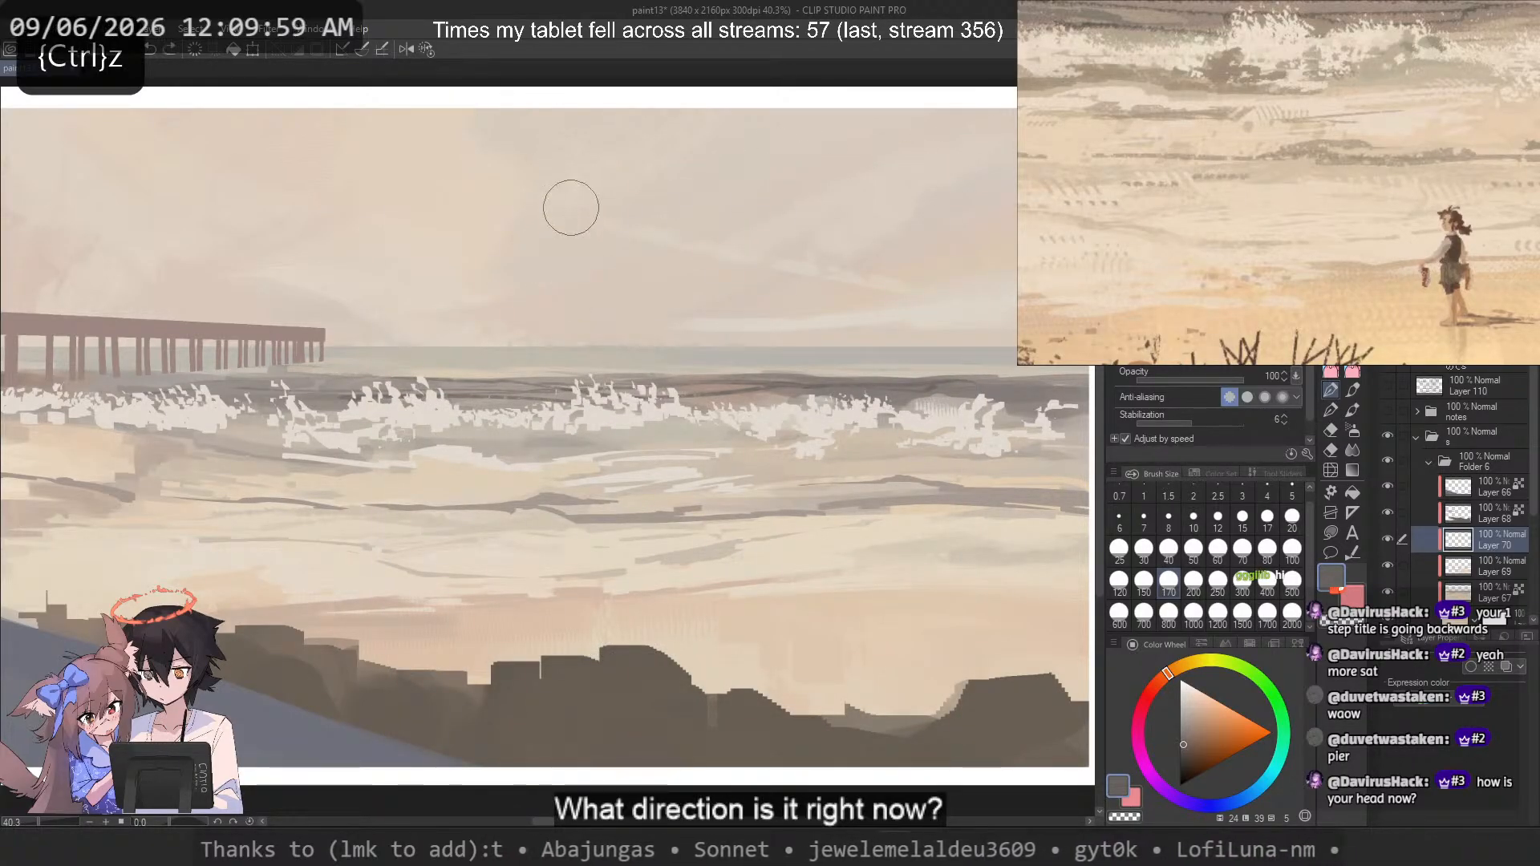
mouse_move(566, 206)
mouse_down()
mouse_move(527, 262)
mouse_move(549, 325)
mouse_up()
key(ctrl+z)
mouse_move(627, 177)
mouse_down()
mouse_move(557, 223)
mouse_move(622, 333)
mouse_move(557, 337)
mouse_move(513, 237)
mouse_move(534, 321)
mouse_move(481, 257)
mouse_up()
key(ctrl+z)
key(ctrl+z)
key(ctrl+z)
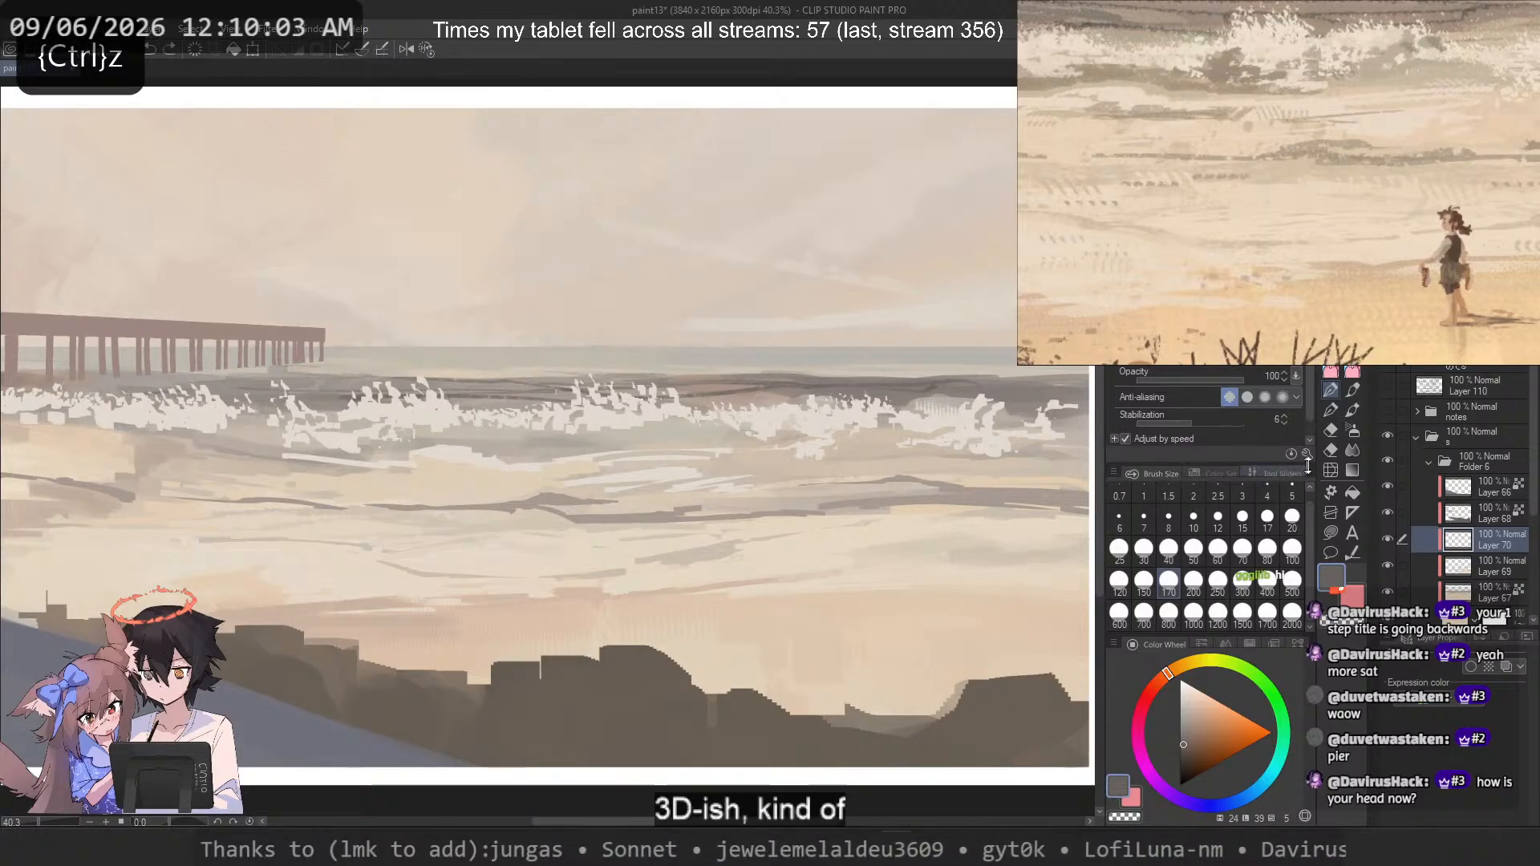
Step: Set the gpen_larger_detail brush tip's angle to 0.0 and test it with a vertical stroke over the pier
click(1307, 453)
click(392, 289)
click(390, 274)
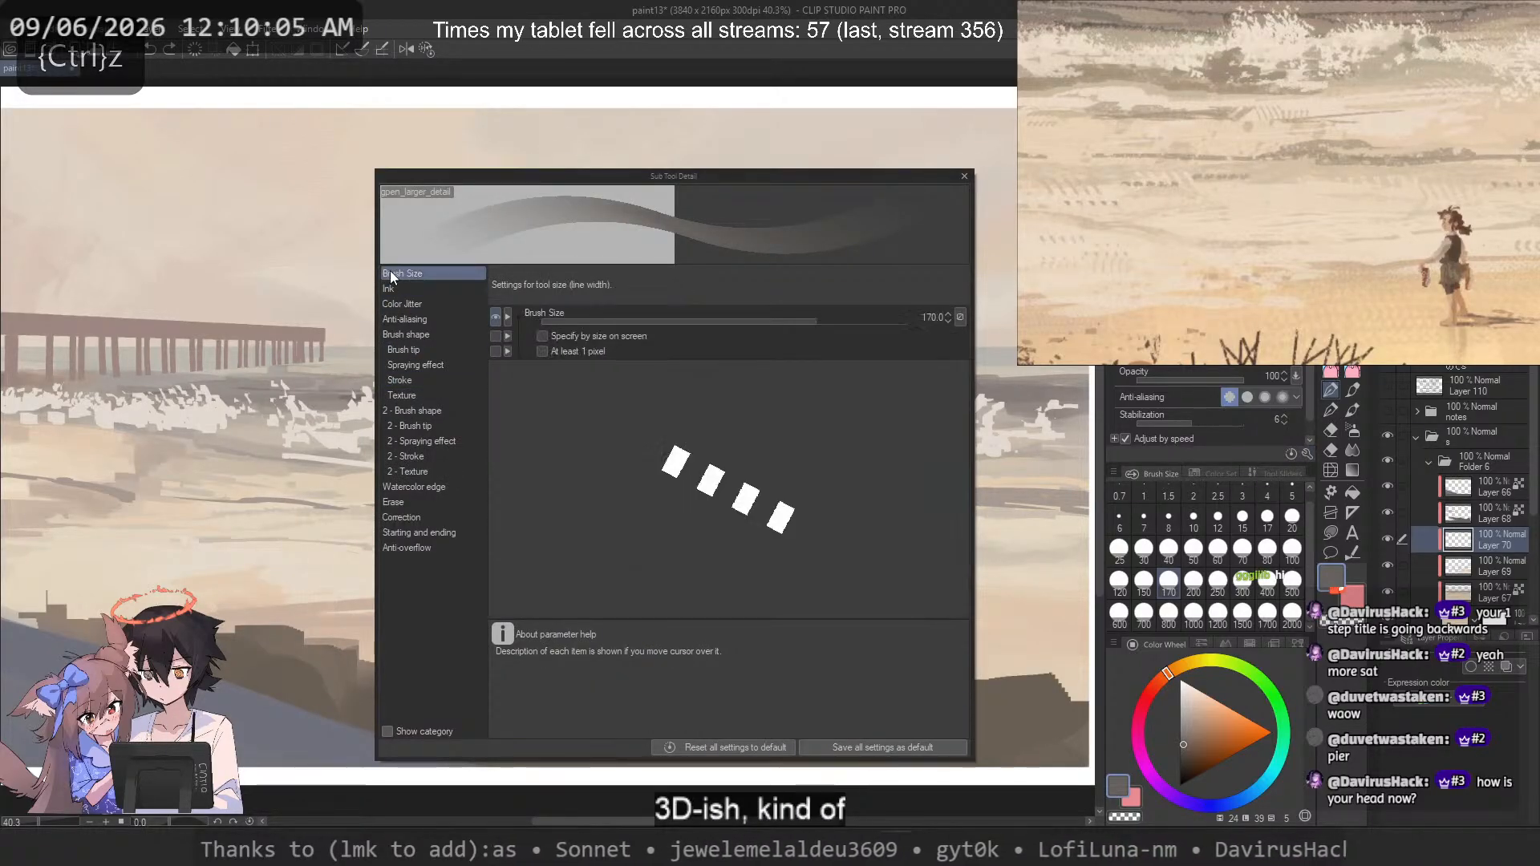
click(387, 318)
click(389, 306)
click(401, 337)
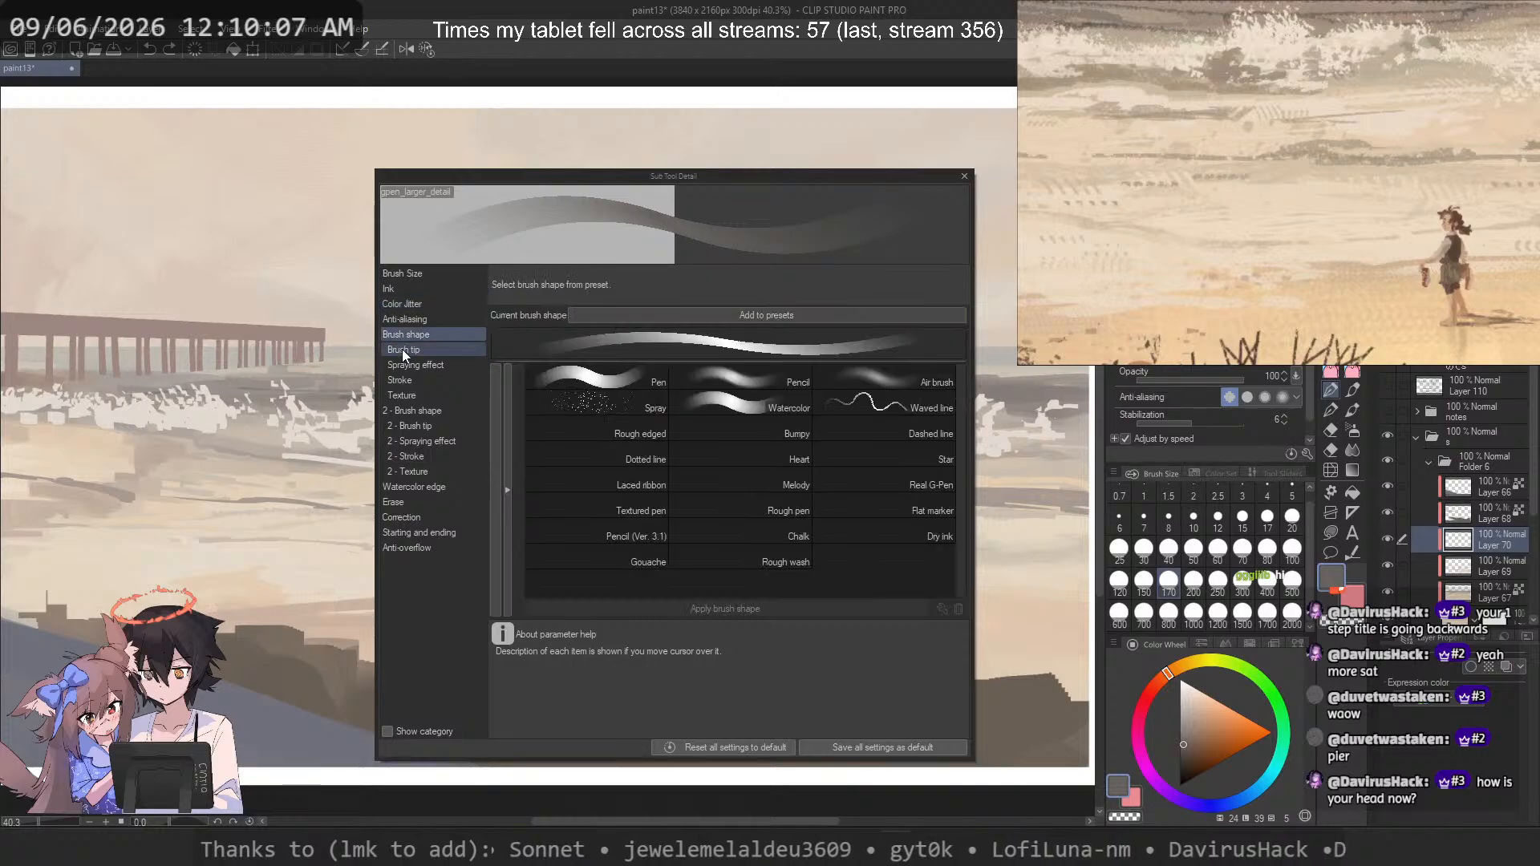
click(402, 350)
drag(562, 467, 443, 462)
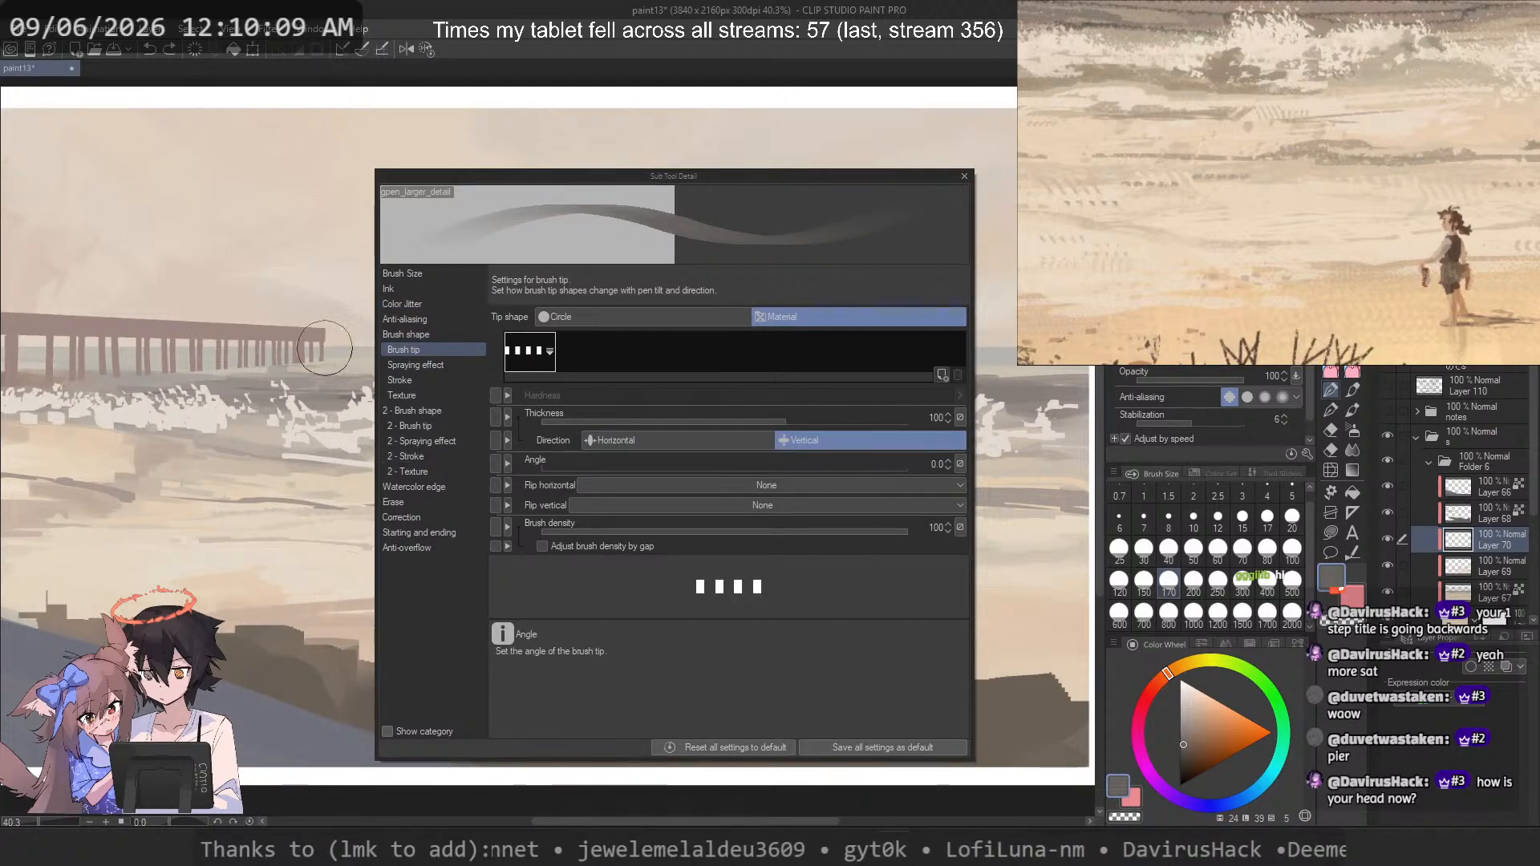
drag(194, 196, 207, 372)
key(ctrl+z)
click(964, 176)
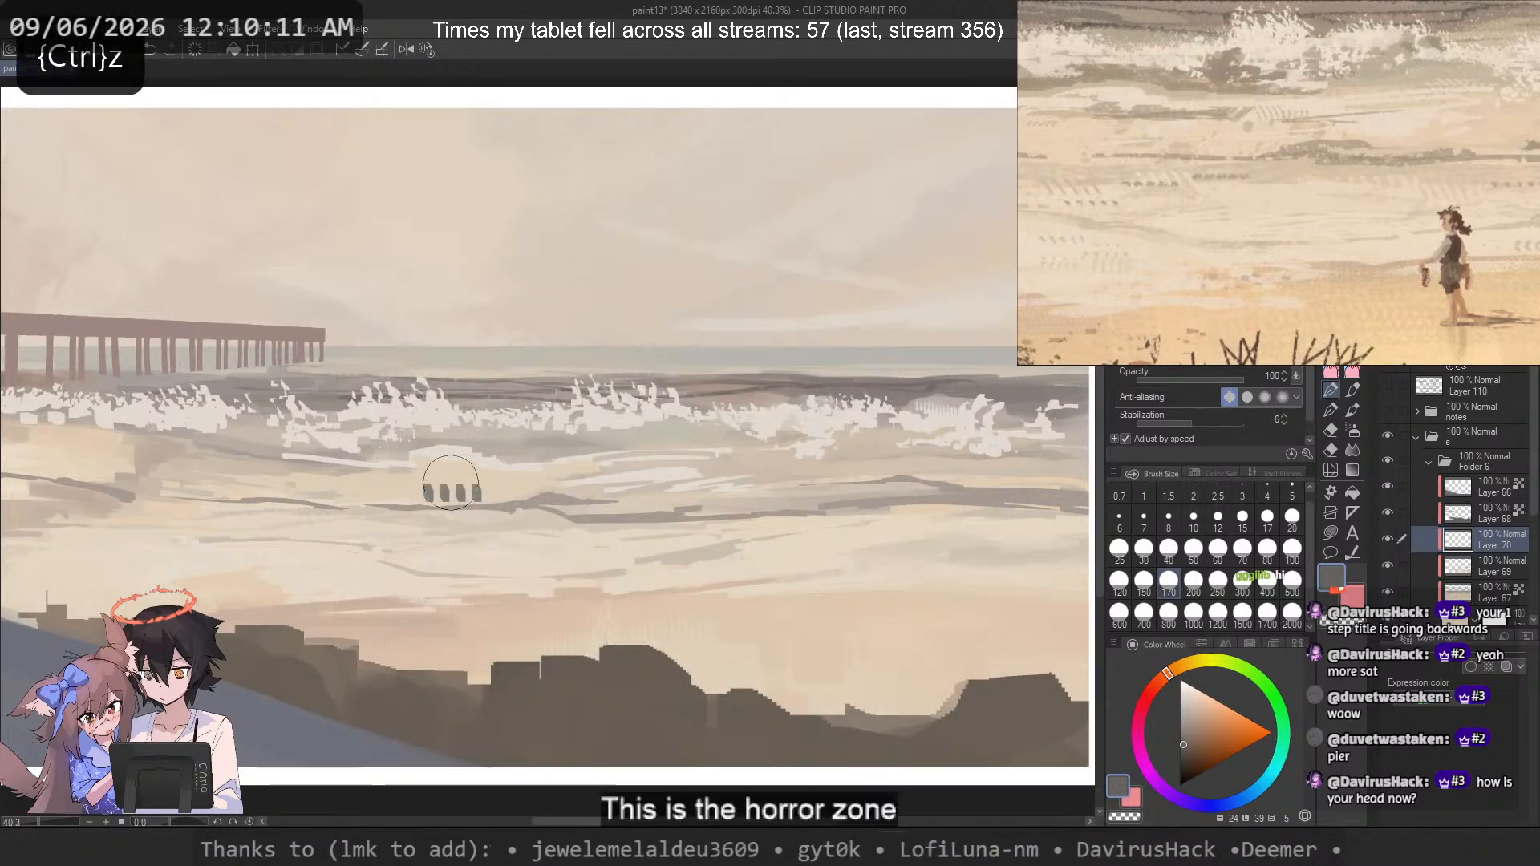
Step: Test the brush on the lower wave and turn off pen pressure's influence on its opacity
drag(373, 498, 437, 513)
key(ctrl+z)
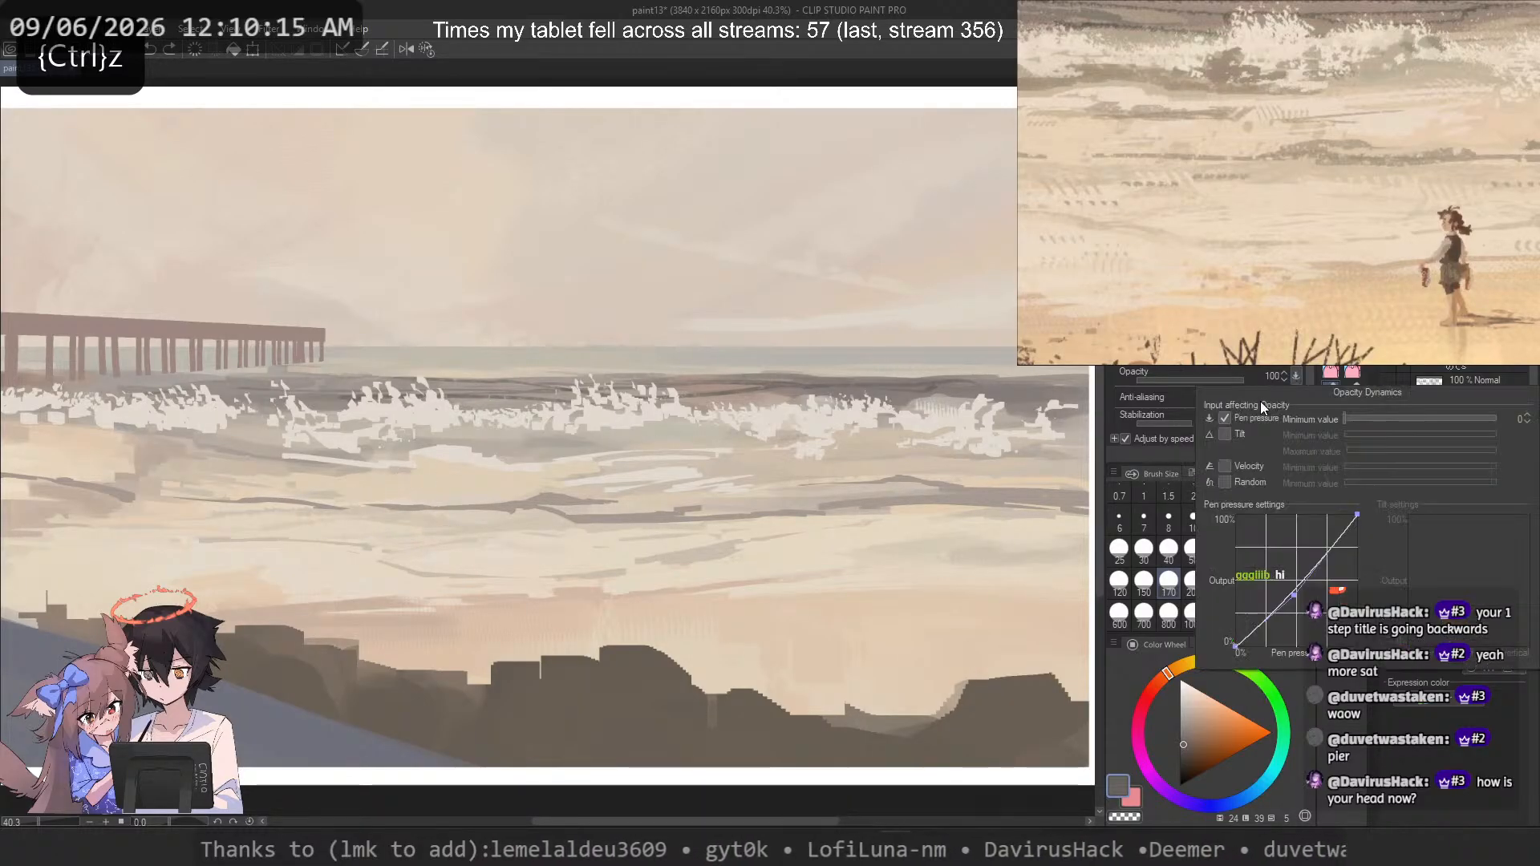
click(1295, 375)
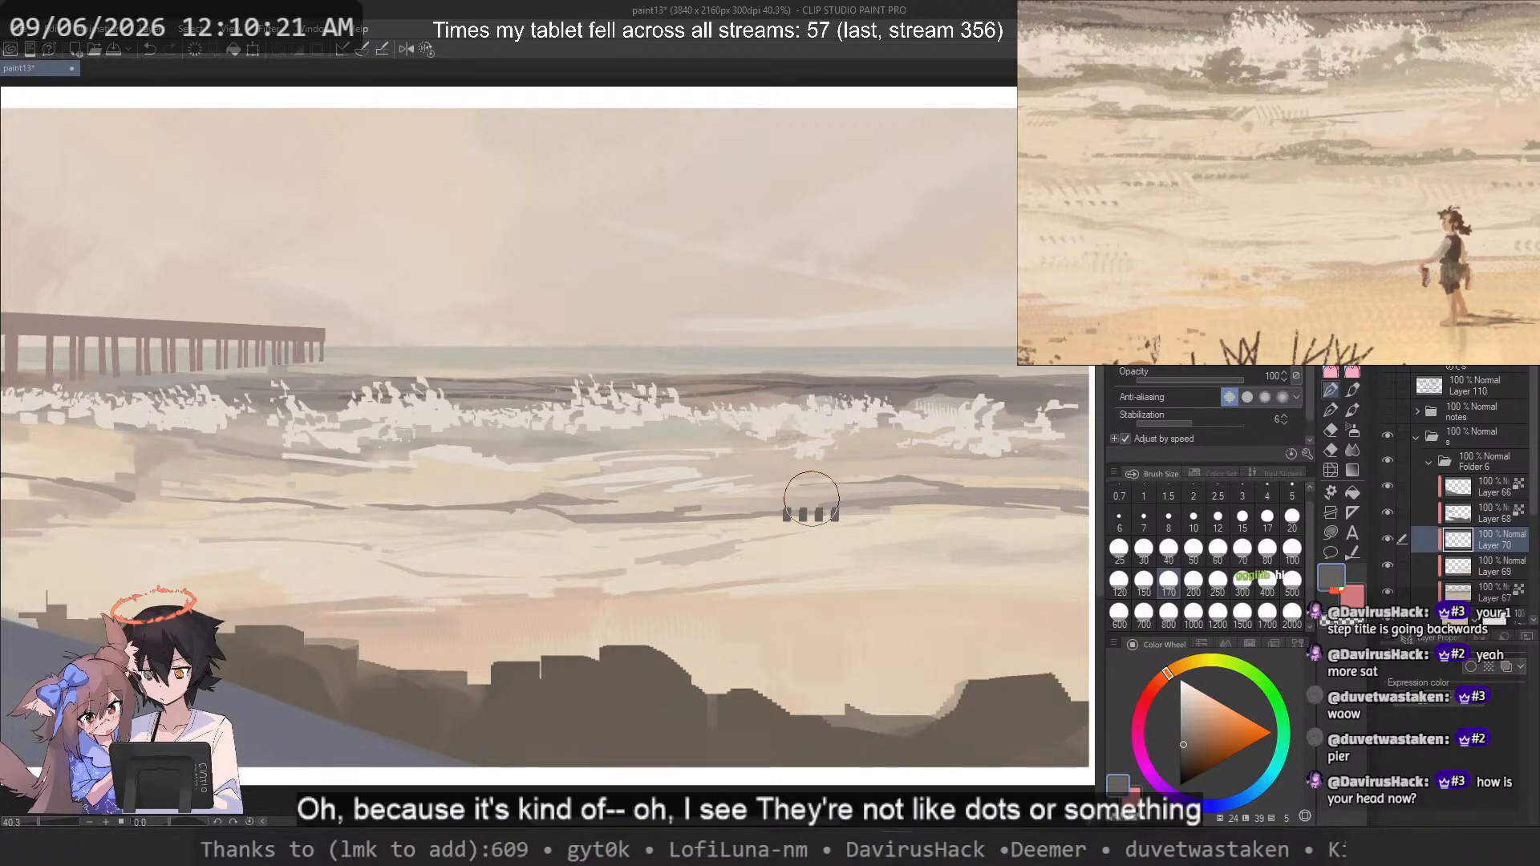
Step: Remove the test marks, sample the grey-brown of the swell line and try a short dotted stroke along it
key(ctrl+z)
alt+click(731, 517)
drag(735, 513, 706, 513)
key(ctrl+z)
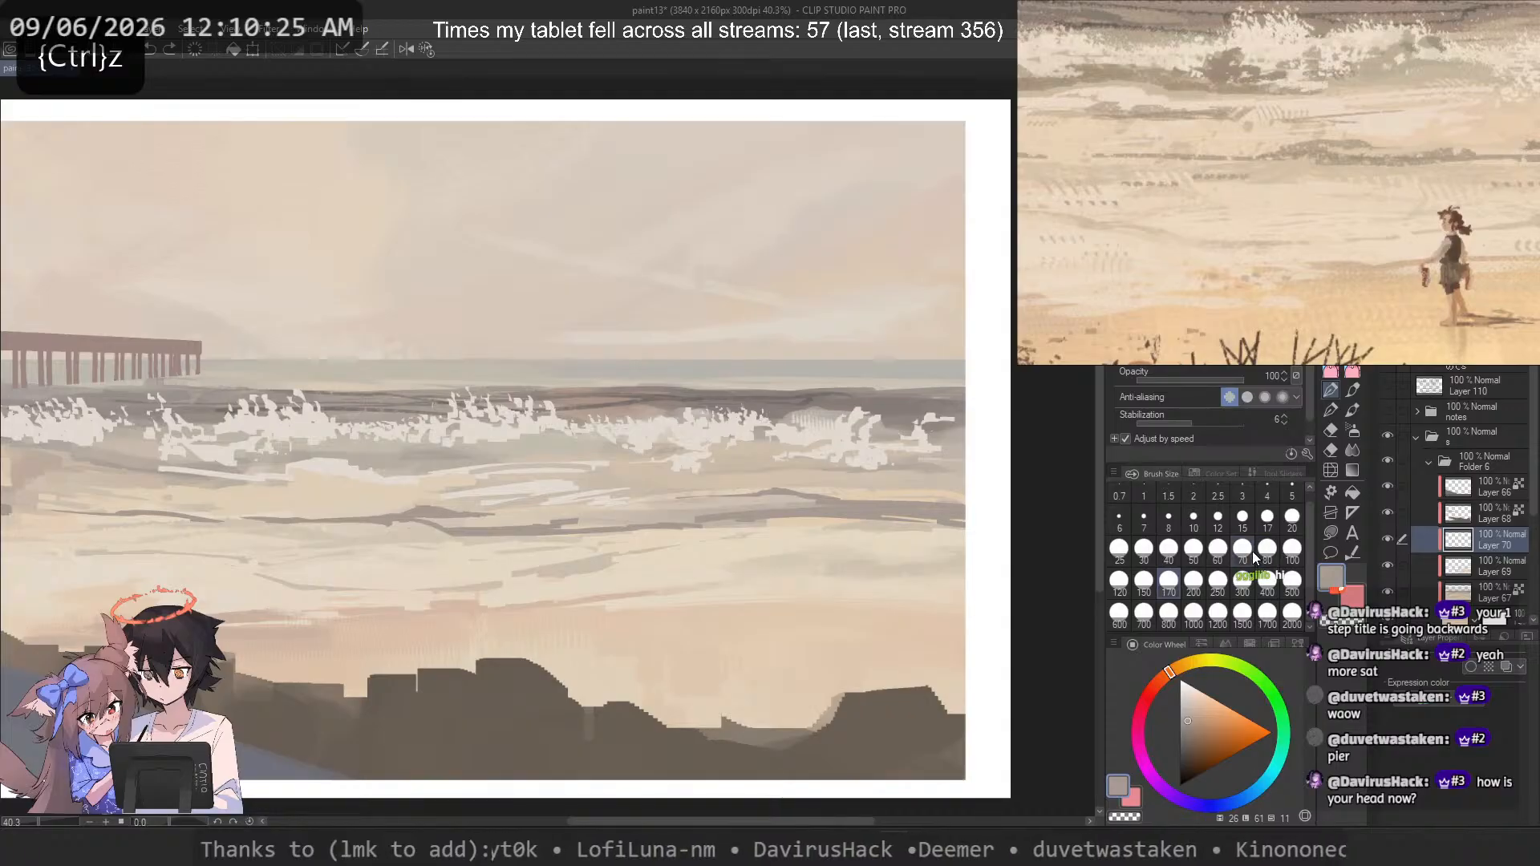
Step: Compare with the whole reference and try light dots beneath the right-hand foam at brush size 50 in a sampled sand colour
scroll(1223, 191, down, 6)
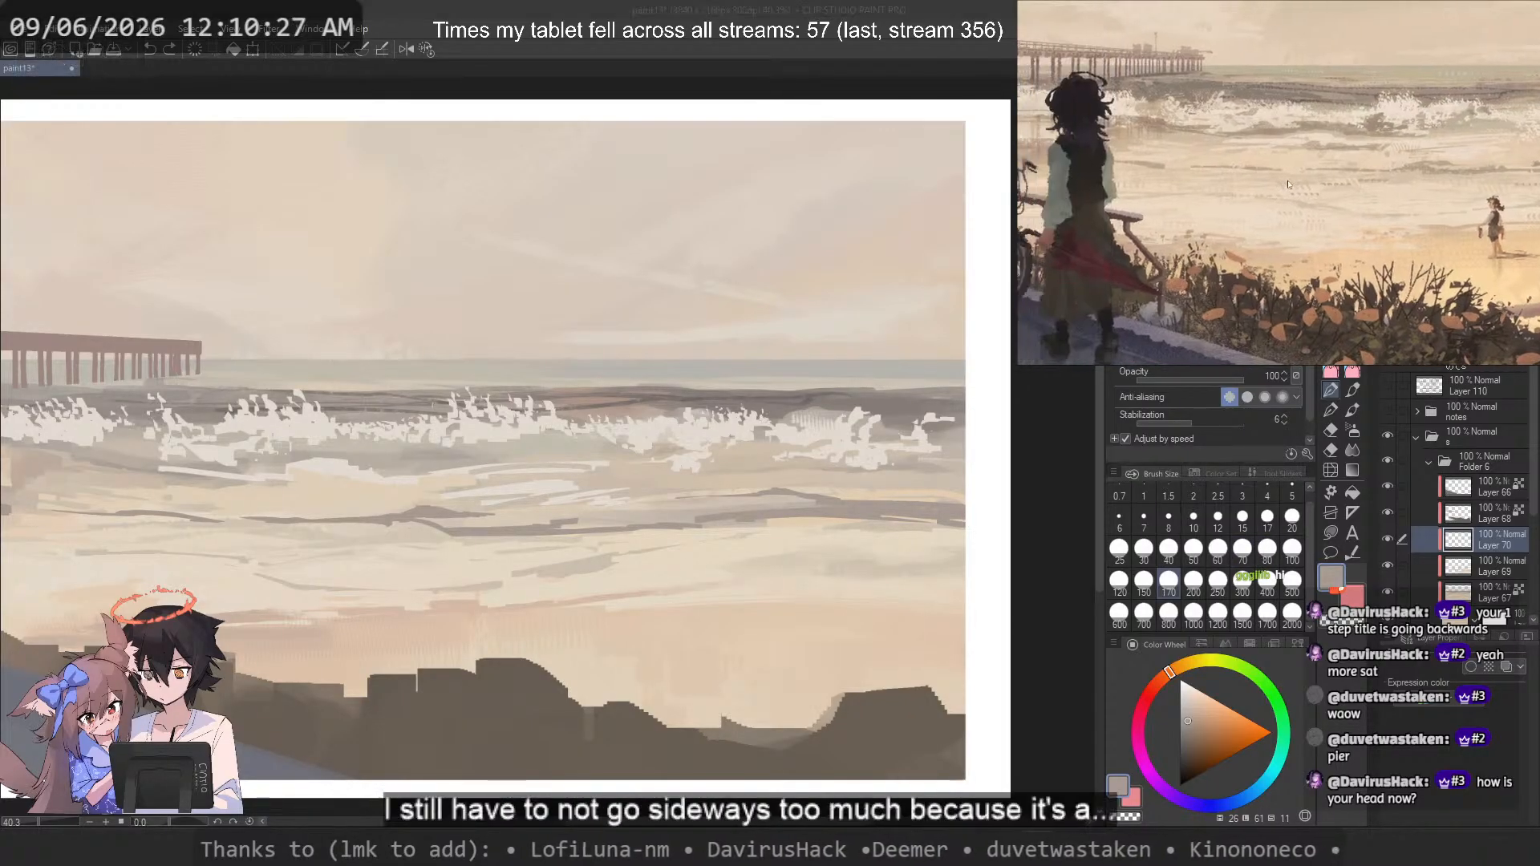
scroll(1222, 191, up, 3)
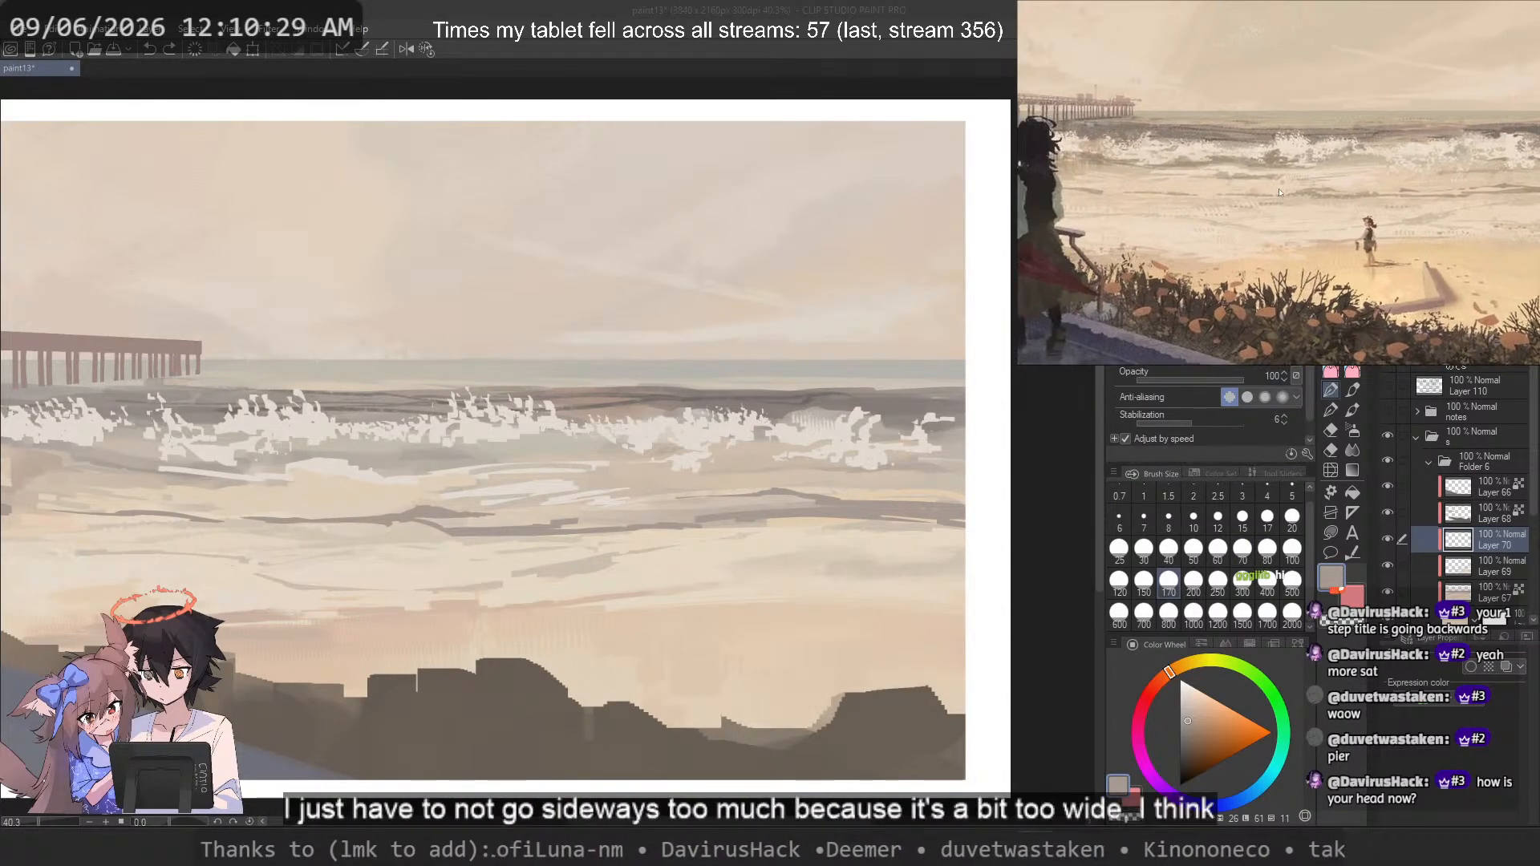
scroll(405, 411, up, 2)
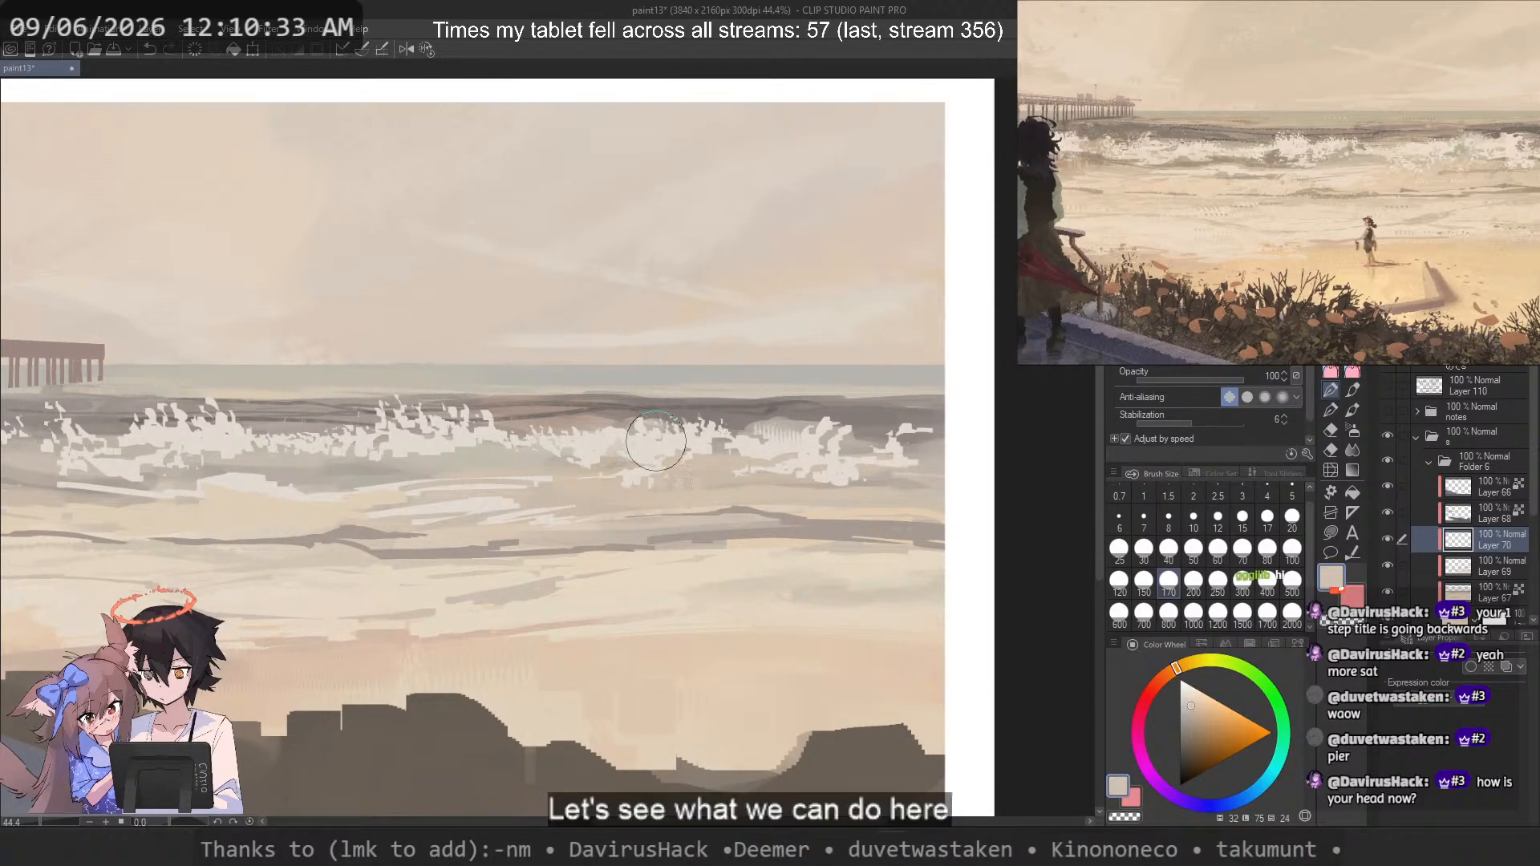
key(ctrl+z)
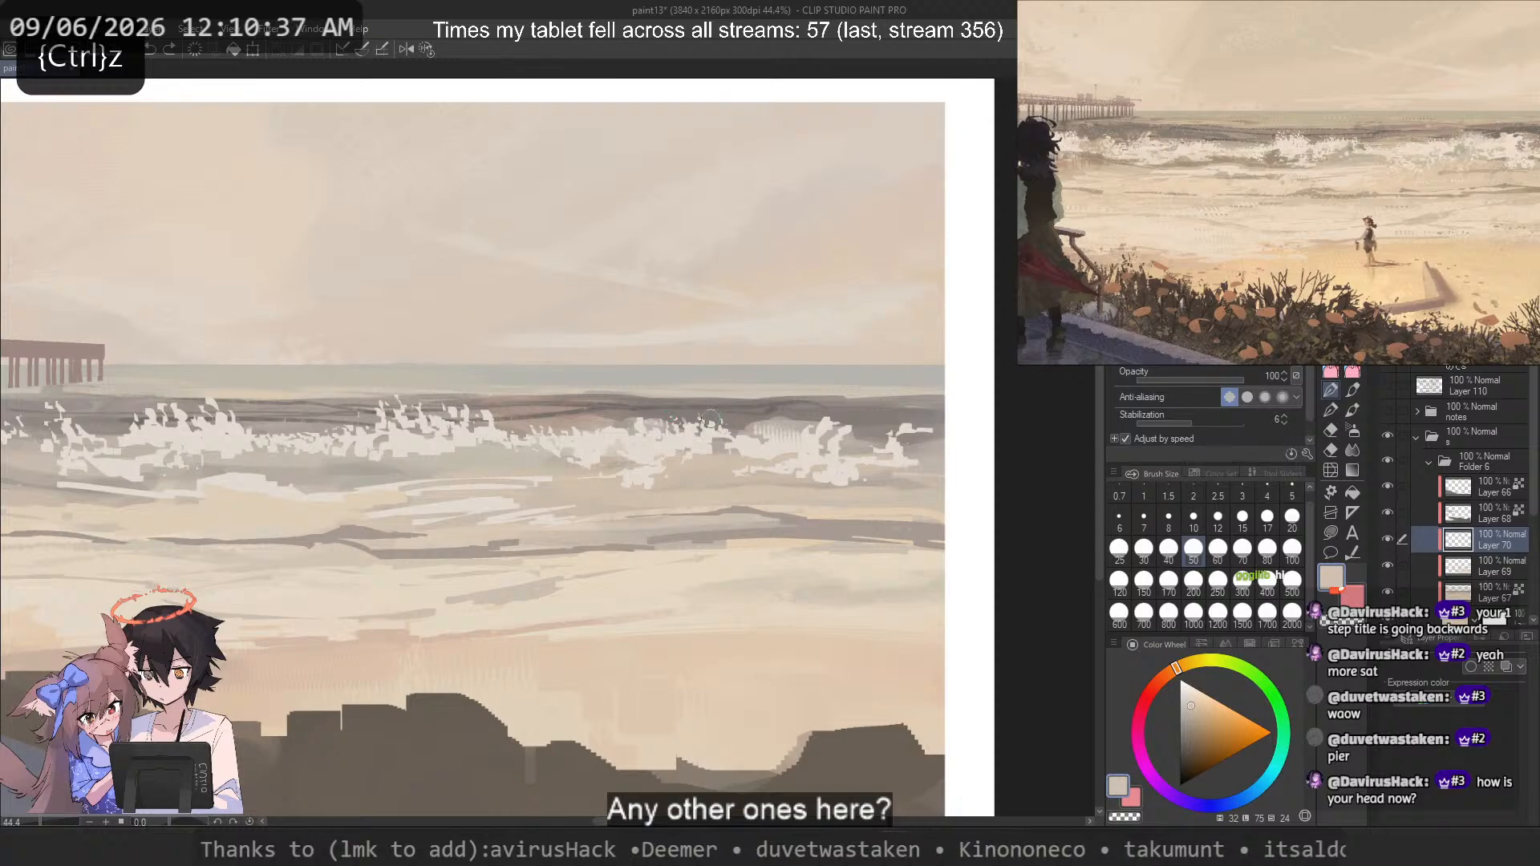
alt+click(749, 554)
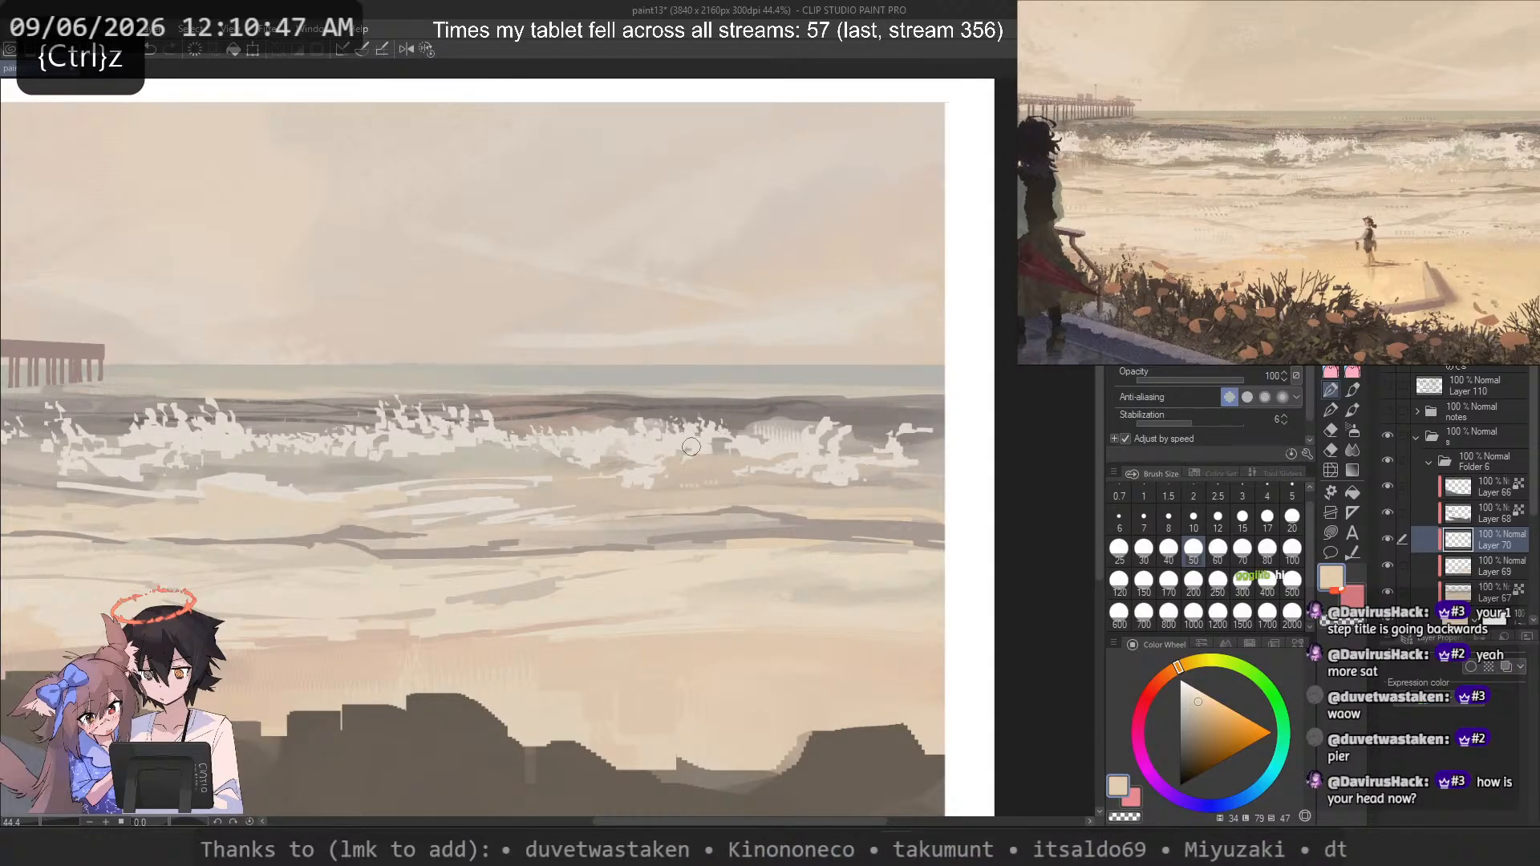
key(ctrl+z)
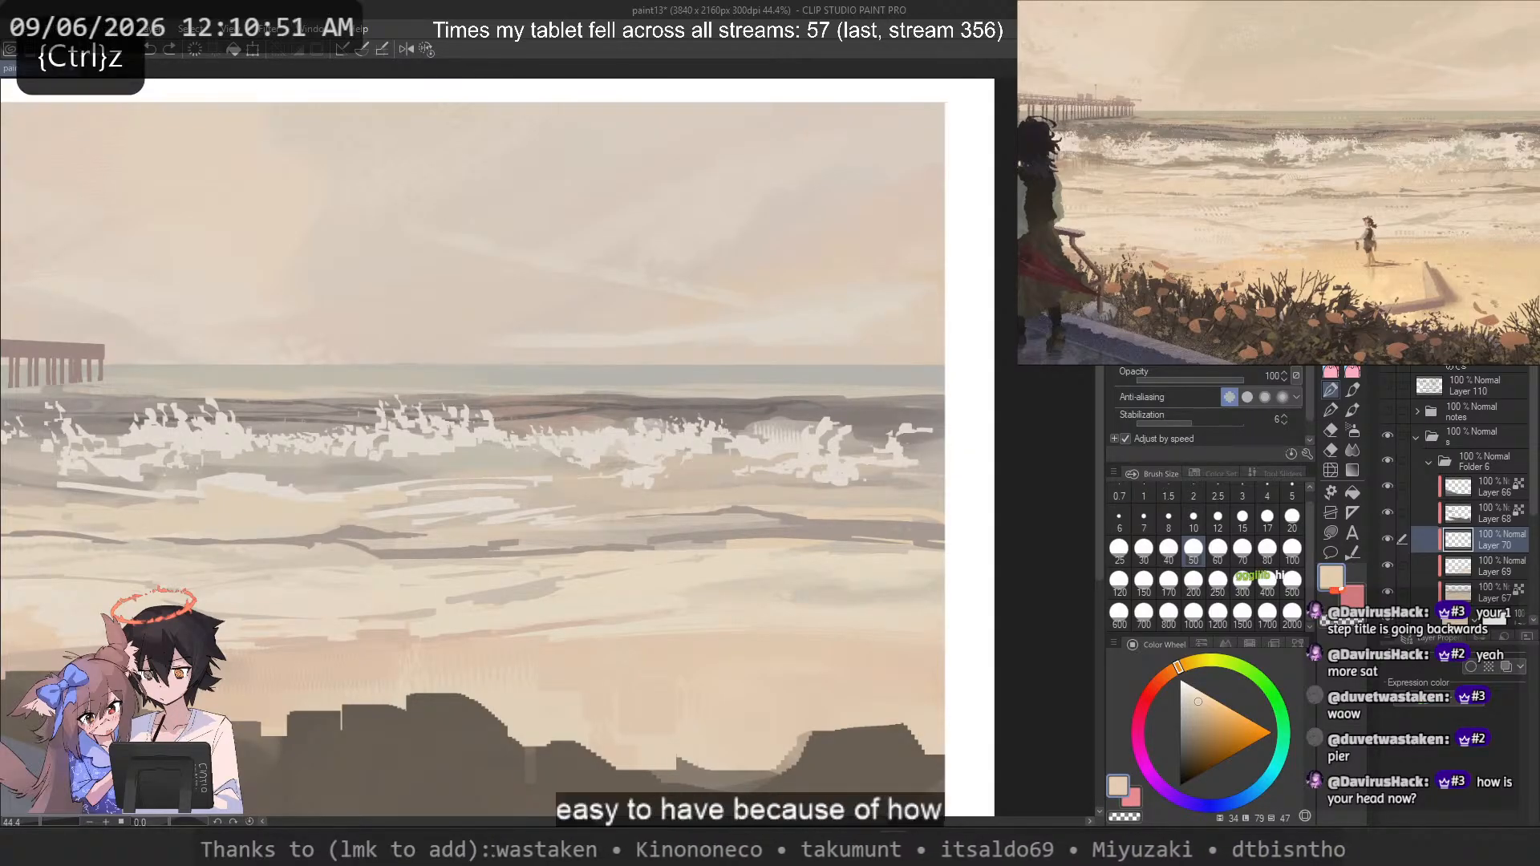
Step: Look through the available brushes for one suited to small, widely spaced dots on the water
key(p)
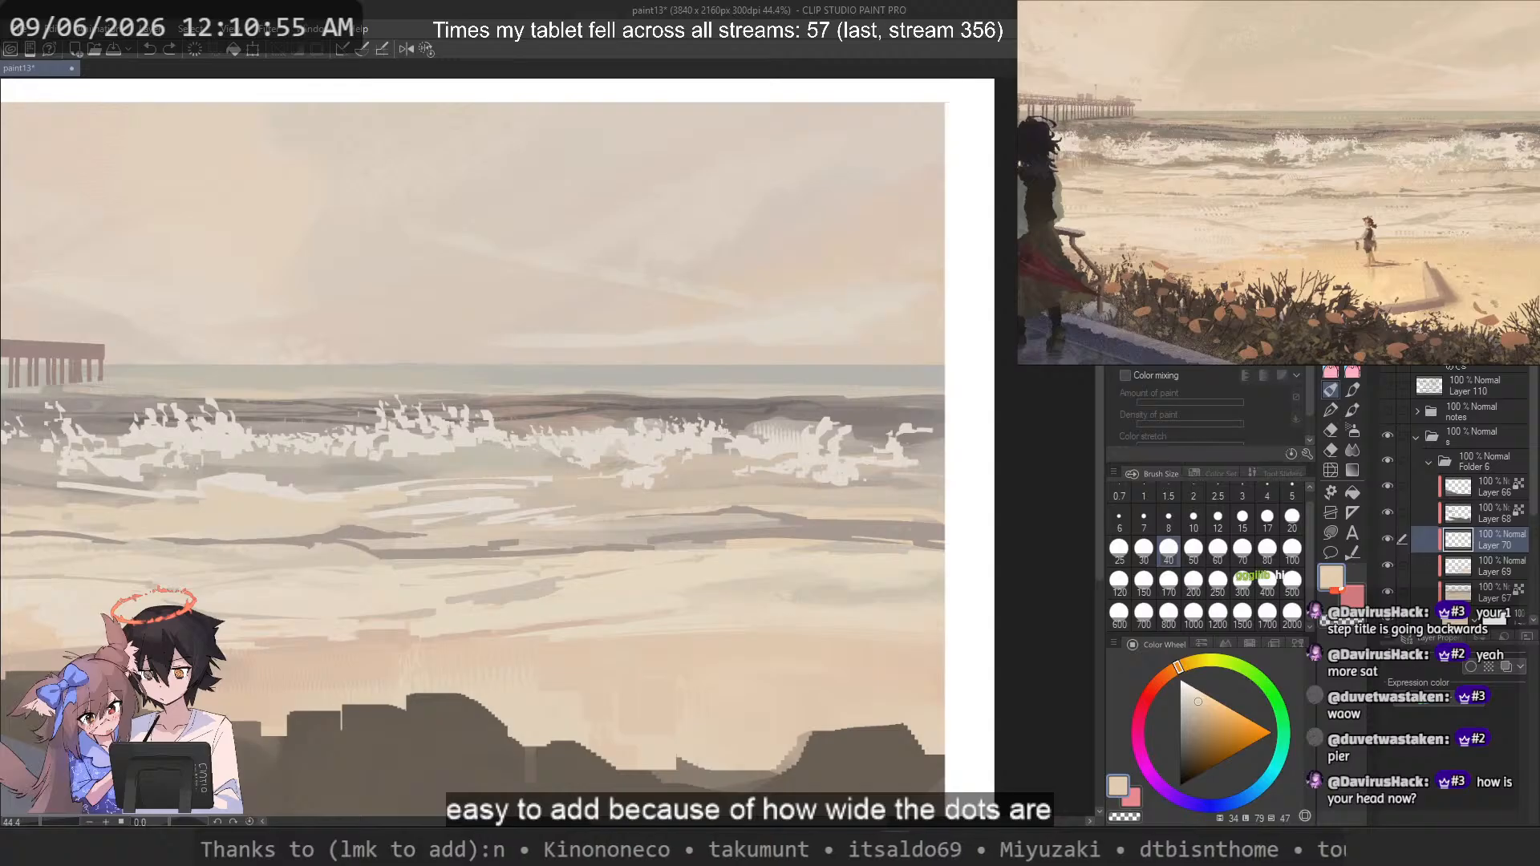
key(b)
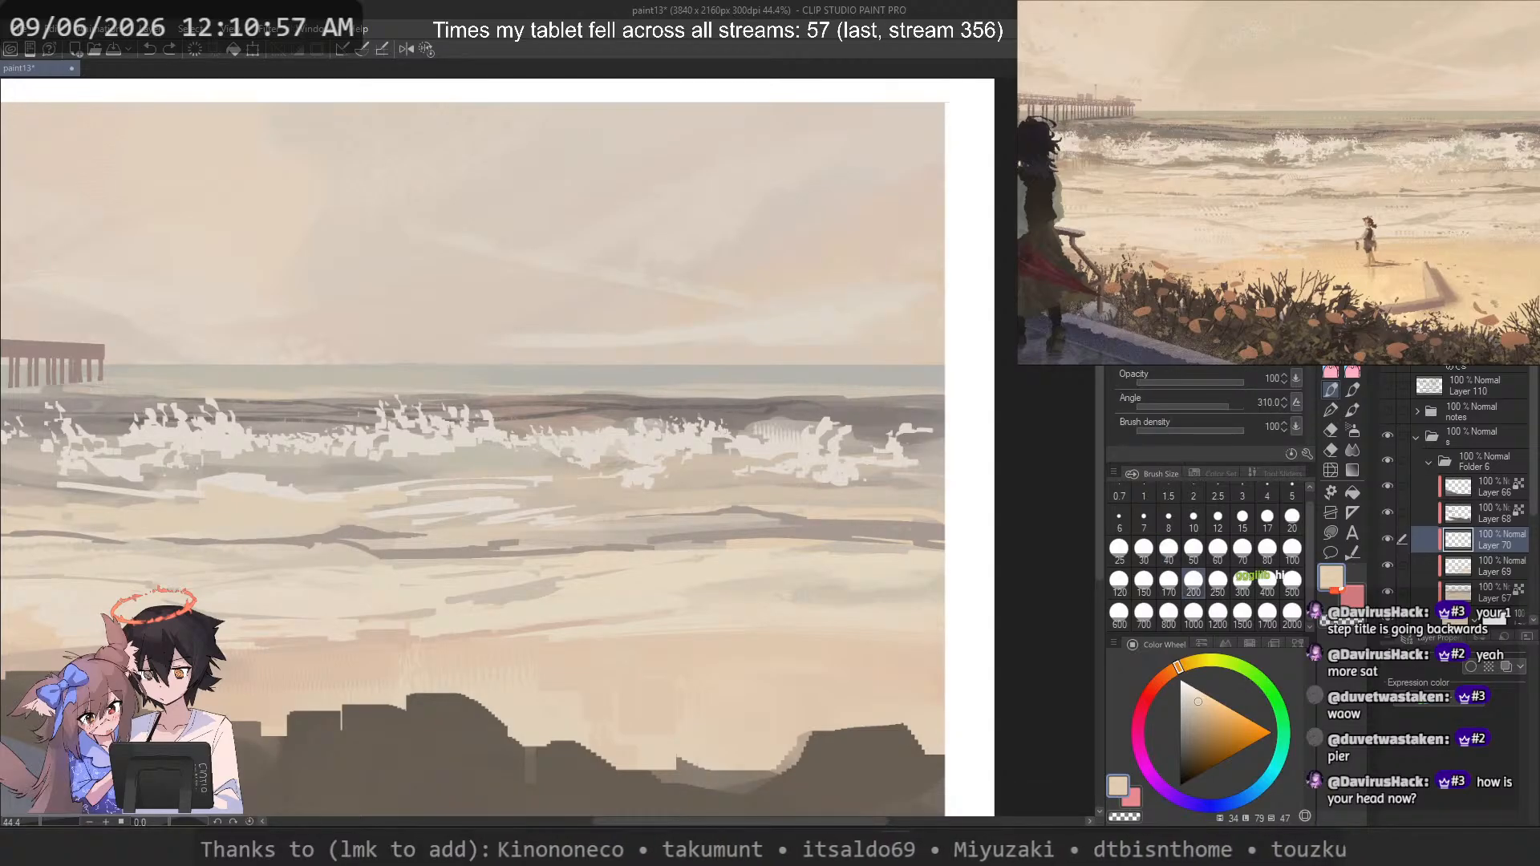
click(1353, 392)
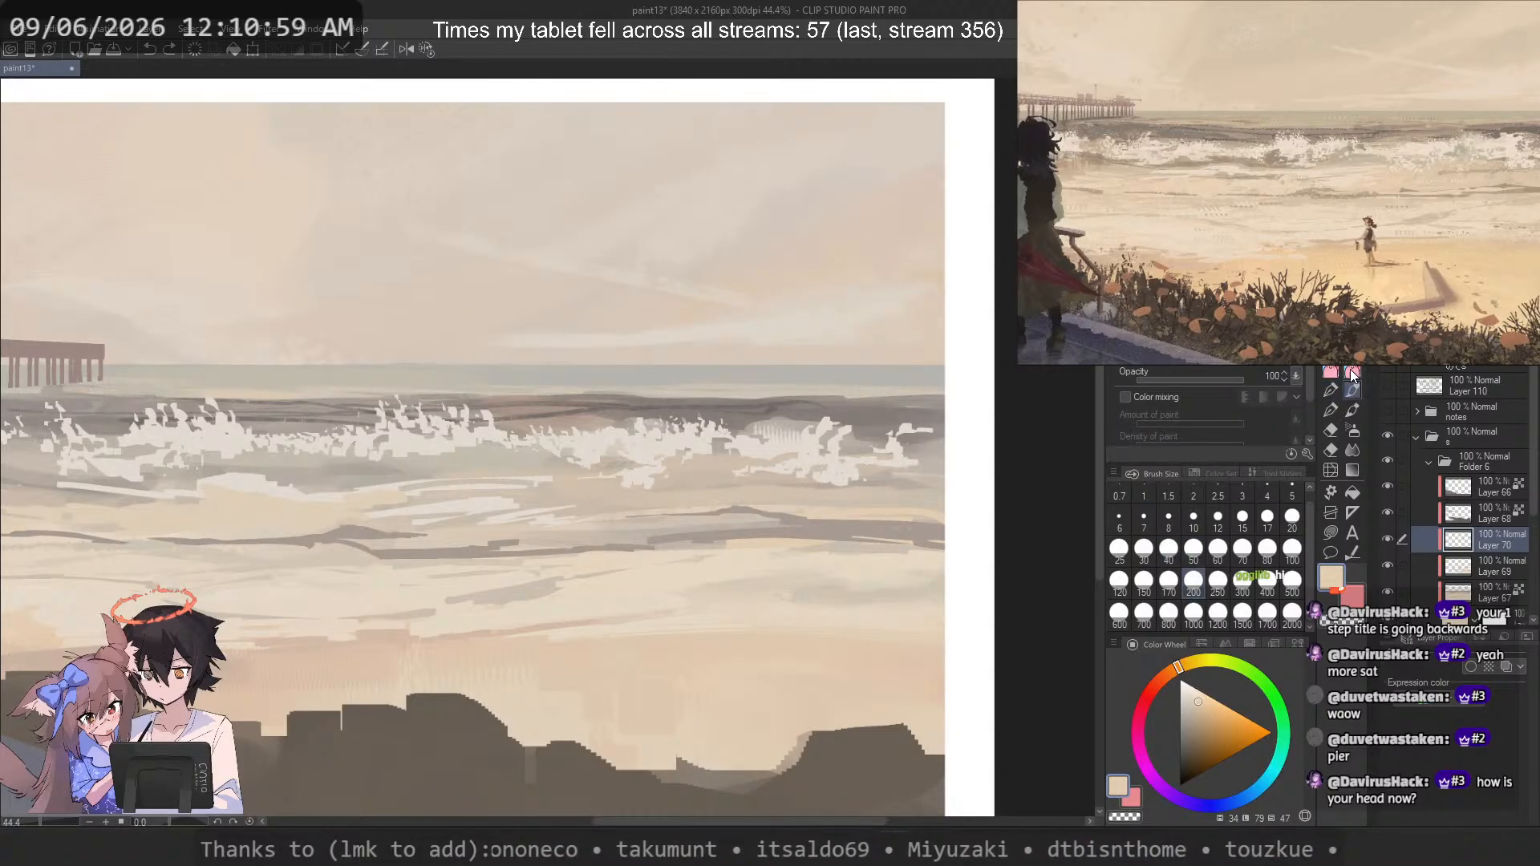
click(1352, 373)
click(1329, 371)
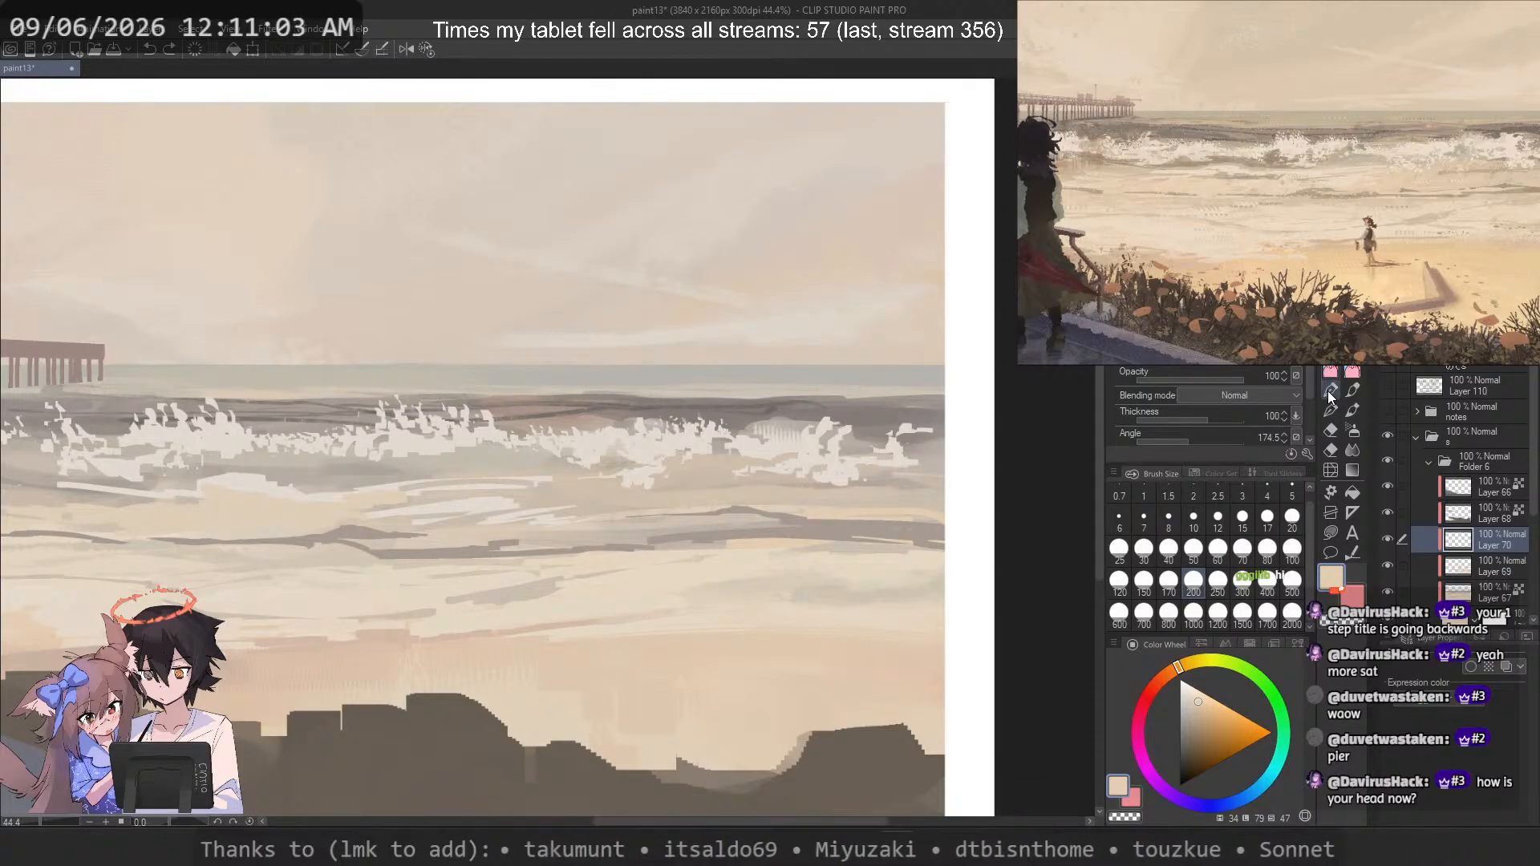
click(1330, 392)
click(1331, 370)
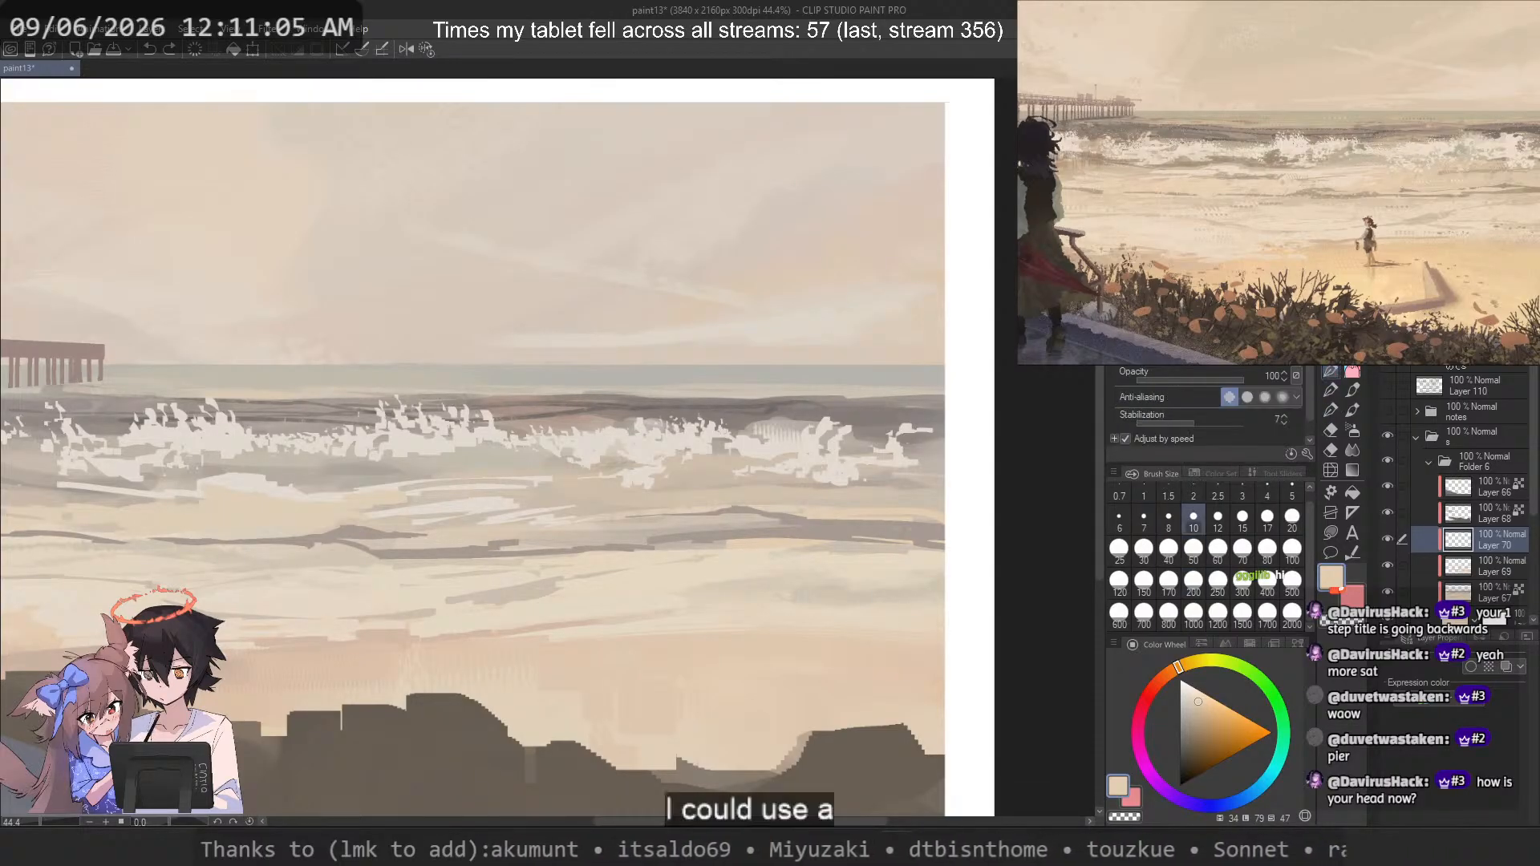
key(b)
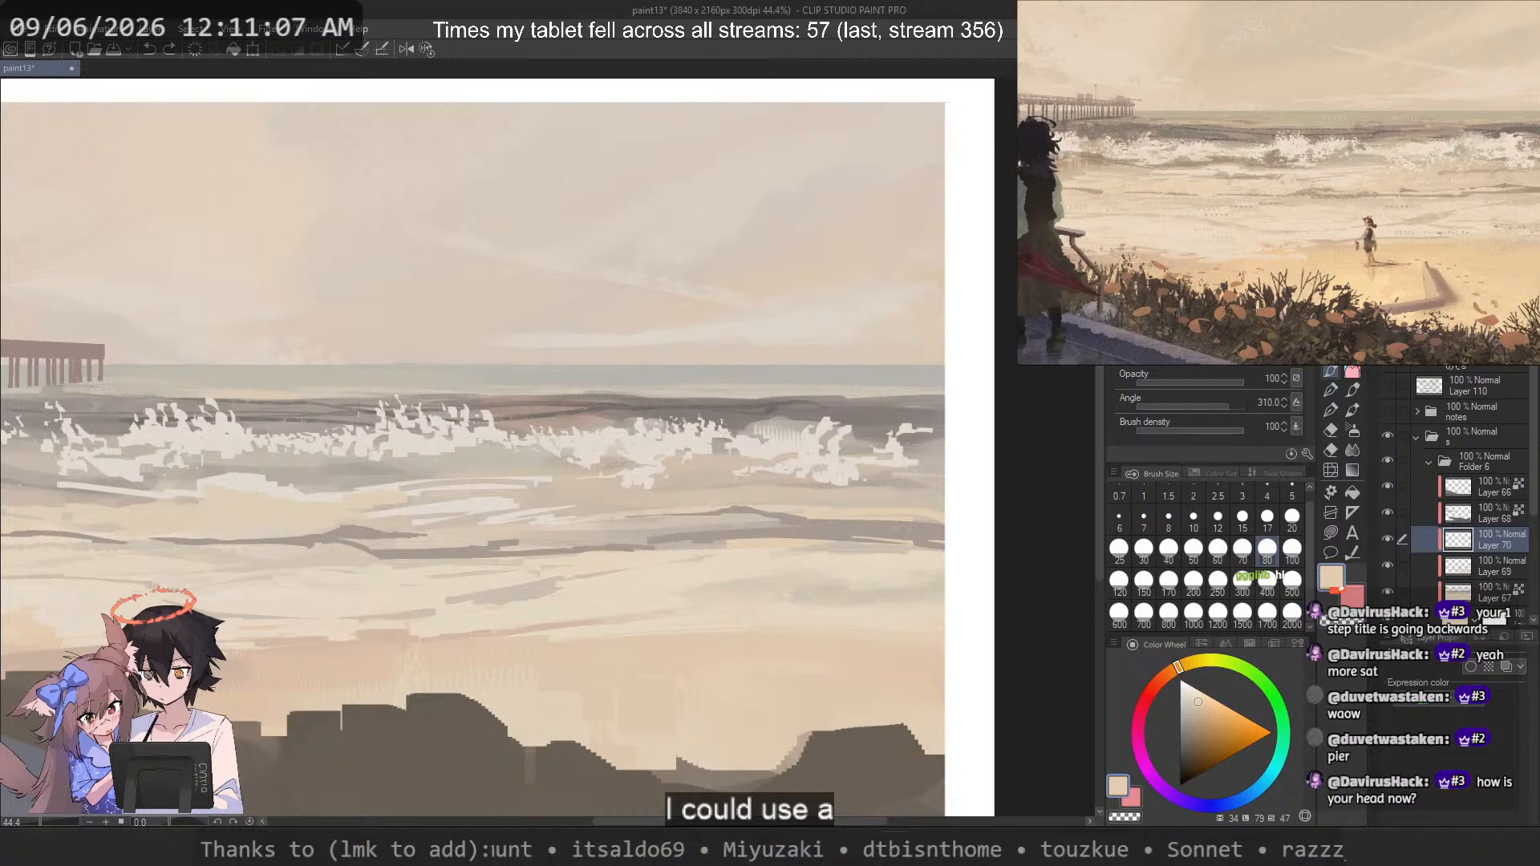
Step: Test another brush with loose strokes over the waves at sizes 50 and 150 and undo the marks
key(b)
mouse_move(525, 461)
mouse_down()
mouse_move(565, 365)
mouse_move(683, 552)
mouse_up()
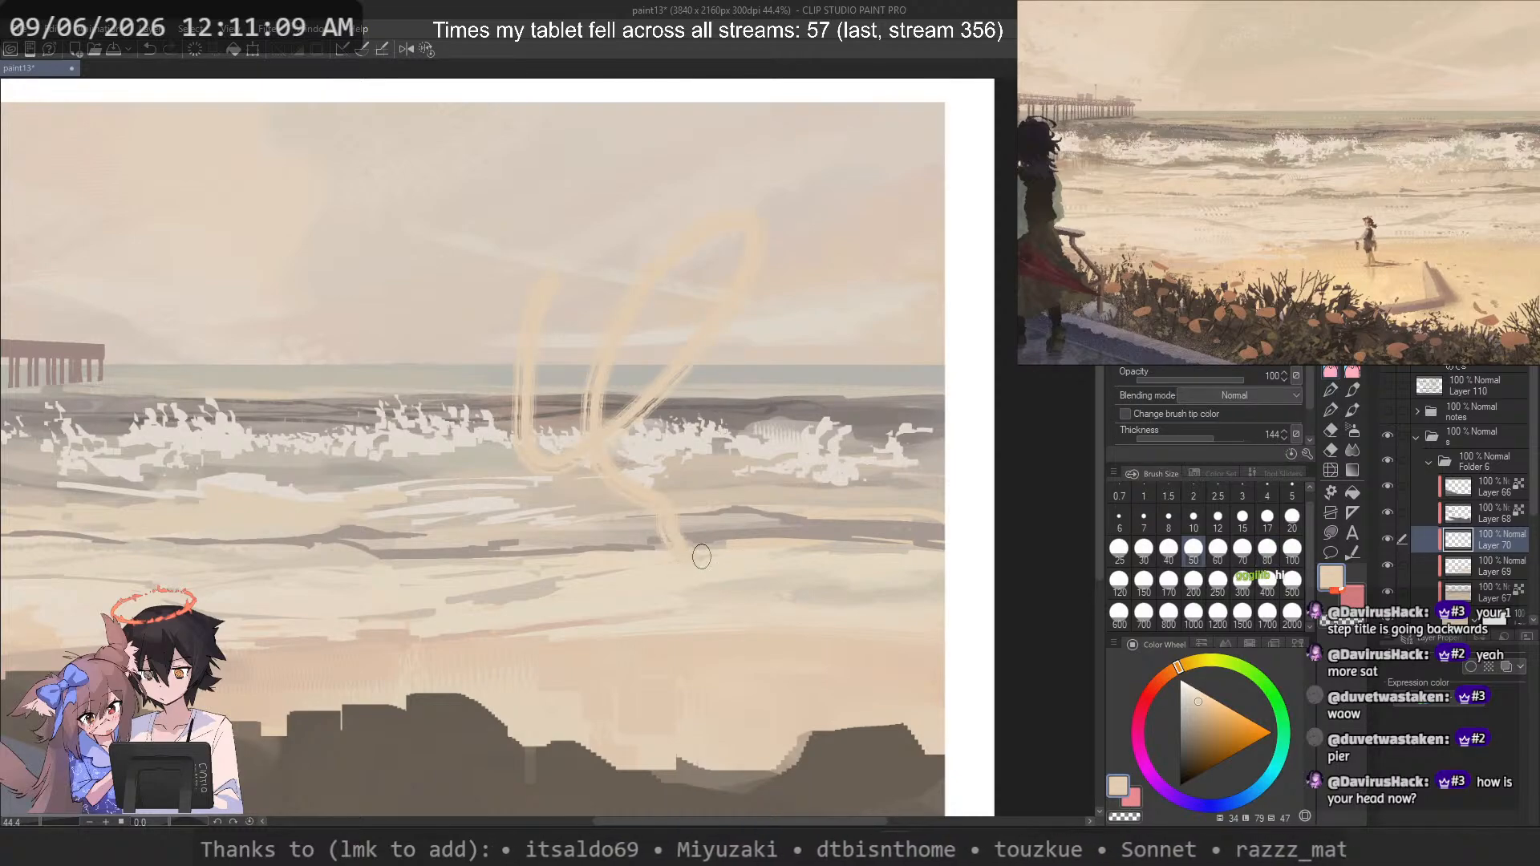
key(ctrl+z)
drag(539, 367, 552, 516)
key(ctrl+z)
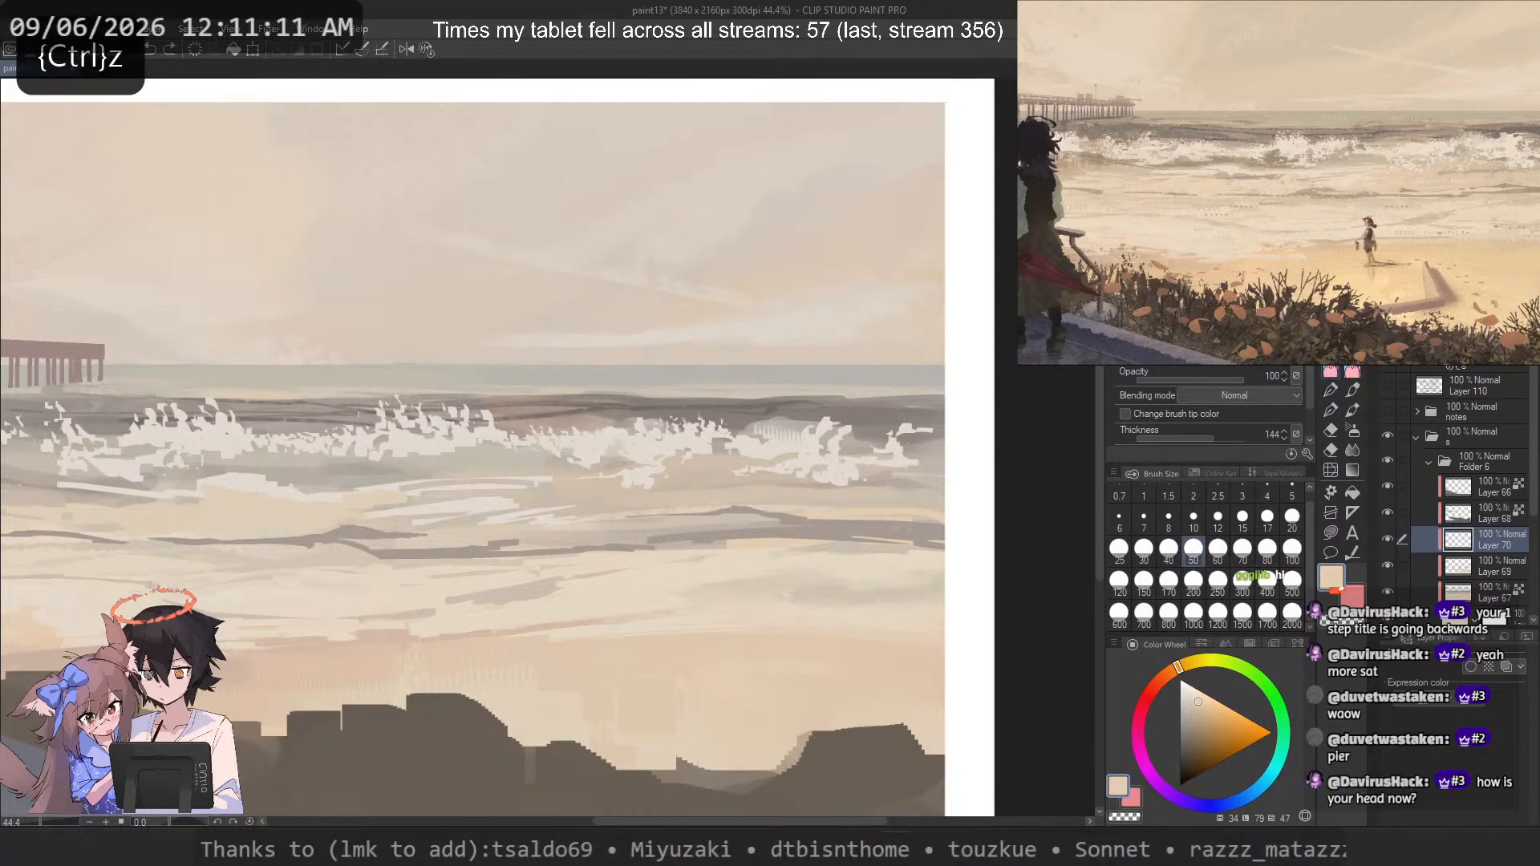
key(b)
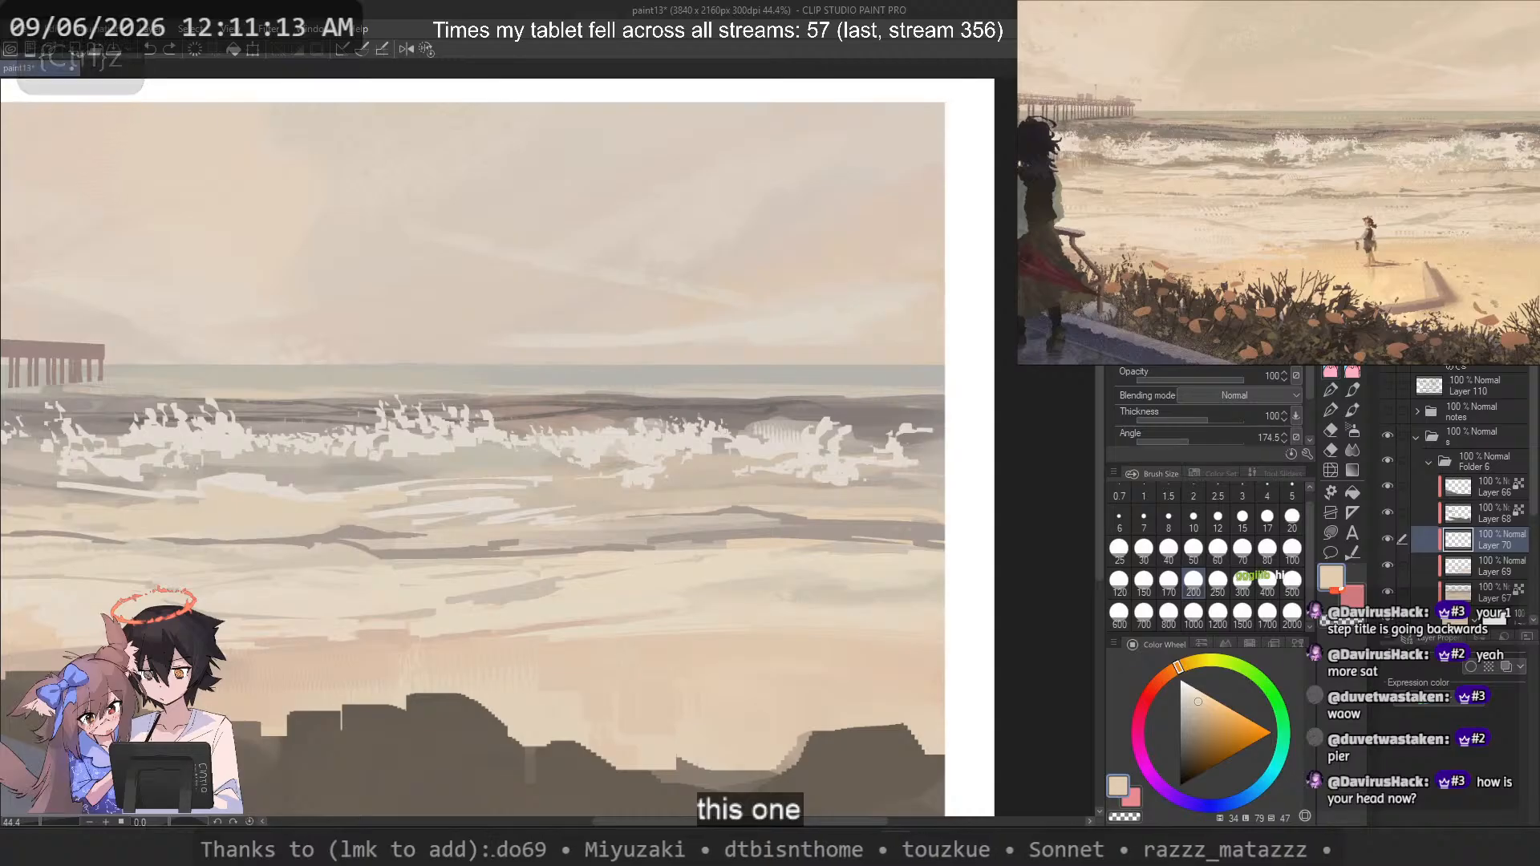
key(b)
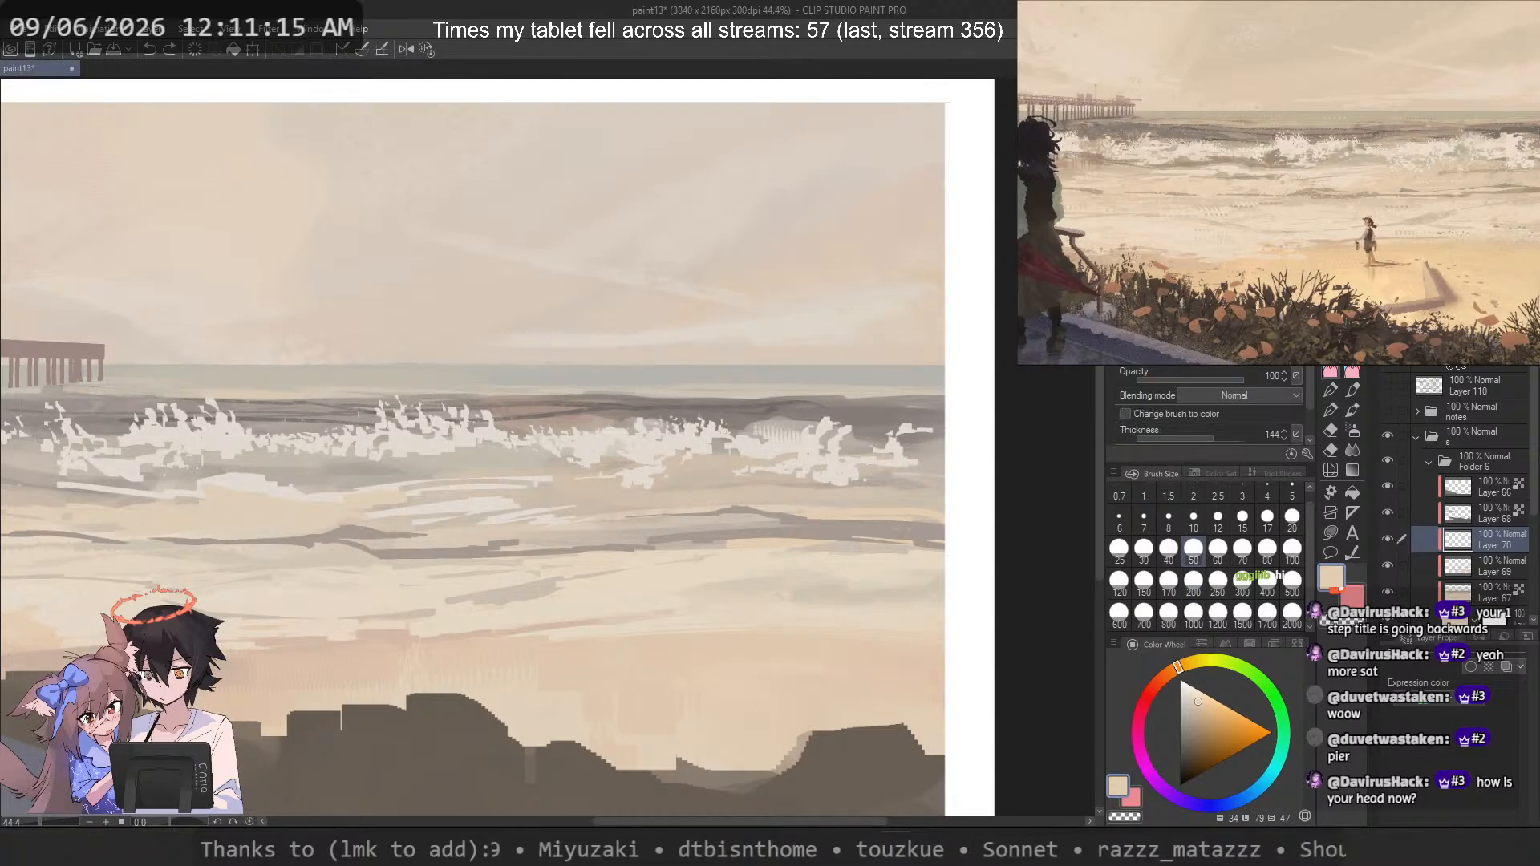
click(1144, 582)
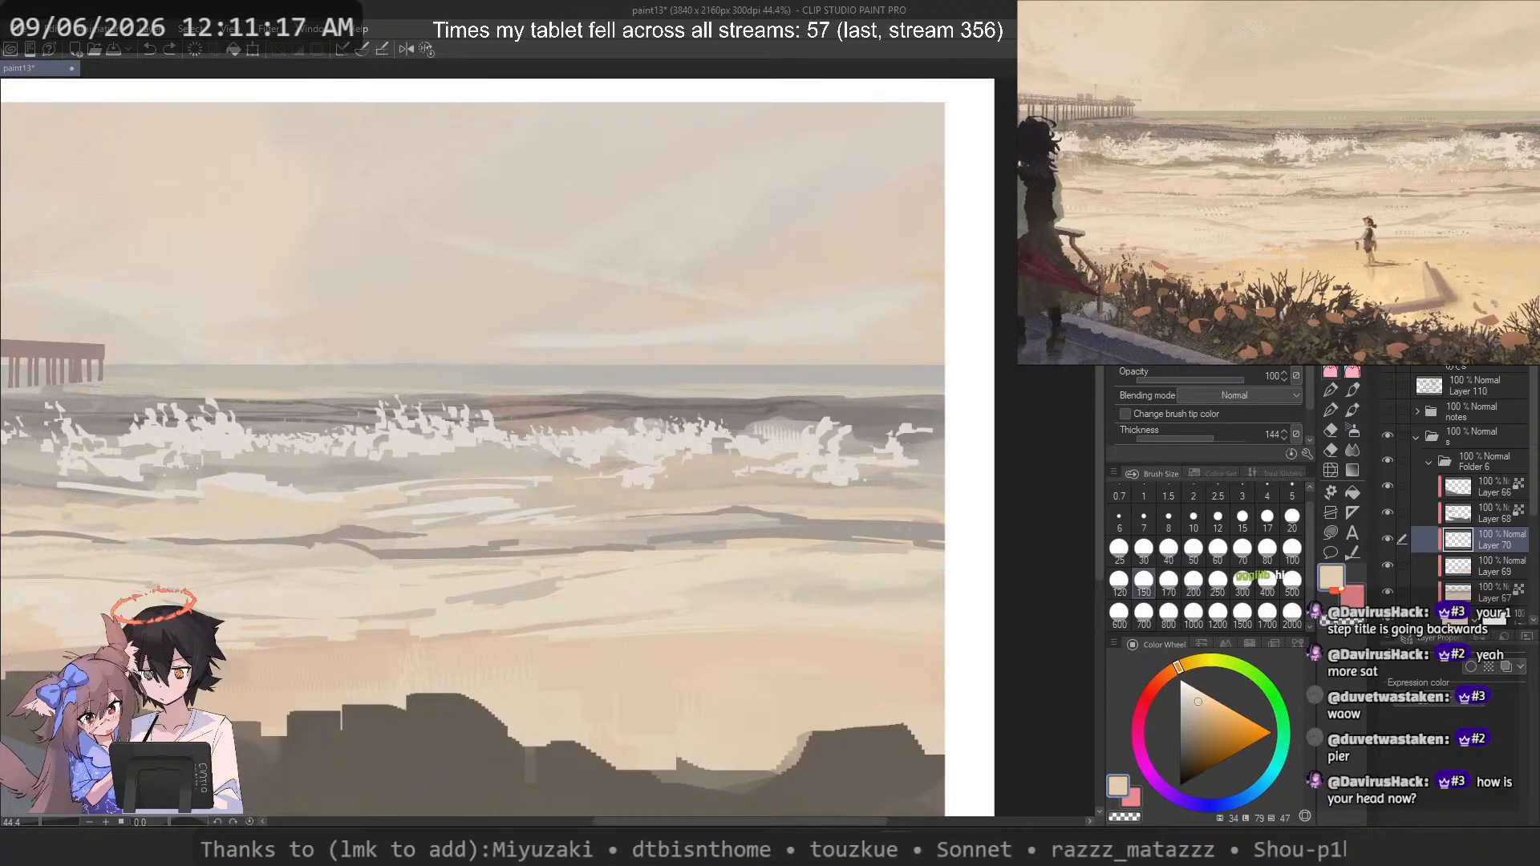
drag(757, 367, 757, 505)
key(ctrl+z)
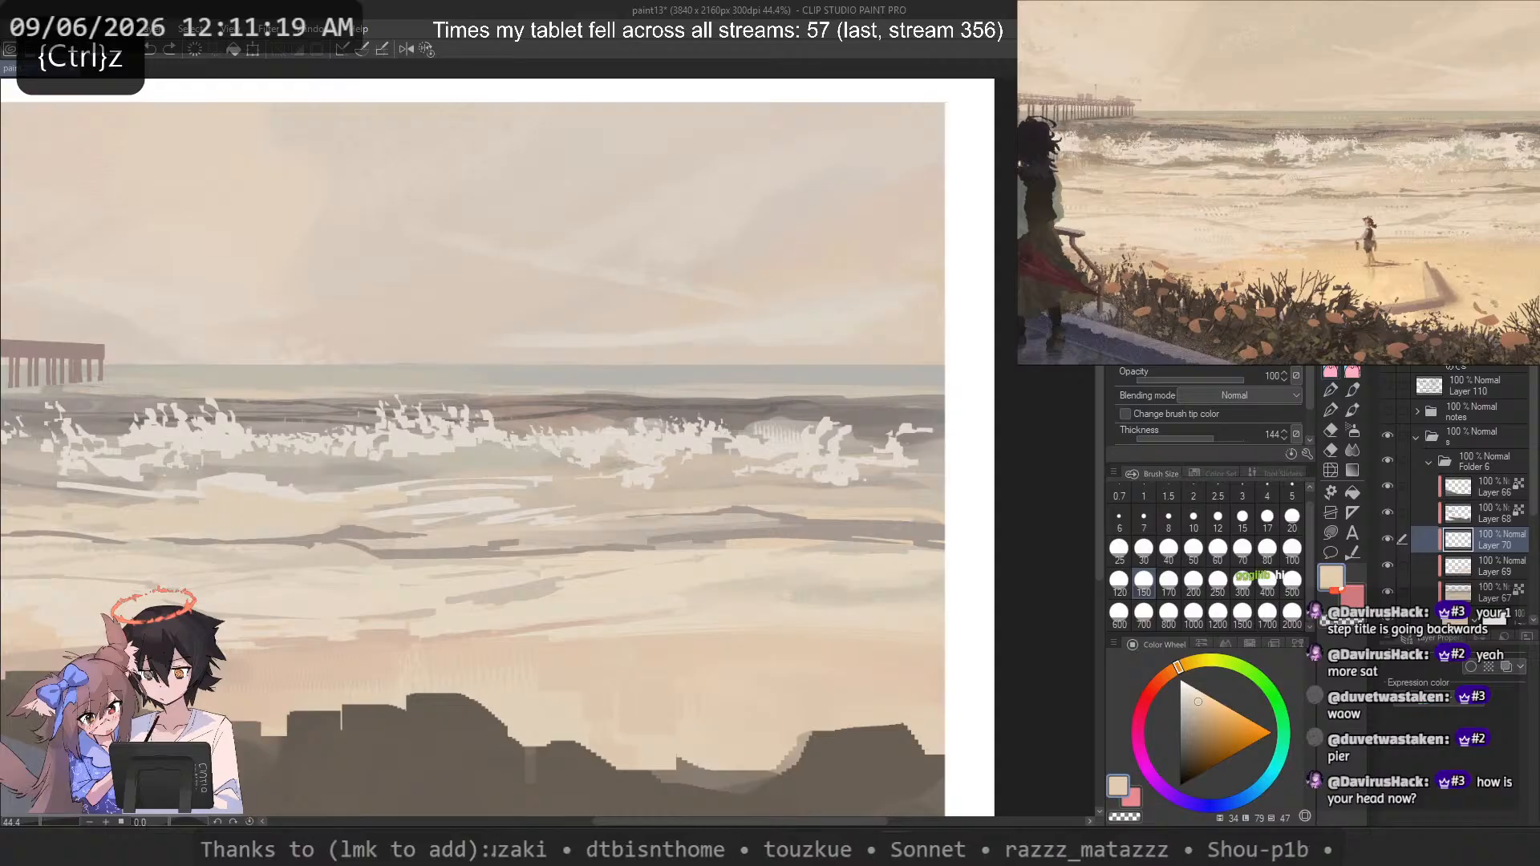
Step: Search the remaining brushes for a dotted tip and try the patterned one with a diagonal stroke across the waves
key(b)
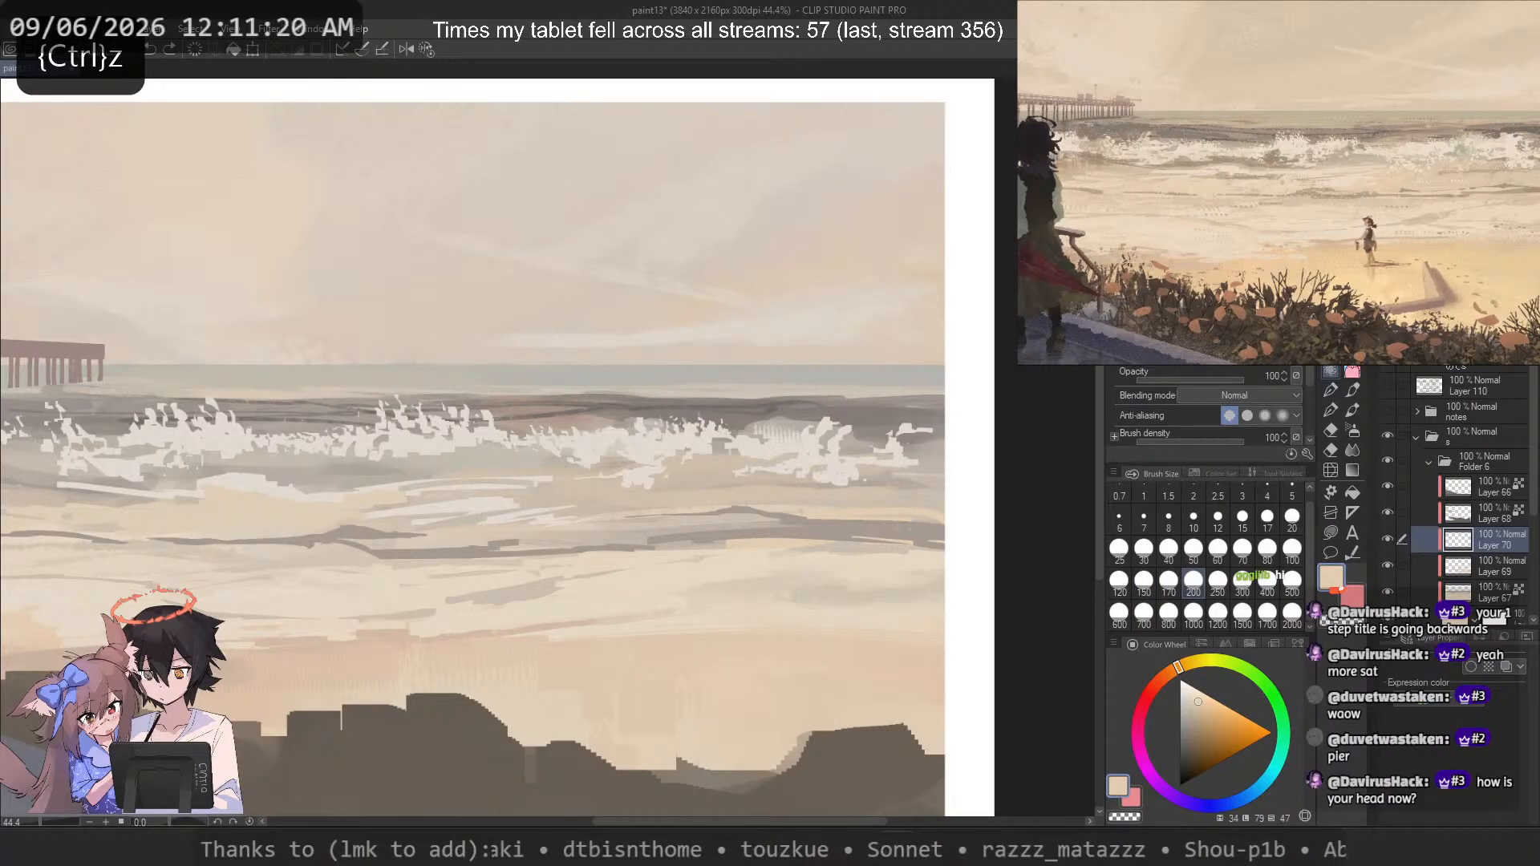
click(1352, 390)
key(period)
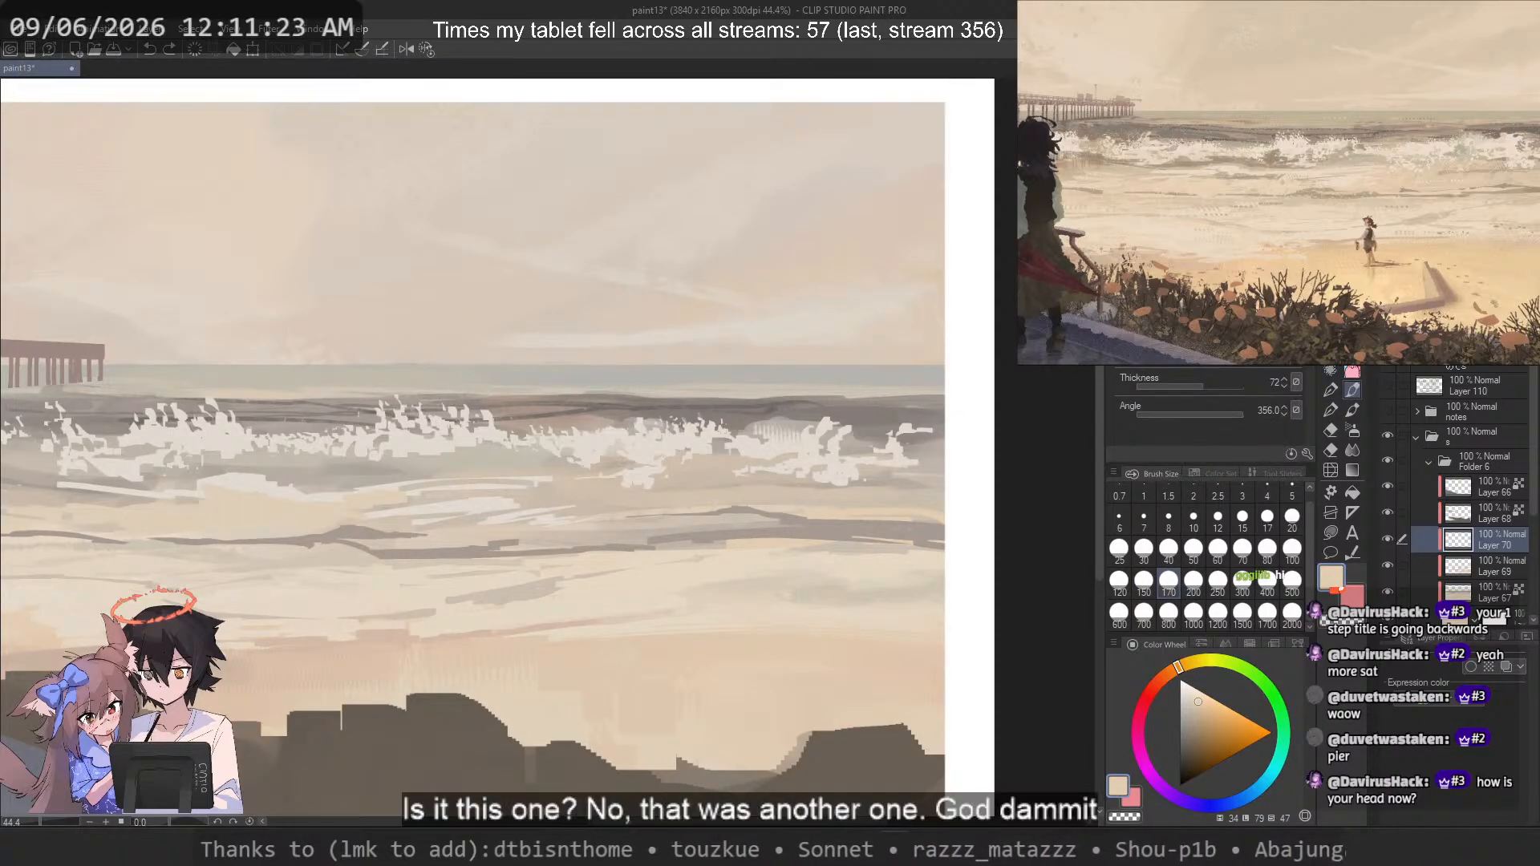
click(1330, 389)
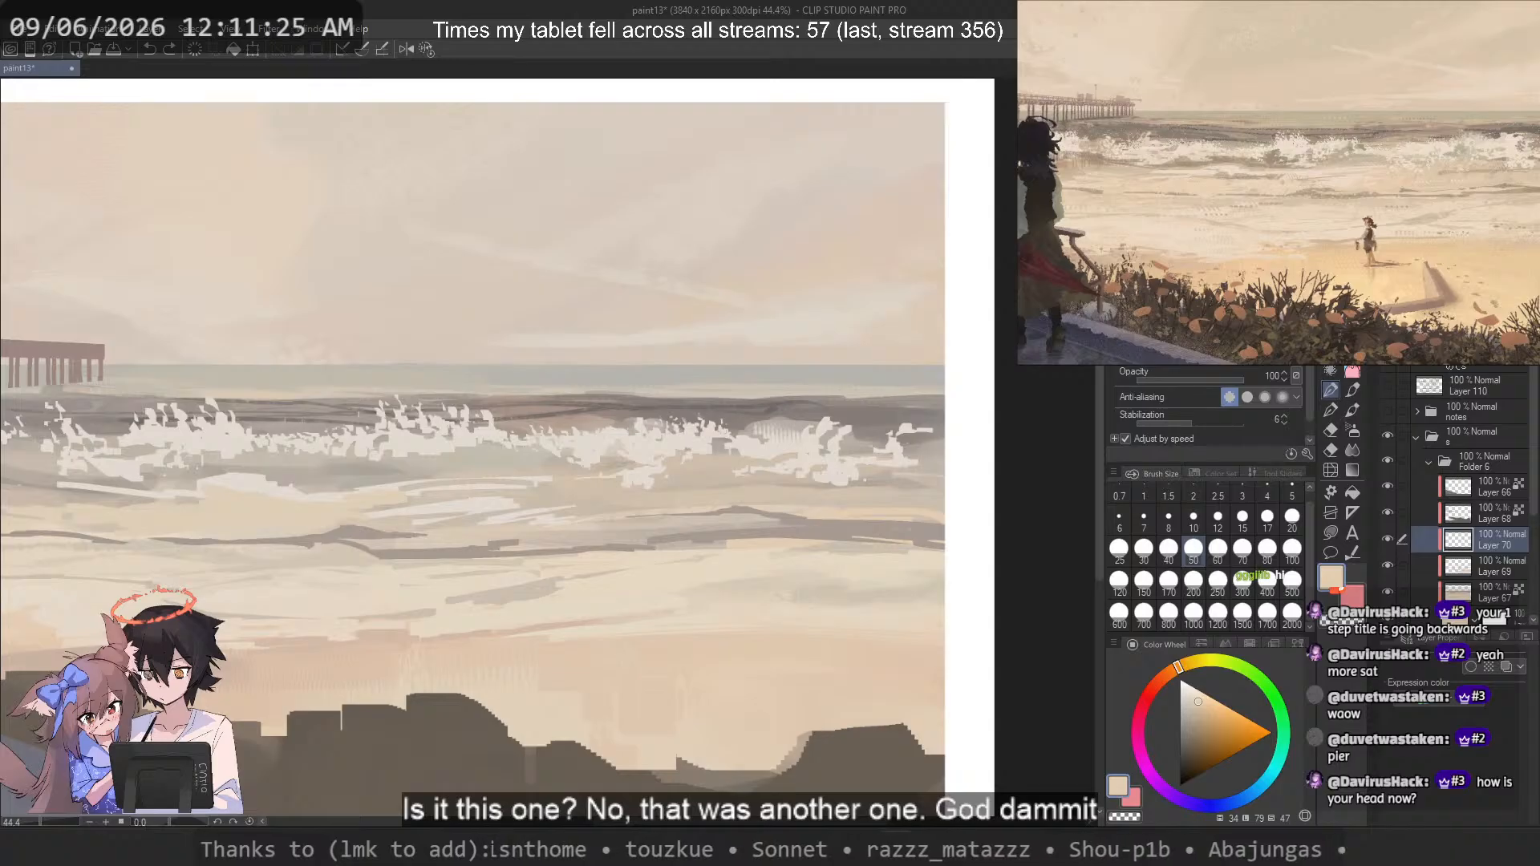
key(b)
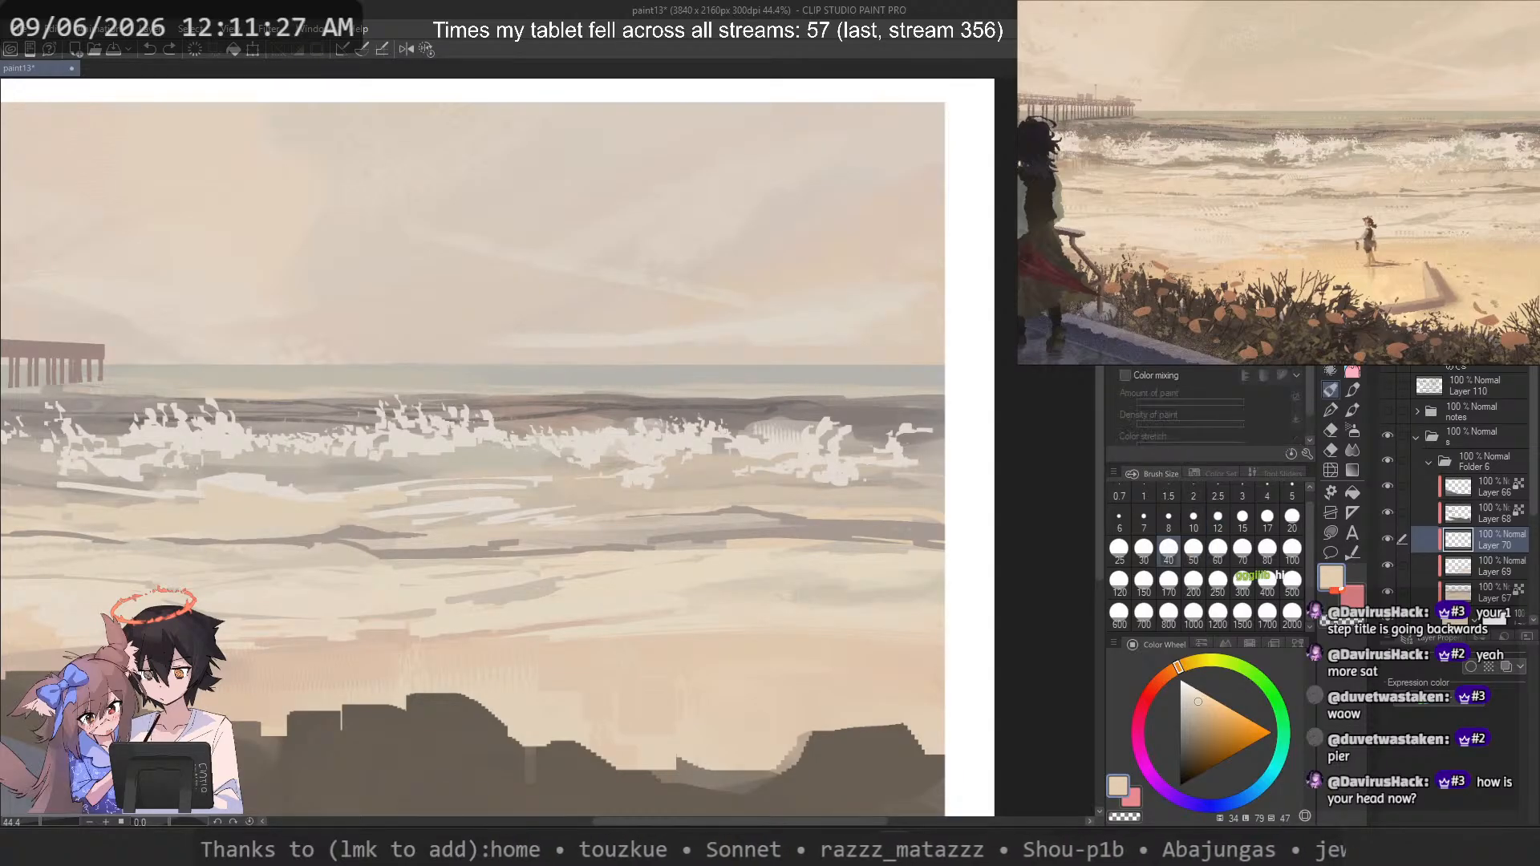
key(period)
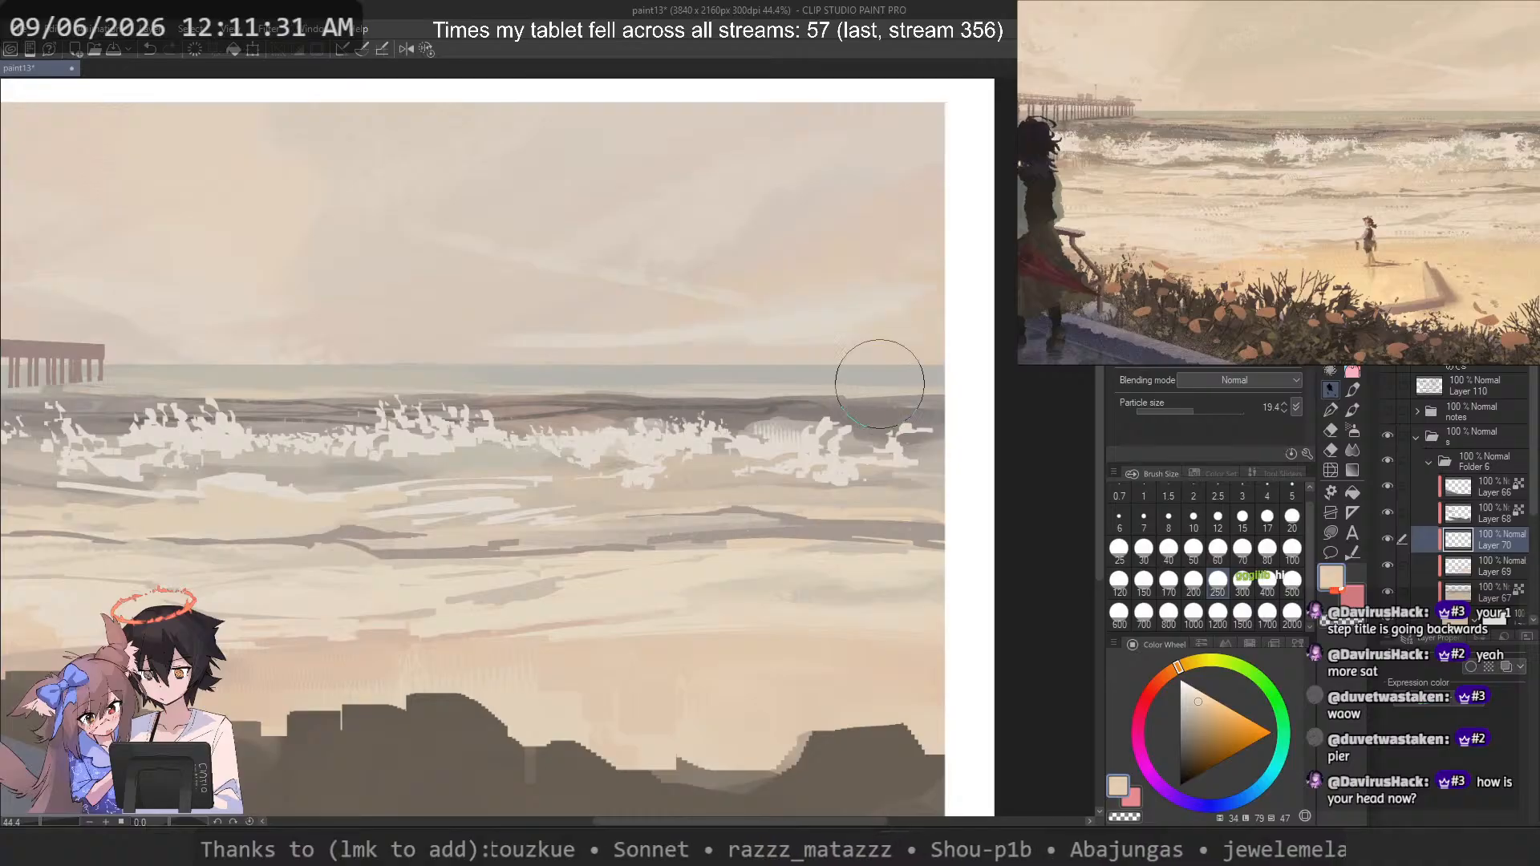
key(ctrl+z)
key(b)
mouse_move(884, 327)
mouse_down()
mouse_move(868, 425)
mouse_move(572, 437)
mouse_move(533, 516)
mouse_up()
key(ctrl+z)
Step: Set the patterned brush tip's angle to 0.0
click(1307, 454)
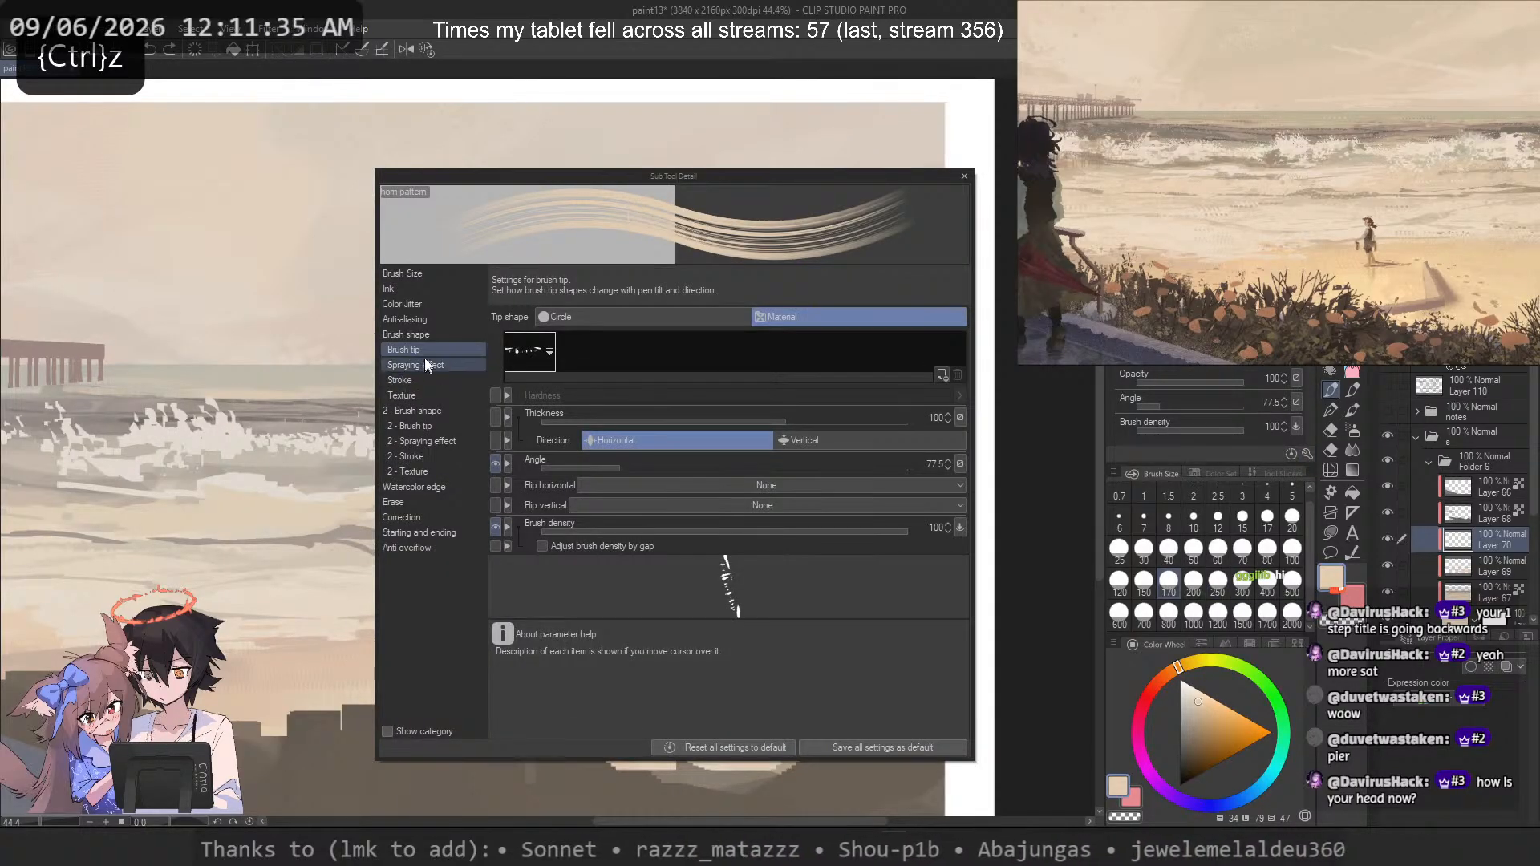
drag(549, 467, 481, 459)
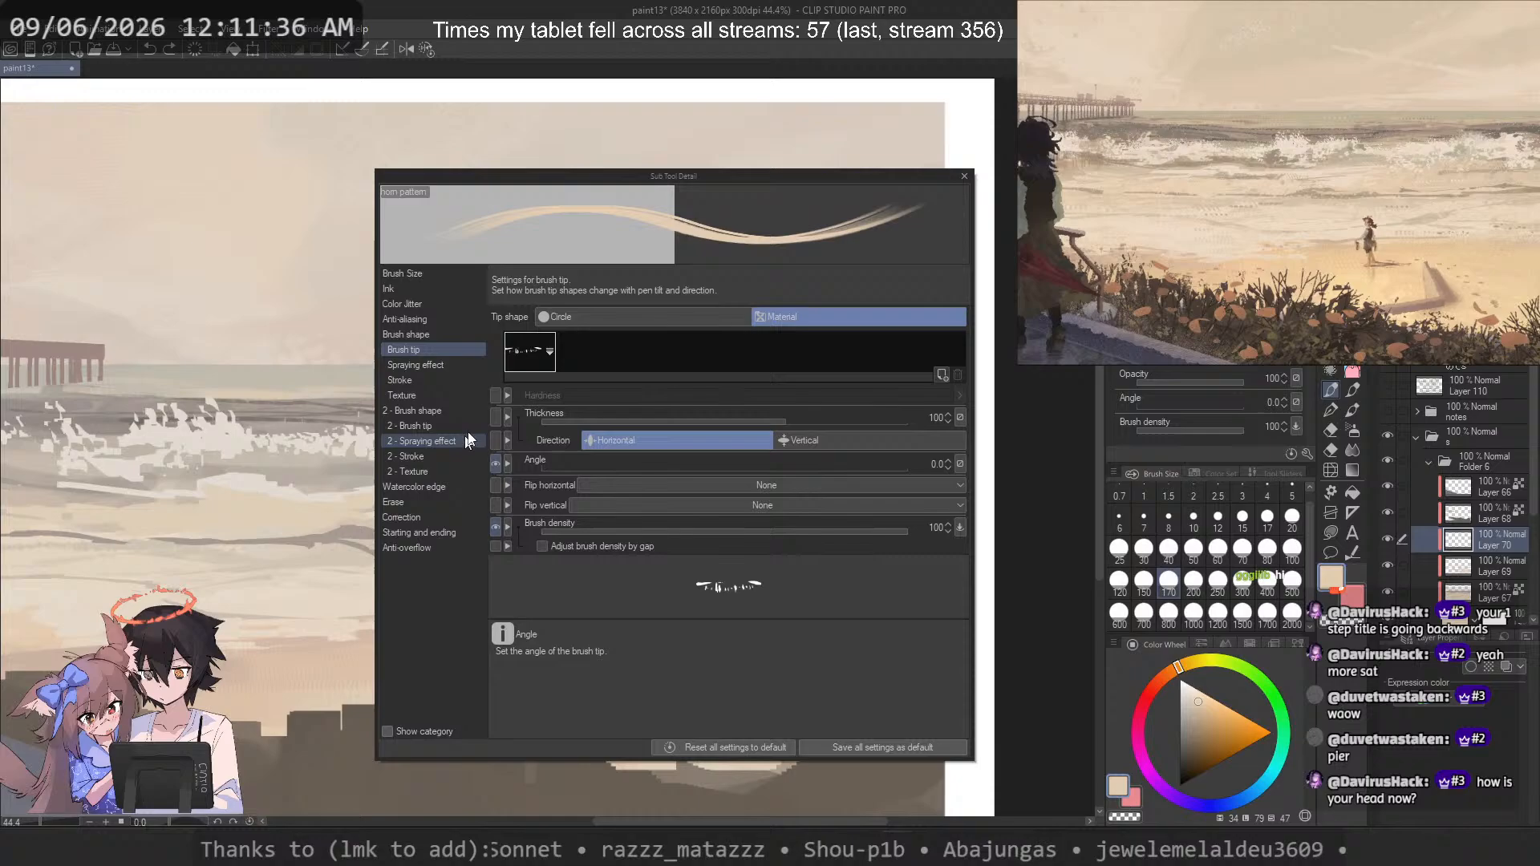
click(969, 179)
key(ctrl+z)
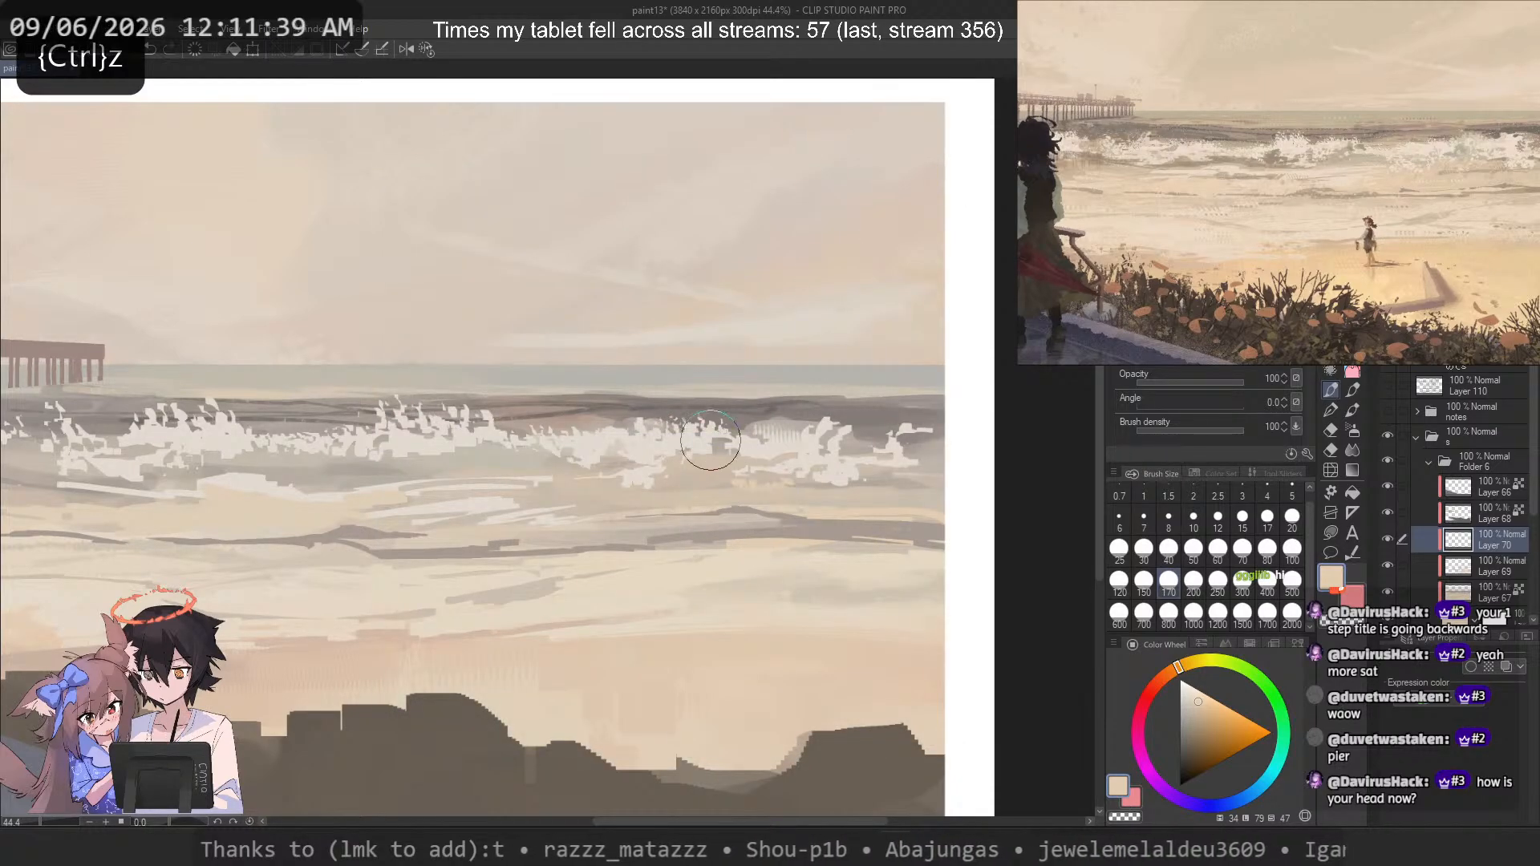
Step: Sample the grey of the swell line and try short dotted strokes on the shallow water at brush size 170
scroll(679, 512, up, 1)
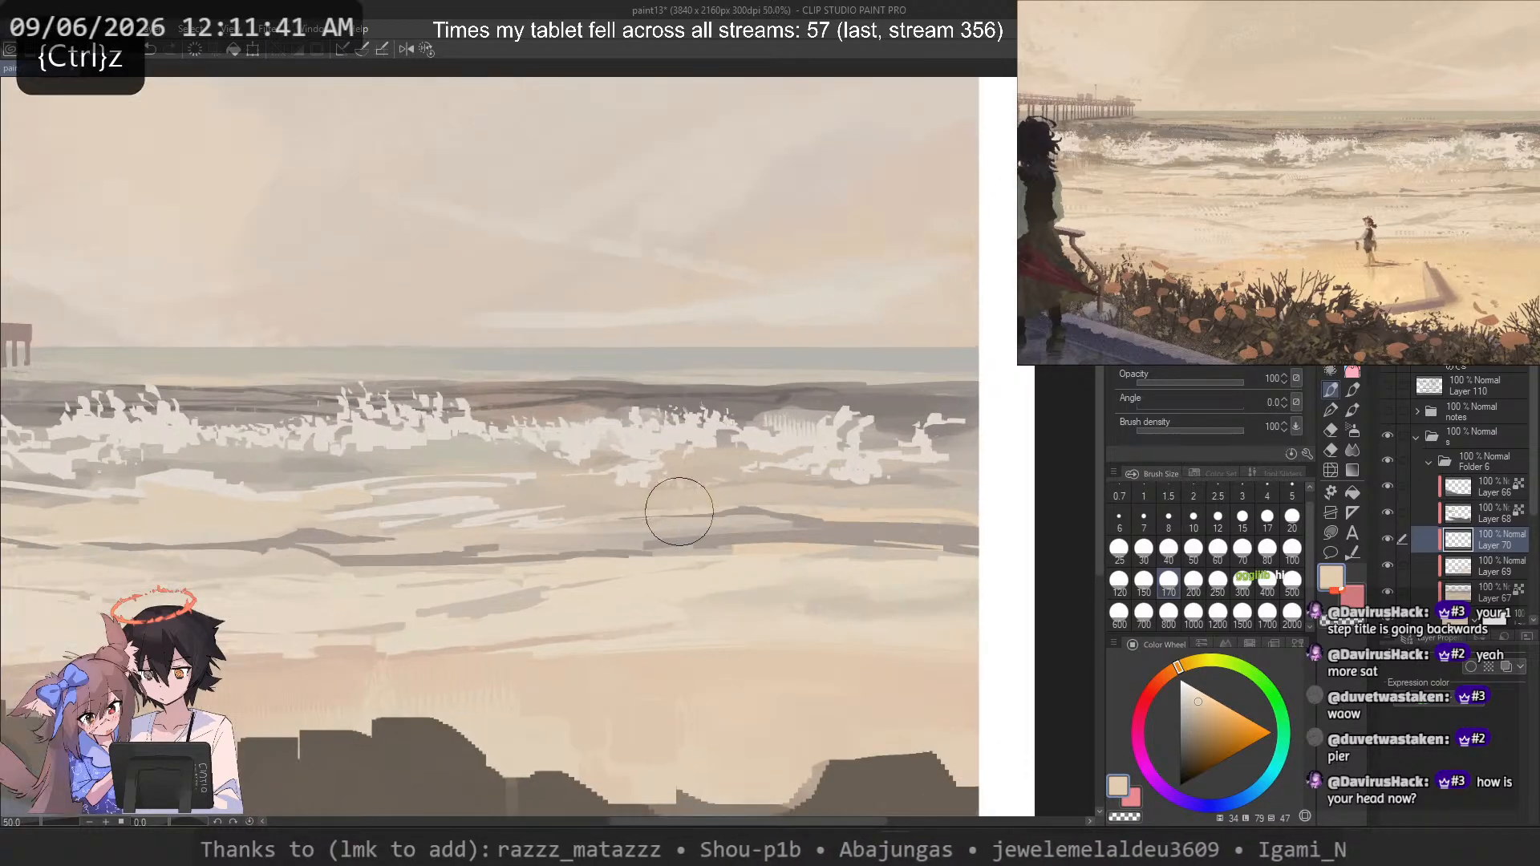
scroll(679, 511, up, 2)
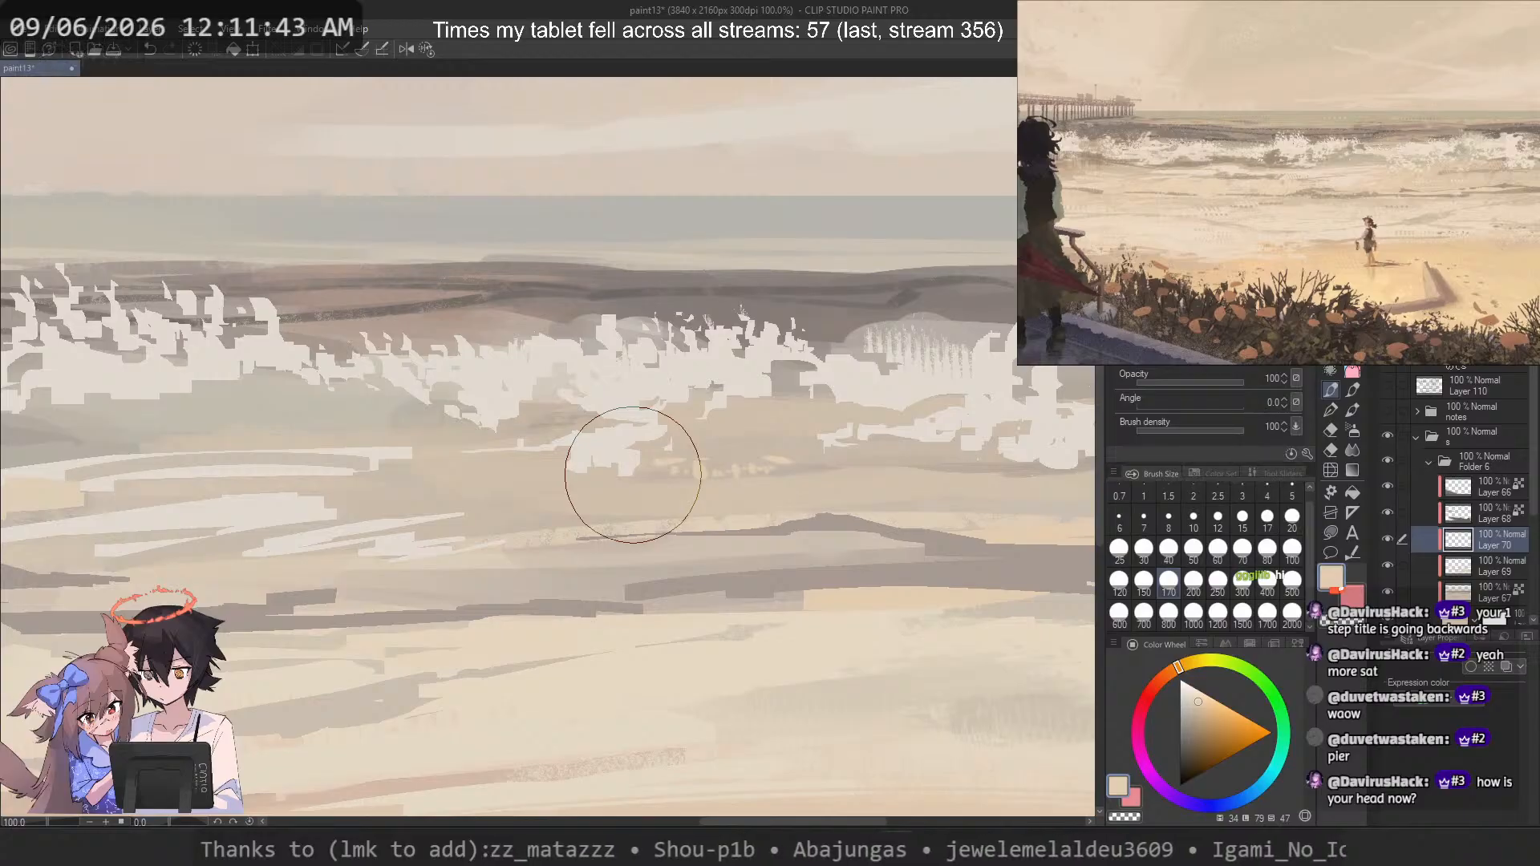
scroll(732, 354, down, 4)
scroll(752, 343, up, 1)
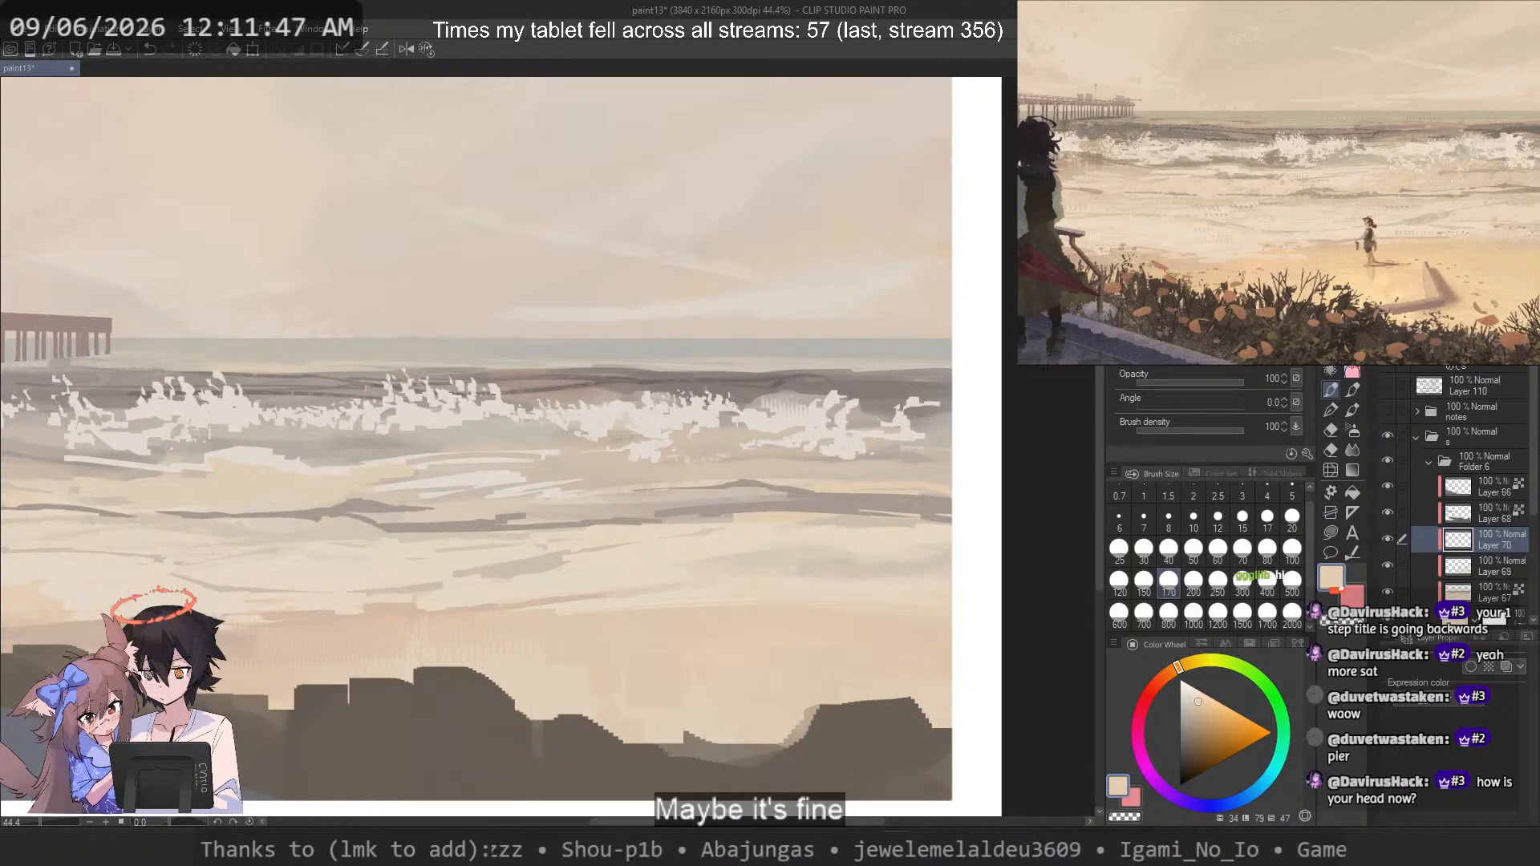
scroll(346, 529, up, 1)
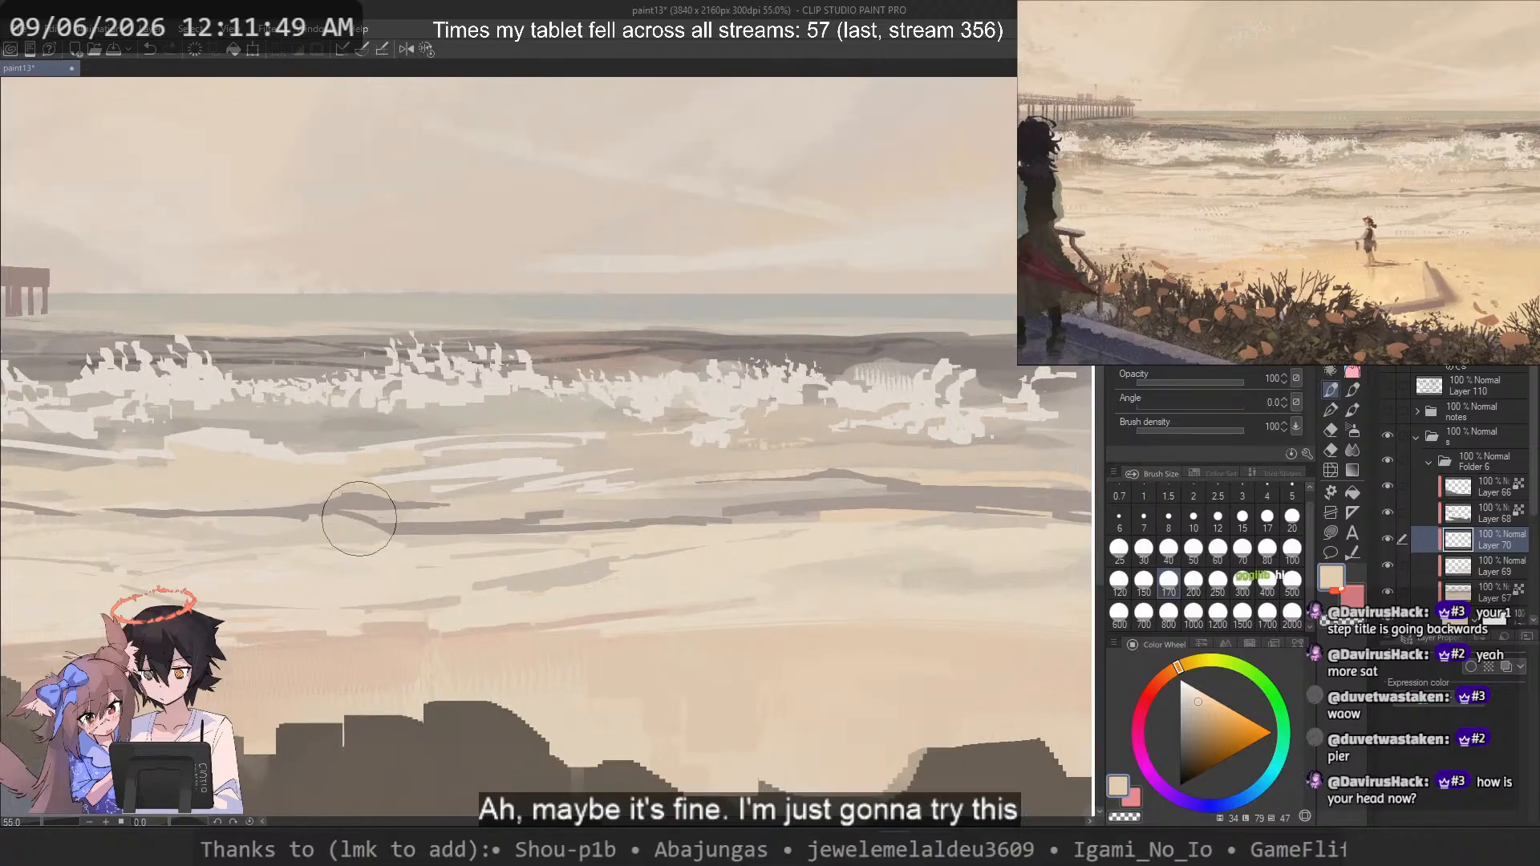
alt+click(934, 503)
mouse_move(813, 551)
mouse_down()
mouse_move(853, 551)
mouse_move(821, 556)
mouse_up()
key(ctrl+z)
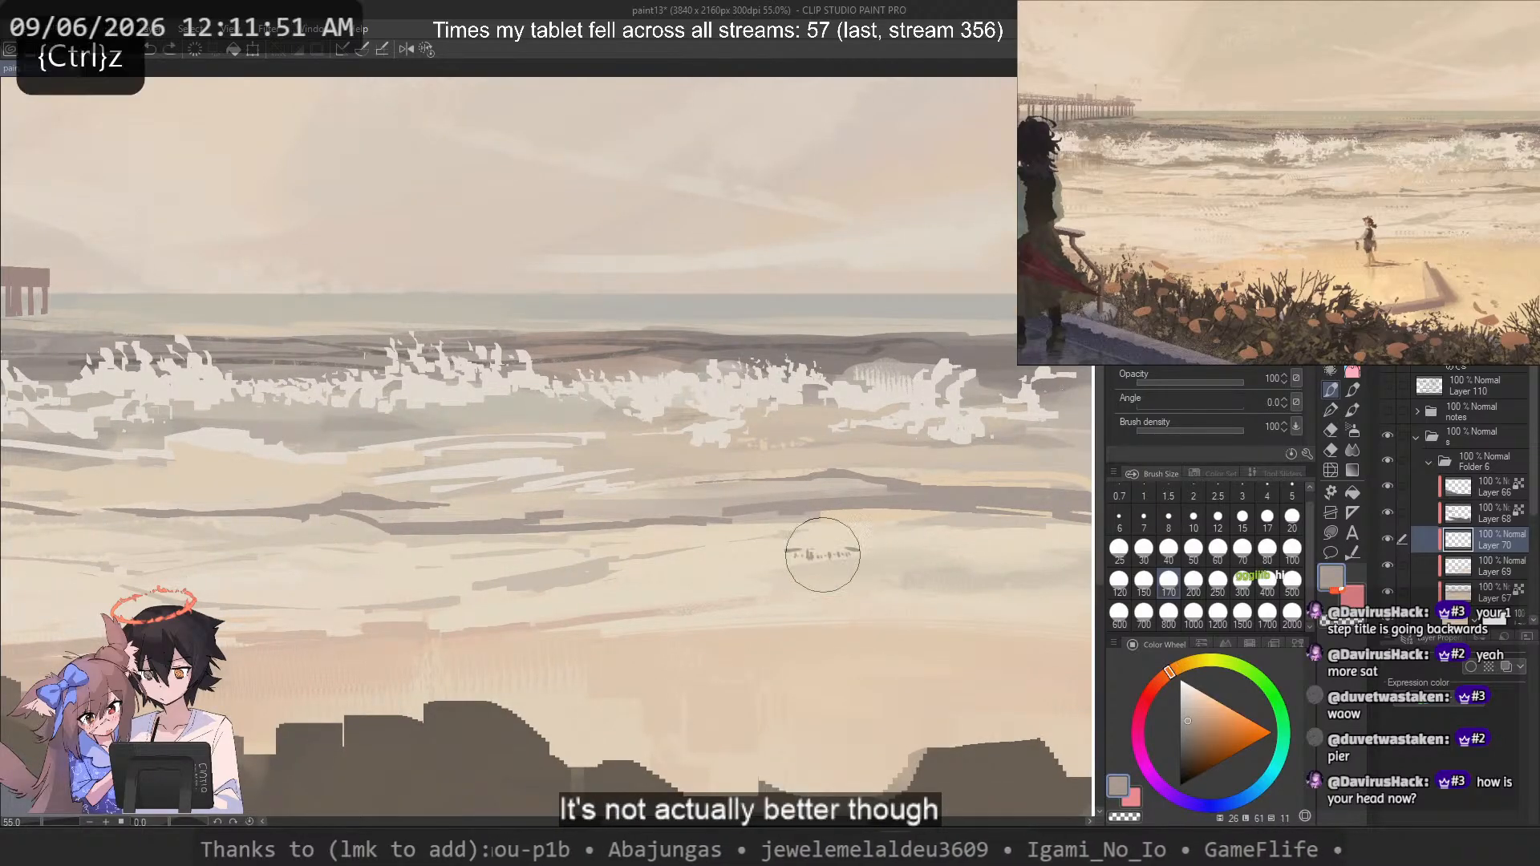
key(ctrl+z)
drag(695, 587, 1003, 563)
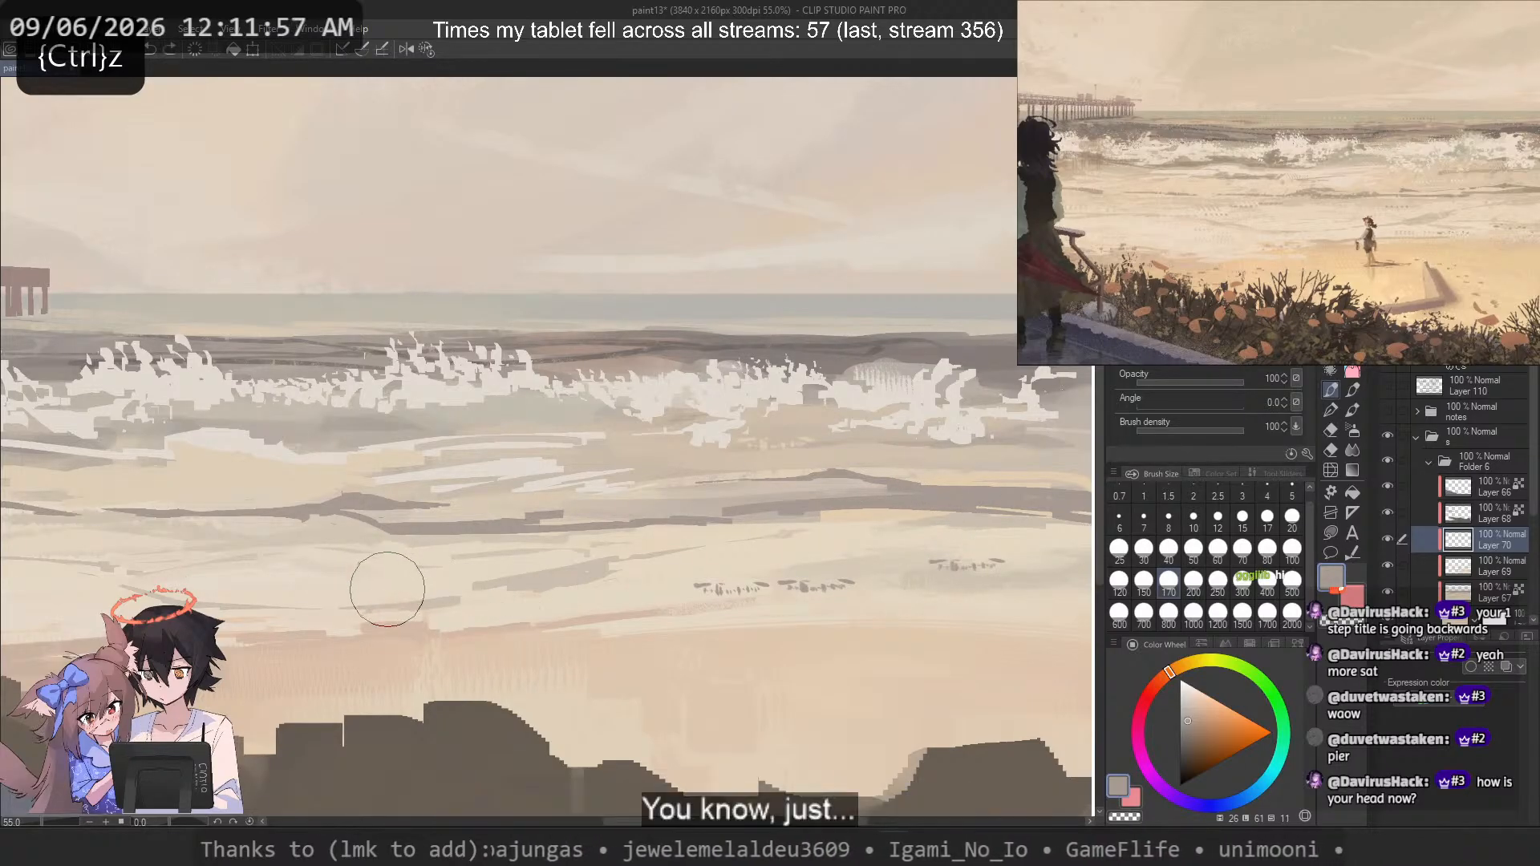
drag(539, 545, 606, 544)
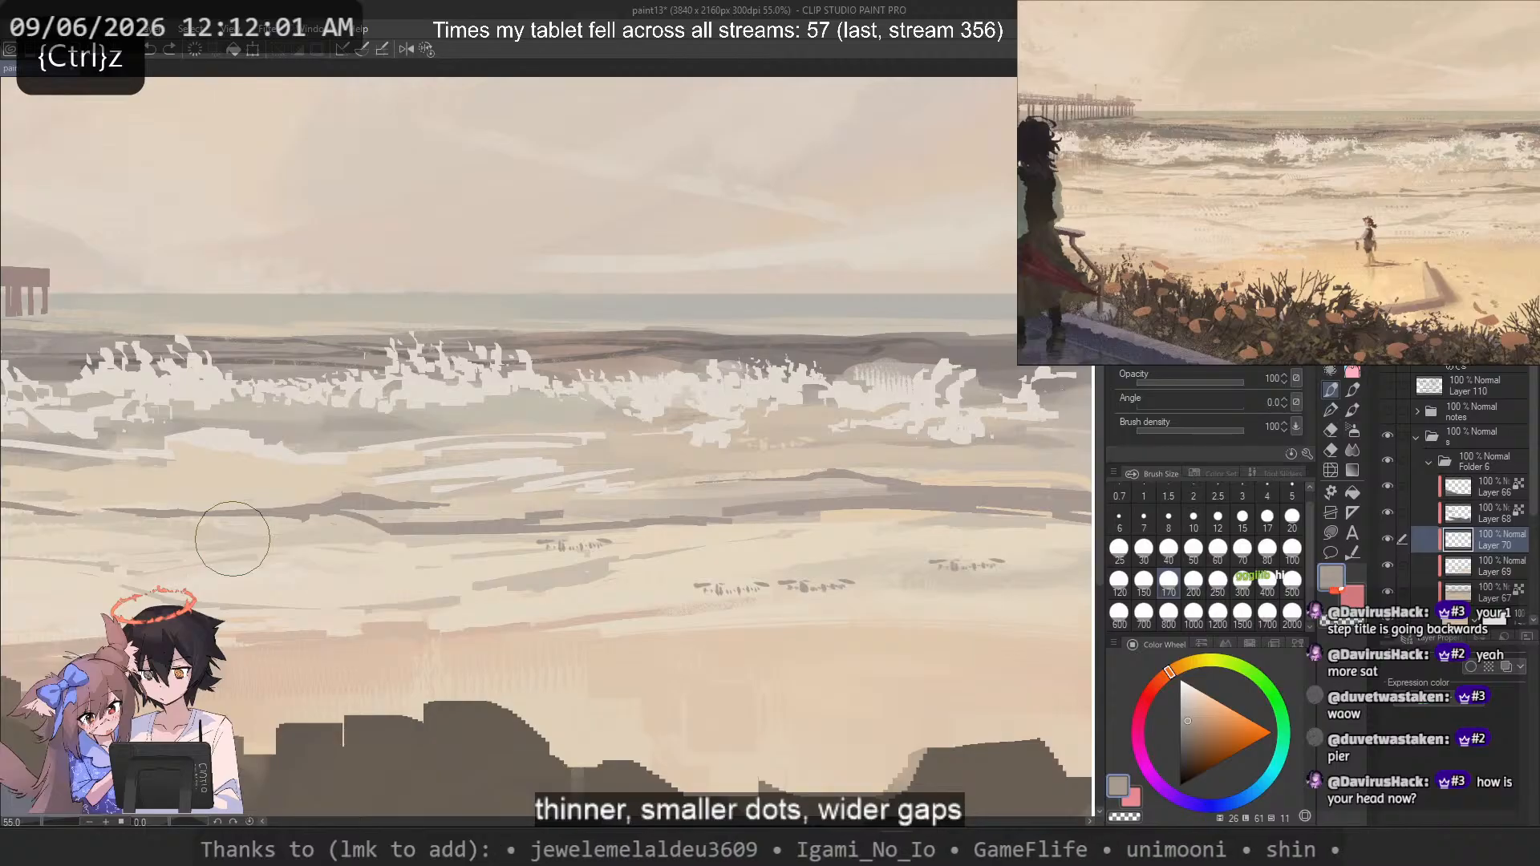
Step: Check the dotted strokes against the whole picture and undo them
scroll(244, 531, down, 3)
drag(523, 415, 634, 445)
scroll(634, 446, up, 1)
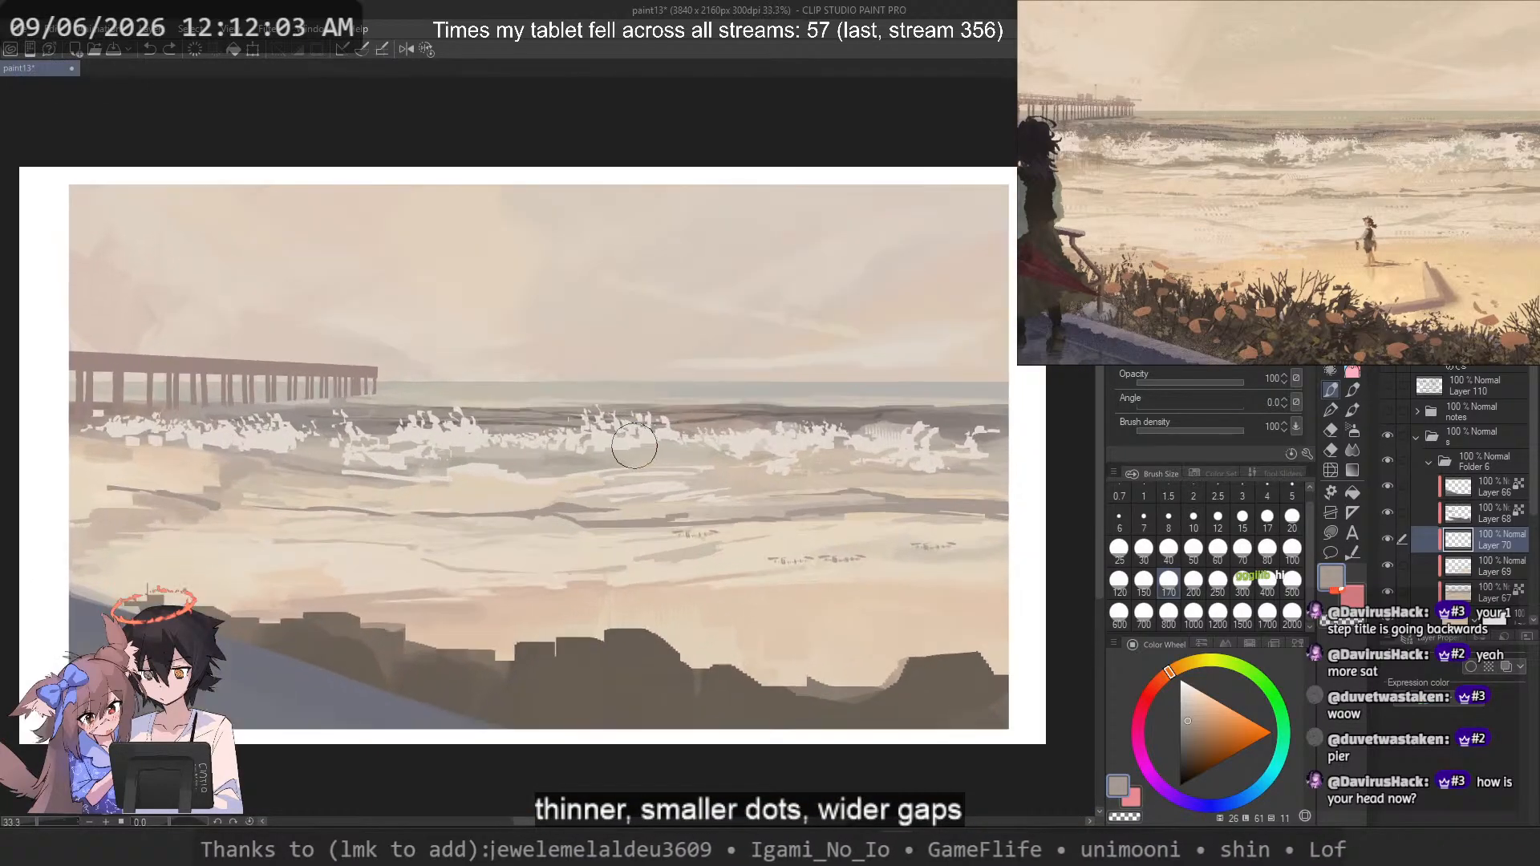
key(ctrl+z)
key(ctrl+z)
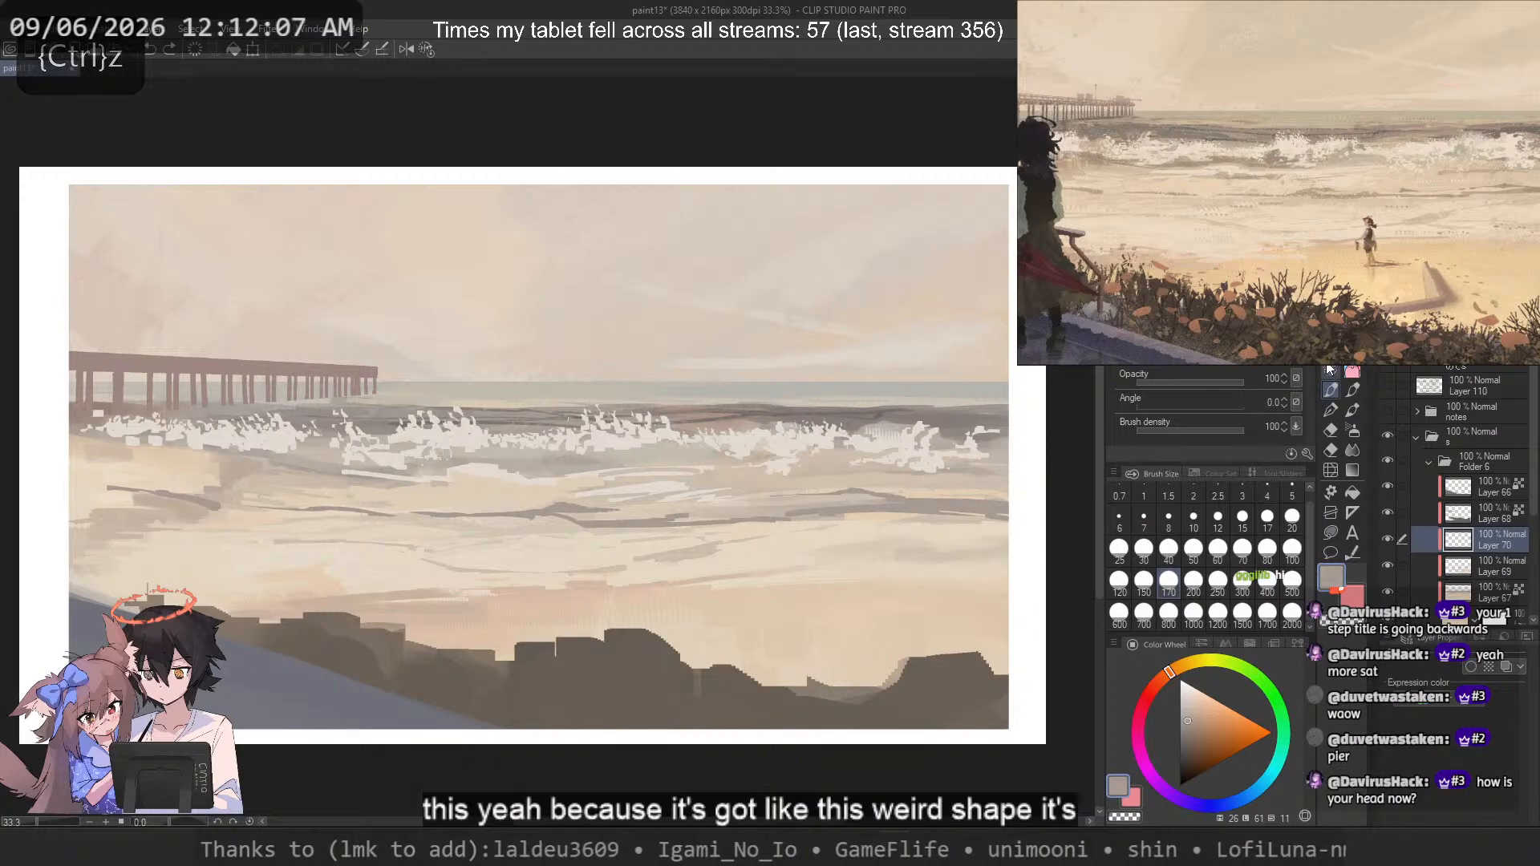
Step: Switch to the MB Texture Comb brush and test it with a stroke from the sky down to the right-hand foam
click(1331, 389)
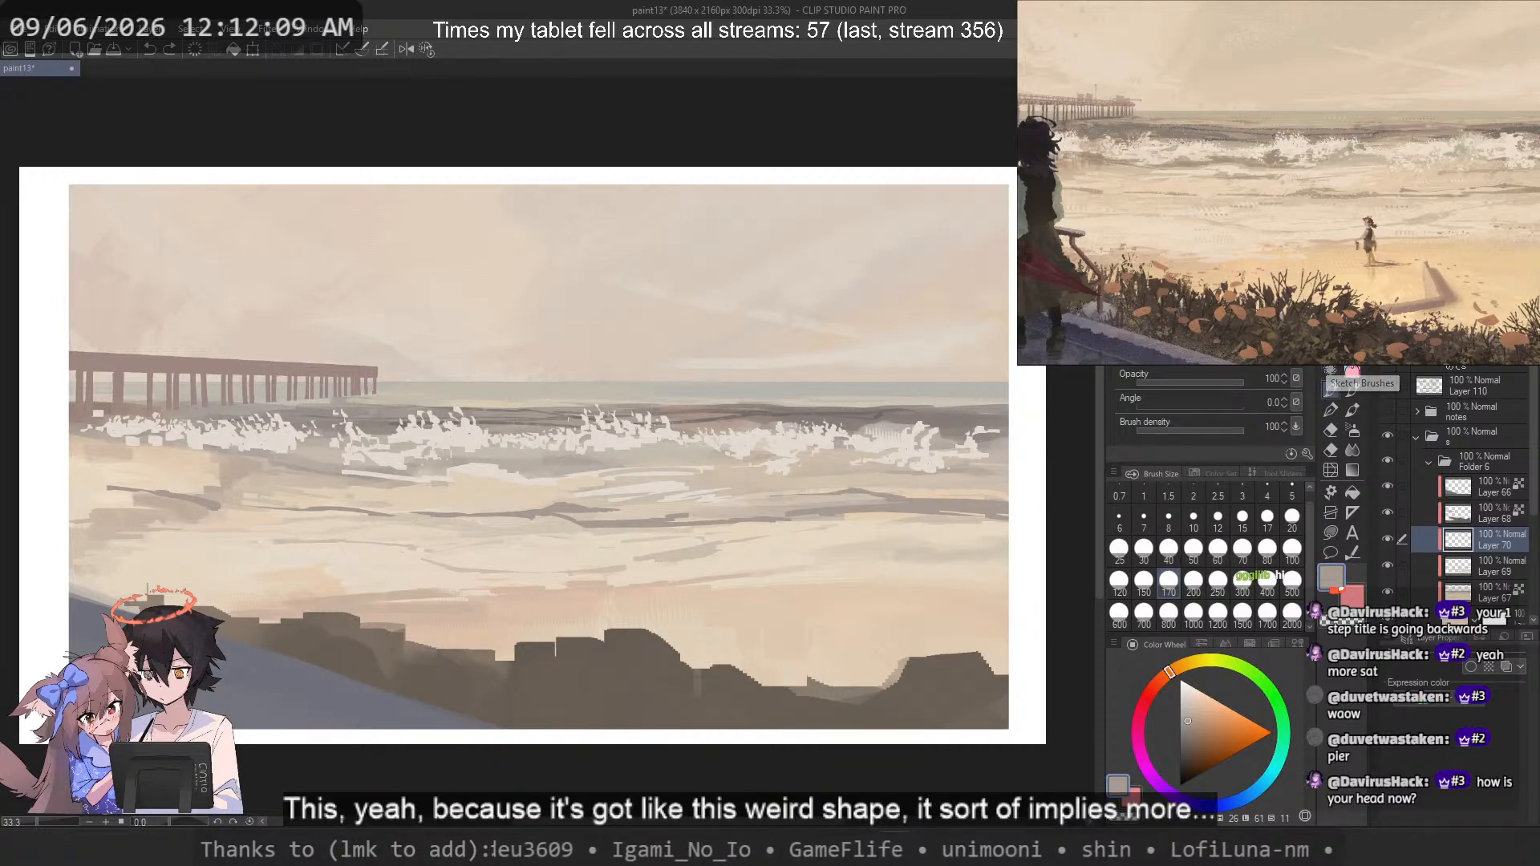
key(period)
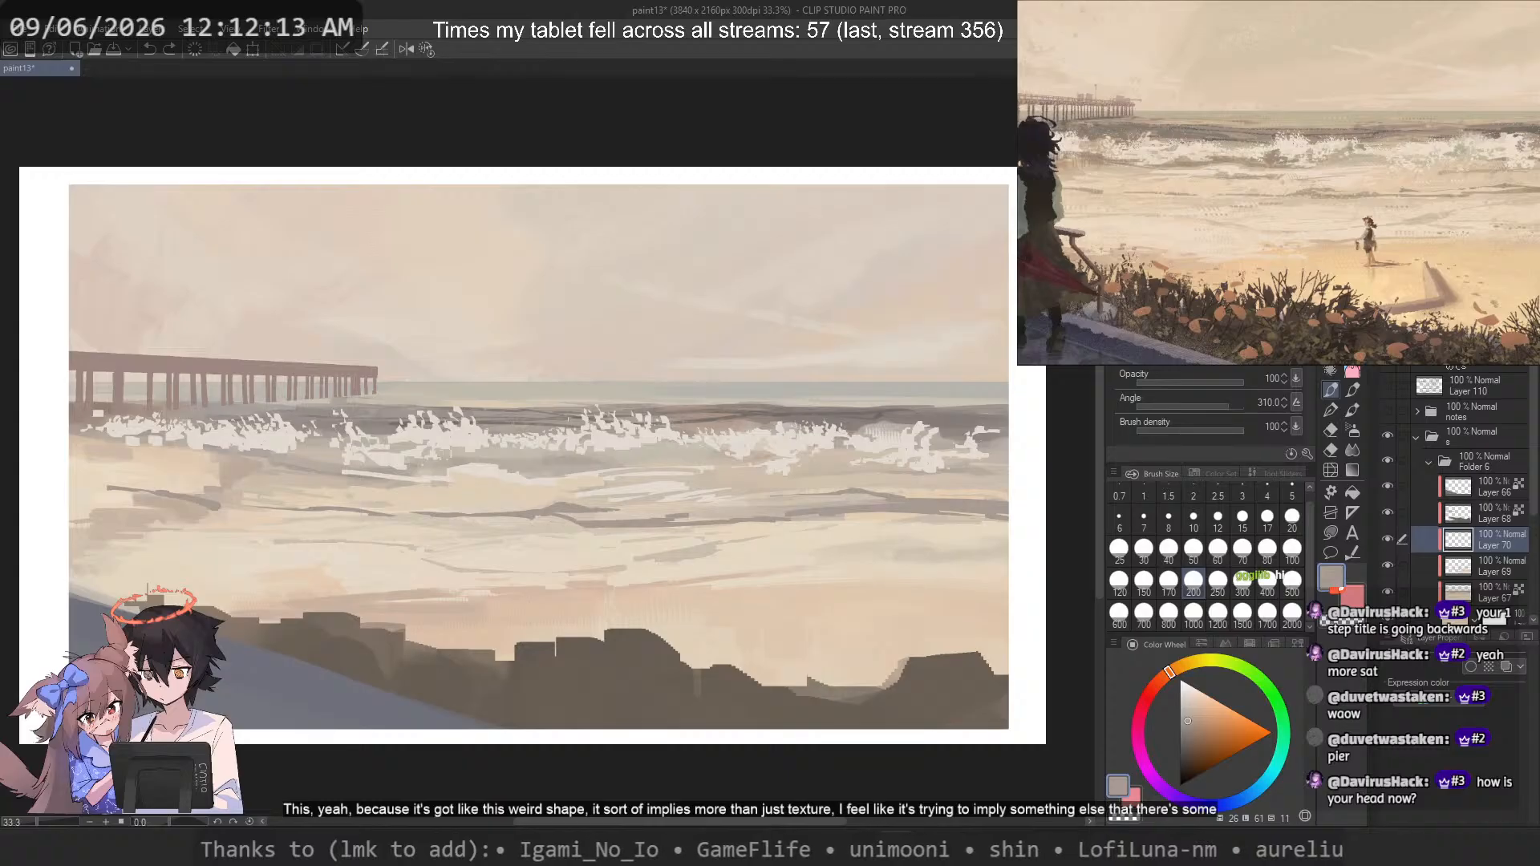
drag(810, 233, 898, 433)
scroll(929, 383, up, 2)
key(ctrl+z)
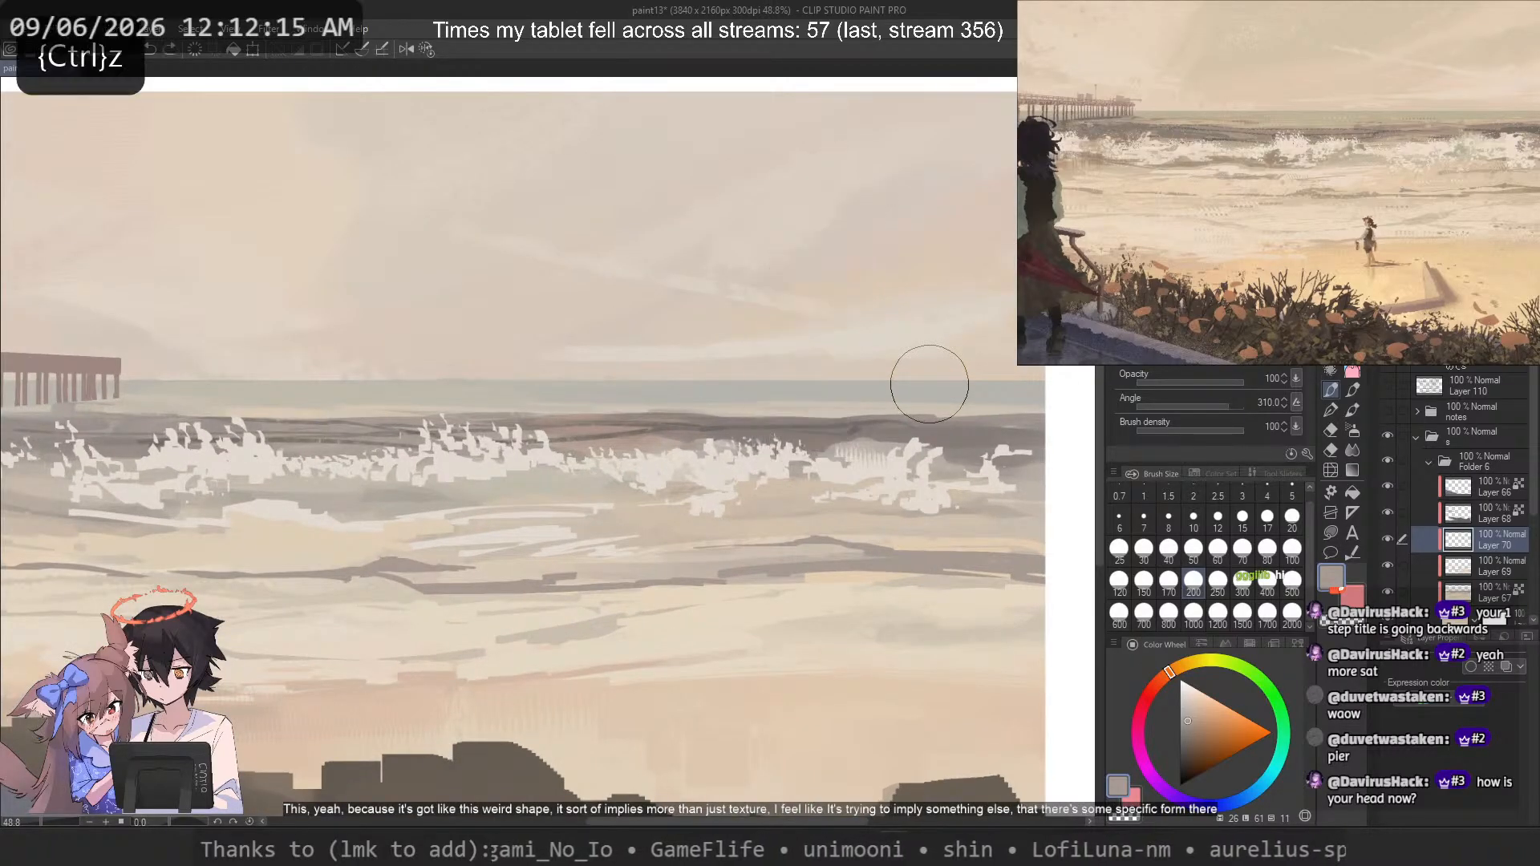
Step: Check the MB Texture Comb tip's angle dynamics and set the brush tip angle to 39.4
click(1307, 454)
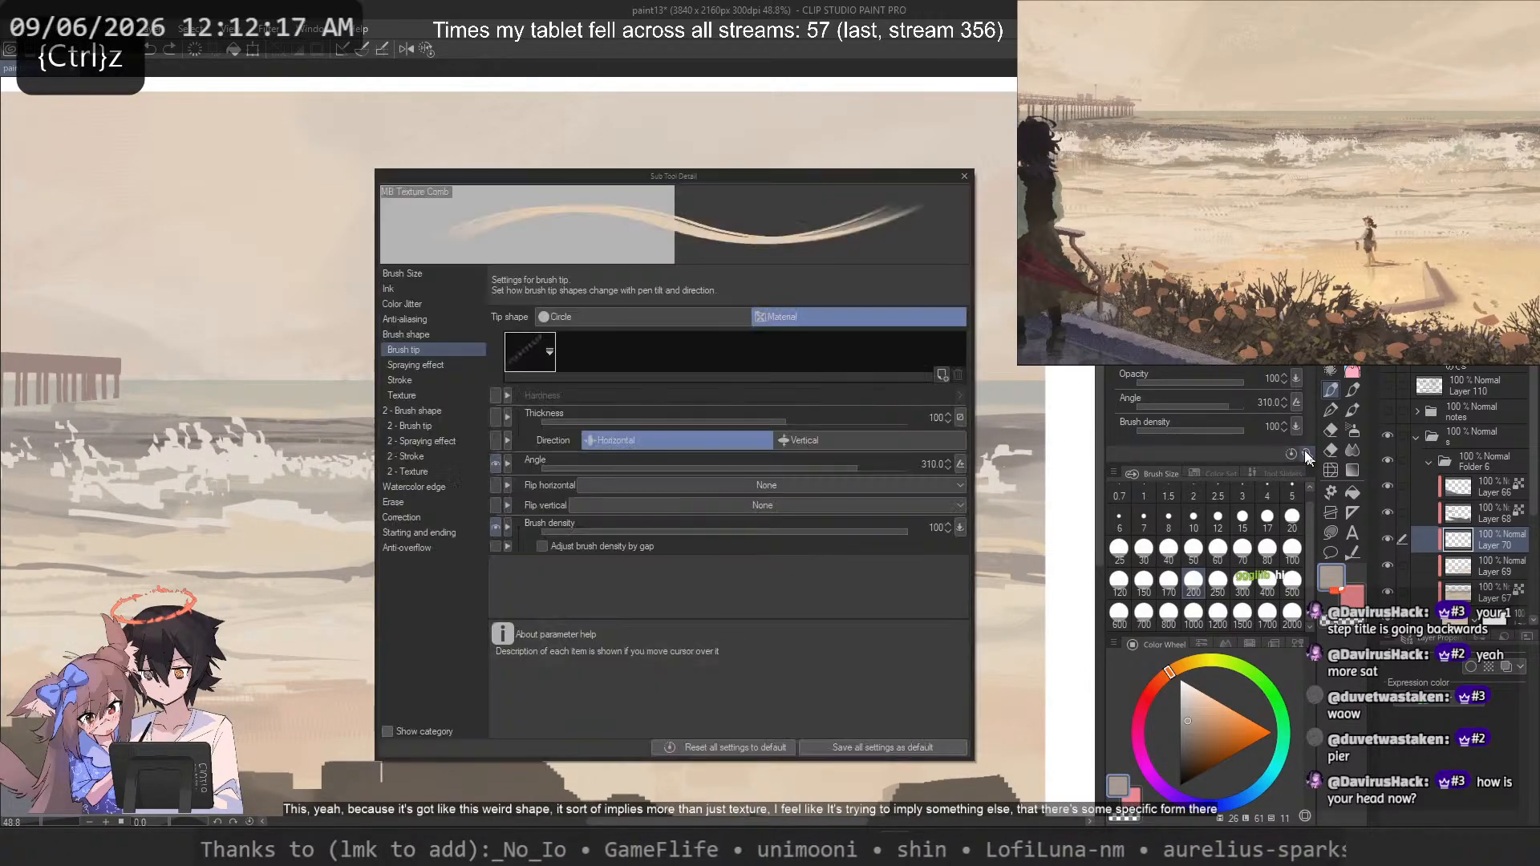
click(531, 469)
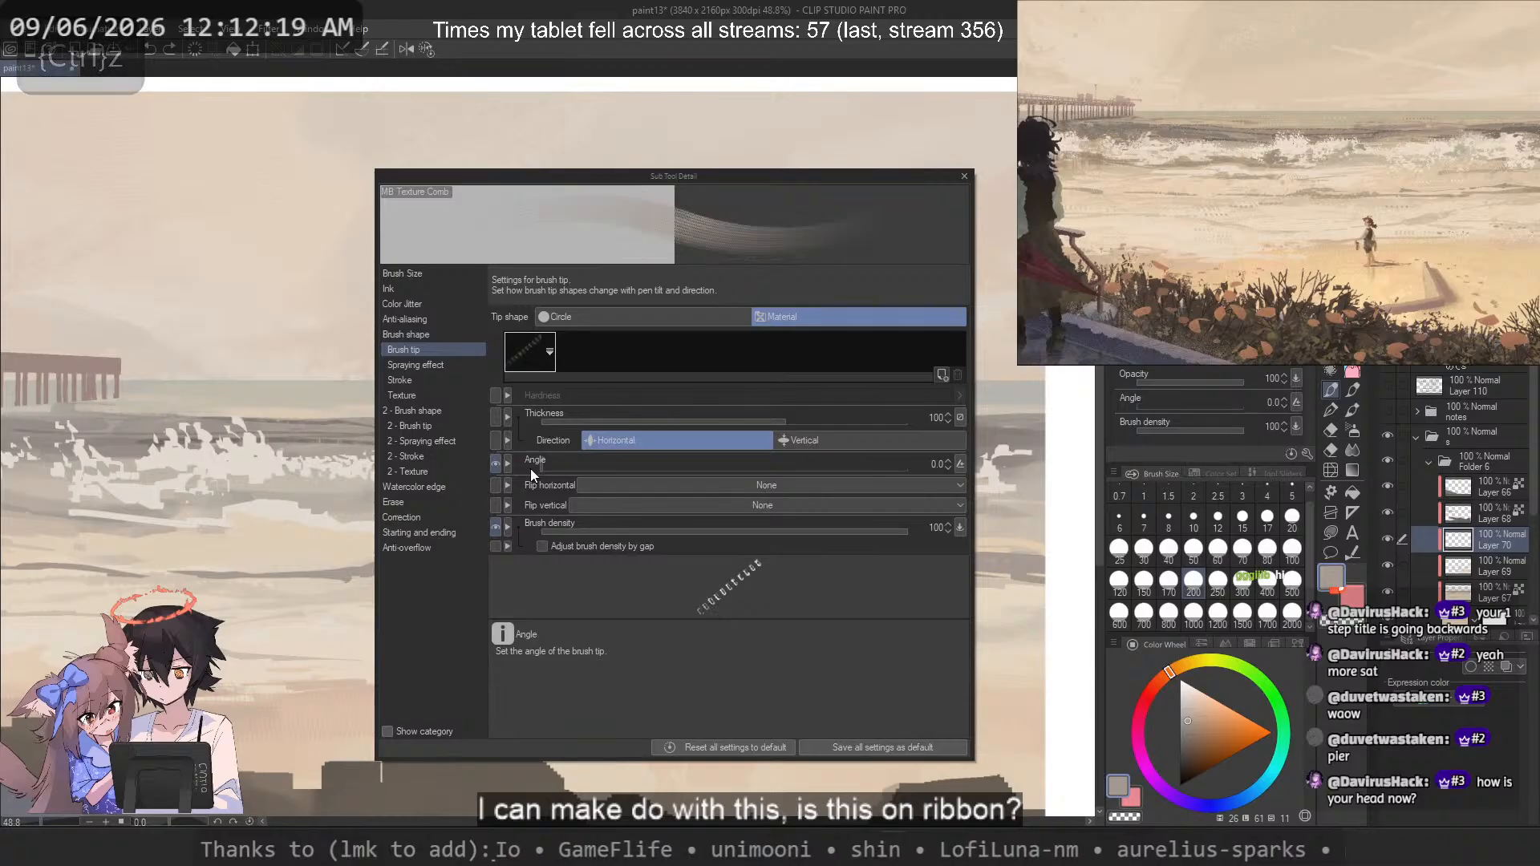
click(560, 468)
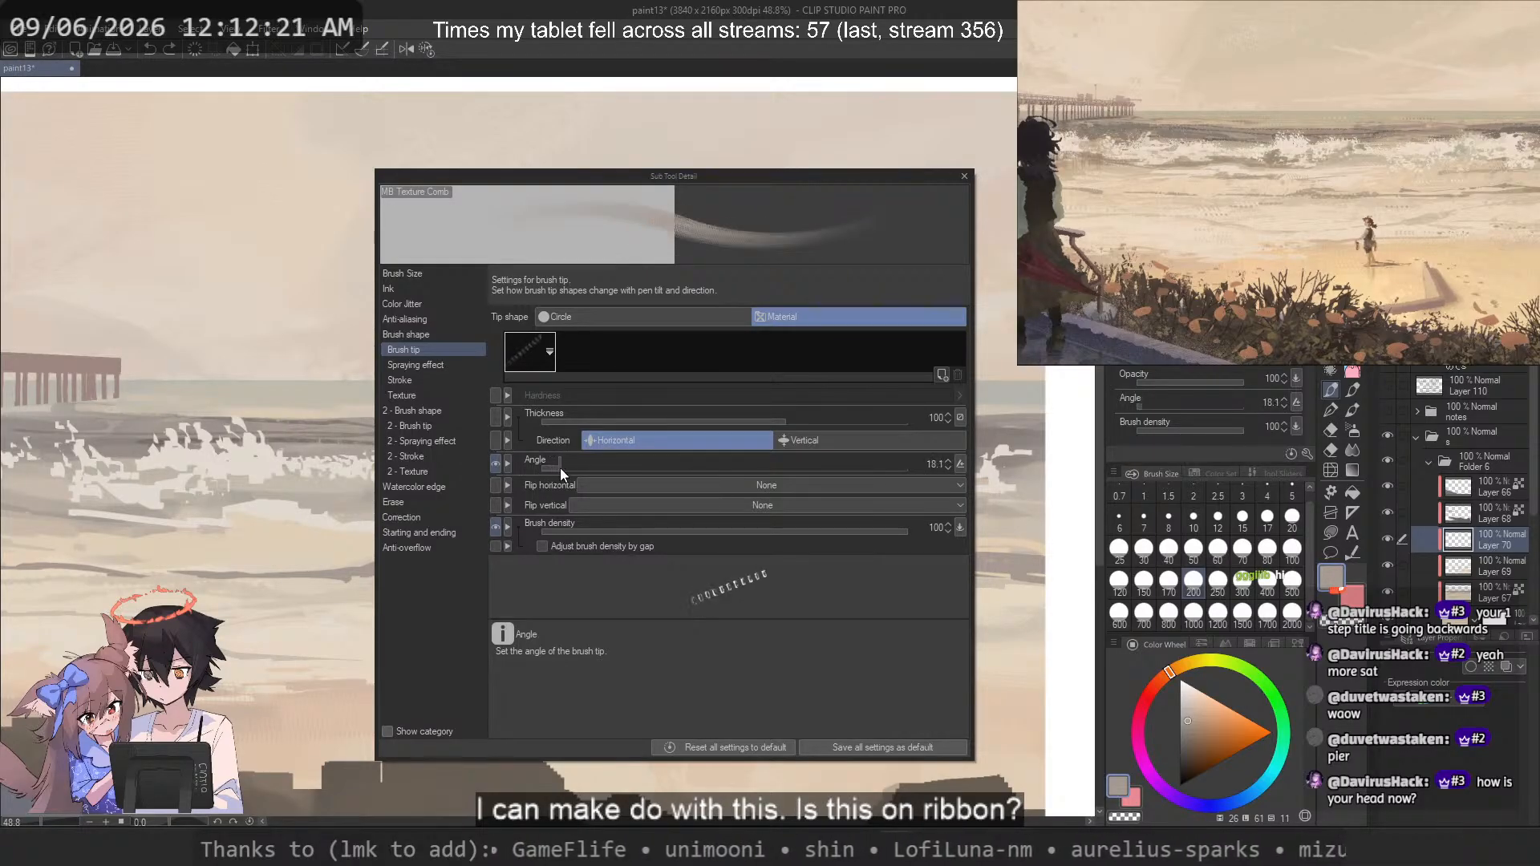
drag(559, 468, 584, 469)
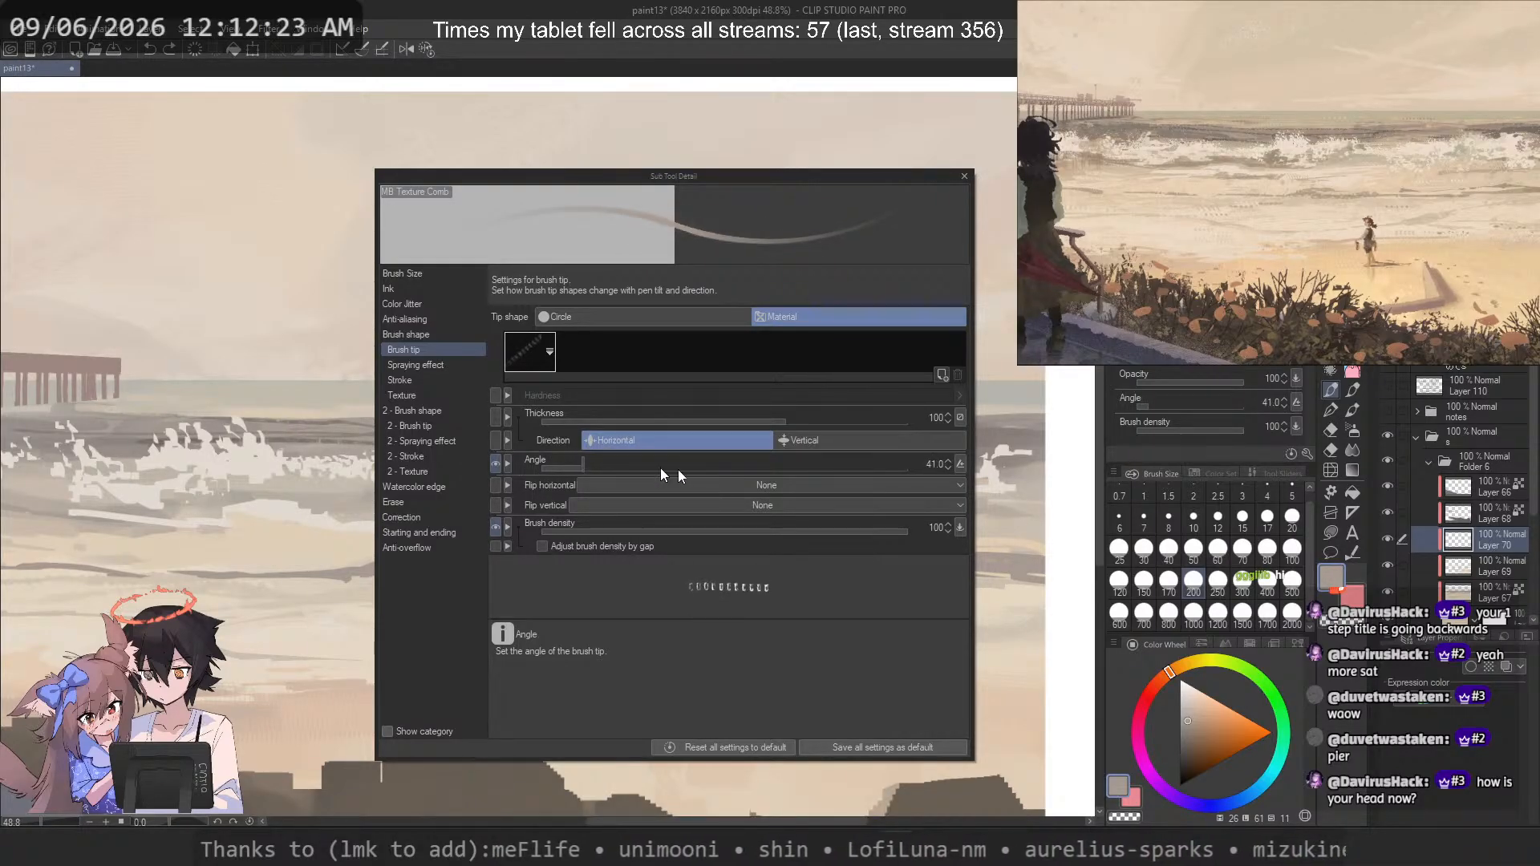
click(959, 463)
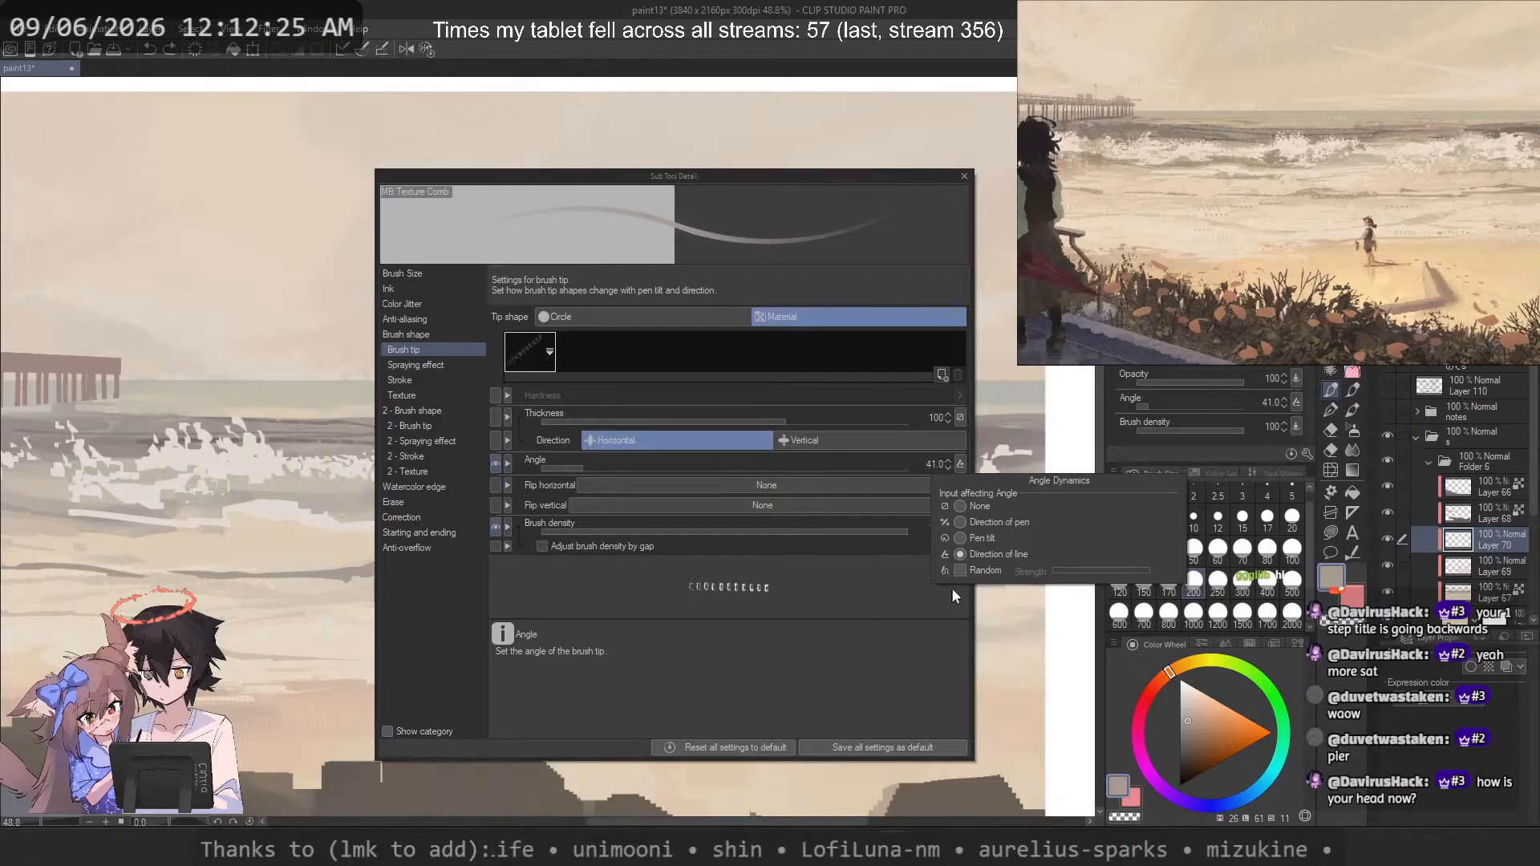
click(960, 553)
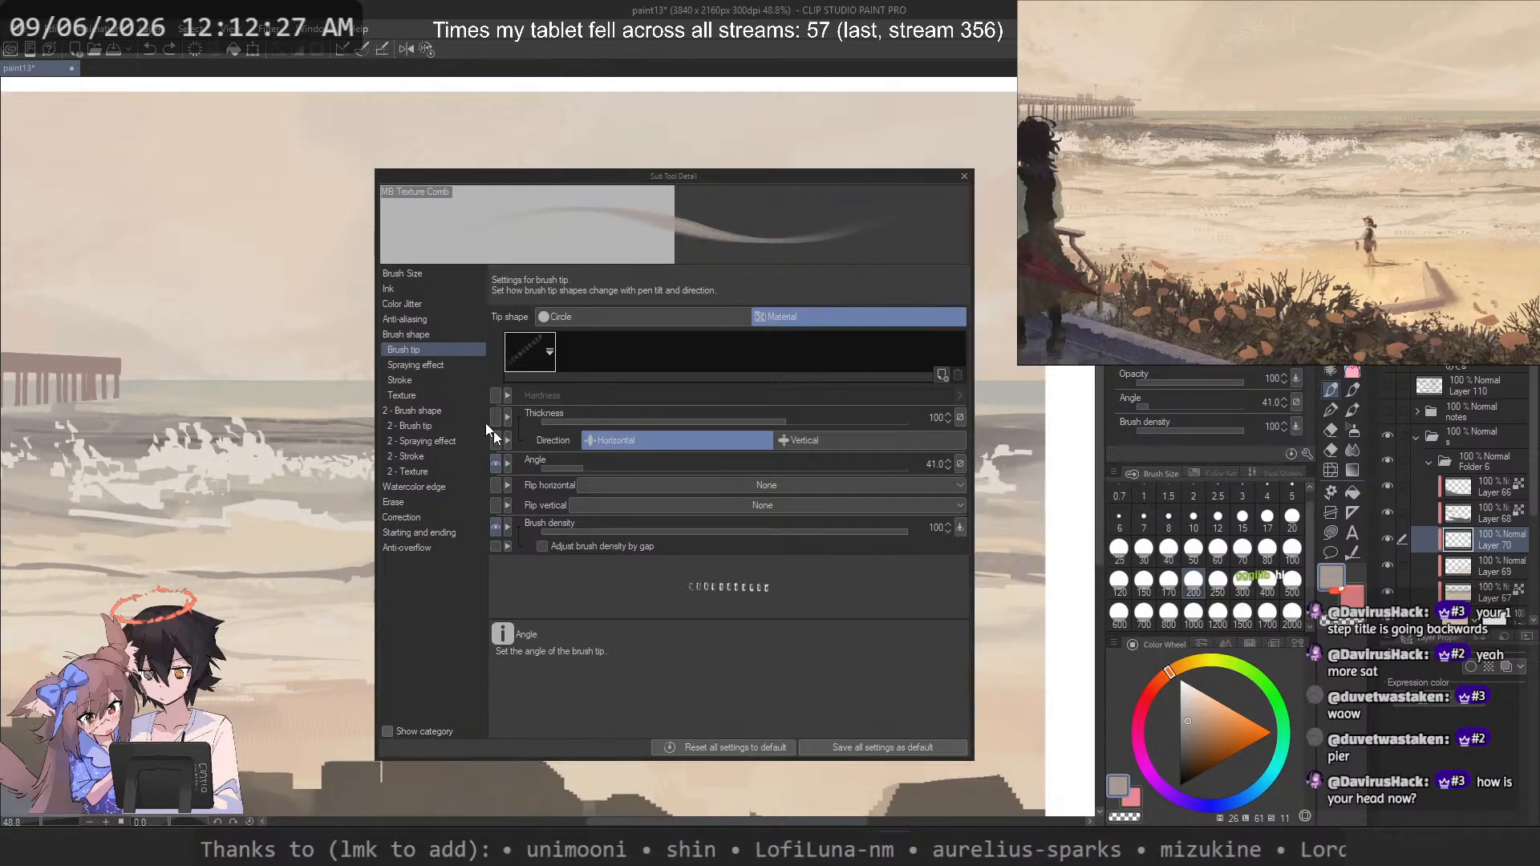
drag(564, 468, 579, 465)
Step: Turn off pen pressure for the comb brush's opacity, then try a dotted stroke on the shallow water and undo it
click(468, 410)
click(403, 379)
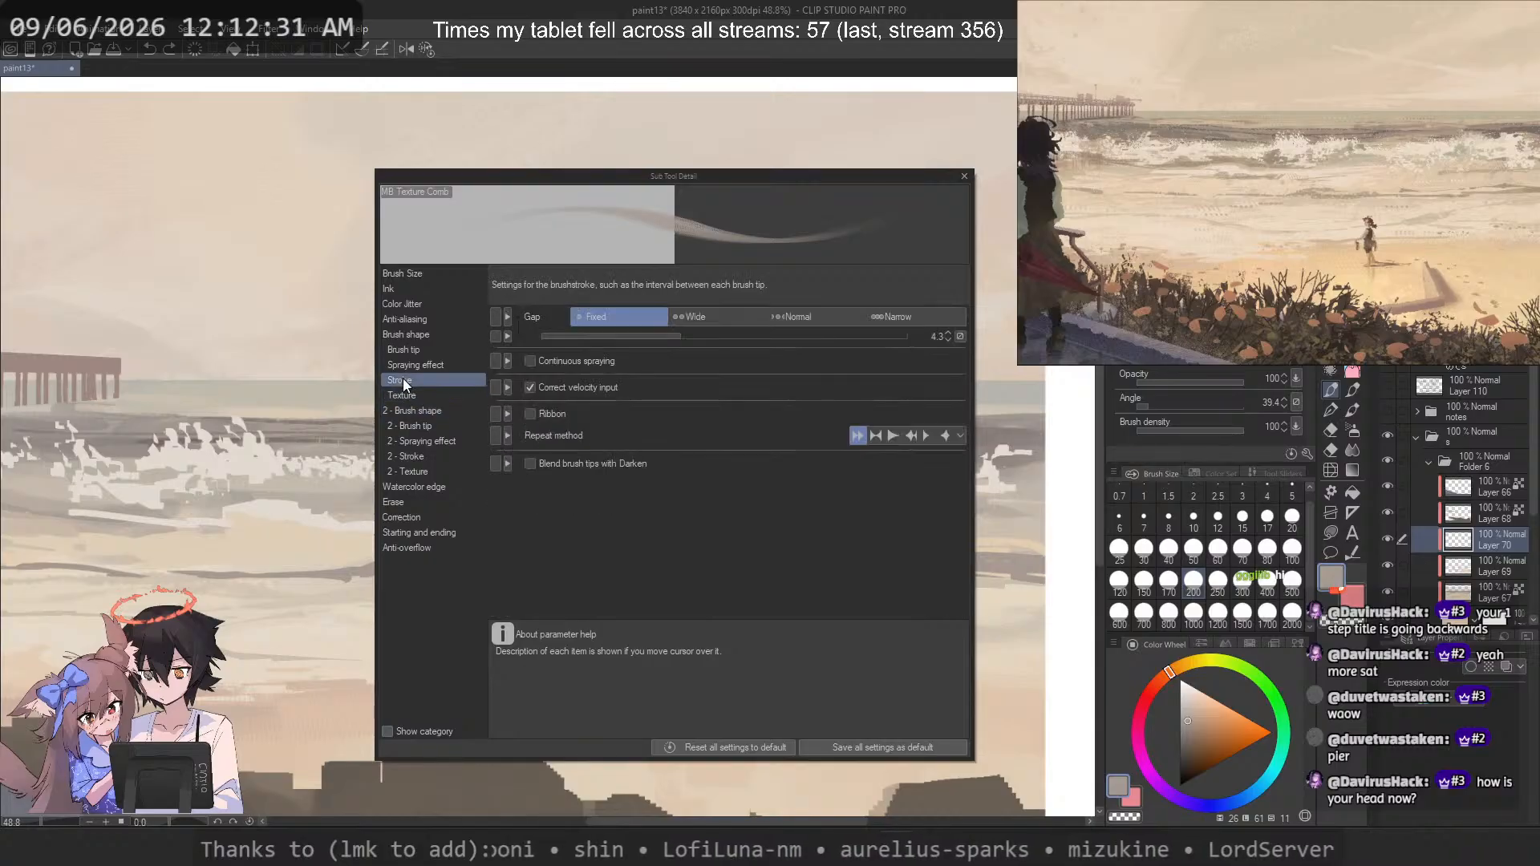
click(415, 365)
click(401, 349)
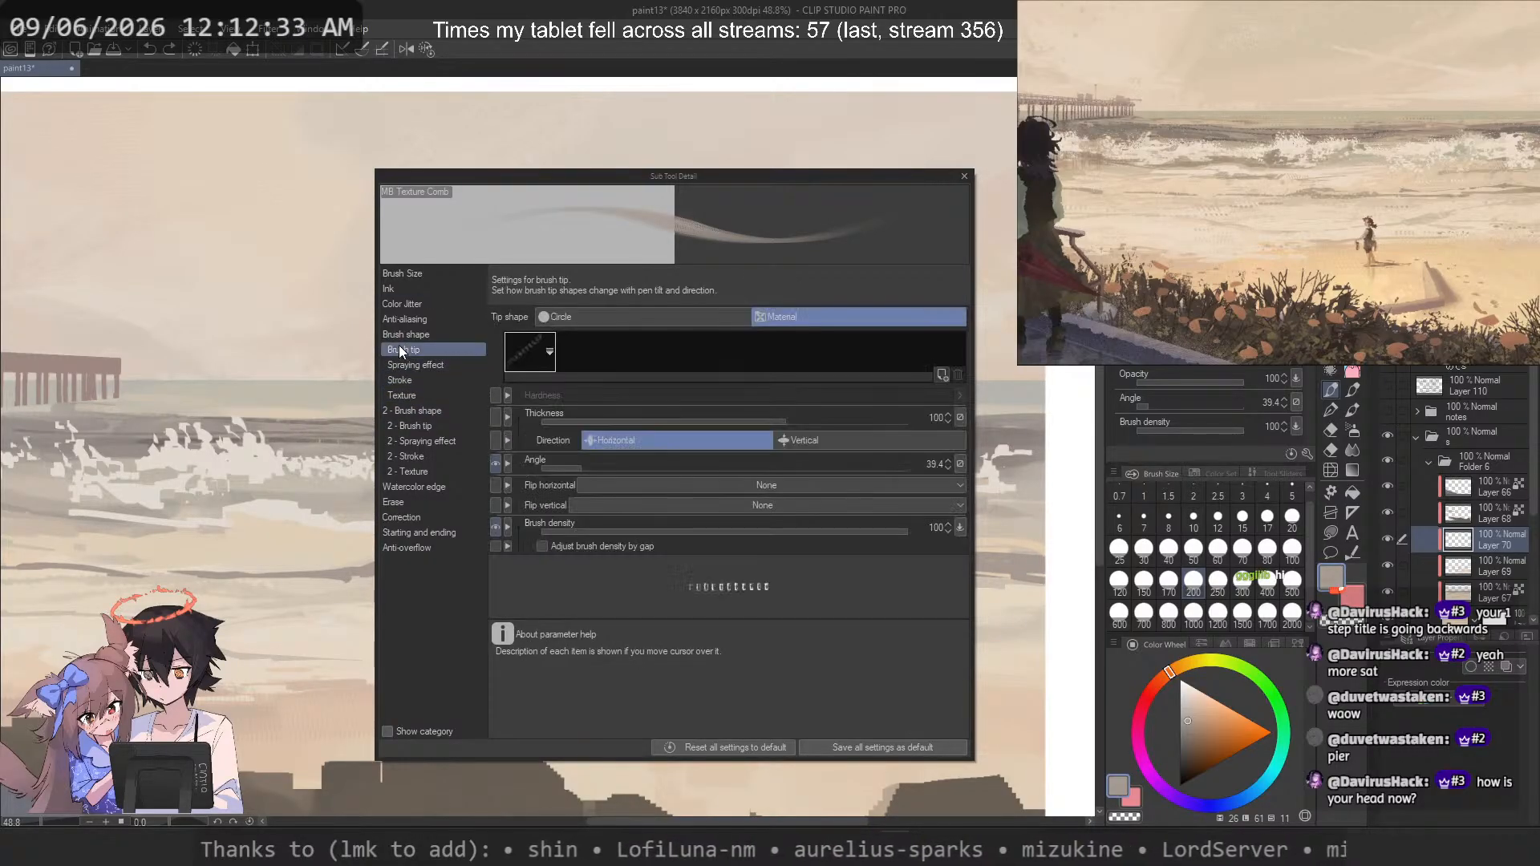
click(399, 334)
click(965, 175)
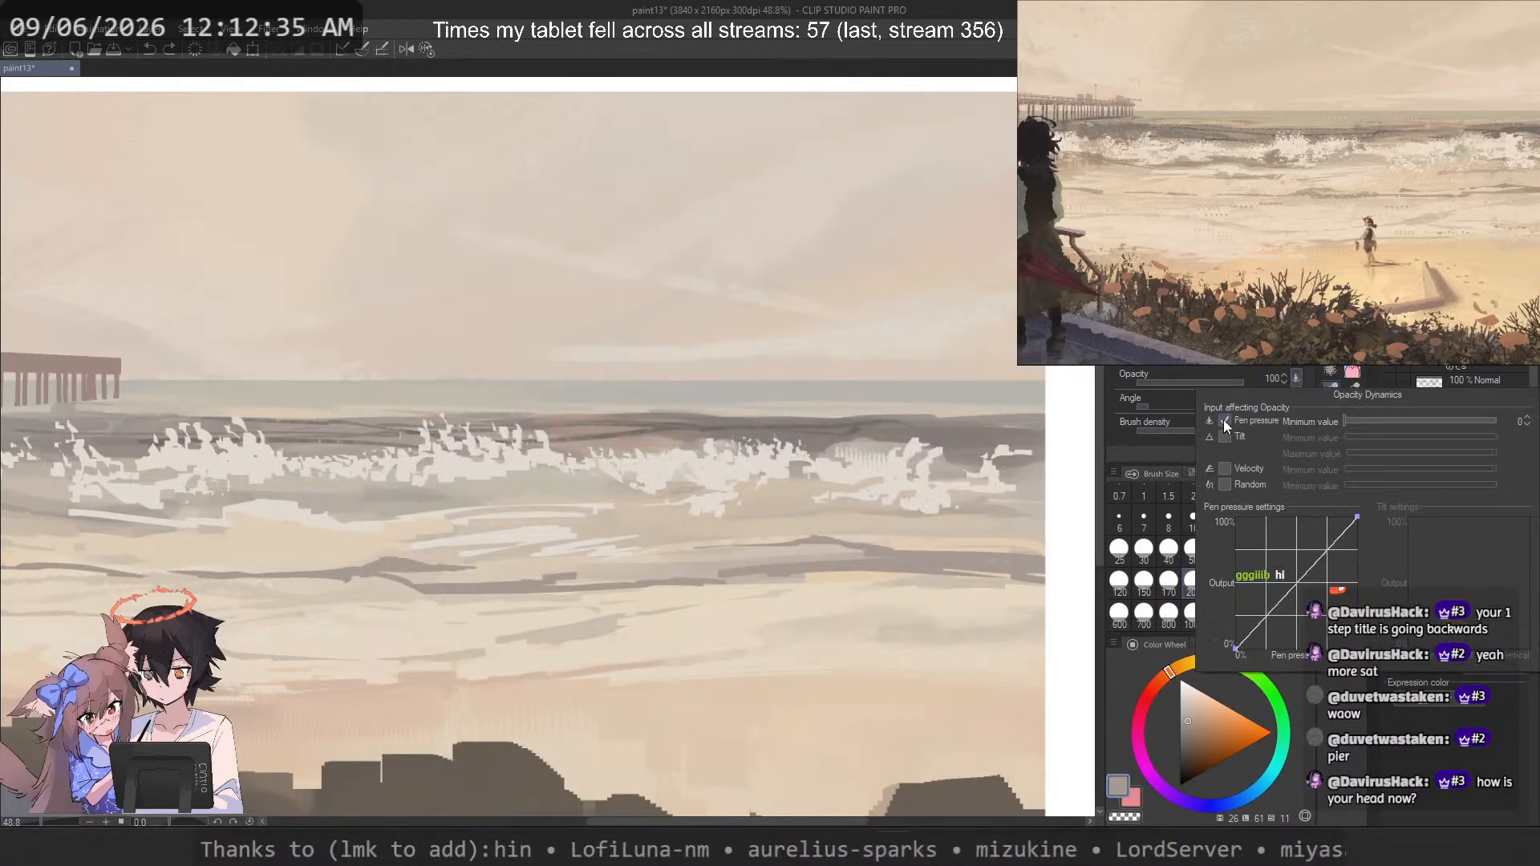
key(ctrl+z)
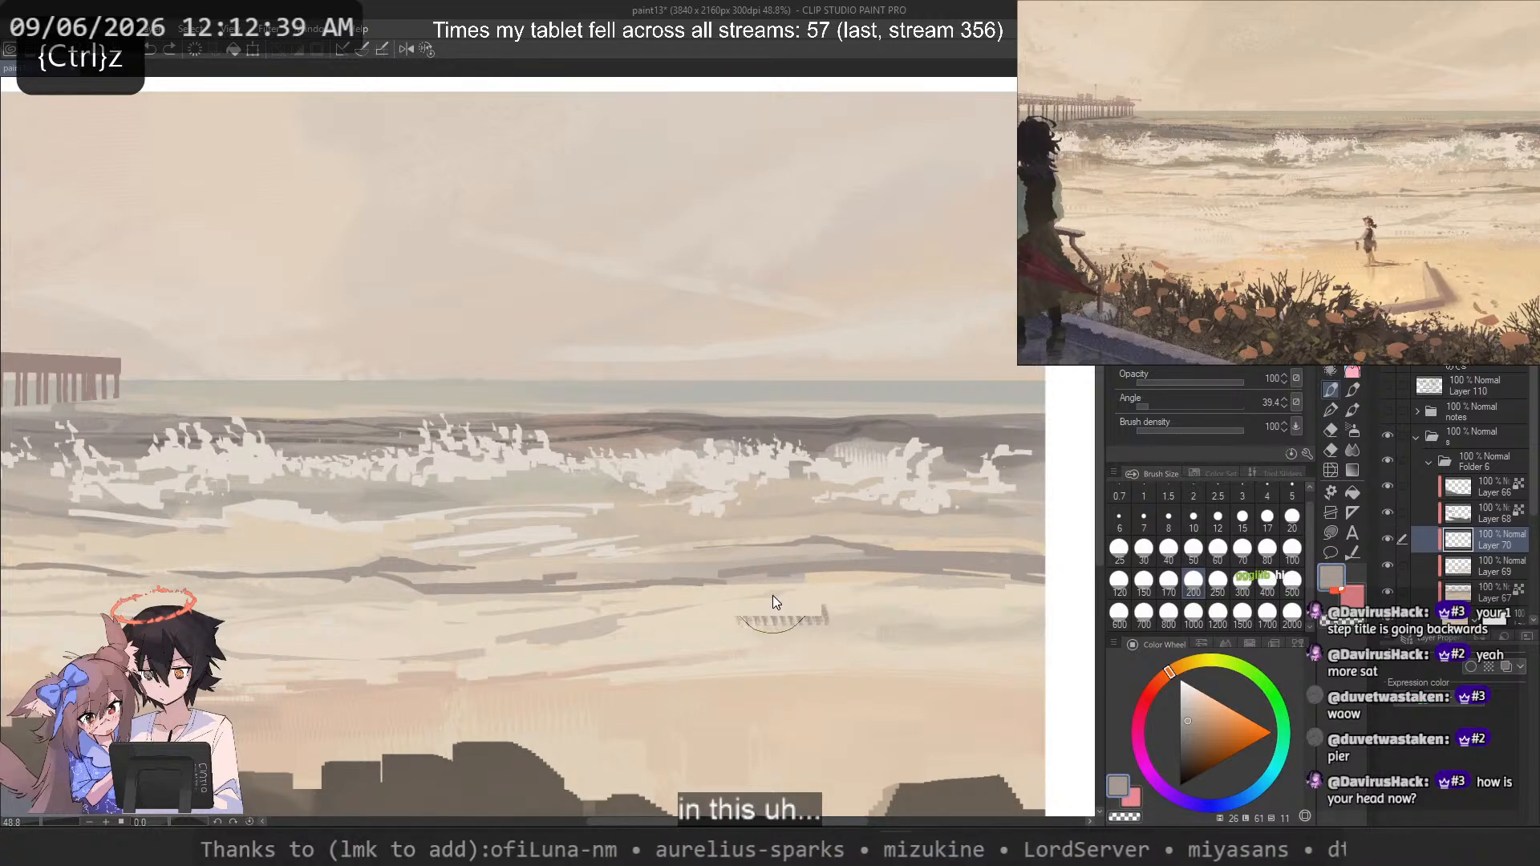
Step: Examine the comb brush's stroke, texture, ink, anti-aliasing and brush tip settings
click(1304, 455)
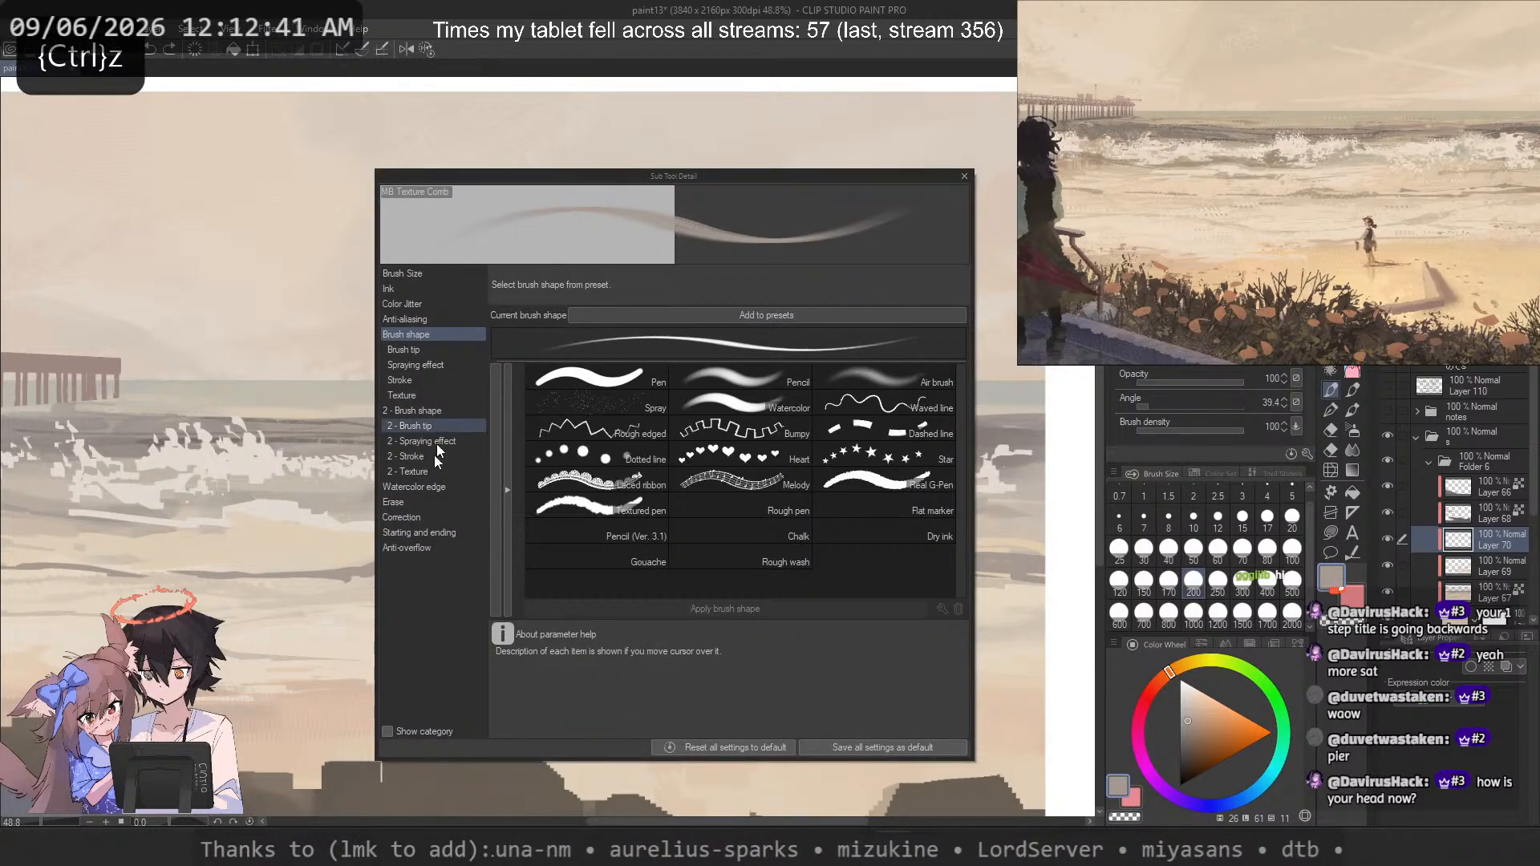
click(399, 382)
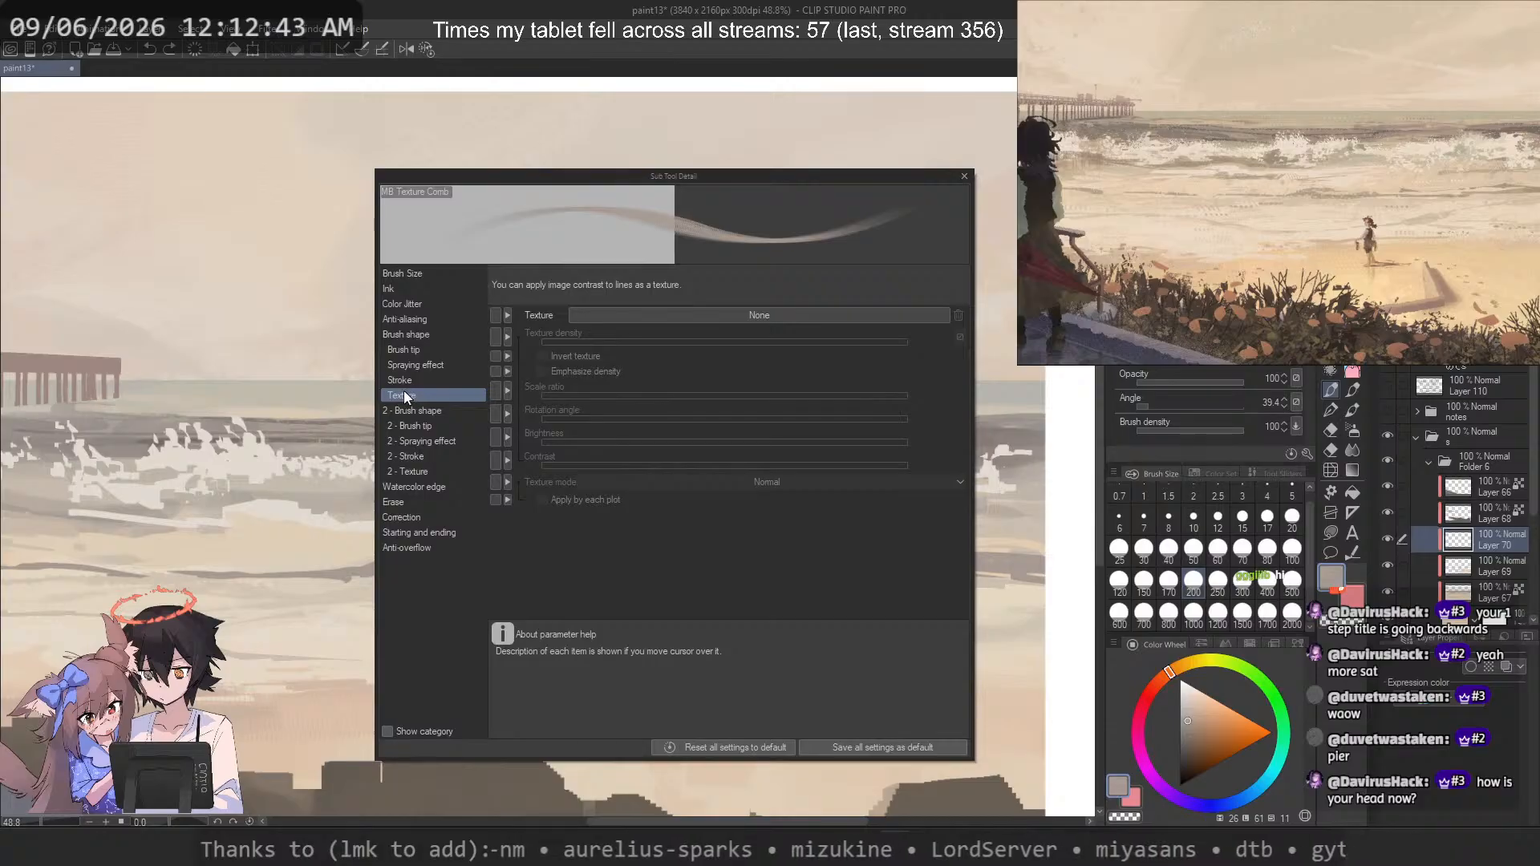
click(401, 288)
click(401, 319)
click(405, 350)
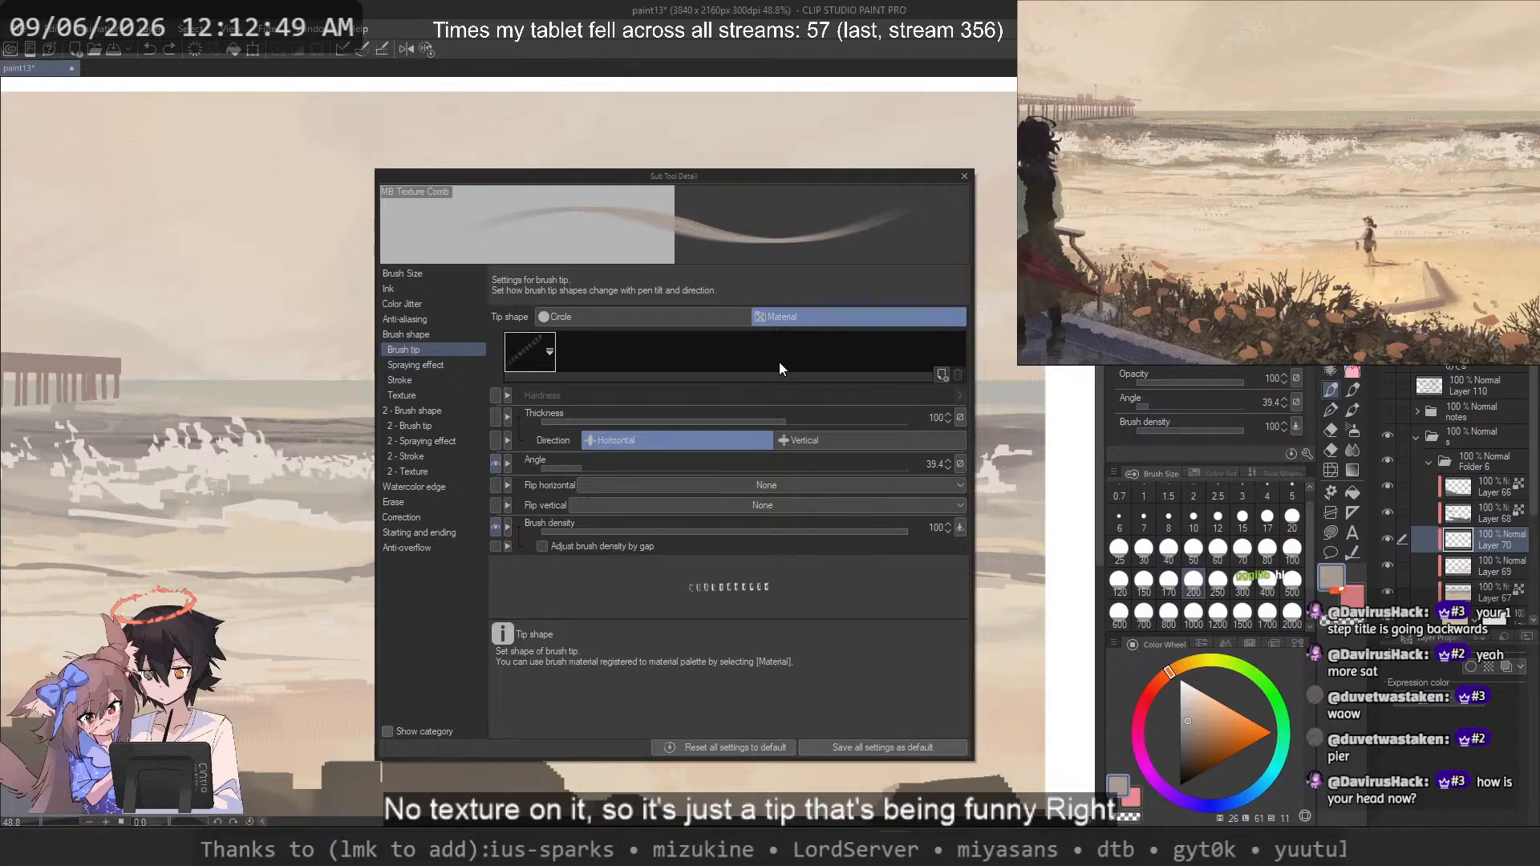
click(966, 182)
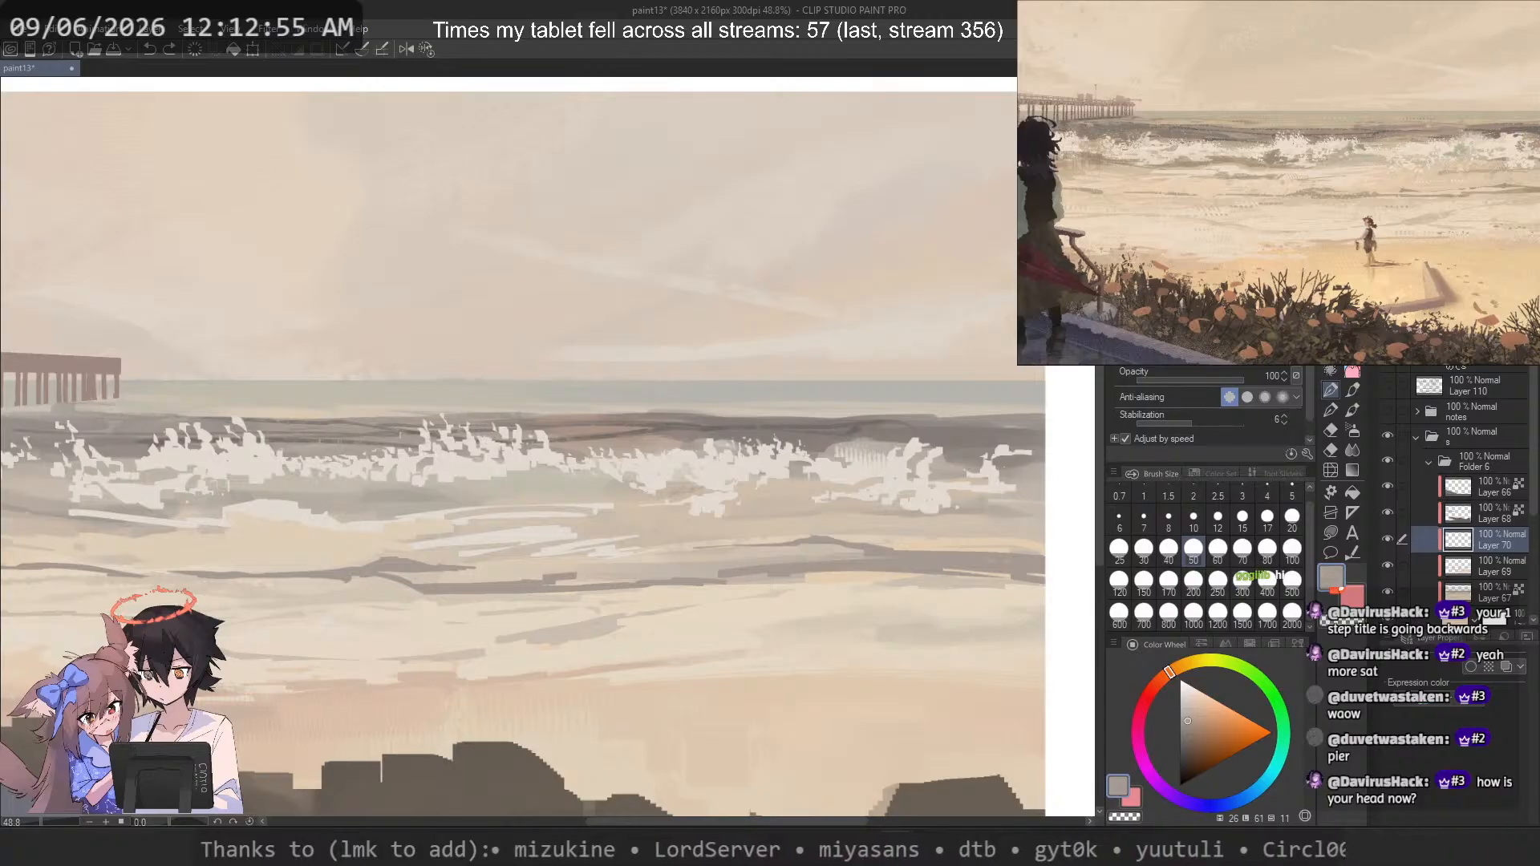
Step: Switch to the gpen_eye_detail brush, try marks on the sea and, at brush size 200, on the shallow water, and undo them
key(p)
click(671, 388)
scroll(724, 348, up, 1)
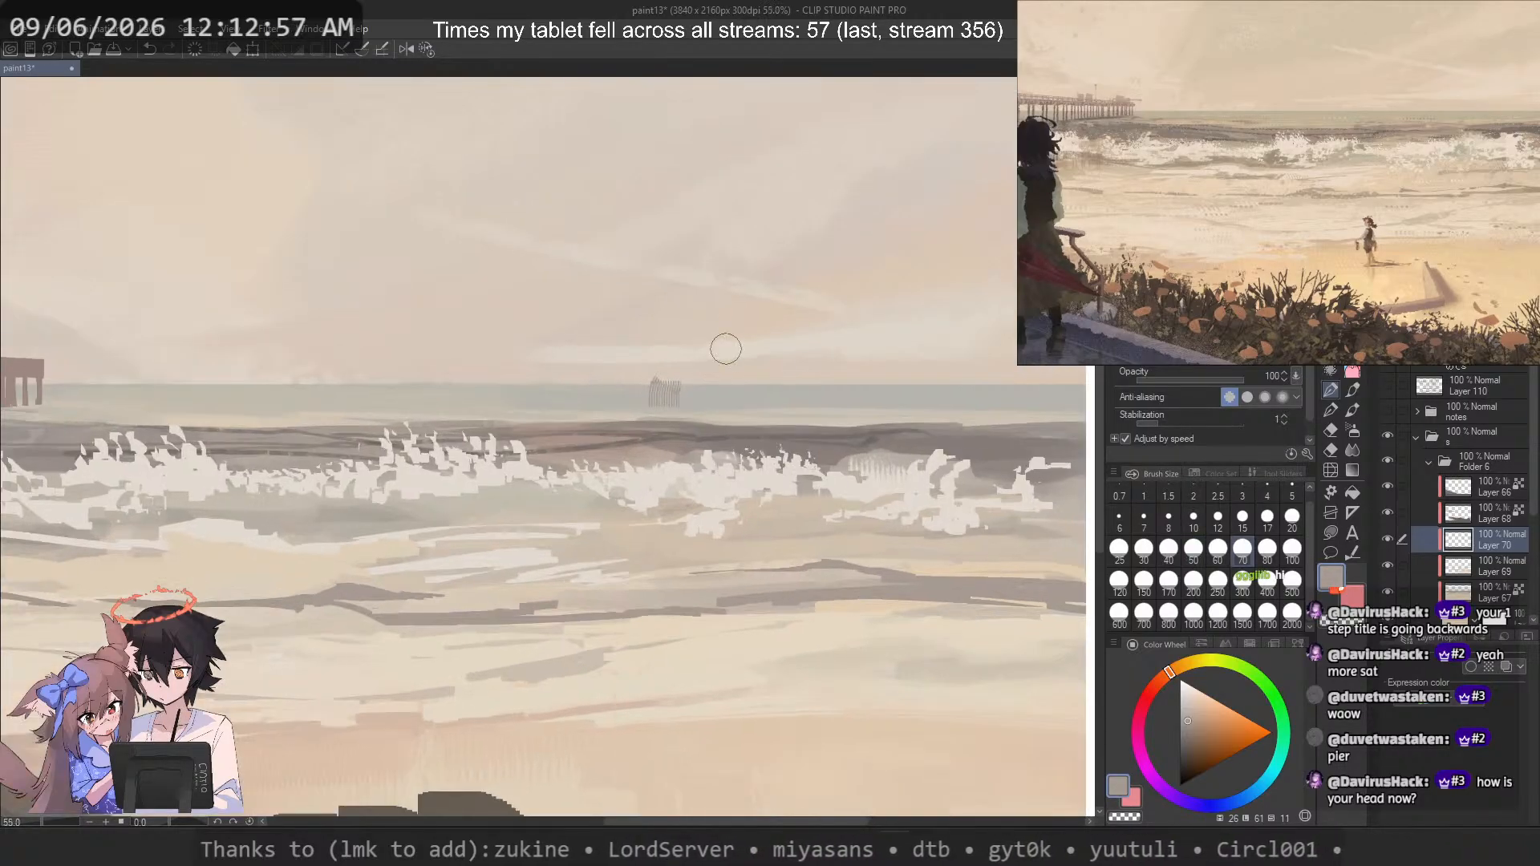
key(ctrl+z)
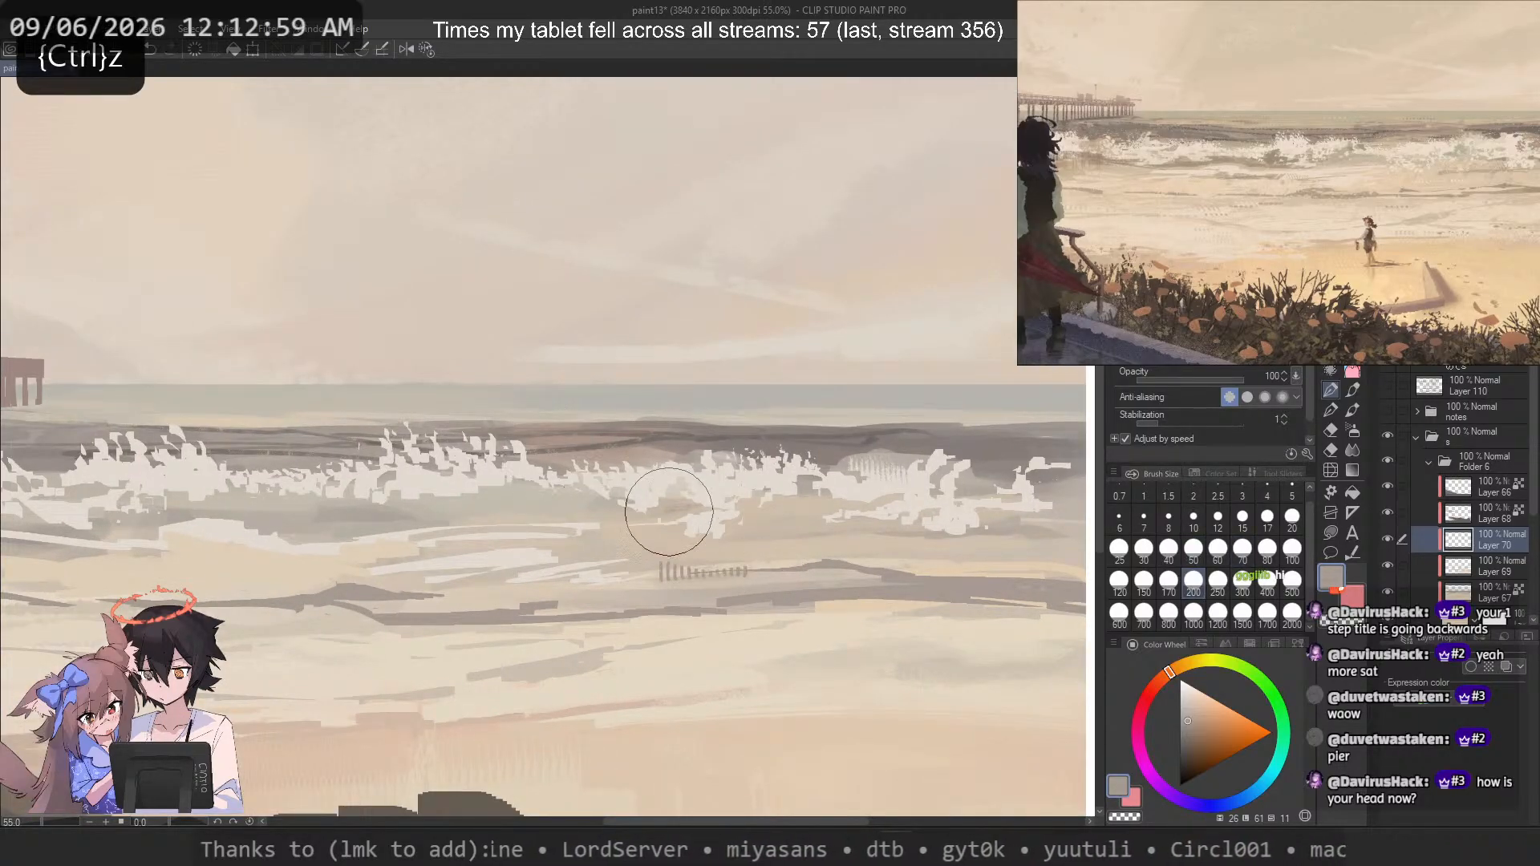
click(693, 556)
key(ctrl+z)
Step: Turn off Ribbon in the gpen_eye_detail brush's stroke settings and test dotted strokes below the foam
click(1291, 454)
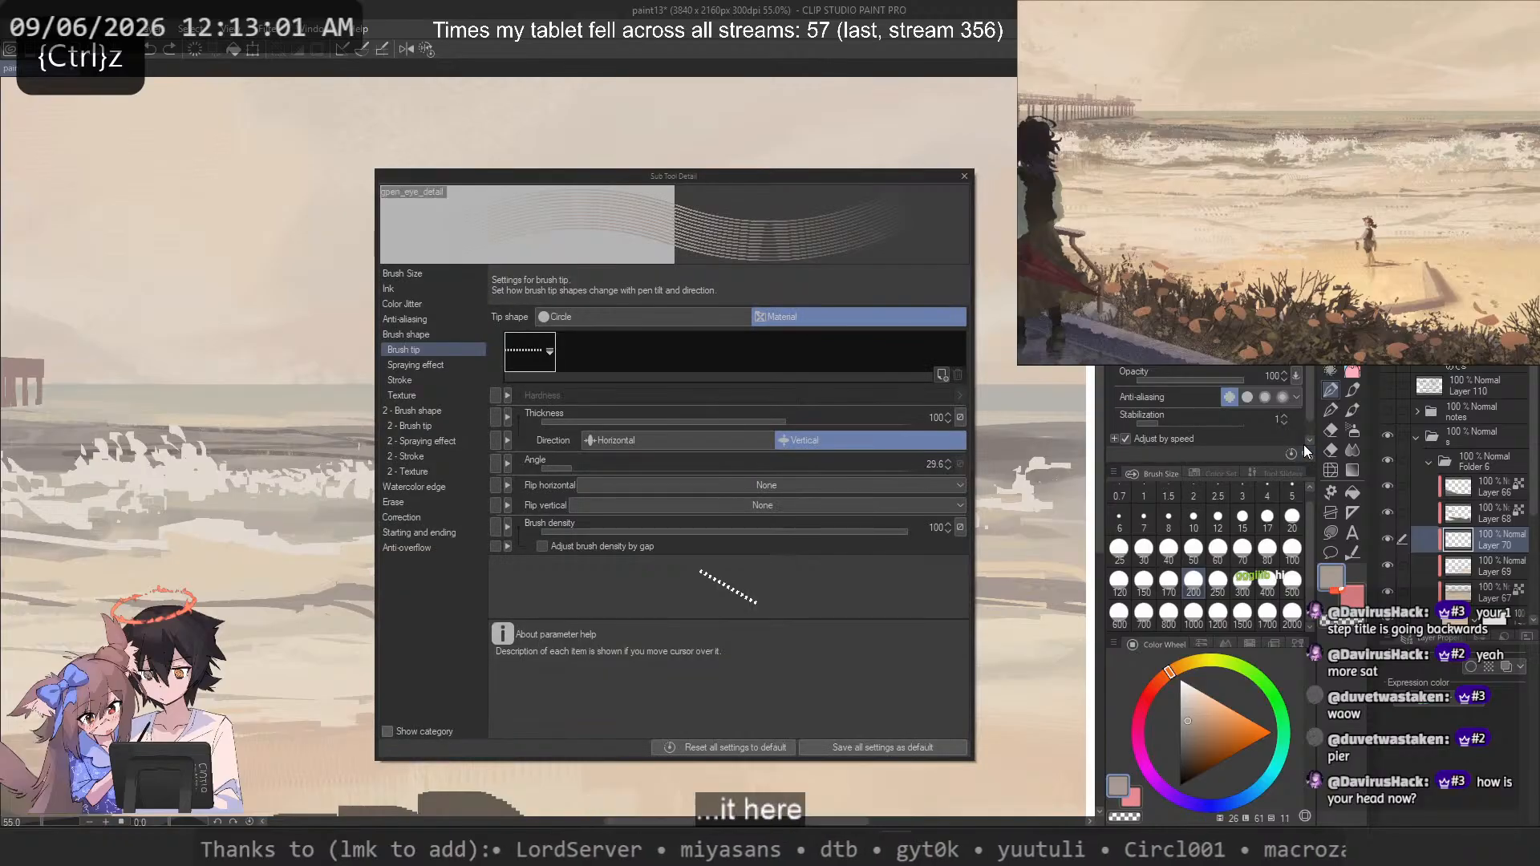
click(425, 379)
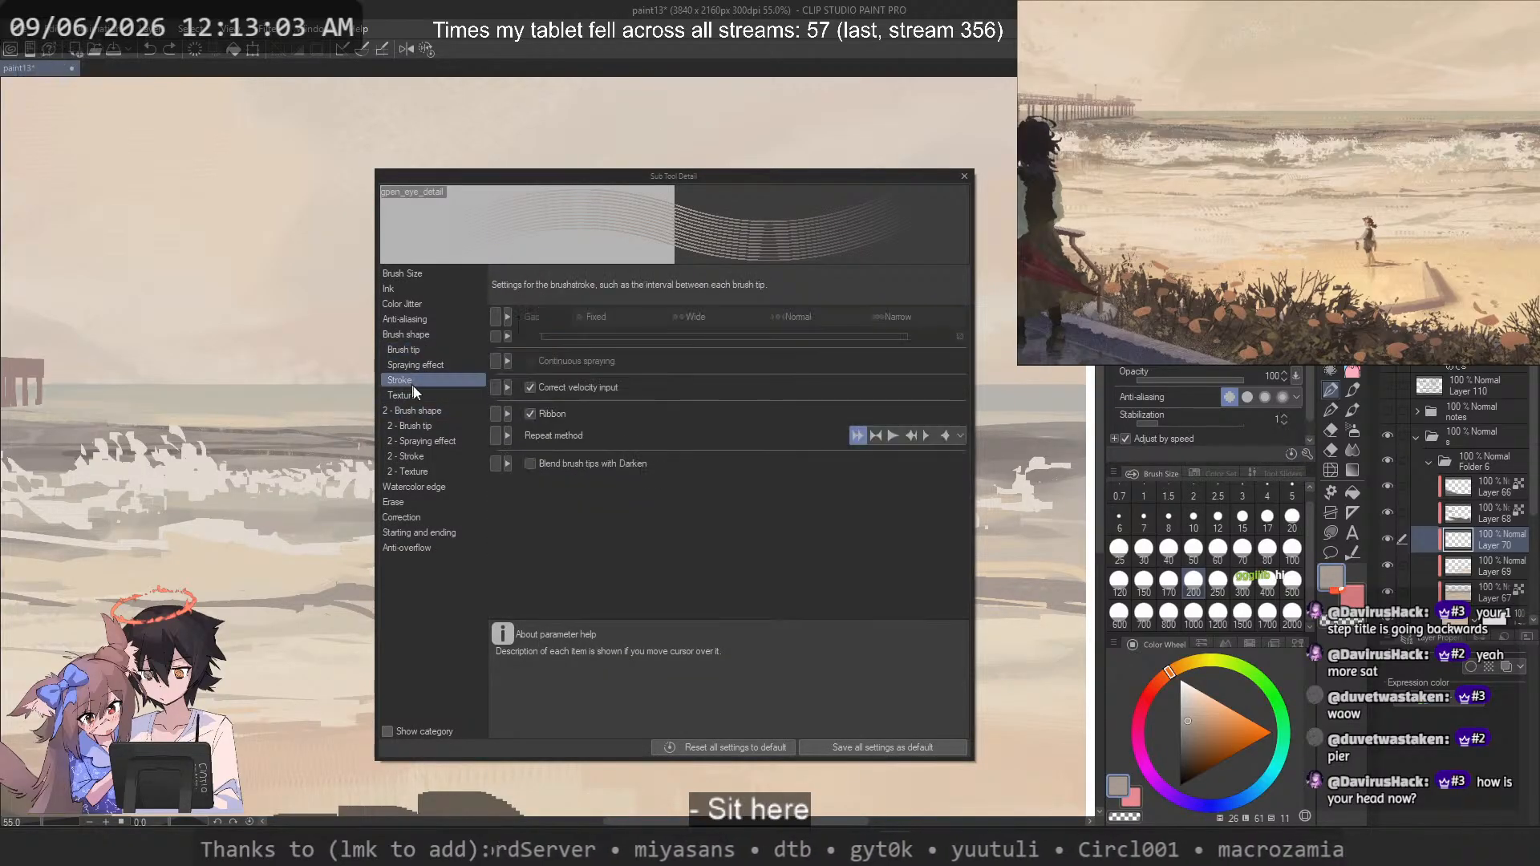
click(529, 414)
click(964, 175)
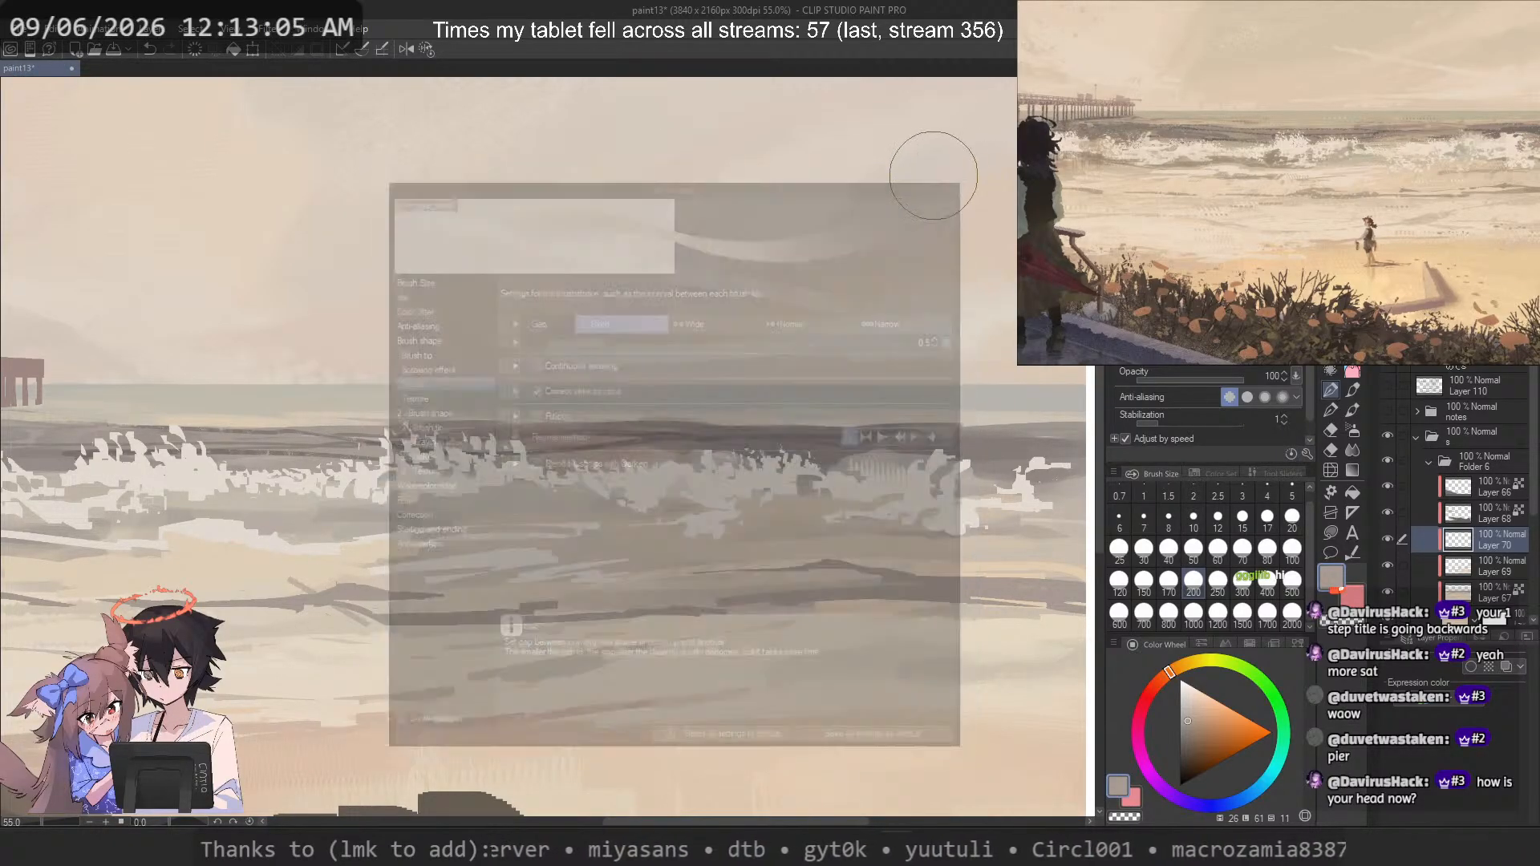
drag(696, 491, 704, 498)
key(ctrl+z)
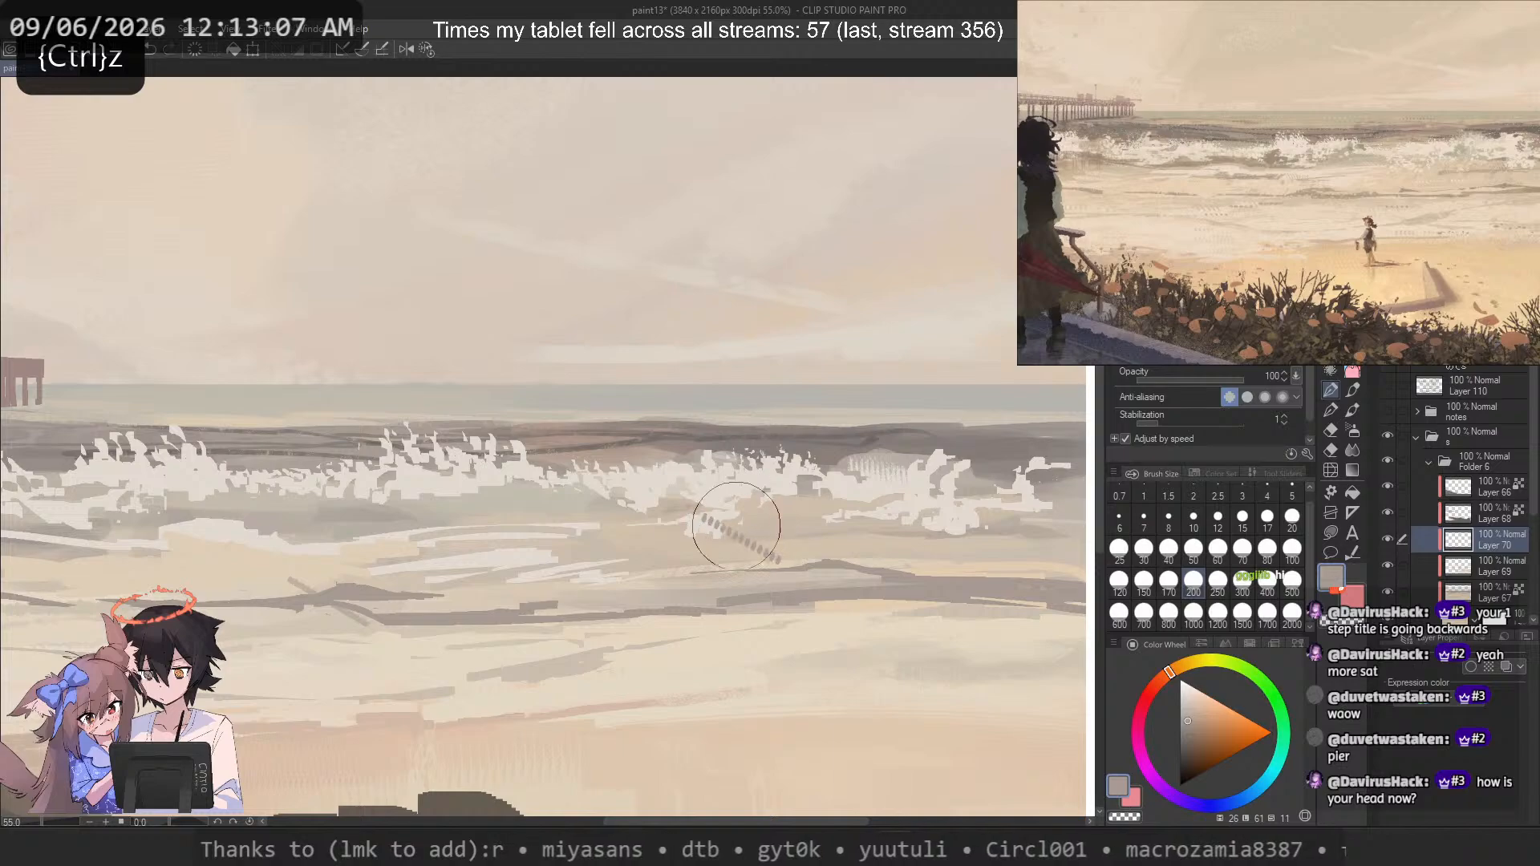
click(744, 520)
Step: Adjust the gpen_eye_detail brush tip so its dots run horizontally and place short grey dotted rows on the shallow water
click(1306, 452)
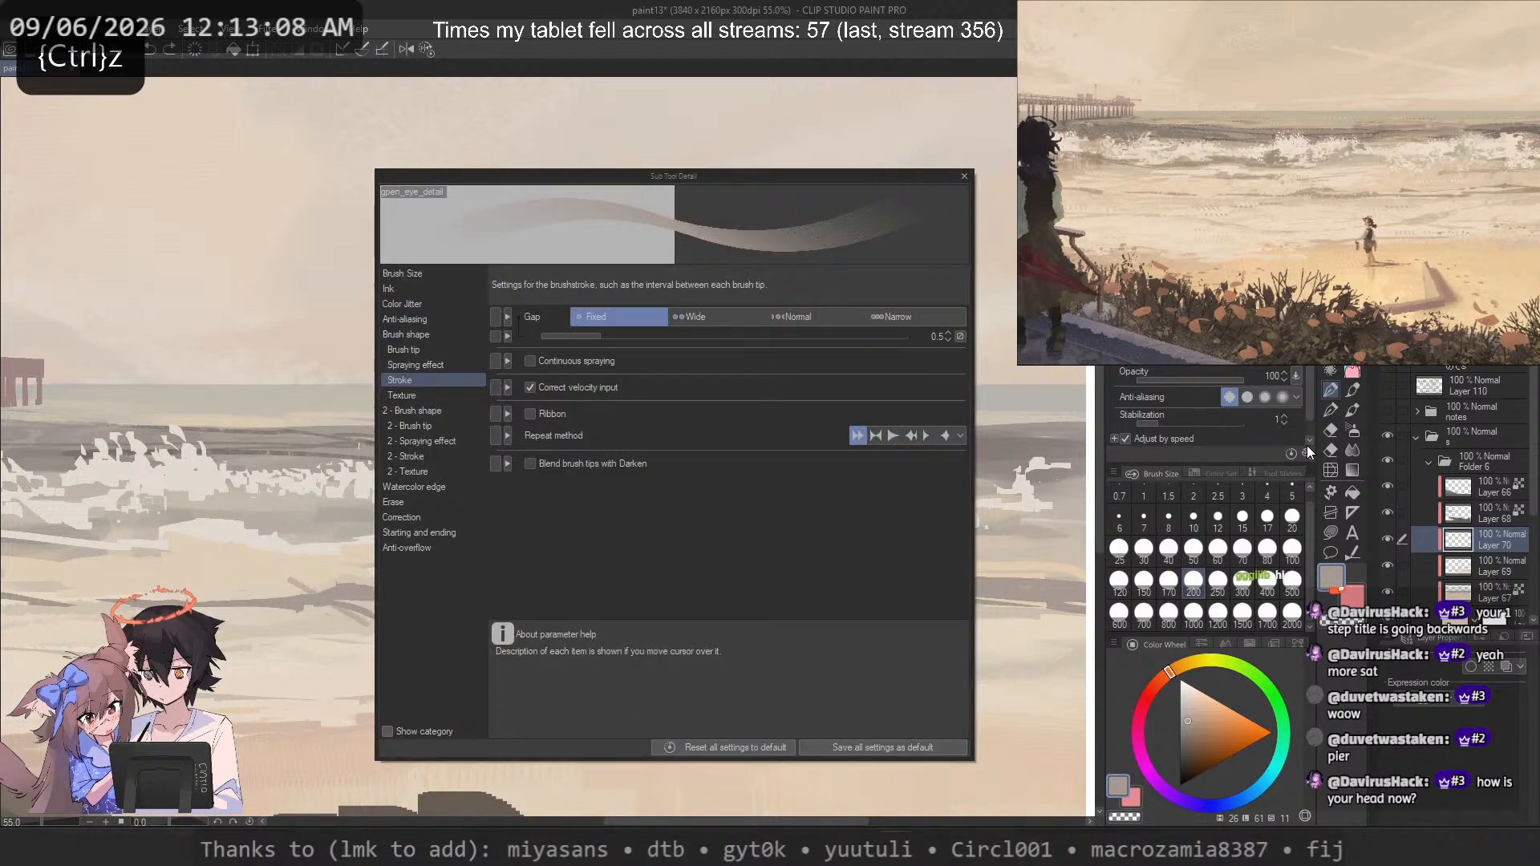
click(406, 274)
click(409, 304)
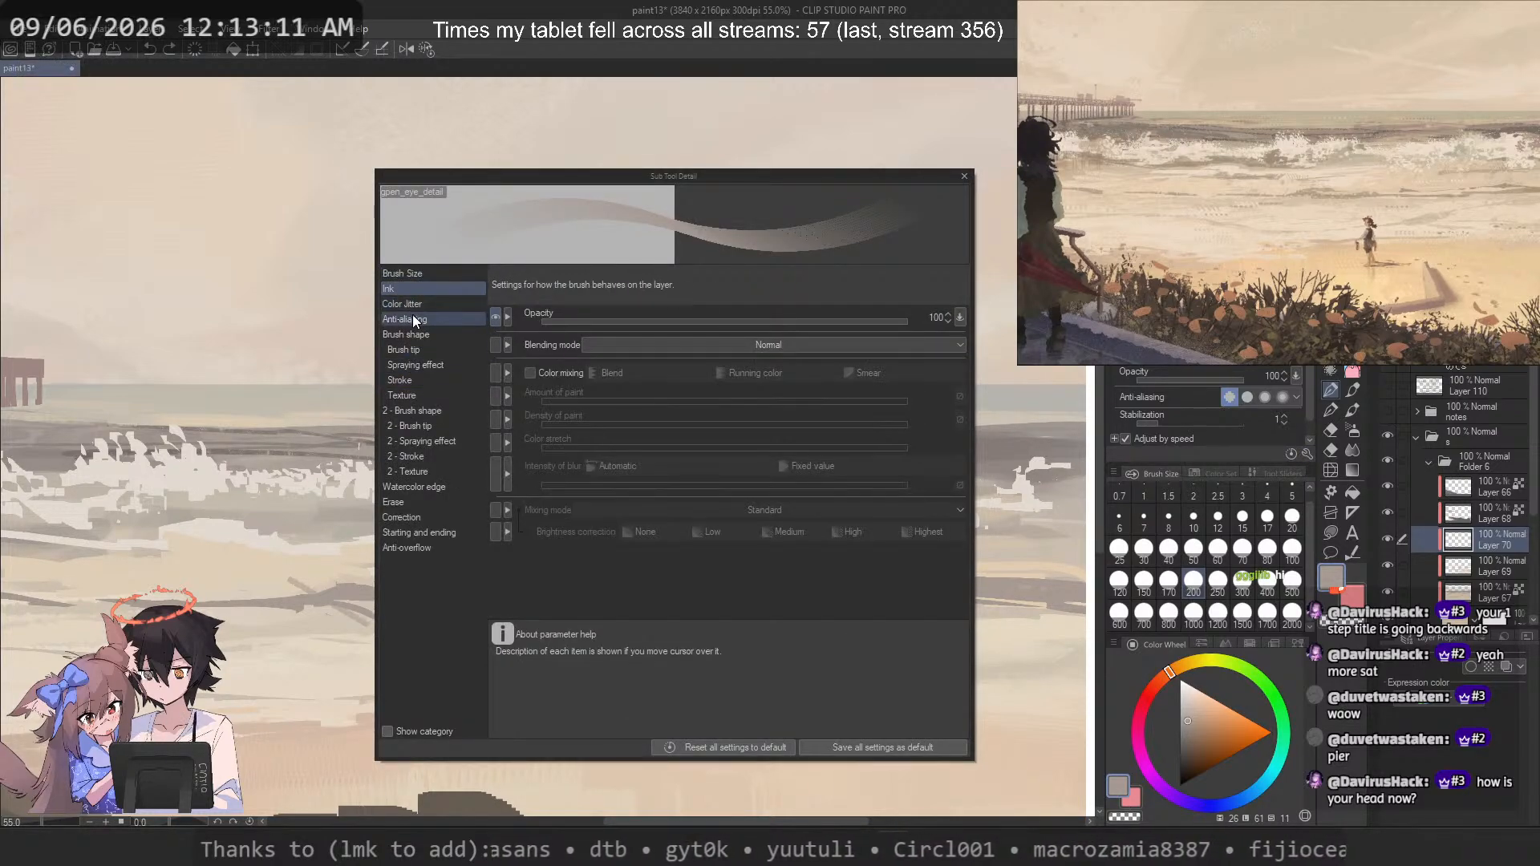
click(405, 333)
click(405, 352)
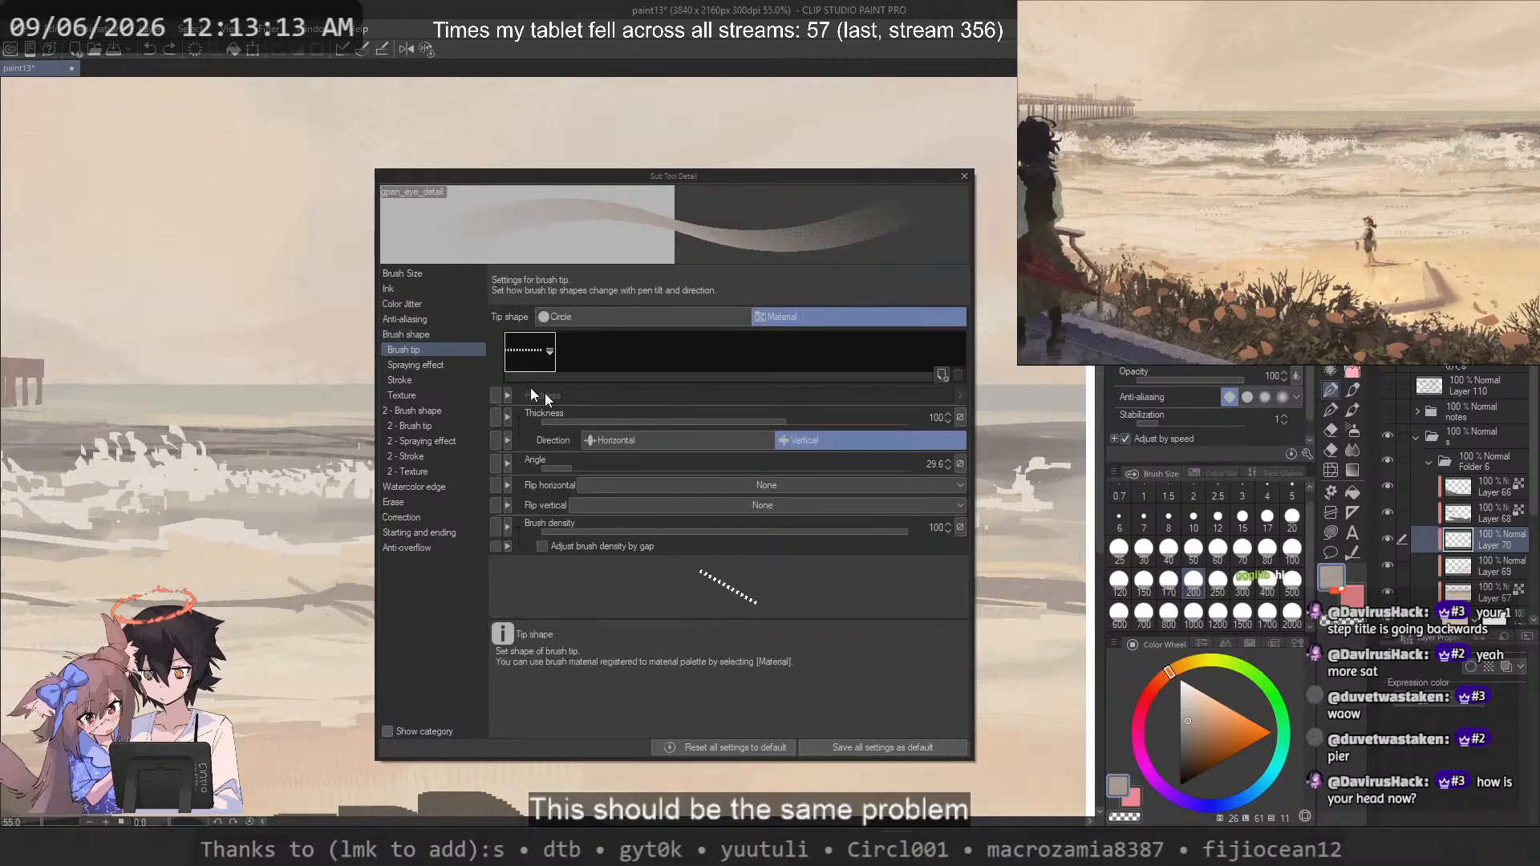
click(964, 176)
key(ctrl+z)
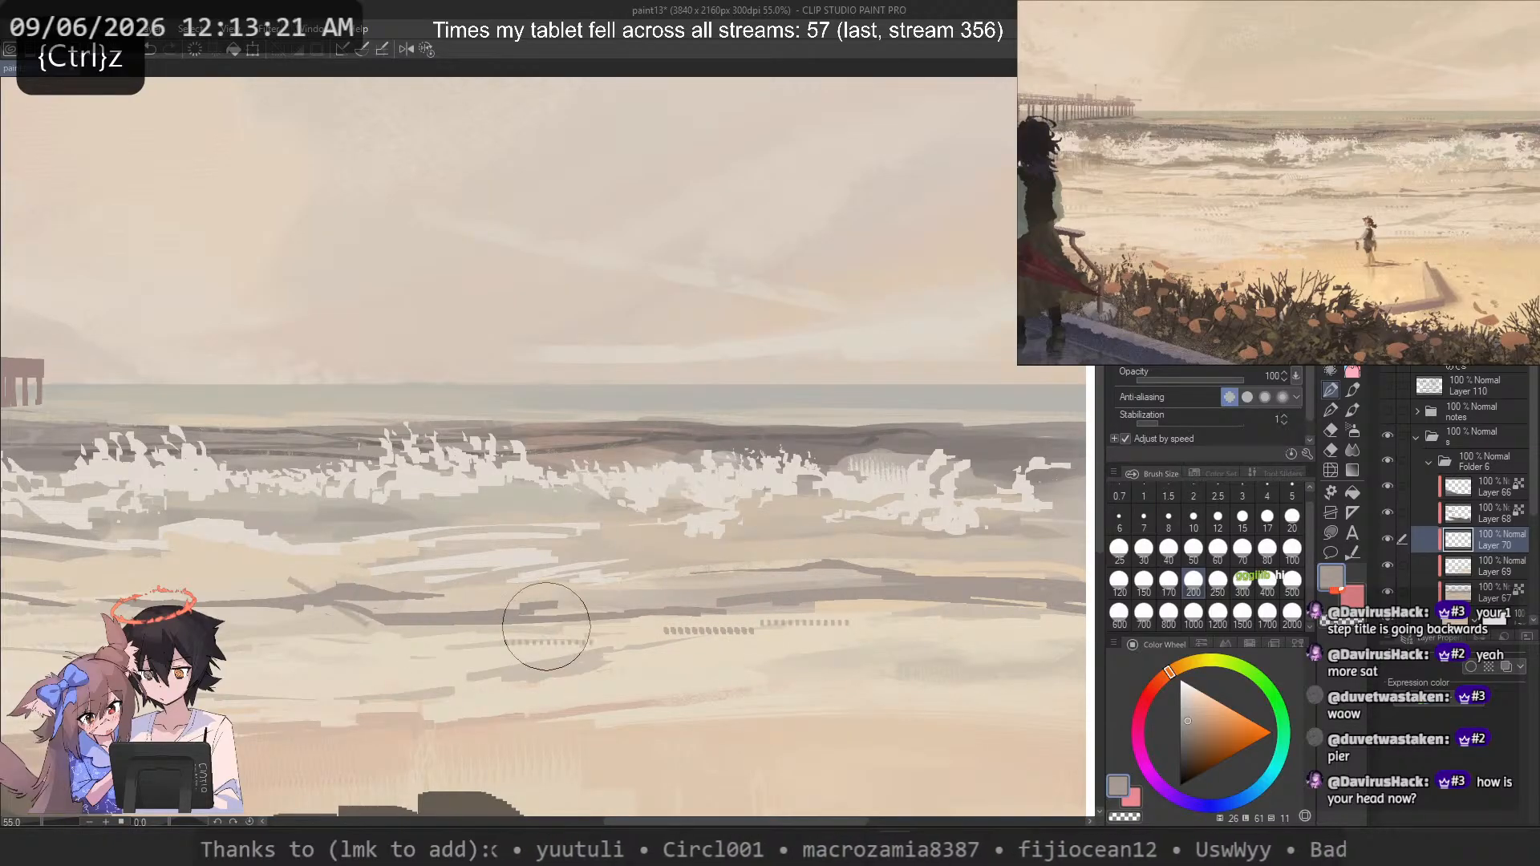
Step: Sample the foam's off-white and try dotted strokes across the shallow water, undoing the unwanted ones
alt+click(875, 480)
click(777, 545)
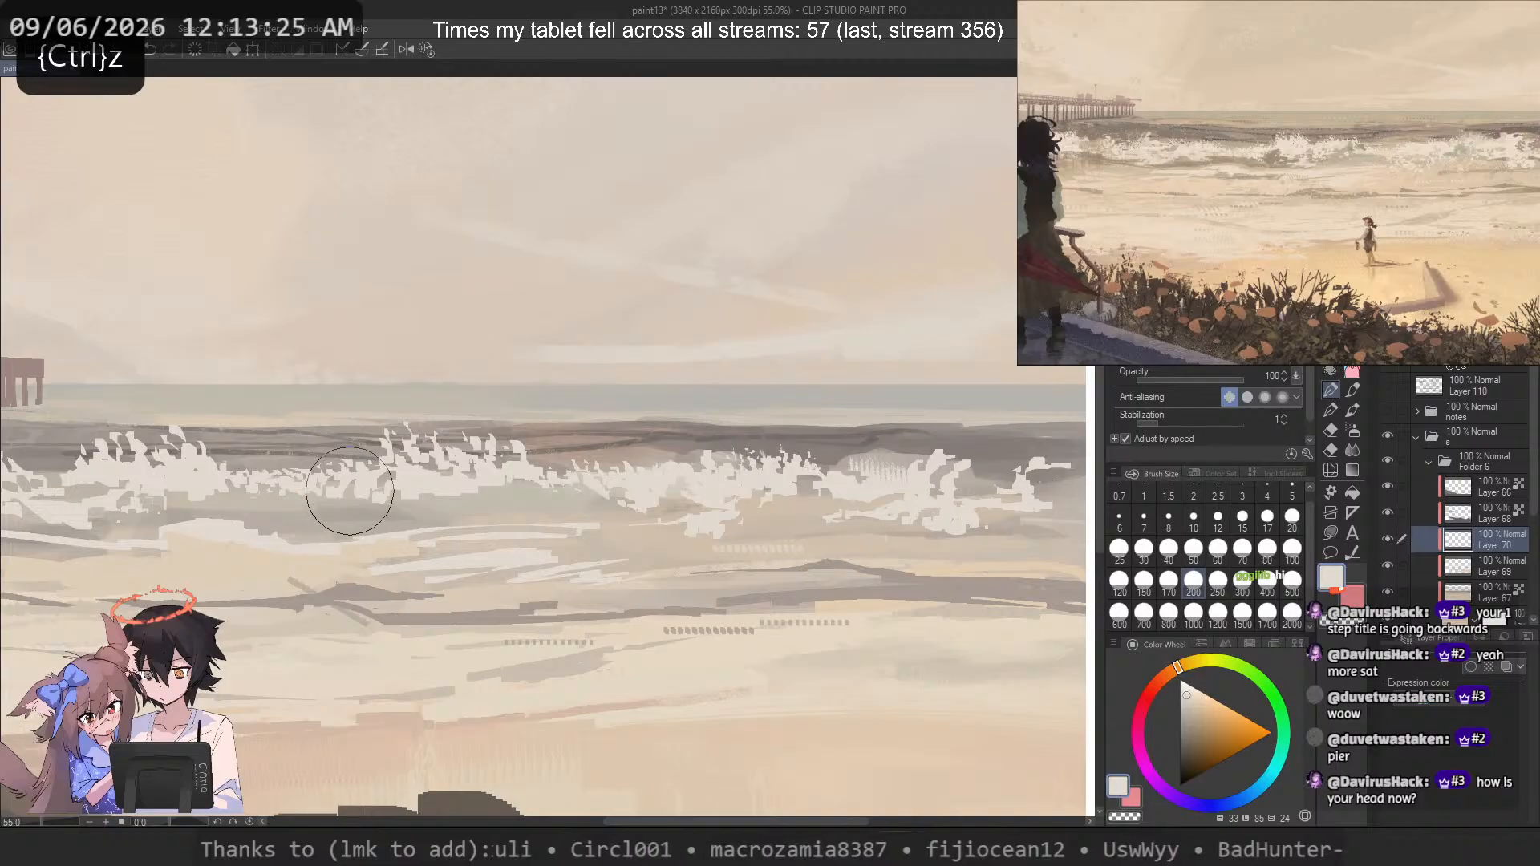
drag(389, 550, 692, 514)
scroll(616, 437, up, 1)
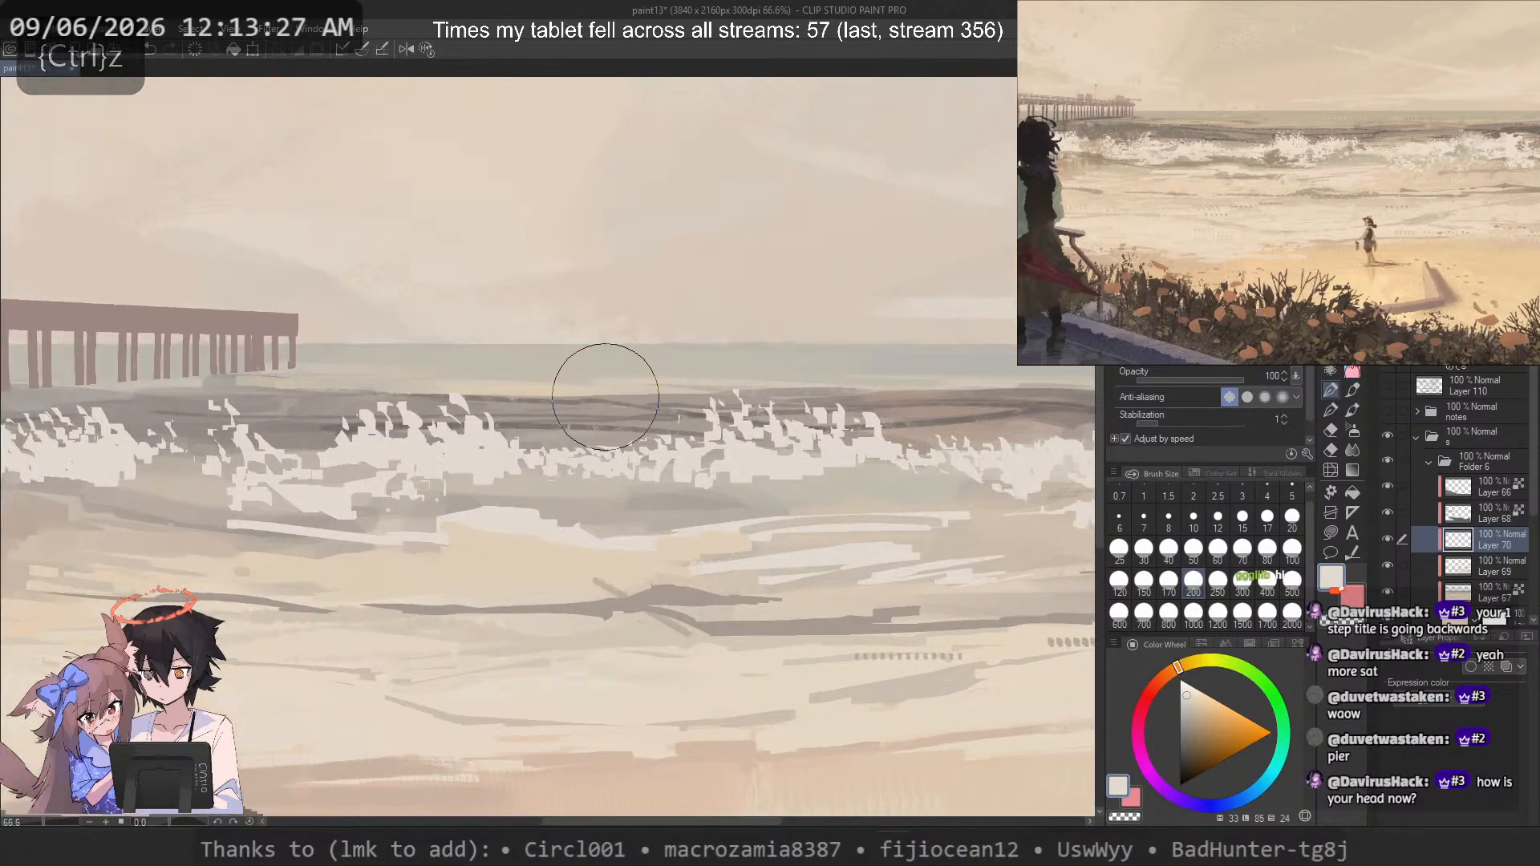
key(ctrl+z)
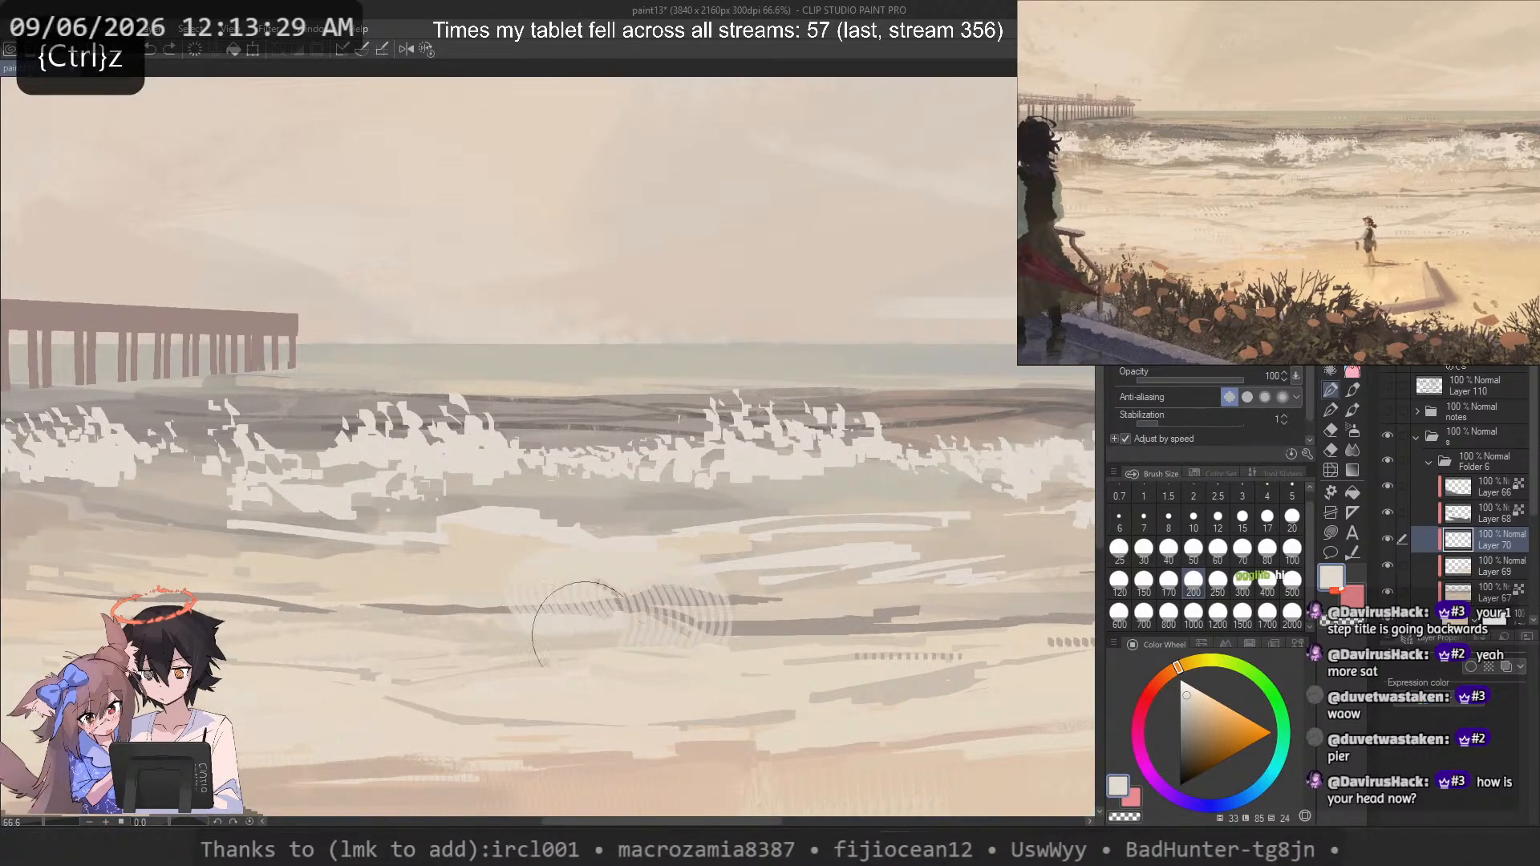
drag(642, 607, 562, 605)
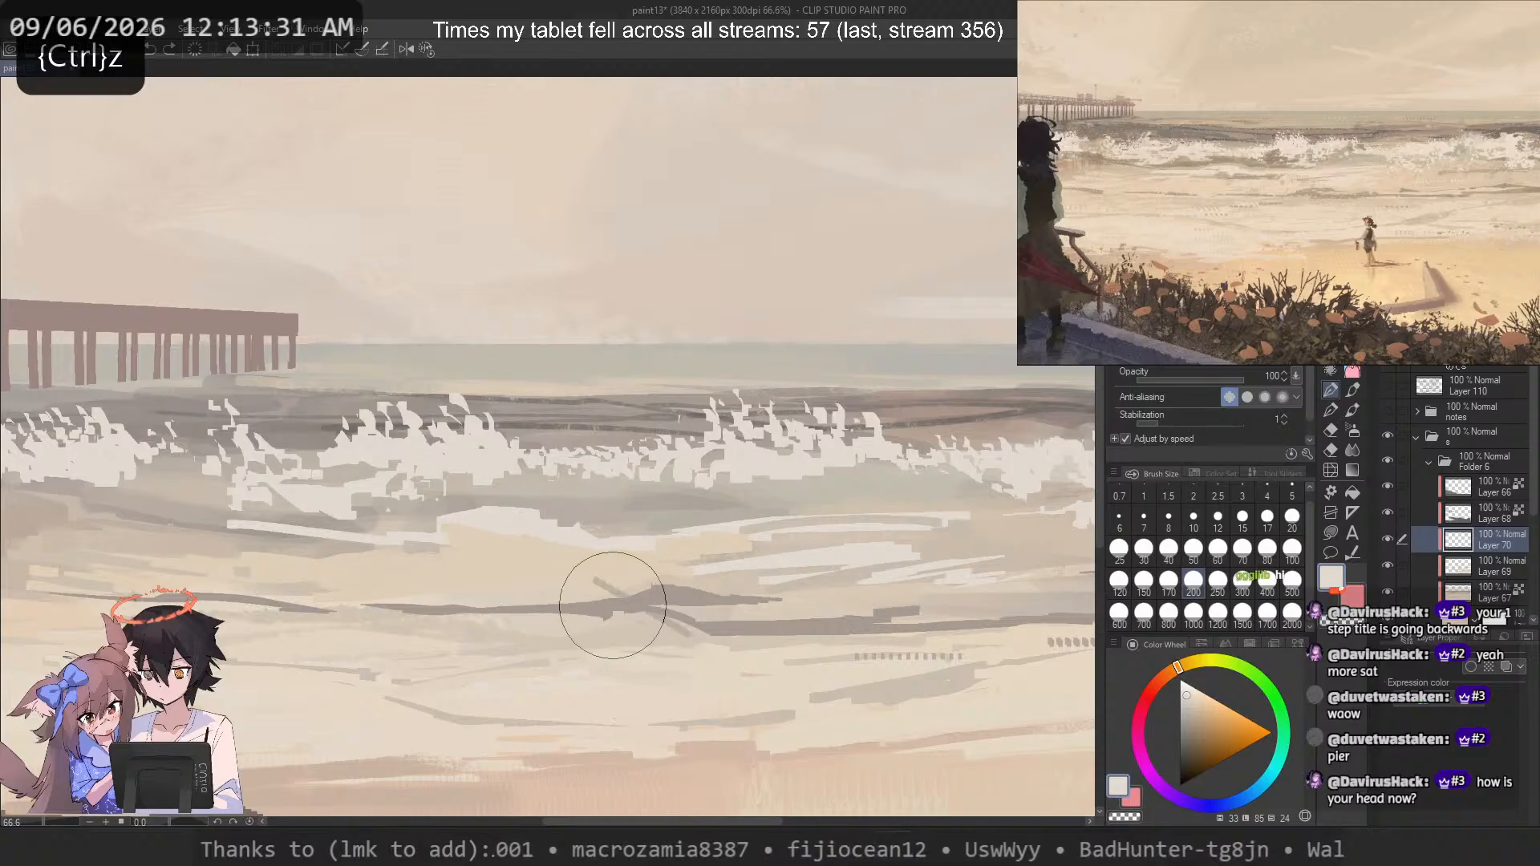
Step: Erase the stray dark mark on the grey swell line by lassoing around it with transparent colour
scroll(614, 602, down, 4)
scroll(641, 561, up, 2)
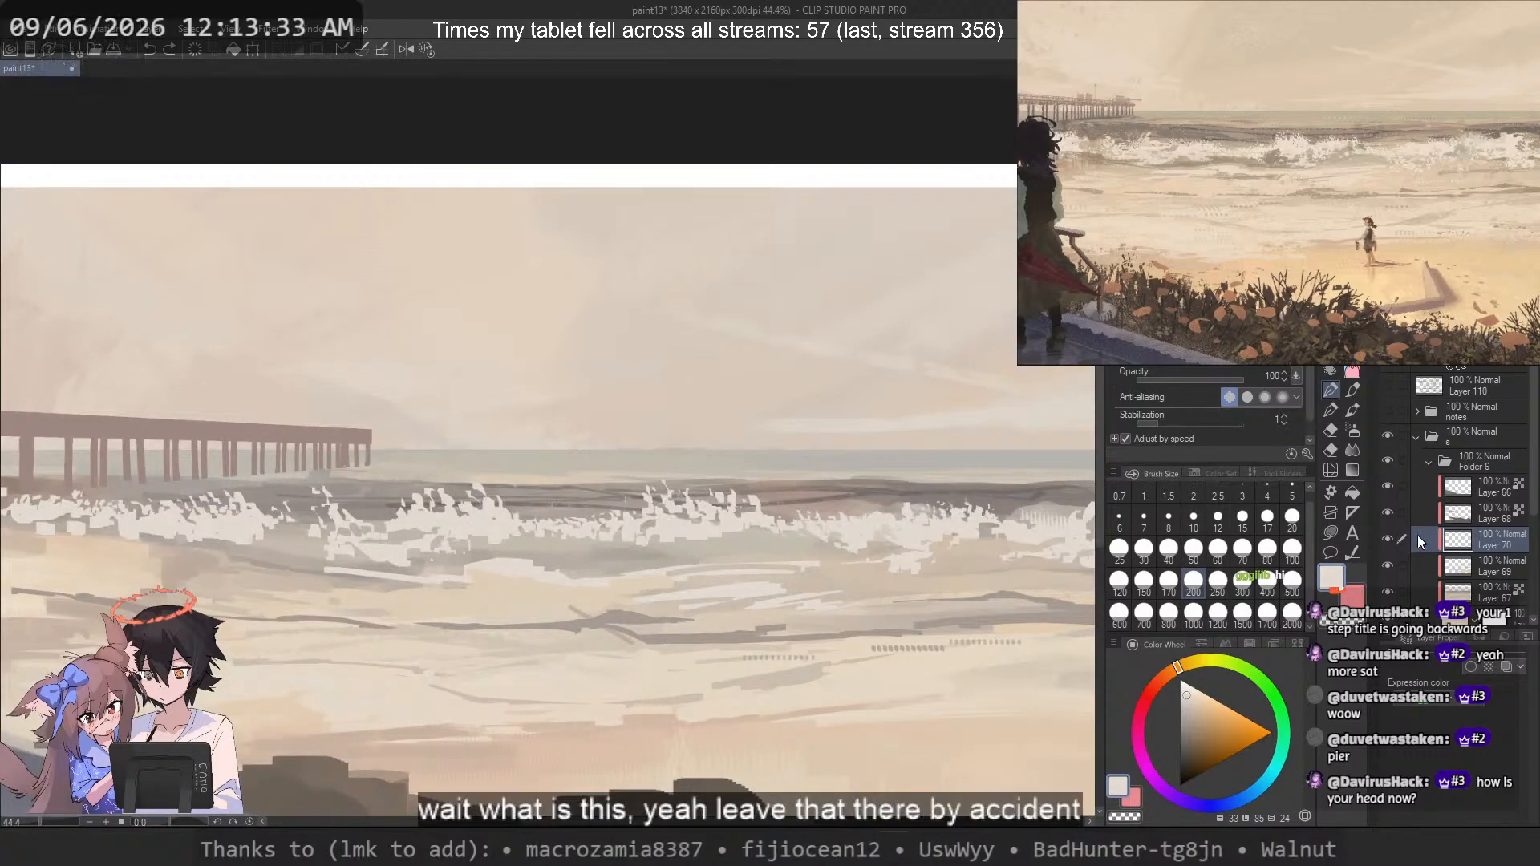
ctrl+click(1393, 548)
click(1326, 535)
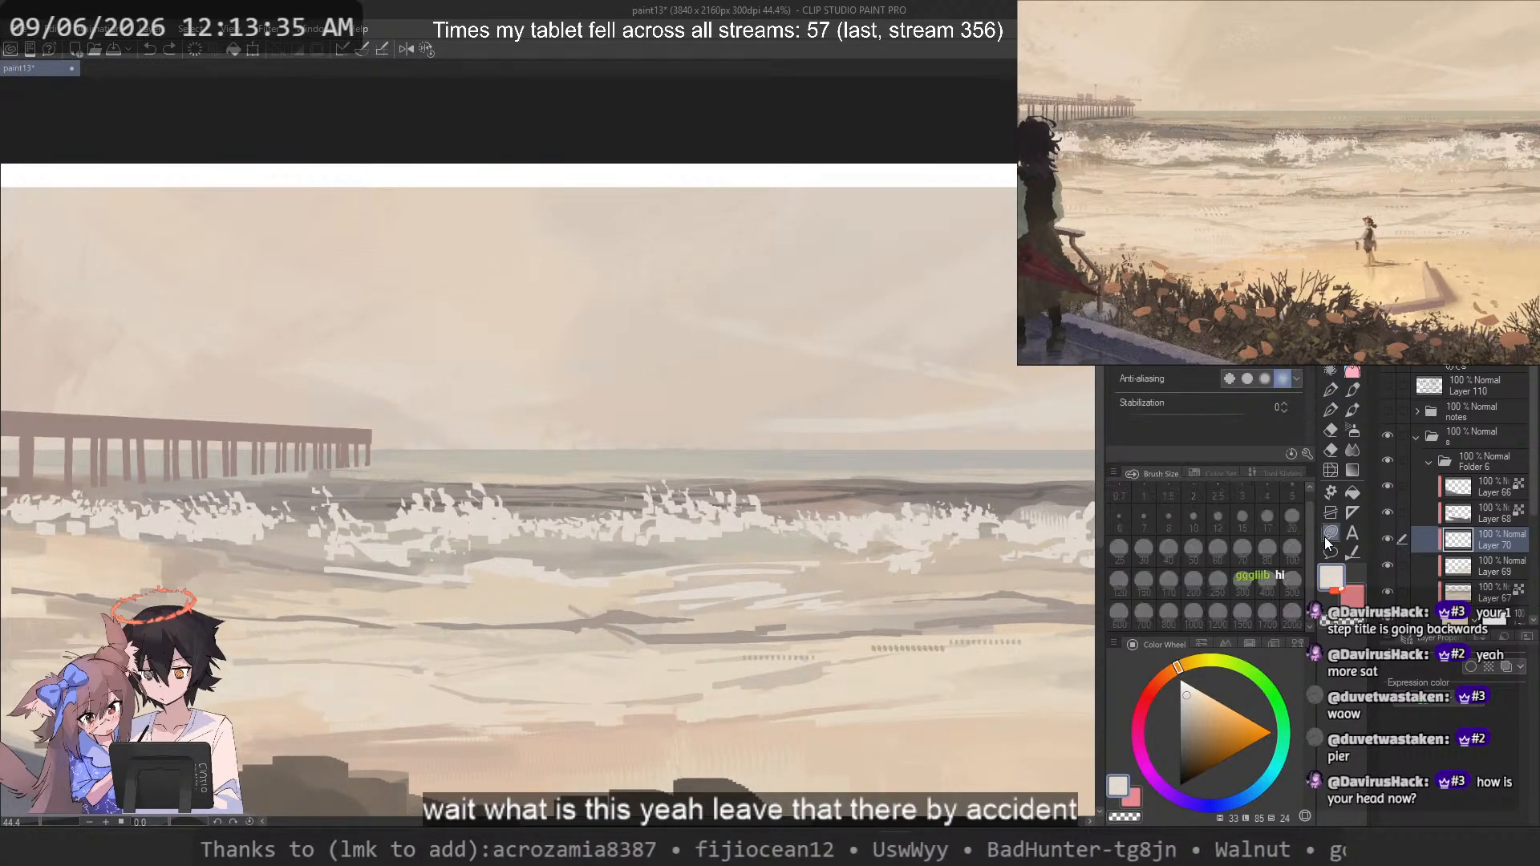
drag(553, 597, 557, 603)
key(ctrl+z)
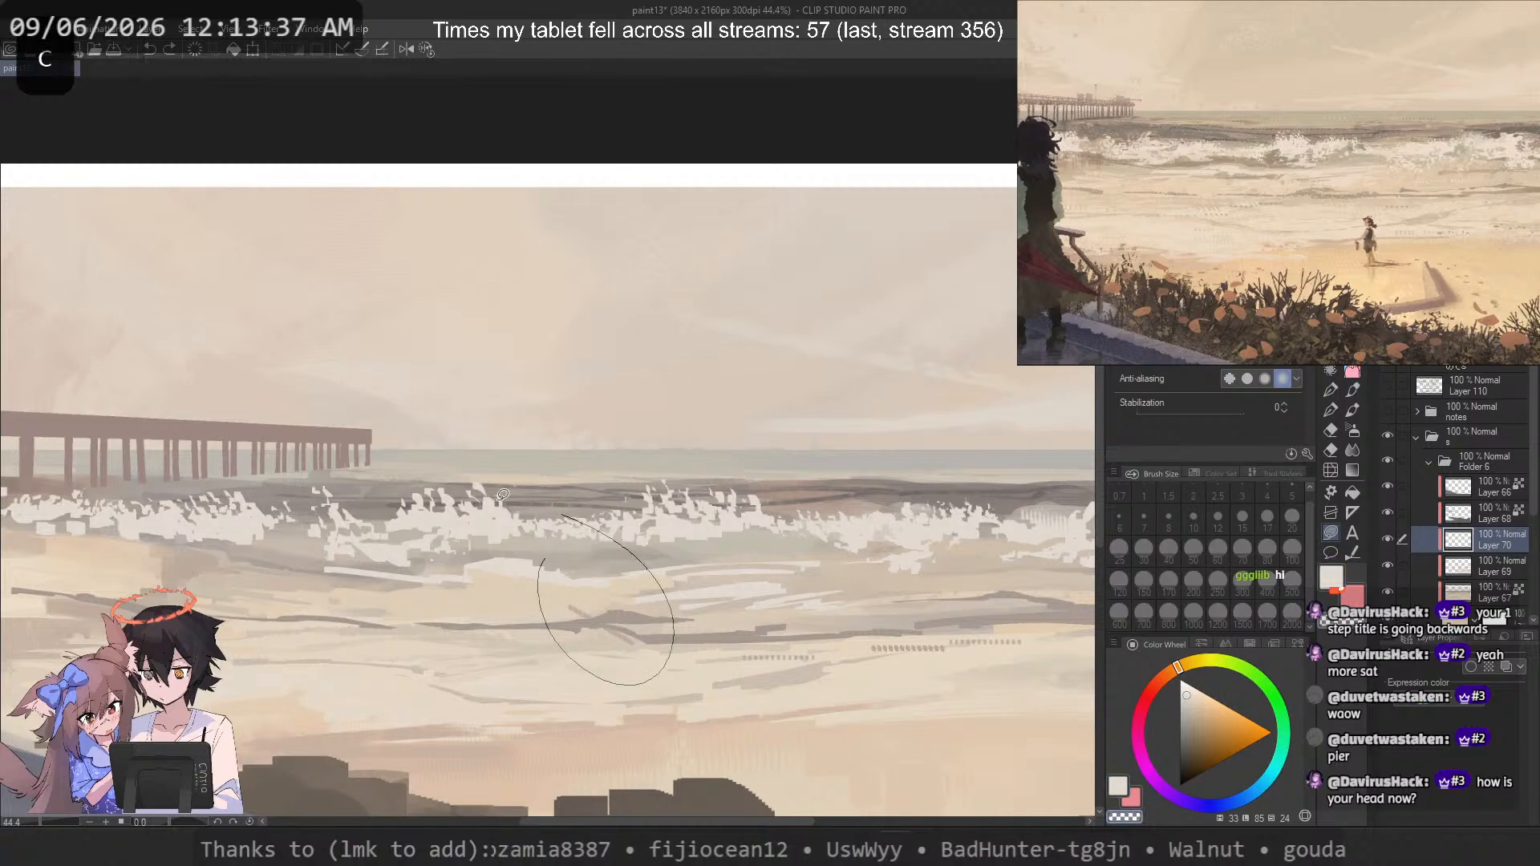
Step: Create a new 1000 × 1000 px illustration with Gray as the basic expression color
click(22, 30)
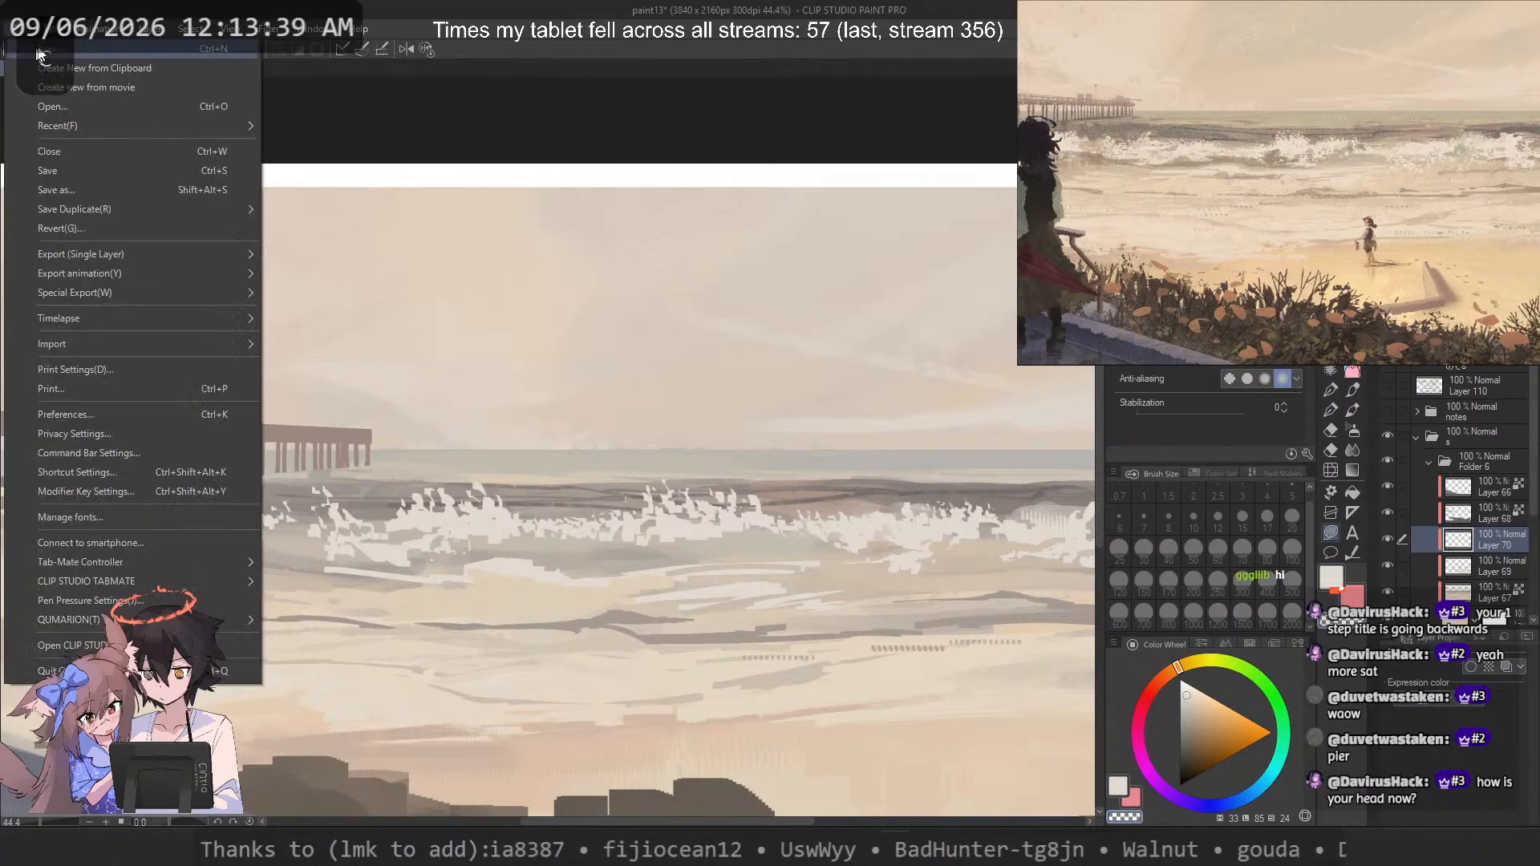
click(455, 147)
key(ctrl+n)
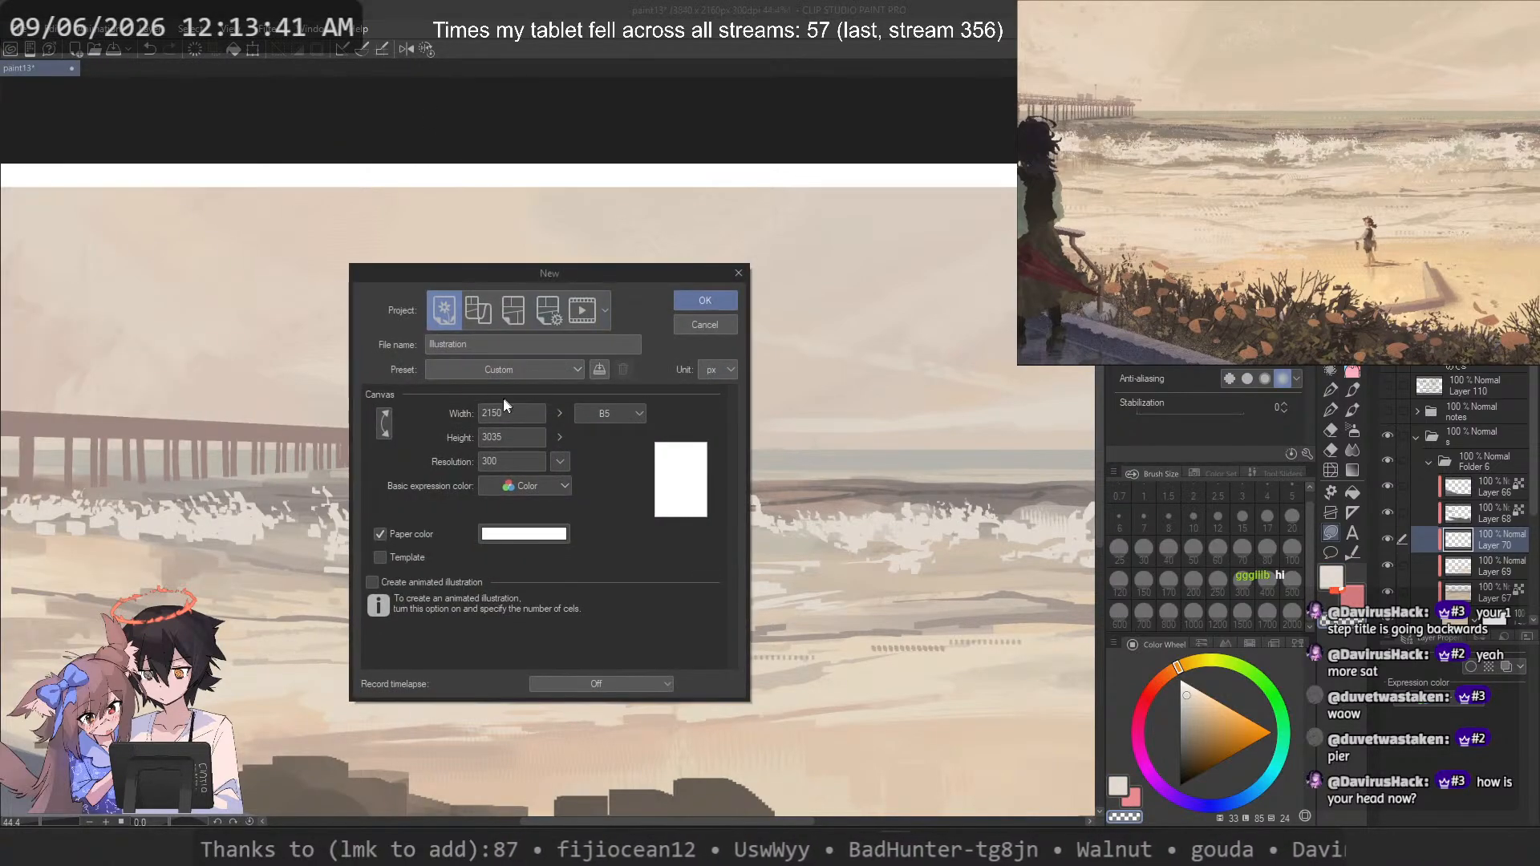
text(1000)
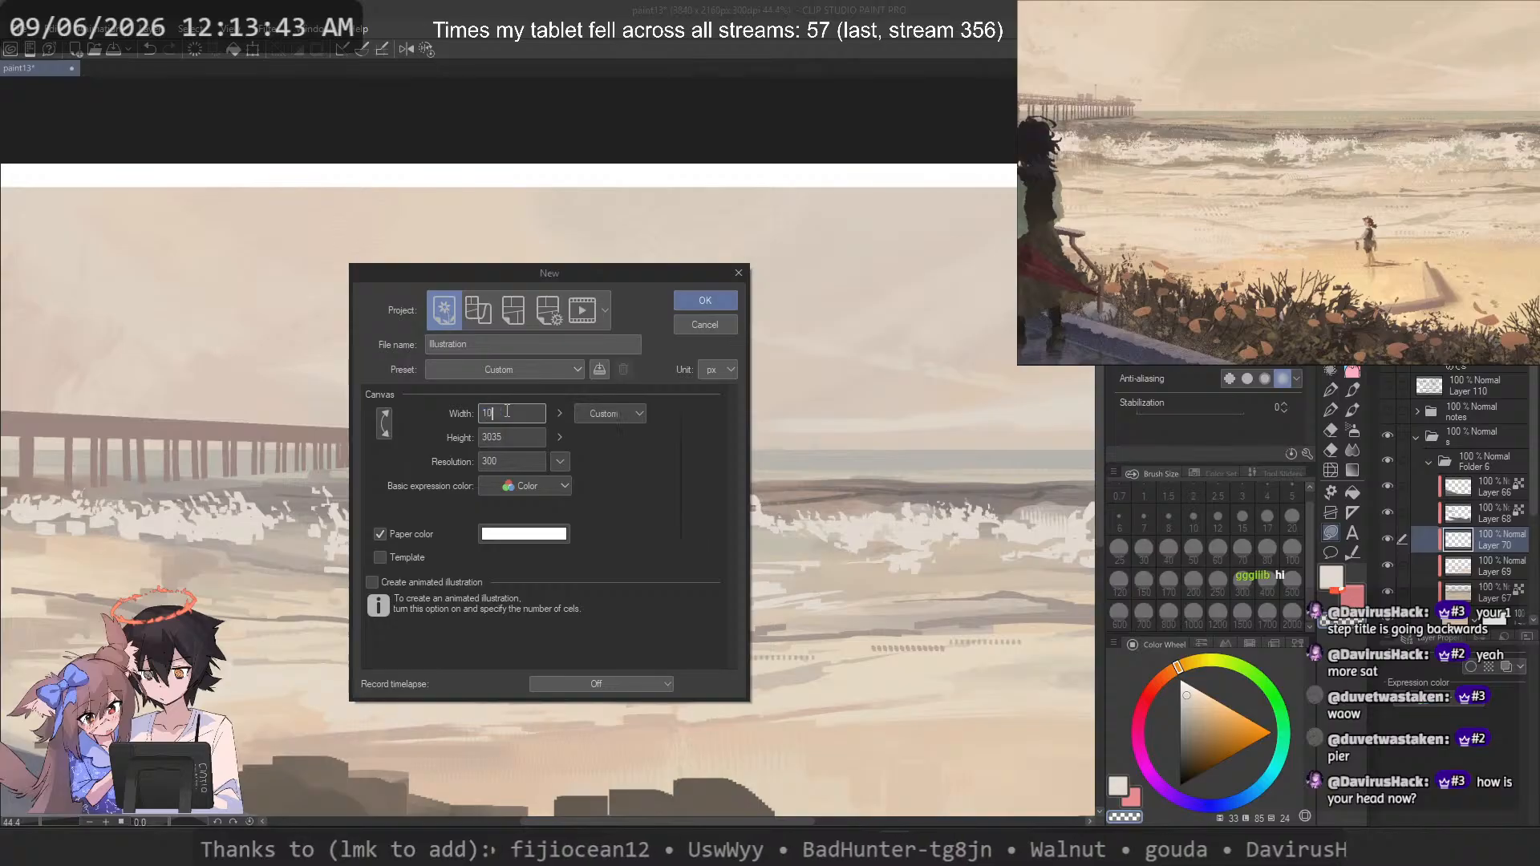
key(Tab)
text(1000)
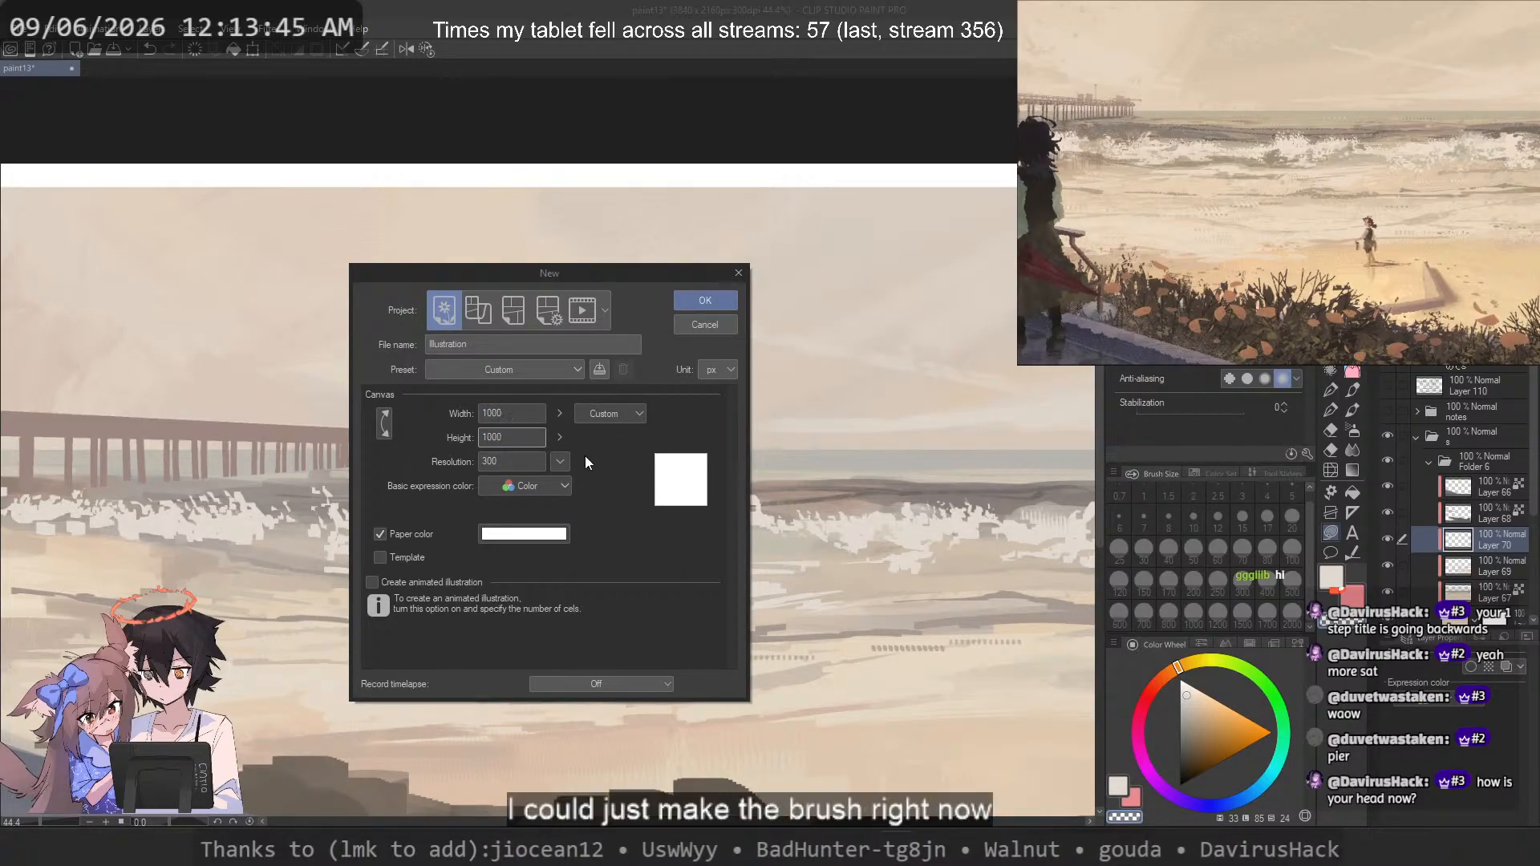
click(561, 486)
click(527, 526)
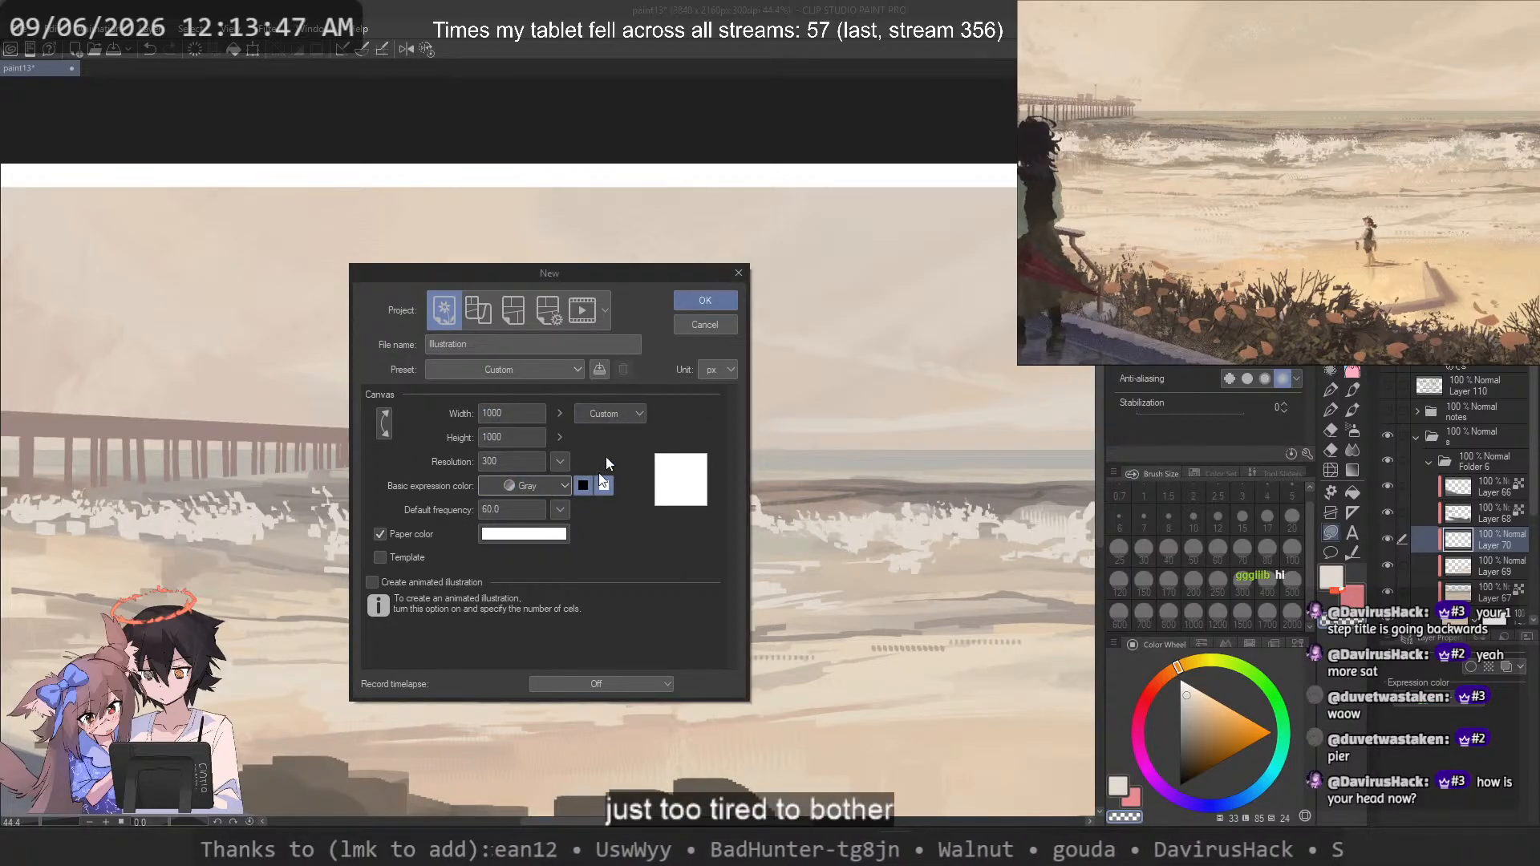
click(697, 311)
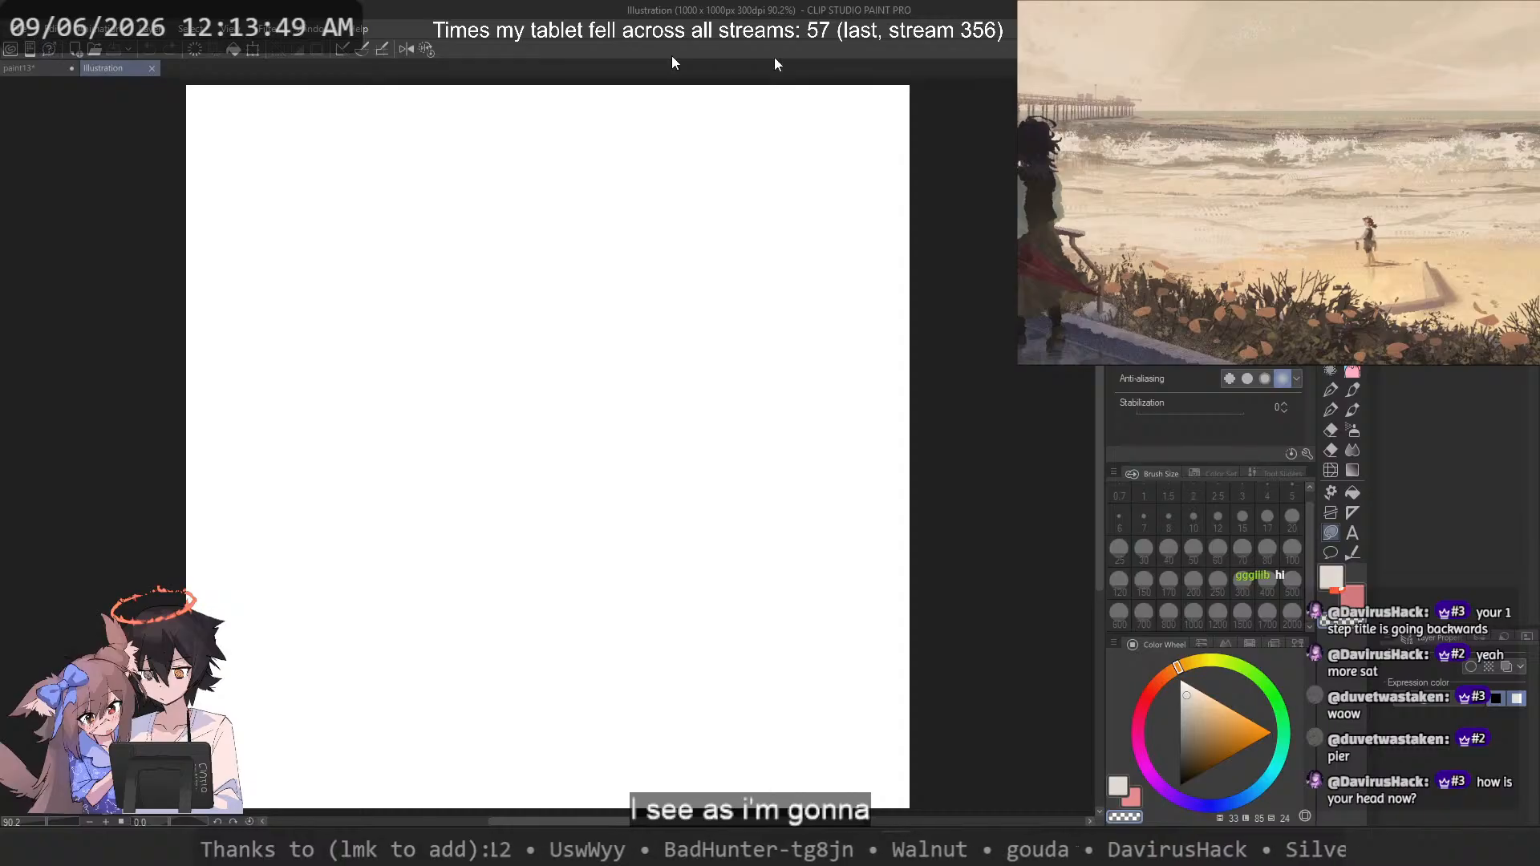
Step: Search the material library for "dot" and look through the matching brush shapes
key(Tab)
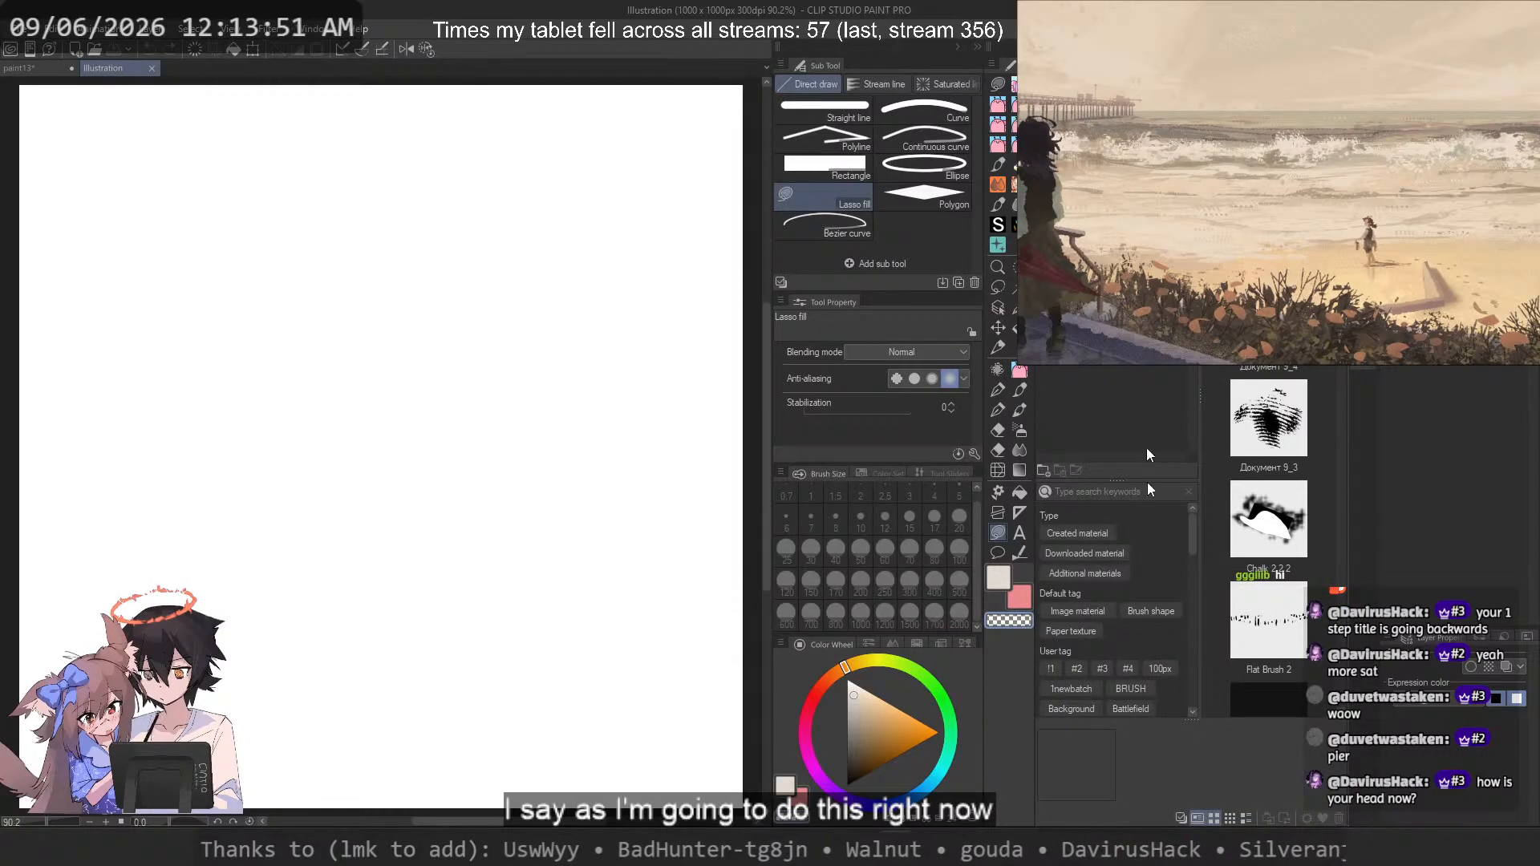
click(1112, 491)
text(d)
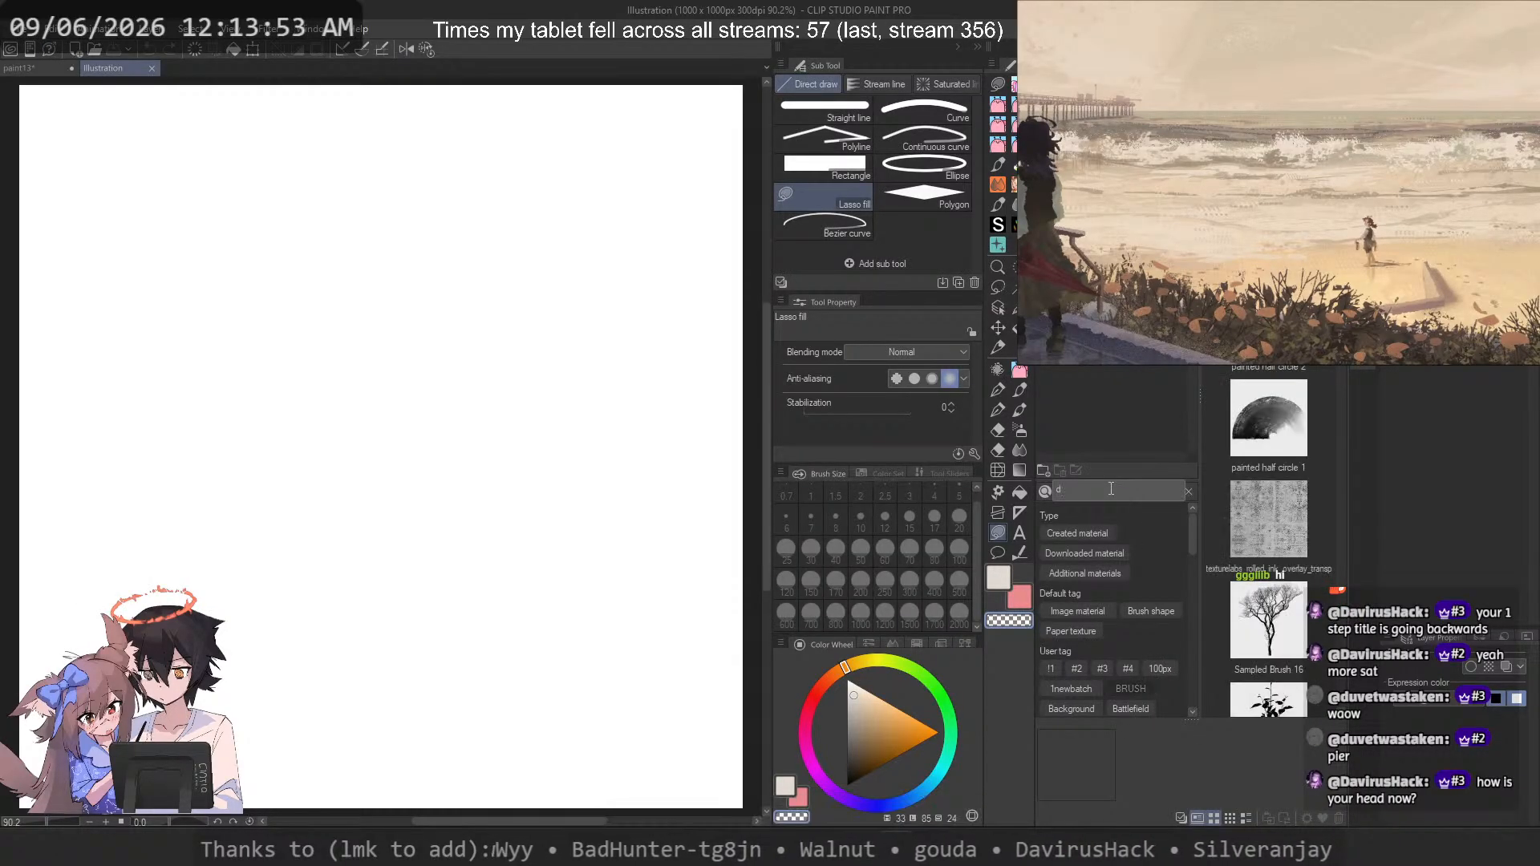
text(ot)
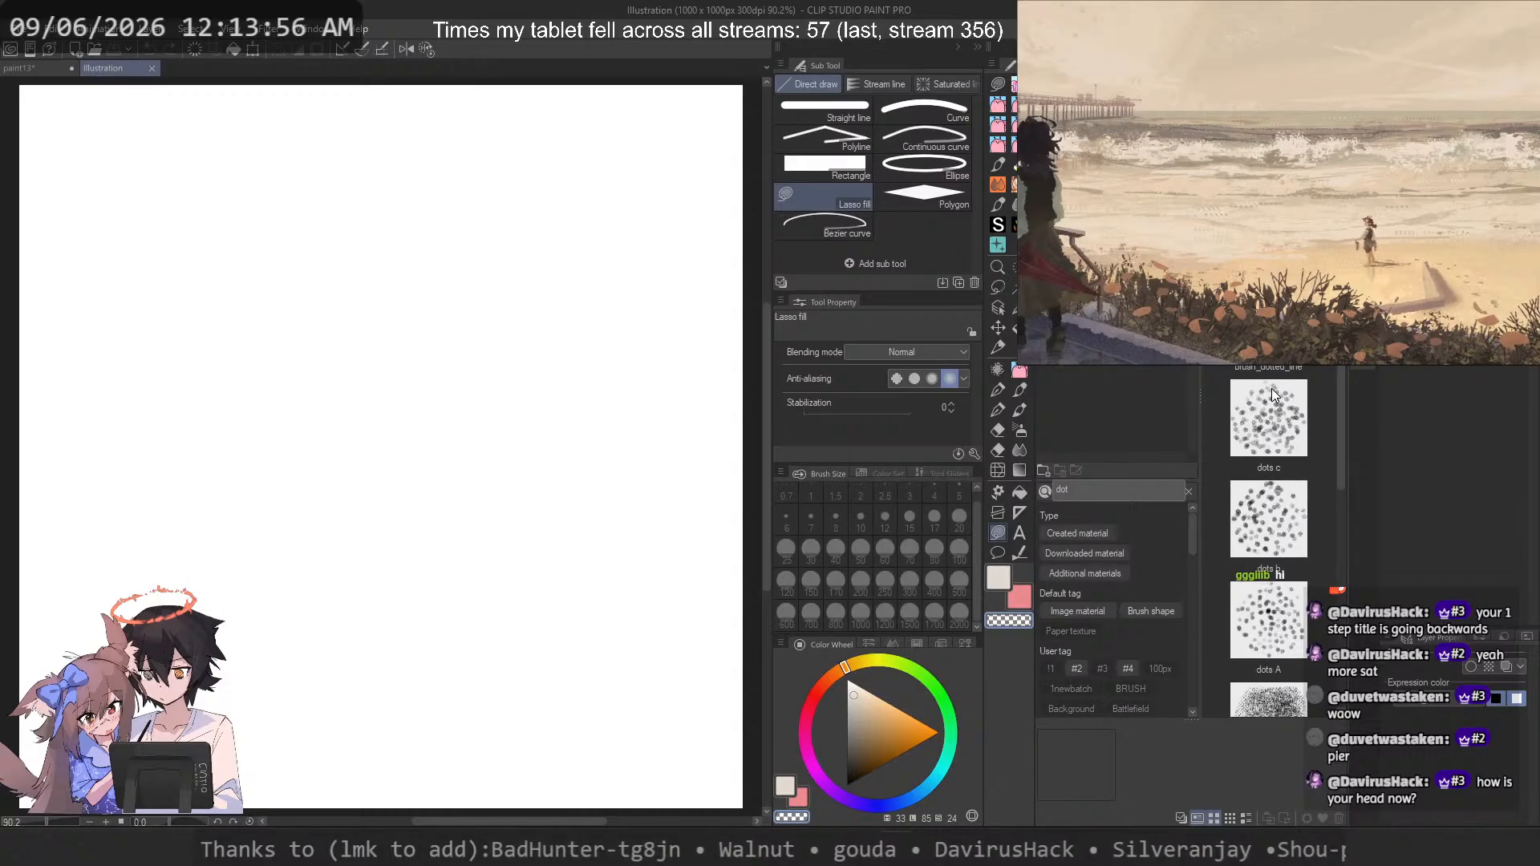
drag(1342, 396, 1344, 521)
drag(1344, 624, 1344, 398)
Step: Search the materials for "test" and place brush_tip_test_2 on the new canvas
drag(1111, 490, 965, 489)
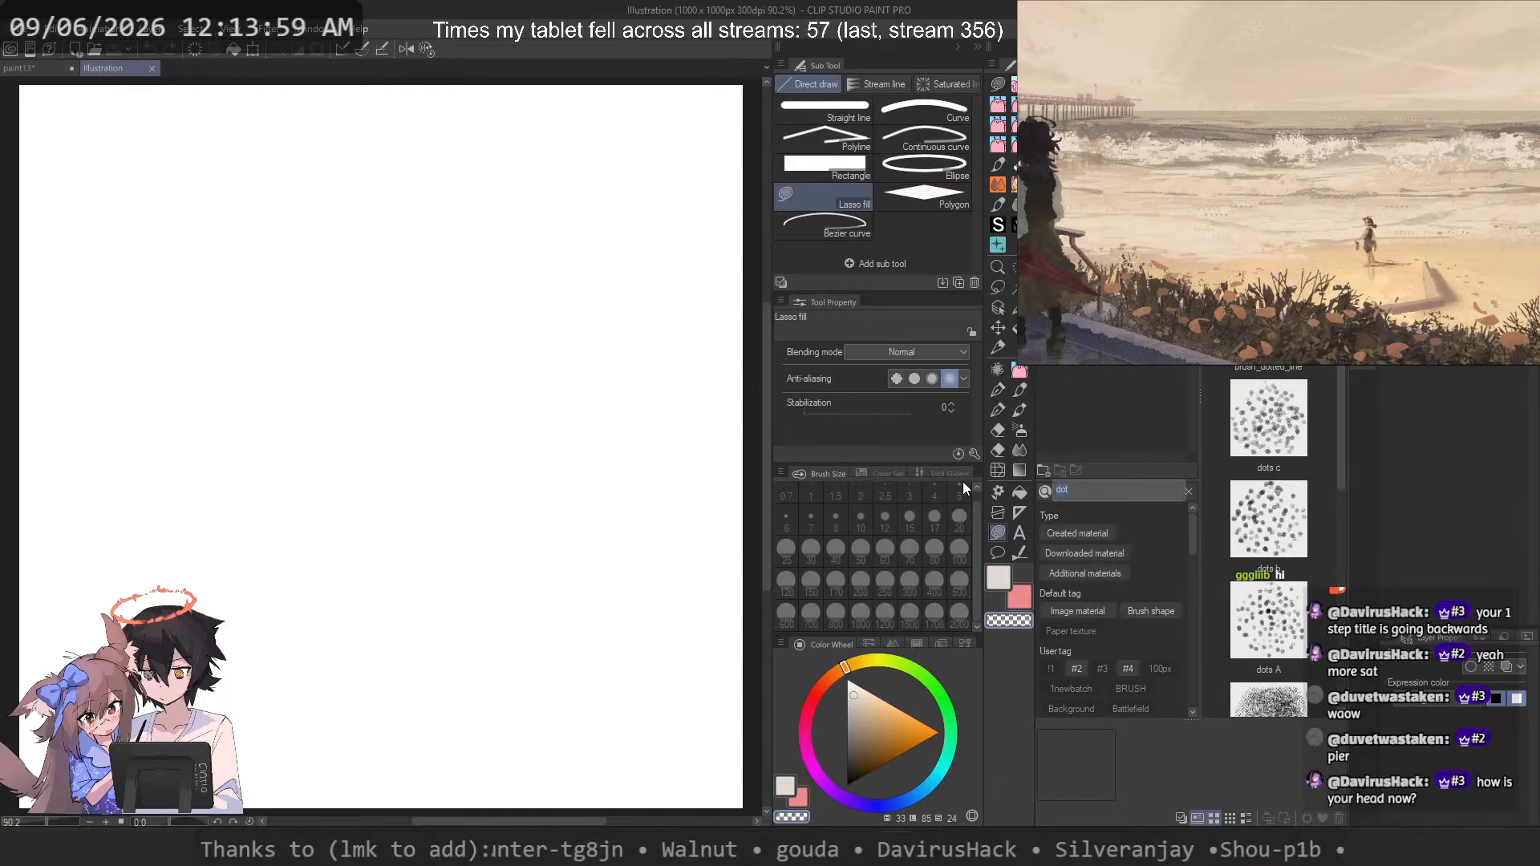
text(test)
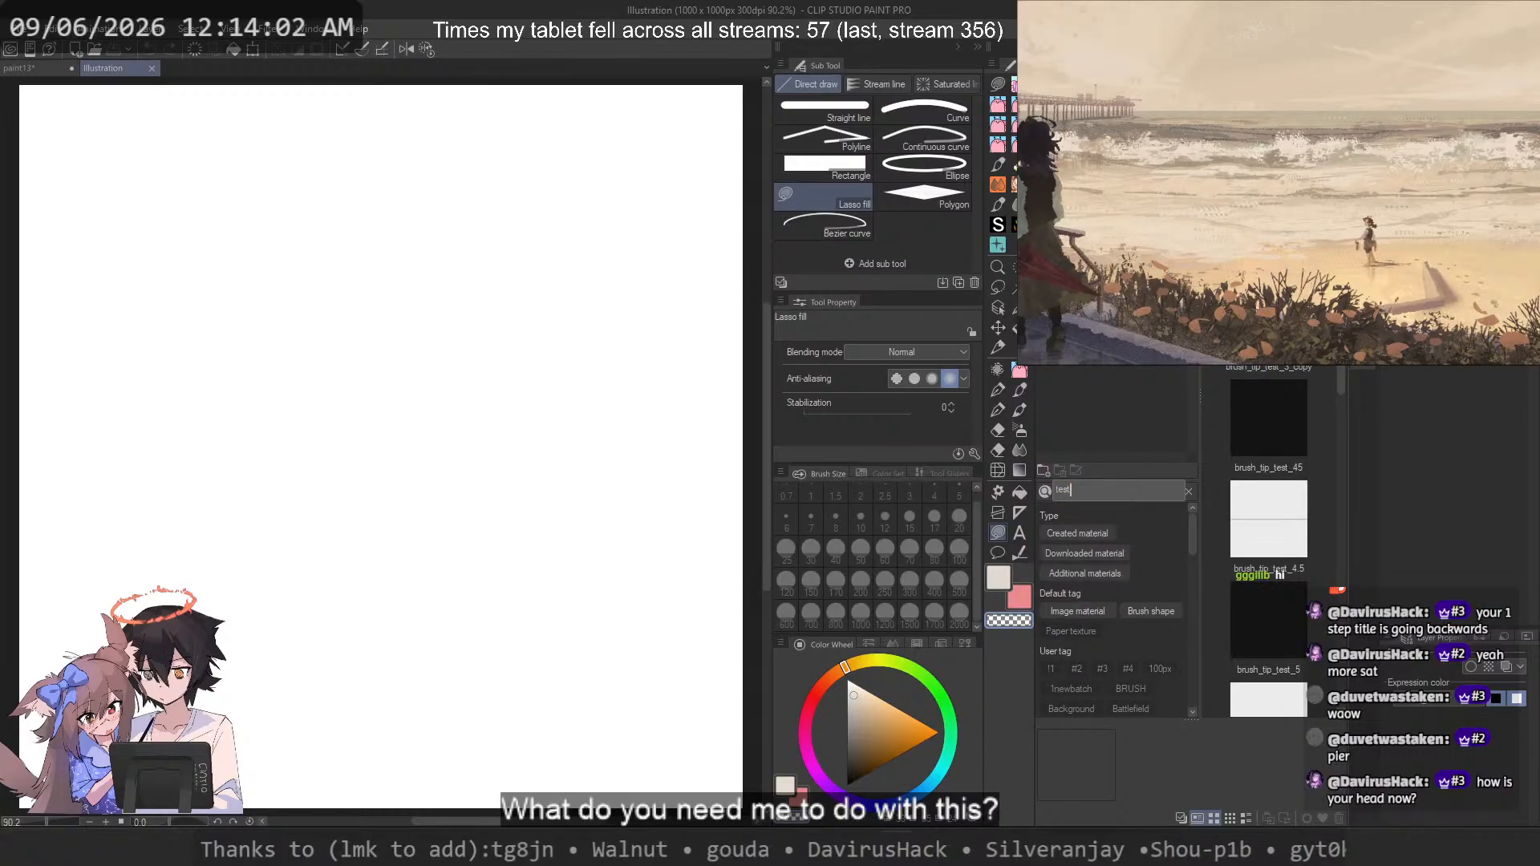
key(Return)
scroll(1265, 614, down, 5)
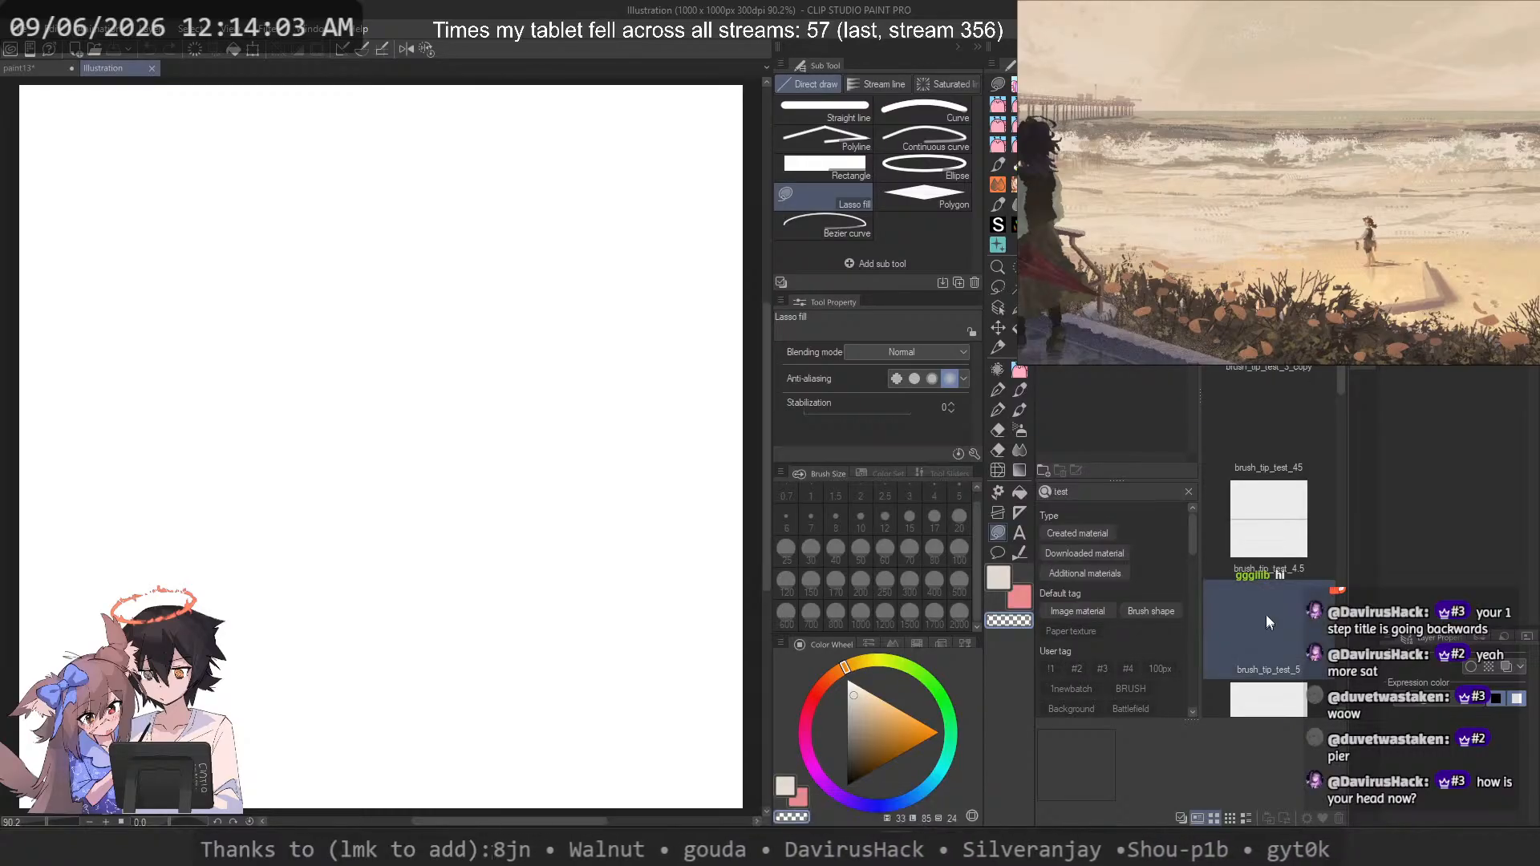
click(1273, 555)
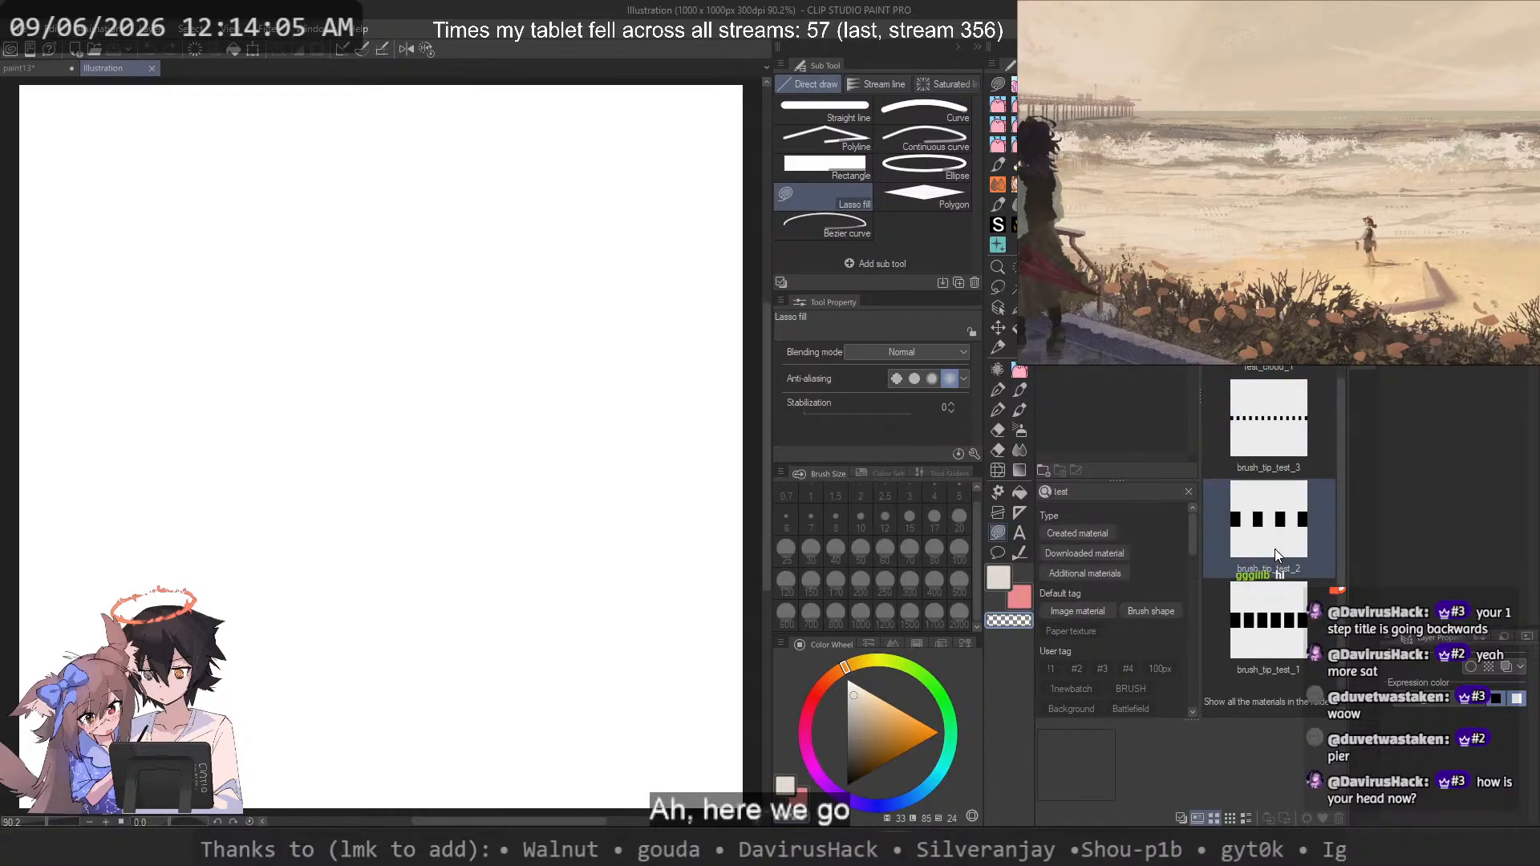
mouse_move(1273, 529)
mouse_down()
mouse_move(648, 332)
mouse_move(626, 766)
mouse_up()
Step: Scale the placed dash pattern down to about a third of the canvas width and position it at the canvas's left edge
scroll(631, 330, down, 5)
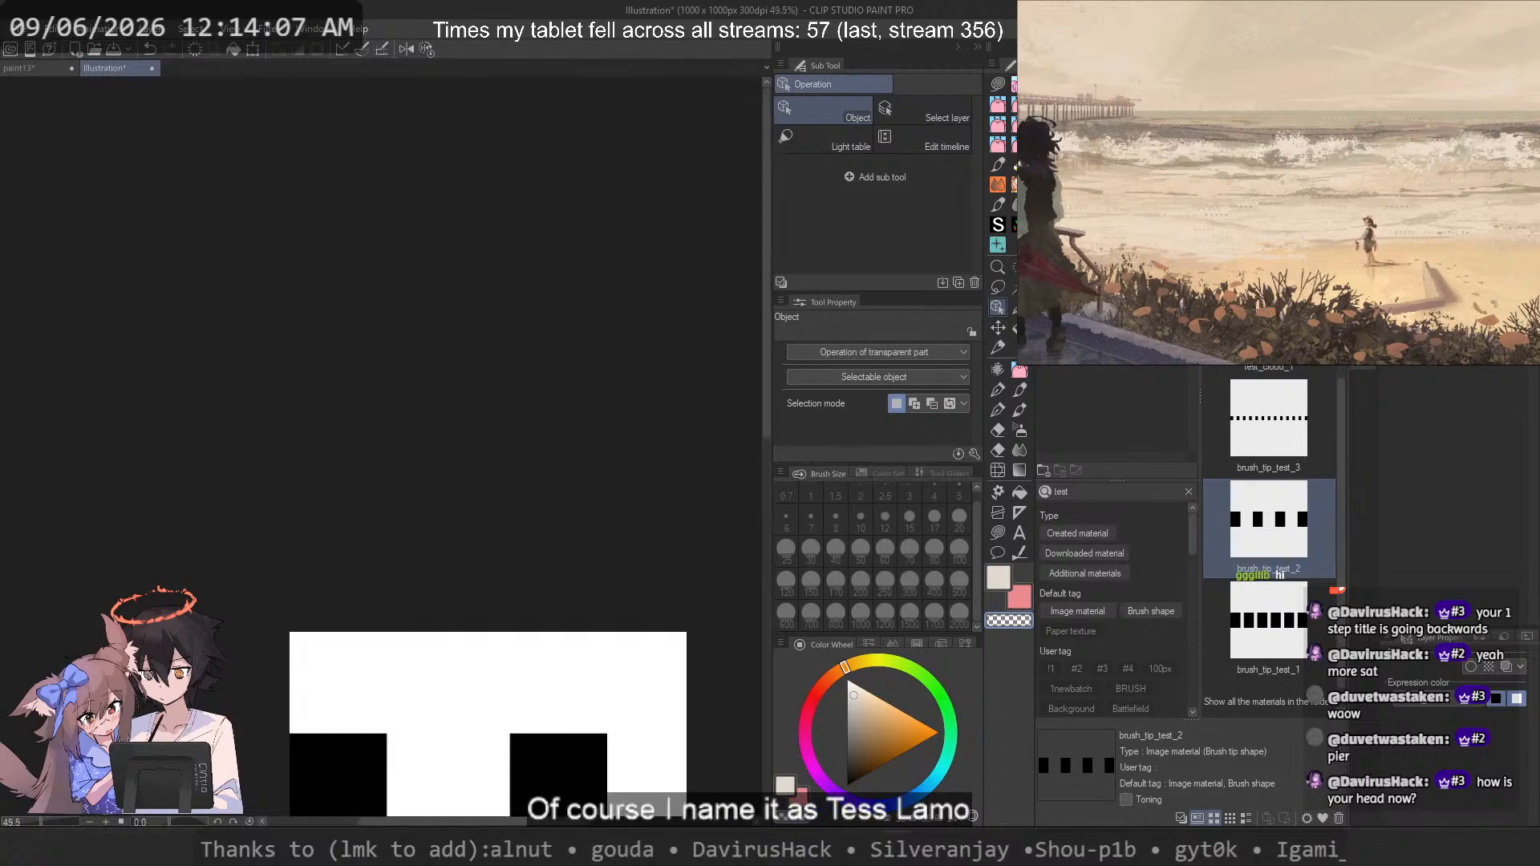
click(1340, 47)
scroll(581, 161, down, 4)
drag(586, 693, 588, 450)
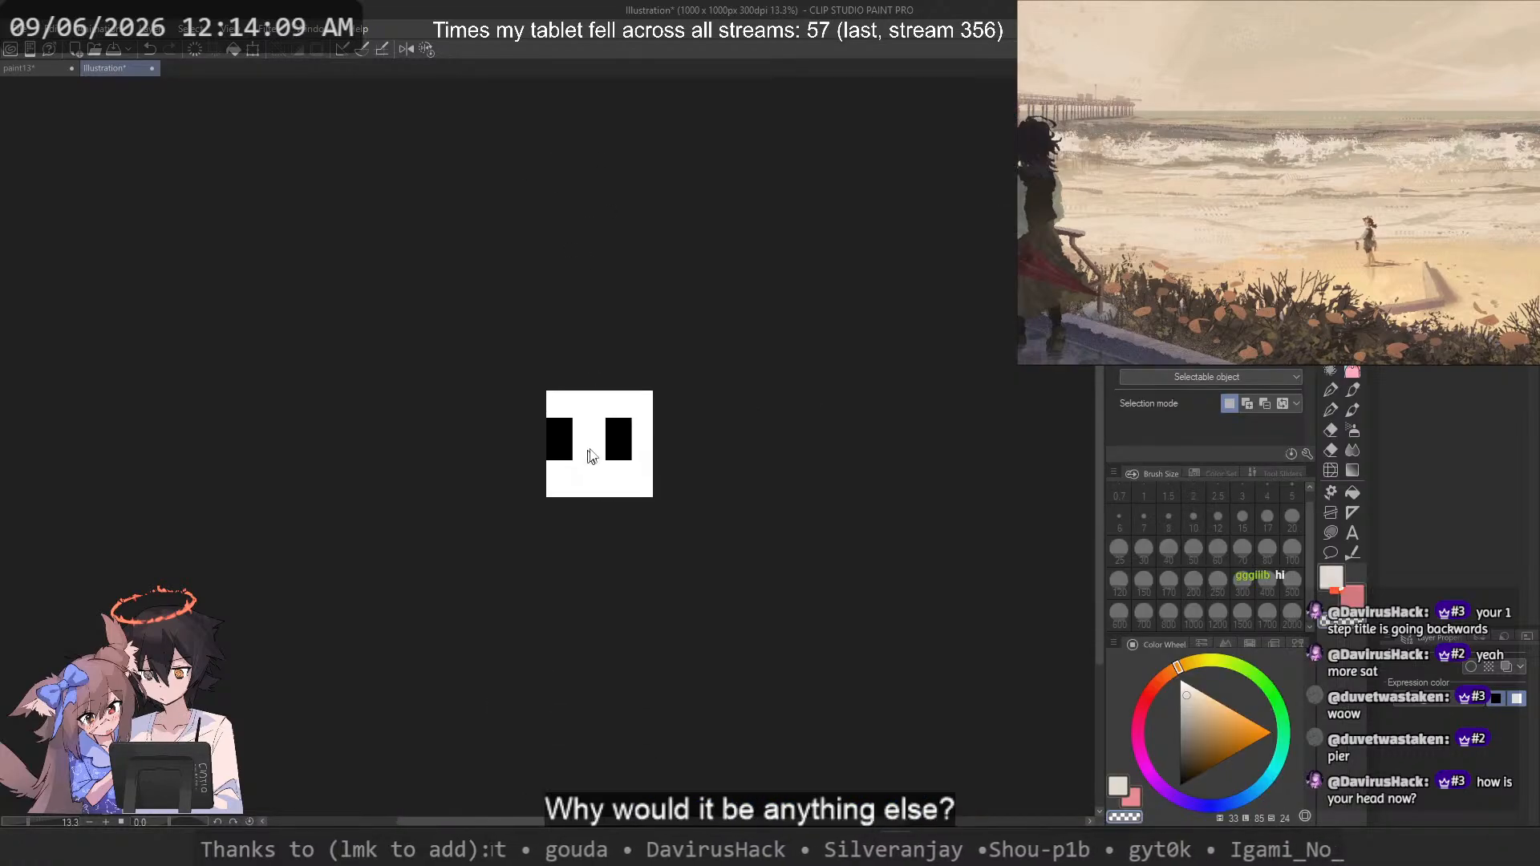
scroll(595, 413, up, 3)
key(ctrl+t)
drag(980, 460, 585, 488)
scroll(558, 457, up, 2)
key(o)
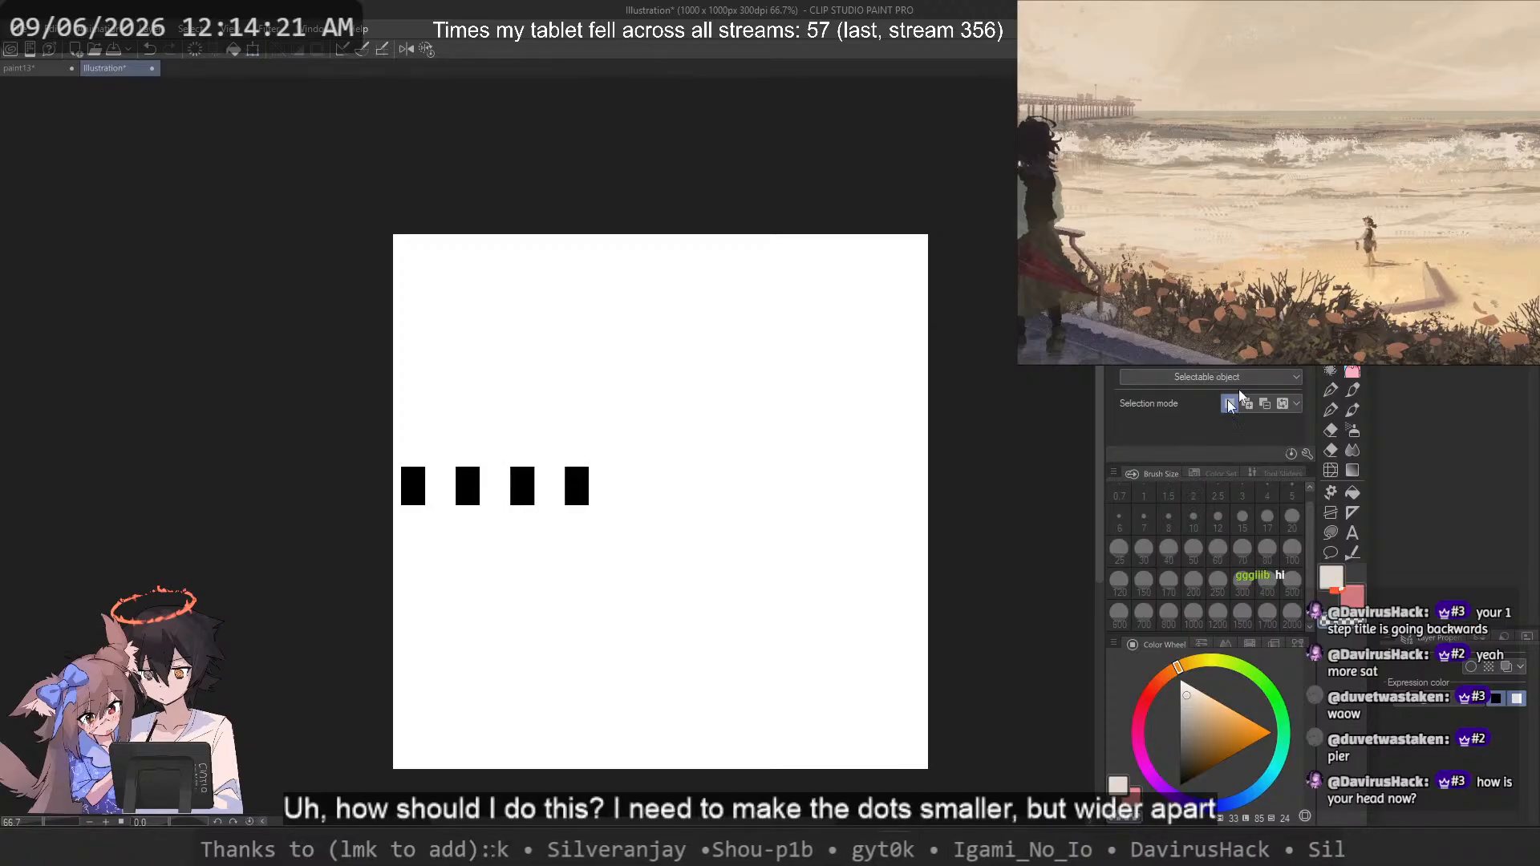
Step: Reduce the dash row's height scale to 67% so the black dashes become squares
key(ctrl+t)
scroll(593, 505, up, 2)
right_click(542, 469)
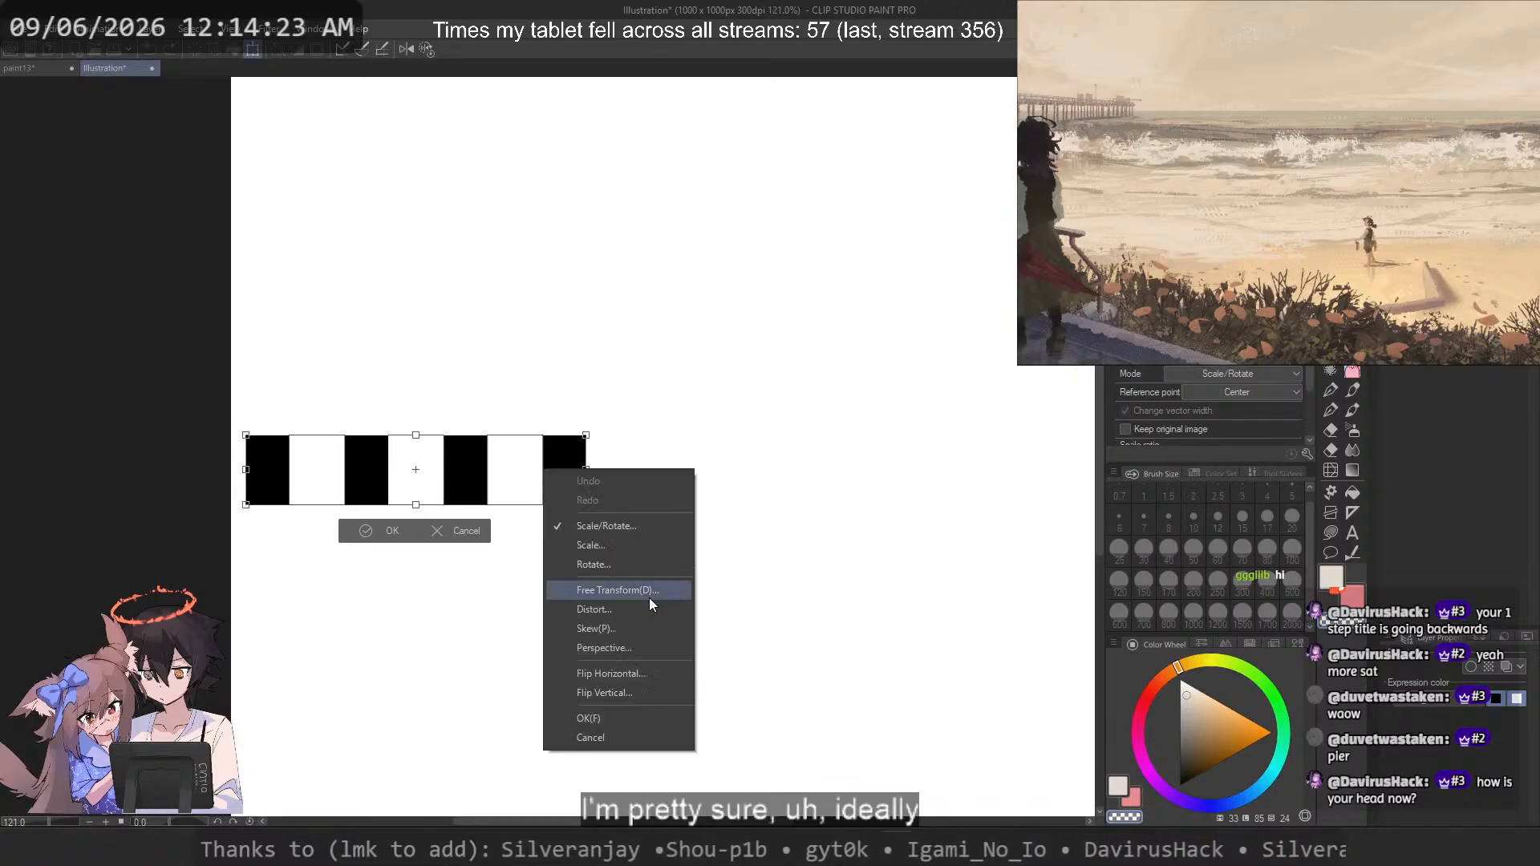
click(648, 591)
scroll(1306, 421, down, 2)
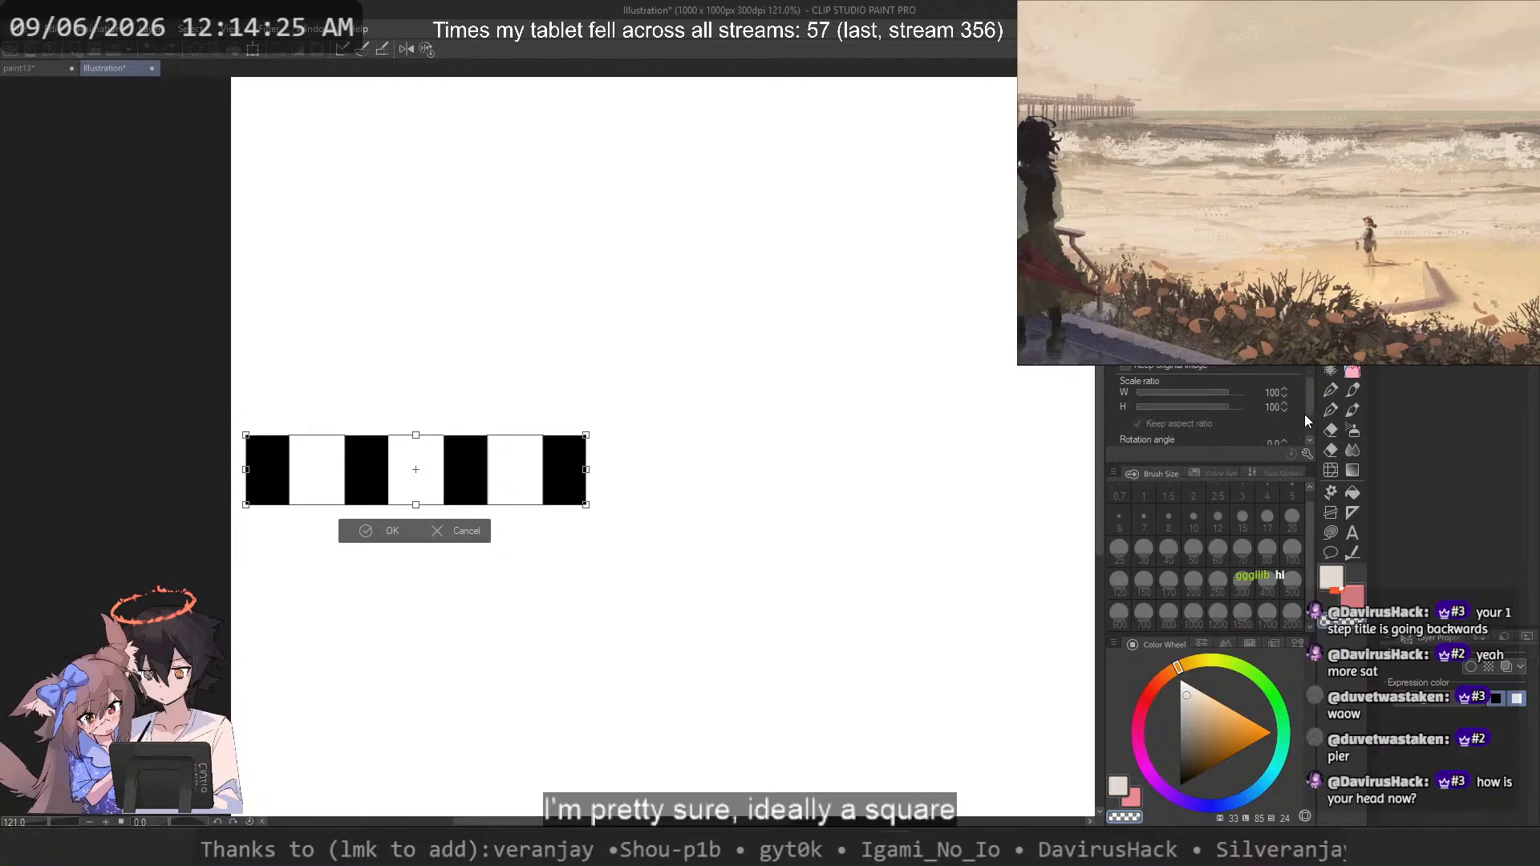
scroll(1201, 407, down, 20)
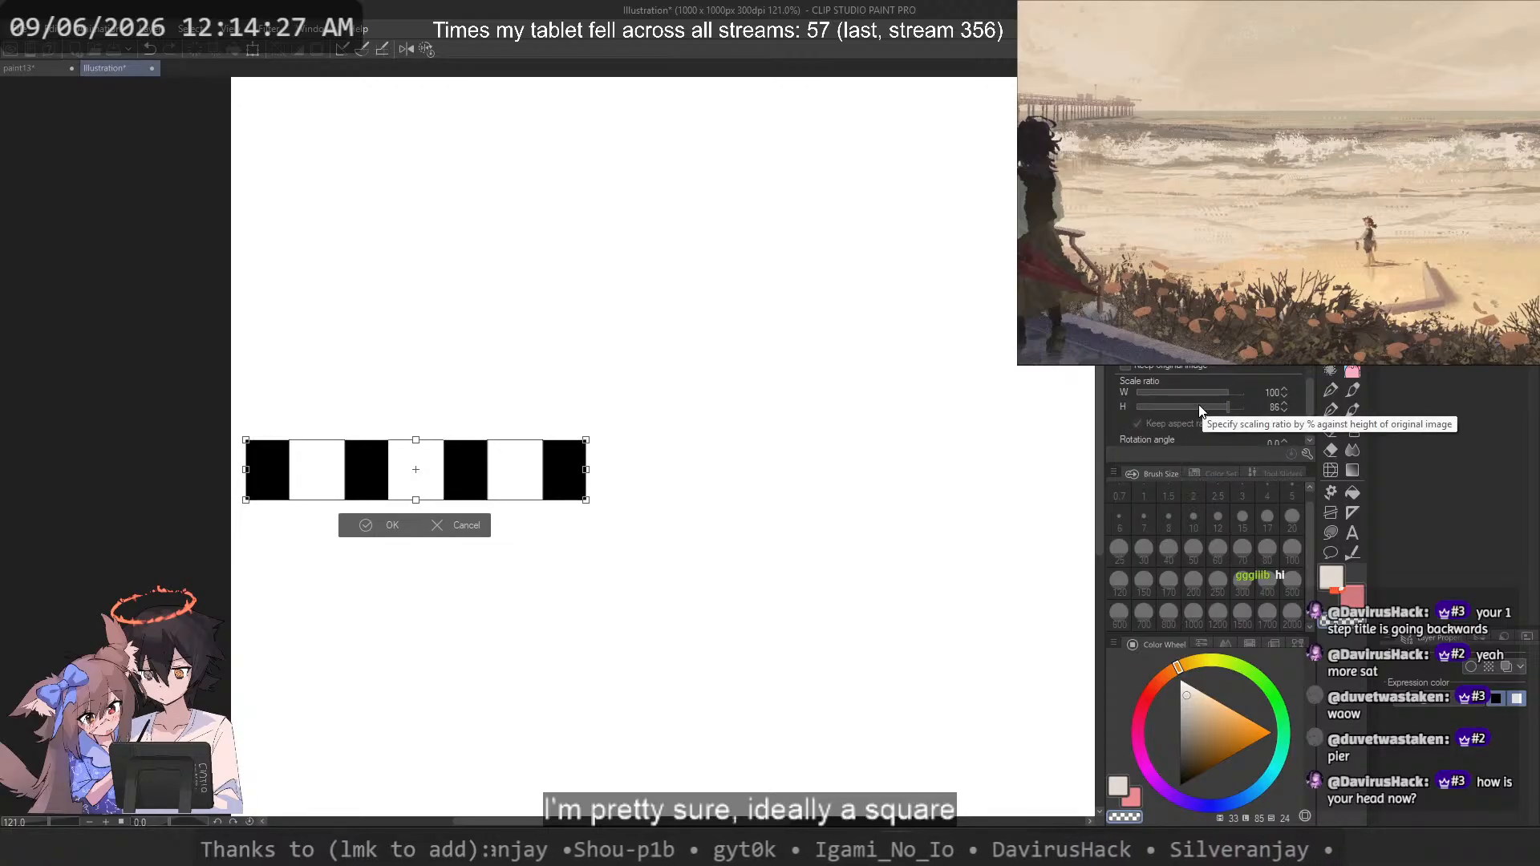
scroll(1201, 408, down, 10)
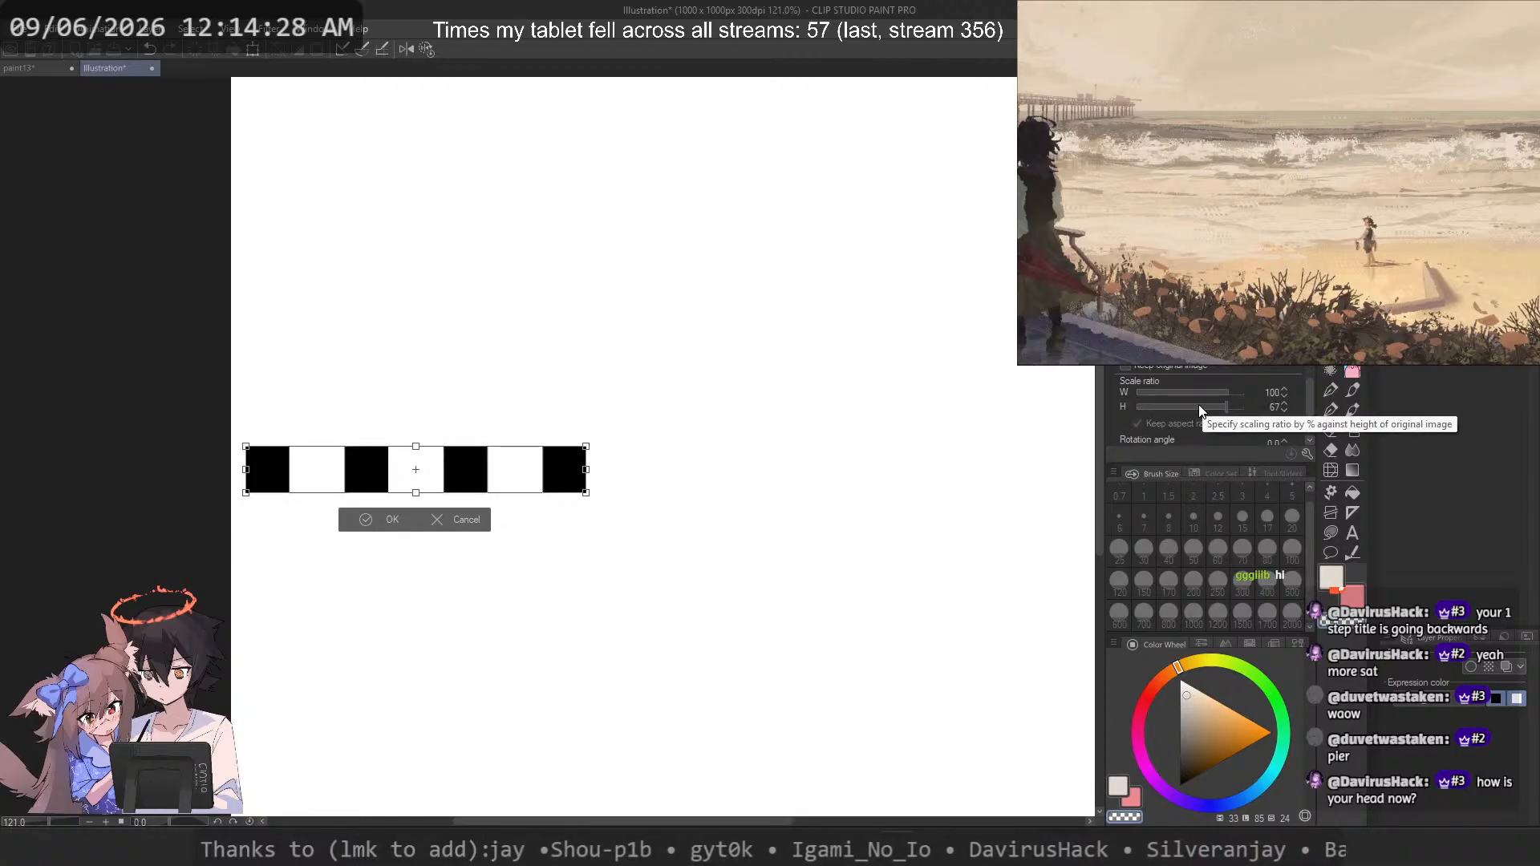
click(393, 521)
Step: Select the three right-hand squares and move them right to widen the gap after the first square
scroll(933, 317, down, 3)
key(m)
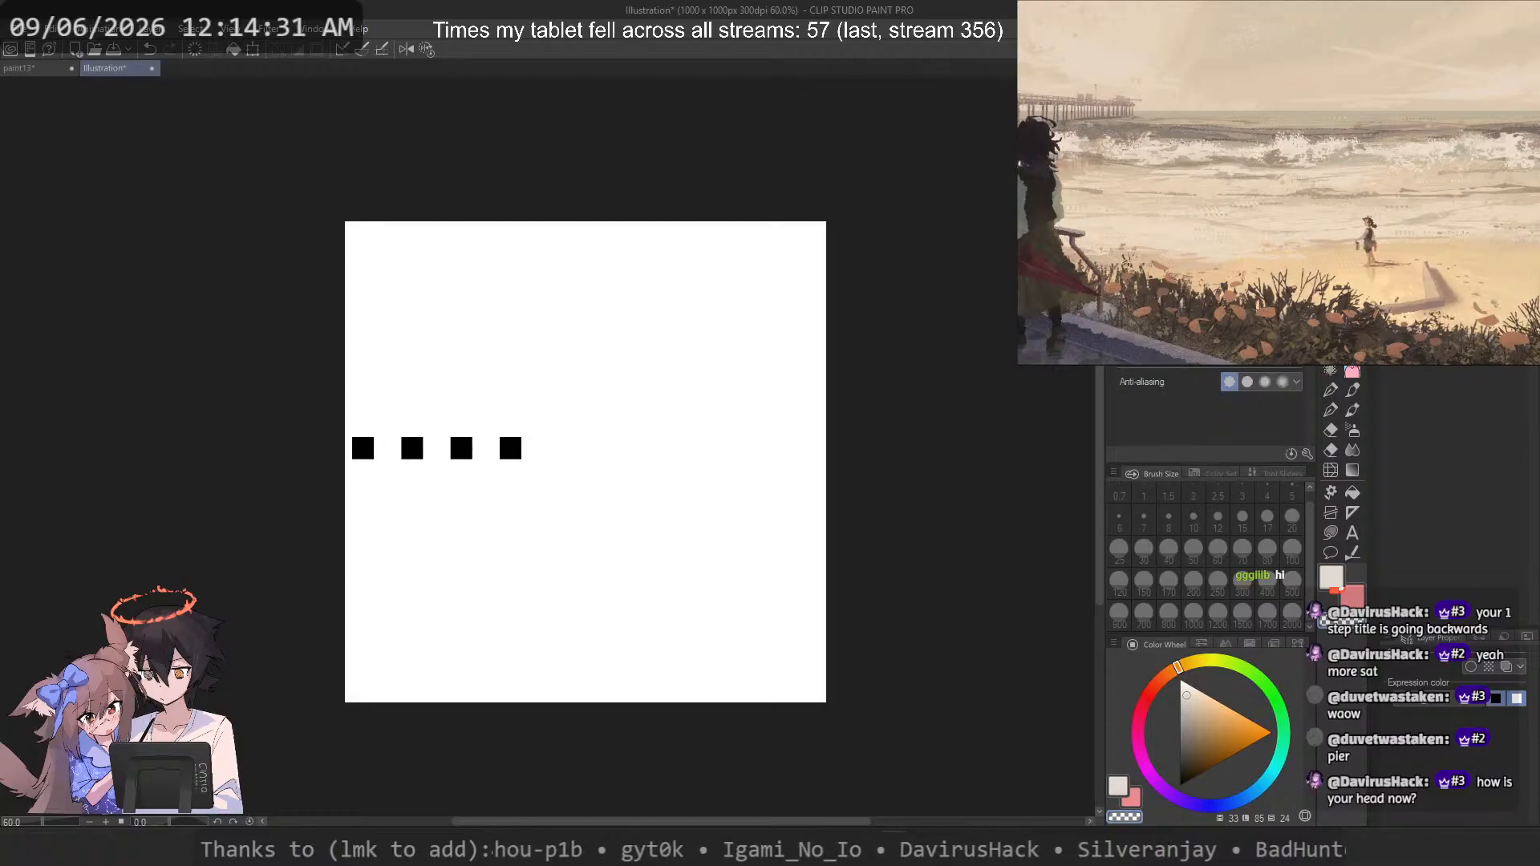
drag(648, 241, 389, 555)
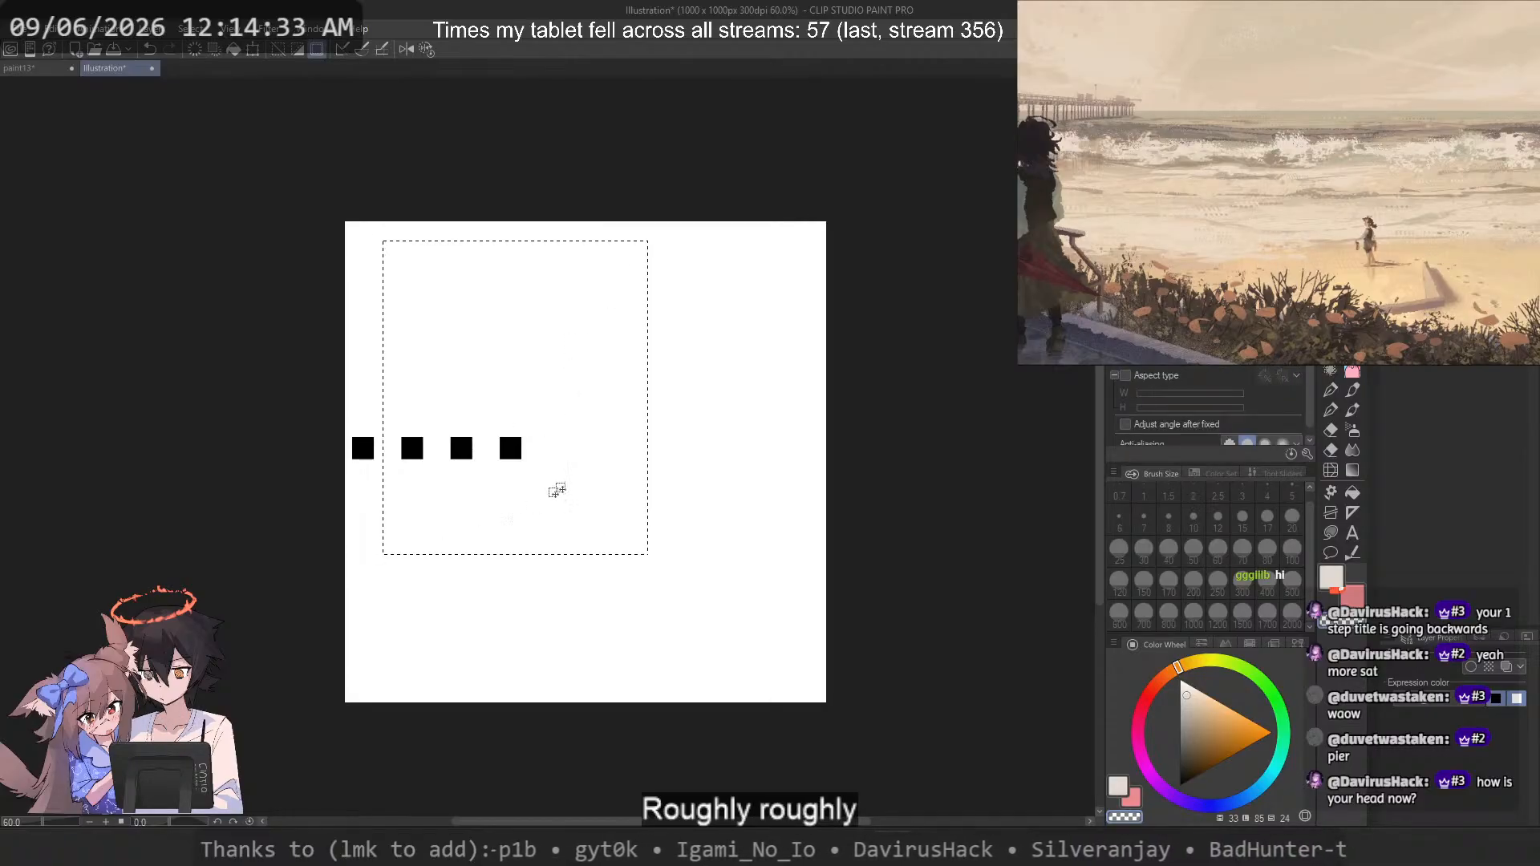
drag(628, 266, 382, 571)
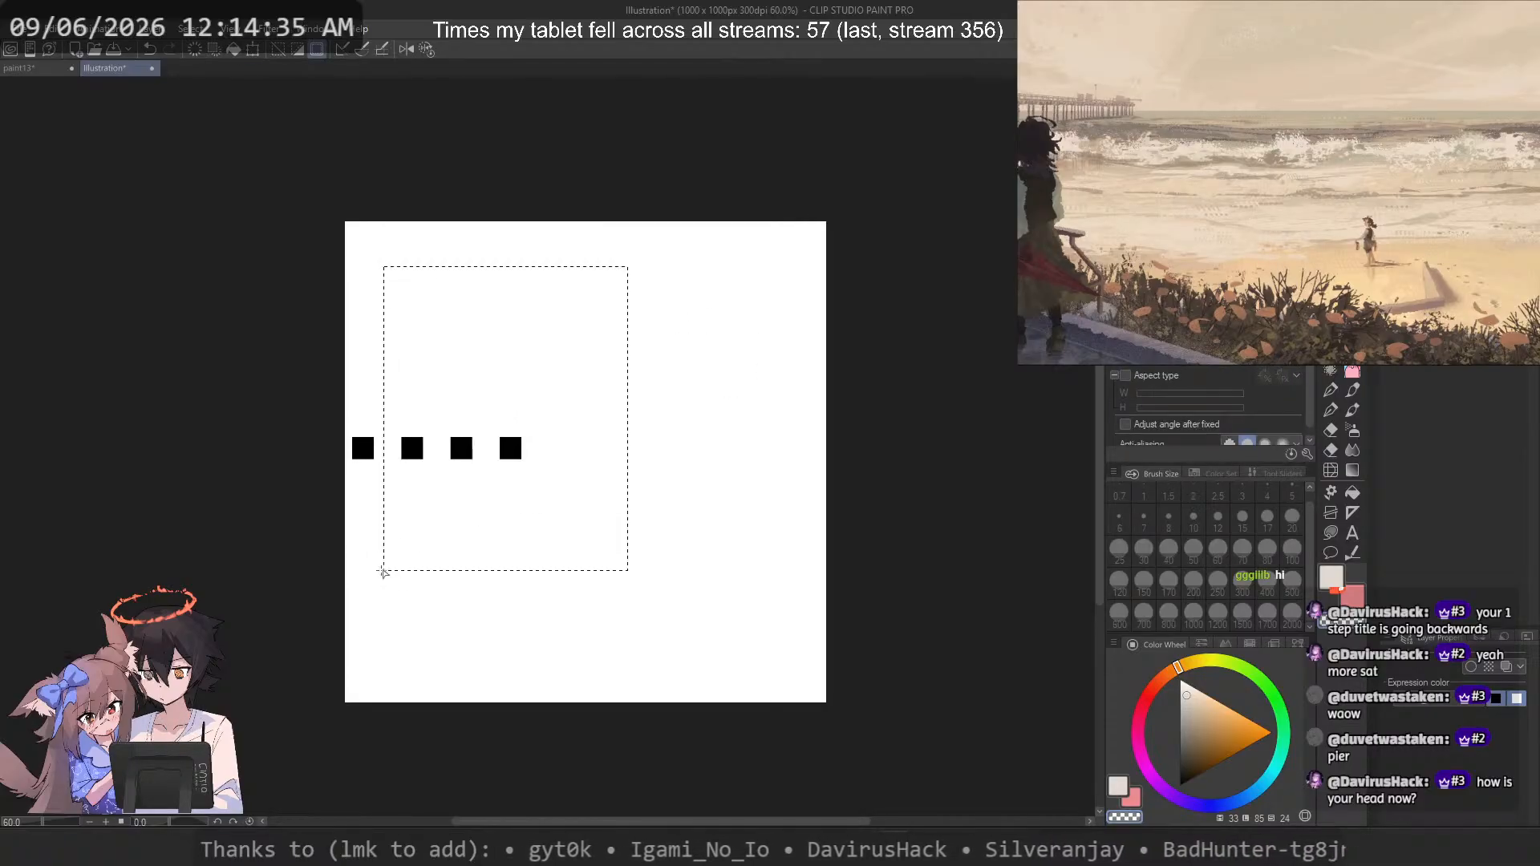
key(ctrl+t)
drag(454, 509, 496, 514)
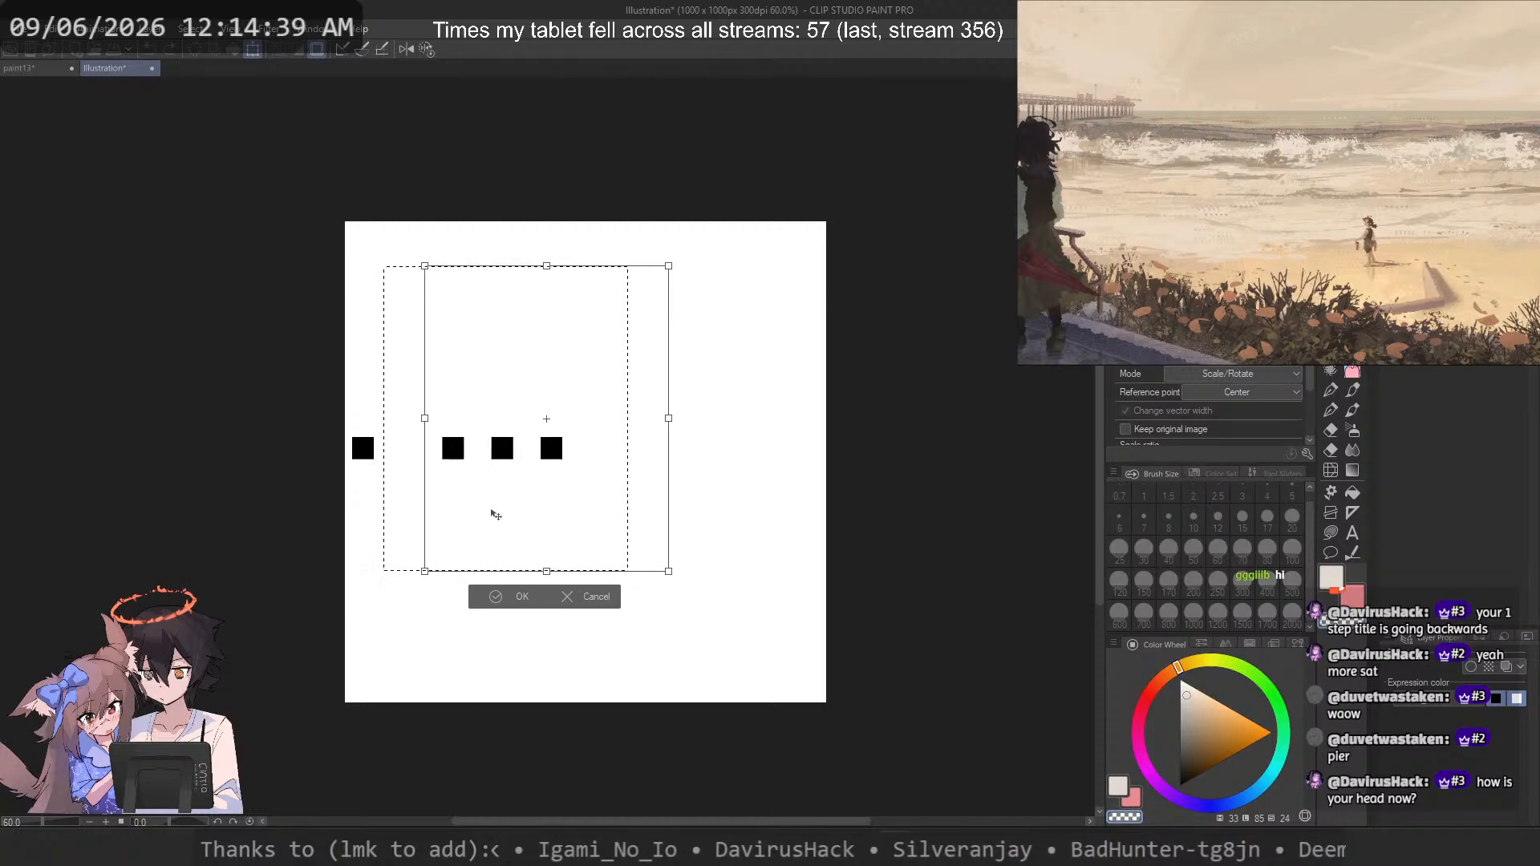
key(Return)
Step: Delete the two rightmost squares, keeping only the widely spaced pair, and clear the selection
scroll(449, 383, up, 2)
drag(655, 361, 499, 554)
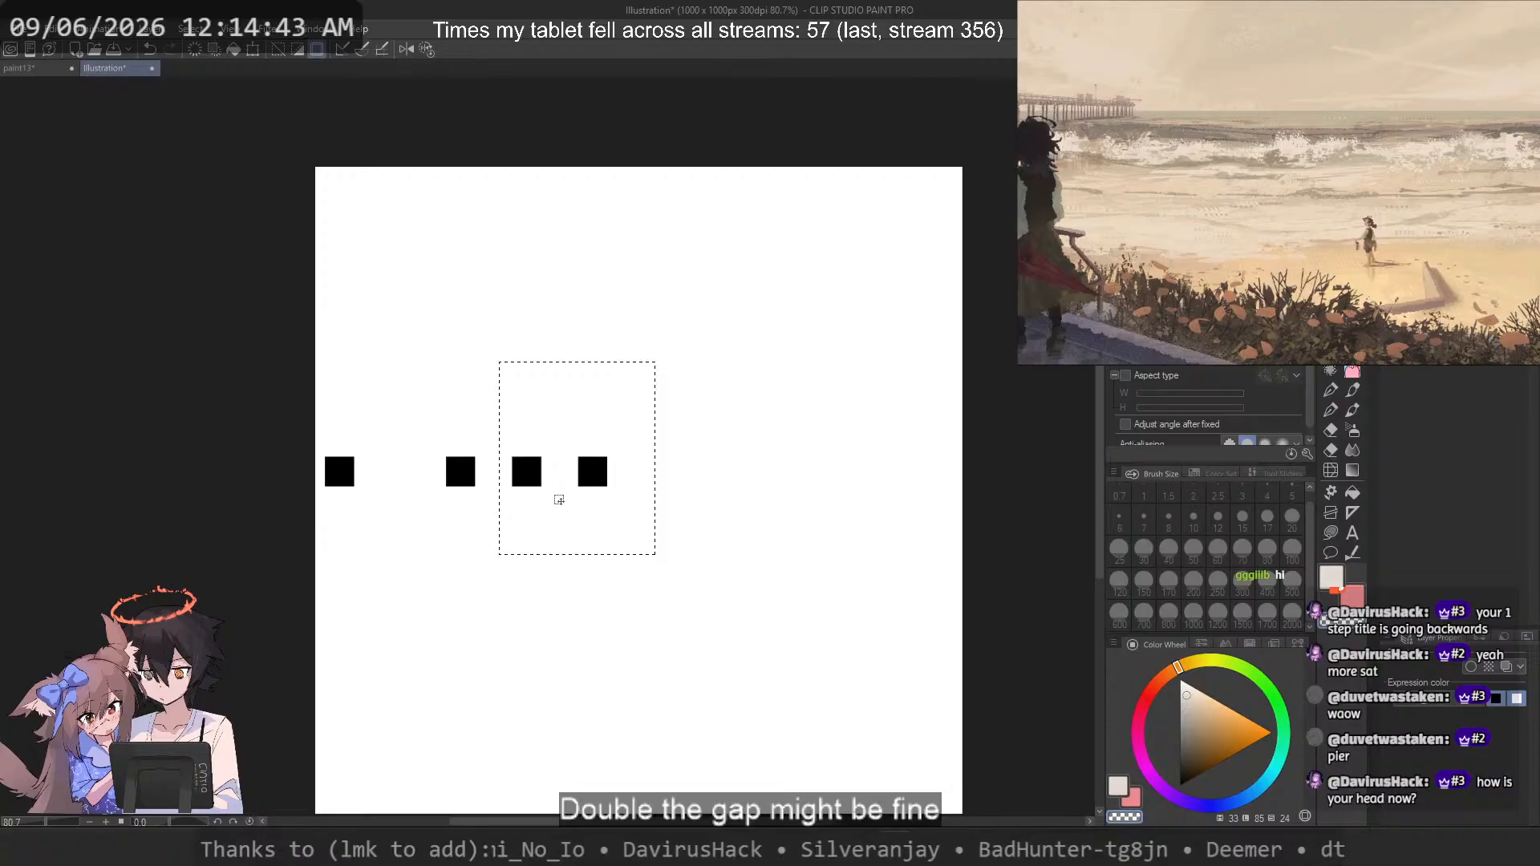
key(Delete)
key(ctrl+t)
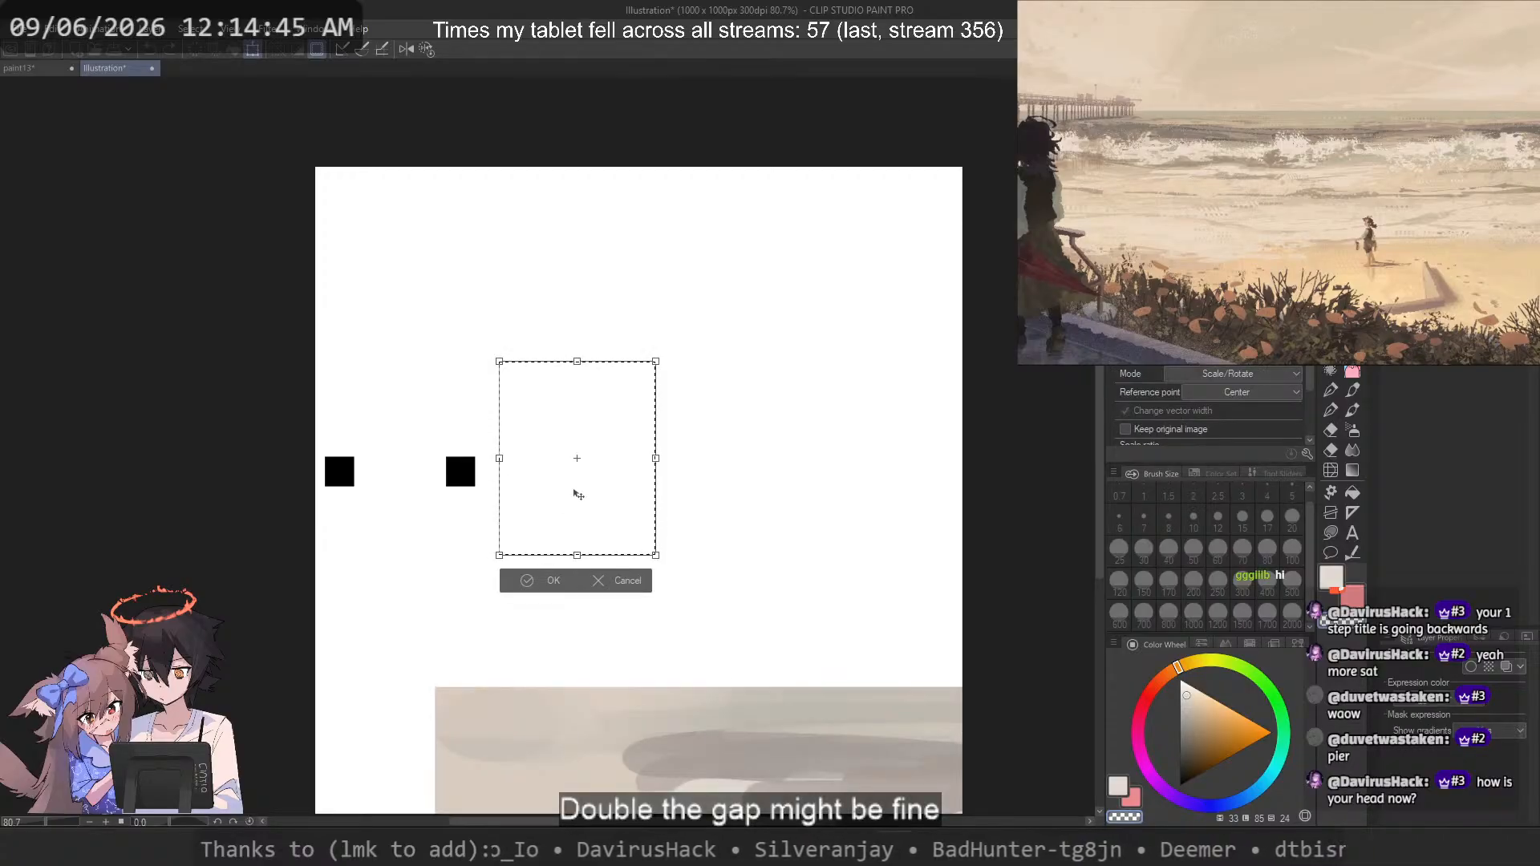
key(Escape)
key(ctrl+z)
scroll(612, 344, down, 4)
key(ctrl+d)
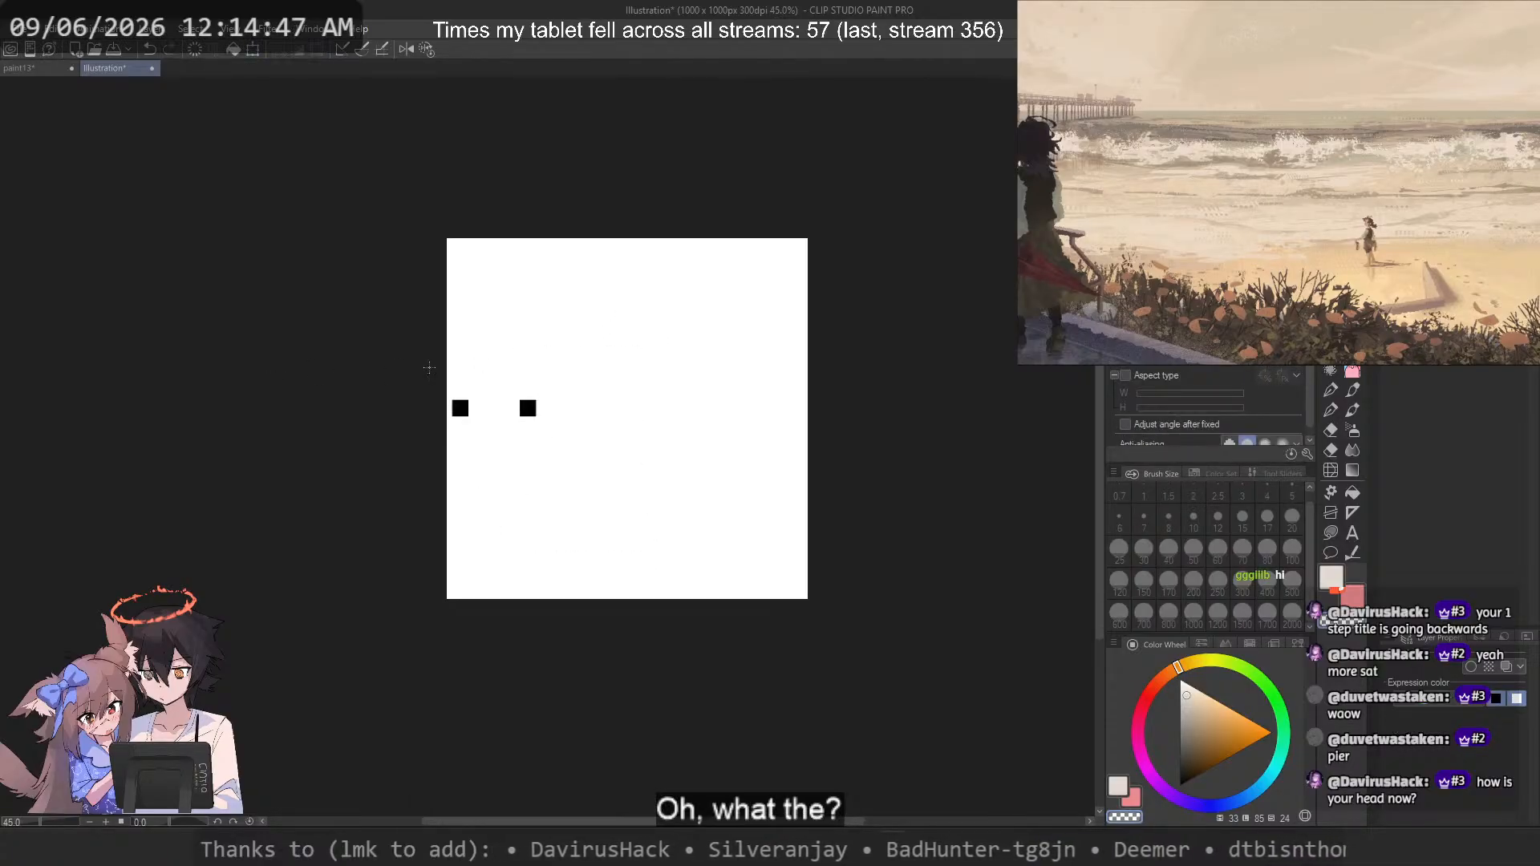
Step: Duplicate the pair of squares and move the copy right along the same row
scroll(567, 446, up, 8)
key(ctrl+c)
key(ctrl+v)
key(ctrl+t)
drag(479, 378, 596, 378)
scroll(491, 368, up, 6)
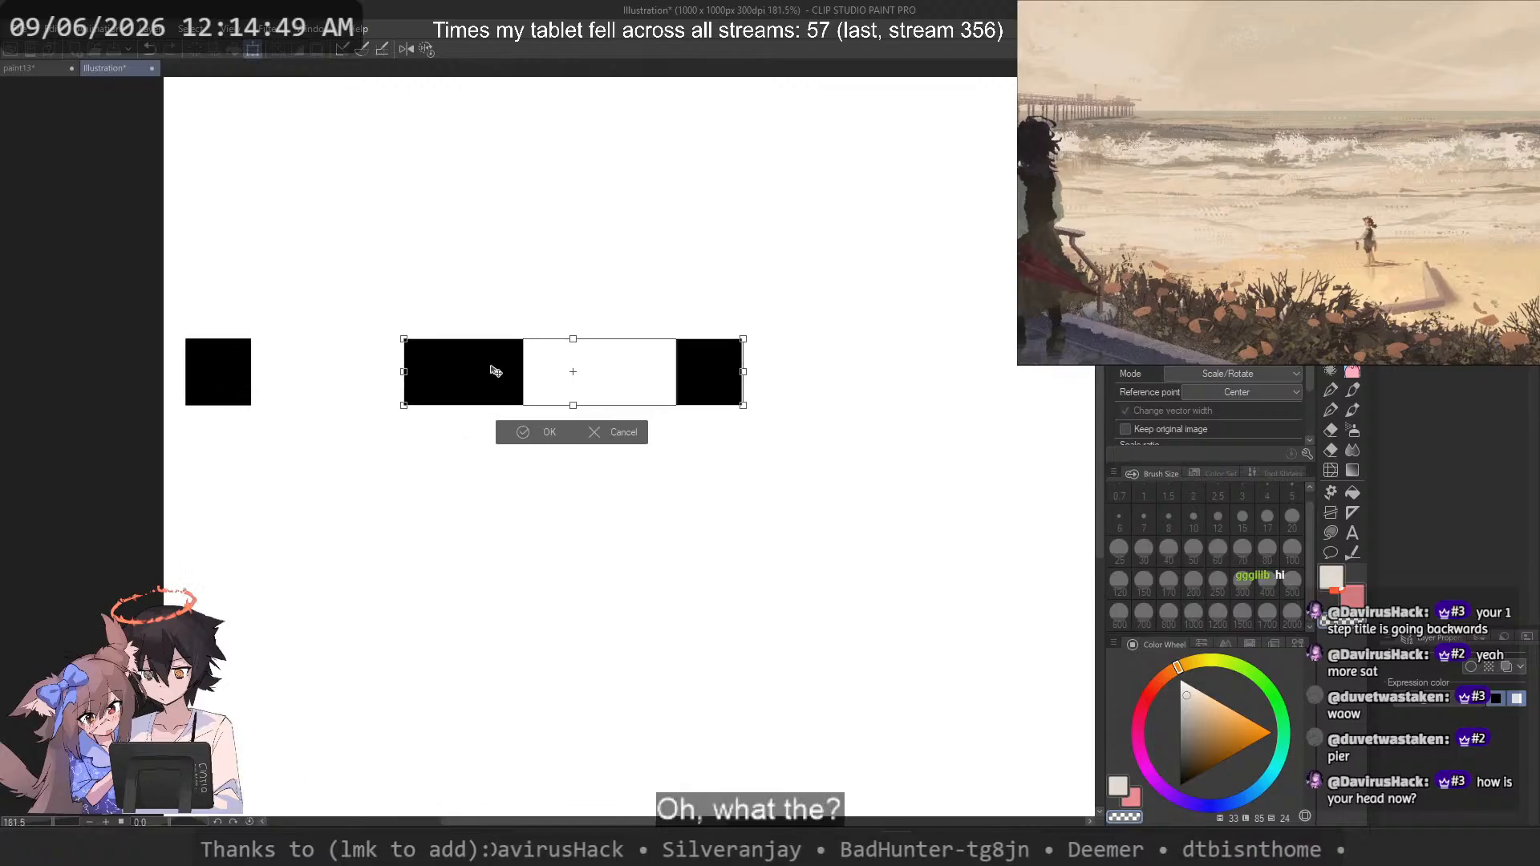
scroll(495, 370, up, 2)
Step: Nudge the copied pair until its first square overlaps the original second square, and apply the transform
key(shift+Right)
key(shift+Right)
key(shift+Right)
key(shift+Right)
key(shift+Right)
key(shift+Left)
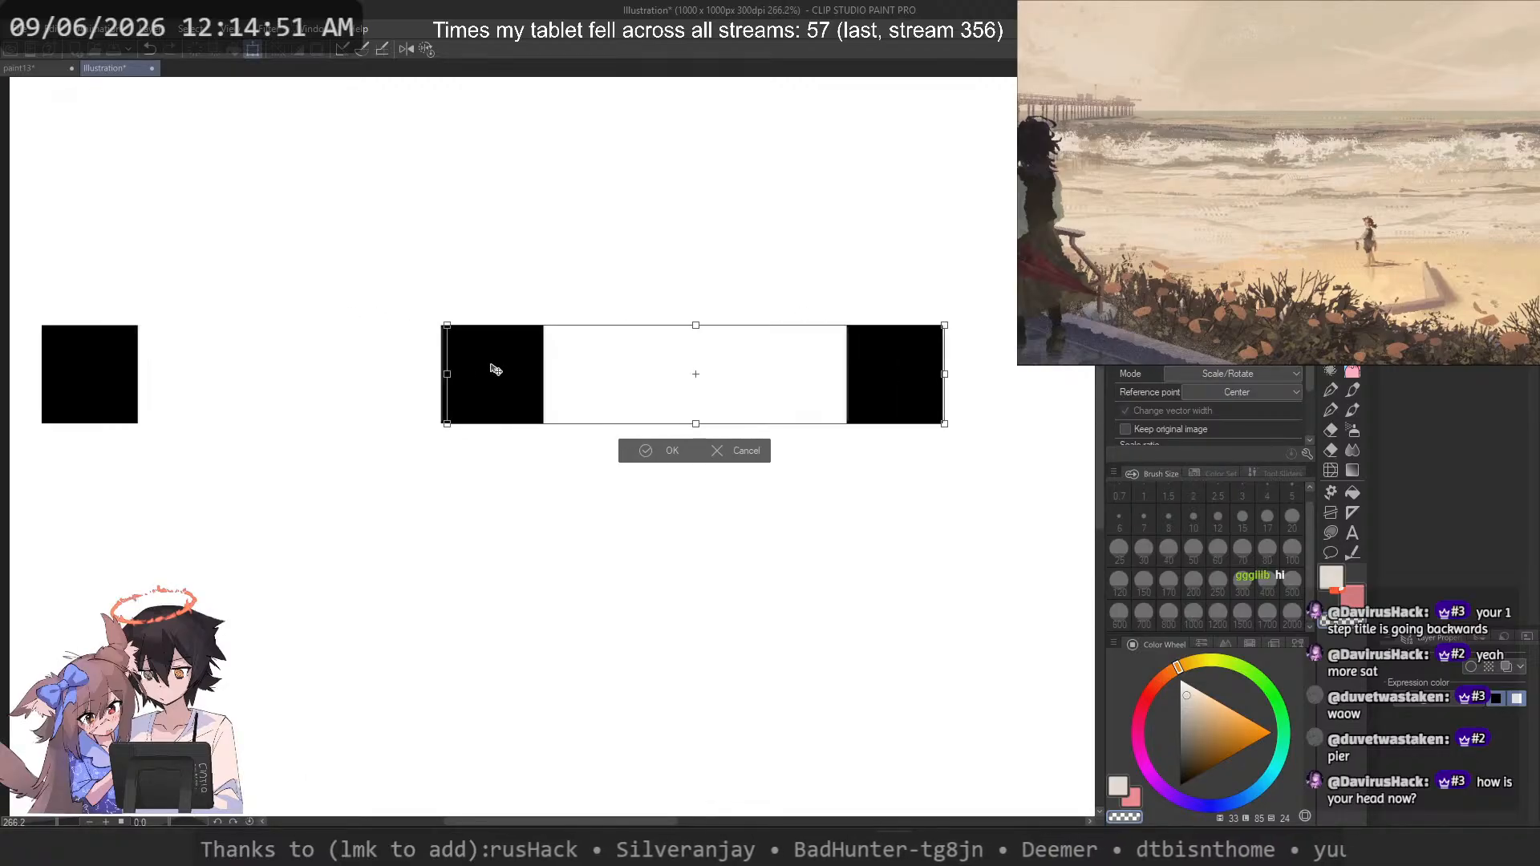
key(Left)
key(Left)
key(Left)
key(Left)
key(Right)
key(Right)
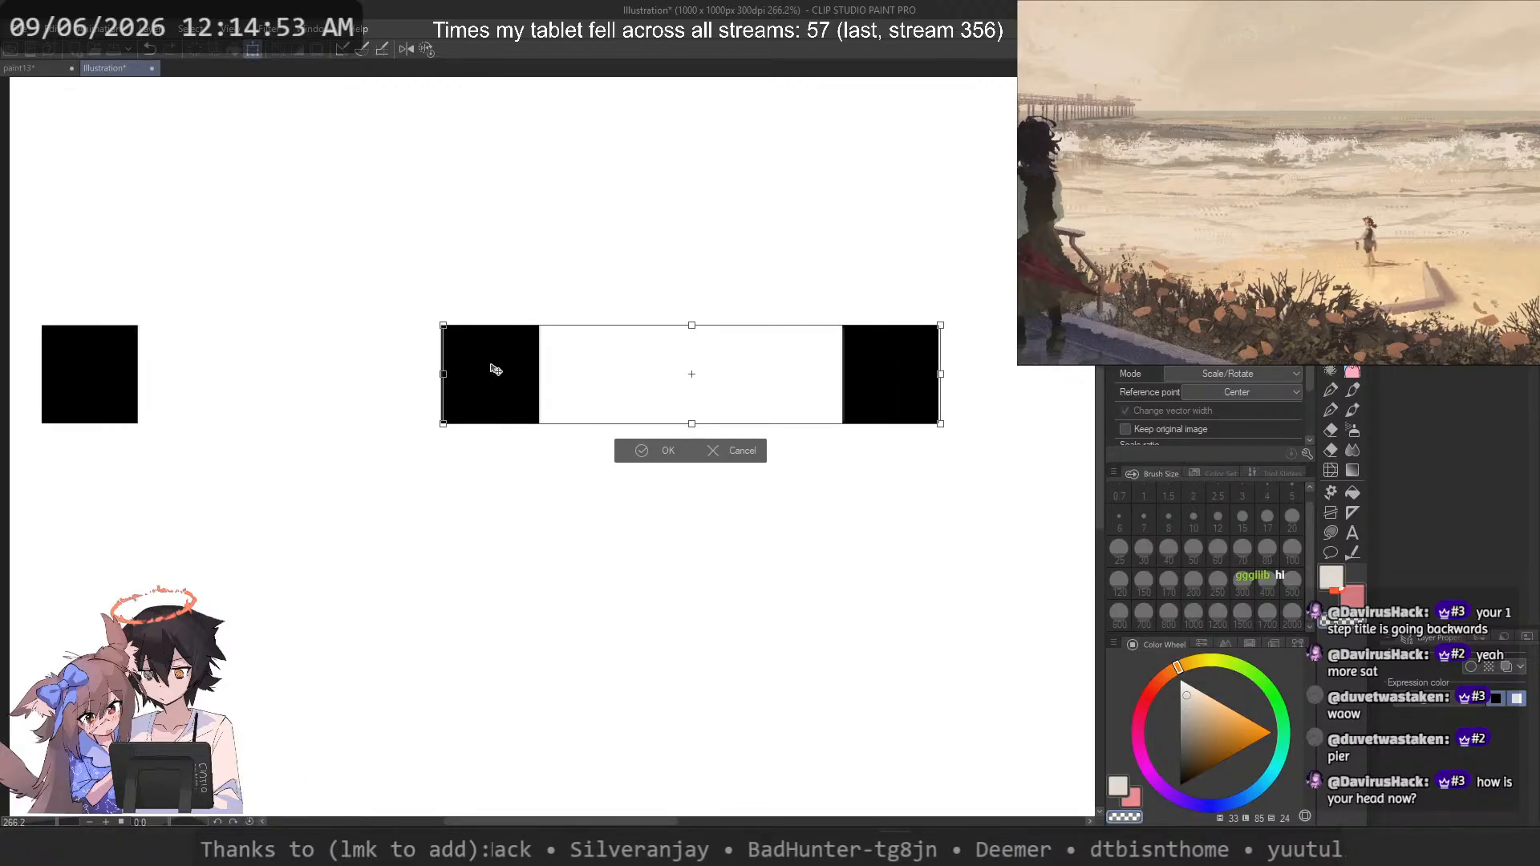
key(Left)
key(Return)
Step: Shift a copy of the three-square row right to extend the pattern to five evenly spaced squares
scroll(479, 343, down, 7)
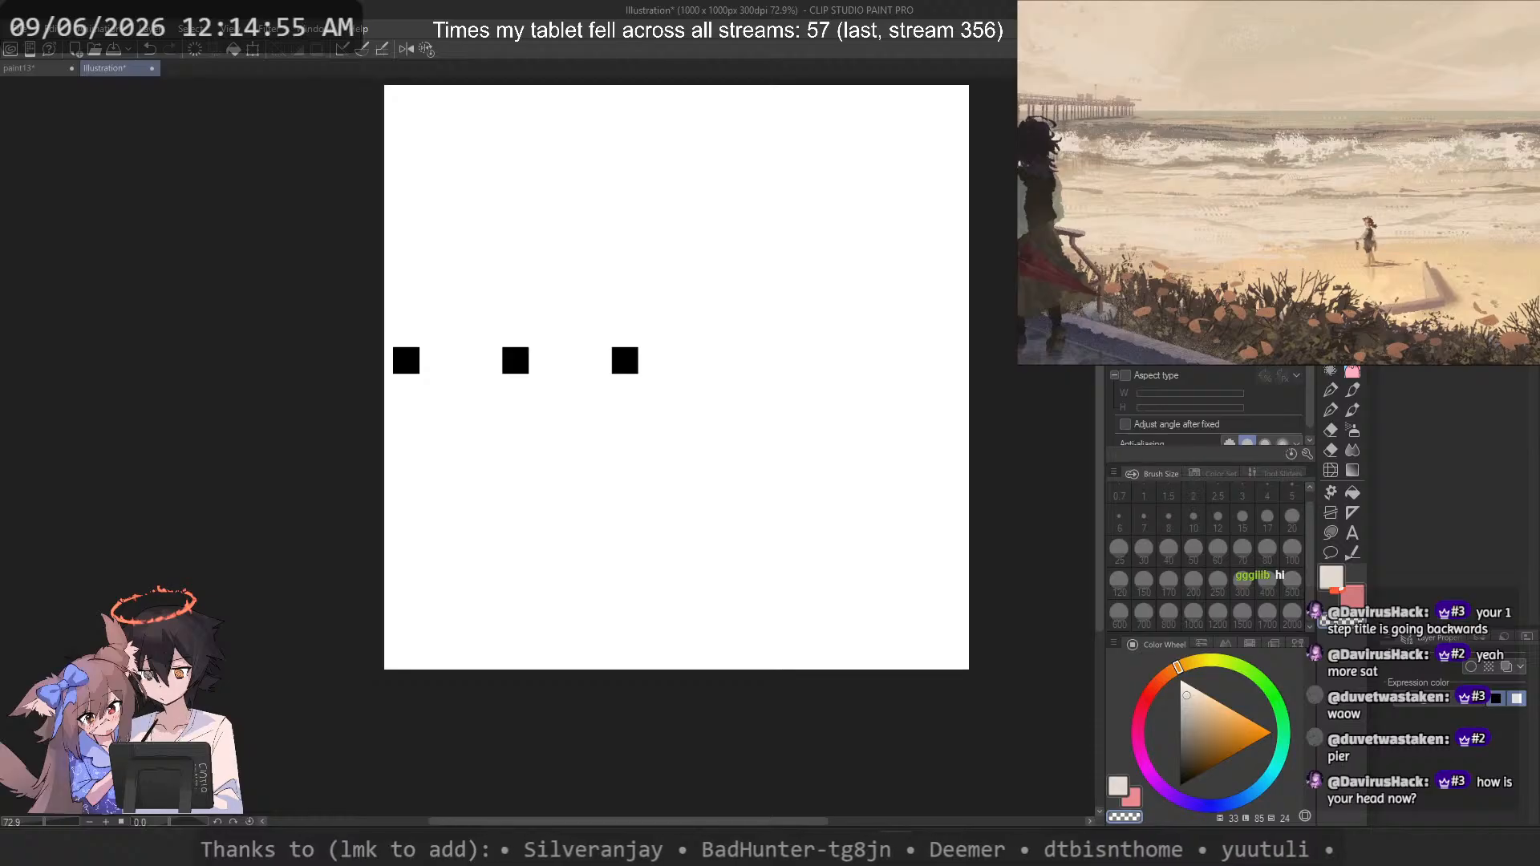
scroll(655, 252, up, 5)
key(ctrl+t)
drag(542, 441, 927, 444)
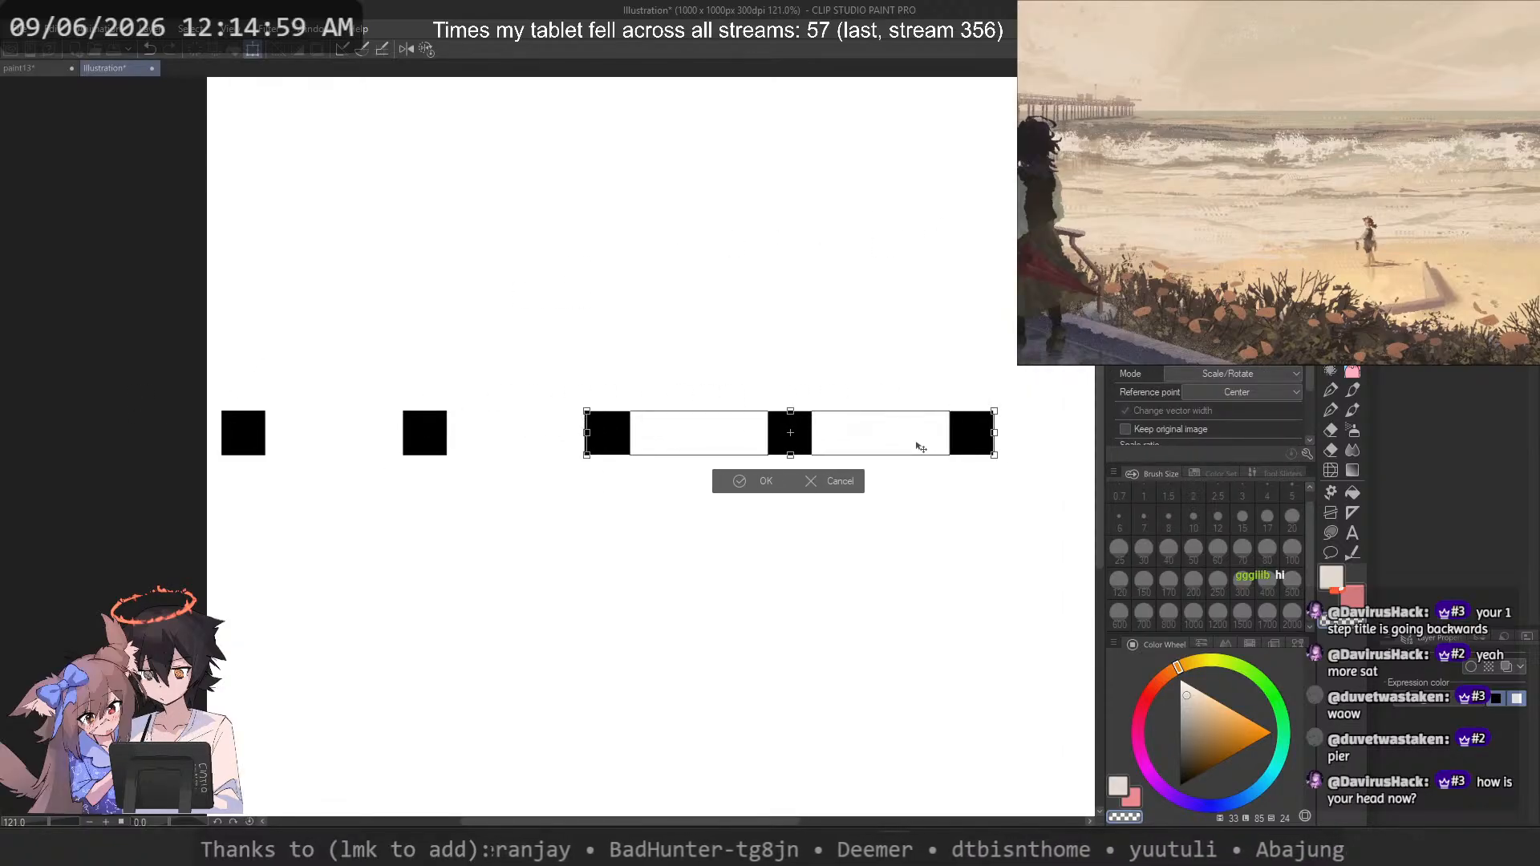
key(Return)
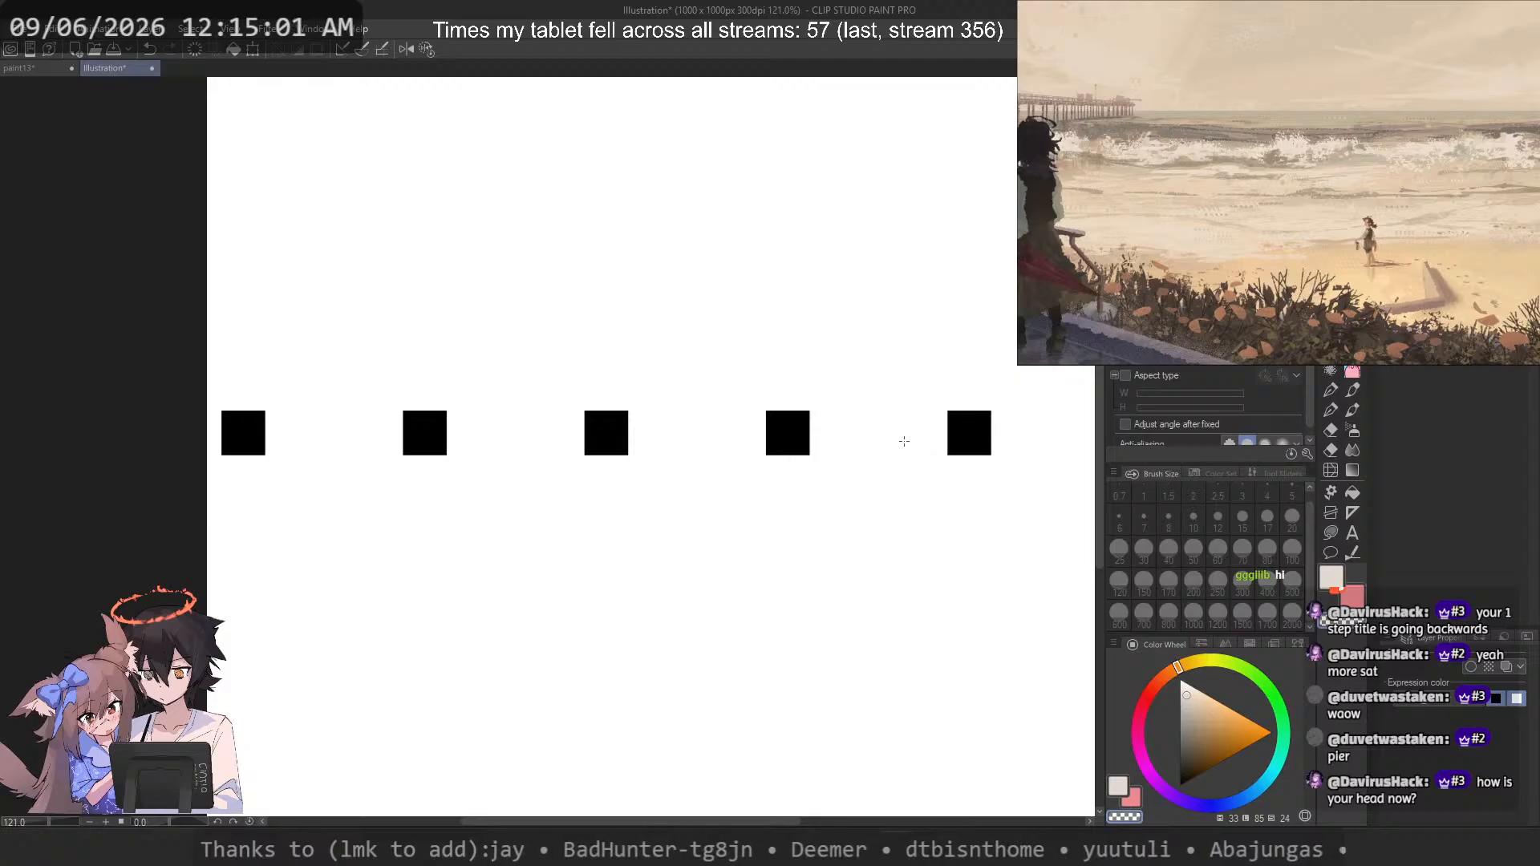
Step: Paste another copy of the three-square row and move it right over the last two squares of the pattern
drag(904, 441, 779, 457)
key(ctrl+v)
key(ctrl+t)
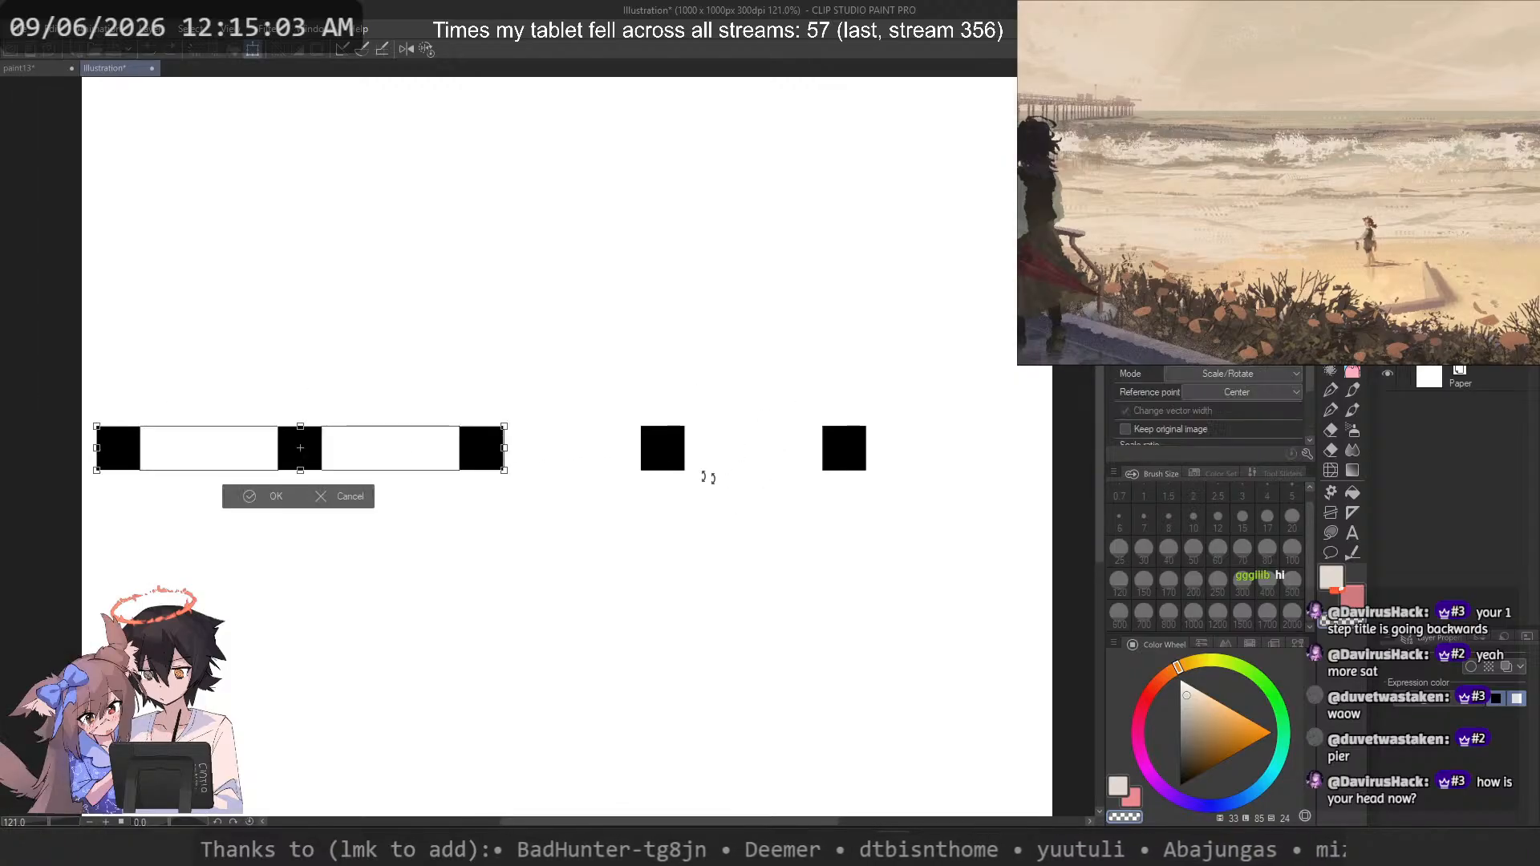
drag(474, 449, 942, 453)
key(shift+Down)
key(shift+Up)
key(shift+Right)
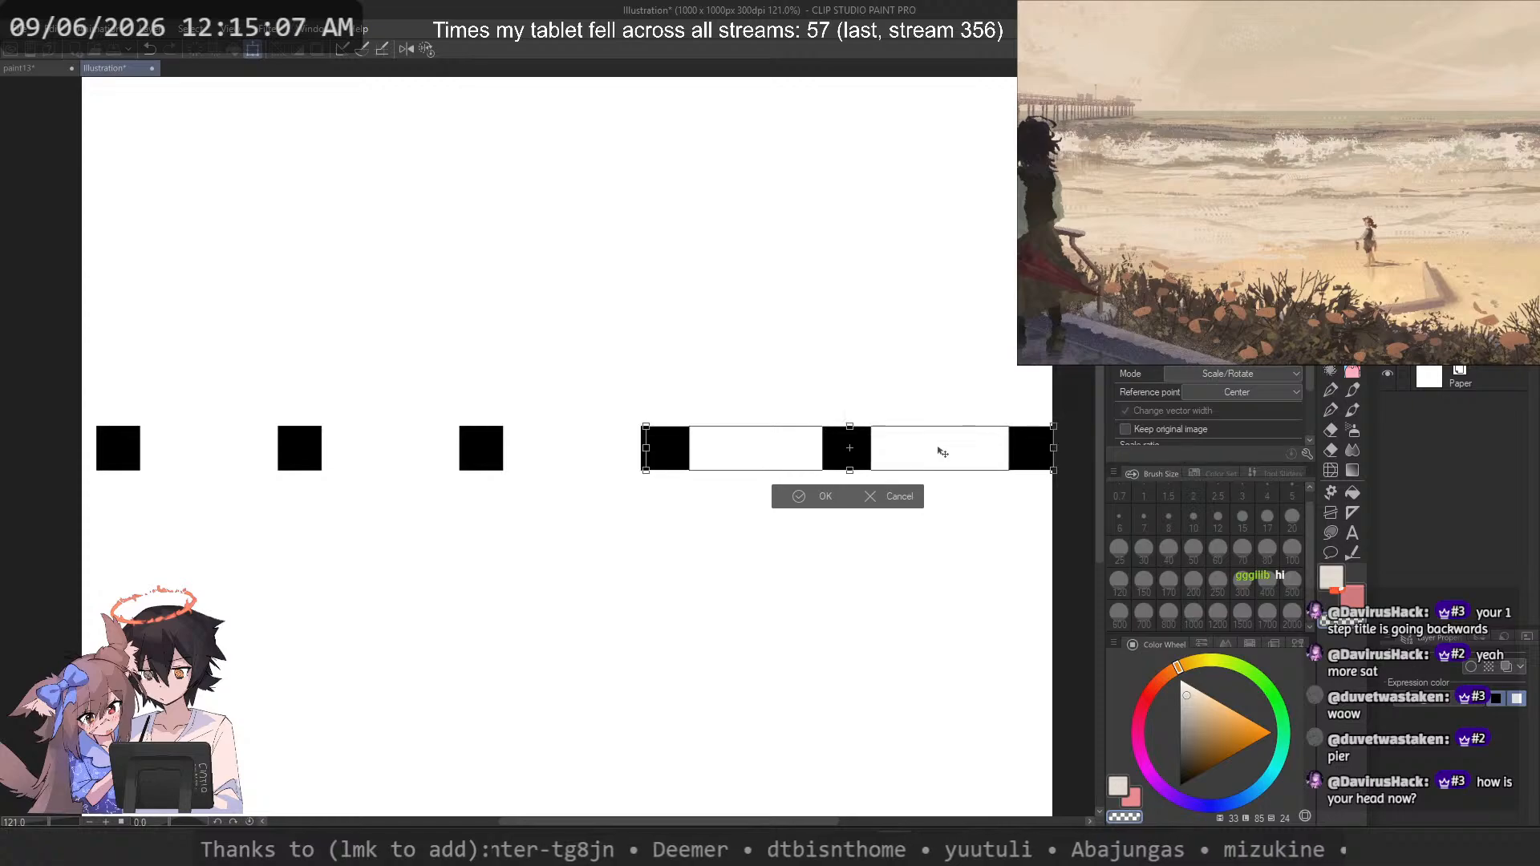
Step: Nudge the copy left until its first two squares align exactly with the existing ones, and apply the transform
key(Left)
key(Left)
key(Left)
key(Left)
key(Left)
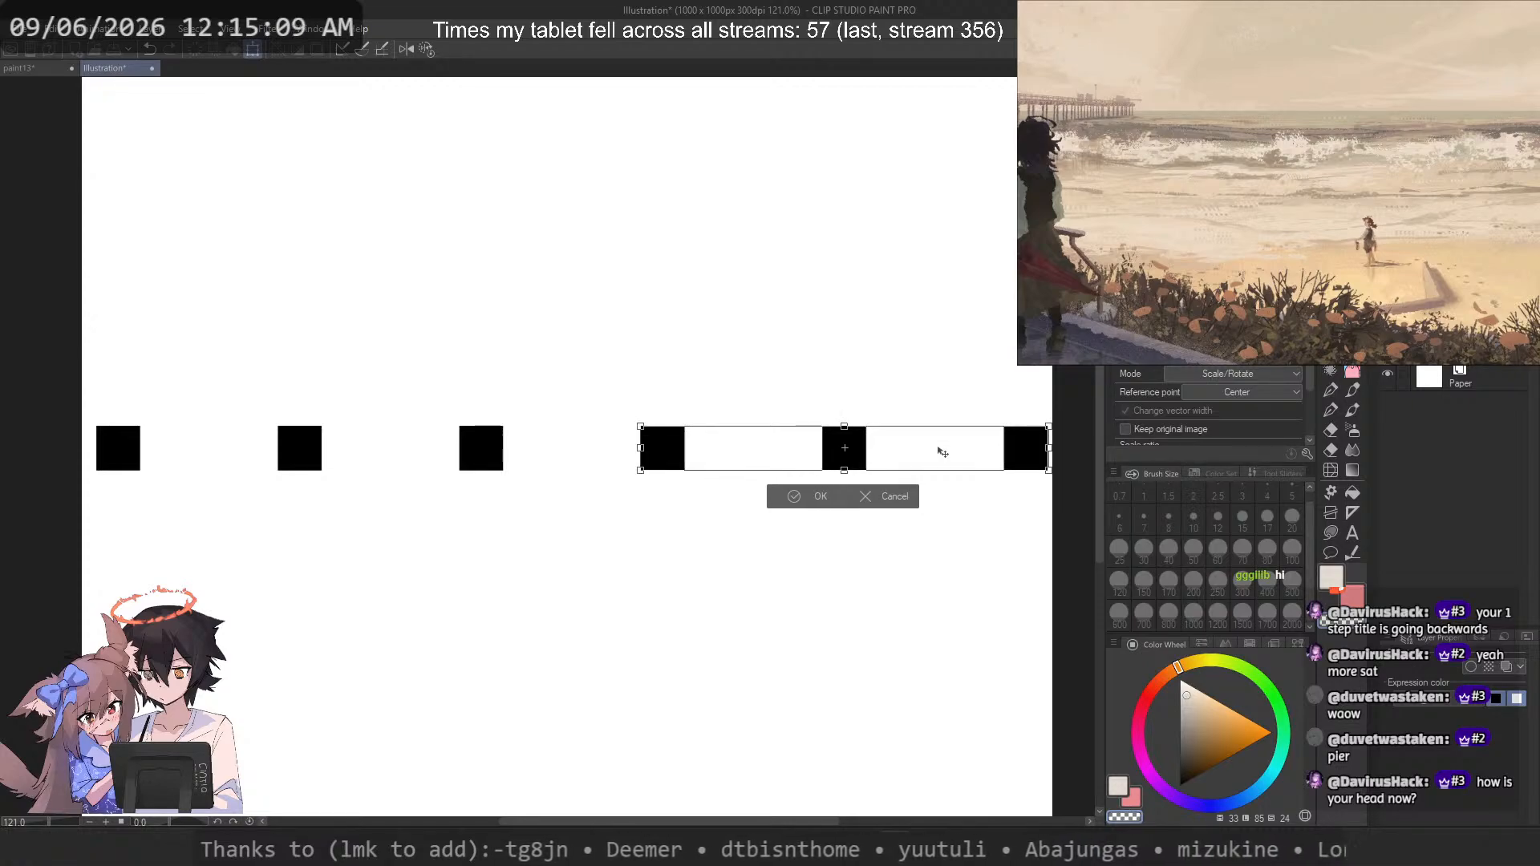
key(Return)
Step: Shift the six-square row slightly up and left to centre it on the canvas, and apply the transform
key(ctrl+0)
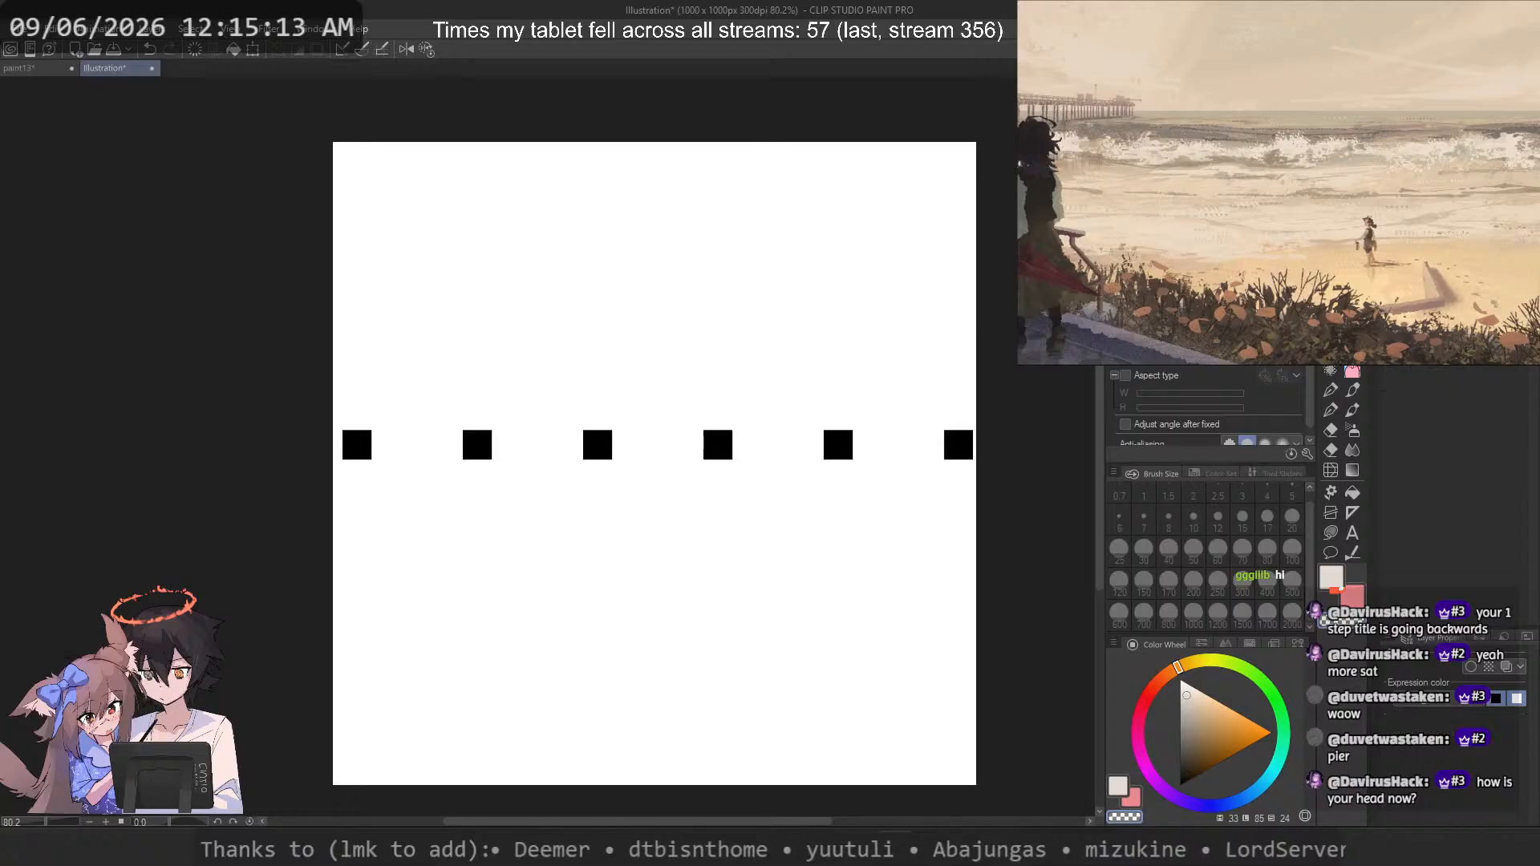
key(ctrl+t)
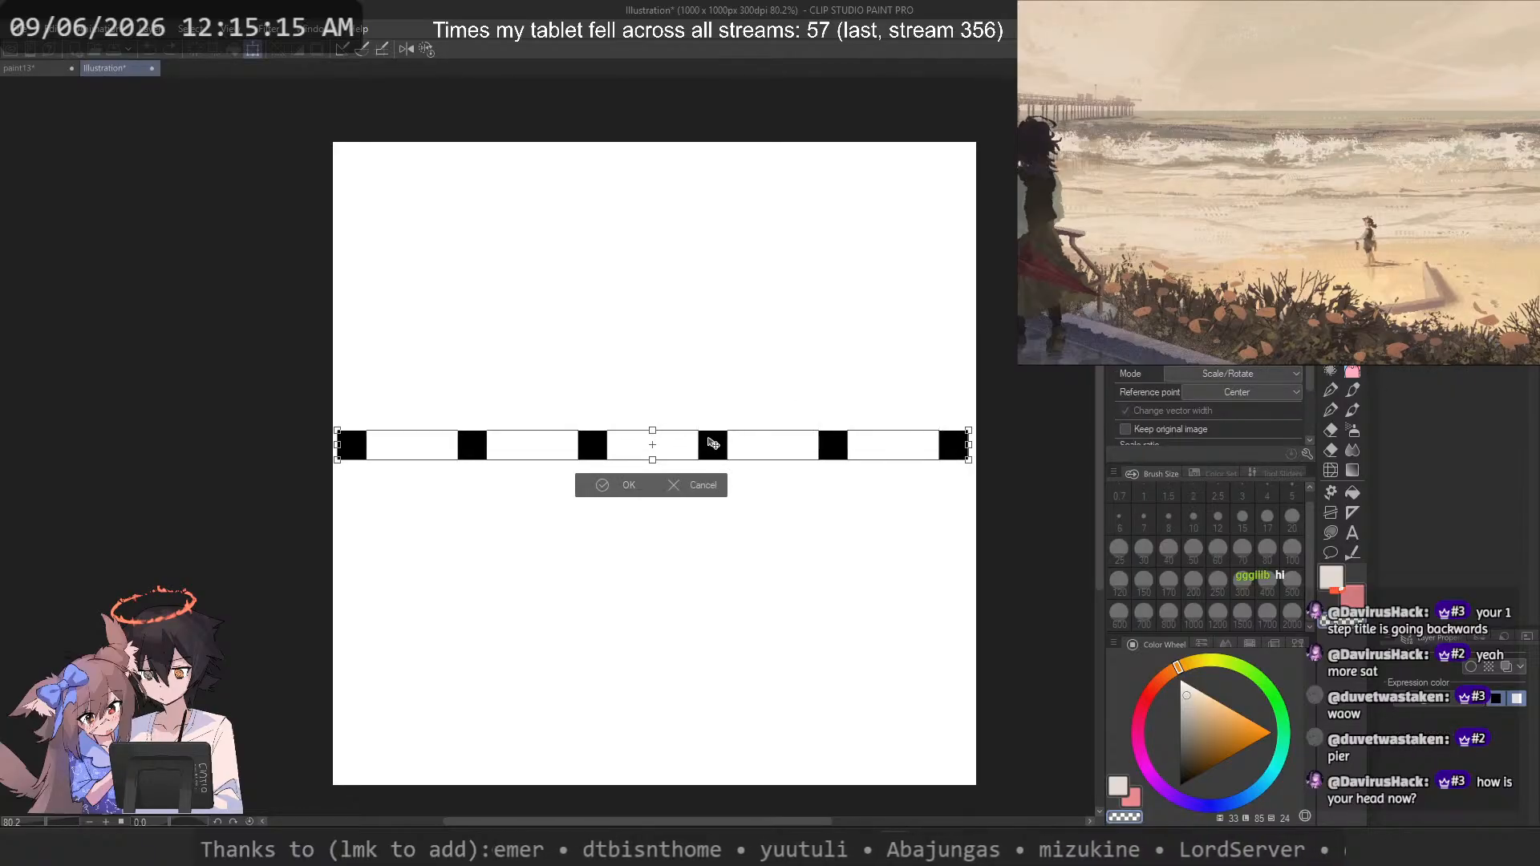
key(Return)
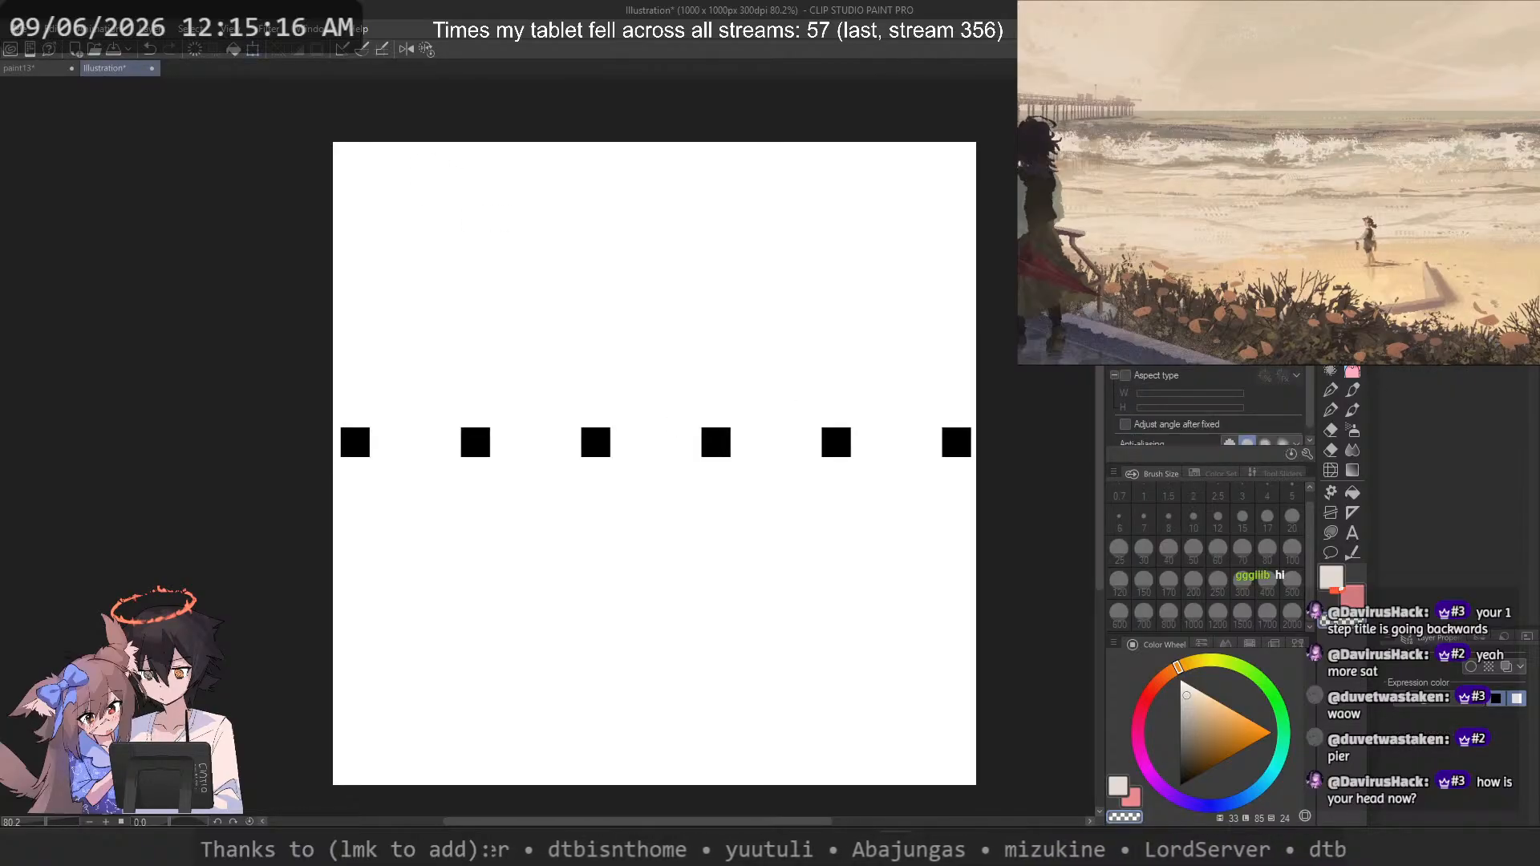
Step: Register the canvas as an image material named brush_tip_test_space, enabled for use as a brush tip shape
click(13, 29)
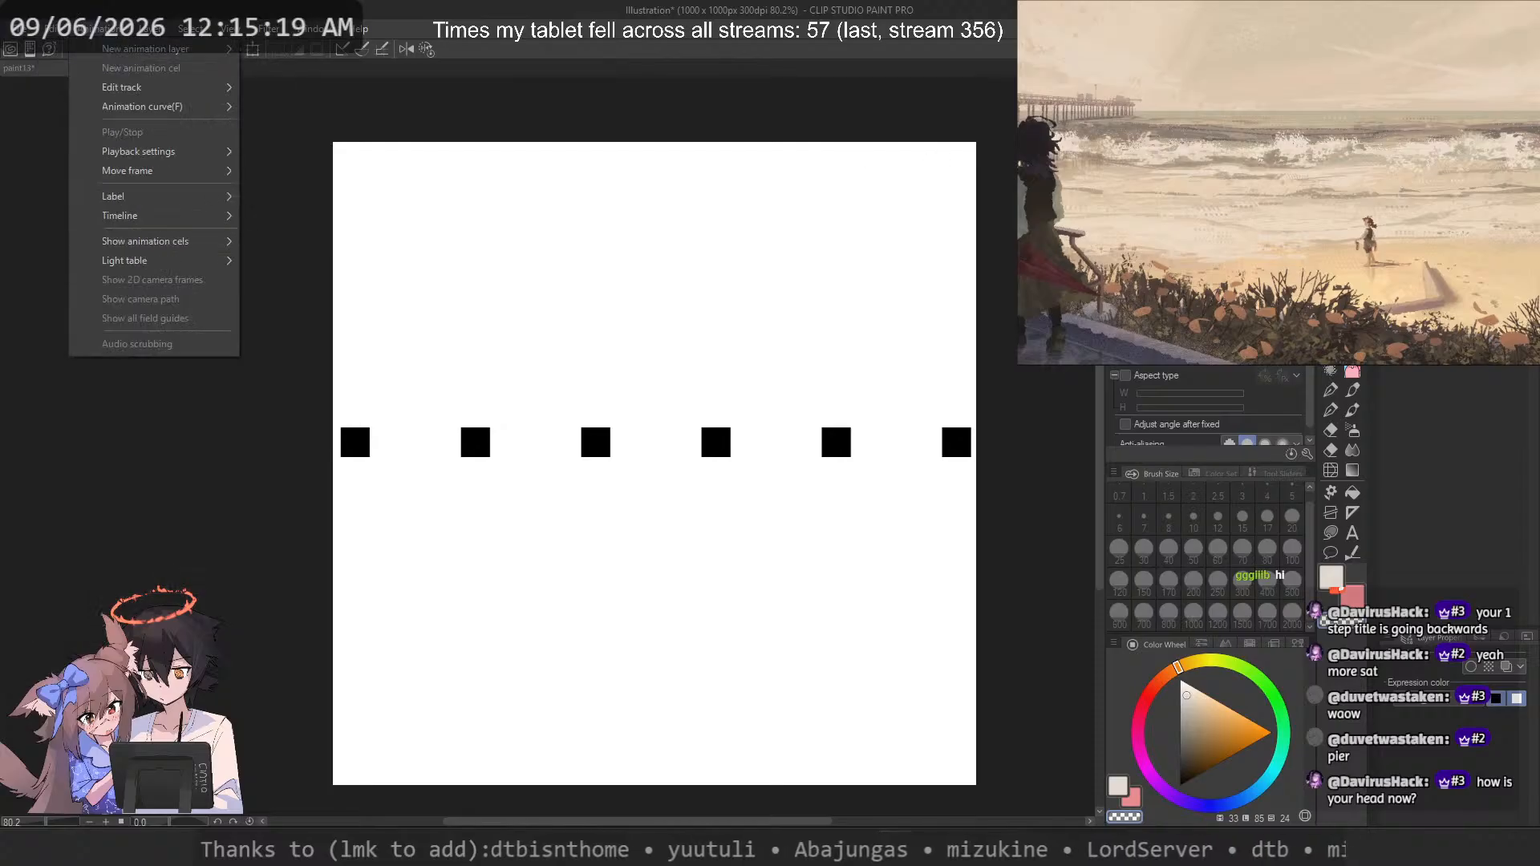
key(Escape)
key(Tab)
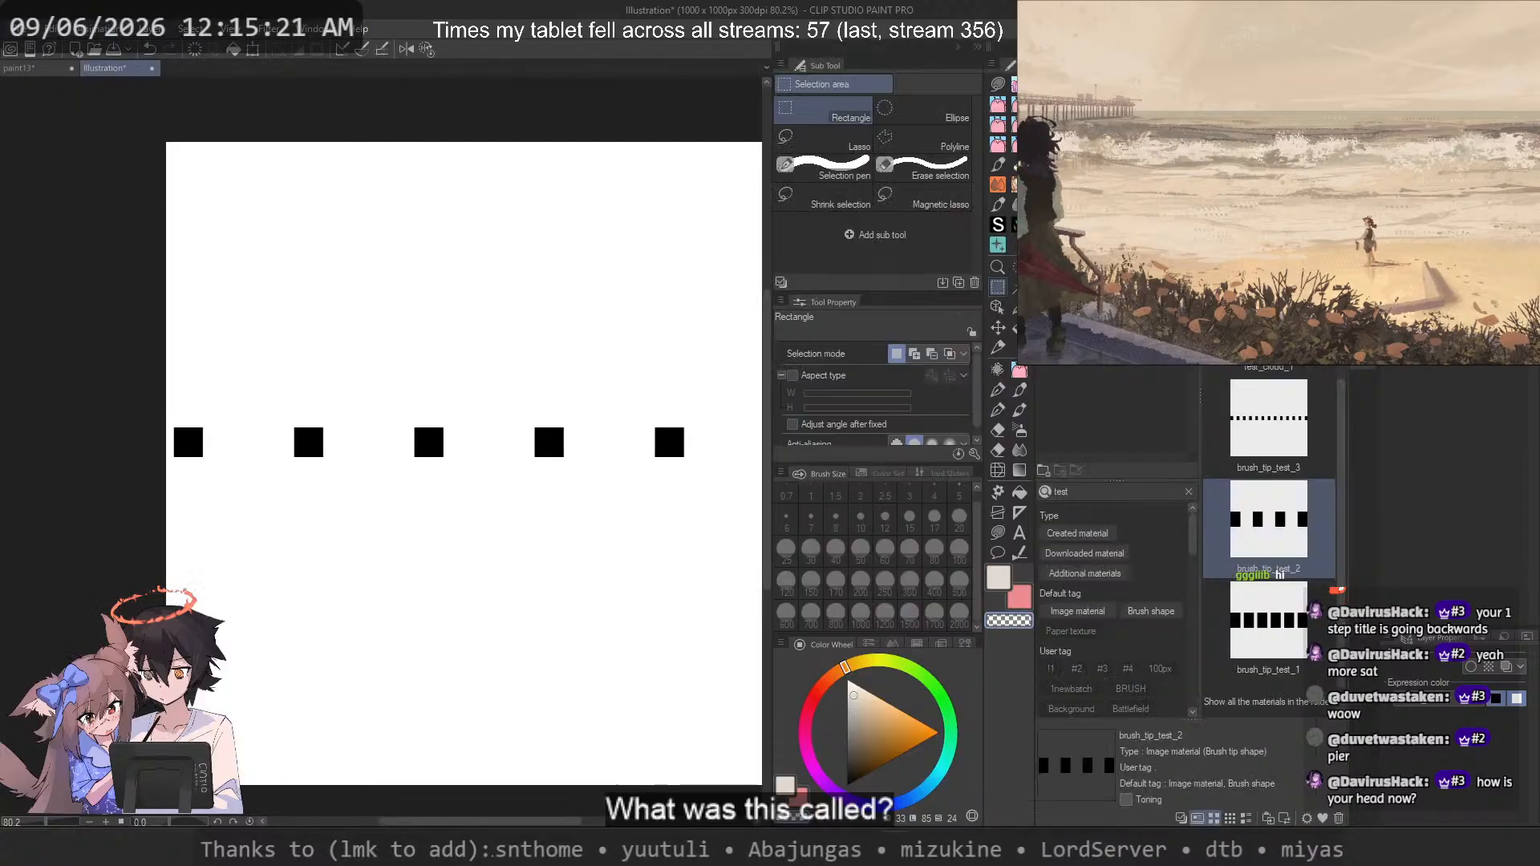
key(Tab)
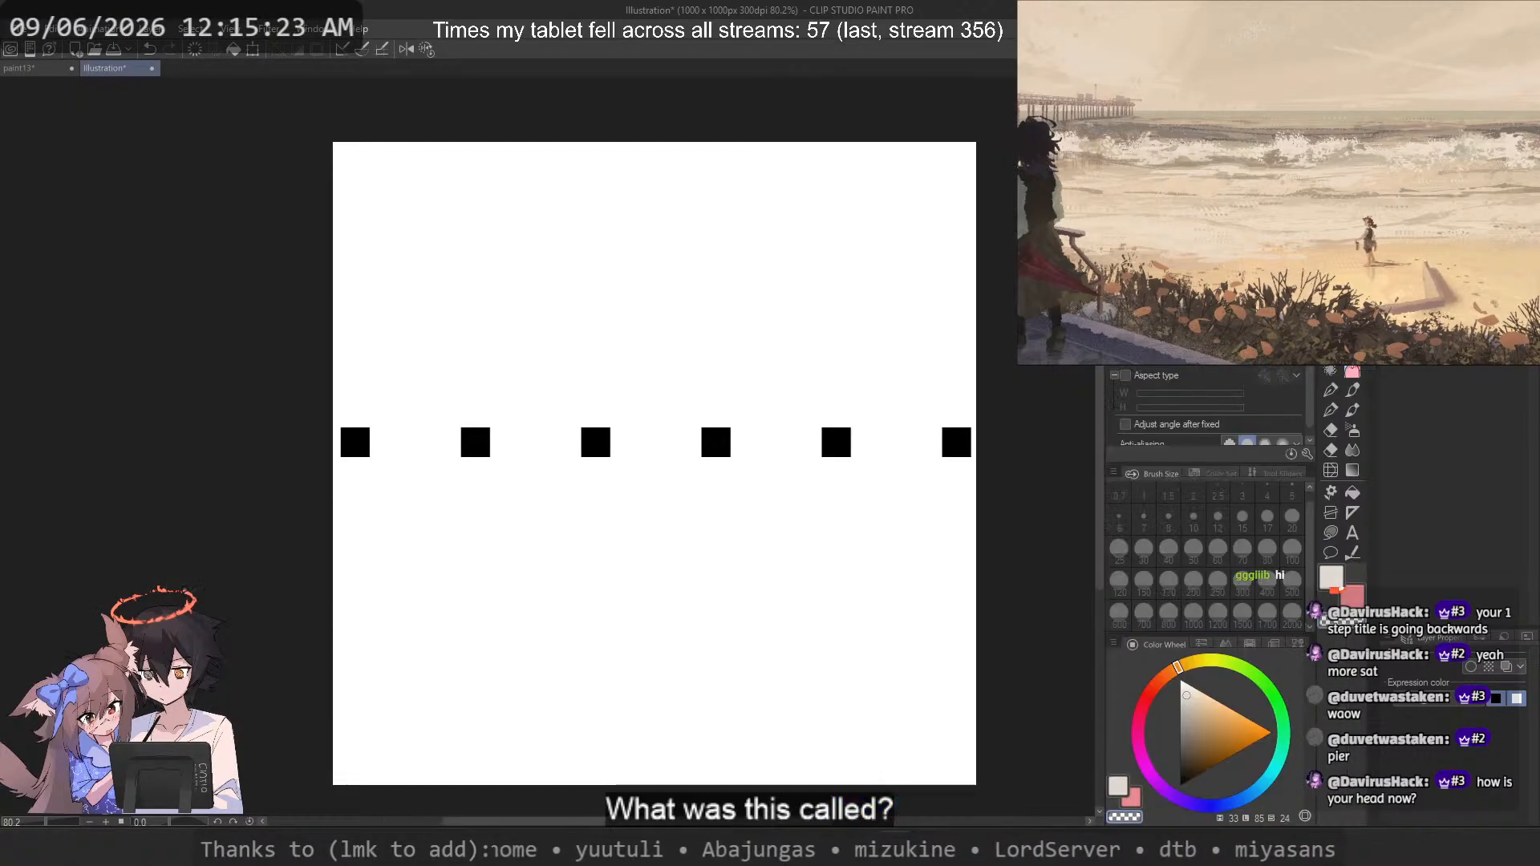
click(39, 31)
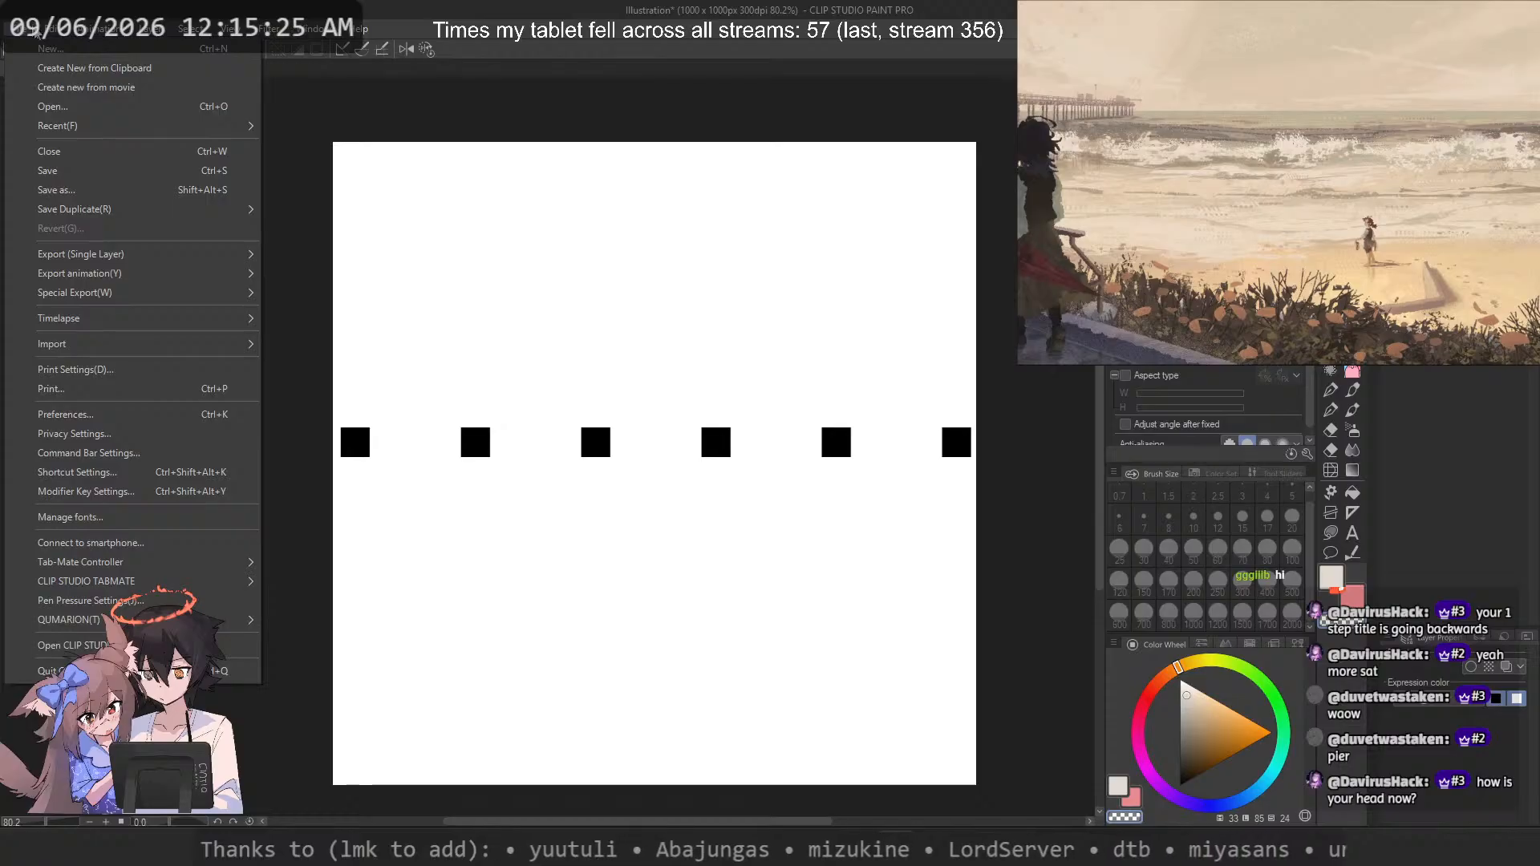
mouse_move(65, 30)
mouse_move(155, 393)
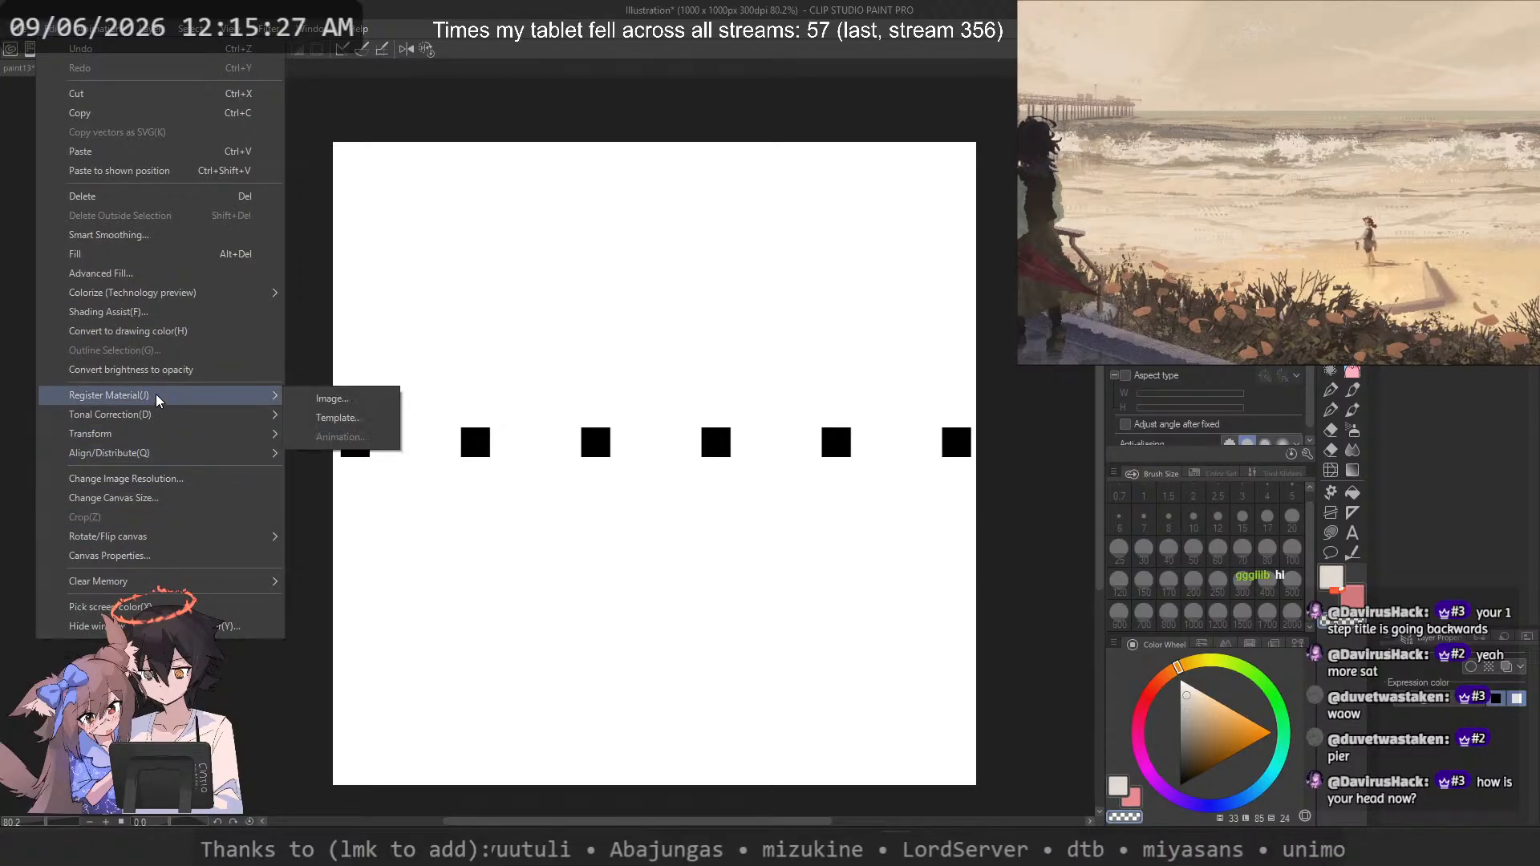
click(369, 398)
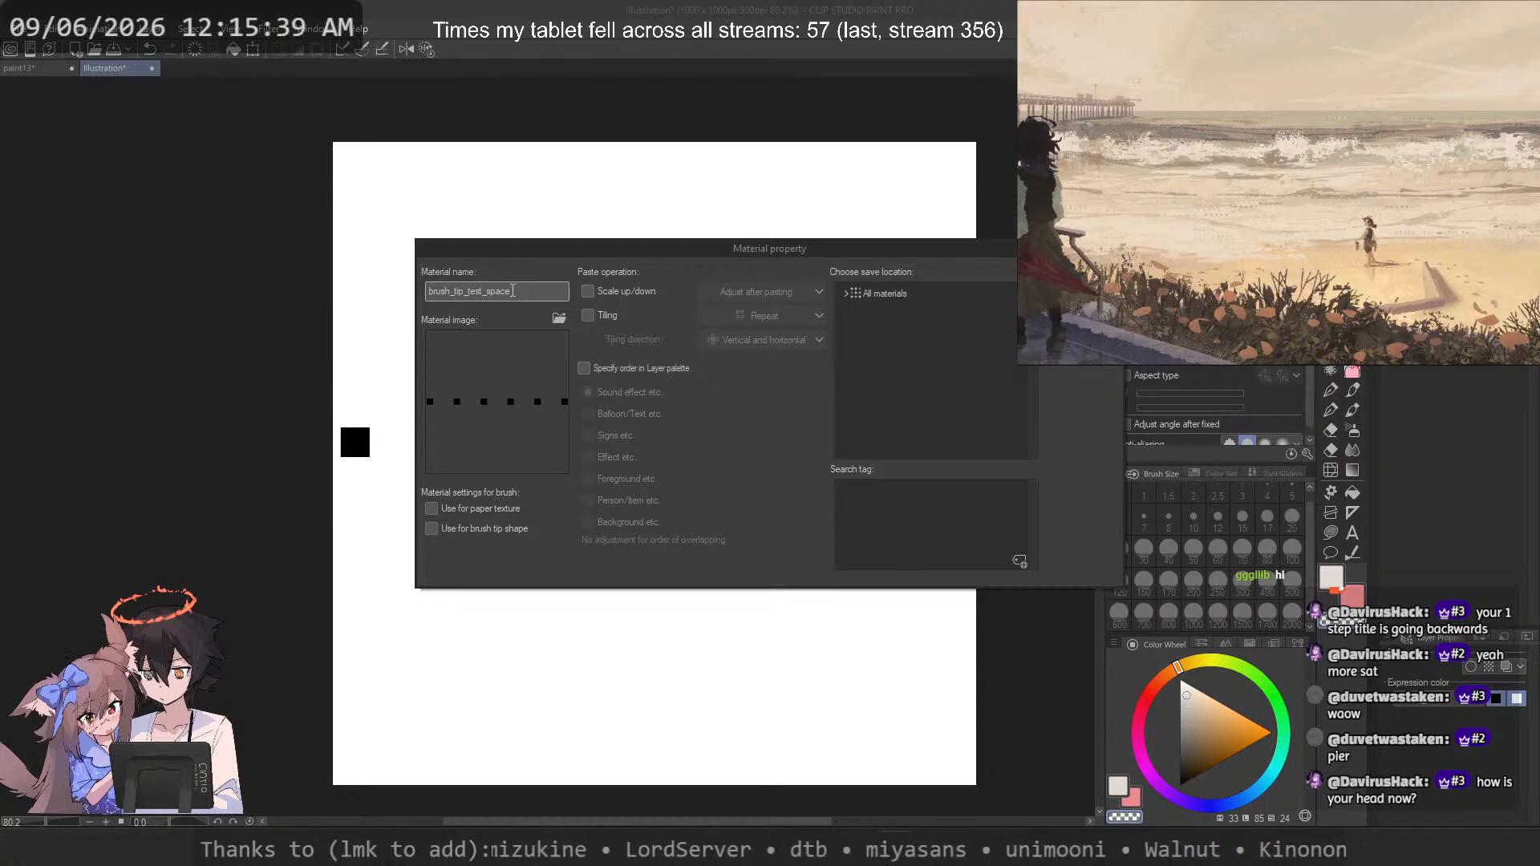
click(516, 531)
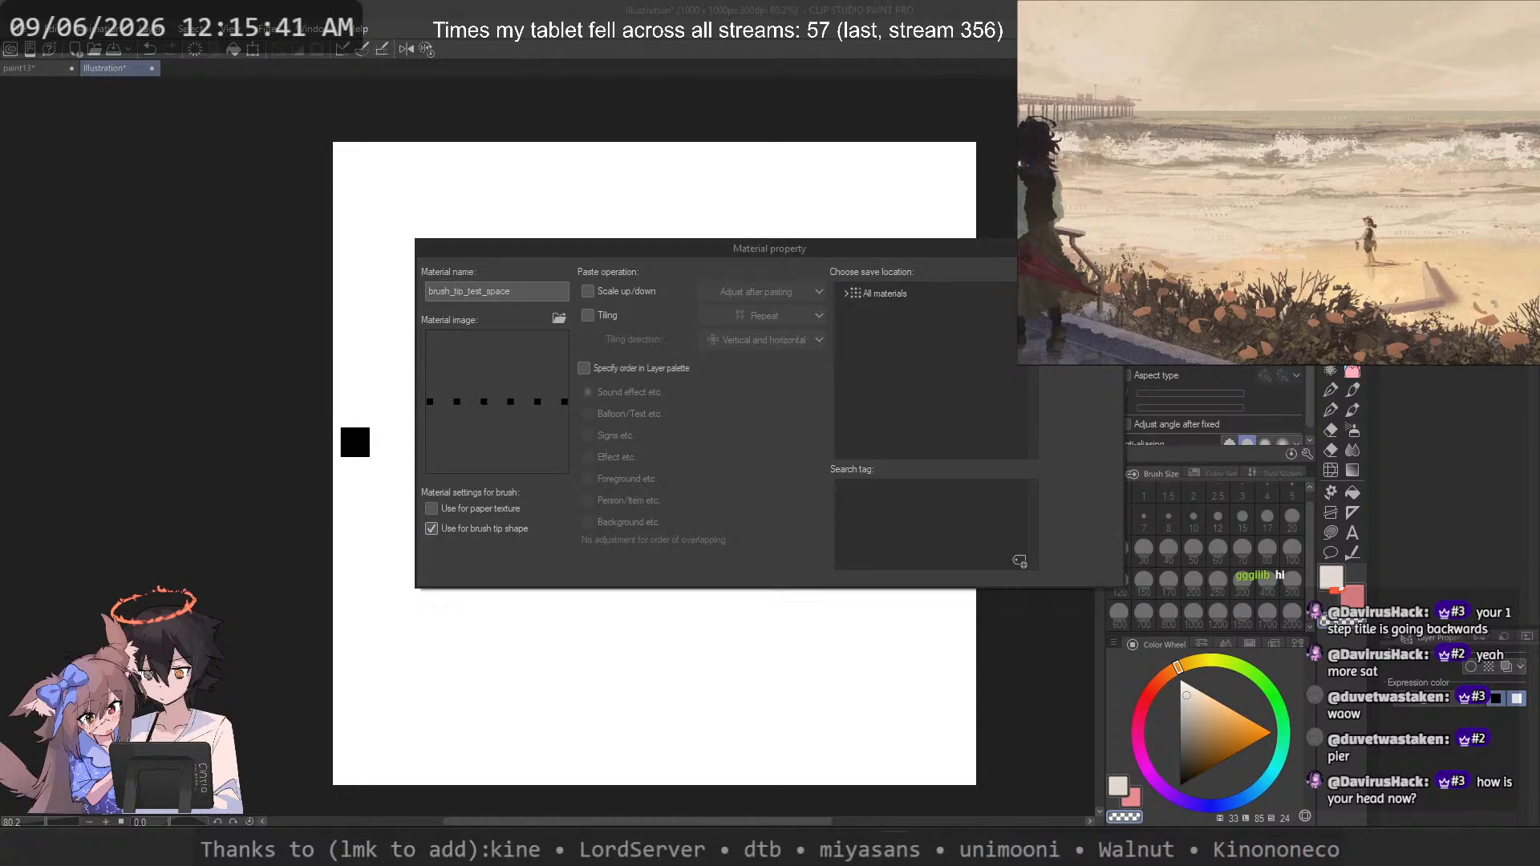
Step: Set the material's save location to Brush under Image material and complete the registration
click(844, 295)
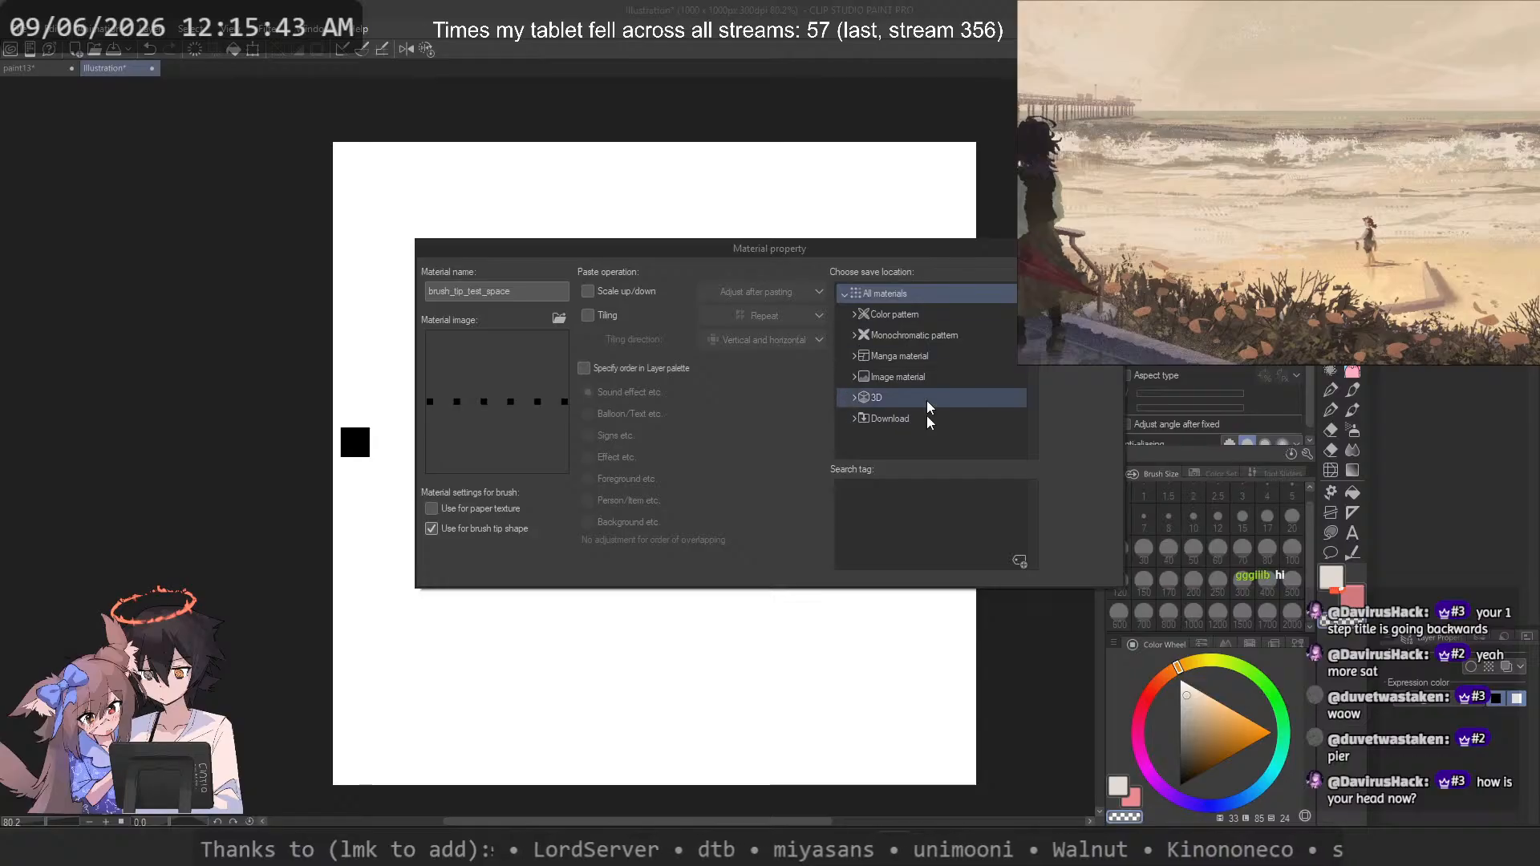
click(849, 420)
click(854, 376)
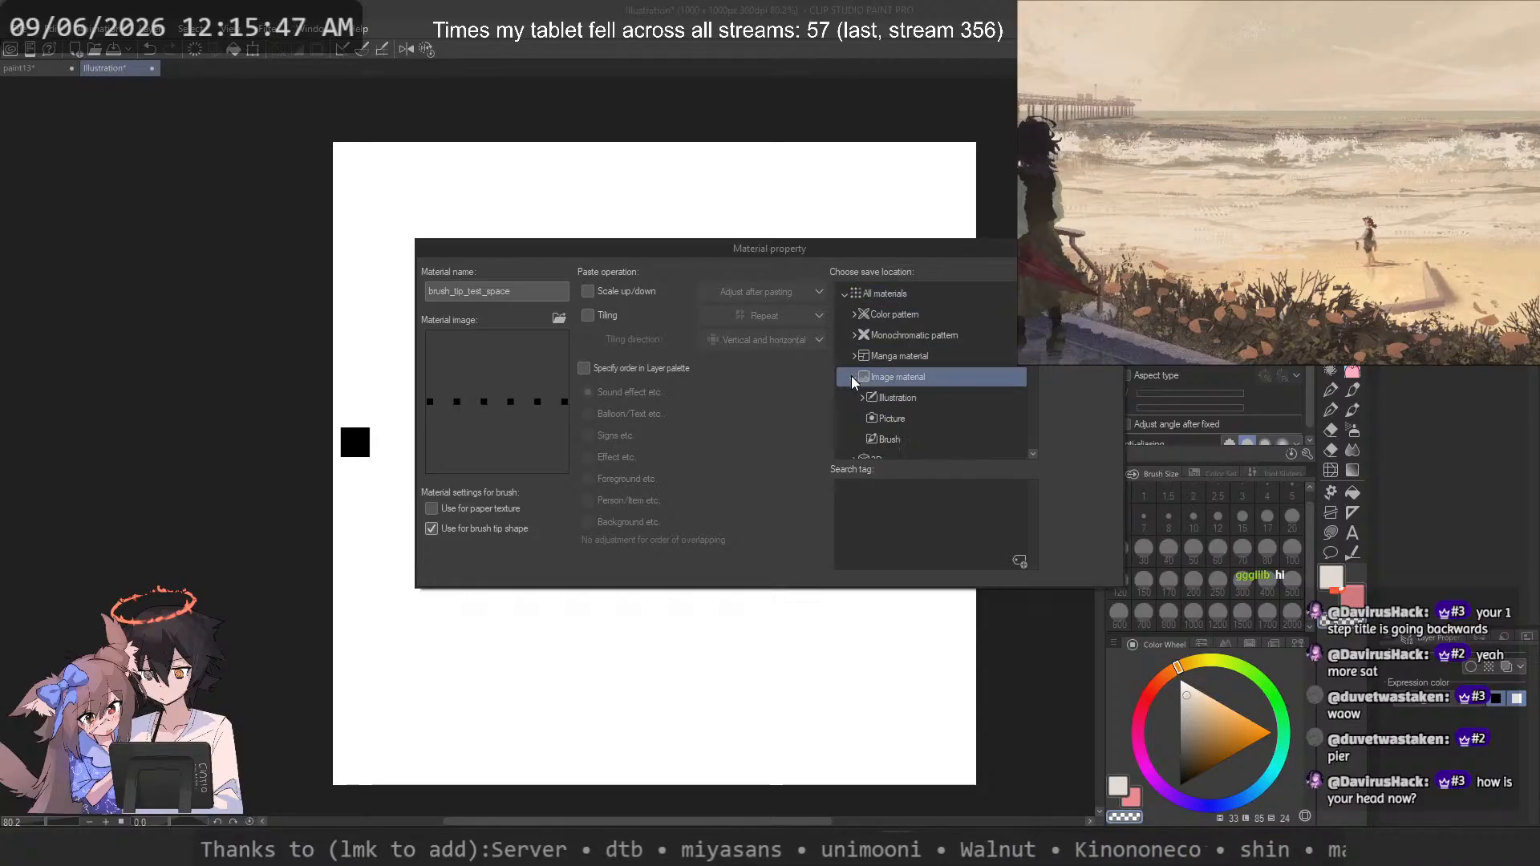
click(892, 438)
click(1080, 274)
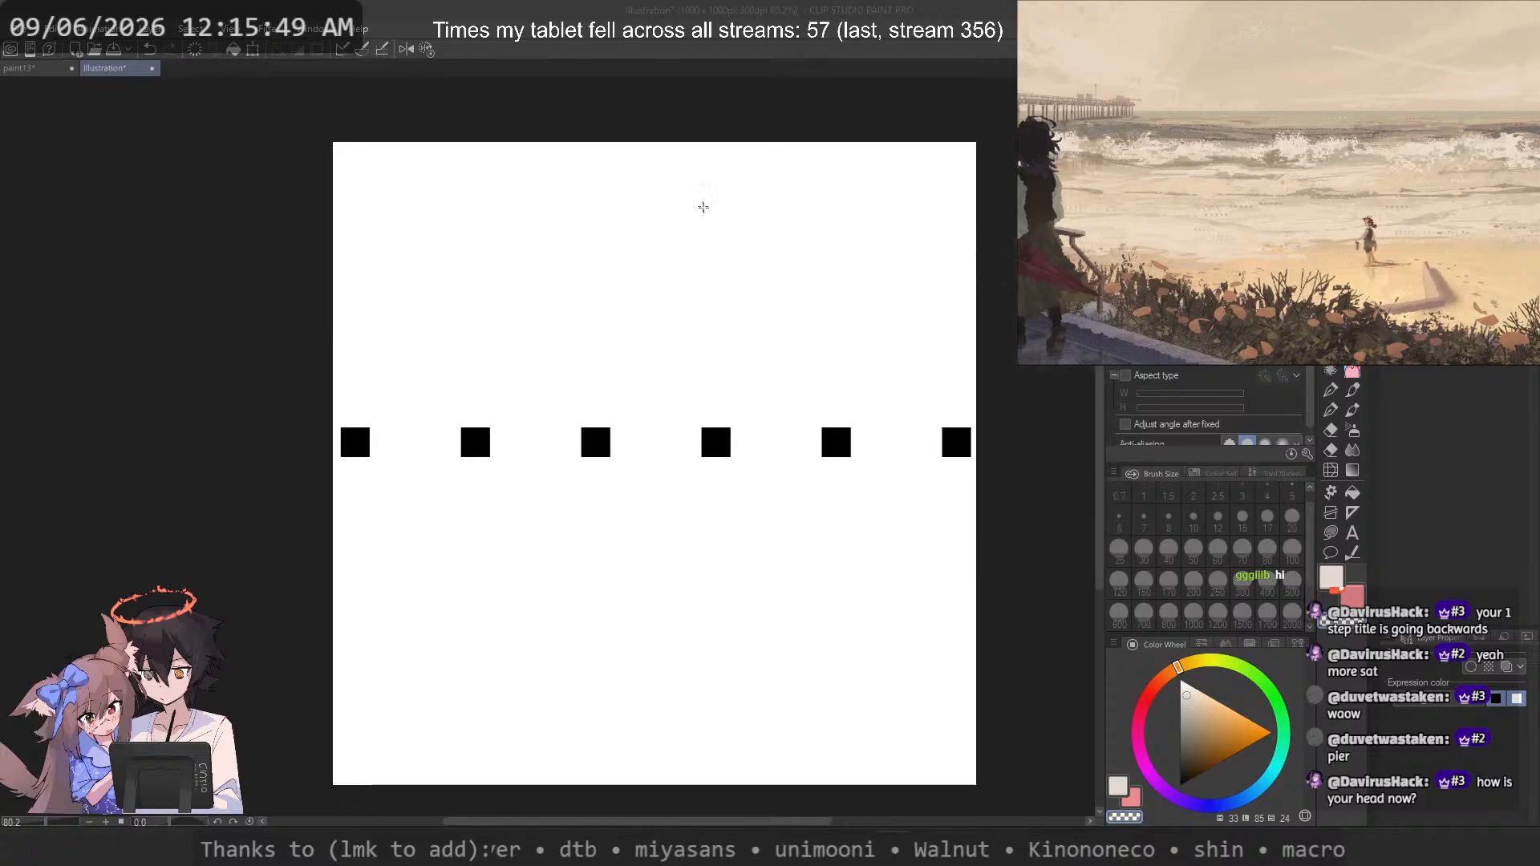
Step: Return to the paint13 beach painting and cycle through the brushes to the comb brush
click(26, 68)
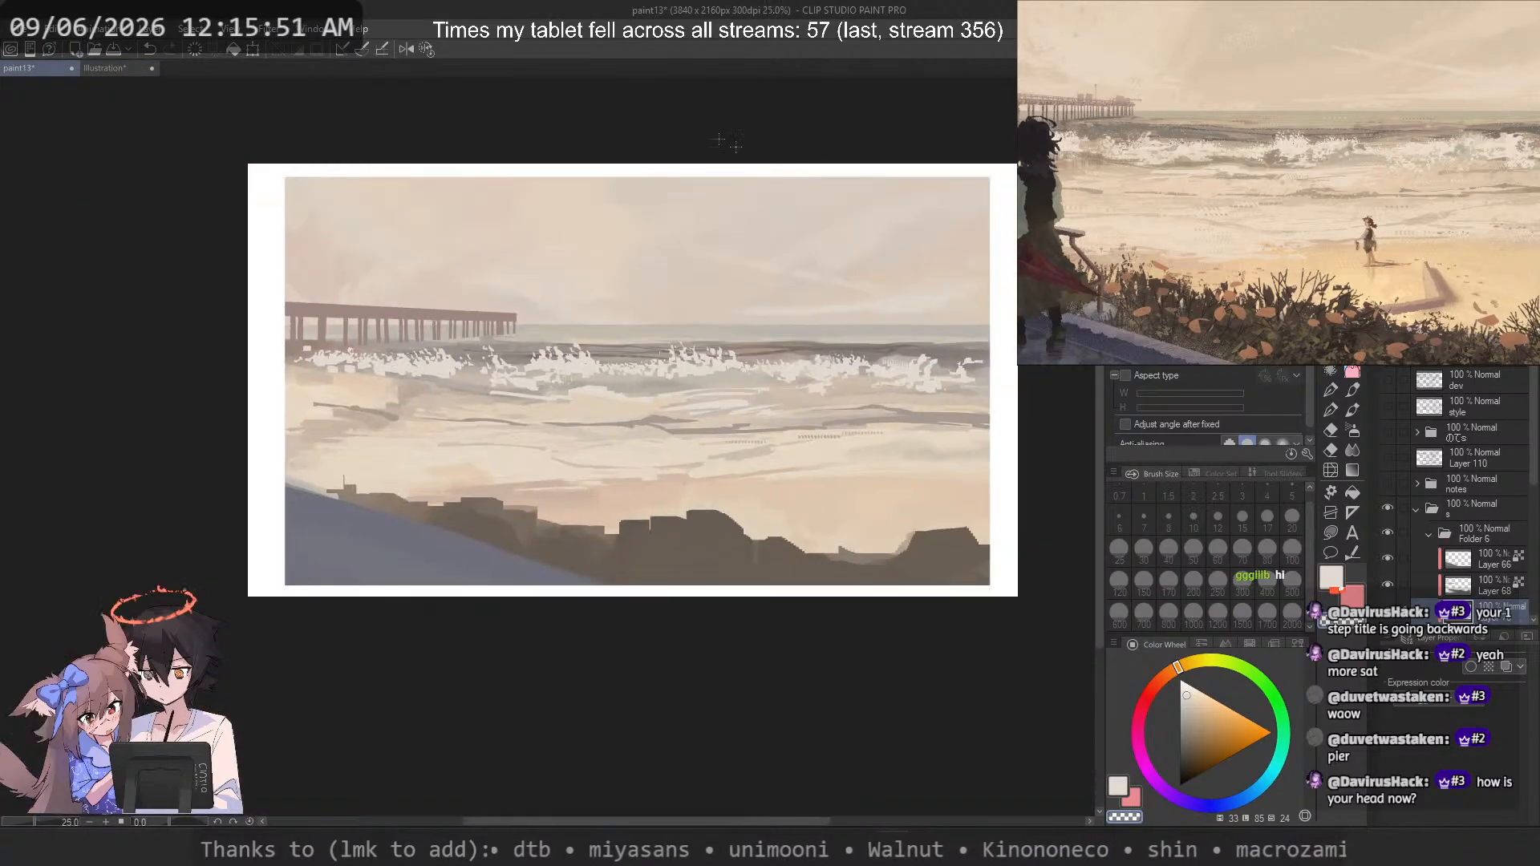
click(1329, 374)
key(p)
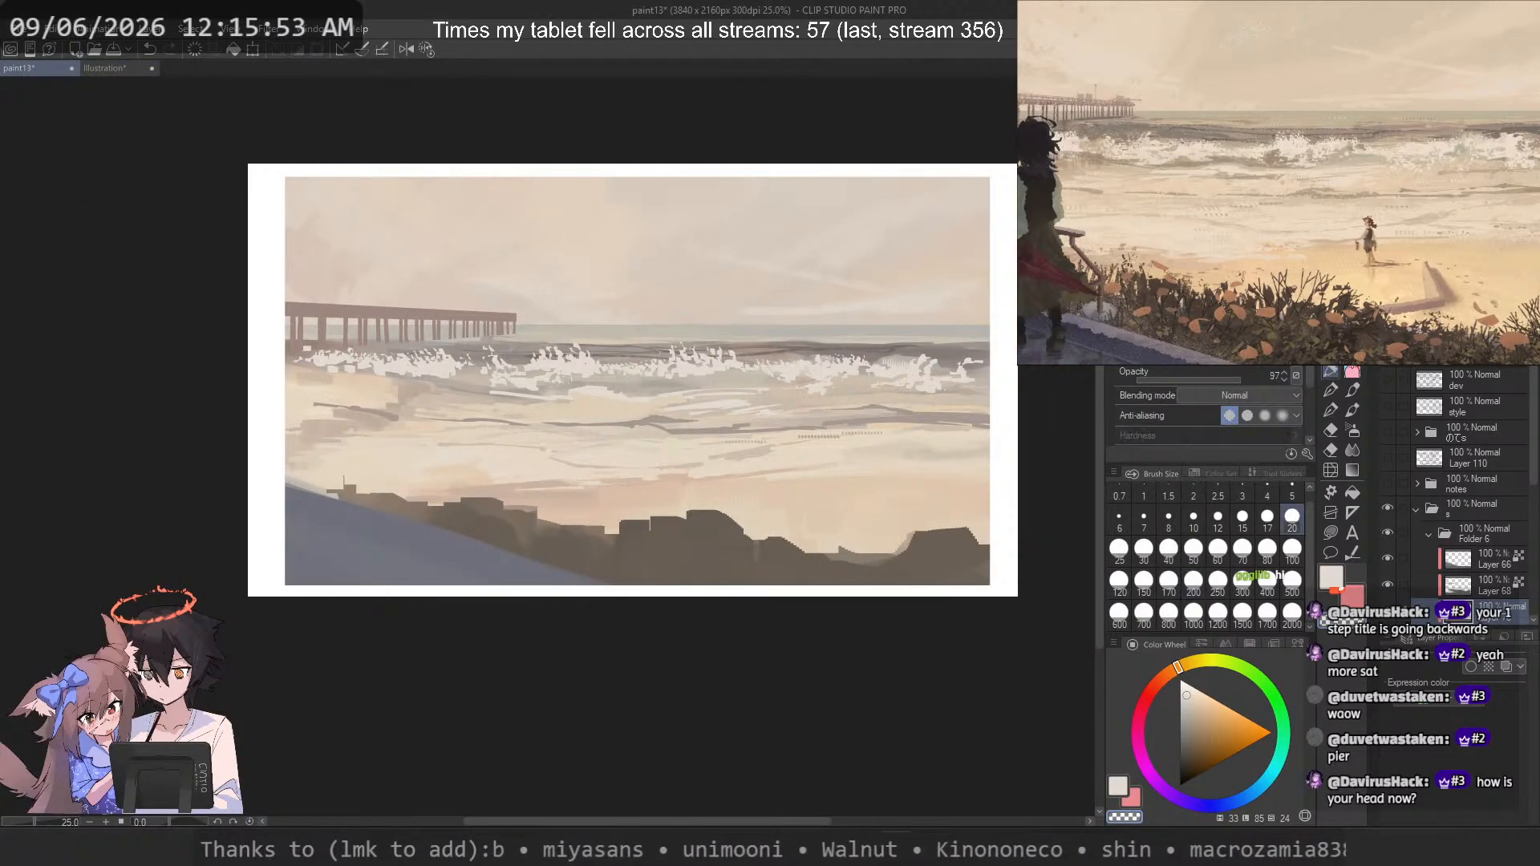
key(p)
key(p)
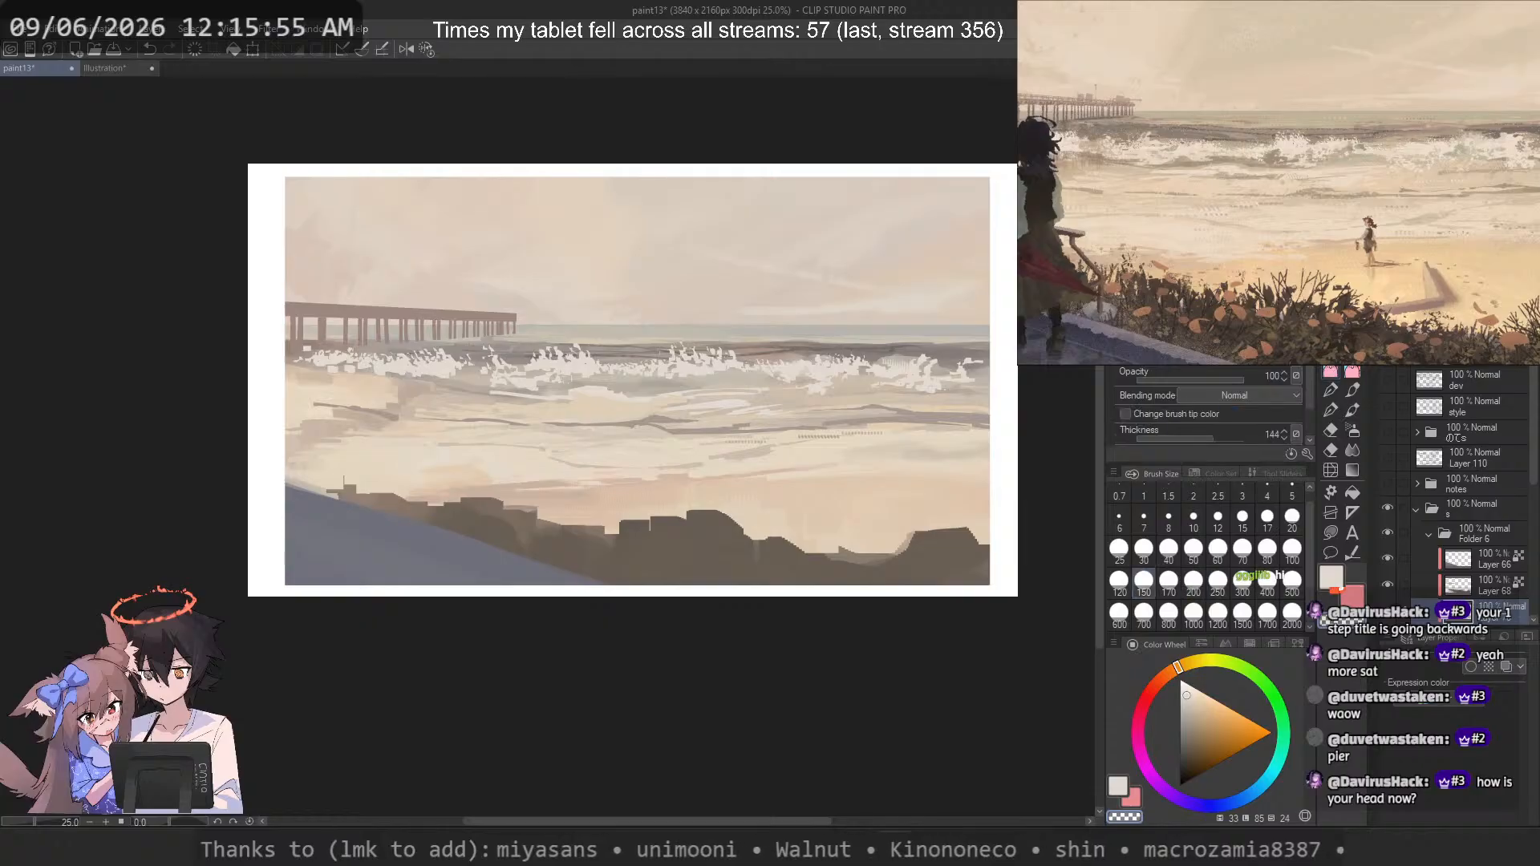
key(p)
scroll(890, 322, up, 5)
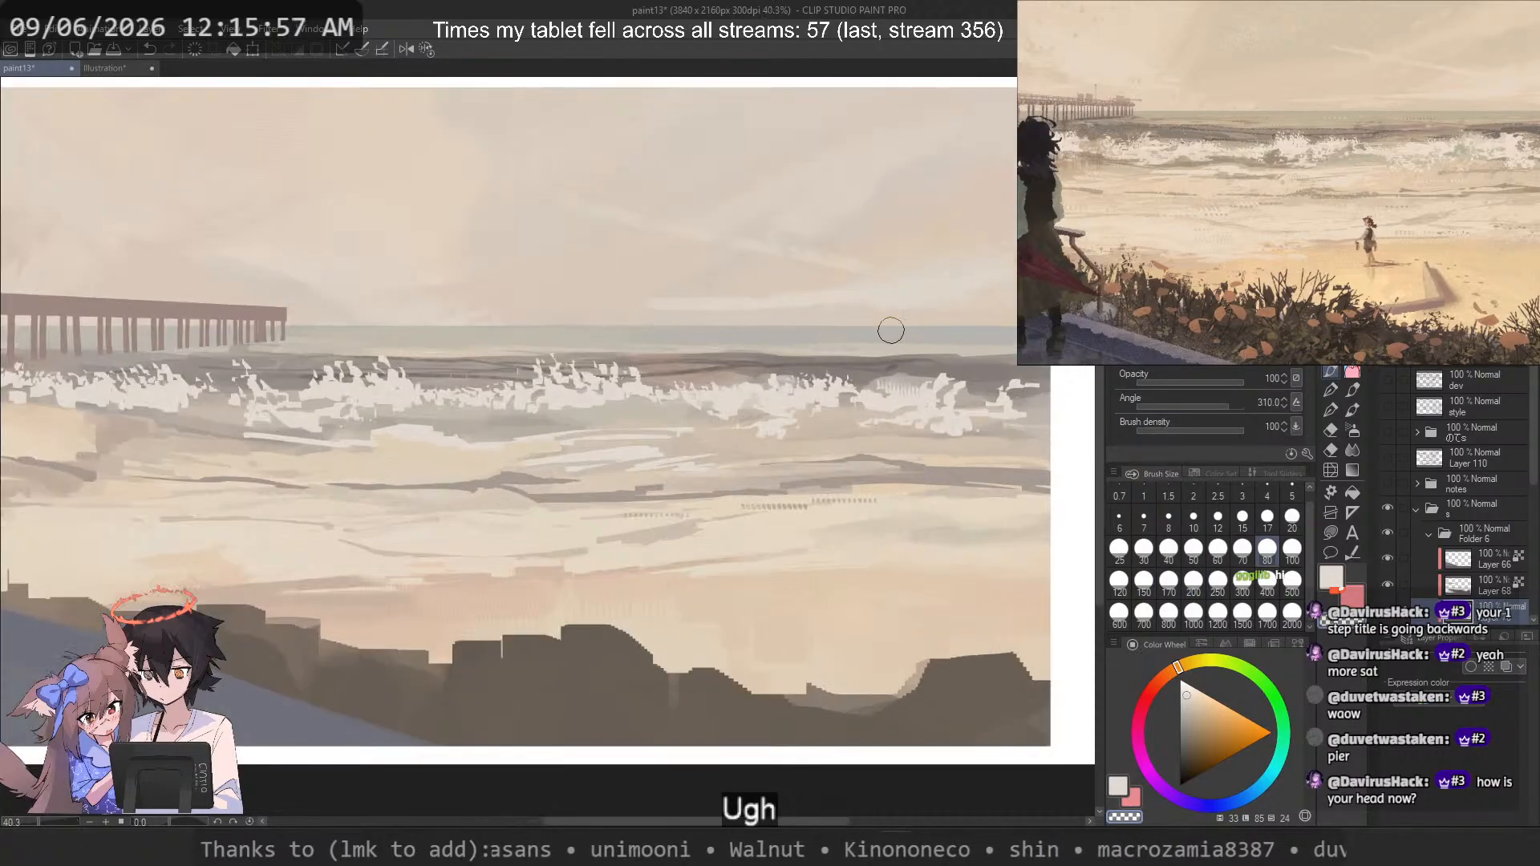
Step: Try black test strokes with the comb brush over the sky and waves, and undo them
click(1180, 785)
mouse_move(853, 358)
mouse_down()
mouse_move(676, 651)
mouse_move(870, 312)
mouse_up()
scroll(789, 178, up, 4)
key(ctrl+z)
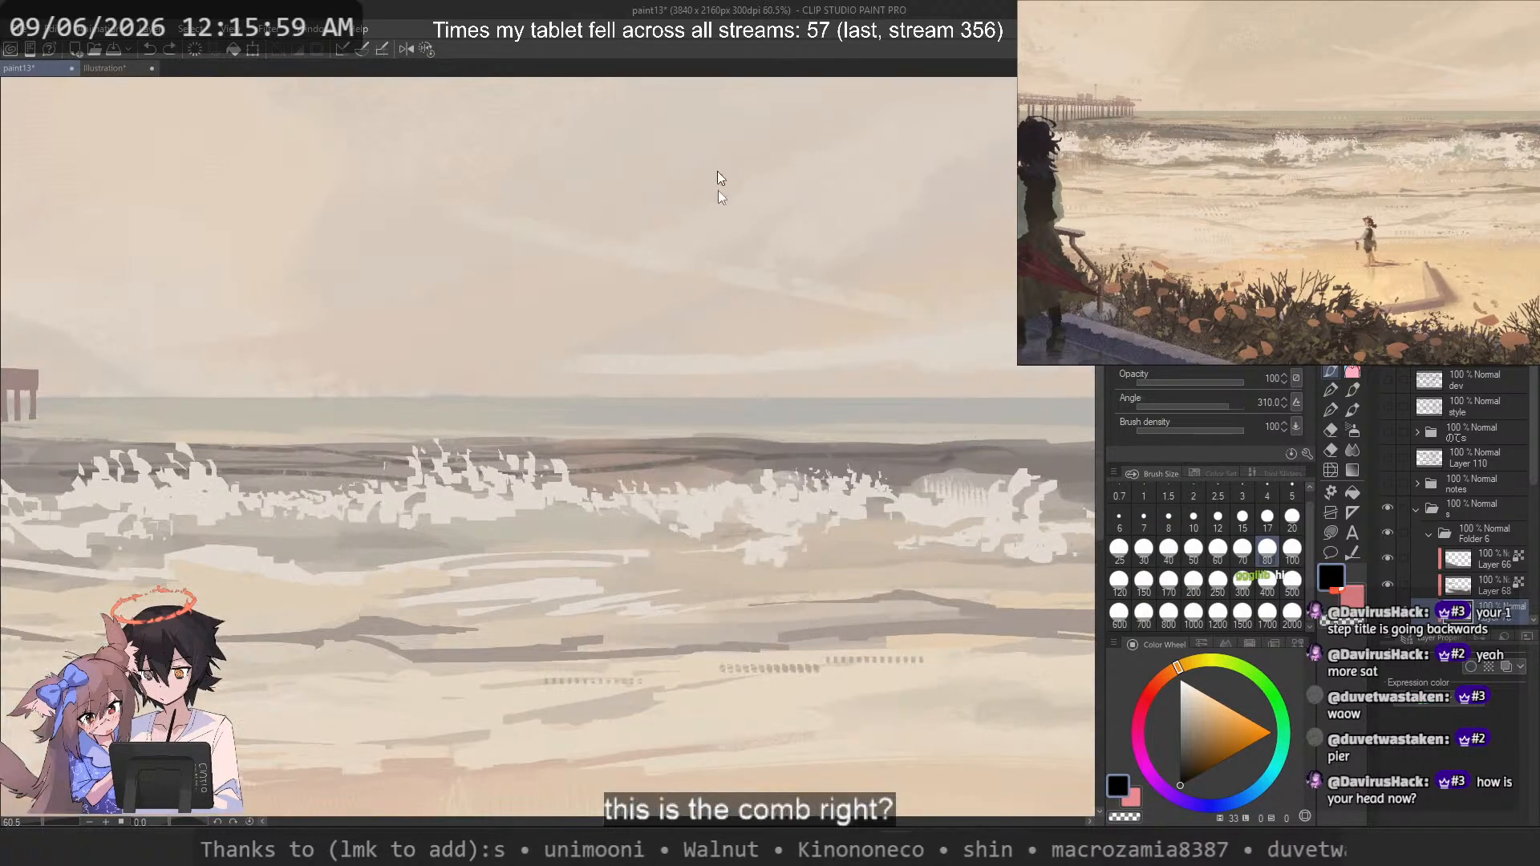
key(ctrl+z)
scroll(739, 240, down, 2)
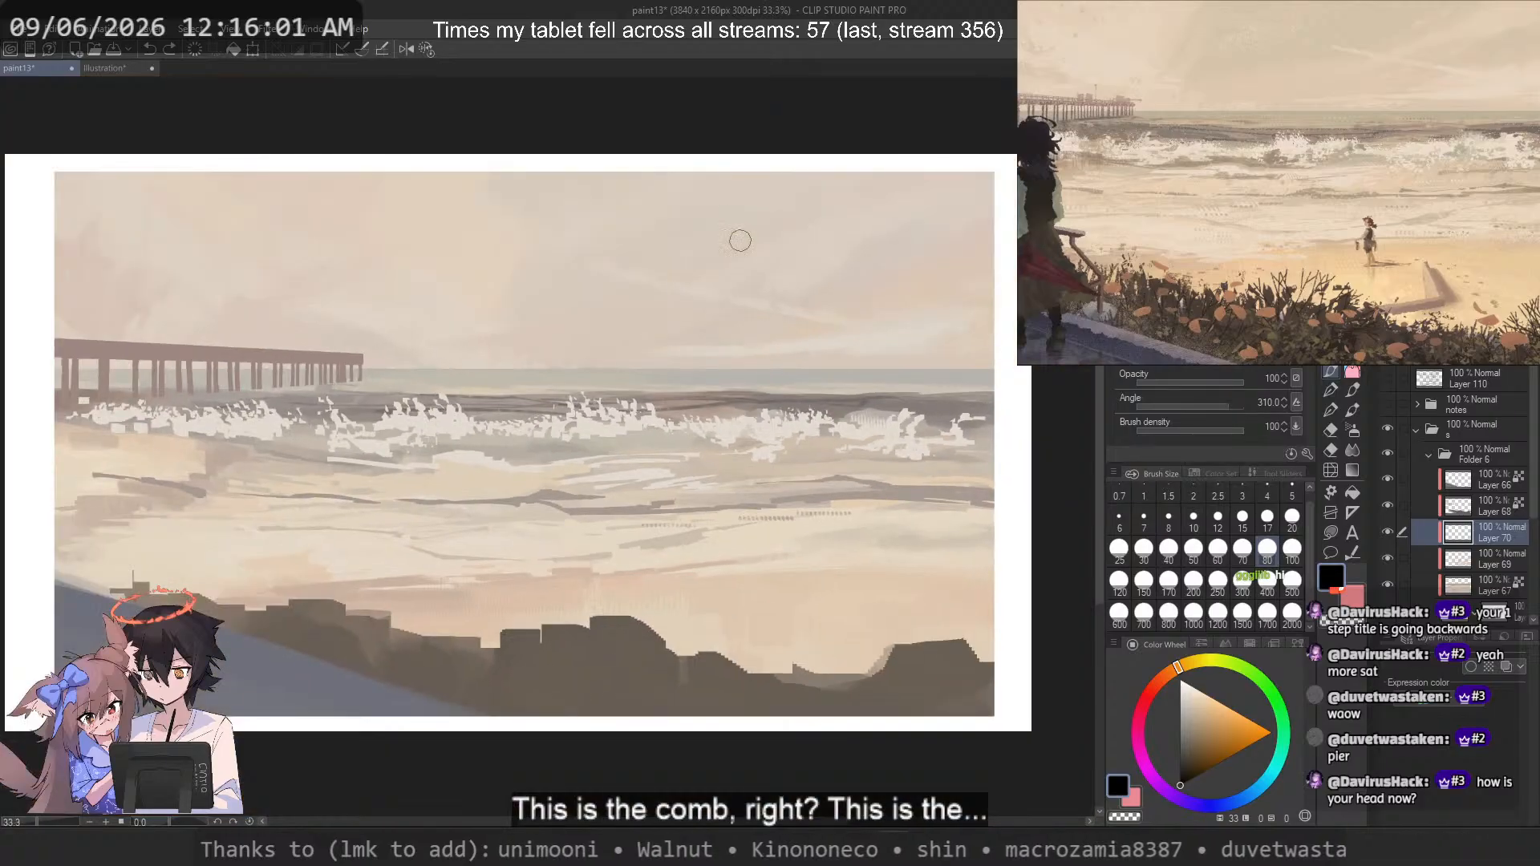
mouse_move(735, 229)
mouse_down()
mouse_move(774, 505)
mouse_move(878, 325)
mouse_up()
scroll(878, 324, up, 2)
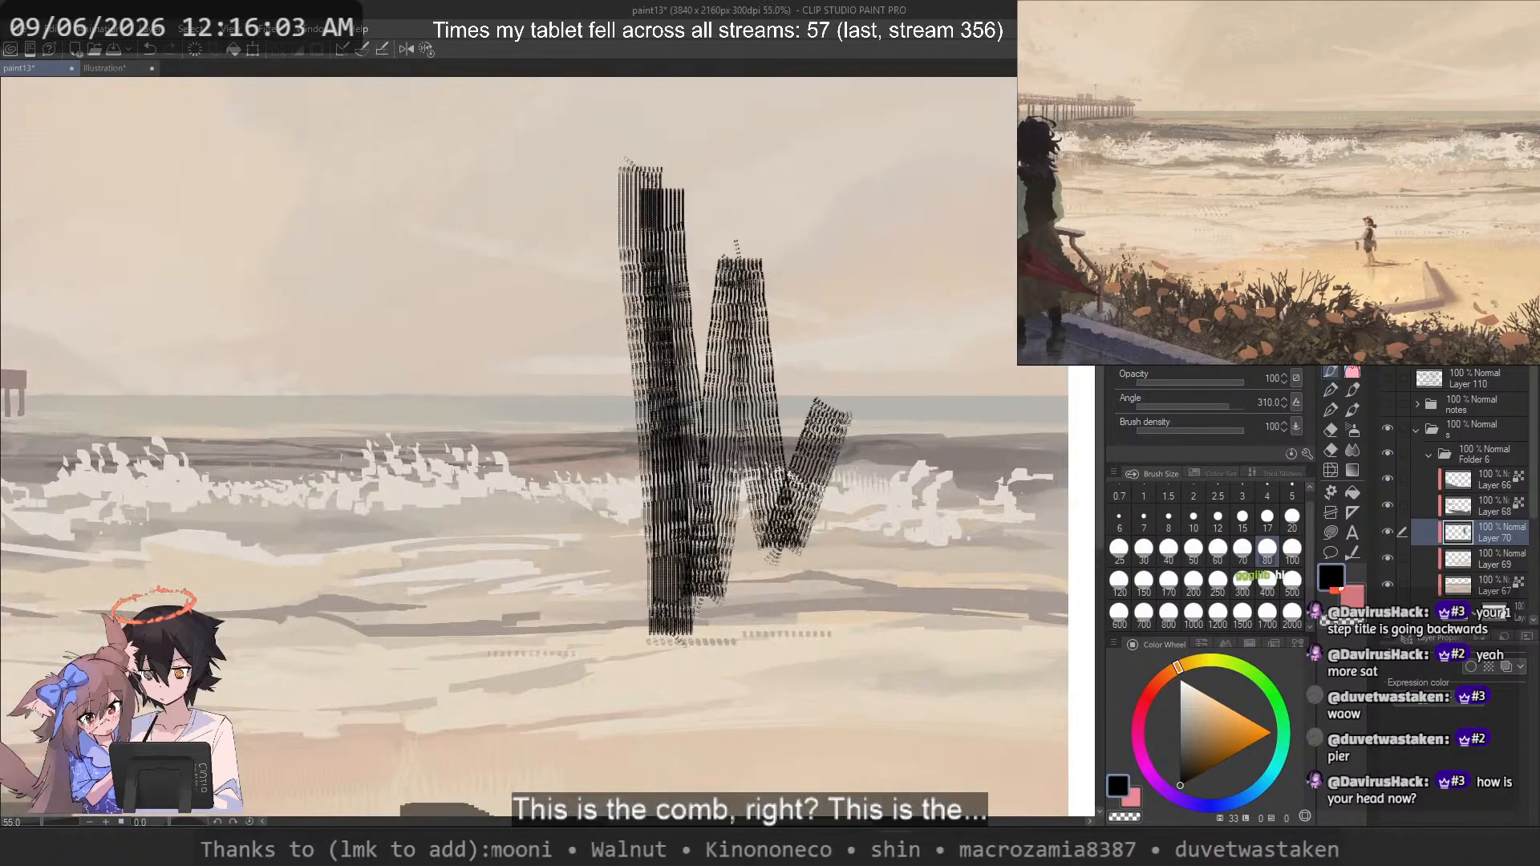
key(ctrl+z)
Step: Duplicate the gpen_eye_detail sub tool as gpen_eye_detail 7 and move the copy into place among the brushes
click(1331, 379)
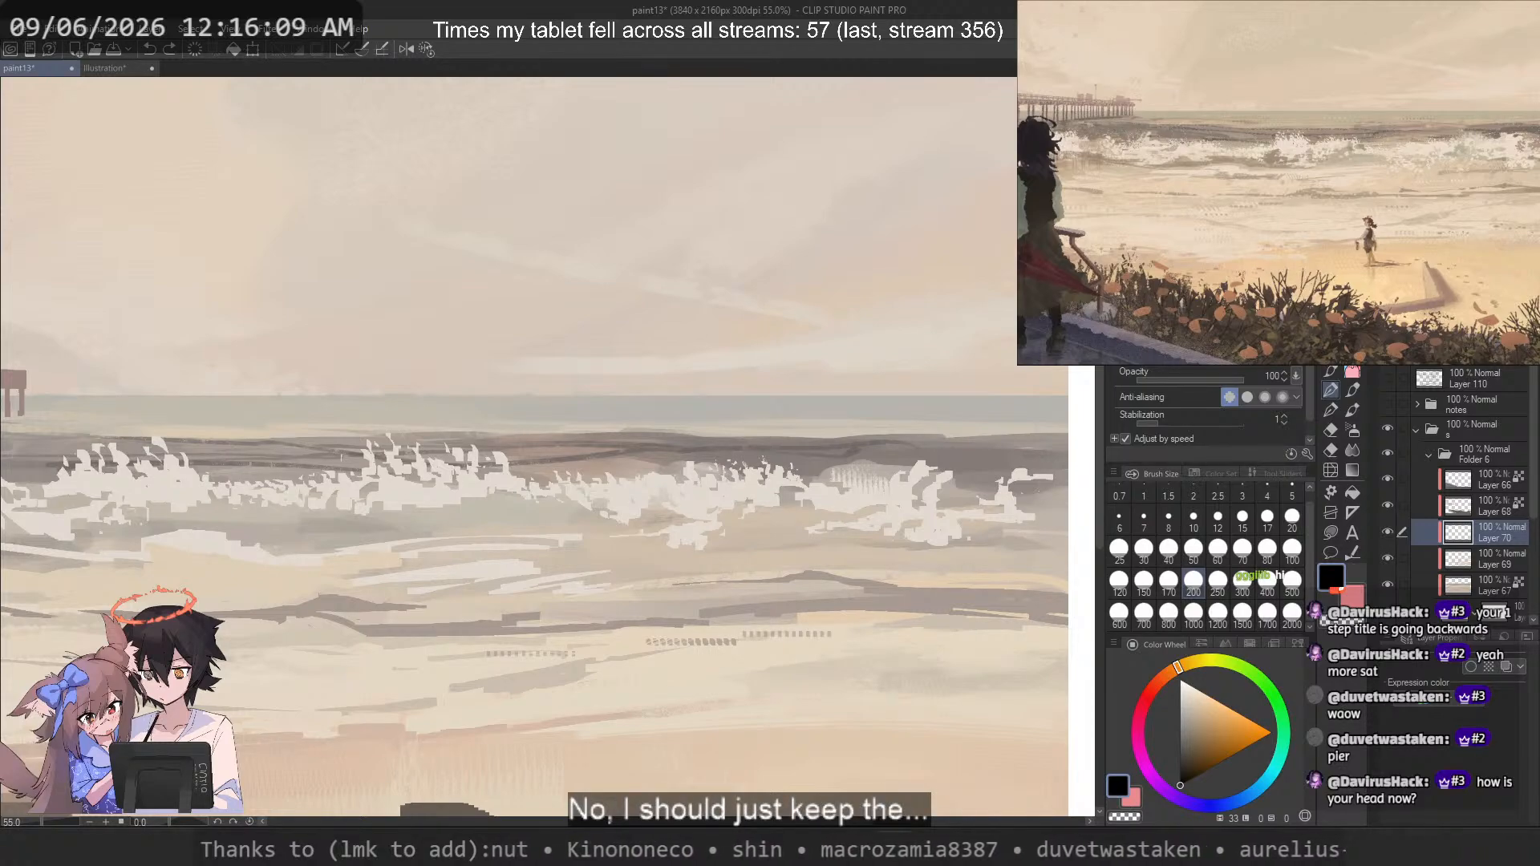
right_click(1177, 221)
click(1241, 249)
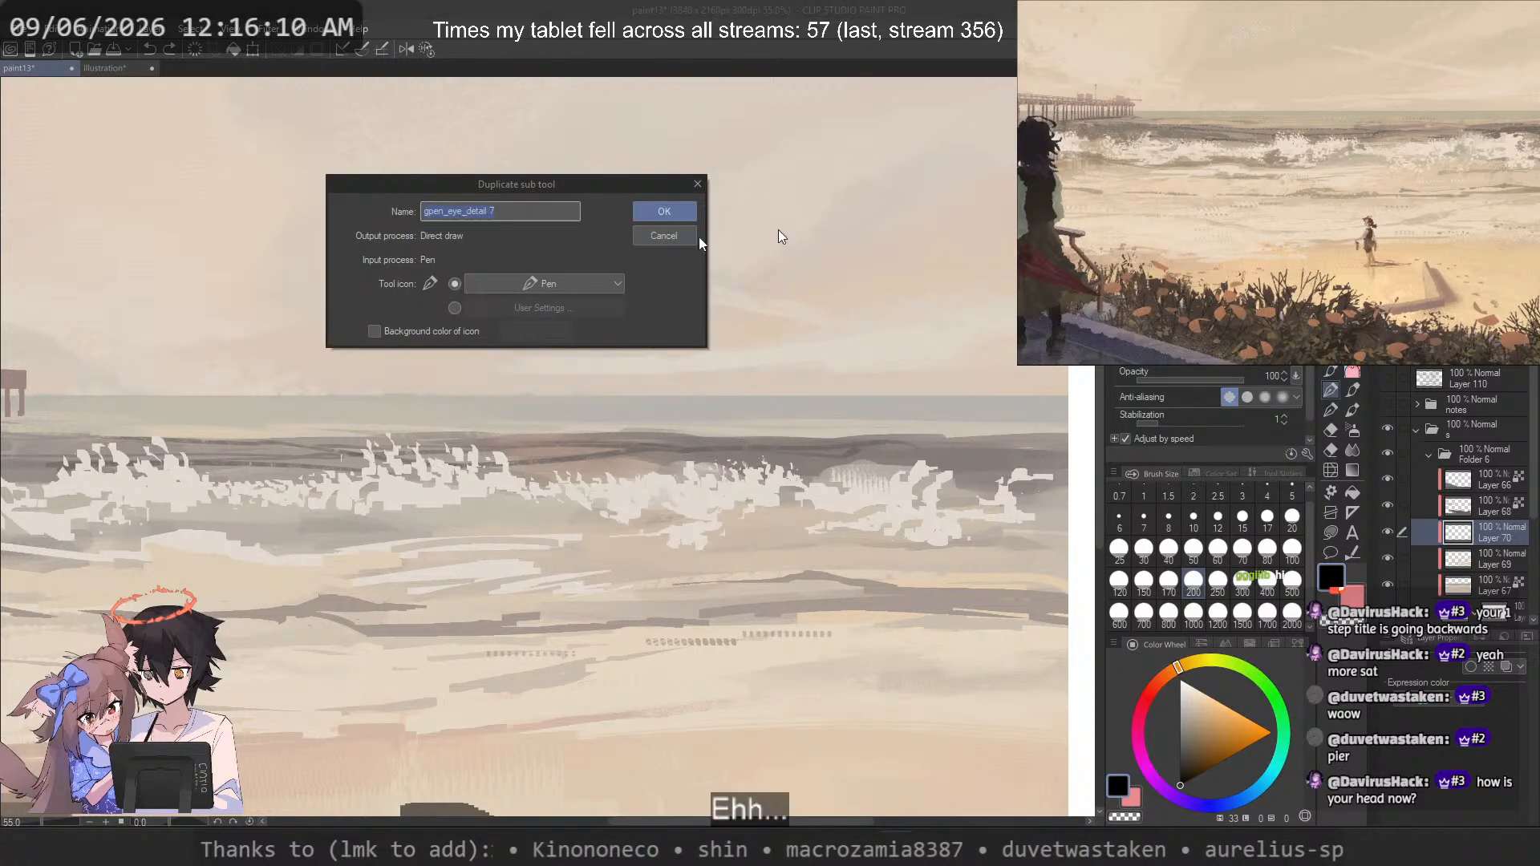
click(665, 212)
drag(1353, 370, 1332, 371)
click(1333, 370)
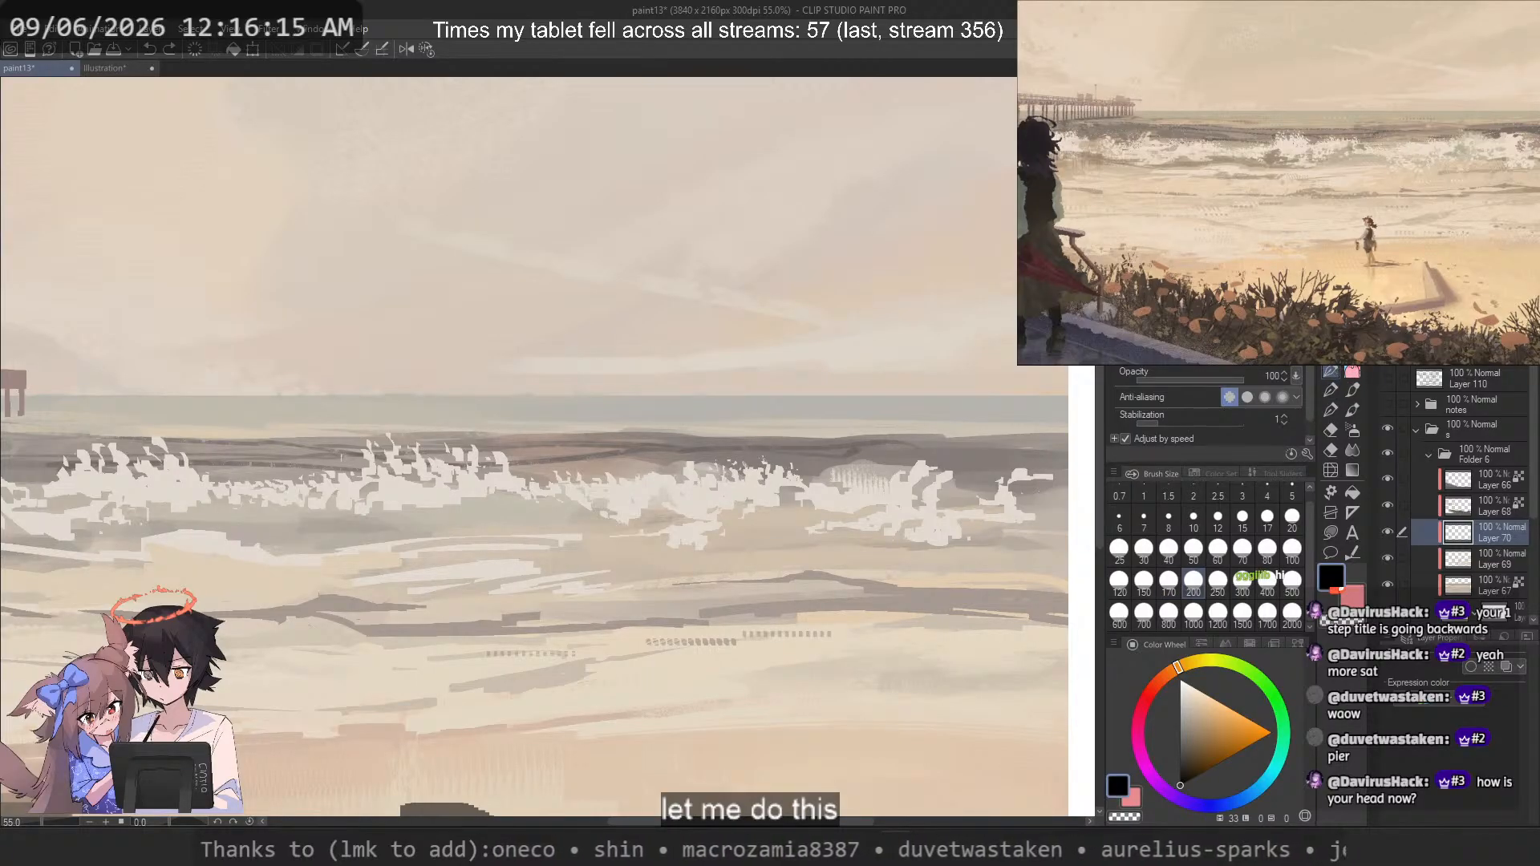
Step: Open the brush tip shape selection in the detailed settings of gpen_eye_detail 7
click(1307, 456)
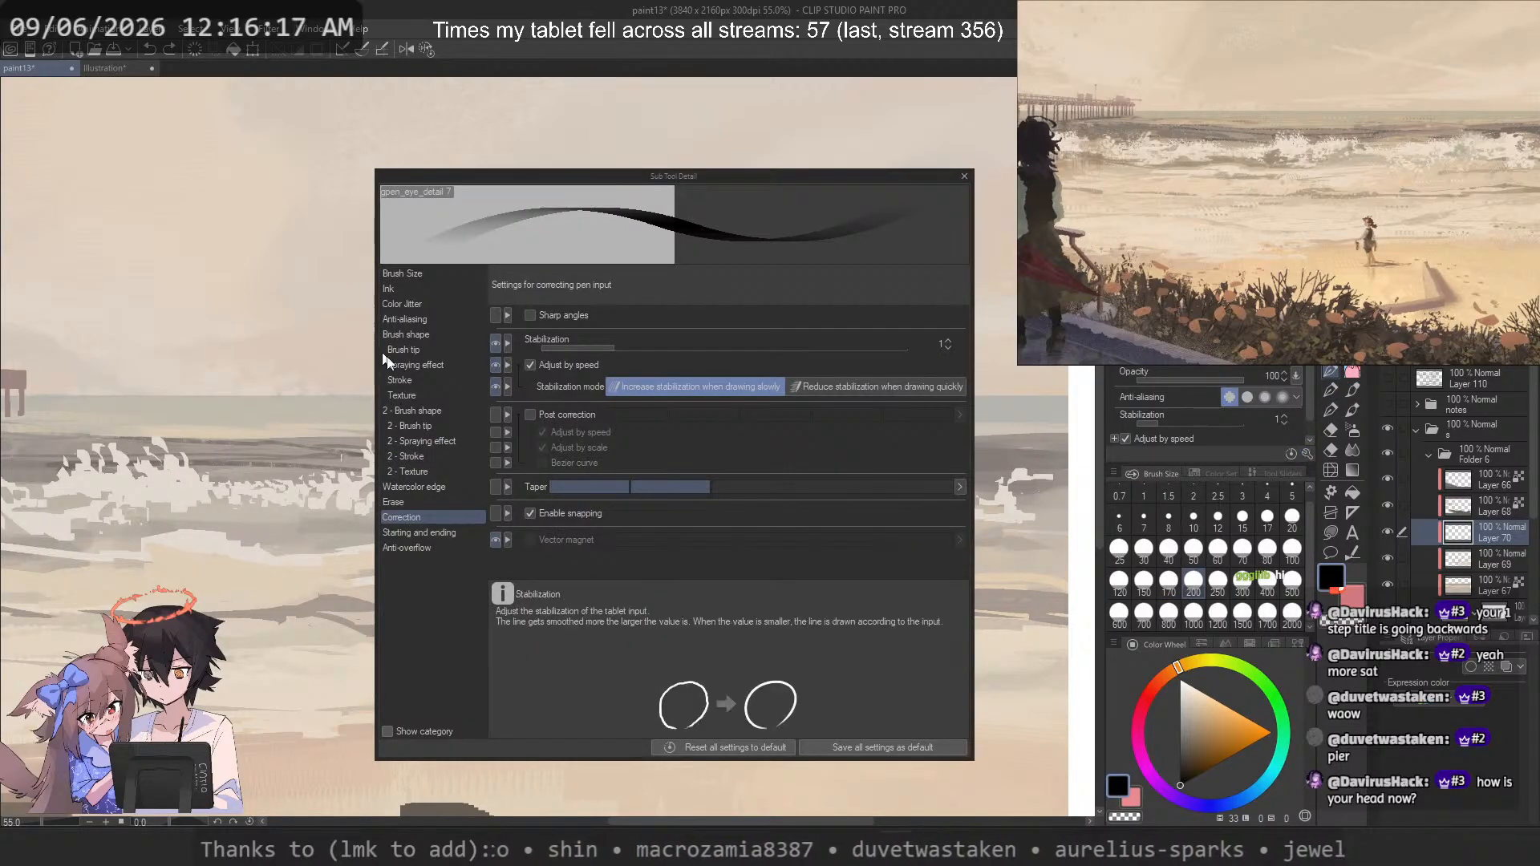
click(411, 409)
click(426, 350)
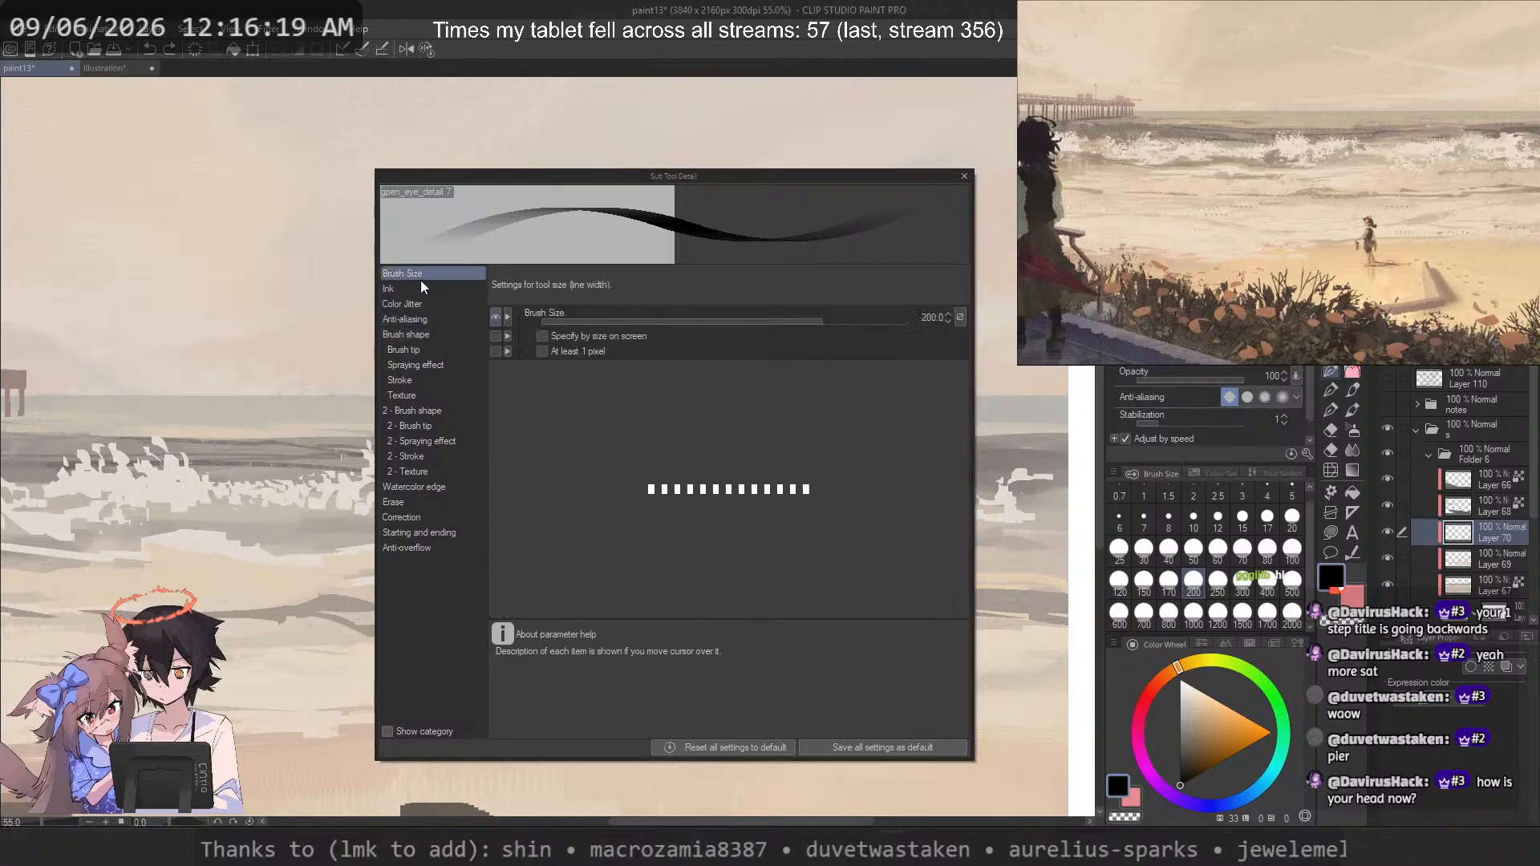
click(550, 353)
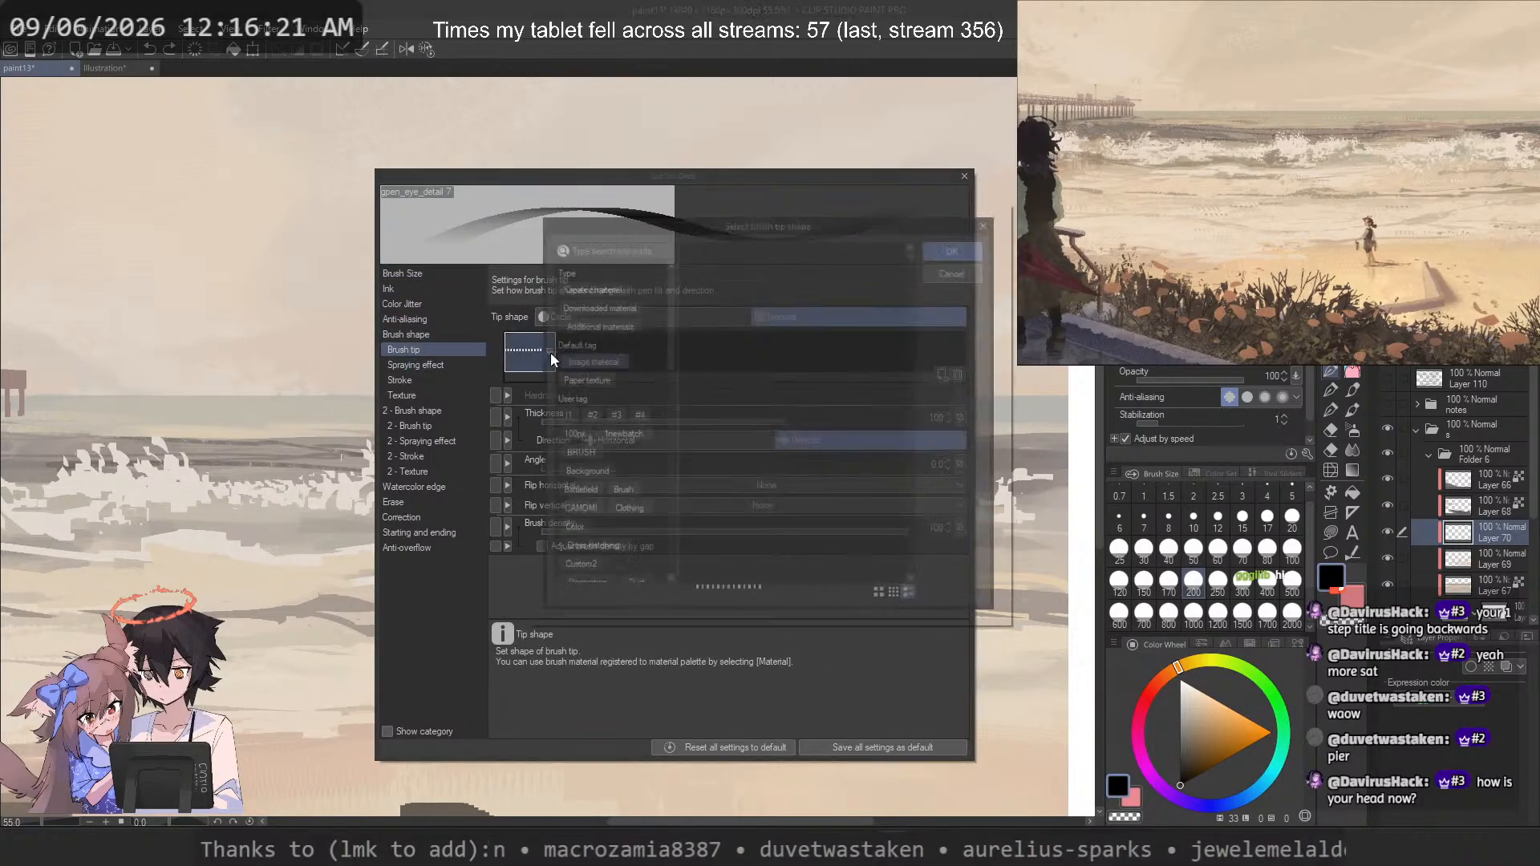
Step: Search the tip shapes for "brush" and set the six-square brush_tip_test_space material as the brush's tip
click(608, 237)
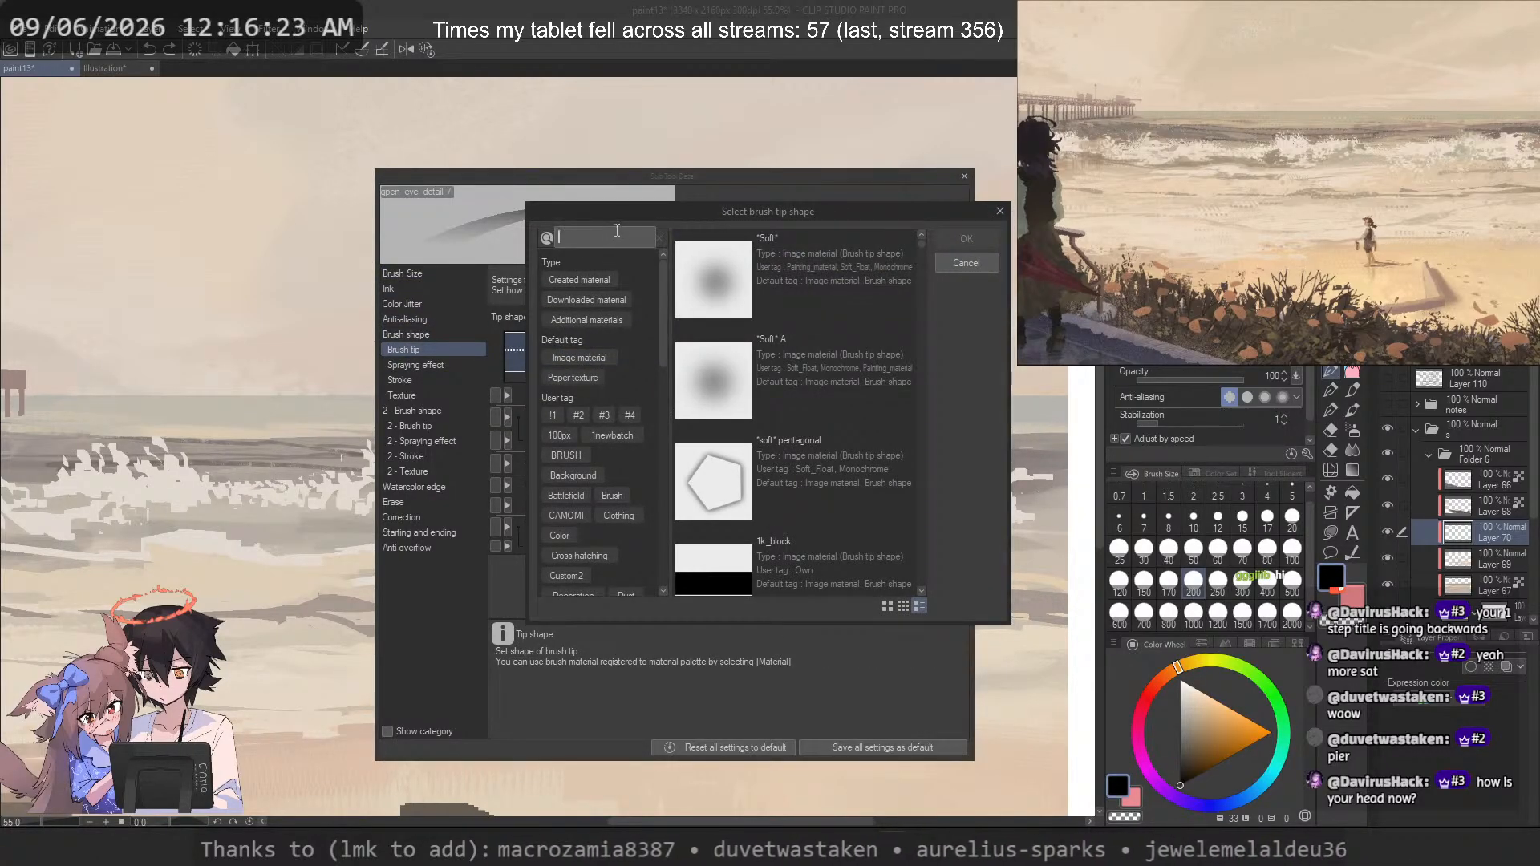
text(brus)
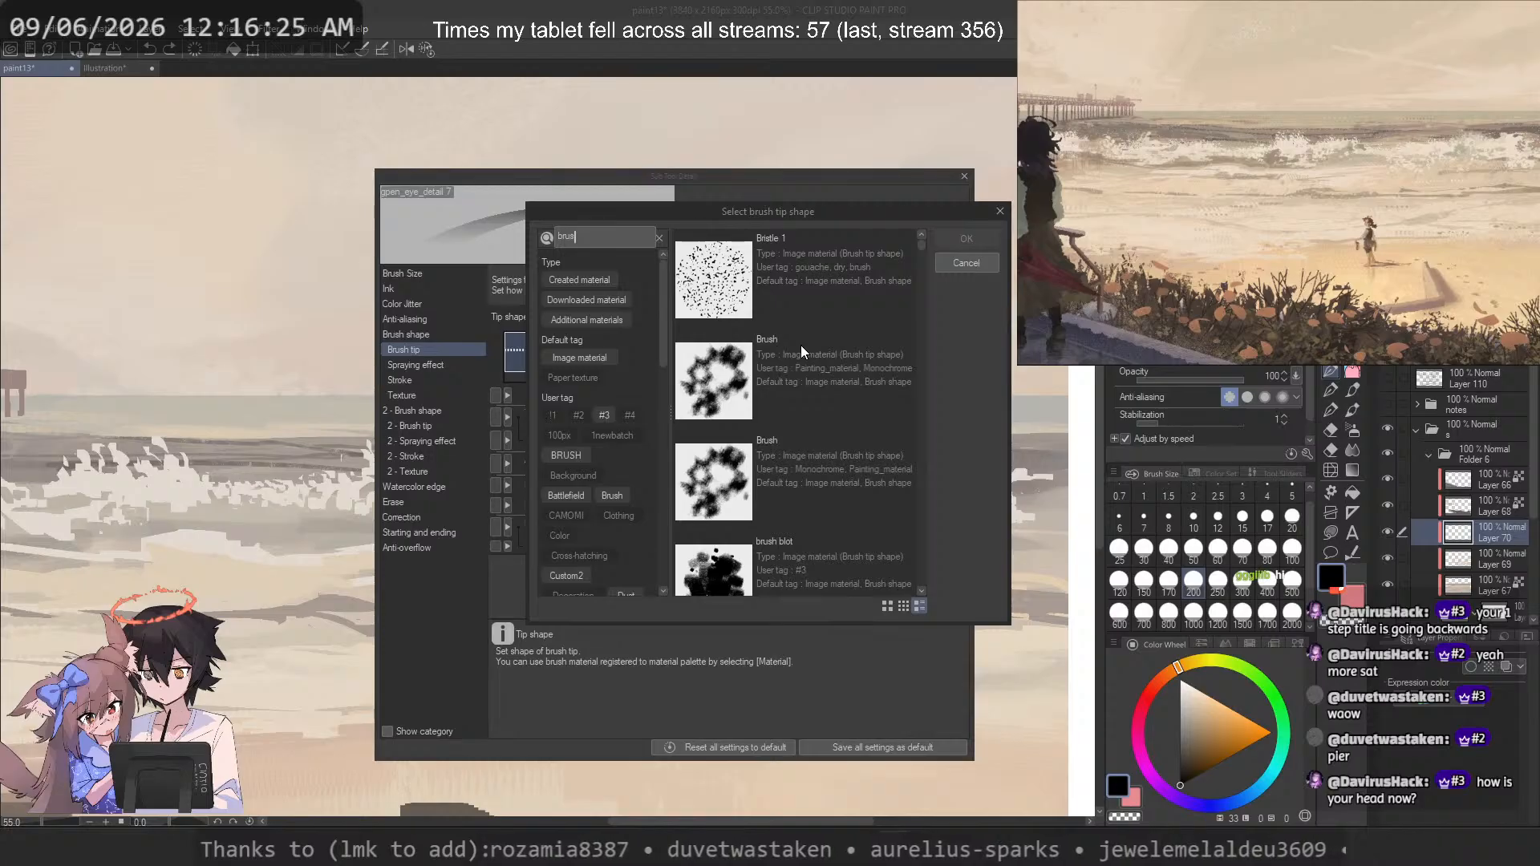
text(h)
click(919, 243)
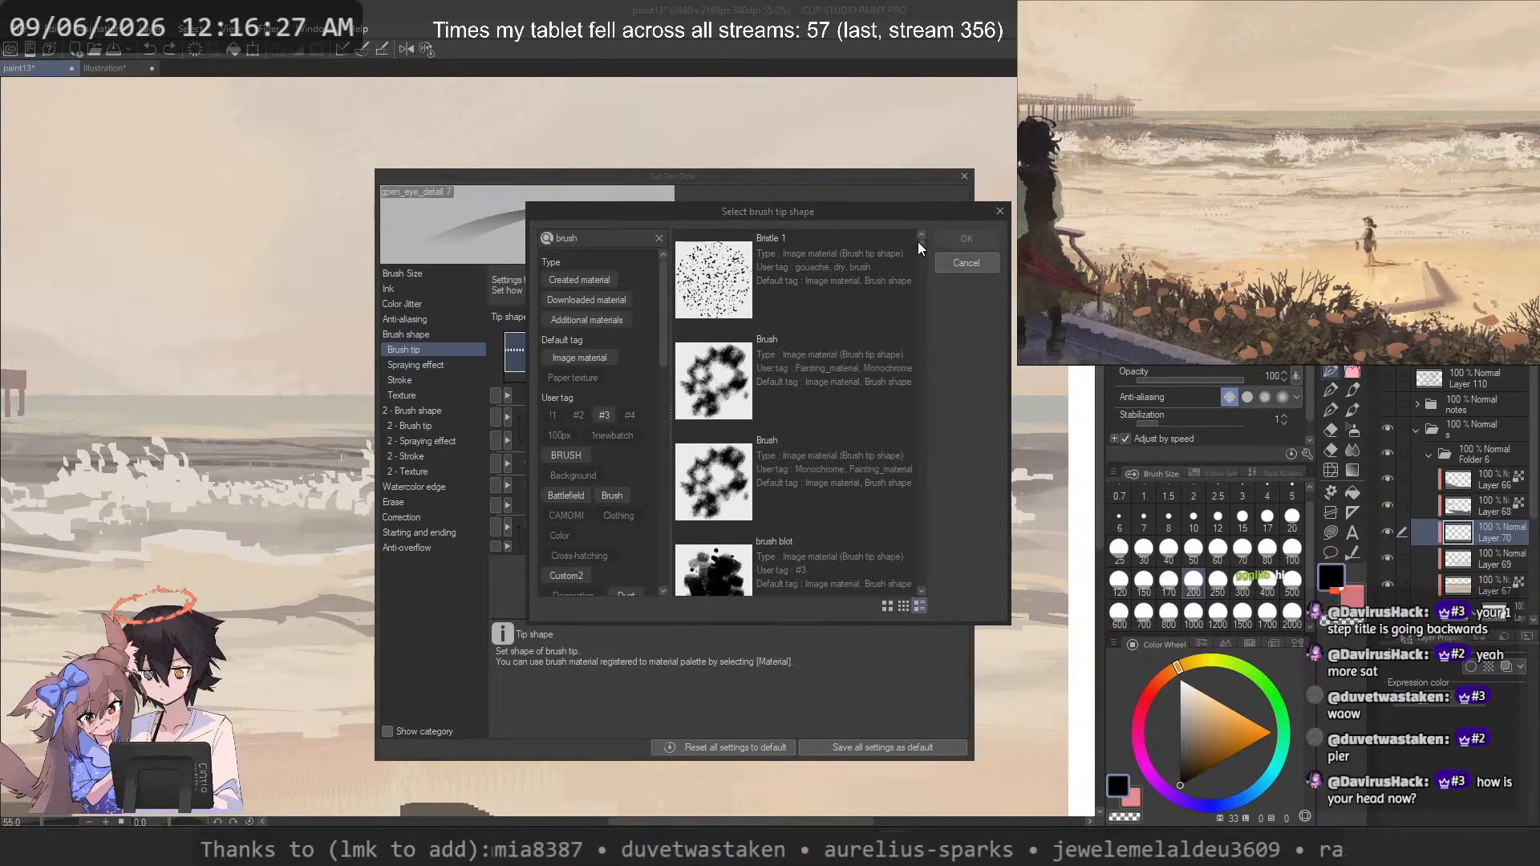
mouse_move(919, 244)
mouse_down()
mouse_move(920, 281)
mouse_move(897, 223)
mouse_up()
scroll(840, 326, down, 5)
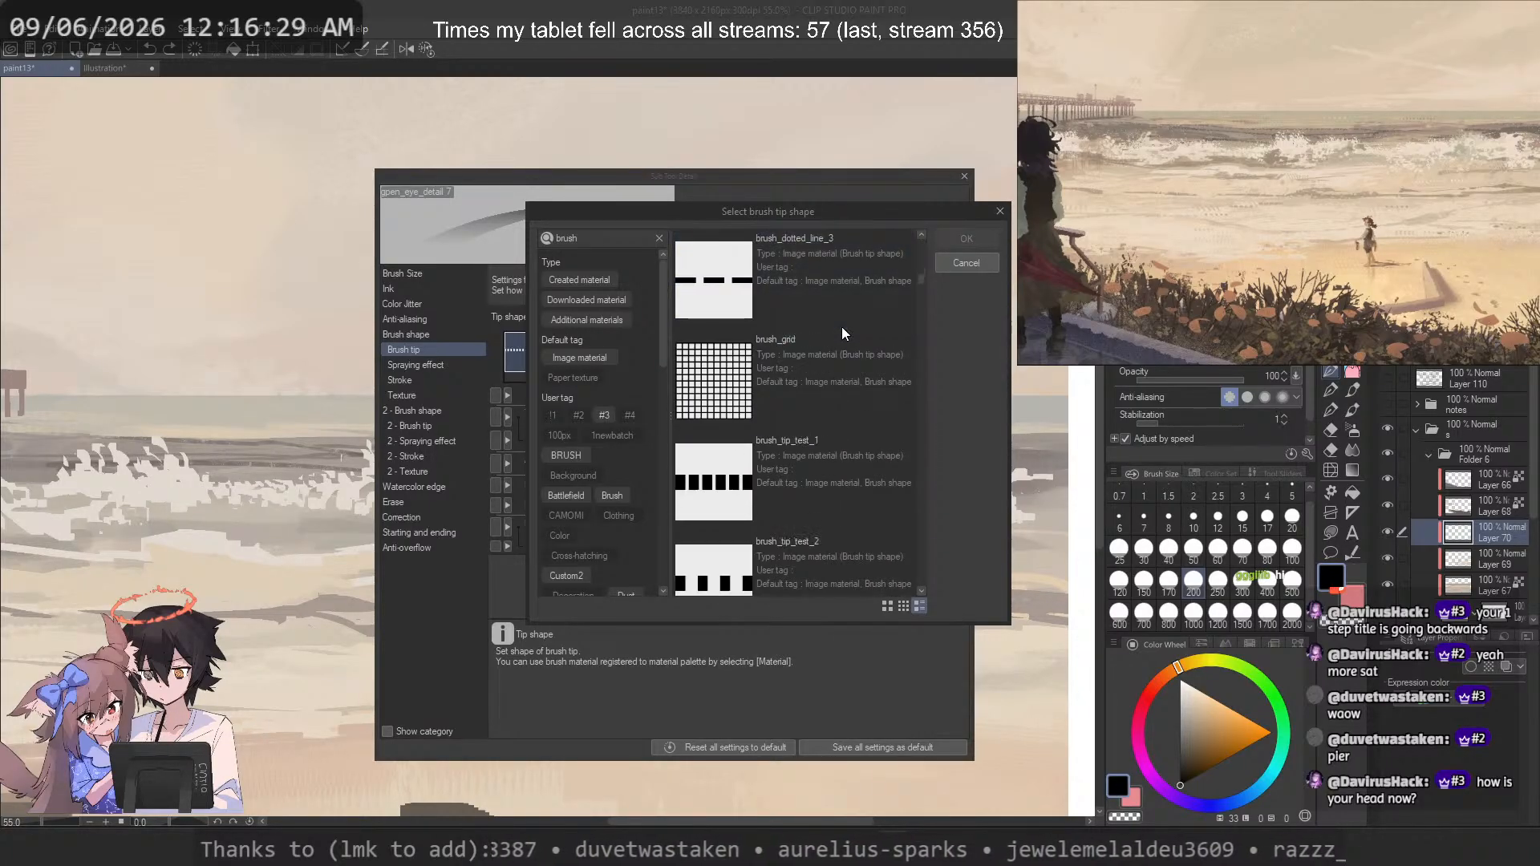
scroll(840, 326, down, 5)
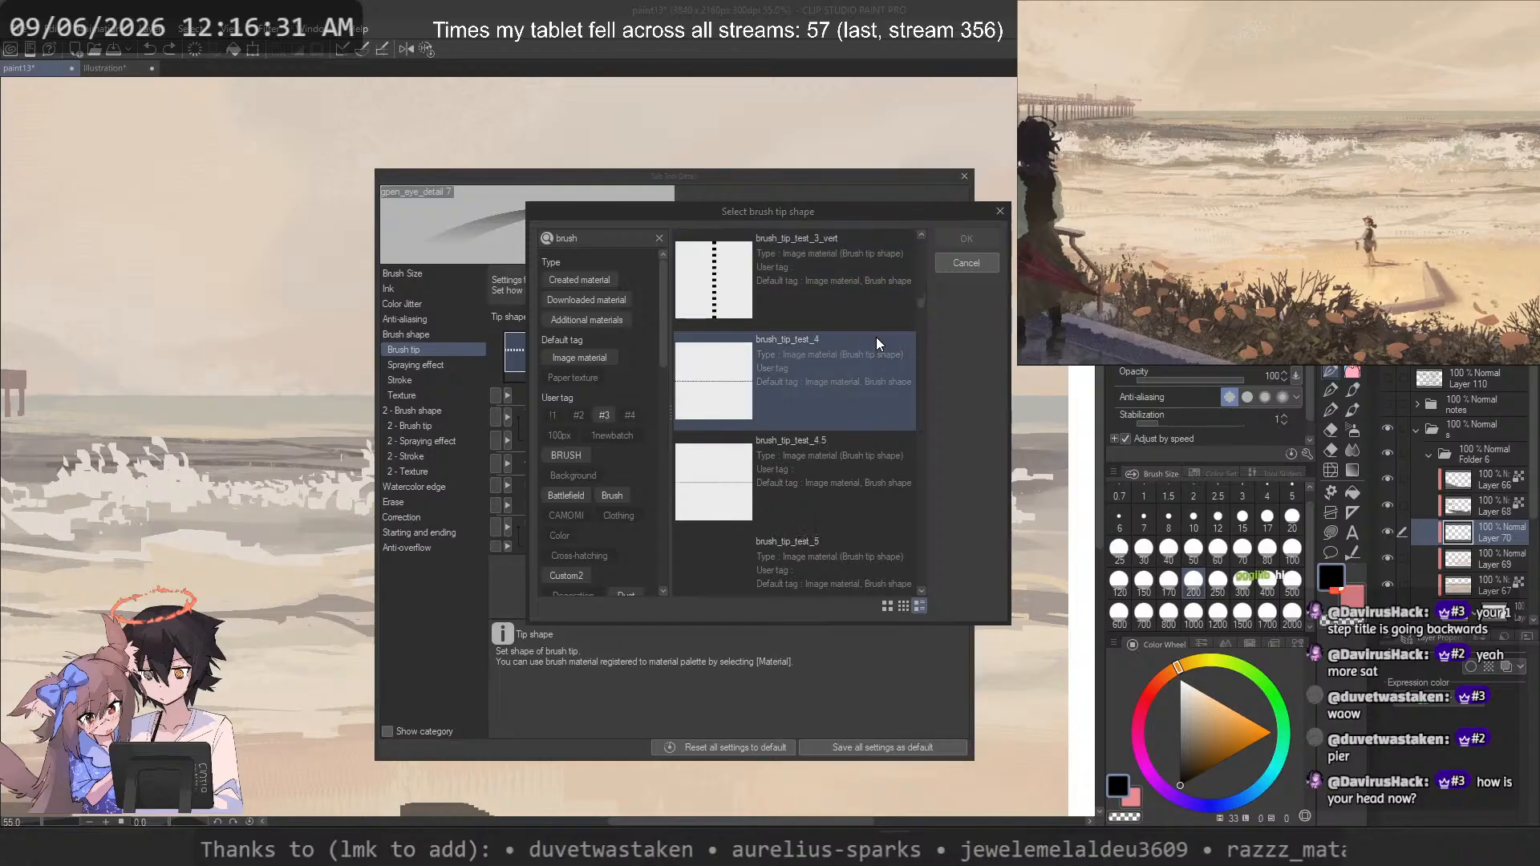
scroll(876, 337, down, 3)
double_click(821, 448)
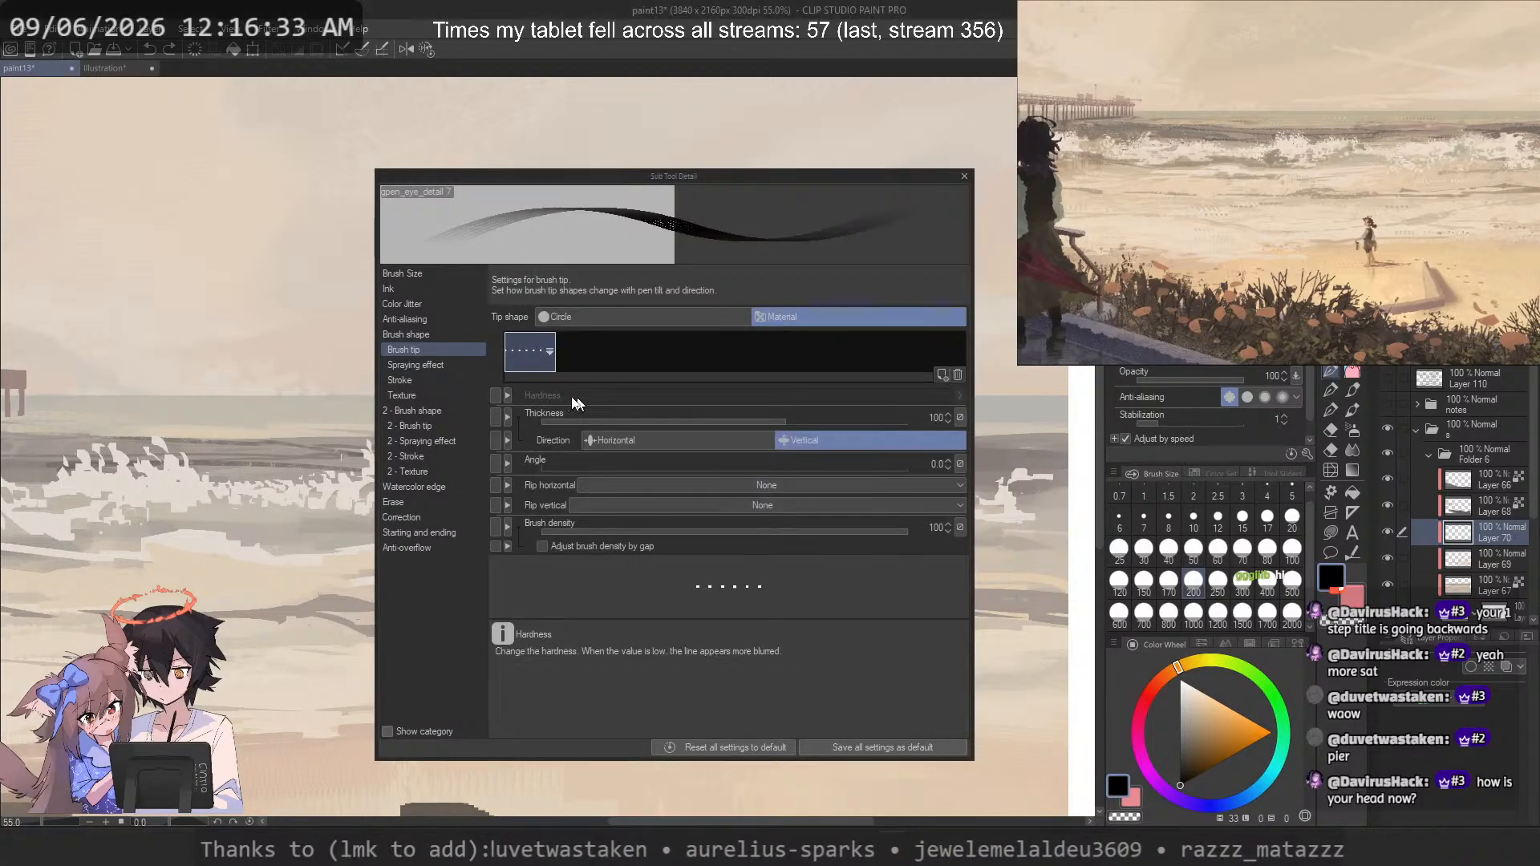
Step: Close the brush settings of gpen_eye_detail 7 and try a black test stroke over the sky
click(965, 175)
mouse_move(742, 154)
mouse_down()
mouse_move(733, 224)
mouse_move(900, 369)
mouse_move(858, 248)
mouse_up()
key(ctrl+z)
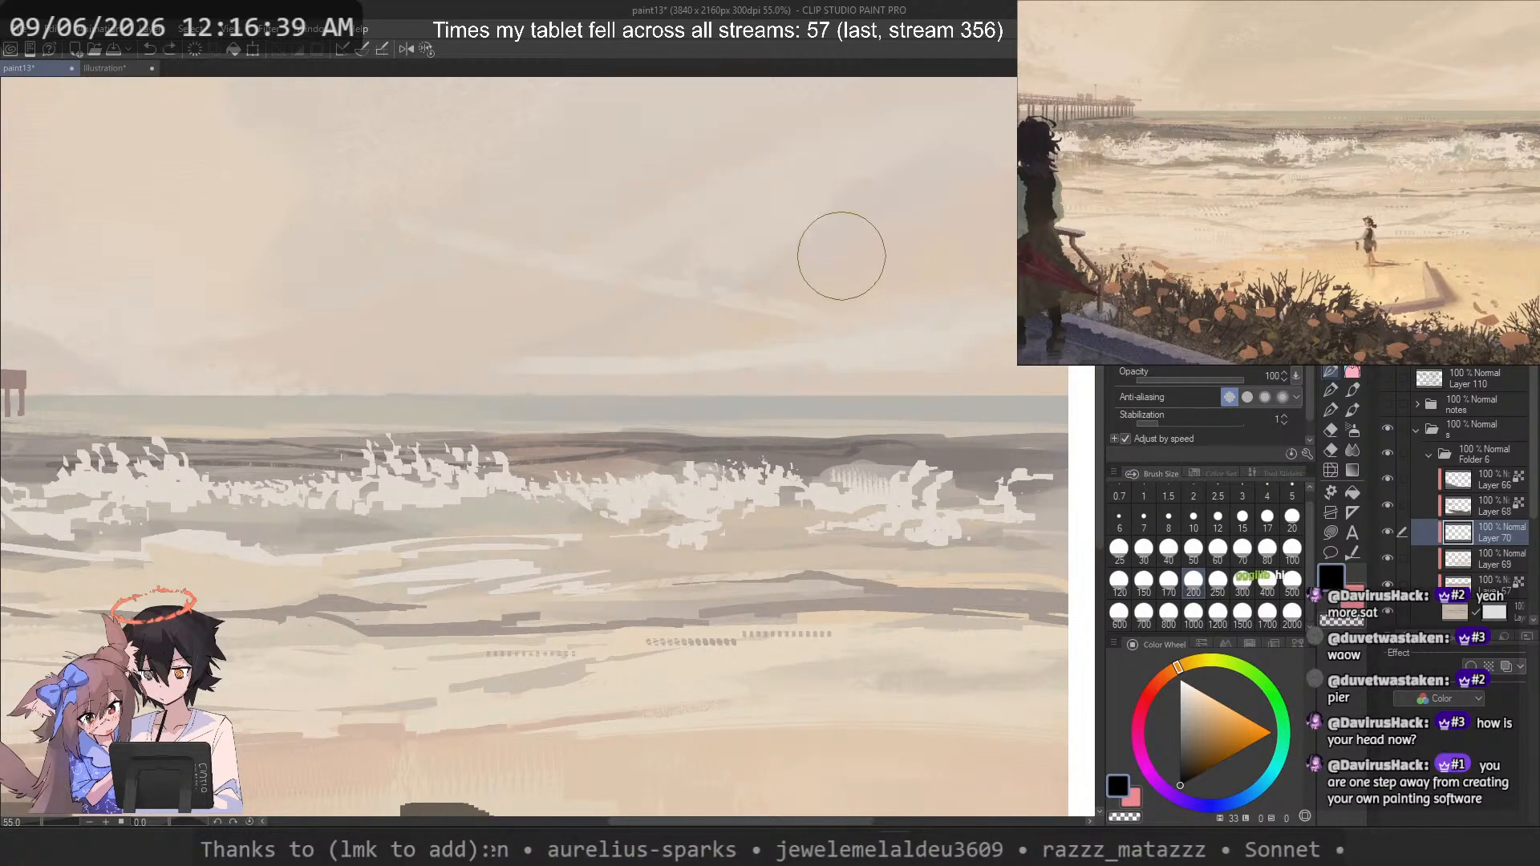
drag(712, 329, 696, 266)
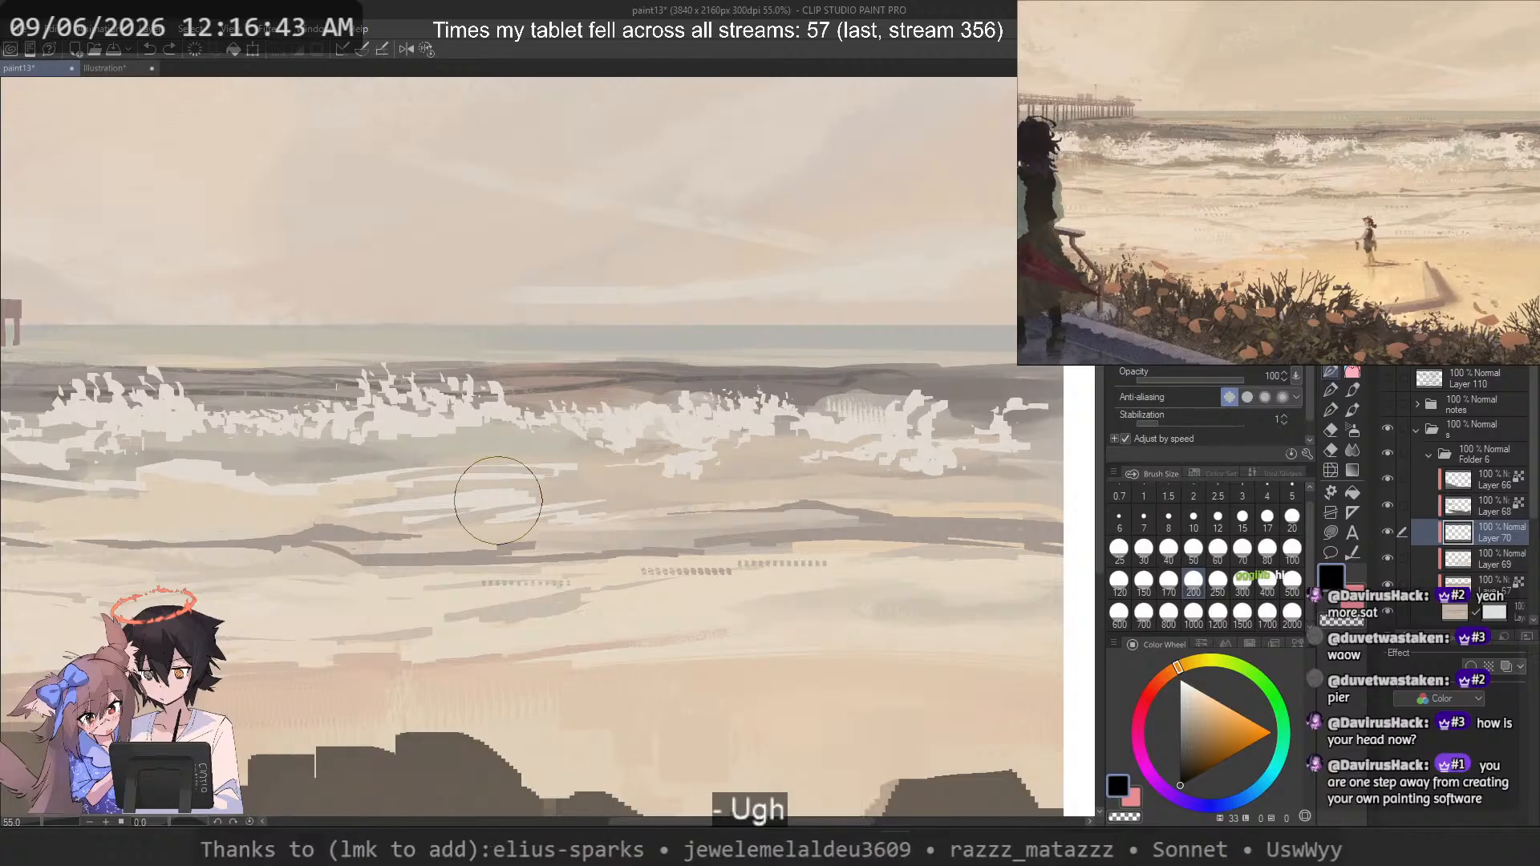
Step: Sample the grey-brown of the wave shadow and stamp two short rows of square dots across the shallow water beneath it
alt+click(844, 534)
mouse_move(817, 567)
mouse_down()
mouse_move(825, 585)
mouse_move(810, 571)
mouse_up()
key(ctrl+z)
key(ctrl+z)
click(799, 567)
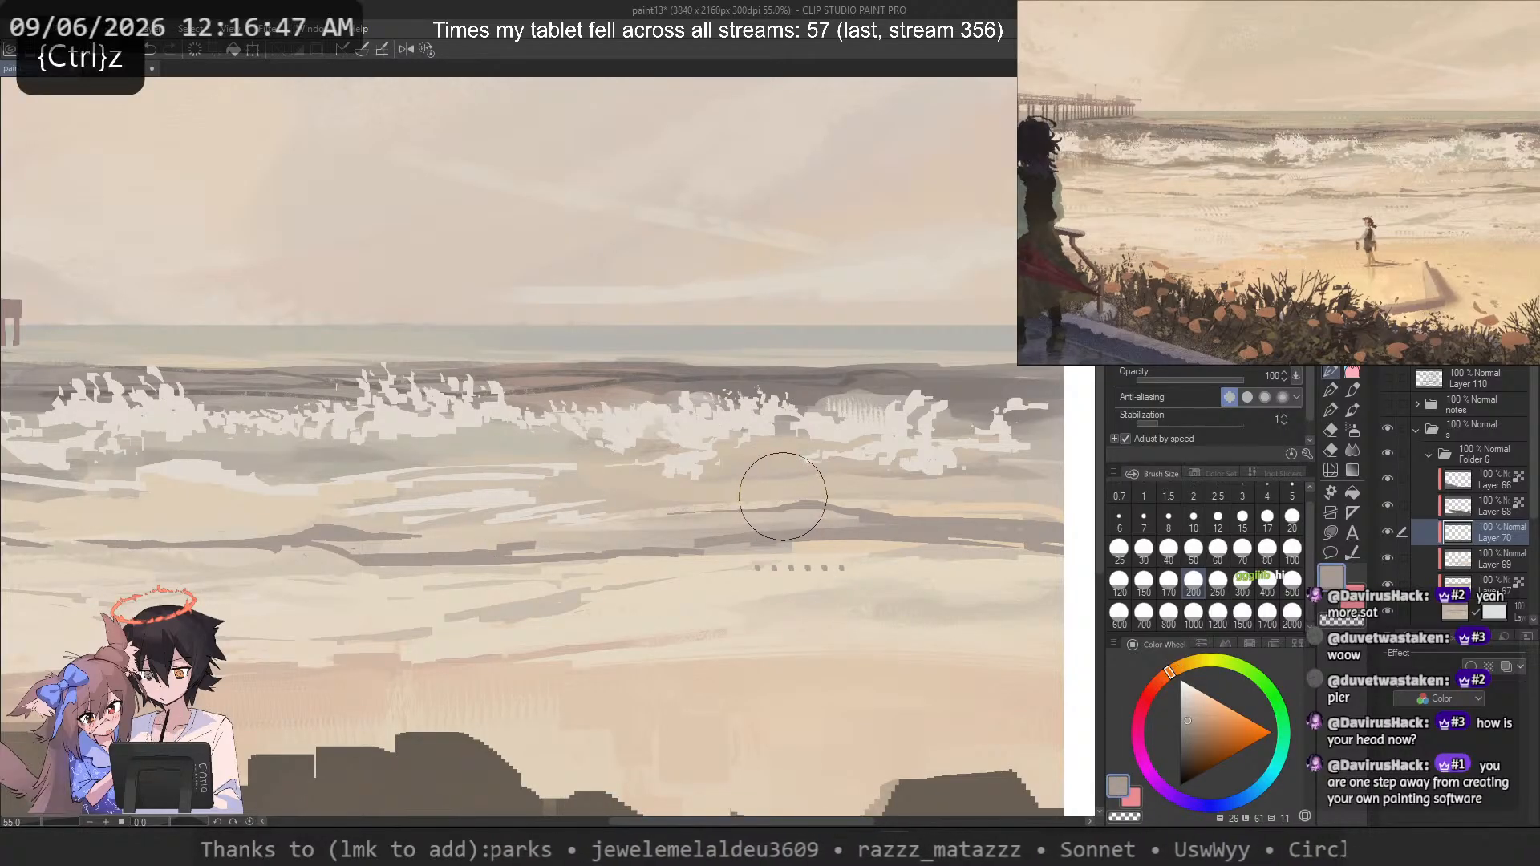
click(654, 571)
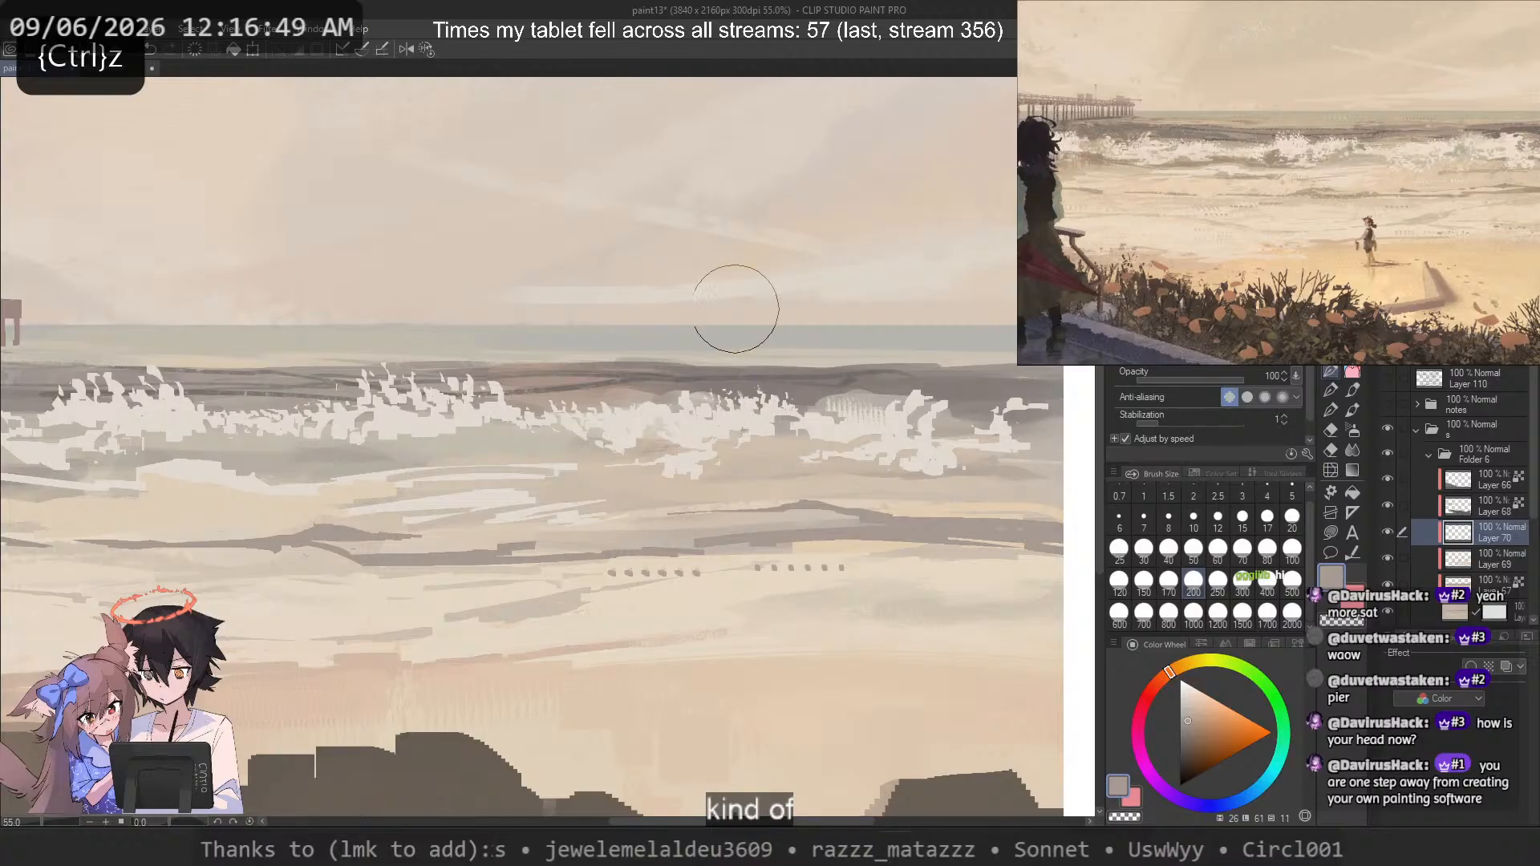
key(ctrl+z)
click(679, 571)
click(298, 488)
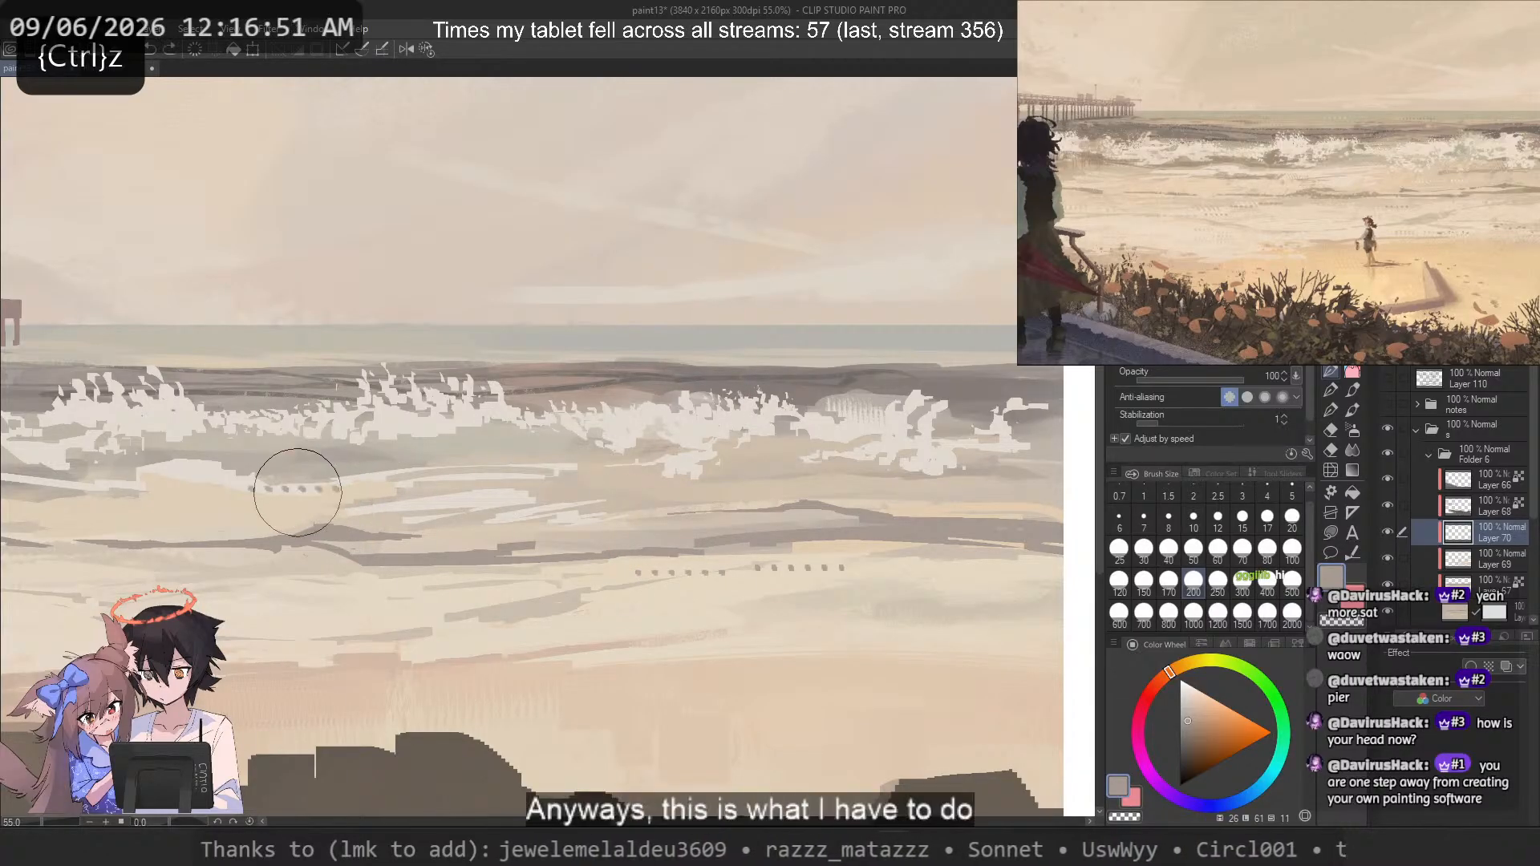
key(ctrl+z)
Step: Turn off pen-pressure control of the brush's opacity and try test strokes over the waves
click(1293, 378)
click(1222, 418)
click(952, 496)
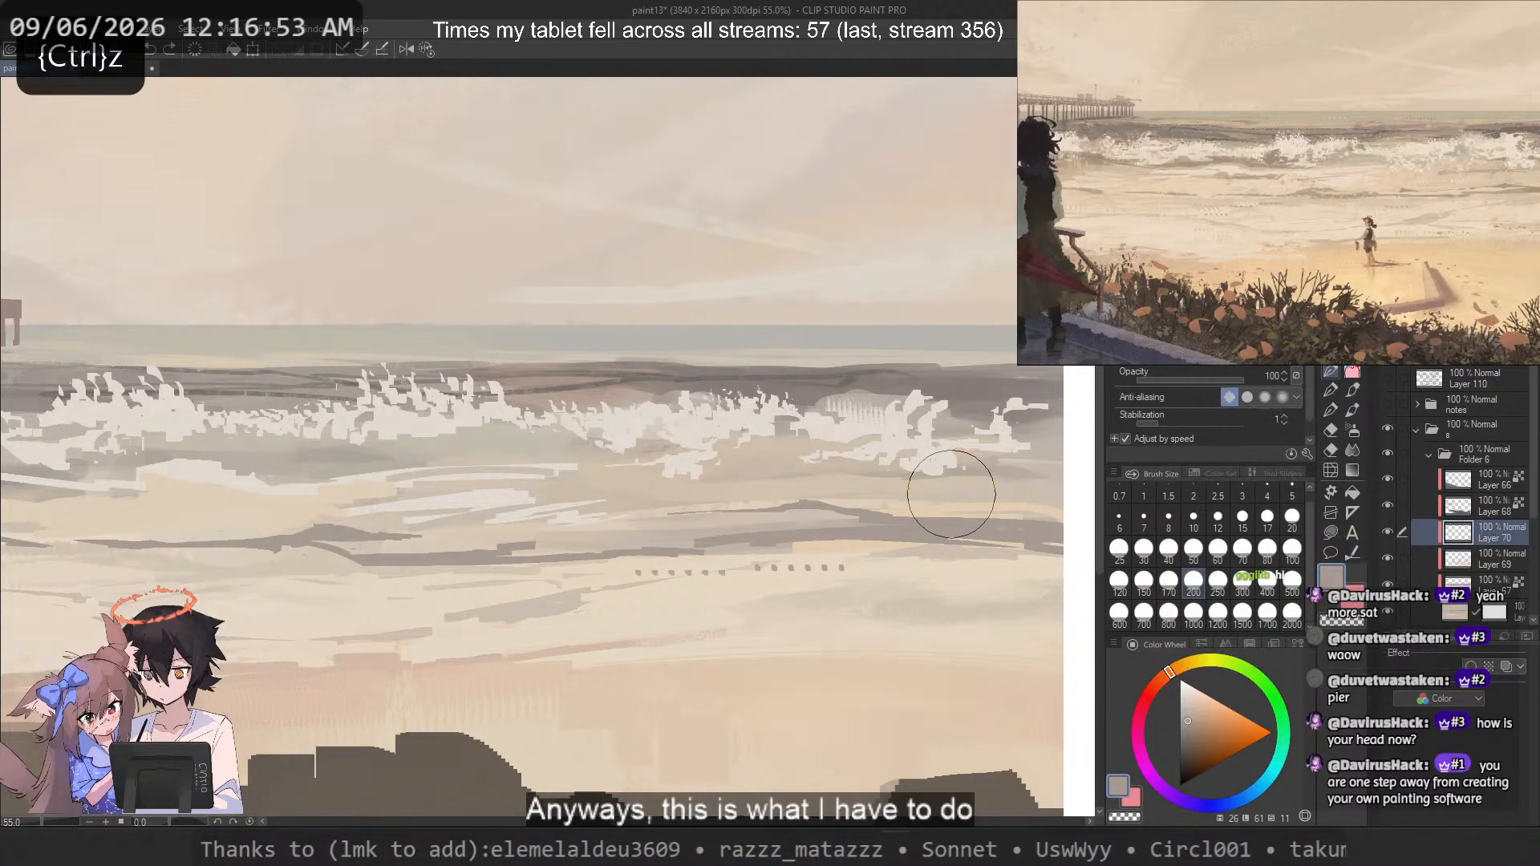
drag(499, 474, 492, 515)
key(ctrl+z)
drag(363, 499, 391, 524)
key(ctrl+z)
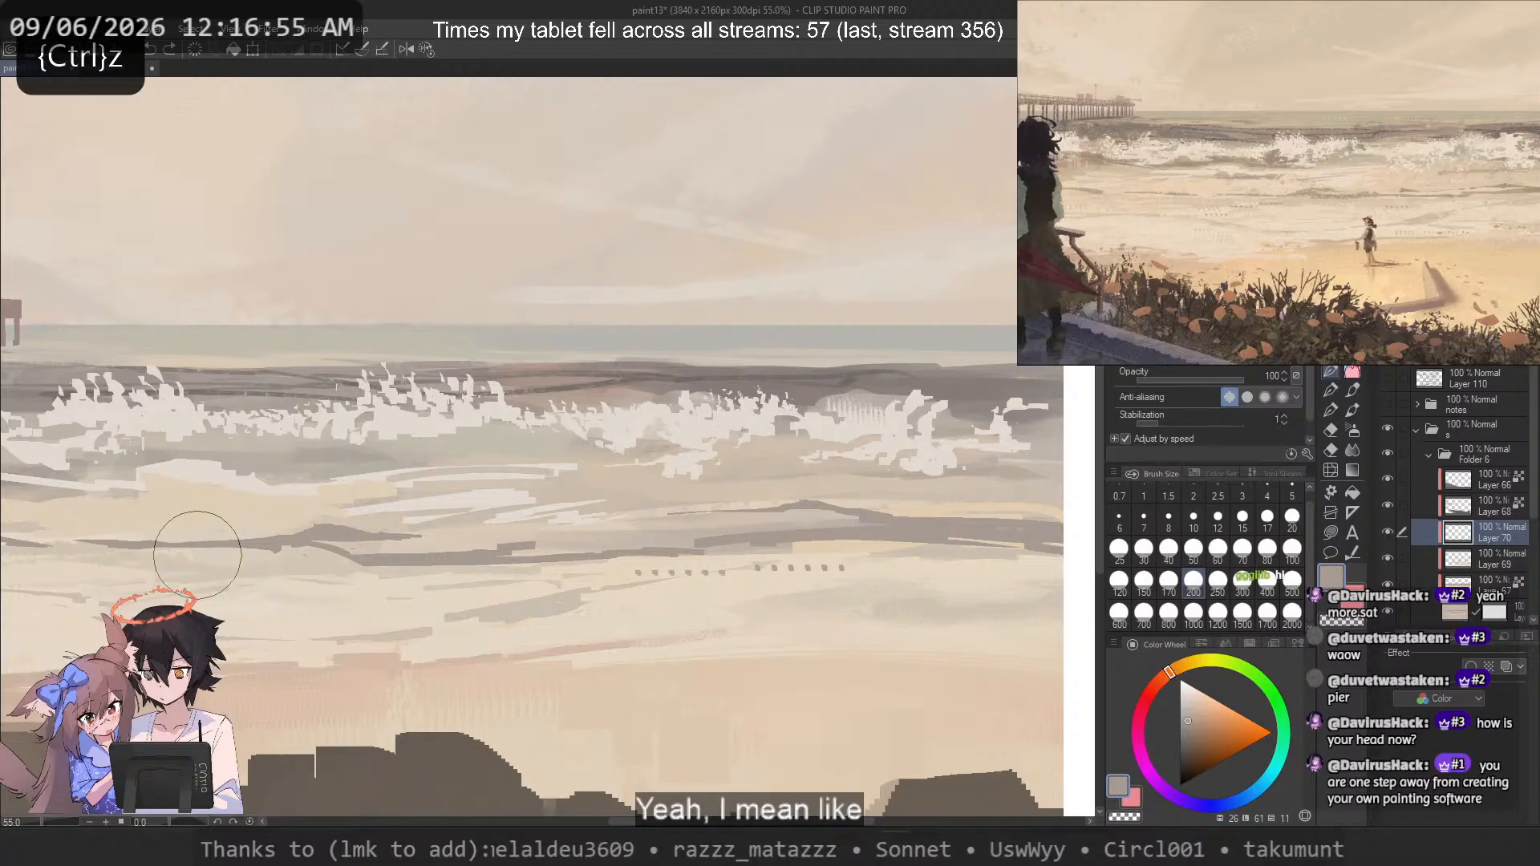
Step: Sample the light cream of the shallow water and stamp a row of short dashes along the wave shadow below the pier
scroll(1283, 202, down, 5)
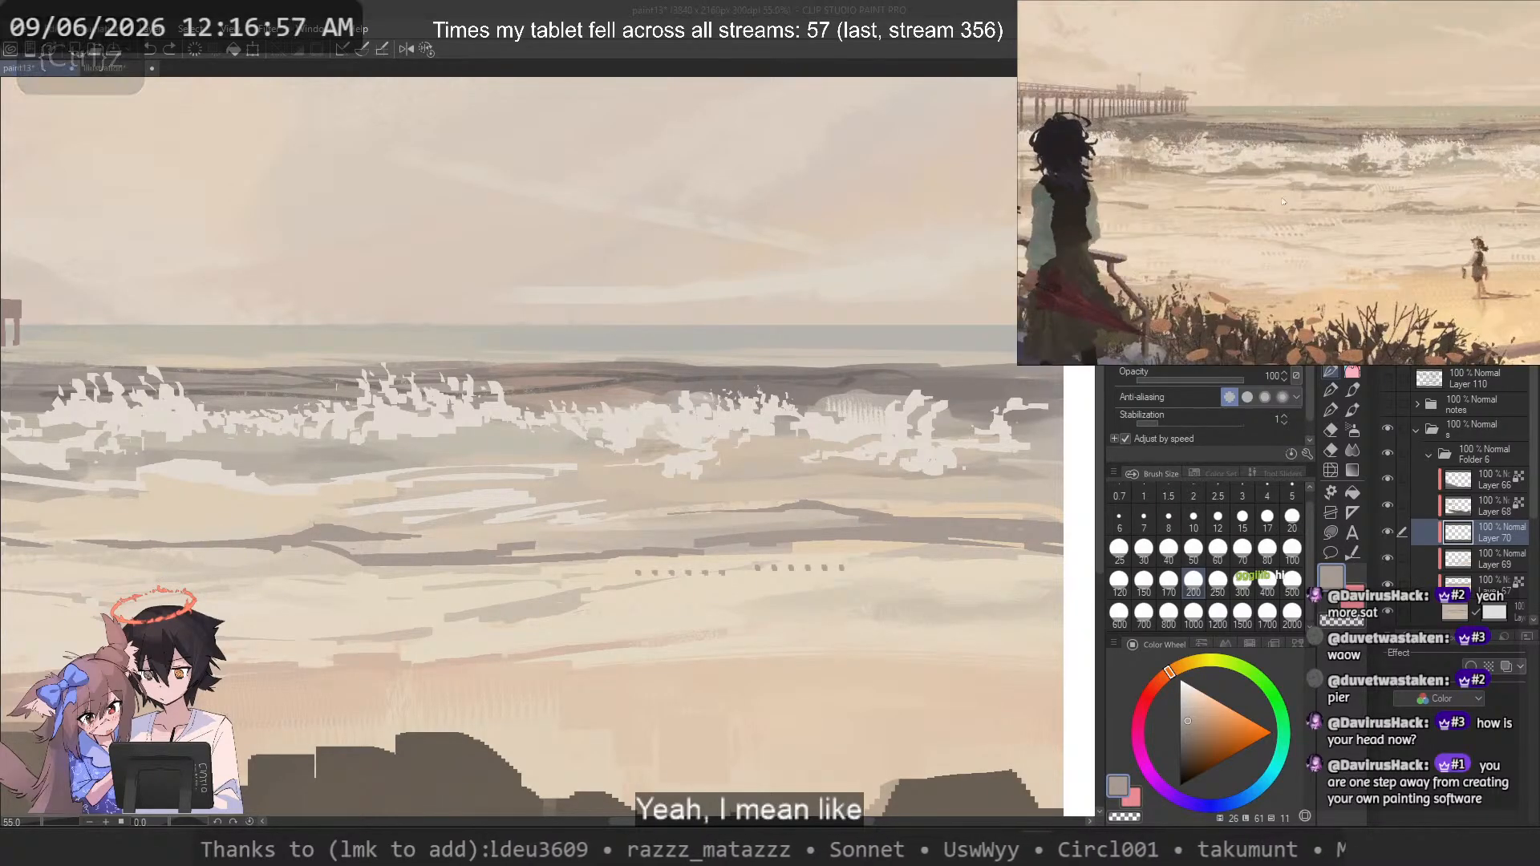
scroll(1283, 202, down, 1)
drag(848, 460, 1108, 481)
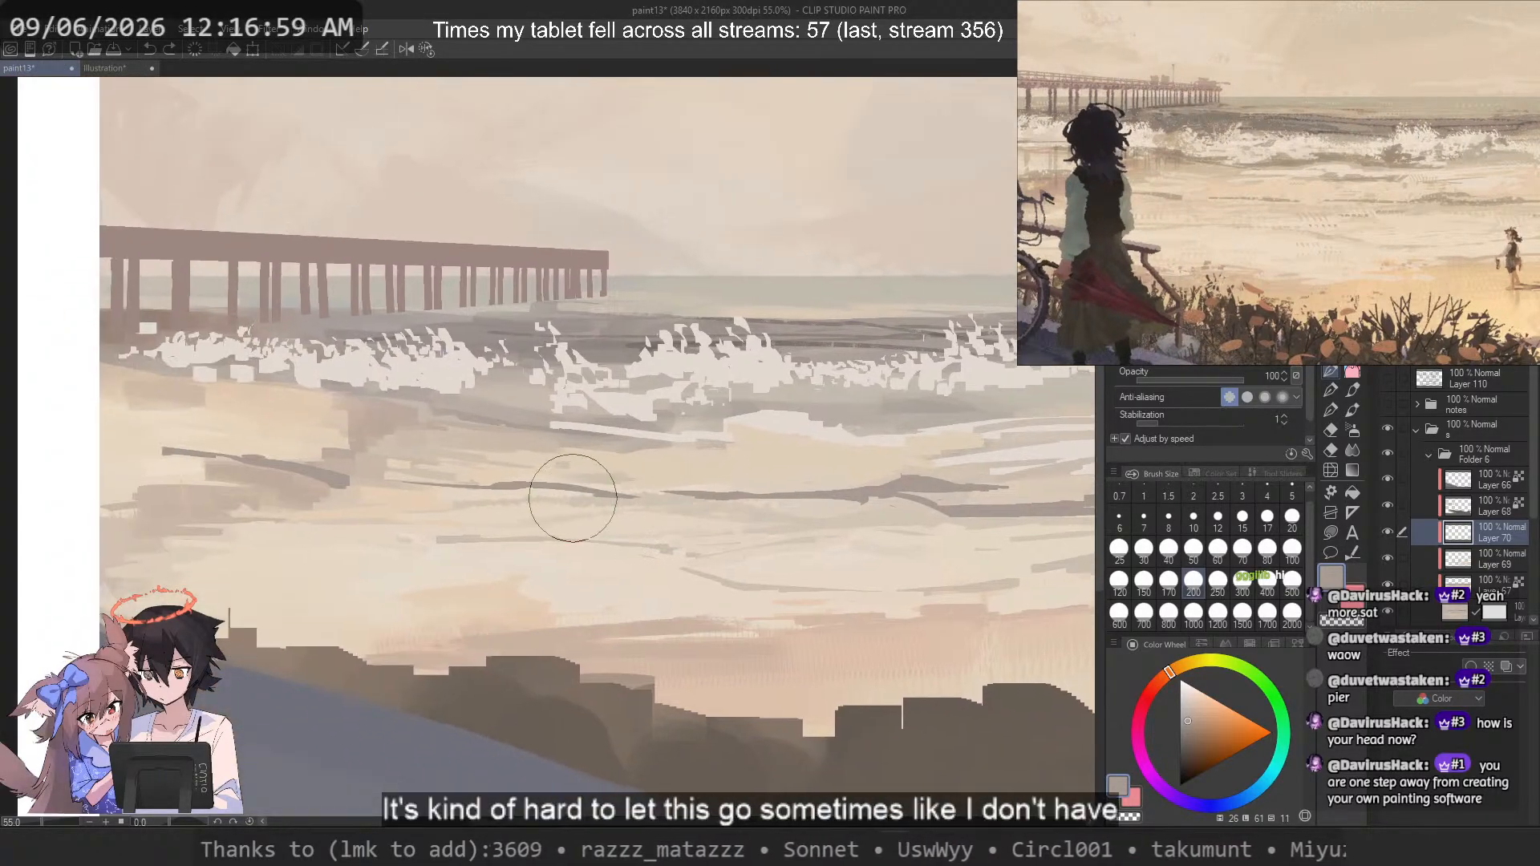
alt+click(570, 498)
drag(486, 476, 486, 486)
key(ctrl+z)
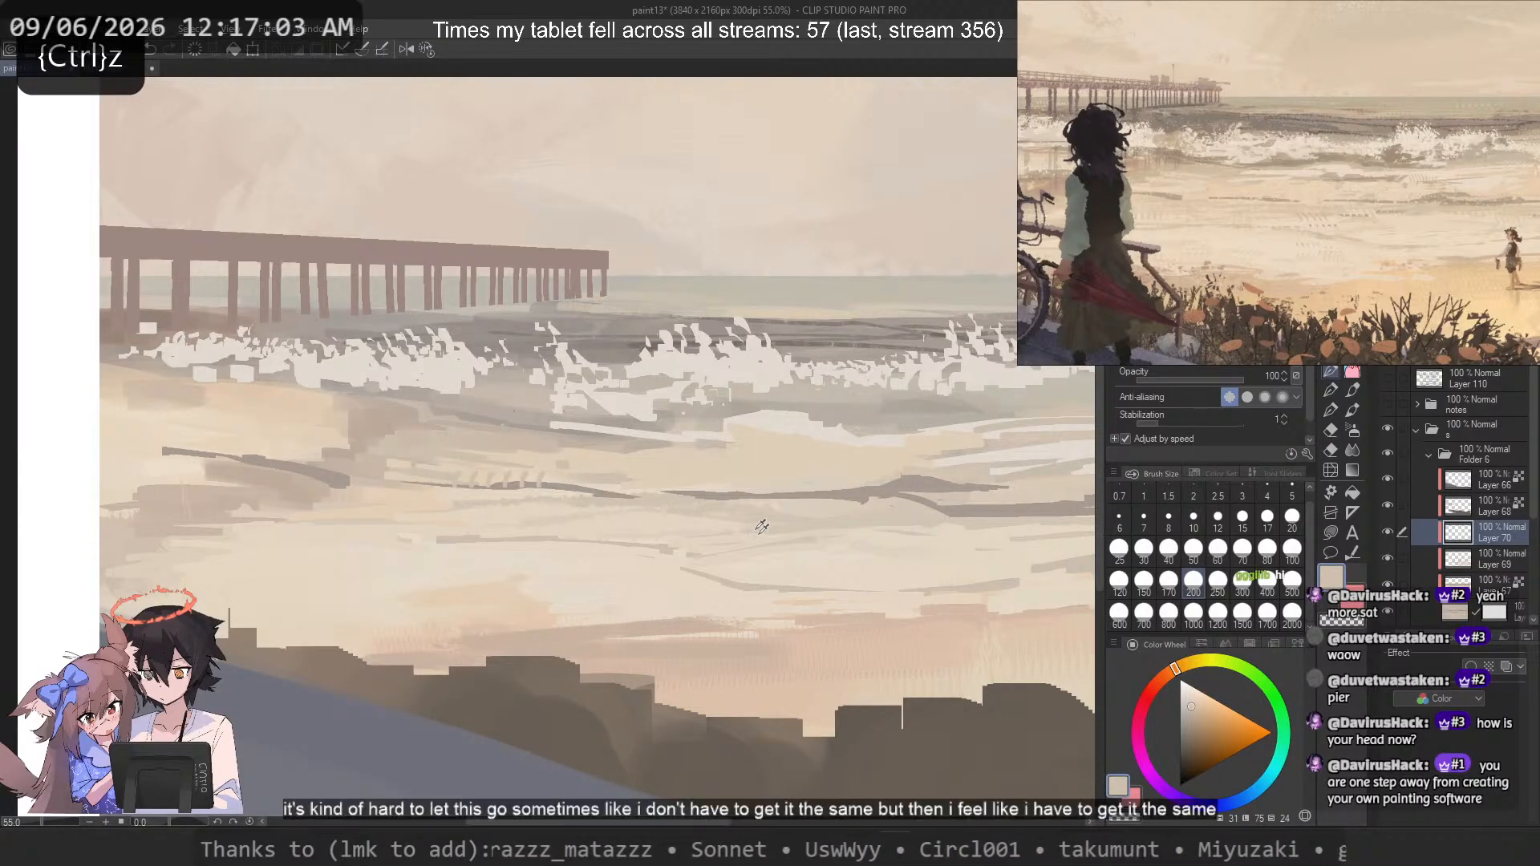
alt+click(827, 627)
drag(688, 487, 722, 481)
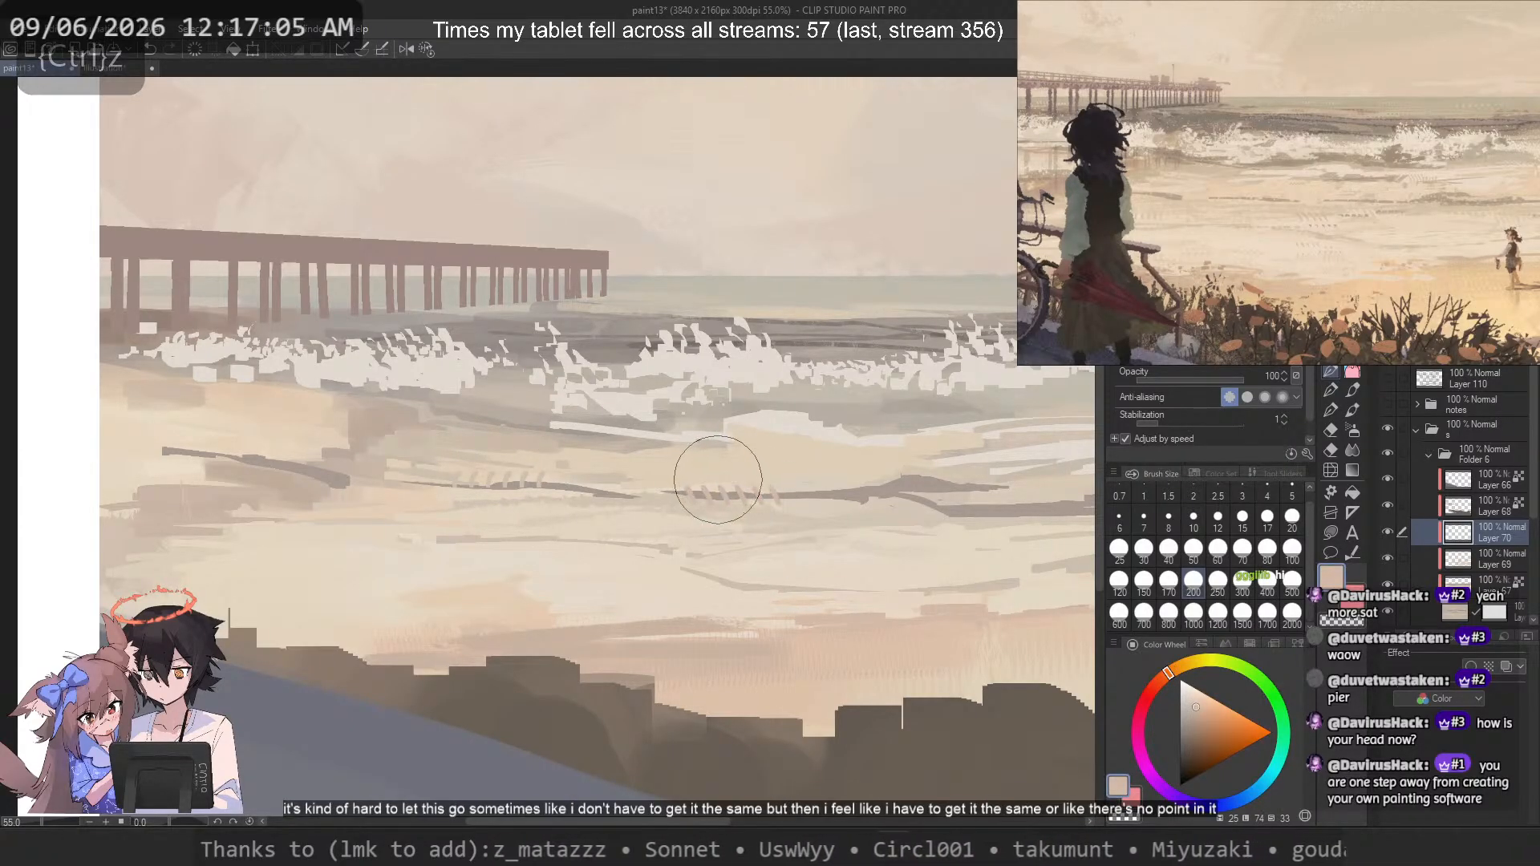
key(ctrl+z)
Step: Sample the wave shadow's grey and stamp two staggered rows of dots just under the shadow line near the pier
alt+click(706, 494)
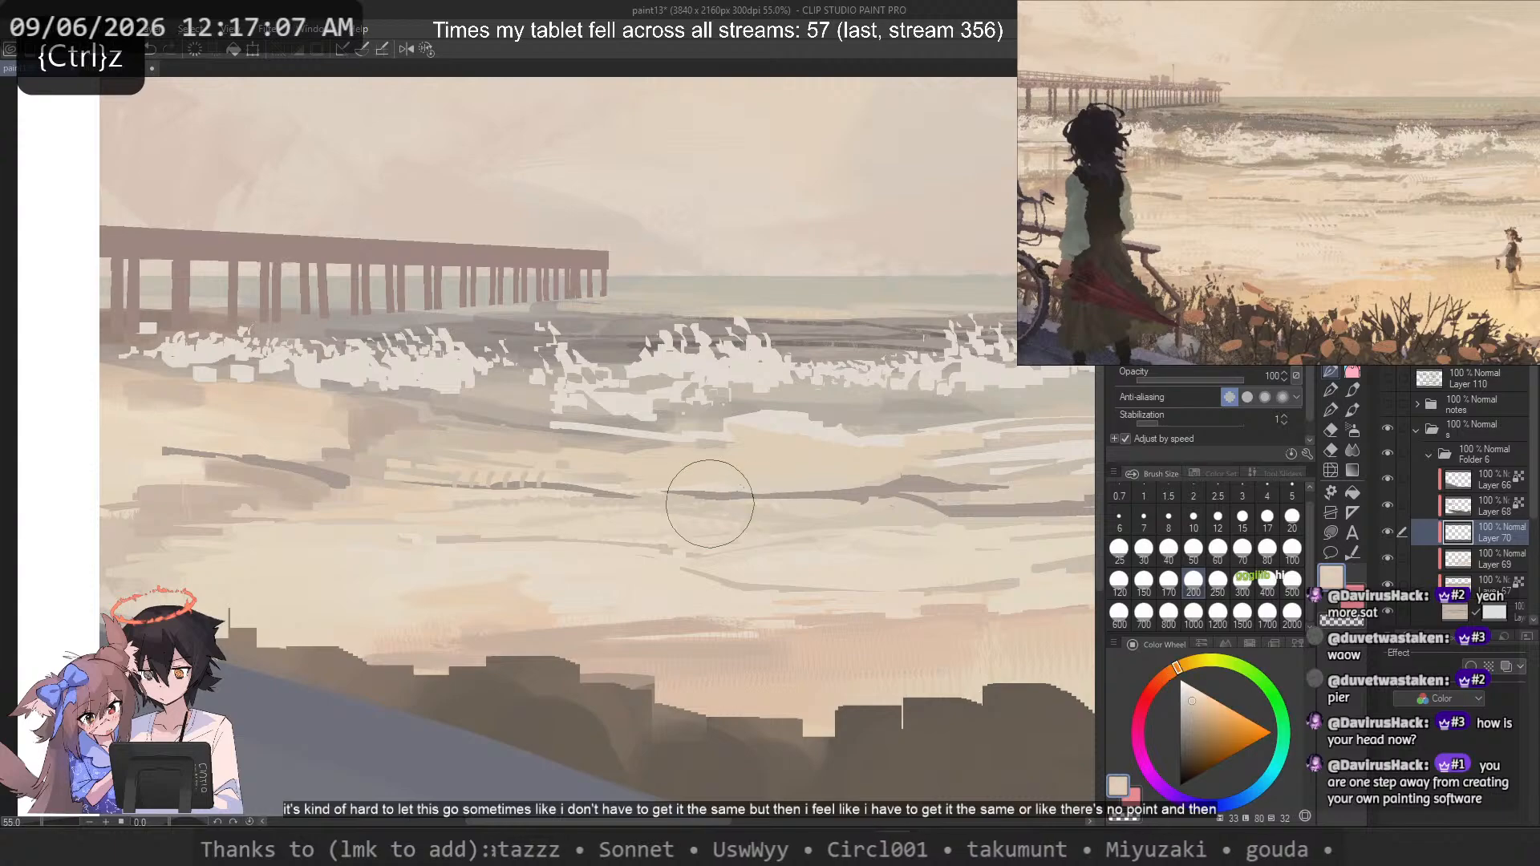
alt+click(720, 485)
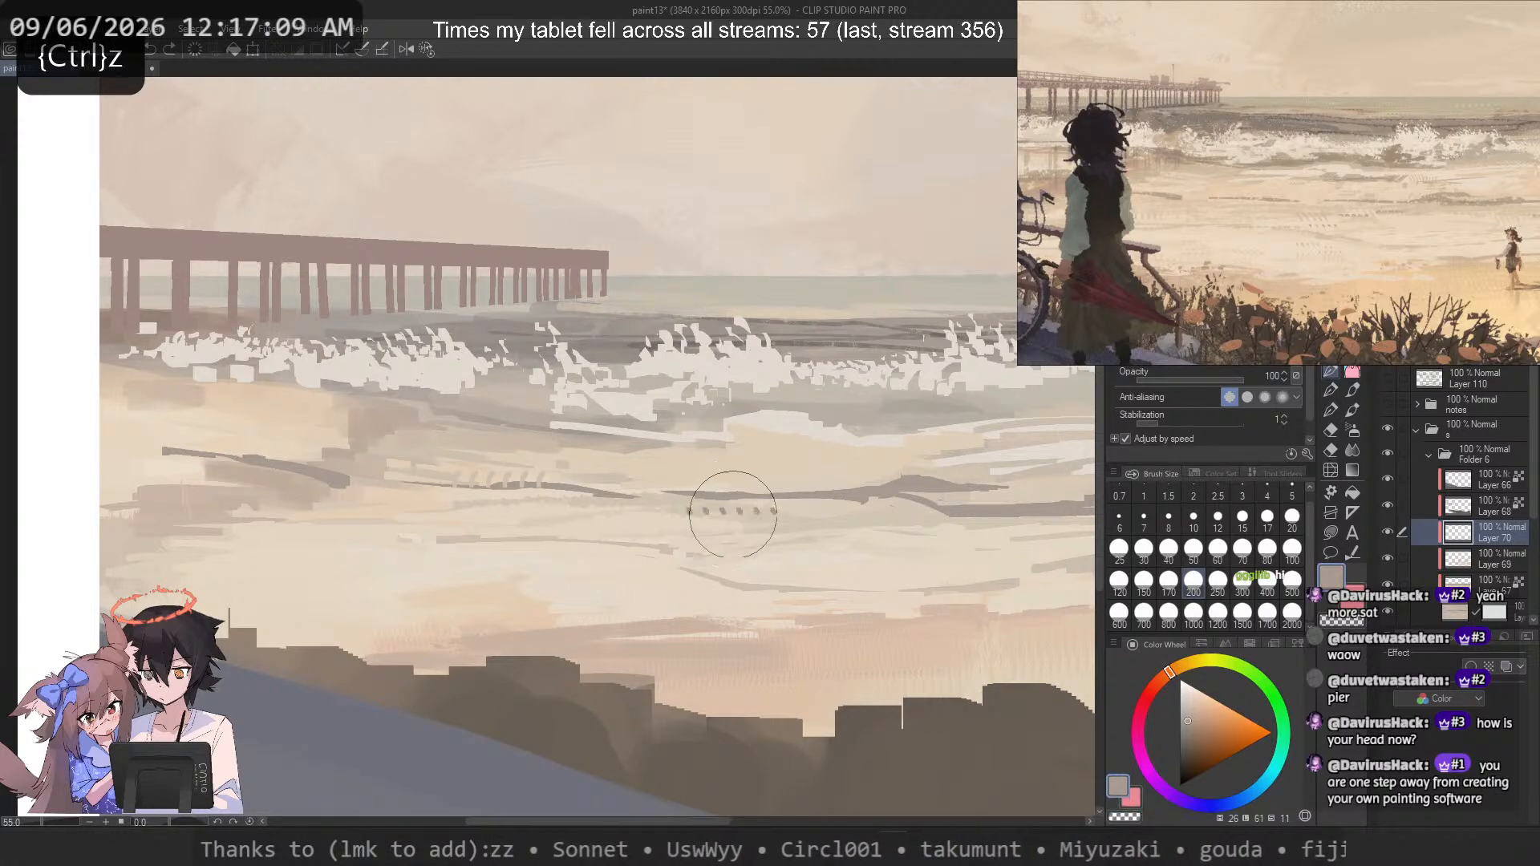
drag(731, 525, 898, 512)
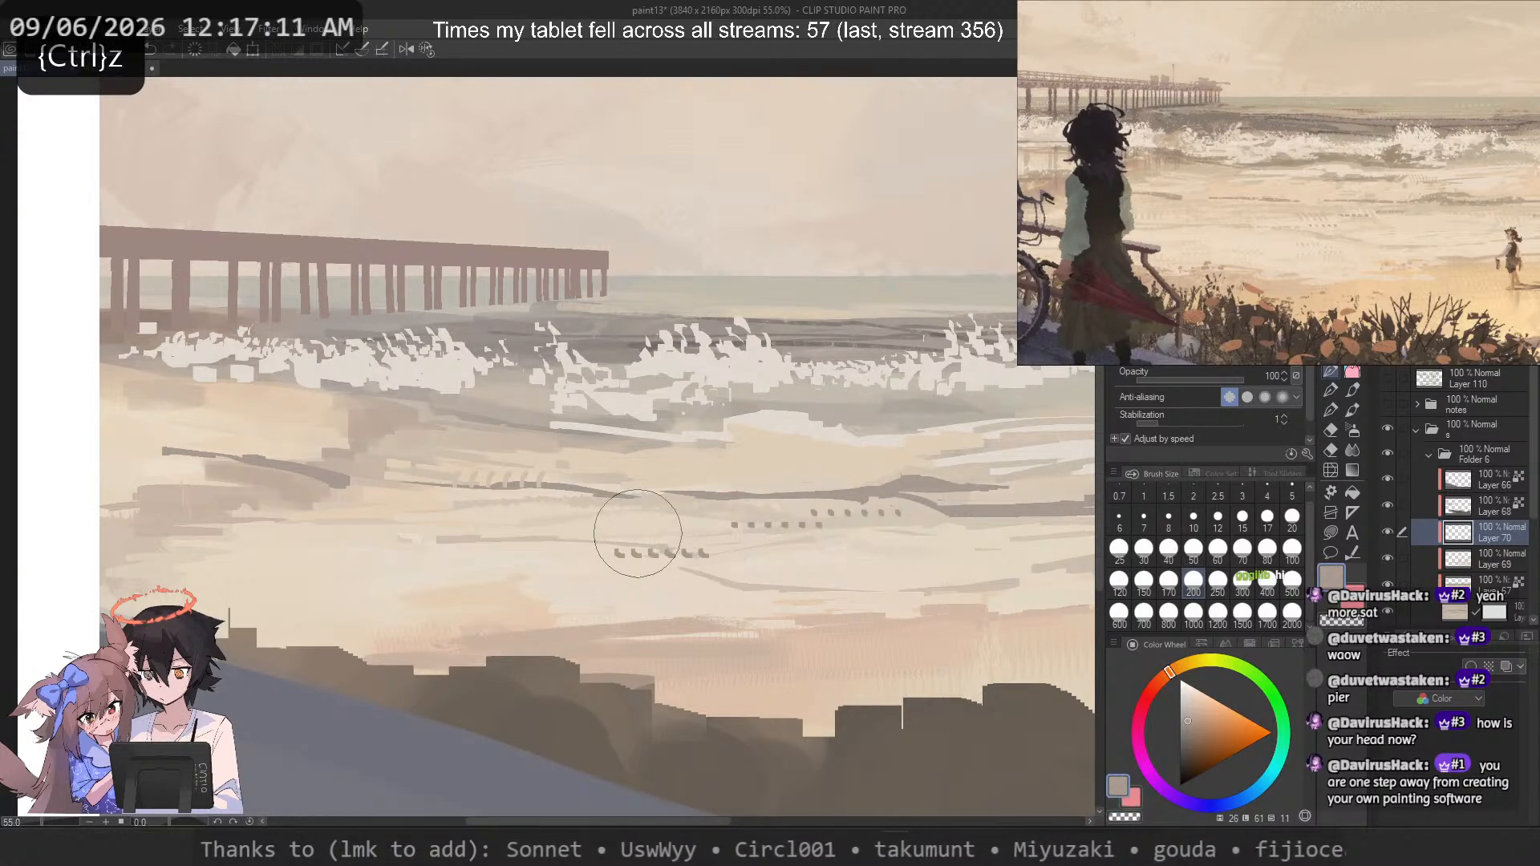
Step: Sample the tan of the wet sand and stamp slanted dashes beside the grey dot rows in the shallow water
mouse_move(603, 557)
mouse_down()
mouse_move(732, 543)
mouse_move(674, 539)
mouse_move(688, 549)
mouse_up()
key(ctrl+z)
alt+click(850, 605)
key(ctrl+z)
key(ctrl+z)
key(ctrl+z)
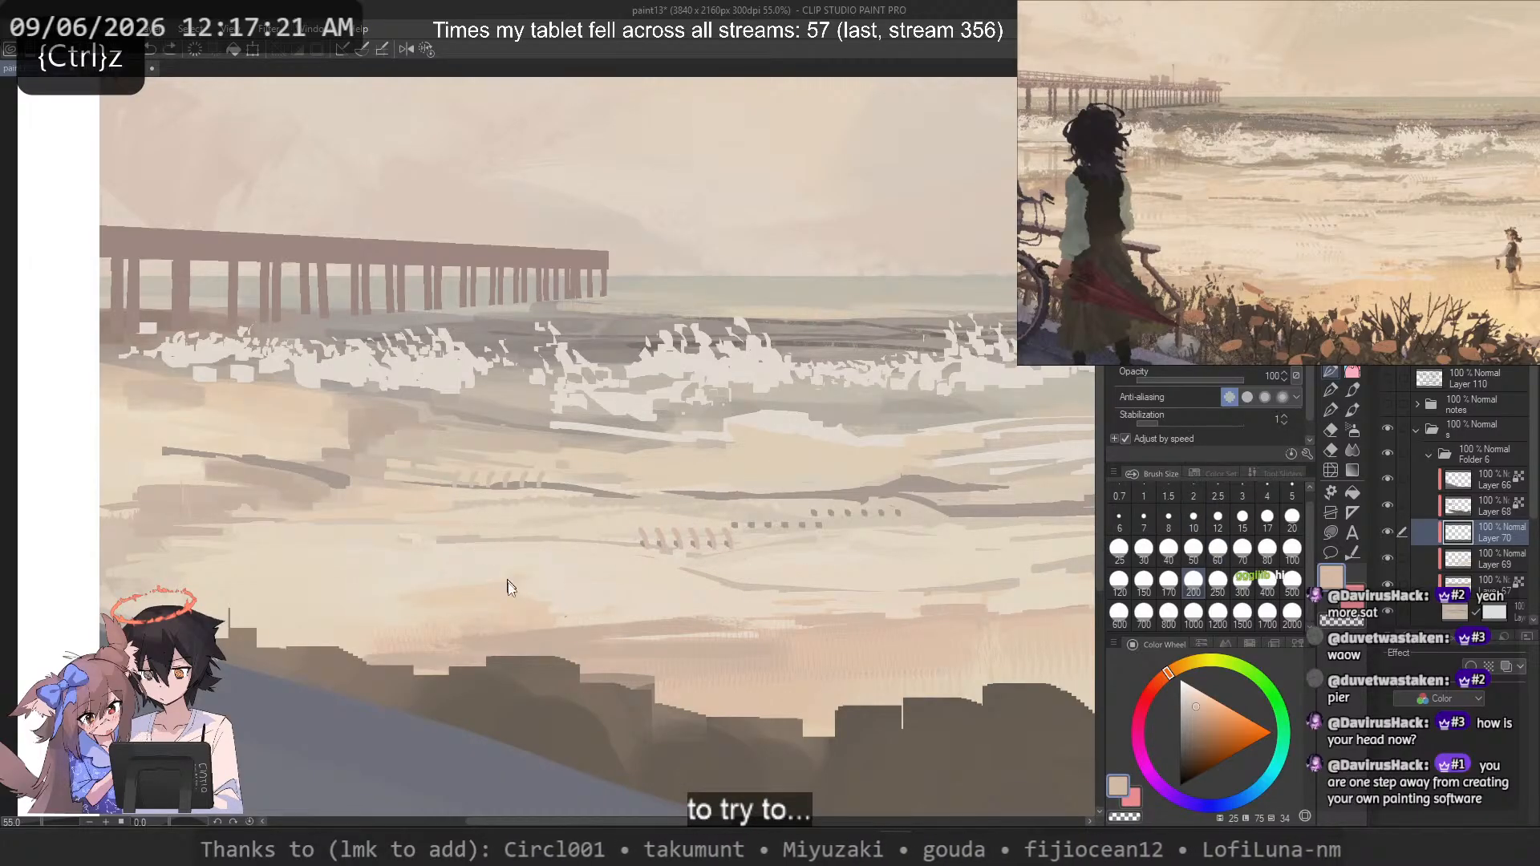
Step: Stamp pale peach dashes near the shoreline and light cream dashes farther along the shallows, sampling each colour from the painting
alt+click(634, 577)
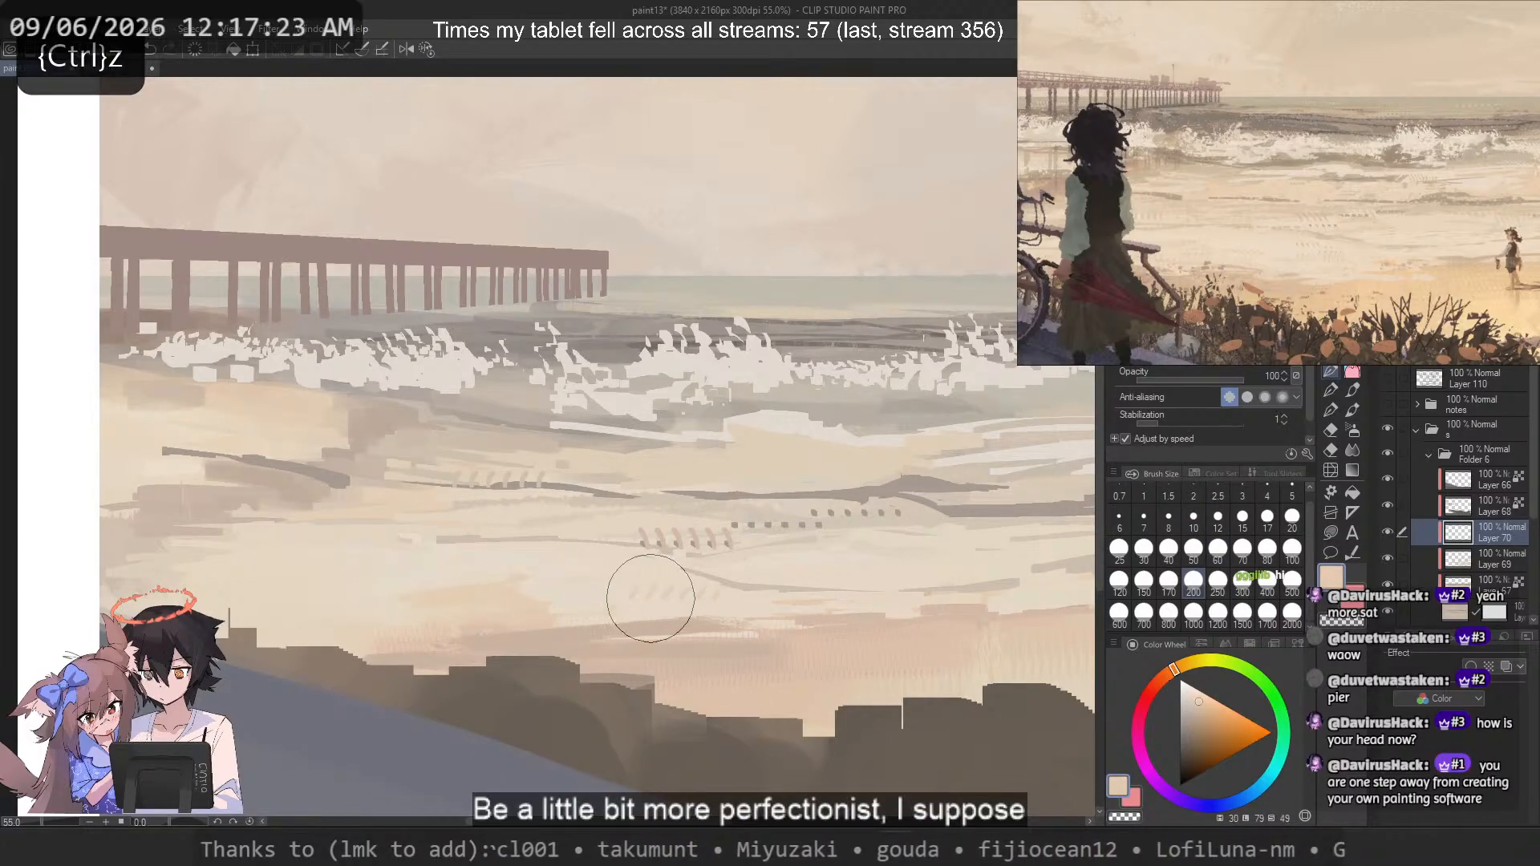
drag(646, 591, 661, 628)
key(ctrl+z)
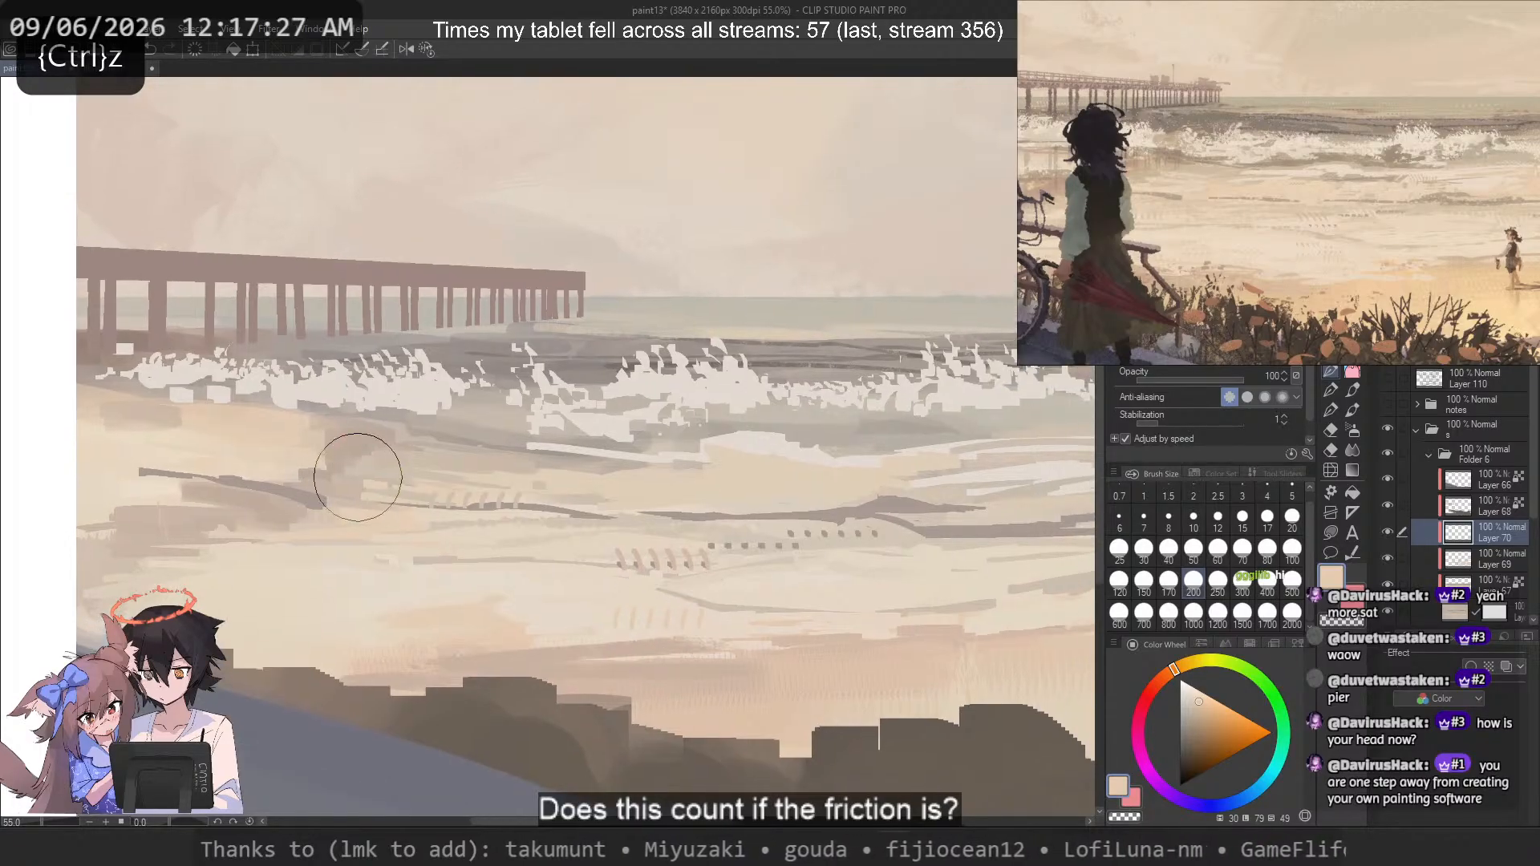
alt+click(409, 532)
key(ctrl+z)
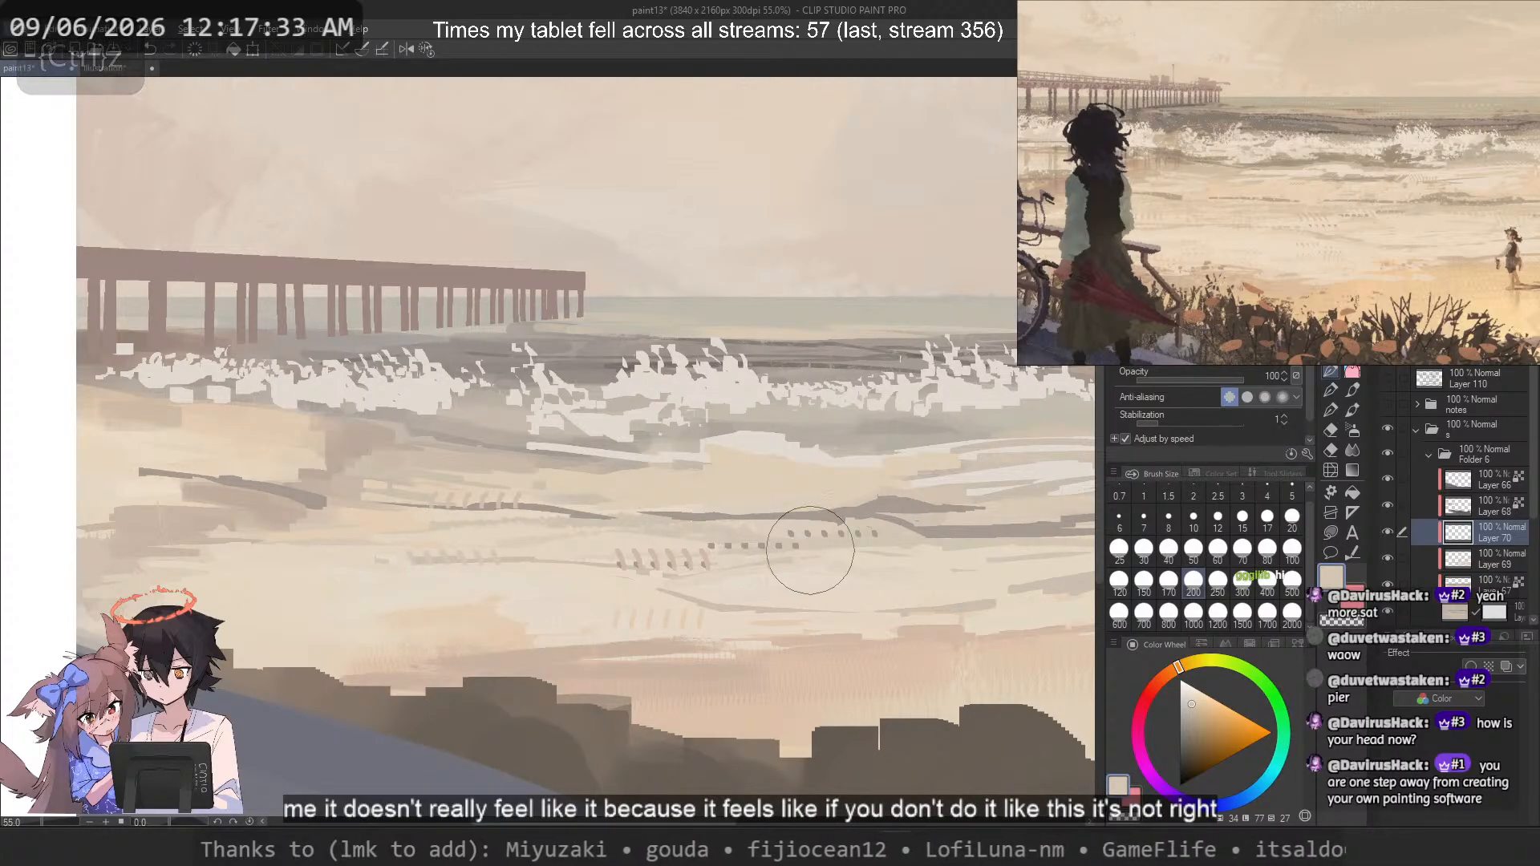
Step: Sample the grey wave shadow, set the brush size to 70 and stamp fine curved and slanted dashes around the light streaks below the breakers
mouse_move(807, 556)
mouse_down()
mouse_move(449, 529)
mouse_move(429, 571)
mouse_up()
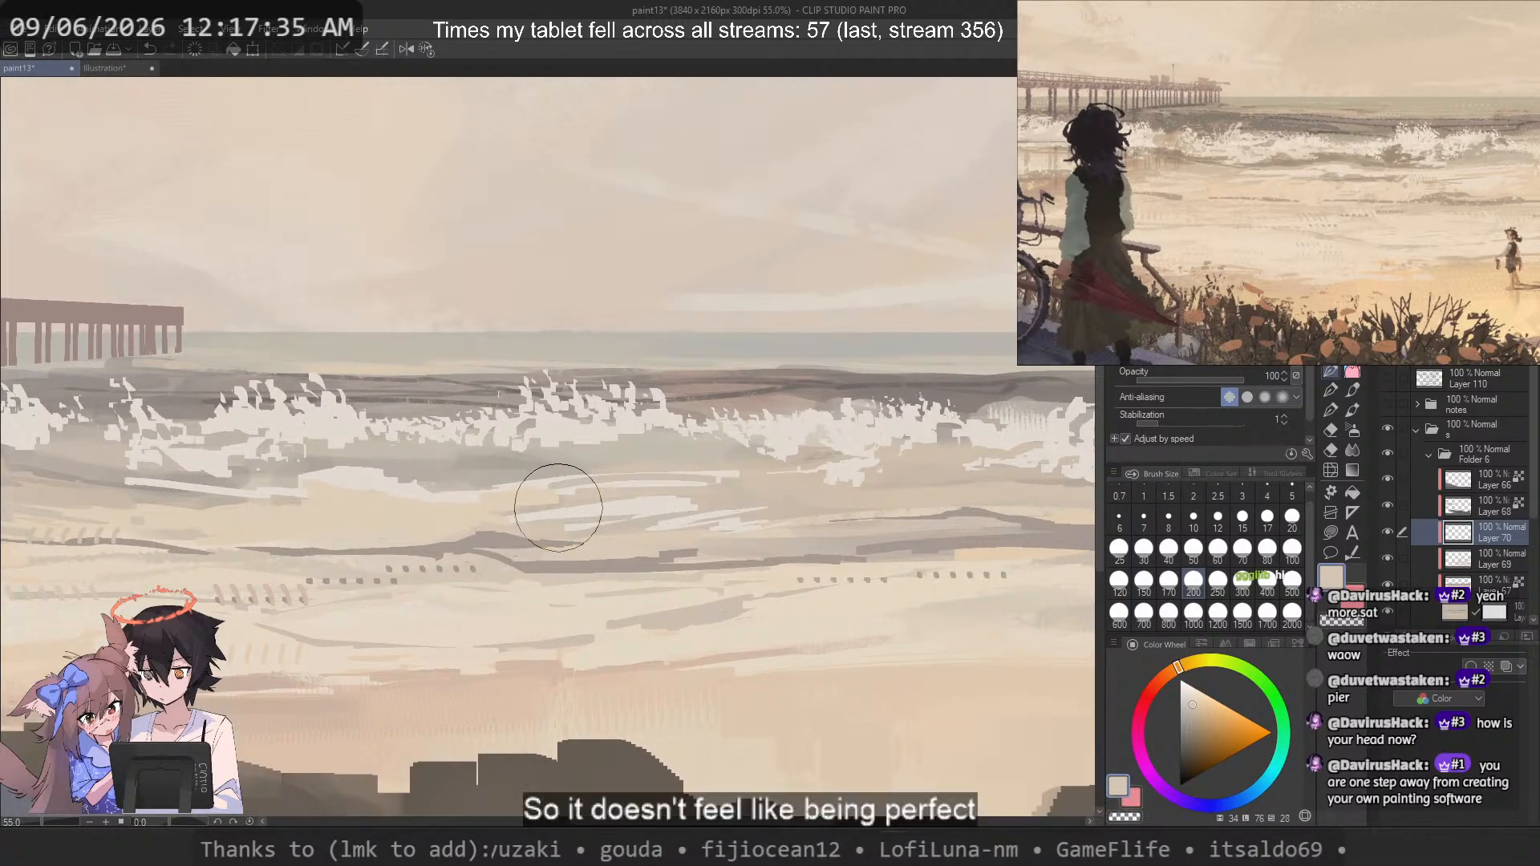
key(ctrl+z)
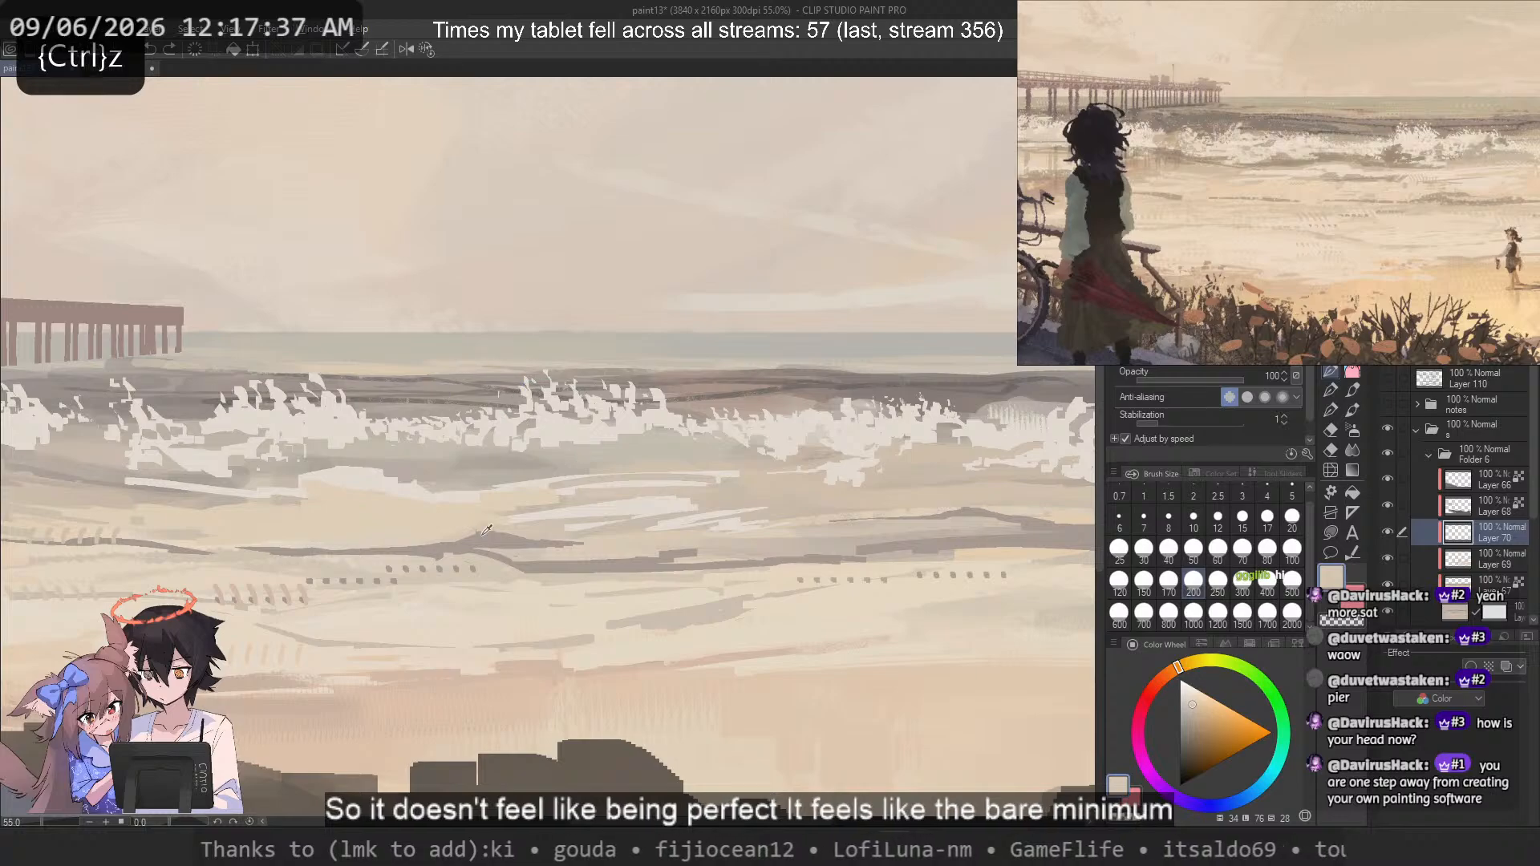
alt+click(493, 394)
mouse_move(555, 500)
mouse_down()
mouse_move(564, 514)
mouse_move(628, 493)
mouse_move(613, 493)
mouse_up()
key(ctrl+z)
click(1242, 547)
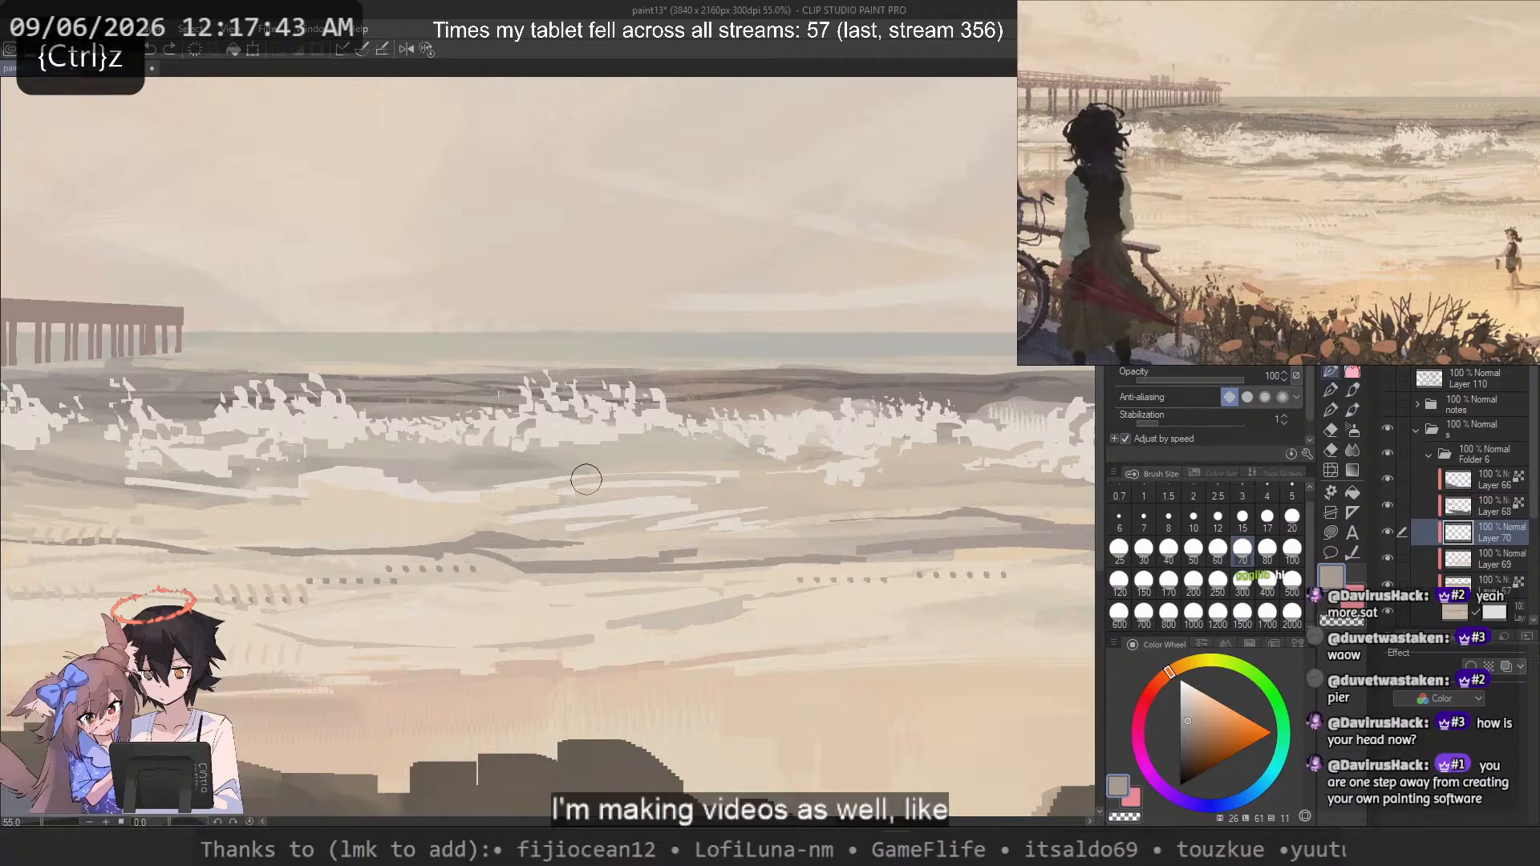
drag(580, 478, 625, 504)
key(ctrl+z)
mouse_move(634, 486)
mouse_down()
mouse_move(647, 504)
mouse_move(634, 503)
mouse_up()
drag(453, 503, 480, 521)
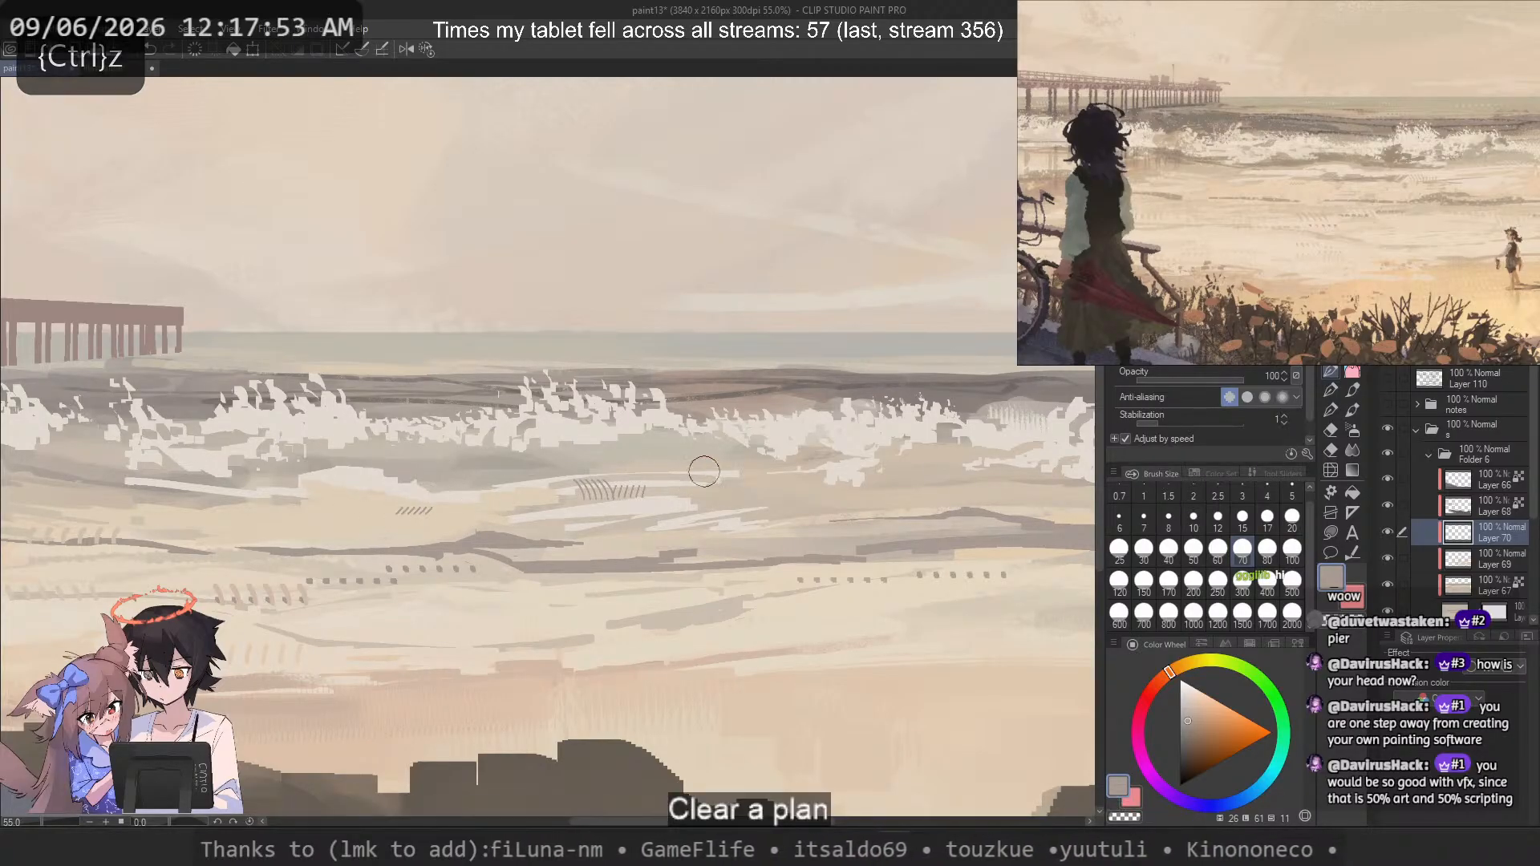
Step: Sample the pale beige of the shallows, set the brush size to 120 and stamp a row of curved dashes below the grey dots
drag(703, 470, 517, 455)
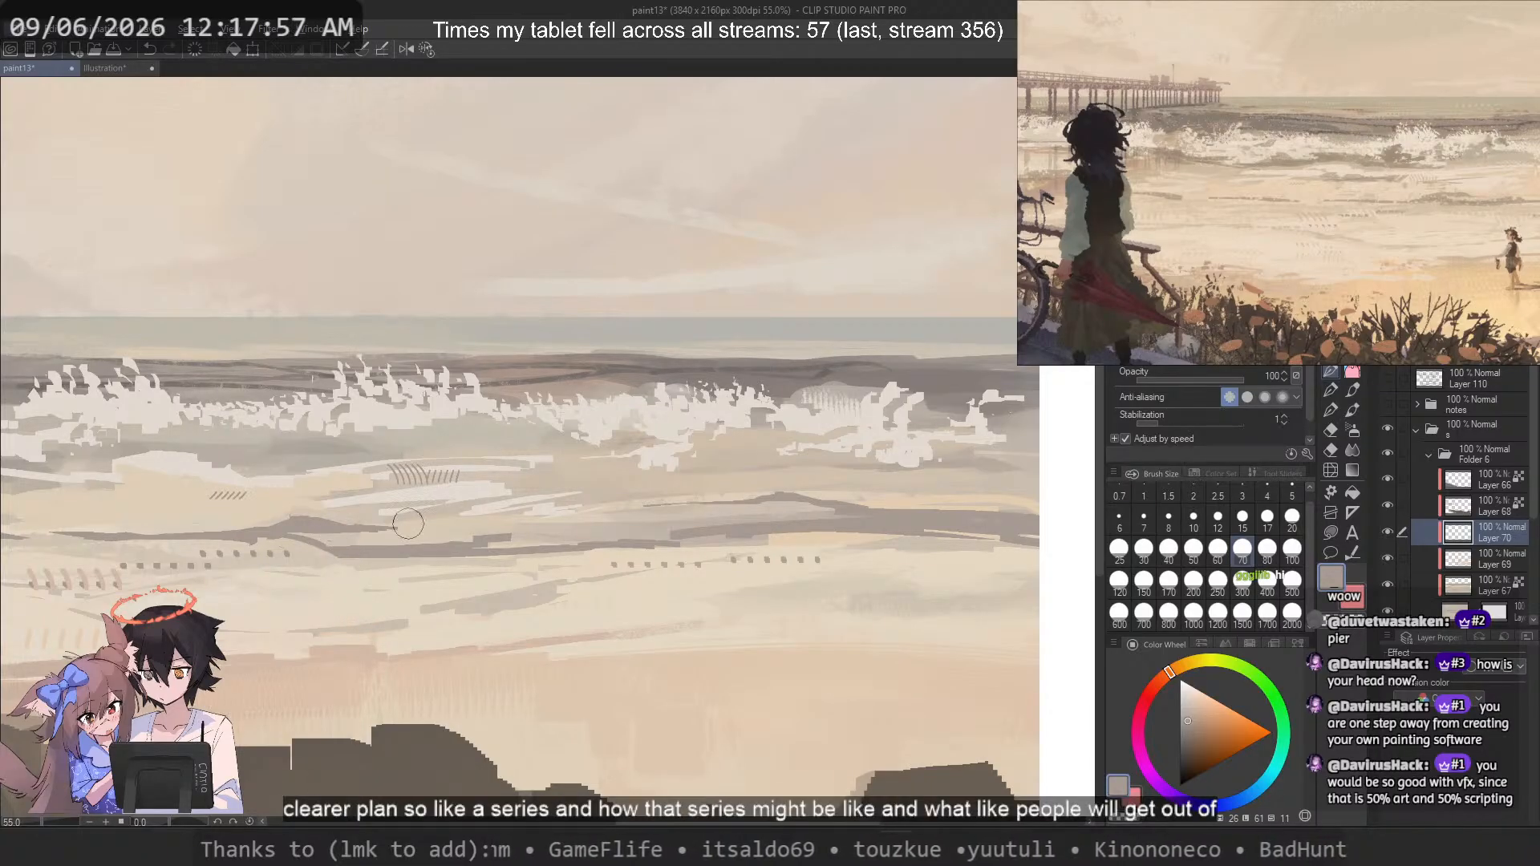
alt+click(787, 580)
key(ctrl+z)
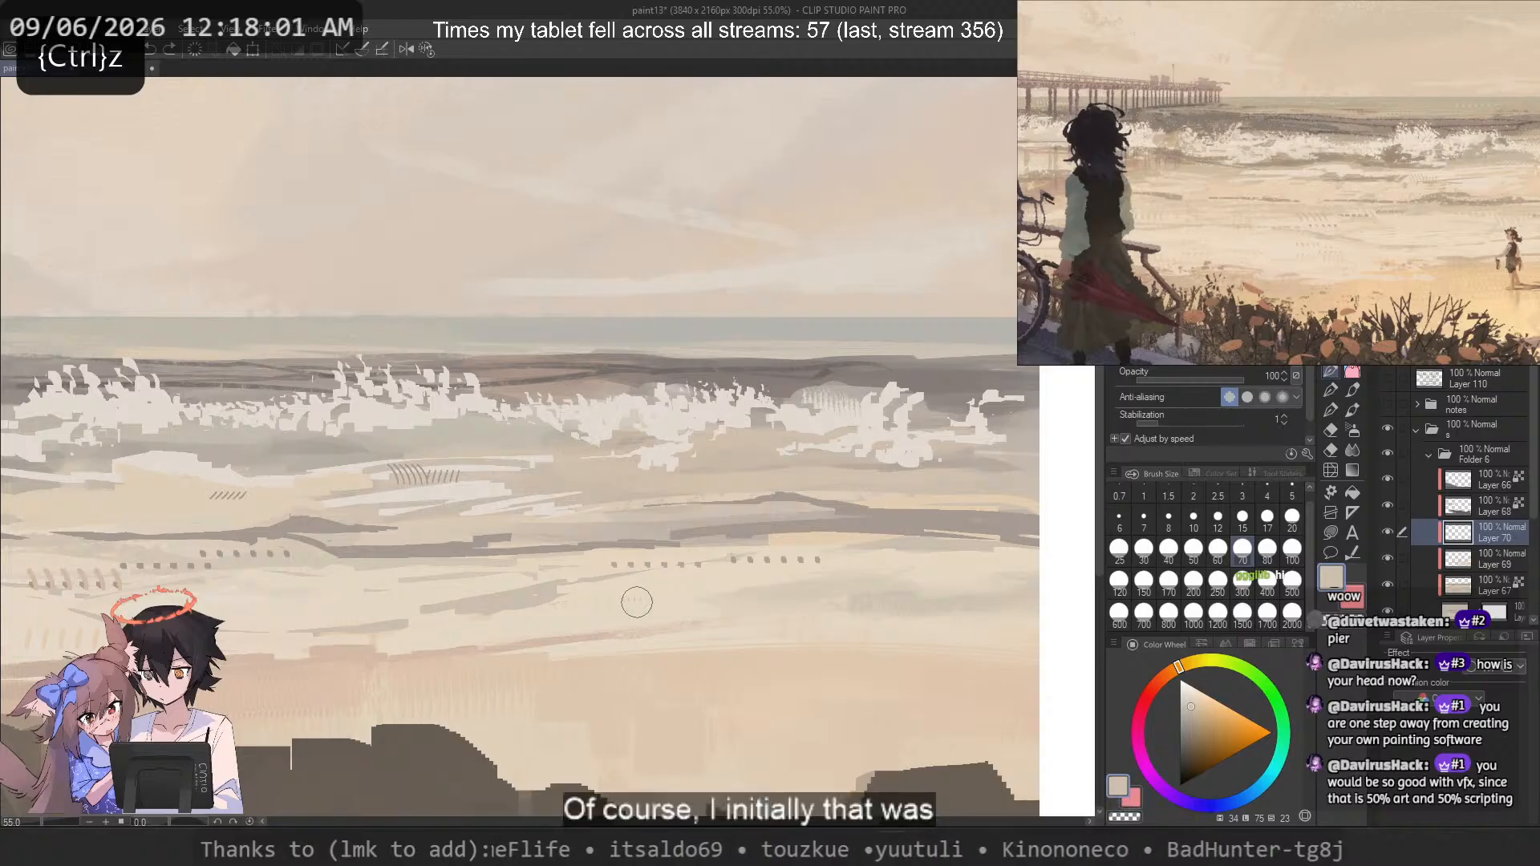
click(1120, 581)
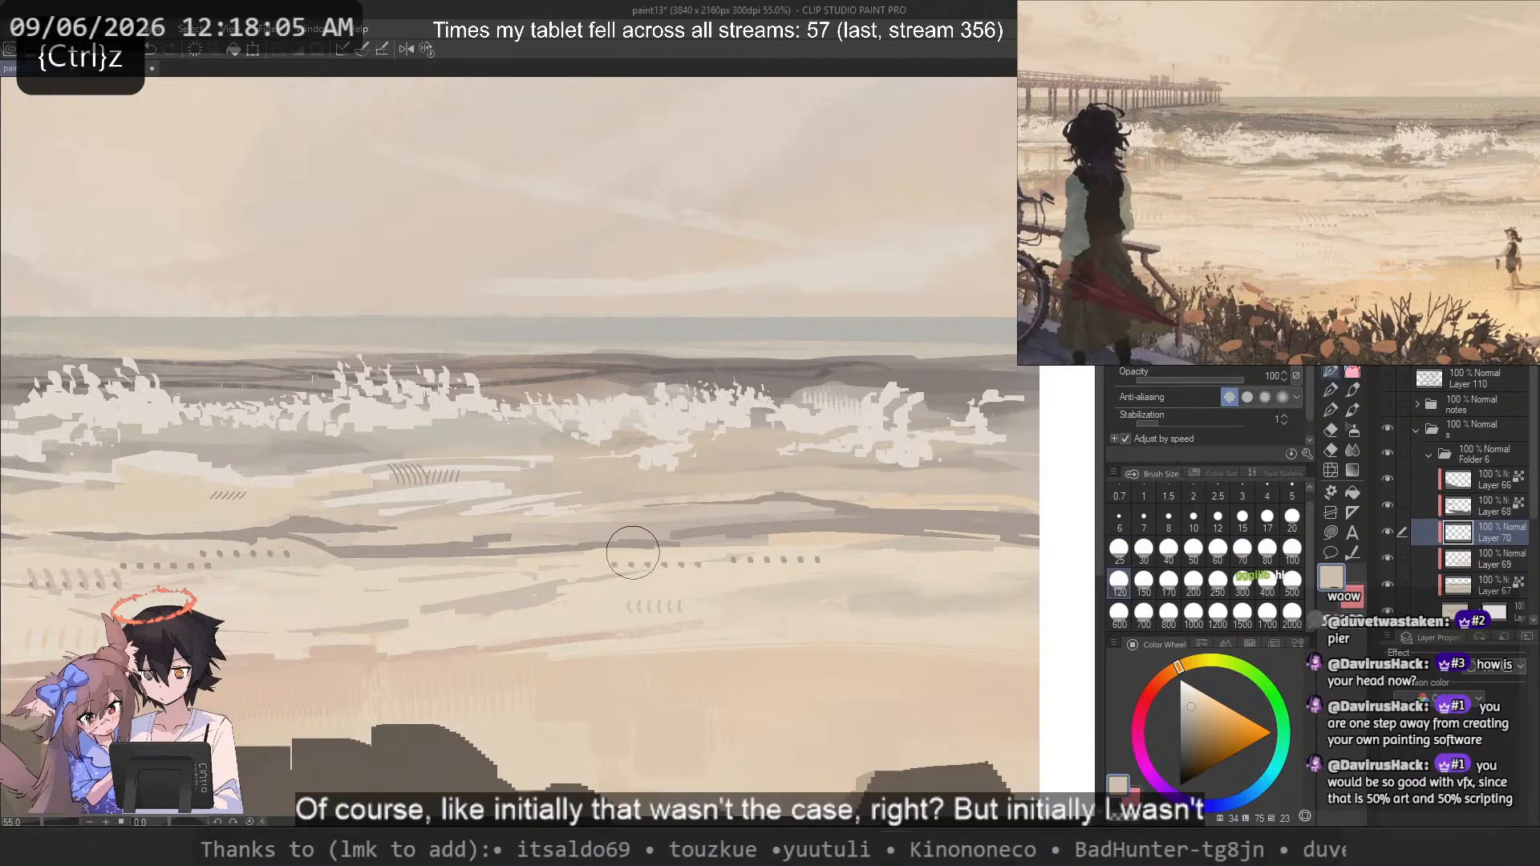
Step: Shift the reference to its beach side, sample a pale cream and stamp slanted dashes just below the breaking foam
drag(650, 549, 413, 574)
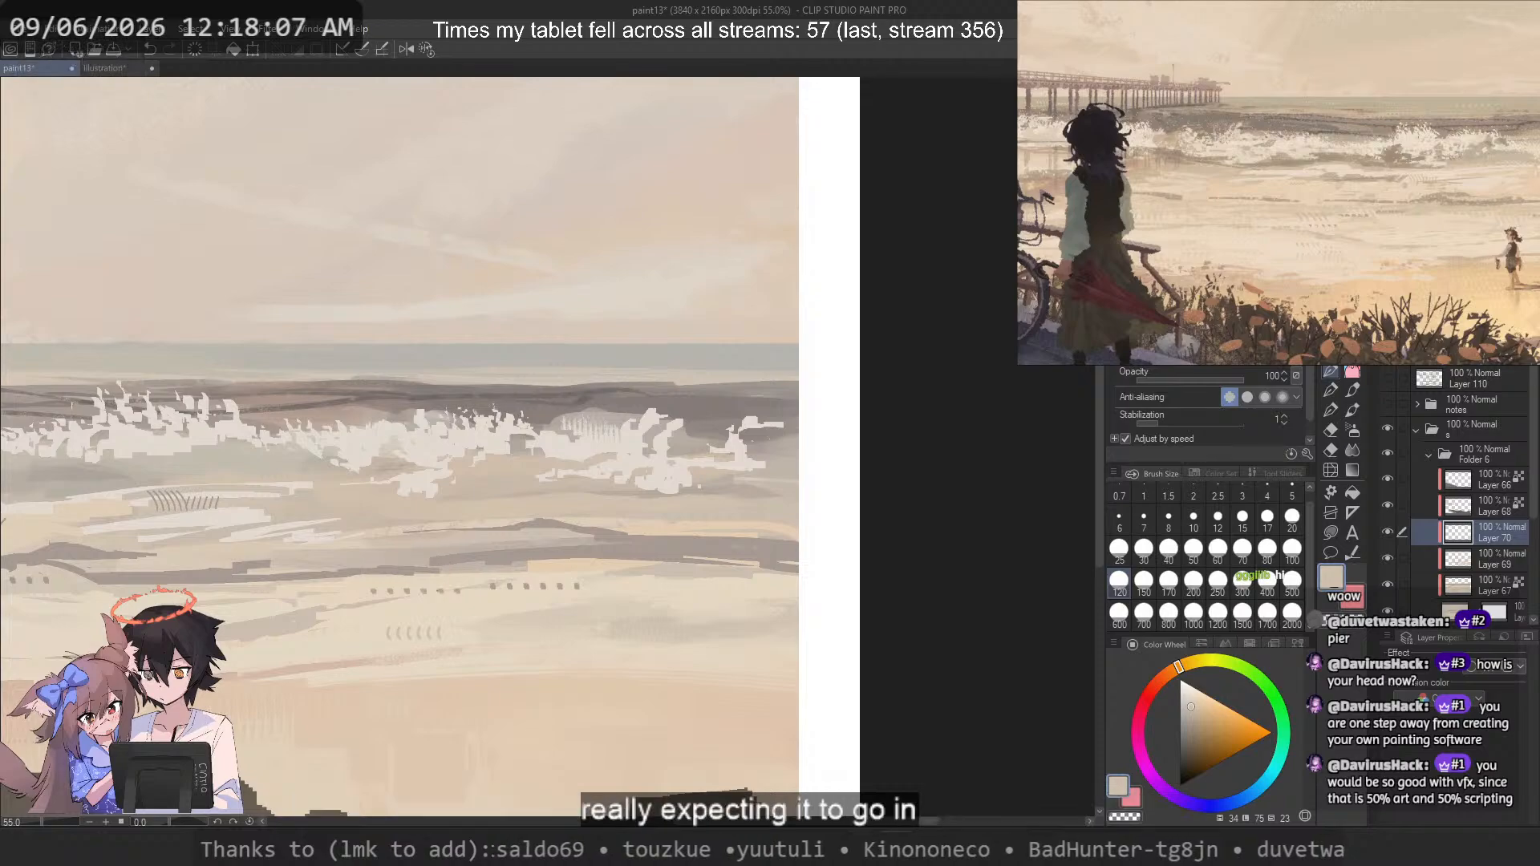
scroll(1276, 197, up, 2)
drag(1277, 195, 1079, 188)
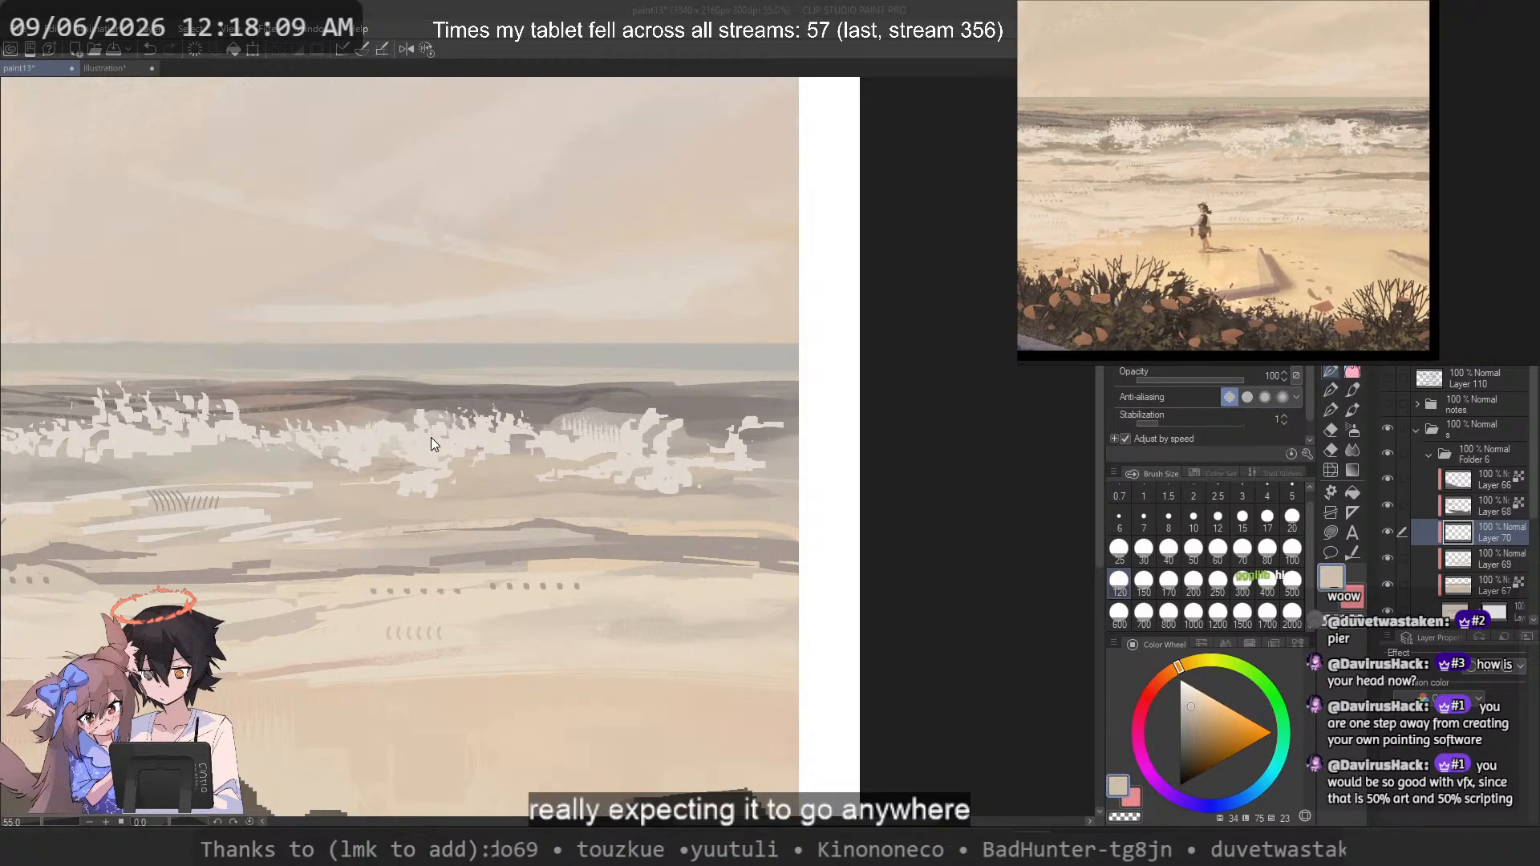
right_click(518, 600)
drag(423, 498, 459, 511)
key(ctrl+z)
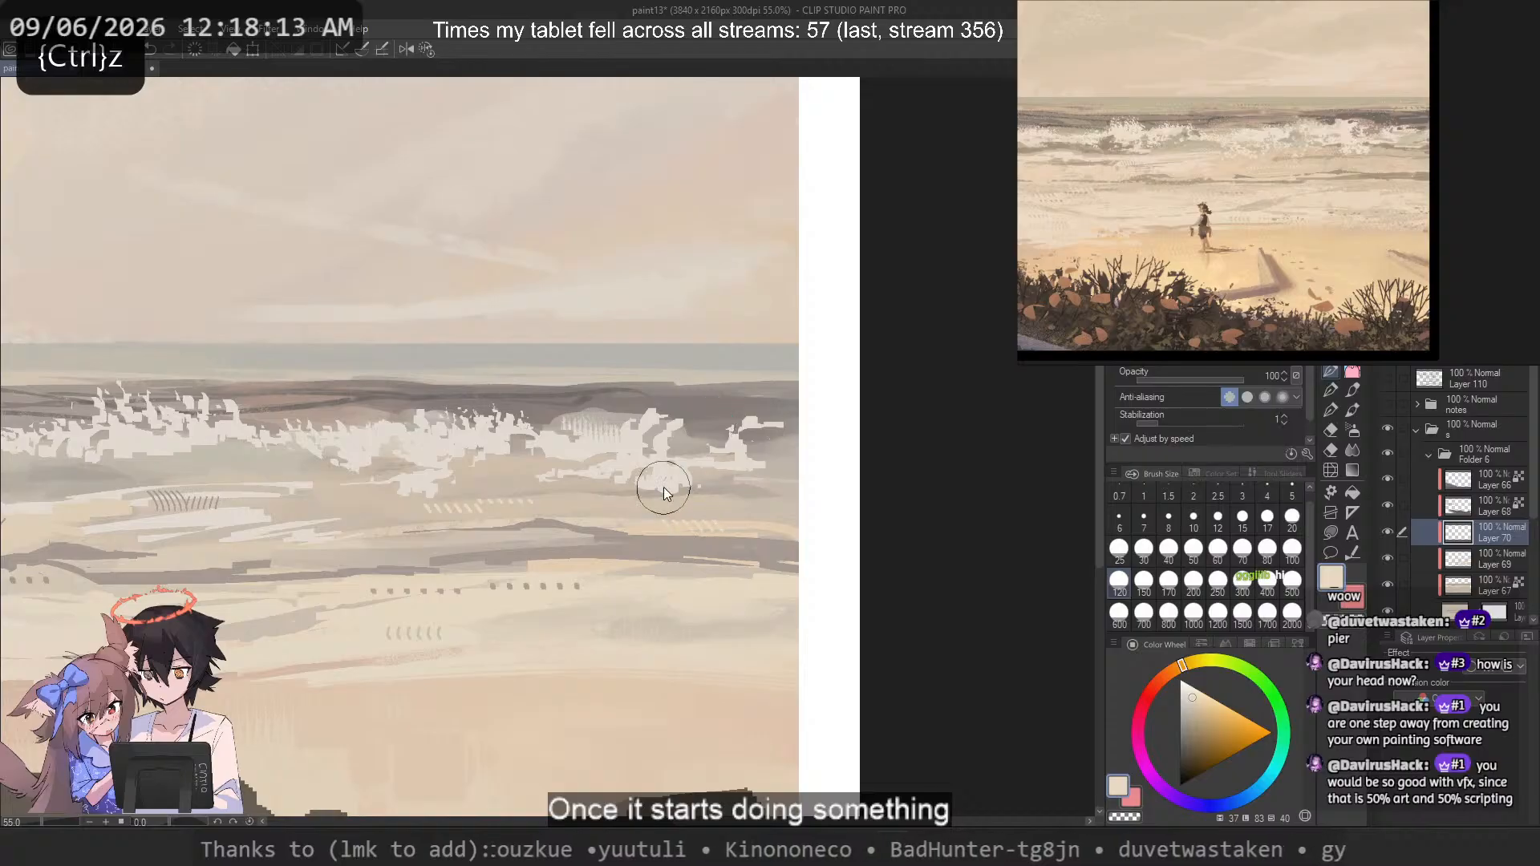
key(ctrl+z)
key(ctrl+z)
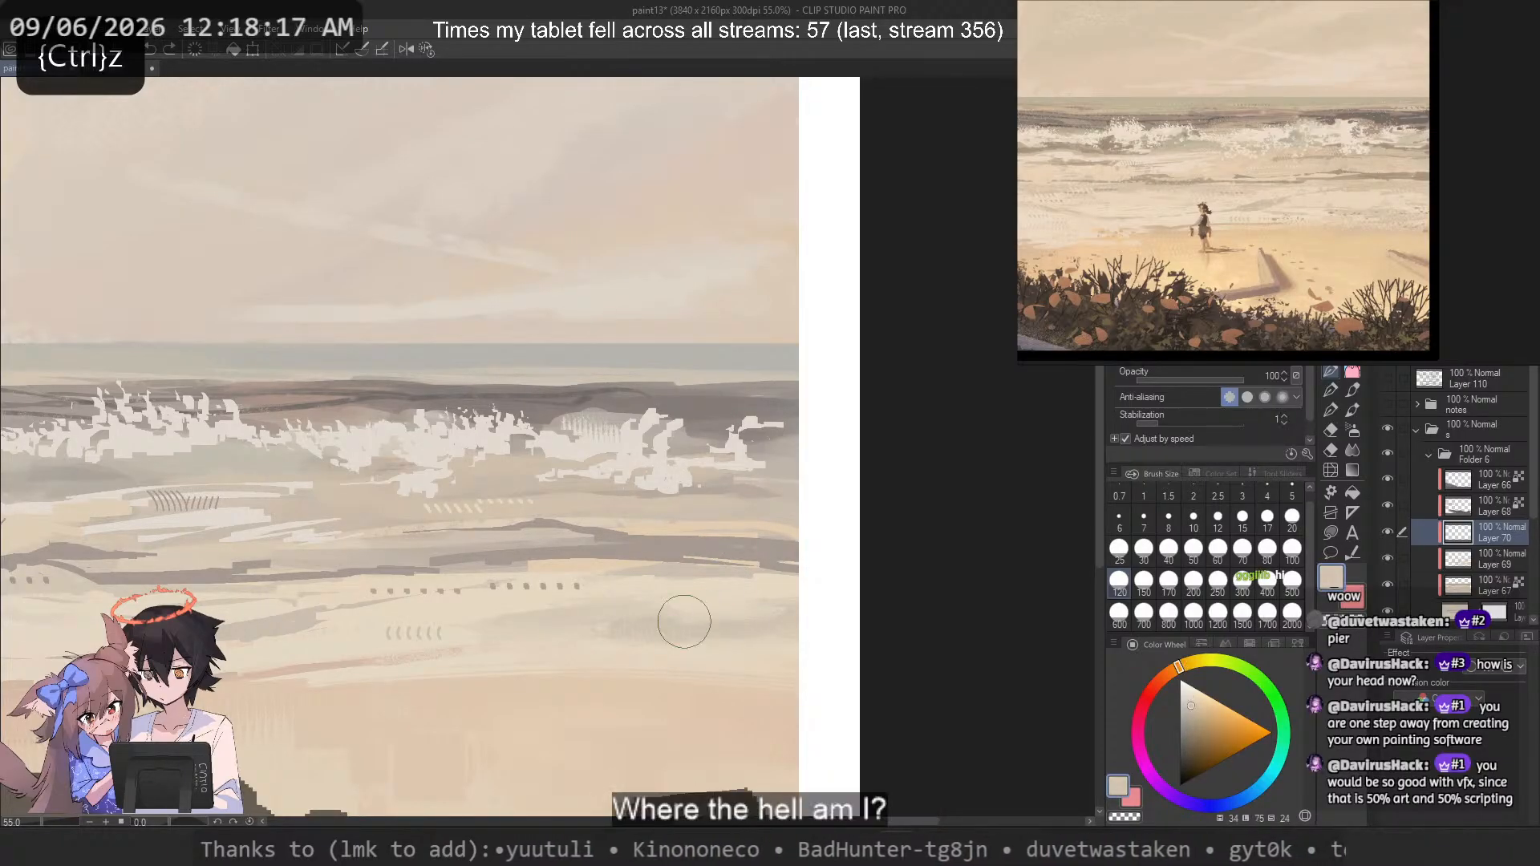
Step: Stamp faint beige and peach dashes along the water's edge near the canvas border, sampling the colours from the surrounding shallows
mouse_move(677, 623)
mouse_down()
mouse_move(678, 586)
mouse_move(684, 627)
mouse_move(716, 567)
mouse_move(706, 574)
mouse_move(732, 589)
mouse_move(706, 573)
mouse_move(642, 614)
mouse_move(662, 575)
mouse_move(711, 583)
mouse_up()
alt+click(668, 574)
drag(611, 624, 616, 633)
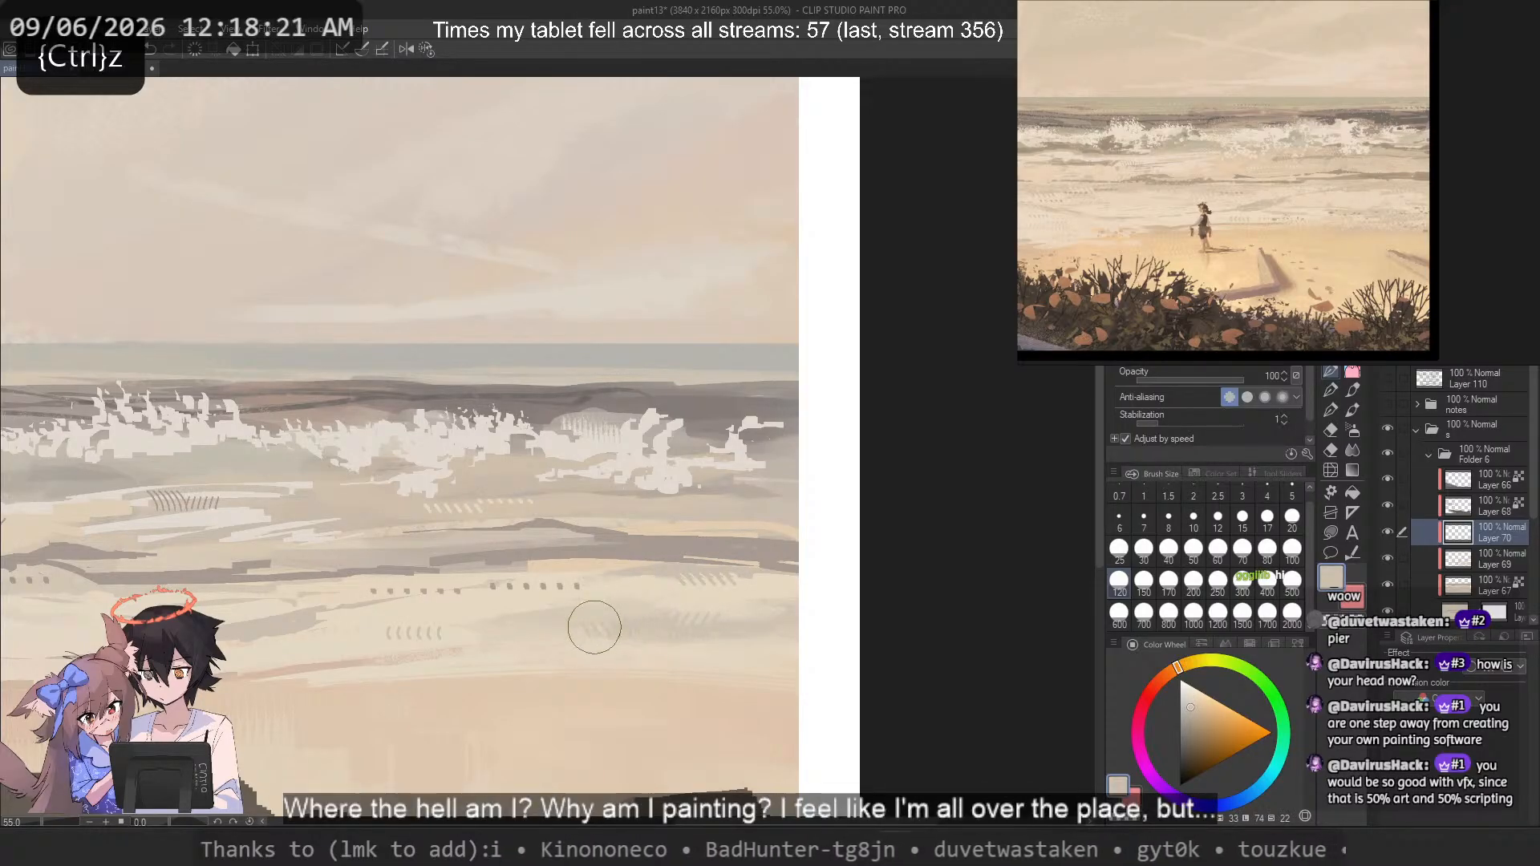
alt+click(639, 674)
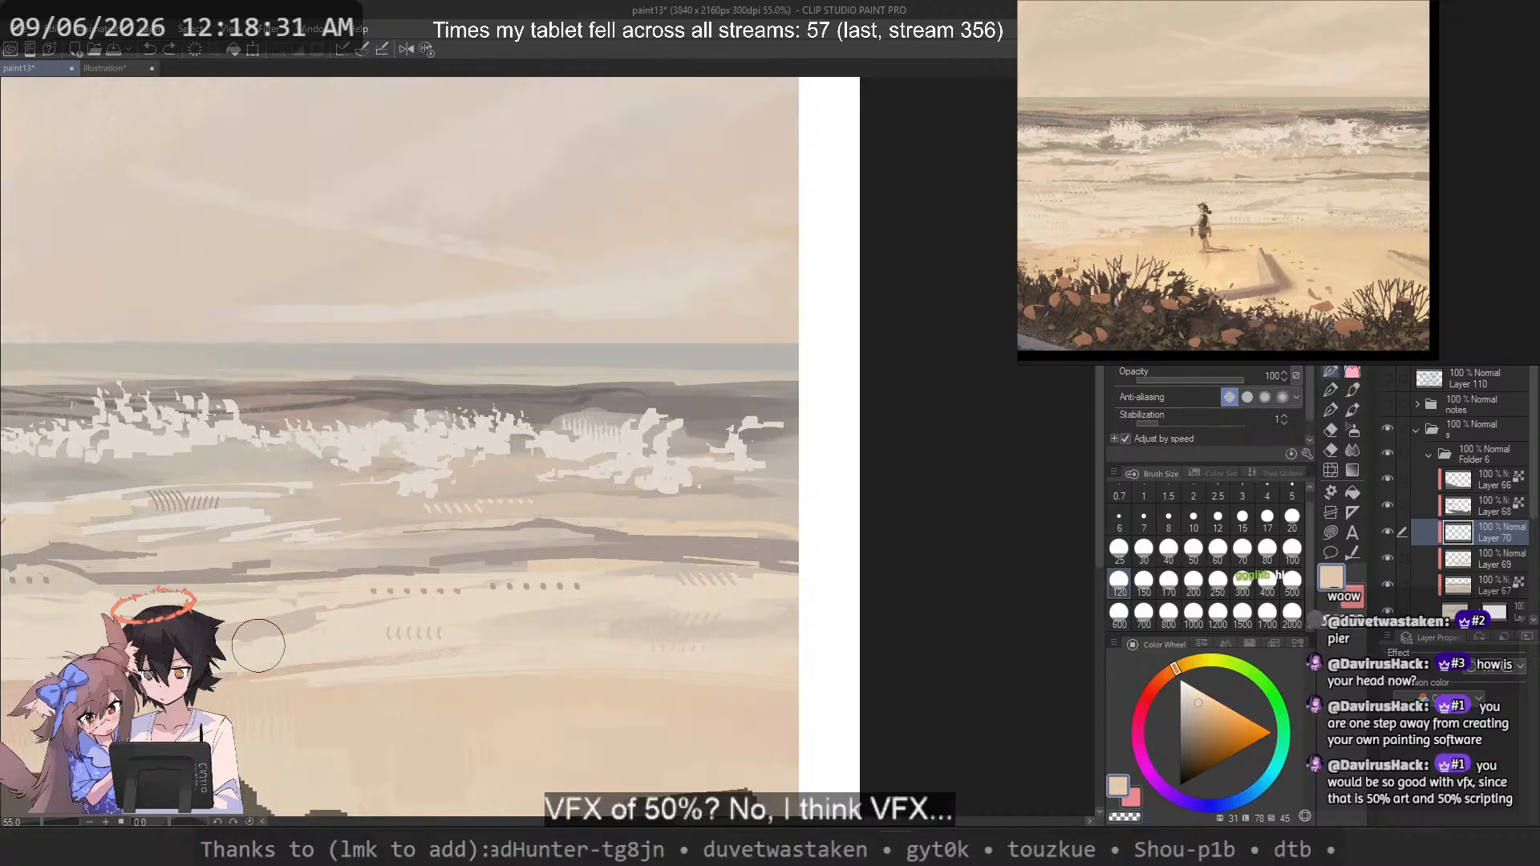
Step: Sample the dark grey of the distant wave and stamp two rows of dots on the pale water below the horizon
alt+click(473, 389)
mouse_move(453, 371)
mouse_down()
mouse_move(485, 377)
mouse_move(470, 348)
mouse_move(517, 364)
mouse_up()
key(ctrl+z)
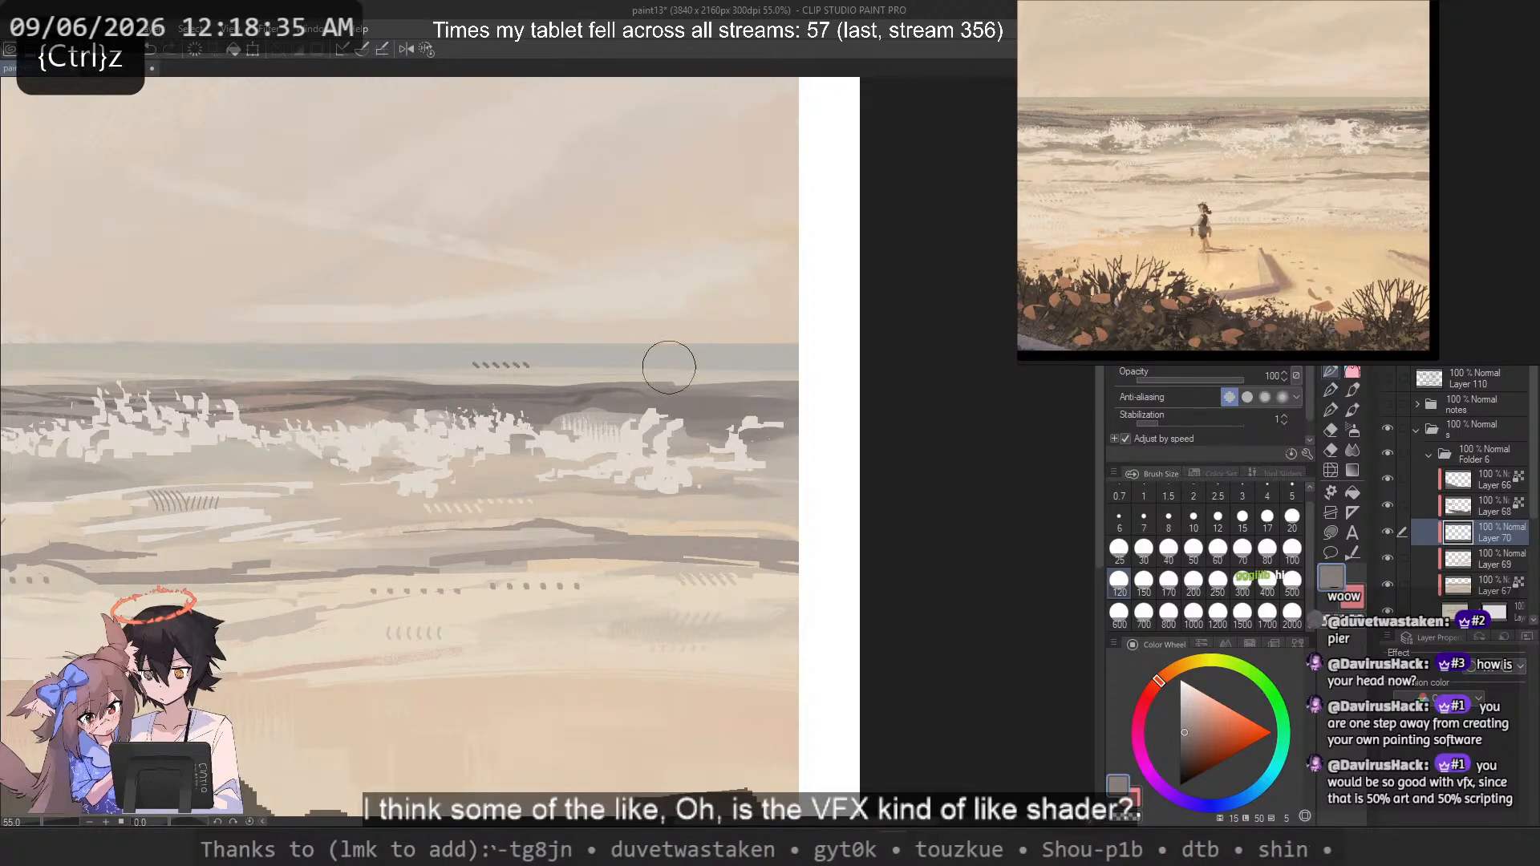
drag(761, 375, 776, 376)
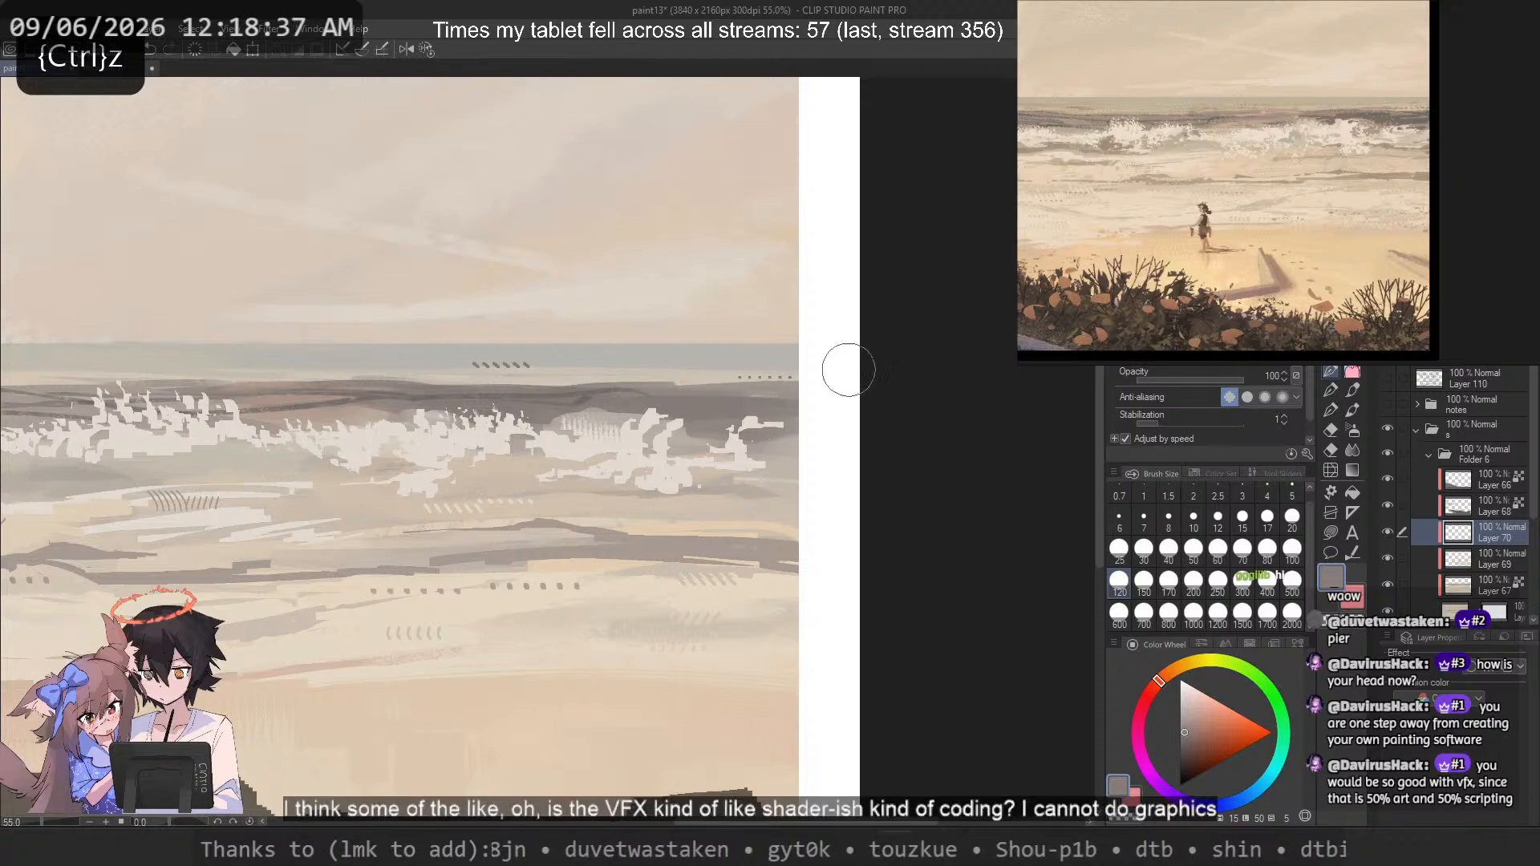
Step: Reduce the brush size to 80 and stamp light beige dots on the water near the horizon
key(bracketleft)
key(bracketleft)
alt+click(715, 370)
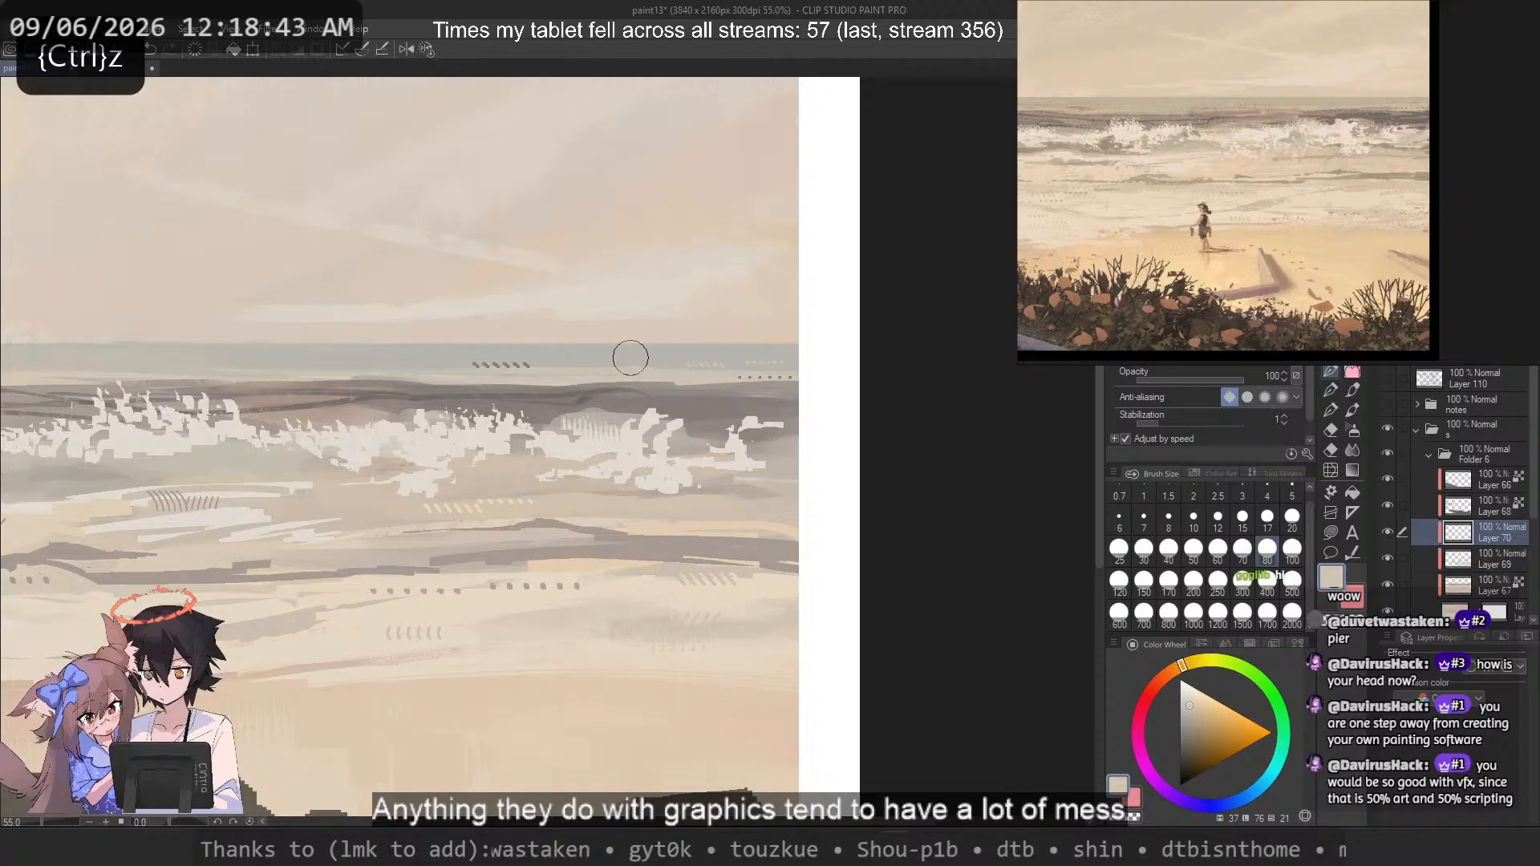
drag(414, 428, 818, 517)
scroll(823, 491, up, 1)
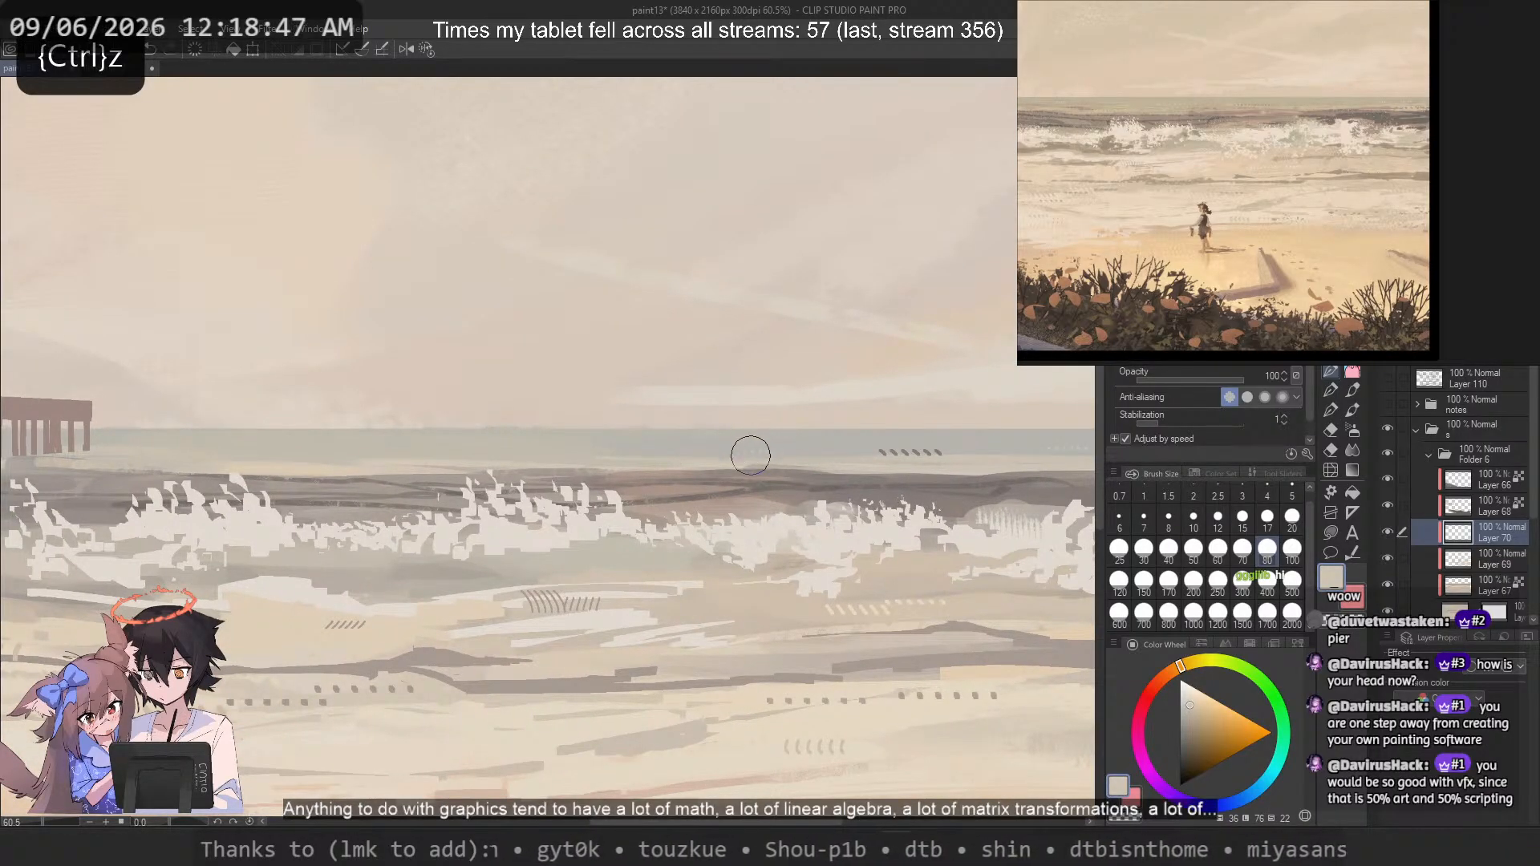
Step: Reduce the brush size to 50, sample a pale cream and stamp tiny dots on the water just below the horizon
click(1146, 582)
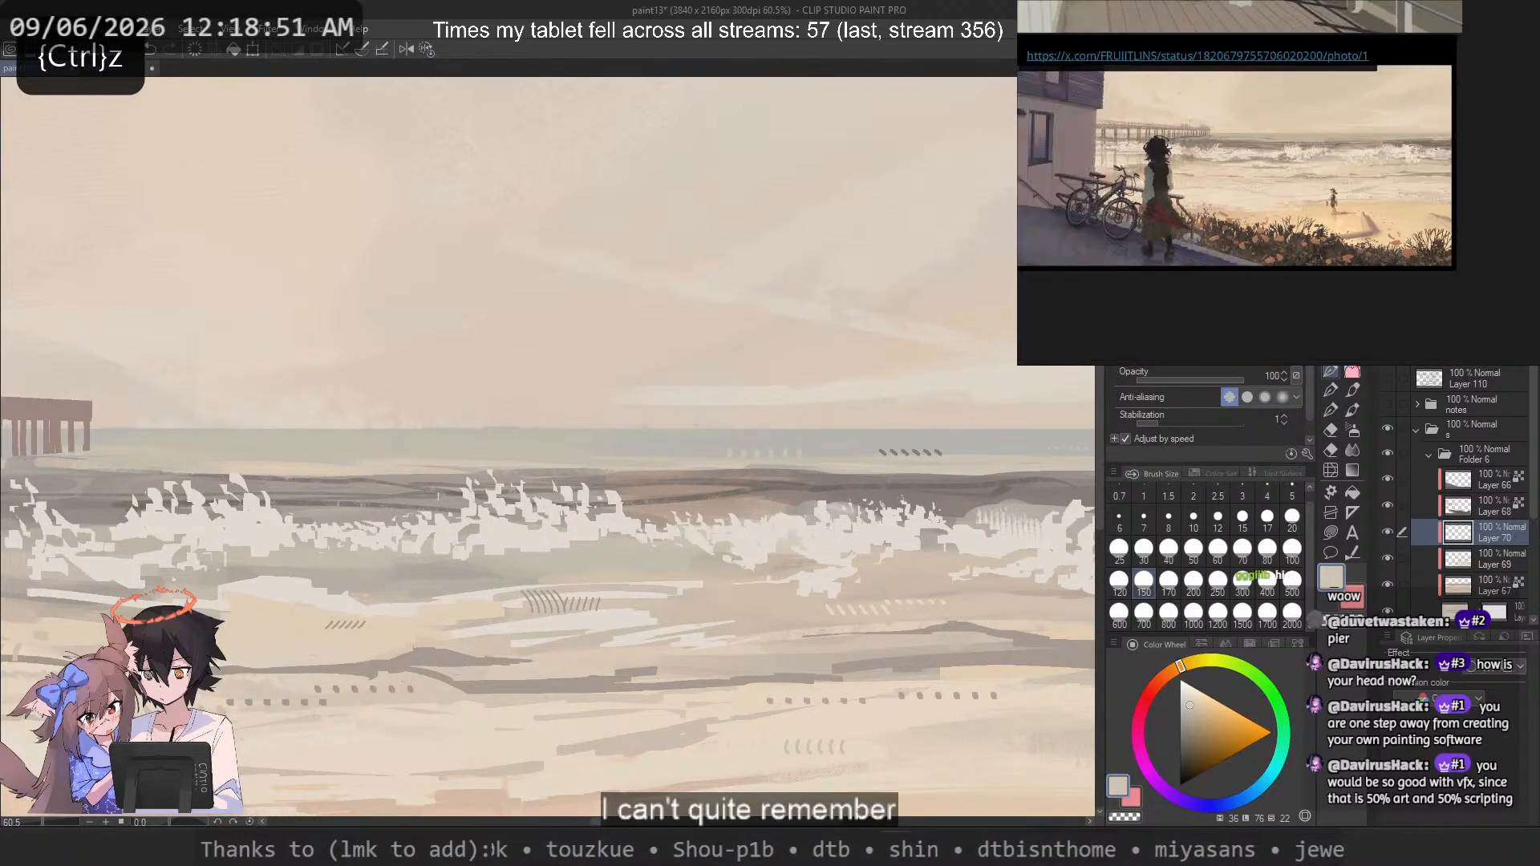
scroll(687, 363, up, 1)
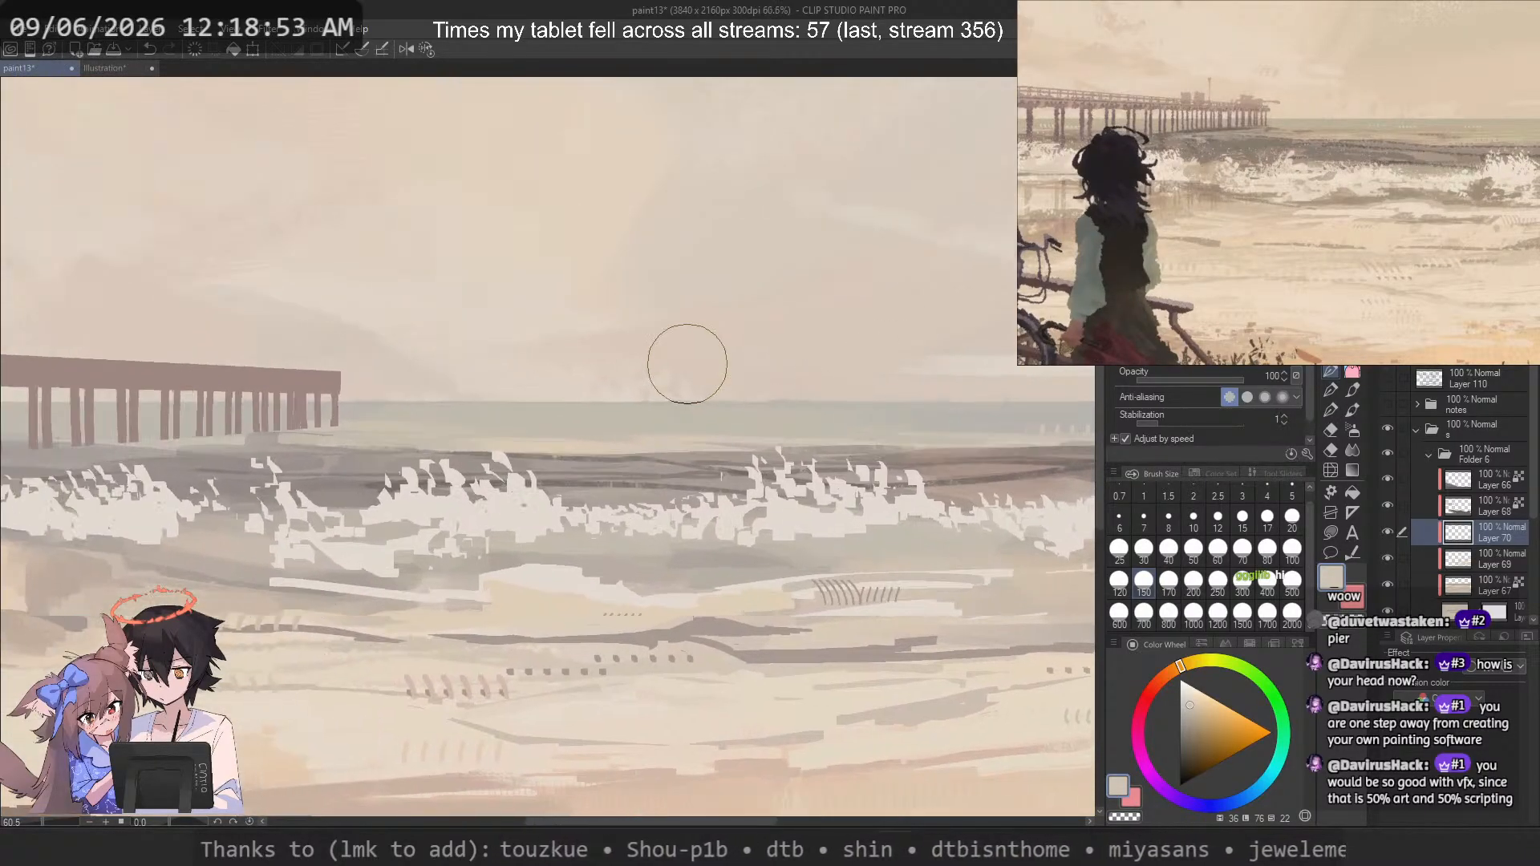
alt+click(546, 447)
drag(642, 442, 547, 446)
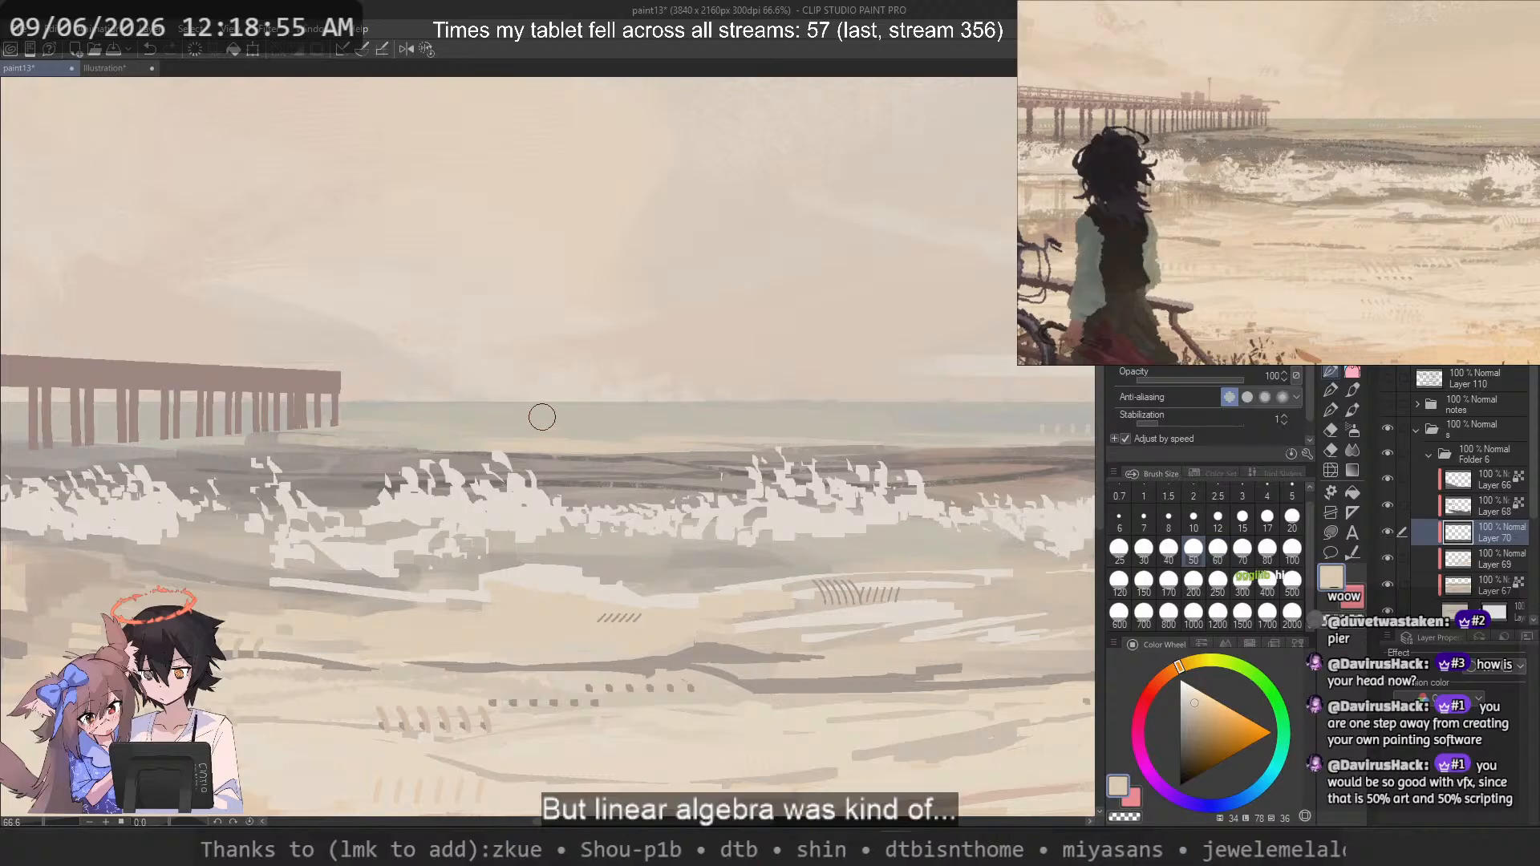
key(ctrl+z)
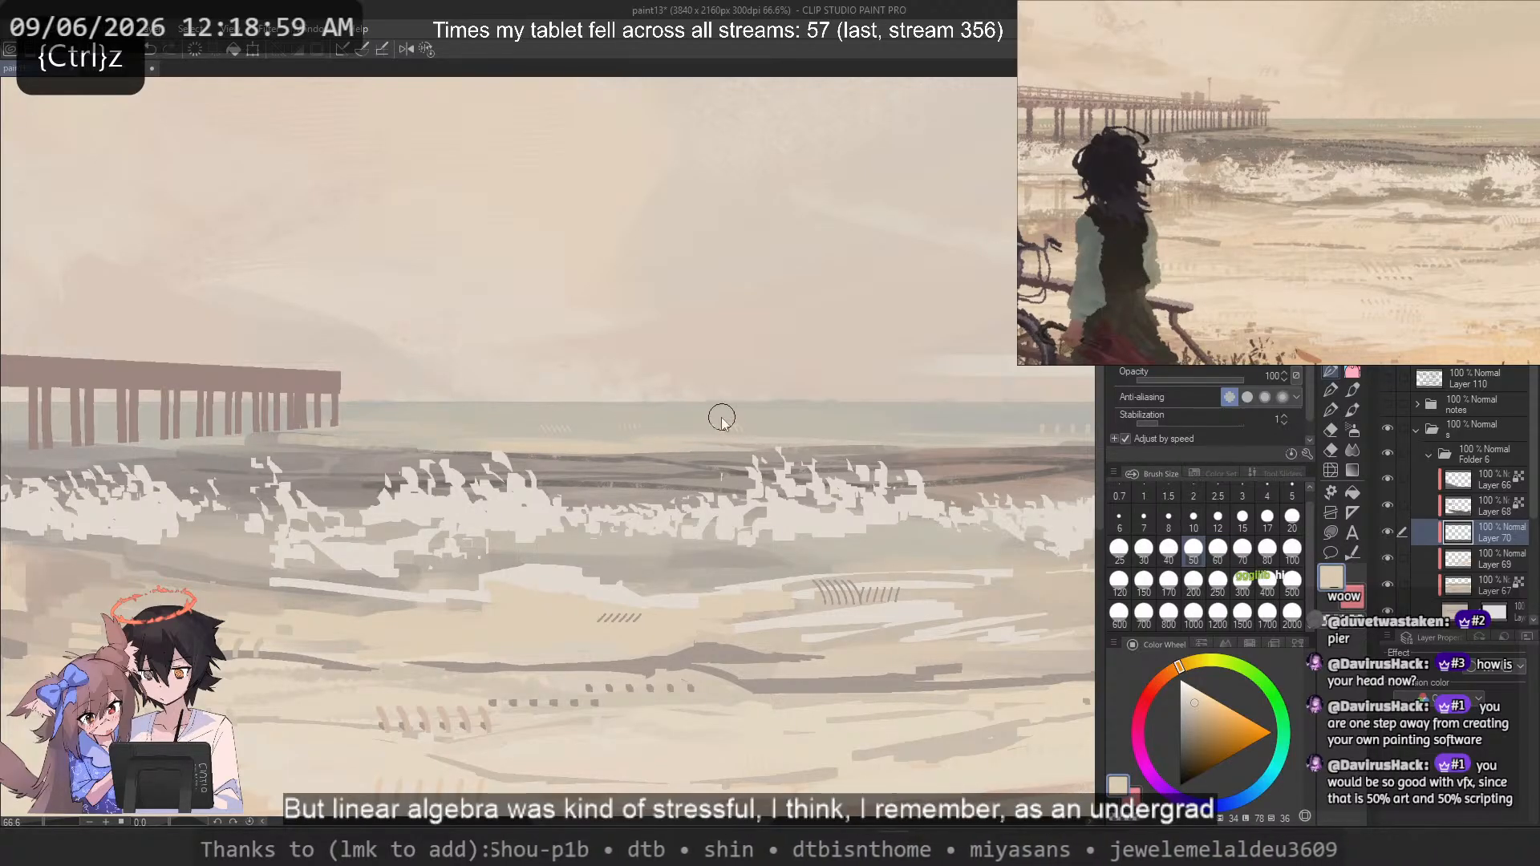
scroll(602, 333, down, 1)
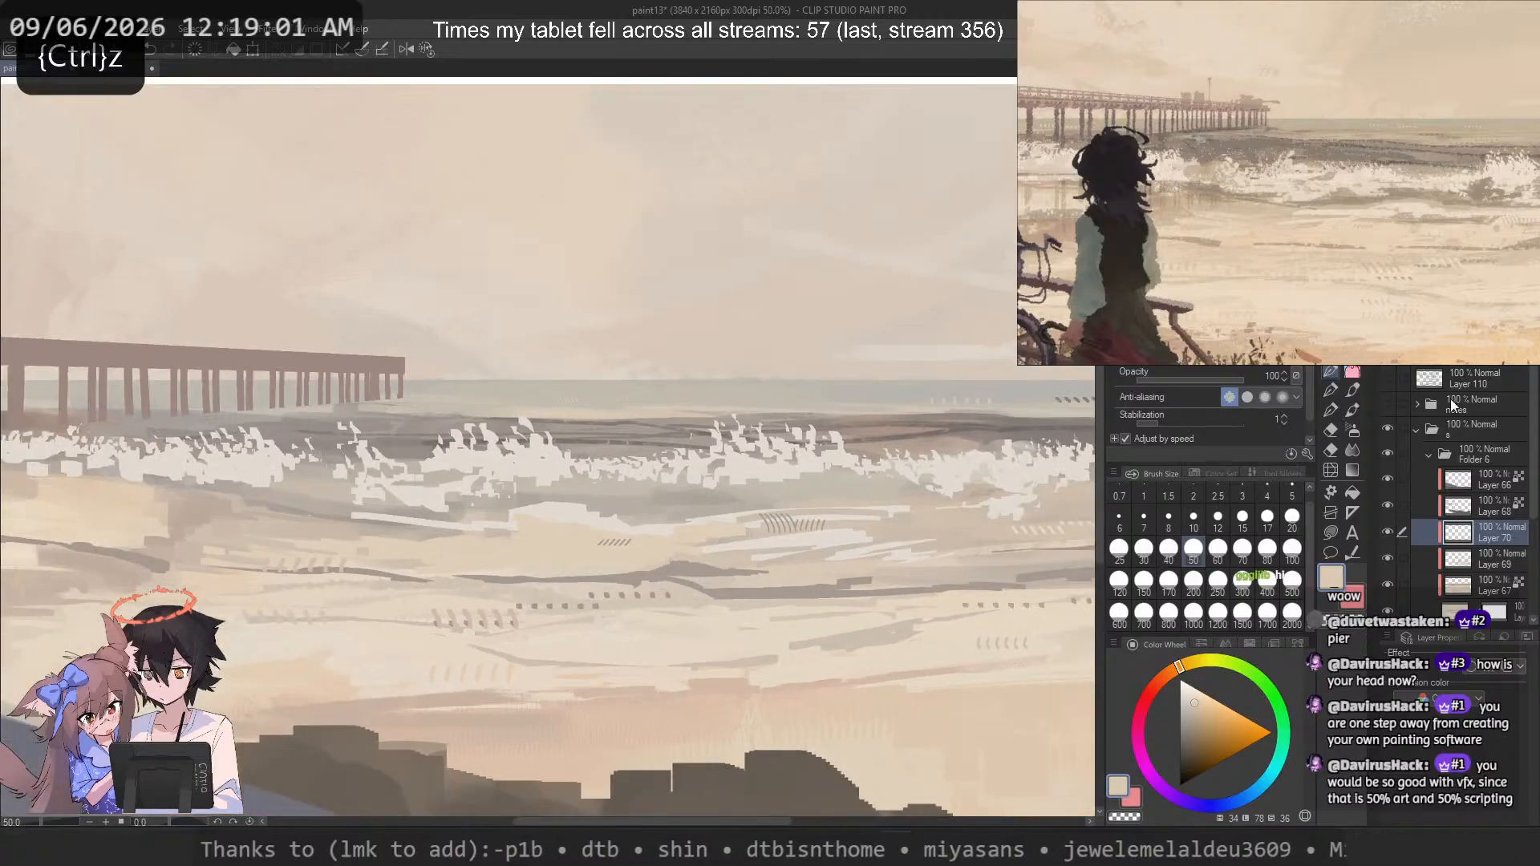
Step: Enlarge the brush to 150, sample a light tan and stamp faint dashes on the wet sand above the rocks
drag(593, 547, 621, 537)
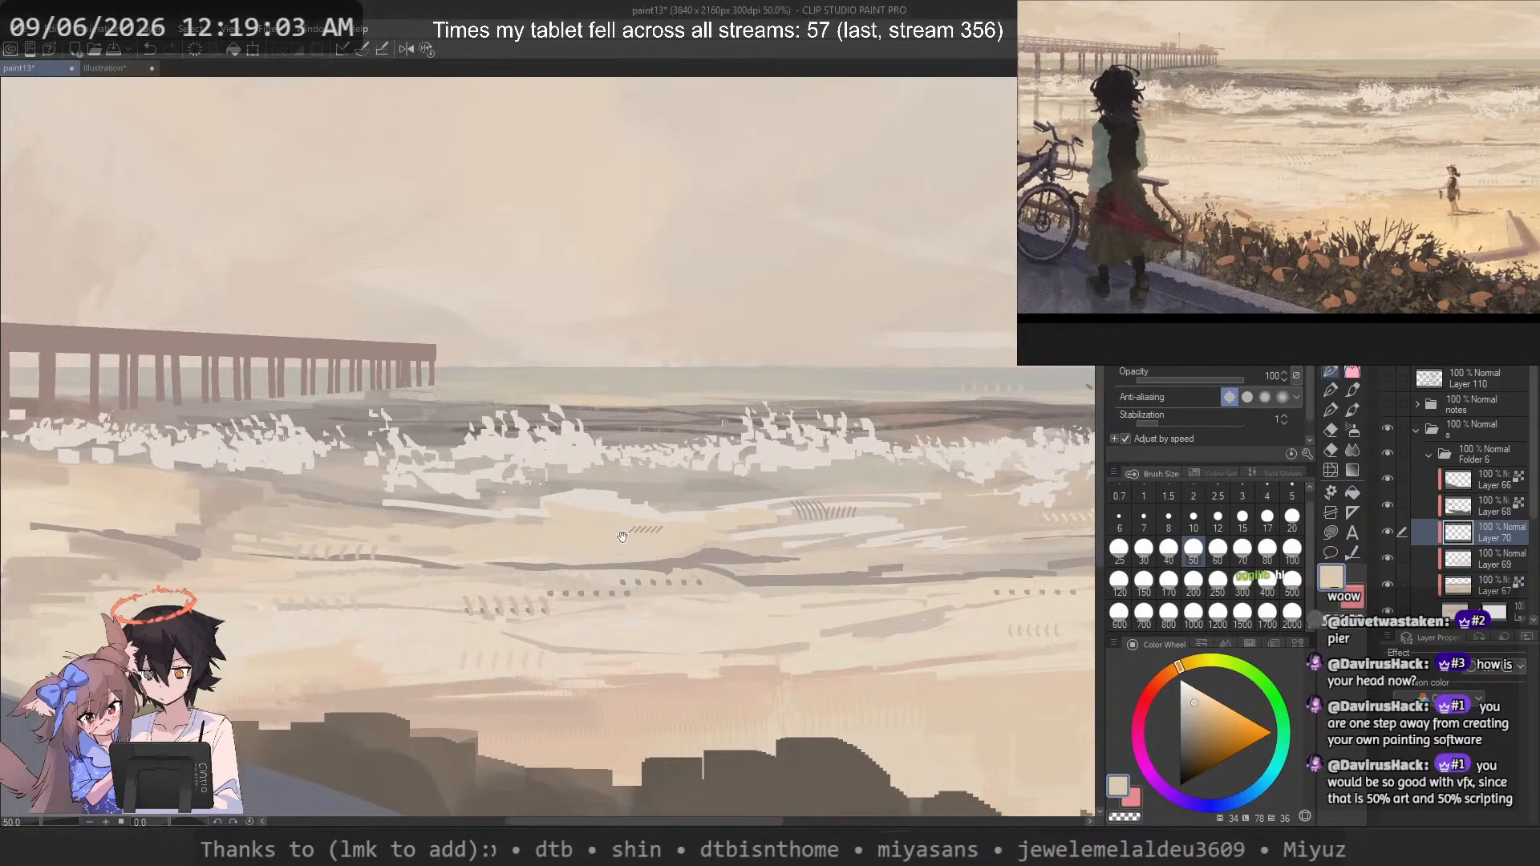
key(ctrl+z)
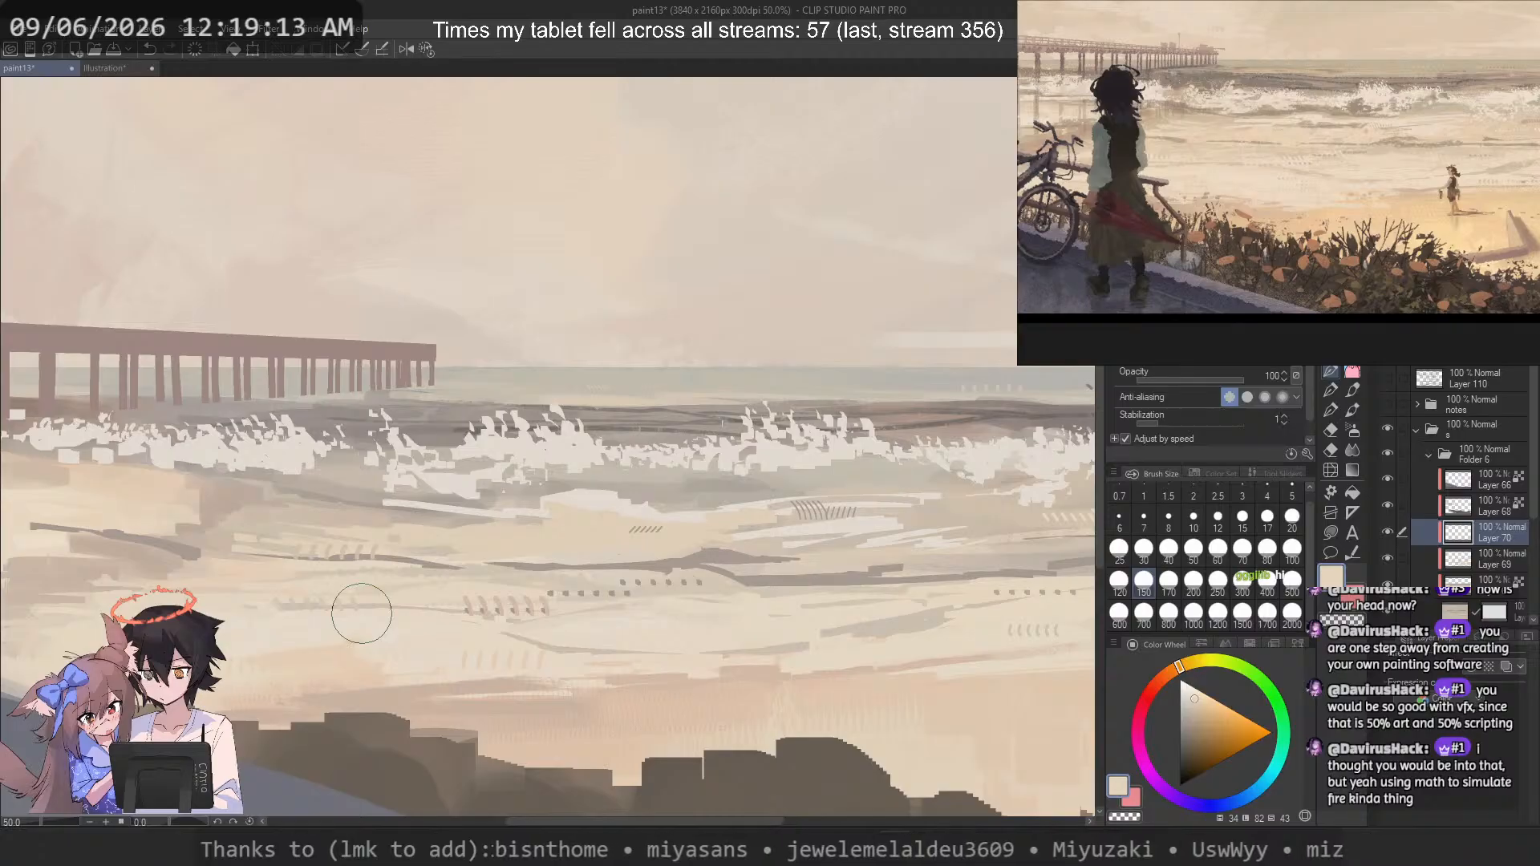
alt+click(505, 648)
key(ctrl+z)
drag(510, 658, 488, 676)
key(ctrl+z)
key(ctrl+z)
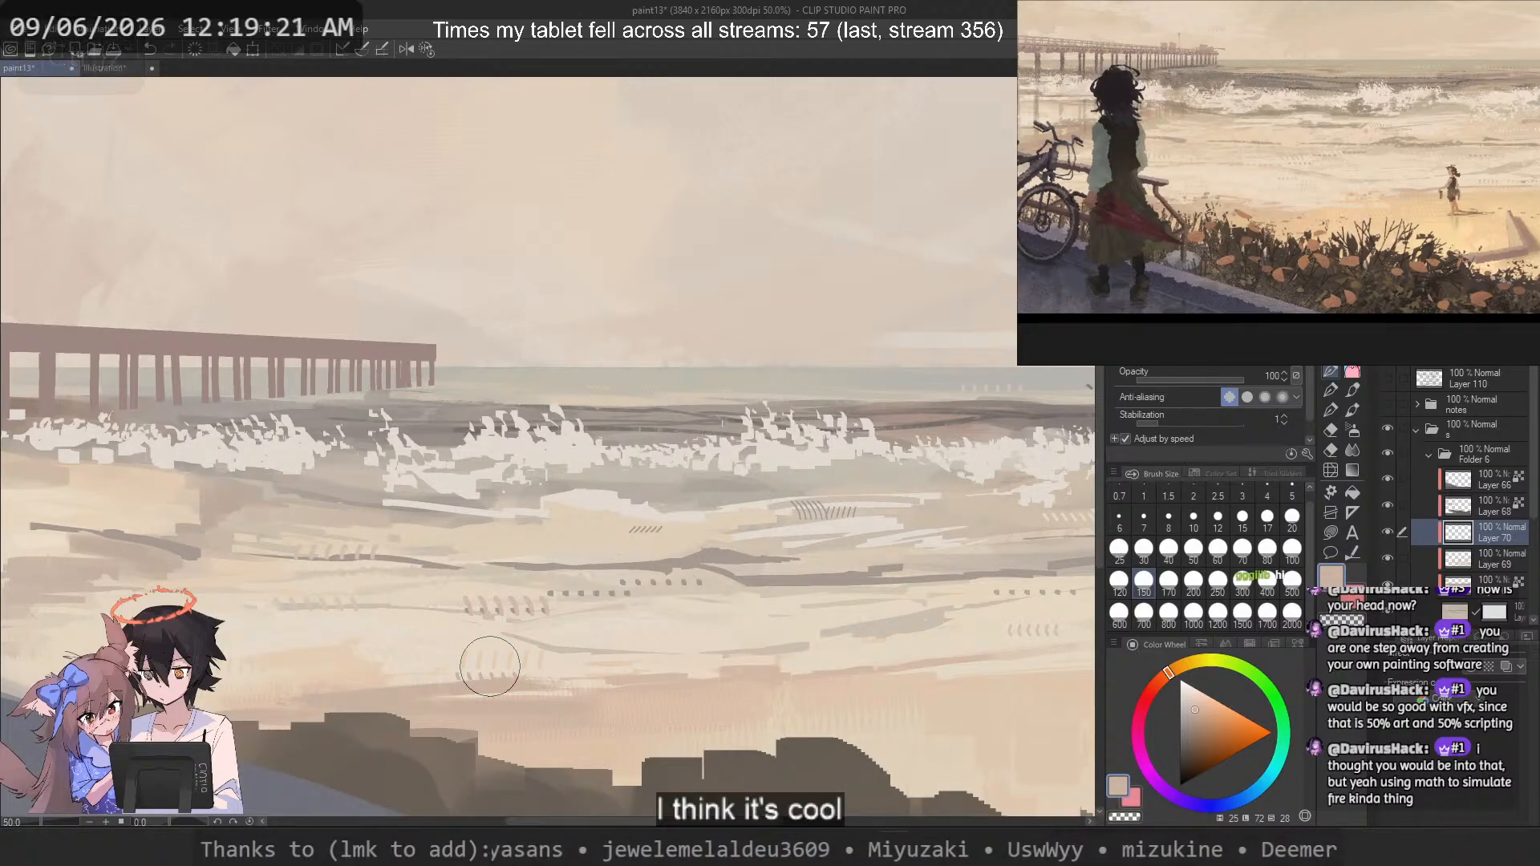
Step: Sample a greyish brown and tan from the shallows and stamp short dashes along the water on the pier side
alt+click(546, 563)
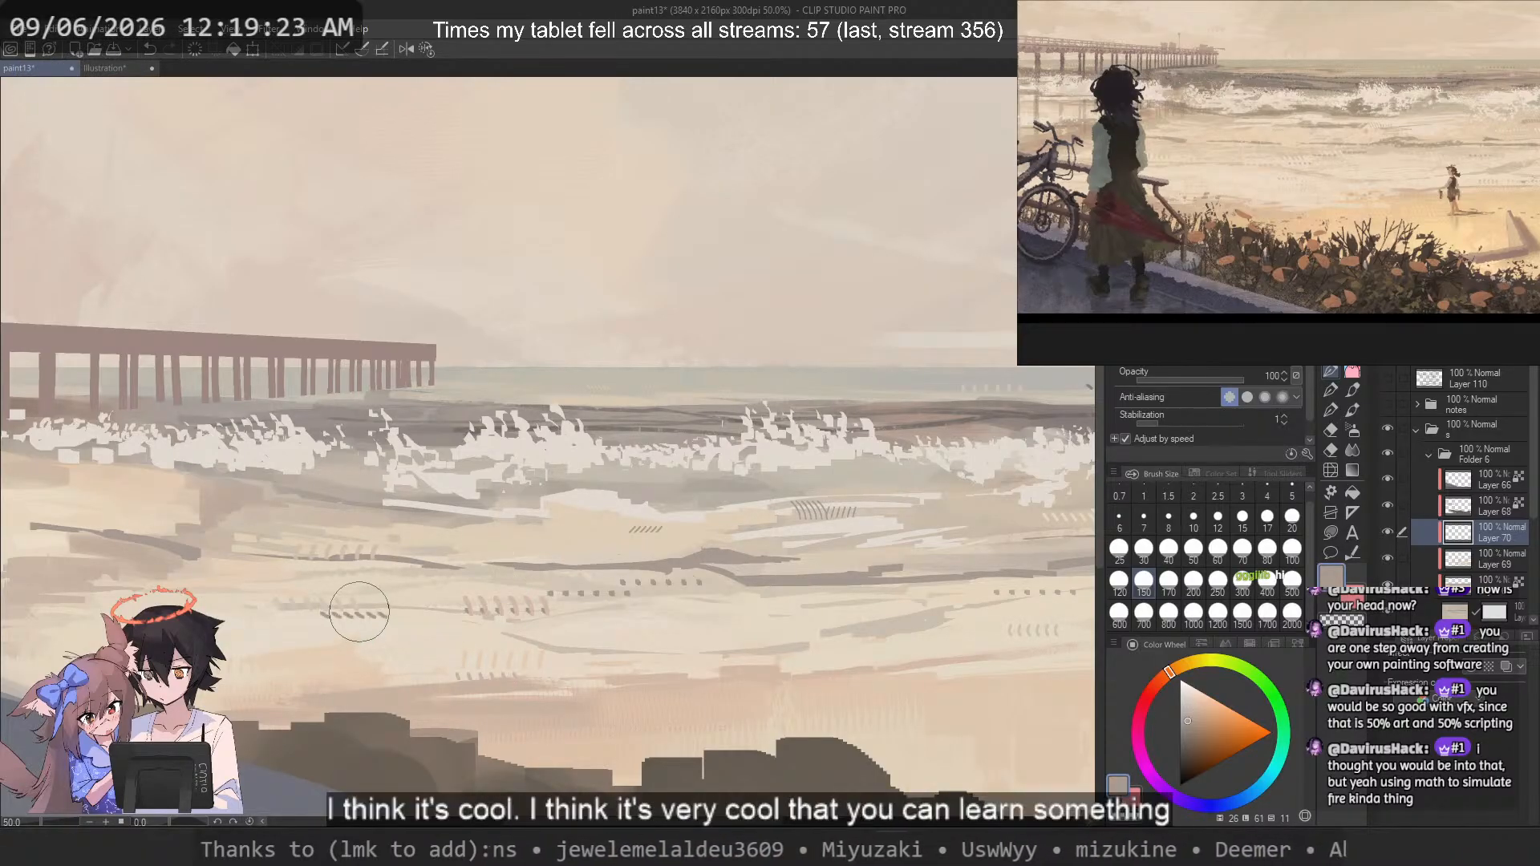
key(ctrl+z)
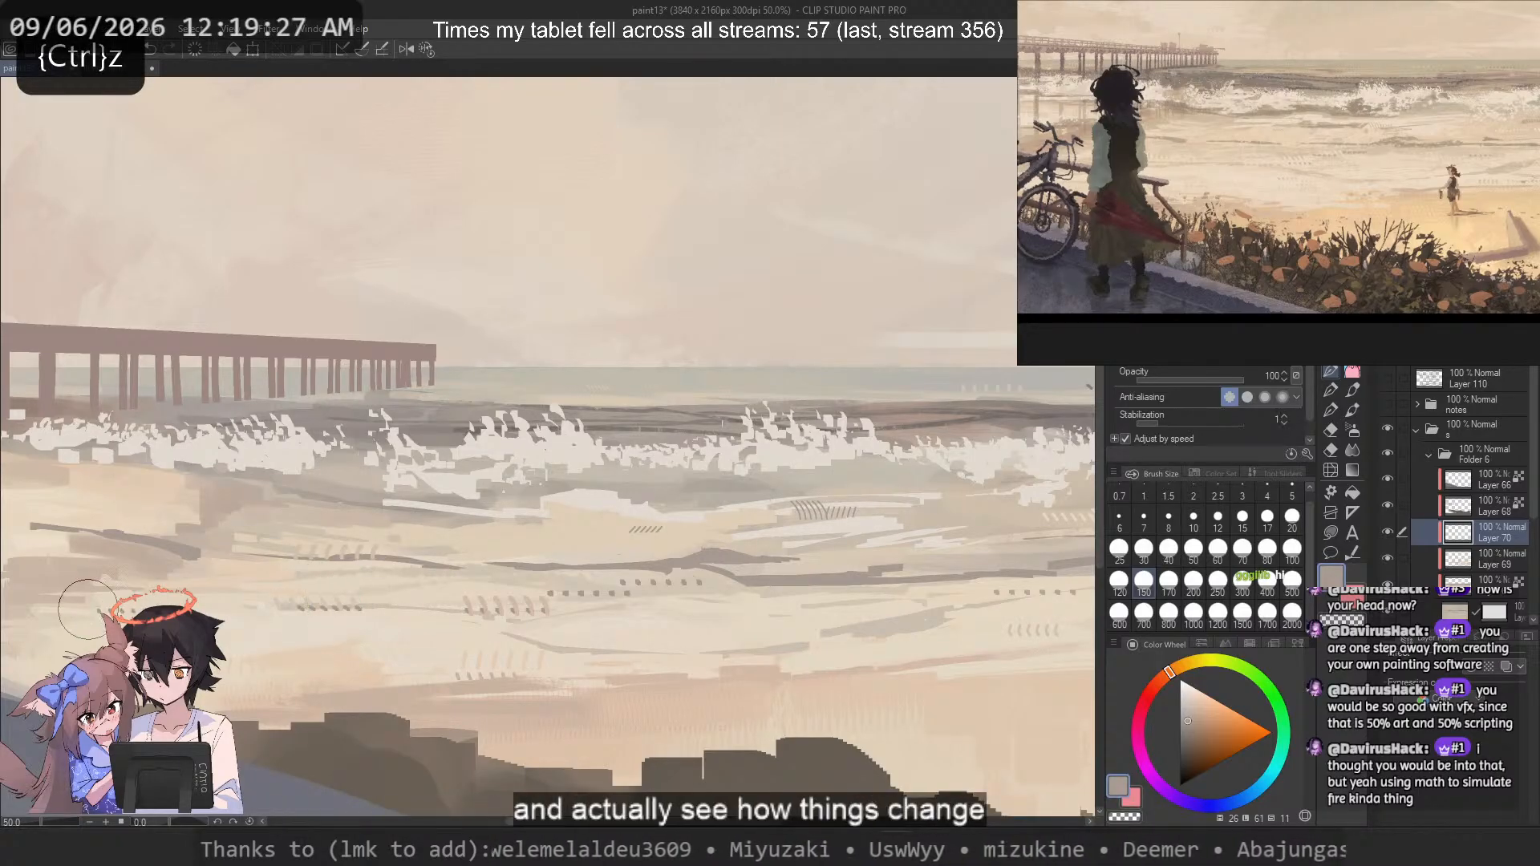
alt+click(171, 586)
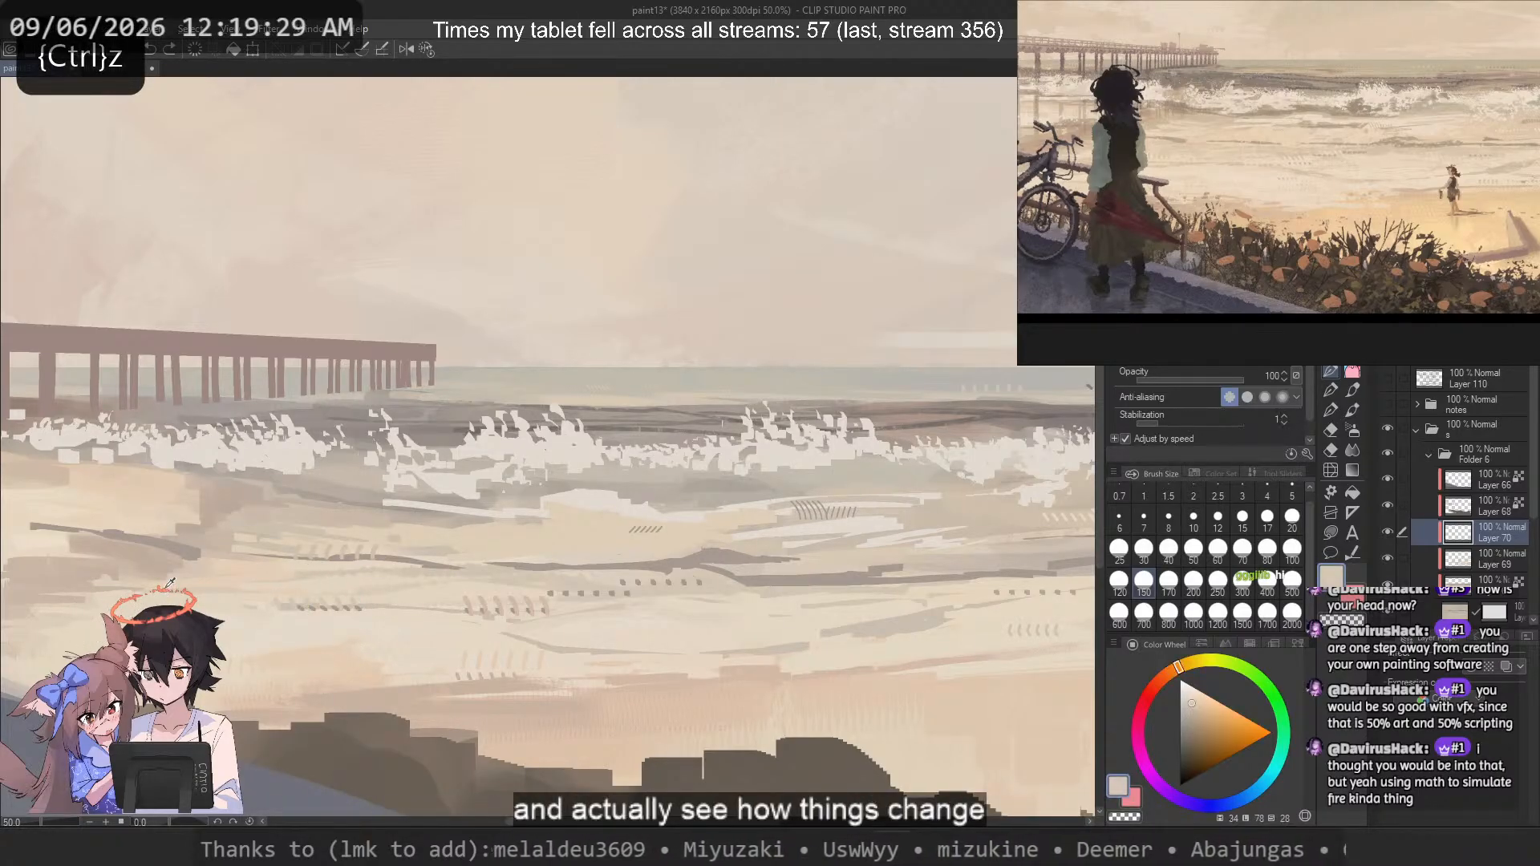
alt+click(165, 583)
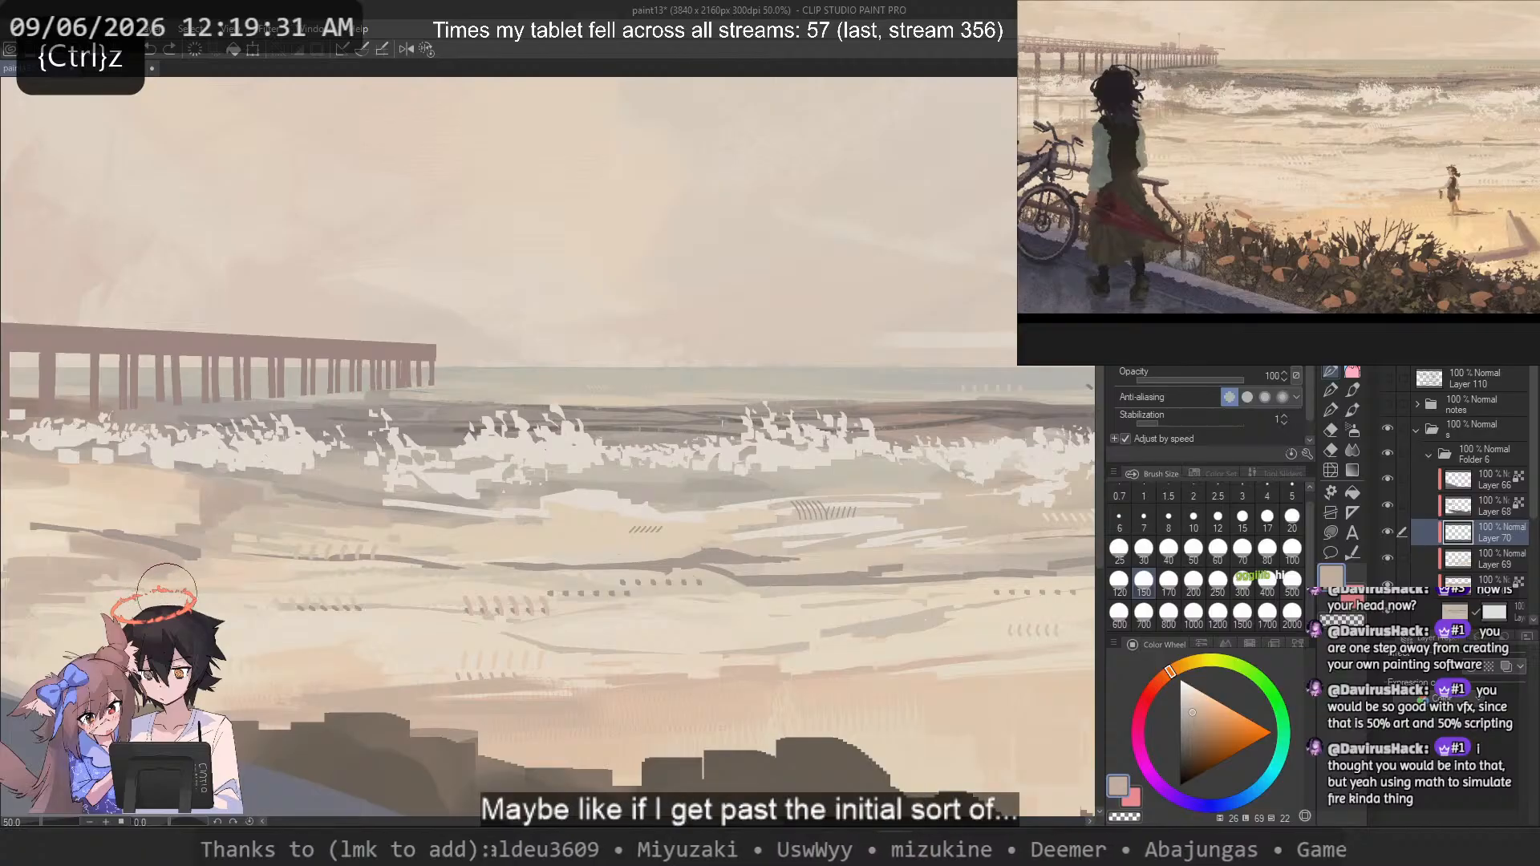
scroll(421, 517, down, 3)
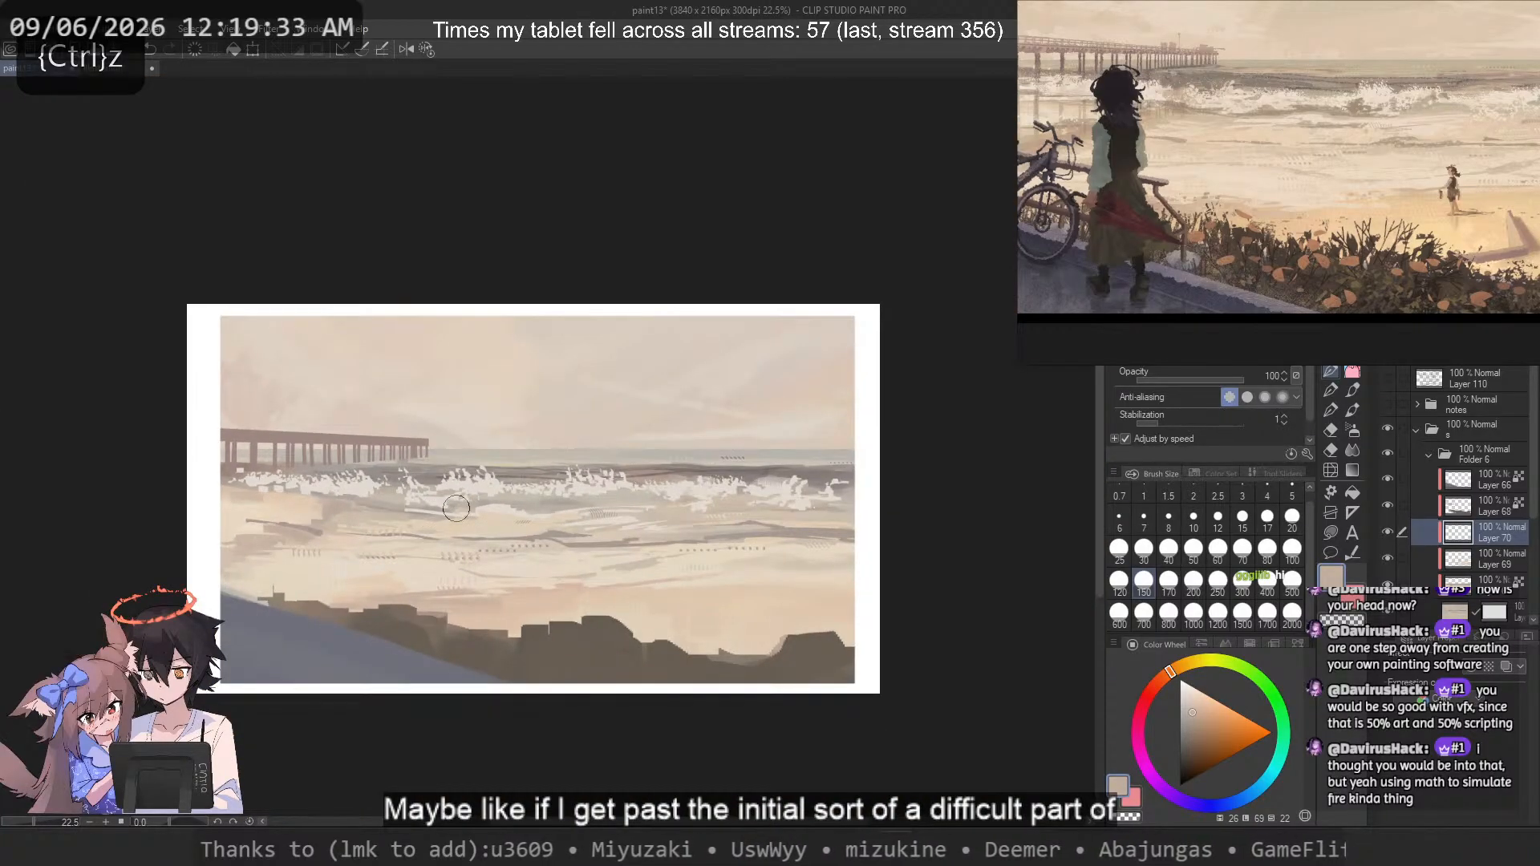
Step: Shift the reference to its beach side, set the brush size to 80 and stamp off-white dots just below the breaking foam
drag(1315, 193, 1127, 203)
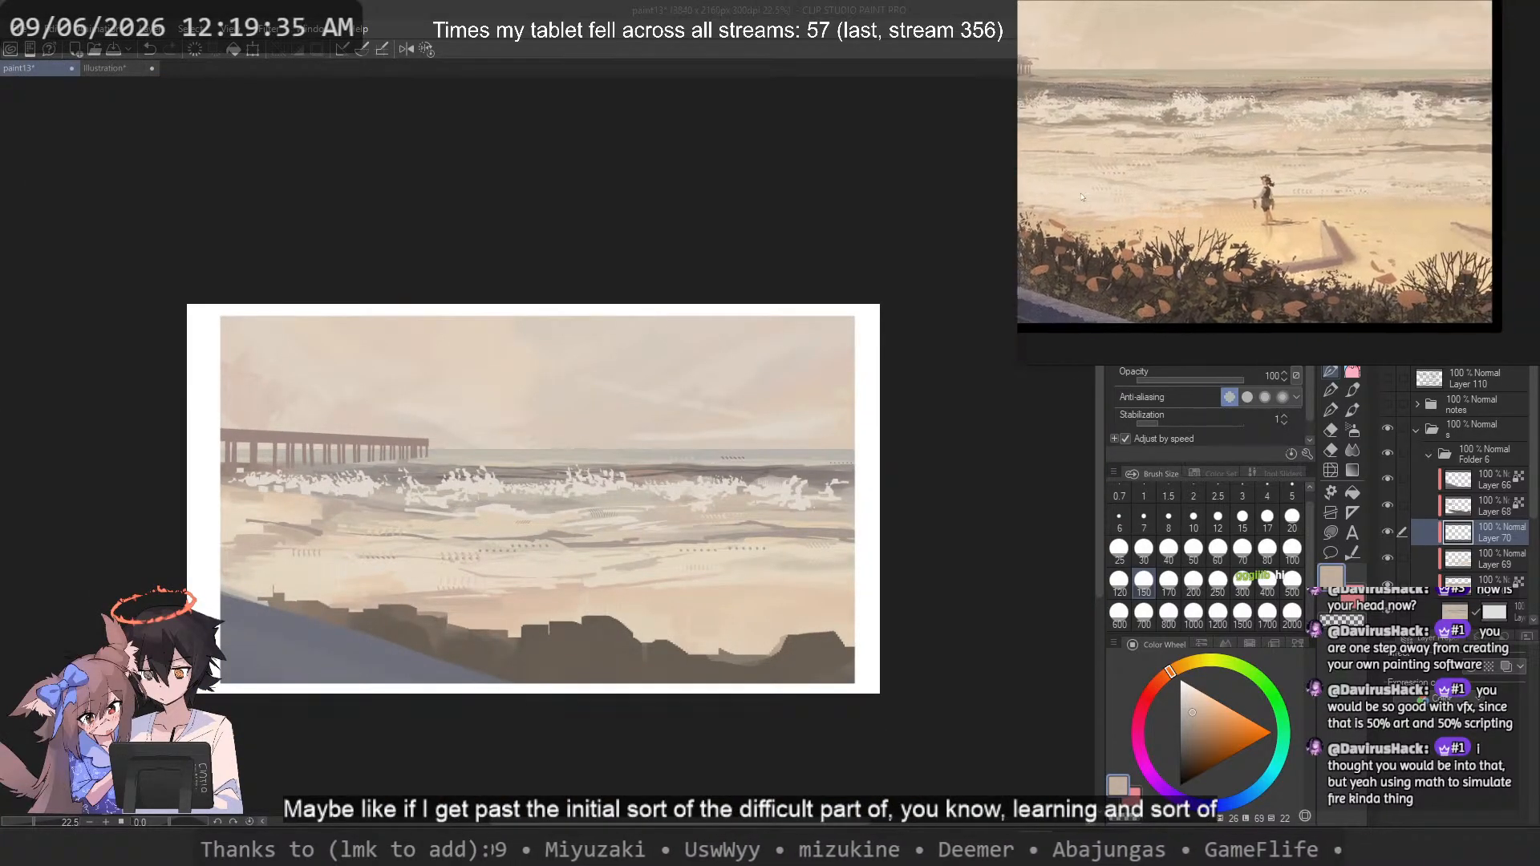
scroll(612, 532, up, 3)
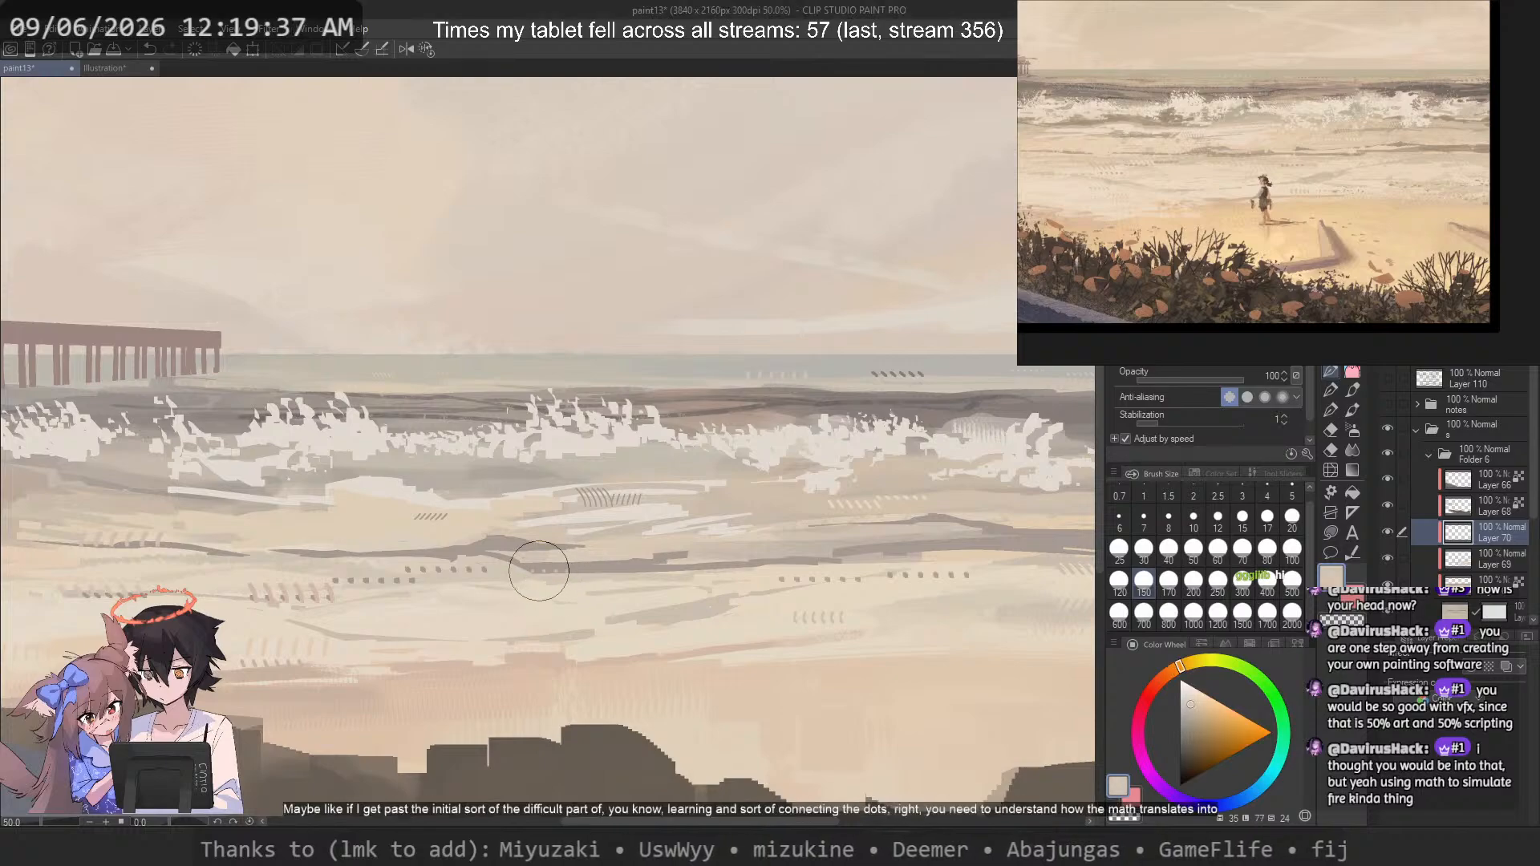
key(ctrl+z)
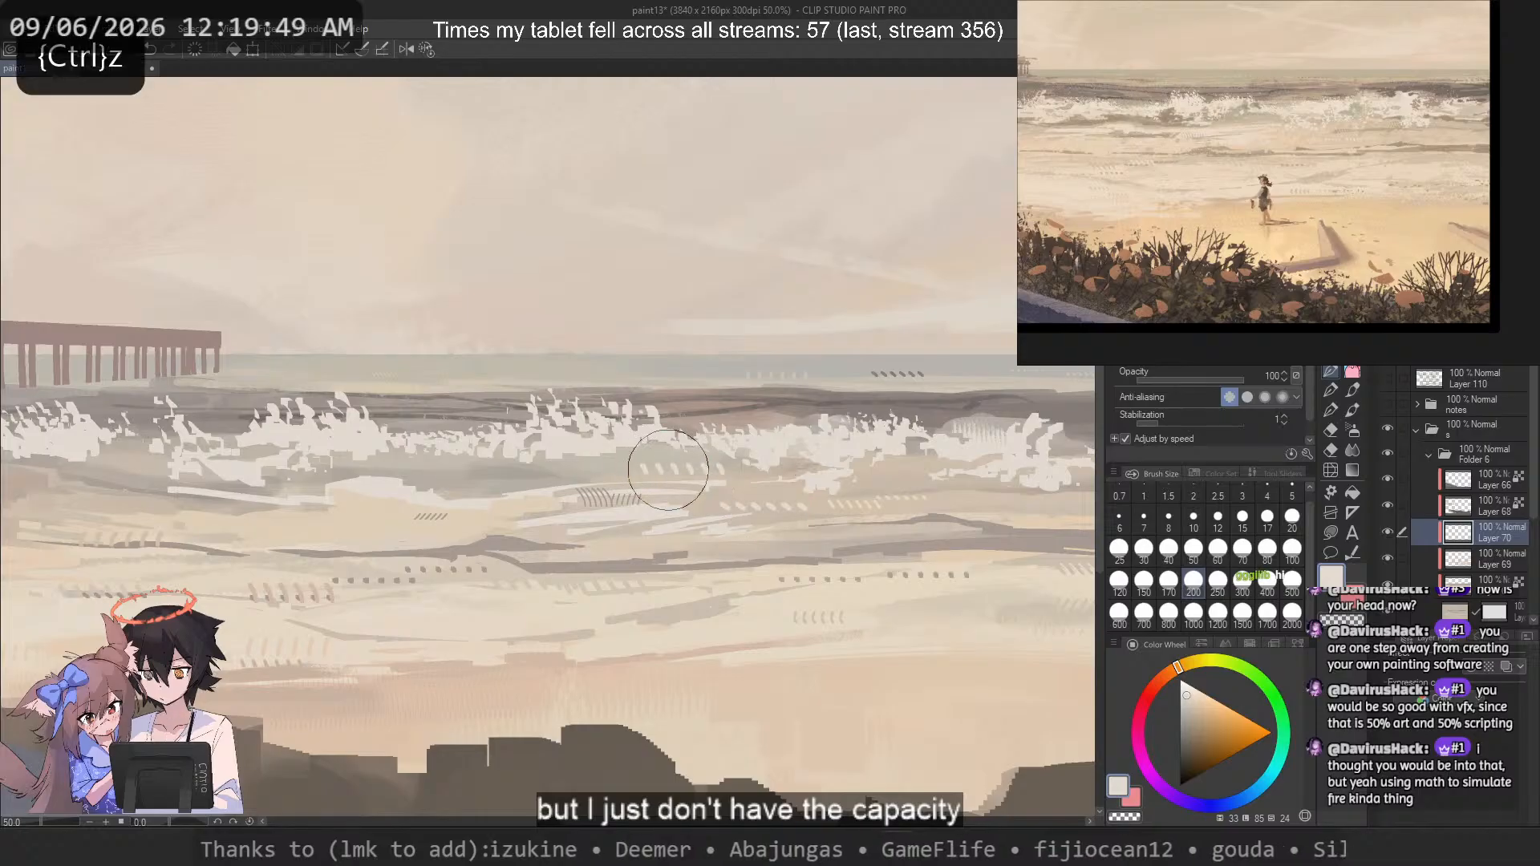
click(1267, 551)
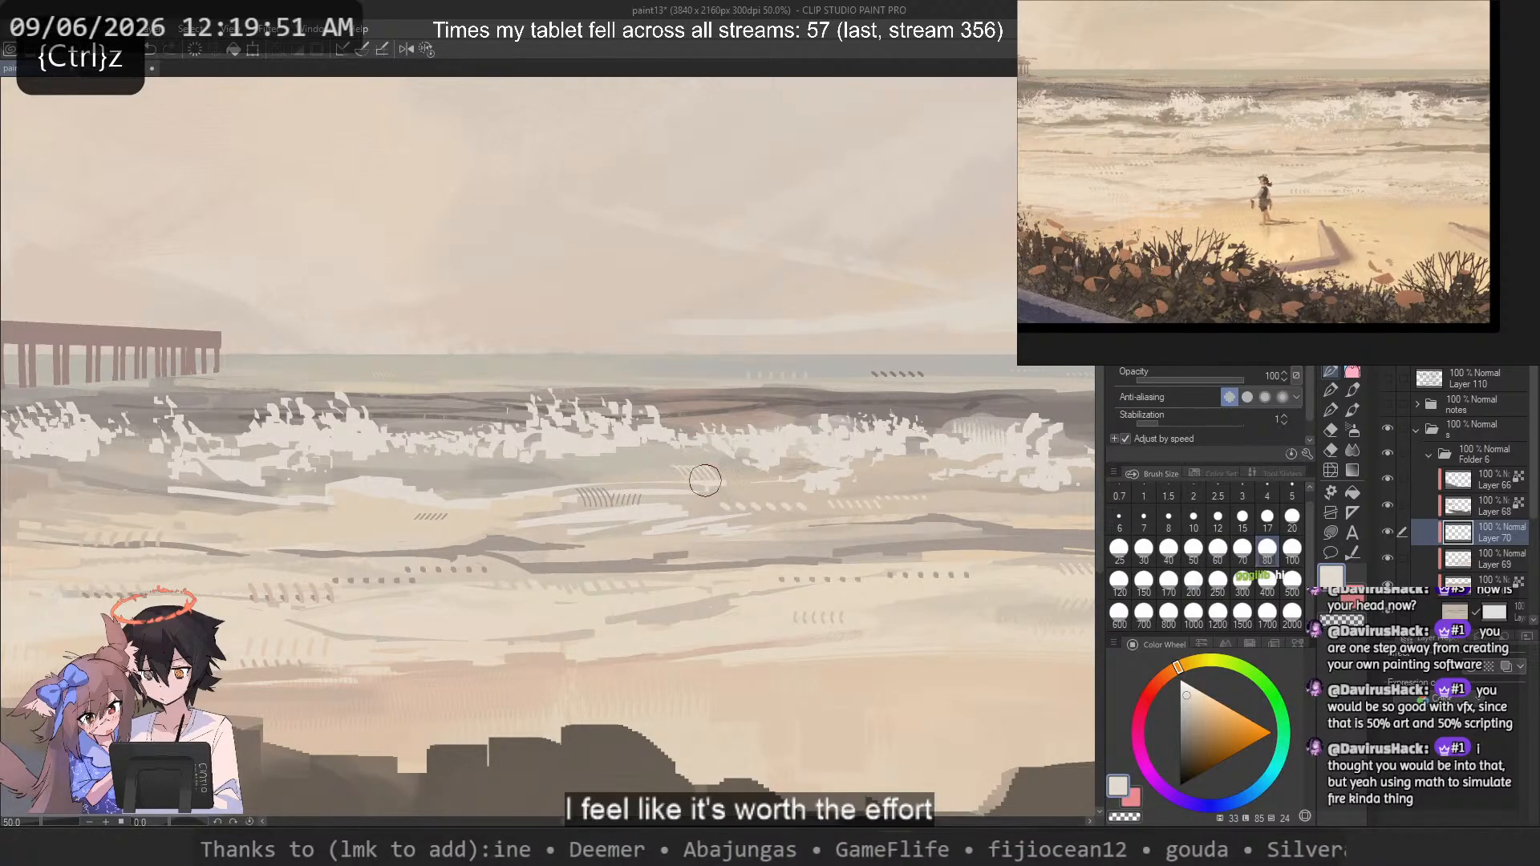
drag(704, 477, 672, 483)
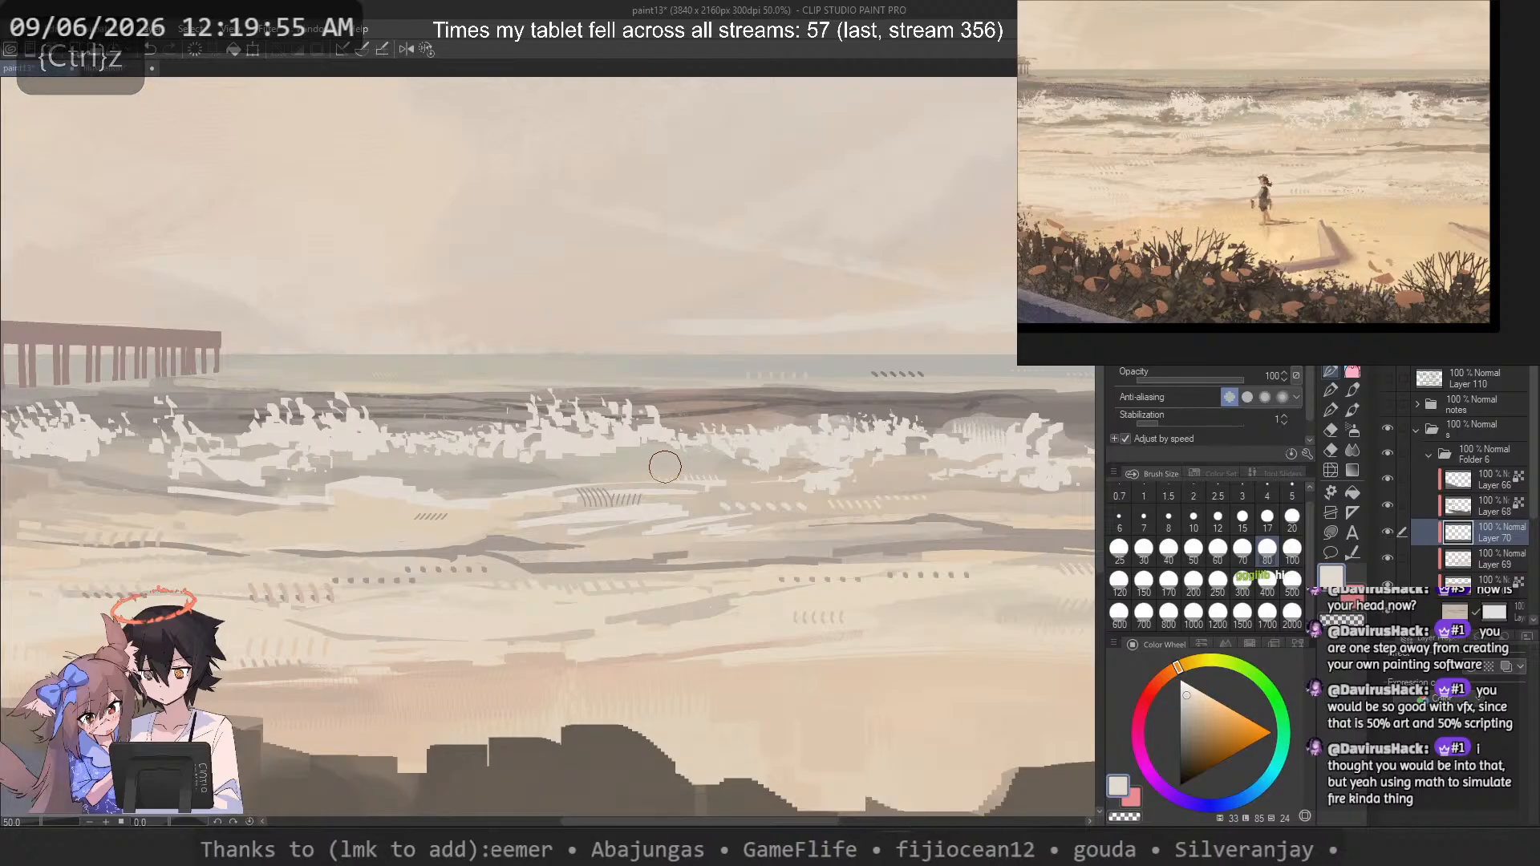
Step: Sample beige and off-white tones around the foam and stamp small marks in the breakers near the canvas border away from the pier
drag(943, 470, 713, 484)
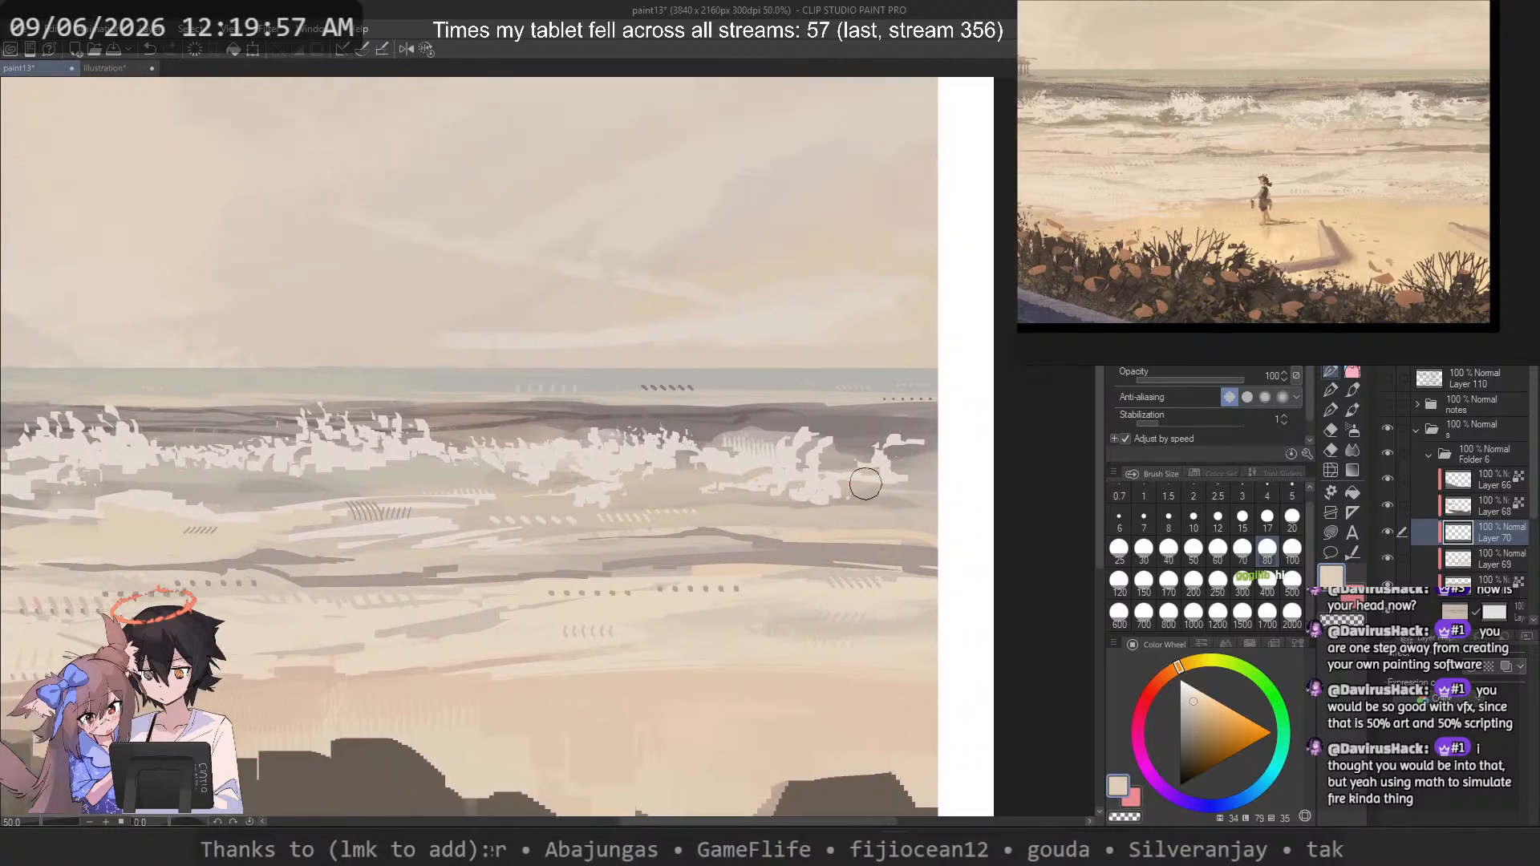
key(ctrl+z)
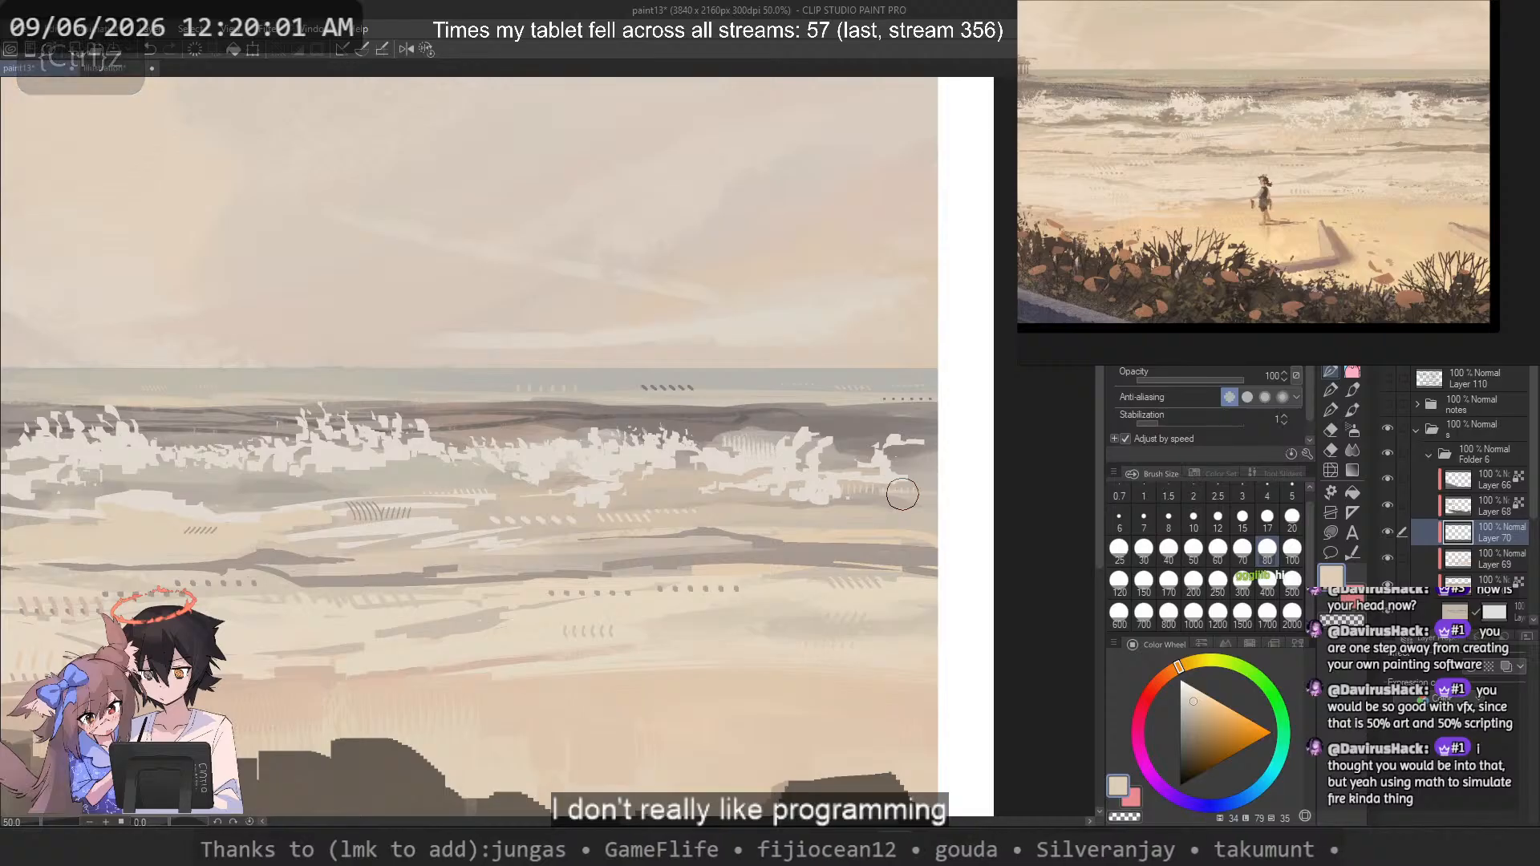
alt+click(710, 482)
drag(718, 481, 744, 490)
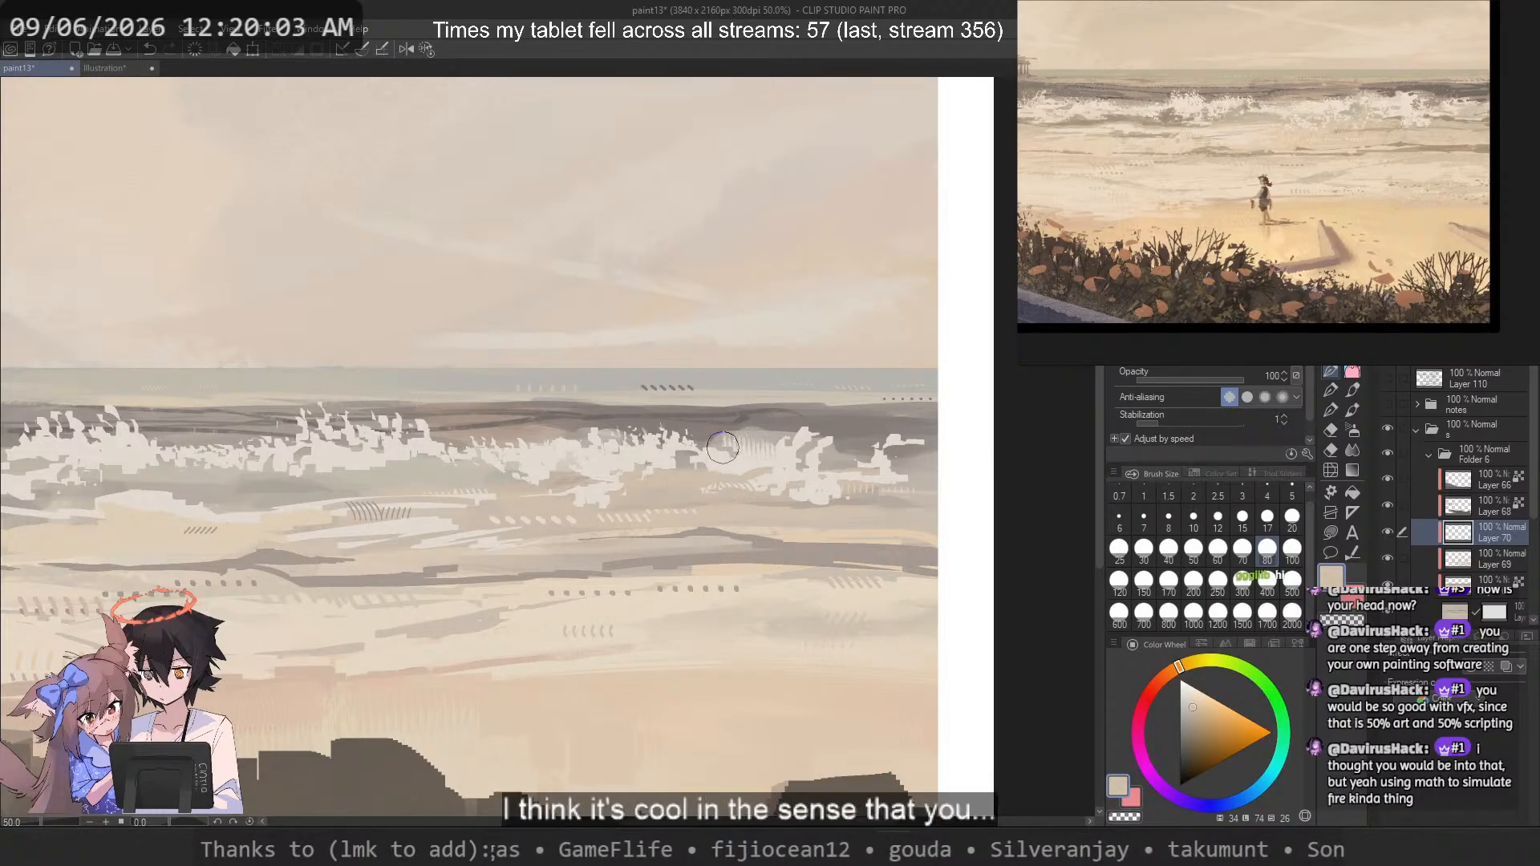
key(ctrl+z)
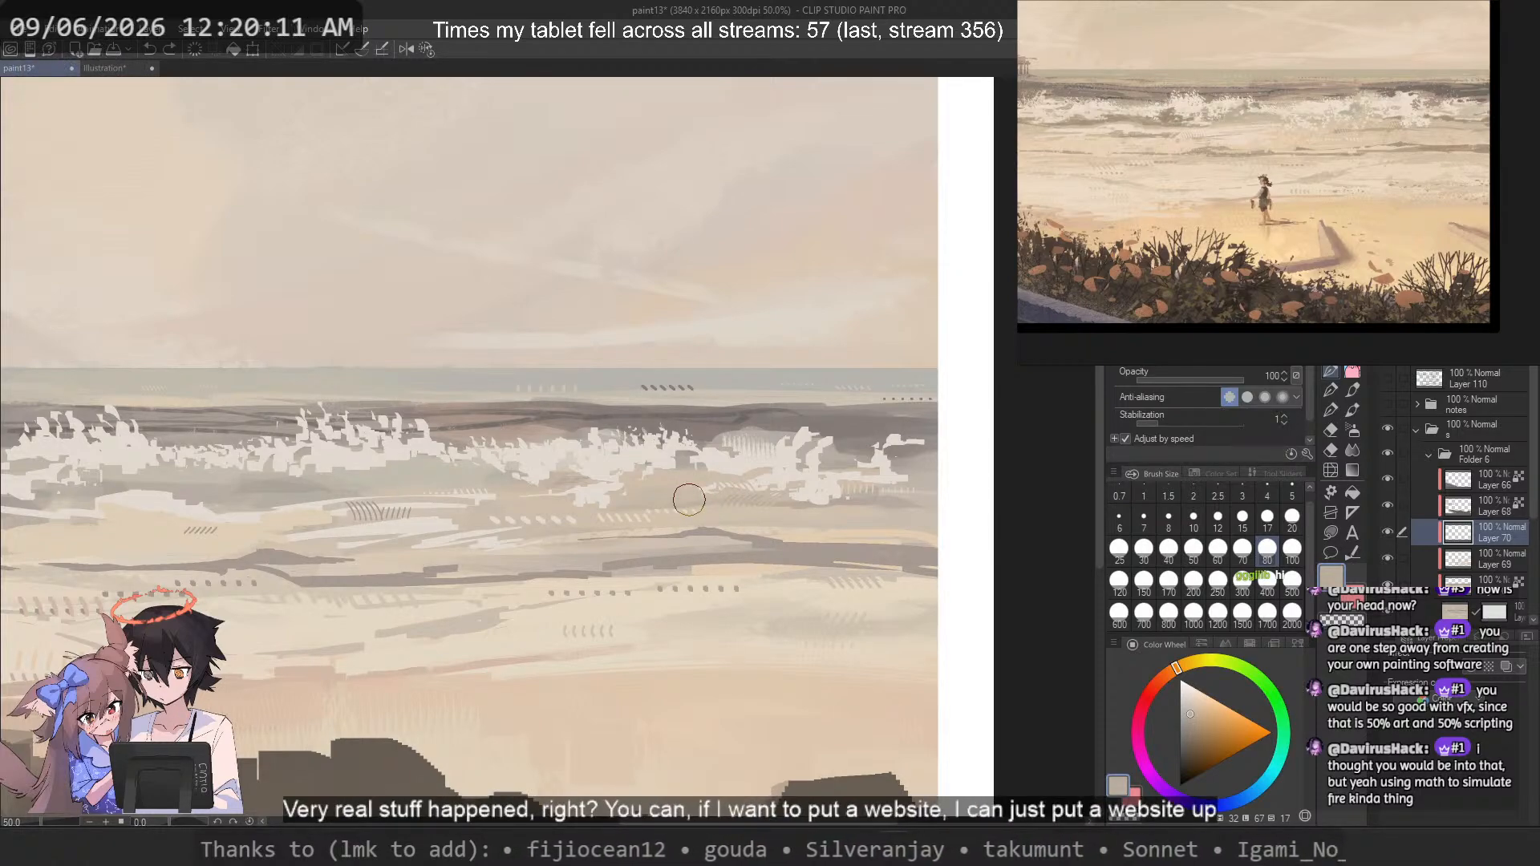
alt+click(825, 494)
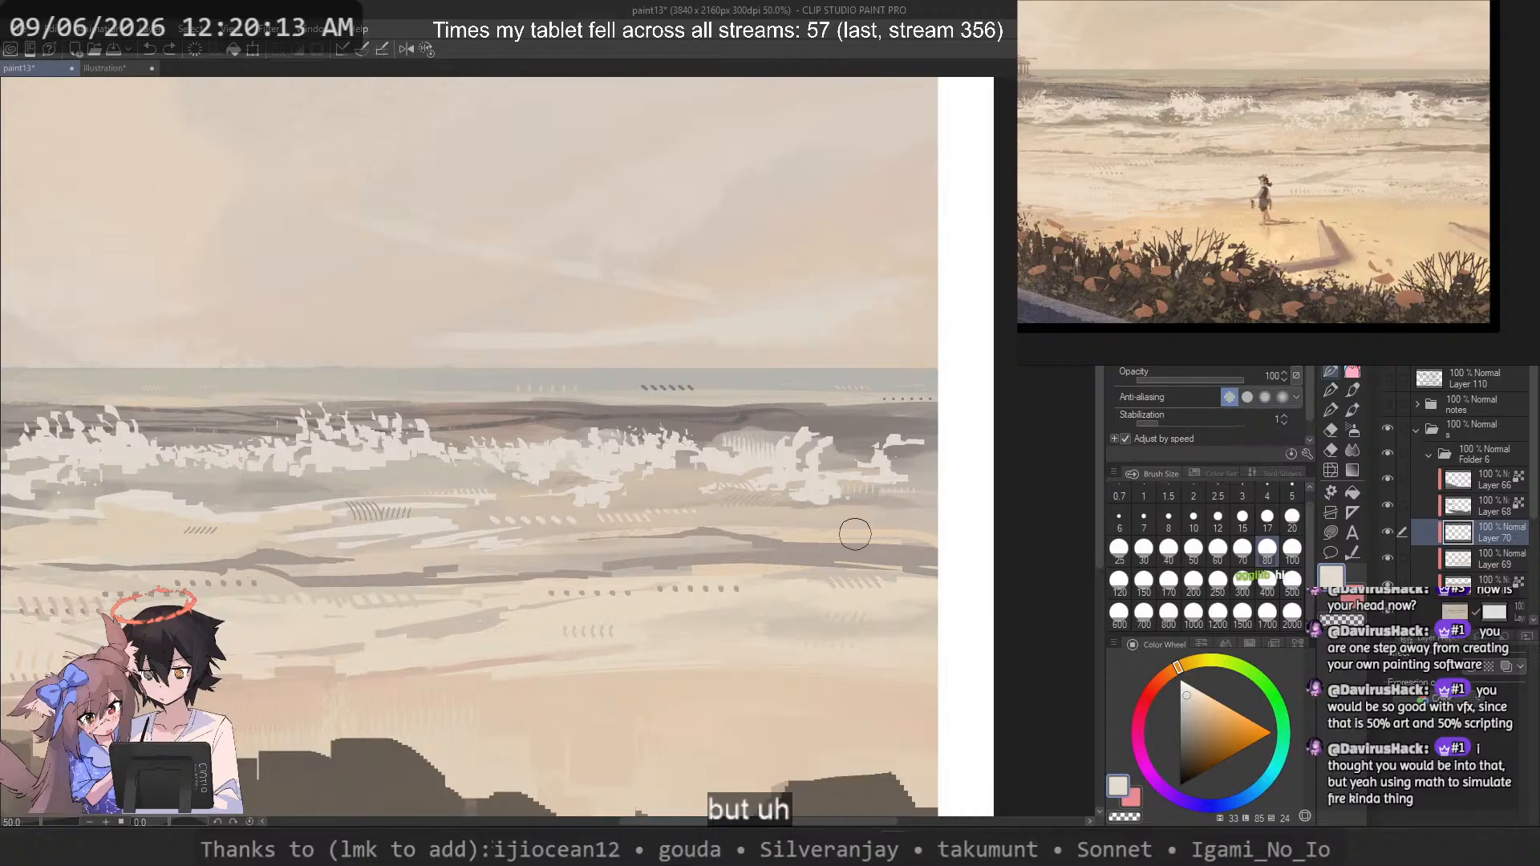
key(ctrl+z)
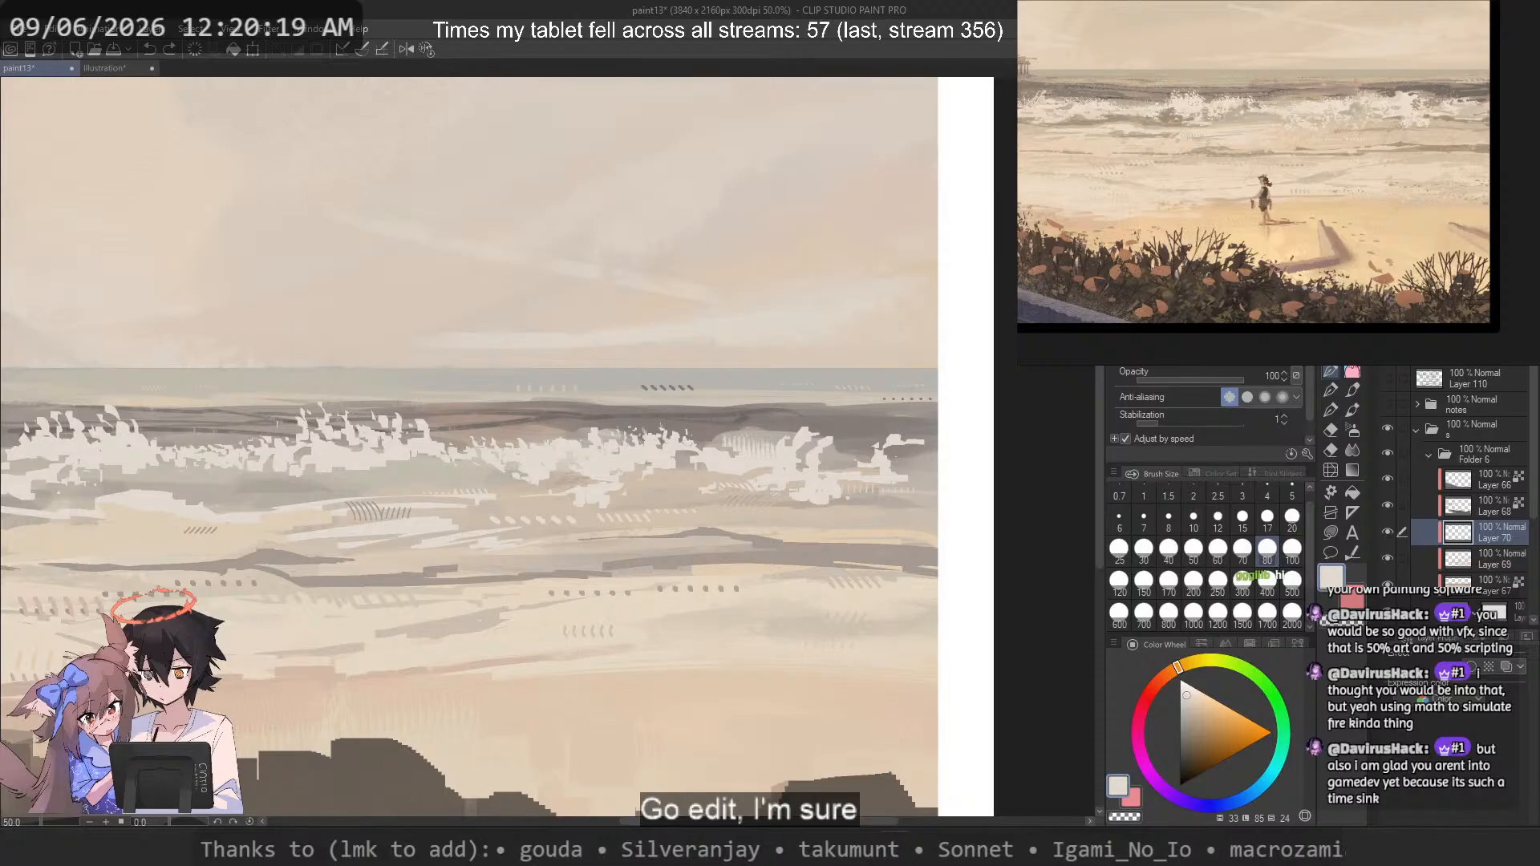
Step: Reframe the reference painting on its shoreline, fit the whole canvas in view and save the painting
scroll(1386, 64, down, 4)
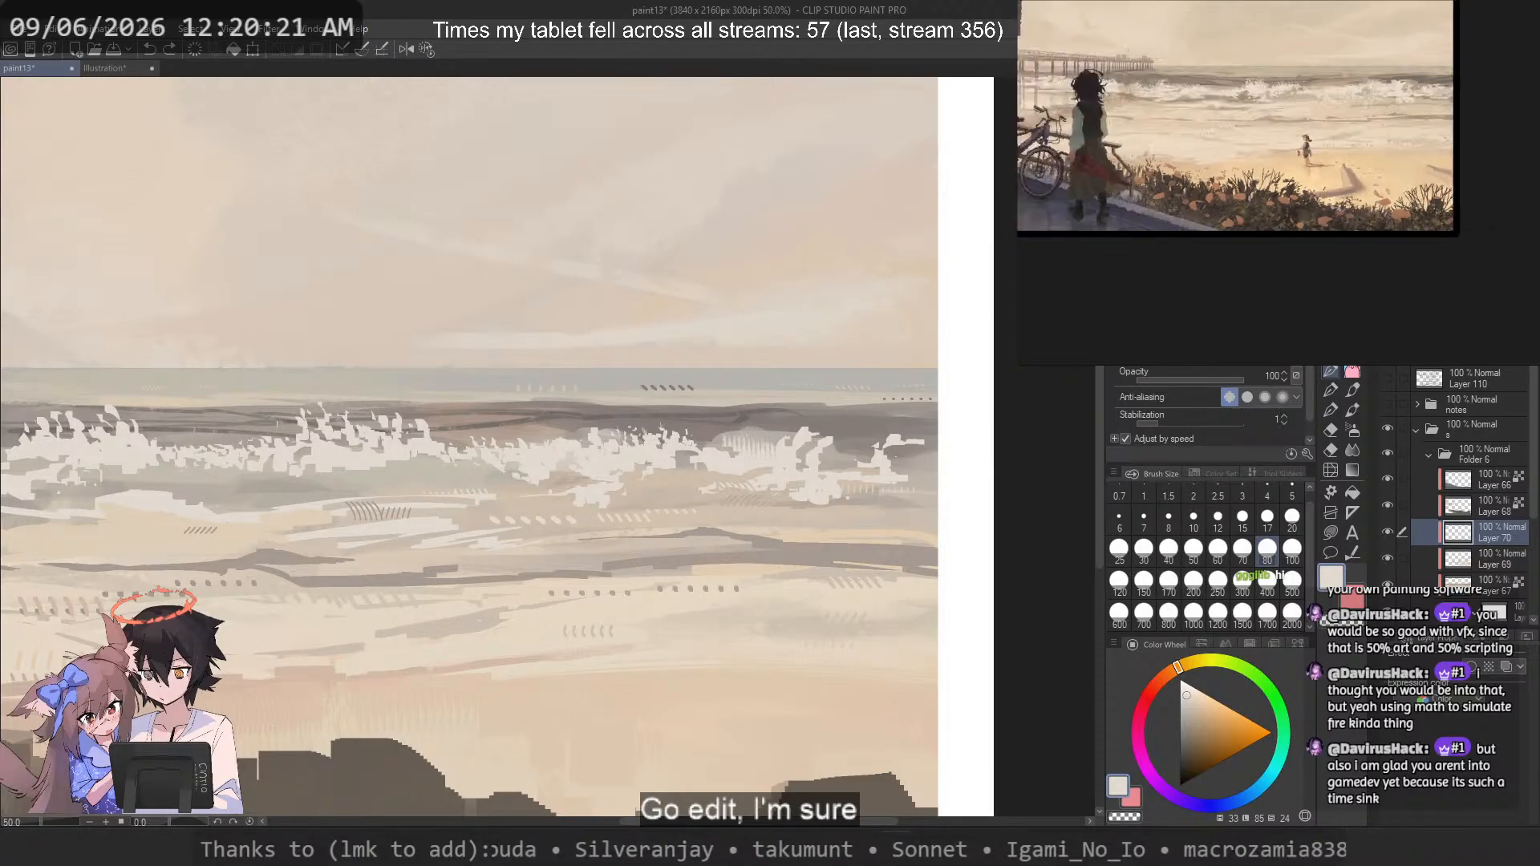
drag(1261, 93, 1289, 175)
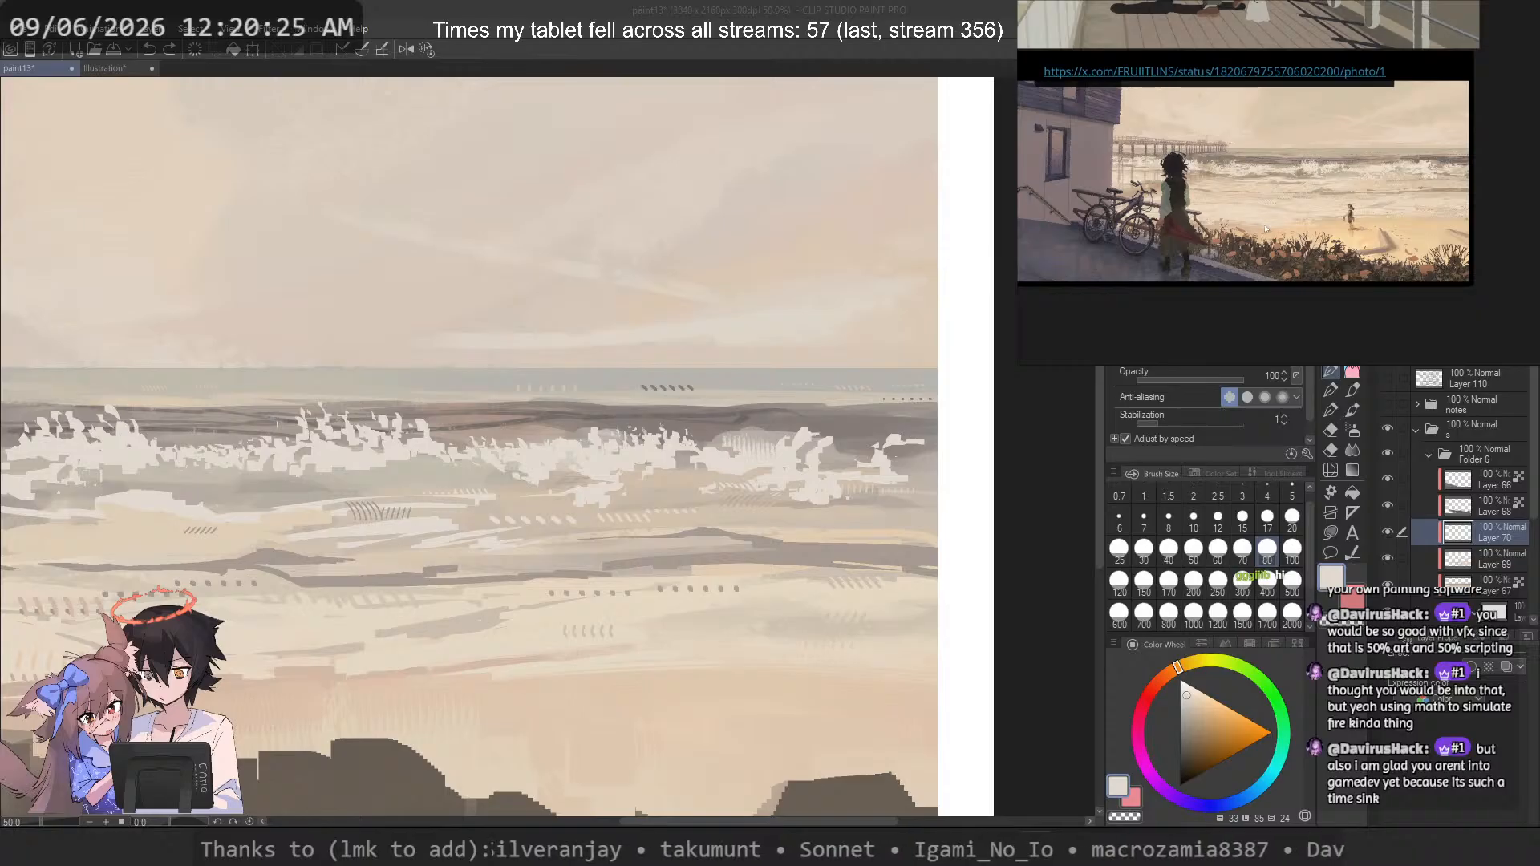
scroll(1365, 258, up, 5)
scroll(1365, 258, down, 5)
drag(1235, 165, 1246, 225)
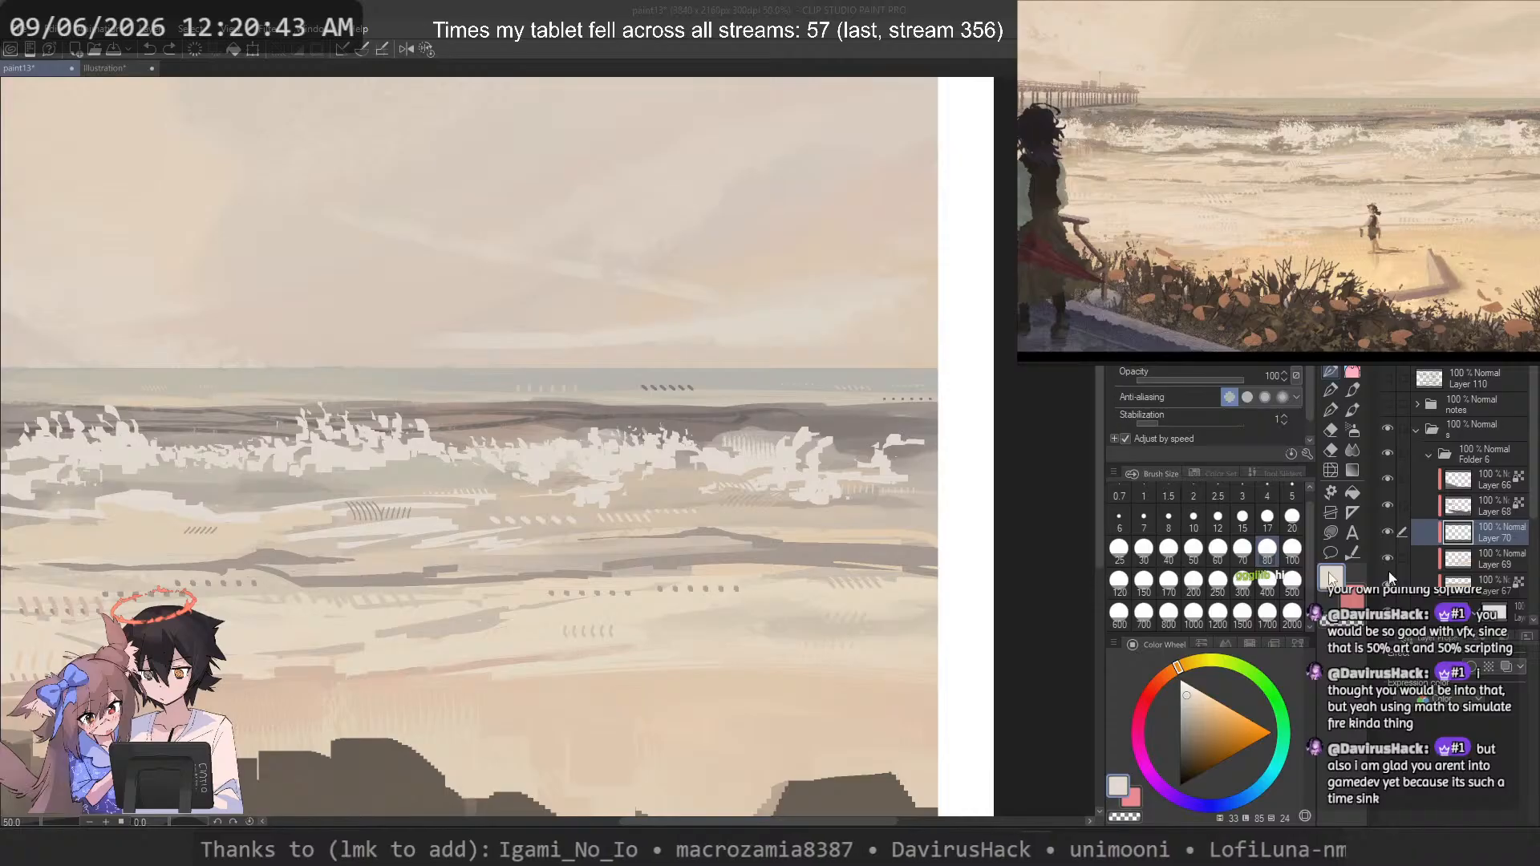
key(ctrl+0)
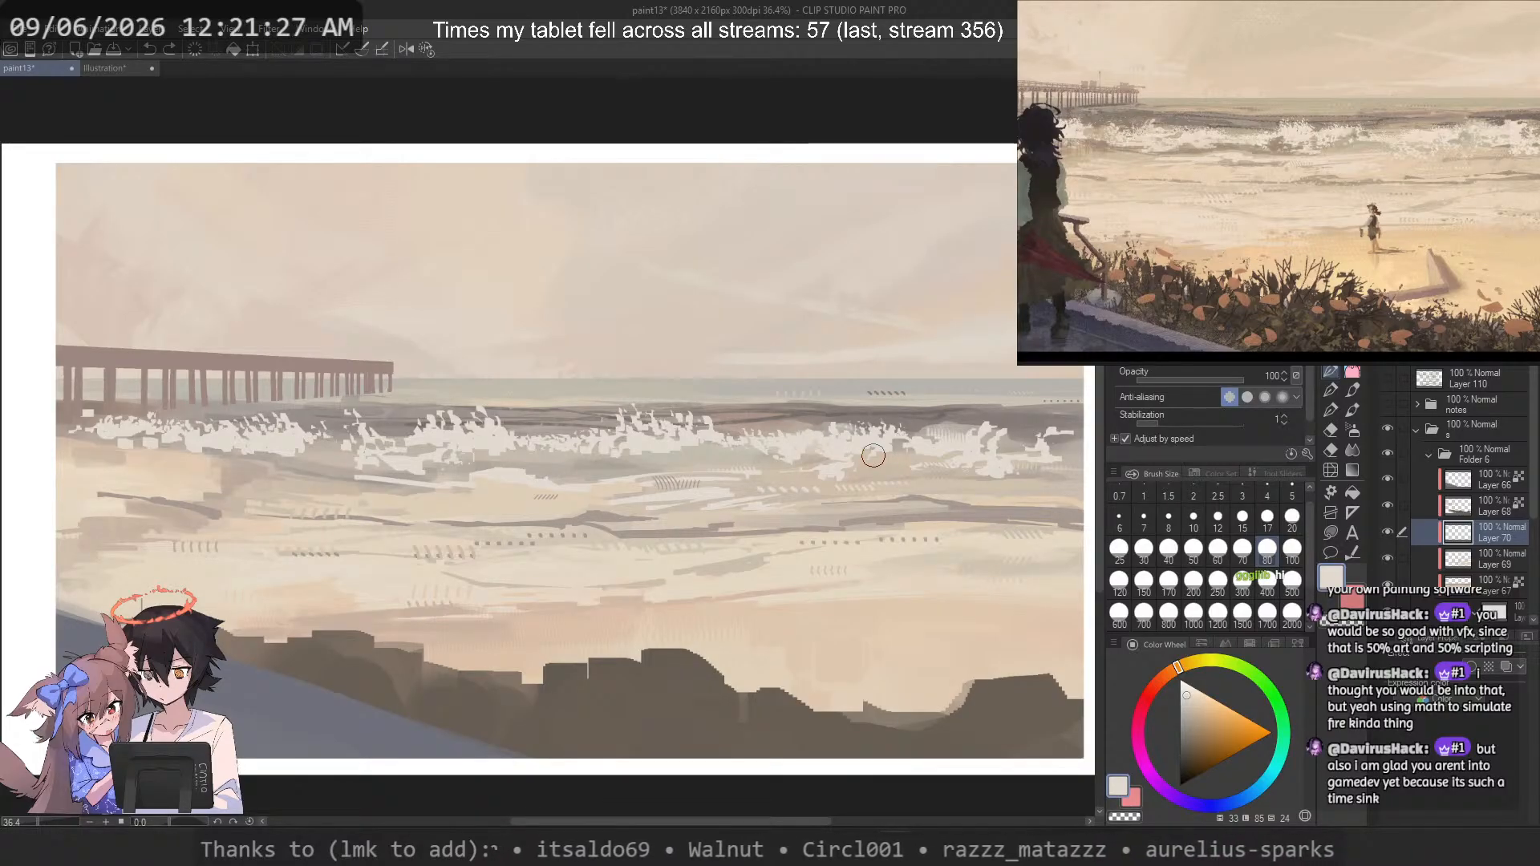
key(ctrl+s)
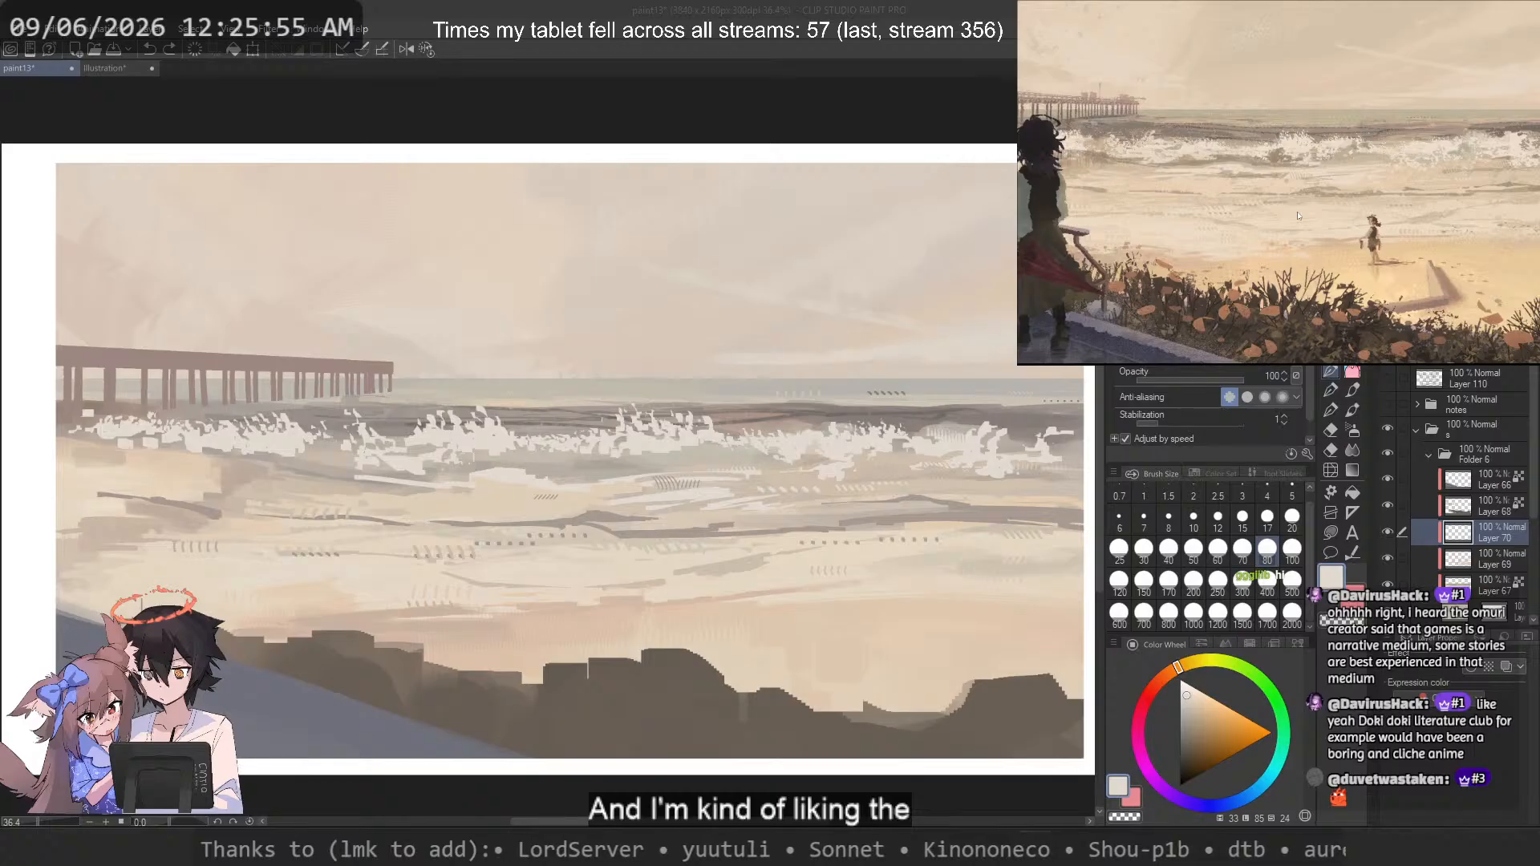
Step: Examine the square-brush foam shapes, hide the beach painting and show the black-and-white forest cabin study on Layer 64
scroll(782, 361, up, 5)
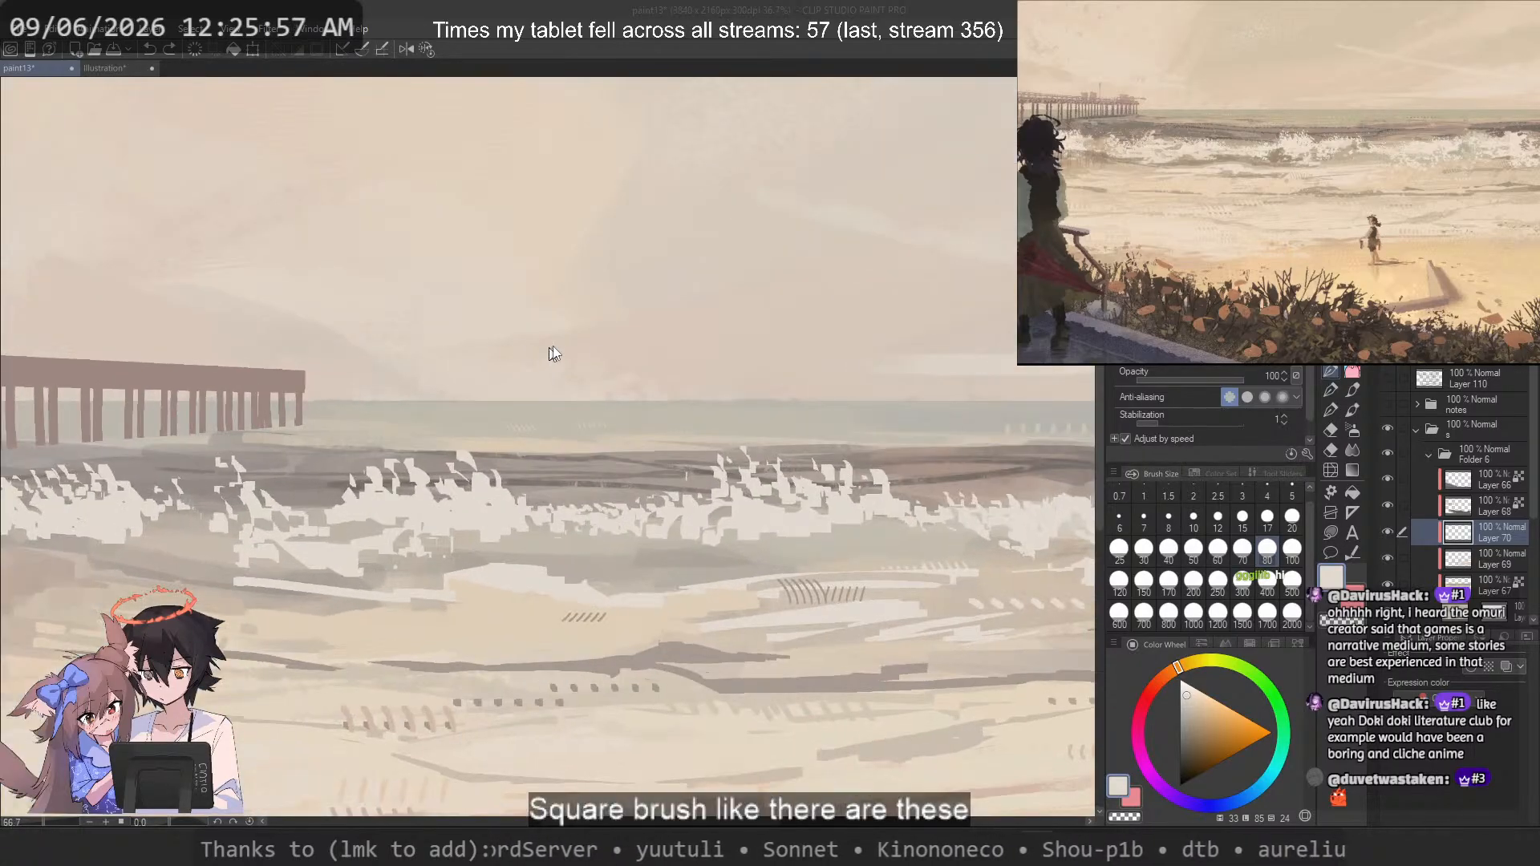
scroll(811, 512, down, 2)
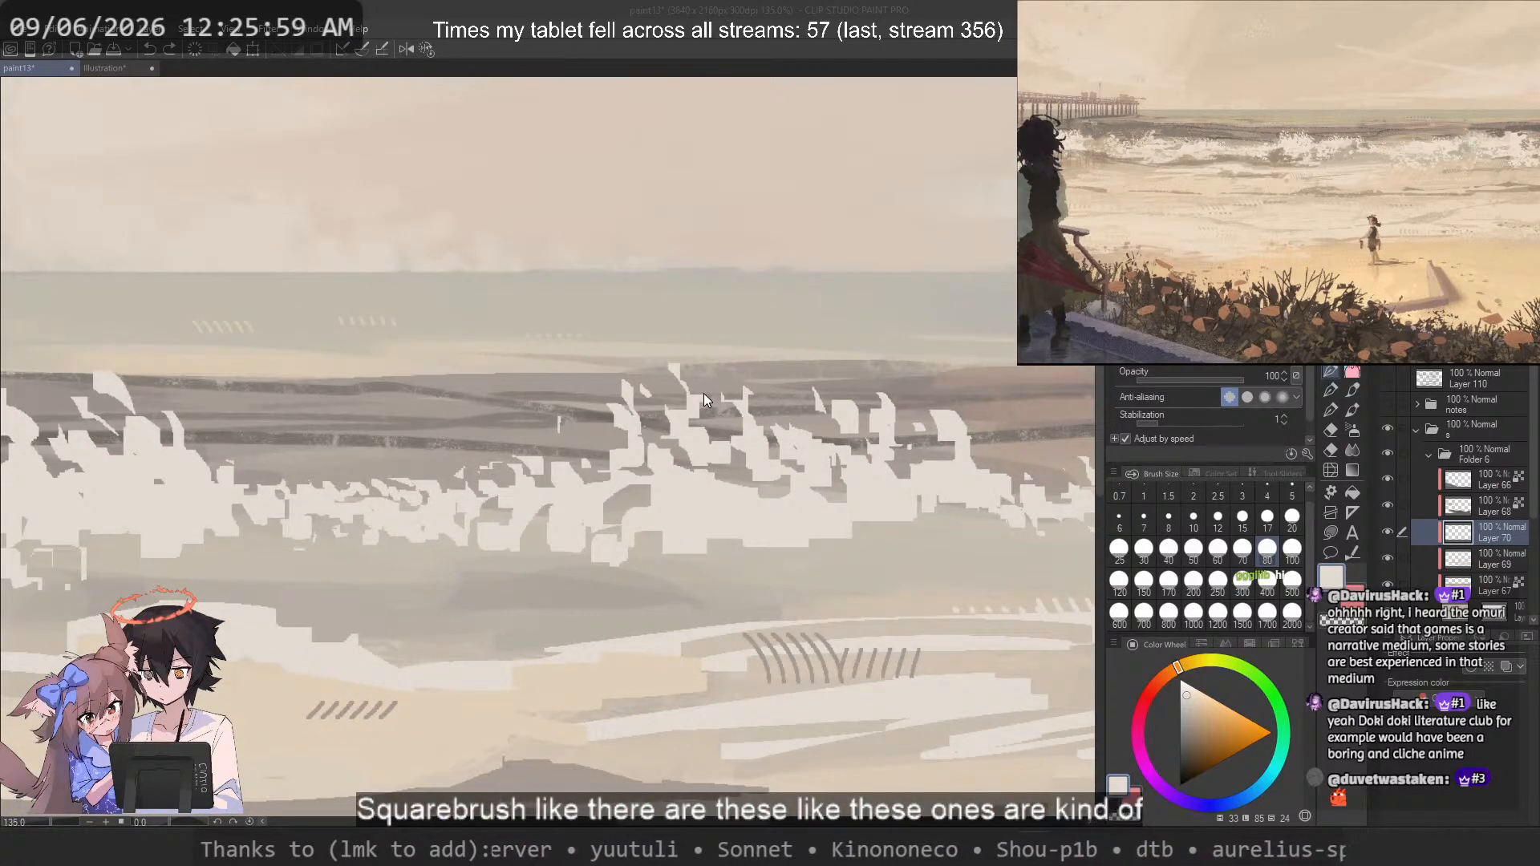
scroll(704, 393, down, 2)
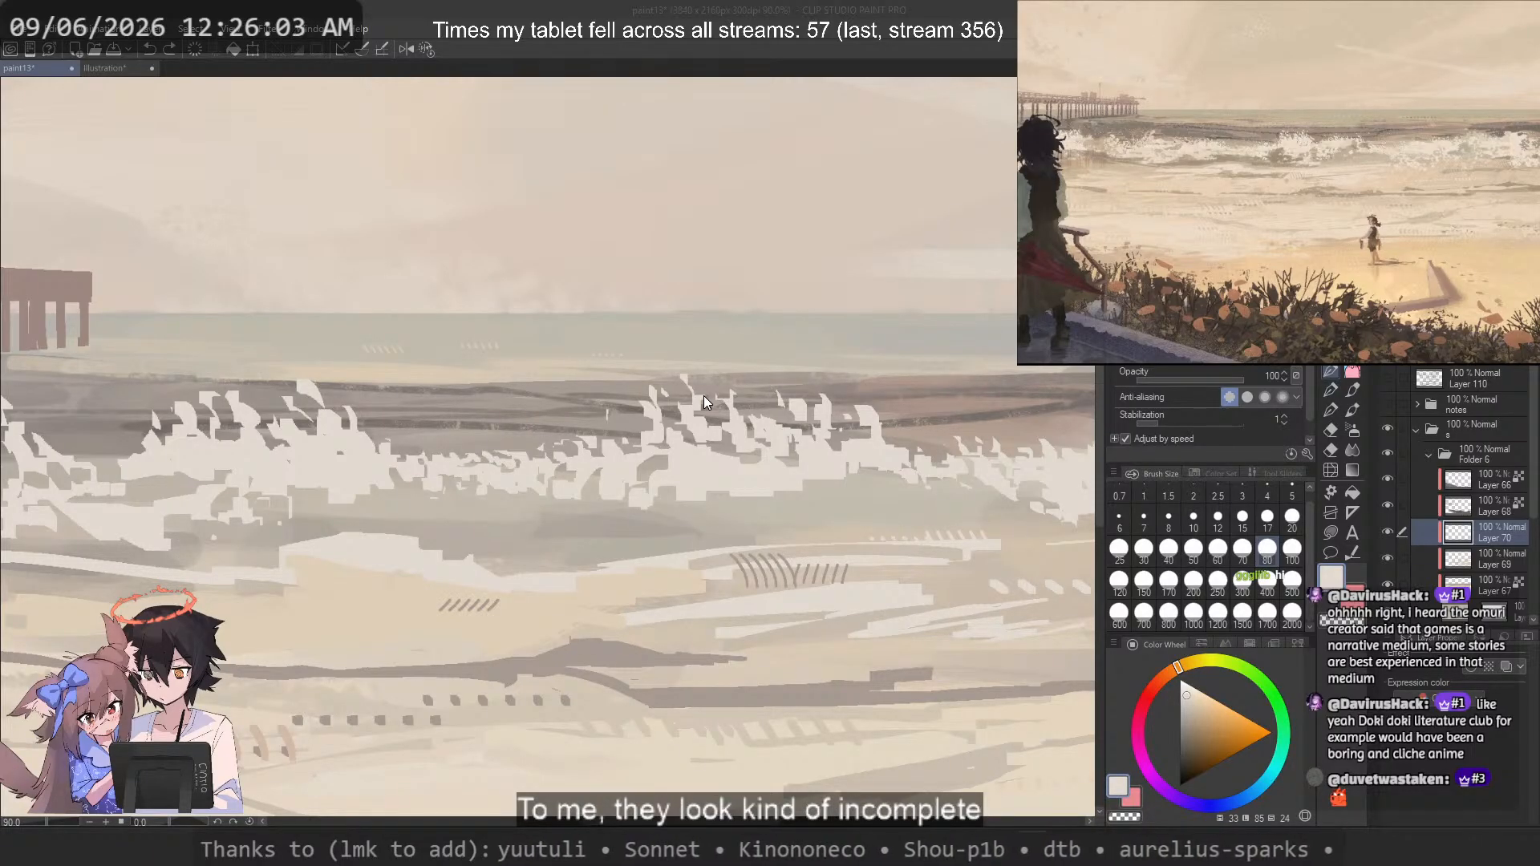
scroll(704, 396, down, 7)
scroll(834, 357, up, 1)
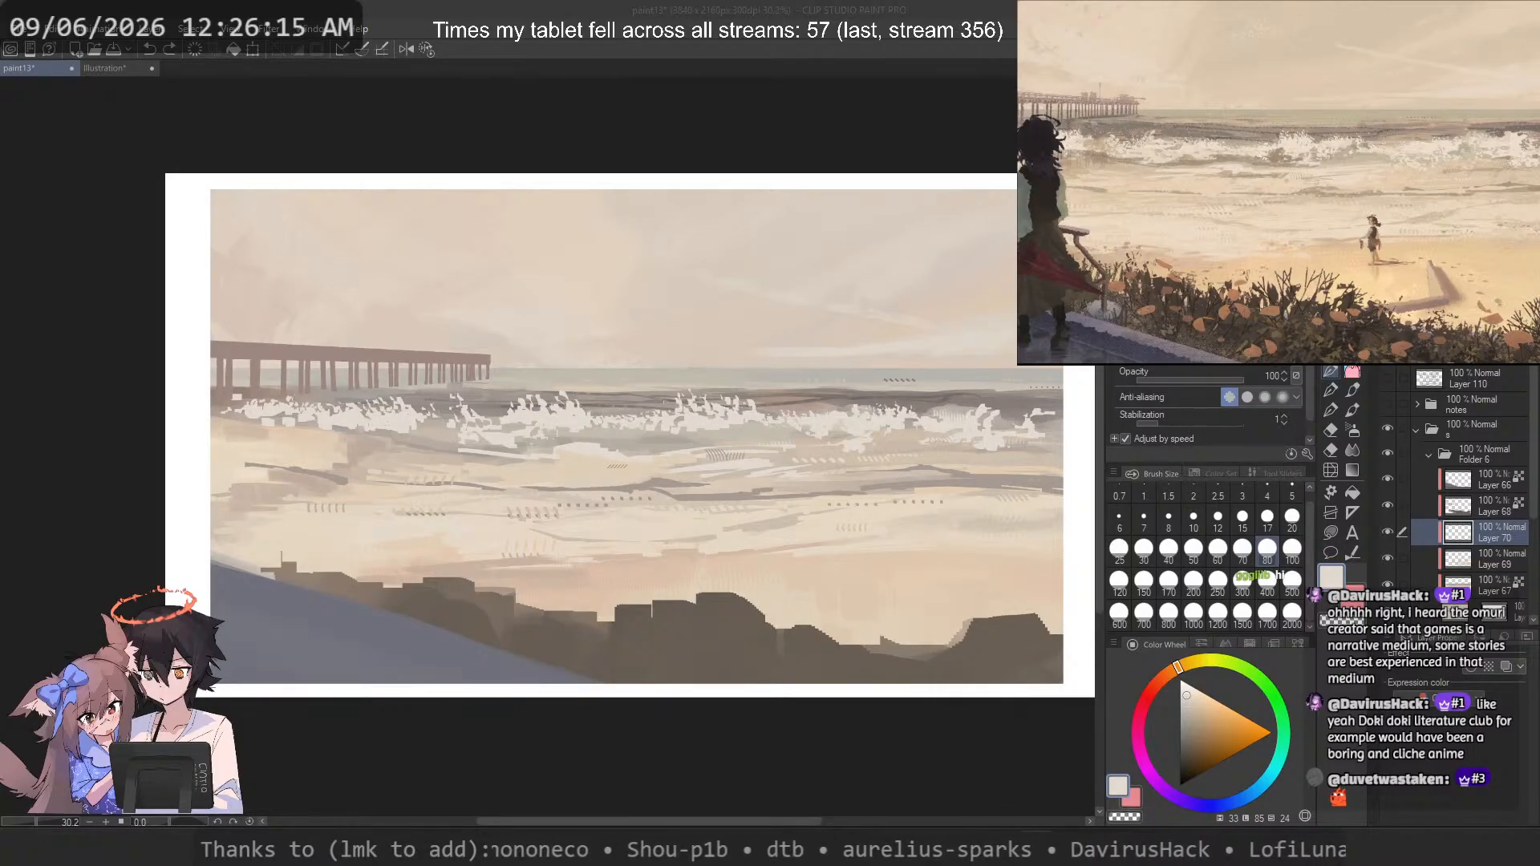
scroll(1490, 420, down, 3)
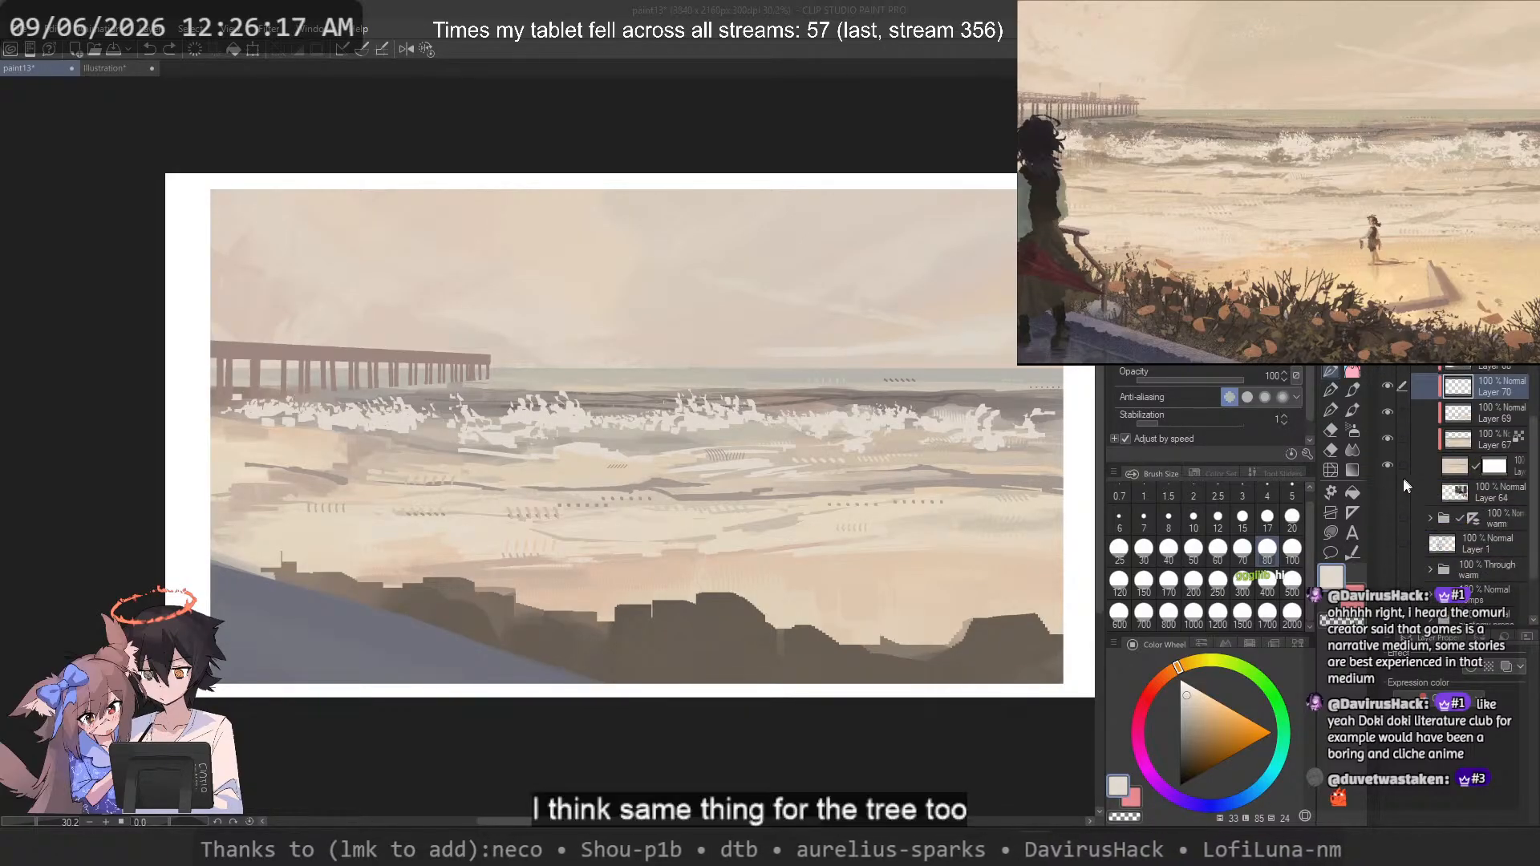
click(1387, 465)
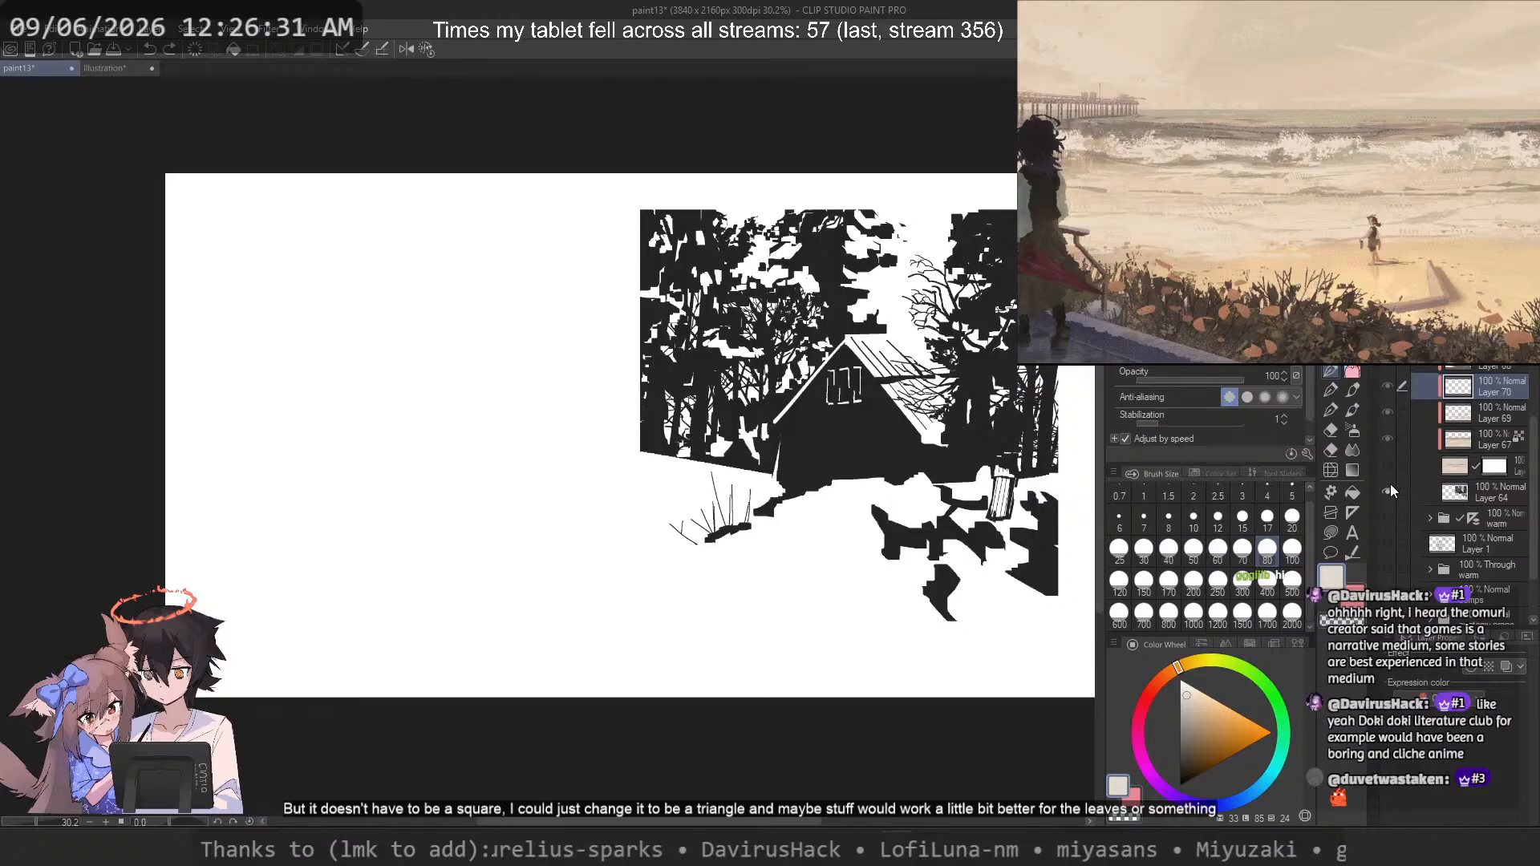
Step: Toggle the visibility of the Layer 64 forest study and show the beach painting's masked layer above it again
click(1390, 488)
click(1389, 487)
click(1390, 465)
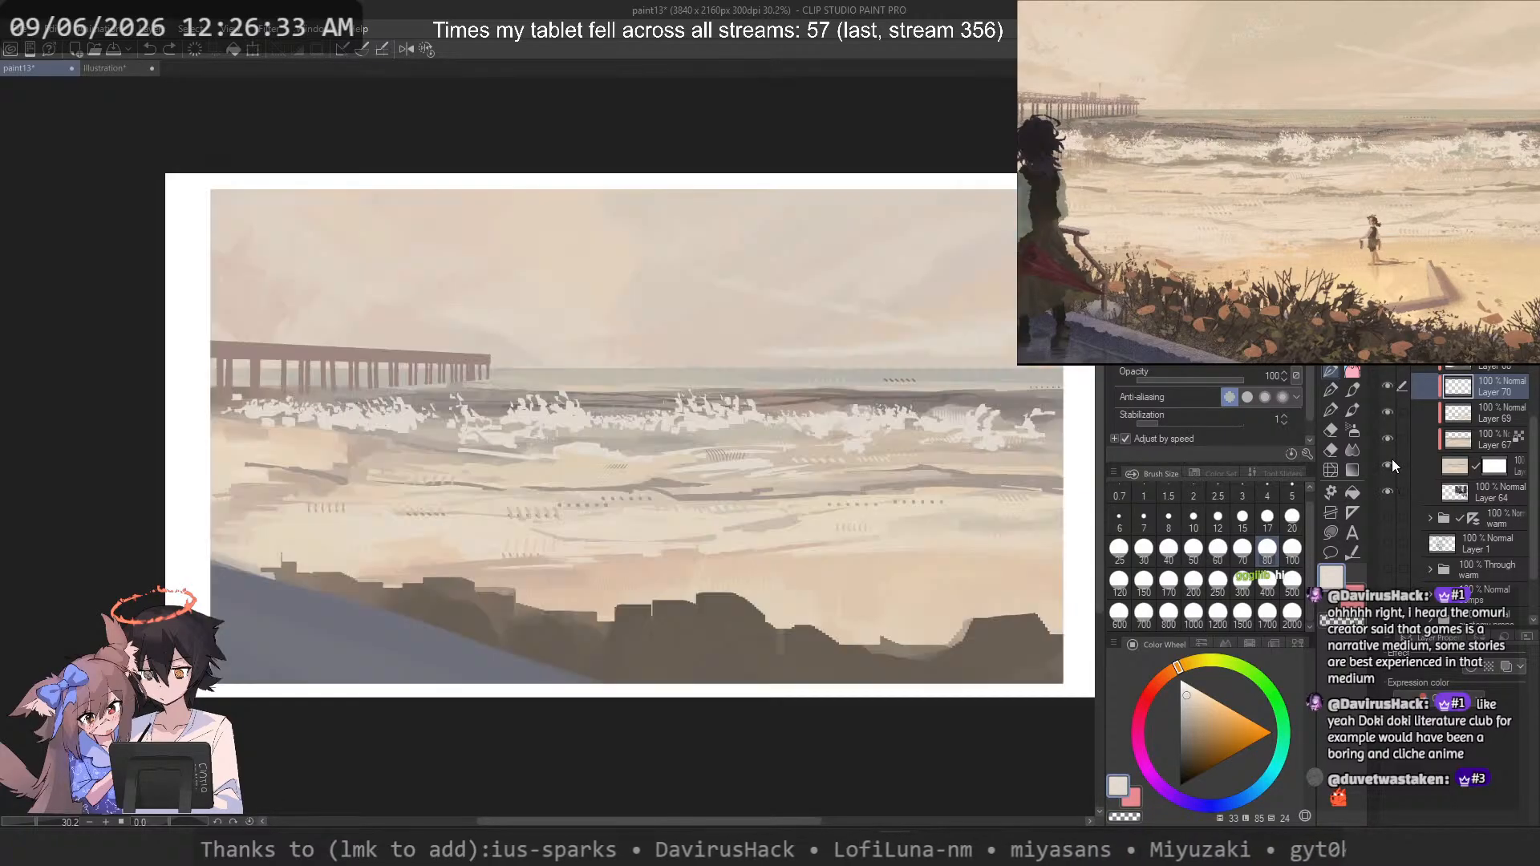
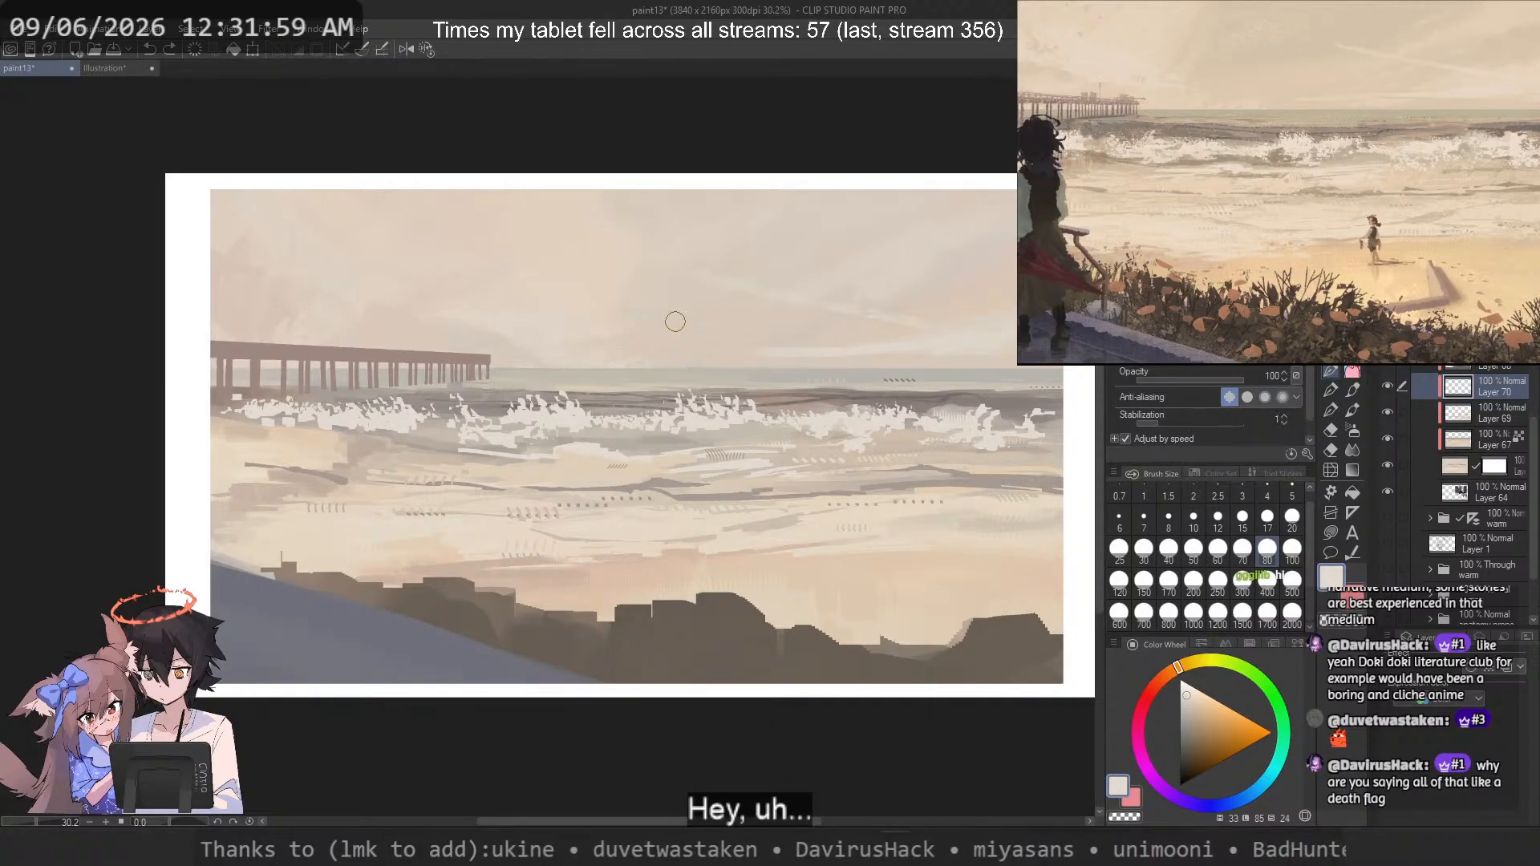
Step: Search the reference board beyond the beach painting for the character sheet and the pencil sketches of the wolf-eared girl
scroll(1315, 137, down, 10)
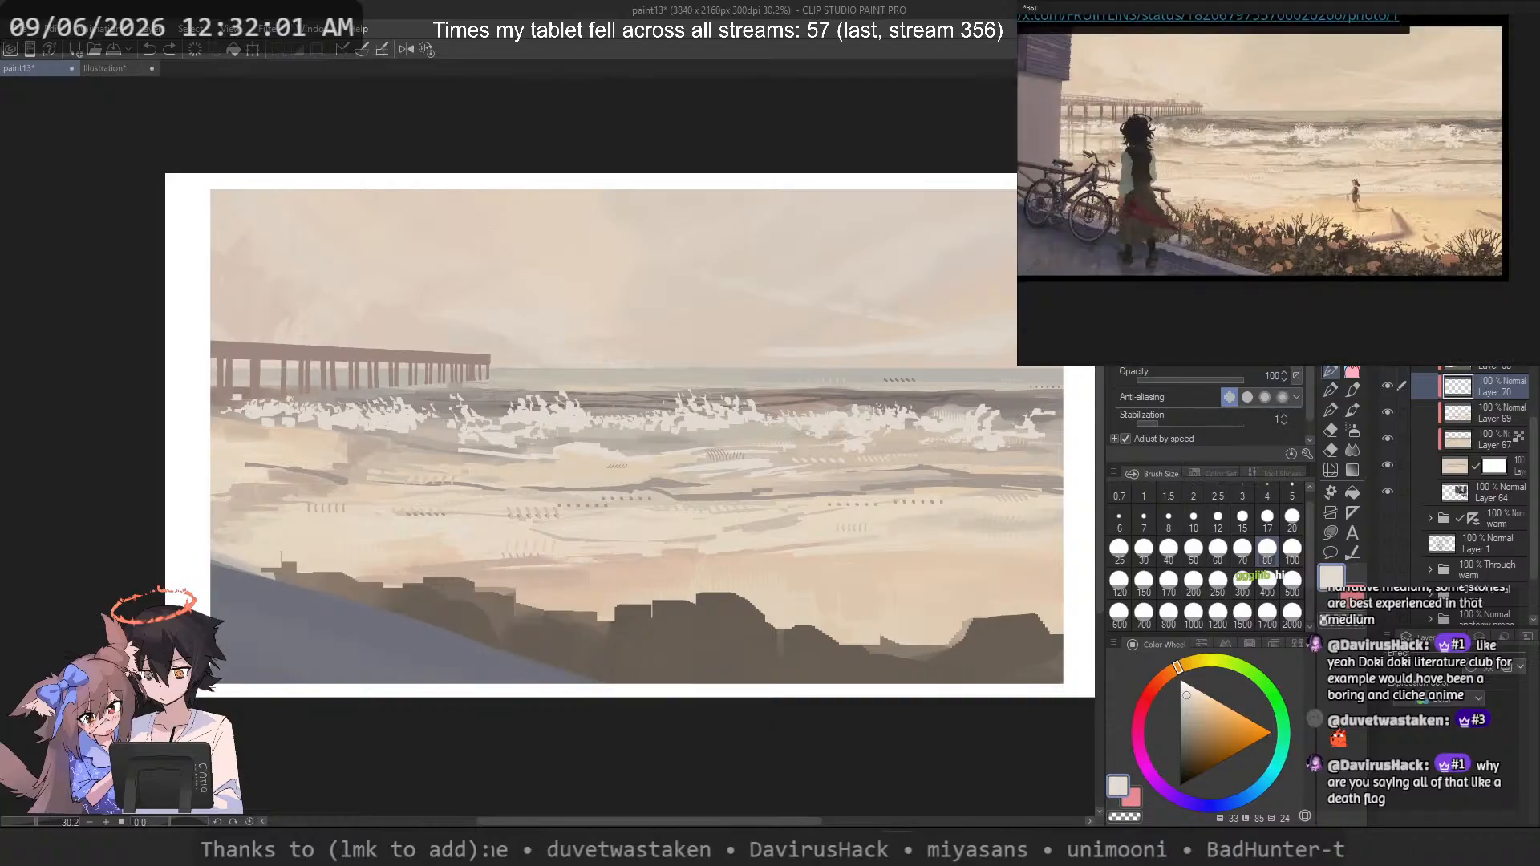
drag(1235, 337, 1333, 130)
scroll(1315, 160, down, 4)
drag(1283, 244, 1258, 146)
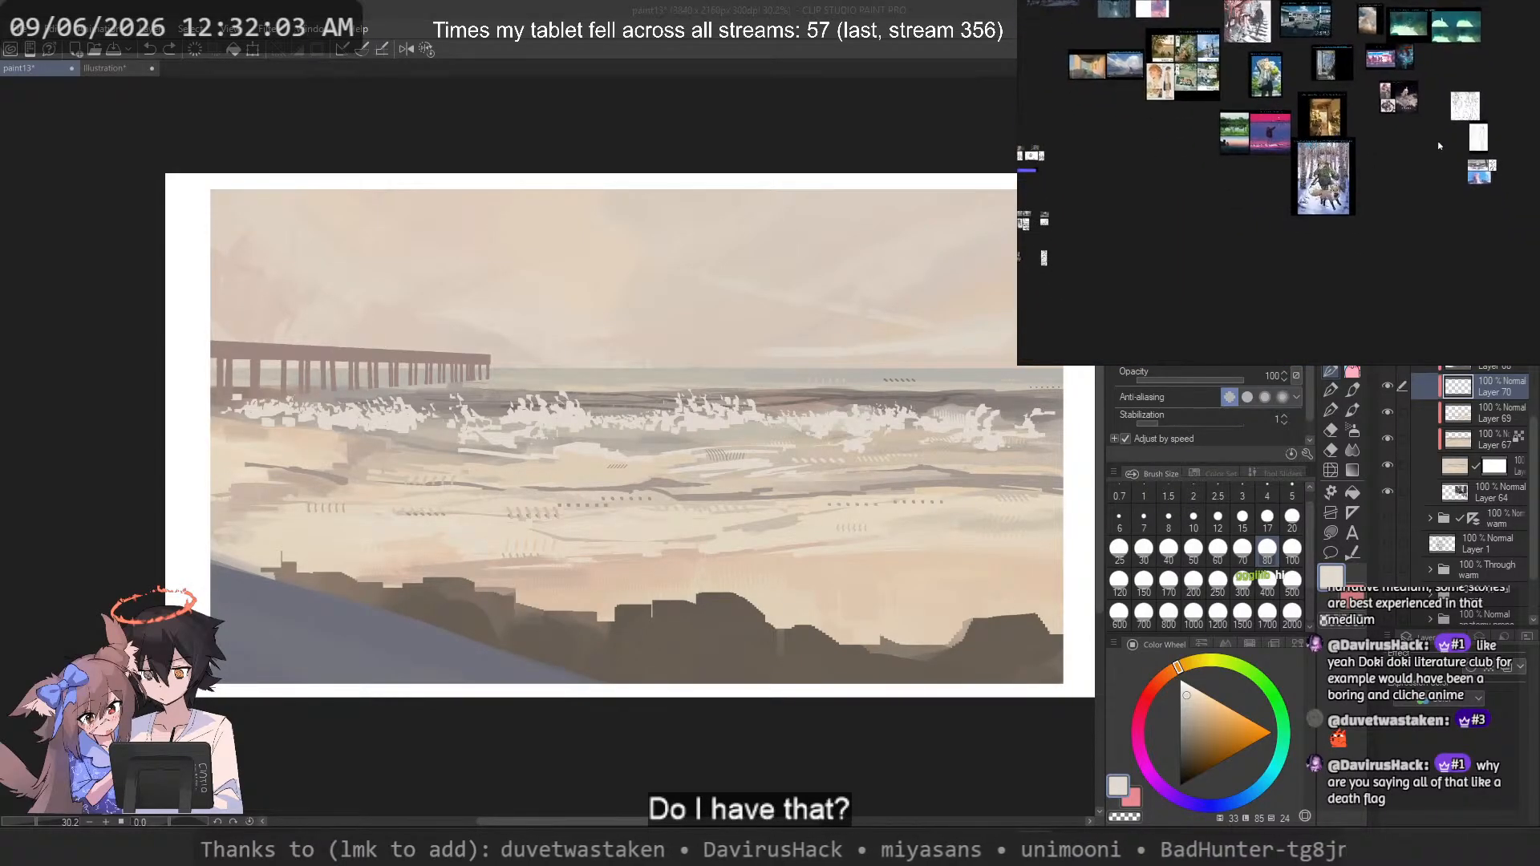
scroll(1252, 144, up, 3)
scroll(1252, 144, up, 3)
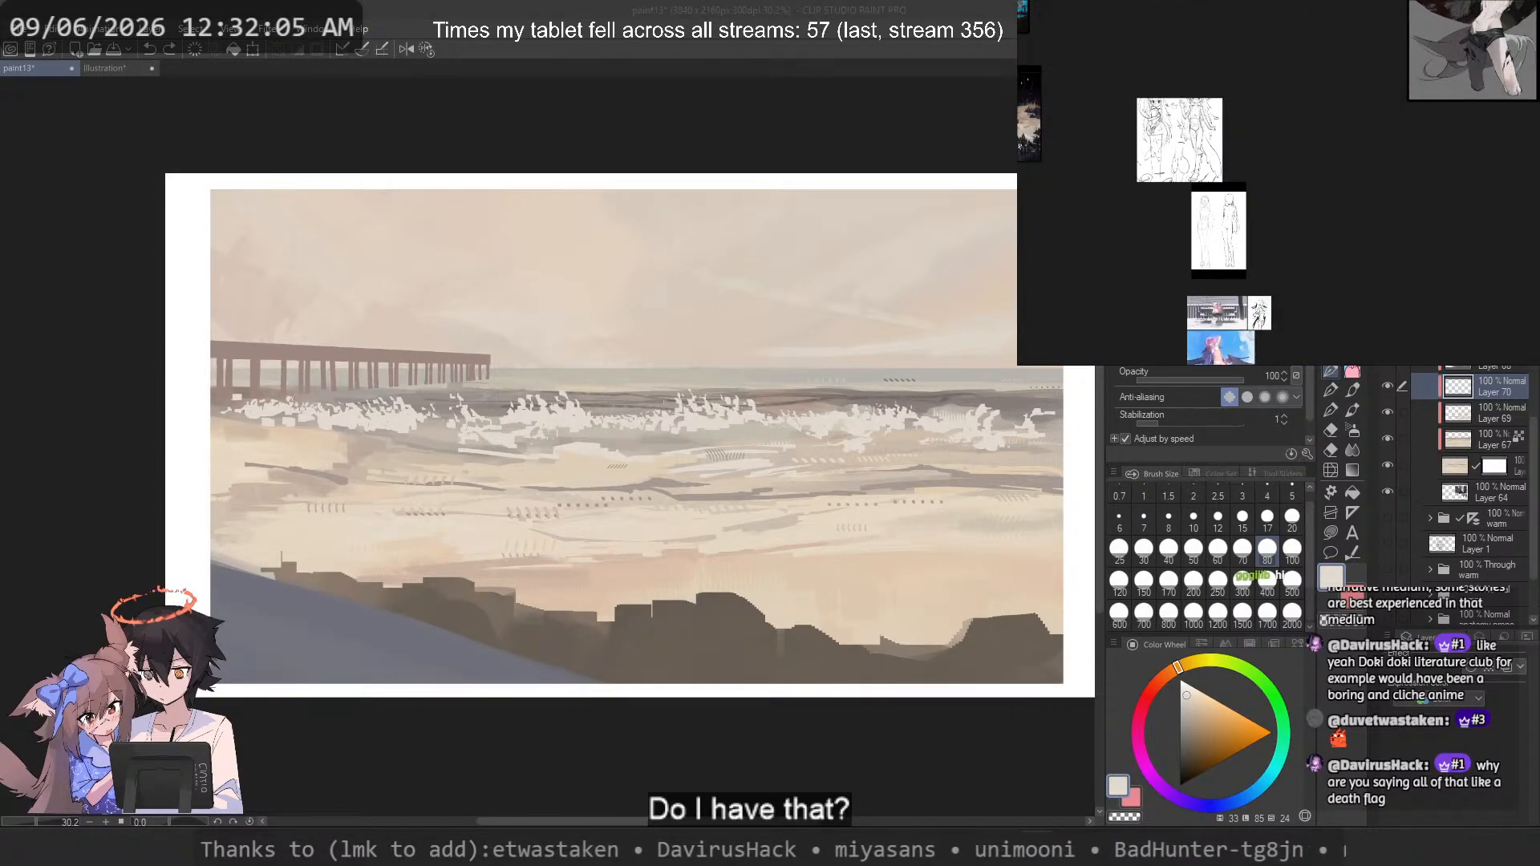
scroll(1182, 299, down, 6)
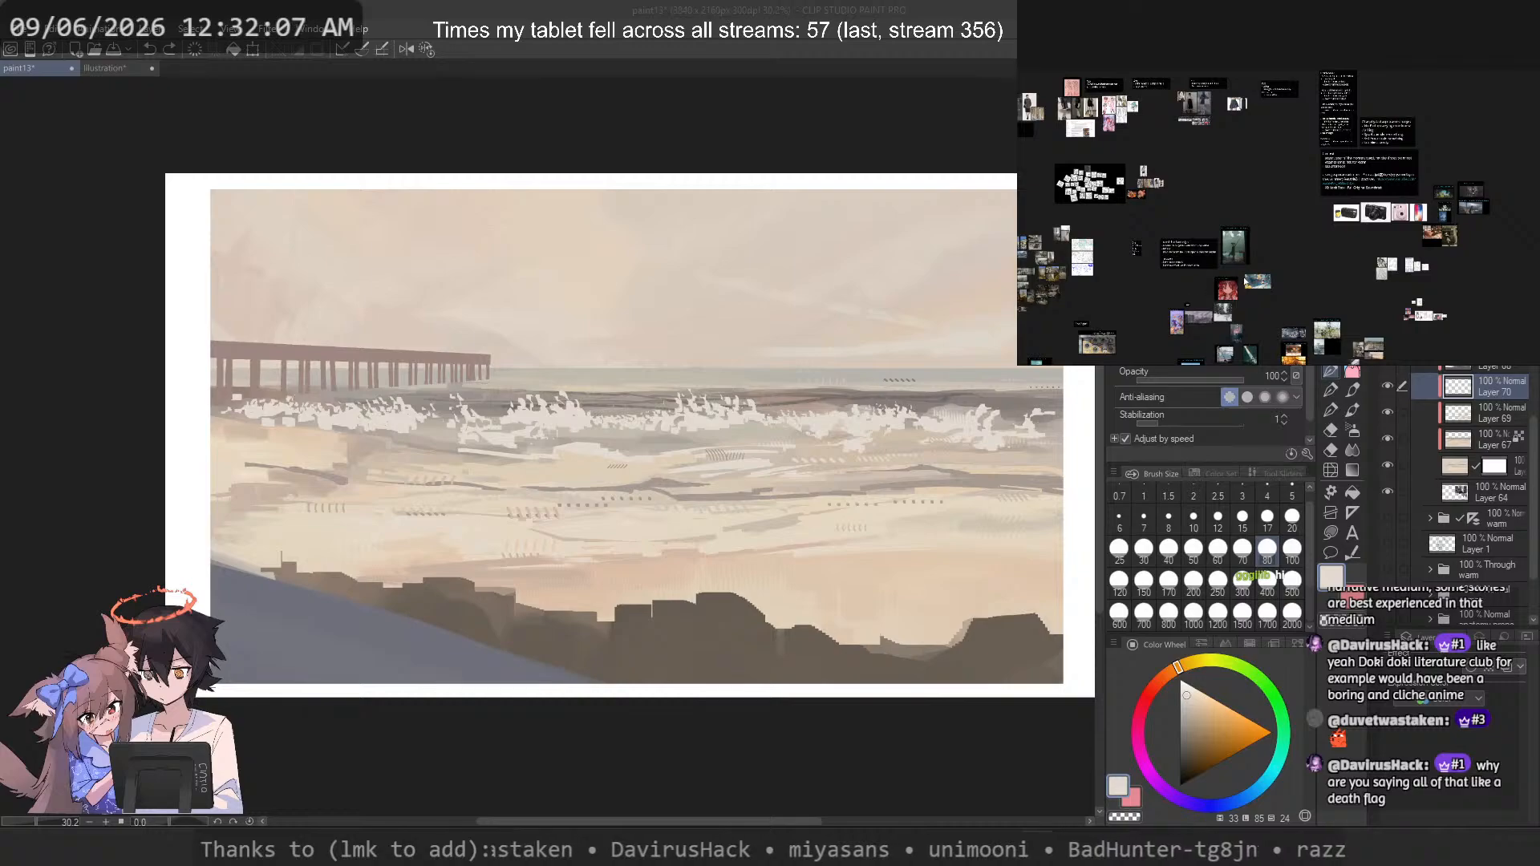
scroll(1346, 152, up, 6)
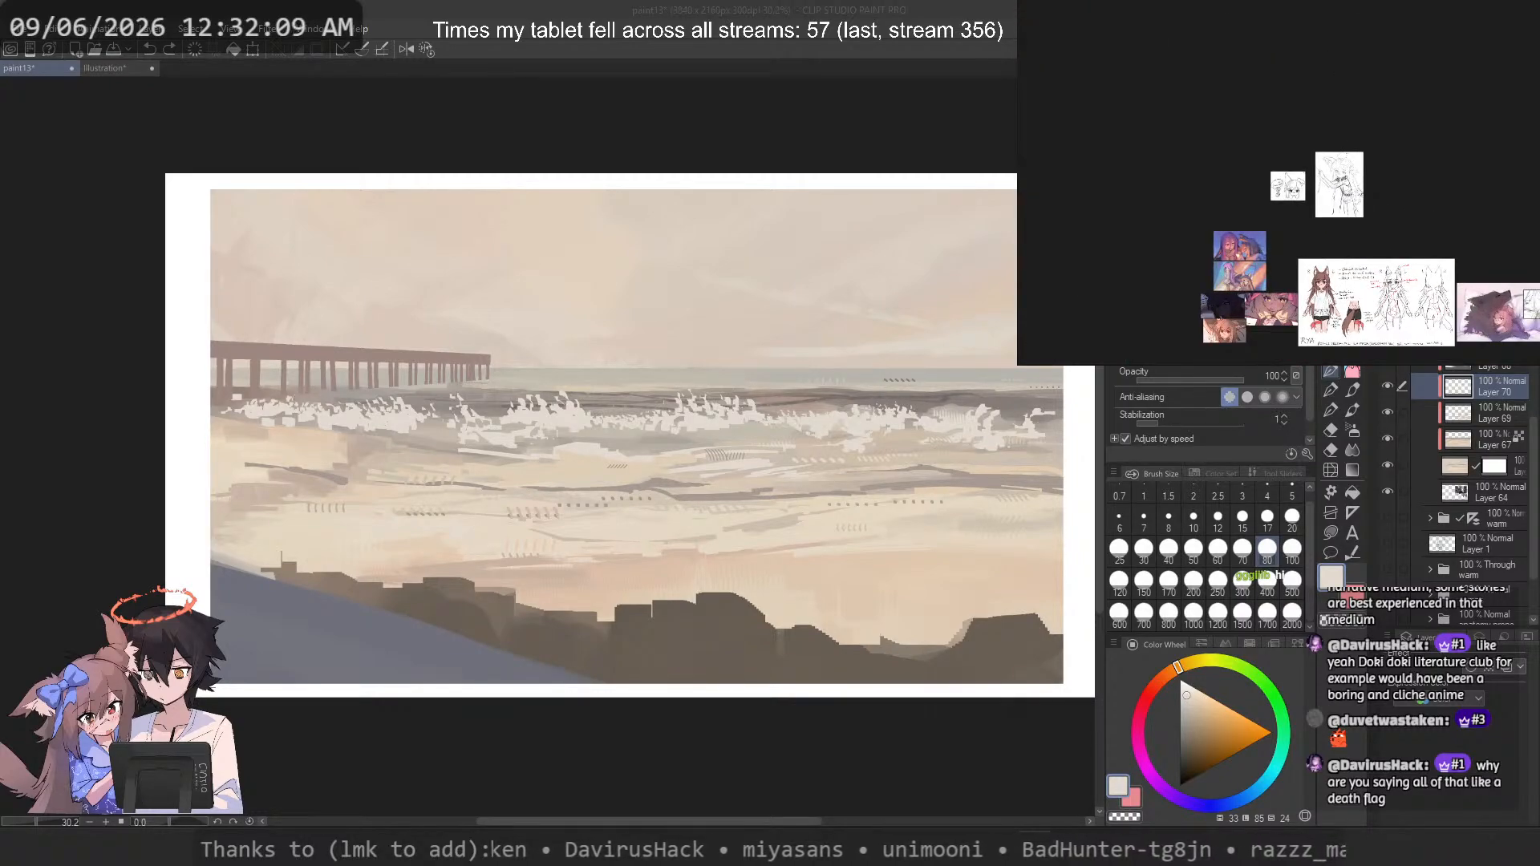
scroll(1373, 239, up, 3)
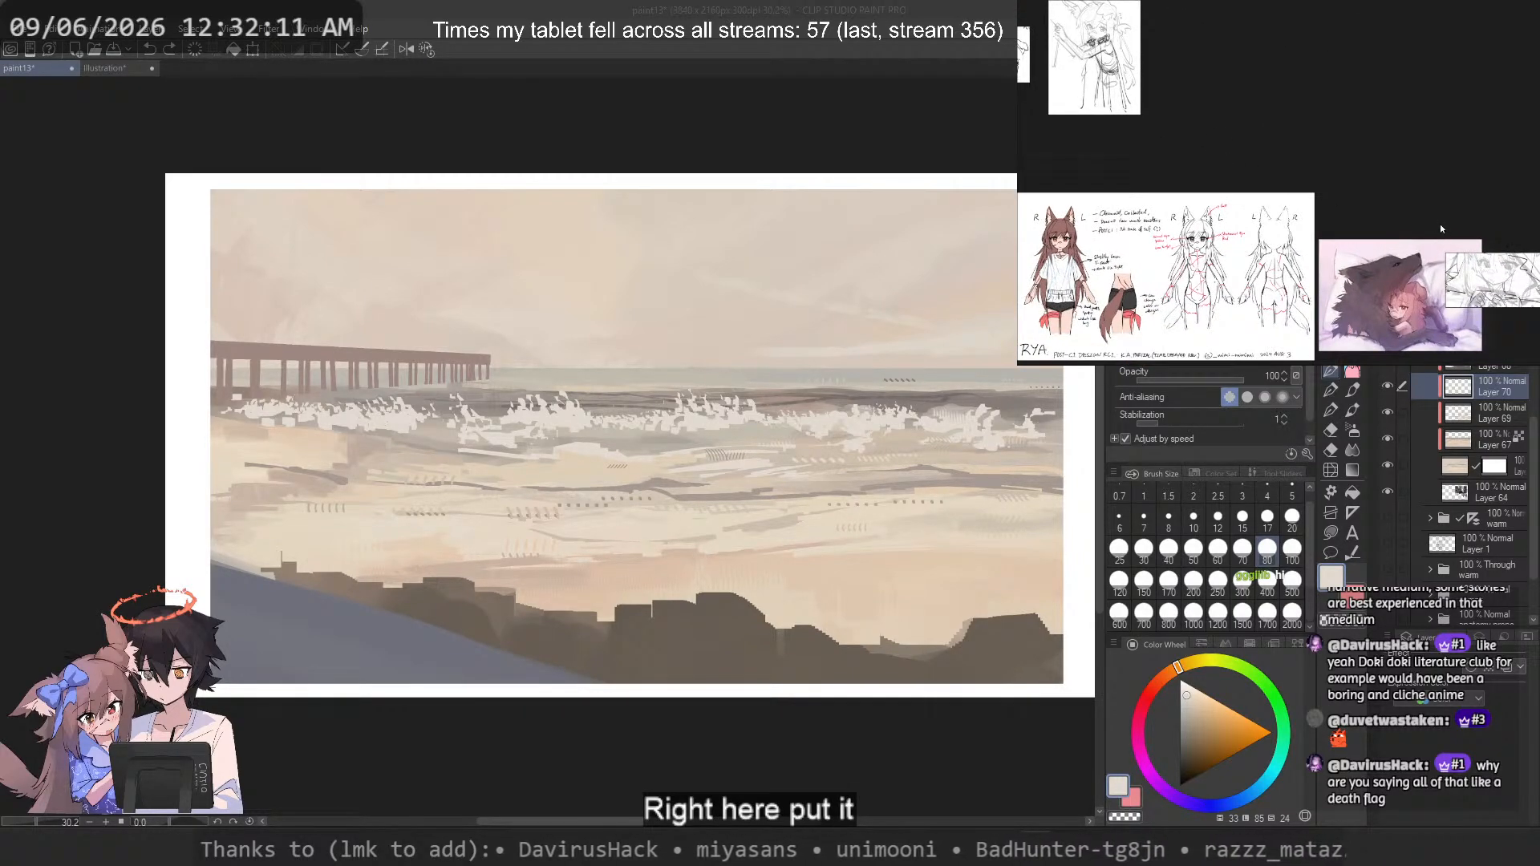
drag(1244, 141, 1435, 255)
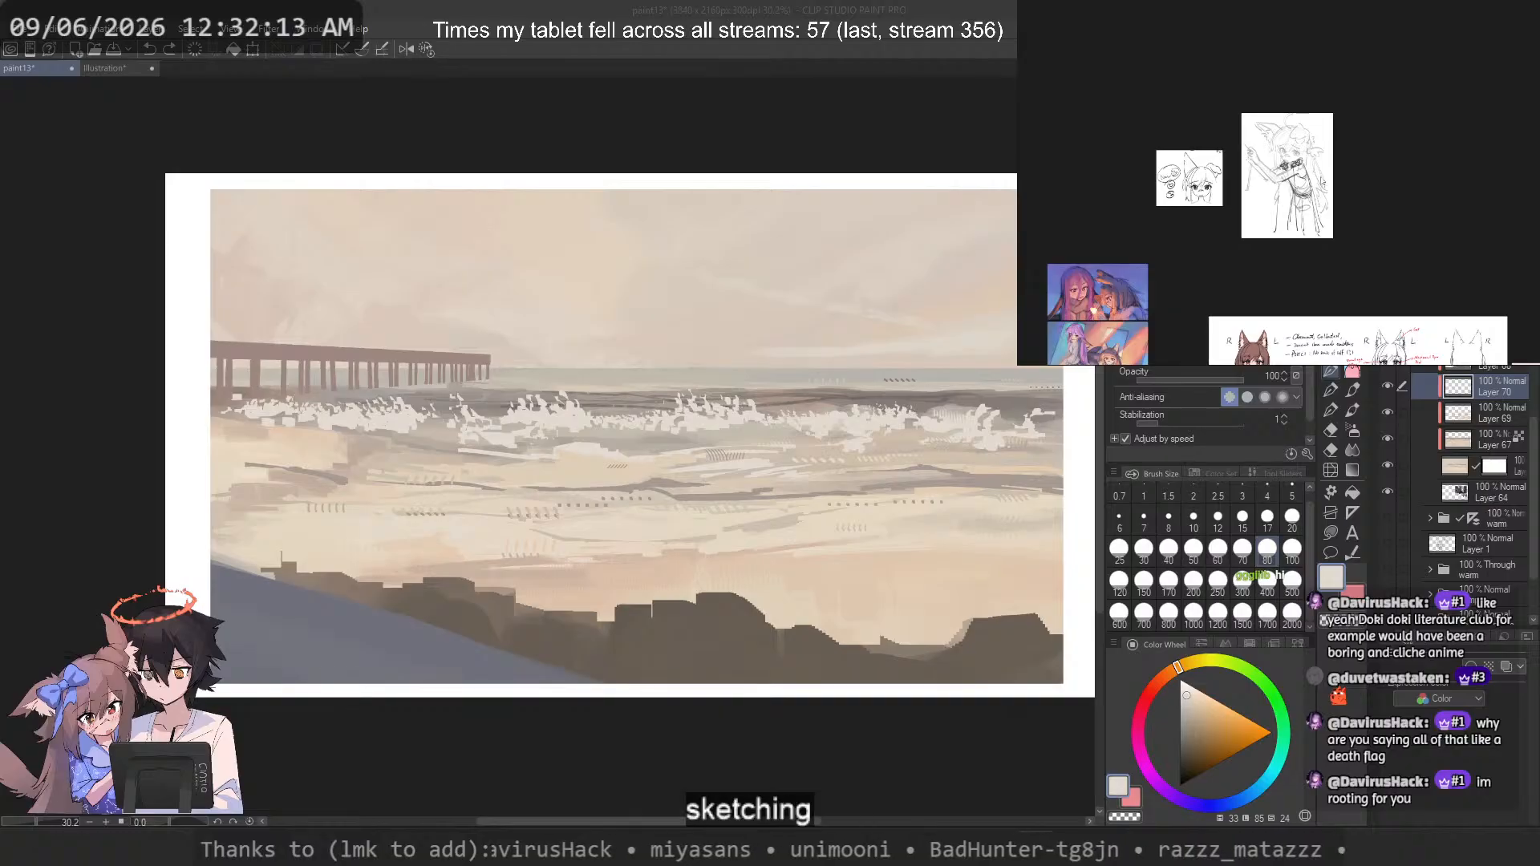
scroll(1321, 181, up, 5)
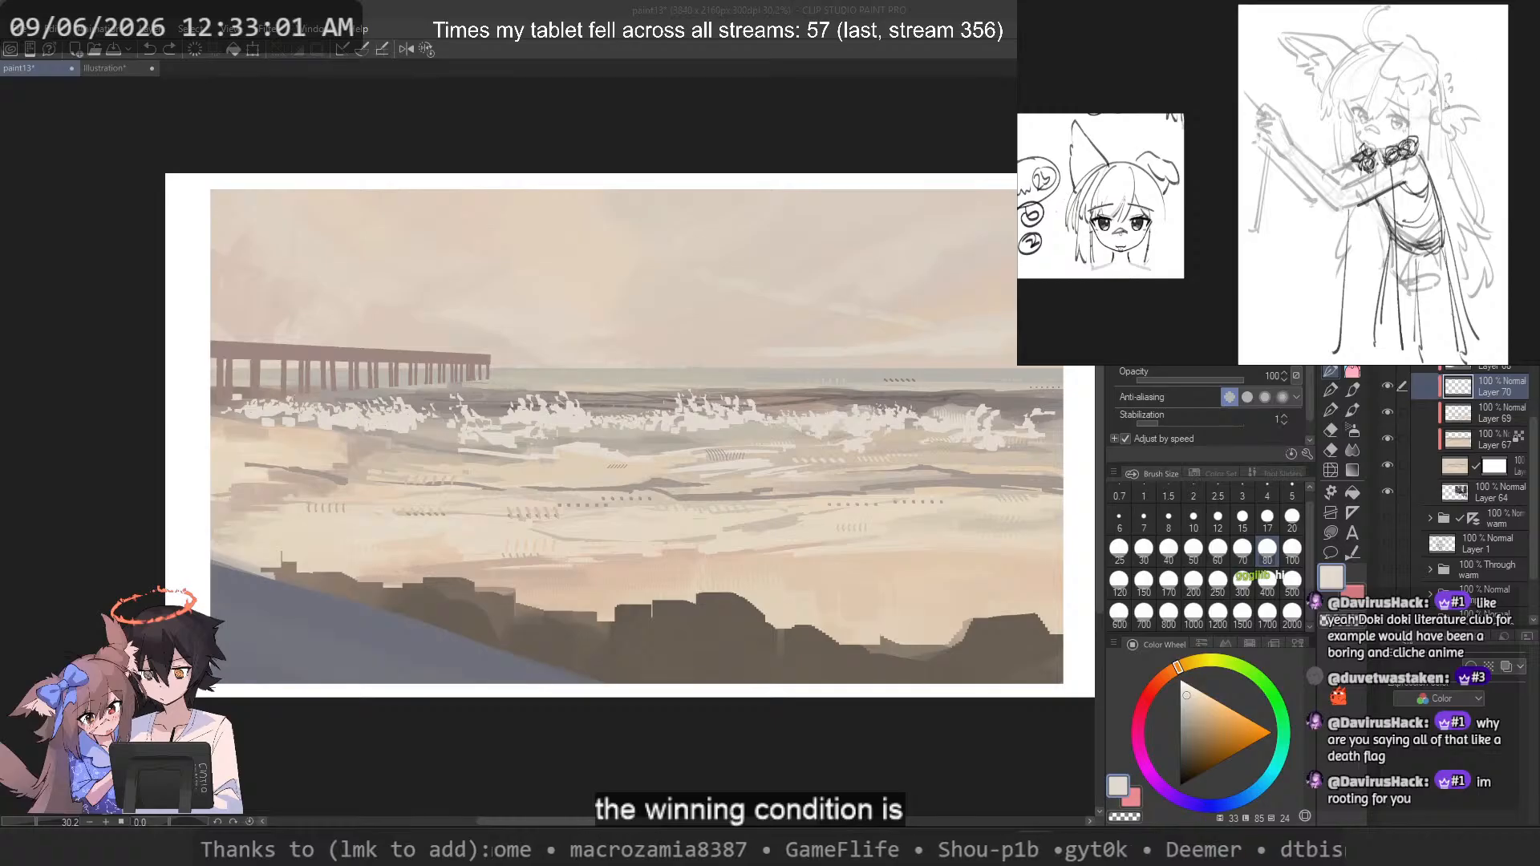
Step: Examine the rendering of the older colour illustrations with the purple-haired and wolf-eared girls on the reference board
scroll(1441, 129, down, 8)
scroll(1288, 216, up, 6)
scroll(1299, 216, up, 5)
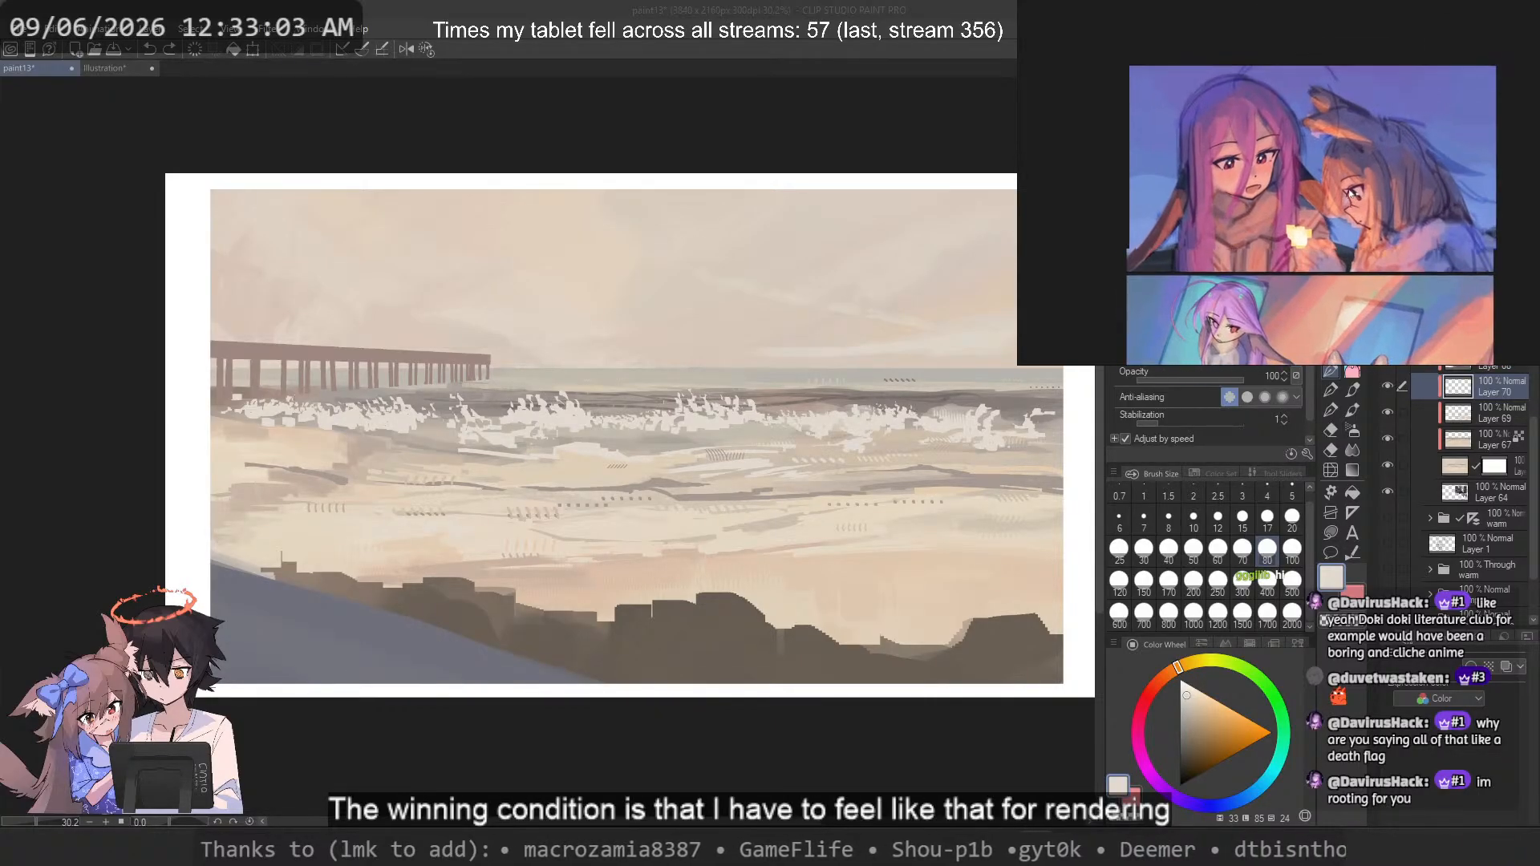
drag(1334, 208, 1346, 158)
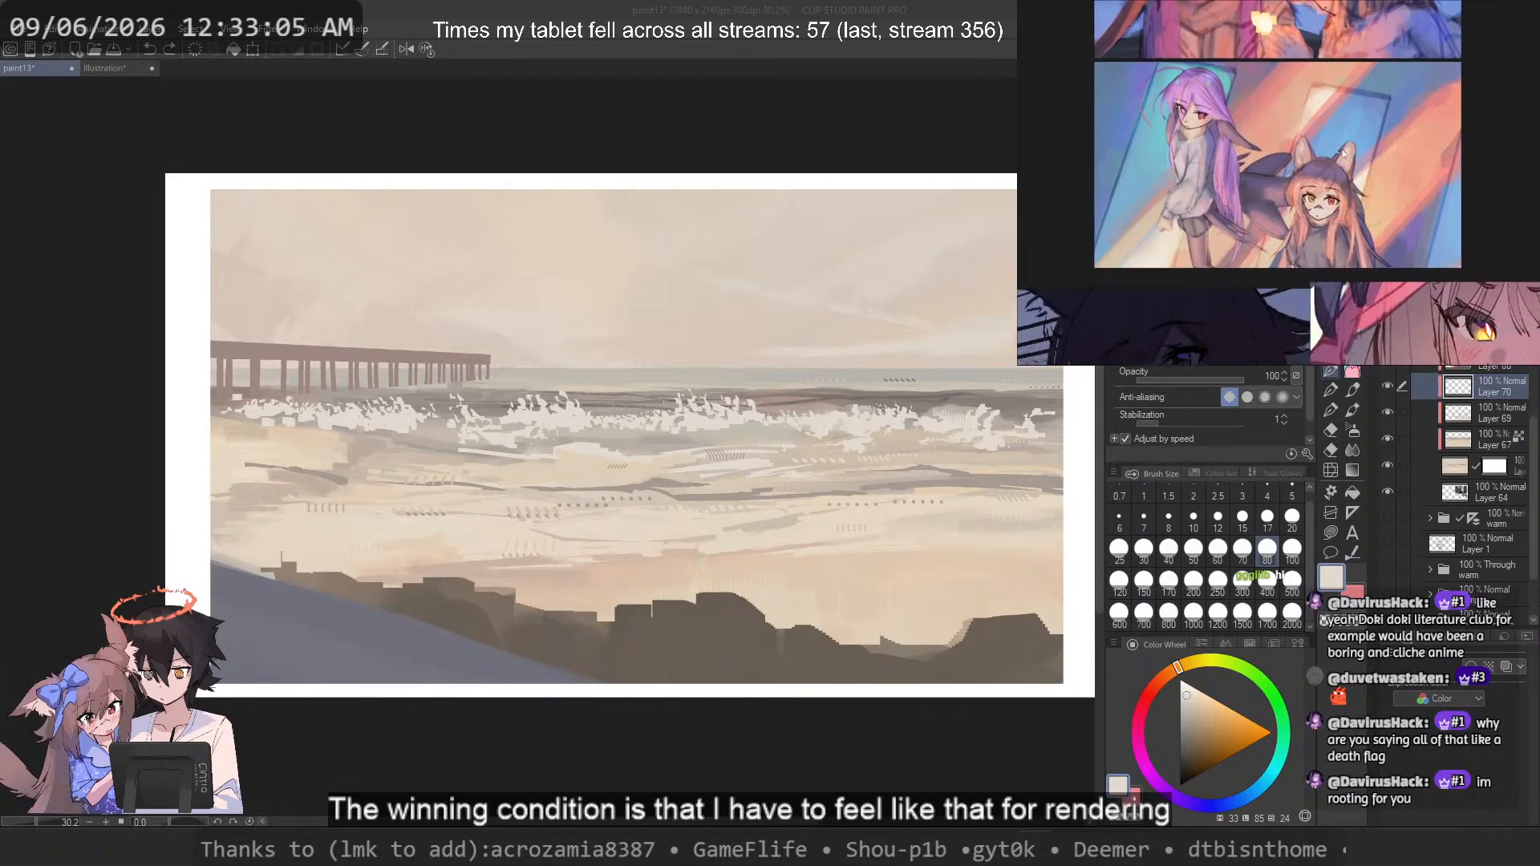
scroll(1338, 165, up, 3)
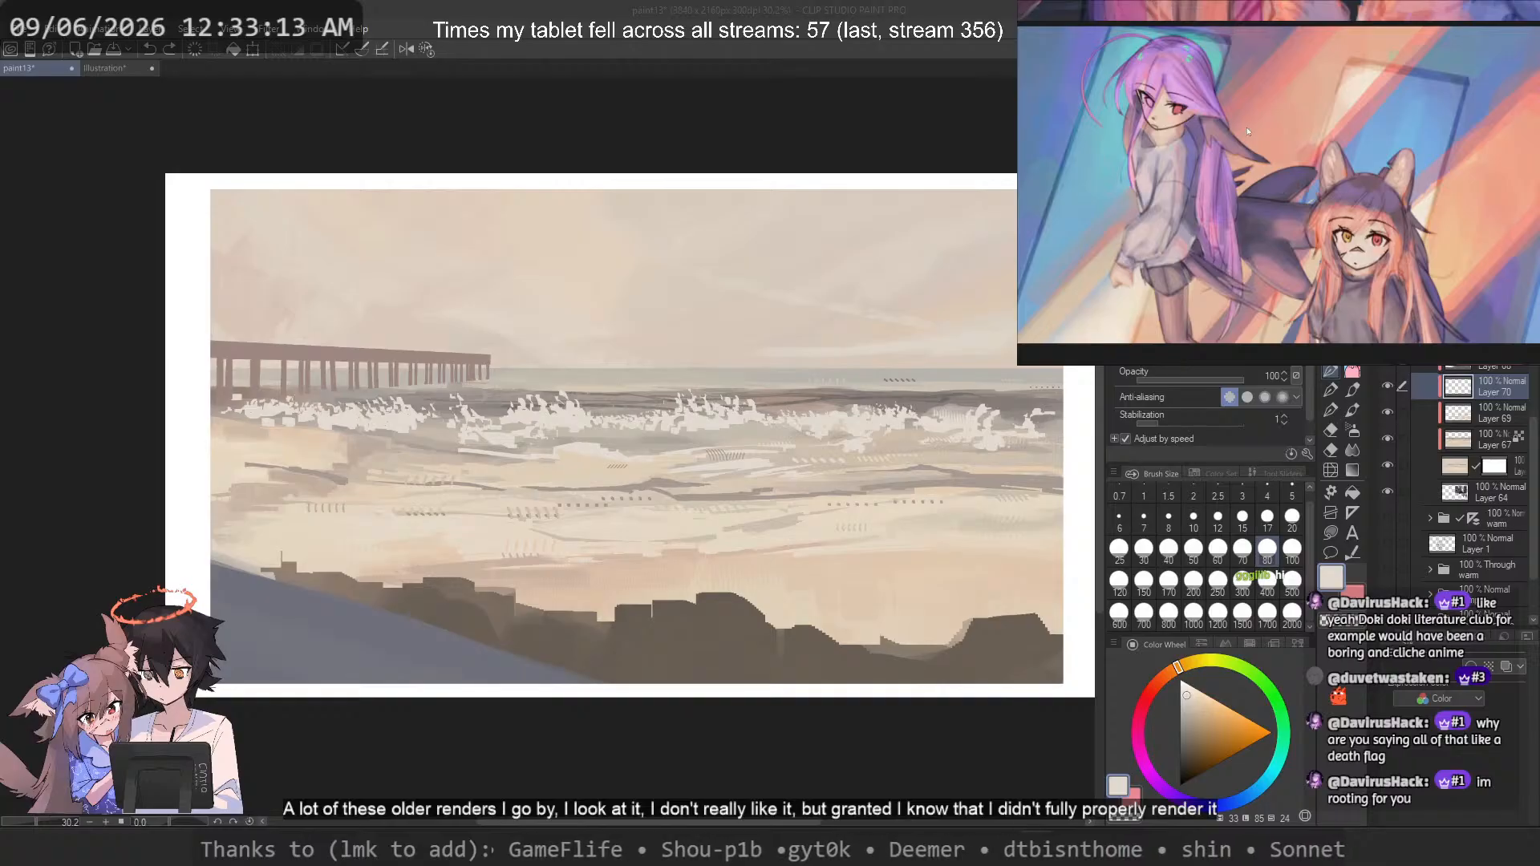
Step: Compare the street and city background illustrations around the beach painting on the reference board, including the girl under the elevated structure
scroll(1248, 130, down, 5)
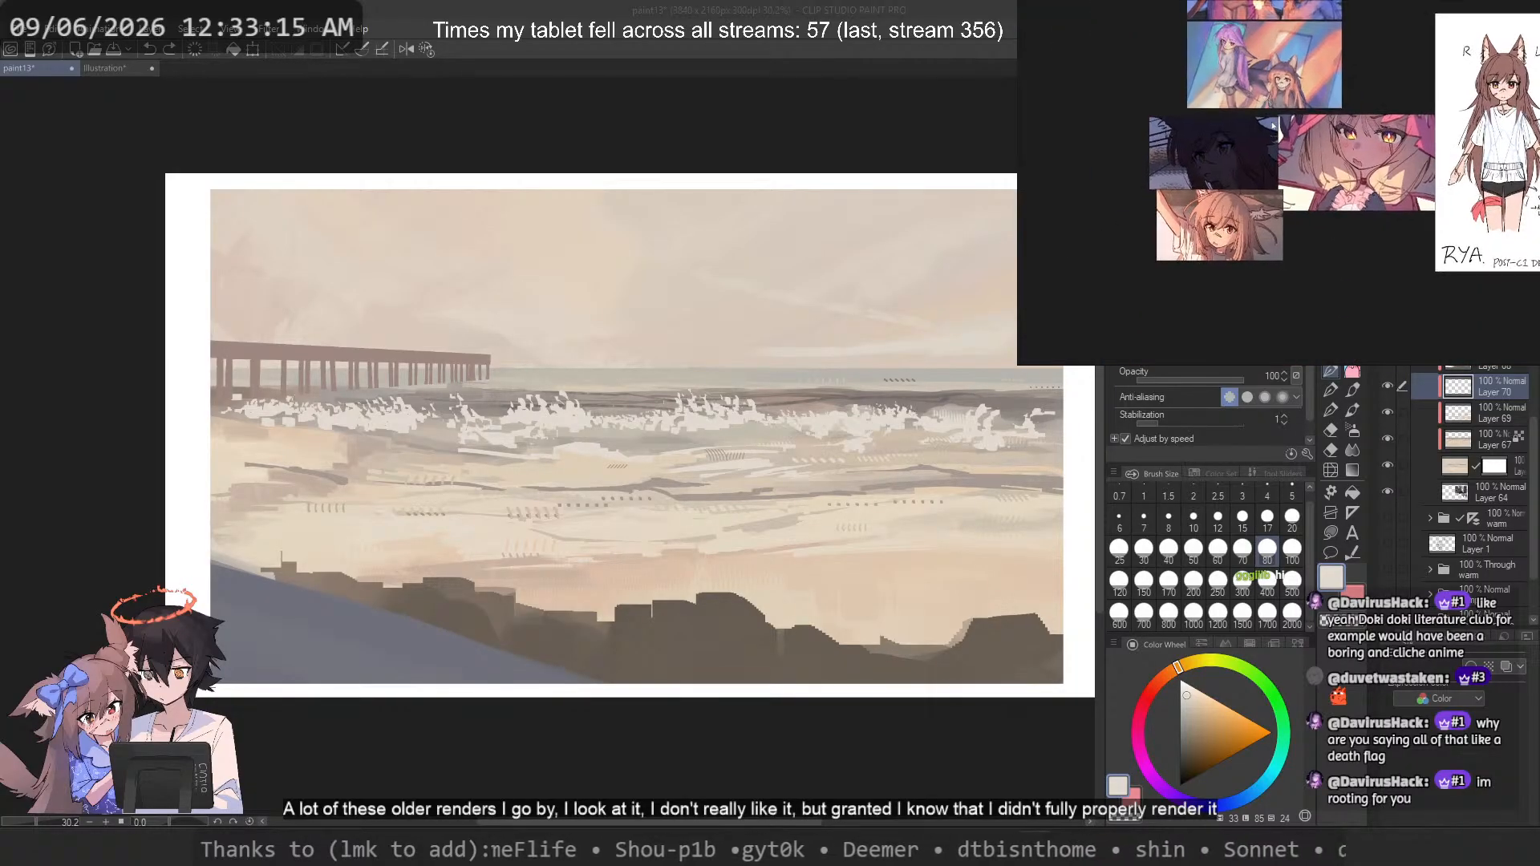
scroll(1273, 146, down, 5)
scroll(1273, 112, up, 5)
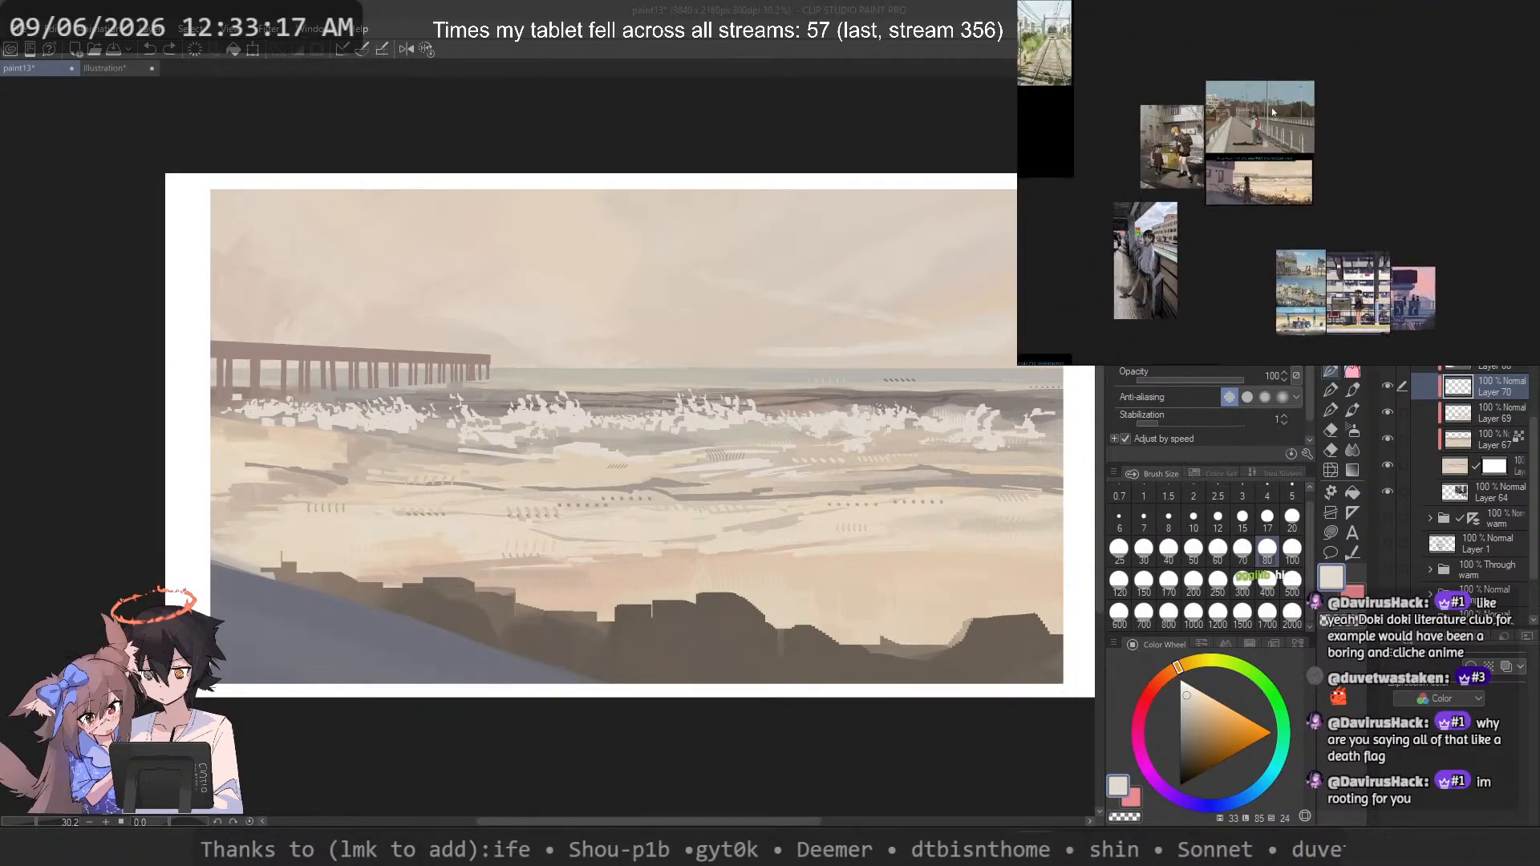
scroll(1226, 122, up, 5)
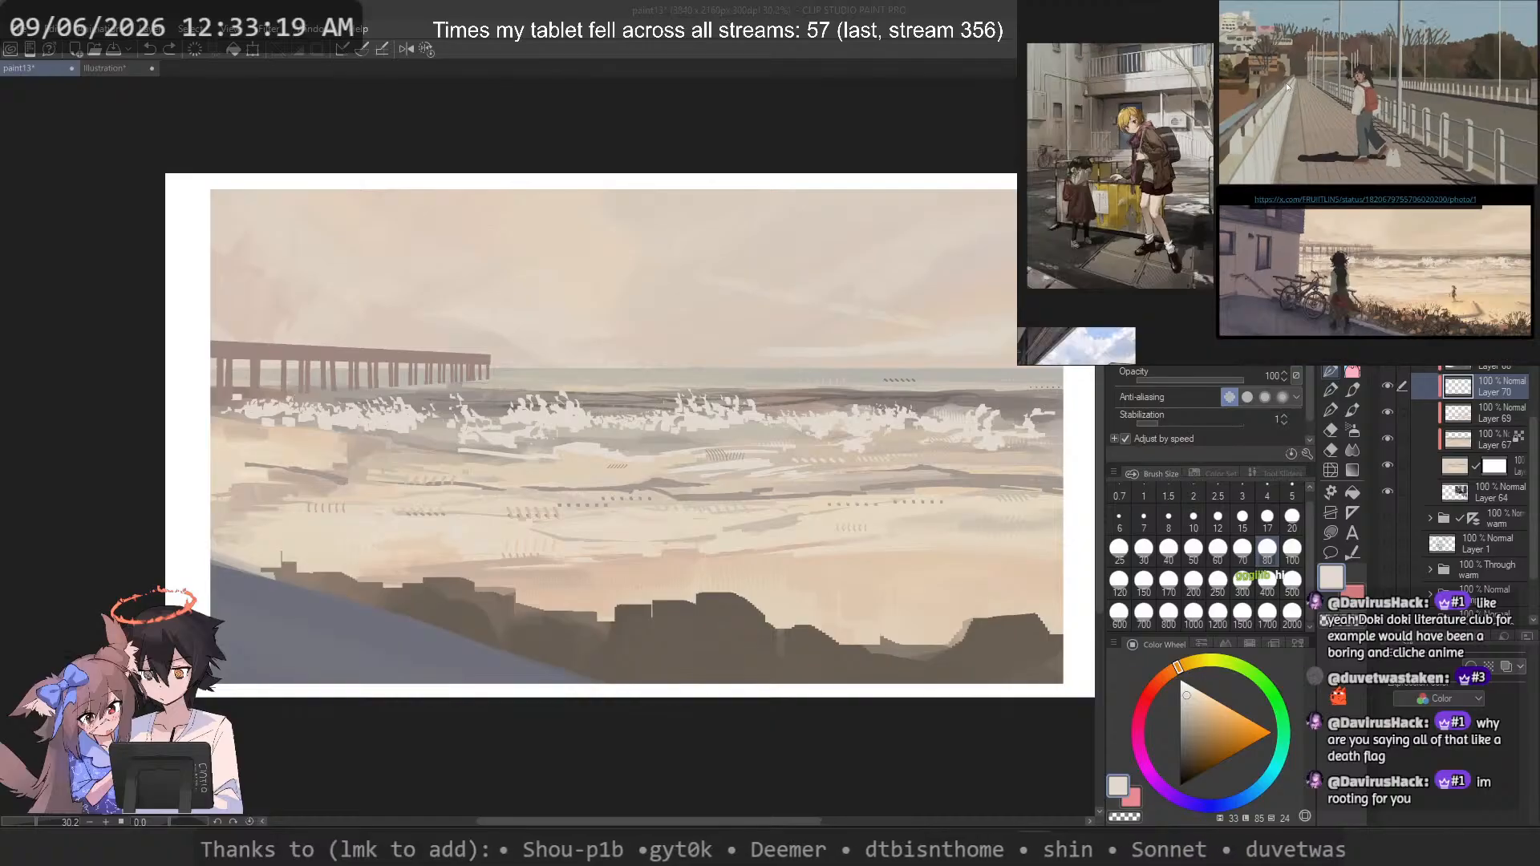
scroll(1287, 85, down, 5)
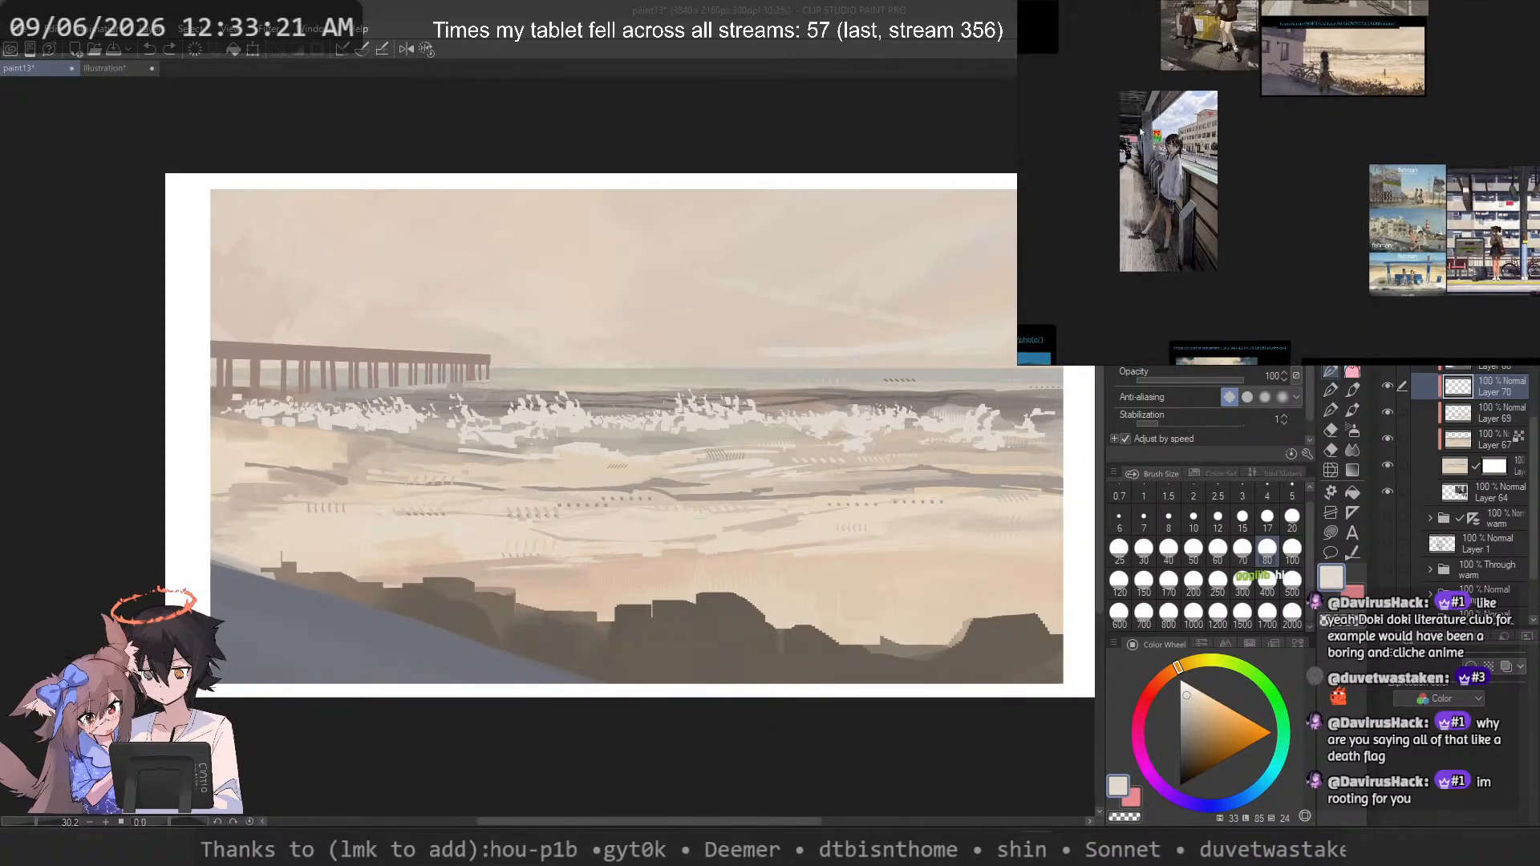
scroll(1160, 134, up, 5)
scroll(1299, 78, up, 5)
scroll(1304, 75, down, 5)
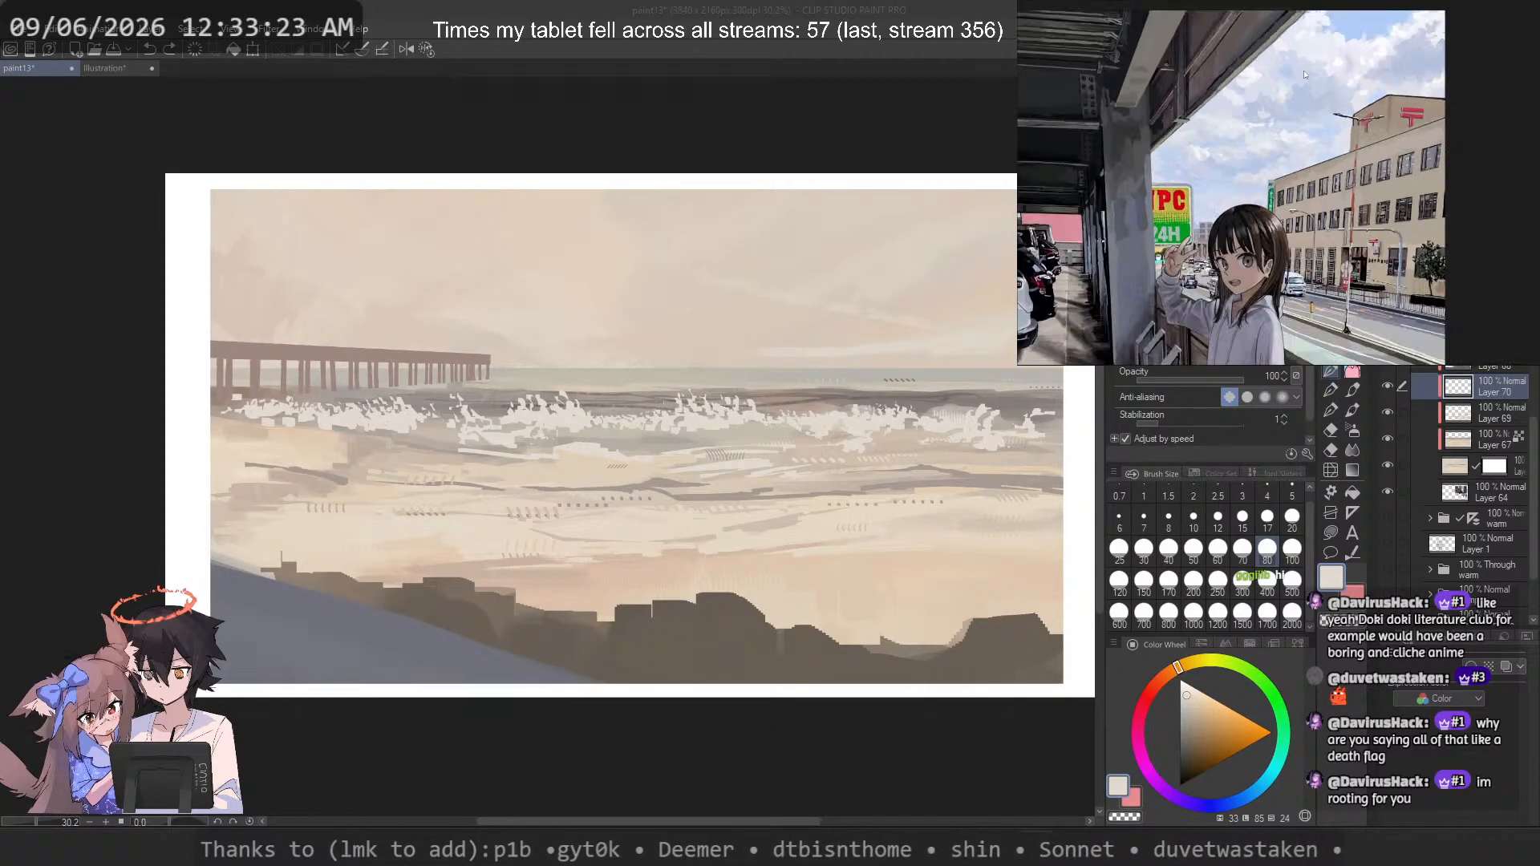
scroll(1295, 96, down, 5)
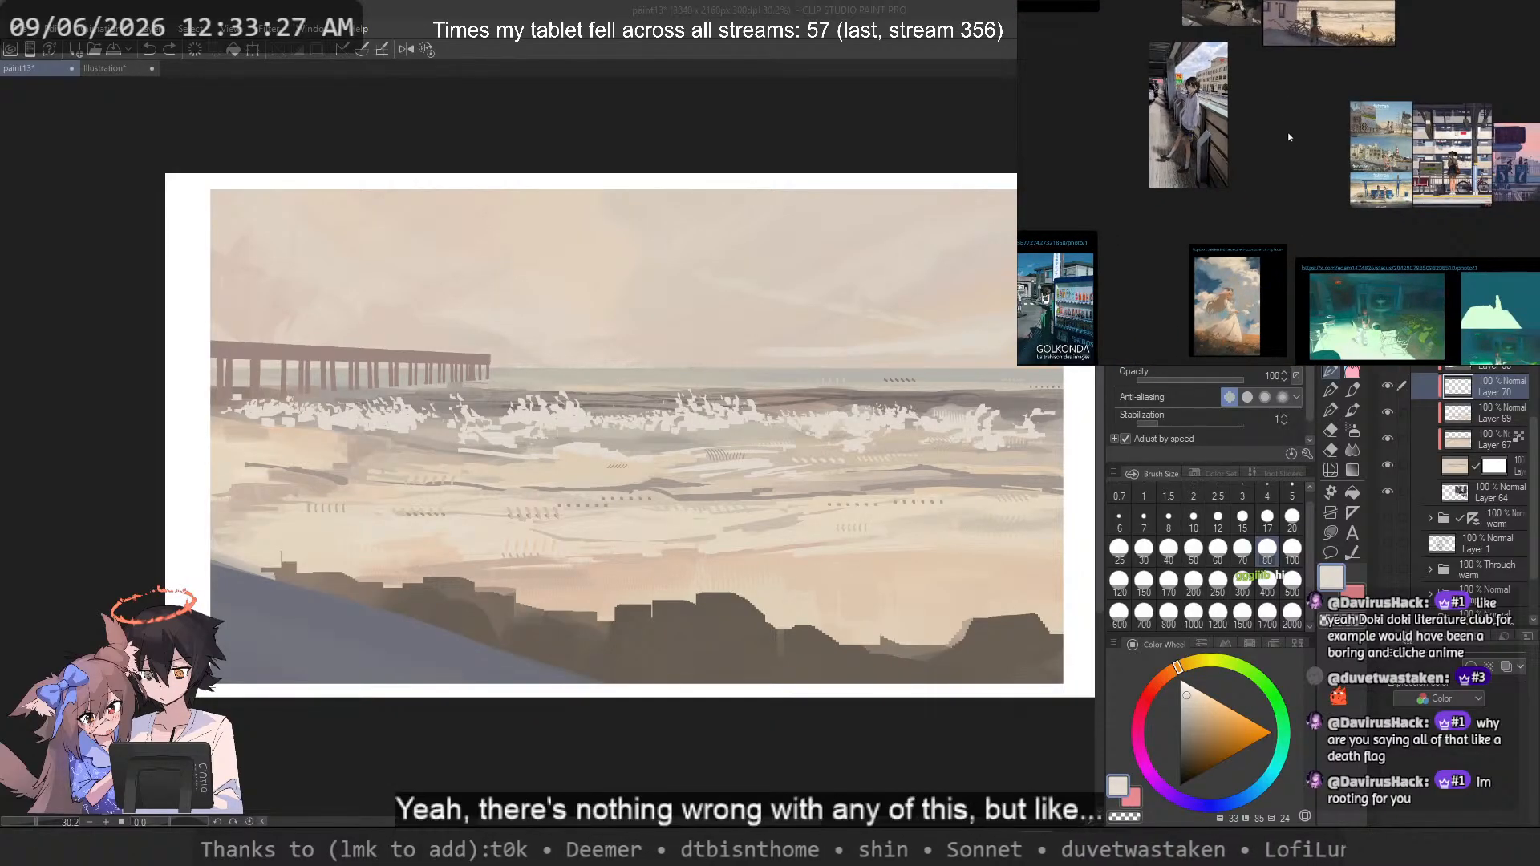
scroll(1307, 104, down, 2)
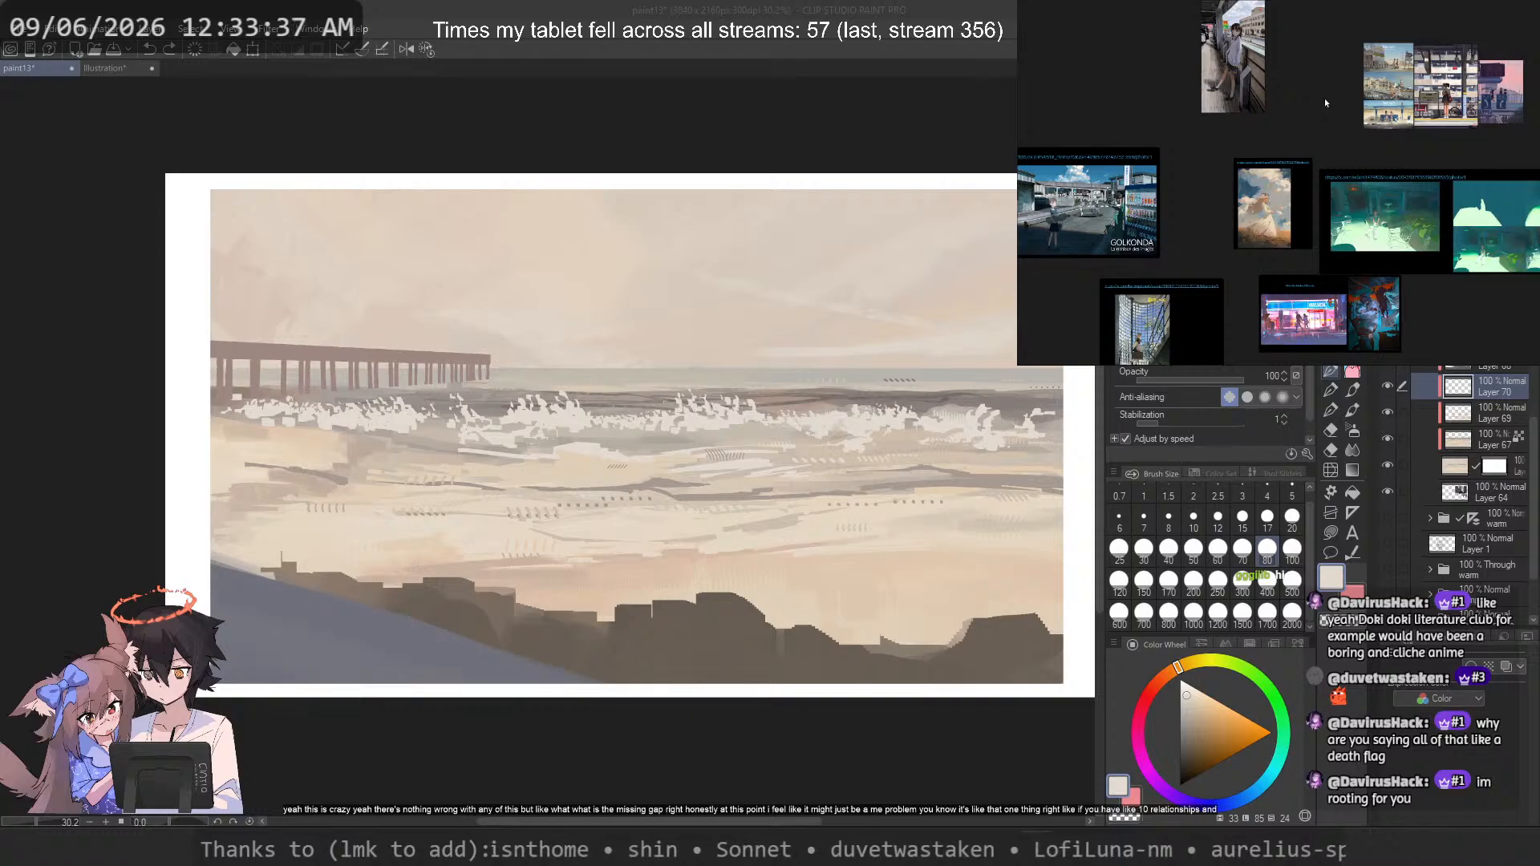
Step: Examine the illustration of the cyclist passing the red-awning shops on the reference board
drag(1276, 170, 1440, 236)
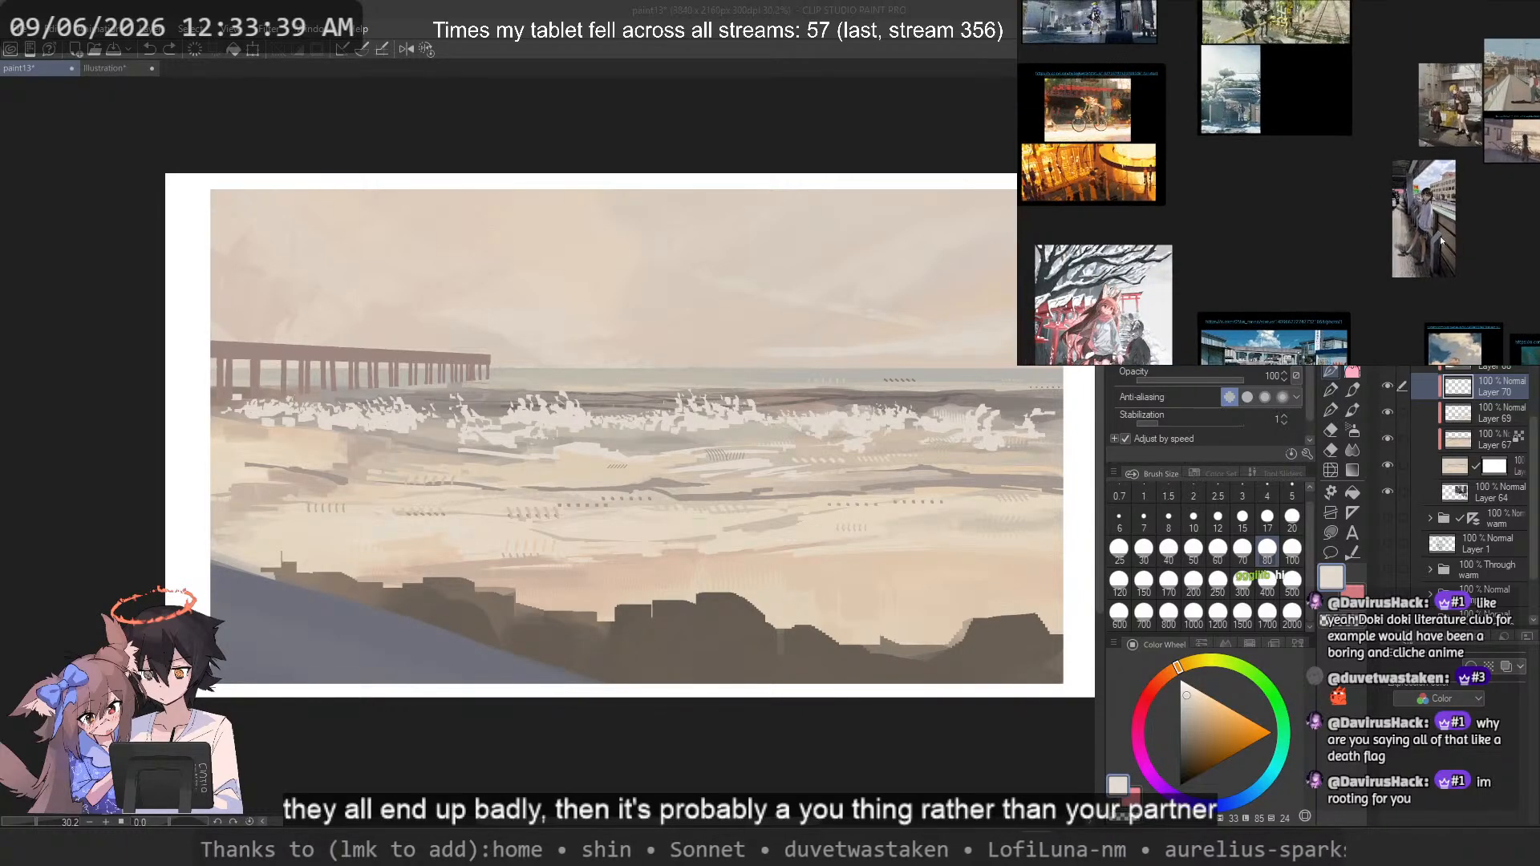
drag(1248, 196, 1364, 251)
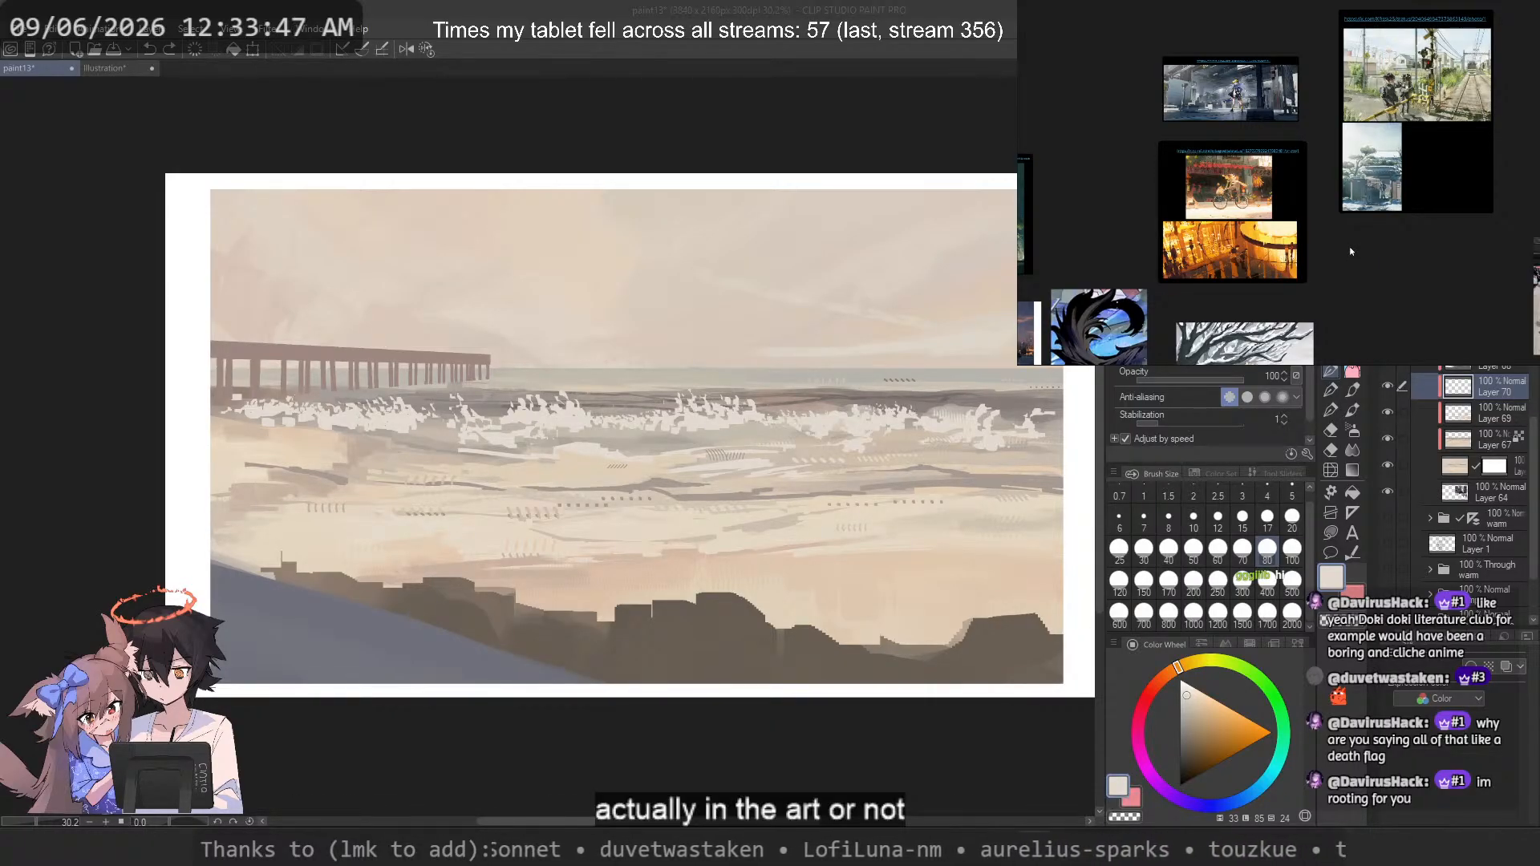
scroll(1213, 215, up, 5)
scroll(1212, 215, up, 3)
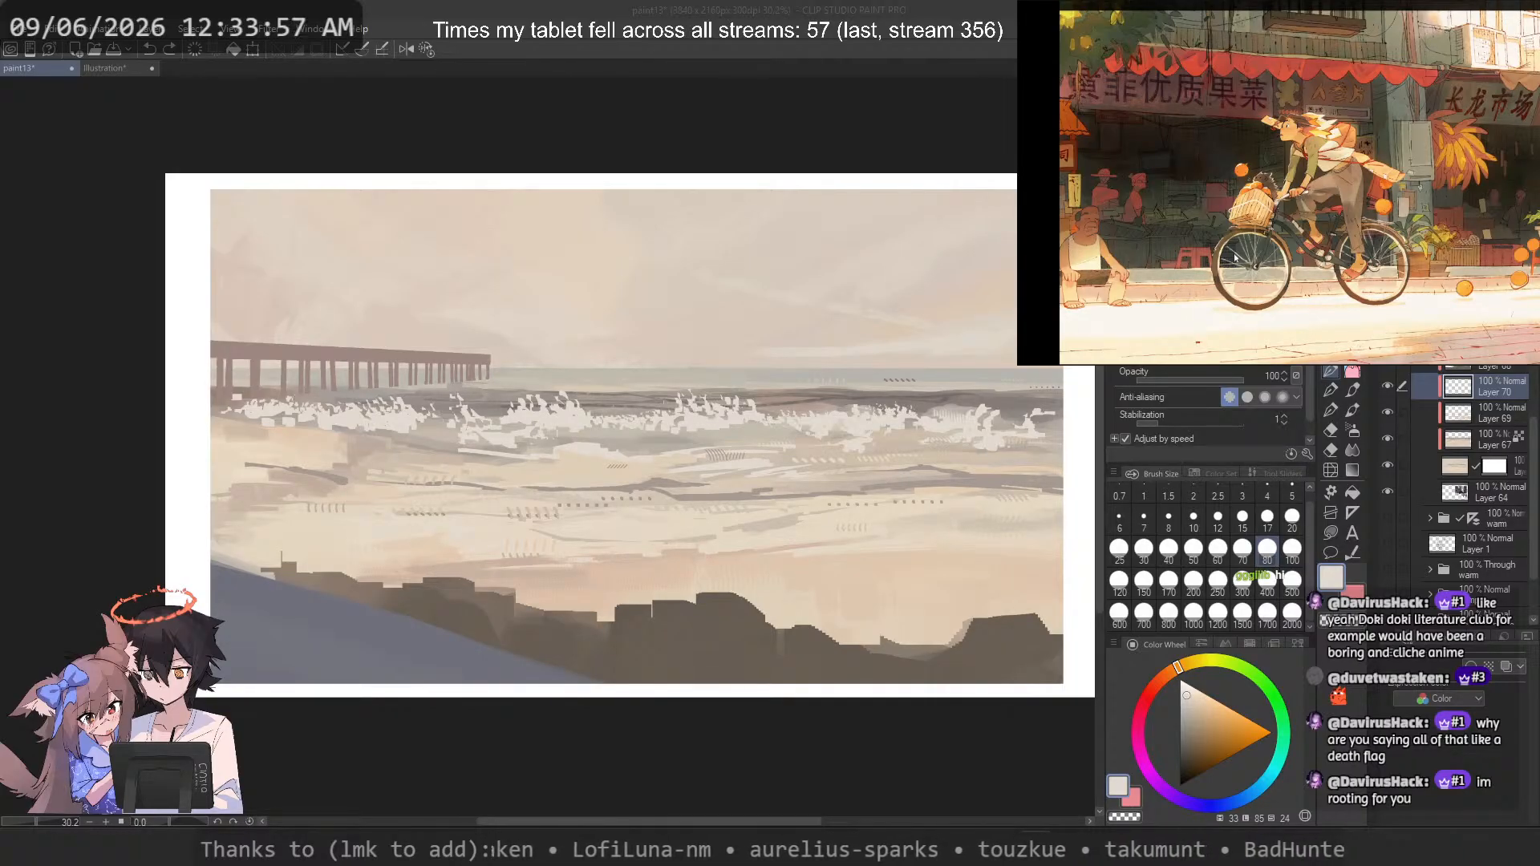
scroll(1238, 245, down, 6)
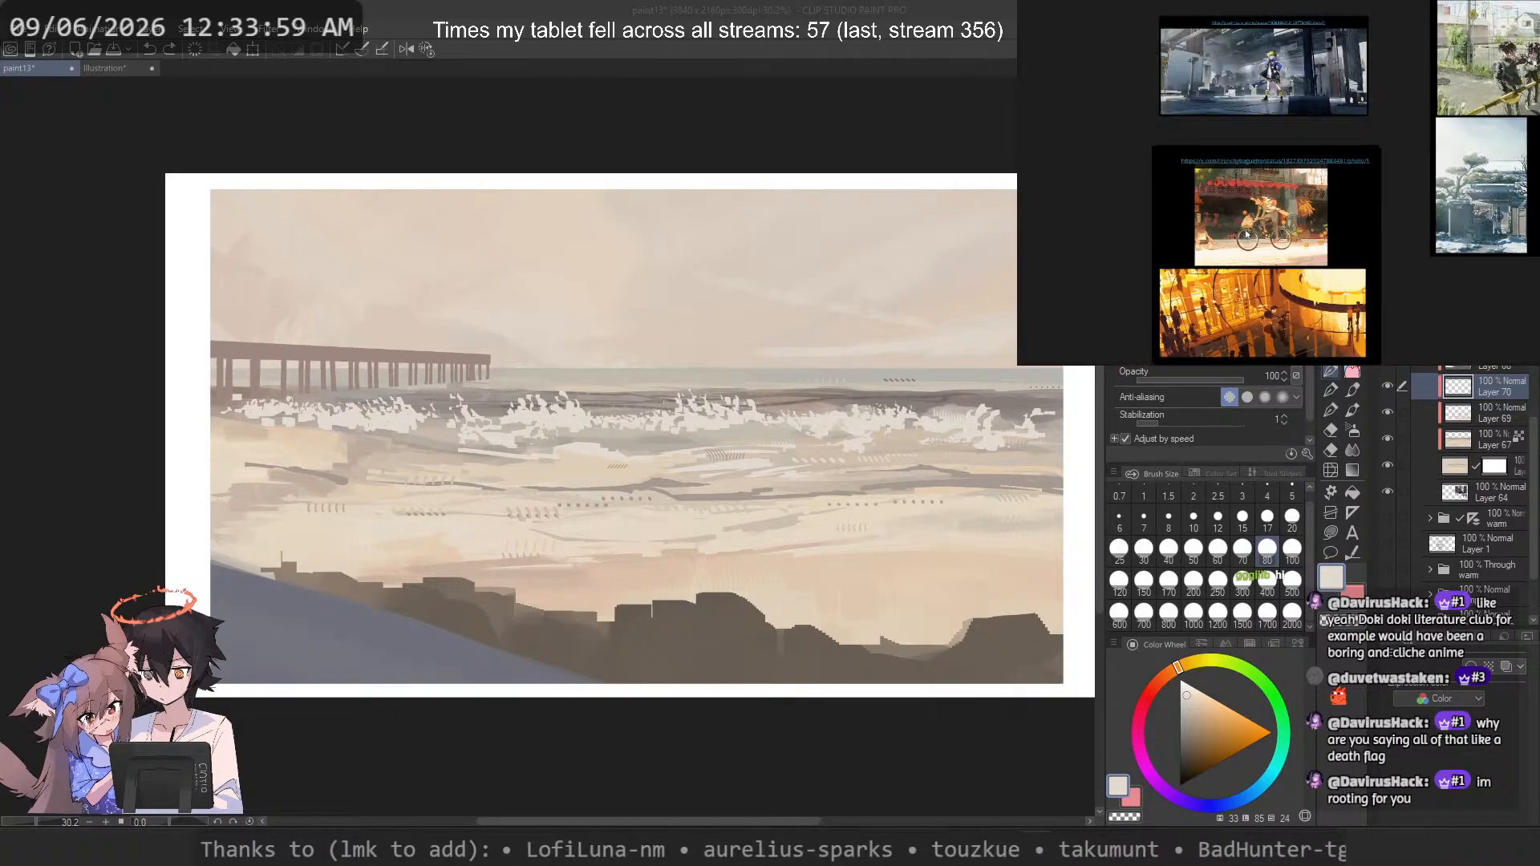
Step: Study the dark teal illustration of a figure on a scissor lift, covering its circuit patterns and diagonal light beam
scroll(1220, 225, up, 6)
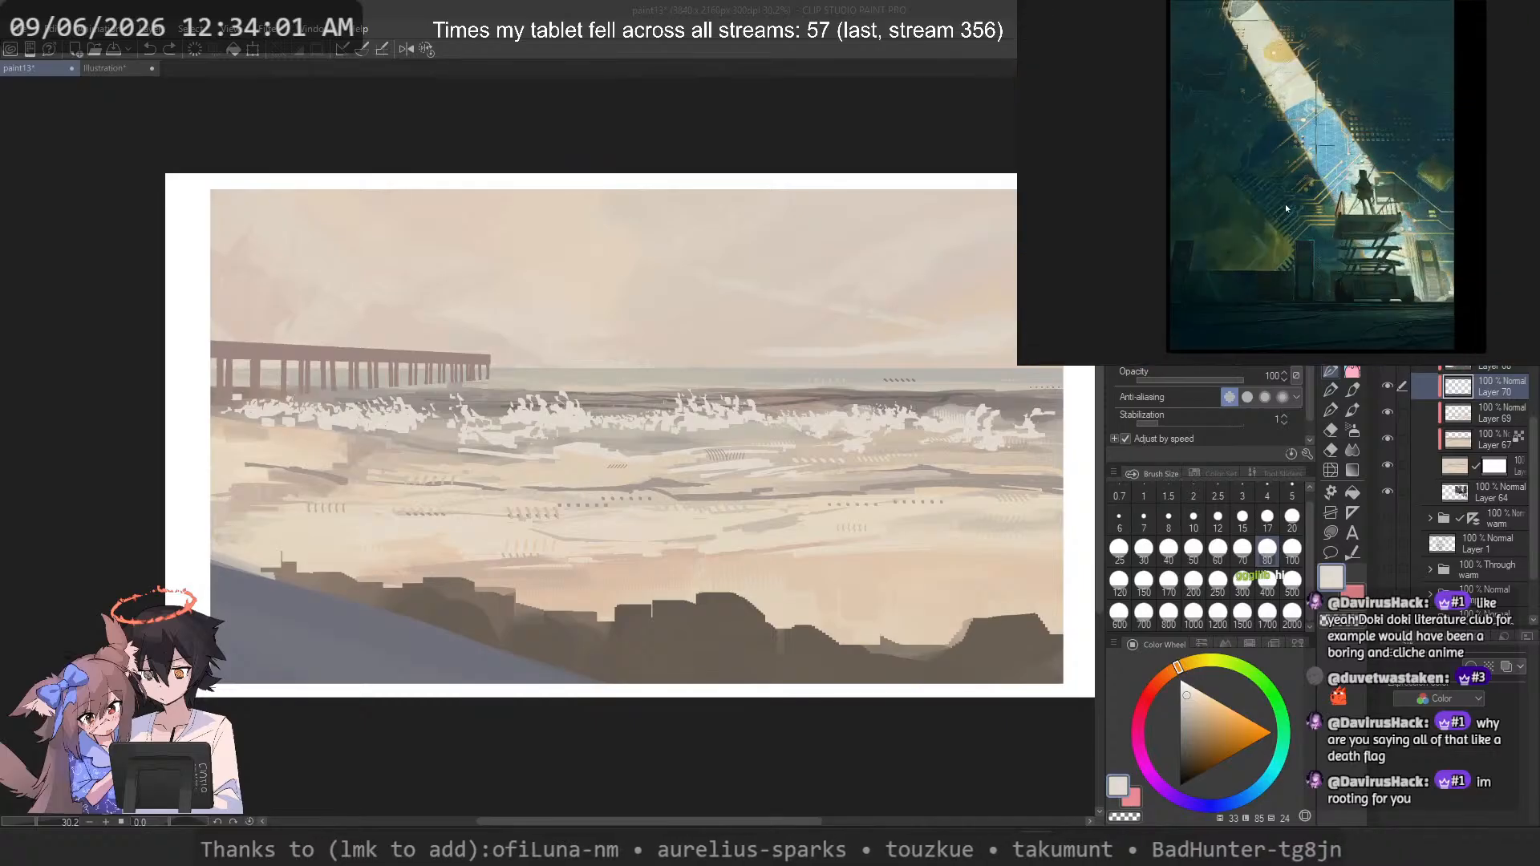
scroll(1210, 251, up, 5)
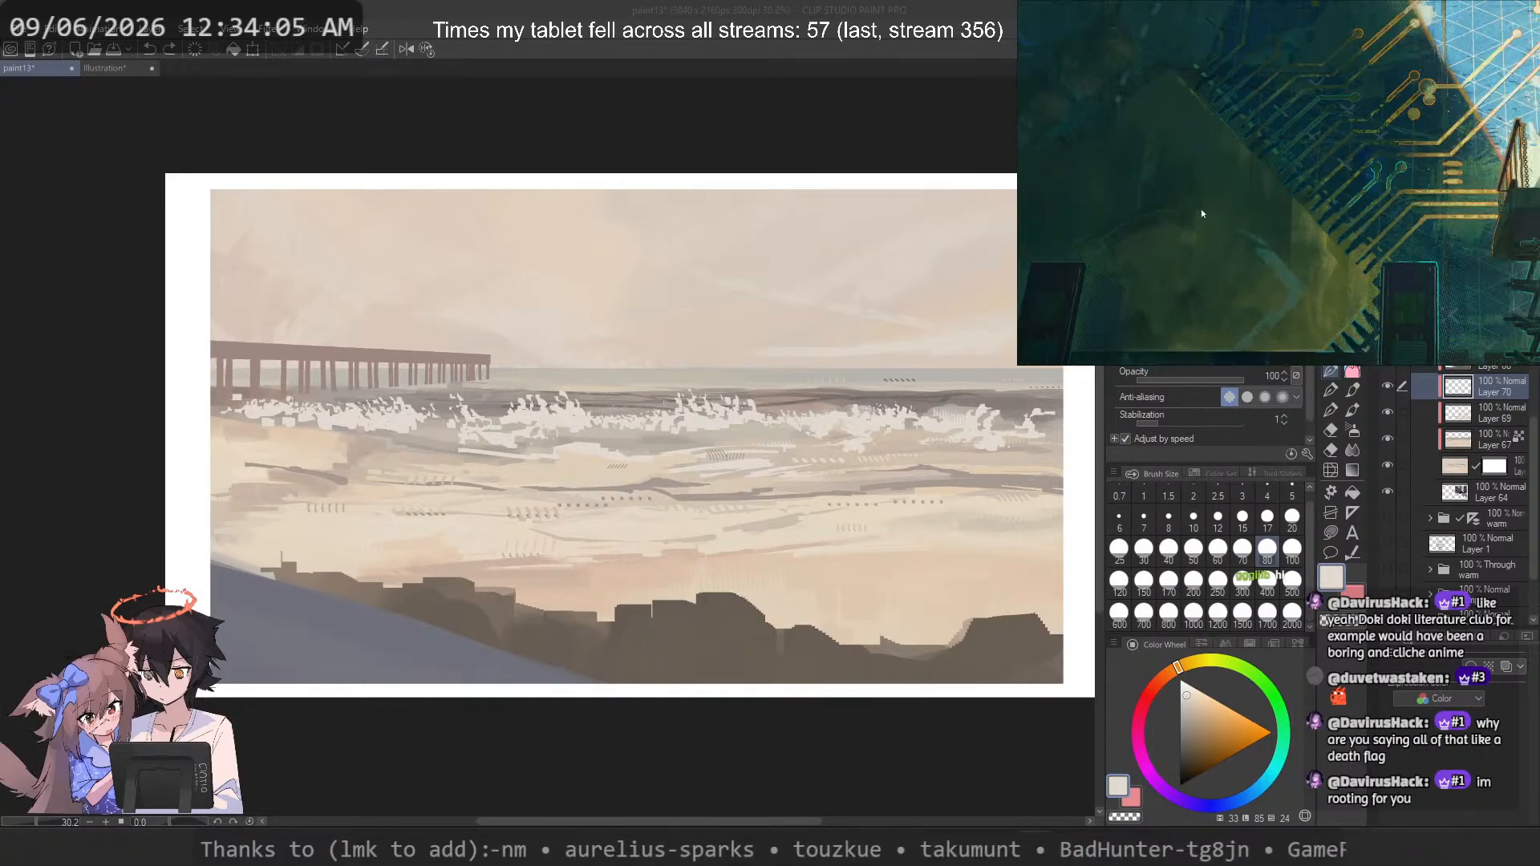
scroll(1200, 209, down, 3)
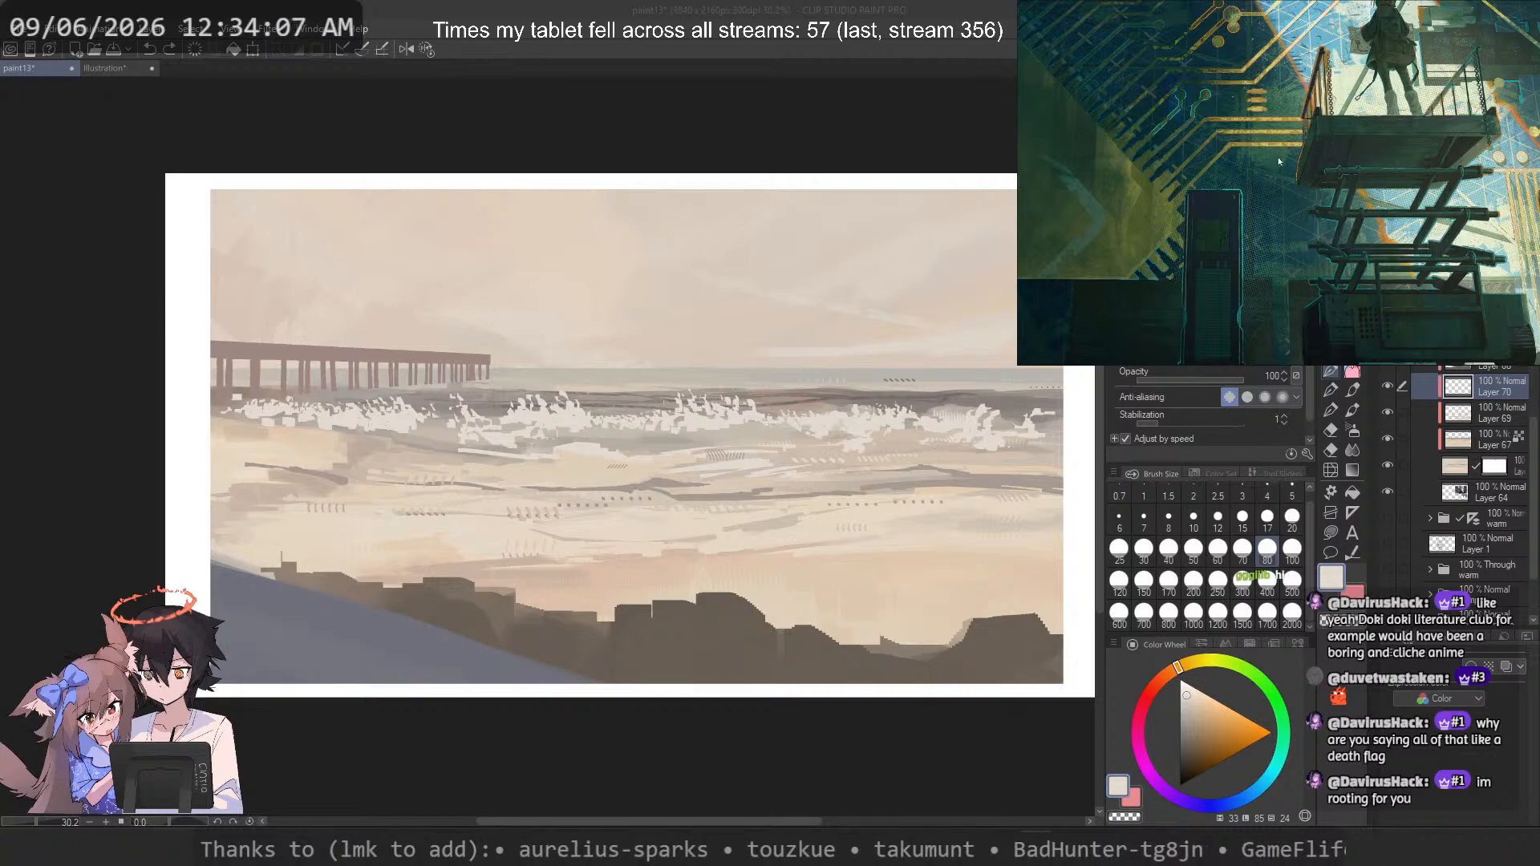
drag(1270, 170, 1284, 293)
drag(1238, 240, 1266, 273)
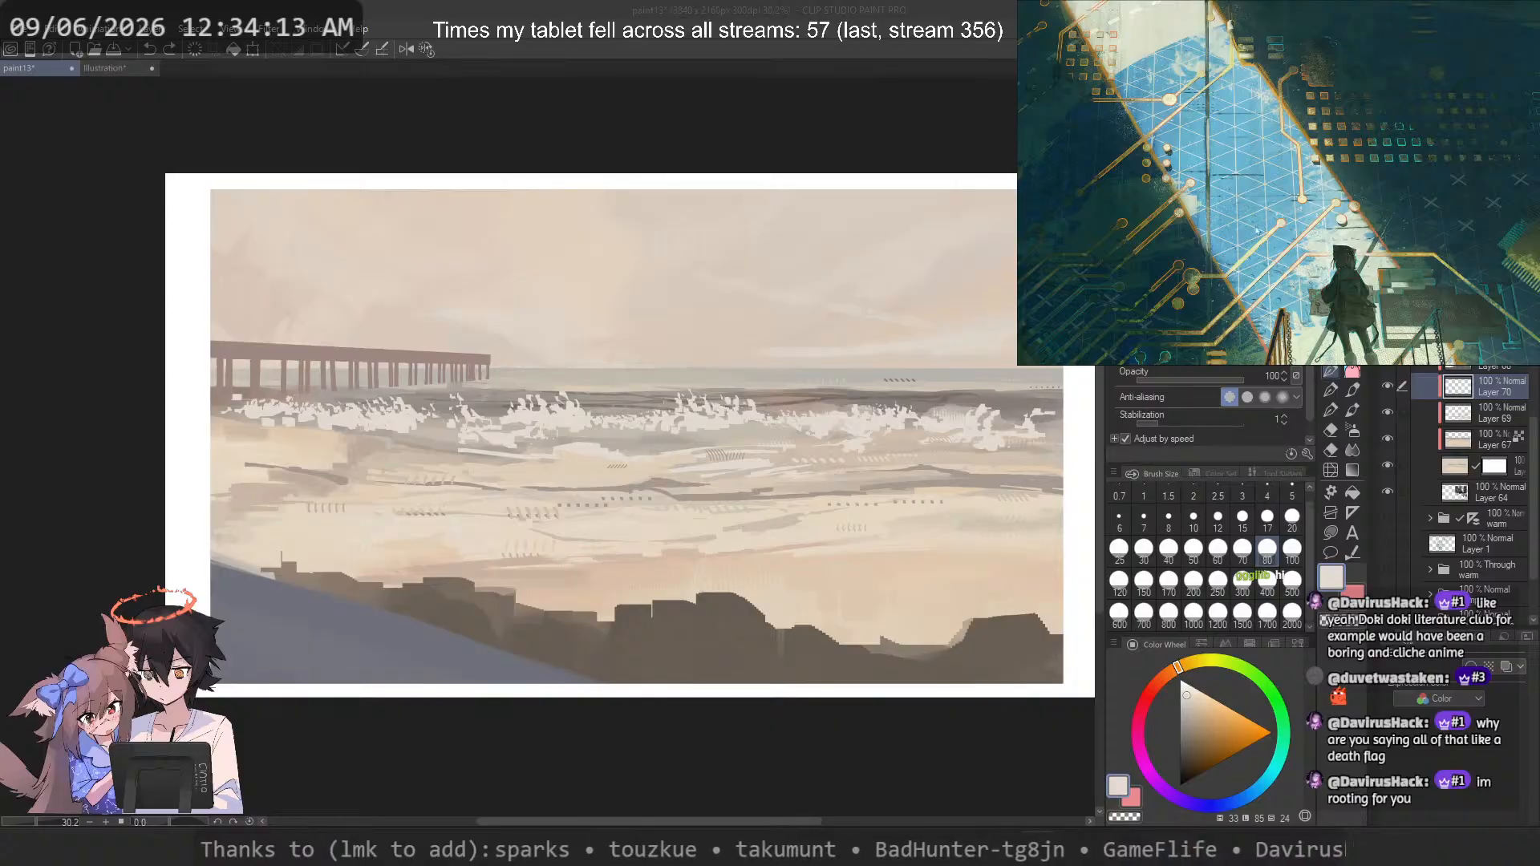
drag(1249, 217, 1281, 276)
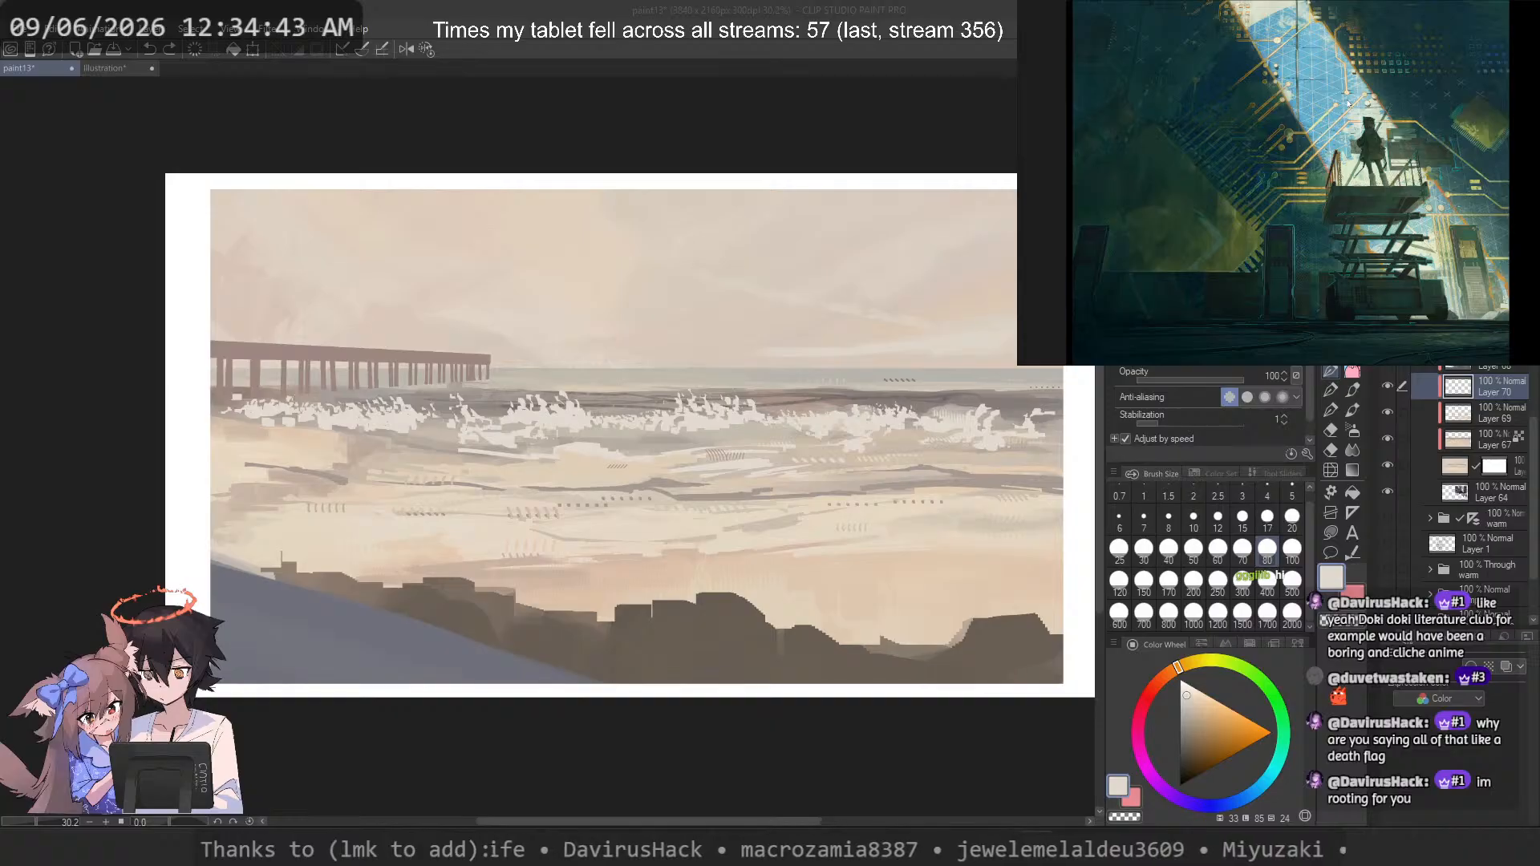
mouse_move(1348, 104)
mouse_down()
mouse_move(1338, 250)
mouse_move(1331, 169)
mouse_up()
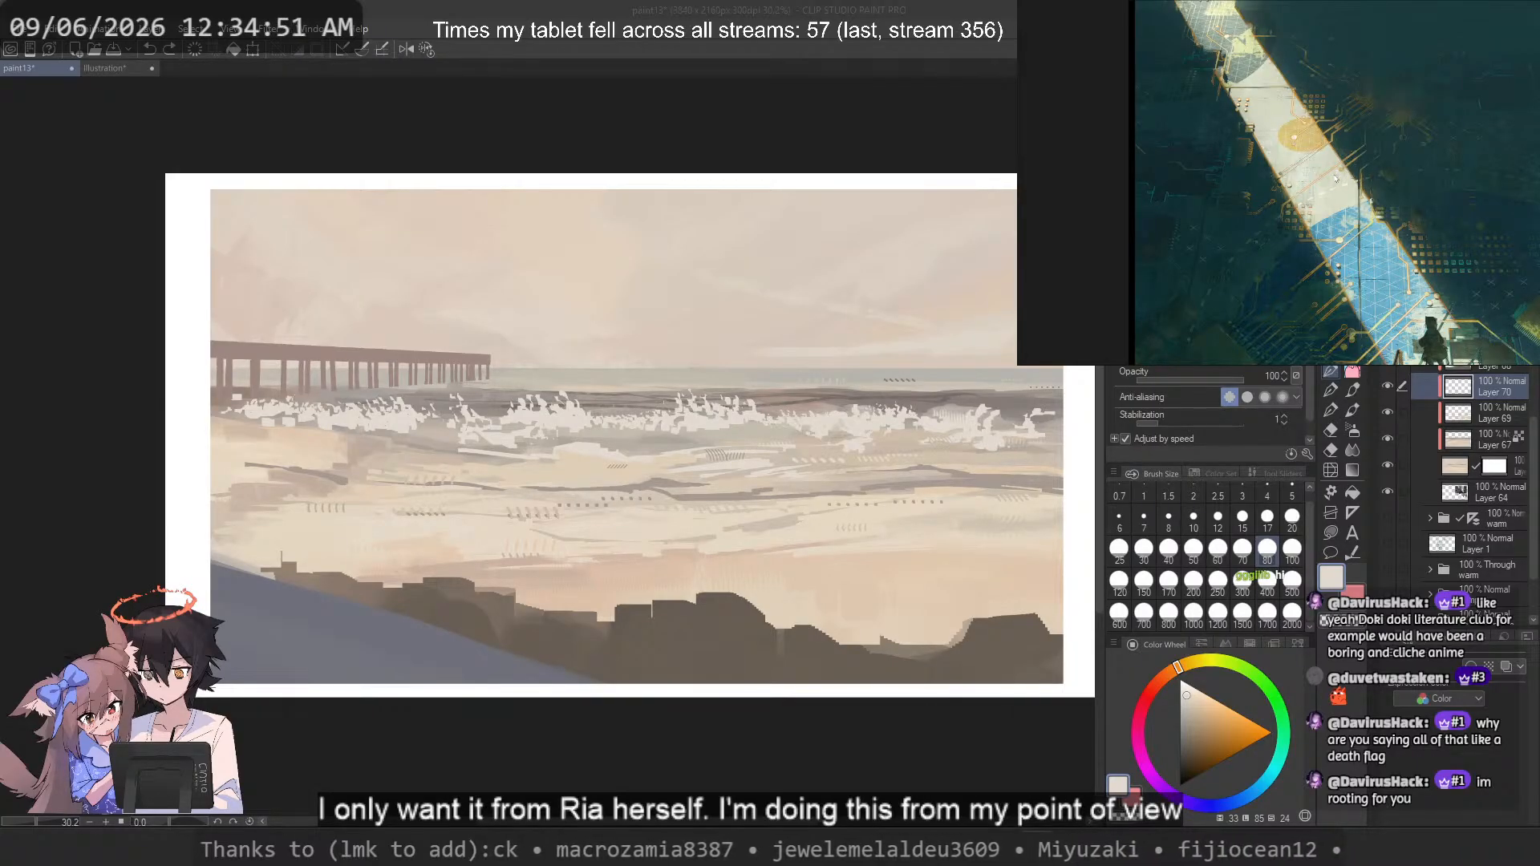
Step: Compare the power-line sunset, snowy railway and wooden wreckage seascape illustrations on the reference board
scroll(1335, 178, down, 5)
drag(1231, 204, 1493, 197)
drag(1258, 204, 1404, 190)
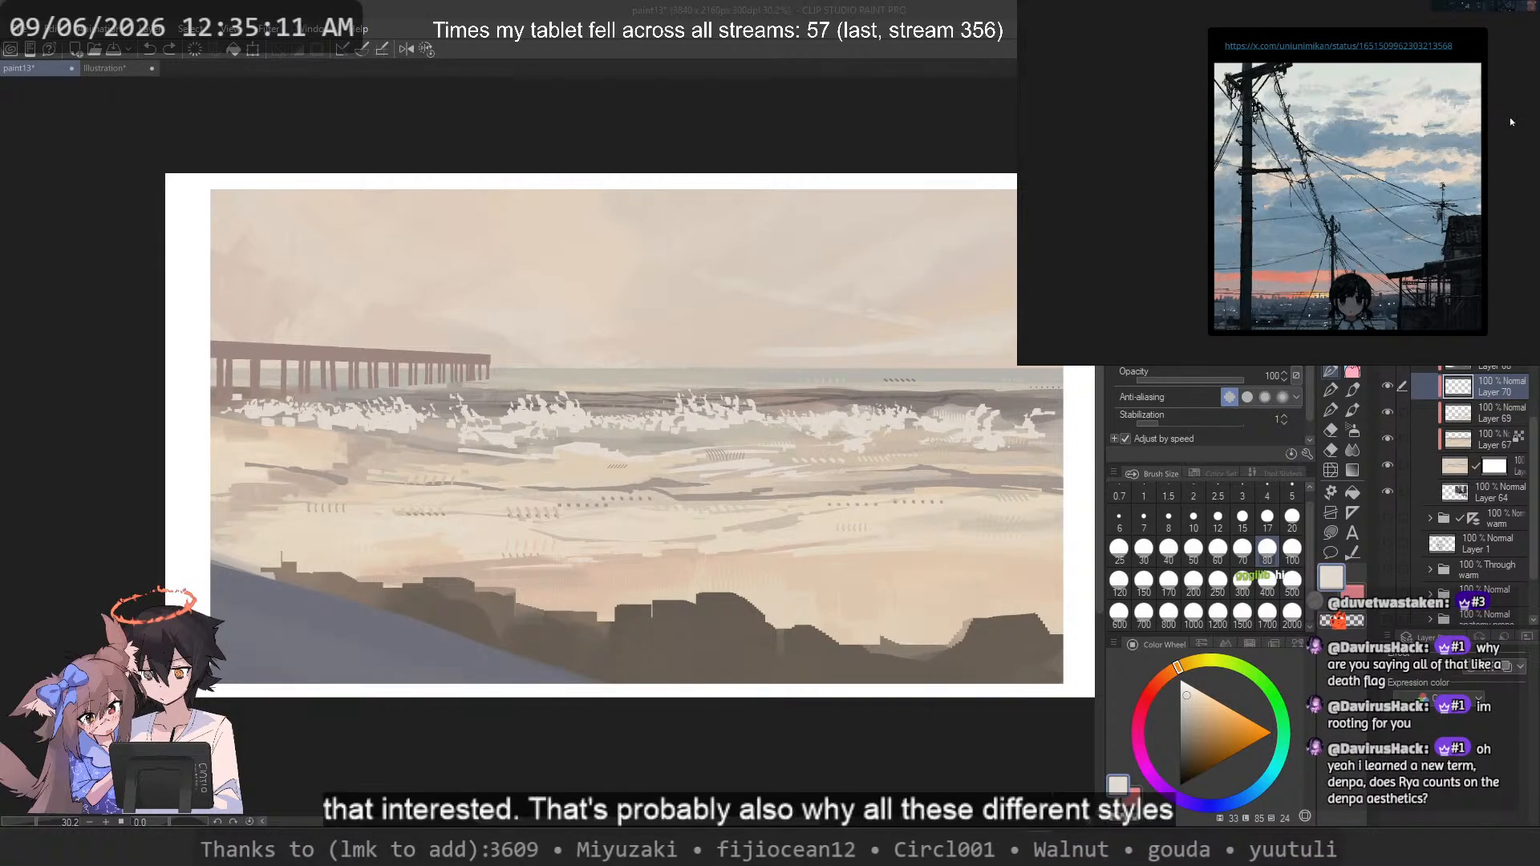
scroll(1511, 122, down, 5)
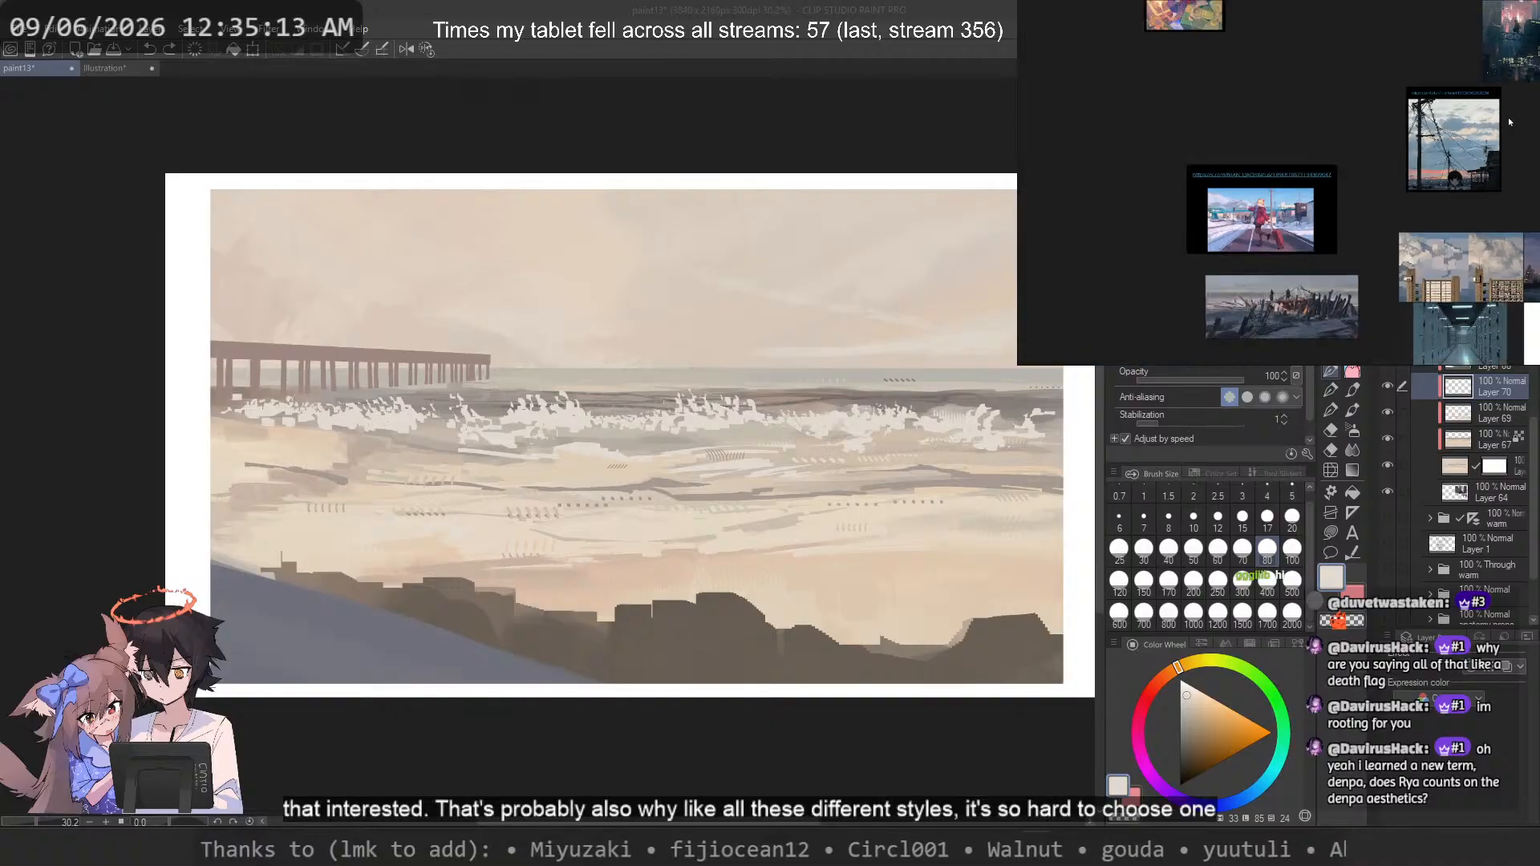
scroll(1320, 212, up, 4)
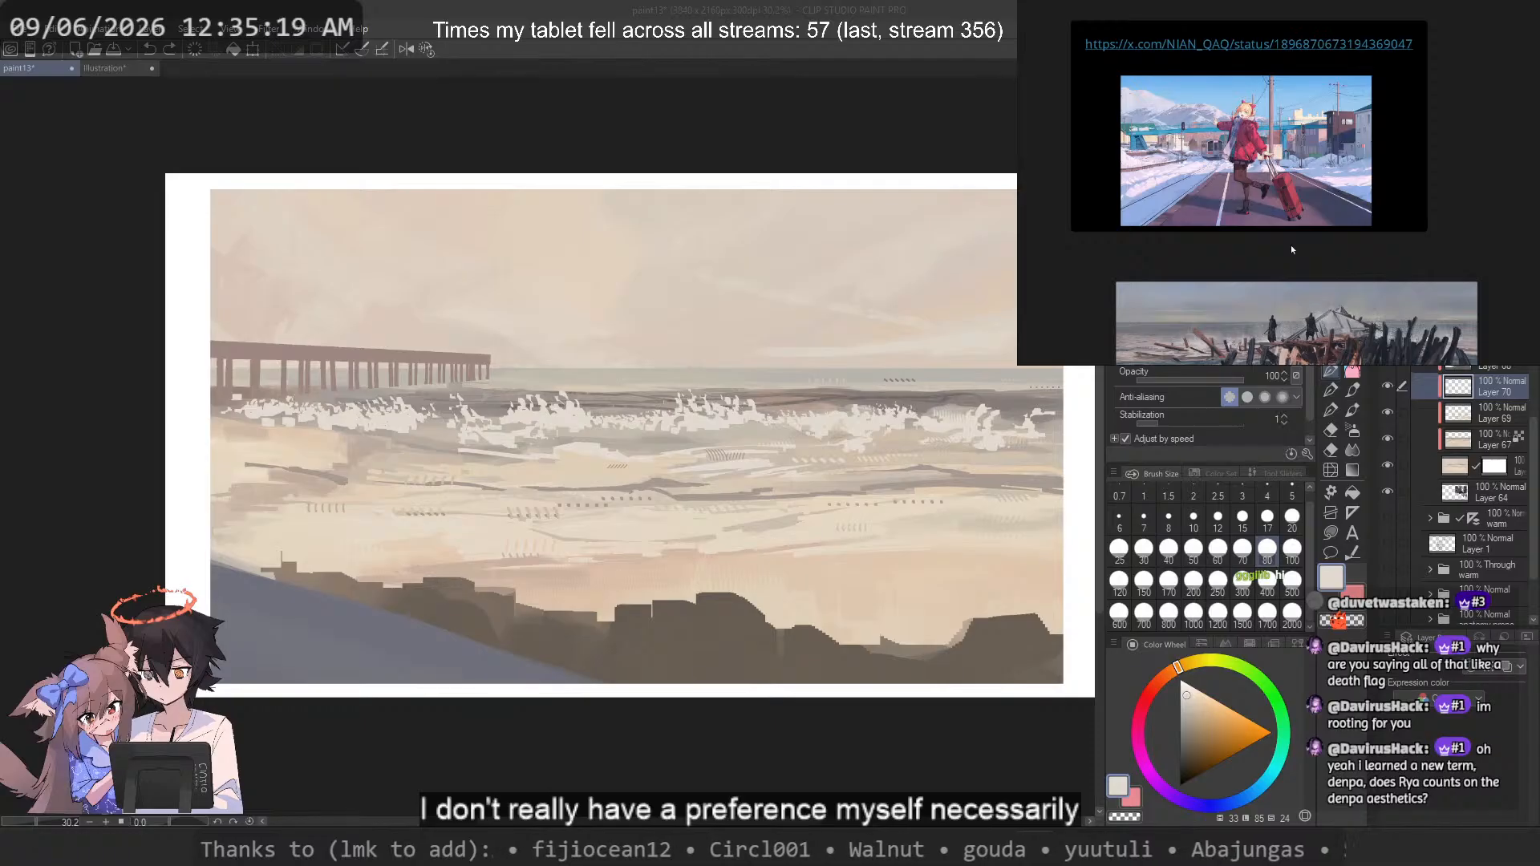
mouse_move(1295, 304)
mouse_down()
mouse_move(1295, 194)
mouse_move(1318, 193)
mouse_move(1316, 126)
mouse_move(1271, 224)
mouse_up()
scroll(1294, 260, up, 3)
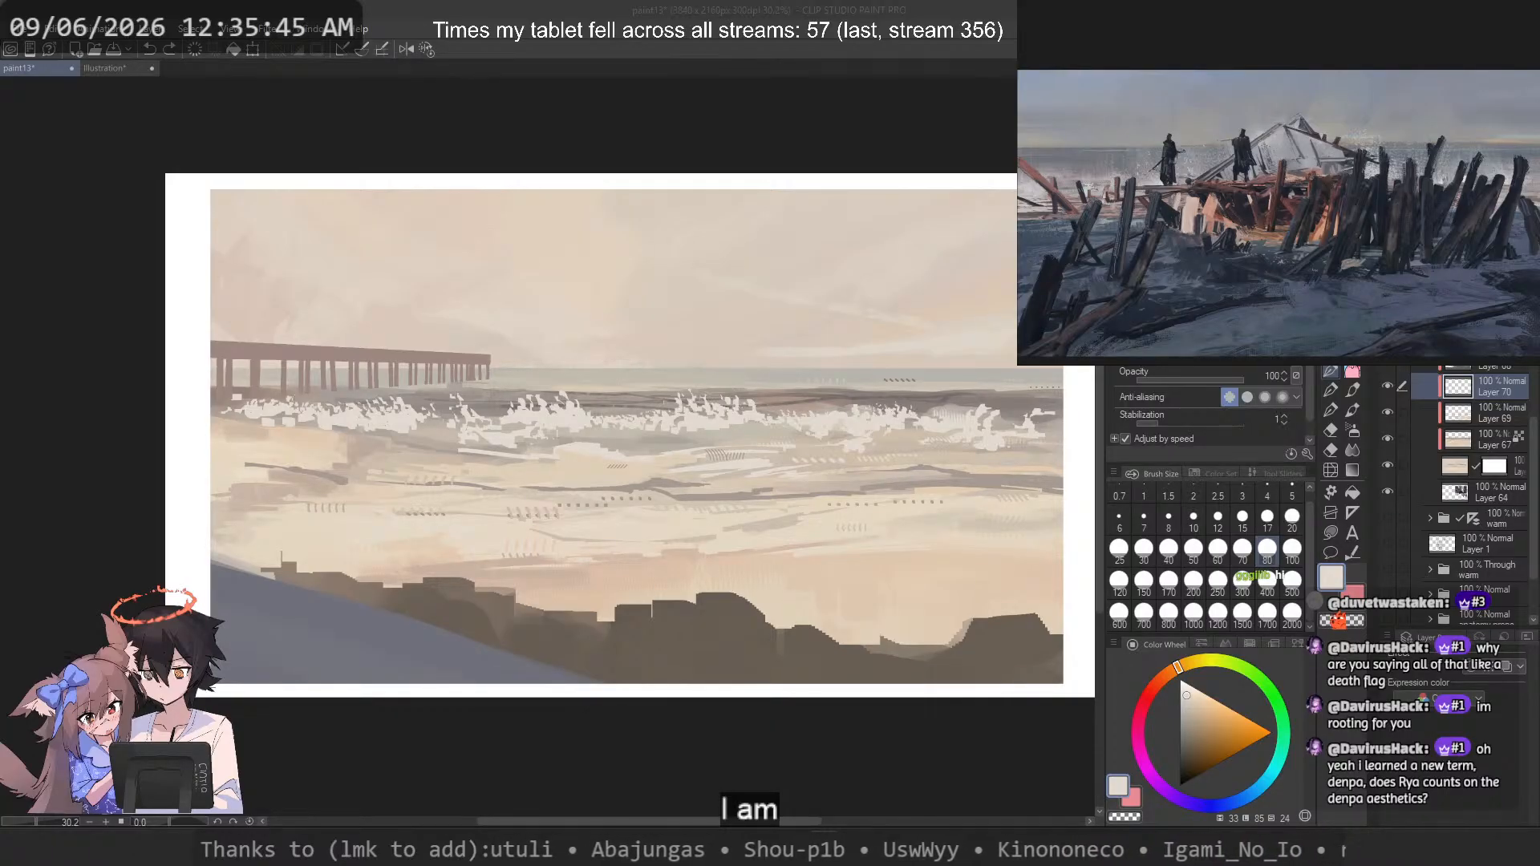
Step: Switch to the browser showing the Aesthetics Wiki article on Denpa
key(alt+Tab)
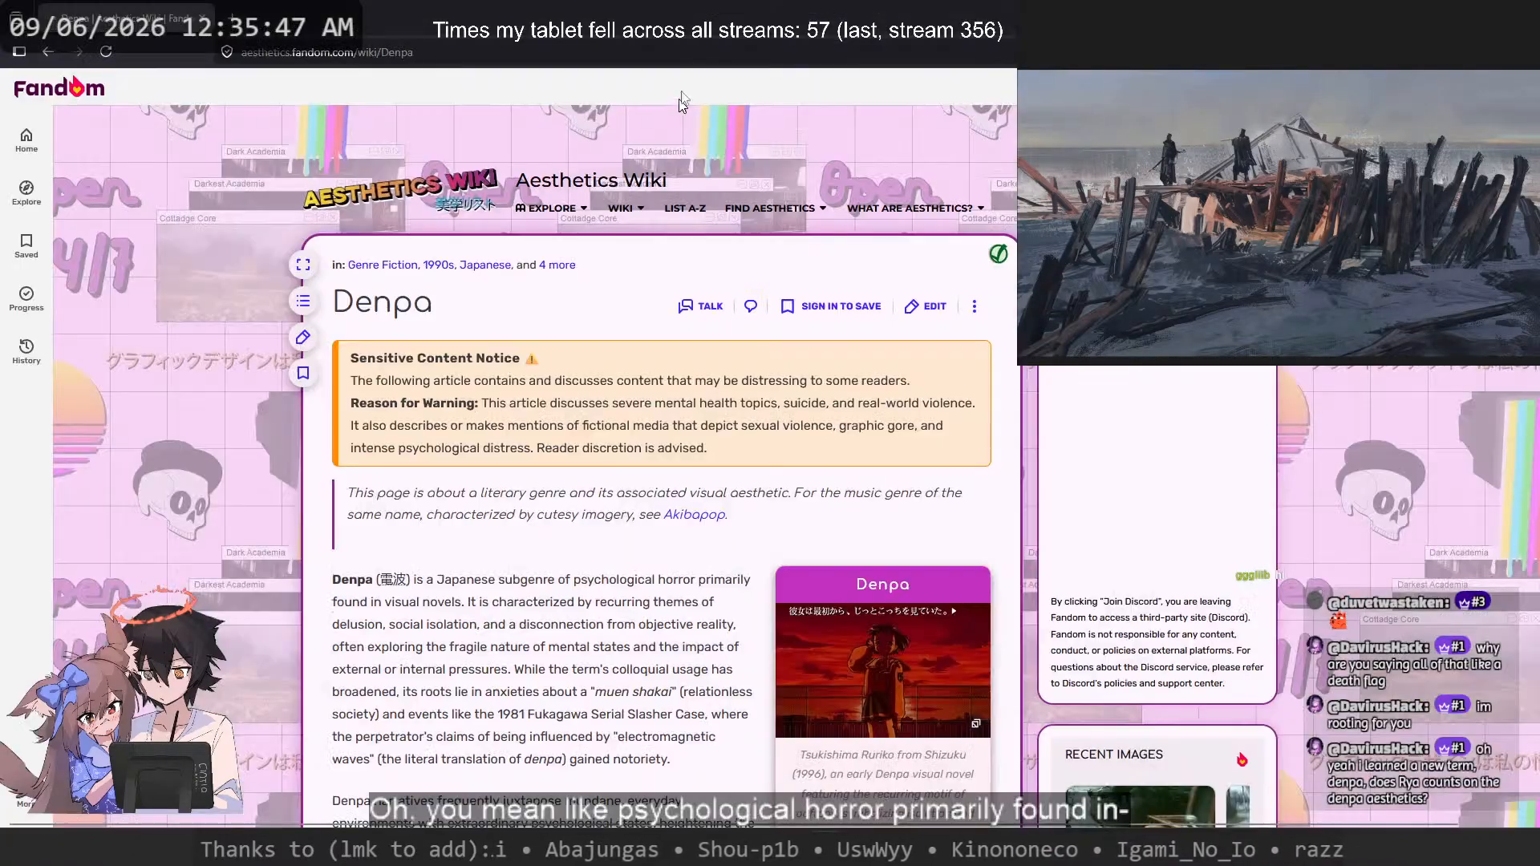
Step: Read the Denpa article's introduction, highlighting the passages on delusion, social isolation and mundane environments juxtaposed with psychological states
mouse_move(587, 219)
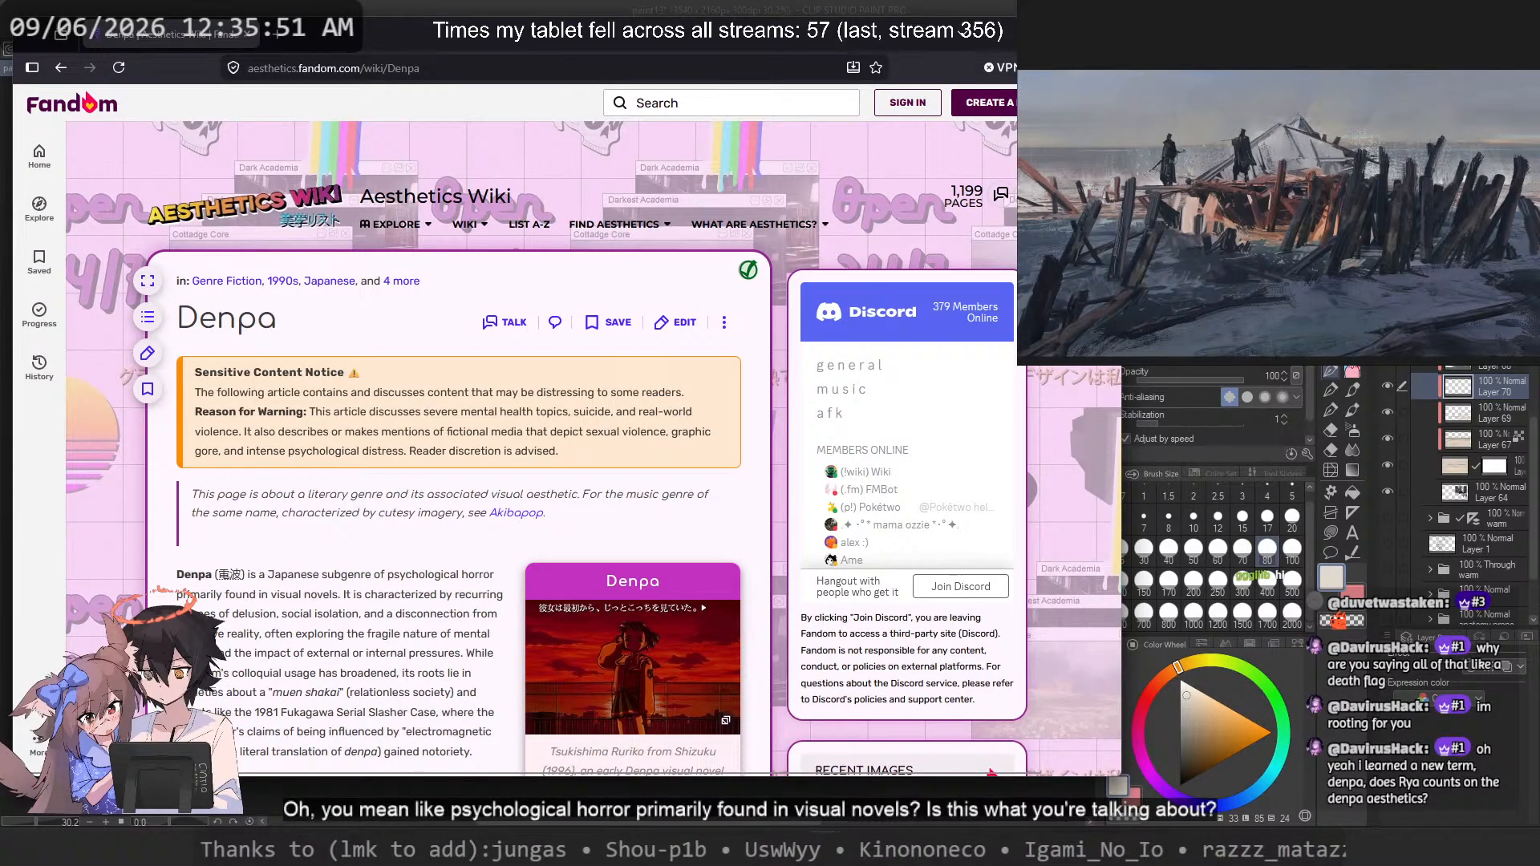
scroll(163, 595, down, 3)
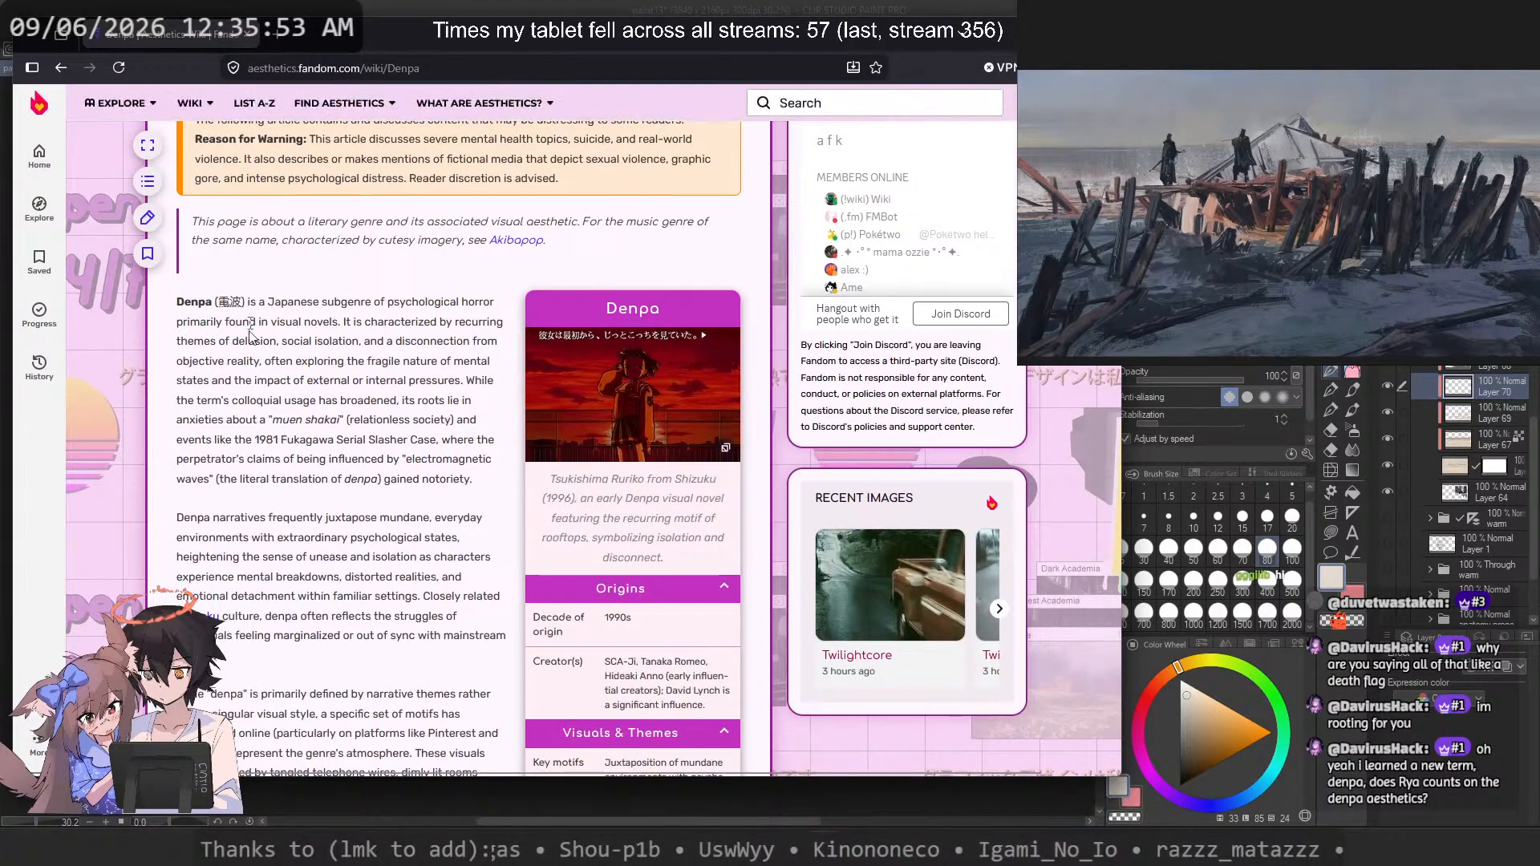
drag(317, 322, 255, 371)
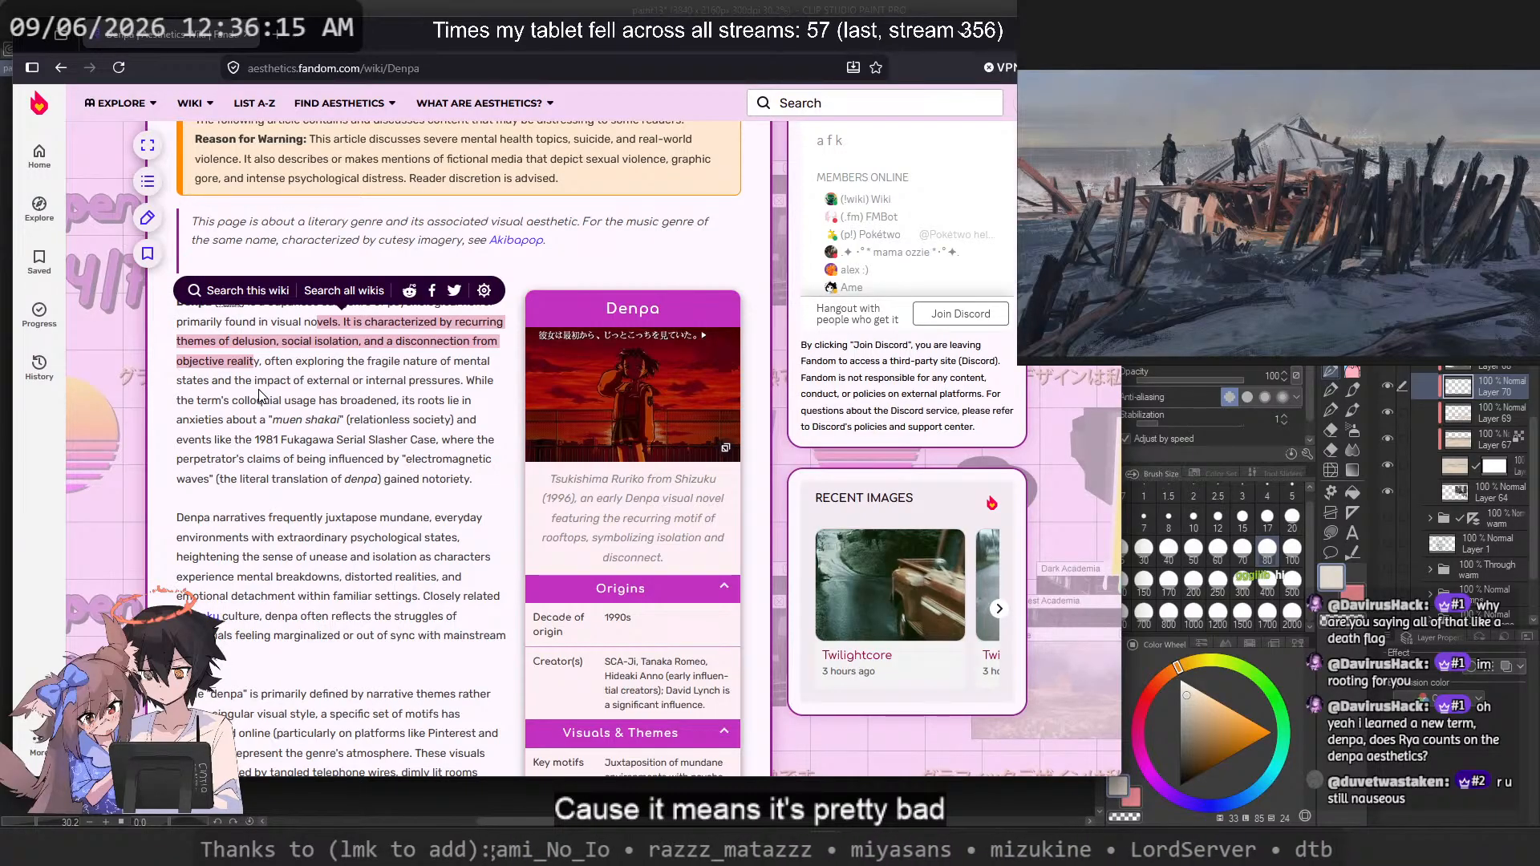
scroll(275, 381, down, 2)
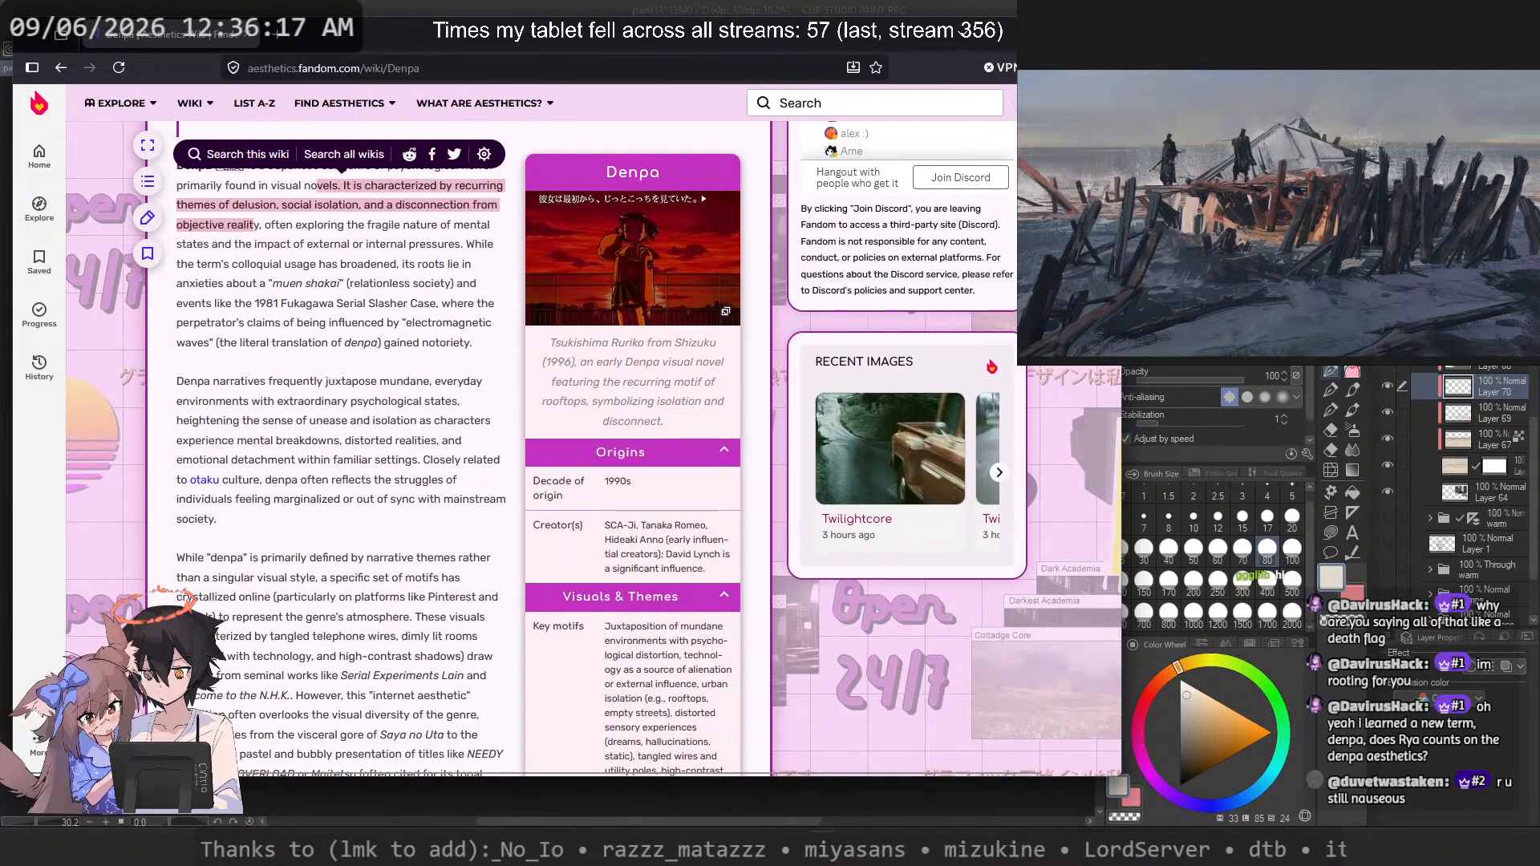
click(233, 397)
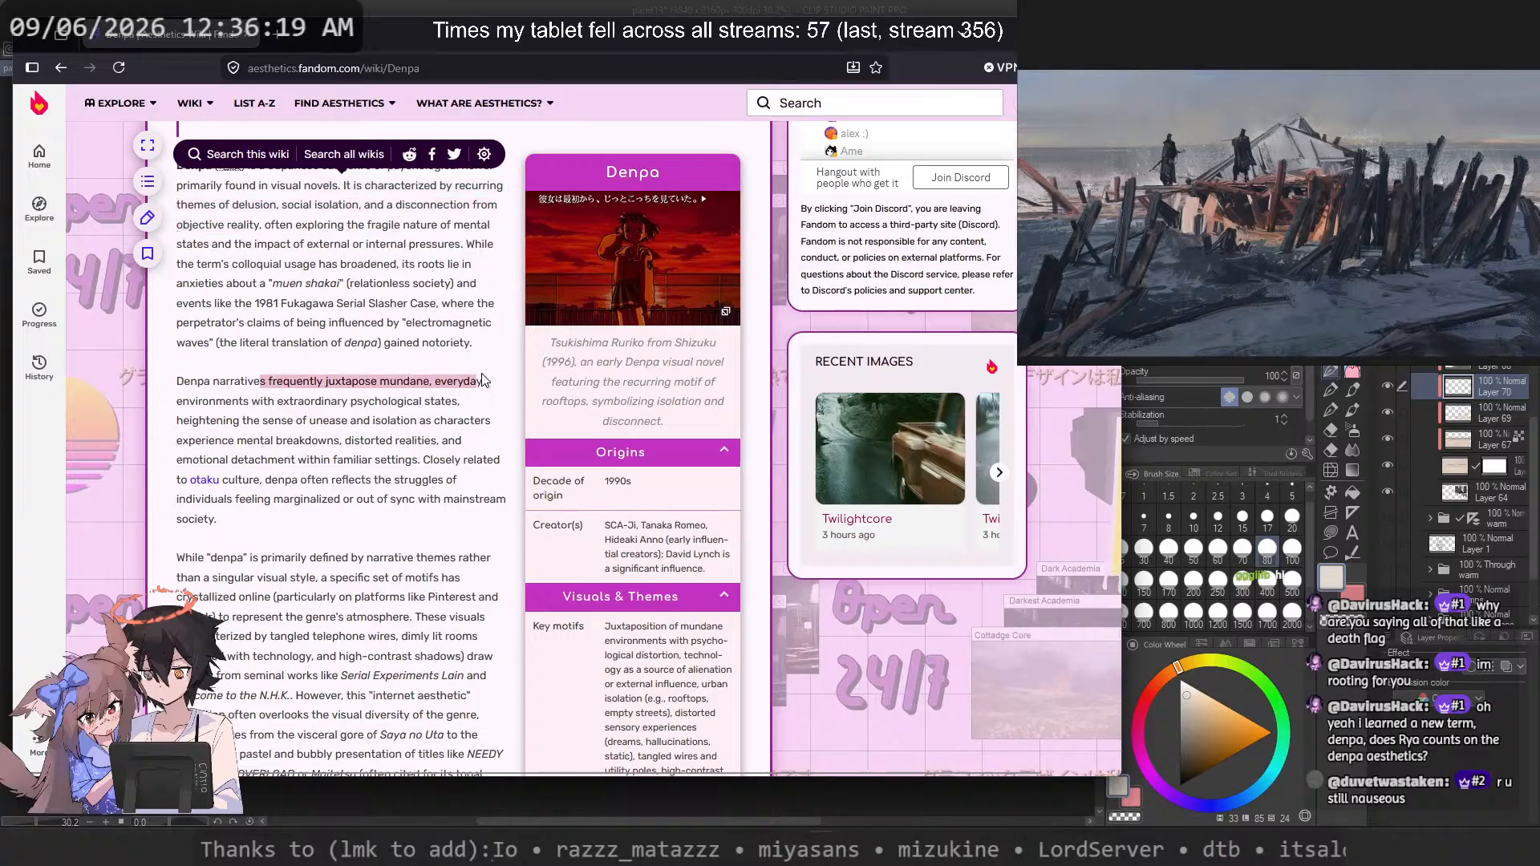
drag(225, 401, 369, 421)
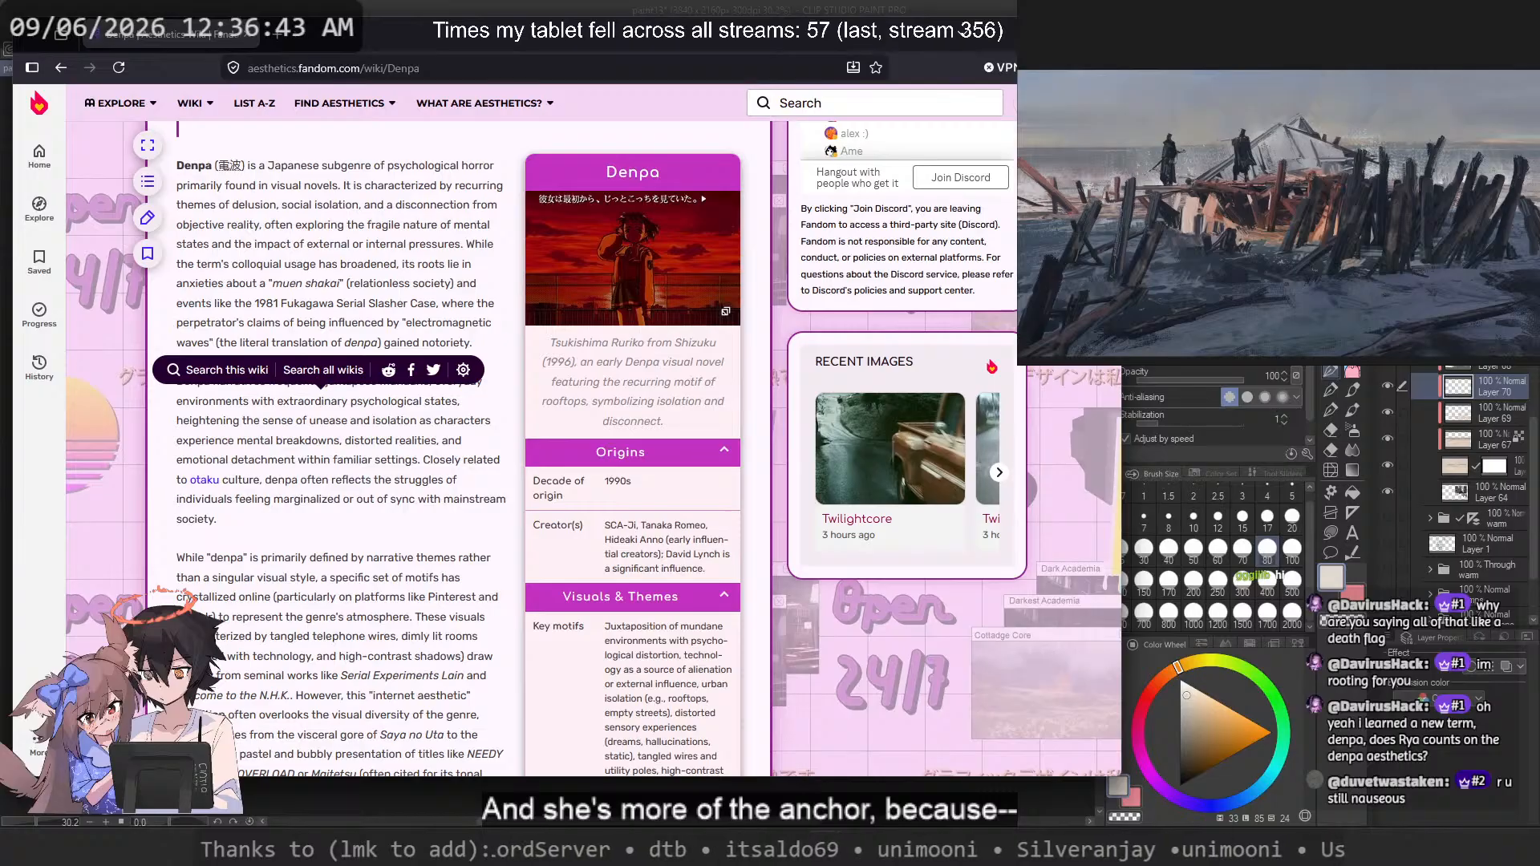
click(341, 441)
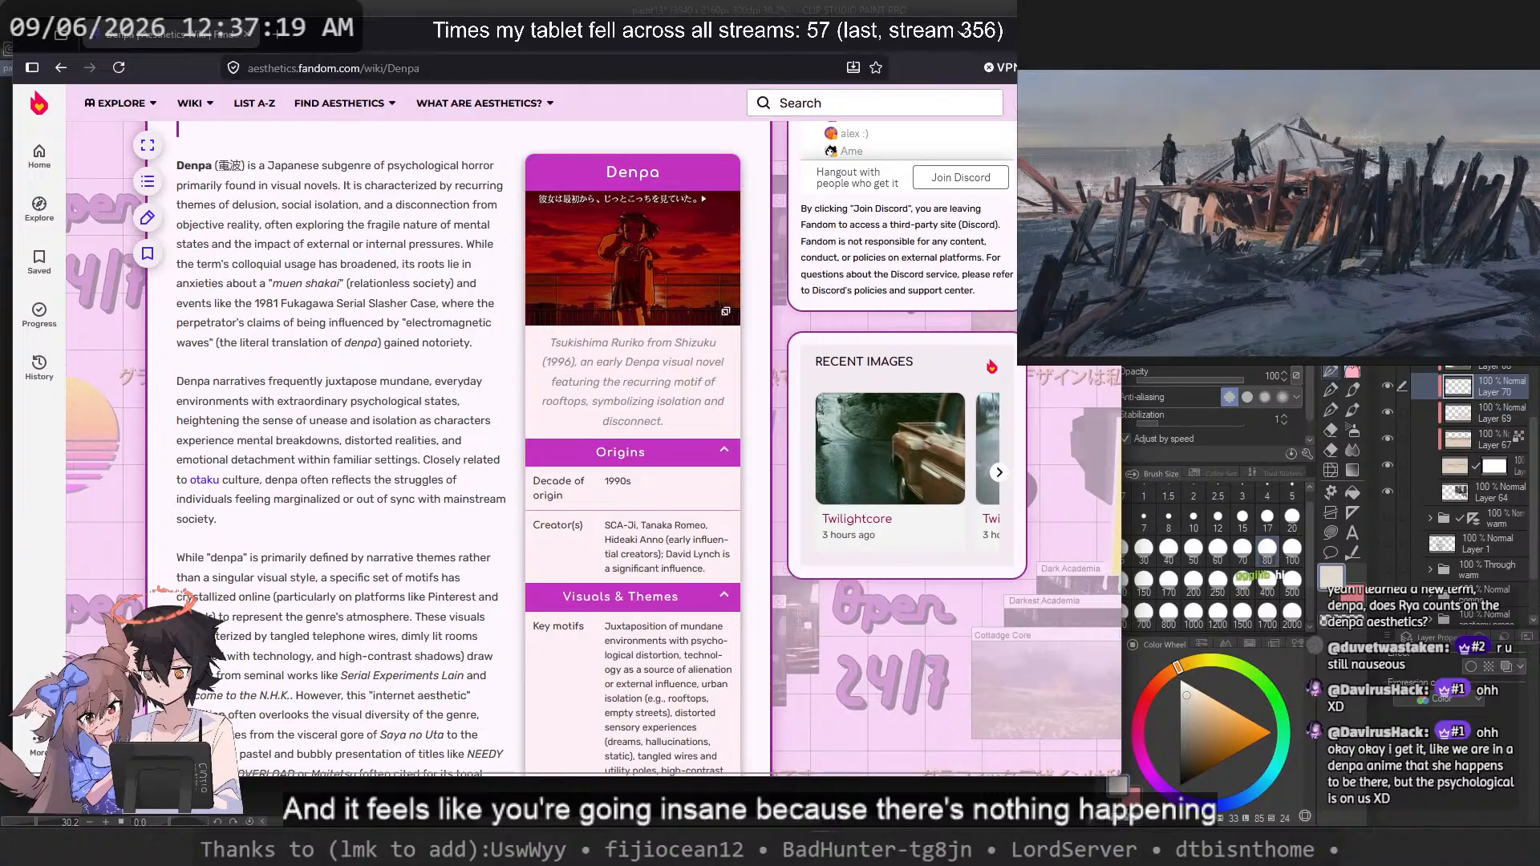
scroll(337, 449, down, 4)
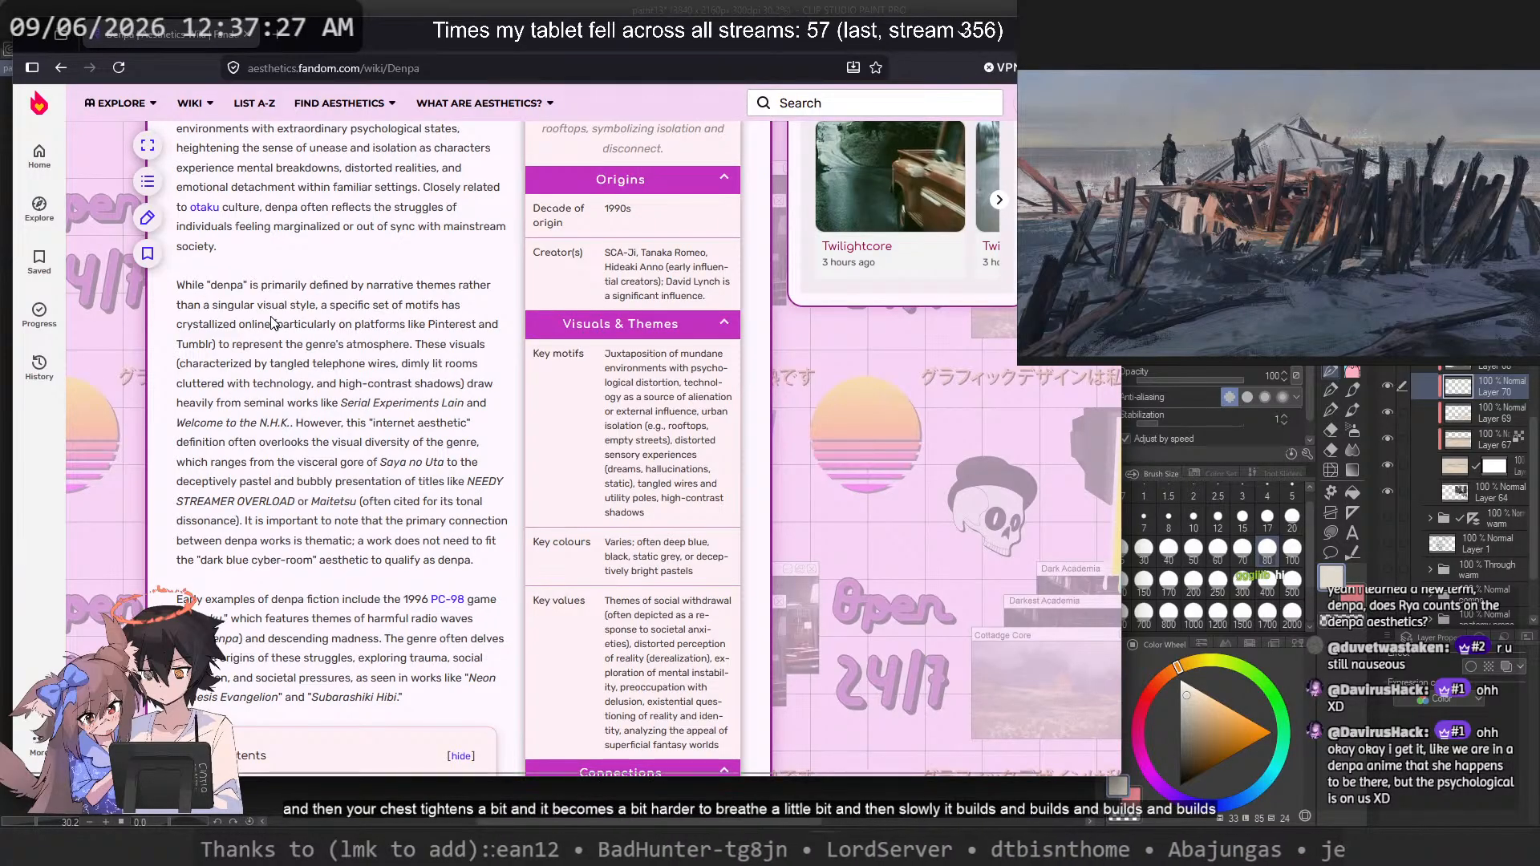
scroll(362, 414, up, 5)
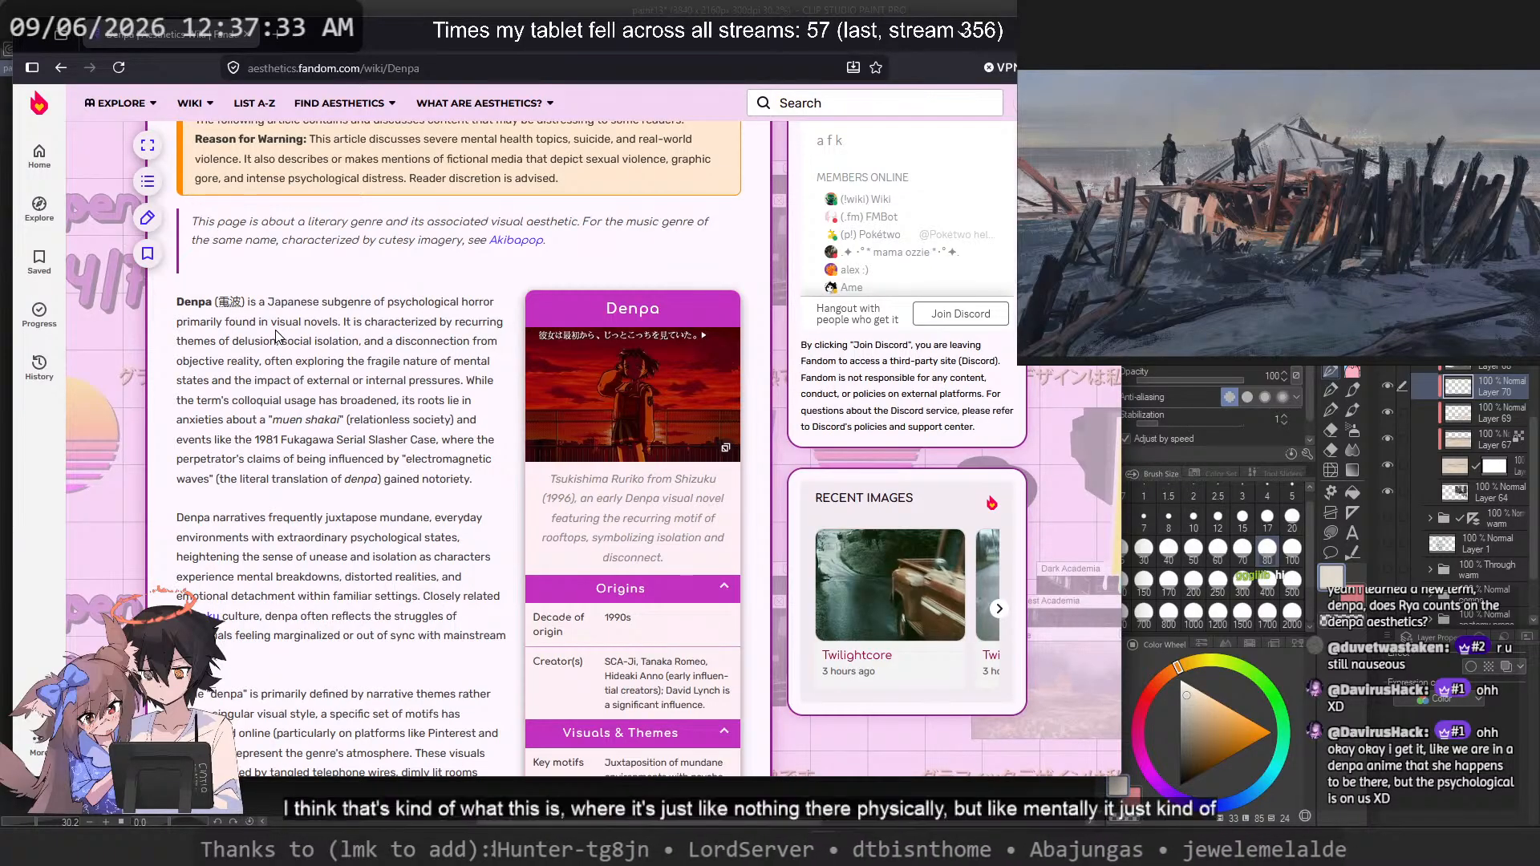
scroll(277, 337, down, 2)
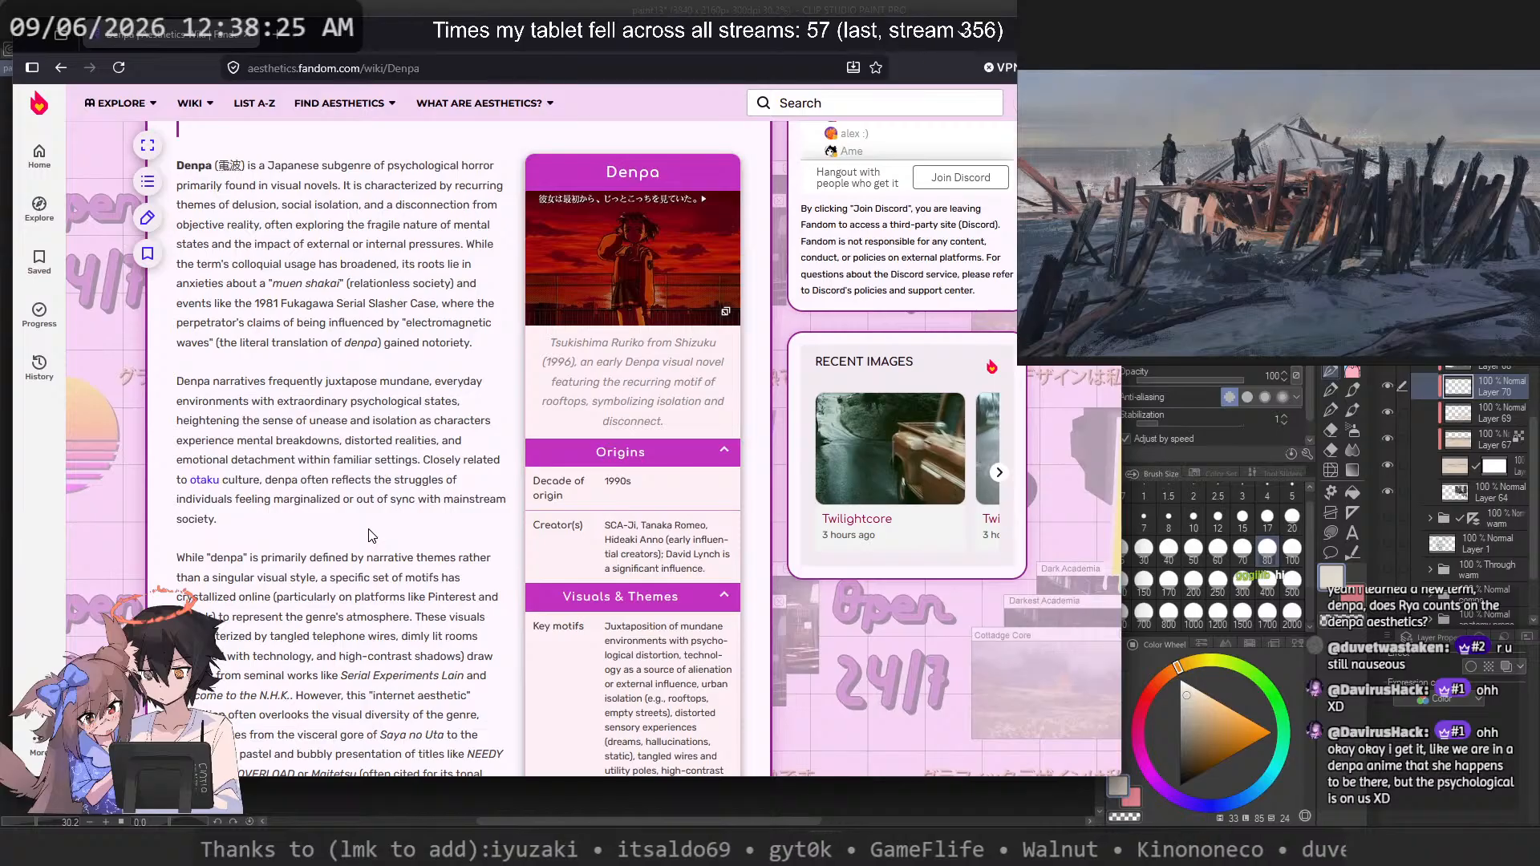
Step: Skim the Denpa article from its contents list through the history, visual examples, philosophy, misconceptions and music sections, and return to its beginning
scroll(409, 534, down, 6)
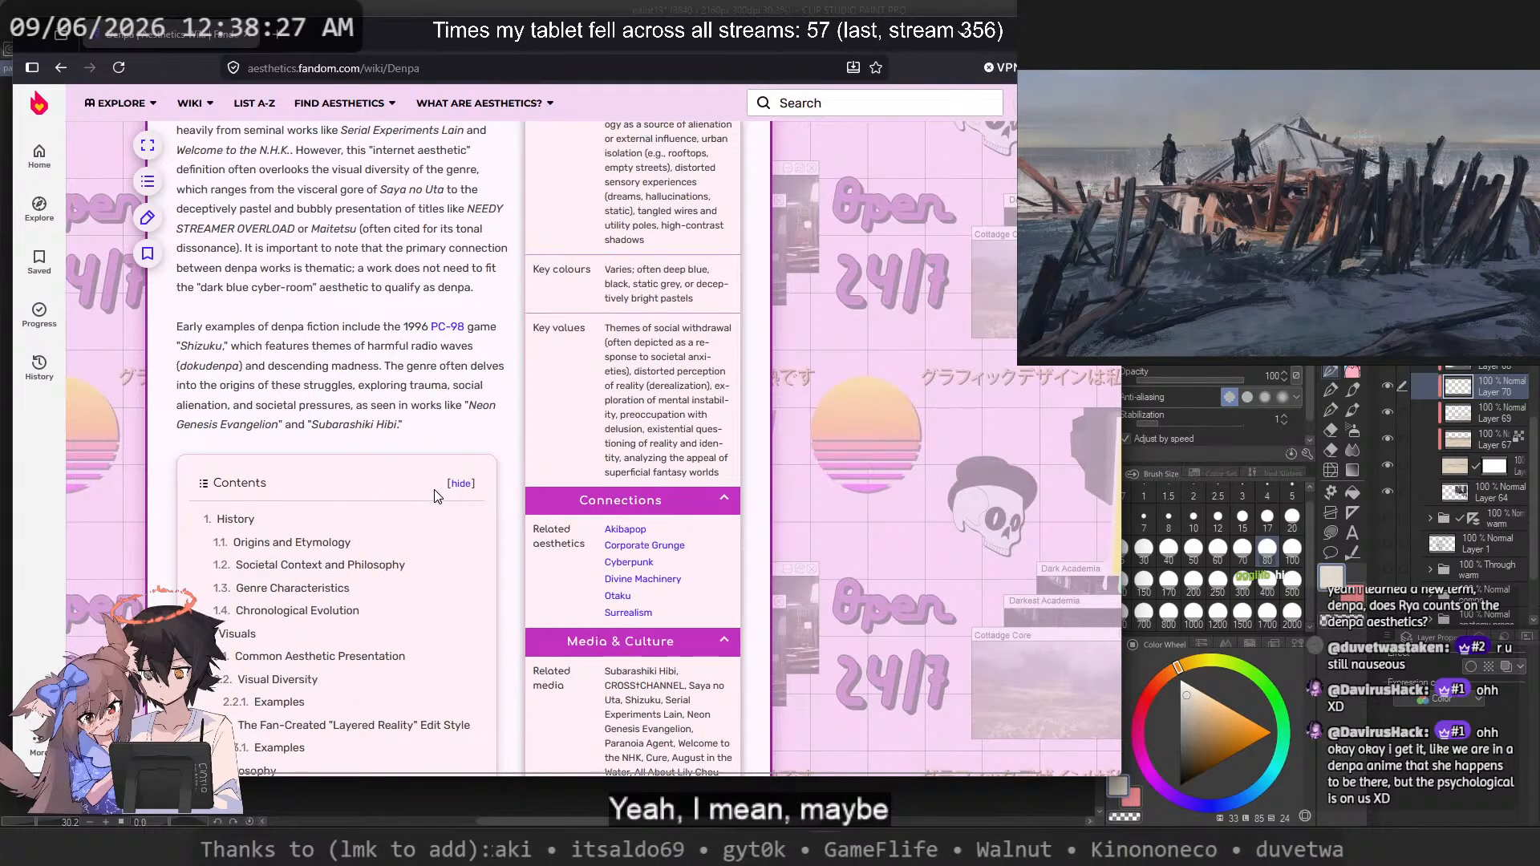
scroll(447, 497, down, 6)
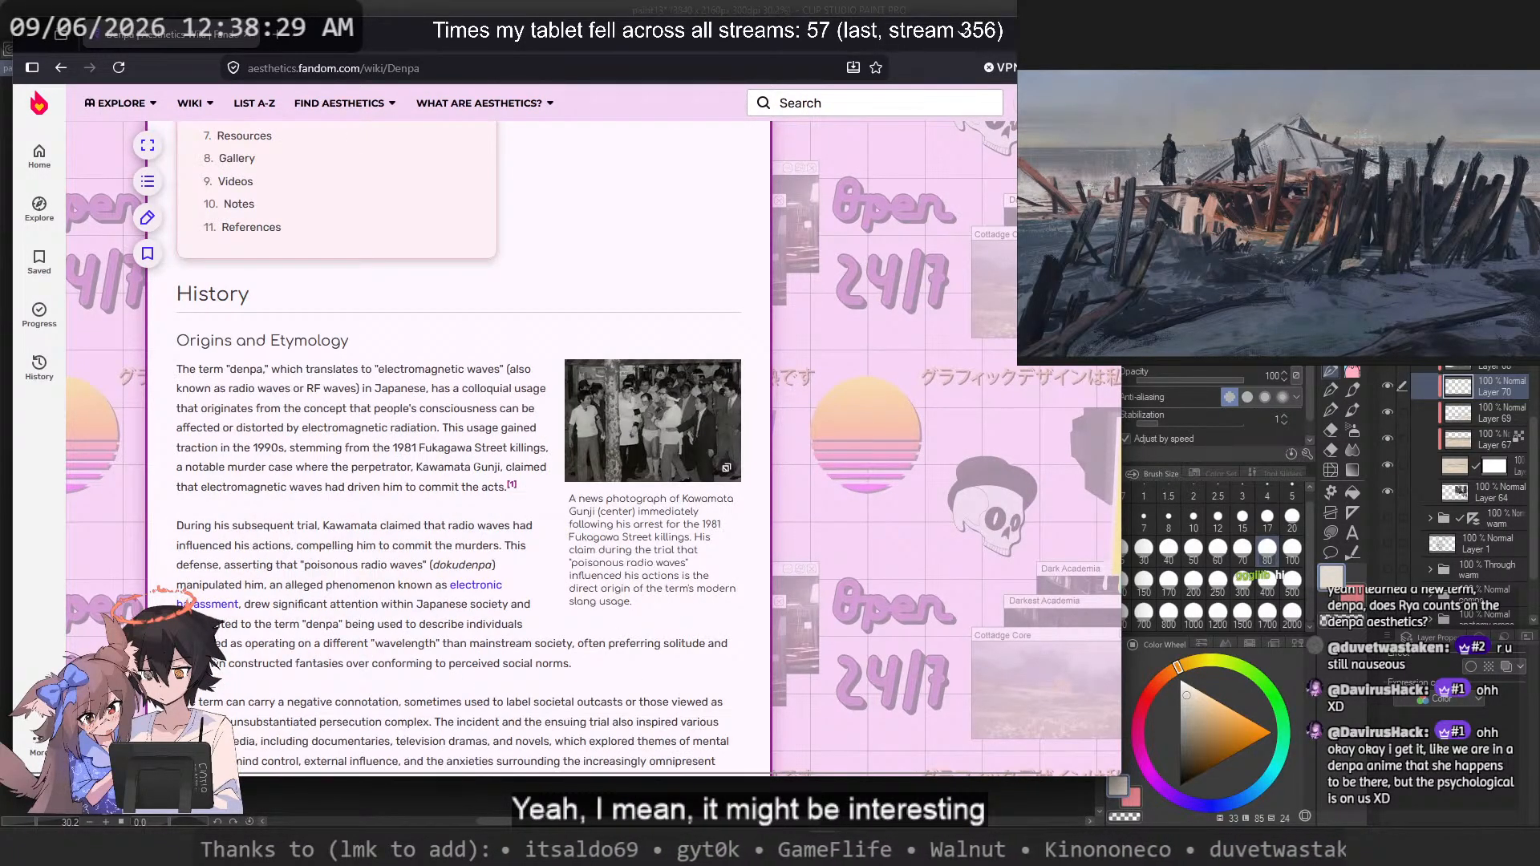
scroll(517, 489, down, 15)
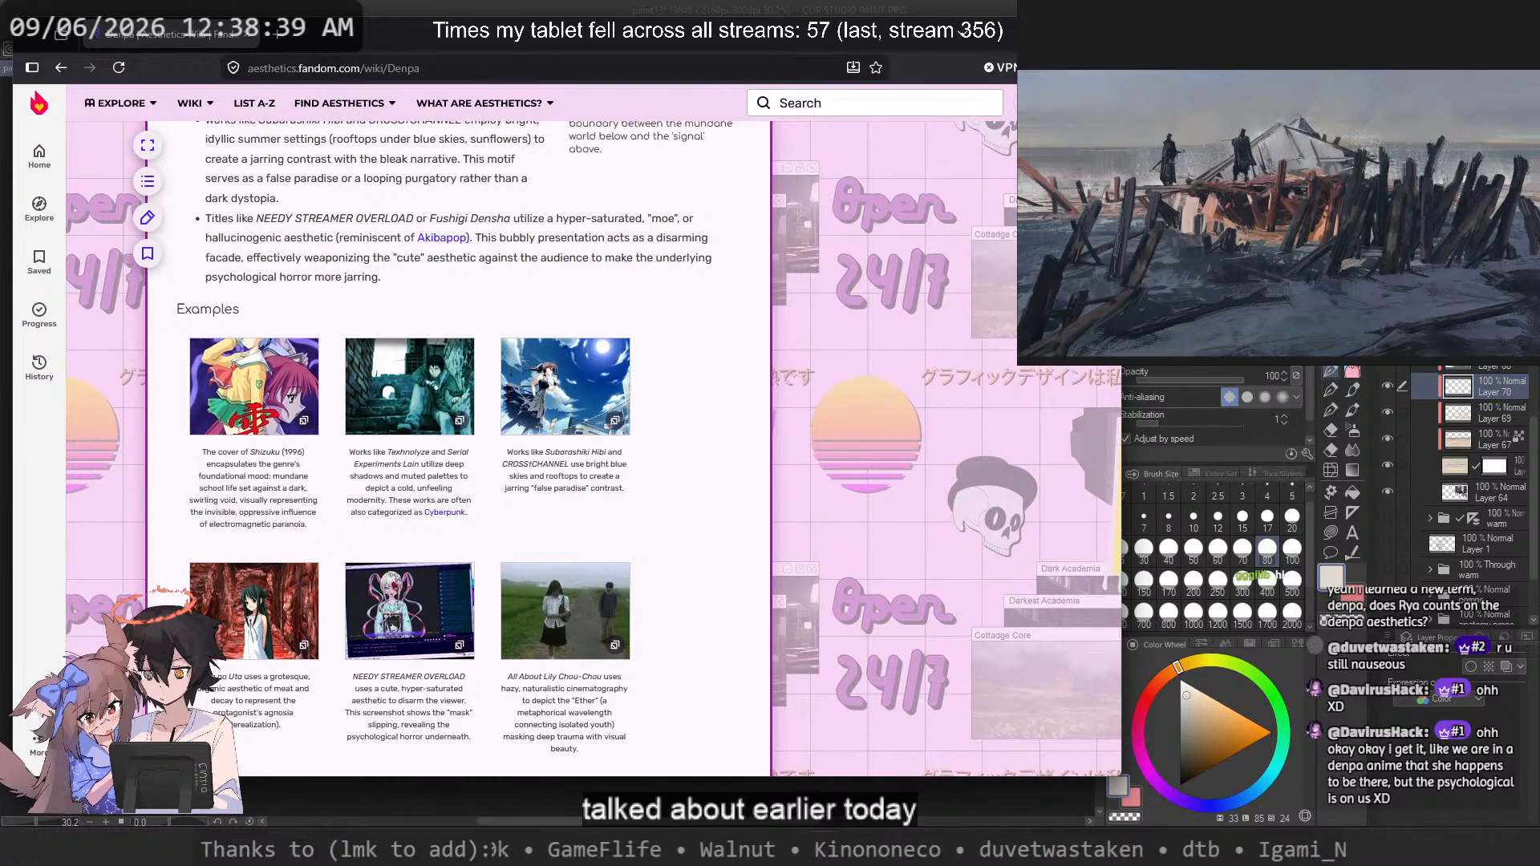
scroll(457, 441, down, 10)
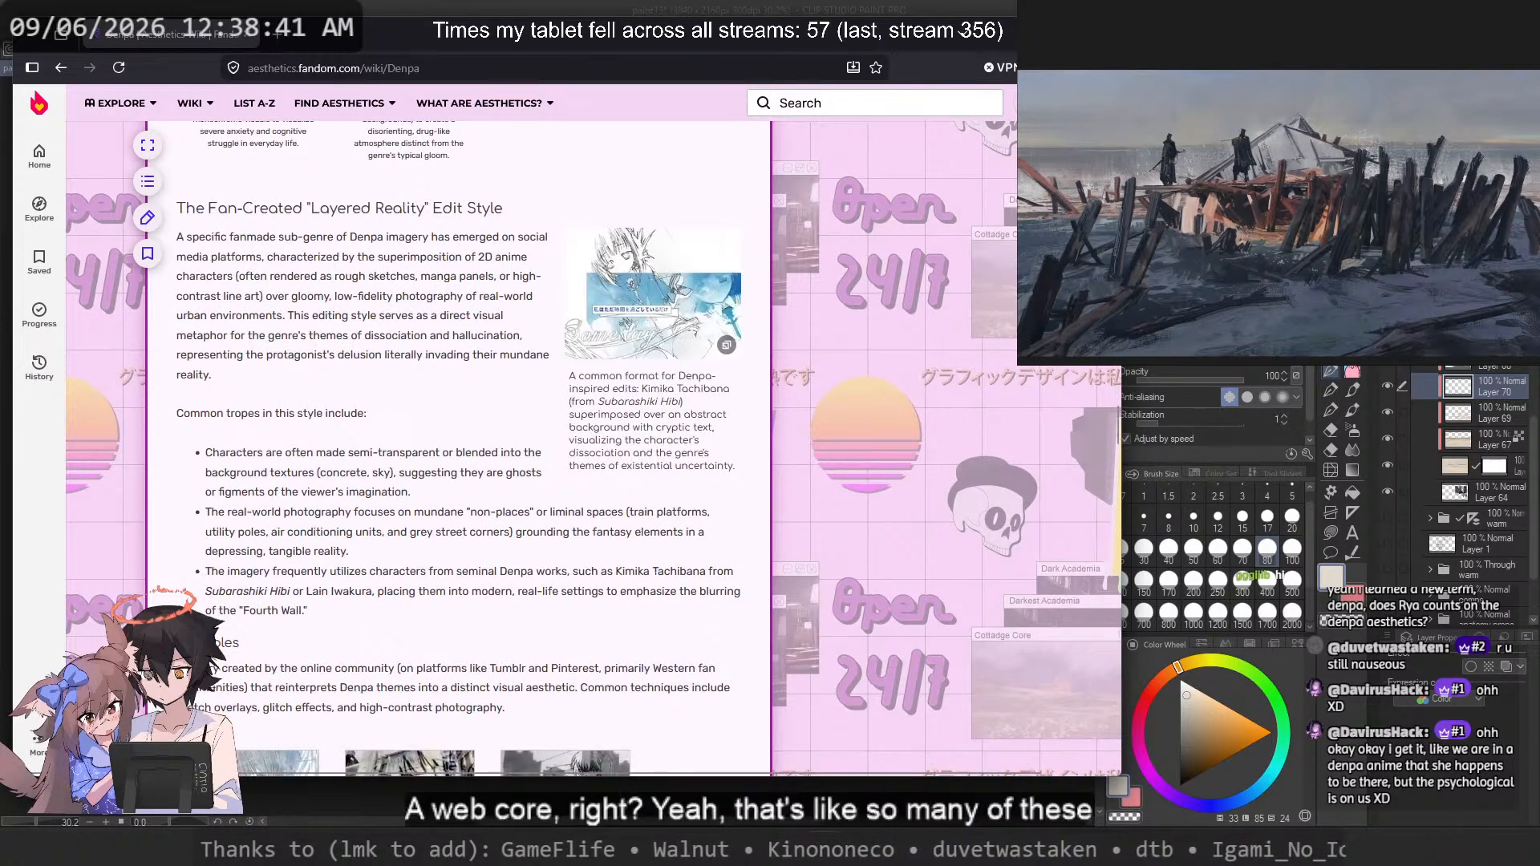
scroll(457, 441, down, 10)
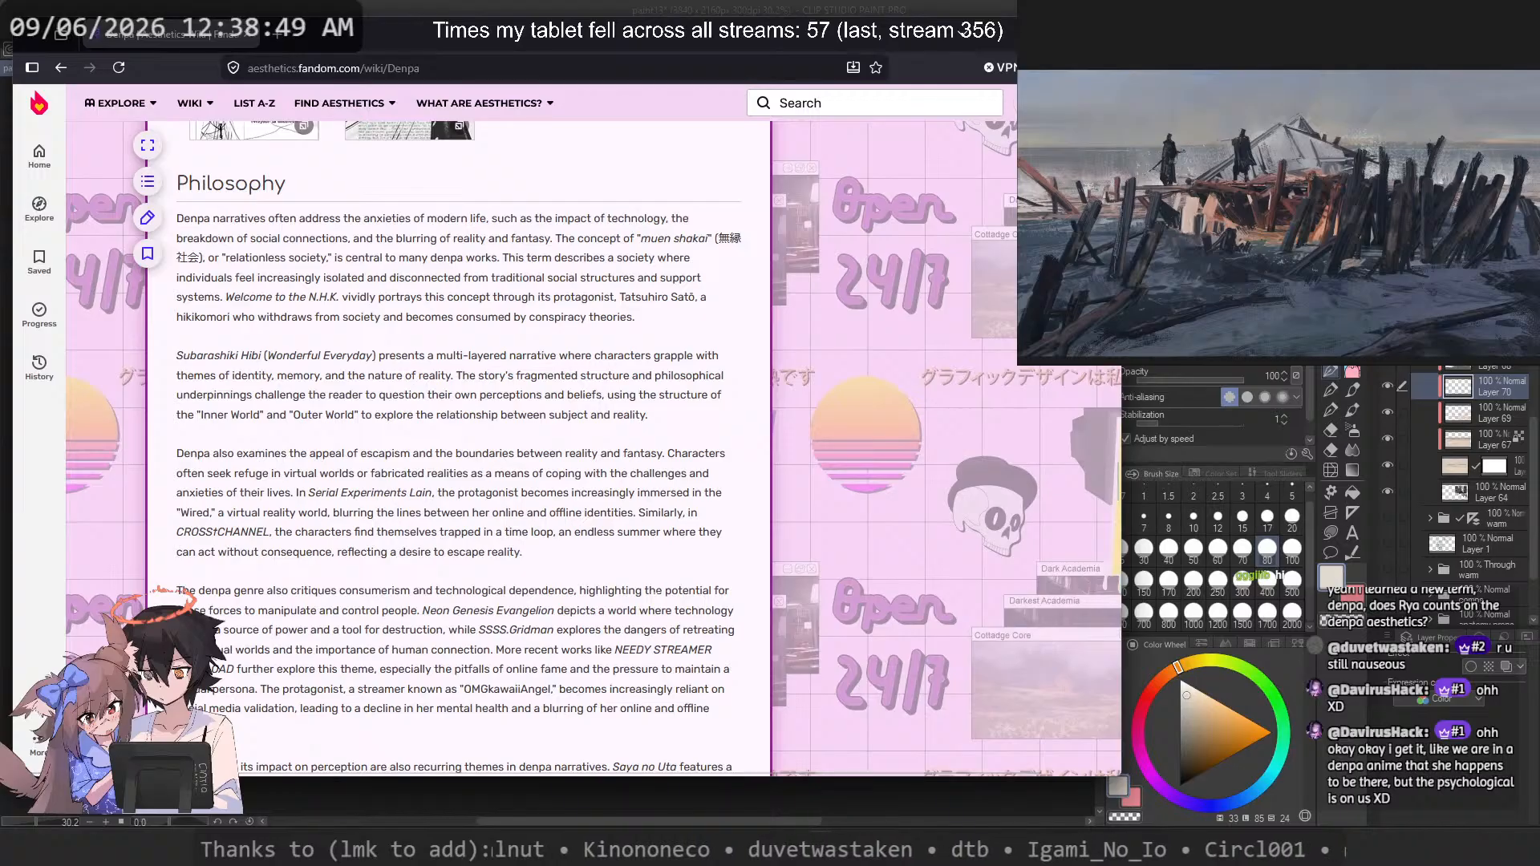
scroll(651, 597, down, 10)
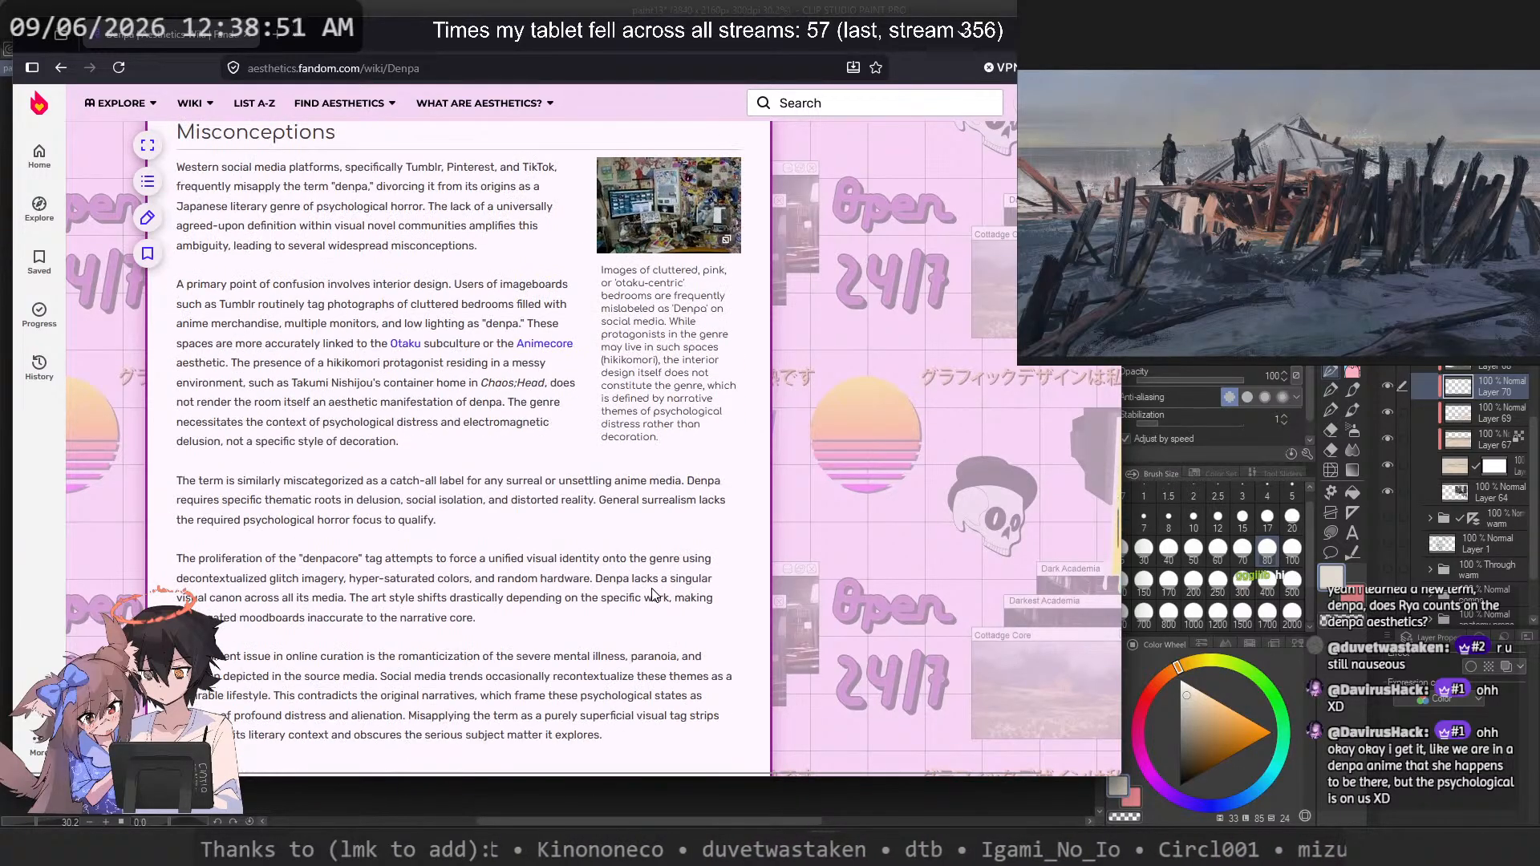
scroll(650, 607, up, 5)
scroll(649, 607, up, 2)
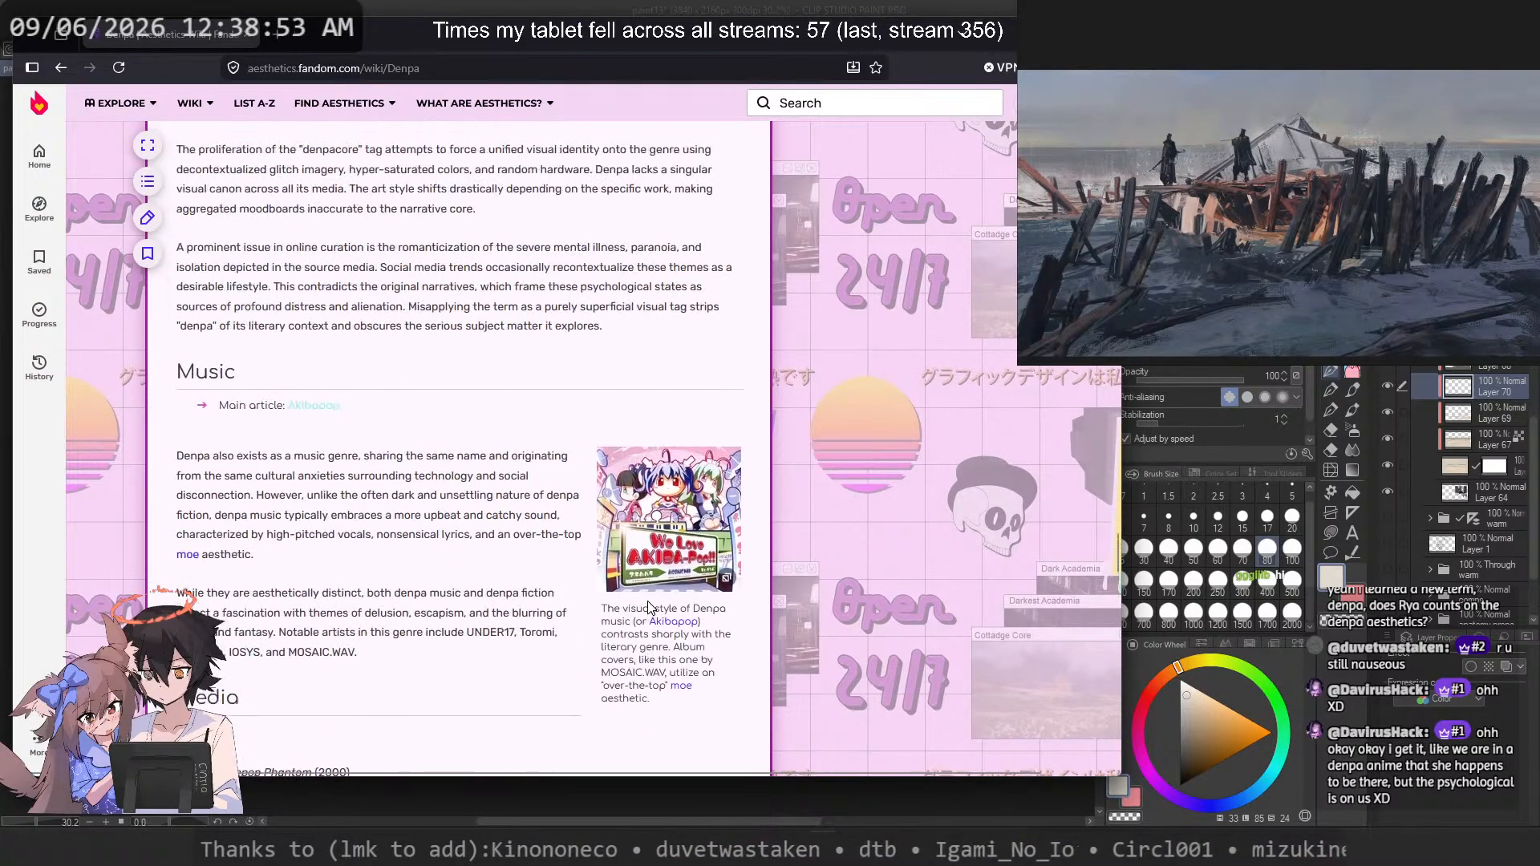
scroll(940, 565, up, 8)
scroll(937, 571, up, 10)
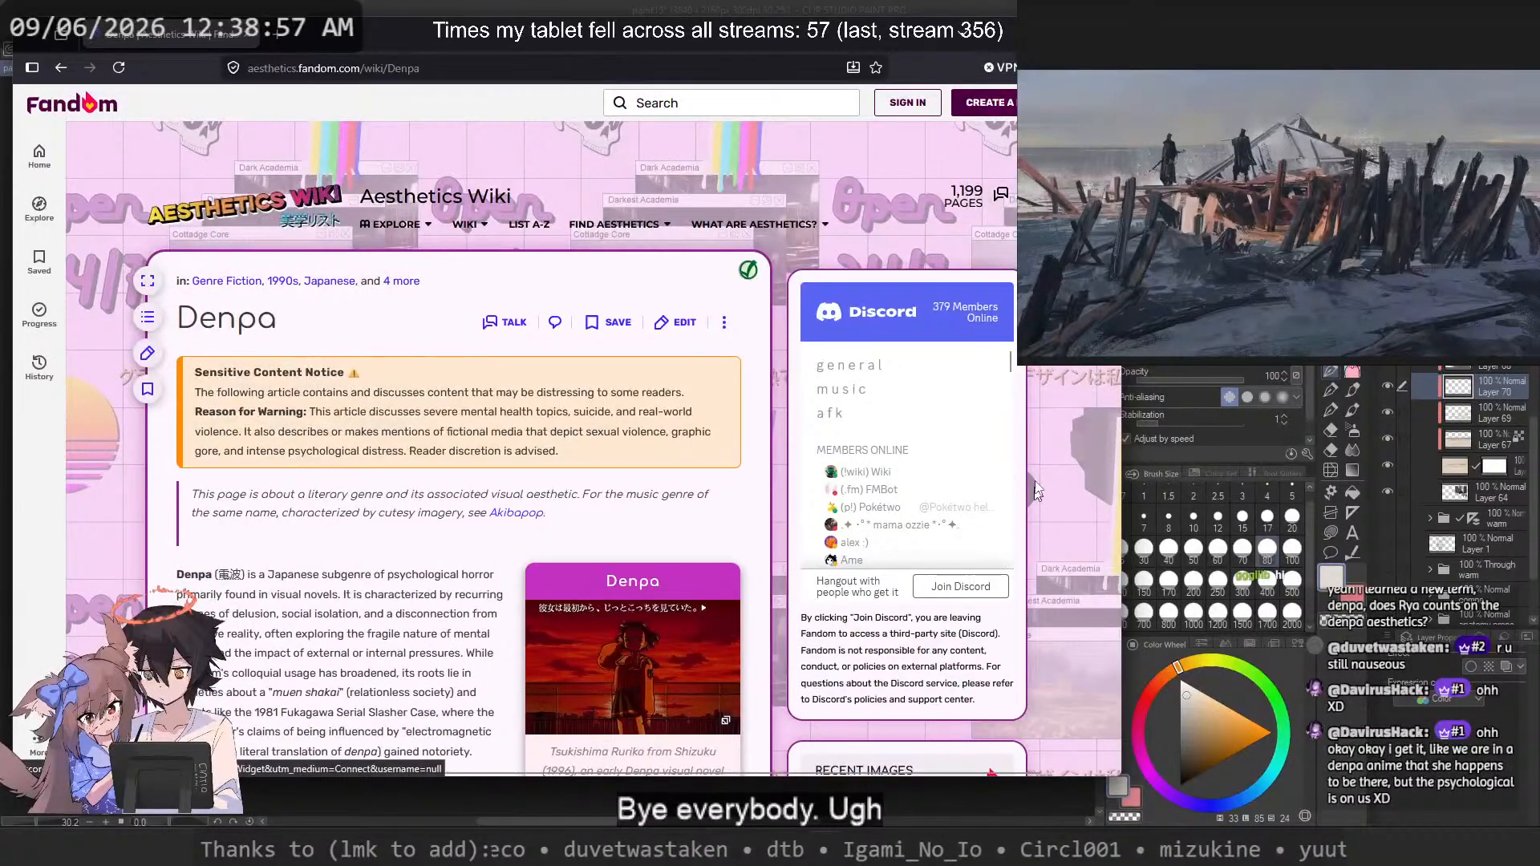
scroll(922, 481, down, 3)
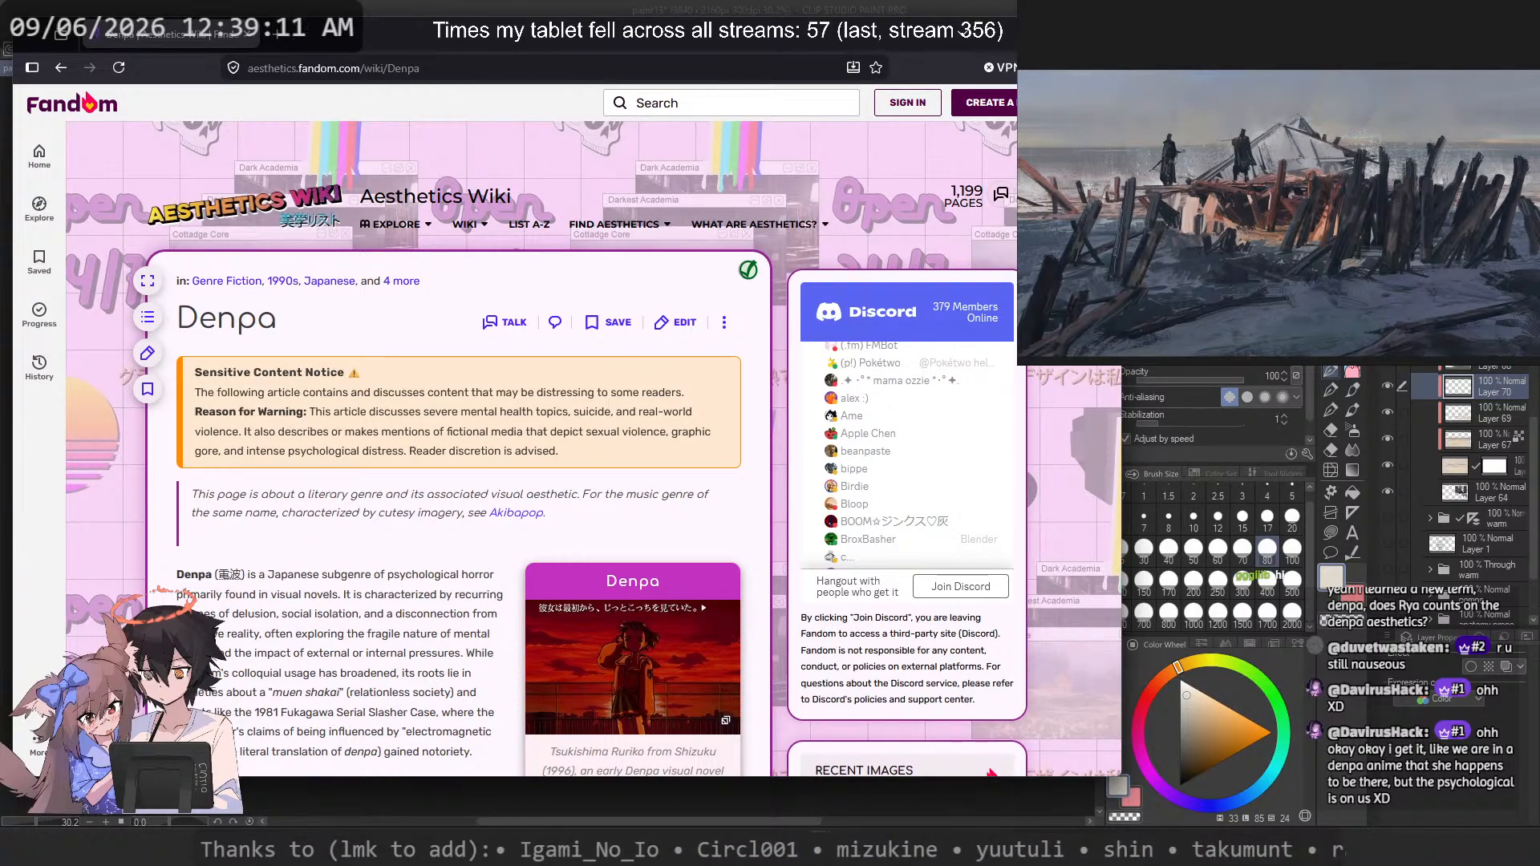
Step: Switch back to Clip Studio Paint and examine the GOLKONDA street illustration with the vending machine on the reference board
key(alt+Tab)
scroll(571, 276, down, 1)
scroll(797, 279, up, 1)
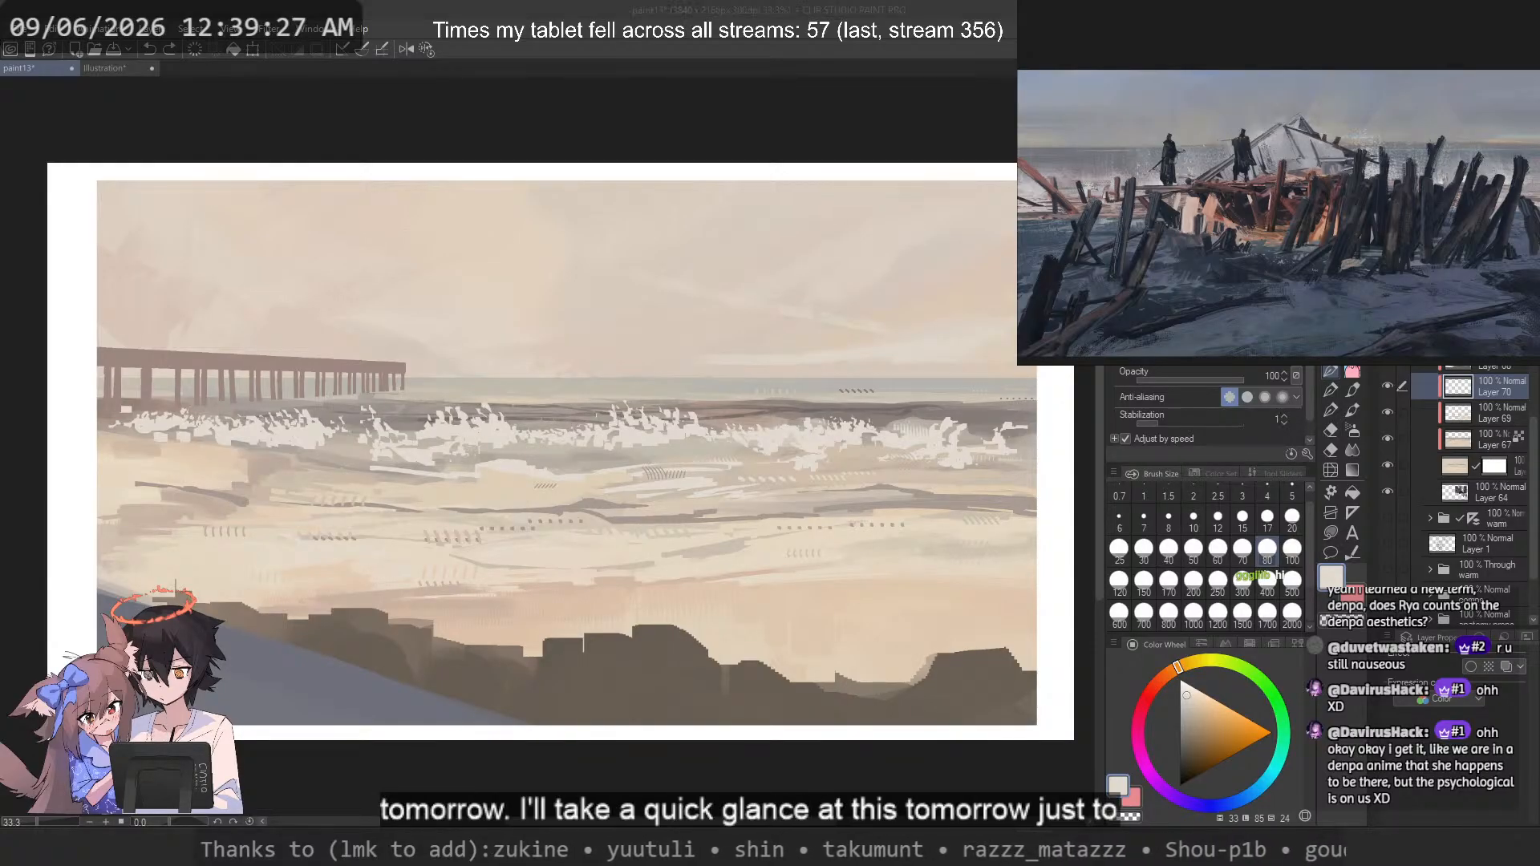
scroll(1228, 119, down, 5)
scroll(1240, 118, up, 4)
scroll(1242, 126, down, 7)
drag(1395, 133, 1262, 236)
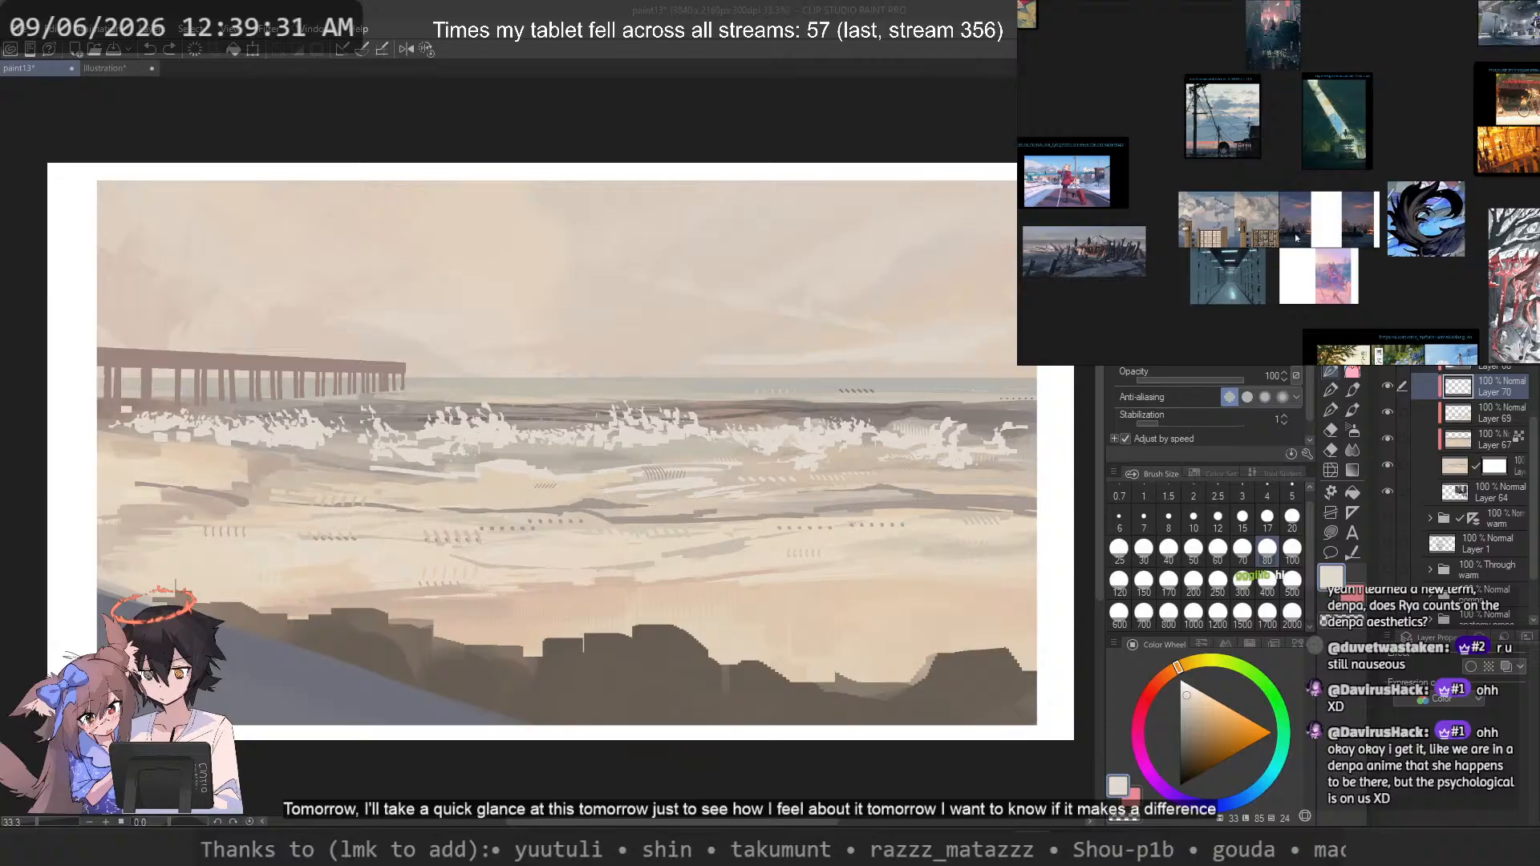
drag(1381, 196, 1235, 185)
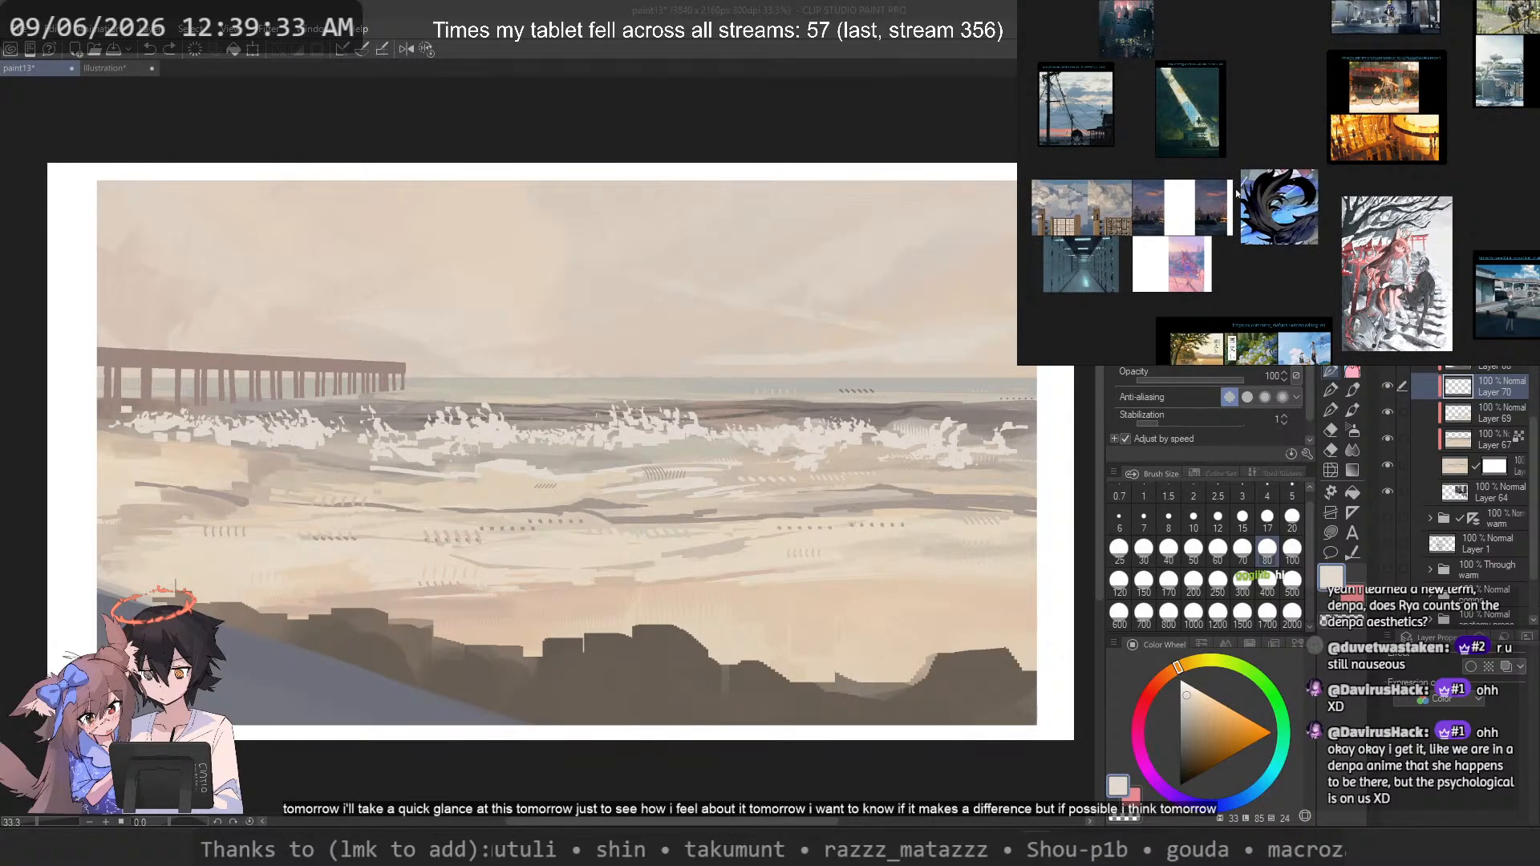
drag(1514, 305, 1251, 219)
scroll(1055, 177, up, 5)
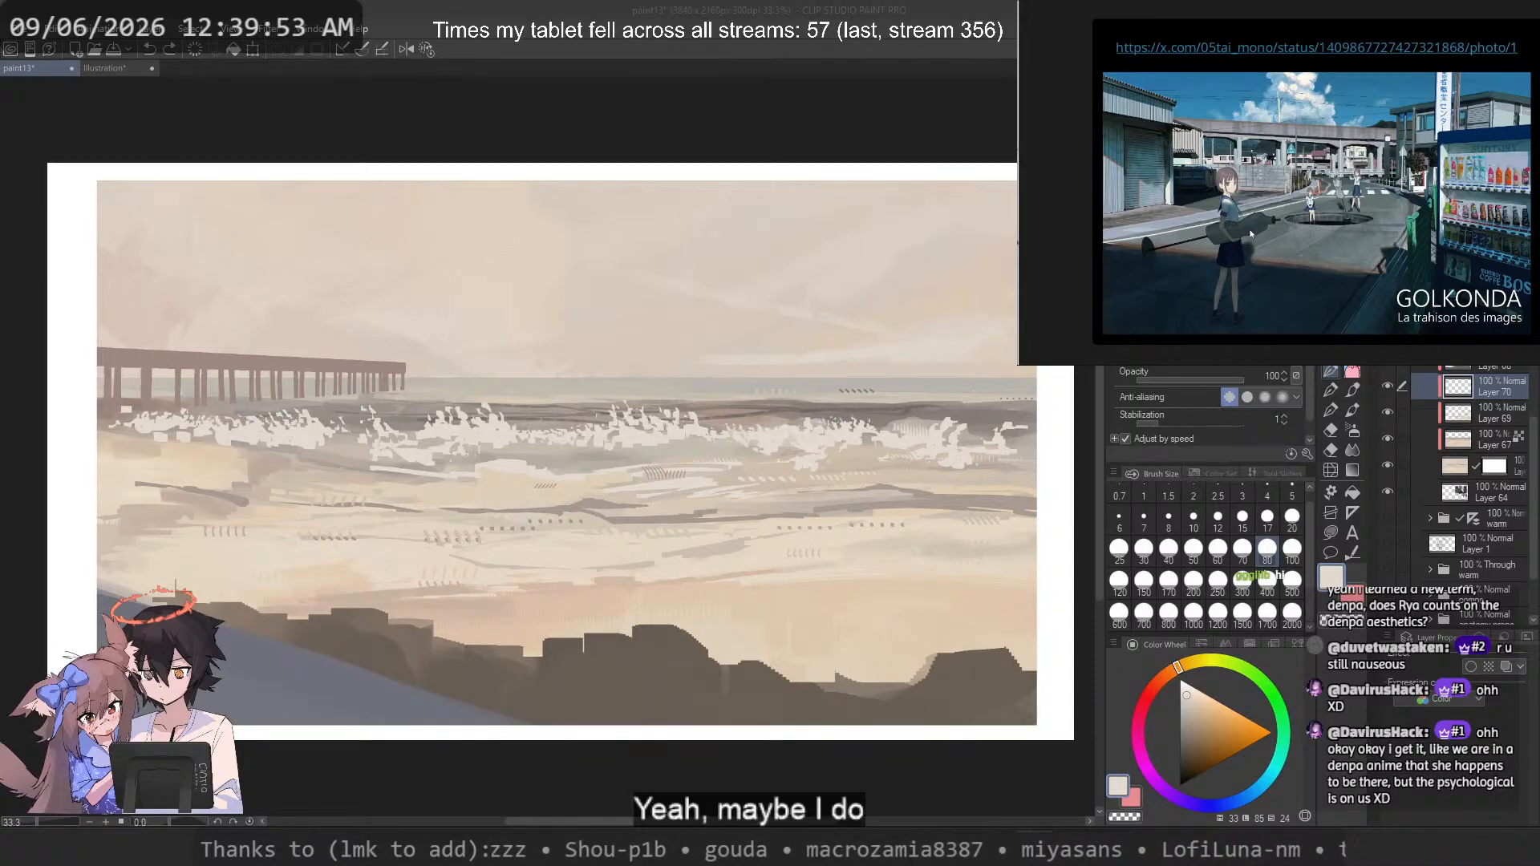
Step: Survey the wider reference board from the illustration clusters to the context notes and camera photos
scroll(1250, 234, down, 1)
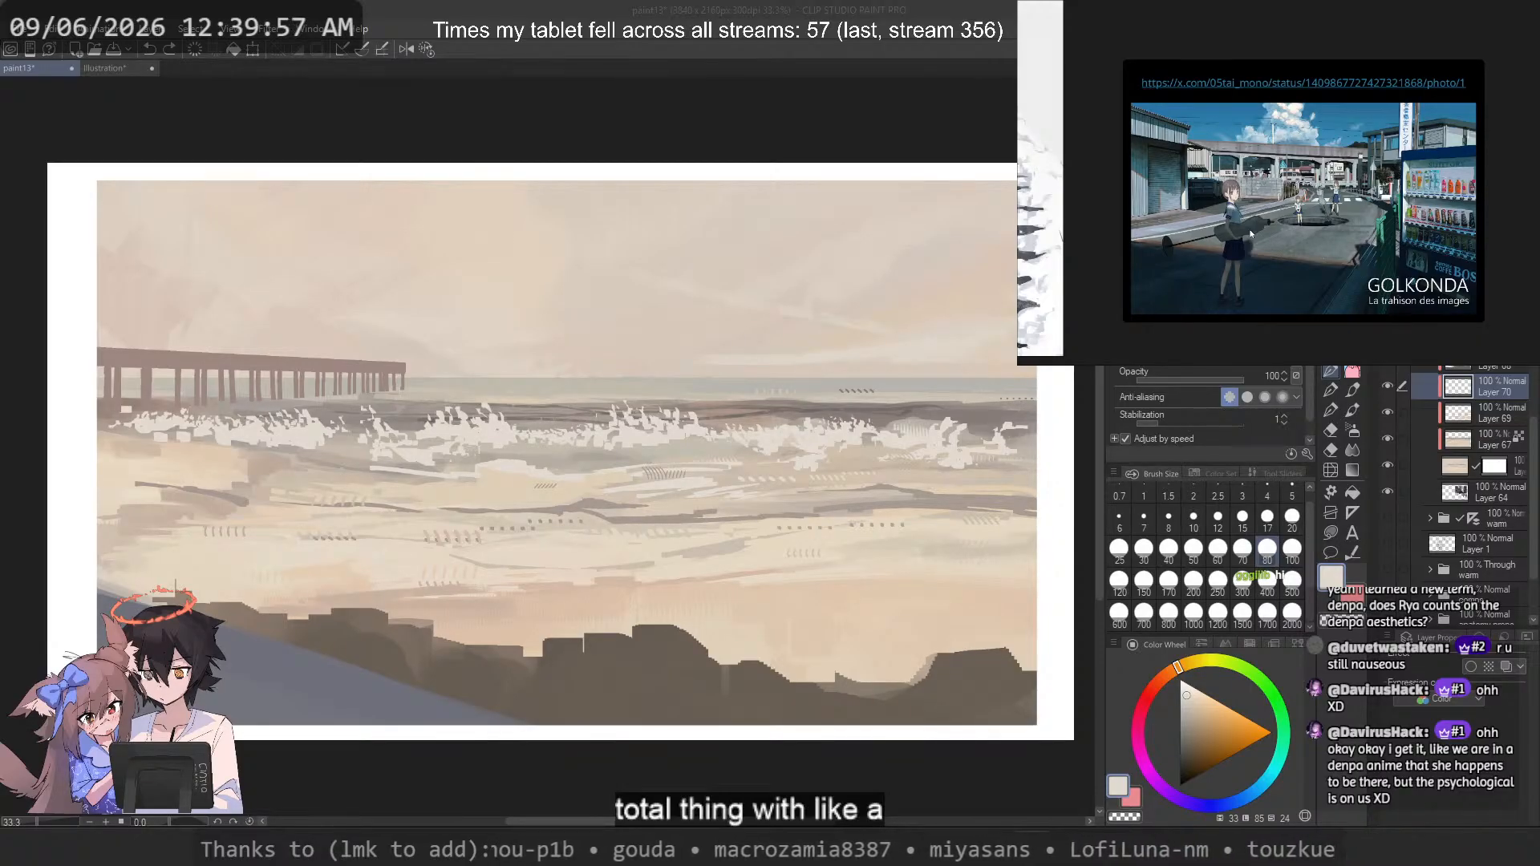
scroll(1303, 157, down, 5)
drag(1191, 160, 1324, 212)
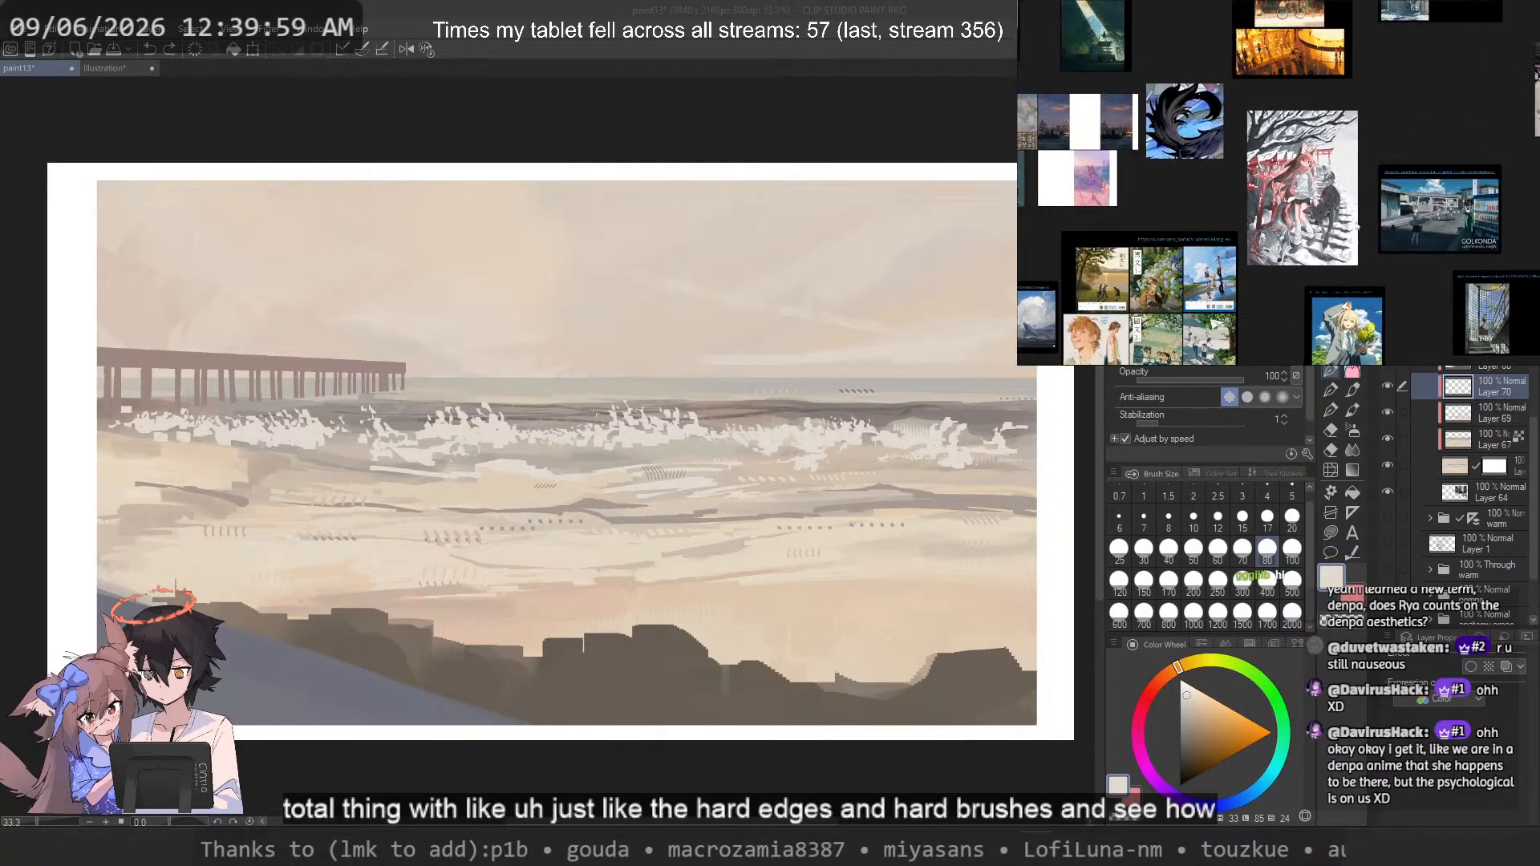
scroll(1325, 212, down, 4)
scroll(1235, 211, up, 3)
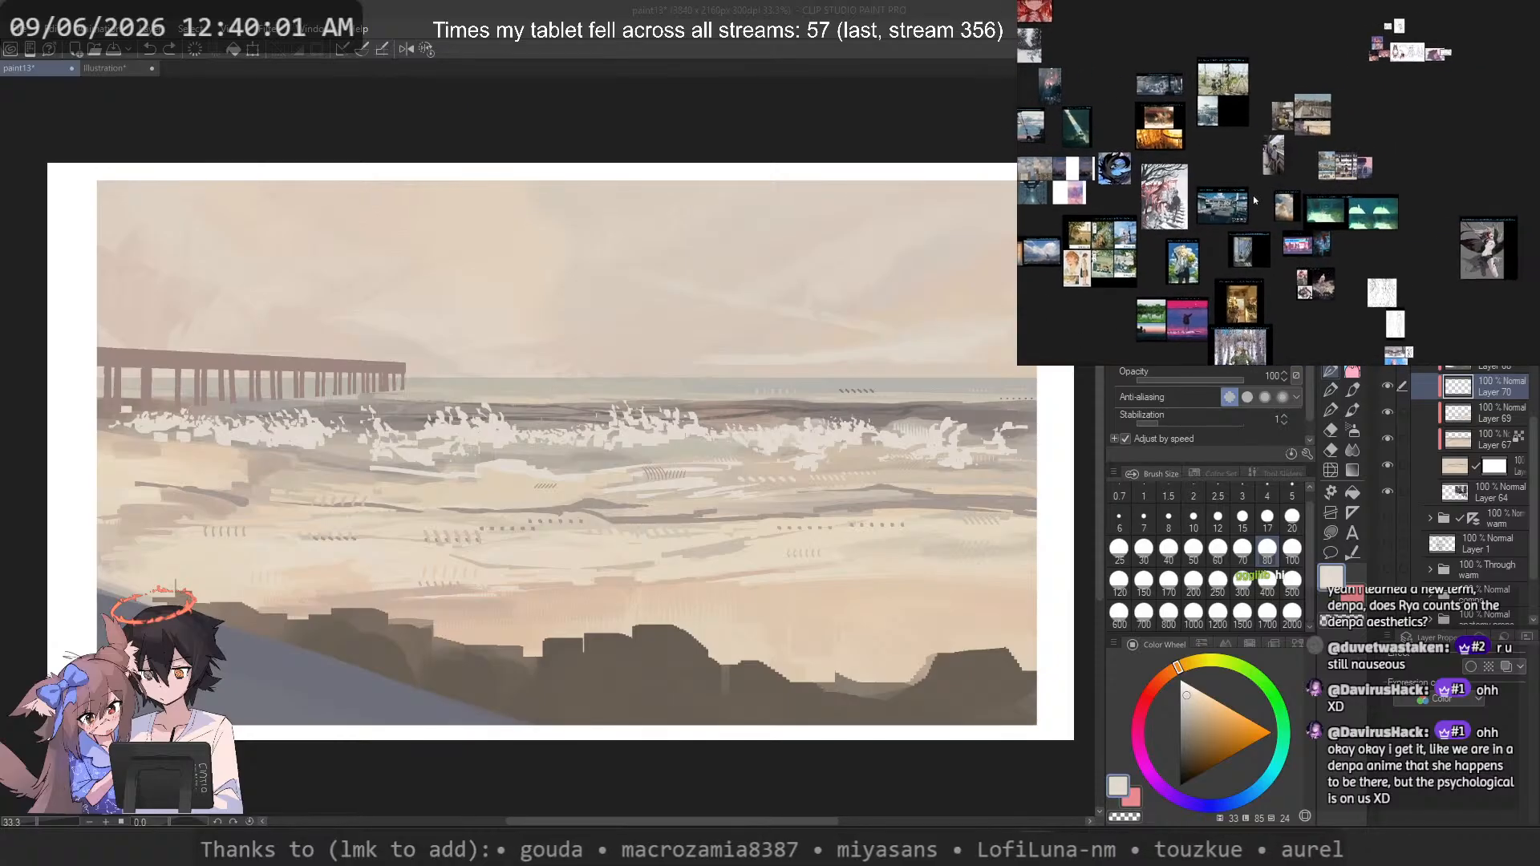
drag(1373, 154, 1376, 36)
drag(1069, 229, 1312, 167)
drag(1143, 179, 1347, 177)
drag(1515, 48, 1245, 282)
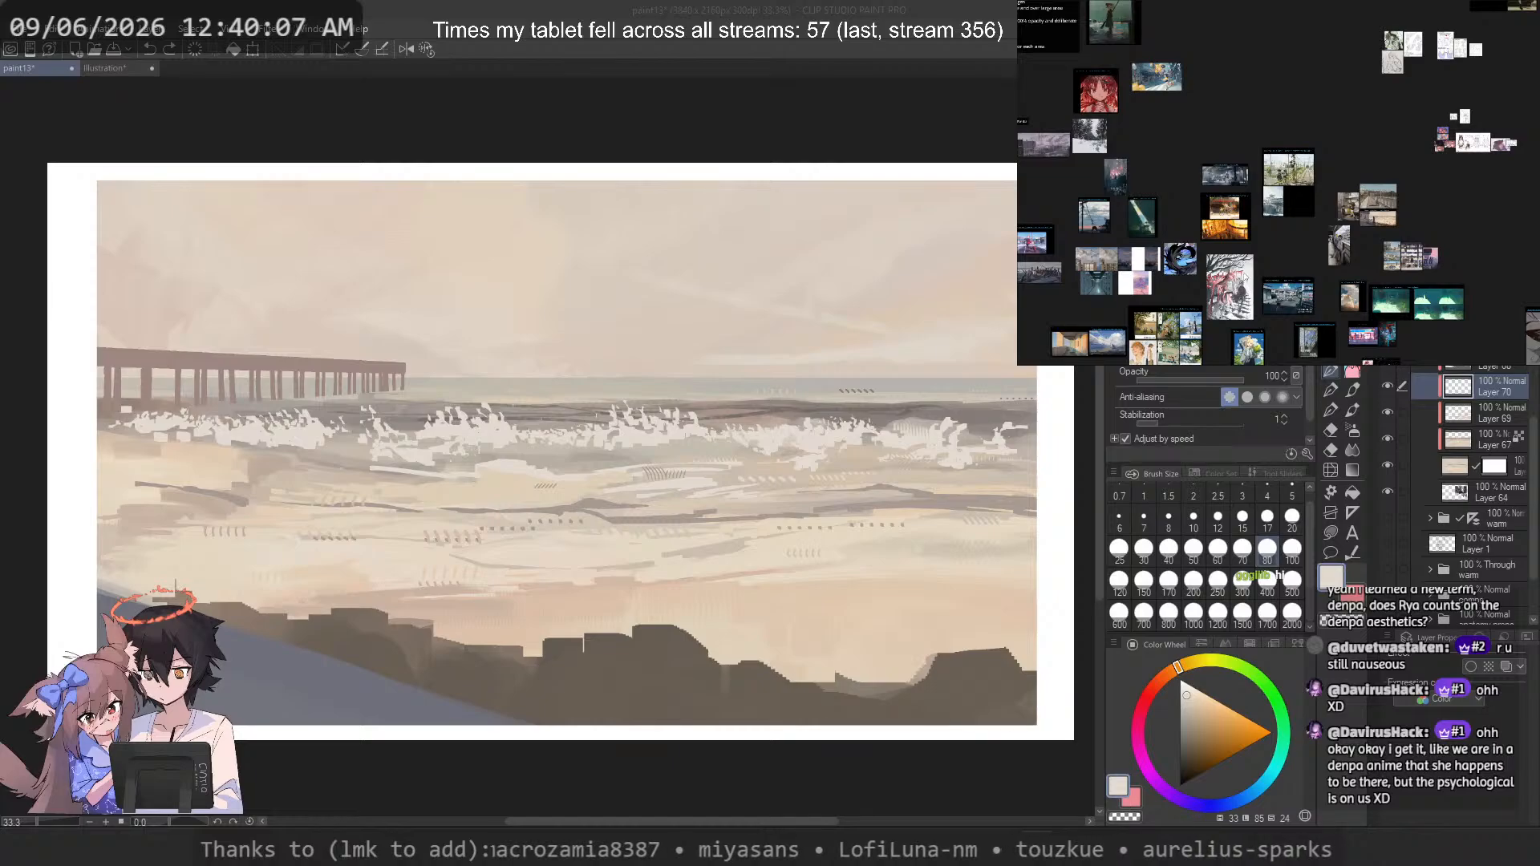
drag(1269, 80, 1176, 289)
drag(1203, 212, 1195, 304)
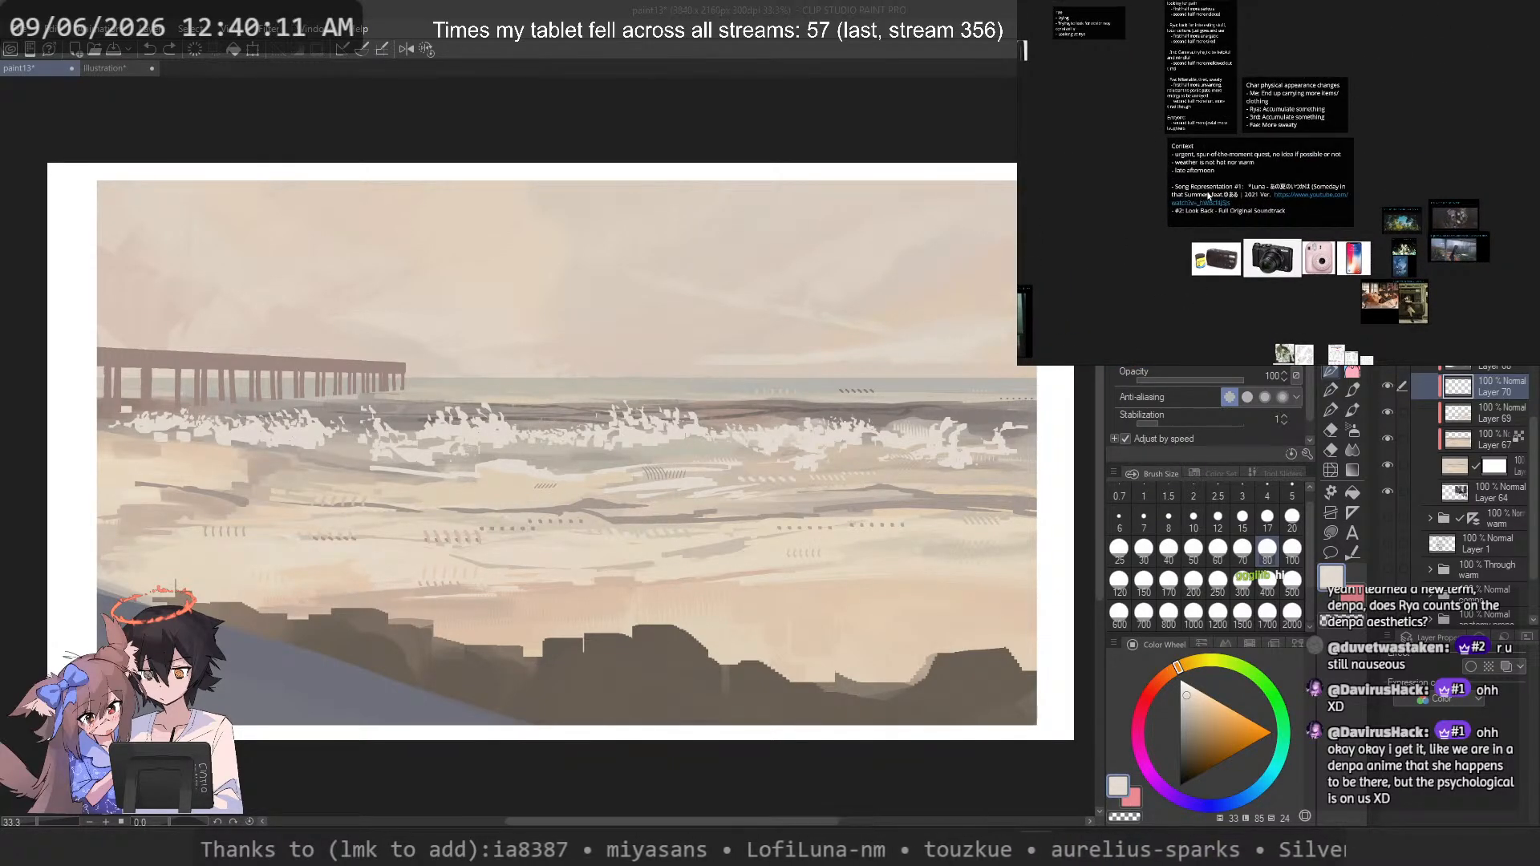
drag(1206, 196, 1352, 47)
Step: Browse the reference board from the context notes to the laundromat illustration, the colour studies and the building photos below it
scroll(1350, 56, down, 2)
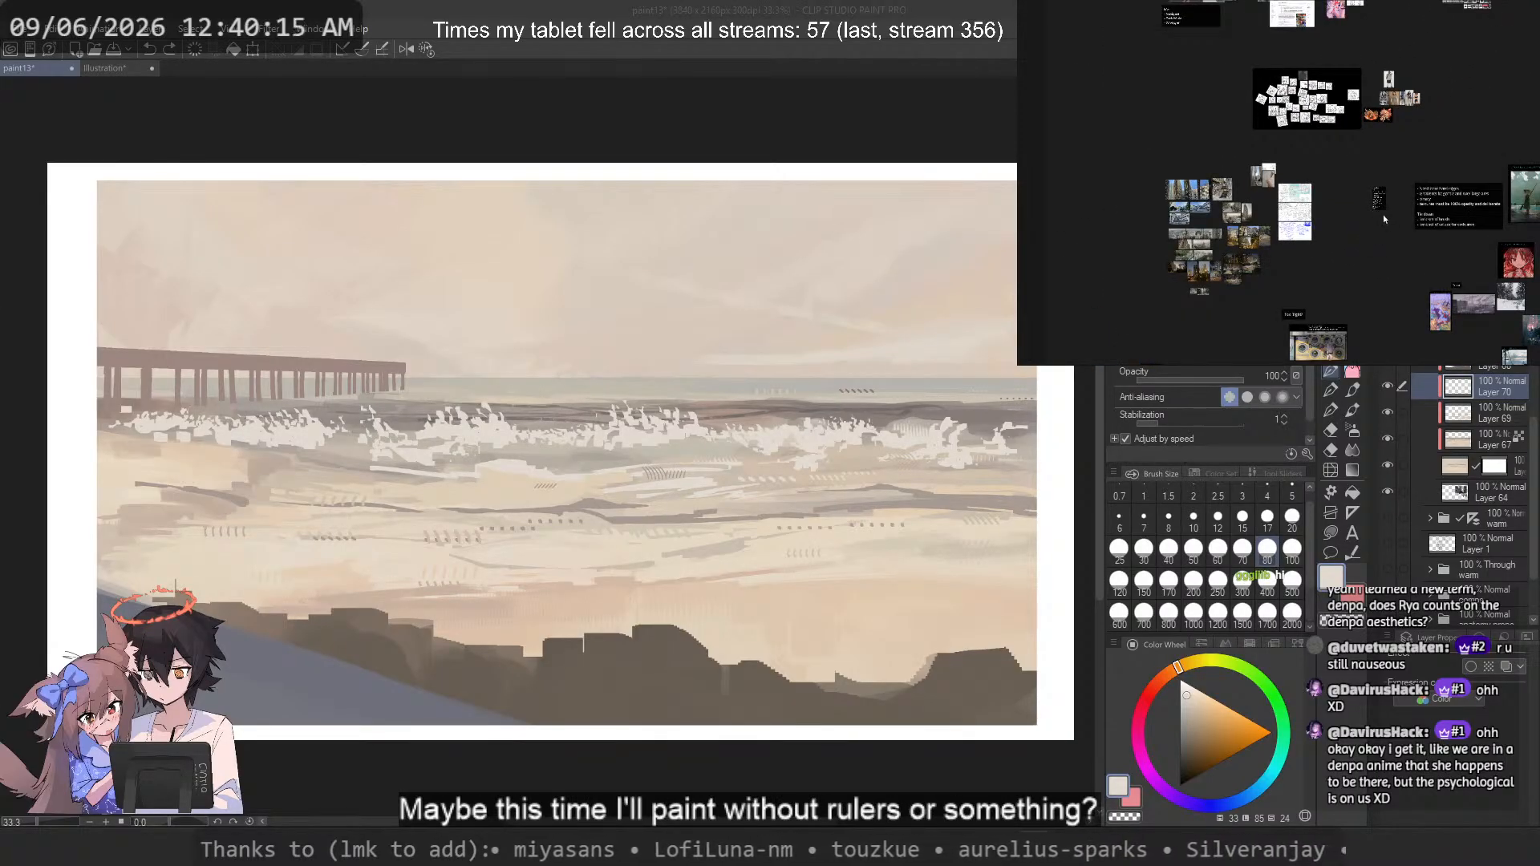
drag(1382, 215, 1226, 130)
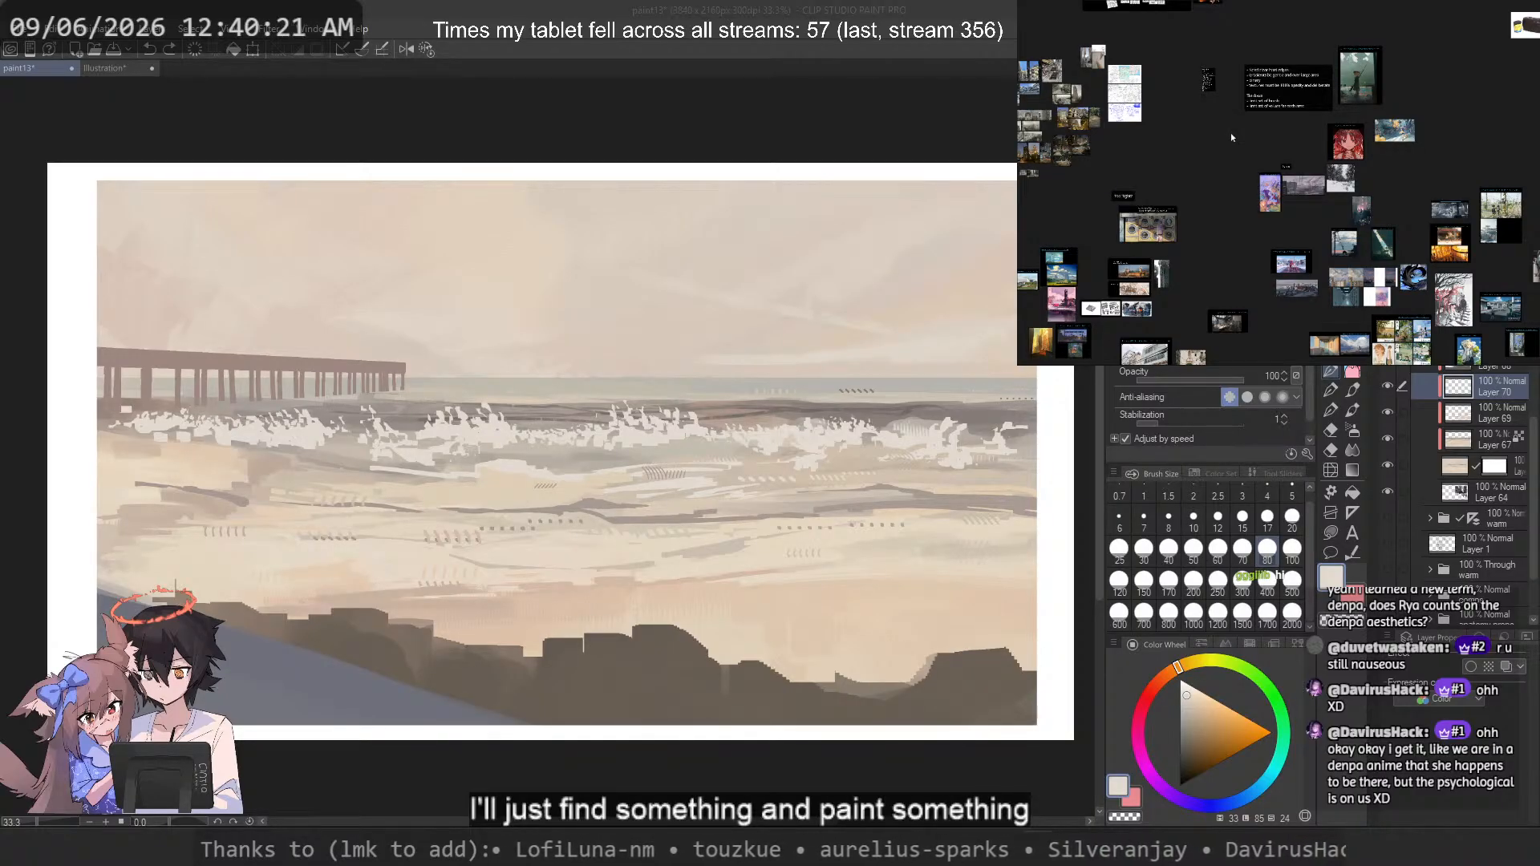
double_click(1146, 225)
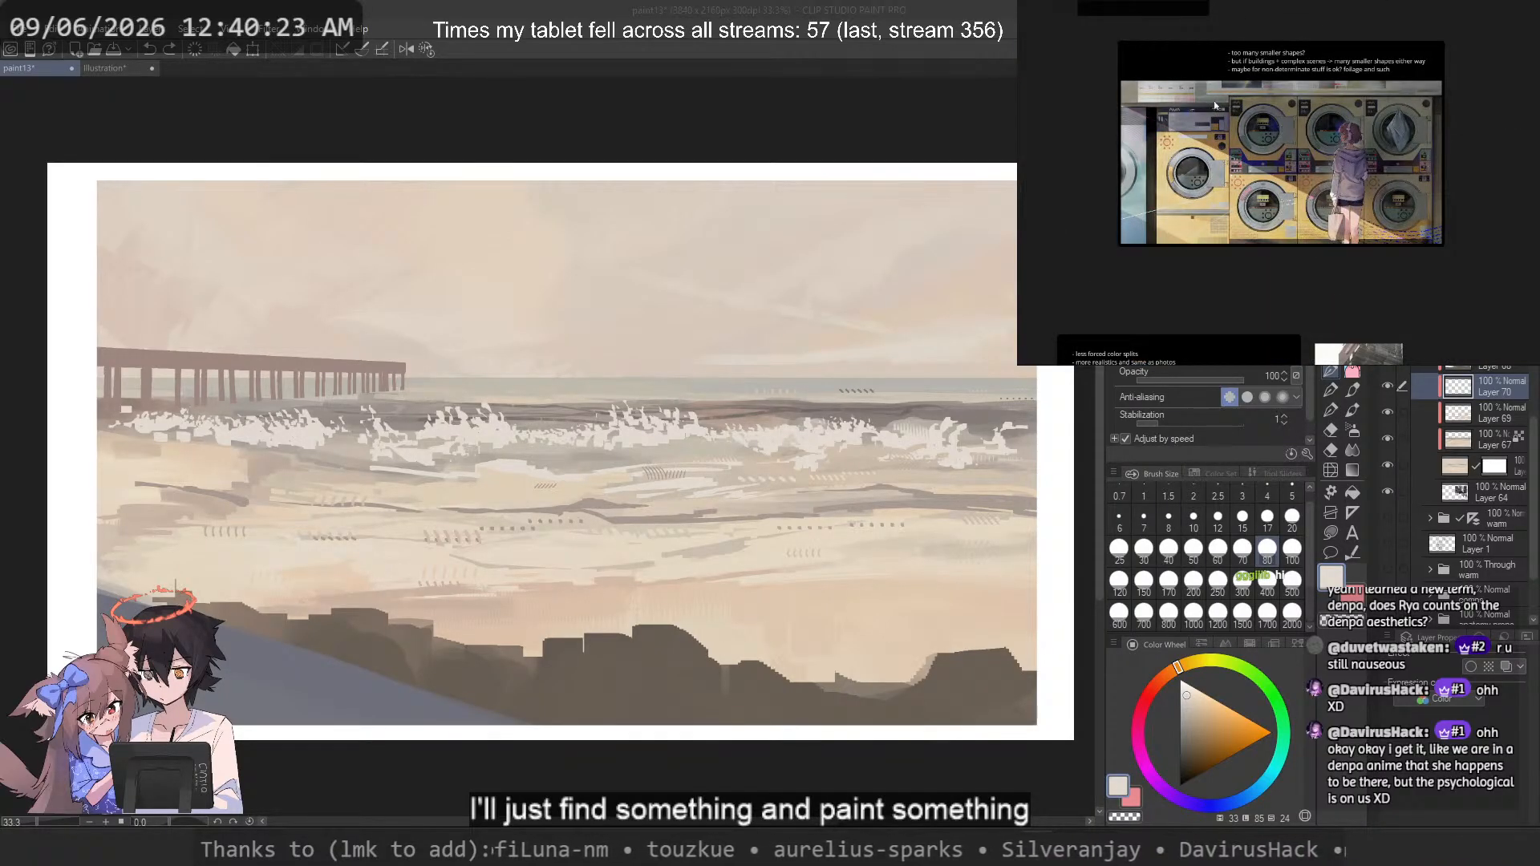
scroll(1212, 118, down, 3)
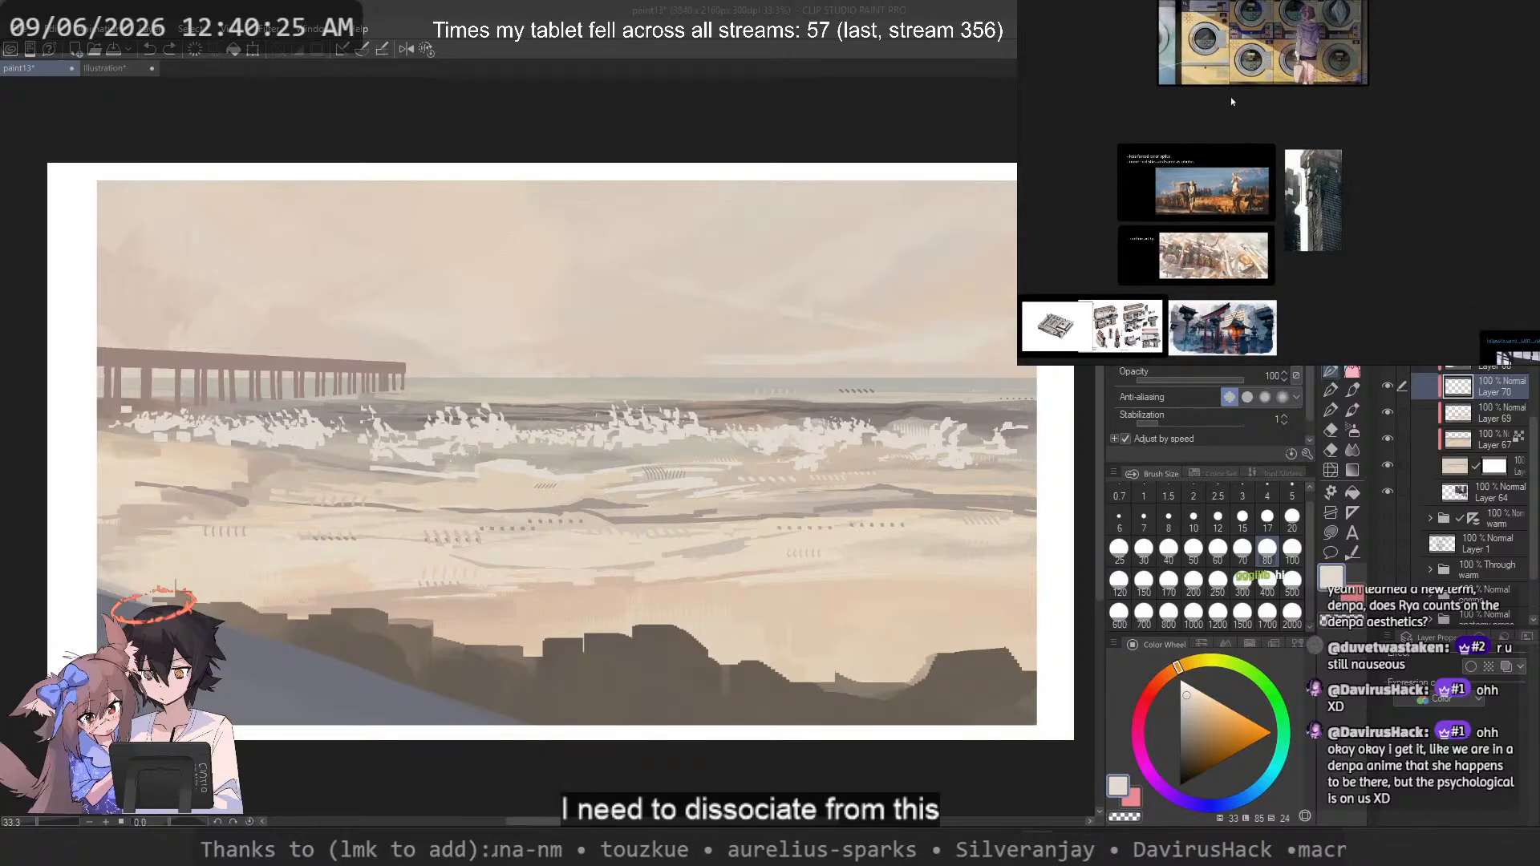
drag(1228, 107, 1285, 2)
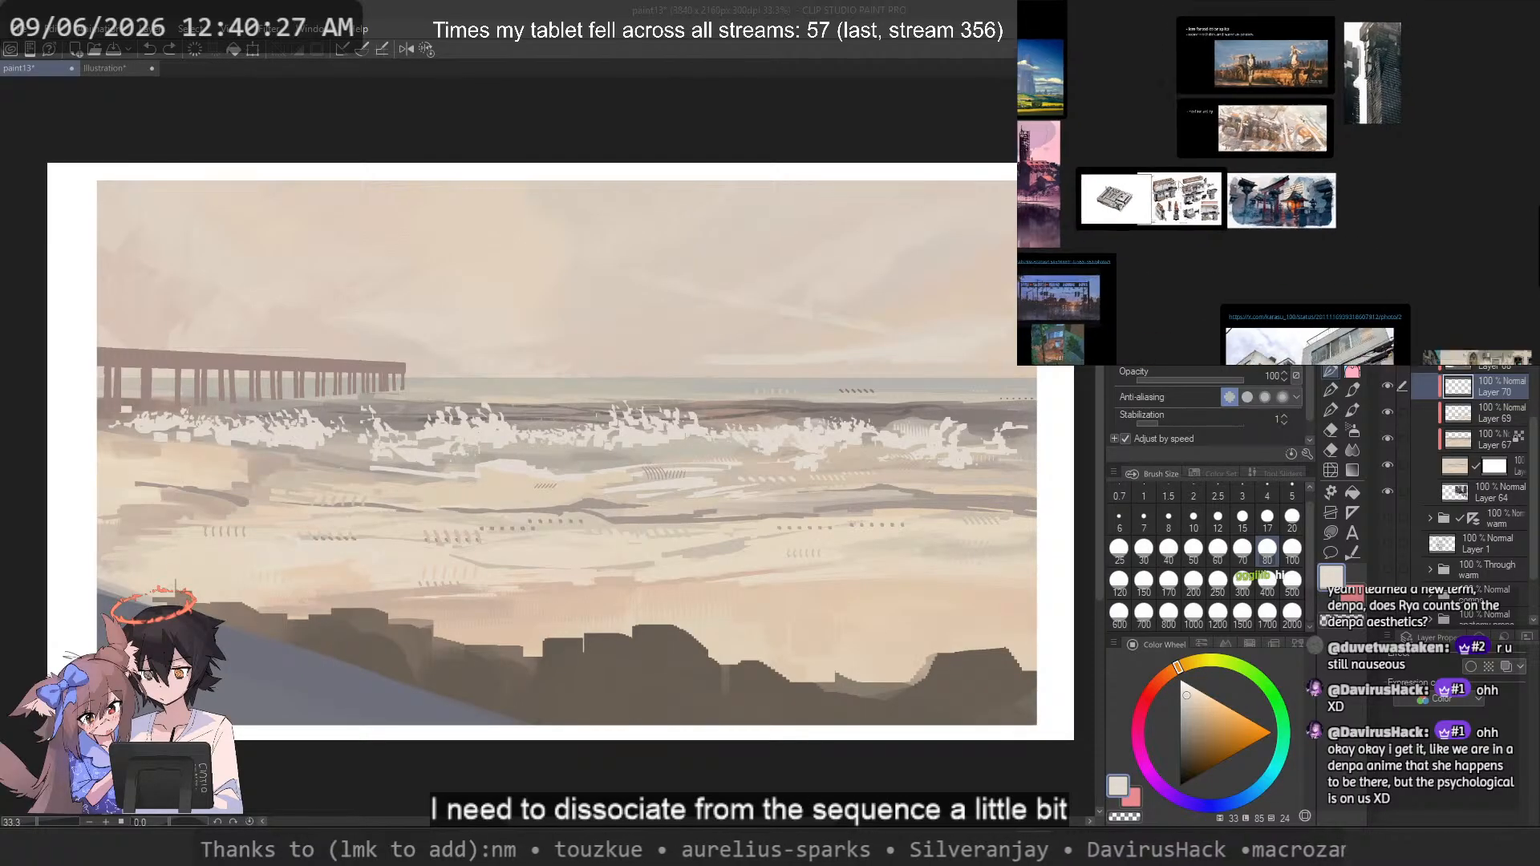
scroll(1284, 4, down, 1)
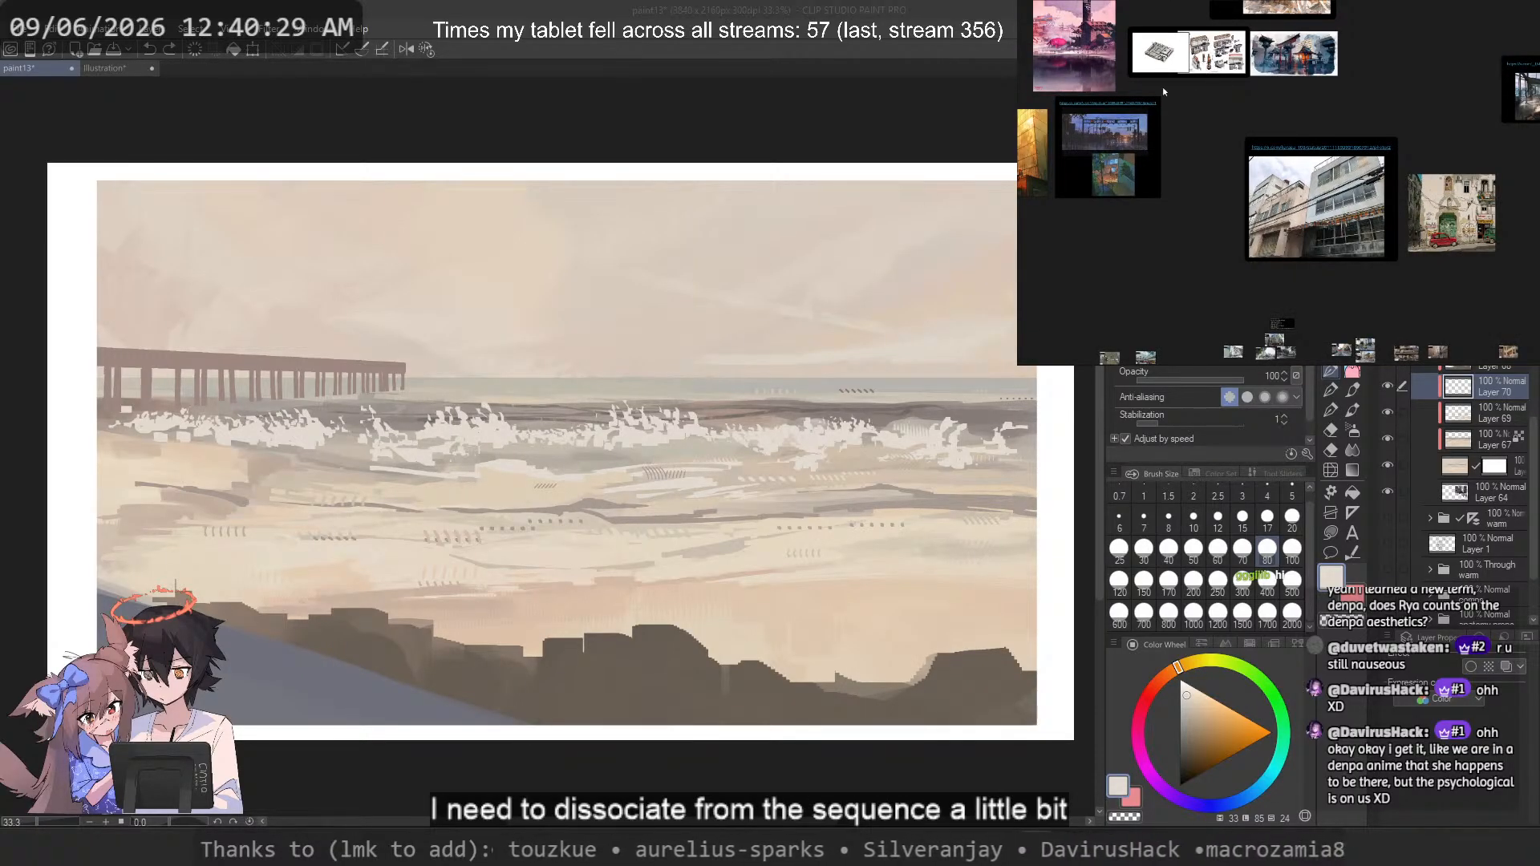
drag(1162, 87, 1350, 81)
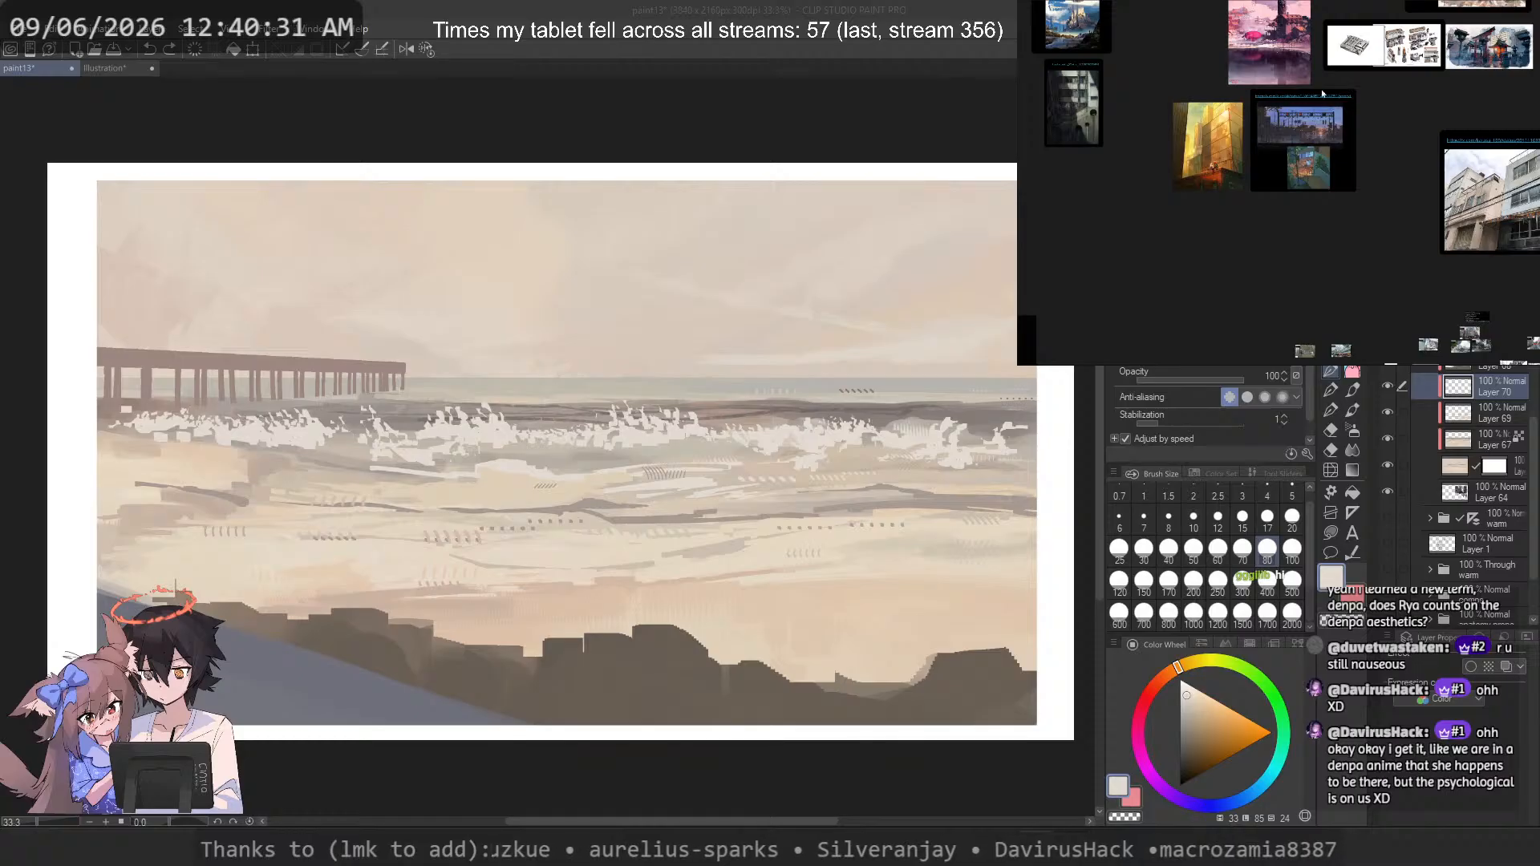
Step: Look over the board's rows of street photos with line sketches, and examine the blocky cloud and tower block study beside its photo
scroll(1322, 93, down, 5)
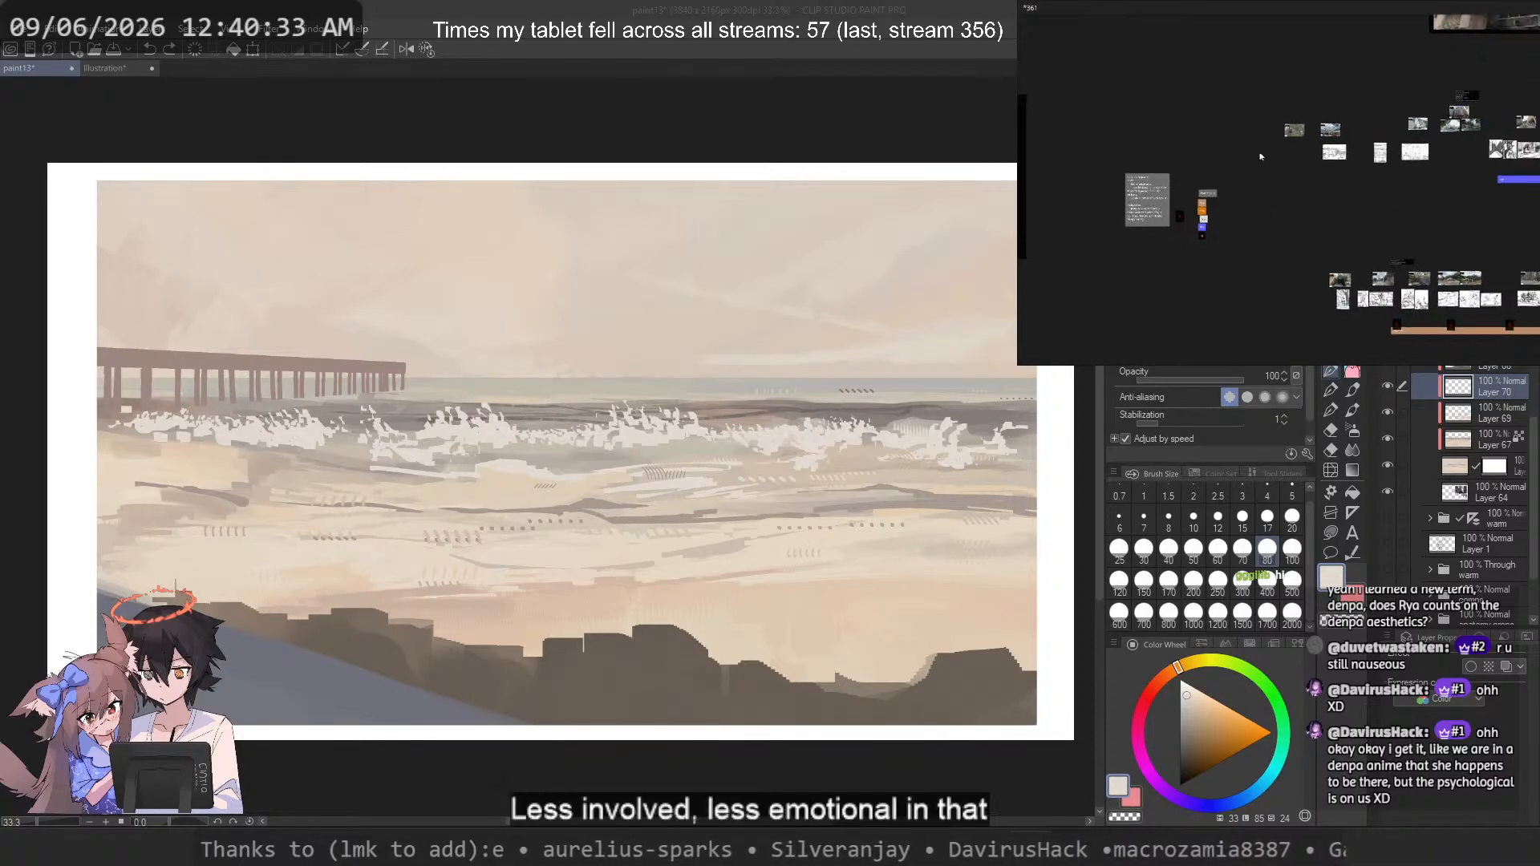
scroll(1443, 144, up, 4)
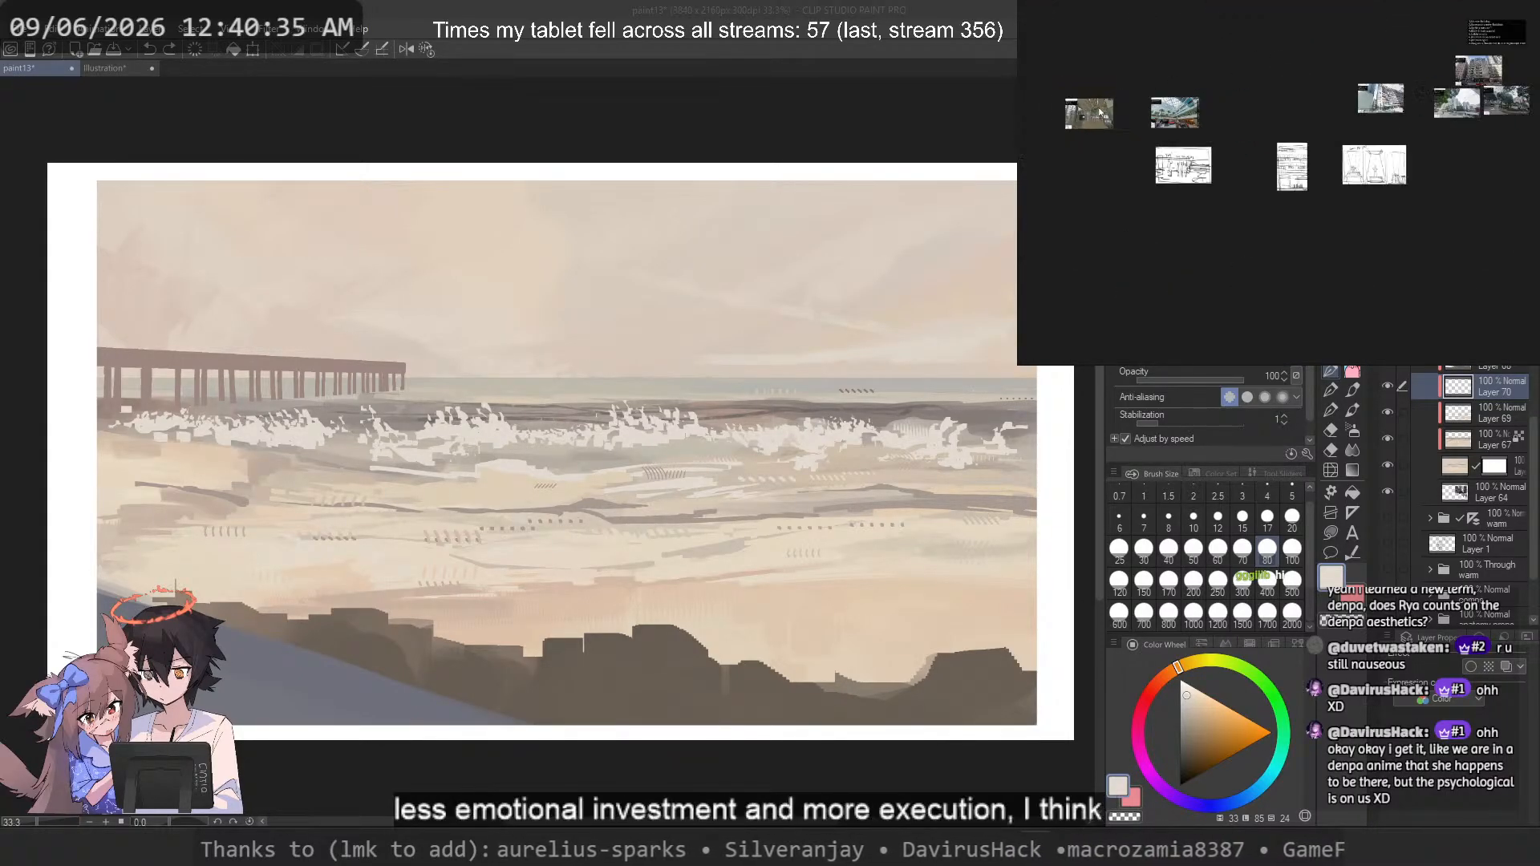
drag(1411, 120, 1098, 215)
scroll(1099, 232, down, 4)
drag(1387, 169, 1246, 292)
drag(1387, 137, 1066, 276)
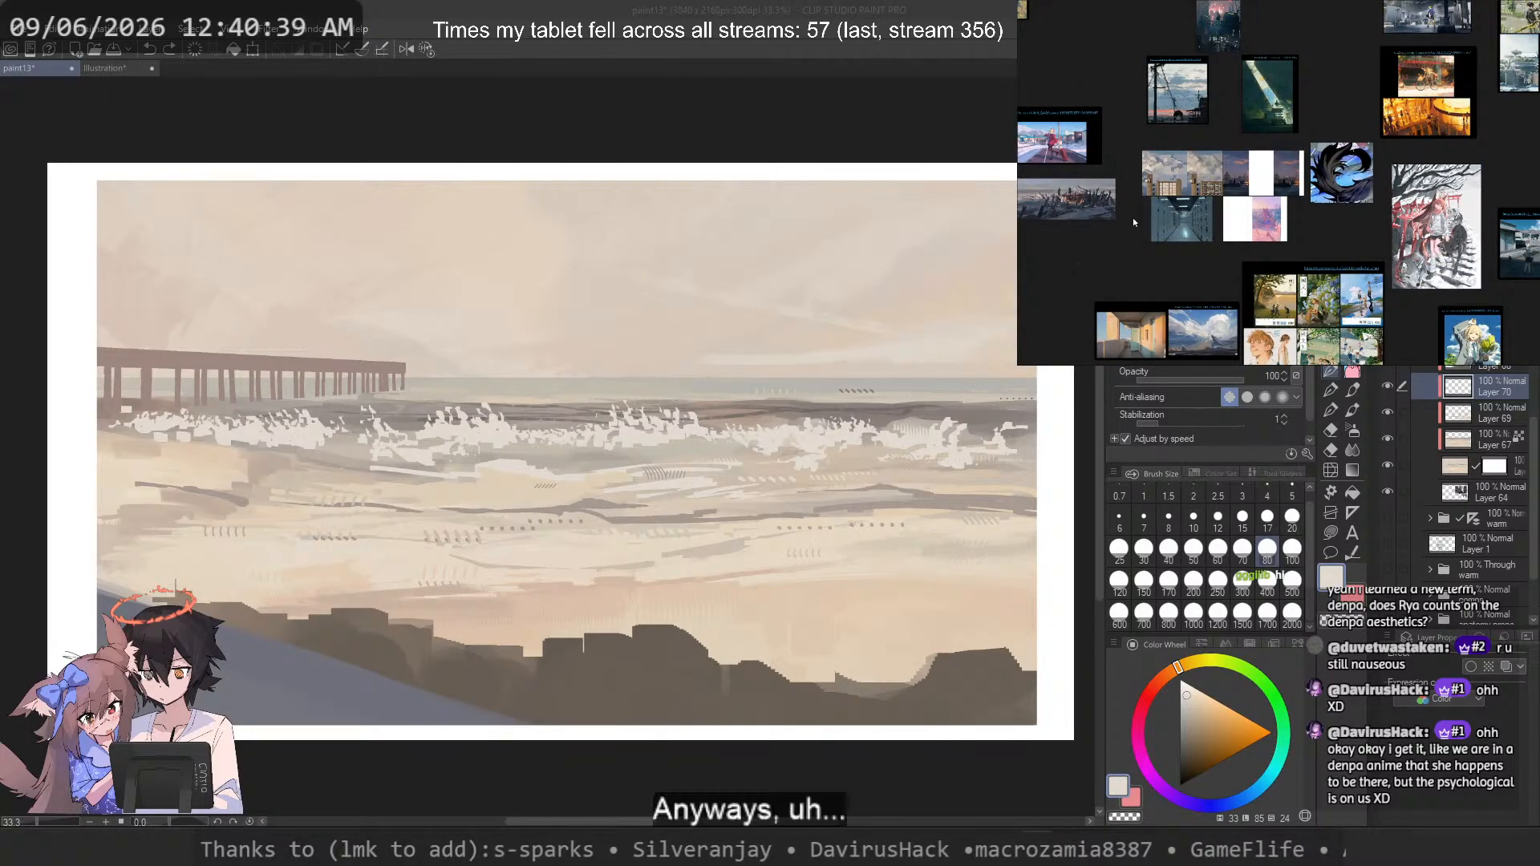
scroll(1217, 157, up, 8)
scroll(1153, 187, up, 3)
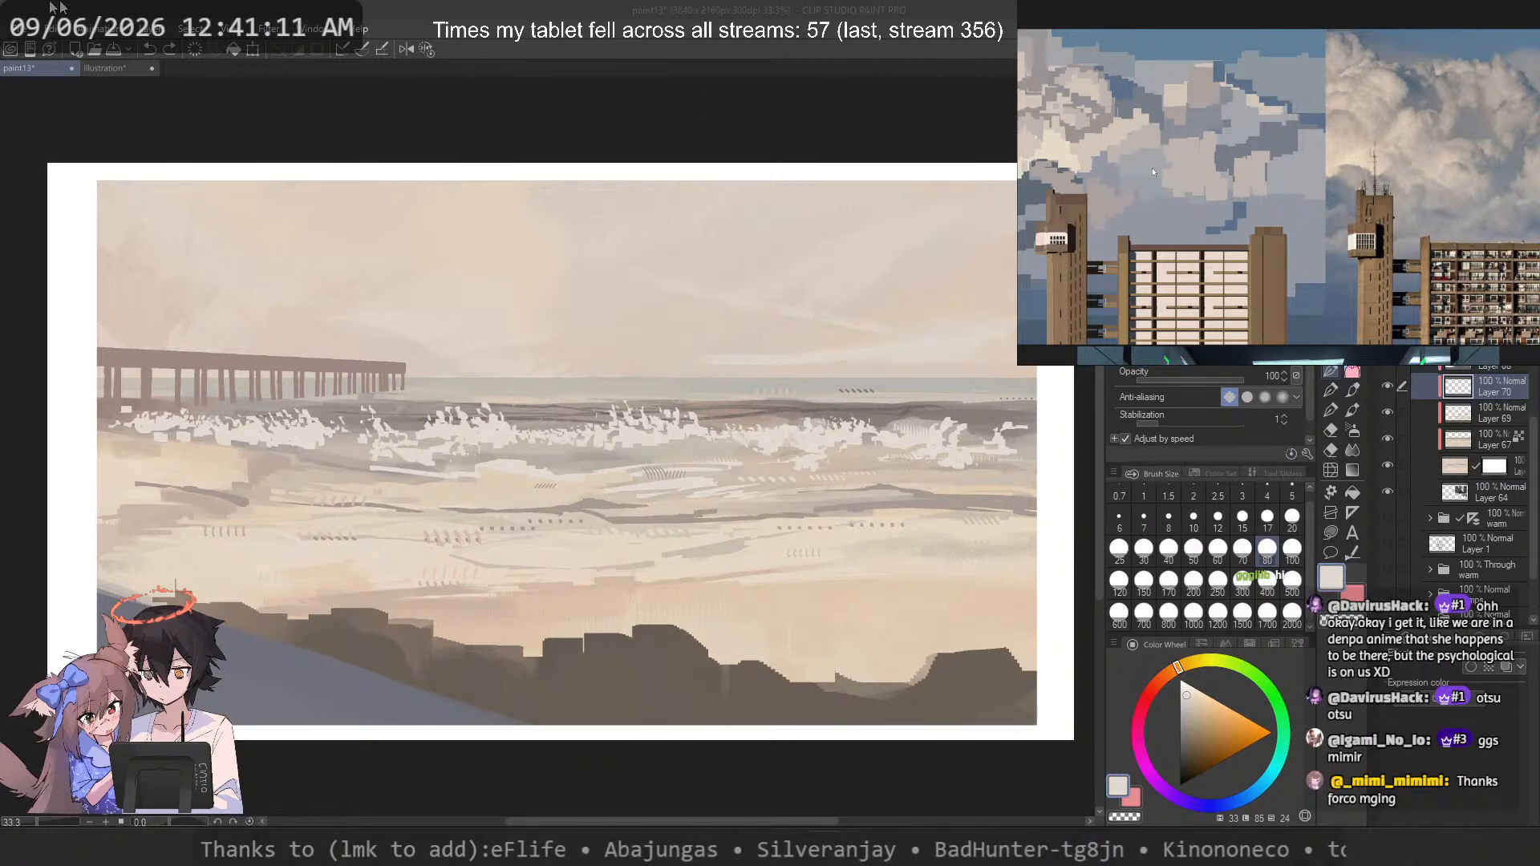
Step: Open the recent file 0_thumbnail_3 and close the Illustration document without saving
click(87, 64)
click(20, 30)
mouse_move(195, 130)
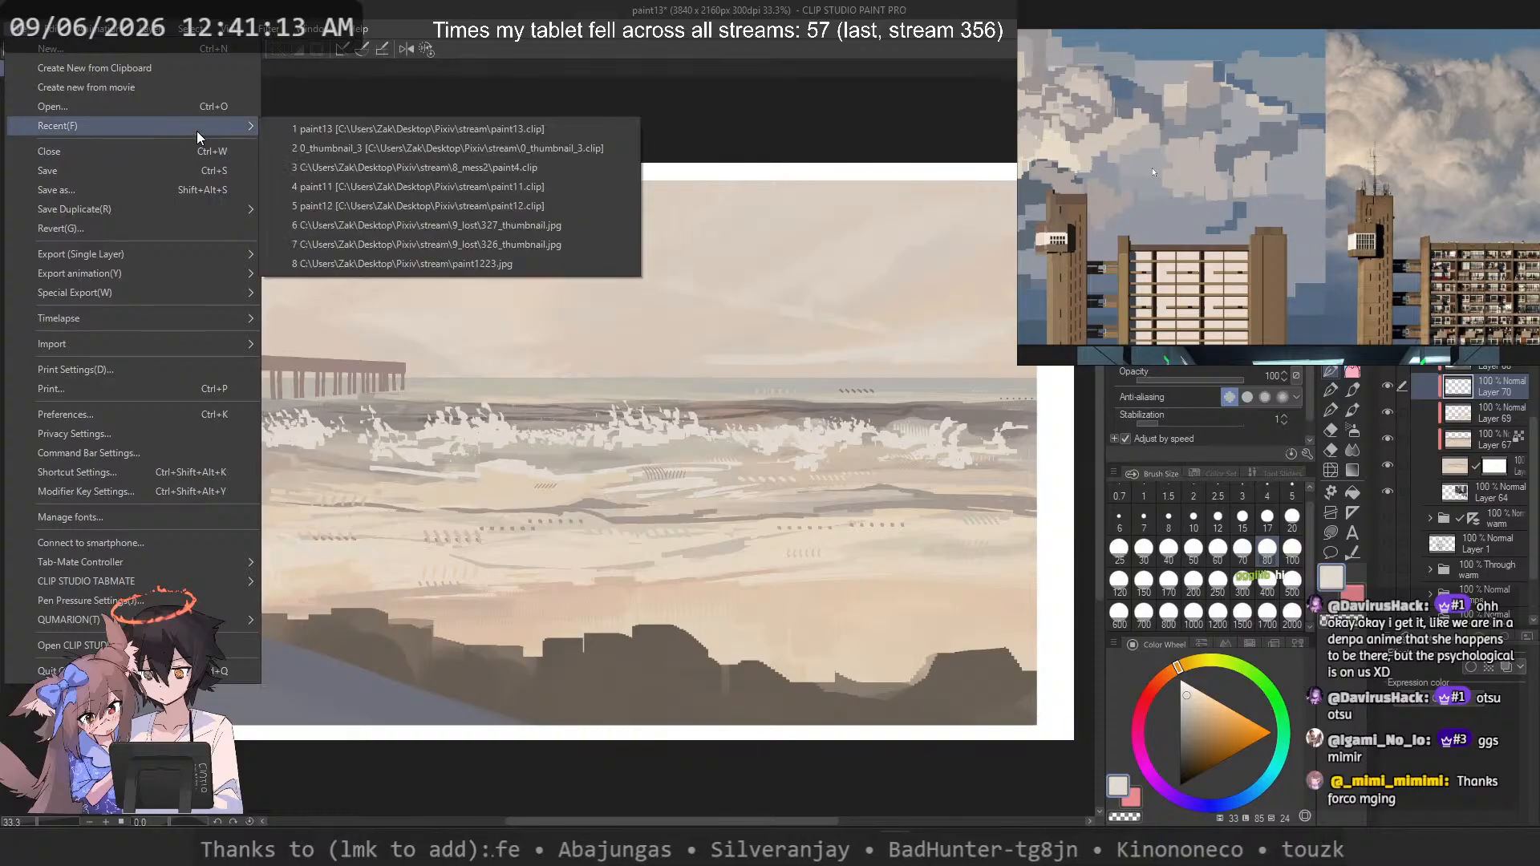
click(525, 149)
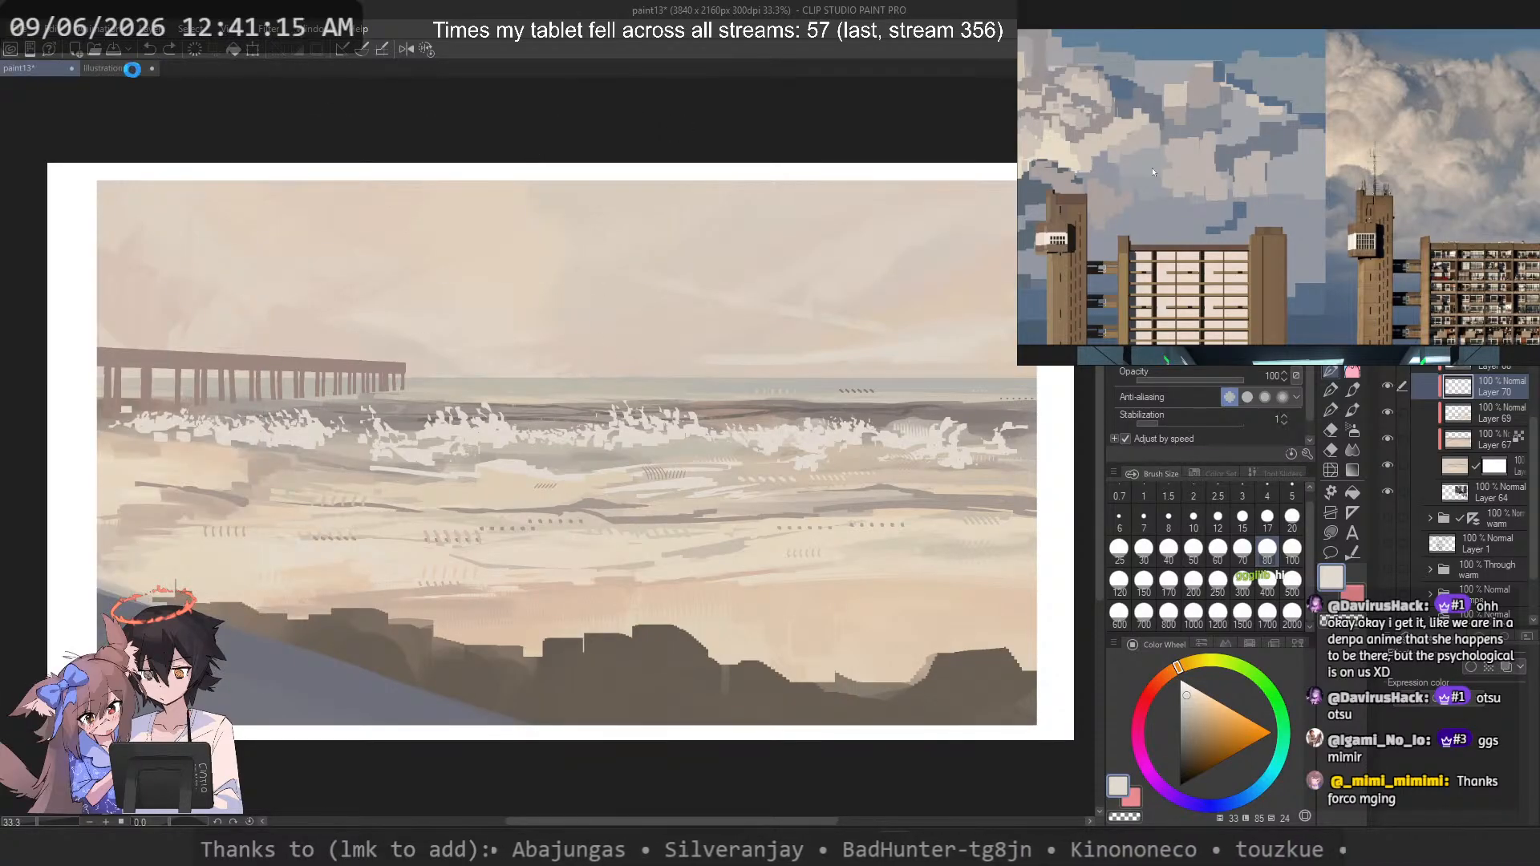
click(151, 68)
click(783, 315)
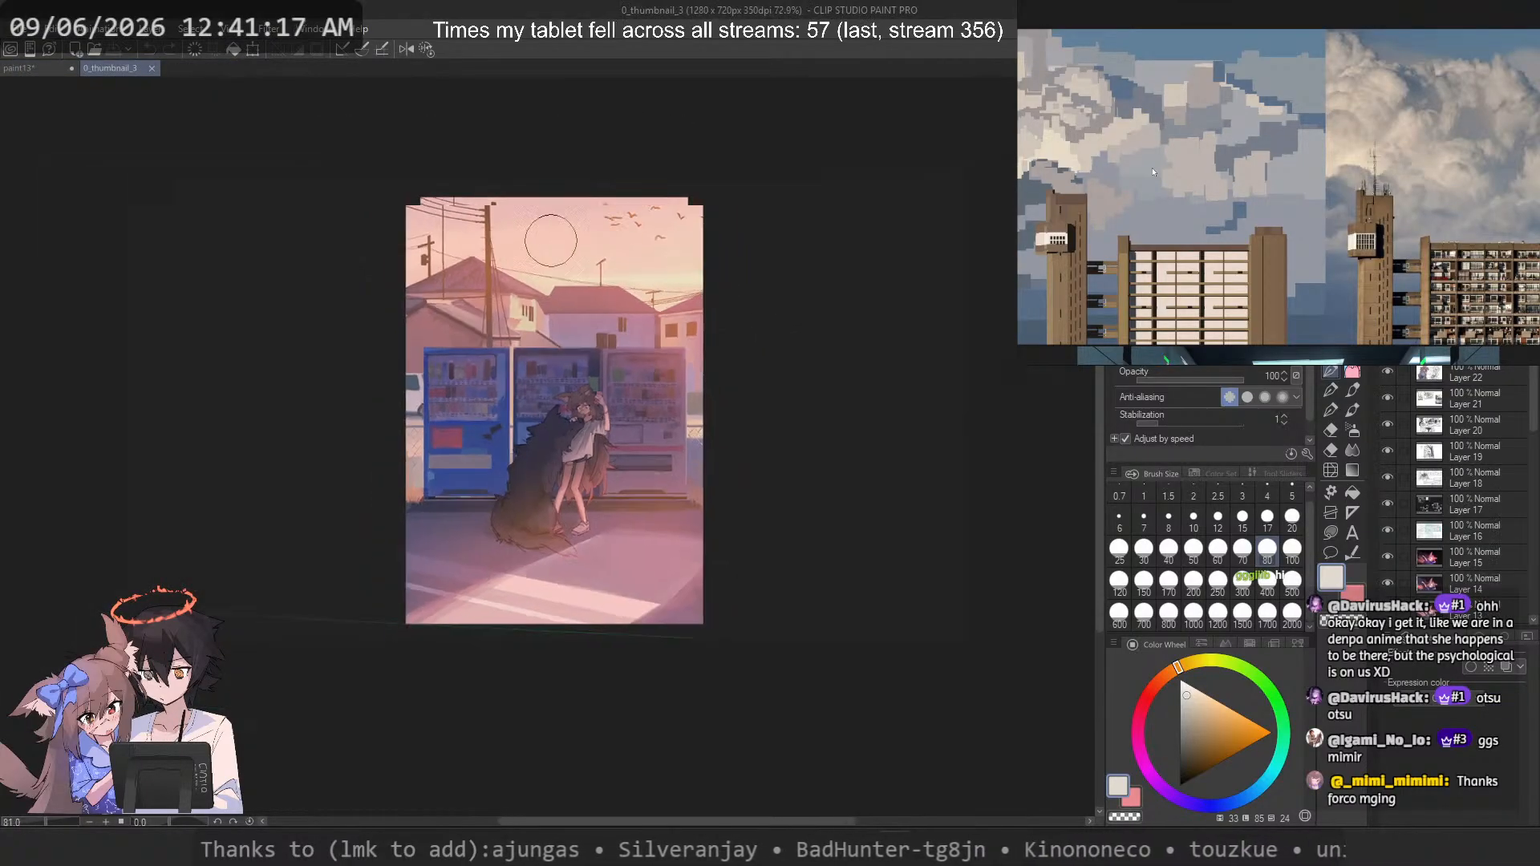
Step: In paint13, move Layer 64 with the black-and-white cabin drawing to the top of Folder 6, above the beach painting layers
click(20, 68)
scroll(529, 202, down, 1)
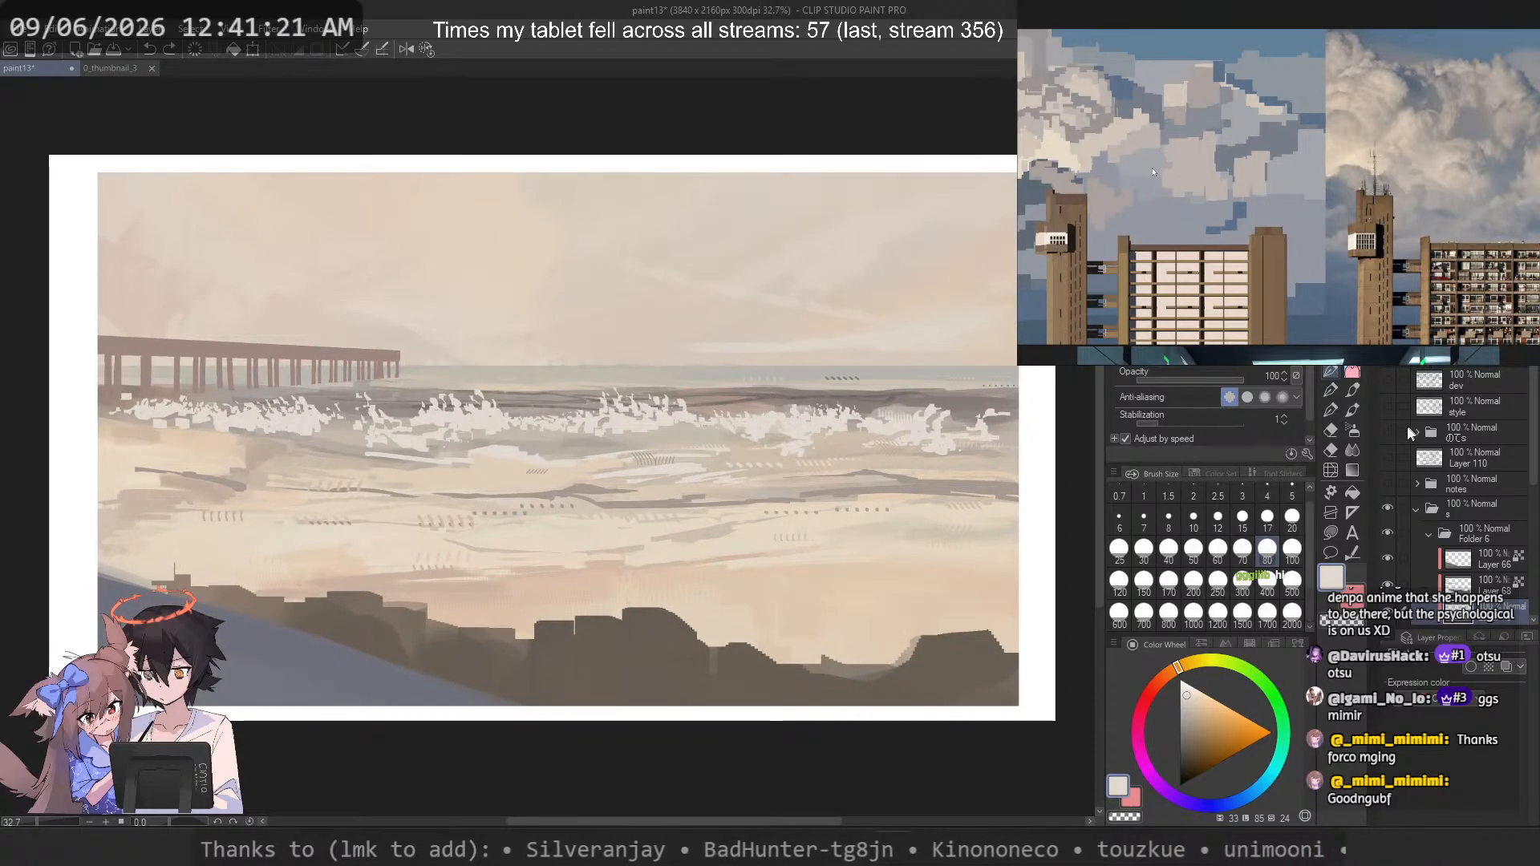
scroll(1416, 576, down, 3)
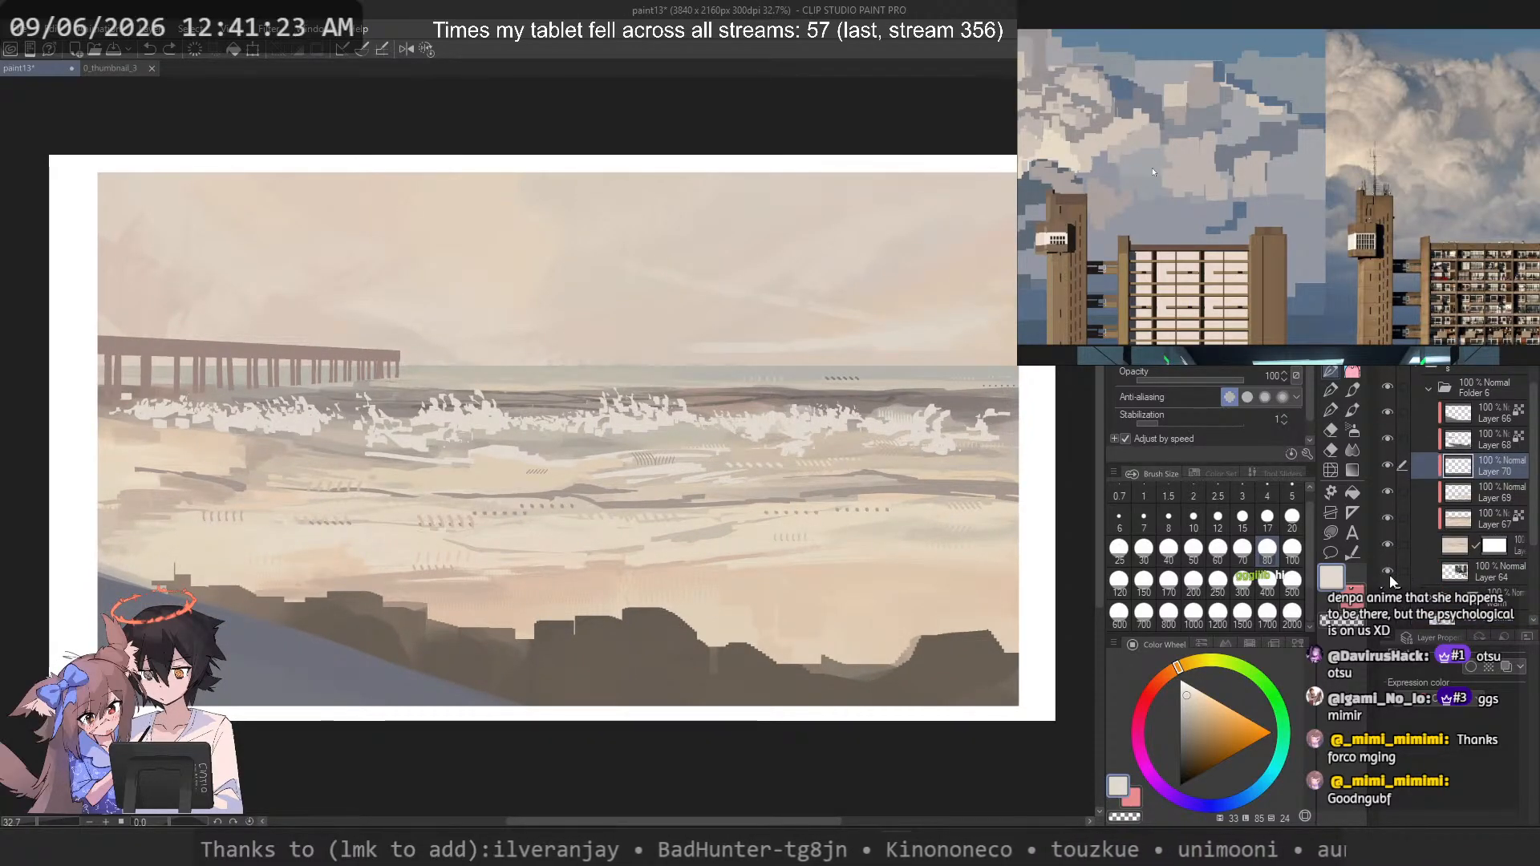
click(1387, 546)
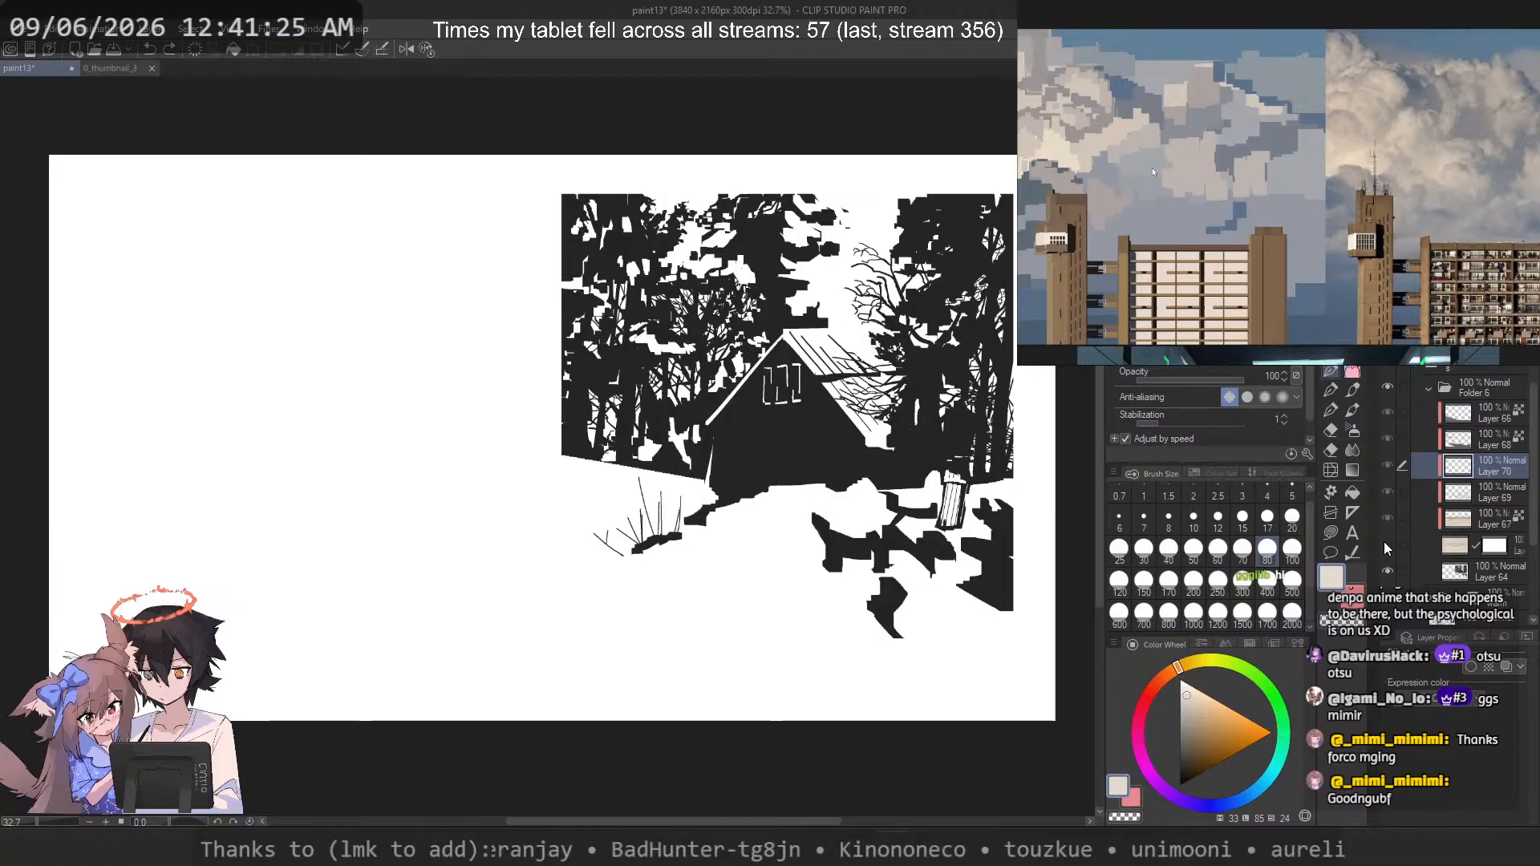
click(1387, 546)
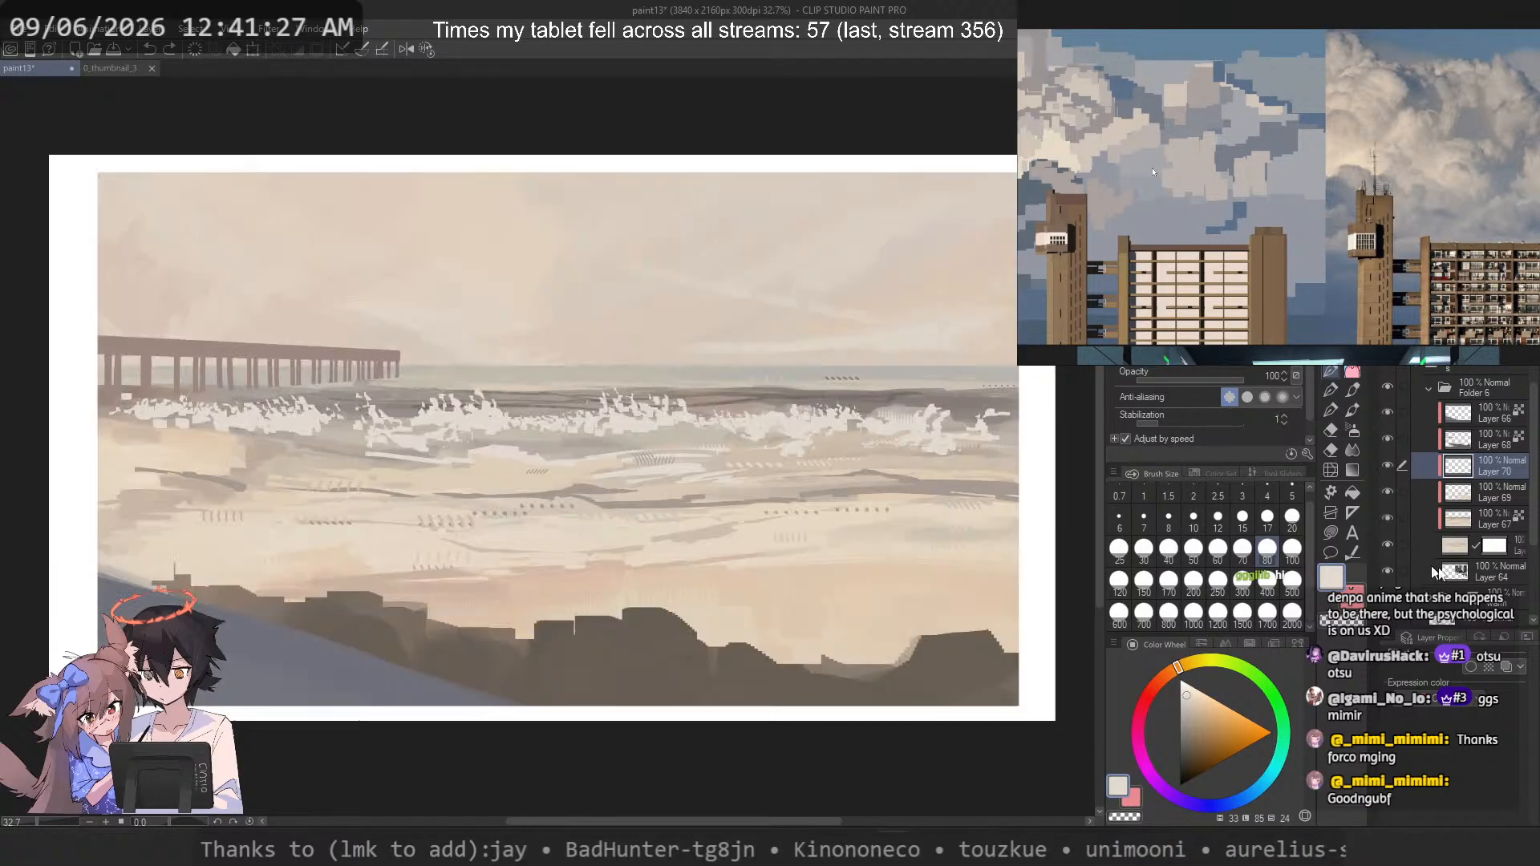
mouse_move(1435, 571)
mouse_down()
mouse_move(1480, 565)
mouse_move(1496, 406)
mouse_up()
drag(746, 281, 782, 295)
Step: Take a screenshot of the whole paint13 canvas showing the beach and cabin, and copy it
key(super+shift+s)
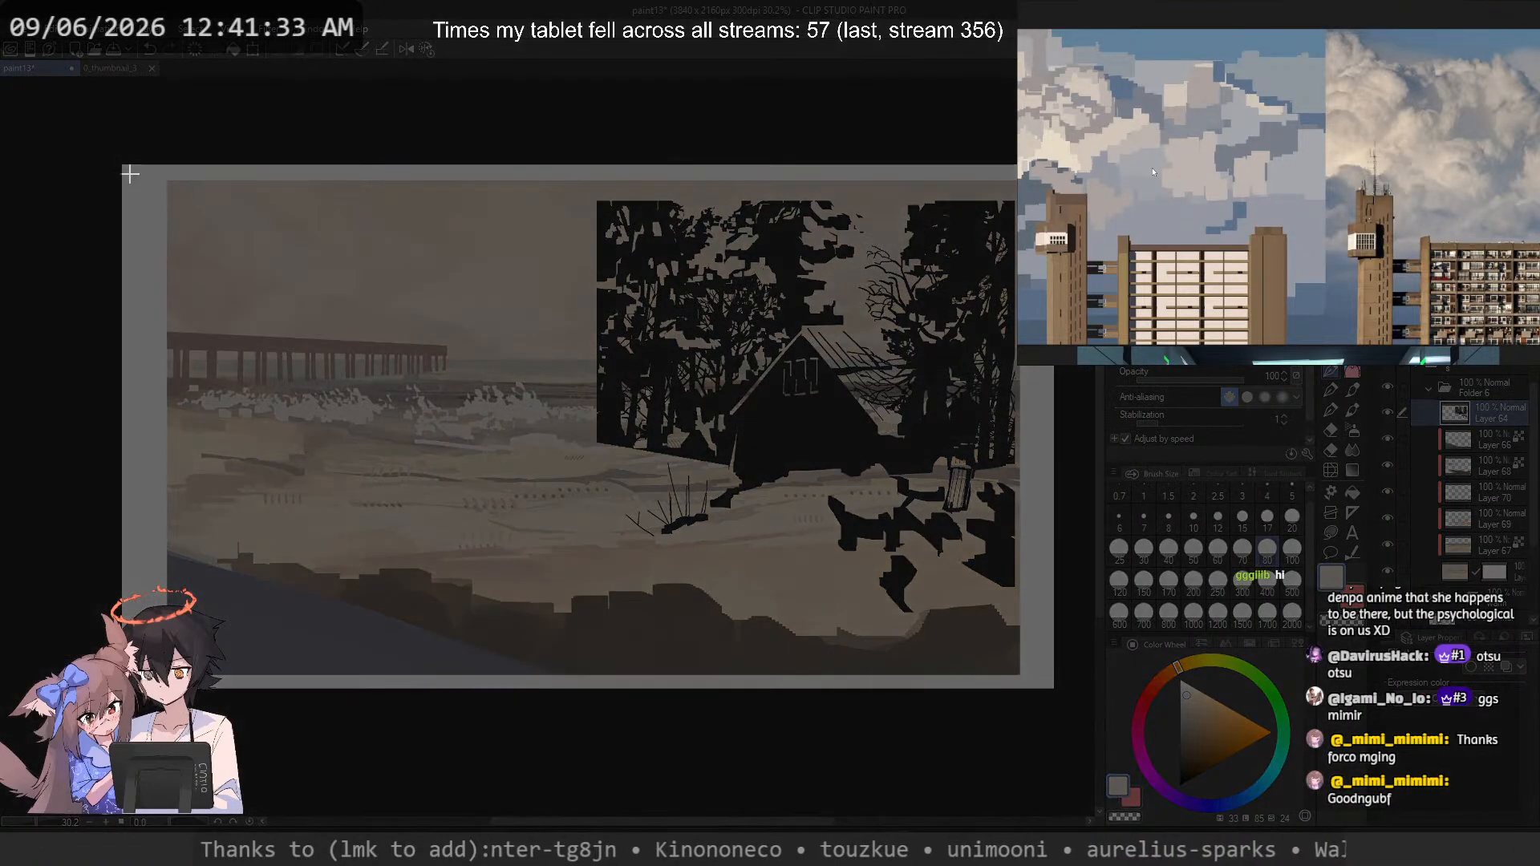
drag(124, 166, 1053, 687)
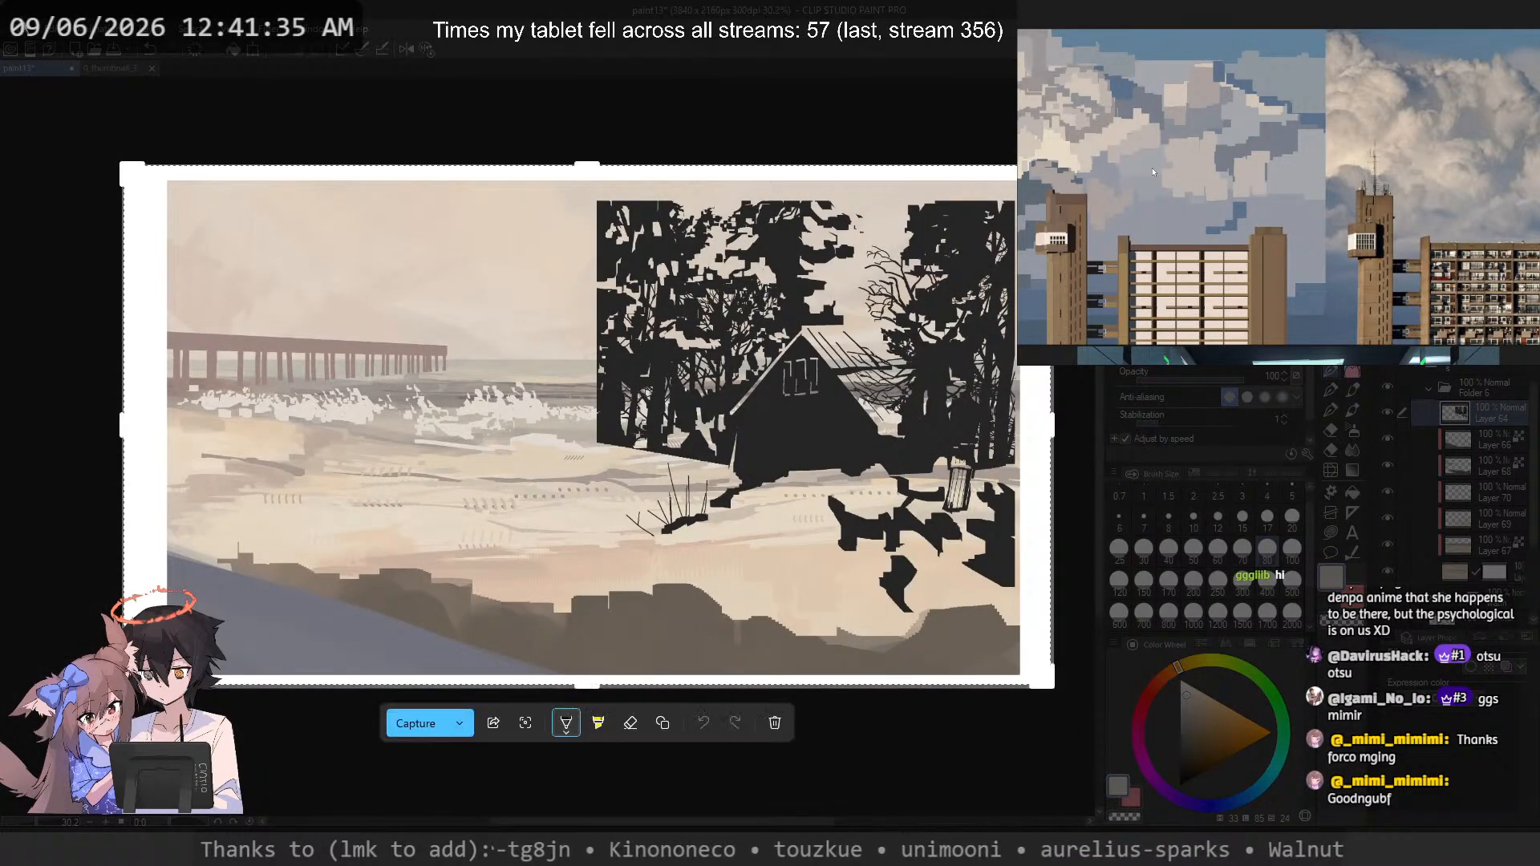
key(ctrl+c)
Step: Paste the captured painting into 0_thumbnail_3 and enlarge it to fill the 1280 x 720 px canvas
click(119, 68)
key(ctrl+v)
scroll(513, 291, down, 2)
key(ctrl+t)
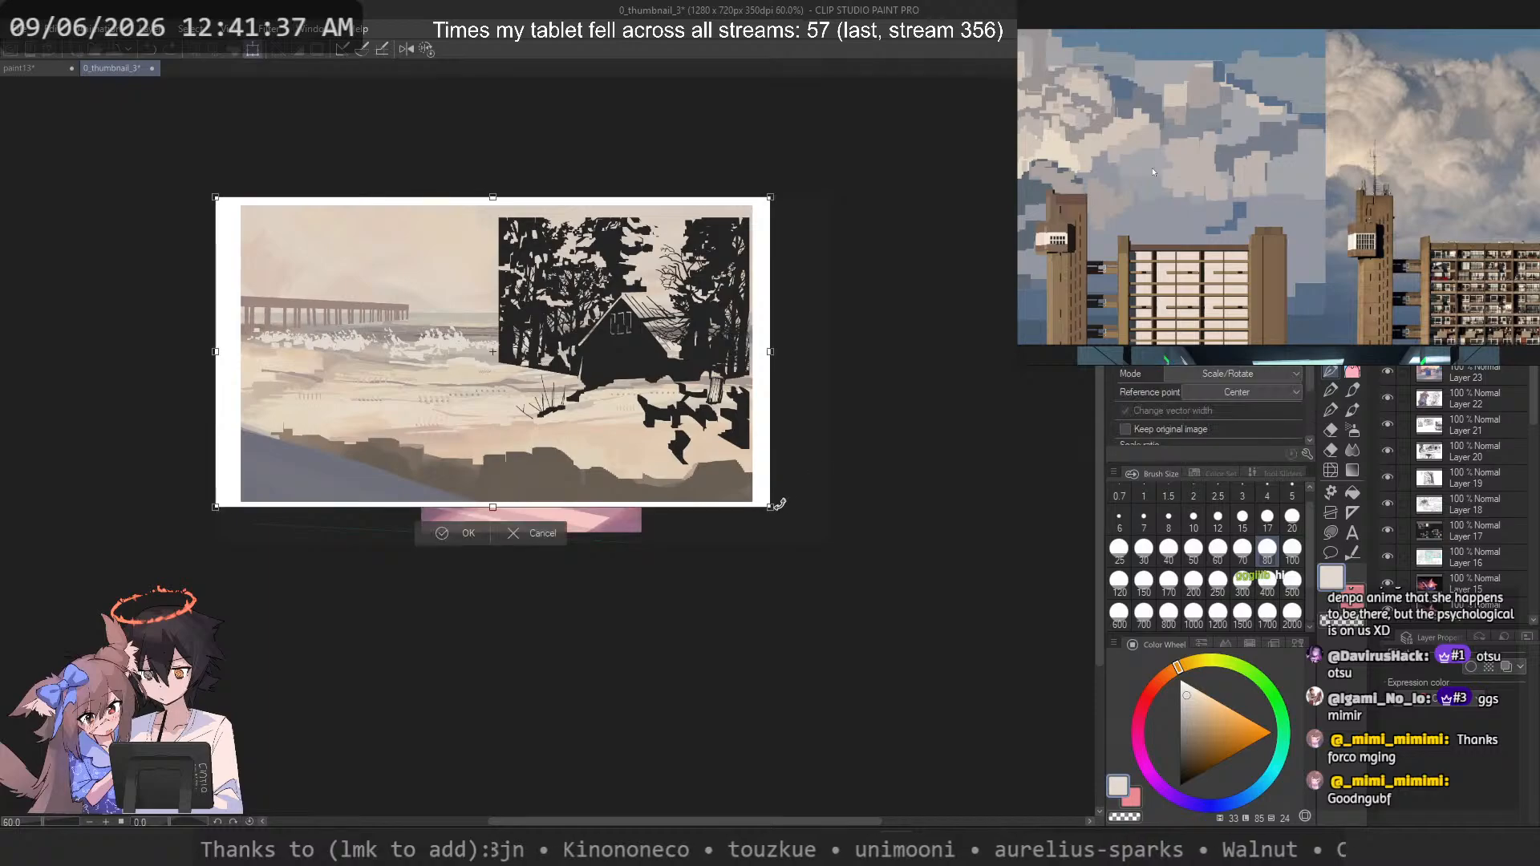
drag(778, 503, 832, 544)
key(Return)
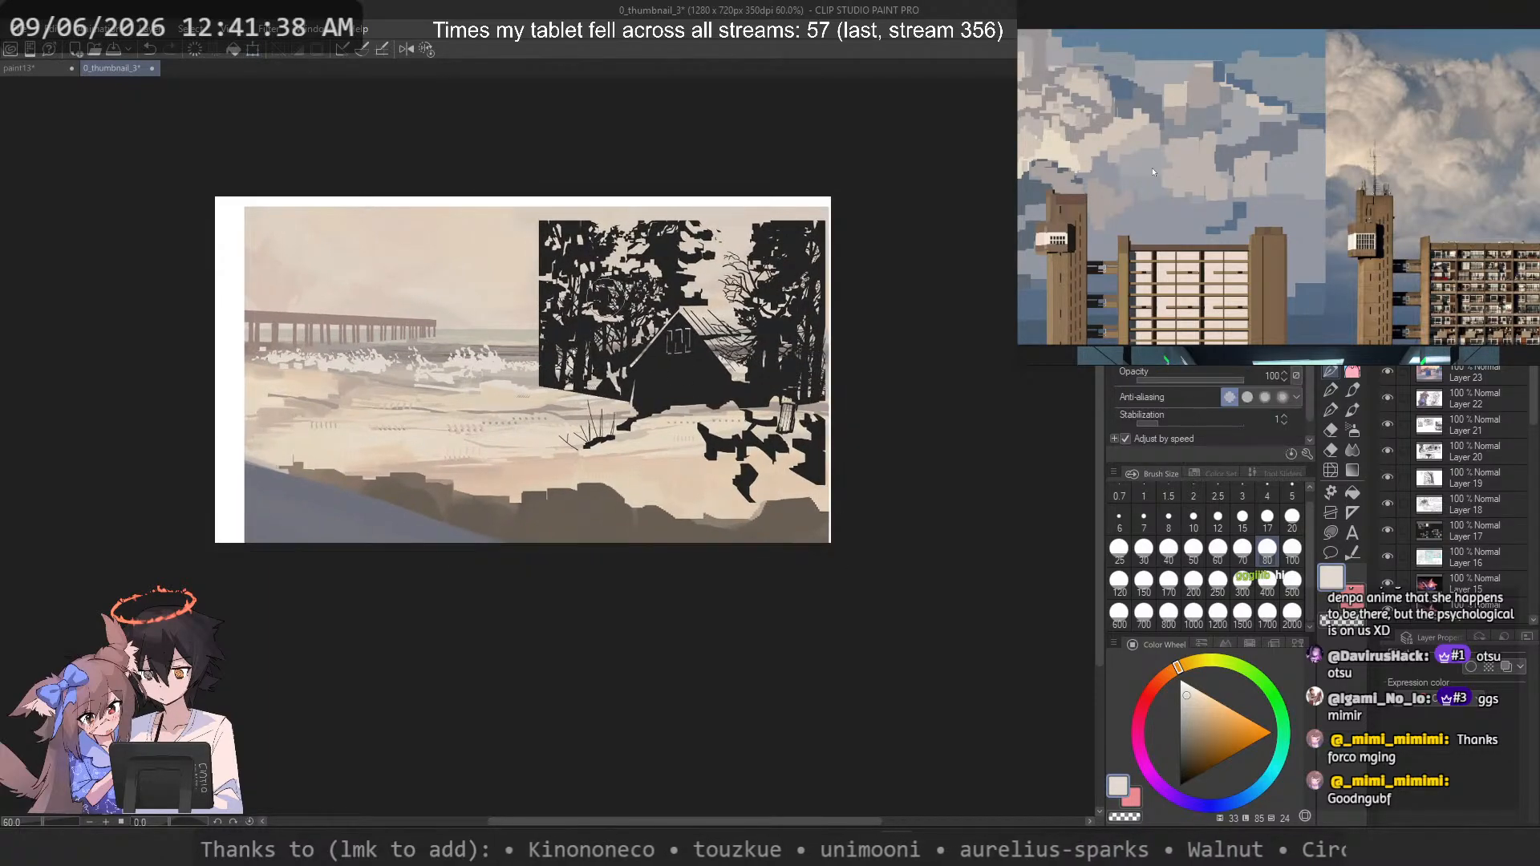
Step: Export the thumbnail as a single-layer JPEG named 373_thumbnail.jpg in the stream folder
click(14, 30)
mouse_move(190, 258)
click(378, 277)
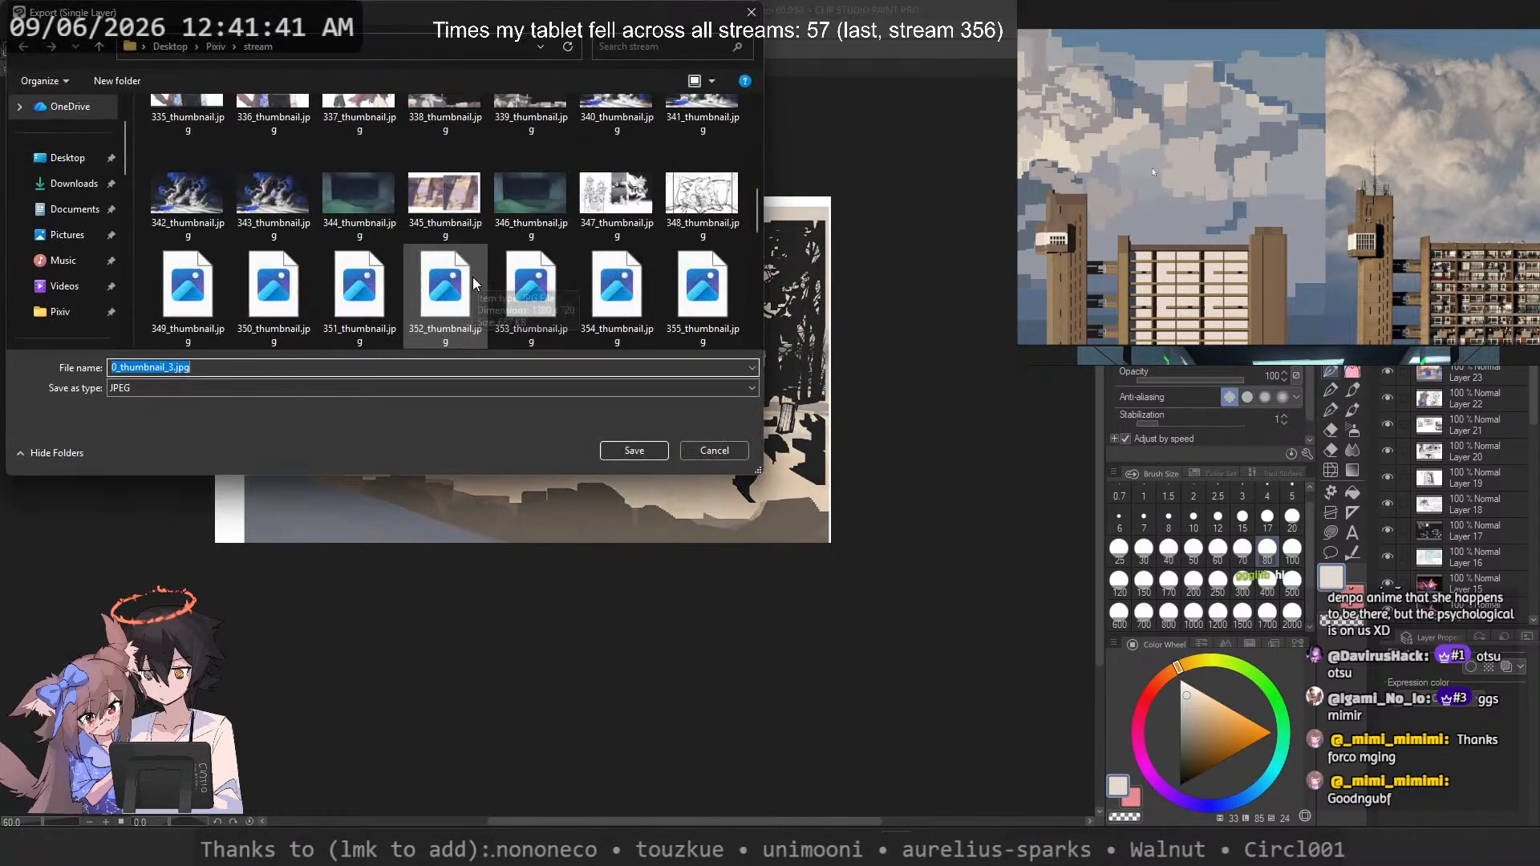
scroll(473, 282, down, 5)
click(359, 145)
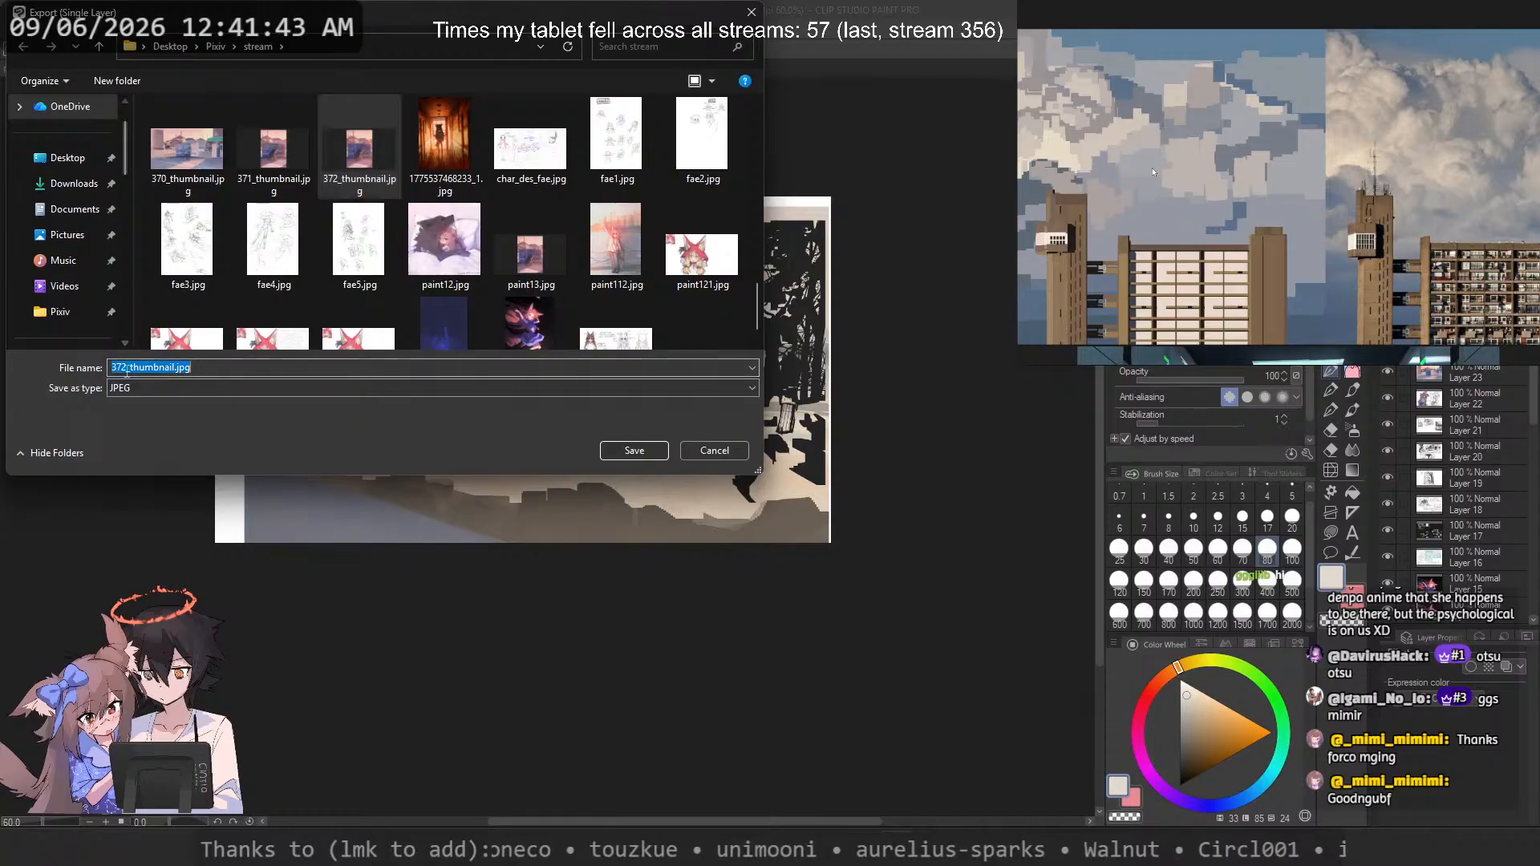
drag(127, 369, 121, 368)
text(3)
key(Return)
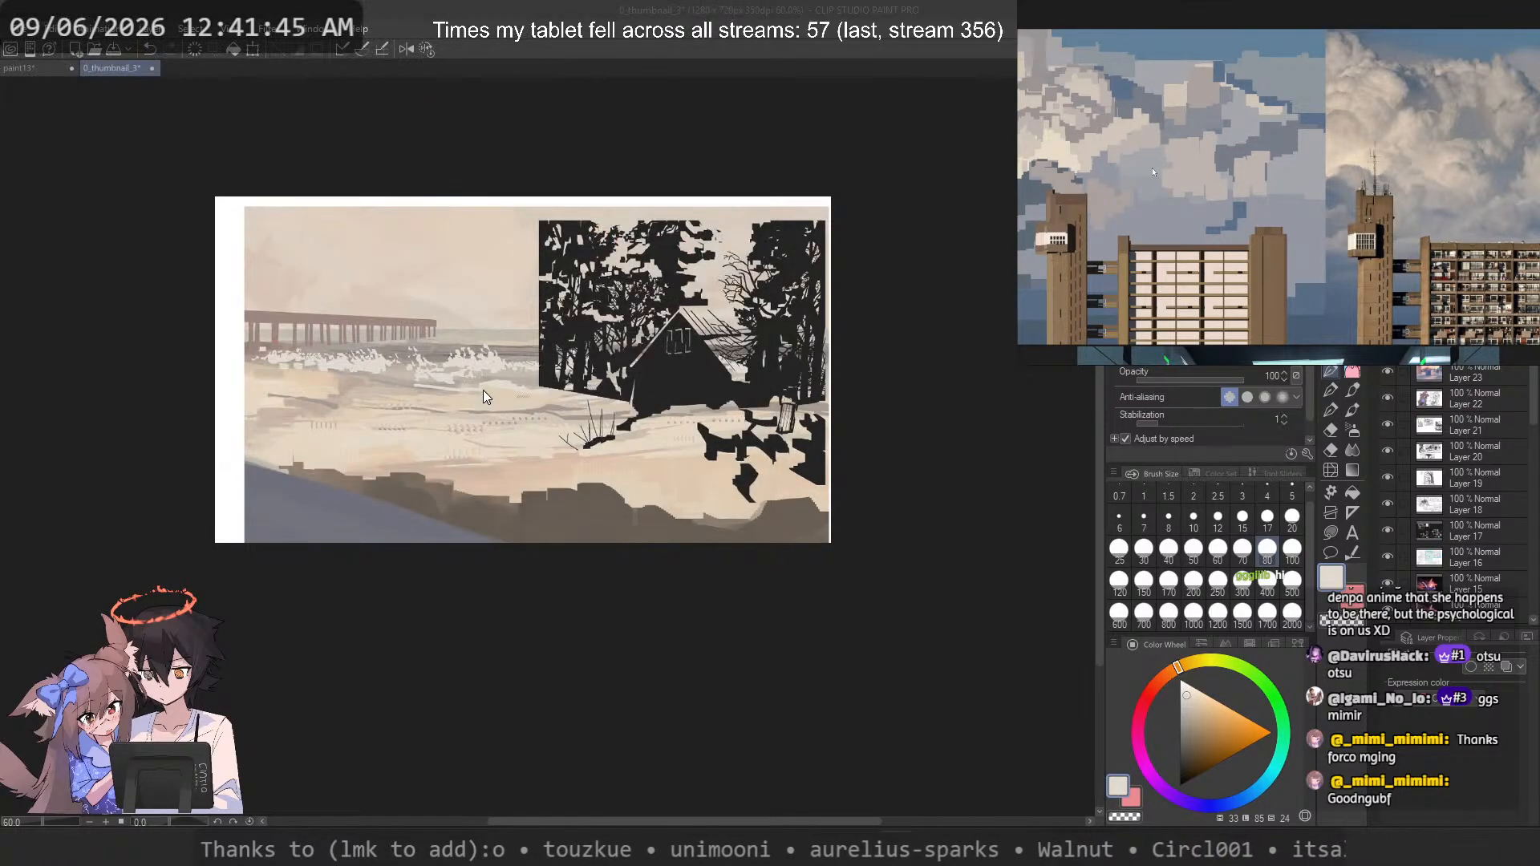
Step: Close the 0_thumbnail_3 document and save paint13
key(ctrl+w)
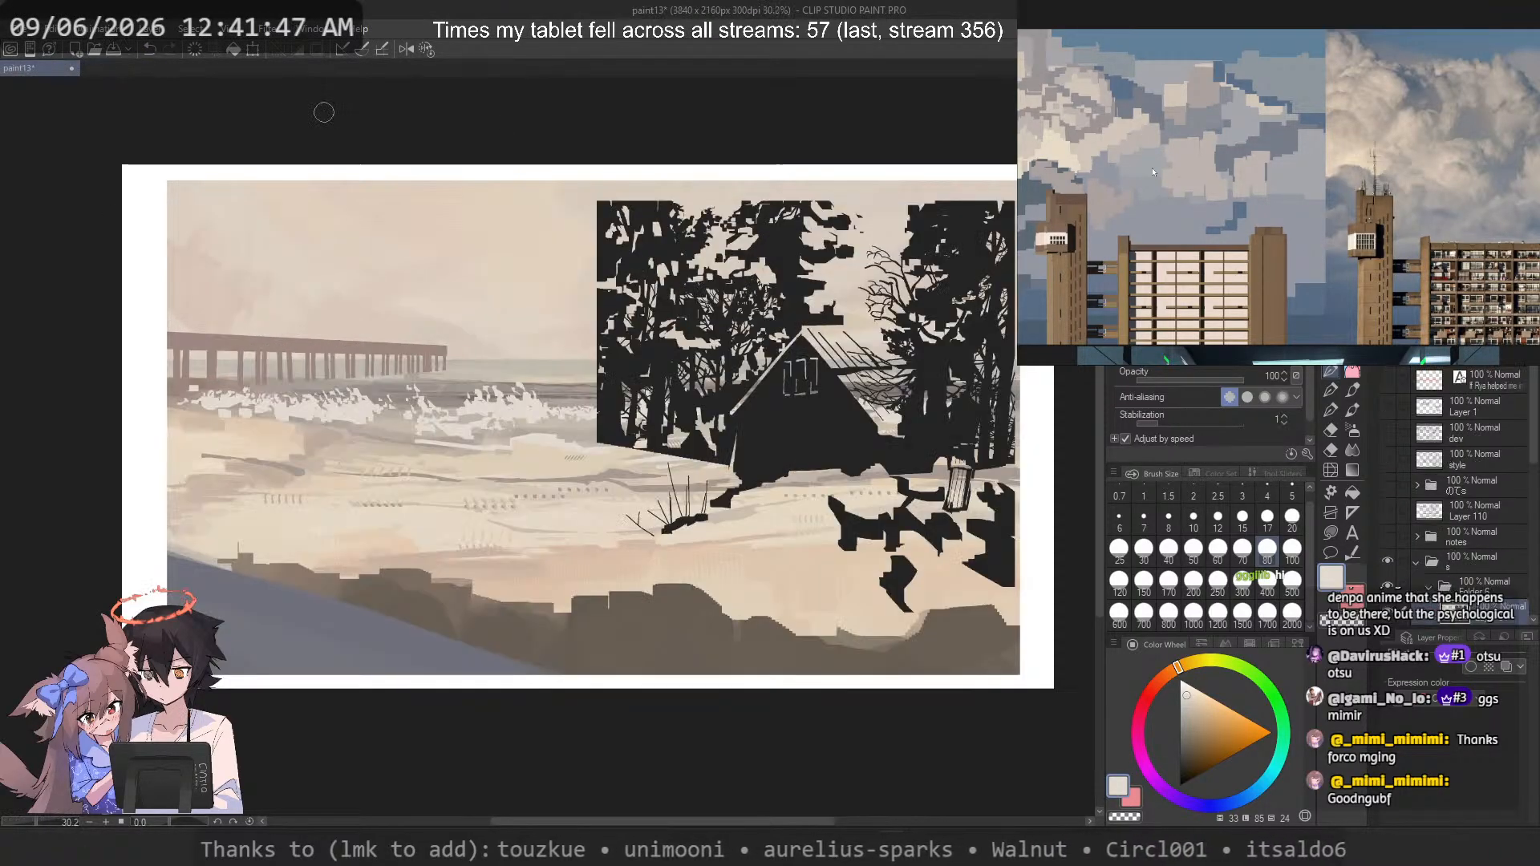
key(ctrl+s)
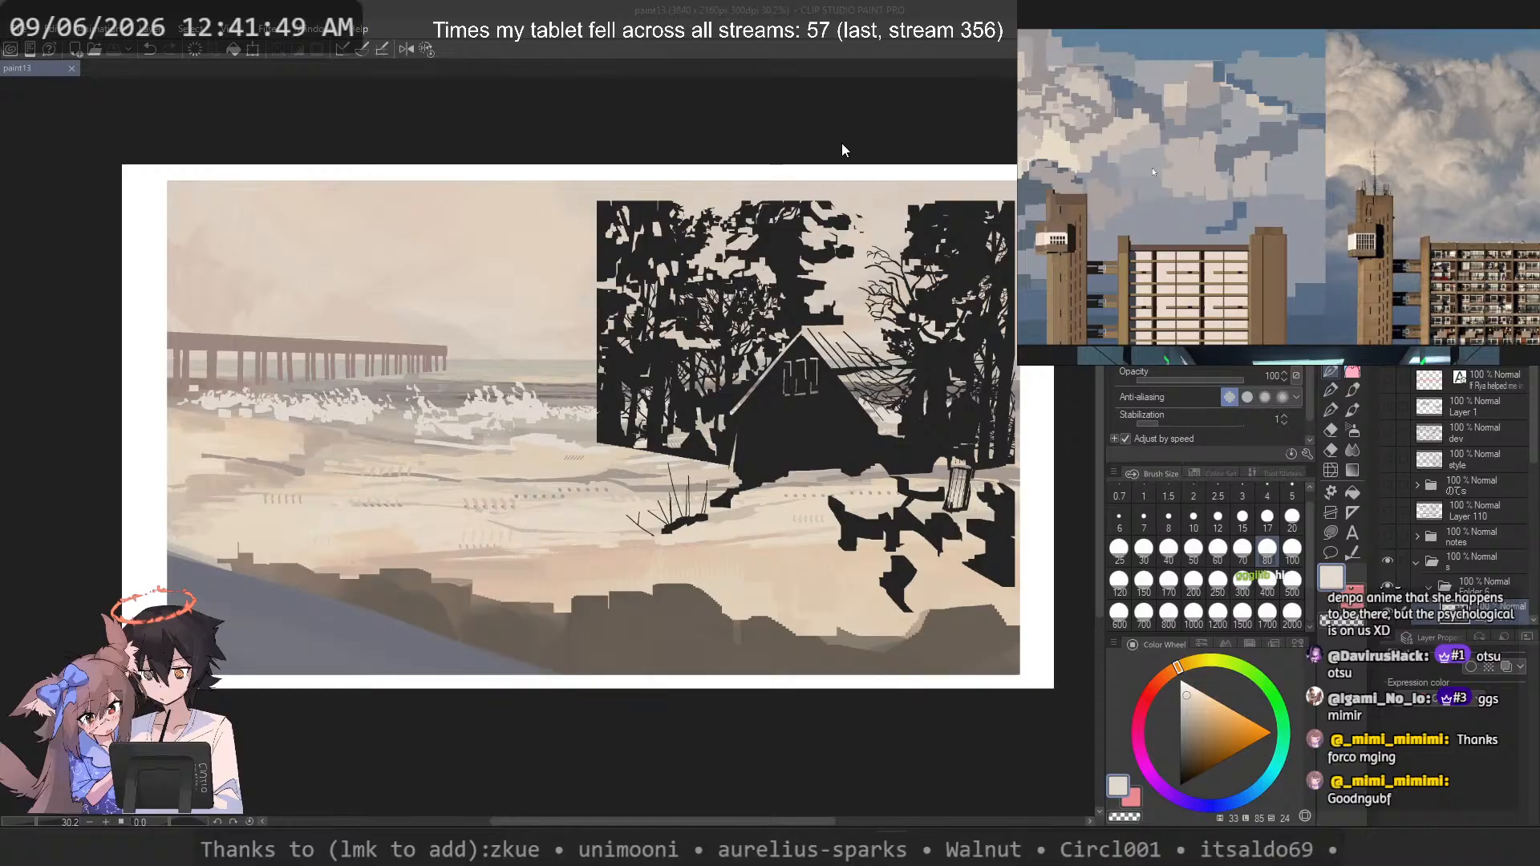